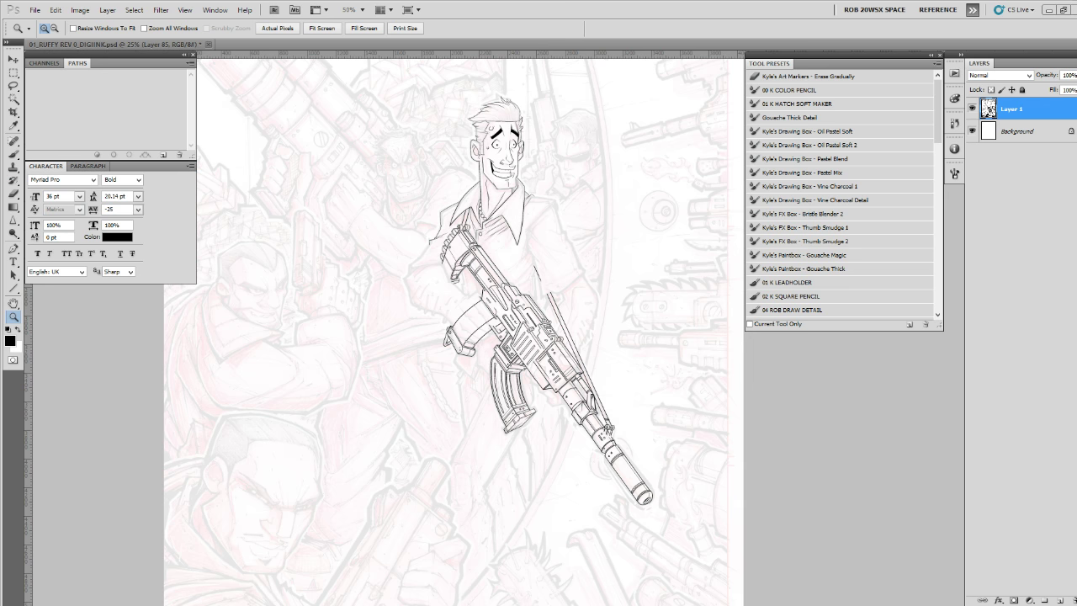
# Create a new layer directly above Layer 85 and choose a brush preset for inking the man's hair.
pyautogui.moveTo(1076, 605)
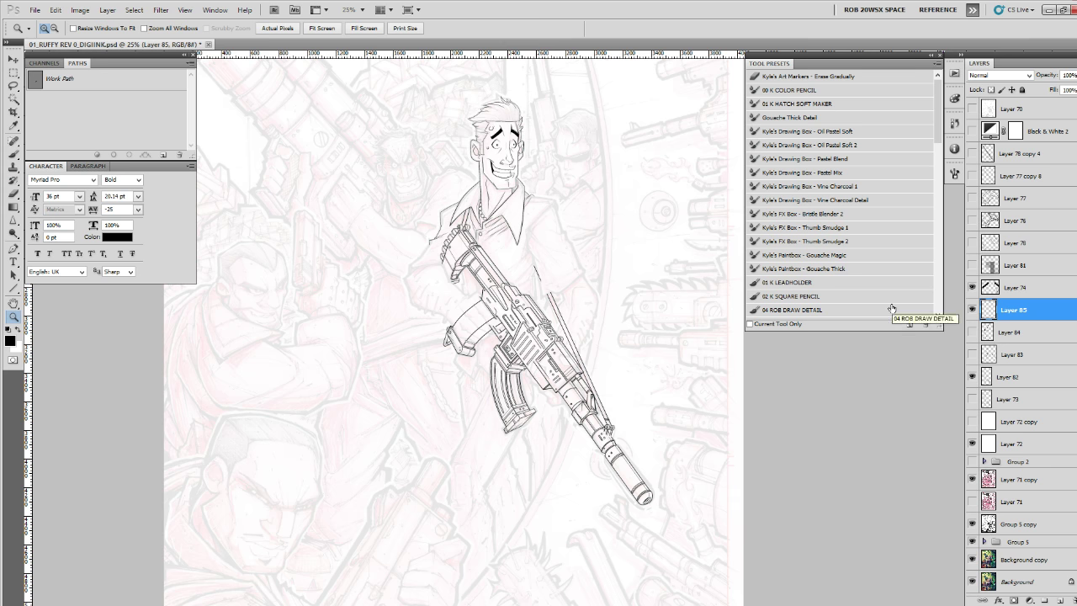
pyautogui.click(479, 254)
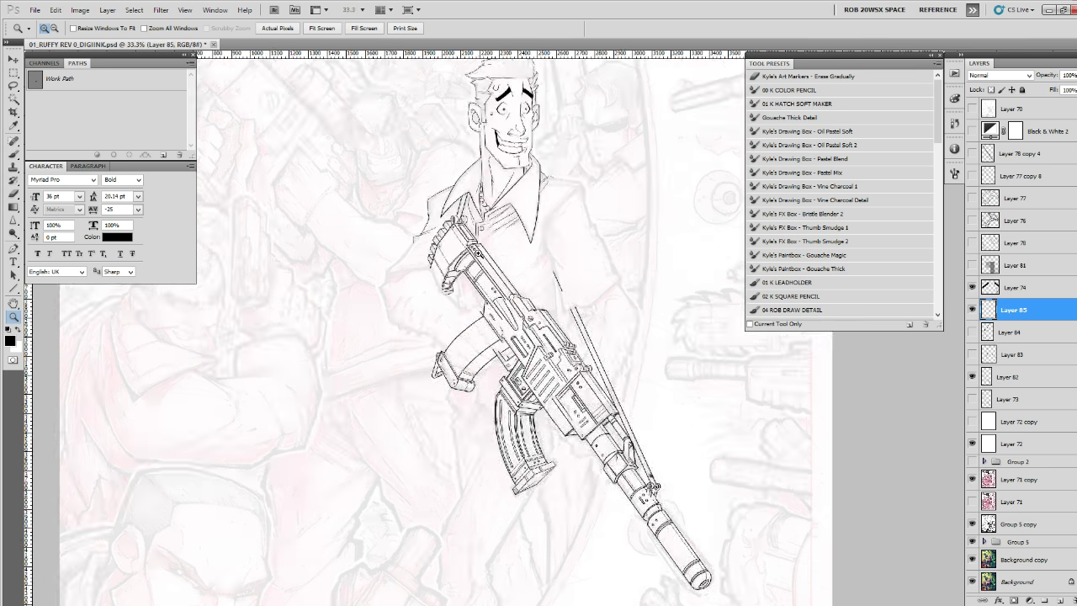
pyautogui.click(479, 254)
pyautogui.moveTo(551, 185); pyautogui.dragTo(559, 419)
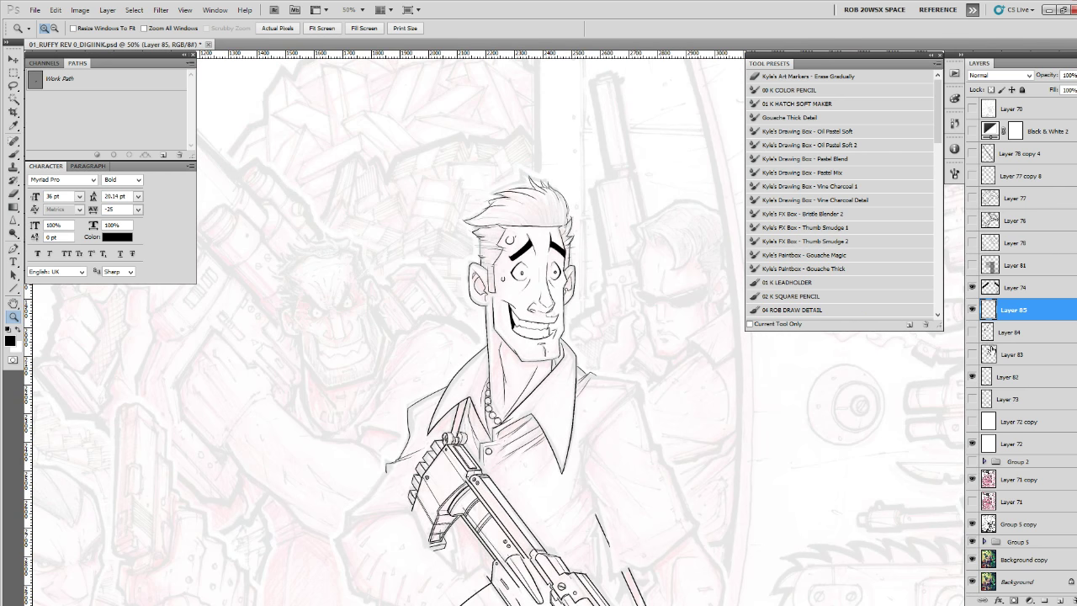
pyautogui.click(1044, 600)
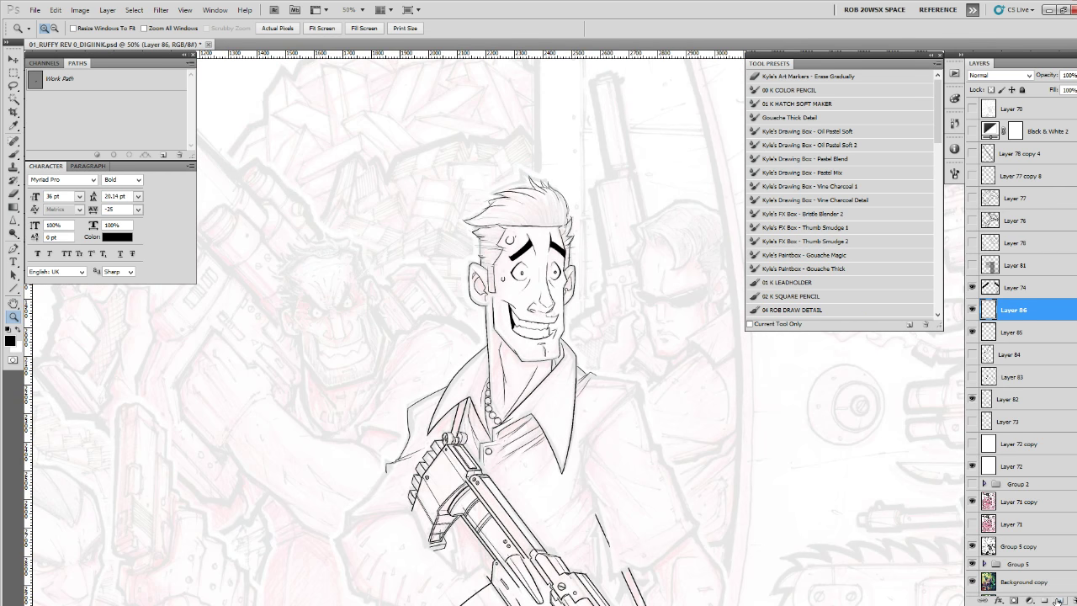
pyautogui.press('b')
pyautogui.rightClick(626, 267)
pyautogui.doubleClick(626, 333)
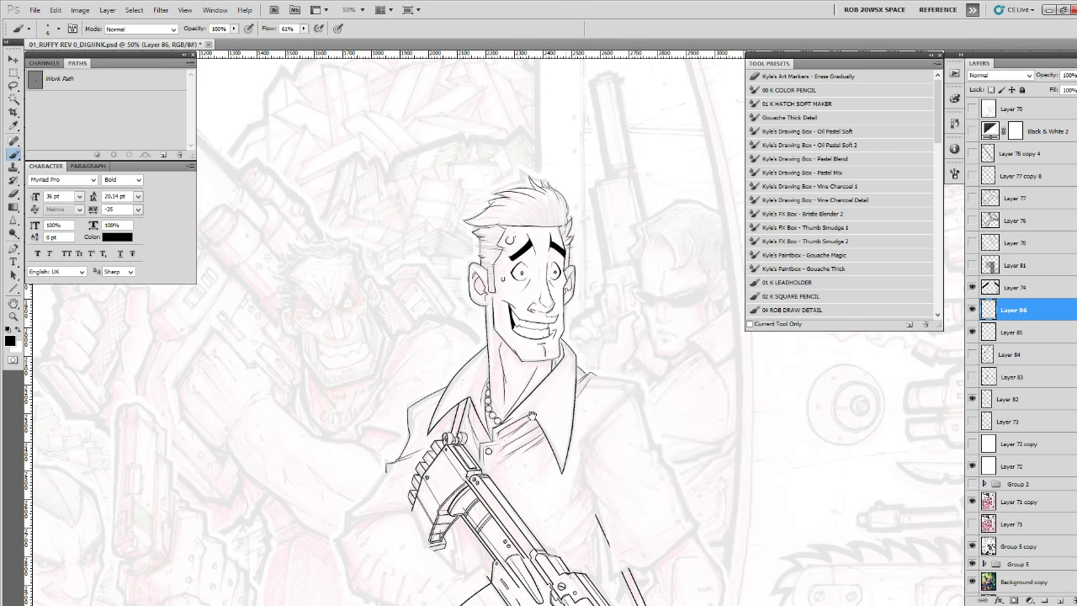
# Try an ink stroke through the crown of the man's hair on the new layer.
pyautogui.press('z')
pyautogui.click(565, 220)
pyautogui.click(566, 221)
pyautogui.click(565, 220)
pyautogui.click(565, 221)
pyautogui.moveTo(576, 239); pyautogui.dragTo(733, 398)
pyautogui.press('b')
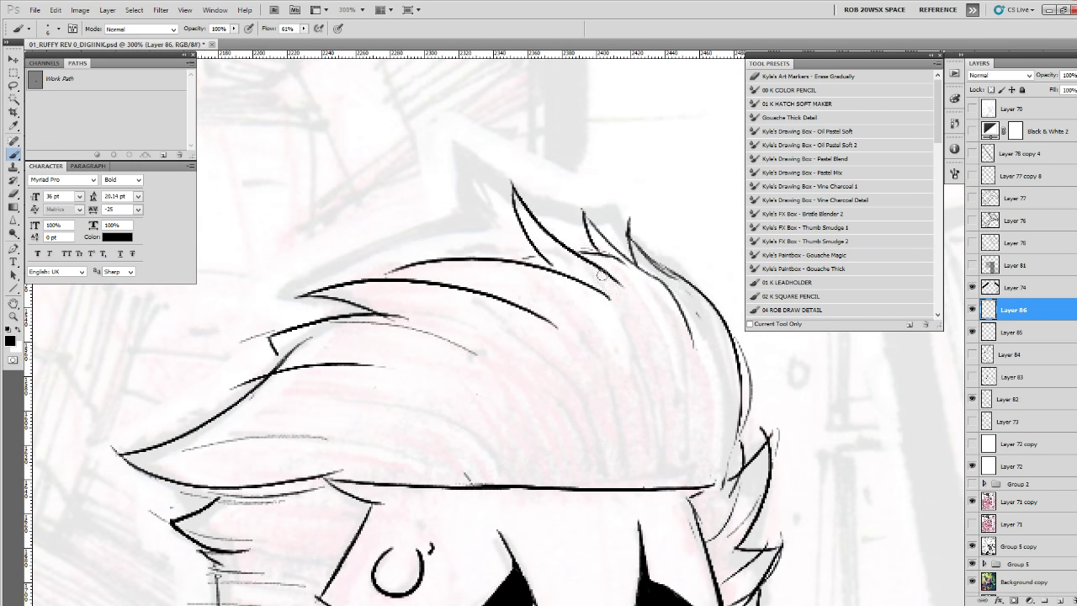
pyautogui.moveTo(603, 277)
pyautogui.mouseDown()
pyautogui.moveTo(670, 400)
pyautogui.moveTo(731, 395)
pyautogui.mouseUp()
pyautogui.hotkey('ctrl', 'z')
pyautogui.rightClick(724, 394)
pyautogui.moveTo(725, 437); pyautogui.dragTo(723, 439)
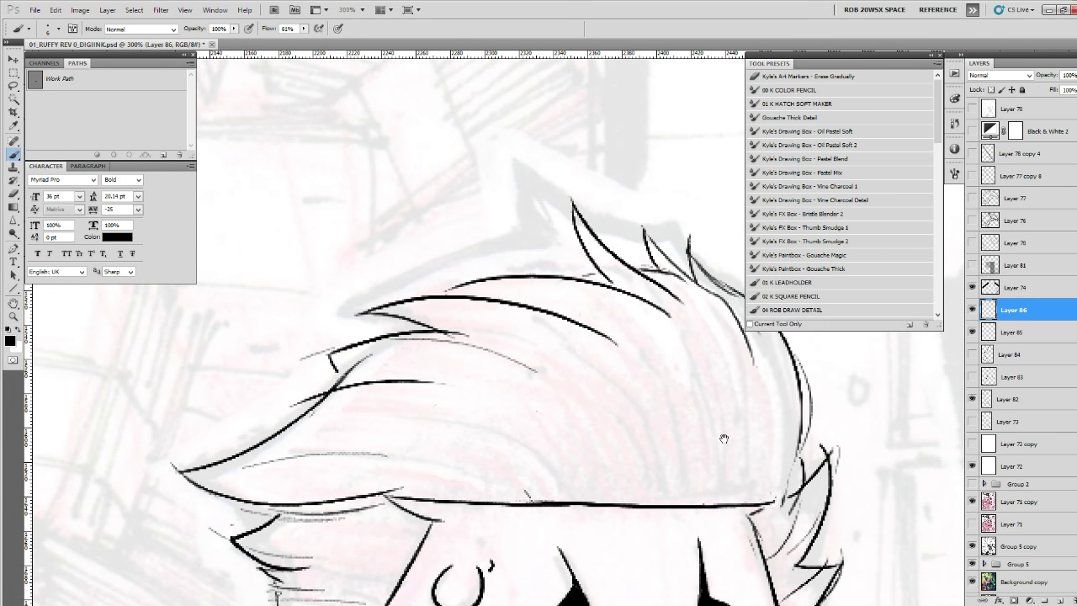
# Ink a thin strand line curving down the right side of the hair with a finer 3 px brush.
pyautogui.rightClick(745, 399)
pyautogui.doubleClick(794, 402)
pyautogui.moveTo(695, 307)
pyautogui.mouseDown()
pyautogui.moveTo(723, 360)
pyautogui.moveTo(729, 459)
pyautogui.mouseUp()
pyautogui.hotkey('ctrl', 'z')
pyautogui.moveTo(699, 303); pyautogui.dragTo(730, 489)
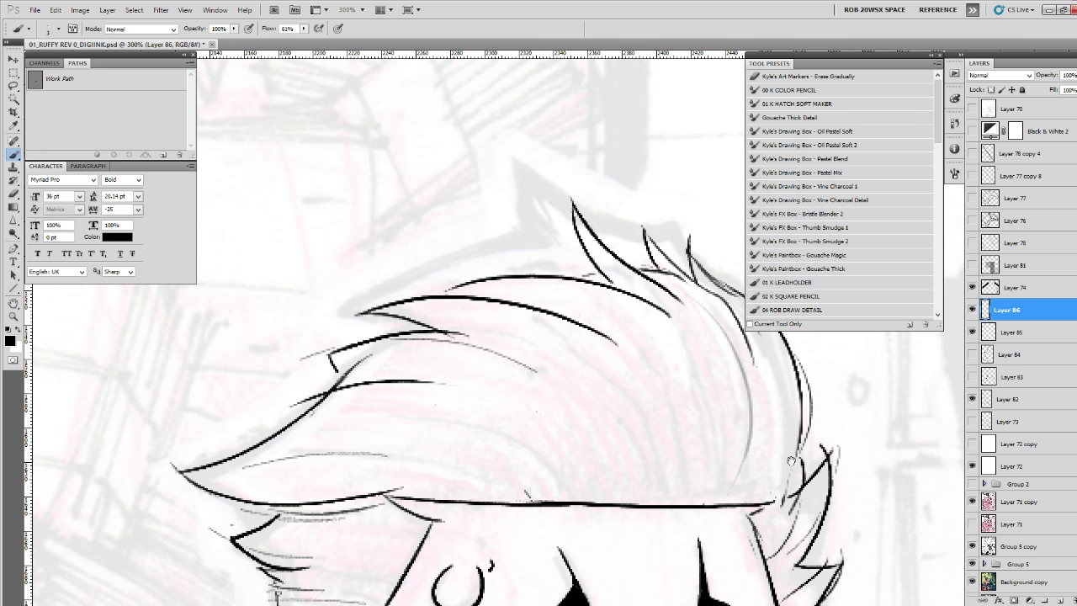
pyautogui.moveTo(791, 465); pyautogui.dragTo(725, 462)
pyautogui.moveTo(712, 386)
pyautogui.mouseDown()
pyautogui.moveTo(690, 500)
pyautogui.moveTo(732, 511)
pyautogui.mouseUp()
pyautogui.hotkey('ctrl', 'z')
pyautogui.moveTo(731, 445); pyautogui.dragTo(710, 499)
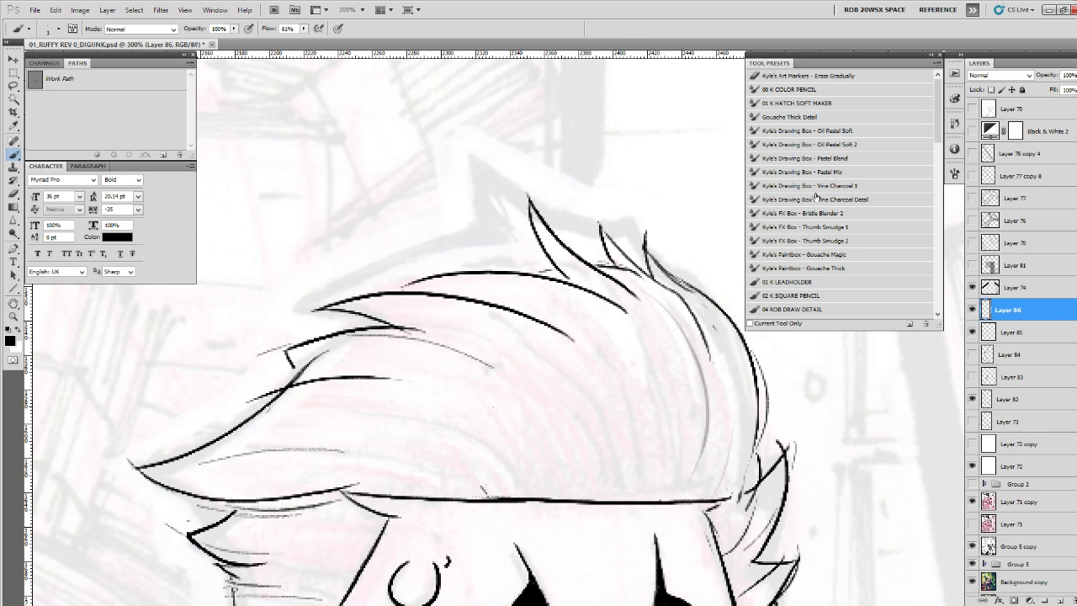
# Move the Tool Presets panel off the canvas and ink thin strand lines curving across the middle of the hair.
pyautogui.moveTo(766, 282); pyautogui.dragTo(862, 253)
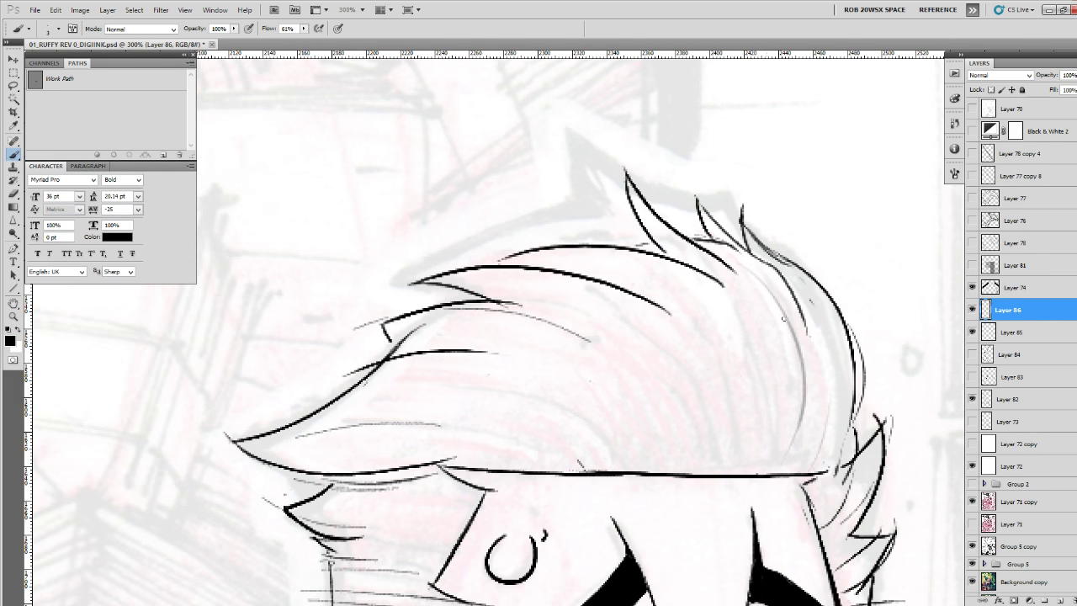
pyautogui.moveTo(593, 340); pyautogui.dragTo(657, 463)
pyautogui.hotkey('ctrl', 'z')
pyautogui.moveTo(617, 354); pyautogui.dragTo(669, 447)
pyautogui.moveTo(764, 462); pyautogui.dragTo(815, 438)
pyautogui.hotkey('ctrl', 'z')
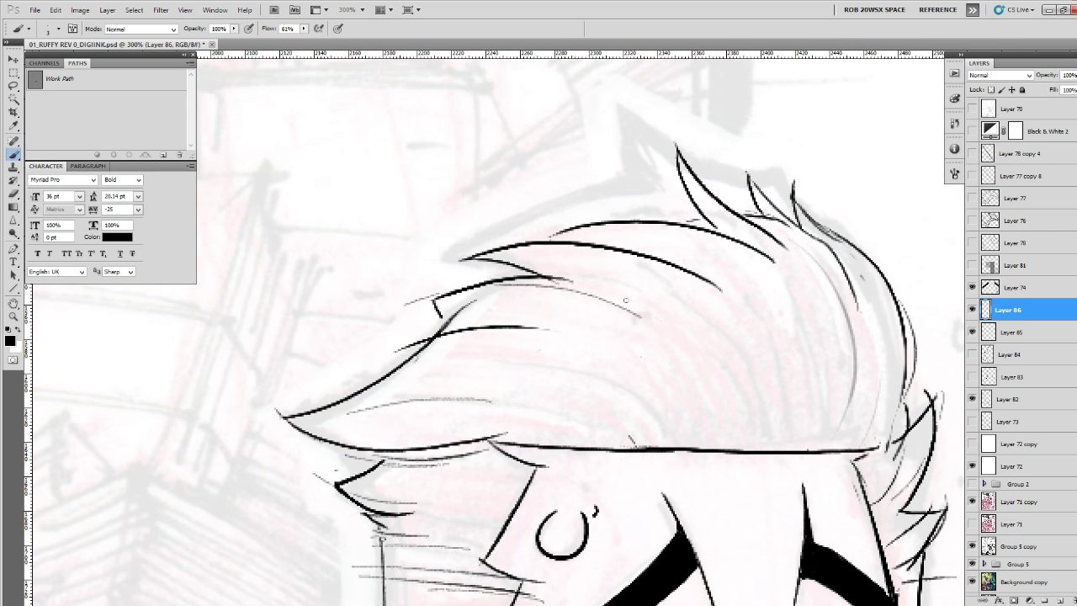
pyautogui.moveTo(679, 327); pyautogui.dragTo(755, 445)
pyautogui.moveTo(721, 493); pyautogui.dragTo(858, 490)
pyautogui.moveTo(607, 364); pyautogui.dragTo(742, 380)
# Set the brush flow to 69%.
pyautogui.press('z')
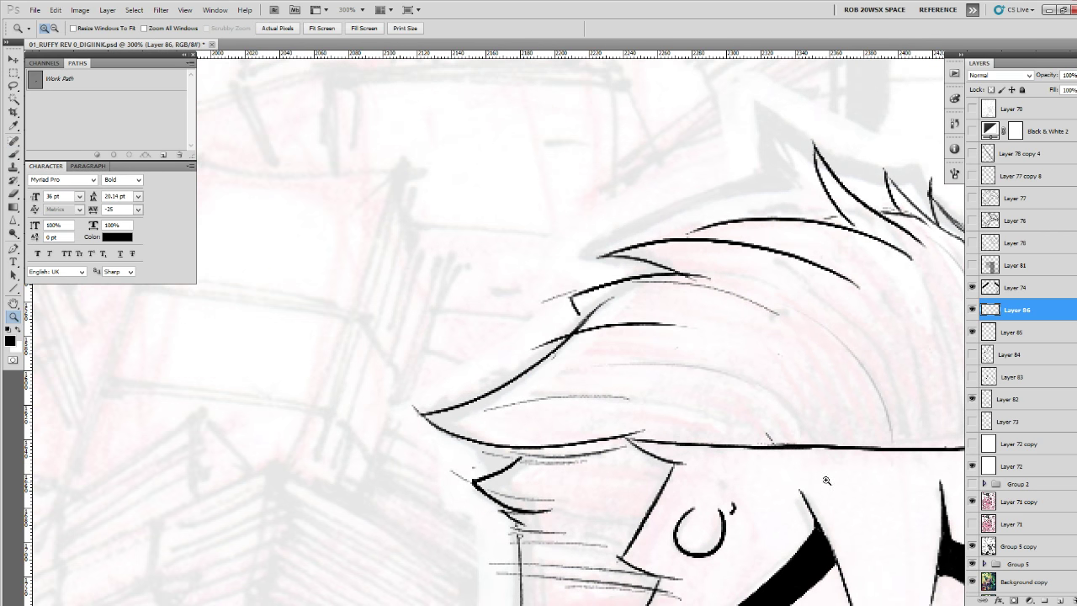
pyautogui.keyDown('alt'); pyautogui.click(822, 464); pyautogui.keyUp('alt')
pyautogui.keyDown('alt'); pyautogui.click(822, 463); pyautogui.keyUp('alt')
pyautogui.keyDown('alt'); pyautogui.click(822, 463); pyautogui.keyUp('alt')
pyautogui.moveTo(797, 477); pyautogui.dragTo(711, 428)
pyautogui.press('b')
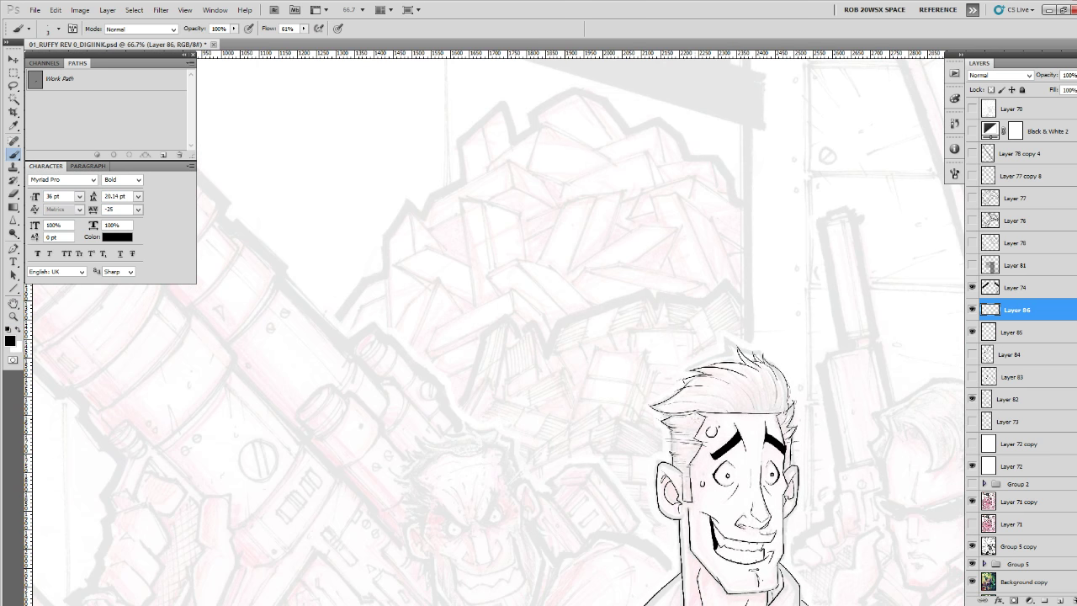
pyautogui.click(304, 30)
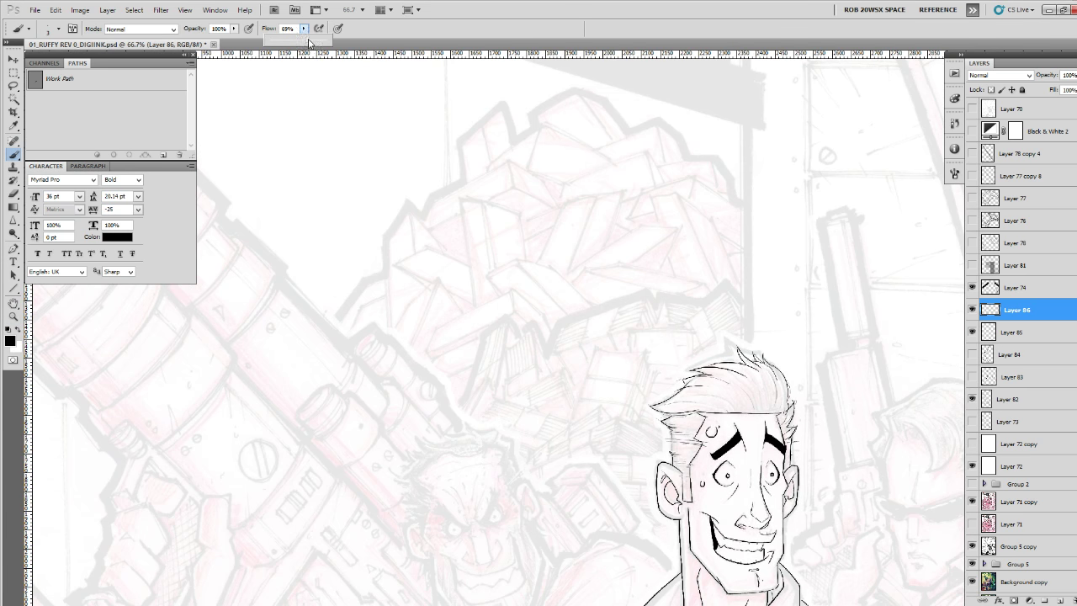
# Hide the rifle line art on Layer 82 and add a new layer above Layer 86.
pyautogui.moveTo(675, 435); pyautogui.dragTo(557, 145)
pyautogui.moveTo(503, 514); pyautogui.dragTo(500, 289)
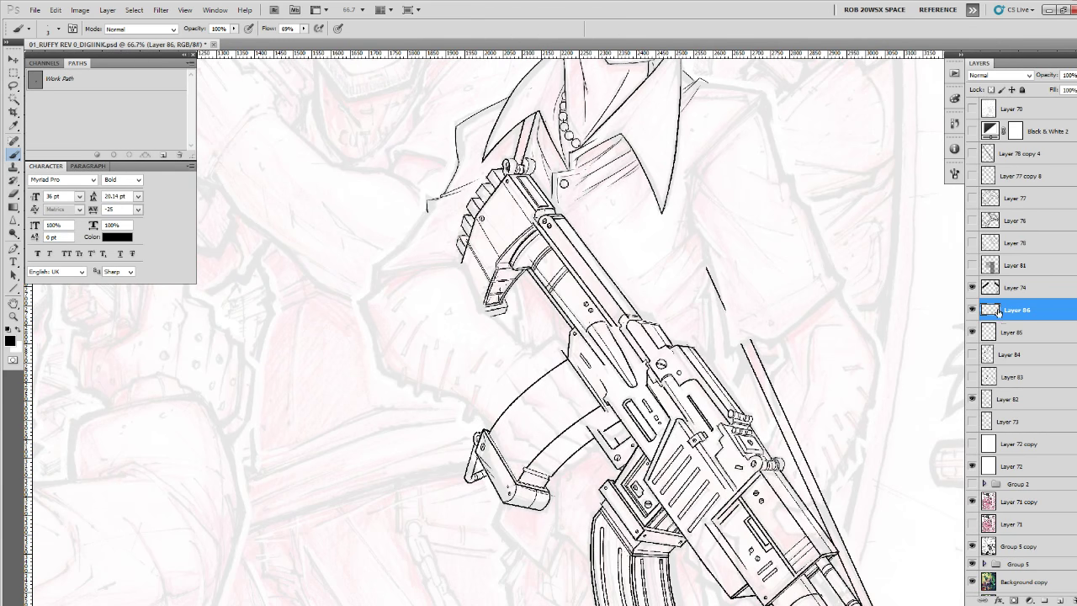
pyautogui.click(973, 334)
pyautogui.click(973, 400)
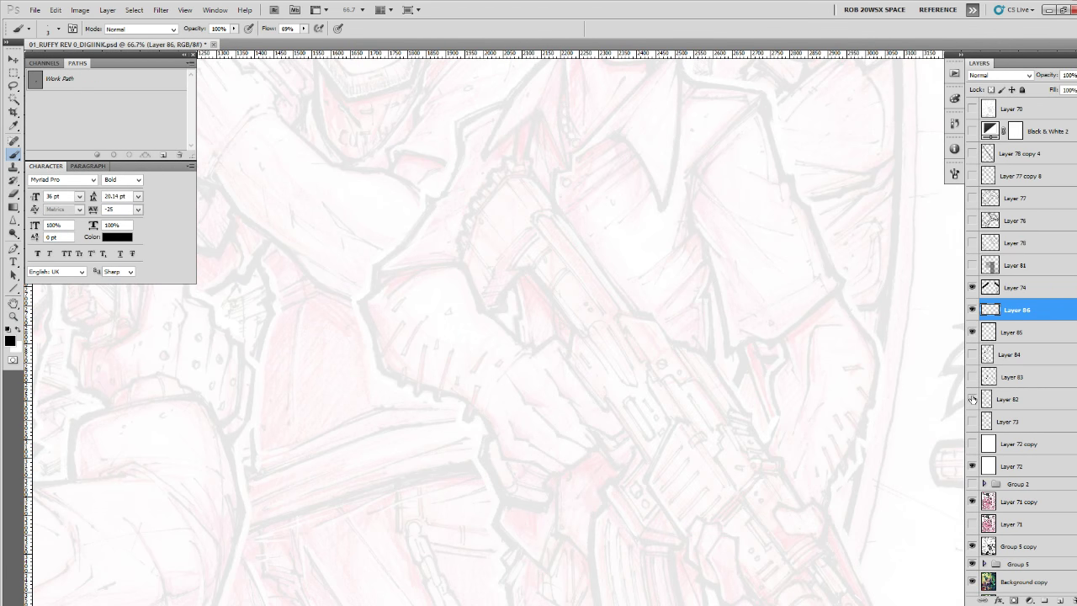
pyautogui.click(973, 398)
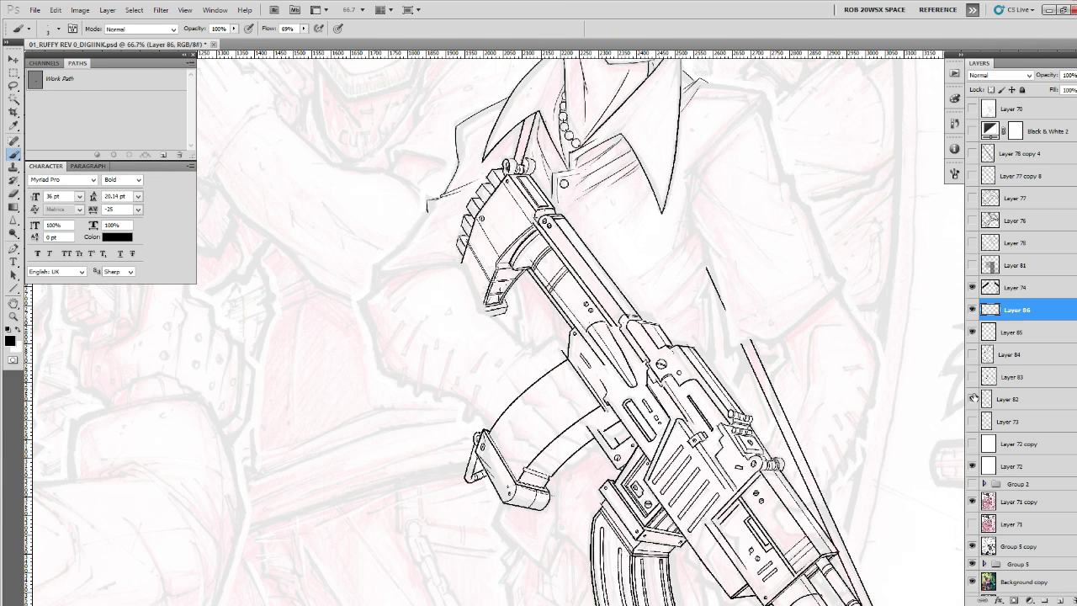
pyautogui.click(973, 399)
pyautogui.click(973, 399)
pyautogui.click(974, 399)
pyautogui.click(1062, 598)
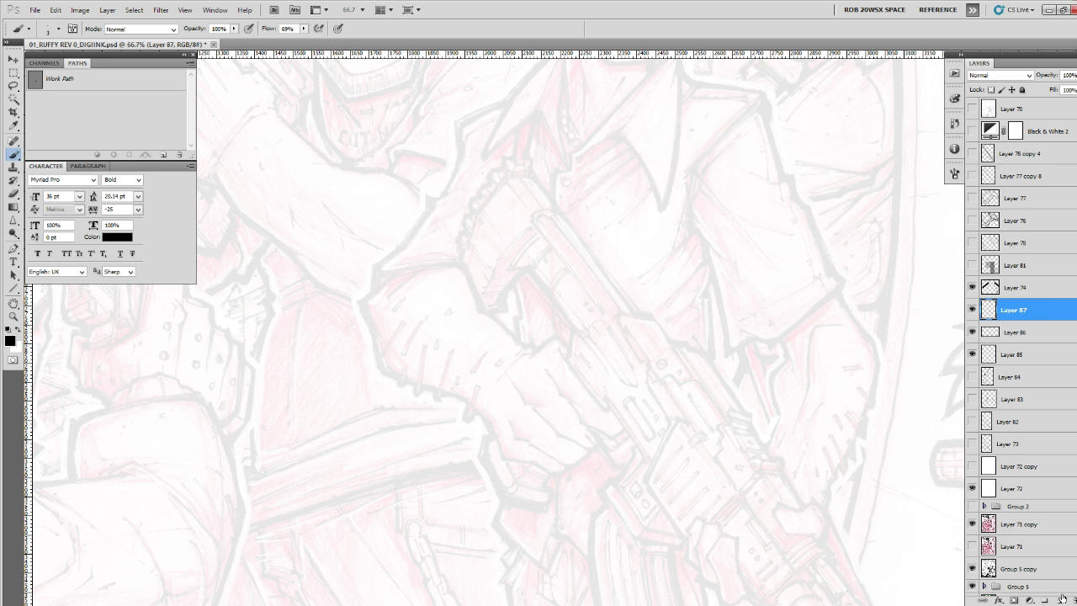
# Ink the start of the forearm's outer left edge over the pencil sketch with the ROB DRAW brush.
pyautogui.press('z')
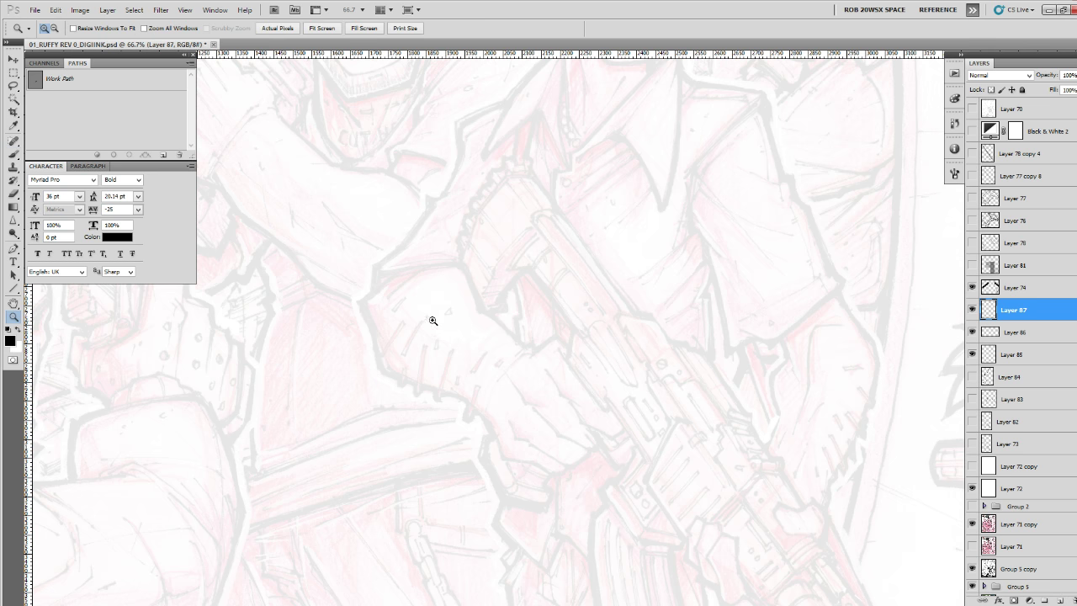
pyautogui.click(418, 326)
pyautogui.click(418, 330)
pyautogui.press('b')
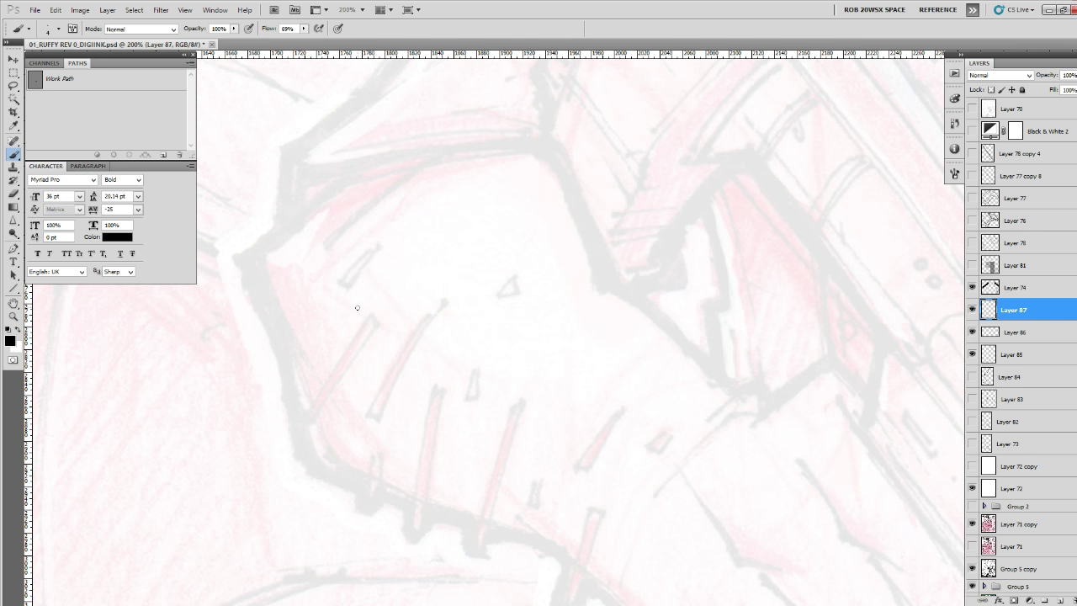
pyautogui.rightClick(362, 315)
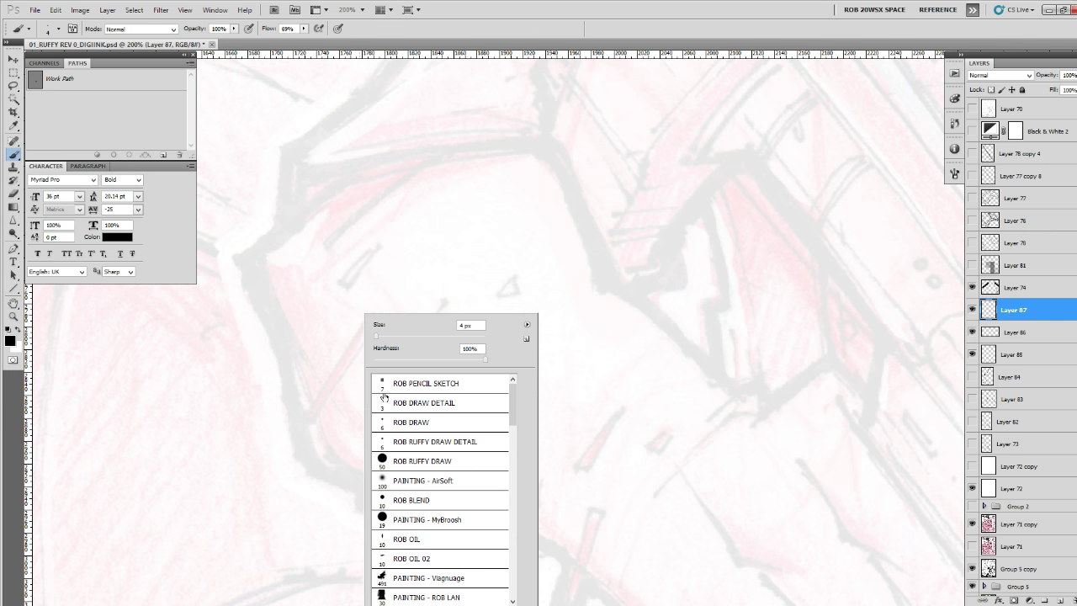
pyautogui.click(392, 423)
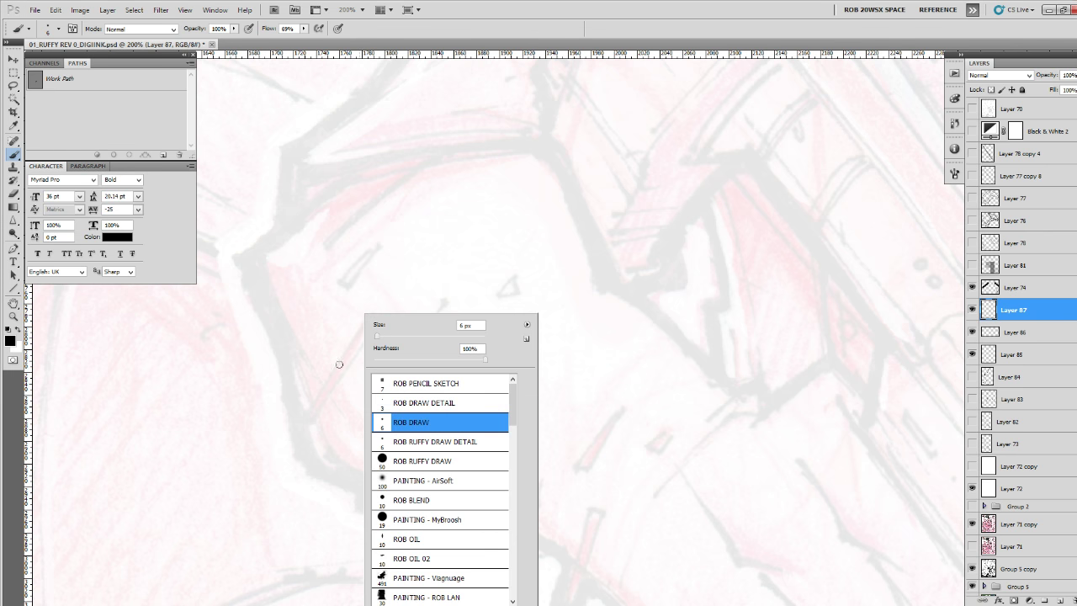
pyautogui.click(339, 364)
pyautogui.moveTo(370, 350); pyautogui.dragTo(399, 317)
pyautogui.moveTo(271, 217)
pyautogui.mouseDown()
pyautogui.moveTo(312, 327)
pyautogui.moveTo(306, 291)
pyautogui.mouseUp()
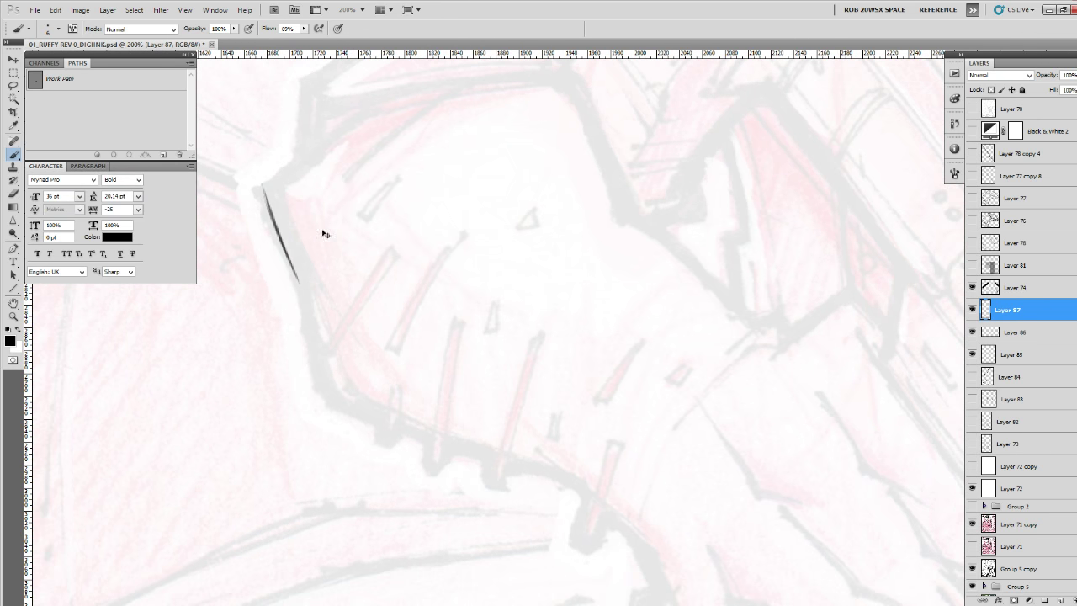
pyautogui.hotkey('ctrl', 'z')
pyautogui.moveTo(262, 186); pyautogui.dragTo(320, 309)
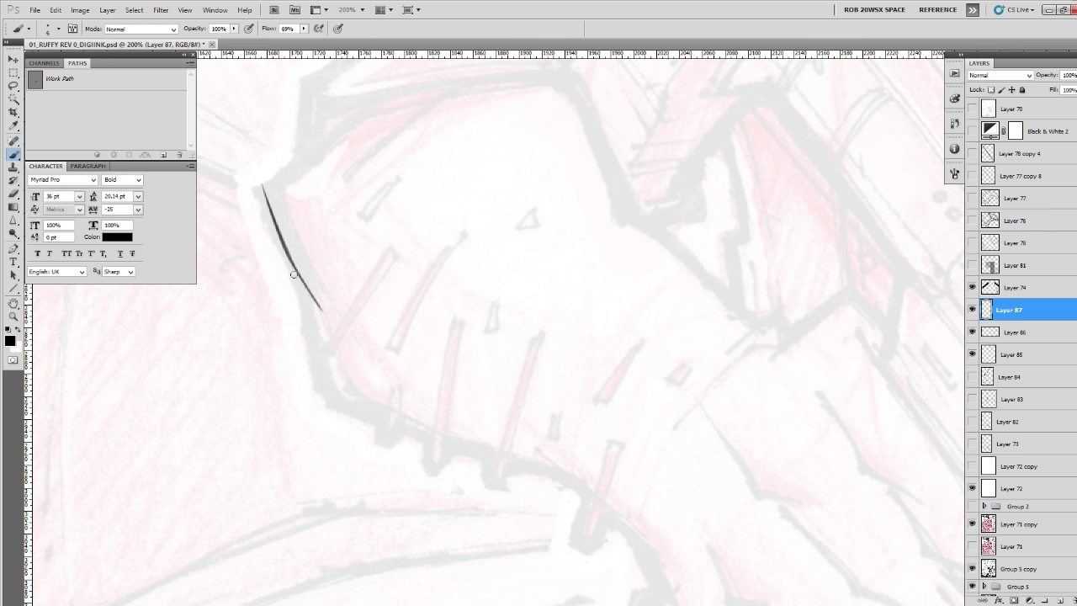
# Continue the outline around the forearm's lower left corner and along its underside down to the wrist.
pyautogui.moveTo(293, 260); pyautogui.dragTo(312, 370)
pyautogui.moveTo(304, 330); pyautogui.dragTo(316, 383)
pyautogui.moveTo(348, 397)
pyautogui.mouseDown()
pyautogui.moveTo(281, 408)
pyautogui.moveTo(167, 389)
pyautogui.moveTo(143, 401)
pyautogui.moveTo(215, 434)
pyautogui.moveTo(428, 493)
pyautogui.moveTo(413, 314)
pyautogui.mouseUp()
pyautogui.moveTo(335, 297); pyautogui.dragTo(420, 340)
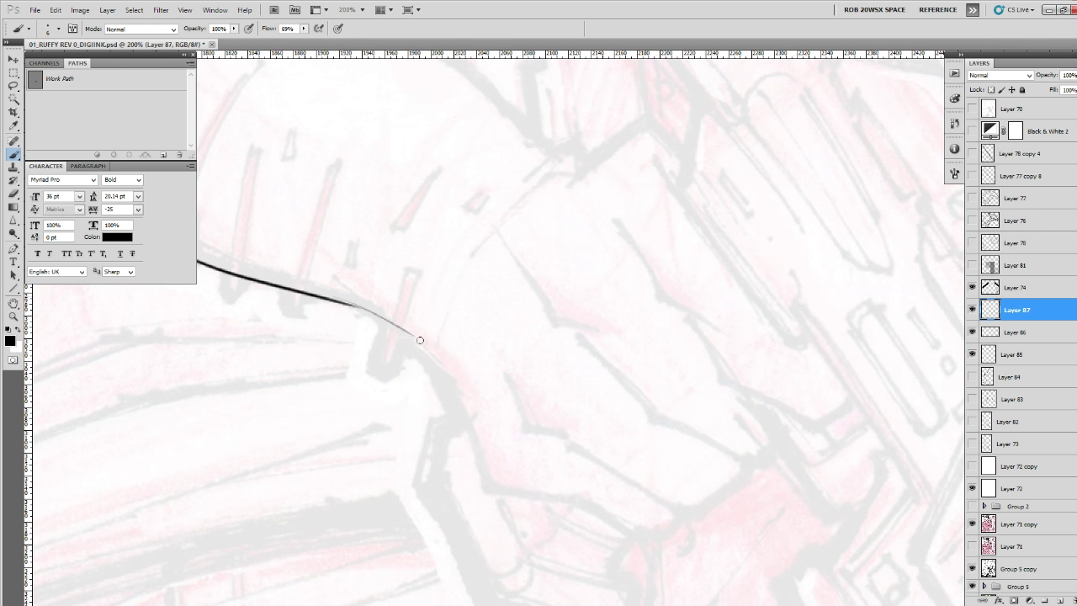
pyautogui.moveTo(531, 339); pyautogui.dragTo(550, 380)
pyautogui.moveTo(338, 313); pyautogui.dragTo(461, 418)
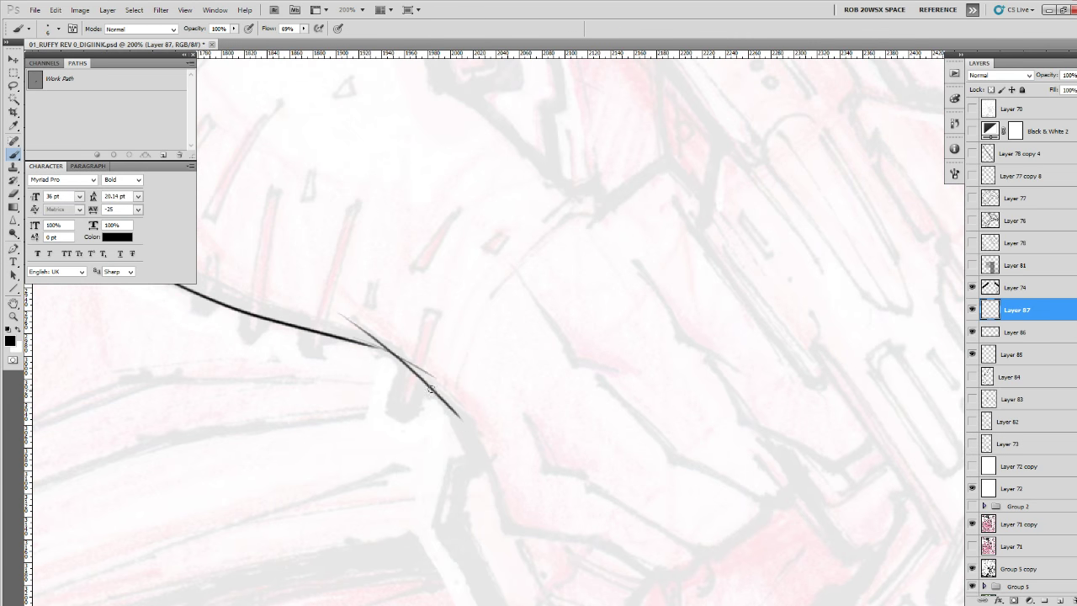
pyautogui.moveTo(626, 322); pyautogui.dragTo(607, 503)
pyautogui.moveTo(578, 333); pyautogui.dragTo(605, 480)
# Ink the forearm's right edge, the arc over its top, and the diagonal line rising from its outer left corner.
pyautogui.moveTo(403, 315); pyautogui.dragTo(764, 440)
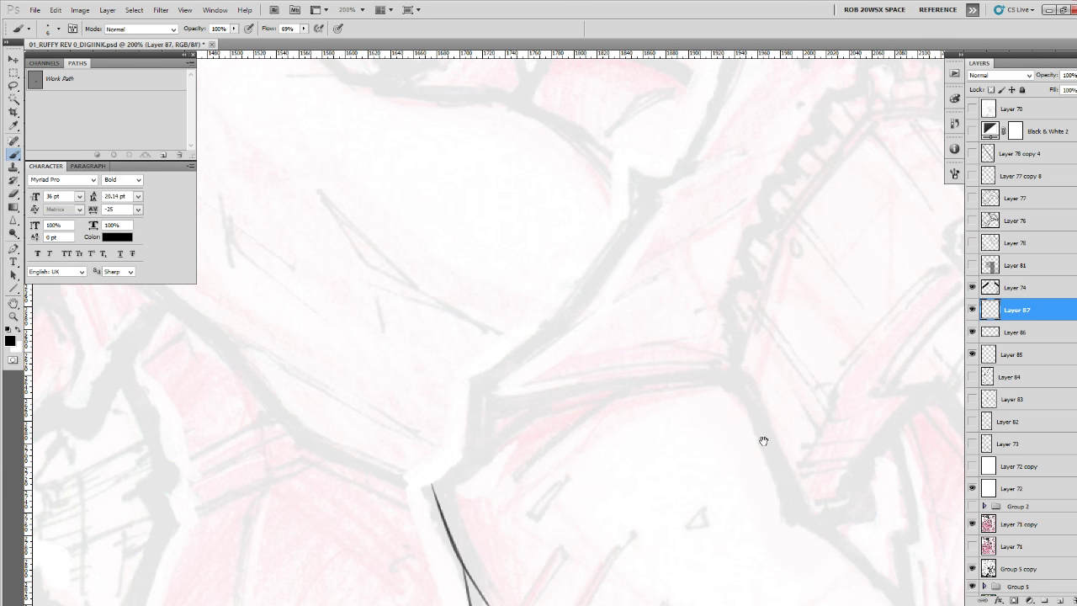
pyautogui.moveTo(801, 498)
pyautogui.mouseDown()
pyautogui.moveTo(758, 389)
pyautogui.moveTo(557, 433)
pyautogui.moveTo(501, 496)
pyautogui.mouseUp()
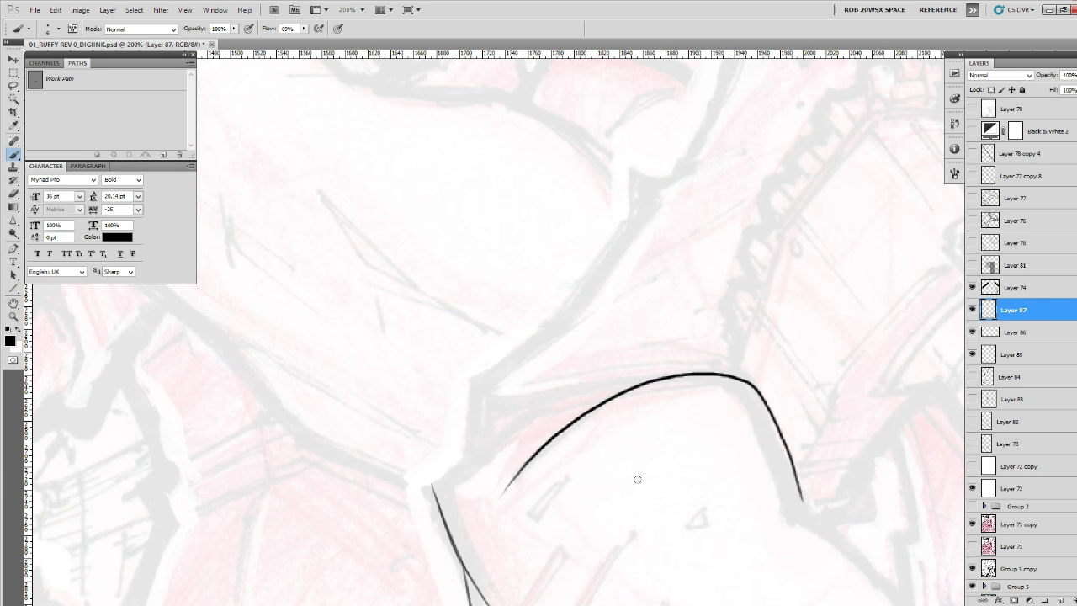
pyautogui.hotkey('ctrl', 'z')
pyautogui.moveTo(800, 427); pyautogui.dragTo(698, 389)
pyautogui.moveTo(652, 330)
pyautogui.mouseDown()
pyautogui.moveTo(699, 493)
pyautogui.moveTo(827, 358)
pyautogui.mouseUp()
pyautogui.press('z')
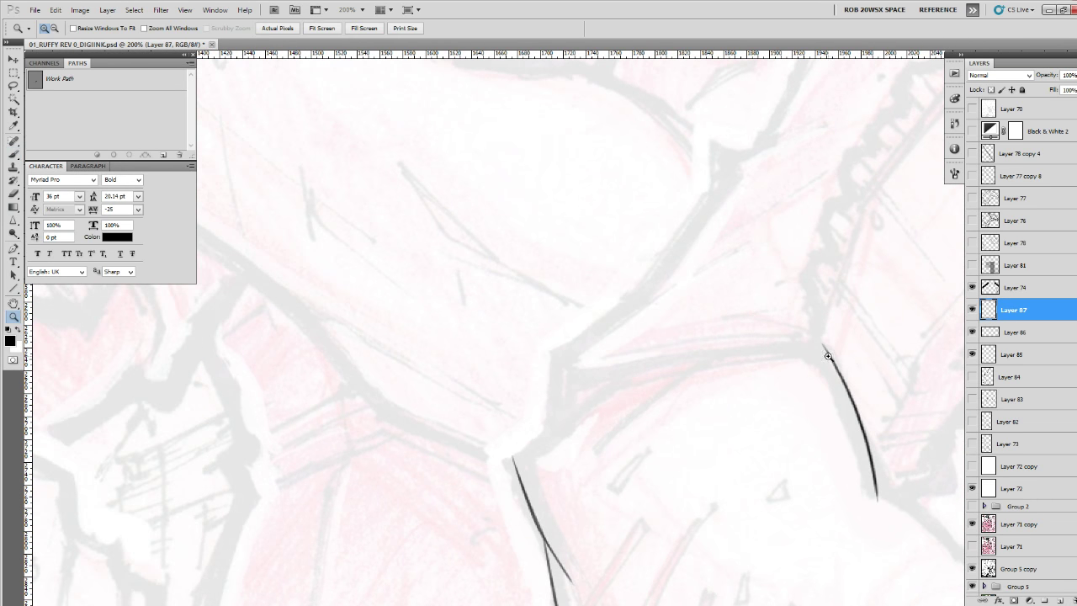
pyautogui.click(828, 357)
pyautogui.press('b')
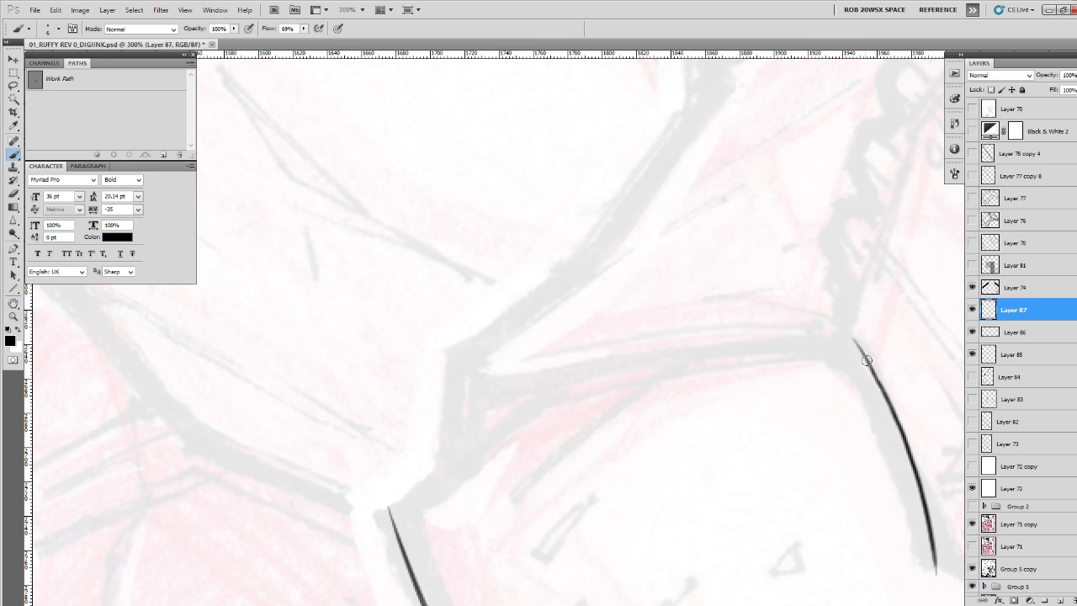
pyautogui.moveTo(865, 355)
pyautogui.mouseDown()
pyautogui.moveTo(851, 340)
pyautogui.moveTo(595, 422)
pyautogui.moveTo(501, 491)
pyautogui.mouseUp()
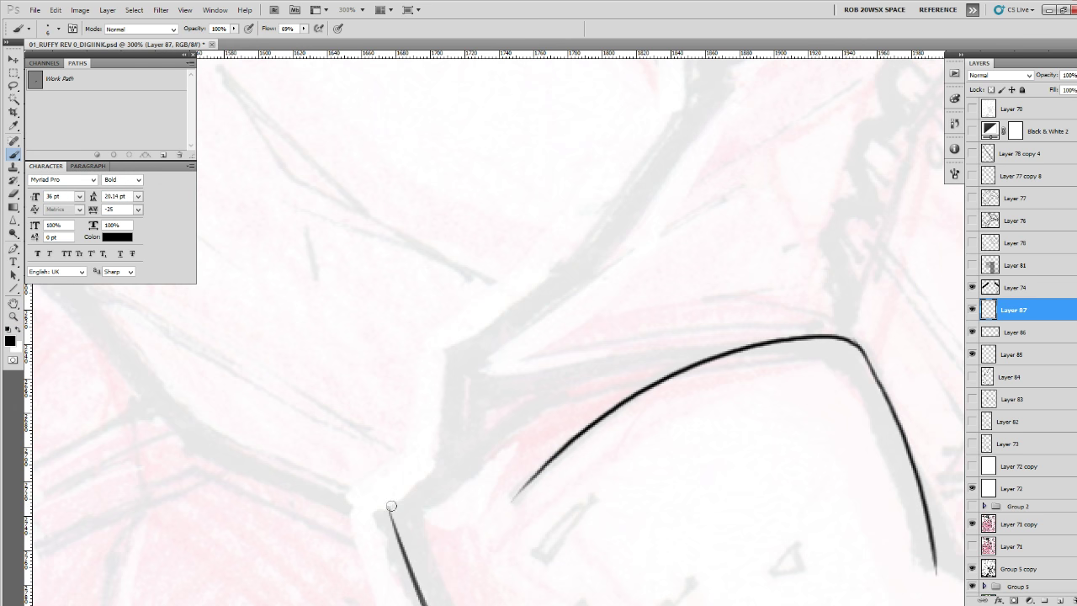
pyautogui.moveTo(391, 505); pyautogui.dragTo(577, 376)
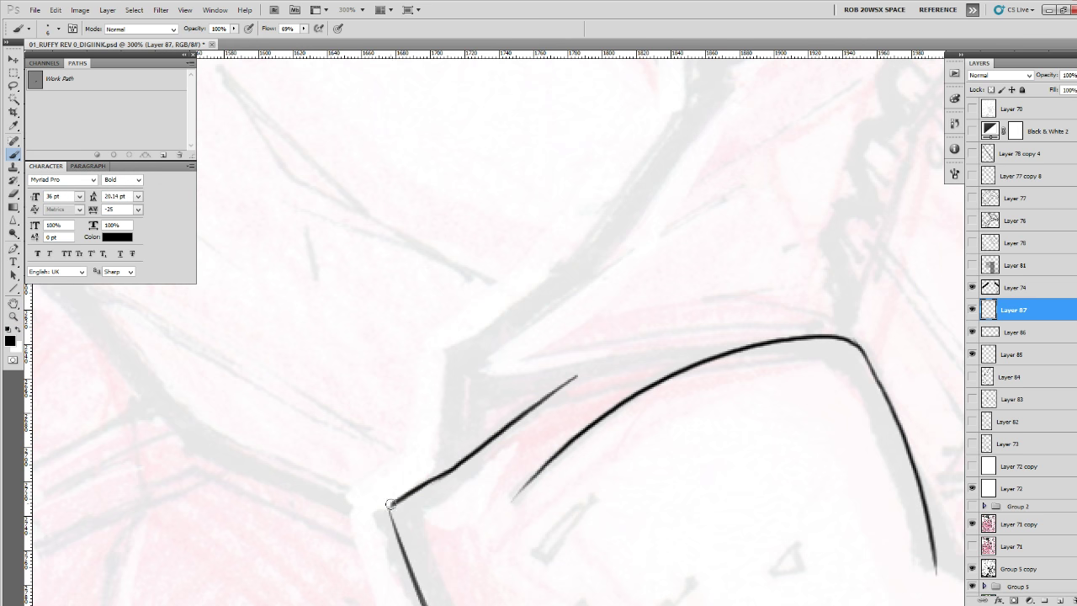
# Extend the forearm's right edge down to the hand, then ink the knuckle-side contour and thin crease lines across the wrist.
pyautogui.moveTo(712, 496)
pyautogui.mouseDown()
pyautogui.moveTo(479, 397)
pyautogui.moveTo(441, 404)
pyautogui.mouseUp()
pyautogui.moveTo(805, 469); pyautogui.dragTo(499, 283)
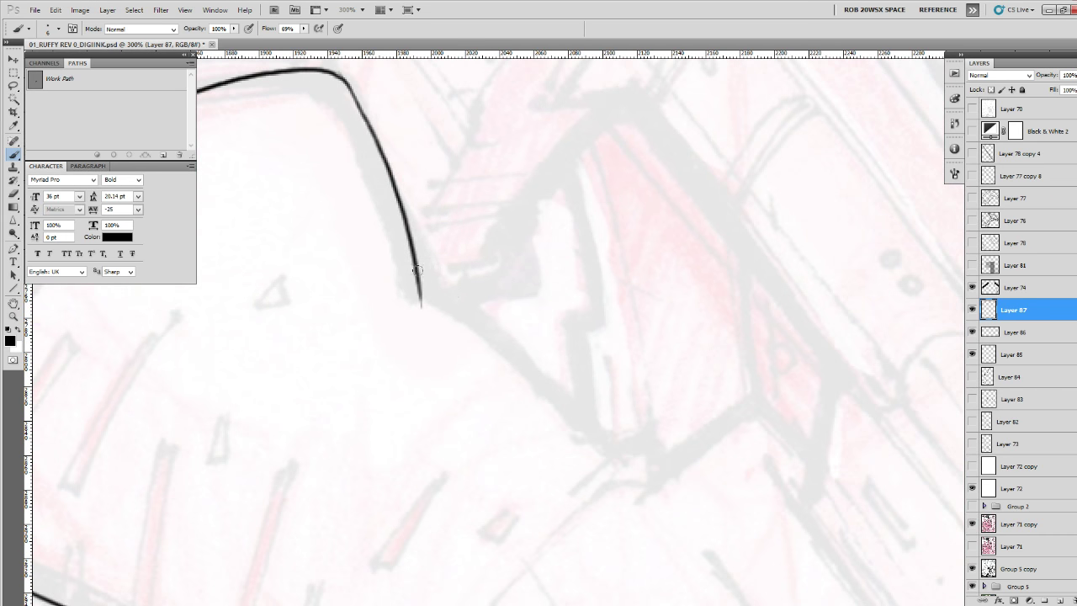
pyautogui.moveTo(418, 270)
pyautogui.mouseDown()
pyautogui.moveTo(602, 442)
pyautogui.moveTo(685, 390)
pyautogui.moveTo(762, 270)
pyautogui.moveTo(662, 336)
pyautogui.mouseUp()
pyautogui.moveTo(609, 394); pyautogui.dragTo(731, 326)
pyautogui.moveTo(624, 426); pyautogui.dragTo(586, 331)
pyautogui.moveTo(630, 283); pyautogui.dragTo(518, 445)
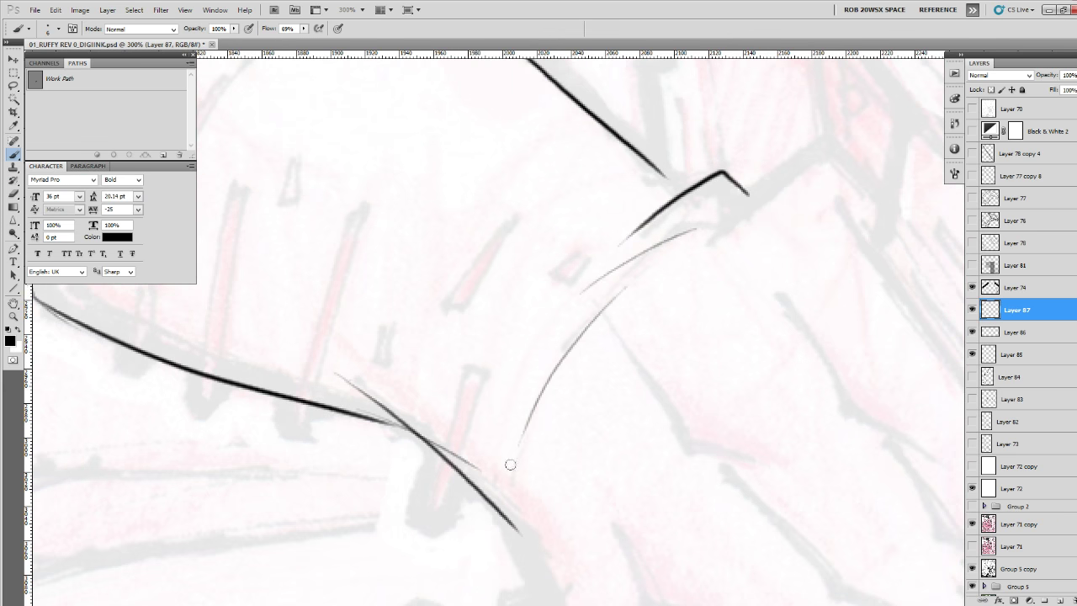
pyautogui.moveTo(592, 338); pyautogui.dragTo(687, 553)
pyautogui.moveTo(666, 348); pyautogui.dragTo(707, 541)
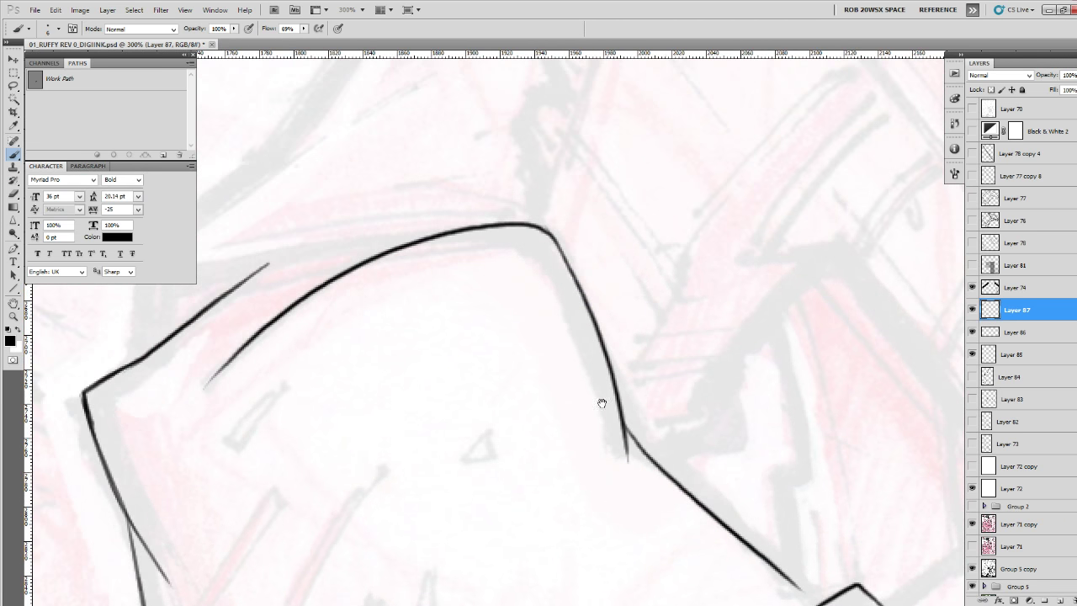
# Refine the tail of the arc over the forearm and ink two curved sleeve fold lines above it.
pyautogui.moveTo(601, 403); pyautogui.dragTo(791, 365)
pyautogui.moveTo(378, 373); pyautogui.dragTo(501, 303)
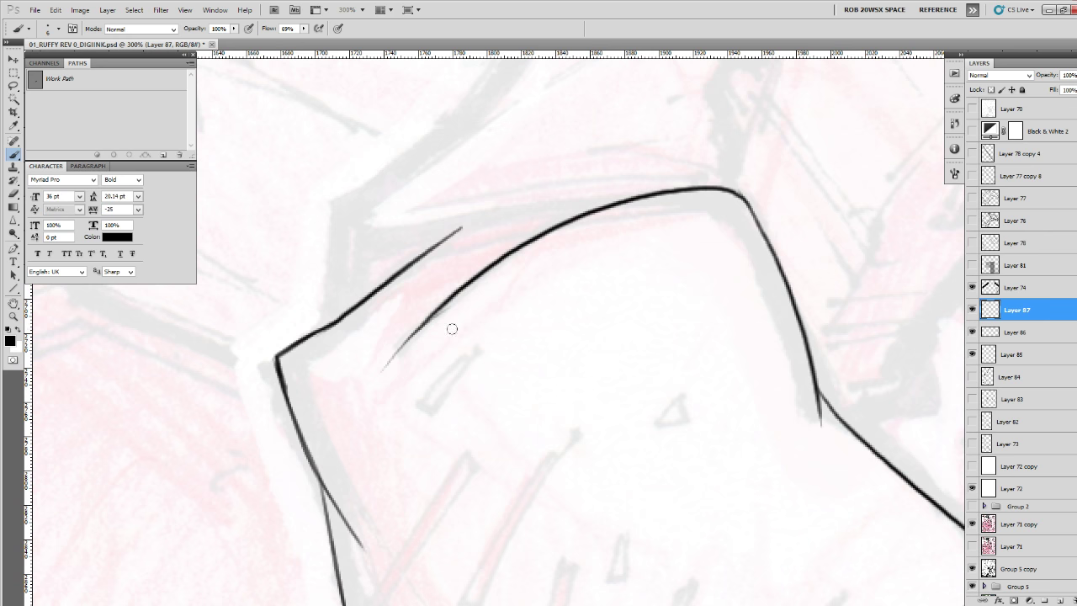
pyautogui.hotkey('ctrl', 'z')
pyautogui.moveTo(362, 397); pyautogui.dragTo(450, 299)
pyautogui.moveTo(636, 239)
pyautogui.mouseDown()
pyautogui.moveTo(554, 448)
pyautogui.moveTo(781, 448)
pyautogui.moveTo(535, 489)
pyautogui.mouseUp()
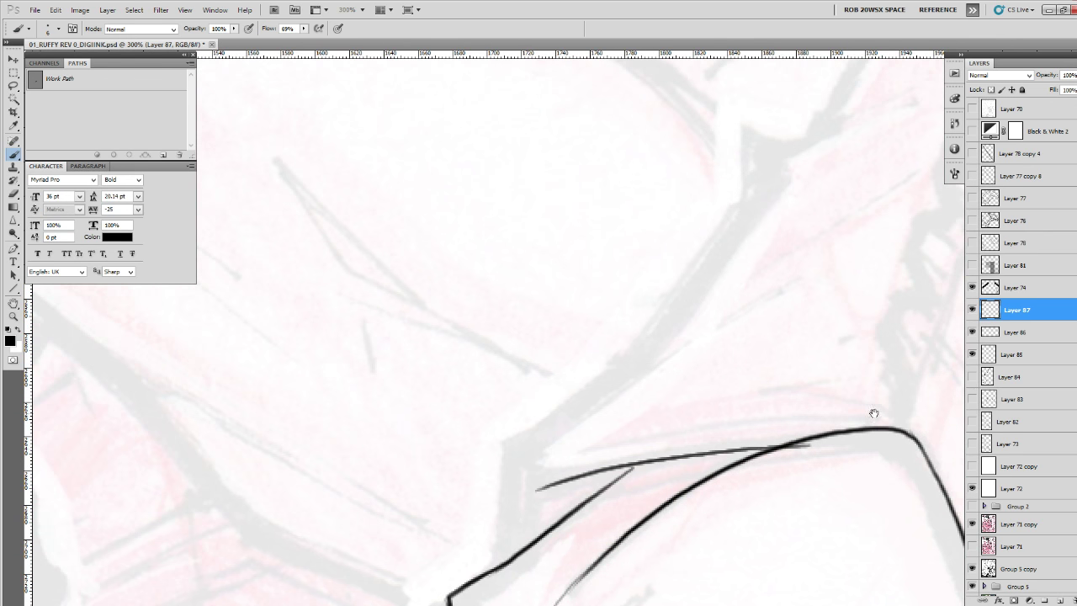
pyautogui.moveTo(874, 413)
pyautogui.mouseDown()
pyautogui.moveTo(790, 451)
pyautogui.moveTo(763, 432)
pyautogui.moveTo(711, 426)
pyautogui.mouseUp()
pyautogui.moveTo(807, 319)
pyautogui.mouseDown()
pyautogui.moveTo(755, 361)
pyautogui.moveTo(647, 497)
pyautogui.mouseUp()
# Show the rifle line art on Layer 73 and delete Layers 82, 83 and 84.
pyautogui.moveTo(737, 344); pyautogui.dragTo(643, 453)
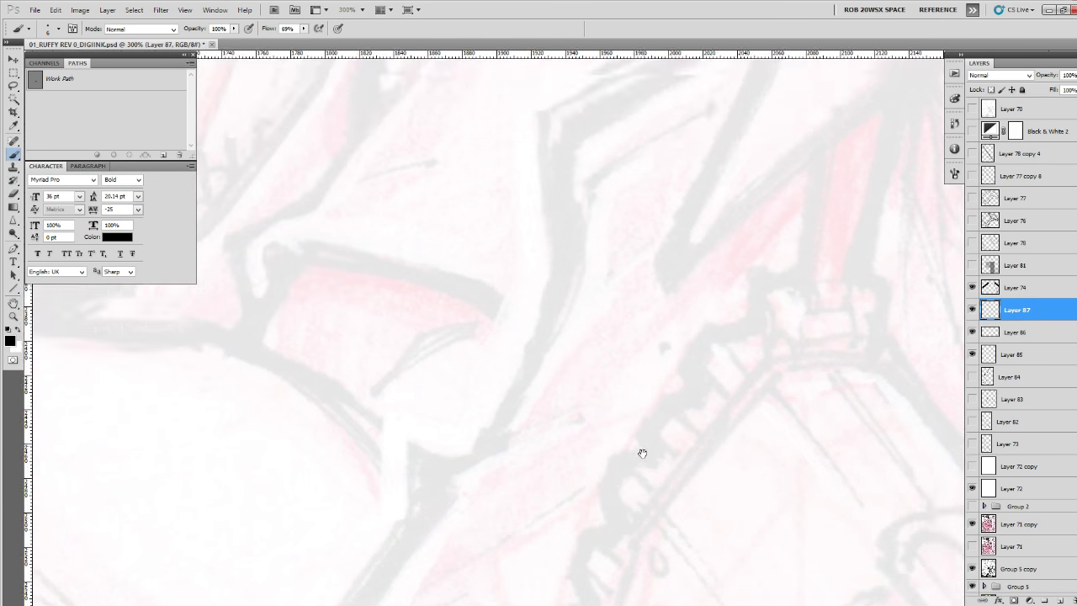
pyautogui.moveTo(707, 255)
pyautogui.mouseDown()
pyautogui.moveTo(637, 413)
pyautogui.moveTo(651, 413)
pyautogui.moveTo(702, 348)
pyautogui.mouseUp()
pyautogui.click(971, 378)
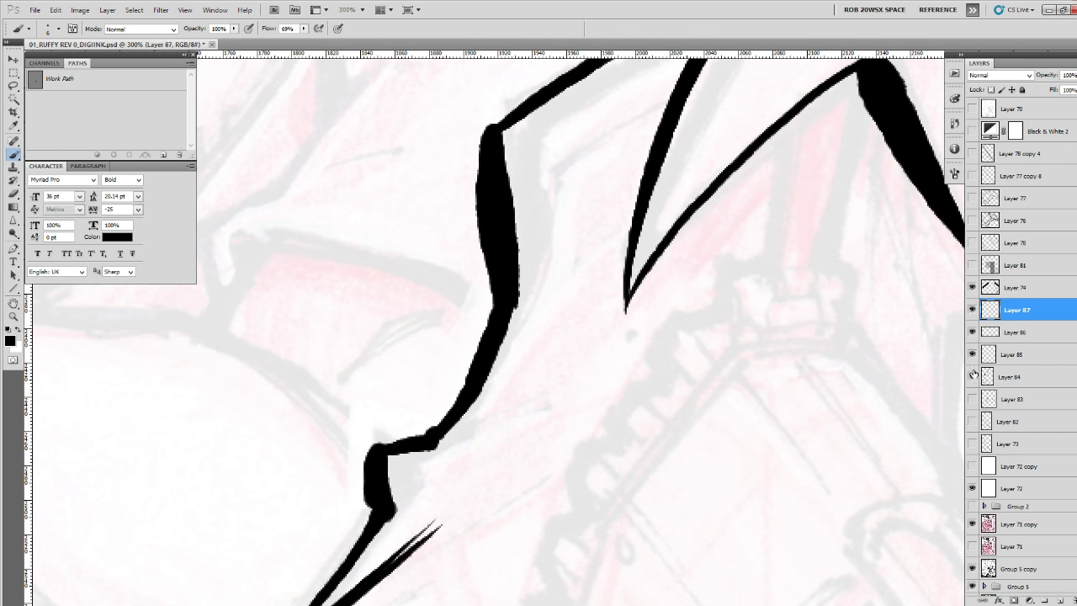
pyautogui.click(972, 378)
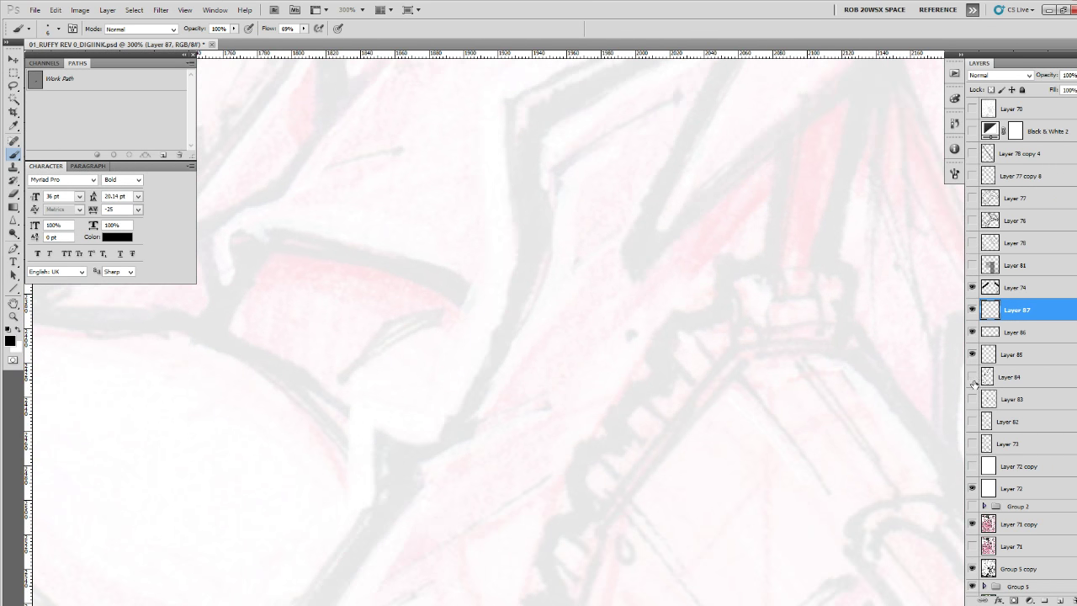
pyautogui.click(973, 444)
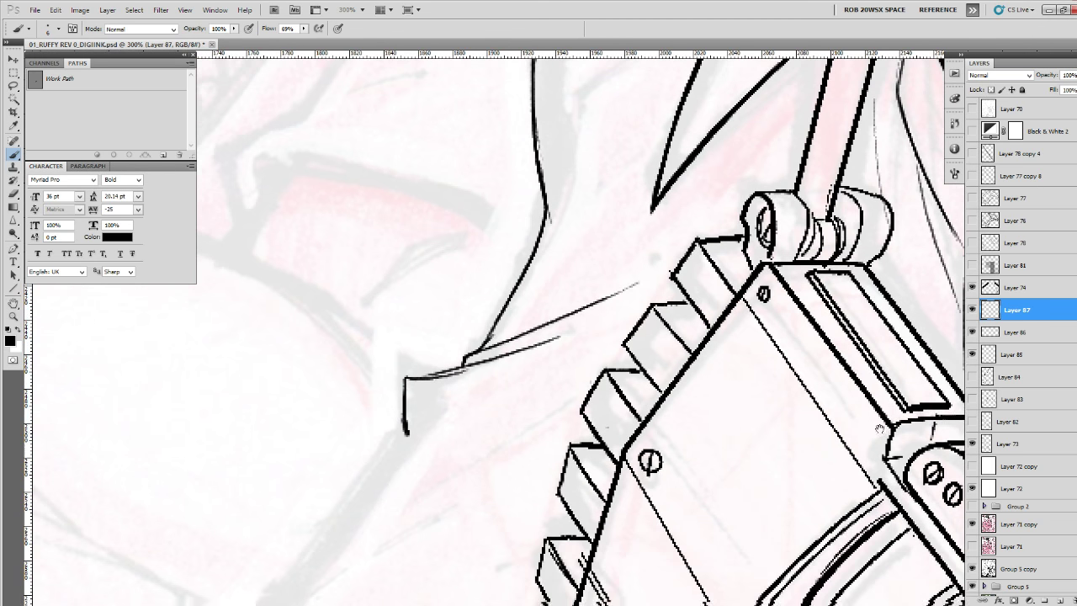
pyautogui.click(1001, 423)
pyautogui.keyDown('shift'); pyautogui.click(1010, 378); pyautogui.keyUp('shift')
pyautogui.moveTo(1036, 404); pyautogui.dragTo(1074, 599)
# Hide and reshow Layer 87 to compare its arm lines with the rifle, and make it the active layer.
pyautogui.click(974, 310)
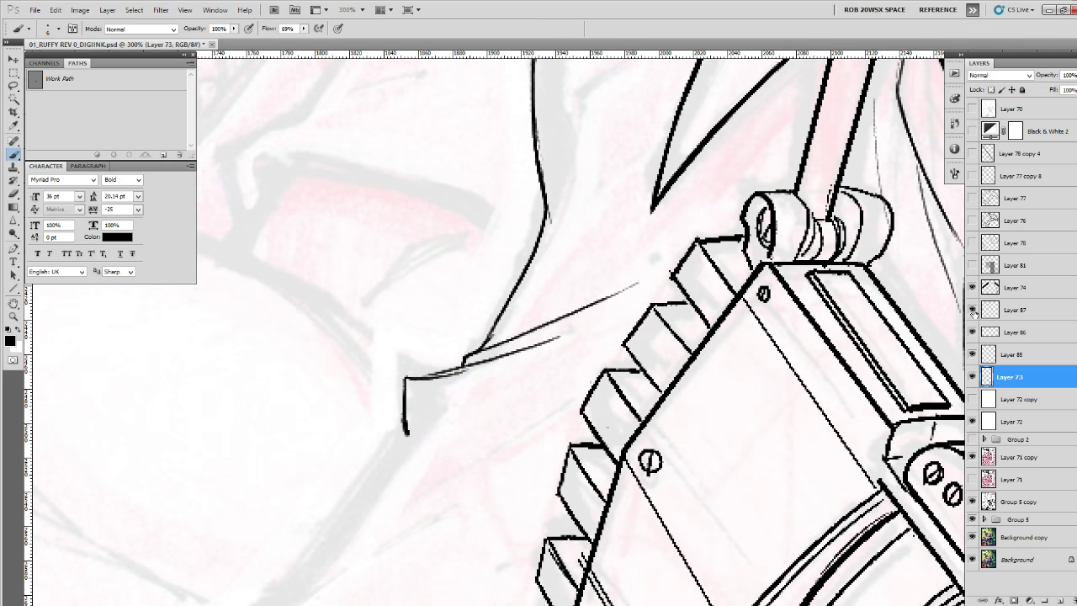
pyautogui.moveTo(831, 452); pyautogui.dragTo(933, 223)
pyautogui.click(973, 311)
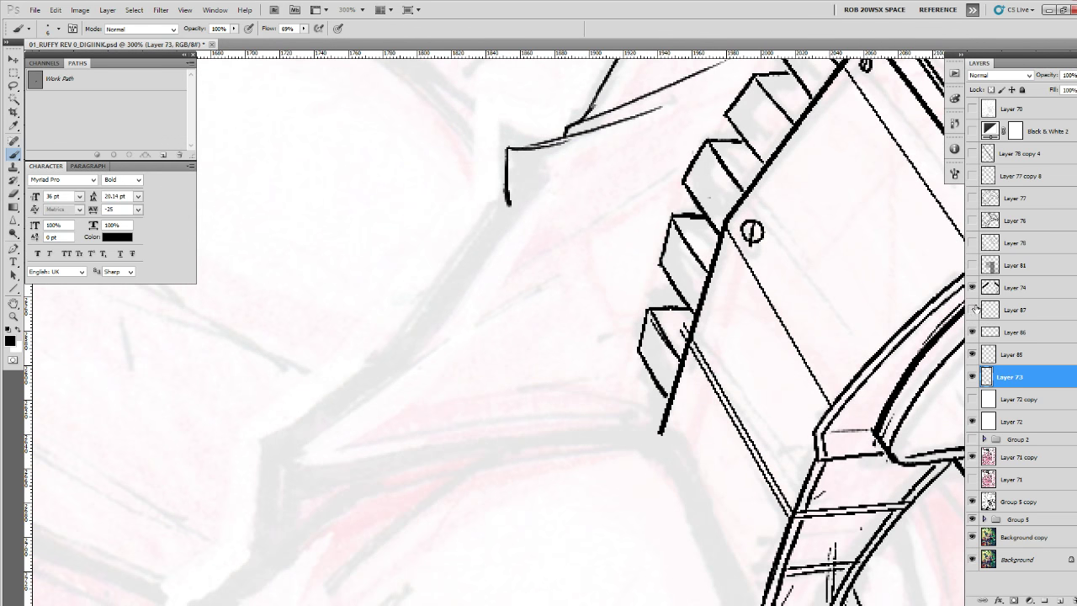
pyautogui.click(973, 310)
pyautogui.click(1010, 310)
# Ink the upper sleeve's outer edge down to the elbow, the curved cuff end joining the forearm, and a thin cuff fold line.
pyautogui.moveTo(533, 244); pyautogui.dragTo(634, 315)
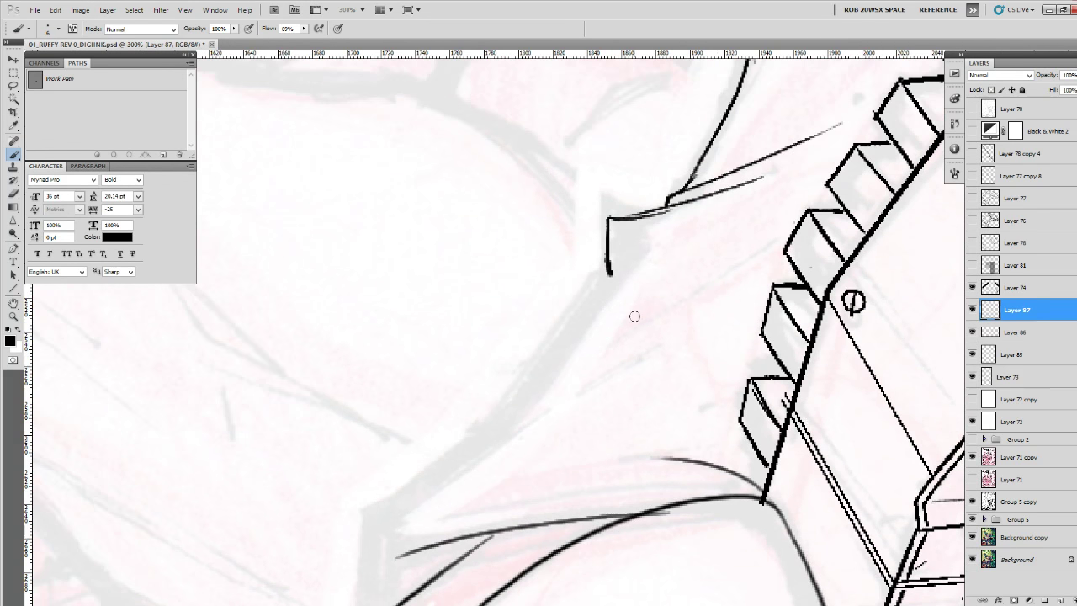
pyautogui.moveTo(607, 270)
pyautogui.mouseDown()
pyautogui.moveTo(465, 469)
pyautogui.moveTo(584, 318)
pyautogui.mouseUp()
pyautogui.moveTo(673, 250); pyautogui.dragTo(495, 366)
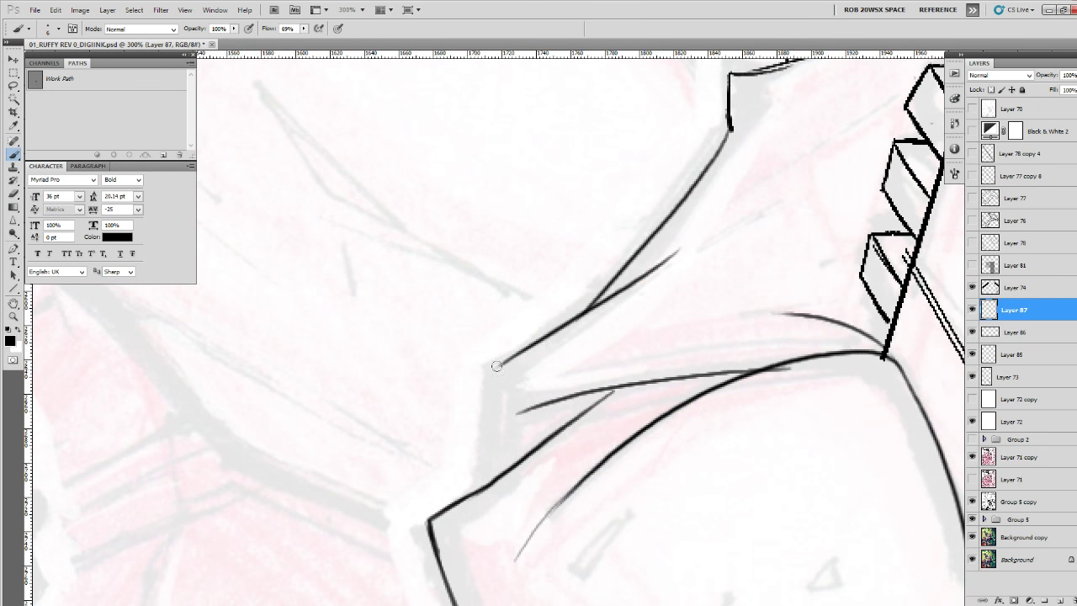
pyautogui.moveTo(586, 312)
pyautogui.mouseDown()
pyautogui.moveTo(485, 371)
pyautogui.moveTo(474, 397)
pyautogui.moveTo(487, 470)
pyautogui.mouseUp()
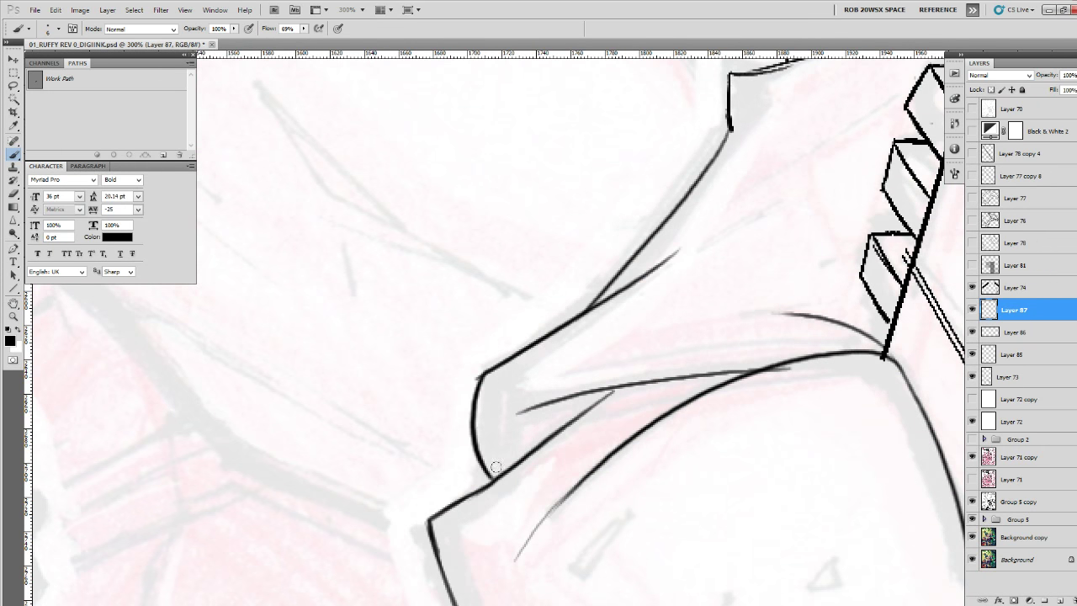
pyautogui.moveTo(490, 380); pyautogui.dragTo(640, 353)
# Ink a thin diagonal crease and a small loop-shaped wrinkle on the upper sleeve beside the rifle's serrated edge.
pyautogui.moveTo(848, 330); pyautogui.dragTo(596, 557)
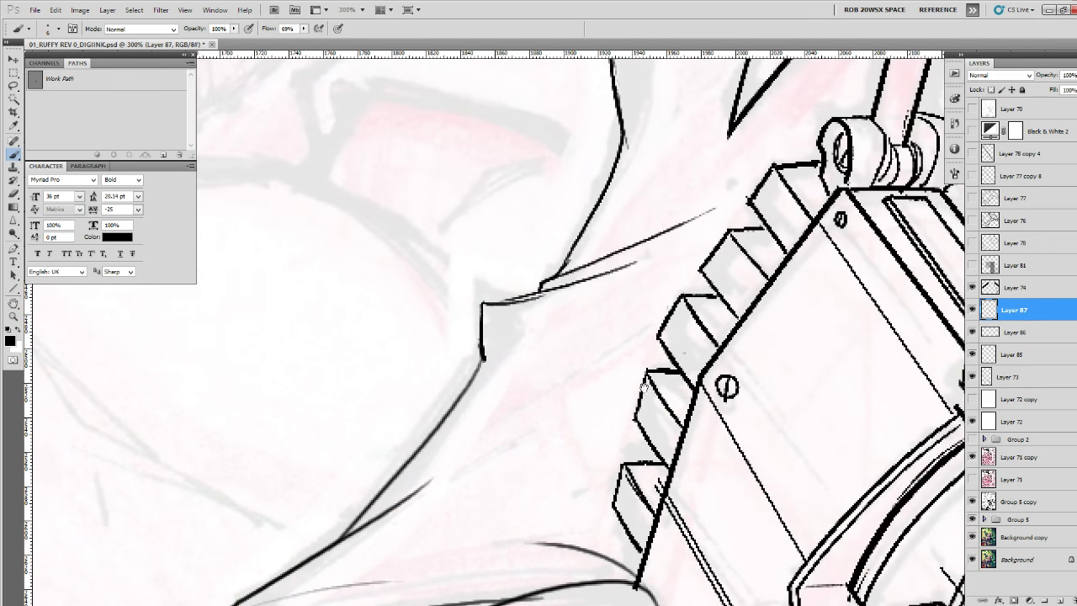
pyautogui.moveTo(663, 315)
pyautogui.mouseDown()
pyautogui.moveTo(487, 427)
pyautogui.moveTo(514, 442)
pyautogui.moveTo(504, 455)
pyautogui.mouseUp()
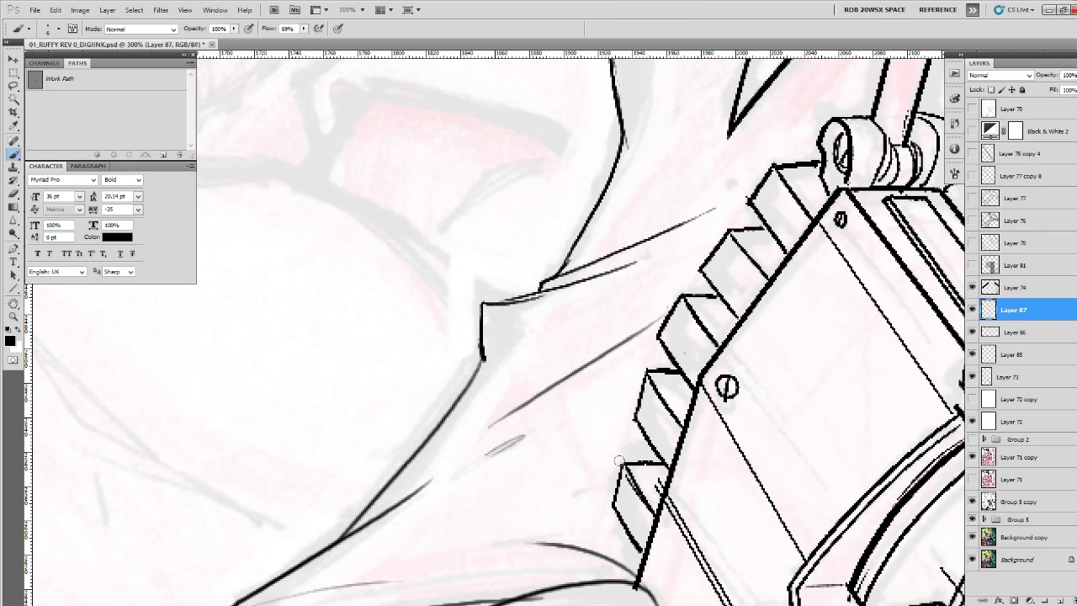
pyautogui.moveTo(781, 305); pyautogui.dragTo(530, 541)
pyautogui.moveTo(626, 337); pyautogui.dragTo(579, 500)
# Review the whole inked figure and hide the rifle line art on Layer 73 to expose the sketched hand.
pyautogui.press('z')
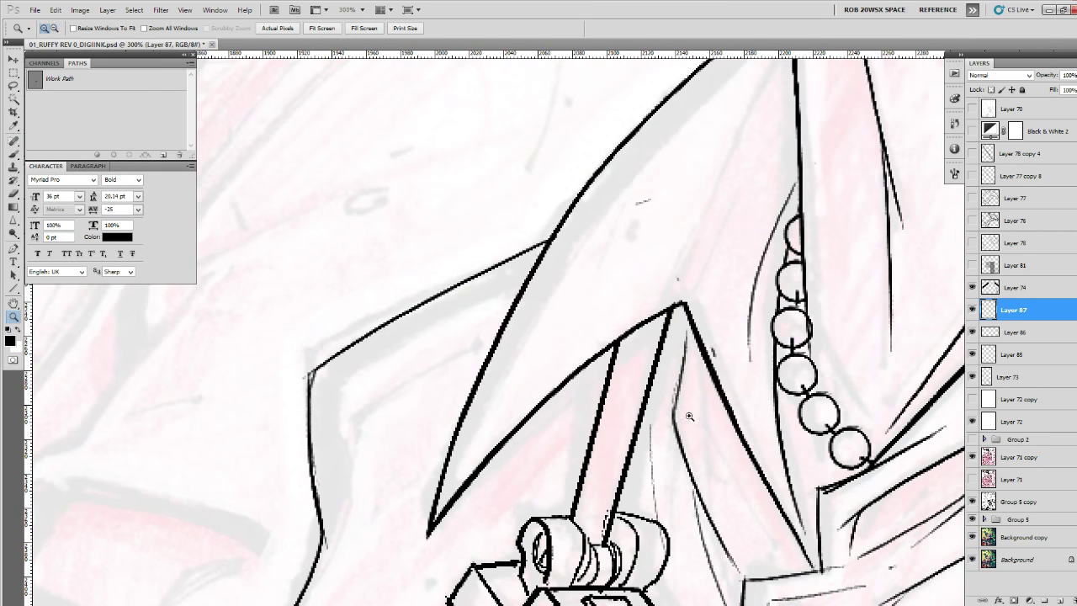
pyautogui.keyDown('alt'); pyautogui.click(690, 413); pyautogui.keyUp('alt')
pyautogui.keyDown('alt'); pyautogui.click(690, 413); pyautogui.keyUp('alt')
pyautogui.keyDown('alt'); pyautogui.click(690, 413); pyautogui.keyUp('alt')
pyautogui.keyDown('alt'); pyautogui.click(690, 413); pyautogui.keyUp('alt')
pyautogui.moveTo(743, 492); pyautogui.dragTo(738, 356)
pyautogui.click(739, 356)
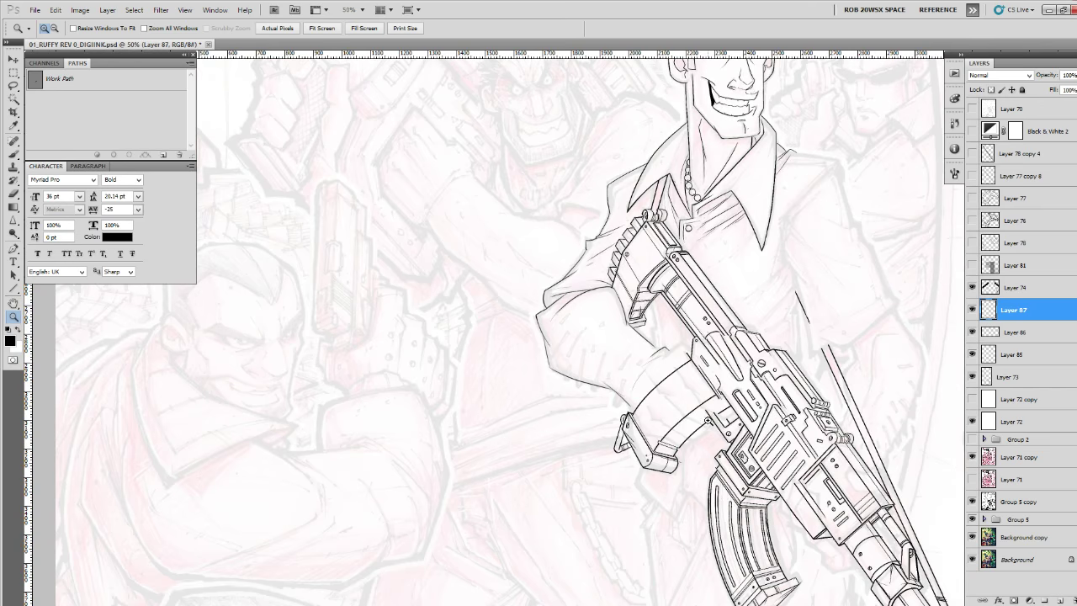
pyautogui.click(708, 422)
pyautogui.click(972, 376)
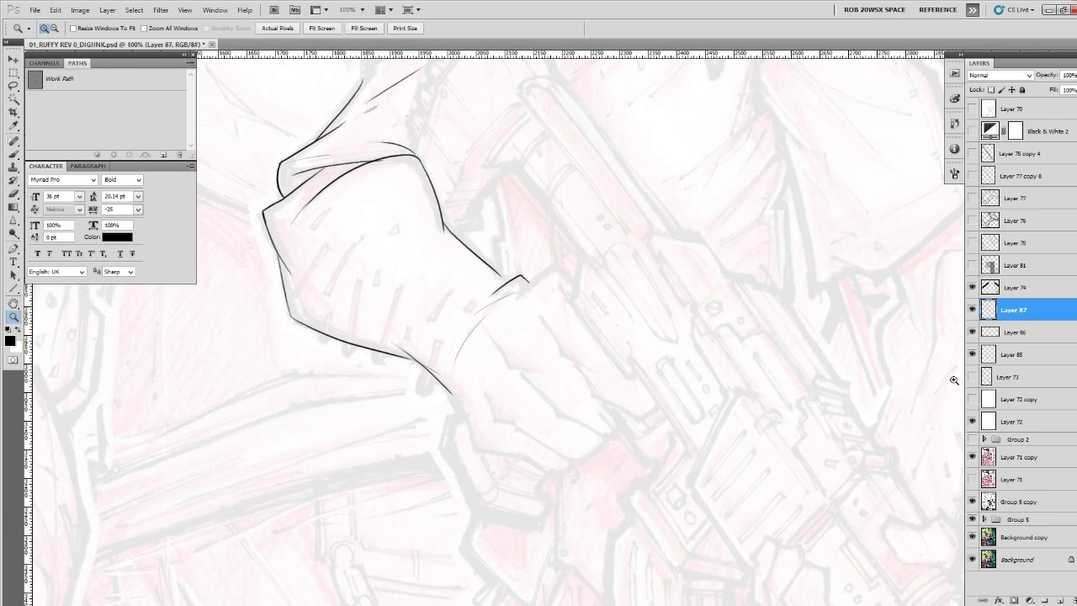
pyautogui.click(614, 374)
# Ink the bent knuckle line in the middle of the hand, extend it toward the wrist, and clean it up with the eraser.
pyautogui.press('b')
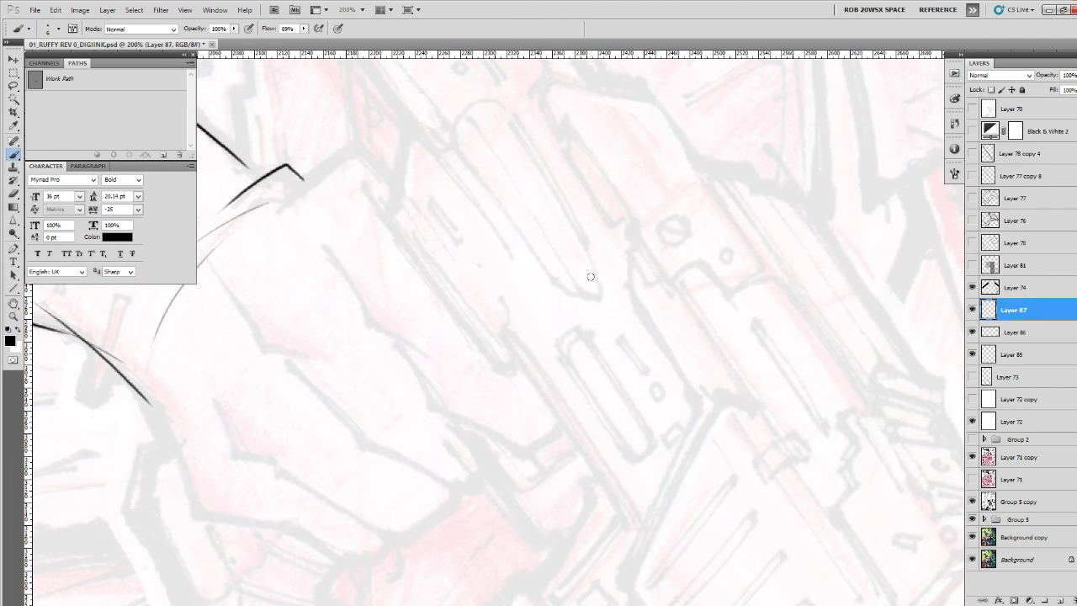
pyautogui.moveTo(315, 344); pyautogui.dragTo(342, 348)
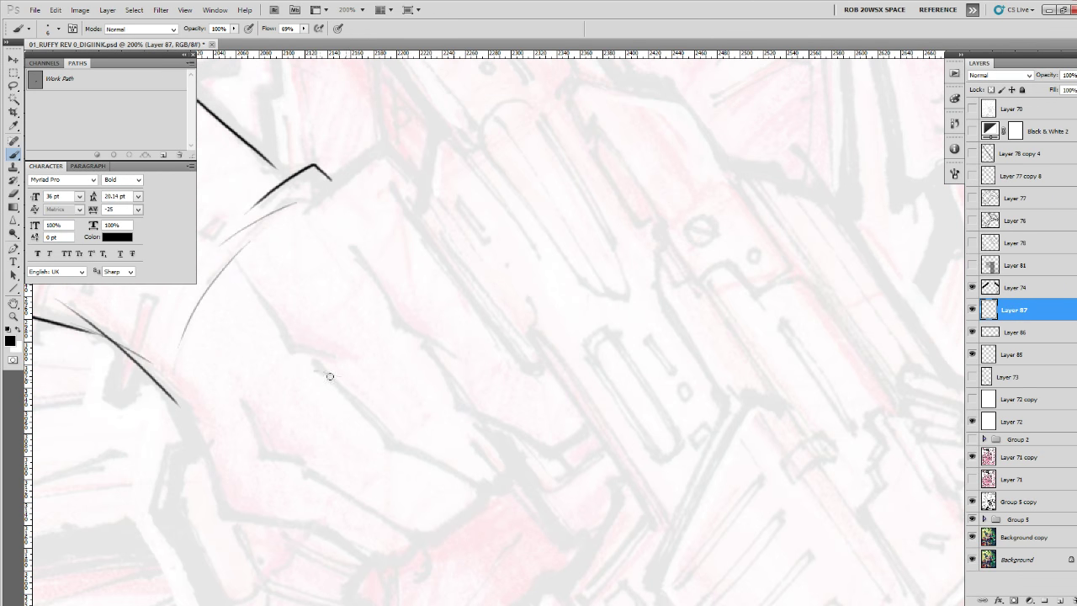
pyautogui.moveTo(314, 372)
pyautogui.mouseDown()
pyautogui.moveTo(392, 380)
pyautogui.moveTo(374, 360)
pyautogui.mouseUp()
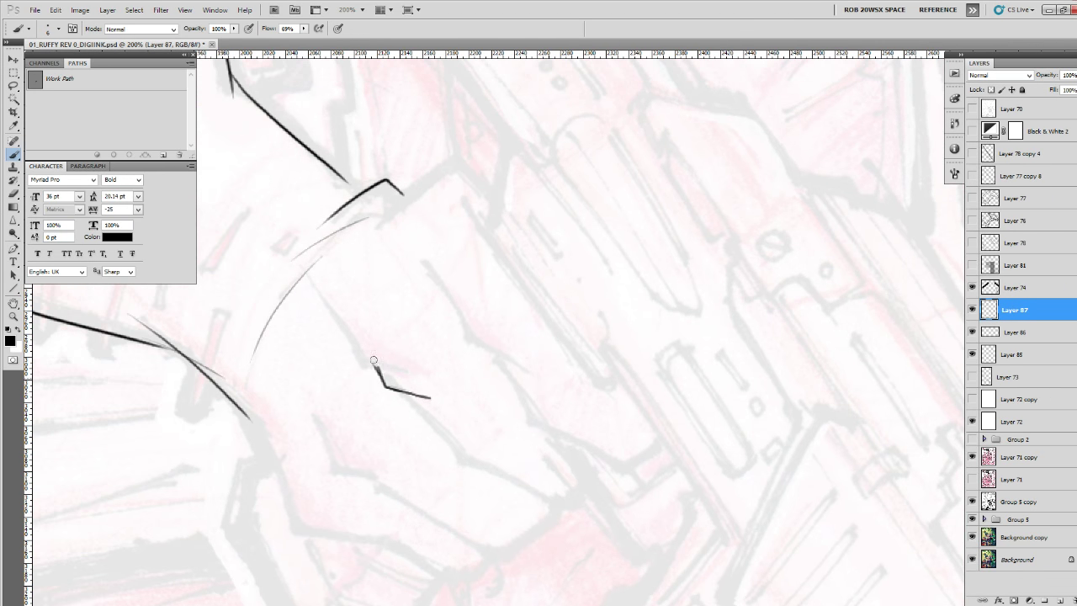
pyautogui.moveTo(314, 288); pyautogui.dragTo(374, 362)
pyautogui.press('e')
pyautogui.moveTo(379, 381)
pyautogui.mouseDown()
pyautogui.moveTo(373, 365)
pyautogui.moveTo(424, 341)
pyautogui.moveTo(438, 289)
pyautogui.mouseUp()
# Ink two shorter bent lines separating the lower fingers, following the pencilled knuckles.
pyautogui.press('b')
pyautogui.moveTo(401, 336); pyautogui.dragTo(404, 309)
pyautogui.moveTo(330, 303)
pyautogui.mouseDown()
pyautogui.moveTo(349, 365)
pyautogui.moveTo(460, 404)
pyautogui.moveTo(526, 443)
pyautogui.mouseUp()
pyautogui.scroll(2, 446, 389)
pyautogui.scroll(3, 551, 401)
pyautogui.hscroll(1, 551, 402)
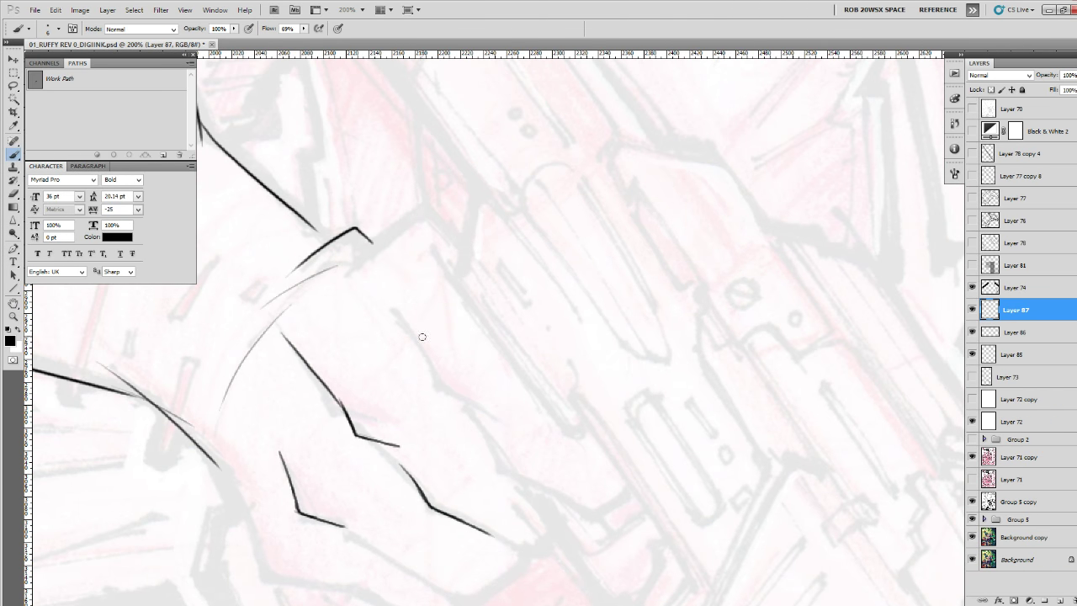
pyautogui.scroll(-2, 420, 303)
pyautogui.hscroll(-3, 462, 248)
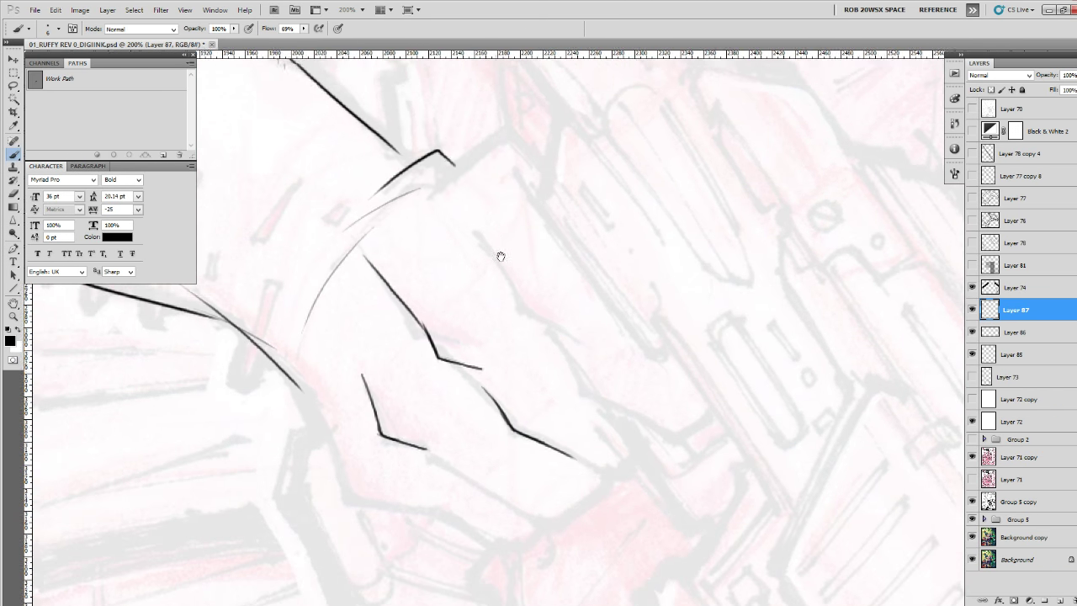
# Tidy the middle knuckle line with the eraser and ink the long stepped line along the uppermost finger.
pyautogui.press('e')
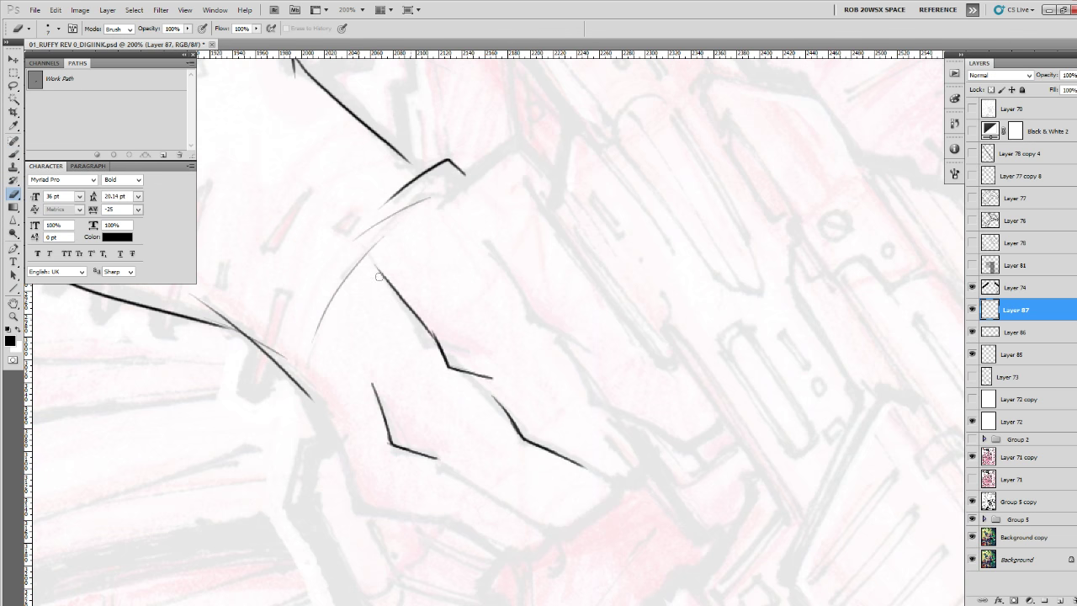
pyautogui.moveTo(441, 341); pyautogui.dragTo(461, 259)
pyautogui.press('b')
pyautogui.moveTo(627, 297); pyautogui.dragTo(545, 404)
pyautogui.moveTo(421, 267)
pyautogui.mouseDown()
pyautogui.moveTo(466, 341)
pyautogui.moveTo(503, 370)
pyautogui.moveTo(483, 329)
pyautogui.moveTo(514, 392)
pyautogui.moveTo(691, 403)
pyautogui.moveTo(642, 410)
pyautogui.mouseUp()
pyautogui.moveTo(642, 410)
pyautogui.mouseDown()
pyautogui.moveTo(691, 368)
pyautogui.moveTo(725, 375)
pyautogui.moveTo(624, 415)
pyautogui.moveTo(562, 382)
pyautogui.moveTo(592, 412)
pyautogui.moveTo(672, 420)
pyautogui.moveTo(693, 441)
pyautogui.mouseUp()
# Ink the fingertip contour at the end of the hand and a short stroke leading back between the two lowest fingers.
pyautogui.press('e')
pyautogui.press('b')
pyautogui.moveTo(673, 399)
pyautogui.mouseDown()
pyautogui.moveTo(687, 334)
pyautogui.moveTo(678, 350)
pyautogui.mouseUp()
pyautogui.moveTo(716, 385)
pyautogui.mouseDown()
pyautogui.moveTo(832, 406)
pyautogui.moveTo(782, 416)
pyautogui.moveTo(707, 467)
pyautogui.moveTo(726, 473)
pyautogui.moveTo(703, 478)
pyautogui.mouseUp()
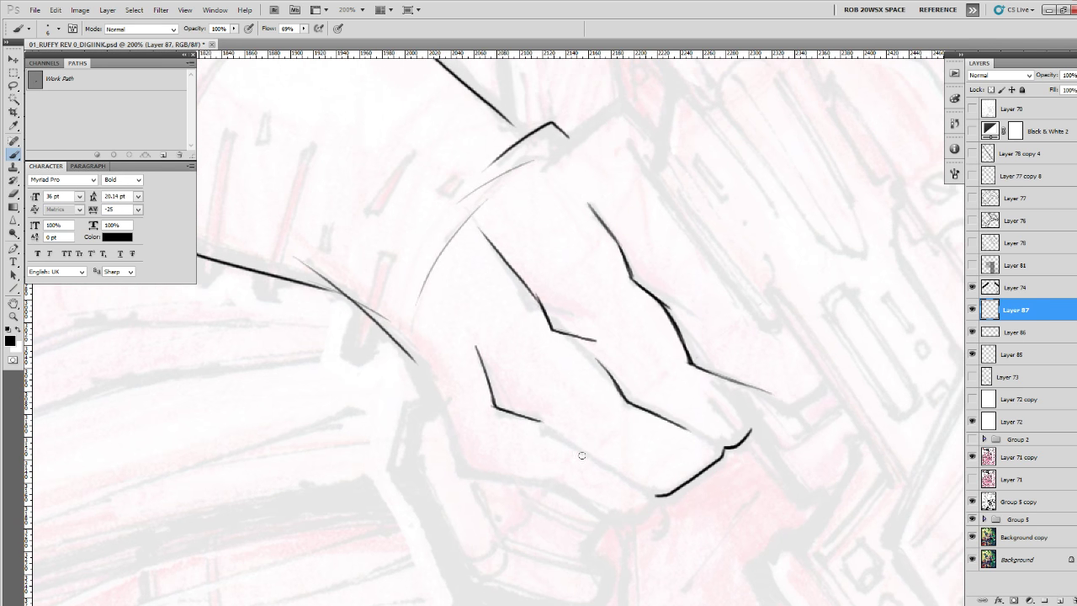
pyautogui.moveTo(624, 477); pyautogui.dragTo(658, 496)
pyautogui.moveTo(433, 377)
pyautogui.mouseDown()
pyautogui.moveTo(460, 468)
pyautogui.moveTo(557, 483)
pyautogui.moveTo(485, 359)
pyautogui.moveTo(507, 337)
pyautogui.mouseUp()
pyautogui.hotkey('ctrl', 'alt', 'z')
pyautogui.hotkey('ctrl', 'alt', 'z')
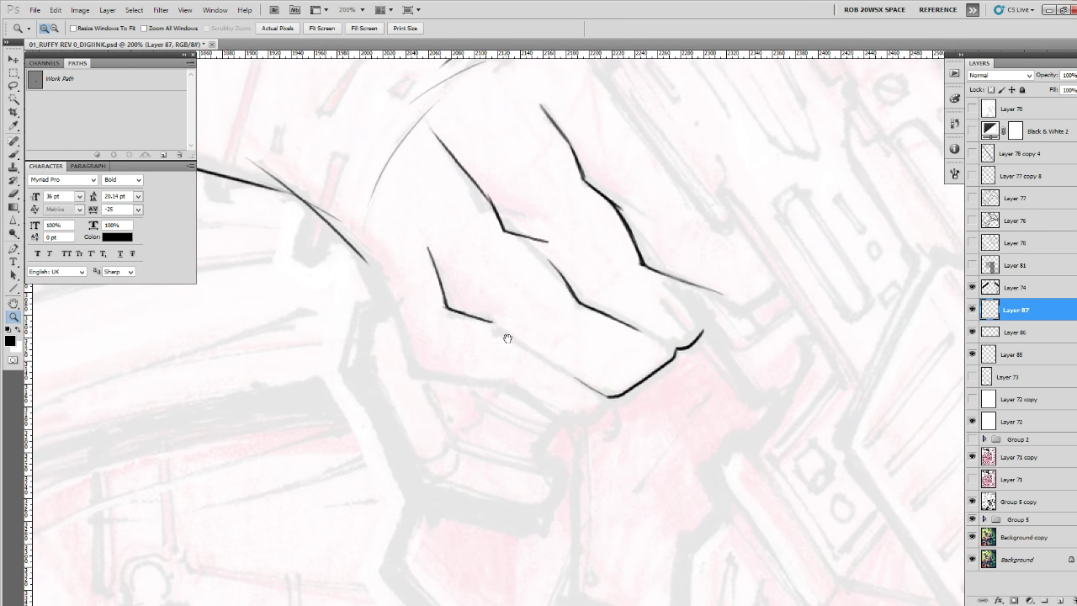
# Ink the hand's outer edge and the little finger's underside to its tip, and extend the wrist line to meet them.
pyautogui.keyDown('ctrl'); pyautogui.click(491, 334); pyautogui.keyUp('ctrl')
pyautogui.moveTo(358, 317); pyautogui.dragTo(369, 317)
pyautogui.moveTo(353, 251); pyautogui.dragTo(397, 380)
pyautogui.moveTo(384, 341)
pyautogui.mouseDown()
pyautogui.moveTo(387, 357)
pyautogui.moveTo(535, 401)
pyautogui.mouseUp()
pyautogui.moveTo(603, 409); pyautogui.dragTo(535, 412)
pyautogui.moveTo(425, 399); pyautogui.dragTo(551, 460)
pyautogui.moveTo(551, 460)
pyautogui.mouseDown()
pyautogui.moveTo(690, 464)
pyautogui.moveTo(812, 493)
pyautogui.moveTo(892, 480)
pyautogui.mouseUp()
pyautogui.moveTo(618, 306); pyautogui.dragTo(645, 449)
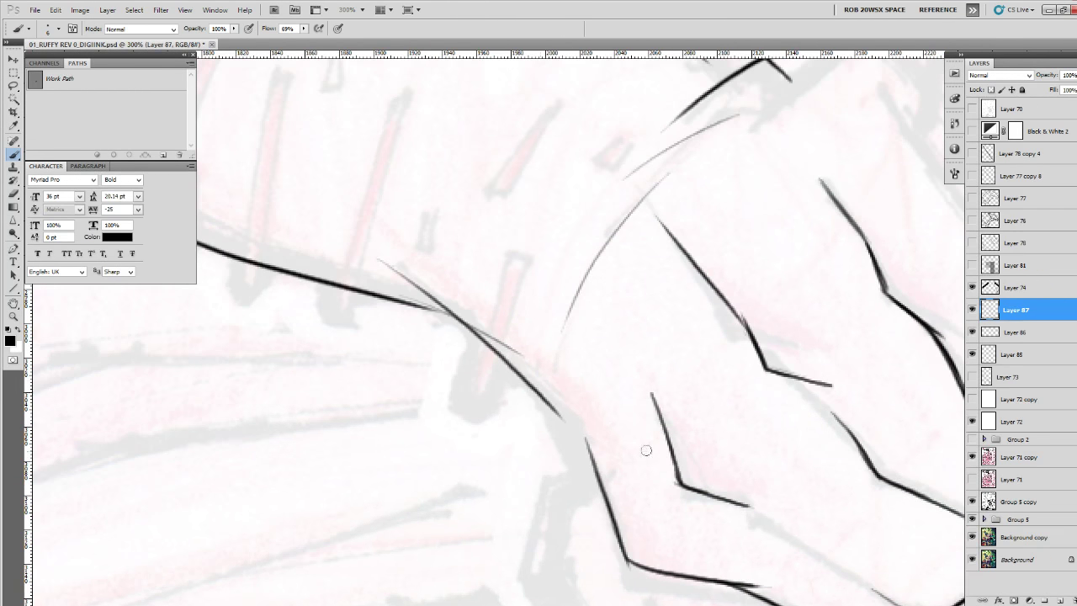
pyautogui.moveTo(497, 354); pyautogui.dragTo(590, 443)
pyautogui.moveTo(602, 439); pyautogui.dragTo(543, 325)
# Erase the hand's outer edge and redraw it from the wrist line around the corner to the little finger's underside.
pyautogui.press('e')
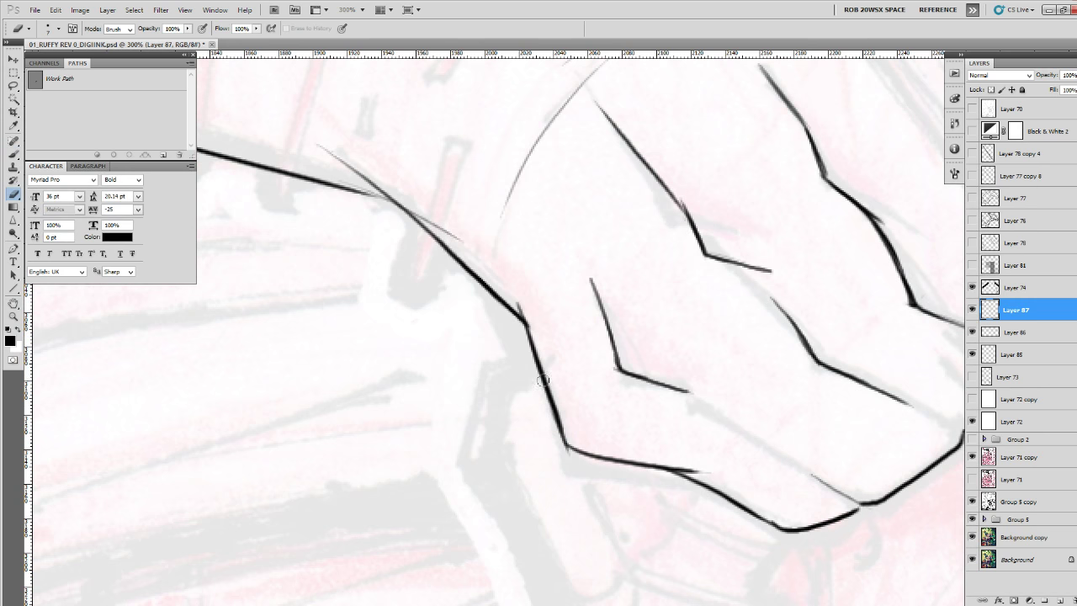
pyautogui.moveTo(539, 370)
pyautogui.mouseDown()
pyautogui.moveTo(559, 417)
pyautogui.moveTo(668, 462)
pyautogui.moveTo(621, 472)
pyautogui.mouseUp()
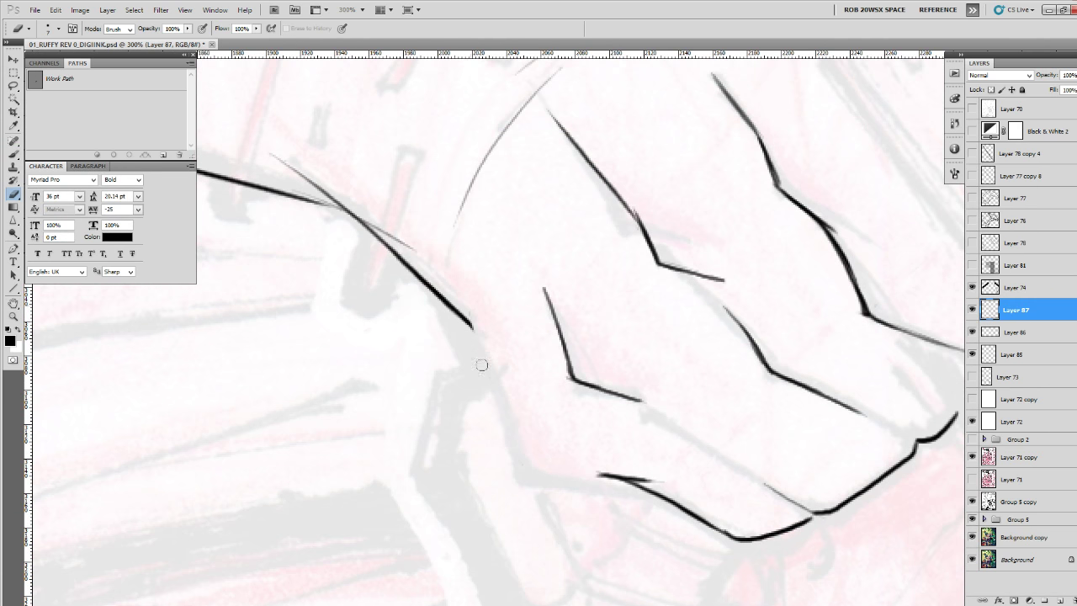
pyautogui.press('b')
pyautogui.moveTo(469, 324); pyautogui.dragTo(517, 439)
pyautogui.moveTo(495, 387); pyautogui.dragTo(516, 440)
pyautogui.moveTo(562, 440)
pyautogui.mouseDown()
pyautogui.moveTo(510, 446)
pyautogui.moveTo(476, 434)
pyautogui.mouseUp()
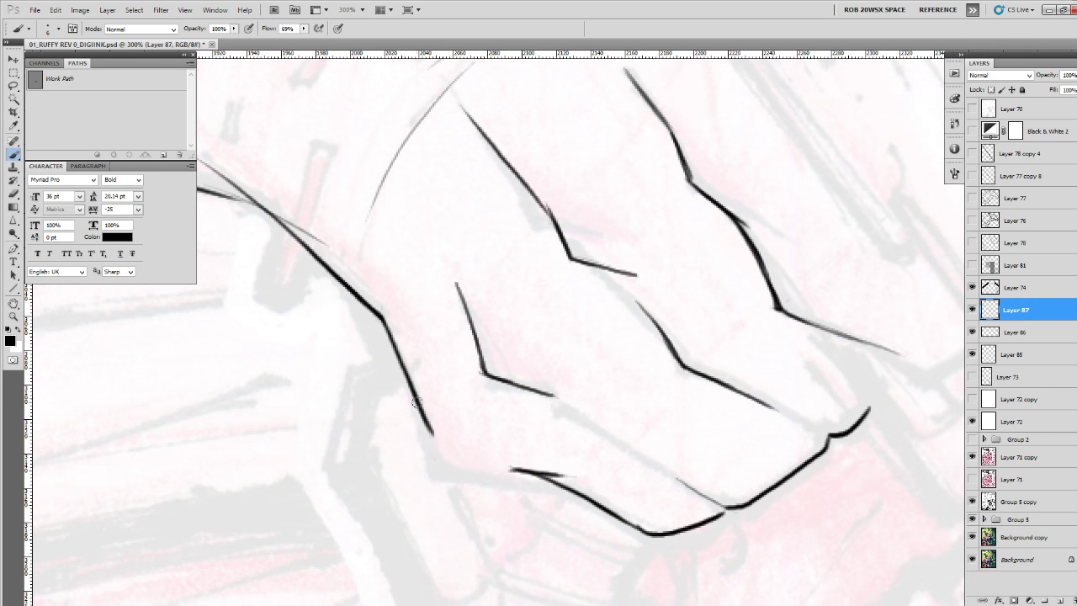
pyautogui.moveTo(417, 402)
pyautogui.mouseDown()
pyautogui.moveTo(435, 442)
pyautogui.moveTo(465, 453)
pyautogui.mouseUp()
pyautogui.moveTo(434, 442); pyautogui.dragTo(565, 474)
# Examine the inked forearm and hand at different magnifications to check their overall shape.
pyautogui.press('z')
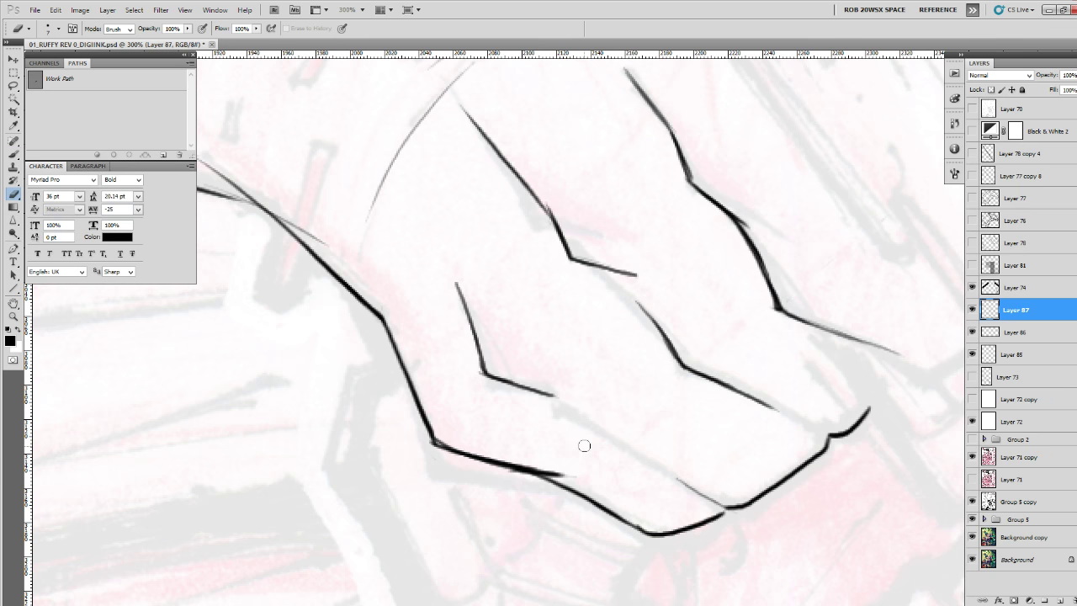
pyautogui.click(582, 436)
pyautogui.keyDown('alt'); pyautogui.click(582, 400); pyautogui.keyUp('alt')
pyautogui.keyDown('alt'); pyautogui.click(582, 399); pyautogui.keyUp('alt')
pyautogui.keyDown('alt'); pyautogui.click(583, 400); pyautogui.keyUp('alt')
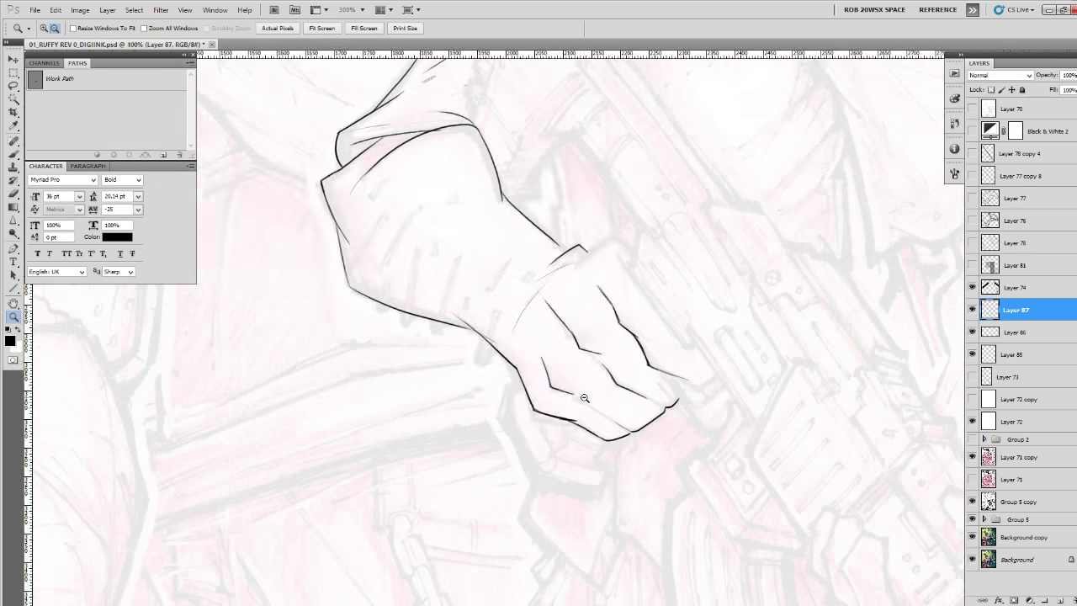
pyautogui.keyDown('alt'); pyautogui.click(583, 399); pyautogui.keyUp('alt')
pyautogui.moveTo(634, 352); pyautogui.dragTo(672, 323)
pyautogui.keyDown('alt'); pyautogui.click(690, 370); pyautogui.keyUp('alt')
pyautogui.click(678, 380)
pyautogui.click(680, 378)
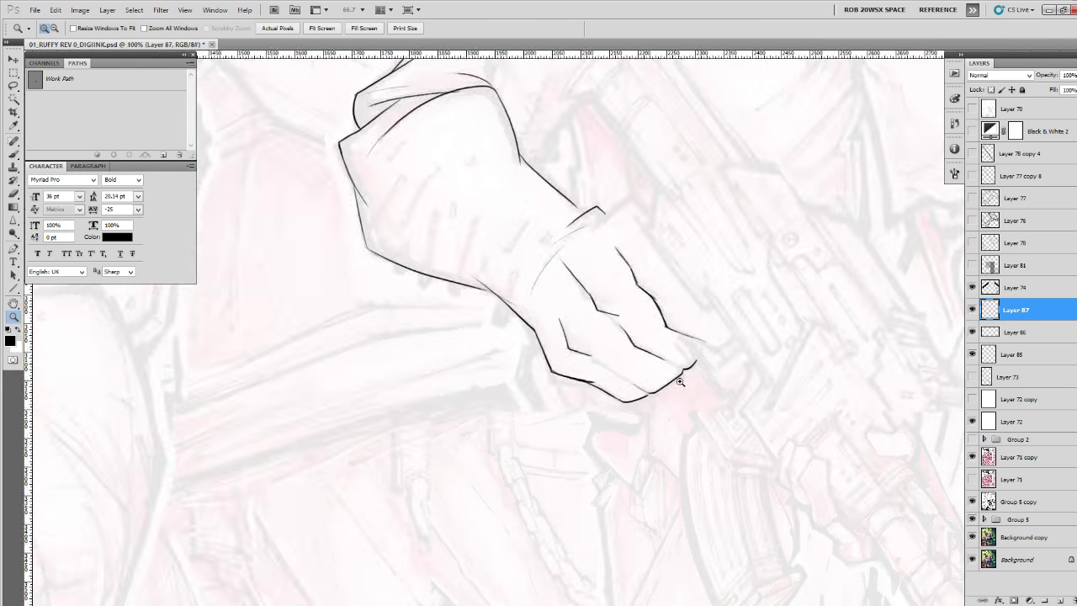
pyautogui.click(680, 378)
pyautogui.moveTo(680, 383)
pyautogui.mouseDown()
pyautogui.moveTo(697, 439)
pyautogui.moveTo(686, 434)
pyautogui.mouseUp()
# Ink the curved line separating the little finger from the next finger down to the fingertips and clean it with the eraser.
pyautogui.press('b')
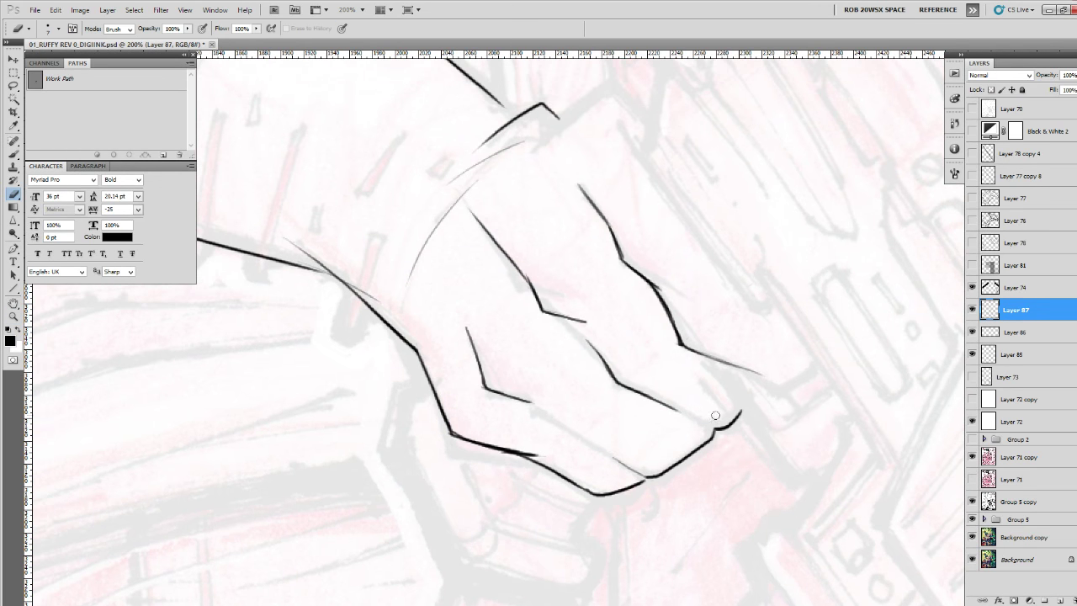
pyautogui.moveTo(591, 441)
pyautogui.mouseDown()
pyautogui.moveTo(569, 426)
pyautogui.moveTo(396, 431)
pyautogui.mouseUp()
pyautogui.press('b')
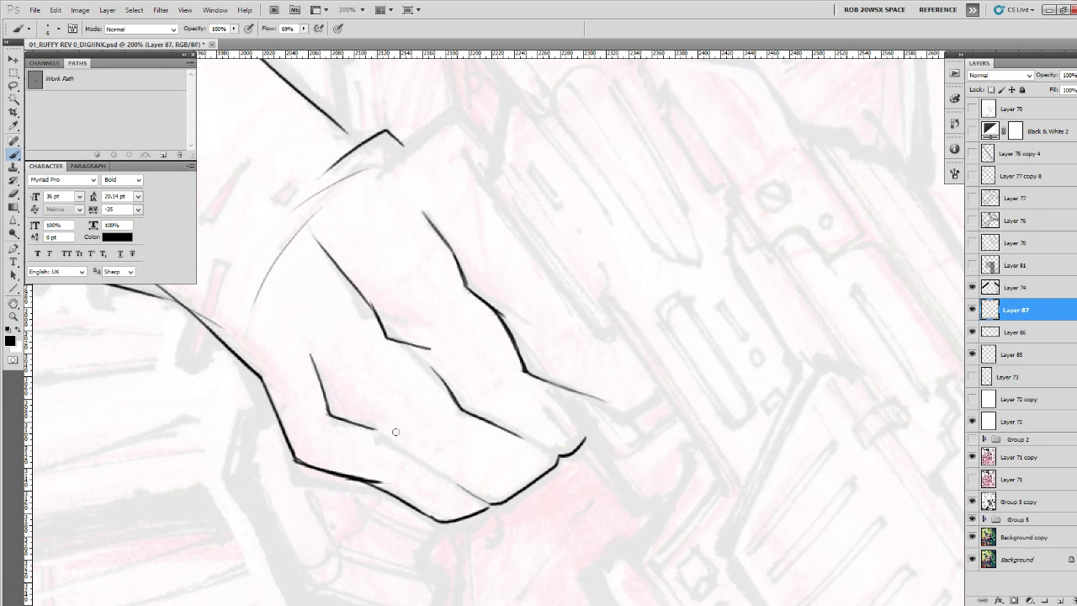
pyautogui.moveTo(419, 472); pyautogui.dragTo(609, 528)
pyautogui.press('e')
pyautogui.moveTo(535, 506); pyautogui.dragTo(568, 519)
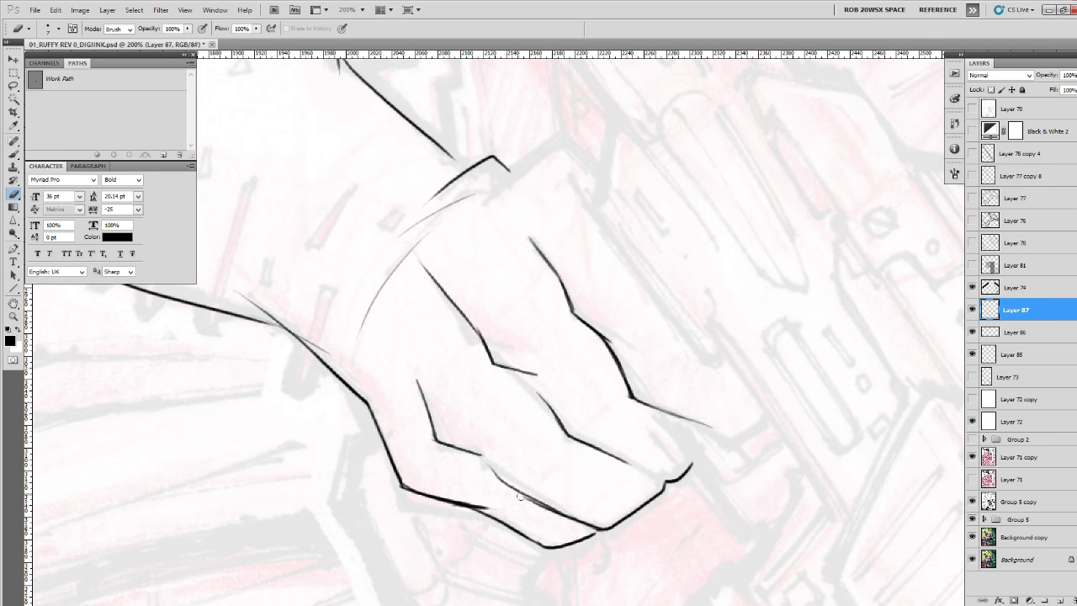
pyautogui.moveTo(535, 464); pyautogui.dragTo(601, 423)
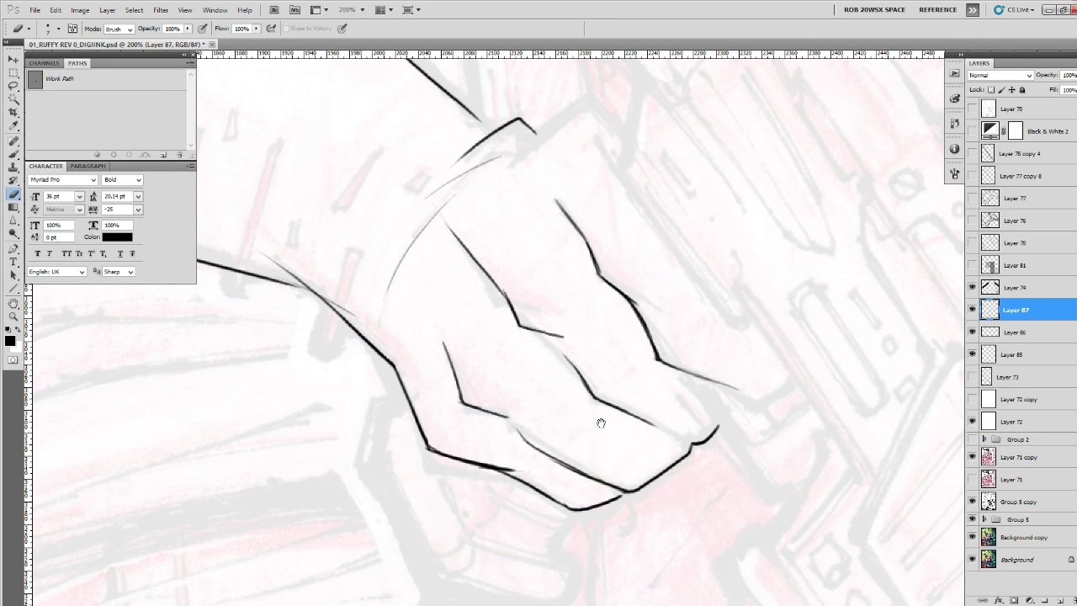
# Redraw the outer edge of the two fingertips beyond the little finger and ink the curved tip of the forefinger.
pyautogui.moveTo(685, 488)
pyautogui.mouseDown()
pyautogui.moveTo(650, 491)
pyautogui.moveTo(700, 456)
pyautogui.moveTo(646, 495)
pyautogui.mouseUp()
pyautogui.press('b')
pyautogui.scroll(1, 715, 449)
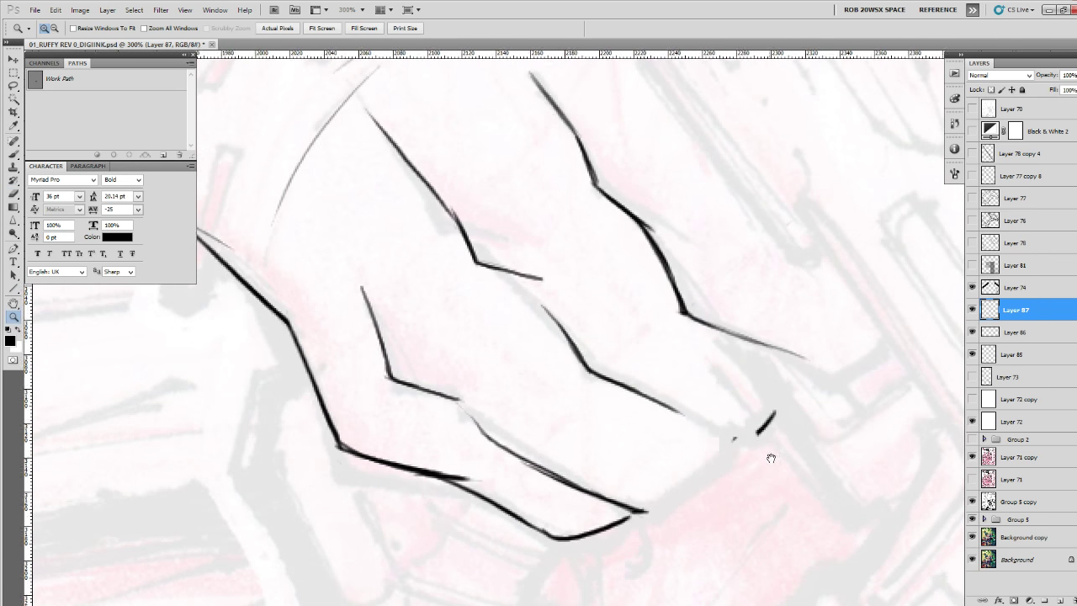
pyautogui.moveTo(729, 438)
pyautogui.mouseDown()
pyautogui.moveTo(801, 403)
pyautogui.moveTo(797, 422)
pyautogui.moveTo(776, 427)
pyautogui.moveTo(773, 443)
pyautogui.moveTo(680, 502)
pyautogui.mouseUp()
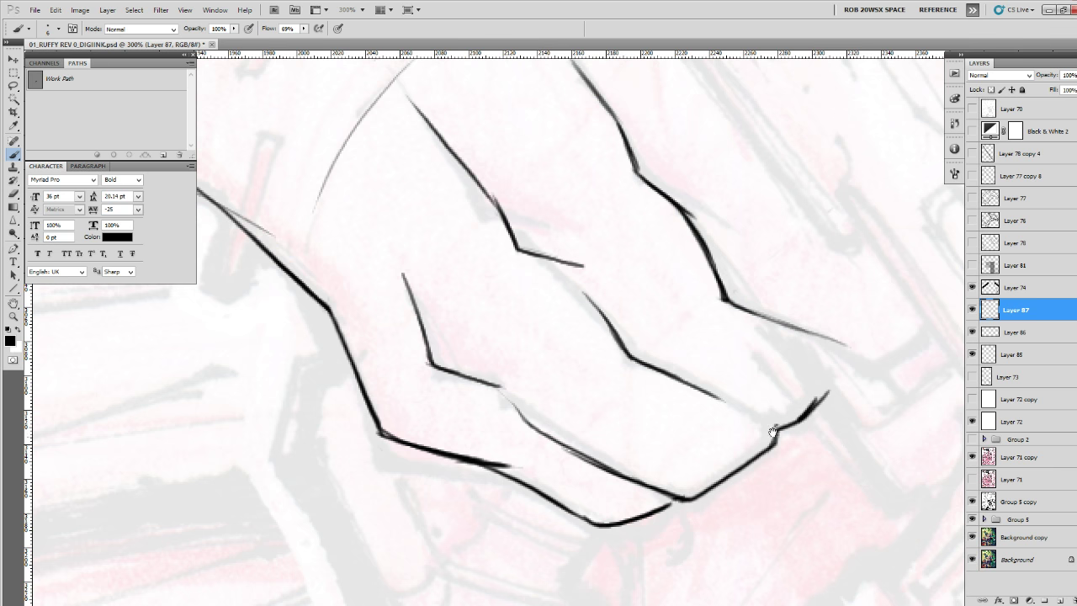
pyautogui.moveTo(862, 376); pyautogui.dragTo(693, 514)
pyautogui.moveTo(631, 471)
pyautogui.mouseDown()
pyautogui.moveTo(690, 508)
pyautogui.moveTo(763, 472)
pyautogui.mouseUp()
pyautogui.moveTo(652, 353); pyautogui.dragTo(764, 507)
pyautogui.moveTo(611, 432); pyautogui.dragTo(717, 420)
# Taper the knuckle ends of the lines separating the fingers with the eraser.
pyautogui.press('e')
pyautogui.moveTo(630, 343); pyautogui.dragTo(666, 387)
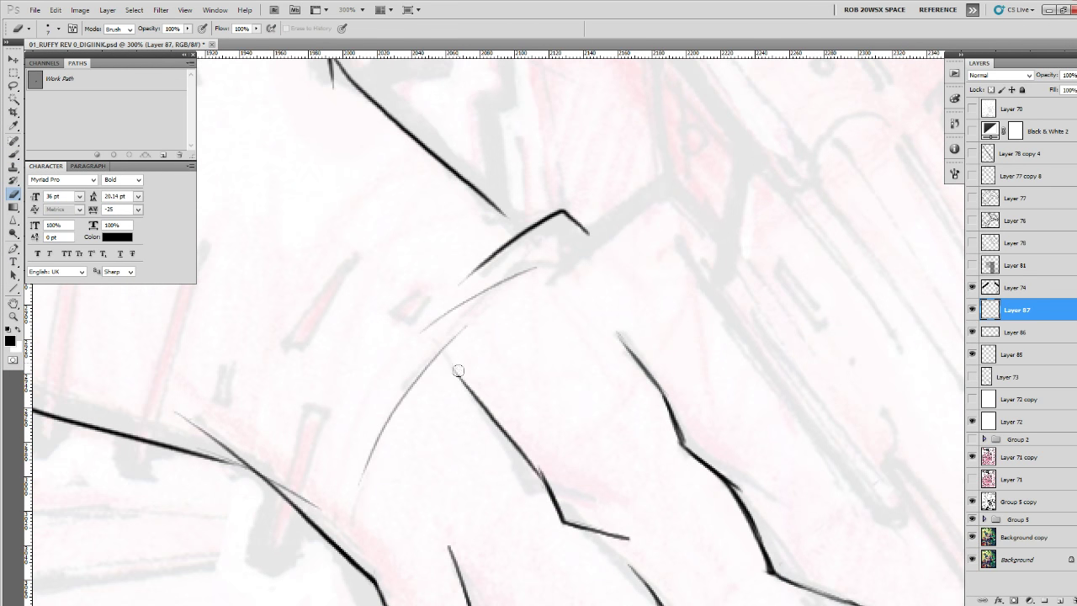
pyautogui.moveTo(458, 370); pyautogui.dragTo(498, 414)
pyautogui.moveTo(550, 471); pyautogui.dragTo(551, 339)
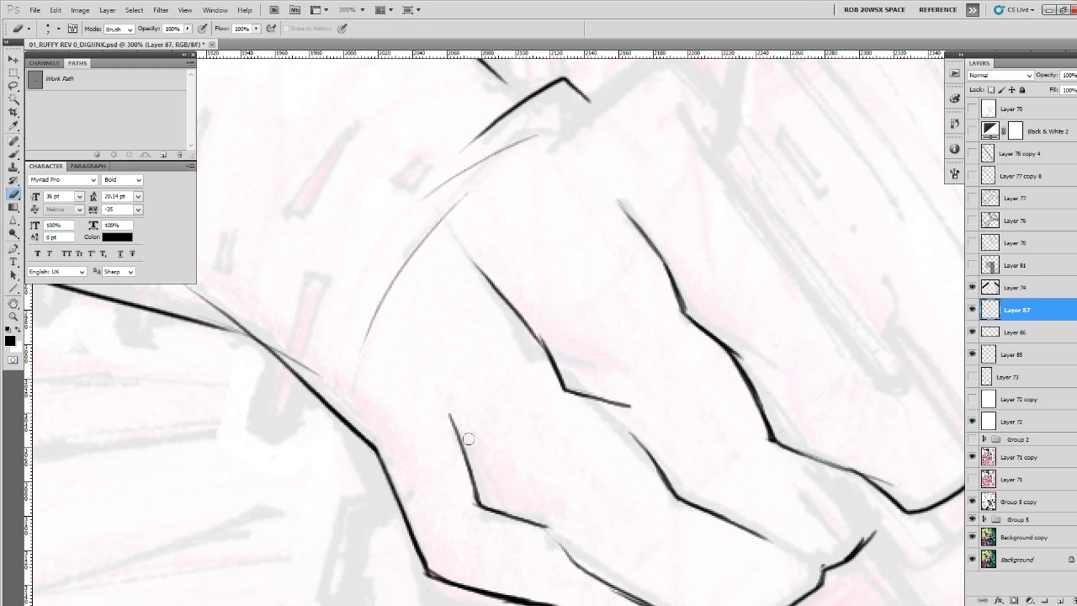
pyautogui.moveTo(425, 397)
pyautogui.mouseDown()
pyautogui.moveTo(445, 418)
pyautogui.moveTo(416, 379)
pyautogui.moveTo(455, 434)
pyautogui.moveTo(425, 380)
pyautogui.moveTo(459, 426)
pyautogui.moveTo(419, 392)
pyautogui.mouseUp()
# Examine the inked forearm and hand at different magnifications to check the fingers' overall shape.
pyautogui.moveTo(551, 232); pyautogui.dragTo(553, 317)
pyautogui.press('z')
pyautogui.keyDown('alt'); pyautogui.click(559, 304); pyautogui.keyUp('alt')
pyautogui.keyDown('alt'); pyautogui.click(560, 303); pyautogui.keyUp('alt')
pyautogui.keyDown('alt'); pyautogui.click(559, 303); pyautogui.keyUp('alt')
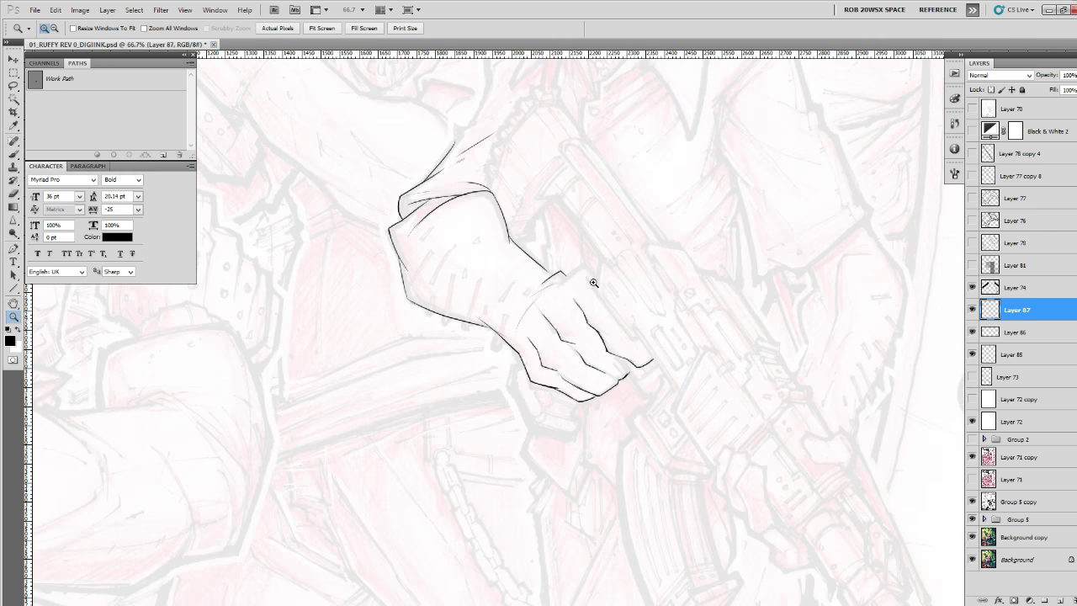
pyautogui.keyDown('alt'); pyautogui.click(658, 364); pyautogui.keyUp('alt')
pyautogui.moveTo(673, 374); pyautogui.dragTo(672, 391)
pyautogui.click(614, 316)
pyautogui.click(614, 316)
pyautogui.click(615, 316)
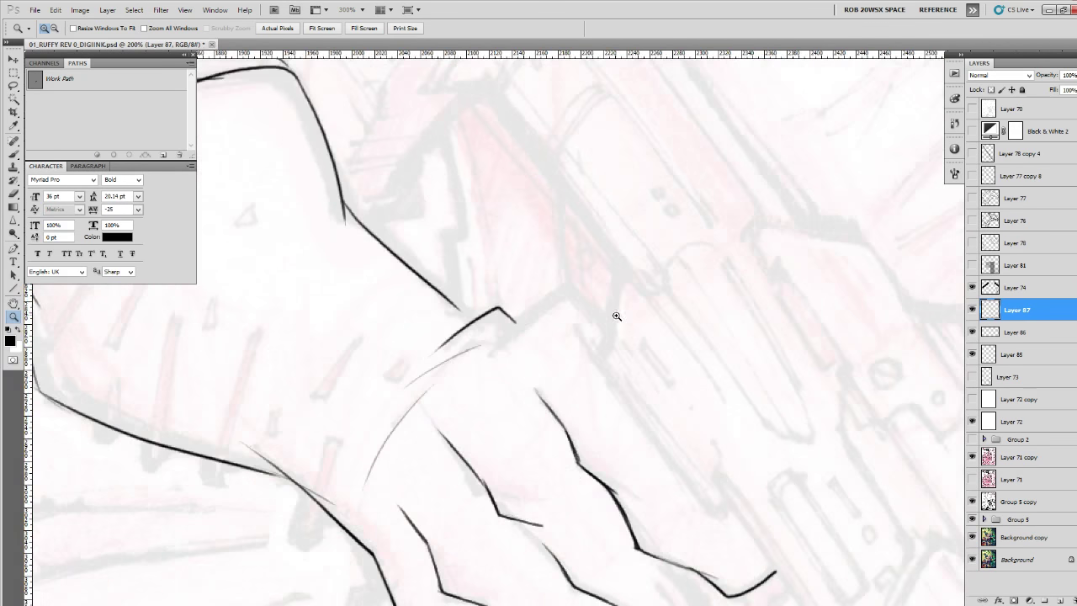
pyautogui.click(616, 316)
# Ink the forefinger's angled knuckle outline and reshape the small bump at the wrist so that it meets the new line.
pyautogui.moveTo(645, 329)
pyautogui.mouseDown()
pyautogui.moveTo(739, 391)
pyautogui.moveTo(587, 470)
pyautogui.mouseUp()
pyautogui.press('b')
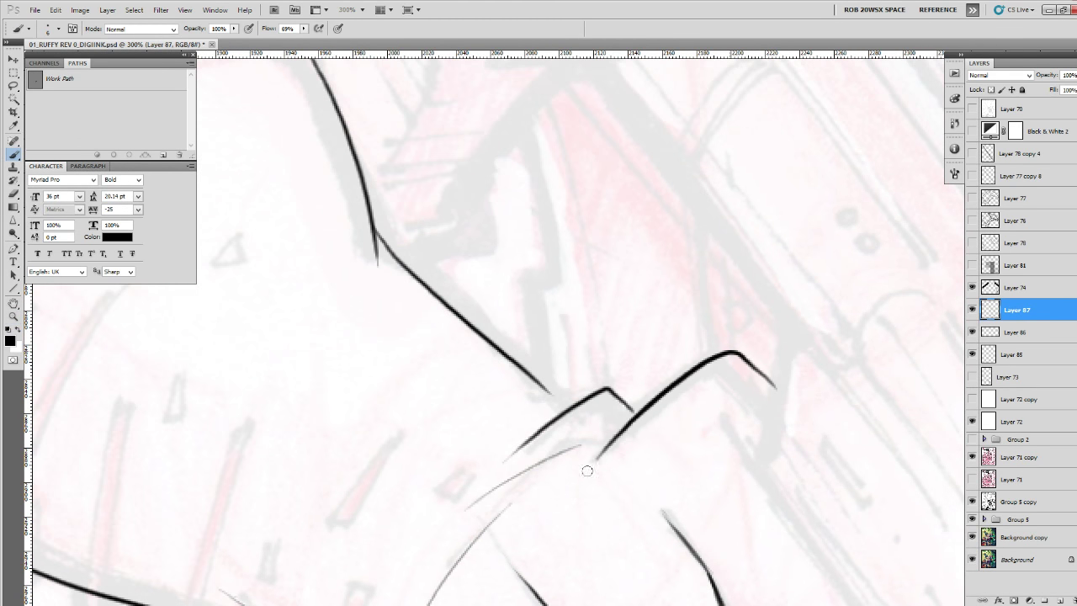
pyautogui.hotkey('ctrl', 'z')
pyautogui.press('e')
pyautogui.moveTo(642, 405)
pyautogui.mouseDown()
pyautogui.moveTo(609, 379)
pyautogui.moveTo(617, 396)
pyautogui.mouseUp()
pyautogui.press('b')
pyautogui.moveTo(599, 444)
pyautogui.mouseDown()
pyautogui.moveTo(703, 364)
pyautogui.moveTo(732, 359)
pyautogui.moveTo(769, 394)
pyautogui.mouseUp()
pyautogui.hscroll(2, 839, 474)
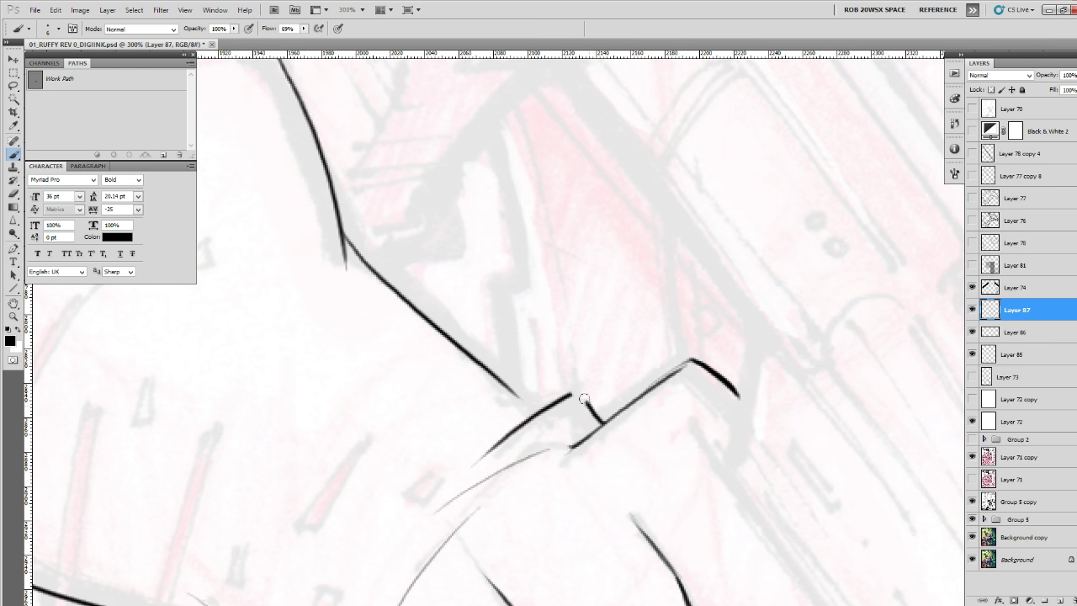
pyautogui.moveTo(586, 414)
pyautogui.mouseDown()
pyautogui.moveTo(744, 393)
pyautogui.moveTo(655, 424)
pyautogui.mouseUp()
# Ink the long straight outer edge of the forefinger from the knuckle down towards its tip.
pyautogui.moveTo(825, 466); pyautogui.dragTo(664, 344)
pyautogui.moveTo(732, 390); pyautogui.dragTo(572, 269)
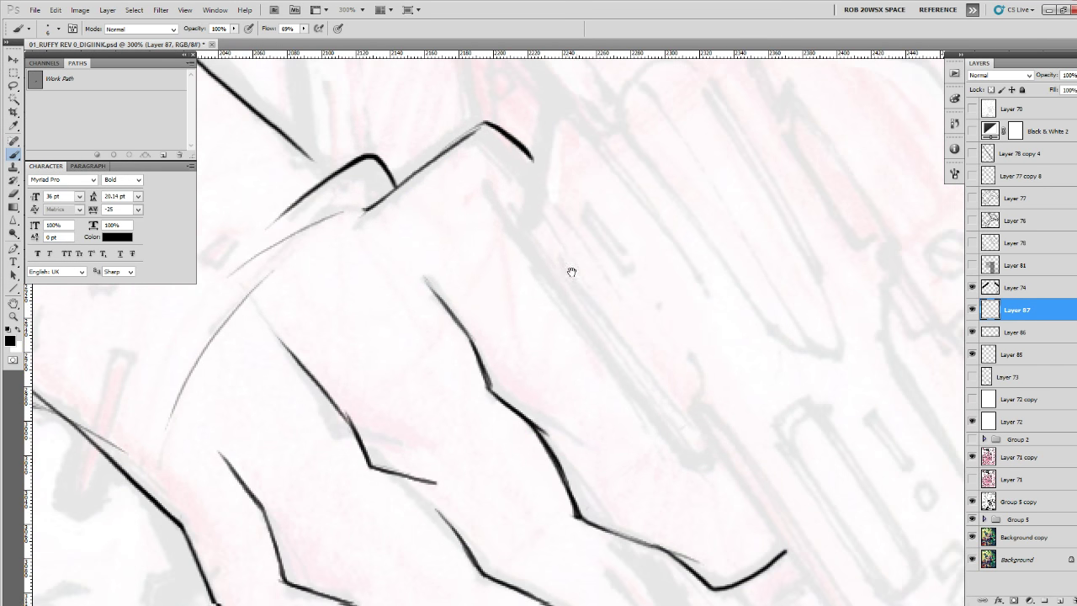
pyautogui.moveTo(491, 180); pyautogui.dragTo(707, 483)
pyautogui.moveTo(750, 520); pyautogui.dragTo(677, 506)
pyautogui.hotkey('ctrl', 'z')
pyautogui.moveTo(419, 170); pyautogui.dragTo(464, 237)
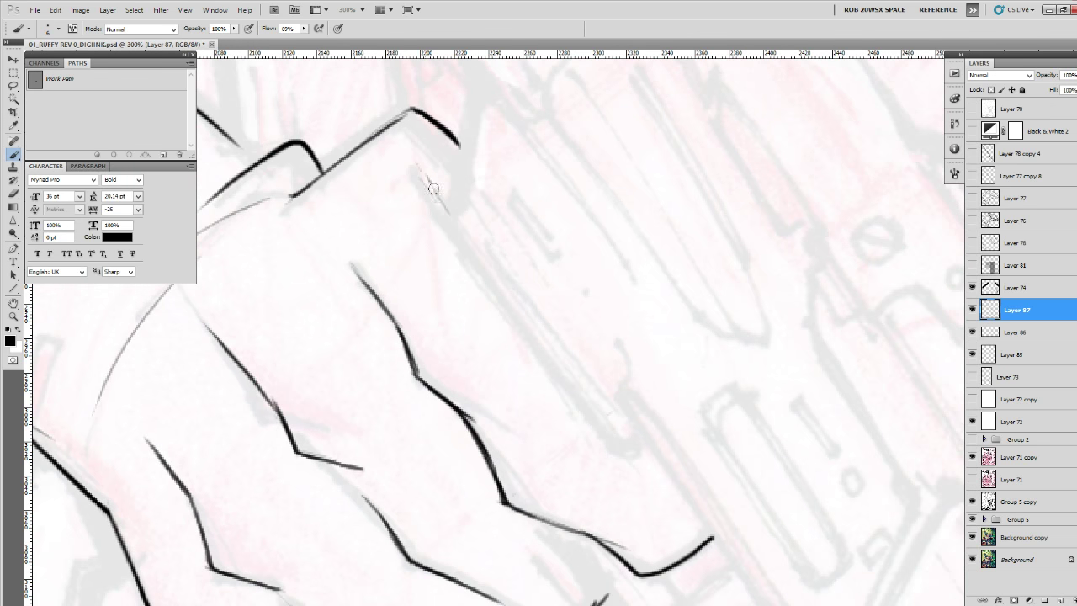
pyautogui.moveTo(433, 188); pyautogui.dragTo(641, 486)
pyautogui.moveTo(523, 304); pyautogui.dragTo(670, 192)
pyautogui.moveTo(645, 361)
pyautogui.mouseDown()
pyautogui.moveTo(761, 354)
pyautogui.moveTo(733, 580)
pyautogui.mouseUp()
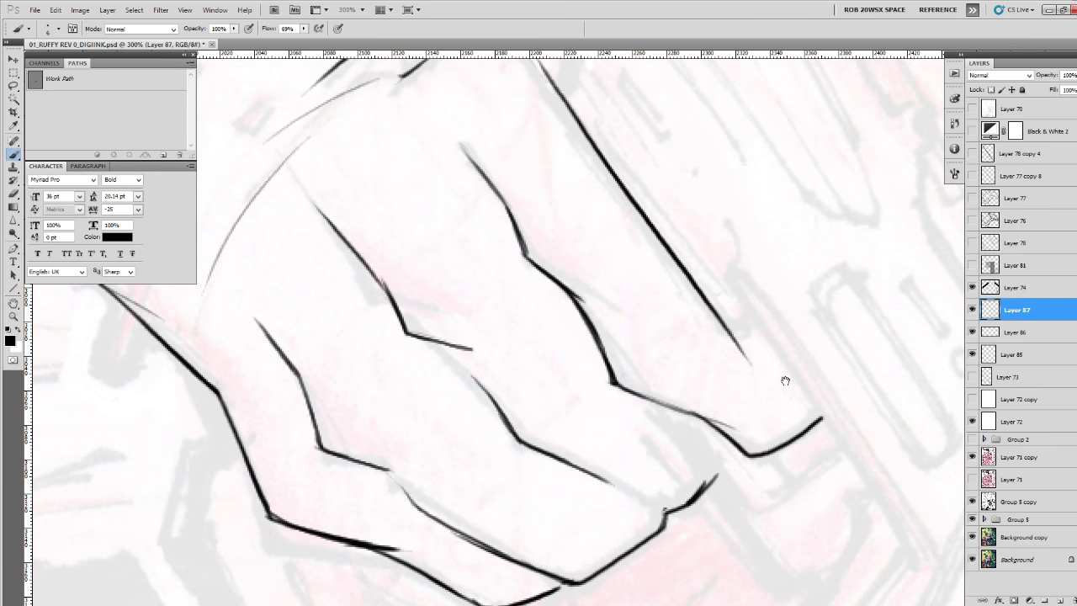
# Ink a long curved strip in the middle of the forearm and a small triangle beside it.
pyautogui.click(973, 311)
pyautogui.click(974, 332)
pyautogui.moveTo(653, 346); pyautogui.dragTo(810, 558)
pyautogui.moveTo(631, 421); pyautogui.dragTo(897, 423)
pyautogui.moveTo(548, 350); pyautogui.dragTo(635, 531)
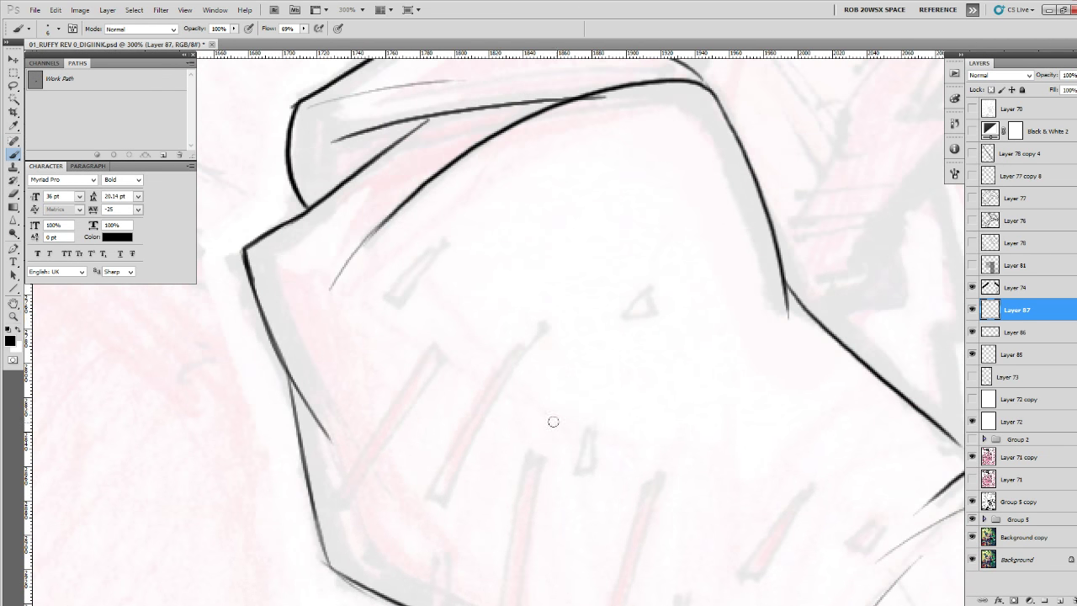
pyautogui.keyDown('ctrl'); pyautogui.click(553, 421); pyautogui.keyUp('ctrl')
pyautogui.moveTo(552, 402); pyautogui.dragTo(577, 375)
pyautogui.moveTo(564, 247)
pyautogui.mouseDown()
pyautogui.moveTo(411, 497)
pyautogui.moveTo(420, 506)
pyautogui.moveTo(441, 515)
pyautogui.moveTo(595, 267)
pyautogui.moveTo(564, 244)
pyautogui.moveTo(603, 288)
pyautogui.moveTo(614, 250)
pyautogui.moveTo(479, 439)
pyautogui.moveTo(504, 376)
pyautogui.moveTo(459, 489)
pyautogui.mouseUp()
pyautogui.press('e')
pyautogui.press('b')
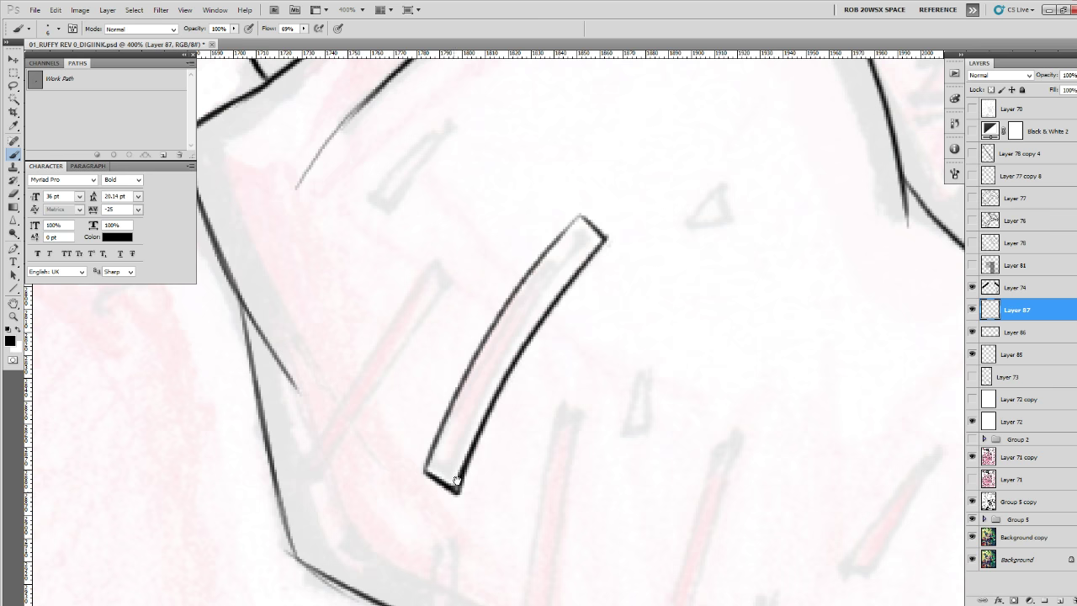
pyautogui.moveTo(657, 281)
pyautogui.mouseDown()
pyautogui.moveTo(609, 378)
pyautogui.moveTo(661, 289)
pyautogui.moveTo(679, 328)
pyautogui.moveTo(673, 282)
pyautogui.mouseUp()
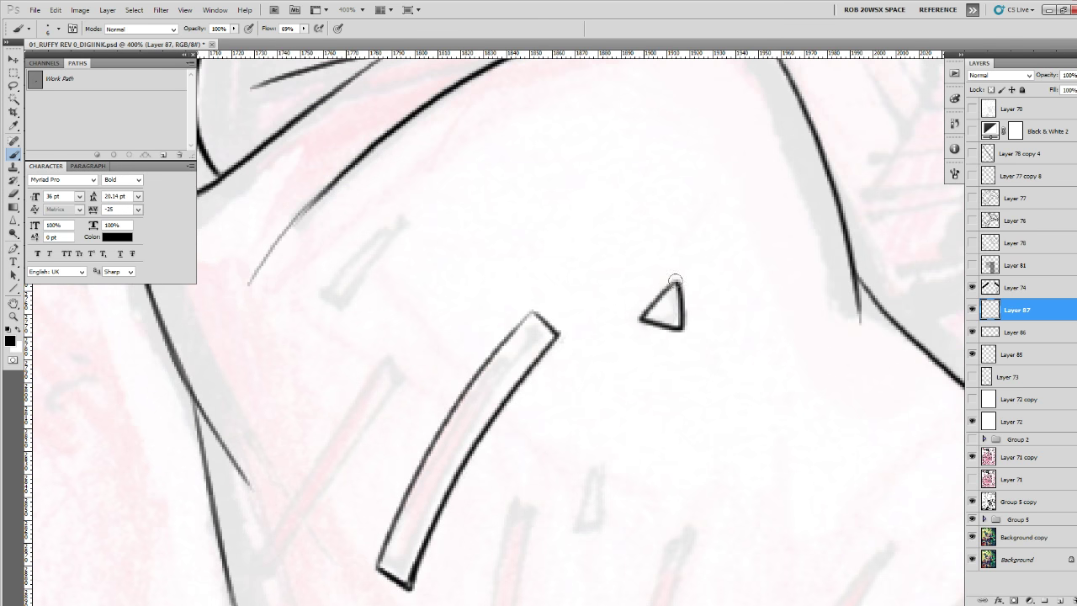
# Ink a second long curved strip crossing the forearm's lower edge and clean its upper end with the eraser.
pyautogui.moveTo(654, 399)
pyautogui.mouseDown()
pyautogui.moveTo(661, 313)
pyautogui.moveTo(634, 202)
pyautogui.mouseUp()
pyautogui.moveTo(526, 234); pyautogui.dragTo(467, 541)
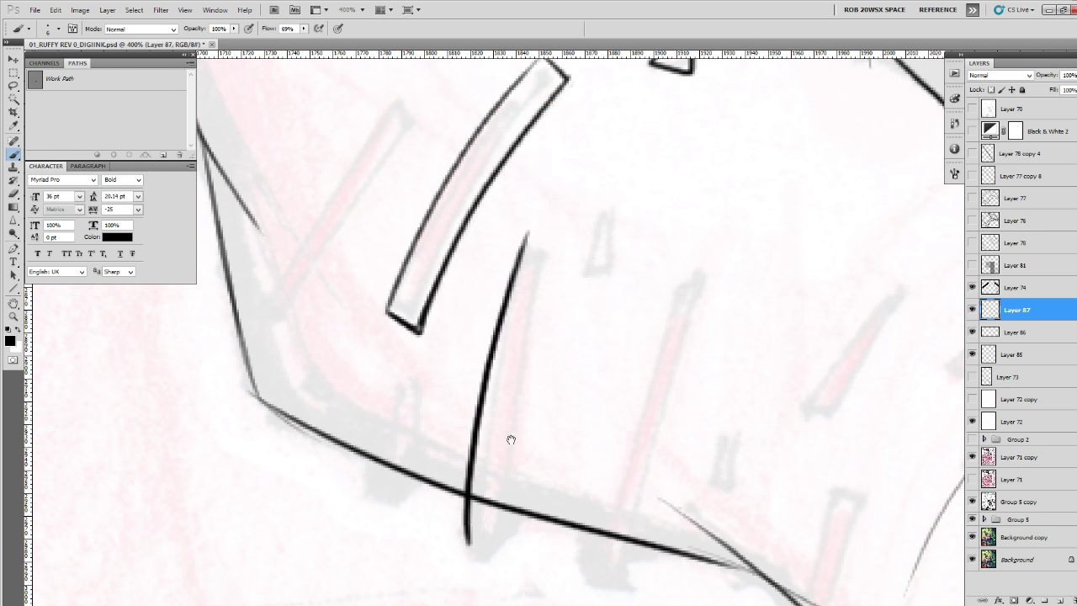
pyautogui.moveTo(510, 439); pyautogui.dragTo(519, 353)
pyautogui.moveTo(534, 151)
pyautogui.mouseDown()
pyautogui.moveTo(558, 172)
pyautogui.moveTo(559, 154)
pyautogui.moveTo(512, 450)
pyautogui.moveTo(487, 455)
pyautogui.moveTo(519, 459)
pyautogui.mouseUp()
pyautogui.moveTo(515, 430); pyautogui.dragTo(520, 459)
pyautogui.moveTo(521, 384)
pyautogui.mouseDown()
pyautogui.moveTo(526, 430)
pyautogui.moveTo(492, 455)
pyautogui.moveTo(501, 468)
pyautogui.moveTo(513, 442)
pyautogui.mouseUp()
pyautogui.press('e')
pyautogui.scroll(5, 512, 441)
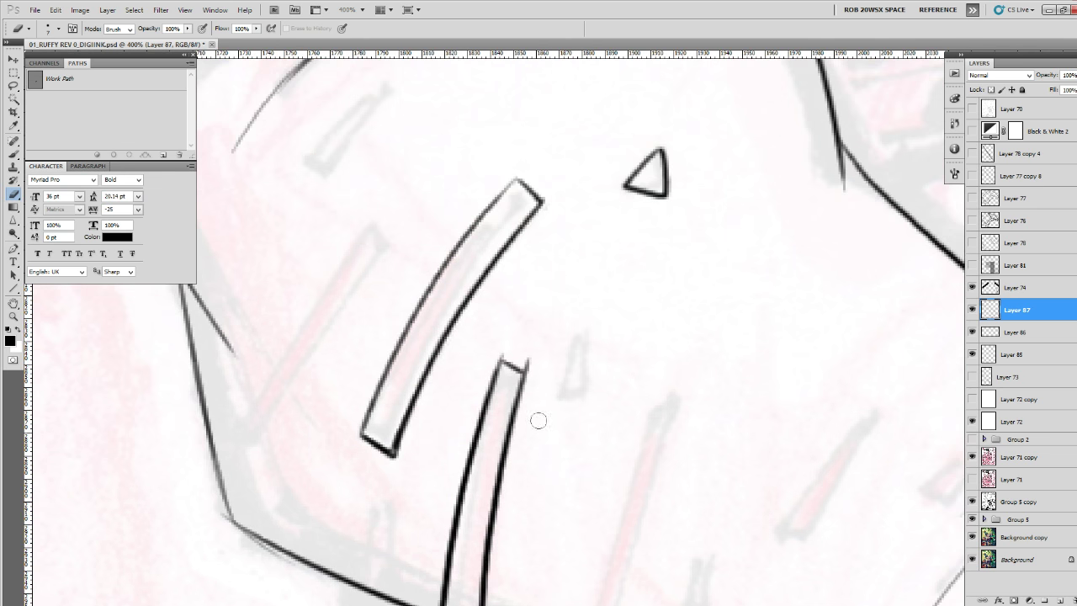
pyautogui.press('b')
pyautogui.press('e')
pyautogui.moveTo(507, 351); pyautogui.dragTo(527, 366)
# Ink the long slanted strip nearest the elbow, erasing and redrawing the lower part of its inner side.
pyautogui.moveTo(496, 320); pyautogui.dragTo(720, 413)
pyautogui.press('b')
pyautogui.moveTo(587, 335); pyautogui.dragTo(605, 355)
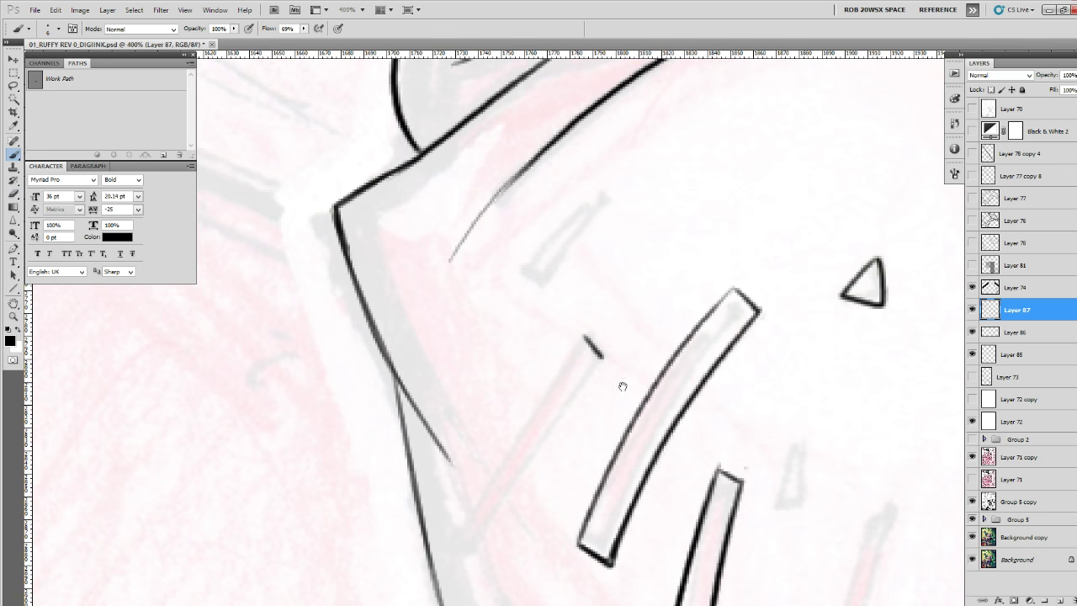
pyautogui.scroll(-4, 620, 385)
pyautogui.moveTo(600, 202); pyautogui.dragTo(469, 412)
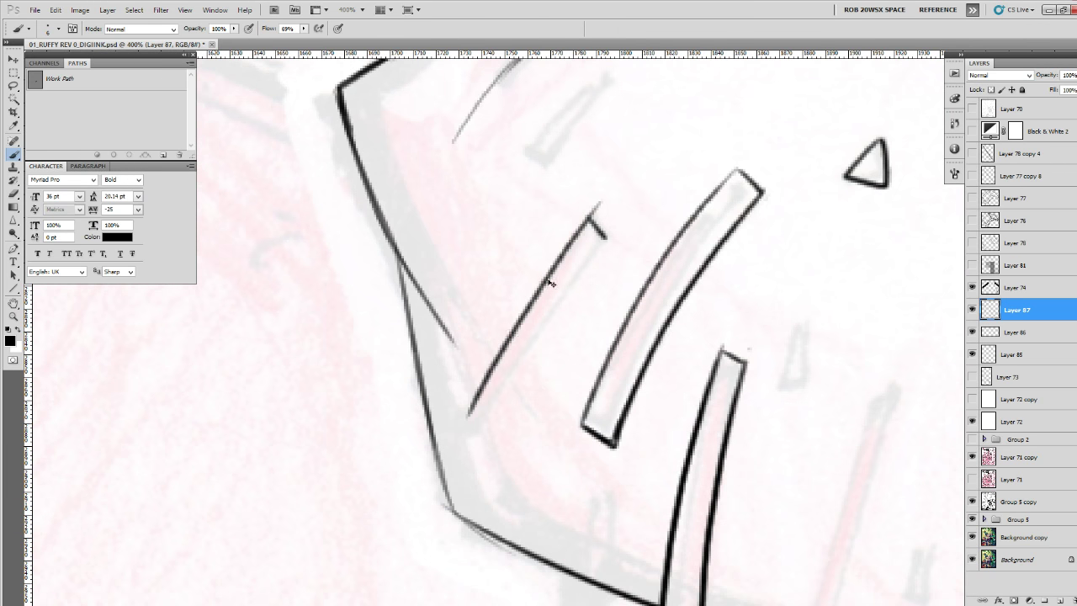
pyautogui.hotkey('ctrl', 'z')
pyautogui.moveTo(608, 195)
pyautogui.mouseDown()
pyautogui.moveTo(466, 397)
pyautogui.moveTo(453, 428)
pyautogui.moveTo(473, 455)
pyautogui.mouseUp()
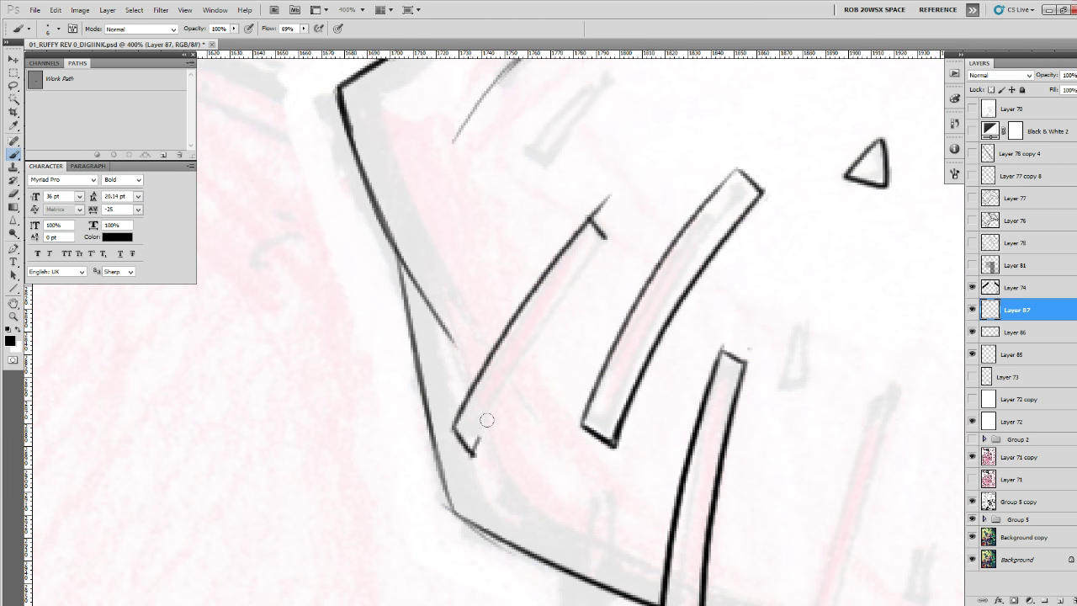
pyautogui.moveTo(604, 236); pyautogui.dragTo(476, 453)
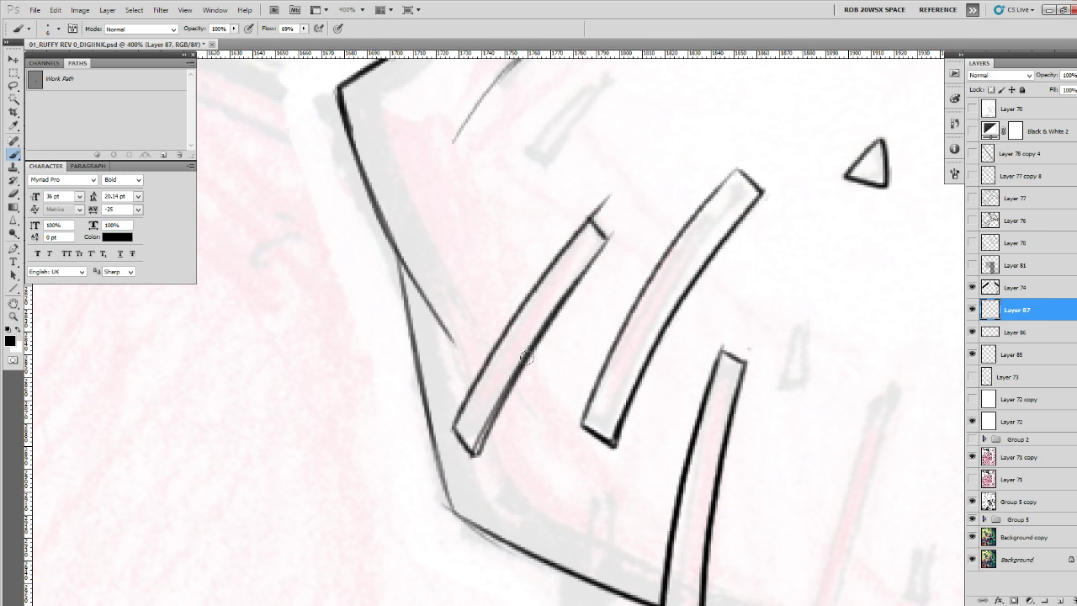
pyautogui.press('e')
pyautogui.moveTo(531, 365); pyautogui.dragTo(483, 451)
pyautogui.moveTo(513, 392); pyautogui.dragTo(482, 448)
pyautogui.press('b')
pyautogui.moveTo(537, 339); pyautogui.dragTo(477, 452)
# Ink a short slanted strip near the cuff and a short upright strip crossing the forearm's lower edge.
pyautogui.moveTo(594, 206); pyautogui.dragTo(551, 503)
pyautogui.moveTo(551, 376)
pyautogui.mouseDown()
pyautogui.moveTo(565, 388)
pyautogui.moveTo(482, 448)
pyautogui.moveTo(494, 454)
pyautogui.moveTo(571, 386)
pyautogui.mouseUp()
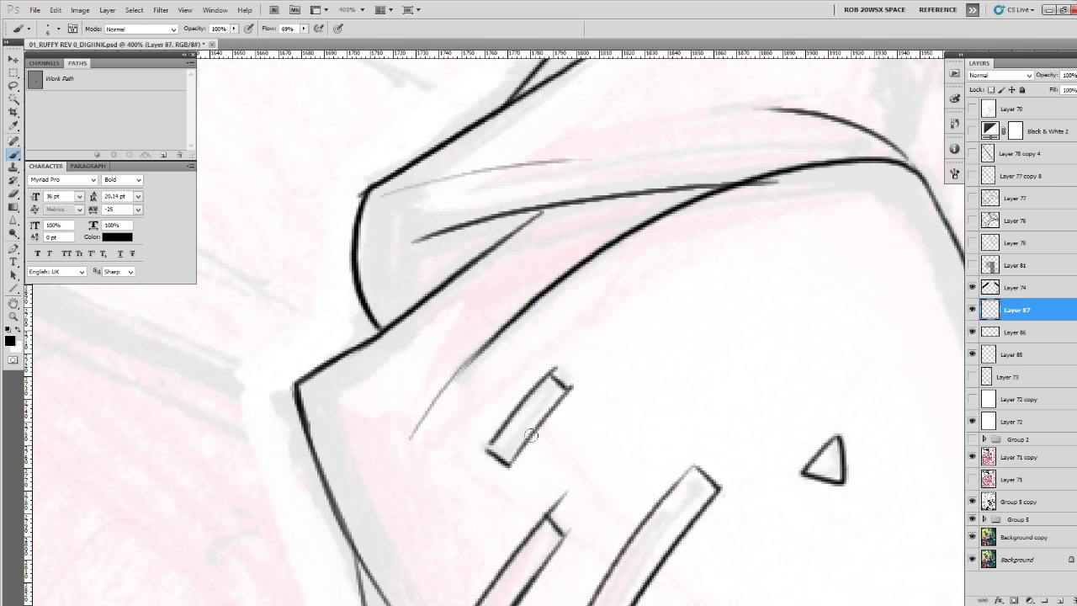
pyautogui.moveTo(687, 492)
pyautogui.mouseDown()
pyautogui.moveTo(569, 145)
pyautogui.moveTo(679, 334)
pyautogui.moveTo(741, 359)
pyautogui.mouseUp()
pyautogui.moveTo(482, 334)
pyautogui.mouseDown()
pyautogui.moveTo(468, 446)
pyautogui.moveTo(498, 455)
pyautogui.moveTo(513, 335)
pyautogui.moveTo(497, 454)
pyautogui.mouseUp()
# Ink a small upright four-sided mark in the middle of the forearm, just beyond the second long strip.
pyautogui.moveTo(755, 275); pyautogui.dragTo(621, 422)
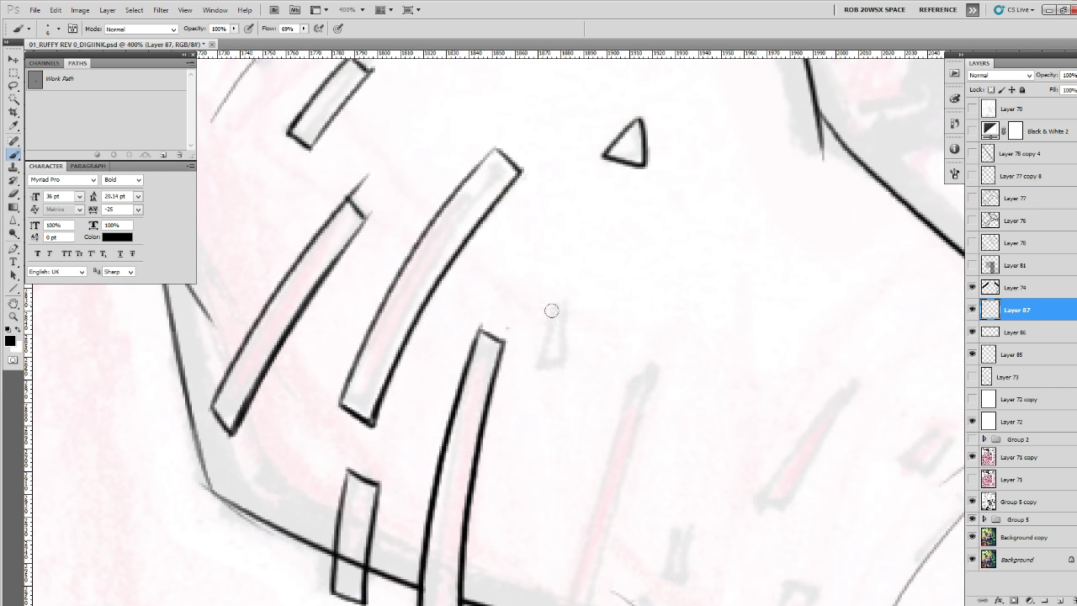
pyautogui.moveTo(551, 309); pyautogui.dragTo(541, 368)
pyautogui.moveTo(540, 369); pyautogui.dragTo(575, 376)
pyautogui.moveTo(552, 308); pyautogui.dragTo(579, 313)
pyautogui.moveTo(578, 314); pyautogui.dragTo(576, 376)
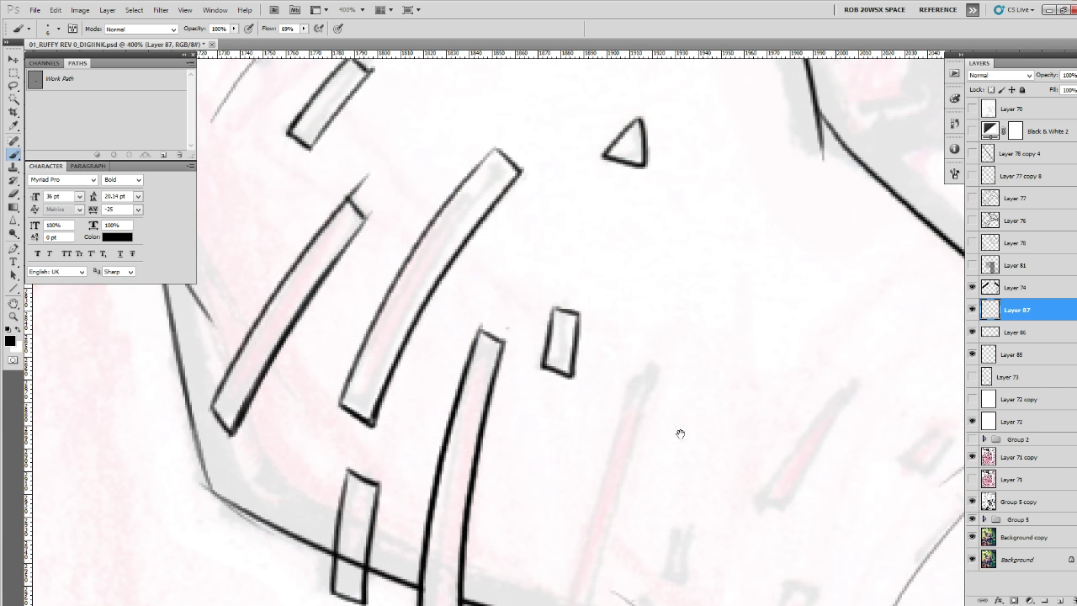
# Ink a third long strip crossing the forearm's lower edge and a small four-sided mark on its wrist side.
pyautogui.moveTo(680, 433)
pyautogui.mouseDown()
pyautogui.moveTo(564, 233)
pyautogui.moveTo(521, 202)
pyautogui.moveTo(440, 449)
pyautogui.moveTo(456, 495)
pyautogui.mouseUp()
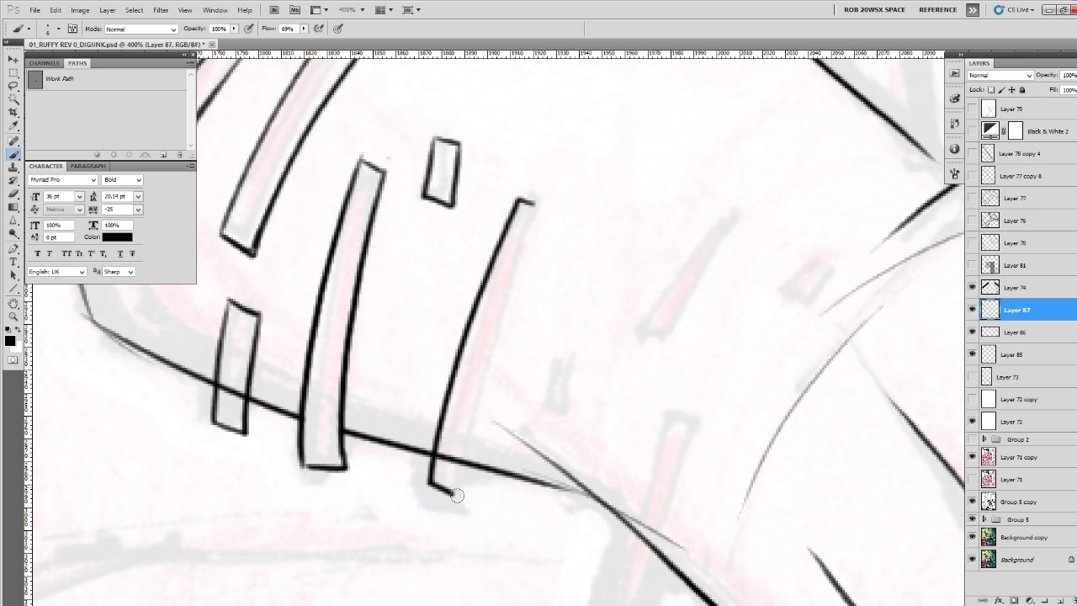
pyautogui.moveTo(533, 205); pyautogui.dragTo(465, 498)
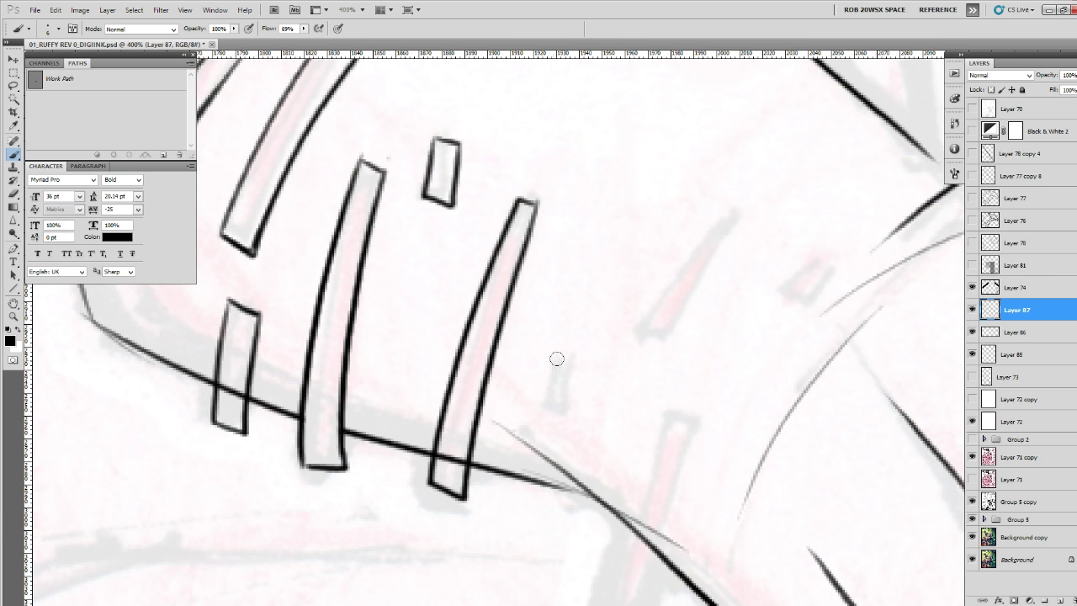
pyautogui.moveTo(556, 358)
pyautogui.mouseDown()
pyautogui.moveTo(547, 410)
pyautogui.moveTo(584, 362)
pyautogui.moveTo(573, 415)
pyautogui.mouseUp()
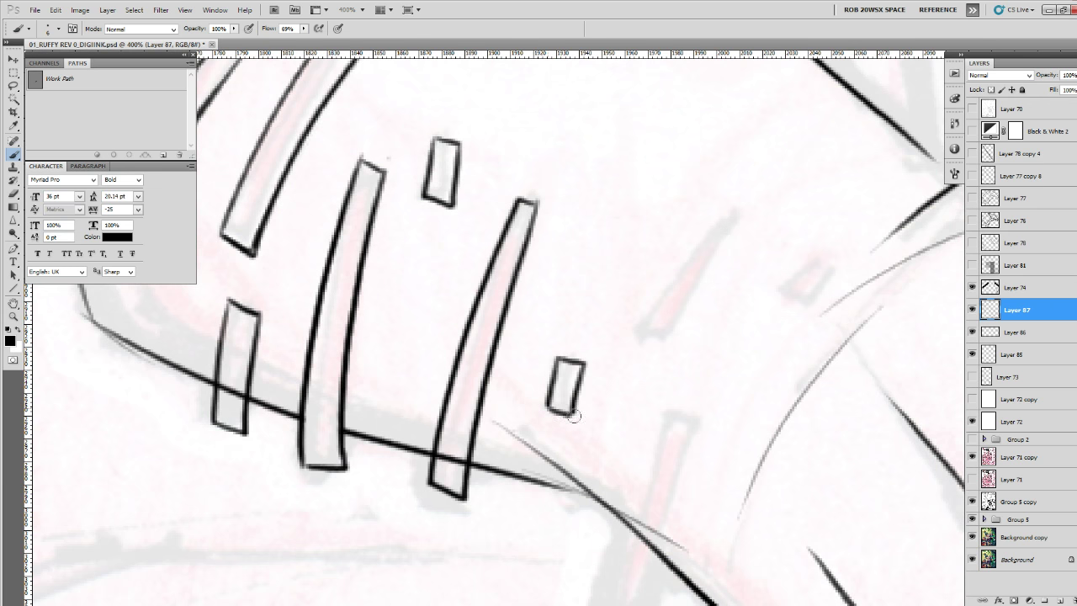
pyautogui.moveTo(532, 474)
pyautogui.mouseDown()
pyautogui.moveTo(535, 506)
pyautogui.moveTo(553, 477)
pyautogui.mouseUp()
pyautogui.moveTo(553, 477); pyautogui.dragTo(557, 508)
pyautogui.moveTo(557, 508); pyautogui.dragTo(535, 509)
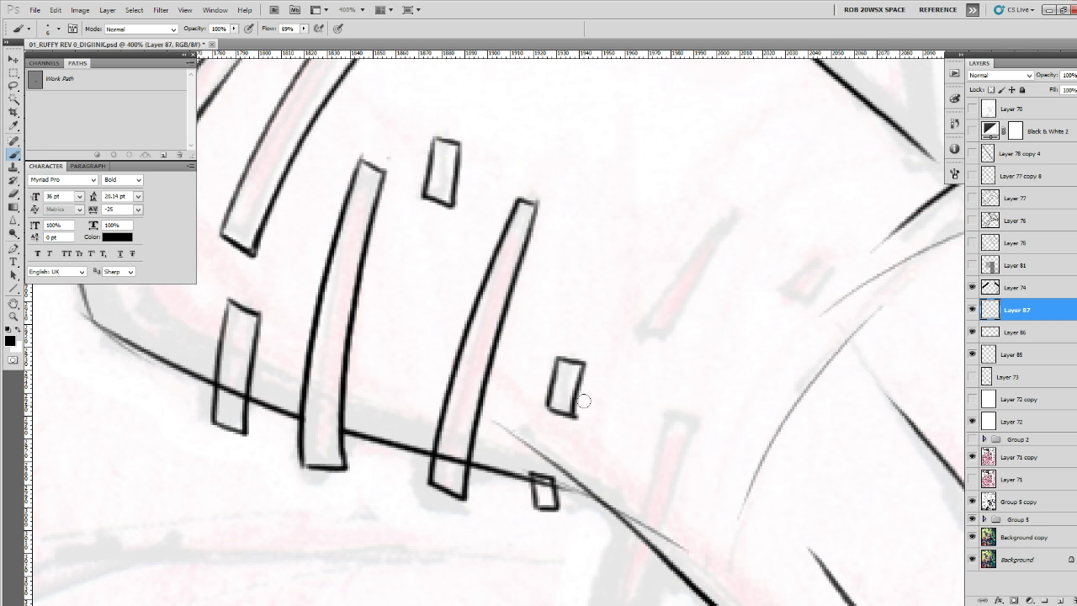
pyautogui.hotkey('ctrl', 'alt', 'z')
pyautogui.hotkey('ctrl', 'alt', 'z')
pyautogui.hotkey('ctrl', 'alt', 'z')
pyautogui.hotkey('ctrl', 'alt', 'z')
pyautogui.hotkey('ctrl', 'alt', 'z')
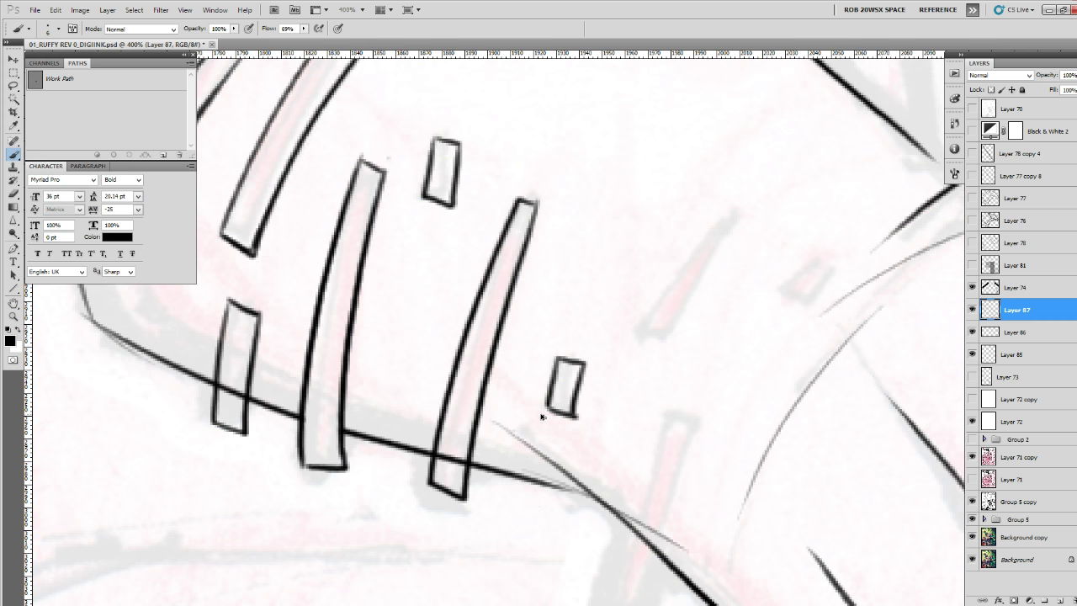
# Erase the forearm edge inside the third long strip and ink a narrow tapered strip closer to the wrist.
pyautogui.press('e')
pyautogui.moveTo(464, 468)
pyautogui.mouseDown()
pyautogui.moveTo(443, 450)
pyautogui.moveTo(468, 463)
pyautogui.mouseUp()
pyautogui.press('b')
pyautogui.moveTo(835, 420); pyautogui.dragTo(721, 442)
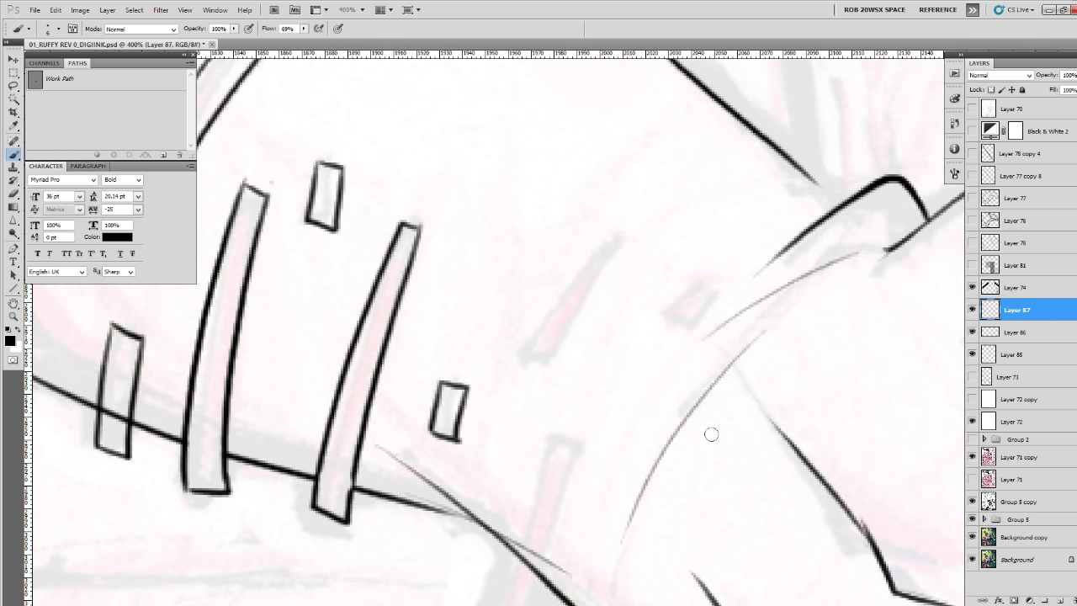
pyautogui.moveTo(629, 335)
pyautogui.mouseDown()
pyautogui.moveTo(620, 300)
pyautogui.moveTo(630, 289)
pyautogui.moveTo(567, 365)
pyautogui.moveTo(560, 418)
pyautogui.moveTo(643, 271)
pyautogui.mouseUp()
pyautogui.moveTo(700, 330); pyautogui.dragTo(648, 211)
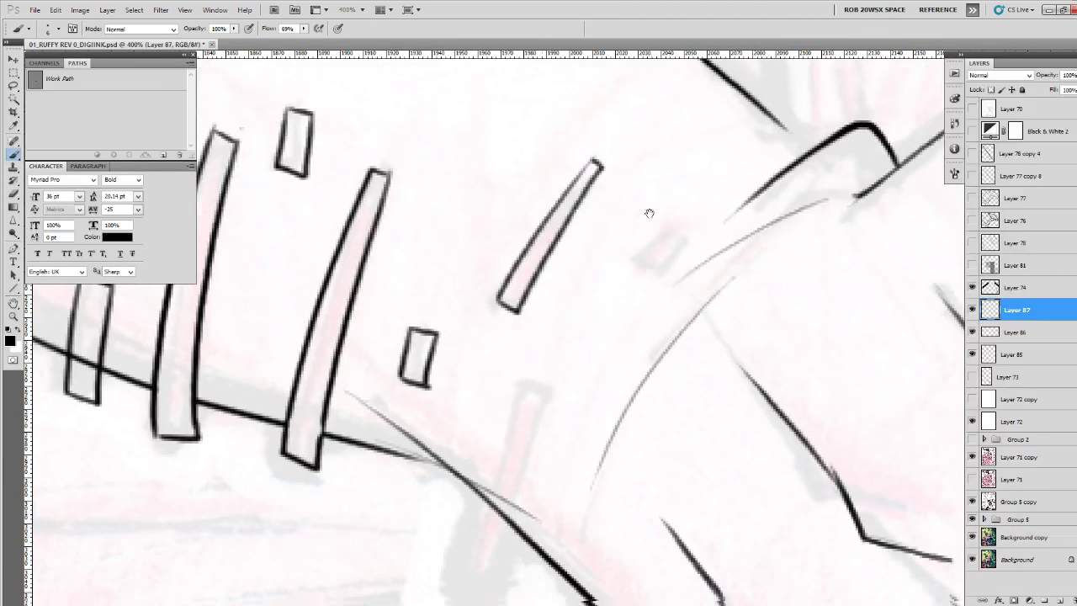
# Ink the strip crossing the lower wrist edge and the small four-sided mark beside the wrist's curved crease.
pyautogui.moveTo(542, 424); pyautogui.dragTo(551, 340)
pyautogui.moveTo(527, 299)
pyautogui.mouseDown()
pyautogui.moveTo(481, 444)
pyautogui.moveTo(495, 492)
pyautogui.mouseUp()
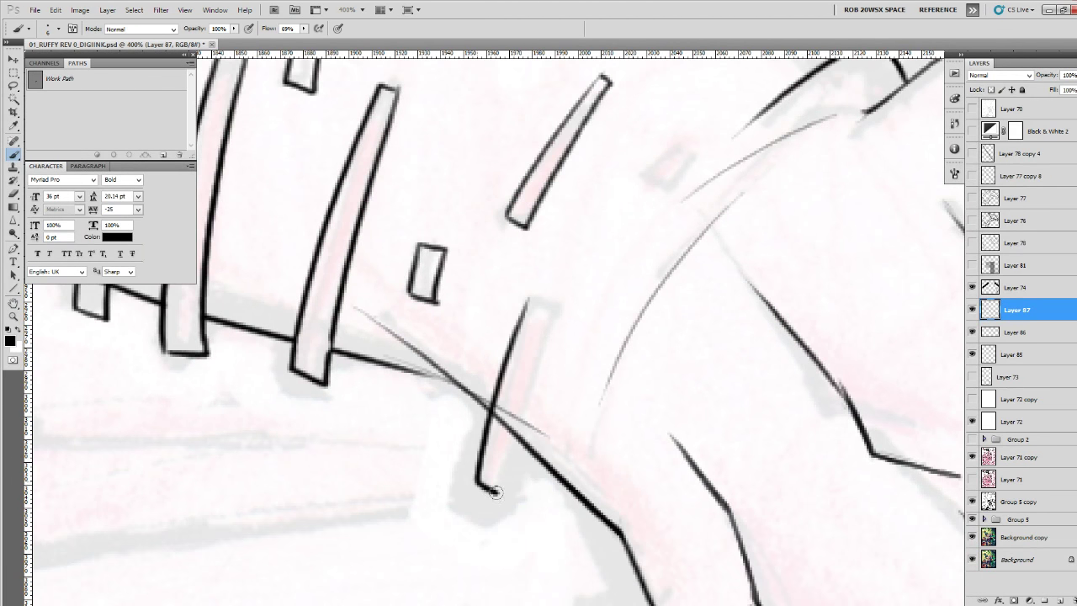
pyautogui.moveTo(529, 302)
pyautogui.mouseDown()
pyautogui.moveTo(557, 318)
pyautogui.moveTo(505, 495)
pyautogui.mouseUp()
pyautogui.moveTo(626, 263); pyautogui.dragTo(594, 456)
pyautogui.moveTo(647, 324)
pyautogui.mouseDown()
pyautogui.moveTo(621, 390)
pyautogui.moveTo(673, 325)
pyautogui.moveTo(641, 319)
pyautogui.mouseUp()
# Ink a short hooked fold line against the forearm's upper contour near the cuff.
pyautogui.moveTo(606, 288)
pyautogui.mouseDown()
pyautogui.moveTo(633, 455)
pyautogui.moveTo(700, 563)
pyautogui.mouseUp()
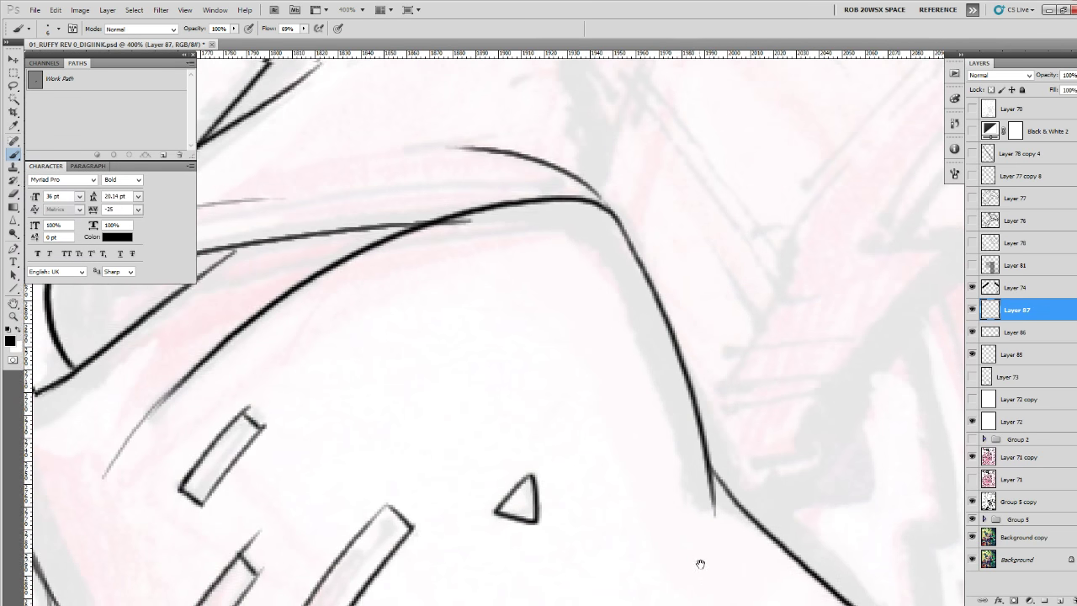
pyautogui.moveTo(481, 440)
pyautogui.mouseDown()
pyautogui.moveTo(630, 416)
pyautogui.moveTo(932, 402)
pyautogui.mouseUp()
pyautogui.moveTo(689, 279); pyautogui.dragTo(599, 330)
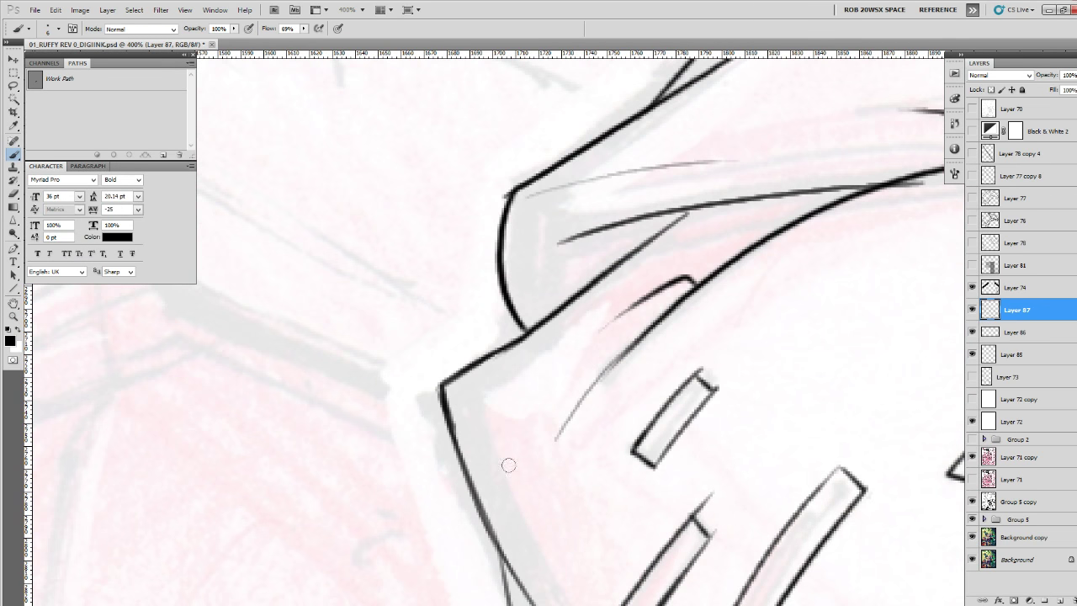
# Examine the inked arm and hand within the whole composition at reduced magnification.
pyautogui.press('x')
pyautogui.press('z')
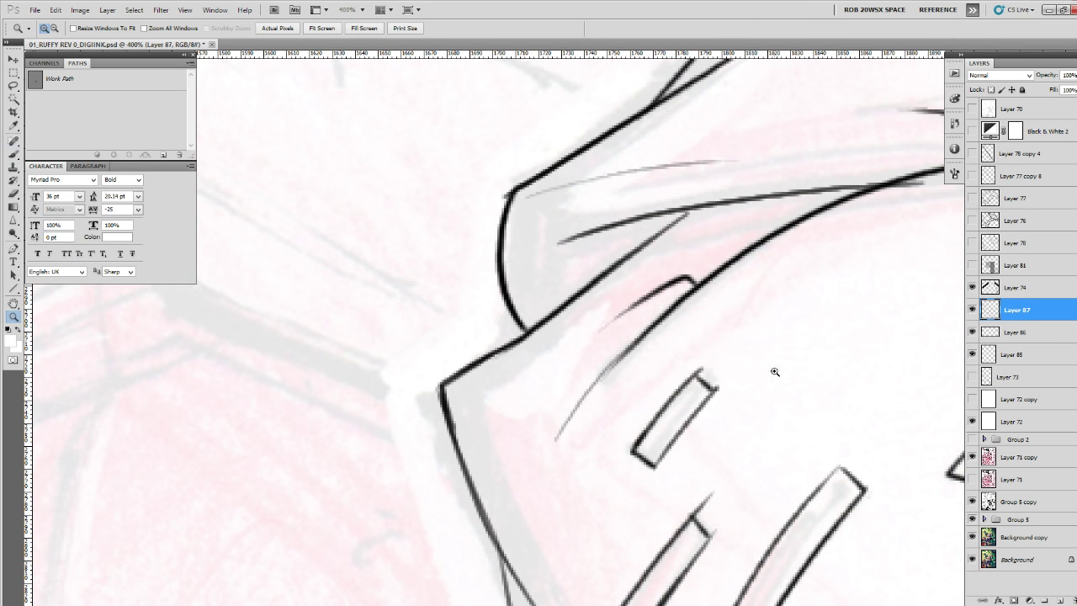
pyautogui.press('b')
pyautogui.press('x')
pyautogui.press('z')
pyautogui.keyDown('alt'); pyautogui.click(787, 407); pyautogui.keyUp('alt')
pyautogui.keyDown('alt'); pyautogui.click(790, 412); pyautogui.keyUp('alt')
pyautogui.keyDown('alt'); pyautogui.click(789, 412); pyautogui.keyUp('alt')
pyautogui.keyDown('alt'); pyautogui.click(789, 412); pyautogui.keyUp('alt')
pyautogui.moveTo(883, 508); pyautogui.dragTo(683, 451)
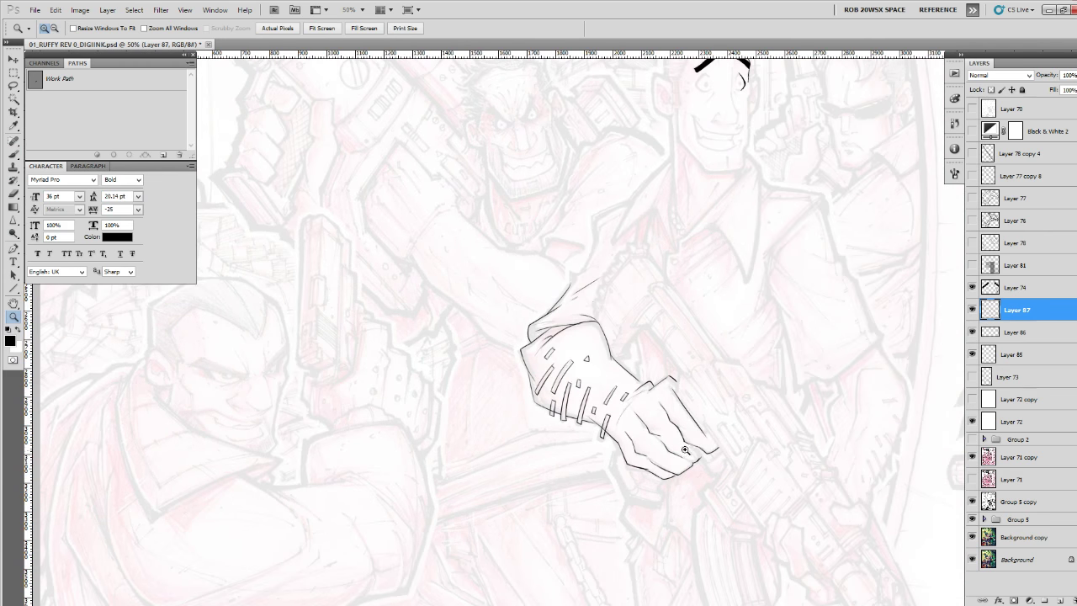
# Show the inked rifle and figure on Layer 73 and make that layer active.
pyautogui.keyDown('alt'); pyautogui.click(693, 450); pyautogui.keyUp('alt')
pyautogui.click(697, 450)
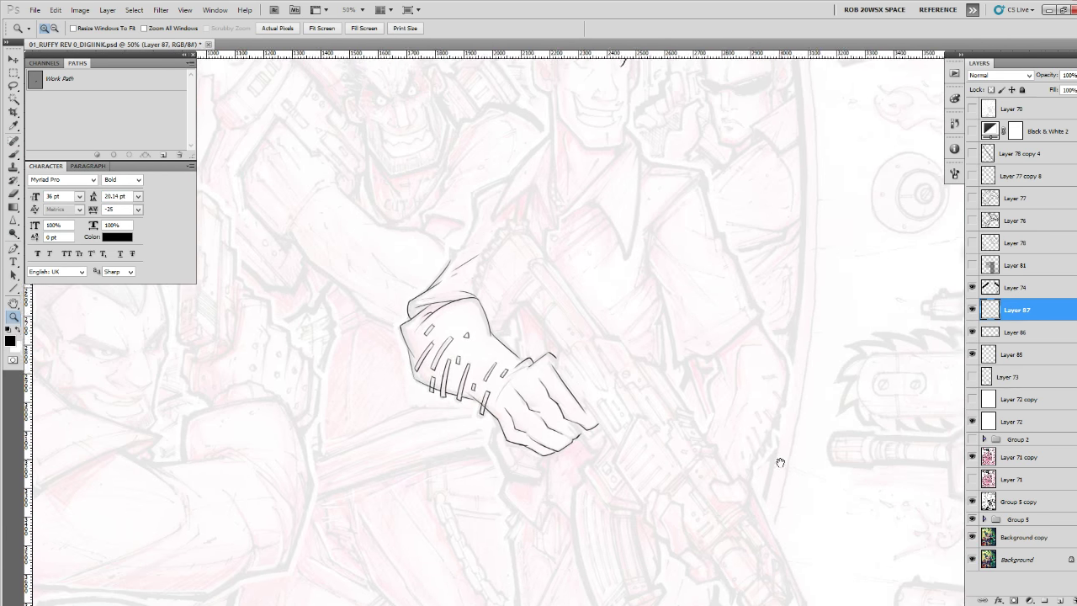
pyautogui.click(973, 376)
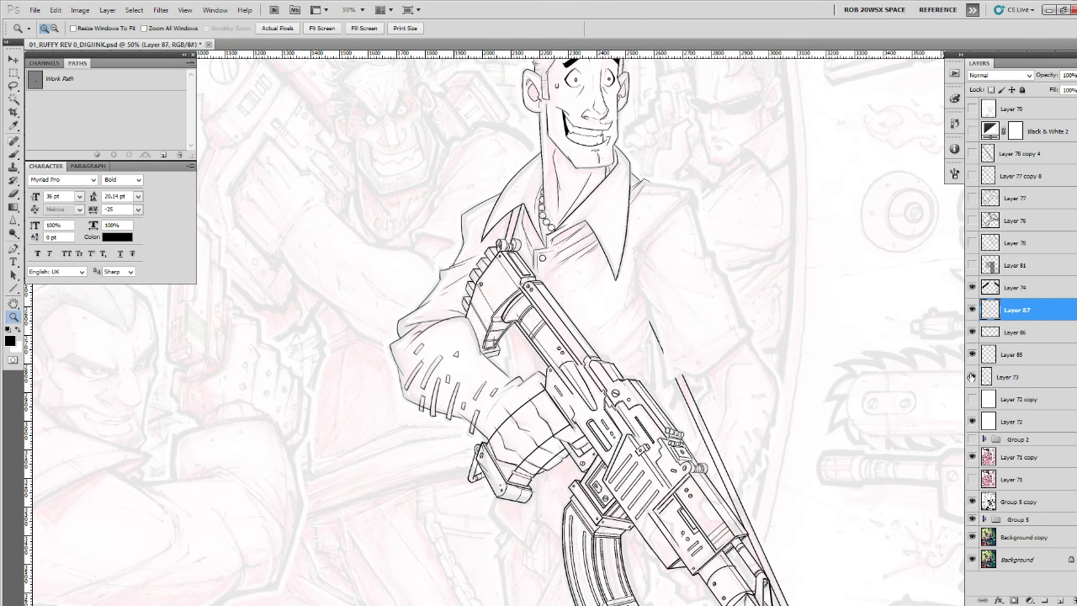
pyautogui.click(993, 376)
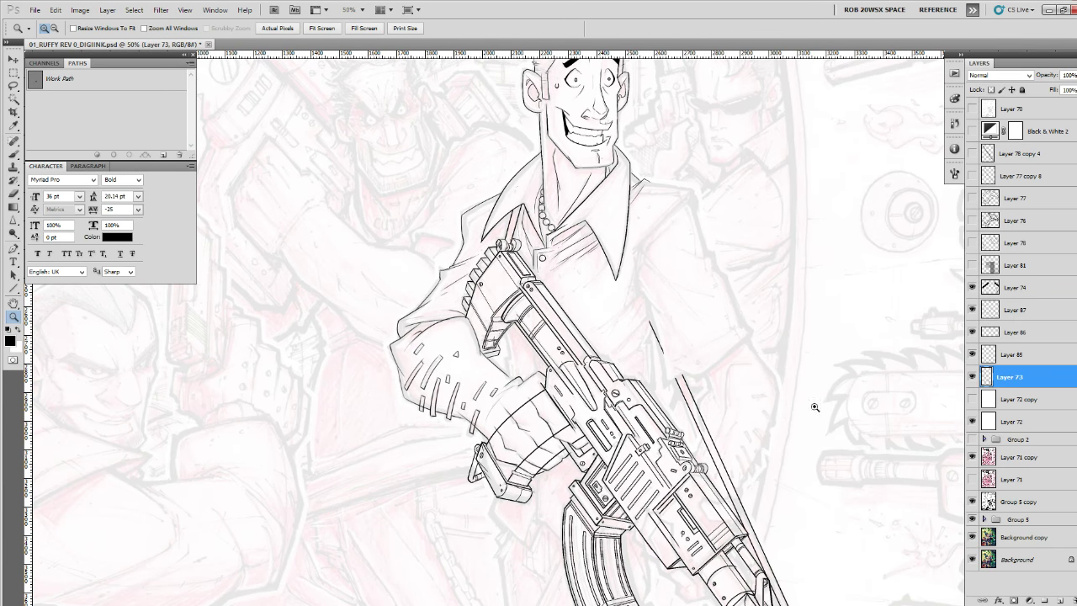
# Choose the 50 px ROB RUFFY DRAW brush and add a layer mask to Layer 73.
pyautogui.press('b')
pyautogui.rightClick(653, 471)
pyautogui.rightClick(716, 497)
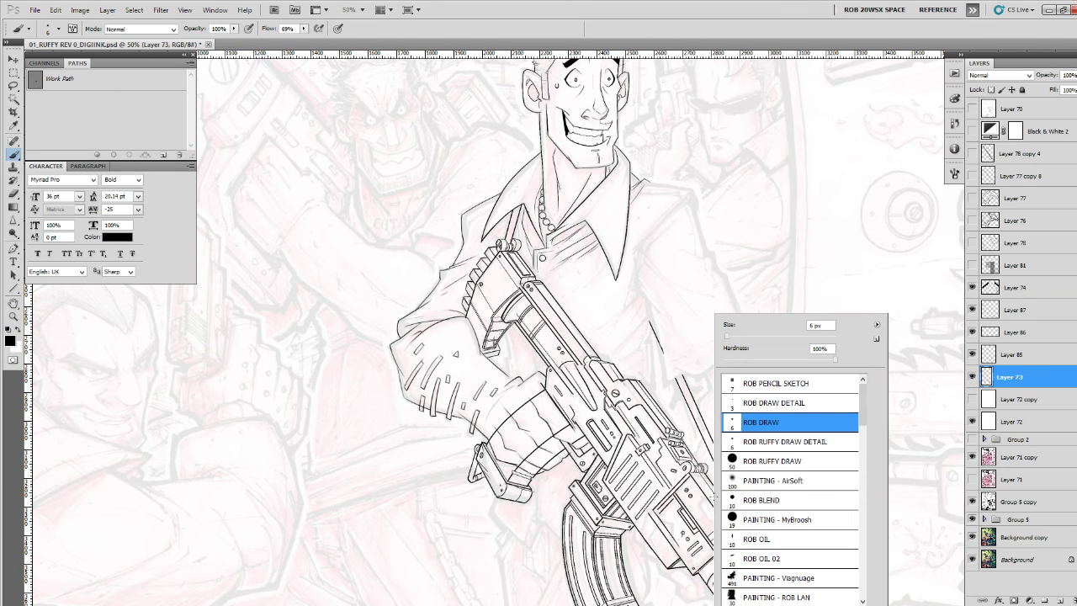
pyautogui.click(786, 464)
pyautogui.click(1014, 599)
pyautogui.moveTo(626, 488)
pyautogui.mouseDown()
pyautogui.moveTo(637, 450)
pyautogui.moveTo(718, 450)
pyautogui.mouseUp()
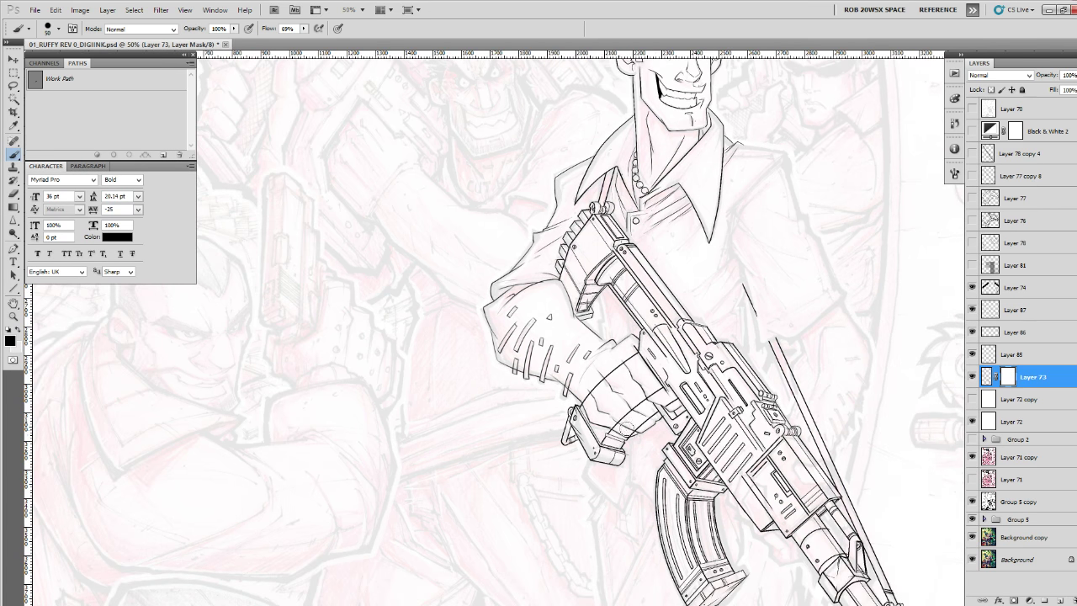
# Mask out the rifle linework that runs across the gripping hand and its fingers.
pyautogui.moveTo(616, 421); pyautogui.dragTo(652, 393)
pyautogui.moveTo(633, 356); pyautogui.dragTo(590, 397)
pyautogui.moveTo(671, 398); pyautogui.dragTo(630, 432)
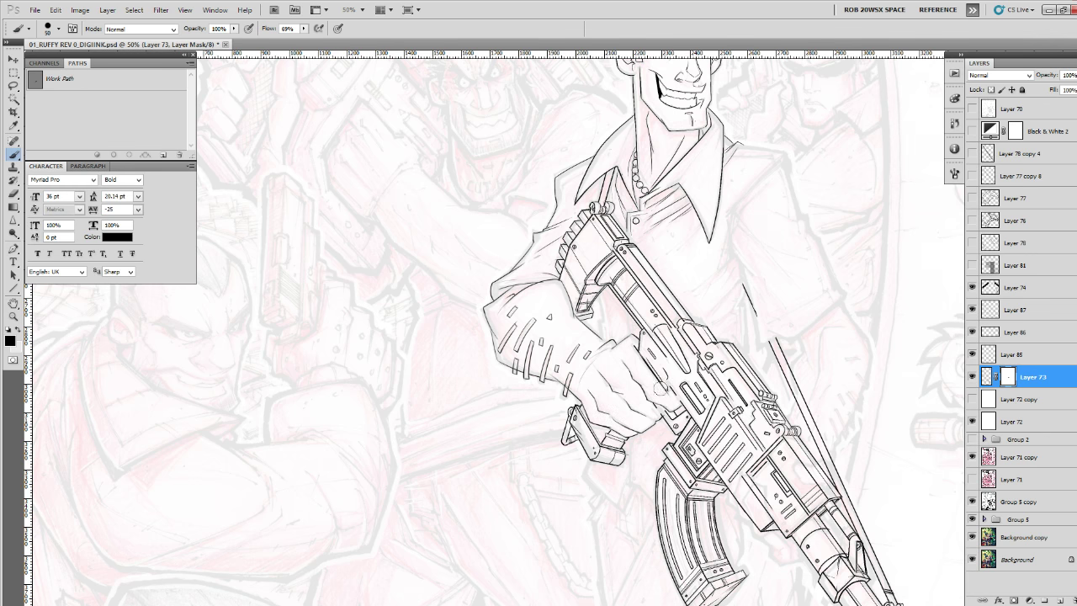
pyautogui.press('x')
pyautogui.press('x')
pyautogui.press('x')
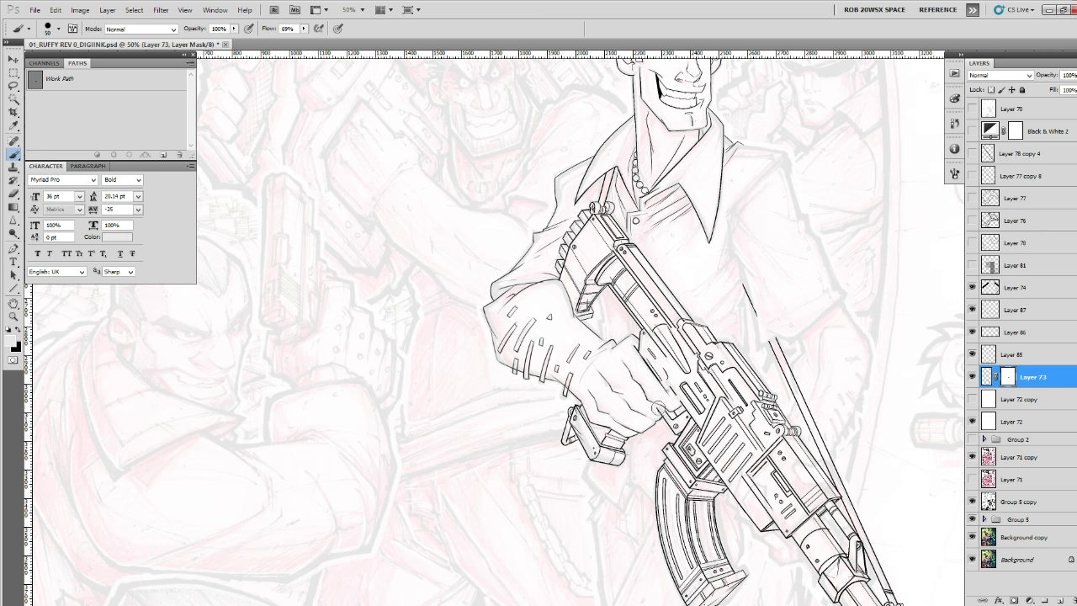
# Mask out the leftover short rifle line beside the fingertips at the rifle's lower edge.
pyautogui.scroll(10, 656, 408)
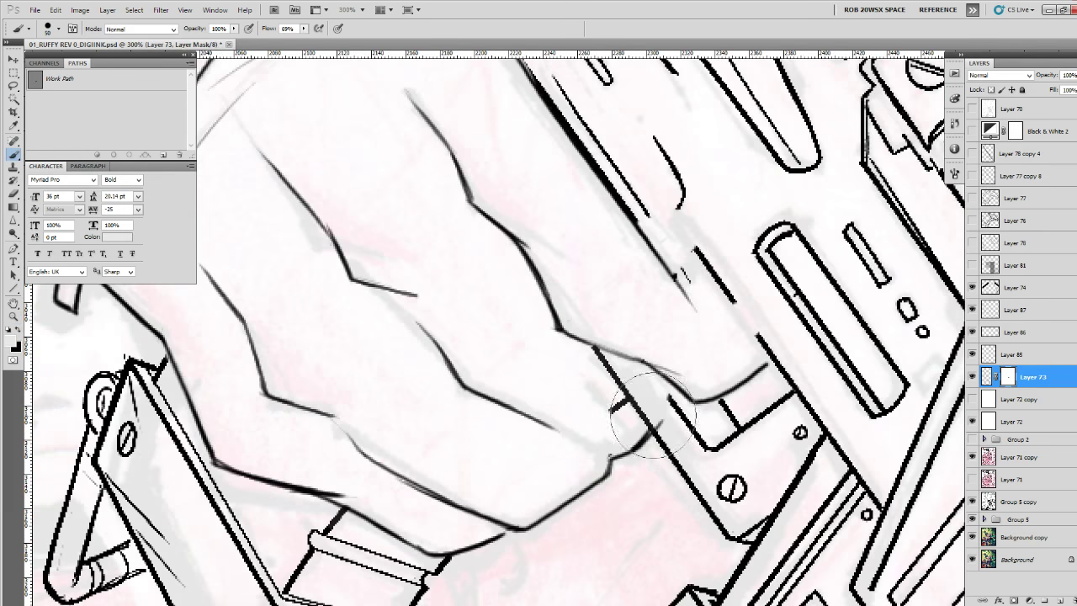
pyautogui.press('x')
pyautogui.moveTo(608, 406); pyautogui.dragTo(653, 425)
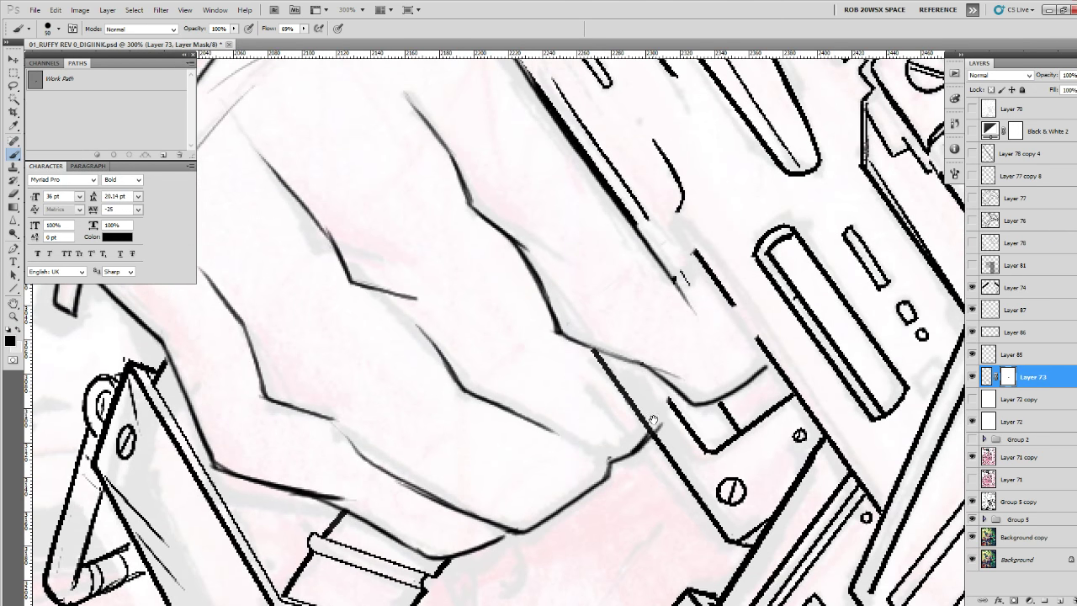
pyautogui.press('x')
pyautogui.press('x')
pyautogui.press('x')
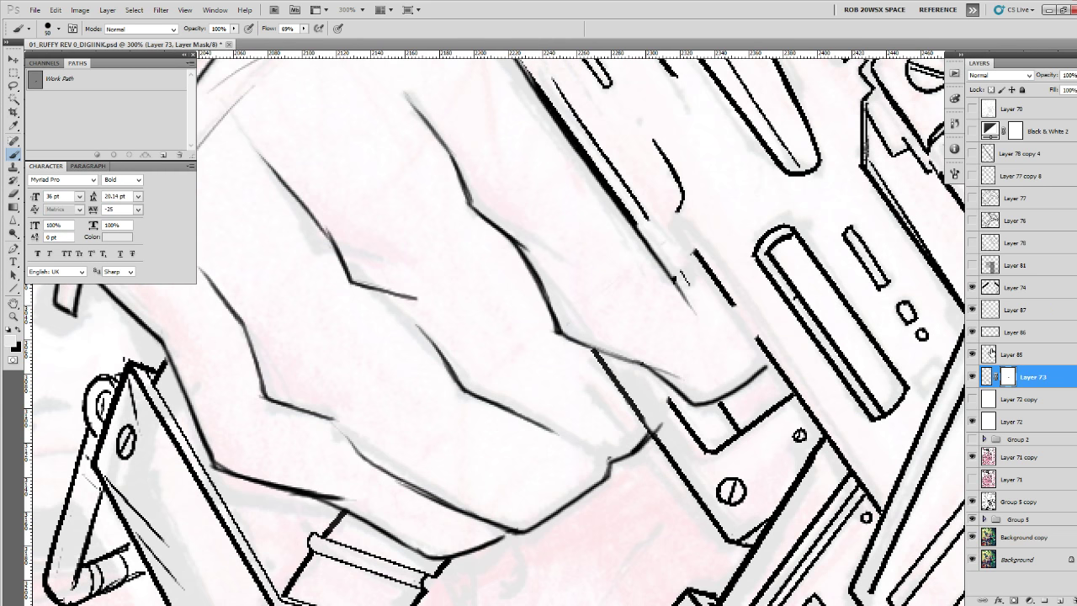
# Erase the fingertip outline on Layer 87 where it overshoots the rifle's edge.
pyautogui.click(998, 355)
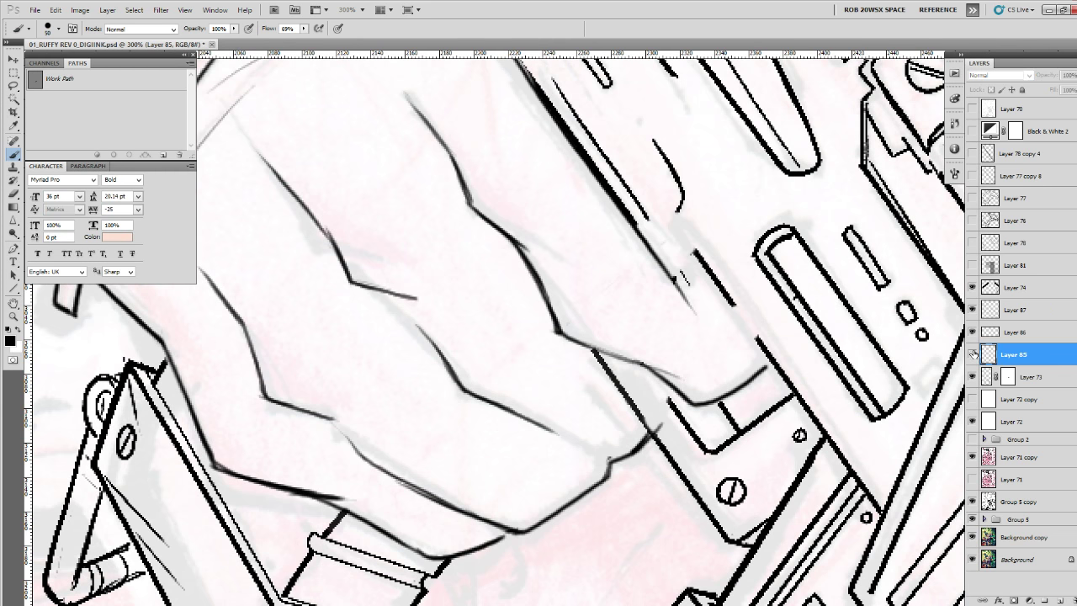
pyautogui.click(973, 310)
pyautogui.click(973, 311)
pyautogui.click(1001, 311)
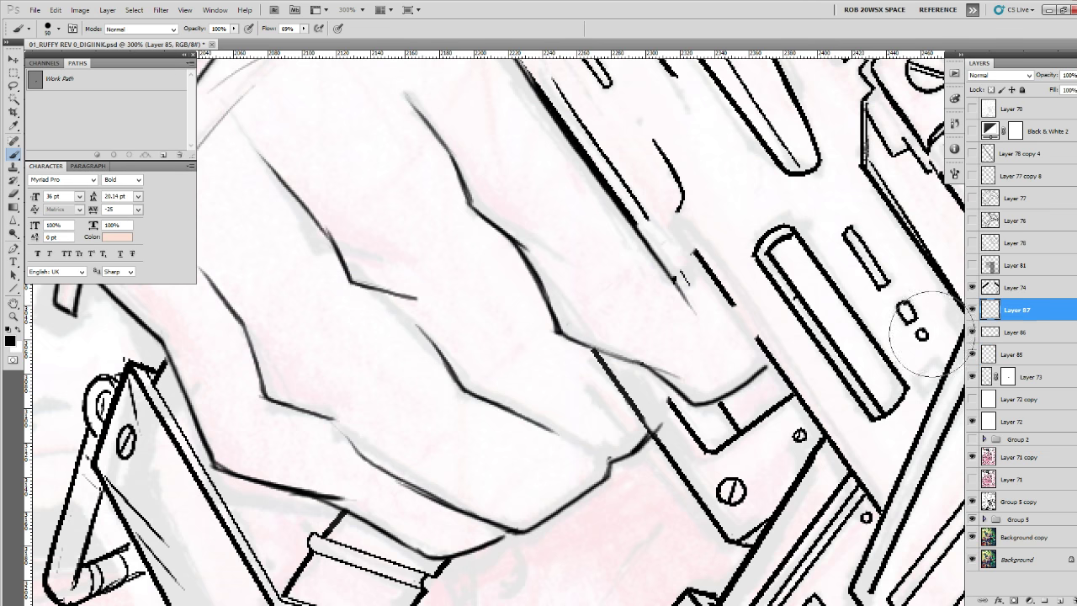
pyautogui.press('e')
pyautogui.press('z')
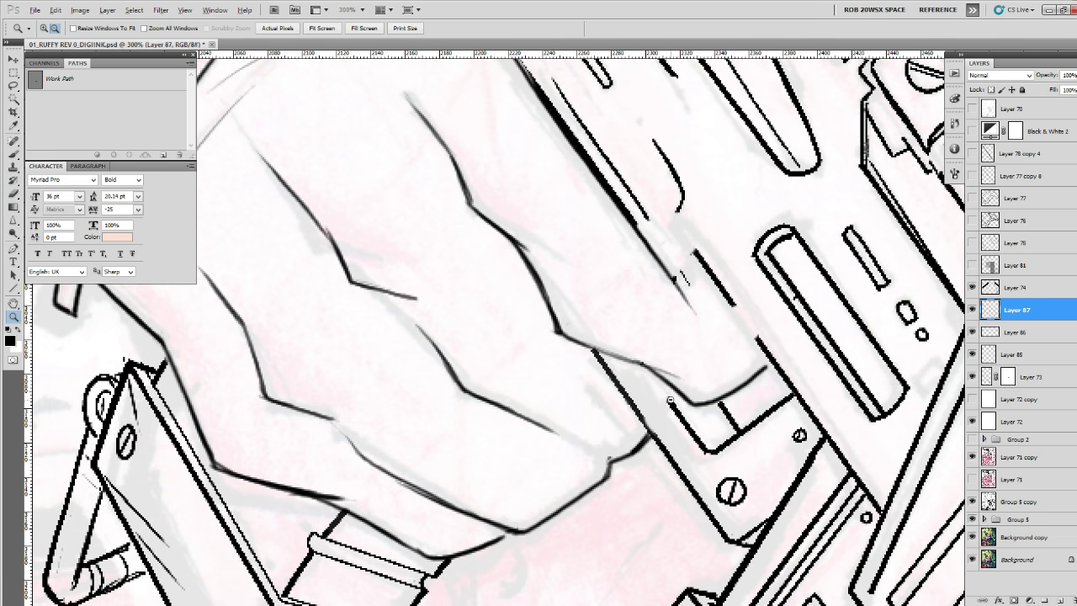
# Clean up the forearm strips by erasing the forearm edge where it crosses inside them.
pyautogui.keyDown('alt'); pyautogui.click(673, 402); pyautogui.keyUp('alt')
pyautogui.keyDown('alt'); pyautogui.click(673, 403); pyautogui.keyUp('alt')
pyautogui.keyDown('alt'); pyautogui.click(673, 403); pyautogui.keyUp('alt')
pyautogui.keyDown('alt'); pyautogui.click(673, 403); pyautogui.keyUp('alt')
pyautogui.keyDown('alt'); pyautogui.click(673, 403); pyautogui.keyUp('alt')
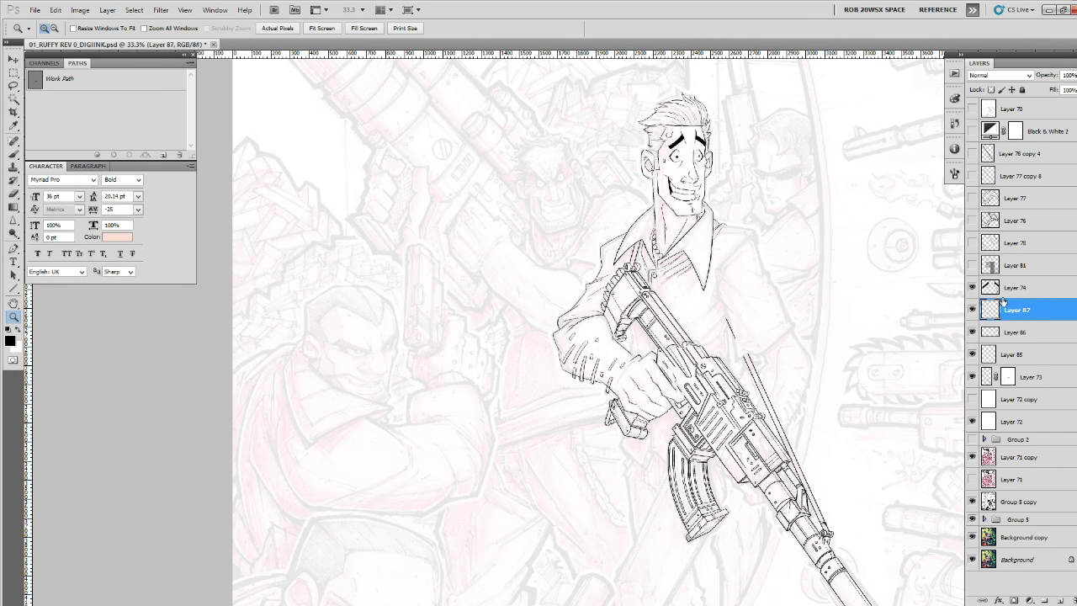
pyautogui.click(637, 400)
pyautogui.click(603, 381)
pyautogui.click(580, 380)
pyautogui.press('b')
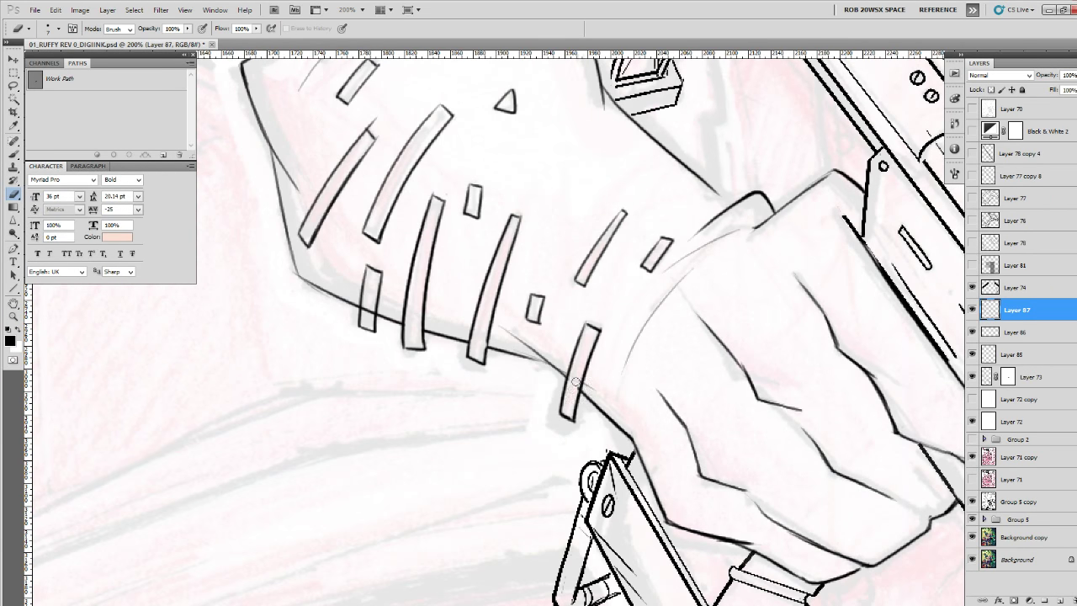
pyautogui.moveTo(569, 367); pyautogui.dragTo(604, 478)
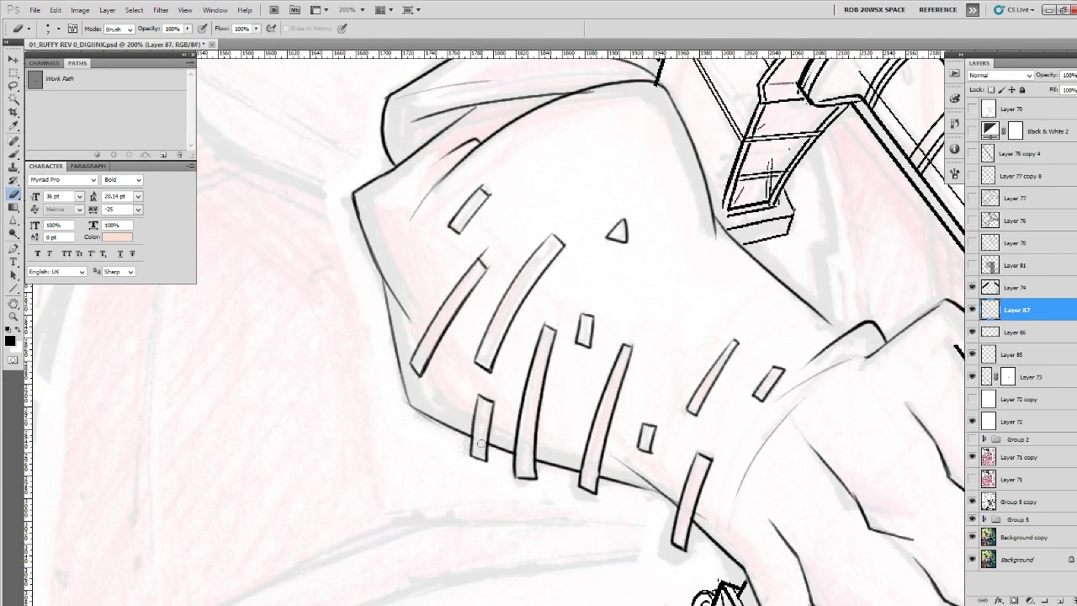
pyautogui.scroll(3, 564, 354)
pyautogui.scroll(-1, 573, 388)
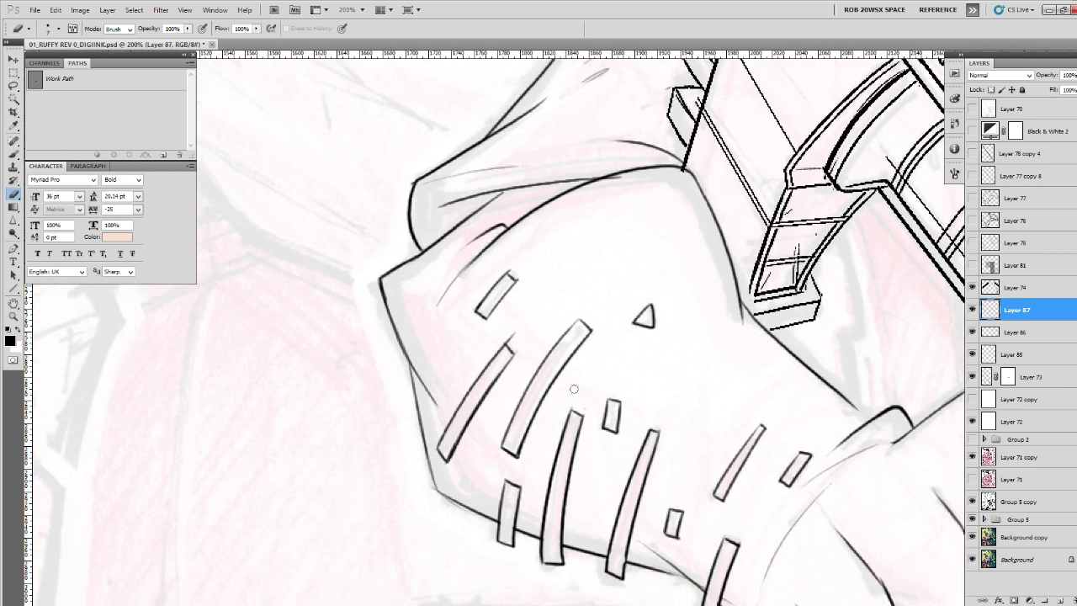
pyautogui.scroll(-2, 701, 411)
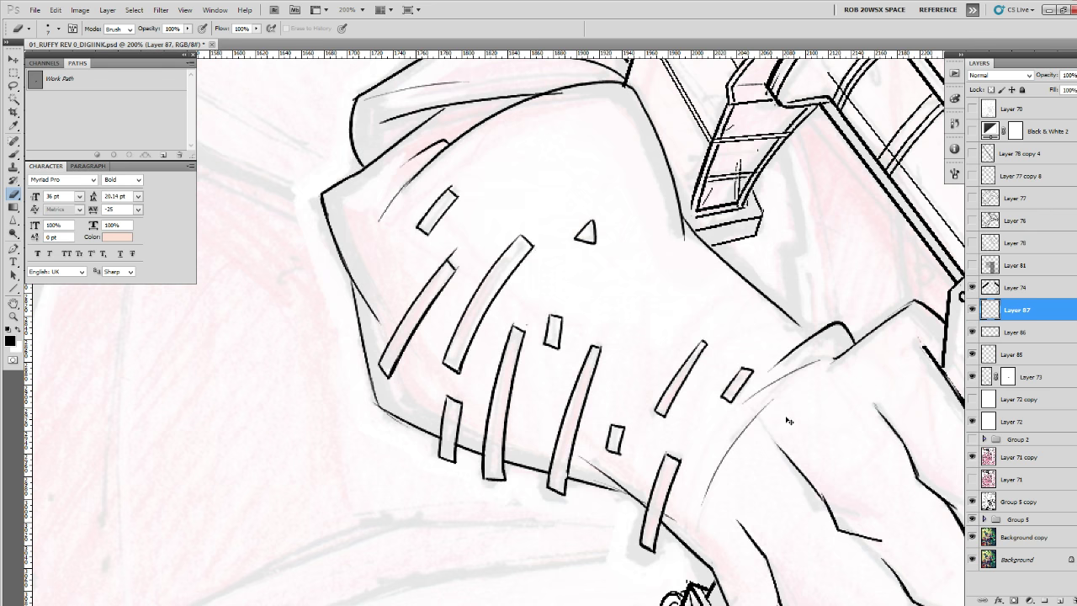
# Examine how the inked sleeve, forearm and hand meet the rifle, close up and in the whole composition.
pyautogui.moveTo(851, 418); pyautogui.dragTo(838, 425)
pyautogui.moveTo(660, 533); pyautogui.dragTo(662, 533)
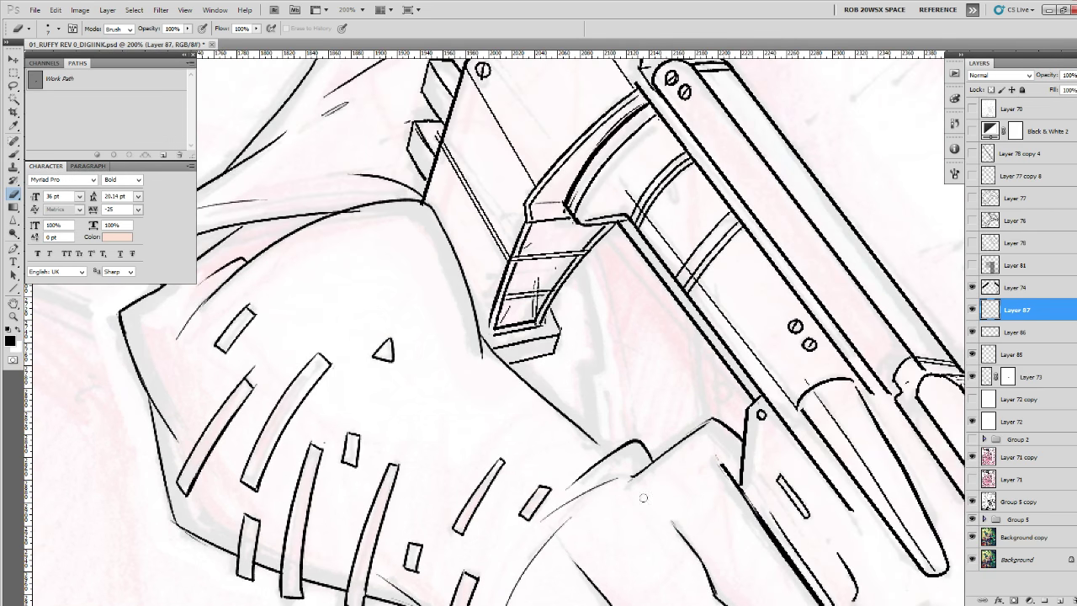
pyautogui.moveTo(572, 407); pyautogui.dragTo(849, 548)
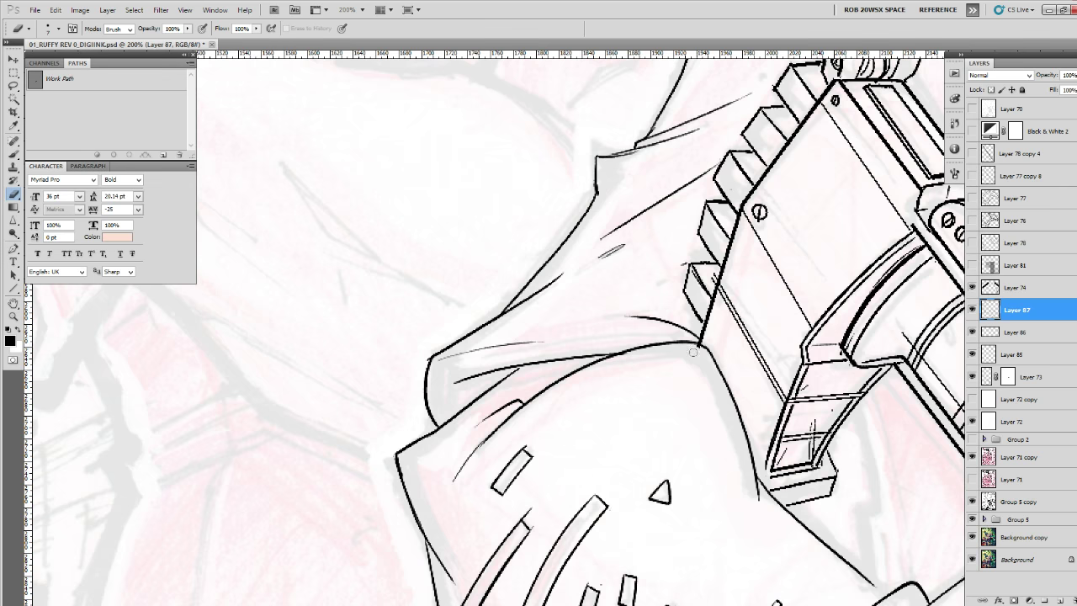
pyautogui.moveTo(839, 521); pyautogui.dragTo(630, 355)
pyautogui.moveTo(712, 419); pyautogui.dragTo(654, 372)
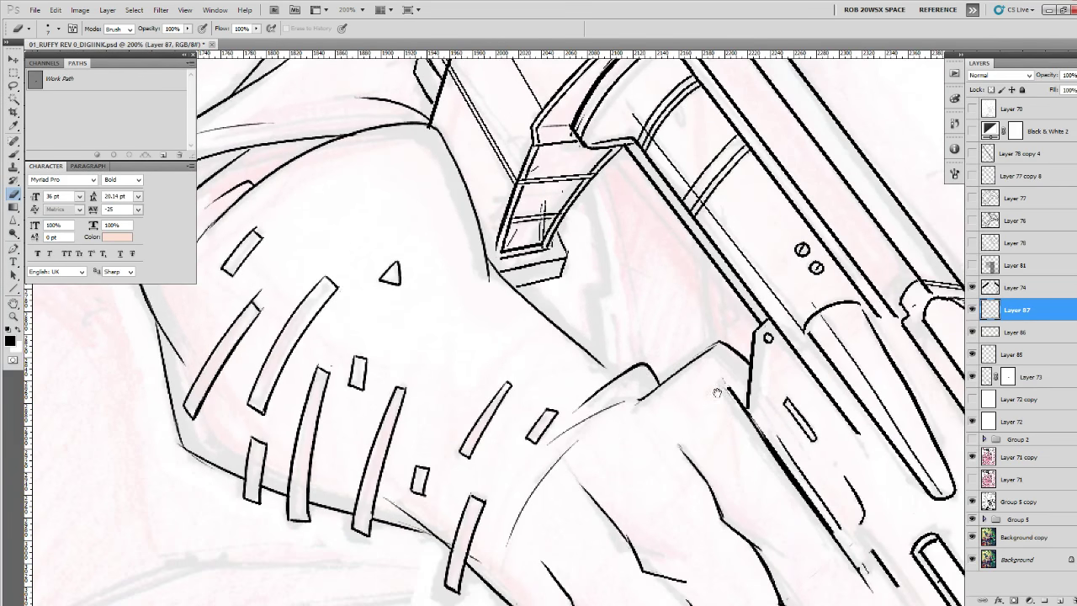
pyautogui.moveTo(765, 464); pyautogui.dragTo(710, 310)
pyautogui.moveTo(732, 425); pyautogui.dragTo(692, 297)
pyautogui.press('z')
pyautogui.keyDown('alt'); pyautogui.click(759, 388); pyautogui.keyUp('alt')
pyautogui.keyDown('alt'); pyautogui.click(759, 389); pyautogui.keyUp('alt')
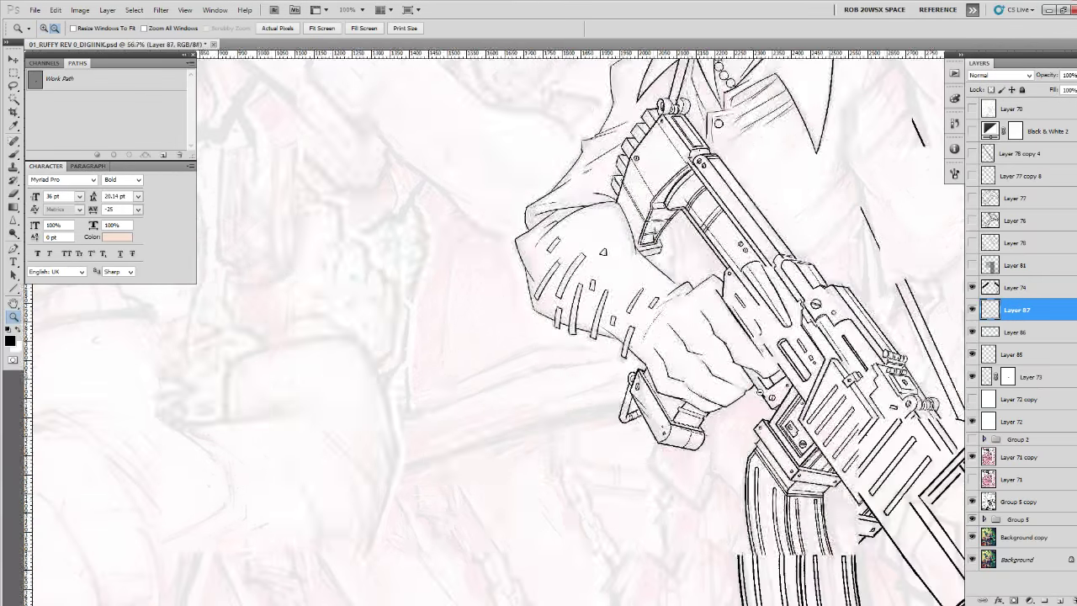
pyautogui.keyDown('alt'); pyautogui.click(759, 392); pyautogui.keyUp('alt')
pyautogui.keyDown('alt'); pyautogui.click(760, 393); pyautogui.keyUp('alt')
pyautogui.keyDown('alt'); pyautogui.click(787, 454); pyautogui.keyUp('alt')
pyautogui.moveTo(877, 502); pyautogui.dragTo(805, 485)
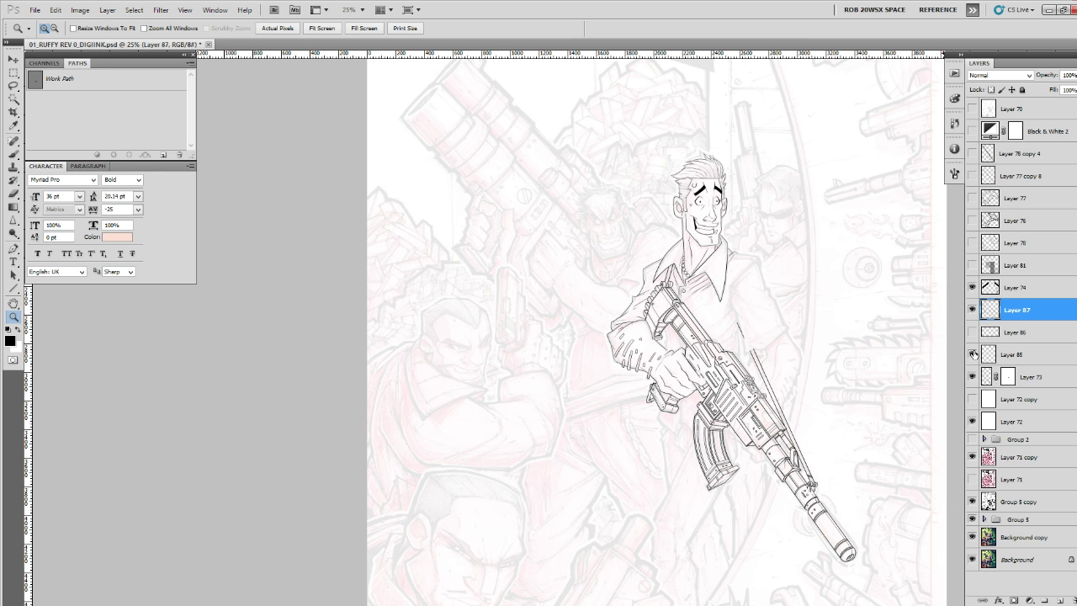
# Check Layer 85 for painted pixels and delete Layers 86 and 85.
pyautogui.keyDown('ctrl'); pyautogui.click(988, 354); pyautogui.keyUp('ctrl')
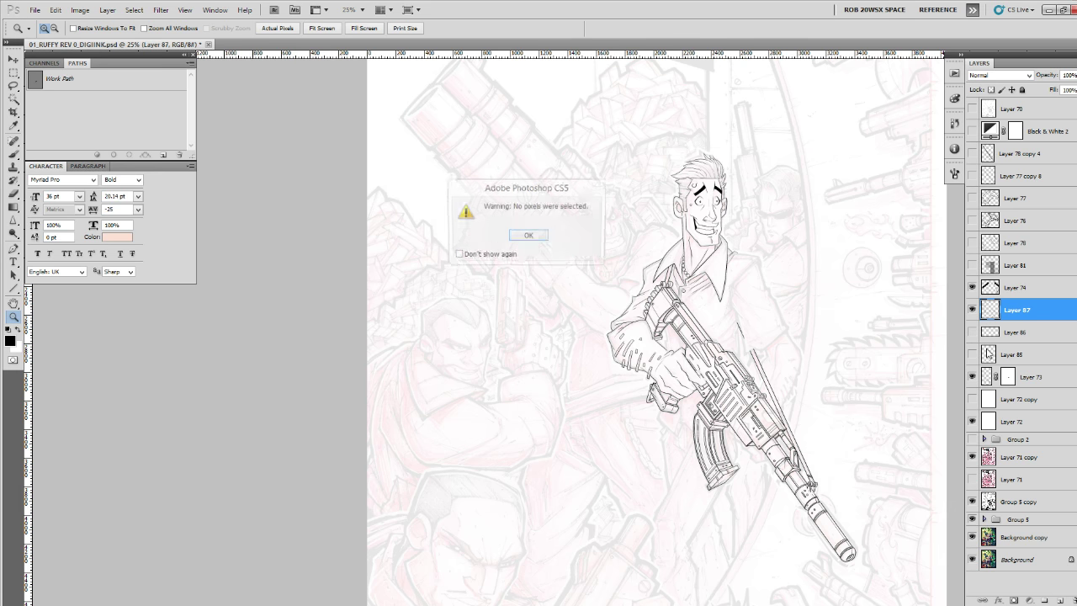
pyautogui.press('Return')
pyautogui.press('Return')
pyautogui.click(1002, 334)
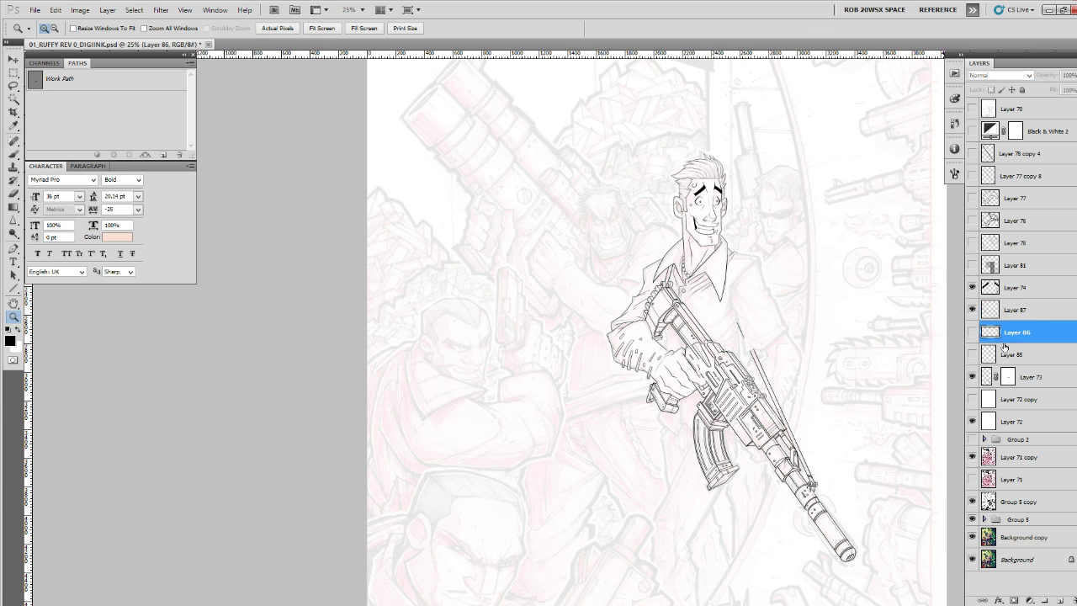
pyautogui.keyDown('shift'); pyautogui.click(1008, 356); pyautogui.keyUp('shift')
pyautogui.moveTo(1011, 358); pyautogui.dragTo(1076, 599)
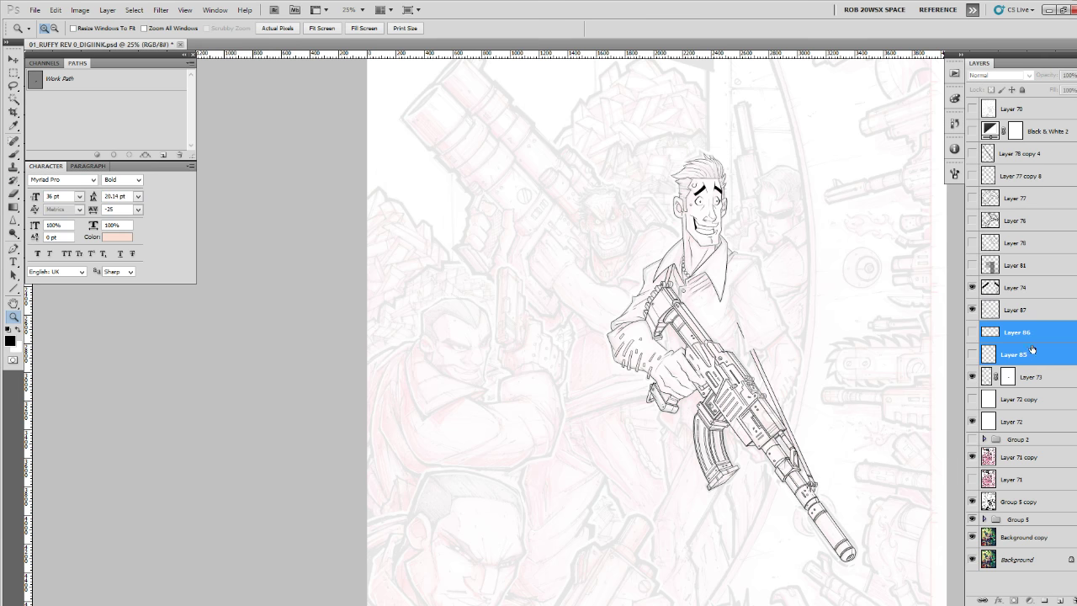
pyautogui.moveTo(1032, 349); pyautogui.dragTo(1059, 600)
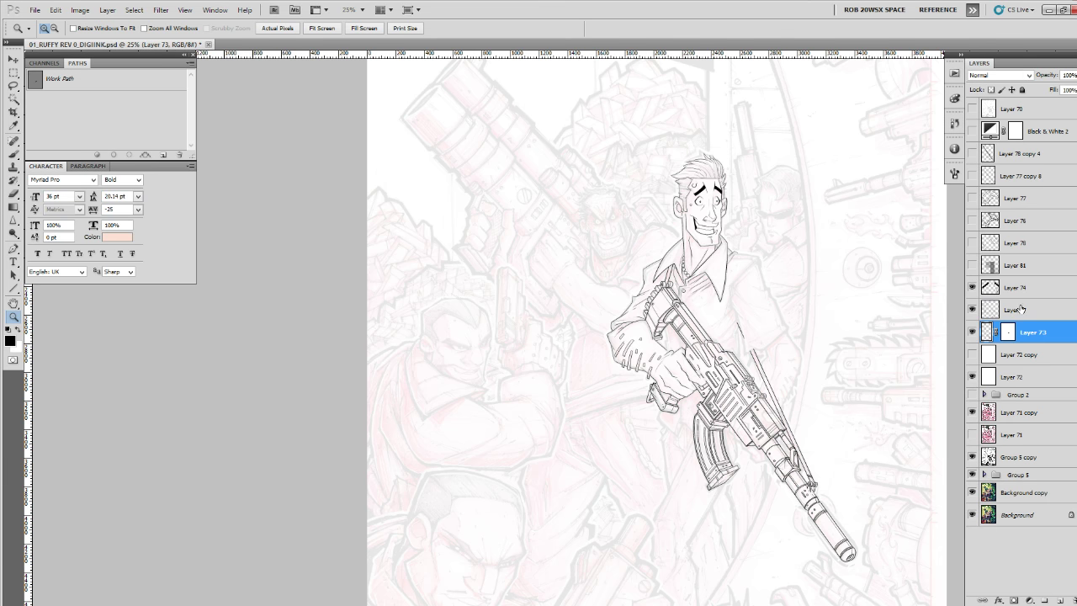
# Compare the hand with Layer 87 hidden and shown, and erase the overlapping line ends at the finger's middle bend.
pyautogui.click(1020, 310)
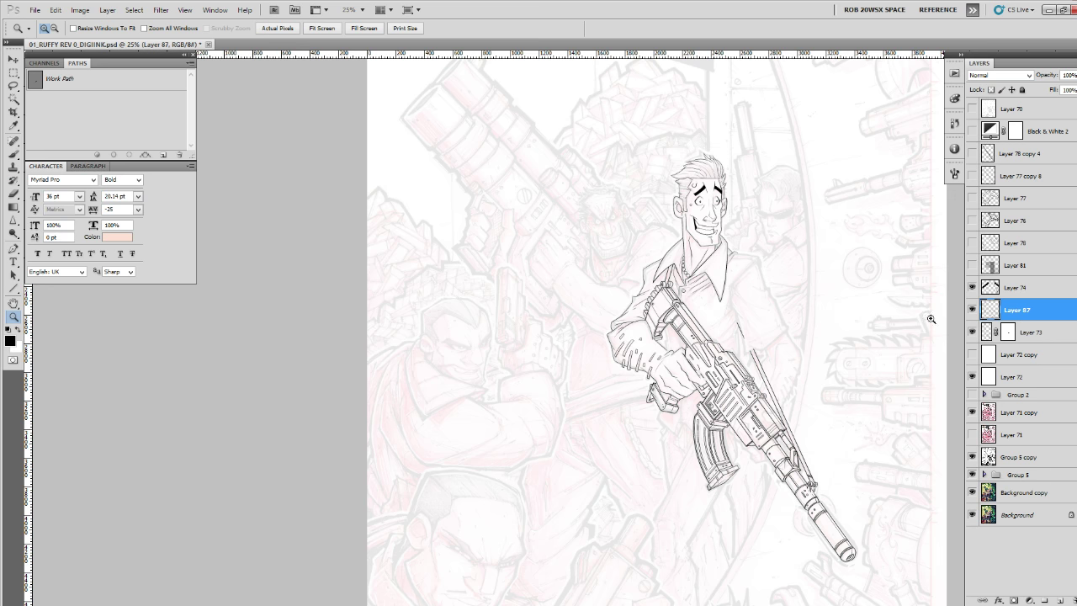
pyautogui.click(689, 367)
pyautogui.press('b')
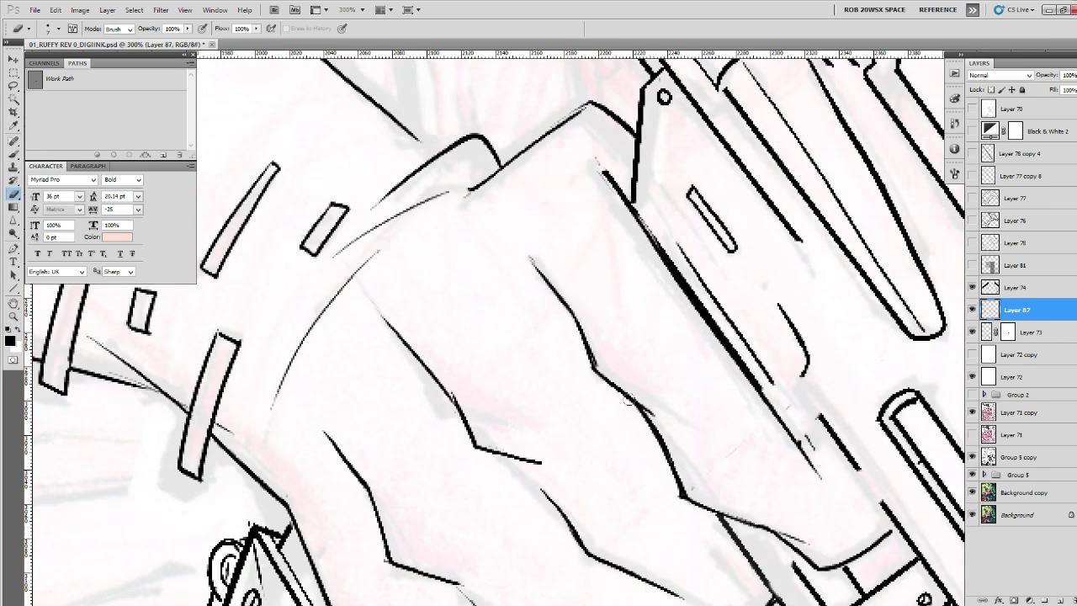
pyautogui.click(973, 311)
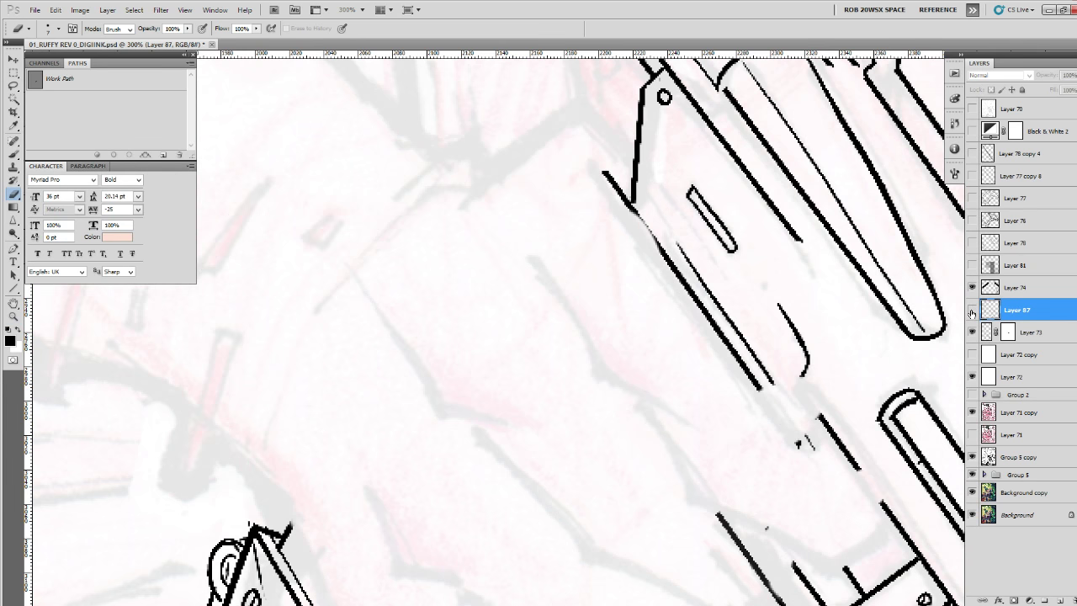
pyautogui.click(973, 310)
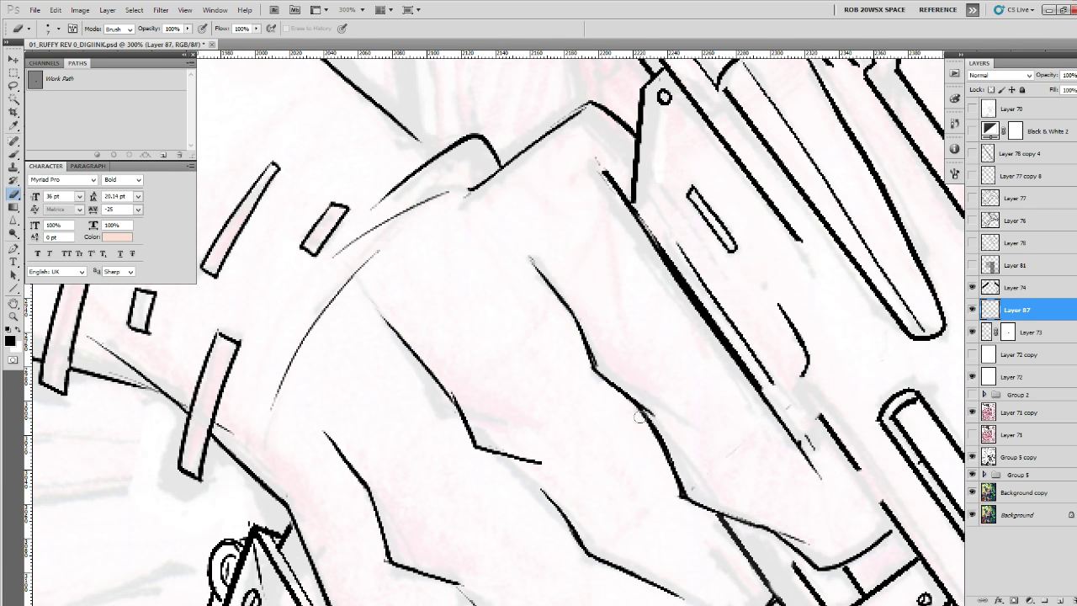
pyautogui.moveTo(661, 437); pyautogui.dragTo(624, 401)
pyautogui.moveTo(663, 431)
pyautogui.mouseDown()
pyautogui.moveTo(630, 403)
pyautogui.moveTo(647, 413)
pyautogui.mouseUp()
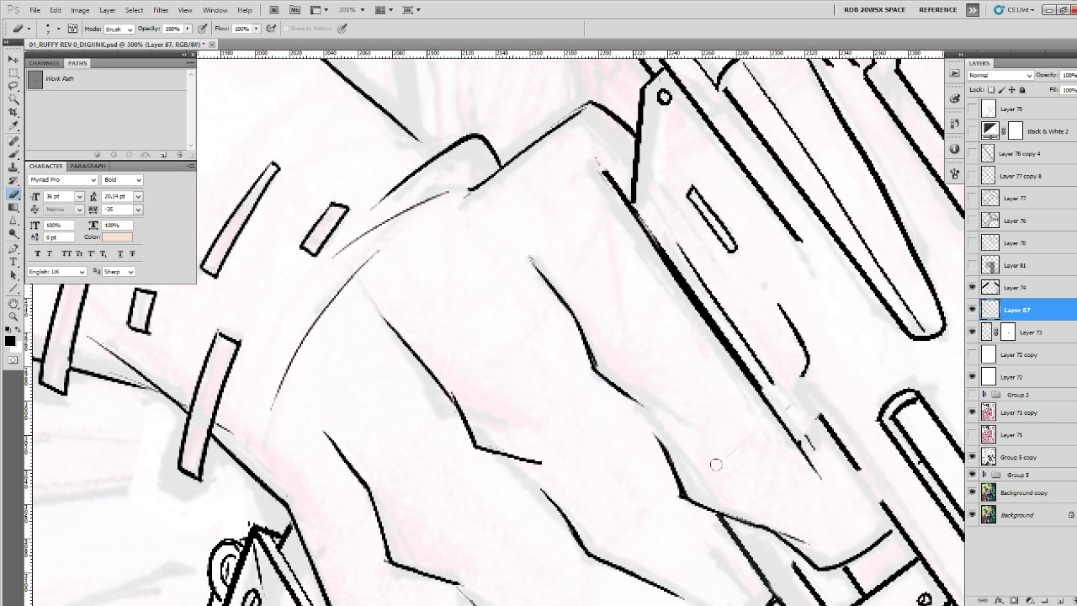
# Inspect the cleaned-up gripping hand together with the rifle at reduced magnification.
pyautogui.press('z')
pyautogui.keyDown('alt'); pyautogui.click(734, 416); pyautogui.keyUp('alt')
pyautogui.keyDown('alt'); pyautogui.click(734, 416); pyautogui.keyUp('alt')
pyautogui.keyDown('alt'); pyautogui.click(733, 416); pyautogui.keyUp('alt')
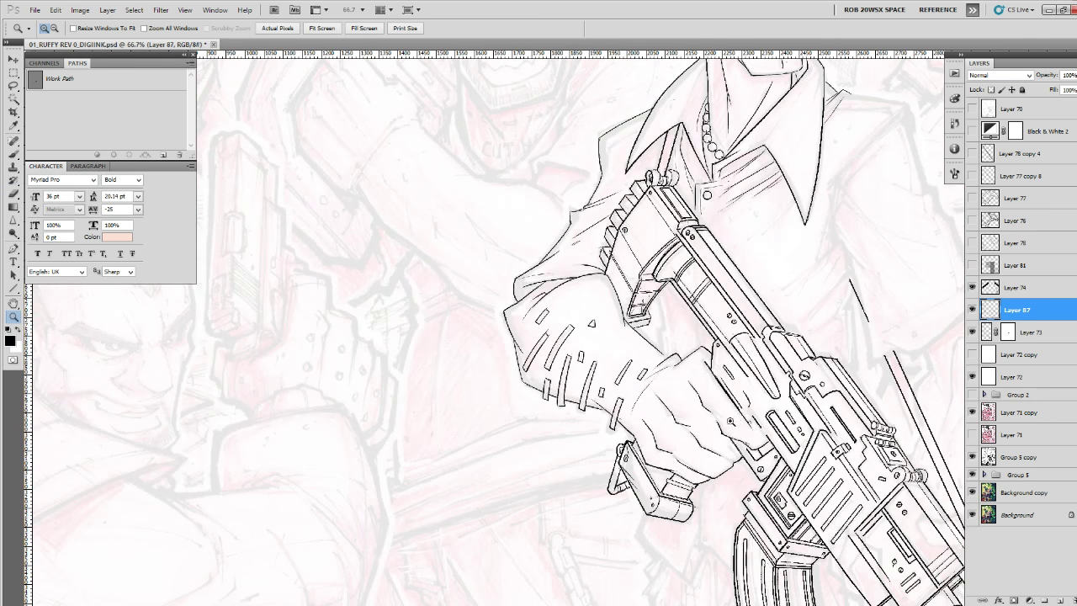
pyautogui.moveTo(771, 447); pyautogui.dragTo(745, 395)
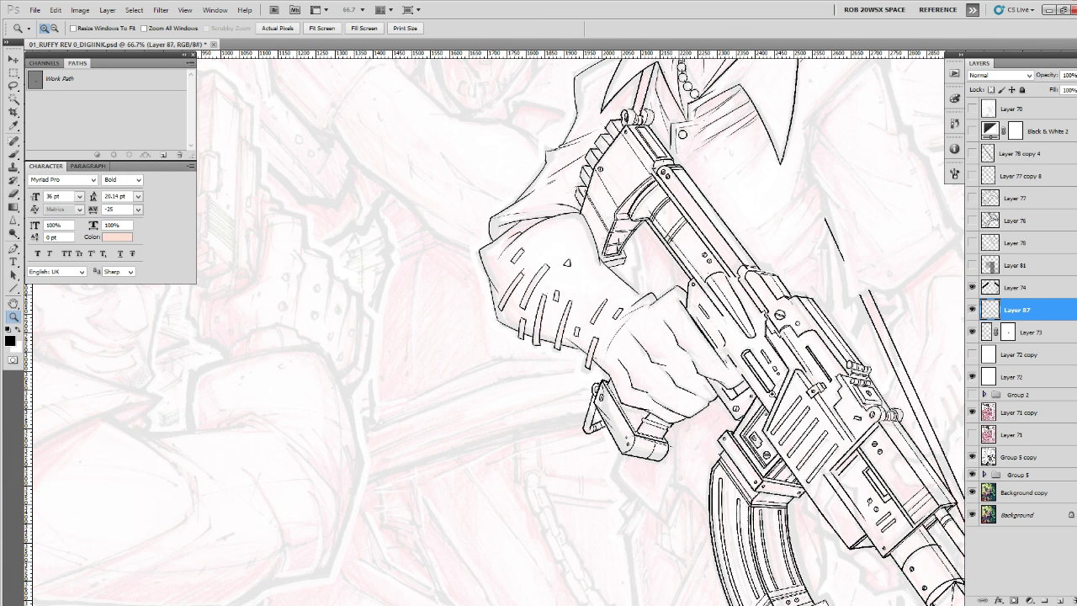
pyautogui.keyDown('alt'); pyautogui.click(771, 392); pyautogui.keyUp('alt')
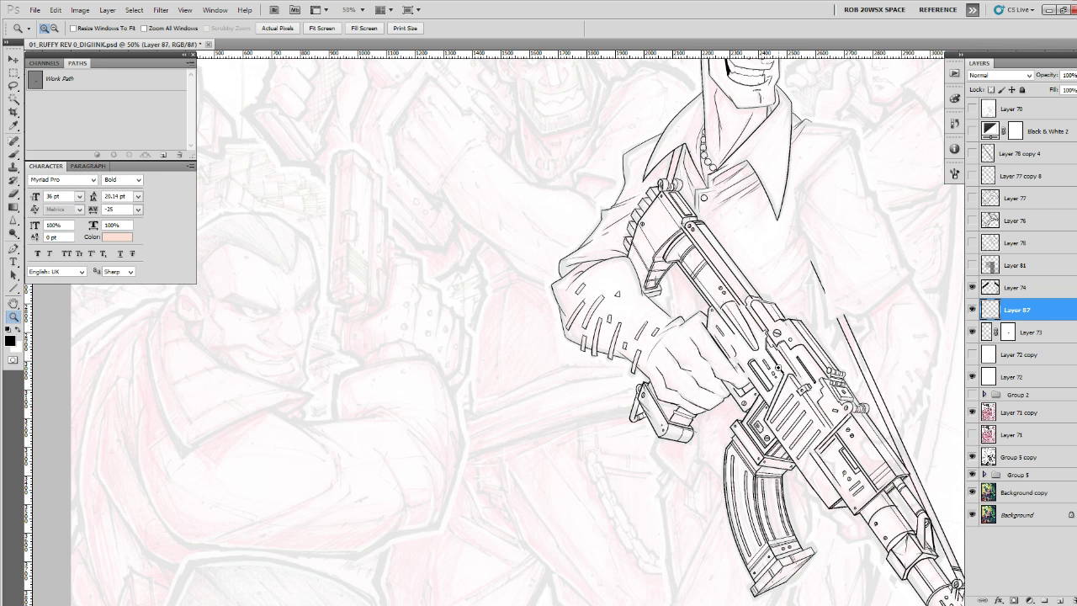
# Compare the gripping hand and rifle with Layer 87 hidden and shown.
pyautogui.moveTo(901, 415); pyautogui.dragTo(730, 508)
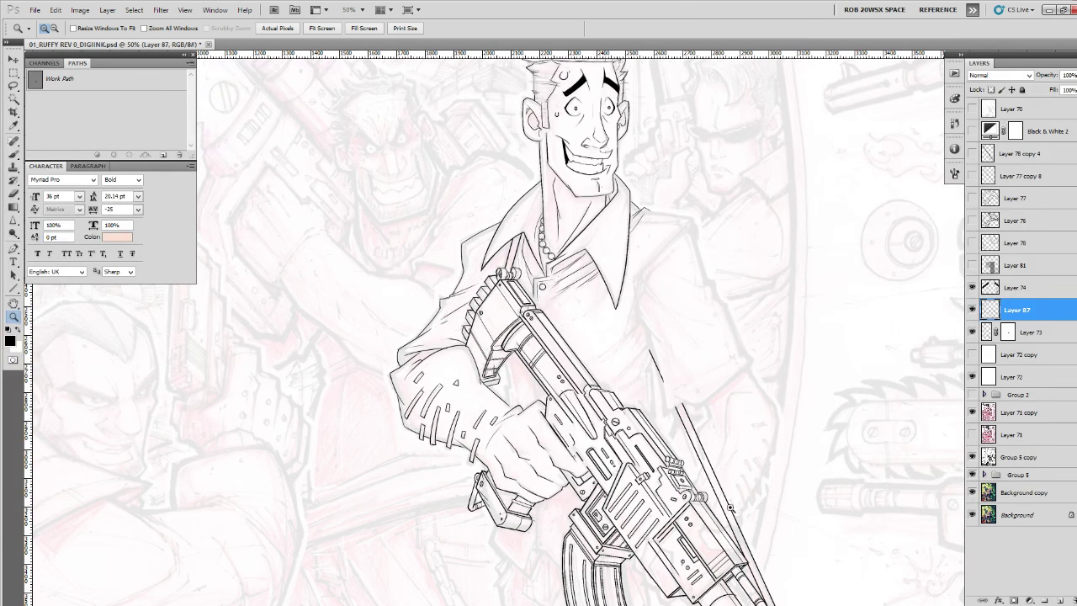
pyautogui.click(972, 310)
pyautogui.click(973, 309)
pyautogui.moveTo(883, 475); pyautogui.dragTo(872, 340)
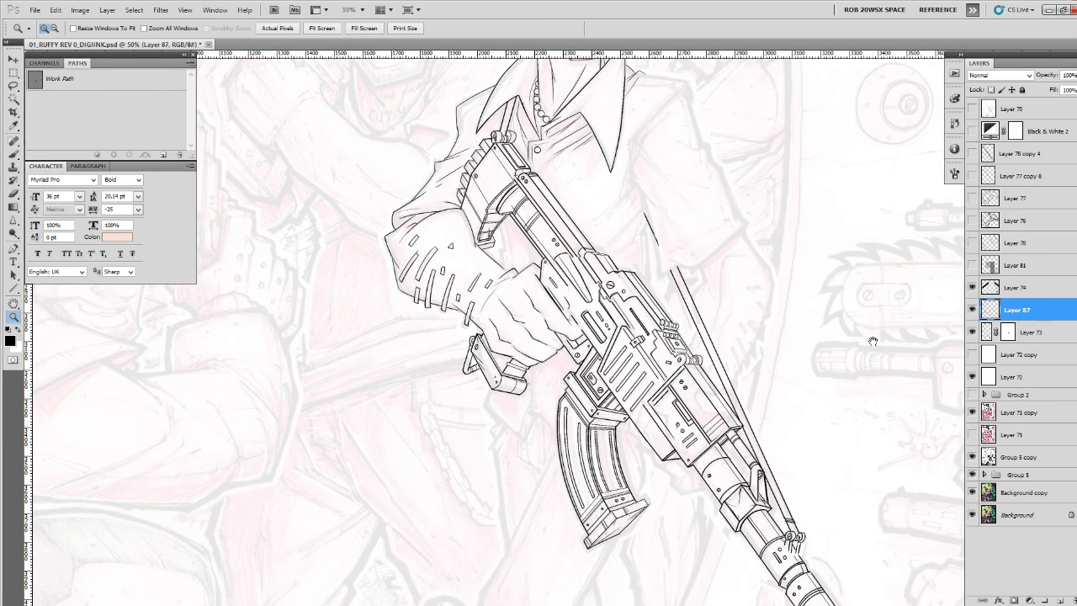
# Add a new layer above Layer 87 and choose the ROB DRAW brush for inking the shirt's uninked shoulder.
pyautogui.click(1060, 600)
pyautogui.click(687, 195)
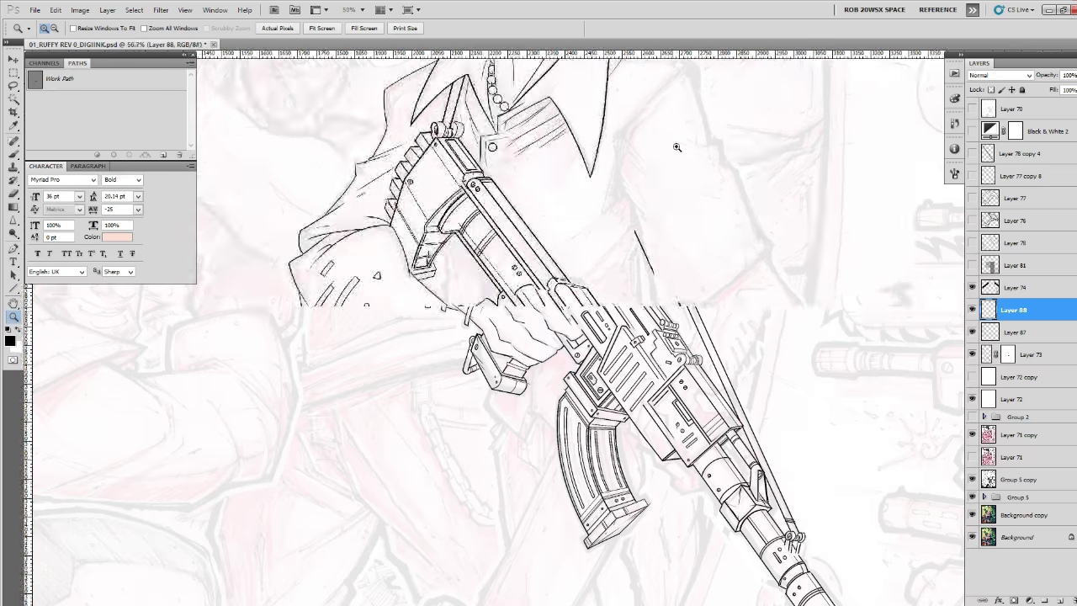
pyautogui.click(687, 195)
pyautogui.moveTo(688, 195); pyautogui.dragTo(694, 468)
pyautogui.click(699, 316)
pyautogui.click(699, 316)
pyautogui.press('b')
pyautogui.moveTo(709, 334); pyautogui.dragTo(722, 296)
pyautogui.rightClick(709, 293)
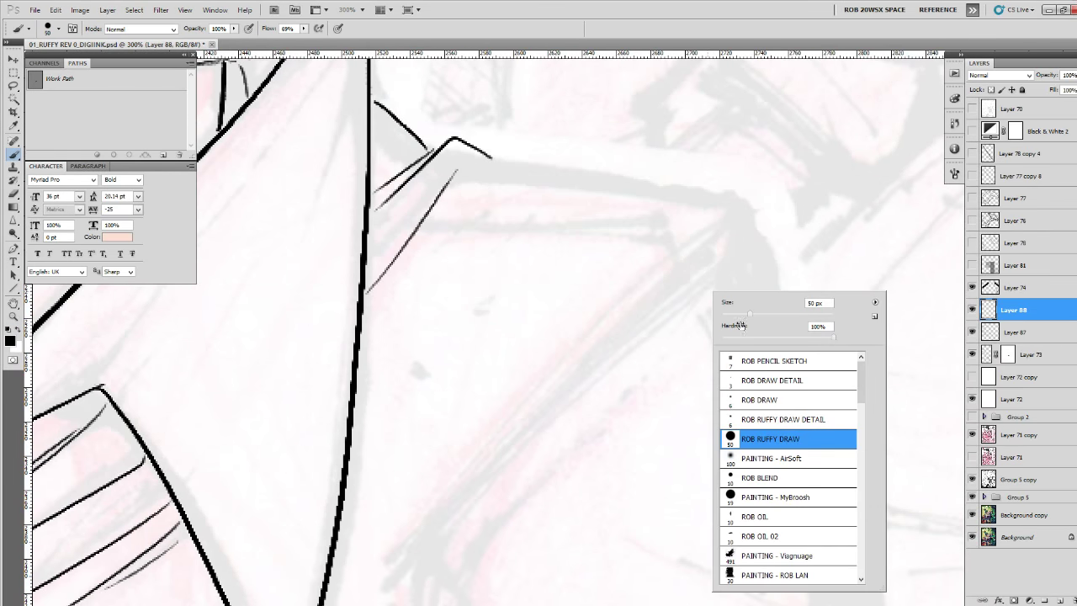
pyautogui.click(752, 403)
pyautogui.moveTo(672, 455)
pyautogui.mouseDown()
pyautogui.moveTo(776, 228)
pyautogui.moveTo(776, 244)
pyautogui.mouseUp()
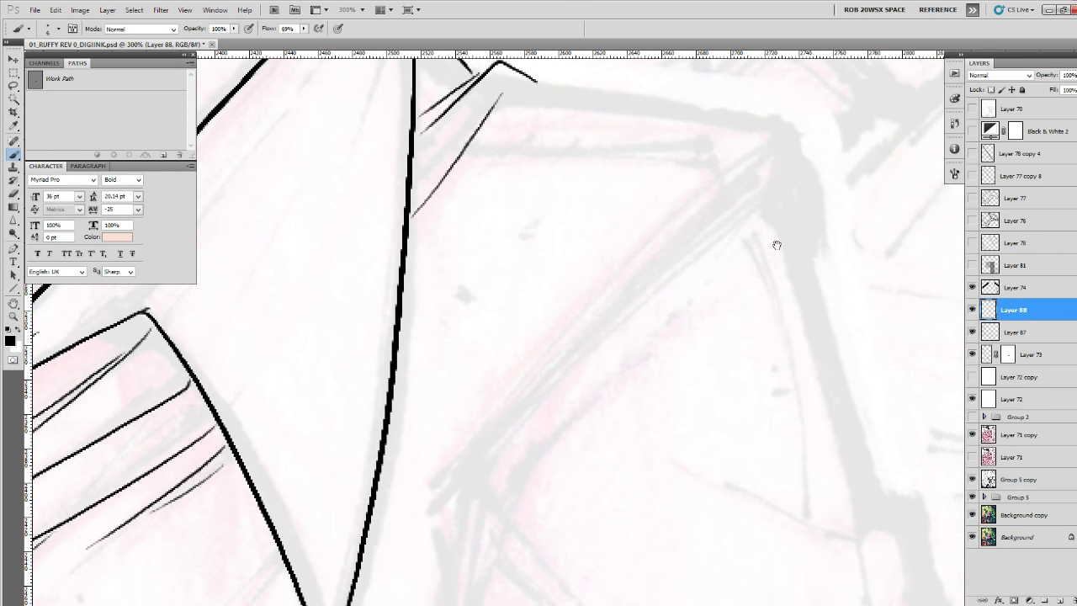
# Ink the curved armhole seam, the shoulder's top edge and the upper outer edge of the sleeve.
pyautogui.moveTo(789, 174)
pyautogui.mouseDown()
pyautogui.moveTo(516, 430)
pyautogui.moveTo(463, 519)
pyautogui.mouseUp()
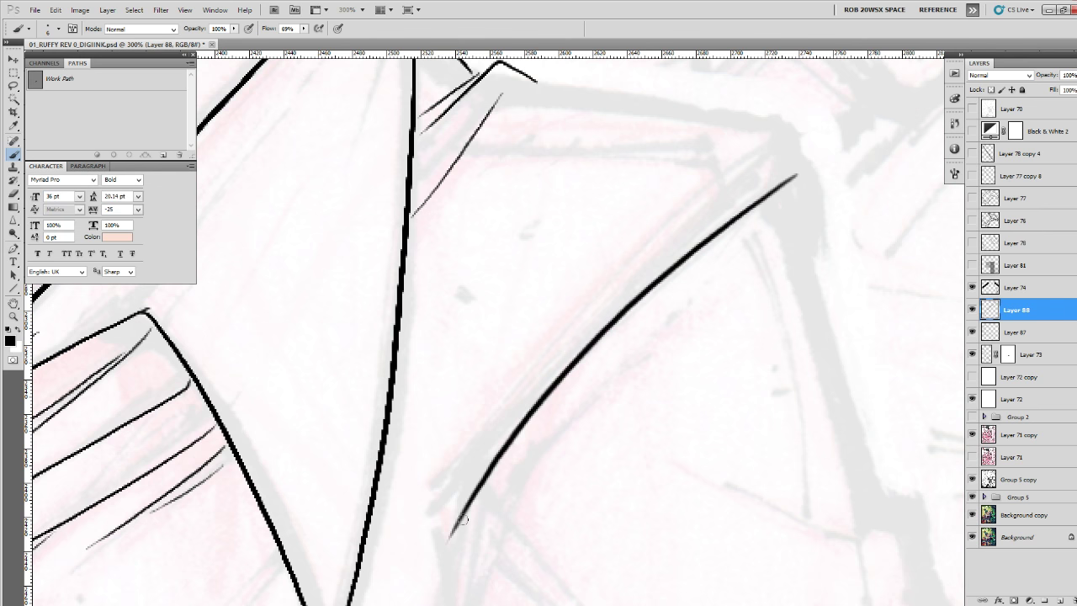
pyautogui.moveTo(701, 255)
pyautogui.mouseDown()
pyautogui.moveTo(644, 366)
pyautogui.moveTo(616, 487)
pyautogui.mouseUp()
pyautogui.moveTo(410, 318)
pyautogui.mouseDown()
pyautogui.moveTo(488, 314)
pyautogui.moveTo(669, 361)
pyautogui.mouseUp()
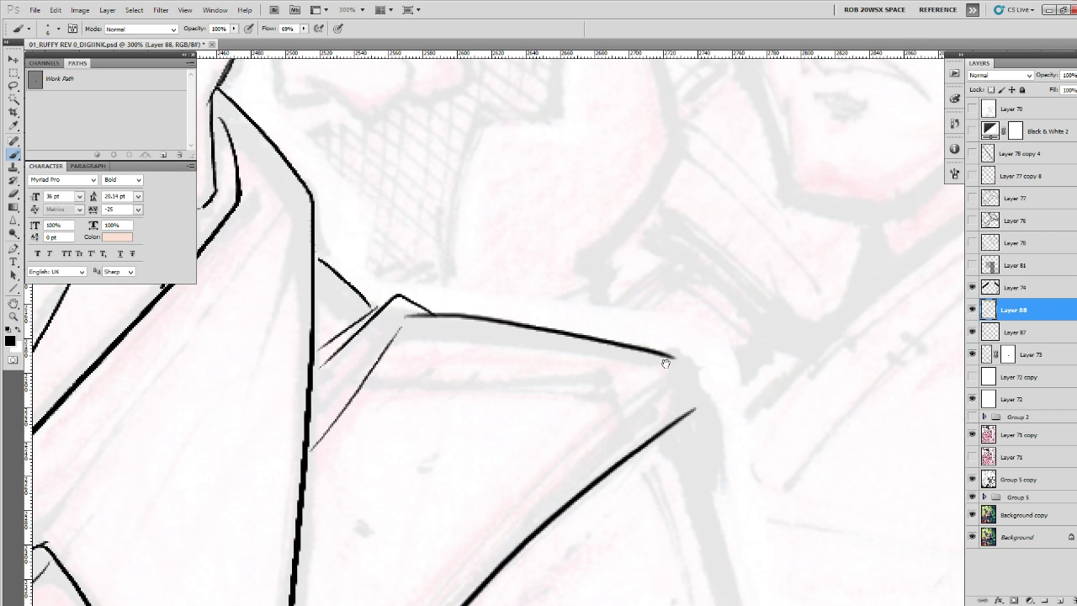
pyautogui.hotkey('ctrl', 'z')
pyautogui.moveTo(475, 324)
pyautogui.mouseDown()
pyautogui.moveTo(443, 376)
pyautogui.moveTo(661, 407)
pyautogui.mouseUp()
pyautogui.moveTo(660, 407)
pyautogui.mouseDown()
pyautogui.moveTo(668, 305)
pyautogui.moveTo(543, 263)
pyautogui.moveTo(601, 270)
pyautogui.moveTo(602, 396)
pyautogui.moveTo(609, 176)
pyautogui.moveTo(684, 516)
pyautogui.mouseUp()
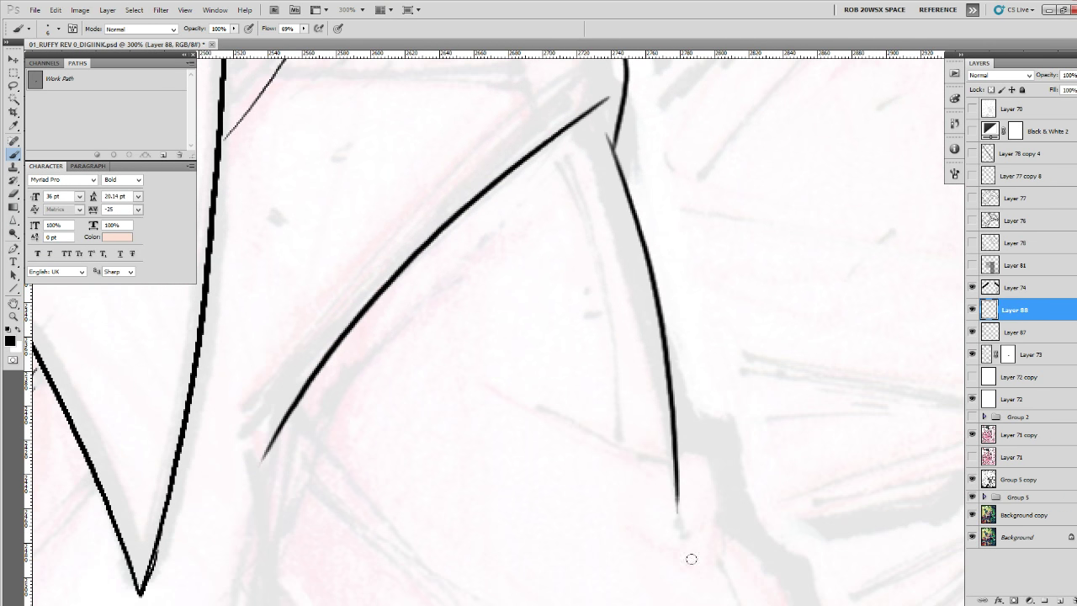
# Ink the stepped folds down the sleeve's outer edge, following the pencil sketch.
pyautogui.moveTo(692, 558); pyautogui.dragTo(613, 341)
pyautogui.moveTo(604, 202)
pyautogui.mouseDown()
pyautogui.moveTo(645, 224)
pyautogui.moveTo(671, 322)
pyautogui.mouseUp()
pyautogui.moveTo(693, 363)
pyautogui.mouseDown()
pyautogui.moveTo(676, 298)
pyautogui.moveTo(676, 365)
pyautogui.mouseUp()
pyautogui.hotkey('ctrl', 'z')
pyautogui.moveTo(591, 210)
pyautogui.mouseDown()
pyautogui.moveTo(633, 232)
pyautogui.moveTo(641, 365)
pyautogui.moveTo(727, 367)
pyautogui.moveTo(625, 169)
pyautogui.moveTo(606, 207)
pyautogui.moveTo(673, 435)
pyautogui.mouseUp()
pyautogui.moveTo(673, 435); pyautogui.dragTo(663, 246)
pyautogui.moveTo(648, 172); pyautogui.dragTo(715, 251)
pyautogui.moveTo(675, 361)
pyautogui.mouseDown()
pyautogui.moveTo(606, 331)
pyautogui.moveTo(956, 370)
pyautogui.mouseUp()
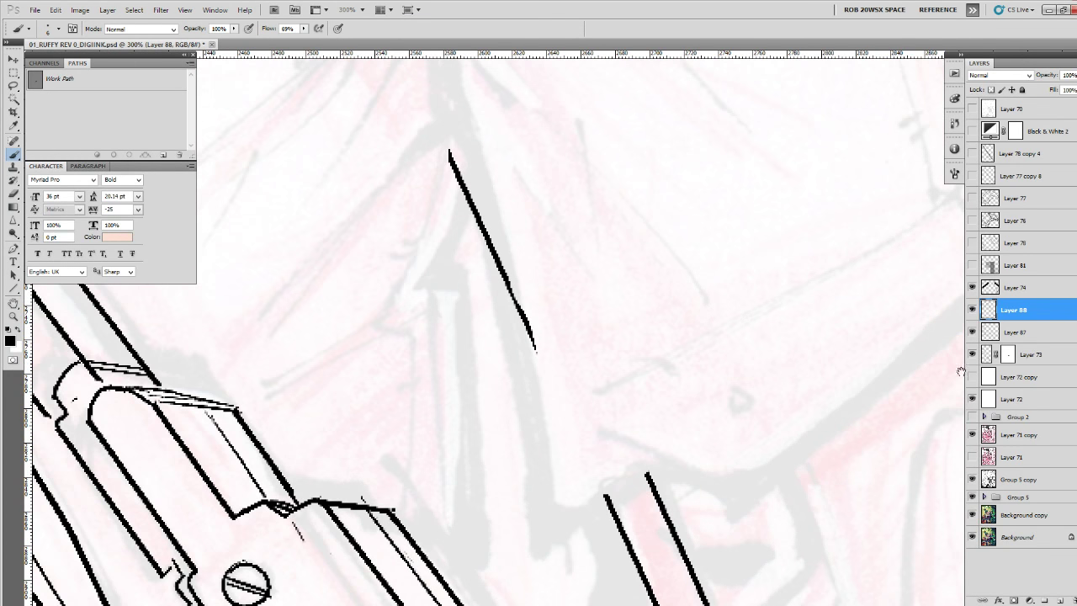
# Hide Layer 73 and ink the first fold lines below the armpit.
pyautogui.click(973, 355)
pyautogui.moveTo(669, 311); pyautogui.dragTo(705, 570)
pyautogui.moveTo(589, 313); pyautogui.dragTo(611, 437)
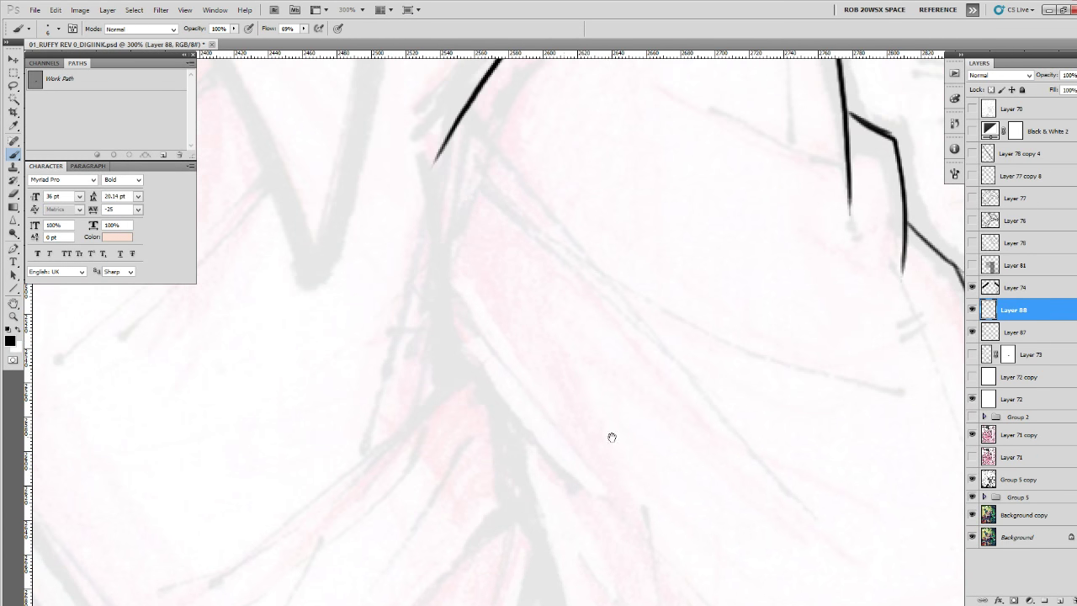
pyautogui.moveTo(437, 319); pyautogui.dragTo(596, 510)
pyautogui.moveTo(634, 514); pyautogui.dragTo(545, 245)
pyautogui.moveTo(404, 131)
pyautogui.mouseDown()
pyautogui.moveTo(436, 241)
pyautogui.moveTo(488, 338)
pyautogui.mouseUp()
pyautogui.moveTo(530, 414); pyautogui.dragTo(486, 233)
# Ink the sleeve's inner edge down to its lower corner and the start of the hem.
pyautogui.moveTo(404, 87)
pyautogui.mouseDown()
pyautogui.moveTo(456, 328)
pyautogui.moveTo(468, 510)
pyautogui.moveTo(616, 428)
pyautogui.mouseUp()
pyautogui.moveTo(646, 429); pyautogui.dragTo(575, 480)
pyautogui.moveTo(505, 478); pyautogui.dragTo(609, 486)
pyautogui.moveTo(676, 456); pyautogui.dragTo(669, 467)
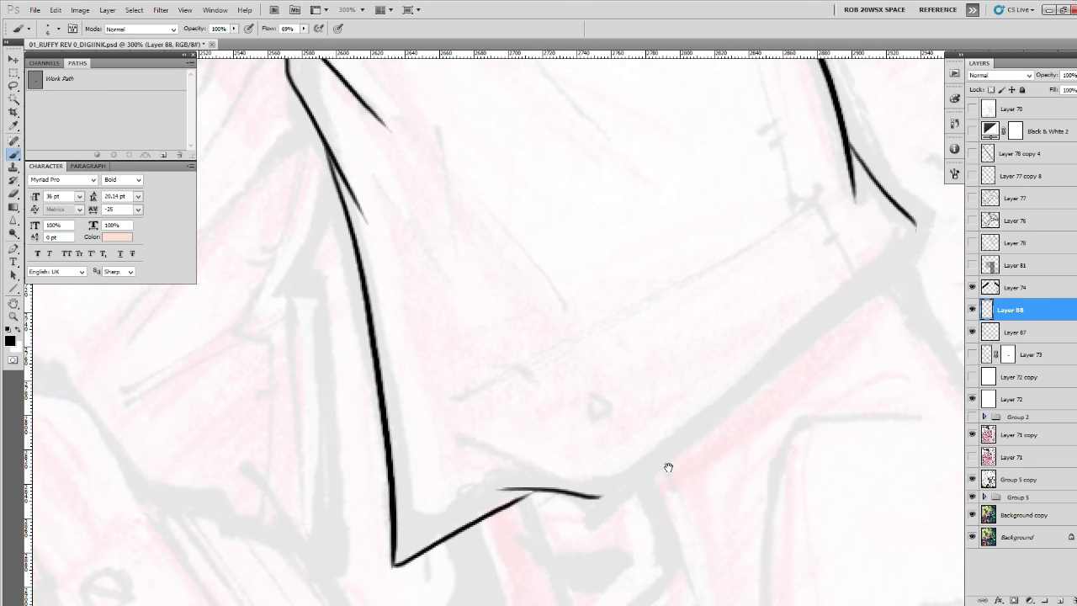
# Ink the sleeve's outer corner and long hem edge, plus the curved cuff line above it.
pyautogui.moveTo(913, 217)
pyautogui.mouseDown()
pyautogui.moveTo(903, 262)
pyautogui.moveTo(600, 497)
pyautogui.moveTo(811, 336)
pyautogui.mouseUp()
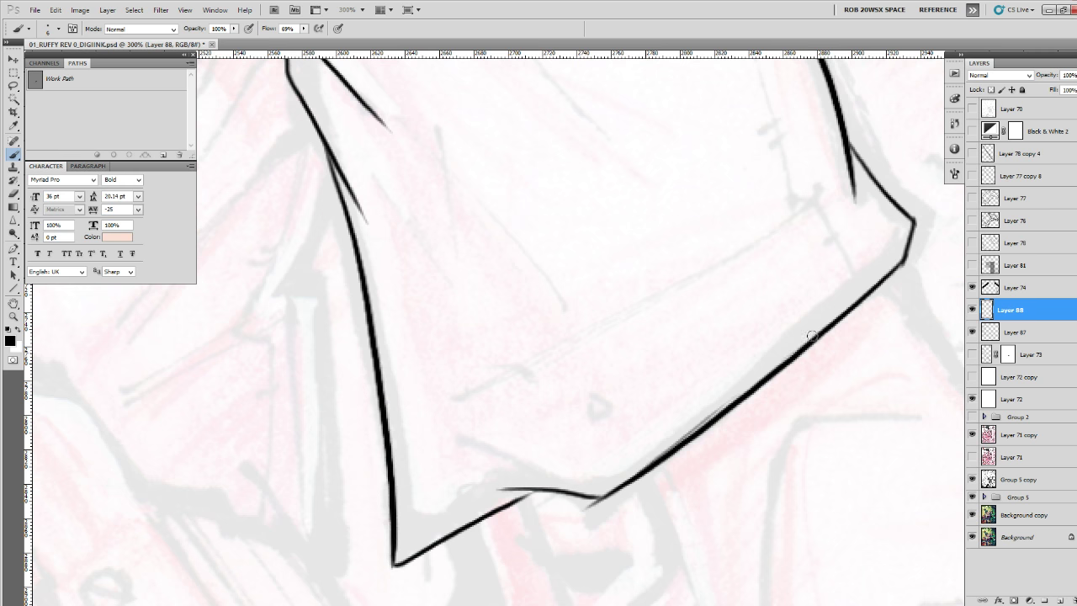
pyautogui.moveTo(677, 348); pyautogui.dragTo(694, 503)
pyautogui.moveTo(839, 310)
pyautogui.mouseDown()
pyautogui.moveTo(831, 335)
pyautogui.moveTo(411, 556)
pyautogui.moveTo(726, 415)
pyautogui.mouseUp()
pyautogui.hotkey('ctrl', 'z')
pyautogui.moveTo(454, 535); pyautogui.dragTo(766, 395)
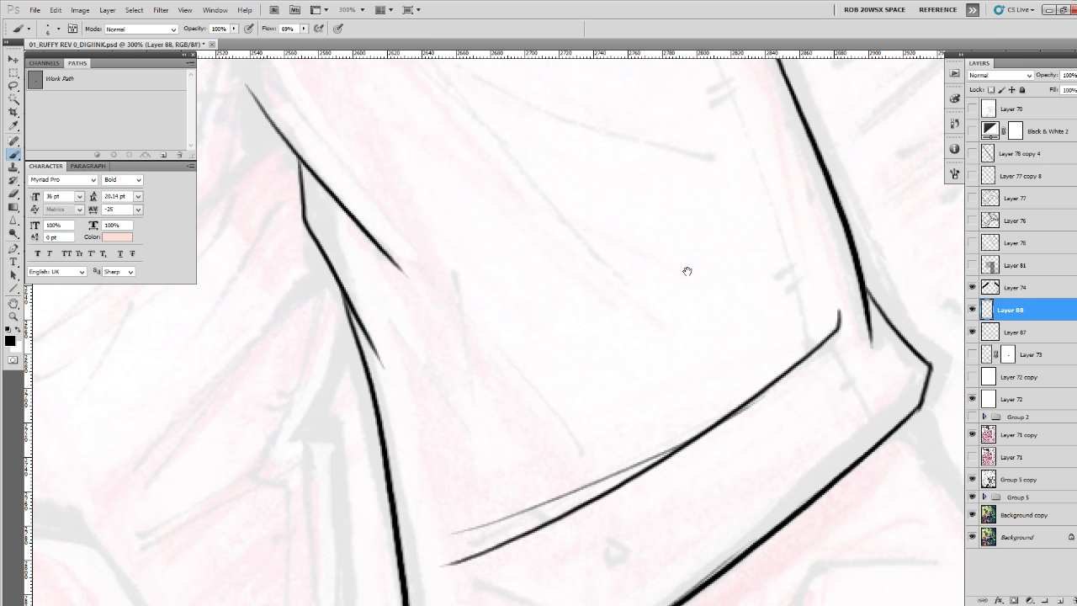
# Ink a thin second curve branching from the armhole seam down towards the armpit.
pyautogui.moveTo(625, 151); pyautogui.dragTo(679, 425)
pyautogui.moveTo(497, 272); pyautogui.dragTo(591, 429)
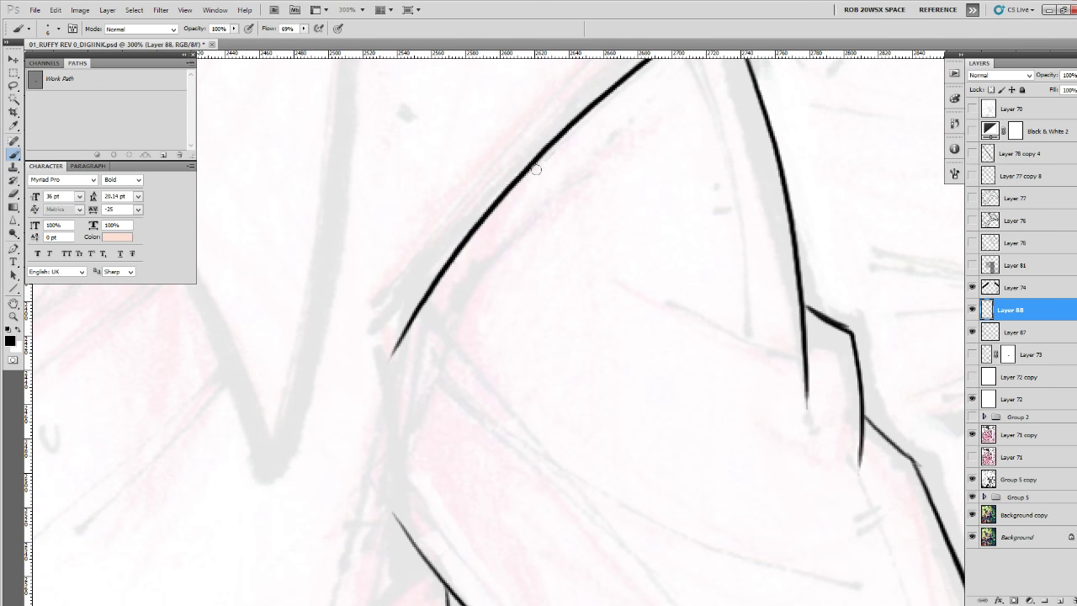
pyautogui.moveTo(536, 169)
pyautogui.mouseDown()
pyautogui.moveTo(383, 486)
pyautogui.moveTo(377, 538)
pyautogui.mouseUp()
pyautogui.moveTo(392, 545)
pyautogui.mouseDown()
pyautogui.moveTo(503, 265)
pyautogui.moveTo(702, 275)
pyautogui.moveTo(506, 443)
pyautogui.moveTo(429, 493)
pyautogui.mouseUp()
# Ink the shirt folds radiating from the armpit across the chest.
pyautogui.moveTo(714, 270); pyautogui.dragTo(569, 406)
pyautogui.moveTo(684, 312)
pyautogui.mouseDown()
pyautogui.moveTo(676, 346)
pyautogui.moveTo(535, 499)
pyautogui.mouseUp()
pyautogui.moveTo(736, 306)
pyautogui.mouseDown()
pyautogui.moveTo(738, 240)
pyautogui.moveTo(648, 383)
pyautogui.mouseUp()
pyautogui.moveTo(773, 324)
pyautogui.mouseDown()
pyautogui.moveTo(689, 428)
pyautogui.moveTo(572, 540)
pyautogui.mouseUp()
pyautogui.moveTo(672, 447); pyautogui.dragTo(629, 508)
pyautogui.moveTo(767, 452)
pyautogui.mouseDown()
pyautogui.moveTo(774, 255)
pyautogui.moveTo(758, 284)
pyautogui.mouseUp()
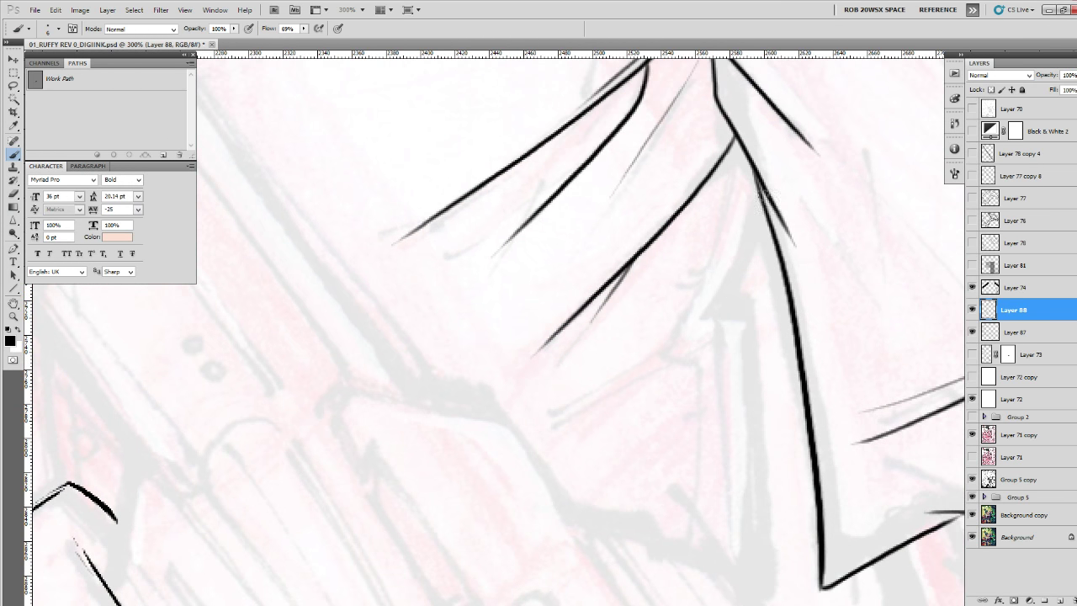
# Ink the small notched fold and the shirt's side edge beneath the armpit, beside the sleeve.
pyautogui.moveTo(761, 192); pyautogui.dragTo(665, 370)
pyautogui.moveTo(727, 291)
pyautogui.mouseDown()
pyautogui.moveTo(717, 372)
pyautogui.moveTo(761, 262)
pyautogui.moveTo(759, 223)
pyautogui.moveTo(752, 446)
pyautogui.mouseUp()
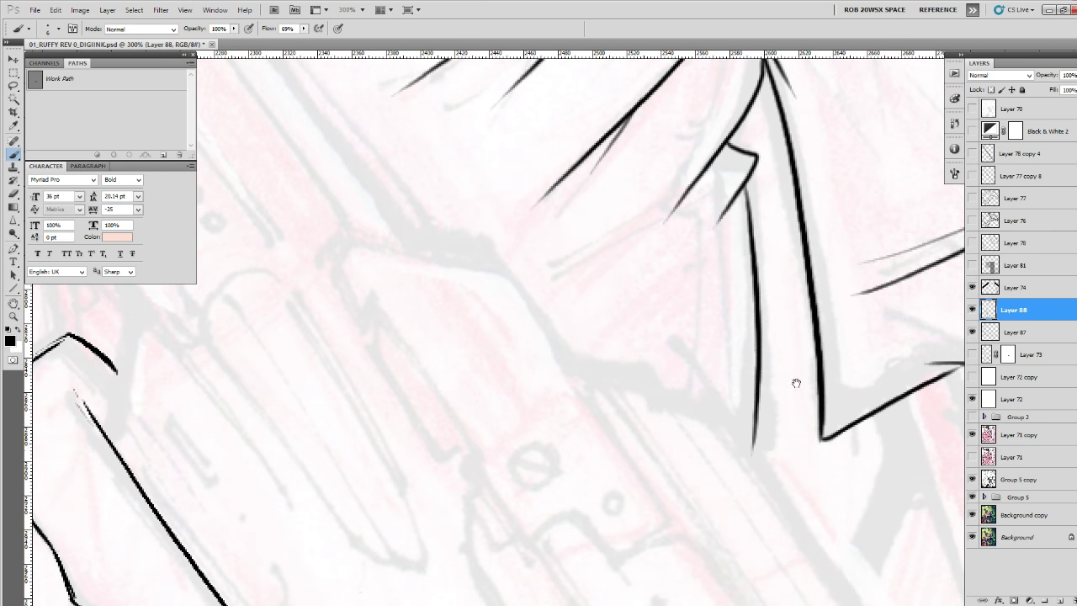
pyautogui.moveTo(795, 383); pyautogui.dragTo(743, 587)
pyautogui.moveTo(700, 252); pyautogui.dragTo(678, 400)
pyautogui.moveTo(674, 184); pyautogui.dragTo(665, 340)
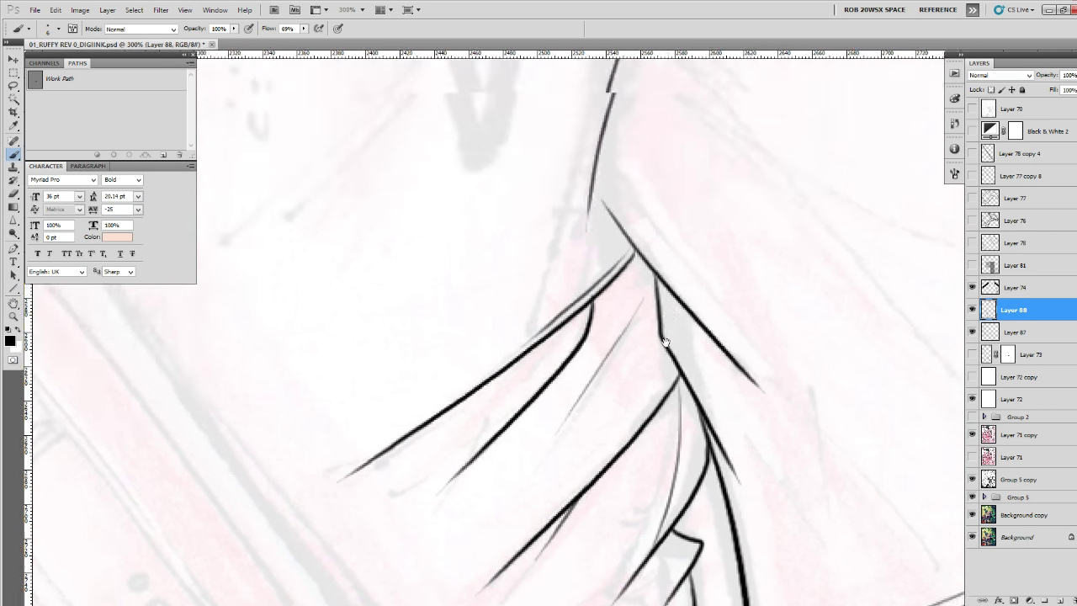
# Show Layer 73 again and check the inked sleeve and chest folds against the collar and rifle.
pyautogui.moveTo(654, 89); pyautogui.dragTo(642, 367)
pyautogui.moveTo(580, 296); pyautogui.dragTo(611, 452)
pyautogui.moveTo(680, 389); pyautogui.dragTo(804, 357)
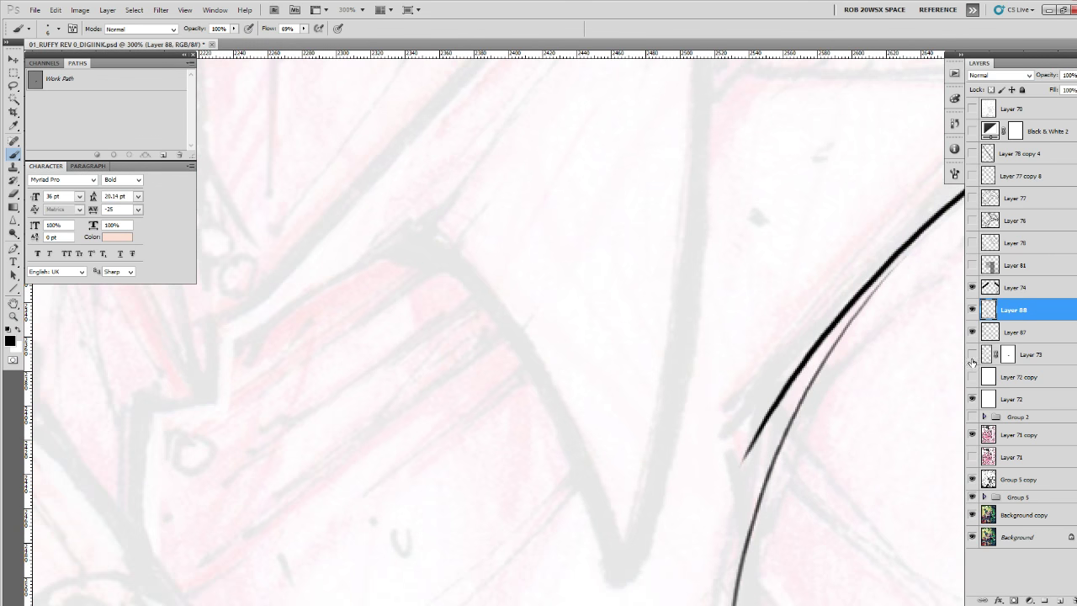
pyautogui.click(972, 356)
pyautogui.press('z')
pyautogui.keyDown('alt'); pyautogui.click(871, 404); pyautogui.keyUp('alt')
pyautogui.keyDown('alt'); pyautogui.click(877, 421); pyautogui.keyUp('alt')
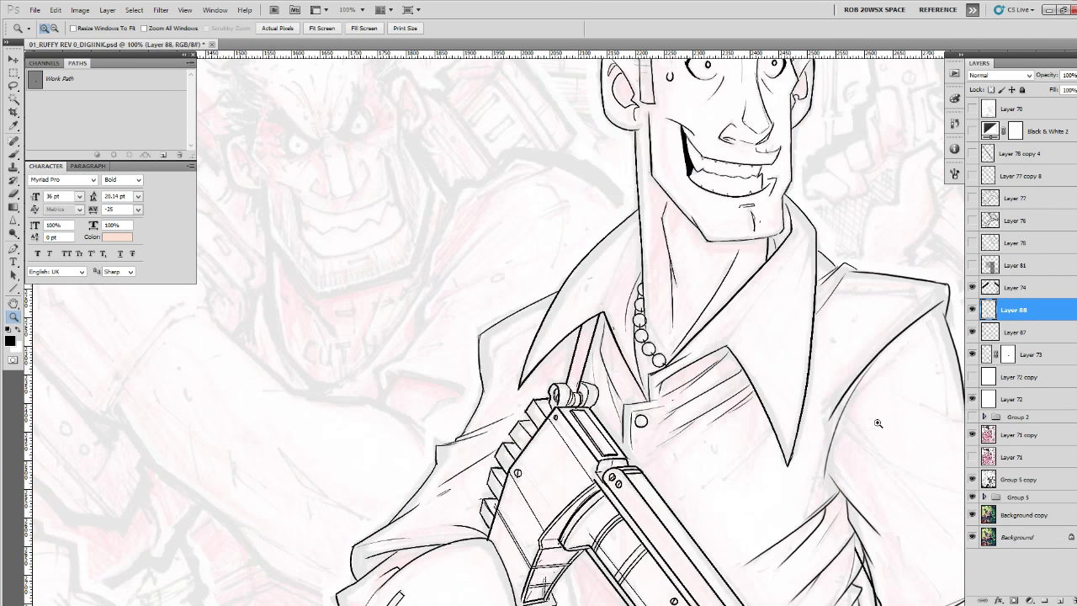
pyautogui.moveTo(904, 487); pyautogui.dragTo(785, 434)
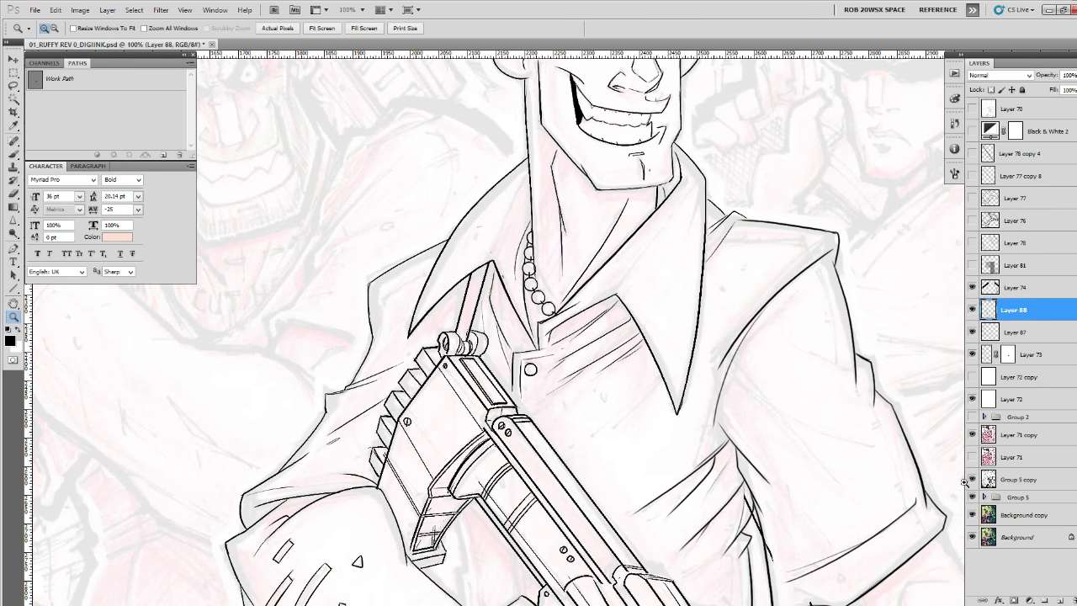
# Add a new layer above Layer 88 and ink a thin seam line just below the shoulder's top edge.
pyautogui.click(1060, 600)
pyautogui.press('b')
pyautogui.moveTo(811, 291)
pyautogui.mouseDown()
pyautogui.moveTo(917, 387)
pyautogui.moveTo(734, 343)
pyautogui.mouseUp()
pyautogui.press('z')
pyautogui.click(856, 308)
pyautogui.press('b')
pyautogui.hotkey('ctrl', 'z')
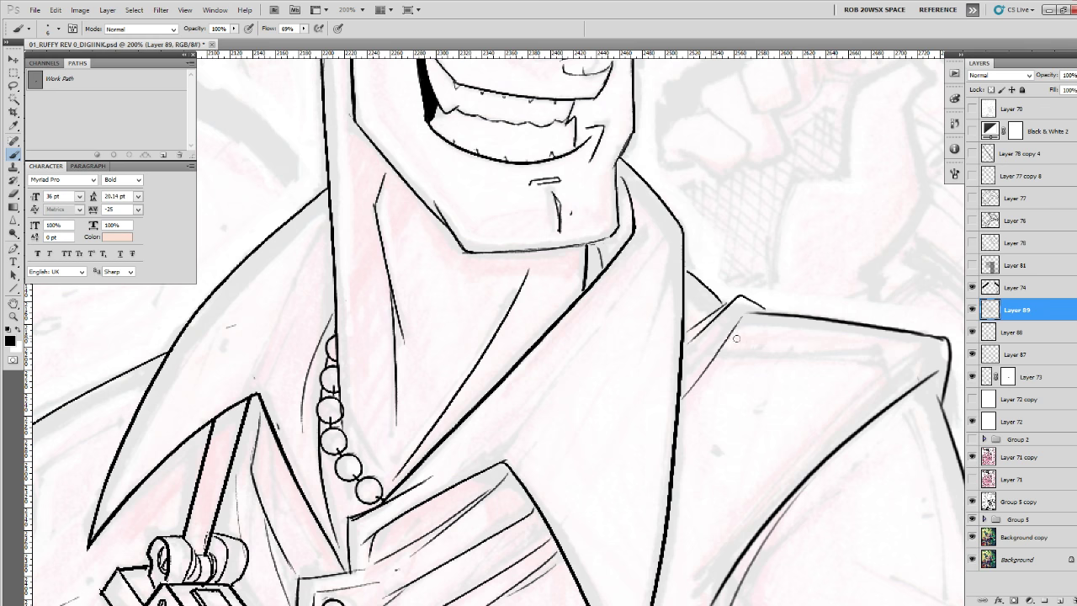
pyautogui.moveTo(728, 348); pyautogui.dragTo(912, 365)
pyautogui.moveTo(911, 480); pyautogui.dragTo(683, 319)
pyautogui.hotkey('ctrl', 'z')
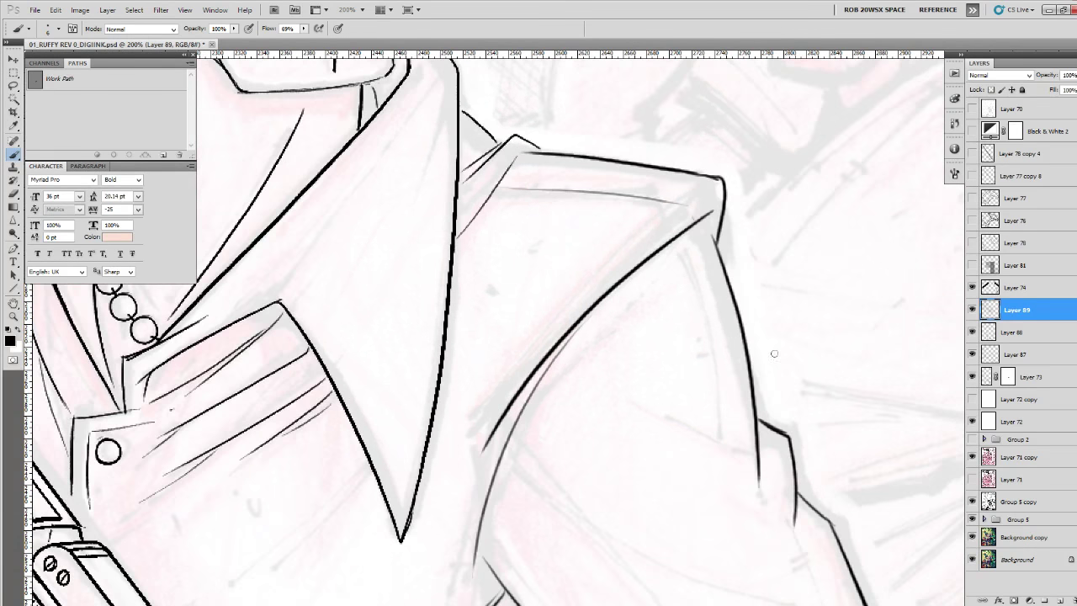
# Ink two long folds sweeping from the armhole diagonally across the sleeve.
pyautogui.moveTo(757, 348); pyautogui.dragTo(730, 248)
pyautogui.keyDown('ctrl'); pyautogui.click(686, 283); pyautogui.keyUp('ctrl')
pyautogui.moveTo(556, 419); pyautogui.dragTo(540, 342)
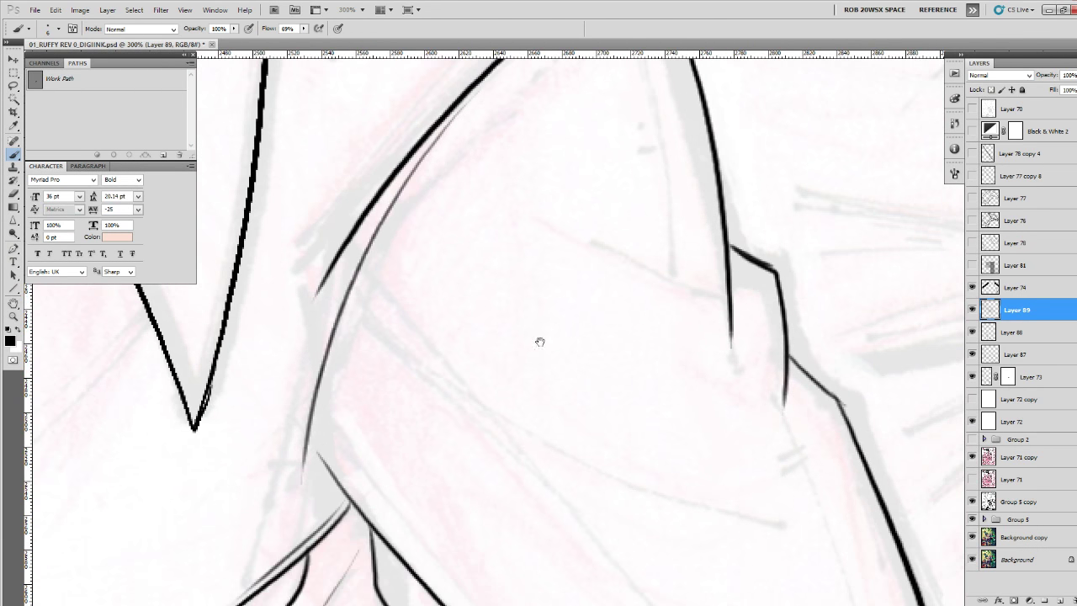
pyautogui.moveTo(340, 301); pyautogui.dragTo(726, 517)
pyautogui.moveTo(799, 547); pyautogui.dragTo(729, 346)
pyautogui.moveTo(439, 254); pyautogui.dragTo(705, 508)
pyautogui.moveTo(765, 515); pyautogui.dragTo(705, 430)
# Ink the thin crease lines running down the sleeve just inside its outer edge.
pyautogui.moveTo(635, 156); pyautogui.dragTo(747, 569)
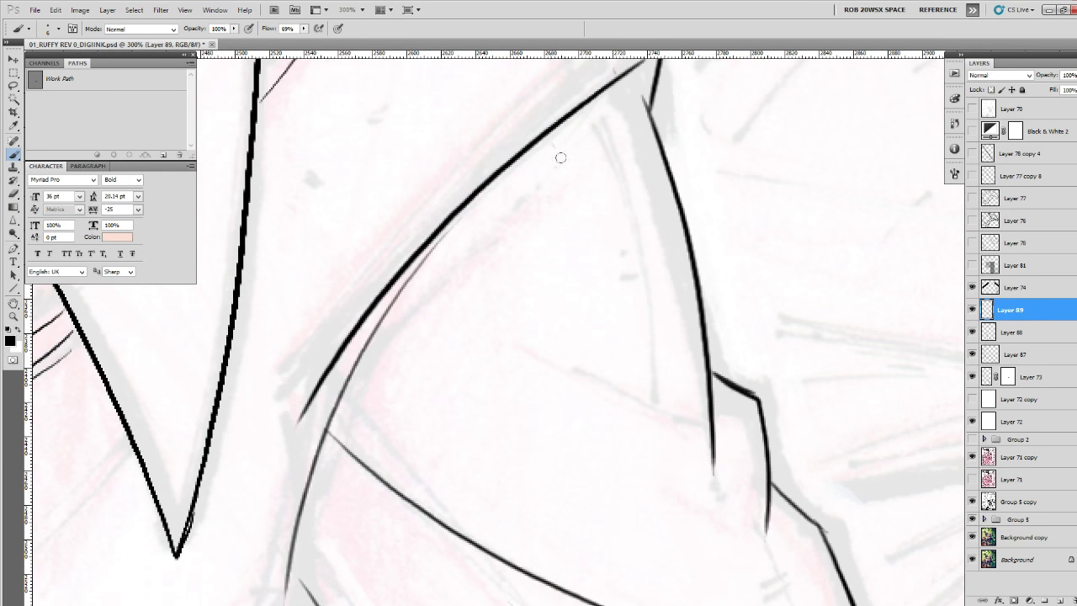
pyautogui.moveTo(554, 146); pyautogui.dragTo(704, 471)
pyautogui.moveTo(709, 516)
pyautogui.mouseDown()
pyautogui.moveTo(644, 262)
pyautogui.moveTo(672, 271)
pyautogui.moveTo(659, 203)
pyautogui.mouseUp()
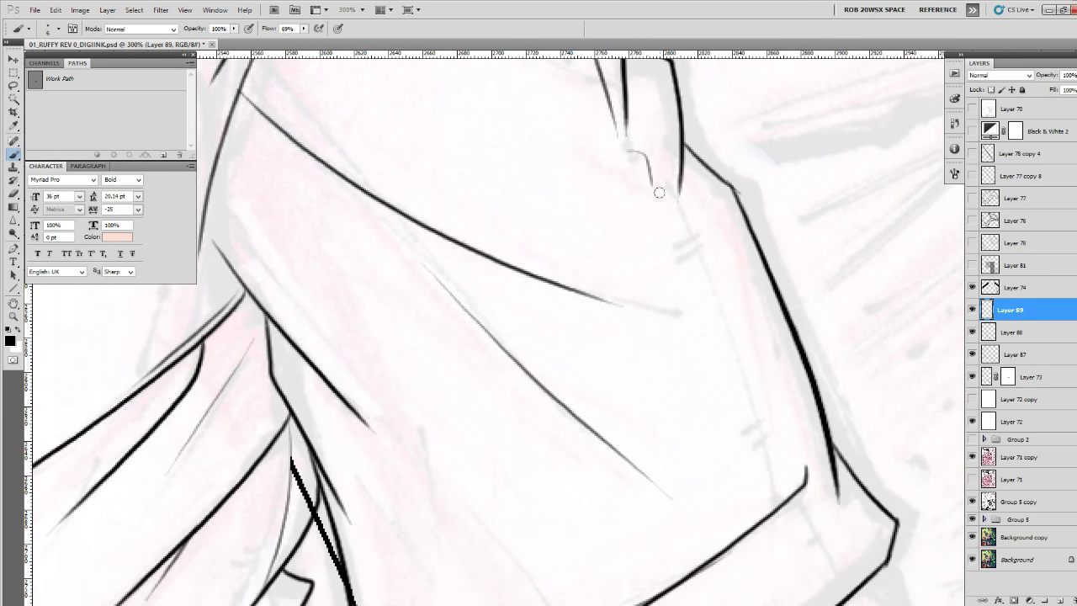
pyautogui.hotkey('ctrl', 'z')
pyautogui.moveTo(640, 149); pyautogui.dragTo(752, 514)
pyautogui.moveTo(752, 515); pyautogui.dragTo(726, 244)
pyautogui.moveTo(739, 250); pyautogui.dragTo(797, 367)
# Examine the inked shirt and sleeve together with the head, arm and rifle at reduced magnification.
pyautogui.press('z')
pyautogui.keyDown('alt'); pyautogui.click(732, 356); pyautogui.keyUp('alt')
pyautogui.keyDown('alt'); pyautogui.click(734, 357); pyautogui.keyUp('alt')
pyautogui.keyDown('alt'); pyautogui.click(734, 358); pyautogui.keyUp('alt')
pyautogui.keyDown('alt'); pyautogui.click(734, 358); pyautogui.keyUp('alt')
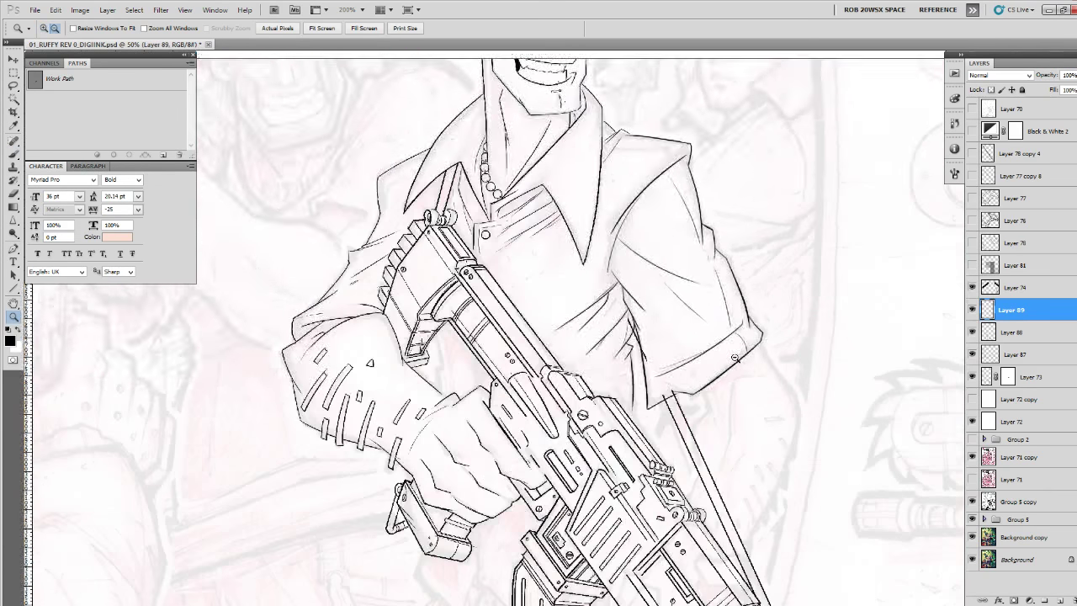
pyautogui.keyDown('alt'); pyautogui.click(735, 357); pyautogui.keyUp('alt')
pyautogui.click(731, 384)
pyautogui.moveTo(572, 246); pyautogui.dragTo(621, 378)
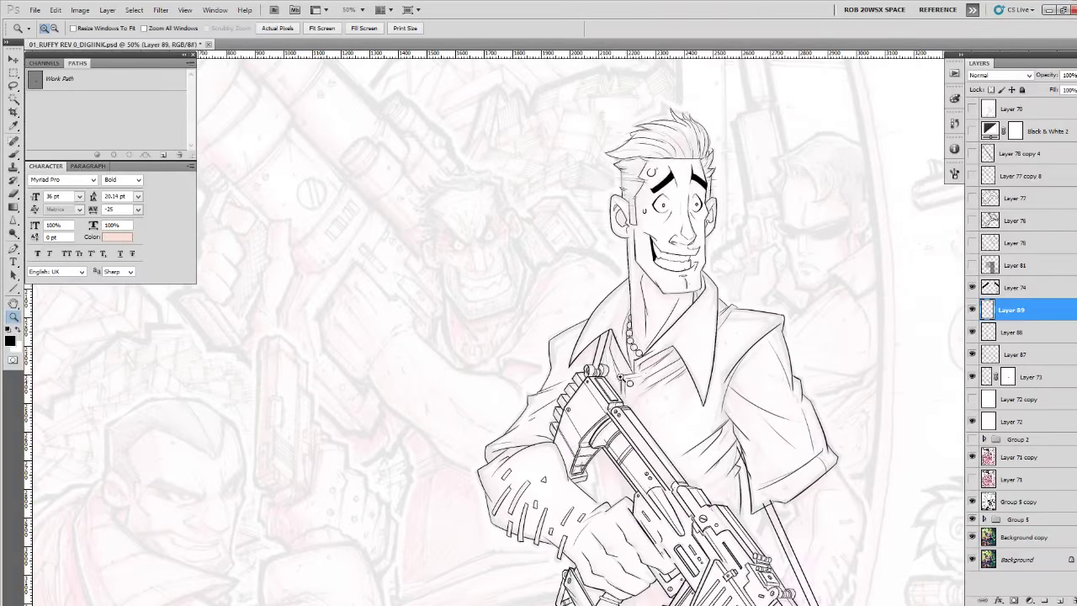
# Ink a thin fold just inside the edge of the shoulder above the rifle stock.
pyautogui.click(570, 343)
pyautogui.click(570, 343)
pyautogui.click(570, 343)
pyautogui.press('b')
pyautogui.moveTo(601, 294); pyautogui.dragTo(514, 370)
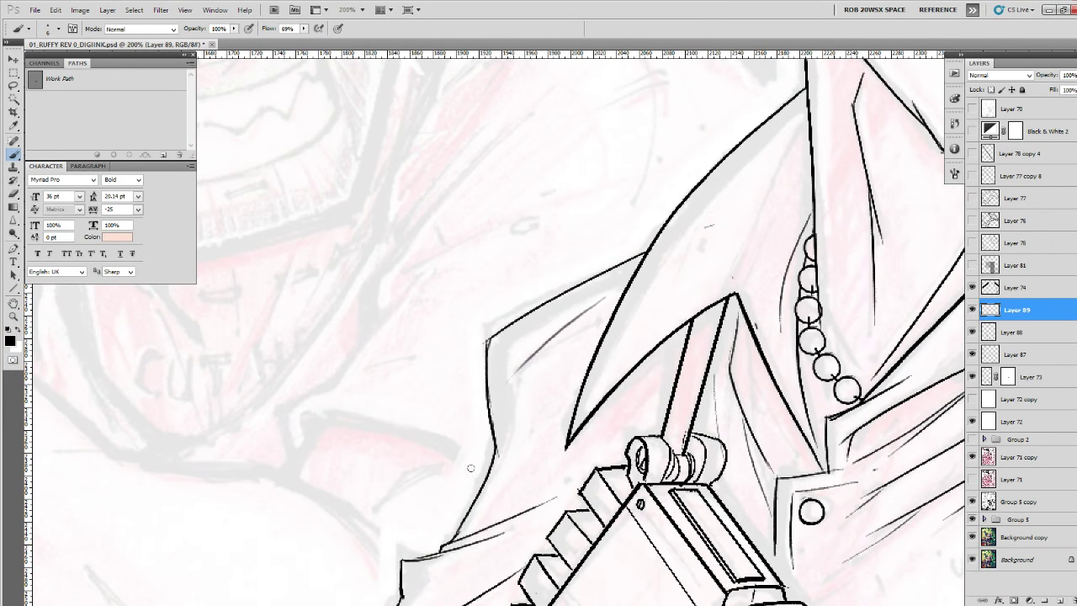
# Ink the shirt's edge running down from the rifle stock in the gap above the gripping hand.
pyautogui.press('z')
pyautogui.keyDown('alt'); pyautogui.click(646, 400); pyautogui.keyUp('alt')
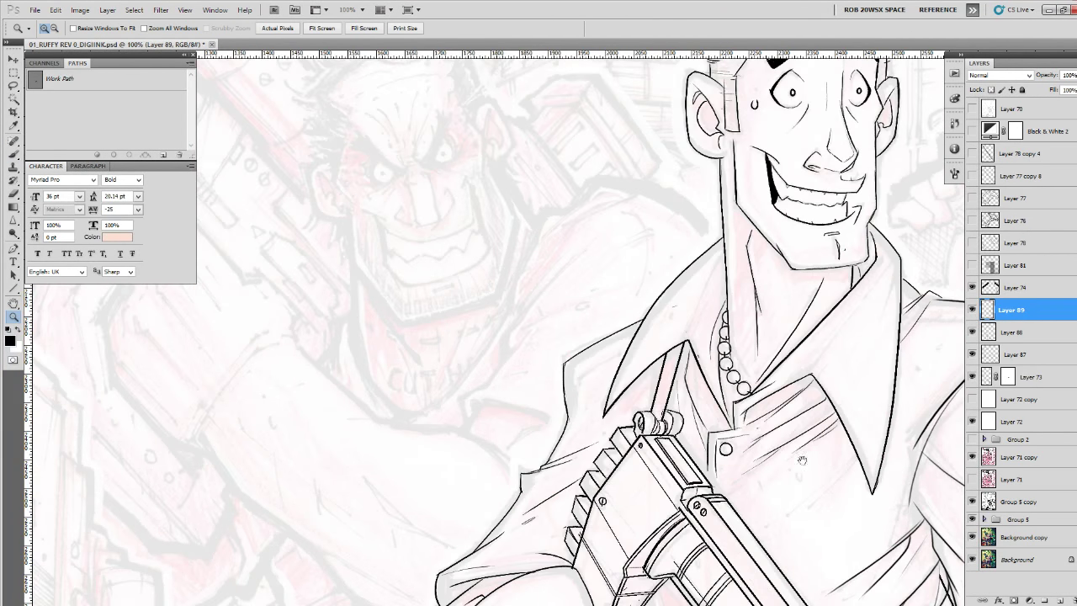
pyautogui.moveTo(801, 460); pyautogui.dragTo(523, 404)
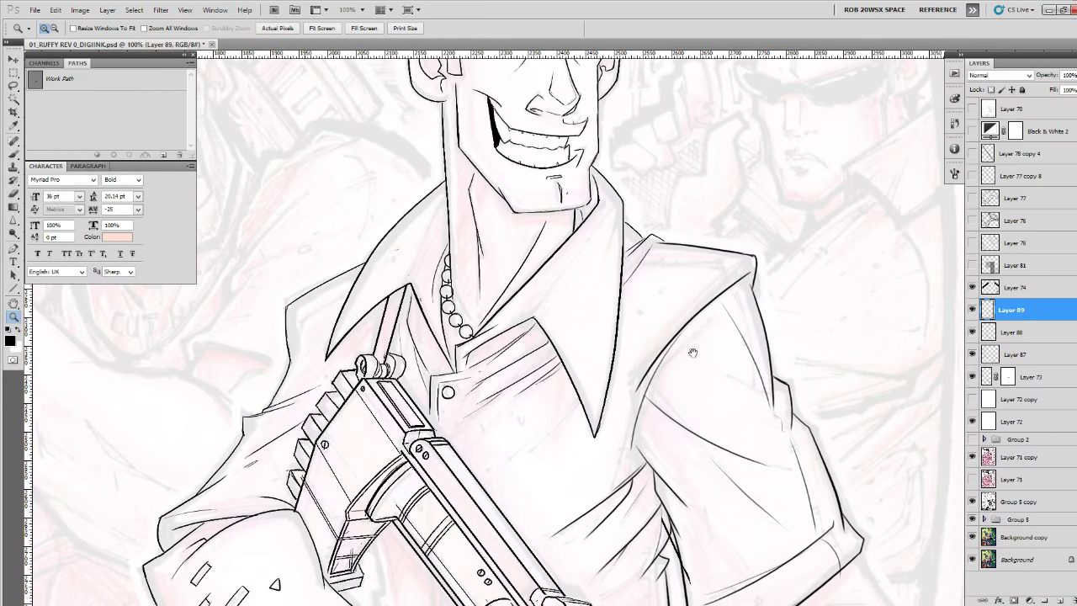
pyautogui.moveTo(729, 438); pyautogui.dragTo(802, 400)
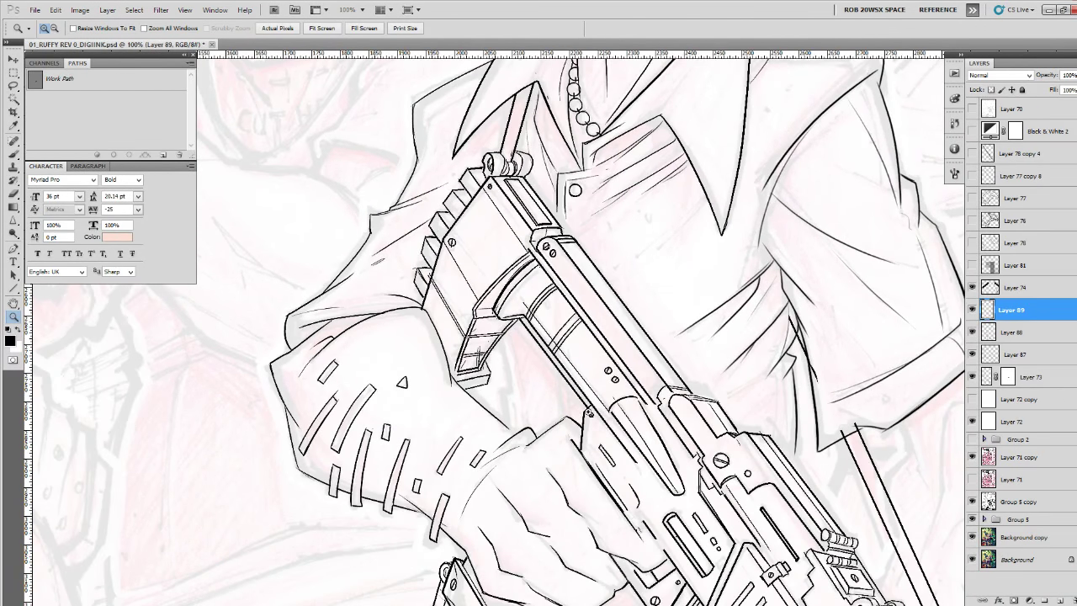
pyautogui.click(515, 372)
pyautogui.click(512, 370)
pyautogui.press('b')
pyautogui.moveTo(475, 277); pyautogui.dragTo(512, 454)
pyautogui.moveTo(513, 457); pyautogui.dragTo(505, 349)
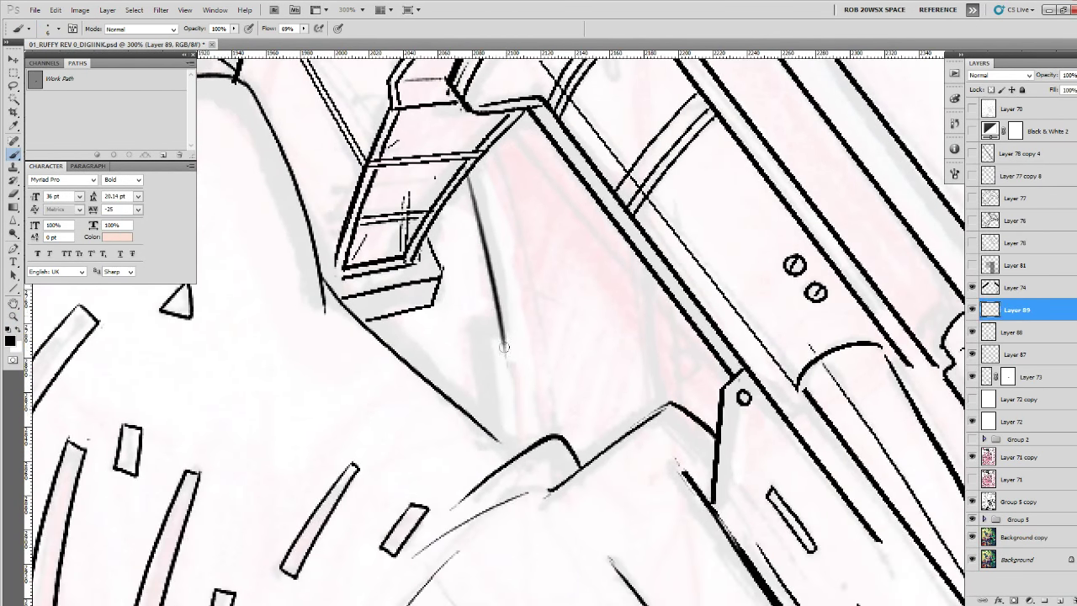
# Ink the notched fold down to the wrist and two thin vertical creases in the shirt behind the rifle.
pyautogui.moveTo(495, 300)
pyautogui.mouseDown()
pyautogui.moveTo(479, 335)
pyautogui.moveTo(505, 436)
pyautogui.mouseUp()
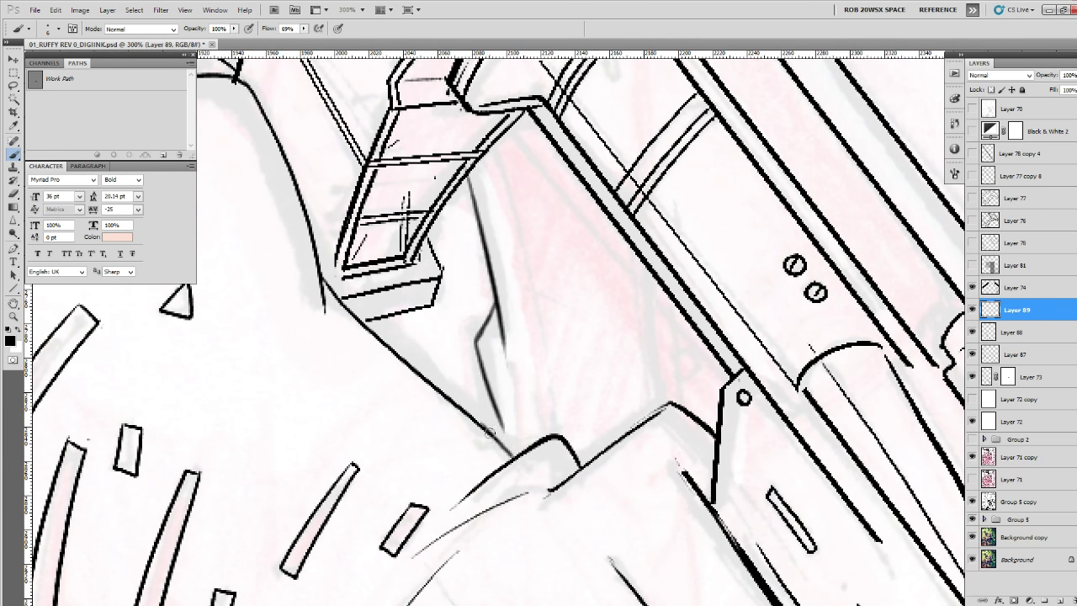
pyautogui.moveTo(489, 390); pyautogui.dragTo(508, 451)
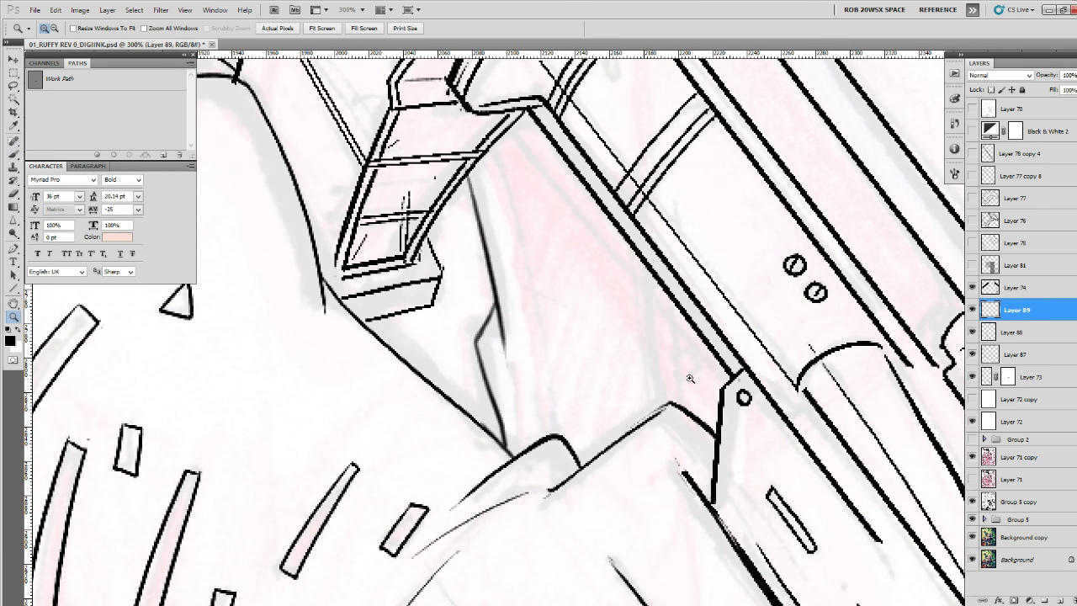
pyautogui.moveTo(644, 204); pyautogui.dragTo(654, 443)
pyautogui.moveTo(680, 308); pyautogui.dragTo(684, 414)
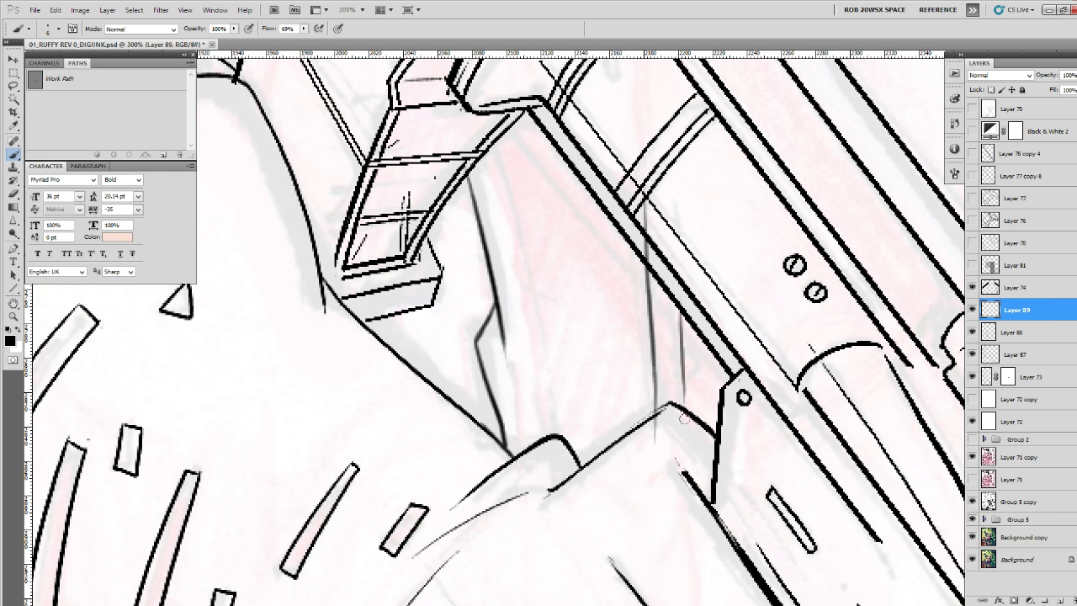
# Extend the shirt placket's two vertical edge lines down to the rifle and erase their overshooting ends.
pyautogui.press('x')
pyautogui.press('x')
pyautogui.press('z')
pyautogui.keyDown('alt'); pyautogui.click(732, 327); pyautogui.keyUp('alt')
pyautogui.keyDown('alt'); pyautogui.click(734, 322); pyautogui.keyUp('alt')
pyautogui.moveTo(734, 313); pyautogui.dragTo(689, 461)
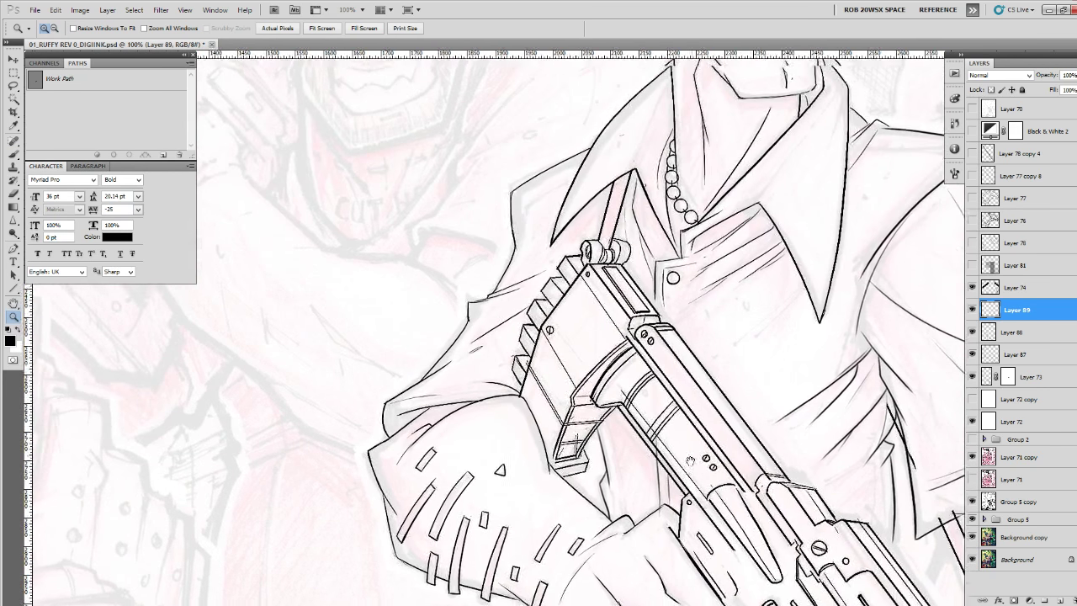
pyautogui.click(677, 354)
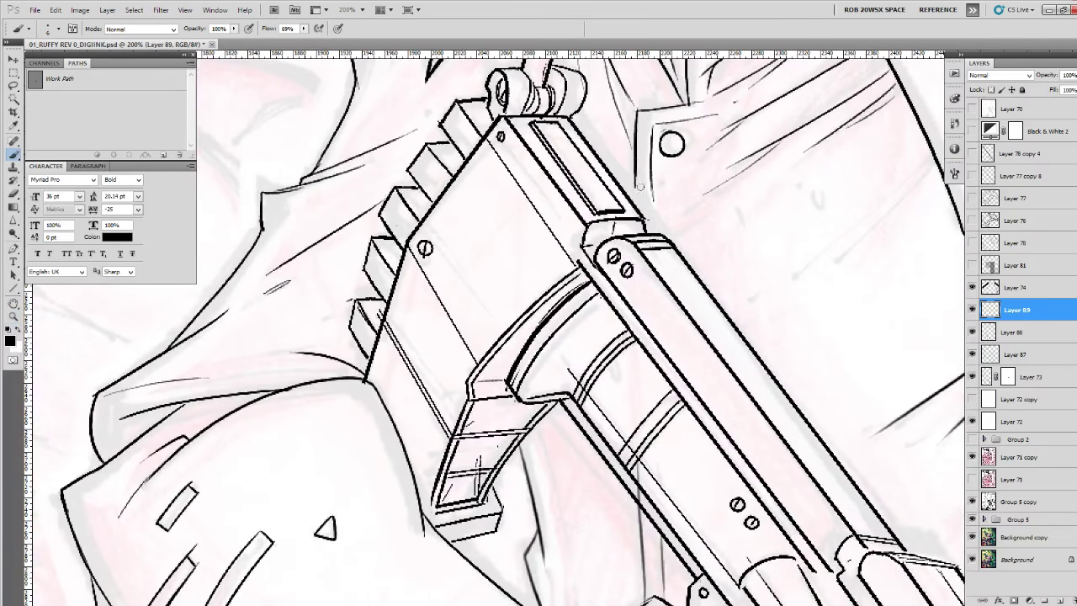
pyautogui.press('b')
pyautogui.moveTo(649, 161); pyautogui.dragTo(657, 236)
pyautogui.moveTo(652, 187); pyautogui.dragTo(655, 234)
pyautogui.moveTo(673, 317); pyautogui.dragTo(655, 195)
pyautogui.press('e')
pyautogui.moveTo(624, 355); pyautogui.dragTo(624, 374)
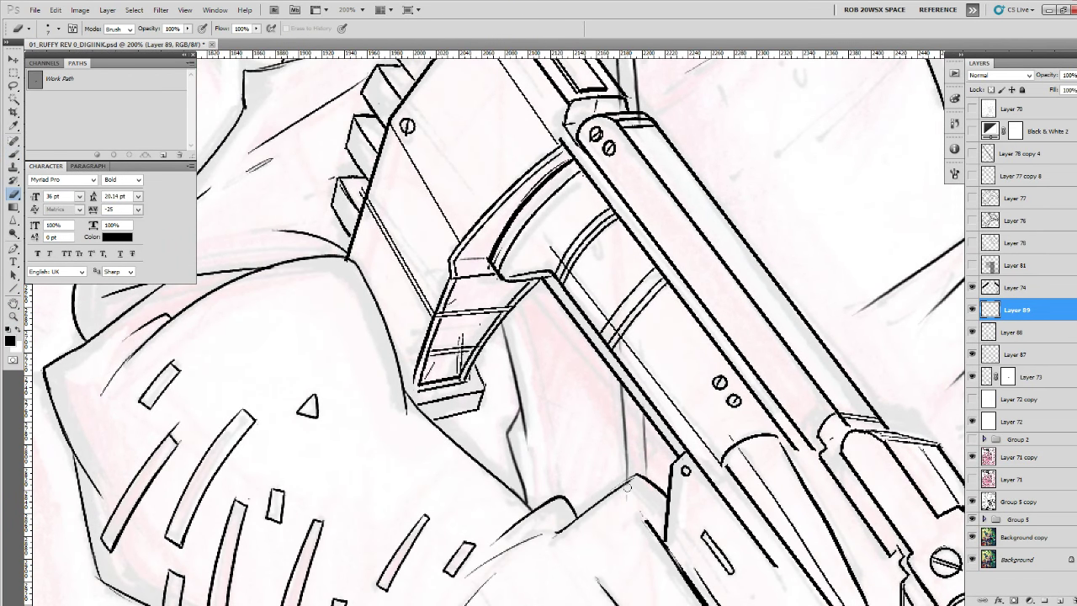
pyautogui.scroll(6, 627, 486)
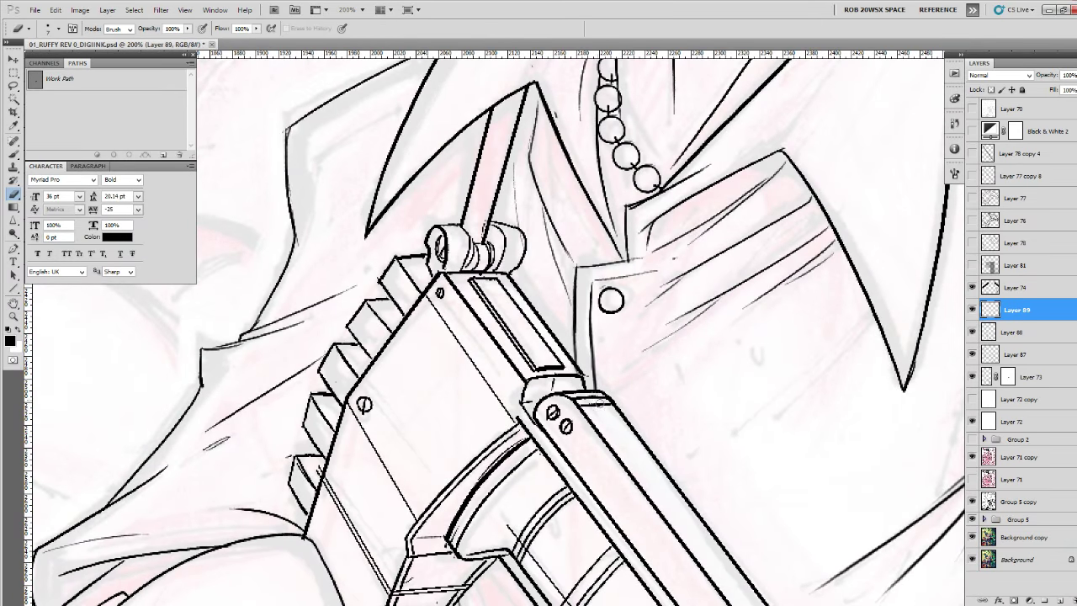
# Ink two long diagonal folds across the shirt front from the collar point, plus a thin crease beneath them.
pyautogui.moveTo(773, 513); pyautogui.dragTo(596, 488)
pyautogui.moveTo(820, 466); pyautogui.dragTo(686, 477)
pyautogui.moveTo(640, 394); pyautogui.dragTo(767, 396)
pyautogui.press('b')
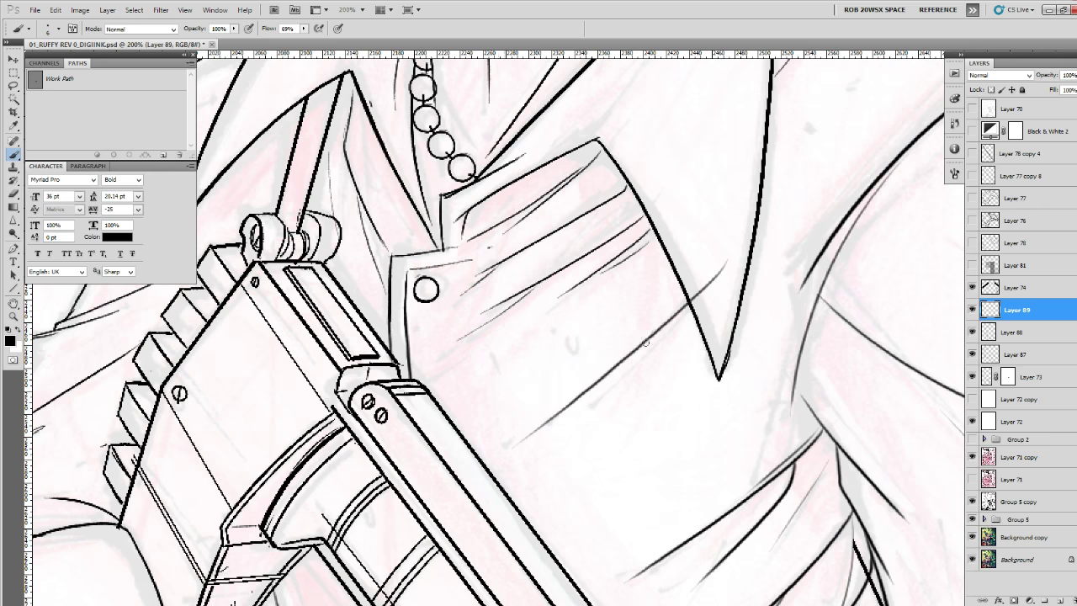
pyautogui.moveTo(788, 443); pyautogui.dragTo(809, 360)
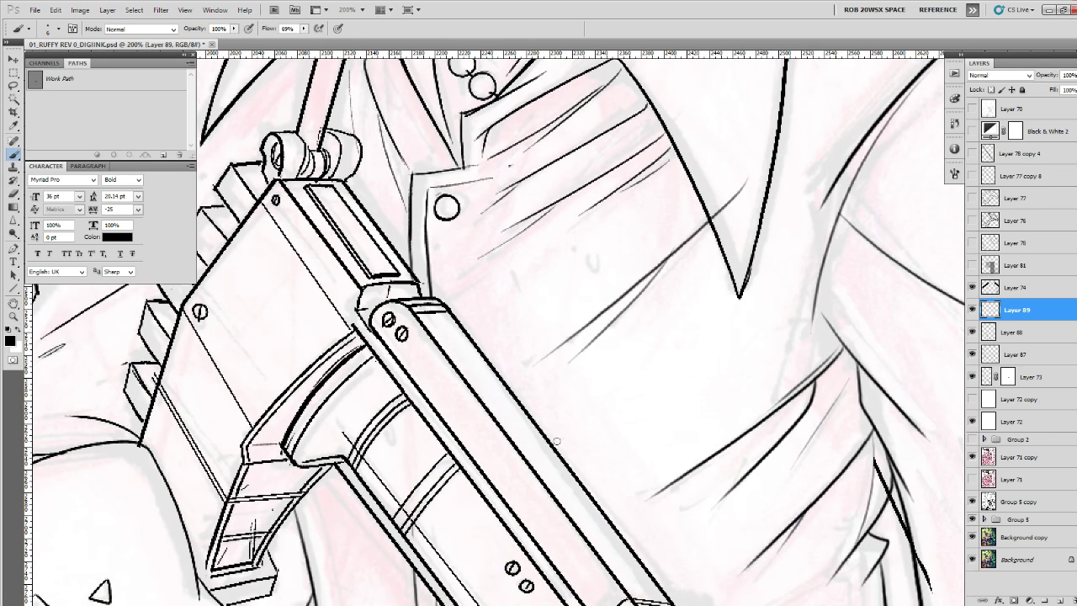
pyautogui.moveTo(595, 430); pyautogui.dragTo(716, 383)
# Ink the shirt's side edge hanging beside the sleeve down to the top of the rifle.
pyautogui.moveTo(849, 471); pyautogui.dragTo(856, 283)
pyautogui.moveTo(875, 452); pyautogui.dragTo(792, 356)
pyautogui.moveTo(812, 451); pyautogui.dragTo(764, 371)
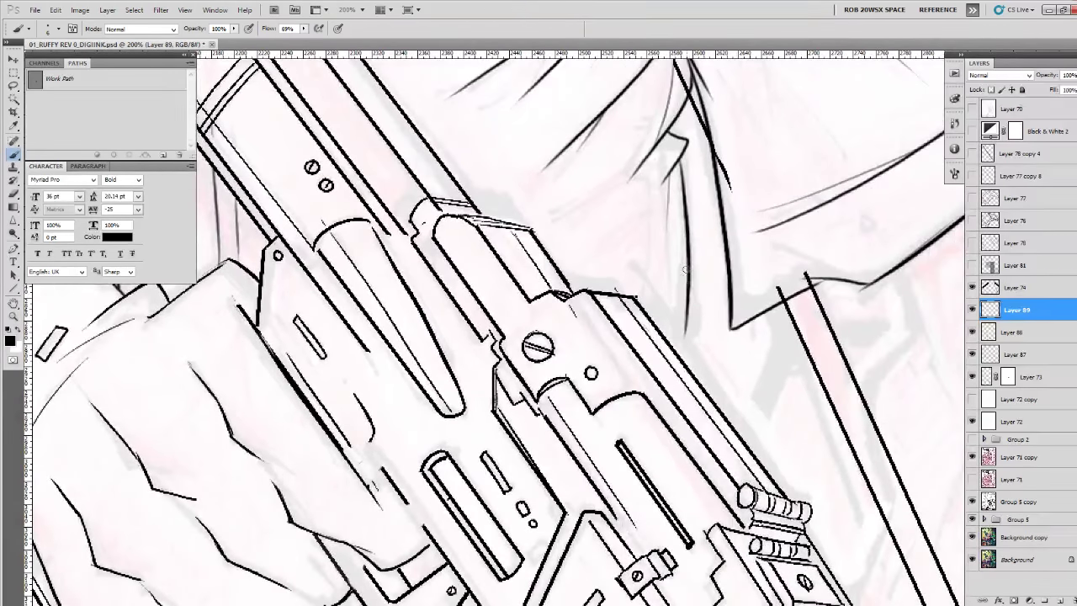
pyautogui.moveTo(685, 269); pyautogui.dragTo(708, 392)
pyautogui.hotkey('ctrl', 'z')
pyautogui.moveTo(693, 353); pyautogui.dragTo(697, 380)
pyautogui.press('z')
pyautogui.keyDown('alt'); pyautogui.click(711, 410); pyautogui.keyUp('alt')
pyautogui.keyDown('alt'); pyautogui.click(711, 411); pyautogui.keyUp('alt')
pyautogui.keyDown('alt'); pyautogui.click(715, 413); pyautogui.keyUp('alt')
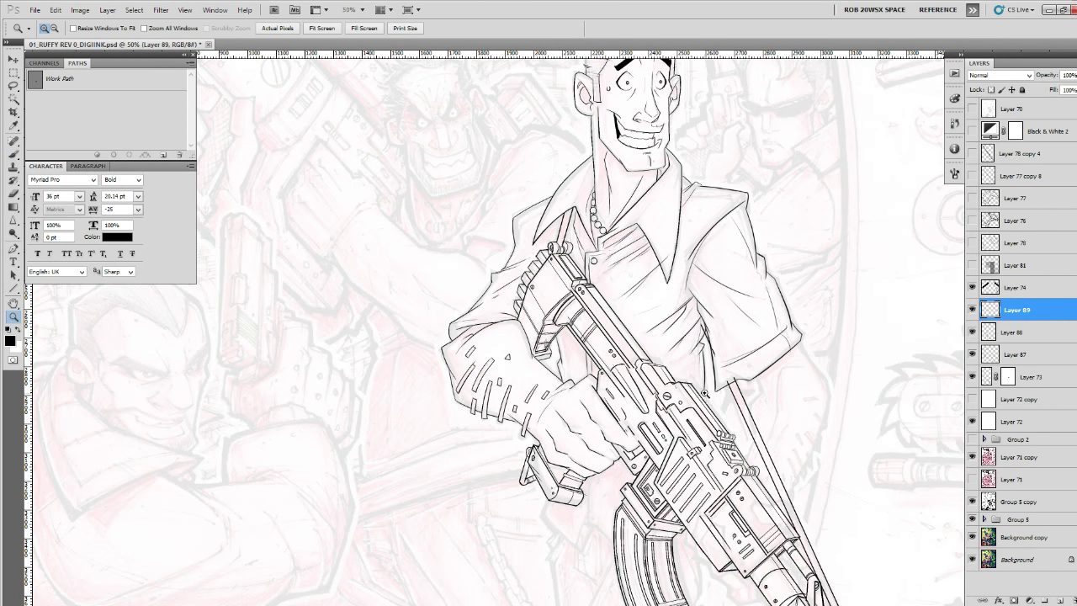
pyautogui.click(705, 393)
pyautogui.press('b')
pyautogui.moveTo(704, 380); pyautogui.dragTo(705, 423)
# Ink the vertical shirt edge below the gripping hand and the hem line running from its end to the magazine.
pyautogui.moveTo(706, 488); pyautogui.dragTo(747, 278)
pyautogui.moveTo(739, 332); pyautogui.dragTo(840, 267)
pyautogui.press('z')
pyautogui.click(663, 359)
pyautogui.press('b')
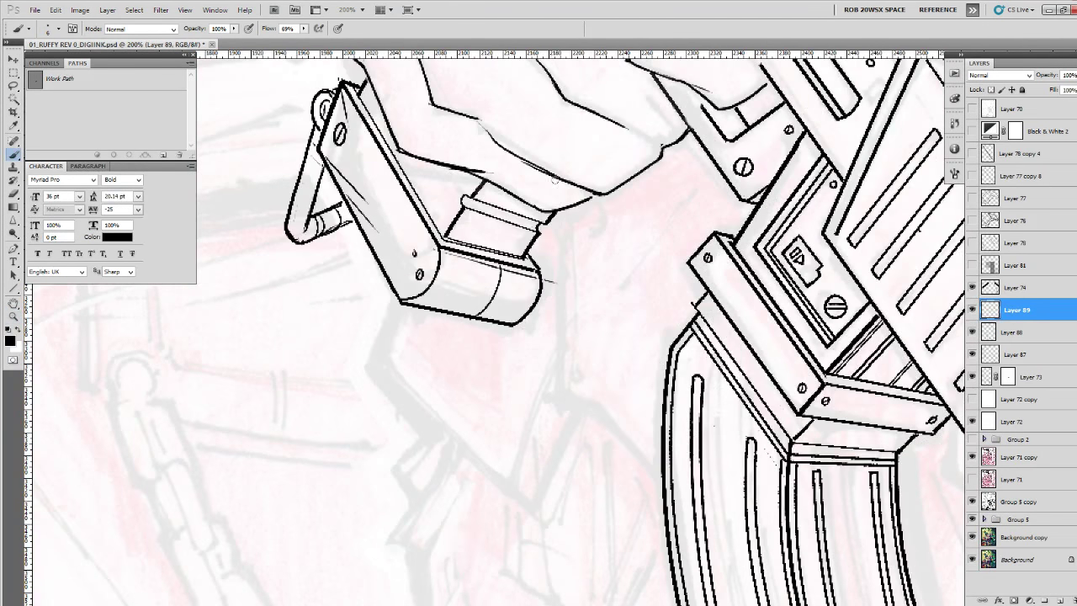
pyautogui.moveTo(551, 160); pyautogui.dragTo(553, 392)
pyautogui.hotkey('ctrl', 'z')
pyautogui.moveTo(553, 143)
pyautogui.mouseDown()
pyautogui.moveTo(557, 401)
pyautogui.moveTo(578, 403)
pyautogui.moveTo(521, 336)
pyautogui.moveTo(597, 418)
pyautogui.mouseUp()
pyautogui.moveTo(597, 417); pyautogui.dragTo(752, 493)
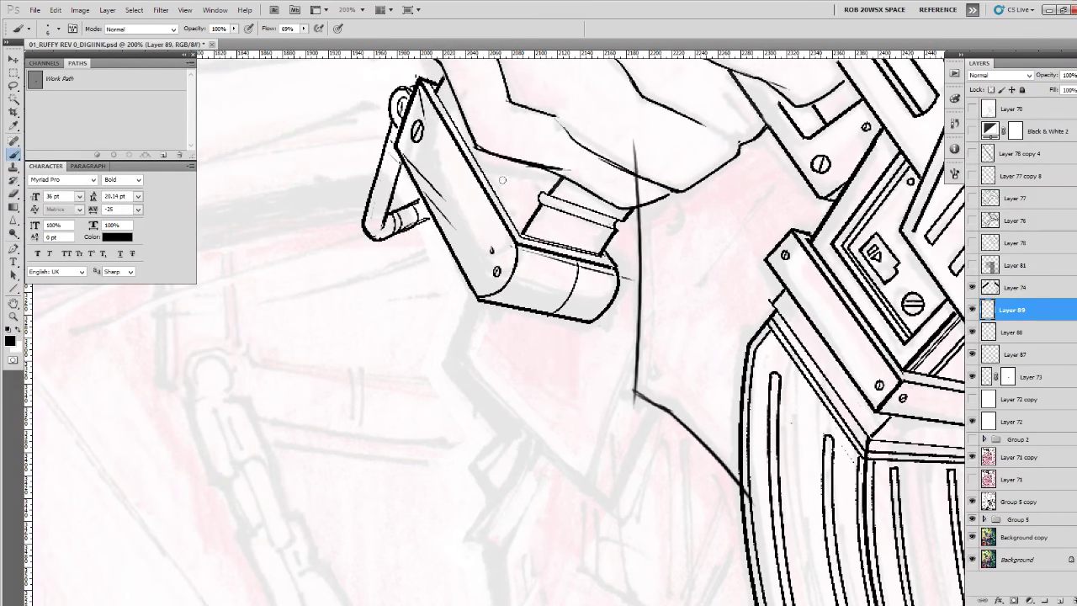
# Ink the pointed shirt tail below the folding grip, joining its outer edge, lower edge and short return to the hem.
pyautogui.moveTo(502, 179)
pyautogui.mouseDown()
pyautogui.moveTo(450, 335)
pyautogui.moveTo(516, 440)
pyautogui.moveTo(599, 510)
pyautogui.mouseUp()
pyautogui.moveTo(642, 506); pyautogui.dragTo(626, 450)
pyautogui.keyDown('ctrl'); pyautogui.click(628, 405); pyautogui.keyUp('ctrl')
pyautogui.moveTo(652, 312); pyautogui.dragTo(574, 472)
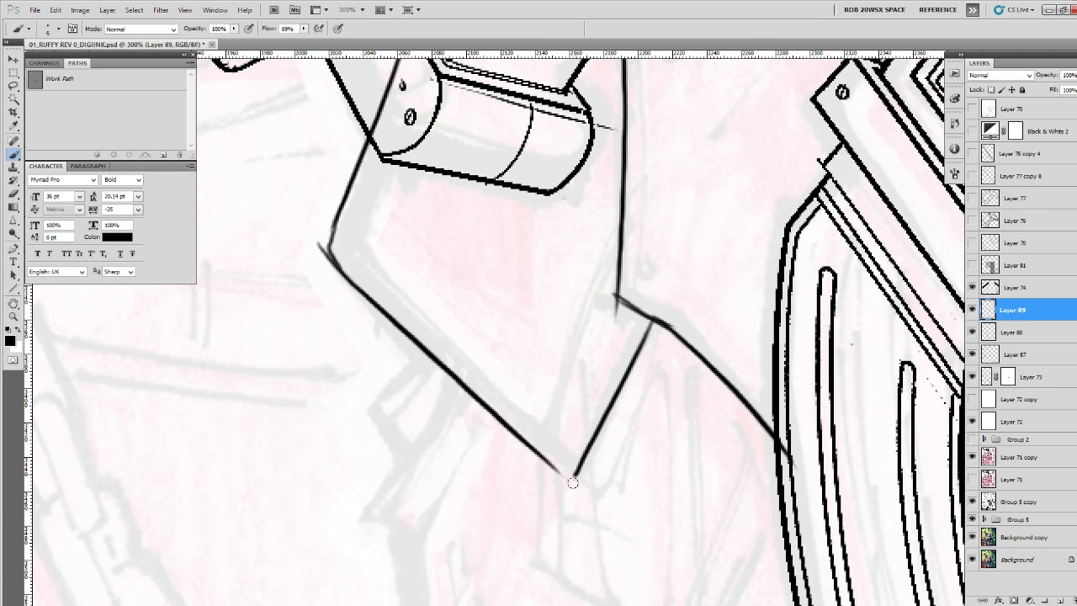
pyautogui.moveTo(540, 414); pyautogui.dragTo(613, 517)
# Erase the shirt-tail lines overlapping the grip and the hand, and trim the overshoot at the hem corner.
pyautogui.press('e')
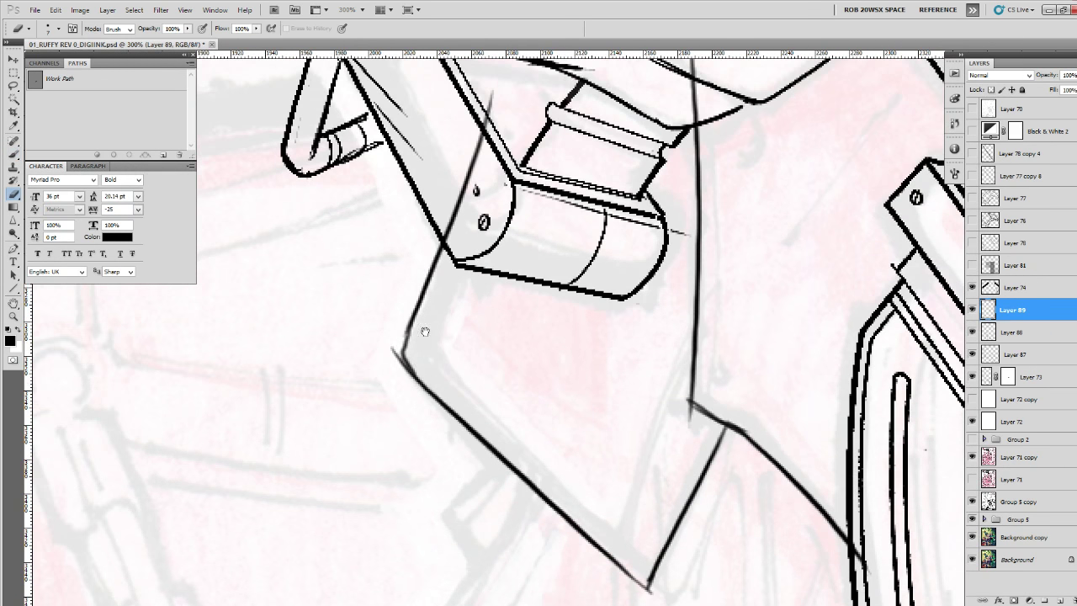
pyautogui.moveTo(425, 331); pyautogui.dragTo(437, 524)
pyautogui.press('z')
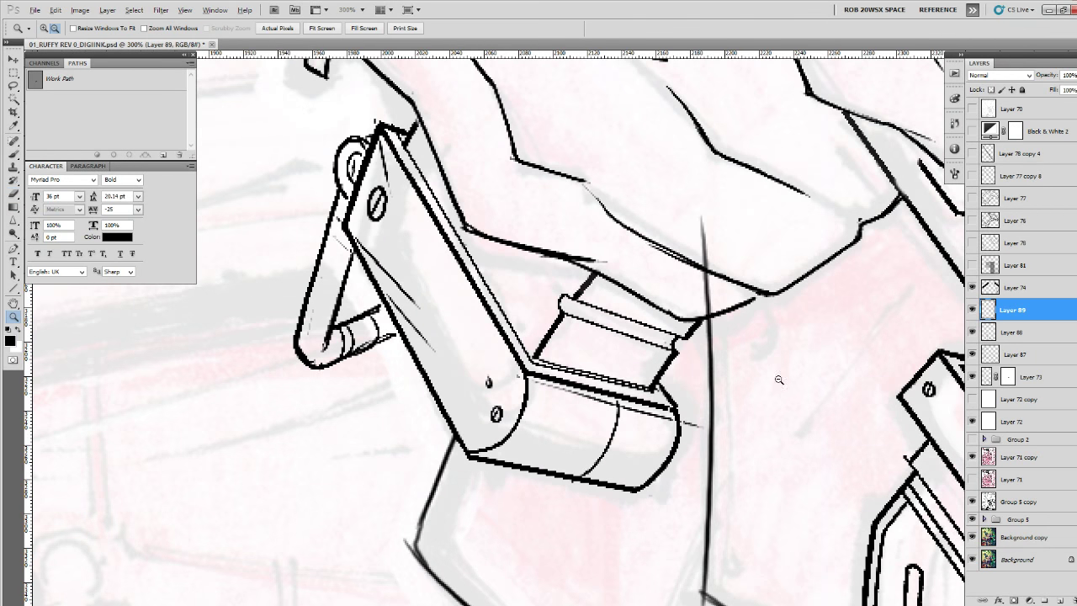
pyautogui.keyDown('alt'); pyautogui.click(779, 380); pyautogui.keyUp('alt')
pyautogui.keyDown('alt'); pyautogui.click(779, 379); pyautogui.keyUp('alt')
pyautogui.keyDown('alt'); pyautogui.click(779, 379); pyautogui.keyUp('alt')
pyautogui.press('e')
pyautogui.press('z')
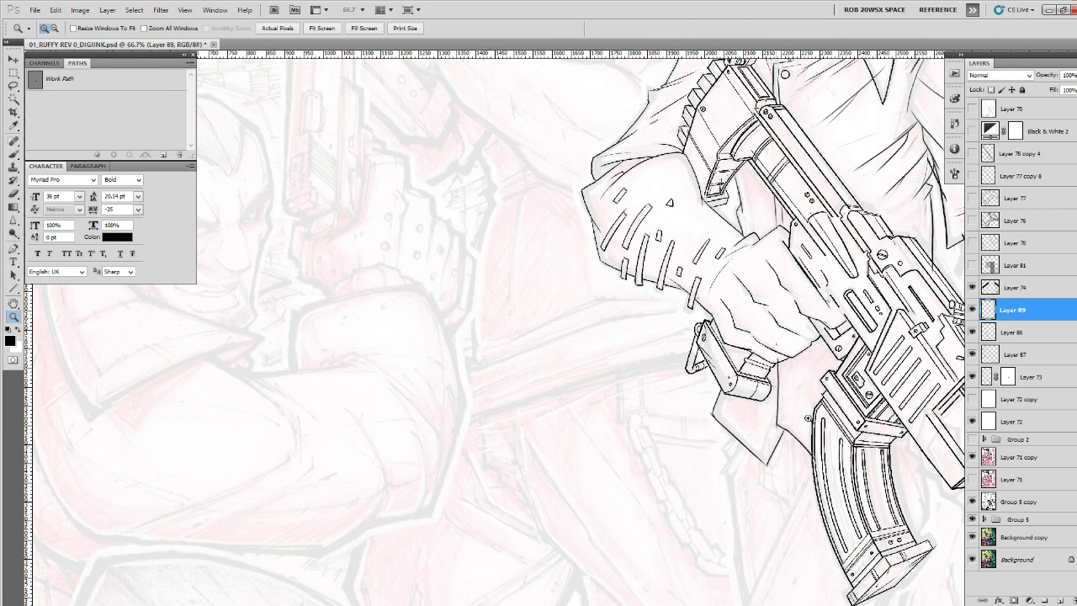
pyautogui.click(784, 407)
pyautogui.click(784, 407)
pyautogui.press('b')
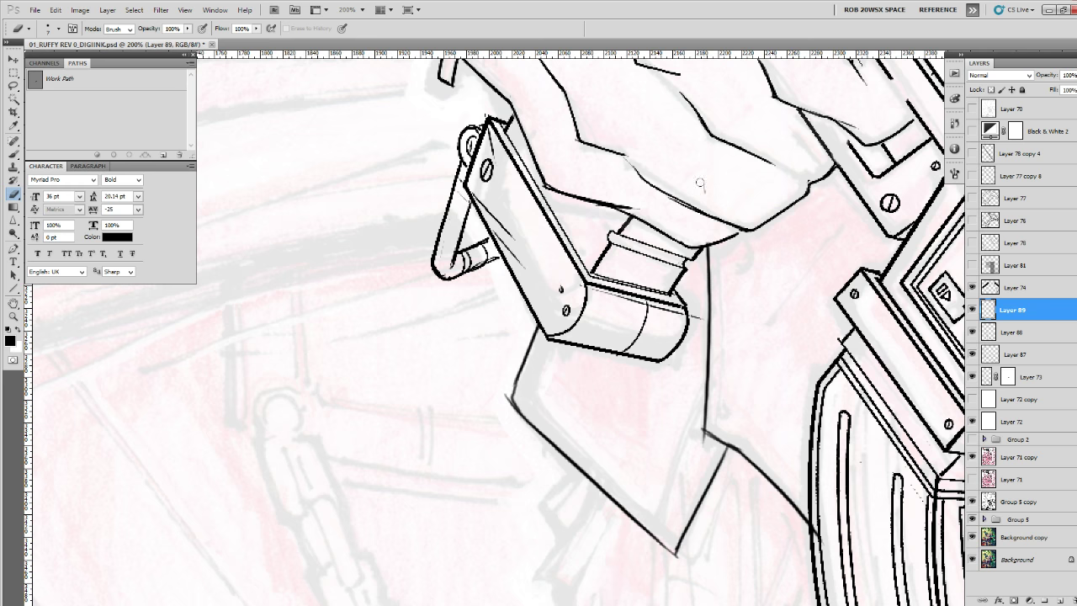
pyautogui.moveTo(709, 442); pyautogui.dragTo(671, 167)
# Check the shirt ink on Layer 89 and Layer 88 by toggling their visibility, and merge Layer 89 down into Layer 88.
pyautogui.press('z')
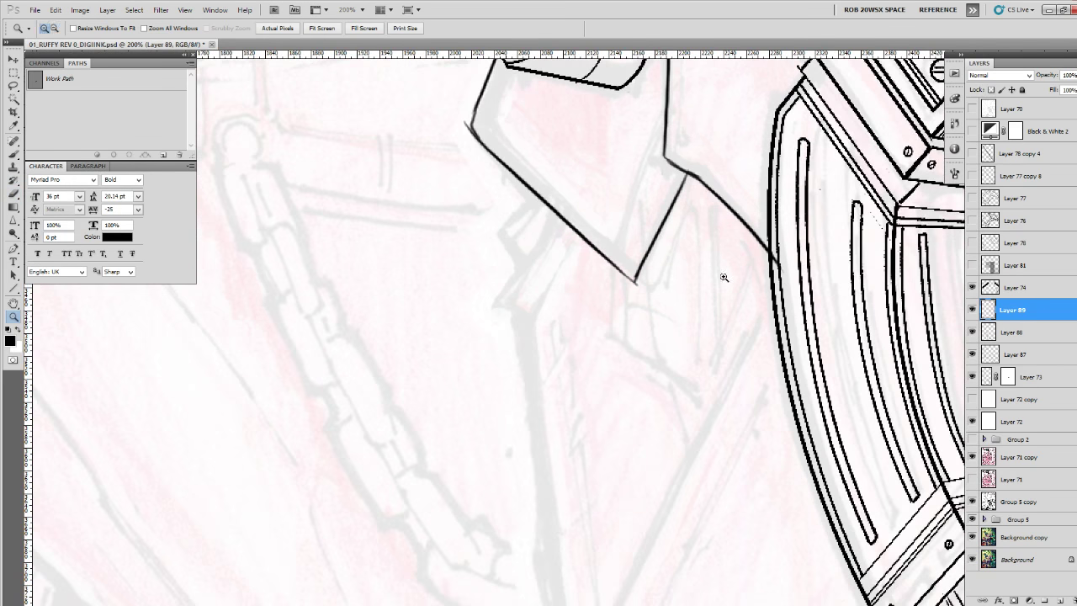
pyautogui.keyDown('alt'); pyautogui.click(723, 278); pyautogui.keyUp('alt')
pyautogui.keyDown('alt'); pyautogui.click(724, 279); pyautogui.keyUp('alt')
pyautogui.keyDown('alt'); pyautogui.click(725, 278); pyautogui.keyUp('alt')
pyautogui.keyDown('alt'); pyautogui.click(727, 280); pyautogui.keyUp('alt')
pyautogui.moveTo(822, 291); pyautogui.dragTo(718, 382)
pyautogui.moveTo(729, 345); pyautogui.dragTo(716, 397)
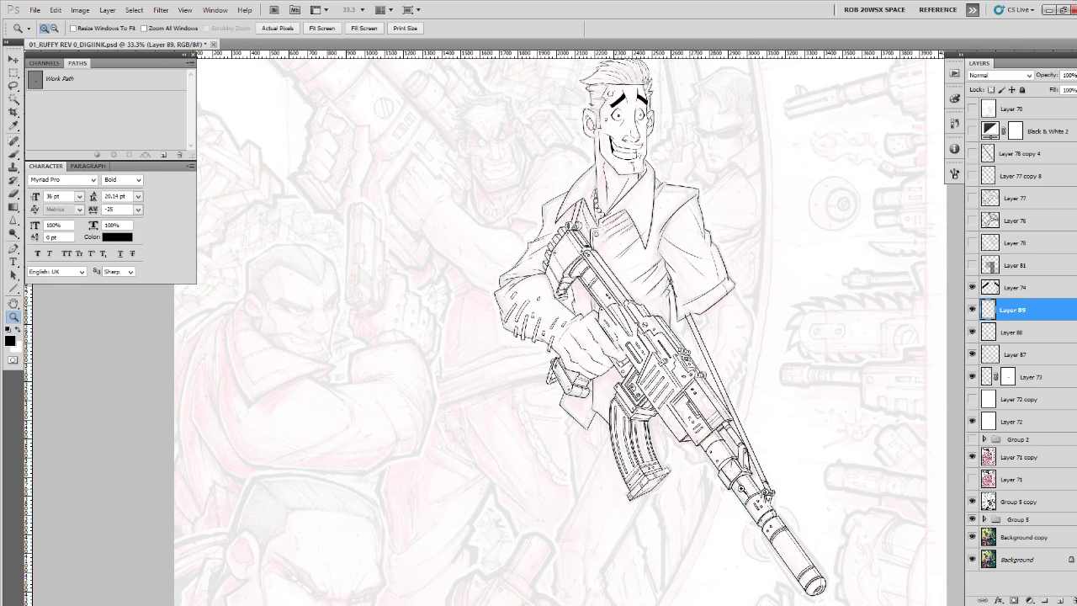
pyautogui.click(973, 309)
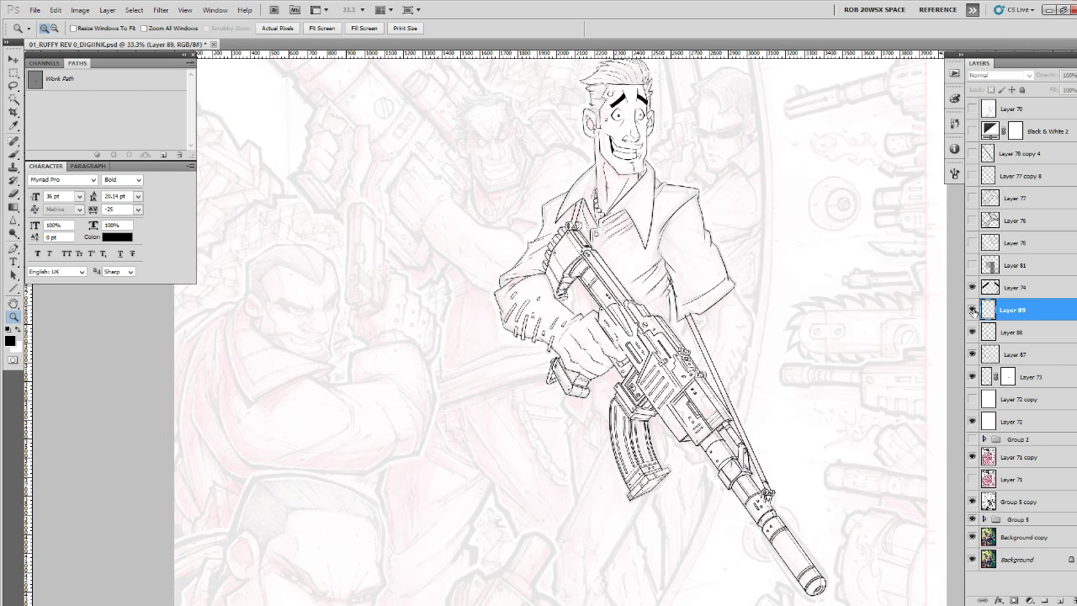
pyautogui.click(974, 309)
pyautogui.click(973, 333)
pyautogui.click(973, 333)
pyautogui.hotkey('ctrl', 'e')
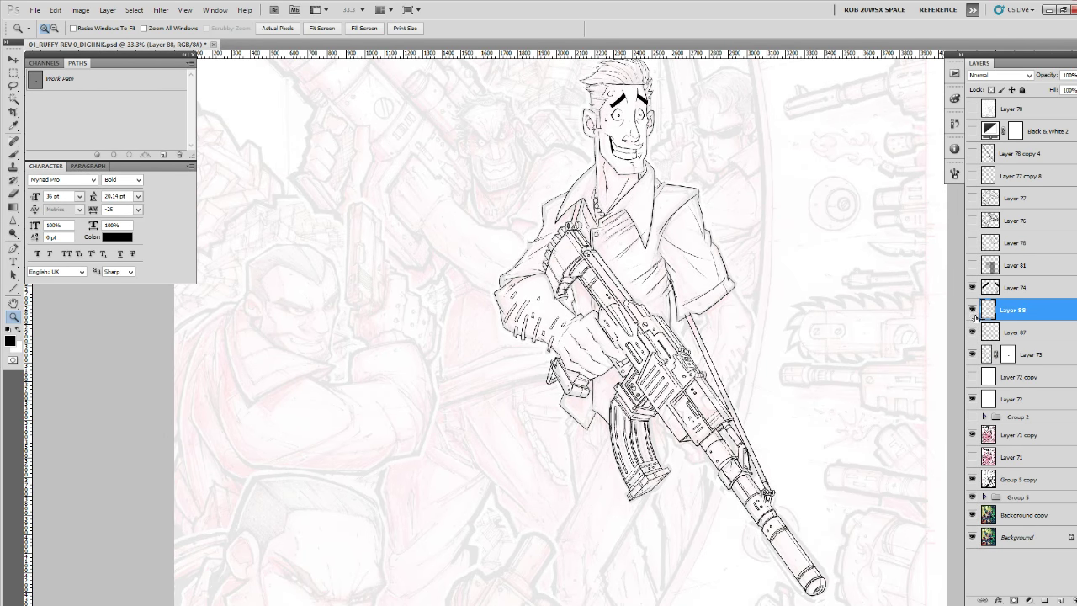
# Examine where the rifle strap lines meet the sleeve cuff and armpit, comparing the area with Layer 88 hidden and shown.
pyautogui.click(1003, 353)
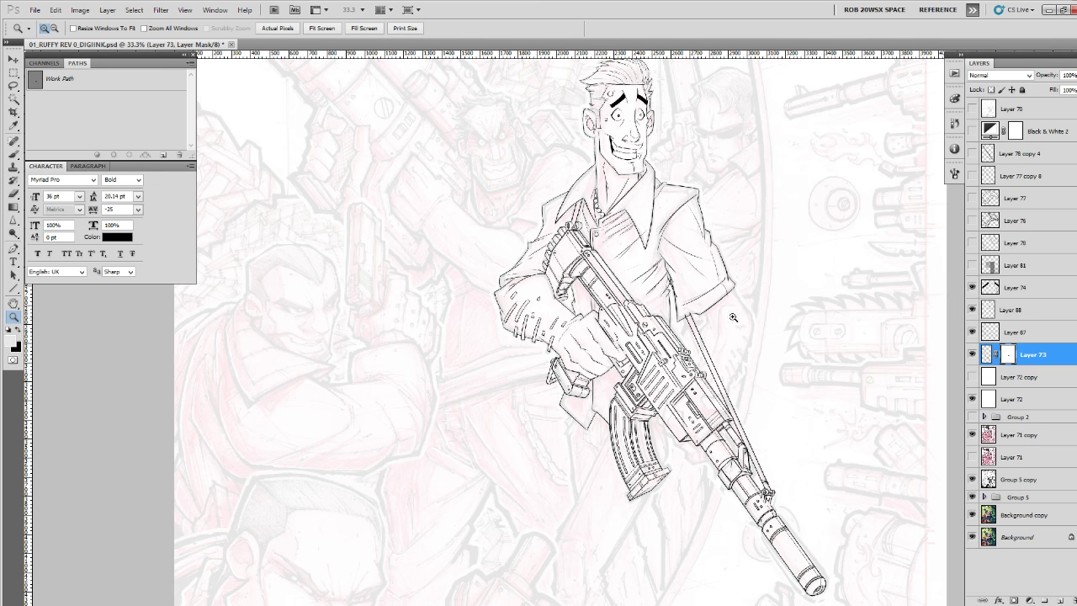
pyautogui.click(688, 311)
pyautogui.click(690, 312)
pyautogui.rightClick(690, 319)
pyautogui.click(694, 335)
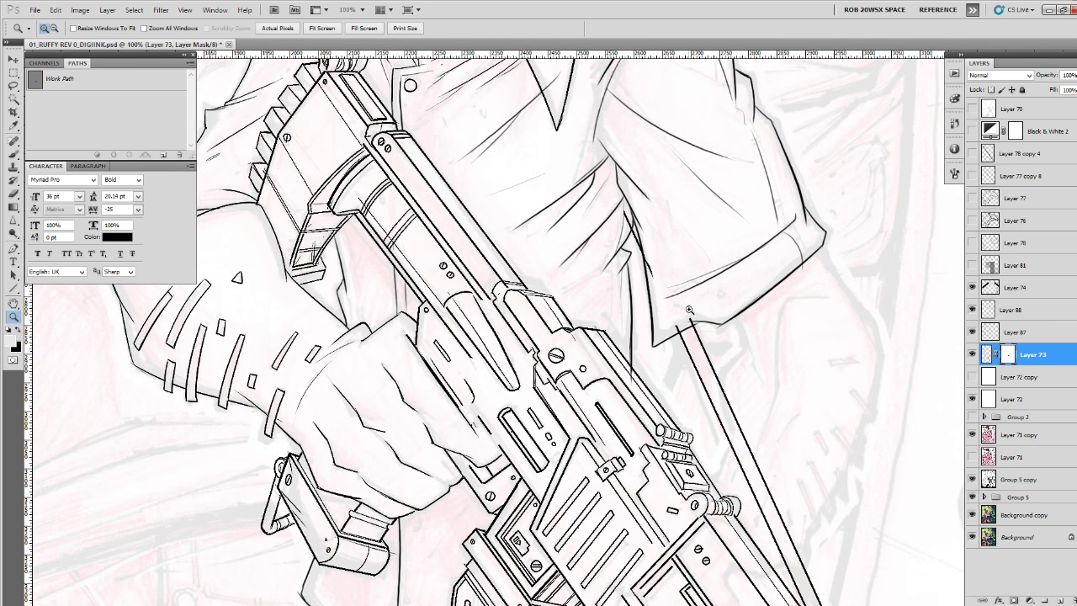
pyautogui.press('b')
pyautogui.press('z')
pyautogui.click(692, 316)
pyautogui.press('b')
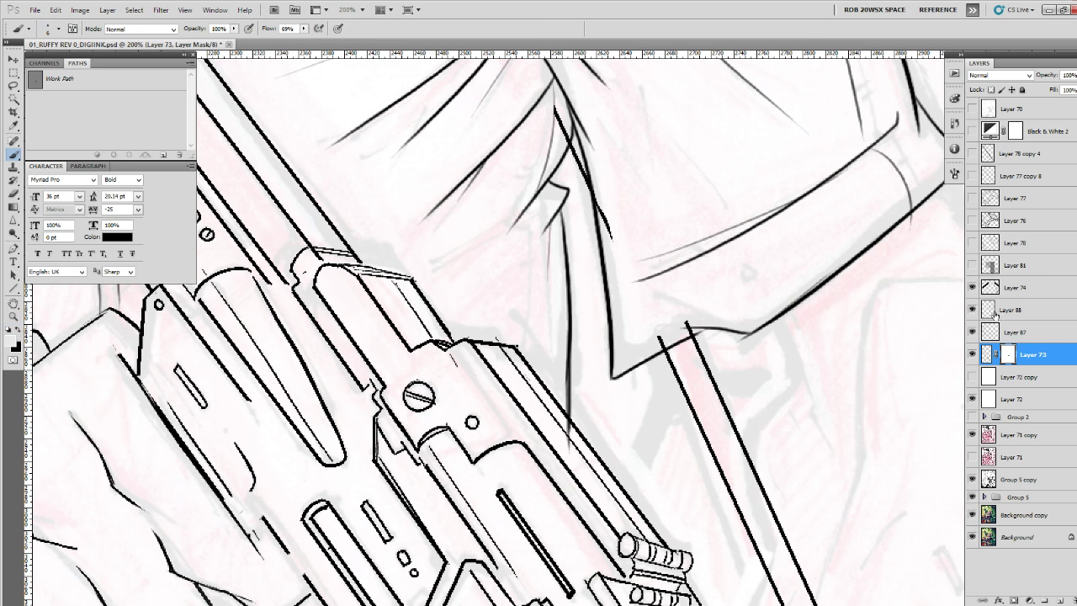
pyautogui.click(972, 310)
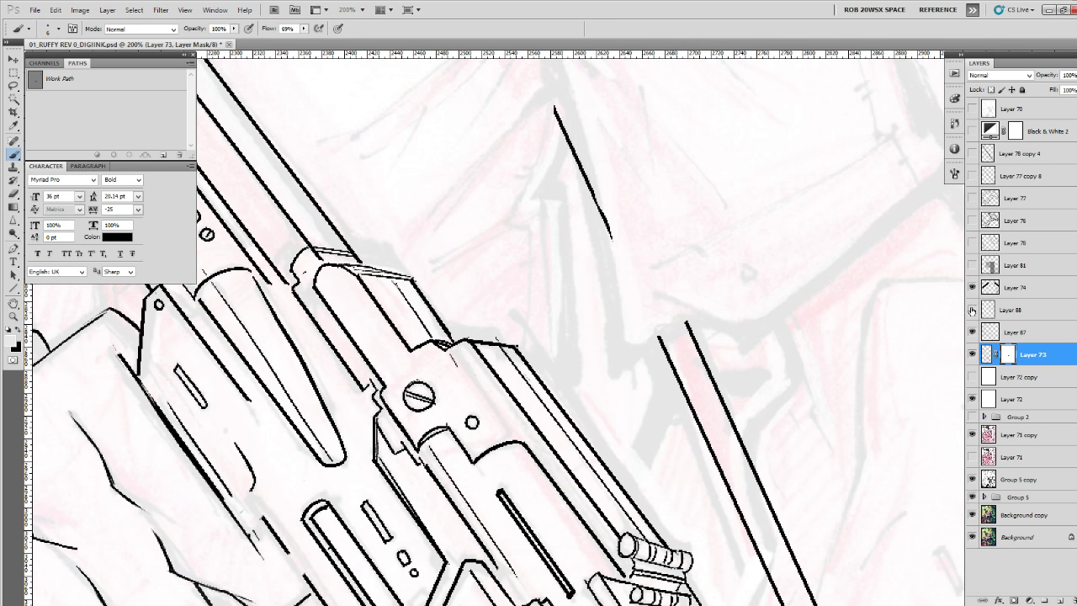
pyautogui.click(972, 310)
pyautogui.click(972, 312)
pyautogui.click(971, 312)
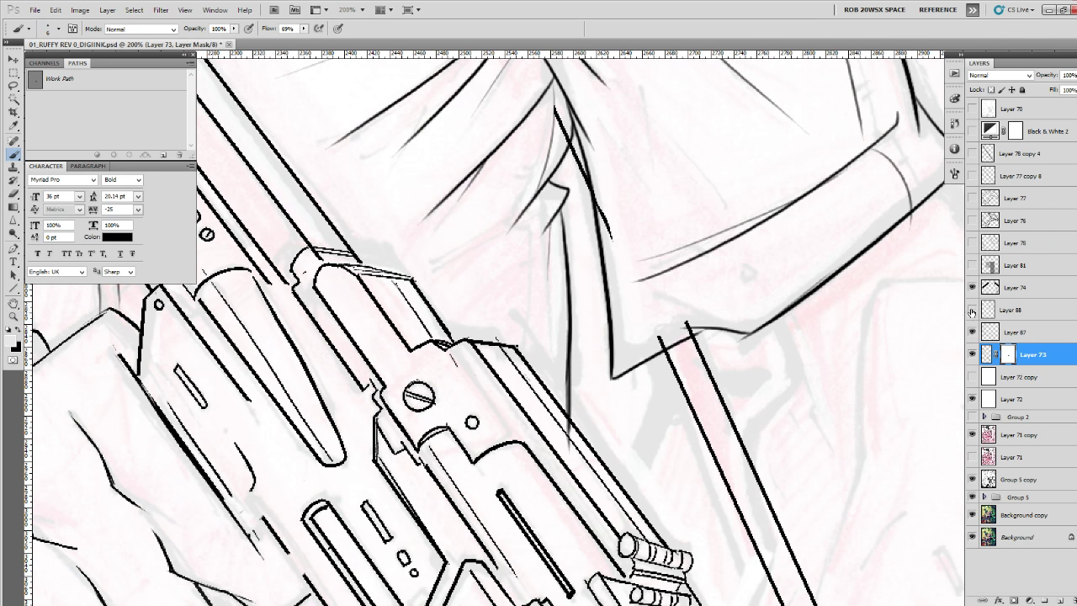
pyautogui.click(972, 312)
pyautogui.click(971, 313)
pyautogui.click(982, 311)
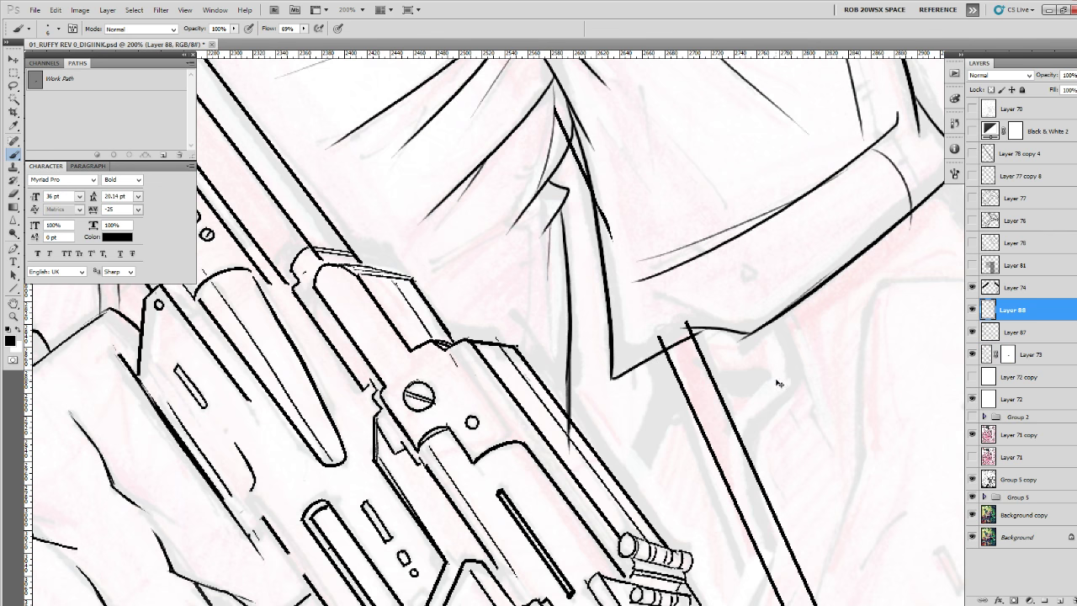
# Mask out Layer 73's strap lines where they overlap the sleeve cuff and the armpit, using the ROB RUFFY DRAW brush.
pyautogui.moveTo(787, 367)
pyautogui.mouseDown()
pyautogui.moveTo(805, 383)
pyautogui.moveTo(803, 447)
pyautogui.mouseUp()
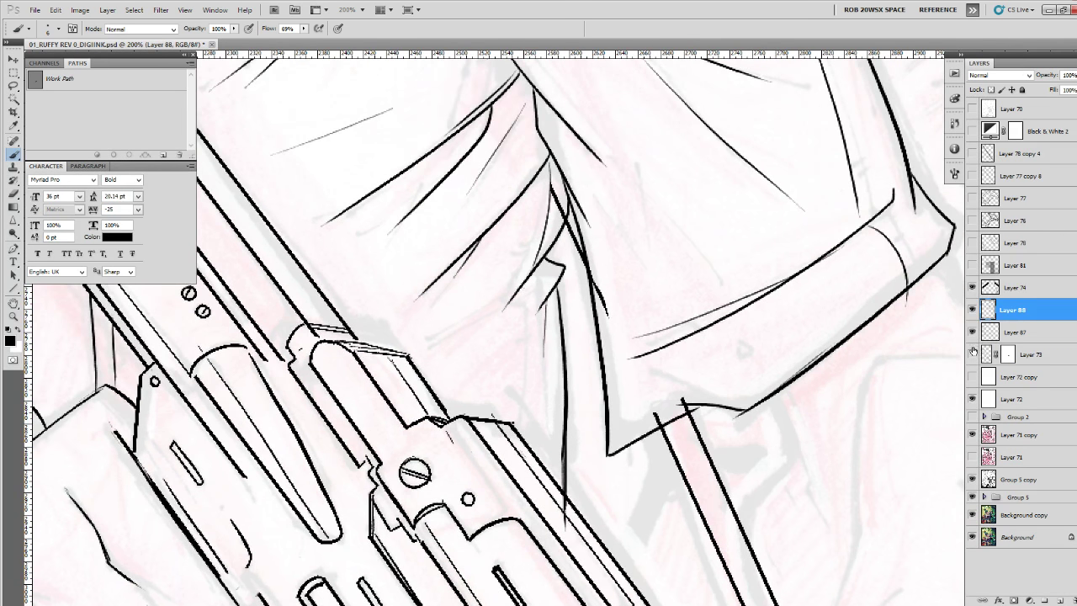
pyautogui.click(972, 353)
pyautogui.click(973, 354)
pyautogui.click(1008, 354)
pyautogui.rightClick(690, 375)
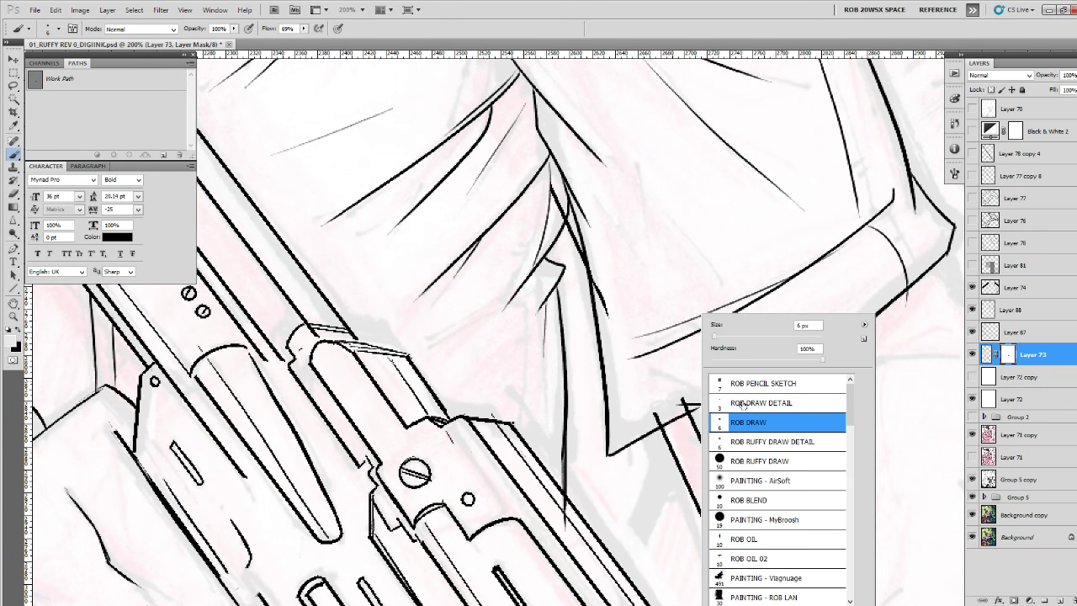
pyautogui.click(745, 460)
pyautogui.click(662, 436)
pyautogui.press('x')
pyautogui.moveTo(664, 407); pyautogui.dragTo(677, 398)
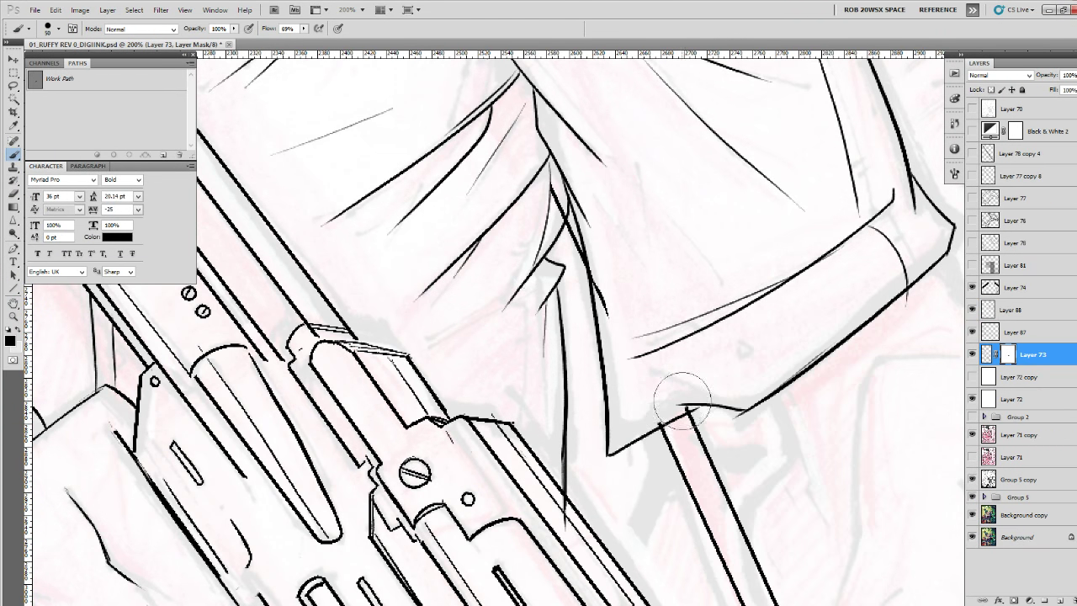
pyautogui.scroll(3, 700, 412)
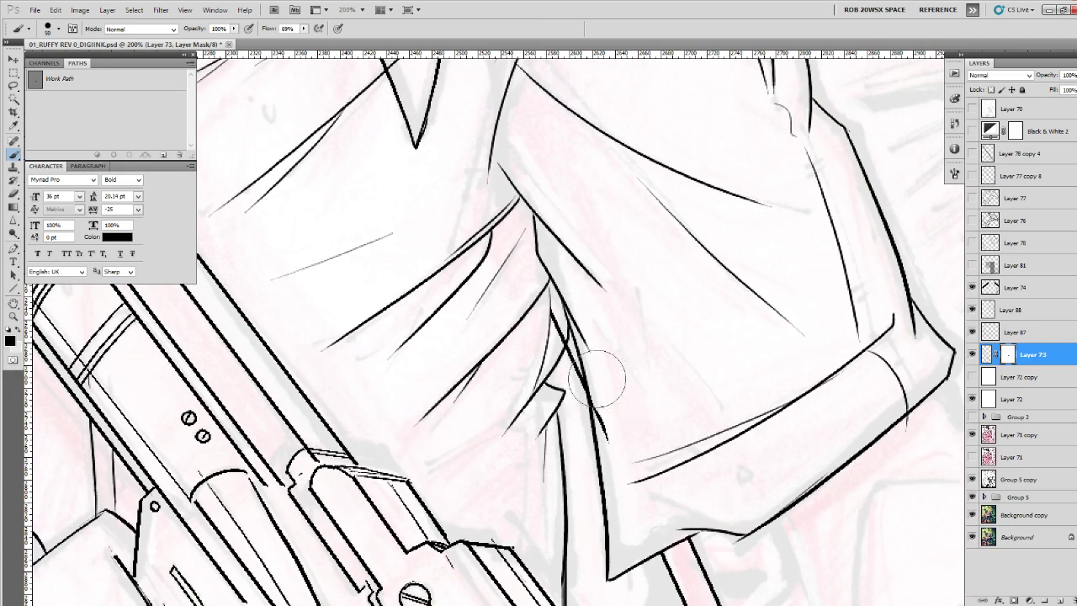
pyautogui.scroll(2, 593, 417)
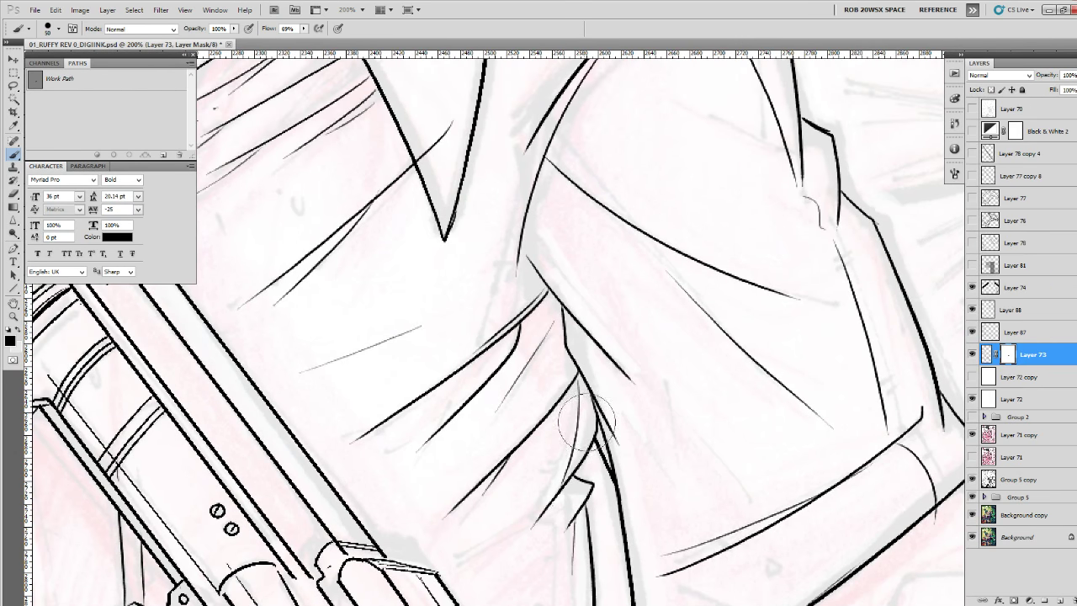
pyautogui.scroll(4, 631, 463)
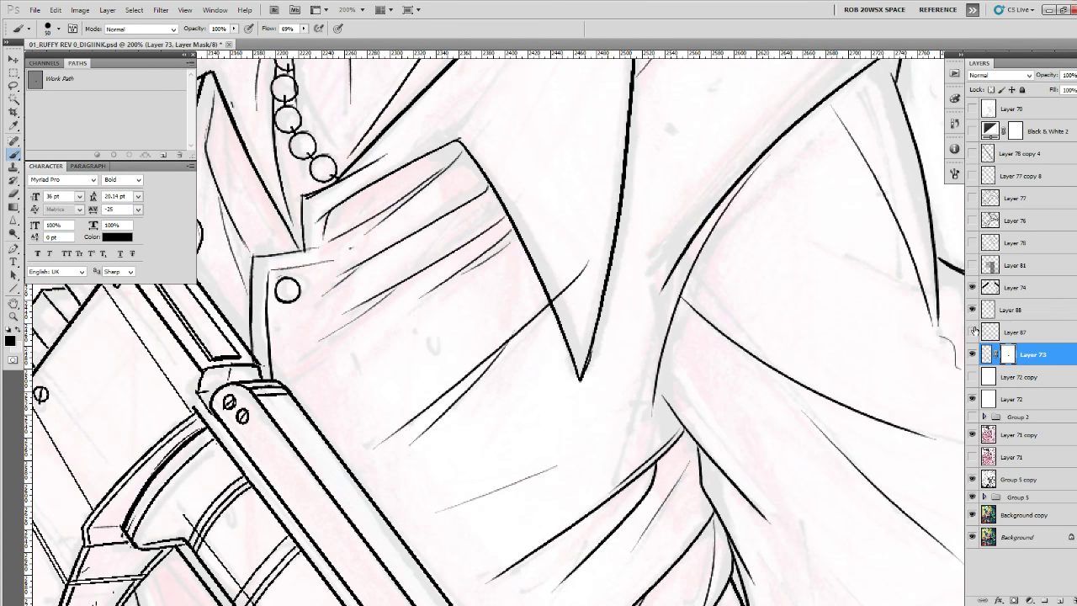
# Erase the end of the diagonal shirt fold that crosses into the collar point on Layer 88.
pyautogui.click(973, 308)
pyautogui.click(973, 309)
pyautogui.click(1011, 310)
pyautogui.moveTo(710, 331); pyautogui.dragTo(774, 415)
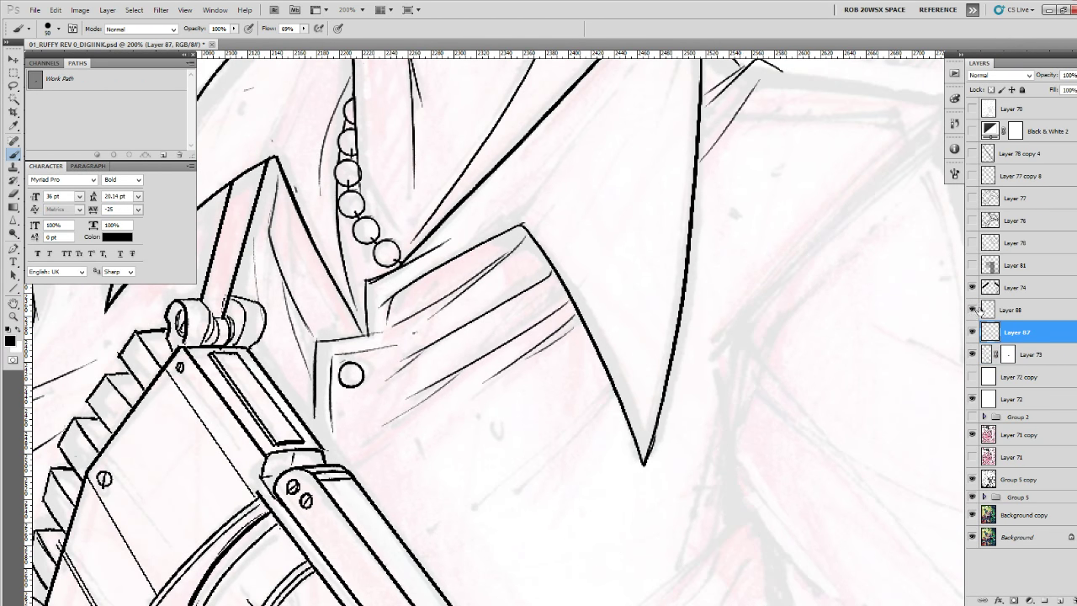
pyautogui.press('e')
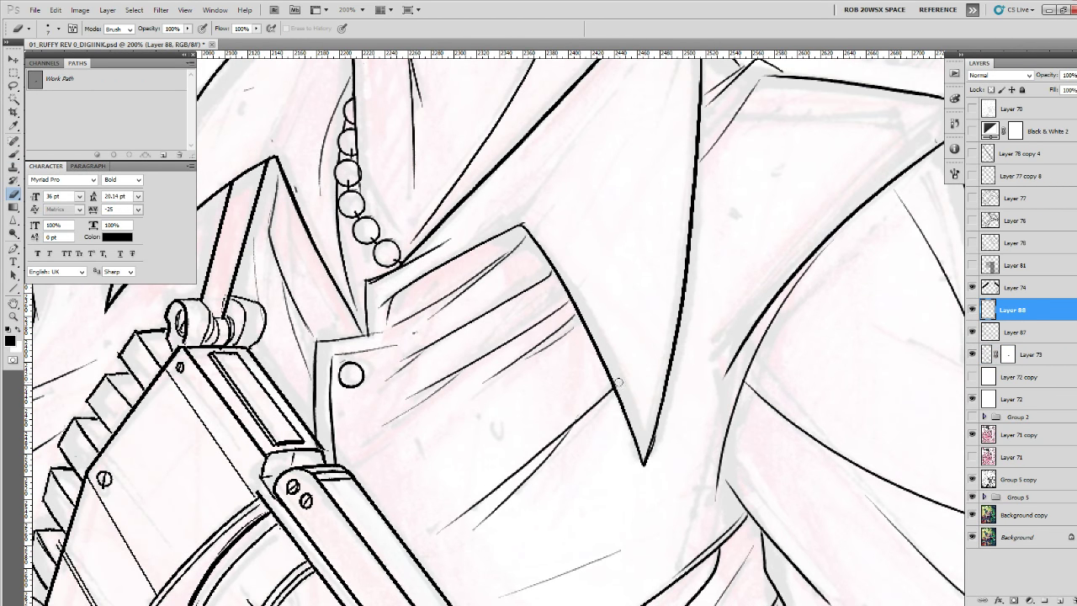
pyautogui.moveTo(684, 332); pyautogui.dragTo(553, 521)
pyautogui.moveTo(853, 497); pyautogui.dragTo(650, 419)
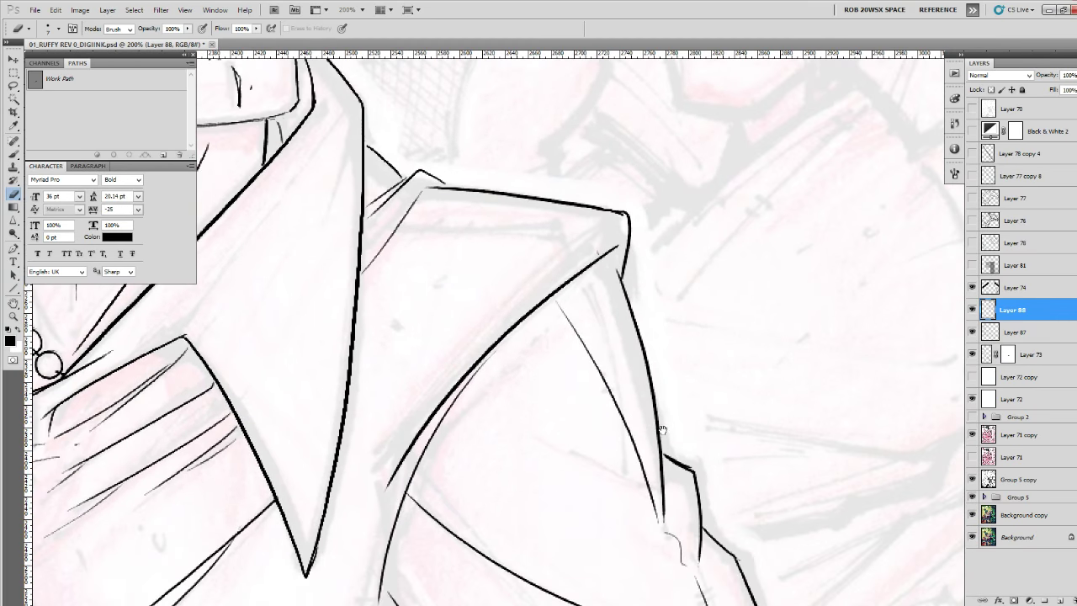
pyautogui.moveTo(751, 470); pyautogui.dragTo(769, 329)
pyautogui.scroll(-3, 770, 329)
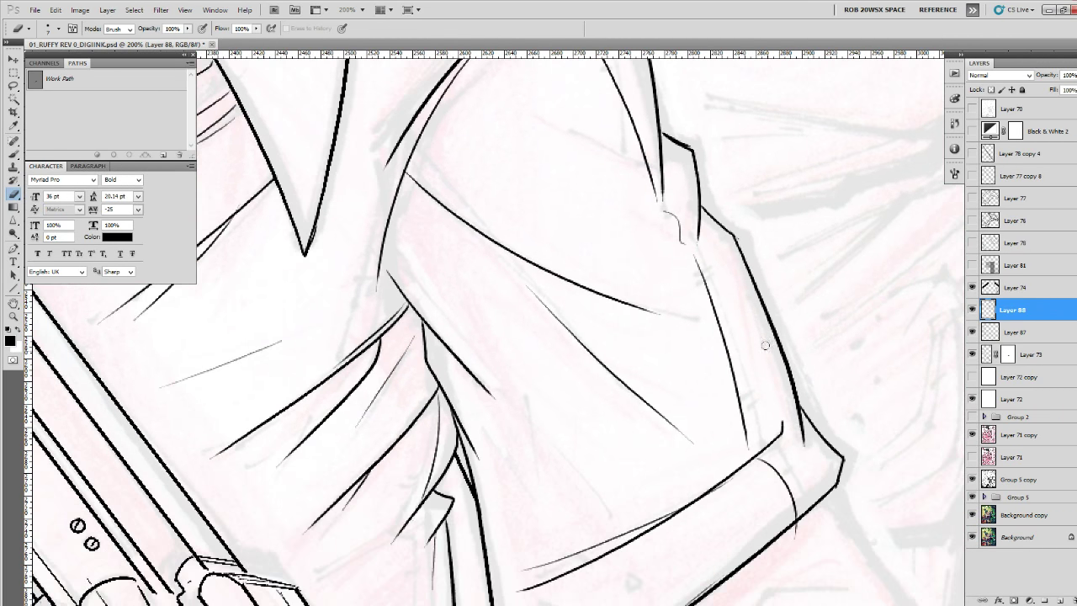
# Hide the rifle line art on Layer 73 and create a new layer directly above Layer 88.
pyautogui.scroll(-3, 760, 420)
pyautogui.press('b')
pyautogui.scroll(-3, 721, 391)
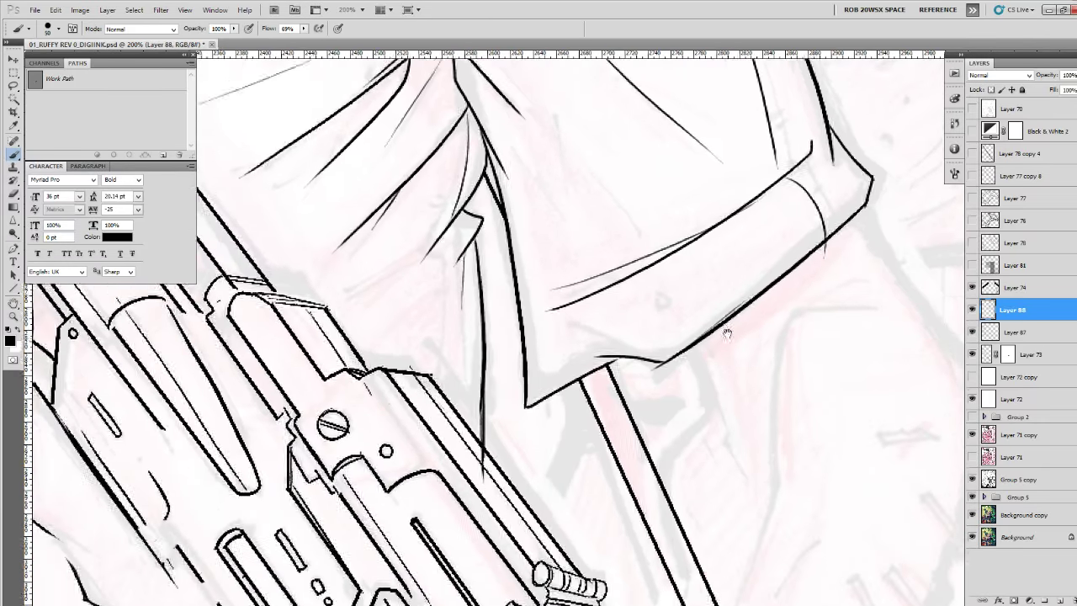
pyautogui.press('e')
pyautogui.moveTo(826, 473)
pyautogui.mouseDown()
pyautogui.moveTo(805, 358)
pyautogui.moveTo(799, 378)
pyautogui.moveTo(773, 372)
pyautogui.moveTo(767, 492)
pyautogui.moveTo(774, 428)
pyautogui.mouseUp()
pyautogui.press('z')
pyautogui.keyDown('alt'); pyautogui.click(766, 375); pyautogui.keyUp('alt')
pyautogui.keyDown('alt'); pyautogui.click(783, 395); pyautogui.keyUp('alt')
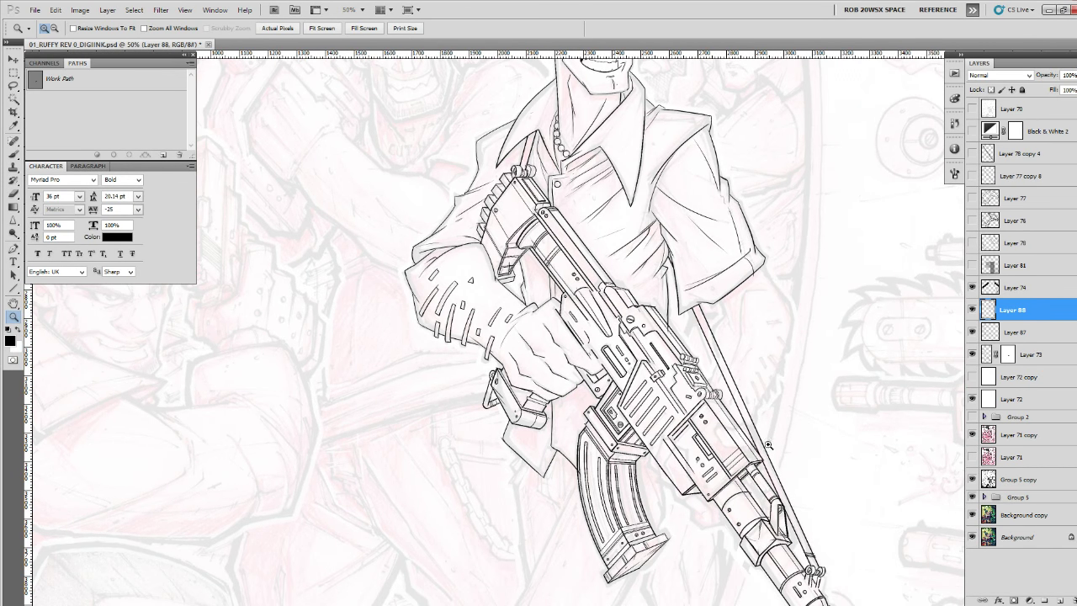
pyautogui.moveTo(763, 453); pyautogui.dragTo(769, 375)
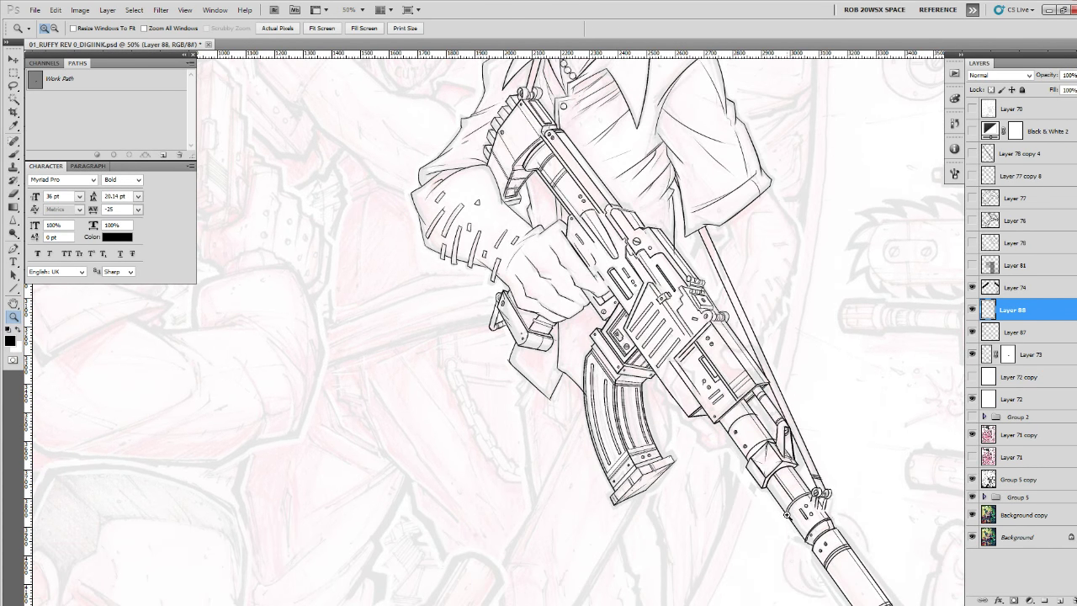
pyautogui.click(972, 354)
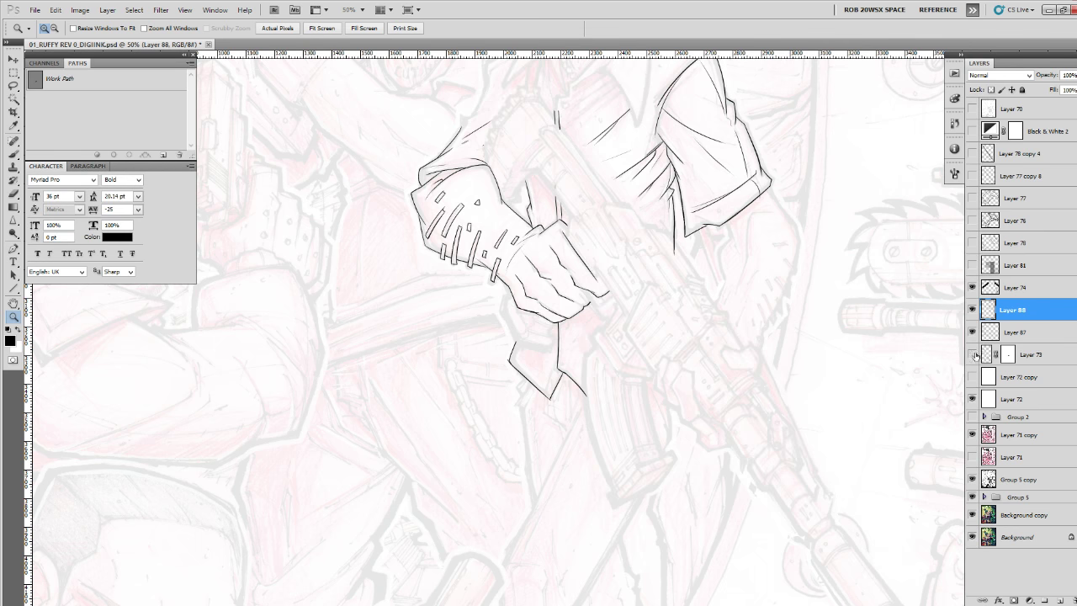
pyautogui.click(1044, 600)
# Choose the ROB DRAW brush preset for inking the bare arm below the rolled sleeve cuff.
pyautogui.click(745, 231)
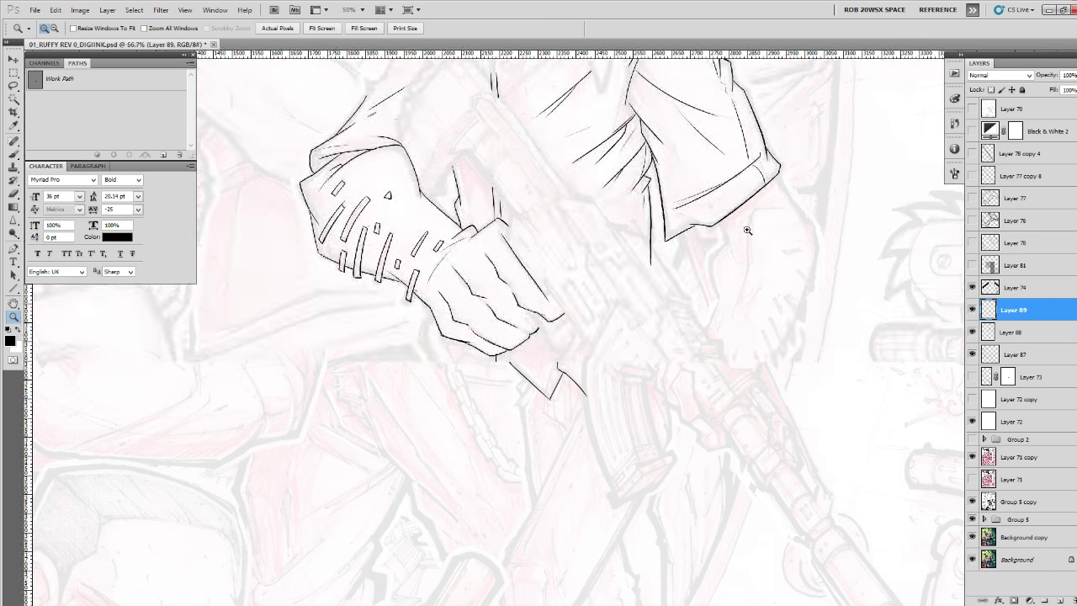
pyautogui.click(745, 244)
pyautogui.press('b')
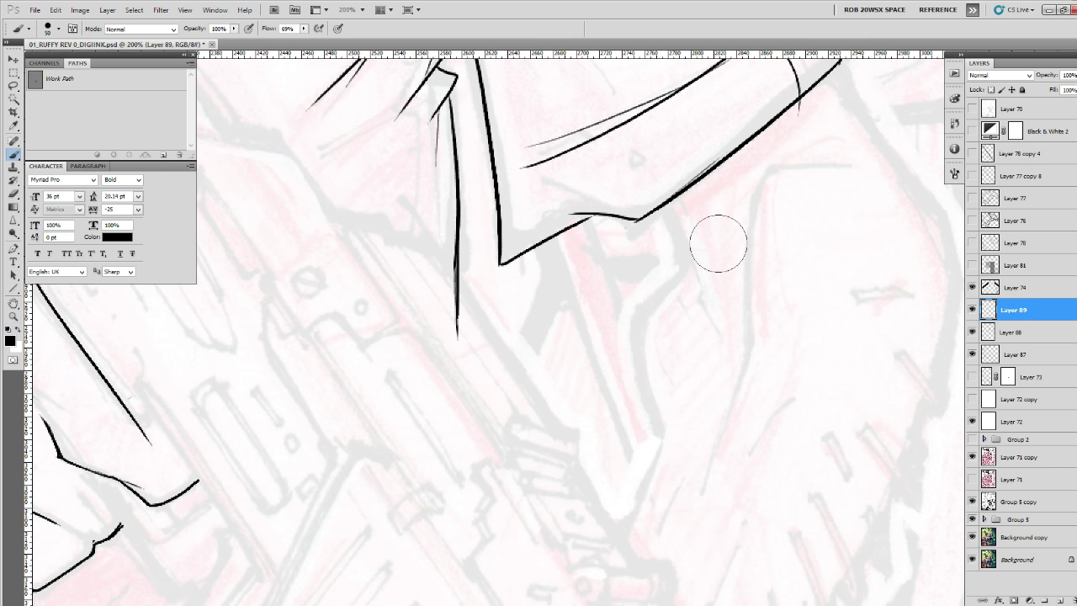
pyautogui.rightClick(731, 261)
pyautogui.click(774, 346)
pyautogui.rightClick(766, 328)
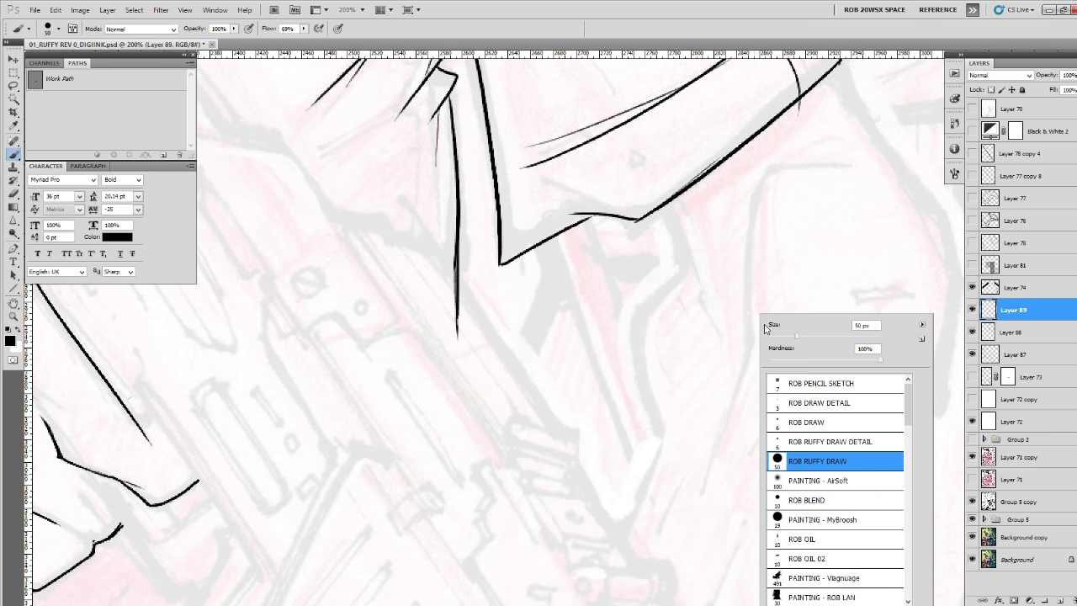
pyautogui.click(810, 404)
pyautogui.click(806, 422)
pyautogui.click(727, 450)
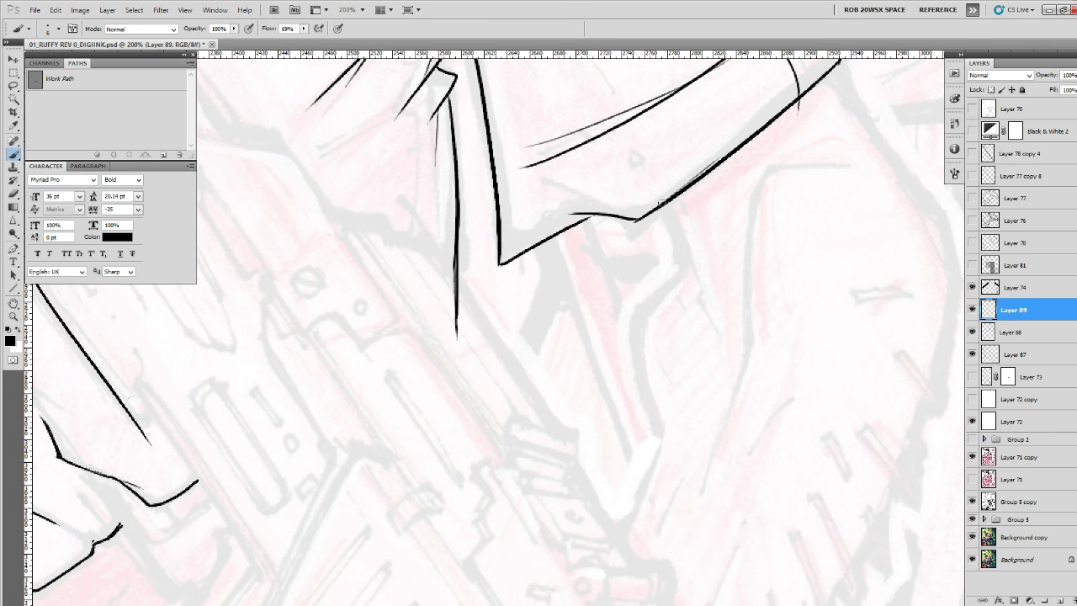
# Ink the short crease running down from the sleeve cuff and the curved inner contour of the arm on Layer 89.
pyautogui.moveTo(659, 202); pyautogui.dragTo(703, 311)
pyautogui.moveTo(713, 351); pyautogui.dragTo(705, 273)
pyautogui.moveTo(678, 170)
pyautogui.mouseDown()
pyautogui.moveTo(637, 207)
pyautogui.moveTo(655, 344)
pyautogui.moveTo(699, 334)
pyautogui.mouseUp()
pyautogui.hotkey('ctrl', 'z')
pyautogui.keyDown('ctrl'); pyautogui.click(679, 287); pyautogui.keyUp('ctrl')
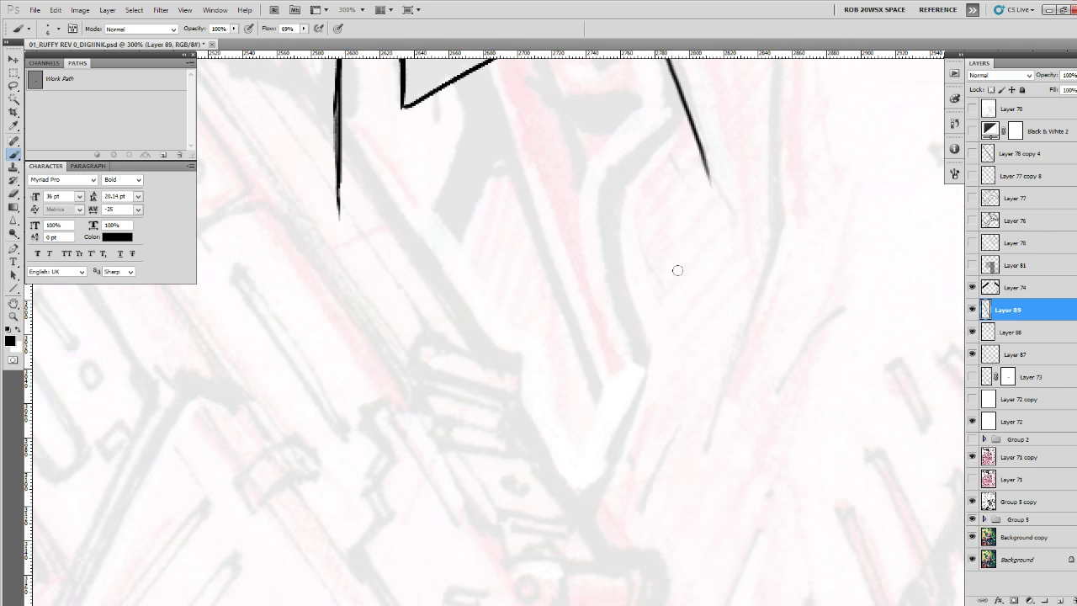
pyautogui.moveTo(688, 111)
pyautogui.mouseDown()
pyautogui.moveTo(628, 167)
pyautogui.moveTo(611, 209)
pyautogui.moveTo(644, 396)
pyautogui.moveTo(644, 366)
pyautogui.moveTo(588, 513)
pyautogui.mouseUp()
pyautogui.moveTo(879, 216); pyautogui.dragTo(686, 409)
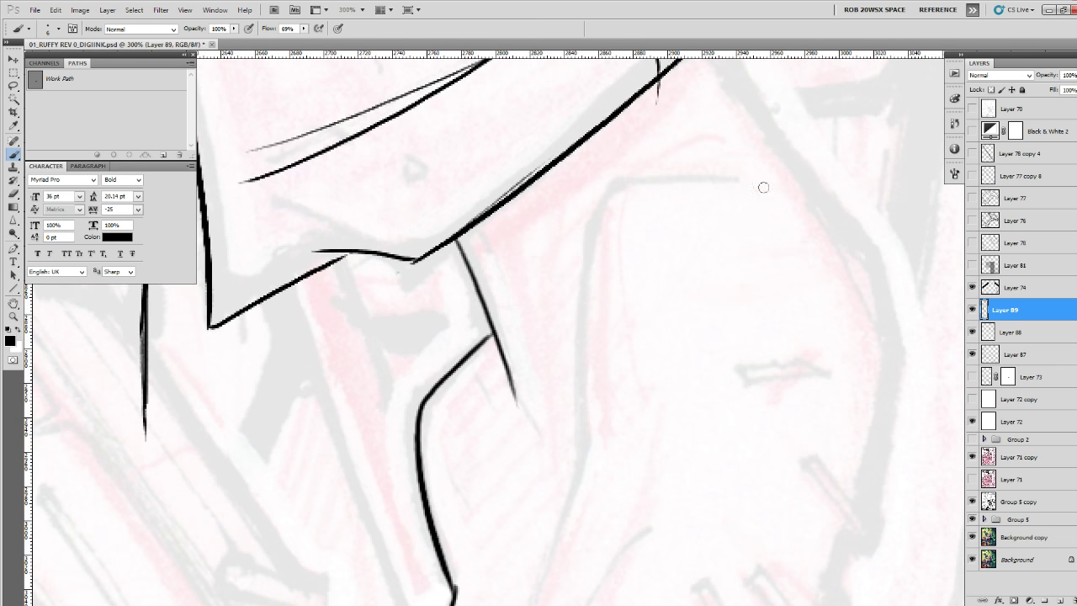
# Ink the long muscle line inside the arm, the outer contour from cuff to wrist, and the short wrist bend.
pyautogui.moveTo(763, 186)
pyautogui.mouseDown()
pyautogui.moveTo(627, 174)
pyautogui.moveTo(584, 452)
pyautogui.moveTo(584, 258)
pyautogui.moveTo(508, 488)
pyautogui.mouseUp()
pyautogui.moveTo(745, 246); pyautogui.dragTo(584, 591)
pyautogui.moveTo(559, 171)
pyautogui.mouseDown()
pyautogui.moveTo(605, 269)
pyautogui.moveTo(695, 373)
pyautogui.mouseUp()
pyautogui.moveTo(718, 411); pyautogui.dragTo(652, 265)
pyautogui.moveTo(627, 223); pyautogui.dragTo(645, 299)
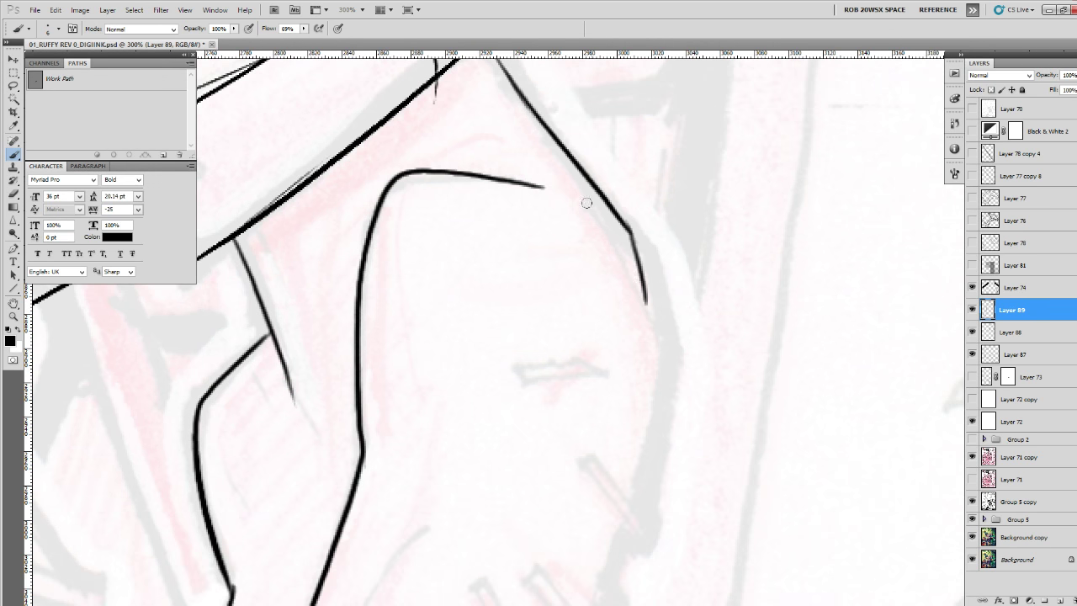
pyautogui.moveTo(587, 202); pyautogui.dragTo(673, 366)
pyautogui.moveTo(678, 426); pyautogui.dragTo(686, 203)
pyautogui.moveTo(664, 92)
pyautogui.mouseDown()
pyautogui.moveTo(684, 139)
pyautogui.moveTo(612, 400)
pyautogui.moveTo(555, 512)
pyautogui.mouseUp()
pyautogui.moveTo(581, 486)
pyautogui.mouseDown()
pyautogui.moveTo(671, 238)
pyautogui.moveTo(551, 438)
pyautogui.moveTo(608, 360)
pyautogui.mouseUp()
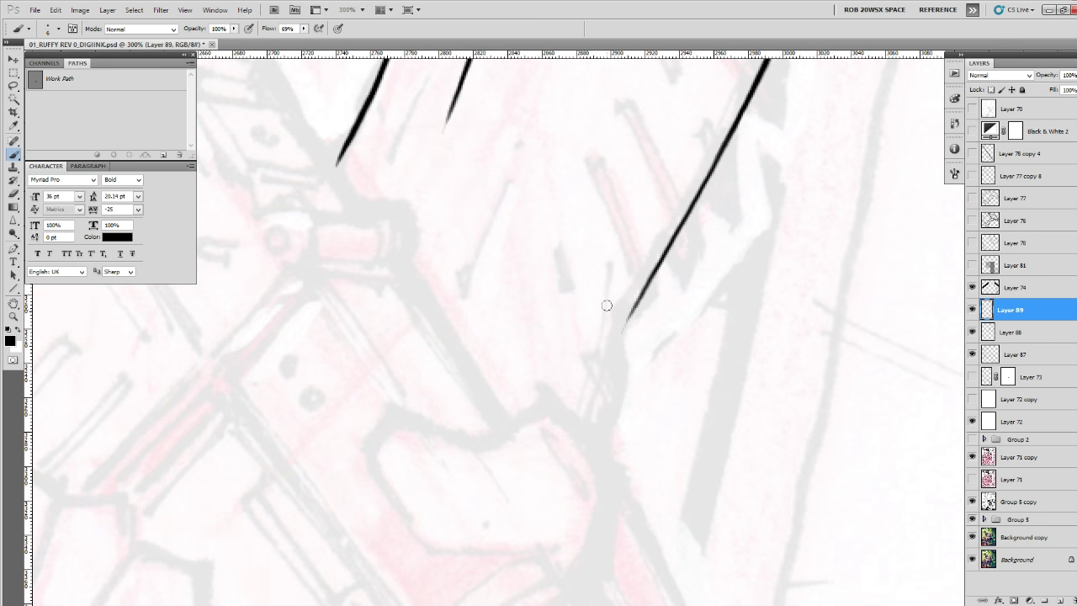
pyautogui.moveTo(615, 263)
pyautogui.mouseDown()
pyautogui.moveTo(623, 369)
pyautogui.moveTo(600, 442)
pyautogui.moveTo(676, 312)
pyautogui.moveTo(682, 356)
pyautogui.mouseUp()
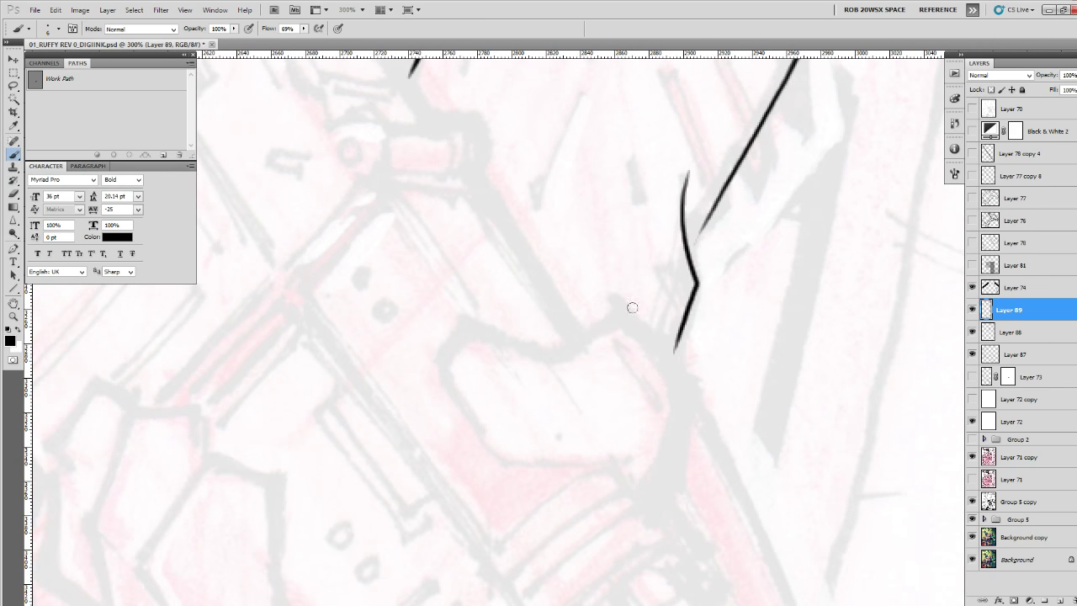
# Ink the thumb outline of the rifle-supporting hand with its inner crease, plus the hand edge running down to the fingers.
pyautogui.moveTo(631, 307); pyautogui.dragTo(691, 416)
pyautogui.moveTo(691, 415)
pyautogui.mouseDown()
pyautogui.moveTo(788, 404)
pyautogui.moveTo(826, 382)
pyautogui.mouseUp()
pyautogui.moveTo(780, 297)
pyautogui.mouseDown()
pyautogui.moveTo(739, 280)
pyautogui.moveTo(702, 310)
pyautogui.moveTo(614, 289)
pyautogui.moveTo(580, 331)
pyautogui.mouseUp()
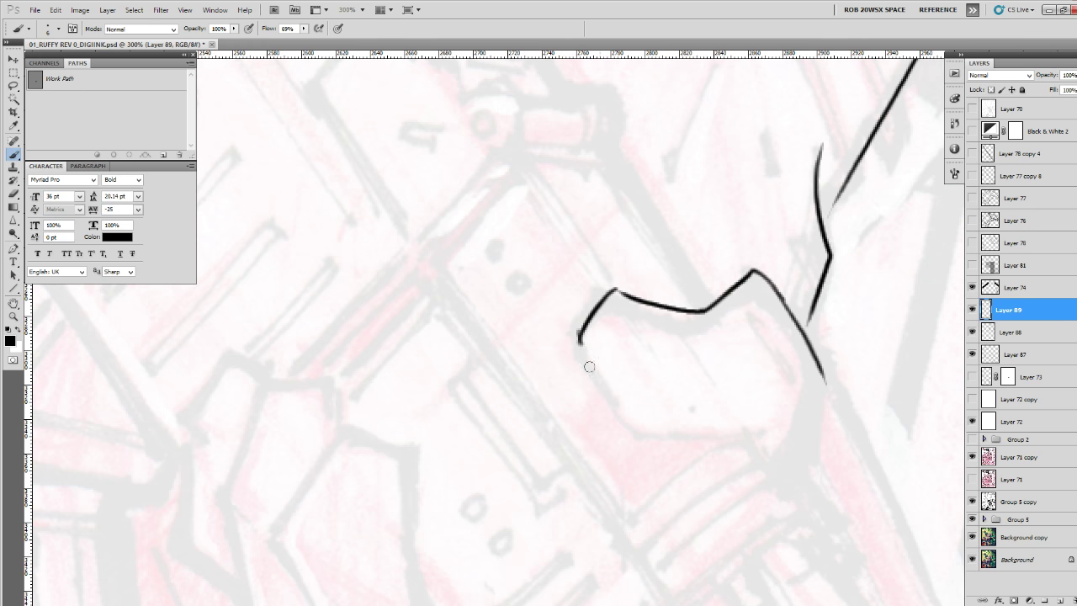
pyautogui.moveTo(589, 367)
pyautogui.mouseDown()
pyautogui.moveTo(632, 437)
pyautogui.moveTo(733, 443)
pyautogui.moveTo(798, 403)
pyautogui.mouseUp()
pyautogui.moveTo(615, 278); pyautogui.dragTo(695, 397)
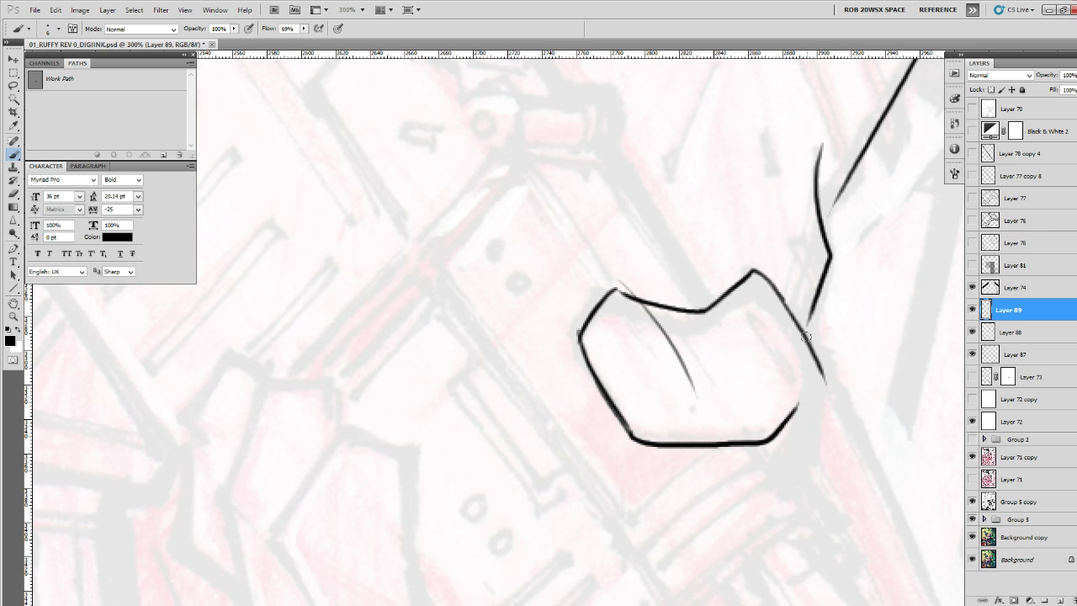
pyautogui.moveTo(805, 335)
pyautogui.mouseDown()
pyautogui.moveTo(822, 438)
pyautogui.moveTo(817, 500)
pyautogui.mouseUp()
pyautogui.moveTo(822, 510)
pyautogui.mouseDown()
pyautogui.moveTo(853, 368)
pyautogui.moveTo(903, 266)
pyautogui.mouseUp()
pyautogui.moveTo(703, 344)
pyautogui.mouseDown()
pyautogui.moveTo(719, 325)
pyautogui.moveTo(794, 327)
pyautogui.moveTo(801, 345)
pyautogui.mouseUp()
pyautogui.moveTo(900, 394)
pyautogui.mouseDown()
pyautogui.moveTo(824, 284)
pyautogui.moveTo(788, 300)
pyautogui.mouseUp()
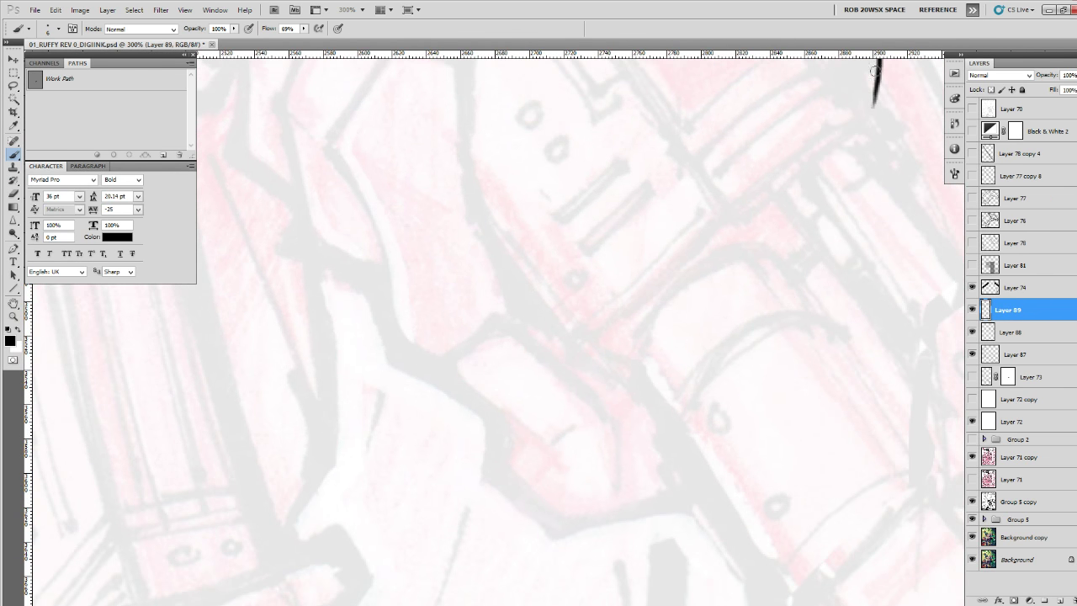
pyautogui.moveTo(874, 71); pyautogui.dragTo(645, 451)
pyautogui.moveTo(846, 295); pyautogui.dragTo(890, 299)
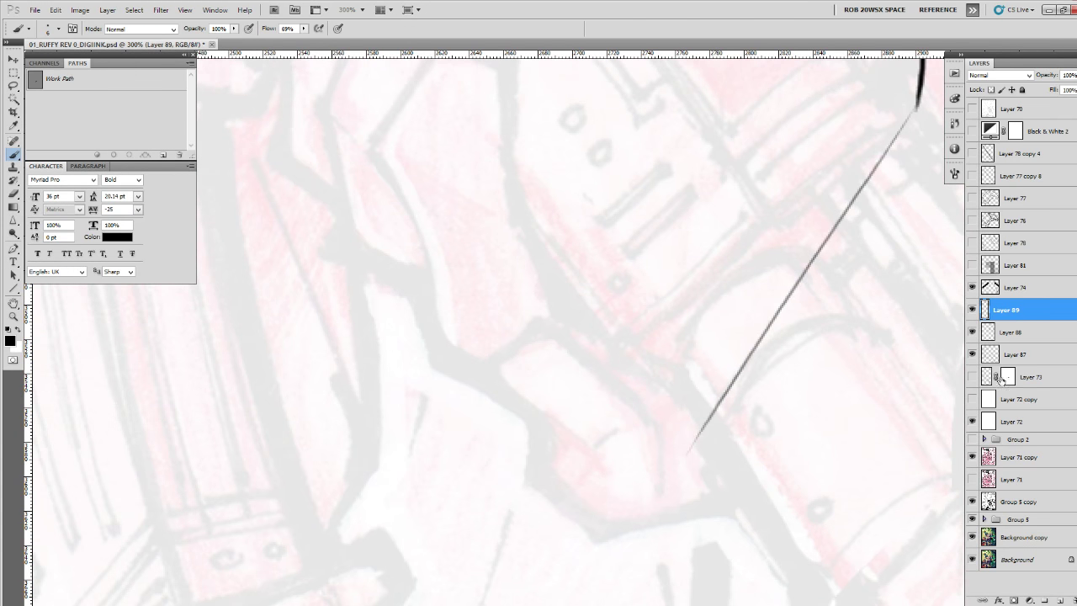
# Lasso the lowest finger in the pencil sketch on Layer 71 copy, shift it up and to the left, and deselect.
pyautogui.click(991, 456)
pyautogui.press('l')
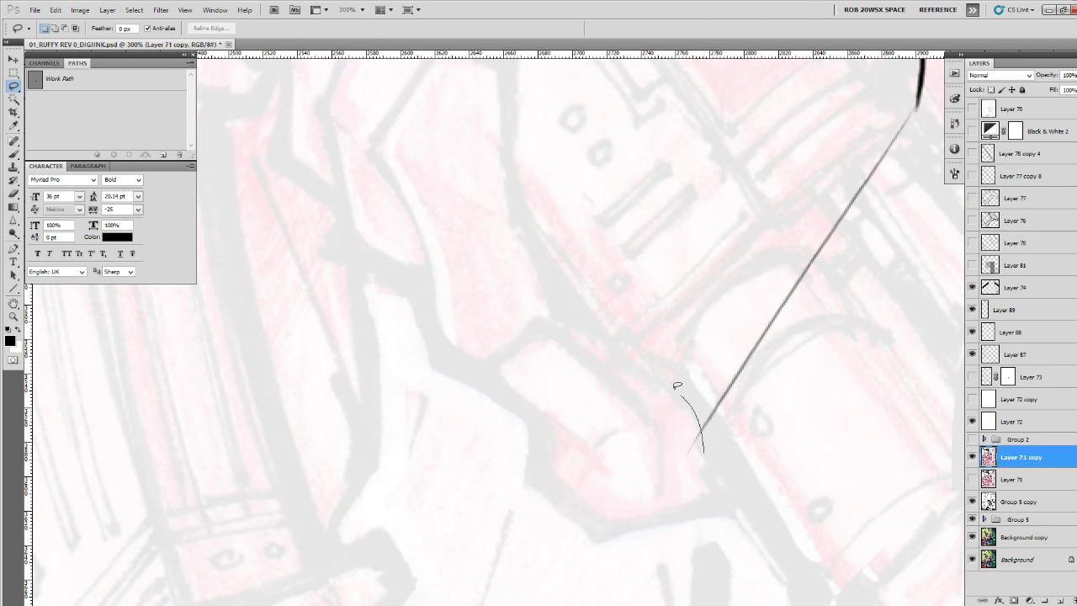
pyautogui.moveTo(500, 388); pyautogui.dragTo(654, 555)
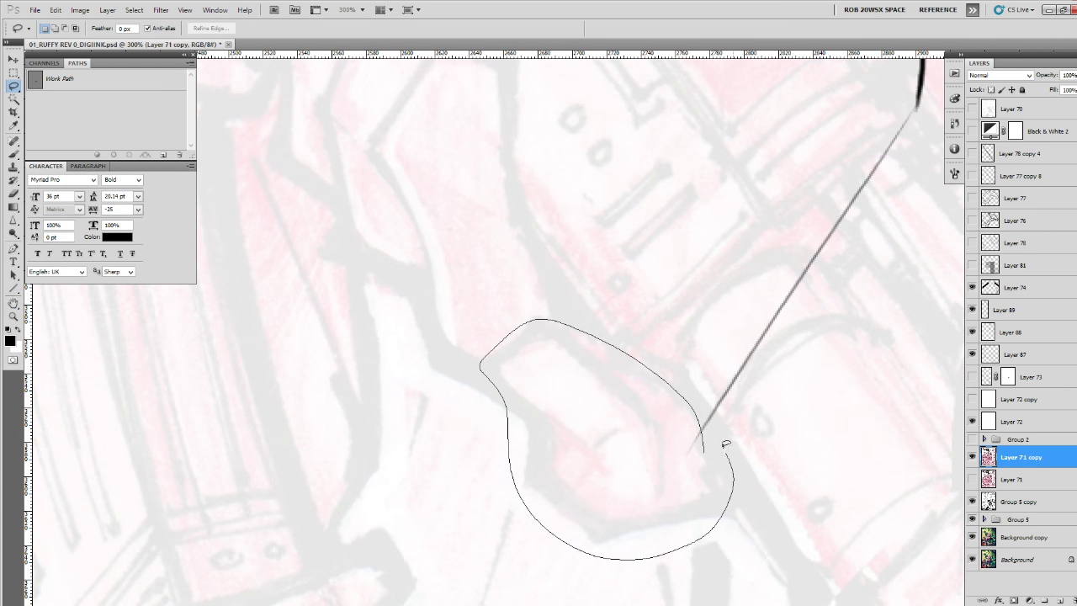
pyautogui.moveTo(725, 444)
pyautogui.mouseDown()
pyautogui.moveTo(702, 447)
pyautogui.moveTo(692, 463)
pyautogui.moveTo(681, 432)
pyautogui.moveTo(697, 413)
pyautogui.mouseUp()
pyautogui.press('v')
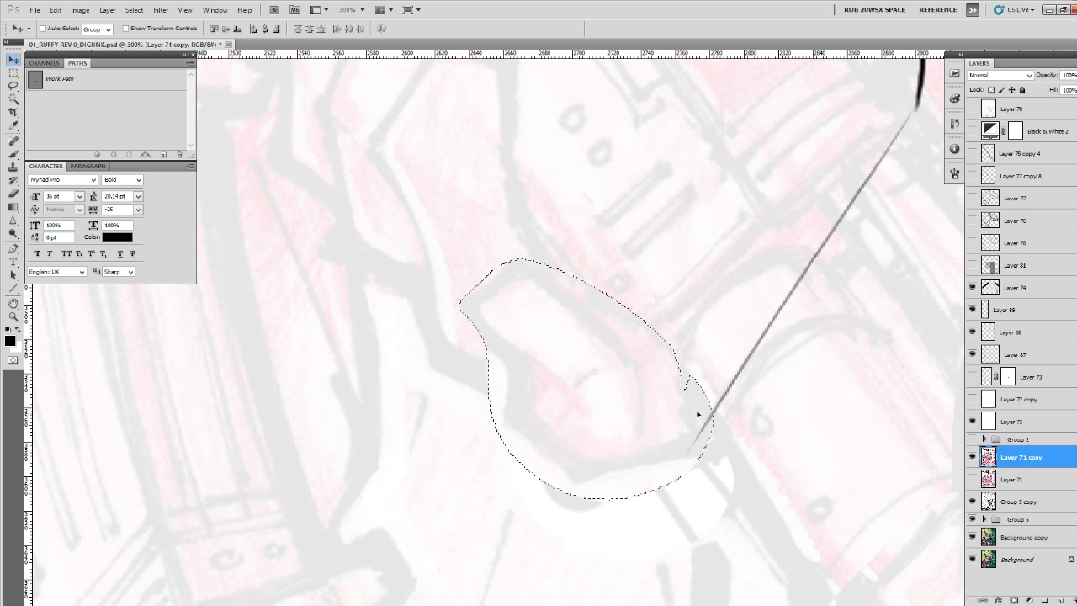
pyautogui.press('Down')
pyautogui.press('Down')
pyautogui.press('Left')
pyautogui.hotkey('ctrl', 'd')
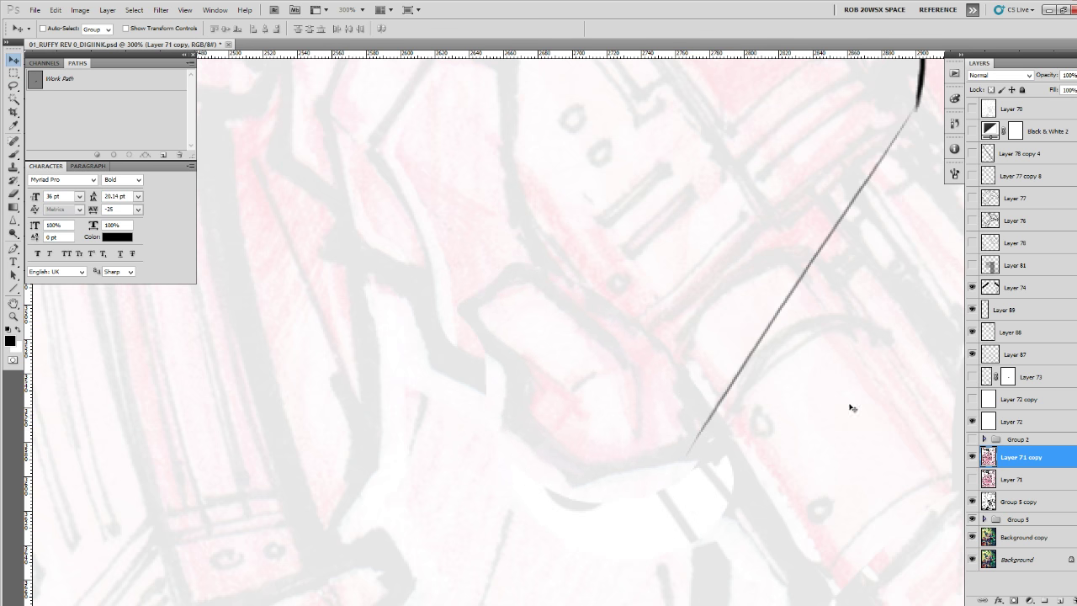
# Ink the outline and knuckle creases of the repositioned lowest finger on Layer 89.
pyautogui.click(972, 313)
pyautogui.click(1006, 310)
pyautogui.press('b')
pyautogui.moveTo(676, 379); pyautogui.dragTo(701, 448)
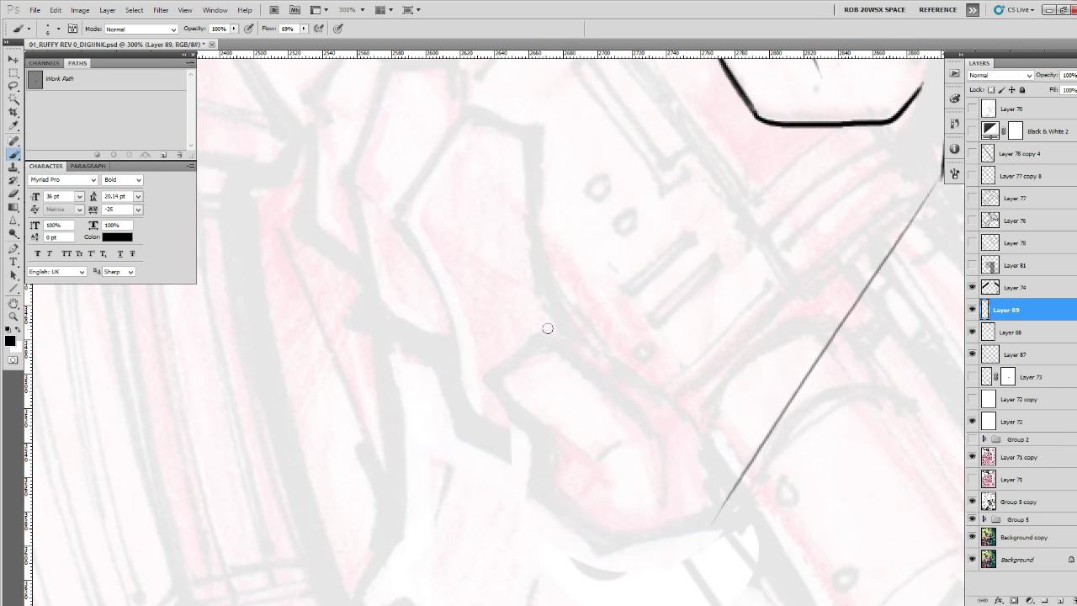
pyautogui.moveTo(552, 323)
pyautogui.mouseDown()
pyautogui.moveTo(488, 379)
pyautogui.moveTo(580, 463)
pyautogui.mouseUp()
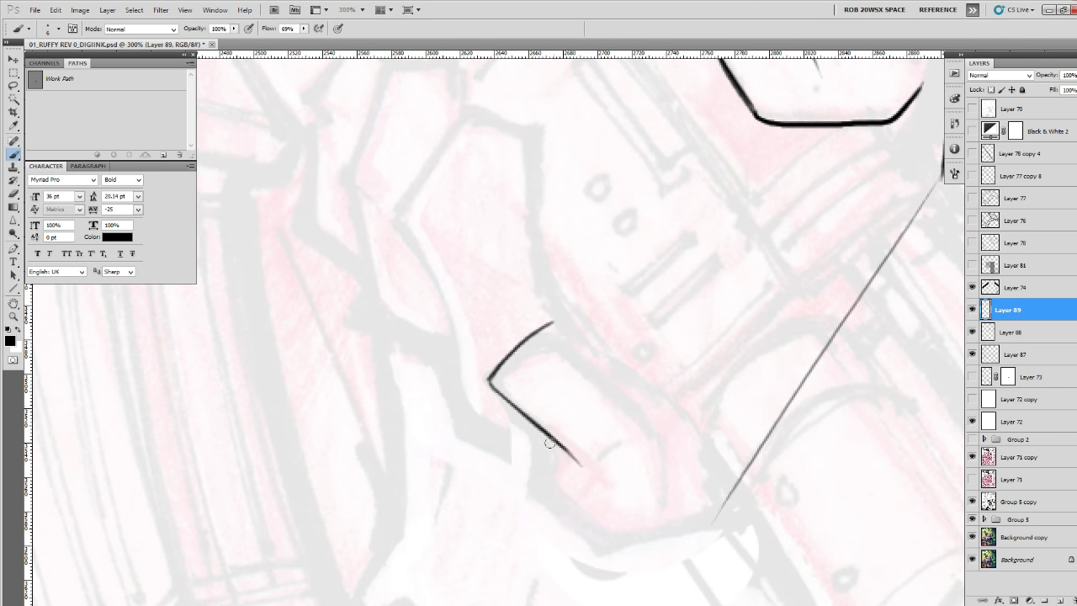
pyautogui.moveTo(539, 427)
pyautogui.mouseDown()
pyautogui.moveTo(530, 481)
pyautogui.moveTo(602, 547)
pyautogui.moveTo(716, 518)
pyautogui.mouseUp()
pyautogui.moveTo(551, 323); pyautogui.dragTo(634, 392)
pyautogui.moveTo(584, 347)
pyautogui.mouseDown()
pyautogui.moveTo(673, 429)
pyautogui.moveTo(653, 520)
pyautogui.mouseUp()
pyautogui.moveTo(646, 308)
pyautogui.mouseDown()
pyautogui.moveTo(716, 351)
pyautogui.moveTo(778, 420)
pyautogui.mouseUp()
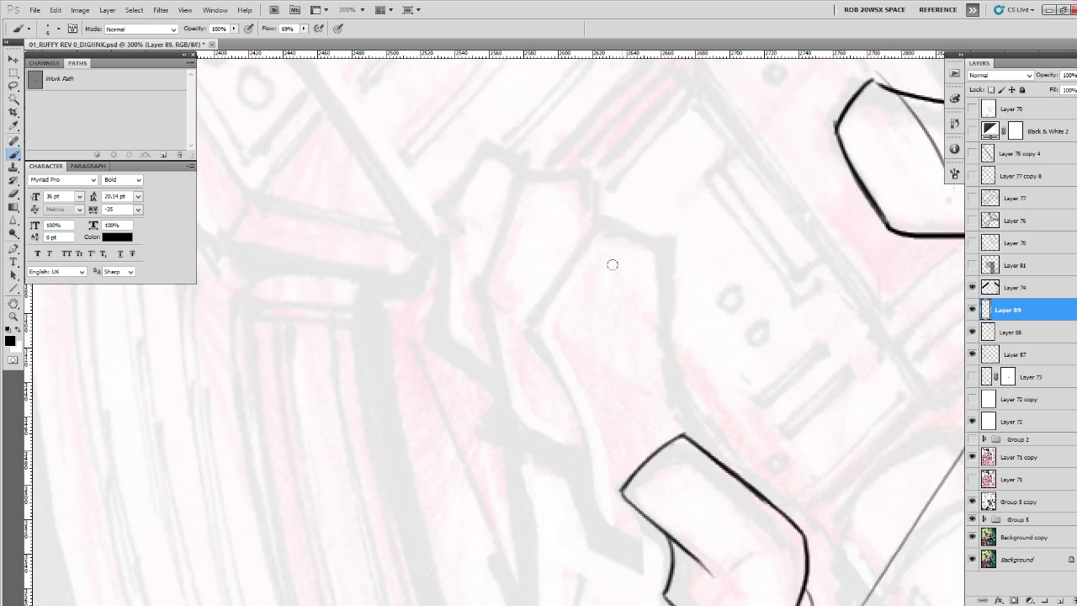
# Ink the second-lowest finger's outline, erasing and redrawing its top edge.
pyautogui.moveTo(604, 204); pyautogui.dragTo(528, 325)
pyautogui.moveTo(569, 256)
pyautogui.mouseDown()
pyautogui.moveTo(528, 329)
pyautogui.moveTo(579, 415)
pyautogui.moveTo(577, 493)
pyautogui.moveTo(649, 543)
pyautogui.mouseUp()
pyautogui.hscroll(2, 587, 421)
pyautogui.scroll(-3, 567, 413)
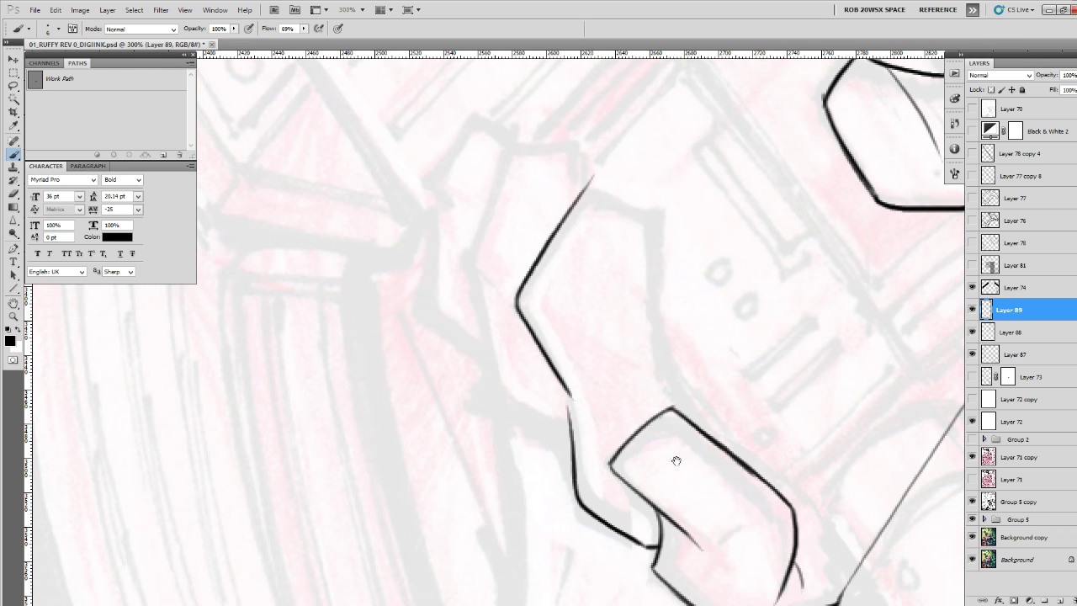
pyautogui.moveTo(676, 460); pyautogui.dragTo(679, 508)
pyautogui.moveTo(589, 238); pyautogui.dragTo(667, 270)
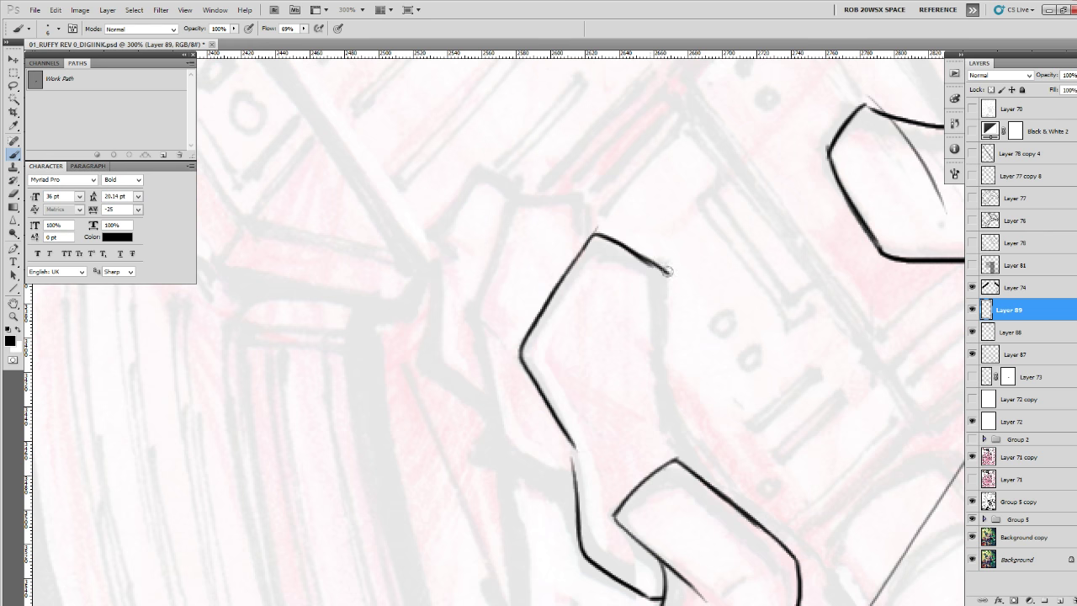
pyautogui.press('e')
pyautogui.moveTo(608, 243)
pyautogui.mouseDown()
pyautogui.moveTo(653, 263)
pyautogui.moveTo(593, 232)
pyautogui.moveTo(646, 274)
pyautogui.moveTo(579, 300)
pyautogui.mouseUp()
pyautogui.press('b')
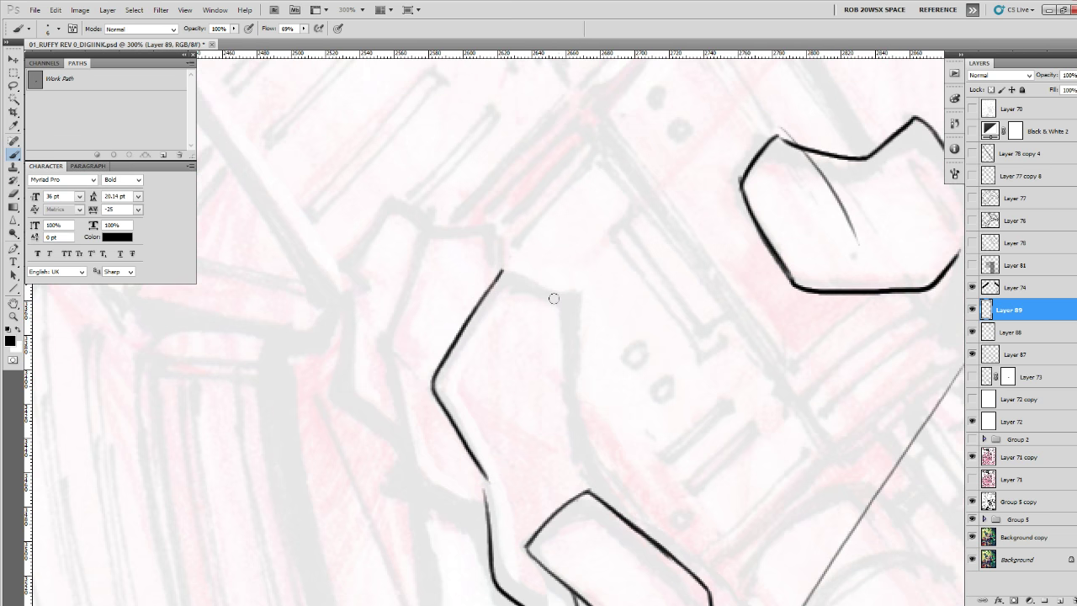
pyautogui.moveTo(497, 272)
pyautogui.mouseDown()
pyautogui.moveTo(578, 303)
pyautogui.moveTo(597, 255)
pyautogui.mouseUp()
pyautogui.moveTo(596, 255); pyautogui.dragTo(596, 436)
# Ink the outlines of the two uppermost fingers wrapped around the rifle, including the short top edge of the little finger.
pyautogui.moveTo(598, 305); pyautogui.dragTo(698, 383)
pyautogui.moveTo(555, 252)
pyautogui.mouseDown()
pyautogui.moveTo(504, 384)
pyautogui.moveTo(528, 469)
pyautogui.moveTo(506, 384)
pyautogui.moveTo(516, 436)
pyautogui.moveTo(591, 471)
pyautogui.mouseUp()
pyautogui.moveTo(599, 378); pyautogui.dragTo(610, 445)
pyautogui.moveTo(545, 252)
pyautogui.mouseDown()
pyautogui.moveTo(617, 237)
pyautogui.moveTo(620, 290)
pyautogui.moveTo(652, 317)
pyautogui.moveTo(488, 318)
pyautogui.moveTo(497, 445)
pyautogui.moveTo(552, 496)
pyautogui.mouseUp()
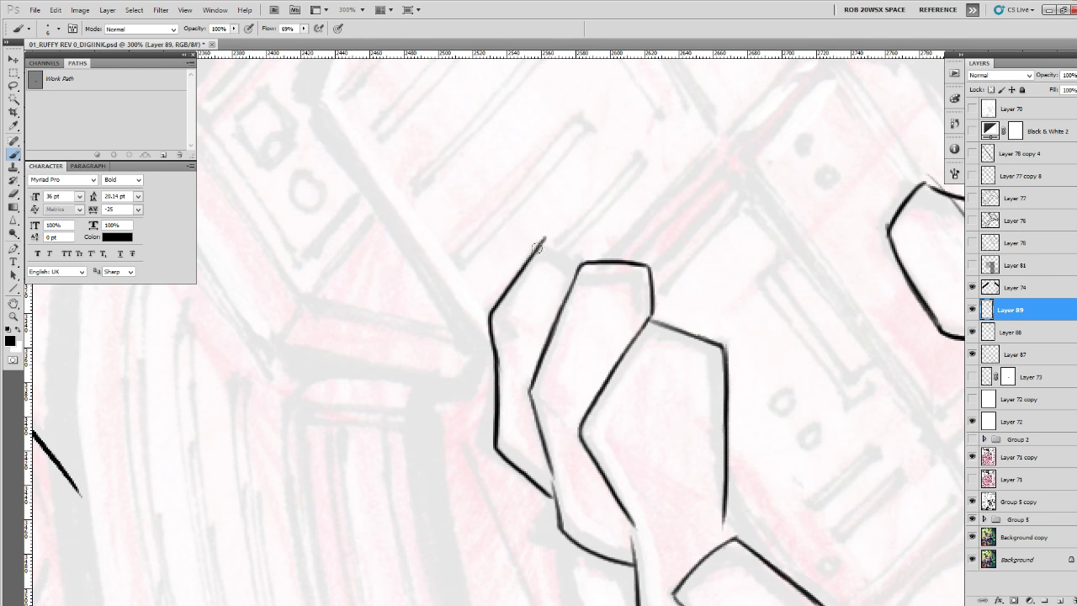
pyautogui.moveTo(540, 242)
pyautogui.mouseDown()
pyautogui.moveTo(579, 252)
pyautogui.moveTo(582, 264)
pyautogui.mouseUp()
pyautogui.moveTo(803, 397); pyautogui.dragTo(718, 285)
# Erase the right side of the second-lowest finger and rework its slanted left edge with cleaner strokes.
pyautogui.press('e')
pyautogui.moveTo(562, 203)
pyautogui.mouseDown()
pyautogui.moveTo(525, 263)
pyautogui.moveTo(637, 235)
pyautogui.moveTo(639, 411)
pyautogui.mouseUp()
pyautogui.press('b')
pyautogui.moveTo(570, 204); pyautogui.dragTo(520, 274)
pyautogui.moveTo(493, 331)
pyautogui.mouseDown()
pyautogui.moveTo(557, 214)
pyautogui.moveTo(635, 235)
pyautogui.mouseUp()
pyautogui.press('e')
pyautogui.moveTo(506, 280)
pyautogui.mouseDown()
pyautogui.moveTo(501, 304)
pyautogui.moveTo(561, 208)
pyautogui.moveTo(503, 310)
pyautogui.mouseUp()
pyautogui.press('b')
pyautogui.moveTo(502, 310); pyautogui.dragTo(558, 221)
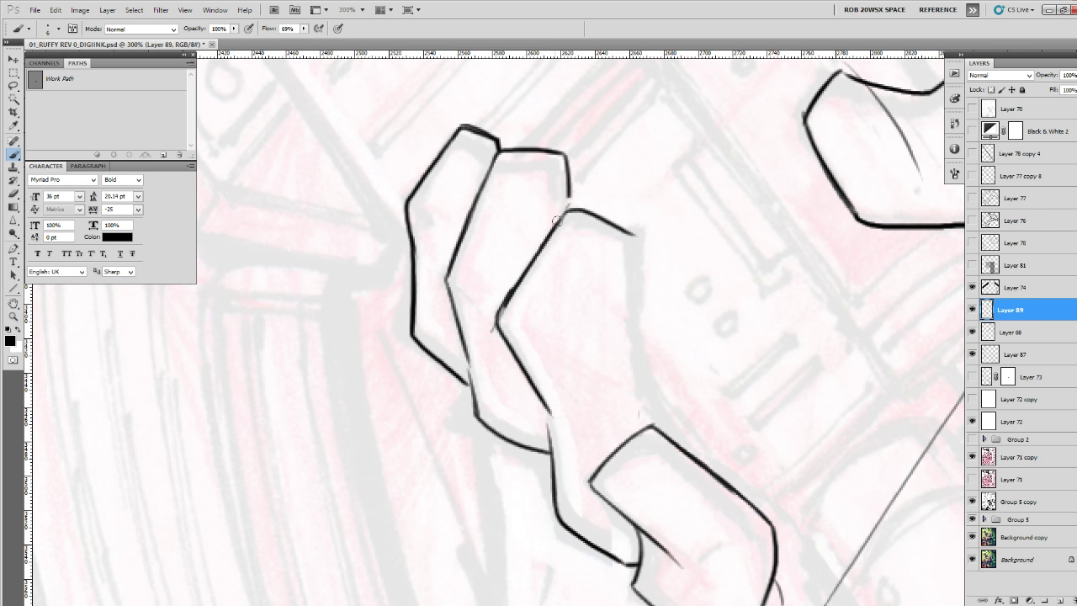
# Redraw the top edge and right side of the second-lowest finger, and trim the excess ink at its upper corner.
pyautogui.moveTo(519, 278)
pyautogui.mouseDown()
pyautogui.moveTo(571, 204)
pyautogui.moveTo(636, 238)
pyautogui.mouseUp()
pyautogui.press('e')
pyautogui.moveTo(640, 277); pyautogui.dragTo(598, 312)
pyautogui.press('b')
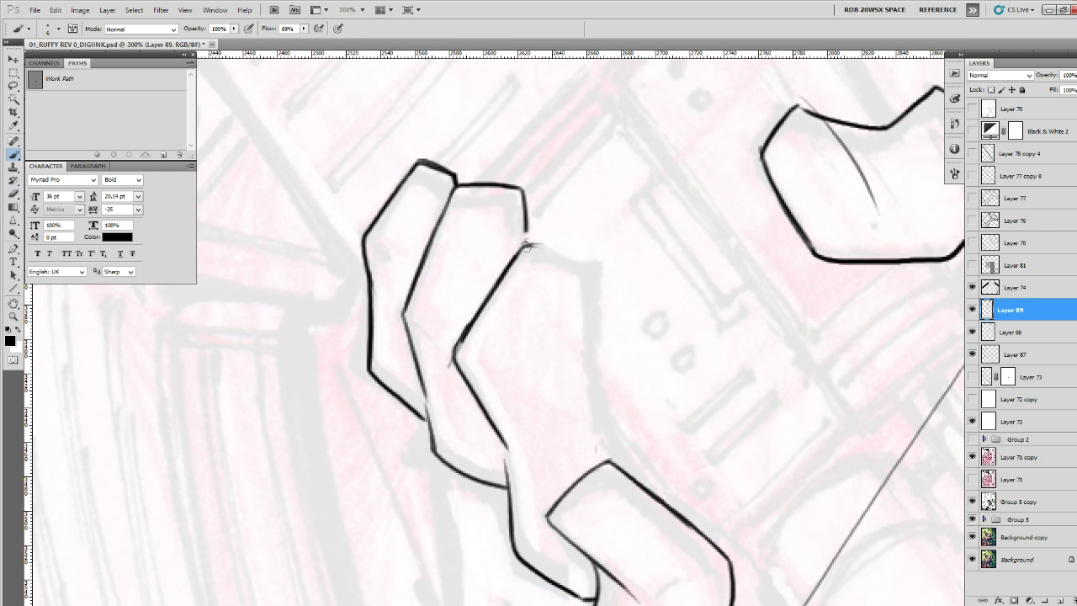
pyautogui.moveTo(525, 245); pyautogui.dragTo(583, 260)
pyautogui.moveTo(586, 256); pyautogui.dragTo(590, 473)
pyautogui.hotkey('ctrl', 'z')
pyautogui.moveTo(570, 256)
pyautogui.mouseDown()
pyautogui.moveTo(596, 303)
pyautogui.moveTo(584, 396)
pyautogui.moveTo(596, 456)
pyautogui.moveTo(703, 356)
pyautogui.moveTo(719, 472)
pyautogui.mouseUp()
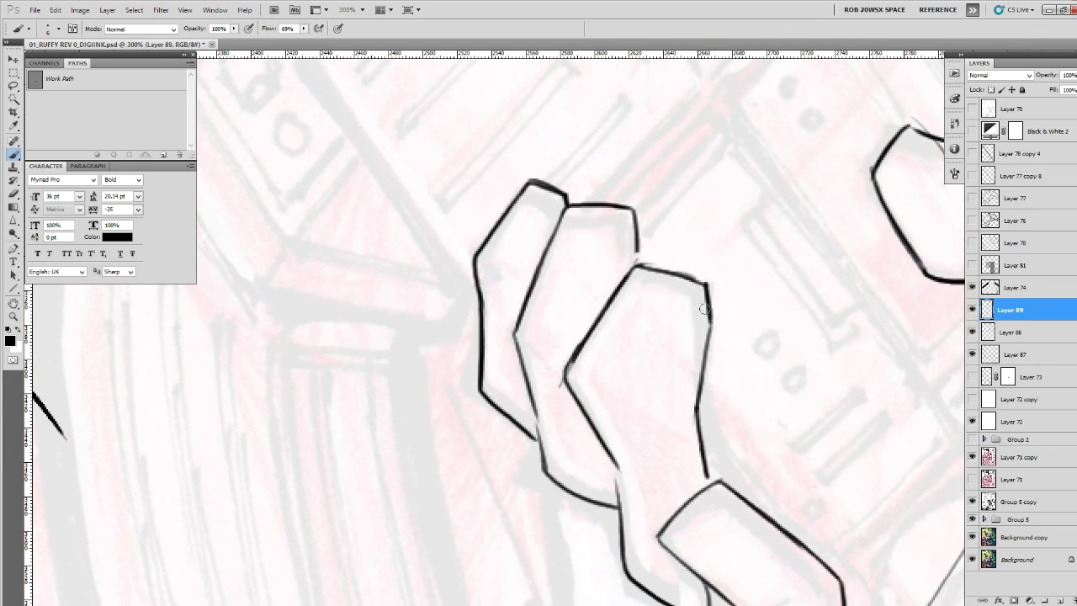
pyautogui.press('e')
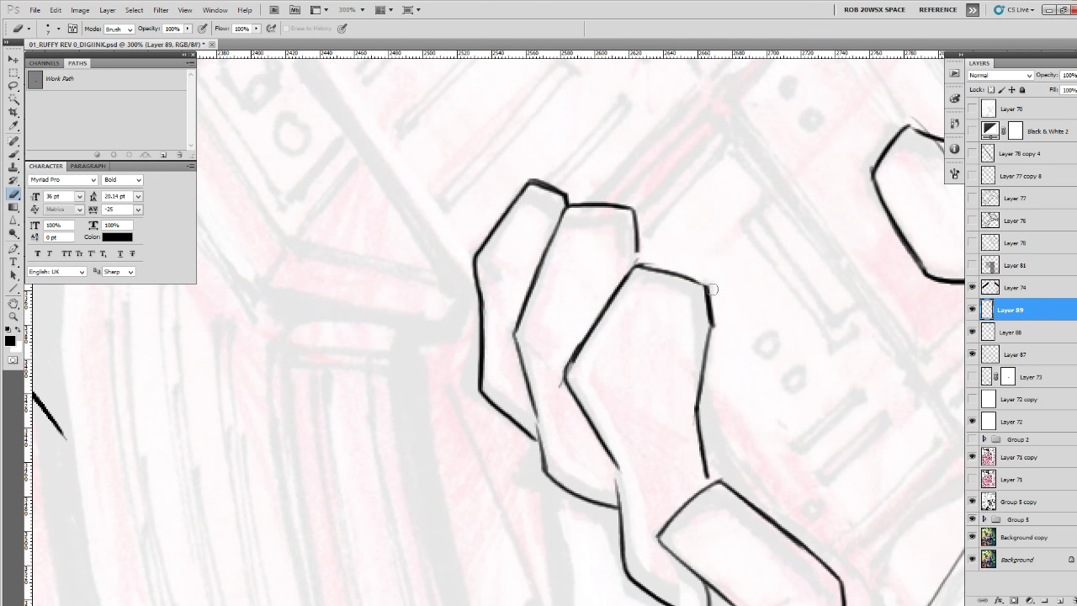
pyautogui.press('b')
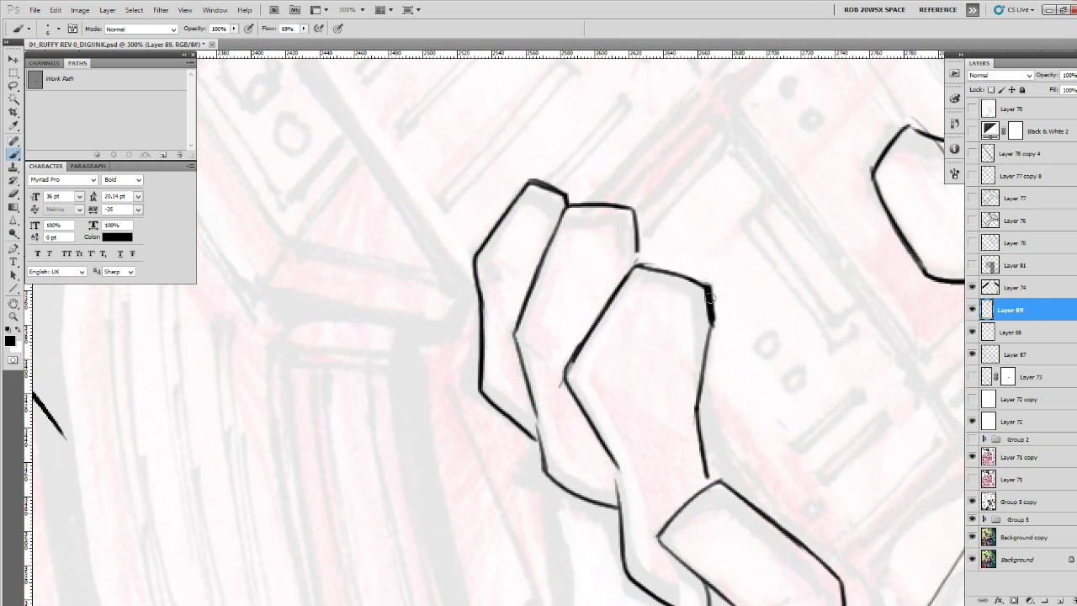
pyautogui.press('e')
pyautogui.moveTo(709, 296)
pyautogui.mouseDown()
pyautogui.moveTo(711, 319)
pyautogui.moveTo(710, 288)
pyautogui.mouseUp()
# Review the newly inked arm and supporting hand within the whole composition.
pyautogui.press('z')
pyautogui.keyDown('alt'); pyautogui.click(699, 379); pyautogui.keyUp('alt')
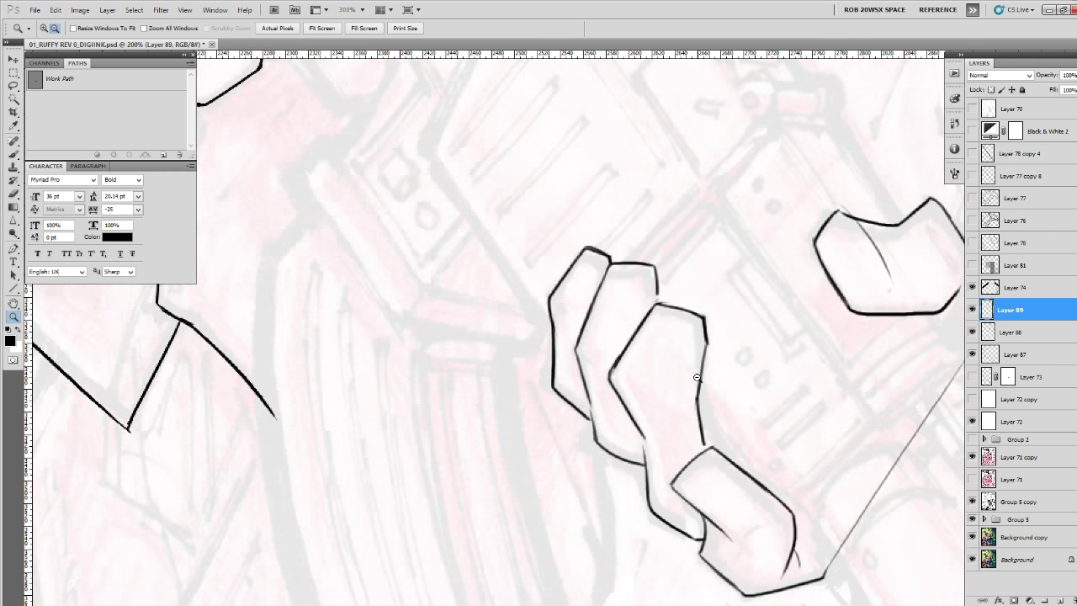
pyautogui.keyDown('alt'); pyautogui.click(699, 379); pyautogui.keyUp('alt')
pyautogui.keyDown('alt'); pyautogui.click(699, 378); pyautogui.keyUp('alt')
pyautogui.keyDown('alt'); pyautogui.click(699, 378); pyautogui.keyUp('alt')
pyautogui.keyDown('alt'); pyautogui.click(699, 379); pyautogui.keyUp('alt')
pyautogui.moveTo(819, 403); pyautogui.dragTo(787, 426)
pyautogui.keyDown('alt'); pyautogui.click(786, 426); pyautogui.keyUp('alt')
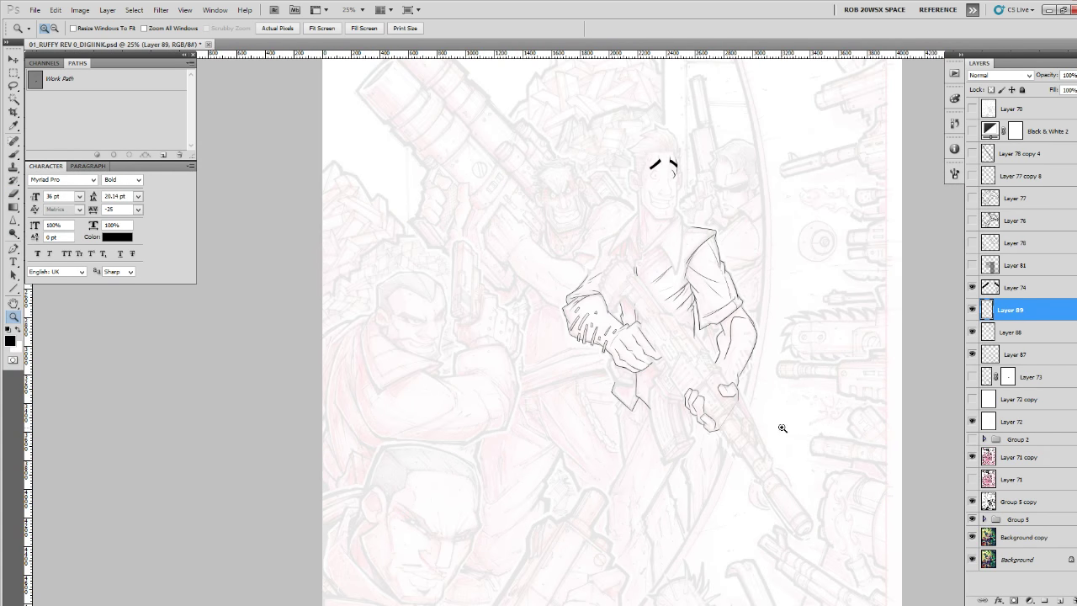
# Erase the wrist line between the forearm's outer edge and the base of the thumb.
pyautogui.click(744, 404)
pyautogui.click(744, 404)
pyautogui.click(744, 401)
pyautogui.click(743, 400)
pyautogui.click(744, 400)
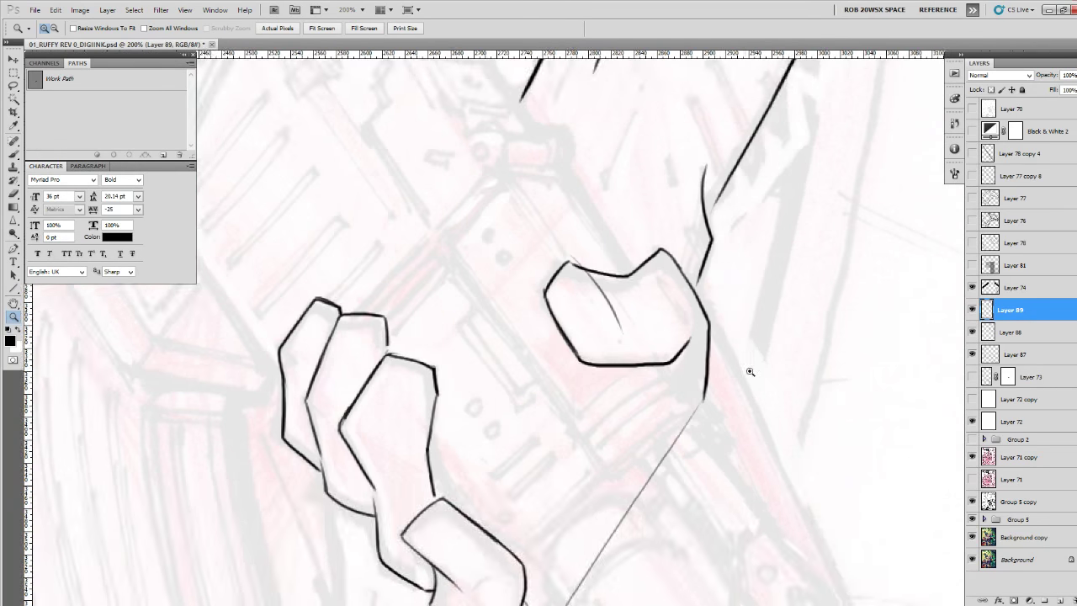
pyautogui.moveTo(743, 314); pyautogui.dragTo(731, 430)
pyautogui.click(730, 426)
pyautogui.press('e')
pyautogui.moveTo(670, 224)
pyautogui.mouseDown()
pyautogui.moveTo(679, 343)
pyautogui.moveTo(721, 468)
pyautogui.mouseUp()
pyautogui.moveTo(705, 482); pyautogui.dragTo(692, 515)
pyautogui.press('b')
pyautogui.moveTo(730, 386)
pyautogui.mouseDown()
pyautogui.moveTo(707, 429)
pyautogui.moveTo(692, 515)
pyautogui.mouseUp()
pyautogui.press('e')
pyautogui.moveTo(711, 402); pyautogui.dragTo(705, 437)
pyautogui.press('b')
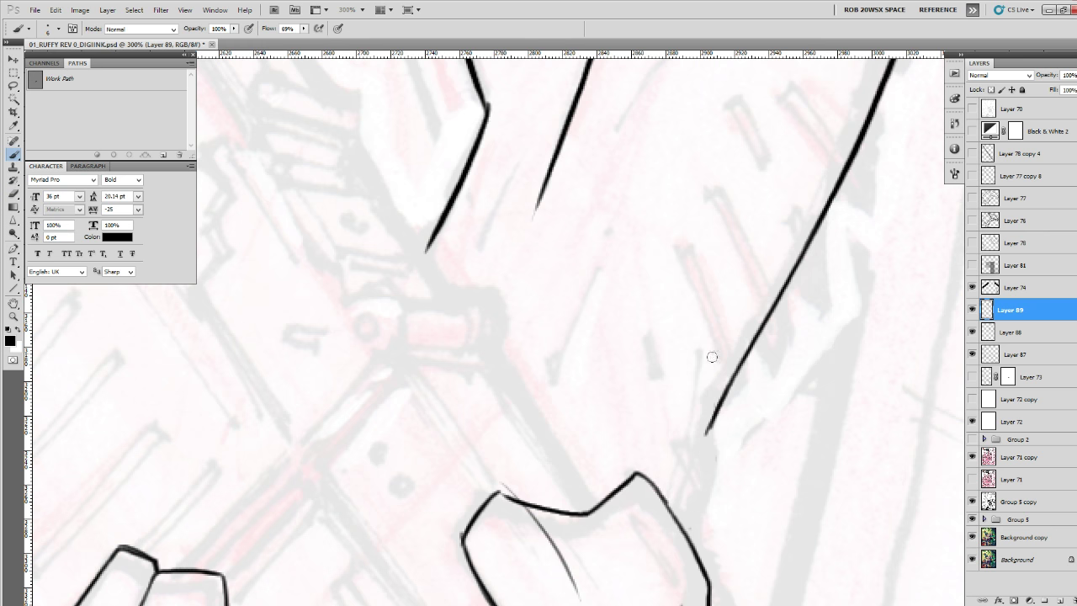
# Ink a notched wrist contour overlapping the forearm's outer edge and running down to the base of the thumb.
pyautogui.moveTo(714, 352)
pyautogui.mouseDown()
pyautogui.moveTo(707, 466)
pyautogui.moveTo(679, 528)
pyautogui.mouseUp()
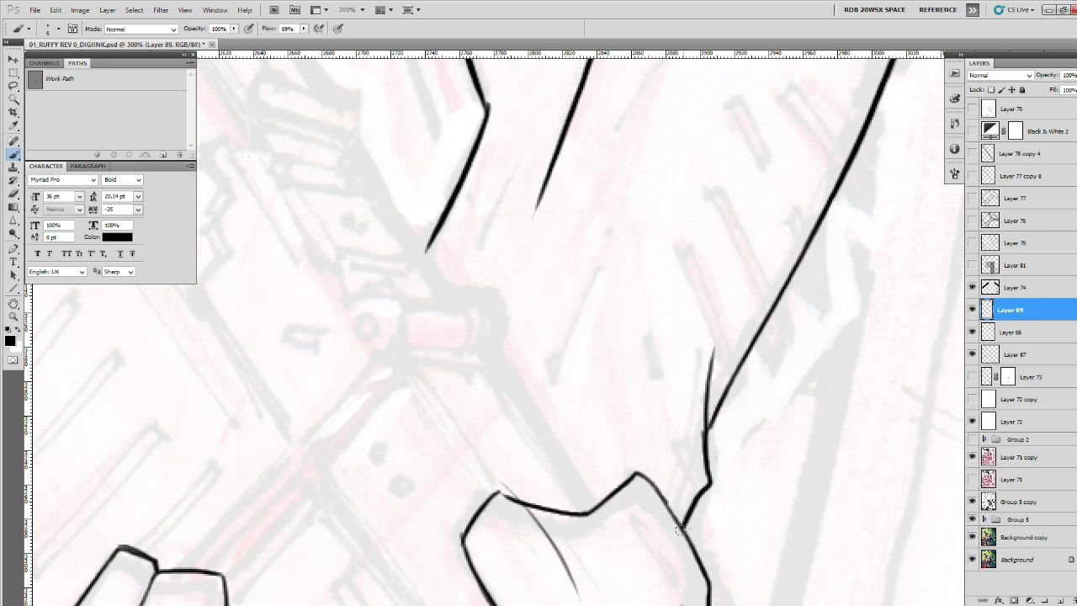
pyautogui.moveTo(713, 358); pyautogui.dragTo(716, 482)
pyautogui.press('z')
pyautogui.keyDown('alt'); pyautogui.click(703, 412); pyautogui.keyUp('alt')
pyautogui.keyDown('alt'); pyautogui.click(702, 411); pyautogui.keyUp('alt')
pyautogui.keyDown('alt'); pyautogui.click(702, 411); pyautogui.keyUp('alt')
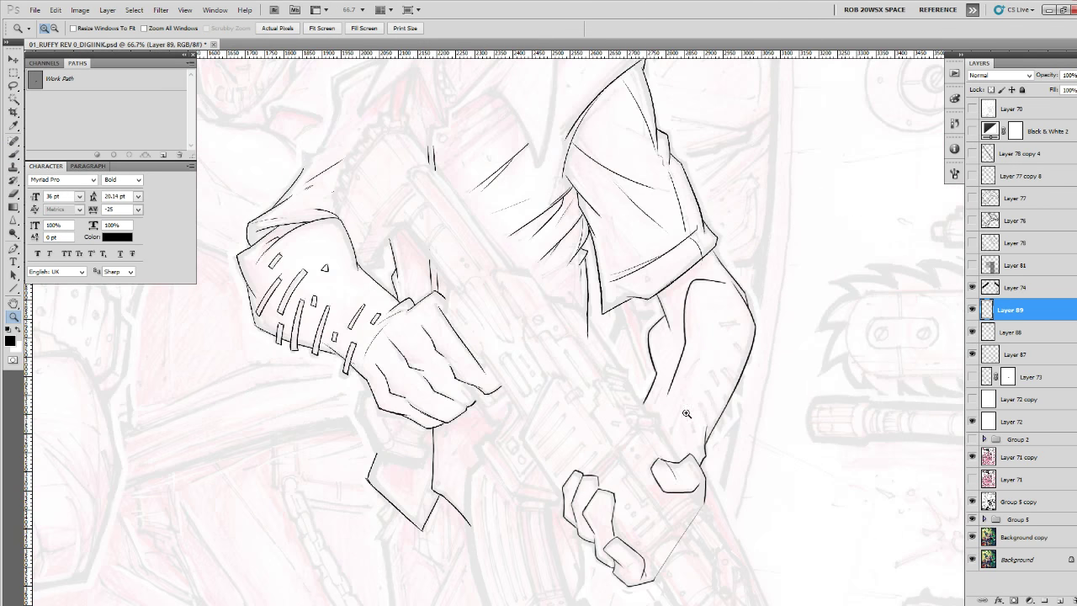
# Ink a narrow slanted rectangular mark that crosses the outer edge of the forearm.
pyautogui.click(687, 413)
pyautogui.click(686, 413)
pyautogui.click(686, 413)
pyautogui.press('b')
pyautogui.moveTo(596, 521); pyautogui.dragTo(667, 363)
pyautogui.moveTo(835, 410); pyautogui.dragTo(558, 520)
pyautogui.moveTo(598, 327)
pyautogui.mouseDown()
pyautogui.moveTo(551, 269)
pyautogui.moveTo(498, 264)
pyautogui.moveTo(604, 426)
pyautogui.mouseUp()
pyautogui.press('z')
pyautogui.click(535, 270)
pyautogui.press('b')
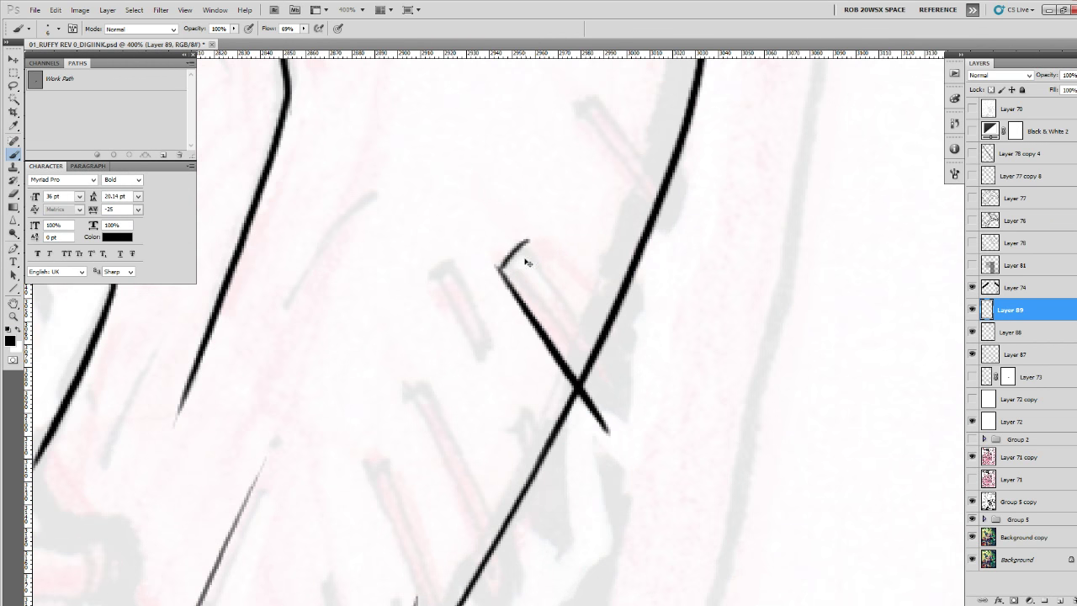
pyautogui.hotkey('ctrl', 'z')
pyautogui.moveTo(500, 267); pyautogui.dragTo(607, 430)
pyautogui.moveTo(527, 242); pyautogui.dragTo(614, 379)
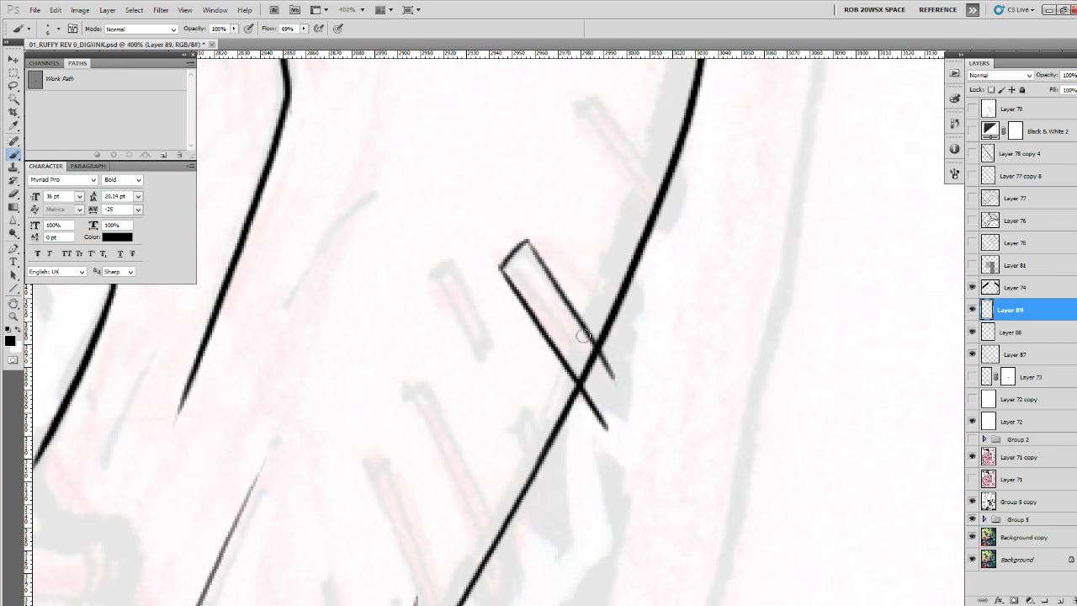
pyautogui.moveTo(583, 335)
pyautogui.mouseDown()
pyautogui.moveTo(628, 392)
pyautogui.moveTo(605, 427)
pyautogui.mouseUp()
# Erase the piece of forearm outline that runs through the slanted mark.
pyautogui.press('e')
pyautogui.moveTo(586, 363)
pyautogui.mouseDown()
pyautogui.moveTo(595, 387)
pyautogui.moveTo(591, 360)
pyautogui.mouseUp()
pyautogui.scroll(3, 645, 298)
# Ink more narrow rectangular marks on the forearm: a short horizontal one and three slanted ones near the outer edge.
pyautogui.press('b')
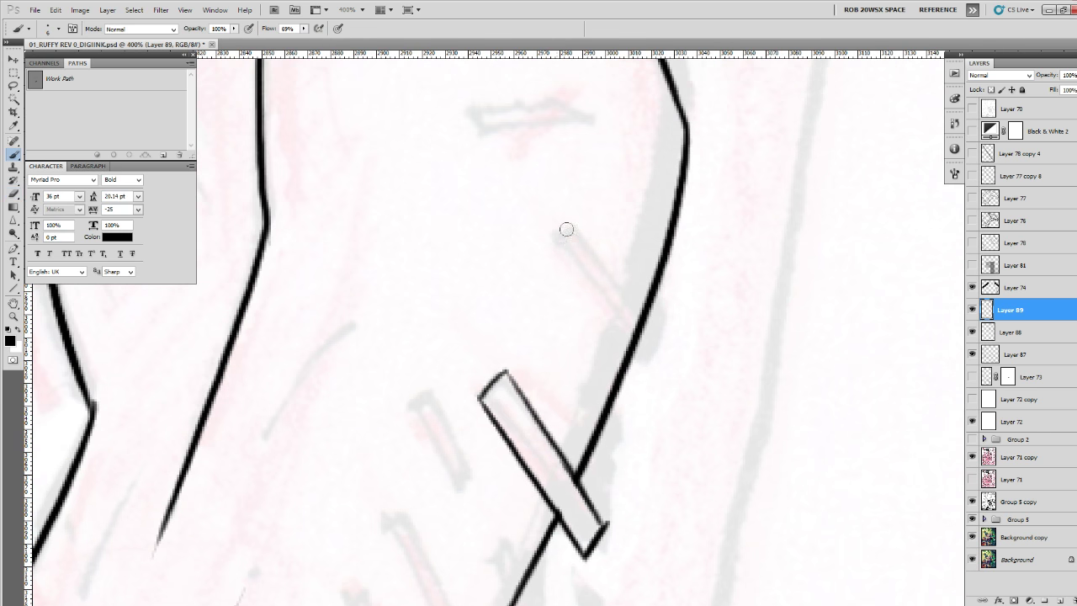
pyautogui.moveTo(577, 216)
pyautogui.mouseDown()
pyautogui.moveTo(570, 254)
pyautogui.moveTo(556, 237)
pyautogui.moveTo(654, 370)
pyautogui.mouseUp()
pyautogui.moveTo(576, 214)
pyautogui.mouseDown()
pyautogui.moveTo(668, 328)
pyautogui.moveTo(673, 345)
pyautogui.moveTo(645, 373)
pyautogui.moveTo(709, 547)
pyautogui.mouseUp()
pyautogui.moveTo(542, 288)
pyautogui.mouseDown()
pyautogui.moveTo(552, 306)
pyautogui.moveTo(815, 368)
pyautogui.moveTo(827, 388)
pyautogui.moveTo(925, 370)
pyautogui.moveTo(805, 357)
pyautogui.mouseUp()
pyautogui.moveTo(858, 496); pyautogui.dragTo(764, 159)
pyautogui.moveTo(672, 306); pyautogui.dragTo(651, 325)
pyautogui.moveTo(649, 320); pyautogui.dragTo(695, 411)
pyautogui.moveTo(694, 412); pyautogui.dragTo(717, 387)
pyautogui.moveTo(672, 305); pyautogui.dragTo(716, 388)
pyautogui.moveTo(728, 425); pyautogui.dragTo(704, 260)
pyautogui.moveTo(625, 258)
pyautogui.mouseDown()
pyautogui.moveTo(600, 272)
pyautogui.moveTo(701, 474)
pyautogui.moveTo(631, 281)
pyautogui.moveTo(724, 449)
pyautogui.moveTo(697, 492)
pyautogui.mouseUp()
pyautogui.moveTo(704, 338)
pyautogui.mouseDown()
pyautogui.moveTo(720, 399)
pyautogui.moveTo(728, 319)
pyautogui.moveTo(747, 380)
pyautogui.mouseUp()
pyautogui.moveTo(746, 380); pyautogui.dragTo(726, 405)
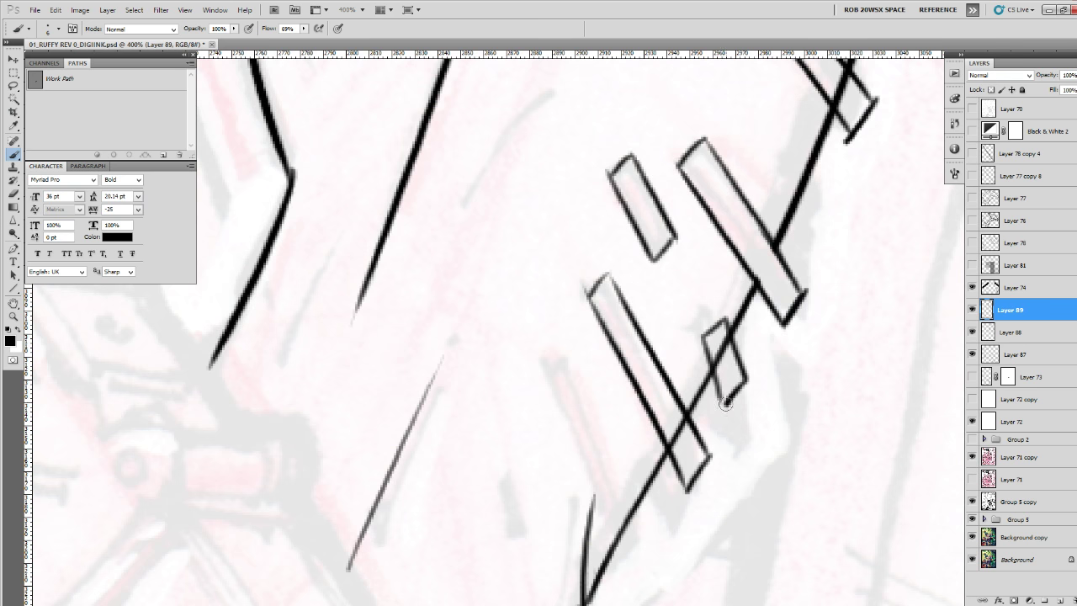
# Erase the forearm outline where it passes through the lower slanted marks.
pyautogui.press('e')
pyautogui.moveTo(728, 343); pyautogui.dragTo(716, 354)
pyautogui.moveTo(680, 417); pyautogui.dragTo(678, 449)
pyautogui.moveTo(769, 337); pyautogui.dragTo(683, 528)
pyautogui.moveTo(747, 269)
pyautogui.mouseDown()
pyautogui.moveTo(761, 282)
pyautogui.moveTo(744, 303)
pyautogui.mouseUp()
pyautogui.moveTo(702, 460); pyautogui.dragTo(803, 214)
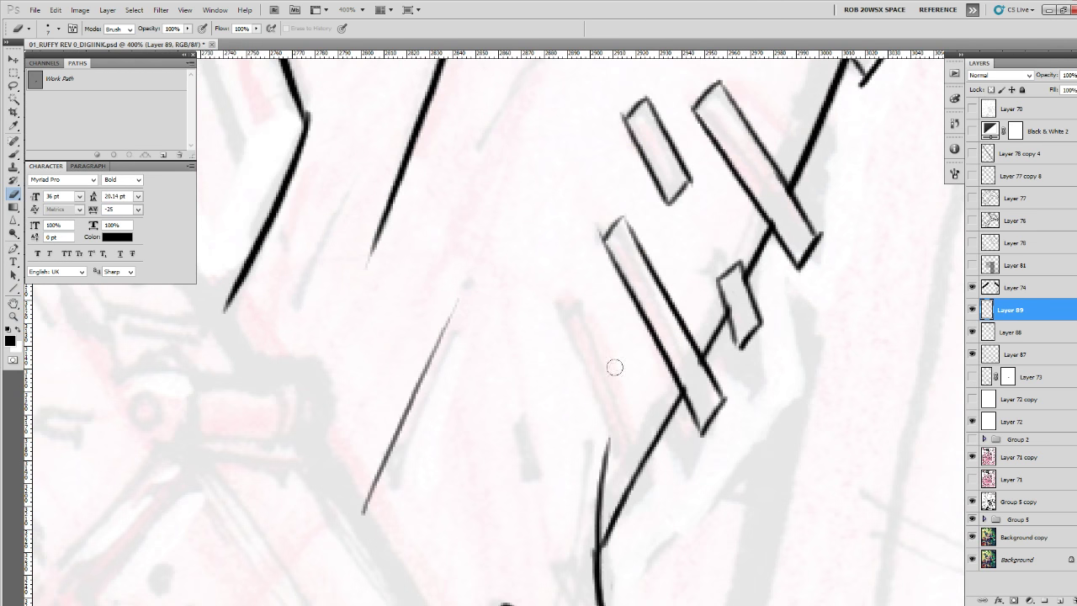
# Ink two more narrow marks near the wrist and add fine crease lines along the forearm.
pyautogui.press('b')
pyautogui.moveTo(582, 292)
pyautogui.mouseDown()
pyautogui.moveTo(565, 306)
pyautogui.moveTo(615, 446)
pyautogui.moveTo(639, 416)
pyautogui.mouseUp()
pyautogui.moveTo(647, 430); pyautogui.dragTo(713, 268)
pyautogui.moveTo(593, 253)
pyautogui.mouseDown()
pyautogui.moveTo(605, 313)
pyautogui.moveTo(577, 263)
pyautogui.mouseUp()
pyautogui.moveTo(577, 263)
pyautogui.mouseDown()
pyautogui.moveTo(582, 328)
pyautogui.moveTo(605, 316)
pyautogui.mouseUp()
pyautogui.moveTo(704, 182); pyautogui.dragTo(602, 539)
pyautogui.moveTo(663, 317); pyautogui.dragTo(672, 483)
pyautogui.moveTo(609, 370)
pyautogui.mouseDown()
pyautogui.moveTo(771, 238)
pyautogui.moveTo(607, 399)
pyautogui.mouseUp()
pyautogui.moveTo(619, 428)
pyautogui.mouseDown()
pyautogui.moveTo(661, 325)
pyautogui.moveTo(743, 182)
pyautogui.mouseUp()
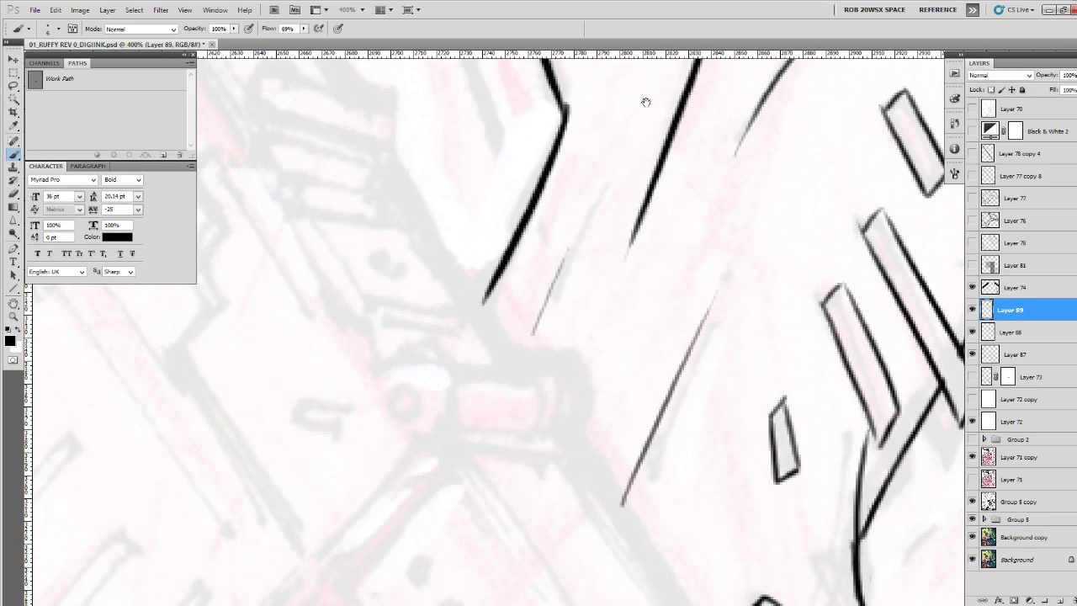
# Add a short crease tick at the inner elbow below the rolled sleeve.
pyautogui.moveTo(645, 101)
pyautogui.mouseDown()
pyautogui.moveTo(557, 378)
pyautogui.moveTo(566, 498)
pyautogui.mouseUp()
pyautogui.moveTo(577, 541); pyautogui.dragTo(548, 583)
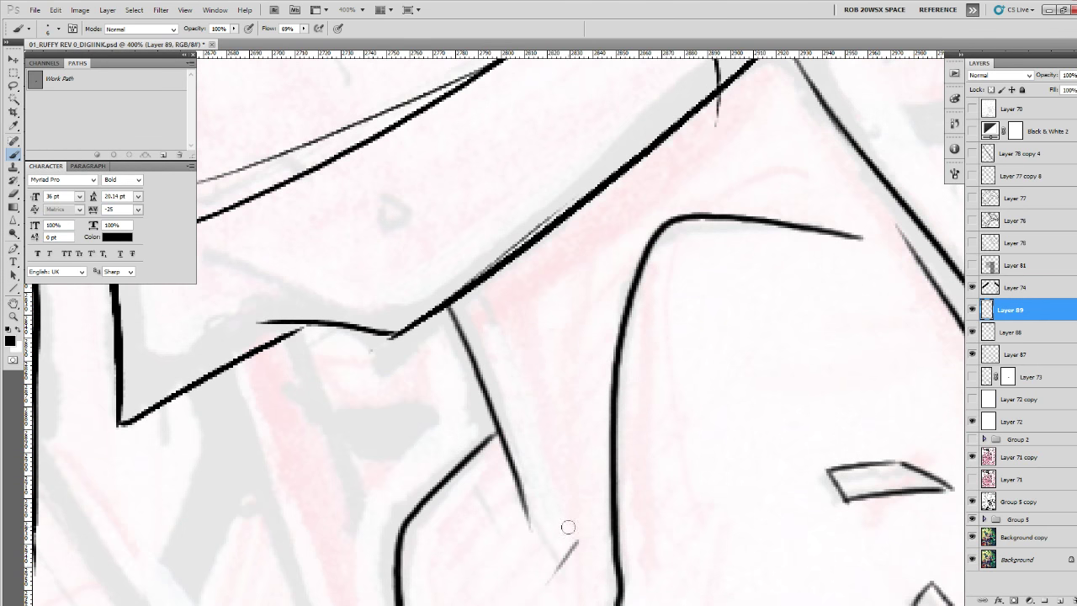
pyautogui.moveTo(700, 340); pyautogui.dragTo(567, 539)
pyautogui.moveTo(538, 463); pyautogui.dragTo(750, 385)
pyautogui.keyDown('alt'); pyautogui.click(753, 384); pyautogui.keyUp('alt')
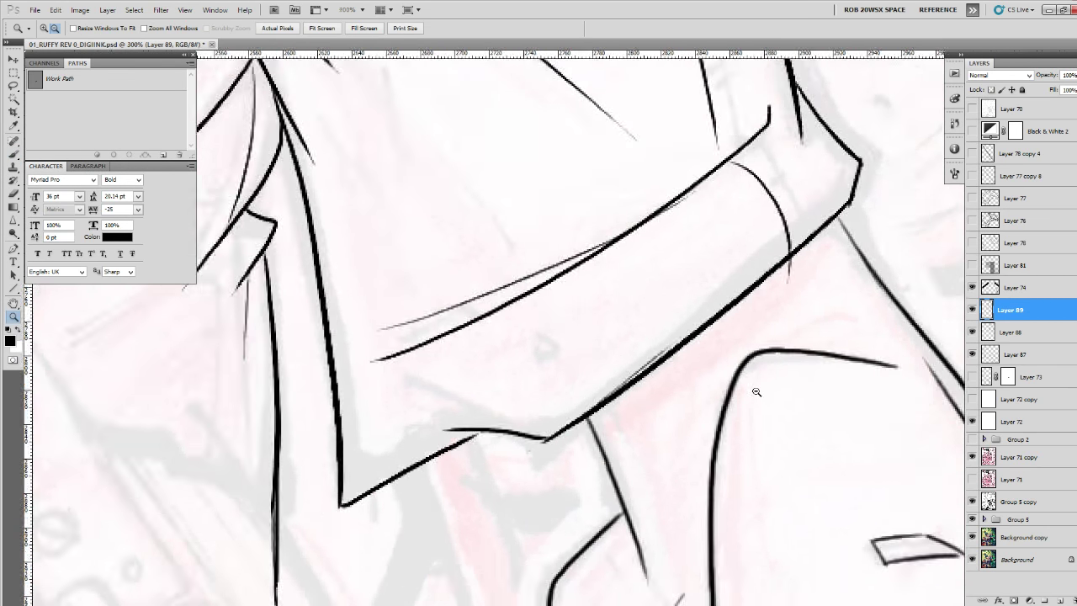
pyautogui.keyDown('alt'); pyautogui.click(755, 388); pyautogui.keyUp('alt')
pyautogui.keyDown('alt'); pyautogui.click(755, 391); pyautogui.keyUp('alt')
pyautogui.keyDown('alt'); pyautogui.click(757, 392); pyautogui.keyUp('alt')
pyautogui.keyDown('alt'); pyautogui.click(759, 394); pyautogui.keyUp('alt')
pyautogui.keyDown('alt'); pyautogui.click(763, 398); pyautogui.keyUp('alt')
# Erase the notched wrist line and redraw it as one smooth contour from the forearm to the thumb base.
pyautogui.click(795, 437)
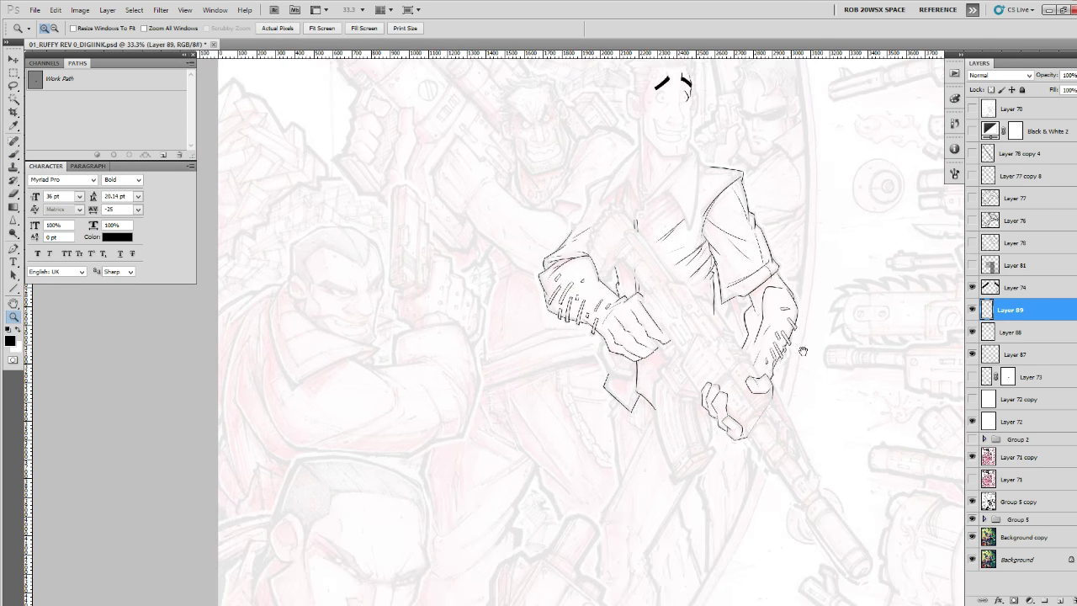
pyautogui.click(773, 370)
pyautogui.click(772, 368)
pyautogui.click(772, 365)
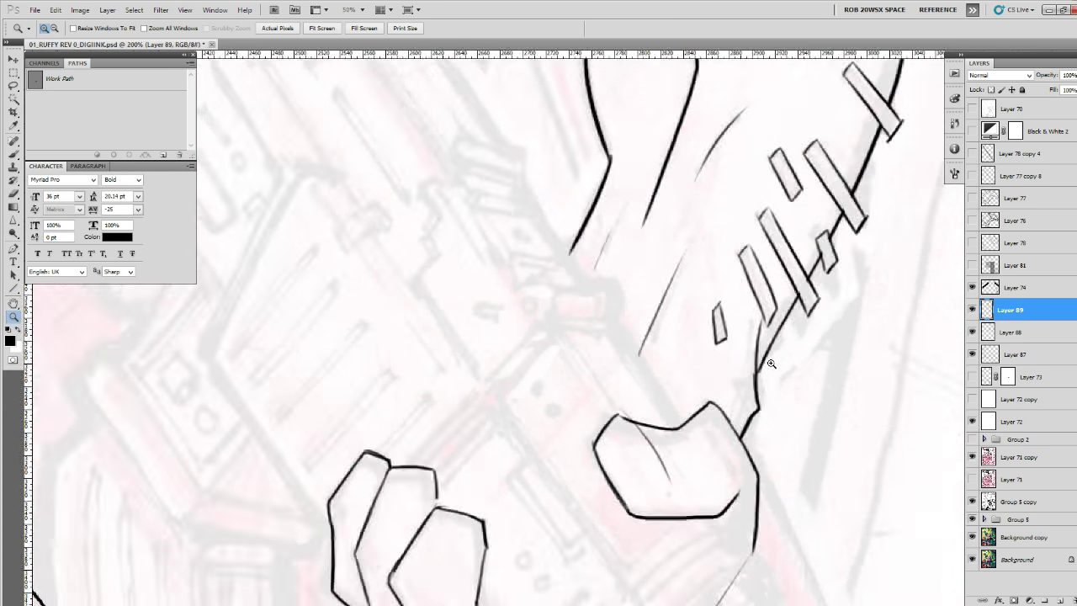
pyautogui.click(765, 362)
pyautogui.press('e')
pyautogui.moveTo(753, 302)
pyautogui.mouseDown()
pyautogui.moveTo(751, 434)
pyautogui.moveTo(732, 463)
pyautogui.mouseUp()
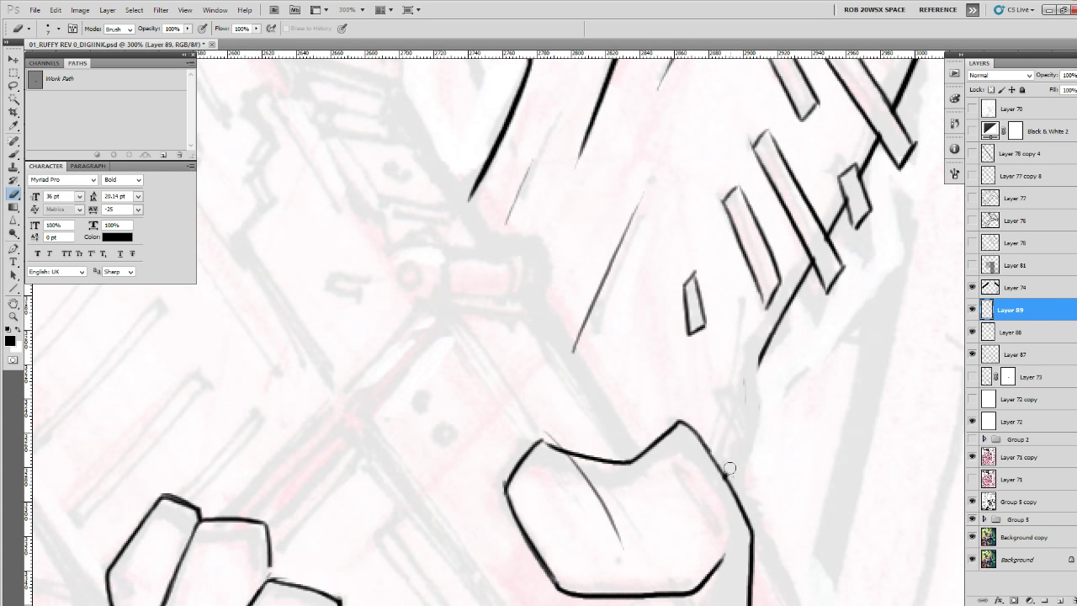
pyautogui.press('b')
pyautogui.moveTo(758, 364)
pyautogui.mouseDown()
pyautogui.moveTo(721, 440)
pyautogui.moveTo(719, 476)
pyautogui.mouseUp()
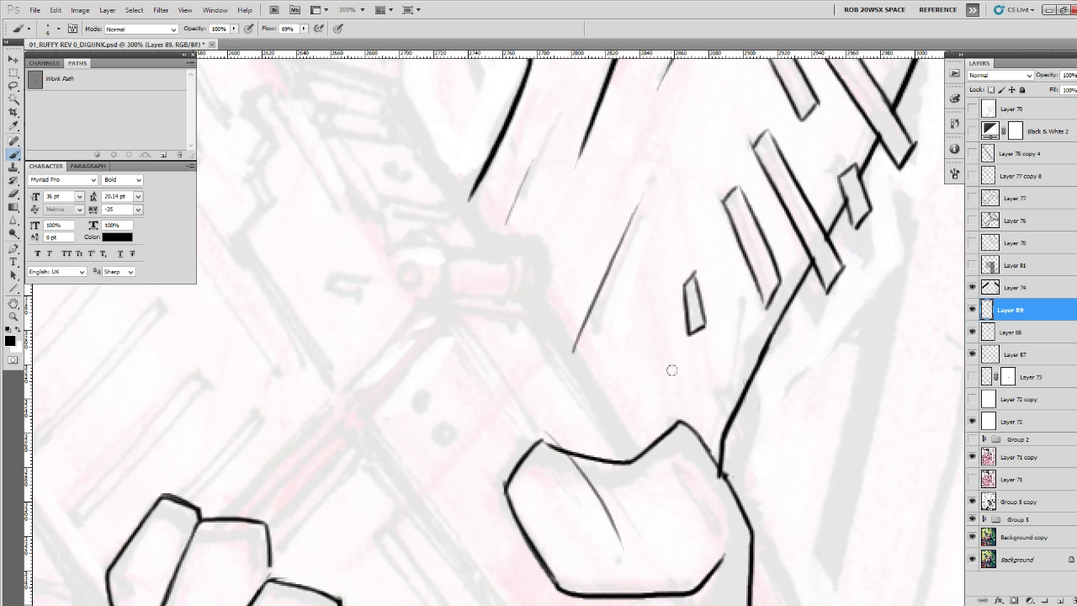
# Add thin crease strokes along the outer side of the thumb.
pyautogui.moveTo(679, 367); pyautogui.dragTo(638, 448)
pyautogui.moveTo(708, 437)
pyautogui.mouseDown()
pyautogui.moveTo(637, 269)
pyautogui.moveTo(662, 362)
pyautogui.mouseUp()
pyautogui.moveTo(636, 309); pyautogui.dragTo(661, 364)
pyautogui.moveTo(617, 445)
pyautogui.mouseDown()
pyautogui.moveTo(796, 254)
pyautogui.moveTo(849, 226)
pyautogui.mouseUp()
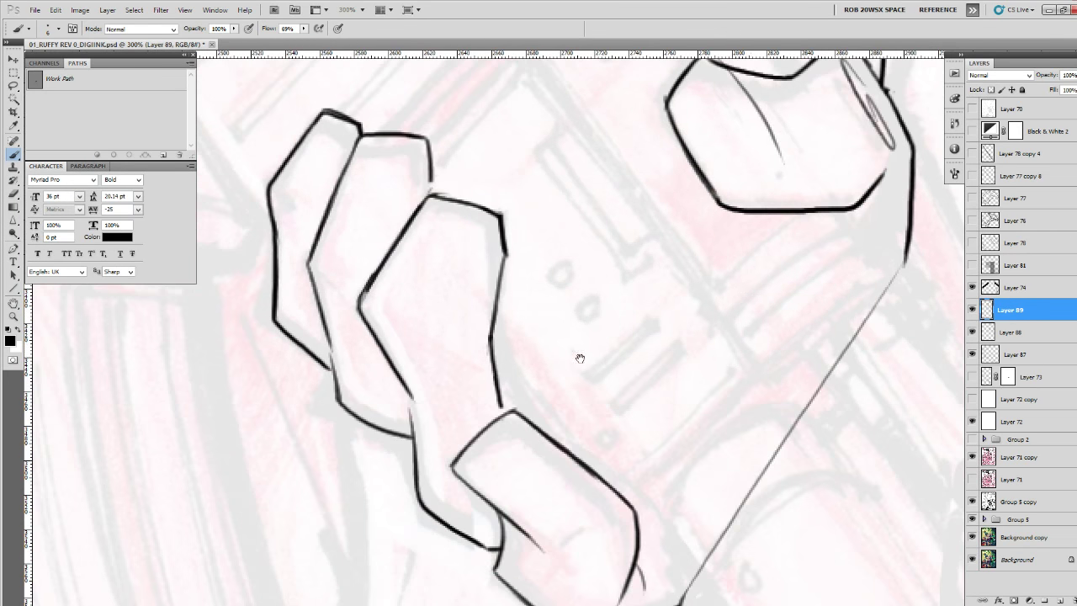
# Strengthen the lowest finger's underside and add fine crease lines to the fingers wrapped around the rifle.
pyautogui.moveTo(580, 359); pyautogui.dragTo(655, 346)
pyautogui.moveTo(634, 396); pyautogui.dragTo(649, 324)
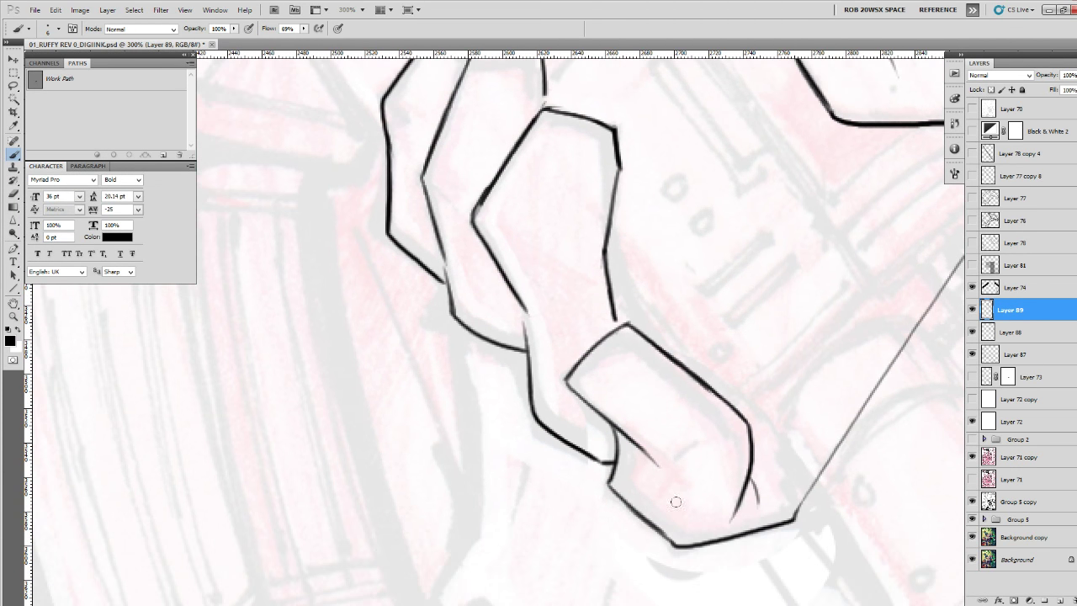
pyautogui.moveTo(612, 486); pyautogui.dragTo(670, 538)
pyautogui.moveTo(608, 410); pyautogui.dragTo(676, 530)
pyautogui.moveTo(536, 336); pyautogui.dragTo(625, 388)
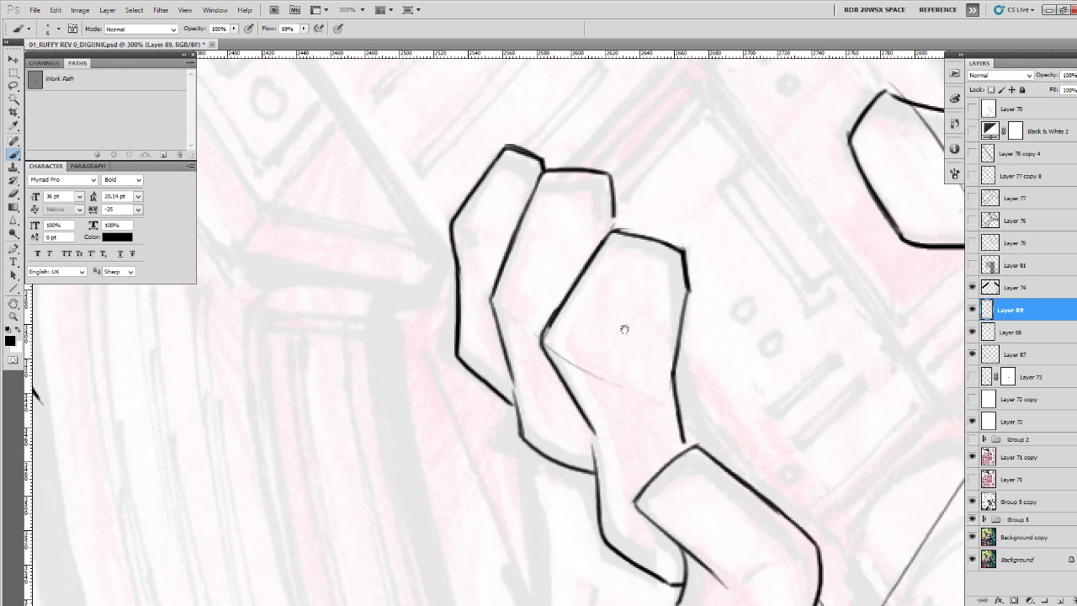
pyautogui.moveTo(624, 329); pyautogui.dragTo(686, 413)
pyautogui.moveTo(491, 288); pyautogui.dragTo(511, 338)
pyautogui.press('z')
pyautogui.keyDown('alt'); pyautogui.click(730, 373); pyautogui.keyUp('alt')
pyautogui.keyDown('alt'); pyautogui.click(730, 373); pyautogui.keyUp('alt')
pyautogui.keyDown('alt'); pyautogui.click(730, 373); pyautogui.keyUp('alt')
pyautogui.keyDown('alt'); pyautogui.click(730, 374); pyautogui.keyUp('alt')
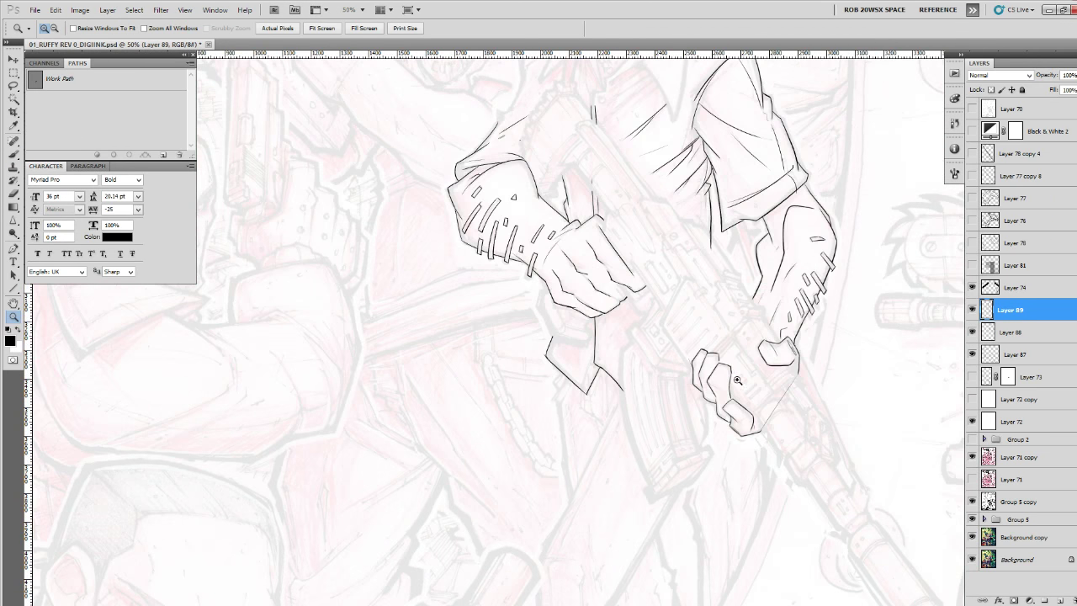
# Add a short curved stroke above the end of the muscle line on the upper forearm.
pyautogui.click(821, 219)
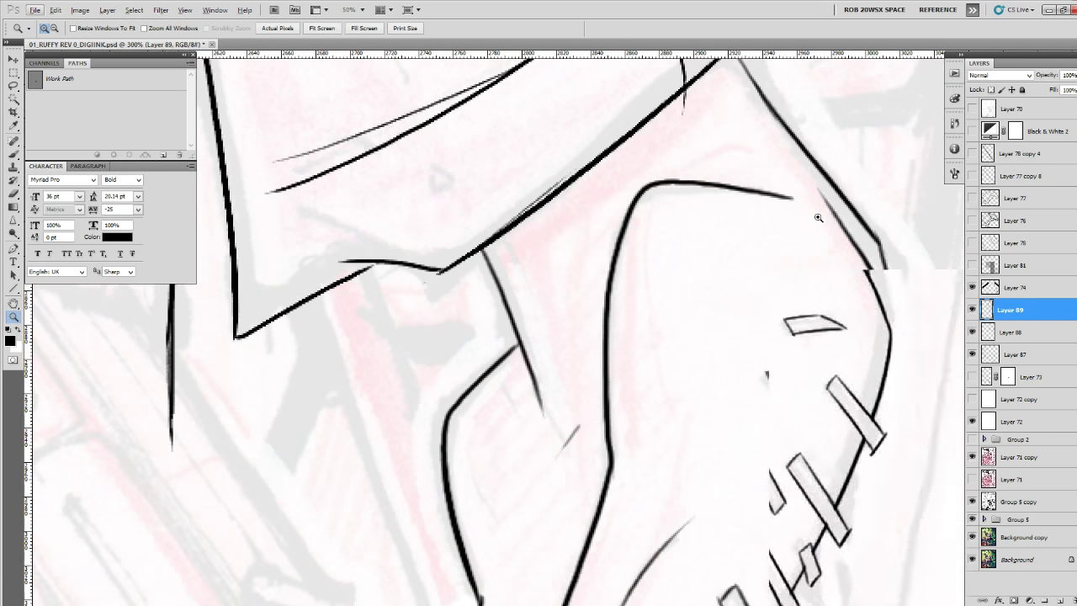
pyautogui.press('b')
pyautogui.moveTo(746, 187); pyautogui.dragTo(786, 182)
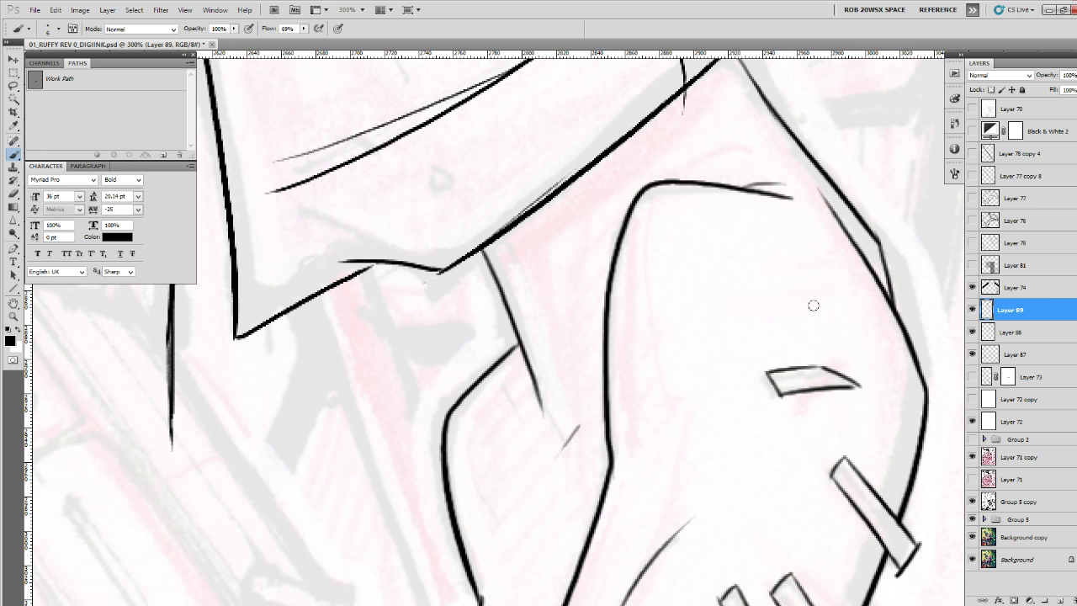
# Compare the inked arm with the sketch by toggling the visibility of Layer 89 and Layer 88.
pyautogui.click(973, 310)
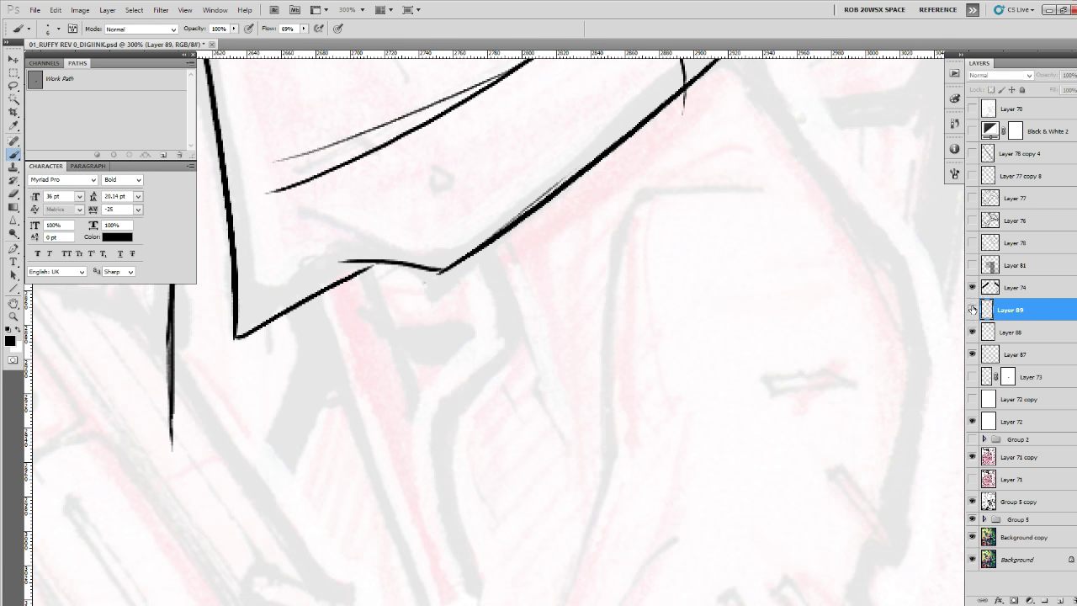
pyautogui.click(972, 310)
pyautogui.press('z')
pyautogui.keyDown('alt'); pyautogui.click(883, 332); pyautogui.keyUp('alt')
pyautogui.keyDown('alt'); pyautogui.click(883, 332); pyautogui.keyUp('alt')
pyautogui.keyDown('alt'); pyautogui.click(883, 332); pyautogui.keyUp('alt')
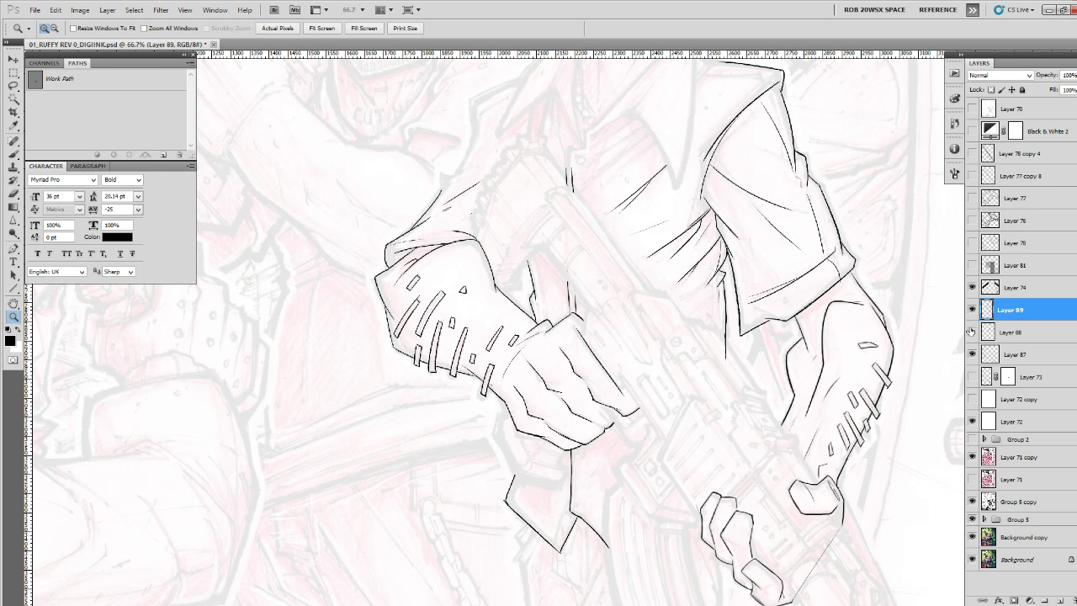
pyautogui.click(972, 332)
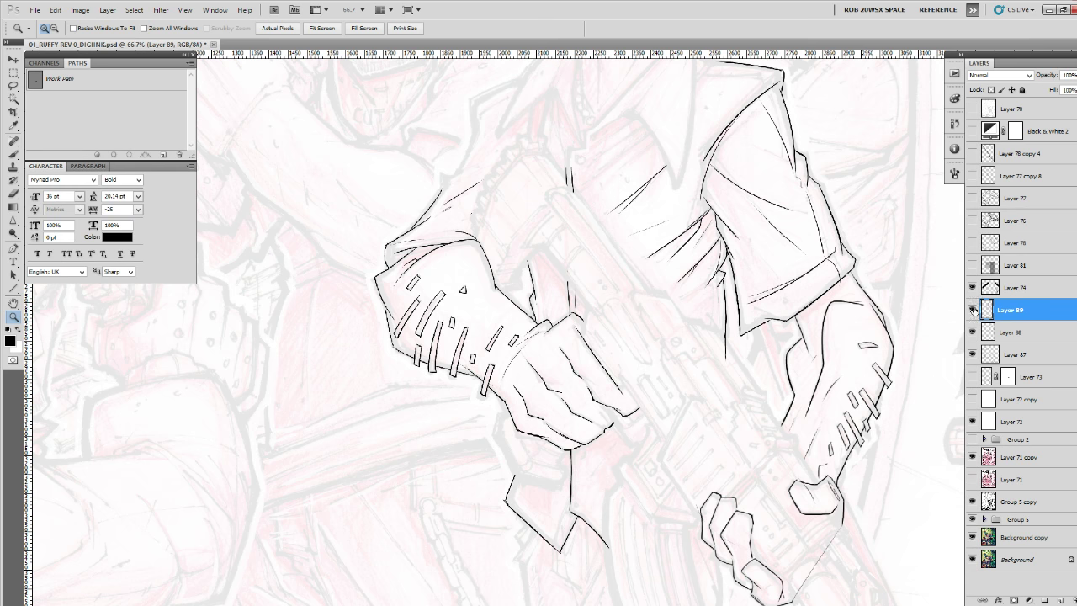
# Merge Layer 89 down into Layer 88 and check the contents of Layer 88 and Layer 87 by toggling their visibility.
pyautogui.click(876, 331)
pyautogui.click(876, 331)
pyautogui.click(876, 331)
pyautogui.moveTo(873, 377); pyautogui.dragTo(842, 372)
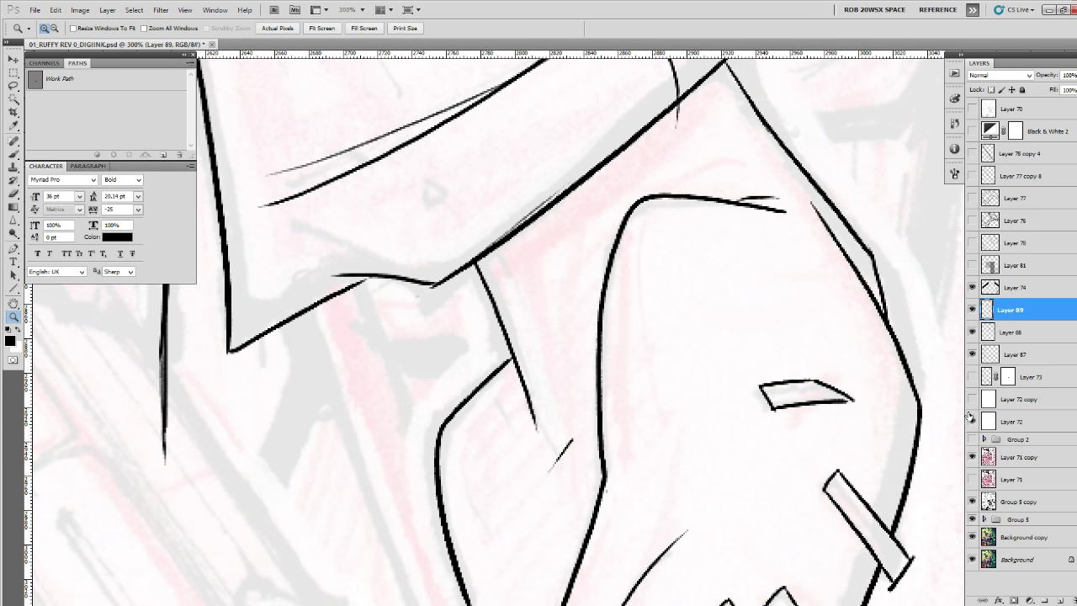
pyautogui.press('Delete')
pyautogui.click(973, 310)
pyautogui.click(972, 310)
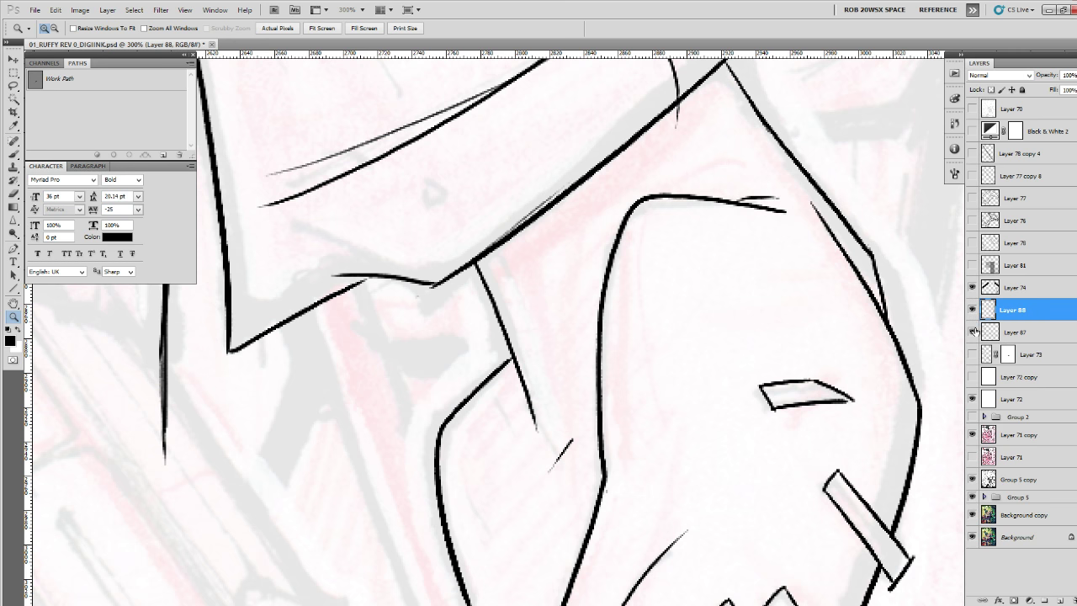
pyautogui.scroll(-5, 923, 347)
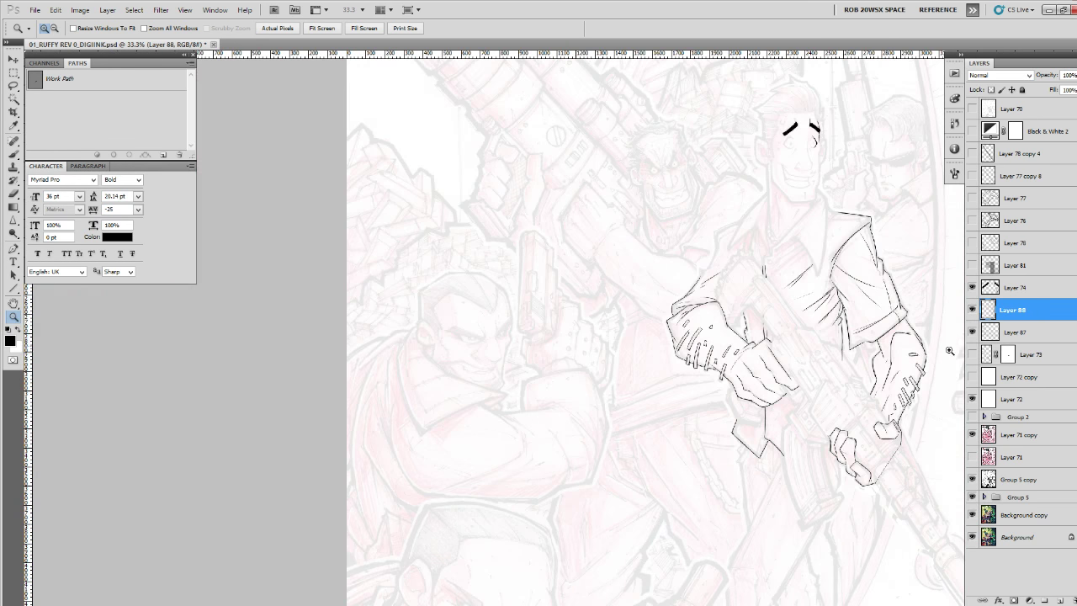
pyautogui.click(973, 311)
pyautogui.click(972, 310)
pyautogui.click(972, 332)
pyautogui.click(972, 332)
# Show Layer 73 with the inked rifle and make its layer mask active.
pyautogui.click(973, 354)
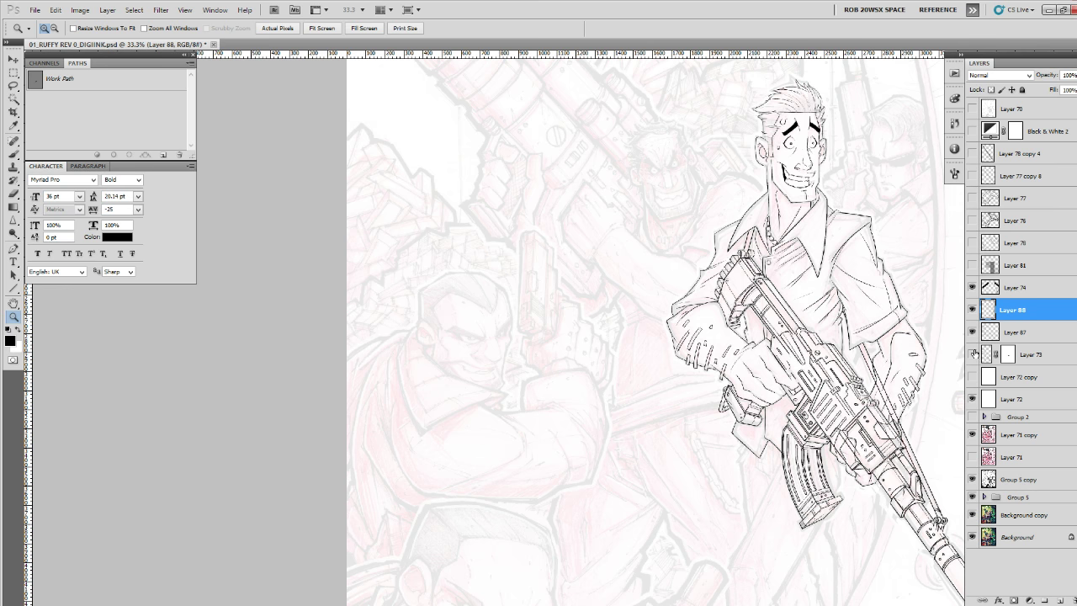
pyautogui.click(973, 354)
pyautogui.click(973, 354)
pyautogui.click(1009, 354)
# Mask out the rifle lines covering the supporting hand's fingers, using the ROB RUFFY DRAW brush.
pyautogui.click(880, 407)
pyautogui.moveTo(884, 428); pyautogui.dragTo(787, 412)
pyautogui.click(787, 413)
pyautogui.click(787, 413)
pyautogui.press('b')
pyautogui.moveTo(727, 477); pyautogui.dragTo(632, 376)
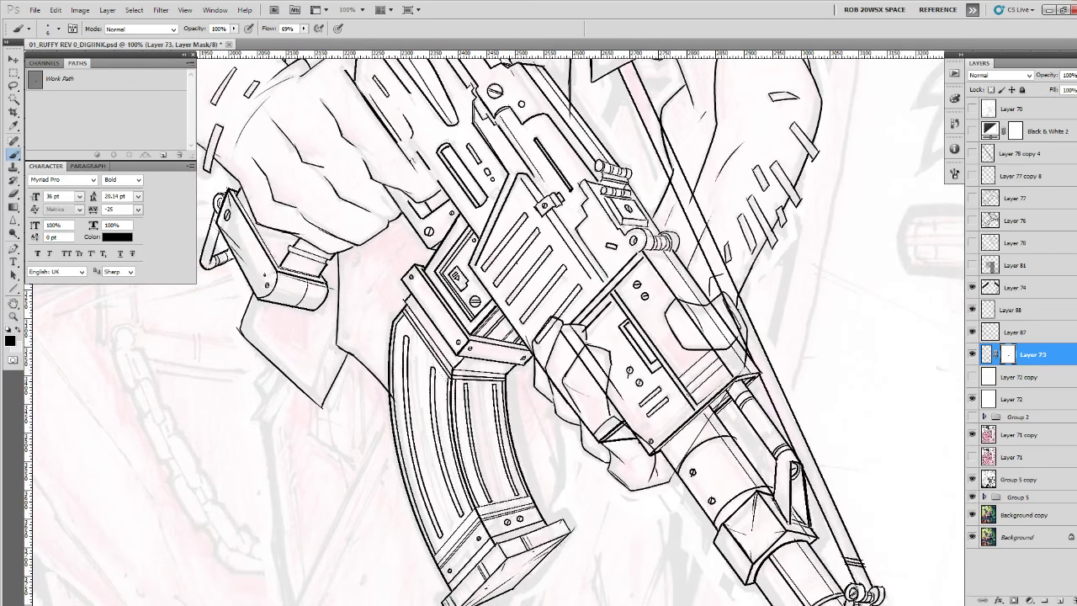
pyautogui.rightClick(747, 437)
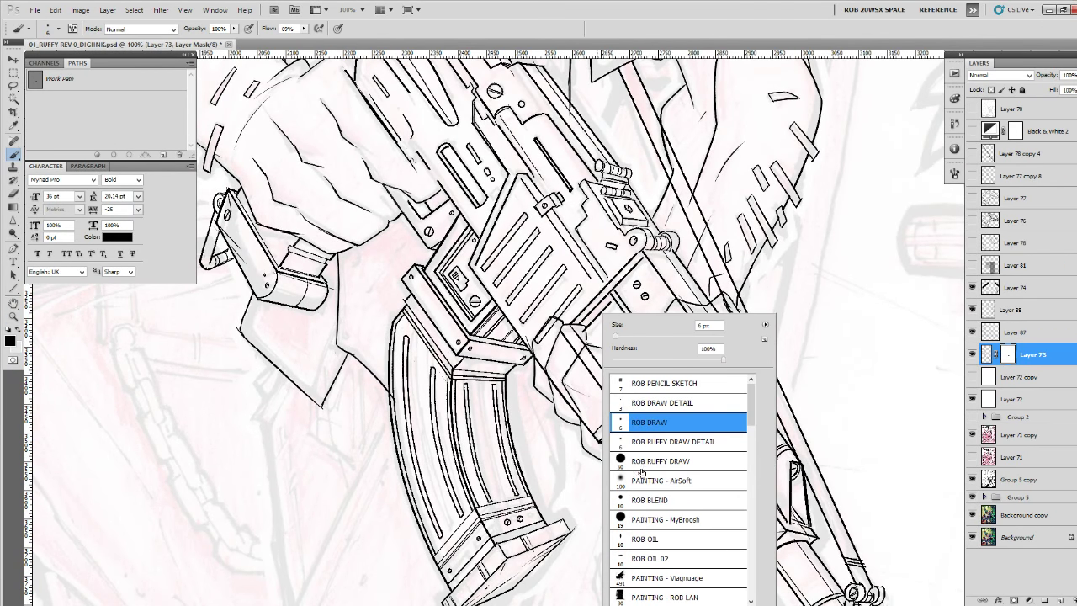
pyautogui.doubleClick(641, 461)
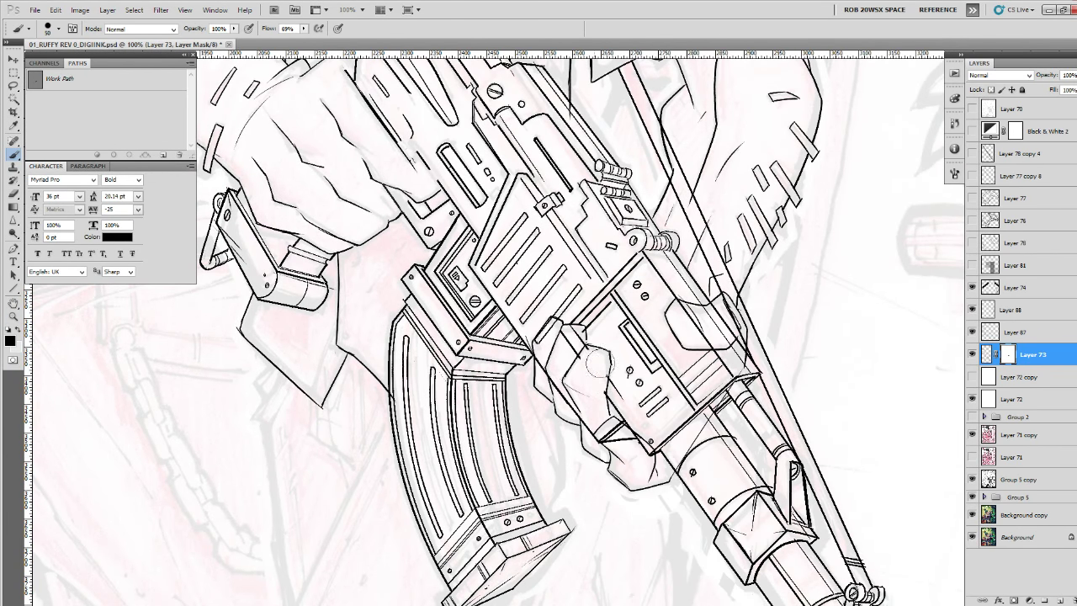
pyautogui.moveTo(598, 363)
pyautogui.mouseDown()
pyautogui.moveTo(596, 379)
pyautogui.moveTo(547, 331)
pyautogui.moveTo(554, 323)
pyautogui.moveTo(544, 374)
pyautogui.moveTo(541, 353)
pyautogui.moveTo(599, 431)
pyautogui.moveTo(649, 454)
pyautogui.moveTo(628, 426)
pyautogui.moveTo(632, 409)
pyautogui.mouseUp()
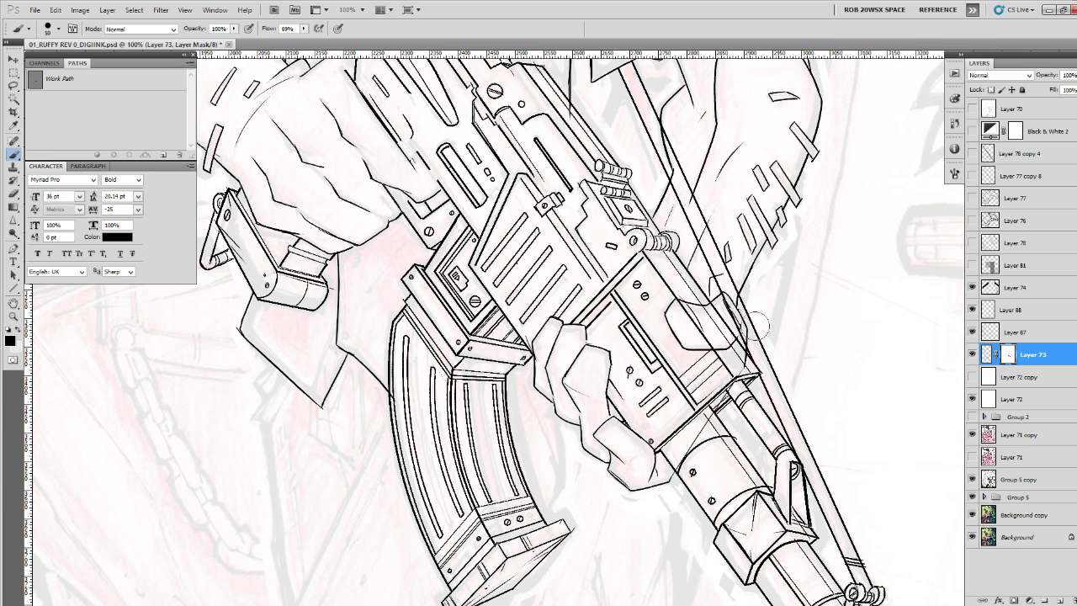
# Mask out the Layer 73 rifle lines that run through the supporting hand's thumb, wrist and forearm.
pyautogui.moveTo(756, 324)
pyautogui.mouseDown()
pyautogui.moveTo(700, 371)
pyautogui.moveTo(711, 408)
pyautogui.moveTo(699, 383)
pyautogui.moveTo(682, 379)
pyautogui.mouseUp()
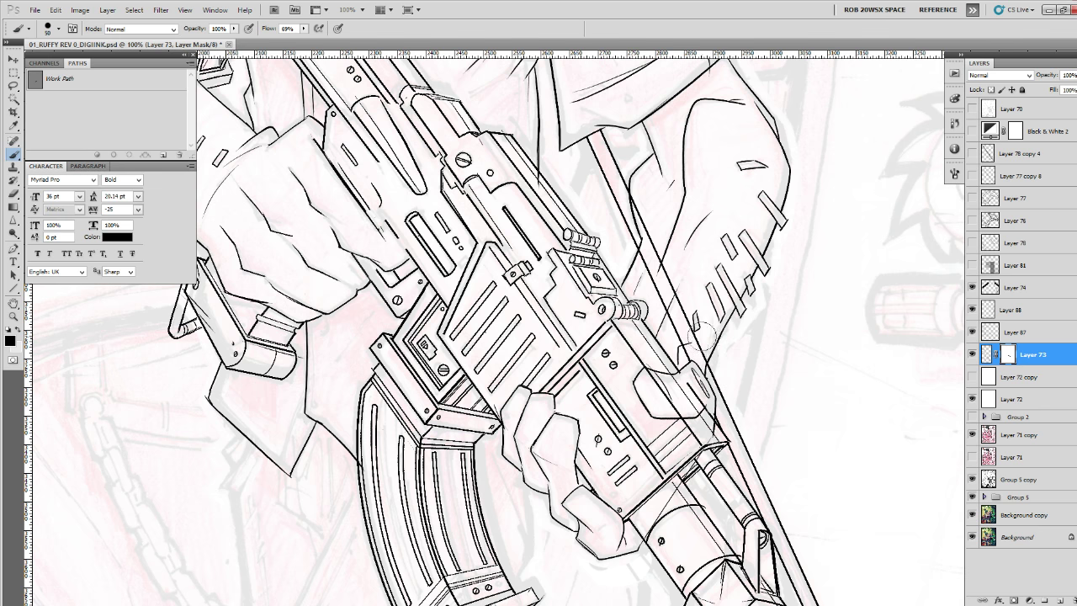
pyautogui.moveTo(703, 335)
pyautogui.mouseDown()
pyautogui.moveTo(705, 357)
pyautogui.moveTo(636, 197)
pyautogui.mouseUp()
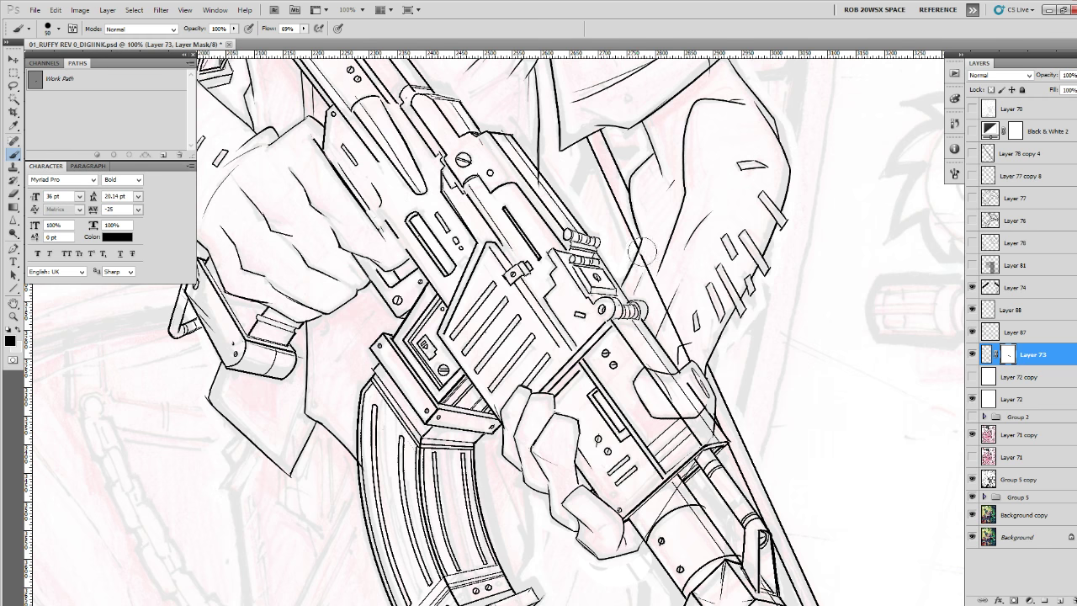
pyautogui.moveTo(643, 252)
pyautogui.mouseDown()
pyautogui.moveTo(689, 359)
pyautogui.moveTo(648, 370)
pyautogui.moveTo(679, 412)
pyautogui.moveTo(700, 380)
pyautogui.moveTo(694, 391)
pyautogui.moveTo(666, 382)
pyautogui.moveTo(700, 403)
pyautogui.moveTo(687, 402)
pyautogui.moveTo(688, 388)
pyautogui.mouseUp()
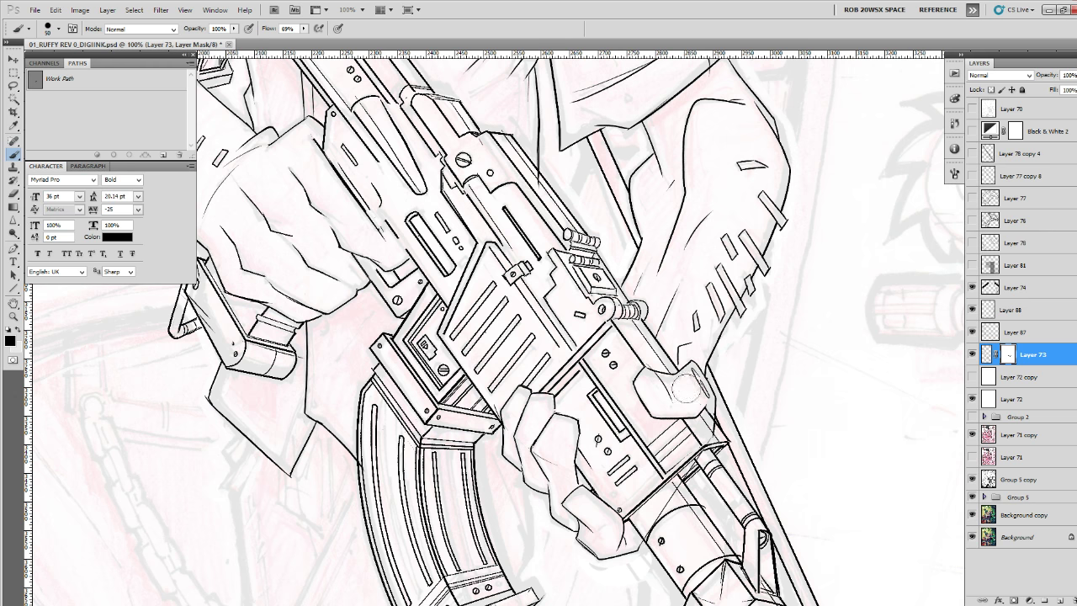
pyautogui.moveTo(773, 464)
pyautogui.mouseDown()
pyautogui.moveTo(751, 455)
pyautogui.moveTo(725, 364)
pyautogui.mouseUp()
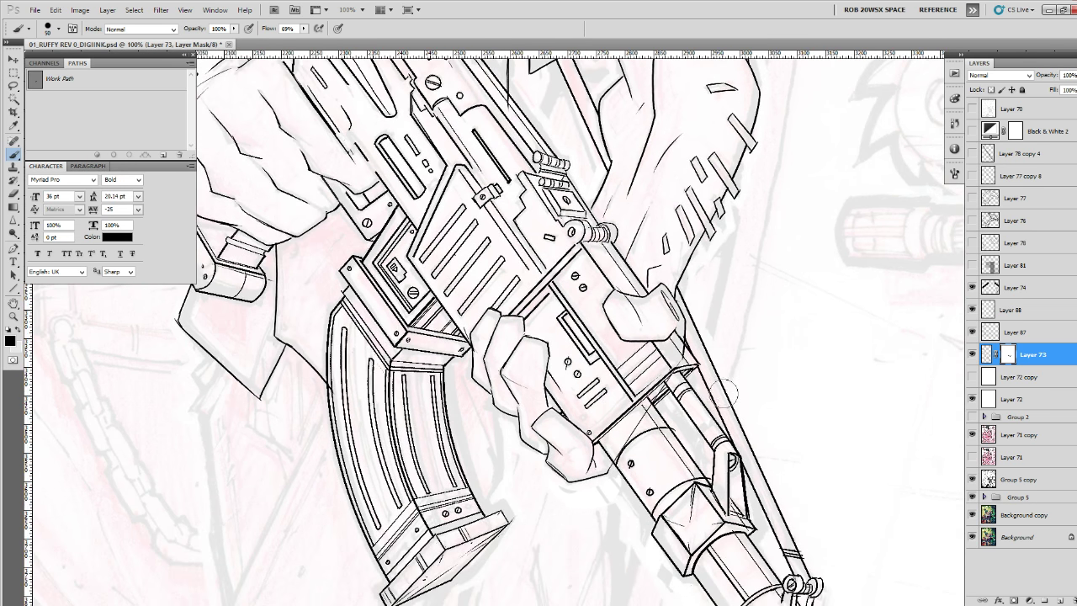
# Make Layer 88 active with the Eraser and check the inked arms by toggling Layer 87 and Layer 88.
pyautogui.click(1010, 310)
pyautogui.press('e')
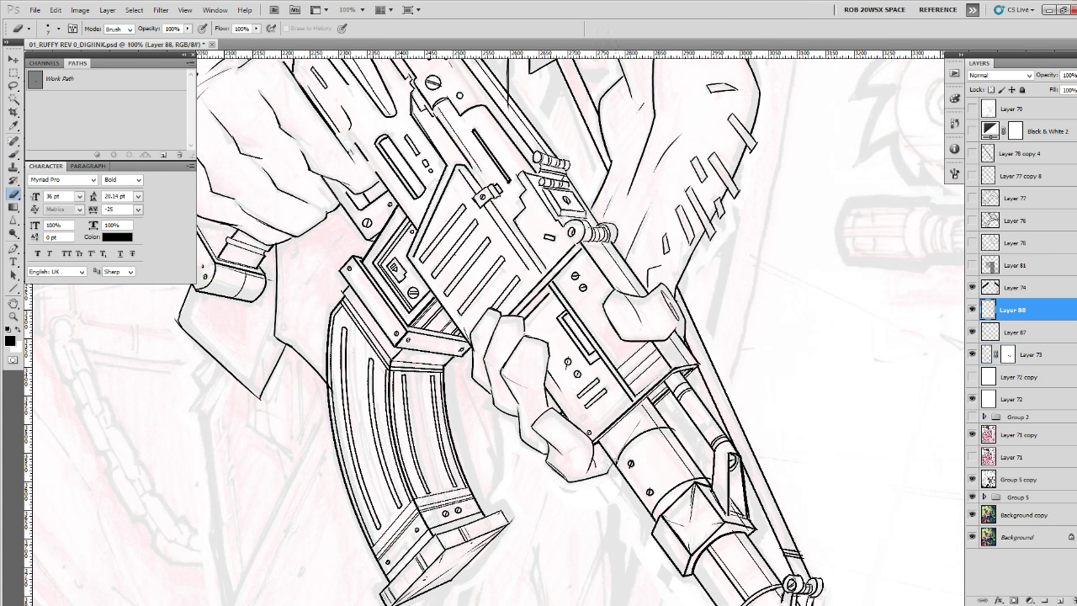
pyautogui.moveTo(673, 344); pyautogui.dragTo(670, 468)
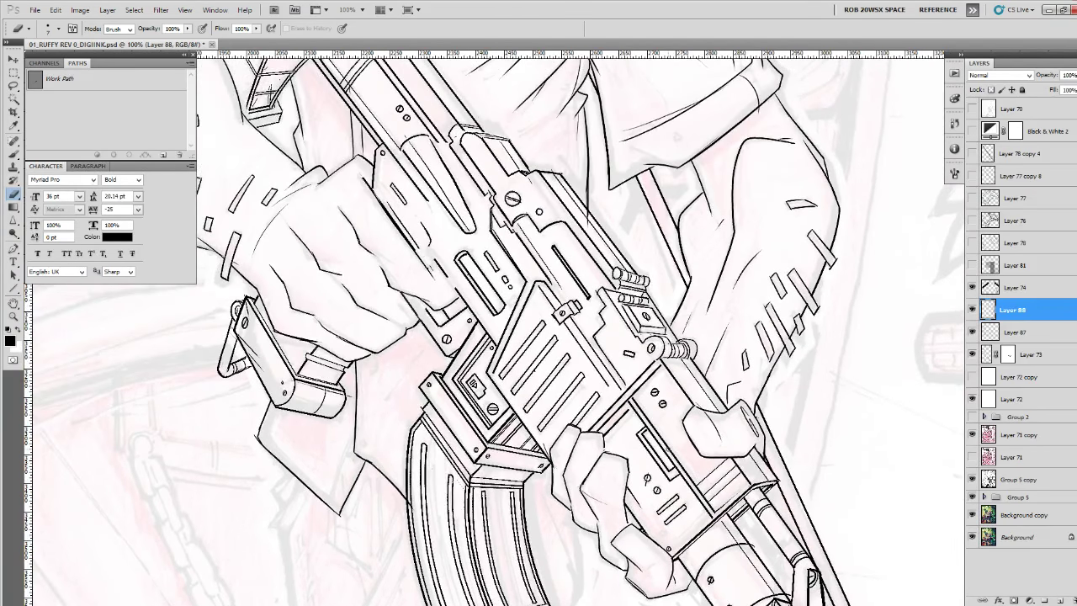
pyautogui.press('z')
pyautogui.keyDown('alt'); pyautogui.click(662, 423); pyautogui.keyUp('alt')
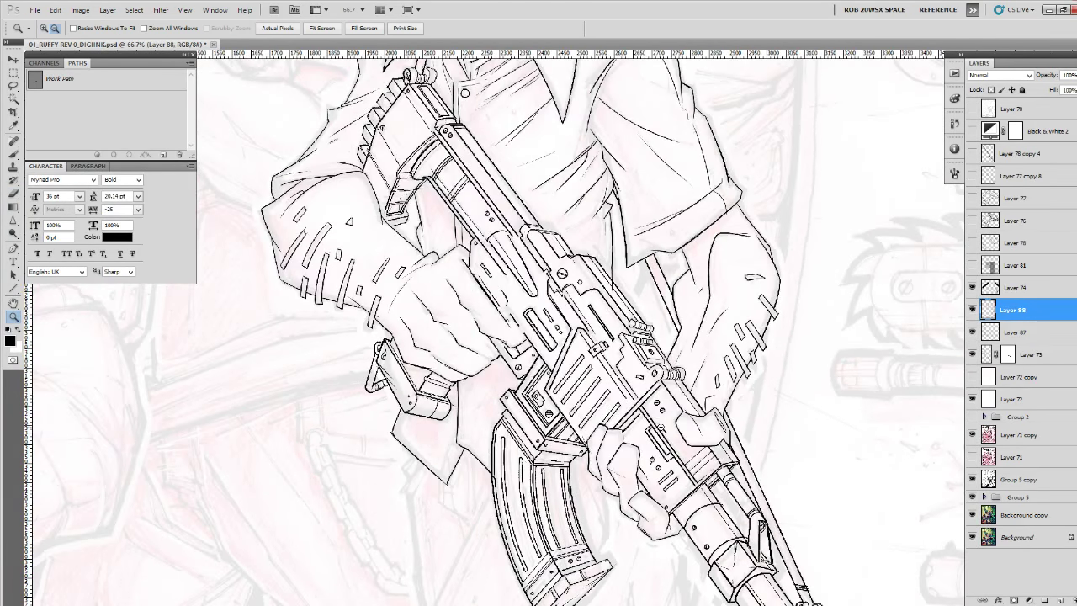
pyautogui.keyDown('alt'); pyautogui.click(661, 423); pyautogui.keyUp('alt')
pyautogui.click(973, 333)
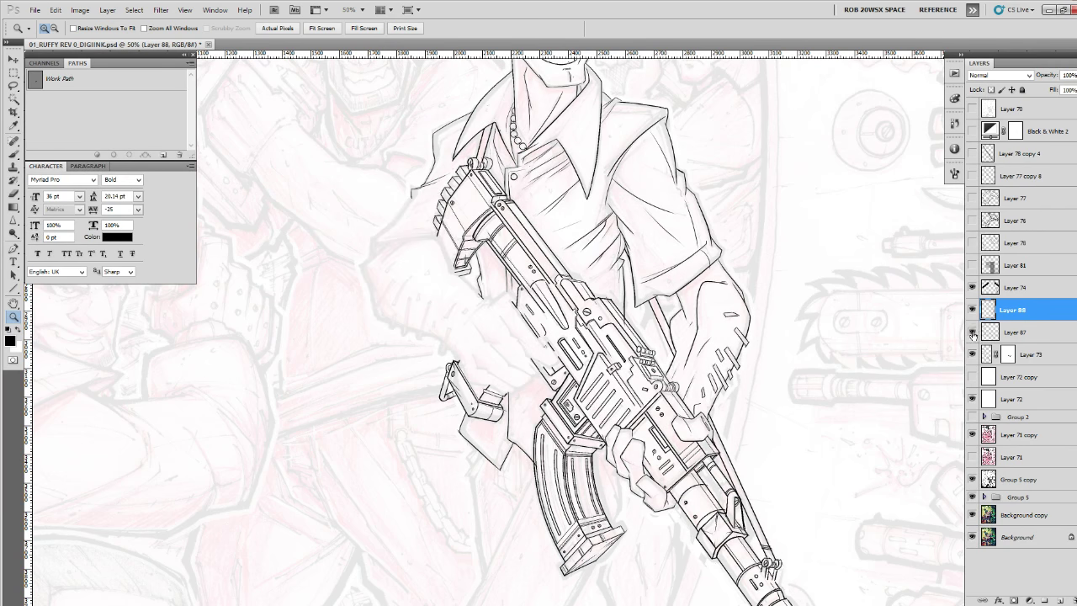
pyautogui.click(973, 332)
pyautogui.click(971, 310)
pyautogui.click(971, 310)
# Inspect the inked hands and rifle up close, and review the whole soldier figure.
pyautogui.click(628, 322)
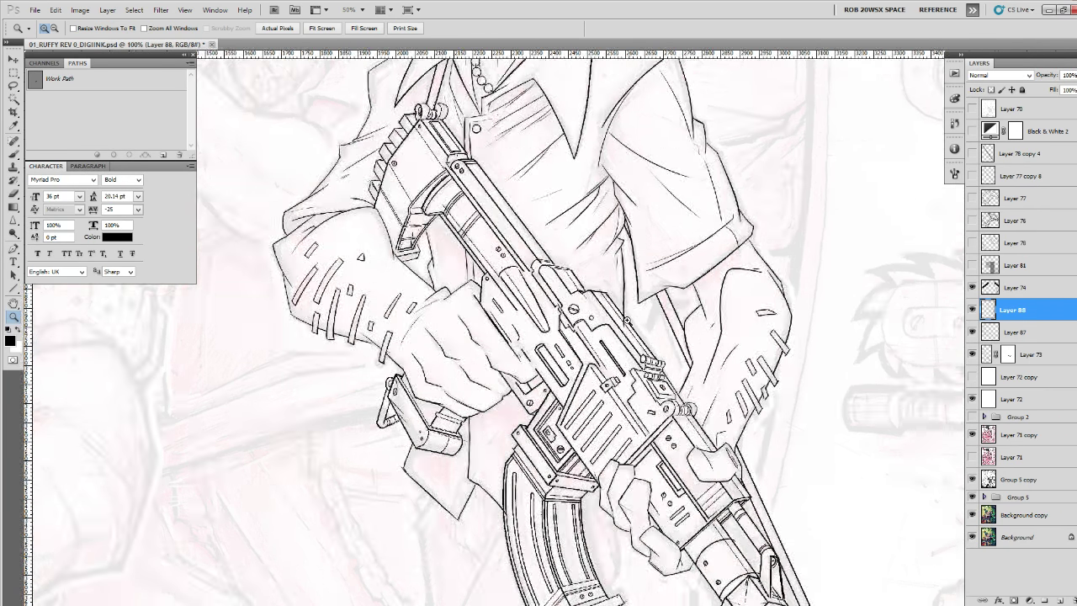
pyautogui.click(627, 321)
pyautogui.press('b')
pyautogui.press('z')
pyautogui.keyDown('alt'); pyautogui.click(658, 331); pyautogui.keyUp('alt')
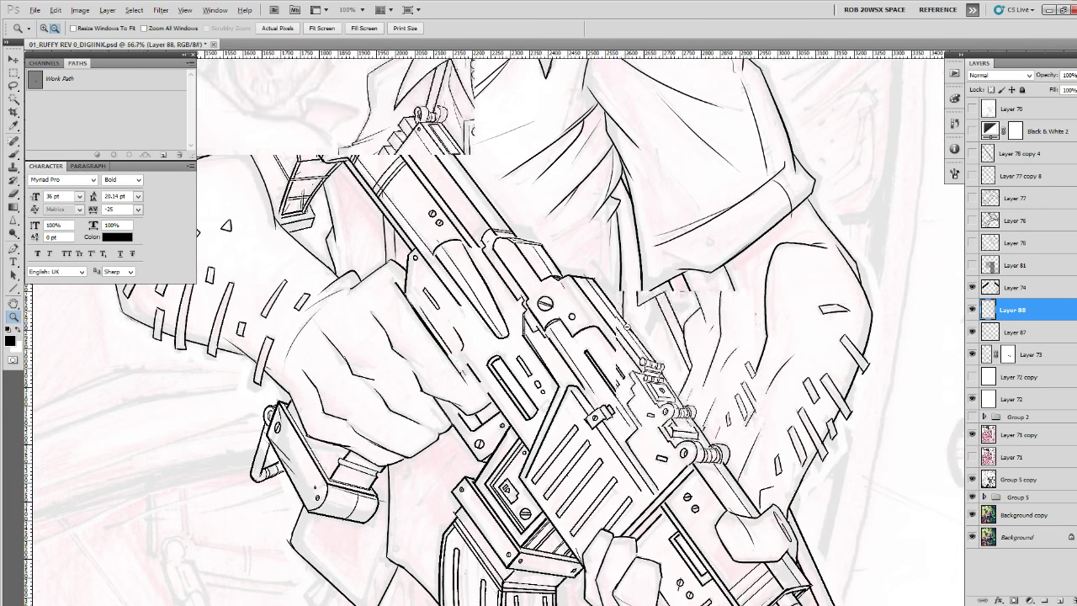
pyautogui.keyDown('alt'); pyautogui.click(658, 330); pyautogui.keyUp('alt')
pyautogui.keyDown('alt'); pyautogui.click(658, 331); pyautogui.keyUp('alt')
pyautogui.keyDown('alt'); pyautogui.click(657, 330); pyautogui.keyUp('alt')
pyautogui.moveTo(699, 345); pyautogui.dragTo(731, 297)
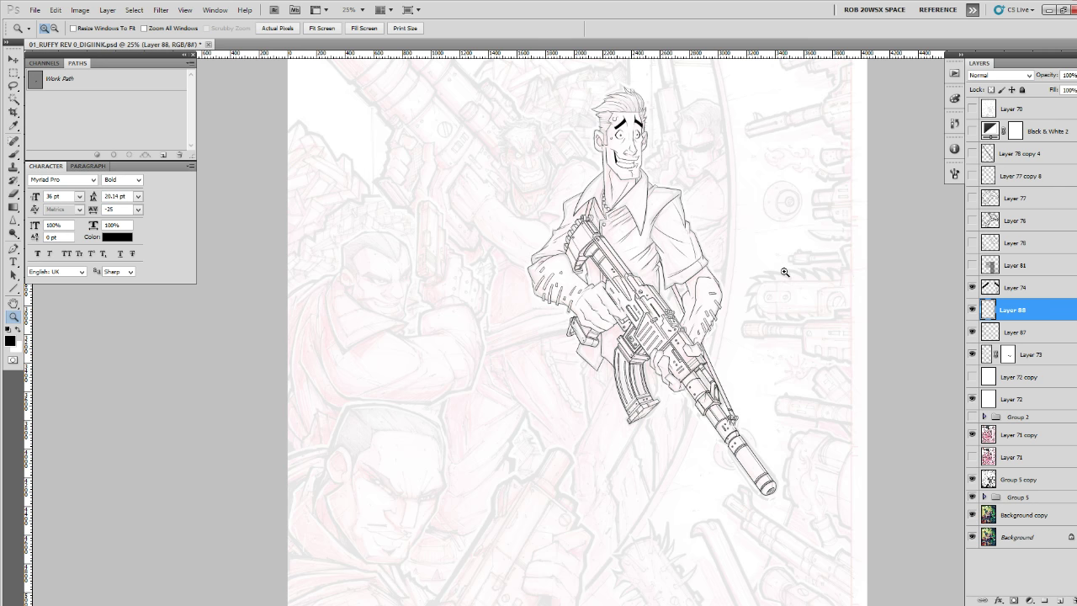
# Add a new layer above Layer 88 for the shirt's shoulder details, keeping the 6 px ROB DRAW brush.
pyautogui.click(676, 200)
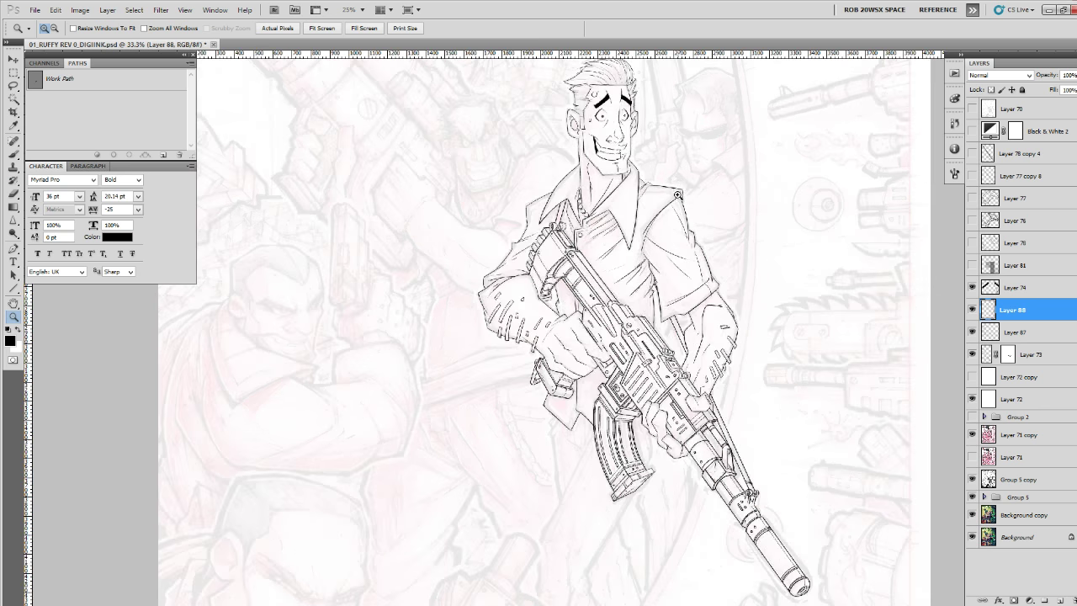
pyautogui.click(677, 199)
pyautogui.click(676, 199)
pyautogui.click(676, 199)
pyautogui.click(676, 199)
pyautogui.moveTo(685, 197); pyautogui.dragTo(581, 425)
pyautogui.press('b')
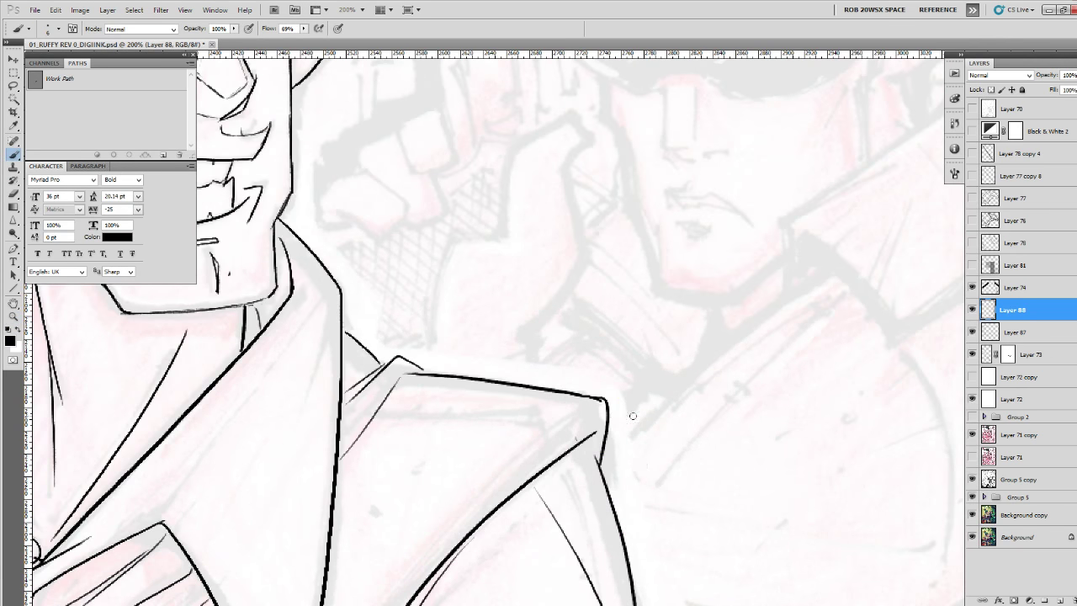
pyautogui.rightClick(650, 461)
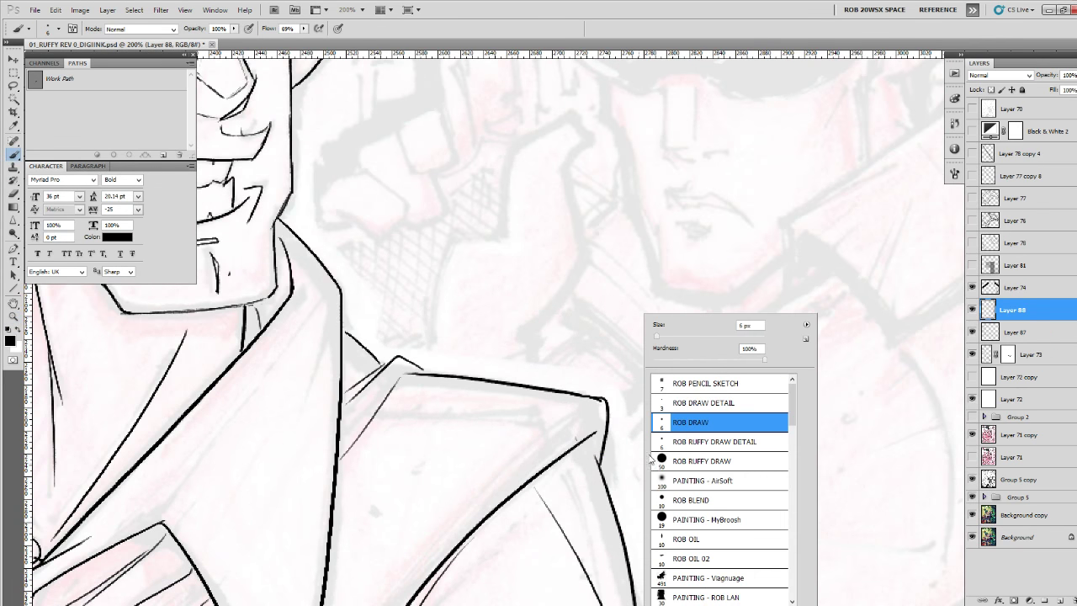
pyautogui.click(1045, 599)
pyautogui.click(971, 310)
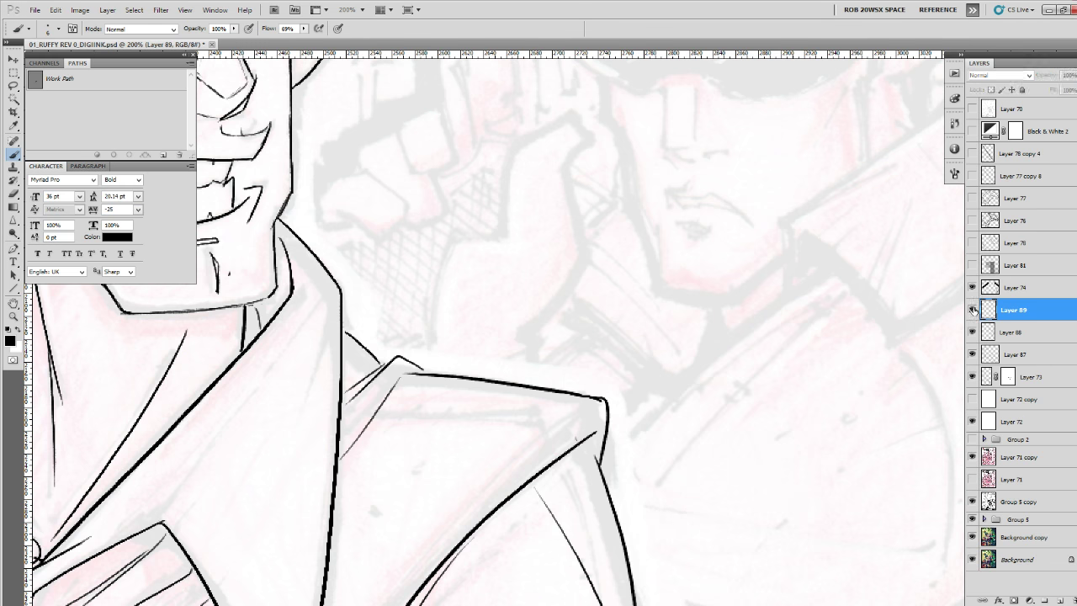
pyautogui.click(970, 310)
# Ink the curved shoulder seam beside the collar, down to the sleeve line on the supporting arm's side.
pyautogui.keyDown('ctrl'); pyautogui.click(592, 434); pyautogui.keyUp('ctrl')
pyautogui.moveTo(592, 434); pyautogui.dragTo(959, 460)
pyautogui.moveTo(920, 503)
pyautogui.mouseDown()
pyautogui.moveTo(917, 469)
pyautogui.moveTo(893, 456)
pyautogui.moveTo(635, 418)
pyautogui.mouseUp()
pyautogui.press('e')
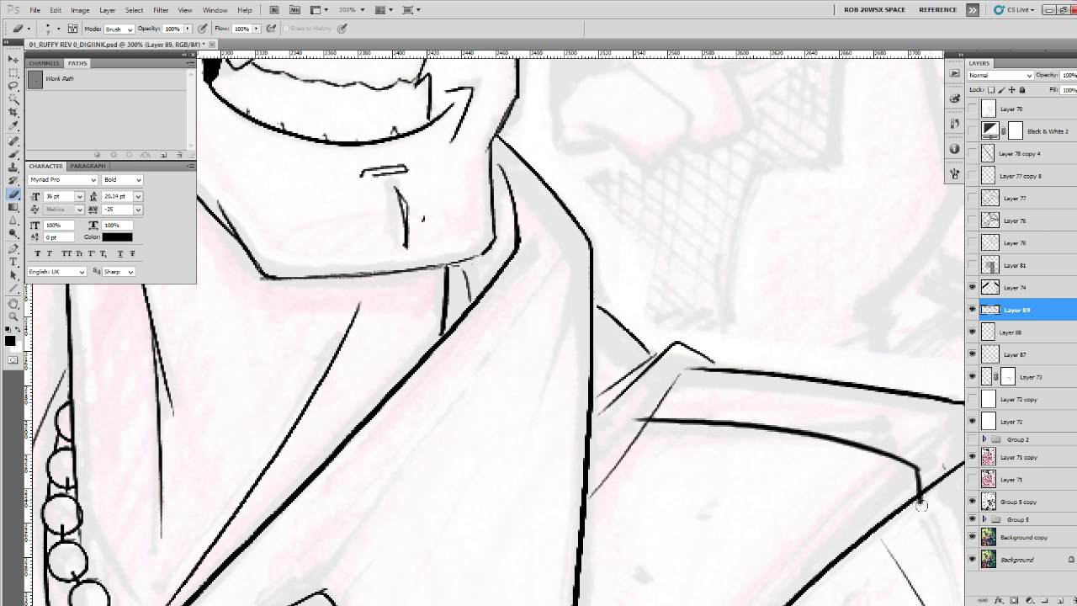
# Ink the shoulder seam on the trigger arm's side of the shirt, from the collar edge toward the sleeve, redoing the first stroke.
pyautogui.moveTo(403, 502); pyautogui.dragTo(957, 399)
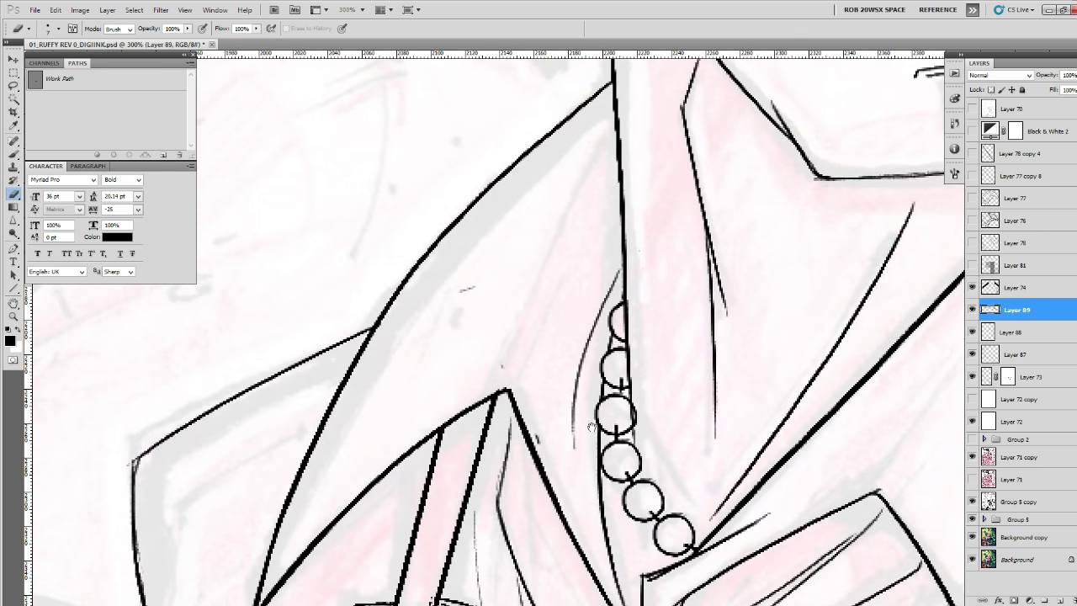
pyautogui.moveTo(596, 428); pyautogui.dragTo(887, 356)
pyautogui.press('b')
pyautogui.moveTo(631, 316)
pyautogui.mouseDown()
pyautogui.moveTo(461, 386)
pyautogui.moveTo(402, 428)
pyautogui.mouseUp()
pyautogui.hotkey('ctrl', 'z')
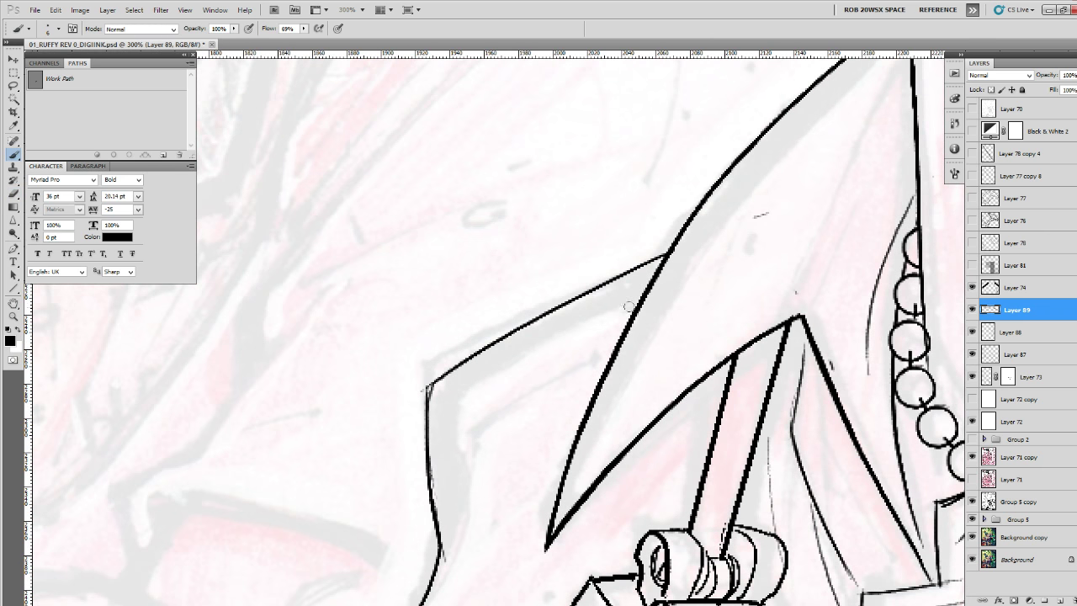
pyautogui.moveTo(631, 303)
pyautogui.mouseDown()
pyautogui.moveTo(410, 426)
pyautogui.moveTo(425, 445)
pyautogui.mouseUp()
pyautogui.press('z')
pyautogui.keyDown('alt'); pyautogui.click(585, 384); pyautogui.keyUp('alt')
pyautogui.keyDown('alt'); pyautogui.click(584, 382); pyautogui.keyUp('alt')
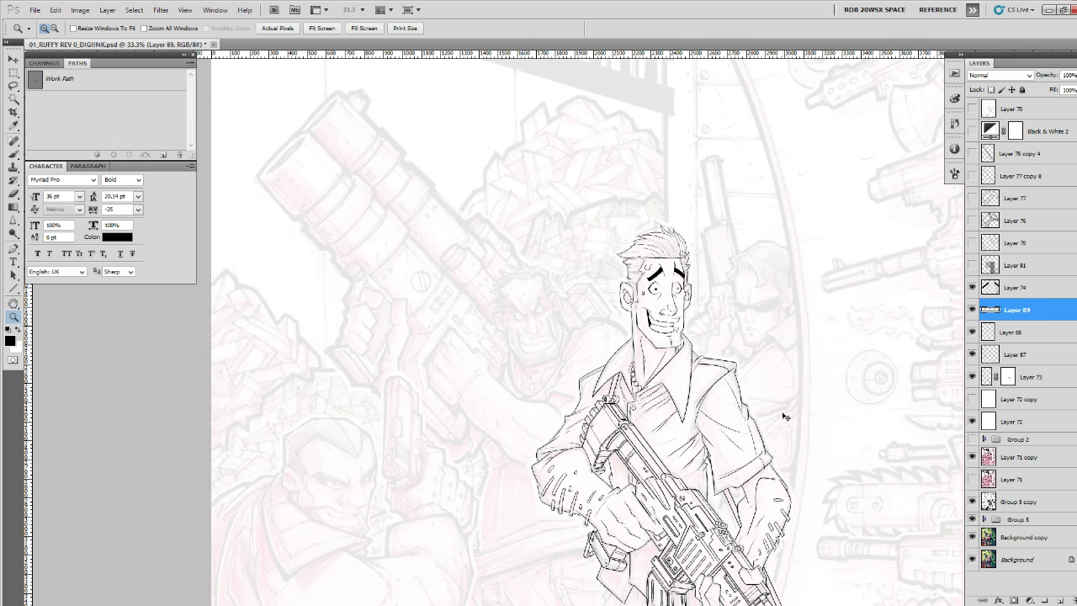
# Merge Layer 89 down into Layer 88, compare it with Layer 87 by toggling visibility, and merge both into Layer 87.
pyautogui.moveTo(794, 456); pyautogui.dragTo(768, 352)
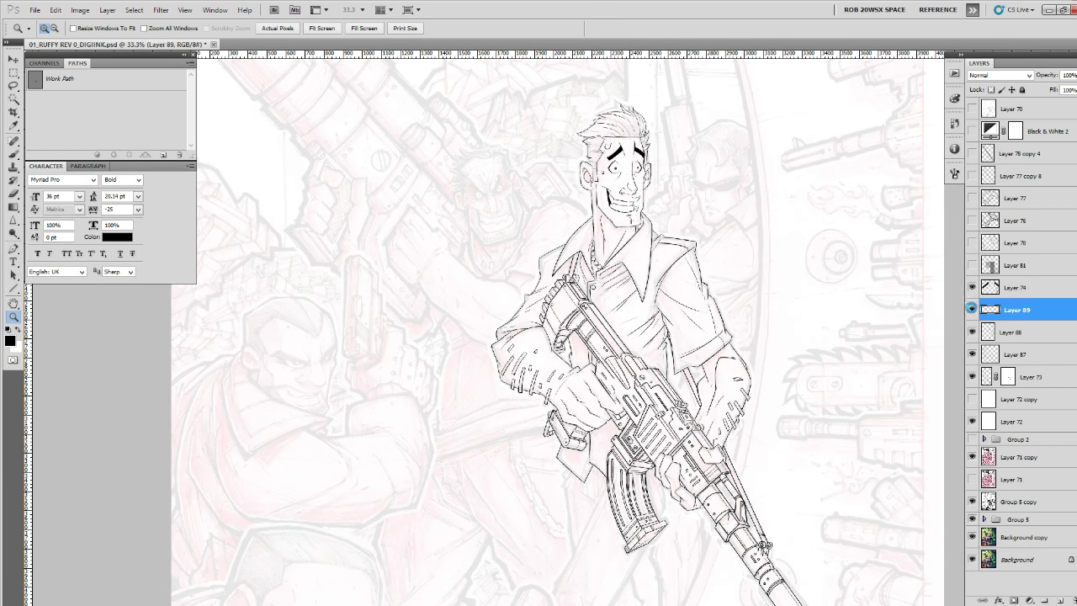
pyautogui.hotkey('ctrl', 'e')
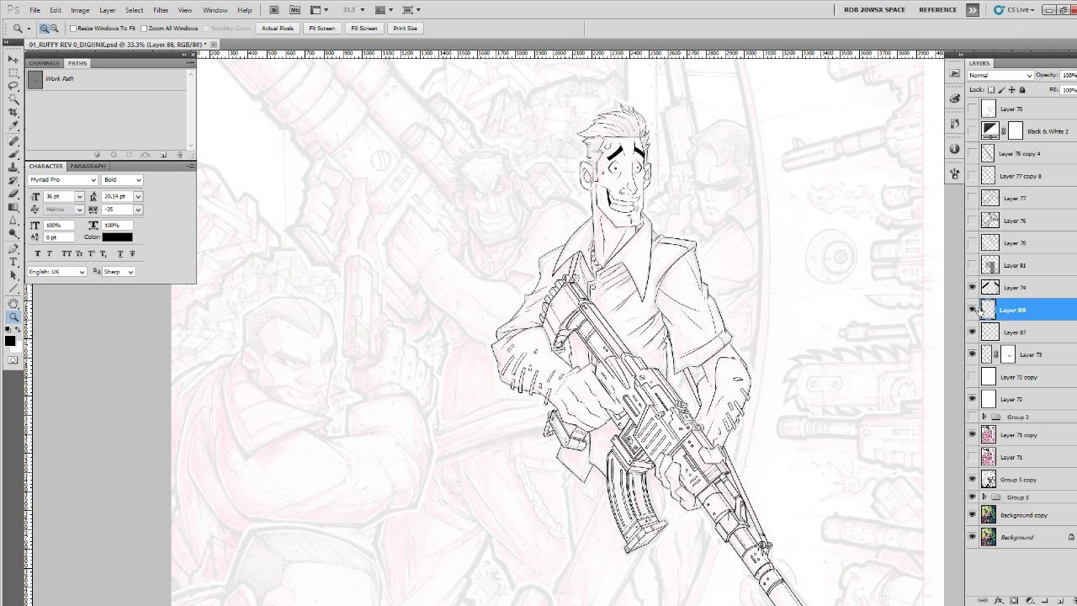
pyautogui.click(970, 309)
pyautogui.click(972, 310)
pyautogui.click(972, 330)
pyautogui.click(973, 331)
pyautogui.hotkey('ctrl', 'e')
# Check Layer 87 and Layer 74 by toggling their visibility, and merge Layer 74 down into Layer 87.
pyautogui.click(972, 310)
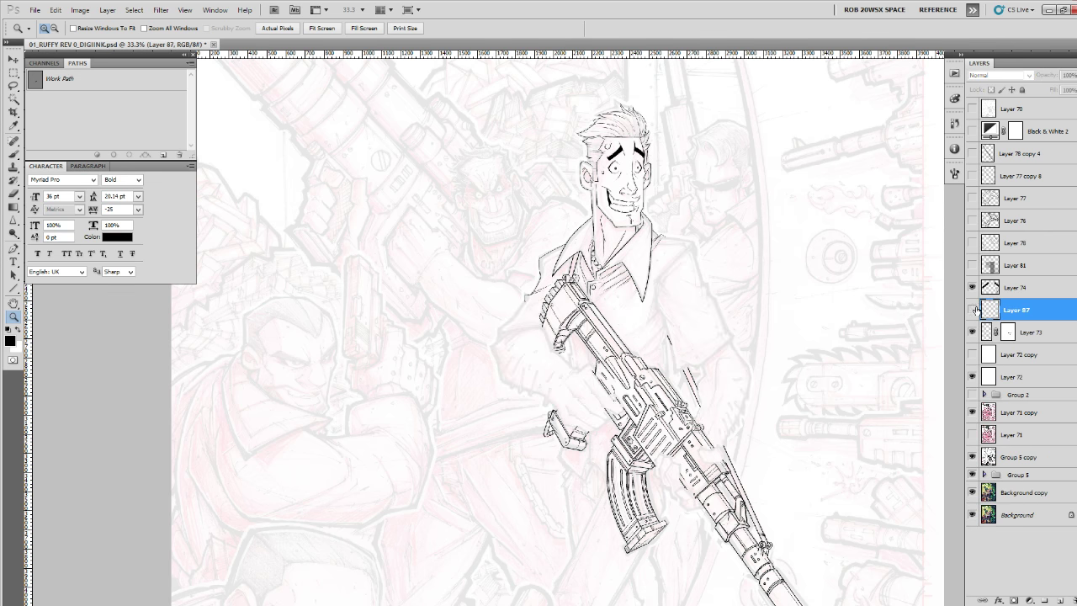
pyautogui.click(971, 310)
pyautogui.click(972, 287)
pyautogui.click(987, 287)
pyautogui.hotkey('ctrl', 'e')
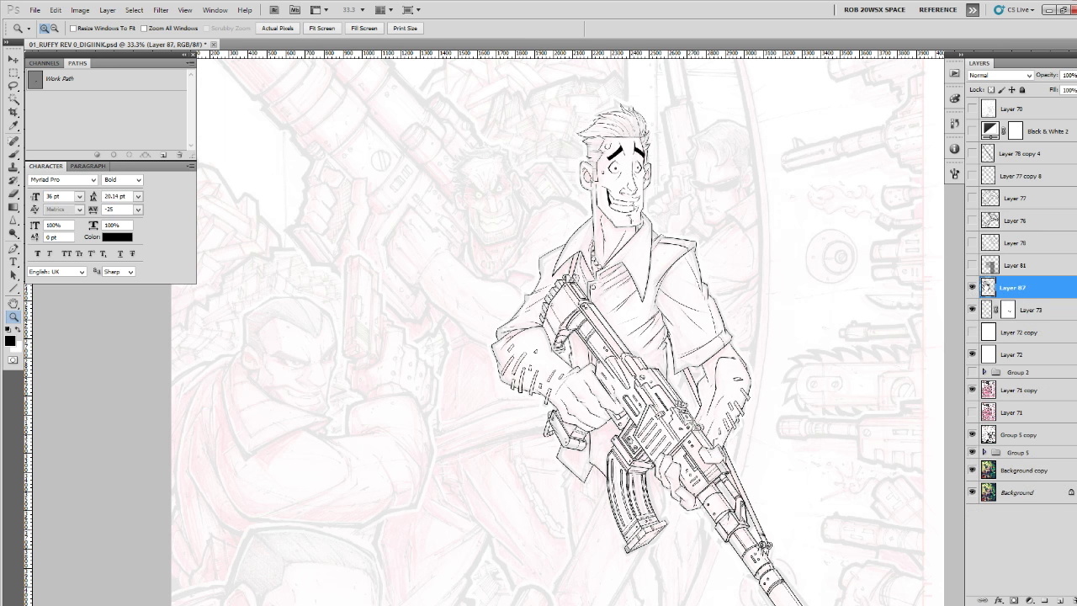
# Inspect the soldier's inked face and collar up close, and review the whole figure against the pencil sketch.
pyautogui.click(637, 151)
pyautogui.click(638, 152)
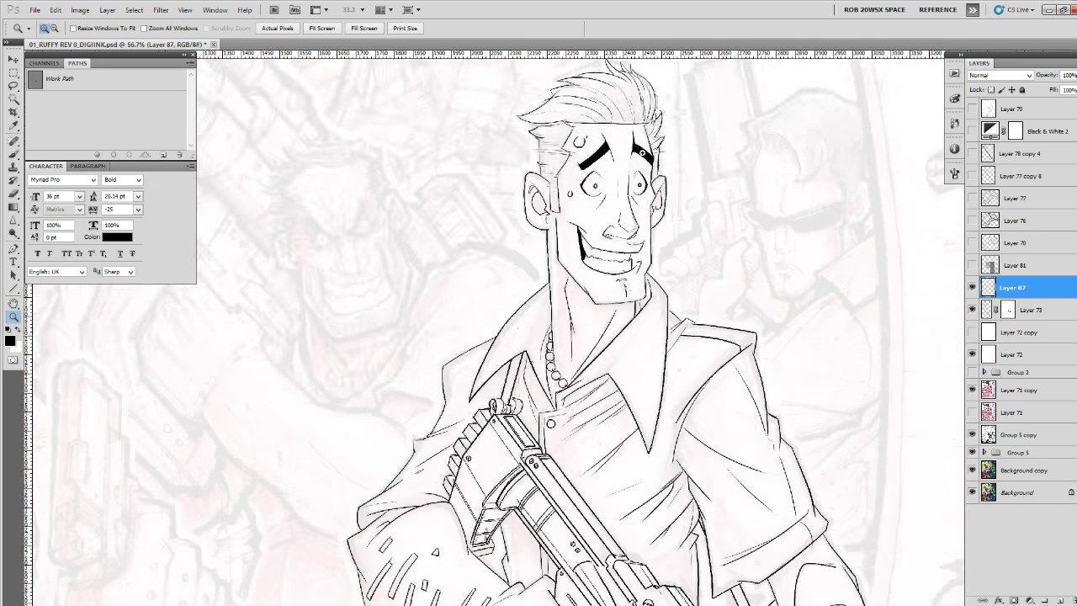
pyautogui.click(638, 151)
pyautogui.click(638, 152)
pyautogui.keyDown('alt'); pyautogui.click(712, 355); pyautogui.keyUp('alt')
pyautogui.keyDown('alt'); pyautogui.click(713, 356); pyautogui.keyUp('alt')
pyautogui.keyDown('alt'); pyautogui.click(713, 356); pyautogui.keyUp('alt')
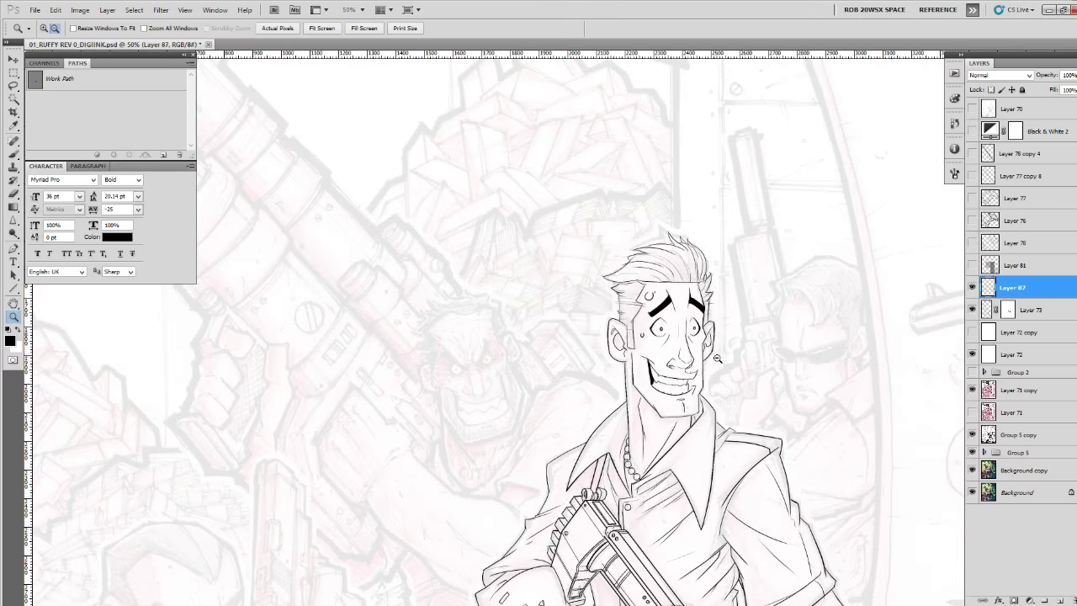
pyautogui.keyDown('alt'); pyautogui.click(720, 359); pyautogui.keyUp('alt')
pyautogui.moveTo(802, 439); pyautogui.dragTo(800, 329)
pyautogui.keyDown('alt'); pyautogui.click(788, 406); pyautogui.keyUp('alt')
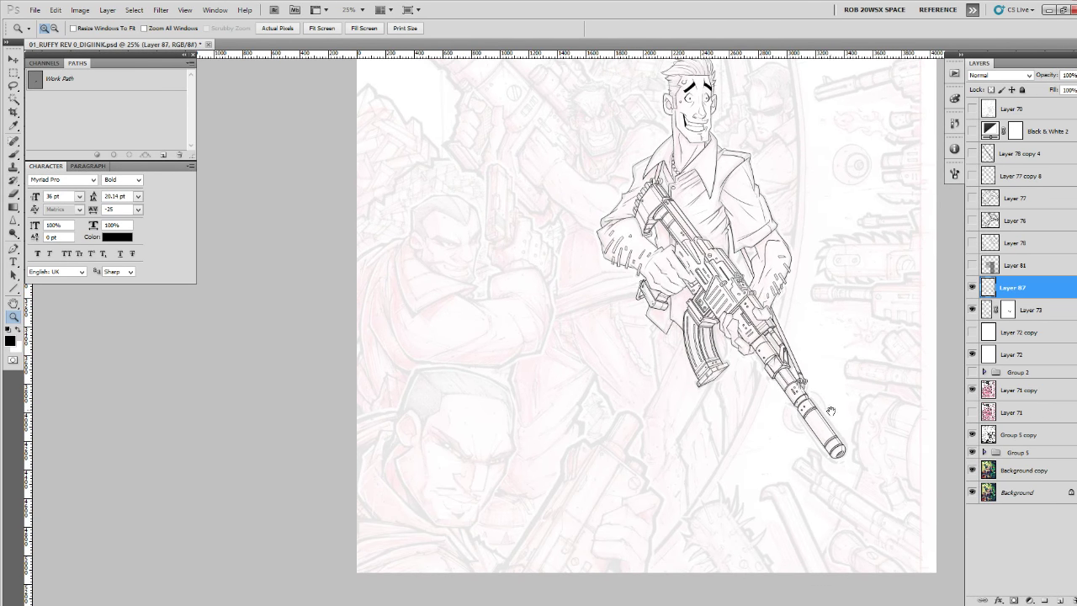
pyautogui.moveTo(826, 410); pyautogui.dragTo(793, 431)
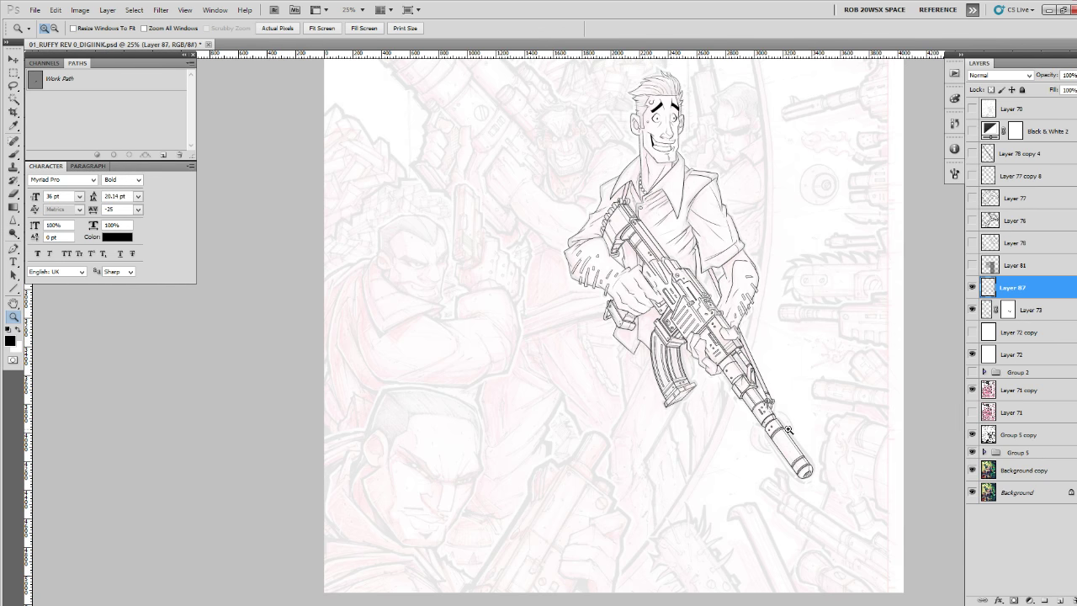
pyautogui.moveTo(784, 379)
pyautogui.mouseDown()
pyautogui.moveTo(776, 471)
pyautogui.moveTo(783, 396)
pyautogui.mouseUp()
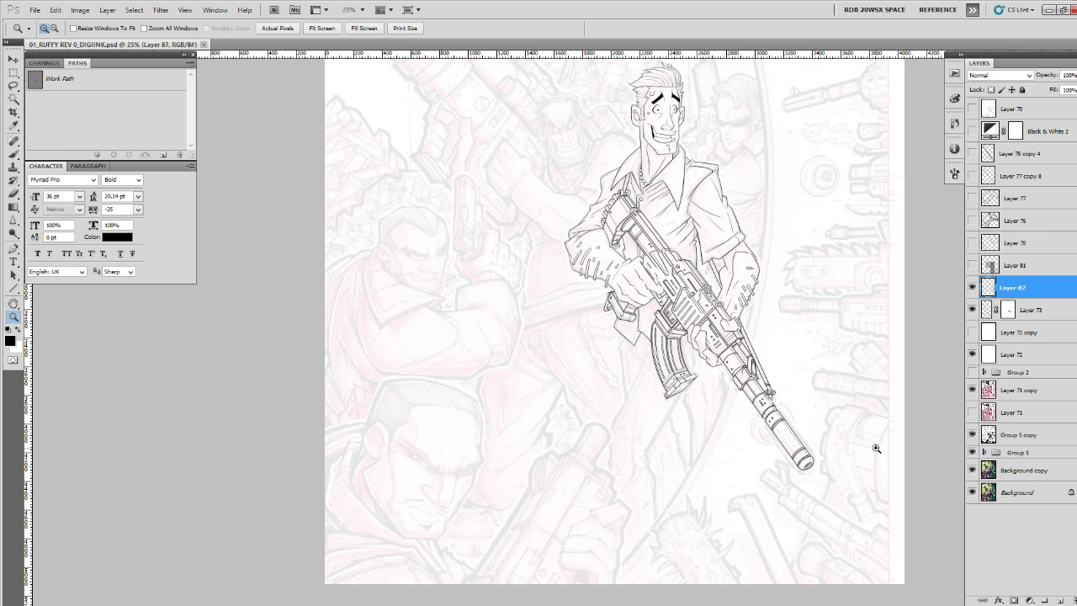
# Add a new layer above Layer 87 and activate the Line tool for the soldier's trouser leg.
pyautogui.click(1051, 600)
pyautogui.click(695, 441)
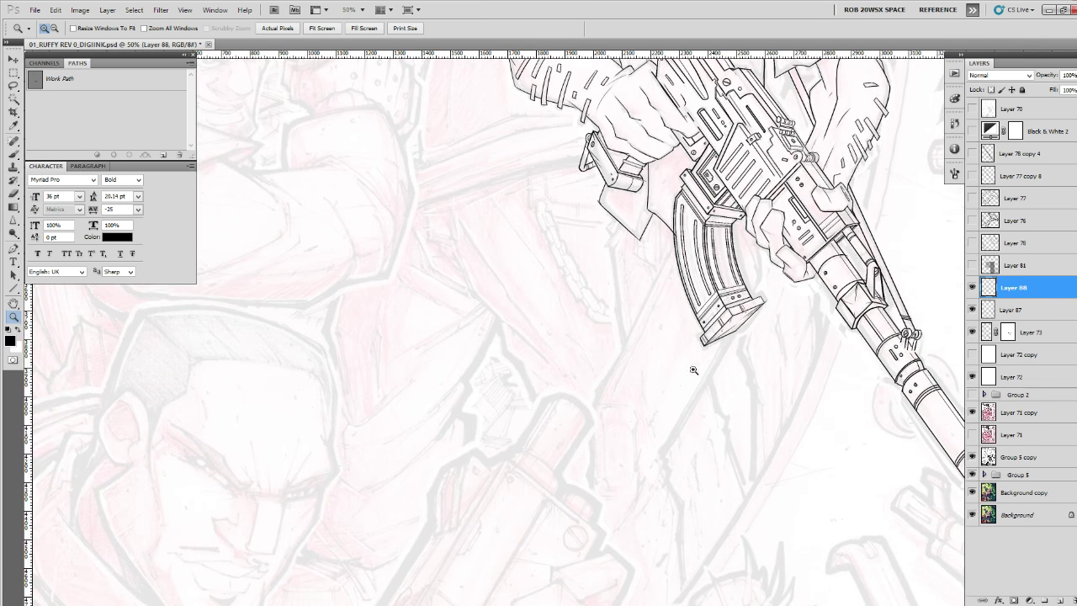
pyautogui.press('u')
# Try out the straight edge of the trouser leg beside the magazine with line weights of 1 px and 31 px.
pyautogui.moveTo(656, 276); pyautogui.dragTo(591, 405)
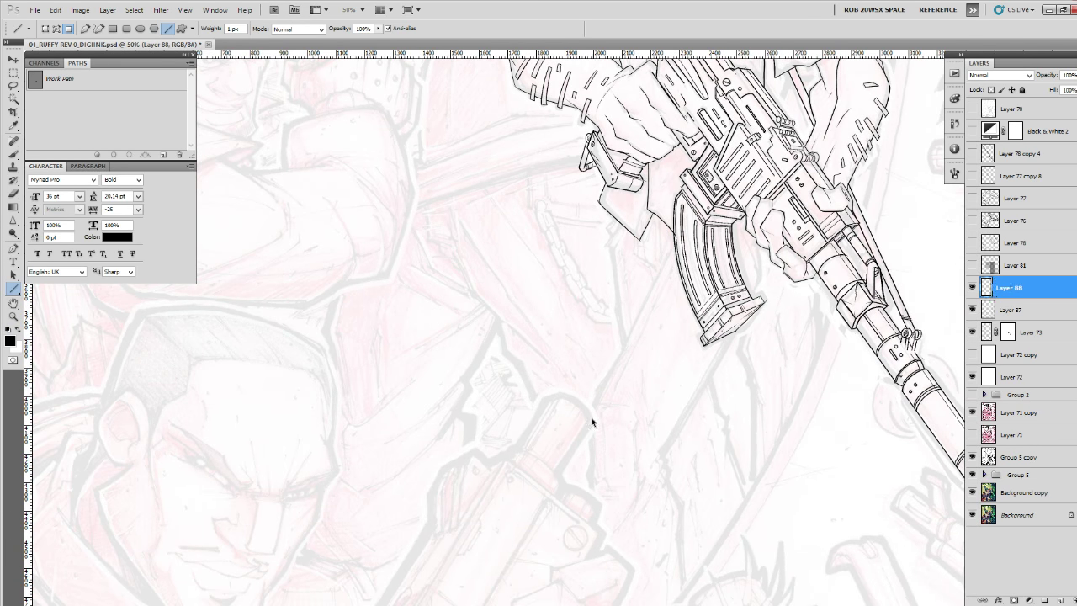
pyautogui.hotkey('ctrl', 'z')
pyautogui.write('3')
pyautogui.moveTo(670, 251); pyautogui.dragTo(597, 388)
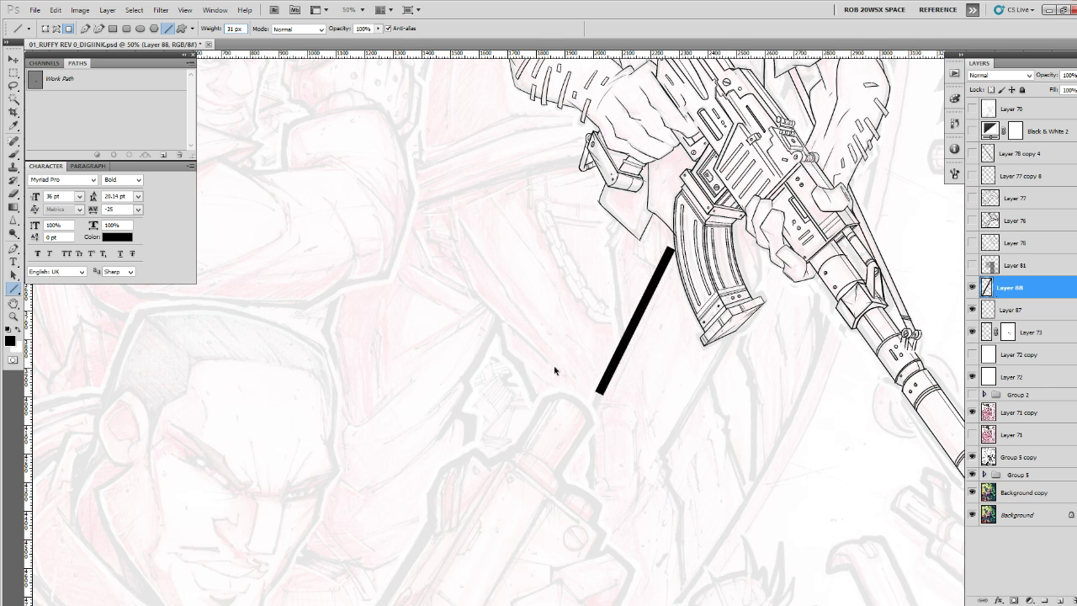
pyautogui.hotkey('ctrl', 'z')
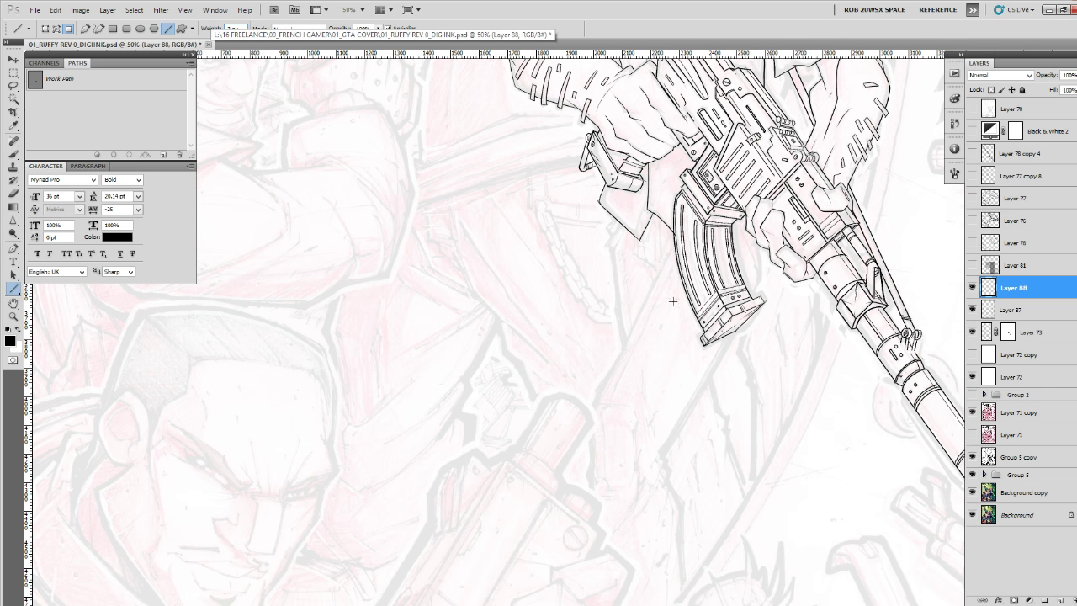
# Draw a thin straight line for the trouser leg's edge from beside the magazine down toward the foreground gun, and switch to the Pen tool.
pyautogui.moveTo(669, 251); pyautogui.dragTo(595, 402)
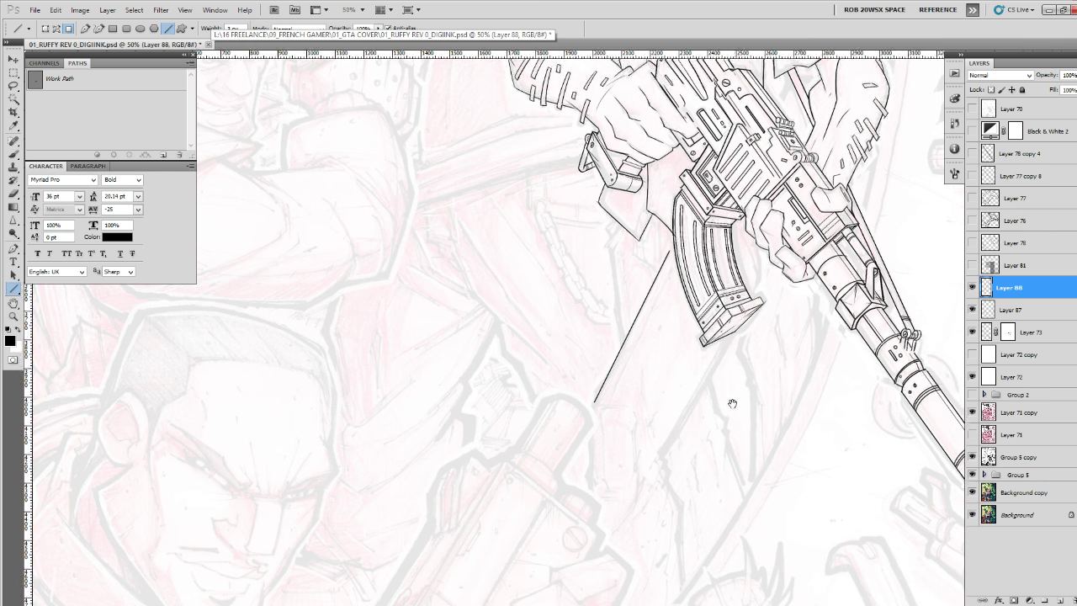
pyautogui.moveTo(667, 338); pyautogui.dragTo(648, 332)
pyautogui.press('z')
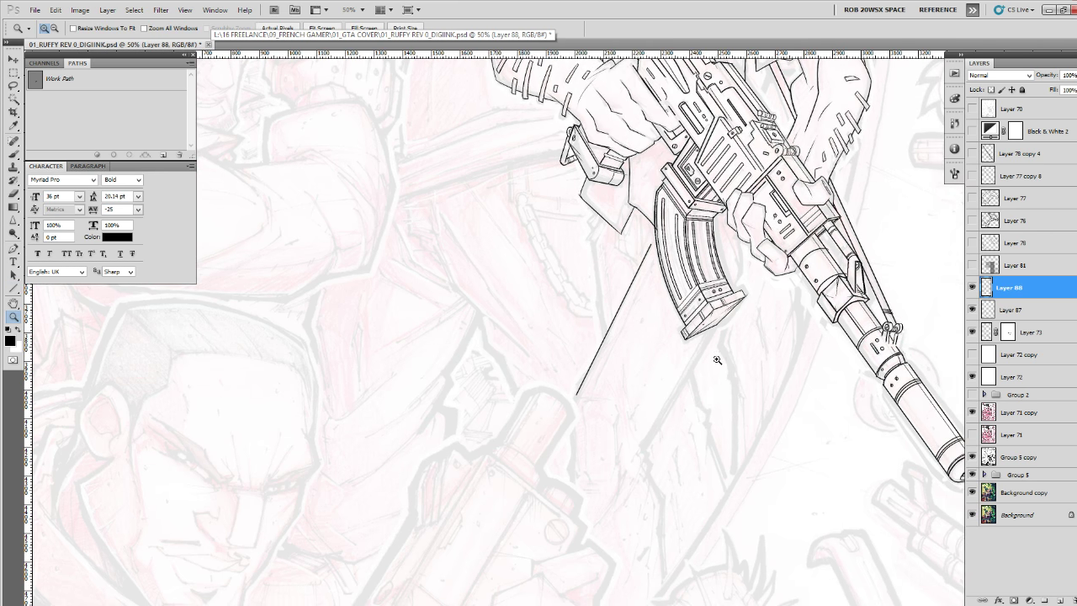
pyautogui.press('p')
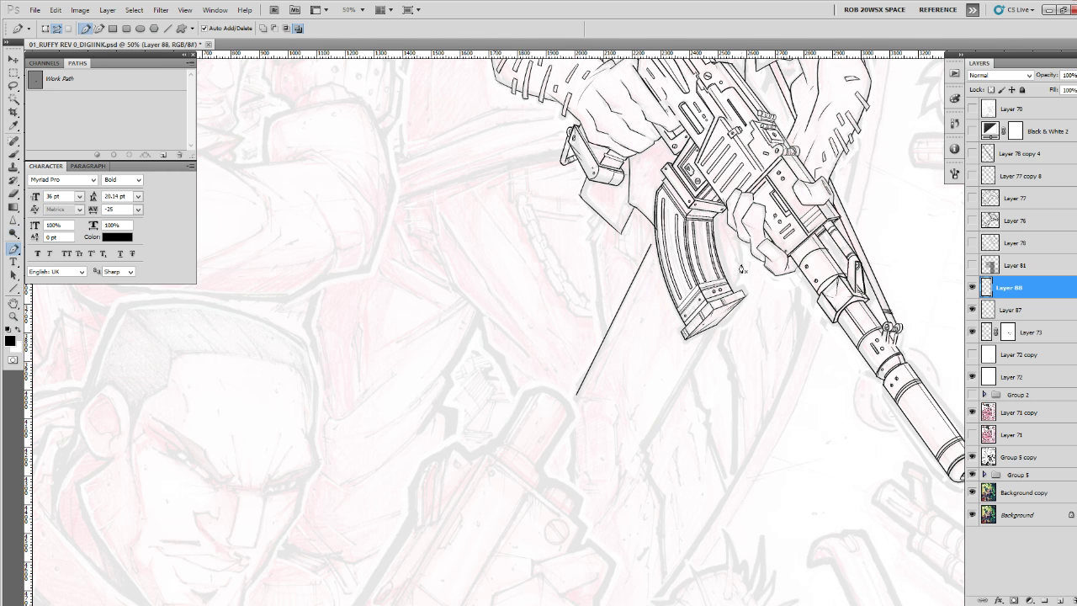
# Create a straight path for the trouser leg's inner edge below the magazine, stroke it with the brush, and clear the path.
pyautogui.click(741, 265)
pyautogui.moveTo(645, 443); pyautogui.dragTo(609, 497)
pyautogui.moveTo(680, 391); pyautogui.dragTo(706, 344)
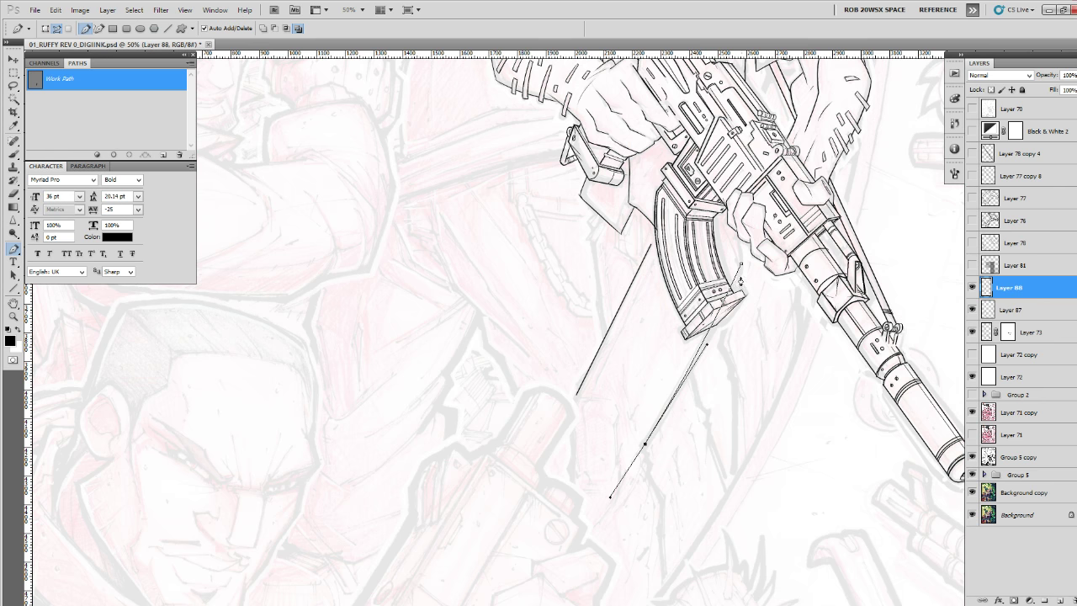
pyautogui.click(742, 265)
pyautogui.hotkey('ctrl', 'z')
pyautogui.moveTo(742, 266); pyautogui.dragTo(742, 272)
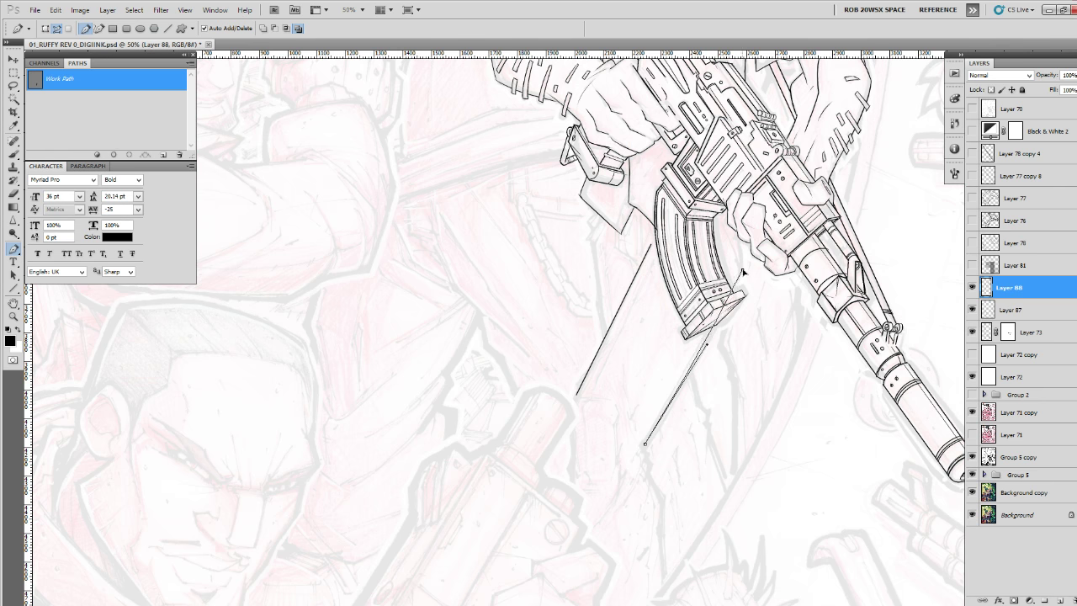
pyautogui.press('b')
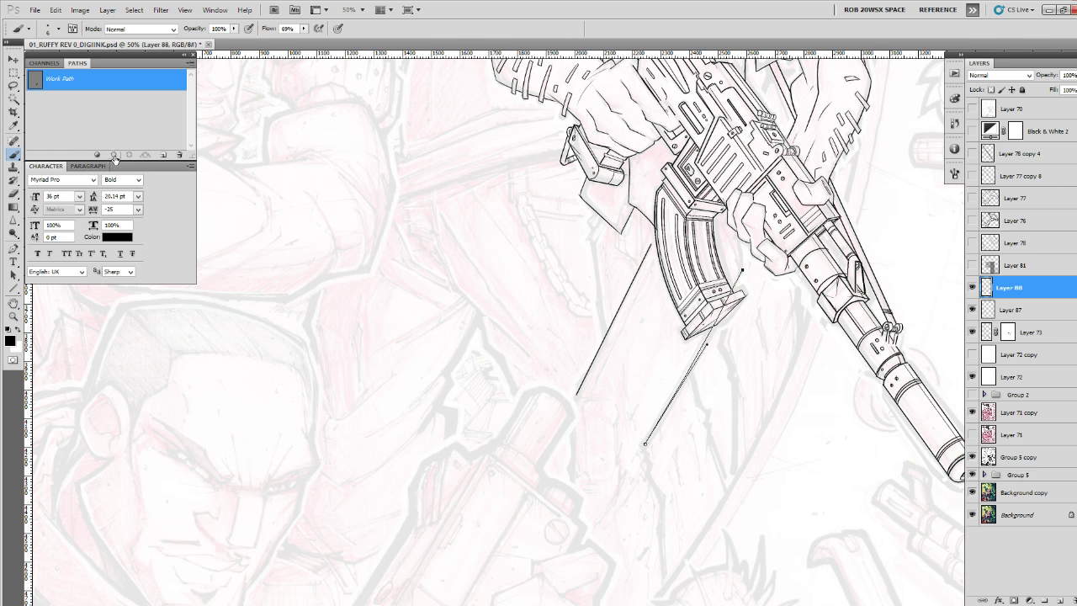
pyautogui.click(114, 156)
pyautogui.click(120, 137)
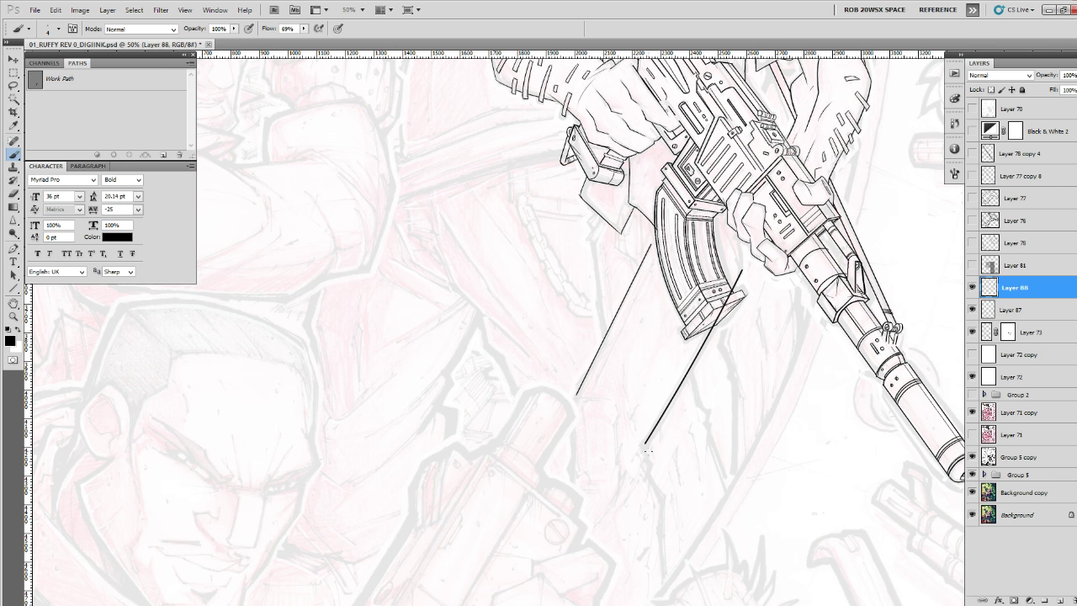
# With the ROB DRAW brush, ink the angular outer edge of the trouser leg around the knee, continuing from the straight thigh line.
pyautogui.rightClick(700, 482)
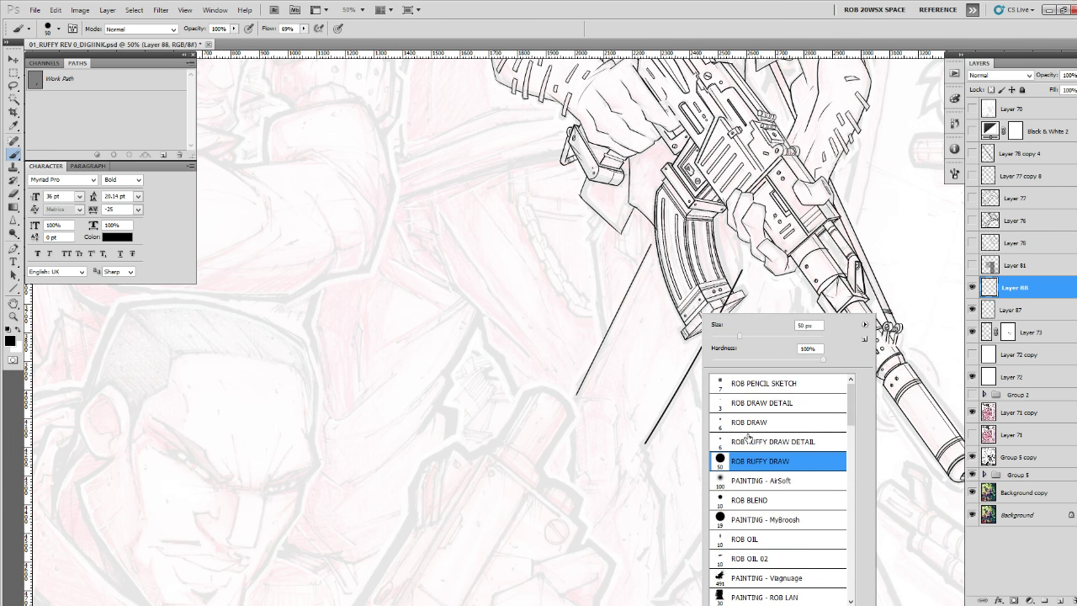
pyautogui.click(748, 424)
pyautogui.click(673, 474)
pyautogui.press('z')
pyautogui.tripleClick(637, 440)
pyautogui.moveTo(636, 441); pyautogui.dragTo(731, 332)
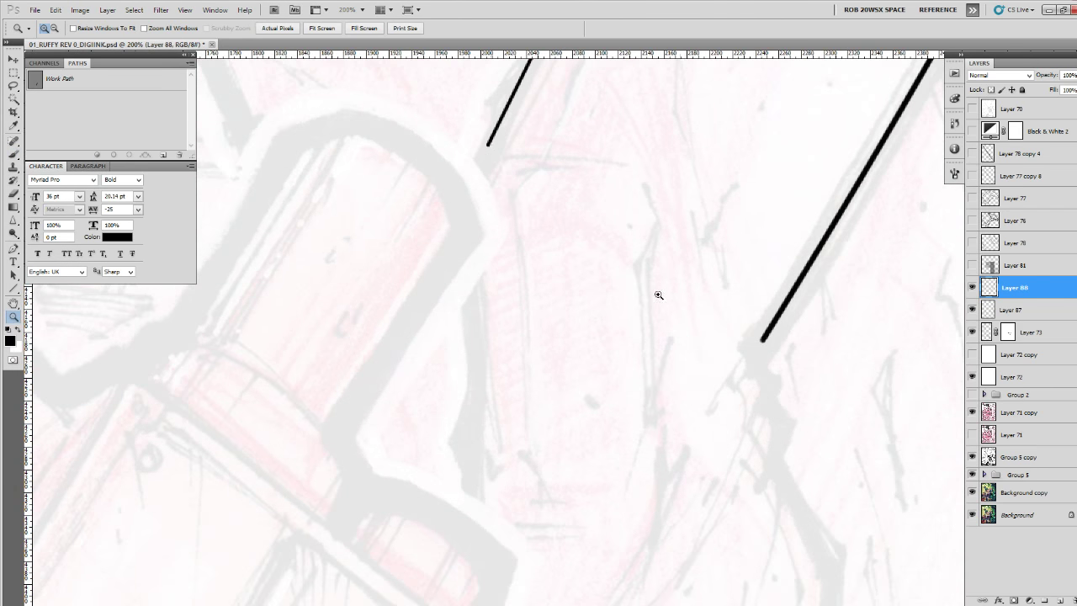
pyautogui.press('b')
pyautogui.moveTo(493, 129)
pyautogui.mouseDown()
pyautogui.moveTo(455, 206)
pyautogui.moveTo(489, 343)
pyautogui.mouseUp()
pyautogui.moveTo(505, 408); pyautogui.dragTo(498, 356)
pyautogui.moveTo(455, 179); pyautogui.dragTo(470, 340)
pyautogui.moveTo(470, 293)
pyautogui.mouseDown()
pyautogui.moveTo(450, 398)
pyautogui.moveTo(487, 468)
pyautogui.mouseUp()
pyautogui.moveTo(454, 402); pyautogui.dragTo(471, 461)
# Ink the jagged folds behind the knee at the lower end of the leg's straight inner edge, with long diagonal creases.
pyautogui.moveTo(799, 432); pyautogui.dragTo(689, 462)
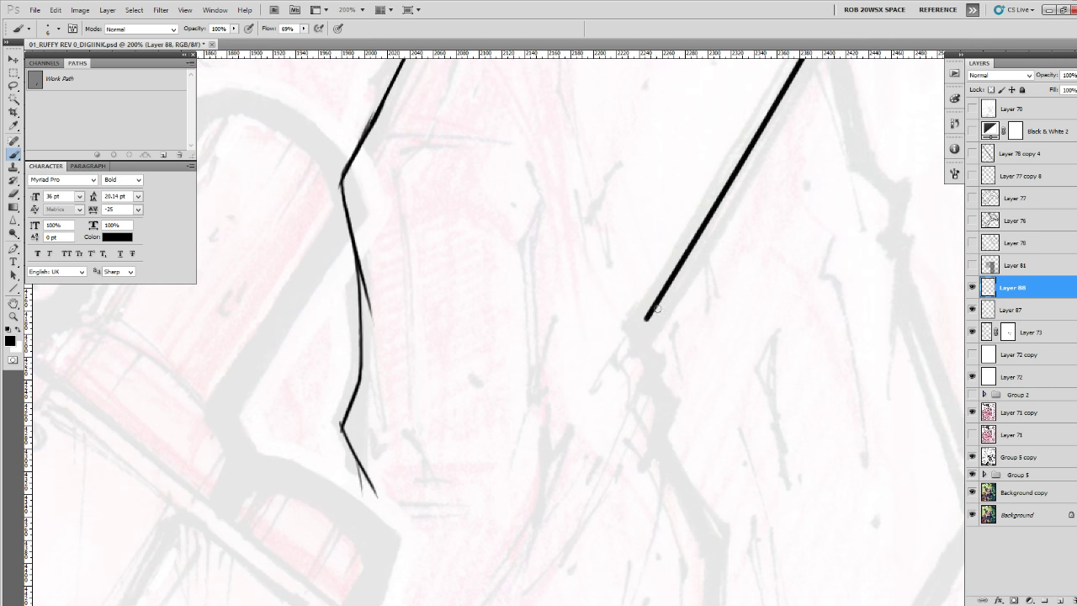
pyautogui.moveTo(641, 323)
pyautogui.mouseDown()
pyautogui.moveTo(631, 355)
pyautogui.moveTo(660, 360)
pyautogui.moveTo(619, 443)
pyautogui.mouseUp()
pyautogui.moveTo(638, 470); pyautogui.dragTo(610, 353)
pyautogui.hotkey('ctrl', 'z')
pyautogui.moveTo(616, 204)
pyautogui.mouseDown()
pyautogui.moveTo(629, 267)
pyautogui.moveTo(552, 379)
pyautogui.mouseUp()
pyautogui.moveTo(629, 262)
pyautogui.mouseDown()
pyautogui.moveTo(633, 345)
pyautogui.moveTo(641, 328)
pyautogui.moveTo(551, 398)
pyautogui.moveTo(549, 495)
pyautogui.mouseUp()
# Ink the narrow pointed fold and the long diagonal crease in the middle of the leg below the knee.
pyautogui.moveTo(554, 306); pyautogui.dragTo(522, 358)
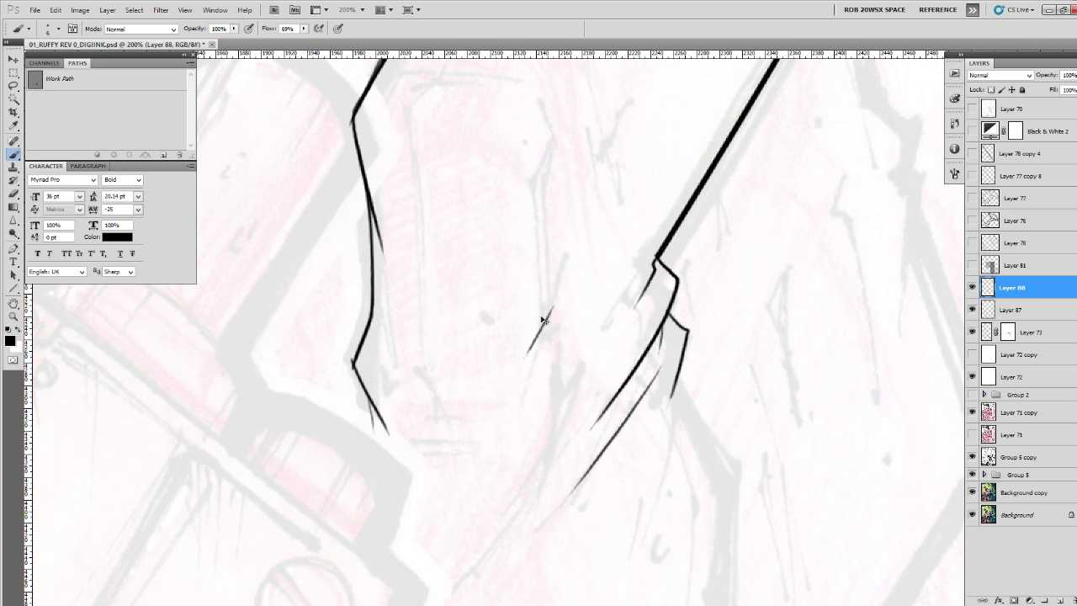
pyautogui.hotkey('ctrl', 'z')
pyautogui.moveTo(565, 271); pyautogui.dragTo(544, 436)
pyautogui.moveTo(558, 296); pyautogui.dragTo(558, 429)
pyautogui.moveTo(556, 431); pyautogui.dragTo(565, 334)
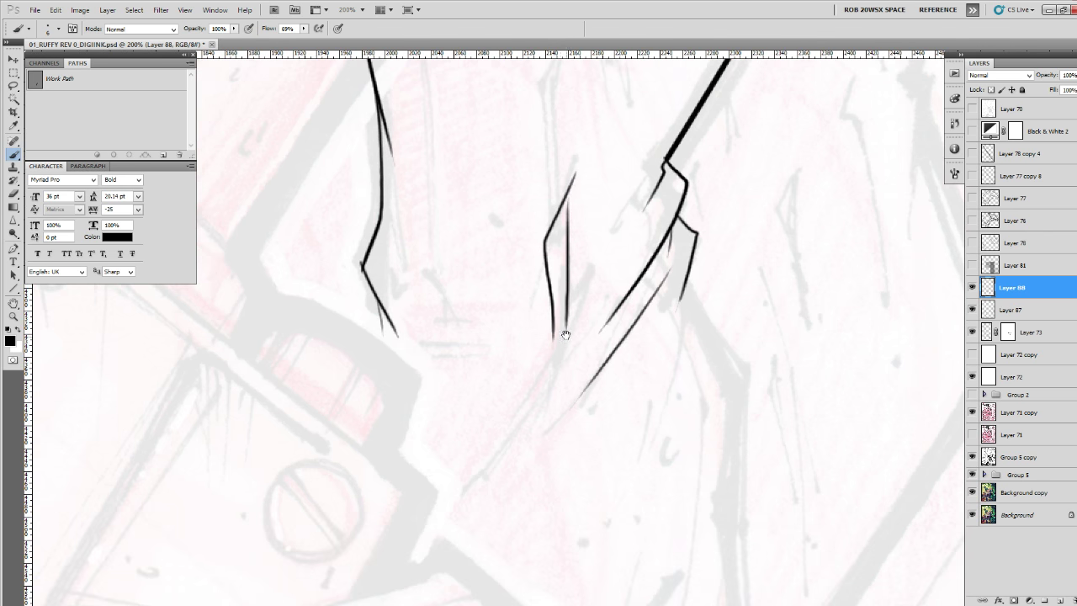
pyautogui.moveTo(591, 275); pyautogui.dragTo(490, 465)
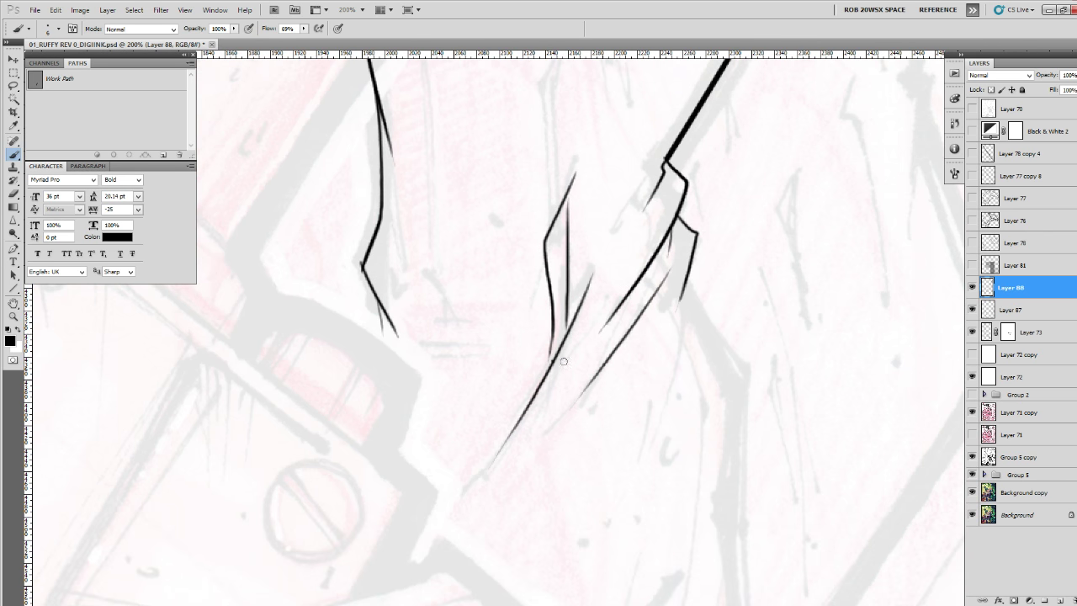
# Ink the inner edge of the lower leg from the knee folds downward, splitting it into two tapering lines.
pyautogui.moveTo(564, 362); pyautogui.dragTo(699, 445)
pyautogui.moveTo(841, 427); pyautogui.dragTo(692, 254)
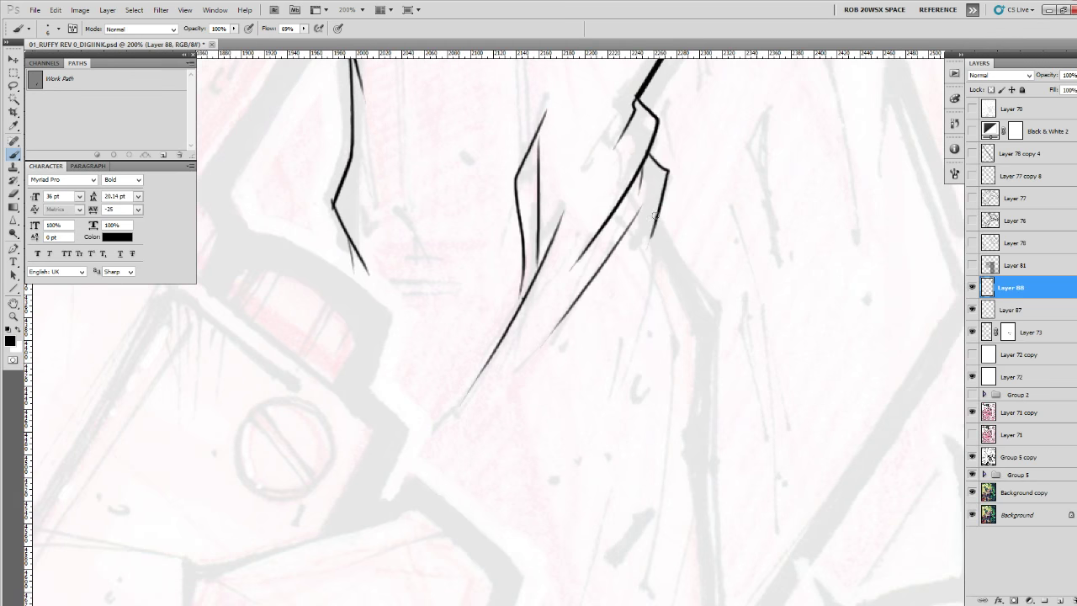
pyautogui.moveTo(654, 217); pyautogui.dragTo(706, 313)
pyautogui.moveTo(726, 359); pyautogui.dragTo(668, 185)
pyautogui.moveTo(631, 99)
pyautogui.mouseDown()
pyautogui.moveTo(649, 209)
pyautogui.moveTo(607, 438)
pyautogui.mouseUp()
pyautogui.moveTo(644, 243); pyautogui.dragTo(655, 537)
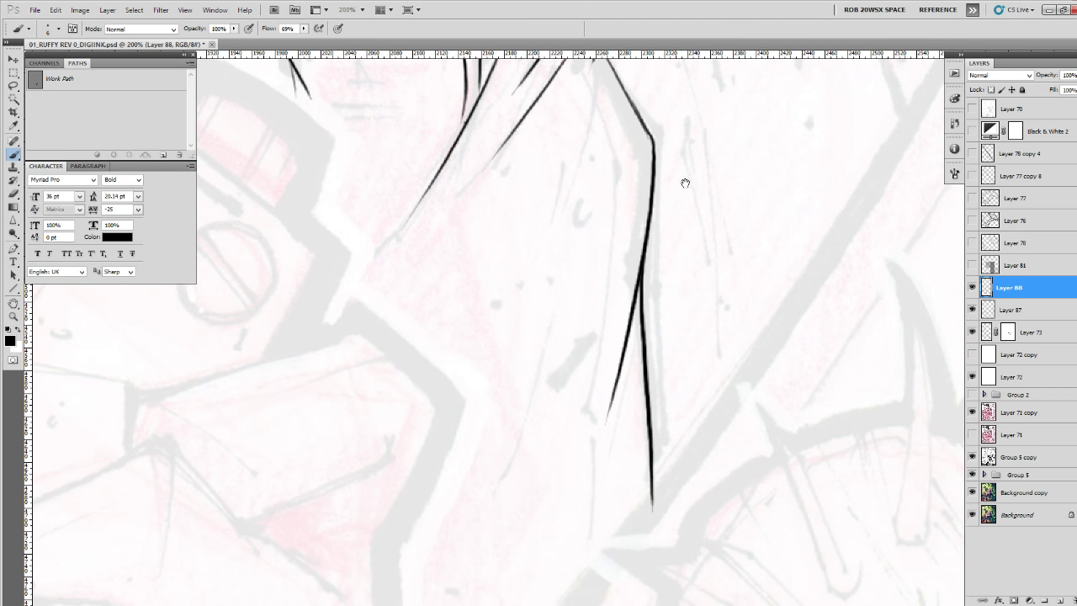
# Review the inked trouser leg against the pencil sketch, both up close and with the whole leg in view.
pyautogui.moveTo(685, 180); pyautogui.dragTo(671, 577)
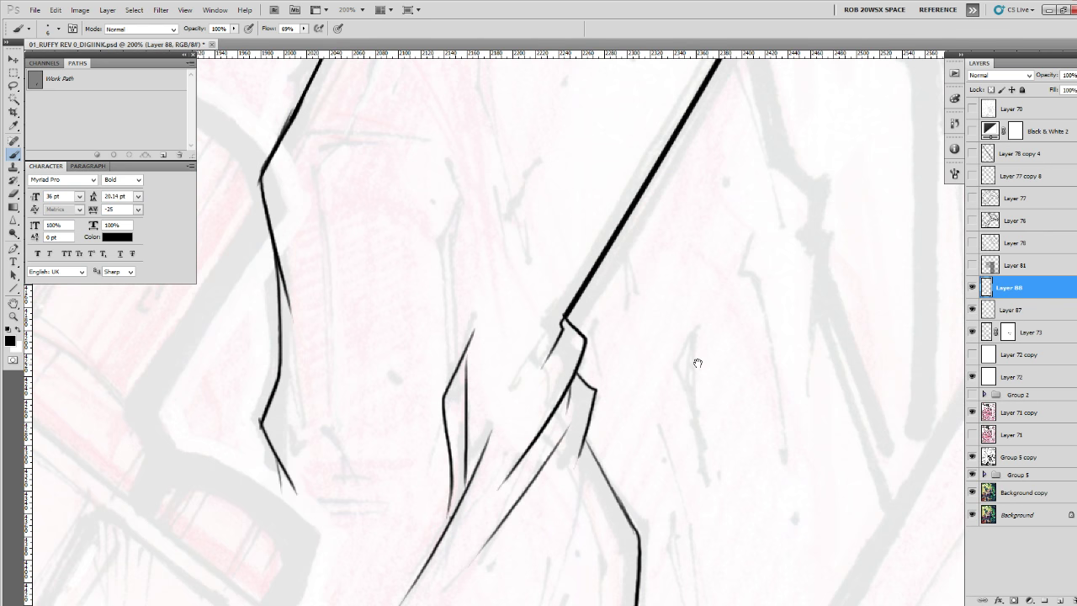
pyautogui.moveTo(696, 366); pyautogui.dragTo(708, 509)
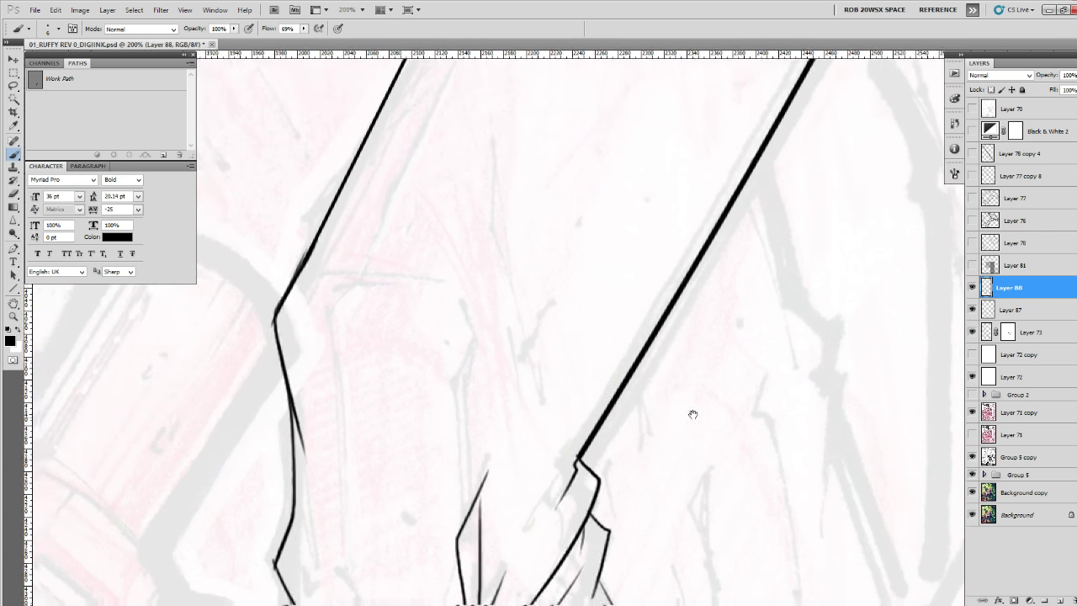
pyautogui.moveTo(692, 413); pyautogui.dragTo(853, 356)
pyautogui.keyDown('ctrl'); pyautogui.keyDown('alt'); pyautogui.click(771, 382); pyautogui.keyUp('alt'); pyautogui.keyUp('ctrl')
pyautogui.keyDown('ctrl'); pyautogui.keyDown('alt'); pyautogui.click(771, 382); pyautogui.keyUp('alt'); pyautogui.keyUp('ctrl')
pyautogui.keyDown('alt'); pyautogui.click(771, 382); pyautogui.keyUp('alt')
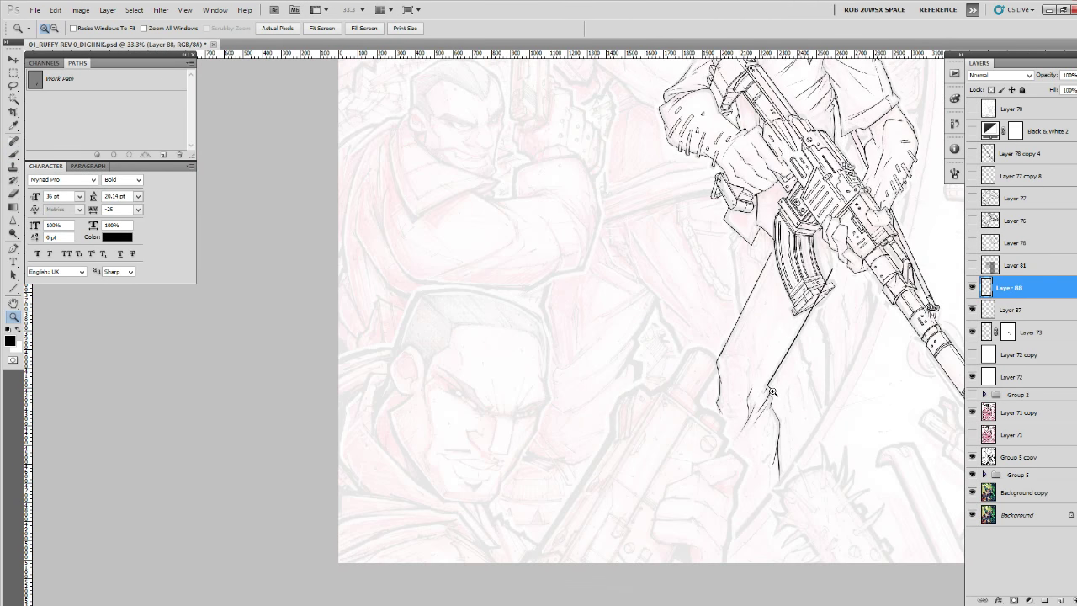
pyautogui.click(774, 396)
pyautogui.press('b')
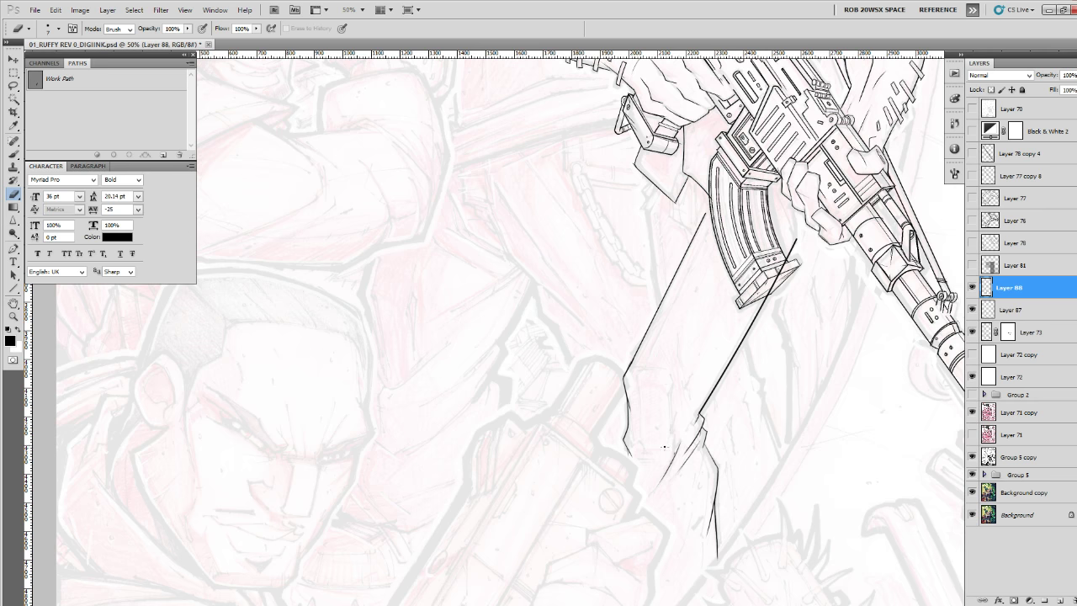
# Ink the long, narrow vertical fold along the inner side of the knee patch.
pyautogui.press('z')
pyautogui.click(685, 422)
pyautogui.click(685, 421)
pyautogui.click(685, 422)
pyautogui.press('b')
pyautogui.moveTo(639, 249)
pyautogui.mouseDown()
pyautogui.moveTo(619, 291)
pyautogui.moveTo(630, 479)
pyautogui.mouseUp()
pyautogui.press('z')
pyautogui.click(654, 290)
pyautogui.moveTo(654, 290); pyautogui.dragTo(643, 242)
pyautogui.press('b')
pyautogui.moveTo(626, 160); pyautogui.dragTo(612, 252)
pyautogui.moveTo(619, 203)
pyautogui.mouseDown()
pyautogui.moveTo(626, 475)
pyautogui.moveTo(601, 561)
pyautogui.mouseUp()
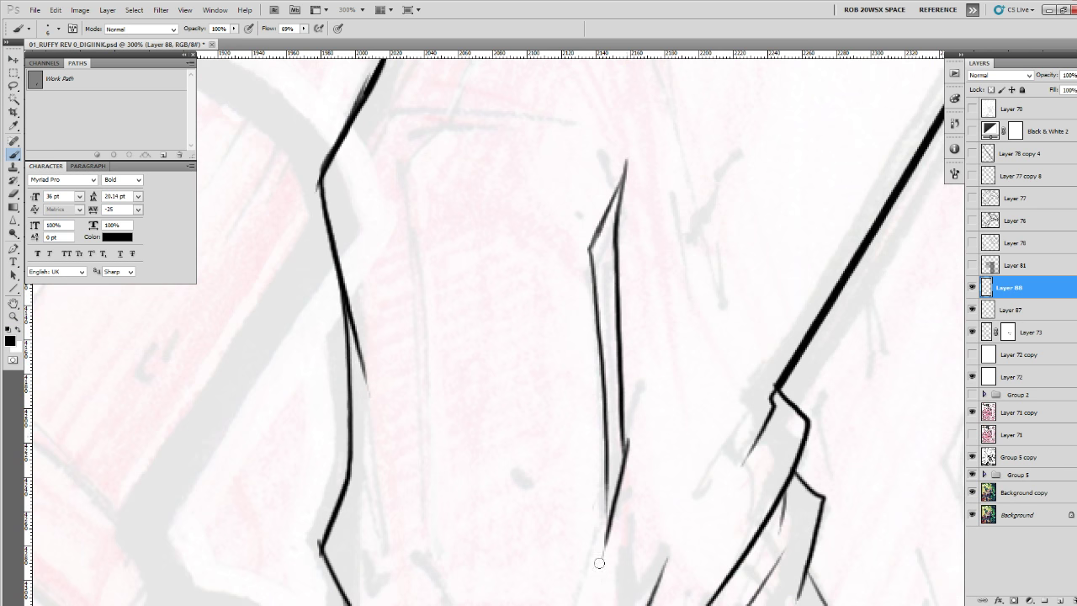
# Ink the slightly curved seam lines across the top of the knee patch.
pyautogui.moveTo(705, 253)
pyautogui.mouseDown()
pyautogui.moveTo(774, 353)
pyautogui.moveTo(959, 536)
pyautogui.mouseUp()
pyautogui.moveTo(650, 418)
pyautogui.mouseDown()
pyautogui.moveTo(725, 415)
pyautogui.moveTo(873, 439)
pyautogui.moveTo(634, 424)
pyautogui.moveTo(800, 420)
pyautogui.mouseUp()
pyautogui.hotkey('ctrl', 'z')
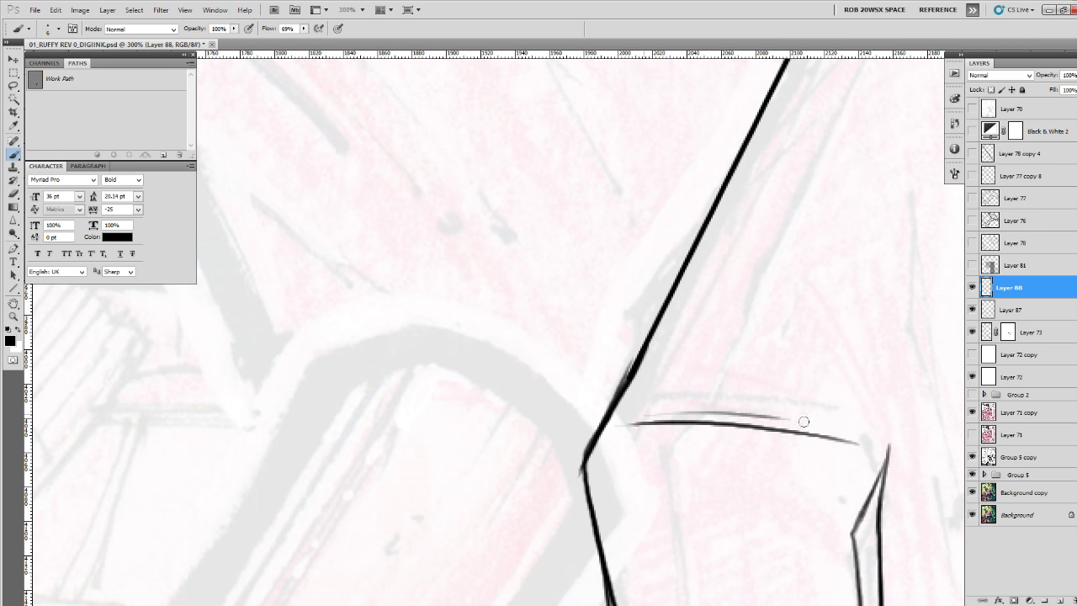
# Erase the rough outer corner of the knee and redraw it as a sharper kink.
pyautogui.press('e')
pyautogui.moveTo(584, 476)
pyautogui.mouseDown()
pyautogui.moveTo(661, 318)
pyautogui.moveTo(620, 405)
pyautogui.moveTo(593, 434)
pyautogui.moveTo(596, 461)
pyautogui.mouseUp()
pyautogui.press('b')
pyautogui.moveTo(602, 486); pyautogui.dragTo(599, 323)
pyautogui.moveTo(587, 270); pyautogui.dragTo(605, 476)
# Erase the leg's outer edge below the knee corner and redraw it with a main contour and a branching crease.
pyautogui.press('e')
pyautogui.moveTo(586, 315)
pyautogui.mouseDown()
pyautogui.moveTo(592, 396)
pyautogui.moveTo(627, 513)
pyautogui.mouseUp()
pyautogui.moveTo(584, 341); pyautogui.dragTo(579, 310)
pyautogui.moveTo(622, 437)
pyautogui.mouseDown()
pyautogui.moveTo(631, 330)
pyautogui.moveTo(622, 483)
pyautogui.mouseUp()
pyautogui.press('b')
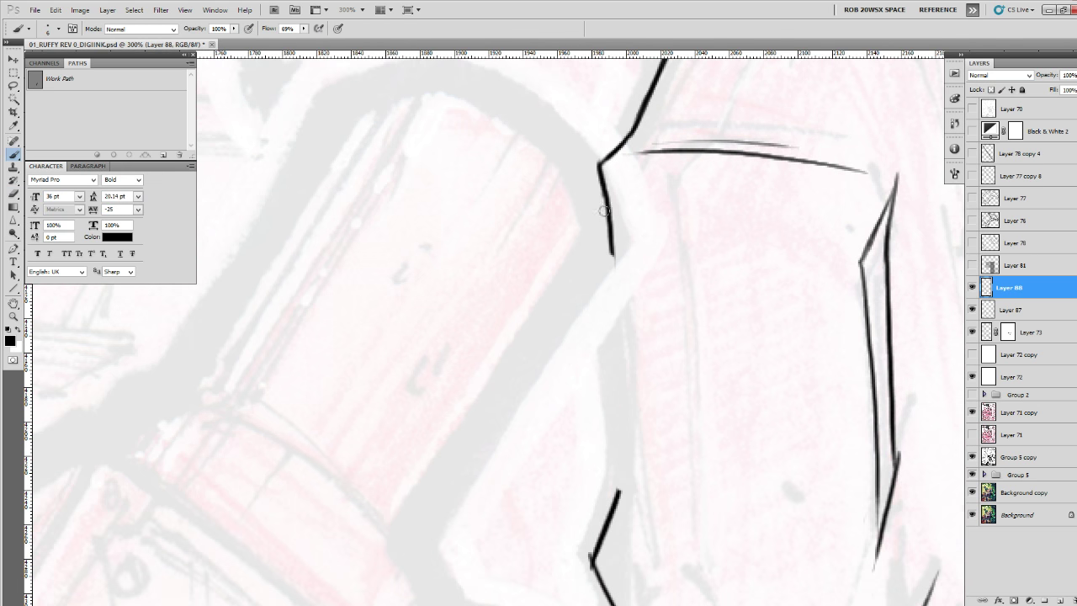
pyautogui.moveTo(599, 168); pyautogui.dragTo(640, 437)
pyautogui.moveTo(605, 210); pyautogui.dragTo(614, 501)
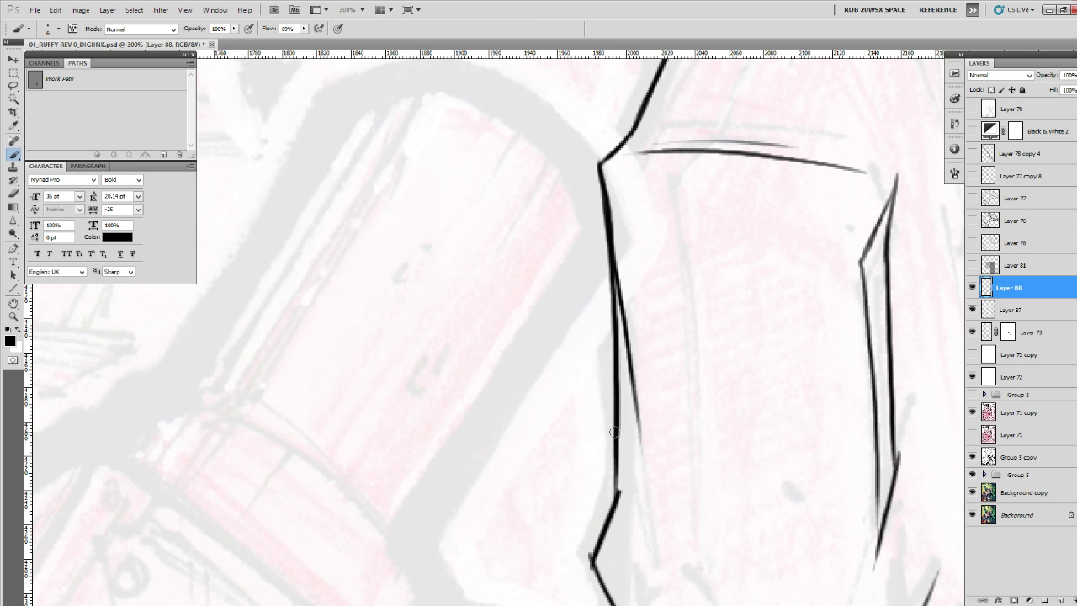
pyautogui.moveTo(615, 432); pyautogui.dragTo(618, 520)
pyautogui.moveTo(623, 511)
pyautogui.mouseDown()
pyautogui.moveTo(599, 245)
pyautogui.moveTo(643, 318)
pyautogui.mouseUp()
# Ink another curved seam line above the knee patch and a long crease running down the thigh.
pyautogui.moveTo(831, 241); pyautogui.dragTo(657, 573)
pyautogui.moveTo(695, 221)
pyautogui.mouseDown()
pyautogui.moveTo(670, 433)
pyautogui.moveTo(874, 467)
pyautogui.mouseUp()
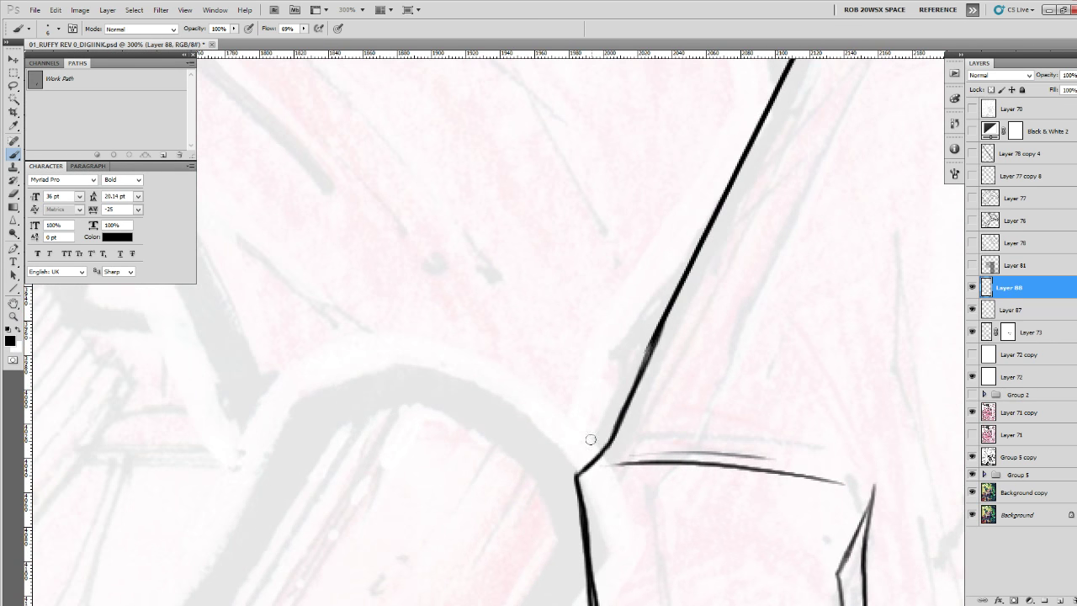
pyautogui.moveTo(591, 439); pyautogui.dragTo(854, 463)
pyautogui.moveTo(898, 409); pyautogui.dragTo(662, 476)
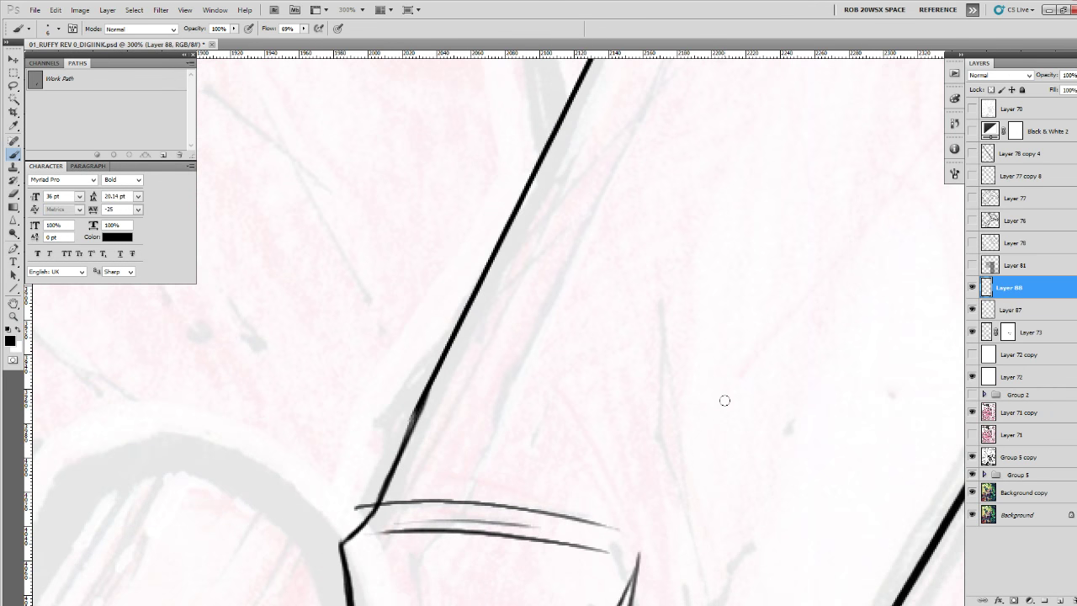
pyautogui.scroll(-3, 733, 440)
pyautogui.hscroll(1, 732, 440)
pyautogui.moveTo(611, 154)
pyautogui.mouseDown()
pyautogui.moveTo(604, 305)
pyautogui.moveTo(647, 482)
pyautogui.mouseUp()
pyautogui.moveTo(782, 324); pyautogui.dragTo(556, 601)
# Taper the upper end of the trouser leg's outer line beside the magazine with the Eraser.
pyautogui.press('z')
pyautogui.moveTo(799, 221)
pyautogui.mouseDown()
pyautogui.moveTo(703, 403)
pyautogui.moveTo(701, 367)
pyautogui.mouseUp()
pyautogui.keyDown('alt'); pyautogui.click(703, 403); pyautogui.keyUp('alt')
pyautogui.keyDown('alt'); pyautogui.click(703, 404); pyautogui.keyUp('alt')
pyautogui.keyDown('alt'); pyautogui.click(702, 403); pyautogui.keyUp('alt')
pyautogui.click(651, 259)
pyautogui.click(652, 259)
pyautogui.click(652, 260)
pyautogui.press('e')
pyautogui.moveTo(660, 281); pyautogui.dragTo(633, 359)
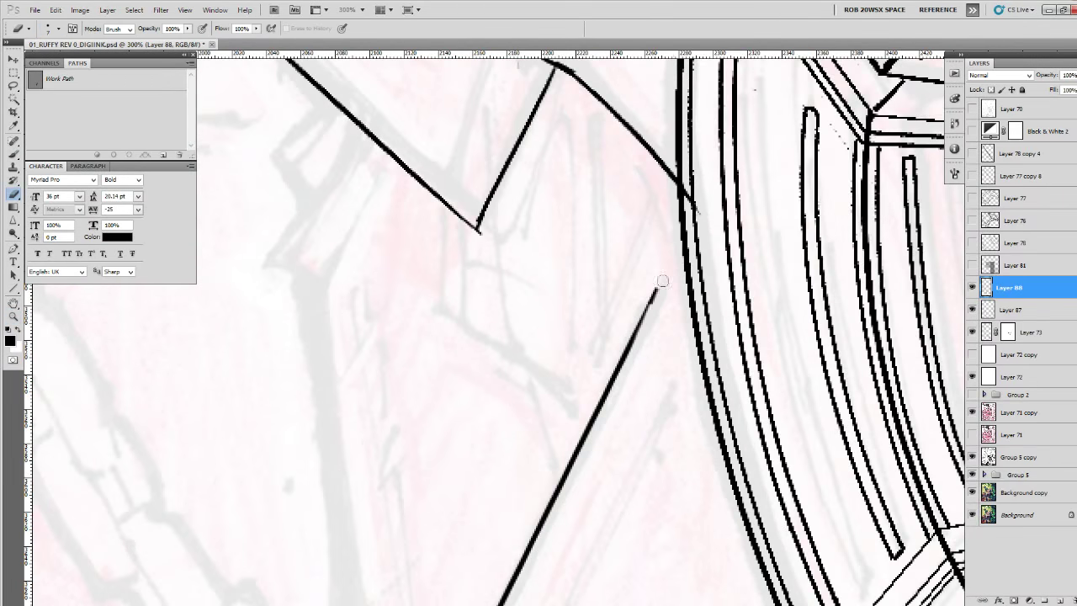
# Ink the trouser fold between the jacket hem and the thigh line, with vertical creases beside the magazine.
pyautogui.scroll(2, 662, 280)
pyautogui.hscroll(-2, 662, 280)
pyautogui.press('b')
pyautogui.moveTo(508, 202)
pyautogui.mouseDown()
pyautogui.moveTo(499, 356)
pyautogui.moveTo(641, 477)
pyautogui.mouseUp()
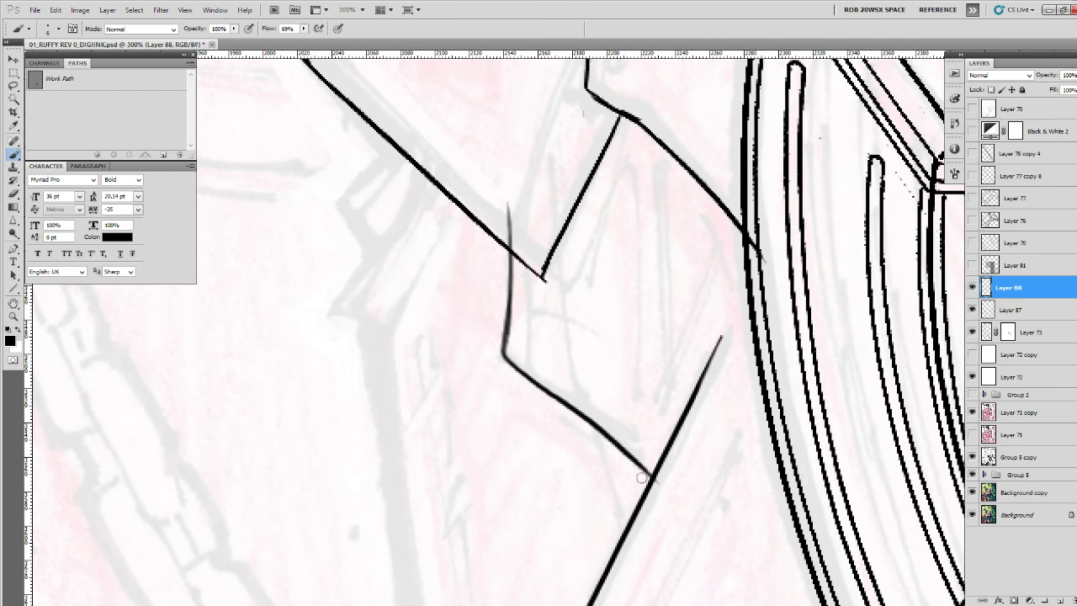
pyautogui.scroll(2, 643, 438)
pyautogui.hscroll(-1, 644, 437)
pyautogui.moveTo(648, 190); pyautogui.dragTo(634, 466)
pyautogui.moveTo(637, 280); pyautogui.dragTo(628, 424)
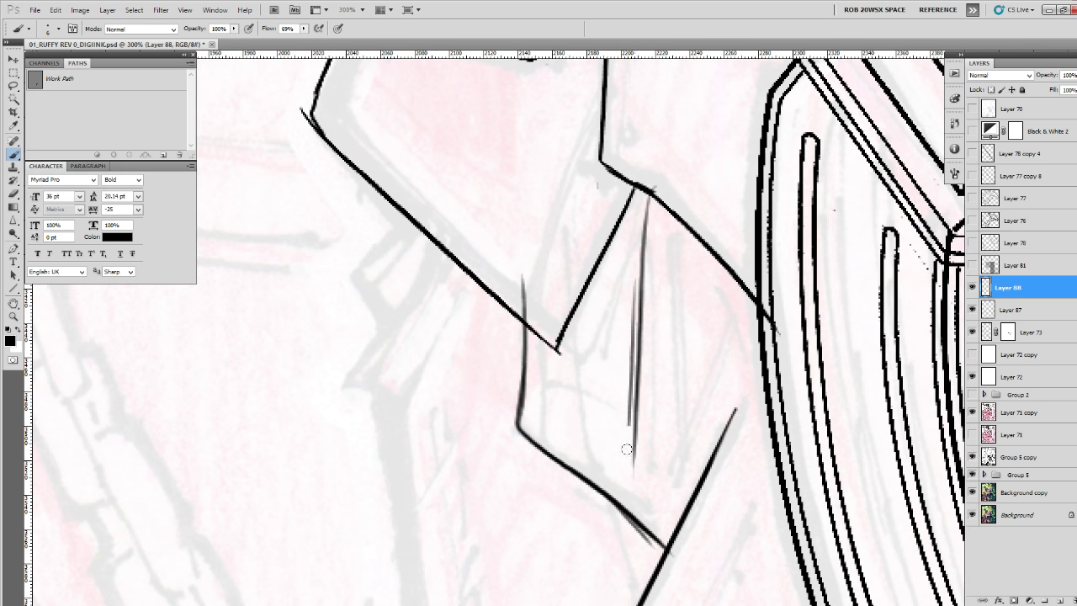
# Ink the outer contour of the trousers from the hip below the jacket down to the straight thigh line.
pyautogui.scroll(-3, 695, 286)
pyautogui.hscroll(-3, 661, 289)
pyautogui.moveTo(553, 99)
pyautogui.mouseDown()
pyautogui.moveTo(472, 235)
pyautogui.moveTo(516, 277)
pyautogui.moveTo(516, 178)
pyautogui.mouseUp()
pyautogui.moveTo(497, 127); pyautogui.dragTo(527, 497)
pyautogui.moveTo(531, 533); pyautogui.dragTo(503, 259)
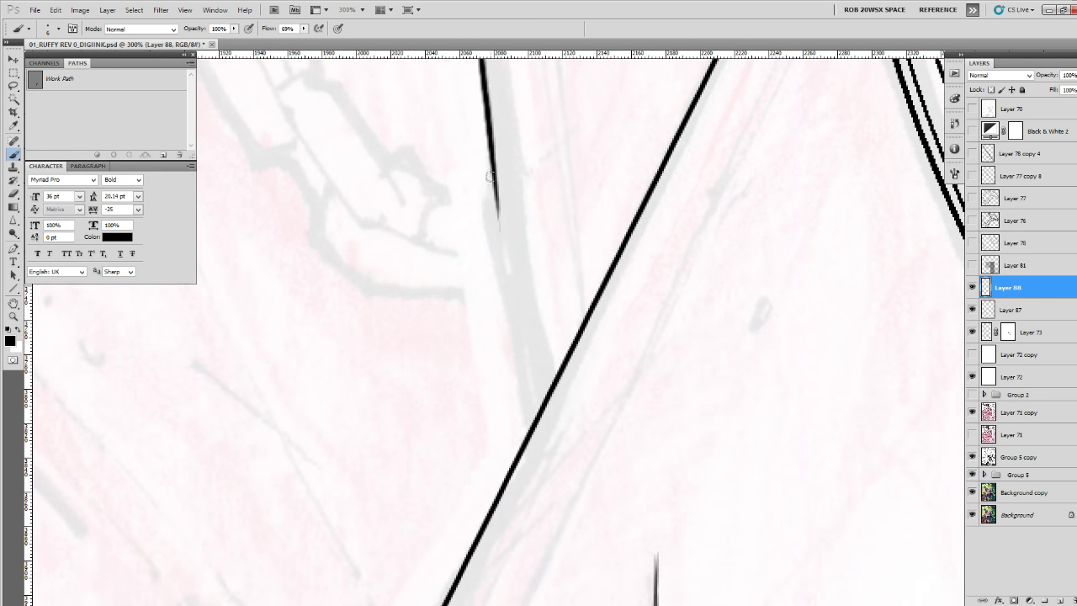
pyautogui.moveTo(490, 139)
pyautogui.mouseDown()
pyautogui.moveTo(480, 248)
pyautogui.moveTo(535, 412)
pyautogui.mouseUp()
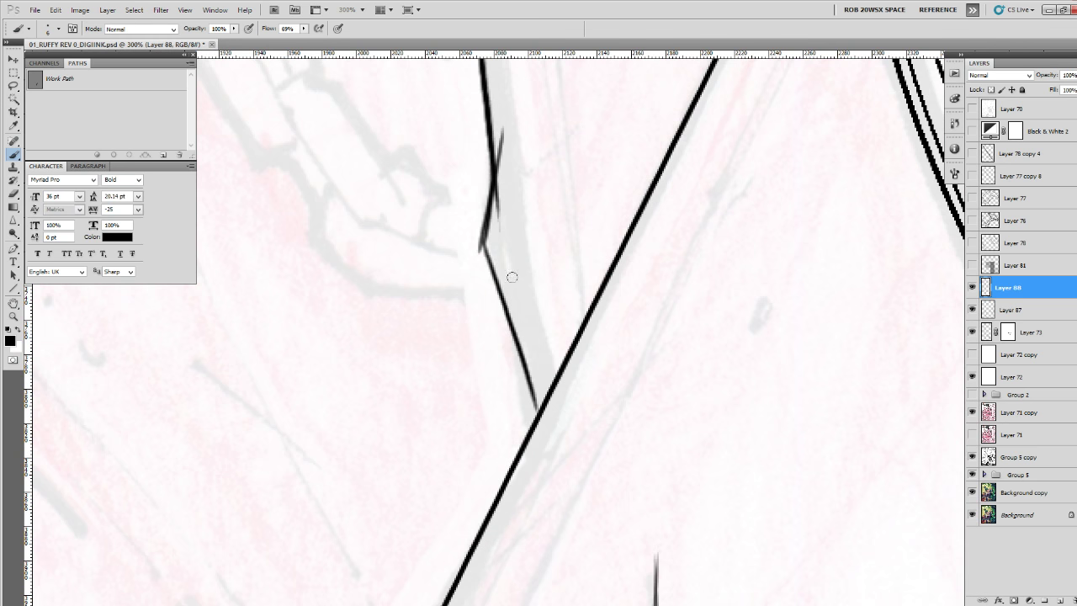
pyautogui.moveTo(552, 173); pyautogui.dragTo(544, 466)
# Clean up the hip contour with the Eraser and ink short creases beside it below the jacket.
pyautogui.press('e')
pyautogui.moveTo(495, 514); pyautogui.dragTo(492, 481)
pyautogui.moveTo(543, 215); pyautogui.dragTo(539, 272)
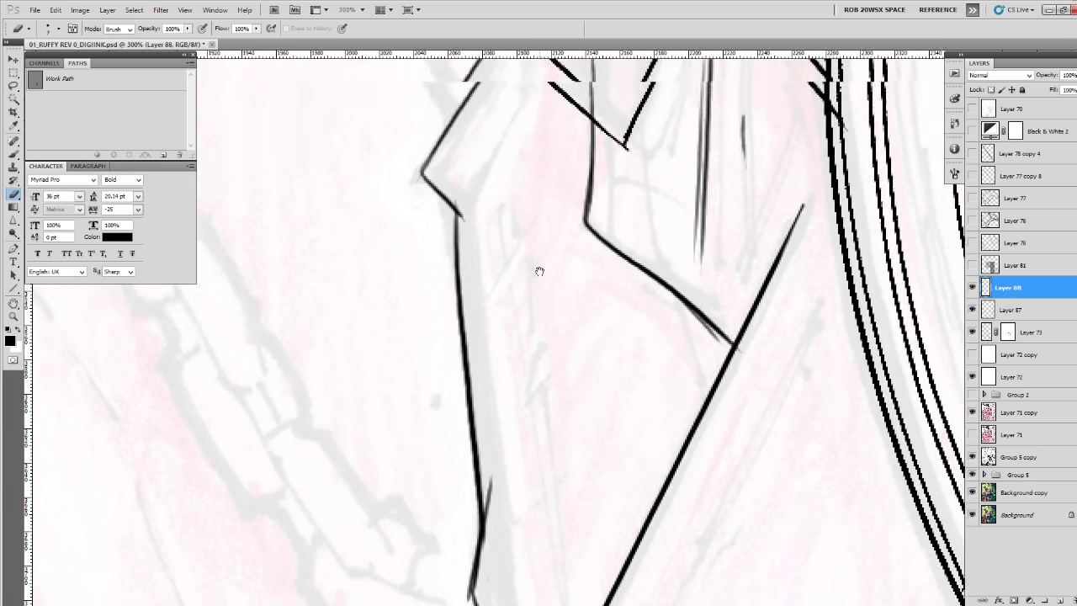
pyautogui.scroll(5, 539, 271)
pyautogui.press('b')
pyautogui.moveTo(530, 353); pyautogui.dragTo(482, 454)
pyautogui.moveTo(476, 271)
pyautogui.mouseDown()
pyautogui.moveTo(435, 340)
pyautogui.moveTo(452, 386)
pyautogui.moveTo(450, 313)
pyautogui.moveTo(473, 274)
pyautogui.moveTo(431, 343)
pyautogui.mouseUp()
pyautogui.press('e')
# Review the inked trousers together with the rifle and upper body against the pencil sketch.
pyautogui.press('z')
pyautogui.keyDown('alt'); pyautogui.click(731, 419); pyautogui.keyUp('alt')
pyautogui.keyDown('alt'); pyautogui.click(733, 419); pyautogui.keyUp('alt')
pyautogui.keyDown('alt'); pyautogui.click(732, 419); pyautogui.keyUp('alt')
pyautogui.keyDown('alt'); pyautogui.click(733, 419); pyautogui.keyUp('alt')
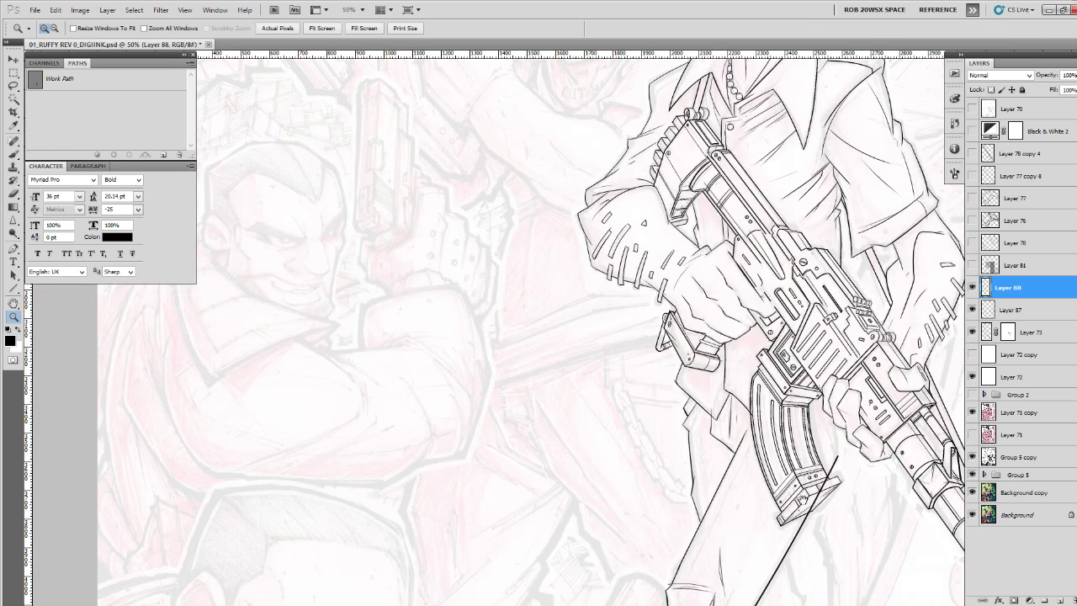
pyautogui.moveTo(802, 500); pyautogui.dragTo(621, 432)
pyautogui.moveTo(693, 539); pyautogui.dragTo(737, 466)
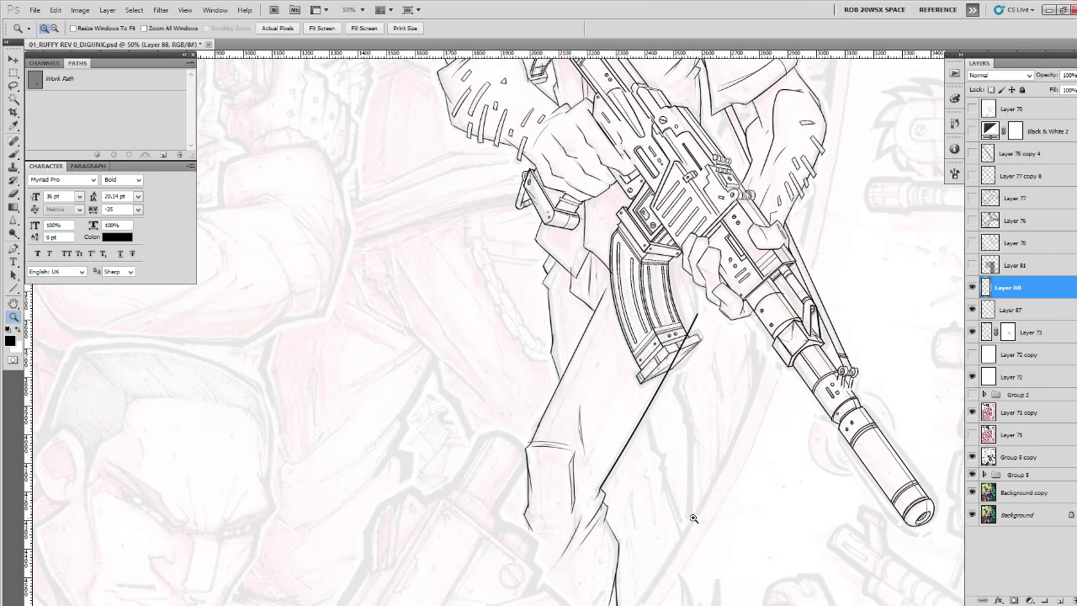
pyautogui.moveTo(693, 517); pyautogui.dragTo(705, 417)
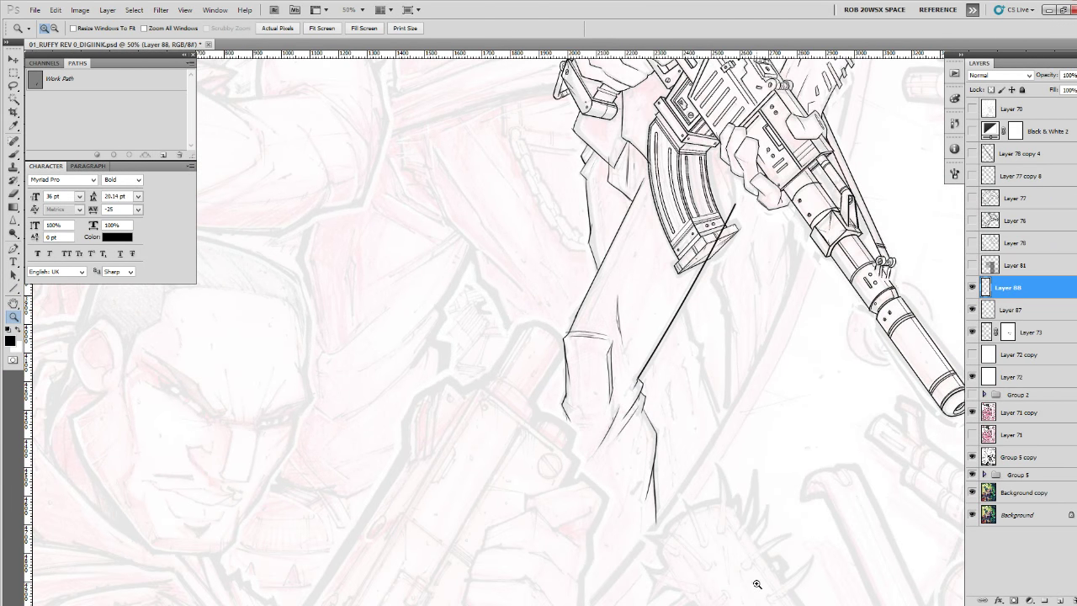
pyautogui.moveTo(716, 368); pyautogui.dragTo(686, 580)
pyautogui.keyDown('alt'); pyautogui.click(721, 385); pyautogui.keyUp('alt')
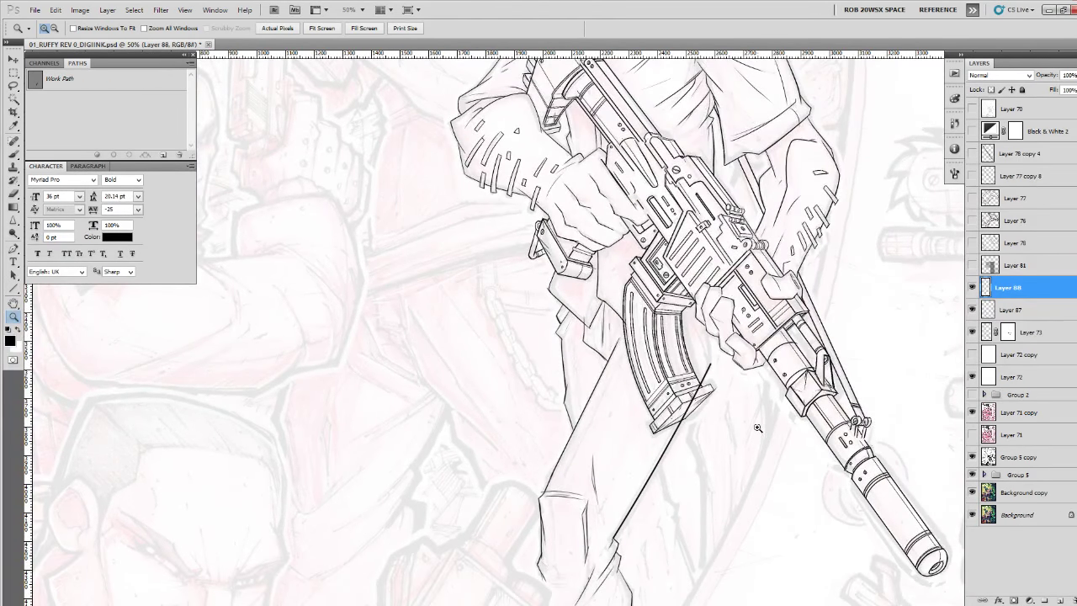
pyautogui.click(760, 425)
pyautogui.keyDown('alt'); pyautogui.click(765, 396); pyautogui.keyUp('alt')
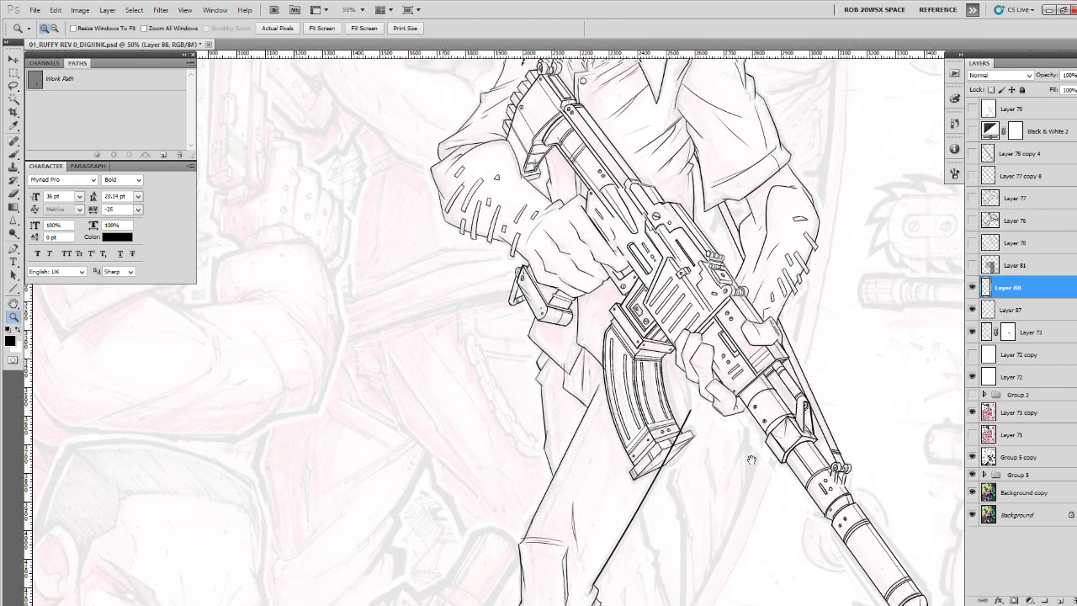
pyautogui.click(742, 446)
pyautogui.keyDown('alt'); pyautogui.click(759, 387); pyautogui.keyUp('alt')
pyautogui.click(727, 431)
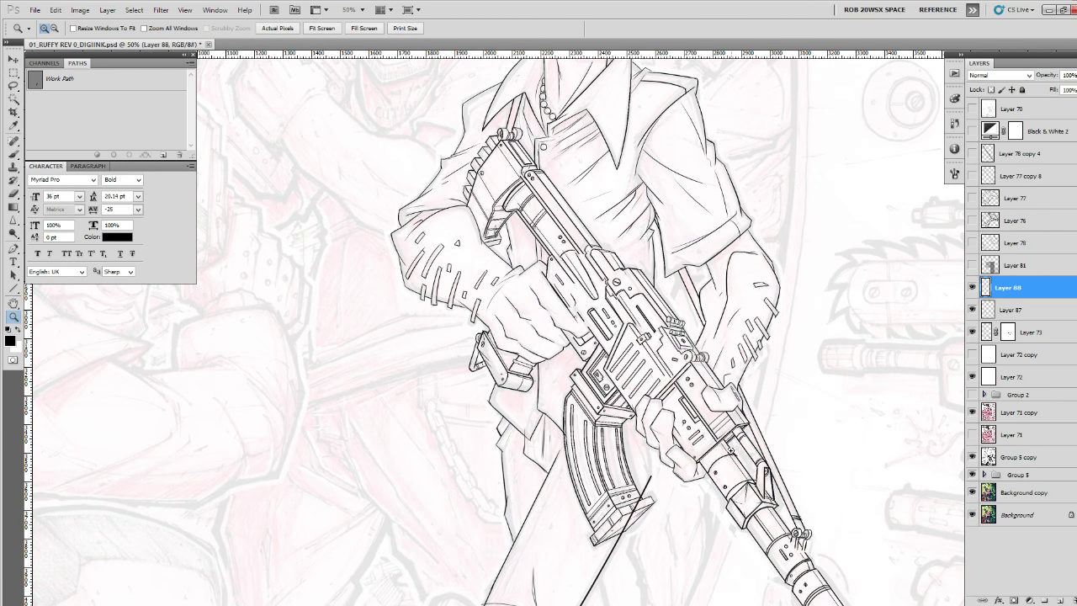
pyautogui.moveTo(745, 450); pyautogui.dragTo(610, 471)
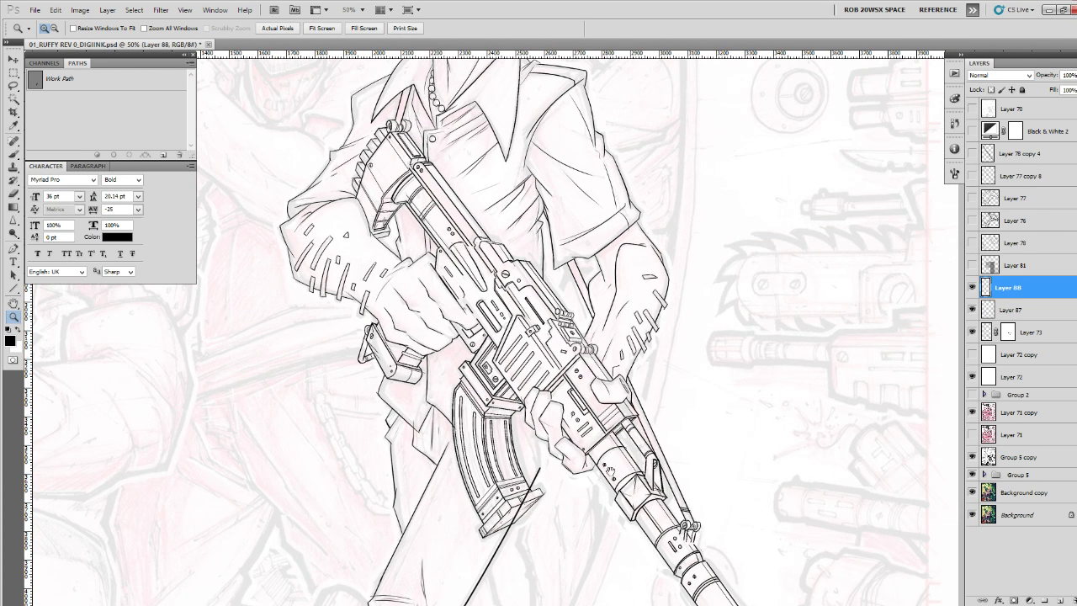
# Erase the part of the straight thigh line that runs across the rifle magazine's base plate on Layer 88.
pyautogui.moveTo(908, 502); pyautogui.dragTo(908, 417)
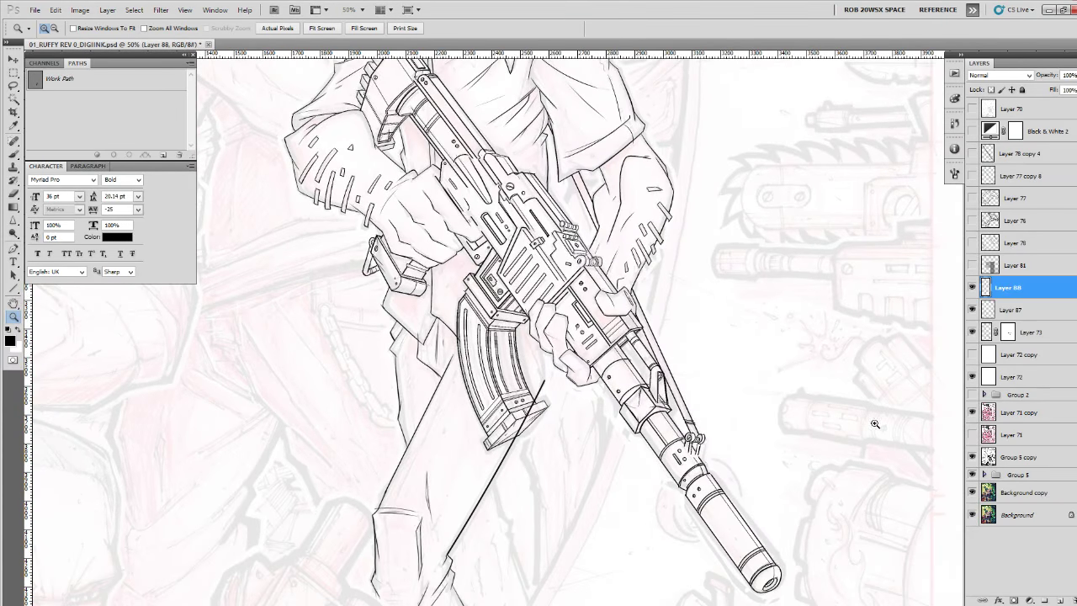
pyautogui.moveTo(765, 420); pyautogui.dragTo(799, 403)
pyautogui.click(972, 288)
pyautogui.click(972, 288)
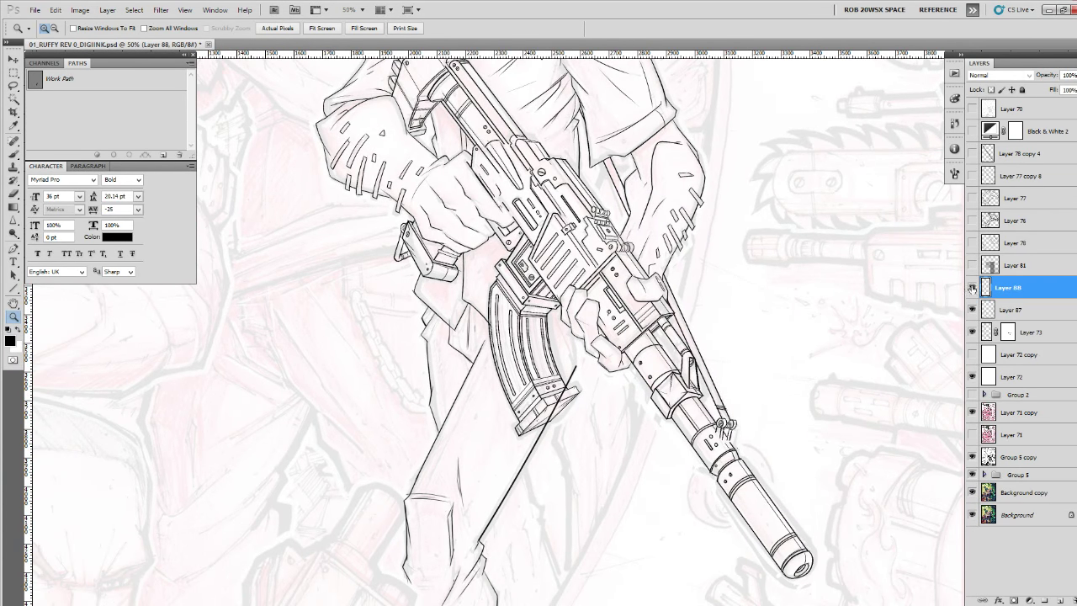
pyautogui.click(580, 367)
pyautogui.click(579, 368)
pyautogui.click(575, 380)
pyautogui.press('e')
pyautogui.moveTo(513, 484)
pyautogui.mouseDown()
pyautogui.moveTo(580, 402)
pyautogui.moveTo(526, 489)
pyautogui.mouseUp()
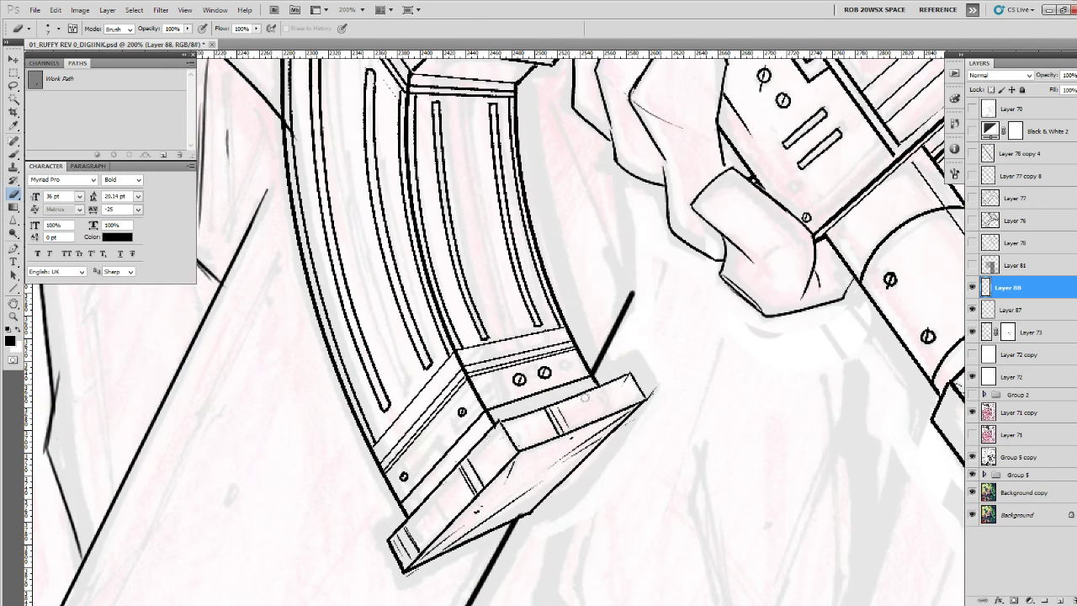
# Try to ink the jacket's lower edge as a curve continuing across the magazine toward the supporting hand.
pyautogui.moveTo(673, 295)
pyautogui.mouseDown()
pyautogui.moveTo(702, 452)
pyautogui.moveTo(858, 568)
pyautogui.mouseUp()
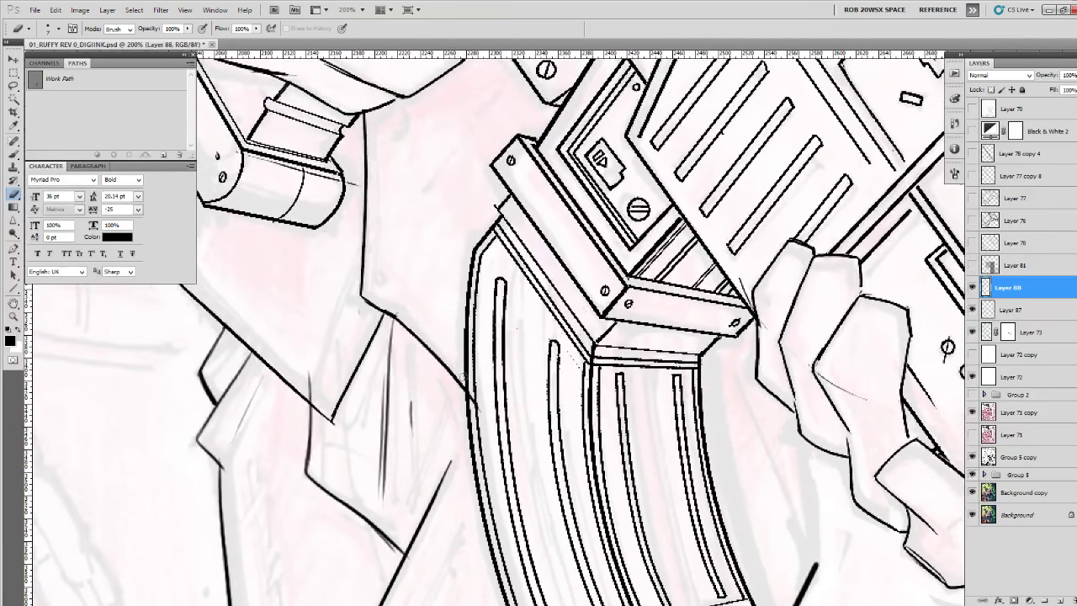
pyautogui.press('b')
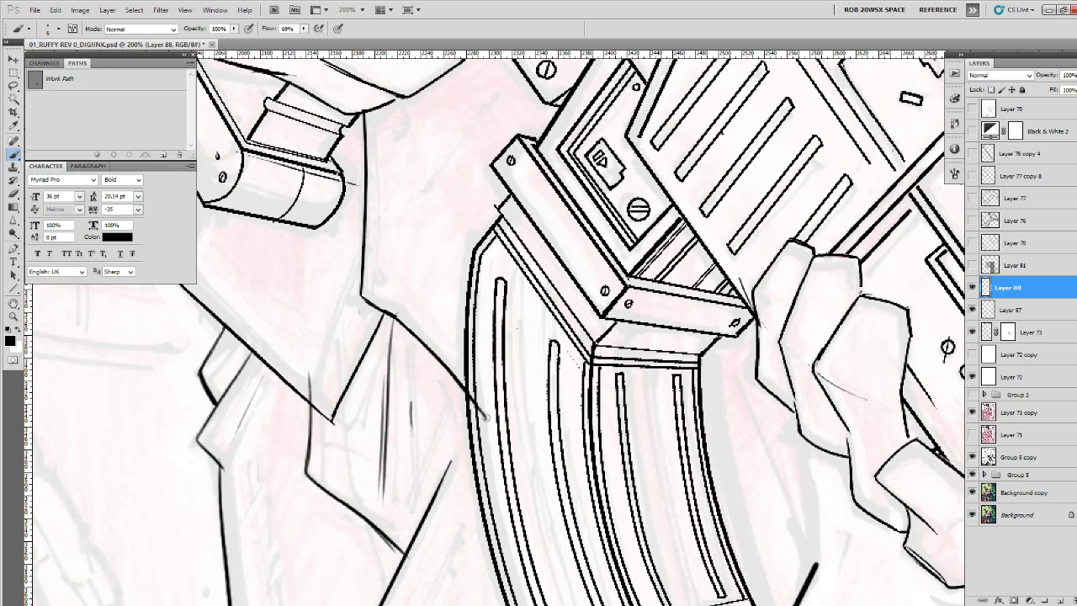
pyautogui.moveTo(503, 423); pyautogui.dragTo(798, 385)
pyautogui.moveTo(798, 387)
pyautogui.mouseDown()
pyautogui.moveTo(796, 496)
pyautogui.moveTo(843, 431)
pyautogui.mouseUp()
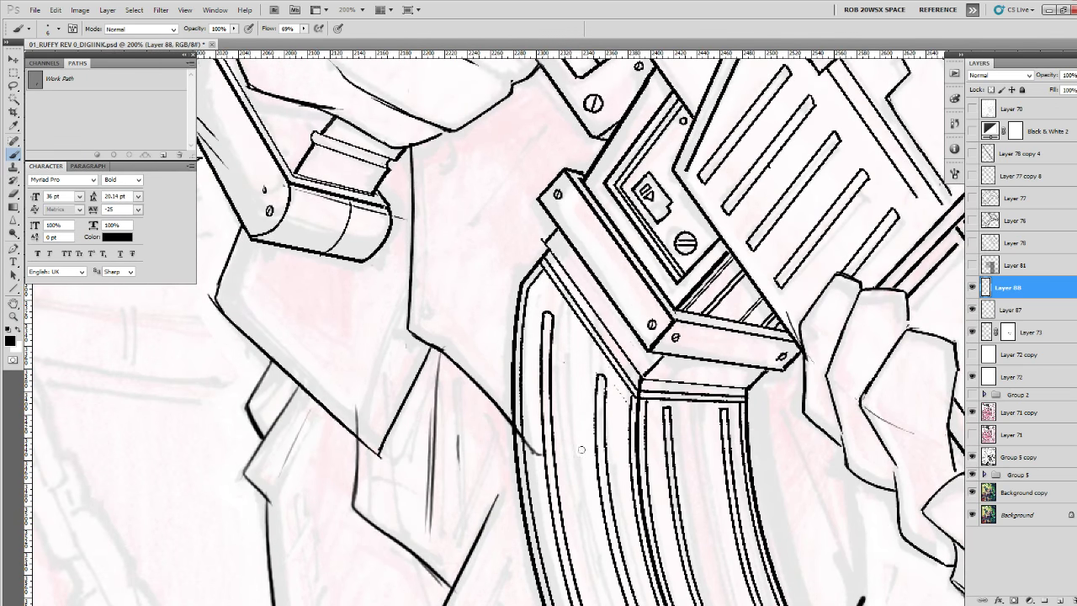
pyautogui.moveTo(916, 452); pyautogui.dragTo(857, 444)
pyautogui.moveTo(789, 414)
pyautogui.mouseDown()
pyautogui.moveTo(493, 476)
pyautogui.moveTo(800, 406)
pyautogui.mouseUp()
pyautogui.hotkey('ctrl', 'z')
pyautogui.press('z')
pyautogui.keyDown('alt'); pyautogui.click(774, 379); pyautogui.keyUp('alt')
pyautogui.keyDown('alt'); pyautogui.click(775, 379); pyautogui.keyUp('alt')
pyautogui.keyDown('alt'); pyautogui.click(775, 378); pyautogui.keyUp('alt')
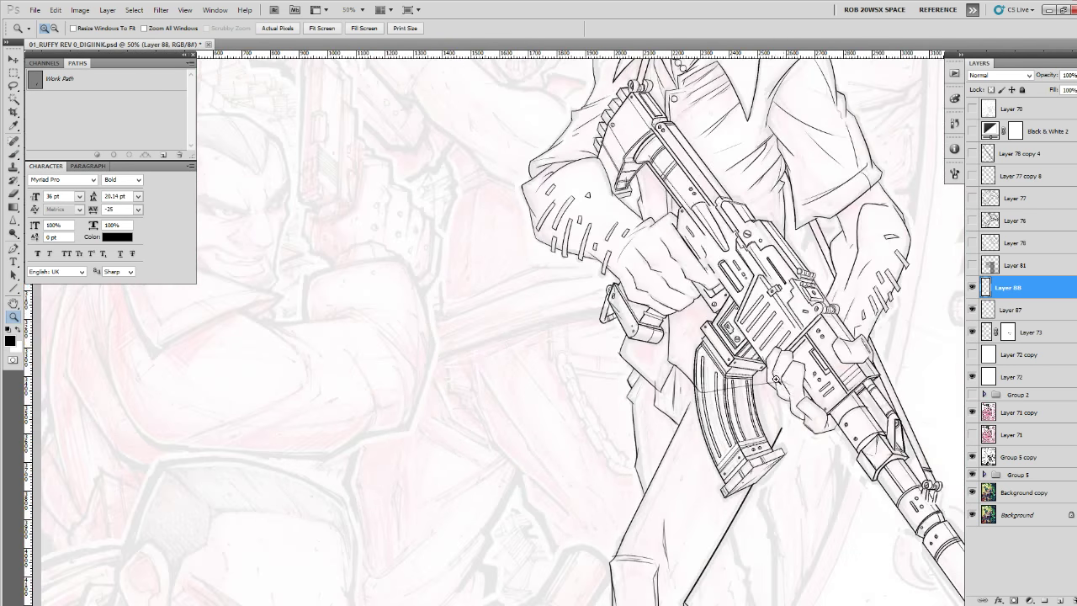
pyautogui.moveTo(793, 378); pyautogui.dragTo(712, 414)
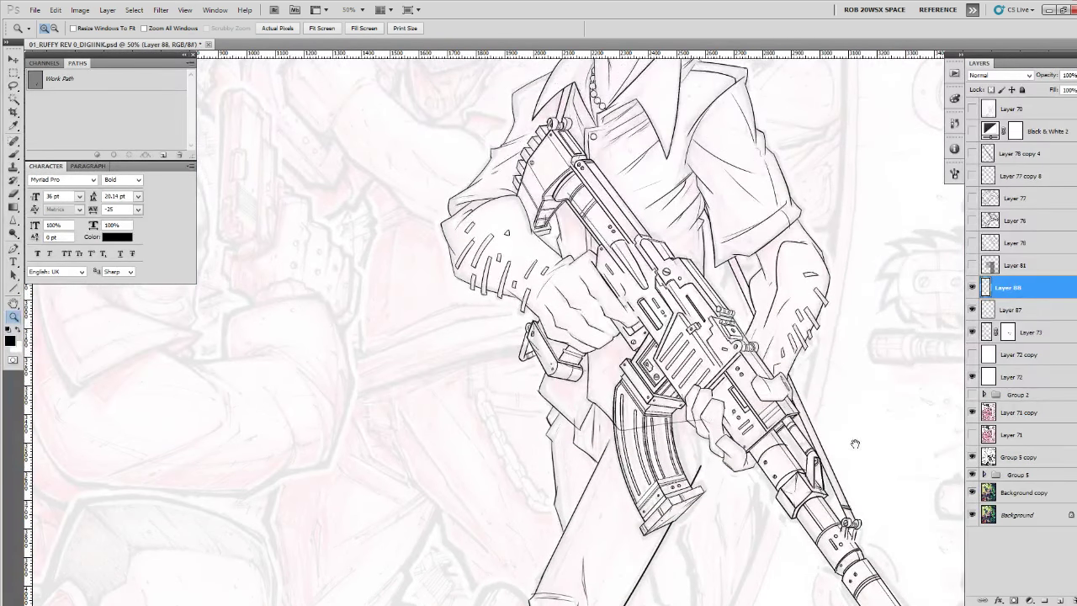
pyautogui.moveTo(855, 449); pyautogui.dragTo(806, 380)
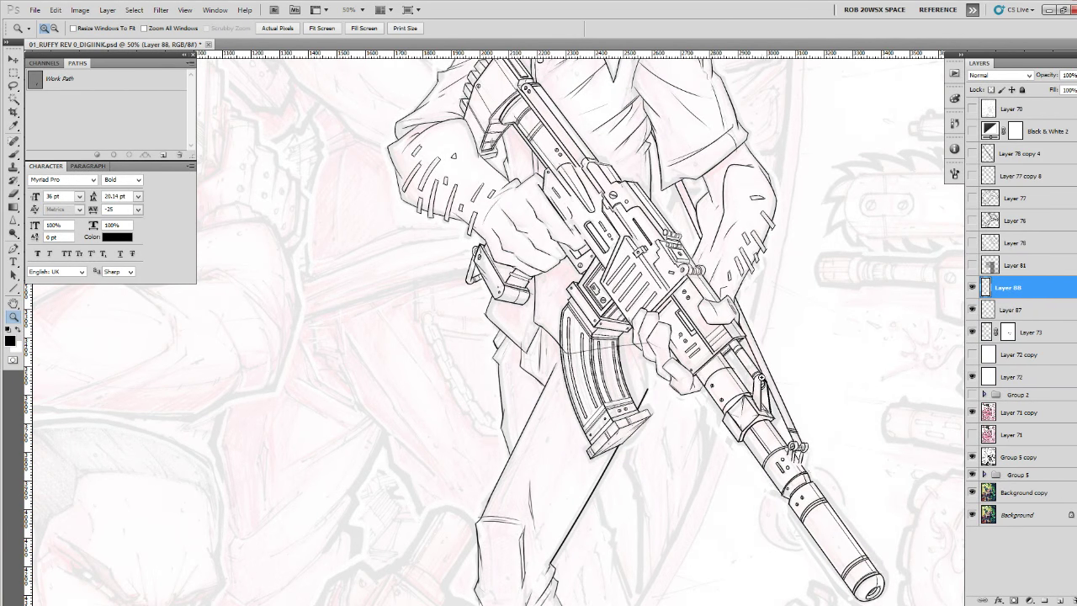
pyautogui.hotkey('ctrl', 'z')
# Erase the existing lower jacket edge between the pointed flap and the magazine on Layer 87.
pyautogui.click(970, 288)
pyautogui.click(970, 289)
pyautogui.click(565, 344)
pyautogui.click(565, 343)
pyautogui.click(566, 343)
pyautogui.press('e')
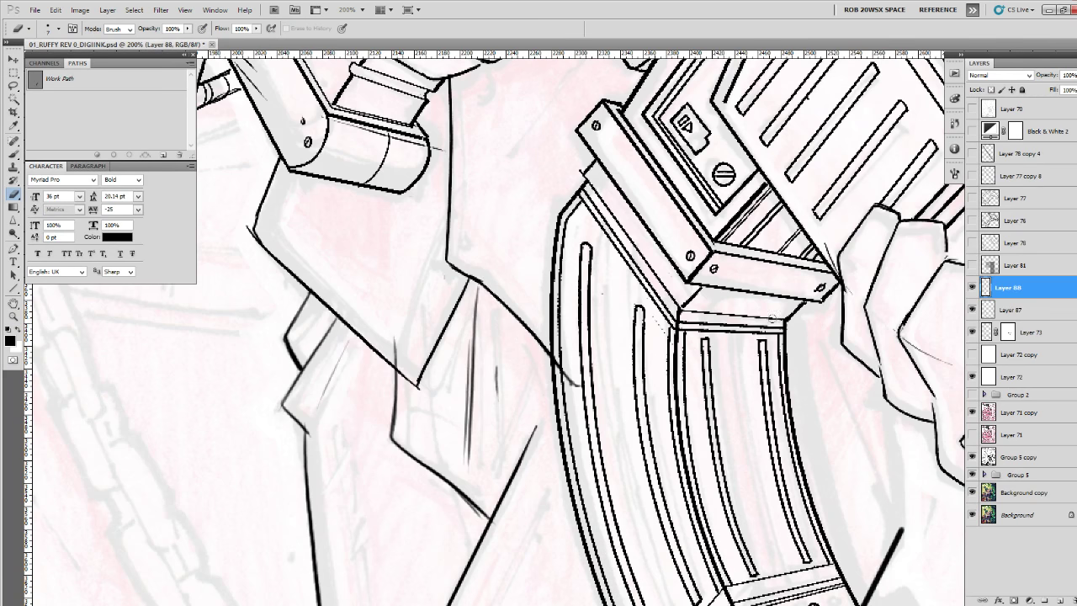
pyautogui.hotkey('alt', '[')
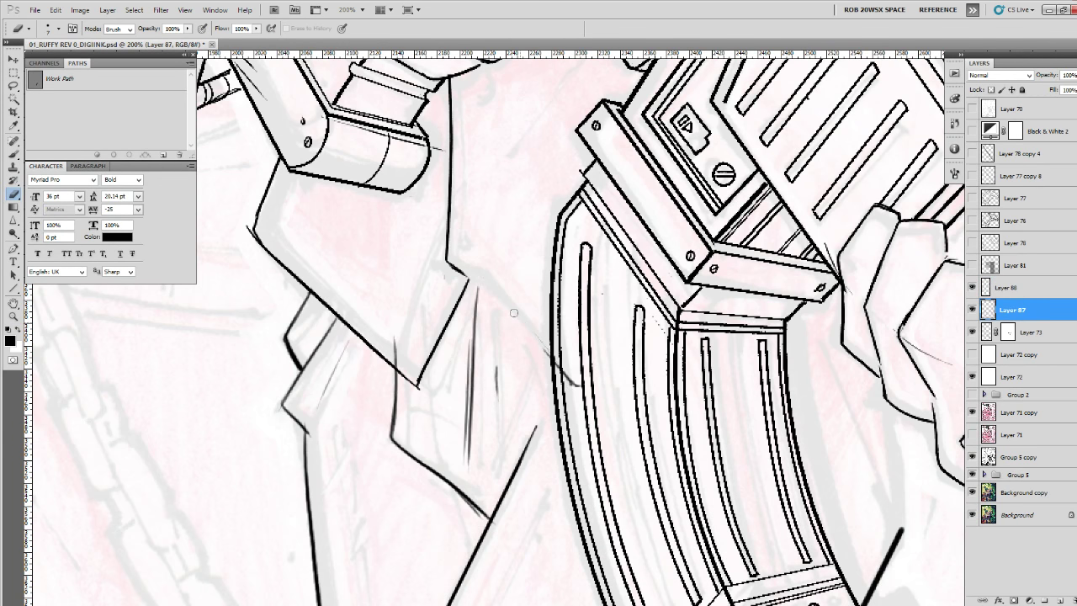
# Re-ink the lower jacket edge on Layer 87 as a straighter diagonal from the flap corner to the magazine.
pyautogui.click(972, 288)
pyautogui.click(972, 287)
pyautogui.click(972, 309)
pyautogui.click(972, 309)
pyautogui.press('z')
pyautogui.click(544, 323)
pyautogui.press('b')
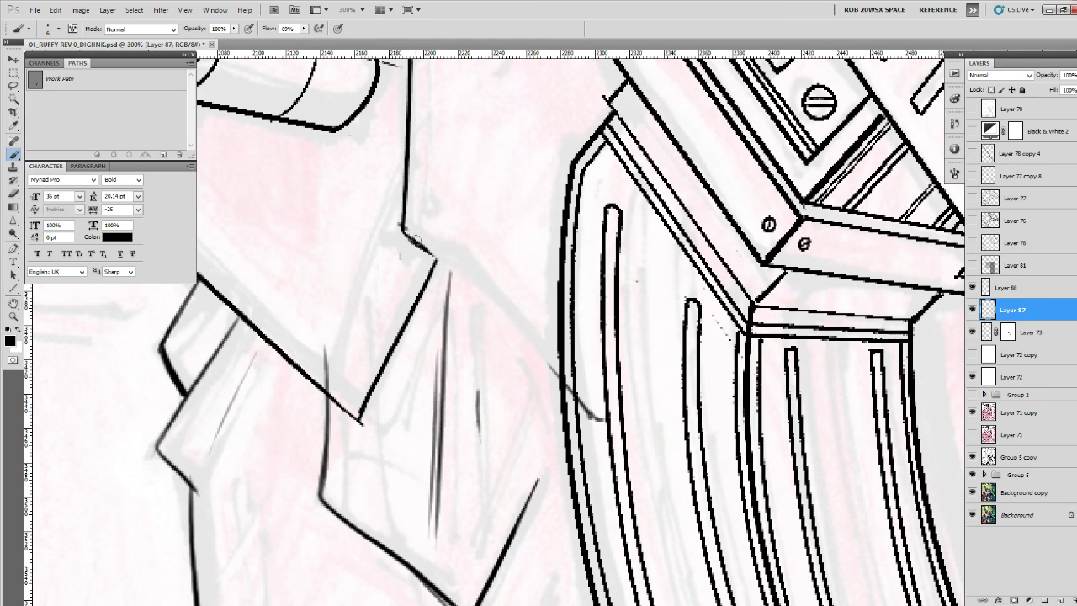
pyautogui.moveTo(461, 297); pyautogui.dragTo(593, 446)
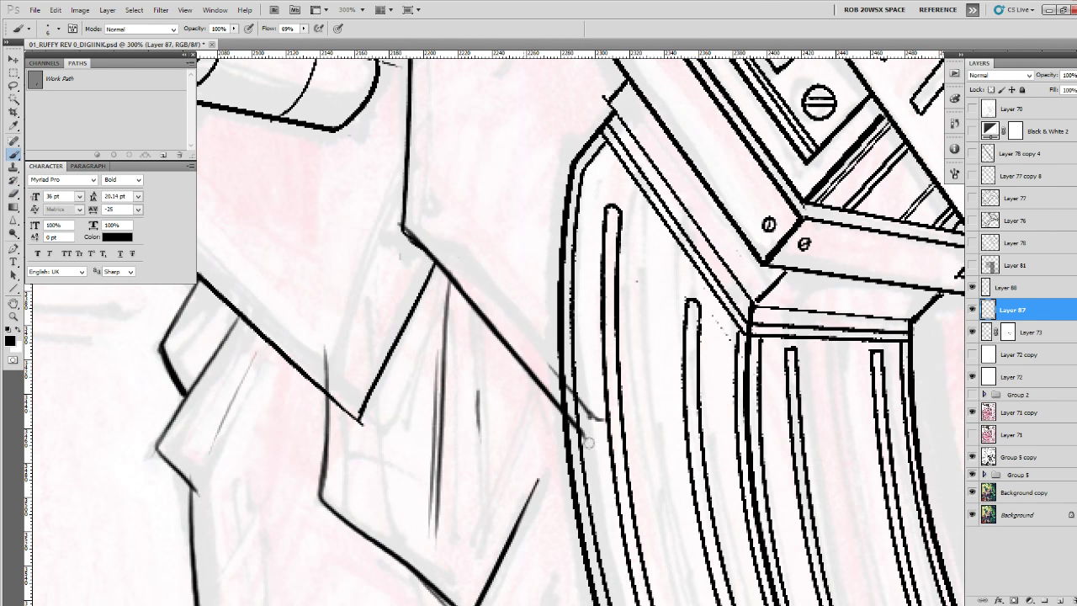
# Trim the new jacket edge where it overshoots the magazine outline and erase the stray old line end on Layer 88.
pyautogui.press('e')
pyautogui.moveTo(468, 293); pyautogui.dragTo(457, 274)
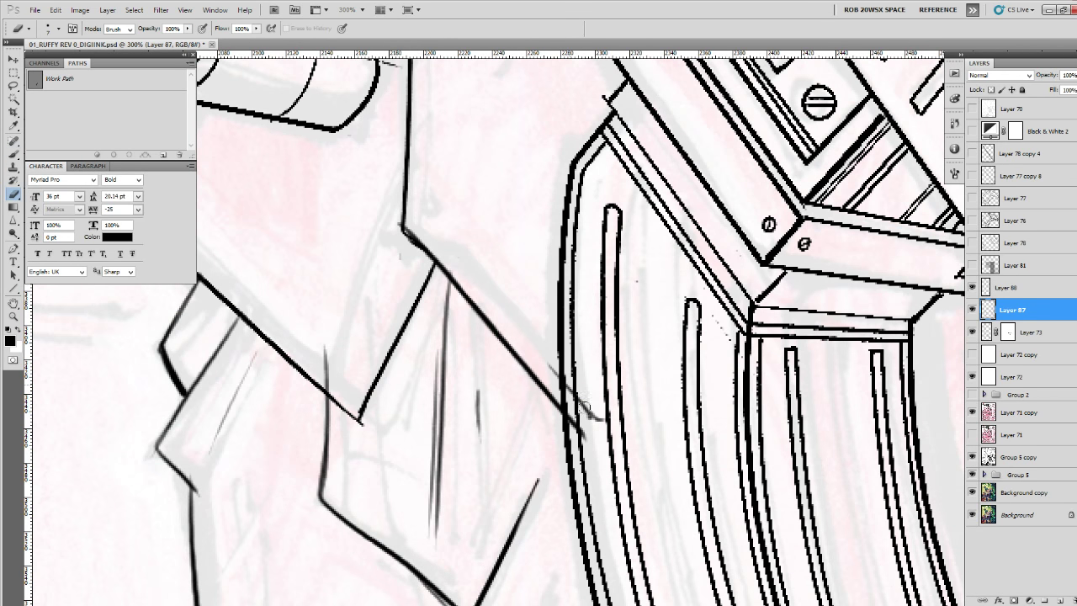
pyautogui.moveTo(587, 453); pyautogui.dragTo(576, 438)
pyautogui.click(972, 332)
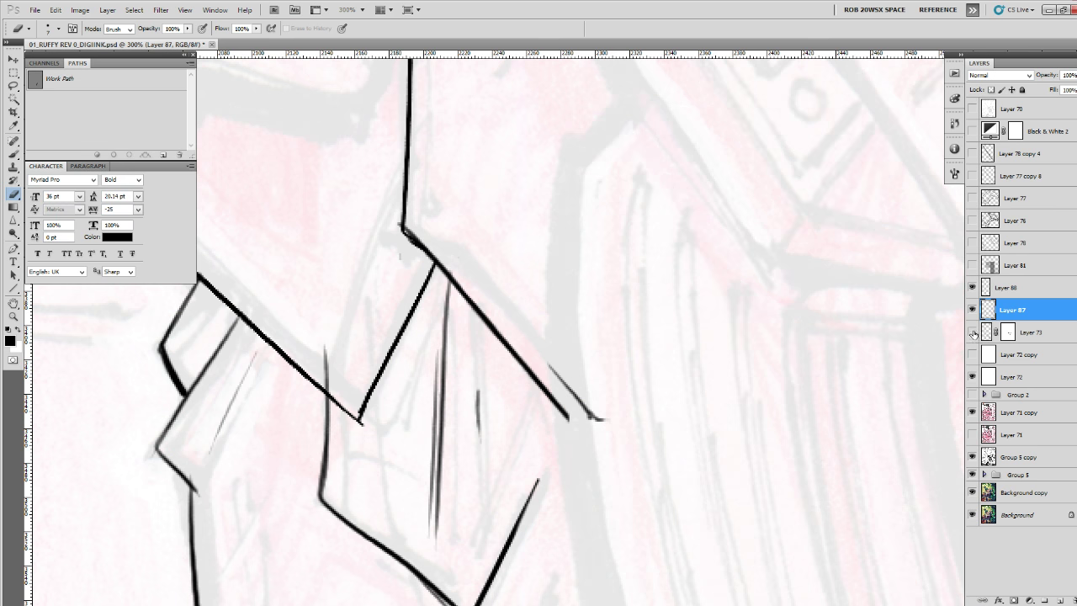
pyautogui.click(971, 332)
pyautogui.click(972, 286)
pyautogui.click(1014, 287)
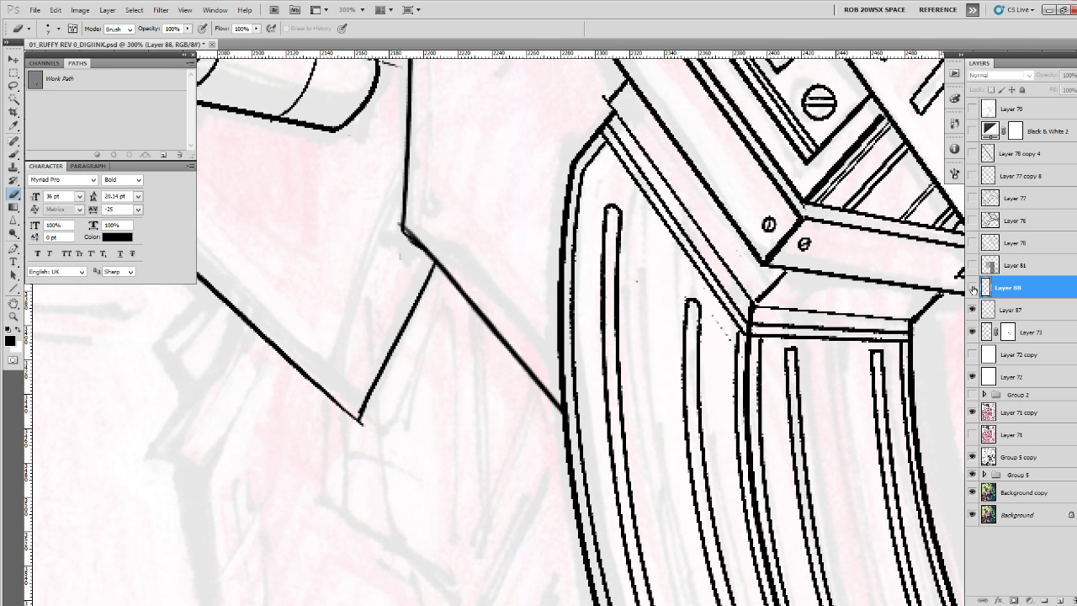
pyautogui.click(972, 286)
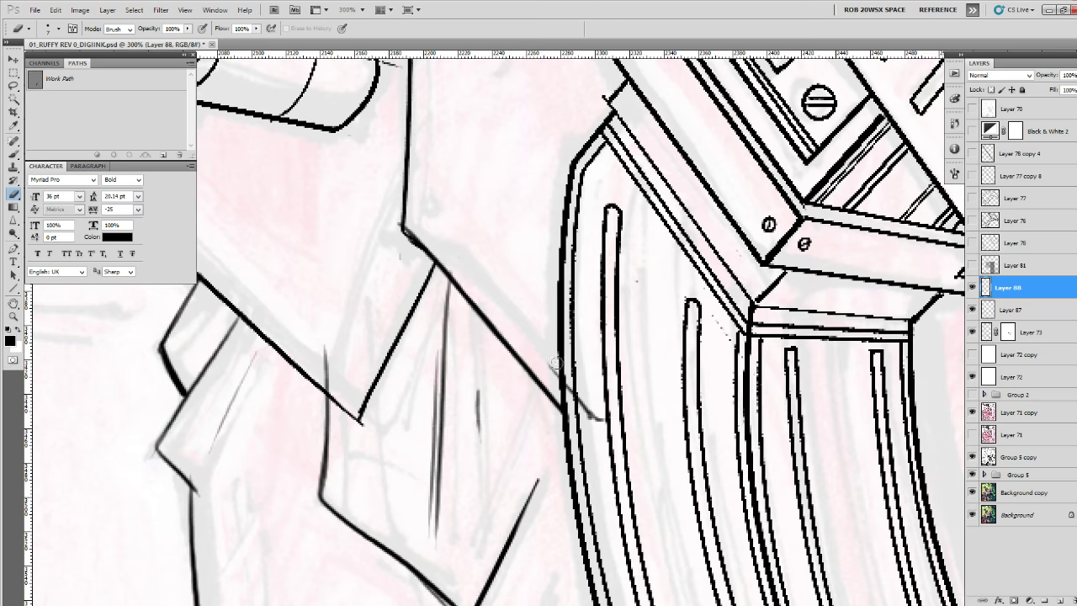
# Try to ink the jacket hem between the magazine's far edge and the fingers of the supporting hand.
pyautogui.press('z')
pyautogui.keyDown('alt'); pyautogui.click(647, 441); pyautogui.keyUp('alt')
pyautogui.keyDown('alt'); pyautogui.click(646, 441); pyautogui.keyUp('alt')
pyautogui.keyDown('alt'); pyautogui.click(647, 441); pyautogui.keyUp('alt')
pyautogui.keyDown('alt'); pyautogui.click(647, 440); pyautogui.keyUp('alt')
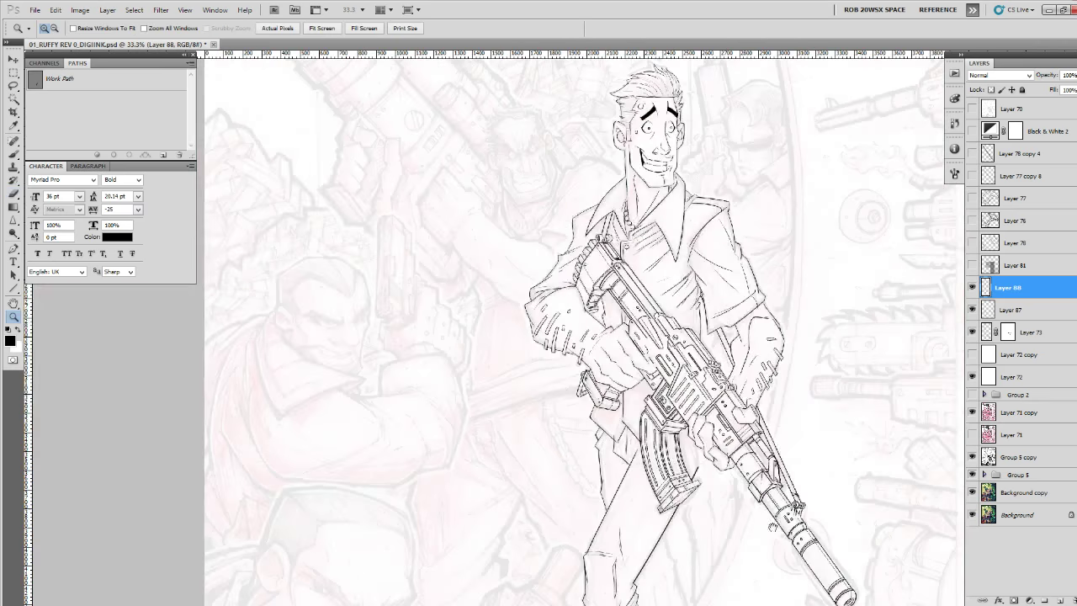
pyautogui.moveTo(773, 520); pyautogui.dragTo(757, 355)
pyautogui.click(679, 273)
pyautogui.click(679, 273)
pyautogui.click(679, 273)
pyautogui.click(679, 274)
pyautogui.moveTo(681, 276); pyautogui.dragTo(754, 444)
pyautogui.press('b')
pyautogui.moveTo(627, 444); pyautogui.dragTo(732, 431)
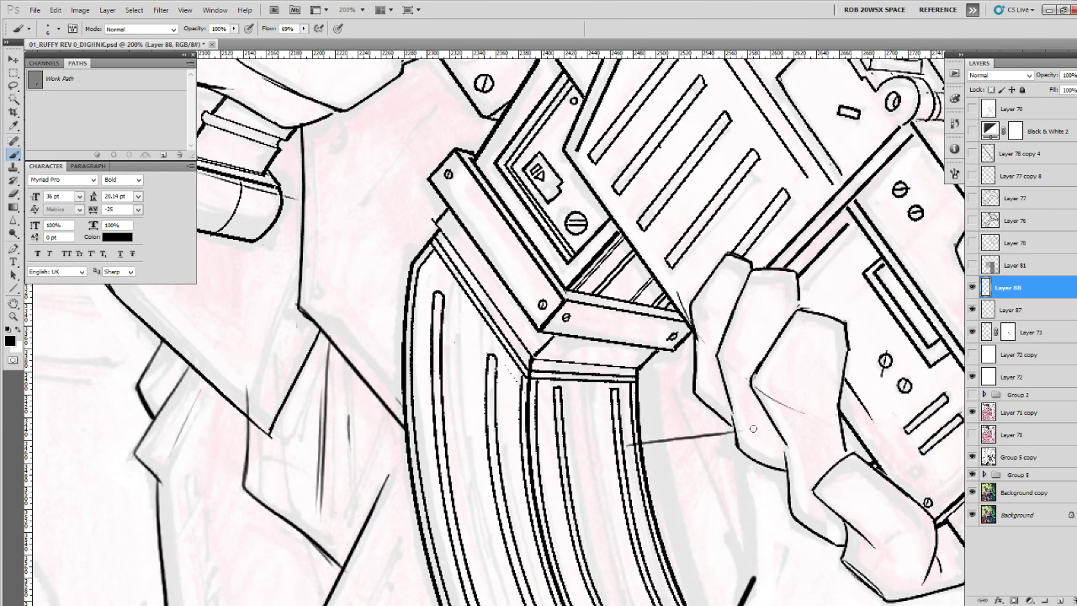
pyautogui.hotkey('ctrl', 'z')
# Create a new layer above Layer 88 and draw the jacket's front edge and hem through the rifle and magazine to the supporting hand.
pyautogui.press('z')
pyautogui.keyDown('alt'); pyautogui.click(715, 385); pyautogui.keyUp('alt')
pyautogui.keyDown('alt'); pyautogui.click(715, 386); pyautogui.keyUp('alt')
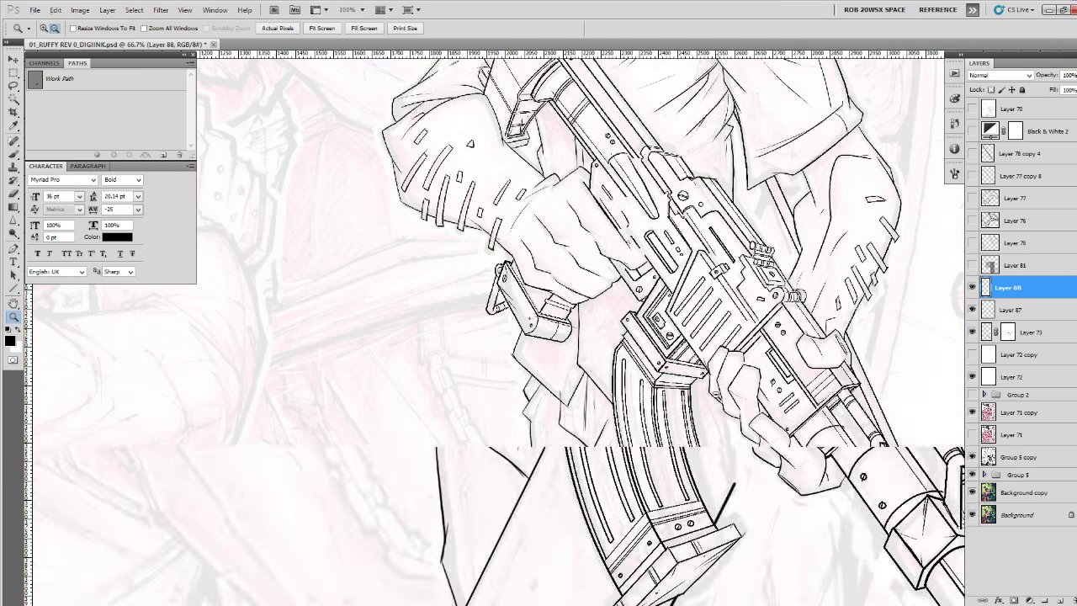
pyautogui.moveTo(725, 439); pyautogui.dragTo(701, 502)
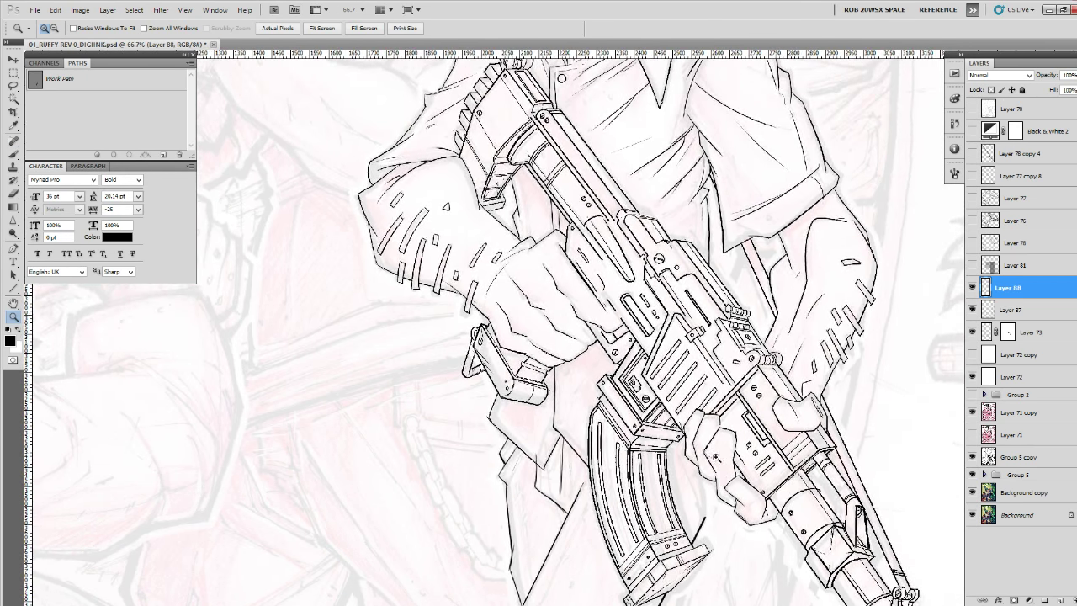
pyautogui.click(1060, 601)
pyautogui.press('b')
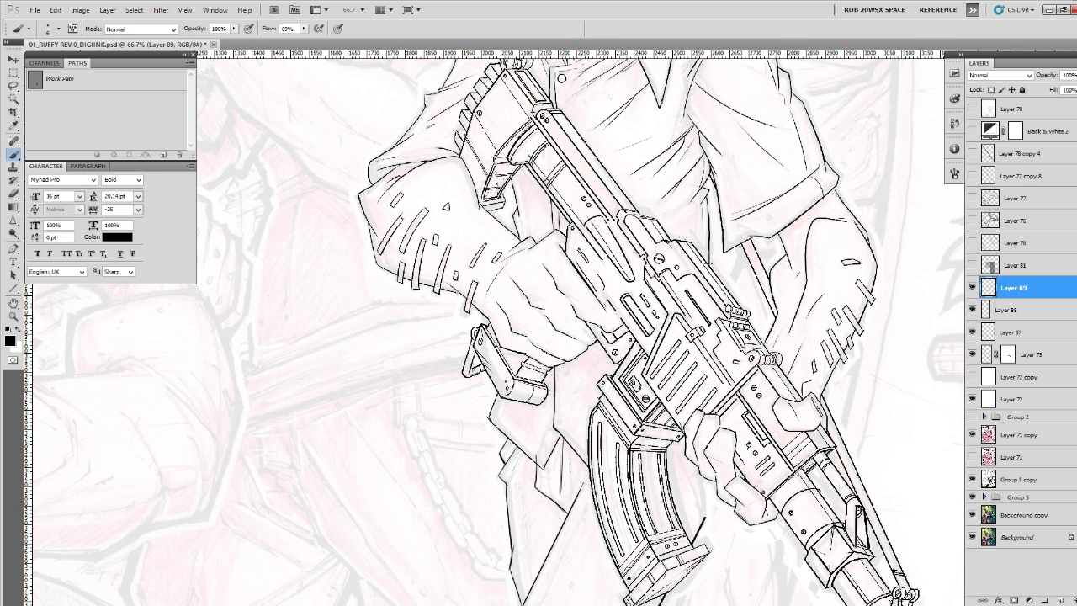
pyautogui.moveTo(708, 252)
pyautogui.mouseDown()
pyautogui.moveTo(709, 396)
pyautogui.moveTo(646, 480)
pyautogui.mouseUp()
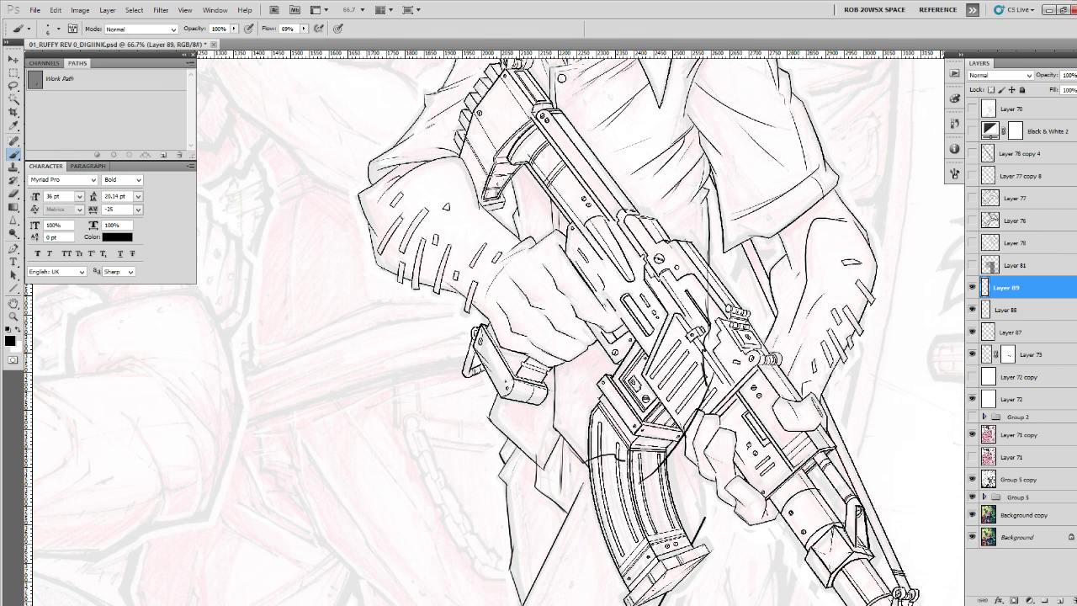
pyautogui.moveTo(624, 461); pyautogui.dragTo(697, 444)
pyautogui.moveTo(708, 390); pyautogui.dragTo(716, 429)
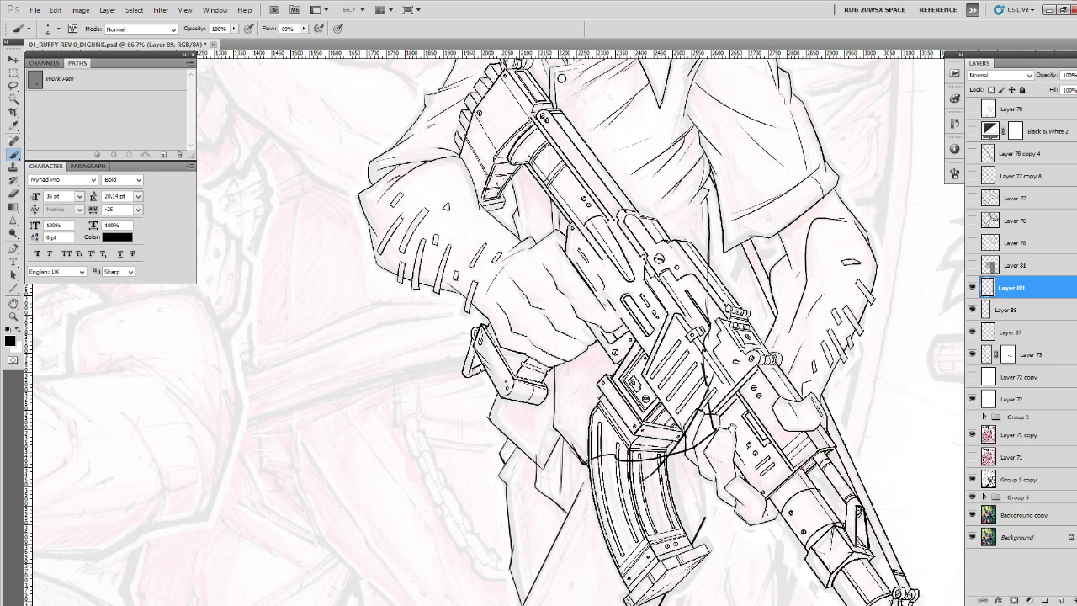
pyautogui.moveTo(731, 427); pyautogui.dragTo(726, 413)
# Open the Eraser's brush presets for cleaning up the jacket edge drawn over the rifle.
pyautogui.press('e')
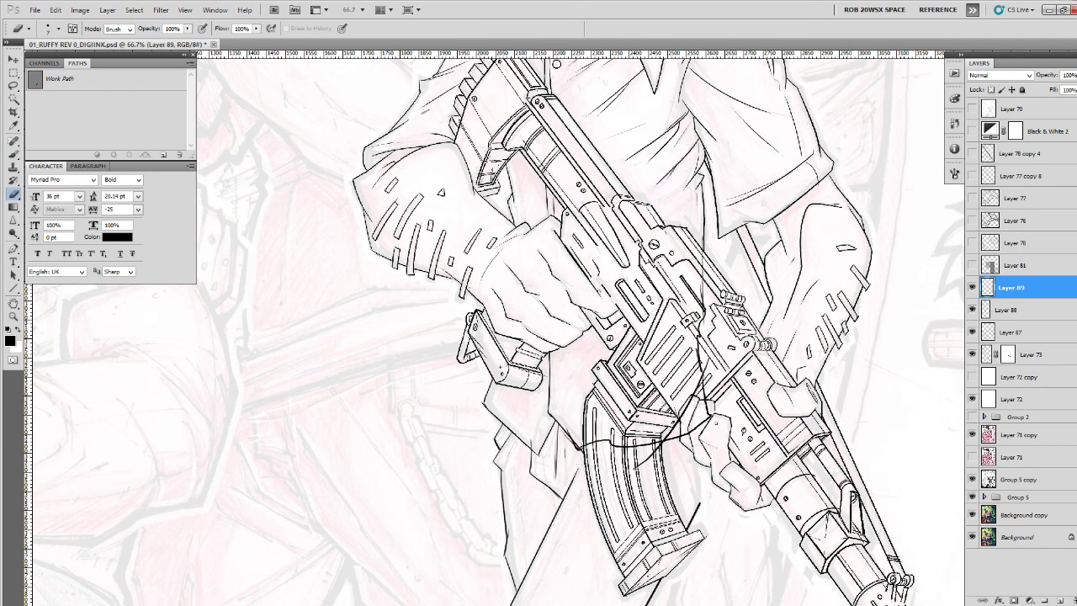
pyautogui.rightClick(700, 313)
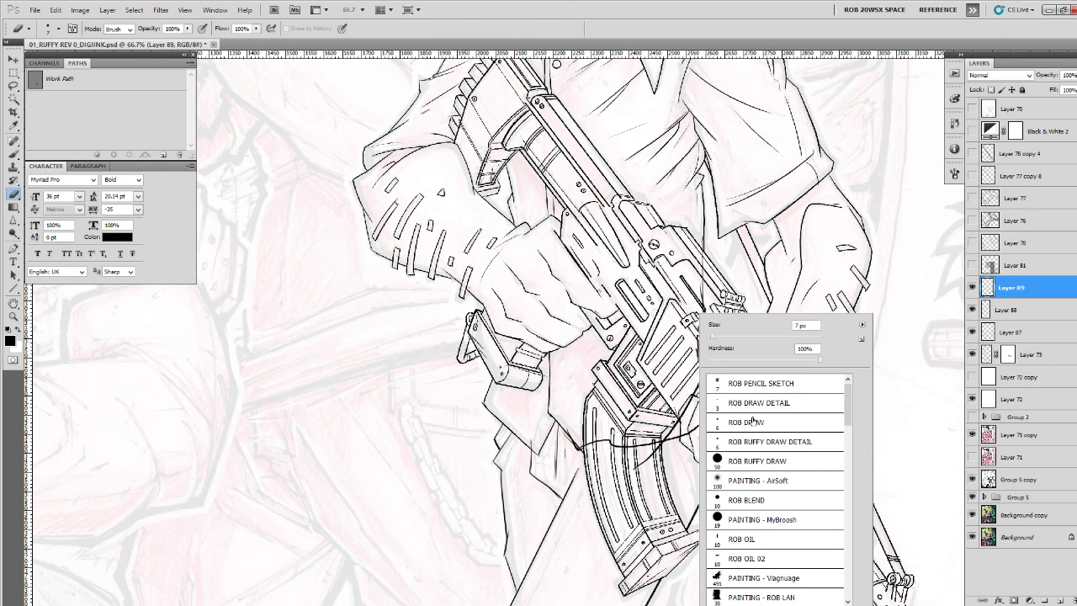
# Choose the ROB RUFFY DRAW eraser preset and erase the hem line crossing the rifle magazine on Layer 89.
pyautogui.doubleClick(748, 462)
pyautogui.moveTo(648, 440)
pyautogui.mouseDown()
pyautogui.moveTo(650, 472)
pyautogui.moveTo(638, 445)
pyautogui.mouseUp()
pyautogui.moveTo(678, 406)
pyautogui.mouseDown()
pyautogui.moveTo(677, 424)
pyautogui.moveTo(691, 389)
pyautogui.moveTo(695, 236)
pyautogui.mouseUp()
pyautogui.moveTo(706, 397)
pyautogui.mouseDown()
pyautogui.moveTo(690, 435)
pyautogui.moveTo(629, 473)
pyautogui.moveTo(599, 443)
pyautogui.moveTo(580, 451)
pyautogui.moveTo(576, 423)
pyautogui.mouseUp()
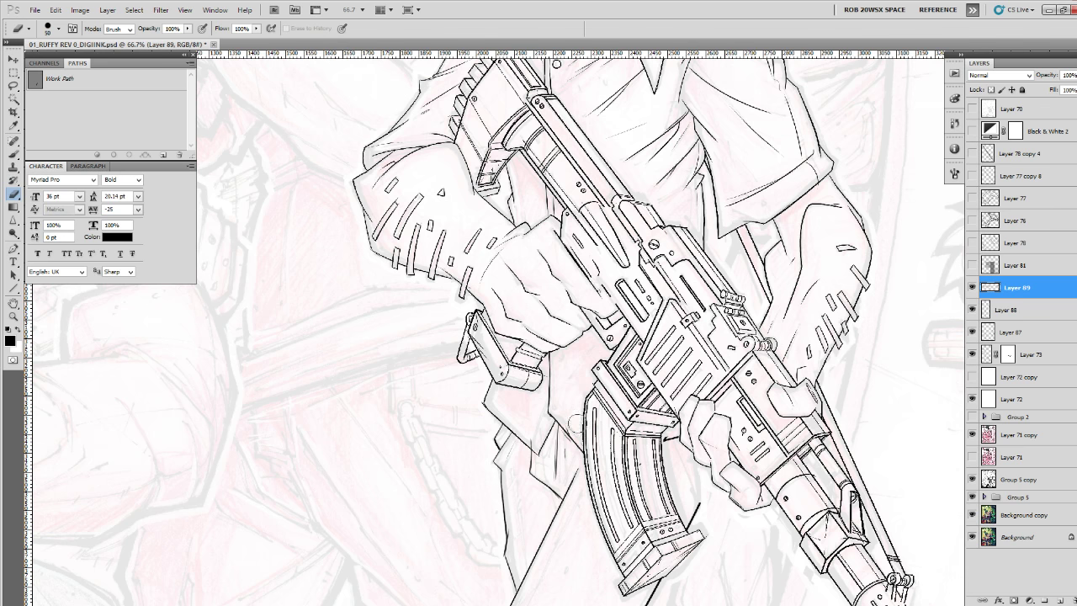
# Identify Layer 87 by toggling its visibility, and erase the leftover line beside the magazine's upper edge on it.
pyautogui.click(973, 331)
pyautogui.click(973, 332)
pyautogui.click(1013, 332)
pyautogui.moveTo(582, 448); pyautogui.dragTo(576, 431)
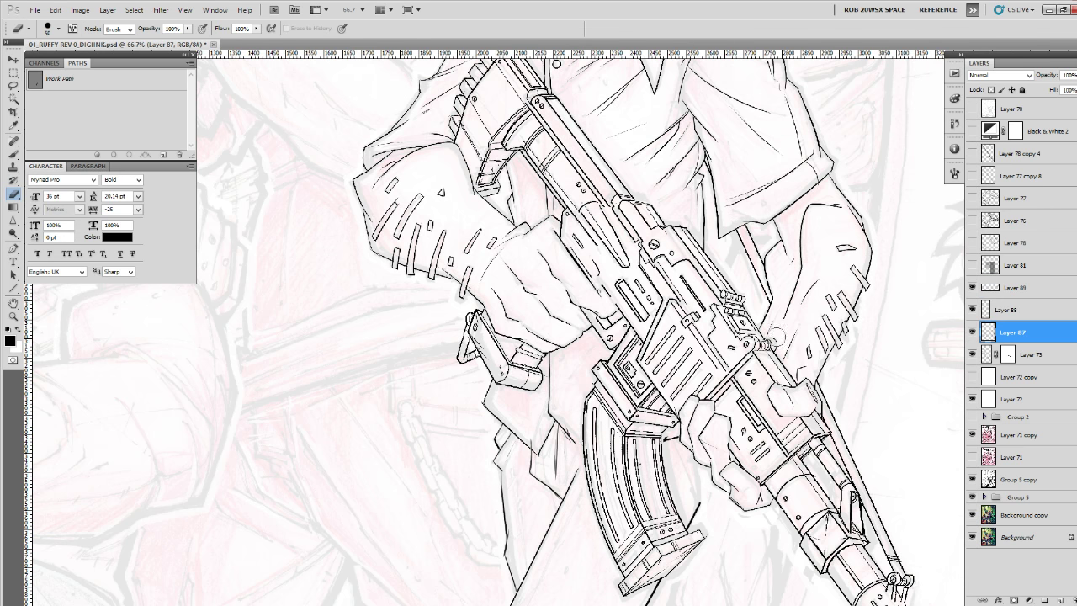
# Adjust Layer 89's opacity and add a new layer above it.
pyautogui.click(971, 288)
pyautogui.click(972, 288)
pyautogui.click(1017, 288)
pyautogui.click(1075, 76)
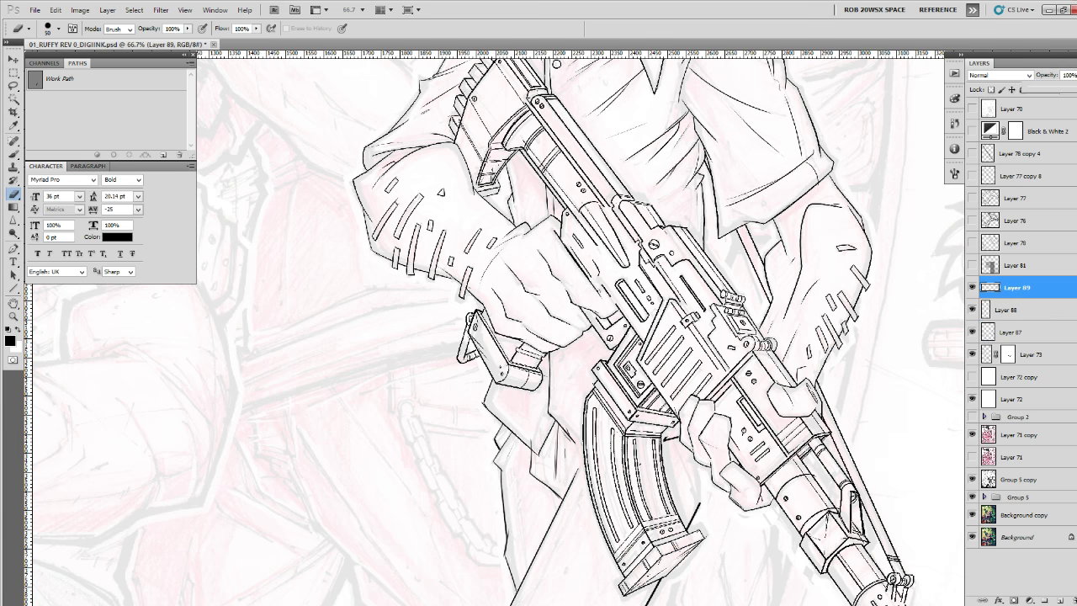
pyautogui.moveTo(1057, 88); pyautogui.dragTo(1044, 89)
pyautogui.click(1060, 596)
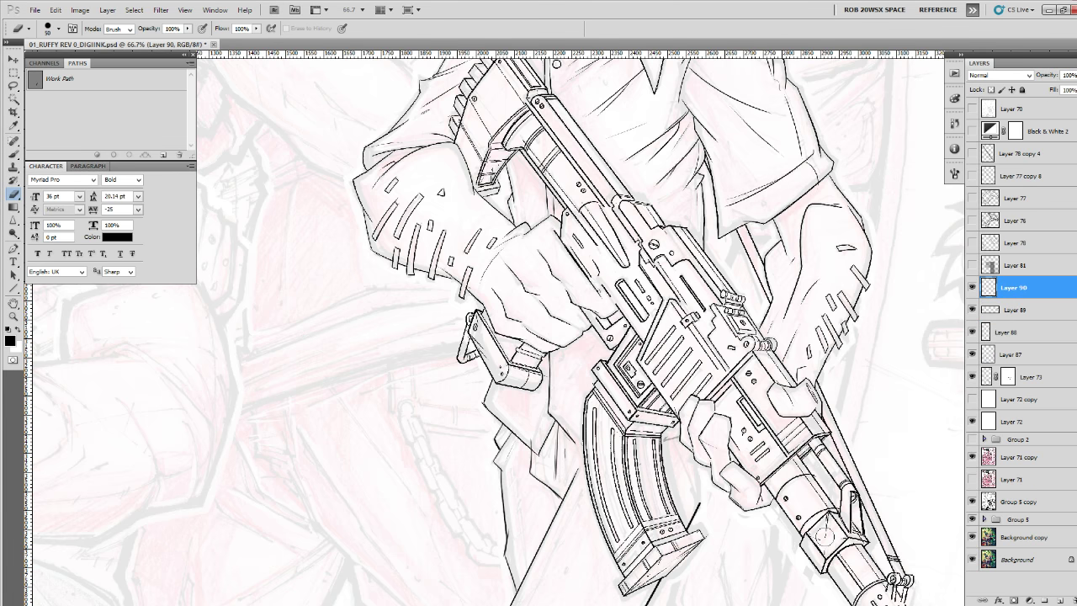
# Ink short black hem lines on Layer 90 that meet both sides of the rifle magazine.
pyautogui.press('b')
pyautogui.scroll(3, 664, 425)
pyautogui.moveTo(849, 378); pyautogui.dragTo(737, 408)
pyautogui.moveTo(511, 453); pyautogui.dragTo(603, 451)
pyautogui.moveTo(454, 398); pyautogui.dragTo(507, 419)
pyautogui.moveTo(731, 502); pyautogui.dragTo(761, 296)
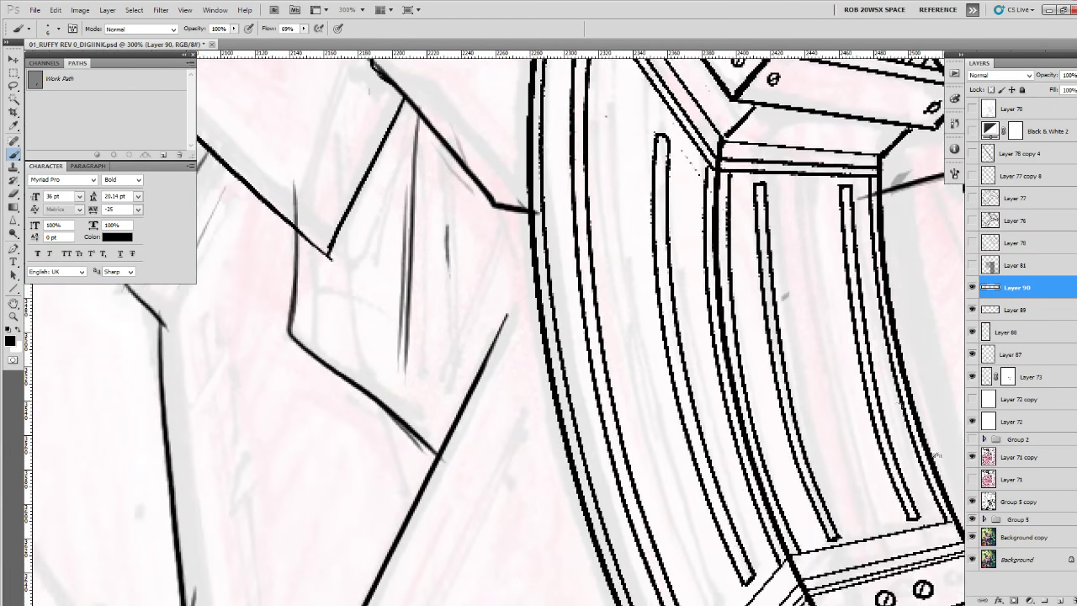
# Ink the clothing edge running from the front hand down to the magazine base, and erase its overlap with the fingers.
pyautogui.moveTo(942, 380)
pyautogui.mouseDown()
pyautogui.moveTo(743, 384)
pyautogui.moveTo(736, 326)
pyautogui.mouseUp()
pyautogui.moveTo(735, 202); pyautogui.dragTo(749, 424)
pyautogui.moveTo(746, 333)
pyautogui.mouseDown()
pyautogui.moveTo(752, 411)
pyautogui.moveTo(727, 467)
pyautogui.moveTo(741, 430)
pyautogui.moveTo(771, 506)
pyautogui.mouseUp()
pyautogui.press('e')
pyautogui.moveTo(759, 295); pyautogui.dragTo(759, 308)
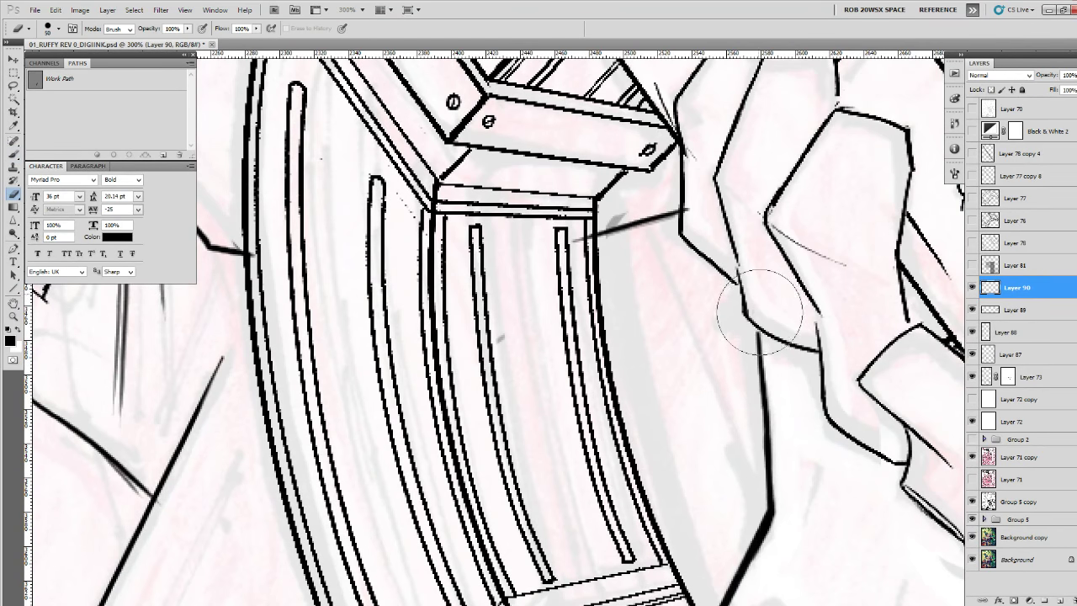
# Compare the drawing with Layer 90 hidden and shown, and merge Layer 90 down into Layer 89.
pyautogui.press('z')
pyautogui.keyDown('alt'); pyautogui.click(771, 396); pyautogui.keyUp('alt')
pyautogui.keyDown('alt'); pyautogui.click(771, 395); pyautogui.keyUp('alt')
pyautogui.keyDown('alt'); pyautogui.click(770, 395); pyautogui.keyUp('alt')
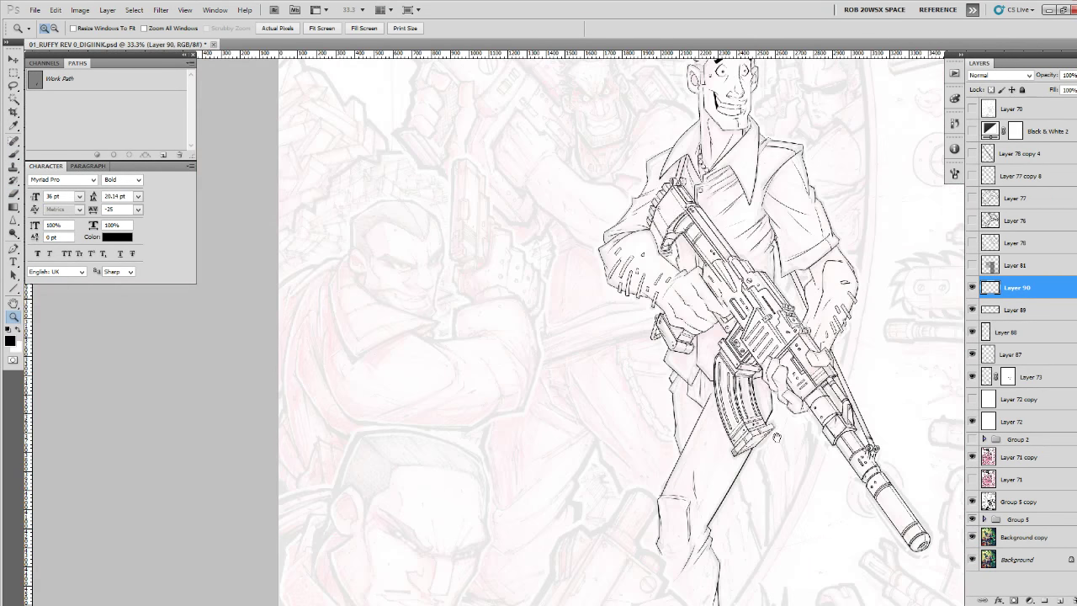
pyautogui.keyDown('alt'); pyautogui.click(774, 385); pyautogui.keyUp('alt')
pyautogui.moveTo(744, 360)
pyautogui.mouseDown()
pyautogui.moveTo(737, 535)
pyautogui.moveTo(761, 495)
pyautogui.moveTo(745, 348)
pyautogui.moveTo(690, 365)
pyautogui.moveTo(700, 406)
pyautogui.mouseUp()
pyautogui.click(686, 349)
pyautogui.click(687, 348)
pyautogui.click(686, 348)
pyautogui.click(686, 349)
pyautogui.press('e')
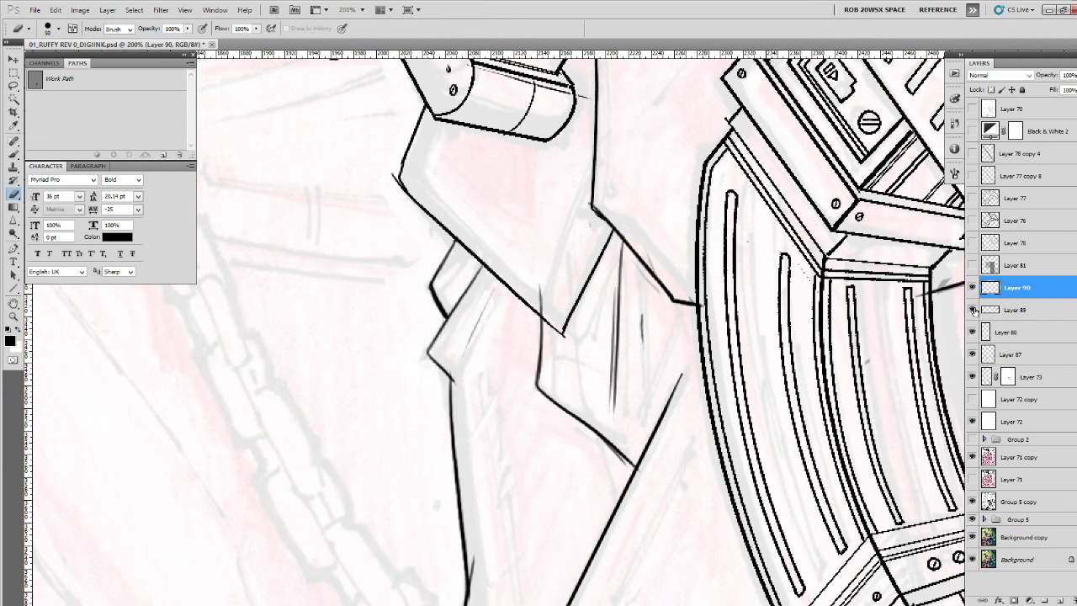
pyautogui.click(973, 288)
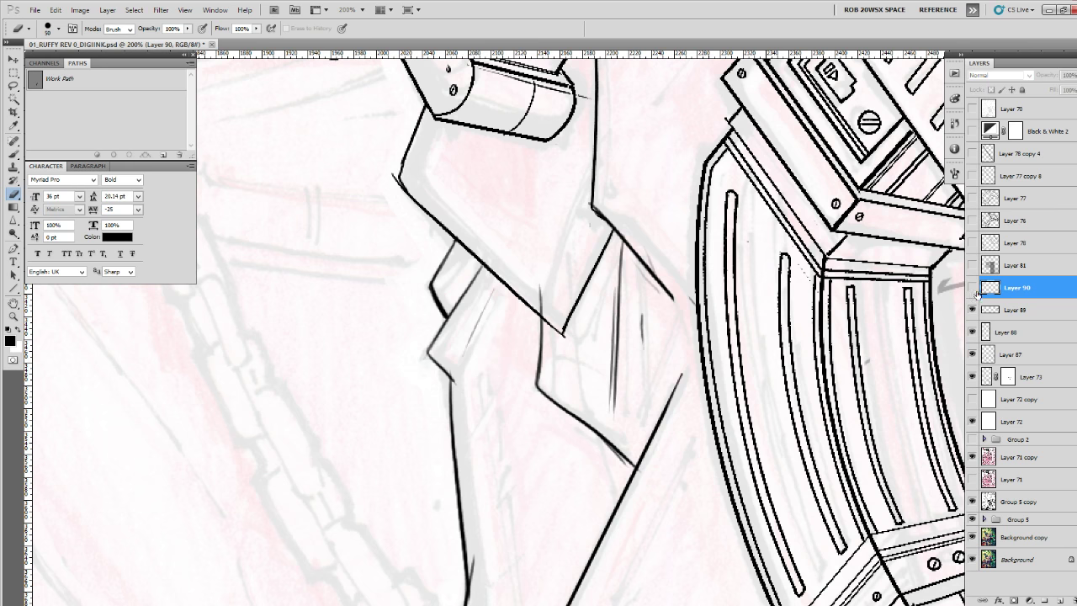
pyautogui.click(973, 288)
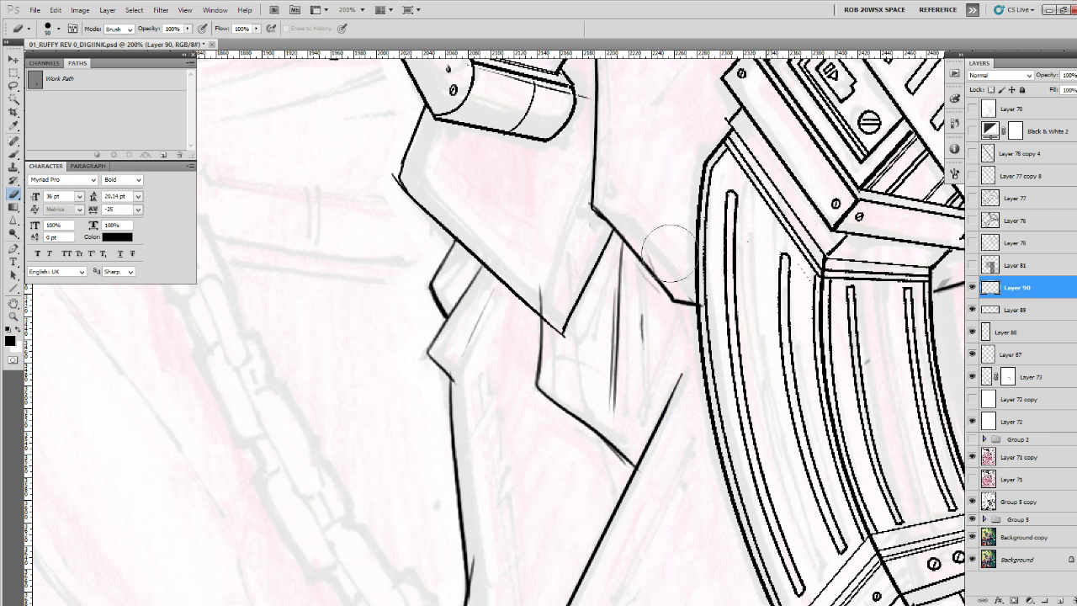
pyautogui.moveTo(794, 403); pyautogui.dragTo(779, 413)
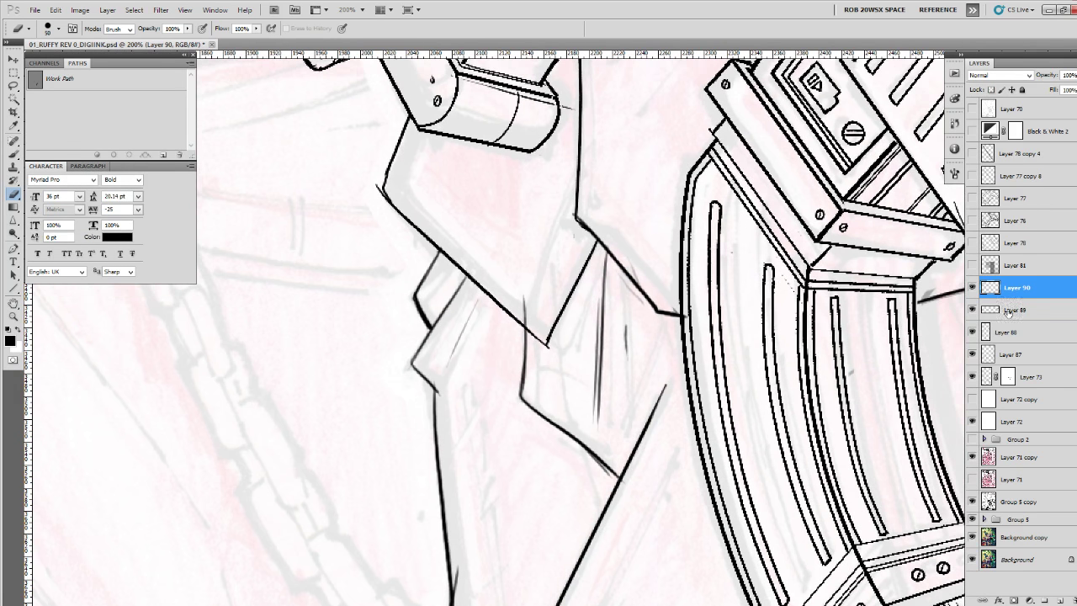
pyautogui.hotkey('ctrl', 'e')
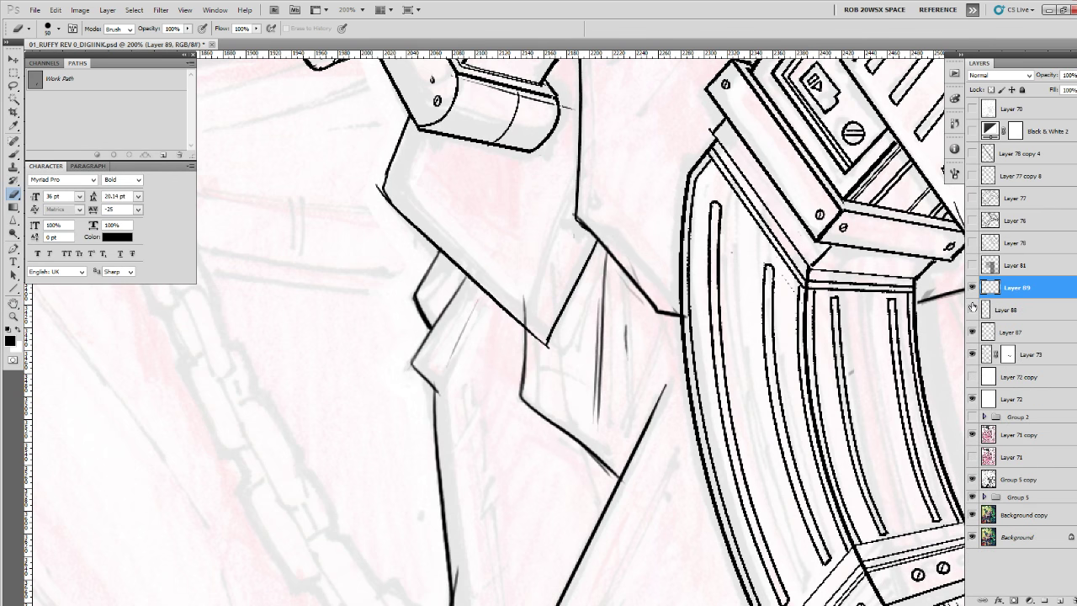
# Erase the overshooting line end at the shirt tip and the stray mark beside the folds on Layer 88.
pyautogui.click(972, 310)
pyautogui.click(972, 309)
pyautogui.click(985, 310)
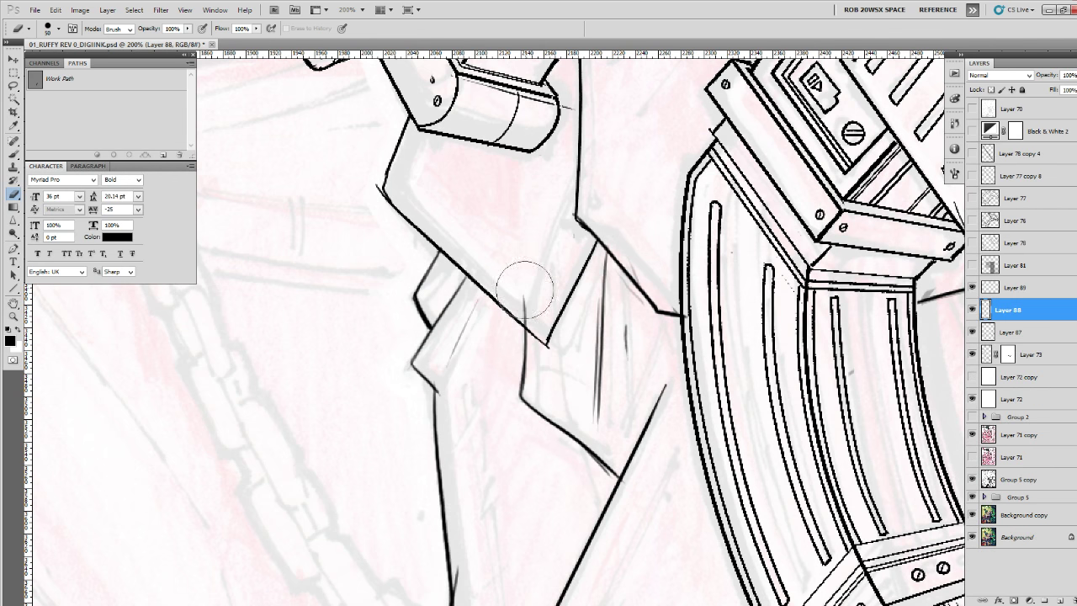
pyautogui.moveTo(524, 290); pyautogui.dragTo(525, 305)
pyautogui.moveTo(629, 327); pyautogui.dragTo(629, 355)
pyautogui.press('b')
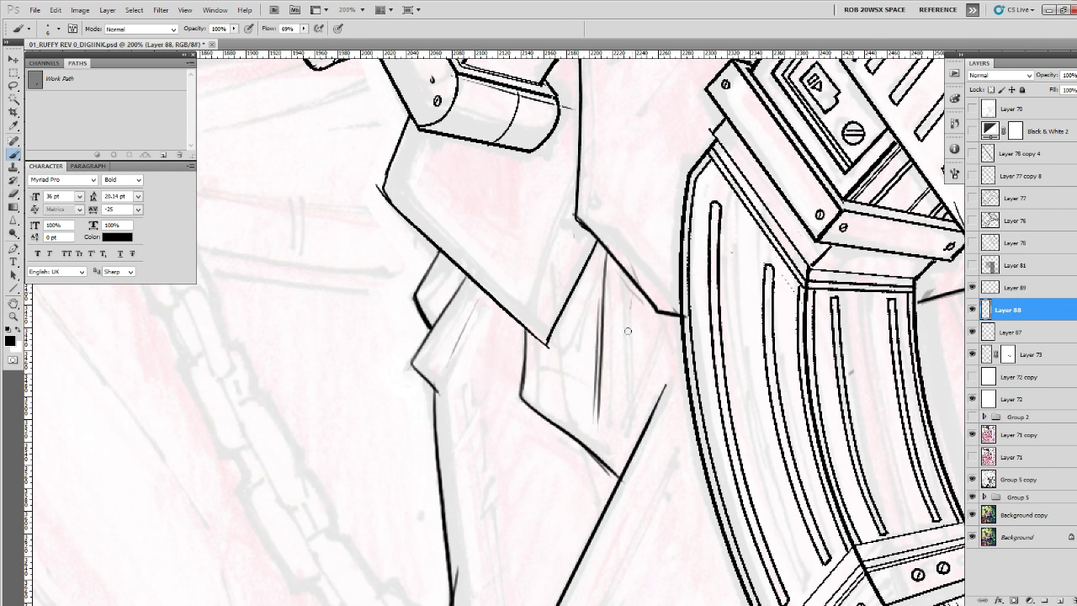
pyautogui.moveTo(505, 389); pyautogui.dragTo(616, 455)
pyautogui.moveTo(558, 425); pyautogui.dragTo(629, 461)
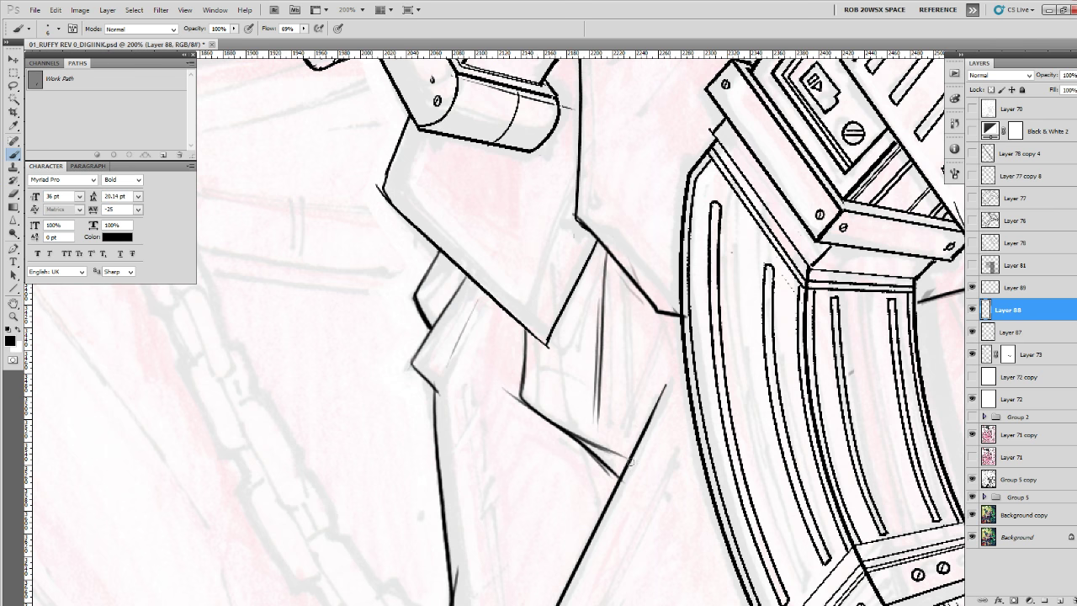
pyautogui.hotkey('ctrl', 'alt', 'z')
pyautogui.hotkey('ctrl', 'alt', 'z')
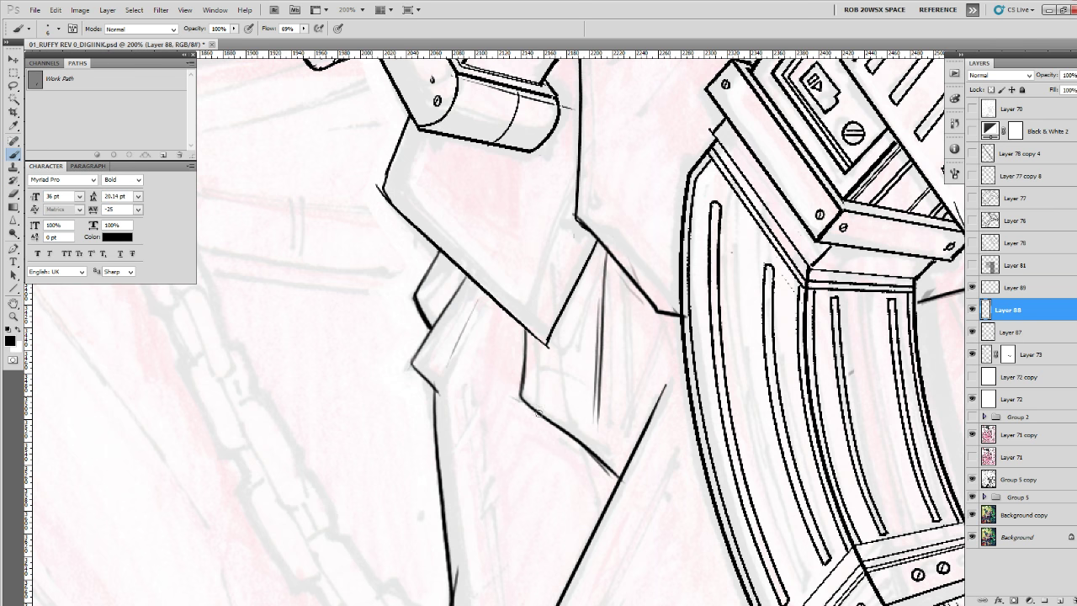
# Thicken the lower edge of the cloth under the shirt tip and ink vertical fold lines inside it on Layer 88.
pyautogui.moveTo(539, 413); pyautogui.dragTo(623, 466)
pyautogui.moveTo(565, 378)
pyautogui.mouseDown()
pyautogui.moveTo(604, 425)
pyautogui.moveTo(571, 433)
pyautogui.moveTo(583, 458)
pyautogui.mouseUp()
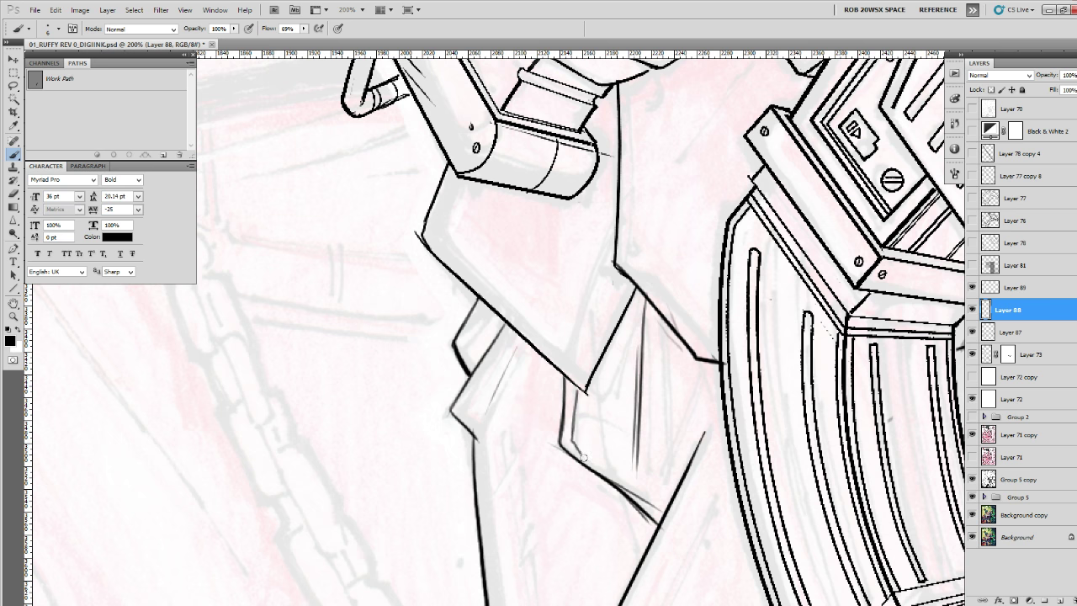
pyautogui.moveTo(621, 374)
pyautogui.mouseDown()
pyautogui.moveTo(751, 387)
pyautogui.moveTo(702, 442)
pyautogui.mouseUp()
pyautogui.moveTo(759, 326); pyautogui.dragTo(748, 501)
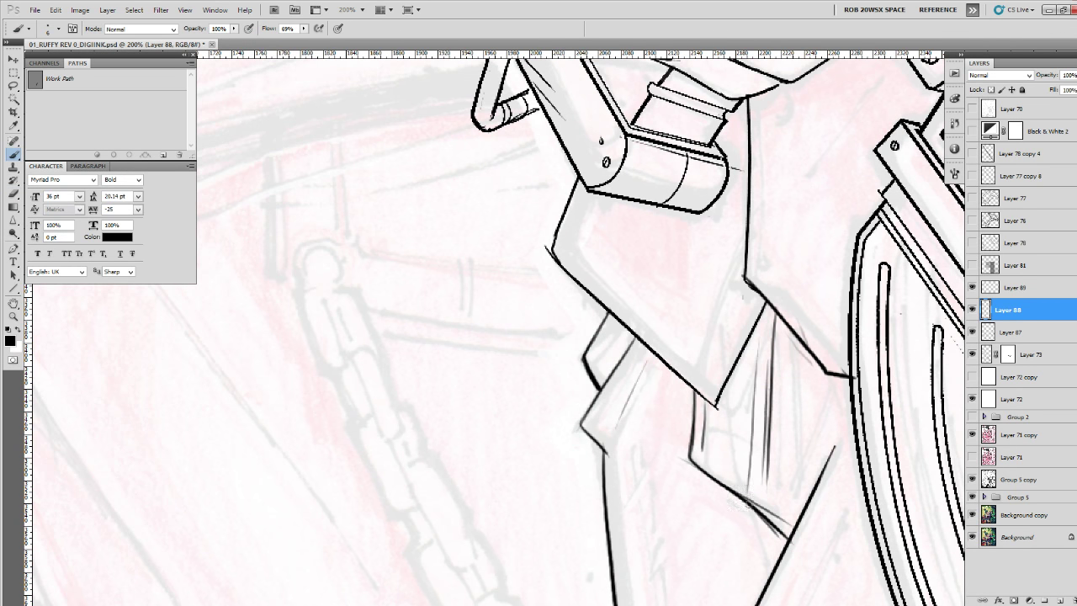
pyautogui.hotkey('ctrl', 'z')
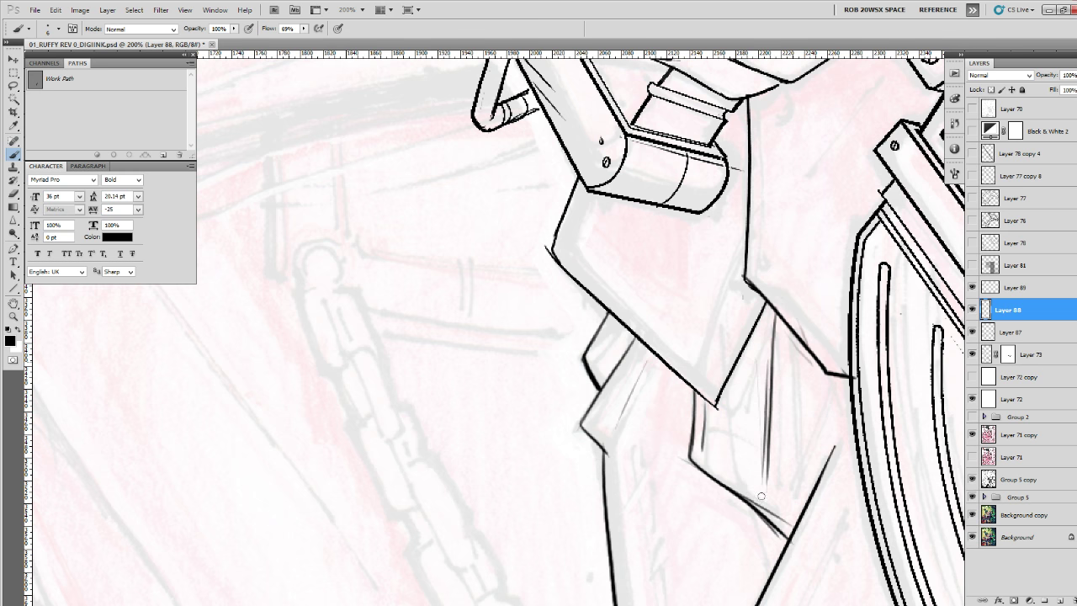
# Ink long crease lines down the thigh, inside both edges of the trouser leg, on Layer 88.
pyautogui.moveTo(827, 507); pyautogui.dragTo(705, 275)
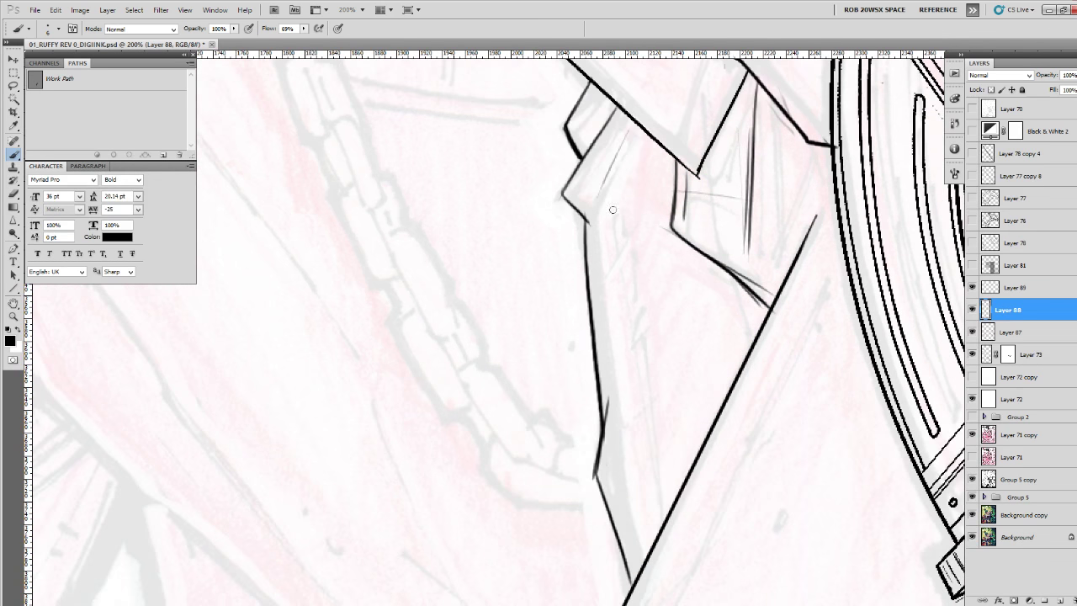
pyautogui.moveTo(613, 209); pyautogui.dragTo(653, 520)
pyautogui.moveTo(801, 369); pyautogui.dragTo(748, 281)
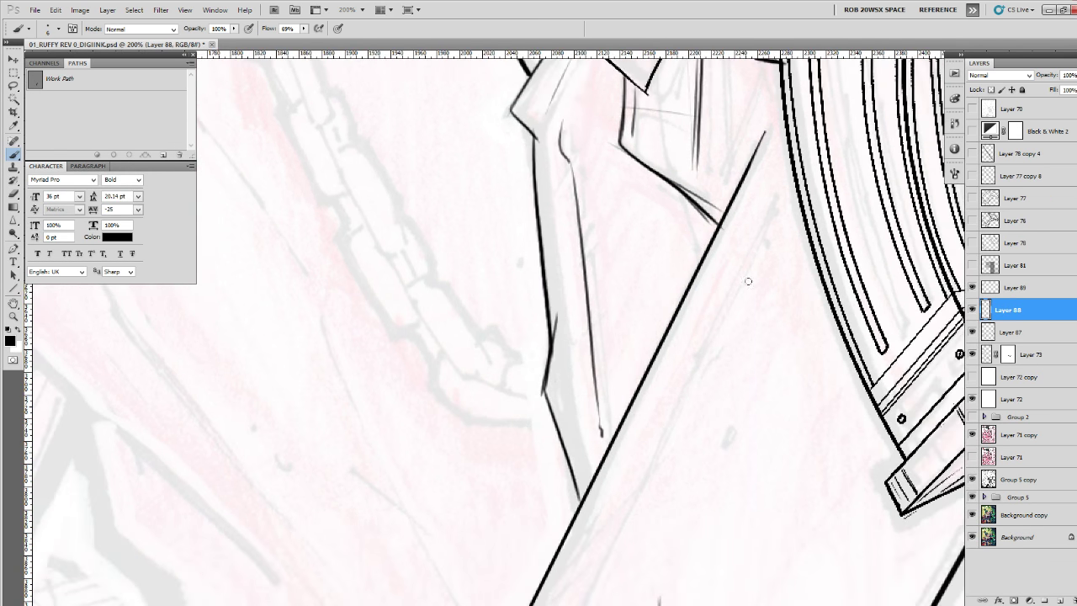
pyautogui.moveTo(775, 196); pyautogui.dragTo(607, 563)
pyautogui.moveTo(606, 563); pyautogui.dragTo(697, 233)
pyautogui.moveTo(730, 151)
pyautogui.mouseDown()
pyautogui.moveTo(620, 409)
pyautogui.moveTo(655, 270)
pyautogui.mouseUp()
pyautogui.moveTo(638, 290)
pyautogui.mouseDown()
pyautogui.moveTo(615, 317)
pyautogui.moveTo(654, 223)
pyautogui.mouseUp()
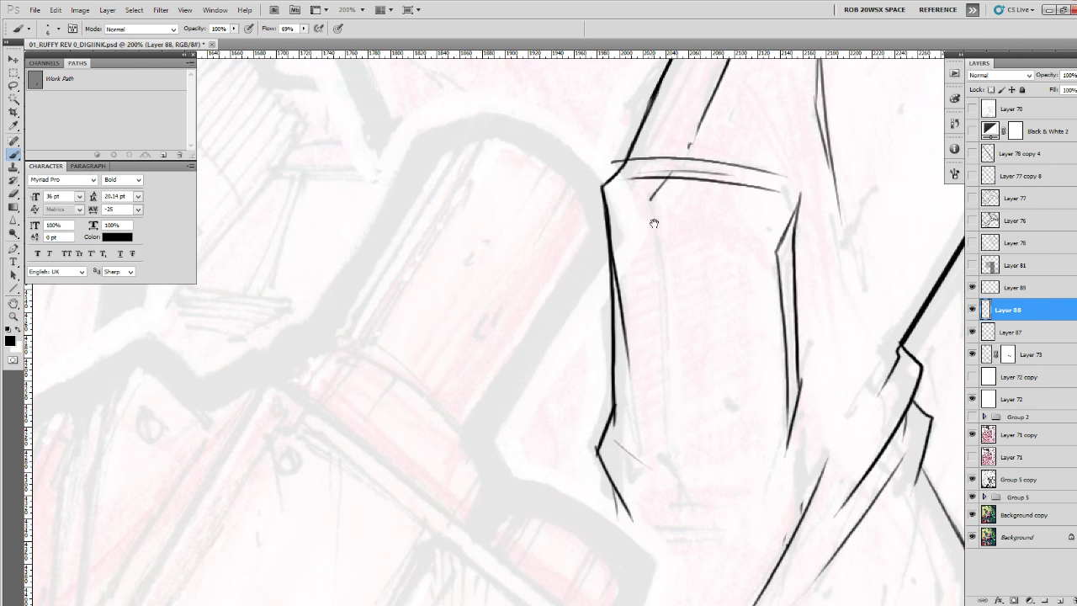
# Ink the knee patch's inner crease and bottom edge, and add diagonal fold strokes below the knee.
pyautogui.moveTo(667, 175)
pyautogui.mouseDown()
pyautogui.moveTo(650, 216)
pyautogui.moveTo(664, 458)
pyautogui.moveTo(683, 509)
pyautogui.moveTo(731, 531)
pyautogui.mouseUp()
pyautogui.moveTo(668, 541); pyautogui.dragTo(698, 541)
pyautogui.moveTo(875, 476); pyautogui.dragTo(789, 494)
pyautogui.moveTo(766, 434); pyautogui.dragTo(708, 521)
pyautogui.moveTo(744, 501)
pyautogui.mouseDown()
pyautogui.moveTo(771, 432)
pyautogui.moveTo(774, 343)
pyautogui.mouseUp()
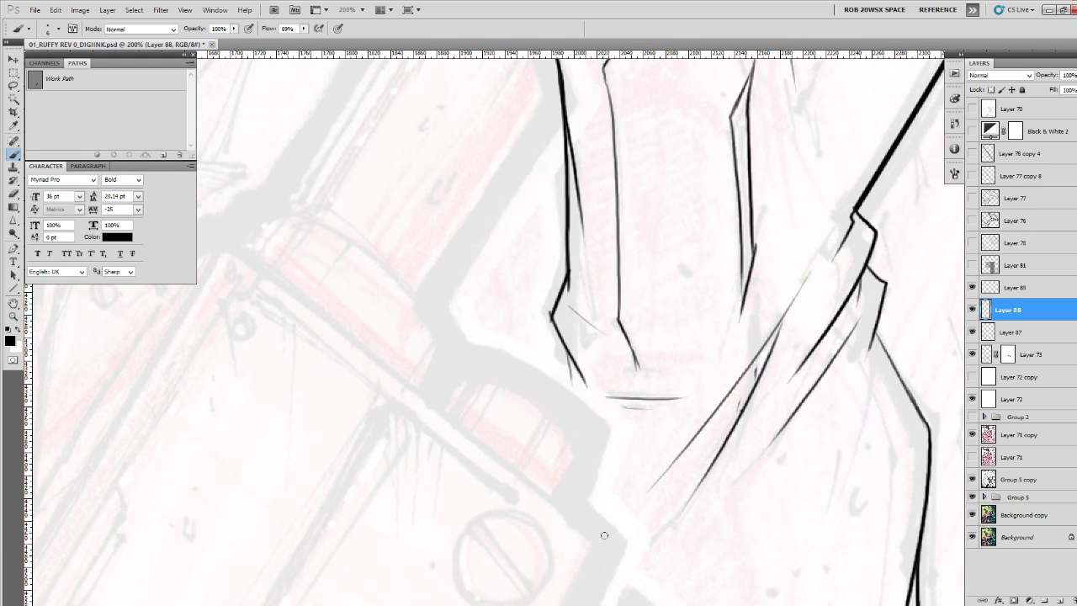
pyautogui.moveTo(794, 475)
pyautogui.mouseDown()
pyautogui.moveTo(776, 341)
pyautogui.moveTo(731, 367)
pyautogui.mouseUp()
pyautogui.moveTo(798, 392); pyautogui.dragTo(780, 375)
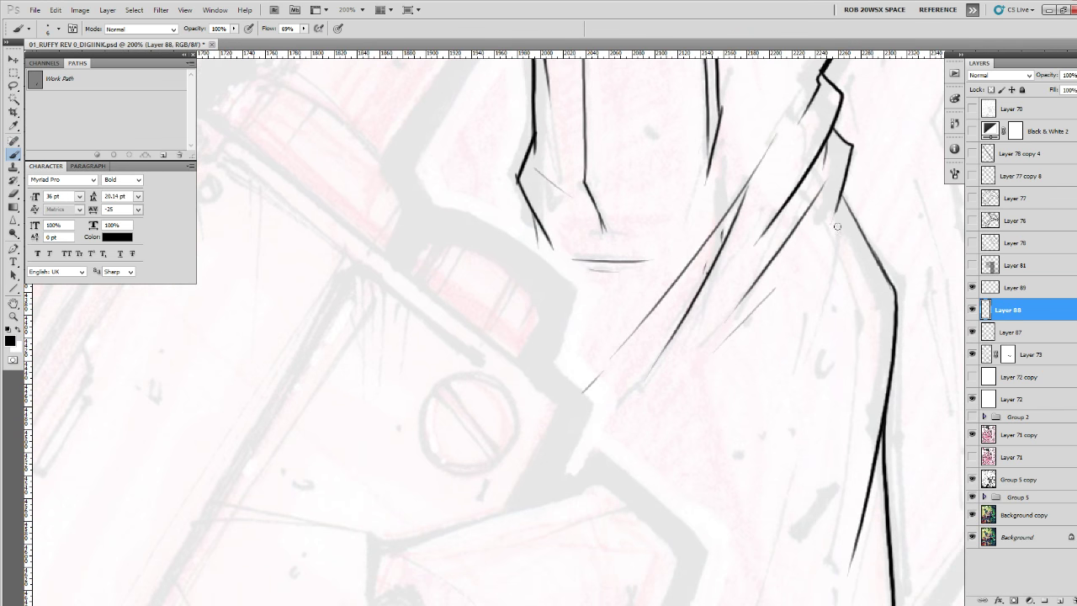
pyautogui.moveTo(839, 232); pyautogui.dragTo(858, 313)
pyautogui.moveTo(865, 380); pyautogui.dragTo(859, 216)
pyautogui.moveTo(851, 150)
pyautogui.mouseDown()
pyautogui.moveTo(817, 417)
pyautogui.moveTo(781, 440)
pyautogui.mouseUp()
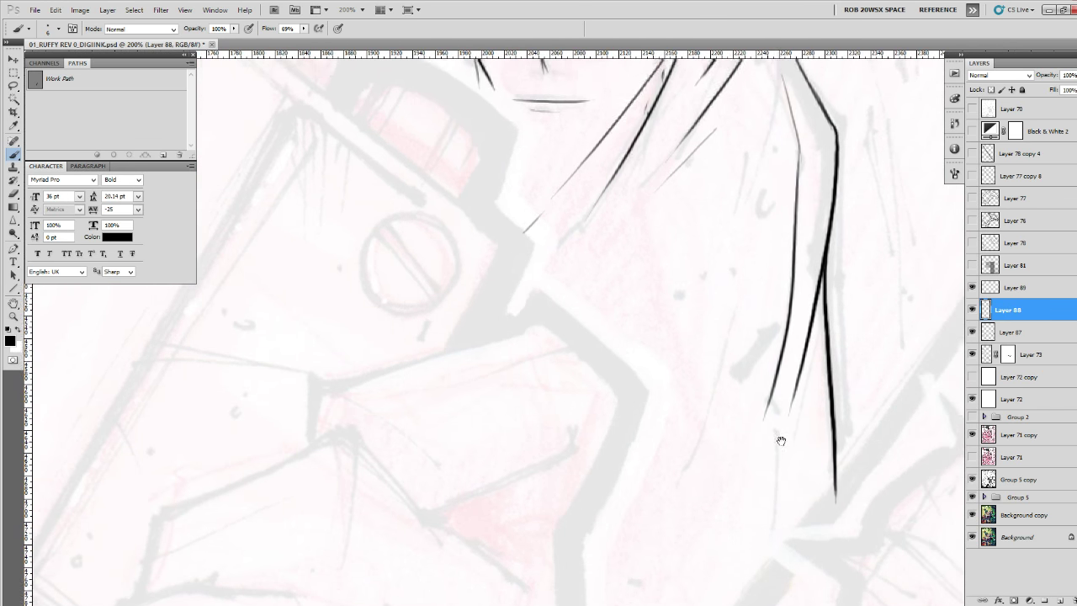
pyautogui.moveTo(788, 365); pyautogui.dragTo(725, 545)
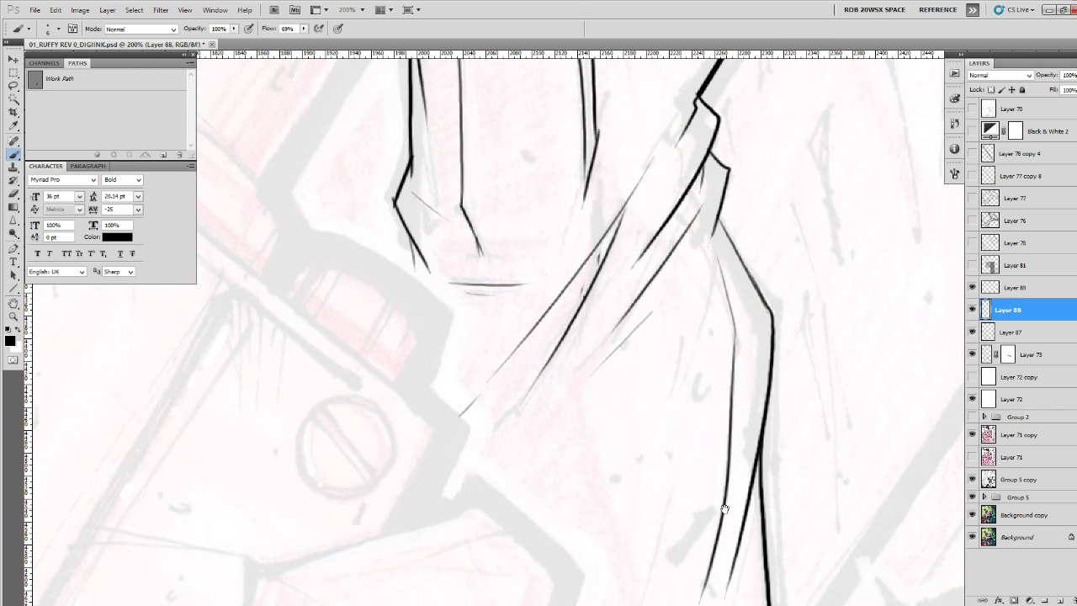
pyautogui.hotkey('ctrl', 'z')
# Ink a curved crease down the lower trouser leg, inside its outer edge, with a short continuation below it.
pyautogui.moveTo(762, 385); pyautogui.dragTo(777, 335)
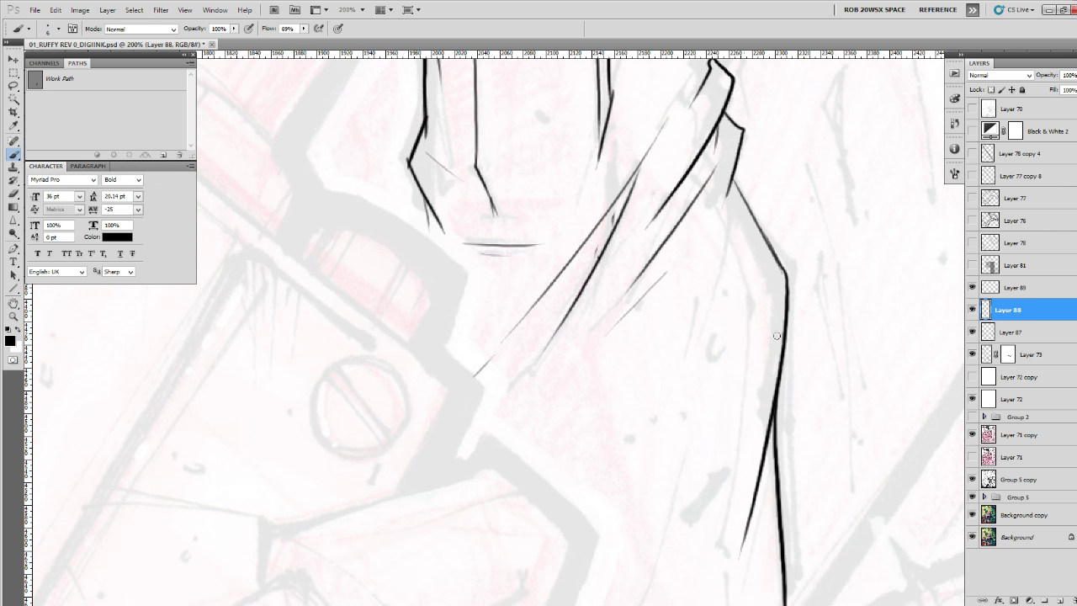
pyautogui.moveTo(735, 247); pyautogui.dragTo(752, 300)
pyautogui.moveTo(763, 339); pyautogui.dragTo(751, 265)
pyautogui.moveTo(730, 195)
pyautogui.mouseDown()
pyautogui.moveTo(737, 240)
pyautogui.moveTo(709, 485)
pyautogui.moveTo(721, 476)
pyautogui.moveTo(719, 412)
pyautogui.moveTo(703, 532)
pyautogui.mouseUp()
# Check Layer 88 by toggling its visibility, and merge Layer 89 down into it.
pyautogui.press('z')
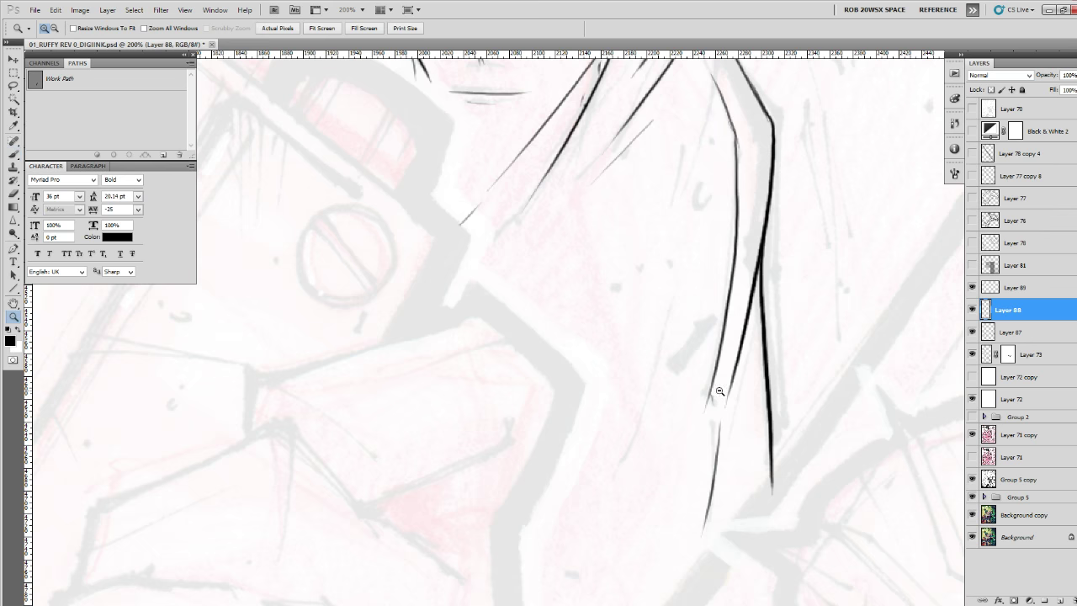
pyautogui.keyDown('alt'); pyautogui.click(723, 399); pyautogui.keyUp('alt')
pyautogui.keyDown('alt'); pyautogui.click(722, 399); pyautogui.keyUp('alt')
pyautogui.keyDown('alt'); pyautogui.click(724, 404); pyautogui.keyUp('alt')
pyautogui.keyDown('alt'); pyautogui.click(729, 446); pyautogui.keyUp('alt')
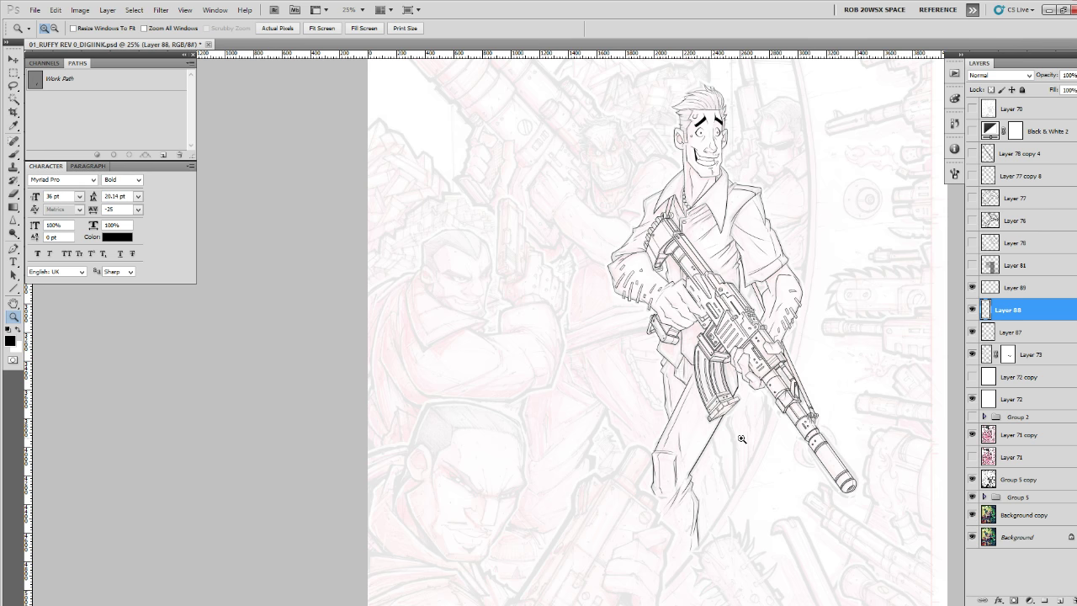
pyautogui.click(972, 310)
pyautogui.click(972, 310)
pyautogui.click(973, 286)
pyautogui.click(1015, 288)
pyautogui.hotkey('ctrl', 'e')
# Inspect the line work between the magazine and the front hand, and add a new layer above Layer 88.
pyautogui.click(742, 389)
pyautogui.click(742, 388)
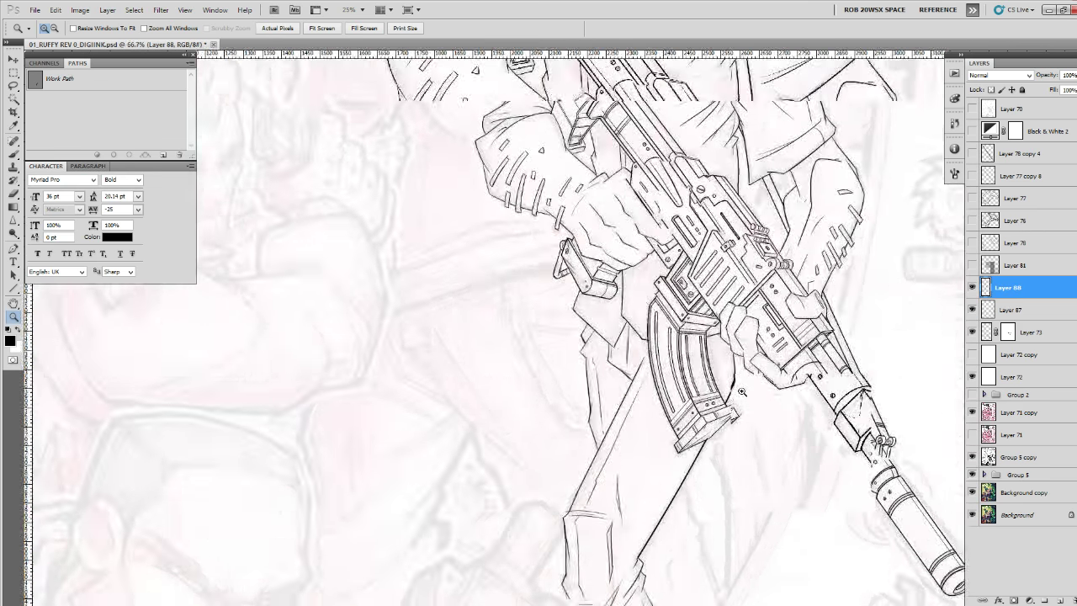
pyautogui.click(742, 389)
pyautogui.click(742, 389)
pyautogui.click(742, 389)
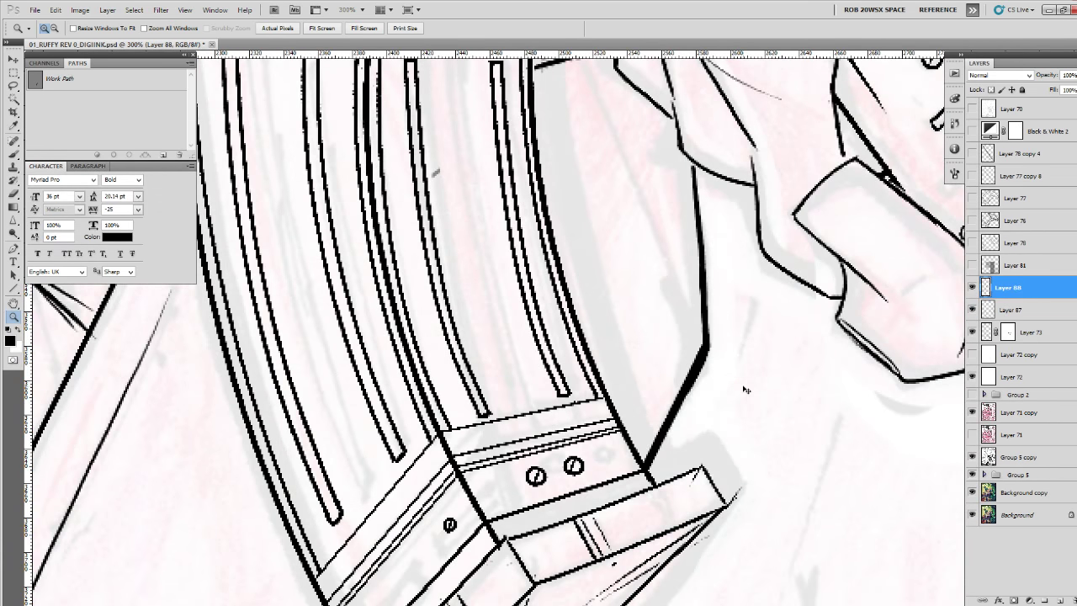
pyautogui.keyDown('alt'); pyautogui.click(741, 381); pyautogui.keyUp('alt')
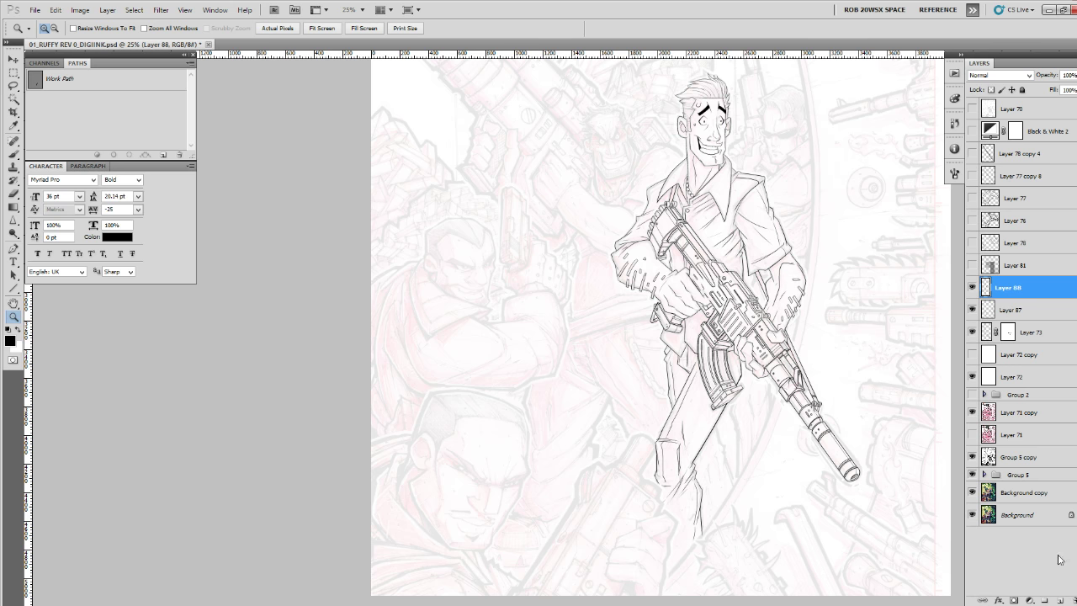
pyautogui.click(1060, 600)
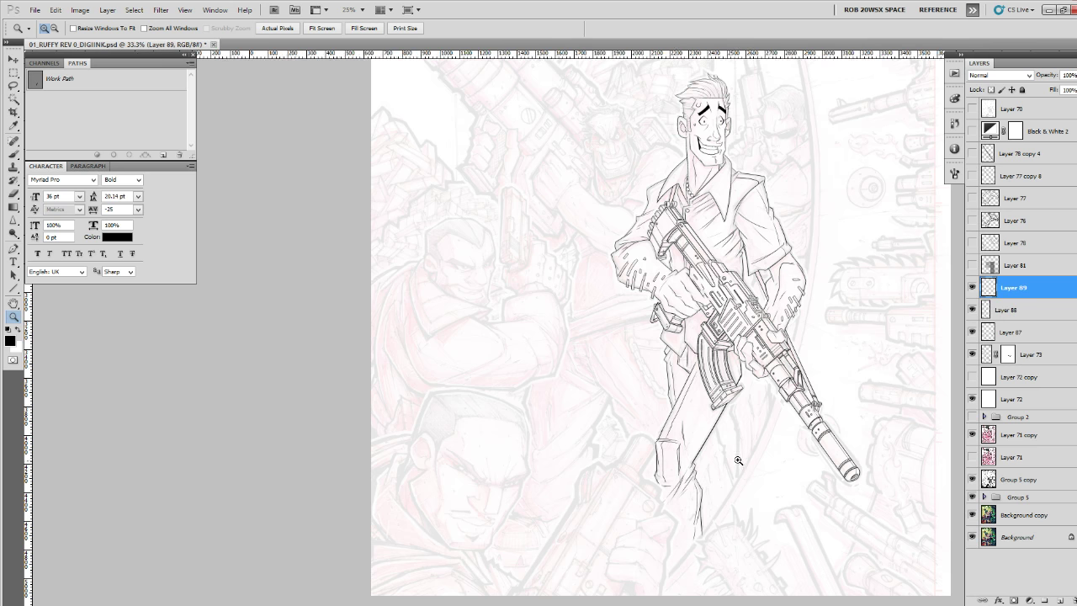
# Ink the second leg's outer outline with its fold at the knee, and two inner crease lines, on Layer 89.
pyautogui.click(809, 509)
pyautogui.press('b')
pyautogui.press('z')
pyautogui.moveTo(669, 211)
pyautogui.mouseDown()
pyautogui.moveTo(691, 314)
pyautogui.moveTo(716, 337)
pyautogui.moveTo(678, 253)
pyautogui.moveTo(682, 469)
pyautogui.mouseUp()
pyautogui.click(701, 334)
pyautogui.press('b')
pyautogui.moveTo(678, 488); pyautogui.dragTo(671, 386)
pyautogui.moveTo(680, 271); pyautogui.dragTo(749, 472)
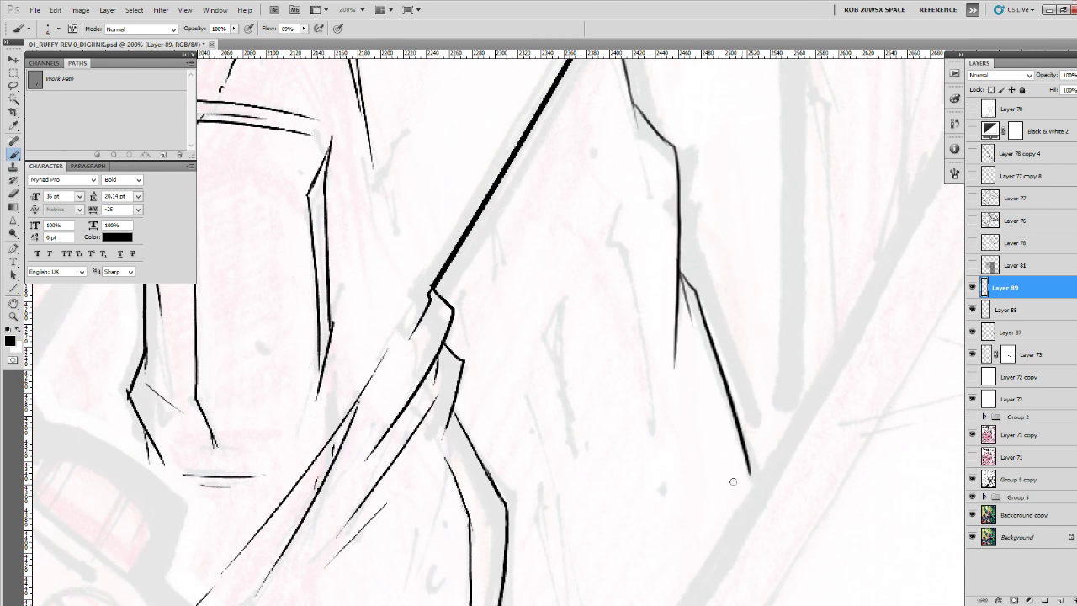
pyautogui.moveTo(619, 195); pyautogui.dragTo(646, 387)
pyautogui.moveTo(554, 296)
pyautogui.mouseDown()
pyautogui.moveTo(549, 328)
pyautogui.moveTo(574, 456)
pyautogui.mouseUp()
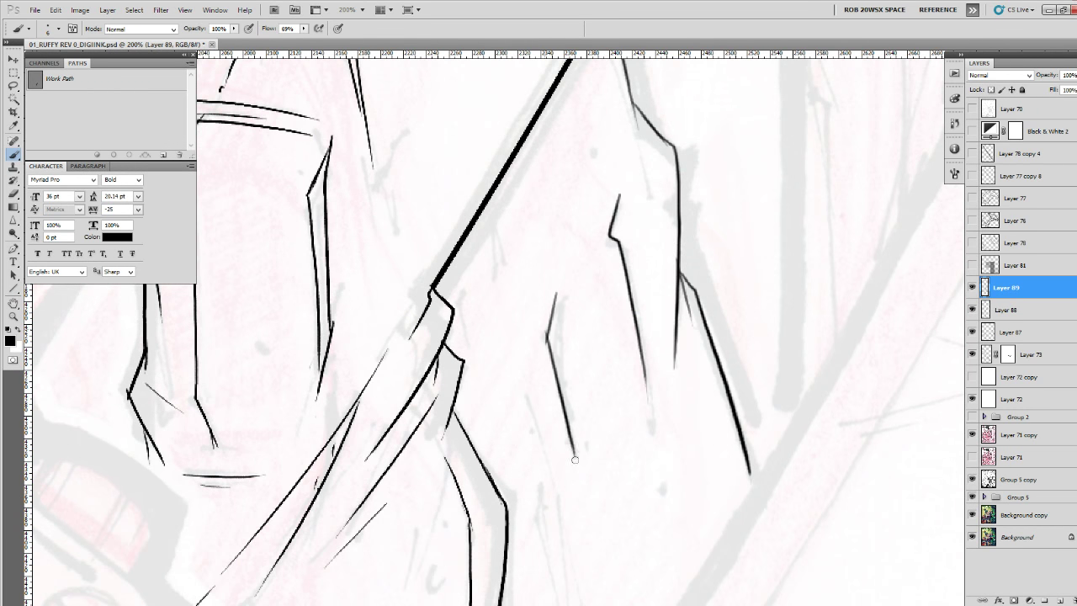
# Ink the other side of the narrow inner fold on the second leg, with a short thin crease beside it.
pyautogui.moveTo(556, 264); pyautogui.dragTo(558, 319)
pyautogui.moveTo(560, 361); pyautogui.dragTo(576, 481)
pyautogui.moveTo(585, 529); pyautogui.dragTo(619, 391)
pyautogui.moveTo(550, 222); pyautogui.dragTo(571, 301)
pyautogui.moveTo(592, 378); pyautogui.dragTo(609, 296)
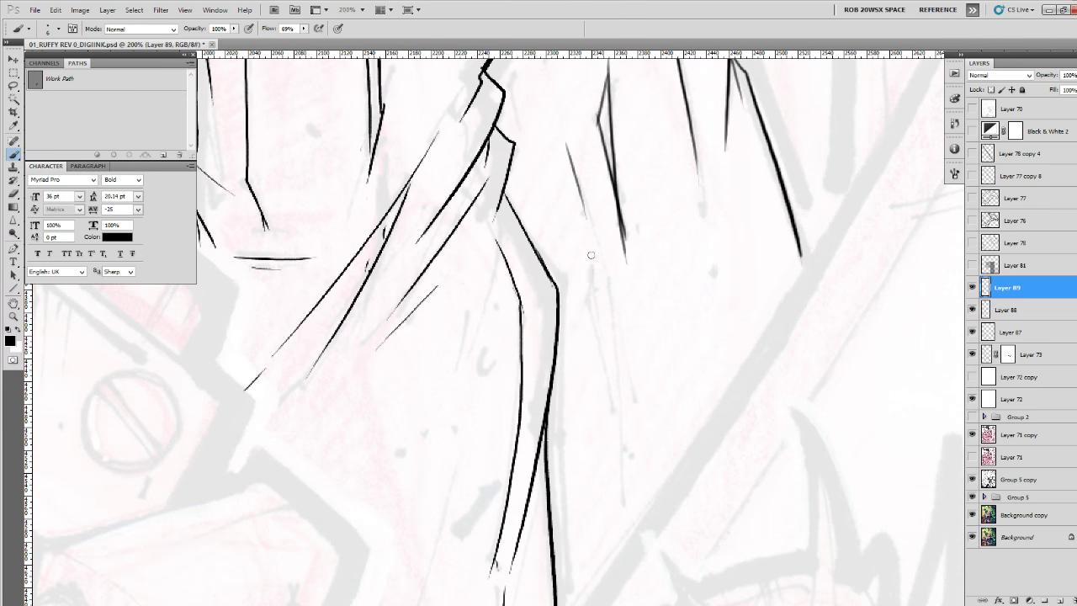
# Ink a small pointed fold lower on the second leg and a long crease beside it running towards the leg's lower end.
pyautogui.moveTo(592, 256); pyautogui.dragTo(589, 313)
pyautogui.moveTo(586, 296); pyautogui.dragTo(611, 409)
pyautogui.moveTo(591, 278); pyautogui.dragTo(611, 409)
pyautogui.moveTo(612, 263); pyautogui.dragTo(632, 569)
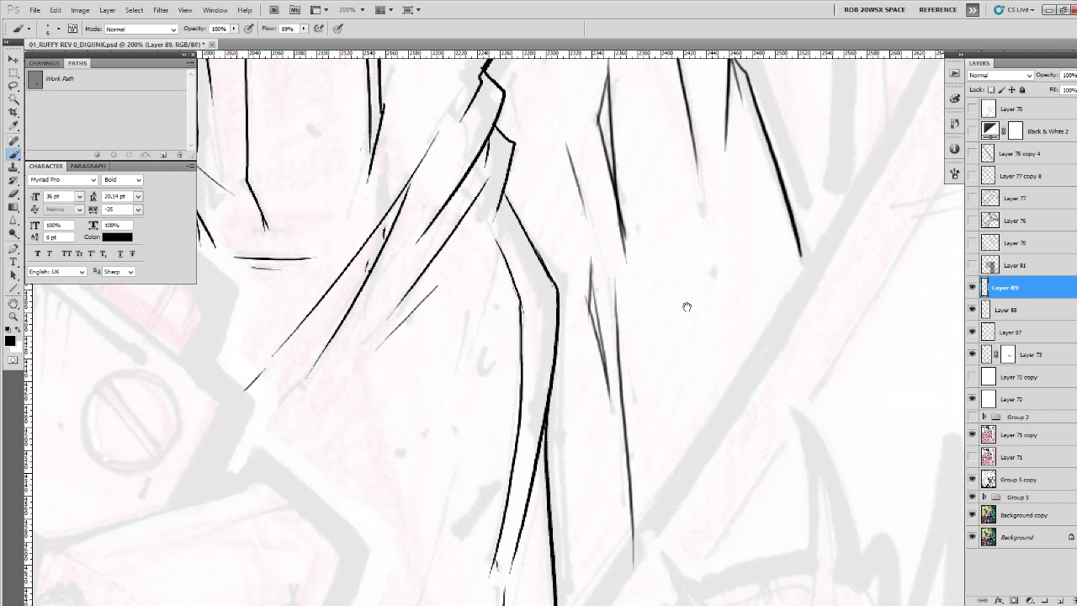
# Ink a thin curved crease low on the second leg, just inside its outer edge.
pyautogui.moveTo(703, 324); pyautogui.dragTo(698, 394)
pyautogui.moveTo(737, 314); pyautogui.dragTo(752, 412)
pyautogui.moveTo(645, 232); pyautogui.dragTo(782, 519)
pyautogui.moveTo(690, 366); pyautogui.dragTo(746, 586)
pyautogui.moveTo(670, 366); pyautogui.dragTo(709, 575)
pyautogui.moveTo(535, 390); pyautogui.dragTo(543, 417)
pyautogui.moveTo(812, 401); pyautogui.dragTo(769, 240)
pyautogui.moveTo(805, 428); pyautogui.dragTo(792, 368)
pyautogui.scroll(-10, 793, 368)
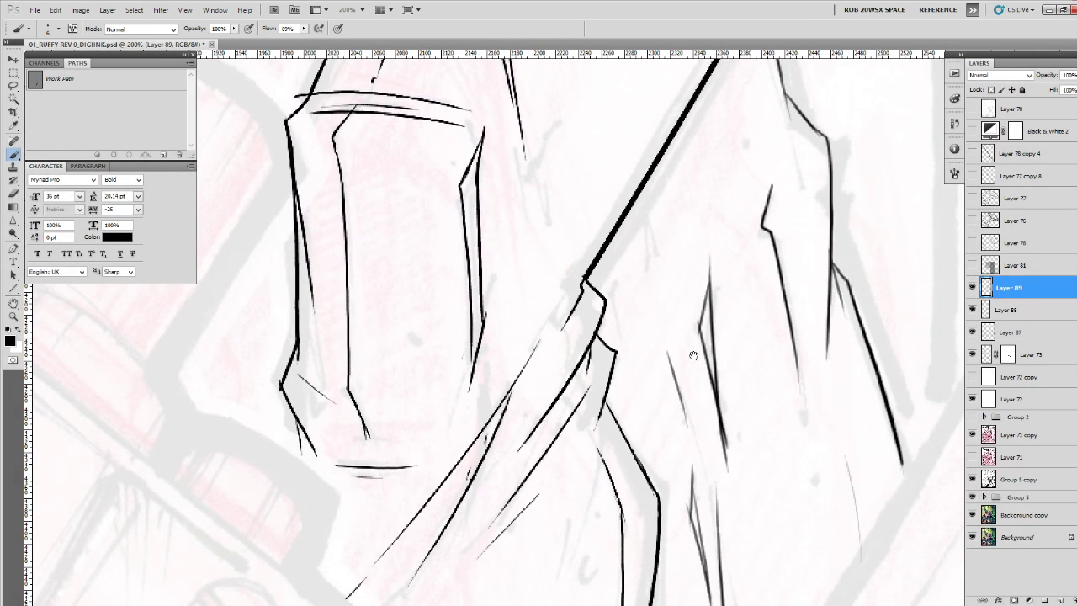
pyautogui.scroll(-5, 693, 355)
pyautogui.moveTo(820, 364); pyautogui.dragTo(769, 271)
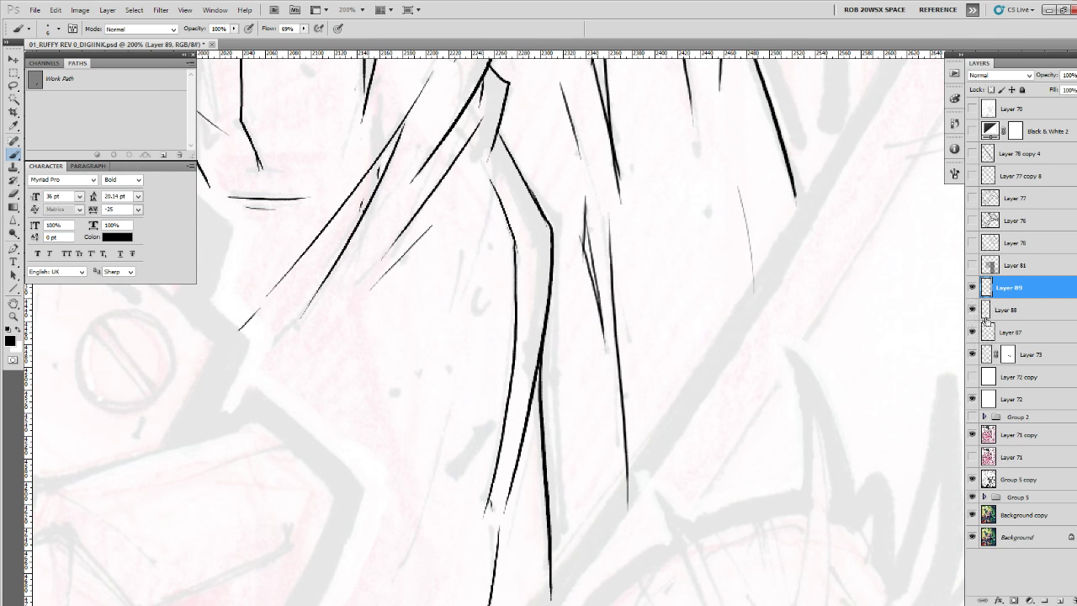
# Merge Layer 89 down into Layer 88, and erase the lower tip of the long crease on the second leg.
pyautogui.press('Delete')
pyautogui.press('e')
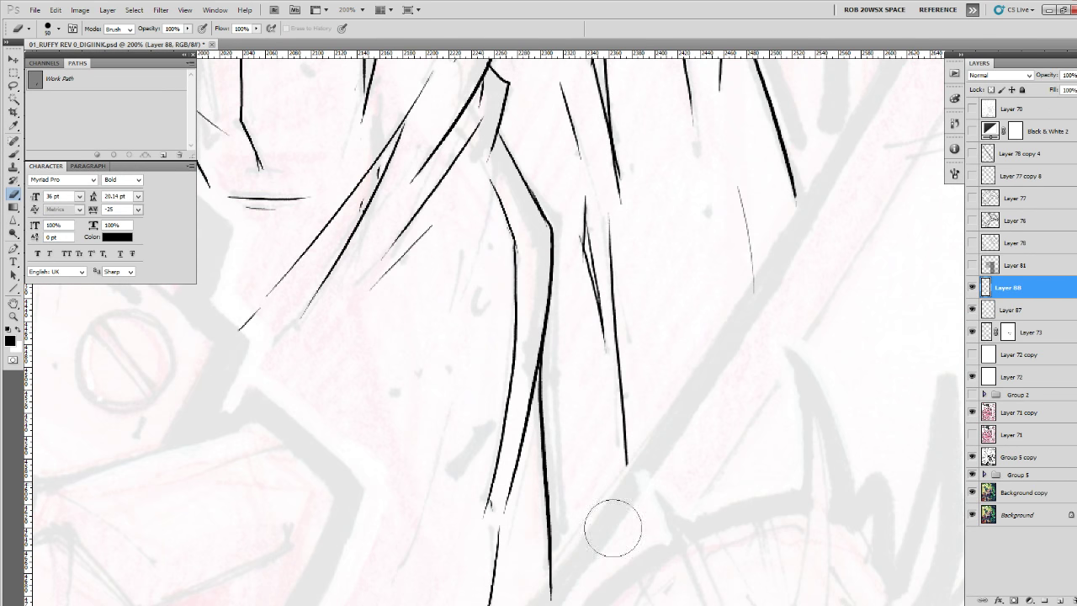
pyautogui.moveTo(838, 234); pyautogui.dragTo(721, 341)
# Erase the part of the second leg's outline that crosses over the front leg's thick edge below the magazine.
pyautogui.press('z')
pyautogui.keyDown('alt'); pyautogui.click(725, 345); pyautogui.keyUp('alt')
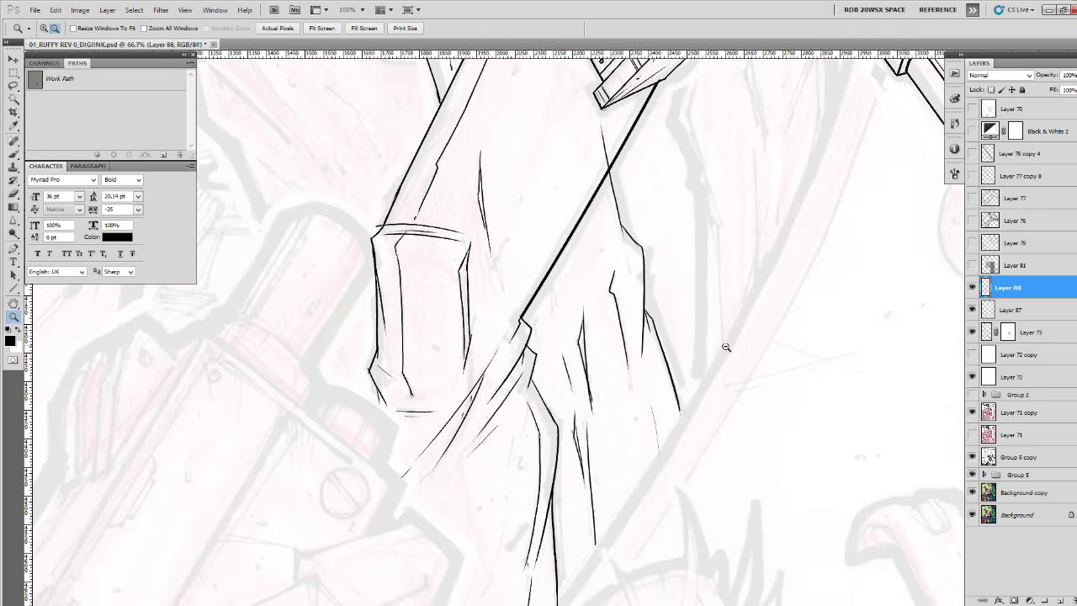
pyautogui.keyDown('alt'); pyautogui.click(726, 349); pyautogui.keyUp('alt')
pyautogui.keyDown('alt'); pyautogui.click(728, 351); pyautogui.keyUp('alt')
pyautogui.keyDown('alt'); pyautogui.click(729, 352); pyautogui.keyUp('alt')
pyautogui.keyDown('alt'); pyautogui.click(732, 353); pyautogui.keyUp('alt')
pyautogui.click(704, 293)
pyautogui.click(701, 294)
pyautogui.click(700, 295)
pyautogui.click(700, 296)
pyautogui.click(698, 299)
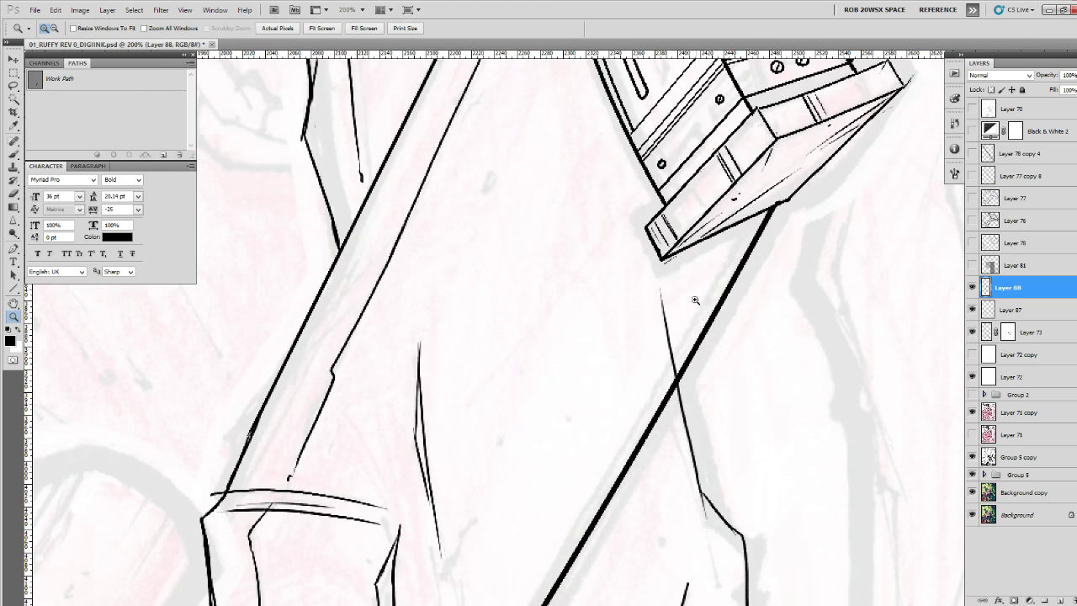
pyautogui.press('e')
pyautogui.moveTo(663, 296)
pyautogui.mouseDown()
pyautogui.moveTo(658, 326)
pyautogui.moveTo(656, 355)
pyautogui.moveTo(672, 354)
pyautogui.moveTo(666, 369)
pyautogui.moveTo(660, 296)
pyautogui.moveTo(669, 368)
pyautogui.mouseUp()
pyautogui.click(661, 294)
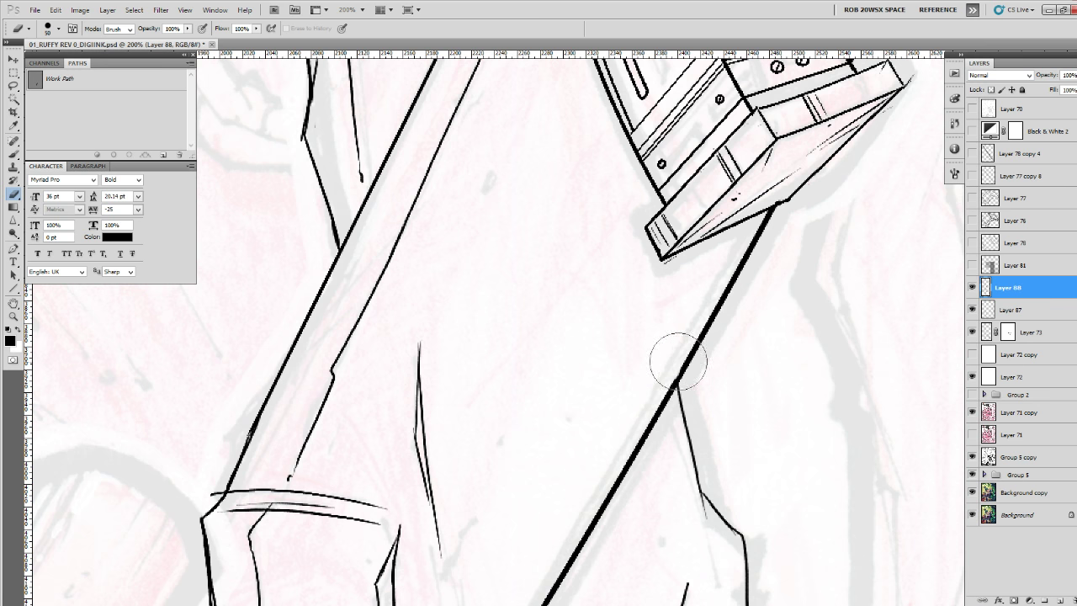
# Examine the whole inked figure, toggling Layer 88's visibility to check the leg line work.
pyautogui.press('b')
pyautogui.press('z')
pyautogui.scroll(-6, 778, 401)
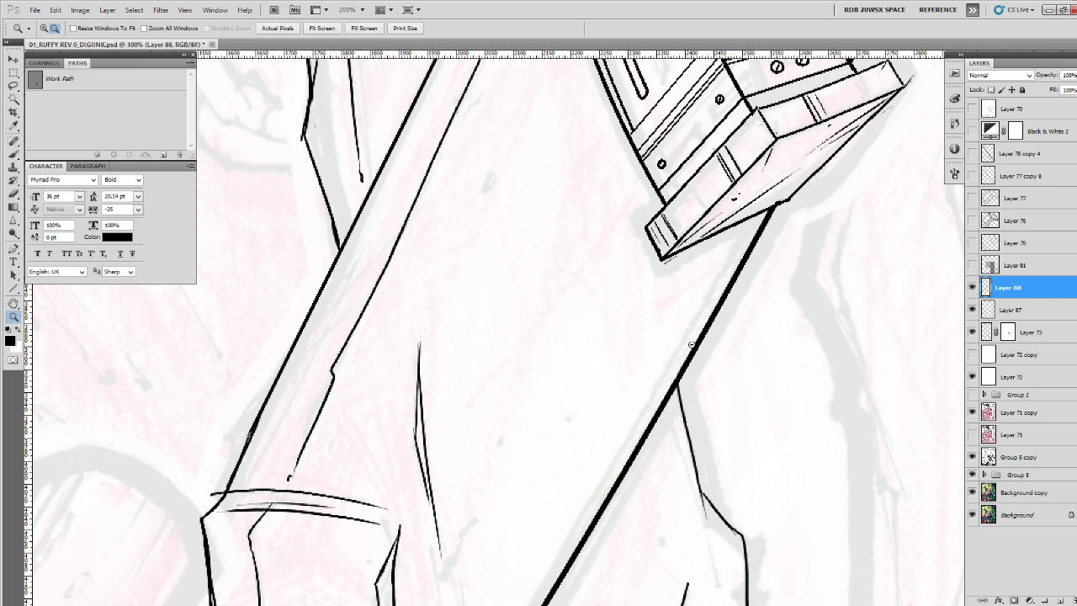
pyautogui.scroll(1, 738, 416)
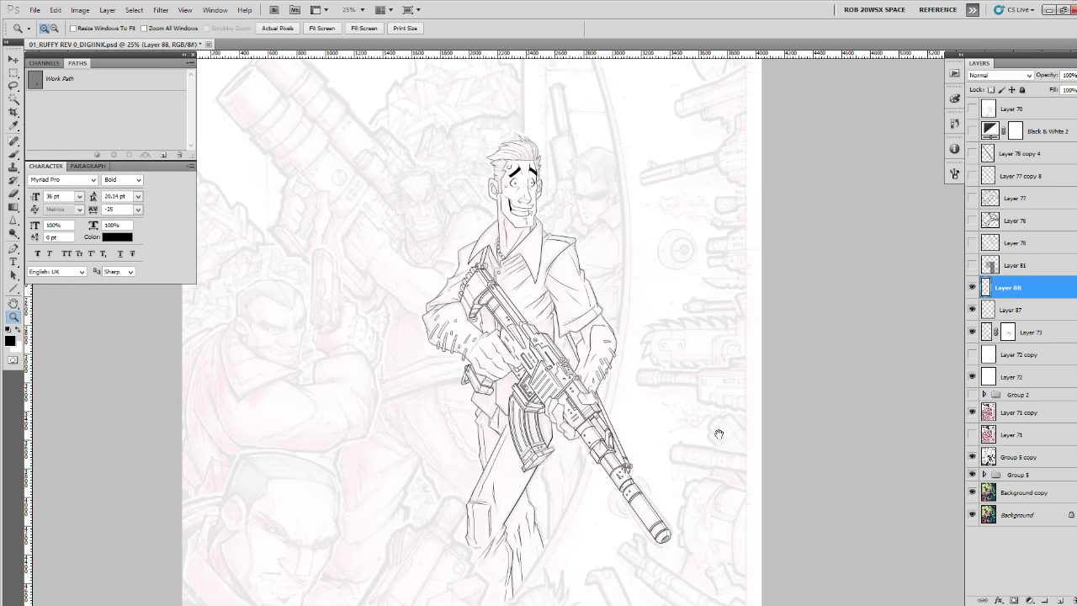
pyautogui.click(973, 287)
pyautogui.click(973, 287)
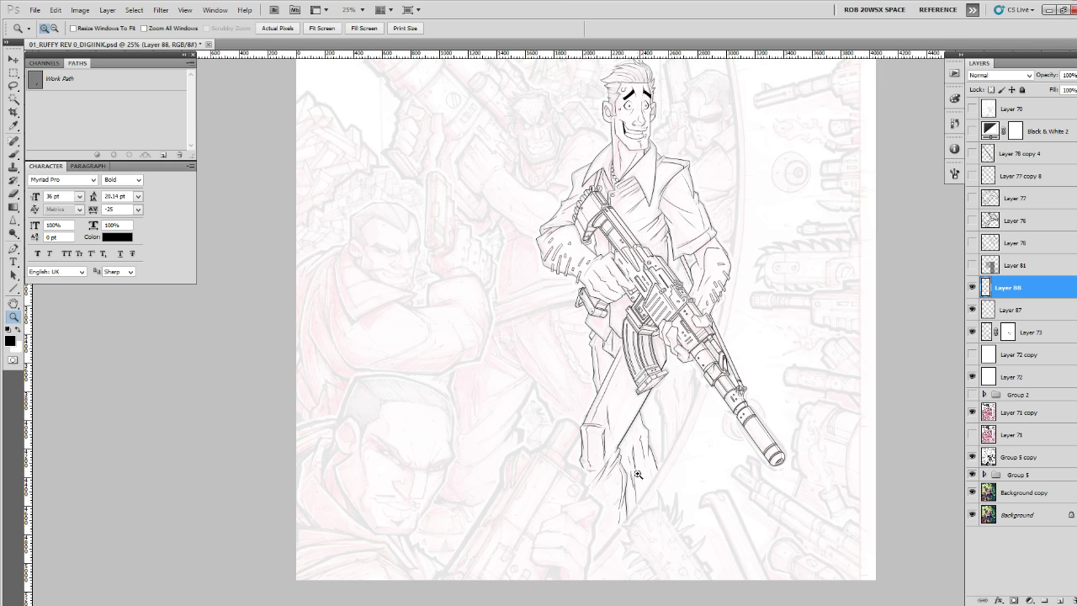
pyautogui.scroll(2, 639, 475)
pyautogui.press('b')
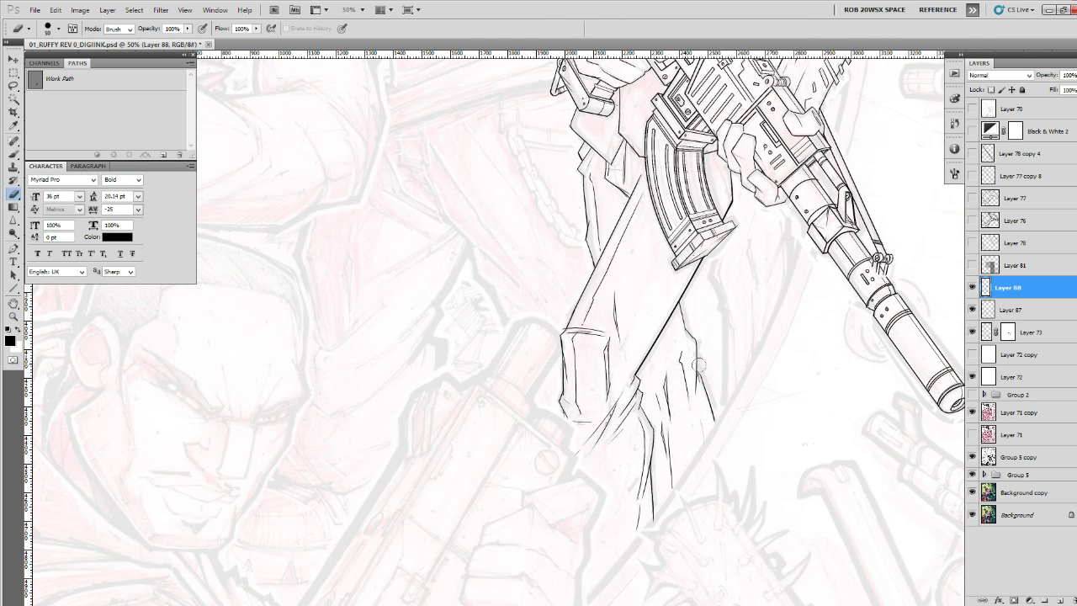
# Add a new layer above Layer 88 and ink small dimple marks on the second leg.
pyautogui.press('b')
pyautogui.click(1059, 599)
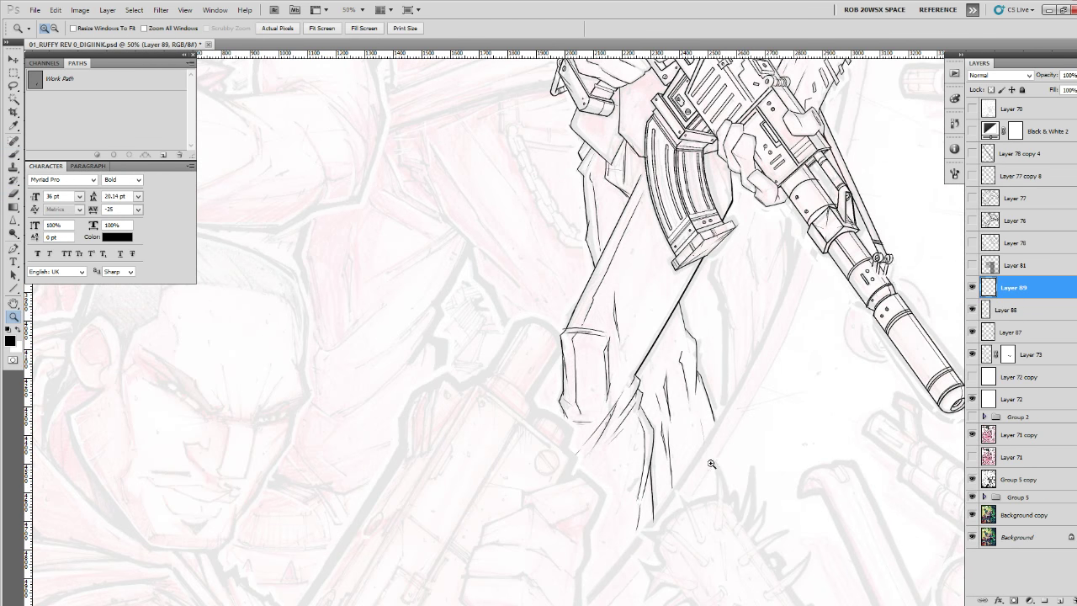
pyautogui.keyDown('ctrl'); pyautogui.click(698, 446); pyautogui.keyUp('ctrl')
pyautogui.moveTo(626, 348); pyautogui.dragTo(626, 354)
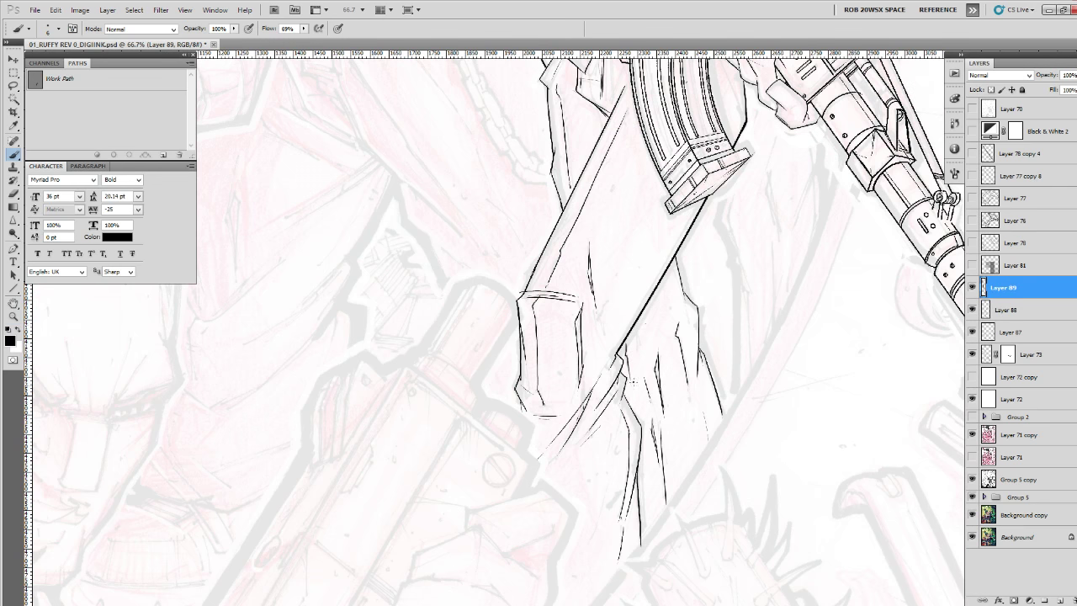
pyautogui.moveTo(682, 291); pyautogui.dragTo(672, 310)
pyautogui.moveTo(678, 433); pyautogui.dragTo(746, 371)
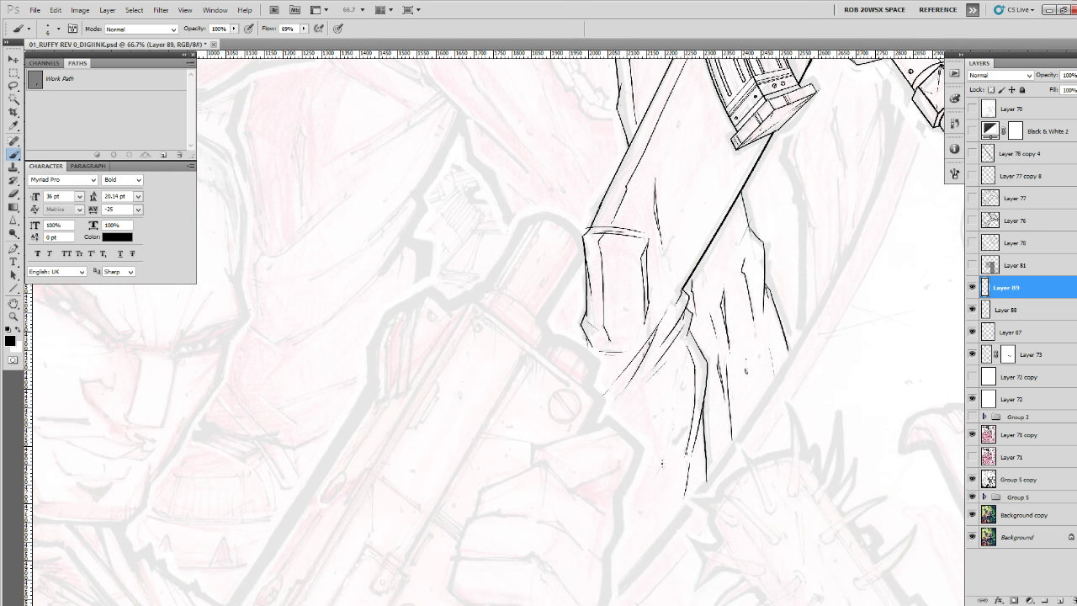
# Ink a long thin crease down the front lower leg and a small curved dimple mark above it.
pyautogui.moveTo(662, 463)
pyautogui.mouseDown()
pyautogui.moveTo(650, 498)
pyautogui.moveTo(714, 419)
pyautogui.mouseUp()
pyautogui.keyDown('ctrl'); pyautogui.click(706, 351); pyautogui.keyUp('ctrl')
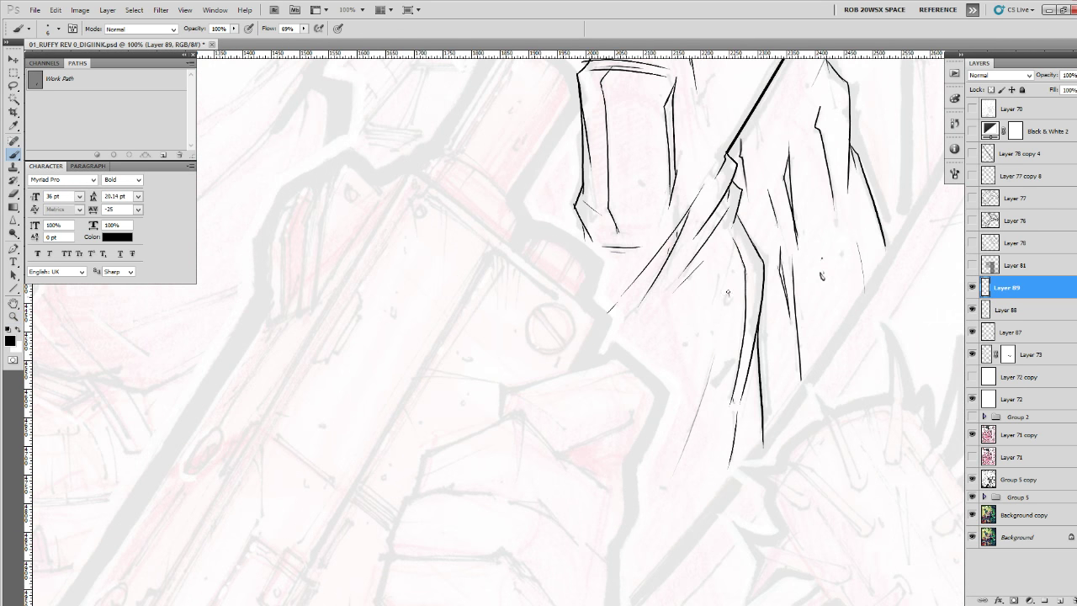
pyautogui.keyDown('ctrl'); pyautogui.click(710, 323); pyautogui.keyUp('ctrl')
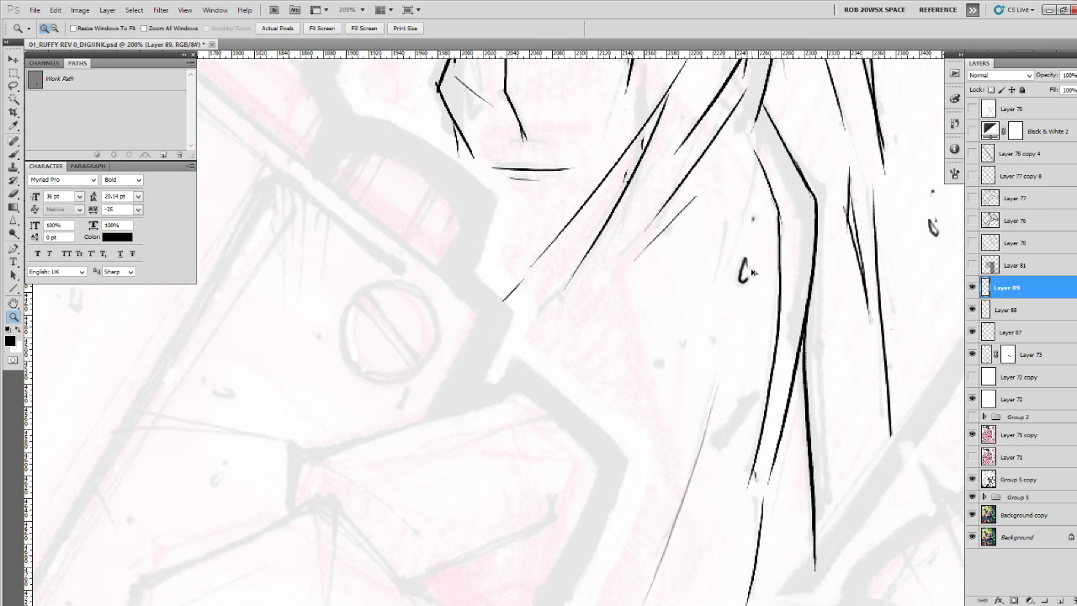
pyautogui.hotkey('ctrl', 'z')
pyautogui.moveTo(746, 261); pyautogui.dragTo(745, 279)
# Ink the shirt hem's placket line with two half-hidden buttons and a short crease at its lower corner.
pyautogui.keyDown('alt'); pyautogui.click(720, 397); pyautogui.keyUp('alt')
pyautogui.keyDown('alt'); pyautogui.click(720, 399); pyautogui.keyUp('alt')
pyautogui.keyDown('alt'); pyautogui.click(720, 400); pyautogui.keyUp('alt')
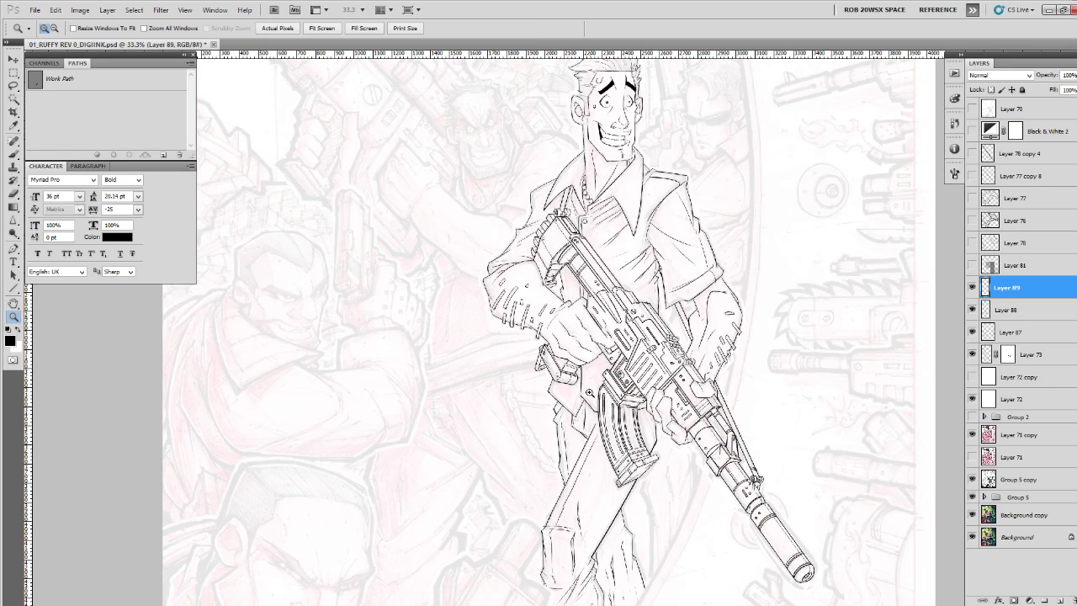
pyautogui.keyDown('ctrl'); pyautogui.click(592, 385); pyautogui.keyUp('ctrl')
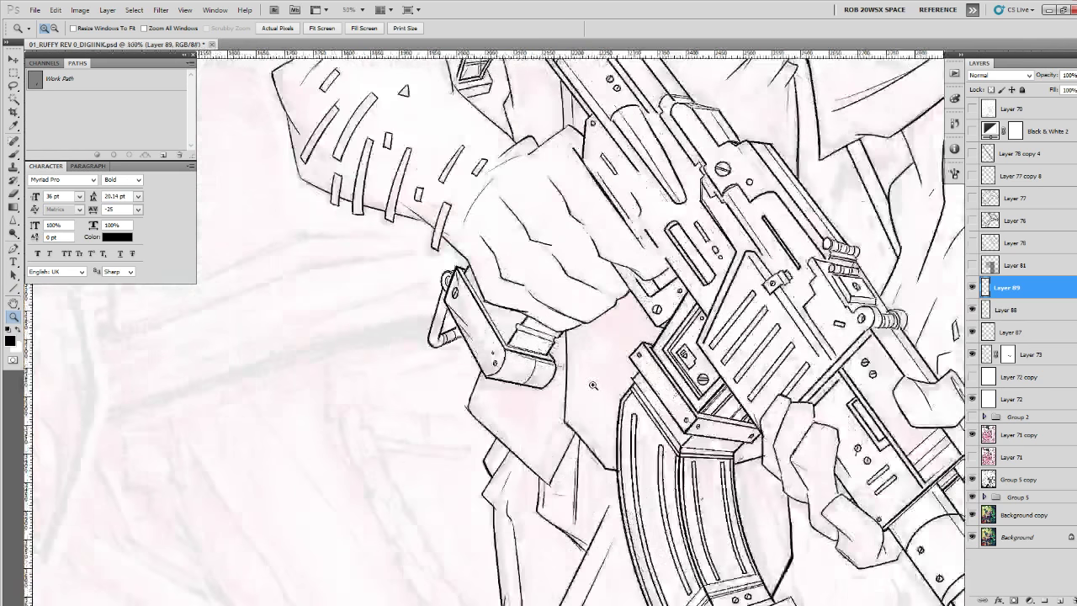
pyautogui.keyDown('ctrl'); pyautogui.click(592, 385); pyautogui.keyUp('ctrl')
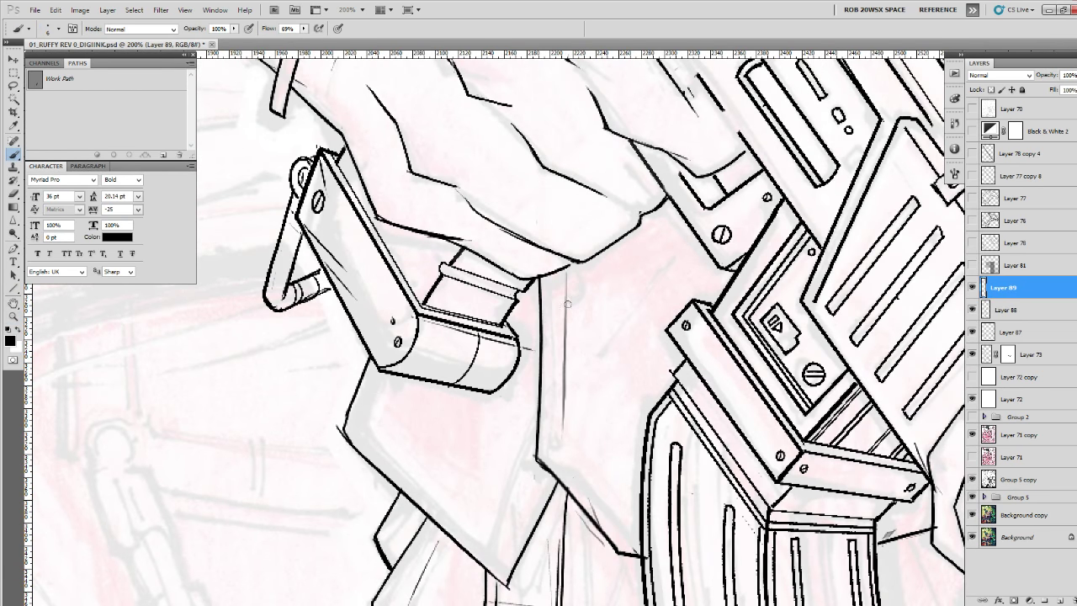
pyautogui.moveTo(572, 285); pyautogui.dragTo(574, 300)
pyautogui.moveTo(564, 436)
pyautogui.mouseDown()
pyautogui.moveTo(604, 519)
pyautogui.moveTo(568, 424)
pyautogui.moveTo(663, 392)
pyautogui.mouseUp()
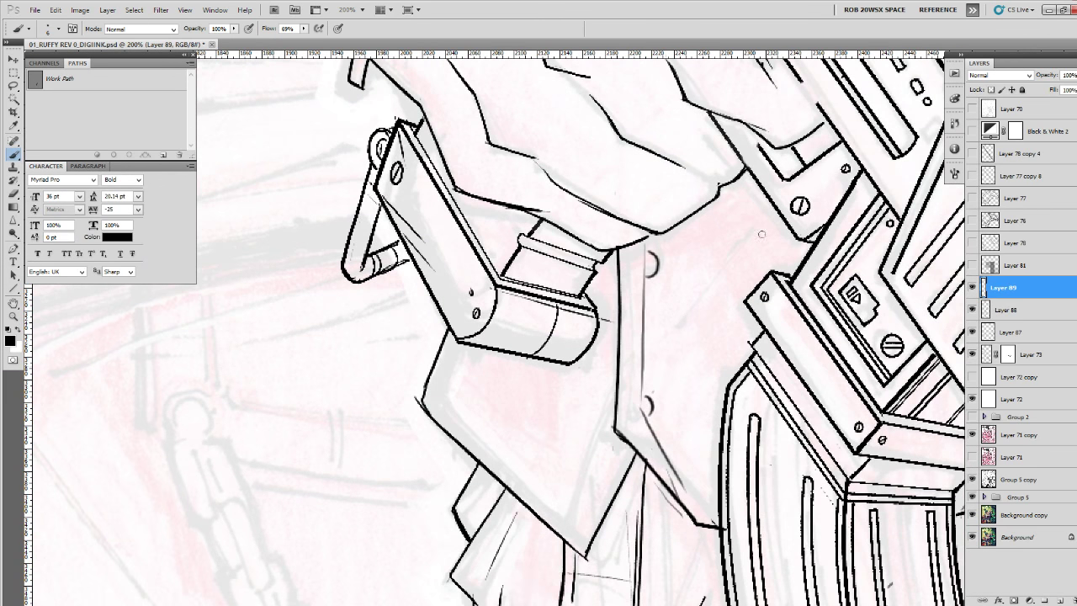
# Ink light crease lines on both shirt hem flaps, undoing the last stroke.
pyautogui.moveTo(768, 217); pyautogui.dragTo(692, 299)
pyautogui.moveTo(501, 426); pyautogui.dragTo(557, 488)
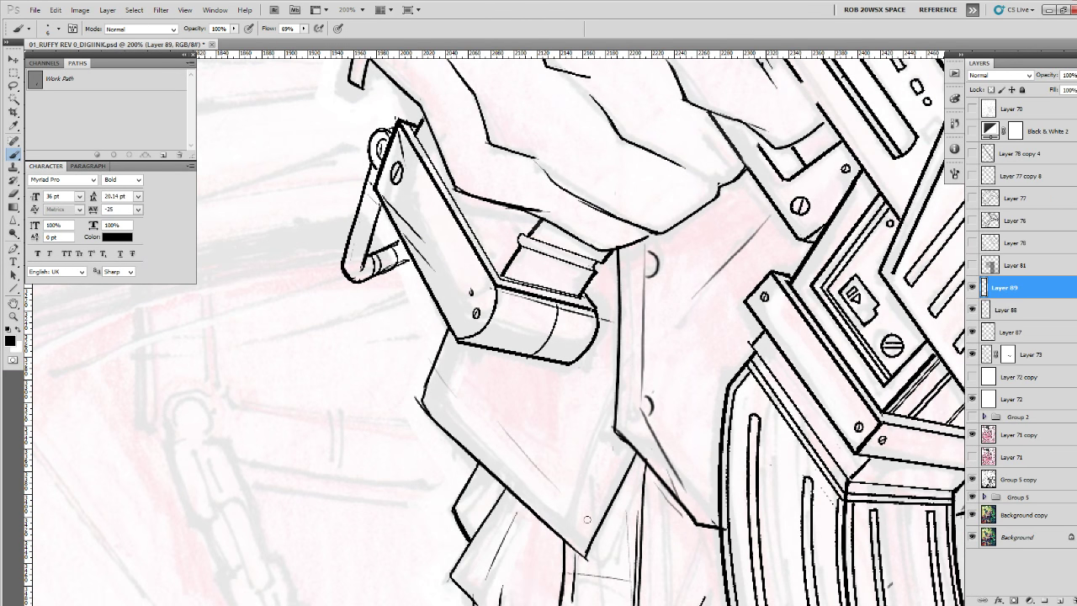
pyautogui.moveTo(610, 415); pyautogui.dragTo(563, 523)
pyautogui.moveTo(608, 440); pyautogui.dragTo(566, 521)
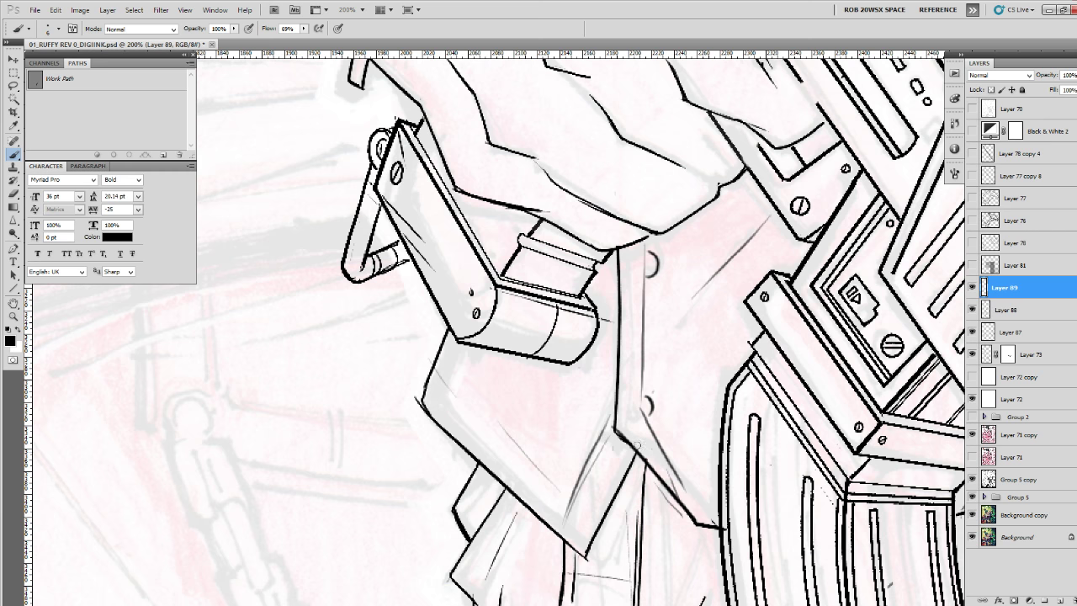
pyautogui.hotkey('ctrl', 'z')
# Examine the whole inked figure, toggling the visibility of Layer 89 and Layer 88 to compare their line work.
pyautogui.hotkey('alt', 'space')
pyautogui.keyDown('alt'); pyautogui.click(620, 454); pyautogui.keyUp('alt')
pyautogui.keyDown('alt'); pyautogui.click(623, 457); pyautogui.keyUp('alt')
pyautogui.keyDown('alt'); pyautogui.click(624, 461); pyautogui.keyUp('alt')
pyautogui.keyDown('alt'); pyautogui.click(625, 464); pyautogui.keyUp('alt')
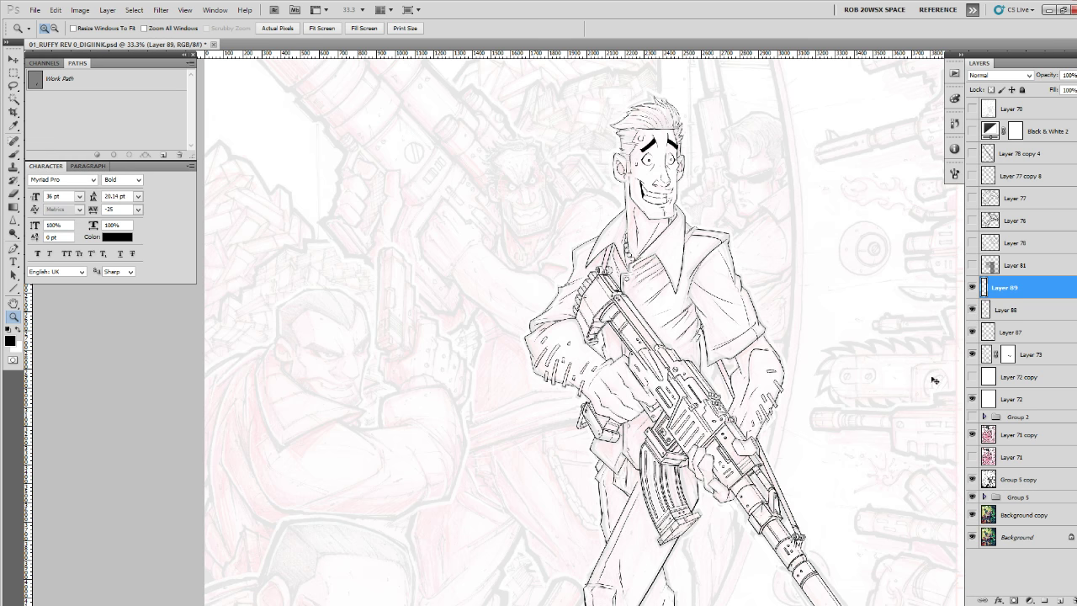
pyautogui.click(972, 288)
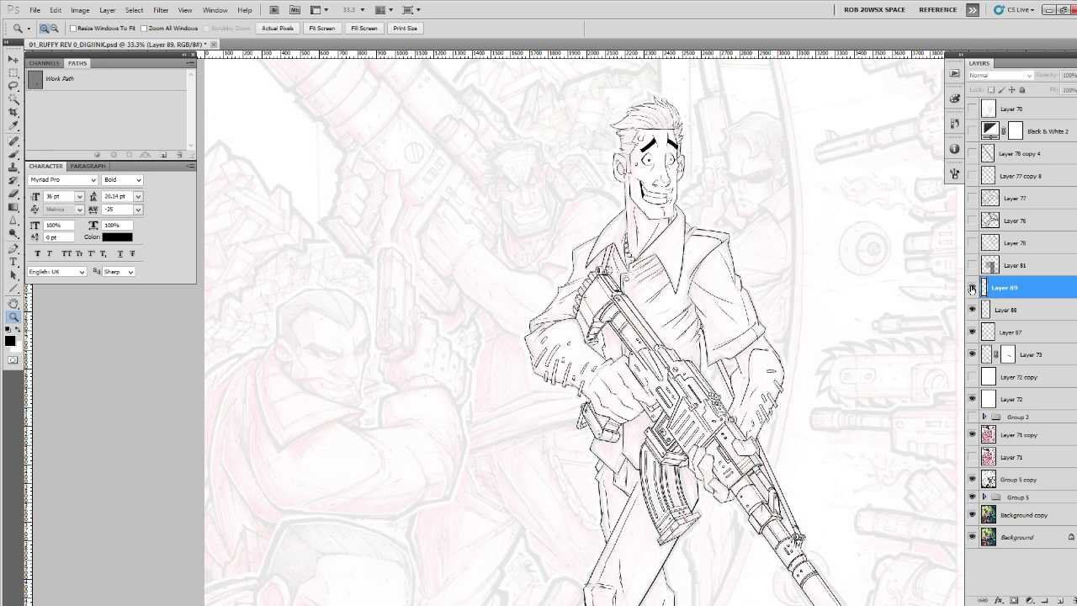
pyautogui.click(973, 288)
pyautogui.click(972, 308)
pyautogui.click(972, 309)
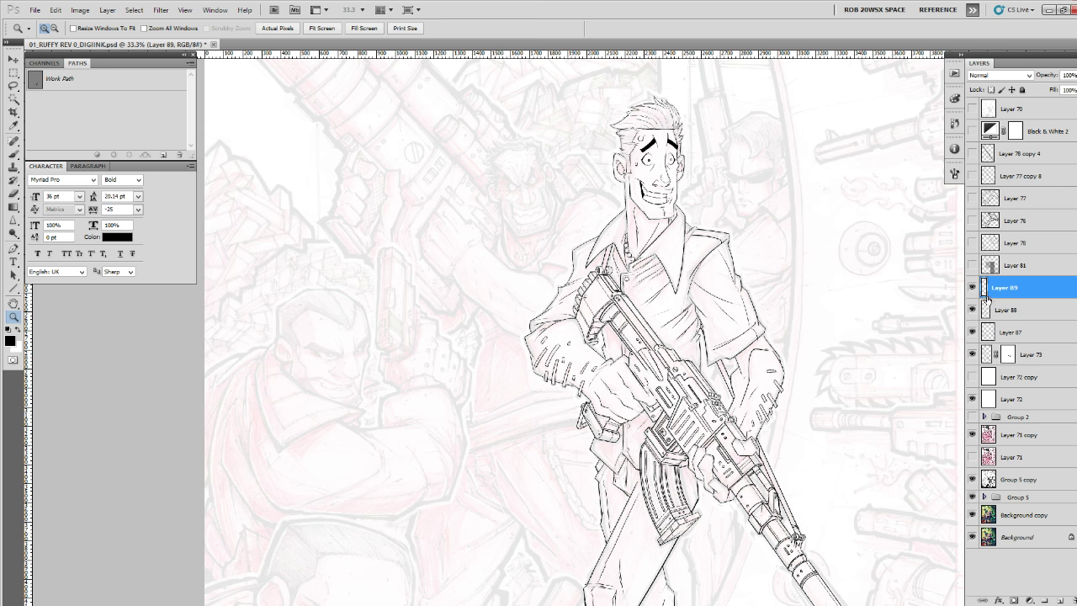
pyautogui.scroll(-5, 885, 346)
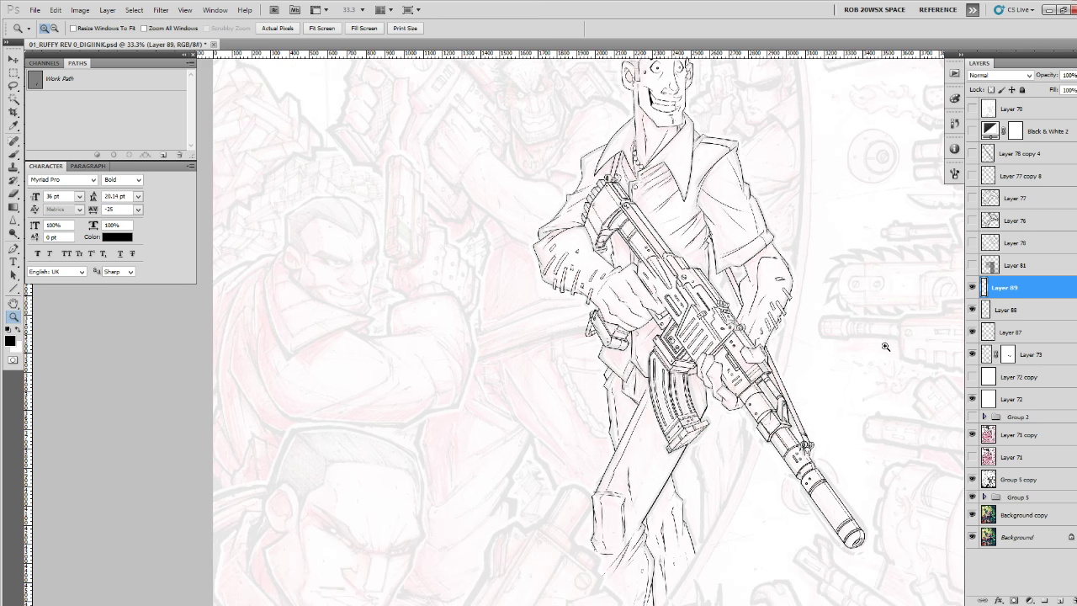
pyautogui.moveTo(885, 343); pyautogui.dragTo(875, 391)
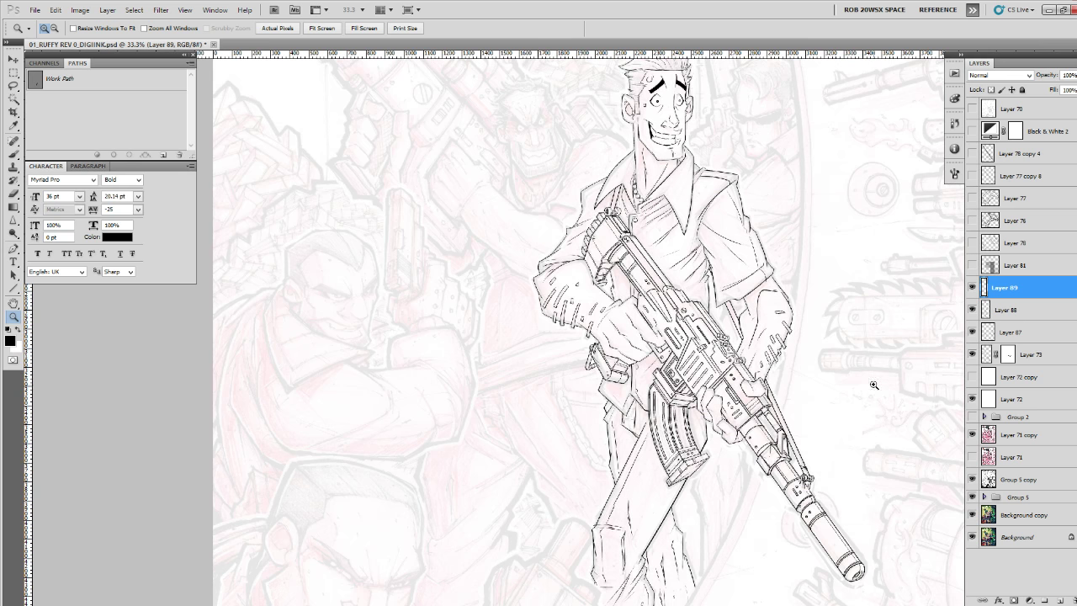
pyautogui.scroll(-5, 869, 401)
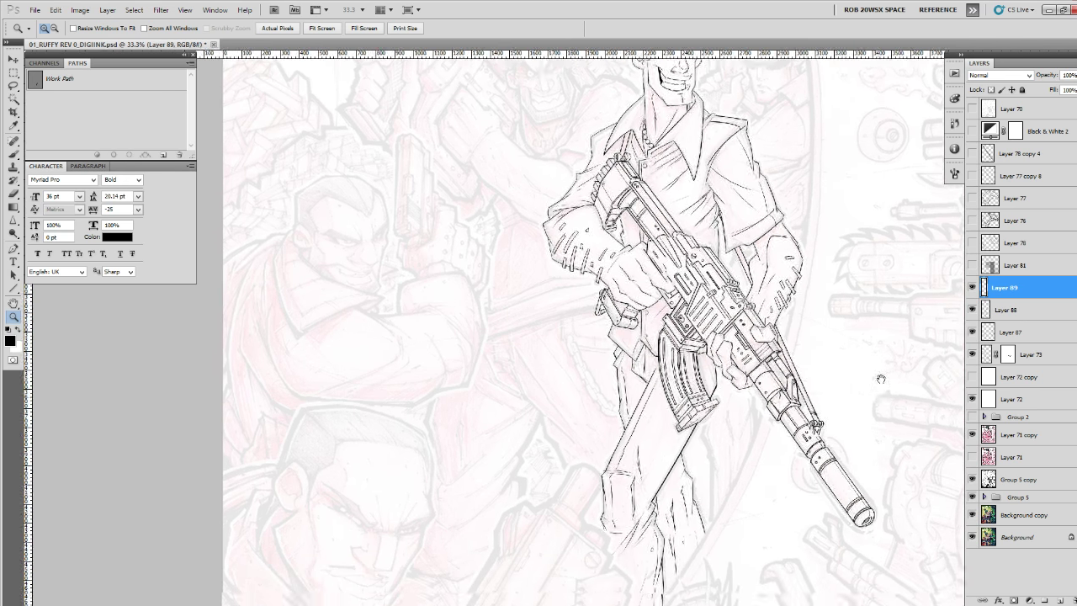
# Merge Layer 89 down into Layer 88, checking the line work by toggling layer visibility.
pyautogui.keyDown('alt'); pyautogui.click(874, 363); pyautogui.keyUp('alt')
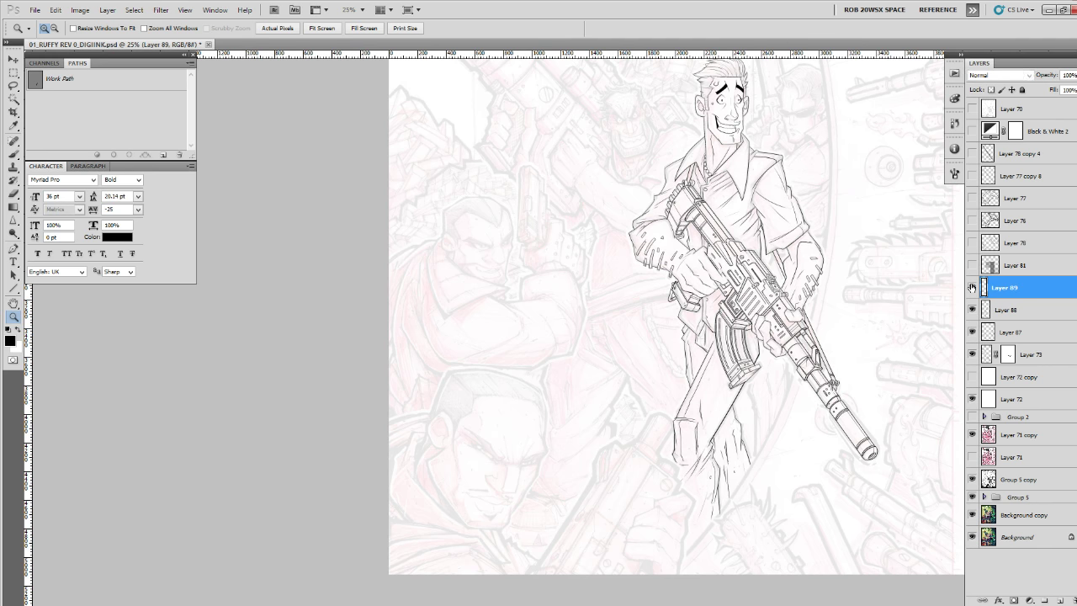
pyautogui.click(971, 310)
pyautogui.click(971, 310)
pyautogui.hotkey('ctrl', 'e')
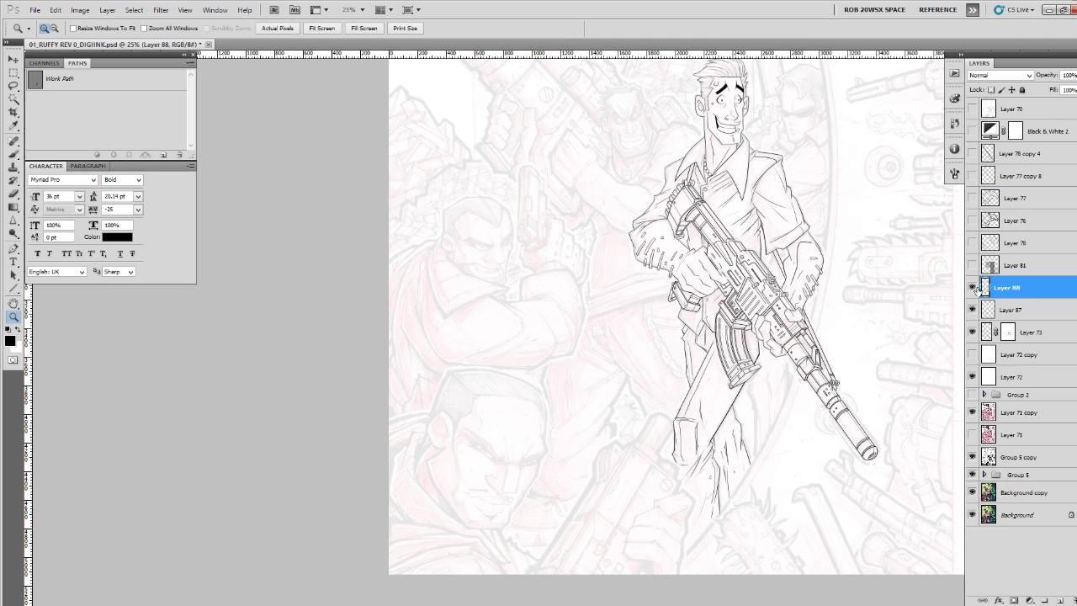
pyautogui.click(972, 287)
pyautogui.click(973, 288)
# Check Layer 87 by toggling its visibility, and merge Layer 88 down into it.
pyautogui.moveTo(909, 356); pyautogui.dragTo(890, 376)
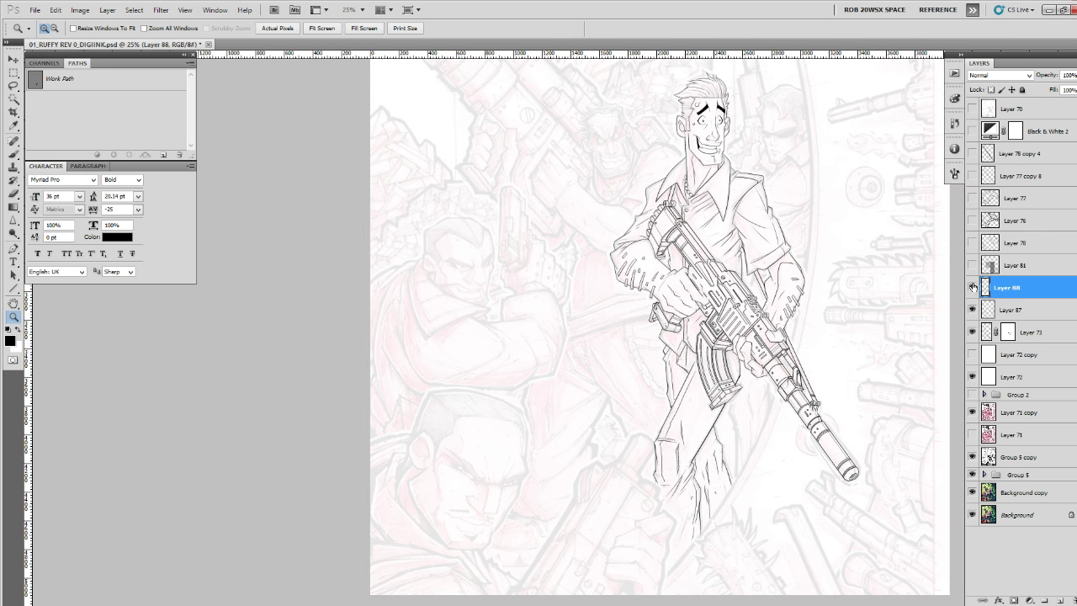
pyautogui.click(972, 310)
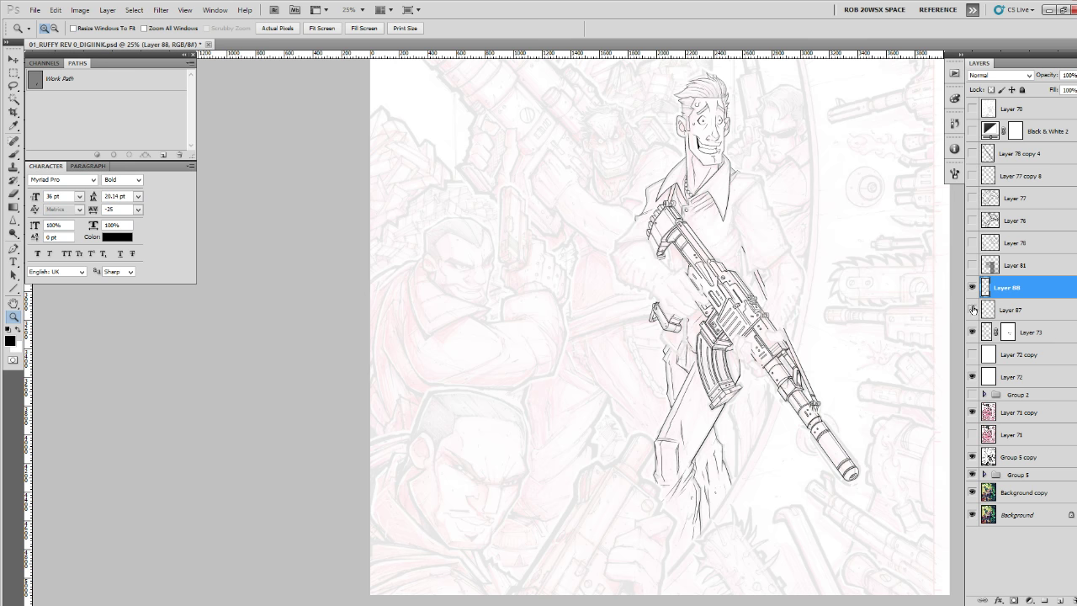
pyautogui.click(973, 310)
pyautogui.hotkey('ctrl', 'e')
# Toggle Layer 87's visibility to check it, and merge it together with the masked Layer 73.
pyautogui.click(974, 288)
pyautogui.click(973, 288)
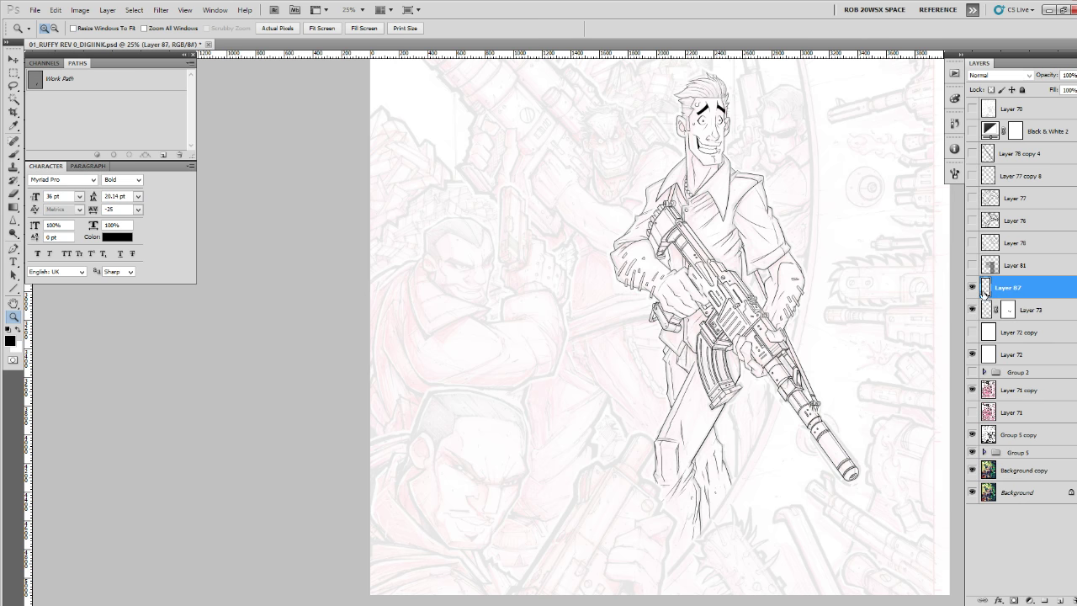
pyautogui.keyDown('shift'); pyautogui.click(1014, 310); pyautogui.keyUp('shift')
pyautogui.hotkey('ctrl', 'e')
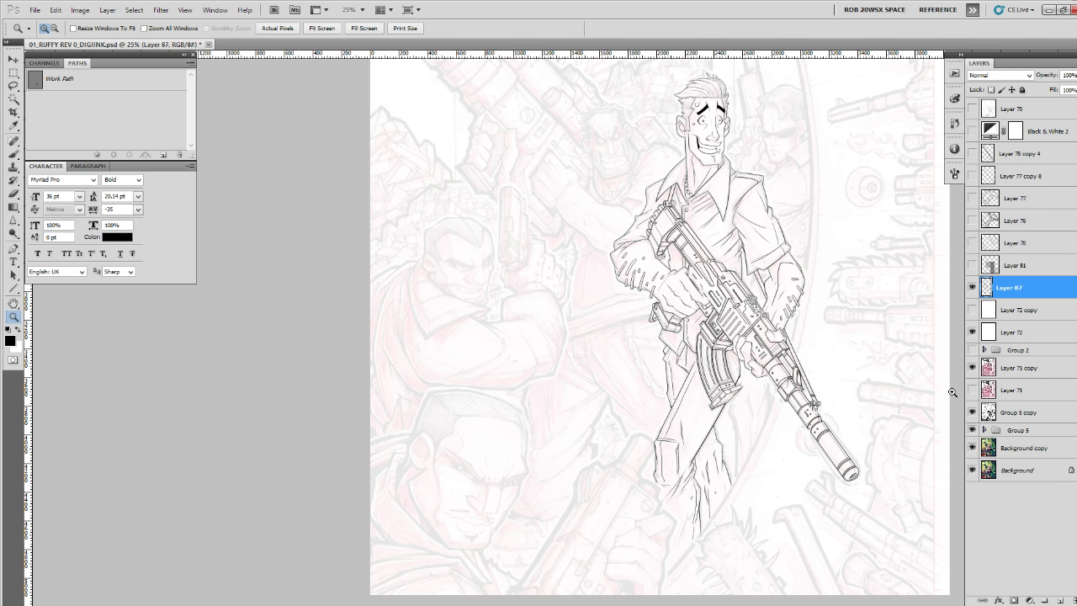
# Load Layer 87's line work as a selection and check the whole inked figure at different magnifications.
pyautogui.keyDown('ctrl'); pyautogui.click(985, 288); pyautogui.keyUp('ctrl')
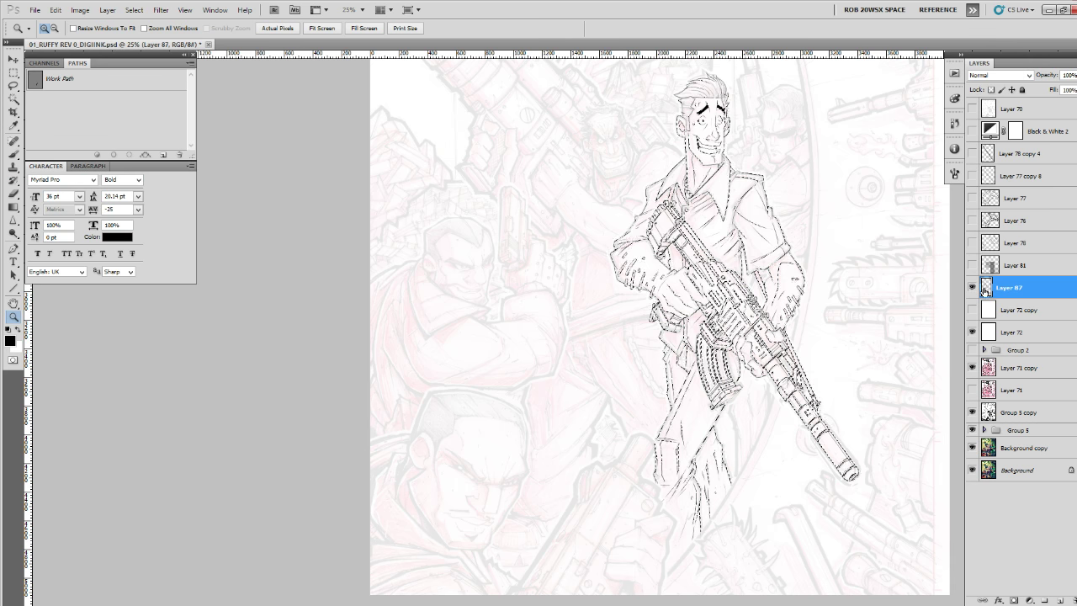
pyautogui.click(923, 329)
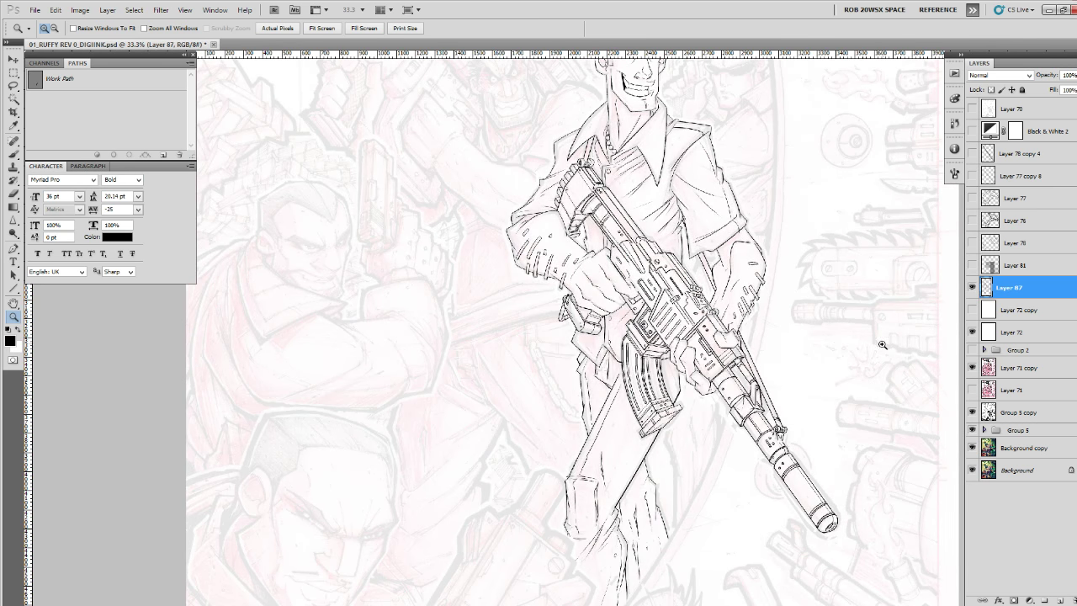
pyautogui.keyDown('alt'); pyautogui.click(883, 347); pyautogui.keyUp('alt')
pyautogui.keyDown('alt'); pyautogui.click(879, 350); pyautogui.keyUp('alt')
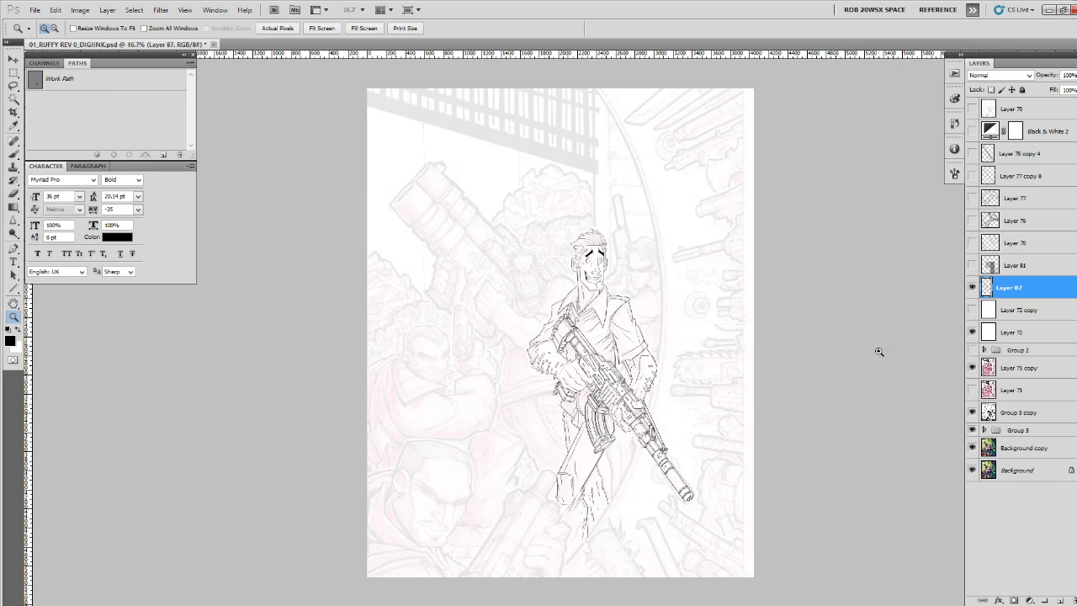
pyautogui.click(832, 386)
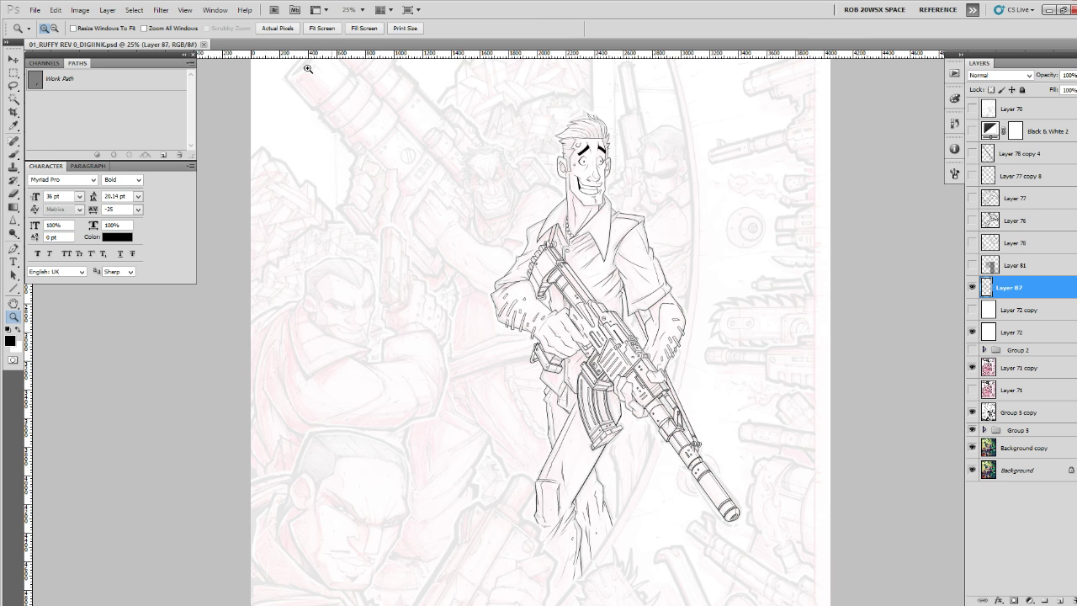
# Save a JPEG copy of the artwork named 015 in the WIP folder, moving the quality towards the large-file end.
pyautogui.click(35, 9)
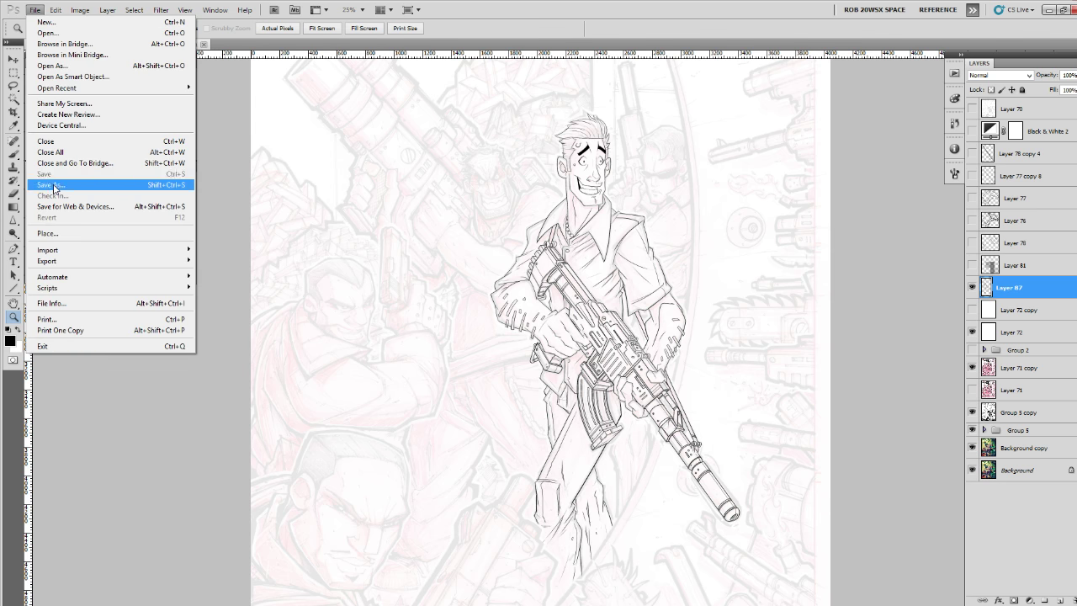
pyautogui.click(59, 180)
pyautogui.doubleClick(361, 145)
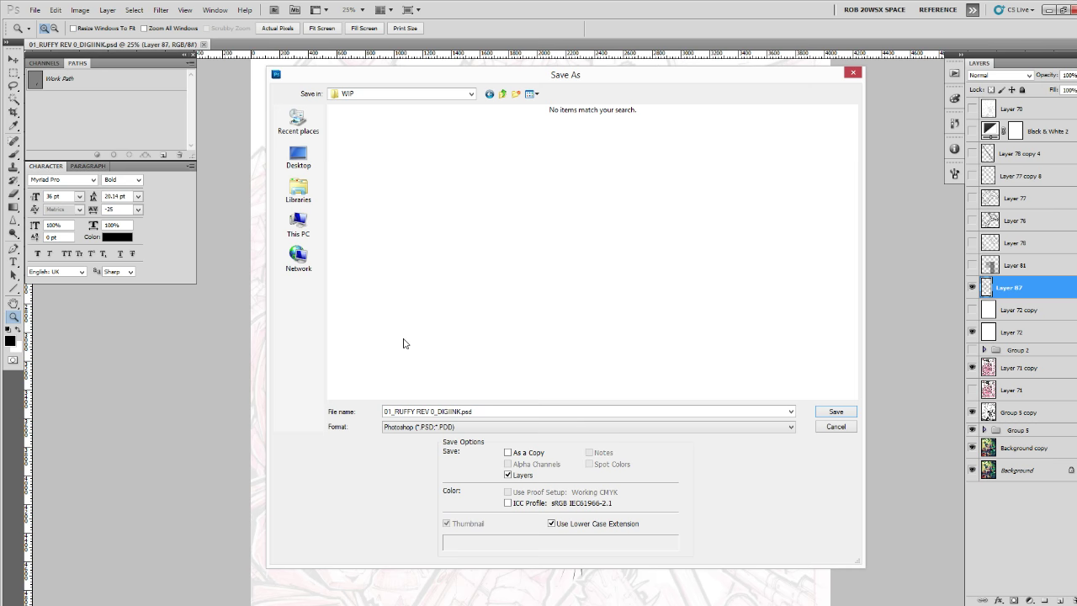
pyautogui.click(412, 429)
pyautogui.click(406, 498)
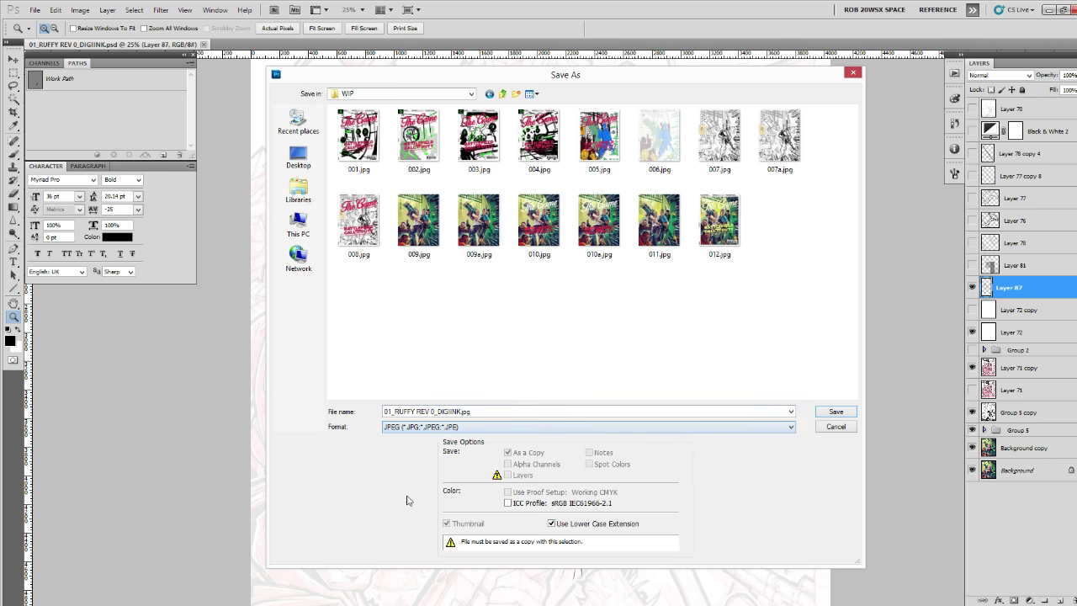
pyautogui.click(610, 416)
pyautogui.write('0')
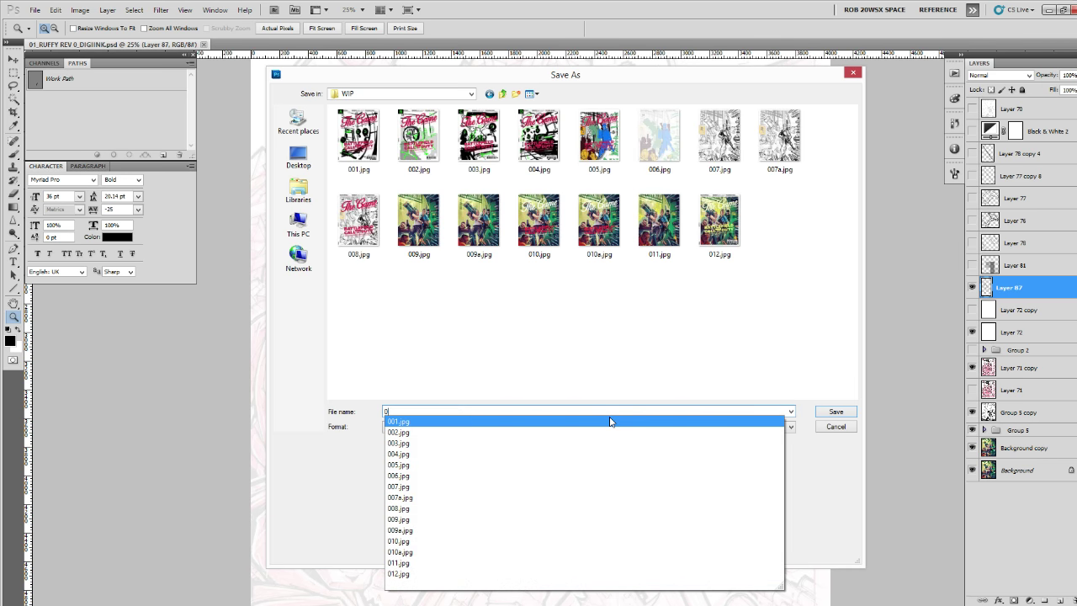
pyautogui.write('15')
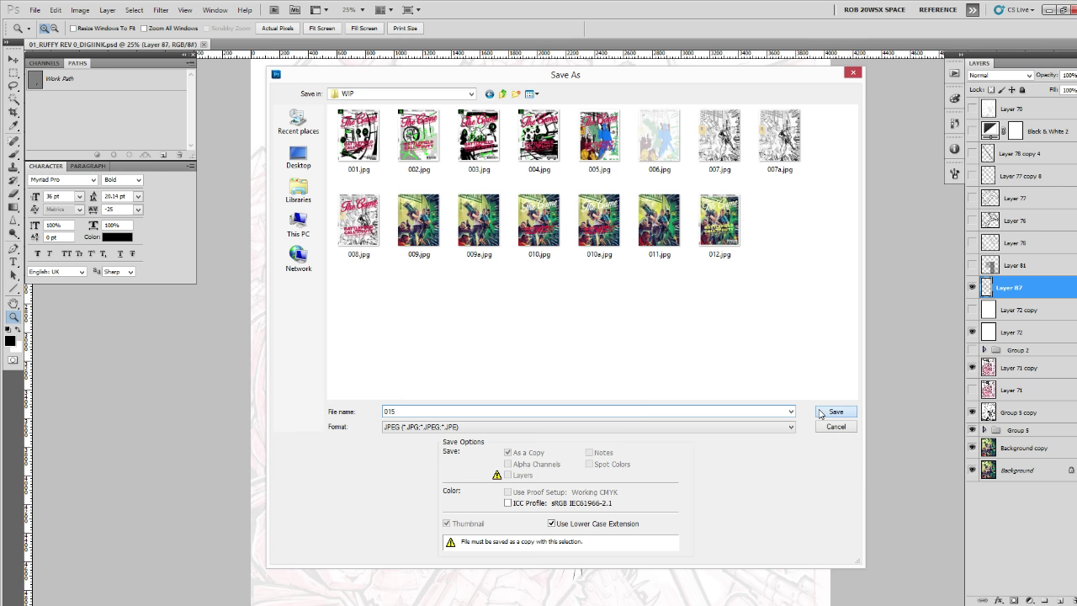
pyautogui.click(820, 413)
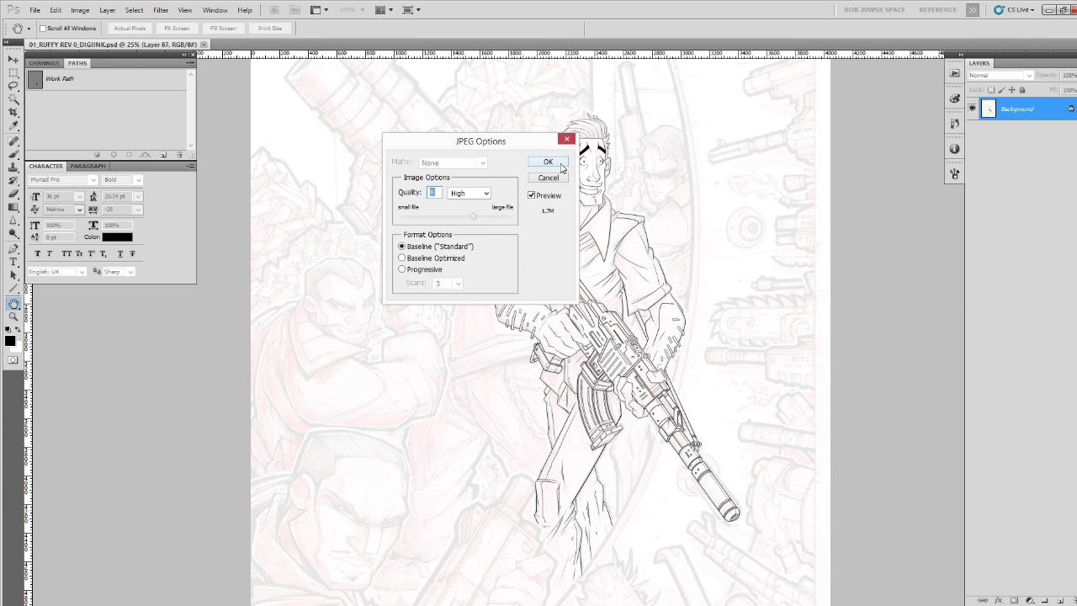
pyautogui.click(510, 218)
pyautogui.click(554, 161)
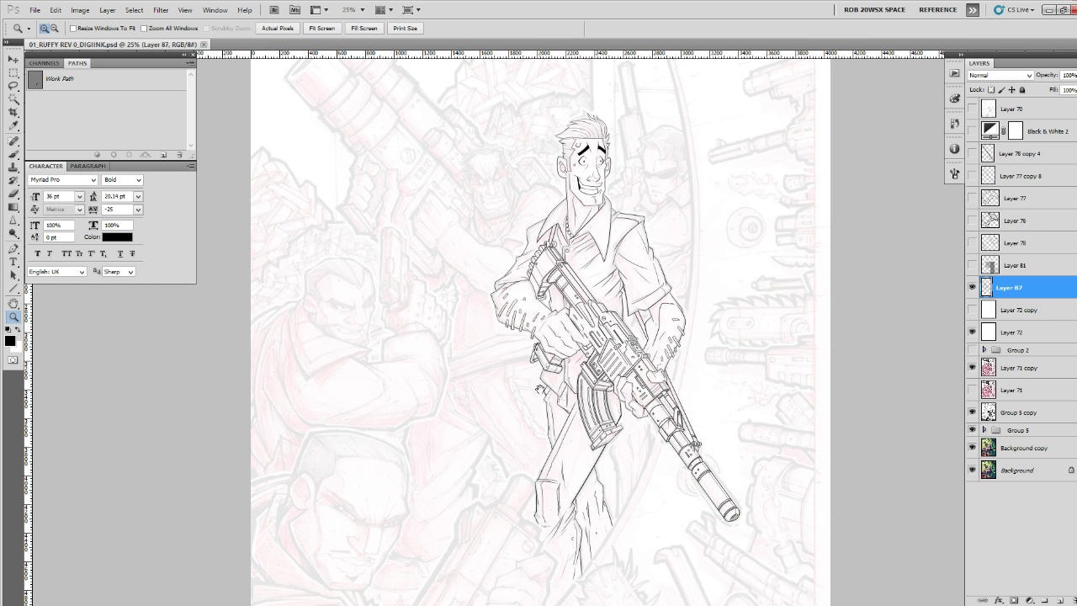
# Check Layer 87 by toggling its visibility, and delete the hidden layers above it, from Layer 81 up to Layer 78 copy 4.
pyautogui.scroll(-3, 539, 389)
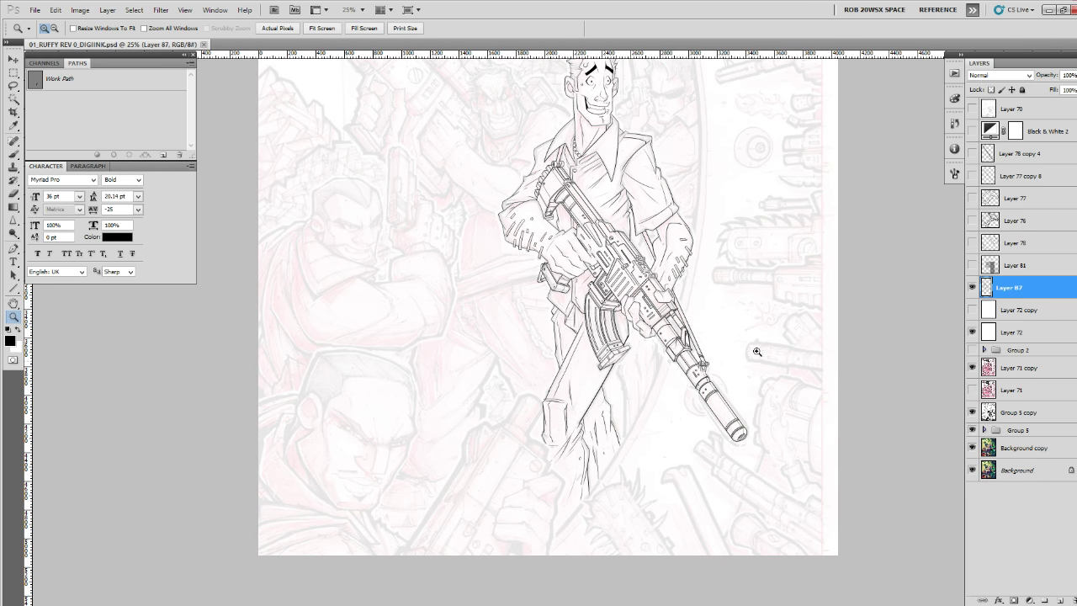
pyautogui.click(972, 287)
pyautogui.click(971, 287)
pyautogui.click(991, 262)
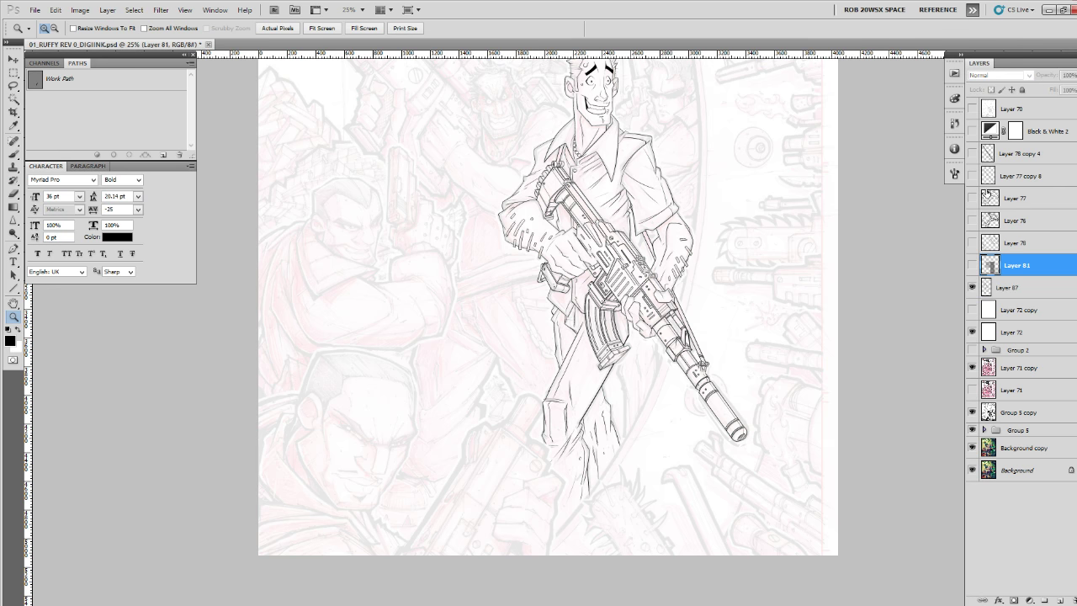
pyautogui.keyDown('shift'); pyautogui.click(996, 157); pyautogui.keyUp('shift')
pyautogui.moveTo(1040, 257); pyautogui.dragTo(1074, 599)
# On a new layer above Layer 87, convert Layer 87's line work into a 1.5-pixel-tolerance work path and fill it with black.
pyautogui.click(1060, 600)
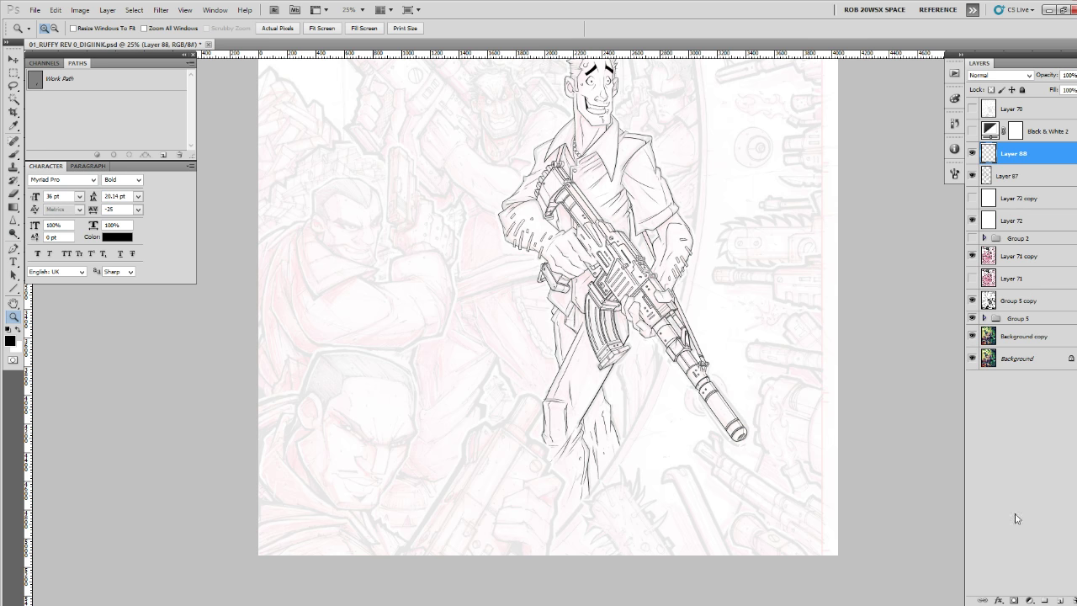
pyautogui.keyDown('ctrl'); pyautogui.click(987, 177); pyautogui.keyUp('ctrl')
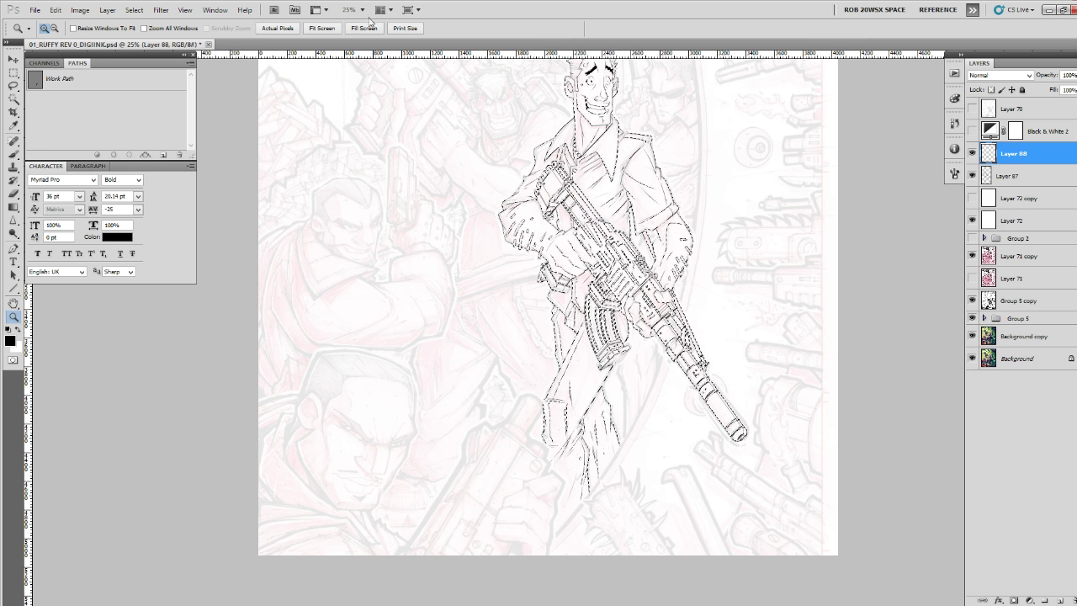
pyautogui.click(191, 65)
pyautogui.click(234, 105)
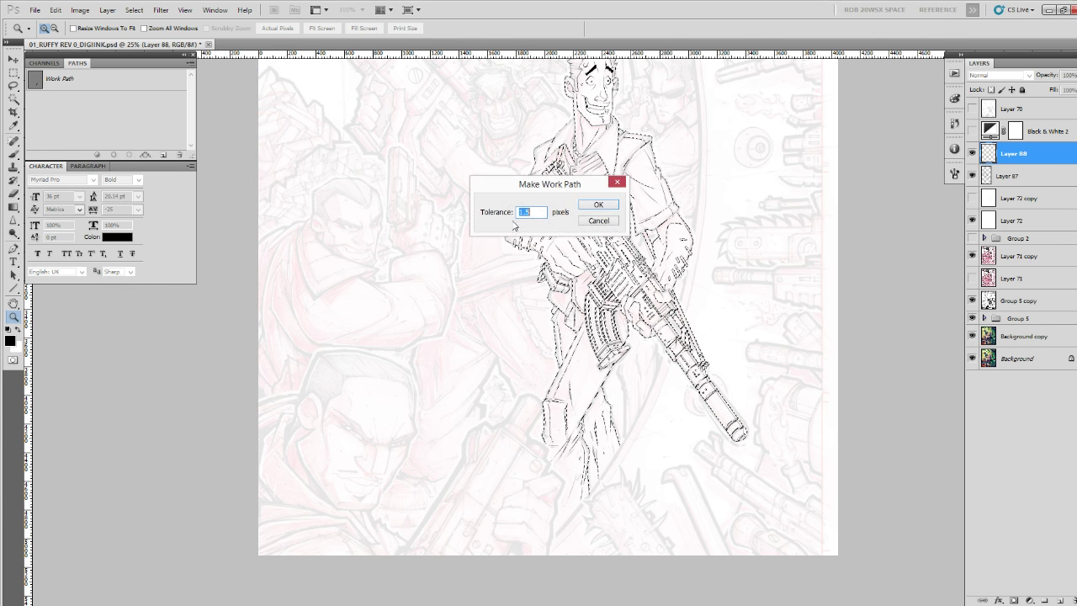
pyautogui.press('Return')
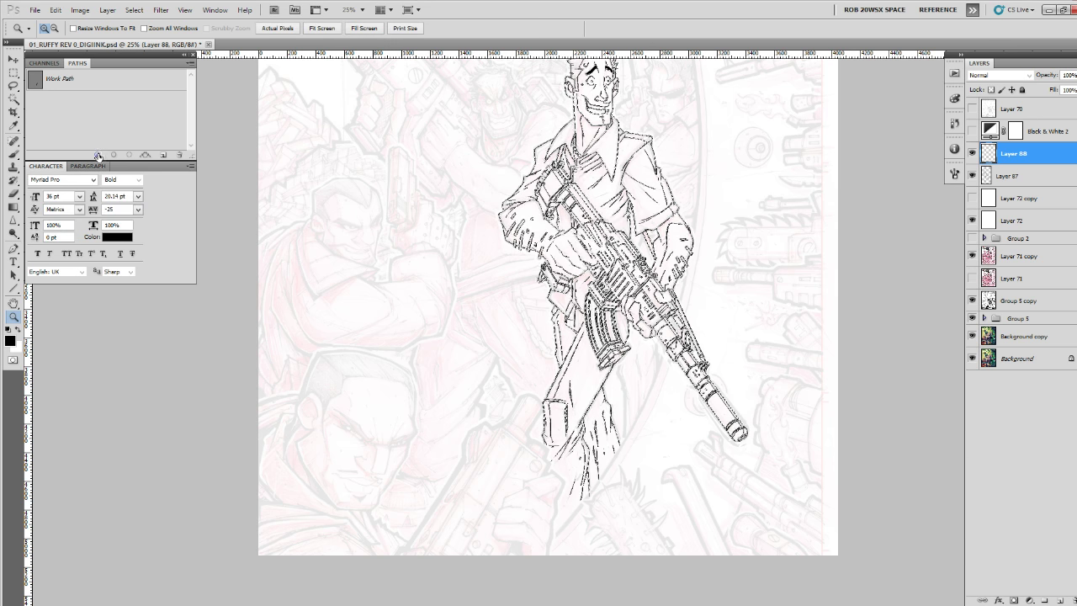
pyautogui.press('Escape')
# With the Eraser tool active, examine the thickened line work on the rifle, sleeves, hands and shirt.
pyautogui.click(600, 141)
pyautogui.click(600, 141)
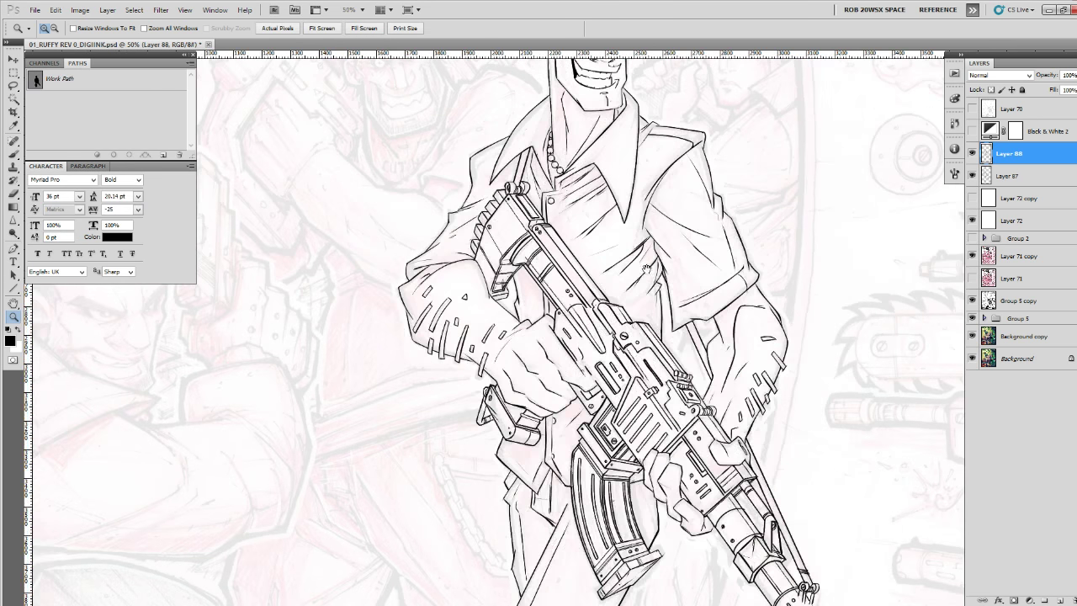
pyautogui.press('e')
pyautogui.moveTo(637, 328)
pyautogui.mouseDown()
pyautogui.moveTo(675, 361)
pyautogui.moveTo(696, 320)
pyautogui.mouseUp()
pyautogui.press('z')
pyautogui.click(684, 348)
pyautogui.press('b')
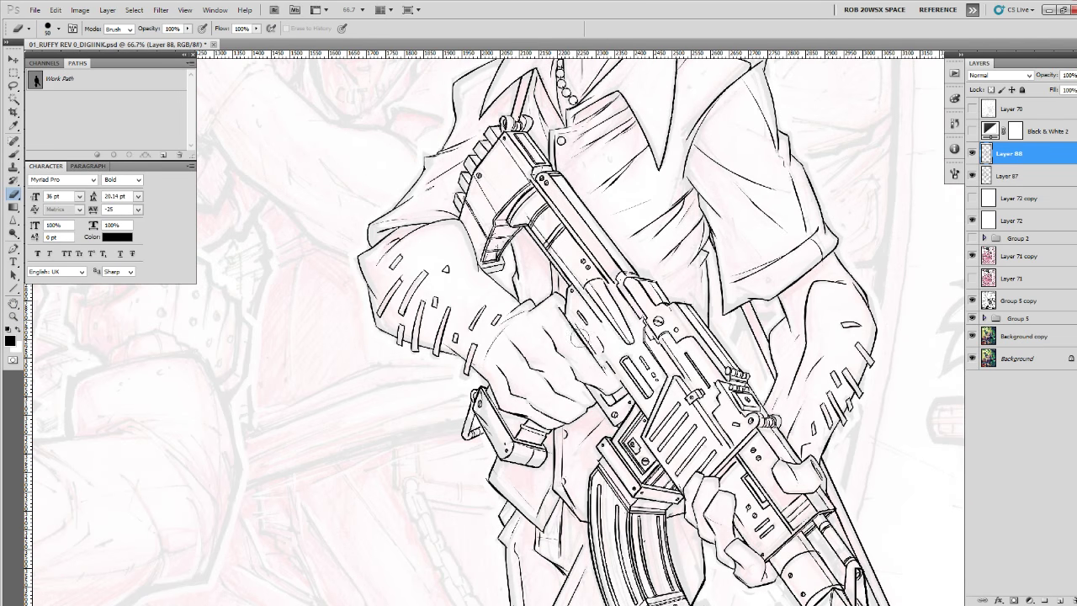
pyautogui.moveTo(569, 332); pyautogui.dragTo(602, 395)
pyautogui.moveTo(523, 328); pyautogui.dragTo(560, 382)
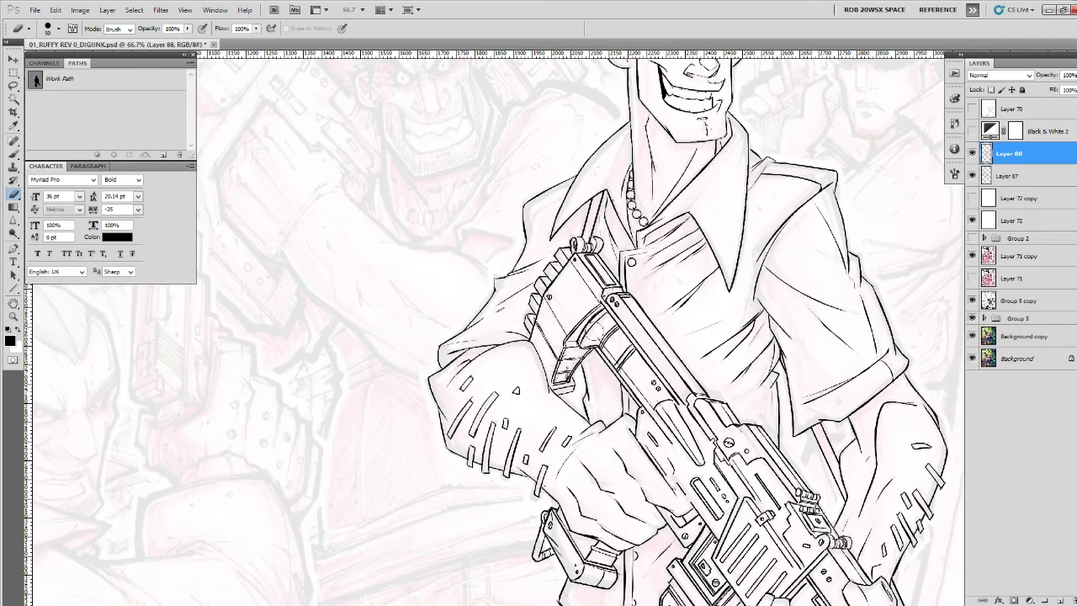
pyautogui.moveTo(629, 355); pyautogui.dragTo(638, 355)
pyautogui.moveTo(675, 401); pyautogui.dragTo(673, 407)
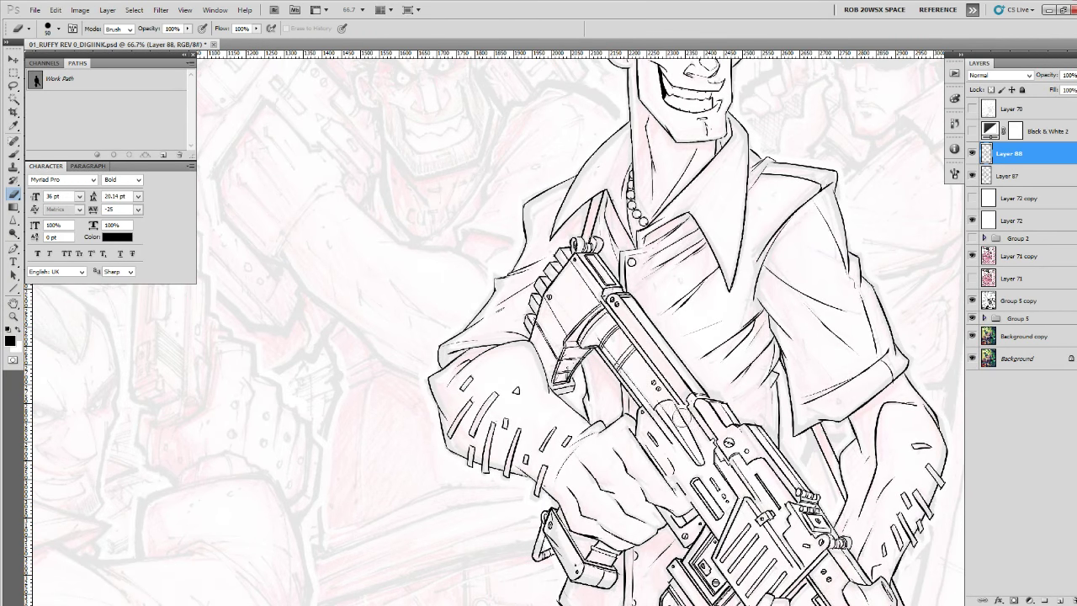
pyautogui.moveTo(592, 265); pyautogui.dragTo(582, 319)
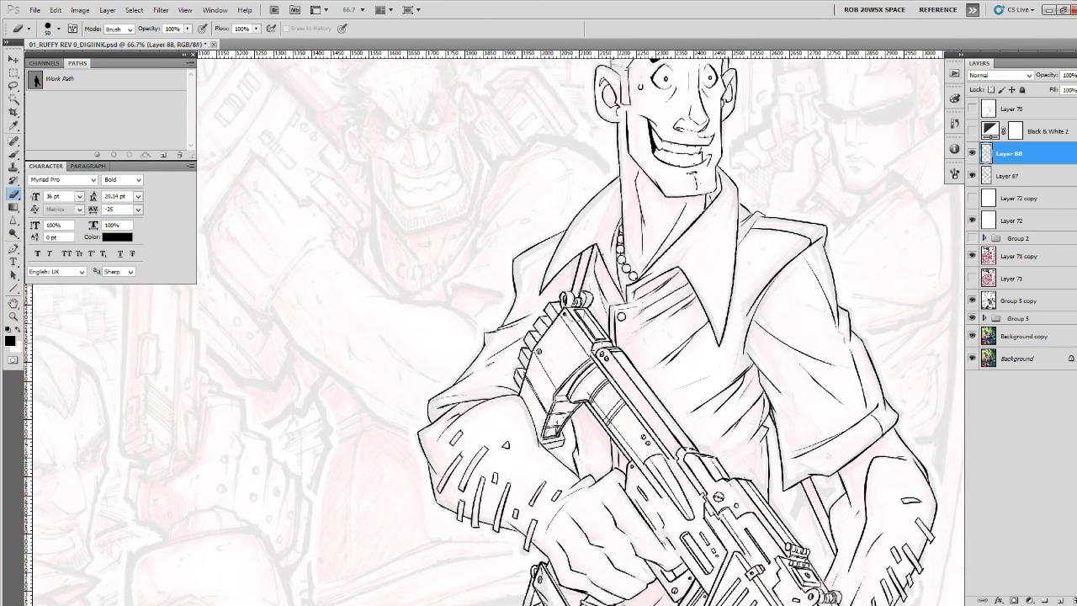
pyautogui.moveTo(506, 454); pyautogui.dragTo(545, 339)
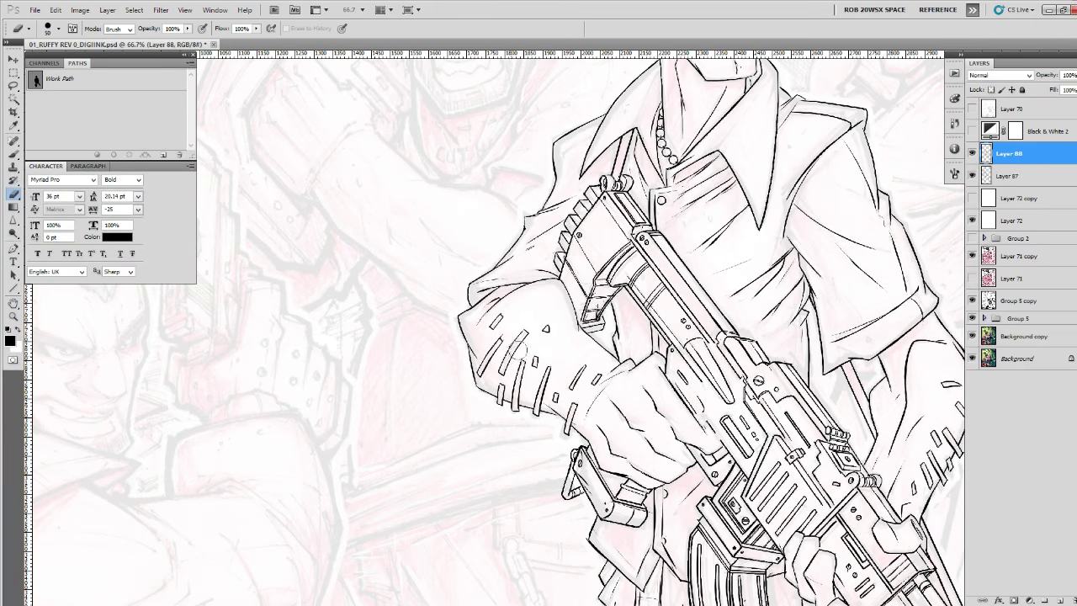
pyautogui.moveTo(729, 220); pyautogui.dragTo(650, 371)
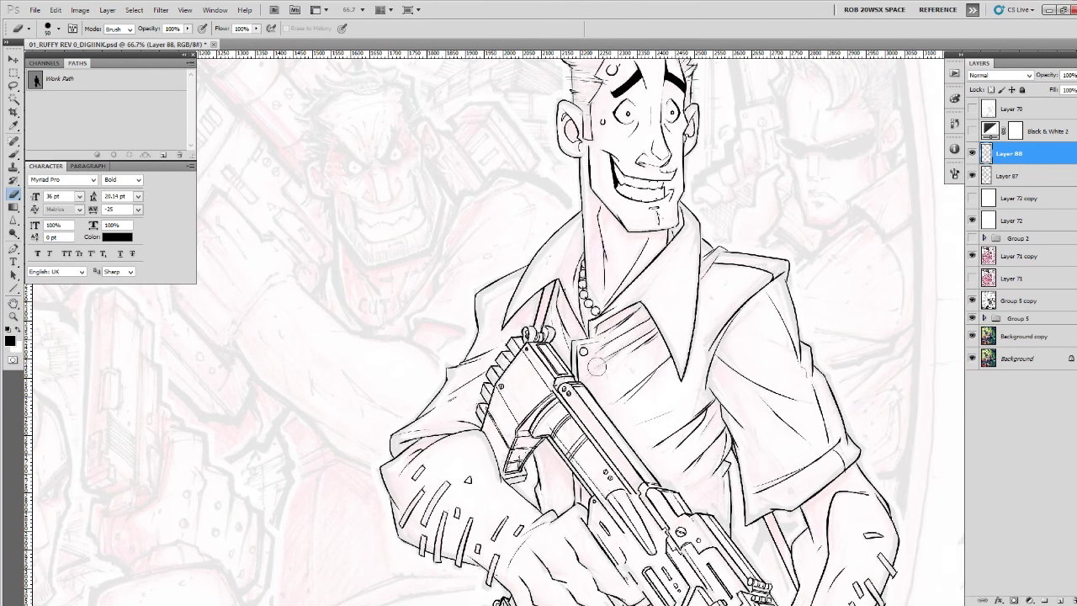
pyautogui.moveTo(621, 355); pyautogui.dragTo(612, 436)
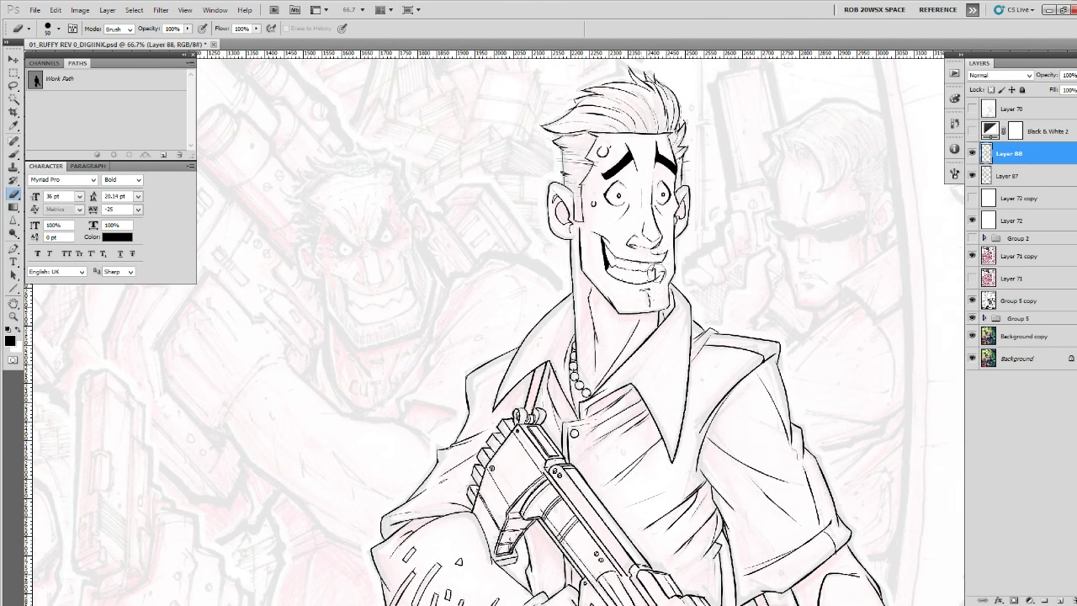
# Examine the thickened line work of the face, eyes and hair at 100% magnification.
pyautogui.moveTo(655, 273); pyautogui.dragTo(683, 397)
pyautogui.keyDown('ctrl'); pyautogui.click(686, 344); pyautogui.keyUp('ctrl')
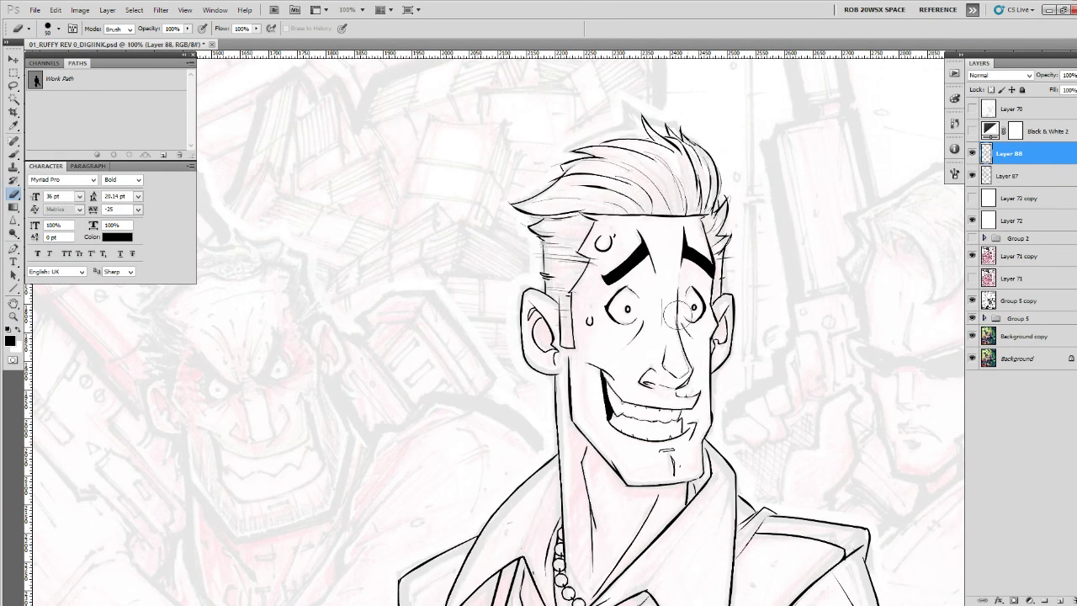
pyautogui.moveTo(711, 359); pyautogui.dragTo(722, 384)
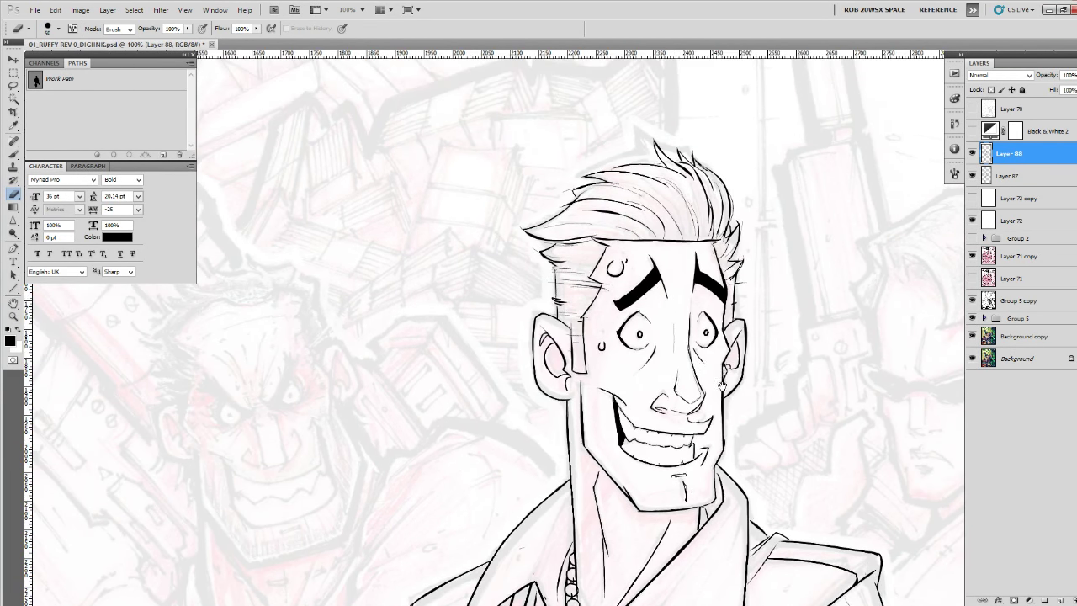
pyautogui.moveTo(681, 347); pyautogui.dragTo(705, 357)
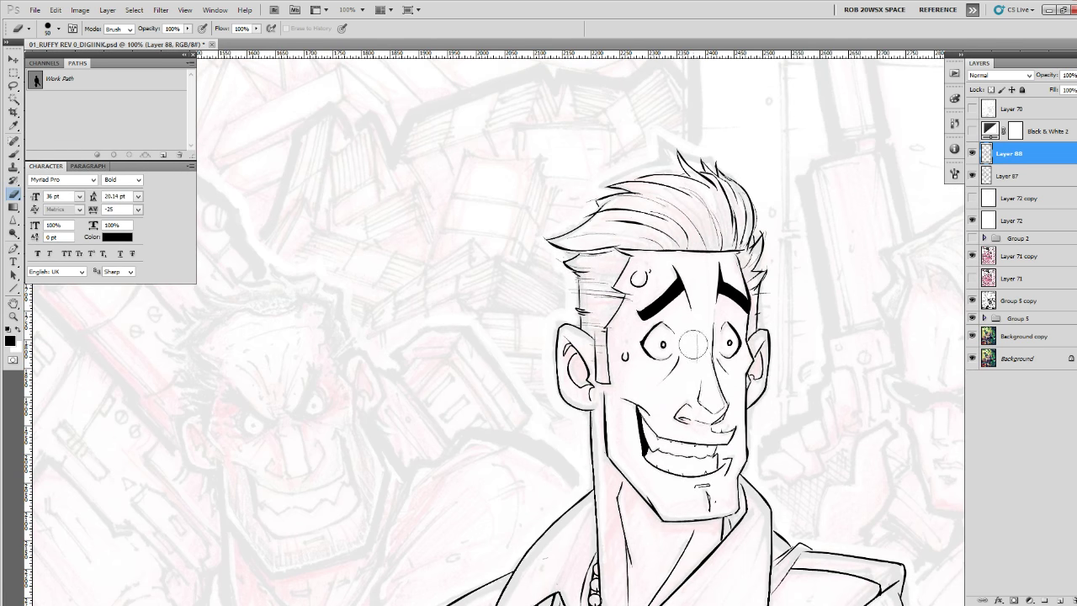
pyautogui.moveTo(713, 323); pyautogui.dragTo(695, 354)
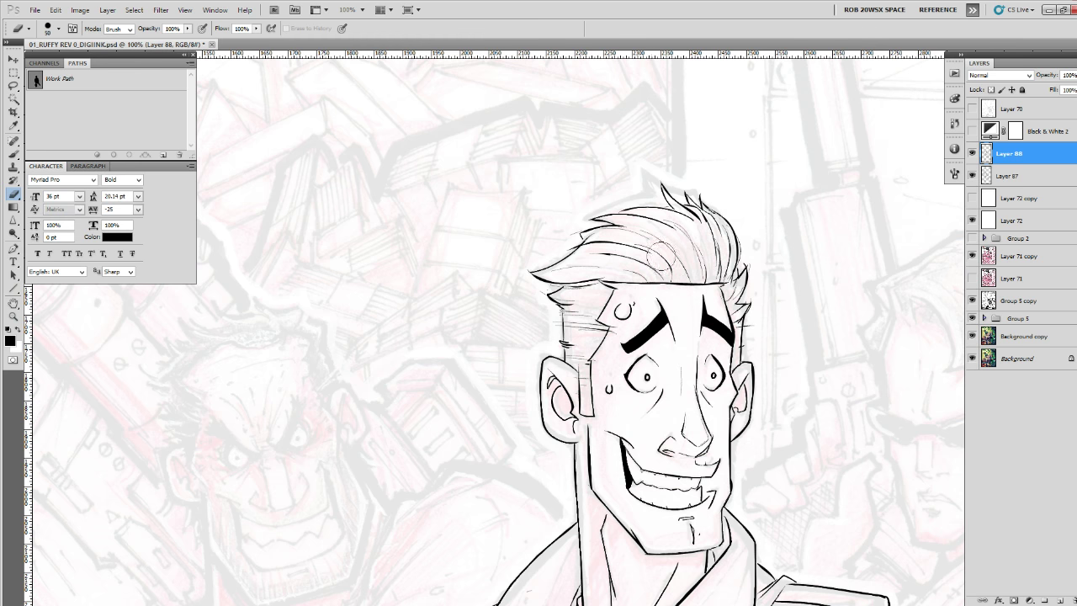
pyautogui.scroll(-5, 661, 256)
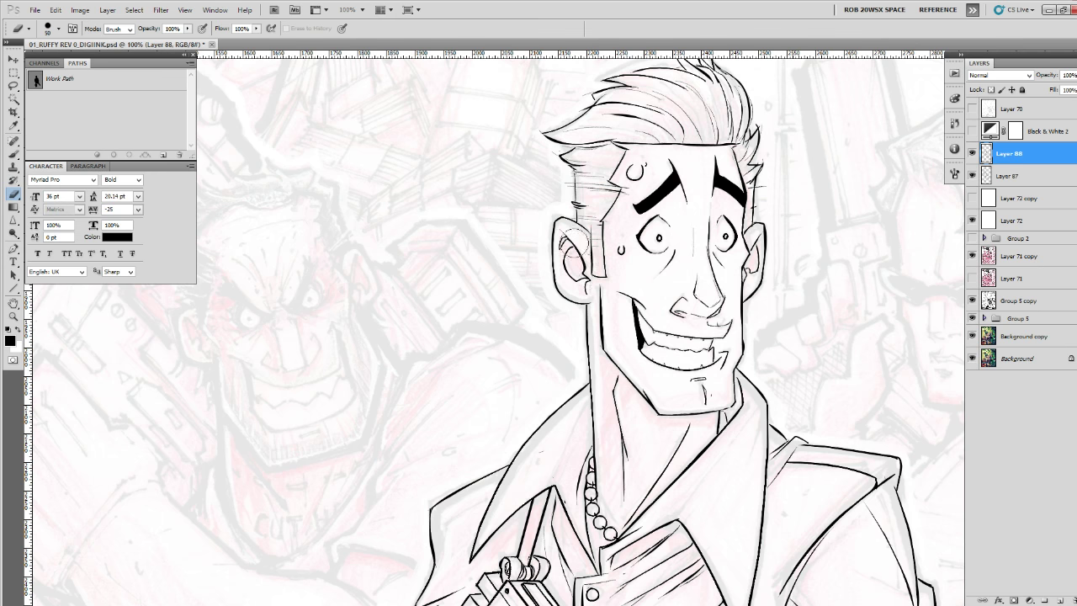
# Inspect the ink lines from the collar and shirt folds down to the rifle's magazine and barrel.
pyautogui.moveTo(673, 433); pyautogui.dragTo(643, 231)
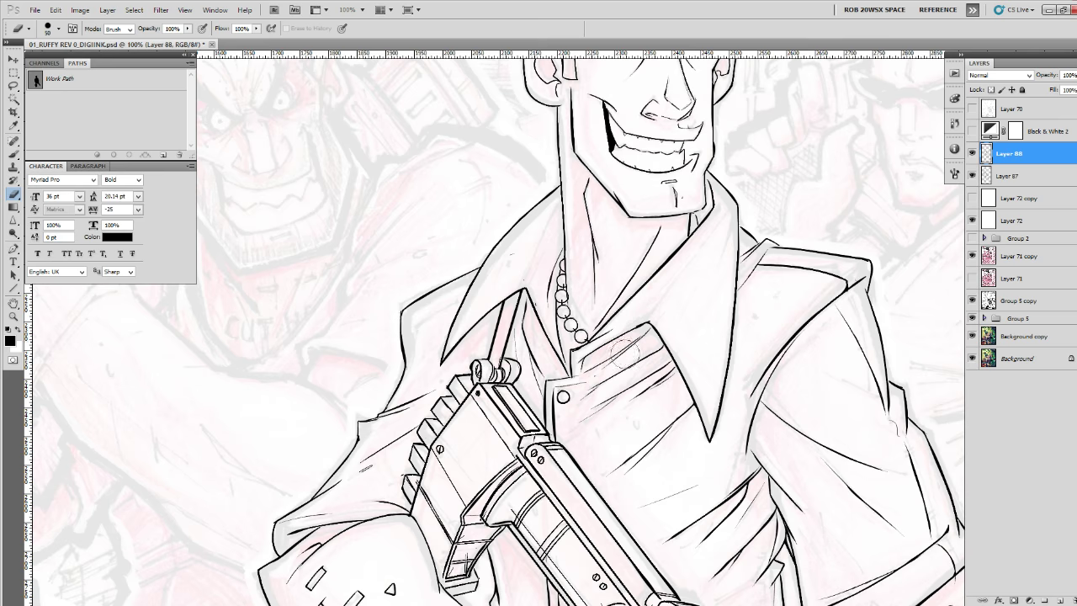
pyautogui.scroll(-5, 664, 353)
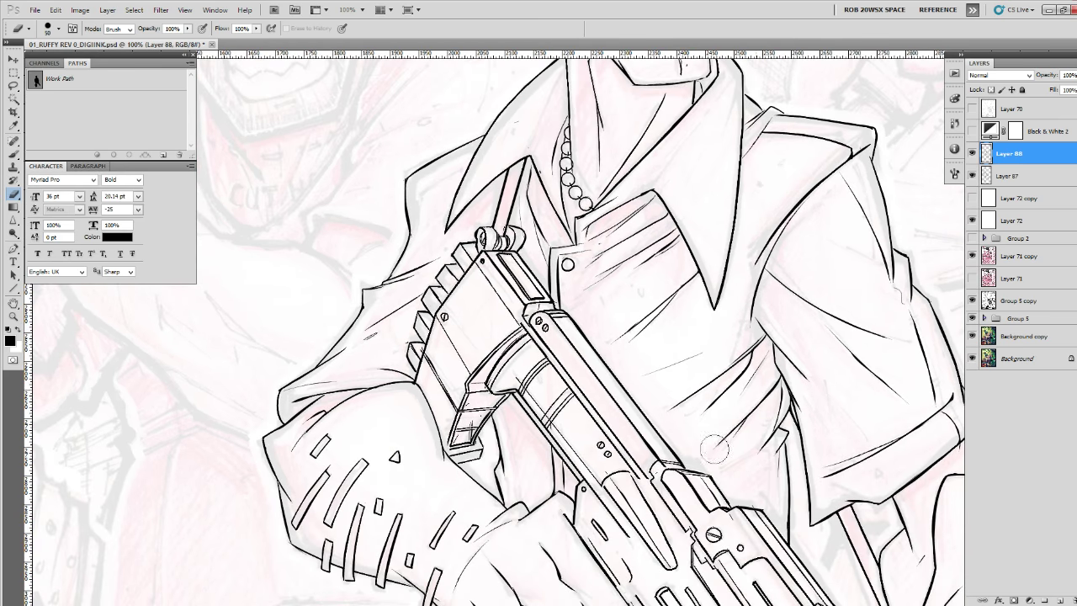
pyautogui.scroll(-10, 715, 448)
pyautogui.hscroll(4, 714, 449)
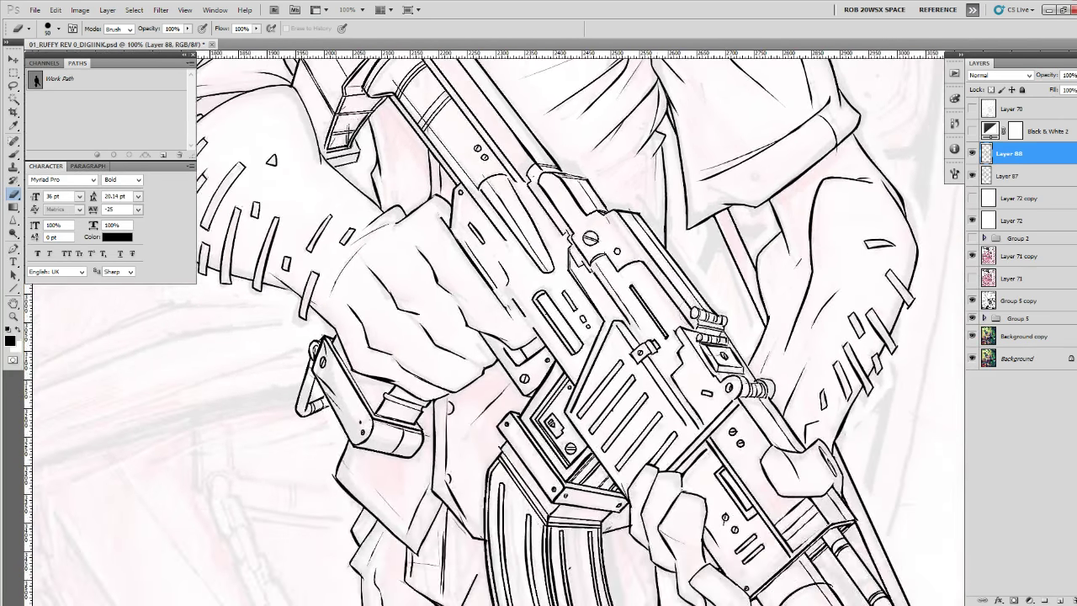
pyautogui.scroll(-4, 718, 344)
pyautogui.hscroll(1, 718, 344)
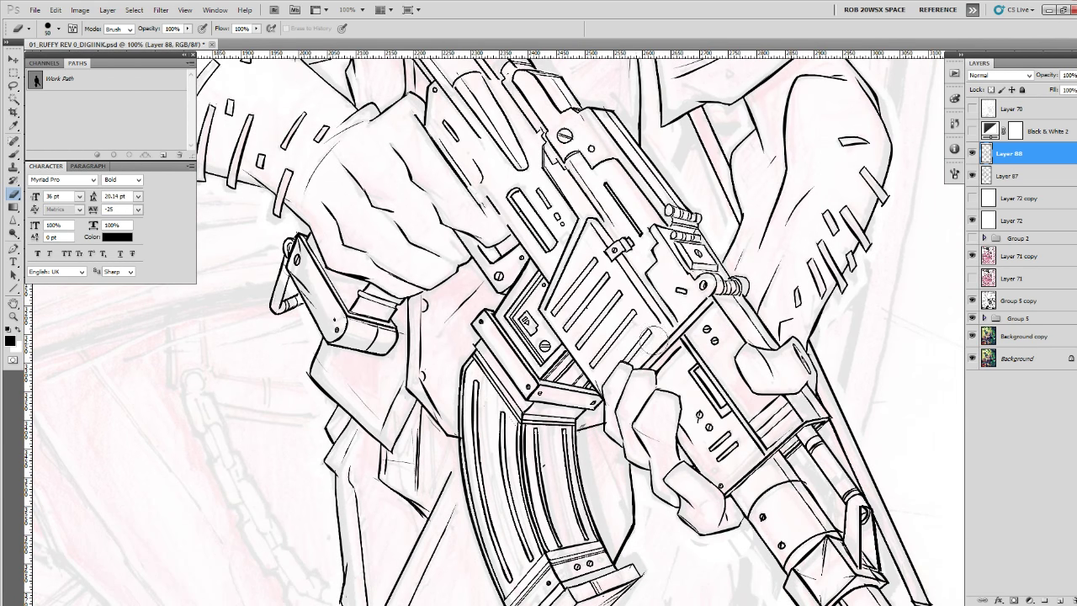
pyautogui.hscroll(3, 677, 362)
pyautogui.scroll(-6, 690, 336)
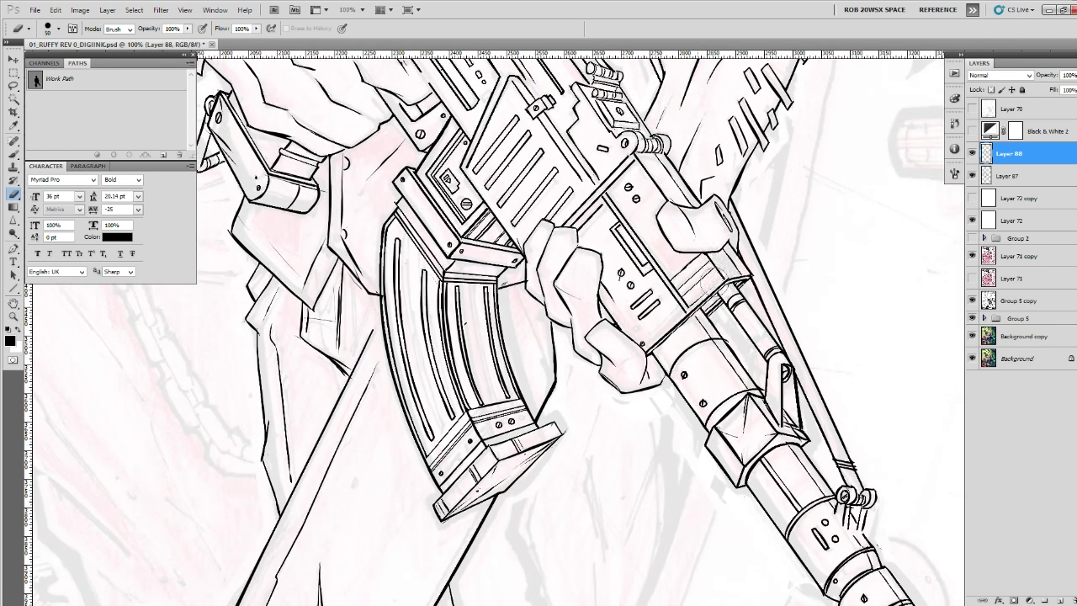
# Examine the thickened ink lines from the rifle's magazine and front grip up over the stitched sleeve to the collar and face.
pyautogui.scroll(-2, 709, 363)
pyautogui.hscroll(1, 709, 364)
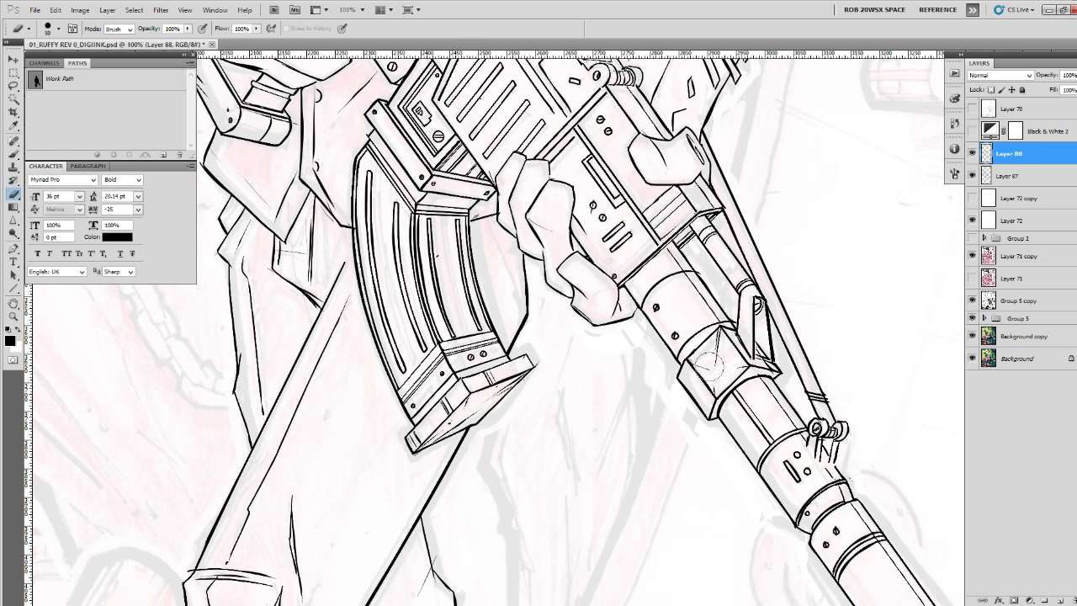
pyautogui.scroll(3, 632, 388)
pyautogui.hscroll(-5, 632, 389)
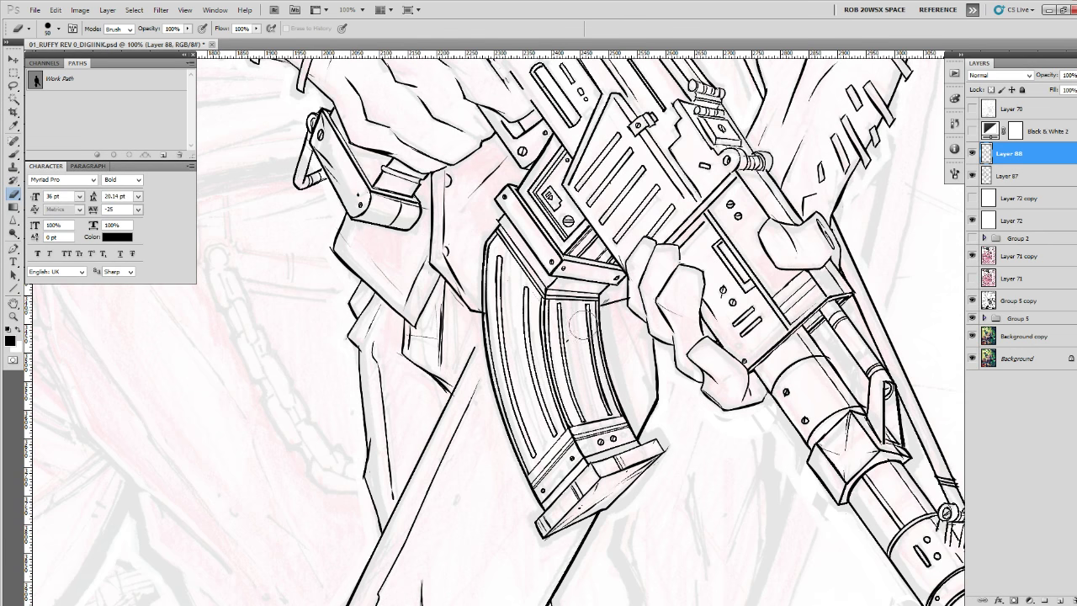
pyautogui.scroll(1, 576, 303)
pyautogui.hscroll(-1, 577, 303)
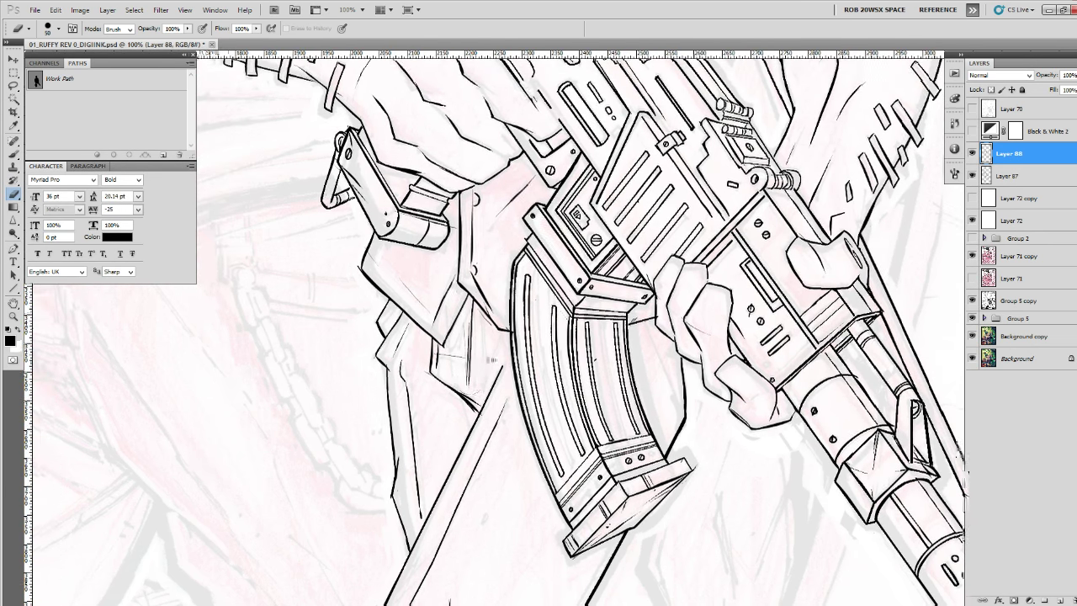
pyautogui.moveTo(490, 360); pyautogui.dragTo(618, 340)
pyautogui.scroll(5, 603, 362)
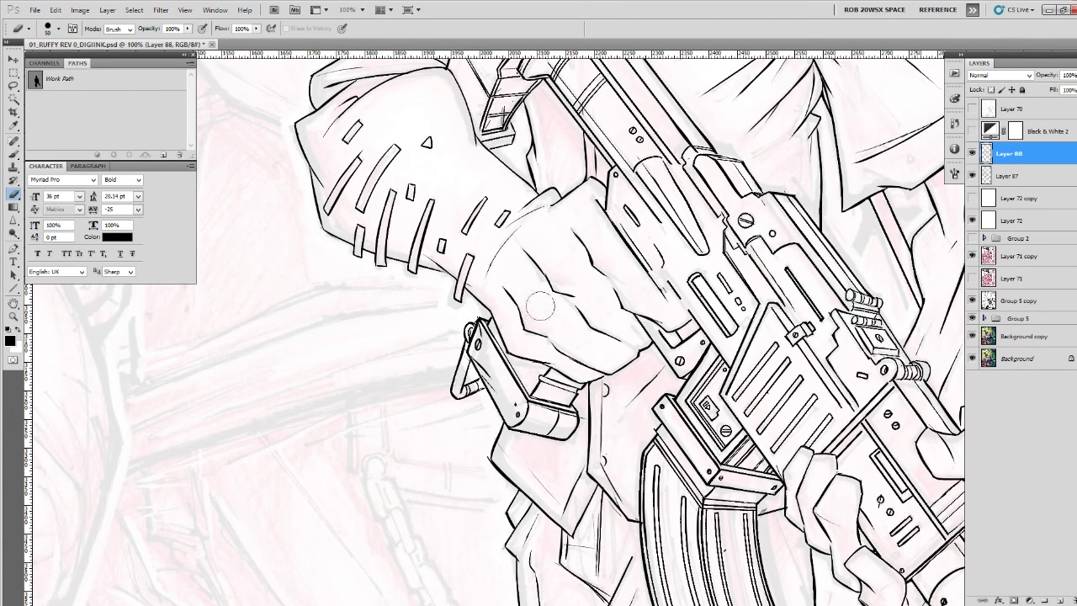
pyautogui.scroll(6, 505, 396)
pyautogui.hscroll(-1, 547, 391)
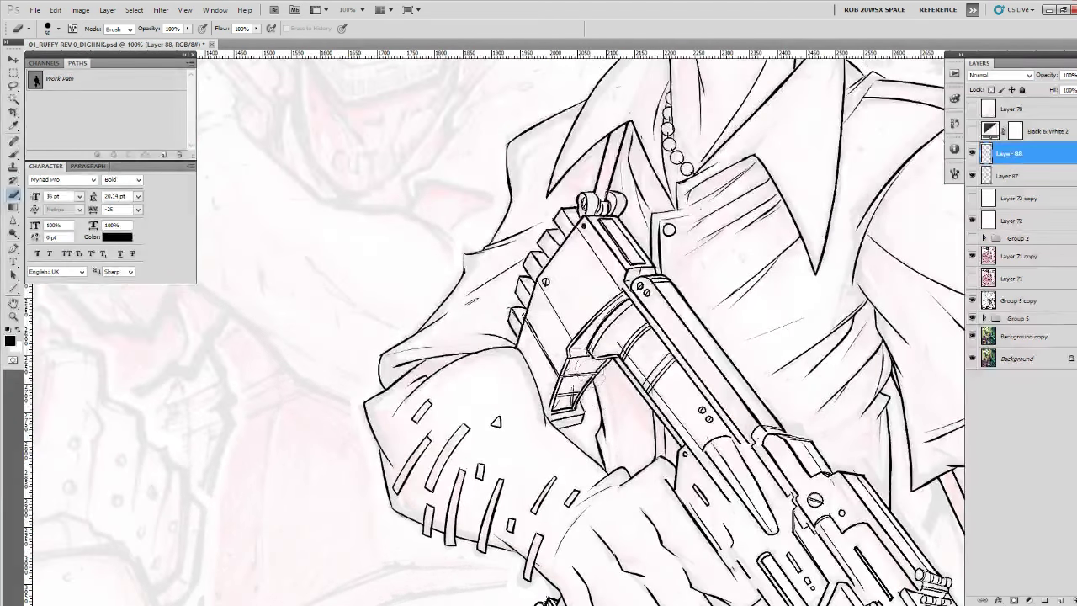
pyautogui.scroll(2, 611, 314)
pyautogui.hscroll(1, 611, 314)
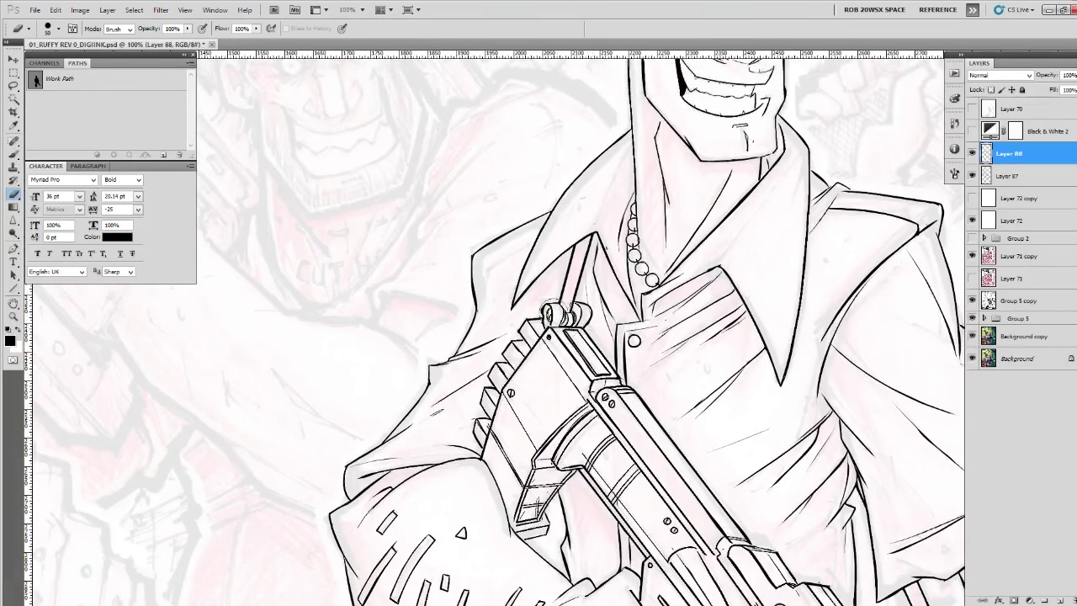
pyautogui.scroll(2, 633, 414)
pyautogui.hscroll(1, 636, 400)
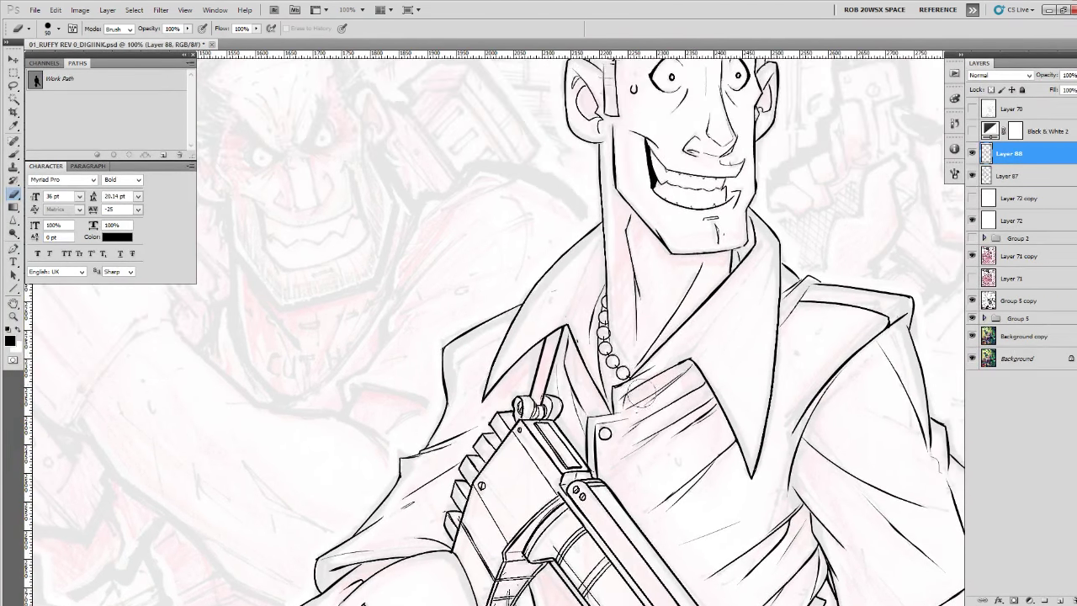
# Inspect the ink lines from the shirt down the rifle to its muzzle, then over the trouser legs and back to the collar.
pyautogui.moveTo(840, 440); pyautogui.dragTo(795, 470)
pyautogui.moveTo(824, 510); pyautogui.dragTo(666, 337)
pyautogui.scroll(-4, 811, 459)
pyautogui.hscroll(2, 757, 403)
pyautogui.scroll(-7, 768, 421)
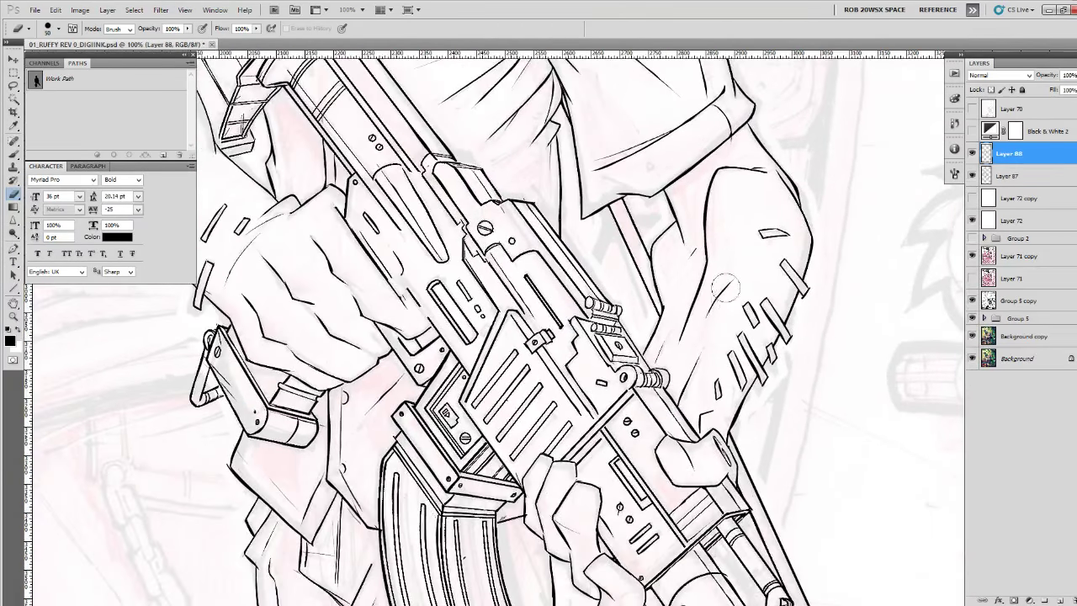
pyautogui.scroll(-3, 737, 366)
pyautogui.hscroll(1, 737, 367)
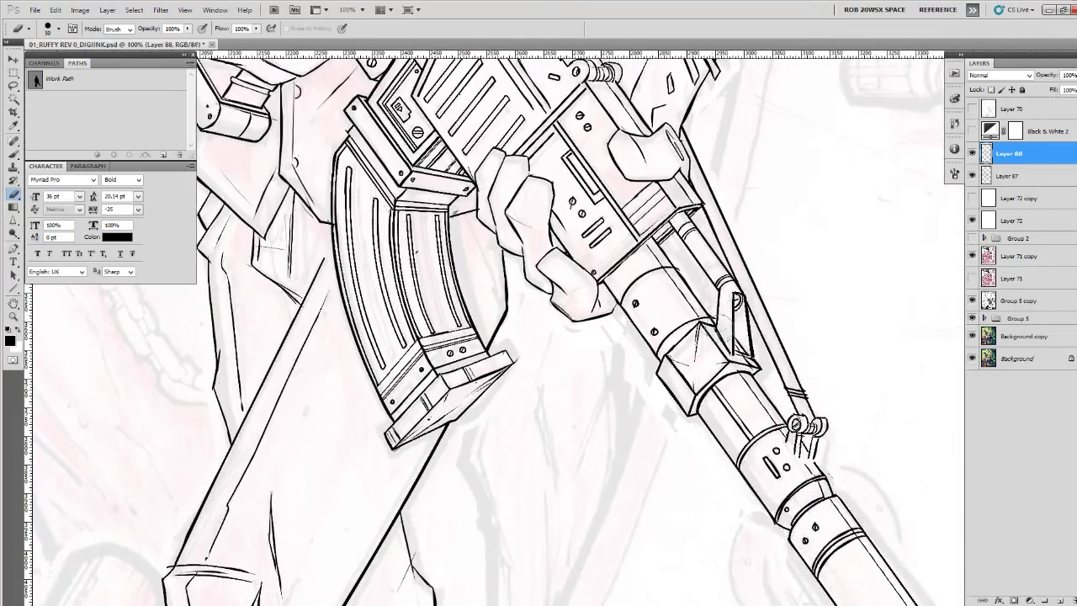
pyautogui.scroll(-3, 772, 428)
pyautogui.hscroll(1, 772, 427)
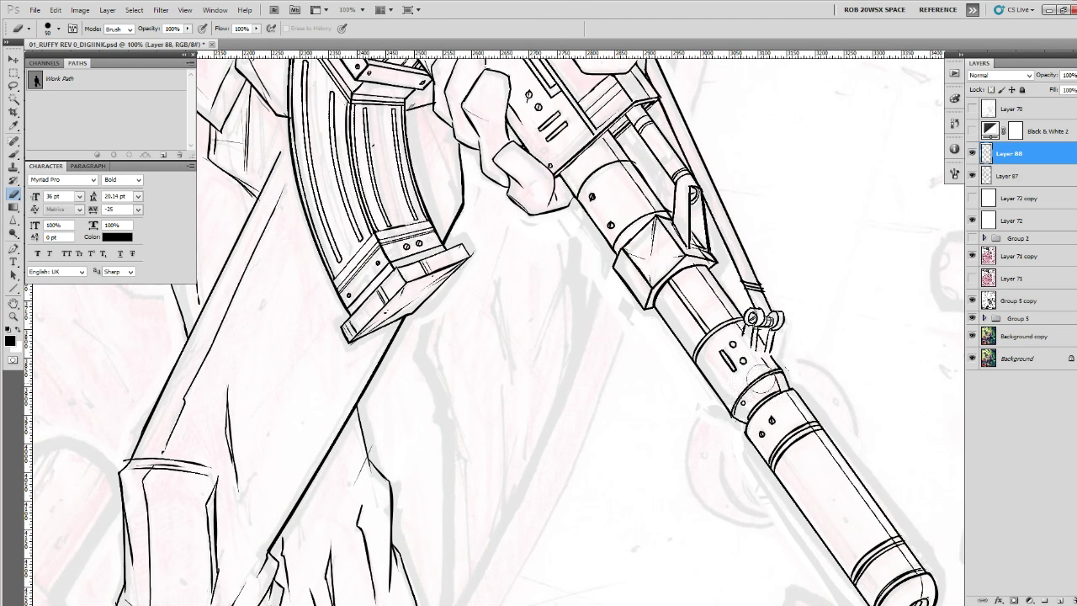
pyautogui.moveTo(834, 513); pyautogui.dragTo(749, 440)
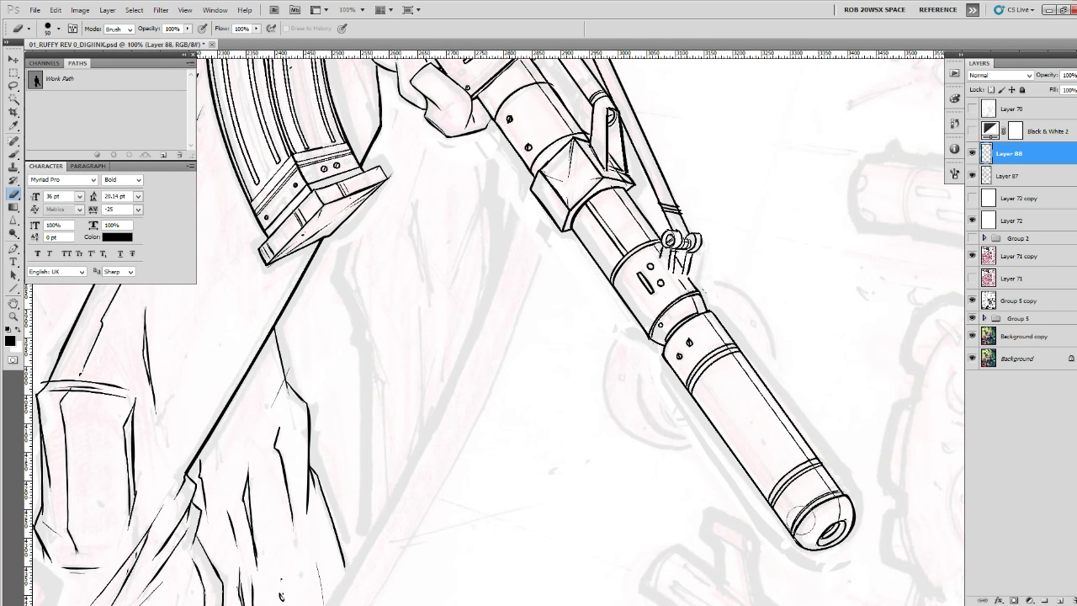
pyautogui.scroll(5, 772, 477)
pyautogui.hscroll(-5, 772, 476)
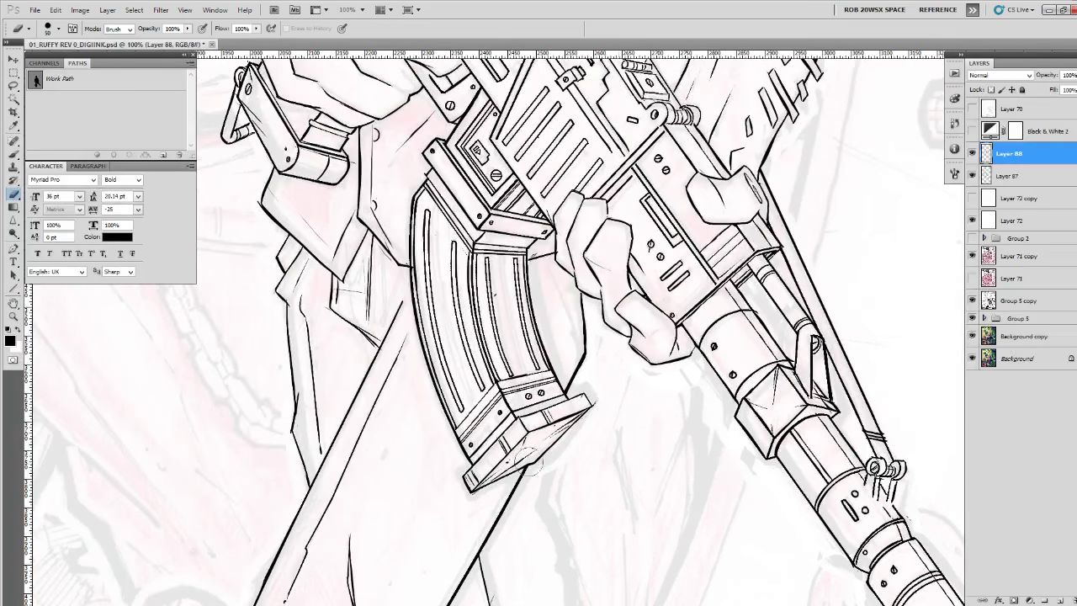
pyautogui.moveTo(463, 534); pyautogui.dragTo(670, 304)
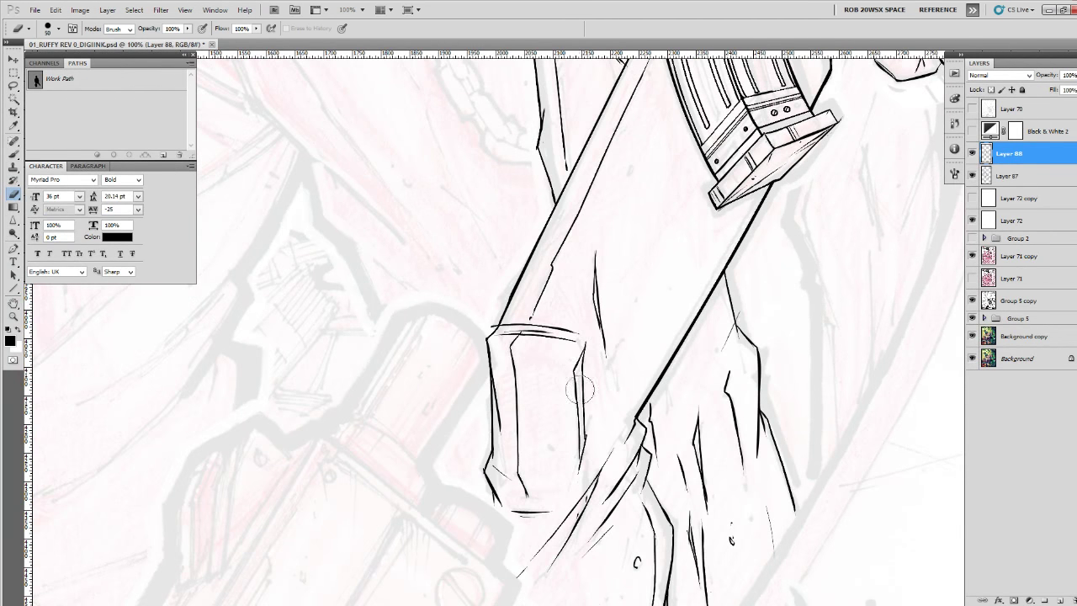
pyautogui.scroll(10, 777, 365)
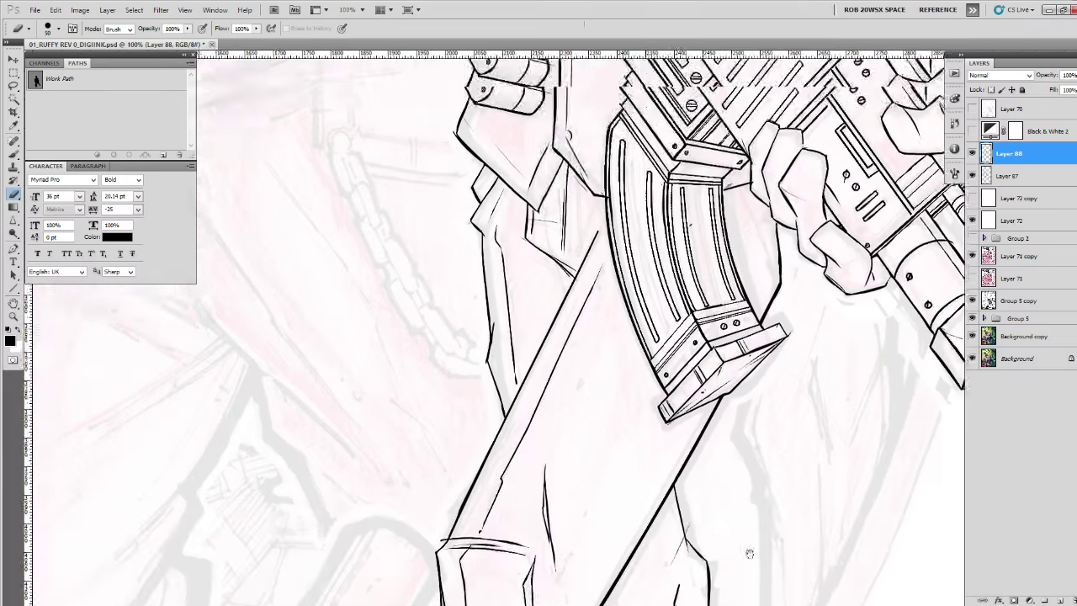
pyautogui.scroll(8, 714, 390)
pyautogui.hscroll(-5, 713, 390)
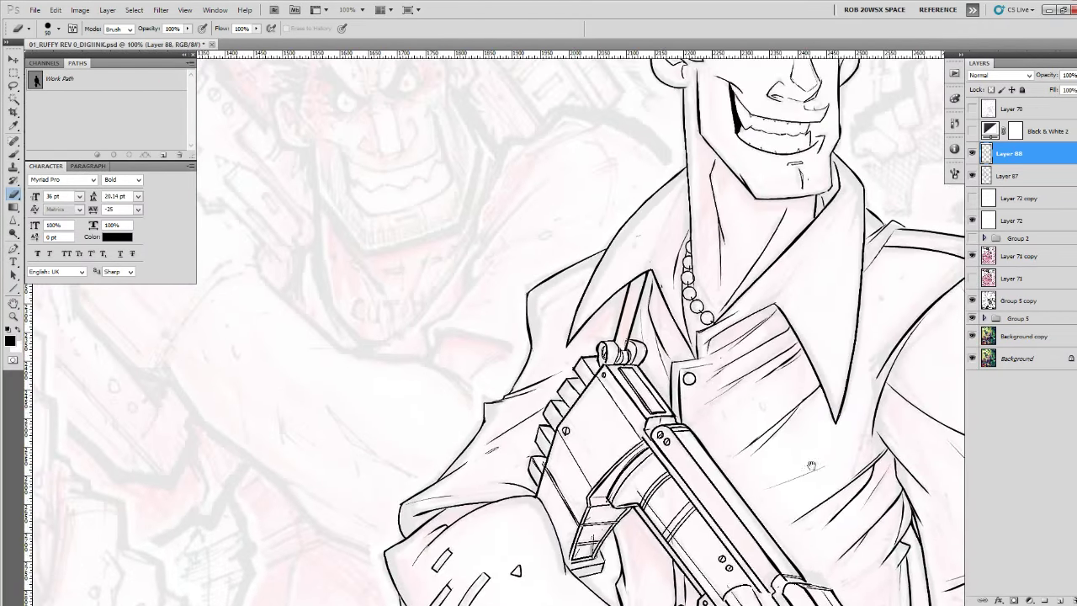
# Add a new layer above Layer 88 and choose the ROB OIL brush preset for the Brush tool.
pyautogui.click(1058, 599)
pyautogui.press('b')
pyautogui.rightClick(707, 318)
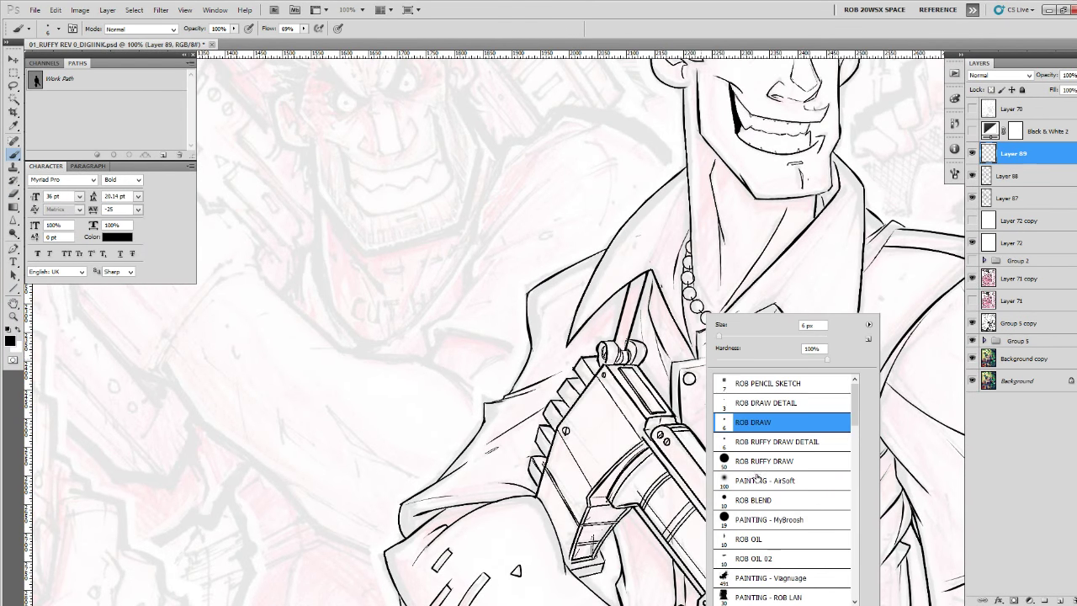
pyautogui.doubleClick(750, 545)
# Thicken the collar's outer contour where it descends from the neck, using black with the brush at size 15.
pyautogui.hotkey('ctrl', 'space')
pyautogui.keyDown('ctrl'); pyautogui.click(676, 194); pyautogui.keyUp('ctrl')
pyautogui.keyDown('ctrl'); pyautogui.click(675, 193); pyautogui.keyUp('ctrl')
pyautogui.keyDown('ctrl'); pyautogui.click(675, 194); pyautogui.keyUp('ctrl')
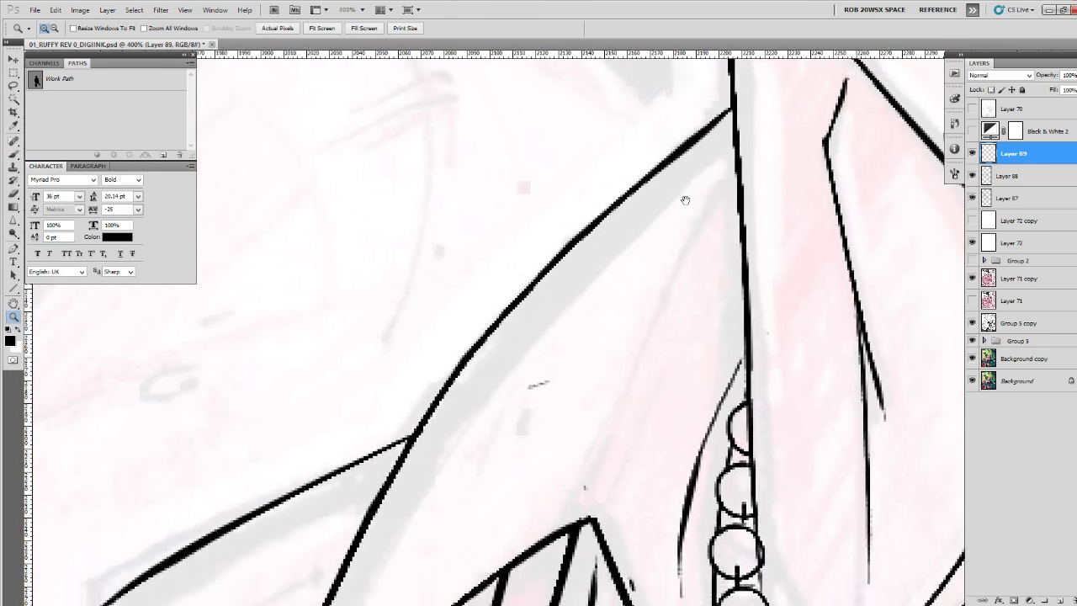
pyautogui.moveTo(685, 199); pyautogui.dragTo(714, 249)
pyautogui.moveTo(727, 213); pyautogui.dragTo(770, 256)
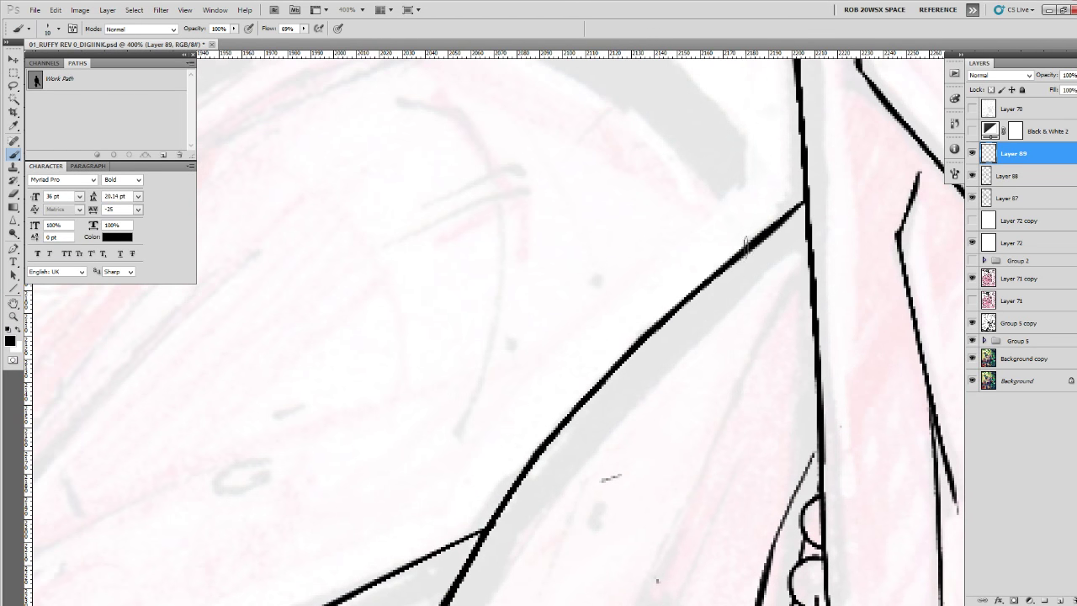
pyautogui.moveTo(753, 234); pyautogui.dragTo(772, 224)
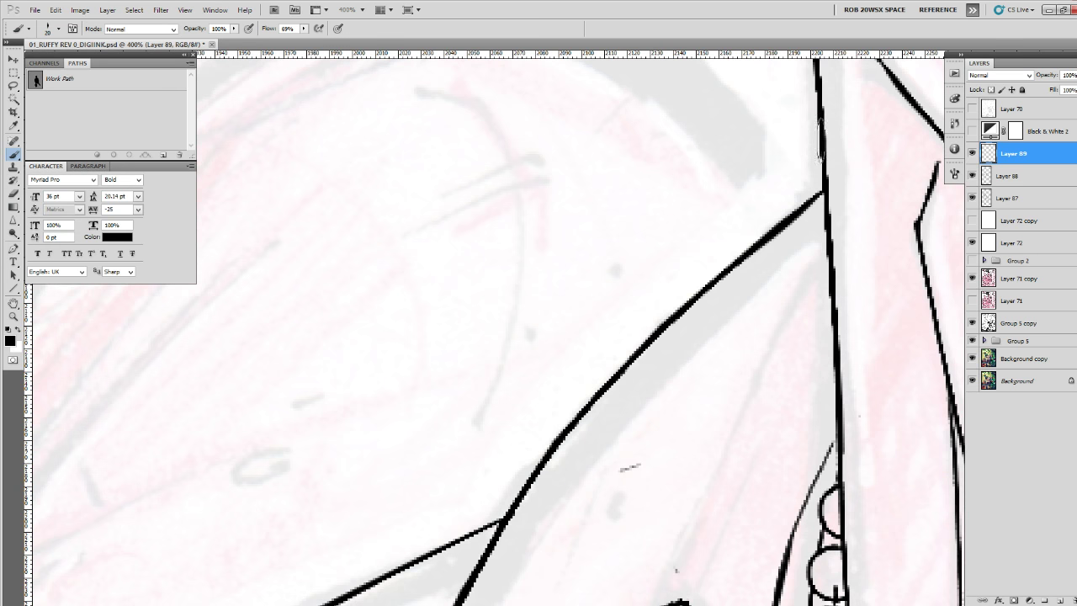
pyautogui.moveTo(821, 140)
pyautogui.mouseDown()
pyautogui.moveTo(821, 176)
pyautogui.moveTo(622, 370)
pyautogui.mouseUp()
pyautogui.moveTo(581, 421); pyautogui.dragTo(724, 236)
pyautogui.moveTo(860, 101); pyautogui.dragTo(767, 191)
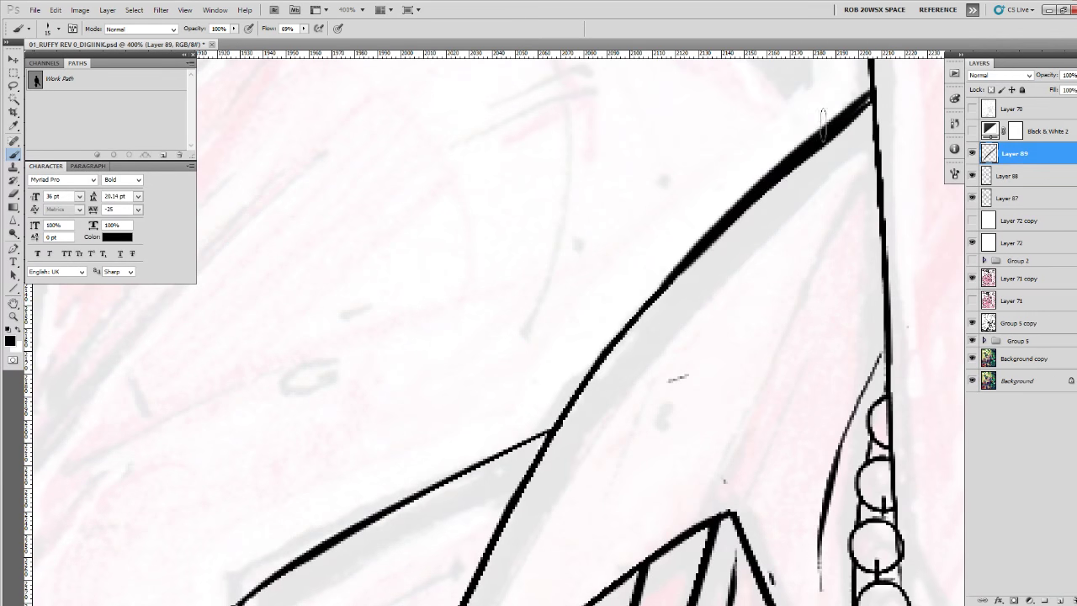
pyautogui.moveTo(823, 126)
pyautogui.mouseDown()
pyautogui.moveTo(645, 289)
pyautogui.moveTo(485, 562)
pyautogui.moveTo(656, 280)
pyautogui.mouseUp()
pyautogui.moveTo(718, 156)
pyautogui.mouseDown()
pyautogui.moveTo(644, 300)
pyautogui.moveTo(574, 496)
pyautogui.mouseUp()
pyautogui.moveTo(709, 209); pyautogui.dragTo(813, 141)
# Thicken the outer contour of the shoulder and upper sleeve down to the rolled cuff at the elbow.
pyautogui.moveTo(814, 93)
pyautogui.mouseDown()
pyautogui.moveTo(839, 157)
pyautogui.moveTo(641, 251)
pyautogui.moveTo(549, 311)
pyautogui.mouseUp()
pyautogui.moveTo(549, 312)
pyautogui.mouseDown()
pyautogui.moveTo(657, 205)
pyautogui.moveTo(644, 396)
pyautogui.moveTo(658, 424)
pyautogui.mouseUp()
pyautogui.moveTo(637, 179)
pyautogui.mouseDown()
pyautogui.moveTo(649, 442)
pyautogui.moveTo(673, 181)
pyautogui.moveTo(648, 252)
pyautogui.moveTo(555, 404)
pyautogui.moveTo(703, 260)
pyautogui.moveTo(648, 252)
pyautogui.moveTo(637, 345)
pyautogui.moveTo(637, 251)
pyautogui.moveTo(657, 156)
pyautogui.moveTo(653, 258)
pyautogui.moveTo(463, 500)
pyautogui.moveTo(702, 197)
pyautogui.moveTo(685, 216)
pyautogui.mouseUp()
pyautogui.moveTo(762, 162)
pyautogui.mouseDown()
pyautogui.moveTo(577, 269)
pyautogui.moveTo(561, 290)
pyautogui.moveTo(565, 424)
pyautogui.mouseUp()
pyautogui.moveTo(562, 265); pyautogui.dragTo(567, 425)
pyautogui.moveTo(654, 381); pyautogui.dragTo(724, 280)
pyautogui.moveTo(810, 195)
pyautogui.mouseDown()
pyautogui.moveTo(744, 257)
pyautogui.moveTo(574, 364)
pyautogui.mouseUp()
pyautogui.moveTo(623, 346)
pyautogui.mouseDown()
pyautogui.moveTo(646, 280)
pyautogui.moveTo(653, 183)
pyautogui.moveTo(594, 262)
pyautogui.moveTo(709, 464)
pyautogui.mouseUp()
pyautogui.moveTo(672, 425); pyautogui.dragTo(549, 180)
# Paint a heavy black contour around the elbow and along the underside of the stitched forearm.
pyautogui.moveTo(513, 88); pyautogui.dragTo(569, 377)
pyautogui.moveTo(537, 152); pyautogui.dragTo(548, 227)
pyautogui.moveTo(525, 177)
pyautogui.mouseDown()
pyautogui.moveTo(571, 383)
pyautogui.moveTo(604, 414)
pyautogui.moveTo(711, 460)
pyautogui.mouseUp()
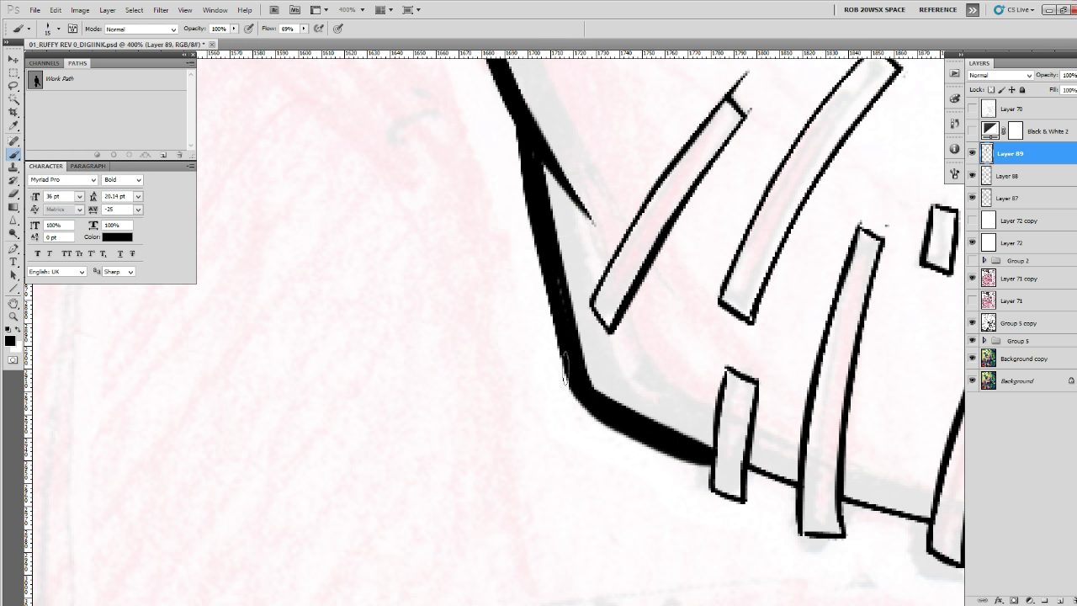
pyautogui.moveTo(564, 368)
pyautogui.mouseDown()
pyautogui.moveTo(574, 397)
pyautogui.moveTo(613, 422)
pyautogui.mouseUp()
pyautogui.moveTo(801, 493)
pyautogui.mouseDown()
pyautogui.moveTo(416, 369)
pyautogui.moveTo(461, 397)
pyautogui.moveTo(799, 486)
pyautogui.mouseUp()
# Erase the heavy forearm contour where it crosses inside the three stitches overlapping the arm's lower edge.
pyautogui.press('e')
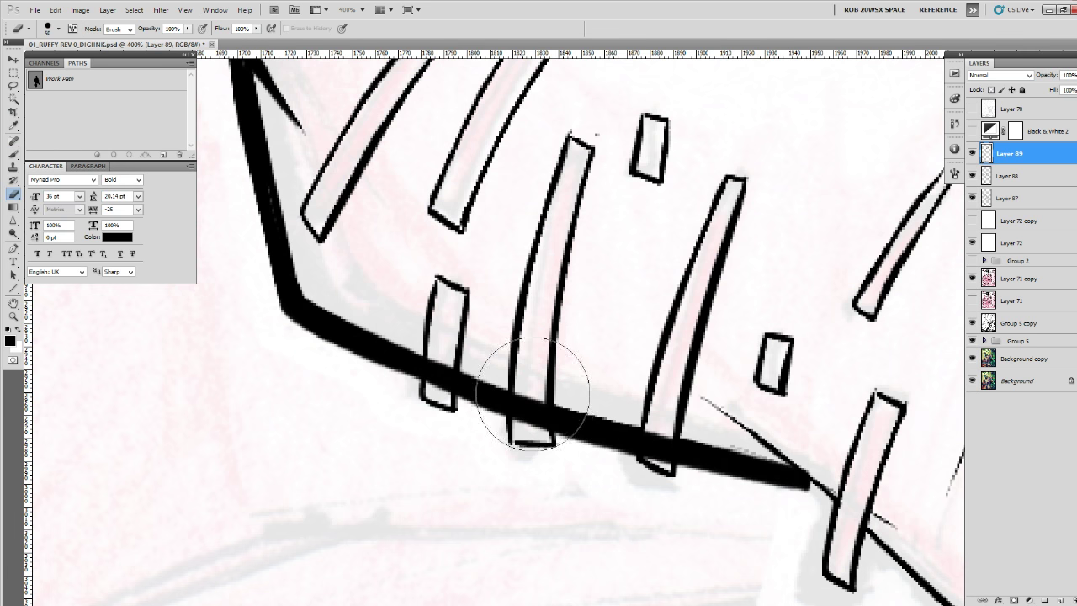
pyautogui.moveTo(517, 387); pyautogui.dragTo(512, 399)
pyautogui.moveTo(446, 361); pyautogui.dragTo(435, 365)
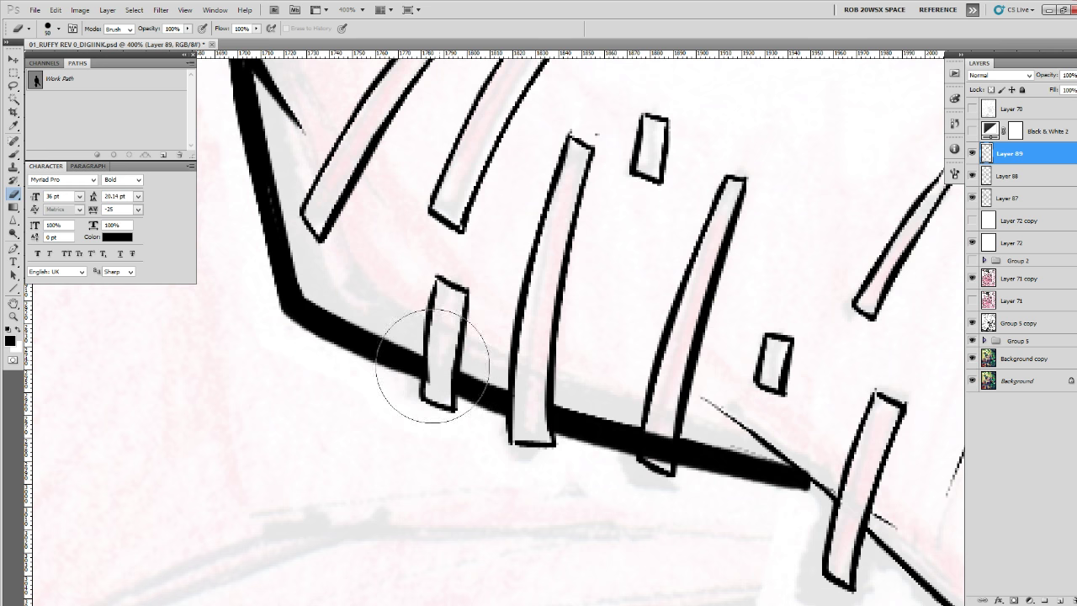
pyautogui.moveTo(646, 422); pyautogui.dragTo(651, 433)
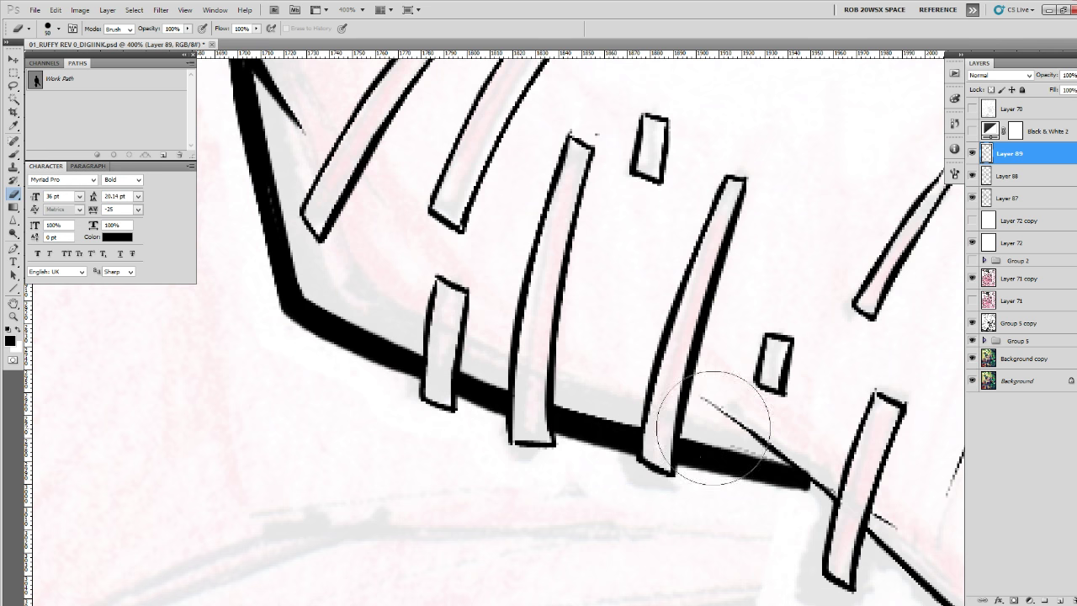
# Continue the heavy black contour from the forearm's last stitch along the wrist and underside of the hand.
pyautogui.press('b')
pyautogui.moveTo(833, 474); pyautogui.dragTo(551, 329)
pyautogui.moveTo(430, 262); pyautogui.dragTo(551, 360)
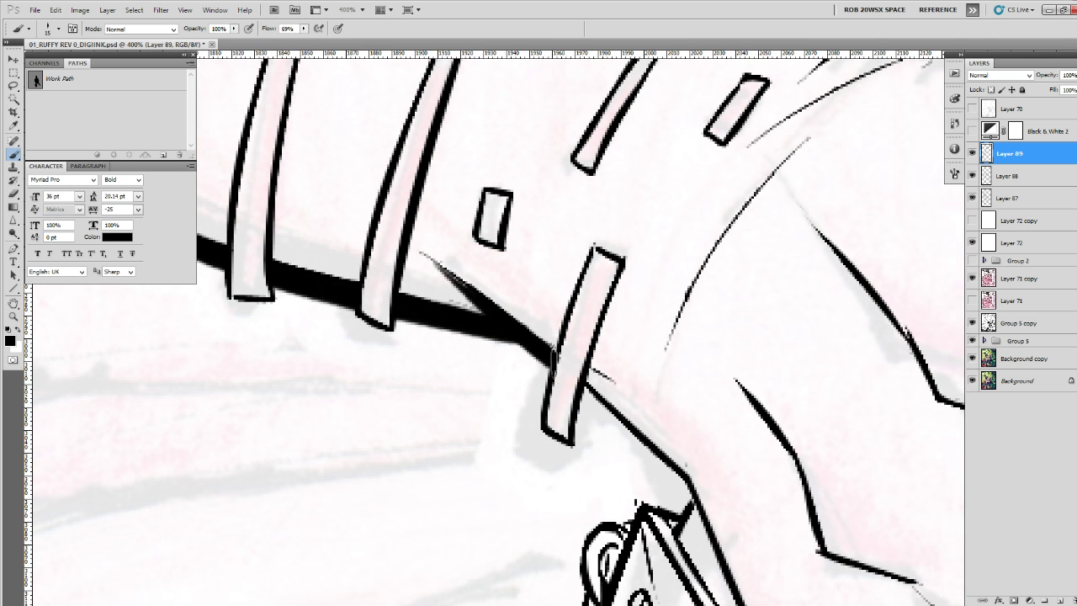
pyautogui.moveTo(603, 408)
pyautogui.mouseDown()
pyautogui.moveTo(540, 342)
pyautogui.moveTo(636, 454)
pyautogui.moveTo(568, 299)
pyautogui.mouseUp()
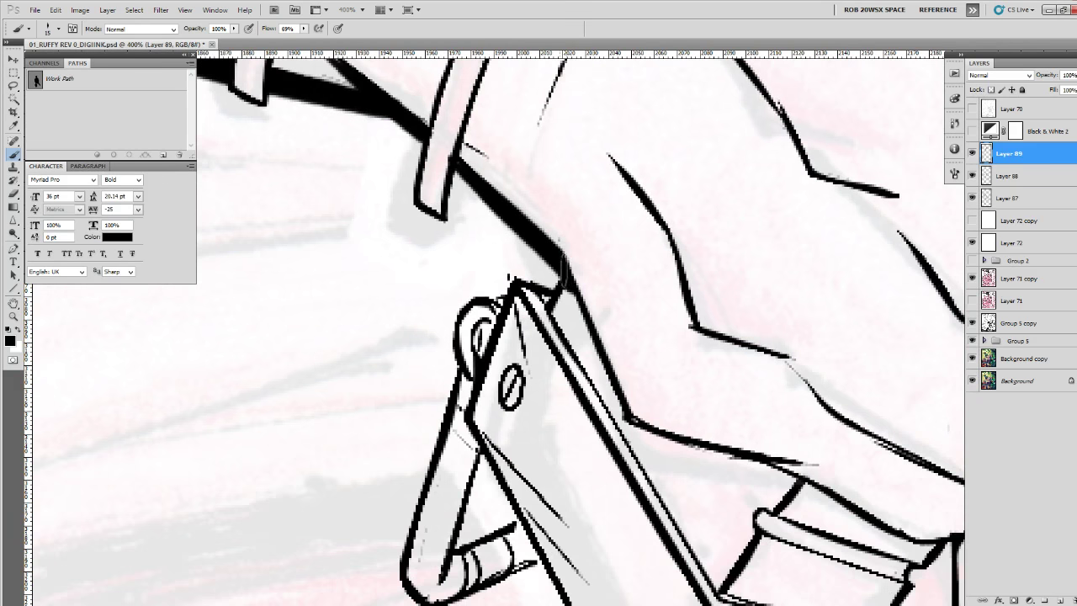
pyautogui.moveTo(555, 246)
pyautogui.mouseDown()
pyautogui.moveTo(601, 375)
pyautogui.moveTo(644, 442)
pyautogui.moveTo(778, 476)
pyautogui.moveTo(859, 528)
pyautogui.mouseUp()
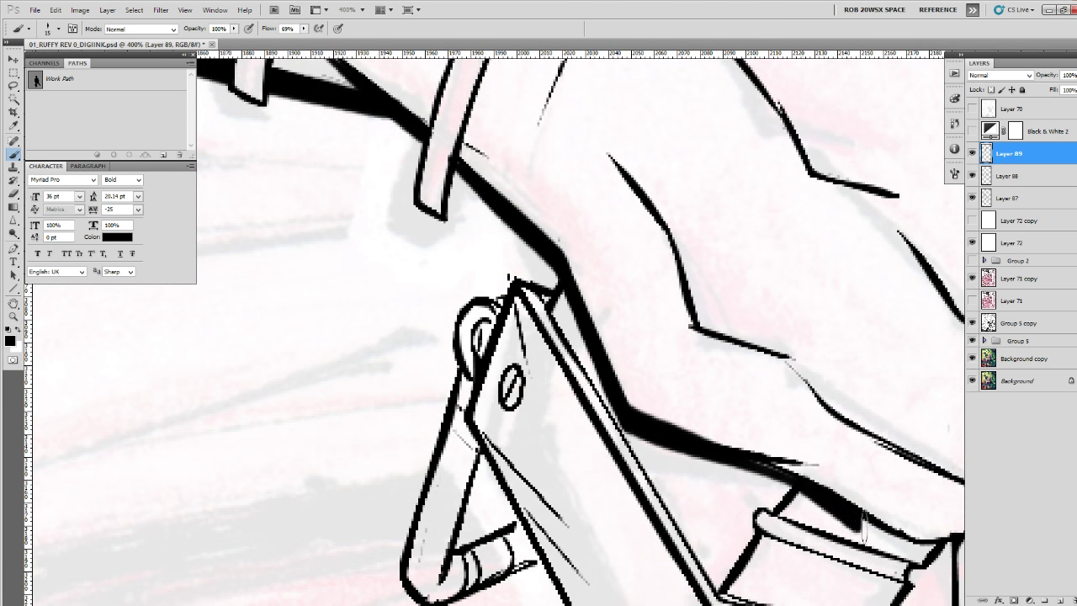
pyautogui.moveTo(947, 543)
pyautogui.mouseDown()
pyautogui.moveTo(716, 442)
pyautogui.moveTo(684, 452)
pyautogui.mouseUp()
pyautogui.moveTo(912, 337)
pyautogui.mouseDown()
pyautogui.moveTo(843, 388)
pyautogui.moveTo(622, 496)
pyautogui.moveTo(532, 485)
pyautogui.mouseUp()
pyautogui.moveTo(587, 445)
pyautogui.mouseDown()
pyautogui.moveTo(795, 337)
pyautogui.moveTo(870, 324)
pyautogui.mouseUp()
# Thicken the outer contour of the hinged metal part and its wire loop beneath the hand.
pyautogui.moveTo(726, 313)
pyautogui.mouseDown()
pyautogui.moveTo(628, 286)
pyautogui.moveTo(563, 234)
pyautogui.mouseUp()
pyautogui.moveTo(514, 131)
pyautogui.mouseDown()
pyautogui.moveTo(543, 211)
pyautogui.moveTo(510, 201)
pyautogui.moveTo(459, 217)
pyautogui.moveTo(380, 483)
pyautogui.moveTo(417, 530)
pyautogui.moveTo(515, 471)
pyautogui.moveTo(445, 261)
pyautogui.mouseUp()
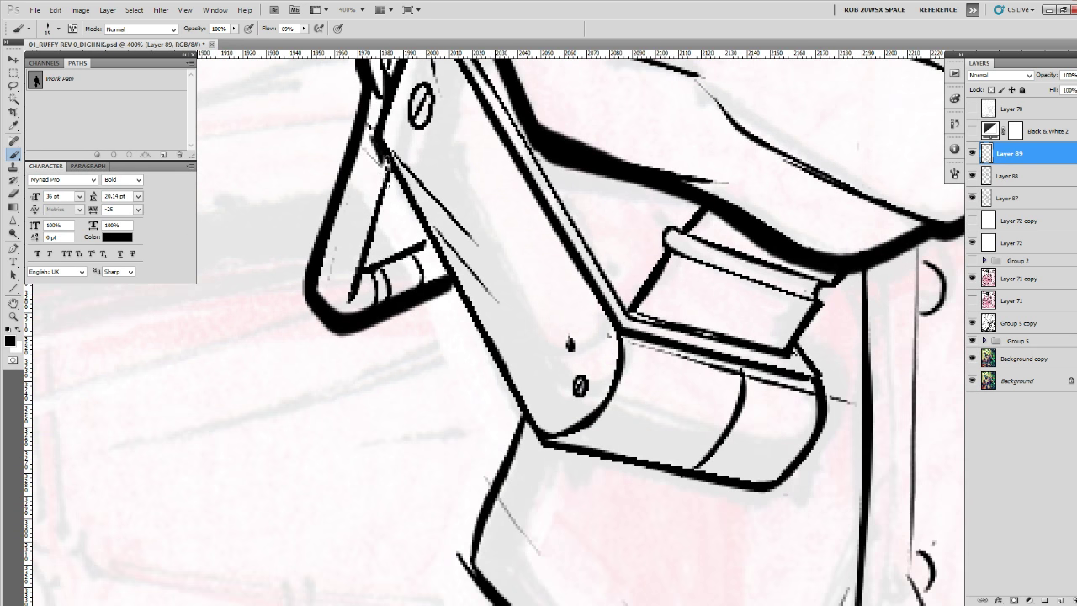
pyautogui.moveTo(387, 161); pyautogui.dragTo(535, 443)
pyautogui.moveTo(755, 476); pyautogui.dragTo(700, 524)
pyautogui.moveTo(786, 323)
pyautogui.mouseDown()
pyautogui.moveTo(754, 372)
pyautogui.moveTo(764, 492)
pyautogui.moveTo(644, 534)
pyautogui.moveTo(467, 472)
pyautogui.mouseUp()
pyautogui.moveTo(578, 467)
pyautogui.mouseDown()
pyautogui.moveTo(718, 314)
pyautogui.moveTo(626, 125)
pyautogui.mouseUp()
pyautogui.moveTo(738, 328); pyautogui.dragTo(588, 581)
pyautogui.moveTo(762, 239); pyautogui.dragTo(564, 605)
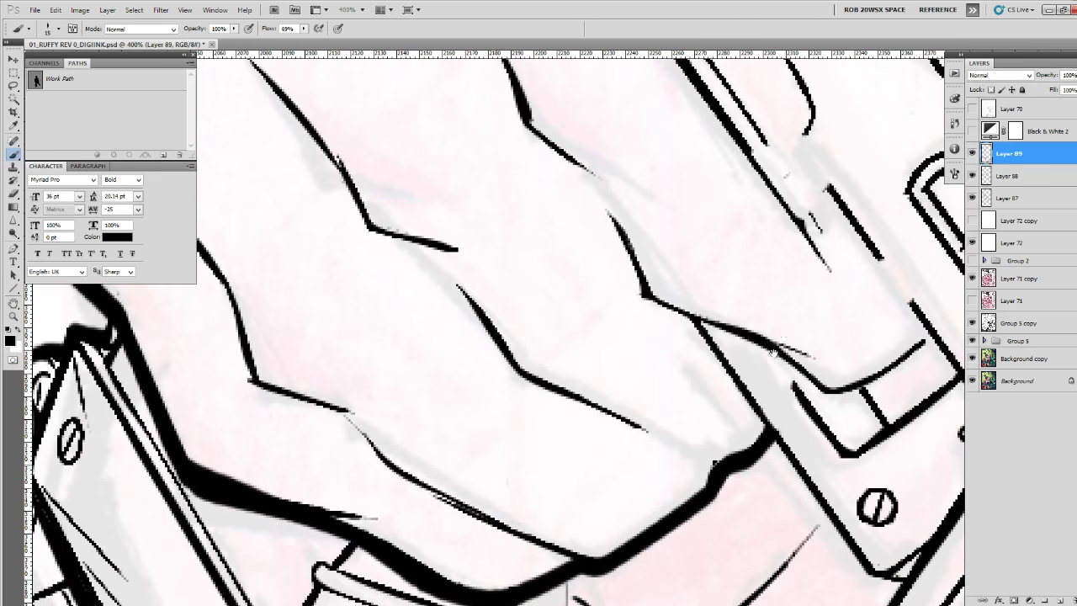
pyautogui.moveTo(774, 352); pyautogui.dragTo(679, 557)
# Thicken the curved contour on top of the wrist where the forearm meets the hand.
pyautogui.press('z')
pyautogui.keyDown('alt'); pyautogui.click(672, 358); pyautogui.keyUp('alt')
pyautogui.keyDown('alt'); pyautogui.click(672, 358); pyautogui.keyUp('alt')
pyautogui.keyDown('alt'); pyautogui.click(673, 358); pyautogui.keyUp('alt')
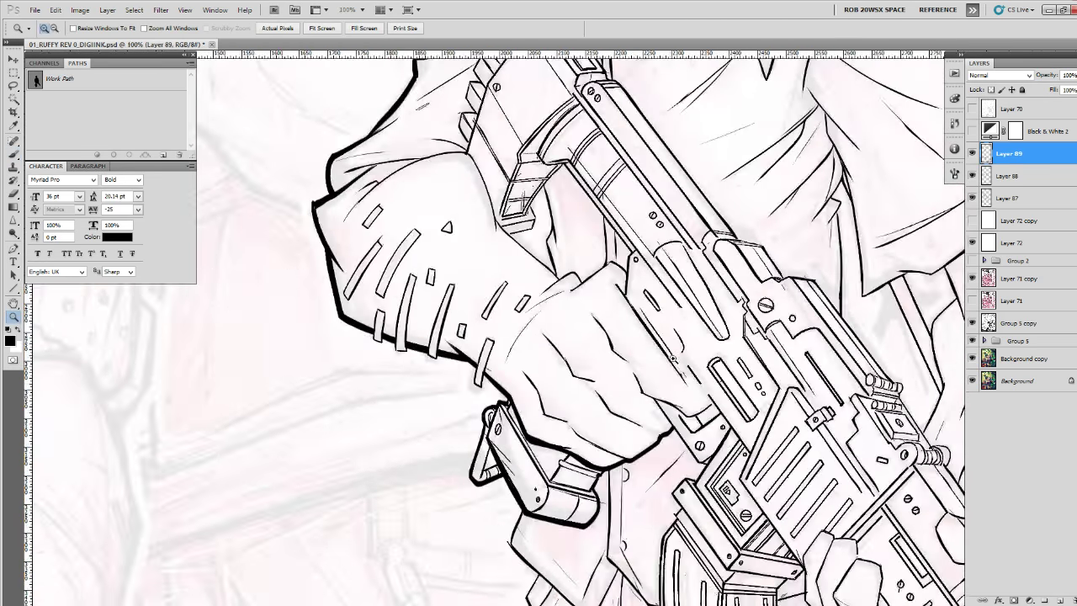
pyautogui.moveTo(680, 337); pyautogui.dragTo(690, 502)
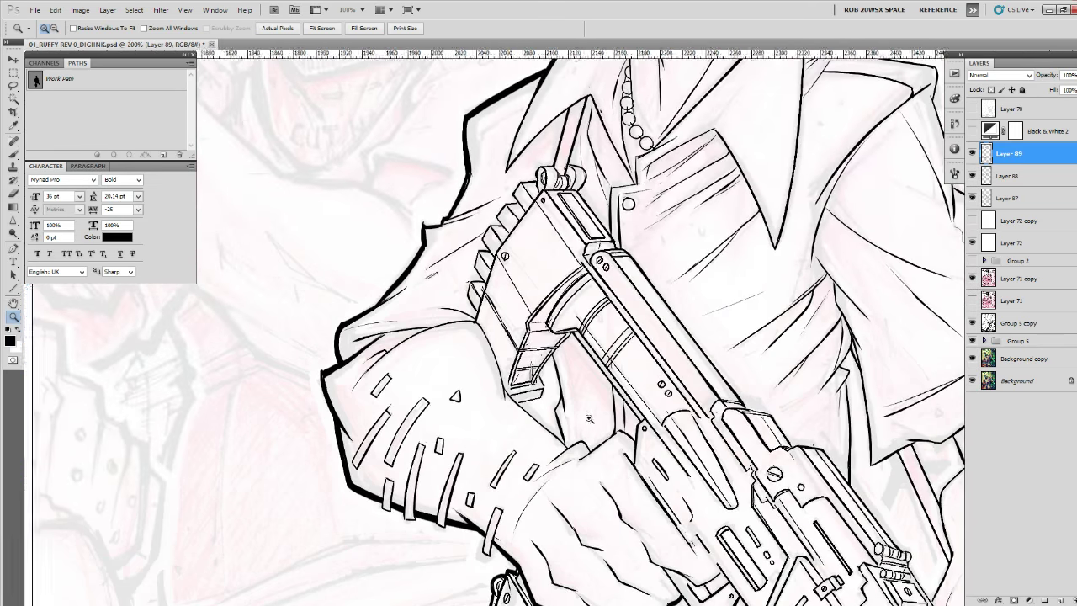
pyautogui.click(597, 419)
pyautogui.click(598, 419)
pyautogui.click(597, 419)
pyautogui.moveTo(601, 462); pyautogui.dragTo(880, 407)
pyautogui.press('b')
pyautogui.moveTo(873, 465)
pyautogui.mouseDown()
pyautogui.moveTo(867, 450)
pyautogui.moveTo(770, 481)
pyautogui.mouseUp()
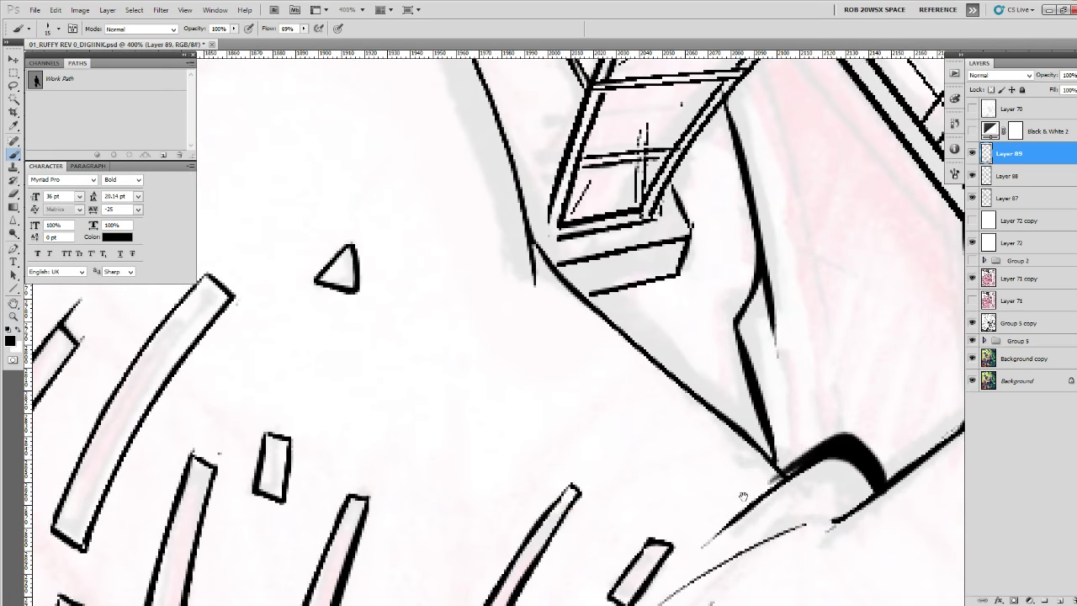
# Thicken the forearm's upper contour from the wrist past the rifle's stock to the rolled sleeve.
pyautogui.moveTo(544, 139)
pyautogui.mouseDown()
pyautogui.moveTo(572, 225)
pyautogui.moveTo(552, 290)
pyautogui.mouseUp()
pyautogui.moveTo(352, 122)
pyautogui.mouseDown()
pyautogui.moveTo(433, 143)
pyautogui.moveTo(521, 353)
pyautogui.moveTo(545, 442)
pyautogui.mouseUp()
pyautogui.moveTo(546, 442); pyautogui.dragTo(380, 257)
pyautogui.moveTo(348, 126)
pyautogui.mouseDown()
pyautogui.moveTo(439, 277)
pyautogui.moveTo(621, 454)
pyautogui.moveTo(542, 521)
pyautogui.mouseUp()
pyautogui.moveTo(835, 434); pyautogui.dragTo(673, 454)
pyautogui.moveTo(738, 436)
pyautogui.mouseDown()
pyautogui.moveTo(661, 401)
pyautogui.moveTo(513, 513)
pyautogui.mouseUp()
pyautogui.moveTo(565, 416)
pyautogui.mouseDown()
pyautogui.moveTo(752, 499)
pyautogui.moveTo(848, 585)
pyautogui.mouseUp()
pyautogui.moveTo(466, 243); pyautogui.dragTo(846, 457)
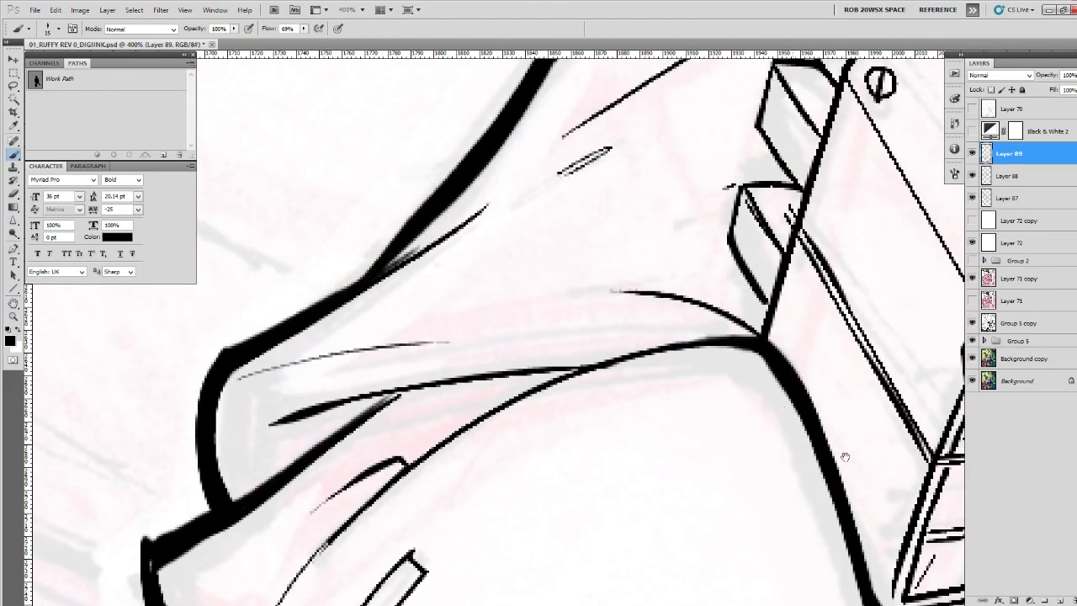
# Thicken the fold lines inside the rolled sleeve cuff and fill the gap between them with black.
pyautogui.moveTo(763, 349); pyautogui.dragTo(853, 339)
pyautogui.moveTo(795, 323); pyautogui.dragTo(404, 546)
pyautogui.moveTo(558, 427)
pyautogui.mouseDown()
pyautogui.moveTo(593, 429)
pyautogui.moveTo(705, 479)
pyautogui.mouseUp()
pyautogui.moveTo(803, 408)
pyautogui.mouseDown()
pyautogui.moveTo(566, 444)
pyautogui.moveTo(445, 504)
pyautogui.mouseUp()
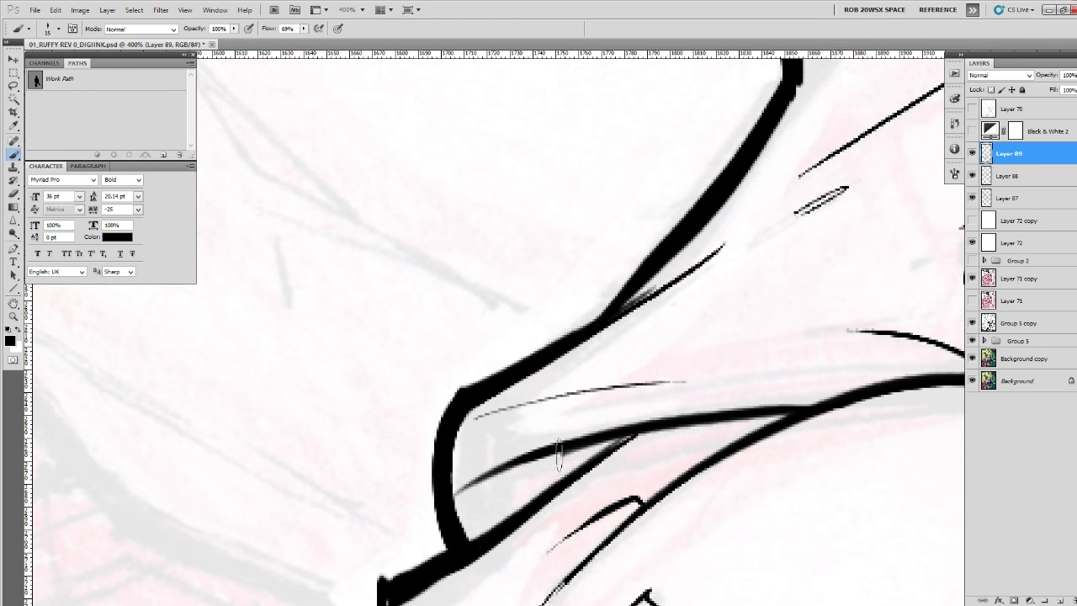
pyautogui.moveTo(558, 455)
pyautogui.mouseDown()
pyautogui.moveTo(586, 454)
pyautogui.moveTo(541, 496)
pyautogui.mouseUp()
pyautogui.moveTo(780, 412); pyautogui.dragTo(559, 523)
pyautogui.moveTo(852, 439); pyautogui.dragTo(779, 474)
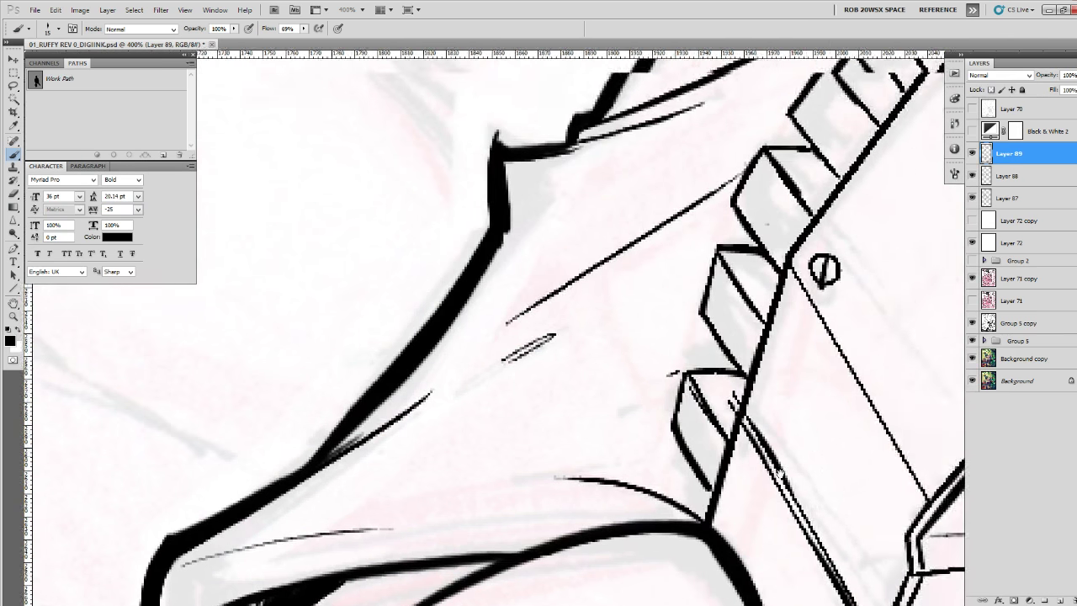
# Thicken the zigzag outer contour along the rifle's ribbed edge up to the round hinge at its upper corner.
pyautogui.moveTo(892, 219)
pyautogui.mouseDown()
pyautogui.moveTo(719, 443)
pyautogui.moveTo(701, 505)
pyautogui.mouseUp()
pyautogui.moveTo(759, 335)
pyautogui.mouseDown()
pyautogui.moveTo(692, 339)
pyautogui.moveTo(677, 421)
pyautogui.moveTo(807, 277)
pyautogui.moveTo(767, 282)
pyautogui.moveTo(729, 357)
pyautogui.moveTo(703, 354)
pyautogui.moveTo(675, 437)
pyautogui.moveTo(696, 469)
pyautogui.mouseUp()
pyautogui.moveTo(715, 454); pyautogui.dragTo(766, 291)
pyautogui.moveTo(743, 301)
pyautogui.mouseDown()
pyautogui.moveTo(726, 302)
pyautogui.moveTo(688, 373)
pyautogui.moveTo(723, 433)
pyautogui.moveTo(660, 476)
pyautogui.moveTo(691, 551)
pyautogui.mouseUp()
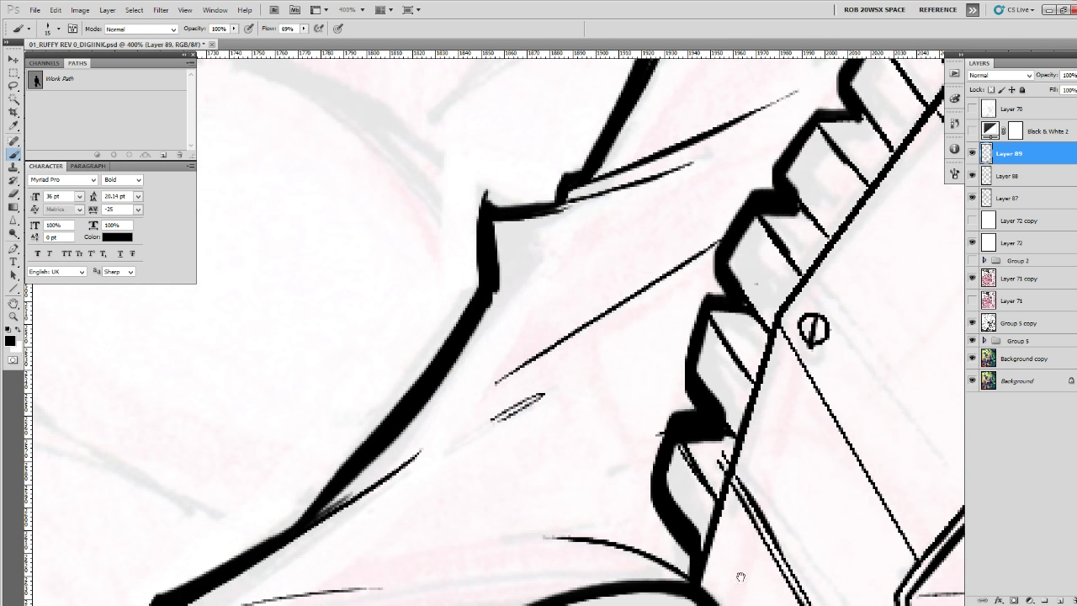
pyautogui.moveTo(740, 576)
pyautogui.mouseDown()
pyautogui.moveTo(597, 193)
pyautogui.moveTo(579, 283)
pyautogui.mouseUp()
pyautogui.moveTo(650, 89); pyautogui.dragTo(546, 297)
pyautogui.moveTo(545, 258); pyautogui.dragTo(462, 520)
pyautogui.moveTo(700, 197); pyautogui.dragTo(538, 599)
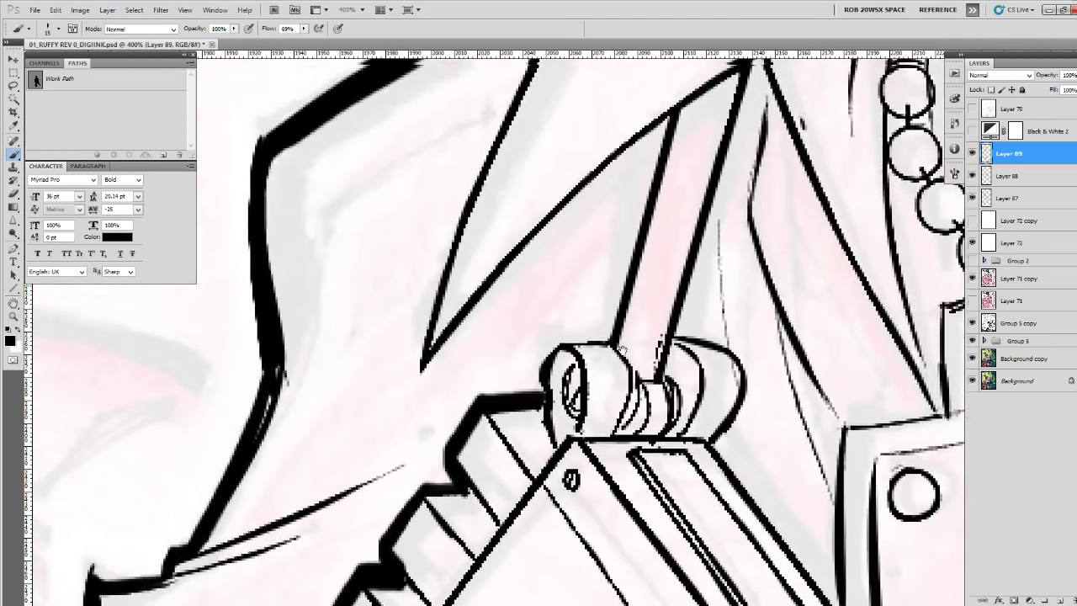
# Thicken the garment's pointed flap edges above the hinge, including the curved edge up to the peak and the line descending beyond it.
pyautogui.moveTo(685, 80)
pyautogui.mouseDown()
pyautogui.moveTo(675, 327)
pyautogui.moveTo(672, 226)
pyautogui.mouseUp()
pyautogui.moveTo(555, 117)
pyautogui.mouseDown()
pyautogui.moveTo(471, 290)
pyautogui.moveTo(400, 538)
pyautogui.mouseUp()
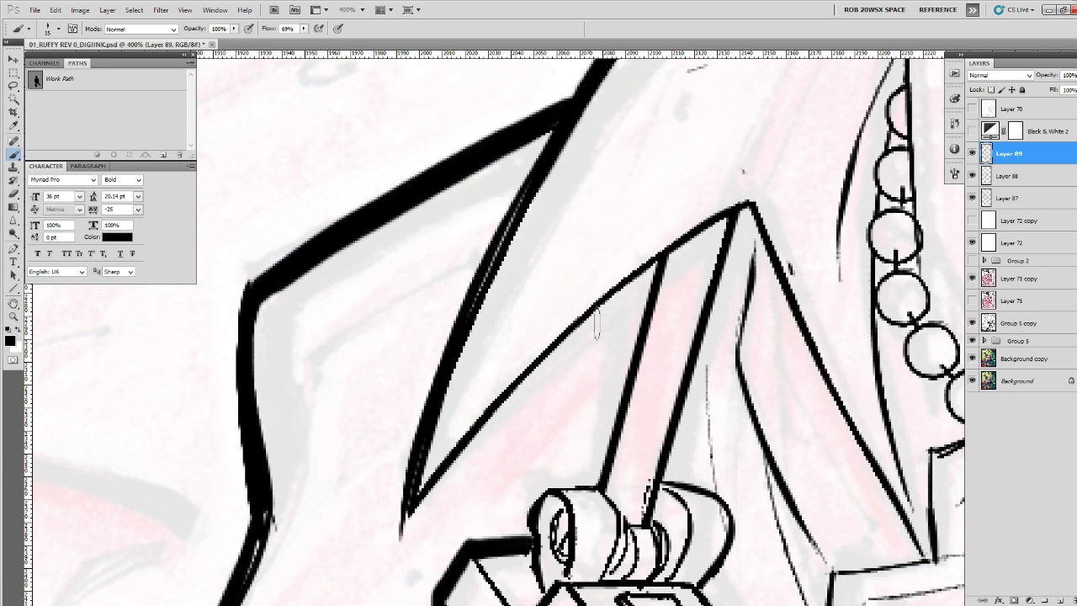
pyautogui.moveTo(734, 208); pyautogui.dragTo(402, 545)
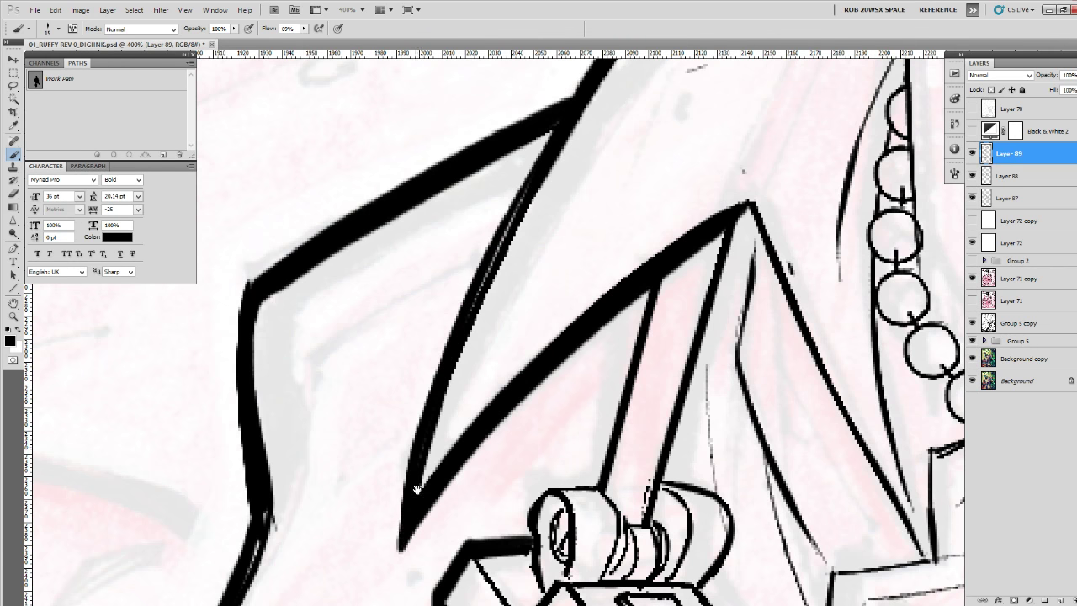
pyautogui.moveTo(417, 488); pyautogui.dragTo(443, 407)
pyautogui.moveTo(777, 144)
pyautogui.mouseDown()
pyautogui.moveTo(778, 130)
pyautogui.moveTo(539, 337)
pyautogui.moveTo(434, 467)
pyautogui.mouseUp()
pyautogui.moveTo(736, 211); pyautogui.dragTo(563, 284)
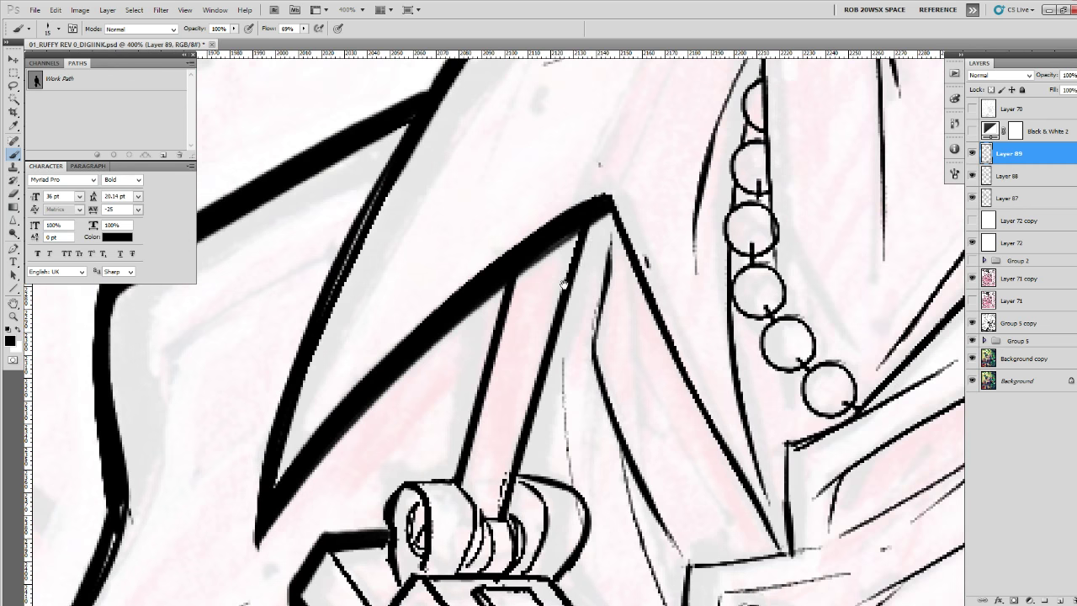
pyautogui.moveTo(607, 206); pyautogui.dragTo(769, 539)
# Thicken the shoulder contour from the pointed sleeve fold up to the neck line.
pyautogui.moveTo(572, 146); pyautogui.dragTo(661, 378)
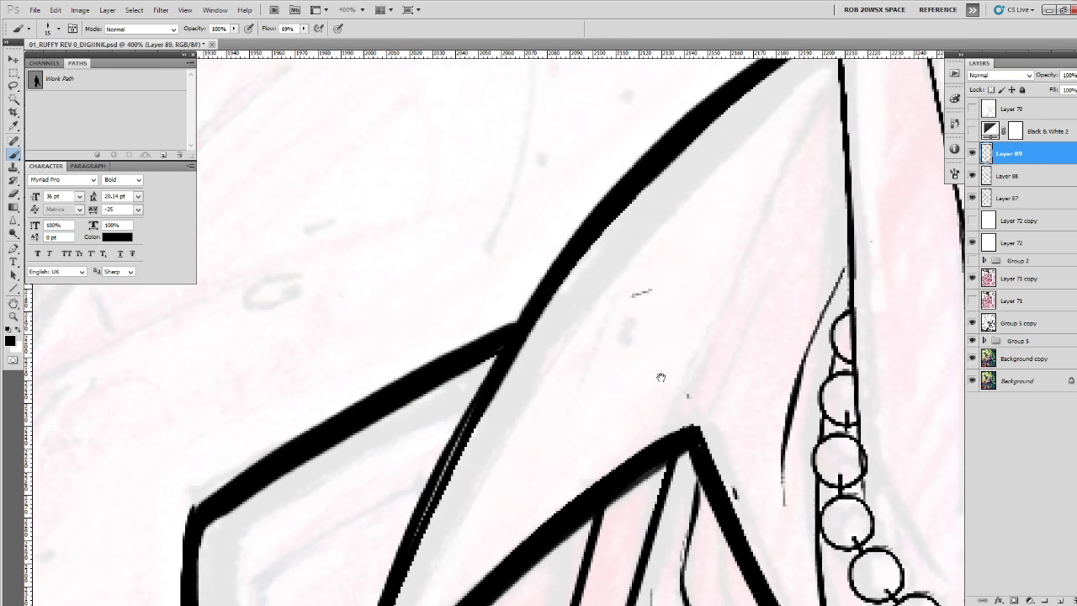
pyautogui.moveTo(475, 403); pyautogui.dragTo(426, 513)
pyautogui.moveTo(550, 343); pyautogui.dragTo(543, 469)
pyautogui.moveTo(828, 121)
pyautogui.mouseDown()
pyautogui.moveTo(734, 184)
pyautogui.moveTo(461, 520)
pyautogui.mouseUp()
pyautogui.moveTo(519, 478); pyautogui.dragTo(655, 221)
pyautogui.hotkey('ctrl', 'z')
pyautogui.moveTo(778, 175); pyautogui.dragTo(670, 407)
pyautogui.moveTo(797, 135); pyautogui.dragTo(544, 412)
pyautogui.hotkey('ctrl', 'z')
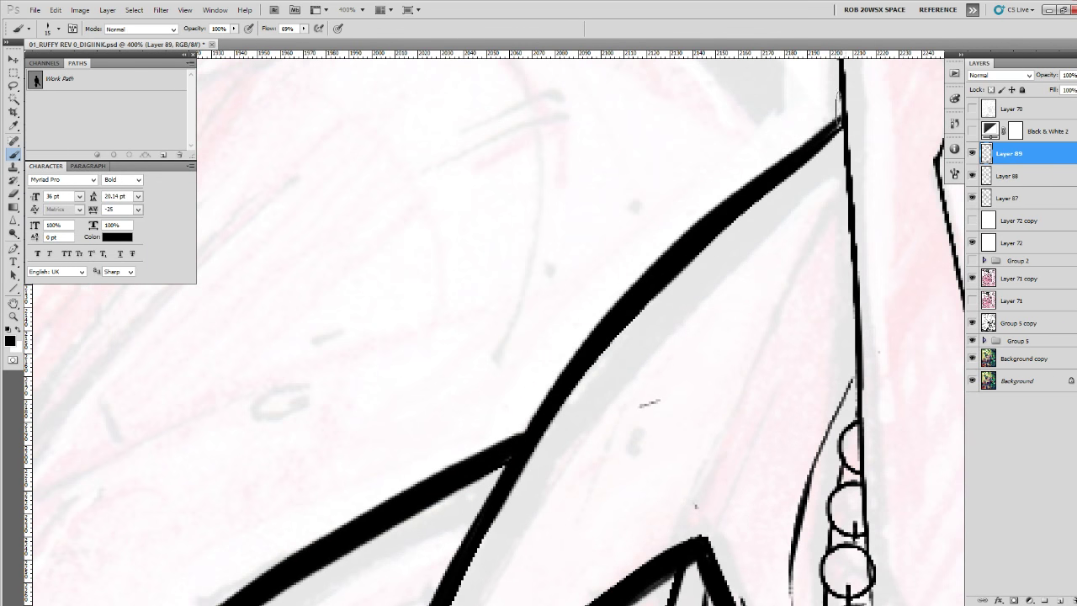
pyautogui.moveTo(840, 110); pyautogui.dragTo(672, 261)
pyautogui.moveTo(827, 145); pyautogui.dragTo(810, 169)
# Thicken the outer contour of the ear around the lobe and up its side.
pyautogui.scroll(5, 676, 286)
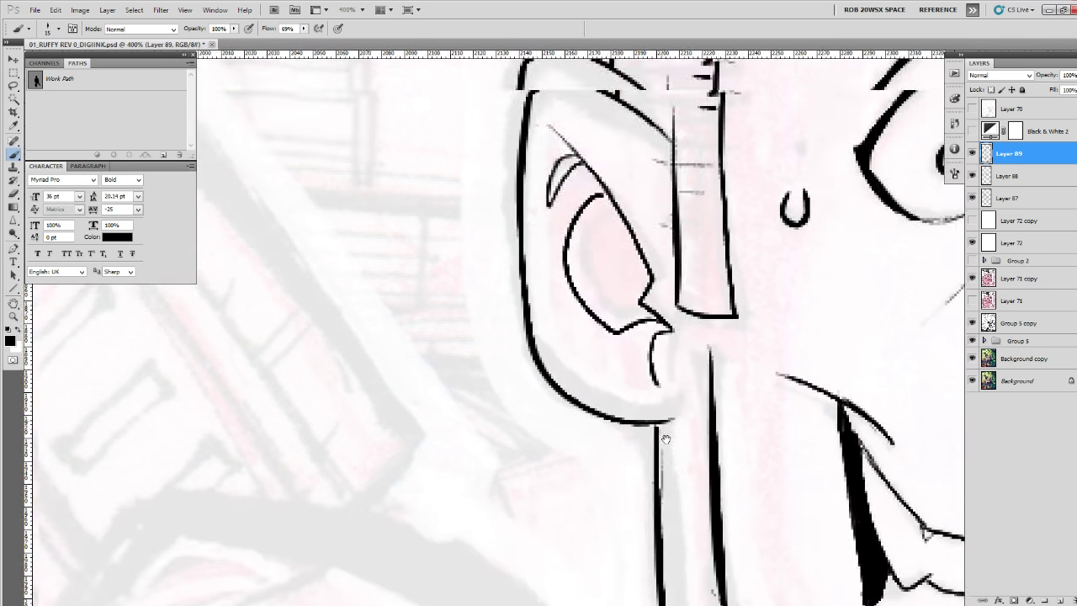
pyautogui.moveTo(664, 214)
pyautogui.mouseDown()
pyautogui.moveTo(552, 180)
pyautogui.moveTo(535, 222)
pyautogui.moveTo(534, 316)
pyautogui.moveTo(545, 438)
pyautogui.moveTo(561, 481)
pyautogui.moveTo(593, 514)
pyautogui.moveTo(688, 520)
pyautogui.mouseUp()
pyautogui.moveTo(724, 506); pyautogui.dragTo(728, 309)
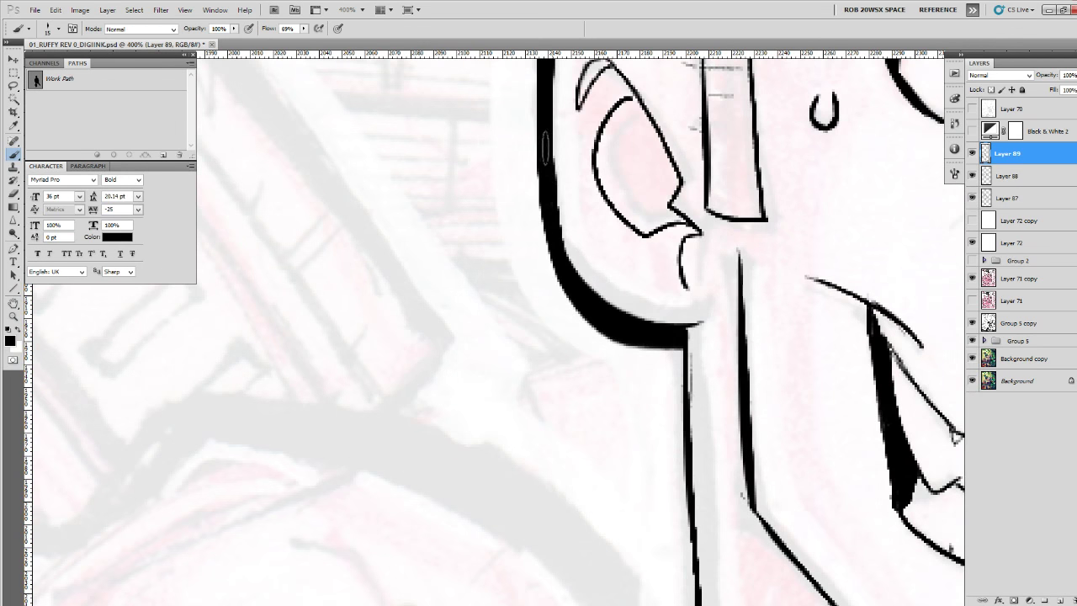
pyautogui.moveTo(594, 279); pyautogui.dragTo(601, 103)
# Thicken the neck line from the earlobe past the shoulder junction down to the bead necklace.
pyautogui.moveTo(682, 160); pyautogui.dragTo(697, 435)
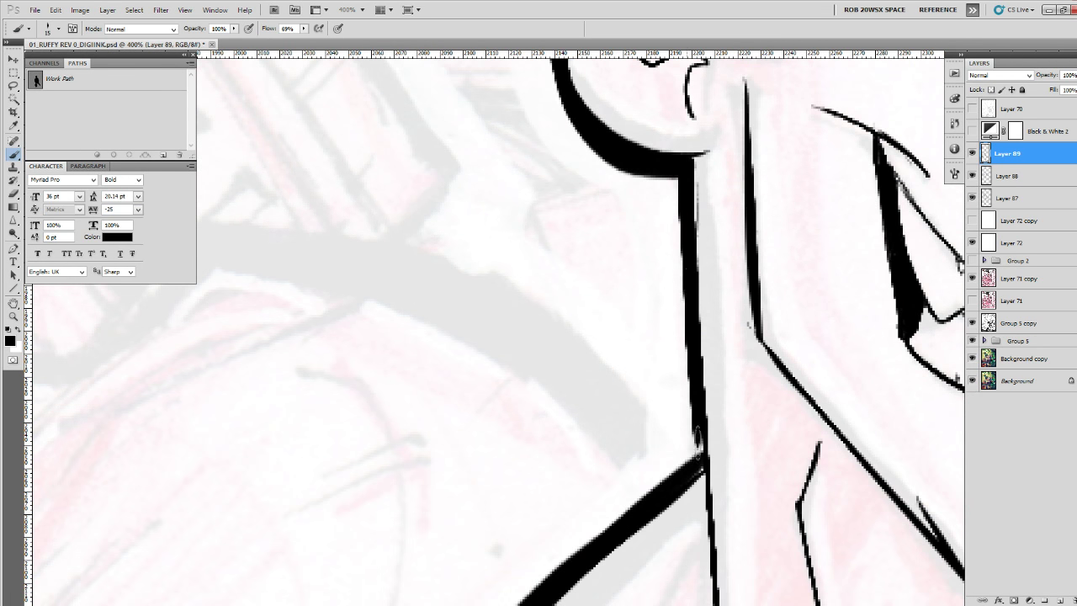
pyautogui.moveTo(683, 179); pyautogui.dragTo(691, 439)
pyautogui.moveTo(688, 370); pyautogui.dragTo(677, 110)
pyautogui.moveTo(680, 152); pyautogui.dragTo(702, 422)
pyautogui.moveTo(686, 173); pyautogui.dragTo(701, 412)
pyautogui.moveTo(702, 421); pyautogui.dragTo(690, 249)
pyautogui.moveTo(684, 137); pyautogui.dragTo(697, 426)
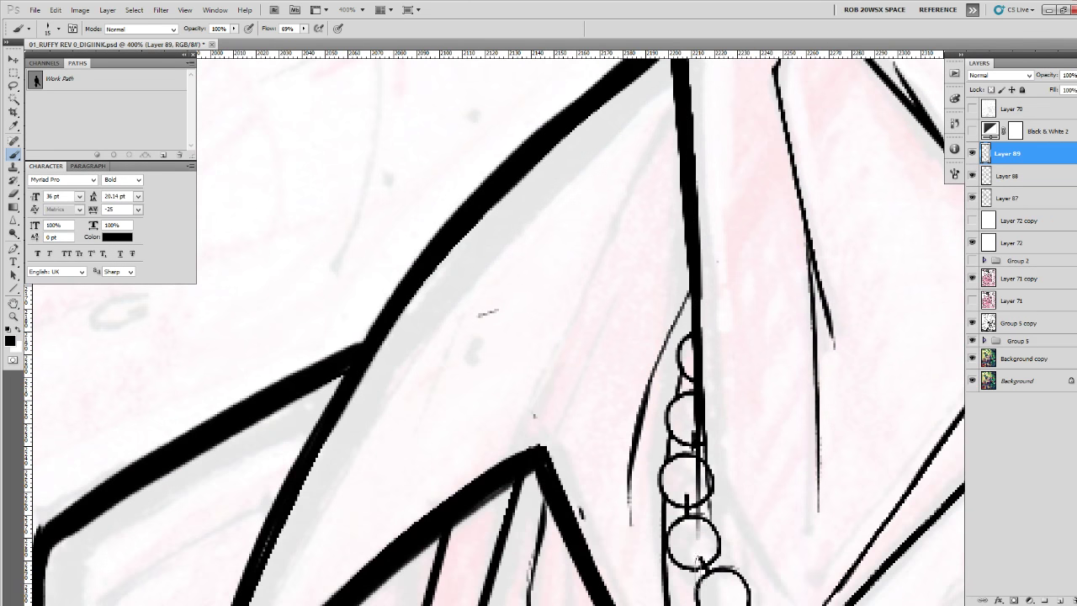
pyautogui.moveTo(714, 111); pyautogui.dragTo(688, 484)
pyautogui.moveTo(647, 210); pyautogui.dragTo(668, 561)
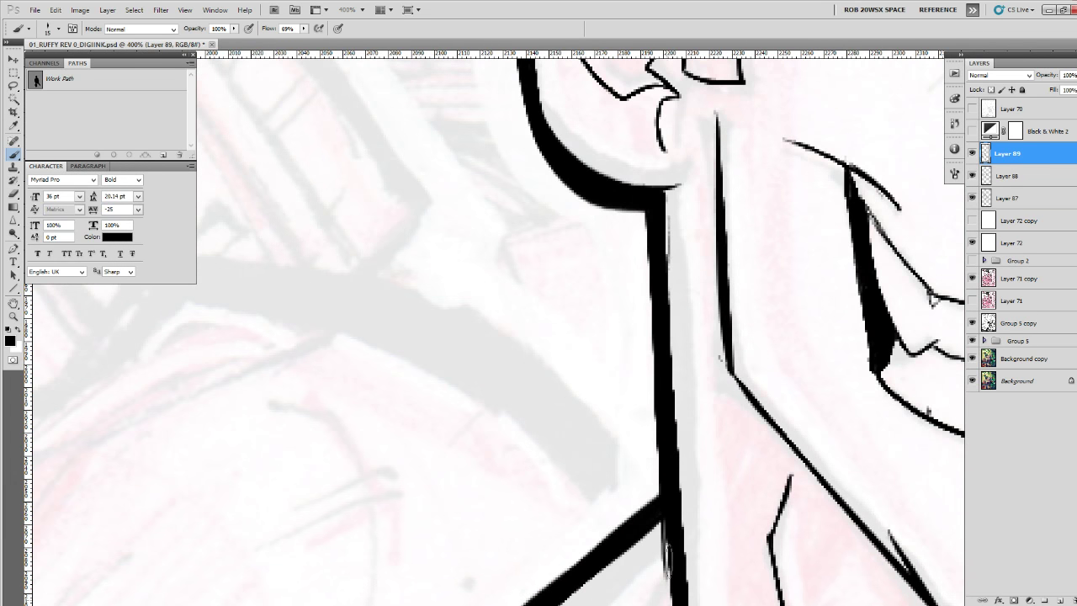
# Thicken the ear's upper rim and the outer hair contours up the side of the head.
pyautogui.moveTo(706, 169); pyautogui.dragTo(698, 556)
pyautogui.moveTo(715, 264); pyautogui.dragTo(745, 526)
pyautogui.moveTo(561, 349)
pyautogui.mouseDown()
pyautogui.moveTo(655, 414)
pyautogui.moveTo(713, 332)
pyautogui.moveTo(685, 364)
pyautogui.mouseUp()
pyautogui.moveTo(639, 335); pyautogui.dragTo(675, 350)
pyautogui.moveTo(666, 350); pyautogui.dragTo(671, 457)
pyautogui.moveTo(651, 455)
pyautogui.mouseDown()
pyautogui.moveTo(692, 483)
pyautogui.moveTo(674, 506)
pyautogui.mouseUp()
pyautogui.moveTo(695, 301); pyautogui.dragTo(714, 520)
pyautogui.moveTo(565, 407)
pyautogui.mouseDown()
pyautogui.moveTo(647, 455)
pyautogui.moveTo(780, 442)
pyautogui.mouseUp()
pyautogui.moveTo(832, 414); pyautogui.dragTo(729, 550)
pyautogui.moveTo(648, 384); pyautogui.dragTo(676, 423)
pyautogui.moveTo(773, 407); pyautogui.dragTo(775, 472)
pyautogui.moveTo(821, 433); pyautogui.dragTo(663, 409)
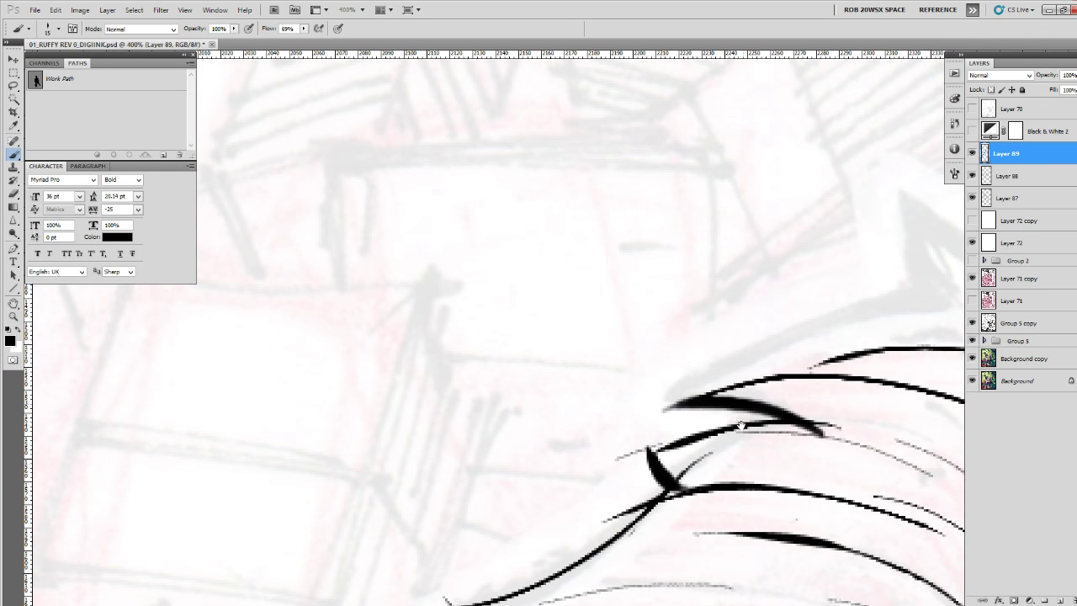
# Thicken the two uppermost hair strands sweeping over the crown of the head.
pyautogui.moveTo(846, 388); pyautogui.dragTo(668, 432)
pyautogui.moveTo(910, 427)
pyautogui.mouseDown()
pyautogui.moveTo(807, 393)
pyautogui.moveTo(627, 409)
pyautogui.mouseUp()
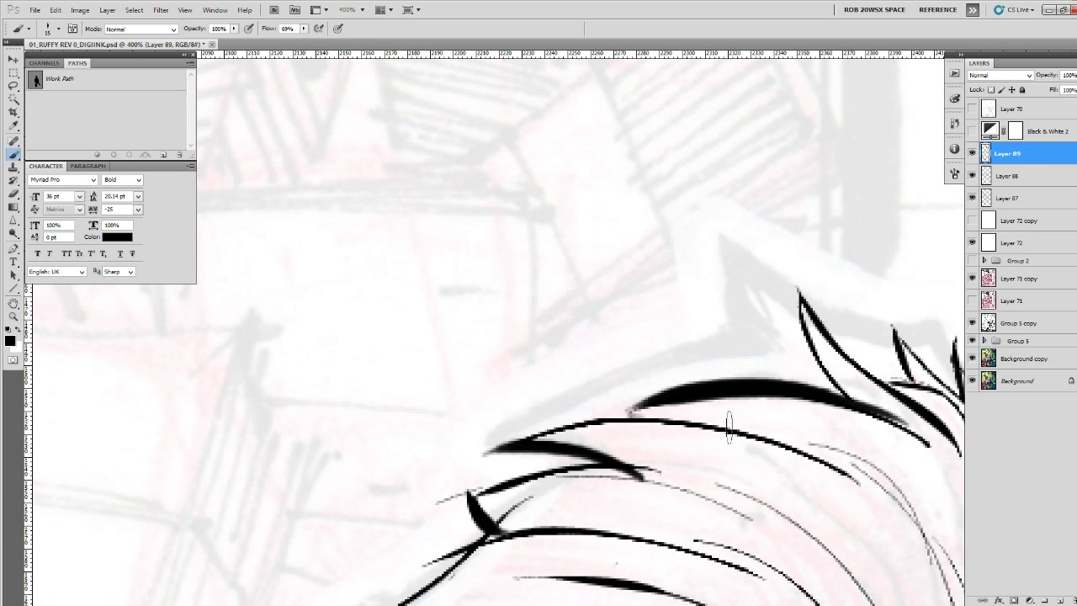
pyautogui.moveTo(789, 439)
pyautogui.mouseDown()
pyautogui.moveTo(542, 425)
pyautogui.moveTo(459, 467)
pyautogui.mouseUp()
pyautogui.moveTo(622, 492); pyautogui.dragTo(871, 312)
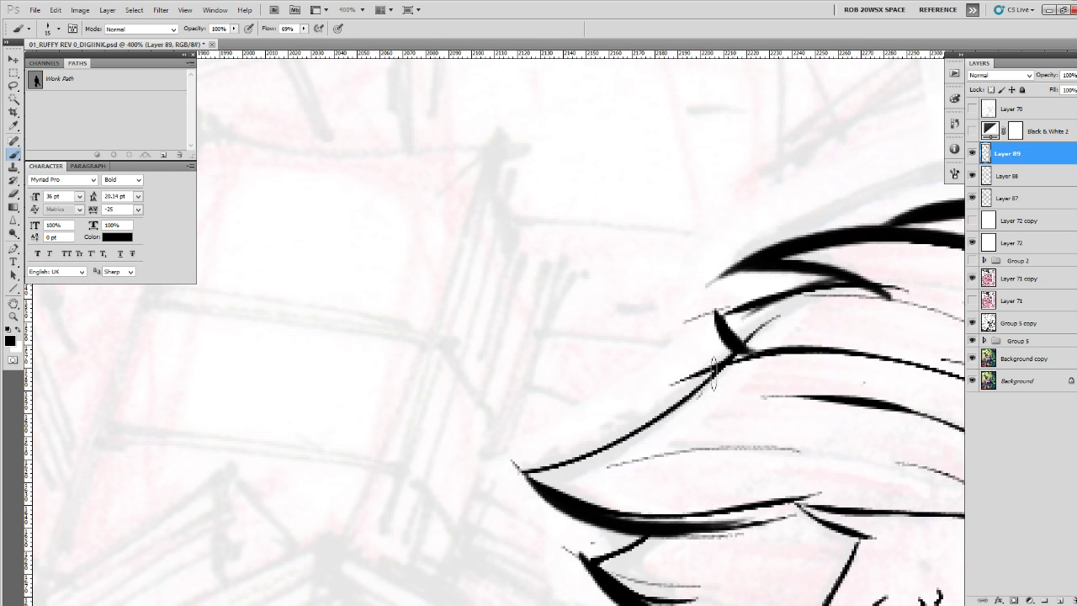
# Thicken the upper contour of the large pointed hair tuft and the smaller tufts beneath it.
pyautogui.moveTo(715, 370)
pyautogui.mouseDown()
pyautogui.moveTo(491, 446)
pyautogui.moveTo(610, 524)
pyautogui.mouseUp()
pyautogui.moveTo(656, 528); pyautogui.dragTo(590, 324)
pyautogui.moveTo(510, 353)
pyautogui.mouseDown()
pyautogui.moveTo(621, 437)
pyautogui.moveTo(619, 476)
pyautogui.mouseUp()
pyautogui.moveTo(846, 426); pyautogui.dragTo(689, 294)
pyautogui.moveTo(611, 288); pyautogui.dragTo(561, 335)
pyautogui.moveTo(565, 334); pyautogui.dragTo(614, 365)
pyautogui.moveTo(651, 413); pyautogui.dragTo(714, 228)
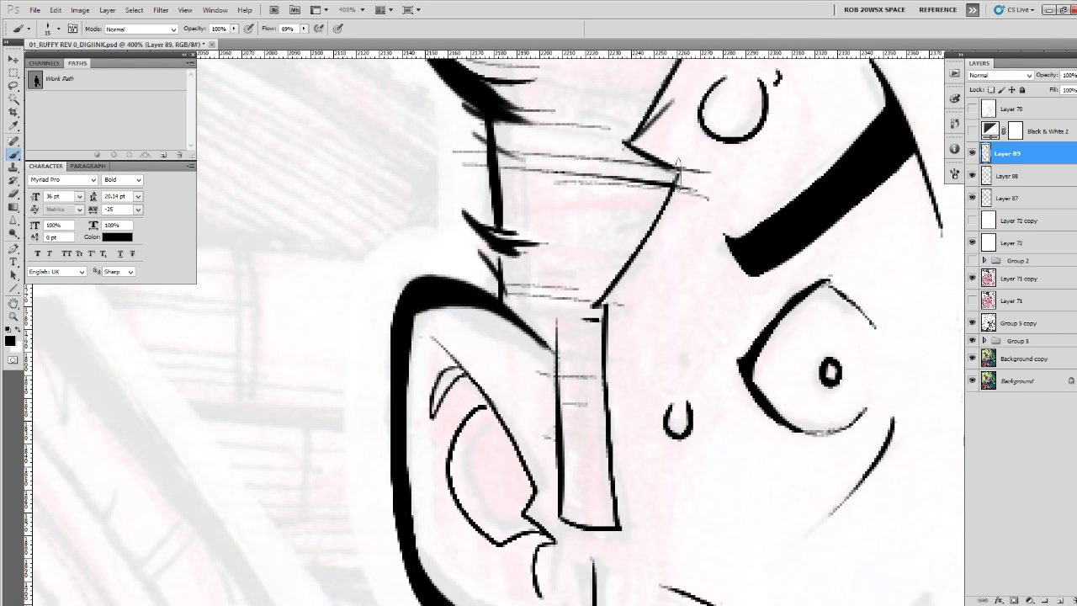
# Thicken the temple hairline and block in the lower part of the sideburn beside the ear with black.
pyautogui.moveTo(678, 173); pyautogui.dragTo(596, 308)
pyautogui.moveTo(478, 279); pyautogui.dragTo(555, 354)
pyautogui.moveTo(580, 361); pyautogui.dragTo(580, 316)
pyautogui.moveTo(559, 223)
pyautogui.mouseDown()
pyautogui.moveTo(563, 471)
pyautogui.moveTo(618, 480)
pyautogui.mouseUp()
pyautogui.moveTo(606, 244)
pyautogui.mouseDown()
pyautogui.moveTo(612, 467)
pyautogui.moveTo(572, 402)
pyautogui.moveTo(593, 413)
pyautogui.moveTo(589, 370)
pyautogui.mouseUp()
pyautogui.moveTo(567, 261); pyautogui.dragTo(568, 387)
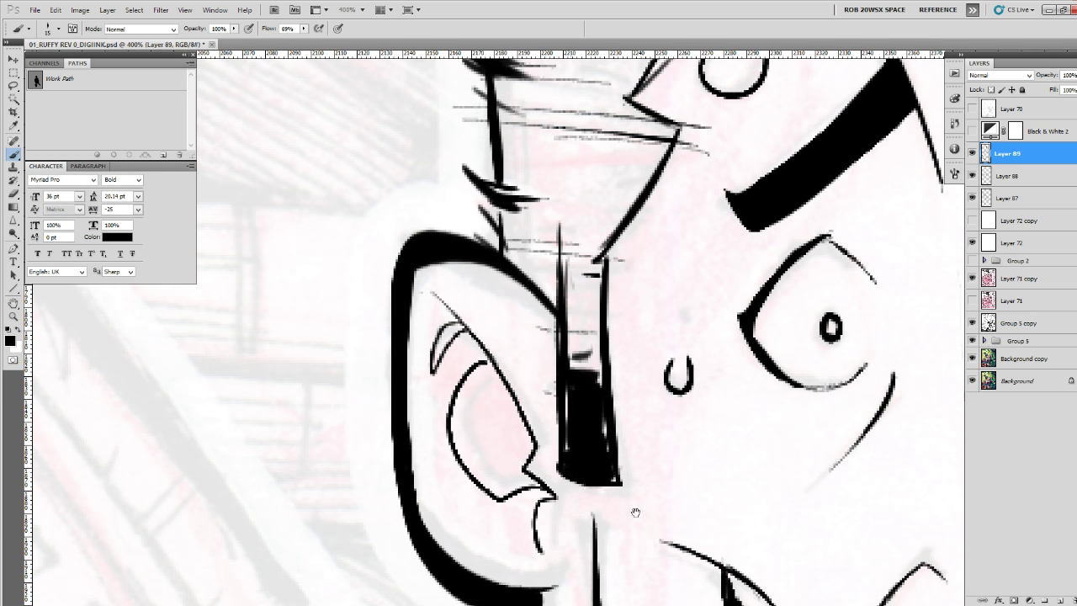
# Thicken the jawline from below the ear down its diagonal edge to the near corner of the chin.
pyautogui.moveTo(635, 511)
pyautogui.mouseDown()
pyautogui.moveTo(624, 244)
pyautogui.moveTo(593, 446)
pyautogui.mouseUp()
pyautogui.moveTo(631, 530); pyautogui.dragTo(507, 180)
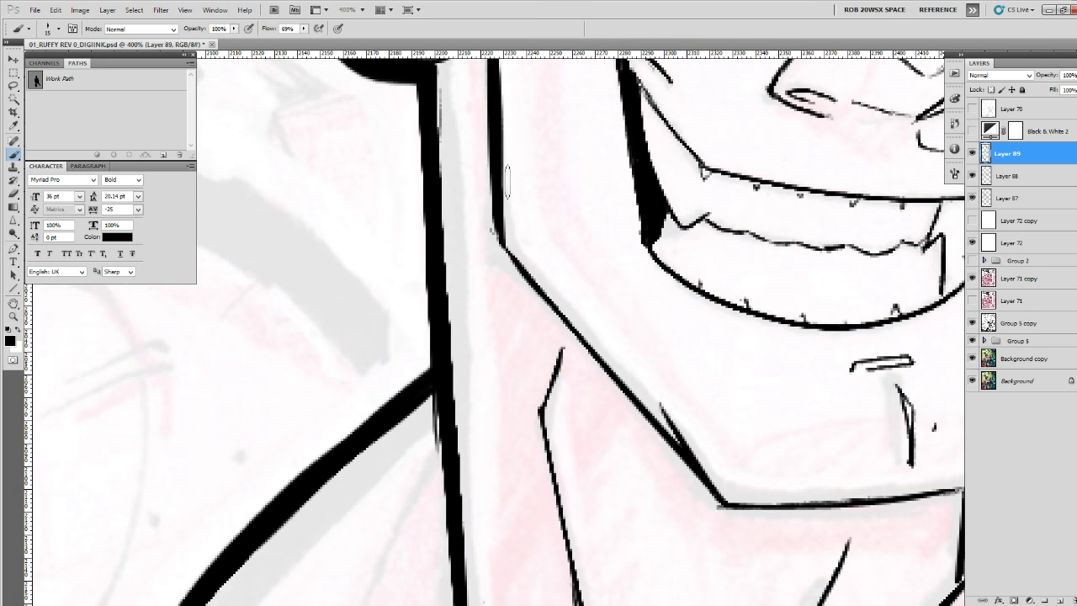
pyautogui.moveTo(491, 240); pyautogui.dragTo(689, 460)
pyautogui.moveTo(618, 345); pyautogui.dragTo(709, 495)
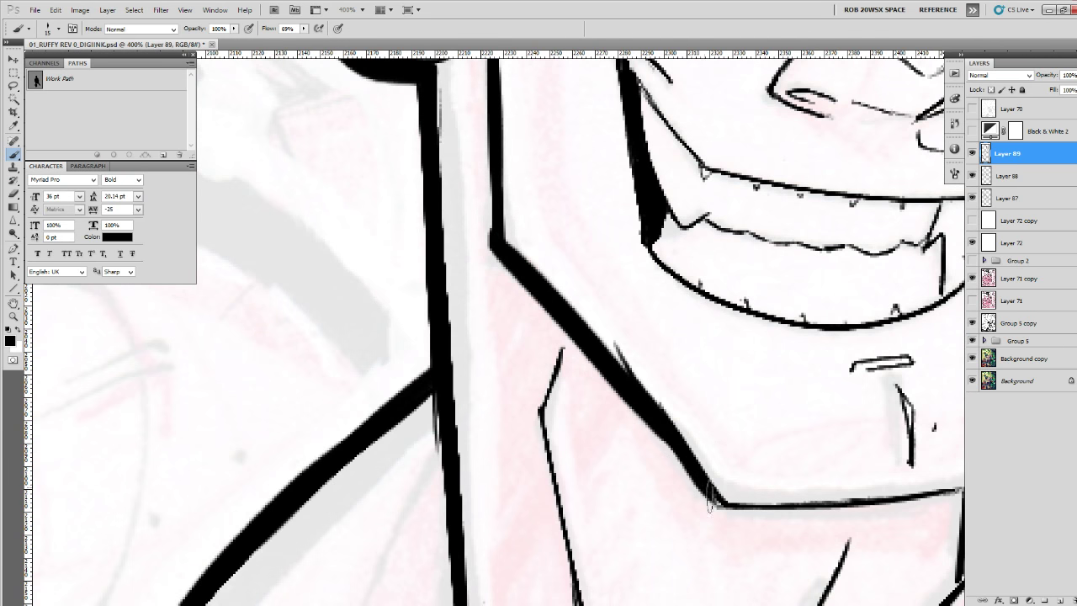
pyautogui.moveTo(658, 433); pyautogui.dragTo(723, 516)
pyautogui.moveTo(843, 502); pyautogui.dragTo(748, 461)
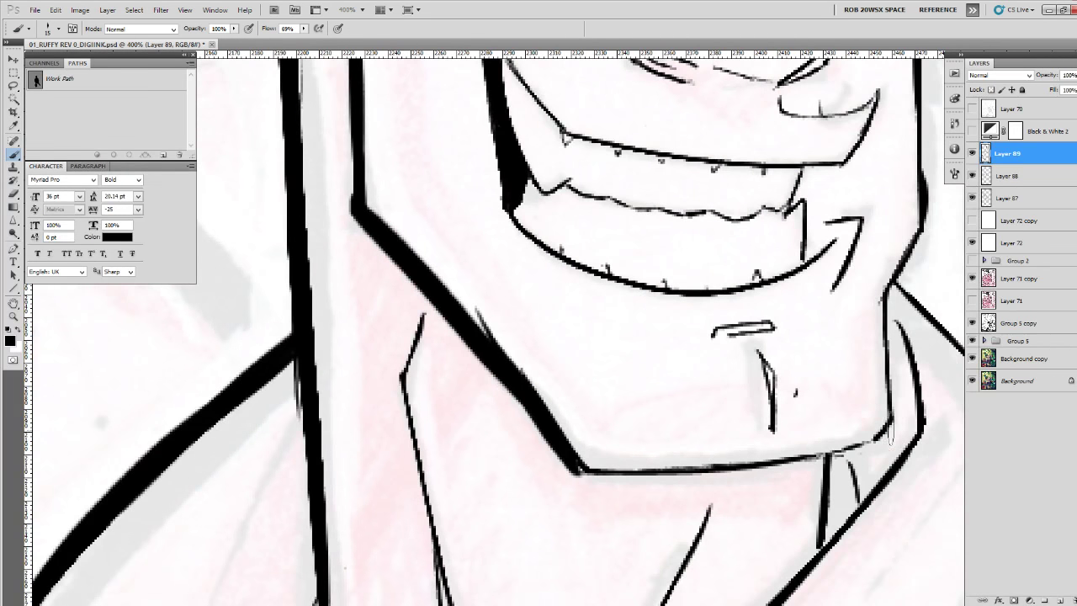
# Thicken the underside of the chin and the far side of the jaw up to the cheek.
pyautogui.moveTo(890, 396)
pyautogui.mouseDown()
pyautogui.moveTo(858, 440)
pyautogui.moveTo(592, 467)
pyautogui.moveTo(652, 480)
pyautogui.moveTo(820, 471)
pyautogui.mouseUp()
pyautogui.moveTo(882, 421); pyautogui.dragTo(782, 531)
pyautogui.moveTo(790, 399); pyautogui.dragTo(789, 552)
pyautogui.moveTo(830, 280); pyautogui.dragTo(763, 505)
pyautogui.moveTo(769, 108)
pyautogui.mouseDown()
pyautogui.moveTo(779, 171)
pyautogui.moveTo(756, 223)
pyautogui.mouseUp()
pyautogui.moveTo(755, 224); pyautogui.dragTo(754, 152)
pyautogui.moveTo(754, 146)
pyautogui.mouseDown()
pyautogui.moveTo(761, 480)
pyautogui.moveTo(765, 291)
pyautogui.moveTo(731, 352)
pyautogui.mouseUp()
pyautogui.moveTo(728, 397)
pyautogui.mouseDown()
pyautogui.moveTo(732, 491)
pyautogui.moveTo(658, 534)
pyautogui.moveTo(744, 344)
pyautogui.moveTo(738, 414)
pyautogui.mouseUp()
pyautogui.moveTo(829, 334); pyautogui.dragTo(789, 408)
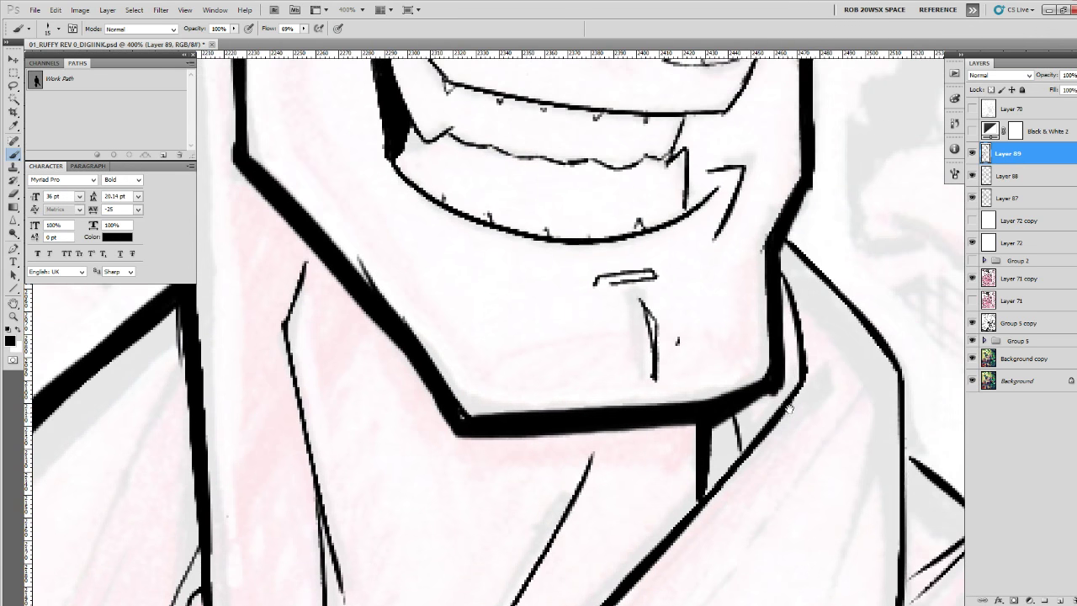
# Thicken the collar edge behind the jaw and darken the narrow neck gap beneath the chin with black.
pyautogui.moveTo(789, 316); pyautogui.dragTo(799, 388)
pyautogui.moveTo(789, 313); pyautogui.dragTo(743, 453)
pyautogui.moveTo(734, 409); pyautogui.dragTo(709, 488)
pyautogui.moveTo(811, 344); pyautogui.dragTo(739, 369)
# Thicken the garment's long outer line from the far shoulder down to the V-shaped point on the torso.
pyautogui.moveTo(703, 277)
pyautogui.mouseDown()
pyautogui.moveTo(822, 407)
pyautogui.moveTo(707, 175)
pyautogui.moveTo(688, 226)
pyautogui.moveTo(695, 537)
pyautogui.moveTo(696, 366)
pyautogui.moveTo(678, 483)
pyautogui.mouseUp()
pyautogui.hotkey('ctrl', 'z')
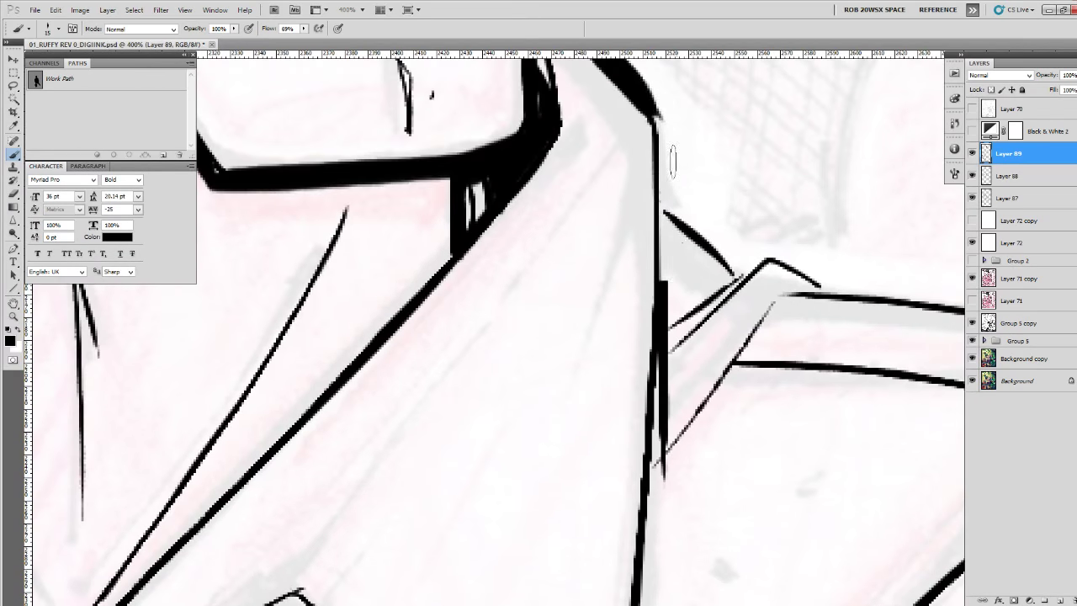
pyautogui.moveTo(673, 162); pyautogui.dragTo(680, 212)
pyautogui.moveTo(647, 124)
pyautogui.mouseDown()
pyautogui.moveTo(662, 161)
pyautogui.moveTo(658, 471)
pyautogui.moveTo(662, 202)
pyautogui.mouseUp()
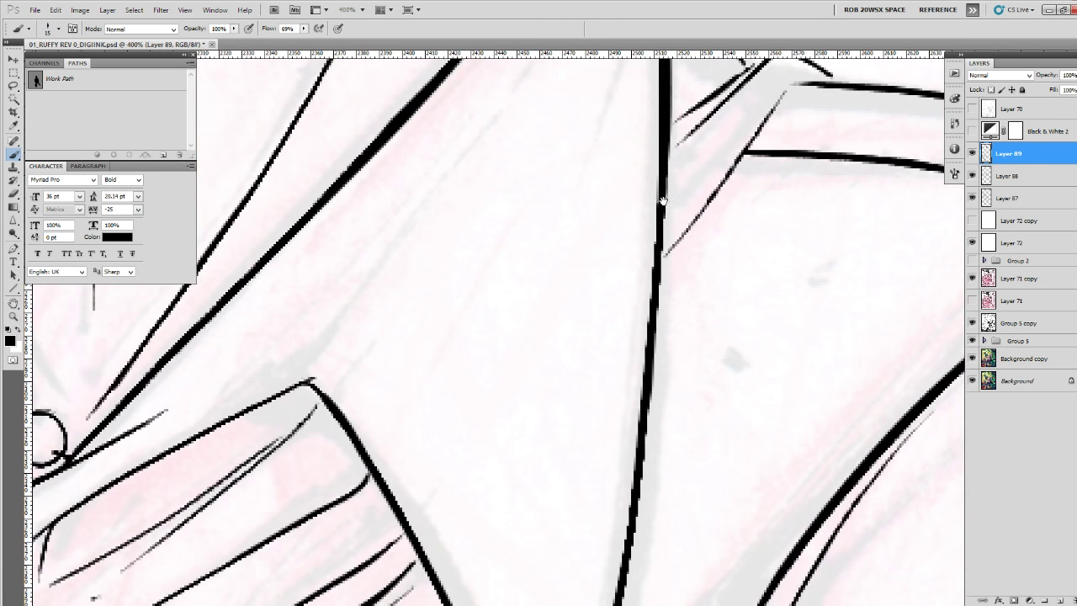
pyautogui.moveTo(657, 126); pyautogui.dragTo(618, 555)
pyautogui.moveTo(635, 400)
pyautogui.mouseDown()
pyautogui.moveTo(665, 124)
pyautogui.moveTo(641, 320)
pyautogui.moveTo(584, 582)
pyautogui.moveTo(660, 425)
pyautogui.mouseUp()
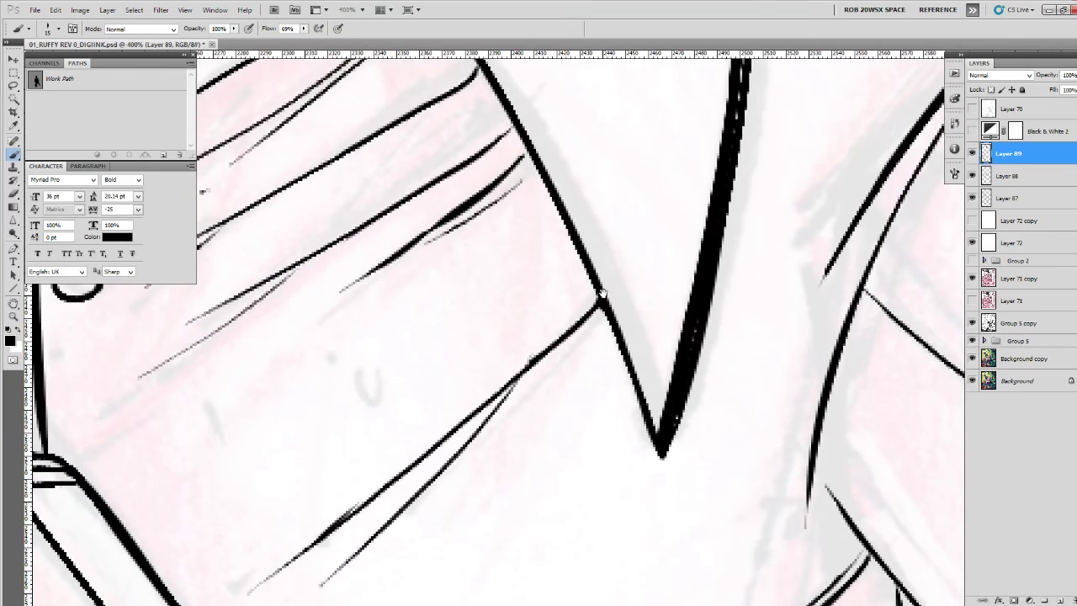
# Thicken the inner side of the V-shaped opening and reinforce both strokes where they meet at its point.
pyautogui.moveTo(518, 147); pyautogui.dragTo(556, 262)
pyautogui.moveTo(454, 91); pyautogui.dragTo(700, 570)
pyautogui.moveTo(700, 570); pyautogui.dragTo(664, 431)
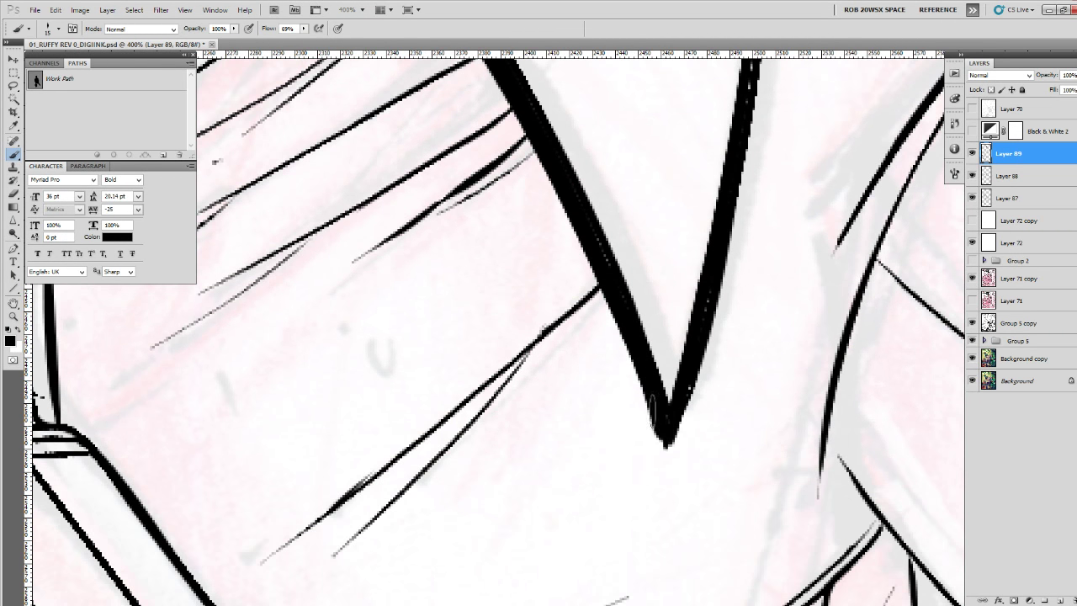
pyautogui.moveTo(681, 398); pyautogui.dragTo(646, 471)
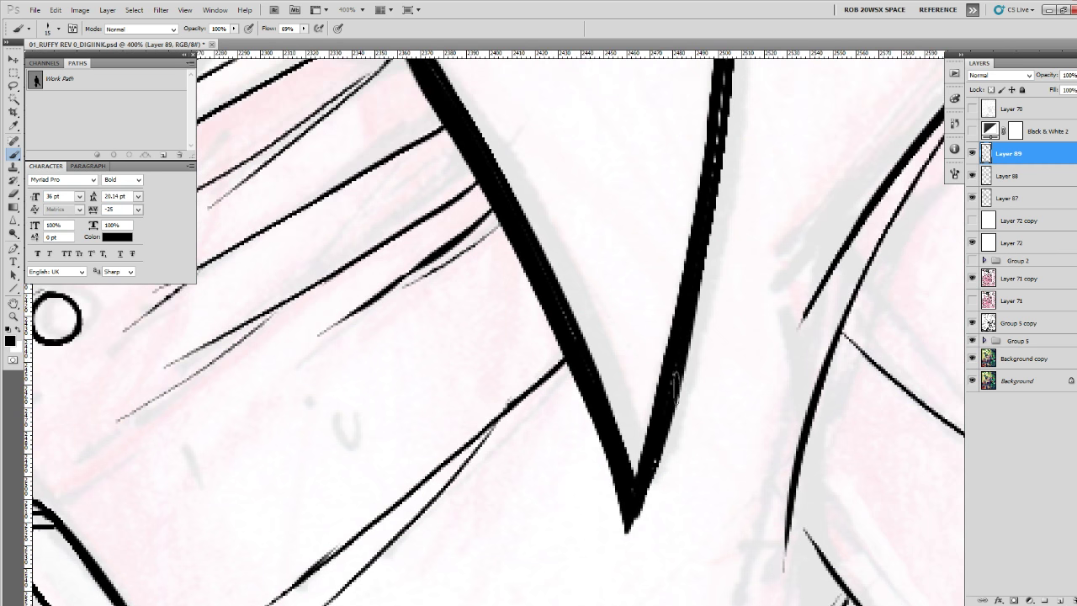
pyautogui.moveTo(704, 242); pyautogui.dragTo(627, 555)
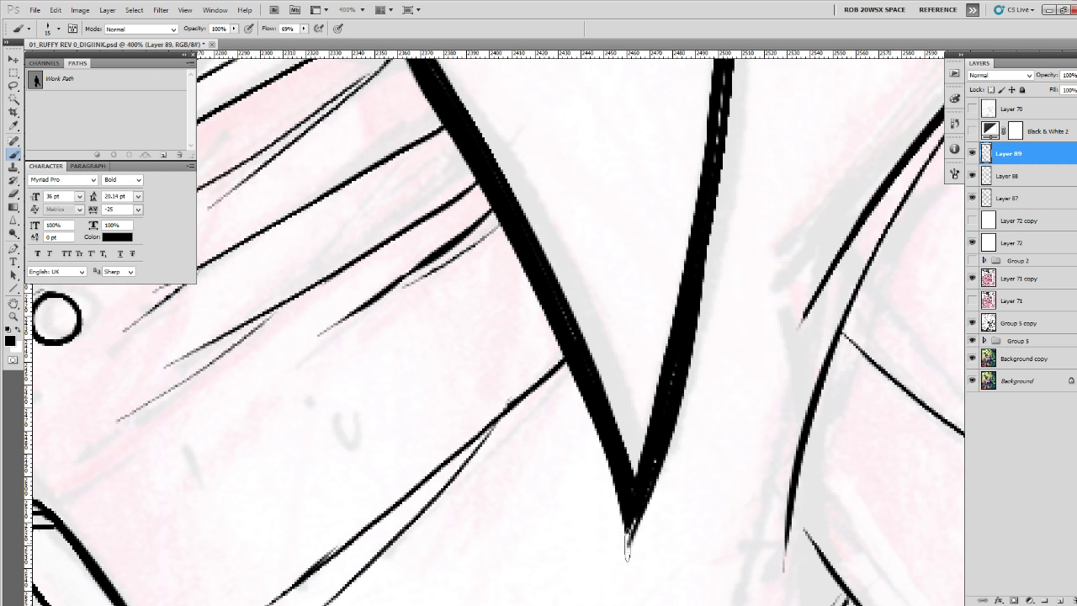
# Thicken the stepped upper edge of the riveted chest piece, from its peak past the bead necklace to the rifle.
pyautogui.moveTo(527, 328); pyautogui.dragTo(867, 513)
pyautogui.moveTo(762, 376); pyautogui.dragTo(878, 460)
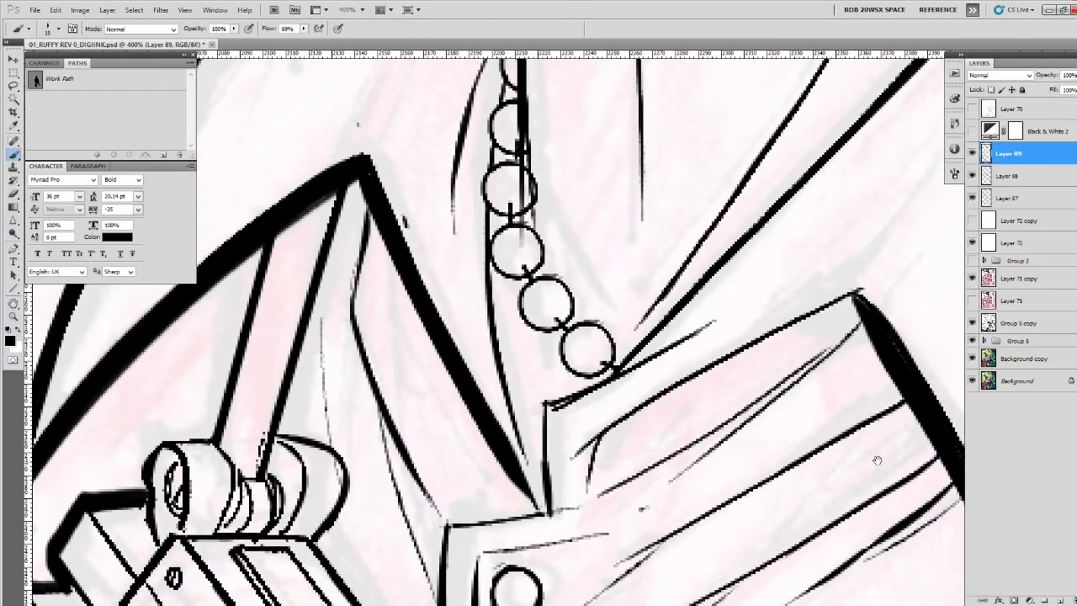
pyautogui.moveTo(861, 293); pyautogui.dragTo(568, 461)
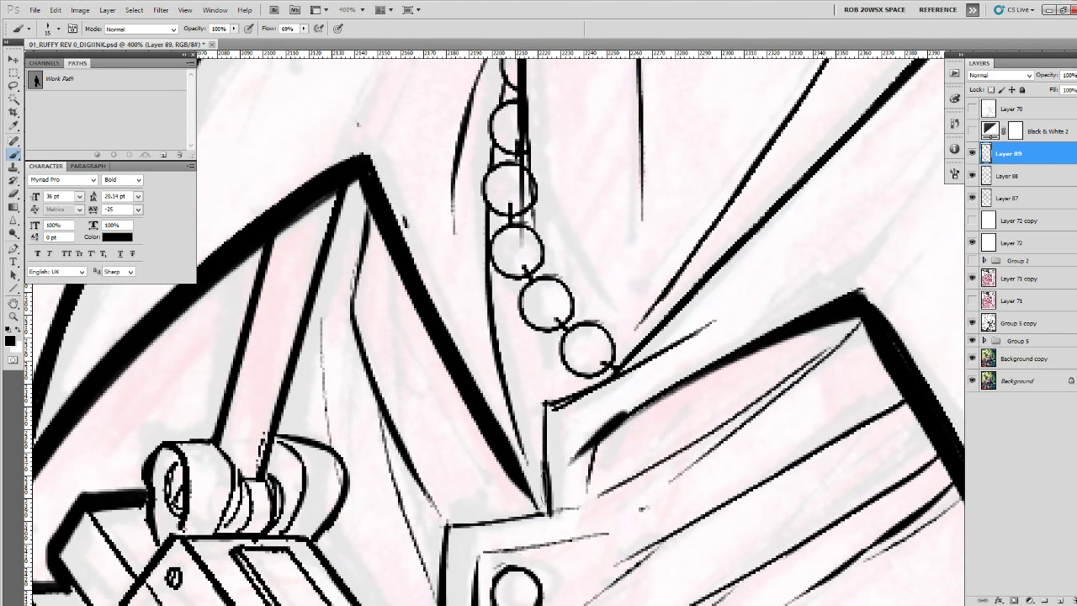
pyautogui.moveTo(730, 302)
pyautogui.mouseDown()
pyautogui.moveTo(602, 381)
pyautogui.moveTo(539, 481)
pyautogui.moveTo(547, 516)
pyautogui.mouseUp()
pyautogui.moveTo(547, 517)
pyautogui.mouseDown()
pyautogui.moveTo(788, 275)
pyautogui.moveTo(673, 295)
pyautogui.moveTo(664, 459)
pyautogui.mouseUp()
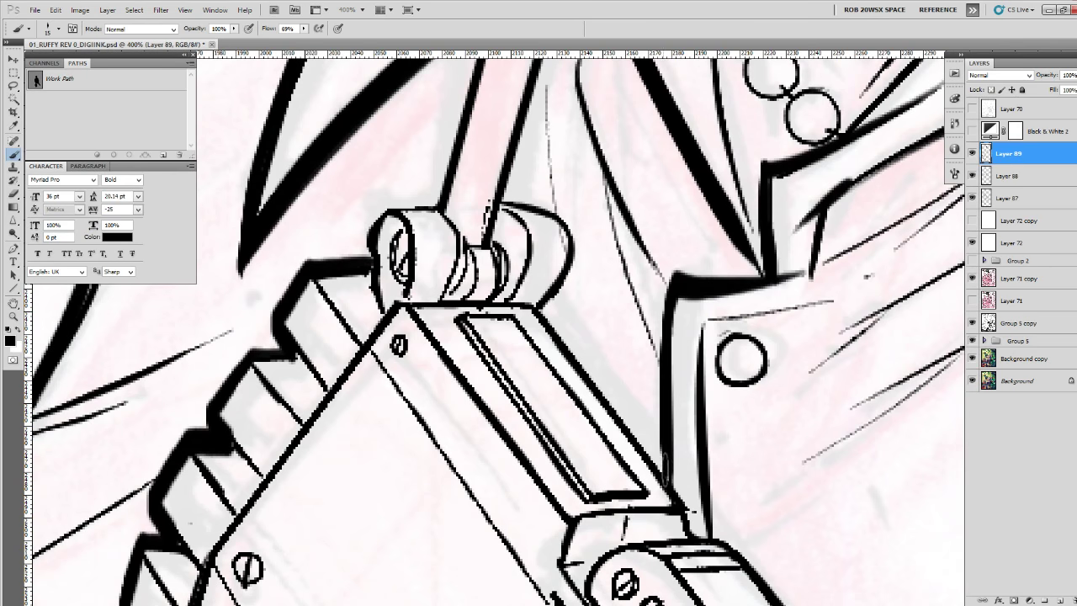
# Thicken the rifle's long upper edge from the slotted plate down around both cylindrical hinges.
pyautogui.moveTo(552, 313)
pyautogui.mouseDown()
pyautogui.moveTo(694, 543)
pyautogui.moveTo(472, 217)
pyautogui.moveTo(686, 465)
pyautogui.mouseUp()
pyautogui.moveTo(729, 527); pyautogui.dragTo(525, 244)
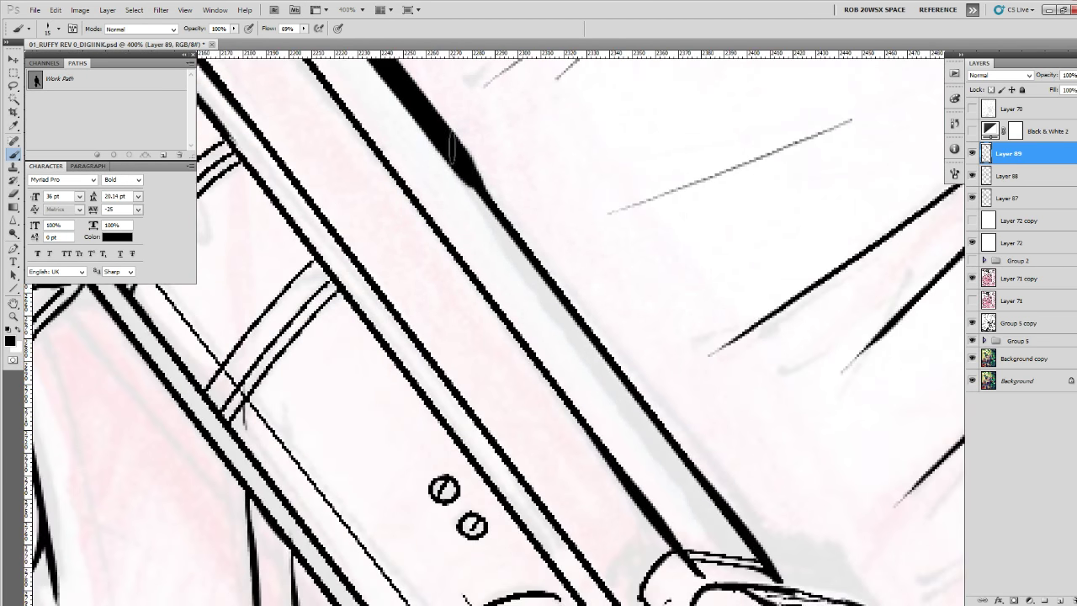
pyautogui.moveTo(454, 155)
pyautogui.mouseDown()
pyautogui.moveTo(699, 496)
pyautogui.moveTo(505, 215)
pyautogui.mouseUp()
pyautogui.moveTo(497, 164)
pyautogui.mouseDown()
pyautogui.moveTo(572, 286)
pyautogui.moveTo(698, 361)
pyautogui.moveTo(778, 471)
pyautogui.moveTo(411, 280)
pyautogui.moveTo(445, 267)
pyautogui.moveTo(528, 283)
pyautogui.moveTo(668, 467)
pyautogui.moveTo(489, 239)
pyautogui.mouseUp()
pyautogui.moveTo(443, 197)
pyautogui.mouseDown()
pyautogui.moveTo(619, 414)
pyautogui.moveTo(667, 454)
pyautogui.moveTo(683, 512)
pyautogui.moveTo(607, 298)
pyautogui.mouseUp()
pyautogui.moveTo(596, 220)
pyautogui.mouseDown()
pyautogui.moveTo(630, 341)
pyautogui.moveTo(725, 480)
pyautogui.moveTo(752, 483)
pyautogui.moveTo(796, 539)
pyautogui.moveTo(787, 577)
pyautogui.mouseUp()
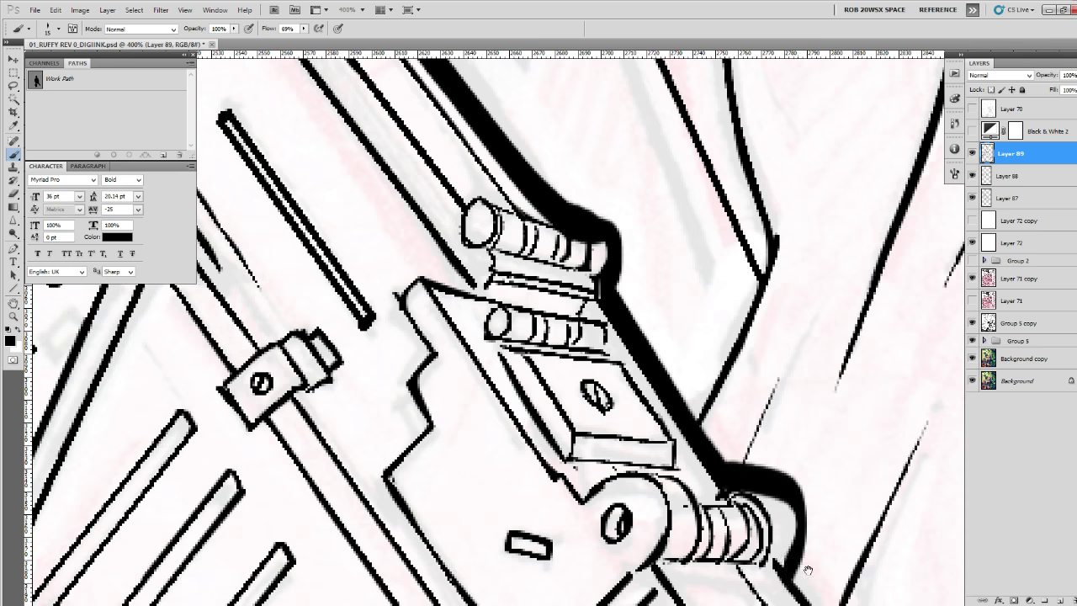
pyautogui.moveTo(768, 502)
pyautogui.mouseDown()
pyautogui.moveTo(572, 192)
pyautogui.moveTo(725, 463)
pyautogui.mouseUp()
pyautogui.moveTo(727, 334); pyautogui.dragTo(765, 588)
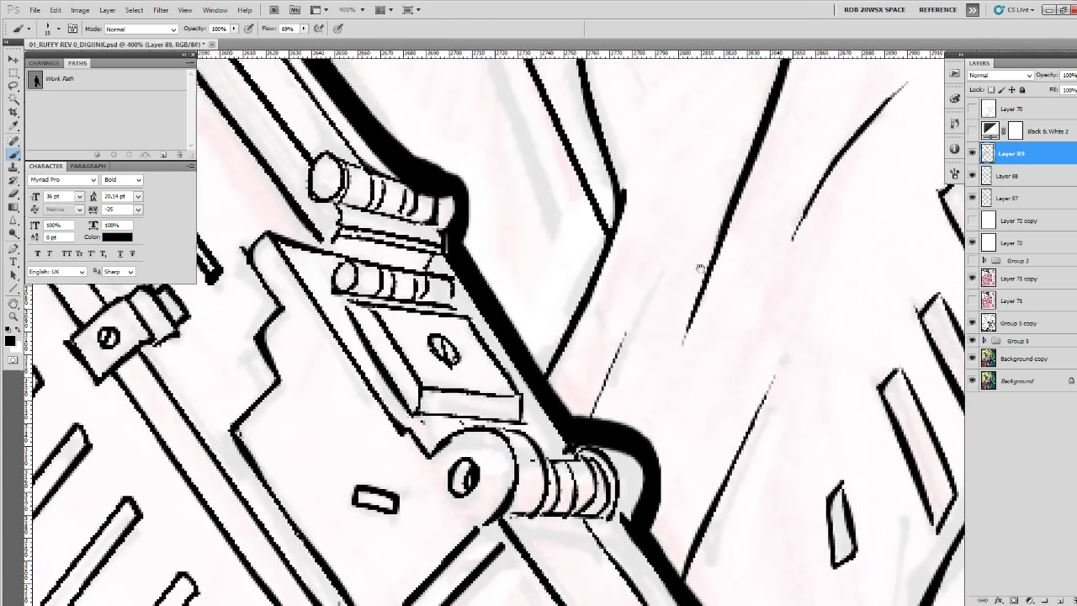
# Thicken the bent garment contour above the rifle's hinges down to where it meets the rifle's edge.
pyautogui.moveTo(699, 264); pyautogui.dragTo(769, 602)
pyautogui.moveTo(721, 316)
pyautogui.mouseDown()
pyautogui.moveTo(725, 422)
pyautogui.moveTo(656, 386)
pyautogui.moveTo(649, 401)
pyautogui.mouseUp()
pyautogui.moveTo(716, 323)
pyautogui.mouseDown()
pyautogui.moveTo(749, 150)
pyautogui.moveTo(655, 280)
pyautogui.moveTo(629, 364)
pyautogui.moveTo(678, 551)
pyautogui.mouseUp()
pyautogui.moveTo(655, 484); pyautogui.dragTo(637, 248)
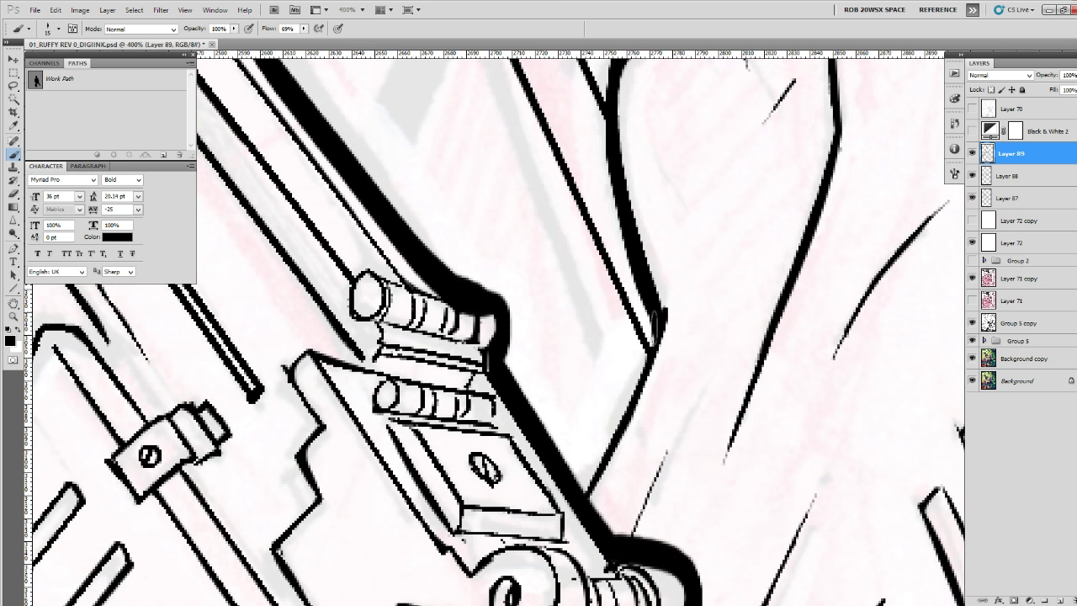
pyautogui.moveTo(656, 318); pyautogui.dragTo(585, 492)
pyautogui.scroll(3, 656, 270)
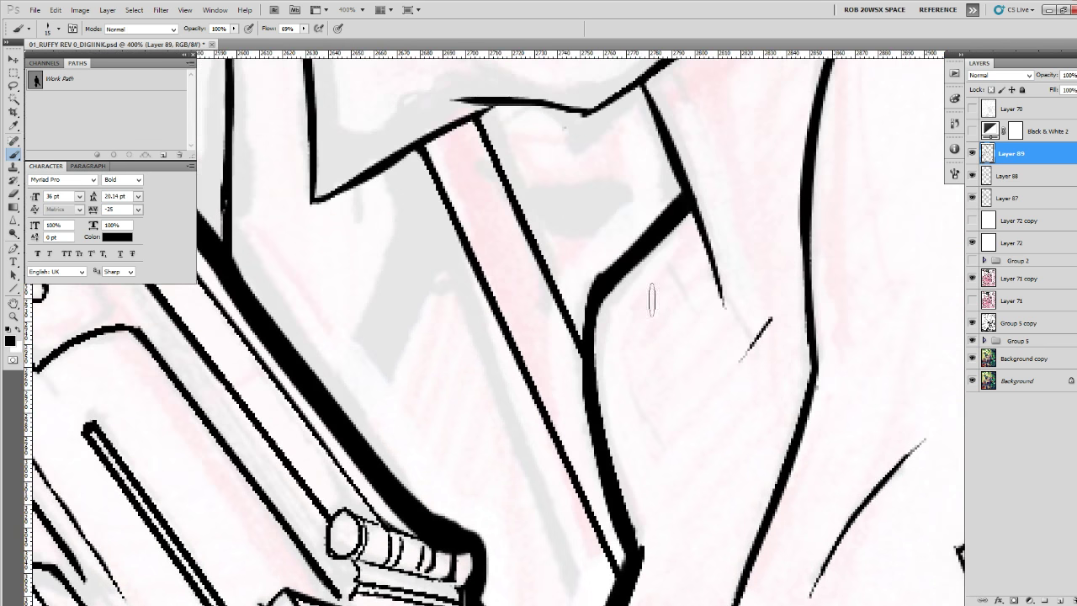
# Thicken the garment contour beside the diagonal strap down to the rifle, and the short fold line descending from the hem above it.
pyautogui.moveTo(592, 253)
pyautogui.mouseDown()
pyautogui.moveTo(579, 429)
pyautogui.moveTo(627, 576)
pyautogui.mouseUp()
pyautogui.scroll(3, 639, 362)
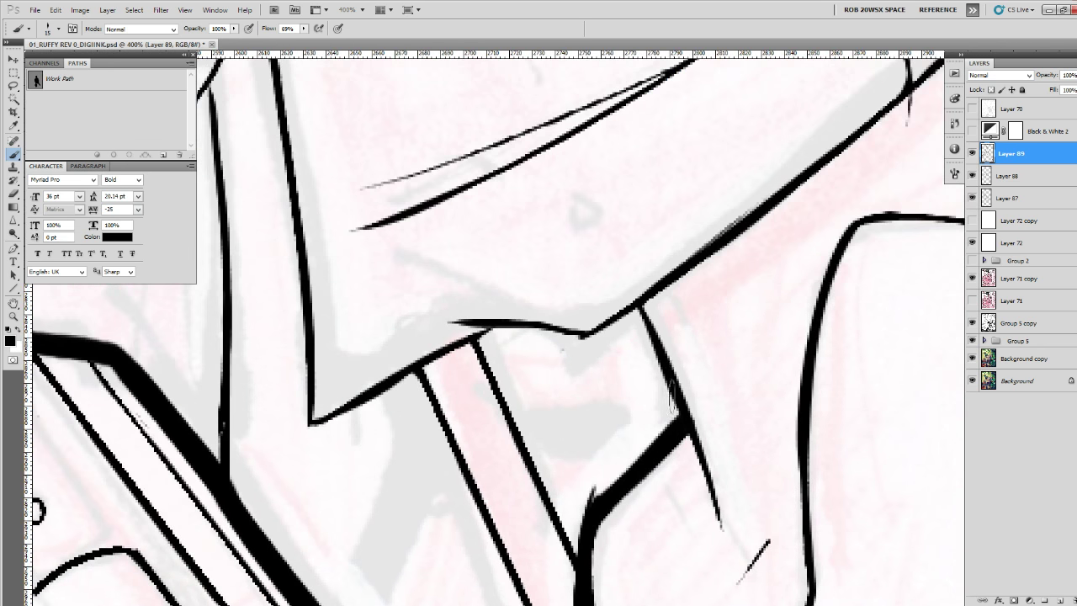
pyautogui.moveTo(641, 326); pyautogui.dragTo(694, 492)
pyautogui.moveTo(742, 378); pyautogui.dragTo(720, 461)
# Thicken the angled lower hem of the shirt from the notch above the strap to its pointed corner.
pyautogui.moveTo(870, 187)
pyautogui.mouseDown()
pyautogui.moveTo(579, 427)
pyautogui.moveTo(856, 421)
pyautogui.mouseUp()
pyautogui.moveTo(902, 377)
pyautogui.mouseDown()
pyautogui.moveTo(878, 423)
pyautogui.moveTo(753, 411)
pyautogui.moveTo(591, 501)
pyautogui.mouseUp()
pyautogui.moveTo(571, 293); pyautogui.dragTo(579, 509)
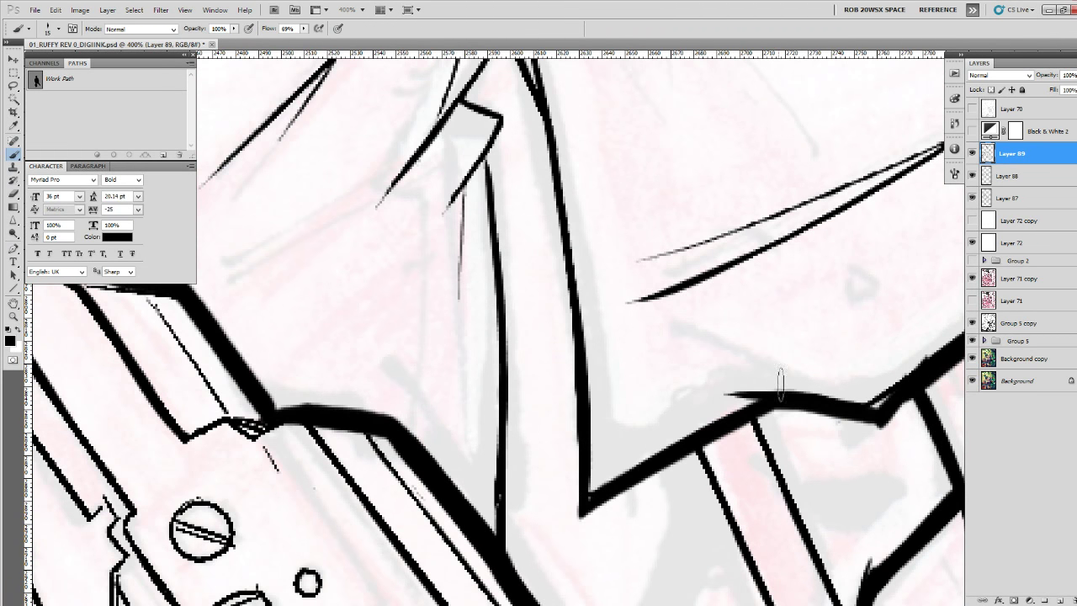
# Thicken the long edge of the shirt opening from the upper folds down to the hem's pointed corner.
pyautogui.moveTo(710, 281); pyautogui.dragTo(751, 545)
pyautogui.moveTo(494, 116); pyautogui.dragTo(604, 341)
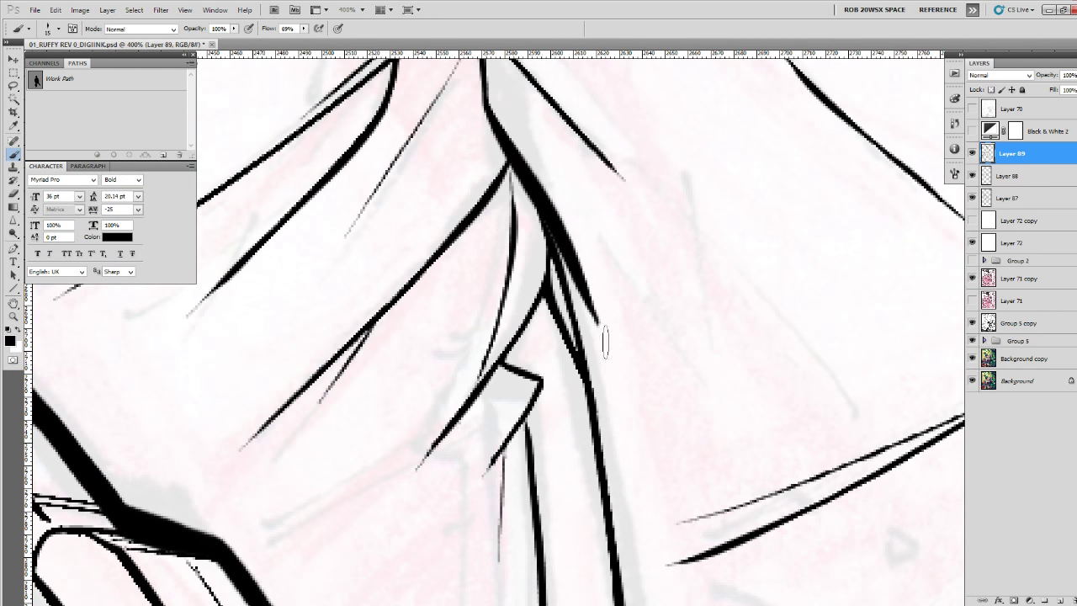
pyautogui.moveTo(516, 162)
pyautogui.mouseDown()
pyautogui.moveTo(596, 488)
pyautogui.moveTo(593, 321)
pyautogui.mouseUp()
pyautogui.moveTo(554, 166); pyautogui.dragTo(598, 505)
pyautogui.moveTo(615, 343)
pyautogui.mouseDown()
pyautogui.moveTo(664, 385)
pyautogui.moveTo(771, 580)
pyautogui.mouseUp()
# Thicken the small notched fold and the vertical garment line running from it down to the rifle, filling the gaps between strokes.
pyautogui.moveTo(713, 360)
pyautogui.mouseDown()
pyautogui.moveTo(736, 431)
pyautogui.moveTo(653, 415)
pyautogui.moveTo(670, 405)
pyautogui.moveTo(696, 439)
pyautogui.moveTo(684, 483)
pyautogui.mouseUp()
pyautogui.moveTo(684, 431)
pyautogui.mouseDown()
pyautogui.moveTo(713, 194)
pyautogui.moveTo(715, 340)
pyautogui.mouseUp()
pyautogui.moveTo(713, 245)
pyautogui.mouseDown()
pyautogui.moveTo(700, 155)
pyautogui.moveTo(713, 568)
pyautogui.mouseUp()
pyautogui.moveTo(707, 370); pyautogui.dragTo(708, 499)
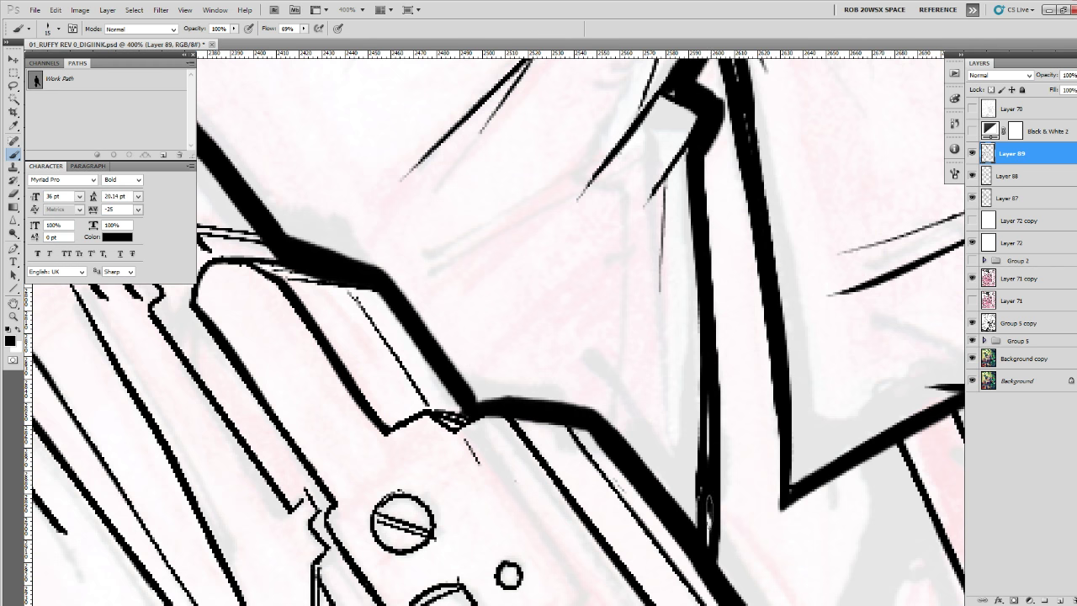
pyautogui.moveTo(699, 209); pyautogui.dragTo(707, 493)
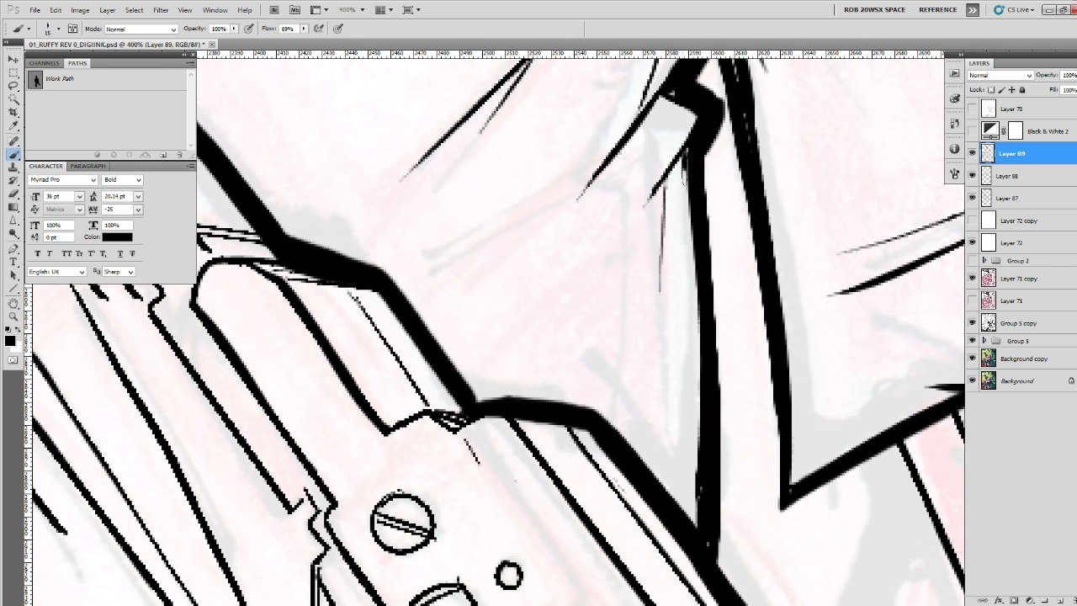
pyautogui.moveTo(683, 151); pyautogui.dragTo(697, 509)
pyautogui.moveTo(676, 168); pyautogui.dragTo(692, 535)
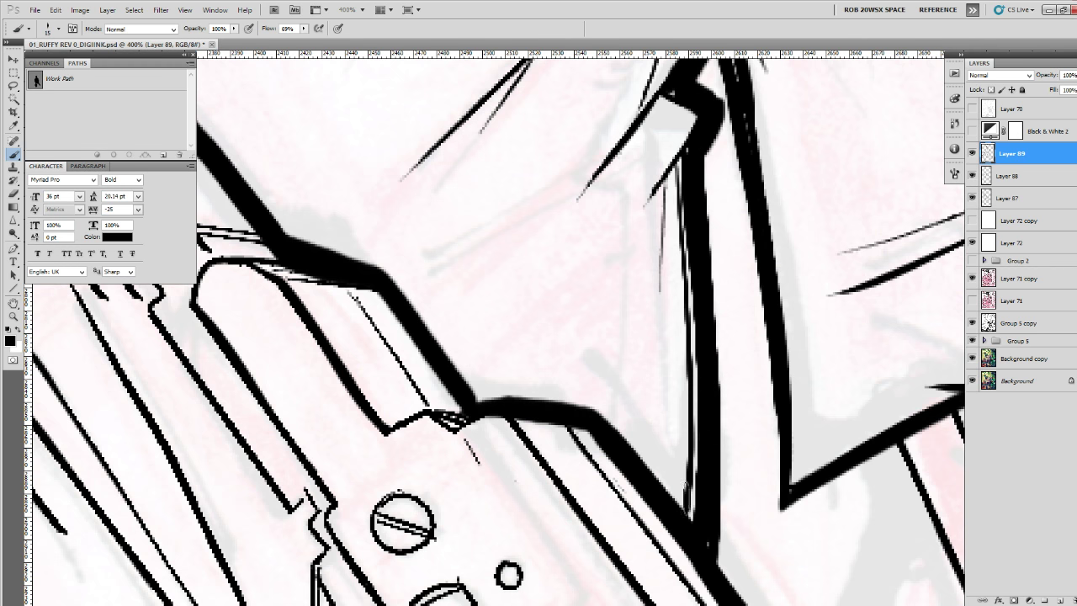
# Check the heavier outlines on the whole figure and close up around the chin, neck and collar.
pyautogui.press('z')
pyautogui.keyDown('alt'); pyautogui.click(707, 271); pyautogui.keyUp('alt')
pyautogui.keyDown('alt'); pyautogui.click(707, 270); pyautogui.keyUp('alt')
pyautogui.keyDown('alt'); pyautogui.click(708, 273); pyautogui.keyUp('alt')
pyautogui.keyDown('alt'); pyautogui.click(708, 272); pyautogui.keyUp('alt')
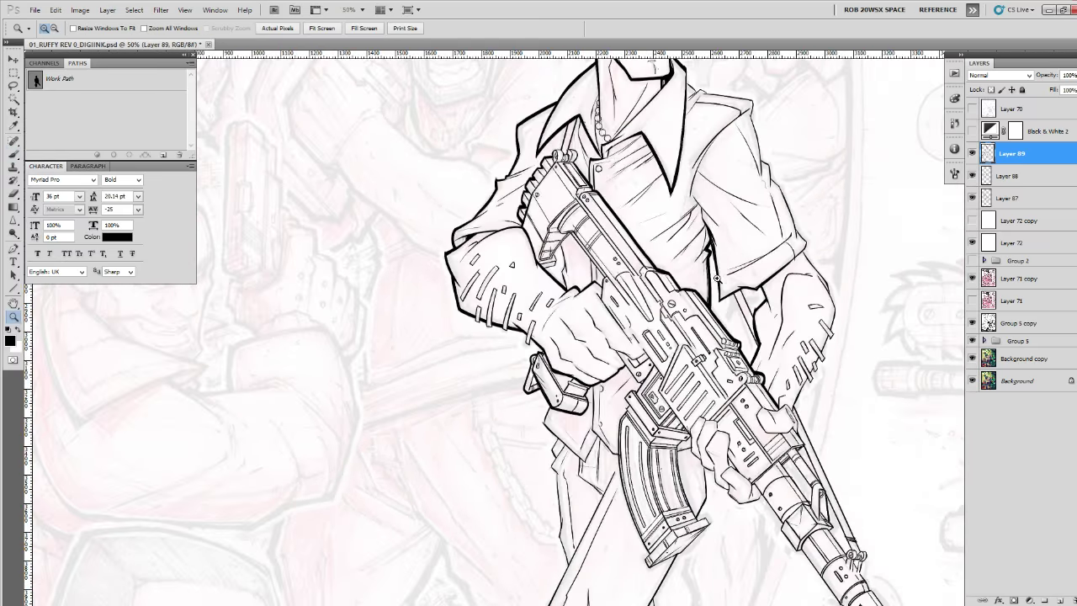
pyautogui.keyDown('alt'); pyautogui.click(716, 278); pyautogui.keyUp('alt')
pyautogui.keyDown('alt'); pyautogui.click(720, 279); pyautogui.keyUp('alt')
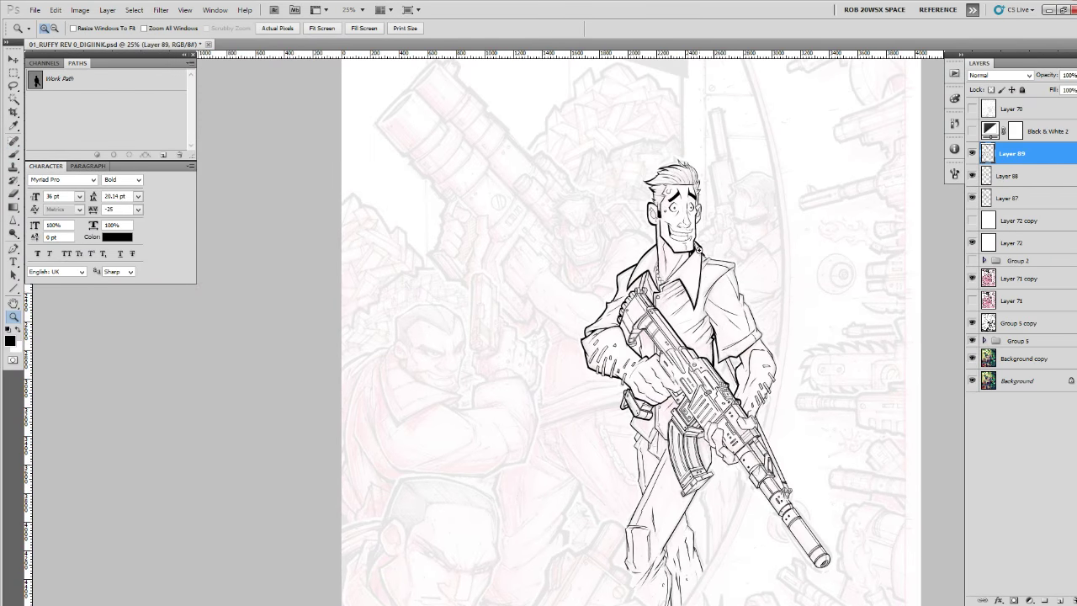
pyautogui.click(698, 250)
pyautogui.click(698, 250)
pyautogui.click(698, 250)
pyautogui.press('b')
pyautogui.press('z')
pyautogui.click(689, 246)
pyautogui.click(688, 246)
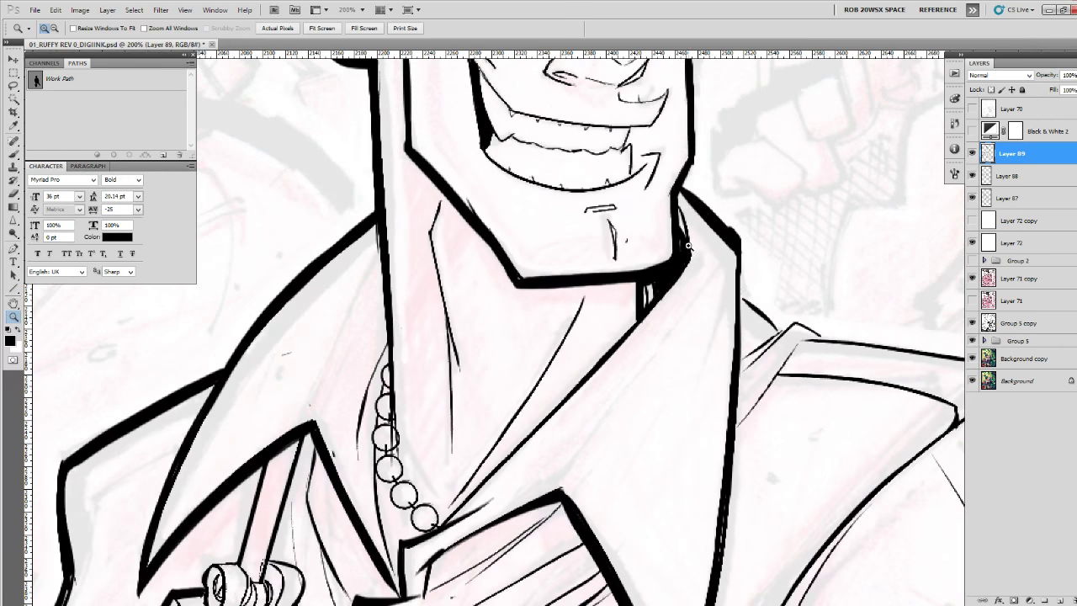
pyautogui.press('v')
pyautogui.press('b')
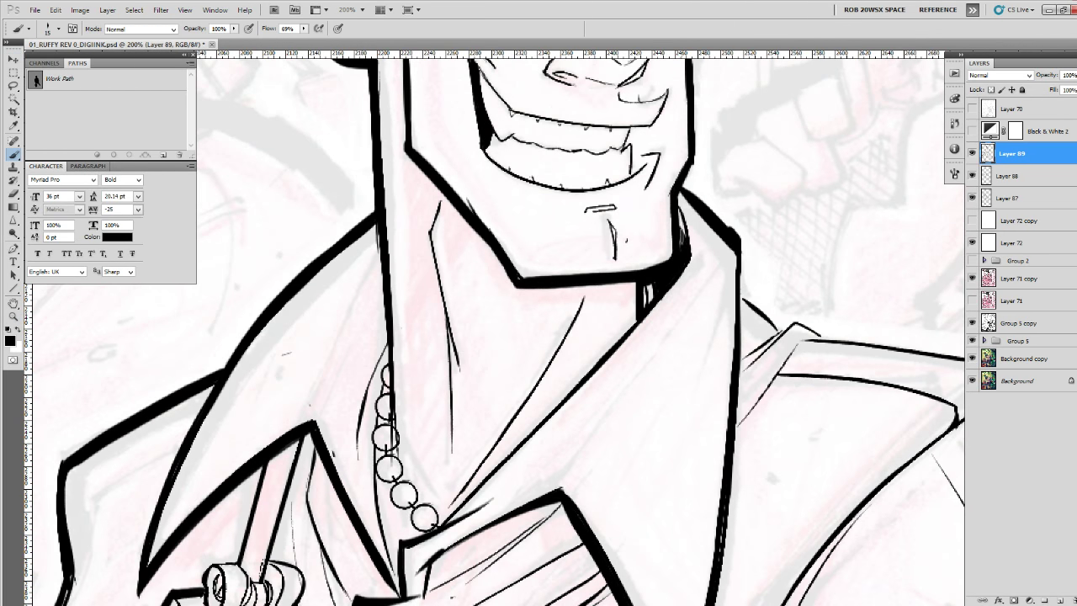
pyautogui.scroll(1, 702, 256)
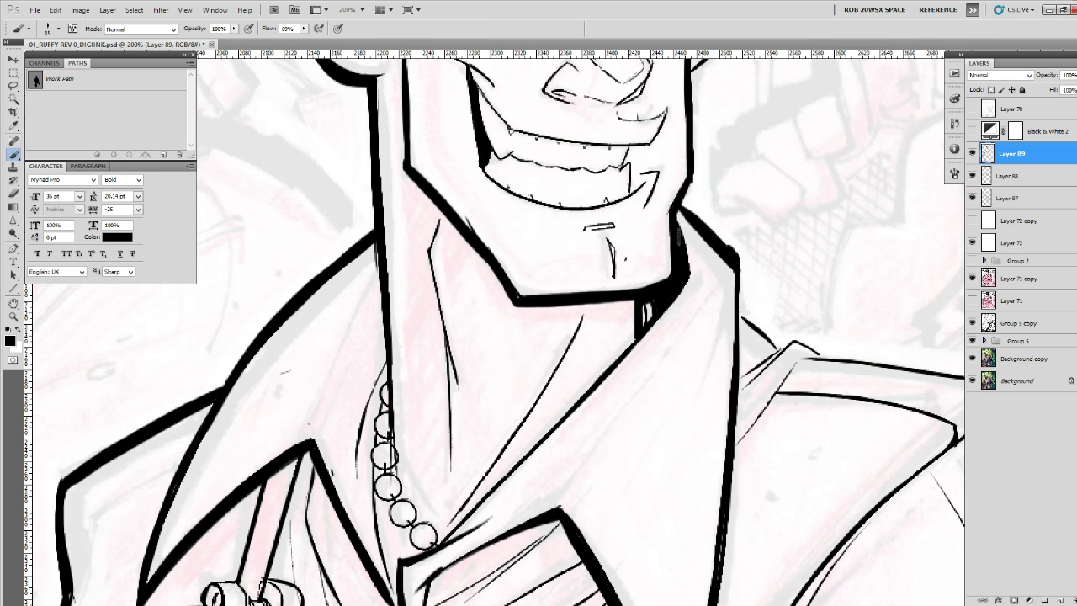
pyautogui.press('z')
pyautogui.keyDown('alt'); pyautogui.click(681, 252); pyautogui.keyUp('alt')
pyautogui.keyDown('alt'); pyautogui.click(682, 253); pyautogui.keyUp('alt')
pyautogui.keyDown('alt'); pyautogui.click(683, 254); pyautogui.keyUp('alt')
pyautogui.keyDown('alt'); pyautogui.click(684, 255); pyautogui.keyUp('alt')
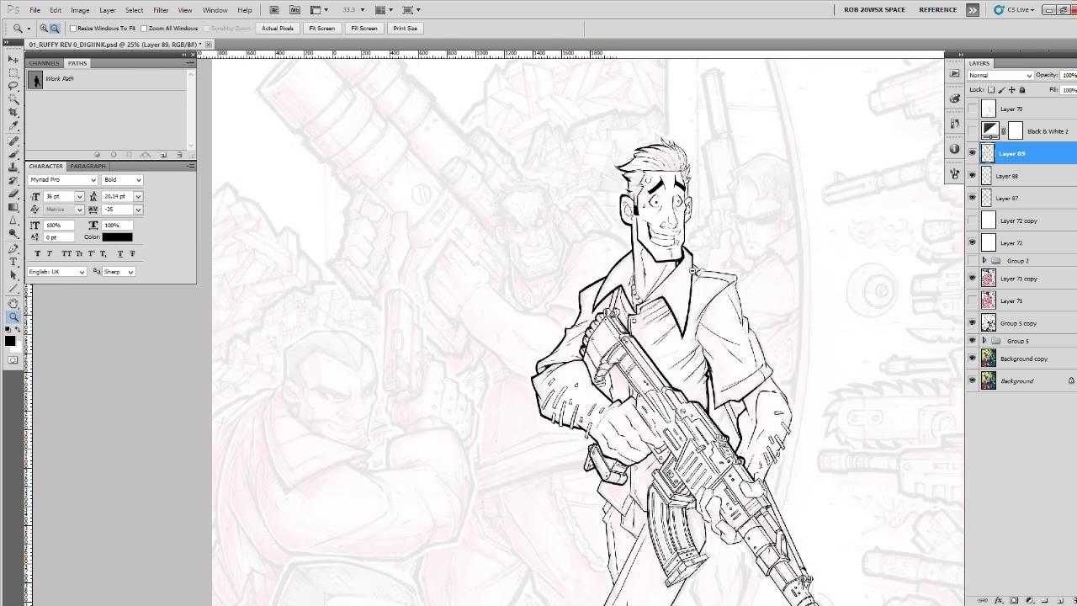
pyautogui.keyDown('alt'); pyautogui.click(702, 282); pyautogui.keyUp('alt')
# Thicken the fold line beneath the collar's peak and darken the top of the strap under the collar edge.
pyautogui.click(675, 295)
pyautogui.click(674, 294)
pyautogui.click(673, 293)
pyautogui.click(673, 293)
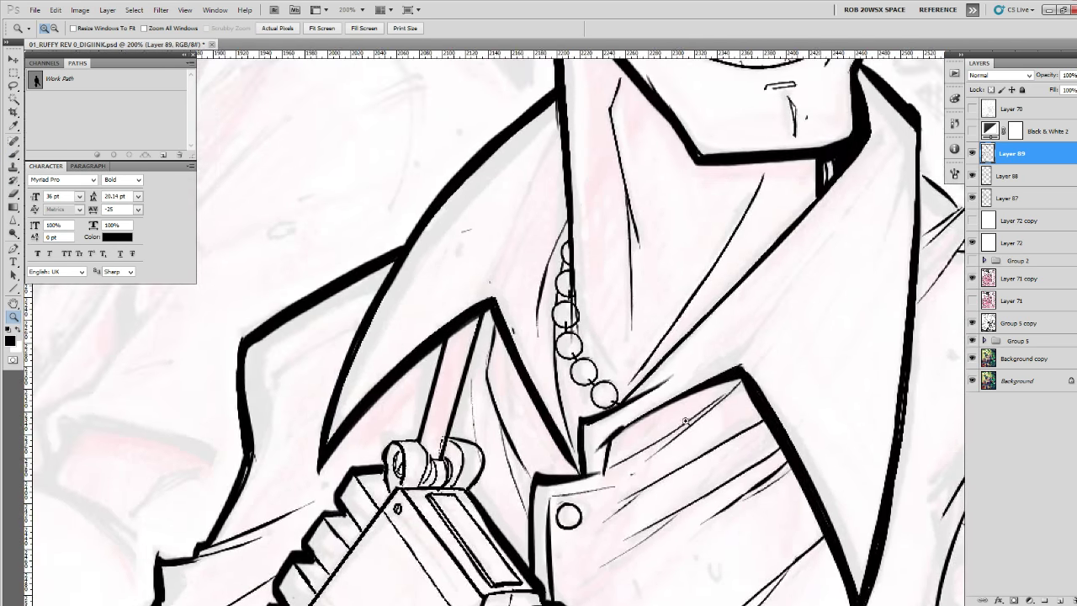
pyautogui.press('b')
pyautogui.moveTo(580, 461); pyautogui.dragTo(652, 436)
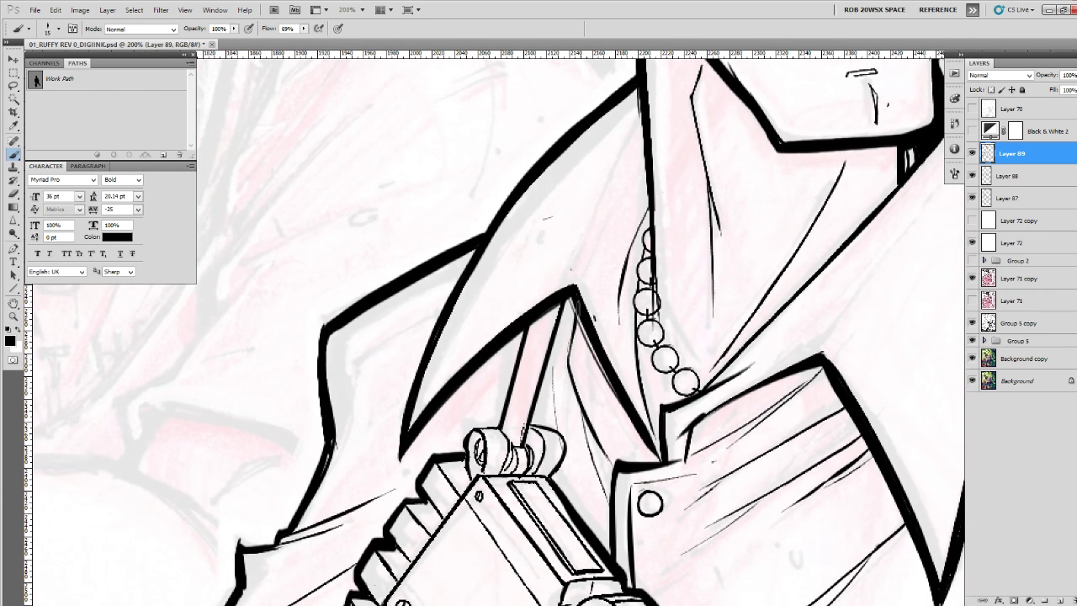
pyautogui.moveTo(589, 446); pyautogui.dragTo(614, 466)
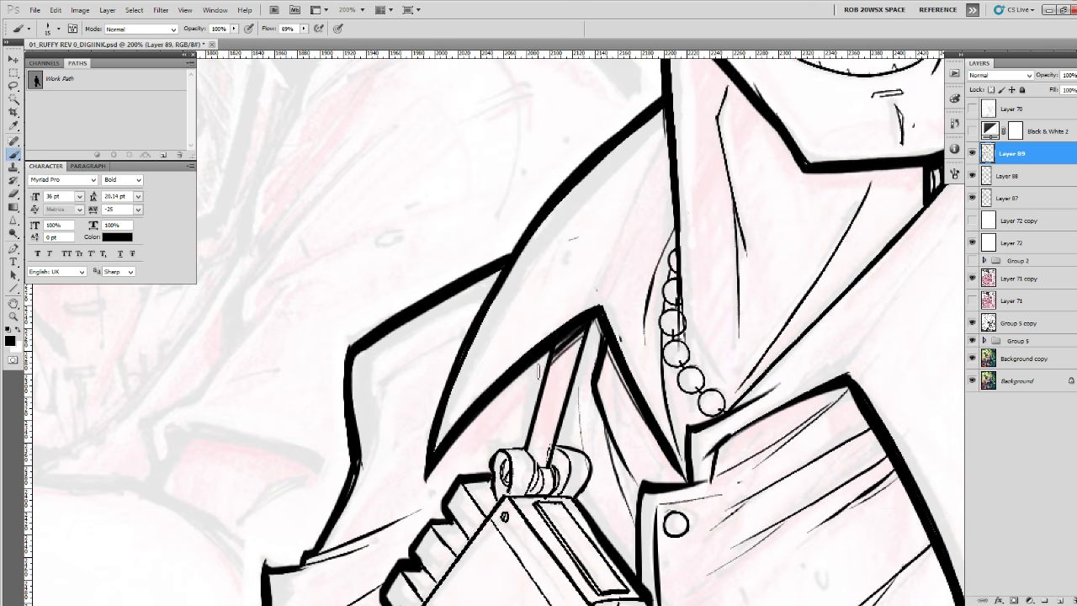
pyautogui.moveTo(557, 358); pyautogui.dragTo(550, 382)
# Draw a thin offset line along the collar's outer edge from the neck toward its point, redoing the first attempt.
pyautogui.moveTo(650, 111); pyautogui.dragTo(419, 501)
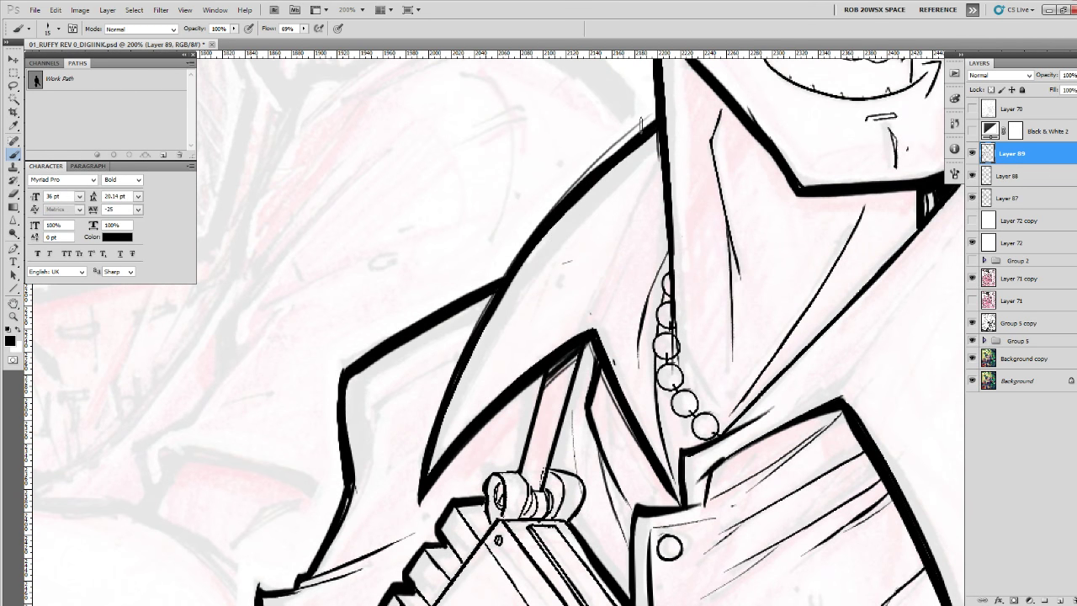
pyautogui.hotkey('ctrl', 'z')
pyautogui.moveTo(653, 111)
pyautogui.mouseDown()
pyautogui.moveTo(494, 290)
pyautogui.moveTo(418, 500)
pyautogui.moveTo(498, 343)
pyautogui.mouseUp()
pyautogui.moveTo(550, 305); pyautogui.dragTo(671, 195)
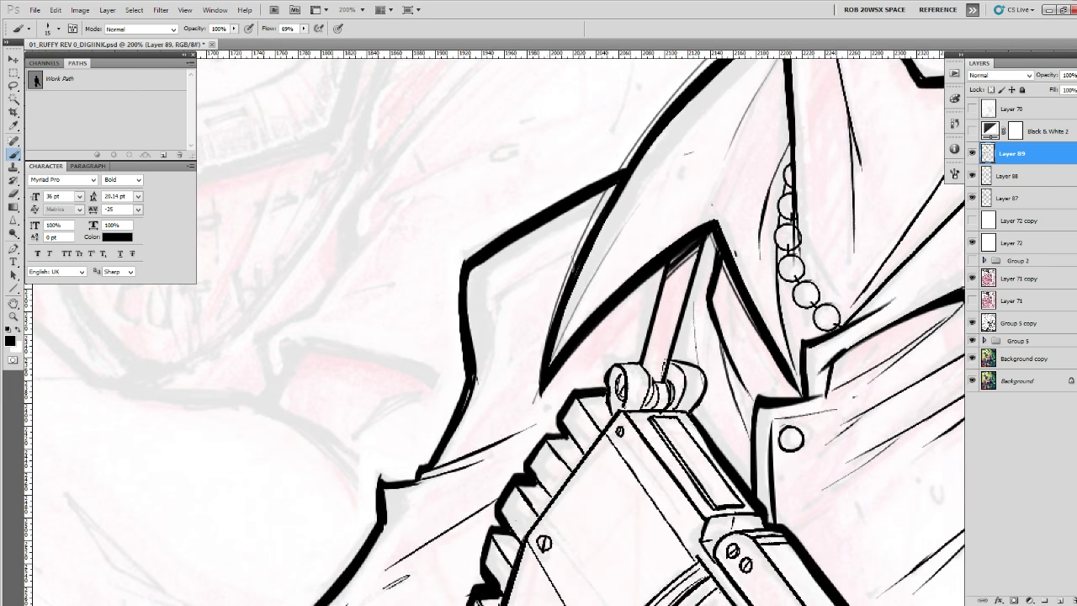
# Add a thin offset line outside the shoulder contour and fine fold lines on the sleeve beside the collar.
pyautogui.moveTo(466, 313); pyautogui.dragTo(533, 273)
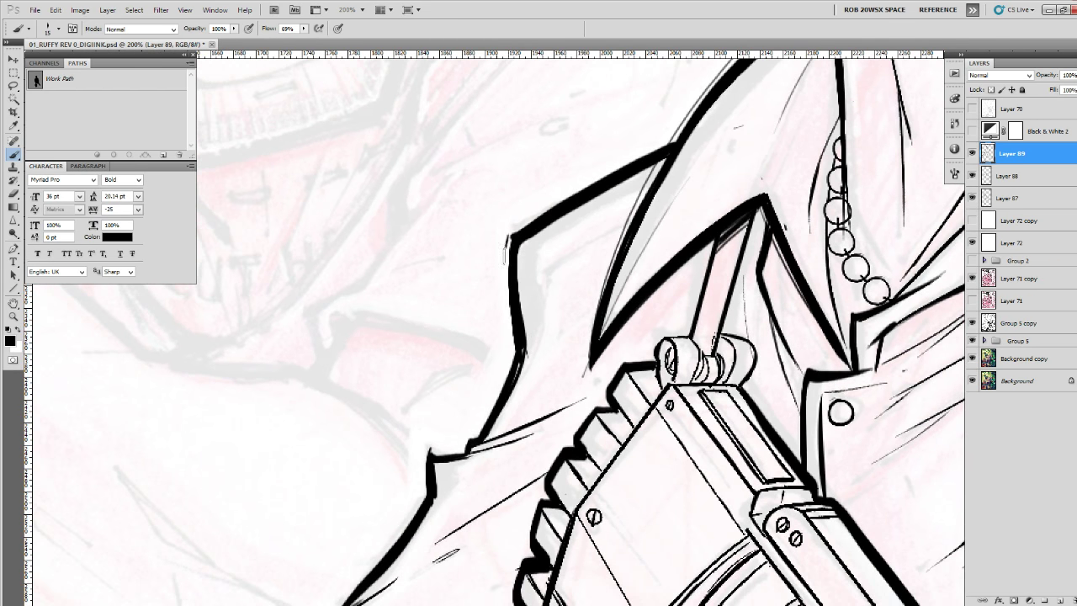
pyautogui.moveTo(522, 337); pyautogui.dragTo(564, 259)
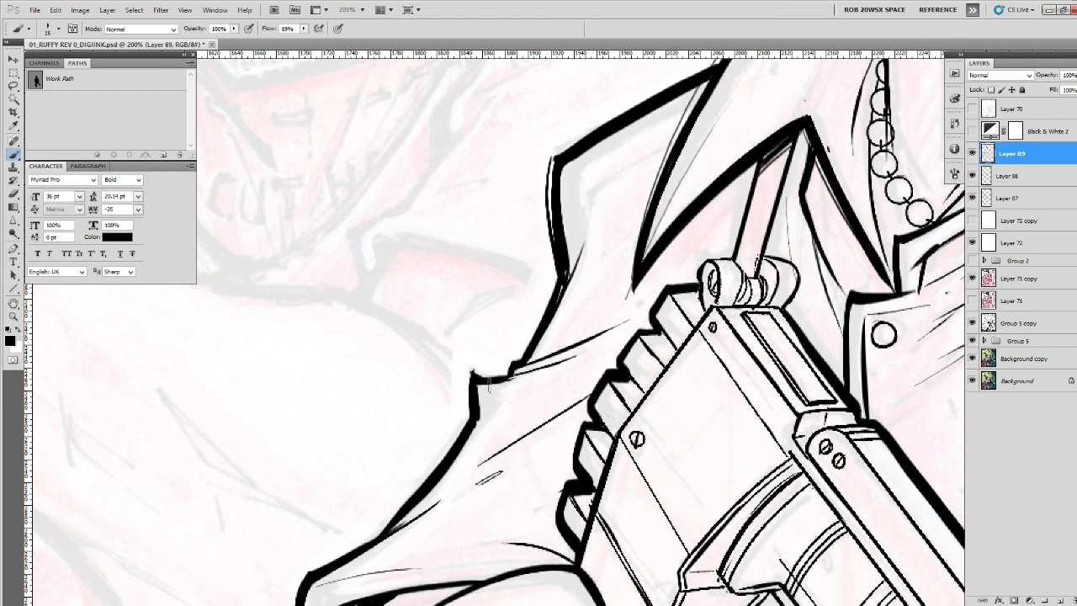
pyautogui.moveTo(475, 453); pyautogui.dragTo(589, 298)
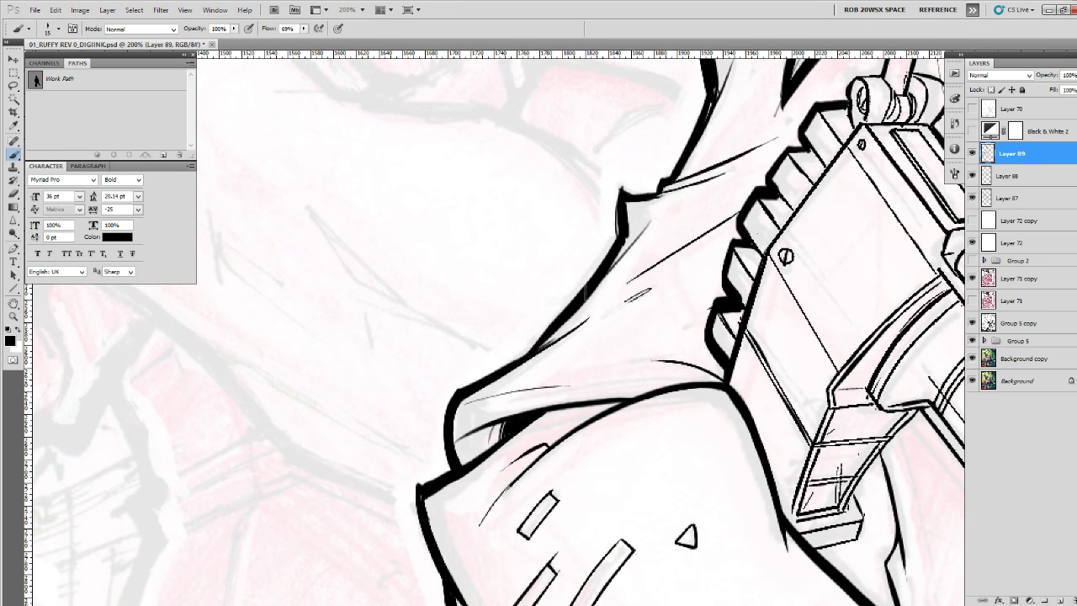
pyautogui.moveTo(670, 284); pyautogui.dragTo(638, 409)
pyautogui.moveTo(737, 261); pyautogui.dragTo(604, 484)
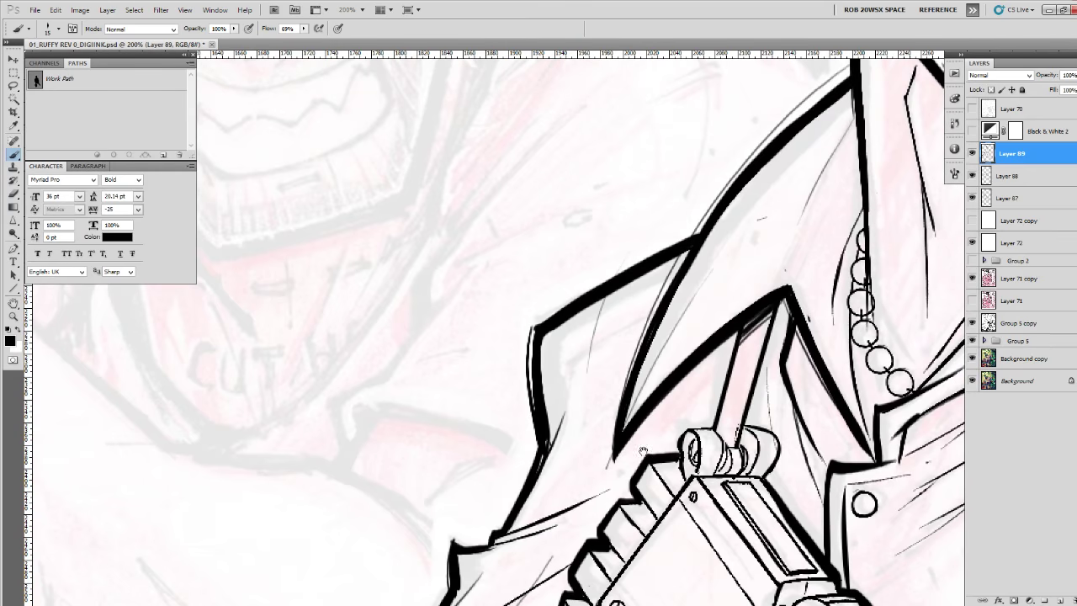
# Thicken the hair tuft above the far ear, the side-of-head contour below it and the ear's outer edge.
pyautogui.moveTo(642, 451); pyautogui.dragTo(564, 570)
pyautogui.moveTo(654, 216); pyautogui.dragTo(673, 417)
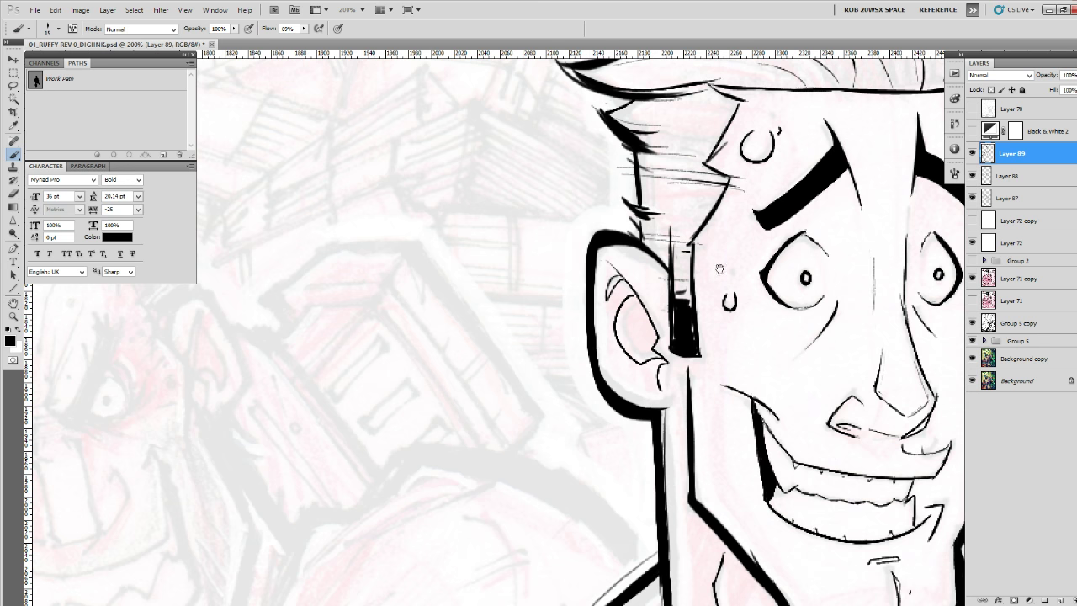
pyautogui.moveTo(719, 269); pyautogui.dragTo(609, 429)
pyautogui.moveTo(672, 374); pyautogui.dragTo(551, 341)
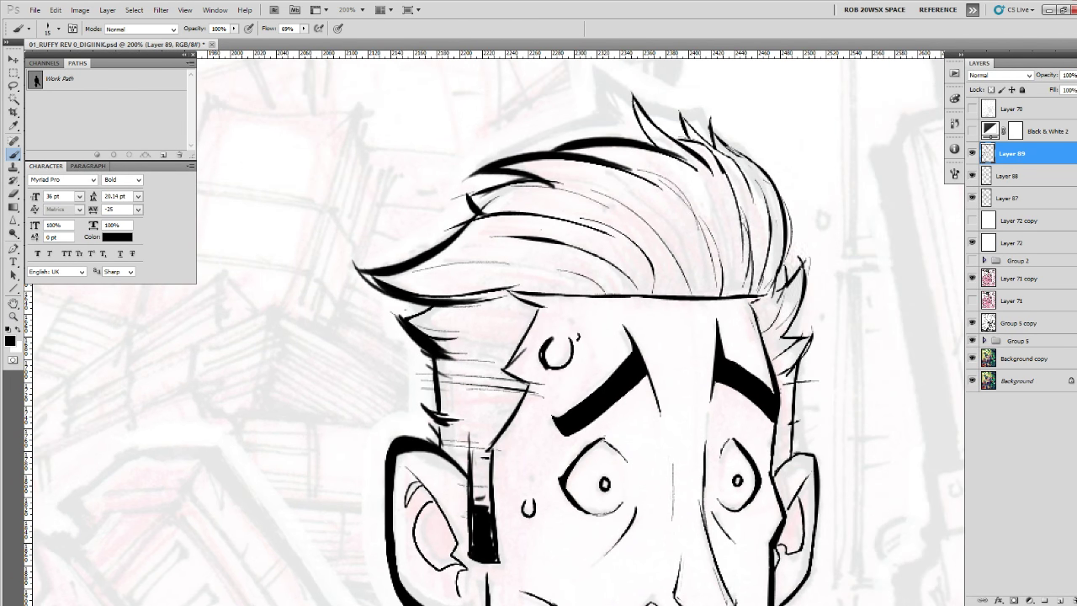
pyautogui.moveTo(804, 261); pyautogui.dragTo(783, 335)
pyautogui.moveTo(792, 392); pyautogui.dragTo(783, 297)
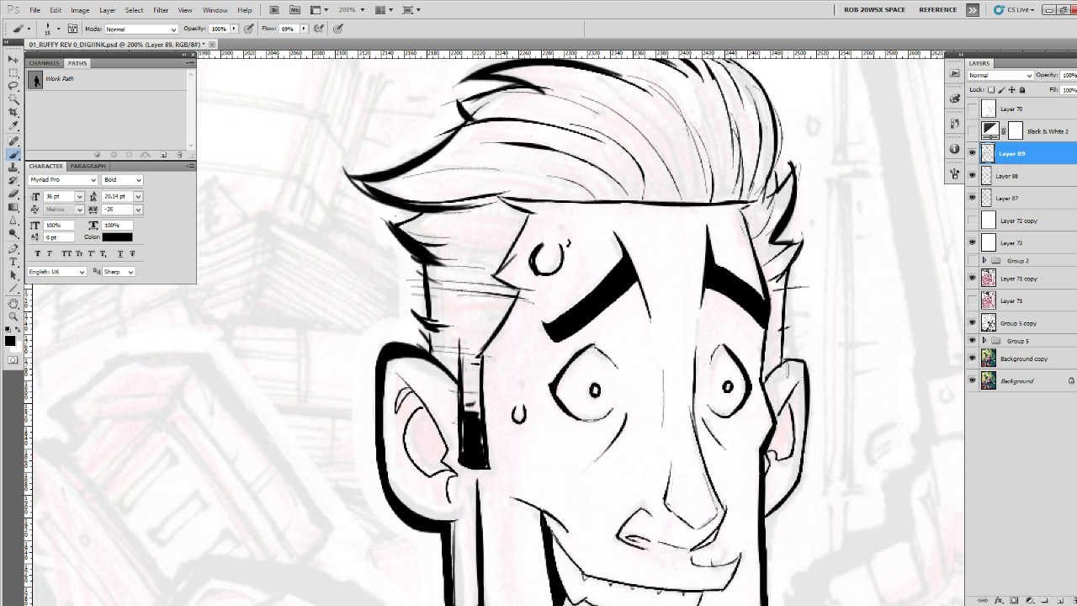
pyautogui.moveTo(673, 395); pyautogui.dragTo(664, 341)
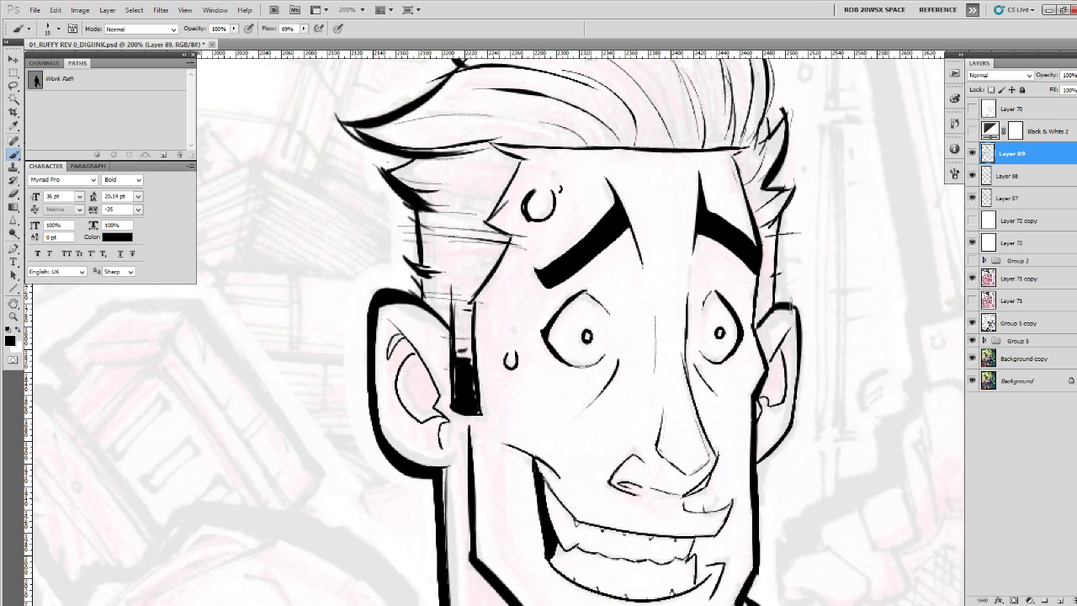
pyautogui.moveTo(777, 460); pyautogui.dragTo(779, 295)
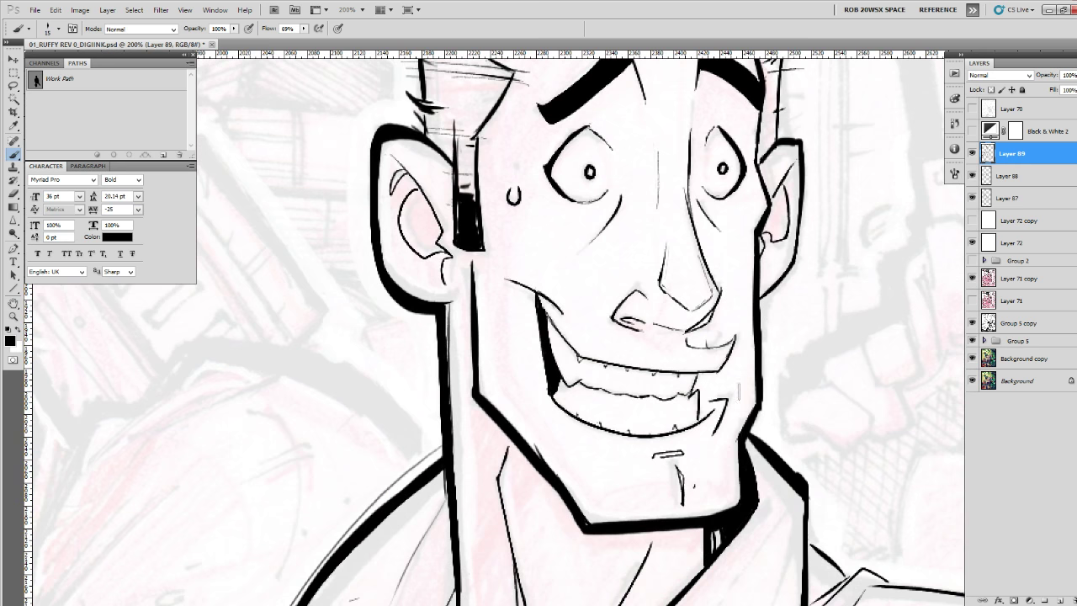
# Examine the inked outline of the head from the hair past the jaw down to the collar and necklace.
pyautogui.moveTo(633, 266); pyautogui.dragTo(660, 430)
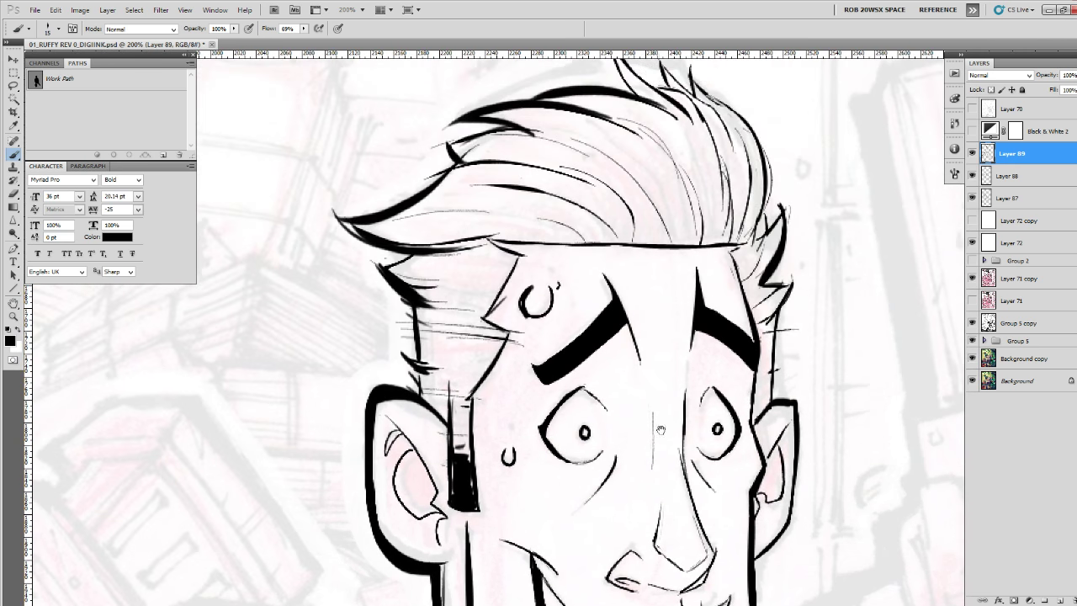
pyautogui.moveTo(733, 242); pyautogui.dragTo(721, 321)
pyautogui.moveTo(750, 549); pyautogui.dragTo(747, 295)
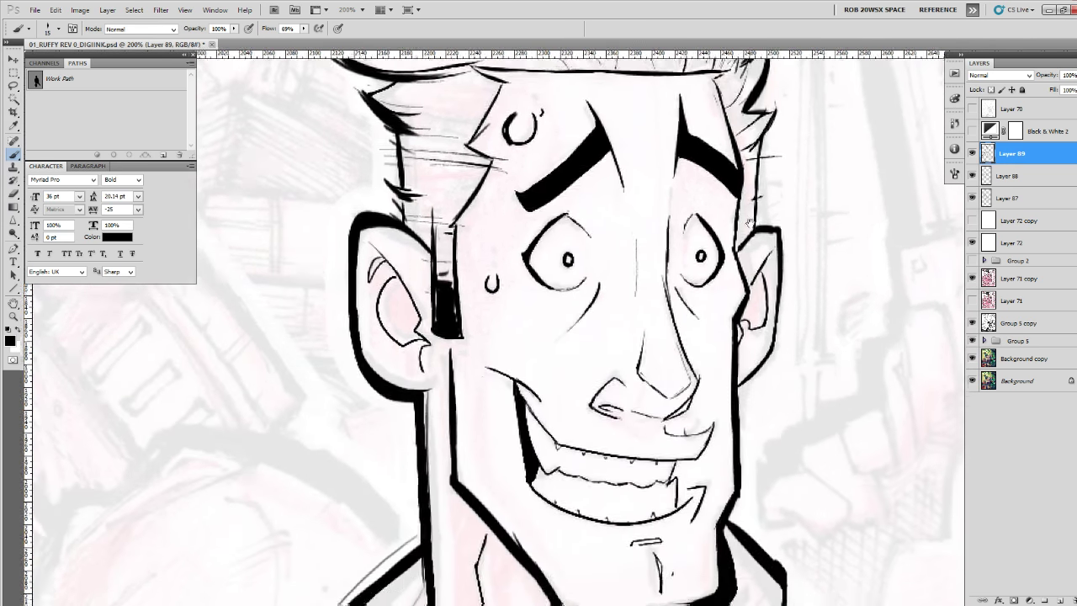
pyautogui.moveTo(757, 411); pyautogui.dragTo(749, 299)
pyautogui.moveTo(713, 432); pyautogui.dragTo(715, 225)
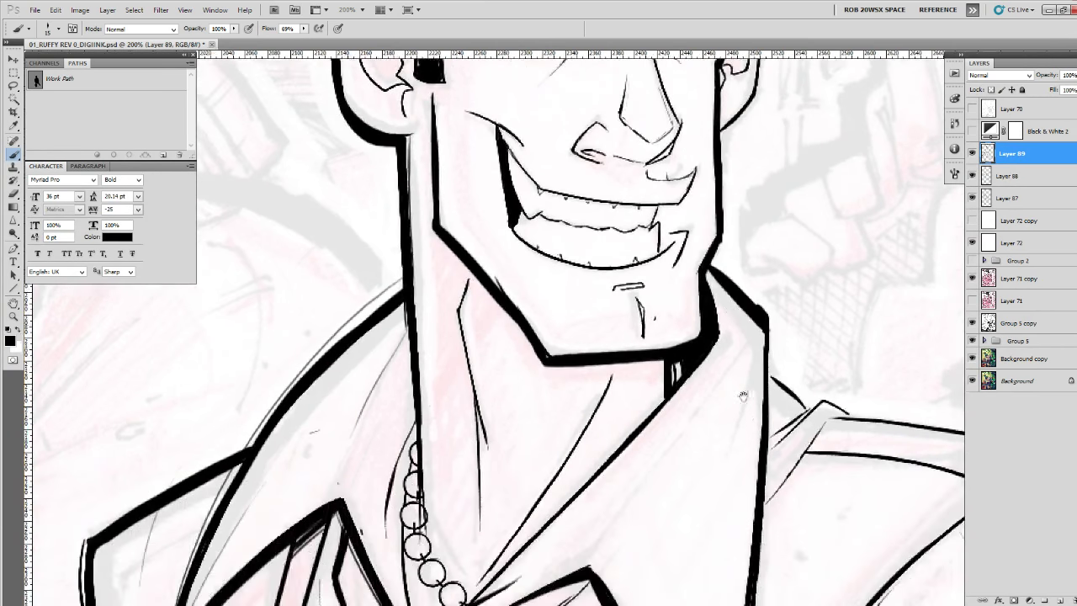
pyautogui.moveTo(748, 404); pyautogui.dragTo(750, 370)
pyautogui.moveTo(841, 385); pyautogui.dragTo(856, 385)
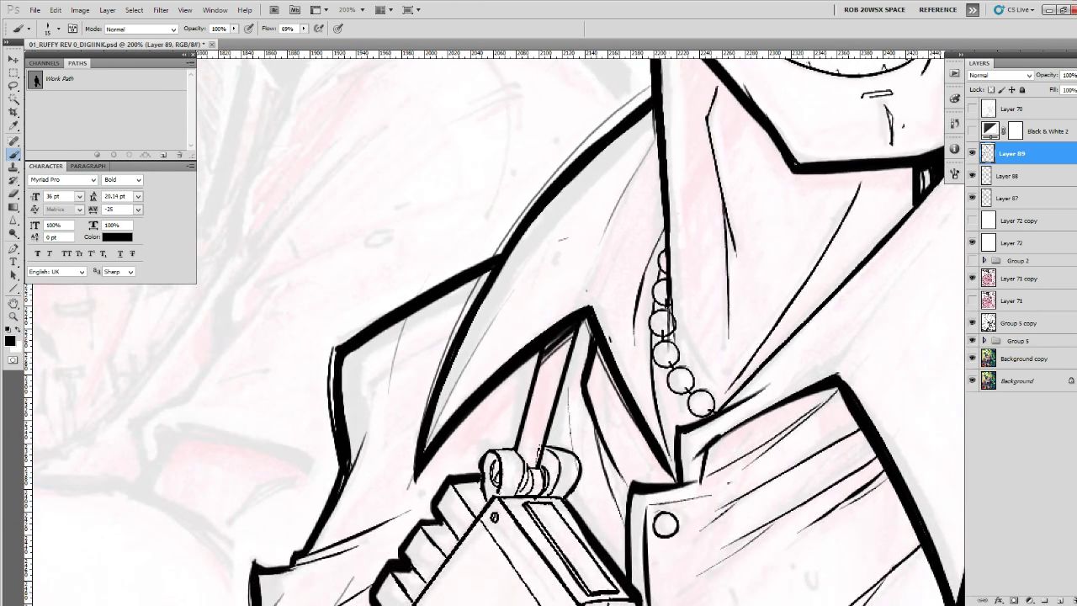
# Thicken the outline of the topmost necklace bead beside the neck, undoing the strokes tried on the lower beads.
pyautogui.press('x')
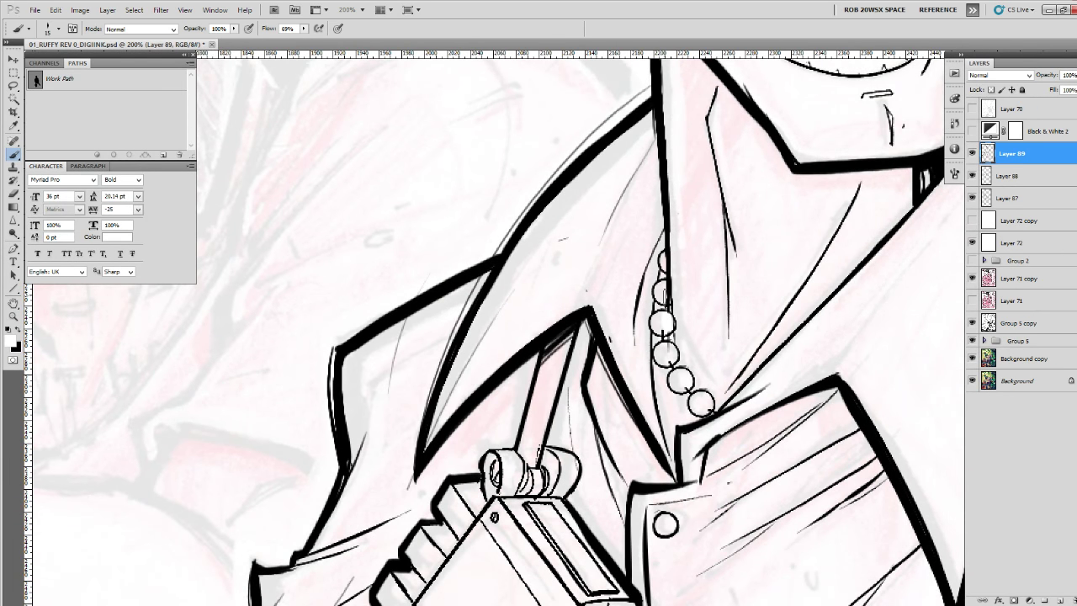
pyautogui.press('x')
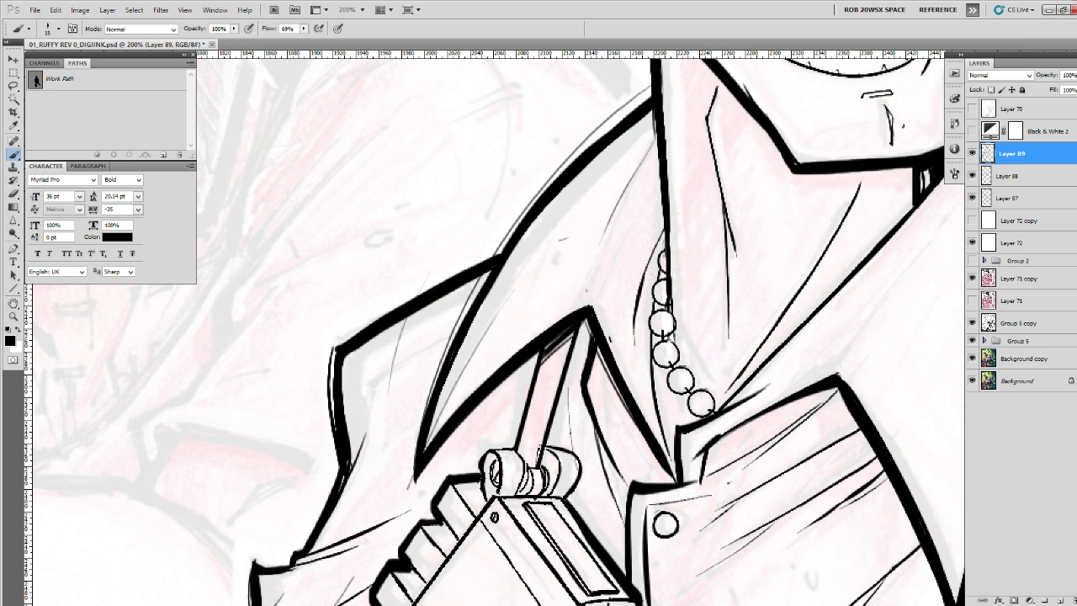
pyautogui.moveTo(663, 250)
pyautogui.mouseDown()
pyautogui.moveTo(654, 288)
pyautogui.moveTo(662, 320)
pyautogui.mouseUp()
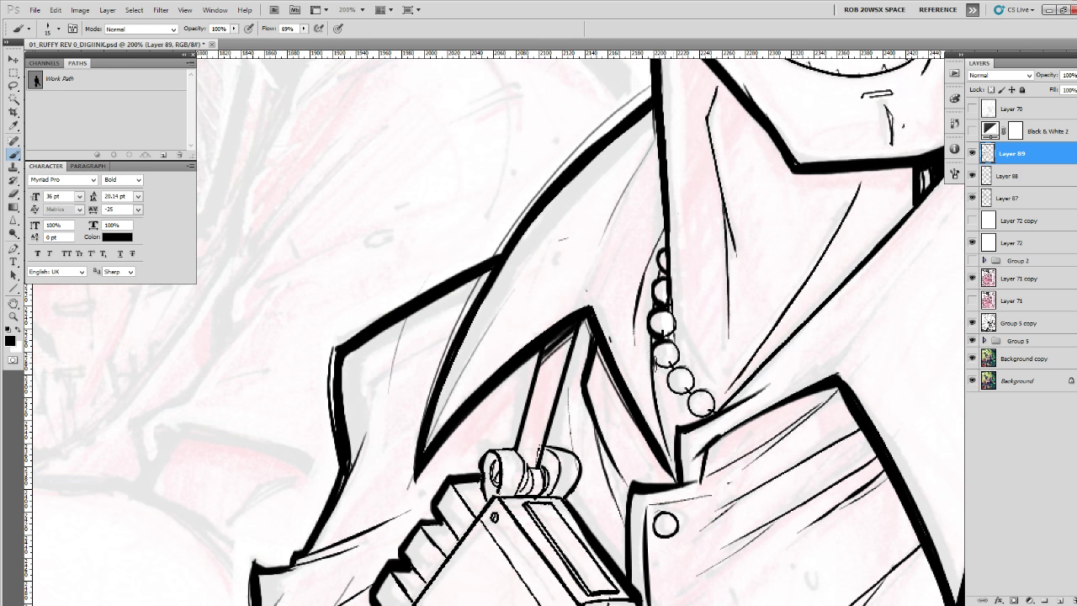
pyautogui.moveTo(672, 378); pyautogui.dragTo(677, 399)
pyautogui.moveTo(681, 385); pyautogui.dragTo(700, 422)
pyautogui.moveTo(712, 387); pyautogui.dragTo(713, 402)
pyautogui.hotkey('ctrl', 'alt', 'z')
pyautogui.hotkey('ctrl', 'alt', 'z')
pyautogui.hotkey('ctrl', 'alt', 'z')
pyautogui.hotkey('ctrl', 'alt', 'z')
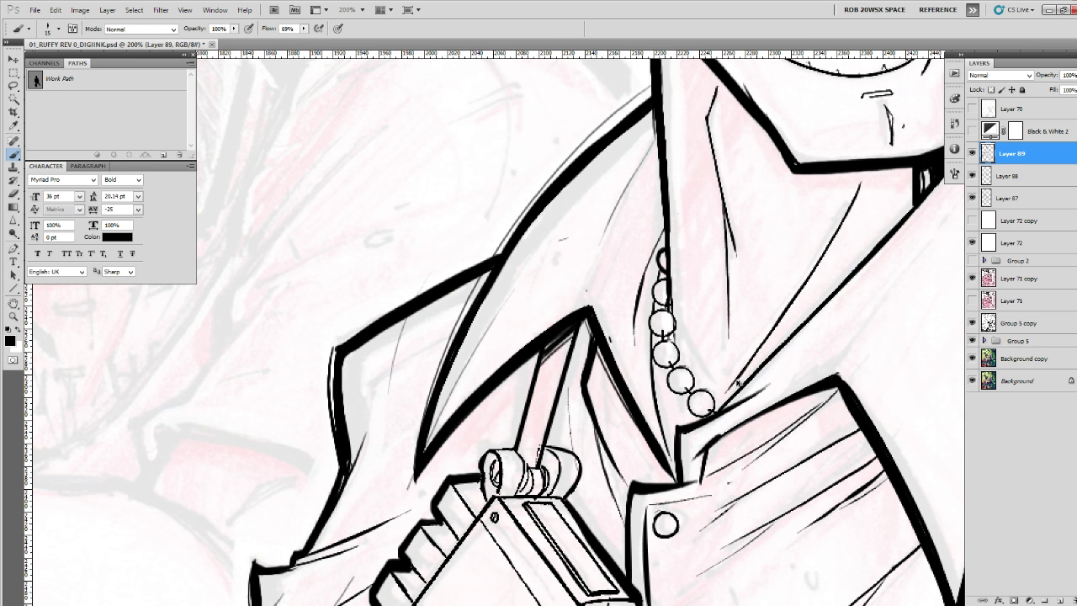
pyautogui.moveTo(830, 443); pyautogui.dragTo(572, 362)
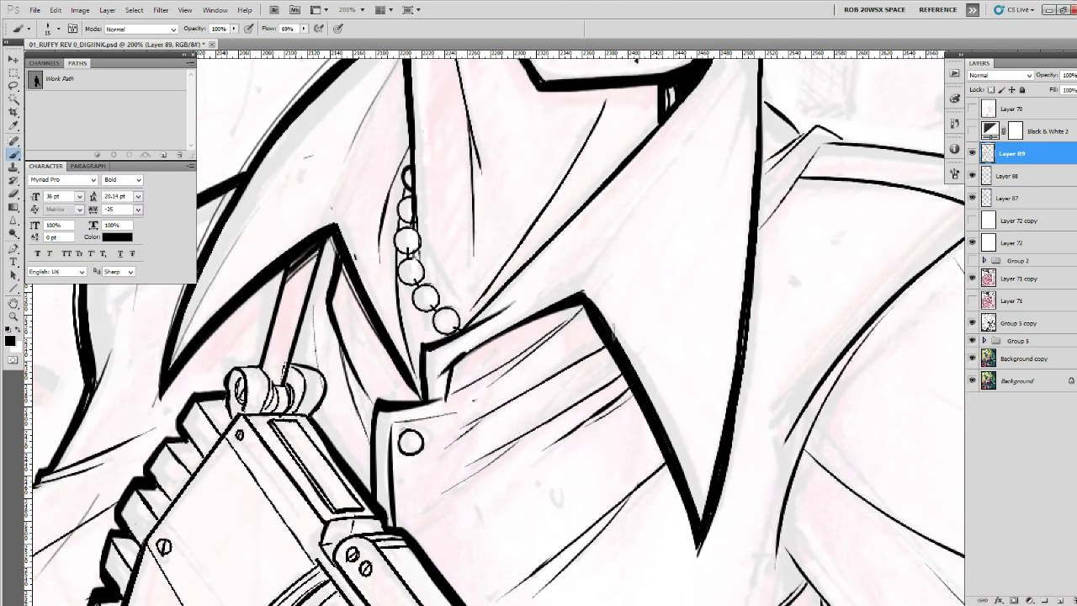
# Thicken both edges of the large pointed collar flap down to its tip and touch up the fold line below it.
pyautogui.moveTo(579, 308); pyautogui.dragTo(600, 340)
pyautogui.moveTo(579, 290); pyautogui.dragTo(681, 466)
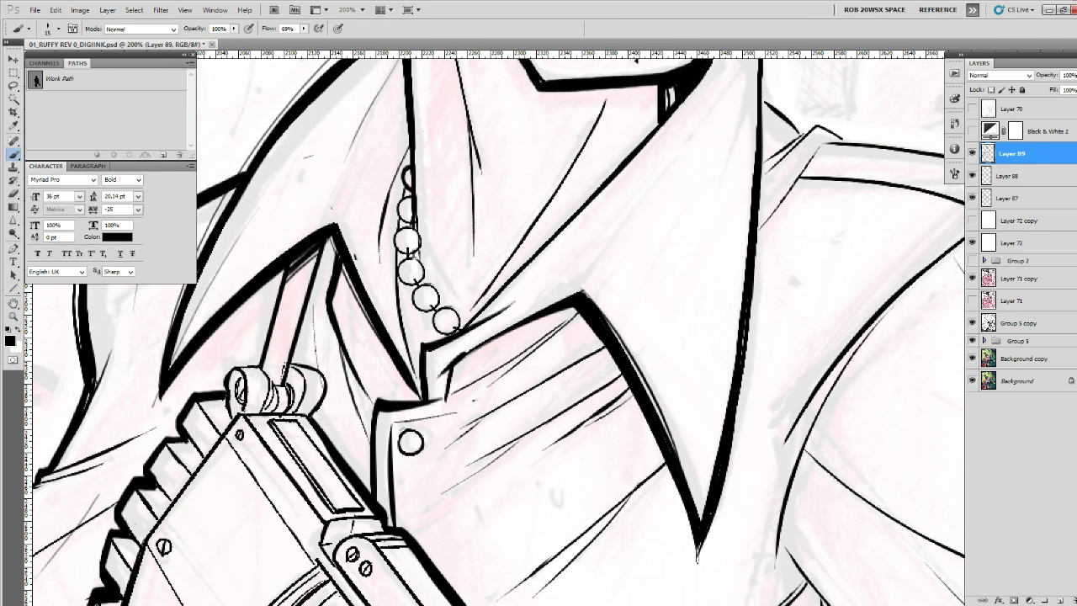
pyautogui.moveTo(740, 340); pyautogui.dragTo(715, 468)
pyautogui.moveTo(715, 170); pyautogui.dragTo(573, 387)
pyautogui.moveTo(499, 491); pyautogui.dragTo(705, 282)
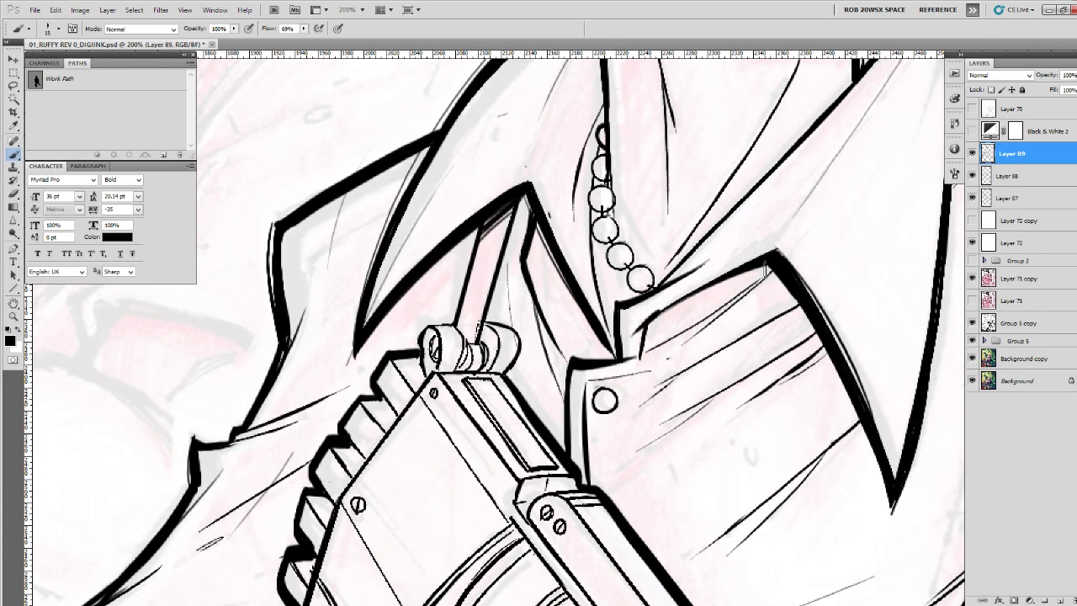
pyautogui.moveTo(766, 270); pyautogui.dragTo(715, 309)
pyautogui.moveTo(557, 434); pyautogui.dragTo(630, 322)
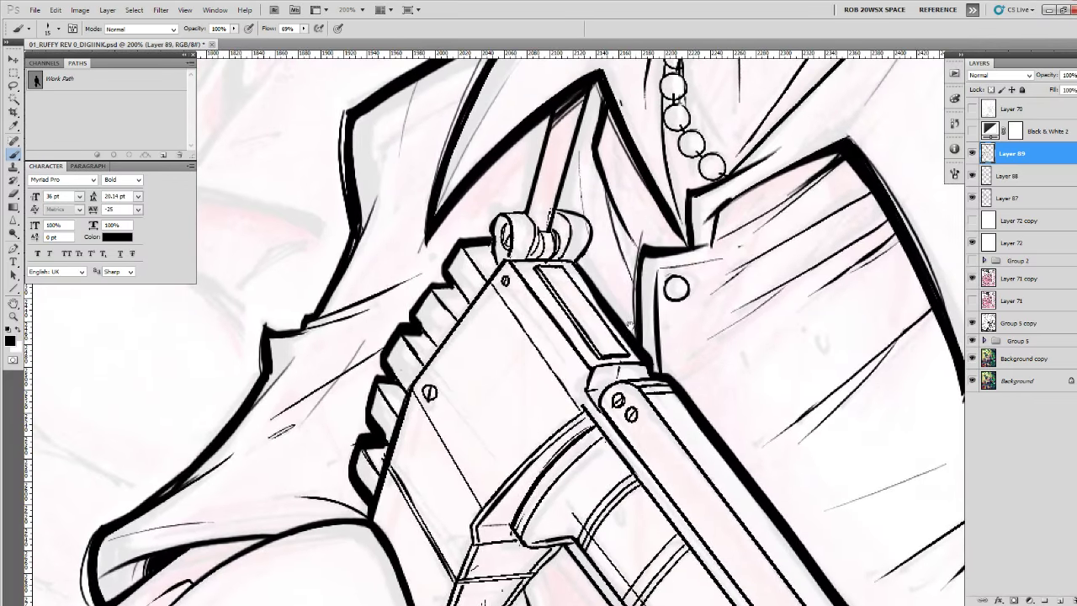
# Blacken the gap between the rollers at the rifle's rear end and thicken the outline around that fitting.
pyautogui.moveTo(585, 214); pyautogui.dragTo(583, 261)
pyautogui.moveTo(583, 211)
pyautogui.mouseDown()
pyautogui.moveTo(592, 278)
pyautogui.moveTo(565, 324)
pyautogui.mouseUp()
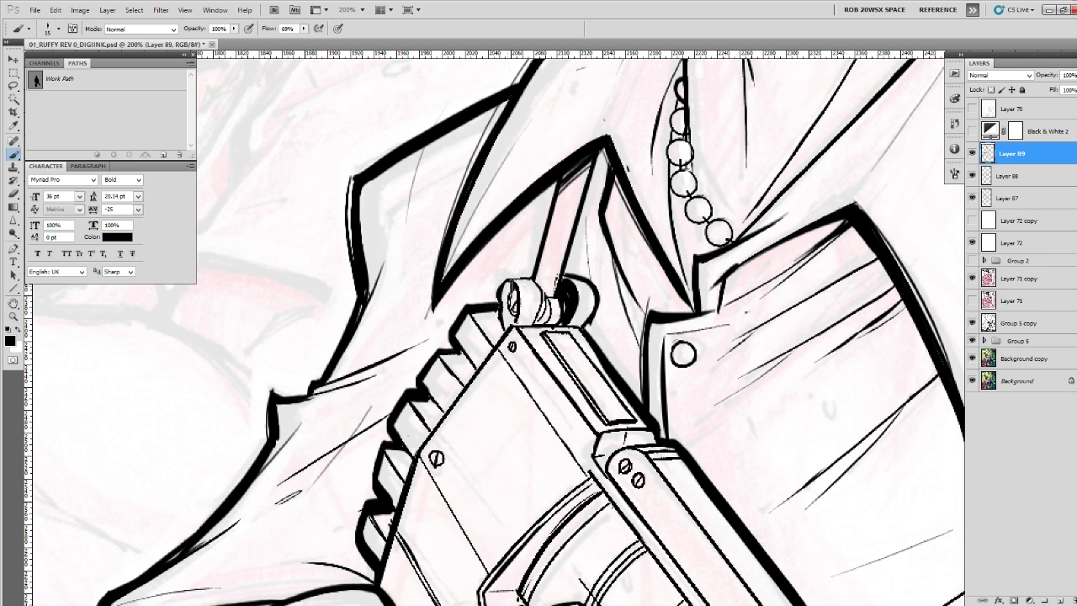
pyautogui.moveTo(542, 336)
pyautogui.mouseDown()
pyautogui.moveTo(612, 306)
pyautogui.moveTo(599, 265)
pyautogui.moveTo(498, 365)
pyautogui.moveTo(479, 411)
pyautogui.mouseUp()
pyautogui.moveTo(666, 439)
pyautogui.mouseDown()
pyautogui.moveTo(616, 410)
pyautogui.moveTo(473, 397)
pyautogui.mouseUp()
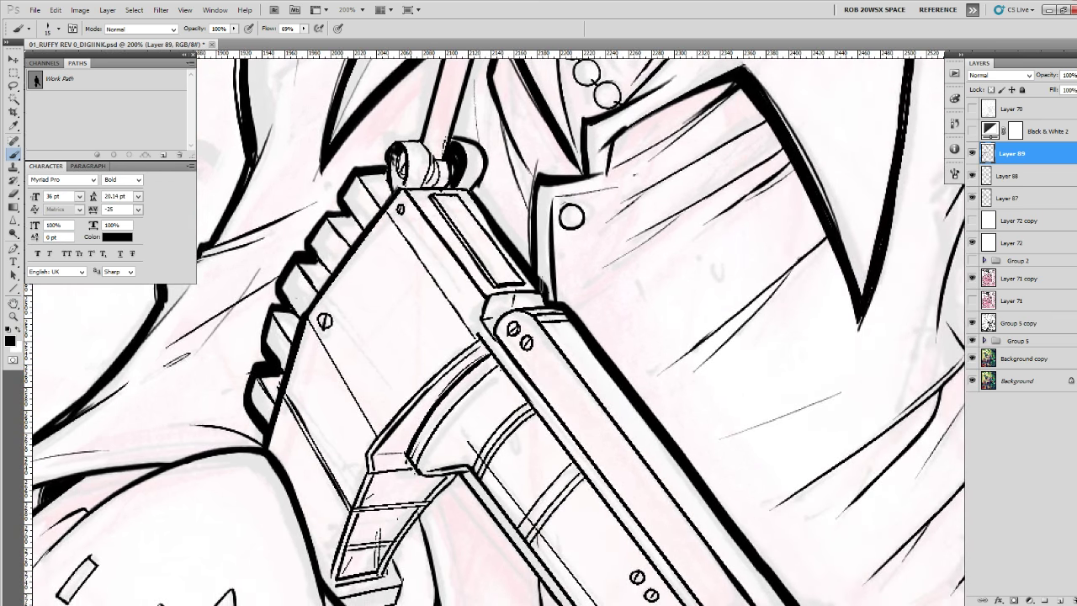
# Thicken the rifle's underside edge from the angled rear grip down to the gripping hand.
pyautogui.scroll(-5, 547, 293)
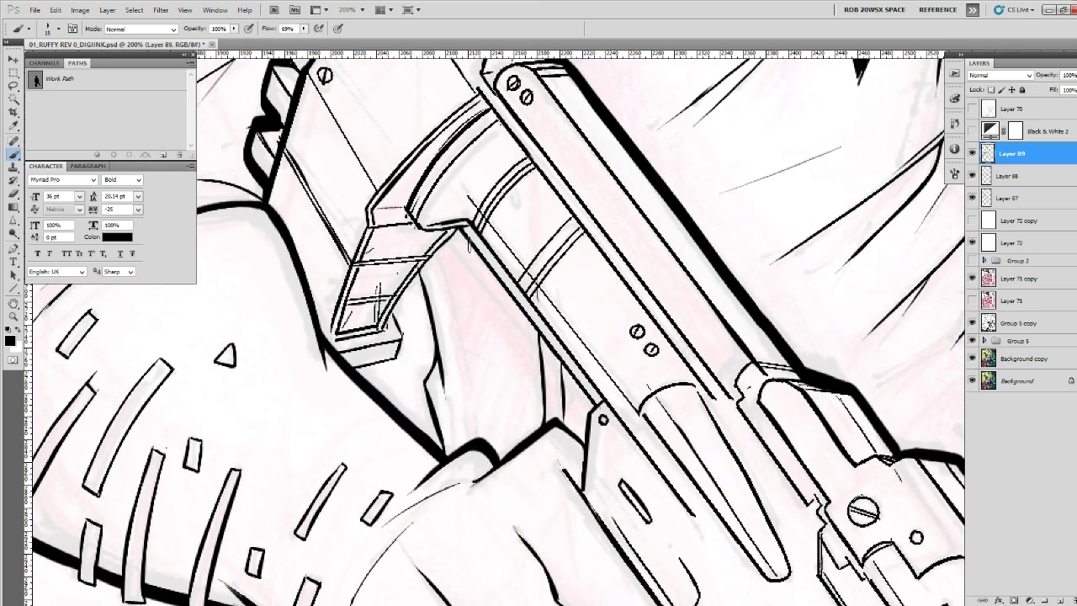
pyautogui.moveTo(471, 250); pyautogui.dragTo(589, 407)
pyautogui.moveTo(584, 350); pyautogui.dragTo(695, 373)
pyautogui.moveTo(573, 256)
pyautogui.mouseDown()
pyautogui.moveTo(605, 308)
pyautogui.moveTo(589, 290)
pyautogui.mouseUp()
pyautogui.moveTo(568, 260); pyautogui.dragTo(593, 302)
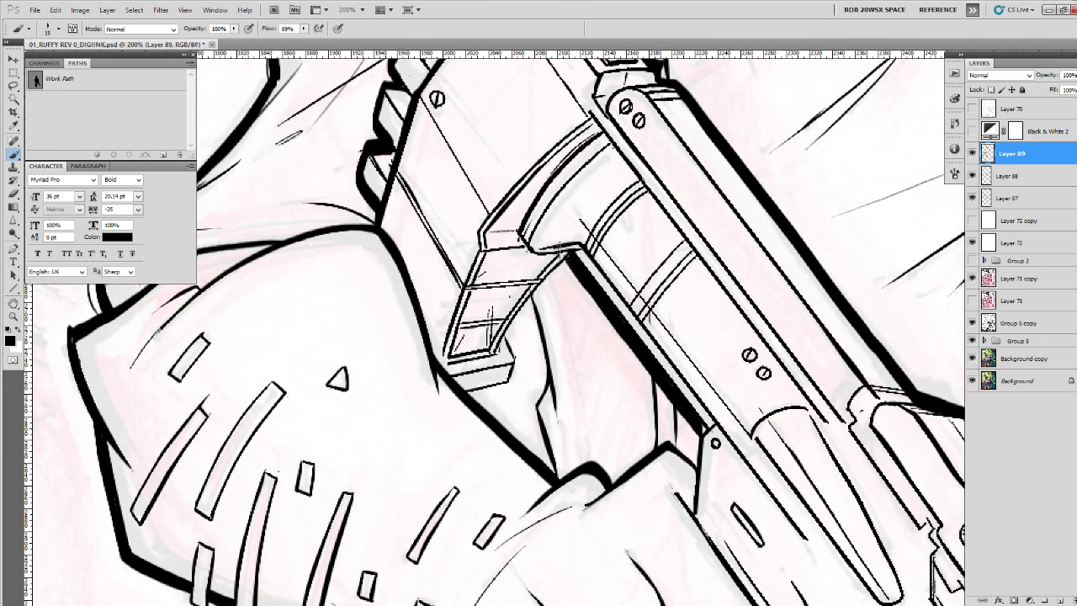
# Thicken the outer edge and blunt end of the rear grip, and the short rifle edge just above the hand.
pyautogui.moveTo(572, 245)
pyautogui.mouseDown()
pyautogui.moveTo(509, 338)
pyautogui.moveTo(515, 377)
pyautogui.moveTo(471, 395)
pyautogui.moveTo(559, 407)
pyautogui.mouseUp()
pyautogui.moveTo(625, 292)
pyautogui.mouseDown()
pyautogui.moveTo(581, 350)
pyautogui.moveTo(574, 407)
pyautogui.moveTo(532, 432)
pyautogui.mouseUp()
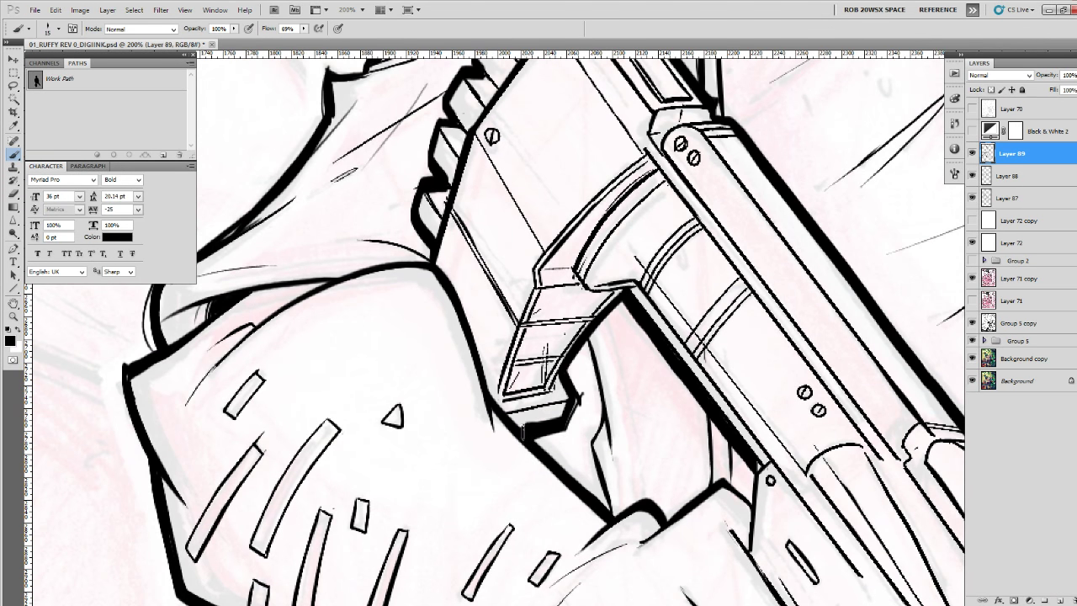
pyautogui.moveTo(675, 406); pyautogui.dragTo(645, 406)
pyautogui.moveTo(596, 309)
pyautogui.mouseDown()
pyautogui.moveTo(723, 468)
pyautogui.moveTo(667, 360)
pyautogui.moveTo(657, 448)
pyautogui.mouseUp()
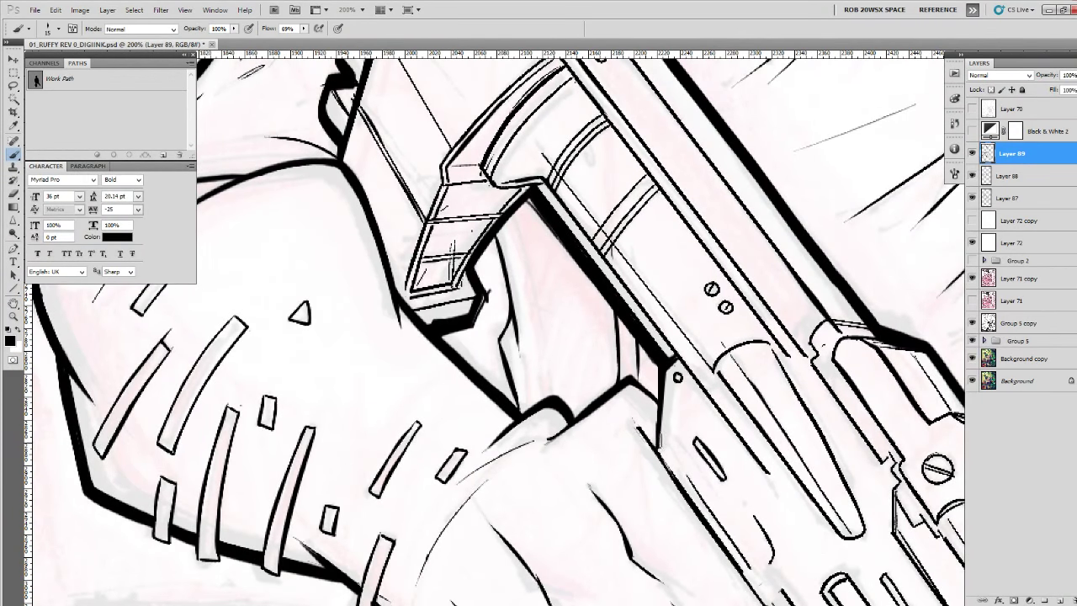
pyautogui.moveTo(678, 394); pyautogui.dragTo(659, 334)
pyautogui.moveTo(640, 298); pyautogui.dragTo(636, 389)
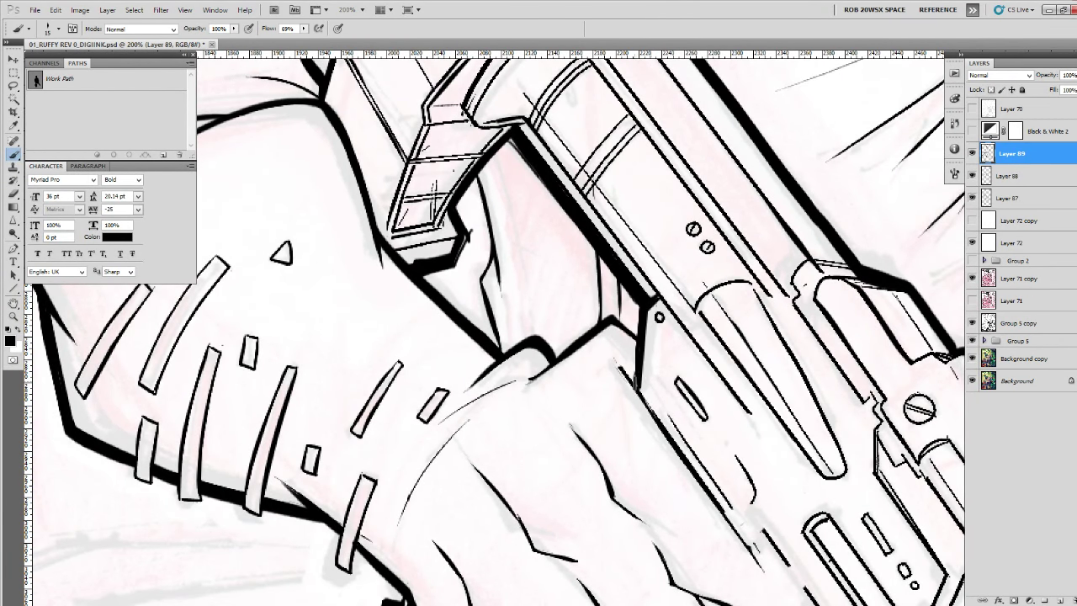
# Thicken the receiver edge beside the gripping hand and the lower contour of the screwed plate ahead of it.
pyautogui.moveTo(869, 583)
pyautogui.mouseDown()
pyautogui.moveTo(659, 393)
pyautogui.moveTo(644, 401)
pyautogui.mouseUp()
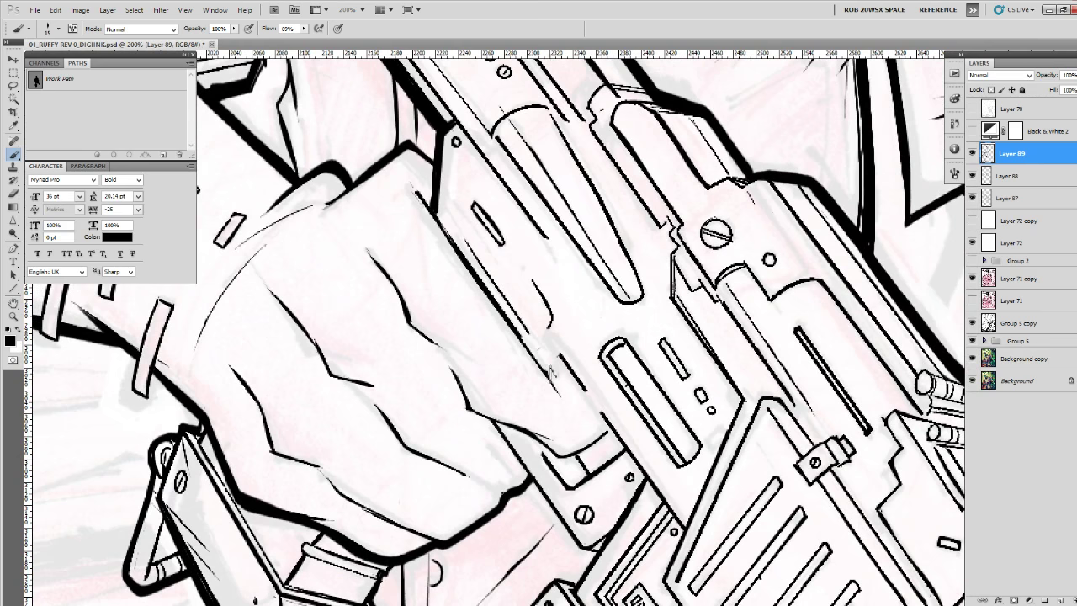
pyautogui.moveTo(594, 332); pyautogui.dragTo(614, 373)
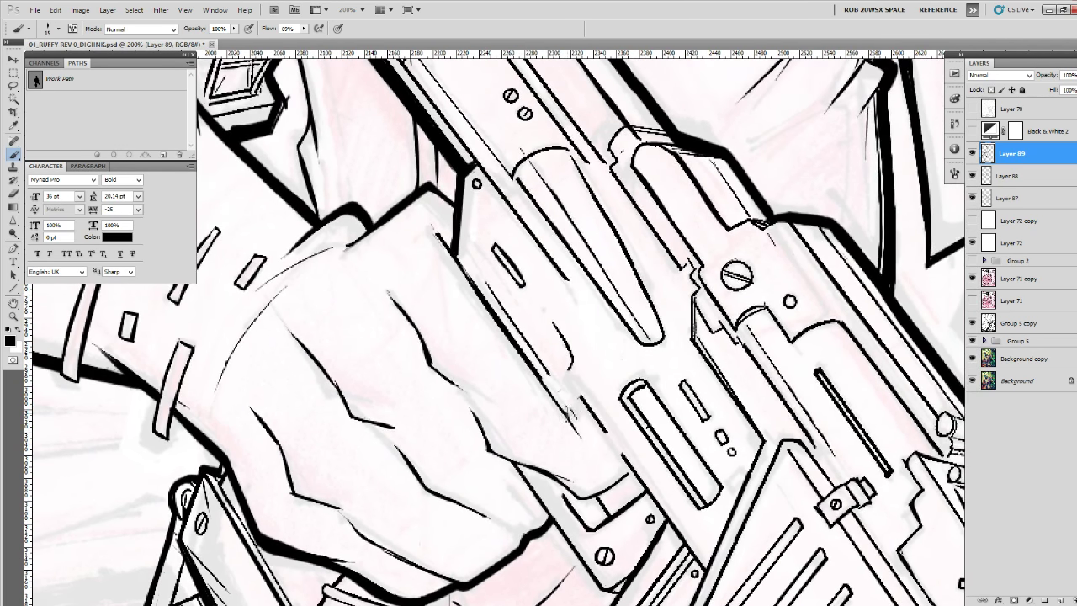
pyautogui.moveTo(566, 412)
pyautogui.mouseDown()
pyautogui.moveTo(598, 405)
pyautogui.moveTo(592, 371)
pyautogui.moveTo(622, 420)
pyautogui.mouseUp()
pyautogui.moveTo(595, 379); pyautogui.dragTo(628, 431)
pyautogui.moveTo(636, 436)
pyautogui.mouseDown()
pyautogui.moveTo(624, 348)
pyautogui.moveTo(586, 367)
pyautogui.mouseUp()
pyautogui.moveTo(498, 330)
pyautogui.mouseDown()
pyautogui.moveTo(549, 419)
pyautogui.moveTo(599, 469)
pyautogui.mouseUp()
pyautogui.moveTo(599, 470)
pyautogui.mouseDown()
pyautogui.moveTo(629, 298)
pyautogui.moveTo(622, 318)
pyautogui.moveTo(596, 322)
pyautogui.moveTo(567, 354)
pyautogui.moveTo(616, 325)
pyautogui.mouseUp()
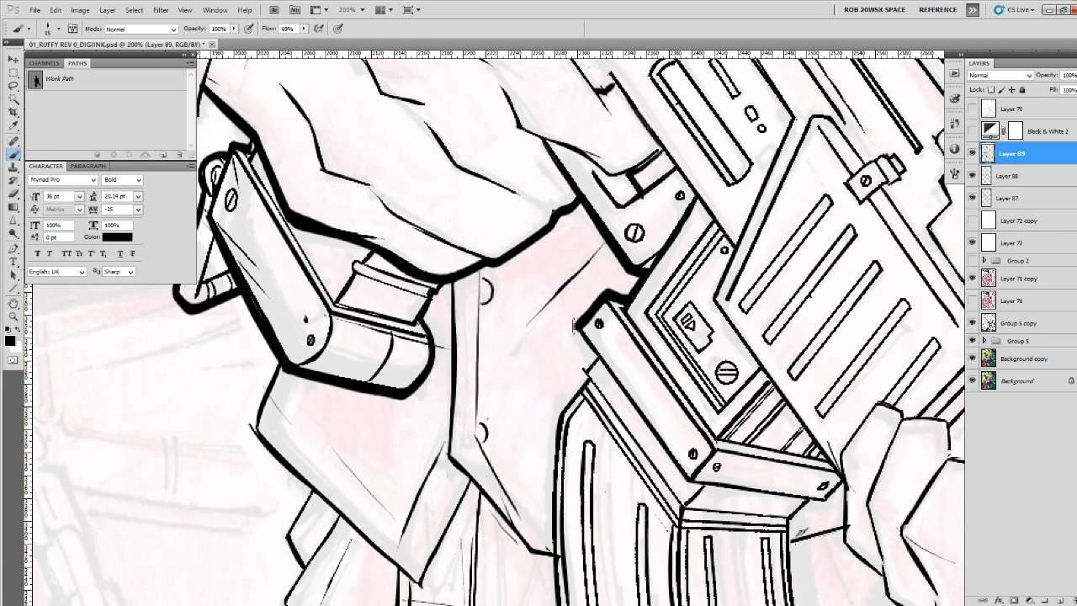
# Thicken the magazine's outer curved edge from the corner of the magazine well down to the base plate.
pyautogui.moveTo(587, 368)
pyautogui.mouseDown()
pyautogui.moveTo(603, 355)
pyautogui.moveTo(605, 319)
pyautogui.moveTo(594, 335)
pyautogui.mouseUp()
pyautogui.moveTo(593, 331)
pyautogui.mouseDown()
pyautogui.moveTo(623, 303)
pyautogui.moveTo(623, 315)
pyautogui.mouseUp()
pyautogui.moveTo(631, 315)
pyautogui.mouseDown()
pyautogui.moveTo(620, 261)
pyautogui.moveTo(597, 303)
pyautogui.mouseUp()
pyautogui.moveTo(595, 304)
pyautogui.mouseDown()
pyautogui.moveTo(606, 190)
pyautogui.moveTo(595, 318)
pyautogui.moveTo(612, 414)
pyautogui.moveTo(581, 242)
pyautogui.mouseUp()
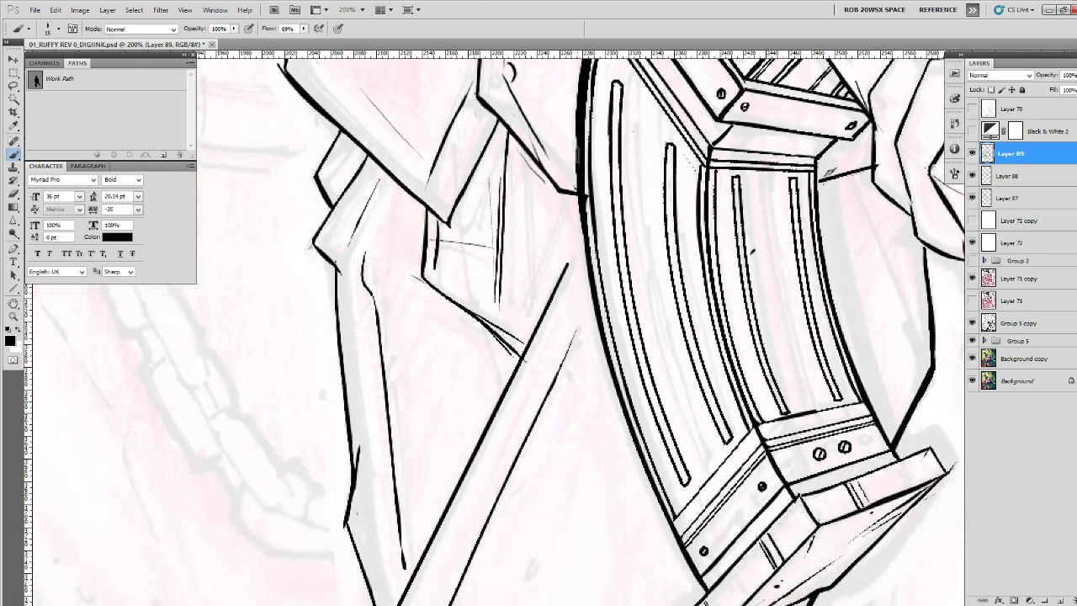
pyautogui.moveTo(577, 148)
pyautogui.mouseDown()
pyautogui.moveTo(585, 259)
pyautogui.moveTo(628, 446)
pyautogui.mouseUp()
pyautogui.moveTo(607, 364)
pyautogui.mouseDown()
pyautogui.moveTo(572, 268)
pyautogui.moveTo(606, 387)
pyautogui.moveTo(664, 502)
pyautogui.moveTo(691, 386)
pyautogui.moveTo(654, 427)
pyautogui.moveTo(670, 460)
pyautogui.mouseUp()
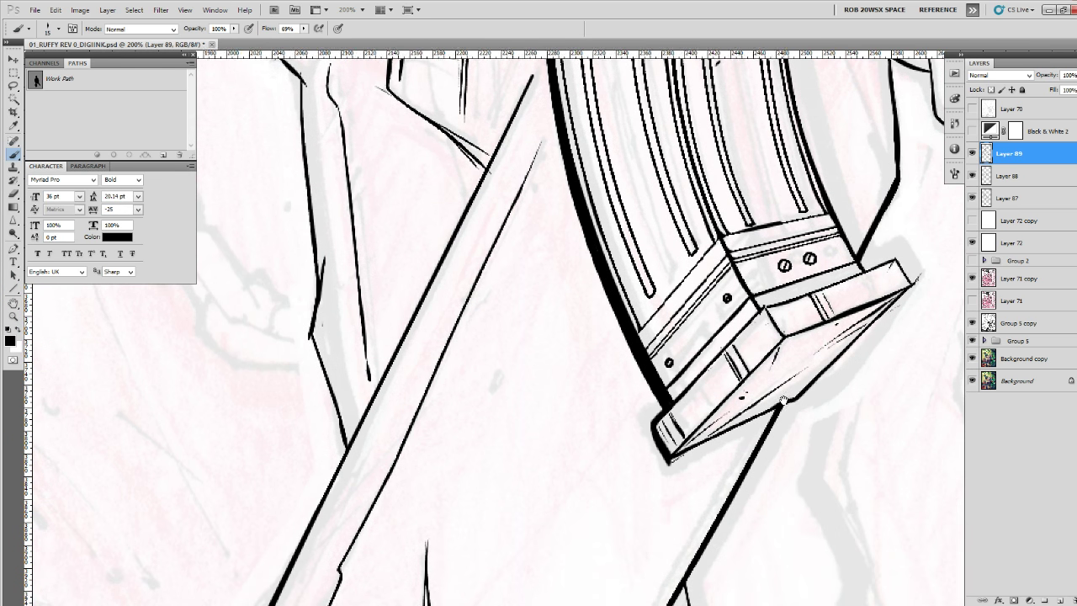
# Thicken the outline around the magazine's base plate, including its end corners.
pyautogui.moveTo(797, 380); pyautogui.dragTo(717, 437)
pyautogui.moveTo(782, 325)
pyautogui.mouseDown()
pyautogui.moveTo(811, 313)
pyautogui.moveTo(836, 335)
pyautogui.moveTo(716, 457)
pyautogui.moveTo(600, 519)
pyautogui.moveTo(571, 478)
pyautogui.moveTo(589, 459)
pyautogui.moveTo(567, 484)
pyautogui.moveTo(587, 515)
pyautogui.mouseUp()
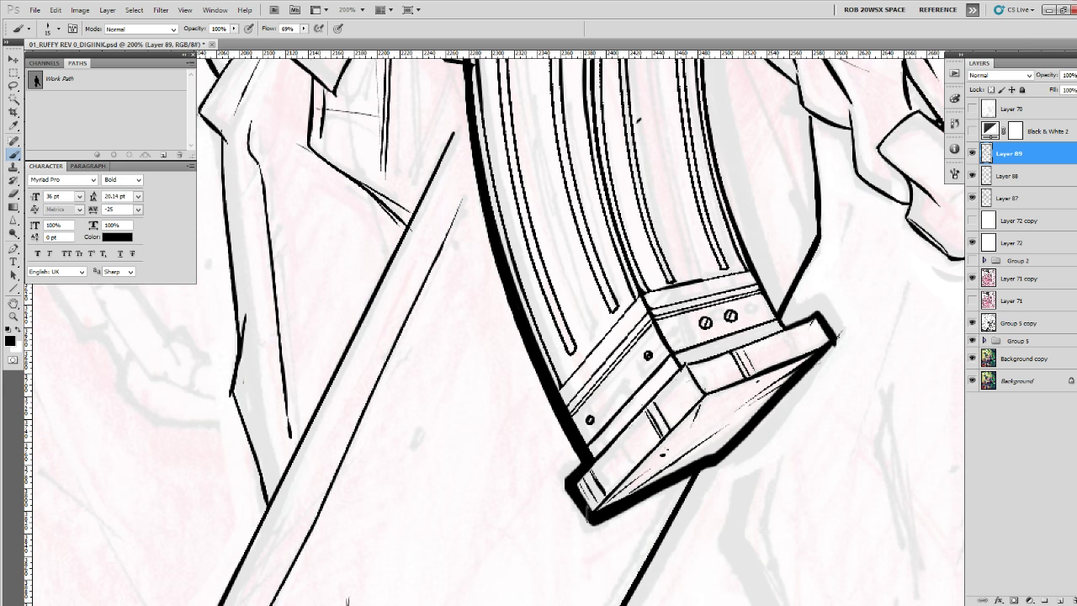
pyautogui.moveTo(727, 174); pyautogui.dragTo(663, 319)
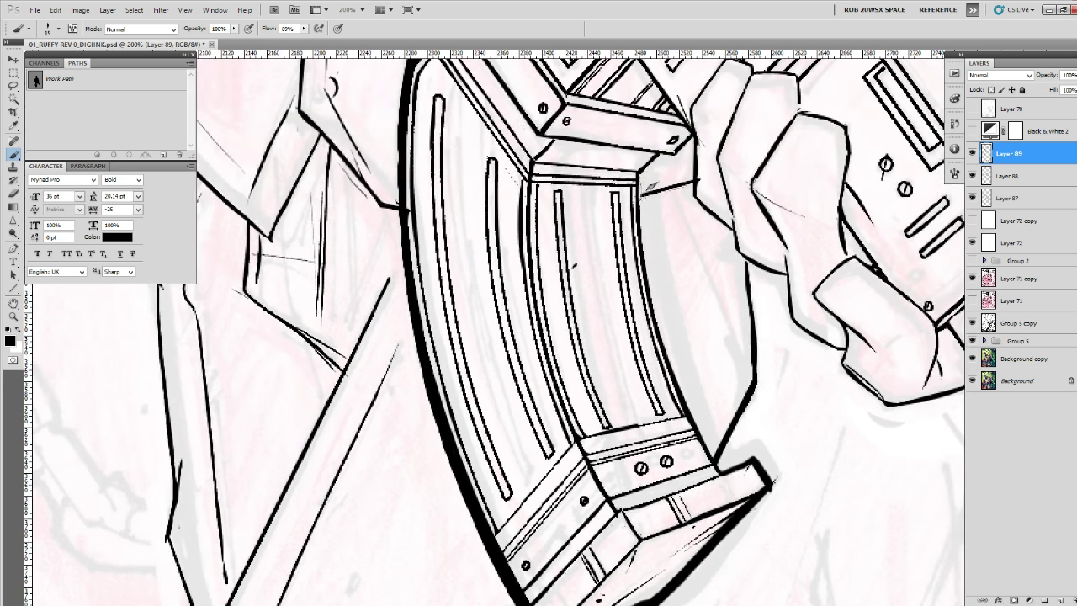
# Thicken the magazine's inner curved edge and the underside of the magazine well beside the supporting hand.
pyautogui.moveTo(638, 174)
pyautogui.mouseDown()
pyautogui.moveTo(637, 234)
pyautogui.moveTo(673, 395)
pyautogui.moveTo(711, 471)
pyautogui.mouseUp()
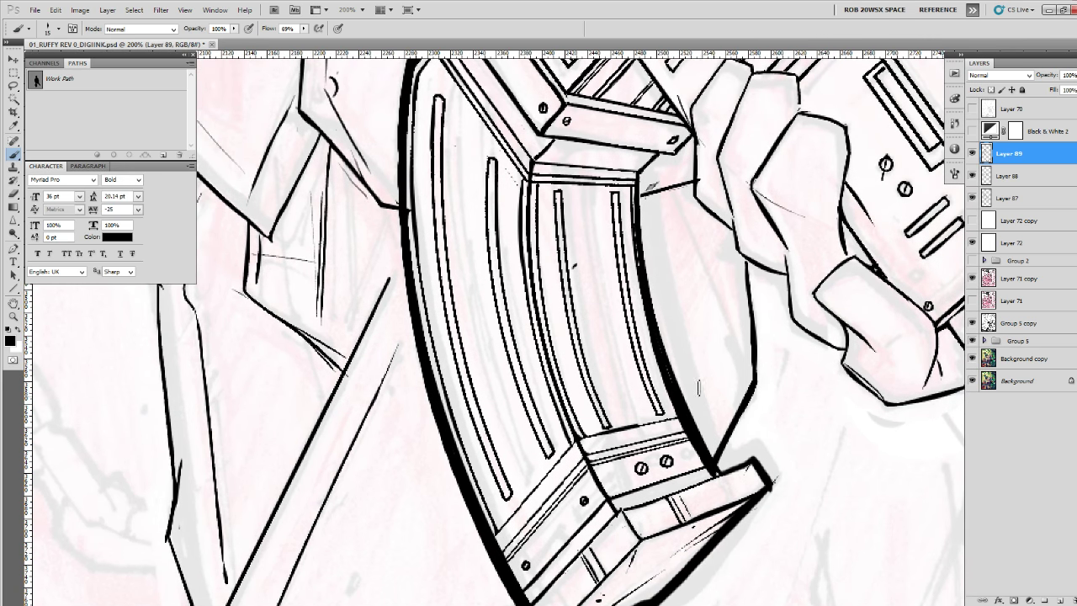
pyautogui.moveTo(668, 257); pyautogui.dragTo(695, 461)
pyautogui.moveTo(666, 375); pyautogui.dragTo(667, 451)
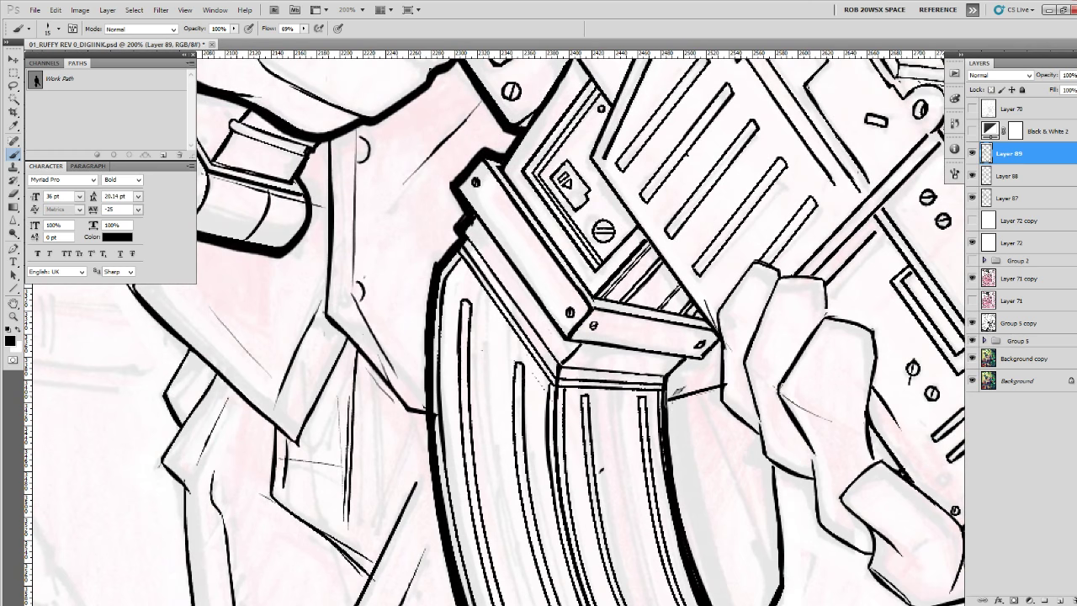
pyautogui.moveTo(666, 385)
pyautogui.mouseDown()
pyautogui.moveTo(687, 354)
pyautogui.moveTo(702, 360)
pyautogui.moveTo(684, 377)
pyautogui.moveTo(664, 439)
pyautogui.mouseUp()
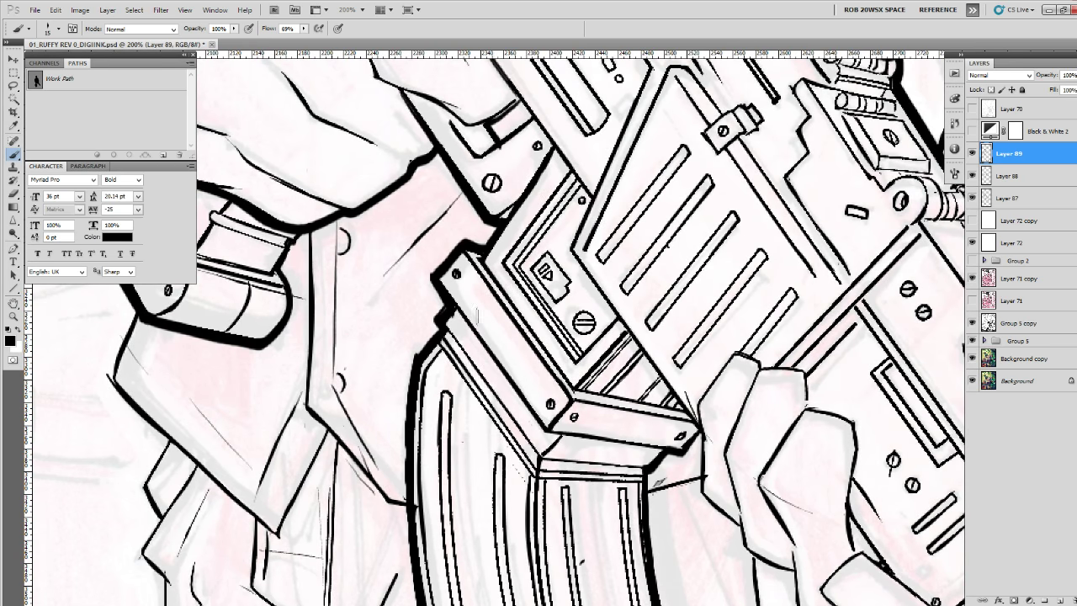
# Thicken the outer contour of the hip and rear trouser leg down to where it meets the diagonal front thigh.
pyautogui.moveTo(445, 316)
pyautogui.mouseDown()
pyautogui.moveTo(526, 268)
pyautogui.moveTo(755, 298)
pyautogui.mouseUp()
pyautogui.moveTo(447, 288); pyautogui.dragTo(422, 346)
pyautogui.moveTo(472, 421)
pyautogui.mouseDown()
pyautogui.moveTo(525, 231)
pyautogui.moveTo(501, 271)
pyautogui.moveTo(516, 305)
pyautogui.moveTo(520, 239)
pyautogui.moveTo(503, 273)
pyautogui.moveTo(527, 305)
pyautogui.moveTo(514, 194)
pyautogui.moveTo(518, 270)
pyautogui.mouseUp()
pyautogui.moveTo(515, 232); pyautogui.dragTo(530, 380)
pyautogui.press('z')
pyautogui.click(532, 330)
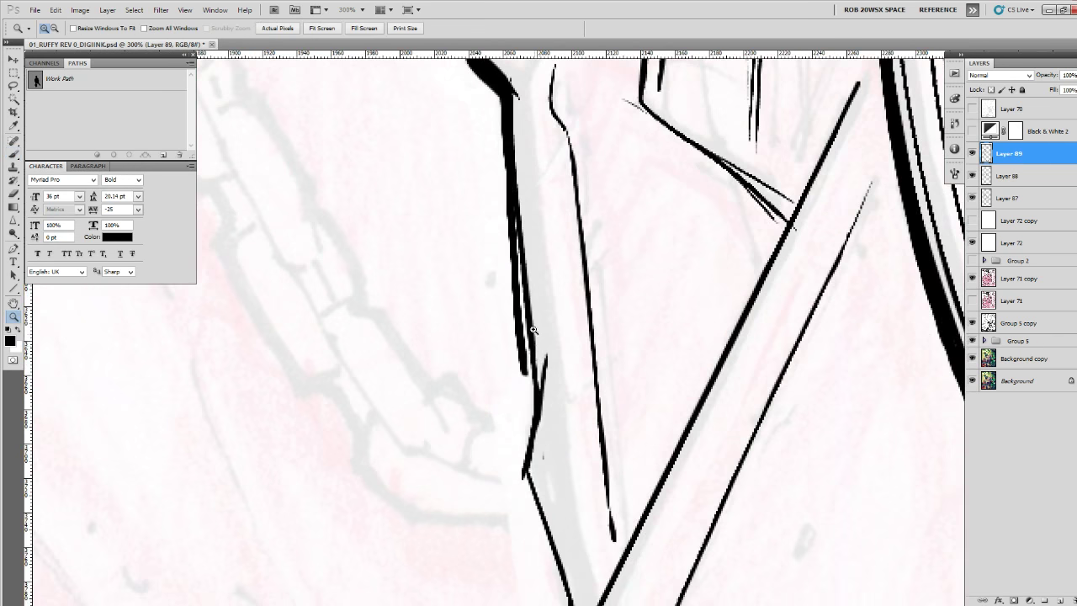
pyautogui.press('b')
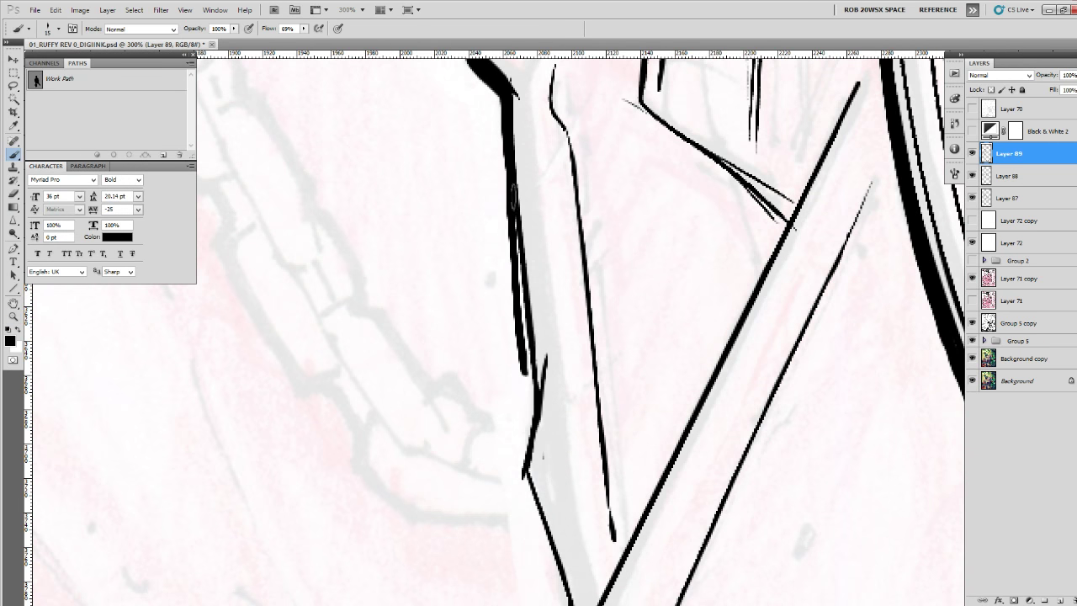
pyautogui.moveTo(514, 192); pyautogui.dragTo(537, 422)
pyautogui.moveTo(536, 420); pyautogui.dragTo(522, 286)
pyautogui.moveTo(504, 191)
pyautogui.mouseDown()
pyautogui.moveTo(518, 288)
pyautogui.moveTo(505, 338)
pyautogui.moveTo(562, 525)
pyautogui.mouseUp()
pyautogui.moveTo(497, 323); pyautogui.dragTo(559, 530)
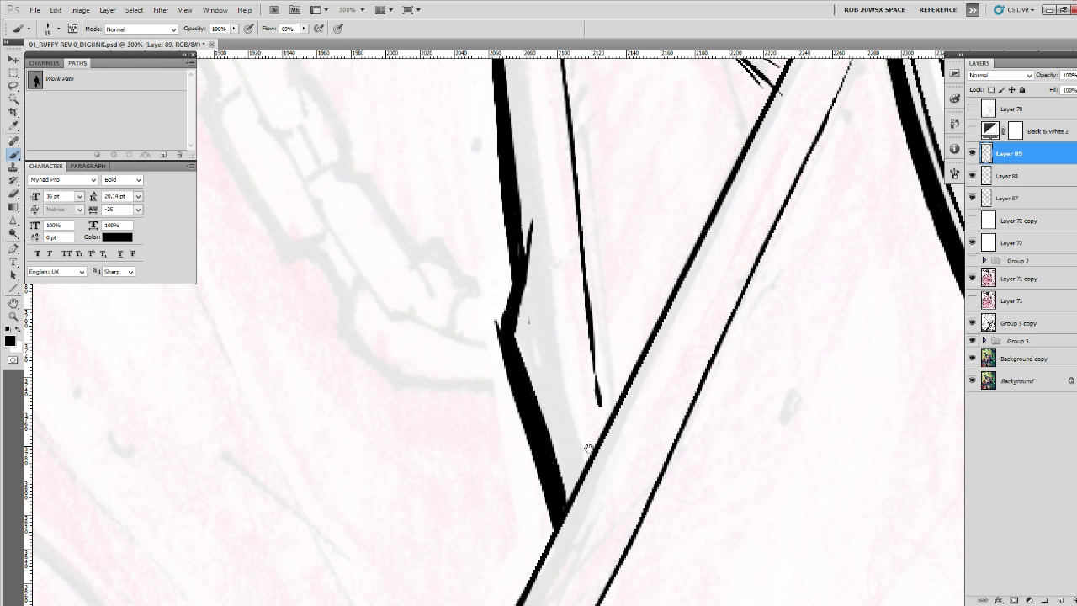
# Thicken the long diagonal outer contour of the front trouser leg along its full length.
pyautogui.moveTo(706, 211)
pyautogui.mouseDown()
pyautogui.moveTo(705, 251)
pyautogui.moveTo(542, 568)
pyautogui.mouseUp()
pyautogui.moveTo(672, 276); pyautogui.dragTo(592, 360)
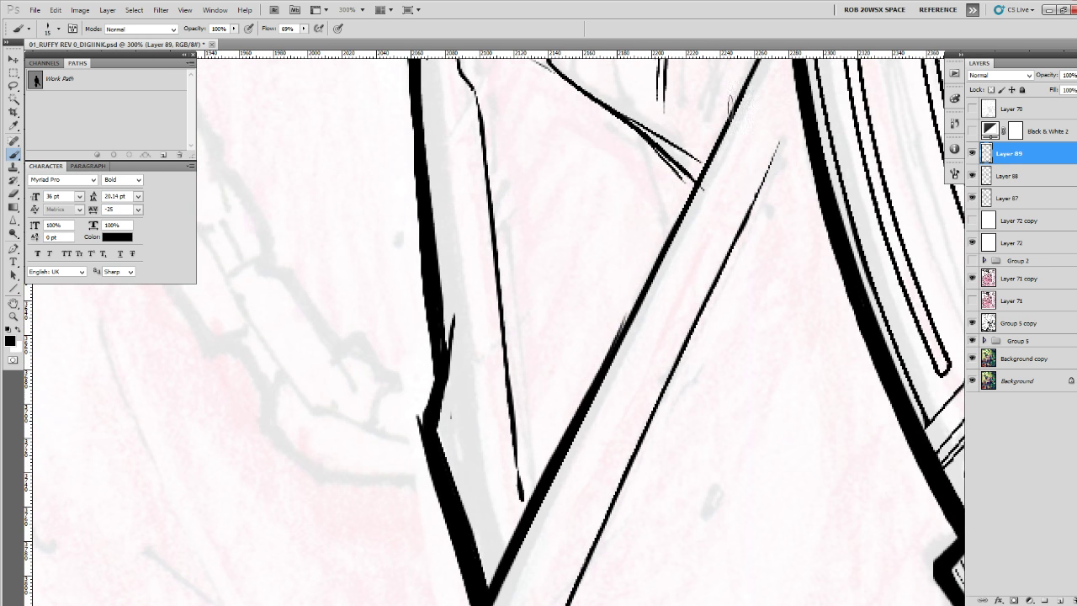
pyautogui.moveTo(737, 111); pyautogui.dragTo(651, 274)
pyautogui.moveTo(678, 195); pyautogui.dragTo(497, 569)
pyautogui.moveTo(526, 521)
pyautogui.mouseDown()
pyautogui.moveTo(681, 117)
pyautogui.moveTo(501, 470)
pyautogui.mouseUp()
pyautogui.moveTo(478, 534); pyautogui.dragTo(564, 278)
pyautogui.moveTo(633, 105)
pyautogui.mouseDown()
pyautogui.moveTo(461, 489)
pyautogui.moveTo(435, 513)
pyautogui.moveTo(570, 214)
pyautogui.moveTo(562, 207)
pyautogui.moveTo(579, 551)
pyautogui.moveTo(582, 394)
pyautogui.mouseUp()
pyautogui.moveTo(578, 127); pyautogui.dragTo(580, 376)
pyautogui.moveTo(583, 192); pyautogui.dragTo(577, 126)
pyautogui.moveTo(575, 373)
pyautogui.mouseDown()
pyautogui.moveTo(552, 462)
pyautogui.moveTo(587, 551)
pyautogui.moveTo(550, 448)
pyautogui.moveTo(580, 550)
pyautogui.mouseUp()
pyautogui.moveTo(881, 404); pyautogui.dragTo(626, 578)
pyautogui.moveTo(798, 330); pyautogui.dragTo(682, 454)
pyautogui.moveTo(823, 294); pyautogui.dragTo(673, 510)
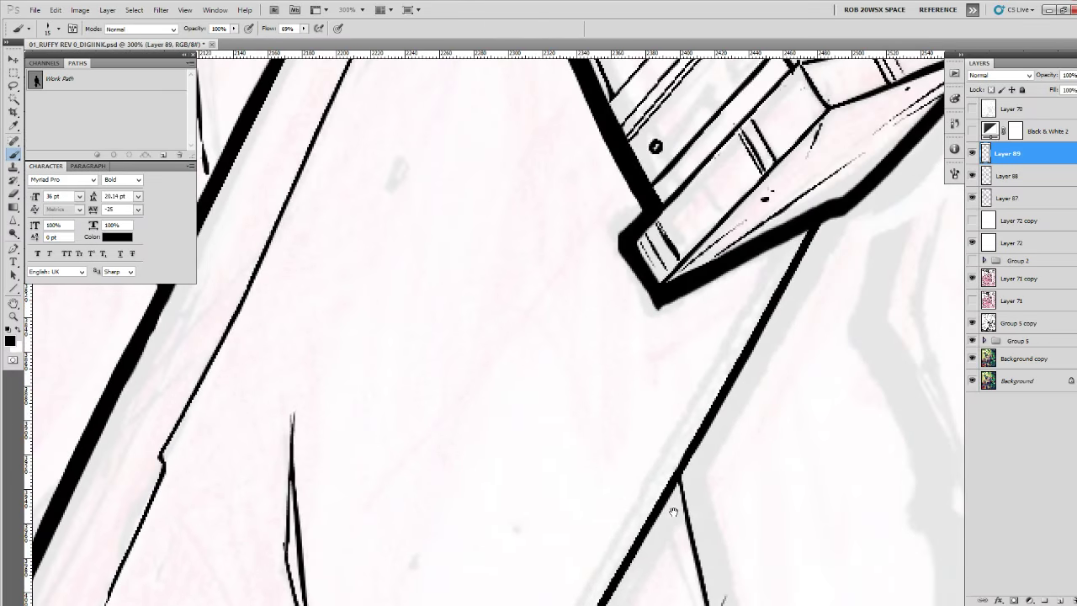
# Thicken the shirt contour visible between the rifle's rear grip and the forearm.
pyautogui.keyDown('alt'); pyautogui.click(765, 388); pyautogui.keyUp('alt')
pyautogui.keyDown('alt'); pyautogui.click(764, 390); pyautogui.keyUp('alt')
pyautogui.keyDown('alt'); pyautogui.click(764, 390); pyautogui.keyUp('alt')
pyautogui.keyDown('alt'); pyautogui.click(764, 389); pyautogui.keyUp('alt')
pyautogui.keyDown('alt'); pyautogui.click(764, 388); pyautogui.keyUp('alt')
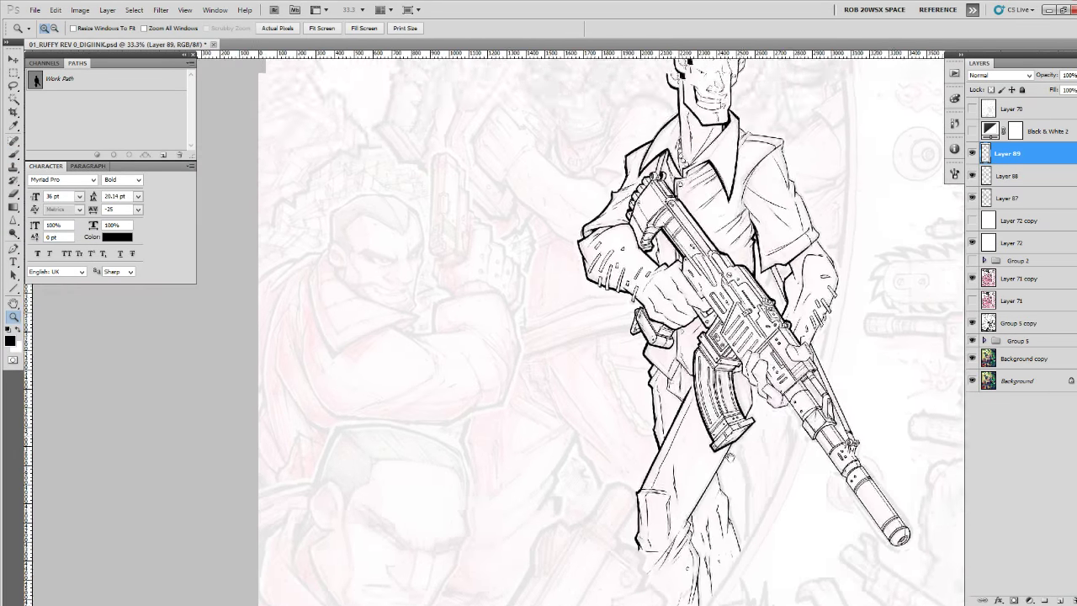
pyautogui.click(619, 360)
pyautogui.click(620, 360)
pyautogui.click(619, 360)
pyautogui.click(619, 360)
pyautogui.click(619, 360)
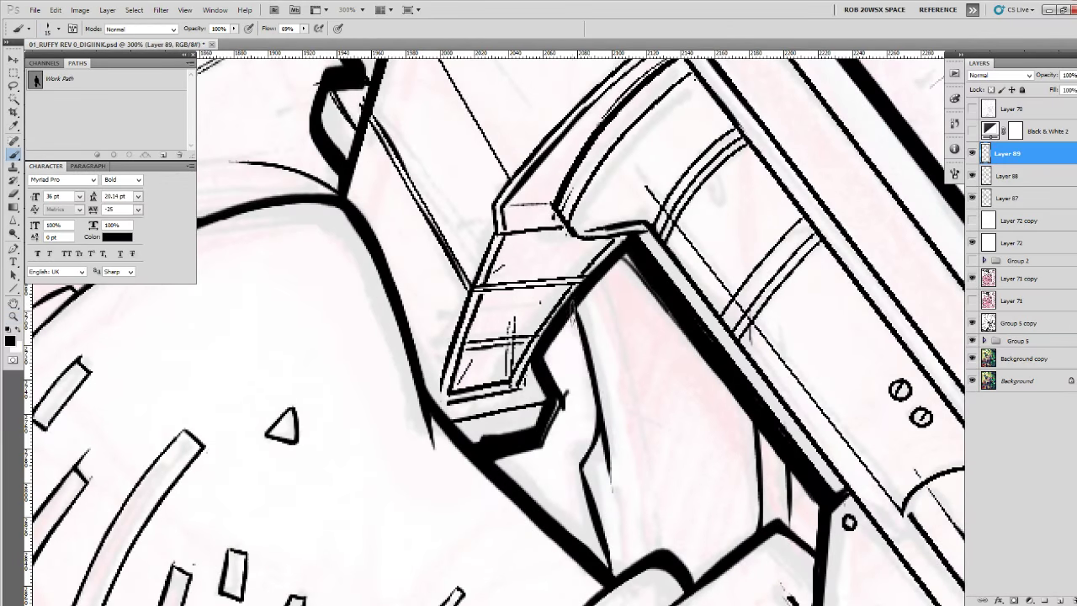
pyautogui.moveTo(573, 306)
pyautogui.mouseDown()
pyautogui.moveTo(598, 439)
pyautogui.moveTo(577, 464)
pyautogui.moveTo(603, 555)
pyautogui.mouseUp()
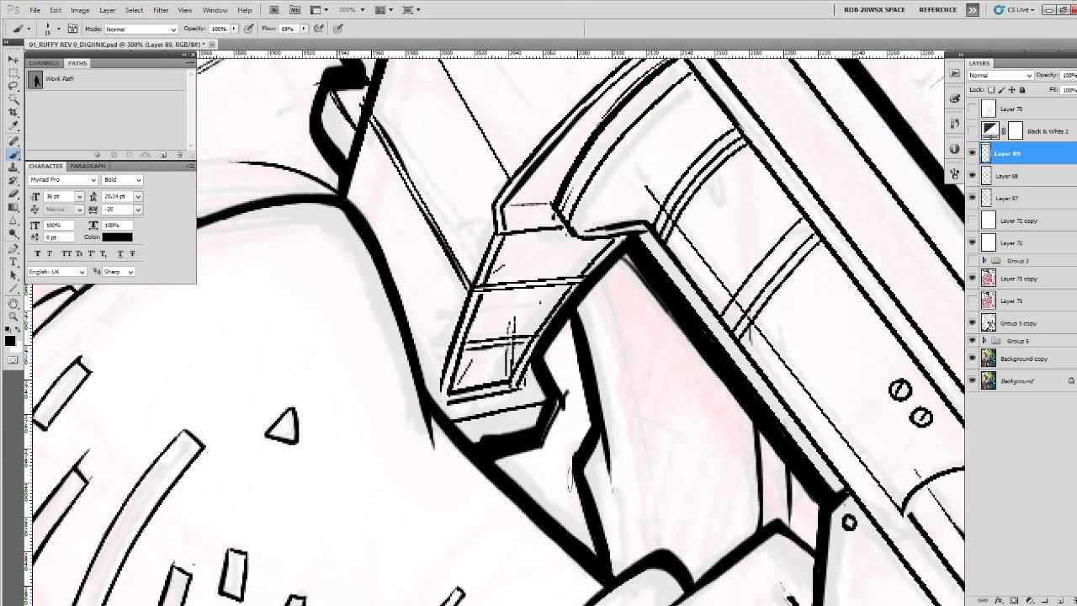
pyautogui.moveTo(570, 476); pyautogui.dragTo(595, 545)
pyautogui.moveTo(569, 312); pyautogui.dragTo(594, 439)
pyautogui.moveTo(655, 301); pyautogui.dragTo(598, 493)
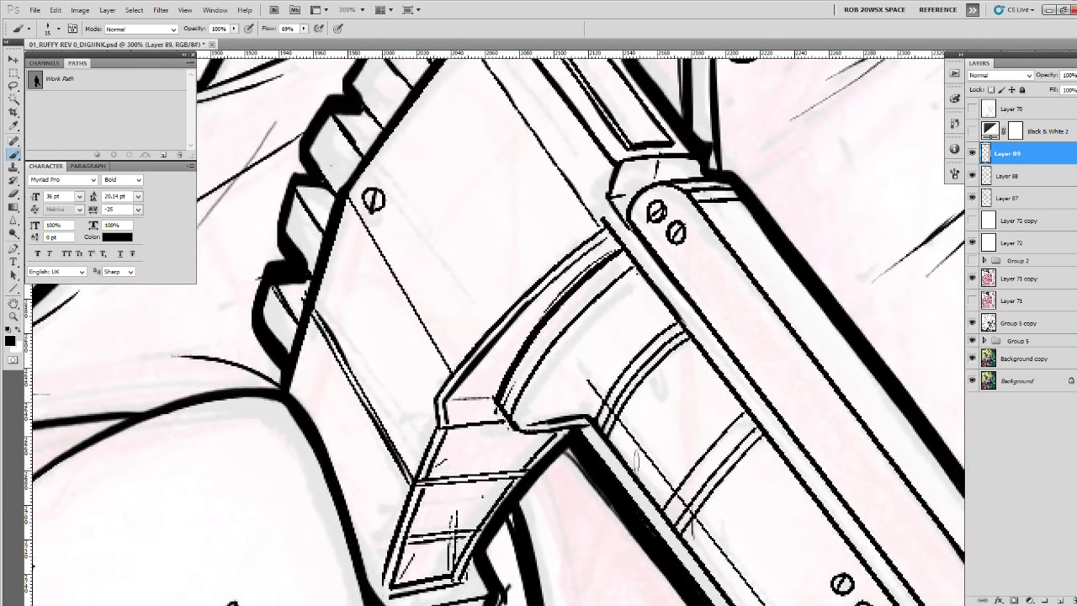
# Examine the whole inked figure, comparing it with the heavy contour layer hidden and shown.
pyautogui.press('z')
pyautogui.keyDown('alt'); pyautogui.click(641, 408); pyautogui.keyUp('alt')
pyautogui.keyDown('alt'); pyautogui.click(641, 408); pyautogui.keyUp('alt')
pyautogui.keyDown('alt'); pyautogui.click(641, 408); pyautogui.keyUp('alt')
pyautogui.scroll(-4, 728, 407)
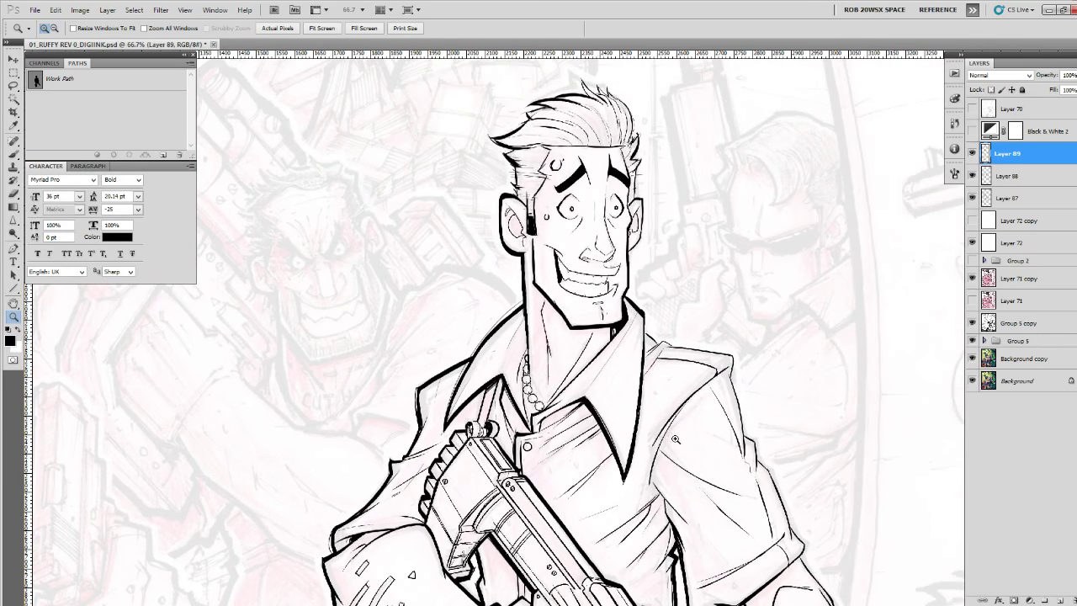
pyautogui.scroll(-1, 681, 447)
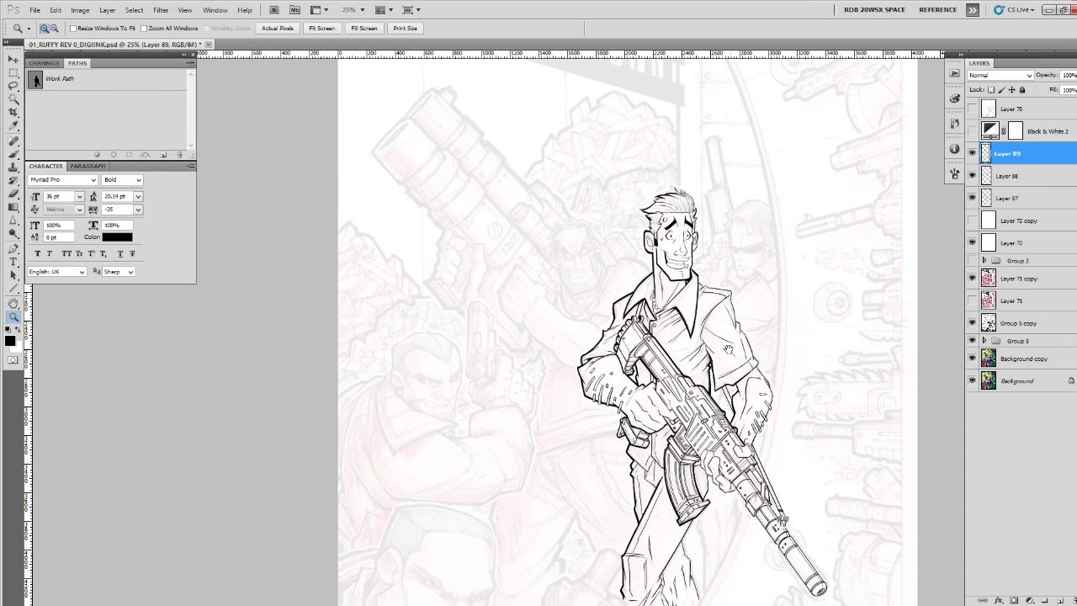
pyautogui.click(972, 153)
pyautogui.click(972, 153)
pyautogui.scroll(2, 698, 238)
pyautogui.scroll(3, 700, 237)
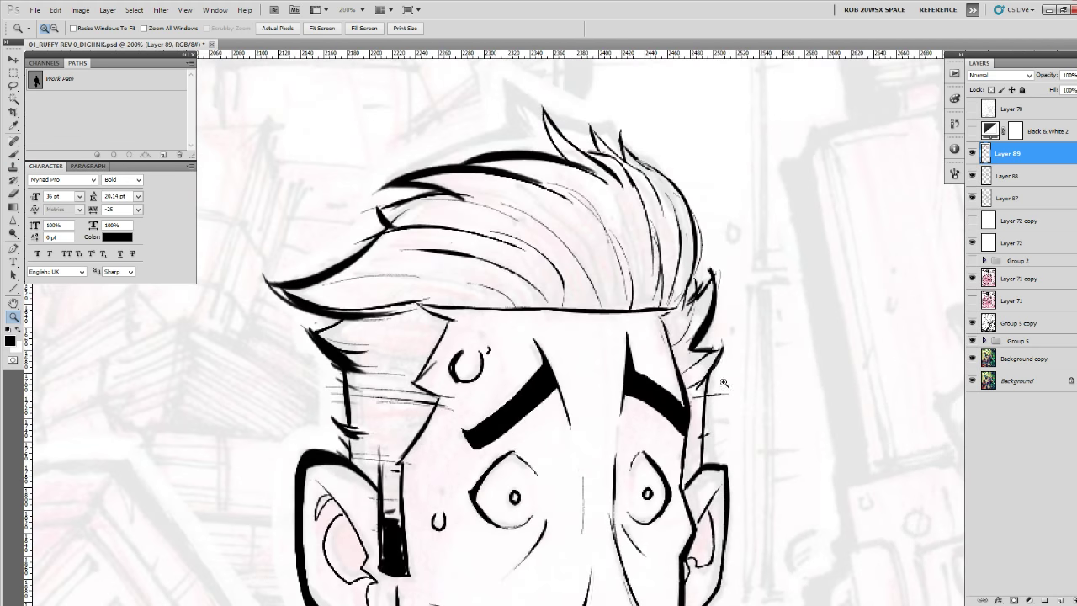
# Thicken the side-of-head contour between the hair tuft and the far ear, undoing the last stroke.
pyautogui.press('b')
pyautogui.moveTo(708, 372)
pyautogui.mouseDown()
pyautogui.moveTo(704, 477)
pyautogui.moveTo(707, 375)
pyautogui.mouseUp()
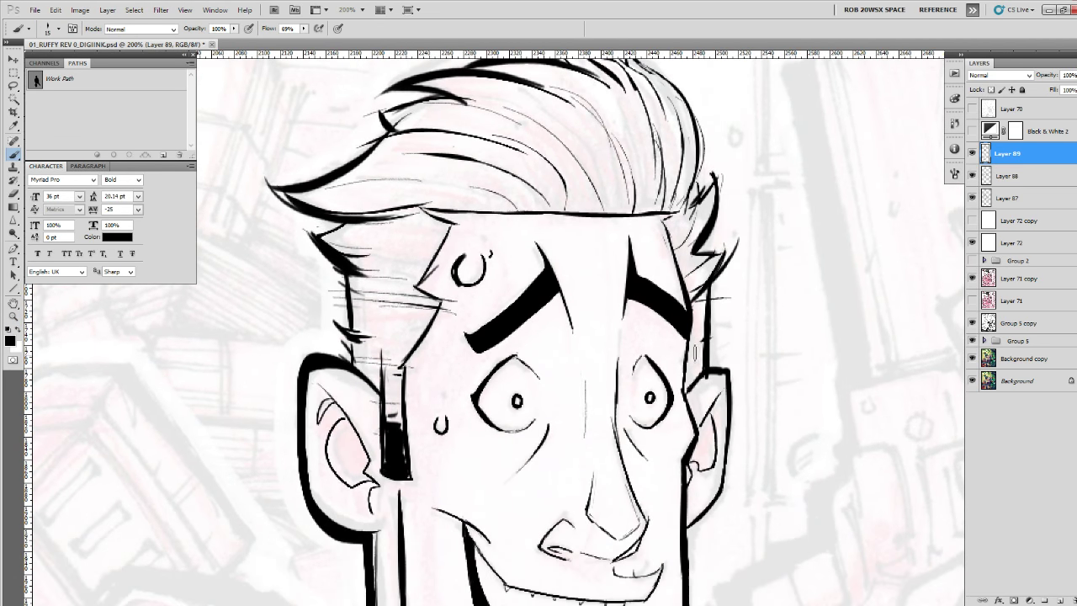
pyautogui.moveTo(695, 302); pyautogui.dragTo(686, 406)
pyautogui.moveTo(713, 419); pyautogui.dragTo(717, 425)
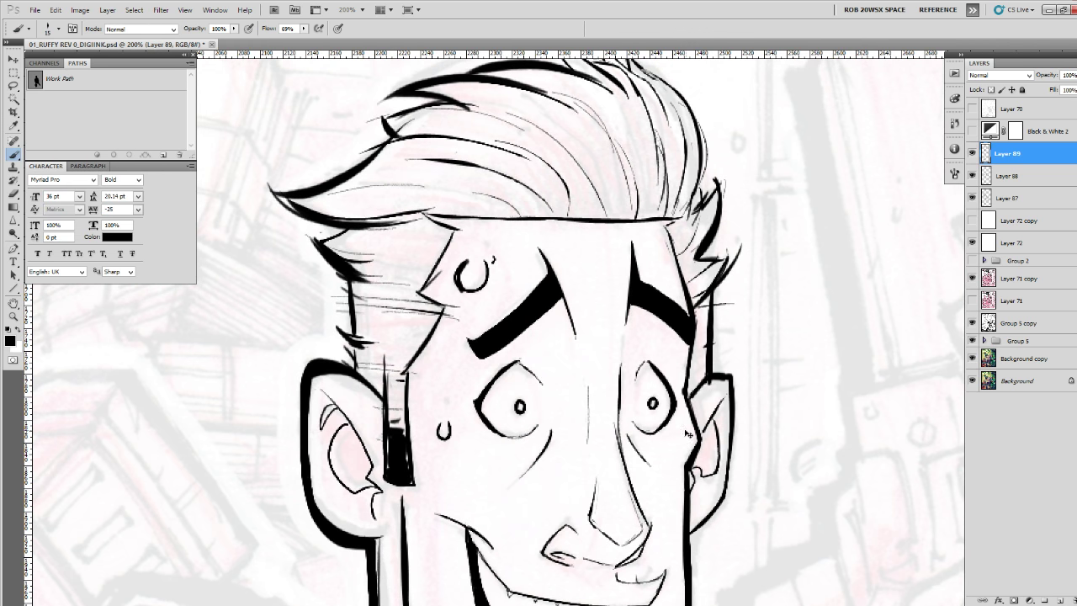
pyautogui.hotkey('ctrl', 'z')
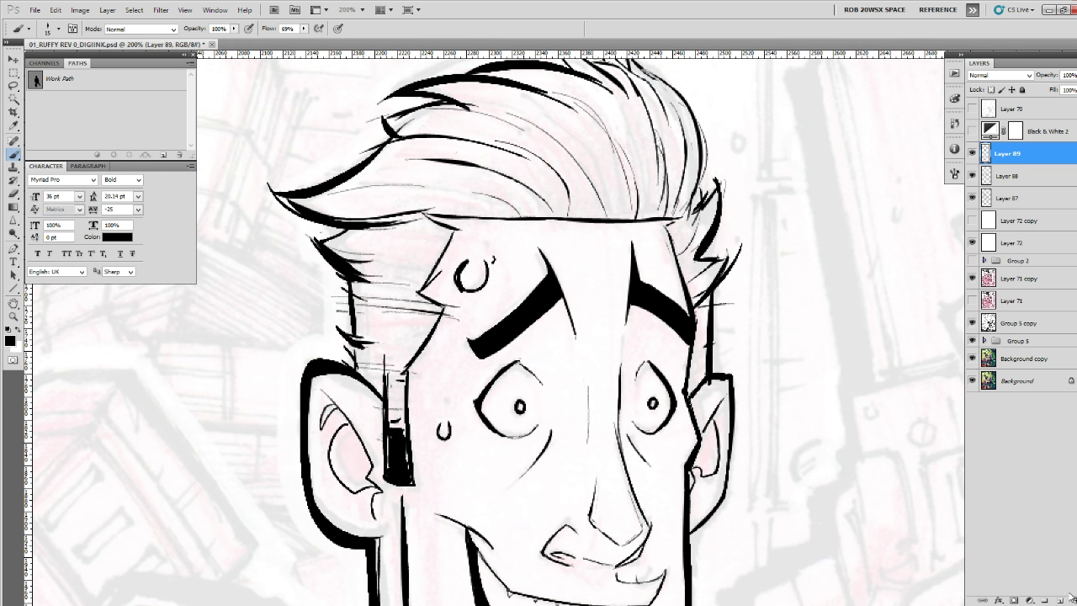
# Create a new layer above the existing inks and choose the ROB OIL brush.
pyautogui.click(1058, 600)
pyautogui.rightClick(739, 388)
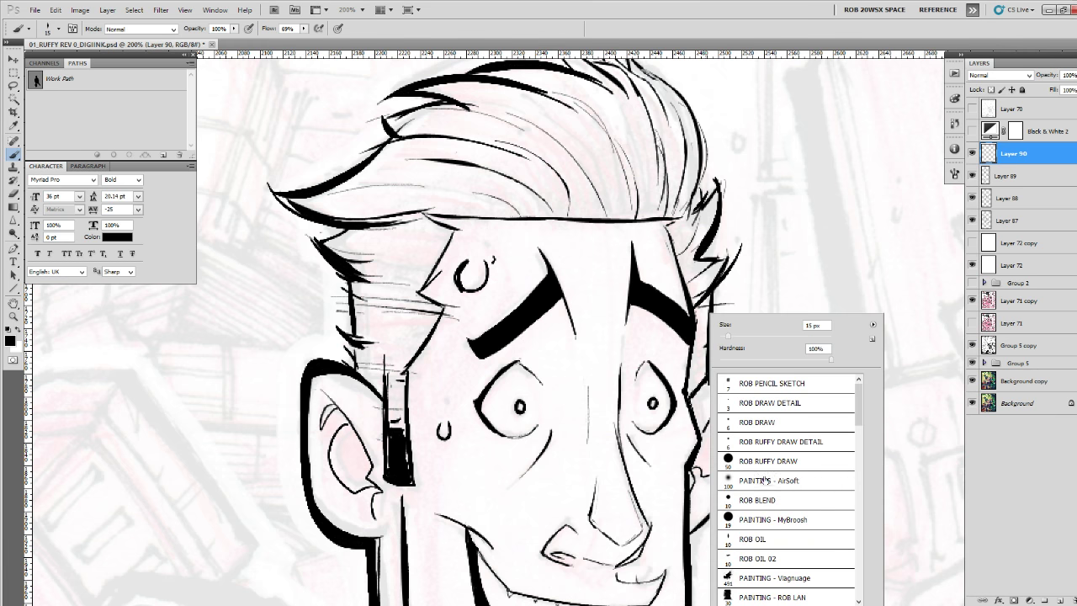
pyautogui.click(747, 539)
pyautogui.press('Return')
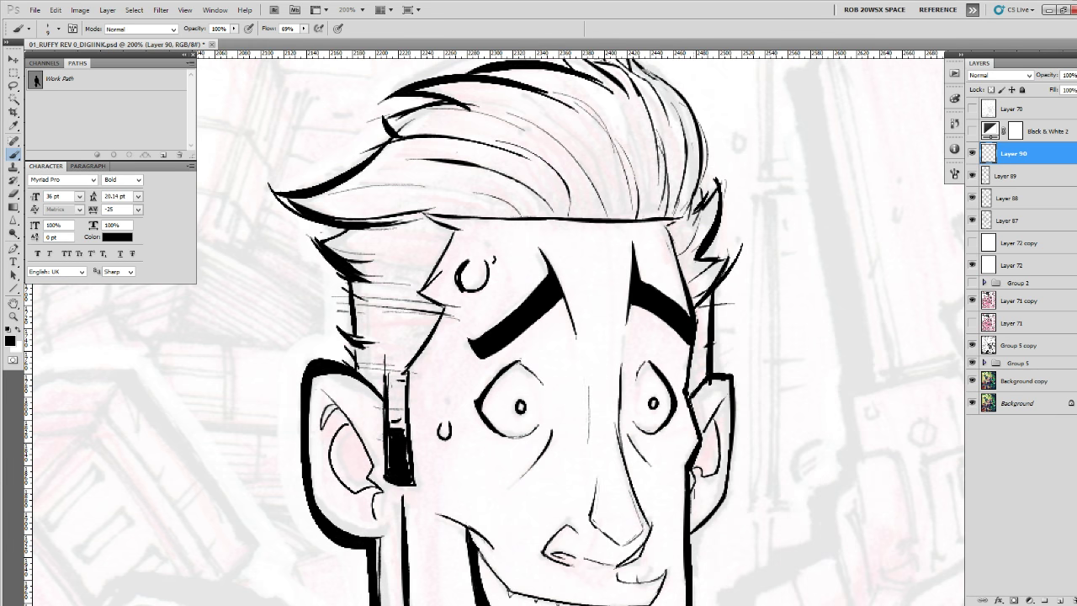
# Add small fleck marks inside the hair and in the space just above it.
pyautogui.moveTo(619, 331); pyautogui.dragTo(826, 507)
pyautogui.moveTo(551, 338); pyautogui.dragTo(656, 326)
pyautogui.moveTo(744, 459); pyautogui.dragTo(797, 417)
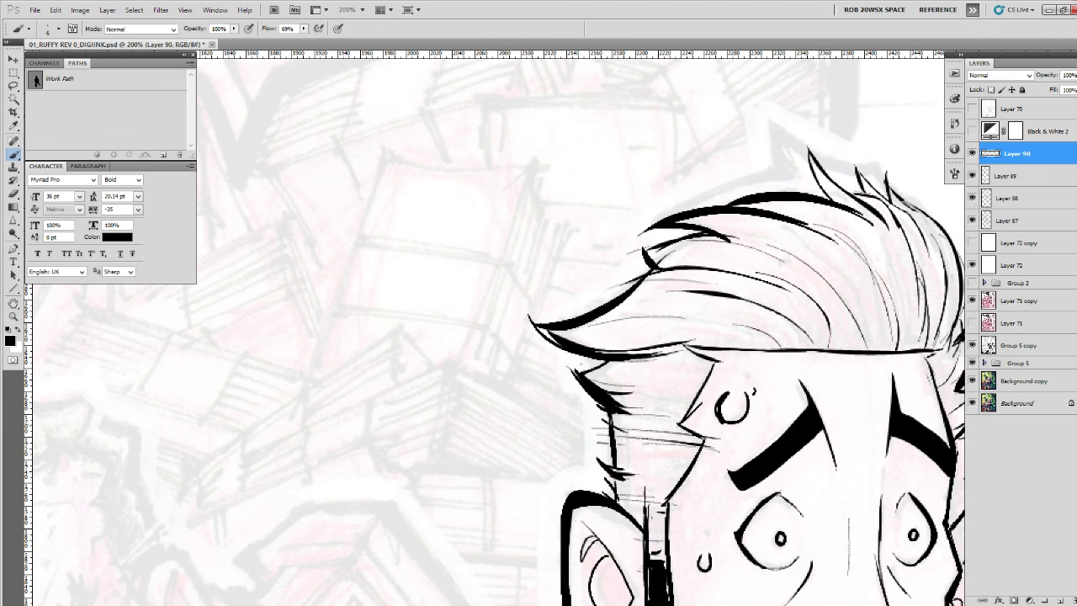
pyautogui.moveTo(611, 414); pyautogui.dragTo(613, 431)
pyautogui.moveTo(772, 363); pyautogui.dragTo(796, 430)
pyautogui.click(888, 328)
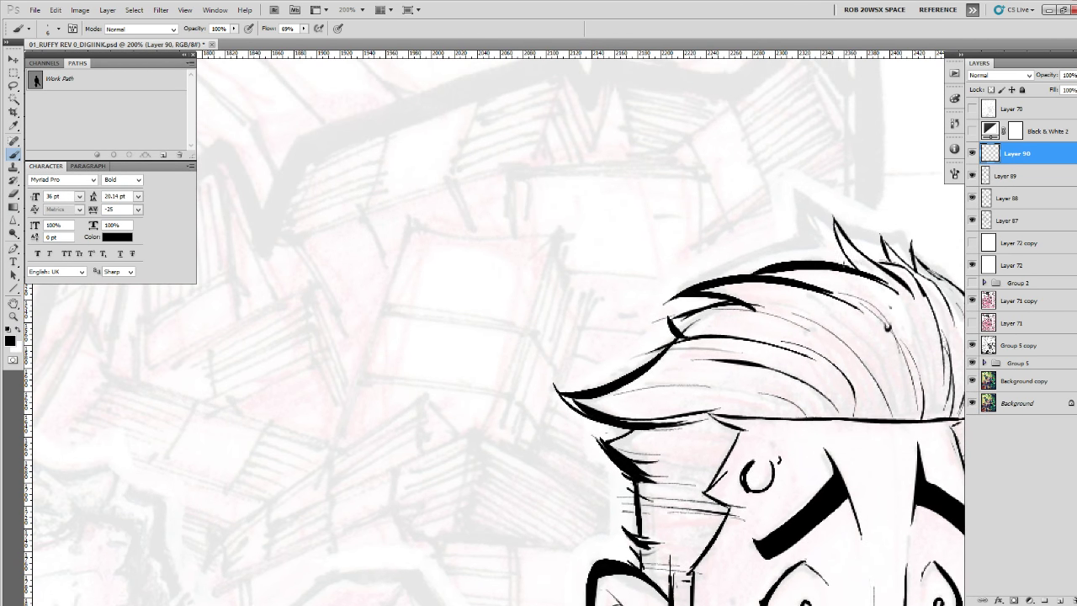
pyautogui.moveTo(800, 236); pyautogui.dragTo(814, 243)
pyautogui.moveTo(841, 306); pyautogui.dragTo(745, 337)
pyautogui.moveTo(736, 244)
pyautogui.mouseDown()
pyautogui.moveTo(755, 296)
pyautogui.moveTo(718, 356)
pyautogui.mouseUp()
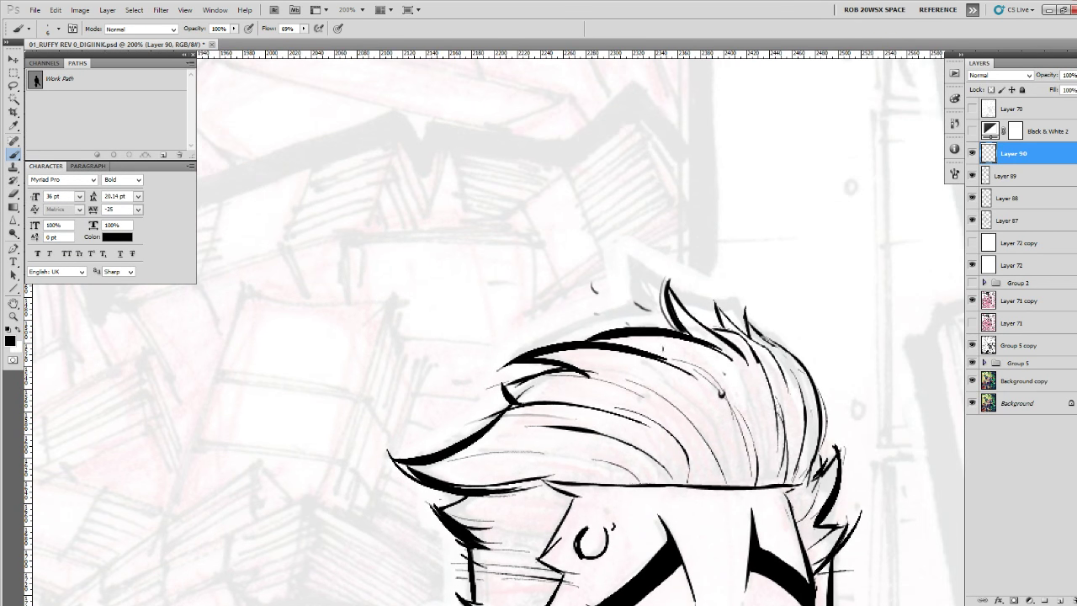
# Thicken the outer contour at the back of the hair, from the top tufts down towards the far ear.
pyautogui.moveTo(670, 482)
pyautogui.mouseDown()
pyautogui.moveTo(808, 458)
pyautogui.moveTo(578, 489)
pyautogui.mouseUp()
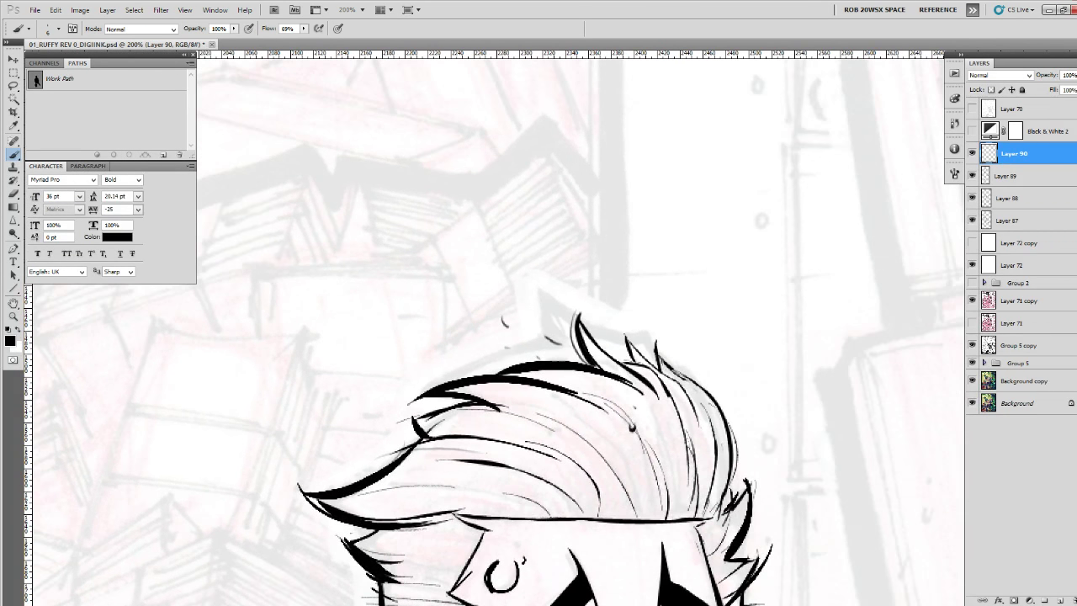
pyautogui.moveTo(668, 364); pyautogui.dragTo(726, 482)
pyautogui.moveTo(713, 385); pyautogui.dragTo(733, 477)
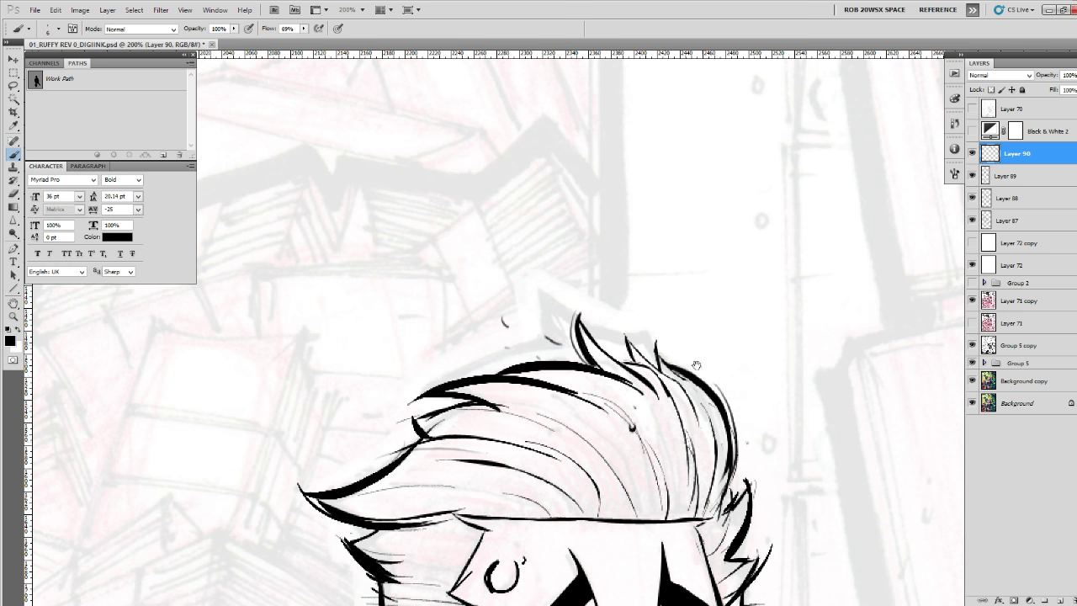
# Add small fleck marks on the large shirt collar on the near side of the neck.
pyautogui.moveTo(697, 364); pyautogui.dragTo(690, 206)
pyautogui.moveTo(725, 503); pyautogui.dragTo(747, 328)
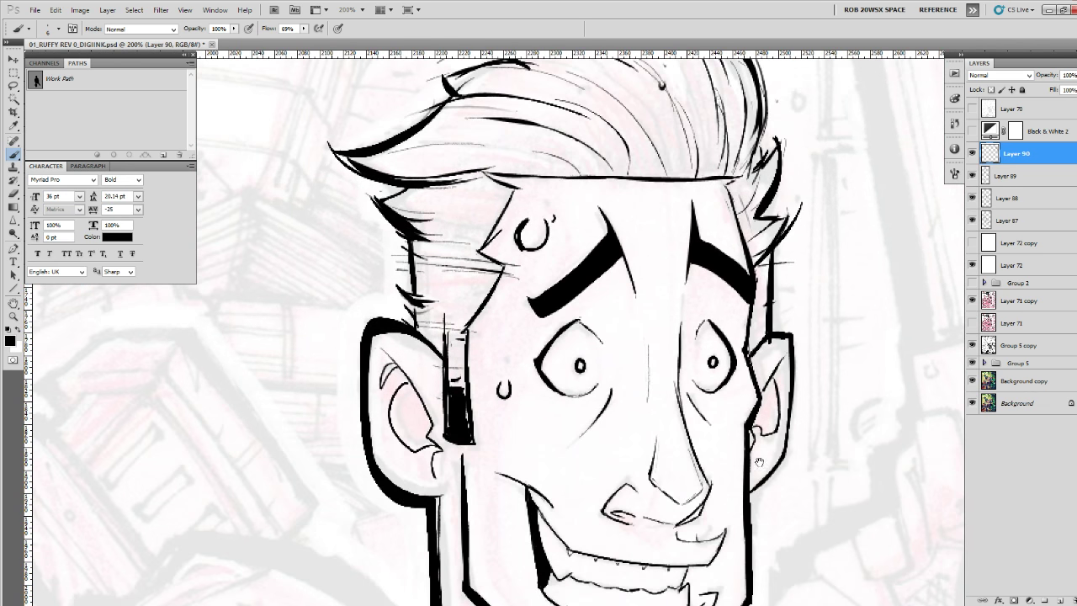
pyautogui.moveTo(568, 542); pyautogui.dragTo(639, 362)
pyautogui.moveTo(532, 278); pyautogui.dragTo(532, 420)
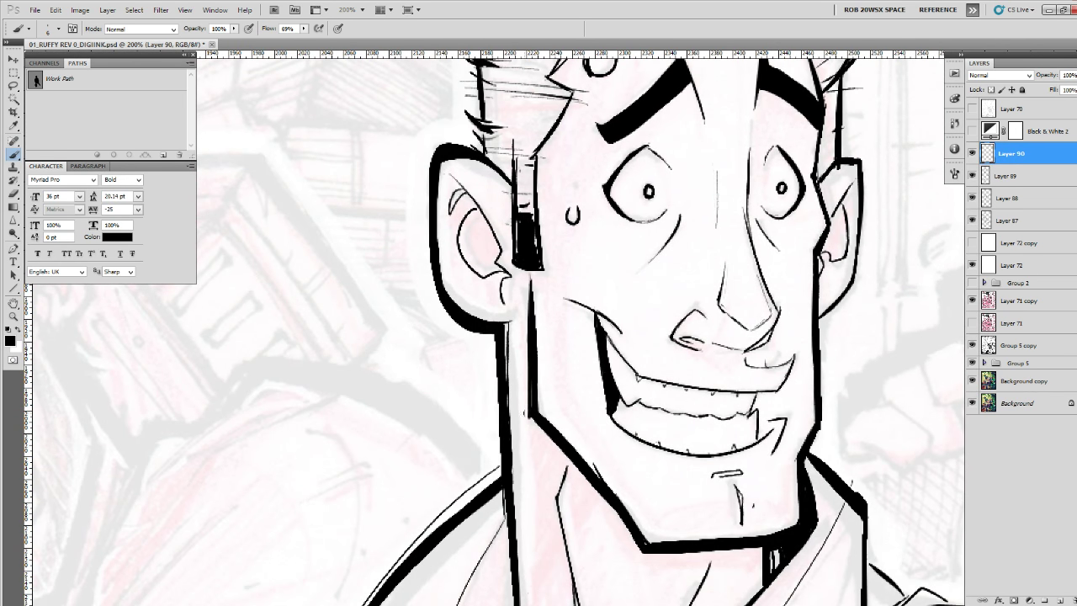
pyautogui.moveTo(528, 367); pyautogui.dragTo(571, 463)
pyautogui.moveTo(651, 493); pyautogui.dragTo(683, 300)
pyautogui.moveTo(588, 301); pyautogui.dragTo(609, 412)
pyautogui.moveTo(634, 457); pyautogui.dragTo(637, 409)
pyautogui.moveTo(607, 358); pyautogui.dragTo(611, 488)
pyautogui.moveTo(548, 473); pyautogui.dragTo(582, 326)
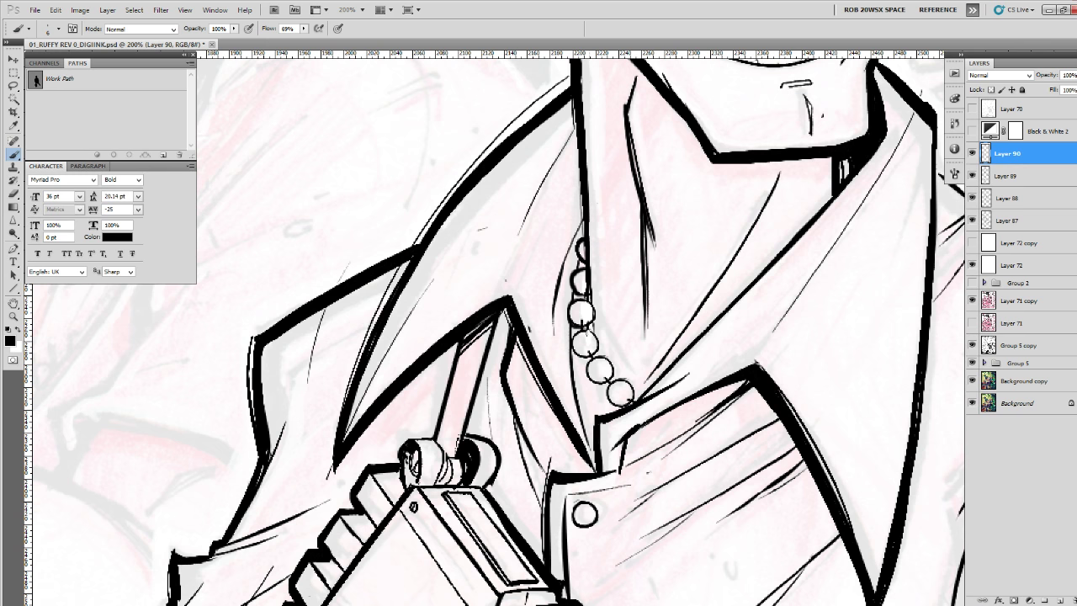
pyautogui.moveTo(582, 326)
pyautogui.mouseDown()
pyautogui.moveTo(607, 281)
pyautogui.moveTo(600, 363)
pyautogui.mouseUp()
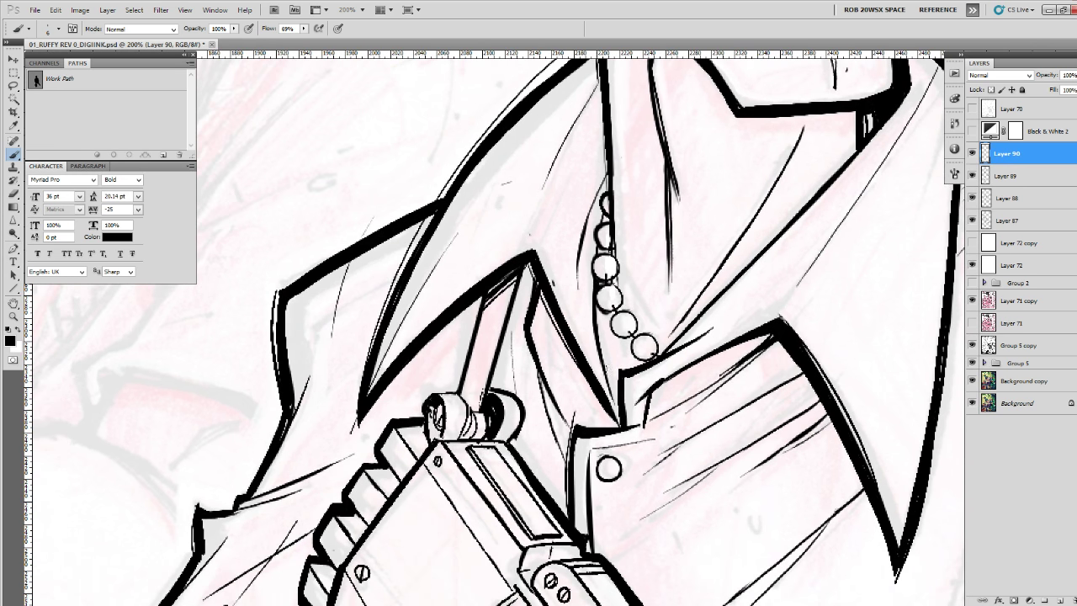
# Ink the dark gaps beside the necklace beads and add a fleck on the collar next to them.
pyautogui.moveTo(598, 302); pyautogui.dragTo(614, 411)
pyautogui.moveTo(614, 291); pyautogui.dragTo(621, 383)
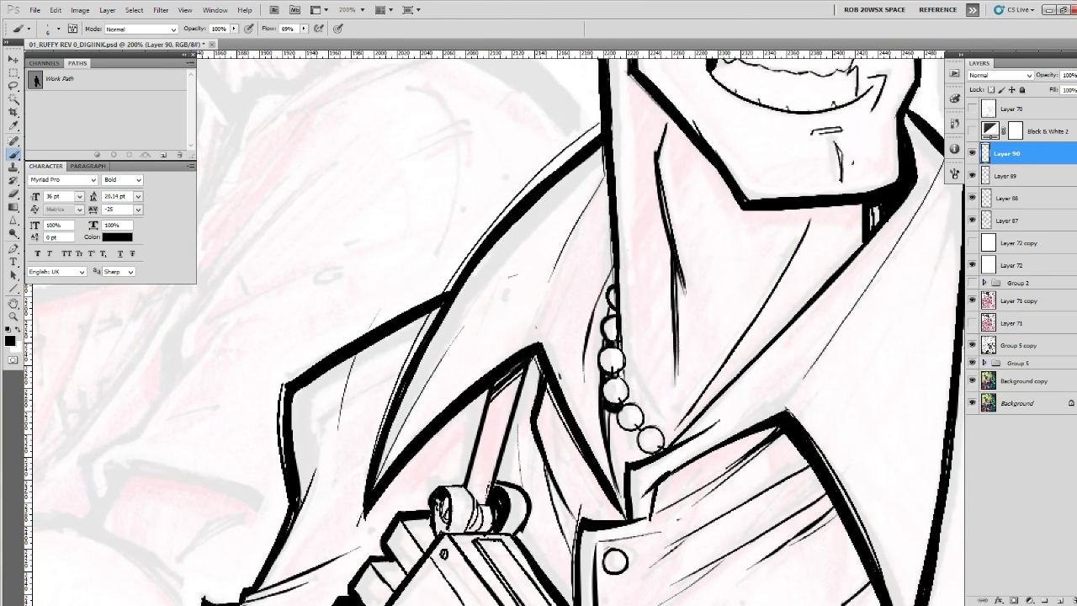
pyautogui.moveTo(610, 259); pyautogui.dragTo(597, 306)
pyautogui.moveTo(573, 368); pyautogui.dragTo(568, 380)
pyautogui.moveTo(460, 339); pyautogui.dragTo(409, 449)
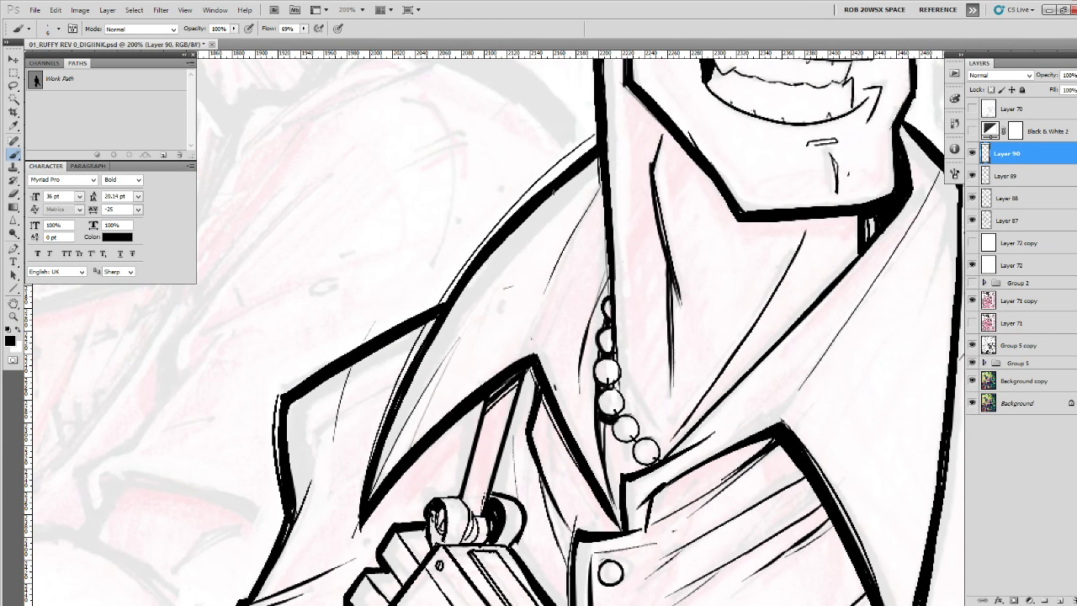
# Add small fleck marks on the near sleeve beside the rifle stock.
pyautogui.moveTo(485, 395); pyautogui.dragTo(627, 203)
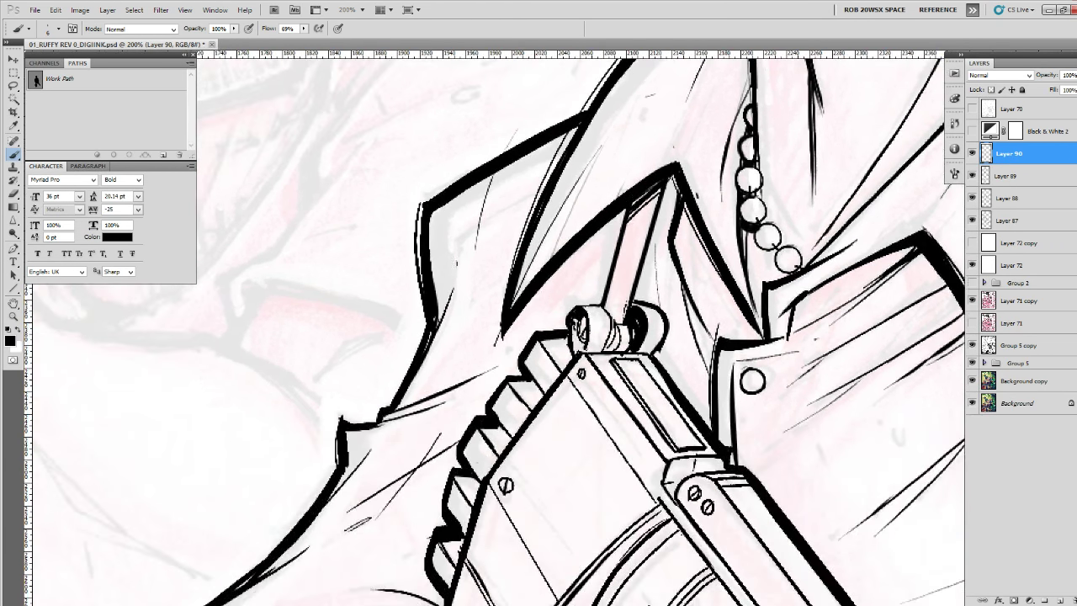
pyautogui.moveTo(431, 237); pyautogui.dragTo(441, 271)
pyautogui.moveTo(483, 403); pyautogui.dragTo(598, 242)
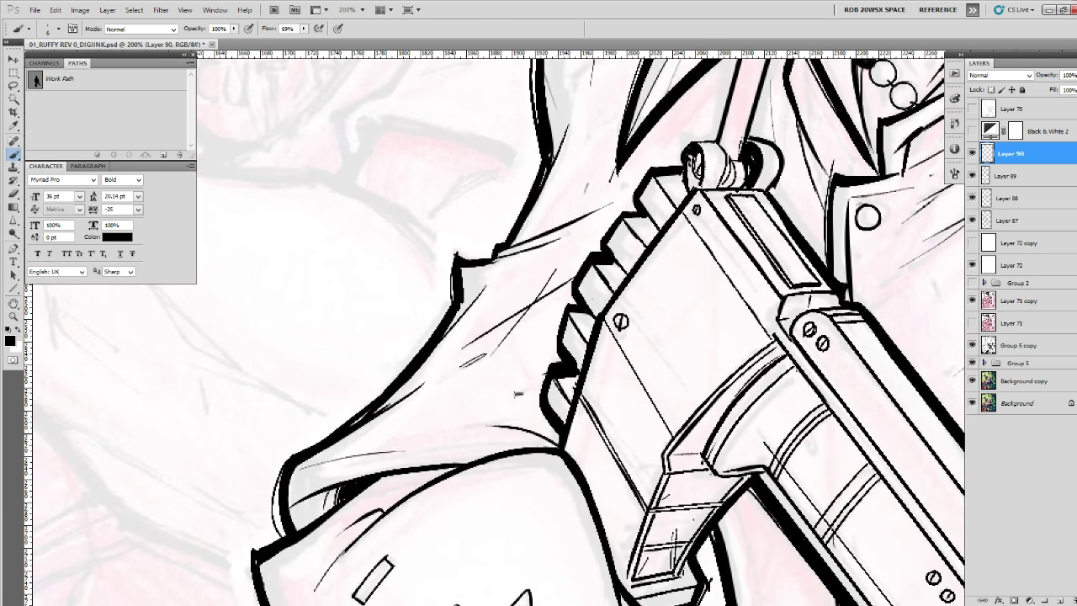
pyautogui.moveTo(517, 393); pyautogui.dragTo(689, 355)
pyautogui.press('z')
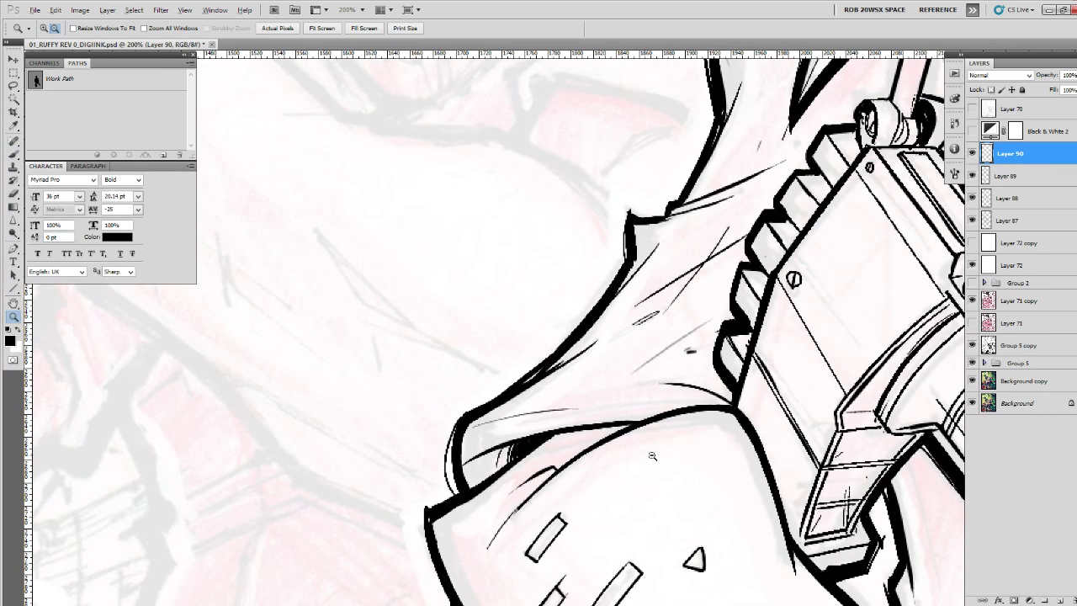
pyautogui.keyDown('alt'); pyautogui.click(652, 455); pyautogui.keyUp('alt')
pyautogui.keyDown('alt'); pyautogui.click(709, 450); pyautogui.keyUp('alt')
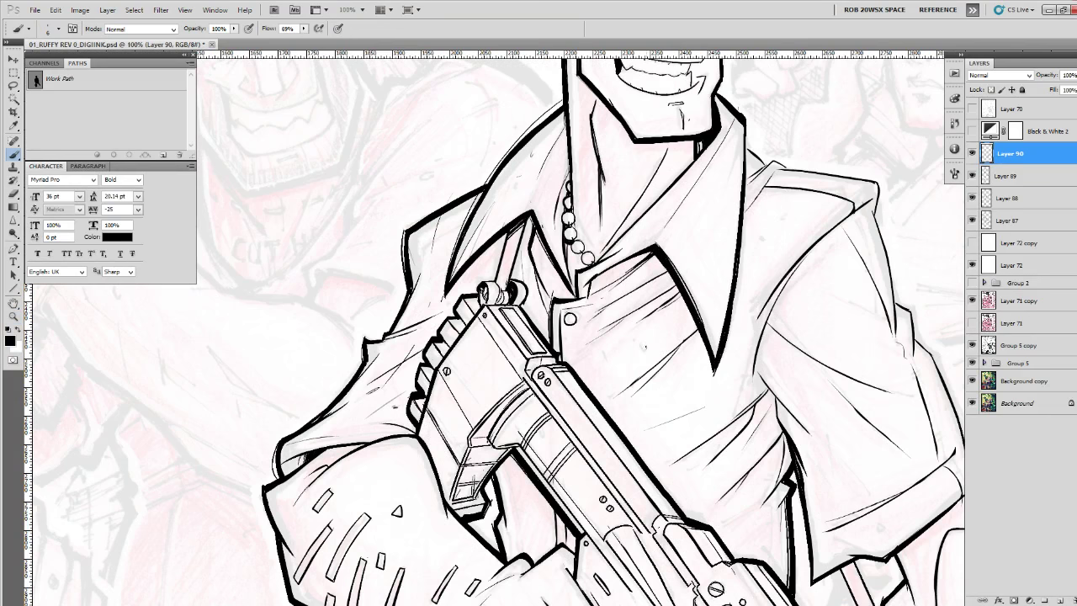
# Add small fleck marks on the shirt's chest, the chin and the far shoulder.
pyautogui.moveTo(645, 347); pyautogui.dragTo(545, 459)
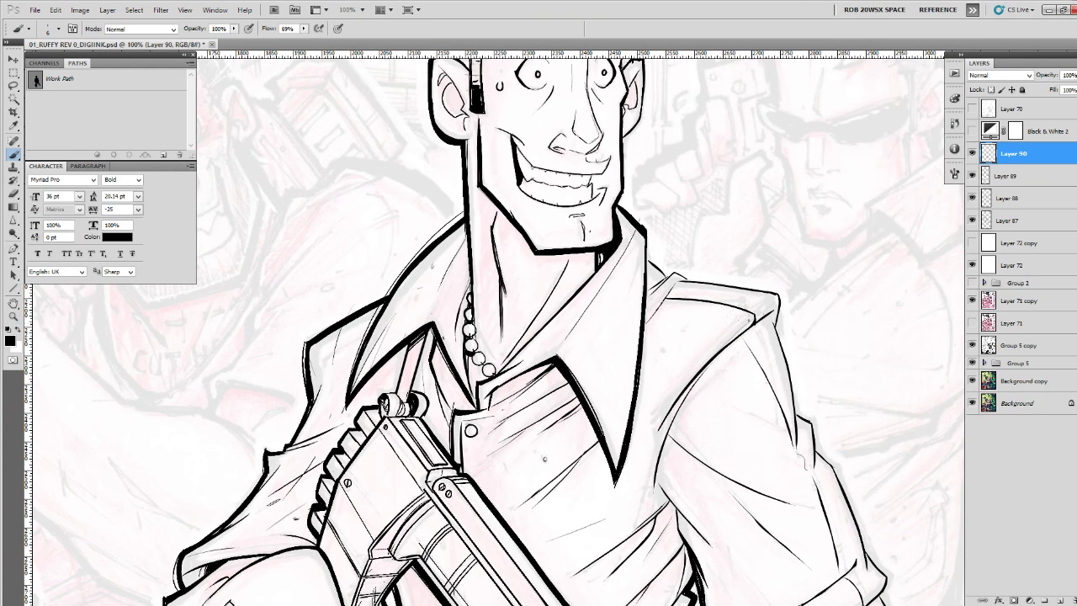
pyautogui.keyDown('ctrl'); pyautogui.click(749, 322); pyautogui.keyUp('ctrl')
pyautogui.moveTo(672, 354); pyautogui.dragTo(726, 349)
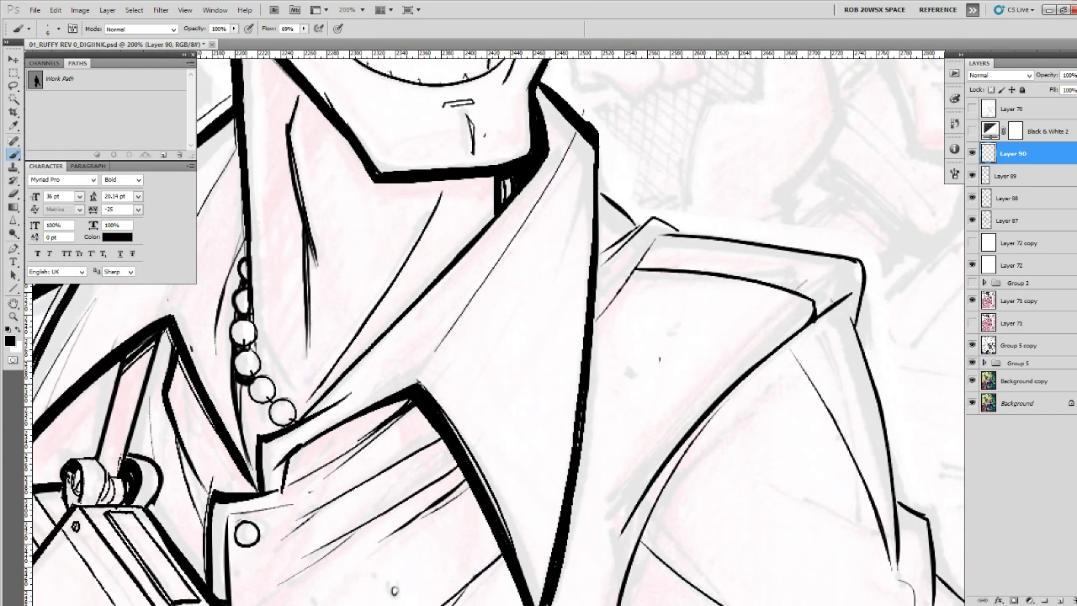
pyautogui.moveTo(641, 265); pyautogui.dragTo(597, 323)
pyautogui.moveTo(693, 262); pyautogui.dragTo(671, 431)
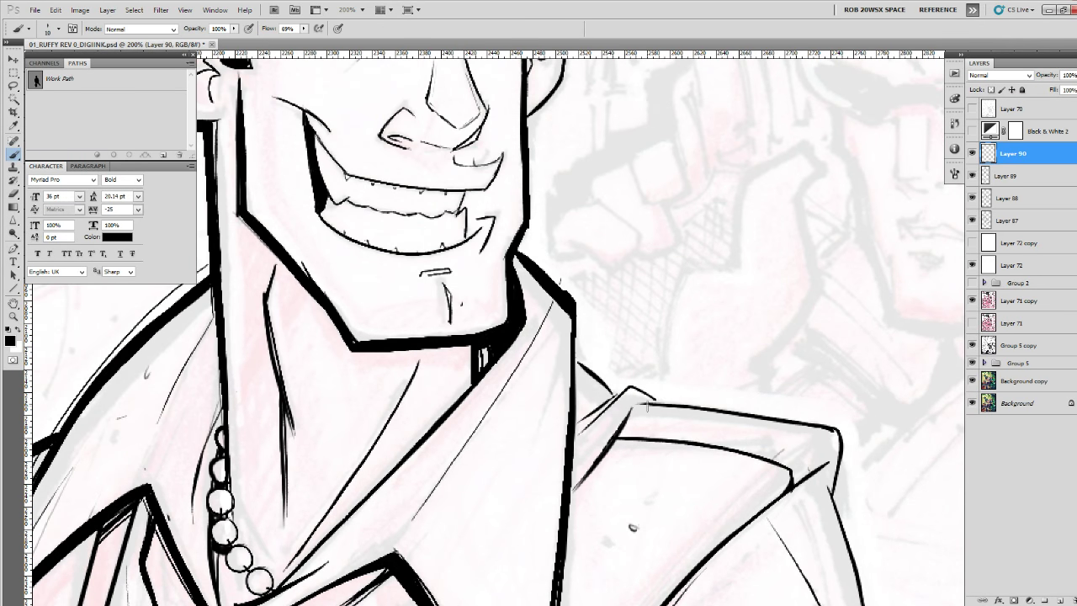
# Thicken the far shoulder's top contour from the collar edge to the outer shoulder corner.
pyautogui.keyDown('ctrl'); pyautogui.click(655, 409); pyautogui.keyUp('ctrl')
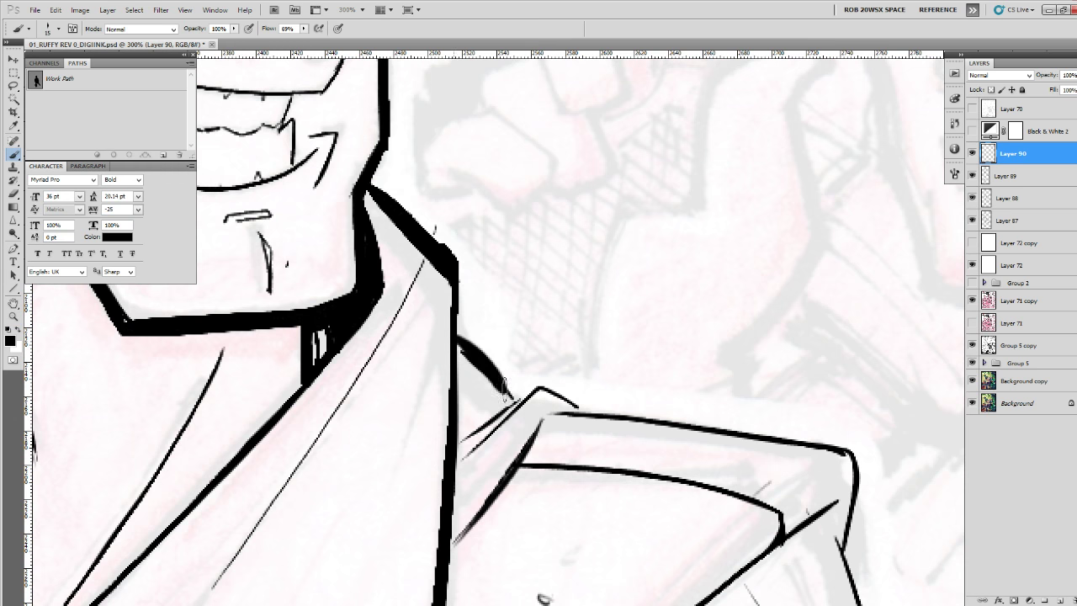
pyautogui.moveTo(609, 430)
pyautogui.mouseDown()
pyautogui.moveTo(479, 320)
pyautogui.moveTo(752, 354)
pyautogui.moveTo(752, 464)
pyautogui.moveTo(688, 236)
pyautogui.mouseUp()
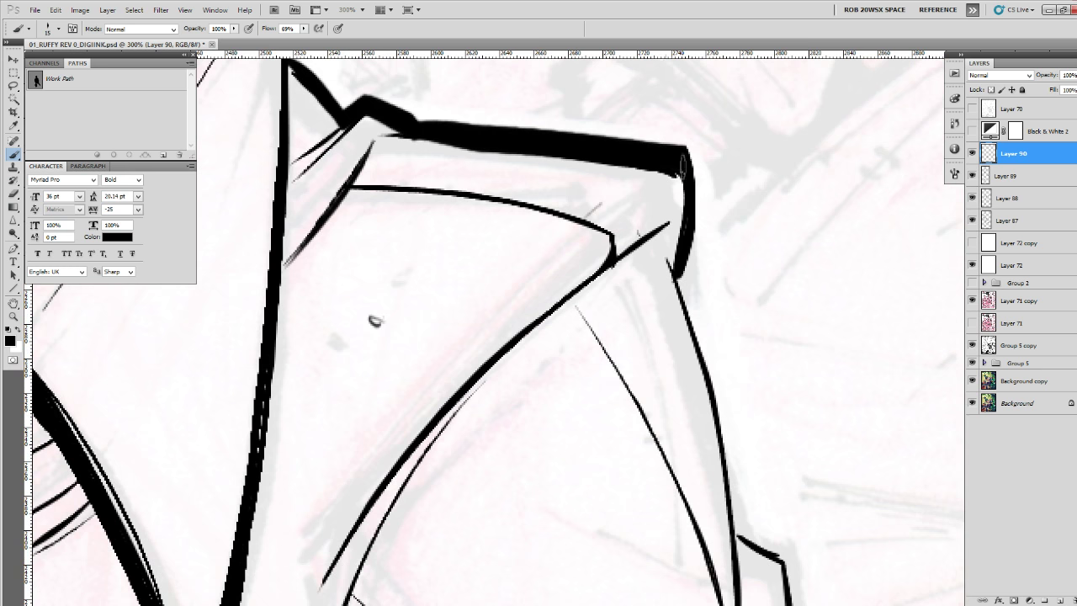
pyautogui.moveTo(684, 155); pyautogui.dragTo(694, 245)
# Thicken the outer edge of the far sleeve from the shoulder corner down to the cuff.
pyautogui.moveTo(690, 322); pyautogui.dragTo(677, 233)
pyautogui.moveTo(662, 177); pyautogui.dragTo(726, 467)
pyautogui.moveTo(712, 354); pyautogui.dragTo(659, 284)
pyautogui.moveTo(617, 96)
pyautogui.mouseDown()
pyautogui.moveTo(673, 370)
pyautogui.moveTo(722, 408)
pyautogui.moveTo(754, 492)
pyautogui.moveTo(643, 290)
pyautogui.mouseUp()
pyautogui.moveTo(627, 215)
pyautogui.mouseDown()
pyautogui.moveTo(629, 295)
pyautogui.moveTo(692, 360)
pyautogui.moveTo(740, 483)
pyautogui.moveTo(638, 228)
pyautogui.mouseUp()
pyautogui.moveTo(593, 107)
pyautogui.mouseDown()
pyautogui.moveTo(658, 298)
pyautogui.moveTo(736, 402)
pyautogui.moveTo(896, 199)
pyautogui.moveTo(911, 217)
pyautogui.moveTo(901, 256)
pyautogui.moveTo(613, 518)
pyautogui.mouseUp()
pyautogui.moveTo(874, 321); pyautogui.dragTo(806, 348)
# Thicken the lower hem of the far sleeve and the start of the arm contour below it.
pyautogui.moveTo(856, 228)
pyautogui.mouseDown()
pyautogui.moveTo(841, 290)
pyautogui.moveTo(644, 455)
pyautogui.mouseUp()
pyautogui.moveTo(858, 416); pyautogui.dragTo(600, 322)
pyautogui.moveTo(563, 220); pyautogui.dragTo(714, 420)
pyautogui.moveTo(721, 404); pyautogui.dragTo(698, 245)
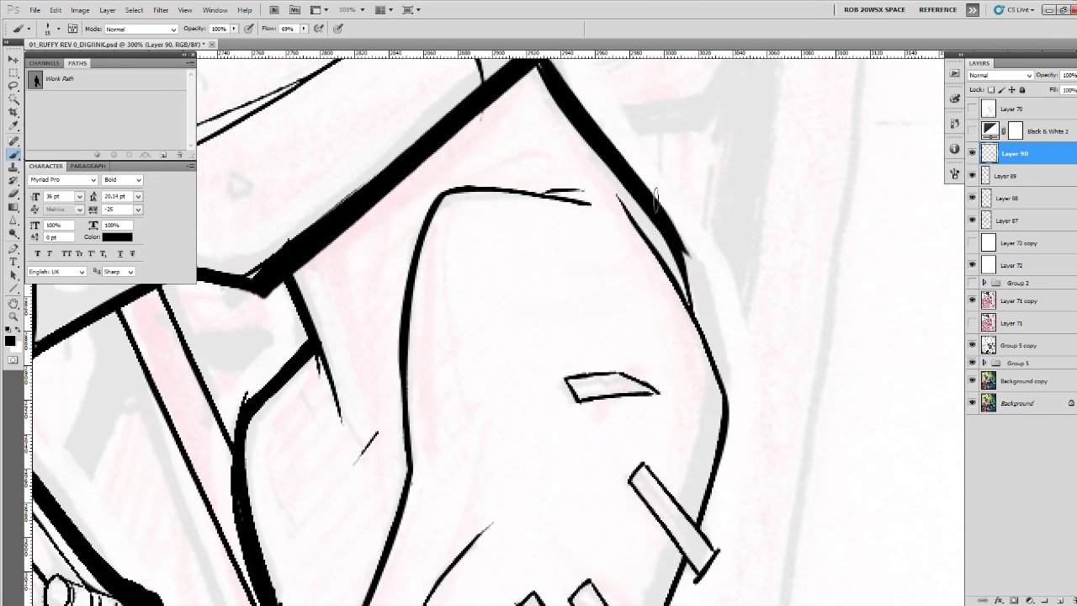
# Thicken the outer contour of the far forearm from the elbow down to the wrist.
pyautogui.moveTo(655, 190)
pyautogui.mouseDown()
pyautogui.moveTo(678, 222)
pyautogui.moveTo(696, 324)
pyautogui.mouseUp()
pyautogui.moveTo(650, 240); pyautogui.dragTo(725, 399)
pyautogui.moveTo(735, 396); pyautogui.dragTo(705, 227)
pyautogui.moveTo(676, 153)
pyautogui.mouseDown()
pyautogui.moveTo(700, 240)
pyautogui.moveTo(686, 311)
pyautogui.moveTo(673, 352)
pyautogui.moveTo(698, 235)
pyautogui.moveTo(678, 343)
pyautogui.moveTo(684, 307)
pyautogui.moveTo(606, 508)
pyautogui.mouseUp()
pyautogui.moveTo(614, 495); pyautogui.dragTo(710, 223)
pyautogui.moveTo(752, 118); pyautogui.dragTo(552, 531)
# Erase the heavy forearm contour where it crosses the small rectangular hair marks.
pyautogui.press('e')
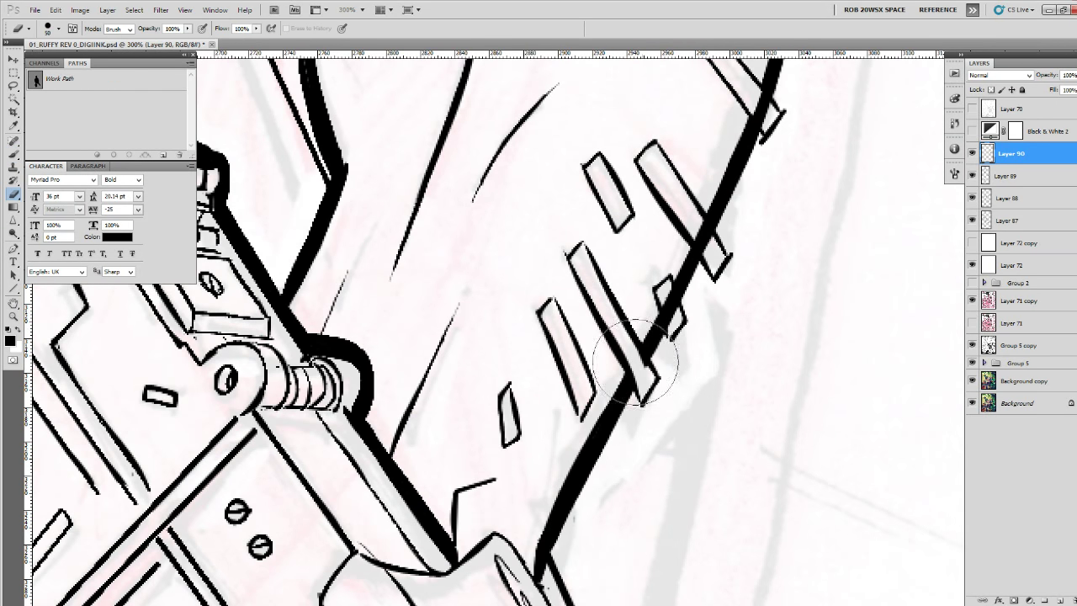
pyautogui.moveTo(647, 261); pyautogui.dragTo(635, 370)
pyautogui.moveTo(671, 324)
pyautogui.mouseDown()
pyautogui.moveTo(681, 319)
pyautogui.moveTo(677, 366)
pyautogui.moveTo(657, 418)
pyautogui.moveTo(682, 409)
pyautogui.mouseUp()
pyautogui.moveTo(720, 324); pyautogui.dragTo(729, 295)
pyautogui.moveTo(601, 281)
pyautogui.mouseDown()
pyautogui.moveTo(637, 292)
pyautogui.moveTo(792, 514)
pyautogui.mouseUp()
# Thicken the inner line of the far forearm from below the sleeve towards the wrist.
pyautogui.press('b')
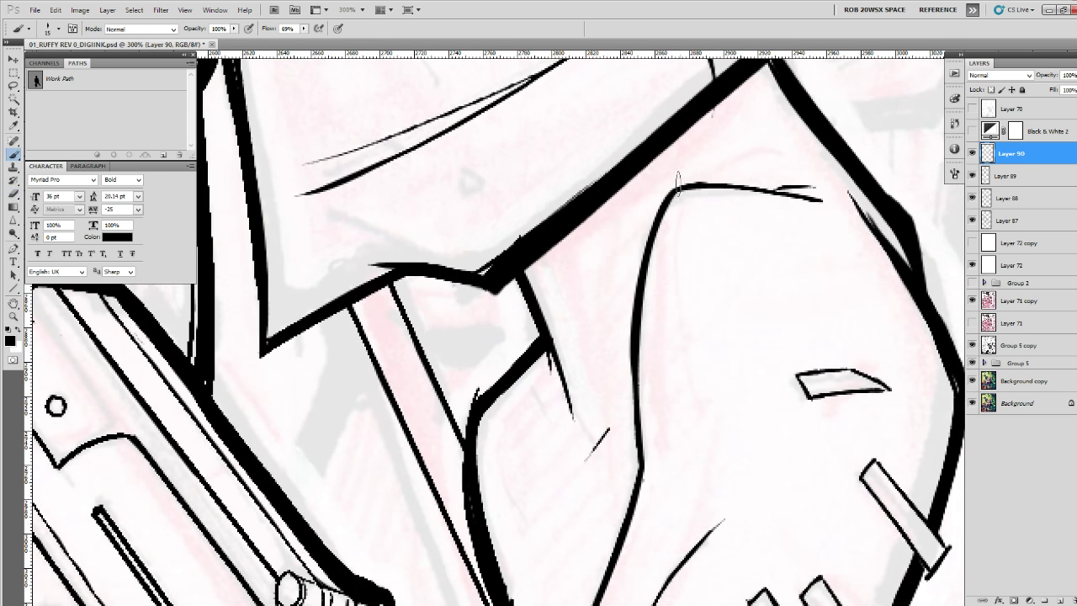
pyautogui.moveTo(678, 178)
pyautogui.mouseDown()
pyautogui.moveTo(640, 286)
pyautogui.moveTo(638, 486)
pyautogui.mouseUp()
pyautogui.moveTo(636, 356); pyautogui.dragTo(636, 175)
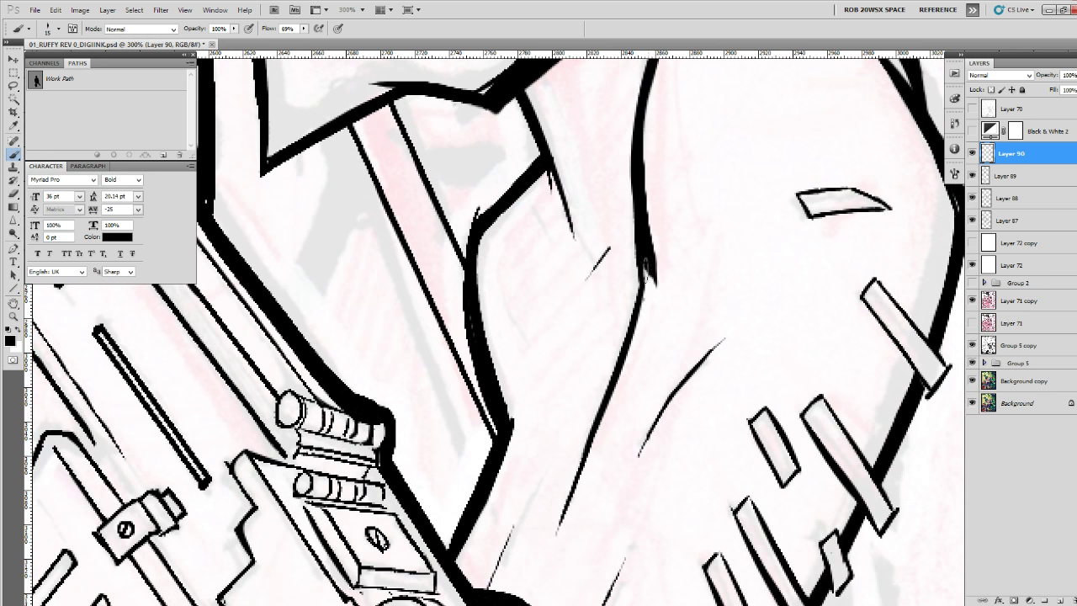
pyautogui.moveTo(652, 253); pyautogui.dragTo(557, 542)
pyautogui.moveTo(600, 163)
pyautogui.mouseDown()
pyautogui.moveTo(631, 314)
pyautogui.moveTo(714, 420)
pyautogui.mouseUp()
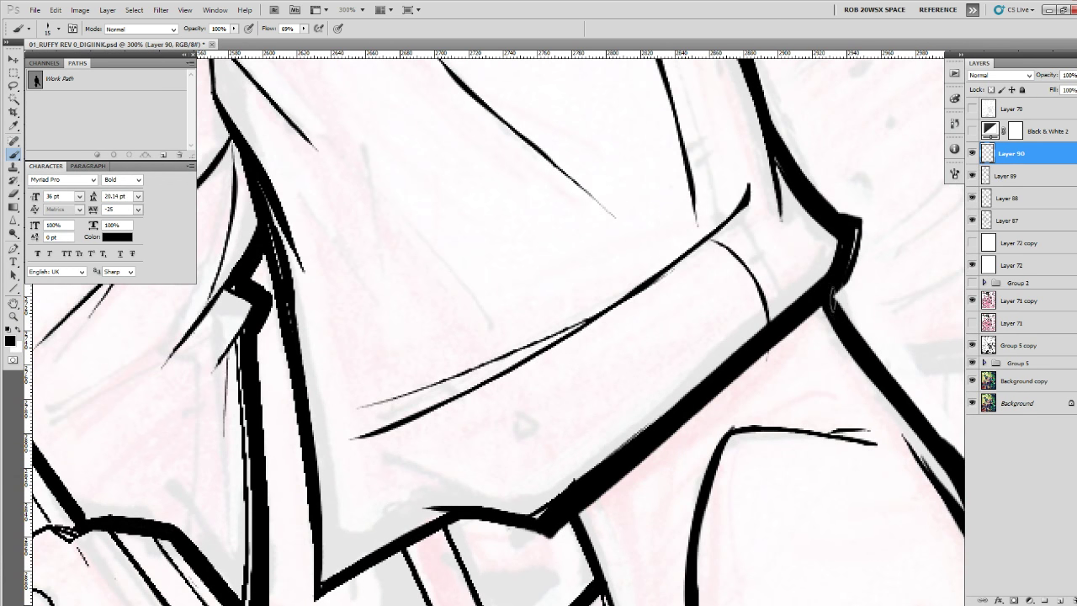
# Examine the whole inked figure to check the heavy contours from a distance.
pyautogui.keyDown('alt'); pyautogui.click(771, 305); pyautogui.keyUp('alt')
pyautogui.keyDown('alt'); pyautogui.click(772, 316); pyautogui.keyUp('alt')
pyautogui.keyDown('alt'); pyautogui.click(772, 320); pyautogui.keyUp('alt')
pyautogui.keyDown('alt'); pyautogui.click(773, 324); pyautogui.keyUp('alt')
pyautogui.keyDown('alt'); pyautogui.click(773, 328); pyautogui.keyUp('alt')
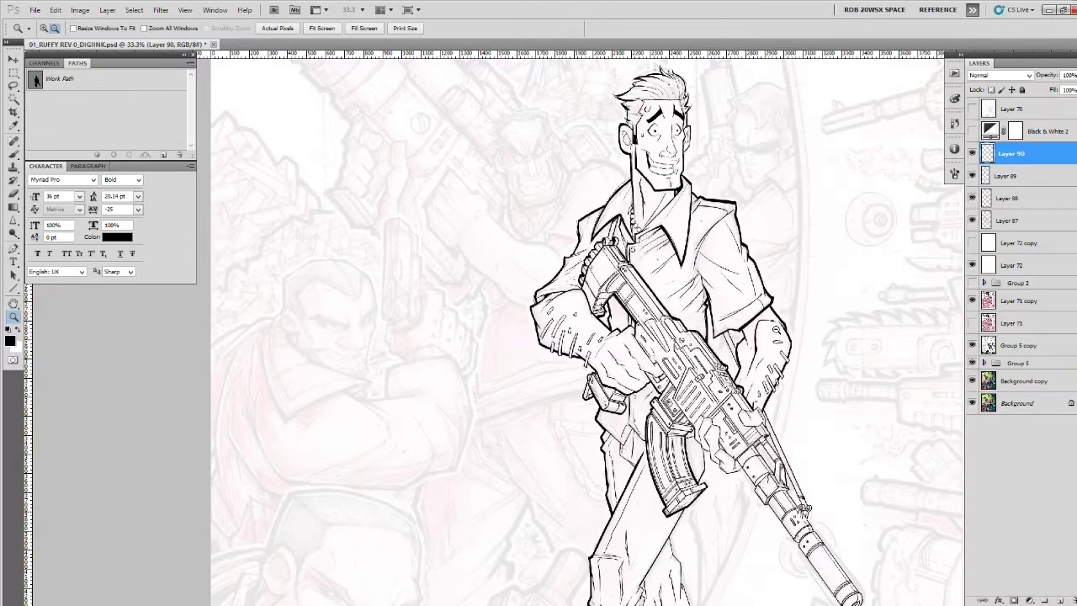
pyautogui.keyDown('alt'); pyautogui.click(775, 332); pyautogui.keyUp('alt')
pyautogui.moveTo(779, 389); pyautogui.dragTo(781, 333)
# Thicken the lower contours of the first three fingers gripping the rifle beside the magazine.
pyautogui.click(754, 355)
pyautogui.click(753, 355)
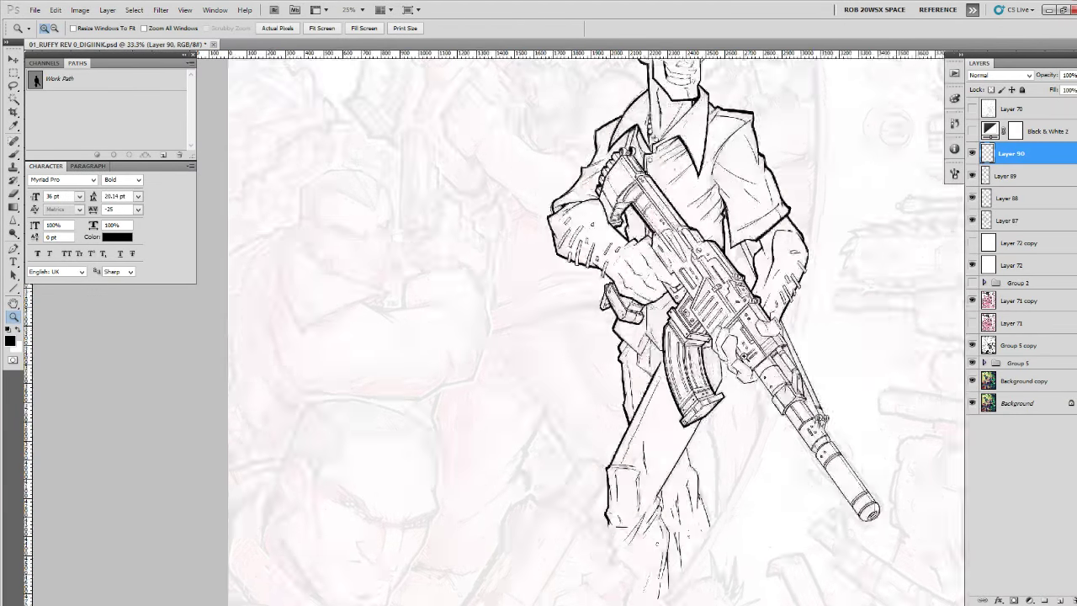
pyautogui.click(754, 355)
pyautogui.click(754, 355)
pyautogui.click(753, 355)
pyautogui.click(616, 305)
pyautogui.press('b')
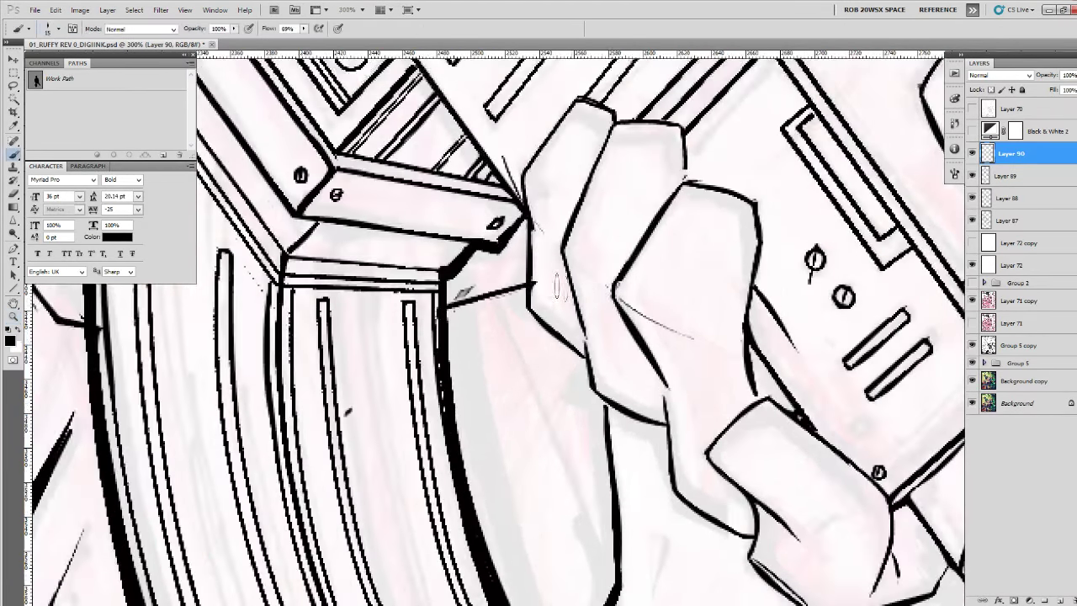
pyautogui.moveTo(526, 195)
pyautogui.mouseDown()
pyautogui.moveTo(523, 311)
pyautogui.moveTo(592, 360)
pyautogui.mouseUp()
pyautogui.moveTo(588, 337); pyautogui.dragTo(555, 283)
pyautogui.moveTo(541, 235)
pyautogui.mouseDown()
pyautogui.moveTo(562, 340)
pyautogui.moveTo(622, 374)
pyautogui.mouseUp()
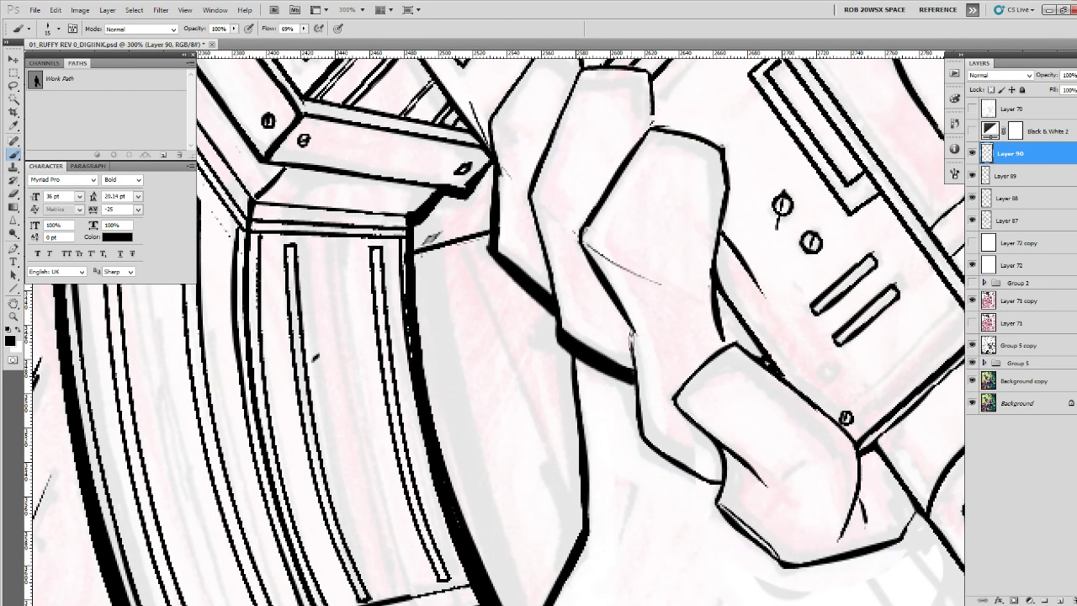
pyautogui.moveTo(632, 336)
pyautogui.mouseDown()
pyautogui.moveTo(646, 452)
pyautogui.moveTo(716, 487)
pyautogui.mouseUp()
pyautogui.moveTo(792, 429); pyautogui.dragTo(704, 378)
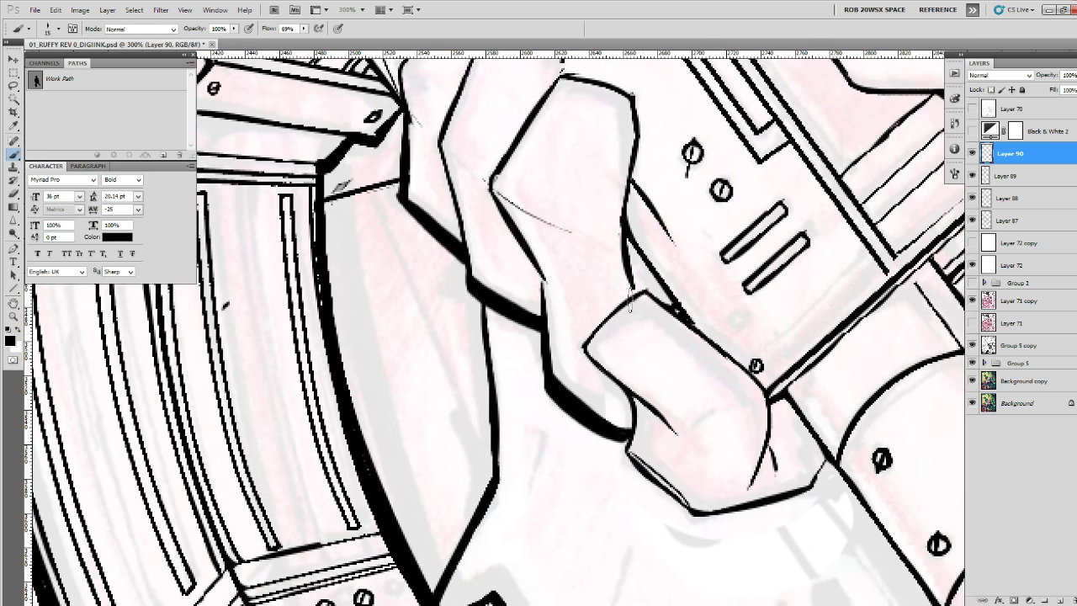
# Thicken the contour around the last finger of the hand supporting the rifle.
pyautogui.moveTo(630, 299)
pyautogui.mouseDown()
pyautogui.moveTo(581, 344)
pyautogui.moveTo(641, 477)
pyautogui.moveTo(693, 520)
pyautogui.moveTo(806, 497)
pyautogui.moveTo(825, 467)
pyautogui.moveTo(877, 448)
pyautogui.moveTo(577, 290)
pyautogui.mouseUp()
pyautogui.moveTo(530, 220)
pyautogui.mouseDown()
pyautogui.moveTo(694, 473)
pyautogui.moveTo(651, 403)
pyautogui.mouseUp()
pyautogui.moveTo(493, 192); pyautogui.dragTo(667, 437)
pyautogui.moveTo(666, 439)
pyautogui.mouseDown()
pyautogui.moveTo(628, 305)
pyautogui.moveTo(598, 278)
pyautogui.mouseUp()
# Thicken the underside contour of the rifle's barrel and suppressor down to the muzzle.
pyautogui.moveTo(600, 268)
pyautogui.mouseDown()
pyautogui.moveTo(588, 308)
pyautogui.moveTo(670, 422)
pyautogui.moveTo(709, 439)
pyautogui.moveTo(638, 291)
pyautogui.moveTo(533, 188)
pyautogui.moveTo(491, 195)
pyautogui.moveTo(690, 471)
pyautogui.moveTo(769, 542)
pyautogui.mouseUp()
pyautogui.moveTo(787, 503)
pyautogui.mouseDown()
pyautogui.moveTo(629, 307)
pyautogui.moveTo(470, 74)
pyautogui.moveTo(452, 151)
pyautogui.moveTo(677, 470)
pyautogui.mouseUp()
pyautogui.moveTo(677, 469)
pyautogui.mouseDown()
pyautogui.moveTo(500, 209)
pyautogui.moveTo(501, 183)
pyautogui.mouseUp()
pyautogui.moveTo(468, 119)
pyautogui.mouseDown()
pyautogui.moveTo(545, 250)
pyautogui.moveTo(666, 411)
pyautogui.mouseUp()
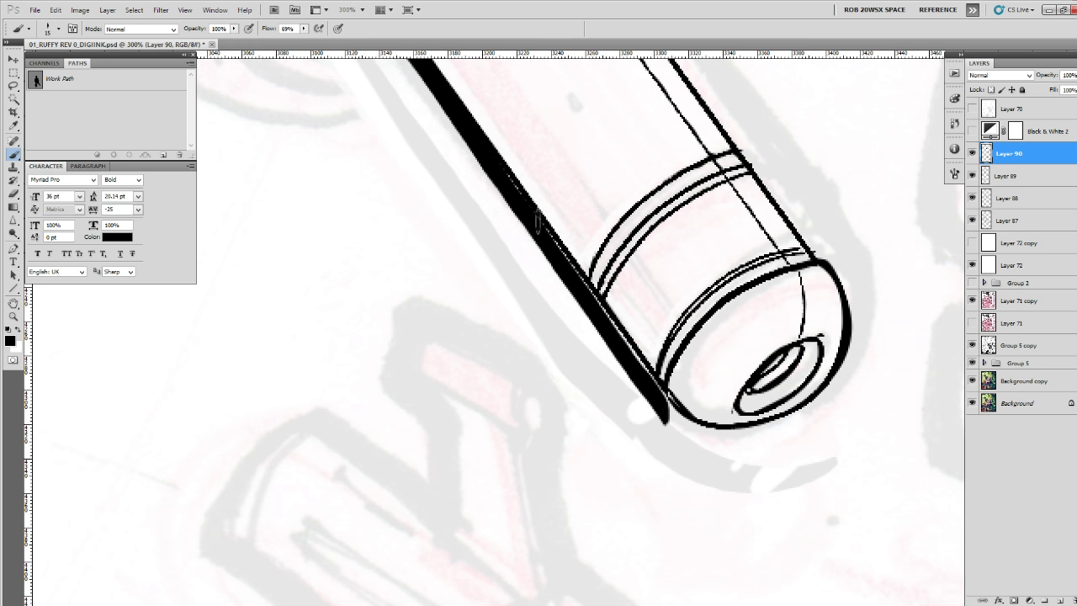
pyautogui.moveTo(514, 190); pyautogui.dragTo(656, 397)
# Thicken the rounded muzzle tip and the upper edge of the suppressor.
pyautogui.moveTo(571, 157)
pyautogui.mouseDown()
pyautogui.moveTo(631, 319)
pyautogui.moveTo(580, 231)
pyautogui.mouseUp()
pyautogui.moveTo(750, 221)
pyautogui.mouseDown()
pyautogui.moveTo(812, 336)
pyautogui.moveTo(789, 441)
pyautogui.moveTo(669, 476)
pyautogui.moveTo(614, 397)
pyautogui.mouseUp()
pyautogui.moveTo(573, 172); pyautogui.dragTo(641, 512)
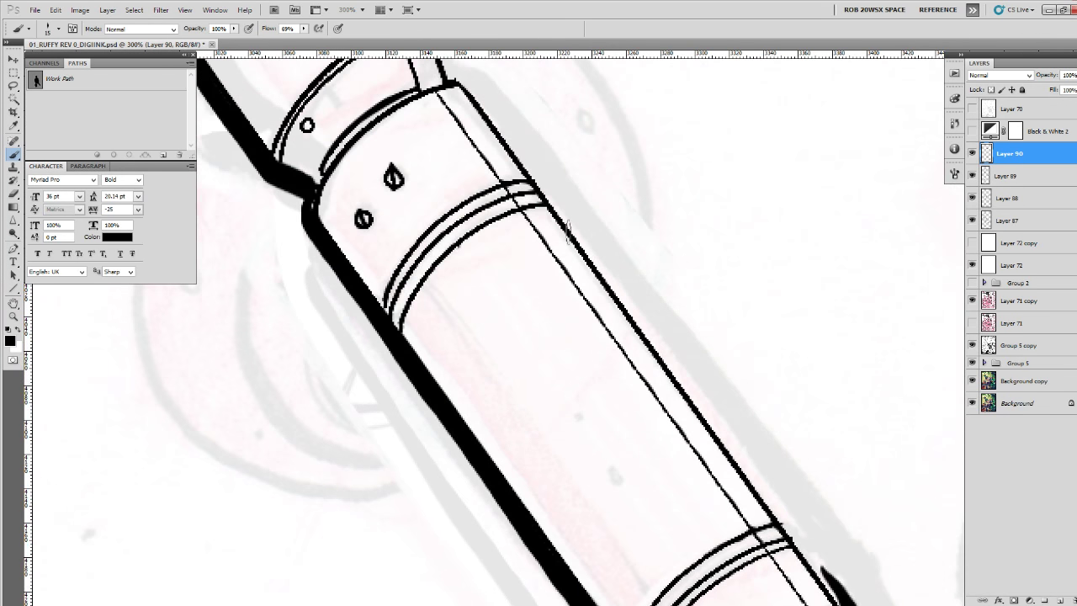
pyautogui.moveTo(463, 74)
pyautogui.mouseDown()
pyautogui.moveTo(682, 387)
pyautogui.moveTo(576, 202)
pyautogui.moveTo(736, 461)
pyautogui.mouseUp()
pyautogui.moveTo(631, 256); pyautogui.dragTo(761, 492)
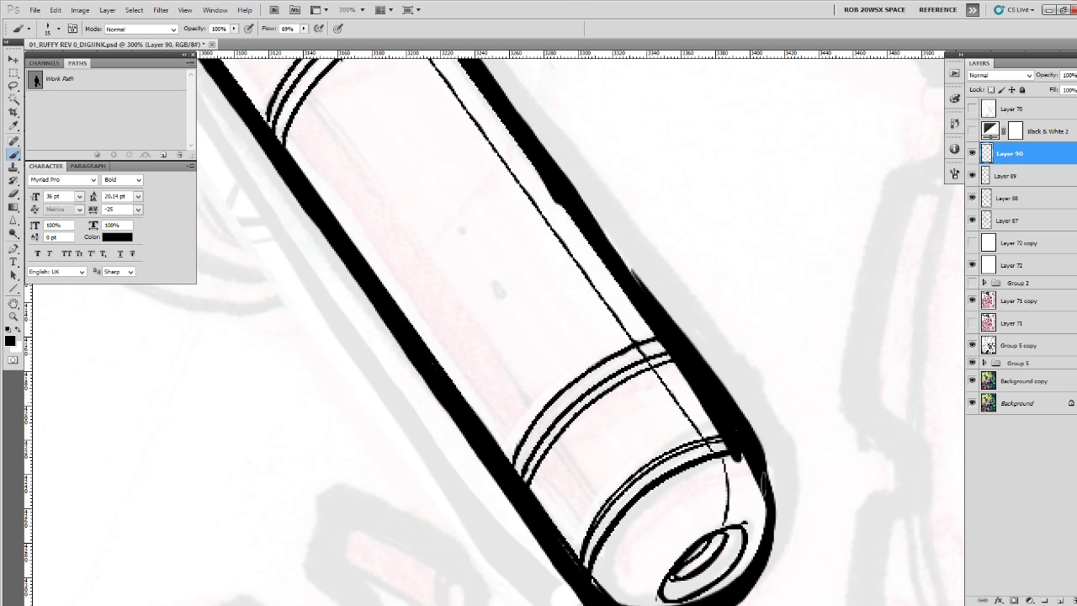
# Erase the rough outer edge of the suppressor's upper contour near the muzzle.
pyautogui.press('e')
pyautogui.moveTo(681, 386); pyautogui.dragTo(740, 465)
pyautogui.moveTo(697, 321); pyautogui.dragTo(772, 443)
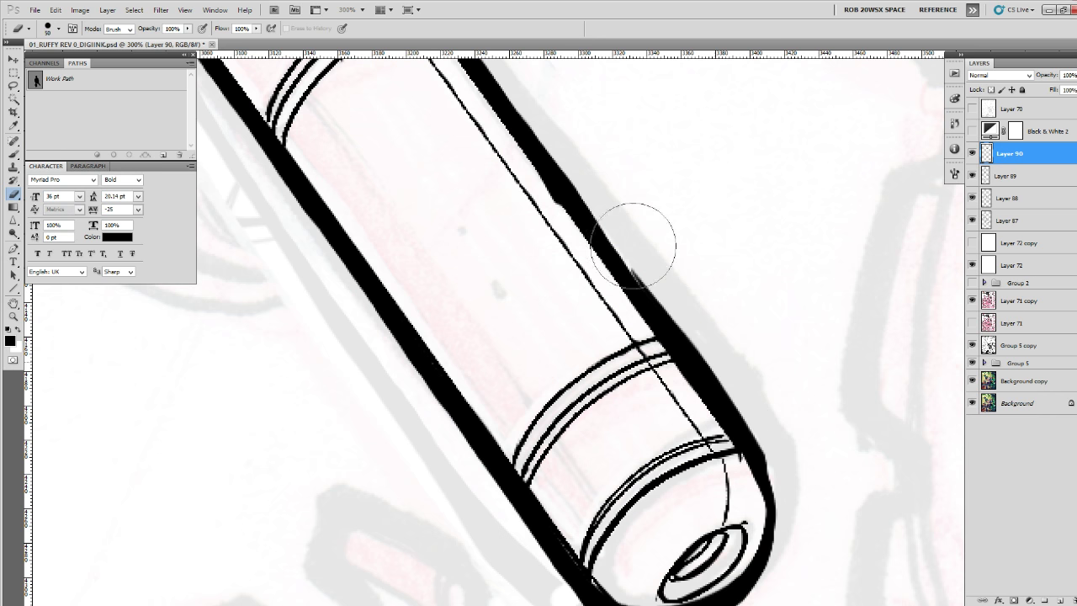
pyautogui.moveTo(675, 308); pyautogui.dragTo(782, 461)
# Thicken the upper contour of the suppressor and barrel back to the stepped collar below the hinge.
pyautogui.press('b')
pyautogui.moveTo(578, 192); pyautogui.dragTo(625, 266)
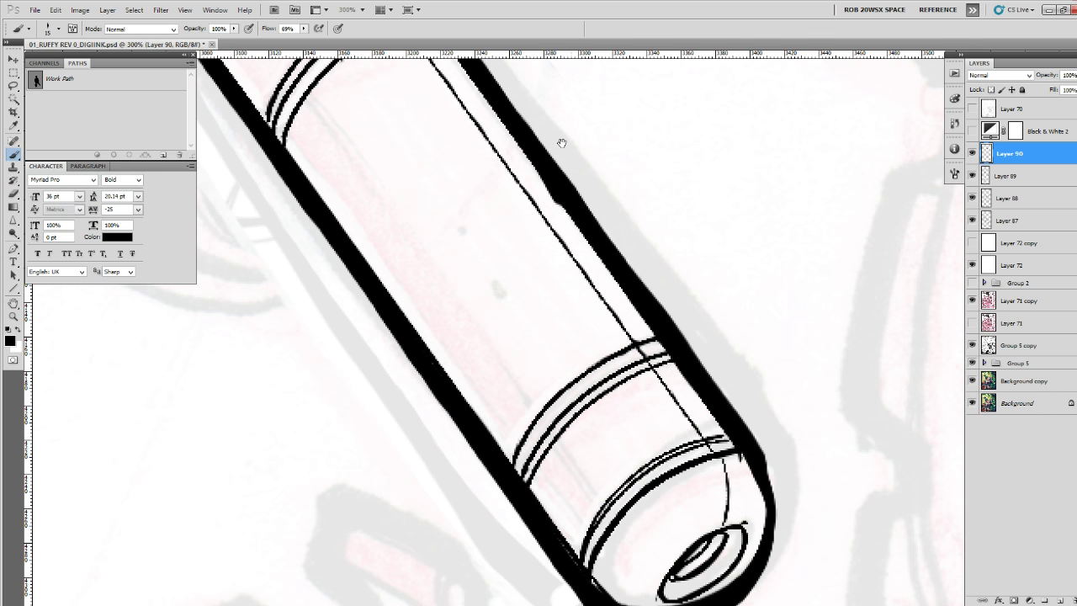
pyautogui.moveTo(561, 143)
pyautogui.mouseDown()
pyautogui.moveTo(711, 429)
pyautogui.moveTo(722, 426)
pyautogui.mouseUp()
pyautogui.moveTo(586, 258); pyautogui.dragTo(666, 376)
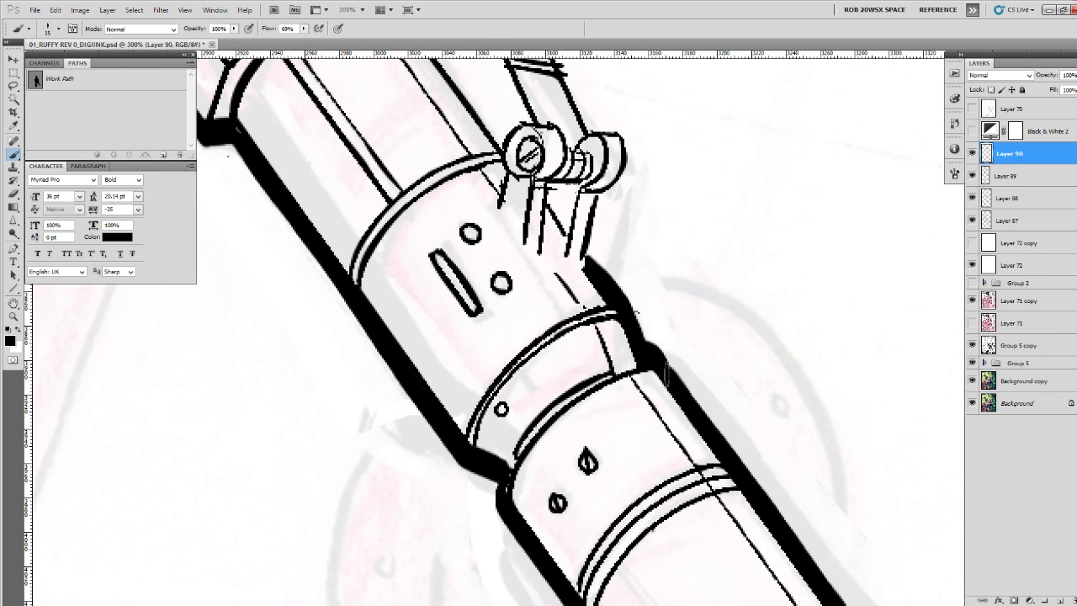
pyautogui.moveTo(653, 262); pyautogui.dragTo(763, 501)
# Fill the shadows around the hinge bolts and between the support struts on the barrel with black.
pyautogui.moveTo(660, 425); pyautogui.dragTo(687, 424)
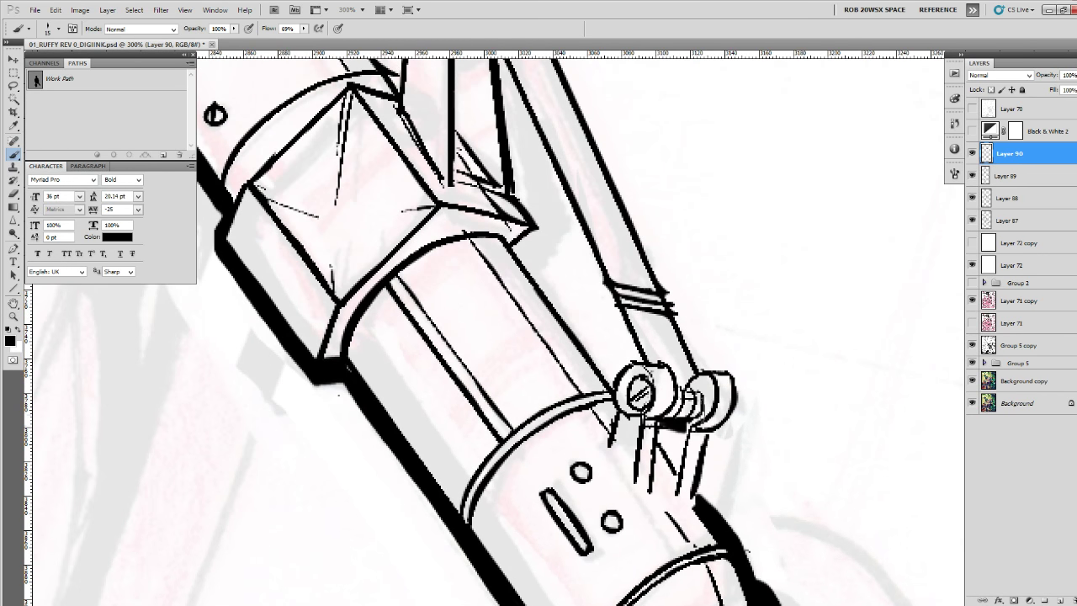
pyautogui.moveTo(694, 381)
pyautogui.mouseDown()
pyautogui.moveTo(706, 390)
pyautogui.moveTo(675, 454)
pyautogui.mouseUp()
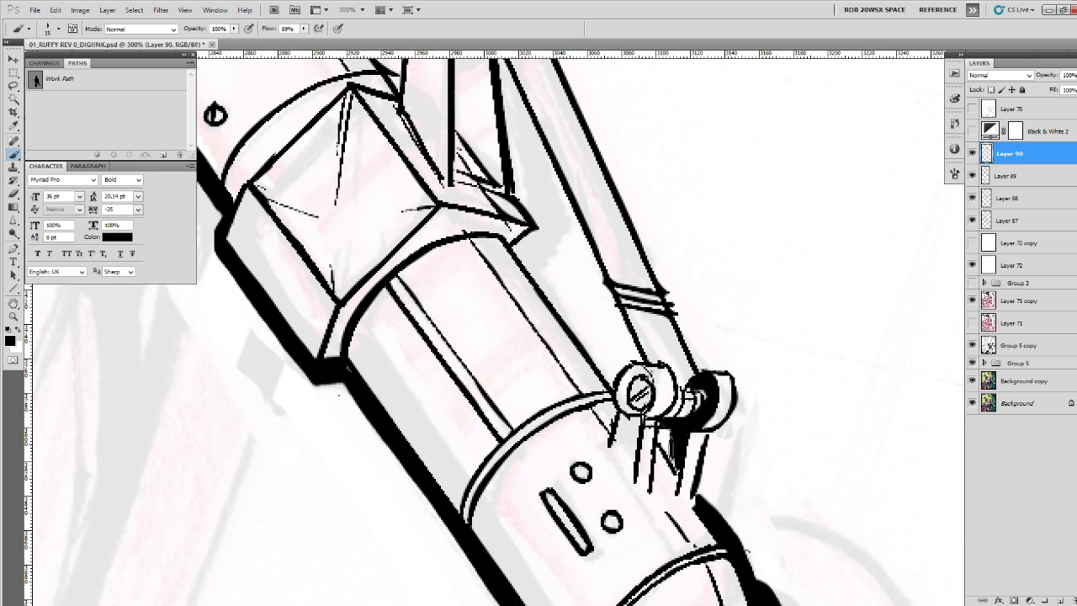
pyautogui.moveTo(650, 415); pyautogui.dragTo(703, 470)
pyautogui.moveTo(690, 418); pyautogui.dragTo(664, 451)
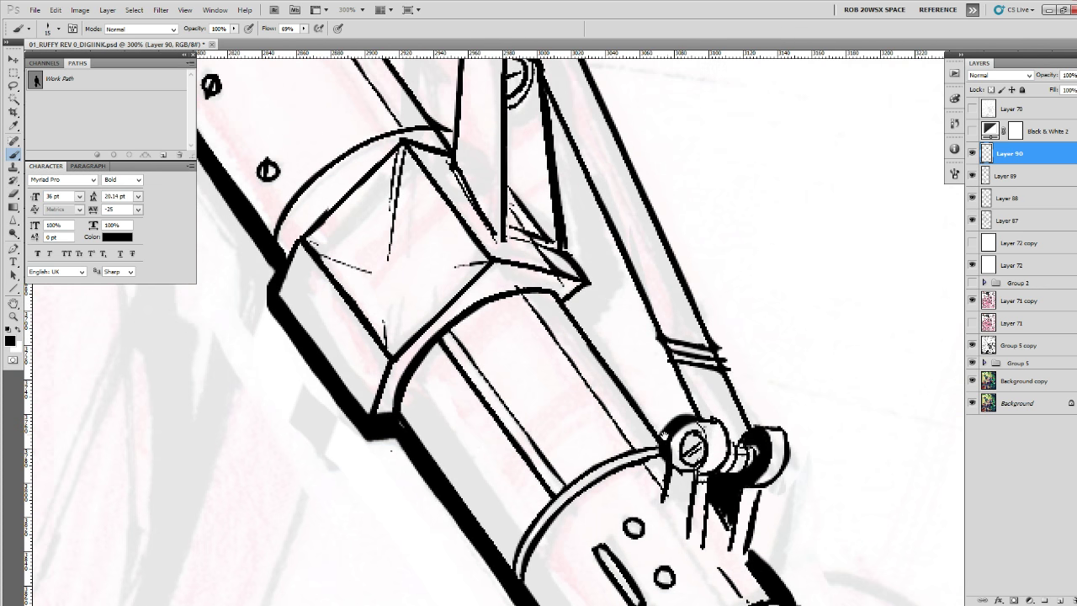
pyautogui.moveTo(623, 352); pyautogui.dragTo(620, 380)
# Thicken the upper barrel contour from the hinge to the faceted block, and the lower edge of the thin tube beside the barrel.
pyautogui.moveTo(560, 276)
pyautogui.mouseDown()
pyautogui.moveTo(596, 386)
pyautogui.moveTo(654, 460)
pyautogui.mouseUp()
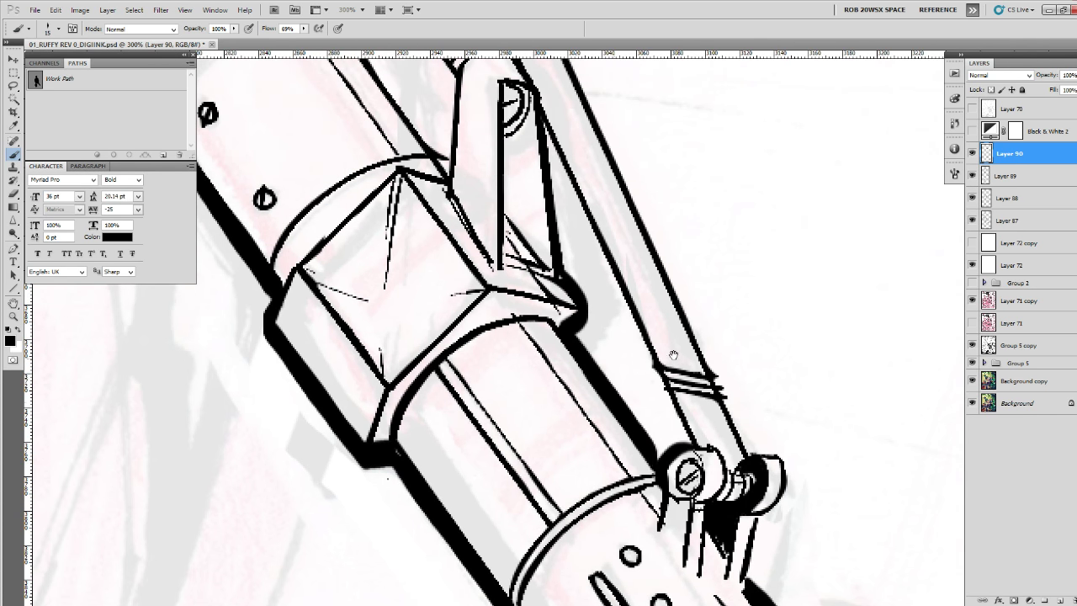
pyautogui.moveTo(673, 355); pyautogui.dragTo(689, 422)
pyautogui.moveTo(534, 154); pyautogui.dragTo(569, 213)
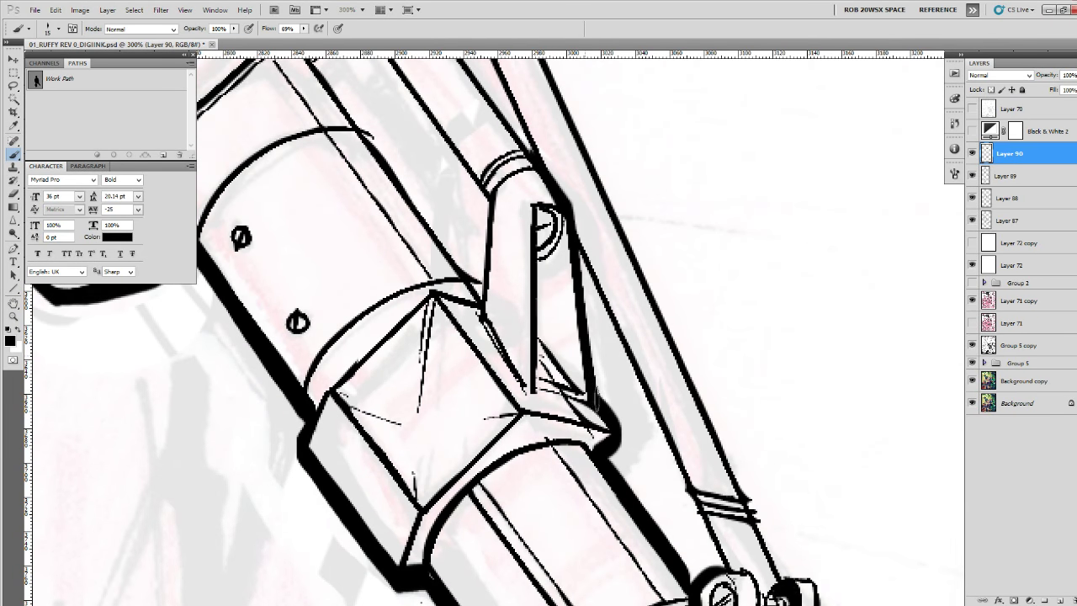
pyautogui.moveTo(566, 296); pyautogui.dragTo(711, 497)
pyautogui.moveTo(498, 217); pyautogui.dragTo(635, 414)
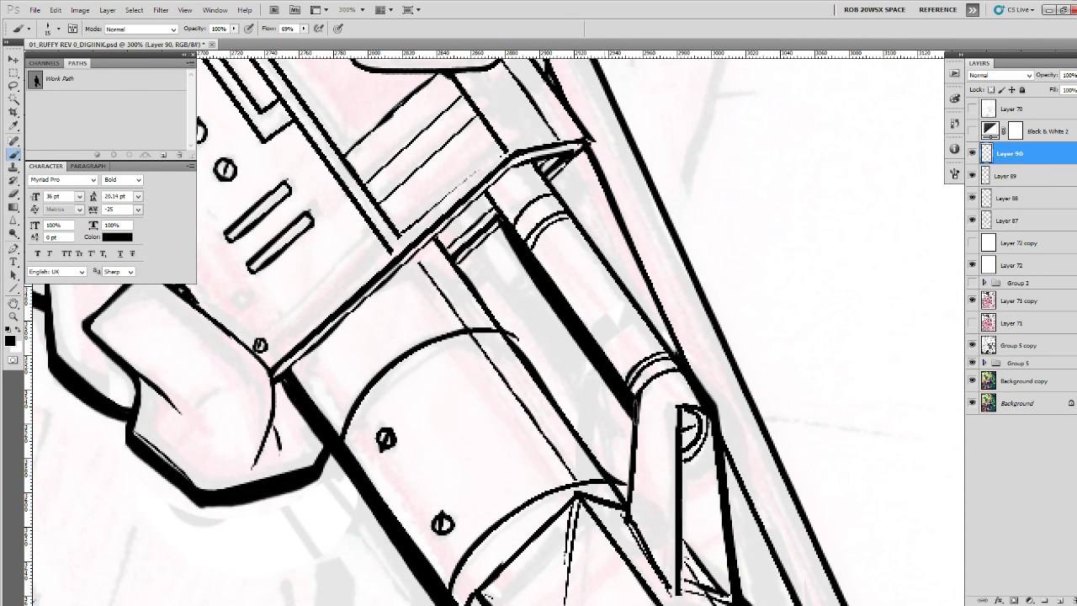
# Thicken remaining contours around the rifle's handguard, the supporting hand's fingers and the top of the magazine.
pyautogui.moveTo(459, 259); pyautogui.dragTo(617, 496)
pyautogui.moveTo(604, 330); pyautogui.dragTo(749, 524)
pyautogui.moveTo(651, 417); pyautogui.dragTo(601, 476)
pyautogui.moveTo(702, 386)
pyautogui.mouseDown()
pyautogui.moveTo(705, 360)
pyautogui.moveTo(736, 335)
pyautogui.mouseUp()
pyautogui.moveTo(717, 296); pyautogui.dragTo(685, 350)
pyautogui.moveTo(636, 288)
pyautogui.mouseDown()
pyautogui.moveTo(704, 391)
pyautogui.moveTo(674, 432)
pyautogui.mouseUp()
pyautogui.moveTo(666, 373); pyautogui.dragTo(757, 550)
pyautogui.moveTo(646, 357)
pyautogui.mouseDown()
pyautogui.moveTo(689, 320)
pyautogui.moveTo(751, 430)
pyautogui.moveTo(758, 495)
pyautogui.moveTo(841, 452)
pyautogui.mouseUp()
pyautogui.moveTo(756, 286)
pyautogui.mouseDown()
pyautogui.moveTo(749, 304)
pyautogui.moveTo(678, 330)
pyautogui.moveTo(602, 318)
pyautogui.moveTo(608, 425)
pyautogui.moveTo(673, 471)
pyautogui.moveTo(761, 464)
pyautogui.moveTo(812, 420)
pyautogui.mouseUp()
pyautogui.moveTo(463, 469); pyautogui.dragTo(603, 231)
pyautogui.moveTo(521, 217)
pyautogui.mouseDown()
pyautogui.moveTo(571, 282)
pyautogui.moveTo(555, 370)
pyautogui.mouseUp()
pyautogui.moveTo(585, 437)
pyautogui.mouseDown()
pyautogui.moveTo(567, 272)
pyautogui.moveTo(498, 317)
pyautogui.moveTo(547, 380)
pyautogui.mouseUp()
pyautogui.moveTo(531, 281)
pyautogui.mouseDown()
pyautogui.moveTo(565, 390)
pyautogui.moveTo(665, 571)
pyautogui.moveTo(591, 279)
pyautogui.moveTo(611, 328)
pyautogui.moveTo(510, 255)
pyautogui.moveTo(446, 327)
pyautogui.moveTo(467, 410)
pyautogui.mouseUp()
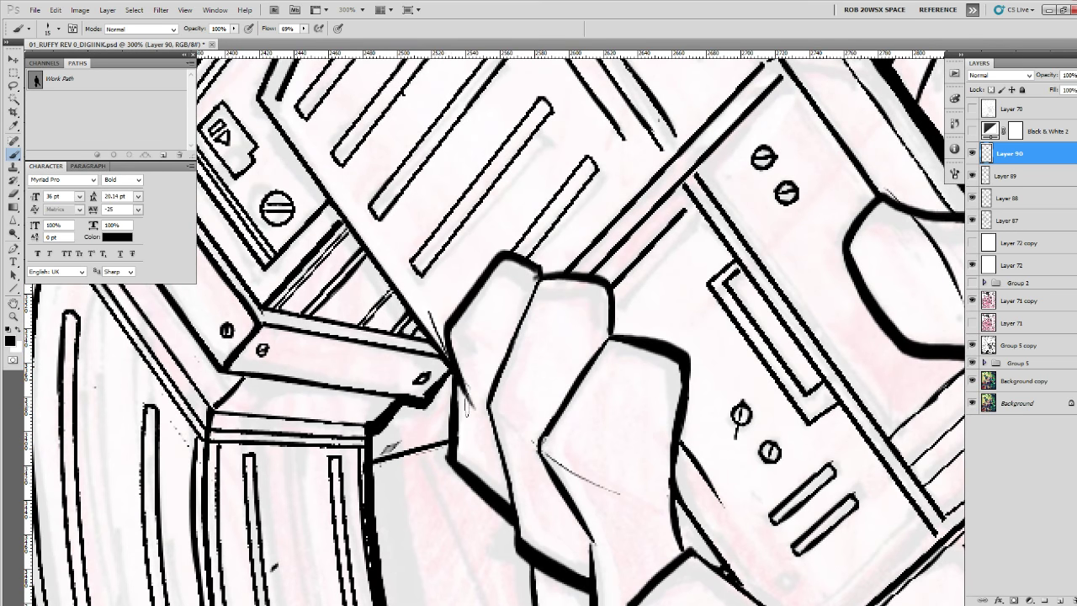
# Examine the whole inked figure, including the shirt's shoulder and sleeve.
pyautogui.press('z')
pyautogui.keyDown('alt'); pyautogui.click(638, 263); pyautogui.keyUp('alt')
pyautogui.keyDown('alt'); pyautogui.click(641, 262); pyautogui.keyUp('alt')
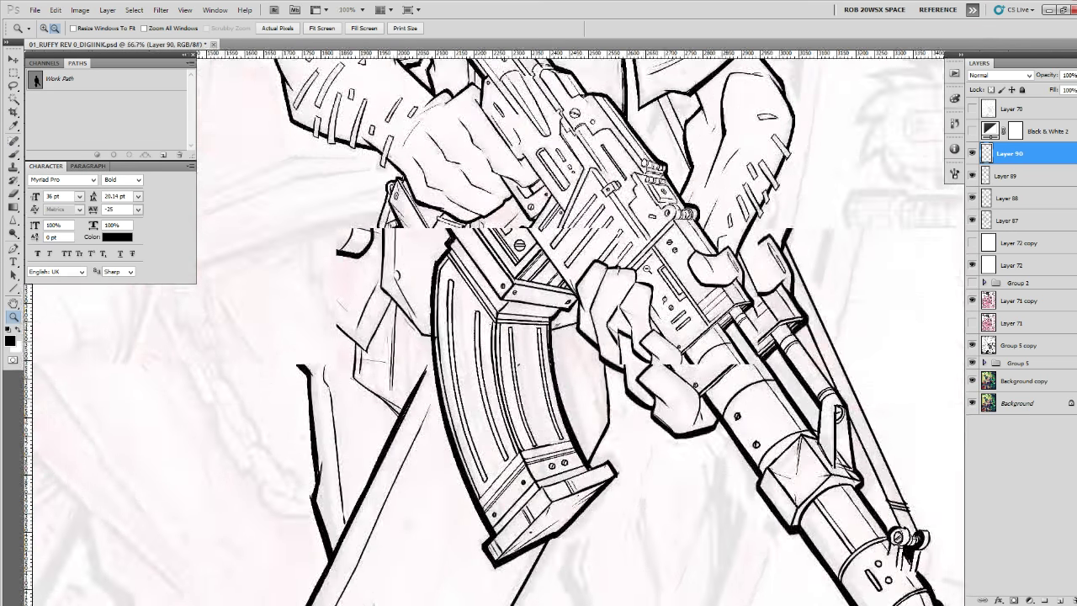
pyautogui.keyDown('alt'); pyautogui.click(665, 260); pyautogui.keyUp('alt')
pyautogui.keyDown('alt'); pyautogui.click(673, 260); pyautogui.keyUp('alt')
pyautogui.keyDown('alt'); pyautogui.click(686, 254); pyautogui.keyUp('alt')
pyautogui.keyDown('alt'); pyautogui.click(726, 263); pyautogui.keyUp('alt')
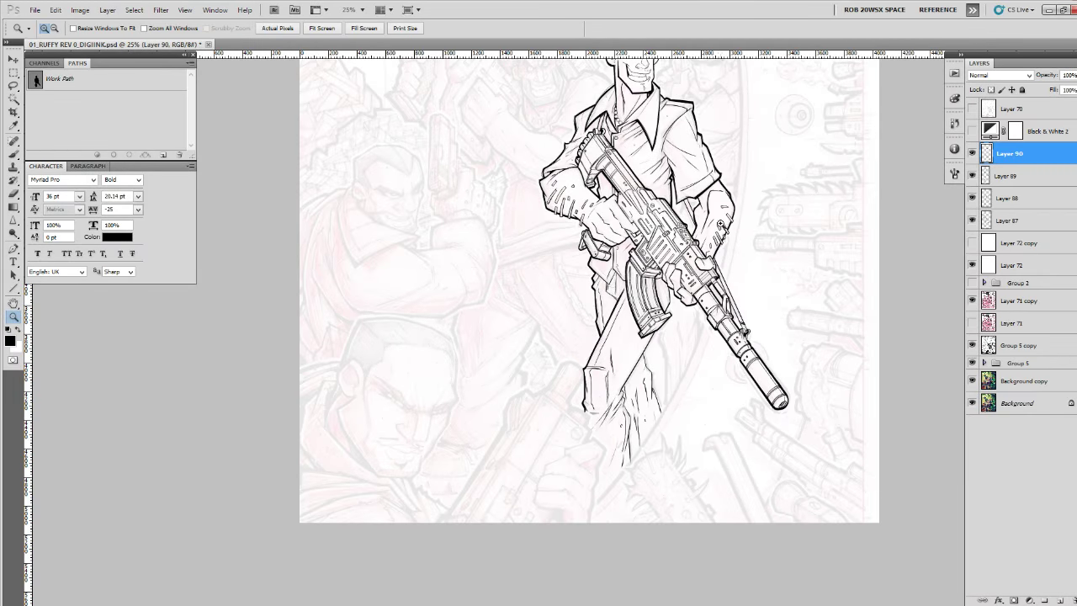
pyautogui.click(724, 199)
pyautogui.click(725, 201)
pyautogui.moveTo(722, 209); pyautogui.dragTo(691, 411)
pyautogui.click(659, 264)
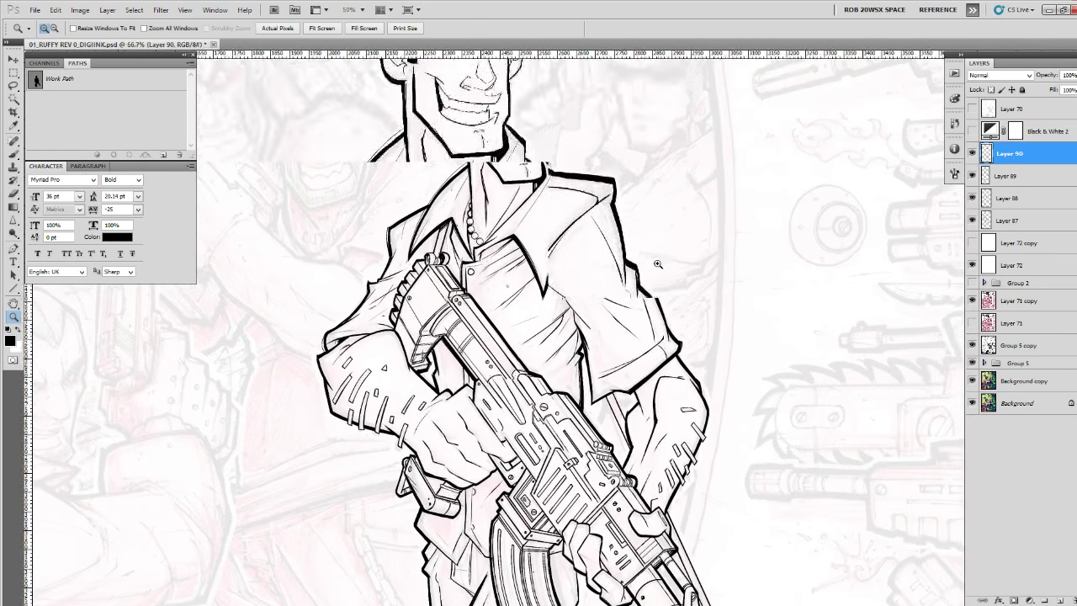
pyautogui.click(659, 262)
pyautogui.click(657, 261)
# Choose the ROB DRAW DETAIL brush and add thin loose lines outside the shirt's shoulder contour.
pyautogui.press('b')
pyautogui.rightClick(657, 258)
pyautogui.click(697, 366)
pyautogui.moveTo(611, 281); pyautogui.dragTo(610, 279)
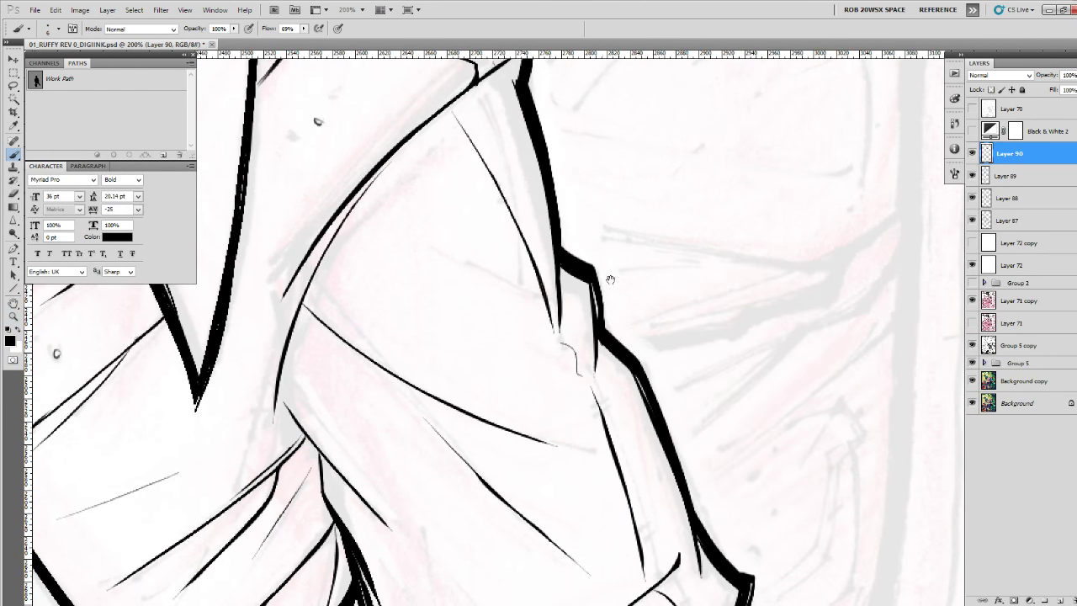
pyautogui.rightClick(653, 308)
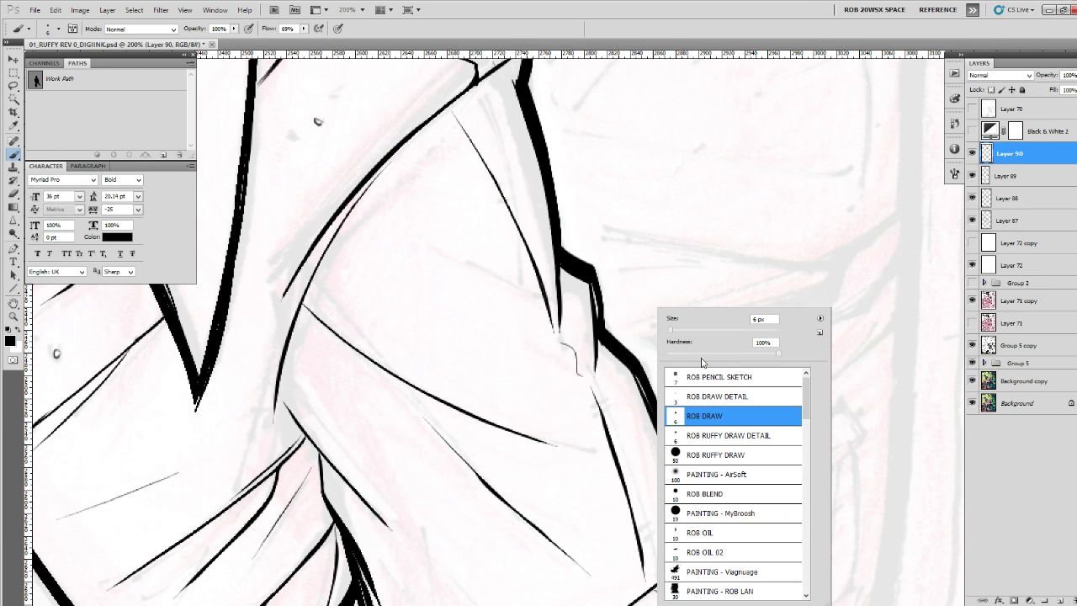
pyautogui.doubleClick(675, 396)
pyautogui.moveTo(589, 185); pyautogui.dragTo(639, 381)
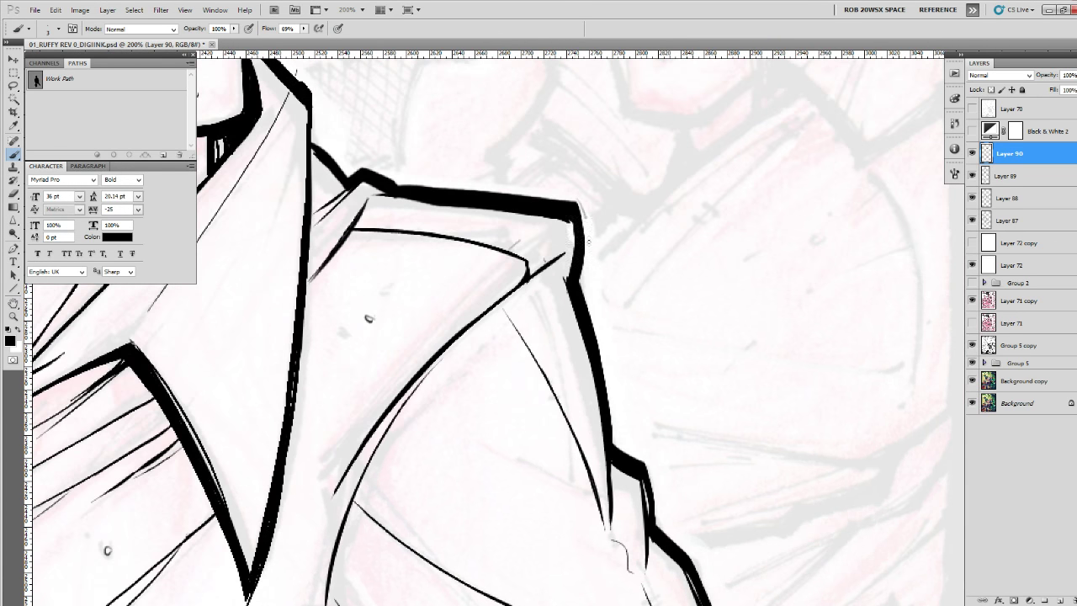
pyautogui.moveTo(589, 241); pyautogui.dragTo(583, 294)
pyautogui.moveTo(590, 284); pyautogui.dragTo(760, 467)
pyautogui.moveTo(644, 387); pyautogui.dragTo(800, 346)
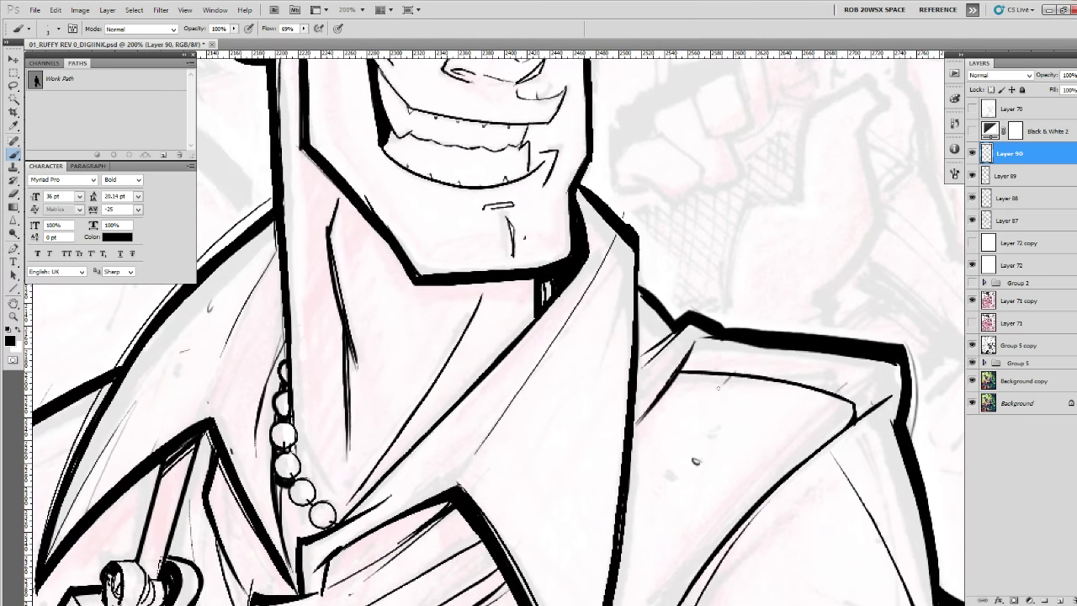
# Add small specks and short stitch marks to the chin, shirt shoulder and sleeve with a 4 px brush.
pyautogui.rightClick(757, 316)
pyautogui.doubleClick(797, 523)
pyautogui.moveTo(692, 347); pyautogui.dragTo(738, 448)
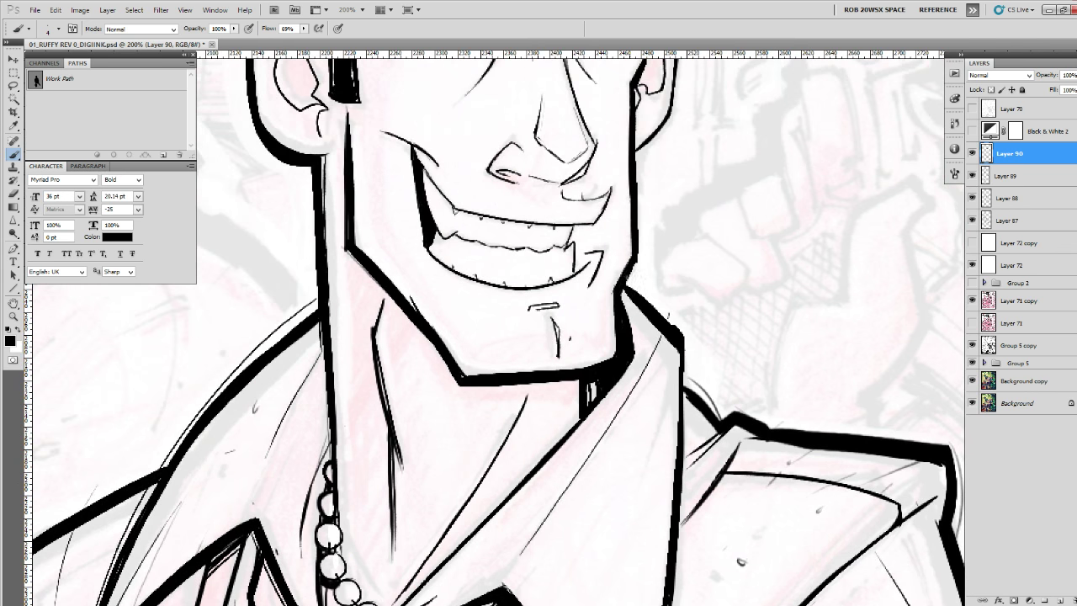
pyautogui.moveTo(715, 373)
pyautogui.mouseDown()
pyautogui.moveTo(715, 288)
pyautogui.moveTo(673, 544)
pyautogui.mouseUp()
pyautogui.moveTo(677, 428); pyautogui.dragTo(691, 193)
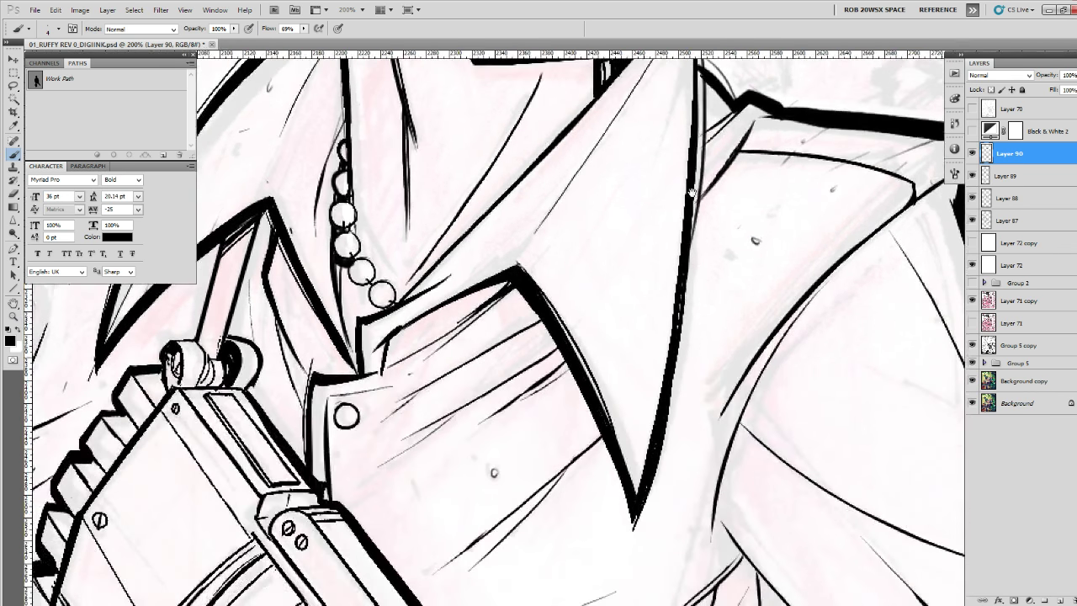
pyautogui.moveTo(494, 472); pyautogui.dragTo(259, 526)
pyautogui.moveTo(758, 416)
pyautogui.mouseDown()
pyautogui.moveTo(724, 253)
pyautogui.moveTo(700, 258)
pyautogui.mouseUp()
pyautogui.moveTo(751, 371); pyautogui.dragTo(740, 277)
pyautogui.moveTo(768, 351); pyautogui.dragTo(781, 354)
pyautogui.moveTo(811, 388)
pyautogui.mouseDown()
pyautogui.moveTo(795, 335)
pyautogui.moveTo(800, 363)
pyautogui.mouseUp()
# Add thin loose lines to the rolled sleeve cuff and along its lower edge.
pyautogui.press('z')
pyautogui.keyDown('alt'); pyautogui.click(815, 411); pyautogui.keyUp('alt')
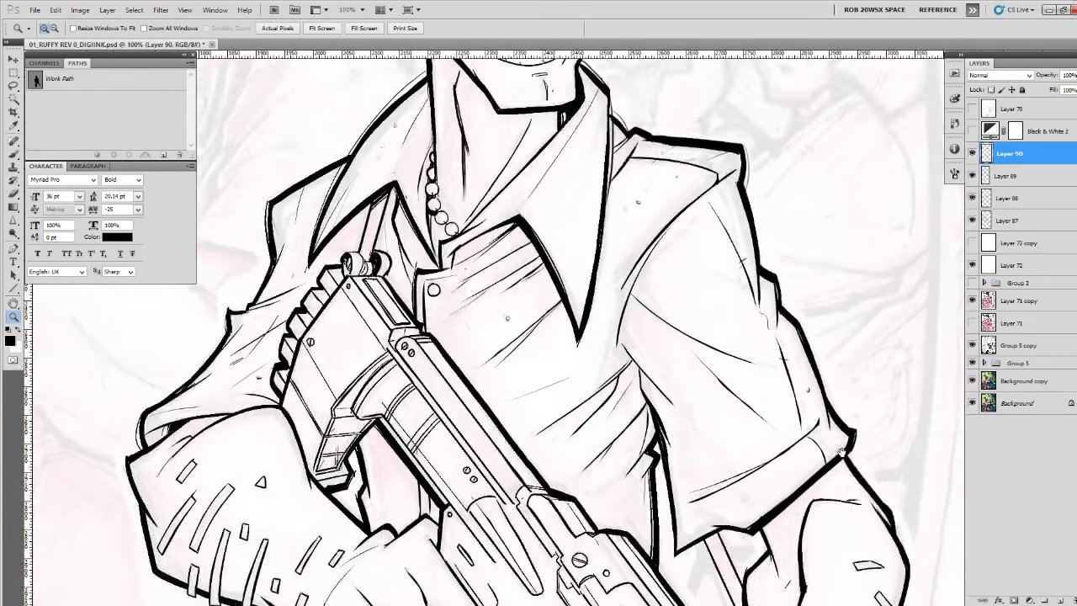
pyautogui.moveTo(829, 450); pyautogui.dragTo(842, 395)
pyautogui.click(810, 426)
pyautogui.press('b')
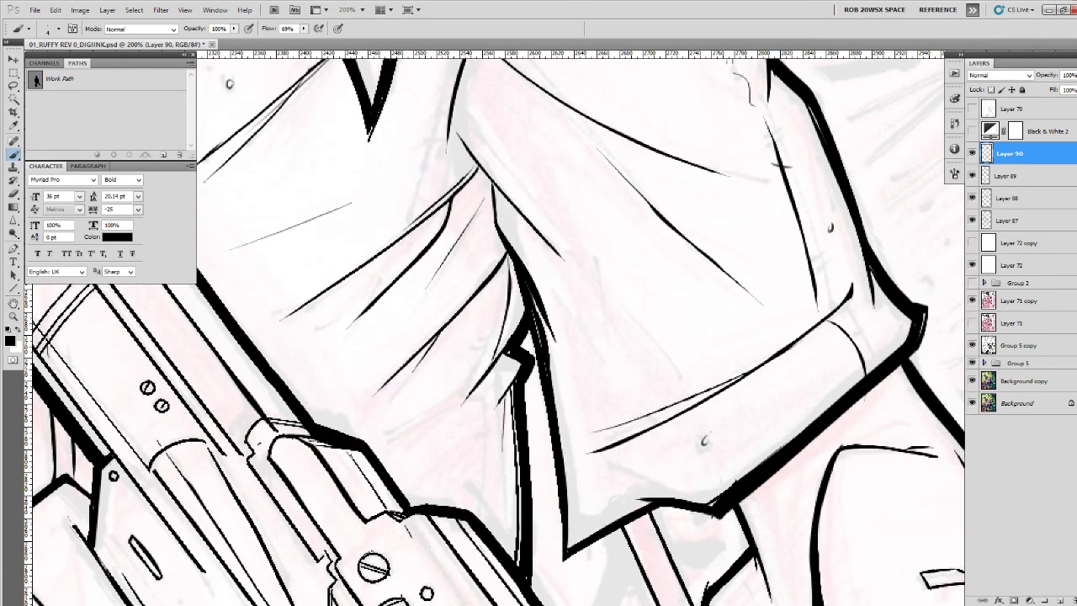
pyautogui.moveTo(743, 403); pyautogui.dragTo(823, 349)
pyautogui.moveTo(629, 366)
pyautogui.mouseDown()
pyautogui.moveTo(640, 510)
pyautogui.moveTo(703, 474)
pyautogui.mouseUp()
pyautogui.moveTo(861, 407); pyautogui.dragTo(714, 476)
pyautogui.moveTo(871, 343); pyautogui.dragTo(676, 521)
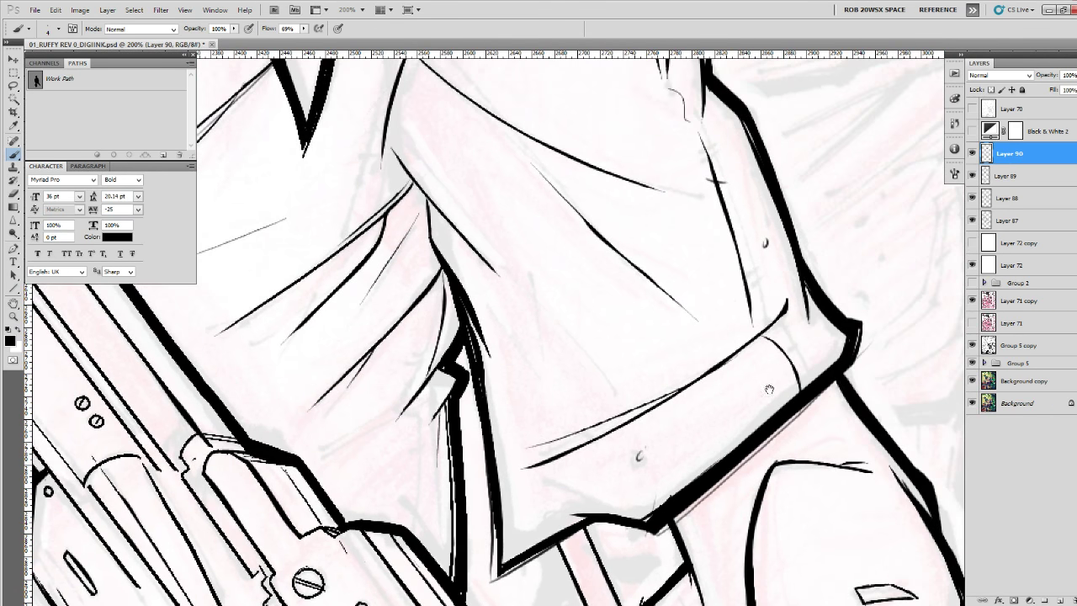
# Add thin loose lines along the forearm contour below the sleeve.
pyautogui.moveTo(769, 389); pyautogui.dragTo(763, 227)
pyautogui.moveTo(815, 345); pyautogui.dragTo(890, 445)
pyautogui.moveTo(890, 445); pyautogui.dragTo(851, 337)
pyautogui.moveTo(764, 242); pyautogui.dragTo(849, 380)
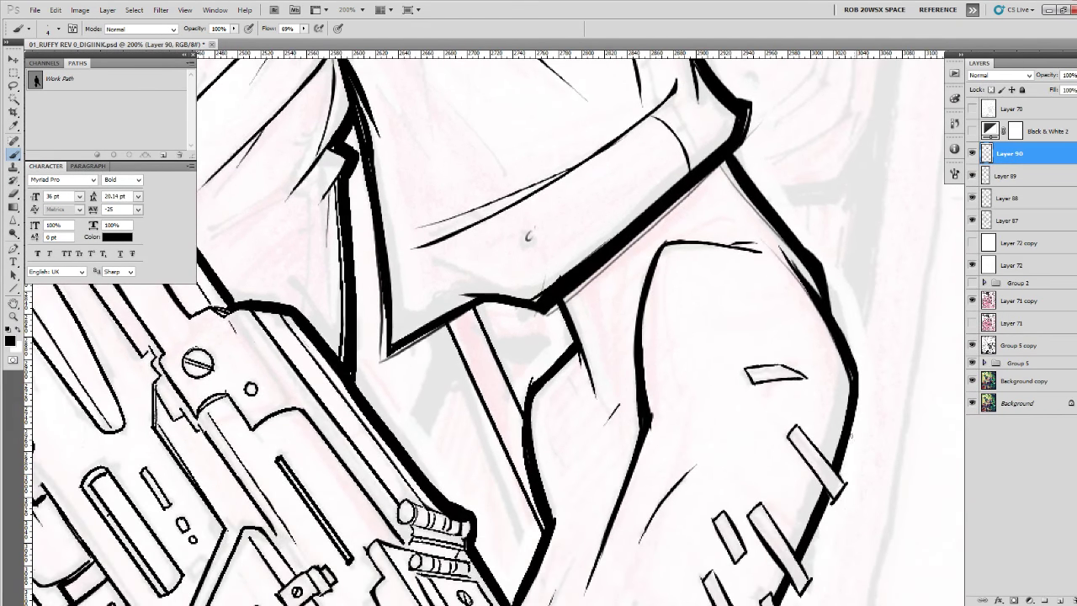
pyautogui.moveTo(715, 442)
pyautogui.mouseDown()
pyautogui.moveTo(735, 263)
pyautogui.moveTo(764, 363)
pyautogui.mouseUp()
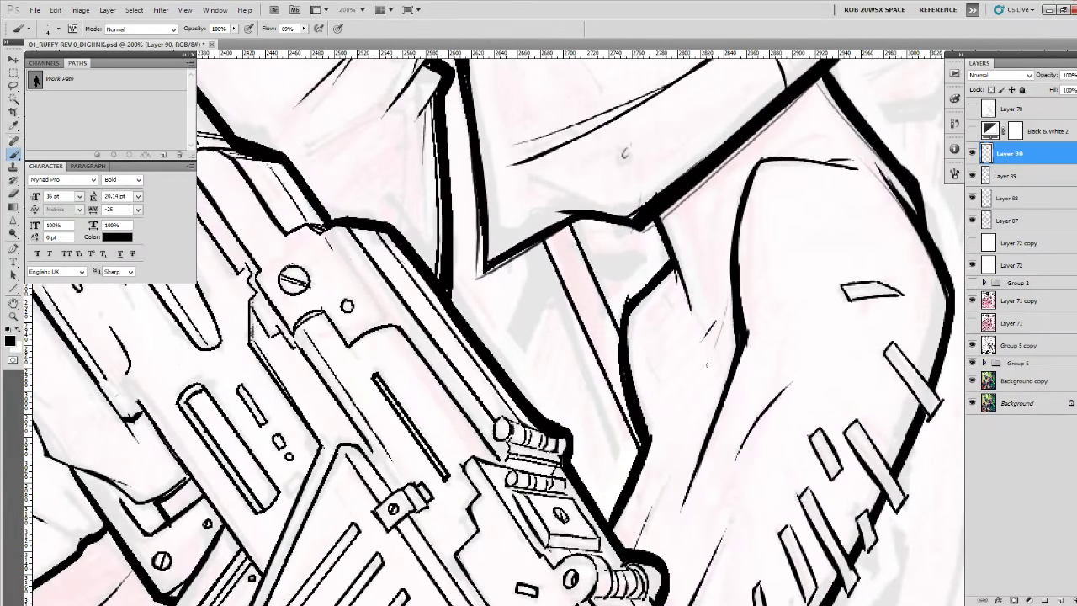
pyautogui.moveTo(656, 387); pyautogui.dragTo(783, 543)
pyautogui.moveTo(688, 376); pyautogui.dragTo(733, 521)
# Add thin crease lines to the shirt's side between the rifle and the sleeve.
pyautogui.moveTo(570, 471)
pyautogui.mouseDown()
pyautogui.moveTo(733, 372)
pyautogui.moveTo(746, 492)
pyautogui.mouseUp()
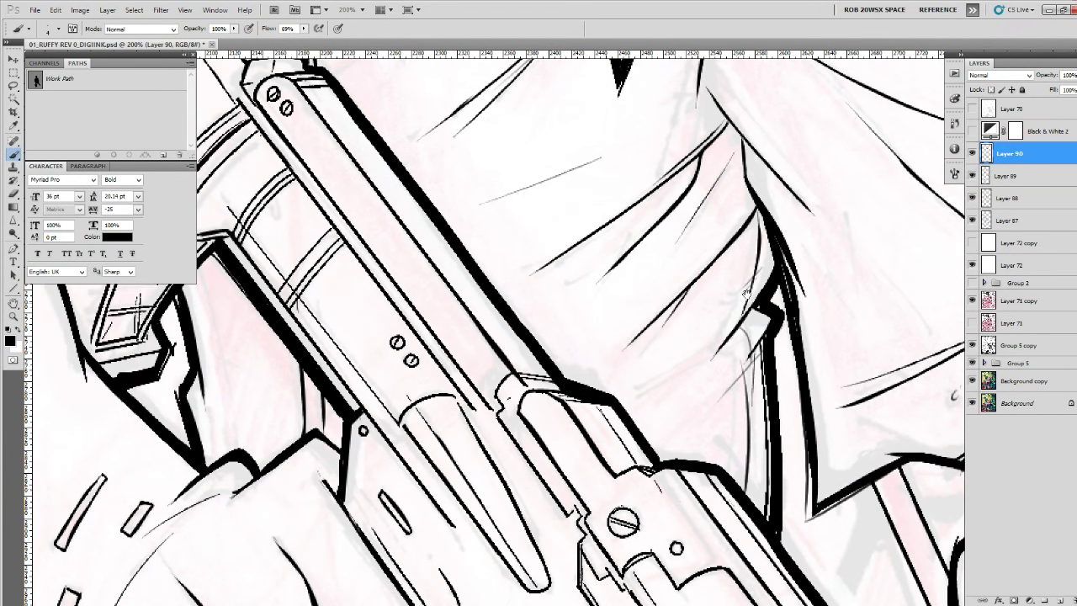
pyautogui.moveTo(706, 206); pyautogui.dragTo(722, 441)
pyautogui.moveTo(746, 359); pyautogui.dragTo(683, 419)
pyautogui.moveTo(744, 411); pyautogui.dragTo(772, 338)
# Switch to the 10 px ROB OIL brush and thicken the shirt folds and contour at the armpit.
pyautogui.rightClick(759, 326)
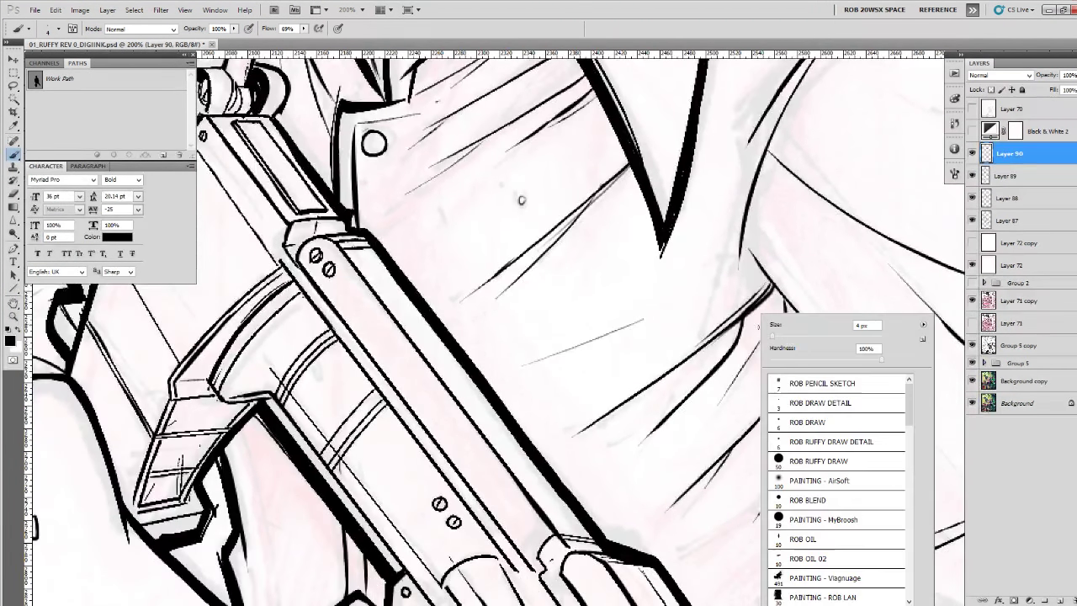
pyautogui.doubleClick(802, 541)
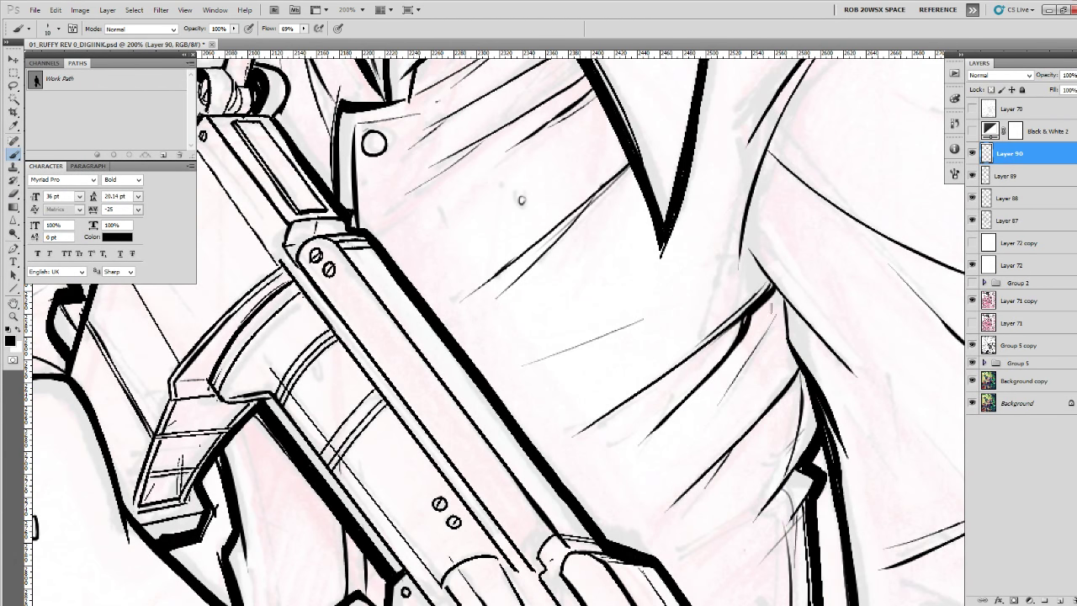
pyautogui.moveTo(797, 301); pyautogui.dragTo(734, 326)
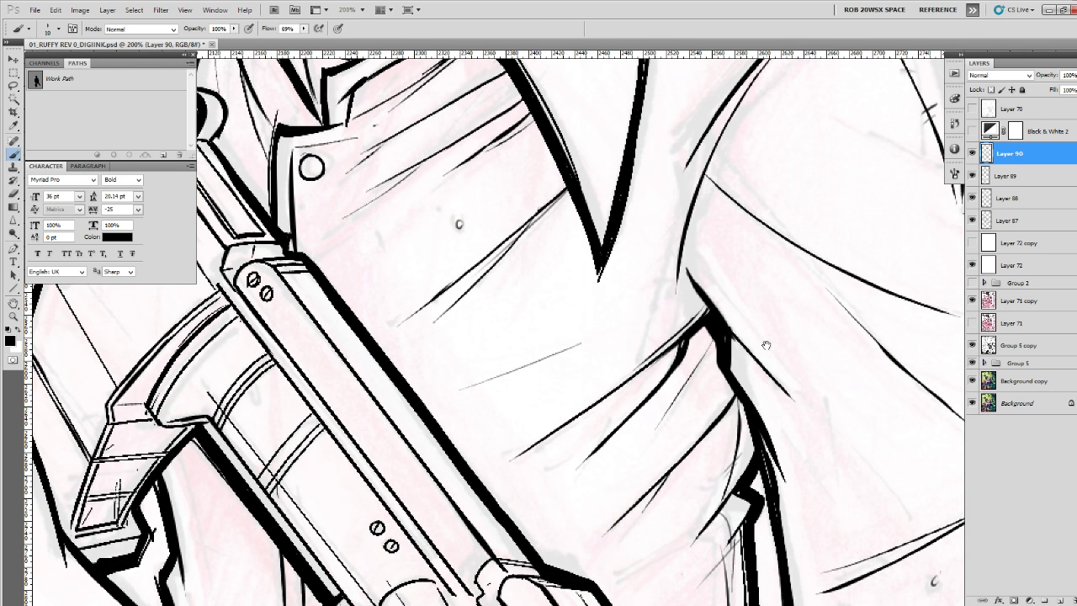
pyautogui.moveTo(767, 345); pyautogui.dragTo(694, 377)
pyautogui.moveTo(616, 309); pyautogui.dragTo(695, 403)
# Try to thicken the curved seam running from the shoulder down to the armpit.
pyautogui.moveTo(792, 265); pyautogui.dragTo(778, 444)
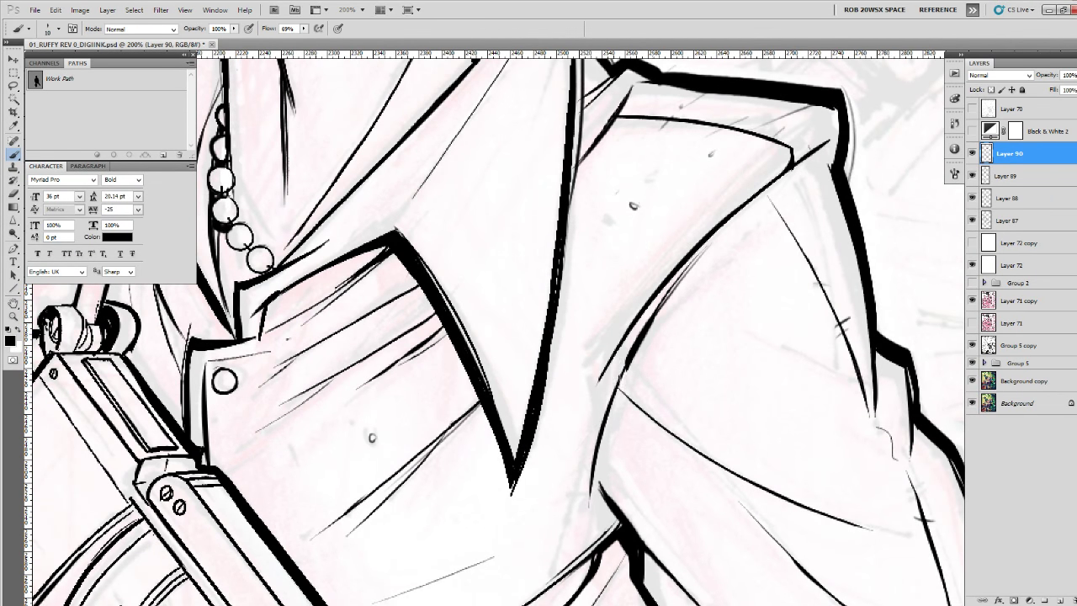
pyautogui.hotkey('ctrl', 'z')
pyautogui.moveTo(745, 199); pyautogui.dragTo(591, 439)
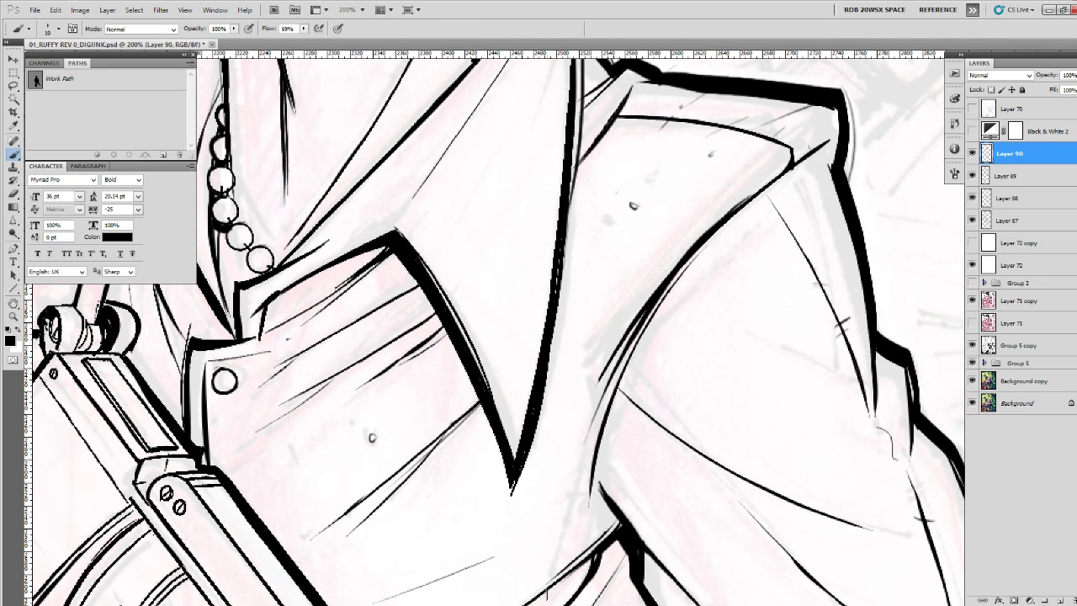
pyautogui.hotkey('ctrl', 'z')
# Compare the whole figure with Layer 90 hidden and shown, and save the file.
pyautogui.moveTo(815, 187); pyautogui.dragTo(764, 357)
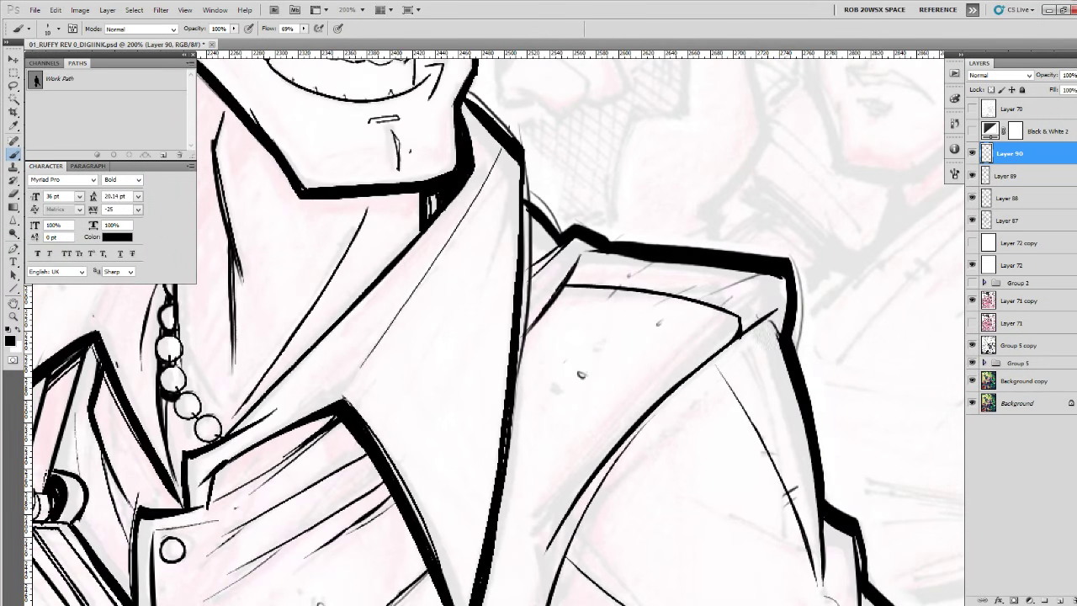
pyautogui.keyDown('alt'); pyautogui.click(821, 389); pyautogui.keyUp('alt')
pyautogui.keyDown('alt'); pyautogui.click(821, 391); pyautogui.keyUp('alt')
pyautogui.keyDown('alt'); pyautogui.click(821, 395); pyautogui.keyUp('alt')
pyautogui.keyDown('alt'); pyautogui.click(821, 401); pyautogui.keyUp('alt')
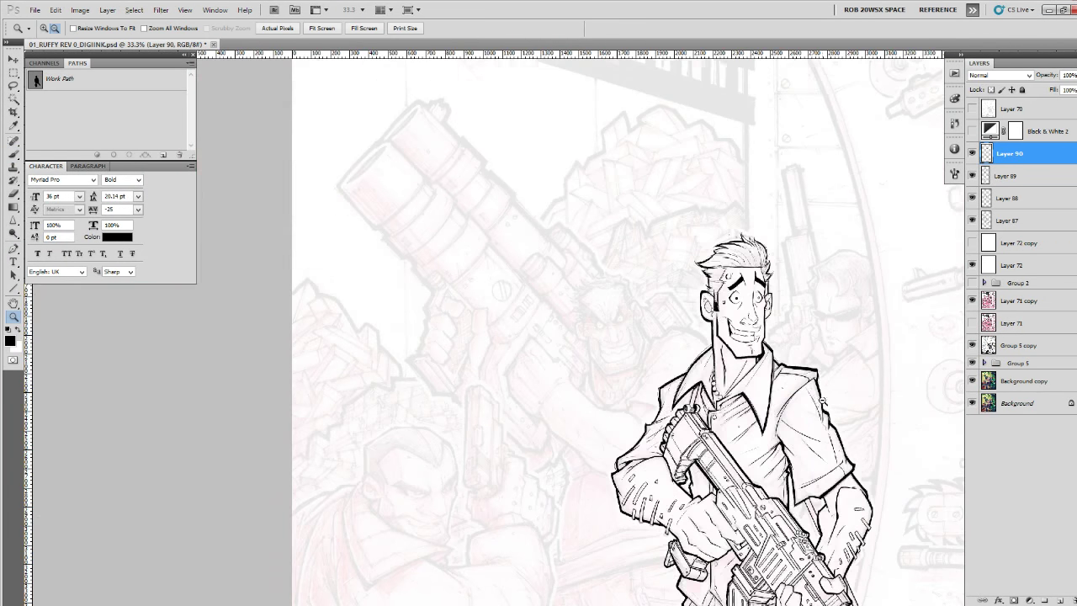
pyautogui.keyDown('alt'); pyautogui.click(826, 417); pyautogui.keyUp('alt')
pyautogui.moveTo(846, 455); pyautogui.dragTo(821, 301)
pyautogui.click(972, 154)
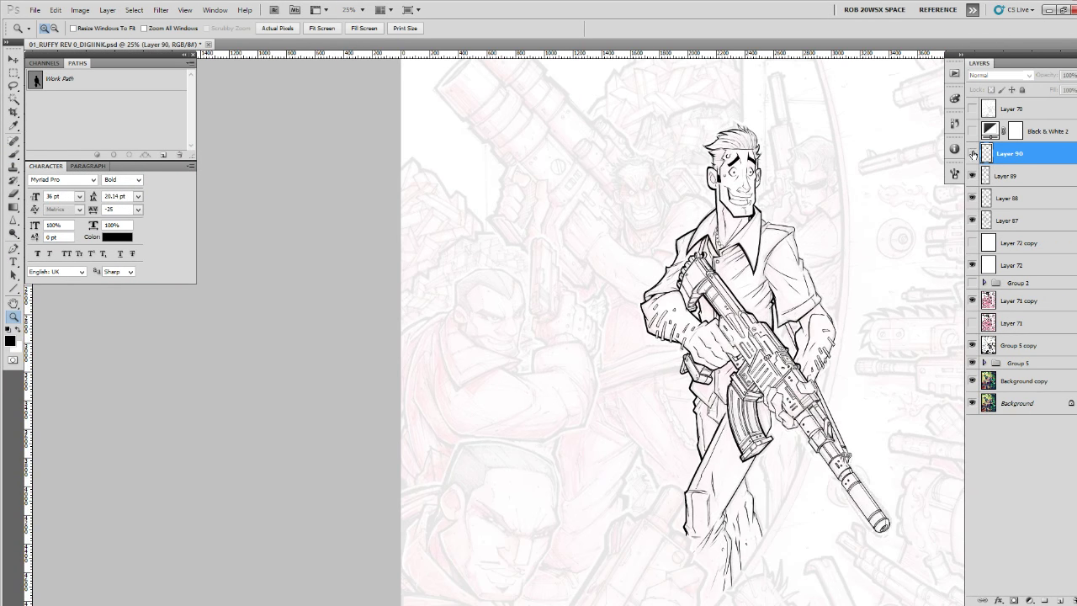
pyautogui.click(973, 154)
pyautogui.hotkey('ctrl', 's')
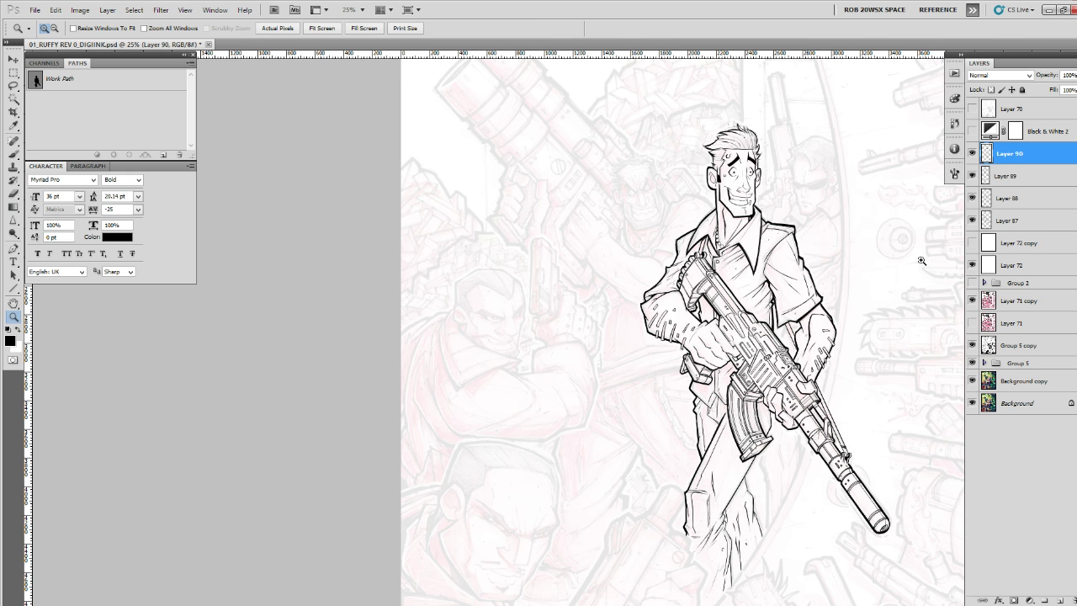
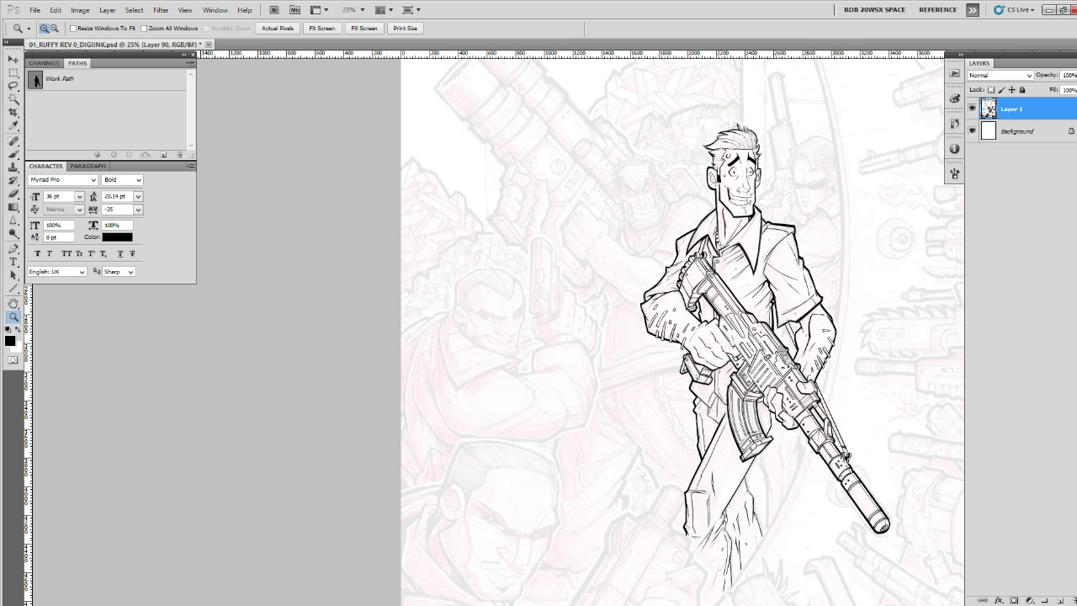
pyautogui.hotkey('alt', 'Tab')
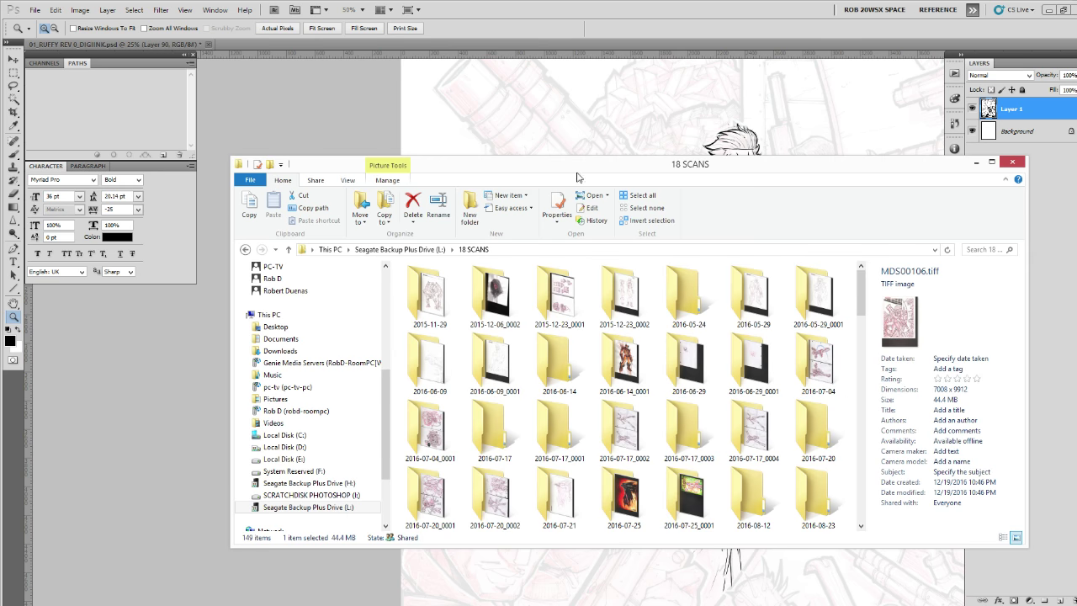
pyautogui.hotkey('alt', 'Tab')
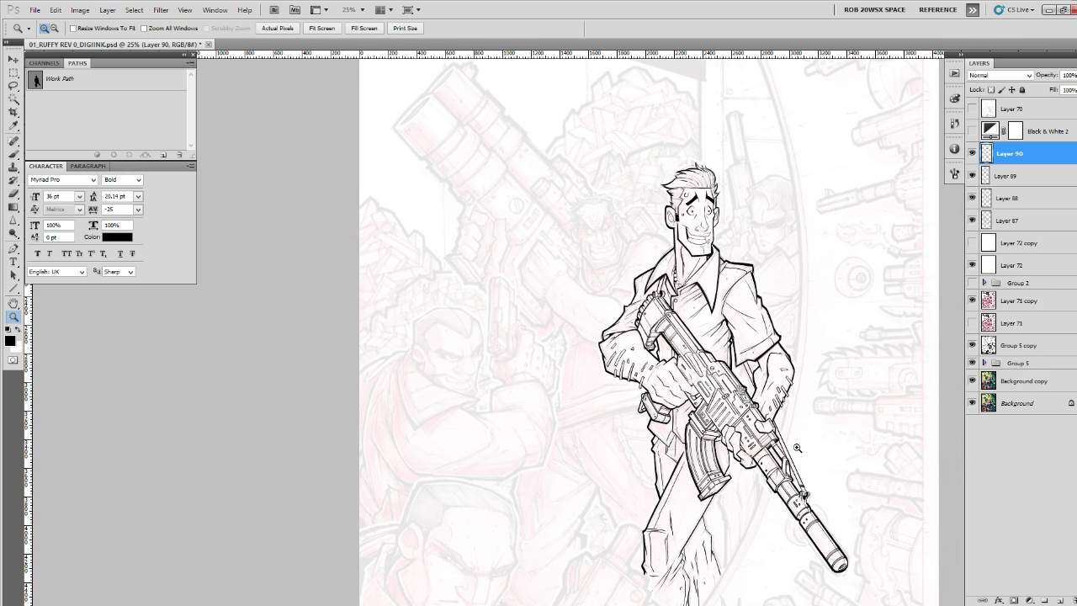
# Reduce the brush size and add fine surface marks to the belt pouch below the gripping hand.
pyautogui.click(796, 447)
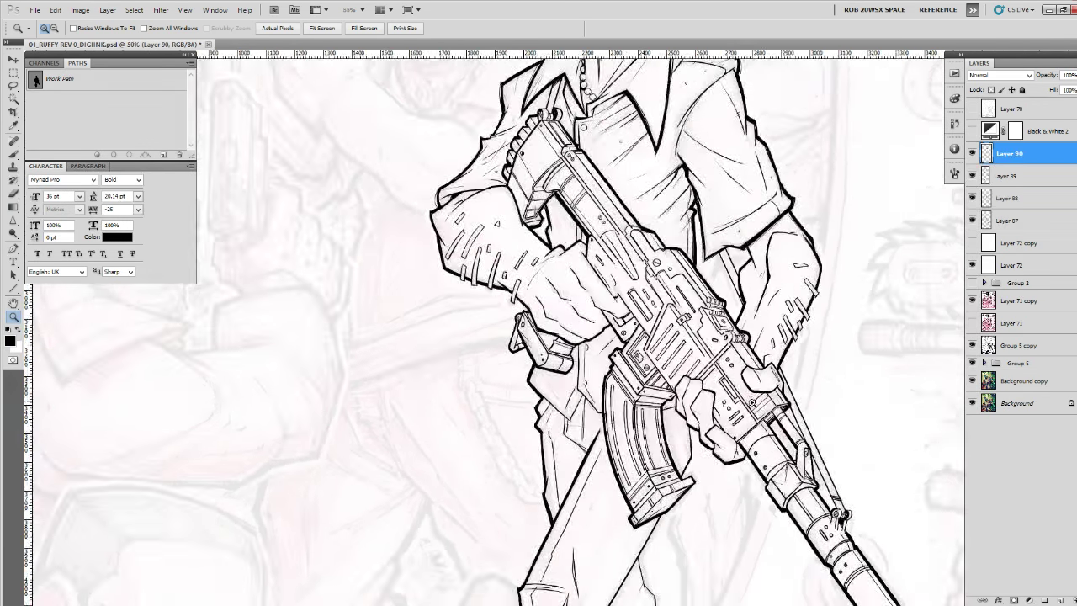
pyautogui.click(751, 404)
pyautogui.click(719, 410)
pyautogui.press('b')
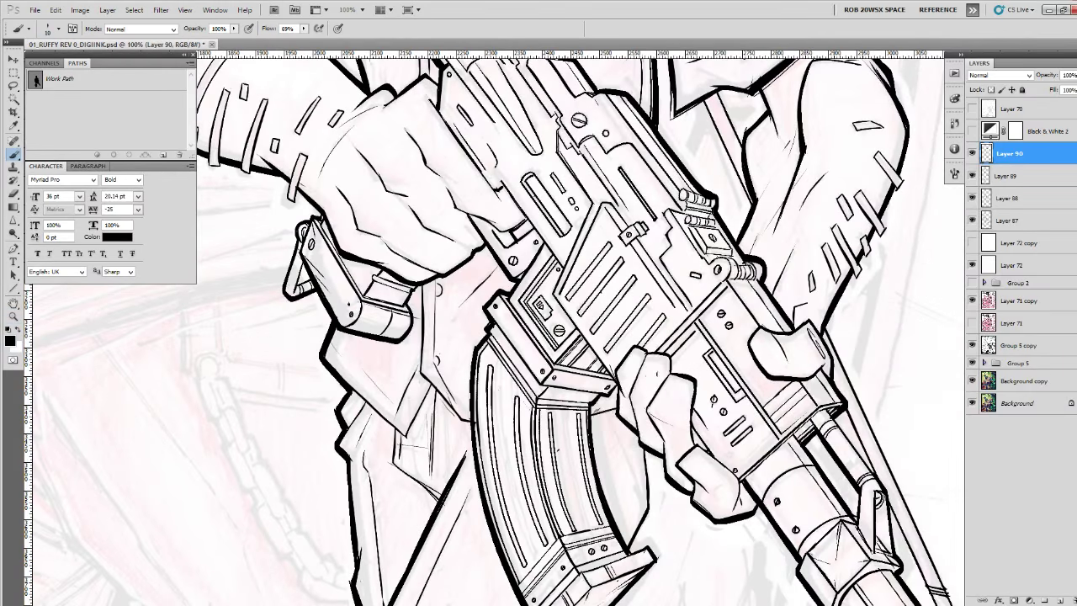
pyautogui.moveTo(652, 357)
pyautogui.mouseDown()
pyautogui.moveTo(641, 409)
pyautogui.moveTo(675, 392)
pyautogui.mouseUp()
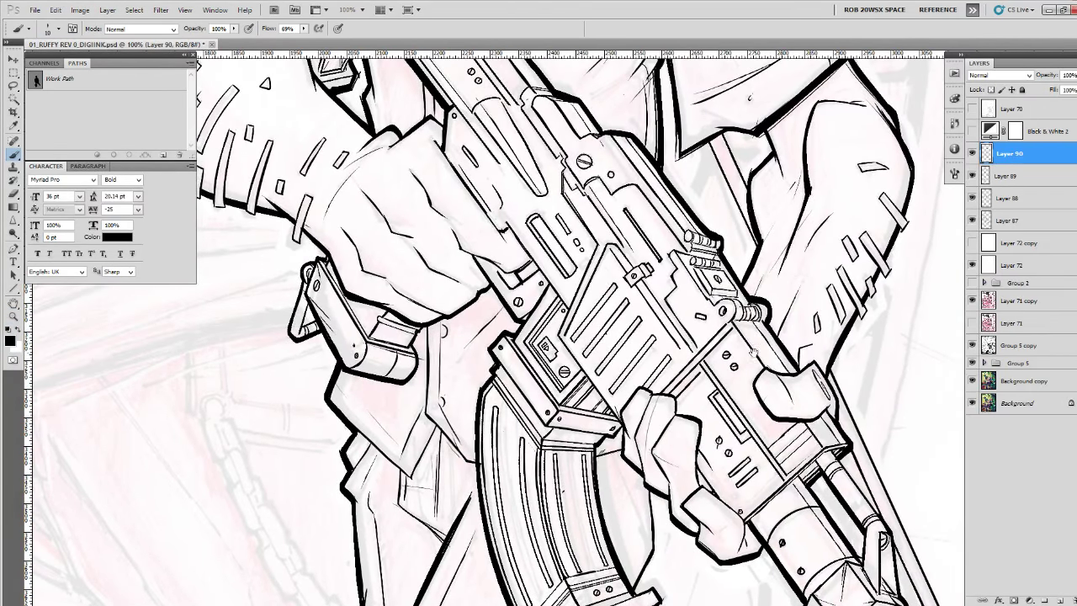
pyautogui.moveTo(645, 327); pyautogui.dragTo(761, 453)
pyautogui.moveTo(487, 435)
pyautogui.mouseDown()
pyautogui.moveTo(534, 430)
pyautogui.moveTo(522, 446)
pyautogui.mouseUp()
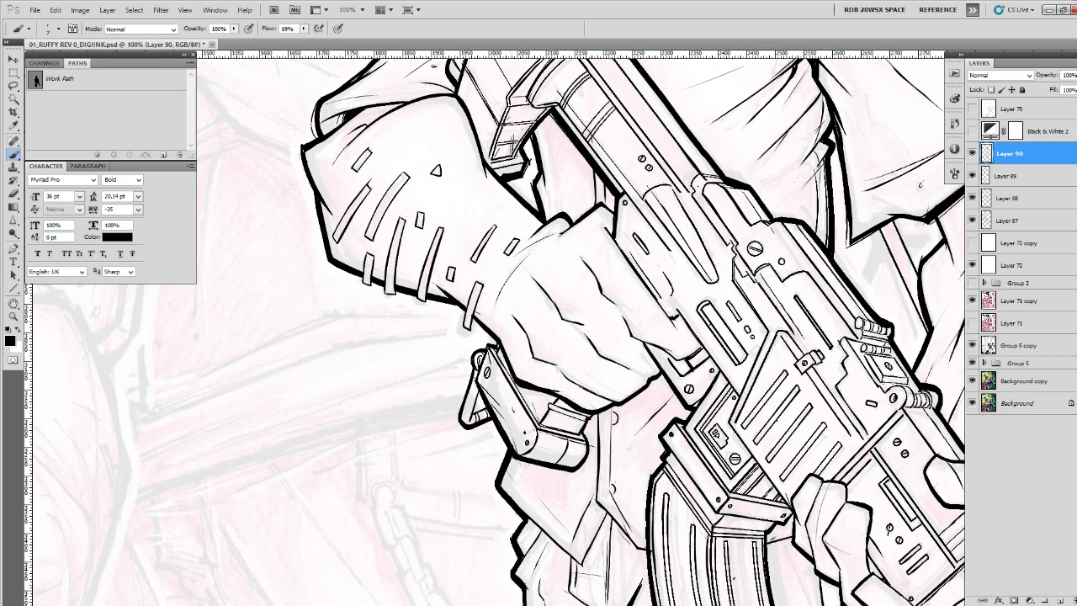
pyautogui.moveTo(489, 350); pyautogui.dragTo(535, 437)
pyautogui.moveTo(538, 504)
pyautogui.mouseDown()
pyautogui.moveTo(487, 308)
pyautogui.moveTo(525, 368)
pyautogui.mouseUp()
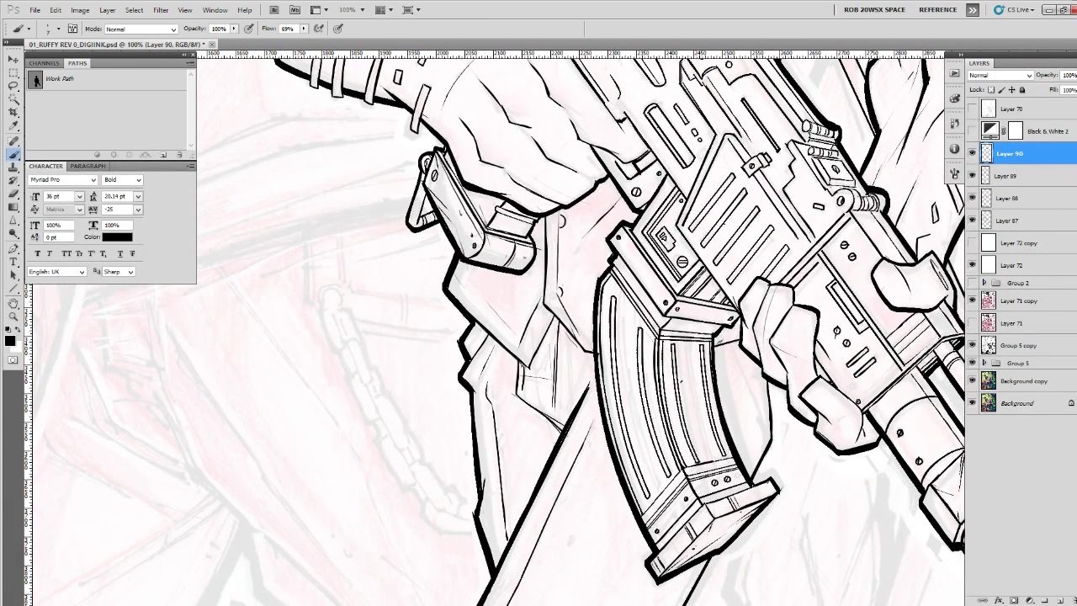
# Thicken the pointed shirt tail's lower edges below the pouch and add thin creases and small marks inside it.
pyautogui.moveTo(477, 324); pyautogui.dragTo(525, 368)
pyautogui.scroll(2, 528, 356)
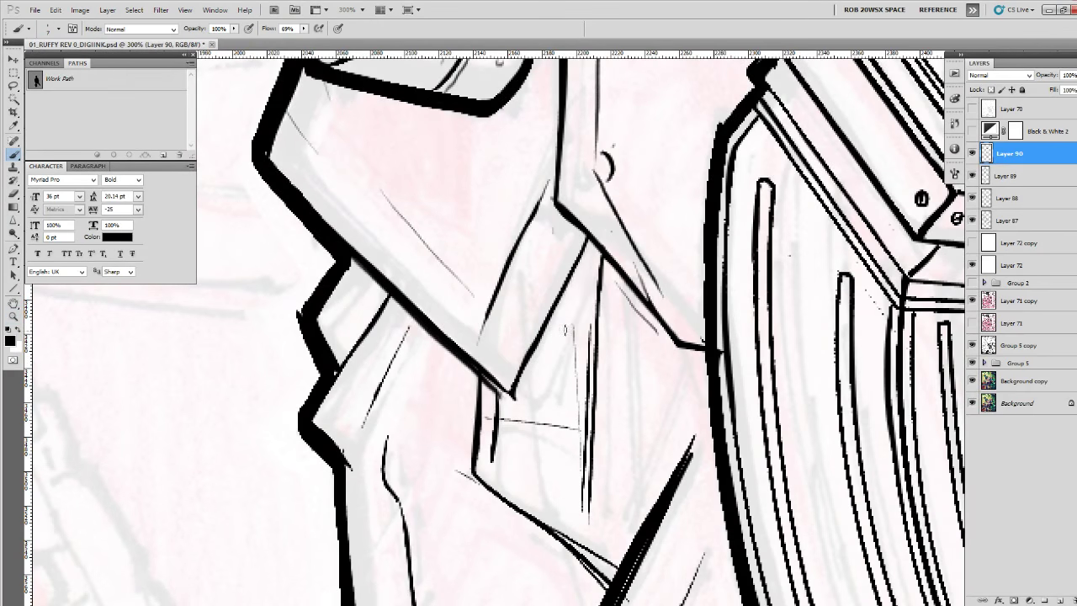
pyautogui.moveTo(588, 239); pyautogui.dragTo(518, 397)
pyautogui.moveTo(462, 359)
pyautogui.mouseDown()
pyautogui.moveTo(509, 403)
pyautogui.moveTo(529, 362)
pyautogui.moveTo(523, 418)
pyautogui.mouseUp()
pyautogui.moveTo(517, 440); pyautogui.dragTo(499, 361)
pyautogui.moveTo(483, 247)
pyautogui.mouseDown()
pyautogui.moveTo(494, 283)
pyautogui.moveTo(526, 313)
pyautogui.moveTo(576, 432)
pyautogui.mouseUp()
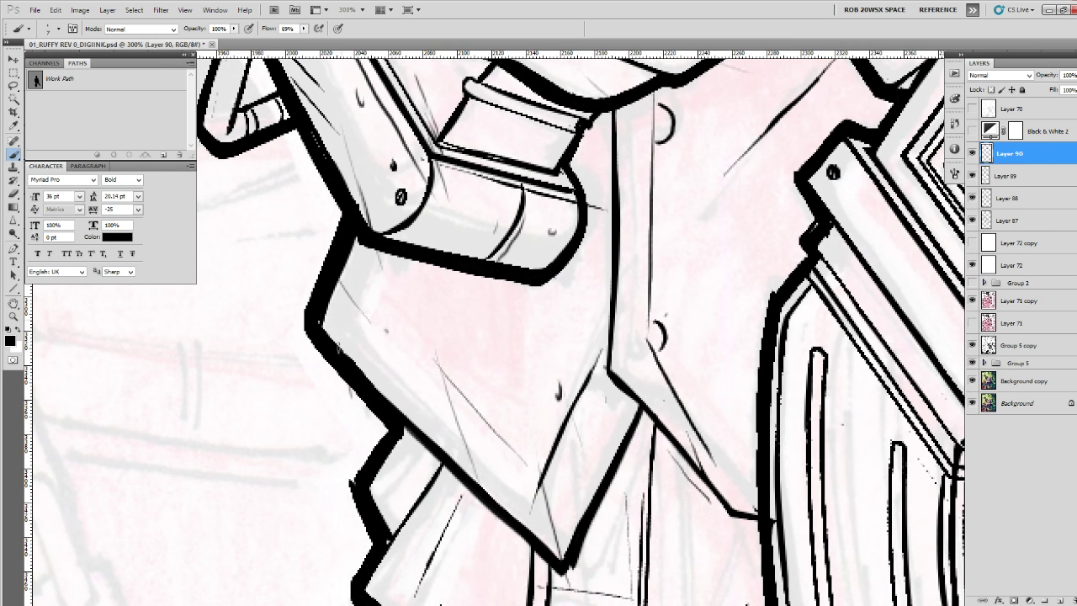
# Add short cross ticks and fine hatching along the trouser folds and side seam below the shirt tail.
pyautogui.scroll(-1, 505, 397)
pyautogui.scroll(-10, 505, 397)
pyautogui.scroll(-4, 488, 356)
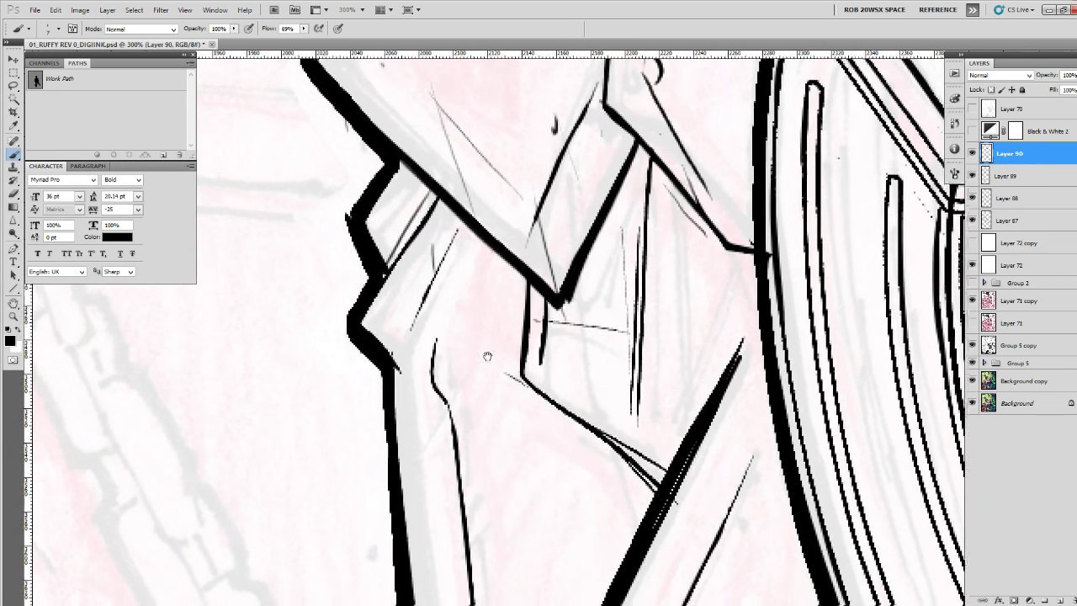
pyautogui.scroll(-4, 471, 286)
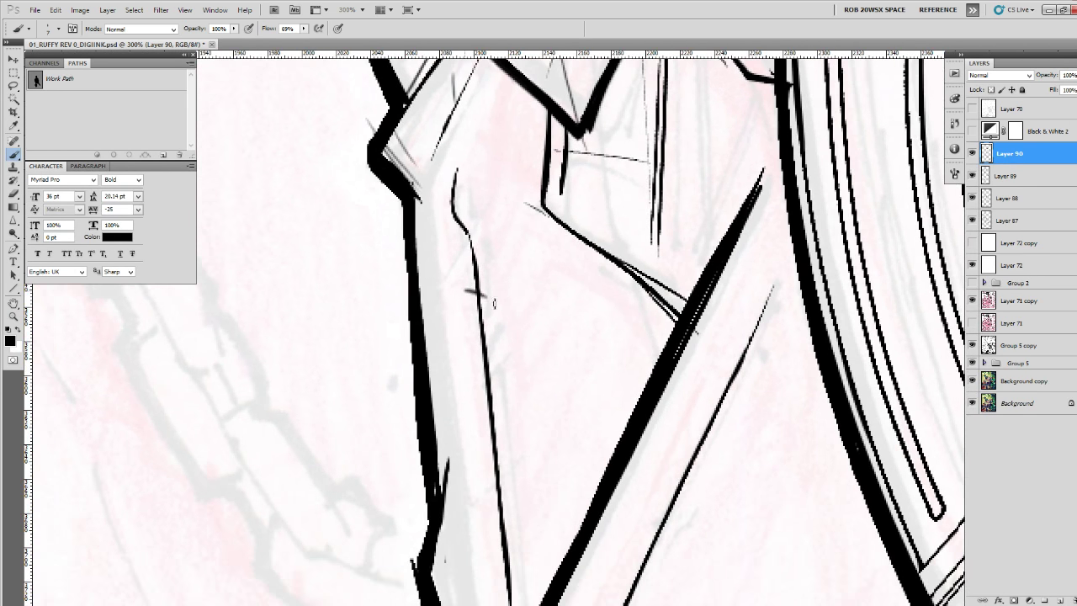
pyautogui.press('x')
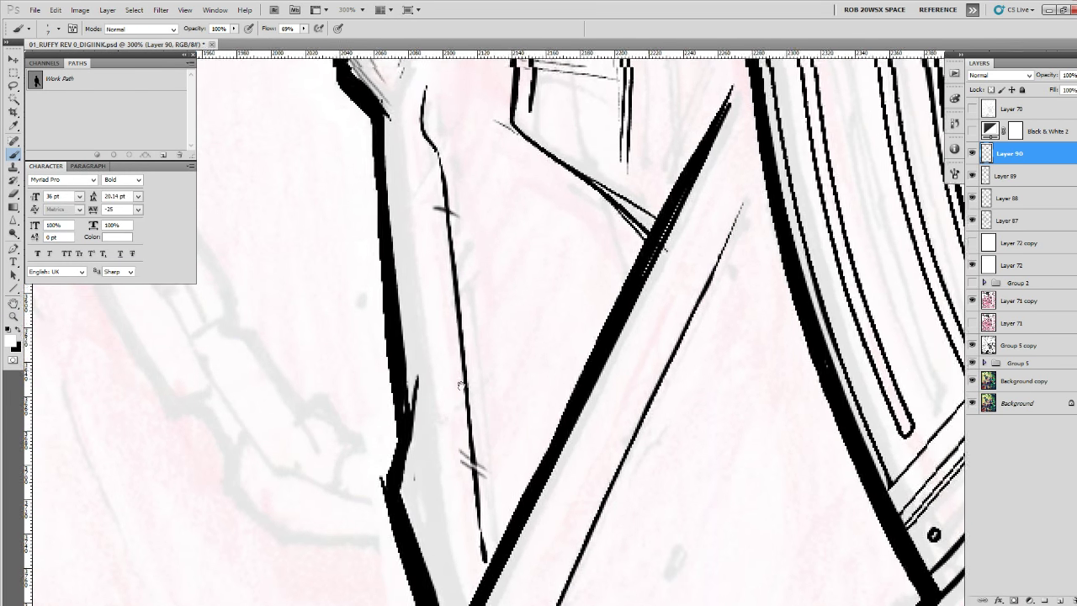
pyautogui.scroll(4, 475, 455)
pyautogui.scroll(5, 486, 298)
# Thicken the shirt's front placket lines and its lower corner beside the magazine in black.
pyautogui.press('x')
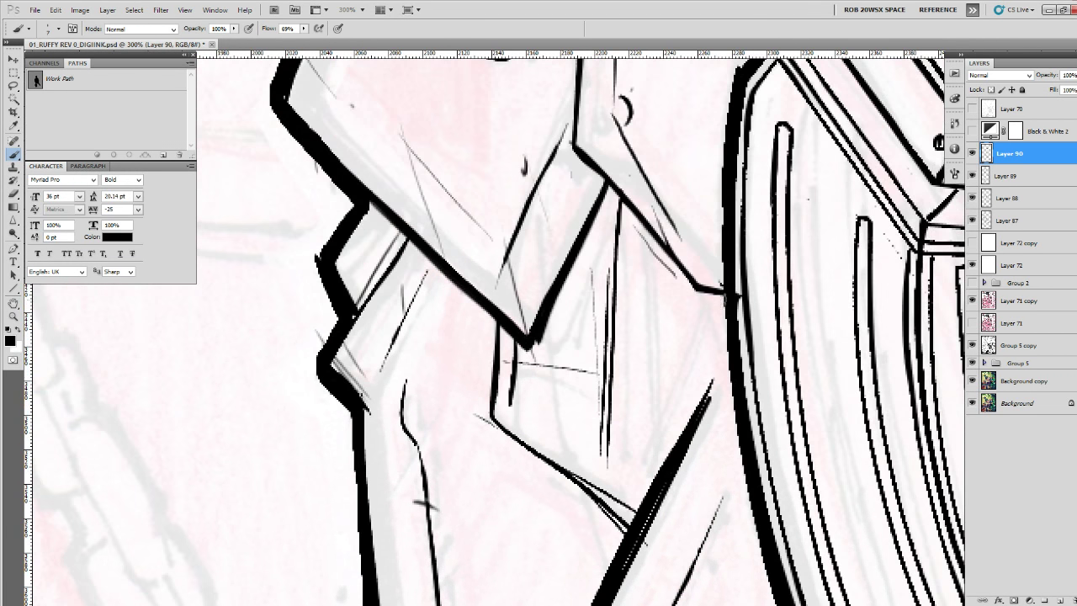
pyautogui.moveTo(653, 238); pyautogui.dragTo(648, 317)
pyautogui.moveTo(584, 237)
pyautogui.mouseDown()
pyautogui.moveTo(694, 373)
pyautogui.moveTo(723, 385)
pyautogui.mouseUp()
pyautogui.scroll(3, 702, 245)
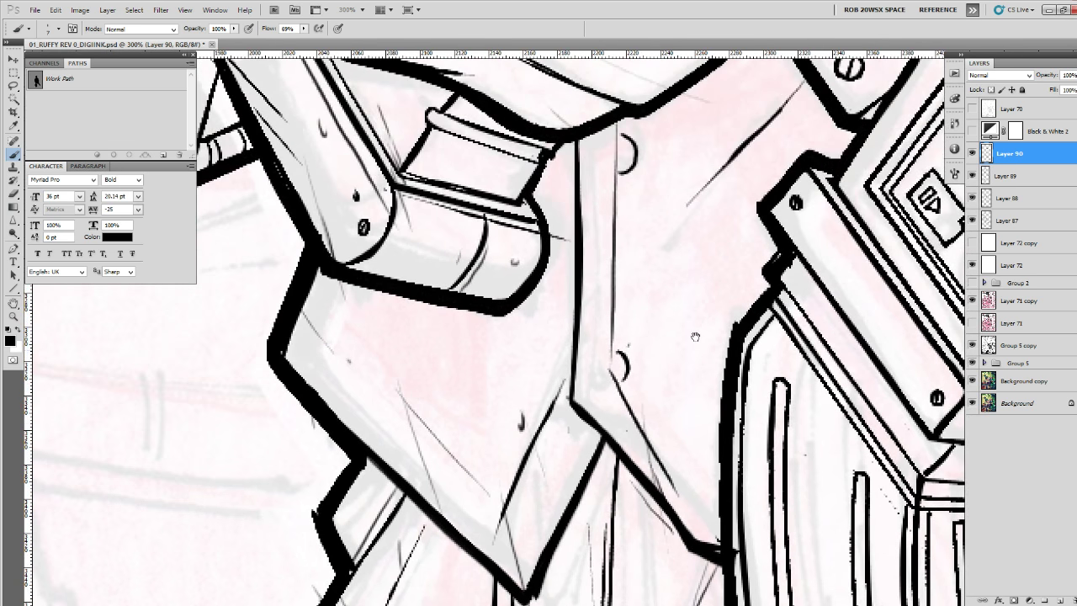
pyautogui.scroll(3, 697, 331)
pyautogui.moveTo(599, 268); pyautogui.dragTo(590, 545)
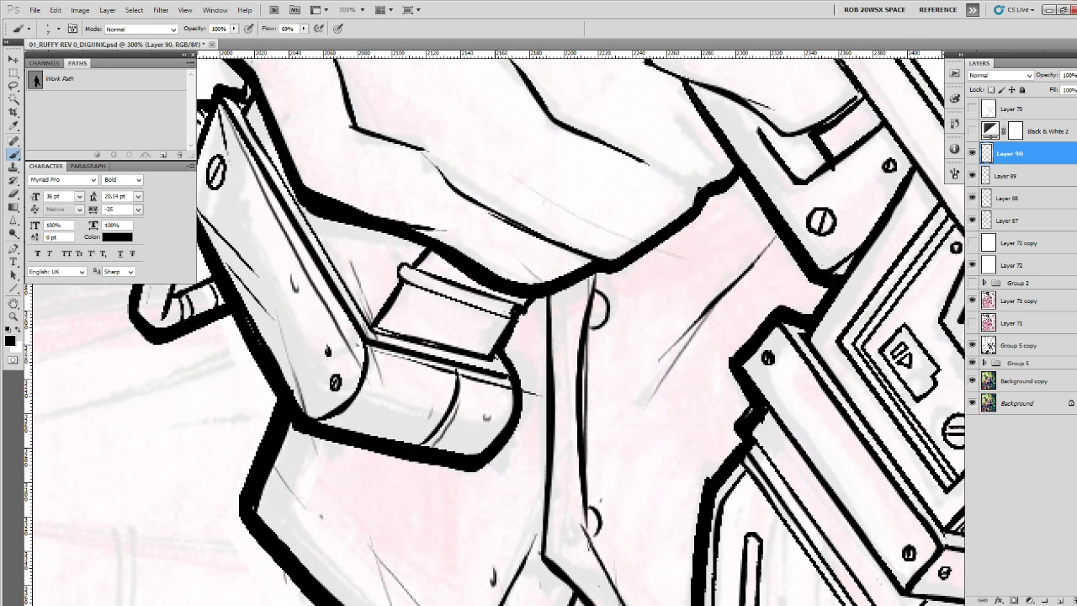
# Review the inking of the hands, forearm, shirt and rifle at lower magnification.
pyautogui.press('z')
pyautogui.keyDown('alt'); pyautogui.click(683, 268); pyautogui.keyUp('alt')
pyautogui.keyDown('alt'); pyautogui.click(690, 276); pyautogui.keyUp('alt')
pyautogui.keyDown('alt'); pyautogui.click(697, 286); pyautogui.keyUp('alt')
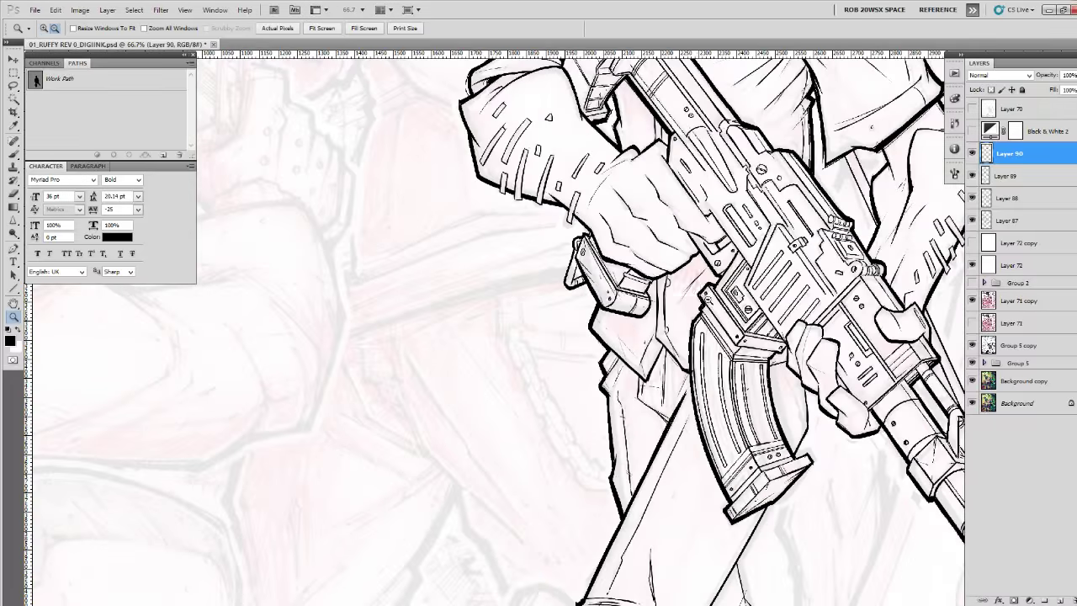
pyautogui.keyDown('alt'); pyautogui.click(718, 302); pyautogui.keyUp('alt')
pyautogui.moveTo(783, 343)
pyautogui.mouseDown()
pyautogui.moveTo(695, 467)
pyautogui.moveTo(683, 510)
pyautogui.mouseUp()
pyautogui.click(657, 369)
pyautogui.click(656, 369)
pyautogui.press('b')
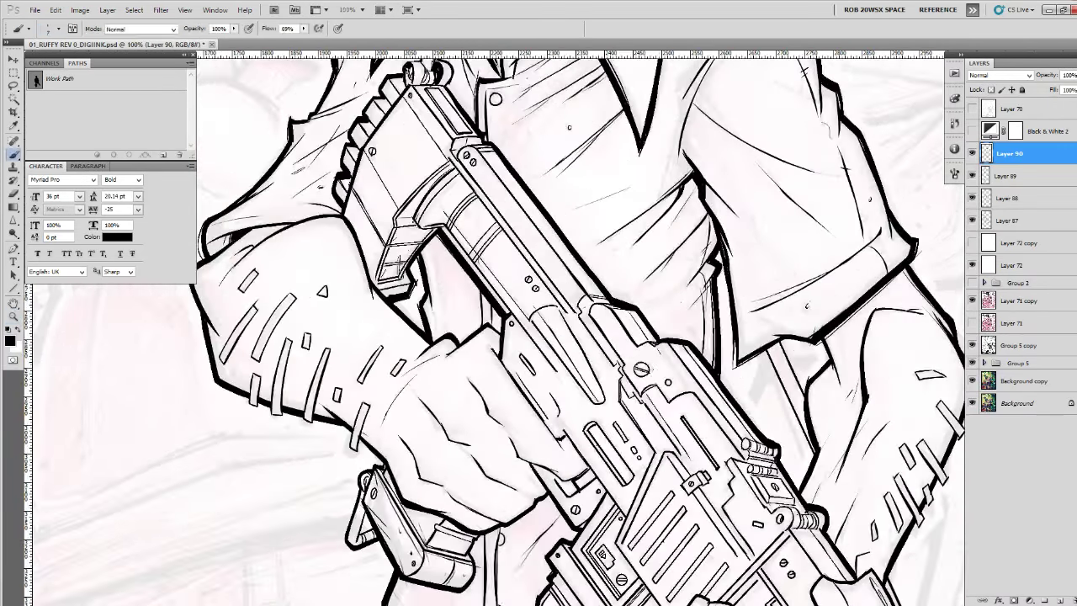
pyautogui.moveTo(667, 411); pyautogui.dragTo(646, 324)
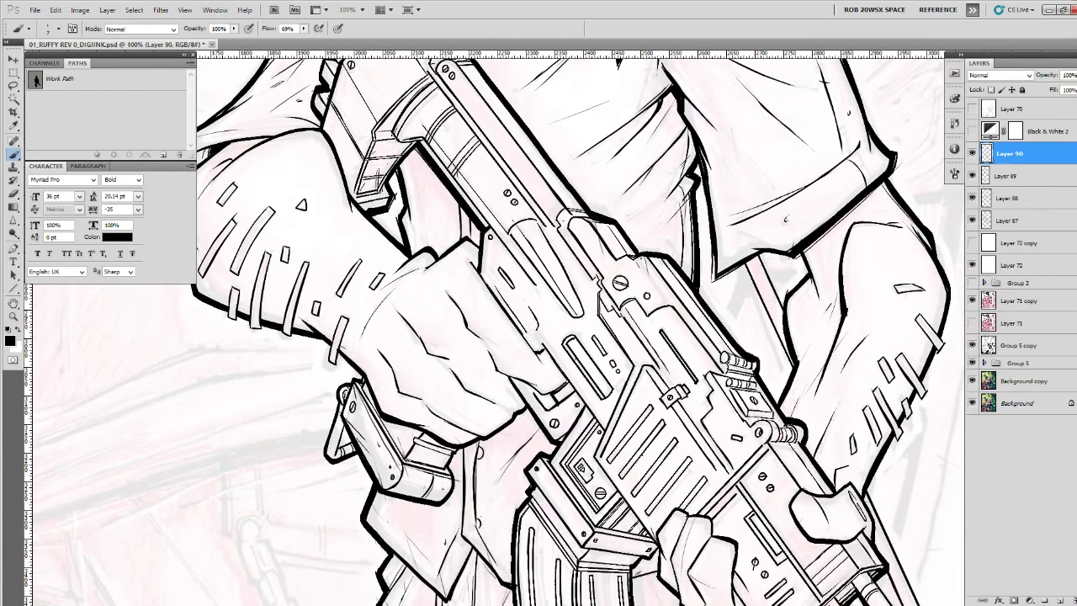
pyautogui.scroll(-1, 493, 328)
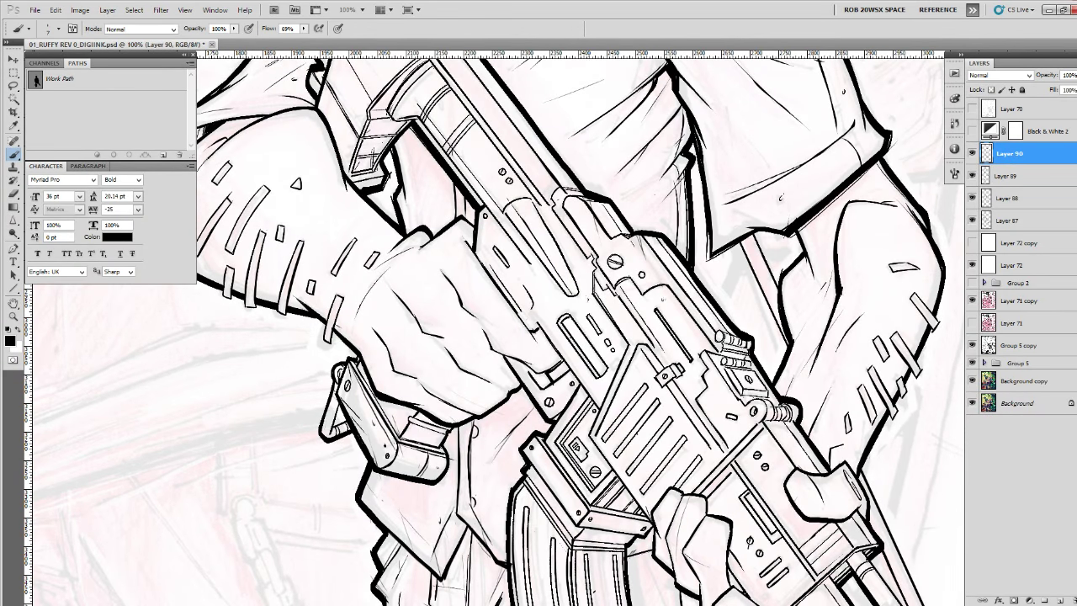
pyautogui.moveTo(552, 269); pyautogui.dragTo(577, 333)
pyautogui.moveTo(441, 163); pyautogui.dragTo(529, 342)
pyautogui.moveTo(495, 233); pyautogui.dragTo(502, 265)
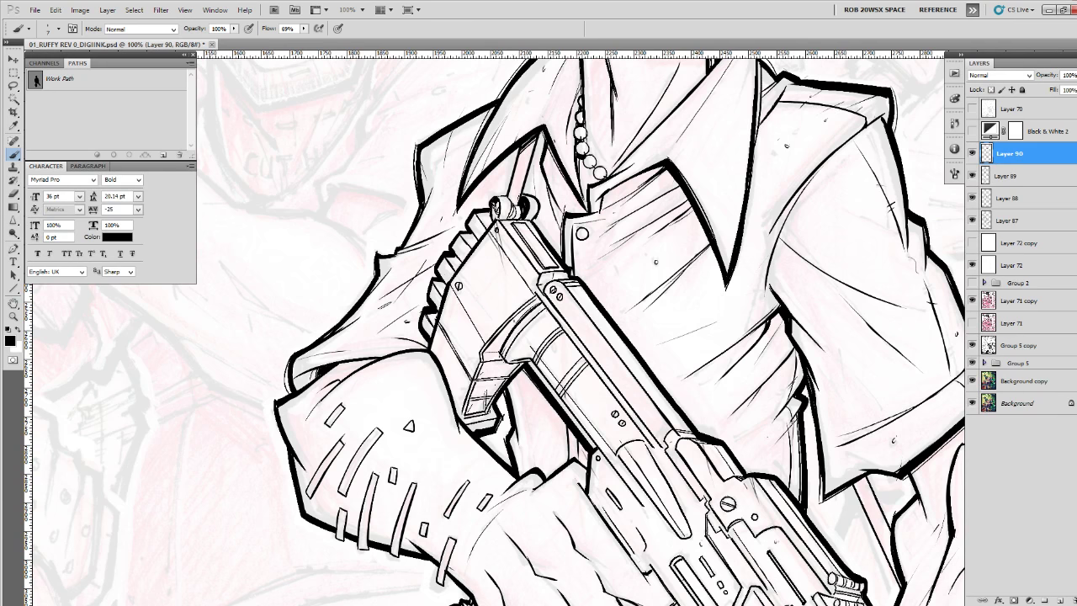
pyautogui.hotkey('ctrl', 'z')
pyautogui.hotkey('ctrl', 'z')
# Add a thin crease near the elbow and draw a loose thin line outside the elbow and forearm contour.
pyautogui.moveTo(439, 362); pyautogui.dragTo(689, 383)
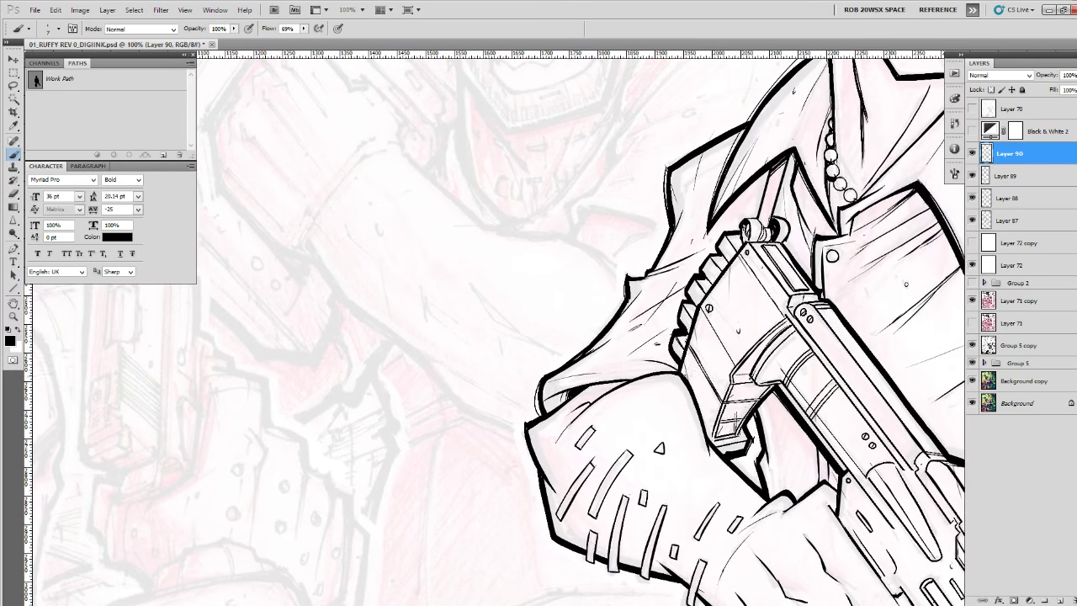
pyautogui.moveTo(577, 401); pyautogui.dragTo(610, 385)
pyautogui.keyDown('ctrl'); pyautogui.click(544, 440); pyautogui.keyUp('ctrl')
pyautogui.moveTo(572, 451); pyautogui.dragTo(564, 316)
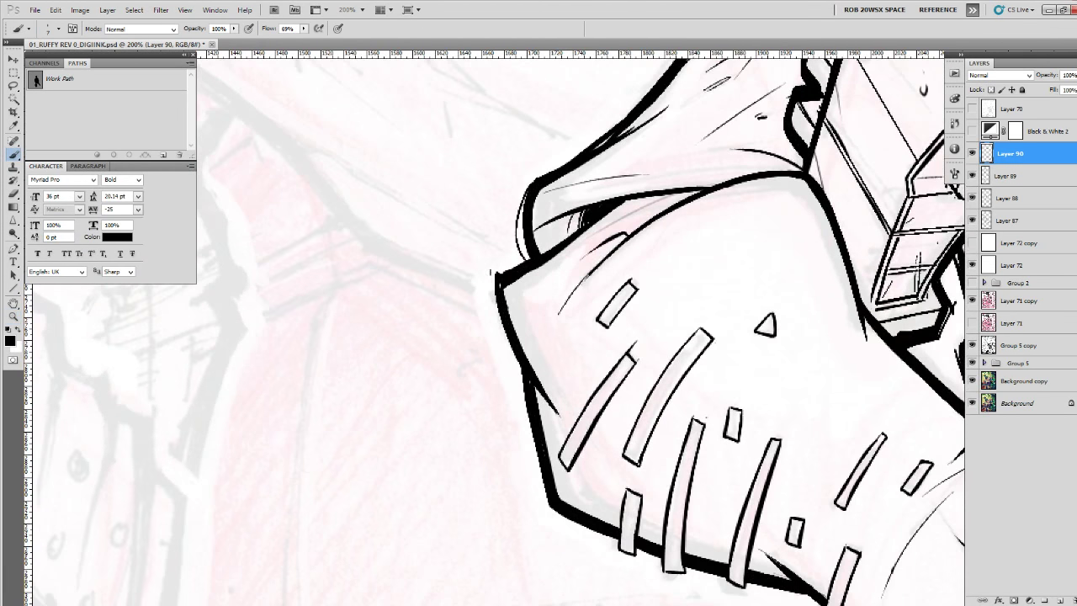
pyautogui.moveTo(494, 270); pyautogui.dragTo(522, 372)
pyautogui.moveTo(545, 403); pyautogui.dragTo(501, 288)
pyautogui.moveTo(476, 238)
pyautogui.mouseDown()
pyautogui.moveTo(503, 388)
pyautogui.moveTo(574, 423)
pyautogui.mouseUp()
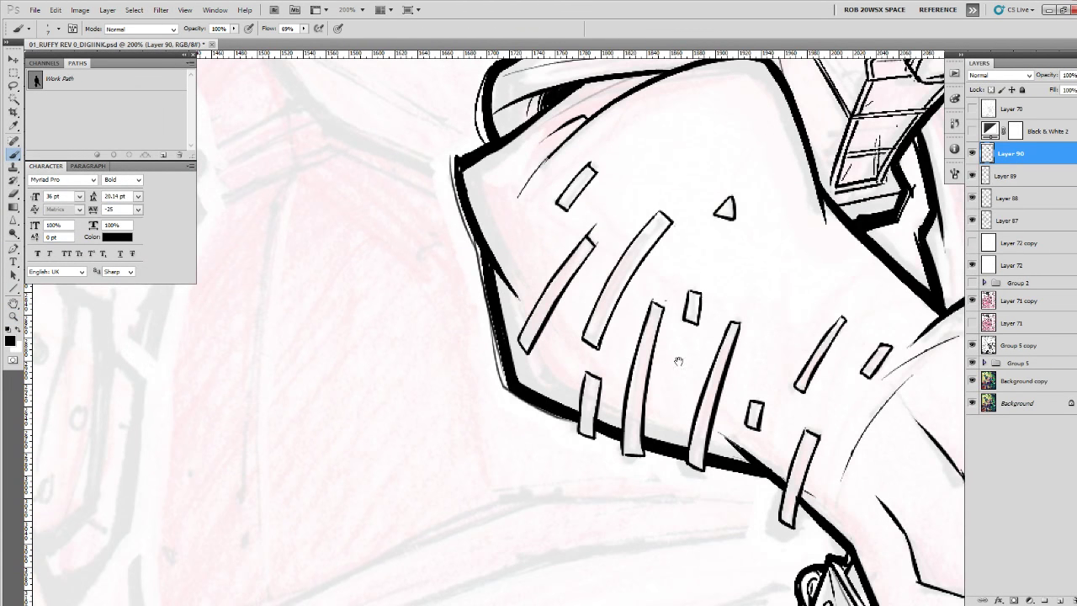
# Draw loose thin lines outside the collar and shoulder contour and add thin folds inside the collar.
pyautogui.moveTo(678, 362); pyautogui.dragTo(602, 534)
pyautogui.moveTo(733, 193); pyautogui.dragTo(653, 367)
pyautogui.scroll(6, 652, 366)
pyautogui.hscroll(3, 652, 367)
pyautogui.scroll(4, 640, 320)
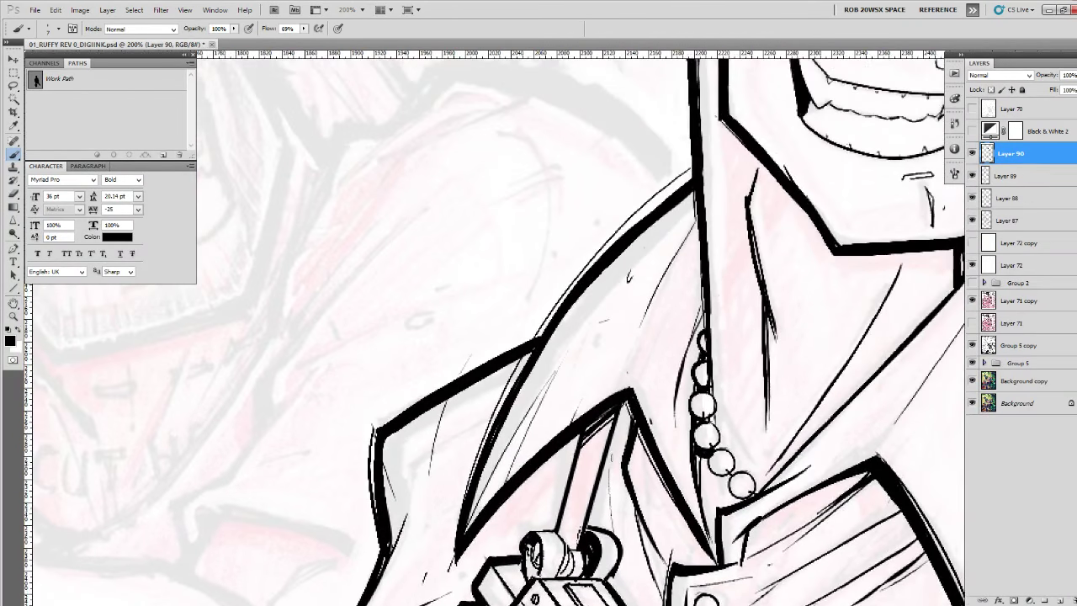
pyautogui.moveTo(656, 355); pyautogui.dragTo(479, 462)
pyautogui.moveTo(449, 540)
pyautogui.mouseDown()
pyautogui.moveTo(505, 384)
pyautogui.moveTo(457, 519)
pyautogui.moveTo(495, 415)
pyautogui.mouseUp()
pyautogui.moveTo(558, 384); pyautogui.dragTo(543, 435)
pyautogui.moveTo(507, 358)
pyautogui.mouseDown()
pyautogui.moveTo(515, 485)
pyautogui.moveTo(554, 309)
pyautogui.mouseUp()
# Add small specks and short texture marks to the shirt beside the collar and to the rifle stock.
pyautogui.scroll(-3, 952, 387)
pyautogui.hscroll(-2, 952, 388)
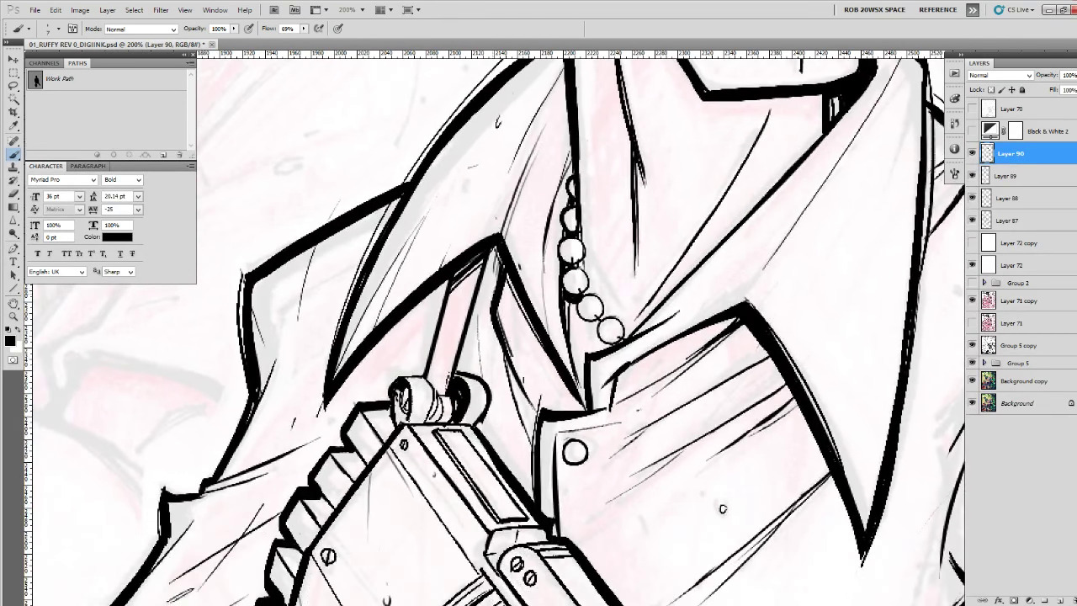
pyautogui.scroll(-2, 720, 405)
pyautogui.scroll(2, 721, 404)
pyautogui.hscroll(-1, 751, 476)
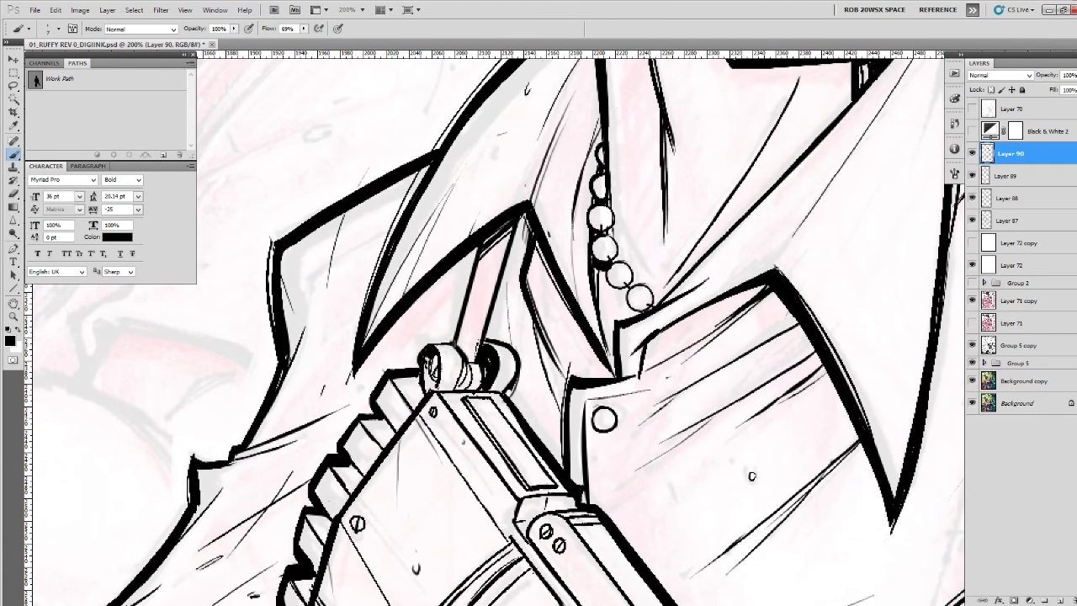
pyautogui.hscroll(-2, 751, 476)
pyautogui.scroll(-1, 751, 476)
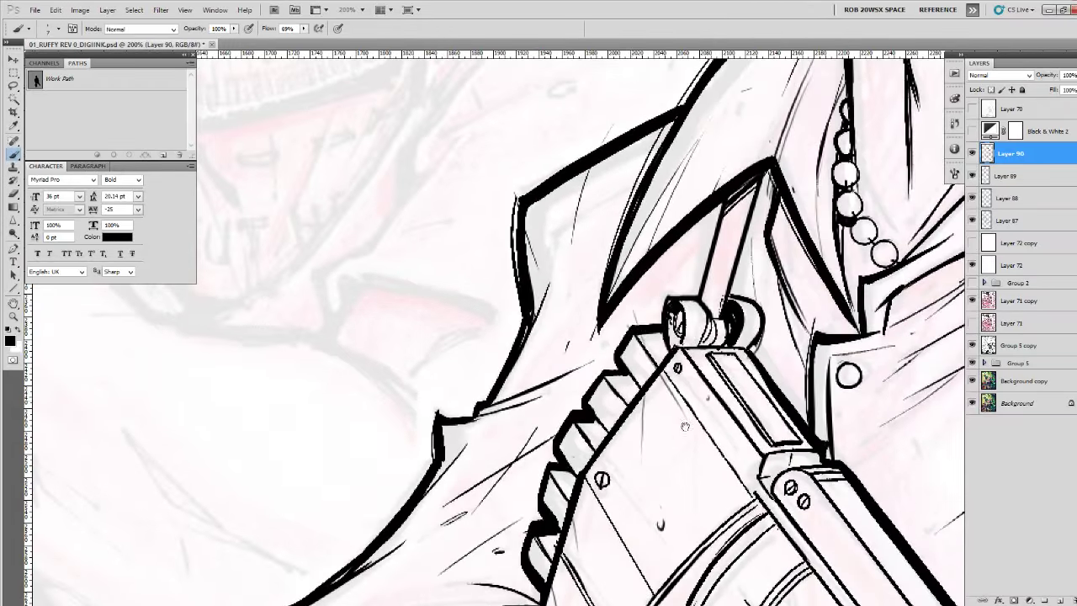
pyautogui.scroll(-2, 924, 342)
pyautogui.hscroll(-1, 924, 342)
pyautogui.moveTo(924, 341); pyautogui.dragTo(872, 147)
pyautogui.moveTo(729, 302); pyautogui.dragTo(463, 590)
# Check the character's head, torso and rifle from a zoomed-out view.
pyautogui.press('z')
pyautogui.keyDown('alt'); pyautogui.click(828, 397); pyautogui.keyUp('alt')
pyautogui.keyDown('alt'); pyautogui.click(828, 397); pyautogui.keyUp('alt')
pyautogui.keyDown('alt'); pyautogui.click(829, 397); pyautogui.keyUp('alt')
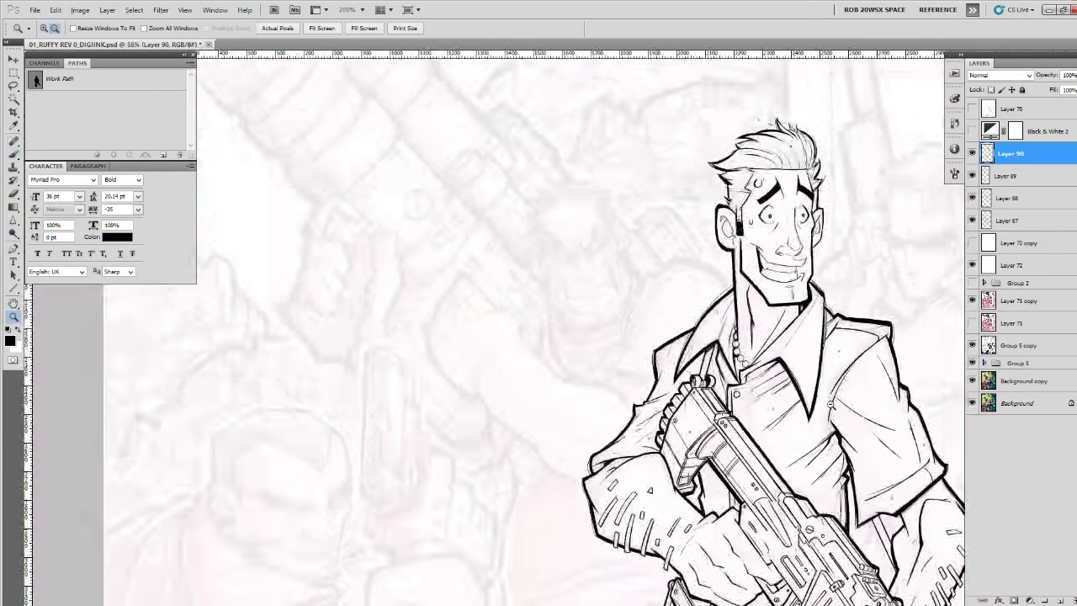
pyautogui.keyDown('alt'); pyautogui.click(829, 397); pyautogui.keyUp('alt')
pyautogui.moveTo(876, 470); pyautogui.dragTo(858, 439)
# Add thin crease lines to the short sleeve between the armpit folds and the cuff.
pyautogui.hotkey('ctrl', '+')
pyautogui.hotkey('ctrl', '+')
pyautogui.hotkey('ctrl', '+')
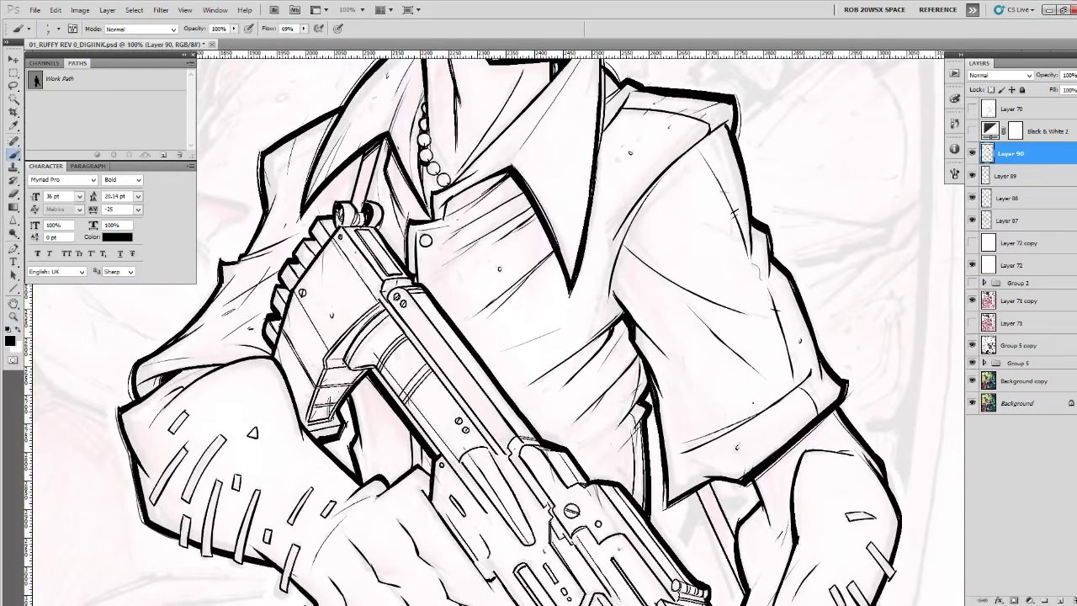
pyautogui.click(773, 401)
pyautogui.moveTo(778, 437); pyautogui.dragTo(670, 484)
pyautogui.press('b')
pyautogui.moveTo(385, 278); pyautogui.dragTo(488, 400)
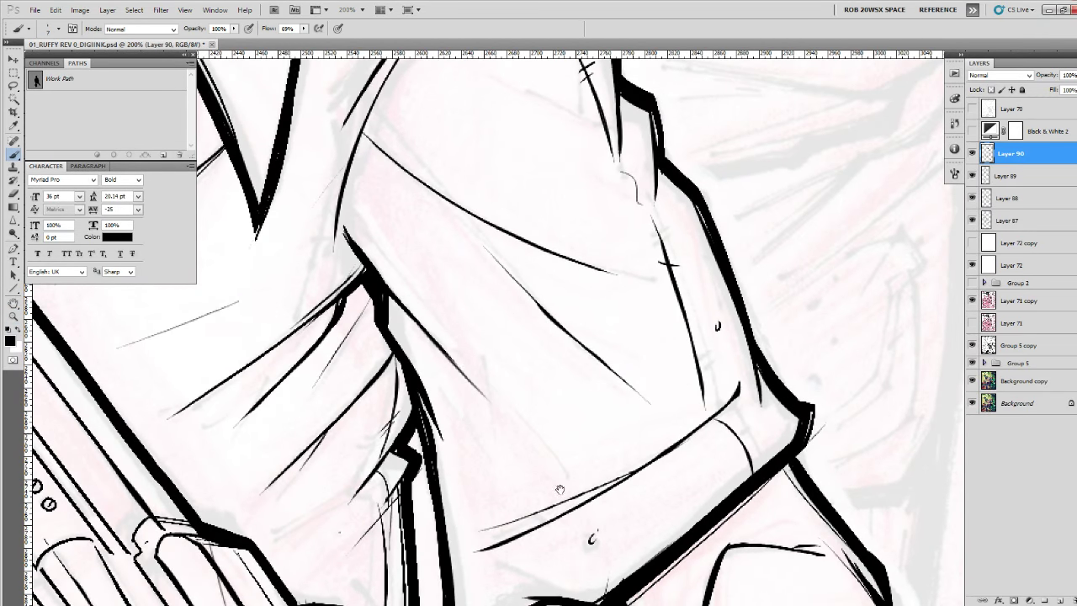
pyautogui.moveTo(563, 459); pyautogui.dragTo(541, 277)
pyautogui.moveTo(460, 138); pyautogui.dragTo(482, 304)
pyautogui.moveTo(491, 379); pyautogui.dragTo(536, 290)
pyautogui.moveTo(513, 365); pyautogui.dragTo(509, 385)
pyautogui.moveTo(728, 235)
pyautogui.mouseDown()
pyautogui.moveTo(680, 343)
pyautogui.moveTo(633, 407)
pyautogui.mouseUp()
pyautogui.moveTo(657, 406); pyautogui.dragTo(661, 425)
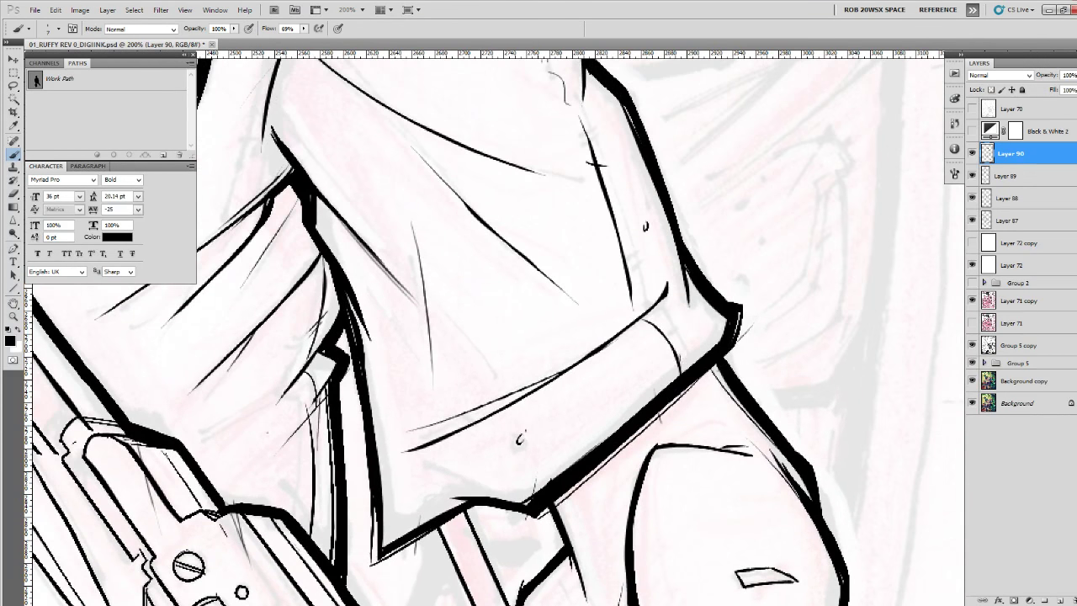
# Strengthen the sleeve's outer contour above the cuff corner and add fine fold strokes there.
pyautogui.moveTo(707, 357); pyautogui.dragTo(692, 304)
pyautogui.moveTo(677, 253); pyautogui.dragTo(701, 342)
pyautogui.moveTo(687, 274); pyautogui.dragTo(698, 302)
pyautogui.moveTo(676, 233); pyautogui.dragTo(698, 284)
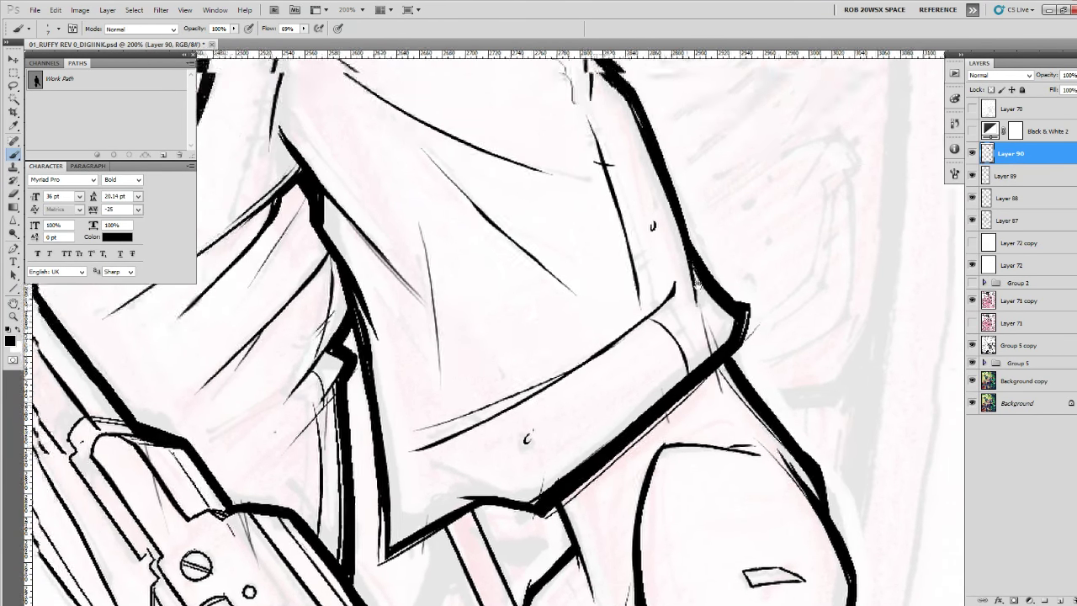
pyautogui.scroll(1, 695, 285)
# Add short cross ticks along the sleeve seam and small texture marks around the shoulder, alternating black and white.
pyautogui.press('x')
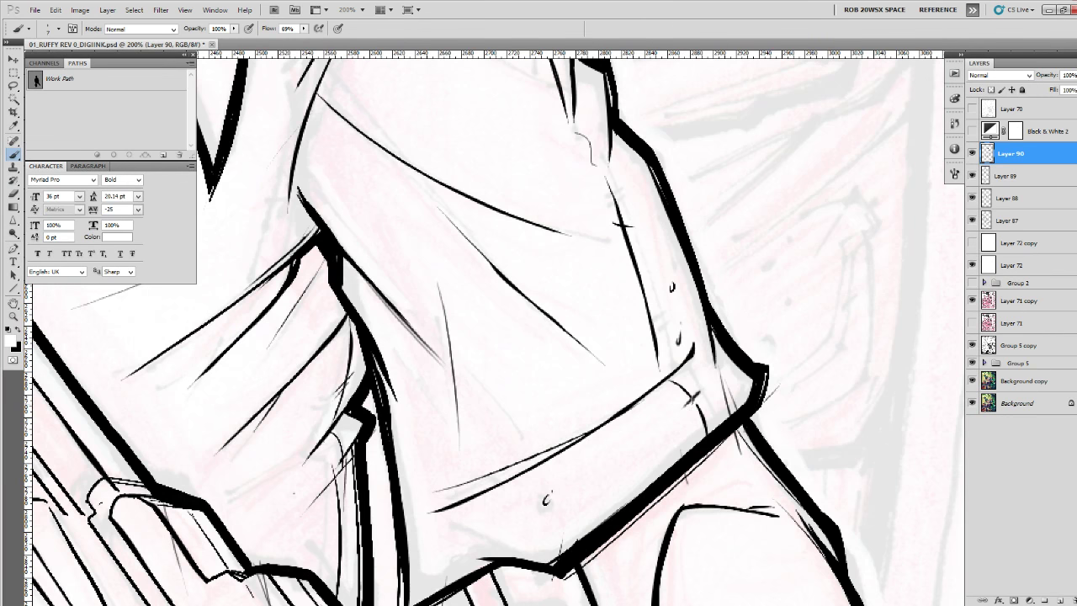
pyautogui.moveTo(693, 340); pyautogui.dragTo(745, 442)
pyautogui.press('x')
pyautogui.moveTo(709, 397)
pyautogui.mouseDown()
pyautogui.moveTo(688, 417)
pyautogui.moveTo(699, 417)
pyautogui.mouseUp()
pyautogui.press('x')
pyautogui.moveTo(705, 378); pyautogui.dragTo(723, 448)
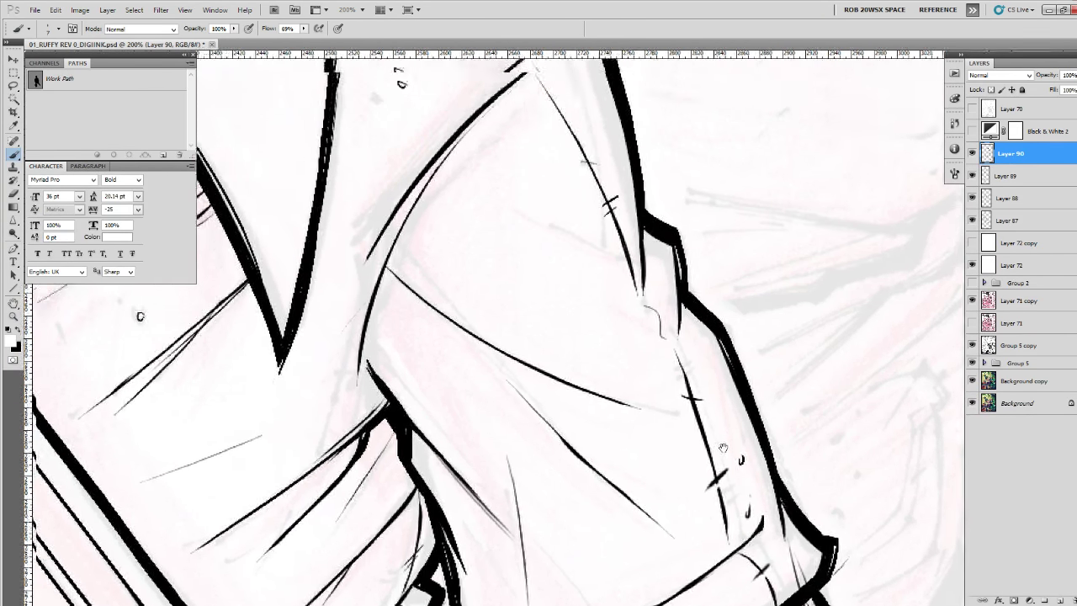
pyautogui.scroll(1, 140, 316)
pyautogui.press('x')
pyautogui.scroll(2, 166, 369)
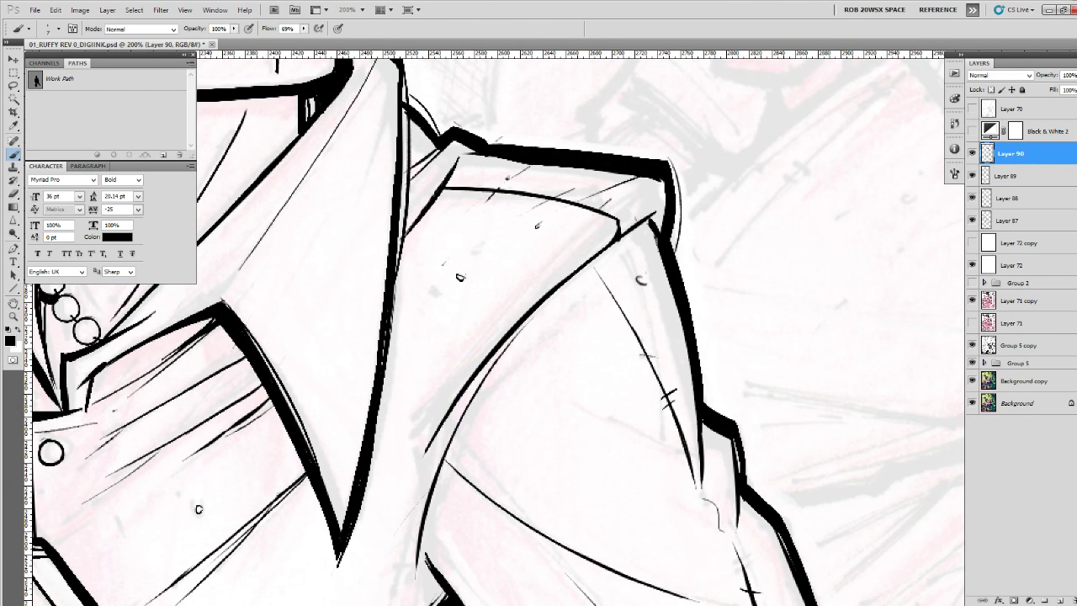
# Touch up the short sleeve's seam and outer contour down to the cuff, cleaning the cuff corner with the Eraser.
pyautogui.moveTo(672, 241); pyautogui.dragTo(705, 400)
pyautogui.moveTo(700, 463); pyautogui.dragTo(605, 311)
pyautogui.moveTo(609, 248)
pyautogui.mouseDown()
pyautogui.moveTo(660, 340)
pyautogui.moveTo(625, 184)
pyautogui.moveTo(680, 246)
pyautogui.mouseUp()
pyautogui.moveTo(680, 244); pyautogui.dragTo(698, 323)
pyautogui.moveTo(702, 370); pyautogui.dragTo(627, 91)
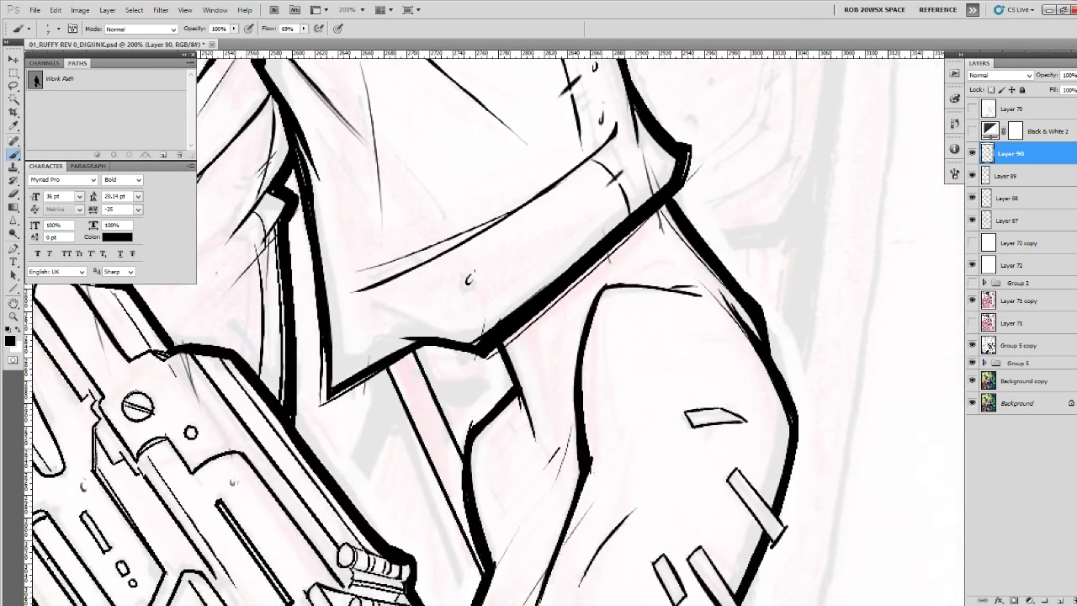
pyautogui.moveTo(707, 312); pyautogui.dragTo(730, 304)
pyautogui.press('e')
pyautogui.moveTo(689, 217); pyautogui.dragTo(685, 223)
pyautogui.press('b')
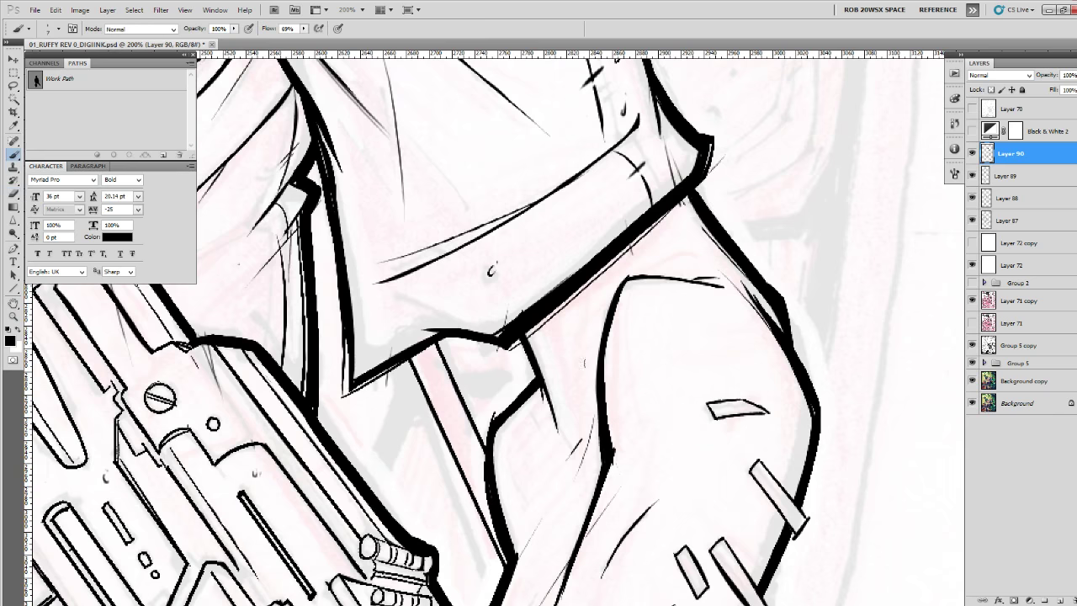
pyautogui.moveTo(585, 363); pyautogui.dragTo(597, 423)
pyautogui.moveTo(627, 508); pyautogui.dragTo(663, 275)
pyautogui.hotkey('ctrl', 'z')
# Check the inked forearm, gloved hands and rifle barrel down to the muzzle.
pyautogui.moveTo(582, 264); pyautogui.dragTo(547, 342)
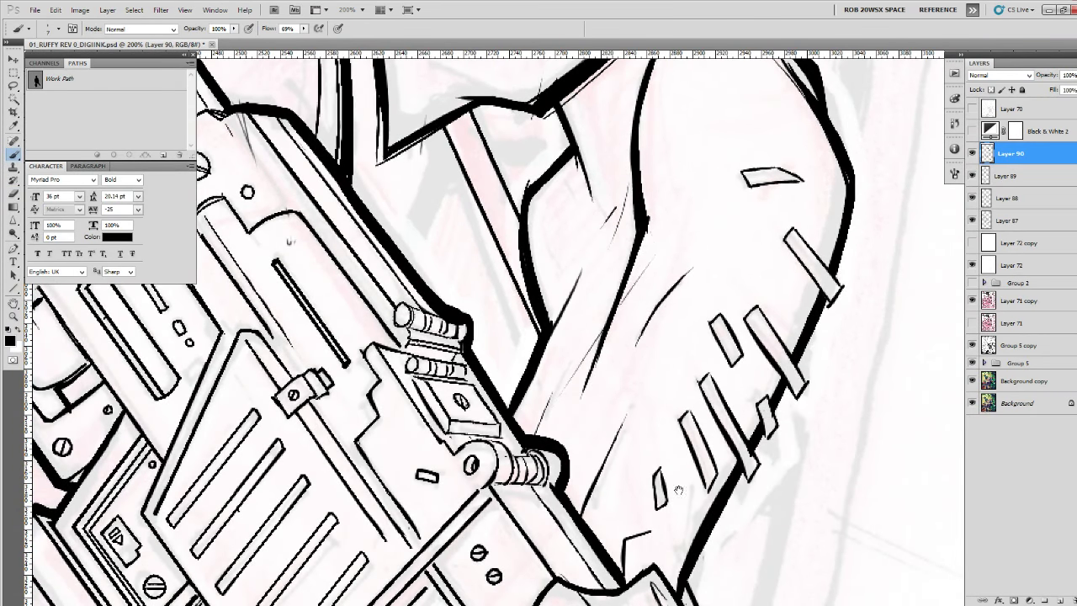
pyautogui.moveTo(678, 490); pyautogui.dragTo(688, 290)
pyautogui.moveTo(504, 278); pyautogui.dragTo(620, 444)
pyautogui.moveTo(620, 451); pyautogui.dragTo(637, 312)
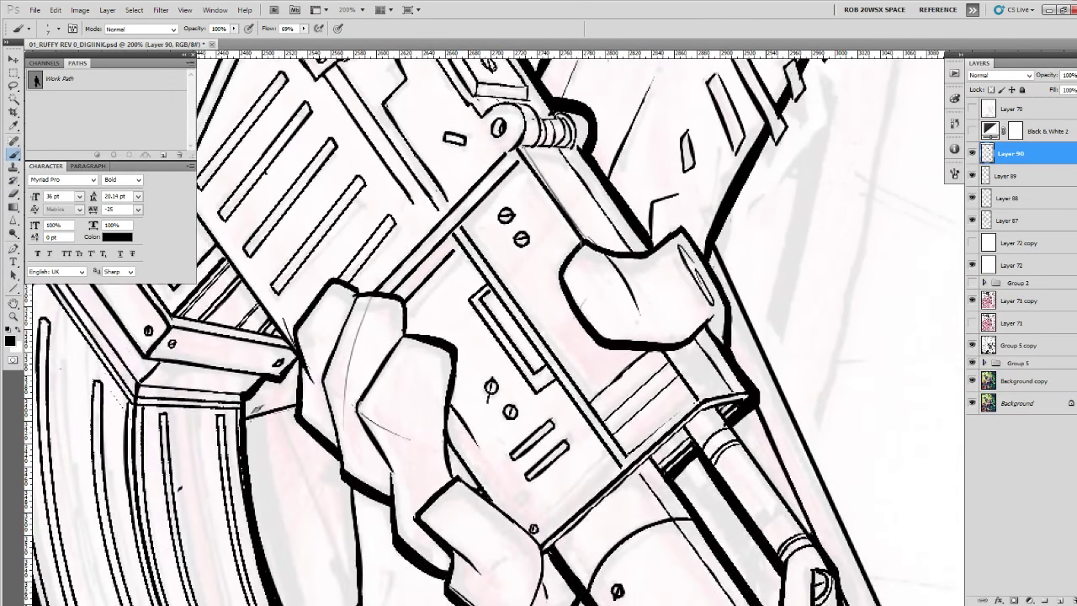
pyautogui.moveTo(584, 238)
pyautogui.mouseDown()
pyautogui.moveTo(557, 275)
pyautogui.moveTo(585, 331)
pyautogui.mouseUp()
pyautogui.moveTo(731, 381); pyautogui.dragTo(648, 249)
pyautogui.moveTo(635, 286)
pyautogui.mouseDown()
pyautogui.moveTo(734, 427)
pyautogui.moveTo(688, 223)
pyautogui.moveTo(664, 291)
pyautogui.mouseUp()
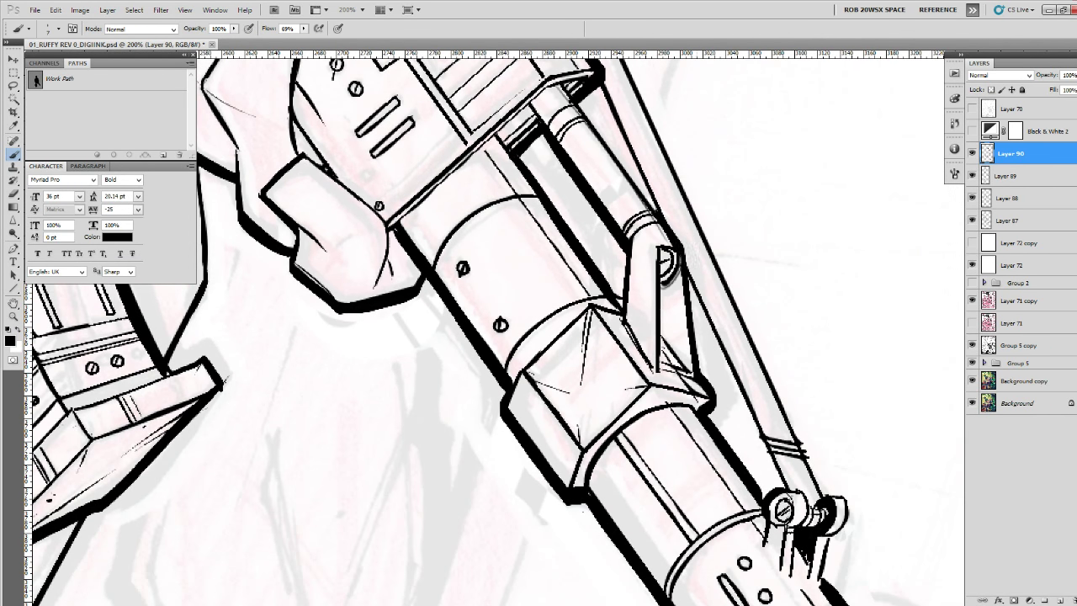
pyautogui.hotkey('ctrl', 'z')
pyautogui.press('z')
pyautogui.keyDown('alt'); pyautogui.click(702, 266); pyautogui.keyUp('alt')
pyautogui.keyDown('alt'); pyautogui.click(701, 266); pyautogui.keyUp('alt')
pyautogui.moveTo(778, 435); pyautogui.dragTo(772, 412)
pyautogui.click(839, 511)
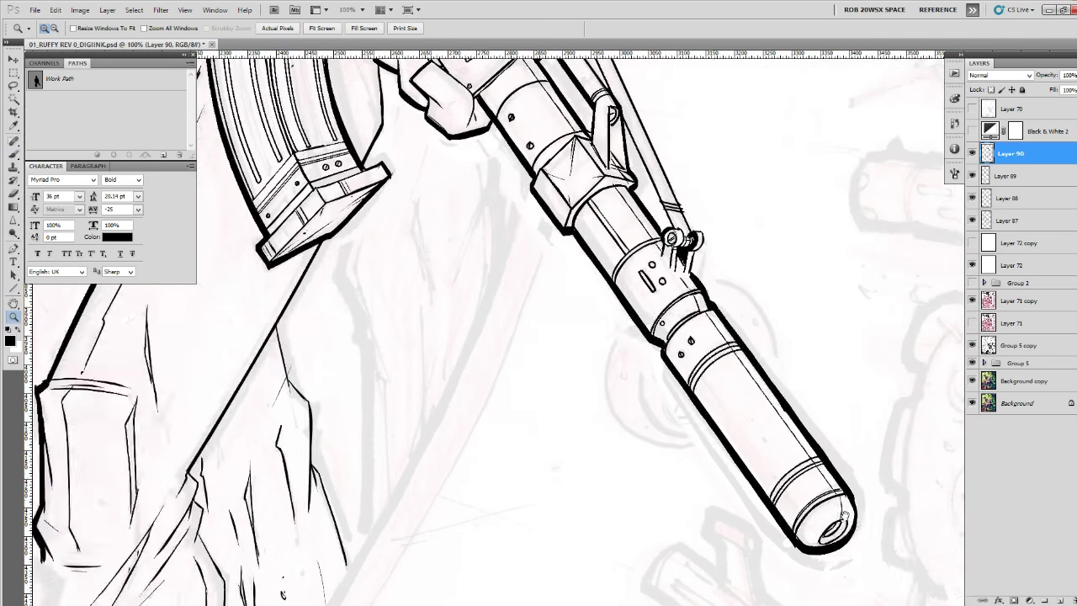
pyautogui.moveTo(844, 515); pyautogui.dragTo(749, 427)
# Draw thin shading lines lengthwise along the rifle's suppressor, between its ring bands and near the muzzle.
pyautogui.press('b')
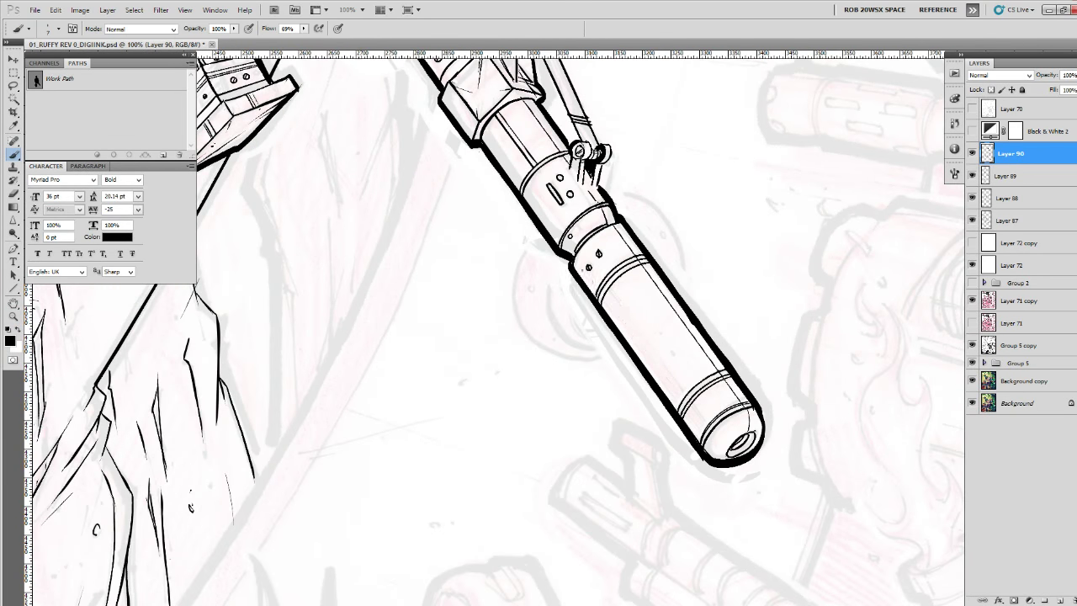
pyautogui.press('z')
pyautogui.click(702, 424)
pyautogui.press('b')
pyautogui.moveTo(676, 416); pyautogui.dragTo(698, 453)
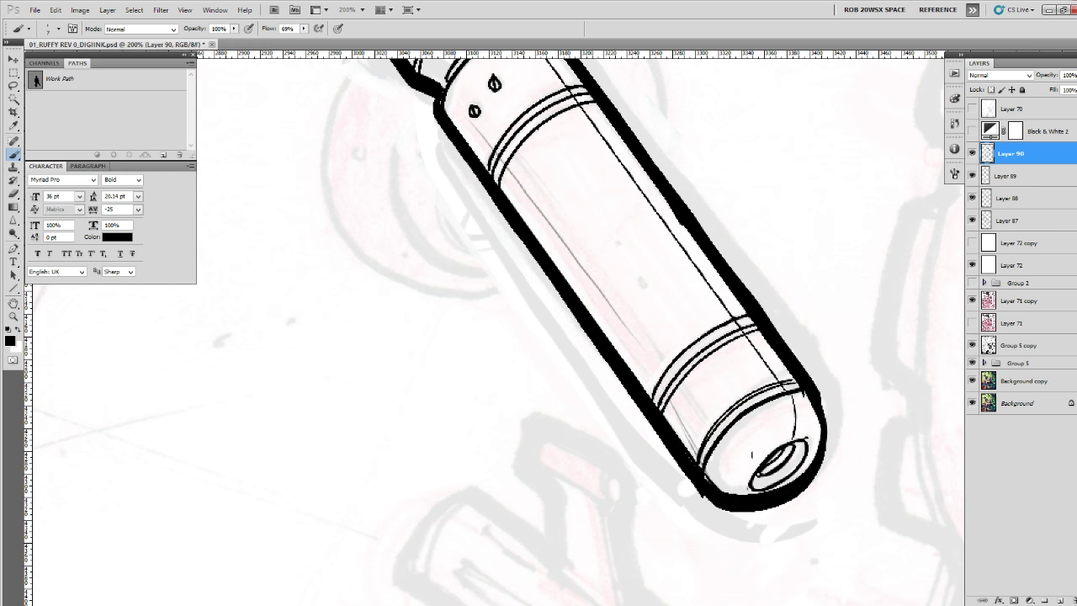
pyautogui.moveTo(732, 356); pyautogui.dragTo(759, 444)
pyautogui.moveTo(720, 380); pyautogui.dragTo(754, 419)
pyautogui.moveTo(677, 337); pyautogui.dragTo(737, 415)
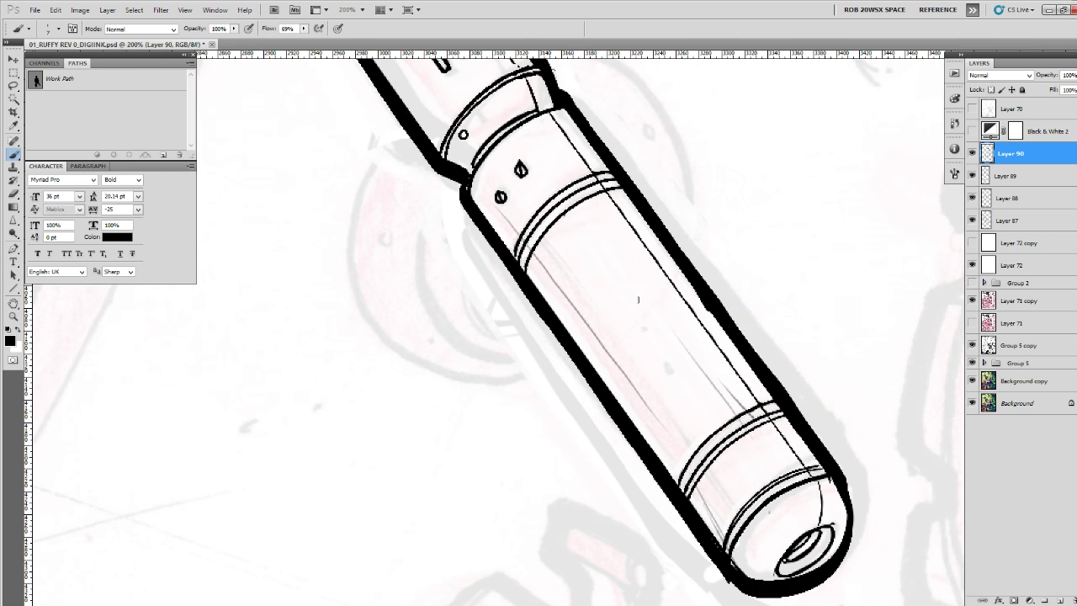
pyautogui.moveTo(632, 290); pyautogui.dragTo(640, 303)
# Add fine shading strokes to the faceted collar on the rifle barrel.
pyautogui.moveTo(605, 241); pyautogui.dragTo(710, 500)
pyautogui.moveTo(683, 396); pyautogui.dragTo(795, 537)
pyautogui.moveTo(616, 488); pyautogui.dragTo(675, 582)
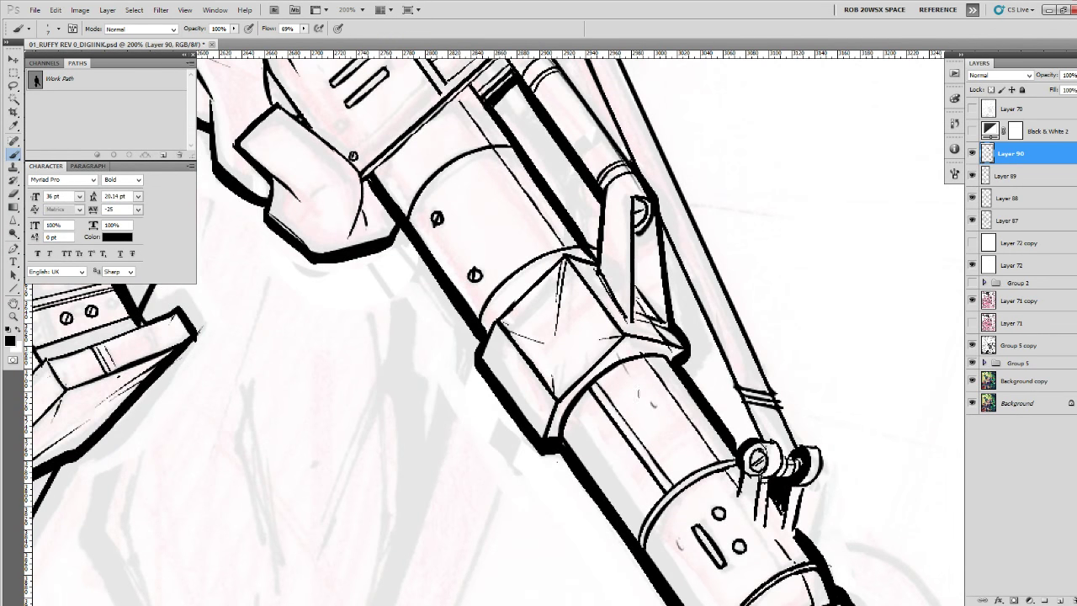
pyautogui.moveTo(543, 440); pyautogui.dragTo(605, 519)
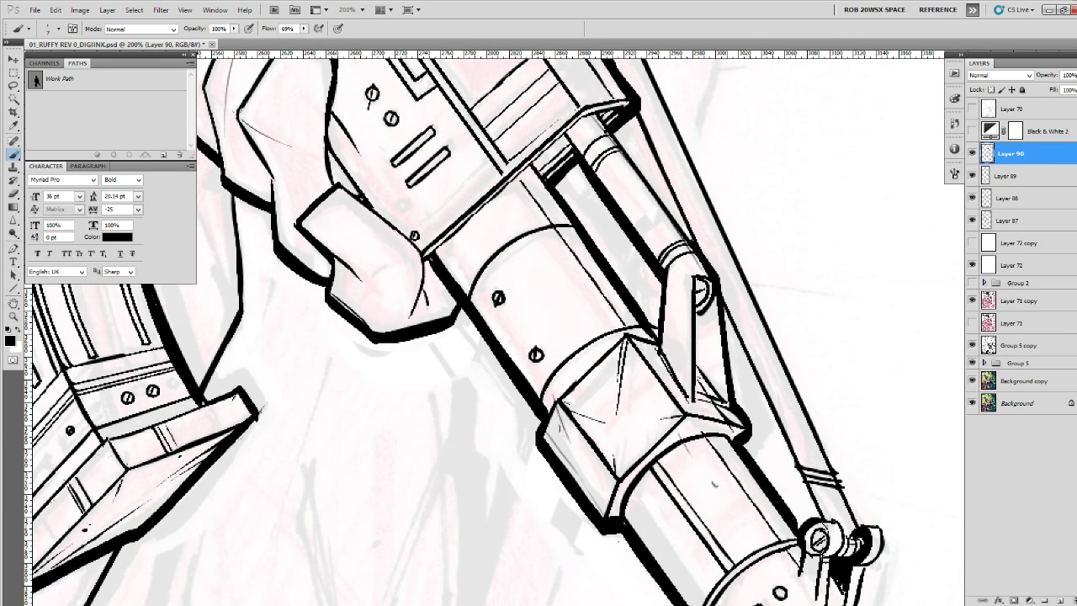
pyautogui.moveTo(573, 451); pyautogui.dragTo(585, 472)
pyautogui.moveTo(629, 340); pyautogui.dragTo(736, 483)
pyautogui.moveTo(699, 325); pyautogui.dragTo(772, 414)
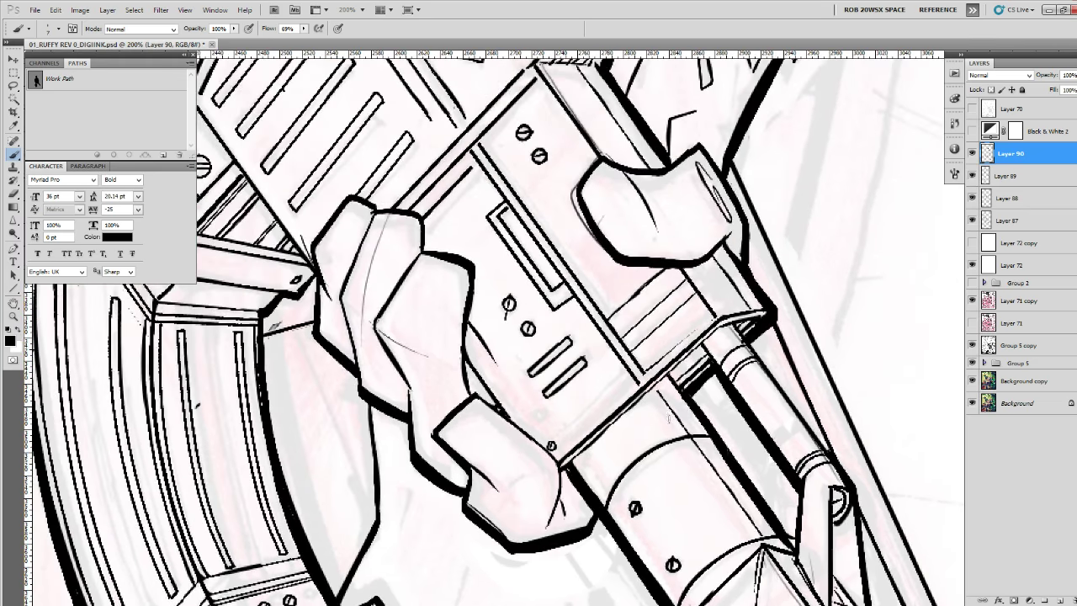
# Examine the rifle from the barrel and gripping hand up through the slotted receiver.
pyautogui.moveTo(647, 391); pyautogui.dragTo(752, 532)
pyautogui.moveTo(716, 443); pyautogui.dragTo(773, 547)
pyautogui.moveTo(673, 297); pyautogui.dragTo(740, 452)
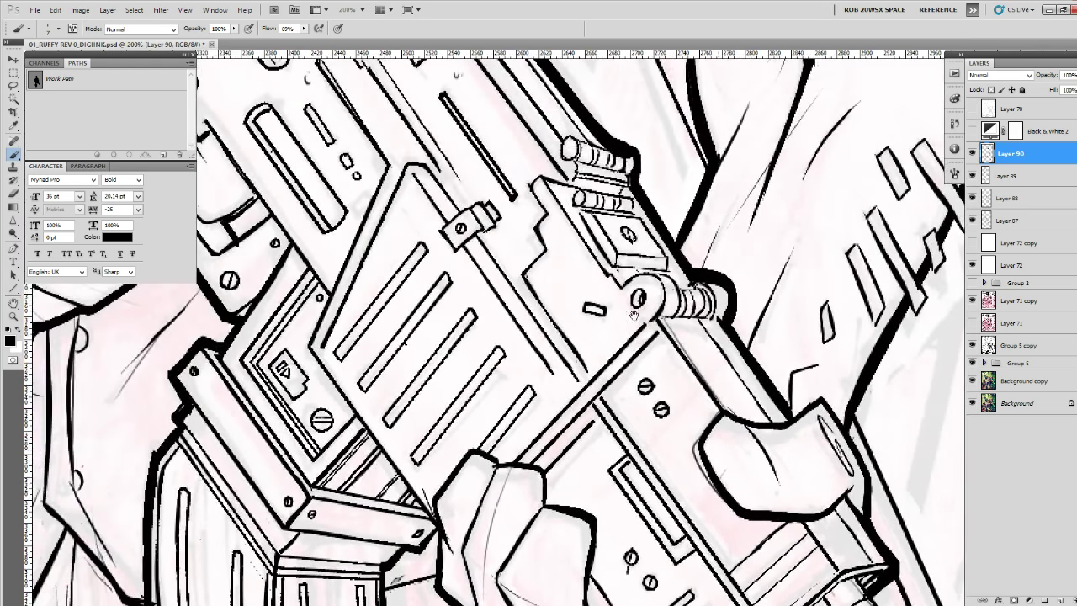
pyautogui.moveTo(635, 316); pyautogui.dragTo(706, 451)
pyautogui.moveTo(569, 332); pyautogui.dragTo(673, 509)
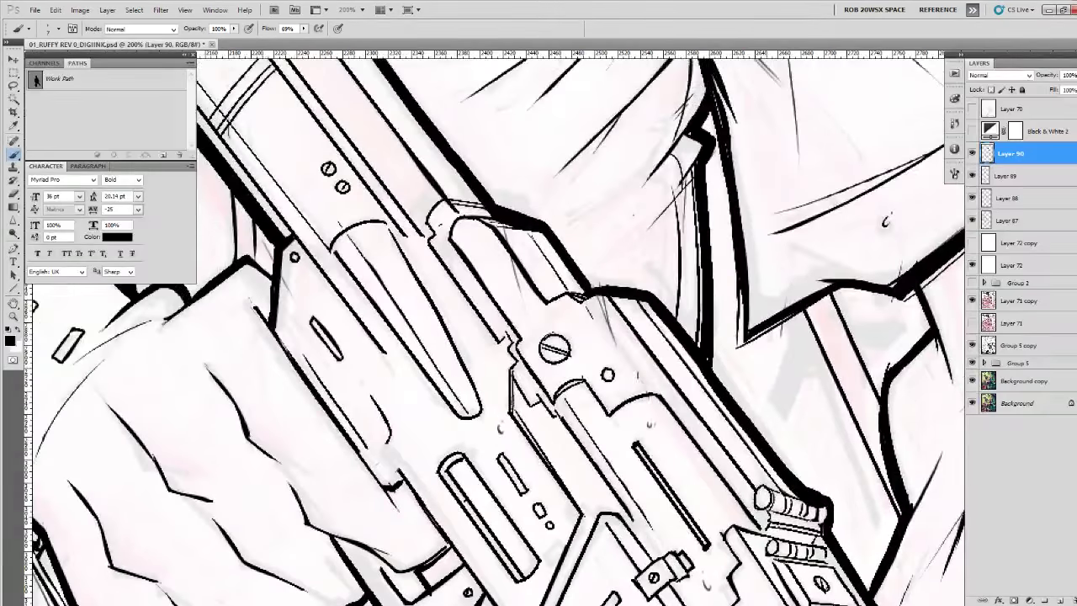
pyautogui.moveTo(687, 290); pyautogui.dragTo(689, 480)
pyautogui.moveTo(637, 405); pyautogui.dragTo(698, 390)
pyautogui.moveTo(756, 362); pyautogui.dragTo(691, 426)
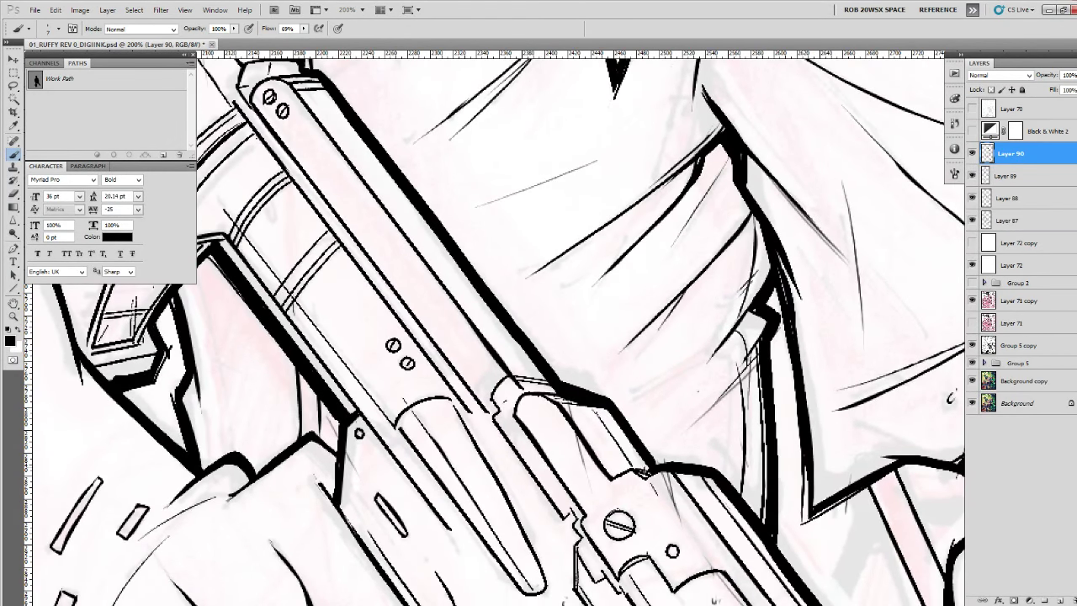
# Add a thin crease across the lower side of the shirt, just above the rifle's receiver.
pyautogui.moveTo(734, 384)
pyautogui.mouseDown()
pyautogui.moveTo(750, 473)
pyautogui.moveTo(644, 490)
pyautogui.mouseUp()
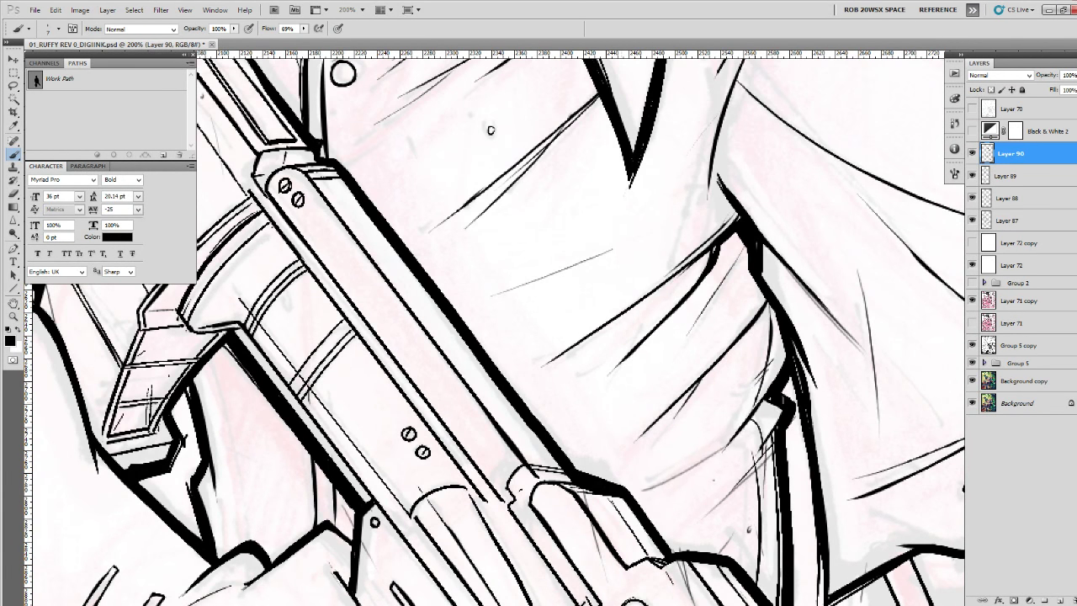
pyautogui.moveTo(771, 411); pyautogui.dragTo(668, 479)
pyautogui.moveTo(715, 451); pyautogui.dragTo(643, 488)
pyautogui.scroll(6, 668, 441)
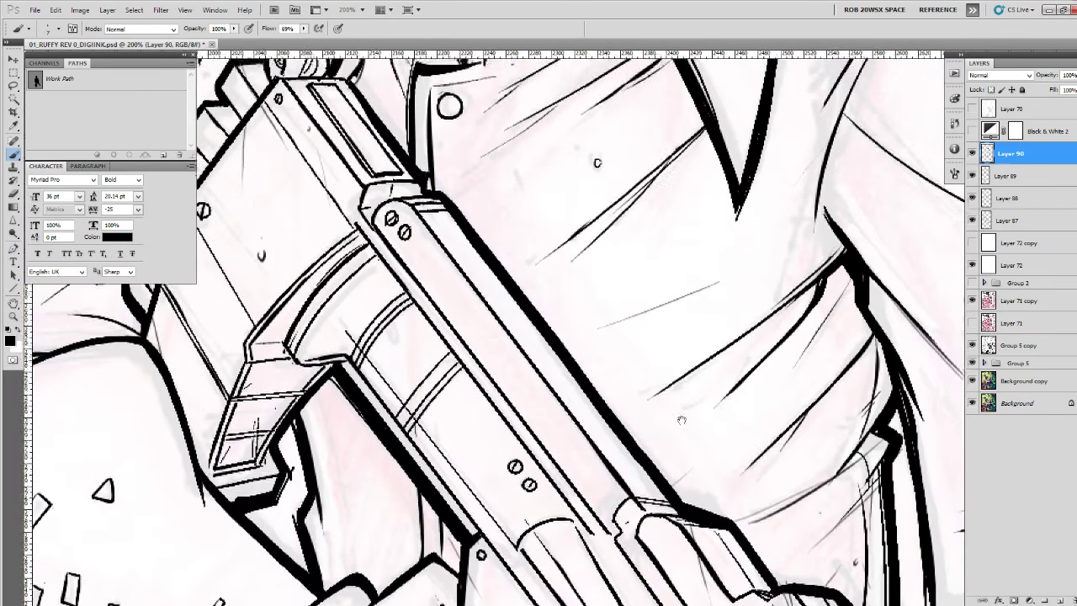
# Add light parallel crease lines across the shirt's chest below the button, beside the top of the rifle.
pyautogui.scroll(3, 775, 410)
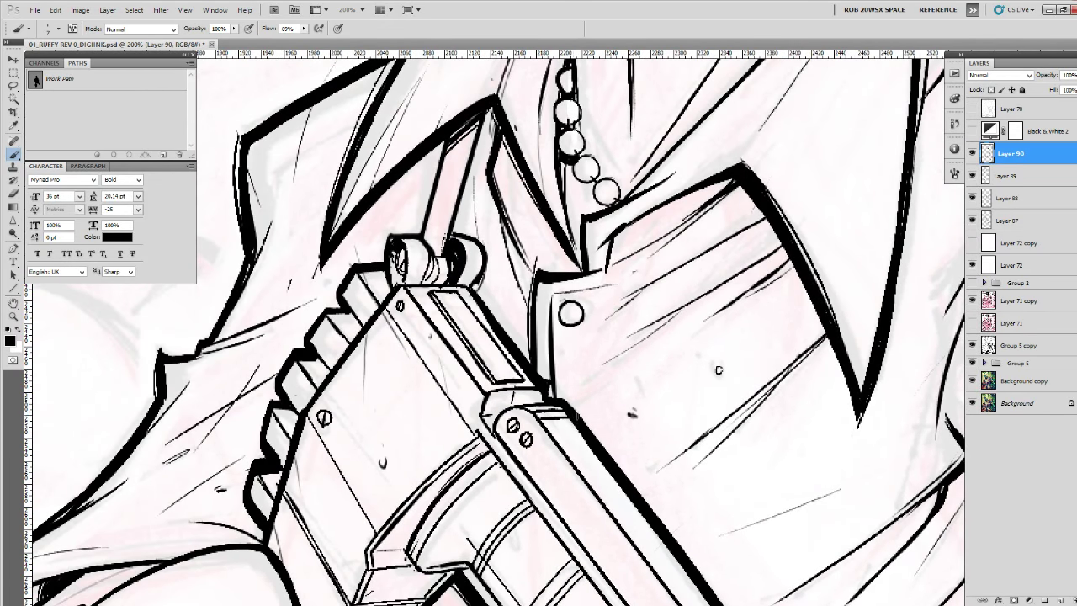
pyautogui.moveTo(572, 405); pyautogui.dragTo(725, 320)
pyautogui.moveTo(861, 461); pyautogui.dragTo(755, 473)
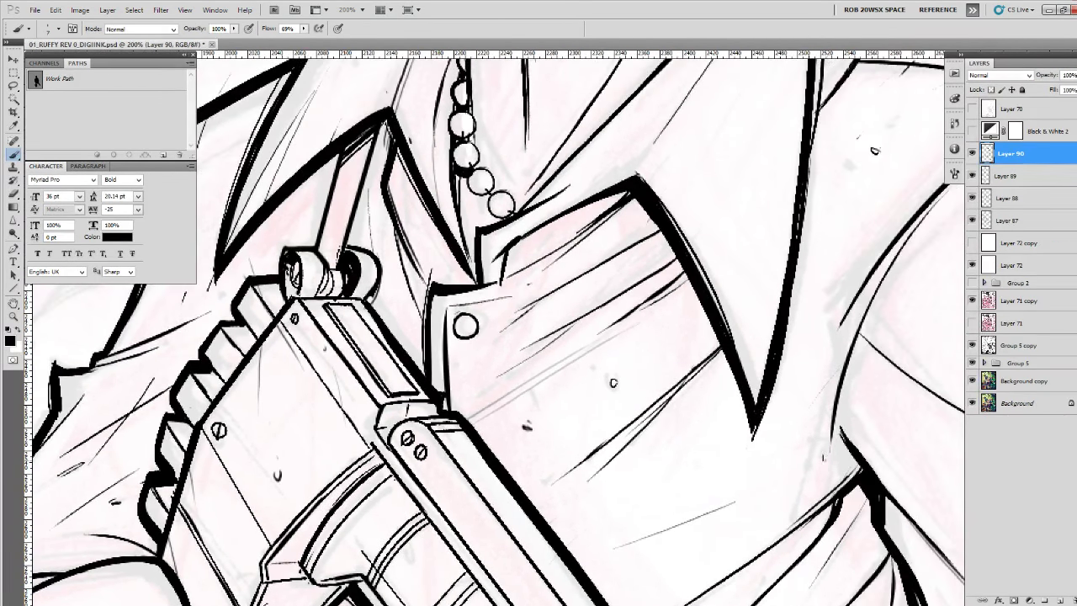
# Thicken the open collar's inner edge where it meets the neck shadow beneath the jaw.
pyautogui.moveTo(818, 392); pyautogui.dragTo(682, 500)
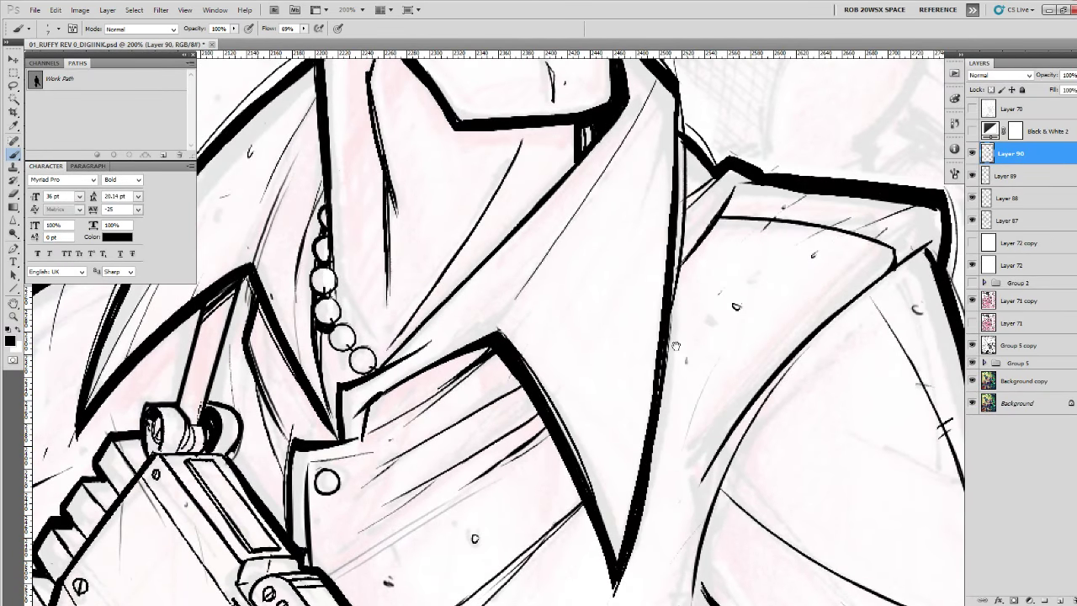
pyautogui.moveTo(675, 345); pyautogui.dragTo(719, 303)
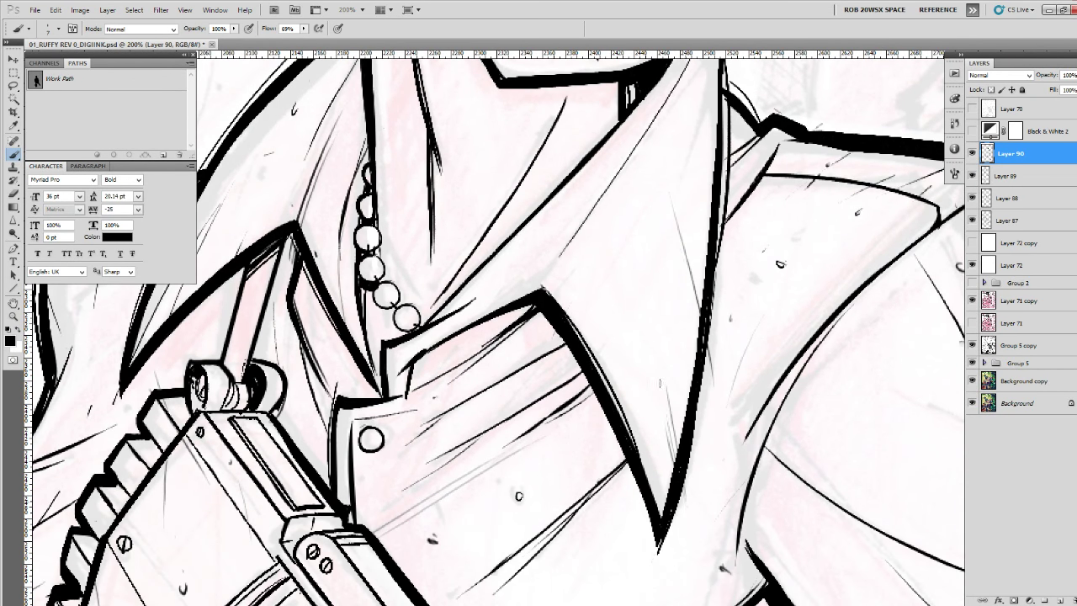
pyautogui.moveTo(658, 361); pyautogui.dragTo(682, 433)
pyautogui.moveTo(584, 241); pyautogui.dragTo(783, 446)
pyautogui.moveTo(817, 318); pyautogui.dragTo(667, 476)
pyautogui.hotkey('ctrl', 'alt', 'z')
pyautogui.hotkey('ctrl', 'alt', 'z')
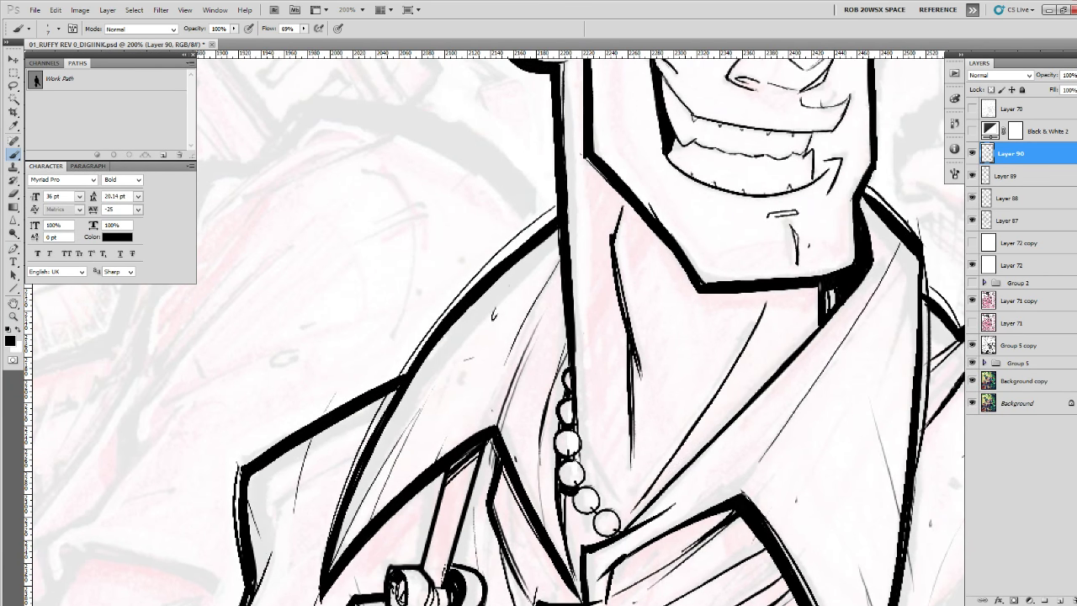
pyautogui.moveTo(816, 312); pyautogui.dragTo(720, 446)
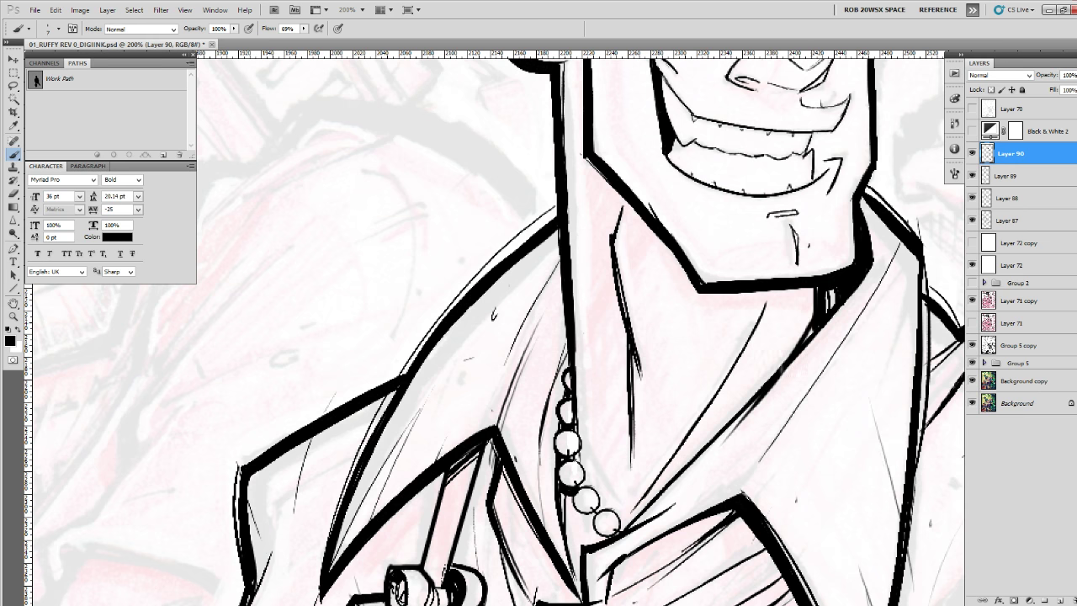
pyautogui.hotkey('ctrl', 'z')
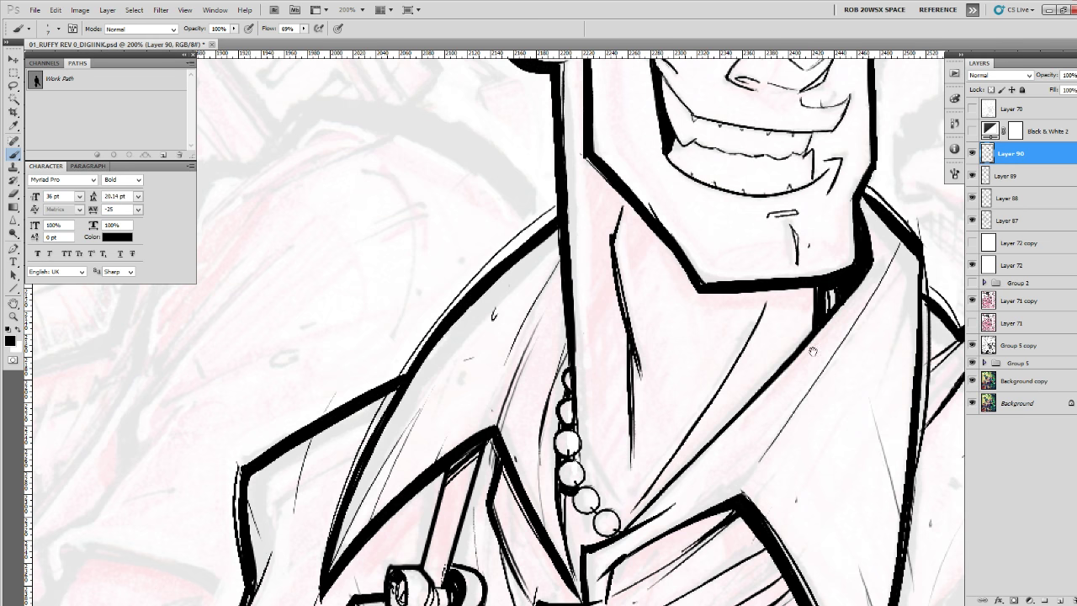
# Compare the figure with and without the heavy outlines on Layer 90, and merge that layer down into Layer 89.
pyautogui.press('z')
pyautogui.keyDown('alt'); pyautogui.click(812, 352); pyautogui.keyUp('alt')
pyautogui.keyDown('alt'); pyautogui.click(812, 352); pyautogui.keyUp('alt')
pyautogui.keyDown('alt'); pyautogui.click(813, 354); pyautogui.keyUp('alt')
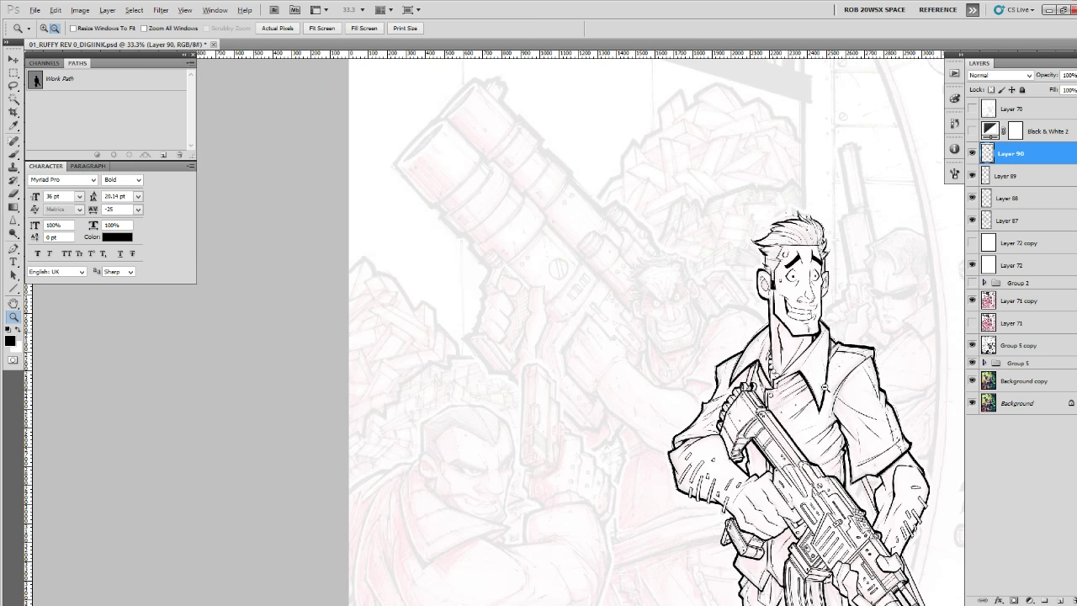
pyautogui.keyDown('alt'); pyautogui.click(782, 368); pyautogui.keyUp('alt')
pyautogui.click(972, 155)
pyautogui.click(972, 155)
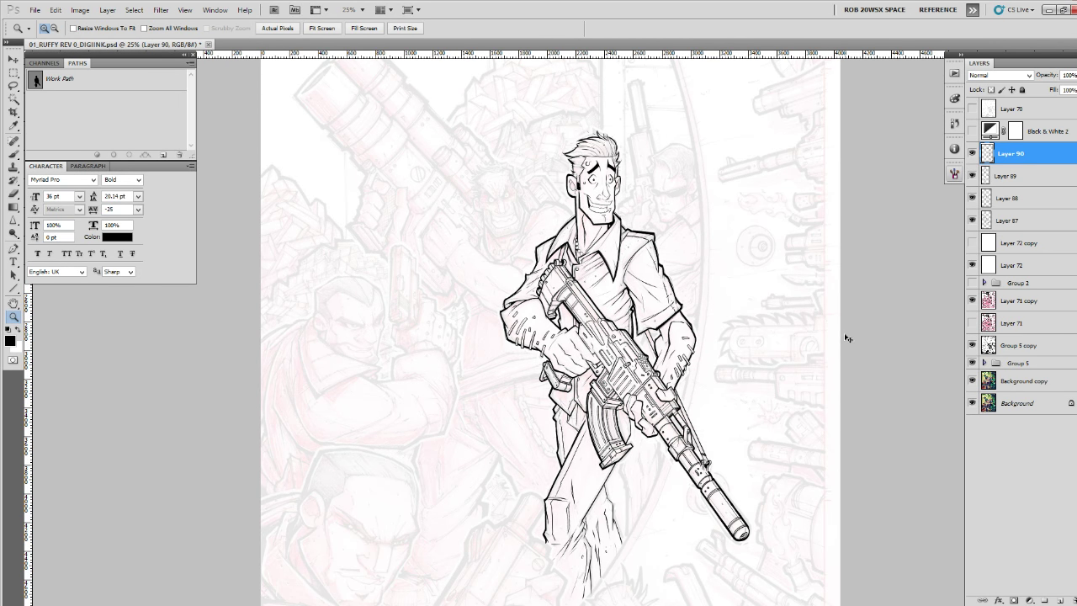
pyautogui.hotkey('ctrl', 'e')
# Toggle the visibility of the merged Layer 89 to examine the heavy outlines on the whole figure.
pyautogui.click(973, 153)
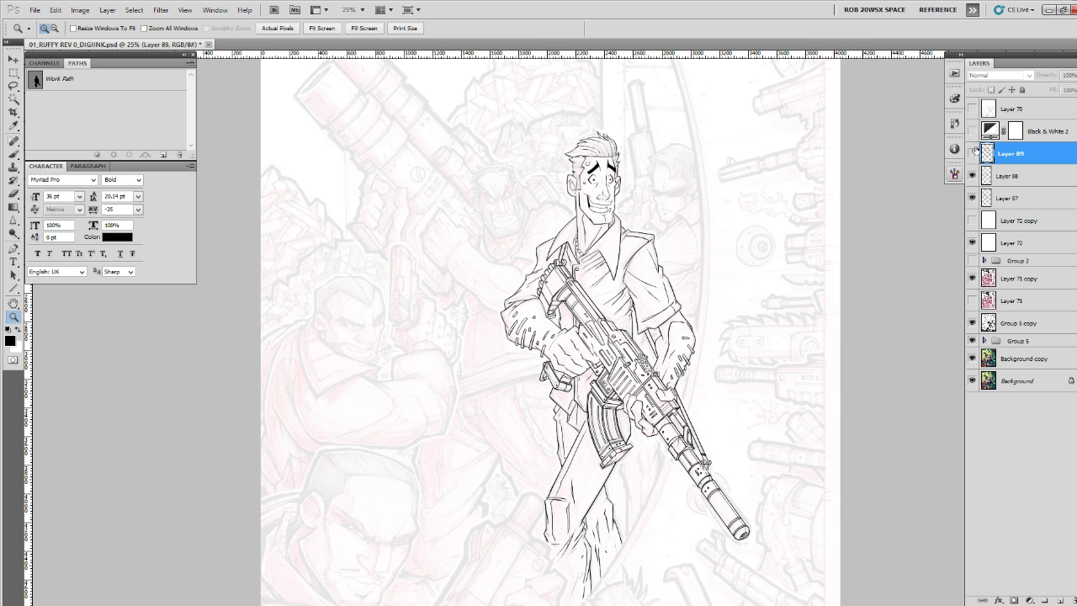
pyautogui.click(974, 153)
pyautogui.doubleClick(981, 153)
pyautogui.press('Escape')
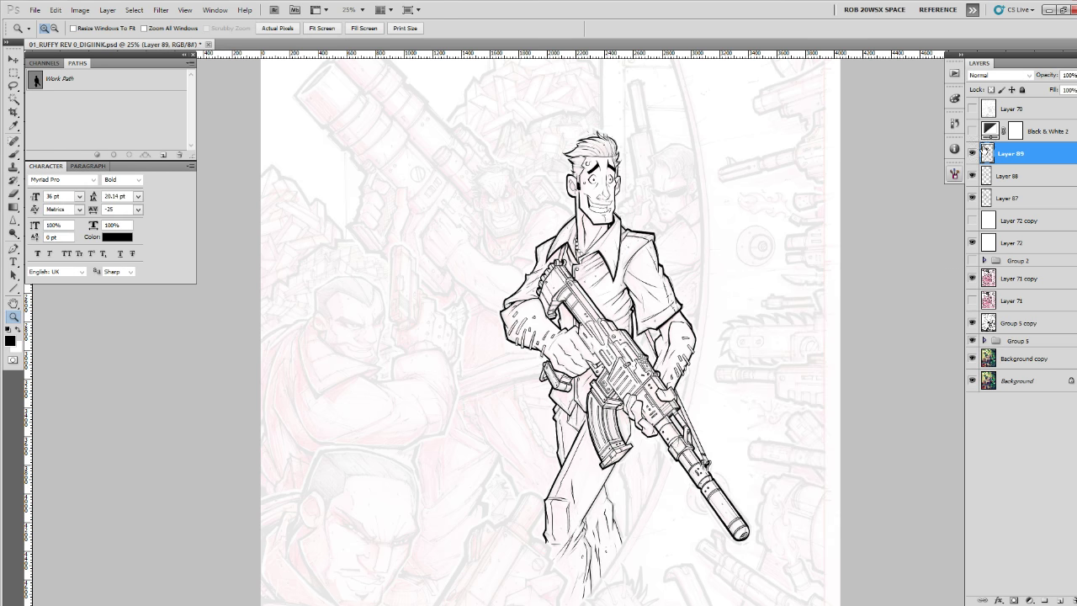
pyautogui.click(972, 153)
pyautogui.click(972, 153)
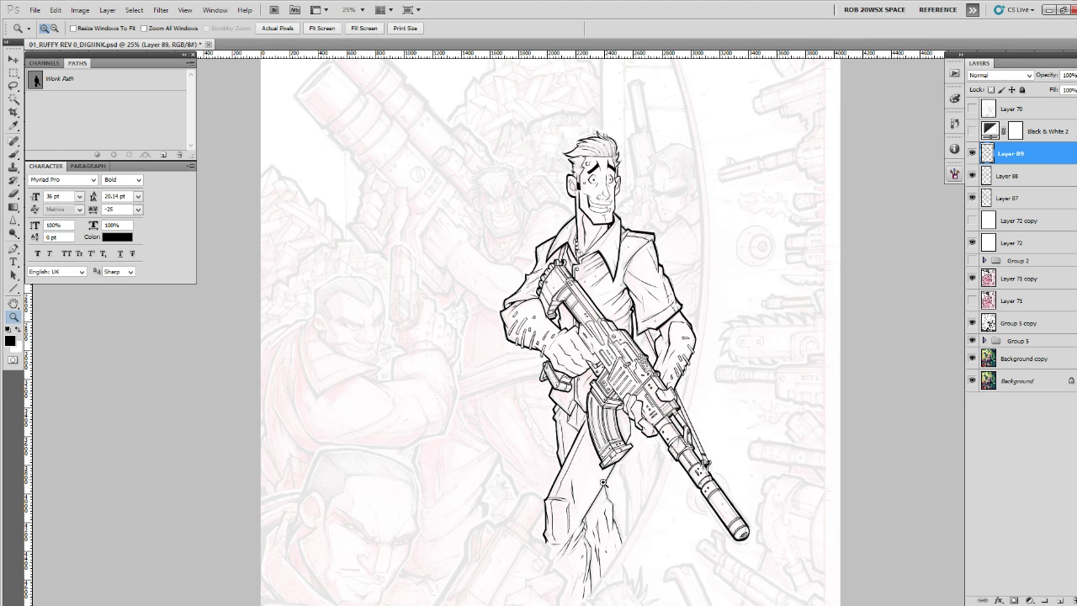
# Choose the ROB OIL brush at 10 px and add a new layer above Layer 89 for the leg outlines.
pyautogui.click(613, 476)
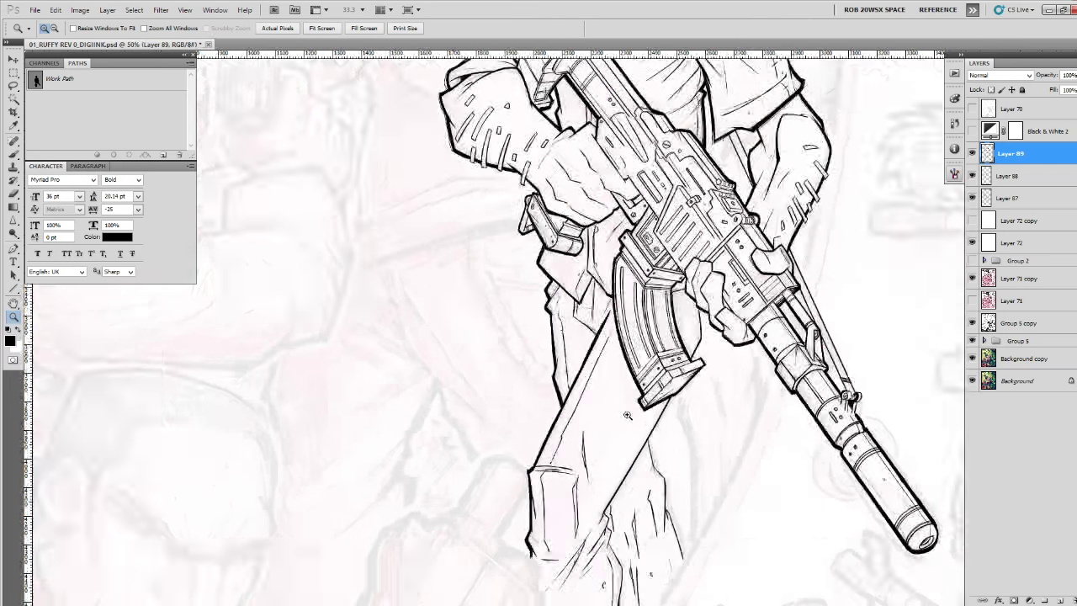
pyautogui.press('b')
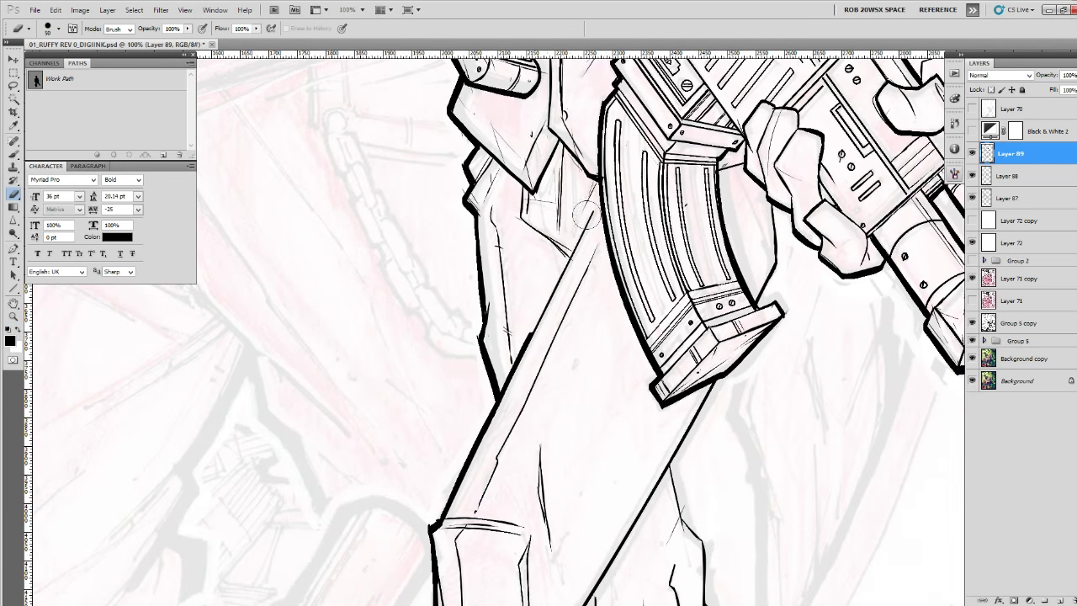
pyautogui.press('z')
pyautogui.click(572, 261)
pyautogui.moveTo(644, 149); pyautogui.dragTo(668, 184)
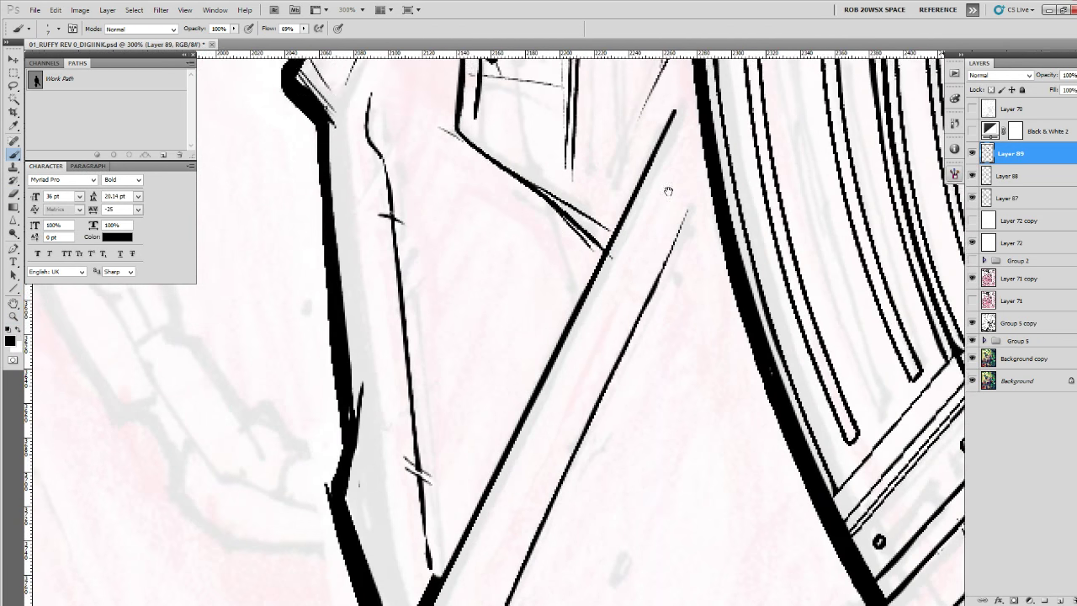
pyautogui.rightClick(635, 217)
pyautogui.click(677, 457)
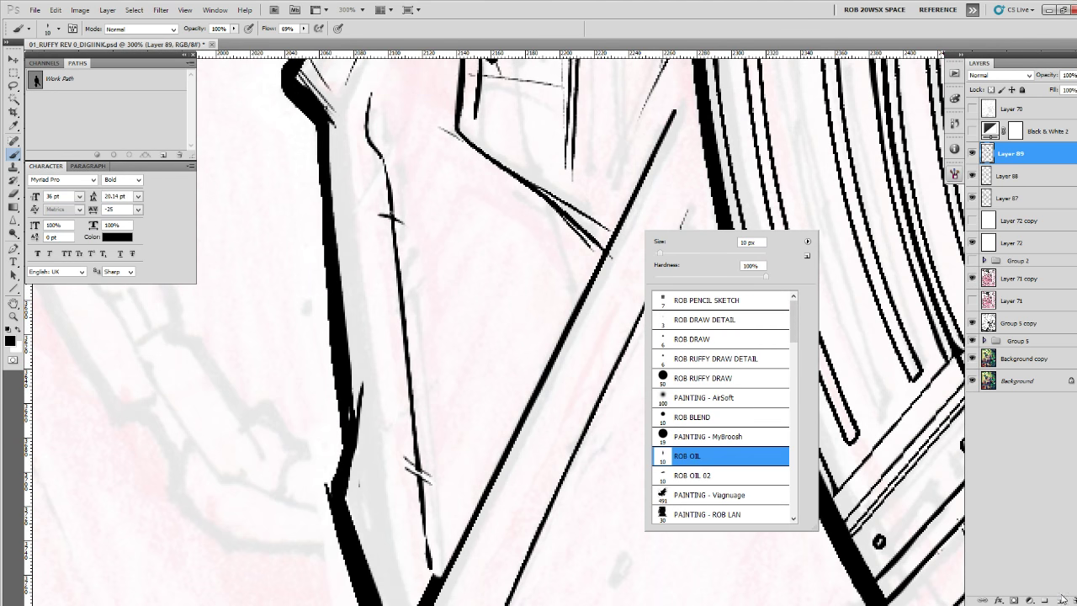
pyautogui.click(1058, 600)
# Thicken the front thigh's outer contour with heavy black strokes from beside the magazine down to where it meets the rear trouser edge.
pyautogui.moveTo(673, 117); pyautogui.dragTo(513, 416)
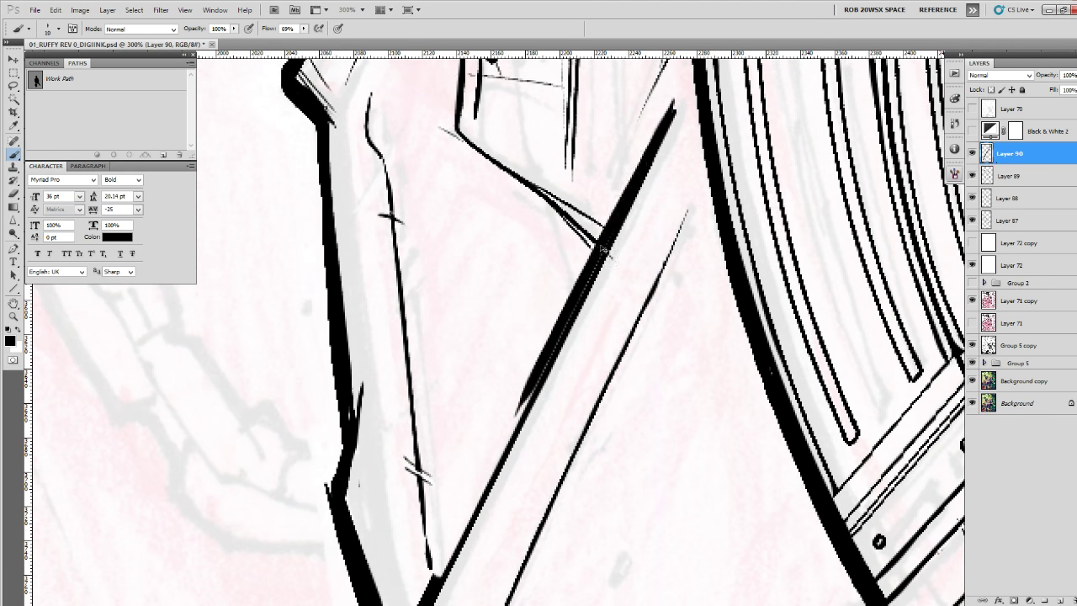
pyautogui.hotkey('ctrl', 'z')
pyautogui.moveTo(678, 85); pyautogui.dragTo(442, 589)
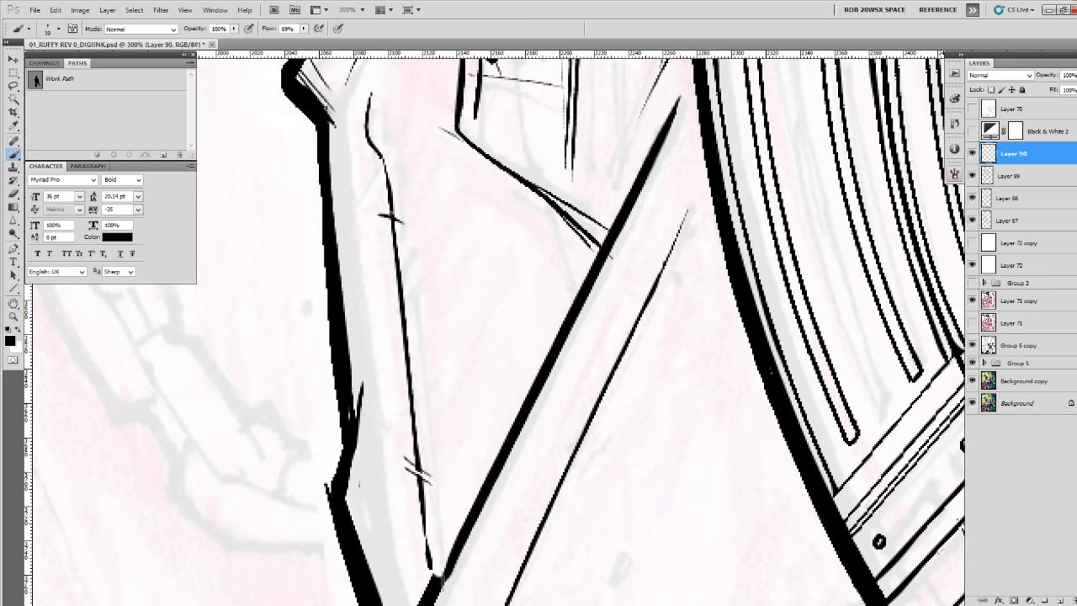
pyautogui.moveTo(471, 505); pyautogui.dragTo(536, 345)
pyautogui.moveTo(588, 237); pyautogui.dragTo(464, 492)
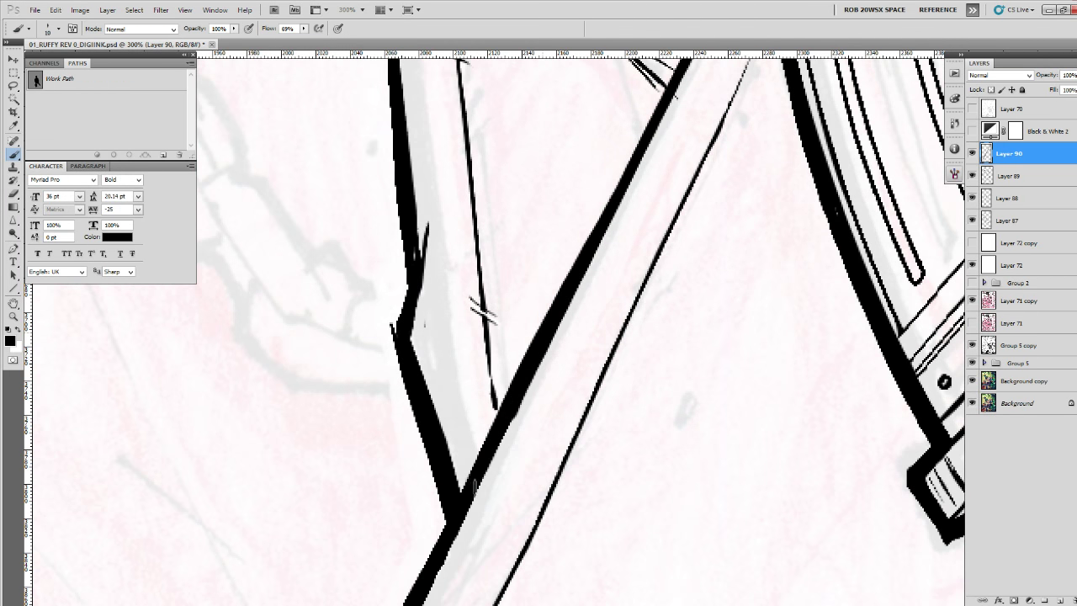
pyautogui.moveTo(636, 229); pyautogui.dragTo(491, 601)
# Ink the jacket hem line above the front thigh with thicker black strokes.
pyautogui.moveTo(371, 355)
pyautogui.mouseDown()
pyautogui.moveTo(453, 403)
pyautogui.moveTo(522, 465)
pyautogui.mouseUp()
pyautogui.moveTo(472, 415); pyautogui.dragTo(522, 450)
pyautogui.moveTo(443, 403); pyautogui.dragTo(584, 526)
pyautogui.moveTo(460, 334)
pyautogui.mouseDown()
pyautogui.moveTo(452, 446)
pyautogui.moveTo(509, 488)
pyautogui.moveTo(579, 280)
pyautogui.moveTo(613, 347)
pyautogui.mouseUp()
pyautogui.moveTo(697, 347); pyautogui.dragTo(712, 309)
pyautogui.moveTo(592, 197); pyautogui.dragTo(586, 345)
# Thicken the front leg's other long edge running down from beneath the rifle magazine.
pyautogui.moveTo(734, 350); pyautogui.dragTo(647, 227)
pyautogui.moveTo(621, 128); pyautogui.dragTo(576, 394)
pyautogui.moveTo(715, 575); pyautogui.dragTo(720, 282)
pyautogui.moveTo(854, 435)
pyautogui.mouseDown()
pyautogui.moveTo(767, 324)
pyautogui.moveTo(736, 314)
pyautogui.mouseUp()
pyautogui.moveTo(782, 413)
pyautogui.mouseDown()
pyautogui.moveTo(663, 230)
pyautogui.moveTo(598, 452)
pyautogui.mouseUp()
pyautogui.moveTo(723, 202)
pyautogui.mouseDown()
pyautogui.moveTo(605, 376)
pyautogui.moveTo(556, 471)
pyautogui.mouseUp()
pyautogui.moveTo(573, 452)
pyautogui.mouseDown()
pyautogui.moveTo(695, 180)
pyautogui.moveTo(610, 412)
pyautogui.mouseUp()
# Strengthen the thin clothing contour between the rifle magazine and the gripping hand using the ROB OIL brush at 10 px.
pyautogui.press('z')
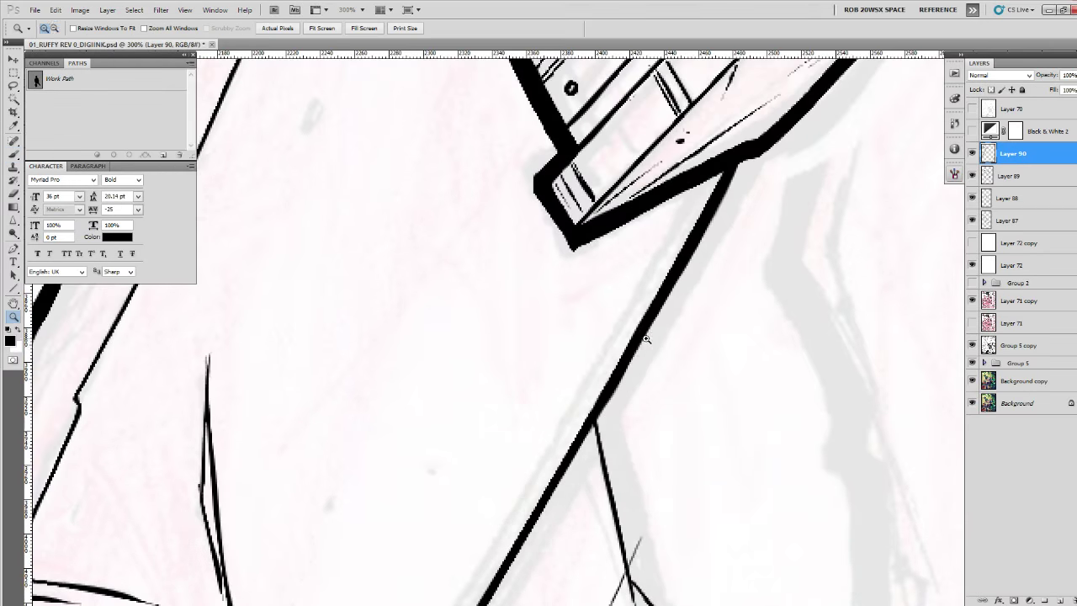
pyautogui.keyDown('alt'); pyautogui.click(646, 338); pyautogui.keyUp('alt')
pyautogui.keyDown('alt'); pyautogui.click(656, 338); pyautogui.keyUp('alt')
pyautogui.moveTo(733, 148); pyautogui.dragTo(710, 262)
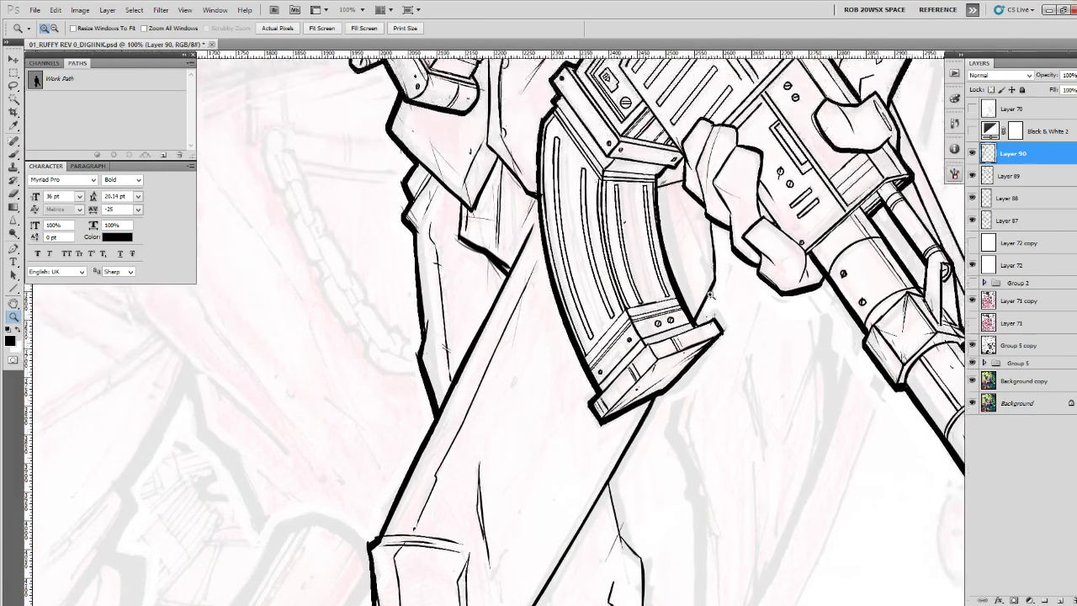
pyautogui.click(711, 263)
pyautogui.click(713, 268)
pyautogui.press('b')
pyautogui.rightClick(721, 278)
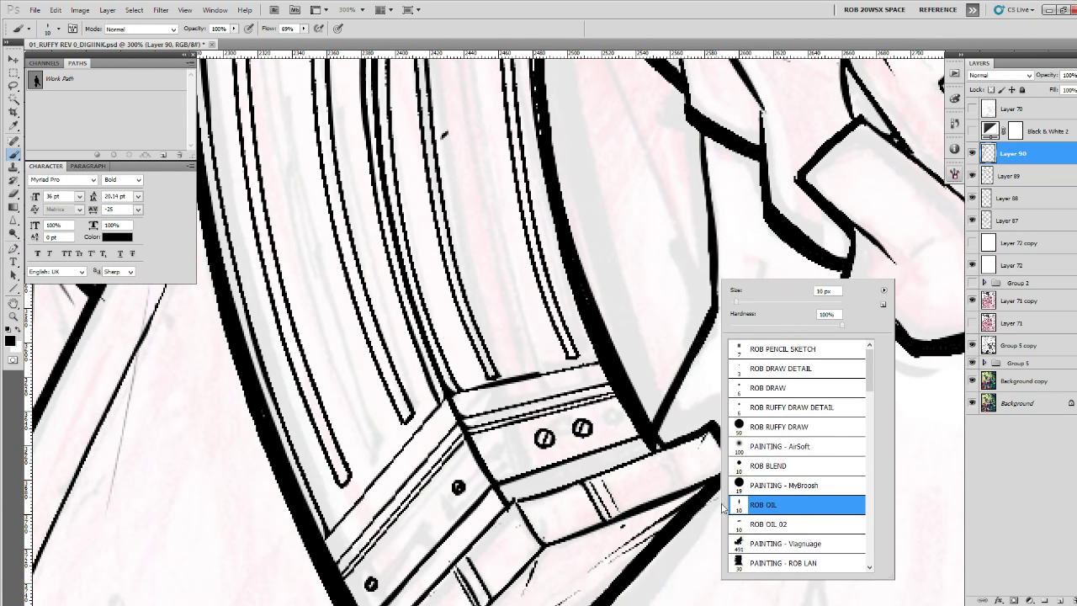
pyautogui.click(720, 505)
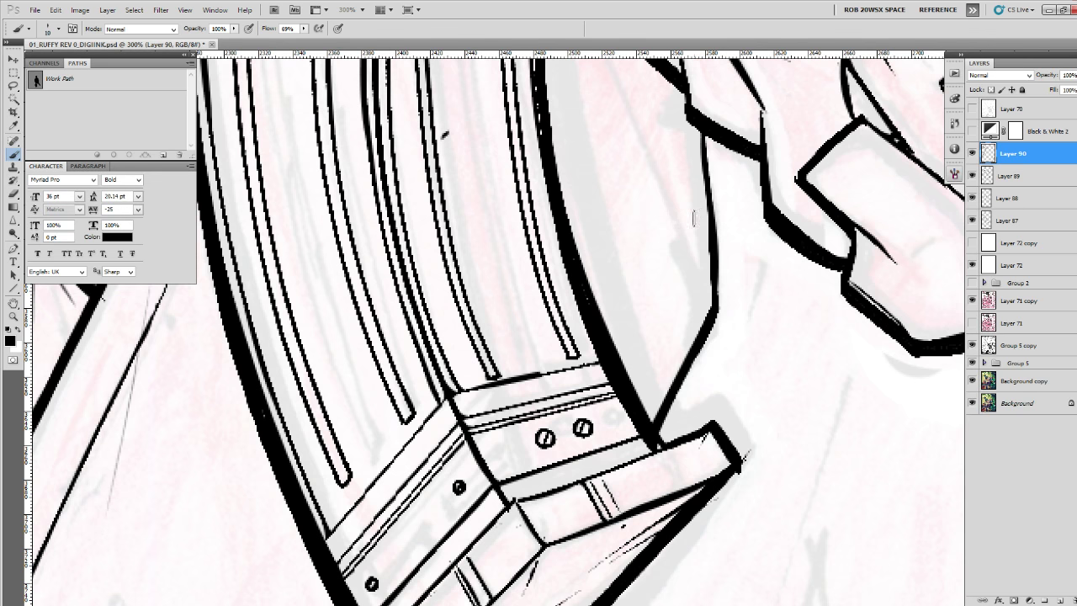
pyautogui.moveTo(699, 111); pyautogui.dragTo(709, 328)
pyautogui.moveTo(695, 107)
pyautogui.mouseDown()
pyautogui.moveTo(710, 312)
pyautogui.moveTo(655, 410)
pyautogui.mouseUp()
pyautogui.moveTo(701, 306)
pyautogui.mouseDown()
pyautogui.moveTo(702, 170)
pyautogui.moveTo(699, 300)
pyautogui.moveTo(649, 416)
pyautogui.moveTo(740, 150)
pyautogui.mouseUp()
# Enlarge the brush to 15 px and ink the front leg's inner edge and knee folds with heavy strokes.
pyautogui.moveTo(637, 358)
pyautogui.mouseDown()
pyautogui.moveTo(749, 151)
pyautogui.moveTo(707, 203)
pyautogui.moveTo(545, 483)
pyautogui.mouseUp()
pyautogui.moveTo(540, 493); pyautogui.dragTo(670, 197)
pyautogui.moveTo(726, 81); pyautogui.dragTo(468, 530)
pyautogui.moveTo(475, 524)
pyautogui.mouseDown()
pyautogui.moveTo(605, 222)
pyautogui.moveTo(548, 339)
pyautogui.mouseUp()
pyautogui.moveTo(582, 271)
pyautogui.mouseDown()
pyautogui.moveTo(594, 284)
pyautogui.moveTo(600, 352)
pyautogui.moveTo(587, 236)
pyautogui.moveTo(616, 261)
pyautogui.moveTo(595, 358)
pyautogui.mouseUp()
pyautogui.moveTo(603, 371); pyautogui.dragTo(585, 260)
pyautogui.moveTo(589, 218)
pyautogui.mouseDown()
pyautogui.moveTo(657, 366)
pyautogui.moveTo(630, 276)
pyautogui.moveTo(662, 352)
pyautogui.moveTo(668, 343)
pyautogui.mouseUp()
pyautogui.moveTo(687, 375)
pyautogui.mouseDown()
pyautogui.moveTo(646, 166)
pyautogui.moveTo(602, 376)
pyautogui.mouseUp()
# Thicken the lower front leg's inner contour and the two lines where it forks towards the trouser bottom.
pyautogui.moveTo(621, 137); pyautogui.dragTo(624, 237)
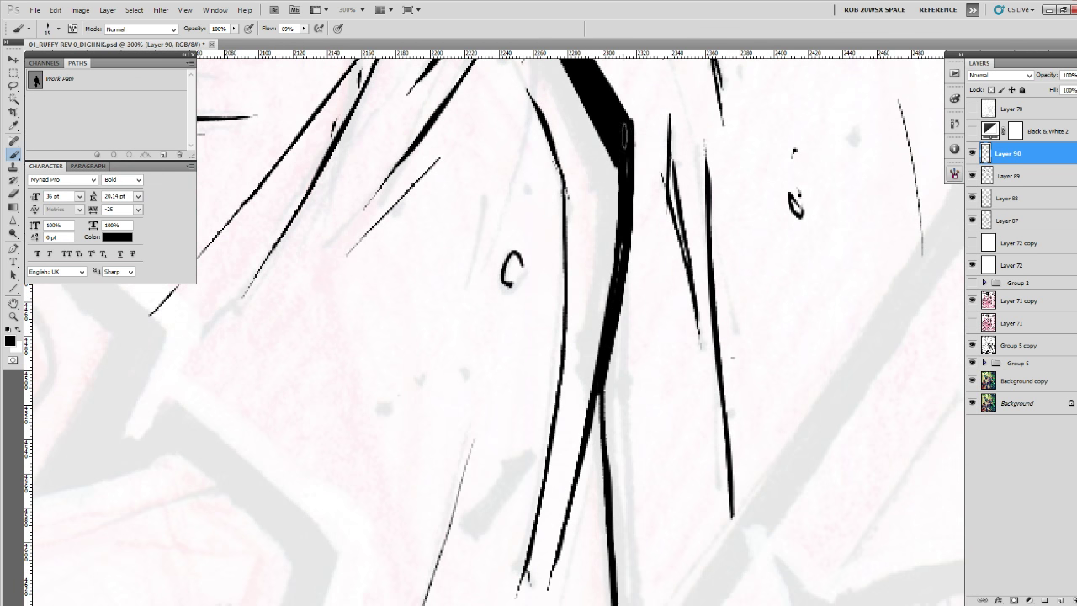
pyautogui.moveTo(598, 383); pyautogui.dragTo(561, 572)
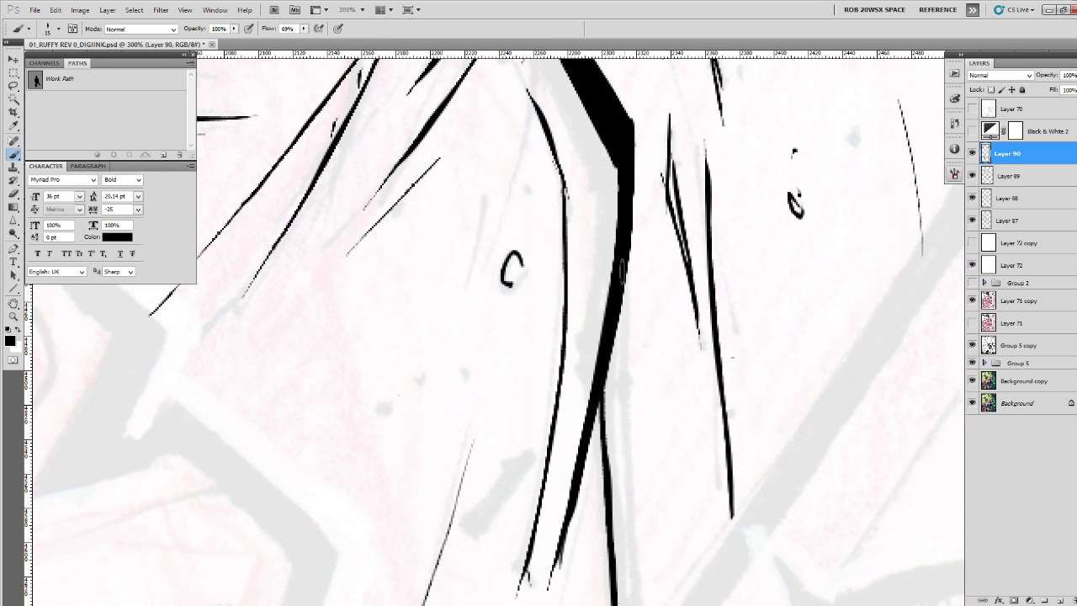
pyautogui.moveTo(625, 160); pyautogui.dragTo(608, 473)
pyautogui.moveTo(612, 478); pyautogui.dragTo(606, 251)
pyautogui.moveTo(597, 149); pyautogui.dragTo(622, 481)
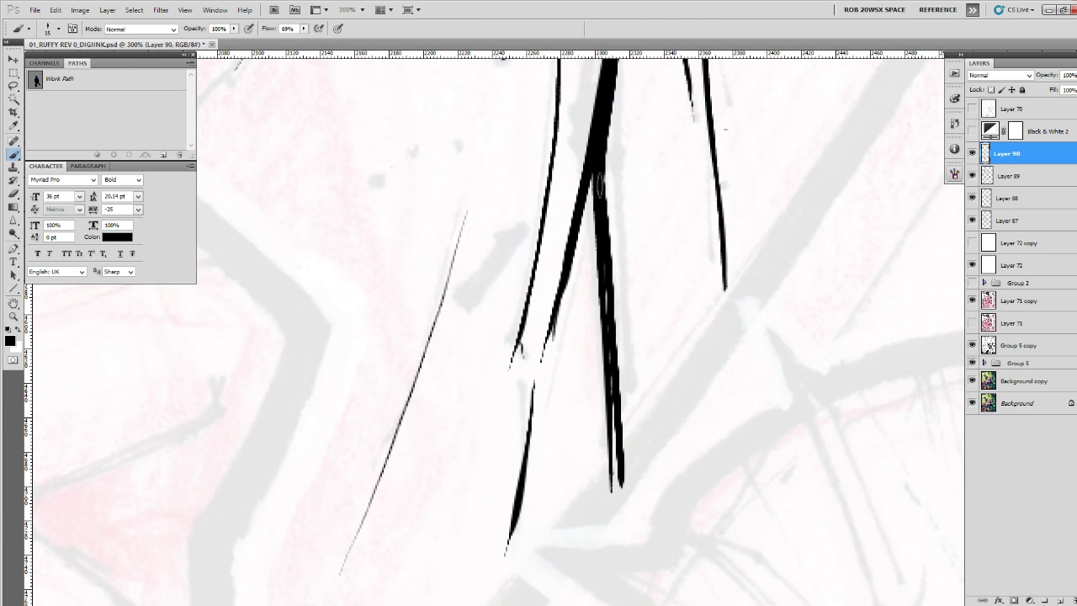
pyautogui.moveTo(600, 185); pyautogui.dragTo(616, 435)
pyautogui.moveTo(648, 253); pyautogui.dragTo(644, 260)
pyautogui.moveTo(604, 139); pyautogui.dragTo(622, 486)
pyautogui.moveTo(615, 425)
pyautogui.mouseDown()
pyautogui.moveTo(598, 173)
pyautogui.moveTo(561, 527)
pyautogui.mouseUp()
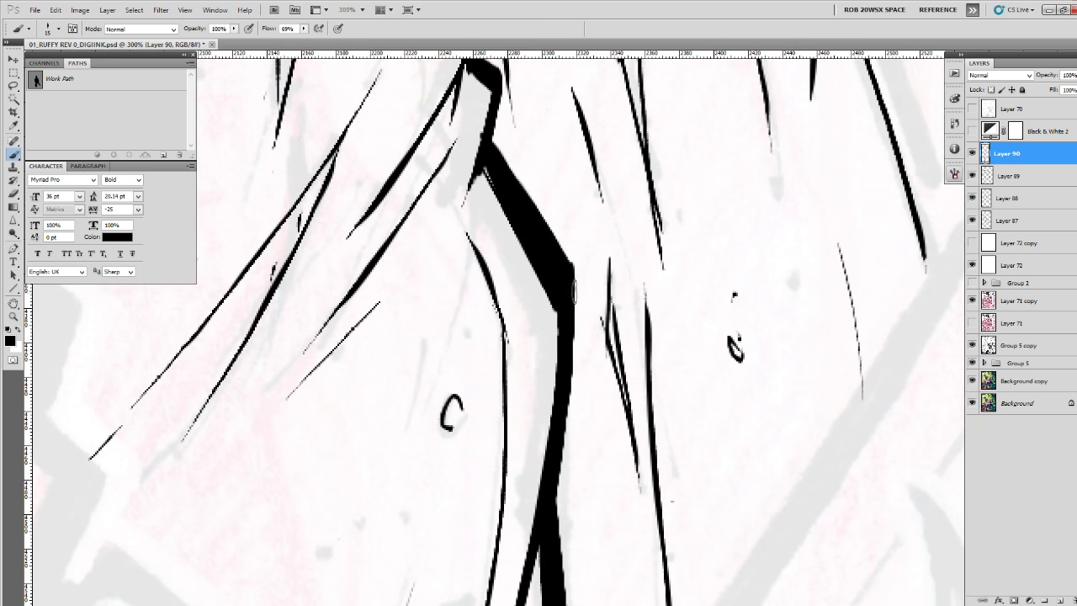
pyautogui.moveTo(574, 269); pyautogui.dragTo(551, 516)
# Ink the rear leg's upper contour and its first fold heavily where it emerges from behind the front leg.
pyautogui.moveTo(726, 271); pyautogui.dragTo(641, 574)
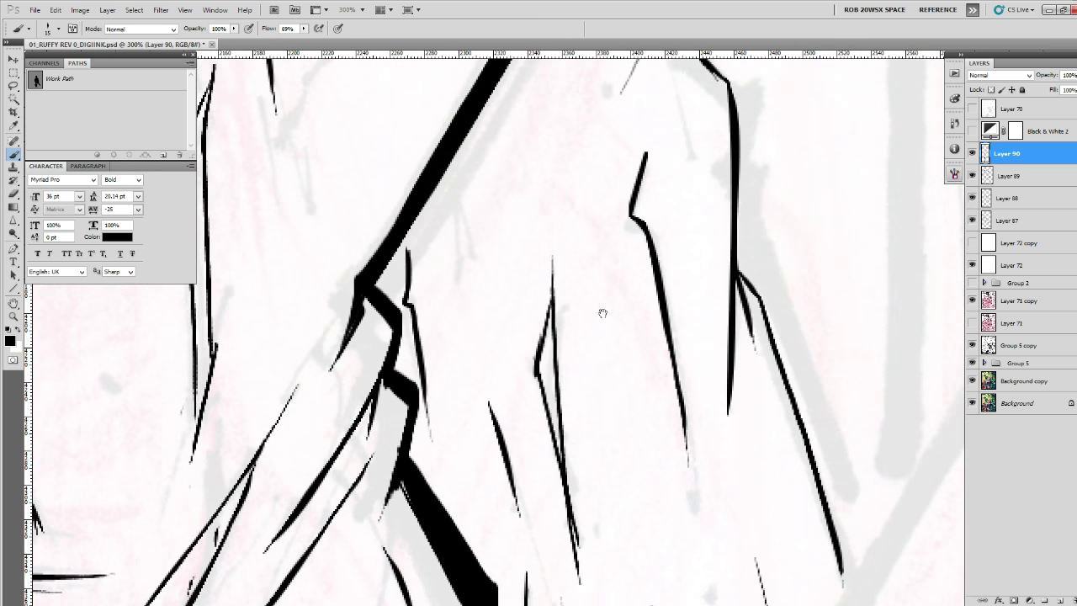
pyautogui.moveTo(603, 307); pyautogui.dragTo(627, 509)
pyautogui.moveTo(702, 236); pyautogui.dragTo(635, 387)
pyautogui.moveTo(589, 240); pyautogui.dragTo(630, 464)
pyautogui.moveTo(633, 451); pyautogui.dragTo(594, 356)
pyautogui.hotkey('ctrl', 'z')
pyautogui.moveTo(551, 146); pyautogui.dragTo(603, 438)
pyautogui.moveTo(587, 296); pyautogui.dragTo(647, 396)
pyautogui.moveTo(663, 405); pyautogui.dragTo(602, 256)
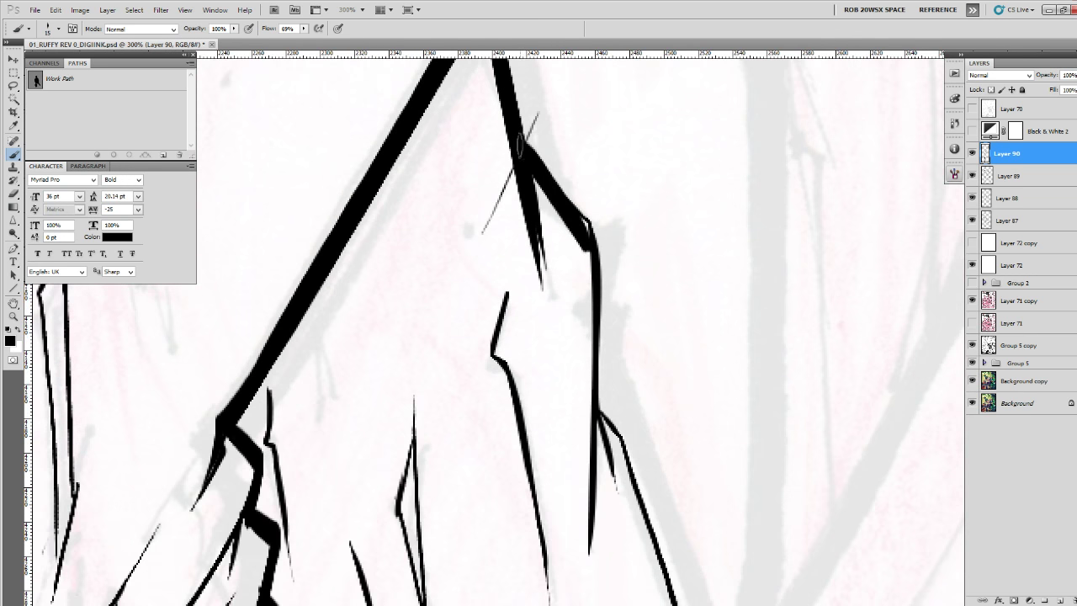
# Continue the heavy outline down the rear leg's outer edge, past the second fold to the lower trouser.
pyautogui.moveTo(520, 145)
pyautogui.mouseDown()
pyautogui.moveTo(594, 228)
pyautogui.moveTo(585, 507)
pyautogui.mouseUp()
pyautogui.moveTo(582, 237); pyautogui.dragTo(595, 389)
pyautogui.moveTo(609, 404); pyautogui.dragTo(579, 272)
pyautogui.moveTo(561, 247)
pyautogui.mouseDown()
pyautogui.moveTo(599, 326)
pyautogui.moveTo(672, 571)
pyautogui.mouseUp()
# Examine the inked outlines over the whole figure, from the legs and rifle up to the head.
pyautogui.press('z')
pyautogui.keyDown('alt'); pyautogui.click(631, 361); pyautogui.keyUp('alt')
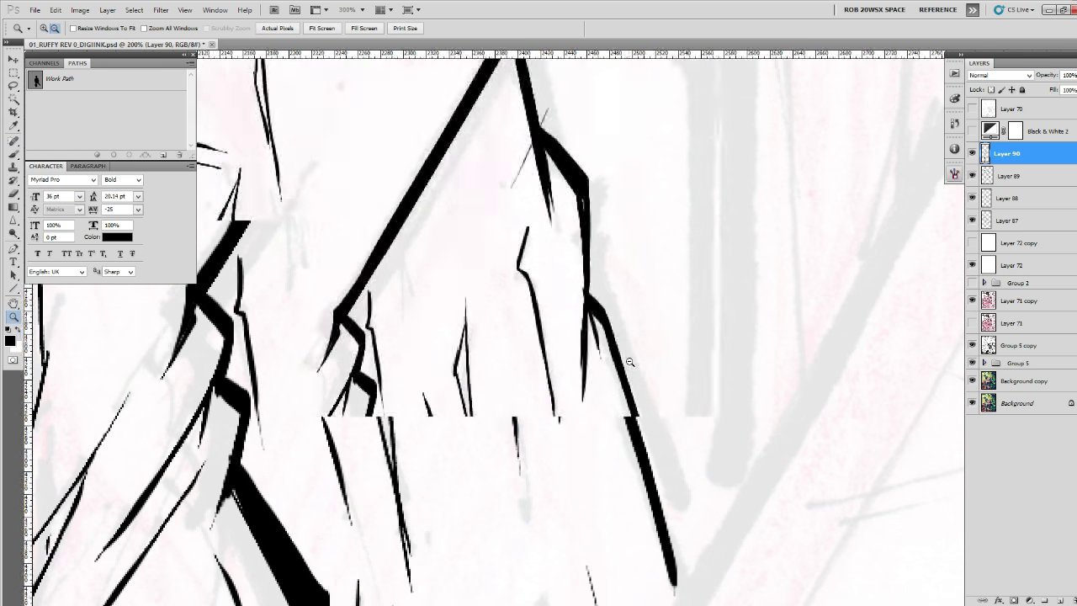
pyautogui.keyDown('alt'); pyautogui.click(632, 360); pyautogui.keyUp('alt')
pyautogui.keyDown('alt'); pyautogui.click(631, 361); pyautogui.keyUp('alt')
pyautogui.keyDown('alt'); pyautogui.click(631, 361); pyautogui.keyUp('alt')
pyautogui.moveTo(632, 353)
pyautogui.mouseDown()
pyautogui.moveTo(659, 462)
pyautogui.moveTo(662, 383)
pyautogui.moveTo(654, 502)
pyautogui.mouseUp()
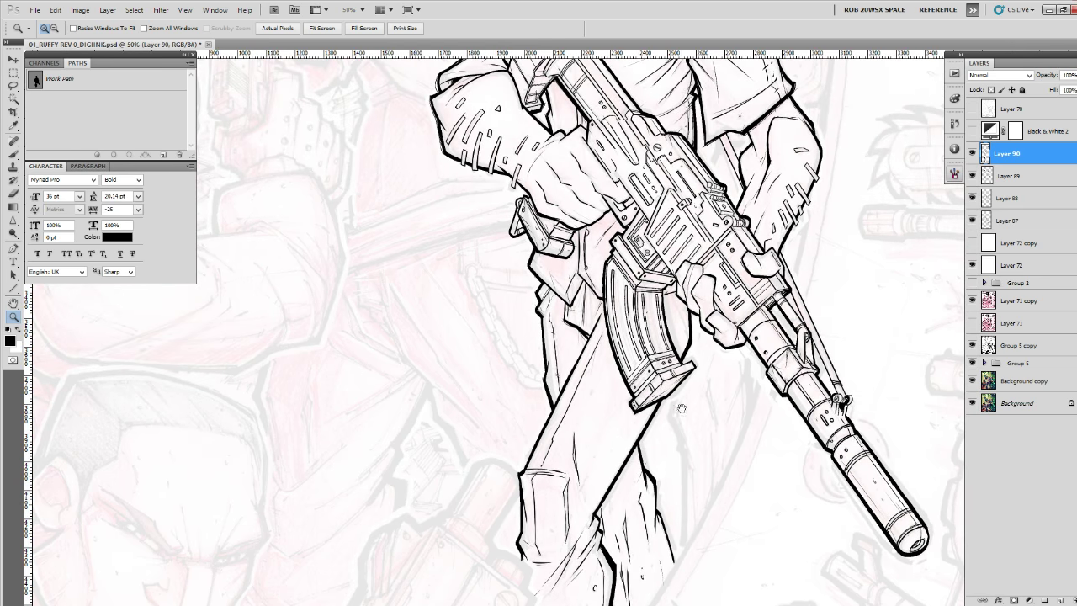
pyautogui.moveTo(681, 408); pyautogui.dragTo(624, 548)
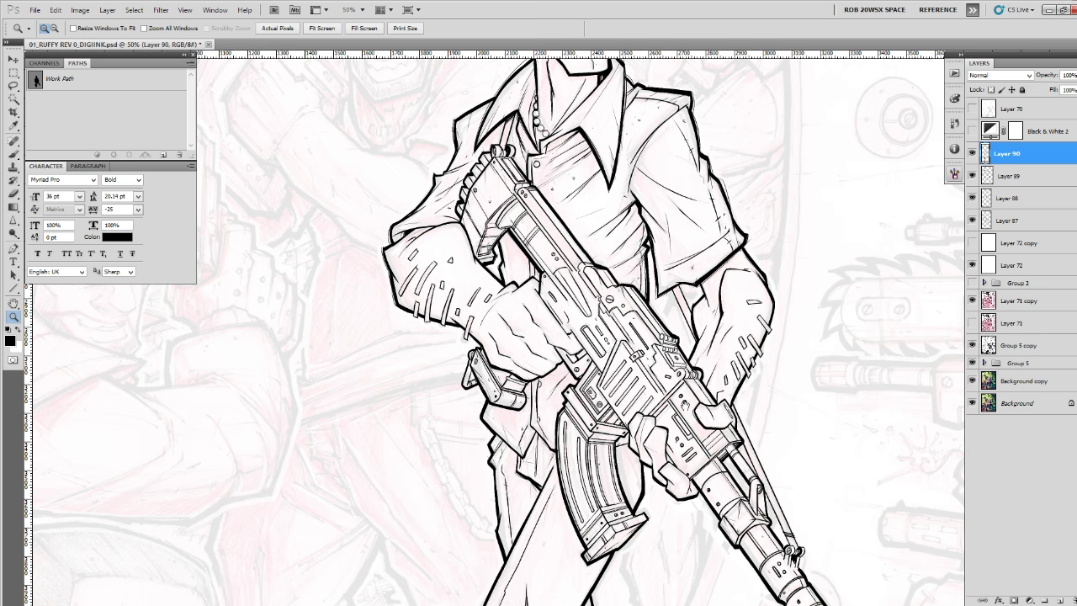
pyautogui.moveTo(747, 356); pyautogui.dragTo(688, 519)
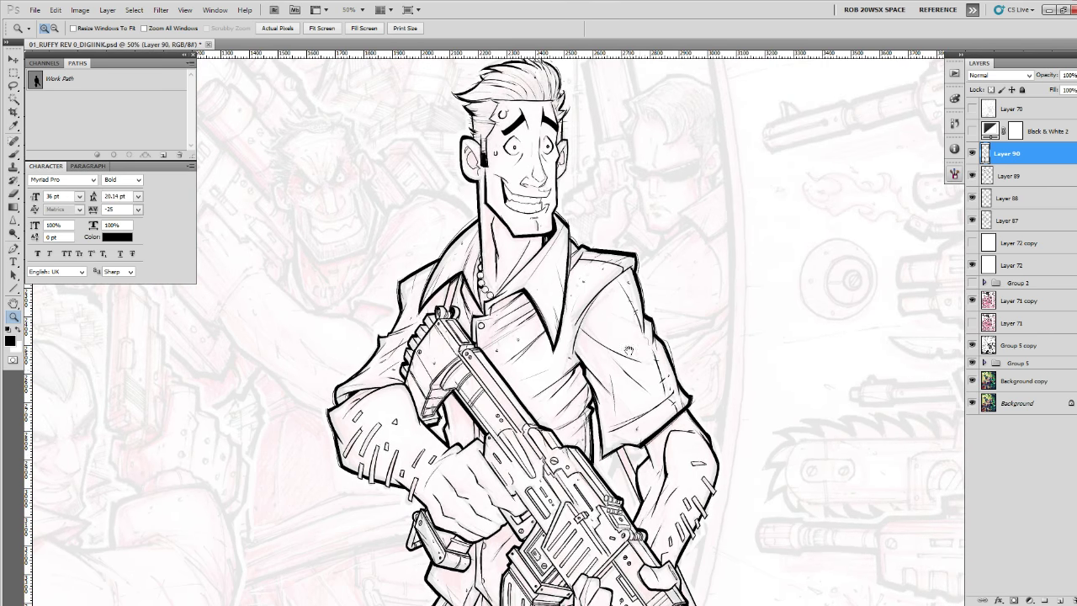
pyautogui.moveTo(629, 352); pyautogui.dragTo(692, 508)
# Reduce the brush size and thicken the outer contour of the eye nearest the sideburn.
pyautogui.click(572, 295)
pyautogui.click(572, 296)
pyautogui.click(572, 295)
pyautogui.click(572, 296)
pyautogui.click(572, 296)
pyautogui.press('b')
pyautogui.rightClick(573, 303)
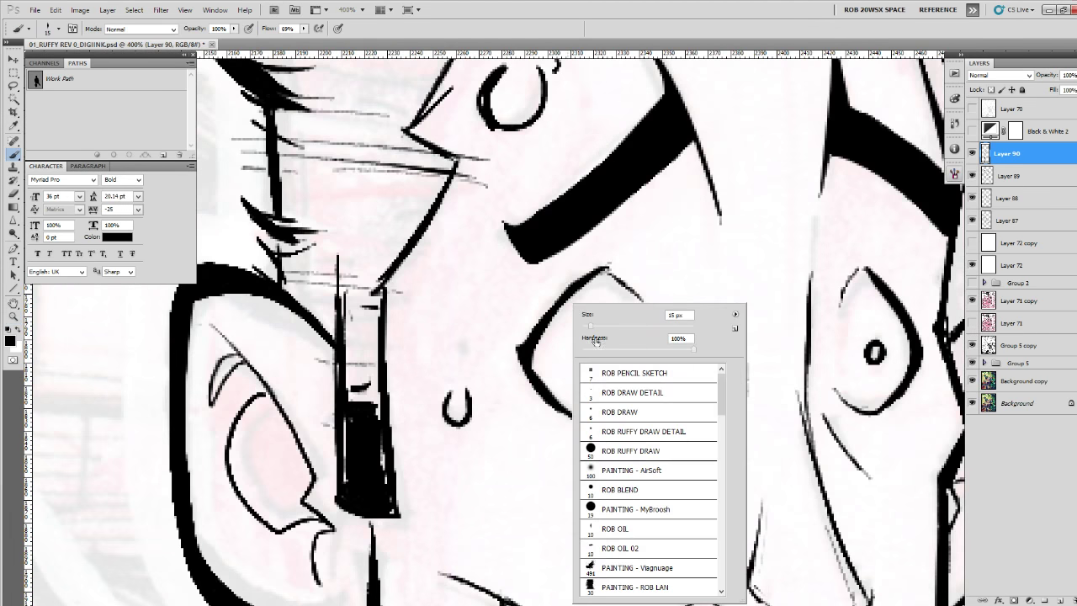
pyautogui.click(558, 446)
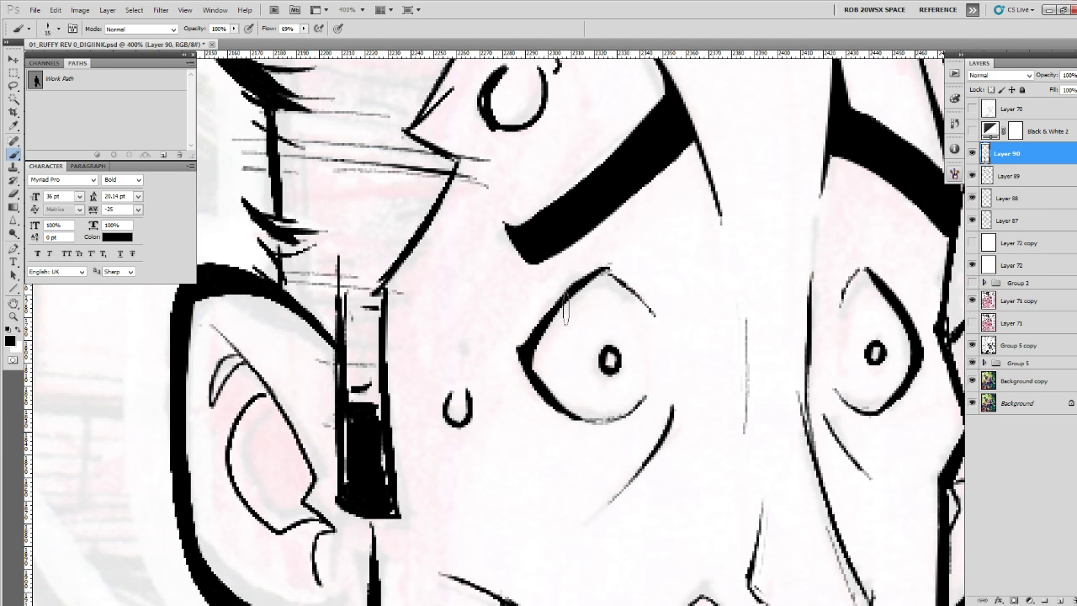
pyautogui.moveTo(594, 265)
pyautogui.mouseDown()
pyautogui.moveTo(523, 358)
pyautogui.moveTo(562, 414)
pyautogui.moveTo(588, 422)
pyautogui.mouseUp()
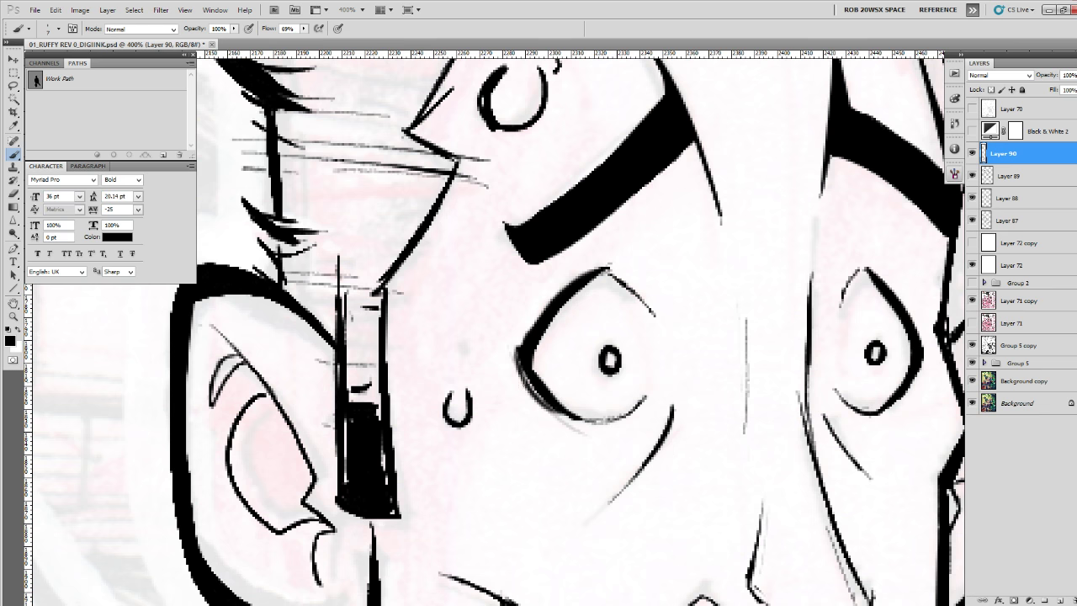
# Add fine crease strokes beside the thickened eye and small skin marks above the sweat drop on the cheek.
pyautogui.moveTo(496, 352); pyautogui.dragTo(516, 389)
pyautogui.moveTo(717, 477); pyautogui.dragTo(730, 485)
pyautogui.moveTo(461, 345); pyautogui.dragTo(475, 357)
pyautogui.moveTo(447, 301); pyautogui.dragTo(447, 310)
pyautogui.moveTo(504, 403); pyautogui.dragTo(559, 326)
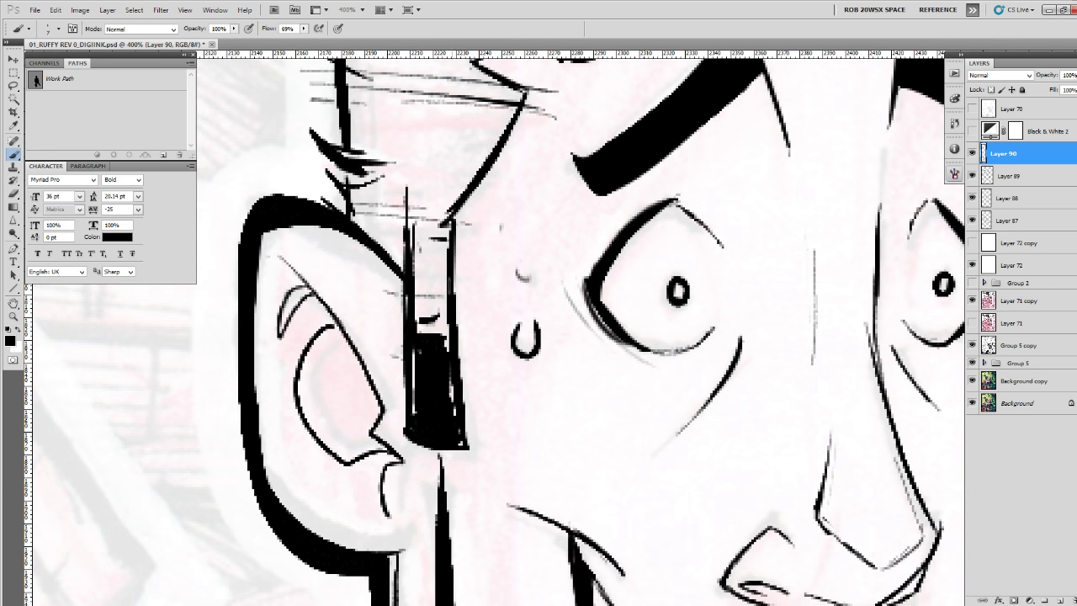
# Add fine strokes to the sideburn-side ear, along its inner fold and outer rim.
pyautogui.moveTo(730, 452); pyautogui.dragTo(829, 440)
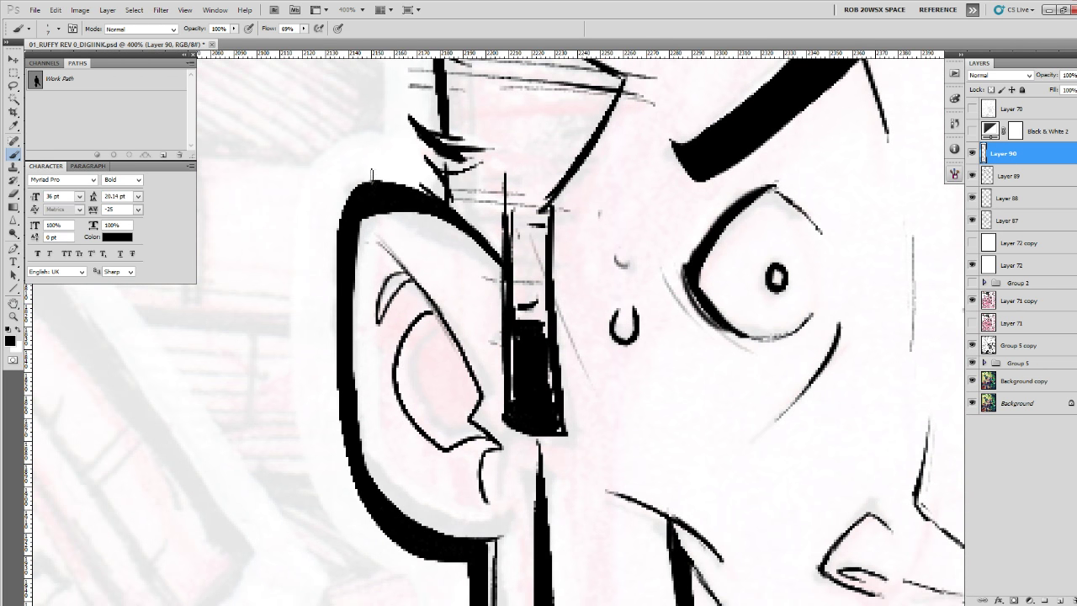
pyautogui.moveTo(423, 216); pyautogui.dragTo(476, 303)
pyautogui.moveTo(345, 180); pyautogui.dragTo(361, 487)
pyautogui.moveTo(795, 457); pyautogui.dragTo(508, 531)
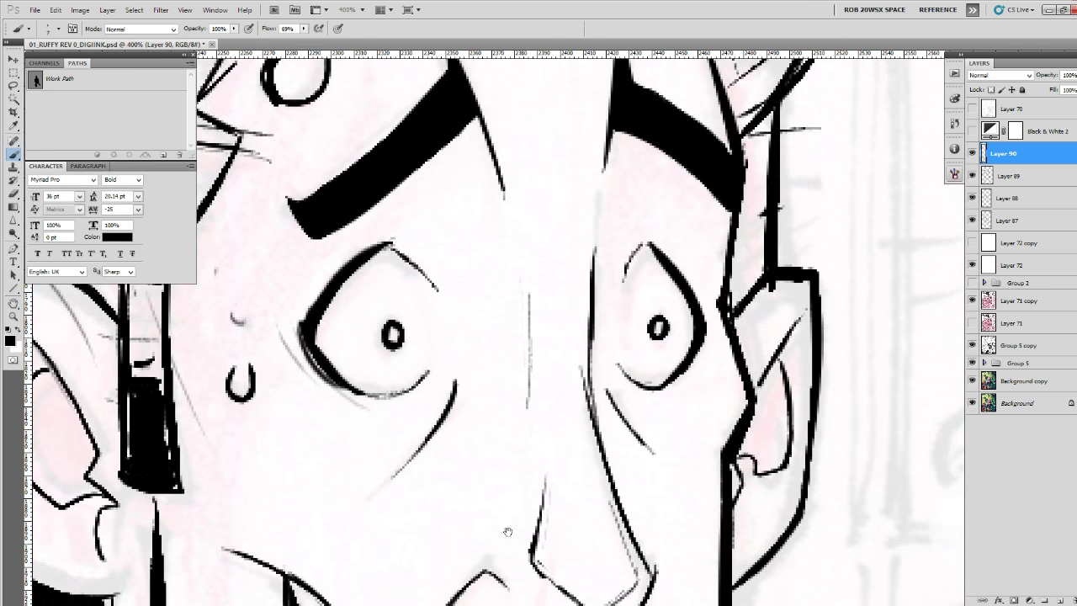
# Reinforce the far ear's outer edge, clean its top corner with white, and thicken the far eye's outer contour in black.
pyautogui.moveTo(812, 261); pyautogui.dragTo(801, 439)
pyautogui.press('x')
pyautogui.moveTo(776, 285); pyautogui.dragTo(770, 287)
pyautogui.press('x')
pyautogui.moveTo(697, 304)
pyautogui.mouseDown()
pyautogui.moveTo(664, 389)
pyautogui.moveTo(700, 346)
pyautogui.mouseUp()
# Try a stroke around the upper lip, undo it, and strengthen the line at the corner of the smile.
pyautogui.scroll(-5, 669, 394)
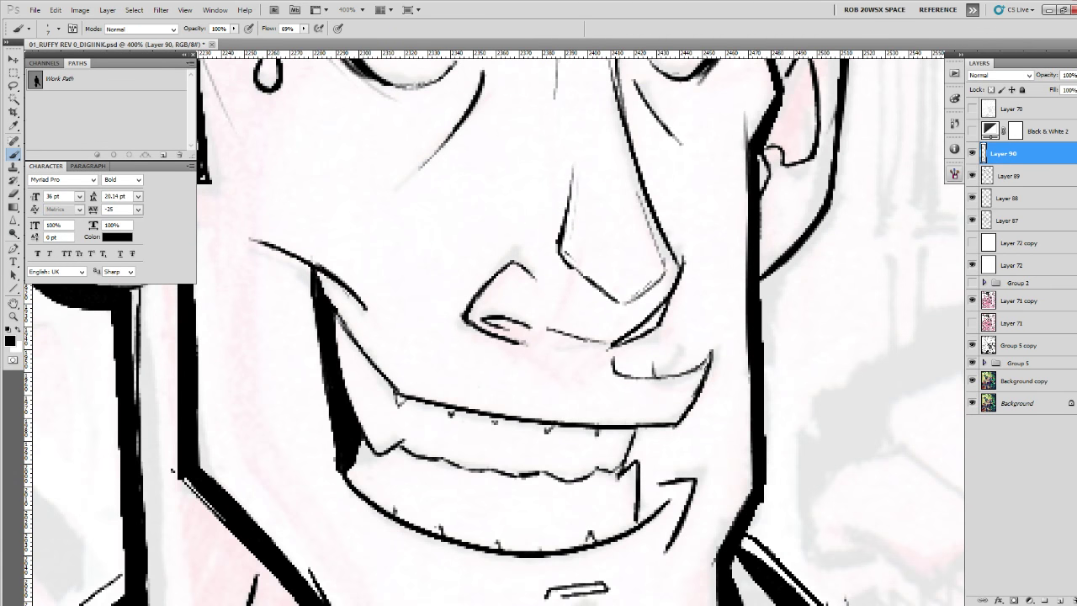
pyautogui.moveTo(699, 379)
pyautogui.mouseDown()
pyautogui.moveTo(904, 378)
pyautogui.moveTo(889, 421)
pyautogui.moveTo(860, 424)
pyautogui.moveTo(703, 412)
pyautogui.moveTo(591, 372)
pyautogui.mouseUp()
pyautogui.hotkey('ctrl', 'z')
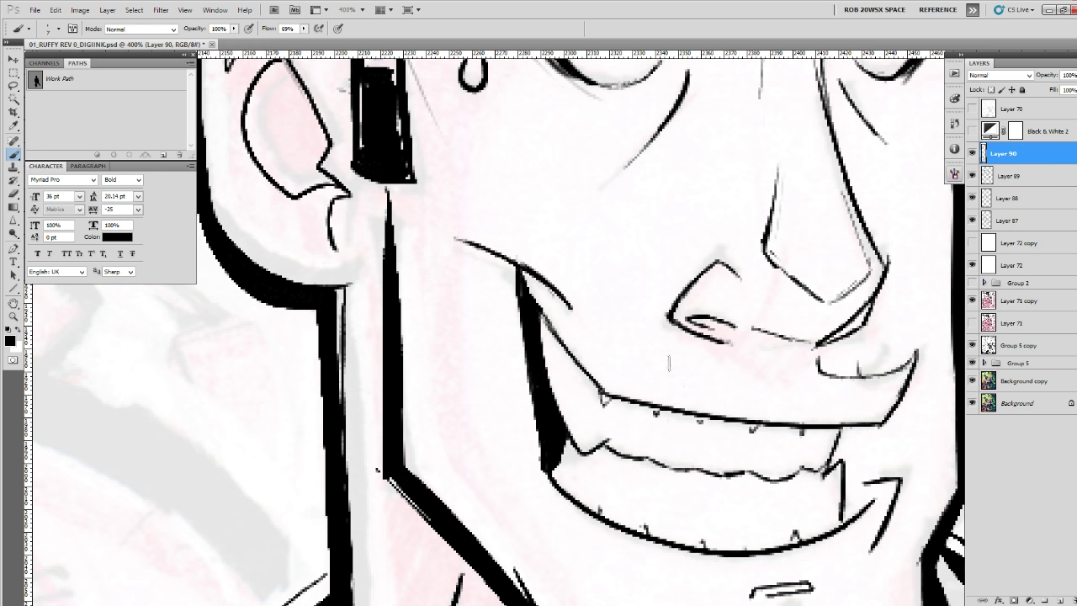
pyautogui.moveTo(540, 309); pyautogui.dragTo(574, 359)
pyautogui.moveTo(664, 363); pyautogui.dragTo(609, 468)
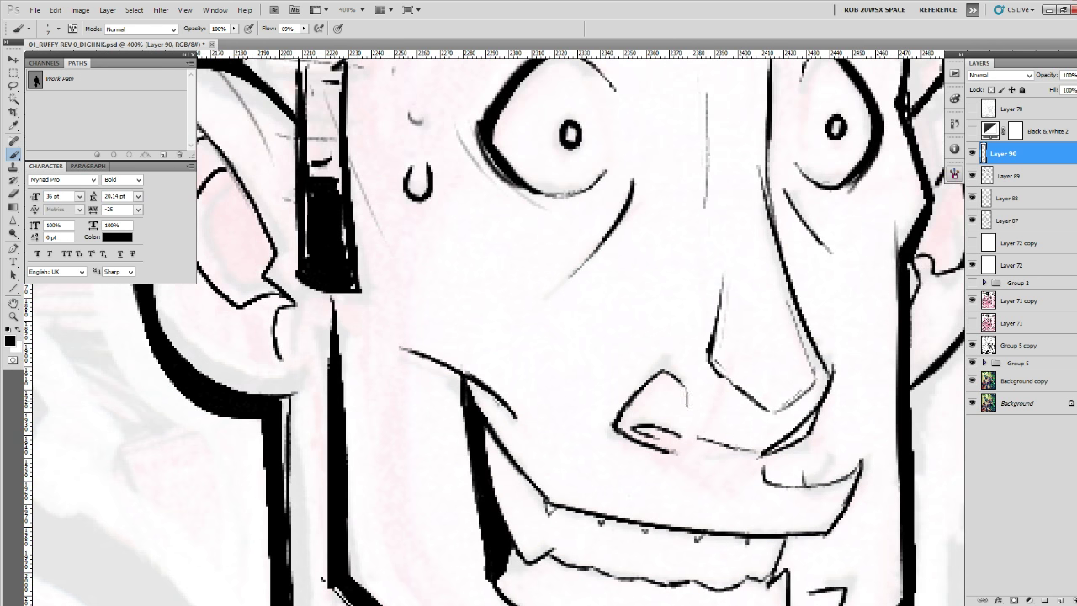
# Darken the inside of the nostril, add a fine line beside the nose, and thicken the crease between the eyes.
pyautogui.moveTo(715, 370); pyautogui.dragTo(692, 473)
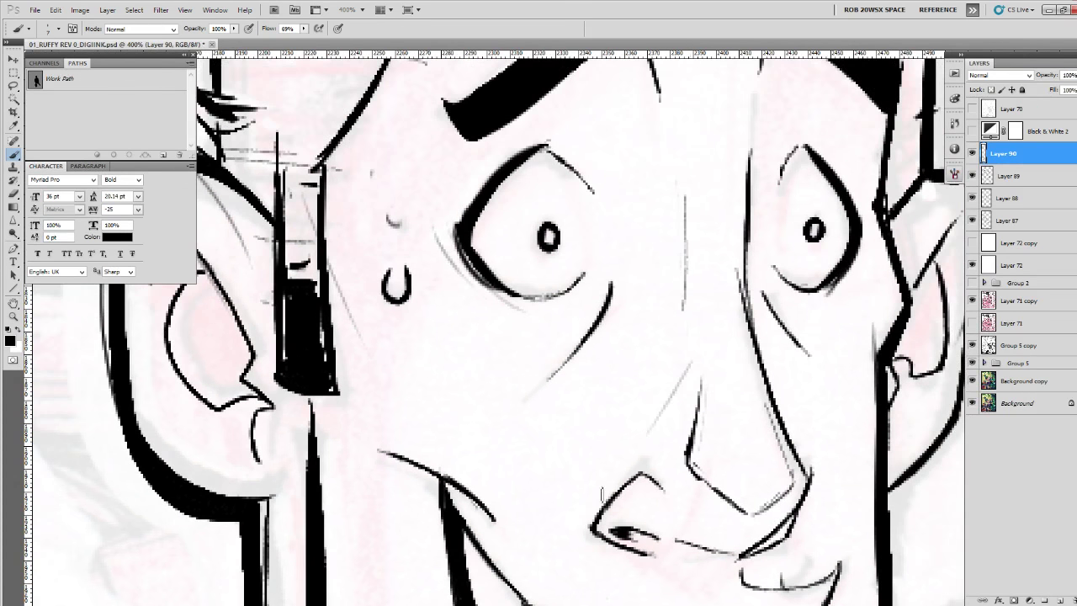
pyautogui.moveTo(763, 341); pyautogui.dragTo(726, 502)
pyautogui.moveTo(643, 323); pyautogui.dragTo(658, 435)
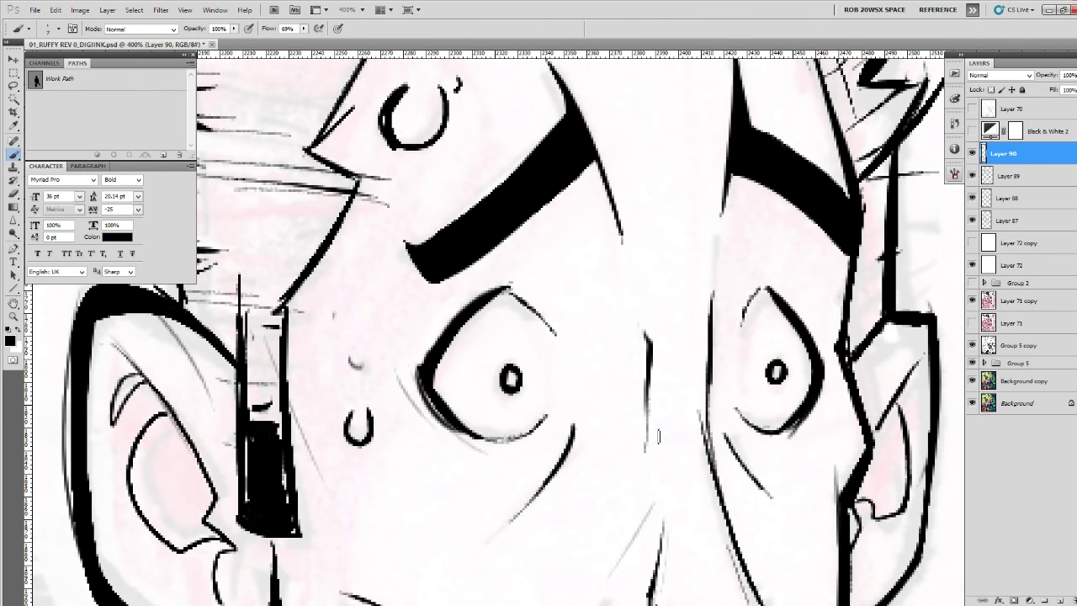
pyautogui.moveTo(704, 344); pyautogui.dragTo(672, 502)
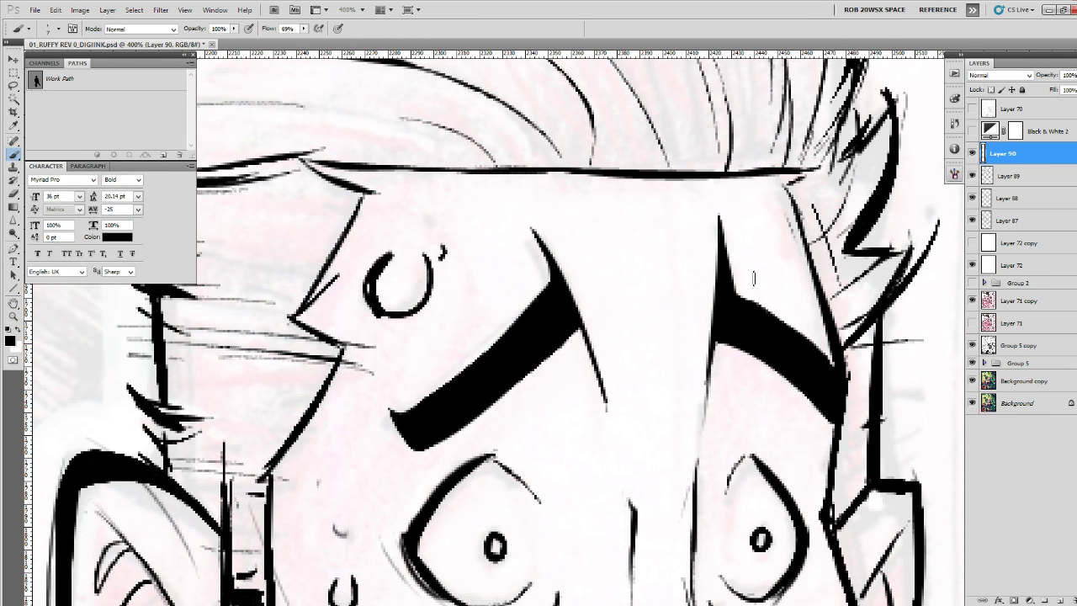
pyautogui.moveTo(743, 361); pyautogui.dragTo(721, 444)
pyautogui.moveTo(814, 532); pyautogui.dragTo(751, 163)
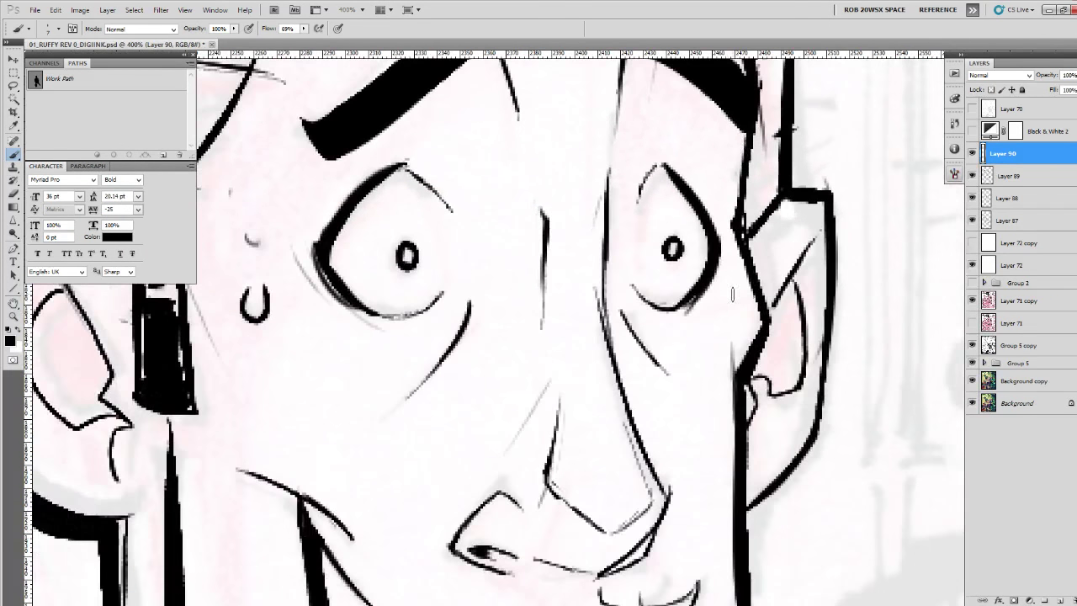
# Add fine crease strokes above the jaw corner near the chin and along the jawline below the sideburn.
pyautogui.moveTo(742, 383)
pyautogui.mouseDown()
pyautogui.moveTo(852, 264)
pyautogui.moveTo(841, 363)
pyautogui.mouseUp()
pyautogui.moveTo(814, 506); pyautogui.dragTo(863, 325)
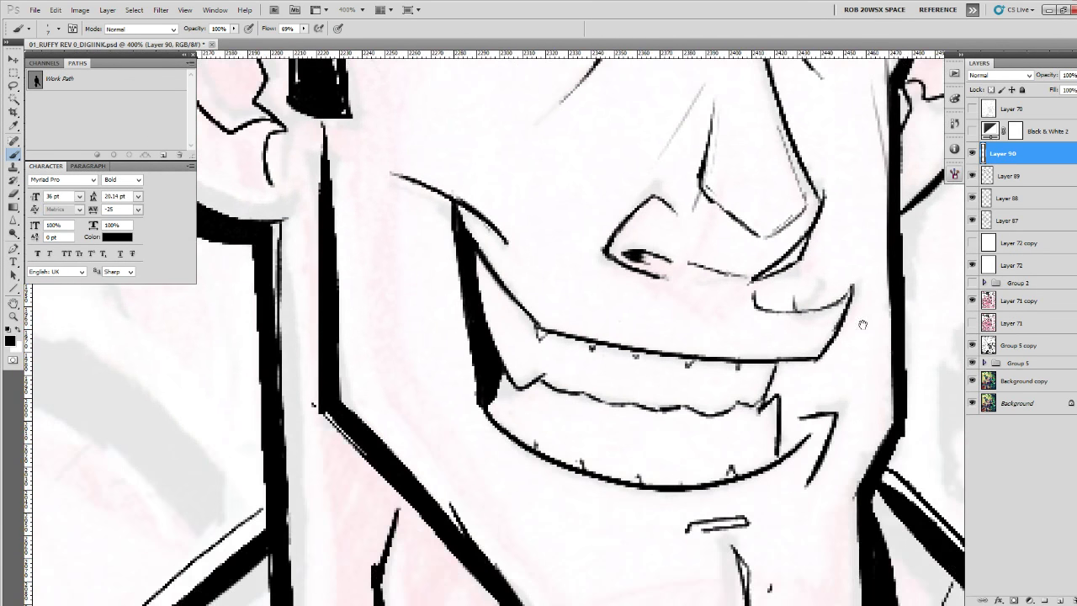
pyautogui.moveTo(563, 588); pyautogui.dragTo(635, 490)
pyautogui.moveTo(592, 427); pyautogui.dragTo(599, 500)
pyautogui.moveTo(539, 448); pyautogui.dragTo(629, 576)
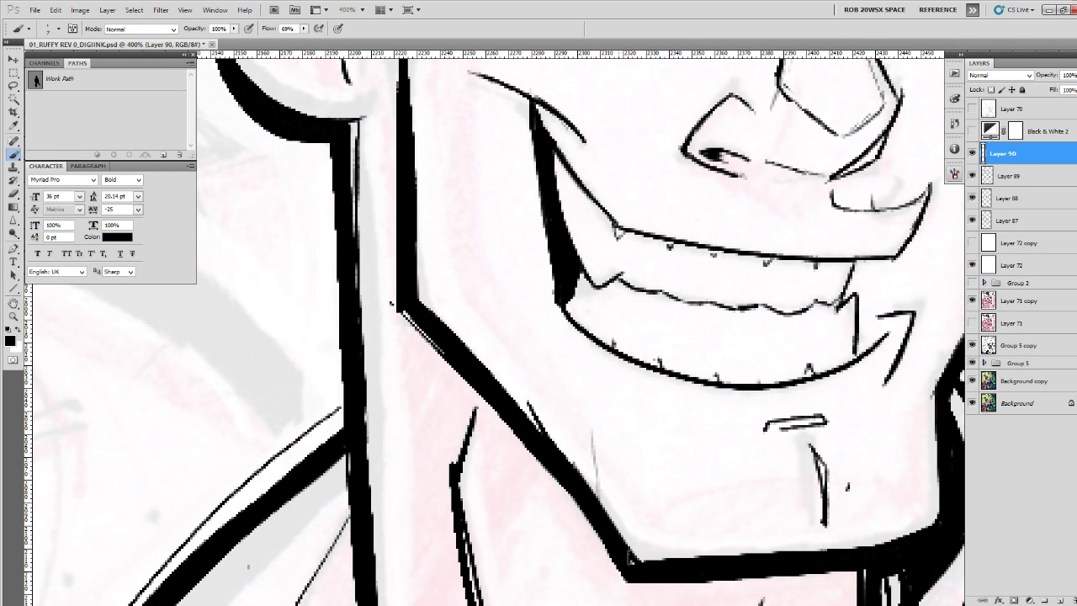
pyautogui.moveTo(693, 388); pyautogui.dragTo(776, 530)
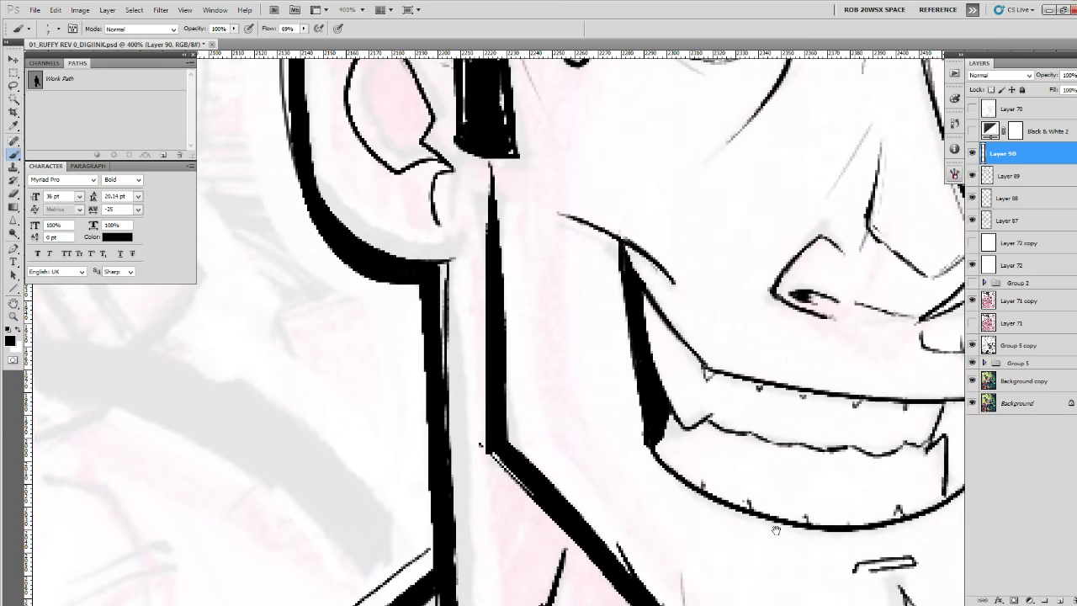
pyautogui.moveTo(505, 385); pyautogui.dragTo(526, 454)
pyautogui.moveTo(541, 336); pyautogui.dragTo(629, 513)
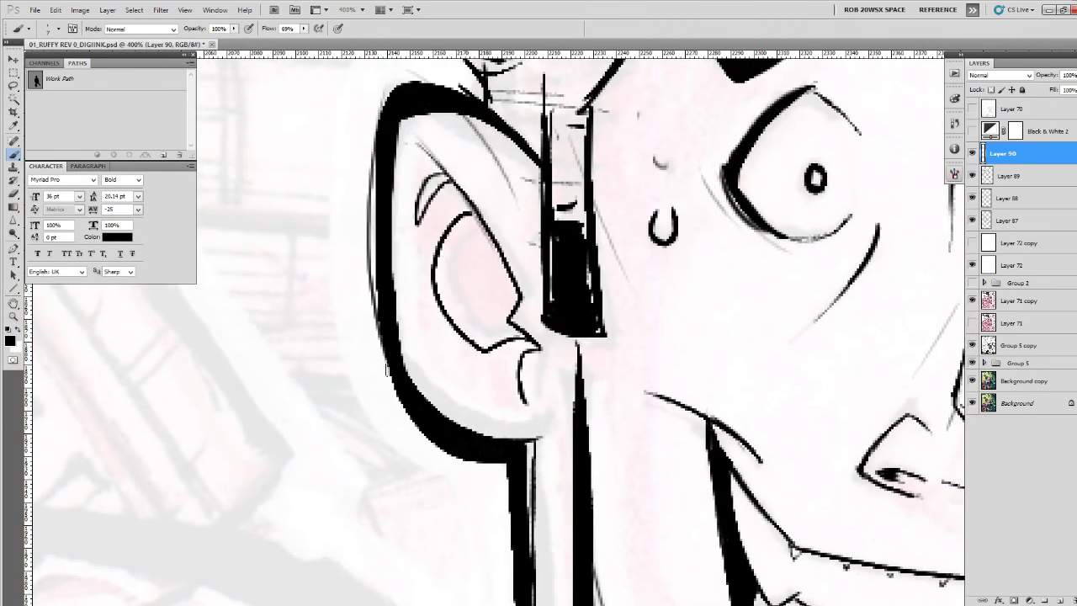
# Add fine creases to the neck, undo a misplaced stroke, and draw a thin fold line on the far shirt collar.
pyautogui.moveTo(596, 480)
pyautogui.mouseDown()
pyautogui.moveTo(594, 265)
pyautogui.moveTo(505, 134)
pyautogui.mouseUp()
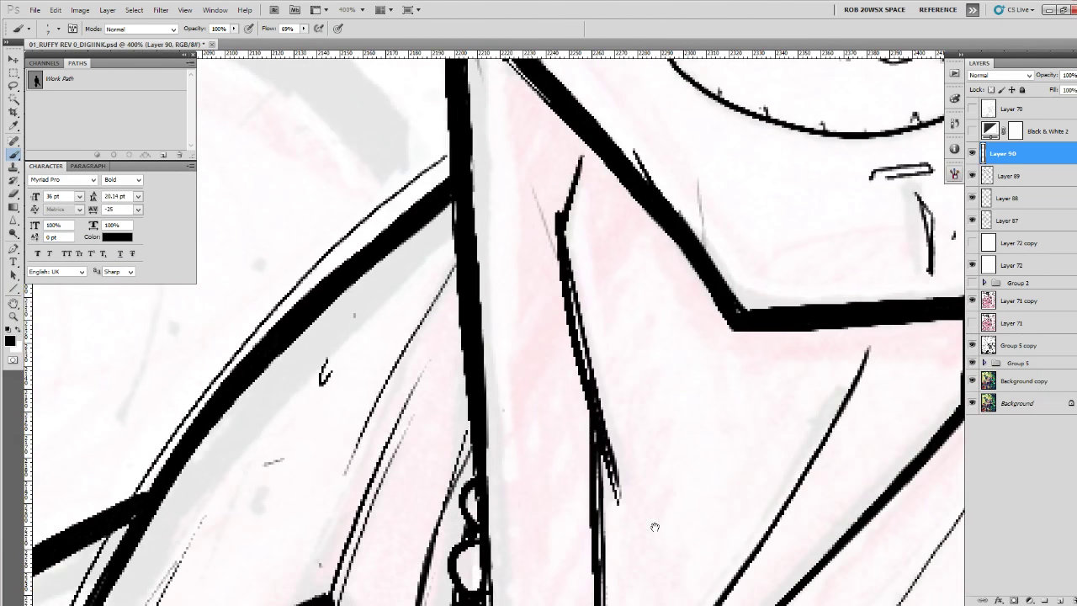
pyautogui.moveTo(654, 527); pyautogui.dragTo(600, 363)
pyautogui.moveTo(720, 355); pyautogui.dragTo(723, 379)
pyautogui.moveTo(821, 246); pyautogui.dragTo(698, 406)
pyautogui.moveTo(799, 399)
pyautogui.mouseDown()
pyautogui.moveTo(817, 309)
pyautogui.moveTo(806, 303)
pyautogui.mouseUp()
pyautogui.moveTo(849, 237); pyautogui.dragTo(725, 405)
pyautogui.moveTo(833, 385); pyautogui.dragTo(578, 529)
pyautogui.hotkey('ctrl', 'z')
pyautogui.moveTo(757, 271); pyautogui.dragTo(683, 434)
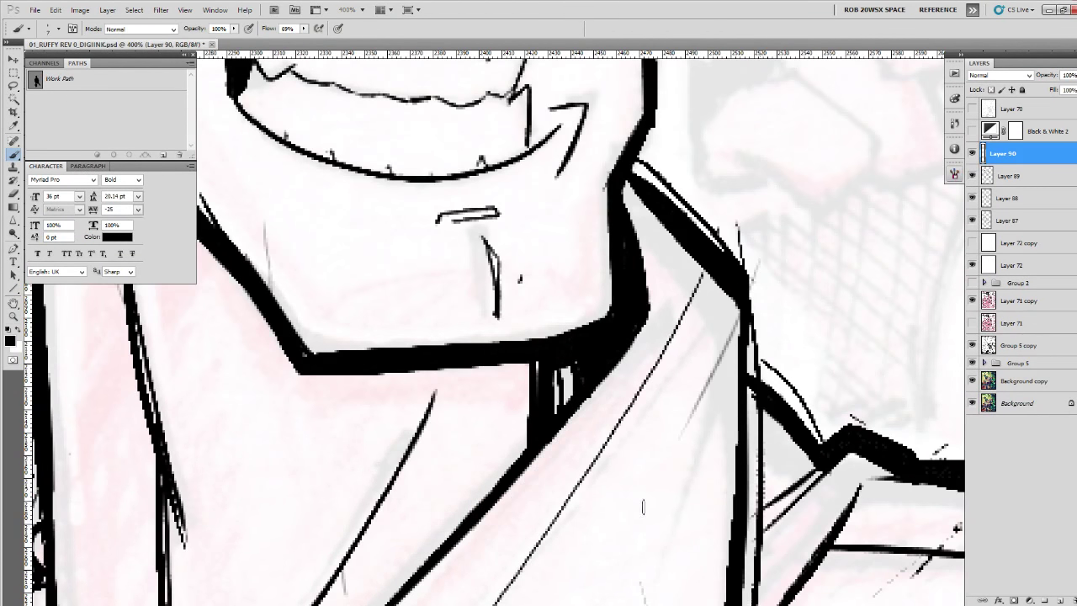
# Add a short fine crease across the fold on the upper part of the far shirt sleeve.
pyautogui.keyDown('alt'); pyautogui.click(699, 480); pyautogui.keyUp('alt')
pyautogui.keyDown('alt'); pyautogui.click(699, 480); pyautogui.keyUp('alt')
pyautogui.keyDown('alt'); pyautogui.click(699, 481); pyautogui.keyUp('alt')
pyautogui.moveTo(766, 598); pyautogui.dragTo(781, 297)
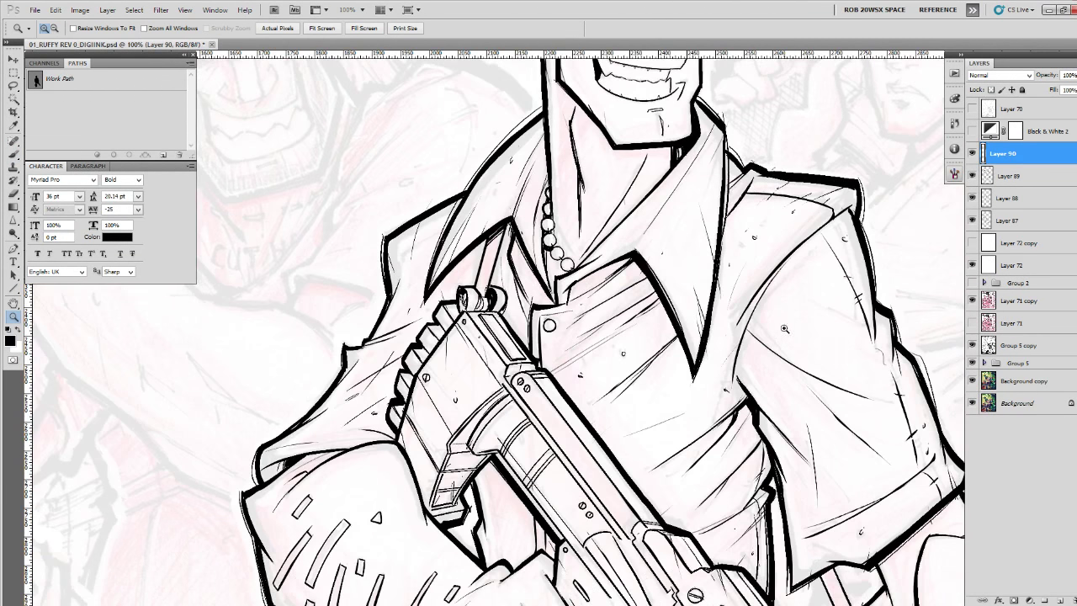
pyautogui.keyDown('ctrl'); pyautogui.click(784, 328); pyautogui.keyUp('ctrl')
pyautogui.moveTo(761, 356); pyautogui.dragTo(760, 384)
pyautogui.moveTo(771, 442); pyautogui.dragTo(624, 529)
pyautogui.moveTo(715, 363)
pyautogui.mouseDown()
pyautogui.moveTo(720, 374)
pyautogui.moveTo(559, 95)
pyautogui.moveTo(571, 80)
pyautogui.mouseUp()
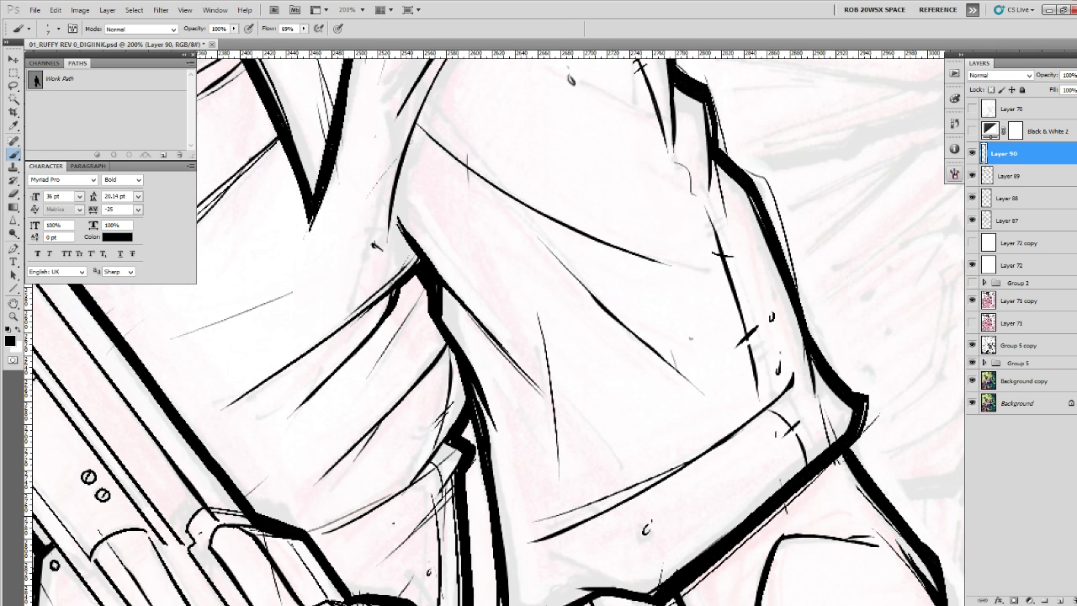
pyautogui.moveTo(781, 461); pyautogui.dragTo(812, 303)
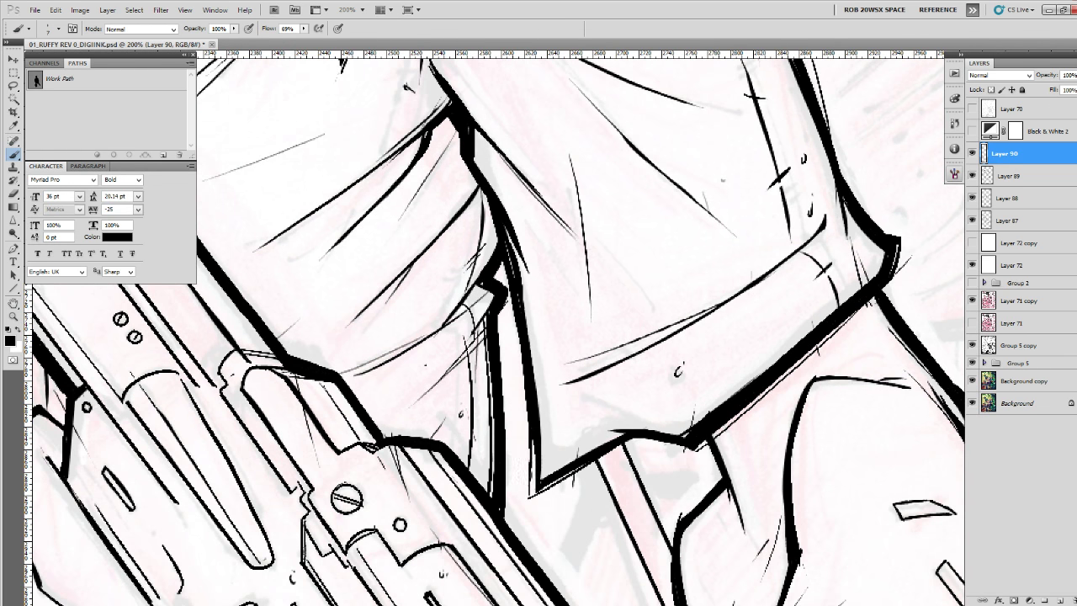
pyautogui.moveTo(528, 417); pyautogui.dragTo(645, 418)
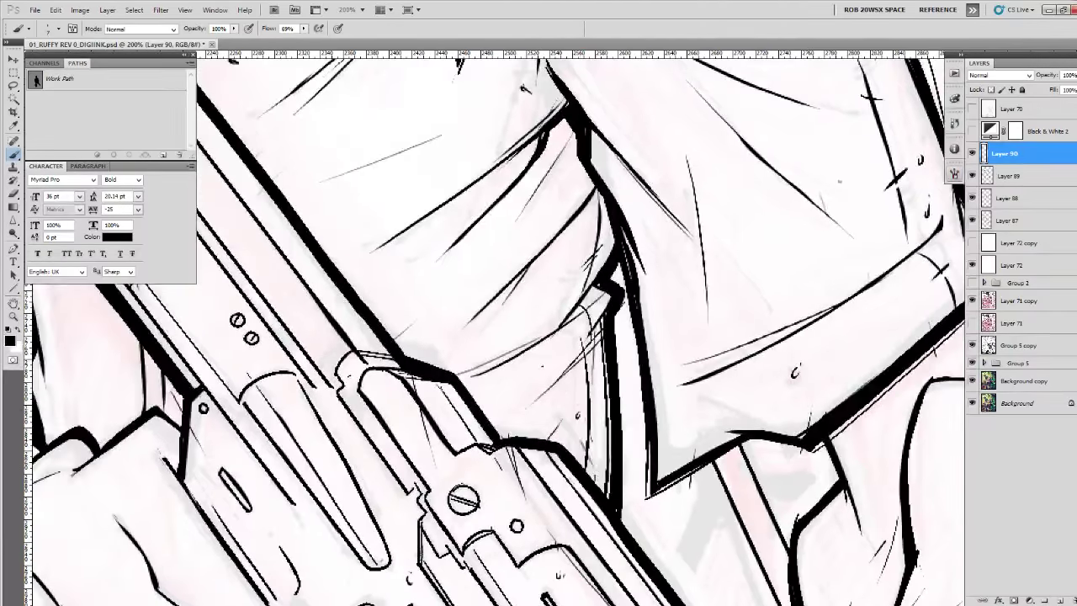
# Strengthen the rifle's lower edge where it meets the gripping hand and touch up the hand's line work.
pyautogui.moveTo(536, 437); pyautogui.dragTo(693, 486)
pyautogui.moveTo(539, 446); pyautogui.dragTo(614, 297)
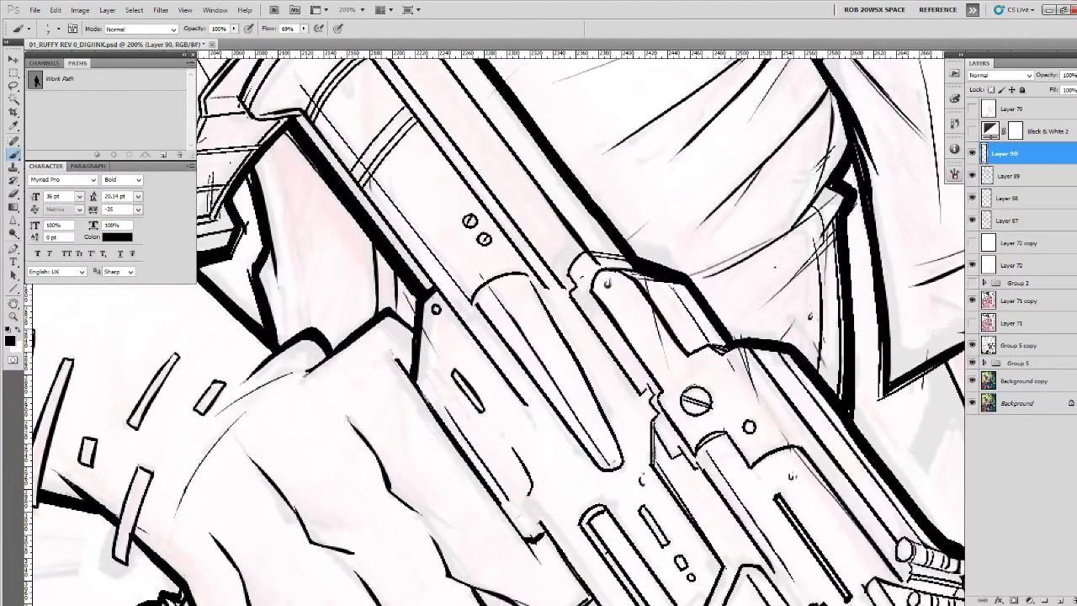
pyautogui.moveTo(539, 425); pyautogui.dragTo(626, 271)
pyautogui.moveTo(479, 204); pyautogui.dragTo(563, 312)
pyautogui.moveTo(621, 413); pyautogui.dragTo(631, 283)
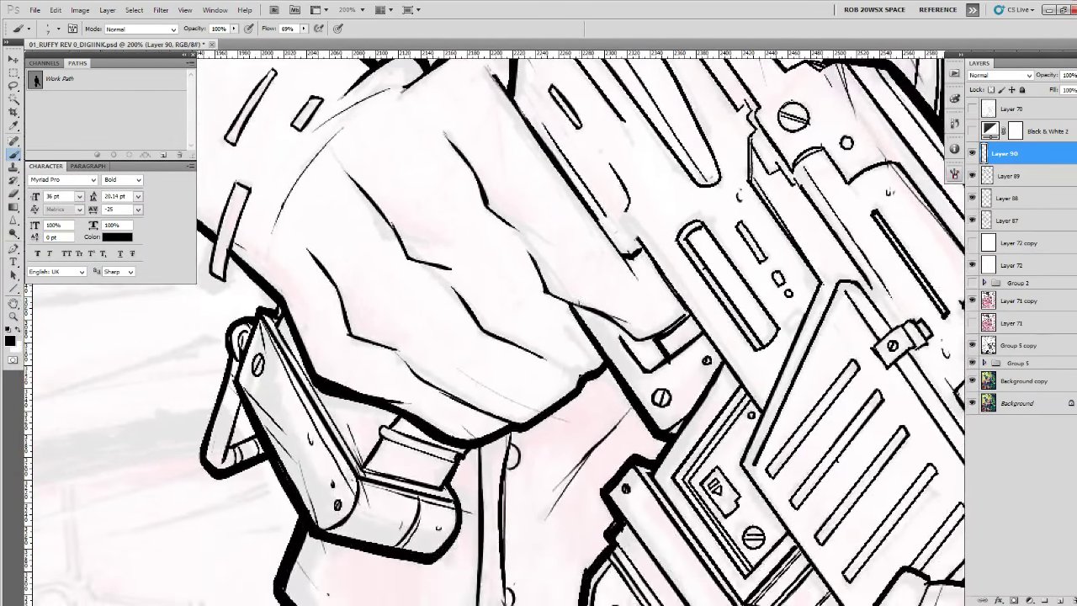
pyautogui.moveTo(646, 318); pyautogui.dragTo(647, 407)
pyautogui.moveTo(584, 331); pyautogui.dragTo(582, 366)
# Thicken the upper outer edge of the pouch at the hip and touch up the lines where it meets the wrist.
pyautogui.moveTo(589, 362)
pyautogui.mouseDown()
pyautogui.moveTo(746, 271)
pyautogui.moveTo(784, 319)
pyautogui.mouseUp()
pyautogui.moveTo(473, 279); pyautogui.dragTo(488, 305)
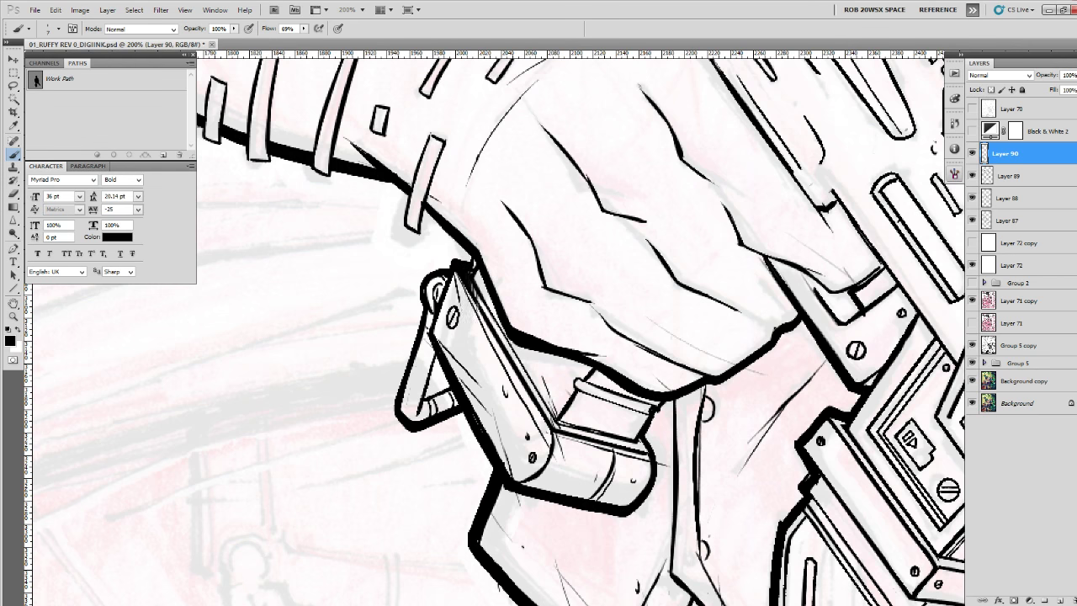
pyautogui.moveTo(455, 271); pyautogui.dragTo(432, 340)
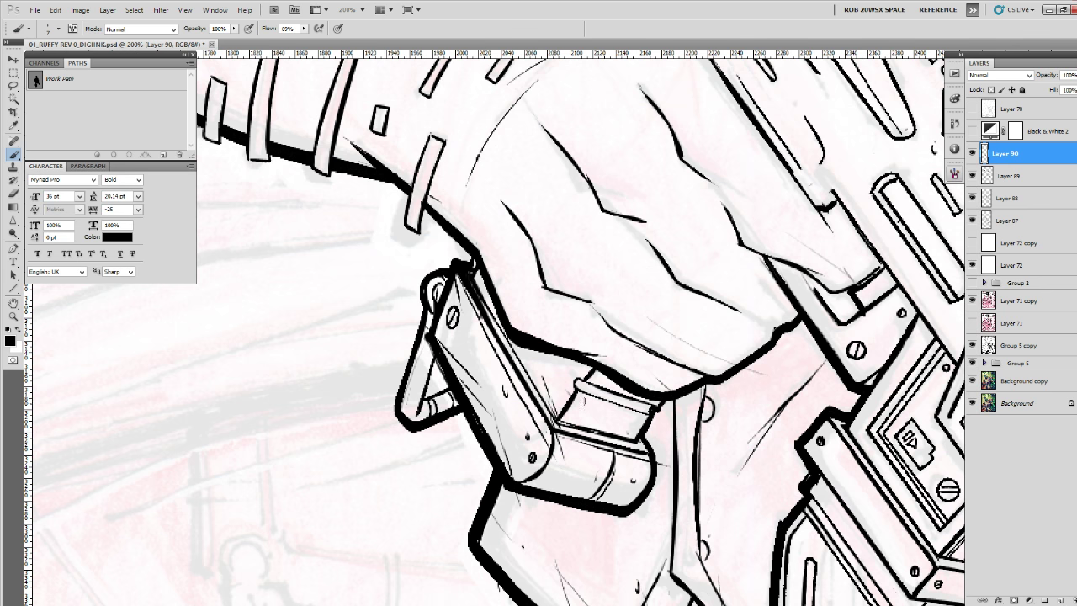
pyautogui.moveTo(600, 405); pyautogui.dragTo(599, 418)
# Reinforce the wrist contour and add fine creases and small skin marks to the near forearm.
pyautogui.moveTo(502, 186); pyautogui.dragTo(570, 379)
pyautogui.moveTo(597, 341); pyautogui.dragTo(601, 335)
pyautogui.moveTo(528, 372); pyautogui.dragTo(555, 451)
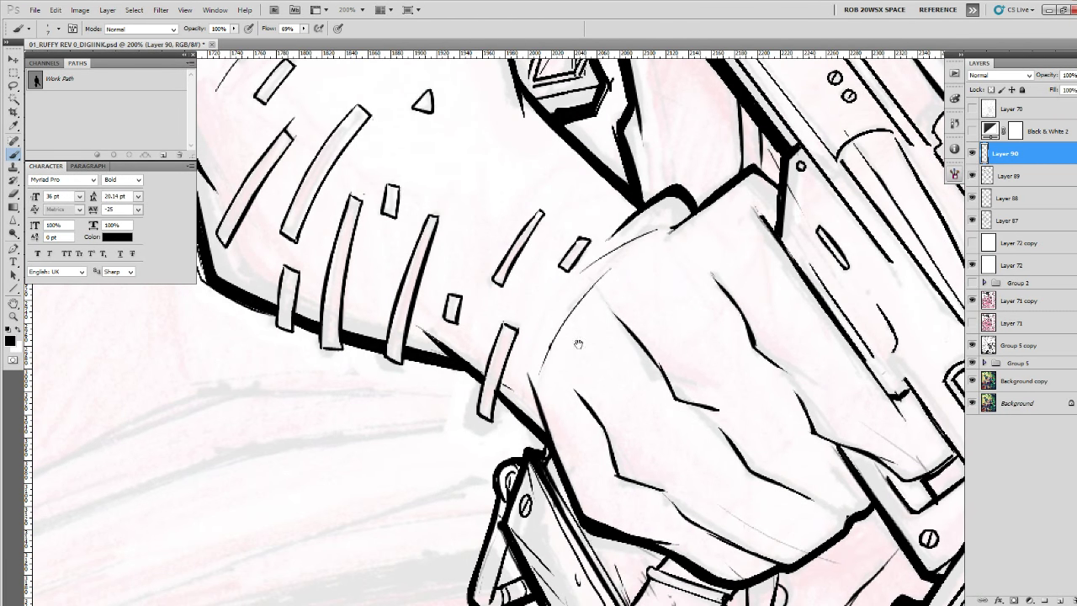
pyautogui.moveTo(602, 223)
pyautogui.mouseDown()
pyautogui.moveTo(651, 409)
pyautogui.moveTo(696, 443)
pyautogui.mouseUp()
pyautogui.moveTo(665, 381); pyautogui.dragTo(683, 407)
pyautogui.moveTo(589, 375); pyautogui.dragTo(607, 422)
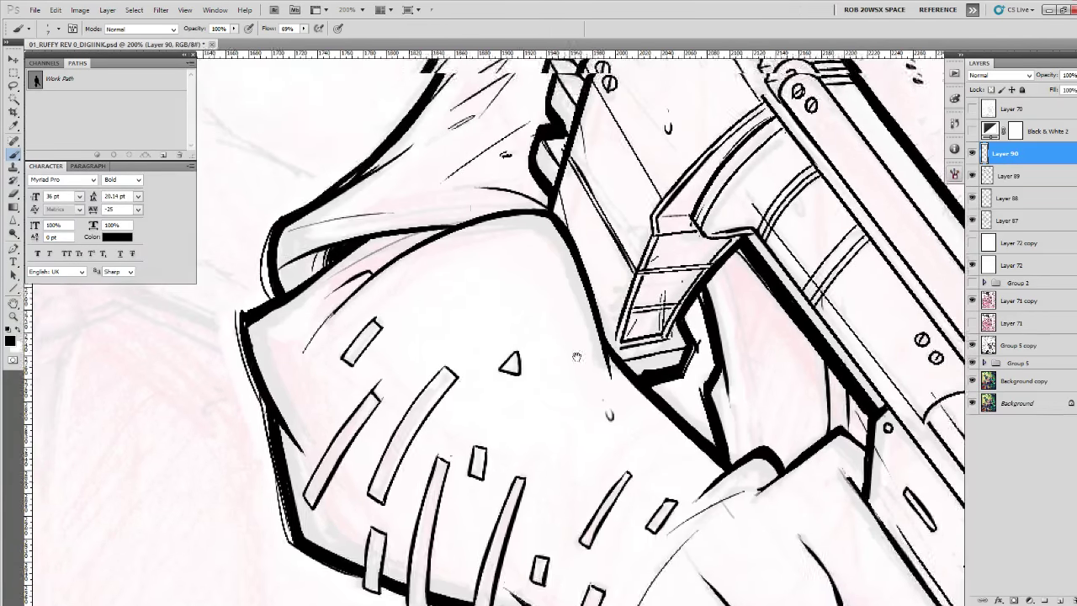
pyautogui.moveTo(505, 311); pyautogui.dragTo(530, 330)
pyautogui.moveTo(446, 339)
pyautogui.mouseDown()
pyautogui.moveTo(473, 357)
pyautogui.moveTo(537, 232)
pyautogui.mouseUp()
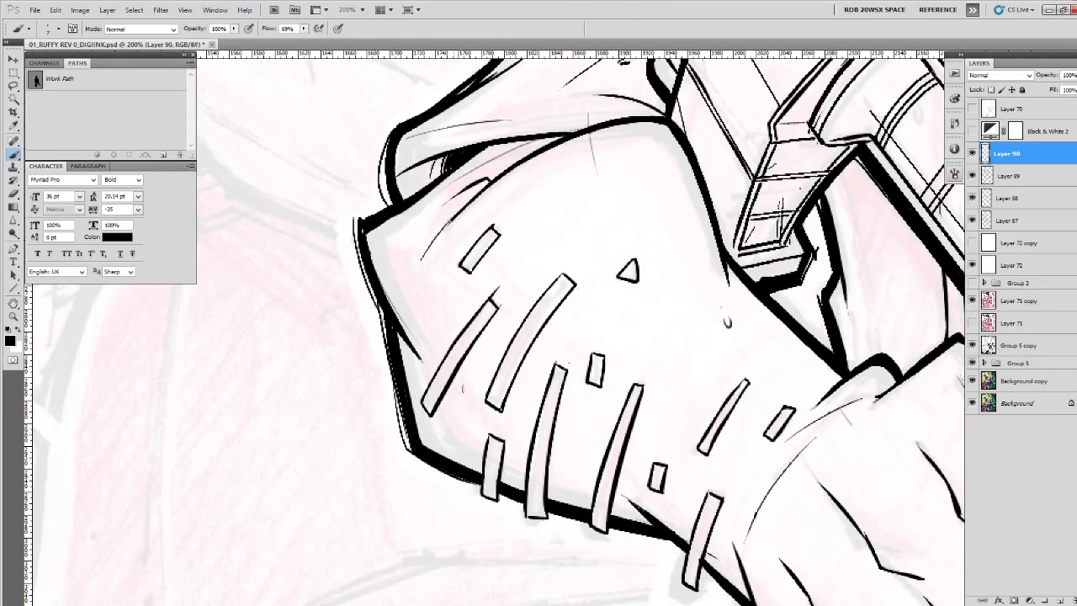
pyautogui.moveTo(447, 432); pyautogui.dragTo(449, 440)
# Thicken the notch in the near sleeve's outer edge and add a tapering crease running inward from it.
pyautogui.moveTo(631, 190)
pyautogui.mouseDown()
pyautogui.moveTo(581, 428)
pyautogui.moveTo(567, 567)
pyautogui.mouseUp()
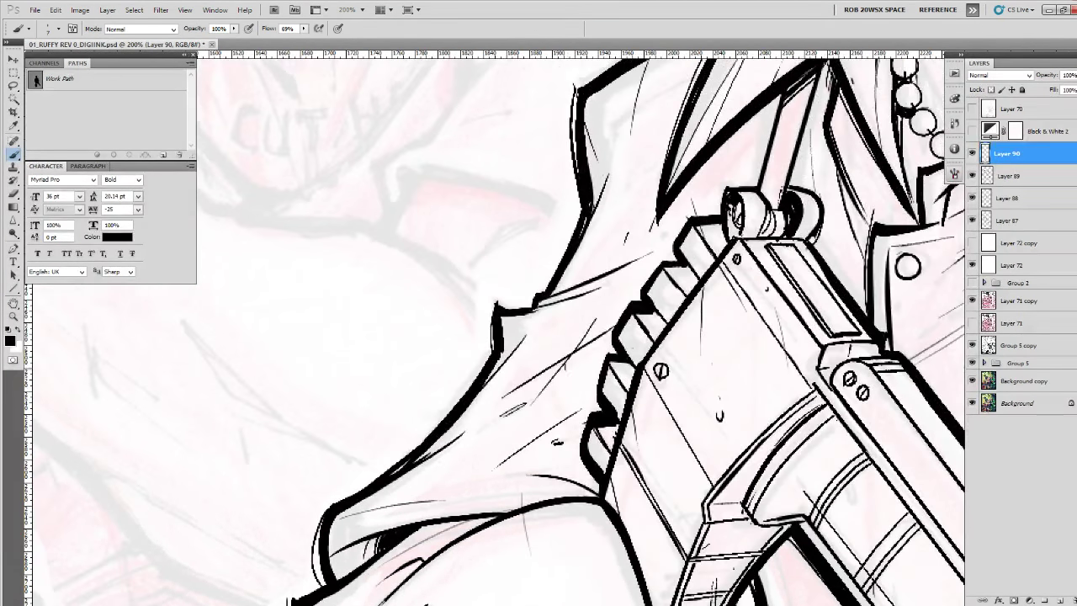
pyautogui.moveTo(694, 344); pyautogui.dragTo(770, 410)
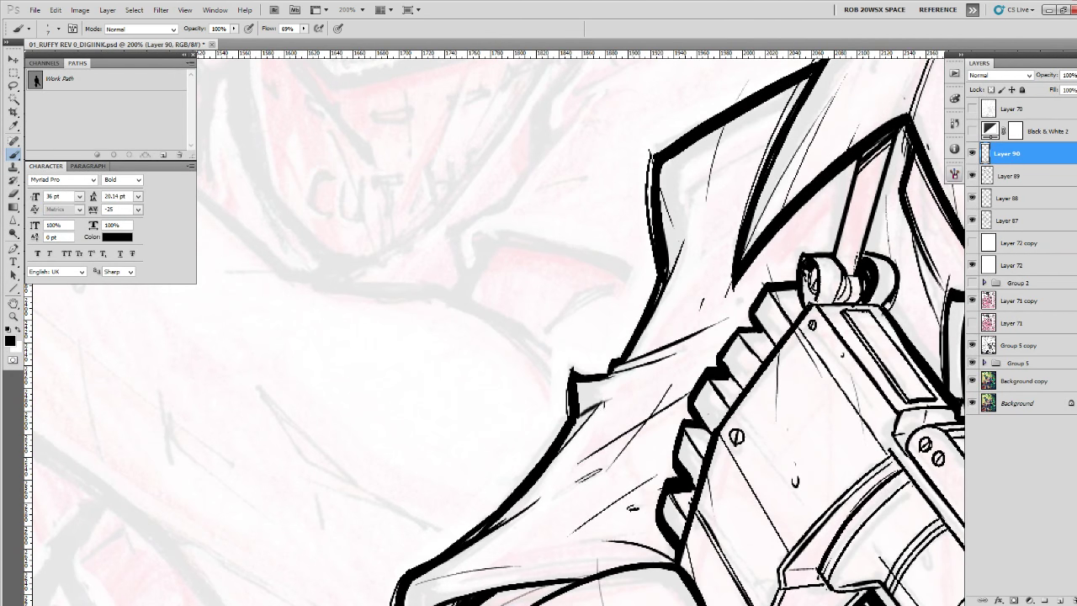
pyautogui.moveTo(577, 419)
pyautogui.mouseDown()
pyautogui.moveTo(665, 375)
pyautogui.moveTo(570, 435)
pyautogui.mouseUp()
pyautogui.moveTo(694, 357); pyautogui.dragTo(625, 451)
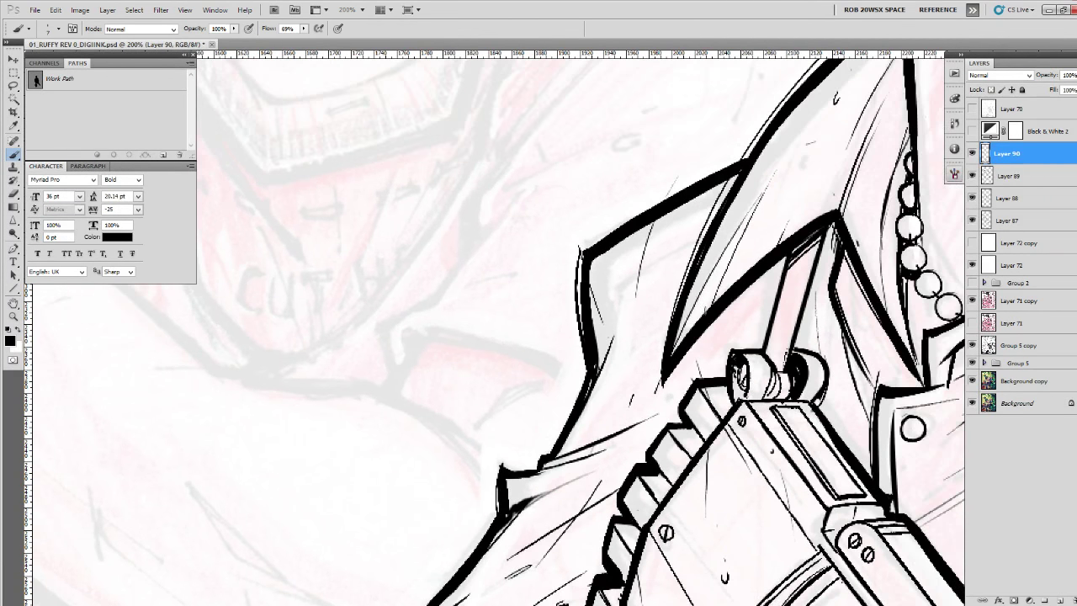
pyautogui.moveTo(783, 449); pyautogui.dragTo(709, 353)
pyautogui.moveTo(597, 328); pyautogui.dragTo(598, 347)
pyautogui.moveTo(641, 477); pyautogui.dragTo(610, 357)
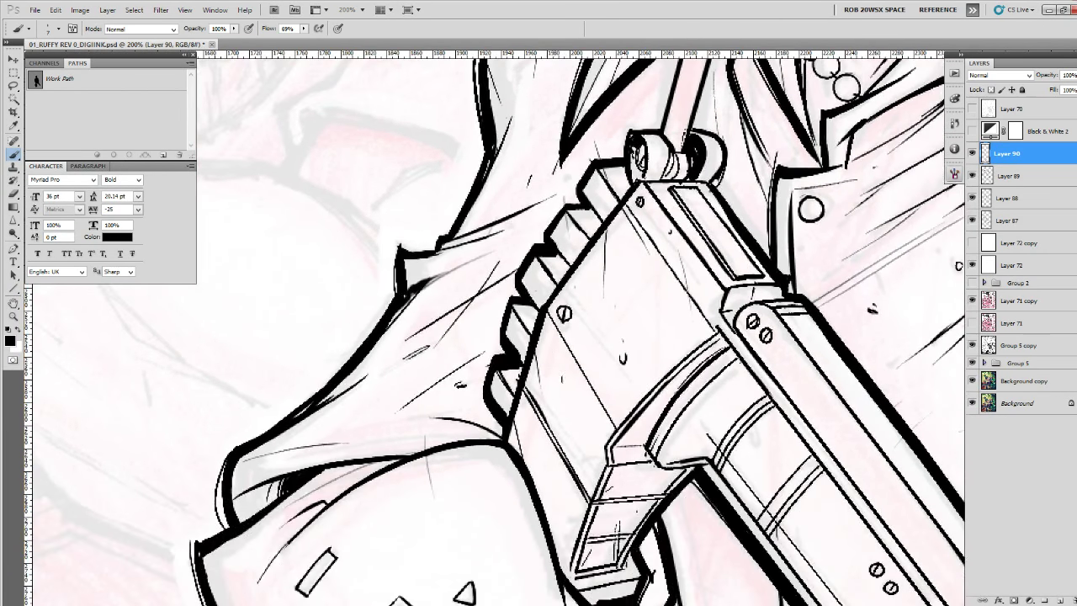
# Add small scratch marks to the rifle stock and a faint mark on the near shirt collar.
pyautogui.moveTo(604, 439); pyautogui.dragTo(588, 467)
pyautogui.moveTo(610, 538); pyautogui.dragTo(572, 419)
pyautogui.moveTo(537, 460); pyautogui.dragTo(521, 395)
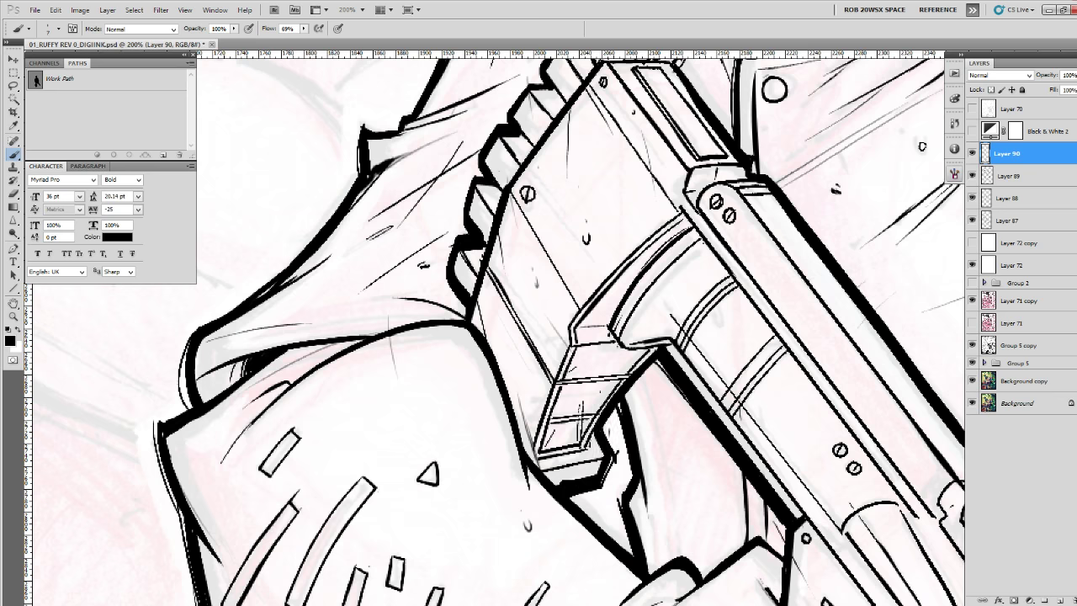
pyautogui.moveTo(740, 442); pyautogui.dragTo(643, 520)
pyautogui.moveTo(527, 432); pyautogui.dragTo(546, 390)
pyautogui.moveTo(642, 446); pyautogui.dragTo(558, 512)
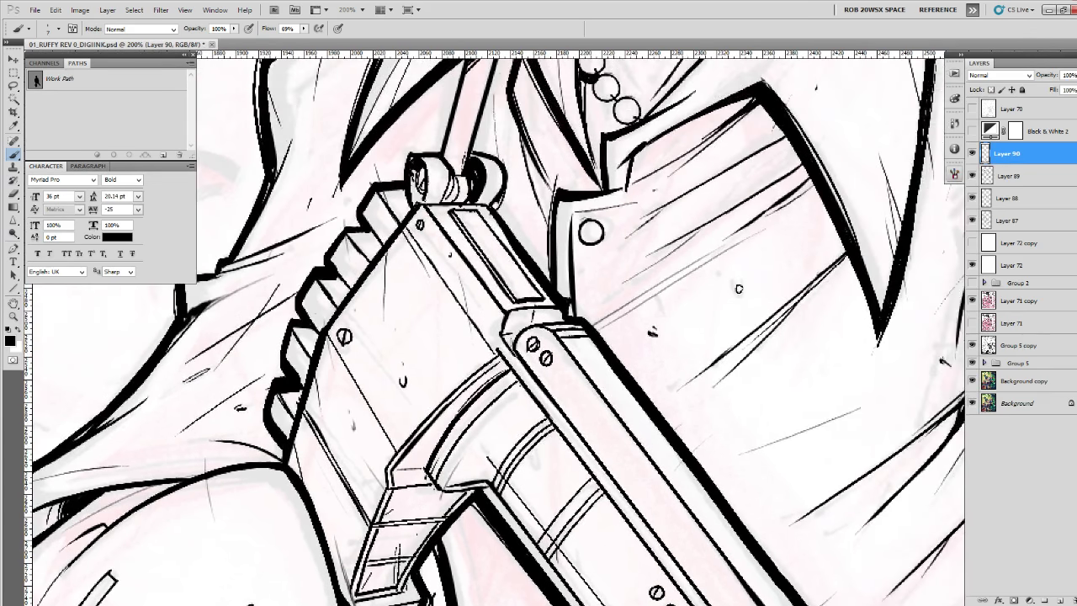
pyautogui.moveTo(520, 351); pyautogui.dragTo(597, 455)
pyautogui.moveTo(701, 259); pyautogui.dragTo(665, 496)
pyautogui.moveTo(595, 420)
pyautogui.mouseDown()
pyautogui.moveTo(715, 336)
pyautogui.moveTo(697, 433)
pyautogui.mouseUp()
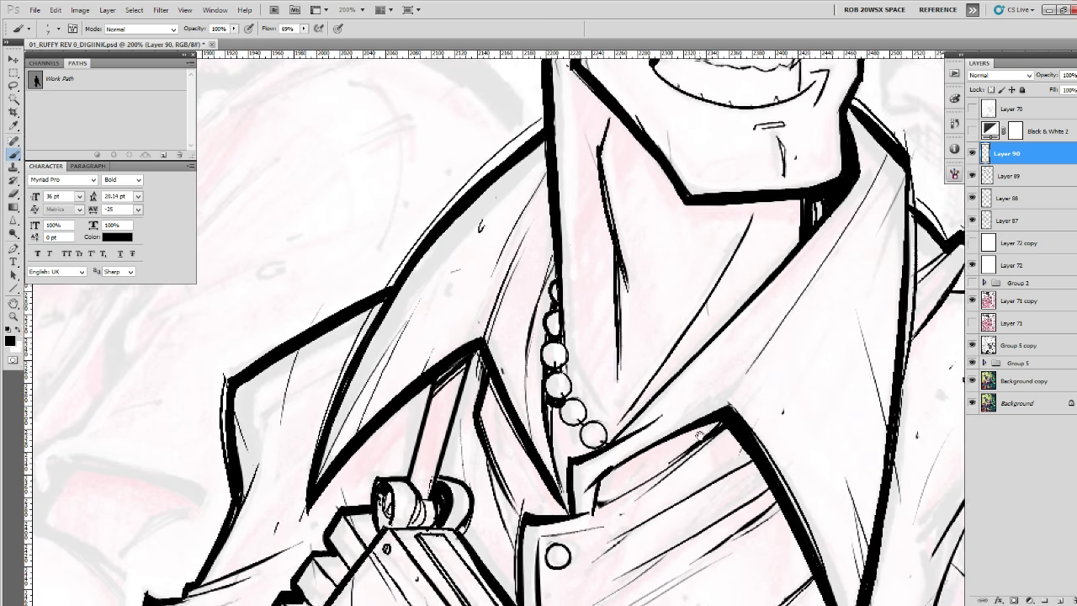
pyautogui.moveTo(696, 384); pyautogui.dragTo(696, 492)
# Review the whole inked figure, comparing it with Layer 90 and Layer 89 each hidden and shown.
pyautogui.press('z')
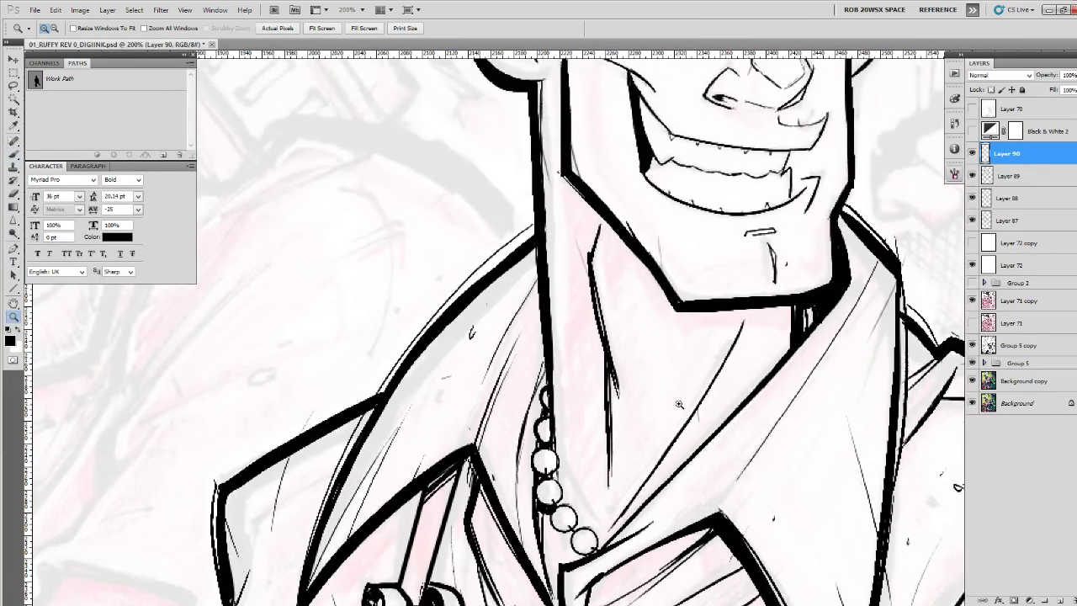
pyautogui.keyDown('alt'); pyautogui.click(680, 404); pyautogui.keyUp('alt')
pyautogui.keyDown('alt'); pyautogui.click(681, 406); pyautogui.keyUp('alt')
pyautogui.keyDown('alt'); pyautogui.click(699, 440); pyautogui.keyUp('alt')
pyautogui.keyDown('alt'); pyautogui.click(699, 440); pyautogui.keyUp('alt')
pyautogui.keyDown('alt'); pyautogui.click(771, 309); pyautogui.keyUp('alt')
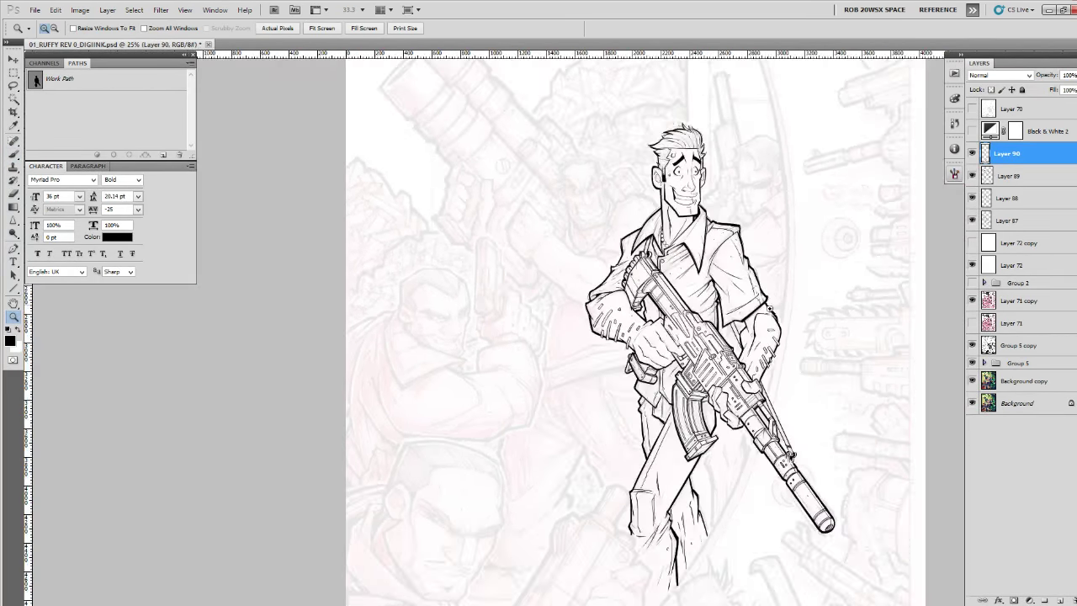
pyautogui.click(972, 153)
pyautogui.click(972, 153)
pyautogui.click(973, 175)
pyautogui.click(972, 175)
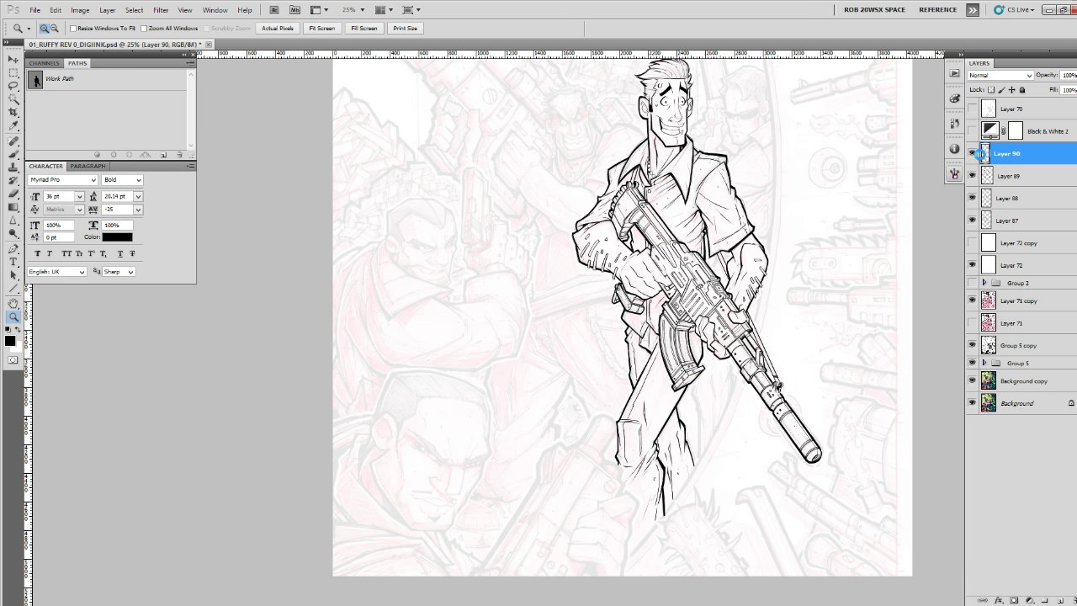
# Merge Layer 90 down into Layer 89 and check the merged inks by hiding and showing the layer.
pyautogui.hotkey('ctrl', 'e')
pyautogui.click(972, 154)
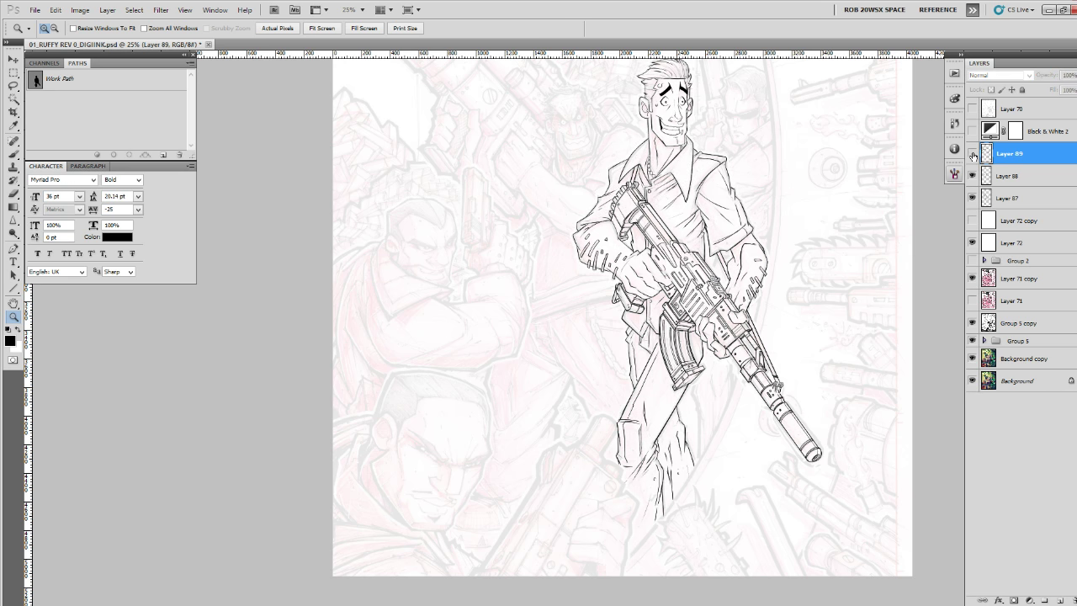
pyautogui.click(973, 154)
pyautogui.click(798, 270)
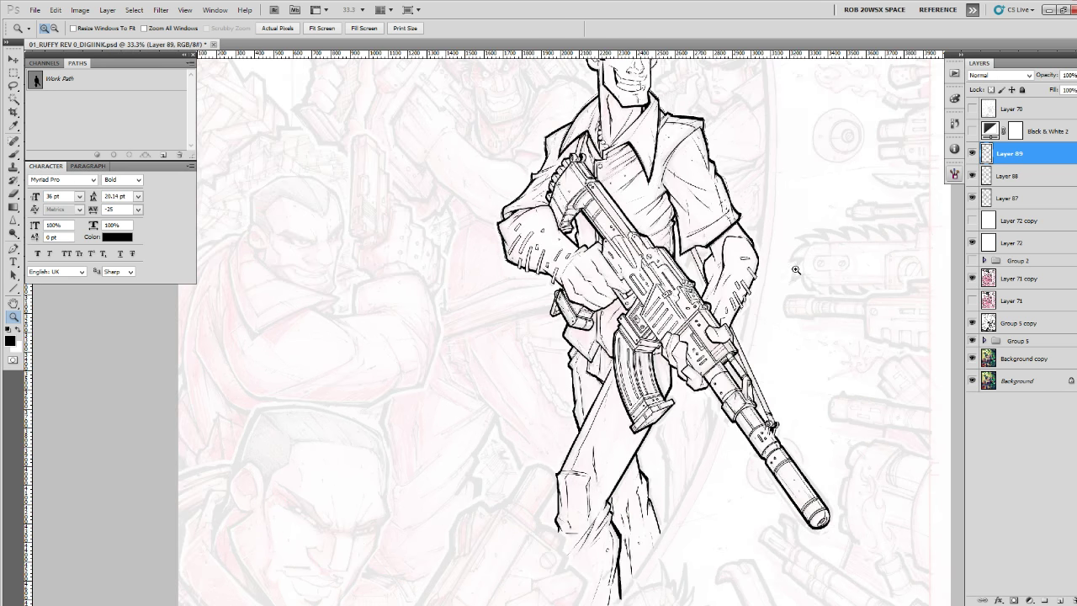
pyautogui.click(795, 272)
pyautogui.moveTo(796, 281); pyautogui.dragTo(874, 443)
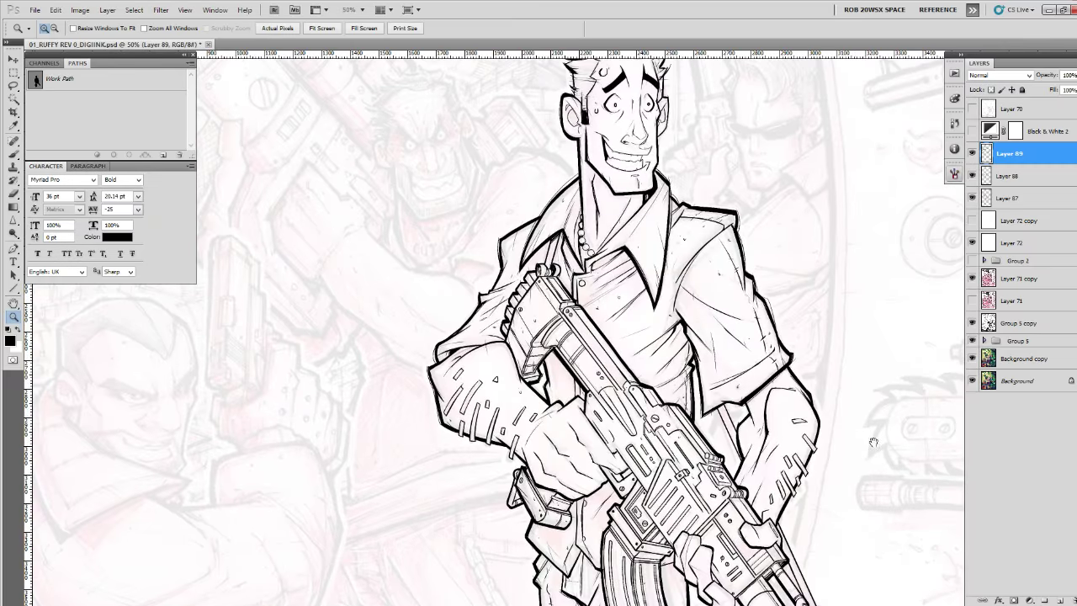
pyautogui.keyDown('alt'); pyautogui.click(840, 397); pyautogui.keyUp('alt')
pyautogui.moveTo(839, 386); pyautogui.dragTo(816, 277)
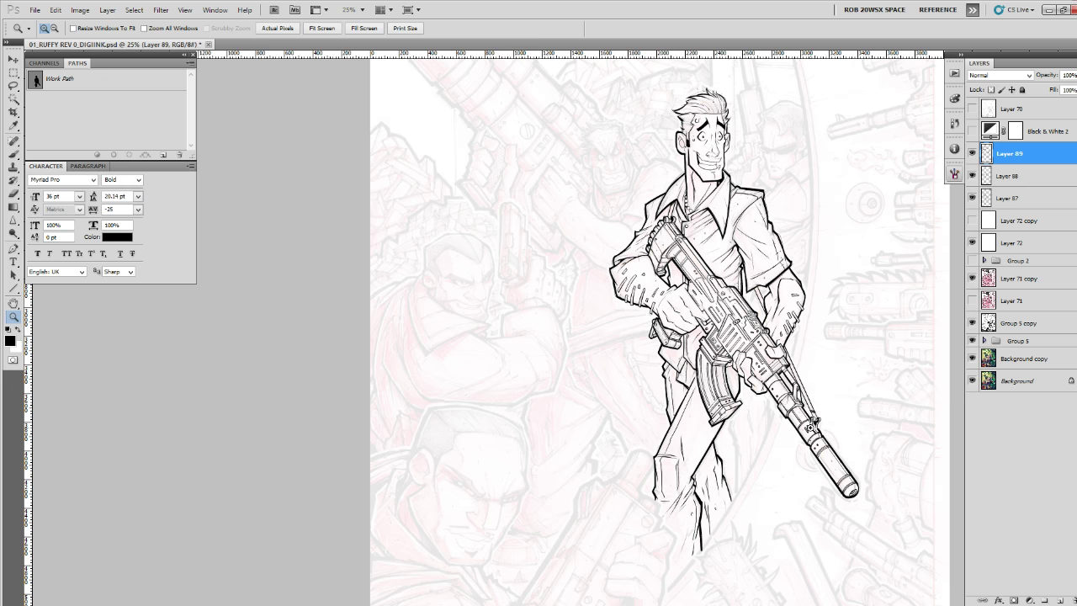
# Create a new layer above Layer 89 and choose the ROB OIL brush preset for inking around the rifle magazine.
pyautogui.click(732, 382)
pyautogui.click(738, 382)
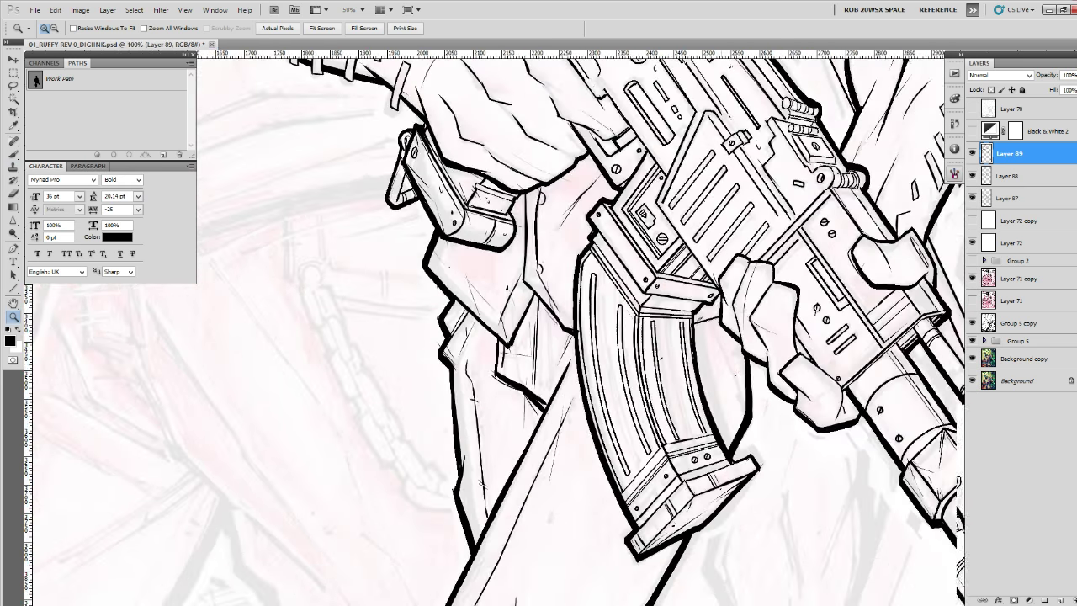
pyautogui.press('b')
pyautogui.moveTo(737, 382); pyautogui.dragTo(810, 457)
pyautogui.click(1059, 600)
pyautogui.rightClick(951, 514)
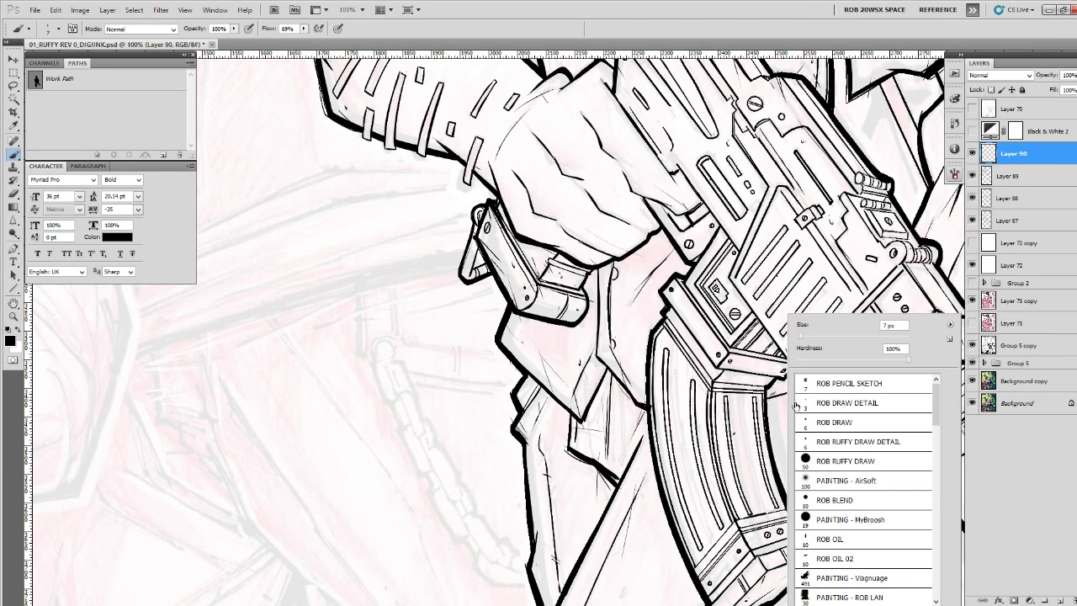
pyautogui.click(820, 538)
pyautogui.click(776, 395)
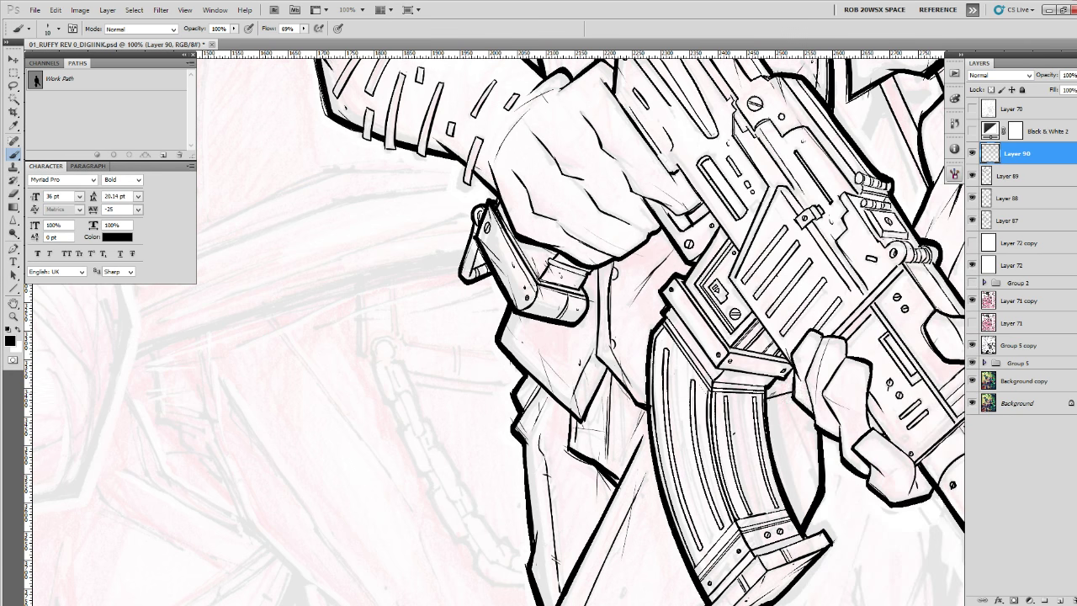
# Ink a heavier accent between the magazine's upper edge and the supporting hand, and add fine scratch strokes along the magazine's face.
pyautogui.moveTo(795, 390); pyautogui.dragTo(766, 400)
pyautogui.moveTo(791, 389)
pyautogui.mouseDown()
pyautogui.moveTo(766, 396)
pyautogui.moveTo(774, 417)
pyautogui.mouseUp()
pyautogui.moveTo(775, 463); pyautogui.dragTo(770, 389)
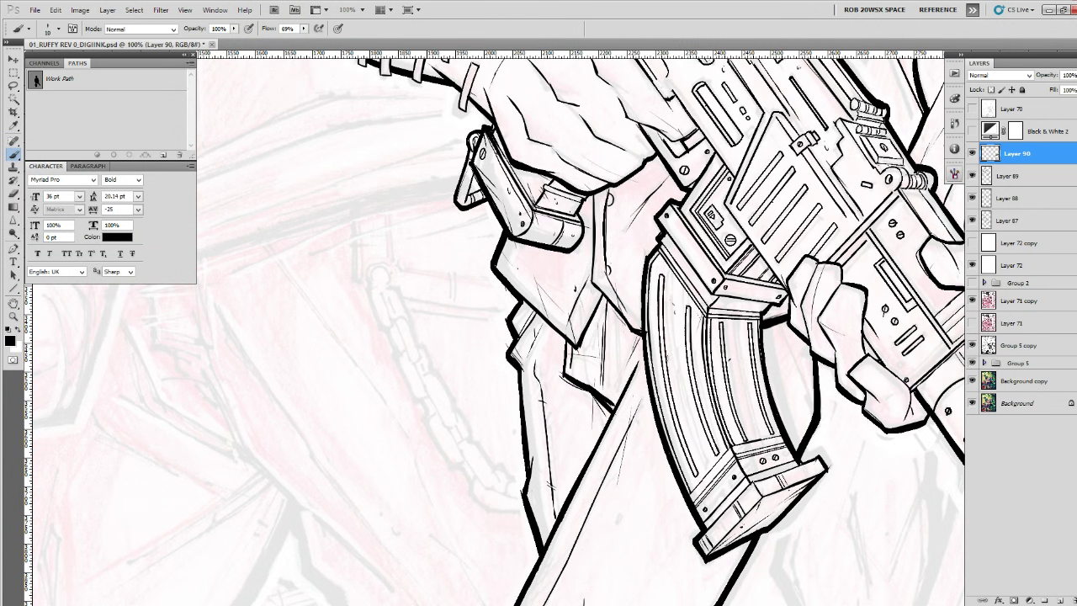
pyautogui.moveTo(690, 418); pyautogui.dragTo(681, 384)
pyautogui.moveTo(683, 452)
pyautogui.mouseDown()
pyautogui.moveTo(673, 412)
pyautogui.moveTo(700, 415)
pyautogui.mouseUp()
pyautogui.moveTo(681, 338); pyautogui.dragTo(695, 433)
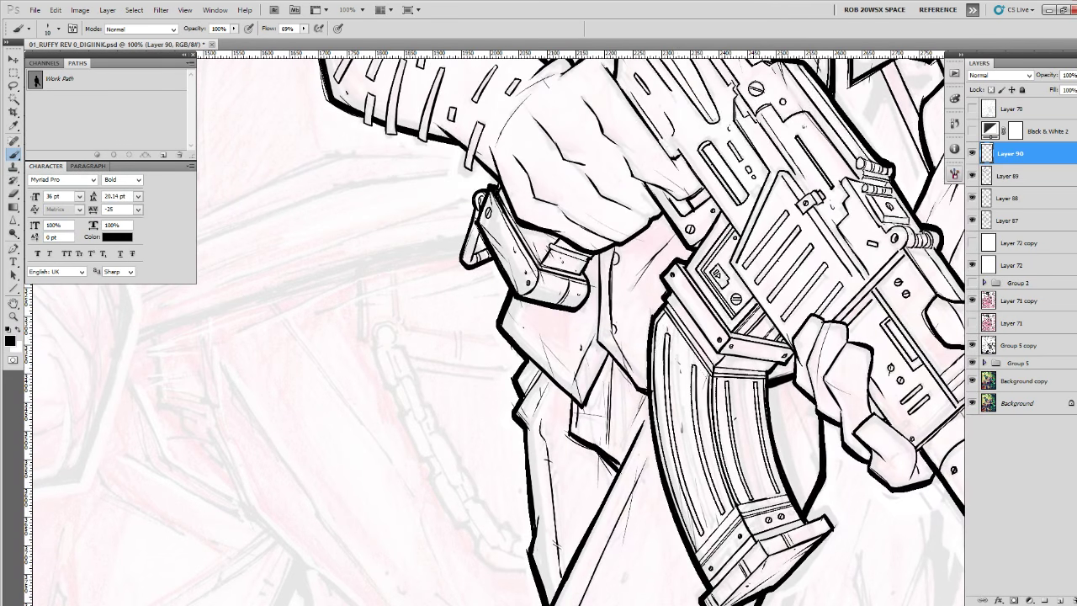
pyautogui.moveTo(660, 363); pyautogui.dragTo(657, 336)
pyautogui.moveTo(673, 298)
pyautogui.mouseDown()
pyautogui.moveTo(668, 322)
pyautogui.moveTo(672, 291)
pyautogui.mouseUp()
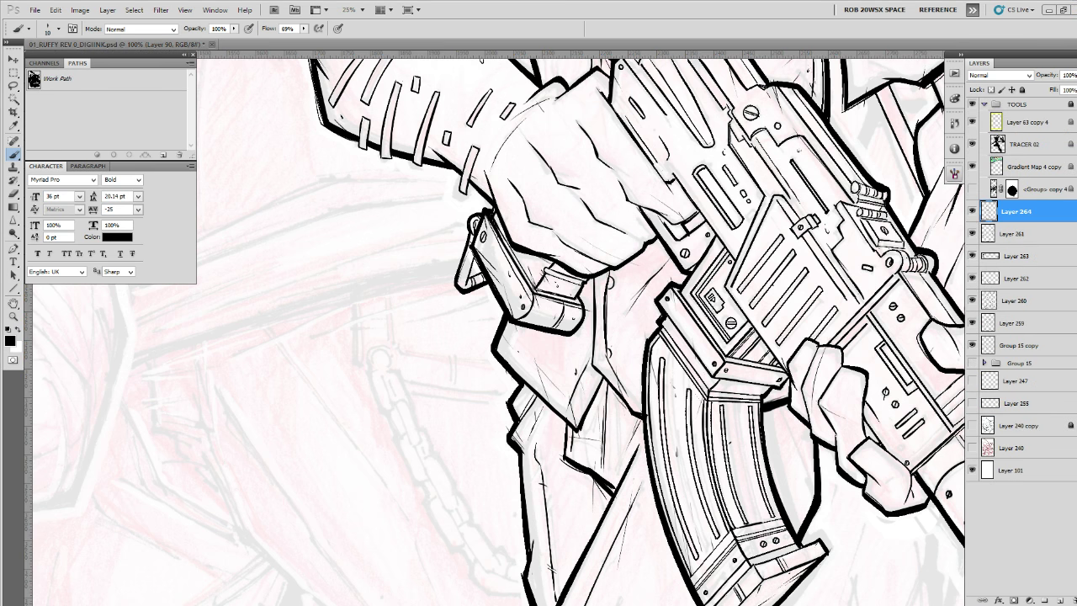
# Browse for a reference image from the backup drive through 03 2013 KICKSTARTER, 04 POWER PRINTS and _2 FINISH to the POWER PAK folder.
pyautogui.hotkey('ctrl', 'o')
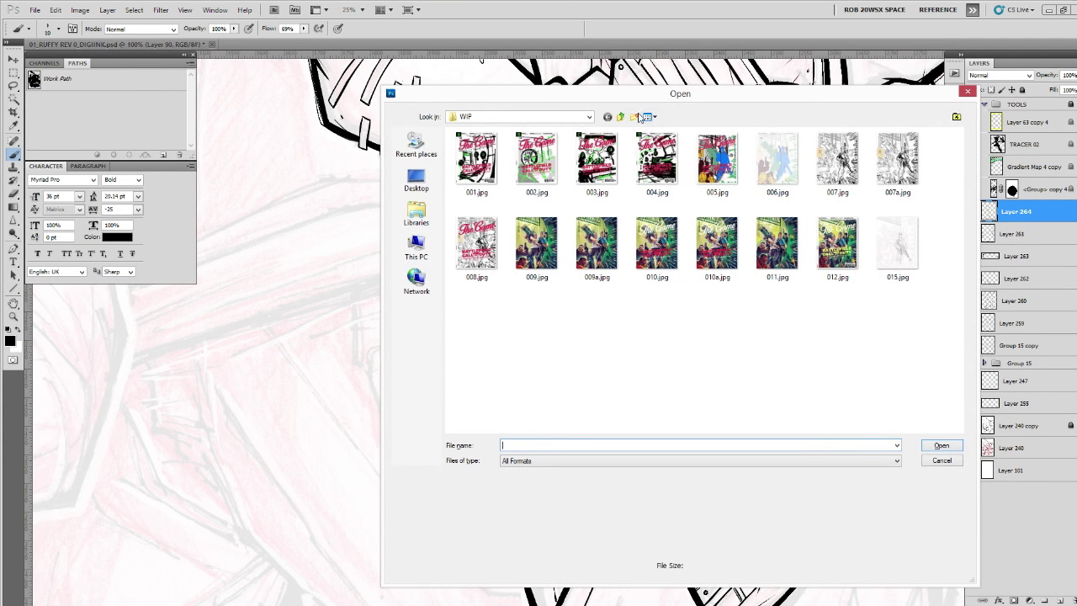
pyautogui.click(588, 117)
pyautogui.click(538, 183)
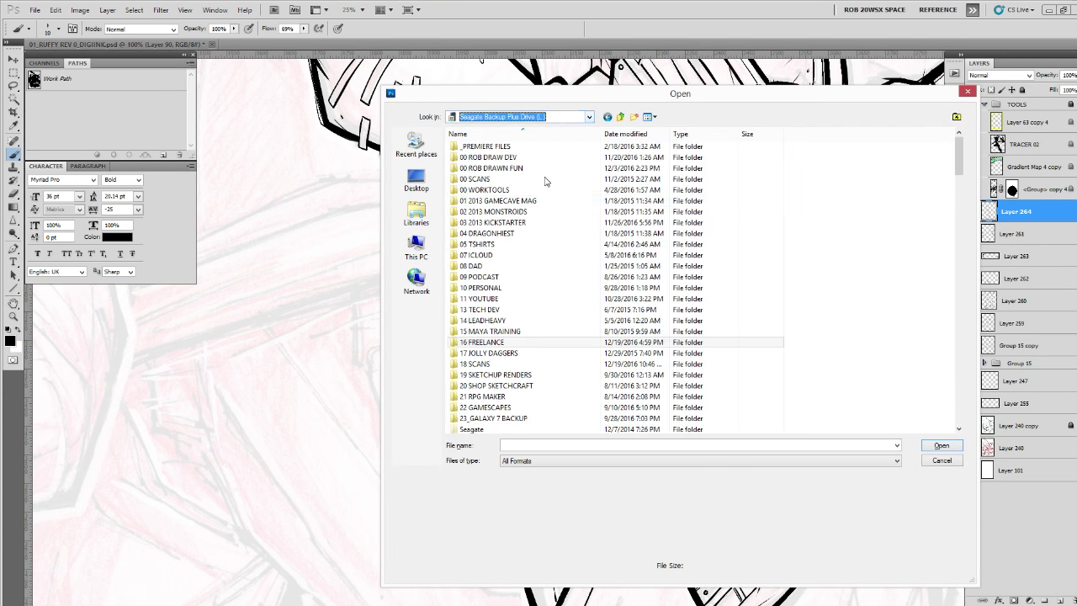
pyautogui.doubleClick(519, 224)
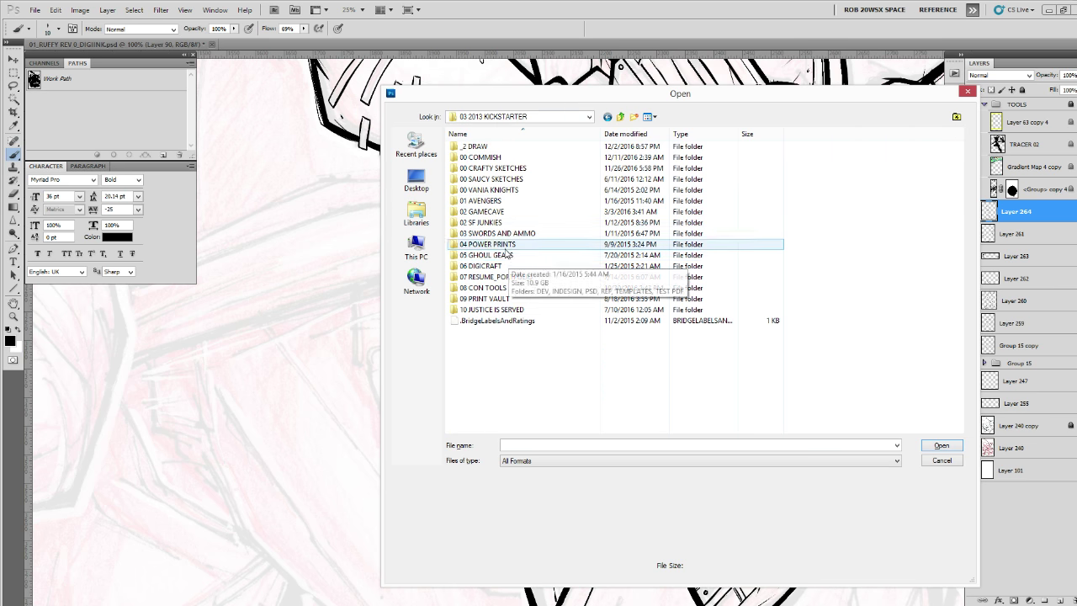
pyautogui.doubleClick(500, 240)
pyautogui.doubleClick(464, 157)
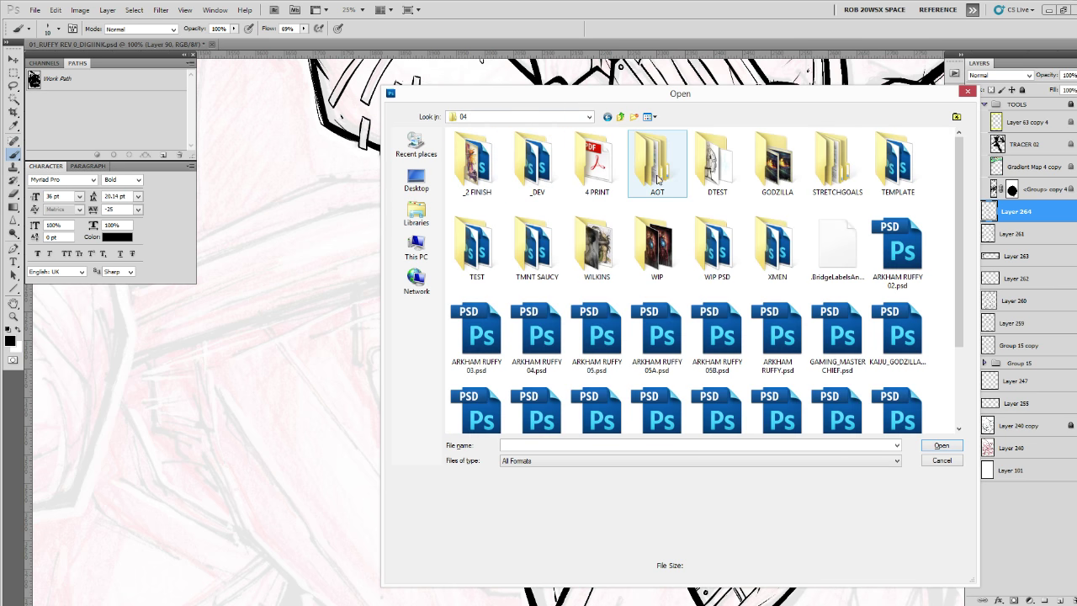
pyautogui.doubleClick(486, 168)
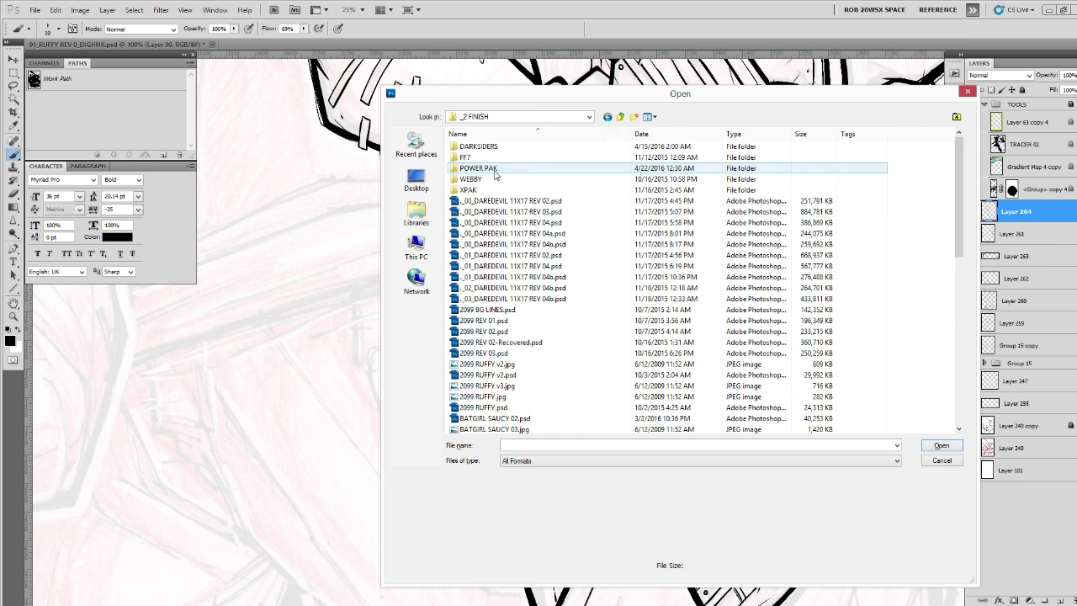
pyautogui.doubleClick(494, 170)
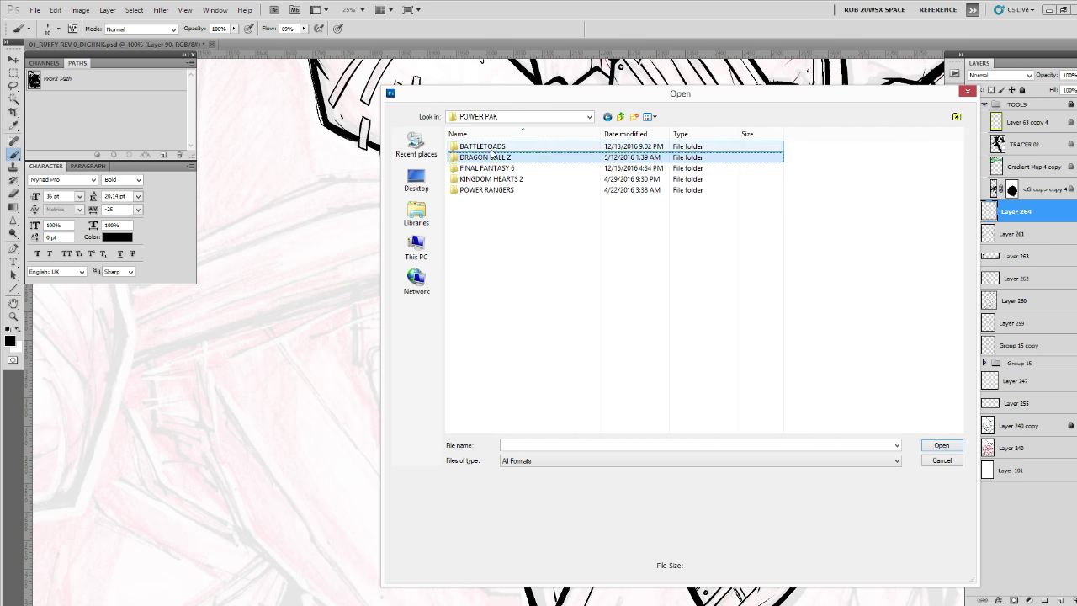
# Open the line-art reference BATTLETOADS_RUFFY_REV 11.jpg from the _WIP folder inside BATTLETOADS.
pyautogui.doubleClick(494, 148)
pyautogui.doubleClick(529, 163)
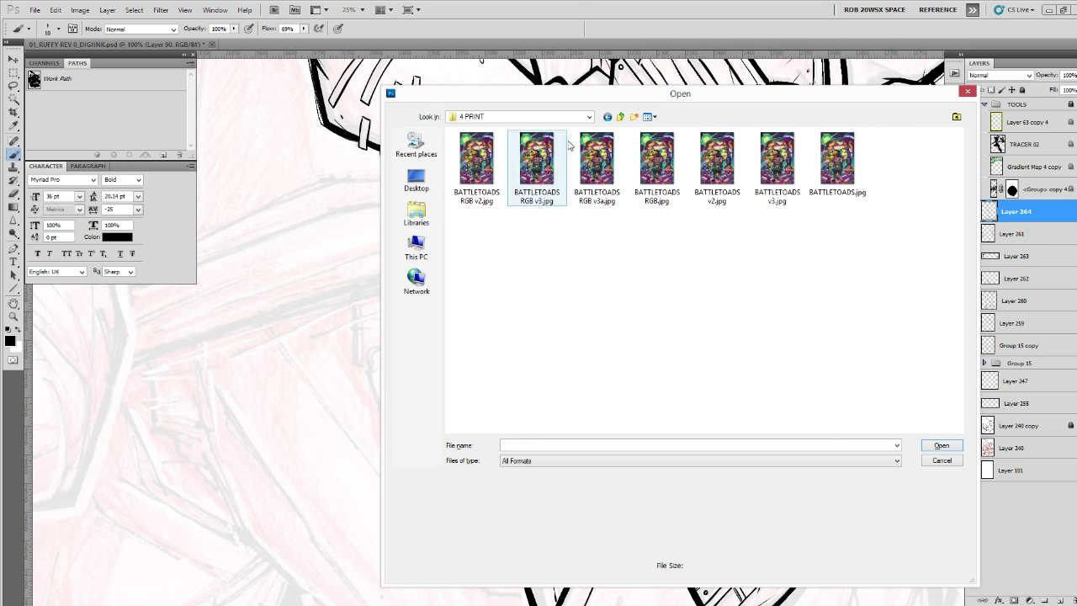
pyautogui.click(620, 116)
pyautogui.doubleClick(483, 162)
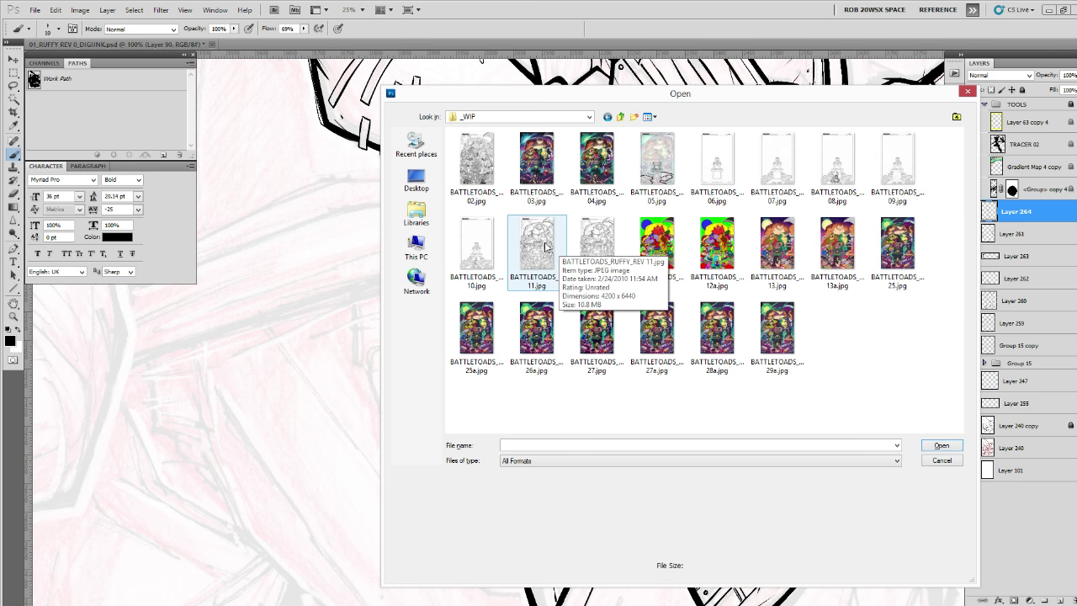
pyautogui.click(545, 246)
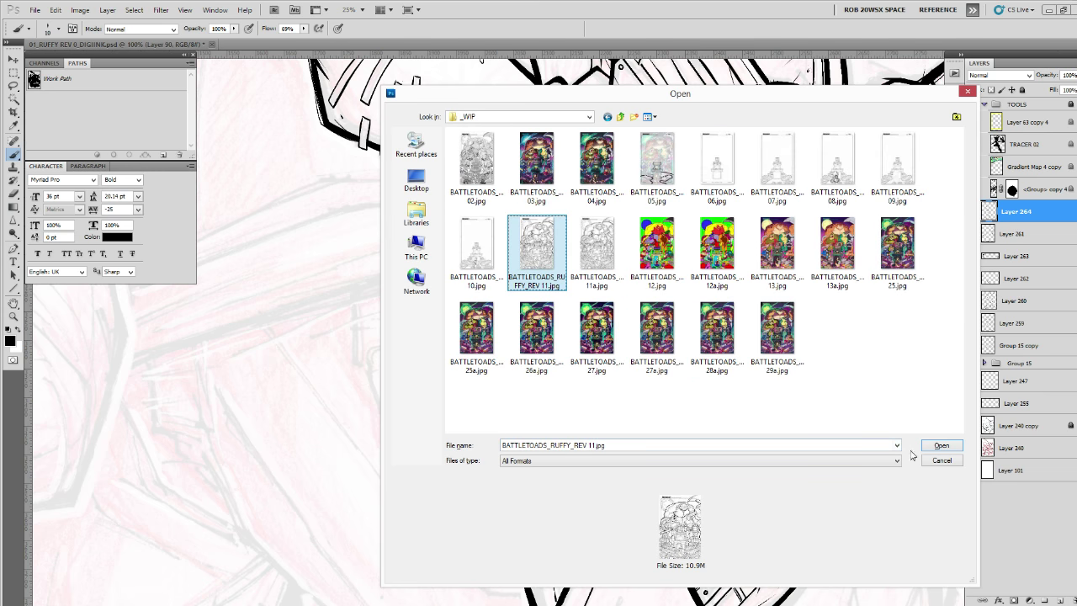
pyautogui.click(939, 446)
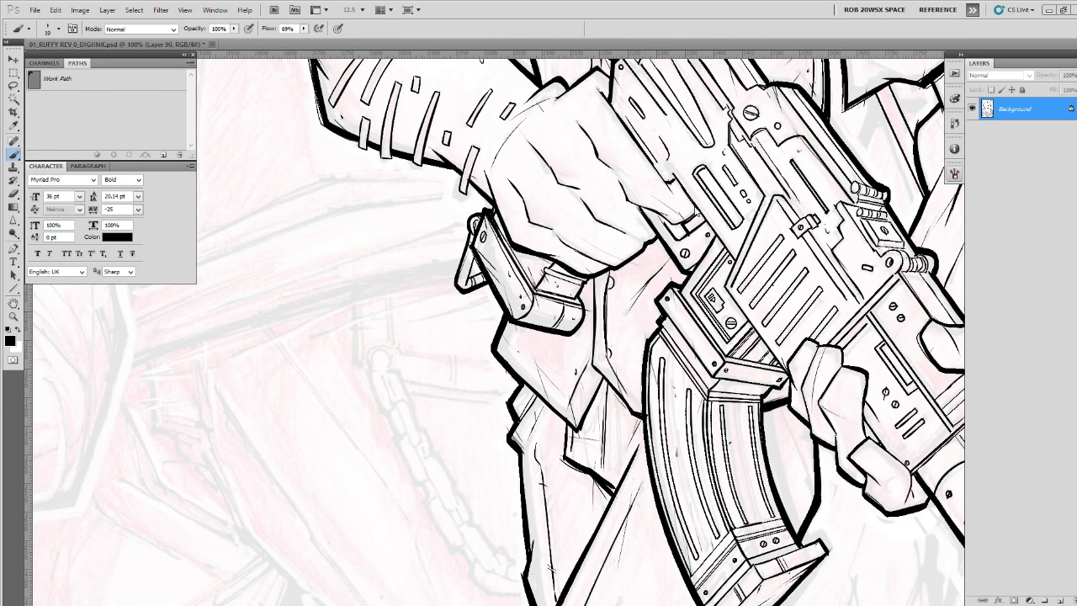
# Compare the whole inked figure with Layer 90 hidden and shown, and delete Layer 90.
pyautogui.press('z')
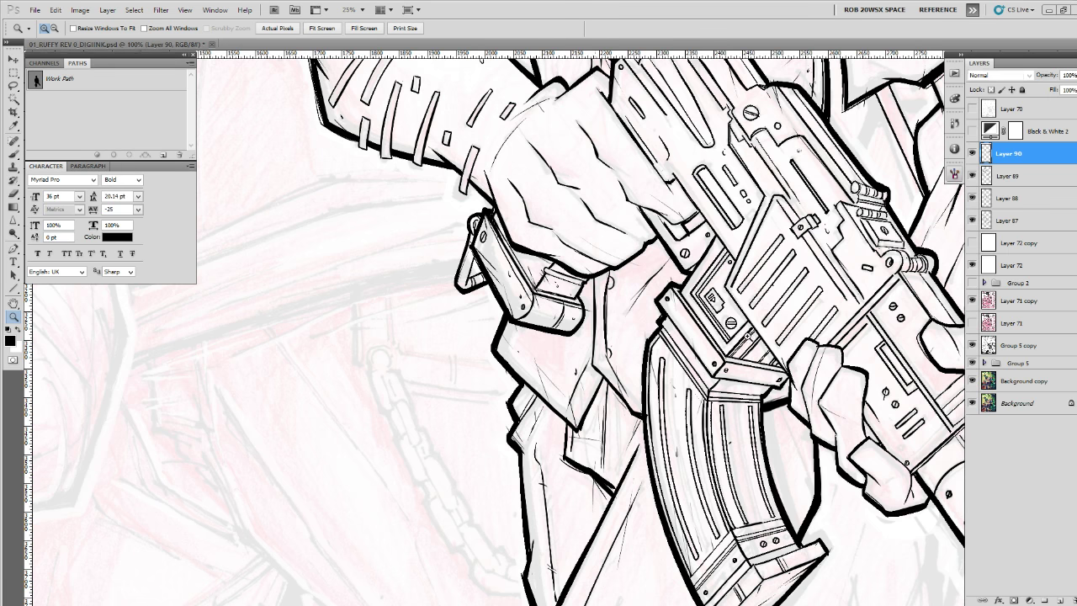
pyautogui.keyDown('alt'); pyautogui.click(754, 349); pyautogui.keyUp('alt')
pyautogui.keyDown('alt'); pyautogui.click(588, 270); pyautogui.keyUp('alt')
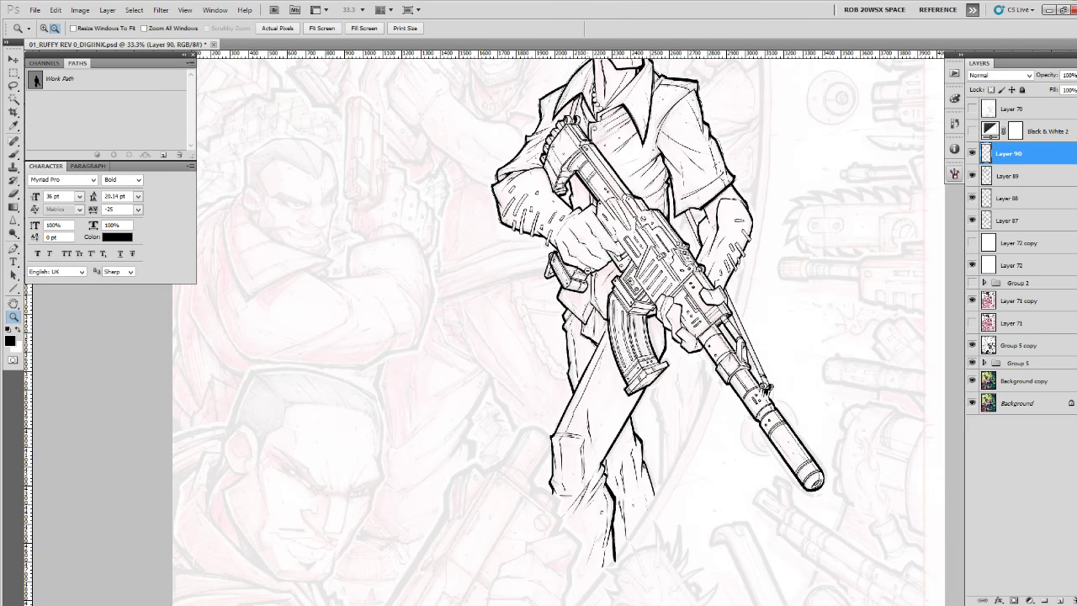
pyautogui.keyDown('alt'); pyautogui.click(587, 270); pyautogui.keyUp('alt')
pyautogui.moveTo(701, 278); pyautogui.dragTo(676, 311)
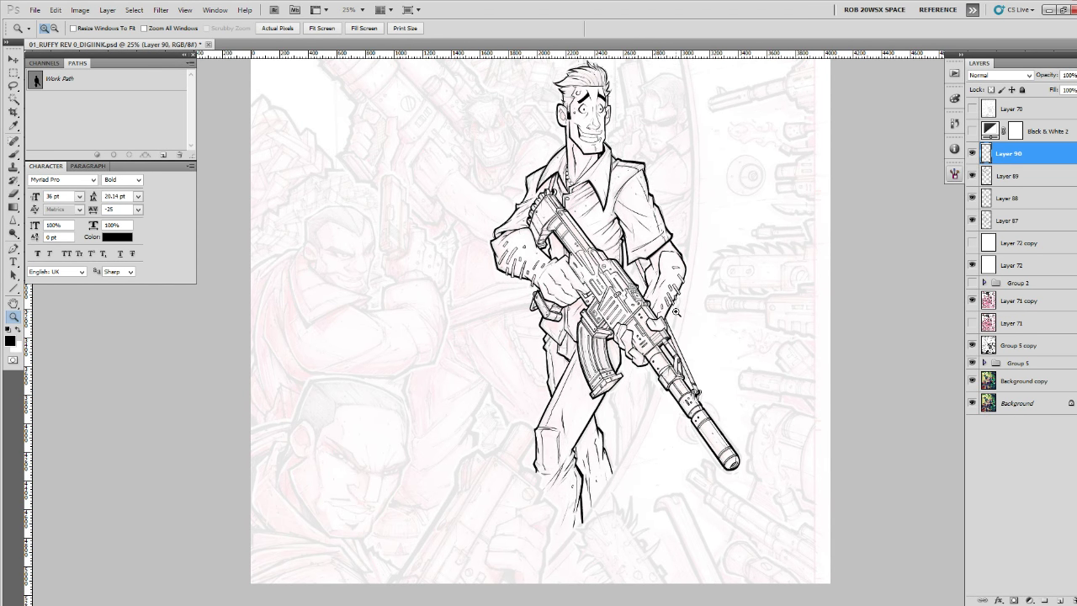
pyautogui.click(972, 153)
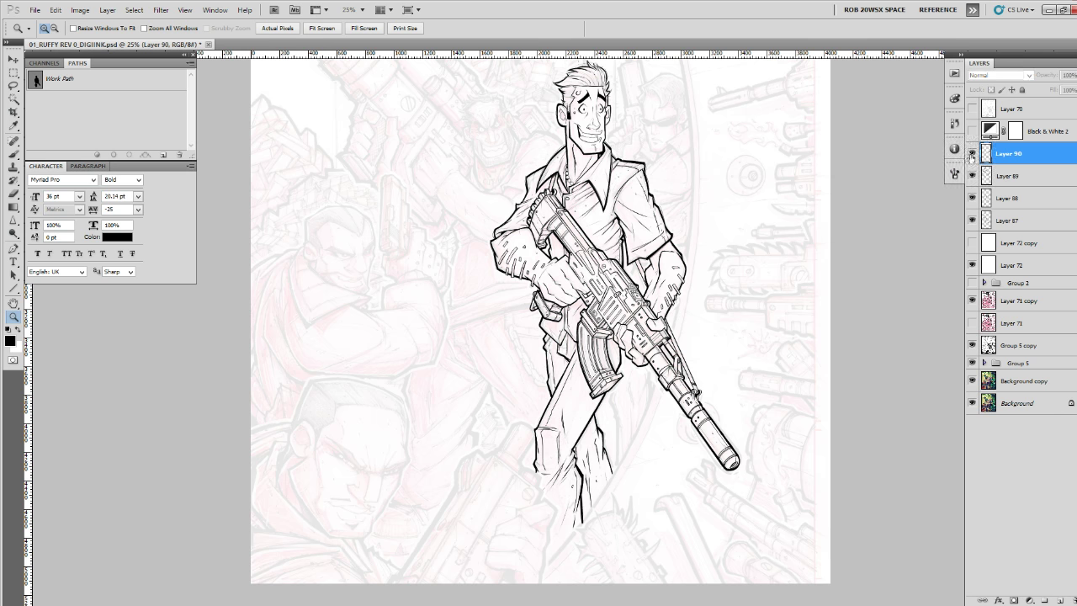
pyautogui.click(971, 155)
pyautogui.click(972, 157)
pyautogui.click(972, 157)
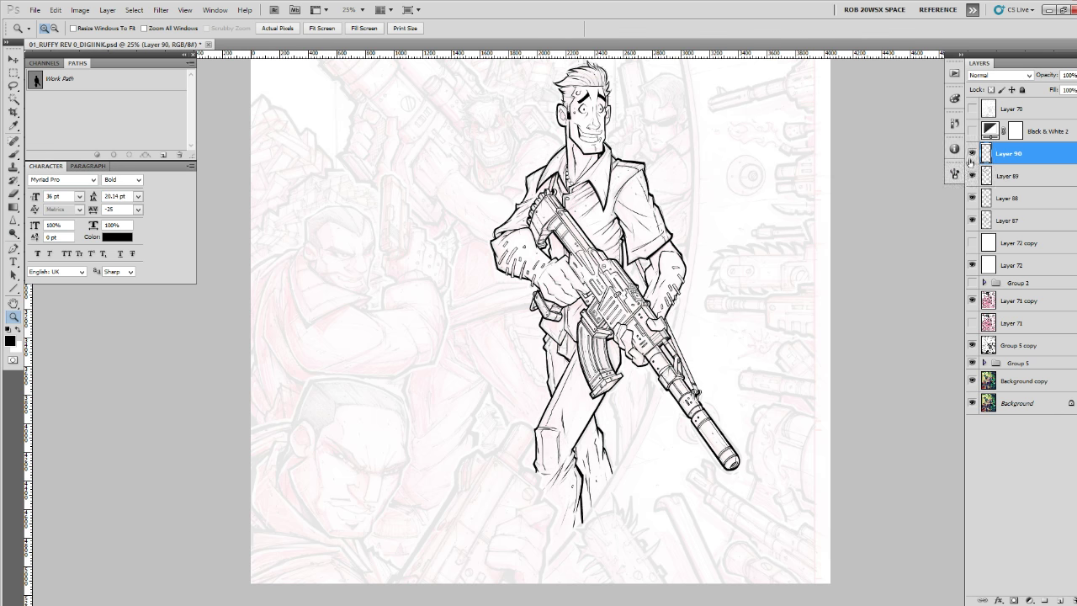
pyautogui.press('Delete')
# Check the outline weights on Layer 89 by hiding and showing the layer.
pyautogui.click(972, 154)
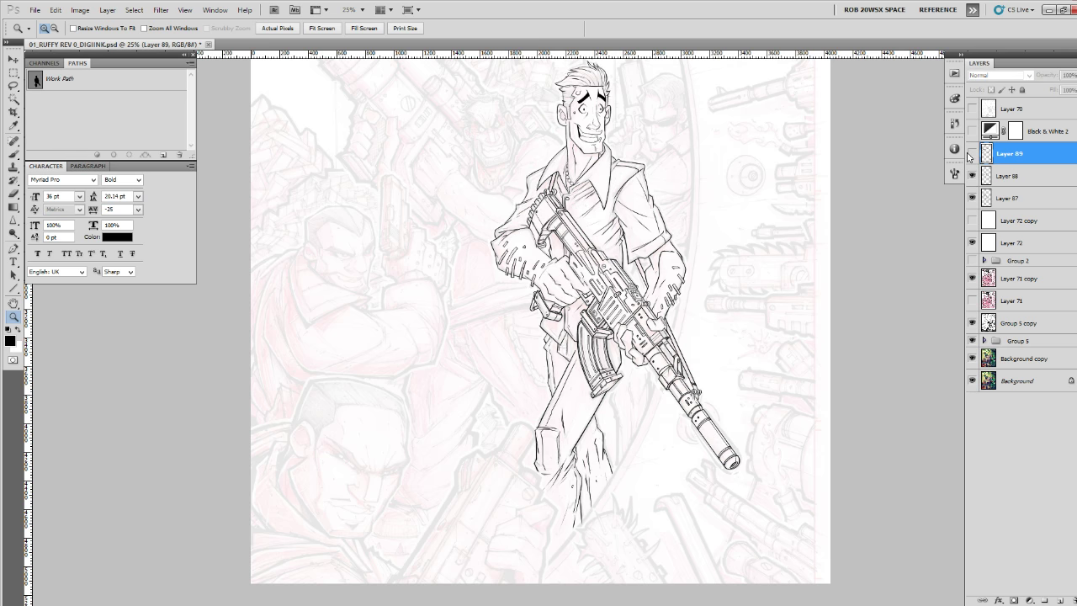
pyautogui.click(971, 155)
pyautogui.click(972, 156)
pyautogui.click(970, 155)
# Thicken the inner collar line and the small neck shadow beneath the far corner of the jaw on Layer 89.
pyautogui.click(605, 131)
pyautogui.click(605, 131)
pyautogui.click(605, 131)
pyautogui.click(605, 131)
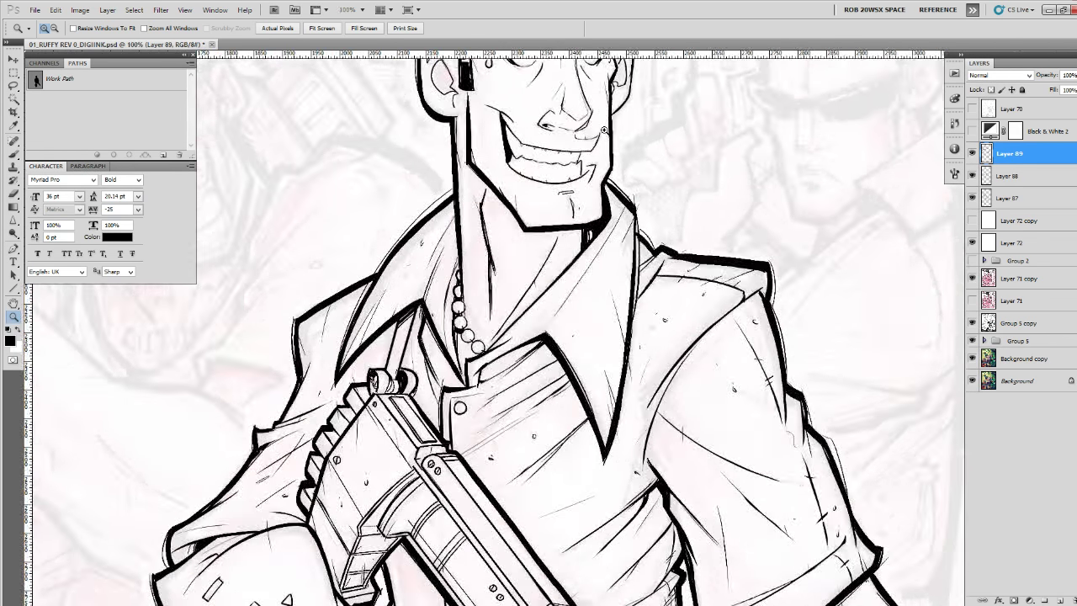
pyautogui.click(605, 131)
pyautogui.press('e')
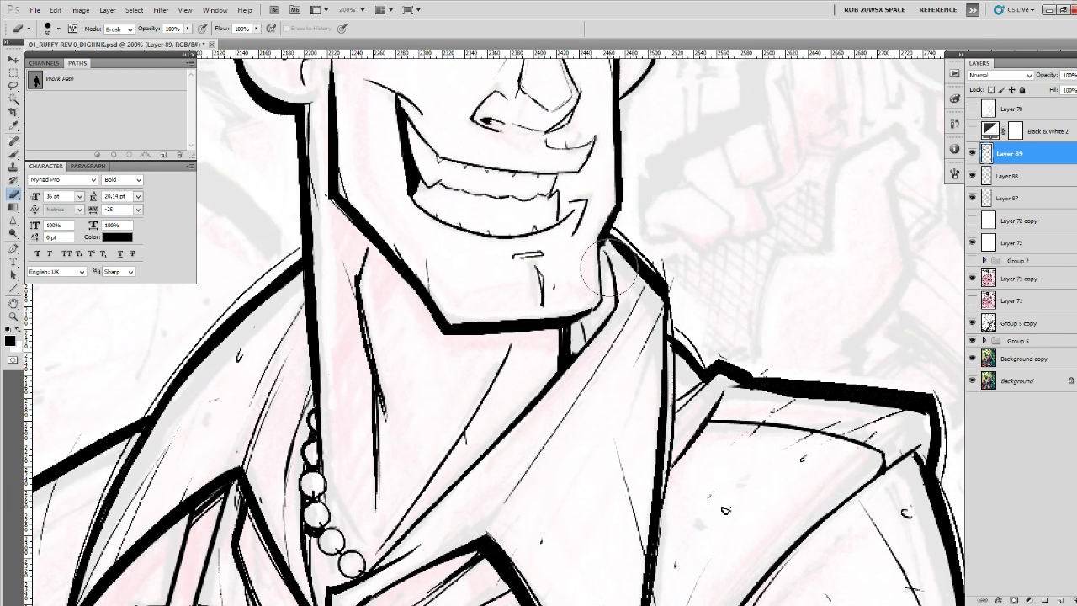
pyautogui.press('b')
pyautogui.moveTo(603, 264); pyautogui.dragTo(639, 306)
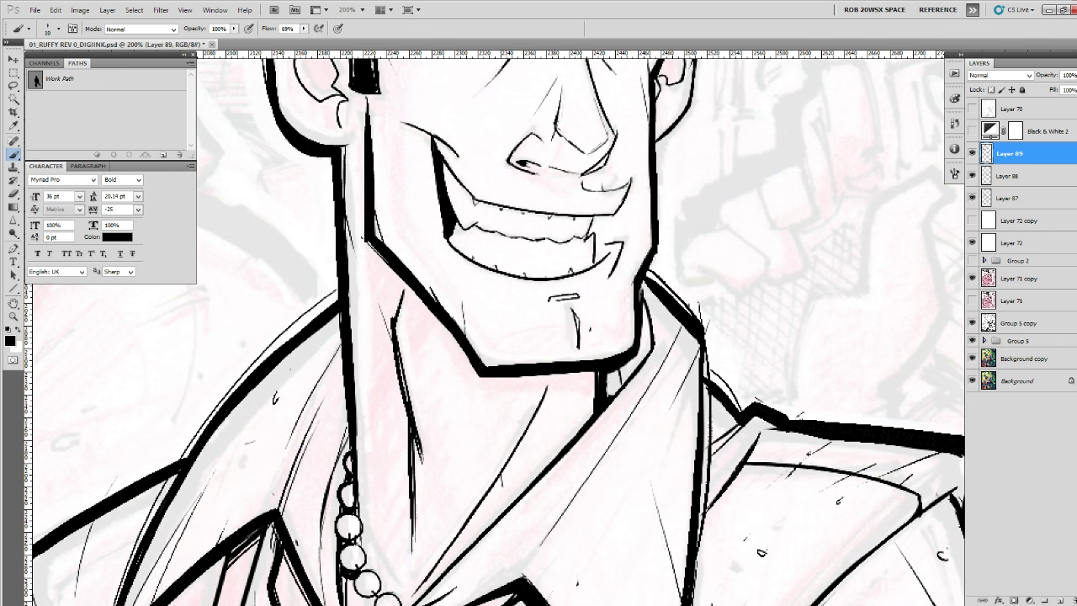
pyautogui.press('e')
pyautogui.press('b')
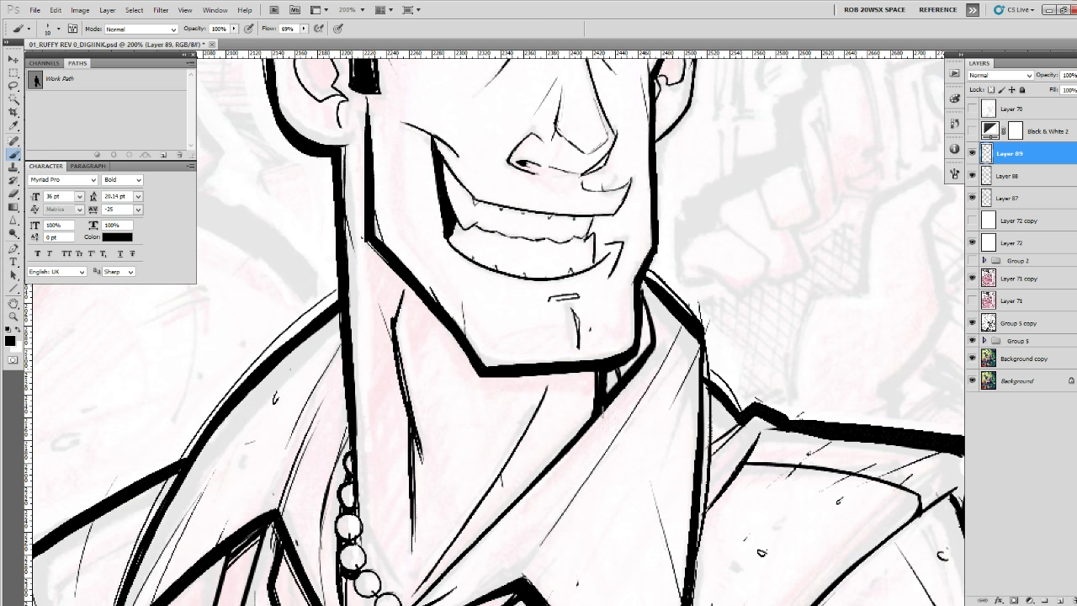
# Review the whole figure after the collar touch-up, repeatedly comparing it with and without Layer 89's heavy outlines.
pyautogui.press('z')
pyautogui.keyDown('alt'); pyautogui.click(643, 339); pyautogui.keyUp('alt')
pyautogui.keyDown('alt'); pyautogui.click(645, 345); pyautogui.keyUp('alt')
pyautogui.keyDown('alt'); pyautogui.click(650, 362); pyautogui.keyUp('alt')
pyautogui.keyDown('alt'); pyautogui.click(656, 375); pyautogui.keyUp('alt')
pyautogui.keyDown('alt'); pyautogui.click(666, 273); pyautogui.keyUp('alt')
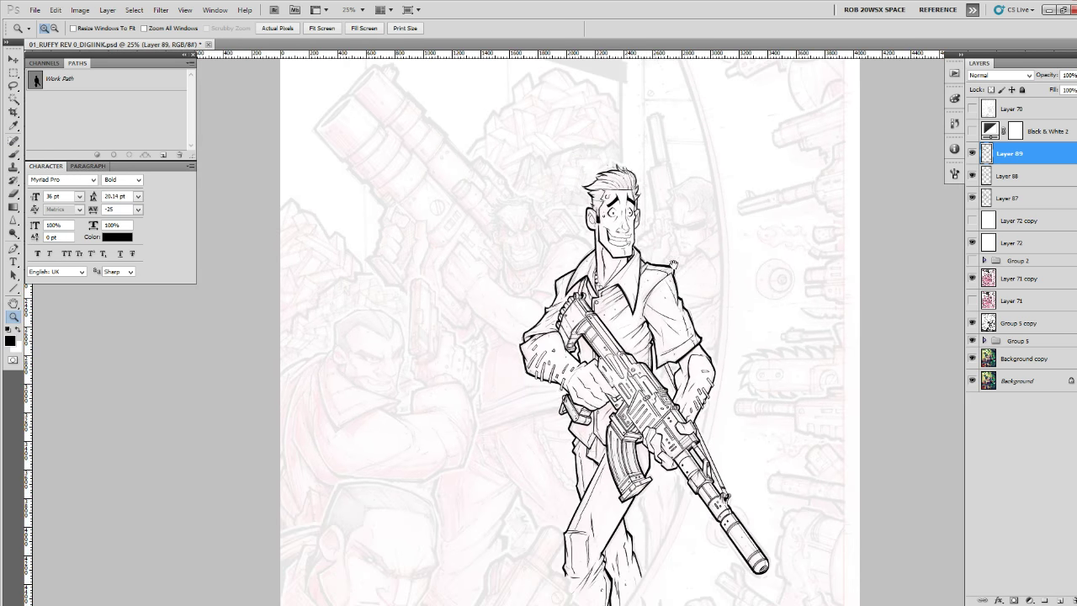
pyautogui.moveTo(664, 318); pyautogui.dragTo(692, 238)
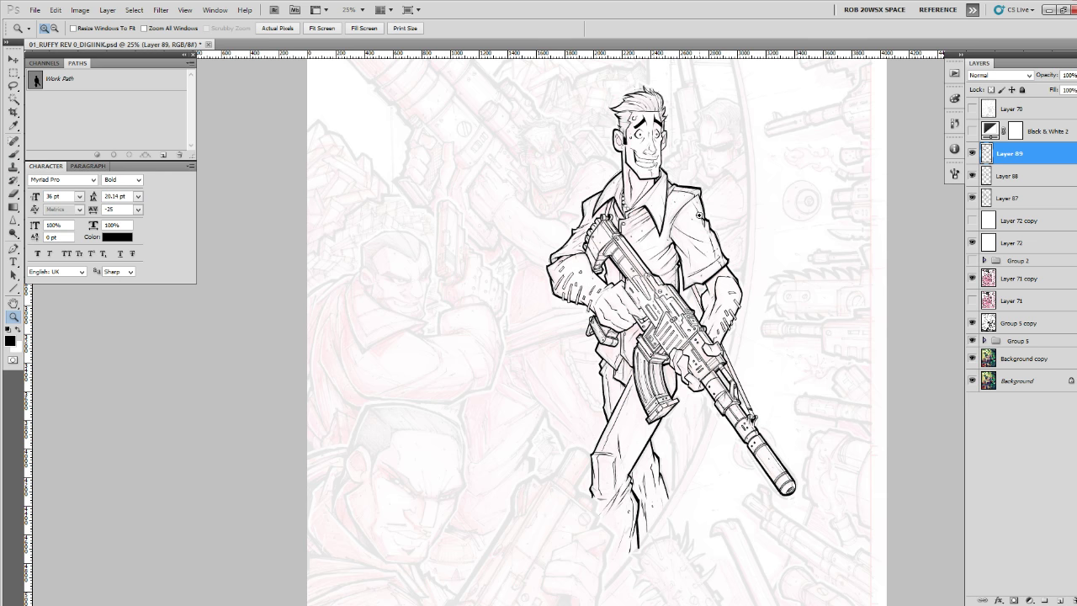
pyautogui.click(972, 153)
pyautogui.click(973, 153)
pyautogui.click(973, 153)
pyautogui.click(972, 153)
pyautogui.click(973, 153)
pyautogui.click(972, 153)
pyautogui.click(972, 154)
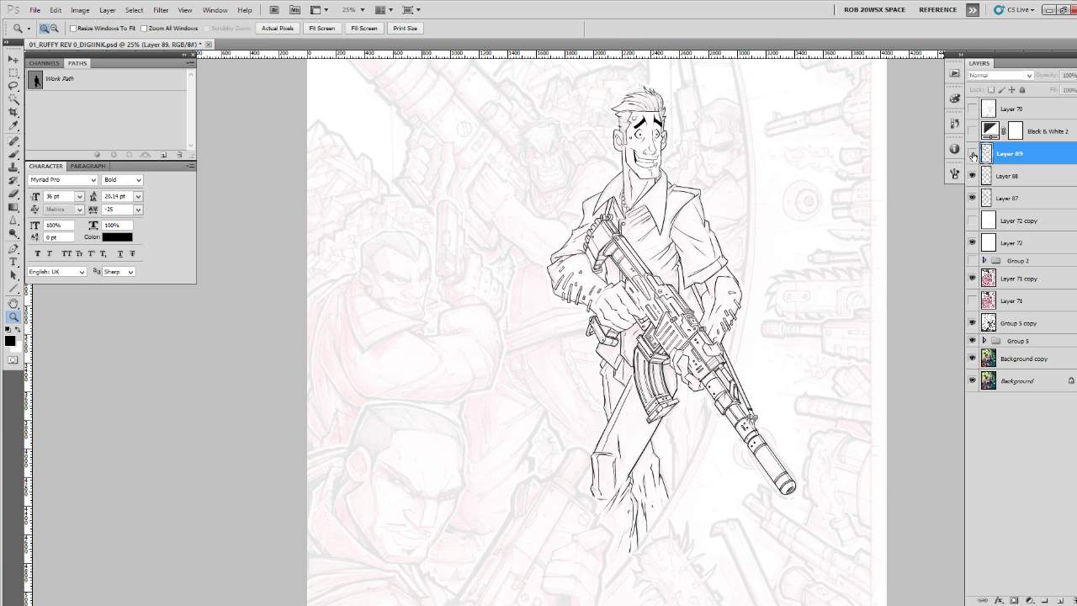
pyautogui.click(972, 154)
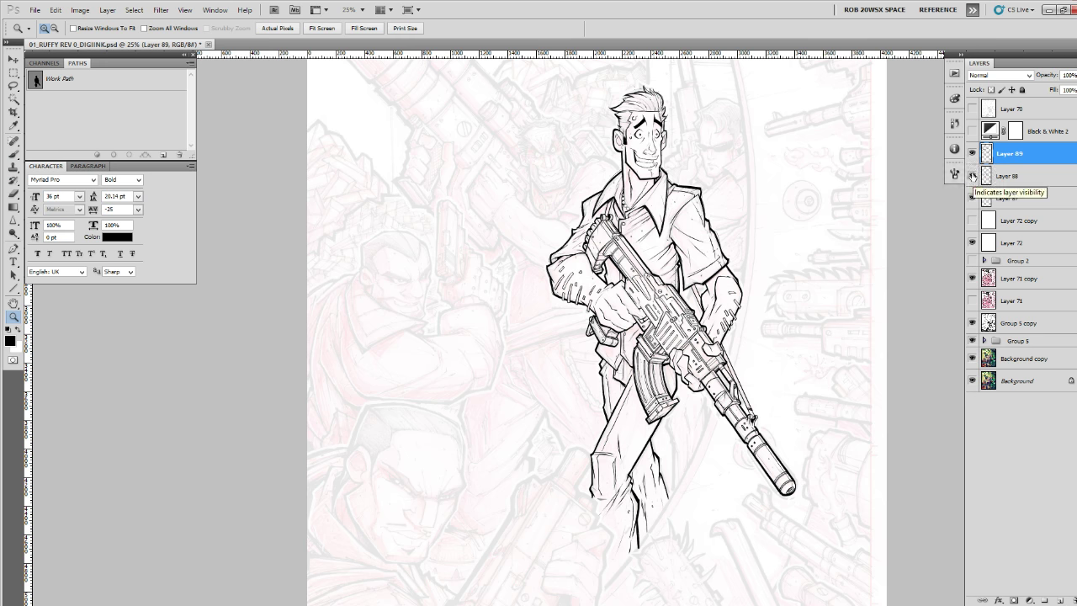
# Compare the figure with Layer 88 hidden and shown, both with Layer 89 visible and with it hidden.
pyautogui.click(972, 175)
pyautogui.click(972, 175)
pyautogui.click(972, 175)
pyautogui.click(973, 175)
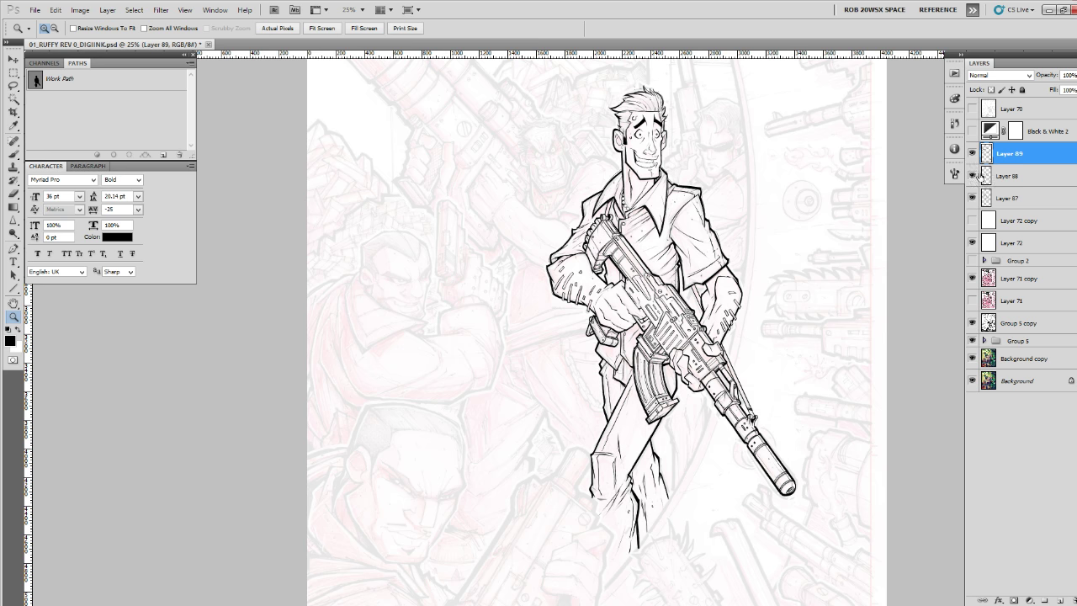
pyautogui.click(986, 175)
pyautogui.click(972, 154)
pyautogui.click(972, 175)
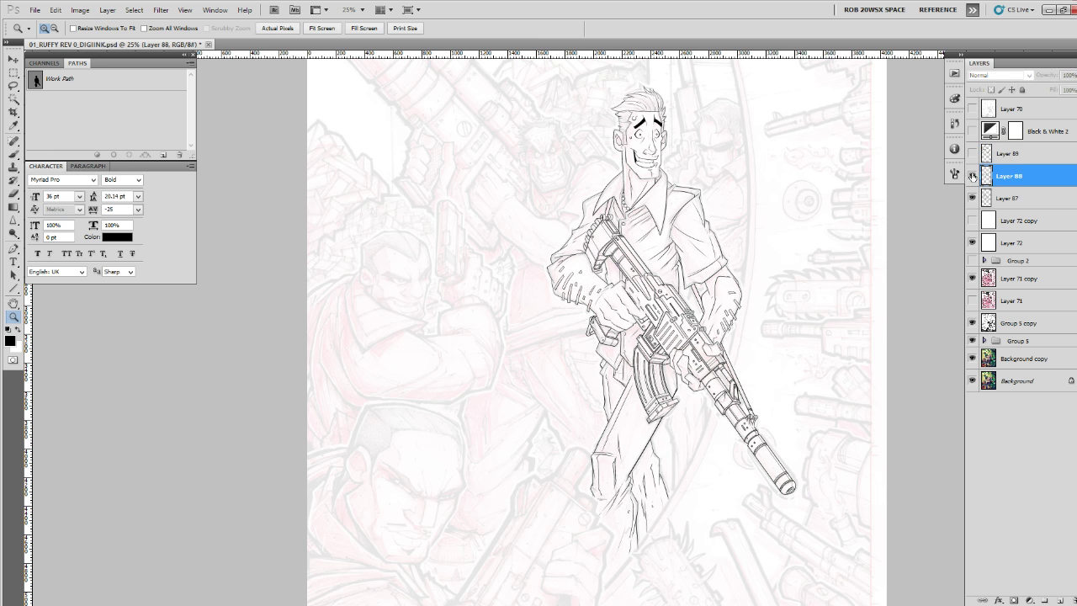
pyautogui.click(972, 175)
# Inspect the thin base lines of the far sleeve up close without the heavy outlines, and show Layer 89 again.
pyautogui.click(702, 230)
pyautogui.click(702, 229)
pyautogui.click(702, 229)
pyautogui.click(702, 230)
pyautogui.click(709, 233)
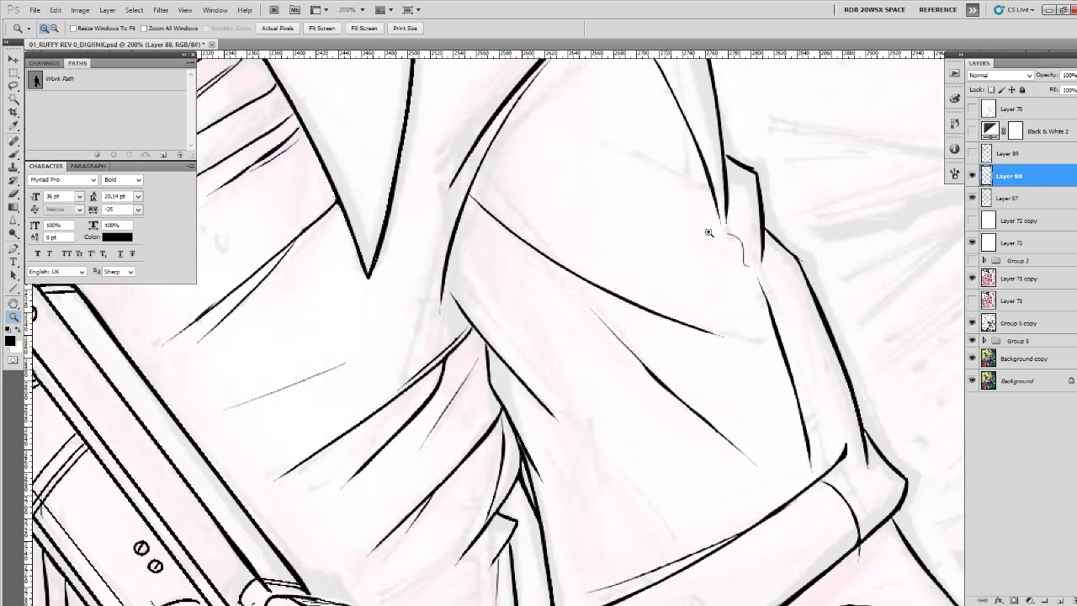
pyautogui.keyDown('alt'); pyautogui.click(710, 232); pyautogui.keyUp('alt')
pyautogui.keyDown('alt'); pyautogui.click(710, 233); pyautogui.keyUp('alt')
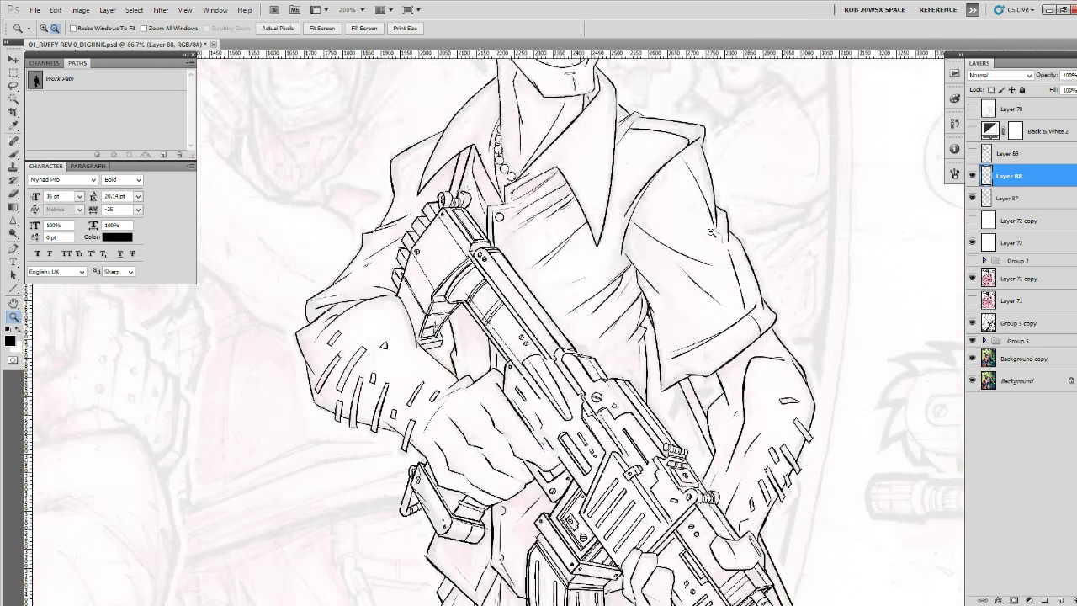
pyautogui.keyDown('alt'); pyautogui.click(710, 232); pyautogui.keyUp('alt')
pyautogui.keyDown('alt'); pyautogui.click(714, 236); pyautogui.keyUp('alt')
pyautogui.click(972, 154)
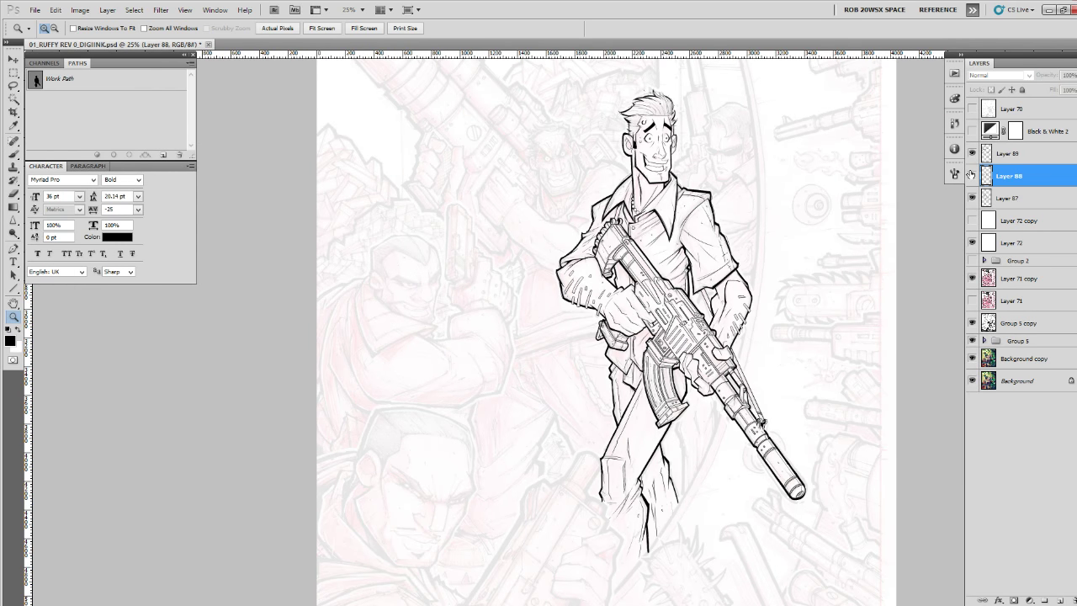
# Compare the whole figure and a closer view of the torso with Layer 88 repeatedly hidden and shown.
pyautogui.click(972, 175)
pyautogui.click(972, 175)
pyautogui.click(972, 175)
pyautogui.click(972, 175)
pyautogui.click(972, 175)
pyautogui.click(972, 175)
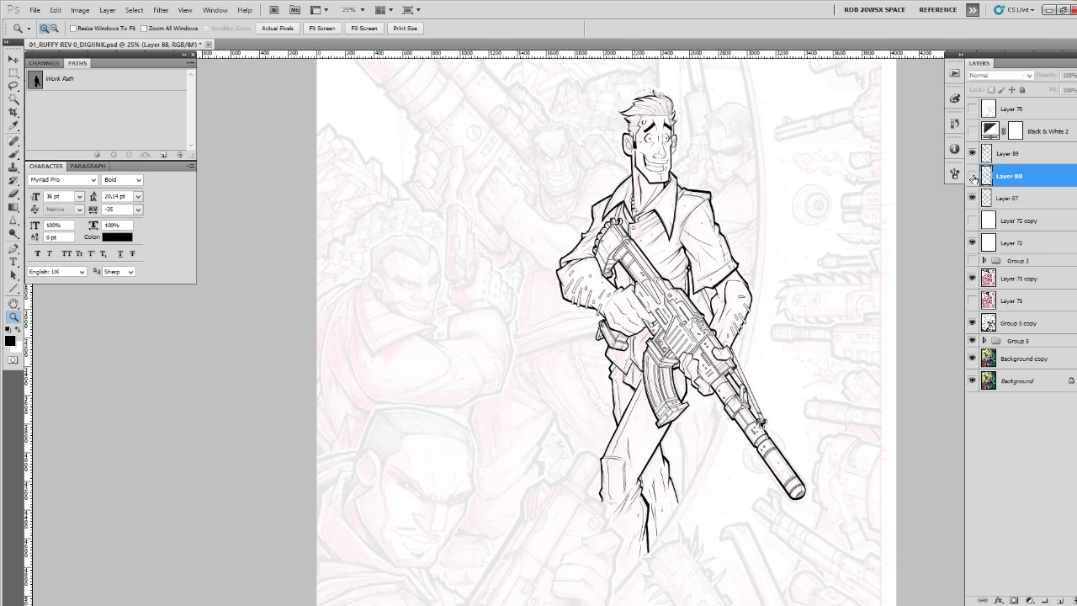
pyautogui.click(725, 264)
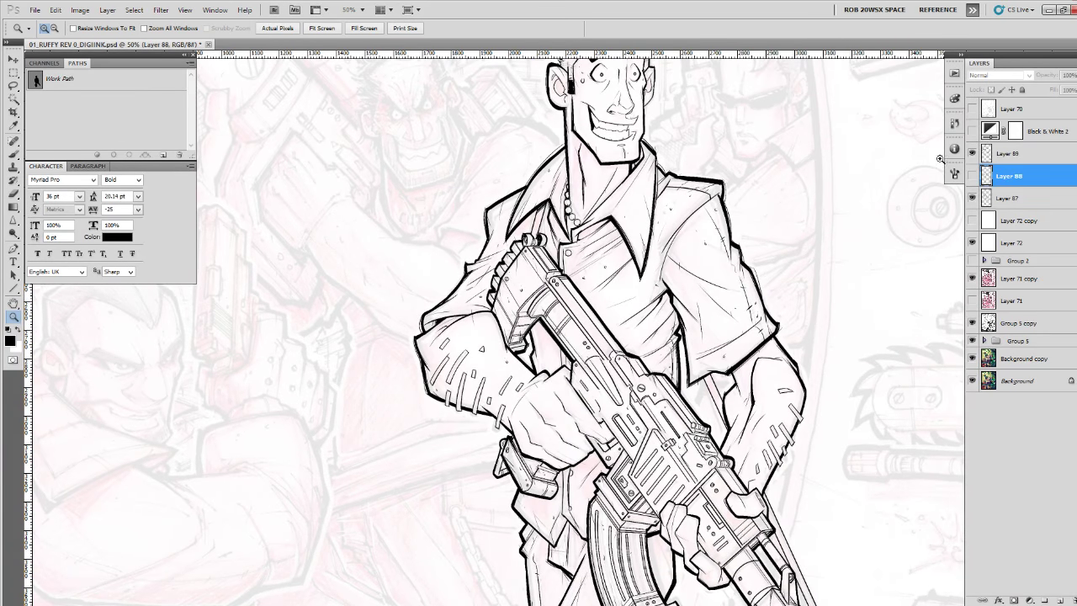
pyautogui.click(973, 176)
pyautogui.click(972, 176)
pyautogui.click(973, 175)
pyautogui.click(972, 176)
pyautogui.click(972, 176)
pyautogui.click(972, 176)
# Check the full character again at reduced size with and without Layer 88's lines.
pyautogui.moveTo(902, 221); pyautogui.dragTo(896, 277)
pyautogui.keyDown('alt'); pyautogui.click(893, 267); pyautogui.keyUp('alt')
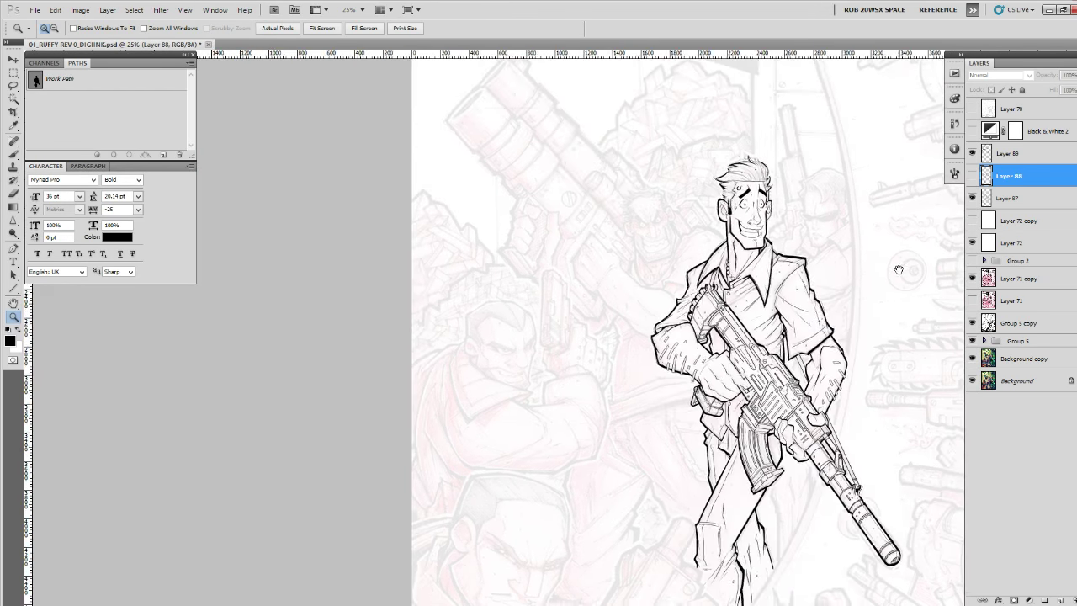
pyautogui.keyDown('alt'); pyautogui.click(903, 218); pyautogui.keyUp('alt')
pyautogui.click(972, 176)
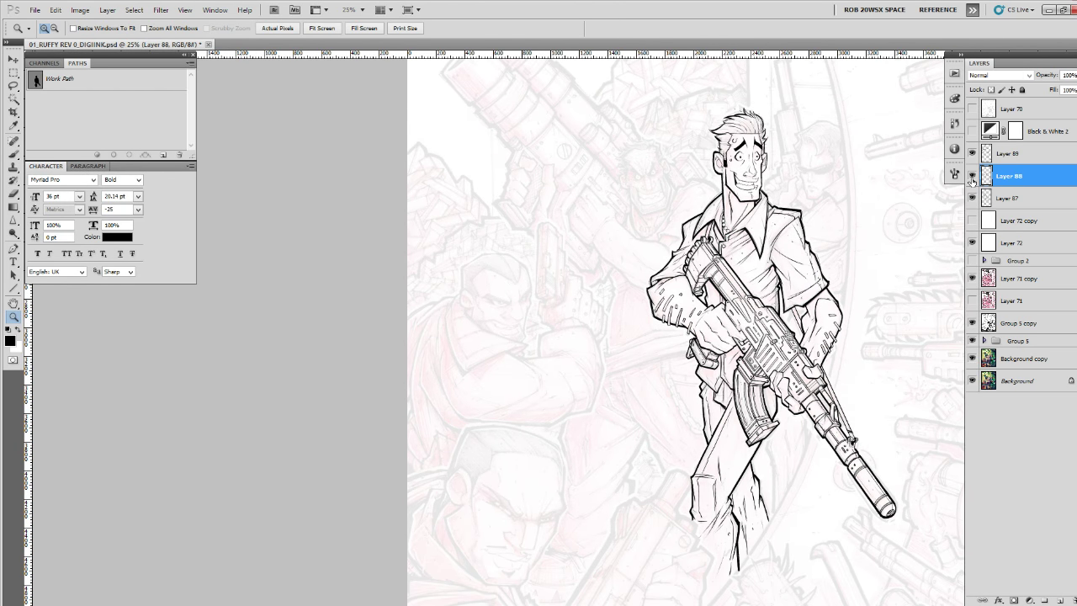
pyautogui.click(972, 175)
pyautogui.click(973, 176)
pyautogui.click(973, 176)
pyautogui.click(972, 176)
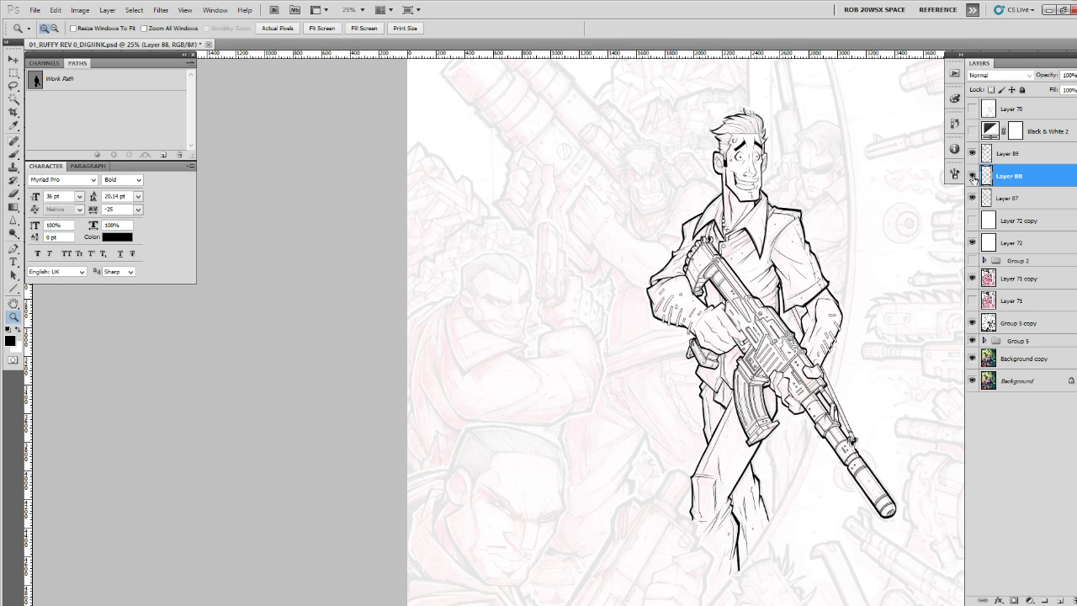
pyautogui.click(972, 176)
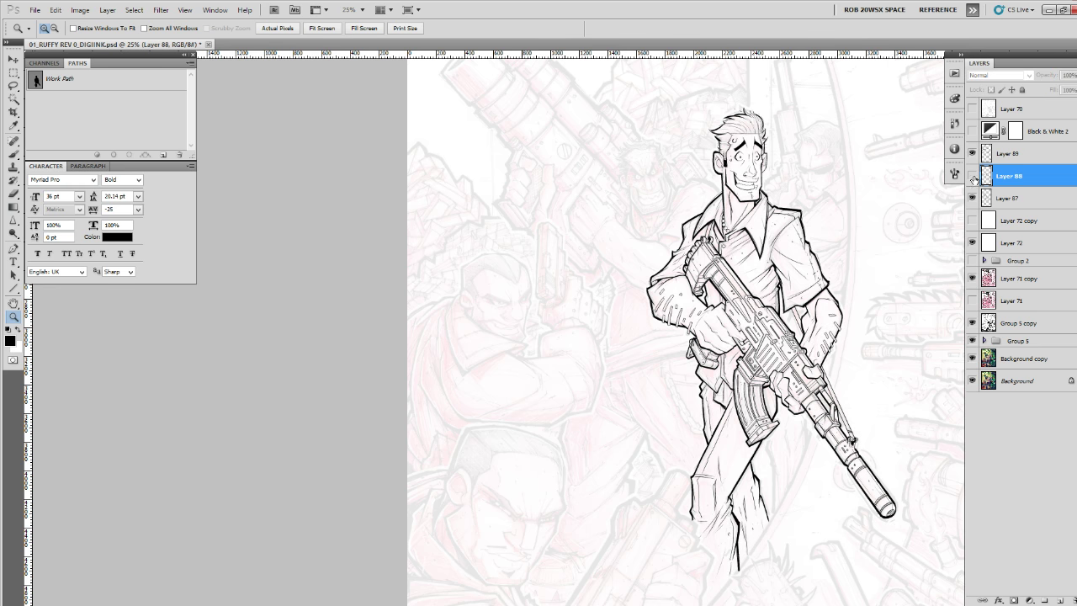
# Duplicate Layer 87 and merge Layer 88 into the copy, keeping the original Layer 87.
pyautogui.click(987, 197)
pyautogui.hotkey('ctrl', 'j')
pyautogui.click(972, 175)
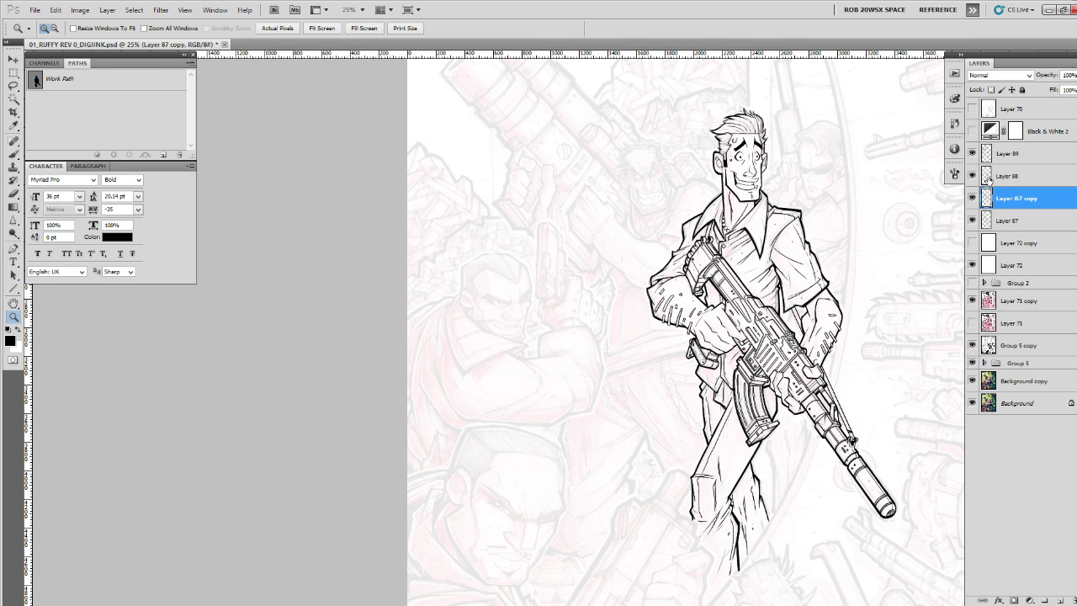
pyautogui.click(988, 178)
pyautogui.hotkey('ctrl', 'e')
# Inspect the torso and sleeves with Layer 87 copy shown and hidden, and leave that merged layer hidden.
pyautogui.click(842, 265)
pyautogui.click(848, 257)
pyautogui.click(849, 253)
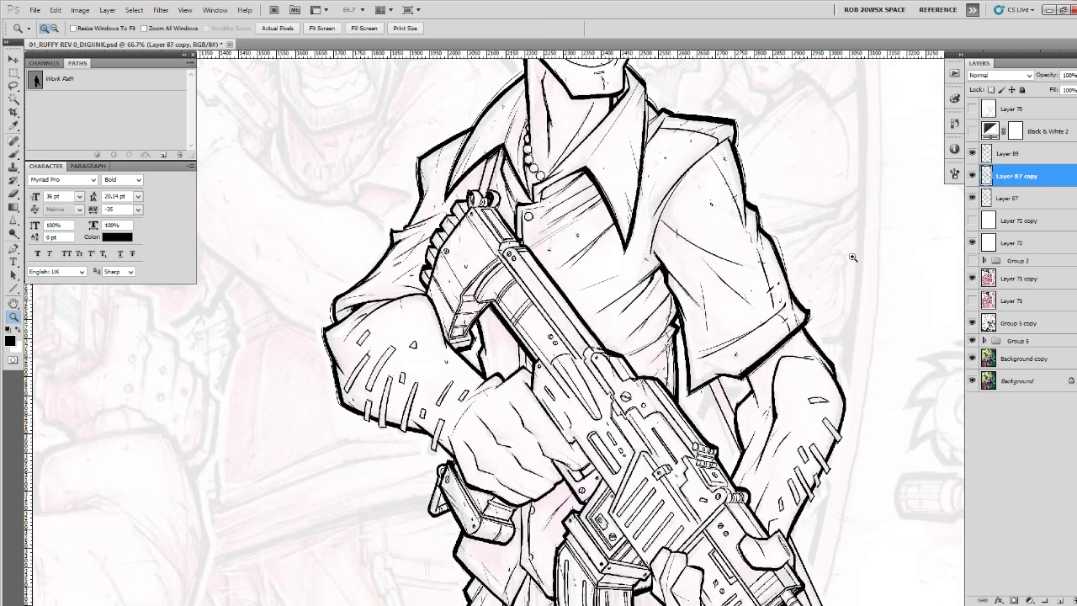
pyautogui.click(877, 248)
pyautogui.click(973, 176)
pyautogui.click(973, 175)
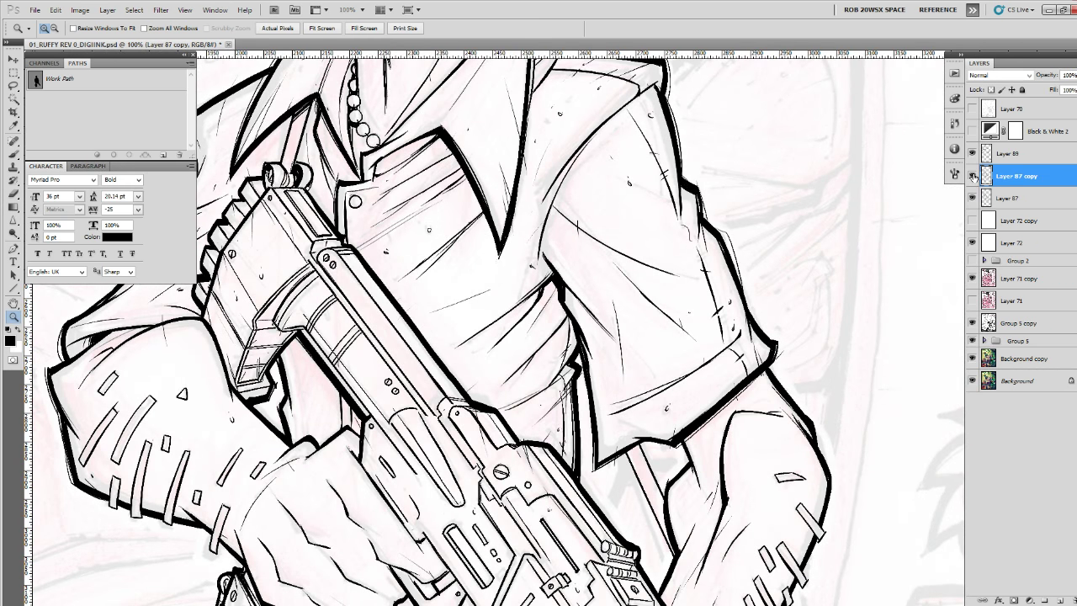
pyautogui.click(973, 176)
pyautogui.keyDown('alt'); pyautogui.click(893, 207); pyautogui.keyUp('alt')
pyautogui.keyDown('alt'); pyautogui.click(898, 209); pyautogui.keyUp('alt')
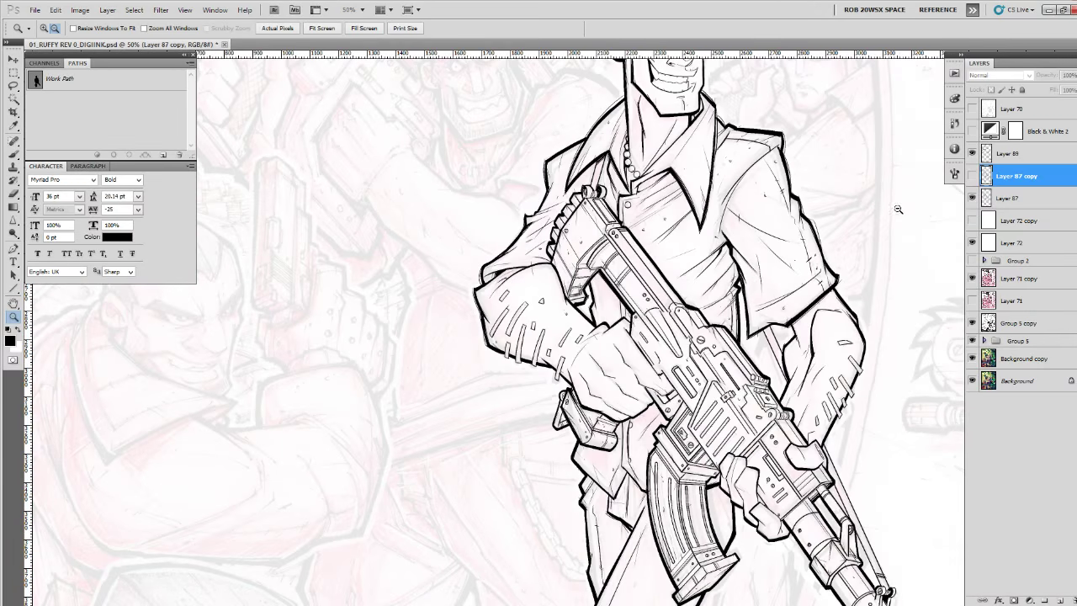
pyautogui.keyDown('alt'); pyautogui.click(847, 231); pyautogui.keyUp('alt')
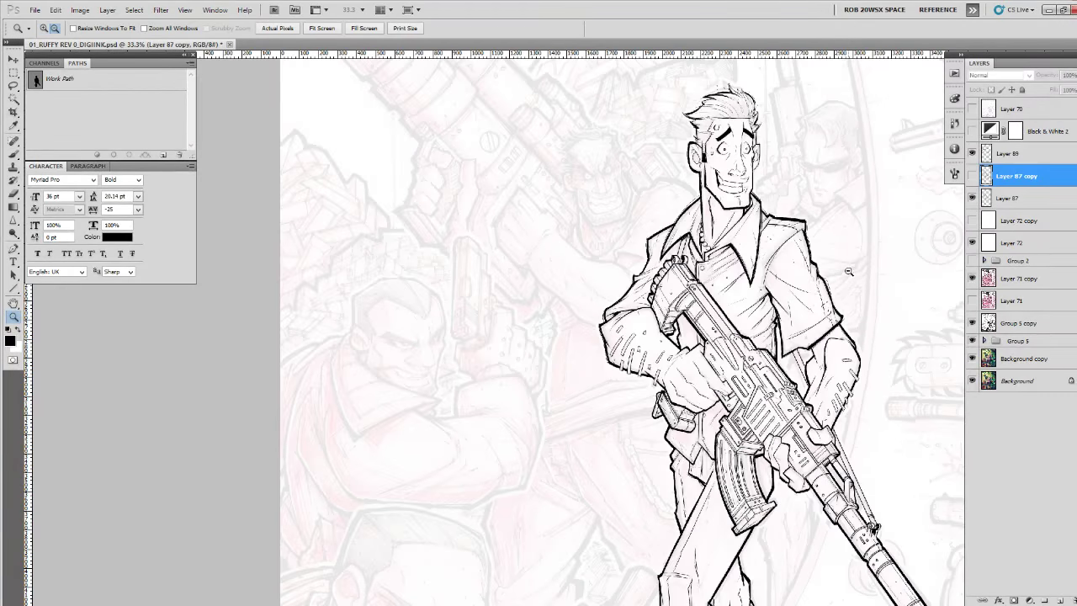
pyautogui.keyDown('alt'); pyautogui.click(848, 272); pyautogui.keyUp('alt')
pyautogui.moveTo(867, 303); pyautogui.dragTo(847, 239)
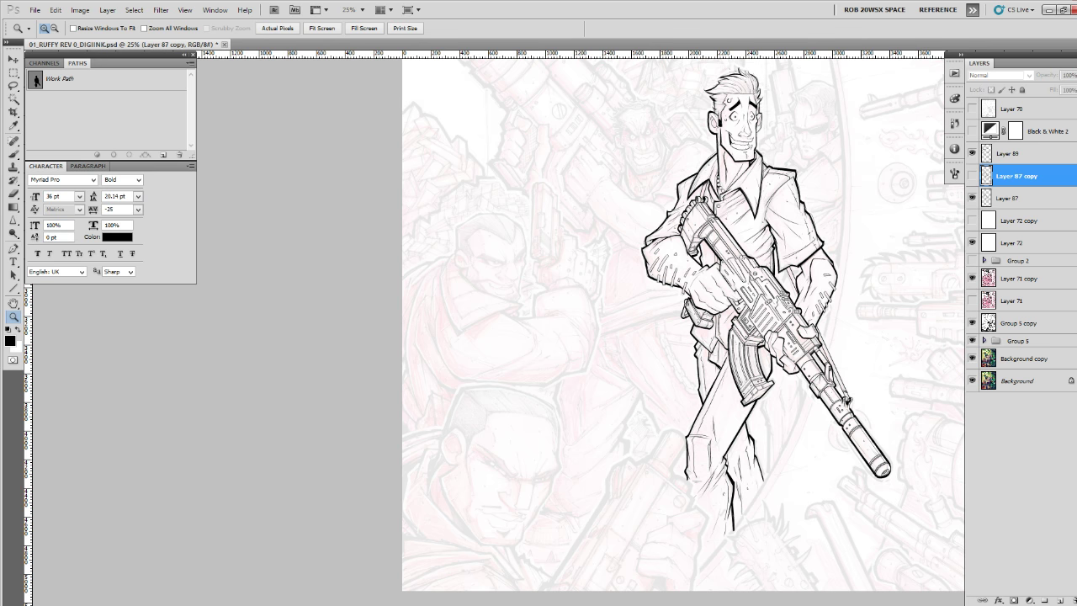
# Add a new layer above Layer 87 copy and set the brush to ROB OIL at 20 px for the shoulder outline.
pyautogui.hotkey('ctrl', 'Tab')
pyautogui.click(1058, 601)
pyautogui.click(689, 199)
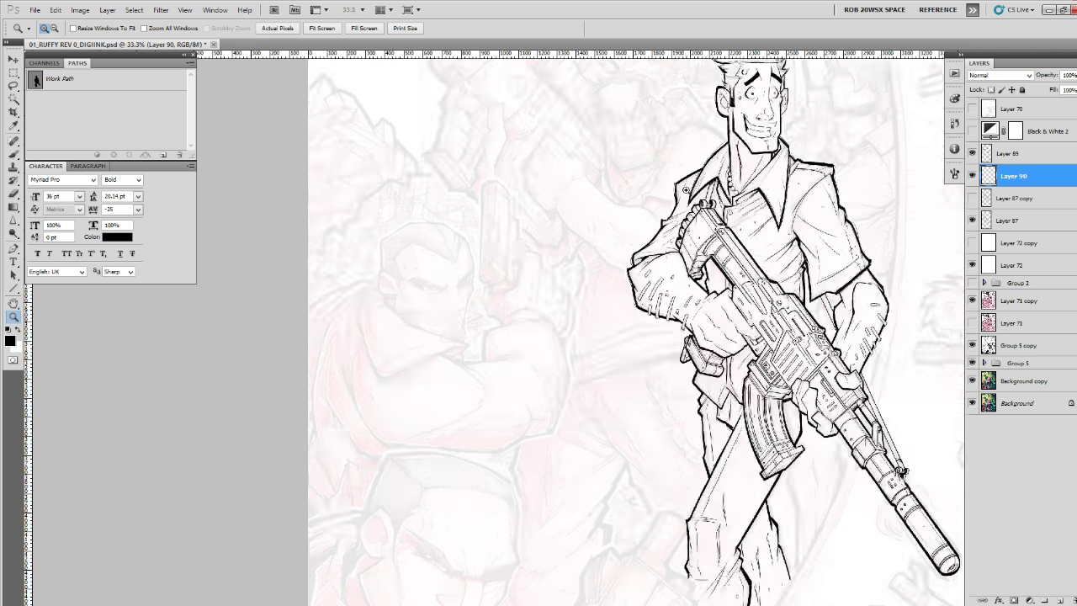
pyautogui.click(687, 199)
pyautogui.click(687, 200)
pyautogui.click(687, 199)
pyautogui.click(687, 199)
pyautogui.press('b')
pyautogui.rightClick(665, 221)
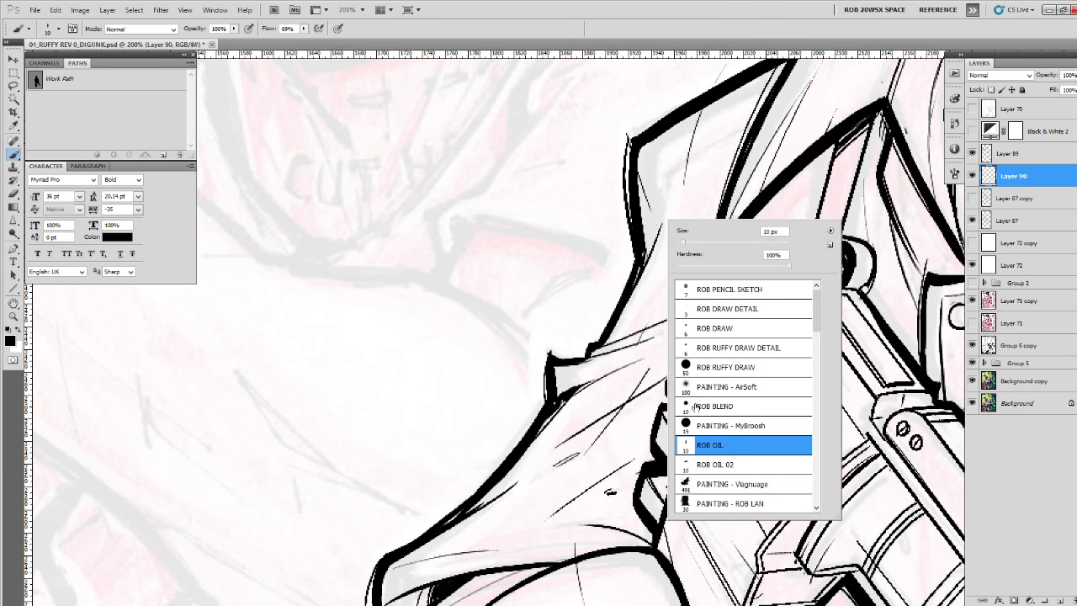
pyautogui.doubleClick(683, 446)
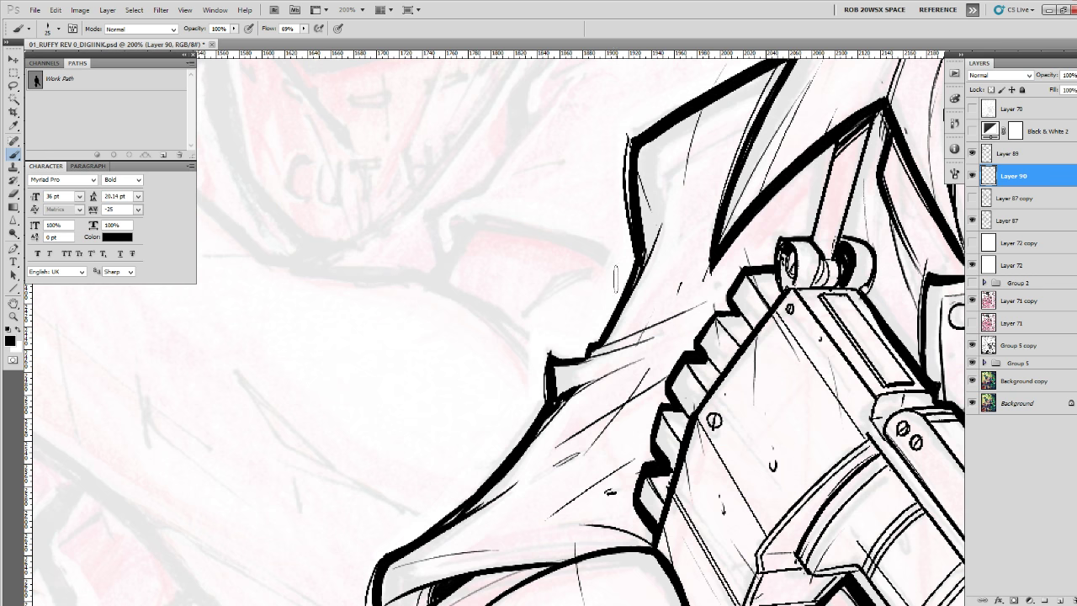
pyautogui.press('[')
# Thicken the outer contour of the sleeve beside the rifle stock on Layer 90, from the shoulder down to the cuff.
pyautogui.moveTo(627, 148)
pyautogui.mouseDown()
pyautogui.moveTo(634, 247)
pyautogui.moveTo(593, 342)
pyautogui.moveTo(549, 347)
pyautogui.moveTo(547, 400)
pyautogui.moveTo(678, 235)
pyautogui.moveTo(600, 352)
pyautogui.moveTo(512, 406)
pyautogui.moveTo(501, 485)
pyautogui.mouseUp()
pyautogui.moveTo(620, 310); pyautogui.dragTo(599, 371)
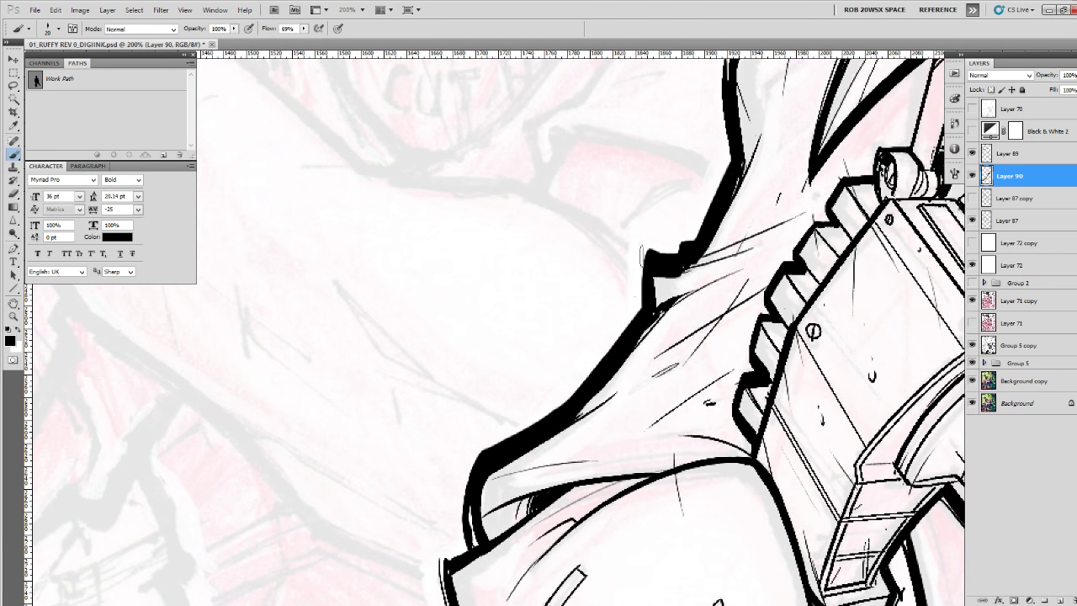
pyautogui.moveTo(642, 255); pyautogui.dragTo(635, 303)
pyautogui.moveTo(681, 274); pyautogui.dragTo(641, 378)
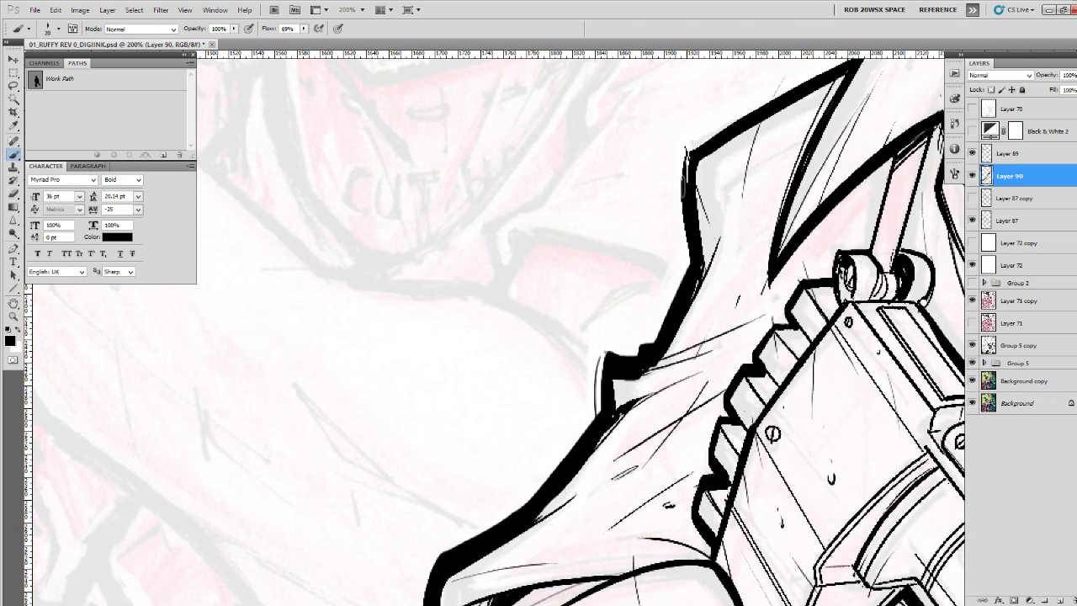
pyautogui.moveTo(683, 199); pyautogui.dragTo(687, 274)
pyautogui.moveTo(639, 372)
pyautogui.mouseDown()
pyautogui.moveTo(730, 347)
pyautogui.moveTo(702, 342)
pyautogui.mouseUp()
pyautogui.press('z')
pyautogui.keyDown('alt'); pyautogui.click(753, 336); pyautogui.keyUp('alt')
pyautogui.keyDown('alt'); pyautogui.click(753, 337); pyautogui.keyUp('alt')
pyautogui.keyDown('alt'); pyautogui.click(753, 336); pyautogui.keyUp('alt')
pyautogui.keyDown('alt'); pyautogui.click(753, 336); pyautogui.keyUp('alt')
pyautogui.keyDown('alt'); pyautogui.click(763, 365); pyautogui.keyUp('alt')
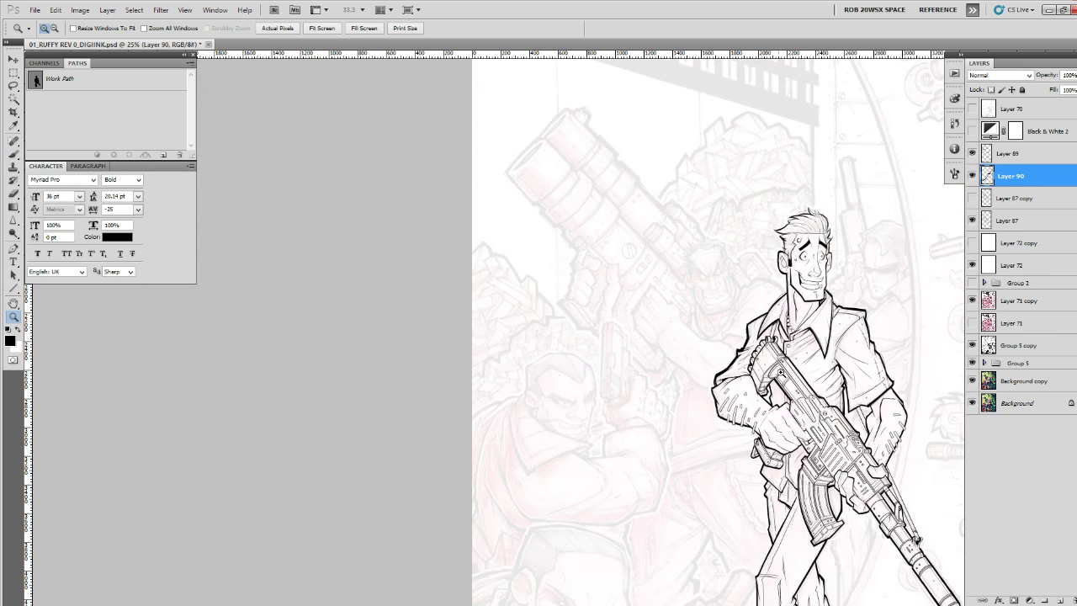
pyautogui.moveTo(873, 459); pyautogui.dragTo(716, 375)
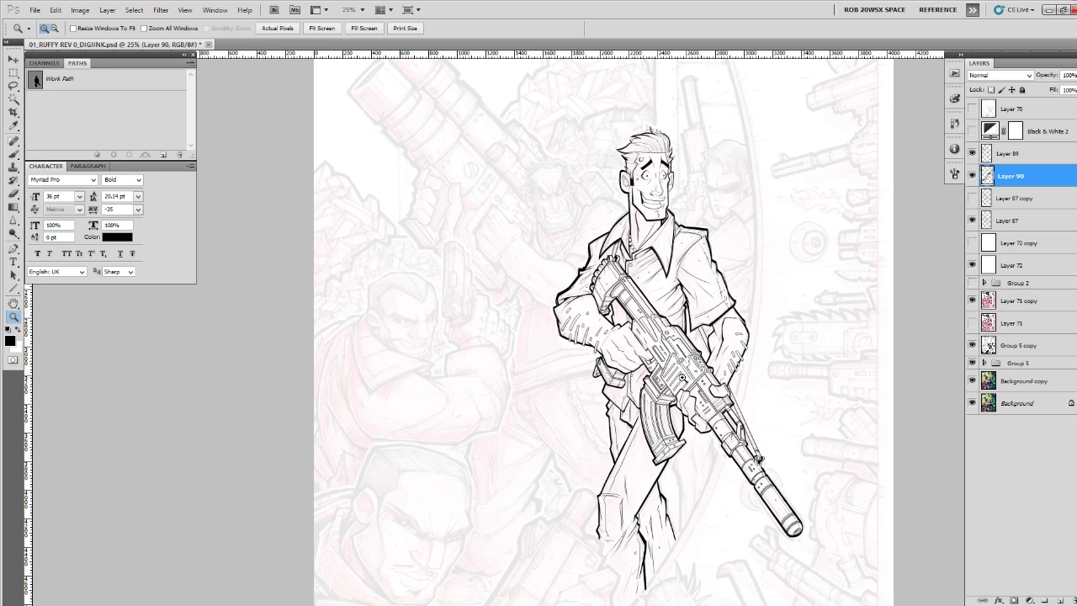
# Thicken the outer edge and underside of the hip pouch below the trigger hand on Layer 90.
pyautogui.click(637, 384)
pyautogui.click(638, 384)
pyautogui.click(638, 384)
pyautogui.click(638, 384)
pyautogui.click(638, 384)
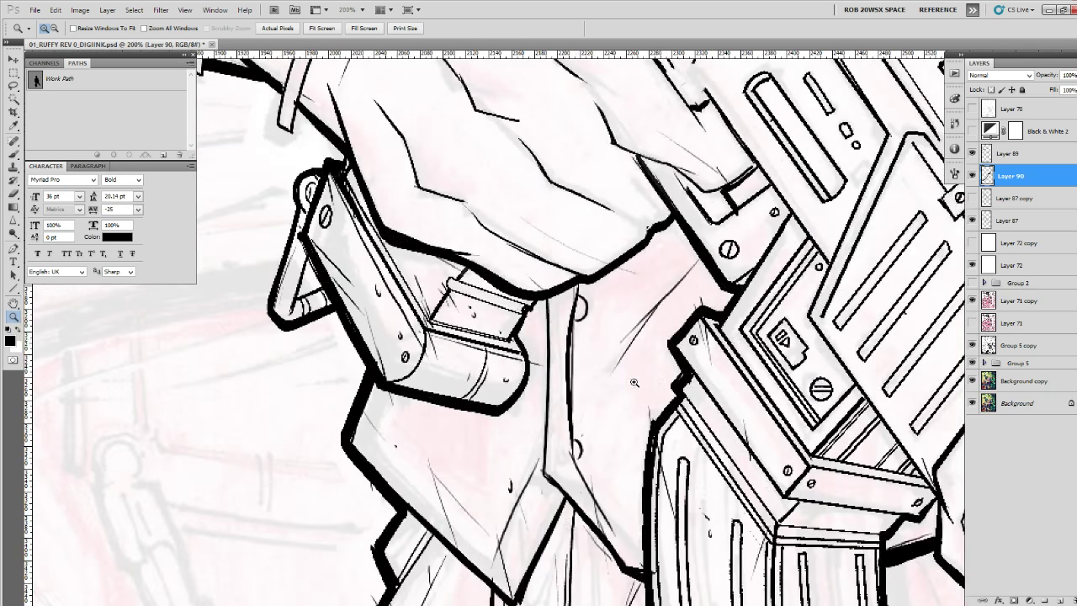
pyautogui.press('b')
pyautogui.moveTo(498, 332); pyautogui.dragTo(597, 306)
pyautogui.moveTo(402, 215)
pyautogui.mouseDown()
pyautogui.moveTo(461, 360)
pyautogui.moveTo(518, 378)
pyautogui.moveTo(670, 390)
pyautogui.moveTo(678, 402)
pyautogui.moveTo(708, 349)
pyautogui.moveTo(705, 284)
pyautogui.mouseUp()
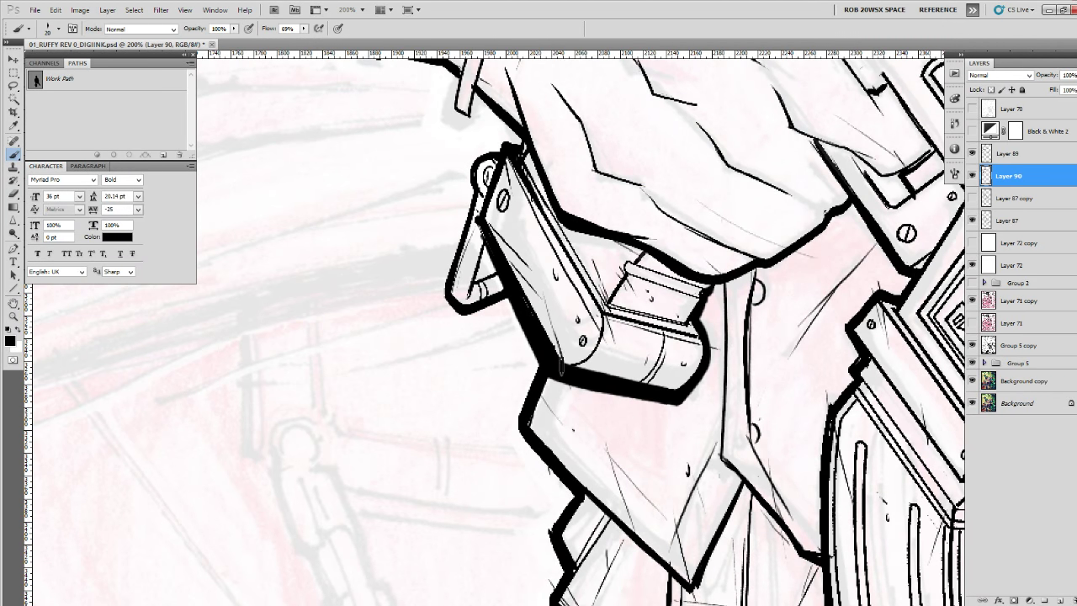
pyautogui.moveTo(546, 336); pyautogui.dragTo(604, 514)
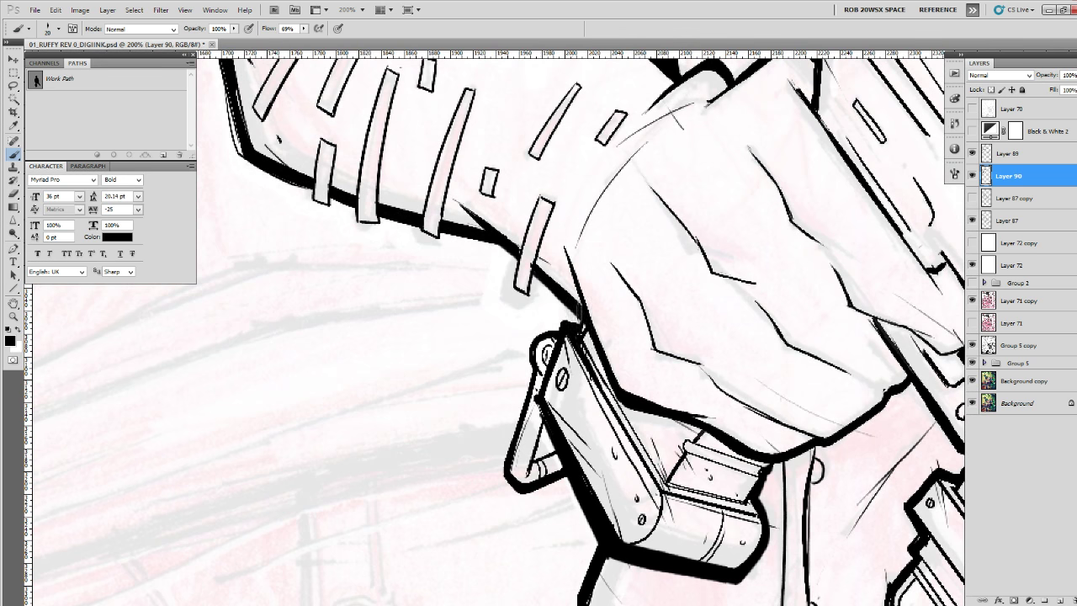
pyautogui.moveTo(641, 409); pyautogui.dragTo(730, 445)
pyautogui.press('z')
pyautogui.keyDown('alt'); pyautogui.click(749, 445); pyautogui.keyUp('alt')
pyautogui.keyDown('alt'); pyautogui.click(749, 424); pyautogui.keyUp('alt')
pyautogui.keyDown('alt'); pyautogui.click(749, 420); pyautogui.keyUp('alt')
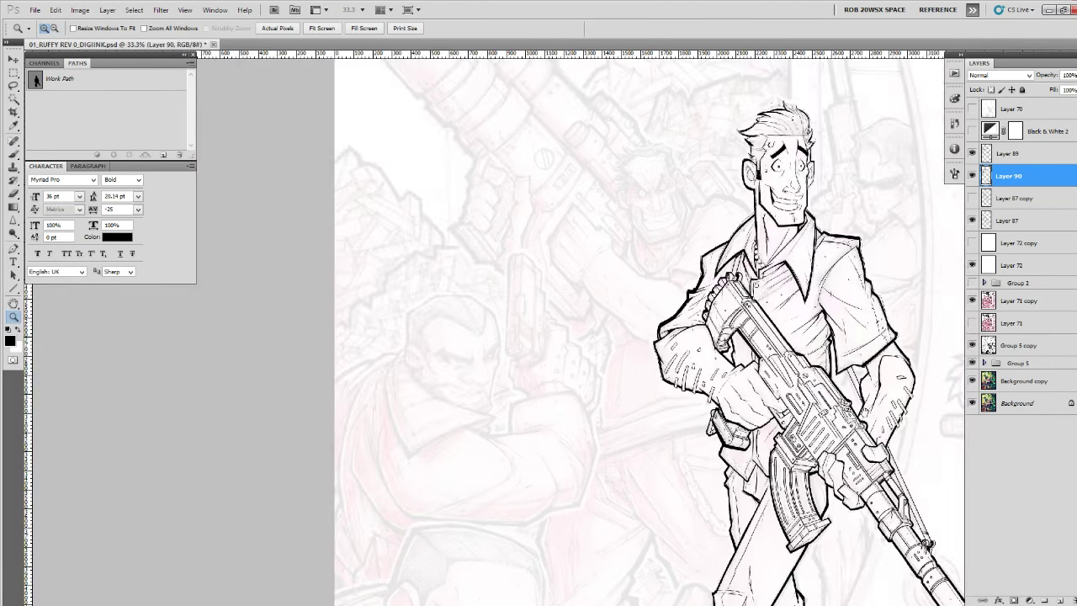
pyautogui.moveTo(870, 409); pyautogui.dragTo(755, 365)
pyautogui.keyDown('alt'); pyautogui.click(768, 359); pyautogui.keyUp('alt')
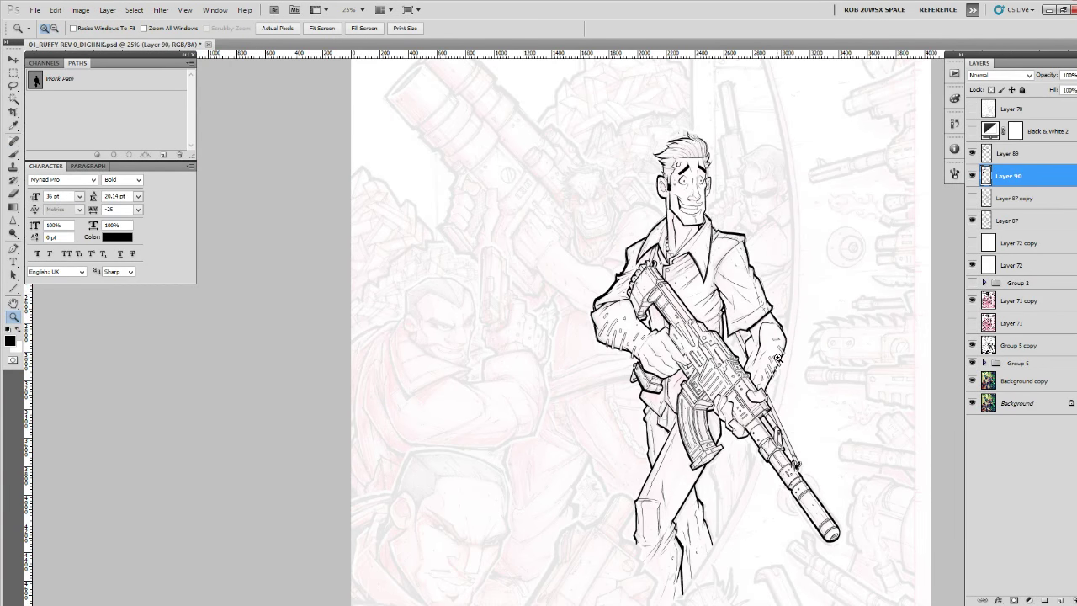
# Reinforce the rifle's lower contour around the magazine housing and front hand on Layer 90.
pyautogui.click(769, 381)
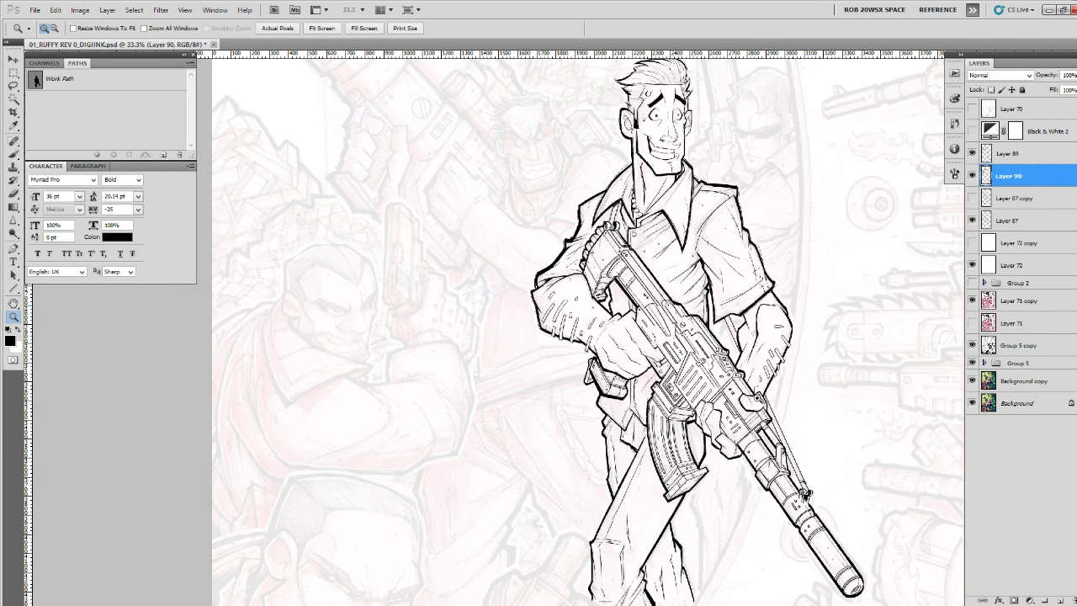
pyautogui.moveTo(805, 496); pyautogui.dragTo(816, 408)
pyautogui.moveTo(813, 355)
pyautogui.mouseDown()
pyautogui.moveTo(690, 315)
pyautogui.moveTo(615, 265)
pyautogui.moveTo(626, 368)
pyautogui.mouseUp()
pyautogui.click(554, 330)
pyautogui.click(543, 330)
pyautogui.click(539, 330)
pyautogui.click(535, 329)
pyautogui.press('b')
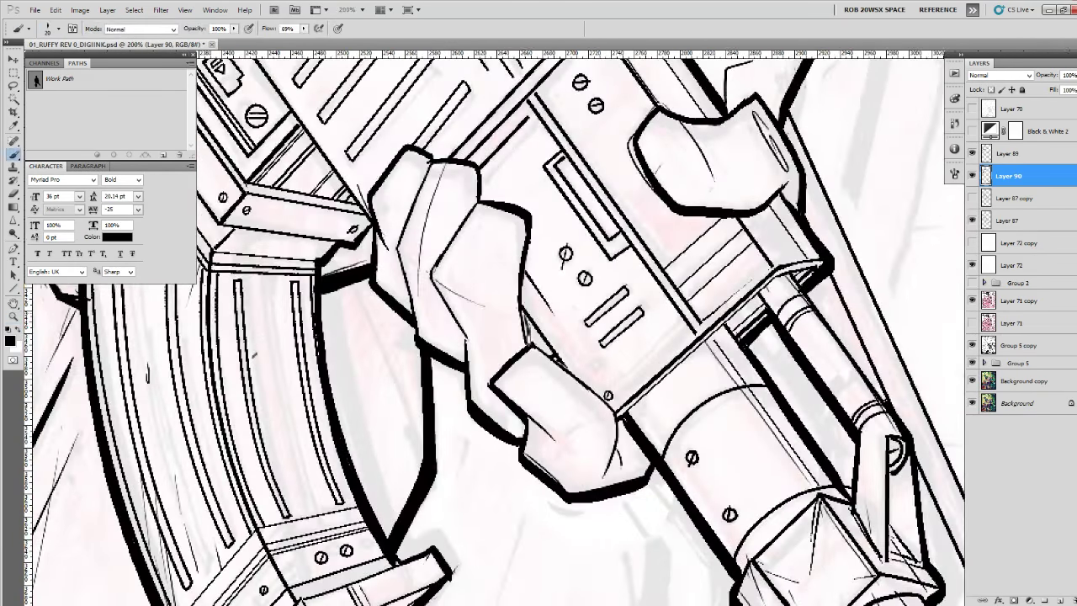
pyautogui.moveTo(526, 315)
pyautogui.mouseDown()
pyautogui.moveTo(529, 345)
pyautogui.moveTo(551, 357)
pyautogui.moveTo(524, 319)
pyautogui.mouseUp()
pyautogui.moveTo(538, 270); pyautogui.dragTo(696, 510)
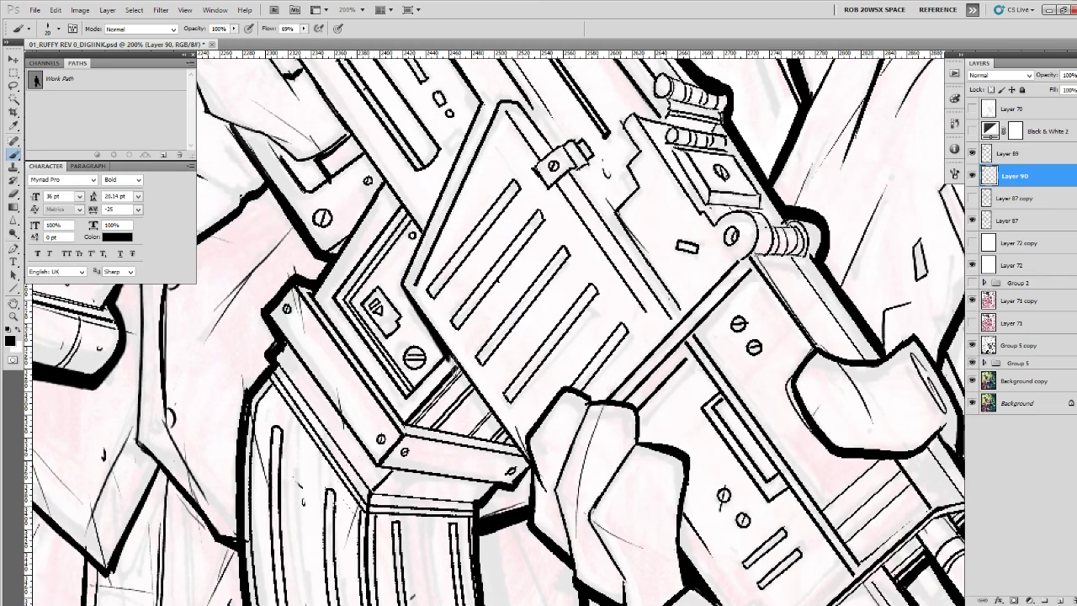
pyautogui.moveTo(548, 461)
pyautogui.mouseDown()
pyautogui.moveTo(708, 299)
pyautogui.moveTo(680, 350)
pyautogui.mouseUp()
pyautogui.moveTo(446, 214); pyautogui.dragTo(532, 330)
pyautogui.hotkey('ctrl', 'z')
pyautogui.moveTo(621, 327); pyautogui.dragTo(752, 372)
pyautogui.moveTo(810, 397)
pyautogui.mouseDown()
pyautogui.moveTo(678, 376)
pyautogui.moveTo(629, 330)
pyautogui.moveTo(662, 377)
pyautogui.moveTo(813, 398)
pyautogui.moveTo(815, 589)
pyautogui.mouseUp()
pyautogui.moveTo(723, 420); pyautogui.dragTo(740, 505)
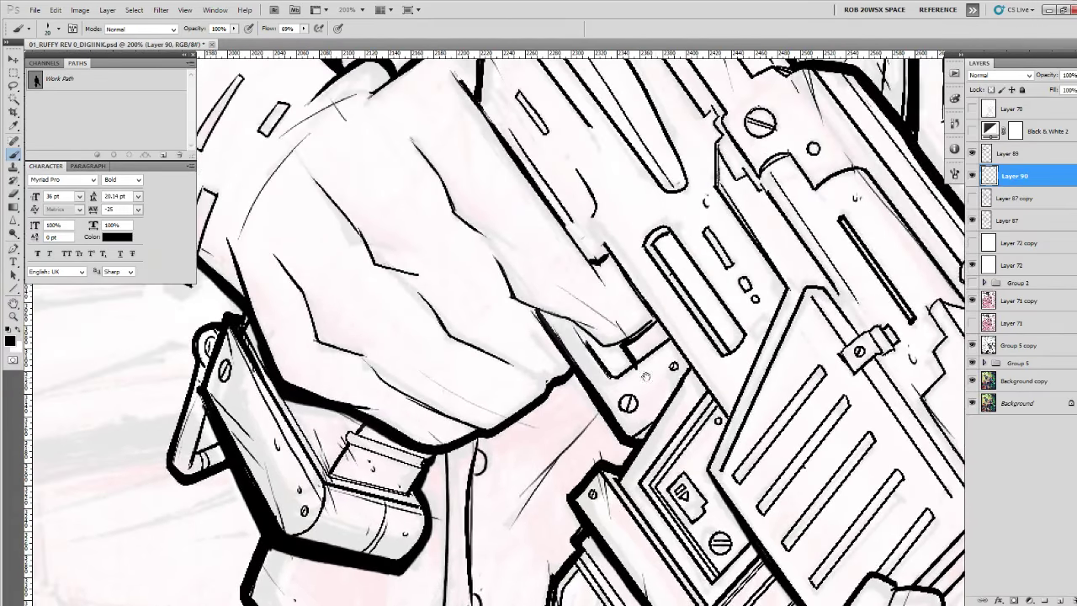
pyautogui.moveTo(610, 297); pyautogui.dragTo(700, 497)
pyautogui.keyDown('alt'); pyautogui.click(684, 407); pyautogui.keyUp('alt')
pyautogui.keyDown('alt'); pyautogui.click(684, 406); pyautogui.keyUp('alt')
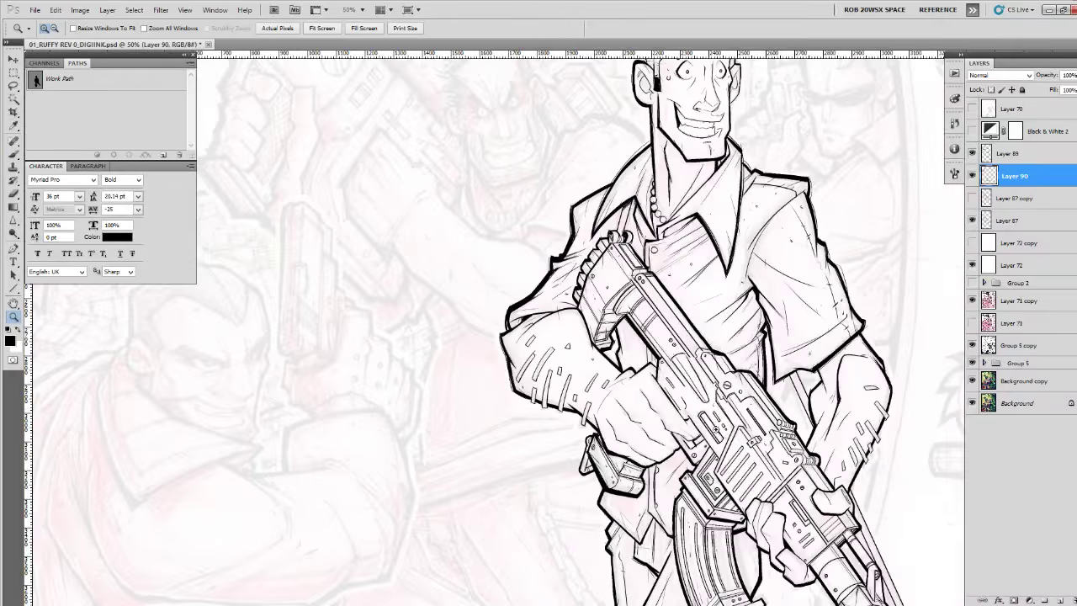
# Thicken the outline of the small triangular loop attached to the hip pouch on Layer 90.
pyautogui.moveTo(776, 461); pyautogui.dragTo(720, 247)
pyautogui.click(535, 224)
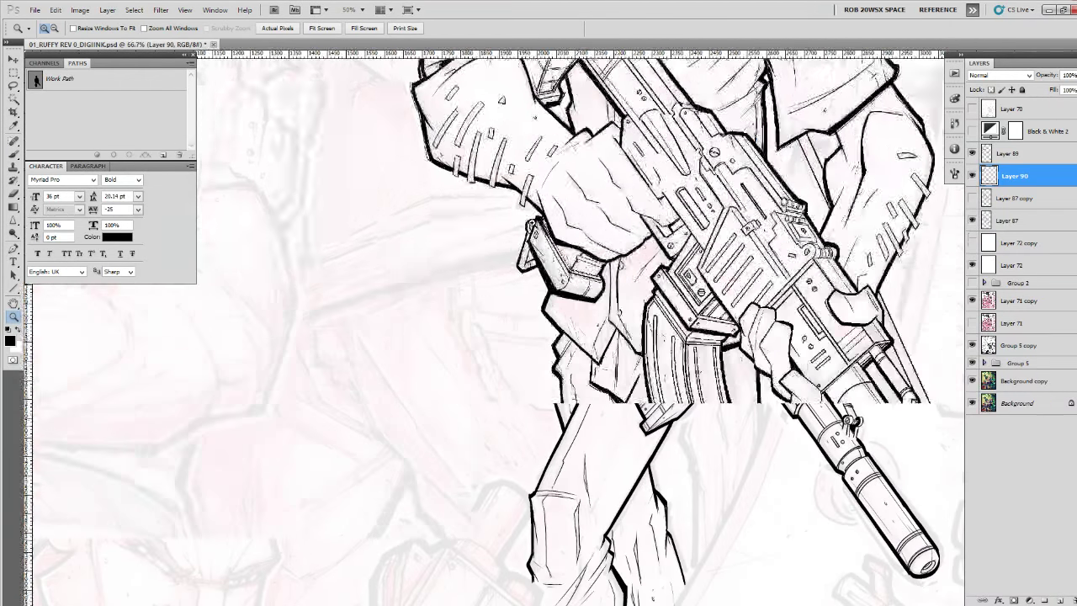
pyautogui.click(534, 221)
pyautogui.click(533, 221)
pyautogui.moveTo(534, 222)
pyautogui.mouseDown()
pyautogui.moveTo(561, 253)
pyautogui.moveTo(572, 225)
pyautogui.moveTo(544, 314)
pyautogui.moveTo(572, 376)
pyautogui.mouseUp()
pyautogui.moveTo(572, 240)
pyautogui.mouseDown()
pyautogui.moveTo(548, 258)
pyautogui.moveTo(509, 382)
pyautogui.moveTo(524, 408)
pyautogui.moveTo(580, 387)
pyautogui.mouseUp()
pyautogui.hotkey('ctrl', 'space')
pyautogui.moveTo(552, 342); pyautogui.dragTo(545, 382)
pyautogui.hotkey('ctrl', 'alt', 'space')
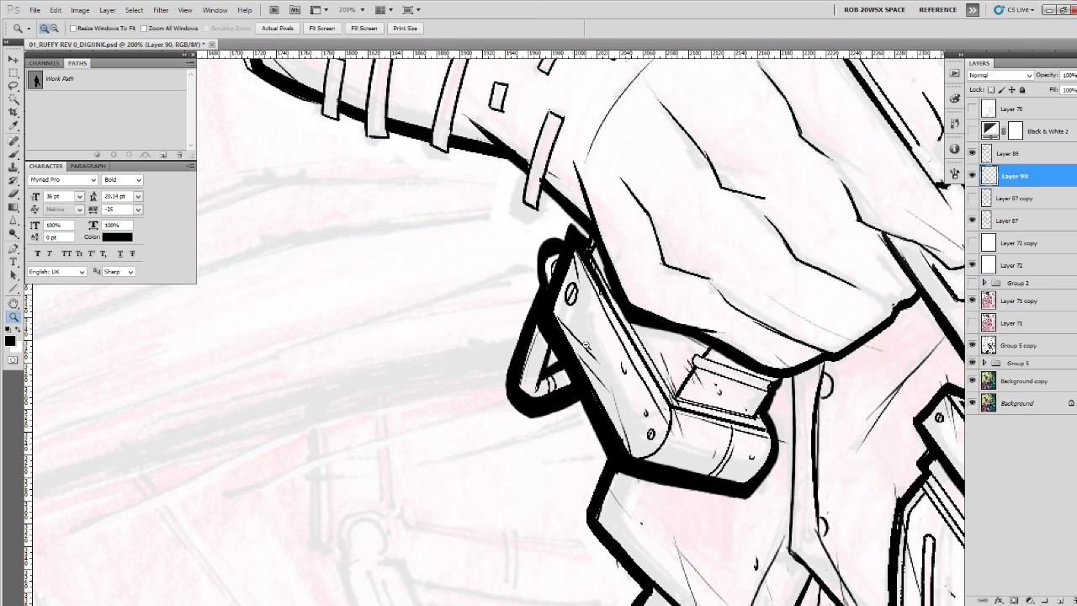
pyautogui.keyDown('ctrl'); pyautogui.keyDown('alt'); pyautogui.click(599, 350); pyautogui.keyUp('alt'); pyautogui.keyUp('ctrl')
pyautogui.keyDown('ctrl'); pyautogui.keyDown('alt'); pyautogui.click(599, 350); pyautogui.keyUp('alt'); pyautogui.keyUp('ctrl')
pyautogui.keyDown('ctrl'); pyautogui.keyDown('alt'); pyautogui.click(599, 350); pyautogui.keyUp('alt'); pyautogui.keyUp('ctrl')
pyautogui.keyDown('ctrl'); pyautogui.keyDown('alt'); pyautogui.click(599, 350); pyautogui.keyUp('alt'); pyautogui.keyUp('ctrl')
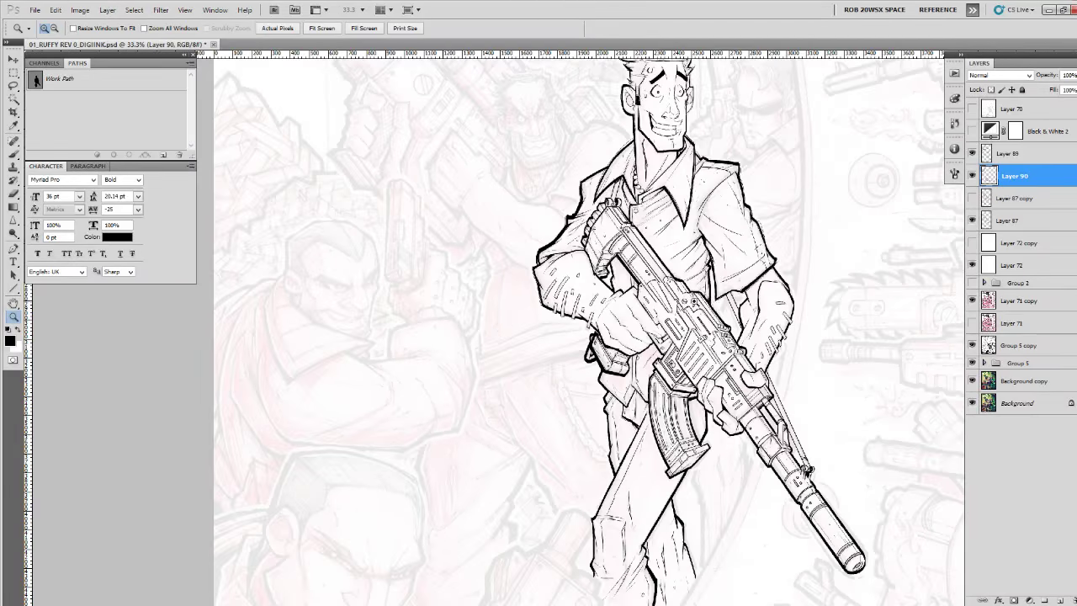
# Compare the figure with Layer 90's added weights hidden and shown, leave the layer visible, and activate the Lasso tool.
pyautogui.click(972, 175)
pyautogui.click(969, 175)
pyautogui.click(970, 174)
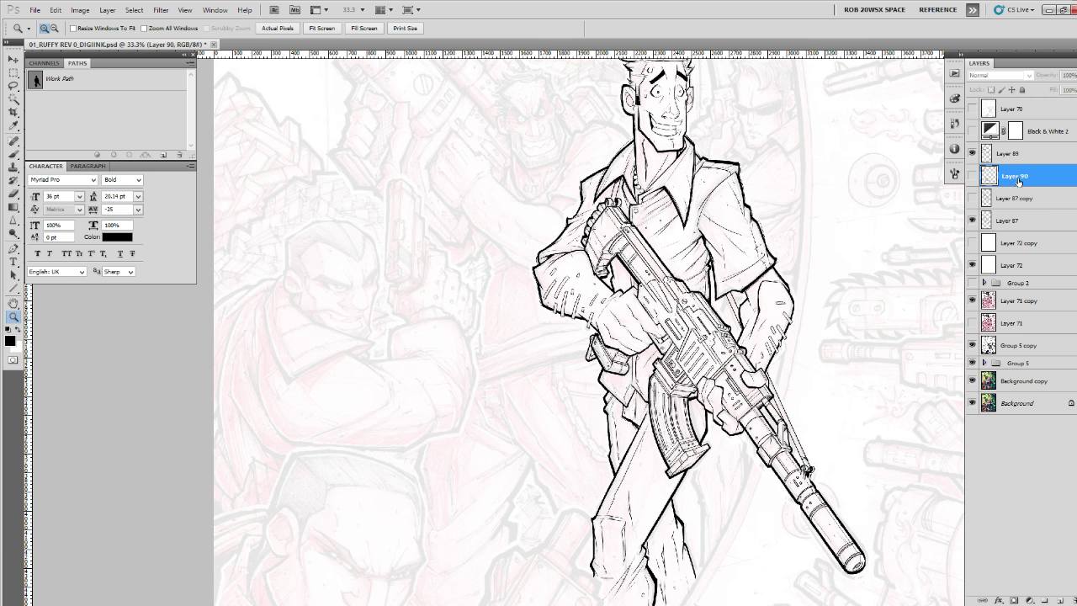
pyautogui.moveTo(1024, 176)
pyautogui.mouseDown()
pyautogui.moveTo(1029, 452)
pyautogui.moveTo(1010, 179)
pyautogui.mouseUp()
pyautogui.click(972, 175)
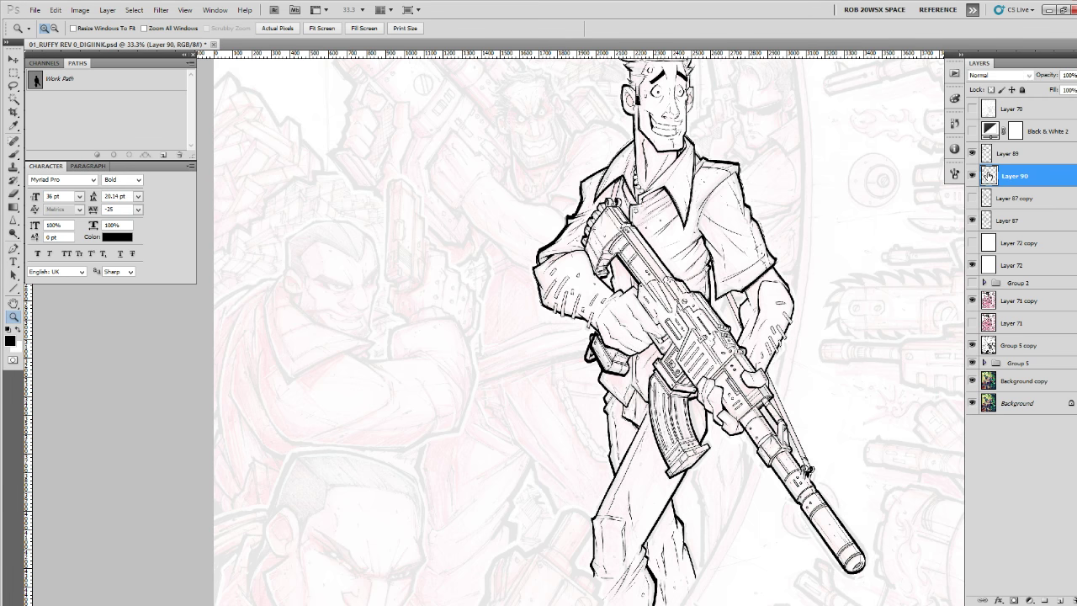
pyautogui.press('l')
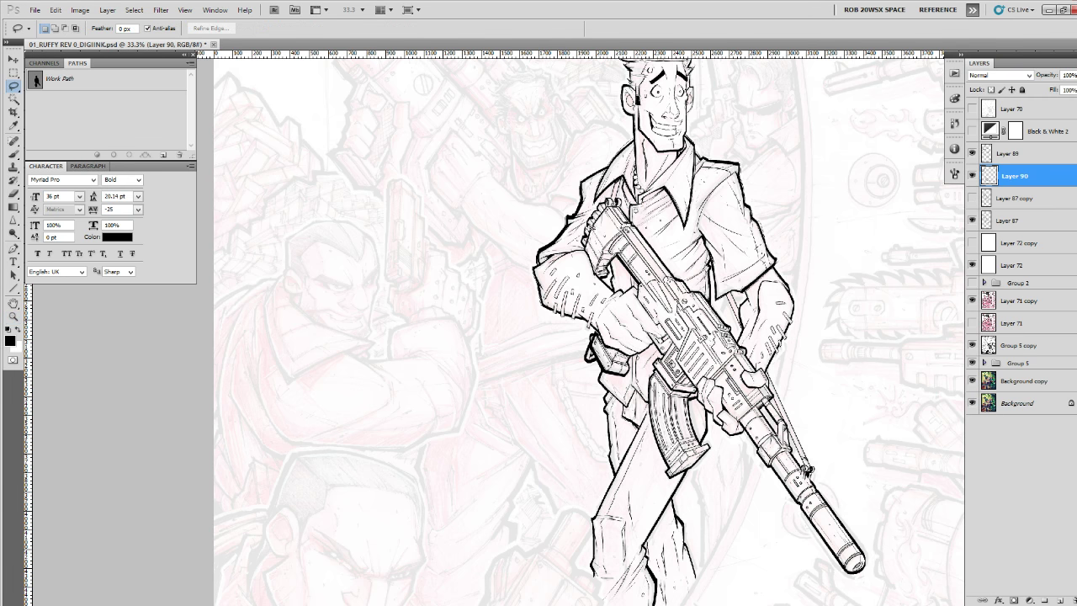
# Create a new layer above Layer 90 and fill the rifle sling between the torso and the front arm solid black.
pyautogui.hotkey('ctrl', 'z')
pyautogui.moveTo(836, 454); pyautogui.dragTo(796, 423)
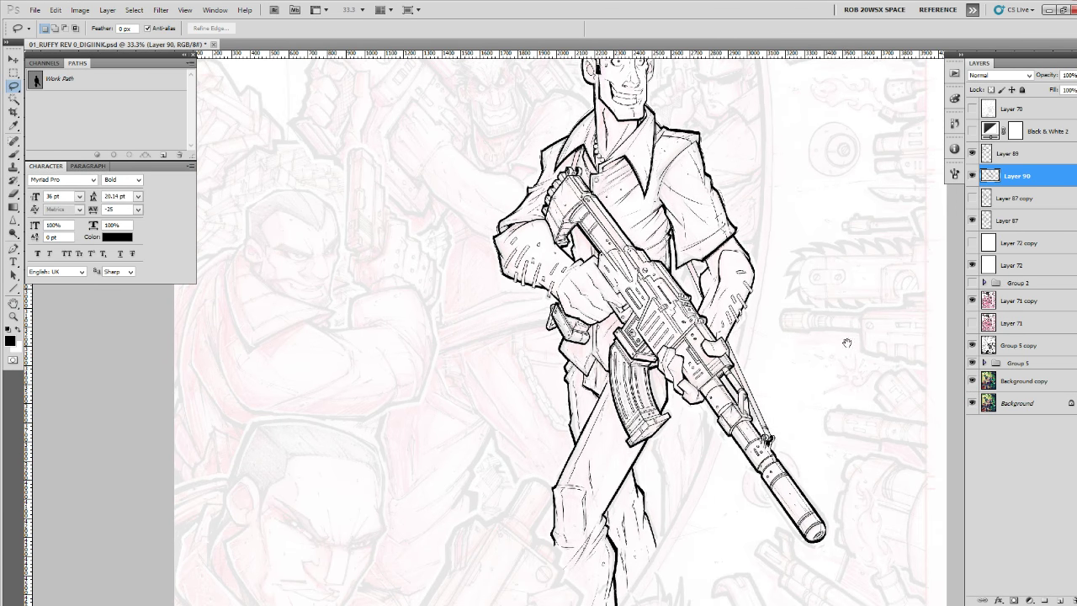
pyautogui.click(1058, 601)
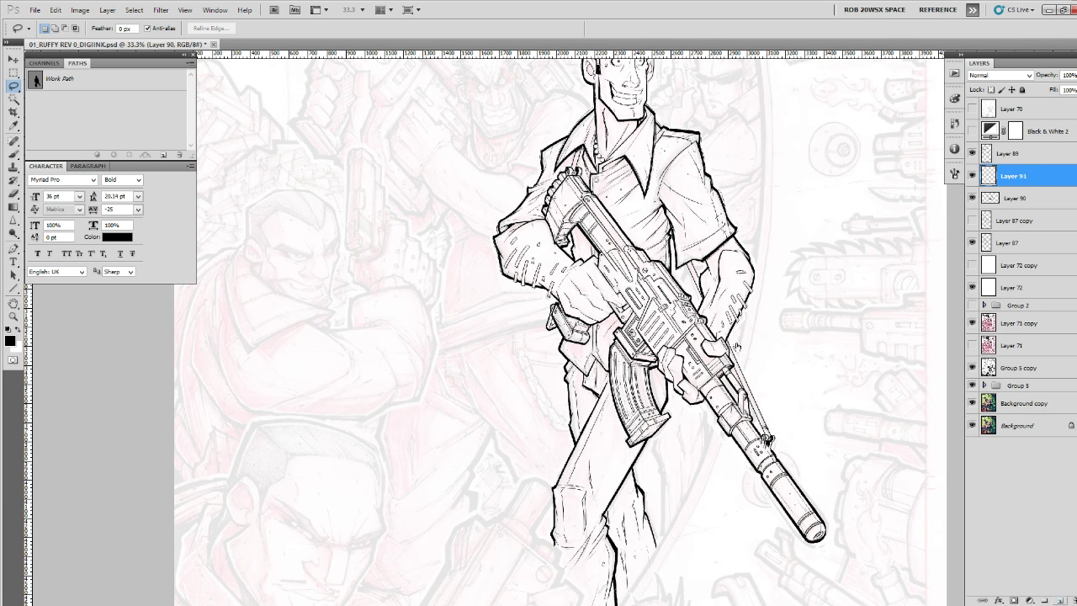
pyautogui.scroll(5, 694, 270)
pyautogui.press('b')
pyautogui.moveTo(621, 239)
pyautogui.mouseDown()
pyautogui.moveTo(647, 292)
pyautogui.moveTo(668, 290)
pyautogui.moveTo(699, 341)
pyautogui.moveTo(715, 408)
pyautogui.moveTo(615, 229)
pyautogui.moveTo(760, 563)
pyautogui.moveTo(581, 131)
pyautogui.mouseUp()
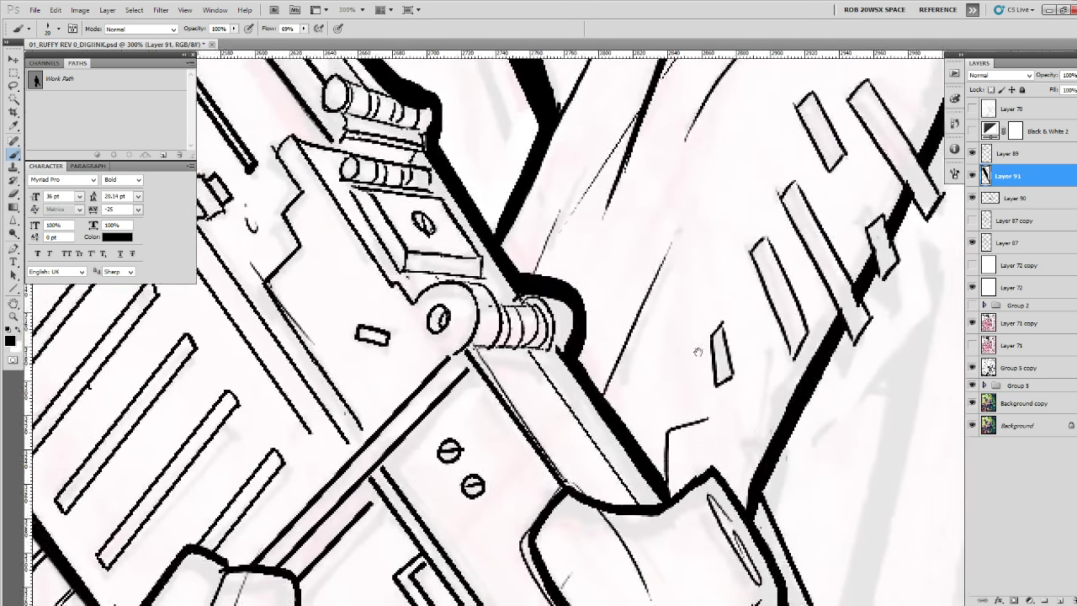
pyautogui.moveTo(764, 456); pyautogui.dragTo(601, 187)
pyautogui.moveTo(600, 241)
pyautogui.mouseDown()
pyautogui.moveTo(625, 298)
pyautogui.moveTo(634, 393)
pyautogui.mouseUp()
pyautogui.moveTo(631, 312)
pyautogui.mouseDown()
pyautogui.moveTo(595, 189)
pyautogui.moveTo(641, 310)
pyautogui.moveTo(594, 253)
pyautogui.moveTo(647, 361)
pyautogui.mouseUp()
pyautogui.moveTo(707, 449); pyautogui.dragTo(632, 272)
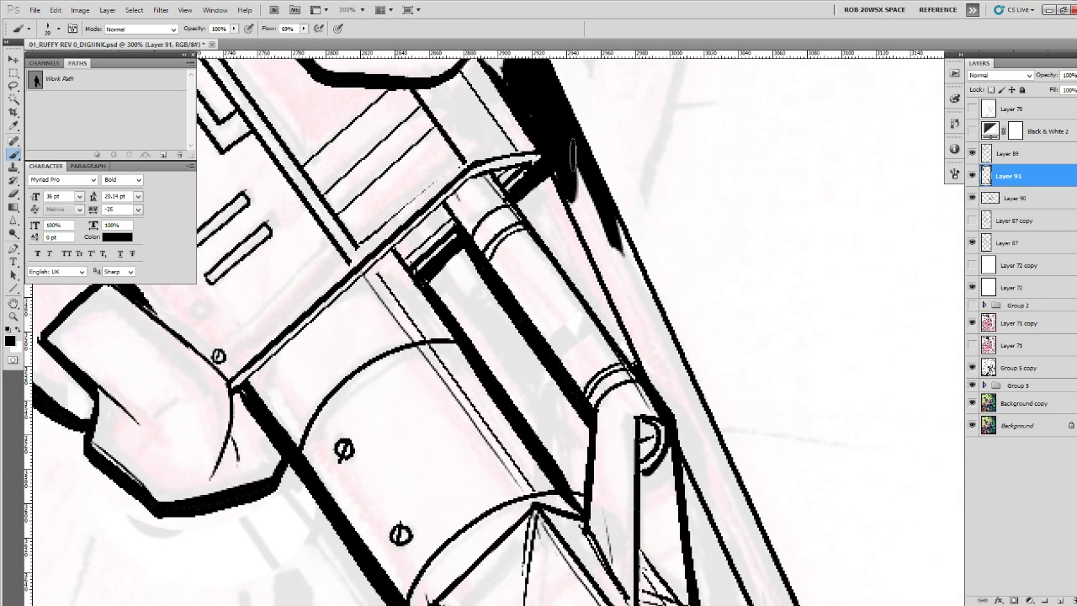
# Fill the sling solid black from the front hand down to the swivel clip on the rifle barrel.
pyautogui.moveTo(574, 157); pyautogui.dragTo(615, 253)
pyautogui.moveTo(576, 198)
pyautogui.mouseDown()
pyautogui.moveTo(599, 238)
pyautogui.moveTo(585, 226)
pyautogui.mouseUp()
pyautogui.moveTo(557, 188); pyautogui.dragTo(633, 299)
pyautogui.moveTo(596, 200)
pyautogui.mouseDown()
pyautogui.moveTo(649, 328)
pyautogui.moveTo(619, 235)
pyautogui.moveTo(635, 340)
pyautogui.moveTo(672, 400)
pyautogui.moveTo(624, 265)
pyautogui.moveTo(650, 275)
pyautogui.moveTo(619, 263)
pyautogui.moveTo(669, 363)
pyautogui.mouseUp()
pyautogui.moveTo(650, 305); pyautogui.dragTo(678, 357)
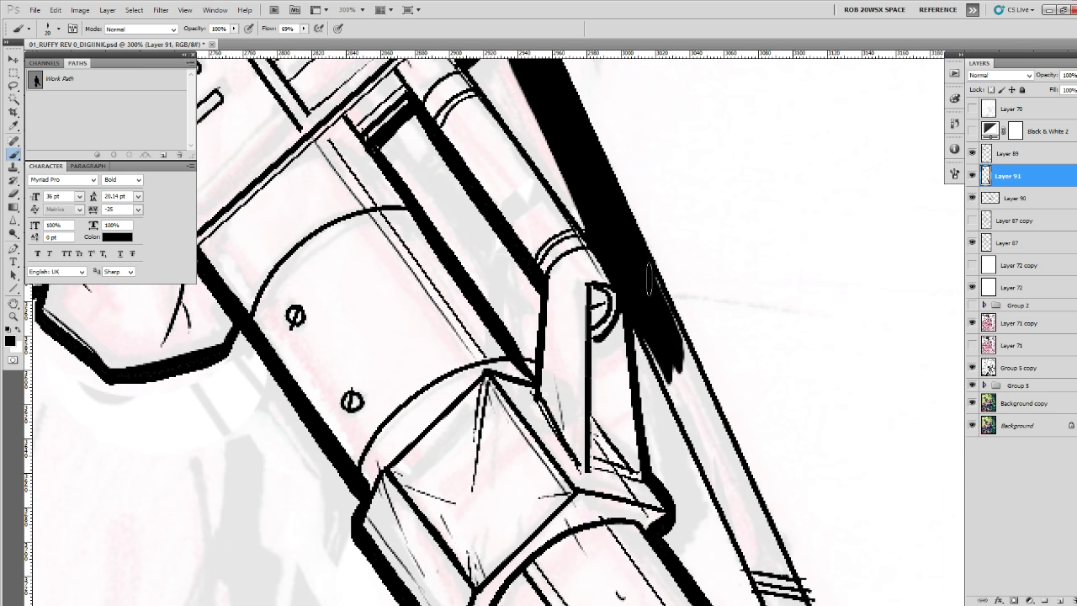
pyautogui.moveTo(650, 278); pyautogui.dragTo(697, 389)
pyautogui.moveTo(695, 376)
pyautogui.mouseDown()
pyautogui.moveTo(623, 207)
pyautogui.moveTo(666, 289)
pyautogui.mouseUp()
pyautogui.moveTo(607, 212)
pyautogui.mouseDown()
pyautogui.moveTo(626, 244)
pyautogui.moveTo(621, 273)
pyautogui.moveTo(680, 396)
pyautogui.moveTo(638, 251)
pyautogui.moveTo(678, 359)
pyautogui.moveTo(673, 320)
pyautogui.moveTo(722, 412)
pyautogui.moveTo(689, 402)
pyautogui.moveTo(736, 492)
pyautogui.moveTo(740, 437)
pyautogui.moveTo(719, 464)
pyautogui.mouseUp()
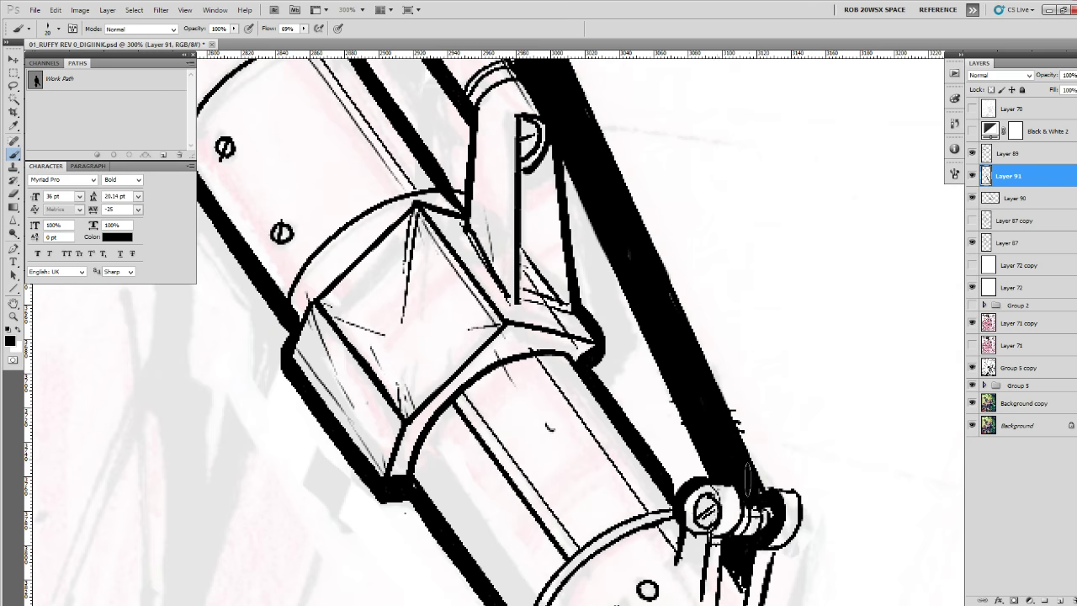
# Fill the short sling section between the shirt collar and the swivel on the rifle stock solid black on Layer 91.
pyautogui.press('z')
pyautogui.keyDown('alt'); pyautogui.click(687, 347); pyautogui.keyUp('alt')
pyautogui.moveTo(705, 323); pyautogui.dragTo(753, 401)
pyautogui.click(629, 255)
pyautogui.click(629, 256)
pyautogui.press('b')
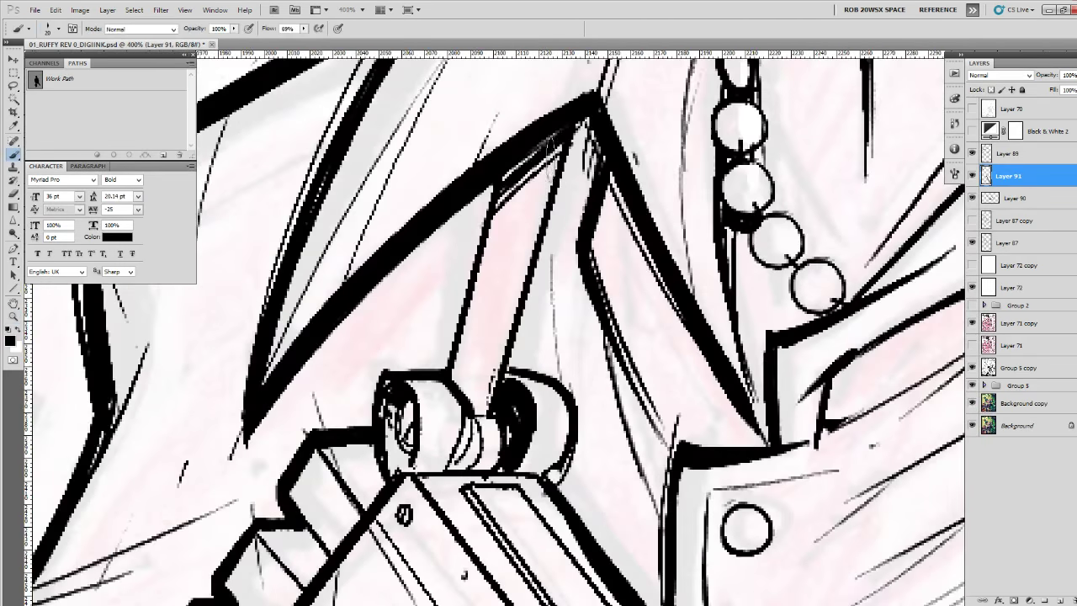
pyautogui.moveTo(551, 135)
pyautogui.mouseDown()
pyautogui.moveTo(476, 392)
pyautogui.moveTo(457, 363)
pyautogui.moveTo(495, 253)
pyautogui.moveTo(480, 345)
pyautogui.moveTo(537, 145)
pyautogui.moveTo(473, 353)
pyautogui.mouseUp()
pyautogui.moveTo(485, 273); pyautogui.dragTo(456, 377)
# Examine the black sling sections against the whole figure, from the head down to the rifle barrel.
pyautogui.press('z')
pyautogui.keyDown('alt'); pyautogui.click(555, 390); pyautogui.keyUp('alt')
pyautogui.keyDown('alt'); pyautogui.click(555, 390); pyautogui.keyUp('alt')
pyautogui.keyDown('alt'); pyautogui.click(555, 390); pyautogui.keyUp('alt')
pyautogui.keyDown('alt'); pyautogui.click(555, 390); pyautogui.keyUp('alt')
pyautogui.keyDown('alt'); pyautogui.click(555, 390); pyautogui.keyUp('alt')
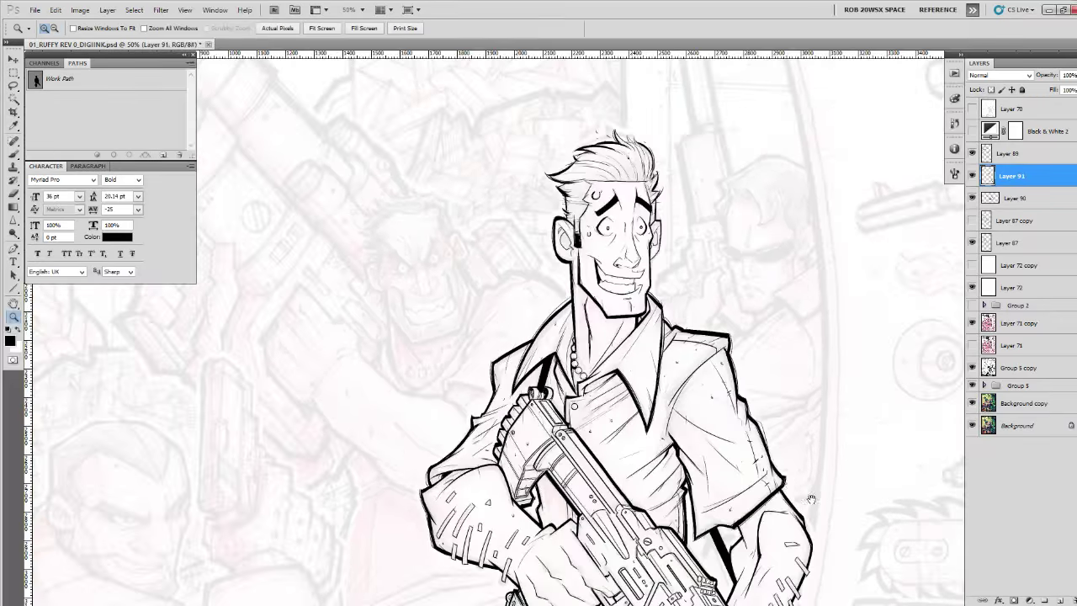
pyautogui.moveTo(810, 499); pyautogui.dragTo(787, 359)
pyautogui.keyDown('alt'); pyautogui.click(782, 360); pyautogui.keyUp('alt')
pyautogui.moveTo(767, 437); pyautogui.dragTo(767, 353)
pyautogui.click(765, 360)
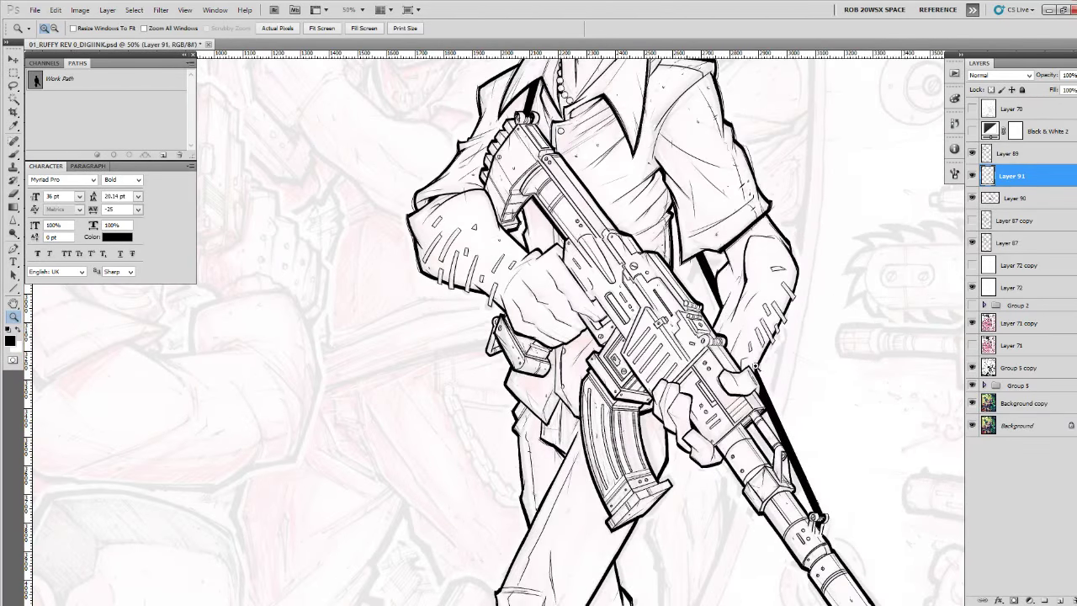
# Set the brush size to 10 for adding weights to the small details on the rifle body.
pyautogui.click(729, 364)
pyautogui.click(729, 364)
pyautogui.click(728, 364)
pyautogui.moveTo(660, 256)
pyautogui.mouseDown()
pyautogui.moveTo(718, 375)
pyautogui.moveTo(735, 478)
pyautogui.moveTo(694, 412)
pyautogui.mouseUp()
pyautogui.click(718, 375)
pyautogui.press('b')
pyautogui.rightClick(734, 478)
pyautogui.click(731, 502)
pyautogui.doubleClick(736, 540)
pyautogui.rightClick(694, 413)
pyautogui.click(741, 560)
pyautogui.click(678, 437)
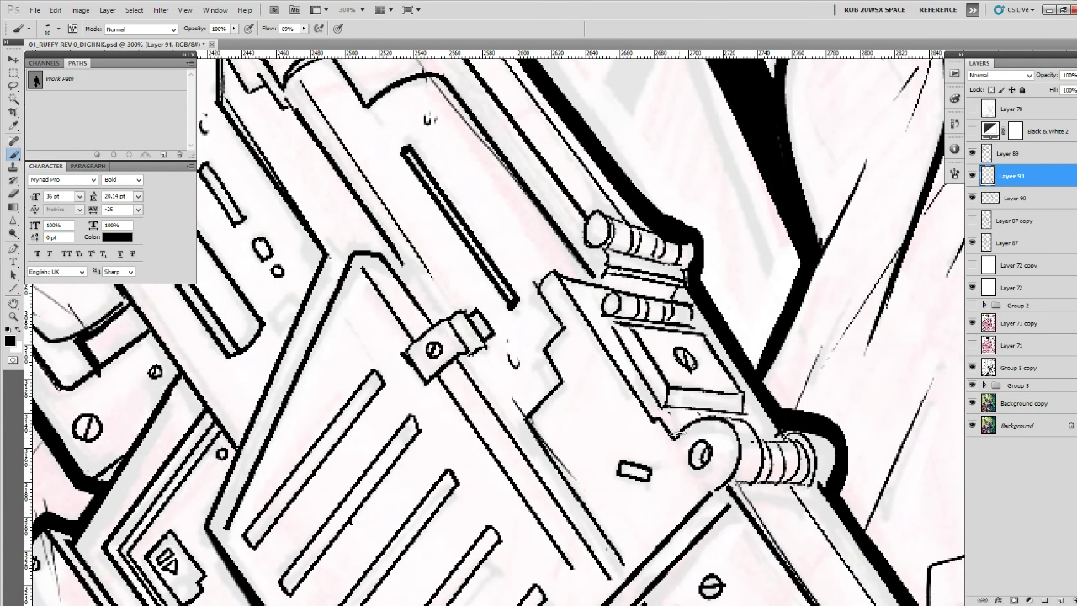
# Undo the last mark and thicken the outline around the round end of the small cylindrical fitting on the rifle's upper edge.
pyautogui.hotkey('ctrl', 'z')
pyautogui.rightClick(747, 430)
pyautogui.doubleClick(788, 539)
pyautogui.moveTo(680, 438)
pyautogui.mouseDown()
pyautogui.moveTo(701, 419)
pyautogui.moveTo(742, 447)
pyautogui.mouseUp()
pyautogui.hotkey('ctrl', 'z')
pyautogui.moveTo(715, 322); pyautogui.dragTo(751, 471)
pyautogui.moveTo(733, 381)
pyautogui.mouseDown()
pyautogui.moveTo(731, 426)
pyautogui.moveTo(746, 435)
pyautogui.mouseUp()
pyautogui.moveTo(597, 292)
pyautogui.mouseDown()
pyautogui.moveTo(675, 490)
pyautogui.moveTo(723, 384)
pyautogui.mouseUp()
pyautogui.moveTo(753, 455); pyautogui.dragTo(757, 491)
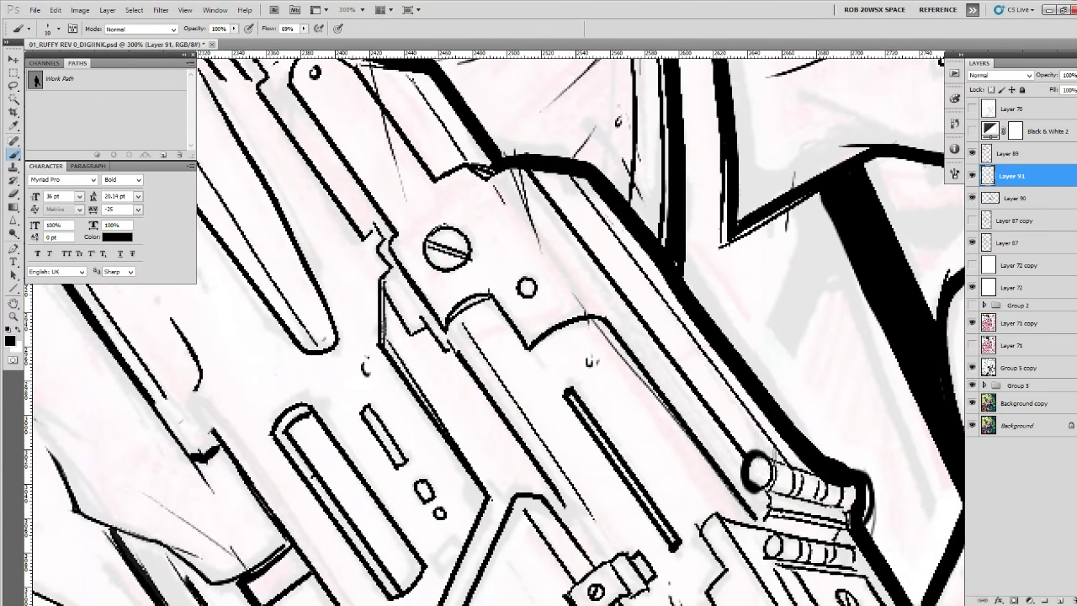
# Fill the small gap between the trigger hand's fingers and the rifle body solid black on Layer 91.
pyautogui.press('z')
pyautogui.keyDown('alt'); pyautogui.click(755, 428); pyautogui.keyUp('alt')
pyautogui.keyDown('alt'); pyautogui.click(754, 428); pyautogui.keyUp('alt')
pyautogui.keyDown('alt'); pyautogui.click(755, 428); pyautogui.keyUp('alt')
pyautogui.keyDown('alt'); pyautogui.click(742, 460); pyautogui.keyUp('alt')
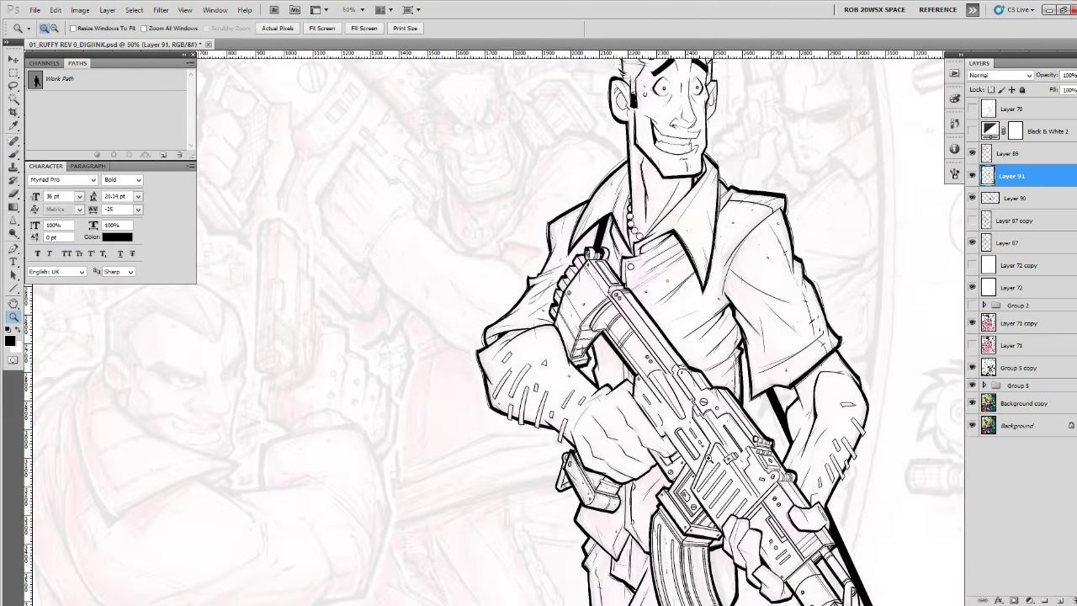
pyautogui.click(674, 455)
pyautogui.click(674, 455)
pyautogui.click(681, 448)
pyautogui.click(682, 447)
pyautogui.click(682, 448)
pyautogui.press('b')
pyautogui.moveTo(373, 292)
pyautogui.mouseDown()
pyautogui.moveTo(420, 392)
pyautogui.moveTo(539, 431)
pyautogui.moveTo(593, 481)
pyautogui.moveTo(631, 482)
pyautogui.mouseUp()
pyautogui.moveTo(542, 446)
pyautogui.mouseDown()
pyautogui.moveTo(612, 518)
pyautogui.moveTo(634, 518)
pyautogui.moveTo(633, 499)
pyautogui.moveTo(643, 503)
pyautogui.moveTo(624, 526)
pyautogui.mouseUp()
# Compare the figure with Layer 91's added weights hidden and shown, and leave the layer visible.
pyautogui.press('z')
pyautogui.click(667, 414)
pyautogui.click(667, 414)
pyautogui.click(667, 414)
pyautogui.click(669, 414)
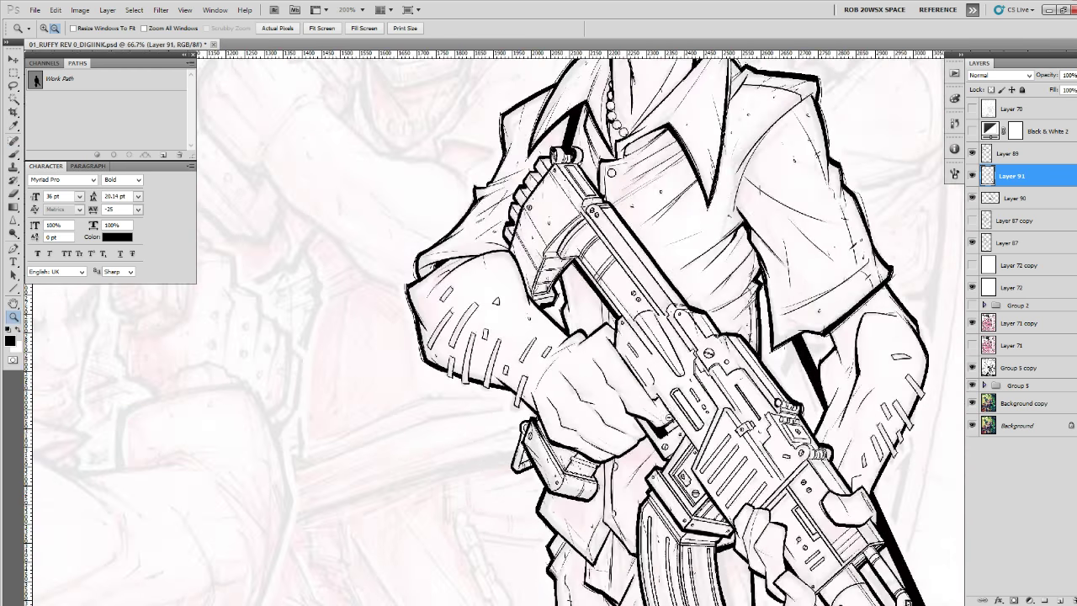
pyautogui.click(673, 415)
pyautogui.click(676, 415)
pyautogui.scroll(-5, 801, 462)
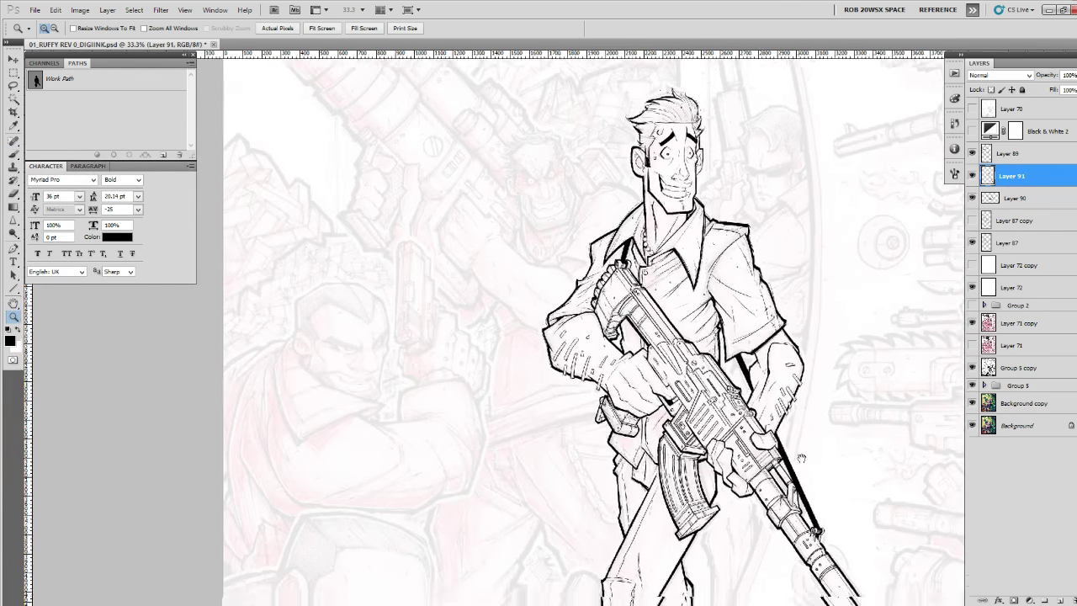
pyautogui.keyDown('alt'); pyautogui.click(791, 384); pyautogui.keyUp('alt')
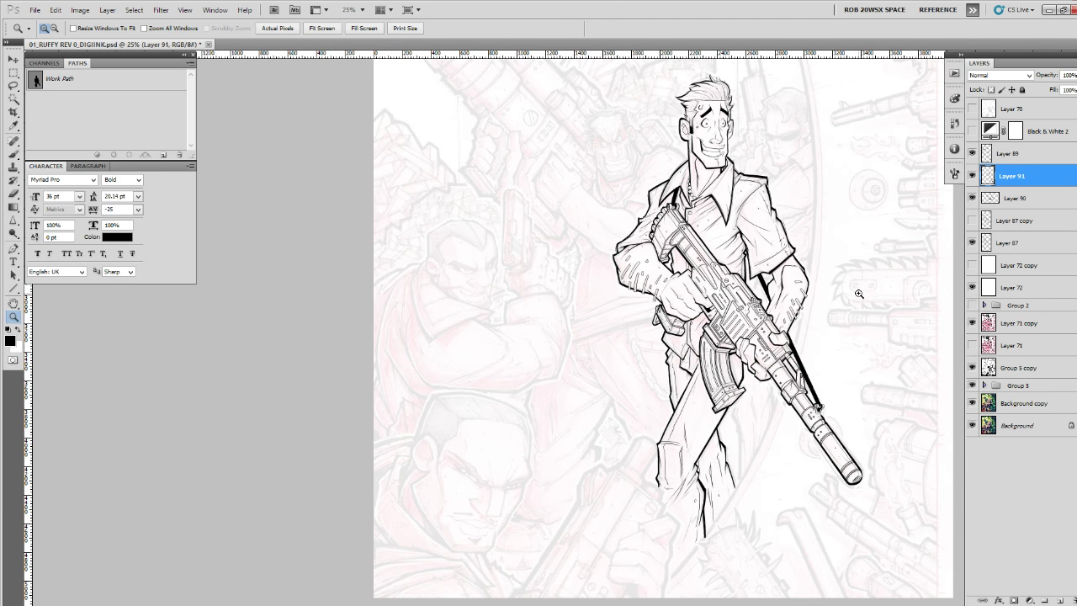
pyautogui.click(971, 176)
pyautogui.click(972, 177)
pyautogui.click(971, 176)
pyautogui.click(972, 177)
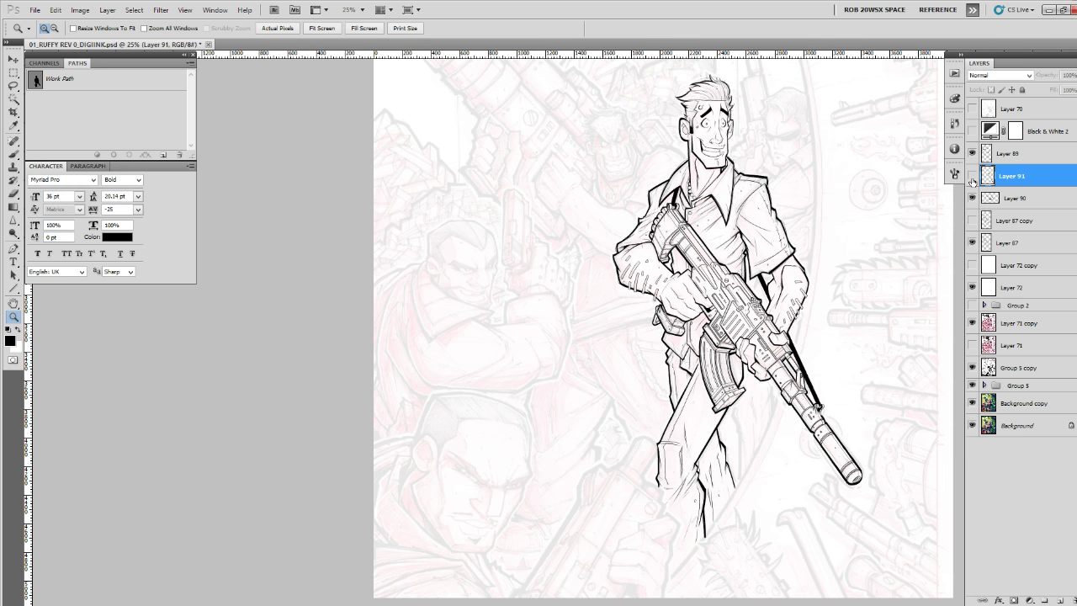
pyautogui.click(972, 177)
pyautogui.click(972, 177)
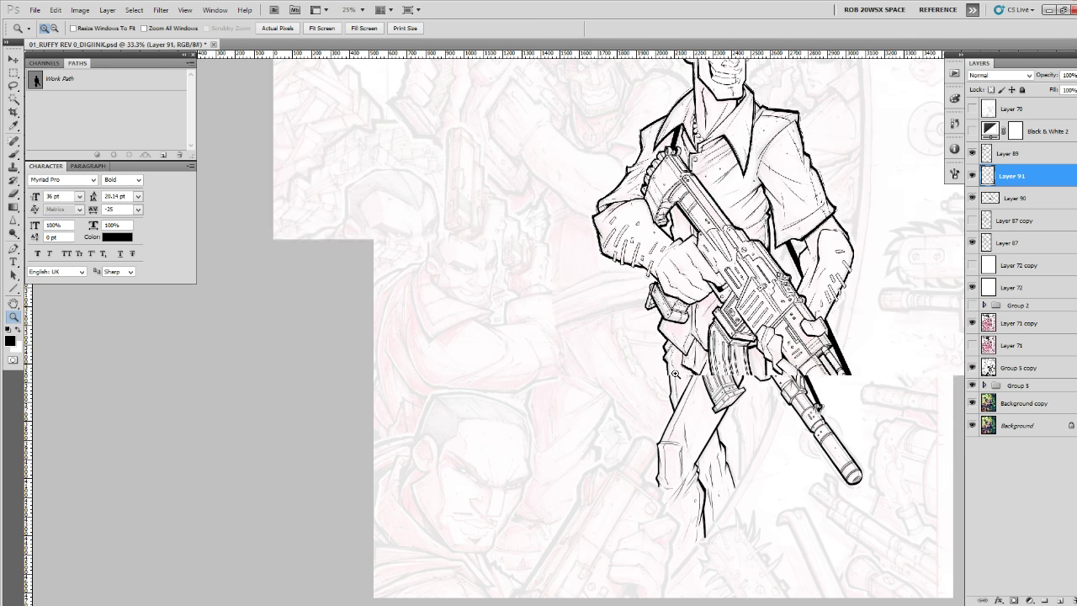
# Thicken the shirt's front opening edge beside the hip pouch on Layer 91.
pyautogui.click(669, 384)
pyautogui.scroll(3, 740, 363)
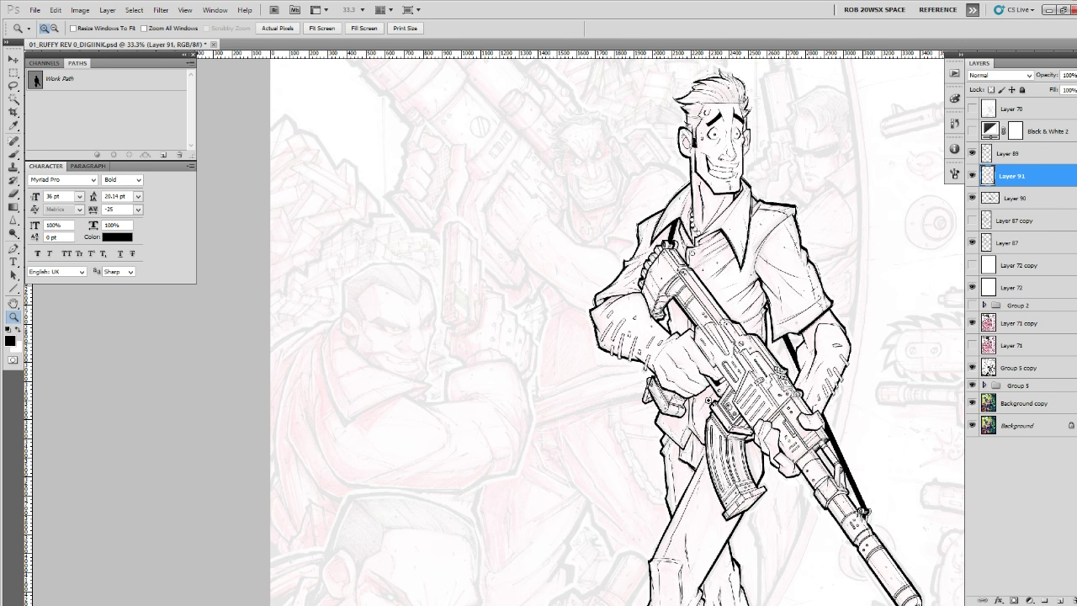
pyautogui.click(699, 420)
pyautogui.click(699, 420)
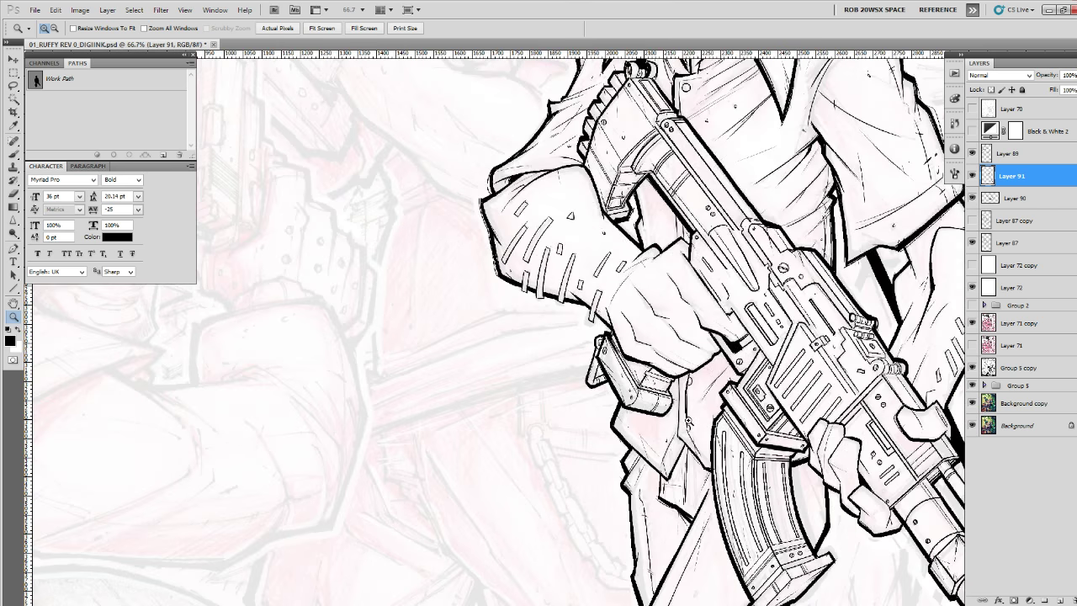
pyautogui.click(699, 419)
pyautogui.click(699, 420)
pyautogui.click(699, 419)
pyautogui.press('b')
pyautogui.moveTo(815, 435); pyautogui.dragTo(834, 376)
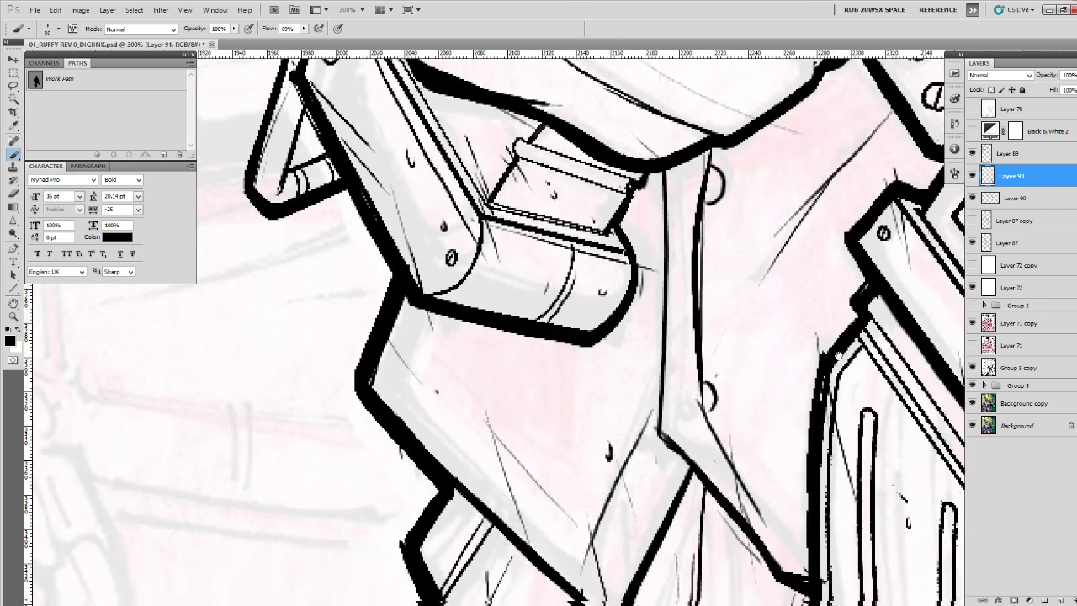
pyautogui.moveTo(665, 165); pyautogui.dragTo(662, 370)
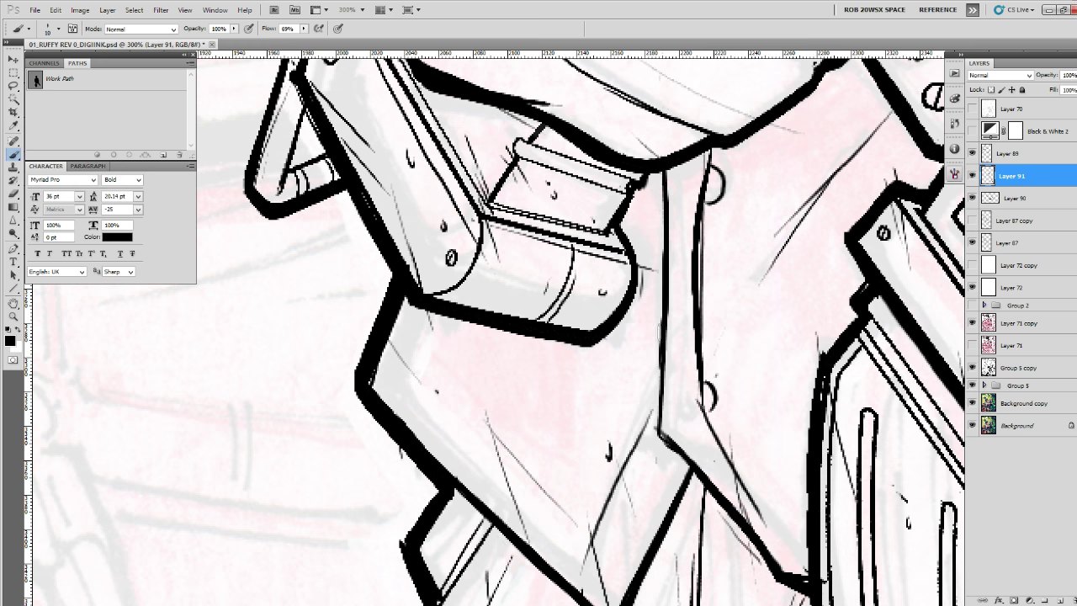
pyautogui.hotkey('ctrl', 'z')
pyautogui.moveTo(664, 172)
pyautogui.mouseDown()
pyautogui.moveTo(657, 438)
pyautogui.moveTo(644, 370)
pyautogui.moveTo(623, 342)
pyautogui.moveTo(633, 379)
pyautogui.moveTo(715, 471)
pyautogui.moveTo(761, 503)
pyautogui.mouseUp()
pyautogui.moveTo(762, 475); pyautogui.dragTo(766, 246)
pyautogui.moveTo(655, 189); pyautogui.dragTo(647, 423)
# Fill the wedge-shaped shadow below the shirt's lower hem, where it meets the front leg, solid black.
pyautogui.moveTo(575, 413); pyautogui.dragTo(688, 463)
pyautogui.moveTo(624, 430)
pyautogui.mouseDown()
pyautogui.moveTo(699, 462)
pyautogui.moveTo(617, 437)
pyautogui.moveTo(696, 466)
pyautogui.moveTo(617, 440)
pyautogui.moveTo(668, 462)
pyautogui.moveTo(674, 494)
pyautogui.mouseUp()
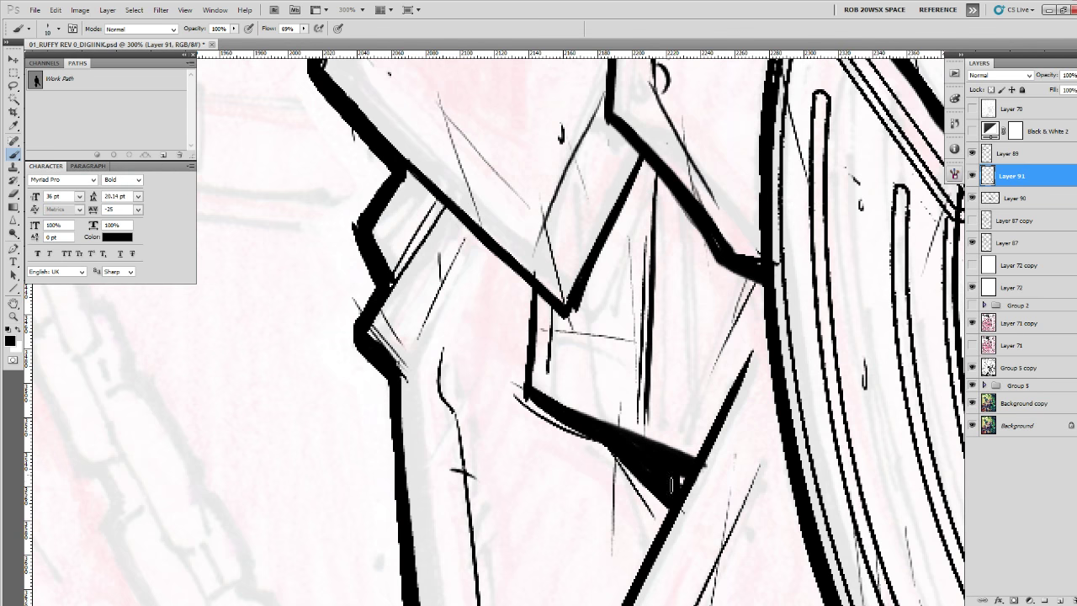
pyautogui.hotkey('alt', 'space')
pyautogui.keyDown('alt'); pyautogui.click(707, 429); pyautogui.keyUp('alt')
pyautogui.keyDown('alt'); pyautogui.click(715, 434); pyautogui.keyUp('alt')
pyautogui.keyDown('alt'); pyautogui.click(719, 436); pyautogui.keyUp('alt')
pyautogui.keyDown('alt'); pyautogui.click(721, 437); pyautogui.keyUp('alt')
pyautogui.keyDown('alt'); pyautogui.click(720, 437); pyautogui.keyUp('alt')
pyautogui.keyDown('alt'); pyautogui.click(721, 431); pyautogui.keyUp('alt')
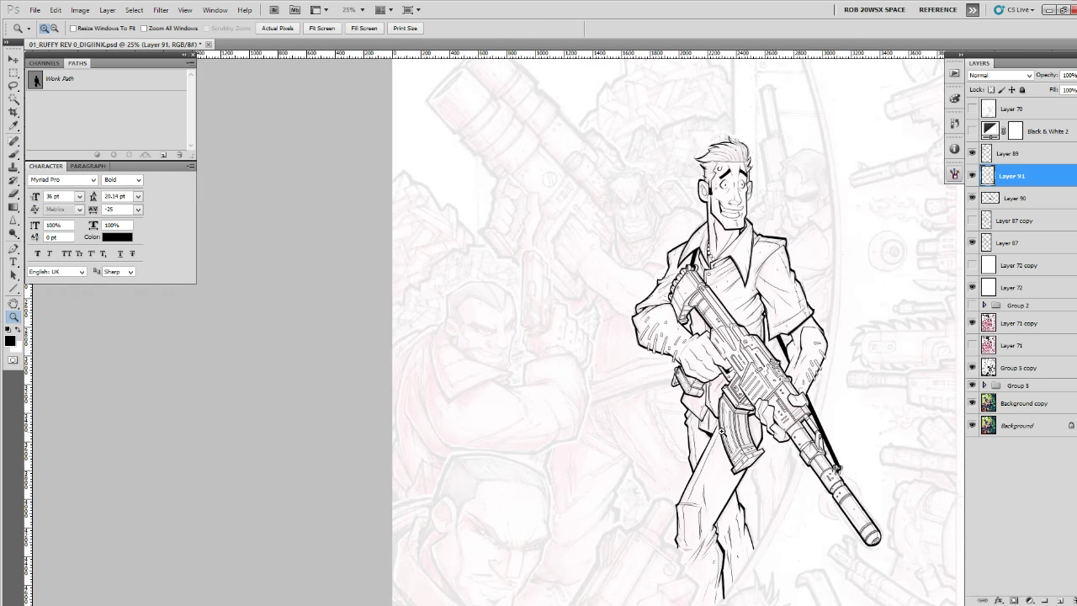
# Thicken the outline of the magazine's base plate along its upper edge and outer corner on Layer 91.
pyautogui.click(777, 468)
pyautogui.click(756, 441)
pyautogui.click(749, 430)
pyautogui.click(744, 425)
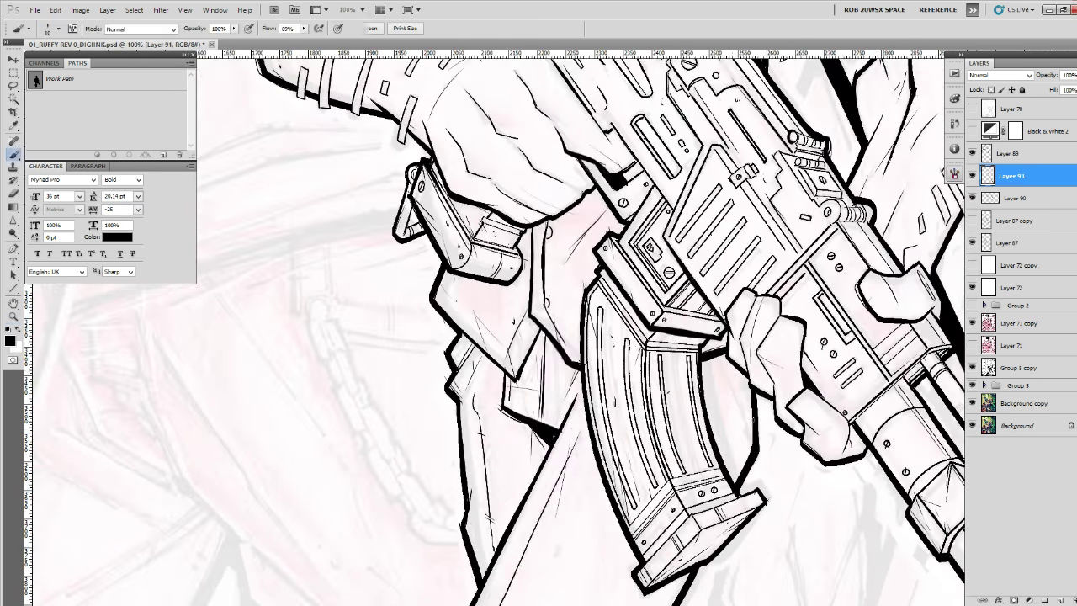
pyautogui.moveTo(731, 367); pyautogui.dragTo(753, 427)
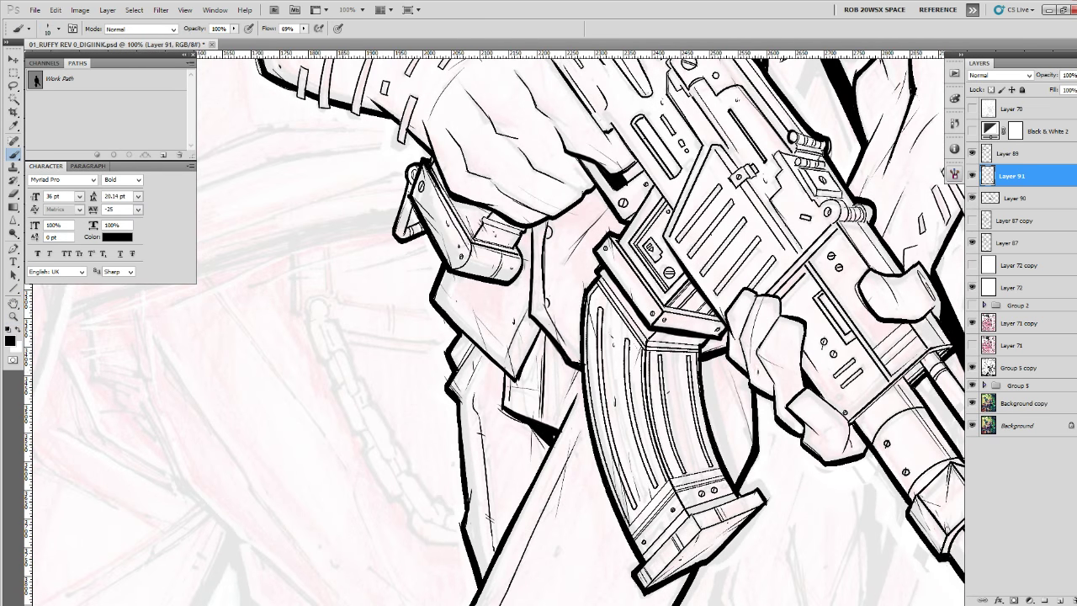
pyautogui.moveTo(714, 394); pyautogui.dragTo(723, 369)
pyautogui.keyDown('ctrl'); pyautogui.click(712, 330); pyautogui.keyUp('ctrl')
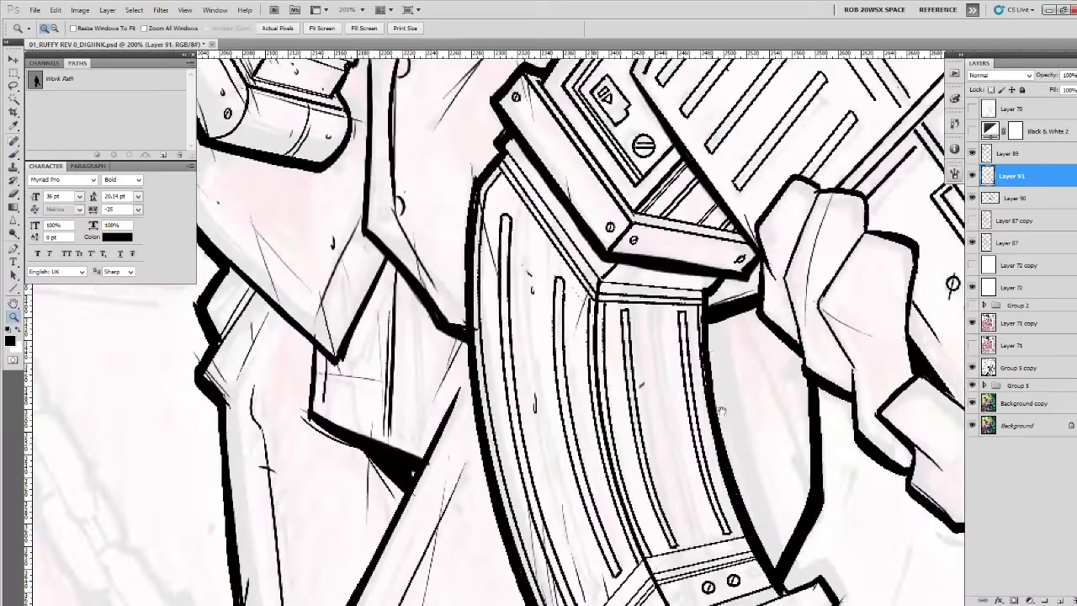
pyautogui.moveTo(706, 555); pyautogui.dragTo(728, 357)
pyautogui.hotkey('ctrl', '+')
pyautogui.moveTo(875, 352)
pyautogui.mouseDown()
pyautogui.moveTo(685, 428)
pyautogui.moveTo(820, 352)
pyautogui.moveTo(765, 370)
pyautogui.moveTo(605, 538)
pyautogui.moveTo(702, 436)
pyautogui.mouseUp()
pyautogui.hotkey('ctrl', 'z')
pyautogui.hotkey('ctrl', 'z')
pyautogui.moveTo(950, 301)
pyautogui.mouseDown()
pyautogui.moveTo(912, 331)
pyautogui.moveTo(808, 369)
pyautogui.mouseUp()
pyautogui.moveTo(807, 368)
pyautogui.mouseDown()
pyautogui.moveTo(842, 355)
pyautogui.moveTo(886, 384)
pyautogui.moveTo(875, 350)
pyautogui.mouseUp()
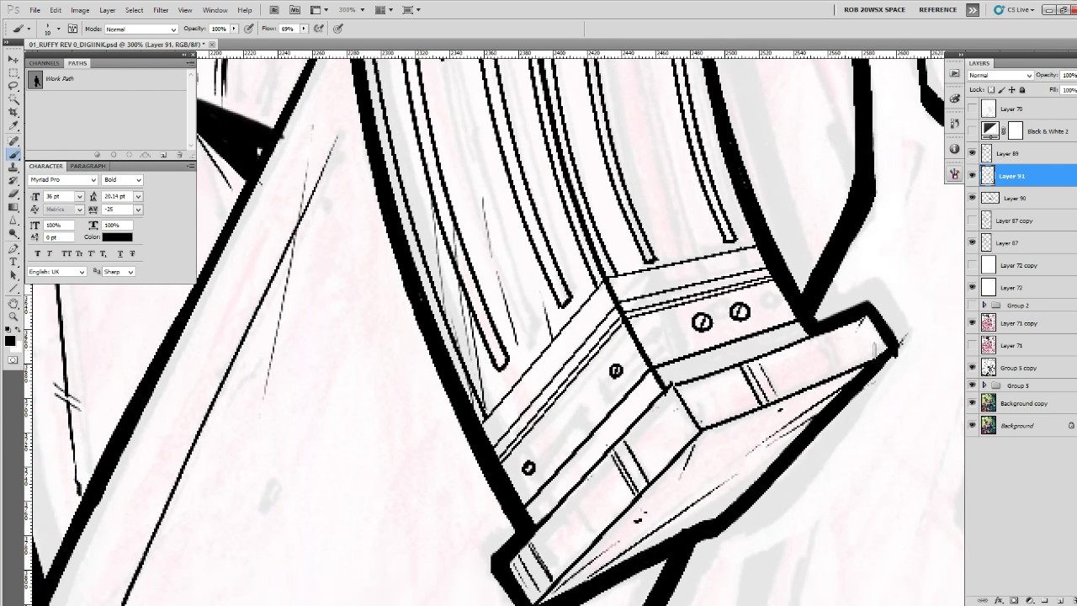
# Compare the whole figure with Layer 91's sling, shadow and magazine weights hidden and shown.
pyautogui.press('z')
pyautogui.keyDown('alt'); pyautogui.click(823, 343); pyautogui.keyUp('alt')
pyautogui.keyDown('alt'); pyautogui.click(823, 343); pyautogui.keyUp('alt')
pyautogui.keyDown('alt'); pyautogui.click(822, 343); pyautogui.keyUp('alt')
pyautogui.keyDown('alt'); pyautogui.click(822, 348); pyautogui.keyUp('alt')
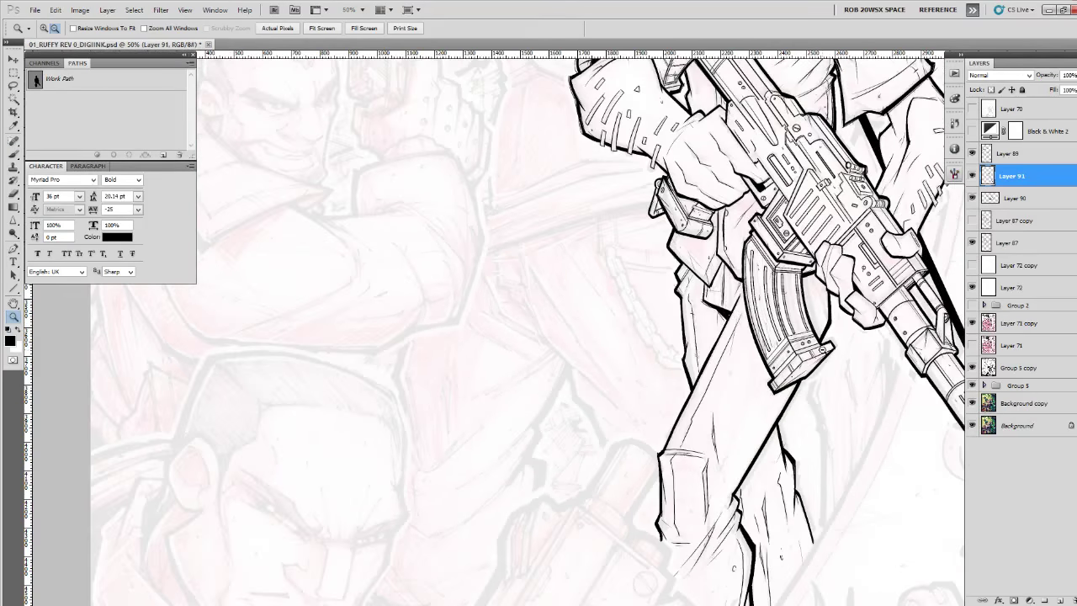
pyautogui.keyDown('alt'); pyautogui.click(822, 348); pyautogui.keyUp('alt')
pyautogui.keyDown('alt'); pyautogui.click(824, 353); pyautogui.keyUp('alt')
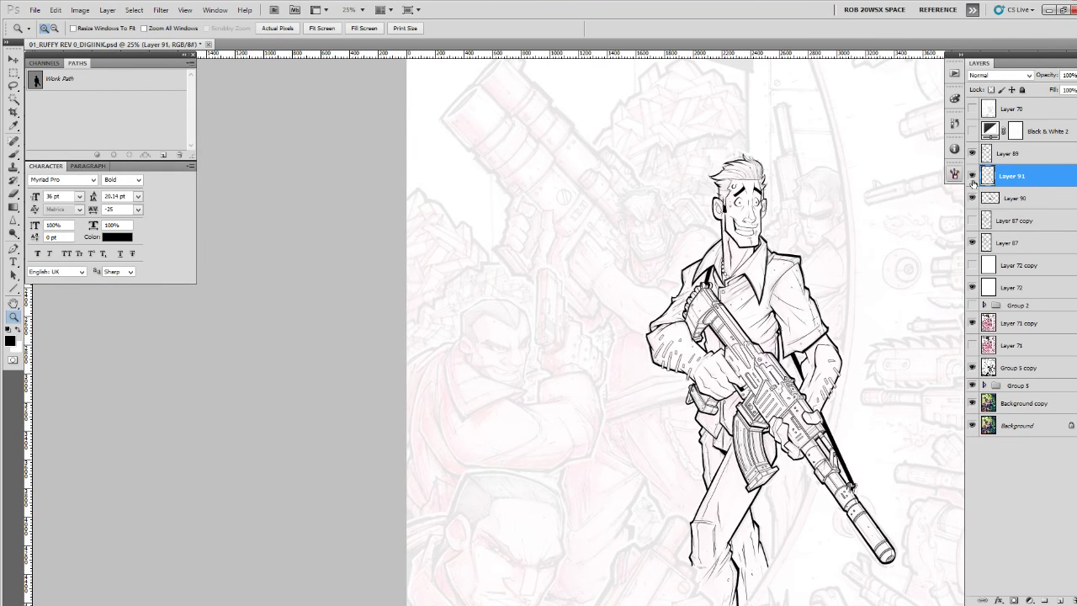
pyautogui.click(972, 176)
pyautogui.click(974, 175)
pyautogui.click(973, 176)
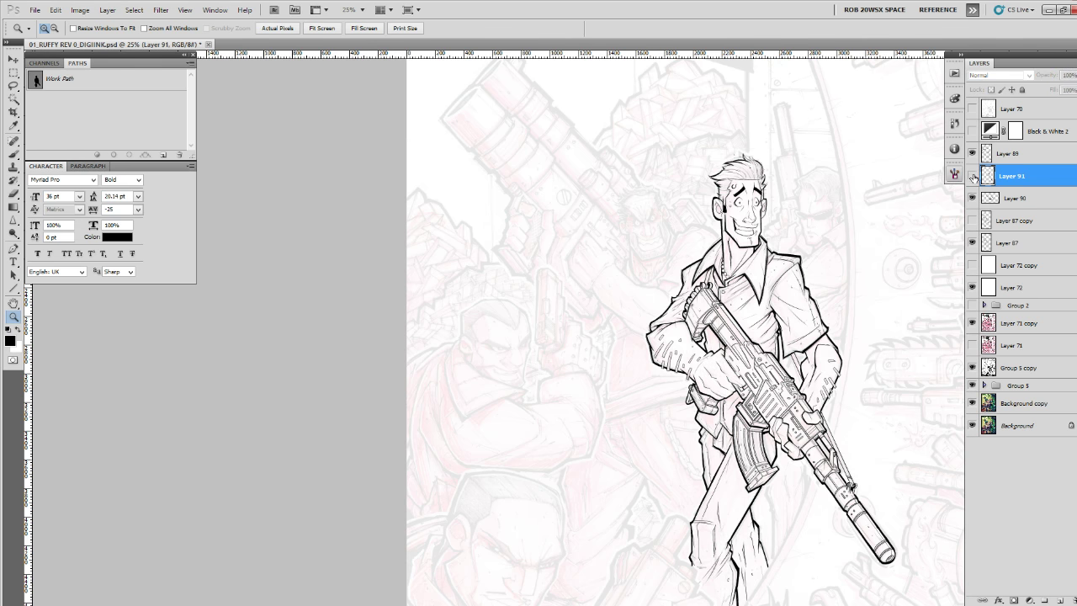
pyautogui.click(973, 176)
# Merge Layer 91 with Layer 90.
pyautogui.click(973, 194)
pyautogui.click(974, 194)
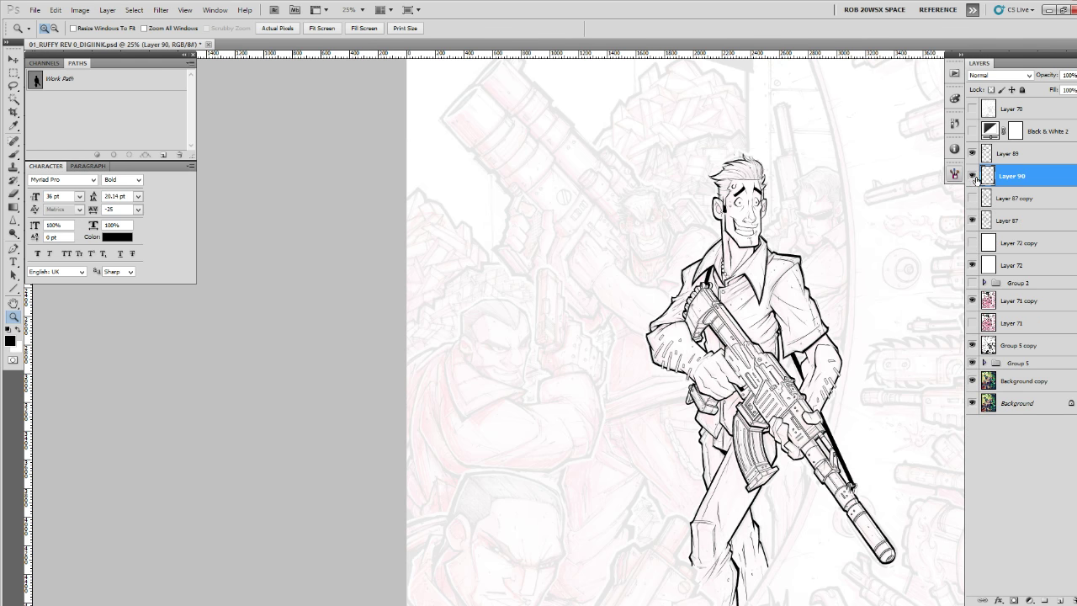
pyautogui.click(987, 197)
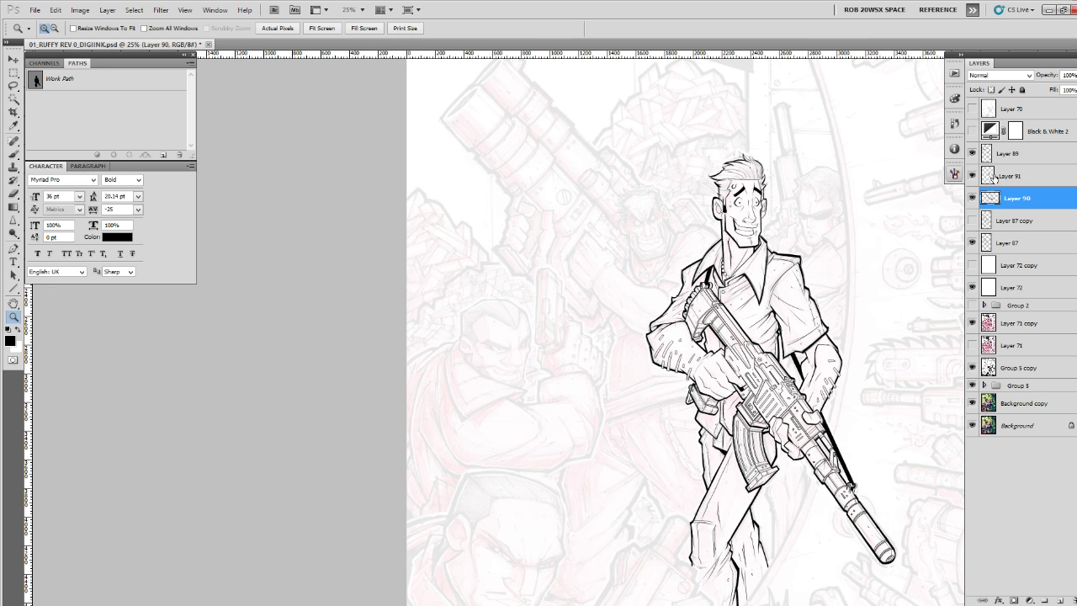
pyautogui.click(993, 176)
pyautogui.hotkey('ctrl', 'e')
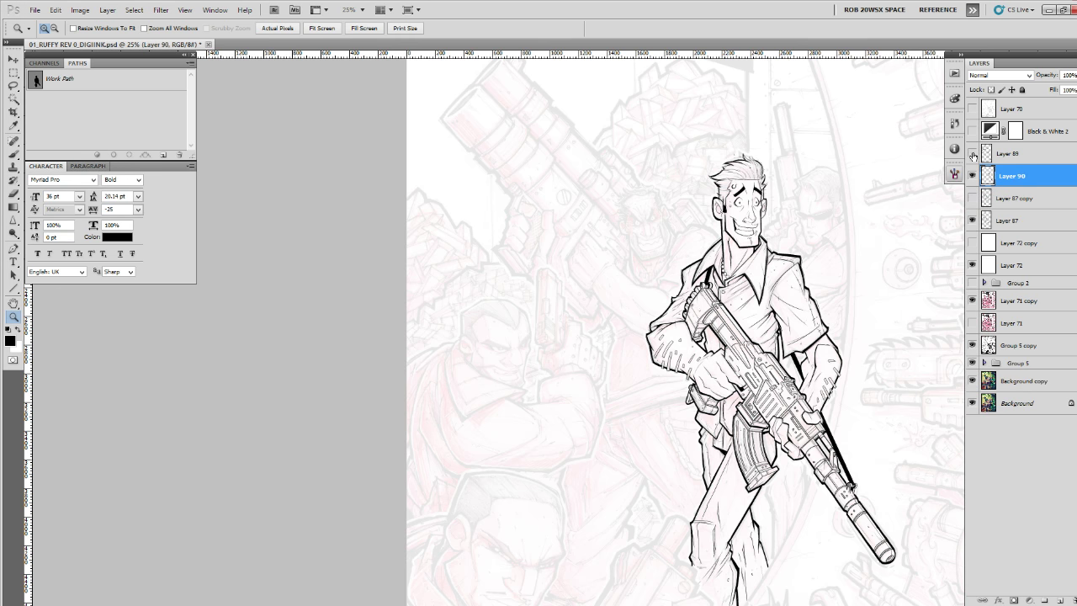
# Merge Layer 89 with Layer 90, compare the figure with the merged layer hidden and shown, and leave it visible.
pyautogui.click(974, 156)
pyautogui.click(973, 154)
pyautogui.click(987, 154)
pyautogui.hotkey('ctrl', 'e')
pyautogui.click(973, 154)
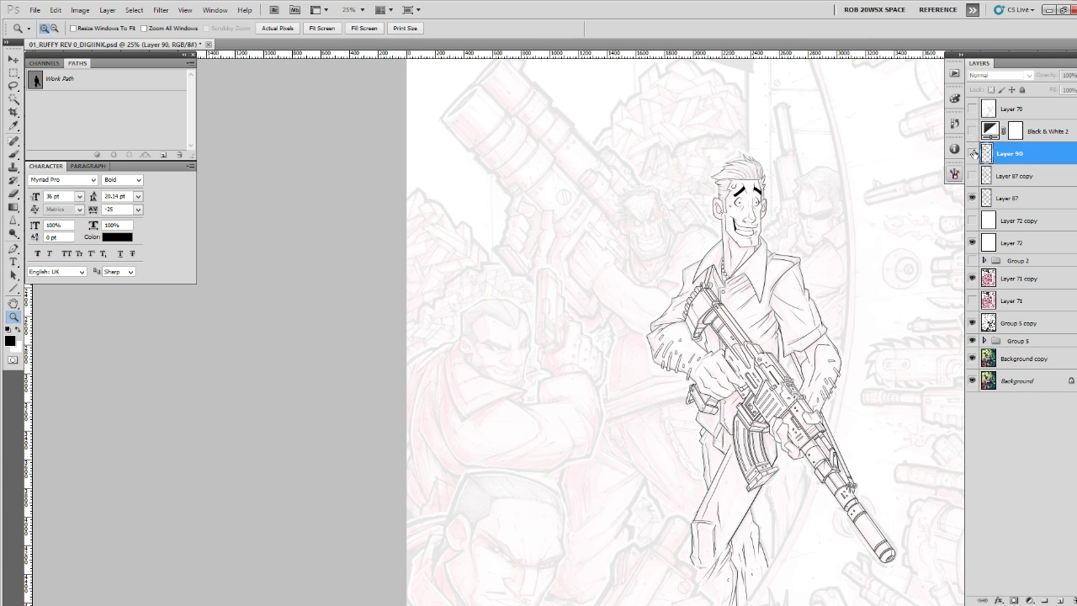
pyautogui.click(974, 154)
pyautogui.moveTo(883, 297); pyautogui.dragTo(782, 244)
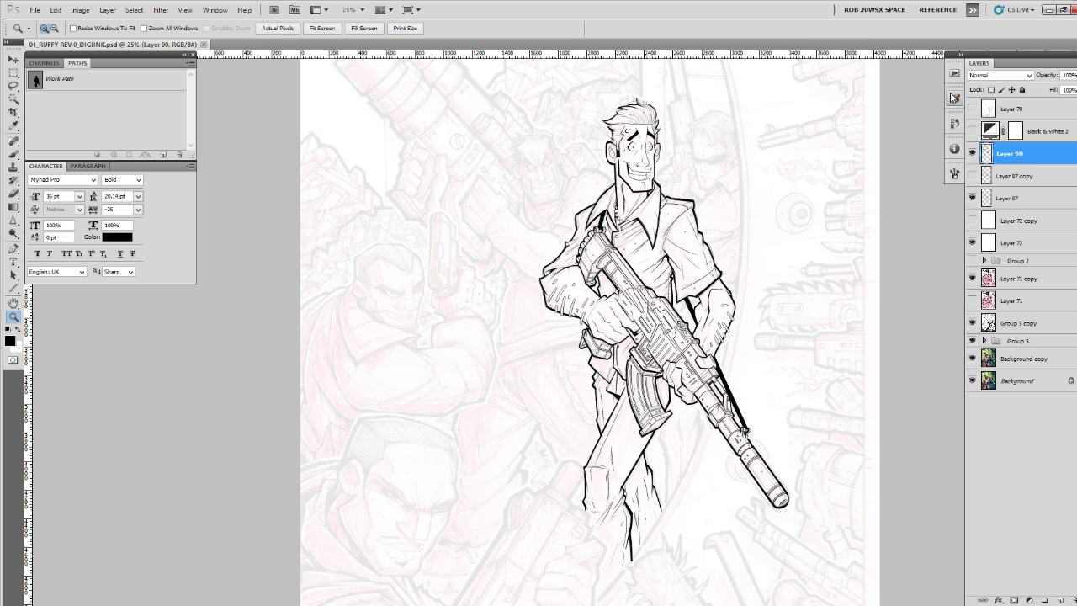
# Save history snapshots of the current inks and of the red pencil art with Layers 90, 87 and 72 hidden.
pyautogui.click(955, 123)
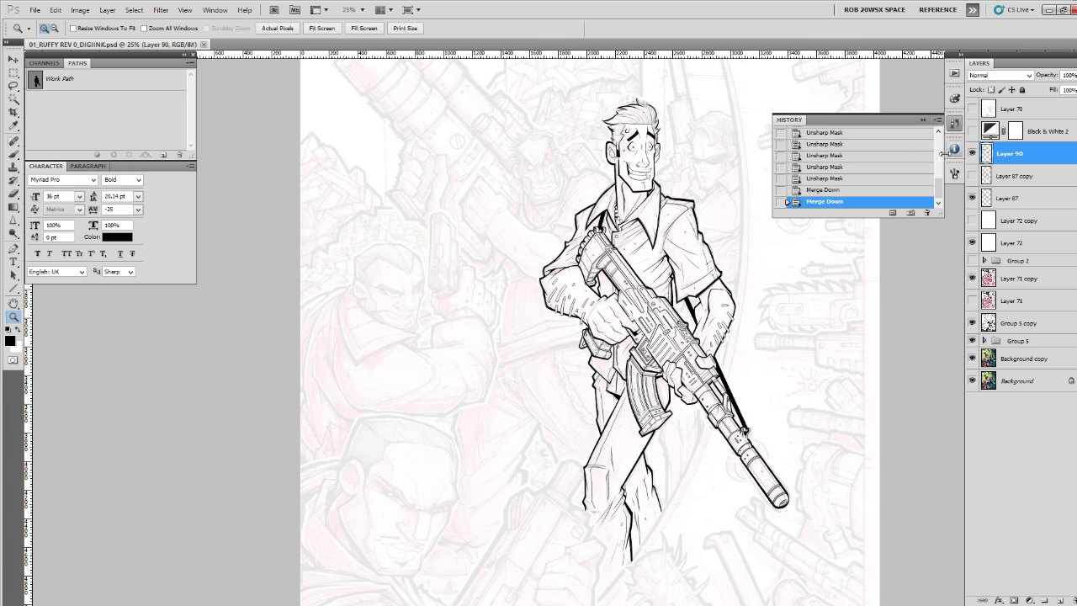
pyautogui.click(936, 148)
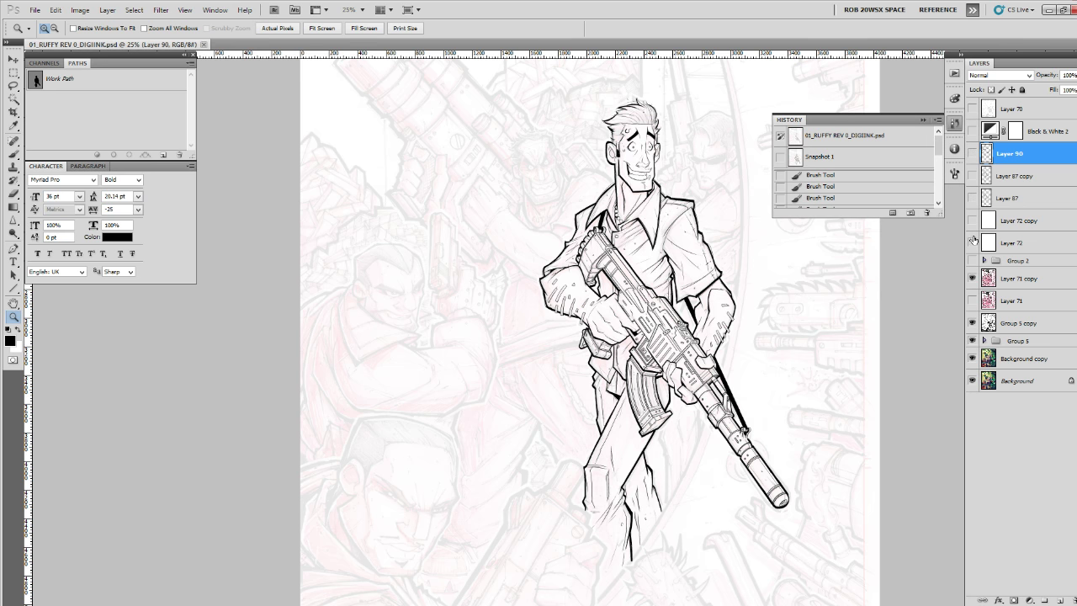
pyautogui.click(972, 242)
pyautogui.click(910, 213)
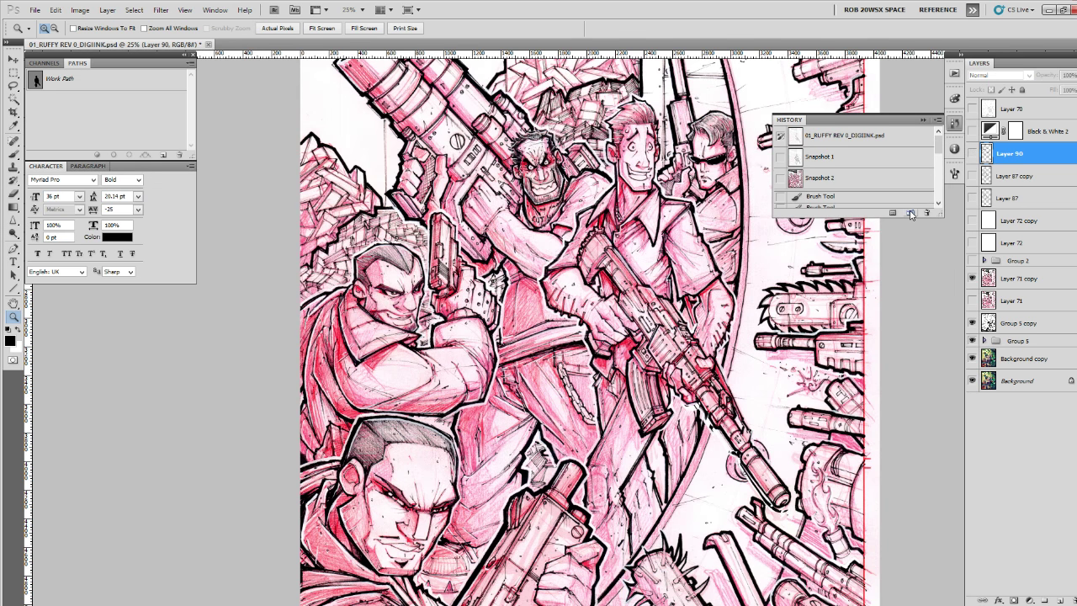
# Compare the inked figure in Snapshot 1 with the red pencil art in Snapshot 2, finishing on Snapshot 1.
pyautogui.click(888, 165)
pyautogui.click(882, 174)
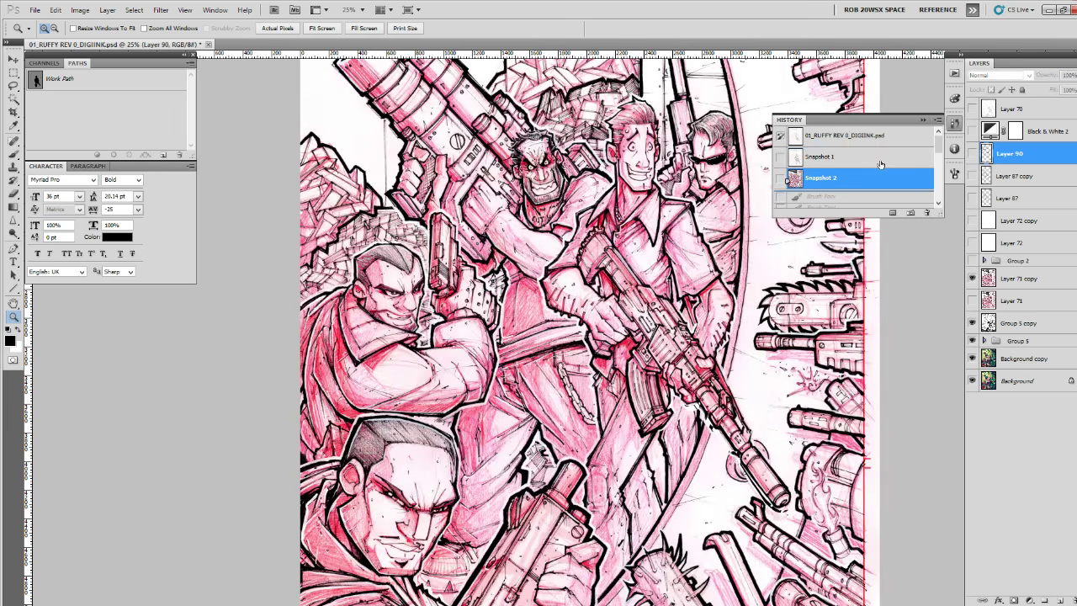
pyautogui.click(880, 164)
pyautogui.click(879, 178)
pyautogui.click(877, 160)
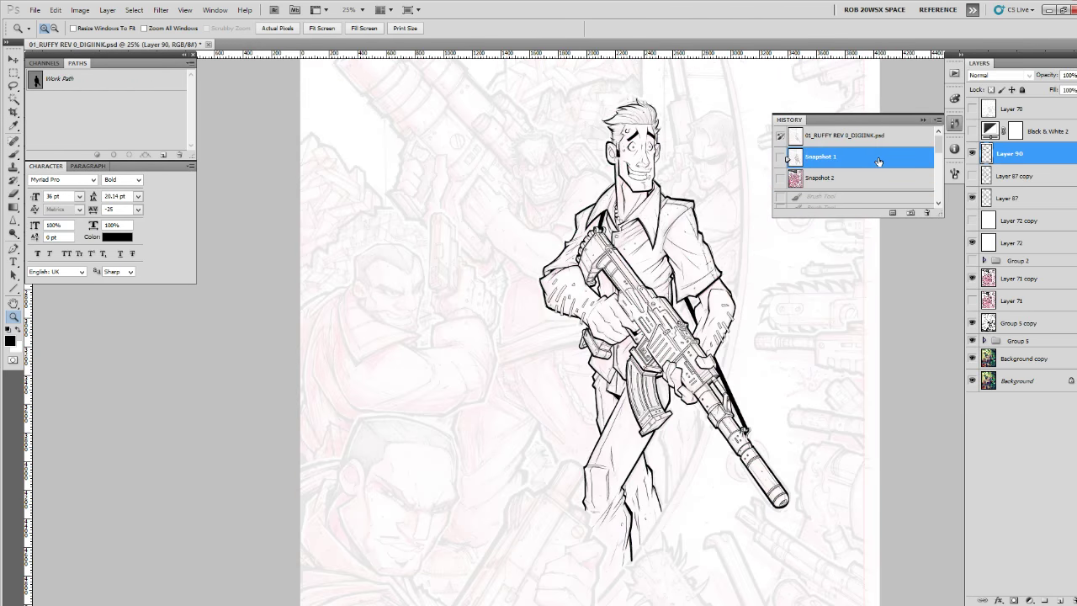
# Show Group 2, hide the white Layer 72 and save this state as a new history snapshot.
pyautogui.click(972, 260)
pyautogui.click(972, 242)
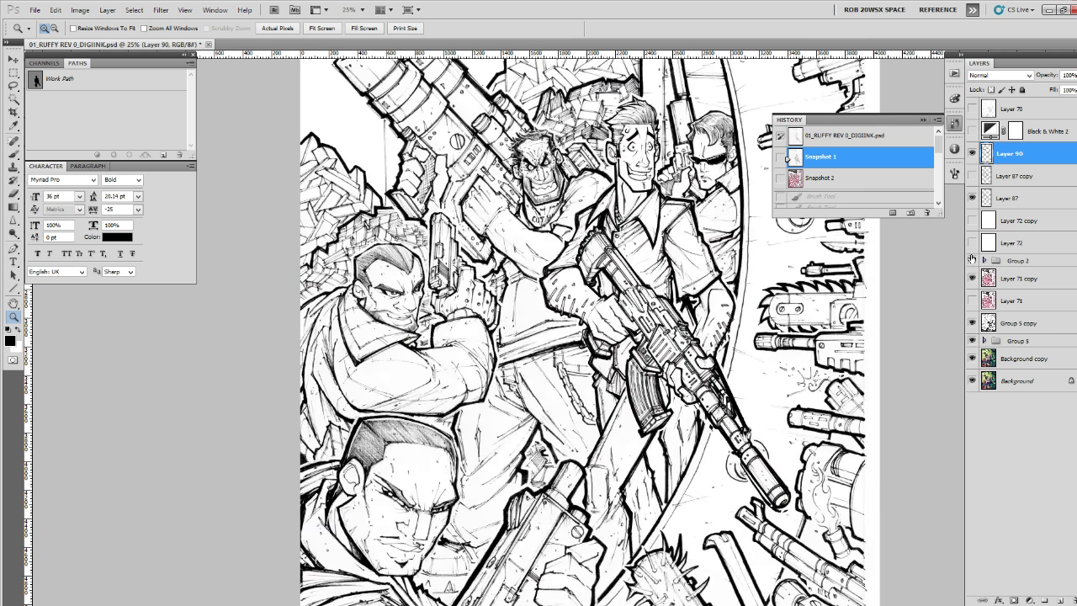
pyautogui.click(912, 213)
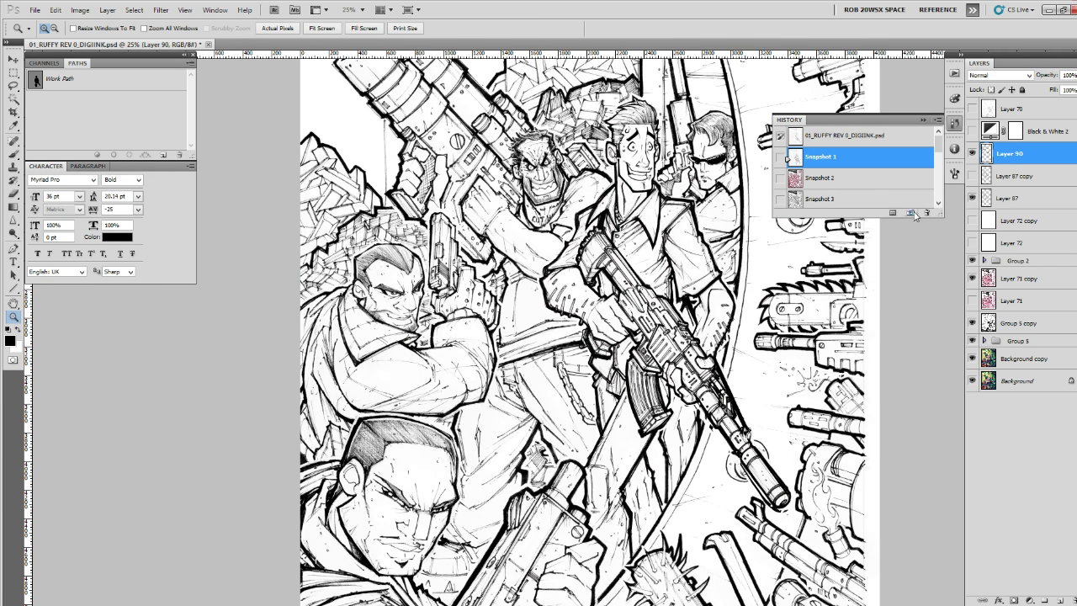
# Alternate between Snapshot 1 and Snapshot 3 to compare the isolated inks with the full black-and-white artwork.
pyautogui.click(863, 197)
pyautogui.click(852, 152)
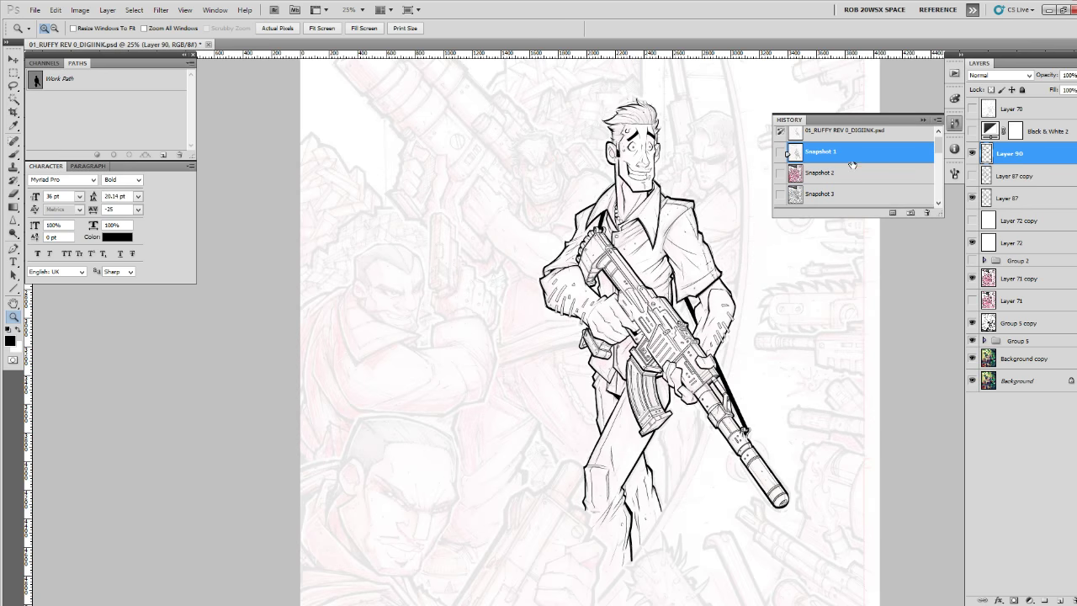
pyautogui.click(850, 192)
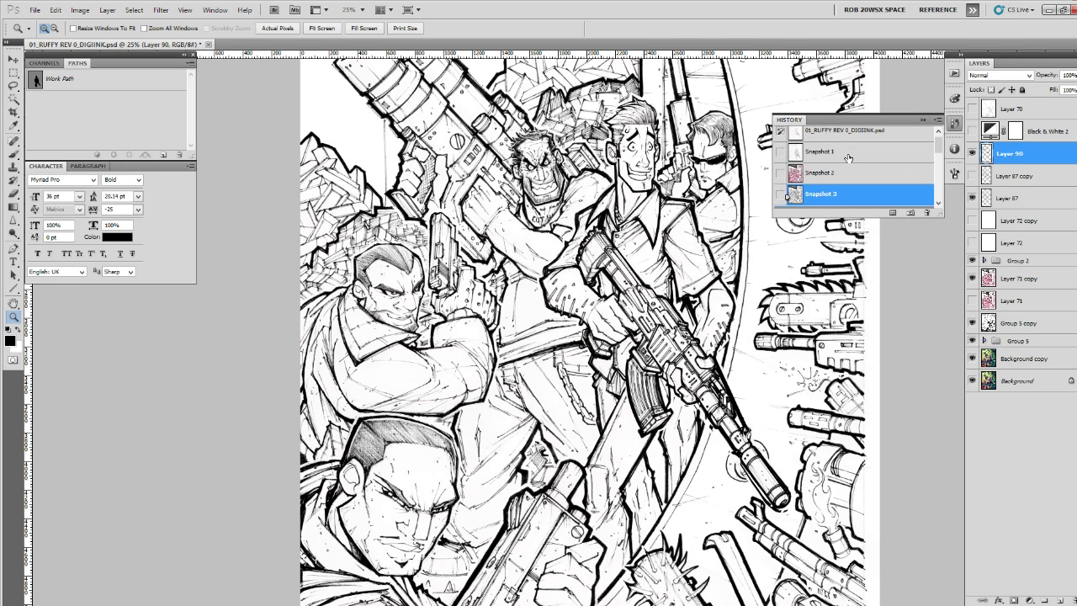
pyautogui.click(848, 157)
pyautogui.click(843, 192)
pyautogui.click(840, 155)
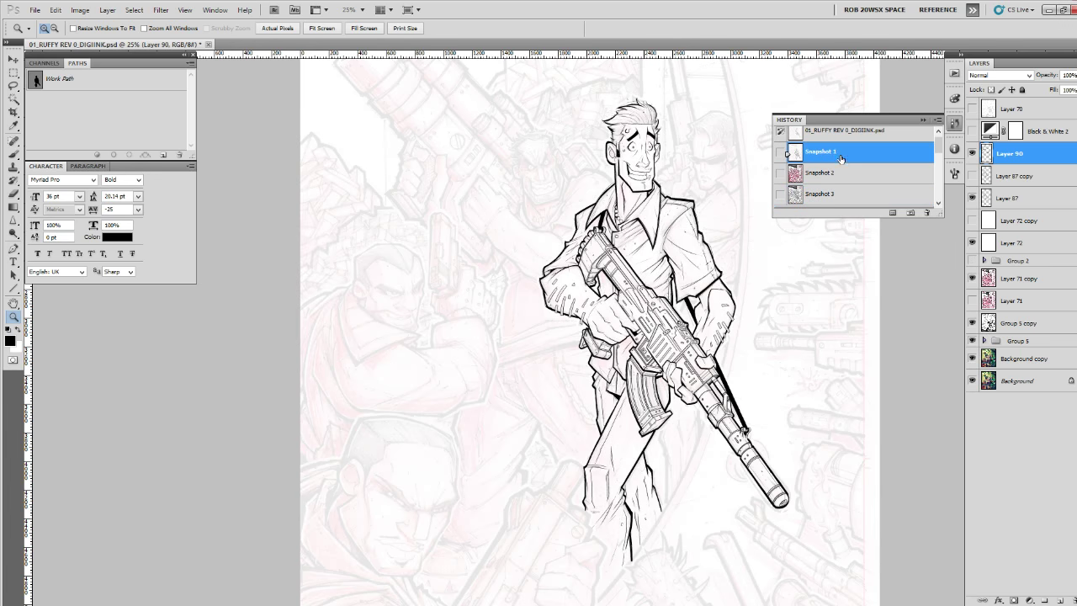
pyautogui.click(837, 194)
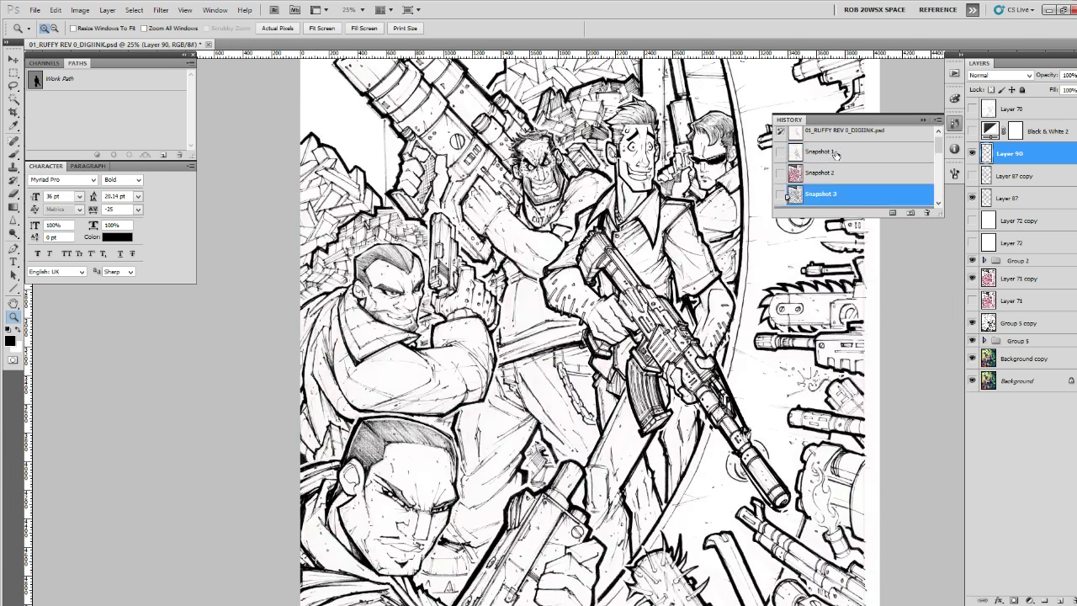
pyautogui.click(836, 154)
pyautogui.click(838, 194)
pyautogui.click(836, 153)
# Hide Layers 90 and 87 in Snapshot 3, save that state as its replacement snapshot and enlarge the history list.
pyautogui.click(841, 194)
pyautogui.click(972, 153)
pyautogui.click(970, 198)
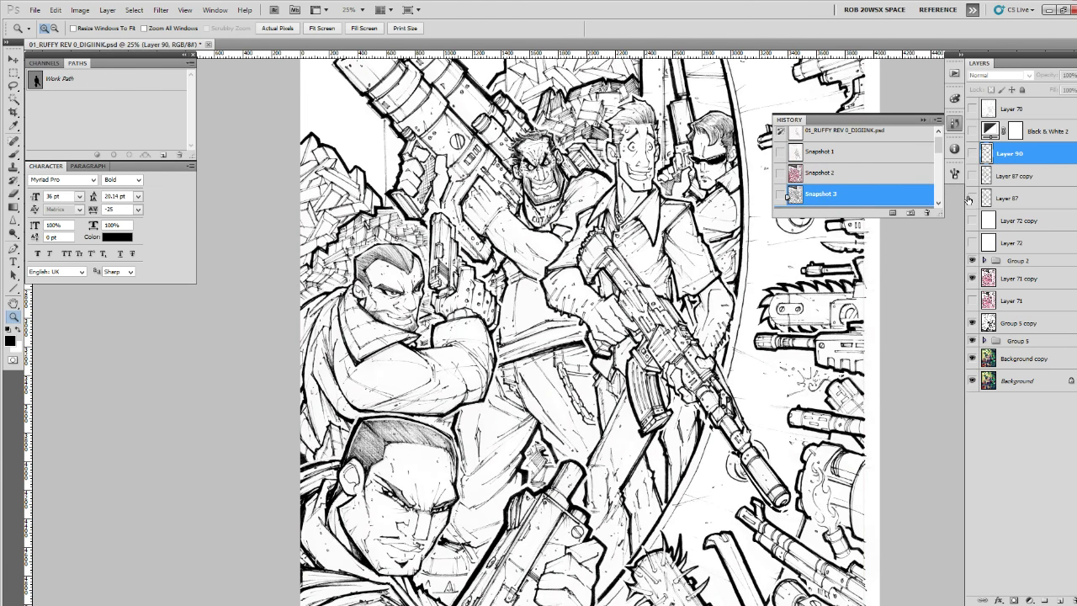
pyautogui.click(913, 214)
pyautogui.moveTo(906, 196)
pyautogui.mouseDown()
pyautogui.moveTo(927, 213)
pyautogui.moveTo(942, 274)
pyautogui.mouseUp()
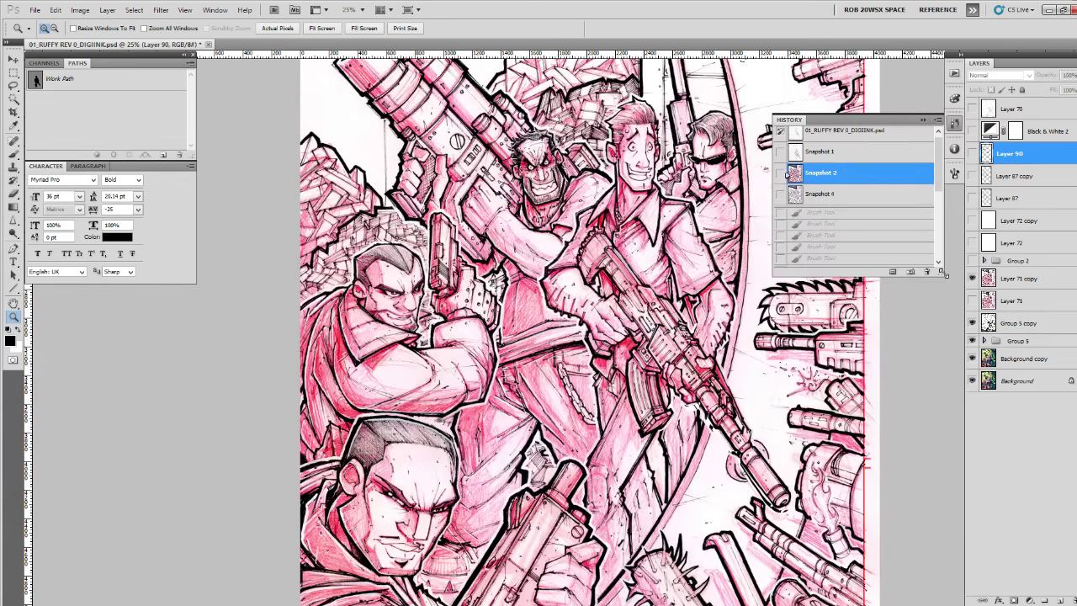
# Compare the isolated inks in Snapshot 1 with the uninked artwork in Snapshot 4, finishing on Snapshot 1.
pyautogui.click(859, 198)
pyautogui.click(857, 157)
pyautogui.click(855, 189)
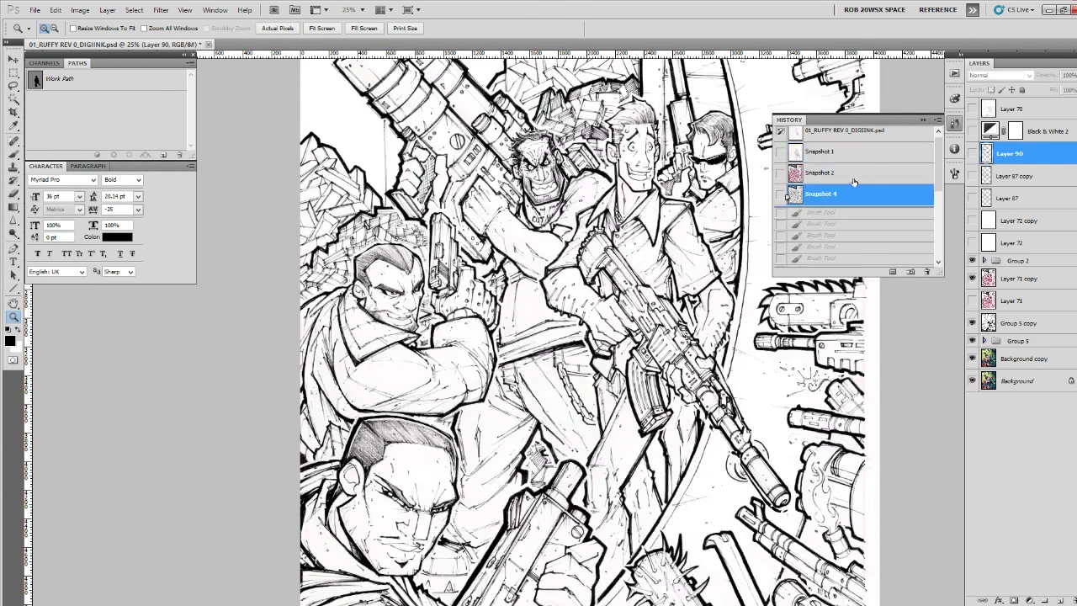
pyautogui.click(849, 160)
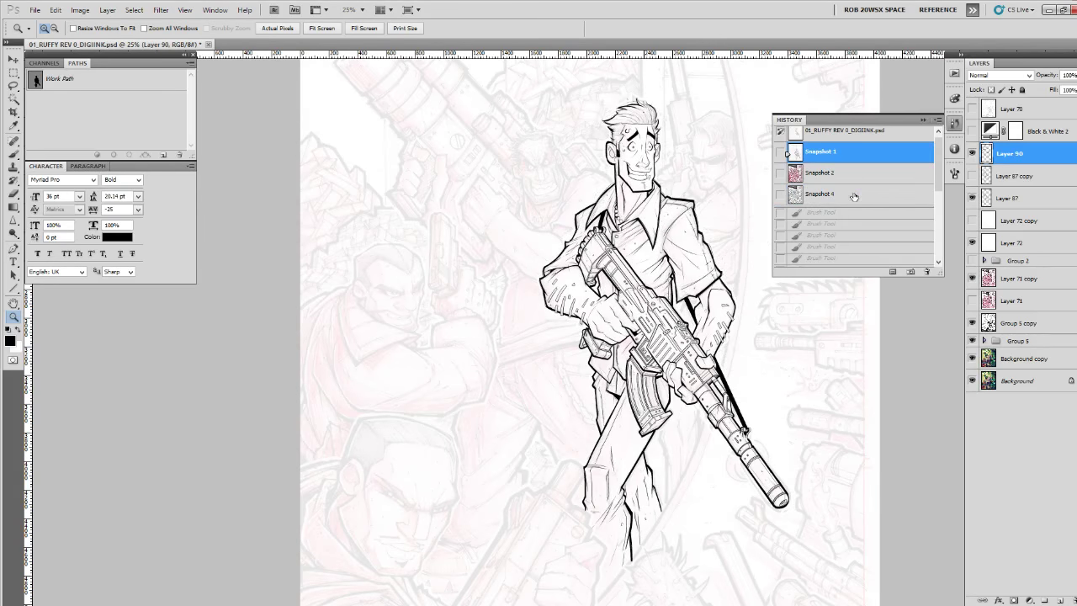
pyautogui.click(853, 195)
pyautogui.click(853, 159)
pyautogui.click(854, 197)
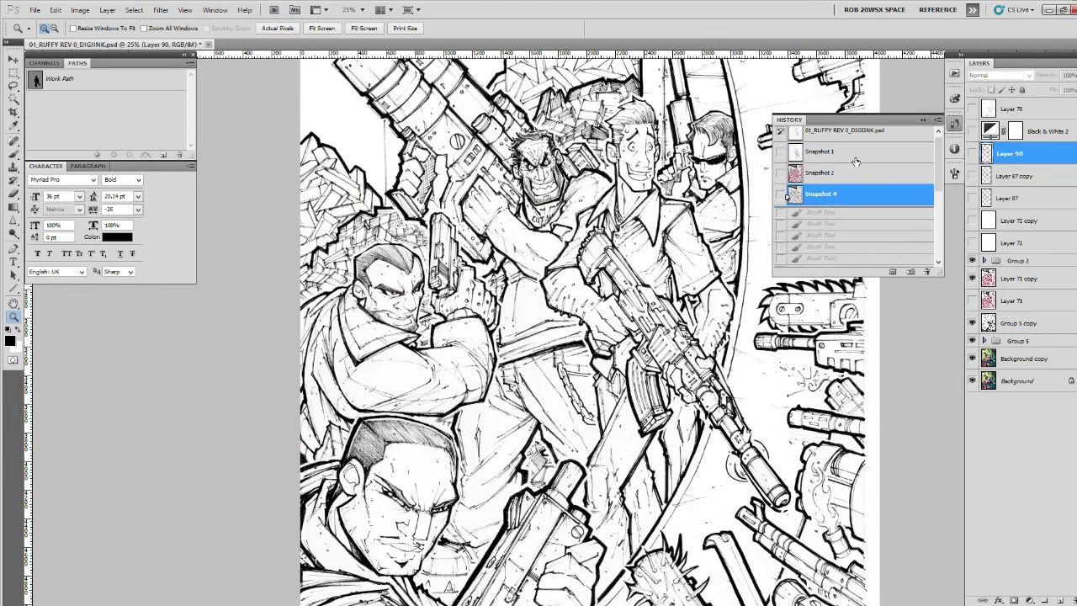
pyautogui.click(854, 159)
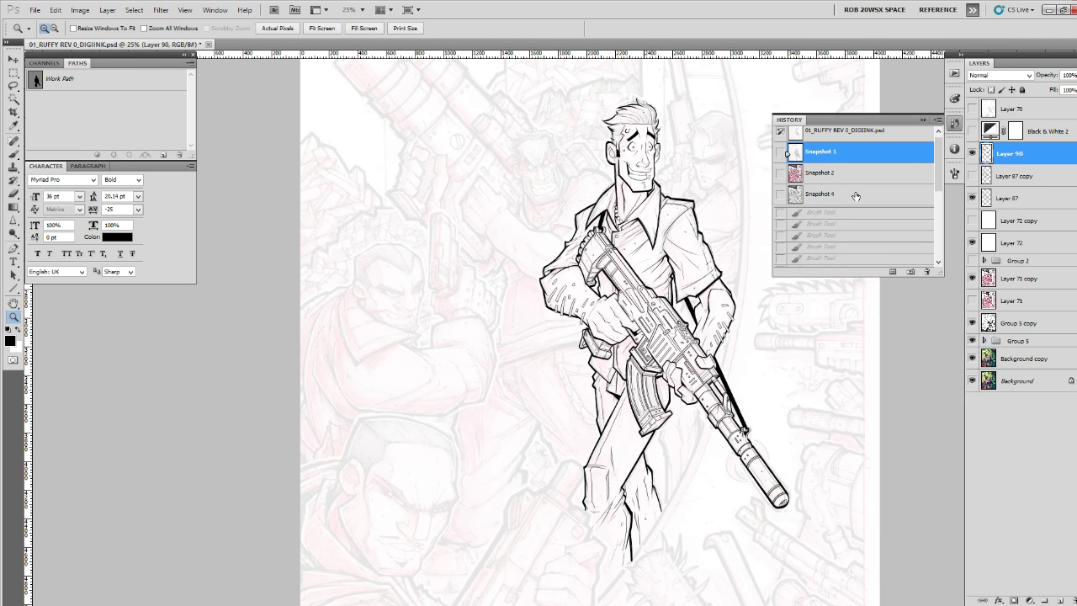
pyautogui.click(856, 196)
pyautogui.click(848, 155)
# Create a new layer above Layer 90 and choose the 3 px ROB DRAW DETAIL brush for the trouser details.
pyautogui.click(1058, 600)
pyautogui.click(617, 457)
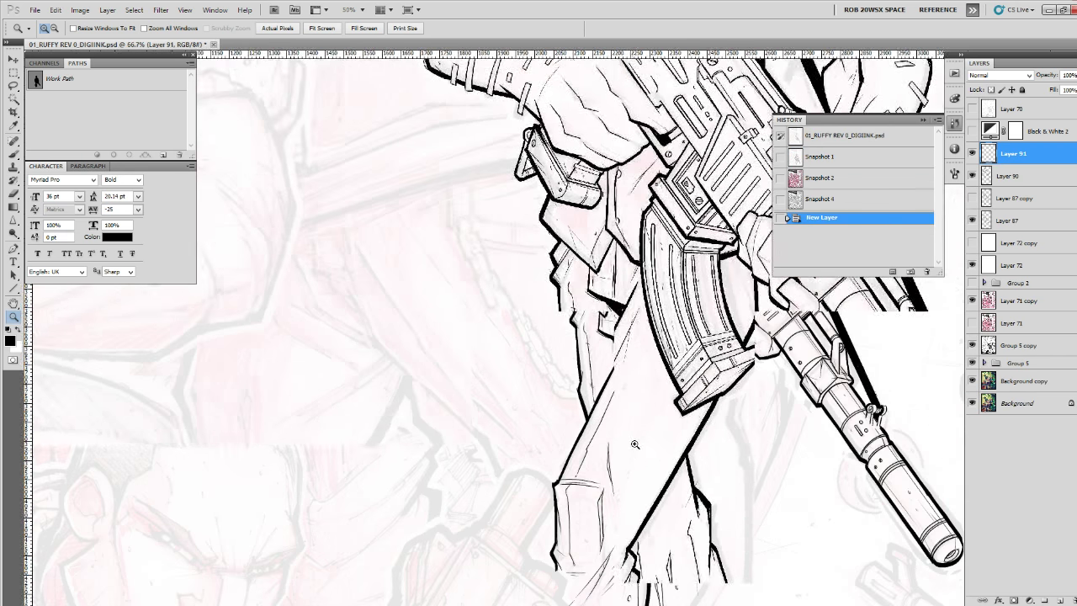
pyautogui.press('b')
pyautogui.rightClick(726, 408)
pyautogui.doubleClick(732, 408)
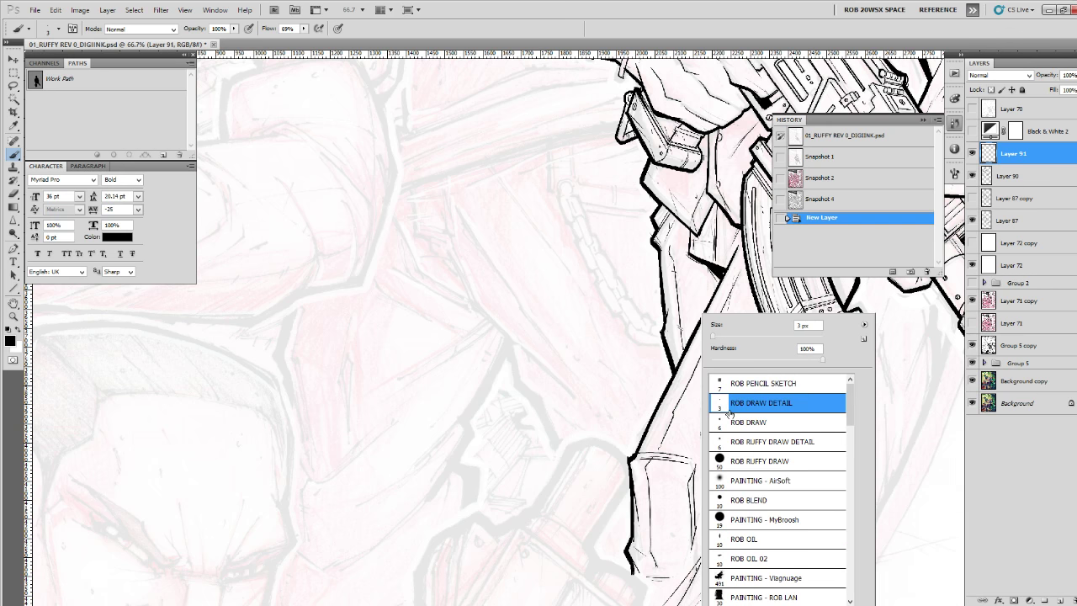
# Ink fine fold lines and small texture marks on the front trouser leg and knee on Layer 91.
pyautogui.moveTo(729, 340); pyautogui.dragTo(726, 347)
pyautogui.moveTo(727, 343); pyautogui.dragTo(724, 352)
pyautogui.moveTo(725, 347); pyautogui.dragTo(737, 370)
pyautogui.moveTo(739, 366); pyautogui.dragTo(735, 375)
pyautogui.moveTo(737, 387); pyautogui.dragTo(774, 322)
pyautogui.moveTo(684, 472); pyautogui.dragTo(695, 483)
pyautogui.moveTo(700, 476)
pyautogui.mouseDown()
pyautogui.moveTo(705, 493)
pyautogui.moveTo(704, 432)
pyautogui.moveTo(698, 447)
pyautogui.mouseUp()
pyautogui.moveTo(723, 420)
pyautogui.mouseDown()
pyautogui.moveTo(701, 374)
pyautogui.moveTo(737, 377)
pyautogui.mouseUp()
pyautogui.moveTo(739, 384); pyautogui.dragTo(740, 390)
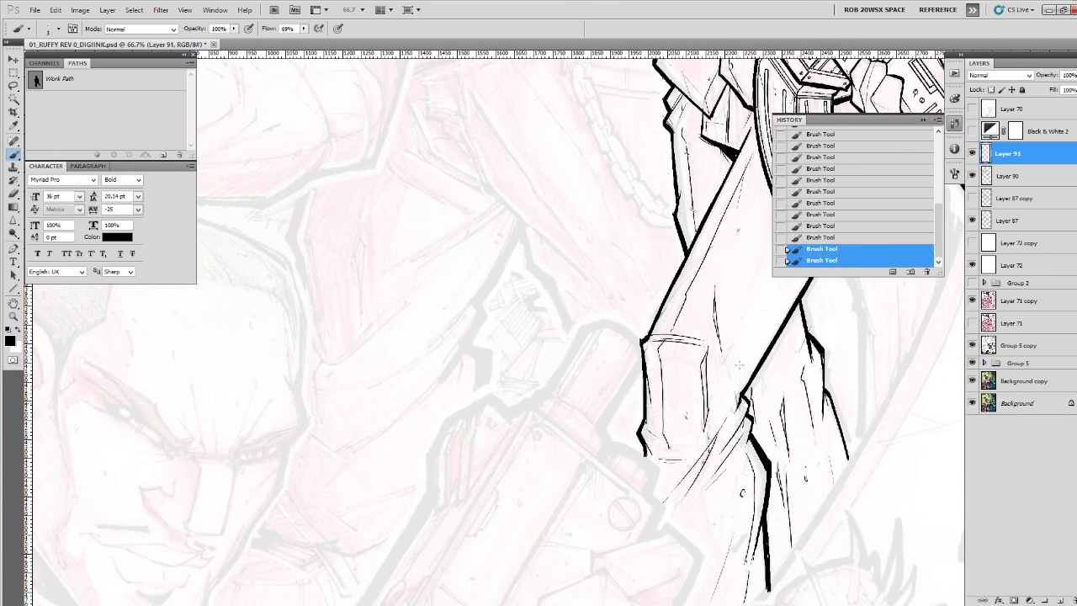
pyautogui.moveTo(745, 343); pyautogui.dragTo(738, 403)
pyautogui.moveTo(738, 357); pyautogui.dragTo(736, 363)
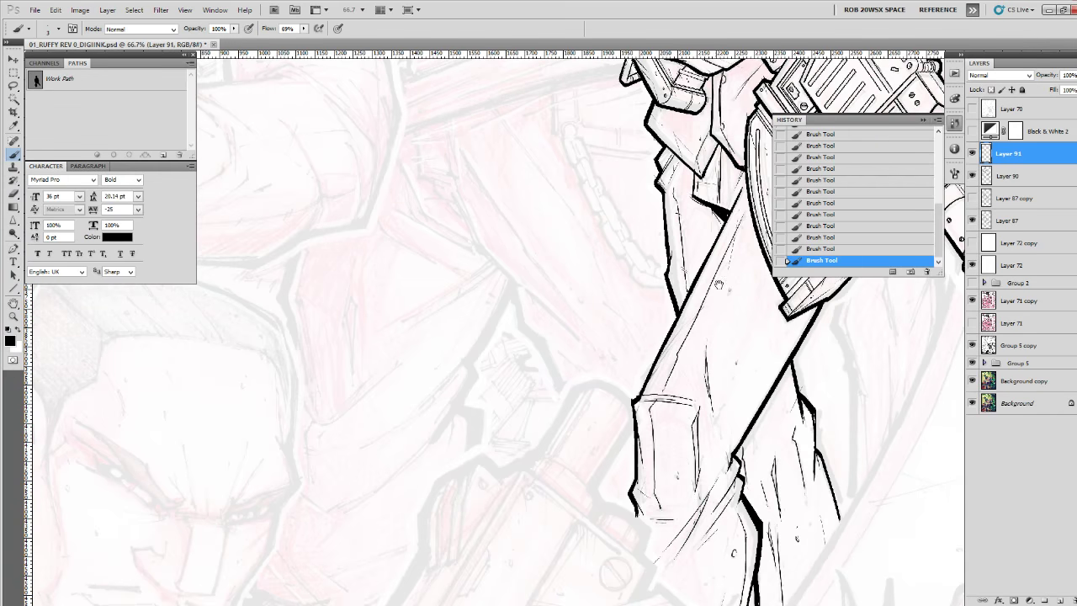
# Add specks to the front thigh and strengthen its crease lines, switching to another brush preset for the heavier marks.
pyautogui.moveTo(666, 349); pyautogui.dragTo(627, 452)
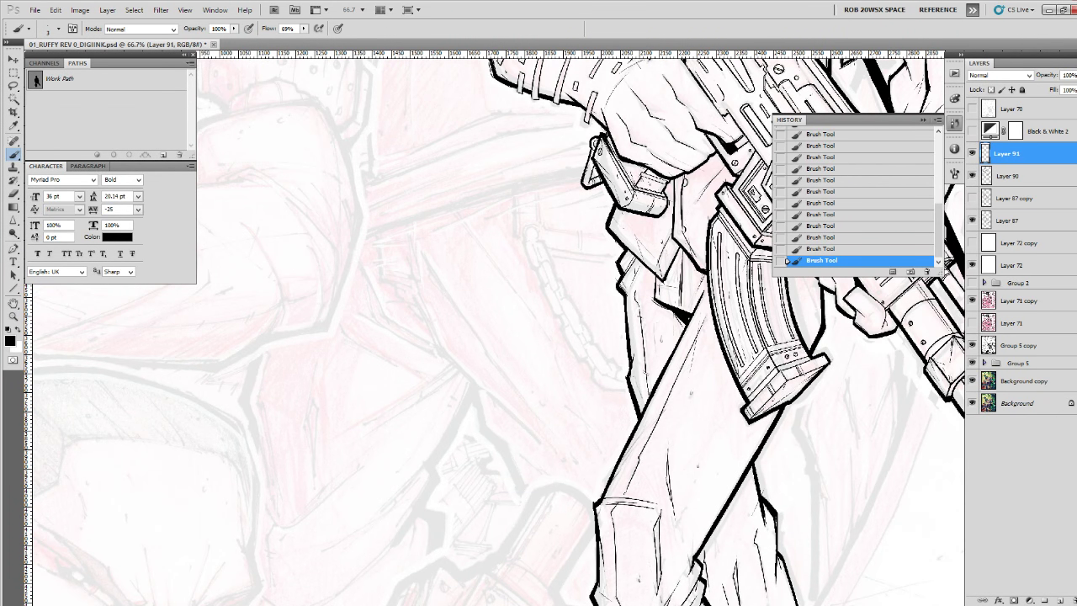
pyautogui.moveTo(631, 337); pyautogui.dragTo(635, 355)
pyautogui.moveTo(654, 409); pyautogui.dragTo(653, 406)
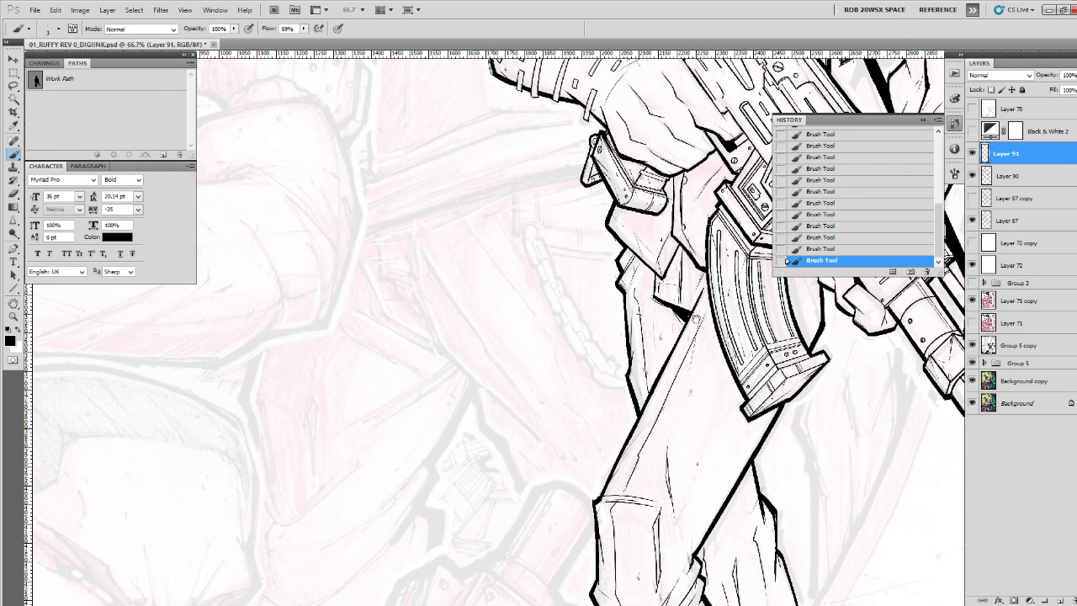
pyautogui.moveTo(689, 258); pyautogui.dragTo(681, 309)
pyautogui.rightClick(637, 291)
pyautogui.click(668, 401)
pyautogui.click(631, 368)
pyautogui.moveTo(637, 336); pyautogui.dragTo(630, 365)
pyautogui.scroll(-1, 640, 346)
pyautogui.scroll(-1, 643, 439)
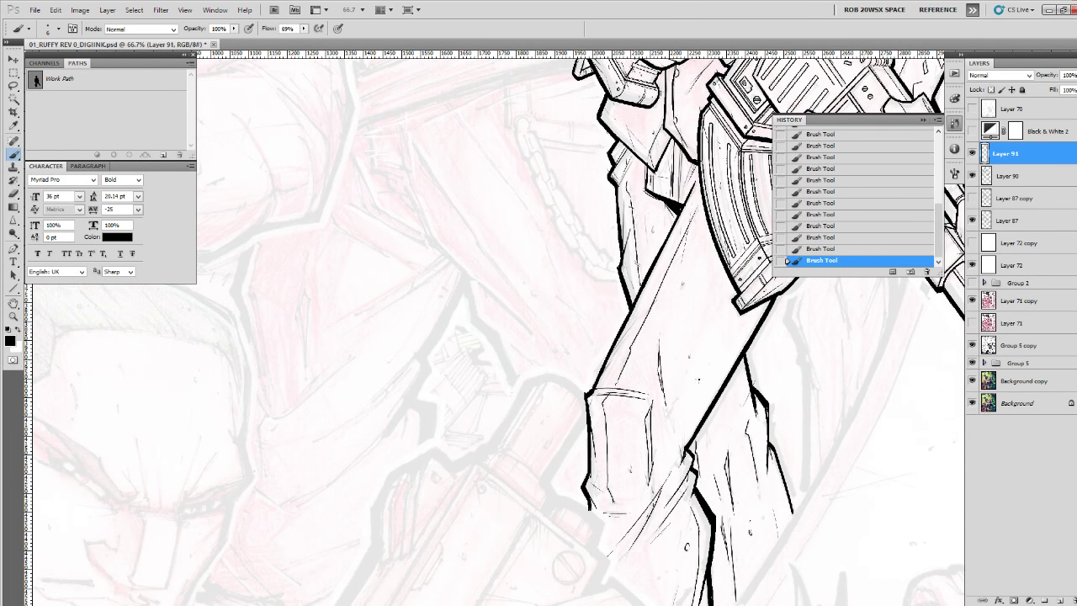
pyautogui.moveTo(695, 418); pyautogui.dragTo(691, 407)
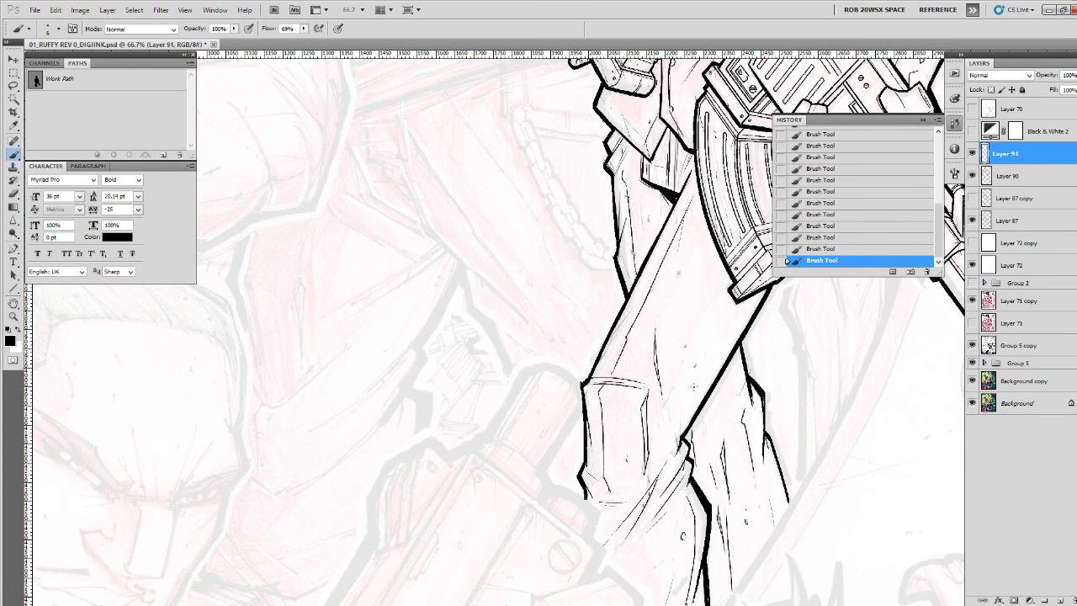
pyautogui.moveTo(768, 461); pyautogui.dragTo(670, 364)
# Refine the creases below the front knee and add small specks on both lower trouser legs.
pyautogui.scroll(-2, 616, 462)
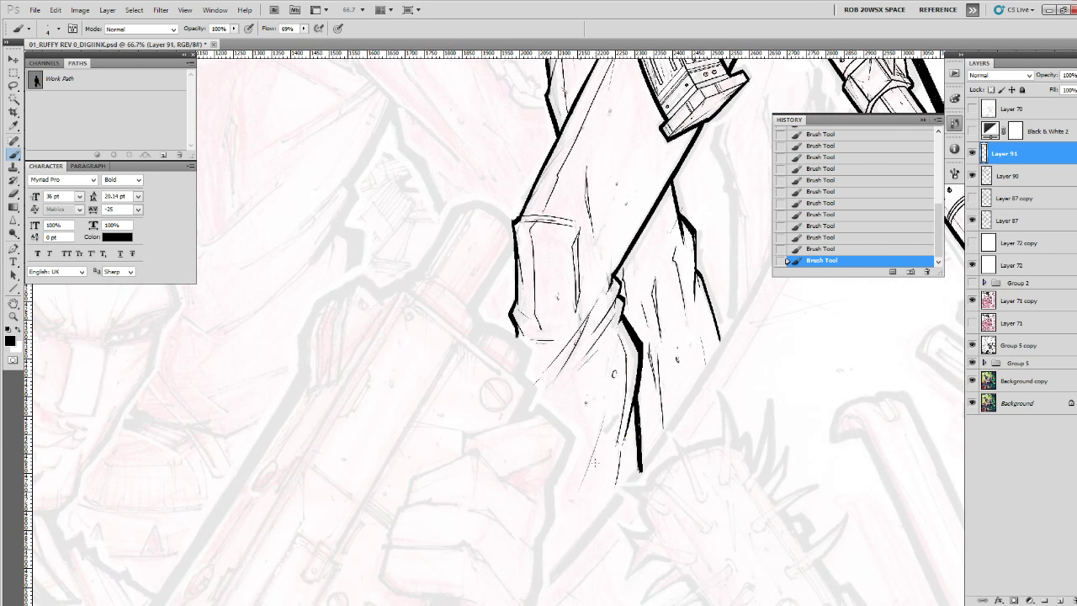
pyautogui.scroll(-1, 604, 430)
pyautogui.hscroll(-1, 604, 429)
pyautogui.scroll(2, 579, 474)
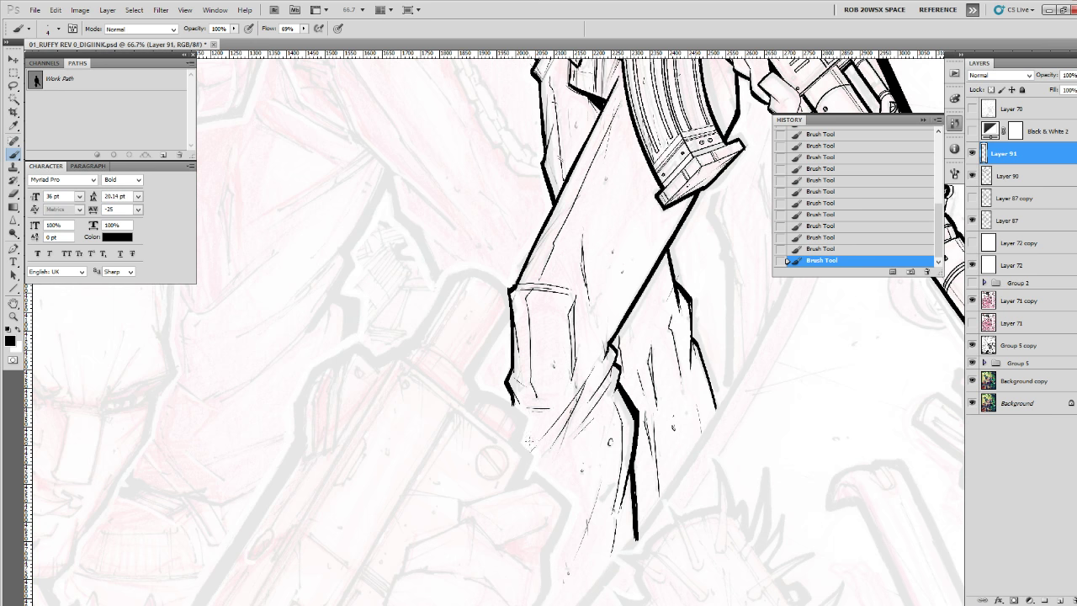
pyautogui.scroll(2, 539, 328)
pyautogui.hscroll(1, 538, 328)
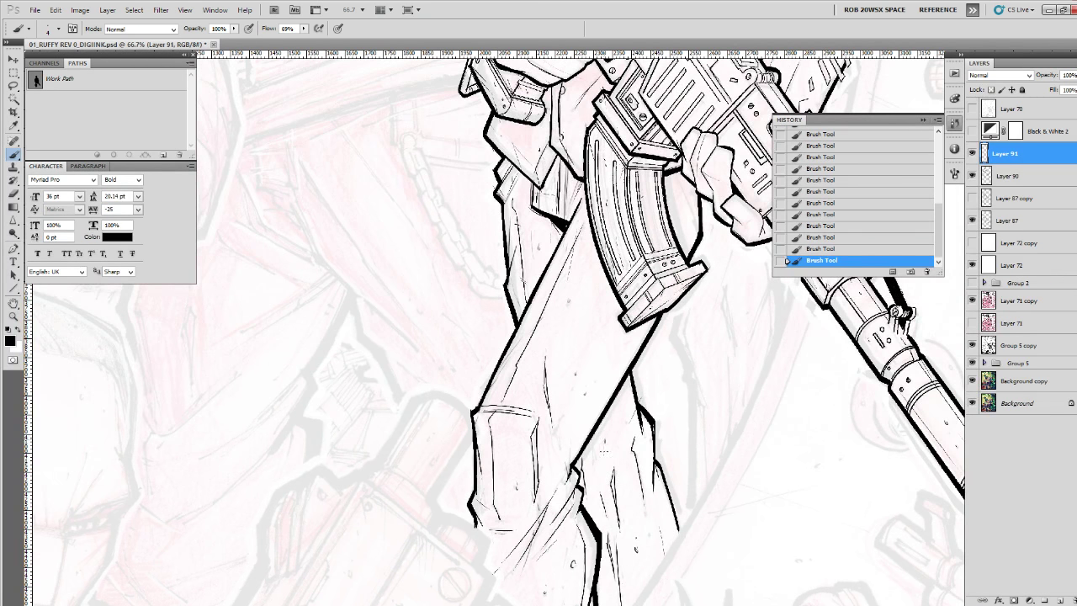
pyautogui.scroll(-1, 604, 452)
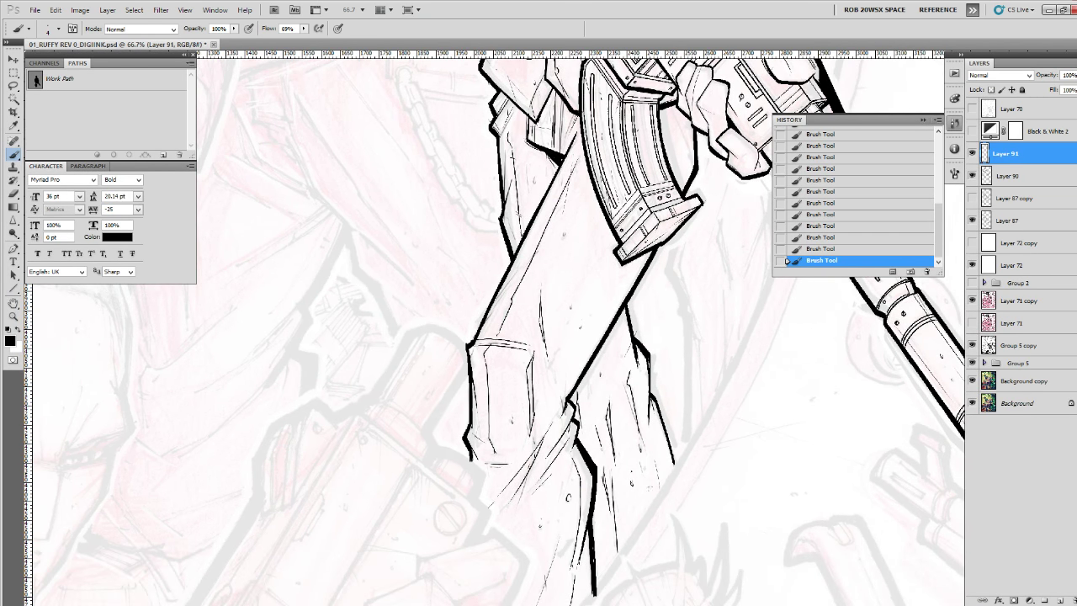
# Add short crease marks at the top of the front thigh beside the magazine.
pyautogui.moveTo(683, 298); pyautogui.dragTo(686, 464)
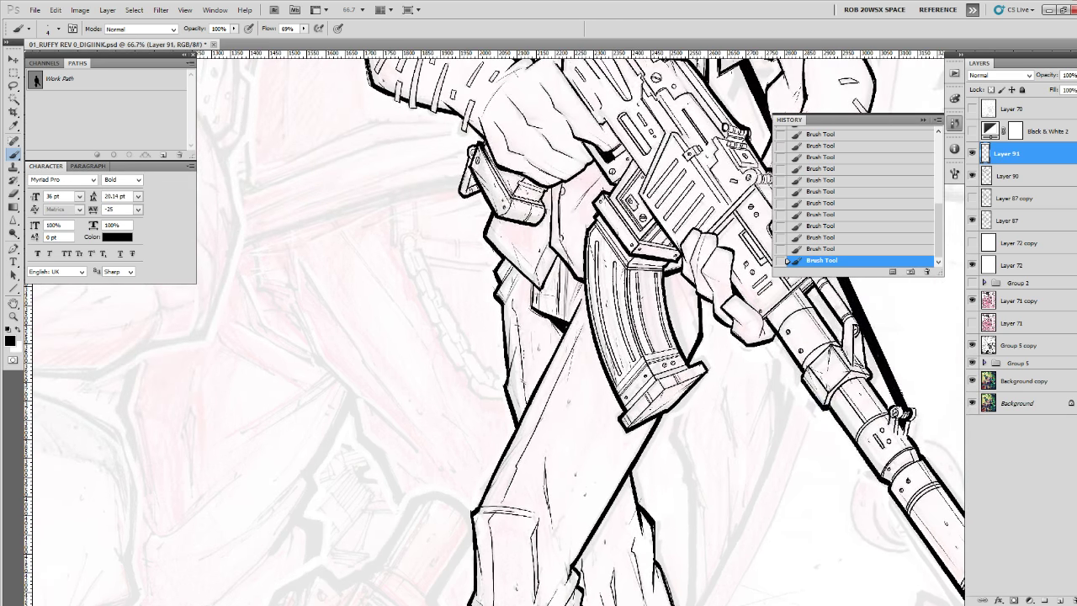
pyautogui.moveTo(578, 368); pyautogui.dragTo(586, 369)
pyautogui.moveTo(557, 447); pyautogui.dragTo(601, 372)
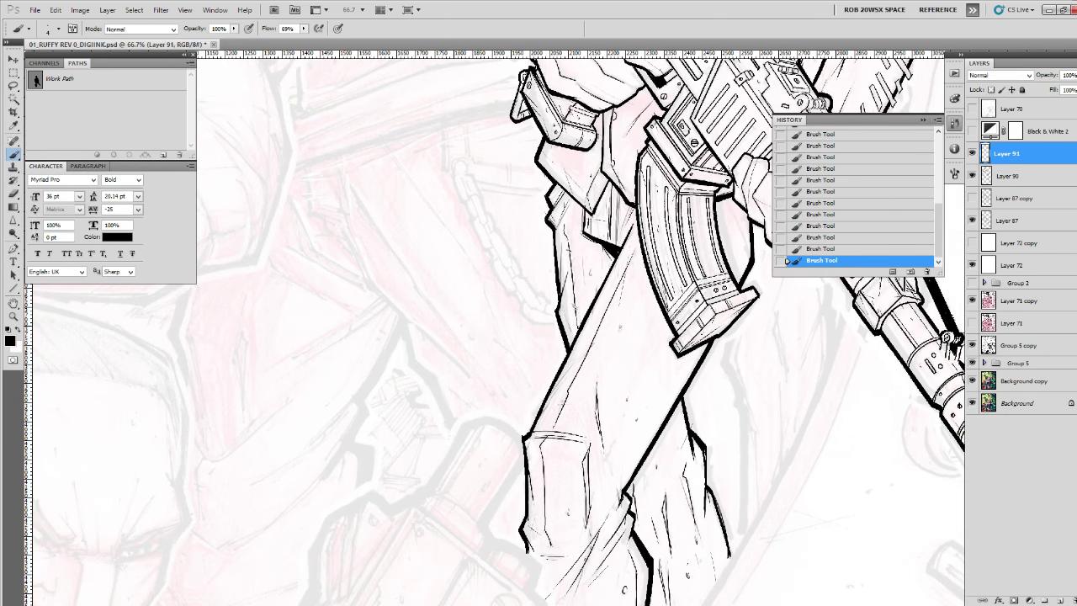
pyautogui.moveTo(609, 446); pyautogui.dragTo(723, 366)
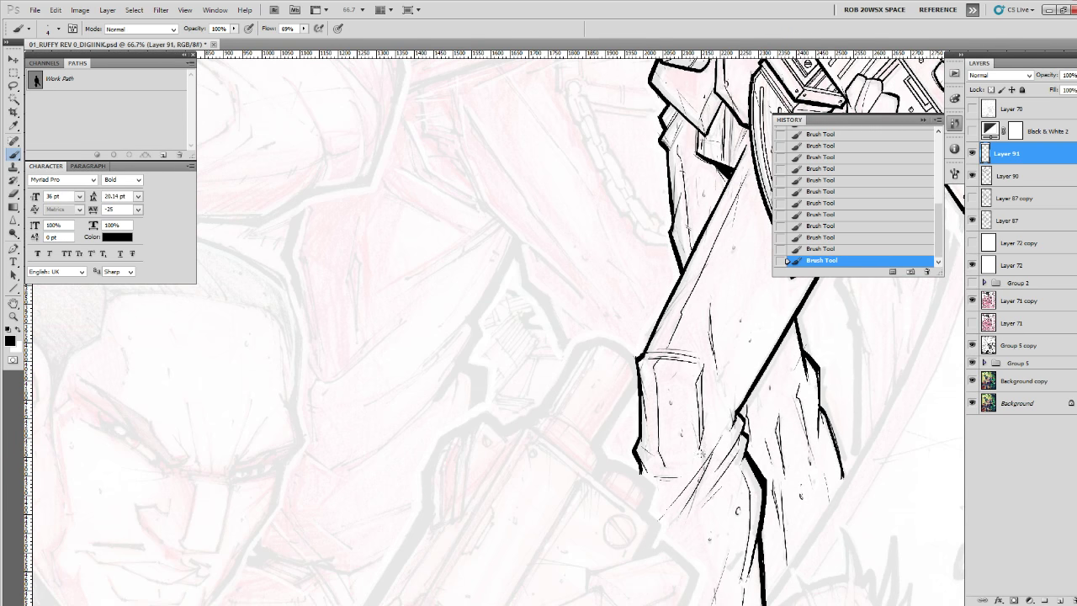
pyautogui.moveTo(769, 385); pyautogui.dragTo(618, 511)
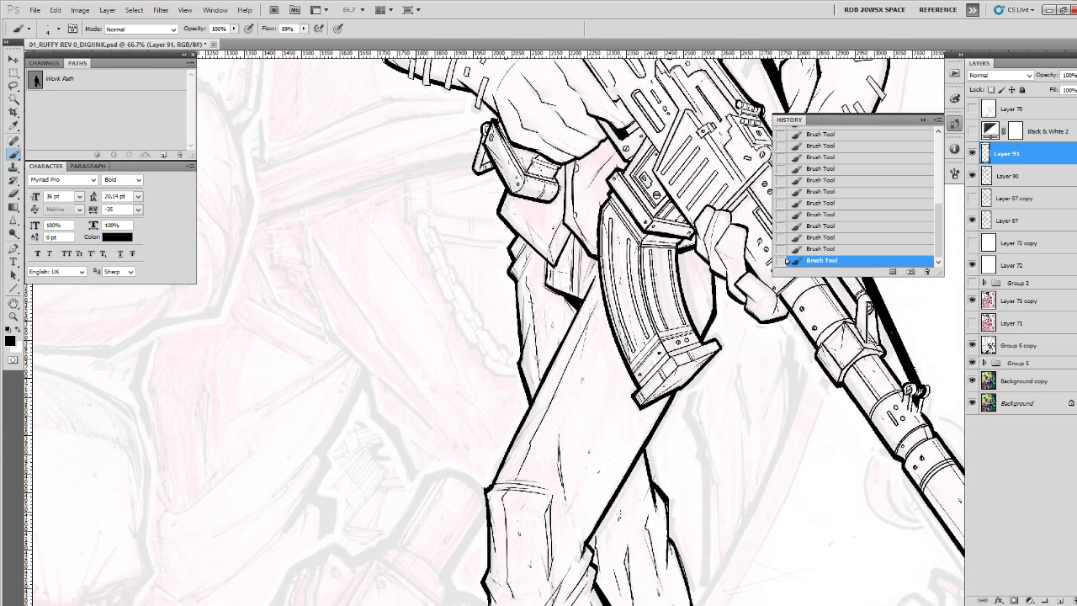
# Sharpen the trouser details on Layer 91 by applying the last Unsharp Mask filter four times.
pyautogui.hotkey('ctrl', 'f')
pyautogui.hotkey('ctrl', 'f')
pyautogui.hotkey('ctrl', 'f')
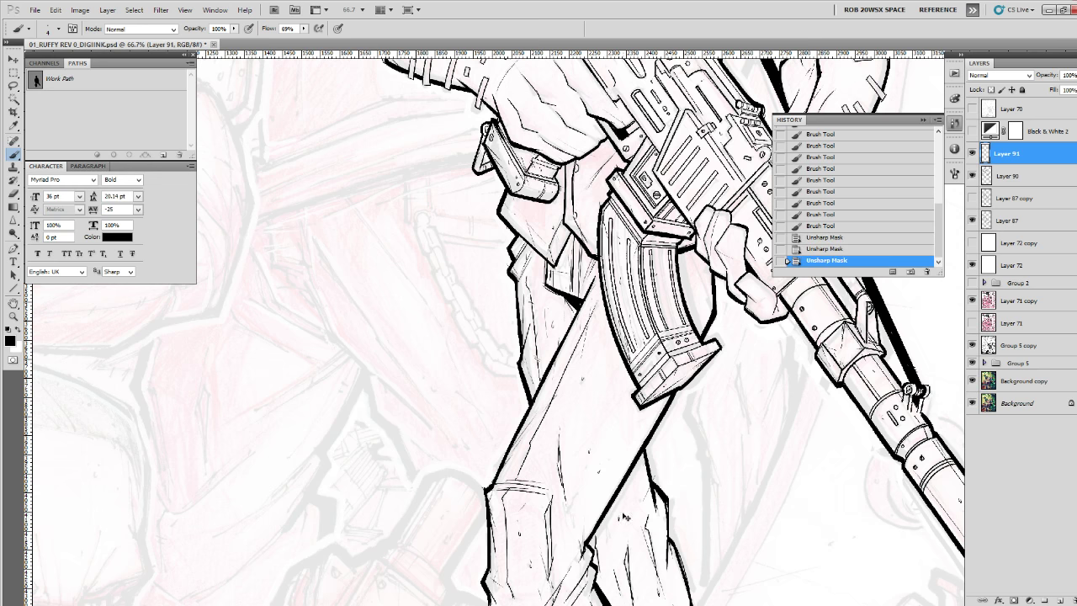
pyautogui.hotkey('ctrl', 'f')
pyautogui.press('z')
pyautogui.keyDown('alt'); pyautogui.click(631, 478); pyautogui.keyUp('alt')
pyautogui.keyDown('alt'); pyautogui.click(646, 478); pyautogui.keyUp('alt')
pyautogui.click(677, 393)
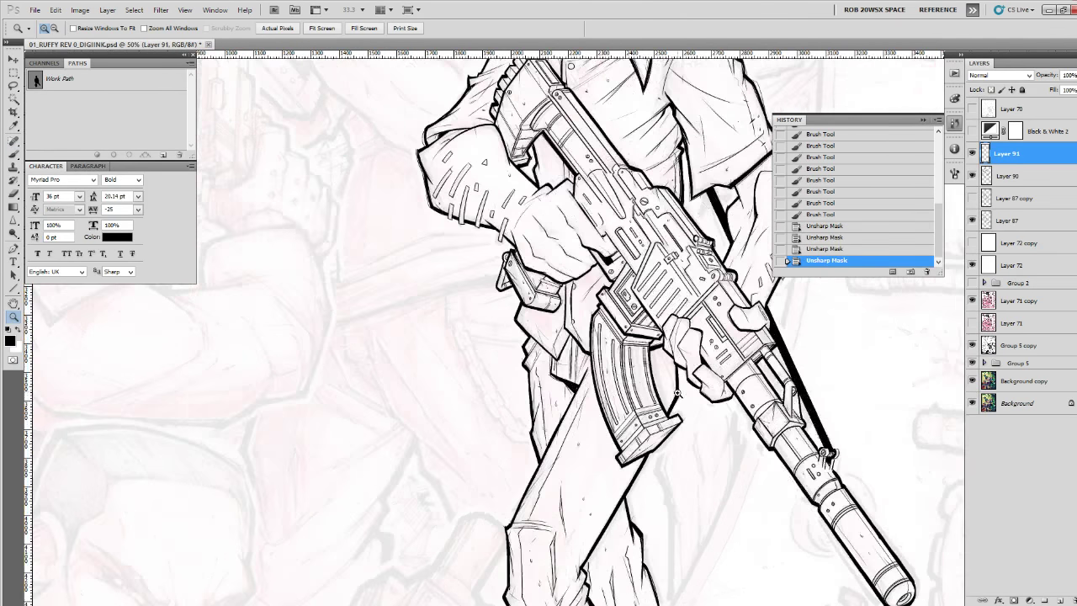
pyautogui.click(677, 389)
pyautogui.press('b')
pyautogui.click(1072, 598)
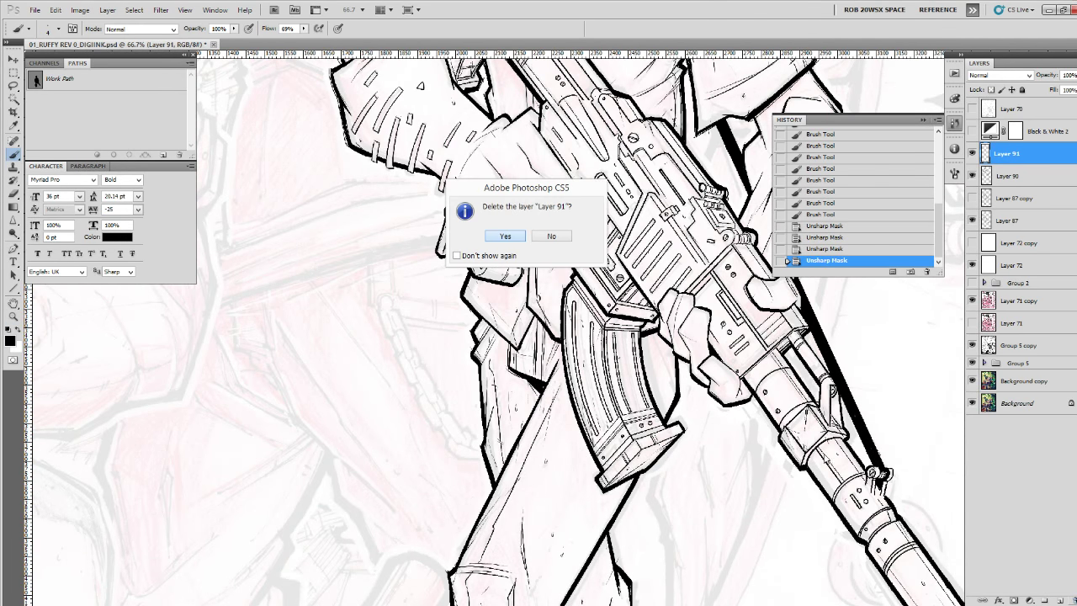
pyautogui.press('Return')
pyautogui.click(1060, 600)
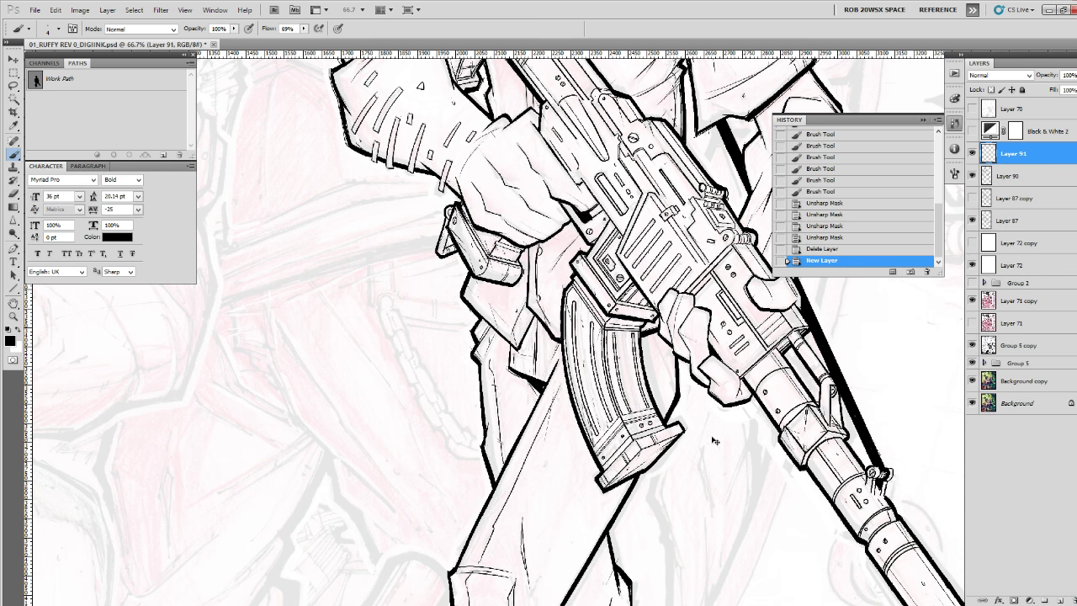
pyautogui.hotkey('ctrl', 'z')
pyautogui.hotkey('ctrl', 'z')
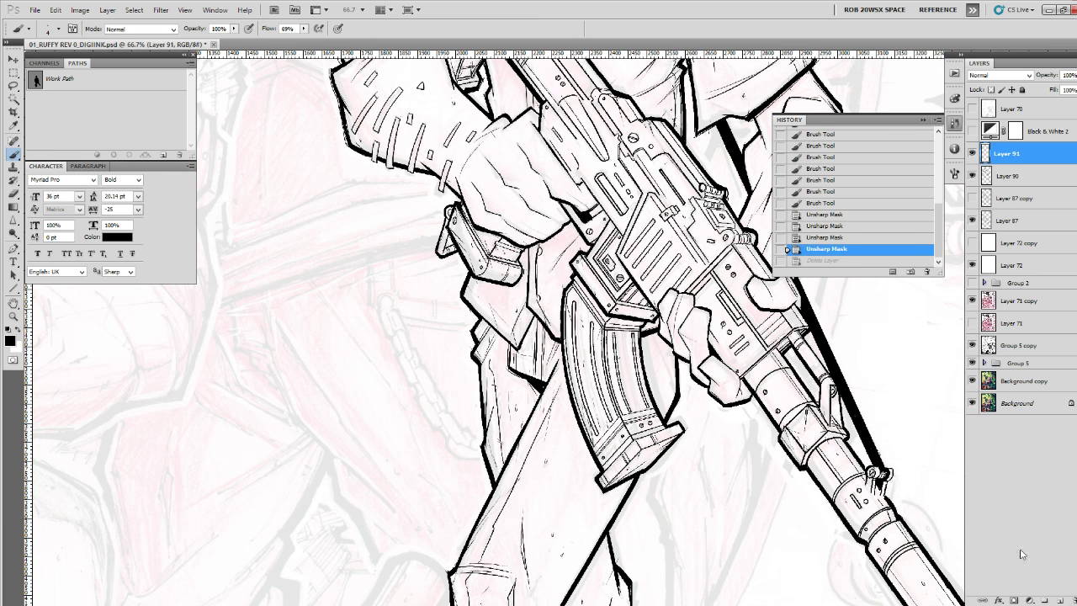
# Create a new layer above Layer 91 and ink short crease strokes on the clothing between the magazine and the supporting hand.
pyautogui.click(1056, 599)
pyautogui.moveTo(757, 434); pyautogui.dragTo(770, 484)
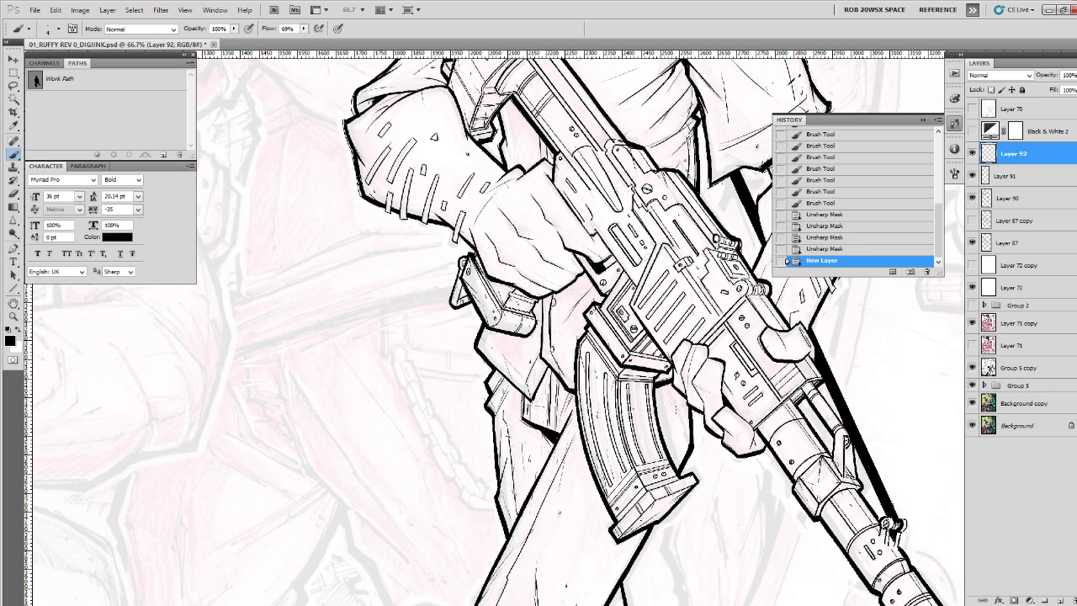
pyautogui.moveTo(674, 400); pyautogui.dragTo(687, 442)
pyautogui.hotkey('ctrl', 'z')
pyautogui.moveTo(680, 405); pyautogui.dragTo(686, 439)
pyautogui.moveTo(676, 399); pyautogui.dragTo(688, 435)
pyautogui.moveTo(679, 401); pyautogui.dragTo(689, 432)
pyautogui.moveTo(683, 402)
pyautogui.mouseDown()
pyautogui.moveTo(690, 429)
pyautogui.moveTo(721, 458)
pyautogui.mouseUp()
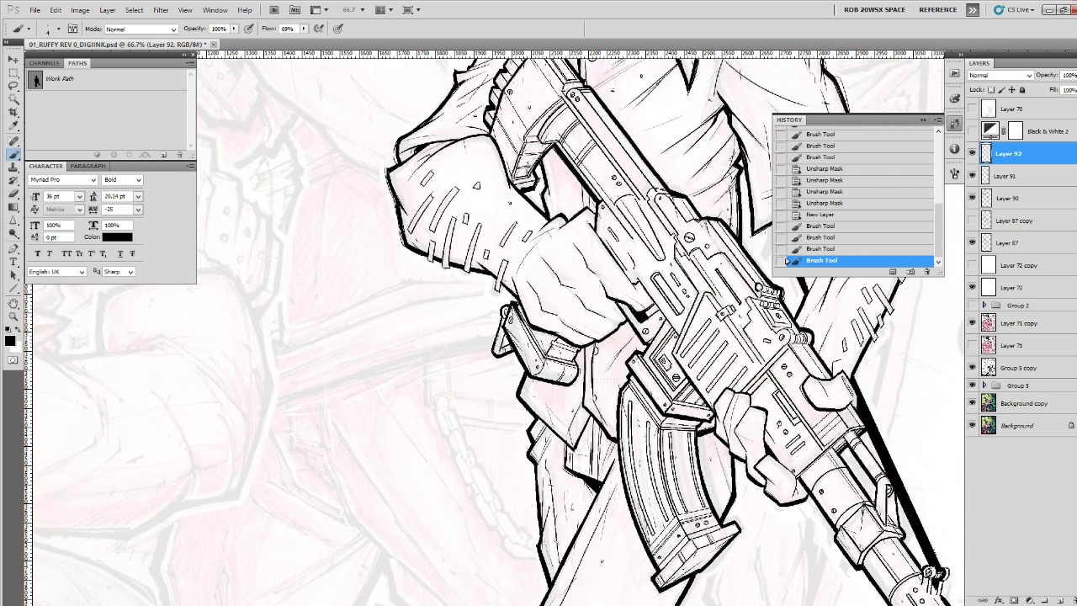
# Add small creases and specks to the shirt flap below the gripping hand and across the shirt.
pyautogui.moveTo(624, 355); pyautogui.dragTo(616, 369)
pyautogui.moveTo(624, 325); pyautogui.dragTo(613, 339)
pyautogui.moveTo(528, 365)
pyautogui.mouseDown()
pyautogui.moveTo(513, 400)
pyautogui.moveTo(531, 415)
pyautogui.moveTo(601, 328)
pyautogui.moveTo(645, 311)
pyautogui.mouseUp()
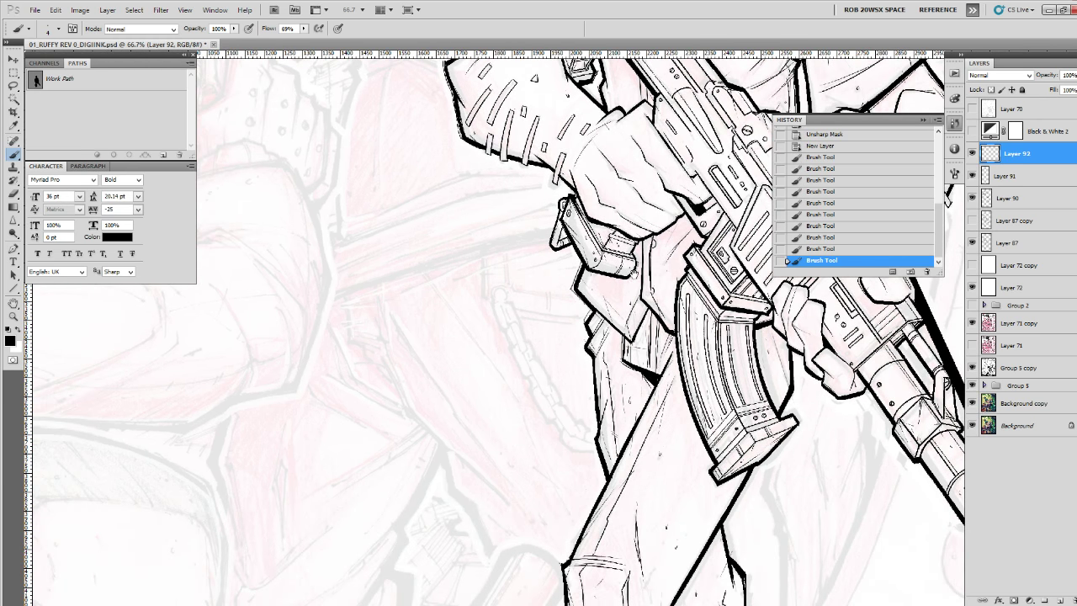
pyautogui.moveTo(634, 275); pyautogui.dragTo(609, 511)
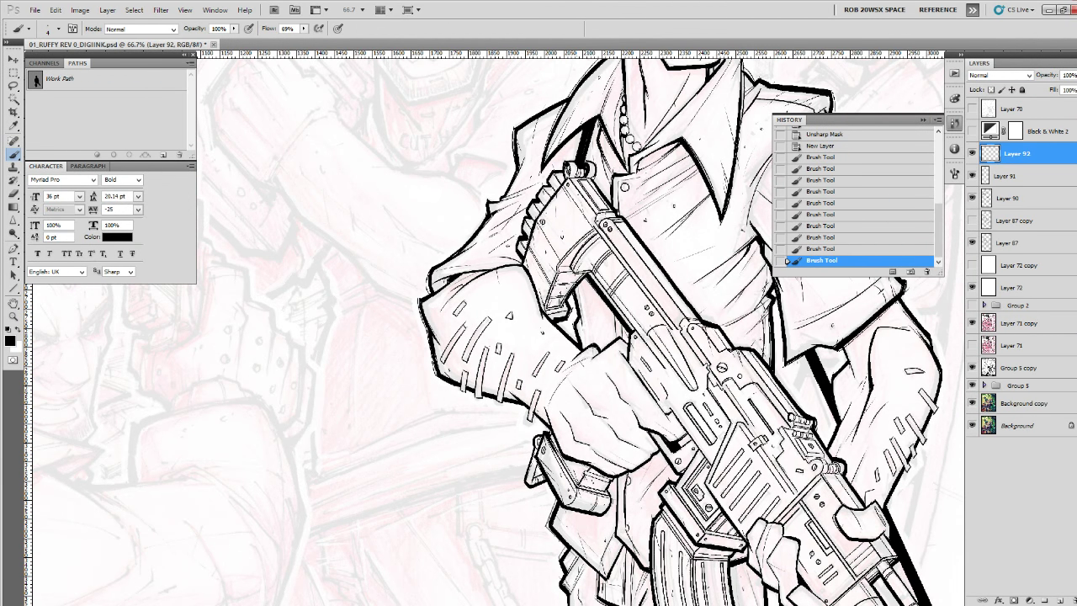
pyautogui.moveTo(591, 284); pyautogui.dragTo(604, 308)
pyautogui.click(761, 128)
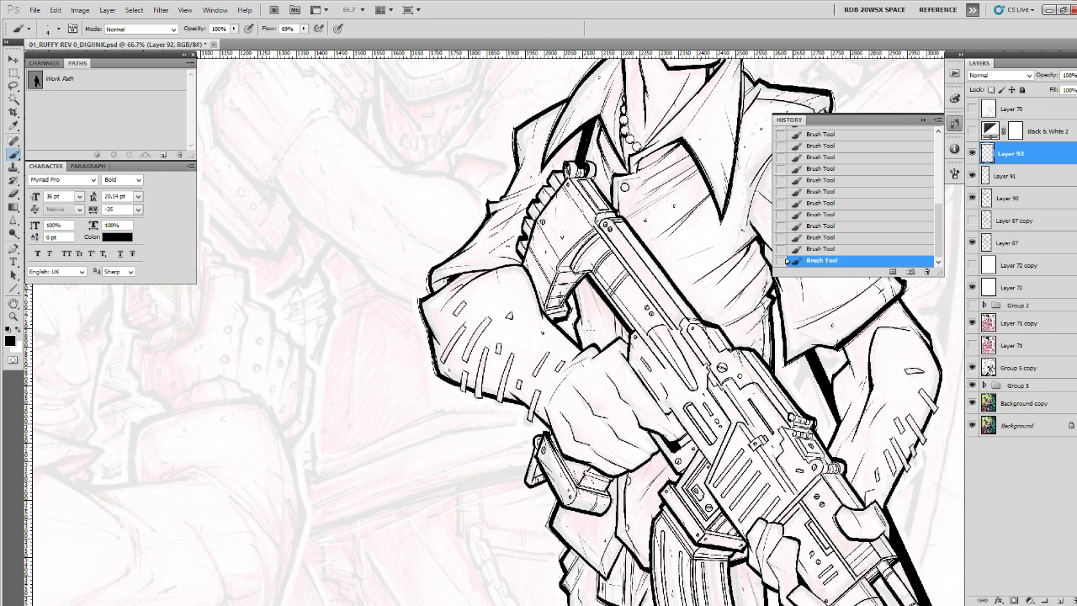
pyautogui.moveTo(598, 331)
pyautogui.mouseDown()
pyautogui.moveTo(578, 461)
pyautogui.moveTo(599, 445)
pyautogui.mouseUp()
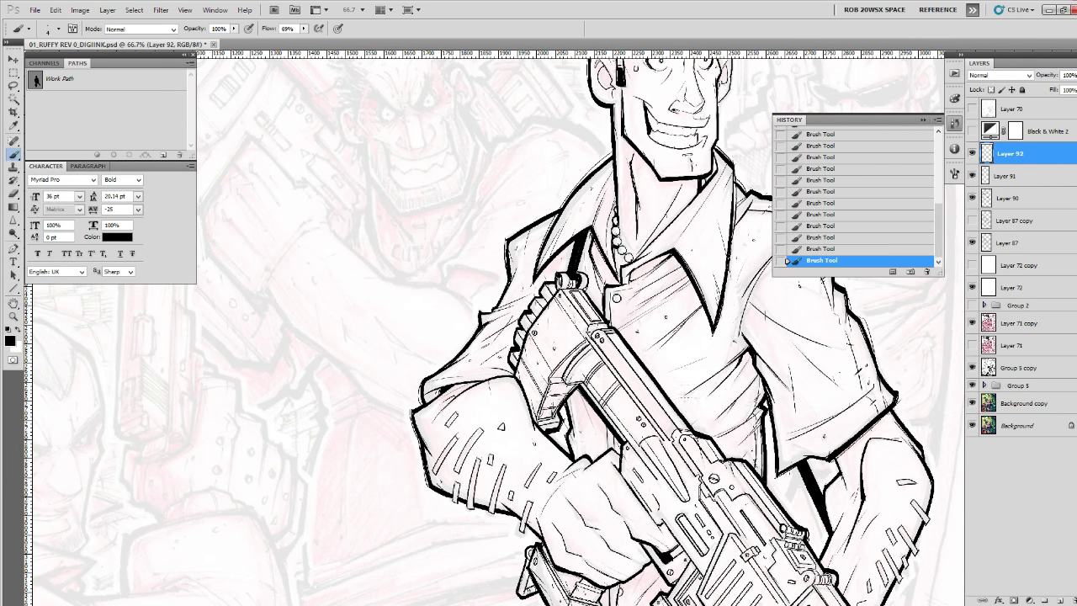
pyautogui.moveTo(717, 426); pyautogui.dragTo(676, 350)
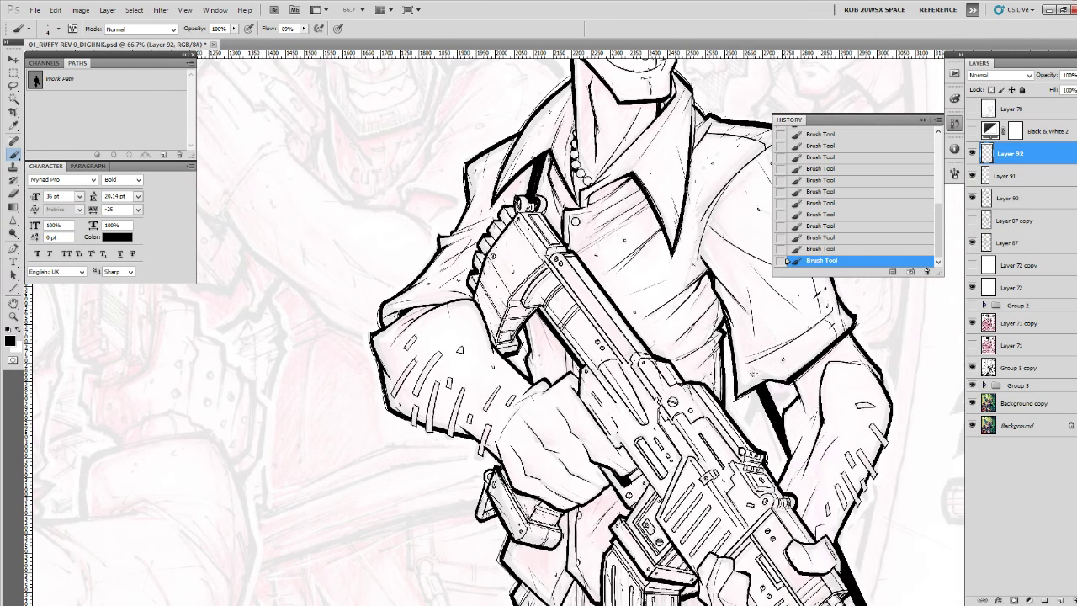
pyautogui.moveTo(836, 424)
pyautogui.mouseDown()
pyautogui.moveTo(757, 355)
pyautogui.moveTo(705, 329)
pyautogui.moveTo(664, 364)
pyautogui.mouseUp()
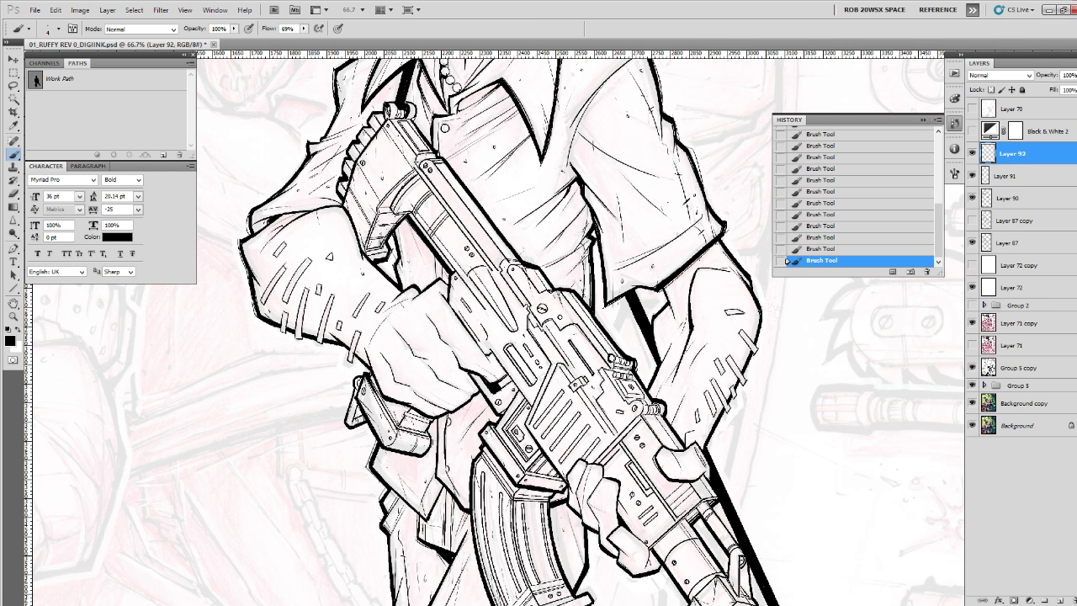
pyautogui.moveTo(729, 370); pyautogui.dragTo(707, 441)
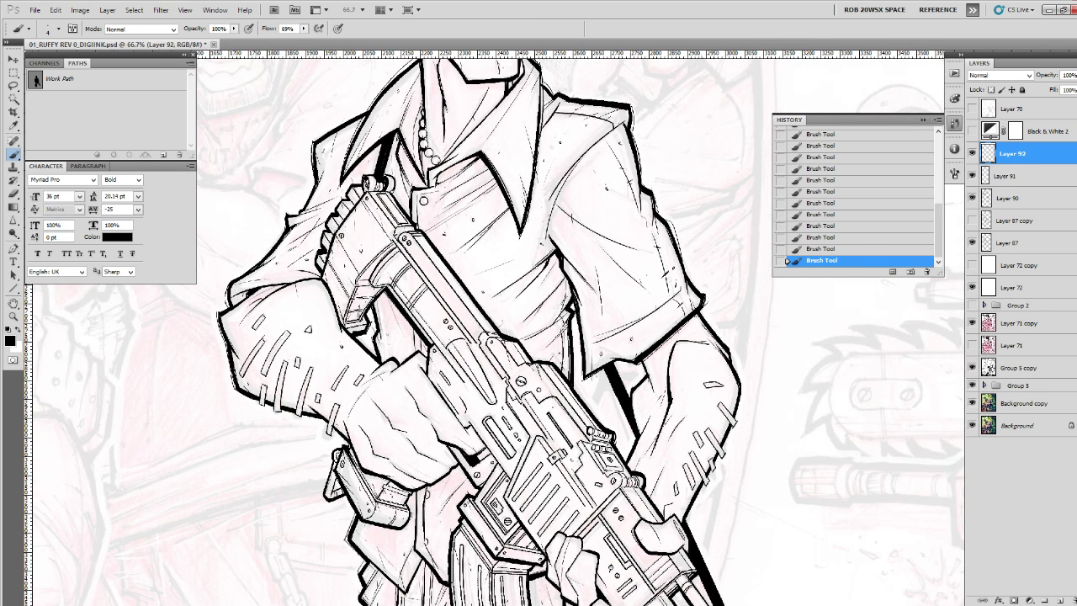
pyautogui.moveTo(667, 263); pyautogui.dragTo(697, 402)
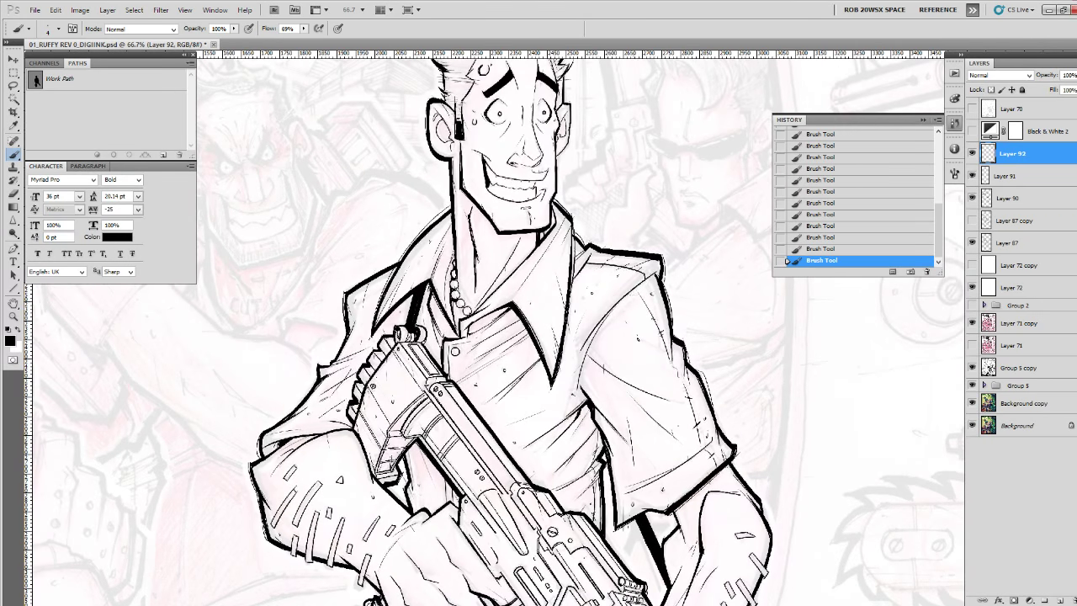
pyautogui.moveTo(567, 213); pyautogui.dragTo(691, 425)
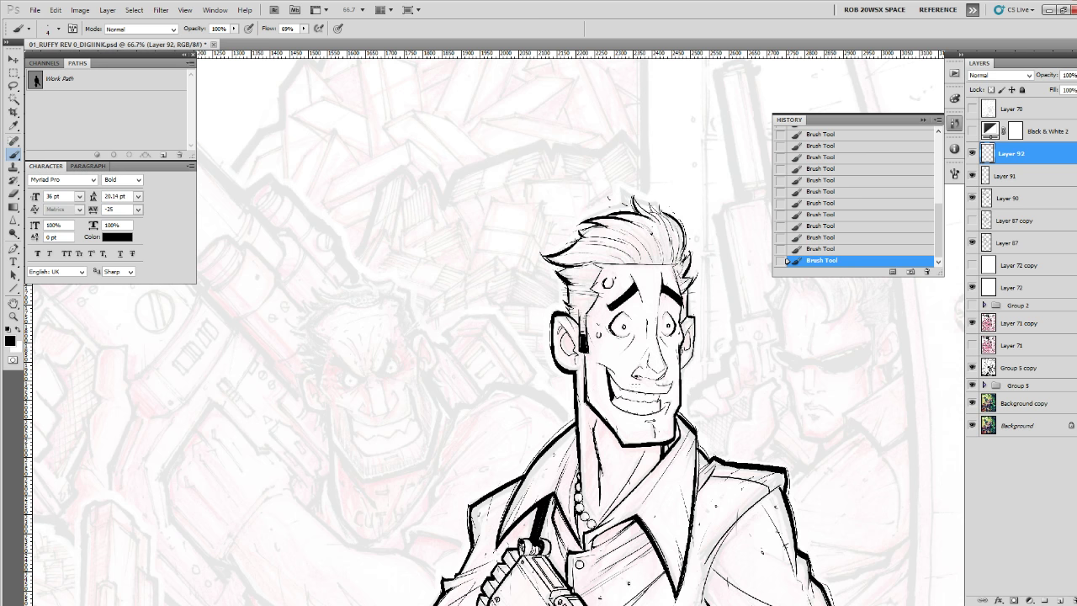
# Thin the heavy outline of the round sweat drop on the forehead by painting over it in white.
pyautogui.press('z')
pyautogui.keyDown('alt'); pyautogui.click(647, 389); pyautogui.keyUp('alt')
pyautogui.click(621, 311)
pyautogui.click(621, 309)
pyautogui.click(621, 310)
pyautogui.click(621, 310)
pyautogui.press('b')
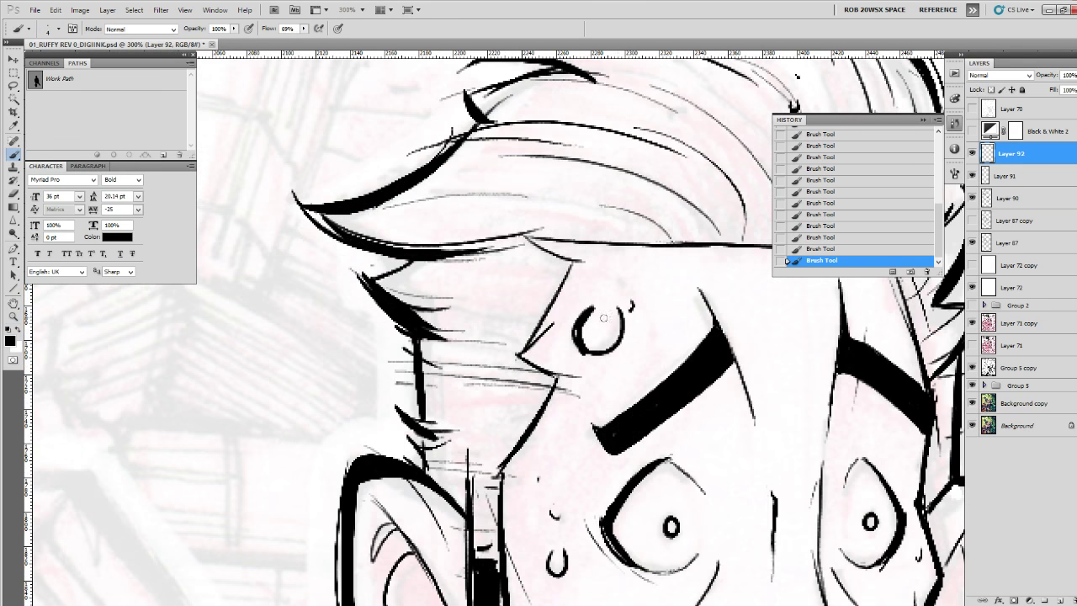
pyautogui.press('x')
pyautogui.moveTo(595, 309)
pyautogui.mouseDown()
pyautogui.moveTo(580, 337)
pyautogui.moveTo(599, 345)
pyautogui.mouseUp()
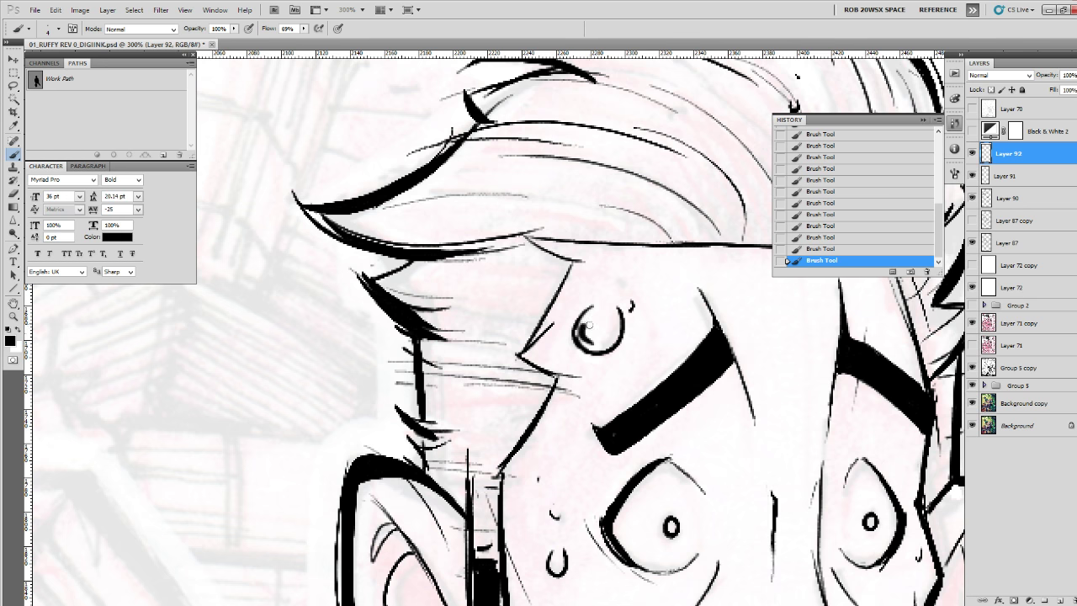
# Switch back to black and ink extra small sweat drops on the cheek, jaw and forehead.
pyautogui.scroll(-2, 604, 463)
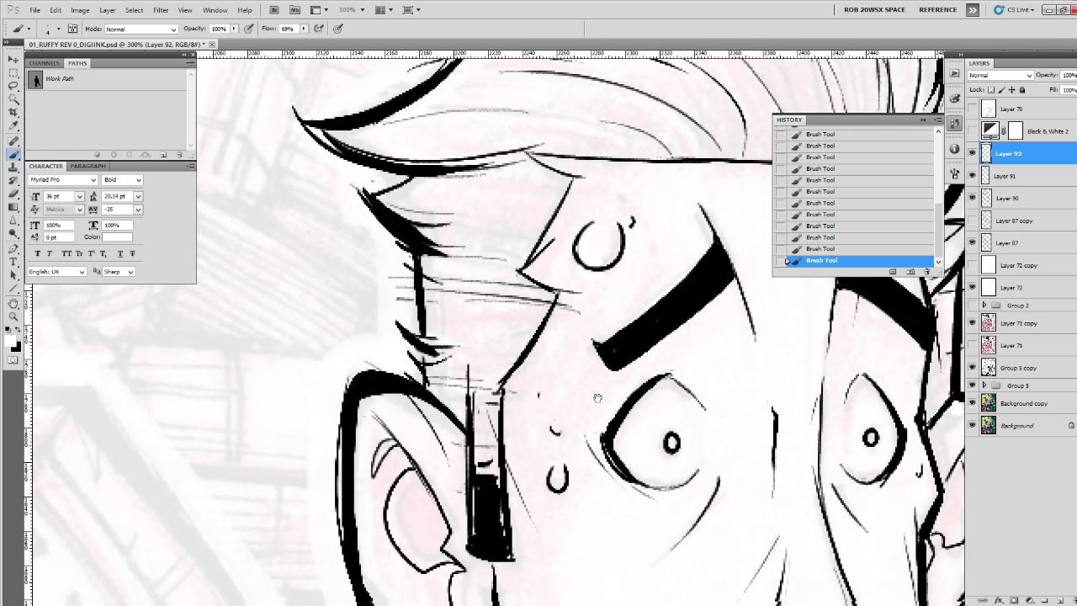
pyautogui.press('z')
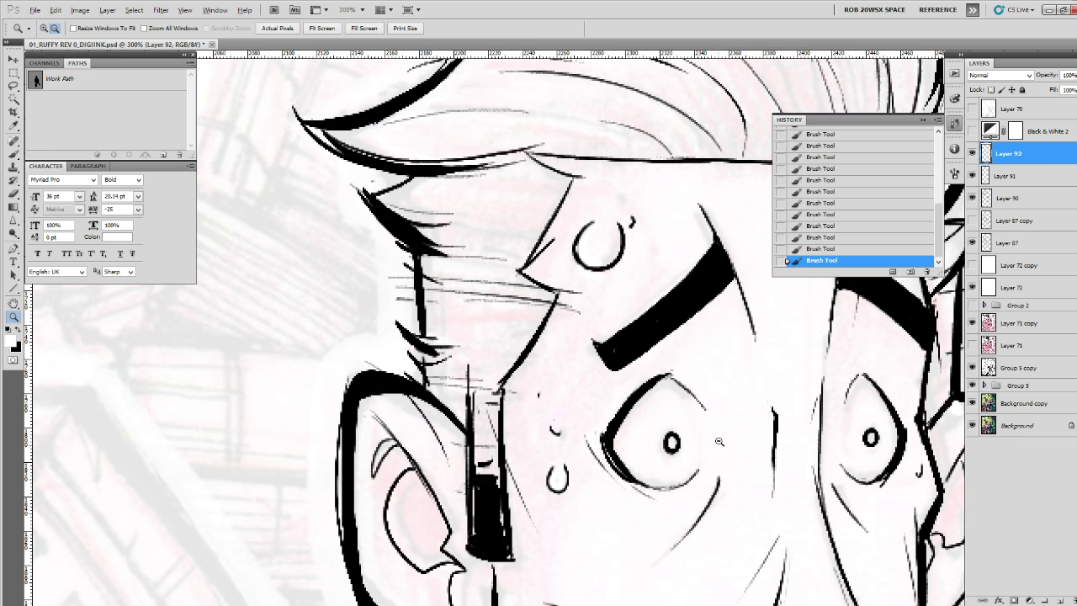
pyautogui.keyDown('alt'); pyautogui.click(721, 444); pyautogui.keyUp('alt')
pyautogui.keyDown('alt'); pyautogui.click(721, 444); pyautogui.keyUp('alt')
pyautogui.keyDown('alt'); pyautogui.click(721, 444); pyautogui.keyUp('alt')
pyautogui.keyDown('alt'); pyautogui.click(721, 445); pyautogui.keyUp('alt')
pyautogui.keyDown('alt'); pyautogui.click(729, 460); pyautogui.keyUp('alt')
pyautogui.scroll(6, 729, 461)
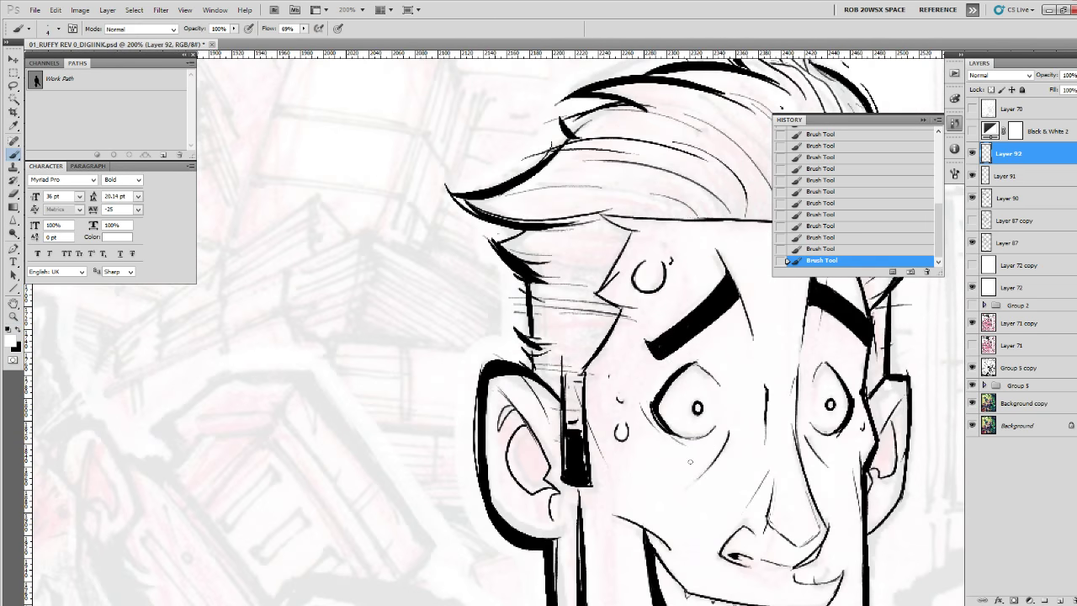
pyautogui.press('b')
pyautogui.moveTo(591, 402); pyautogui.dragTo(588, 395)
pyautogui.press('x')
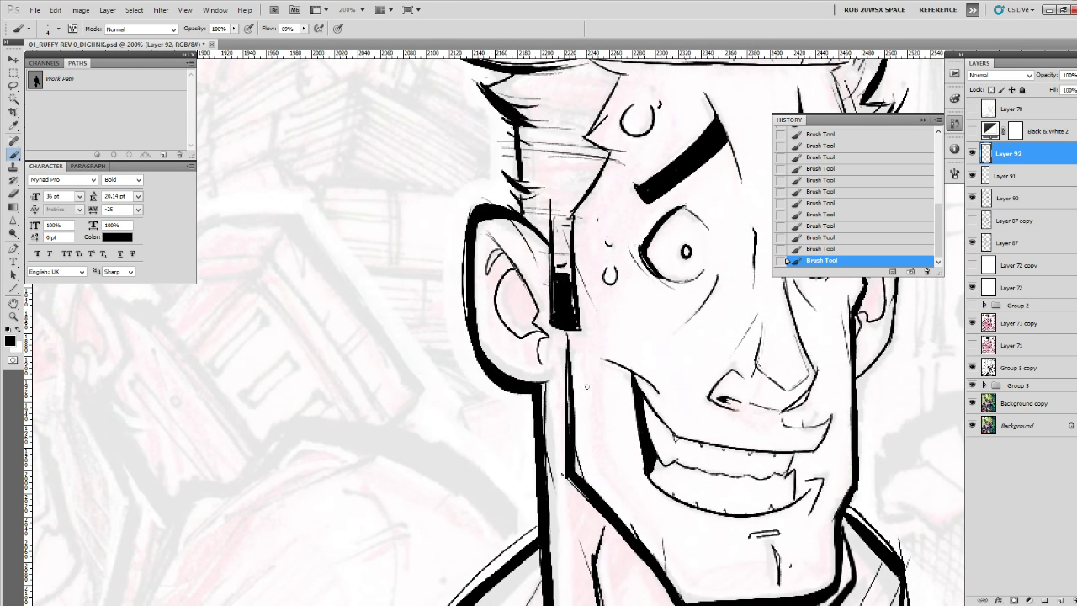
pyautogui.moveTo(685, 369); pyautogui.dragTo(636, 451)
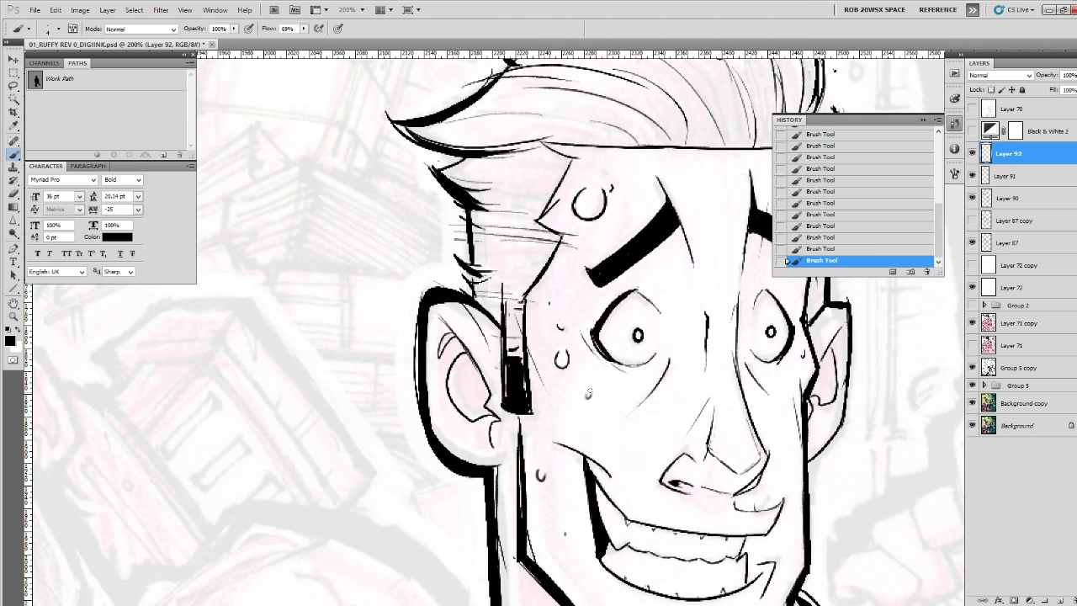
pyautogui.moveTo(607, 275); pyautogui.dragTo(593, 340)
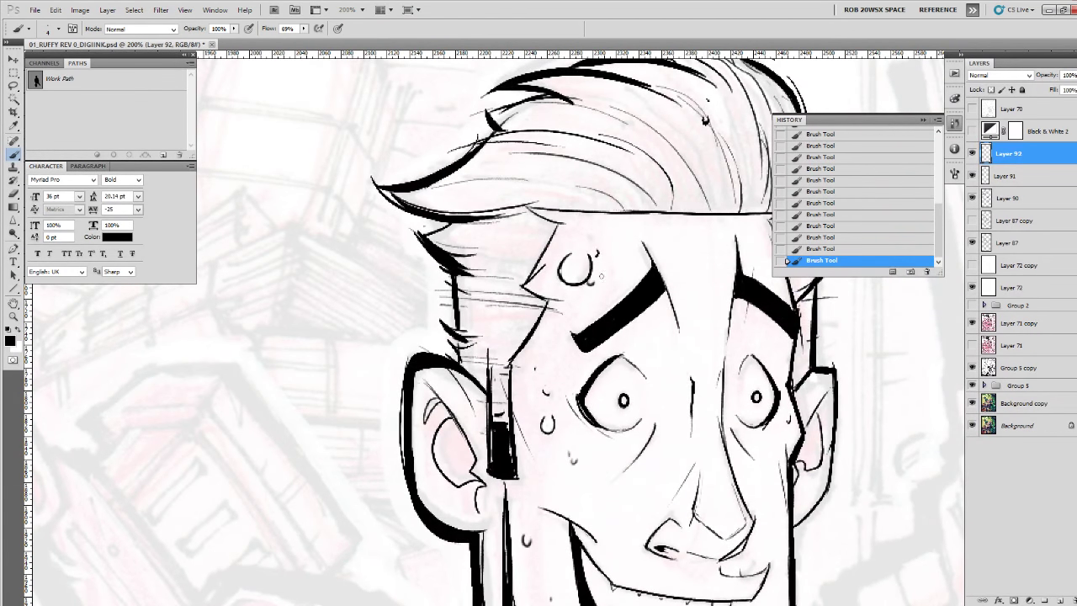
pyautogui.moveTo(704, 331); pyautogui.dragTo(594, 429)
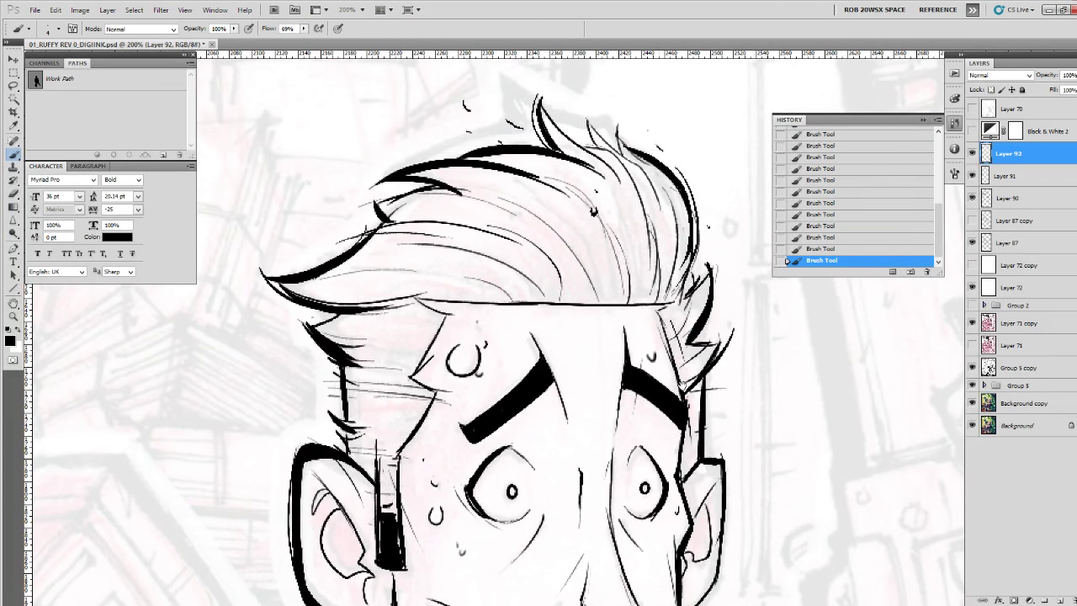
# Ink flying sweat droplets beside the hair above the far ear and a sweat drop on the far cheek.
pyautogui.moveTo(724, 412)
pyautogui.mouseDown()
pyautogui.moveTo(706, 365)
pyautogui.moveTo(717, 351)
pyautogui.mouseUp()
pyautogui.moveTo(725, 366); pyautogui.dragTo(716, 372)
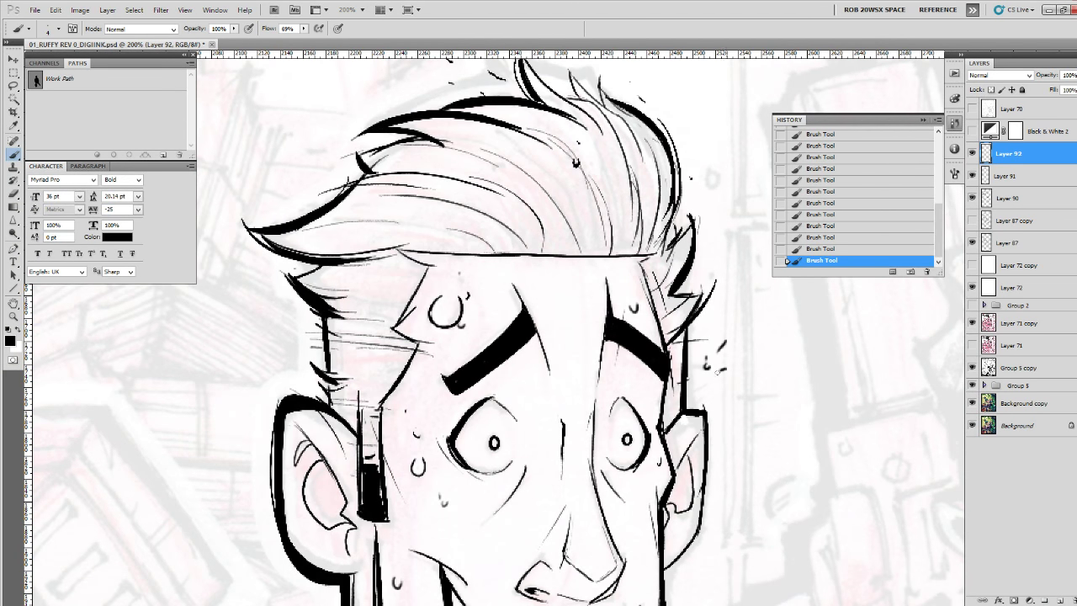
pyautogui.moveTo(730, 417); pyautogui.dragTo(740, 381)
pyautogui.click(743, 393)
pyautogui.moveTo(703, 441); pyautogui.dragTo(709, 416)
pyautogui.moveTo(679, 427); pyautogui.dragTo(665, 437)
pyautogui.moveTo(667, 445); pyautogui.dragTo(673, 398)
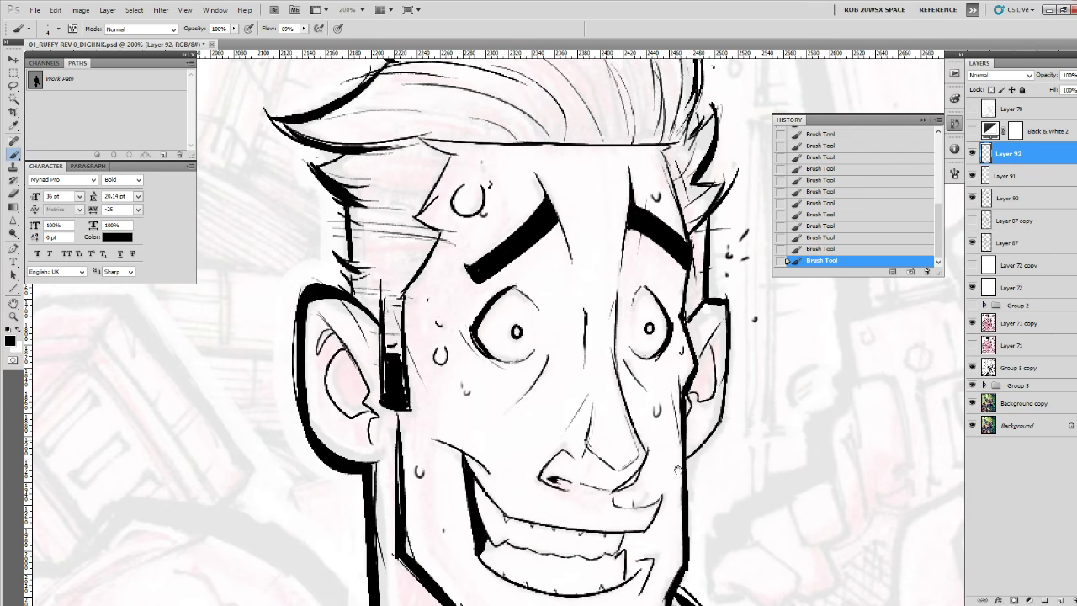
pyautogui.moveTo(678, 470); pyautogui.dragTo(682, 401)
pyautogui.moveTo(661, 494); pyautogui.dragTo(742, 430)
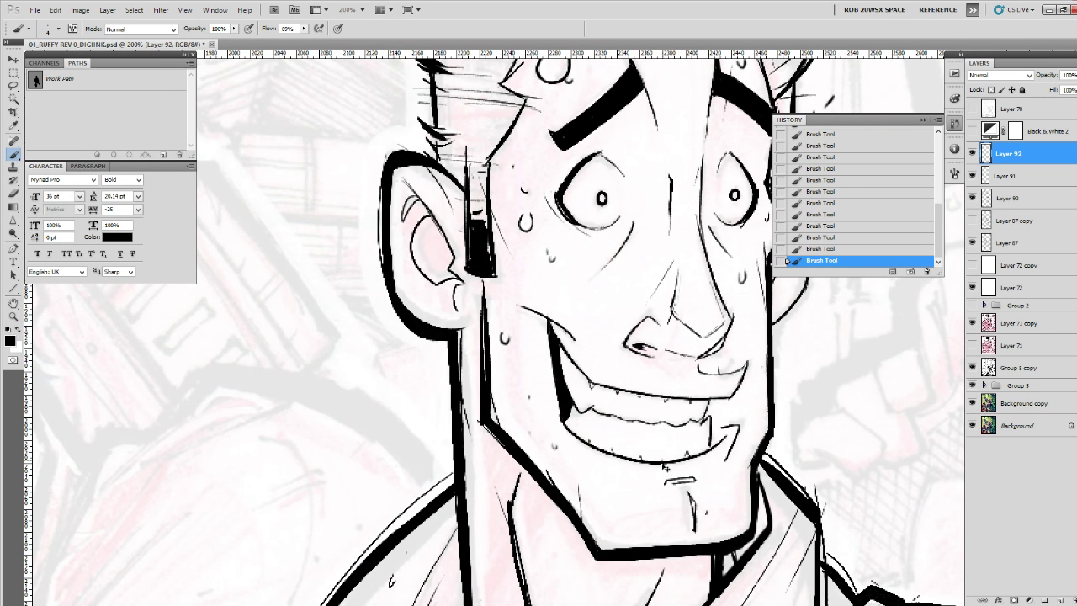
# Sharpen the new details on Layer 92 by applying the last Unsharp Mask filter four times.
pyautogui.hotkey('ctrl', 'f')
pyautogui.hotkey('ctrl', 'f')
pyautogui.hotkey('ctrl', 'f')
pyautogui.hotkey('ctrl', 'f')
# Merge Layer 92 down into Layer 91, and merge the result into Layer 90.
pyautogui.press('z')
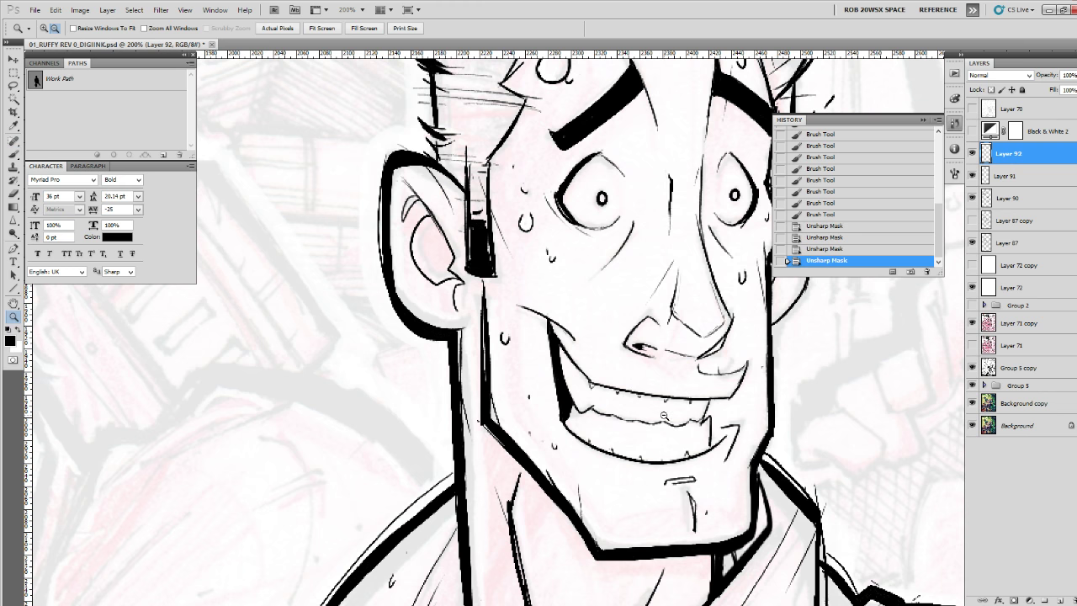
pyautogui.keyDown('alt'); pyautogui.click(664, 416); pyautogui.keyUp('alt')
pyautogui.keyDown('alt'); pyautogui.click(665, 416); pyautogui.keyUp('alt')
pyautogui.keyDown('alt'); pyautogui.click(666, 419); pyautogui.keyUp('alt')
pyautogui.keyDown('alt'); pyautogui.click(672, 424); pyautogui.keyUp('alt')
pyautogui.keyDown('alt'); pyautogui.click(678, 427); pyautogui.keyUp('alt')
pyautogui.moveTo(783, 519); pyautogui.dragTo(770, 310)
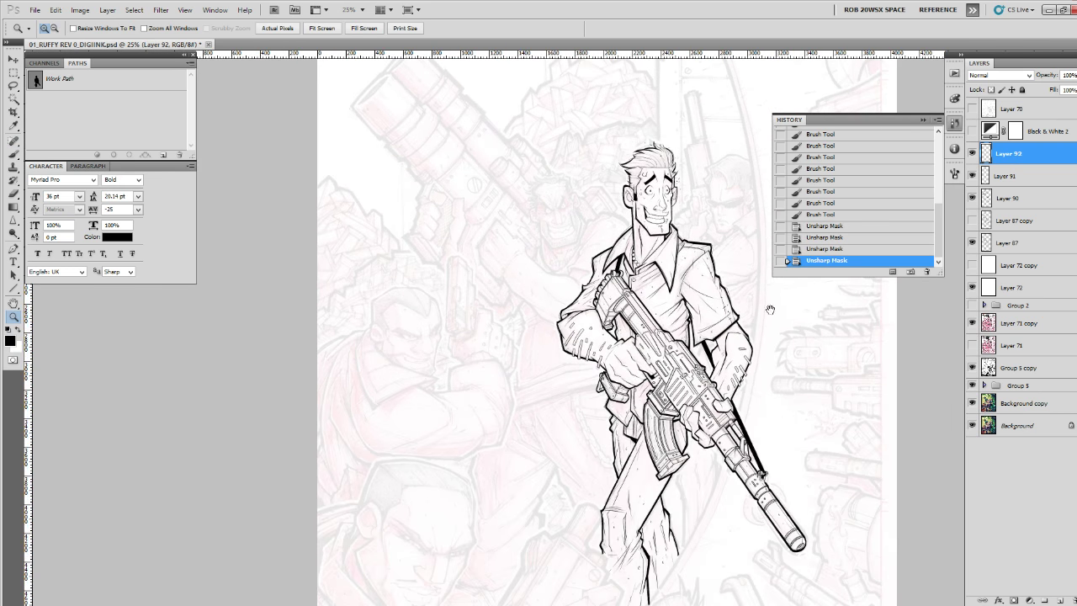
pyautogui.moveTo(779, 416); pyautogui.dragTo(777, 378)
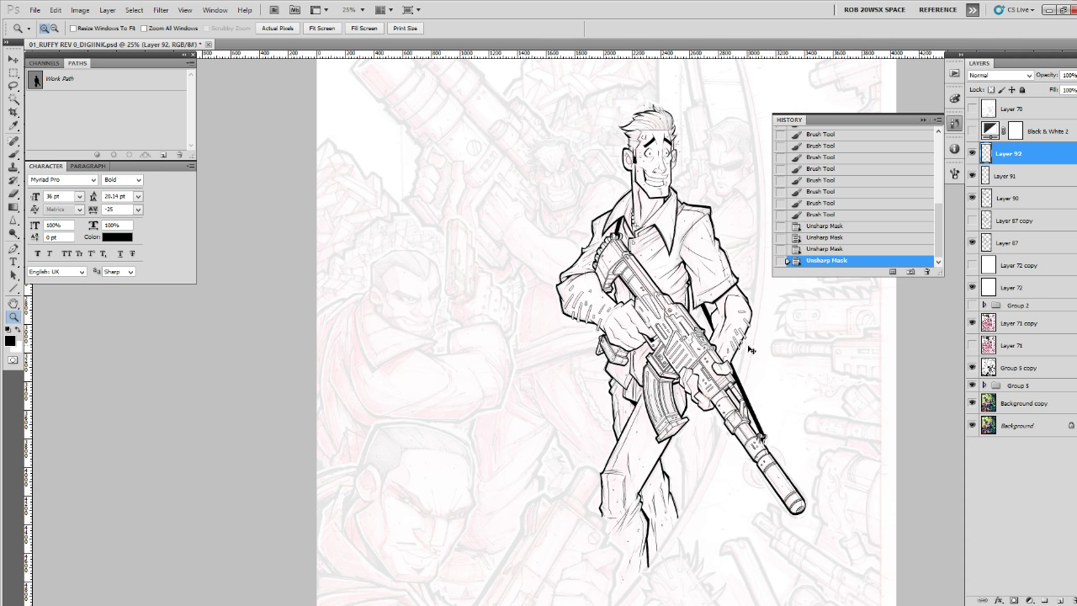
pyautogui.hotkey('ctrl', 'e')
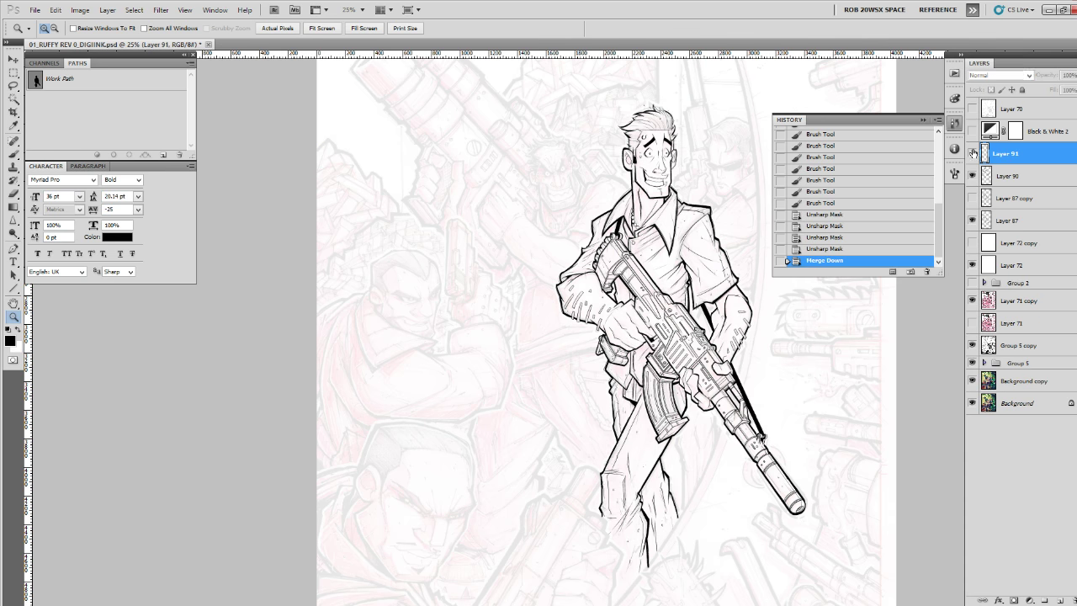
pyautogui.hotkey('ctrl', 'e')
# Toggle the visibility of Layer 90 to compare the figure with and without the merged inks.
pyautogui.click(973, 154)
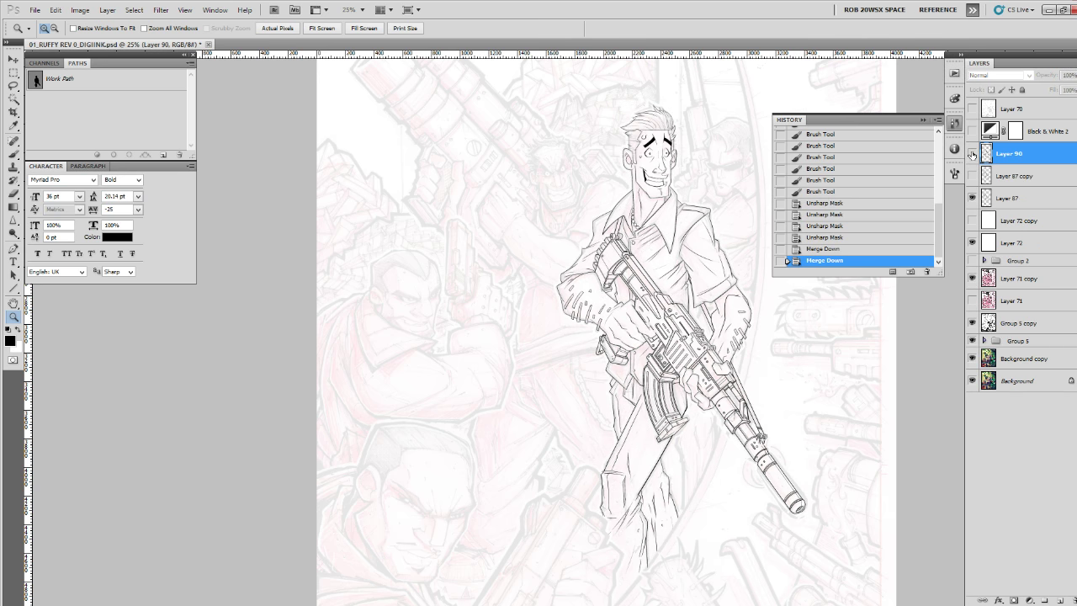
pyautogui.click(973, 154)
pyautogui.click(973, 154)
pyautogui.click(973, 153)
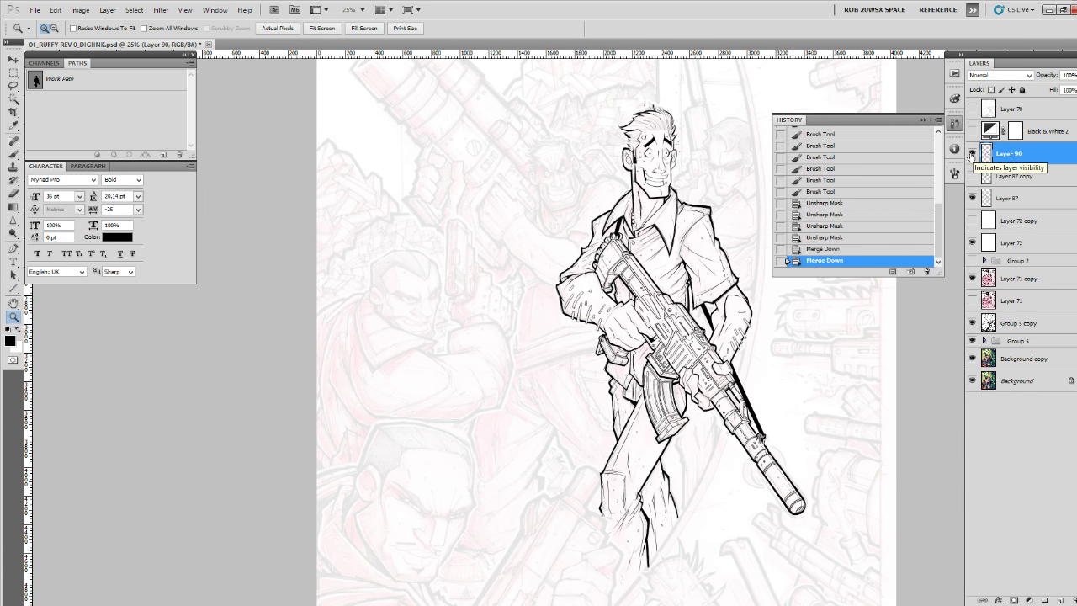
# Compare the original art in Snapshot 4 with the inked character in Snapshot 5.
pyautogui.scroll(10, 921, 235)
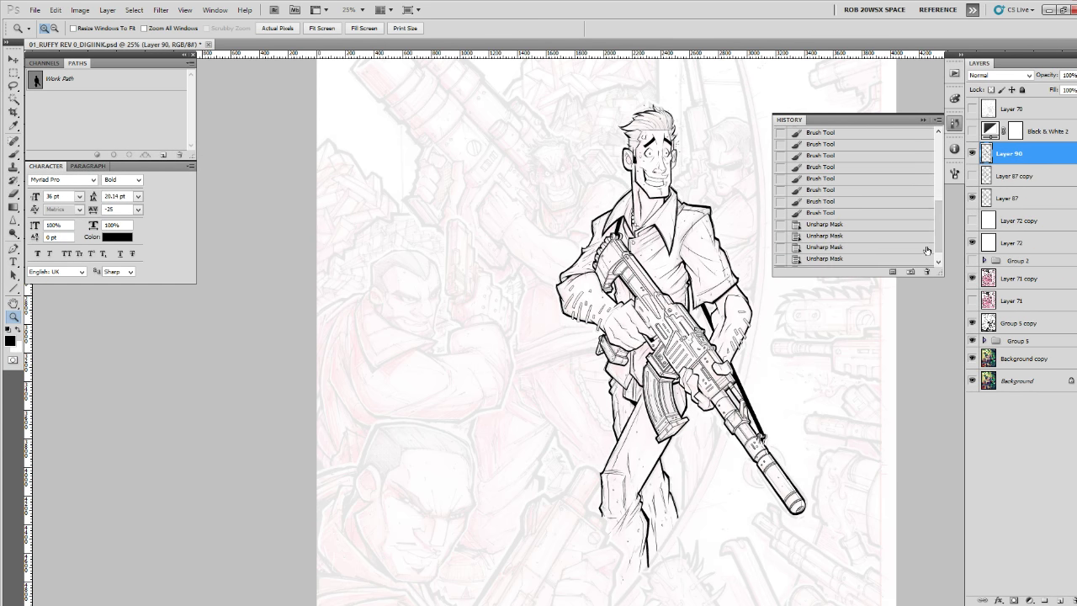
pyautogui.click(910, 192)
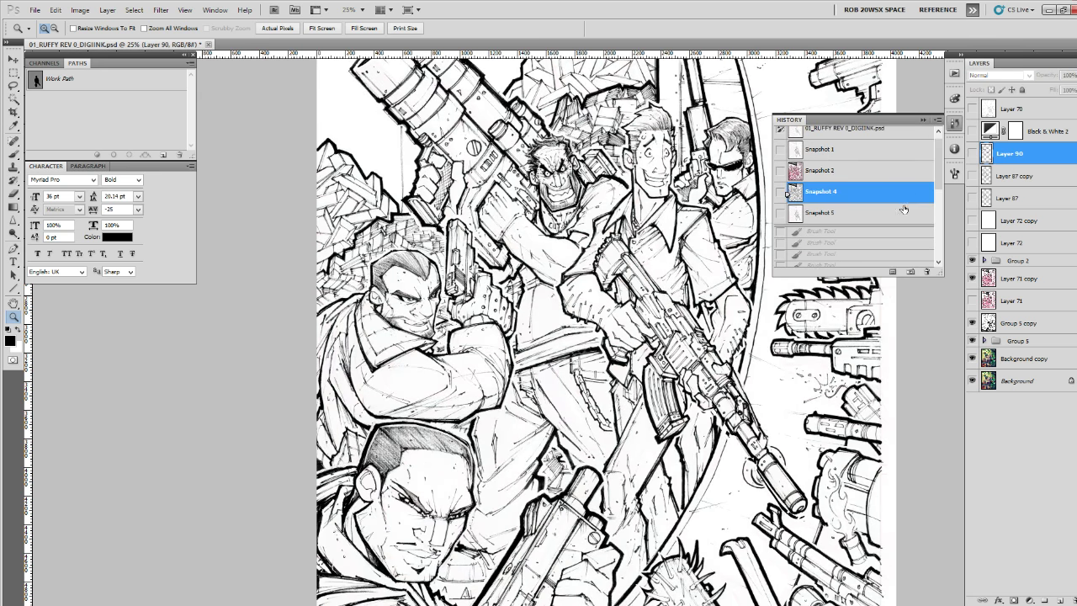
pyautogui.click(905, 211)
pyautogui.click(905, 192)
pyautogui.click(902, 211)
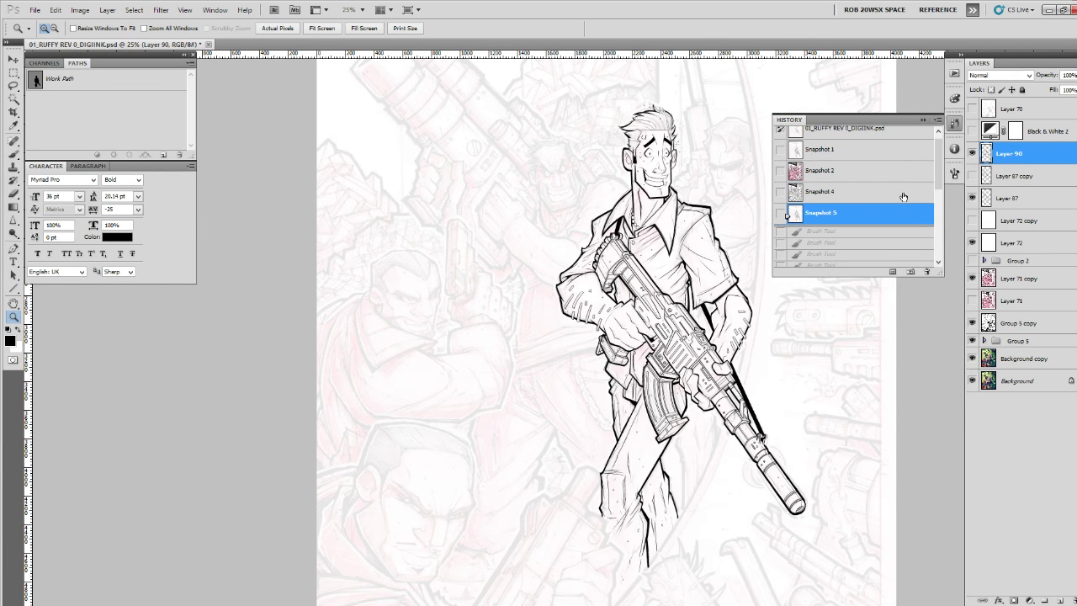
# Alternate repeatedly between Snapshot 4 and Snapshot 5 to check how the inked rifle figure differs from the original art.
pyautogui.click(902, 194)
pyautogui.click(897, 212)
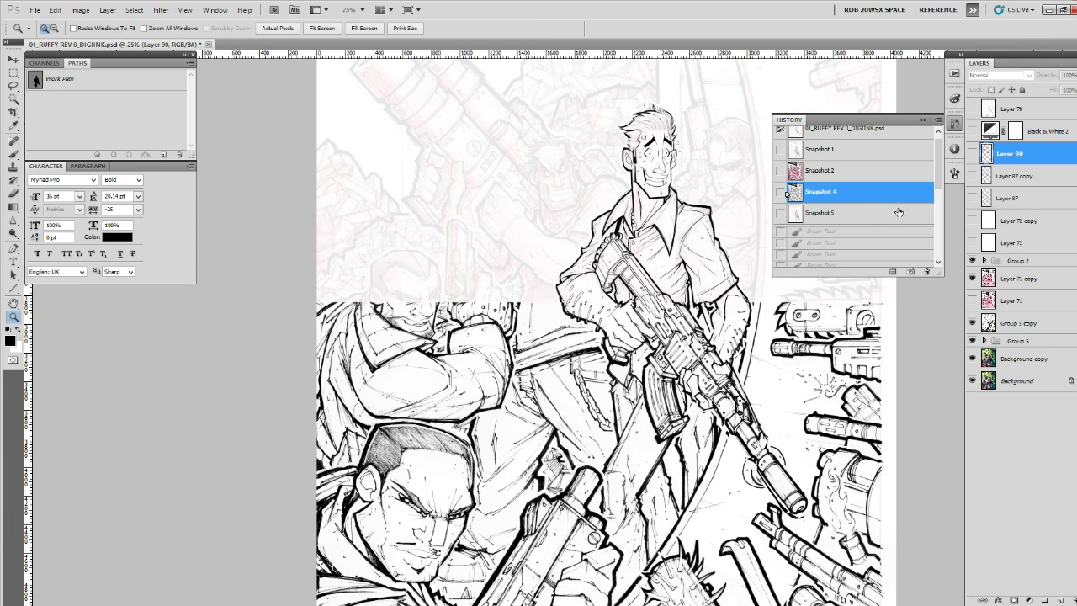
pyautogui.click(898, 194)
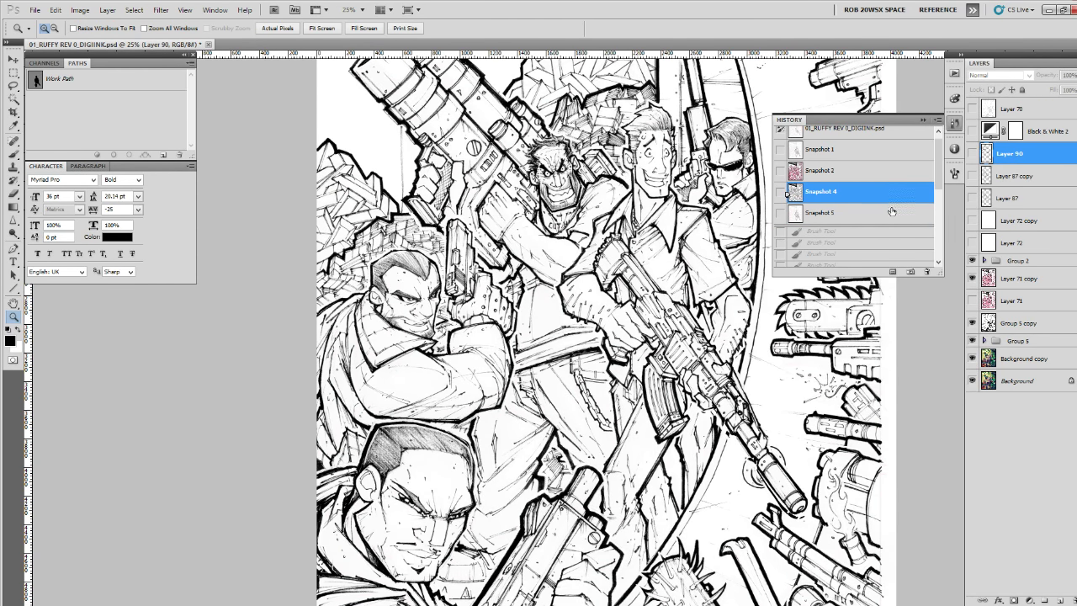
pyautogui.click(892, 212)
pyautogui.click(891, 196)
pyautogui.click(890, 209)
pyautogui.click(890, 194)
pyautogui.click(892, 211)
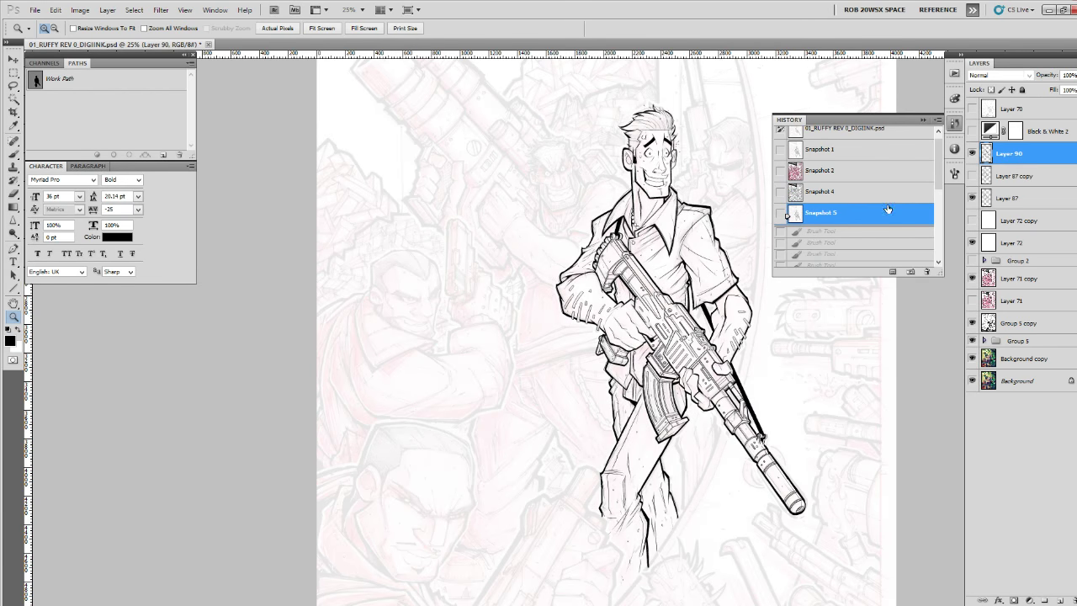
pyautogui.click(888, 193)
pyautogui.click(887, 211)
pyautogui.click(887, 195)
pyautogui.click(884, 213)
pyautogui.click(884, 198)
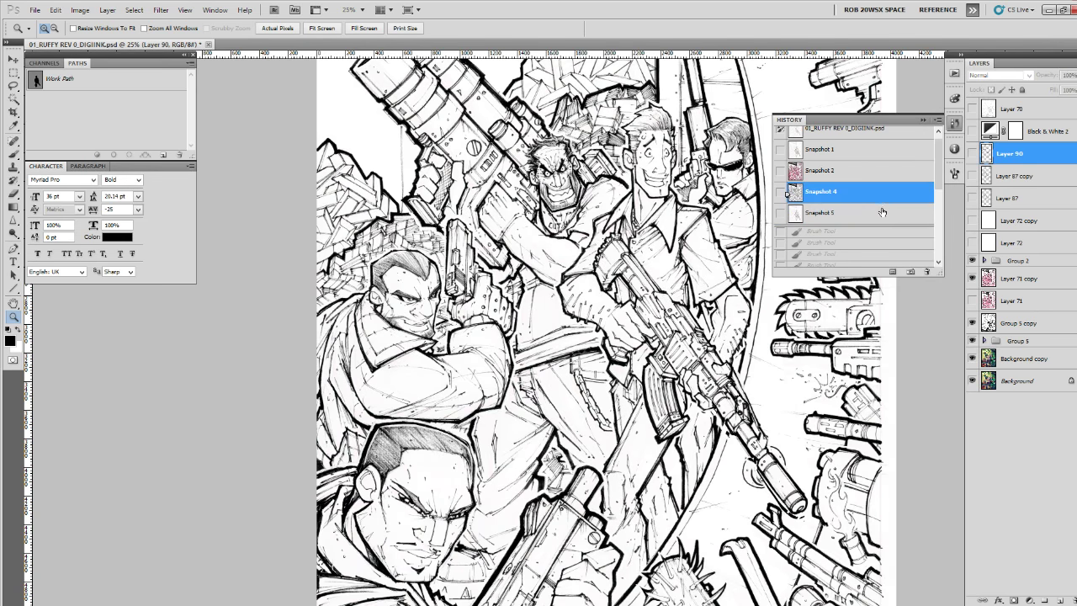
pyautogui.click(881, 215)
pyautogui.click(883, 197)
pyautogui.click(884, 212)
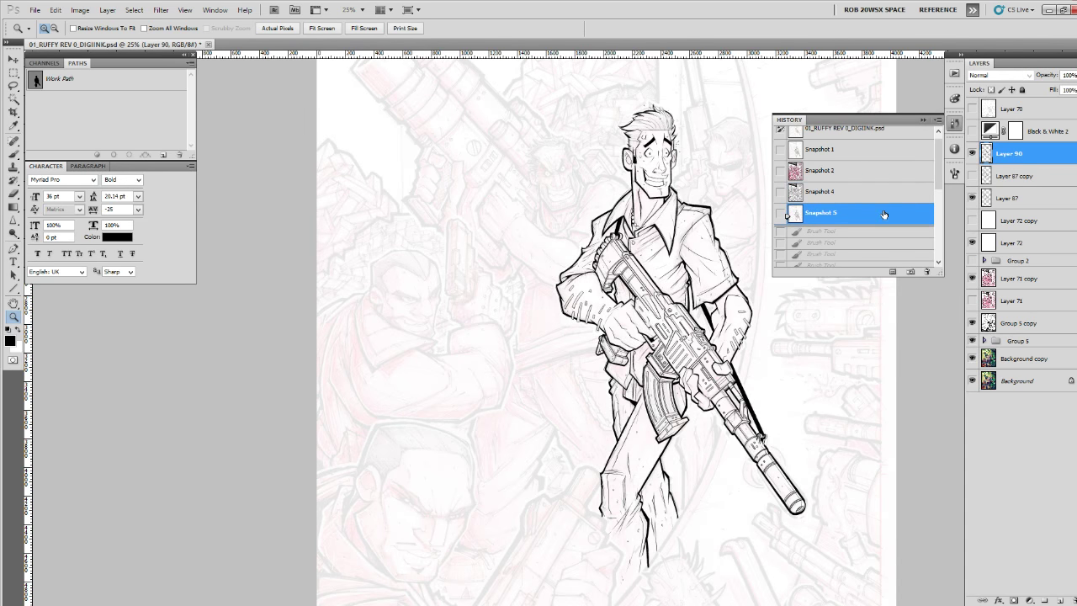
pyautogui.click(887, 199)
pyautogui.click(885, 212)
pyautogui.click(889, 199)
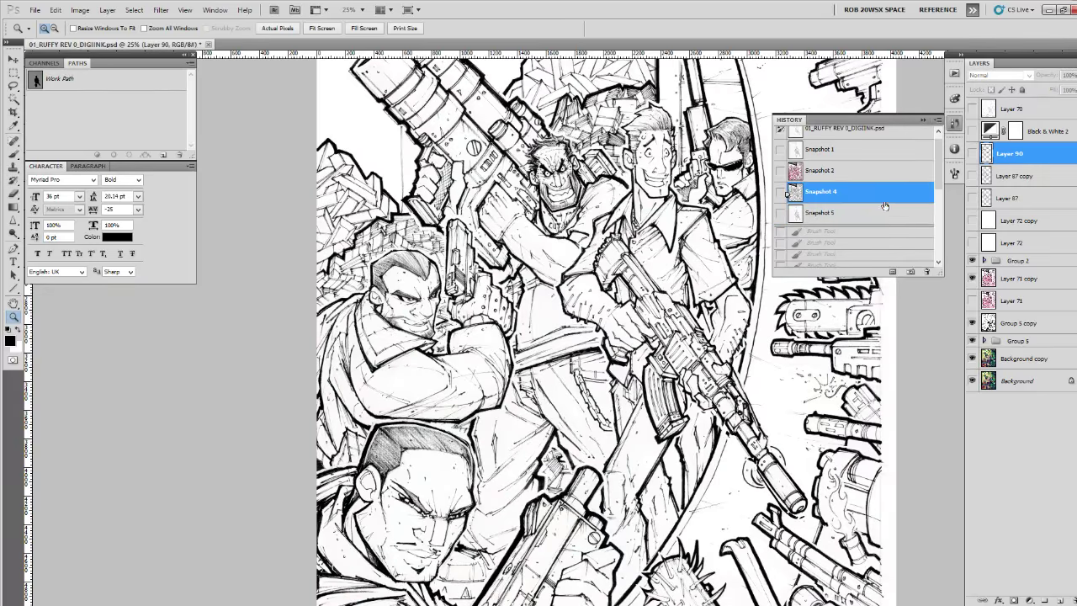
pyautogui.click(884, 212)
pyautogui.click(884, 202)
pyautogui.click(882, 212)
pyautogui.click(883, 199)
pyautogui.click(881, 213)
pyautogui.click(883, 198)
pyautogui.click(882, 215)
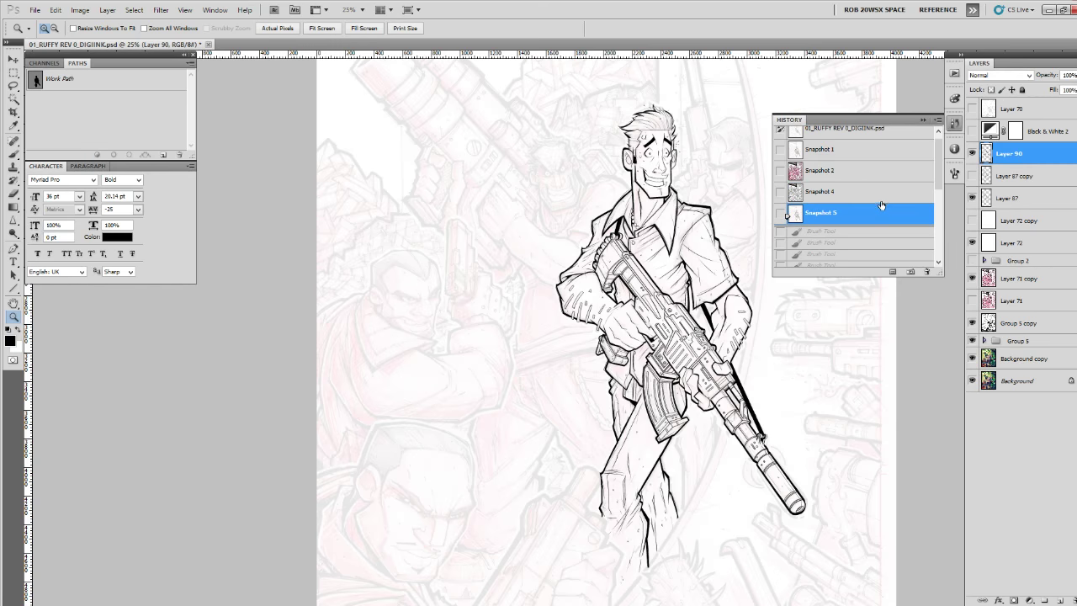
pyautogui.click(881, 201)
pyautogui.click(881, 214)
pyautogui.click(881, 201)
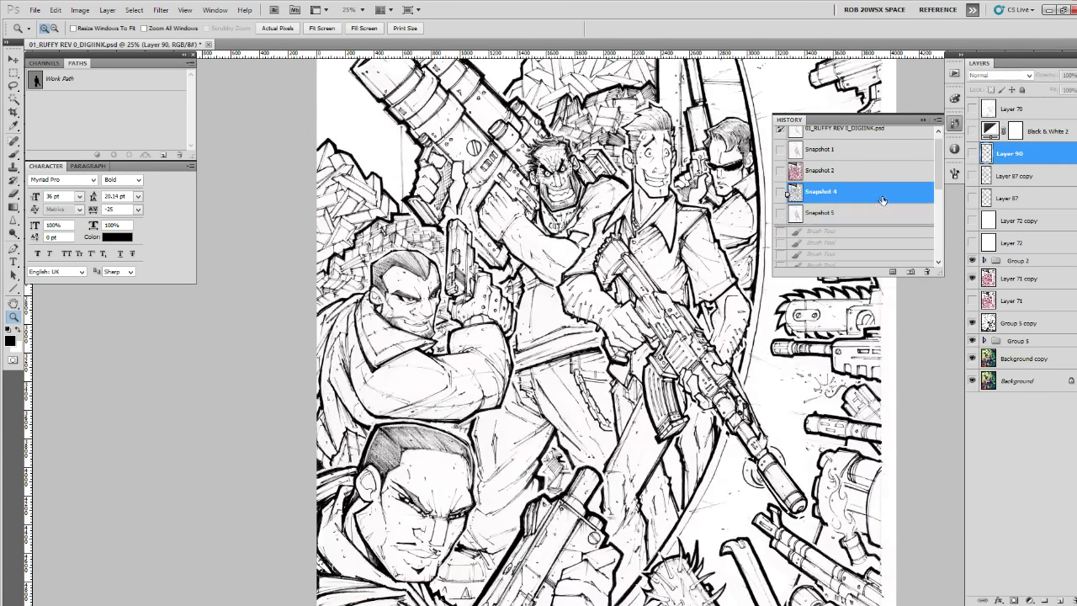
pyautogui.click(880, 212)
pyautogui.click(882, 198)
pyautogui.click(877, 210)
pyautogui.click(881, 198)
pyautogui.click(880, 210)
pyautogui.click(880, 198)
pyautogui.click(878, 213)
pyautogui.click(881, 199)
pyautogui.click(879, 211)
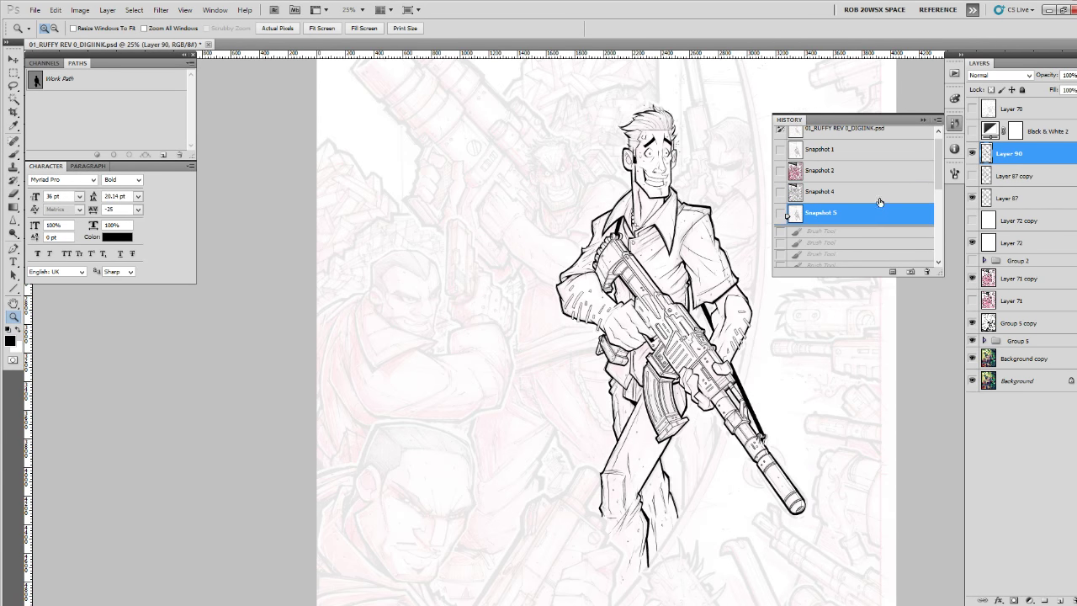
pyautogui.click(881, 199)
pyautogui.click(878, 212)
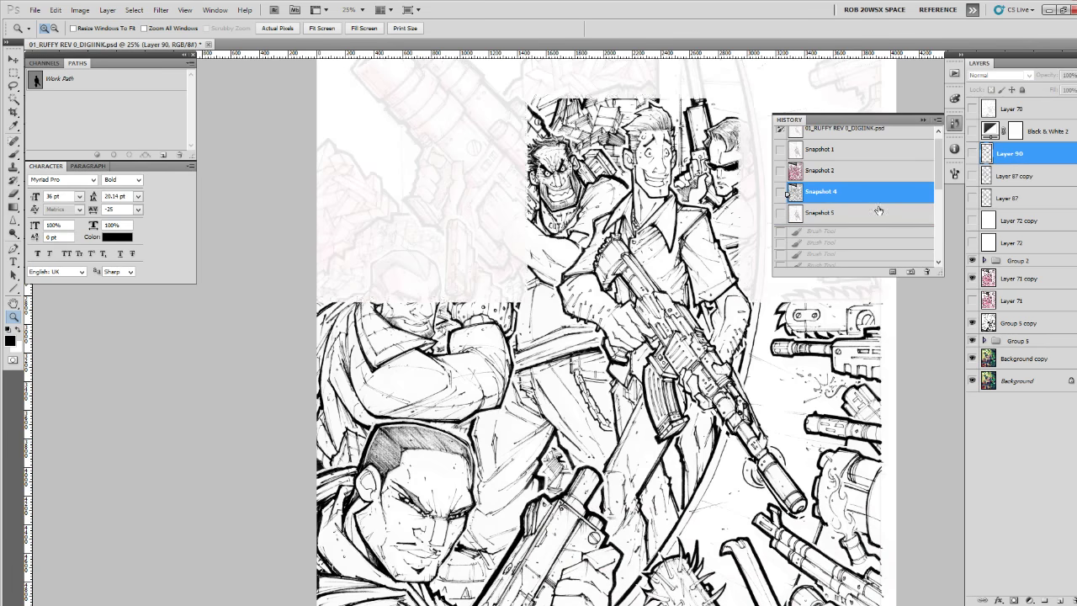
# Add a new layer above Layer 90 and choose the ROB OIL brush preset for inking the legs.
pyautogui.click(653, 502)
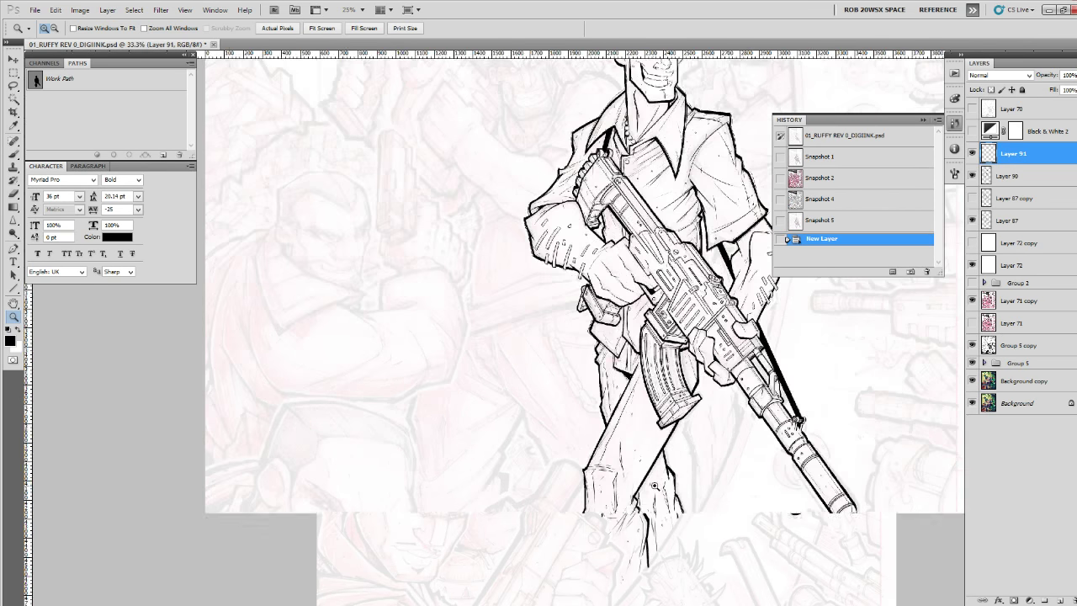
pyautogui.click(653, 502)
pyautogui.click(653, 502)
pyautogui.click(654, 500)
pyautogui.click(622, 362)
pyautogui.press('b')
pyautogui.rightClick(545, 322)
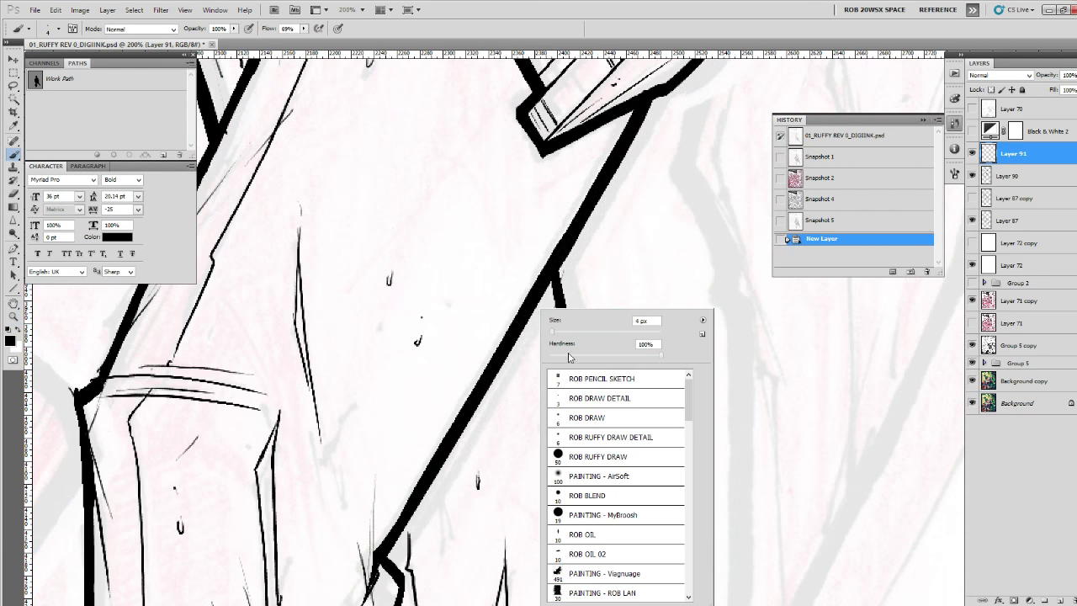
pyautogui.doubleClick(580, 535)
pyautogui.moveTo(620, 113)
pyautogui.mouseDown()
pyautogui.moveTo(555, 252)
pyautogui.moveTo(421, 471)
pyautogui.mouseUp()
pyautogui.hotkey('ctrl', 'z')
pyautogui.moveTo(555, 251); pyautogui.dragTo(564, 233)
pyautogui.moveTo(618, 131); pyautogui.dragTo(384, 536)
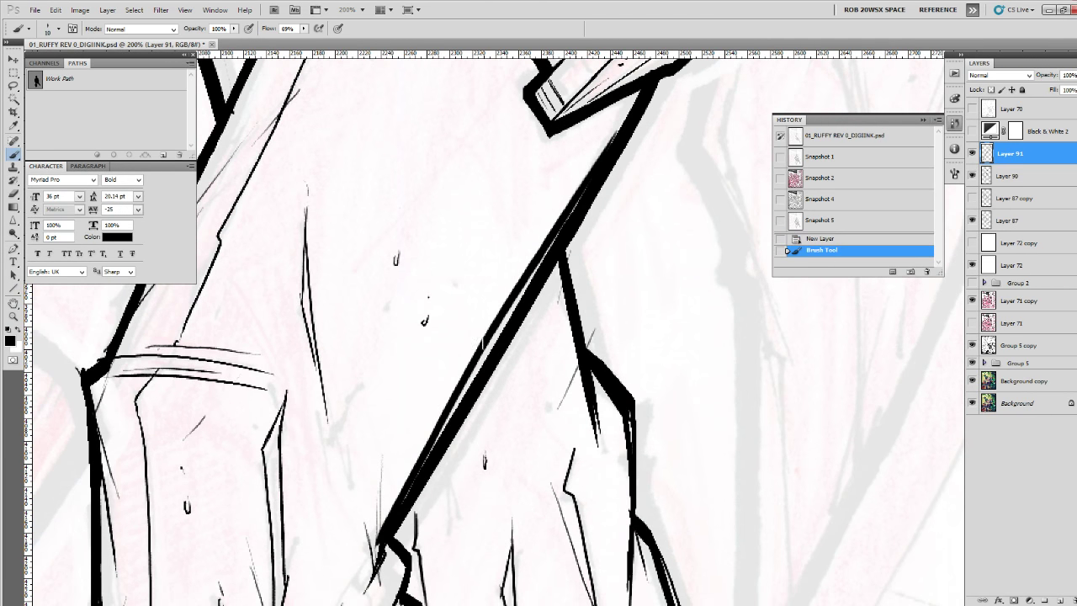
pyautogui.hotkey('ctrl', 'z')
pyautogui.moveTo(589, 181); pyautogui.dragTo(423, 463)
pyautogui.hotkey('ctrl', 'z')
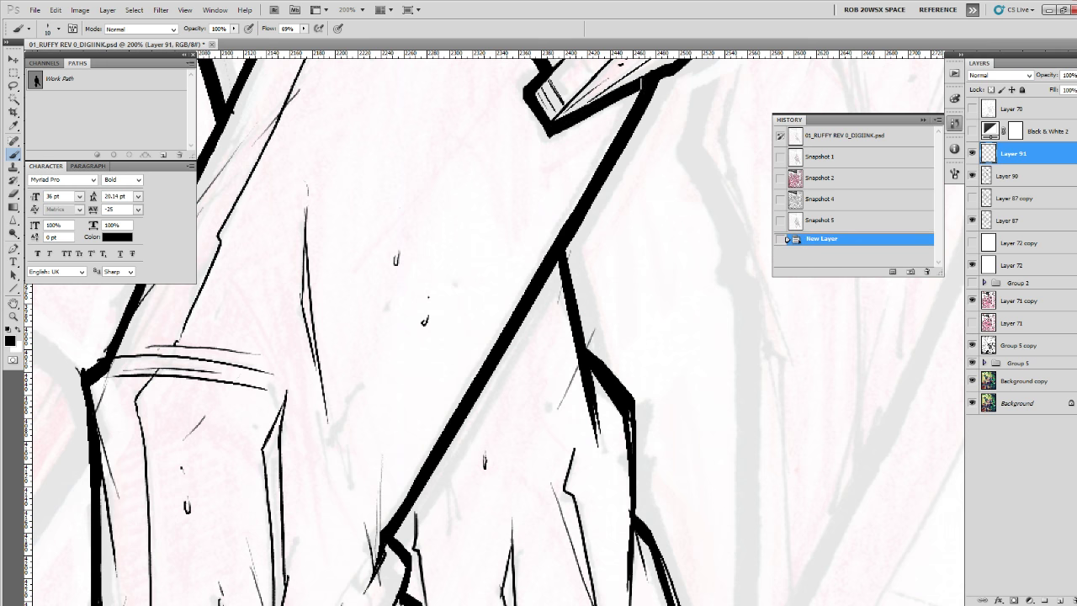
pyautogui.moveTo(639, 80); pyautogui.dragTo(378, 538)
pyautogui.hotkey('ctrl', 'z')
pyautogui.moveTo(633, 89); pyautogui.dragTo(387, 522)
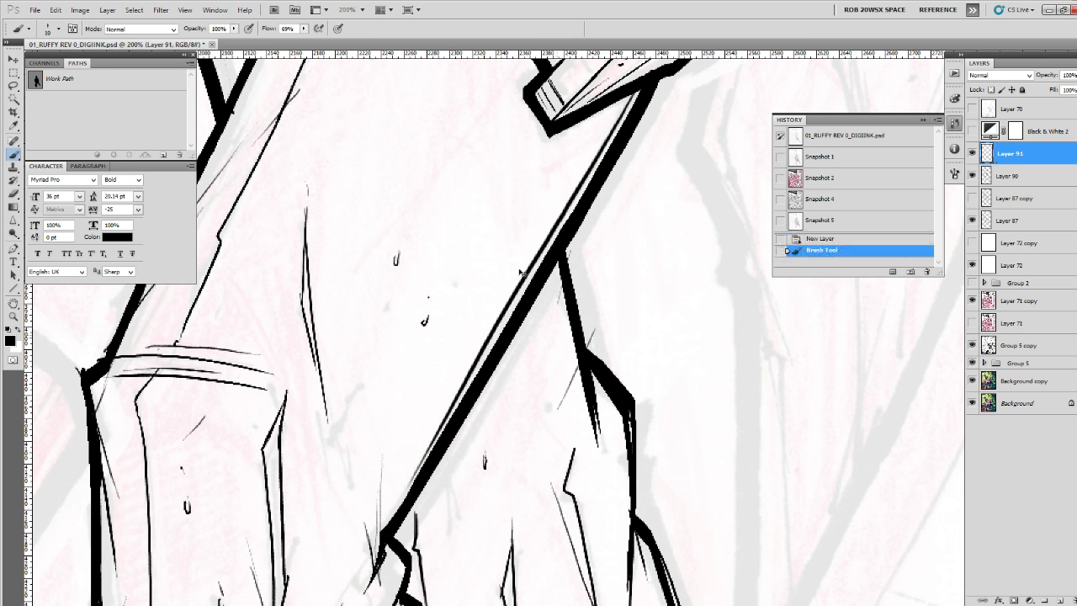
pyautogui.hotkey('ctrl', 'z')
# Thicken the long diagonal thigh contour running from beneath the rifle's magazine down to the knee on Layer 91.
pyautogui.moveTo(641, 81); pyautogui.dragTo(420, 467)
pyautogui.moveTo(467, 383)
pyautogui.mouseDown()
pyautogui.moveTo(513, 271)
pyautogui.moveTo(436, 408)
pyautogui.mouseUp()
pyautogui.moveTo(471, 346); pyautogui.dragTo(444, 387)
pyautogui.moveTo(523, 258)
pyautogui.mouseDown()
pyautogui.moveTo(423, 432)
pyautogui.moveTo(462, 448)
pyautogui.moveTo(491, 379)
pyautogui.mouseUp()
pyautogui.moveTo(491, 378)
pyautogui.mouseDown()
pyautogui.moveTo(474, 417)
pyautogui.moveTo(495, 439)
pyautogui.mouseUp()
pyautogui.moveTo(481, 414)
pyautogui.mouseDown()
pyautogui.moveTo(498, 434)
pyautogui.moveTo(494, 471)
pyautogui.moveTo(461, 544)
pyautogui.mouseUp()
pyautogui.moveTo(574, 320); pyautogui.dragTo(506, 488)
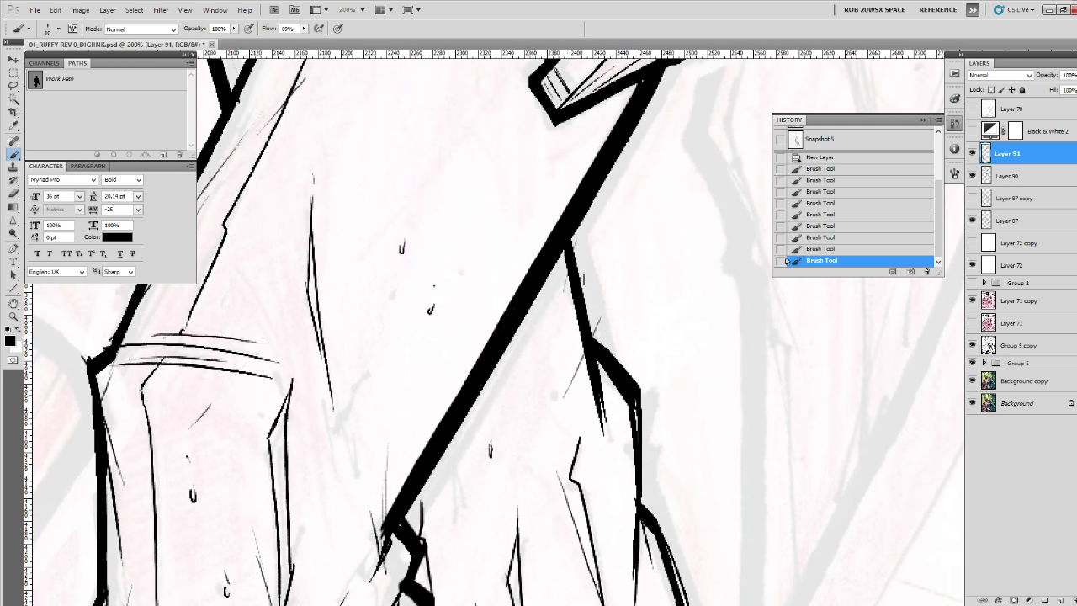
# Thicken the short contour of the rear leg where it branches off the diagonal thigh line.
pyautogui.moveTo(562, 249); pyautogui.dragTo(601, 473)
pyautogui.hotkey('ctrl', 'z')
pyautogui.moveTo(563, 249); pyautogui.dragTo(598, 468)
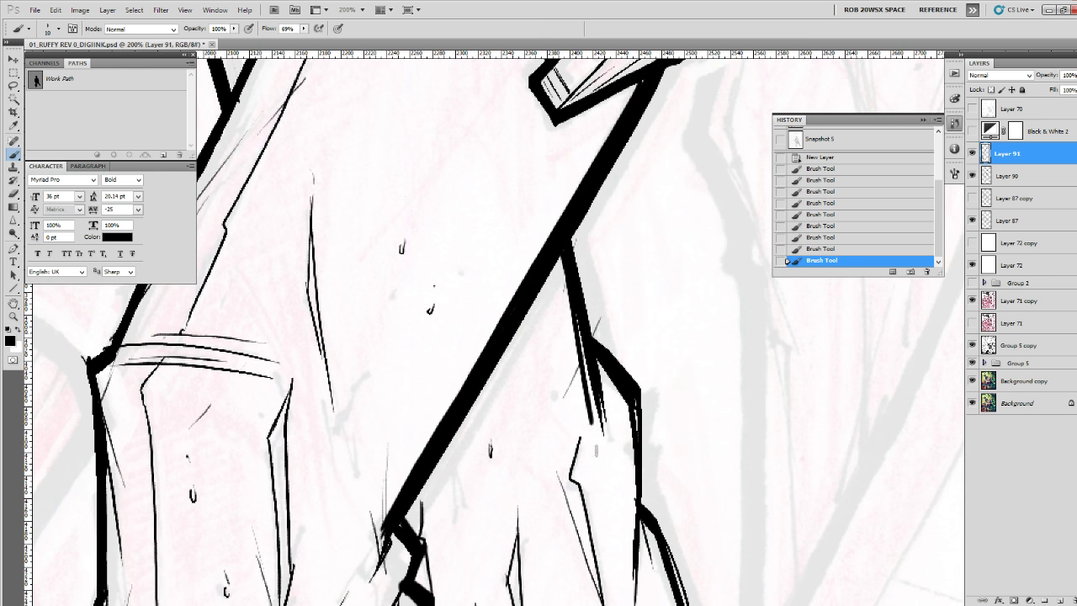
pyautogui.hotkey('ctrl', 'z')
pyautogui.moveTo(563, 252); pyautogui.dragTo(599, 456)
pyautogui.moveTo(605, 463); pyautogui.dragTo(621, 357)
pyautogui.moveTo(479, 334); pyautogui.dragTo(464, 504)
pyautogui.moveTo(523, 385); pyautogui.dragTo(504, 565)
pyautogui.moveTo(685, 277); pyautogui.dragTo(598, 465)
pyautogui.moveTo(662, 293); pyautogui.dragTo(636, 362)
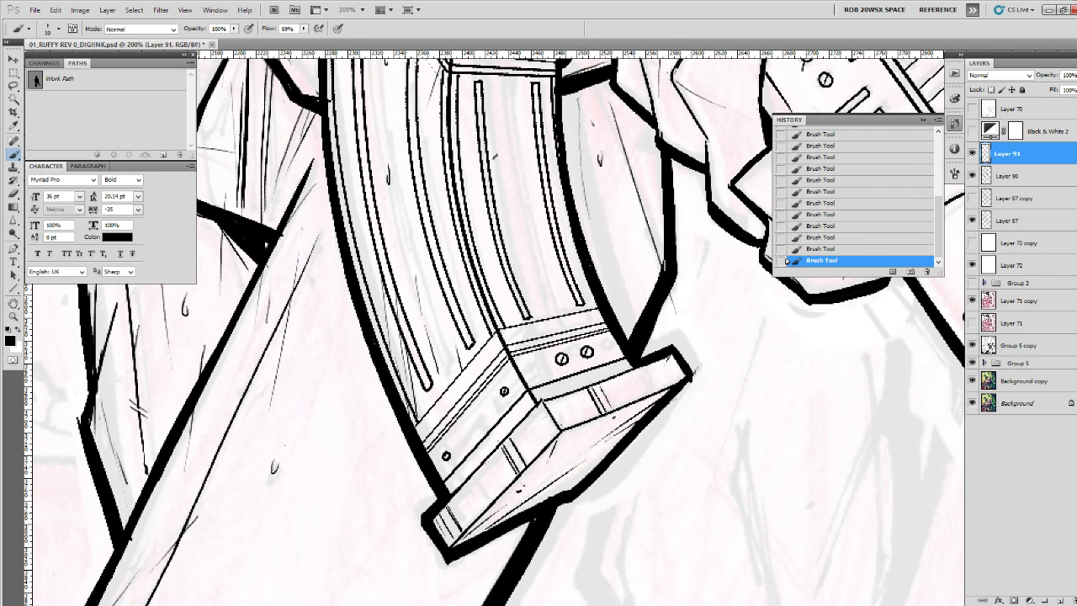
# Reinforce the trouser outline behind the rifle's magazine, between the magazine and the supporting hand.
pyautogui.moveTo(664, 264); pyautogui.dragTo(629, 349)
pyautogui.moveTo(644, 338); pyautogui.dragTo(659, 447)
pyautogui.hotkey('ctrl', 'z')
pyautogui.moveTo(675, 246); pyautogui.dragTo(678, 357)
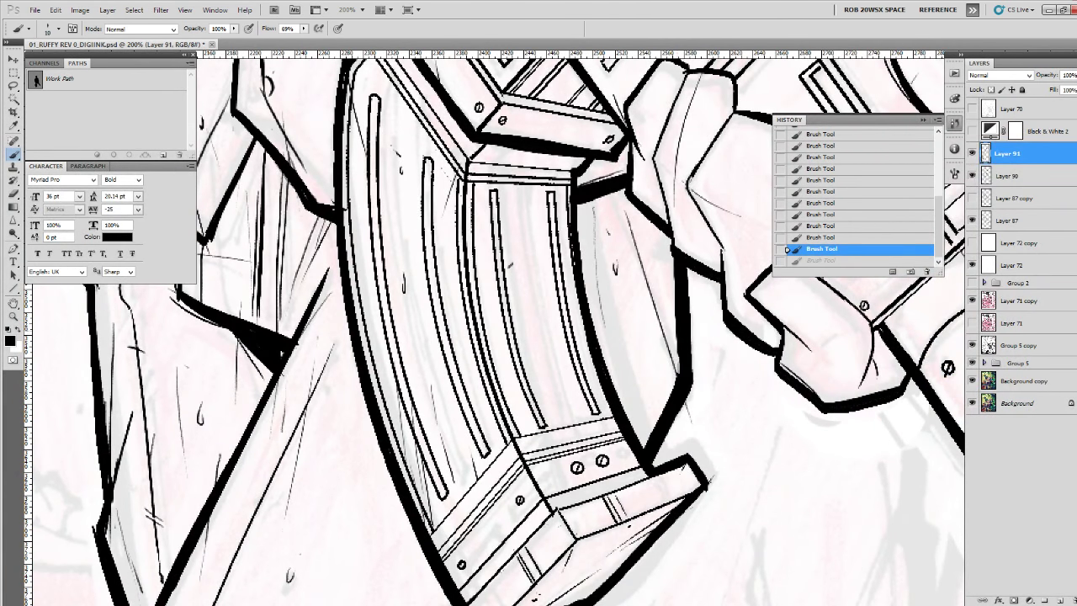
pyautogui.moveTo(673, 235); pyautogui.dragTo(654, 288)
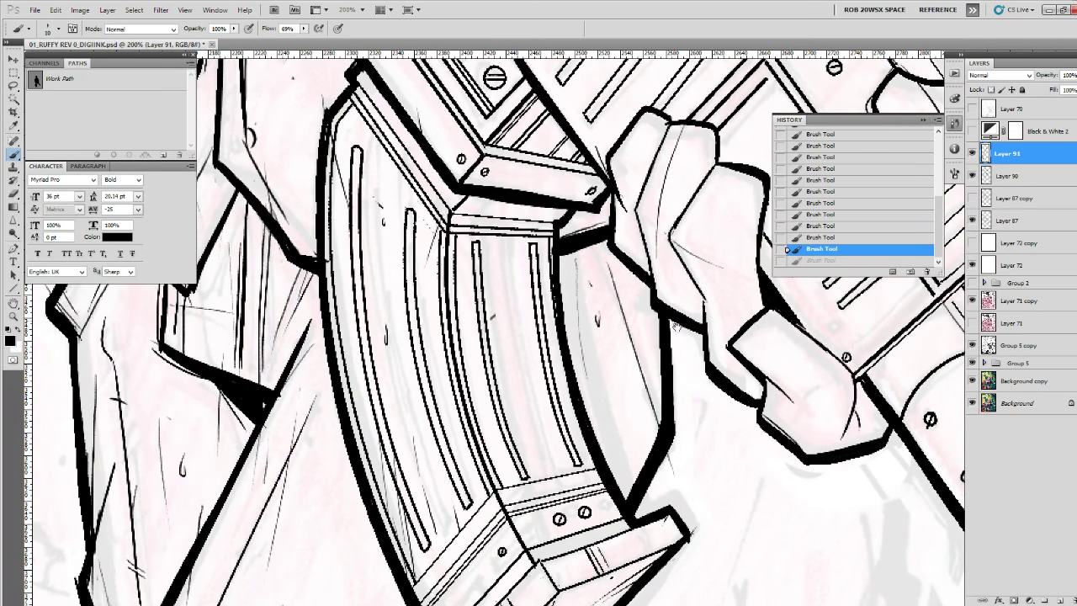
pyautogui.moveTo(675, 326); pyautogui.dragTo(708, 312)
pyautogui.moveTo(703, 299); pyautogui.dragTo(707, 410)
pyautogui.moveTo(704, 318)
pyautogui.mouseDown()
pyautogui.moveTo(707, 428)
pyautogui.moveTo(671, 501)
pyautogui.mouseUp()
pyautogui.moveTo(702, 385)
pyautogui.mouseDown()
pyautogui.moveTo(663, 486)
pyautogui.moveTo(693, 407)
pyautogui.mouseUp()
pyautogui.hotkey('ctrl', 'z')
# Thicken and extend the outer contour of the rear lower leg down to its tapered end.
pyautogui.press('z')
pyautogui.keyDown('alt'); pyautogui.click(666, 427); pyautogui.keyUp('alt')
pyautogui.keyDown('alt'); pyautogui.click(666, 428); pyautogui.keyUp('alt')
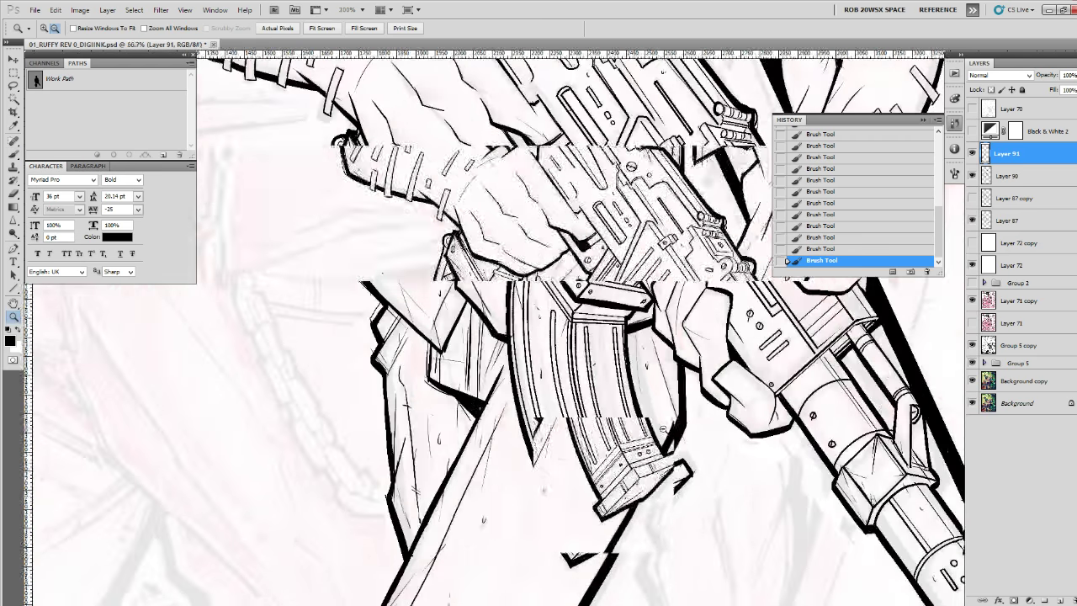
pyautogui.keyDown('alt'); pyautogui.click(665, 428); pyautogui.keyUp('alt')
pyautogui.keyDown('alt'); pyautogui.click(665, 427); pyautogui.keyUp('alt')
pyautogui.keyDown('alt'); pyautogui.click(670, 446); pyautogui.keyUp('alt')
pyautogui.moveTo(682, 469); pyautogui.dragTo(675, 363)
pyautogui.doubleClick(656, 426)
pyautogui.doubleClick(654, 426)
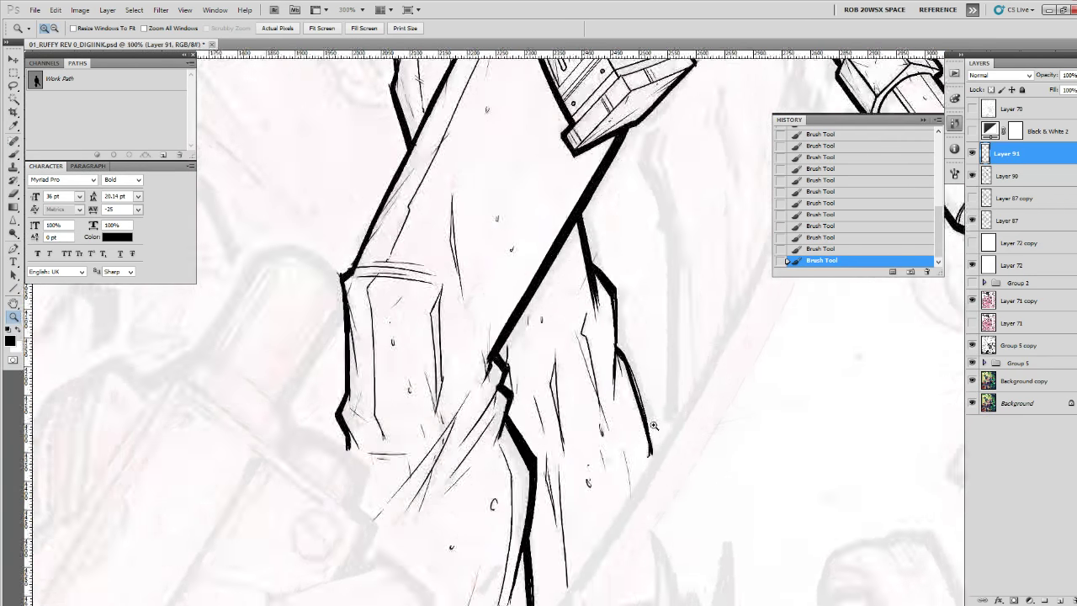
pyautogui.click(653, 426)
pyautogui.click(653, 427)
pyautogui.press('b')
pyautogui.moveTo(545, 206); pyautogui.dragTo(641, 529)
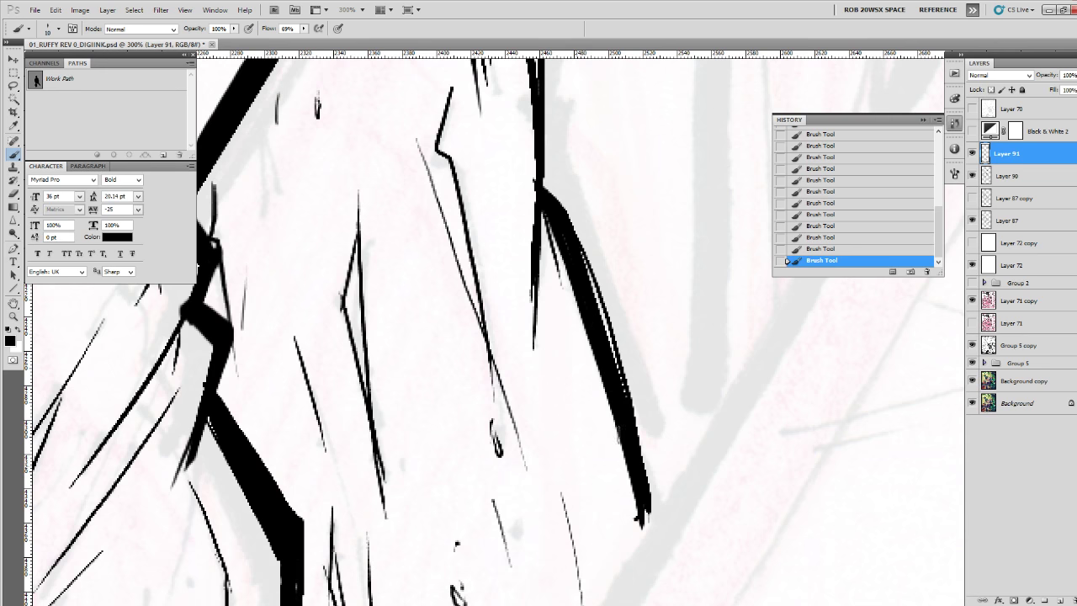
pyautogui.moveTo(604, 392); pyautogui.dragTo(639, 545)
pyautogui.moveTo(625, 467); pyautogui.dragTo(644, 533)
pyautogui.moveTo(637, 484); pyautogui.dragTo(649, 530)
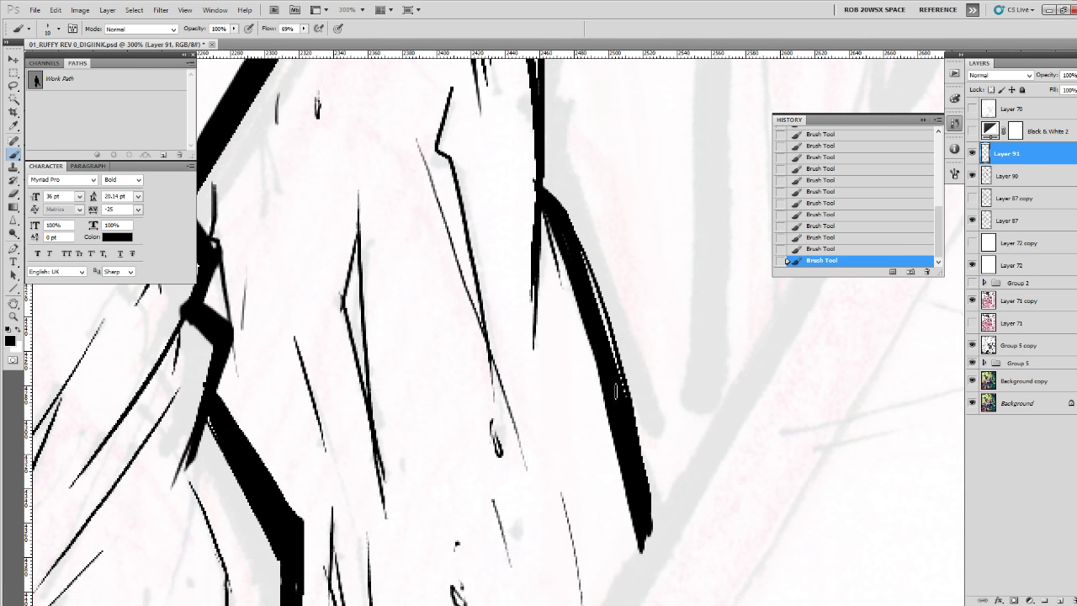
pyautogui.moveTo(616, 391)
pyautogui.mouseDown()
pyautogui.moveTo(656, 513)
pyautogui.moveTo(649, 524)
pyautogui.moveTo(612, 376)
pyautogui.moveTo(652, 500)
pyautogui.mouseUp()
pyautogui.moveTo(634, 426); pyautogui.dragTo(656, 533)
# Toggle the visibility of Layer 91 to compare the whole figure with and without the thickened leg lines.
pyautogui.press('z')
pyautogui.keyDown('alt'); pyautogui.click(561, 437); pyautogui.keyUp('alt')
pyautogui.keyDown('alt'); pyautogui.click(561, 437); pyautogui.keyUp('alt')
pyautogui.keyDown('alt'); pyautogui.click(562, 439); pyautogui.keyUp('alt')
pyautogui.keyDown('alt'); pyautogui.click(564, 444); pyautogui.keyUp('alt')
pyautogui.keyDown('alt'); pyautogui.click(565, 446); pyautogui.keyUp('alt')
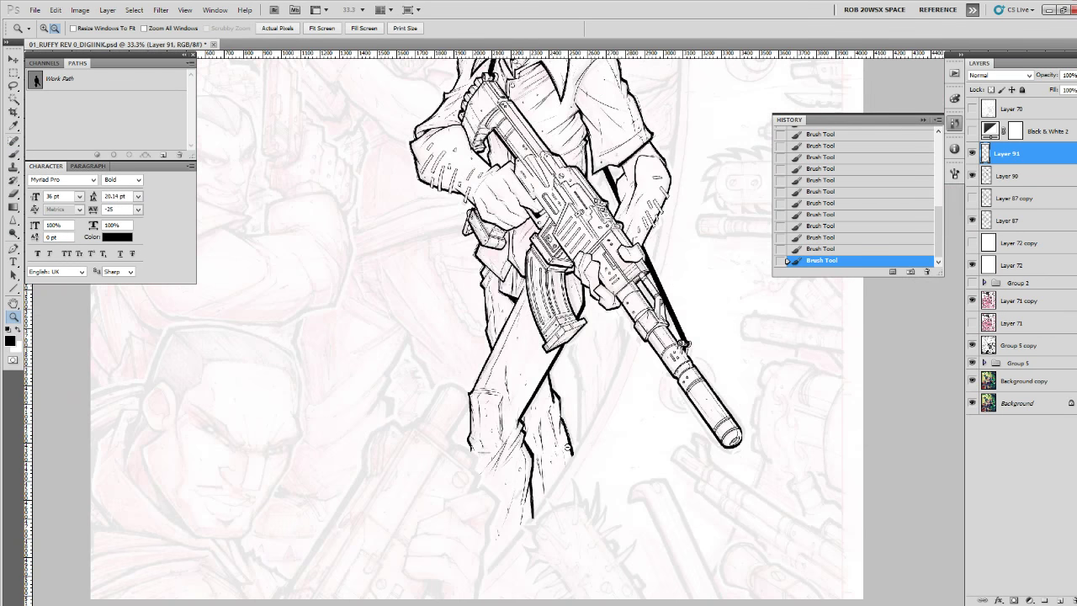
pyautogui.keyDown('alt'); pyautogui.click(570, 448); pyautogui.keyUp('alt')
pyautogui.keyDown('alt'); pyautogui.click(586, 447); pyautogui.keyUp('alt')
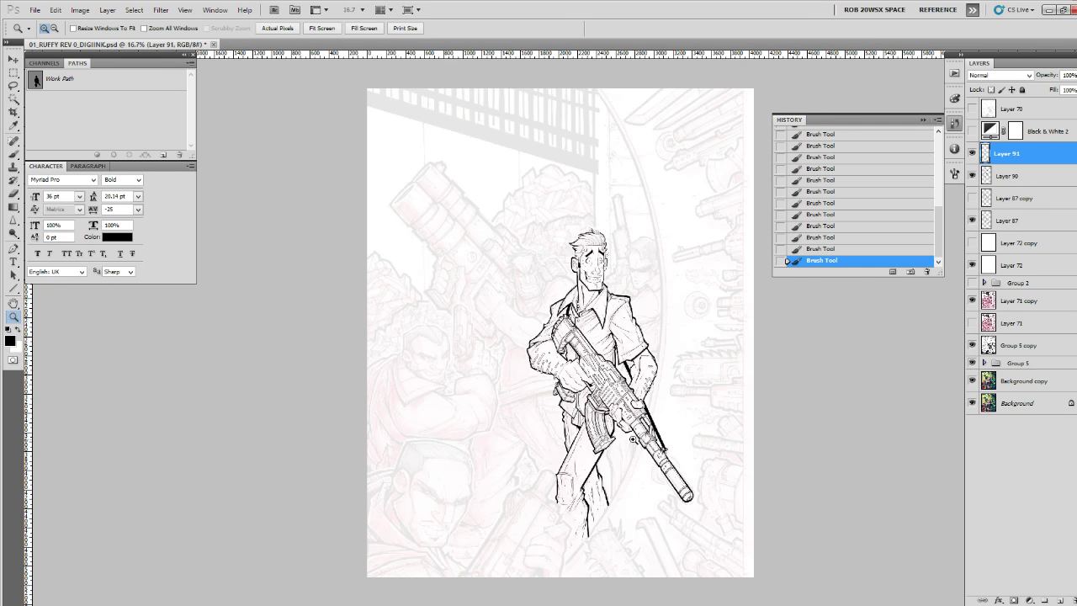
pyautogui.click(973, 155)
pyautogui.click(973, 155)
# Sharpen Layer 91 with three repeats of the last Unsharp Mask filter, and merge it down into Layer 90.
pyautogui.hotkey('ctrl', 'f')
pyautogui.hotkey('ctrl', 'f')
pyautogui.hotkey('ctrl', 'f')
pyautogui.hotkey('ctrl', 'e')
# Save the merged inks as a new history snapshot and check it against the original art in Snapshot 4.
pyautogui.click(911, 272)
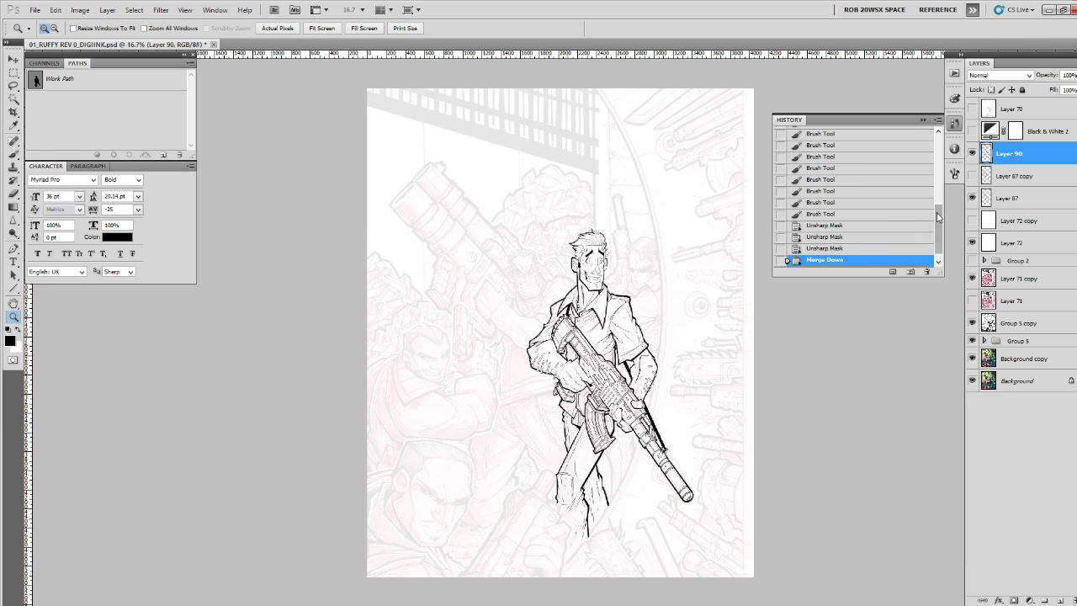
pyautogui.scroll(5, 875, 206)
pyautogui.click(881, 194)
pyautogui.click(872, 208)
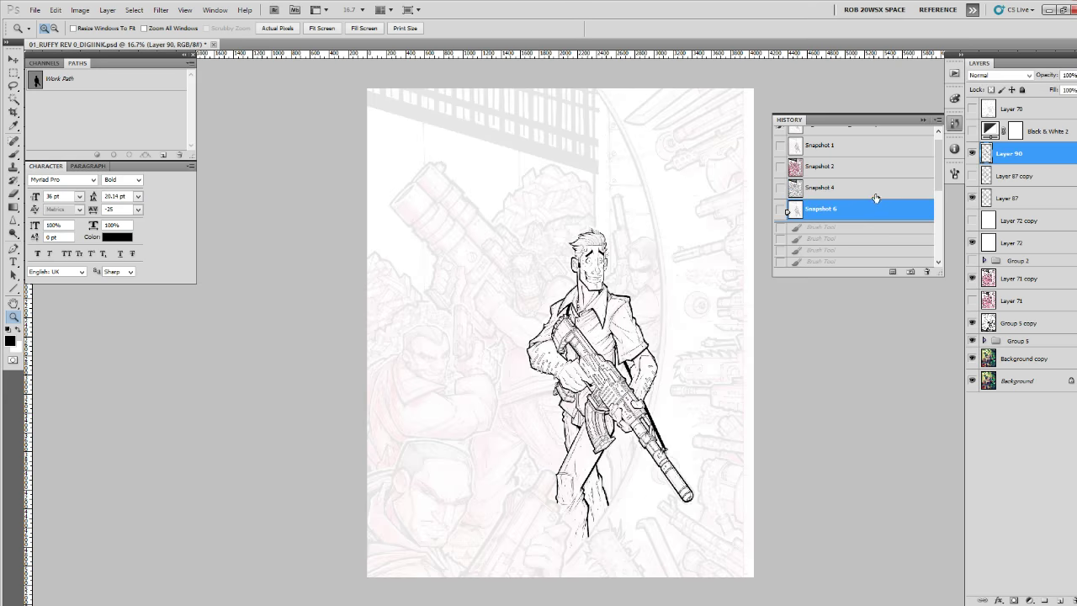
pyautogui.click(870, 190)
pyautogui.click(871, 209)
pyautogui.click(875, 194)
# Examine the rifle figure more closely by alternating between Snapshot 4 and Snapshot 6.
pyautogui.click(694, 334)
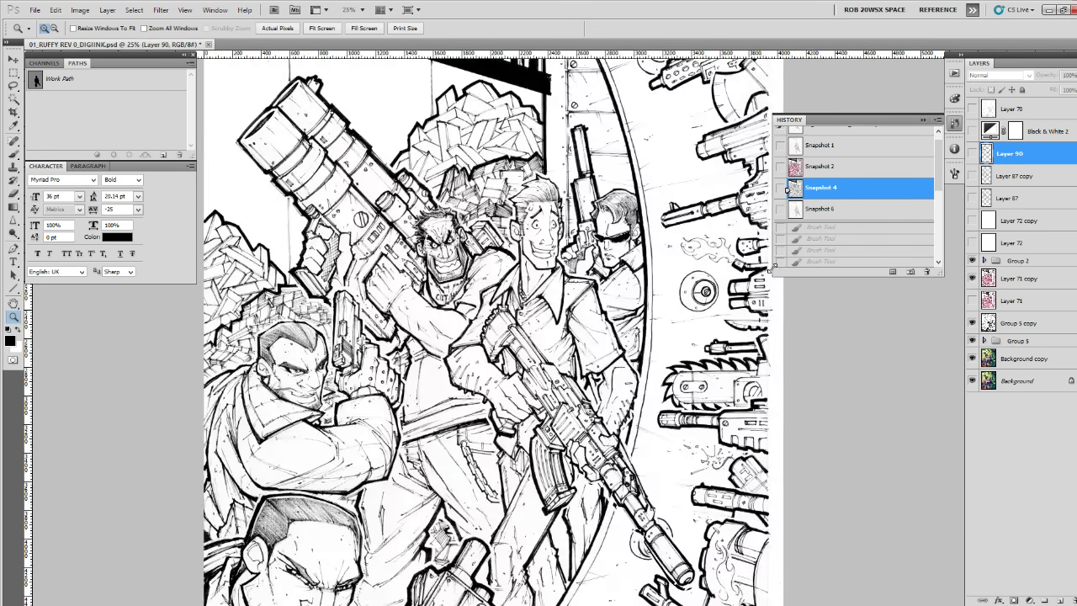
pyautogui.click(843, 208)
pyautogui.click(844, 192)
pyautogui.click(844, 209)
pyautogui.click(843, 192)
pyautogui.click(847, 216)
pyautogui.click(845, 193)
pyautogui.click(846, 211)
pyautogui.click(848, 192)
pyautogui.click(848, 216)
pyautogui.click(847, 195)
pyautogui.click(847, 211)
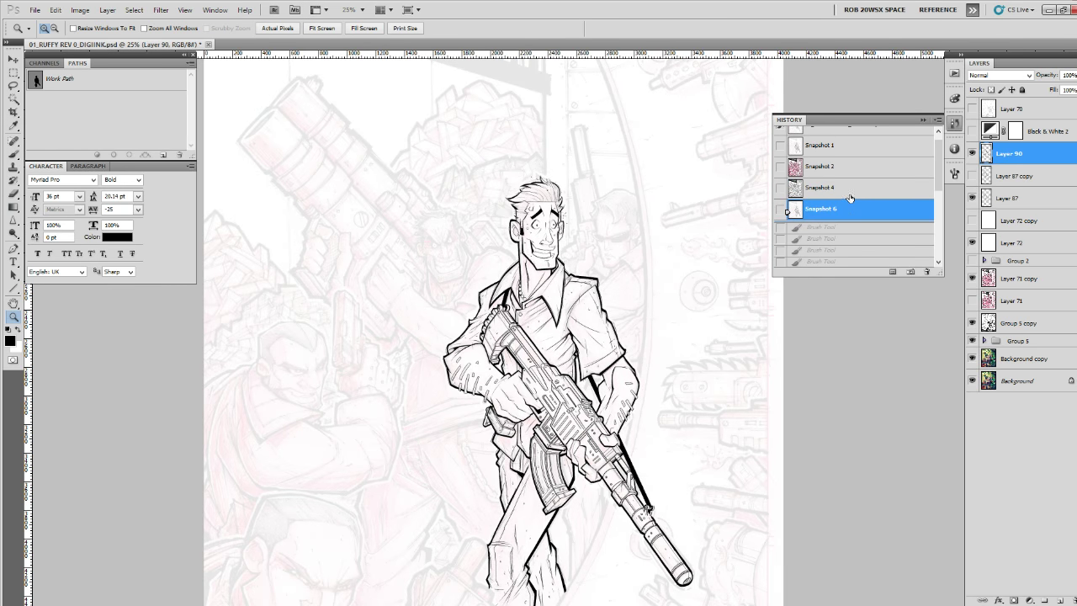
pyautogui.click(849, 192)
pyautogui.click(847, 211)
# Add a new layer above Layer 90 and thicken the curved sleeve seam and its branching fold on the shirt.
pyautogui.click(1061, 600)
pyautogui.scroll(6, 574, 307)
pyautogui.press('b')
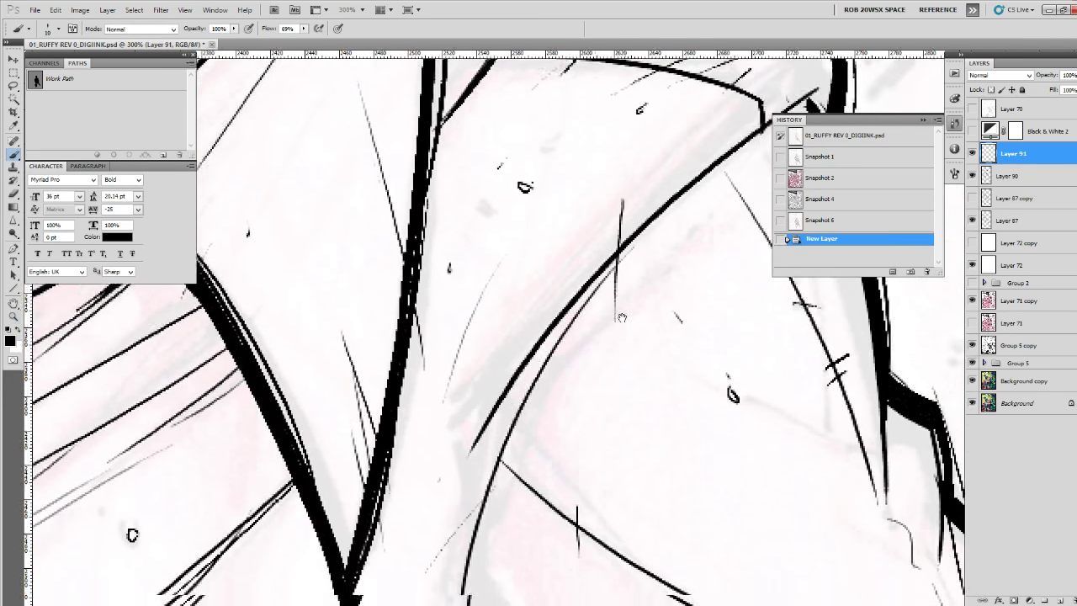
pyautogui.moveTo(622, 317)
pyautogui.mouseDown()
pyautogui.moveTo(585, 210)
pyautogui.moveTo(573, 239)
pyautogui.mouseUp()
pyautogui.moveTo(578, 163); pyautogui.dragTo(471, 367)
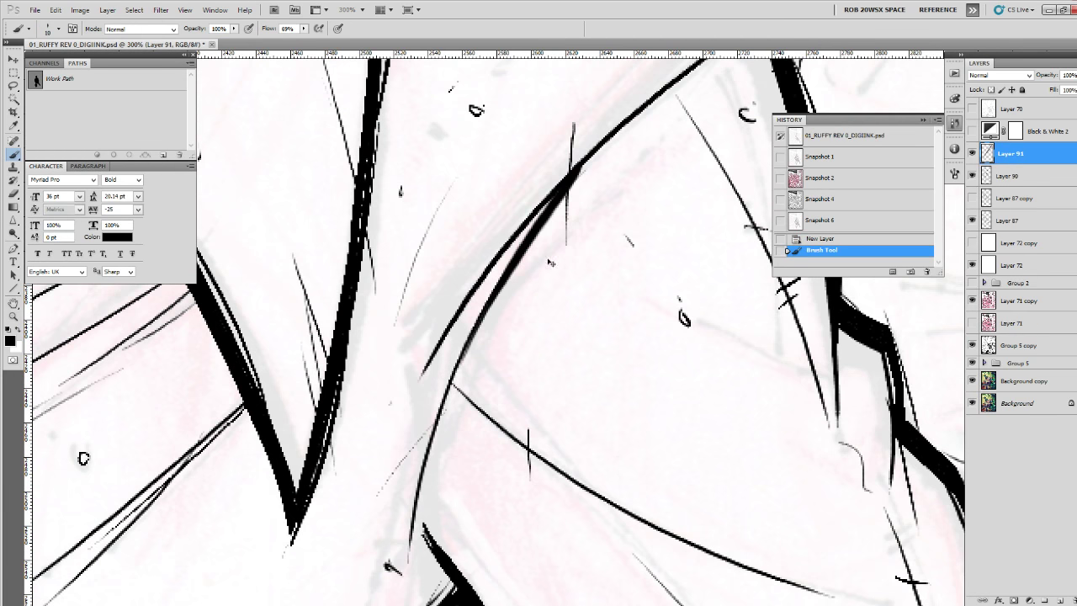
pyautogui.hotkey('ctrl', 'z')
pyautogui.moveTo(605, 143); pyautogui.dragTo(402, 420)
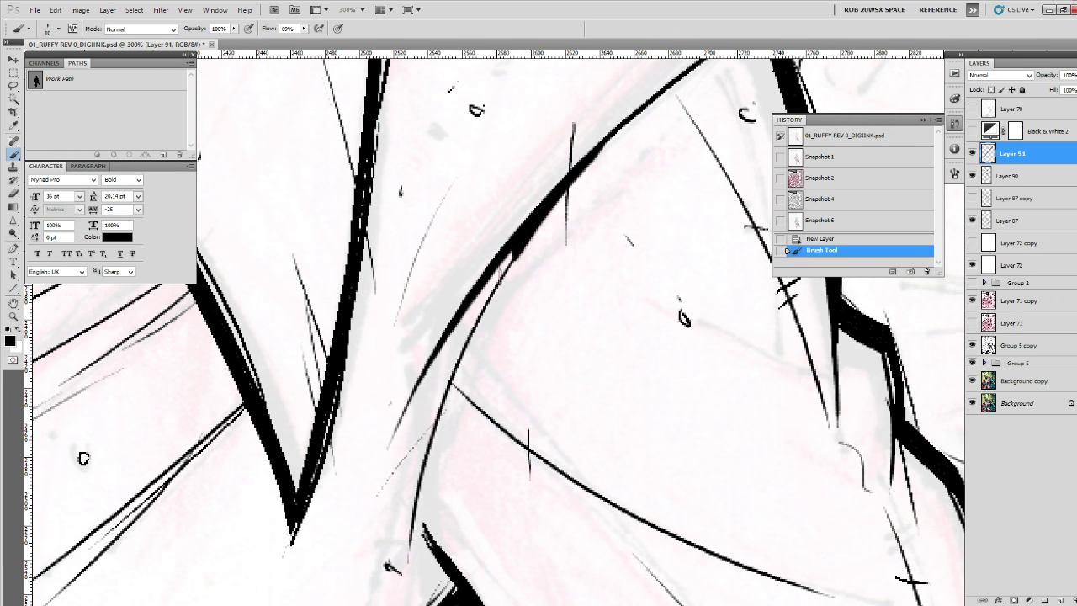
pyautogui.moveTo(514, 255); pyautogui.dragTo(410, 546)
# Extend the thickened sleeve seam up to the shoulder, and ink a short fold at its lower end near the armpit.
pyautogui.moveTo(669, 110); pyautogui.dragTo(614, 302)
pyautogui.moveTo(721, 198); pyautogui.dragTo(468, 446)
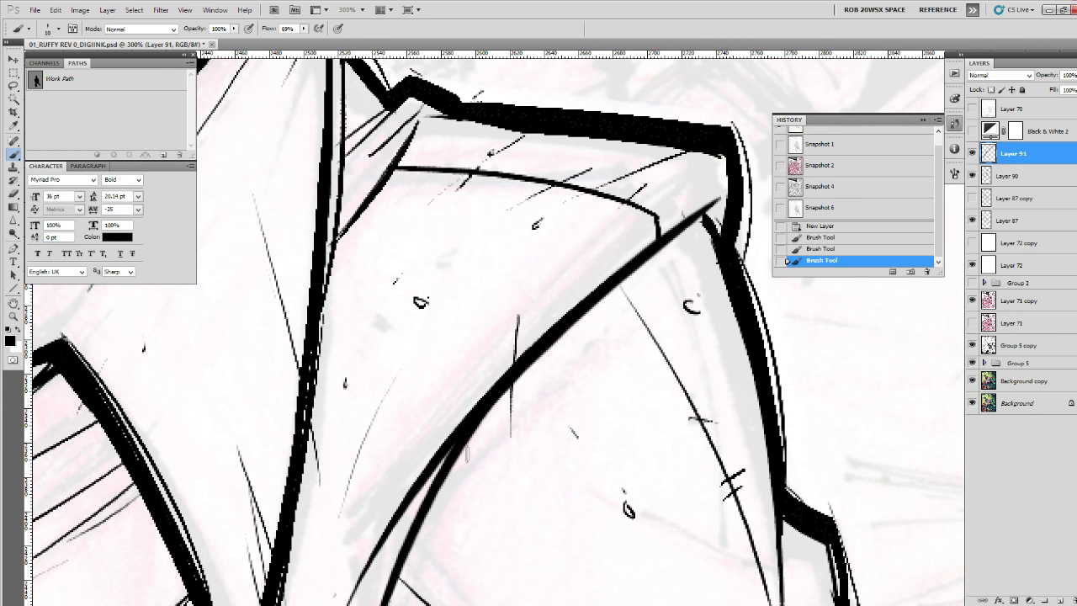
pyautogui.moveTo(613, 275); pyautogui.dragTo(721, 207)
pyautogui.moveTo(655, 240)
pyautogui.mouseDown()
pyautogui.moveTo(465, 474)
pyautogui.moveTo(580, 240)
pyautogui.moveTo(575, 329)
pyautogui.mouseUp()
pyautogui.moveTo(564, 367)
pyautogui.mouseDown()
pyautogui.moveTo(575, 392)
pyautogui.moveTo(641, 446)
pyautogui.moveTo(604, 405)
pyautogui.mouseUp()
pyautogui.hotkey('ctrl', 'z')
pyautogui.moveTo(506, 314); pyautogui.dragTo(602, 402)
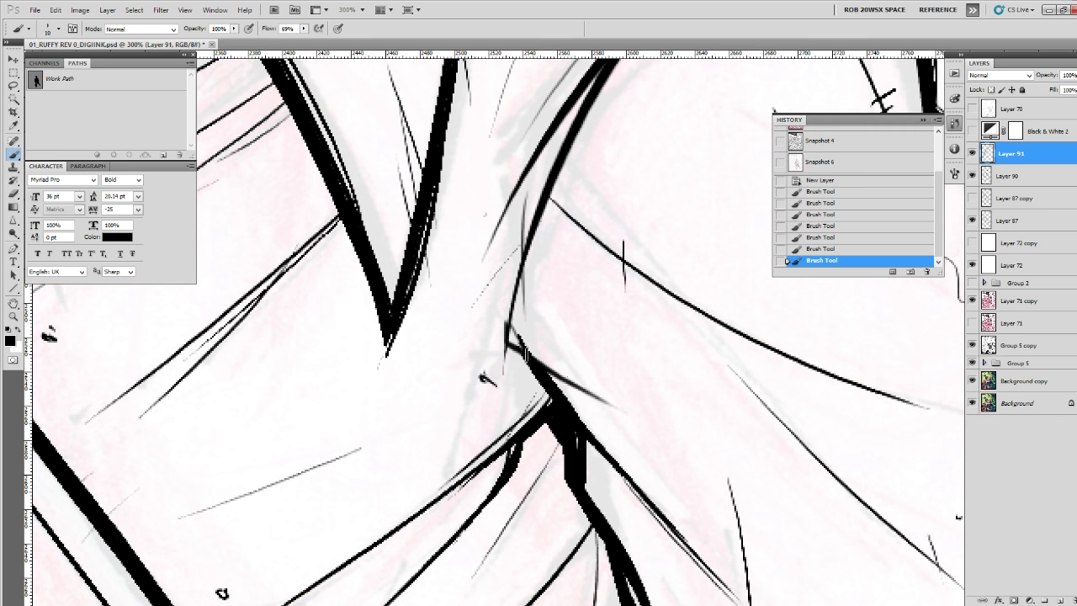
# Extend the short fold near the armpit into a longer tapering line and trim its upper junction with white.
pyautogui.moveTo(535, 358); pyautogui.dragTo(711, 472)
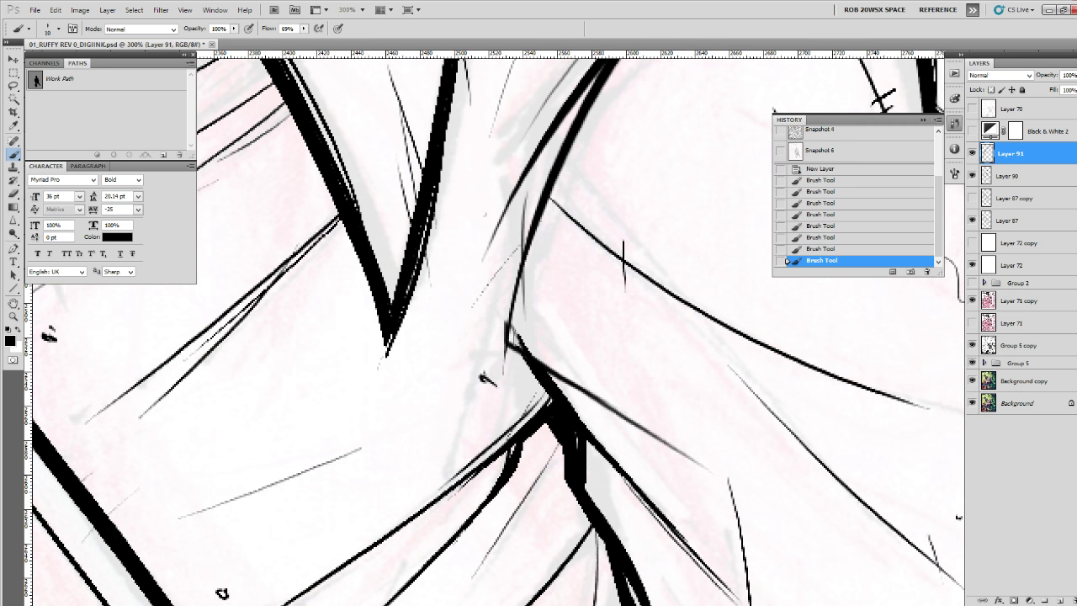
pyautogui.press('x')
pyautogui.moveTo(514, 332); pyautogui.dragTo(535, 355)
pyautogui.press('x')
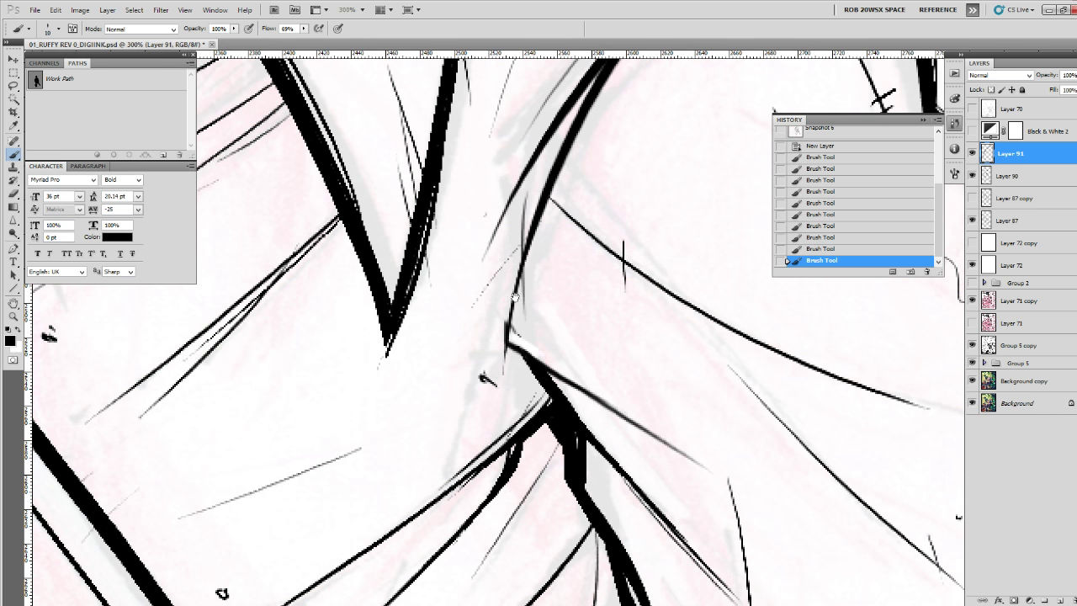
# Ink a line along the long diagonal fold running down from the sleeve's outer shoulder corner, redoing the stroke once.
pyautogui.moveTo(515, 296)
pyautogui.mouseDown()
pyautogui.moveTo(531, 439)
pyautogui.moveTo(495, 497)
pyautogui.mouseUp()
pyautogui.moveTo(603, 323)
pyautogui.mouseDown()
pyautogui.moveTo(570, 433)
pyautogui.moveTo(545, 386)
pyautogui.mouseUp()
pyautogui.moveTo(632, 307); pyautogui.dragTo(522, 558)
pyautogui.moveTo(753, 311); pyautogui.dragTo(508, 515)
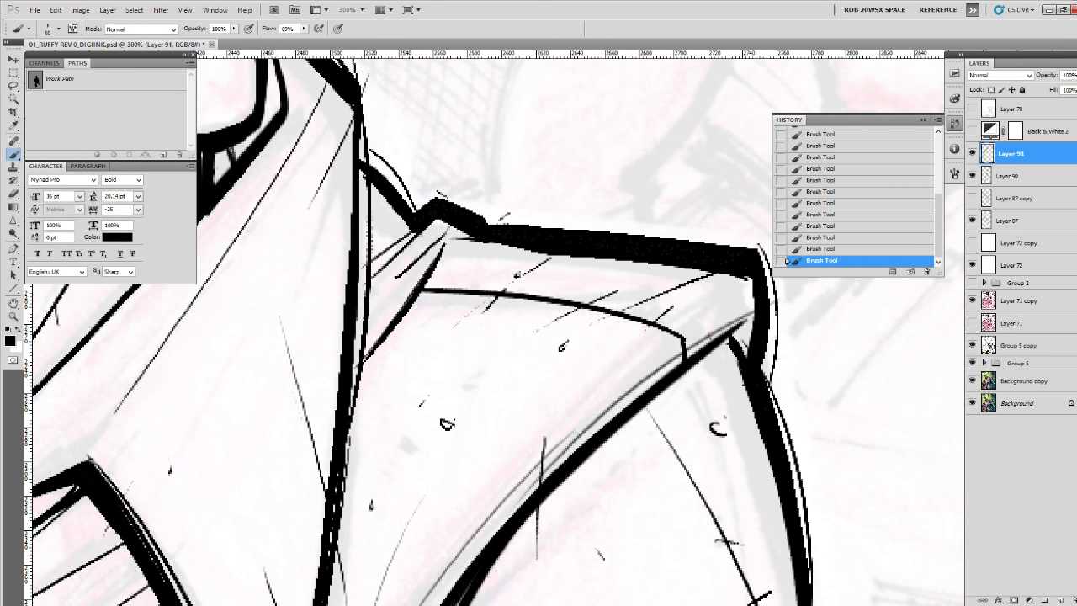
pyautogui.hotkey('ctrl', 'z')
pyautogui.moveTo(745, 312)
pyautogui.mouseDown()
pyautogui.moveTo(555, 468)
pyautogui.moveTo(488, 556)
pyautogui.mouseUp()
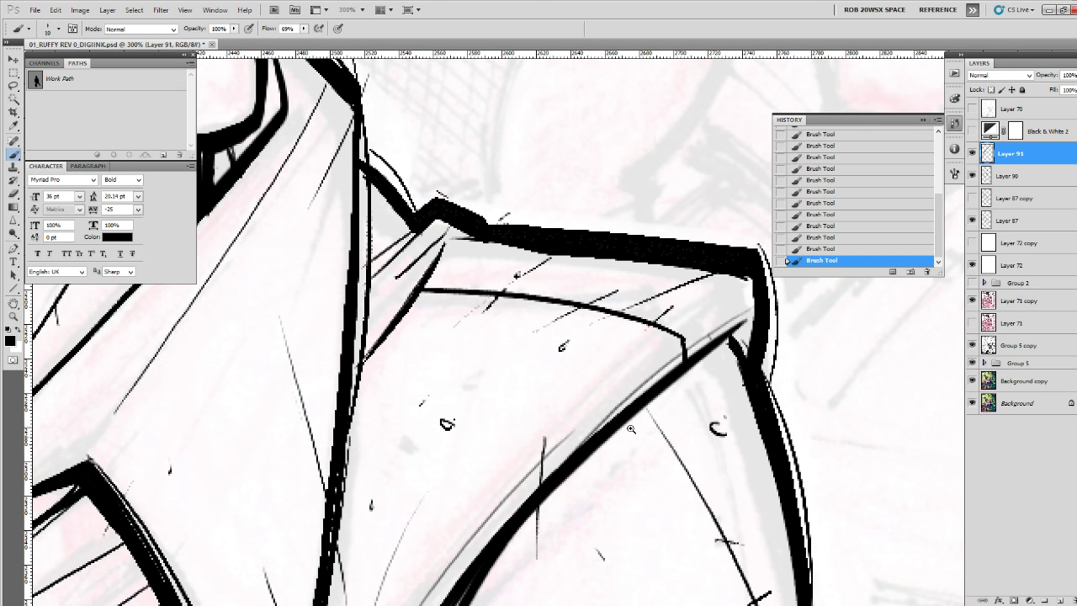
# Sharpen Layer 91 with three passes of Unsharp Mask and merge it down into Layer 90.
pyautogui.keyDown('alt'); pyautogui.click(653, 412); pyautogui.keyUp('alt')
pyautogui.keyDown('alt'); pyautogui.click(653, 413); pyautogui.keyUp('alt')
pyautogui.keyDown('alt'); pyautogui.click(653, 412); pyautogui.keyUp('alt')
pyautogui.keyDown('alt'); pyautogui.click(653, 412); pyautogui.keyUp('alt')
pyautogui.keyDown('alt'); pyautogui.click(653, 412); pyautogui.keyUp('alt')
pyautogui.keyDown('alt'); pyautogui.click(653, 412); pyautogui.keyUp('alt')
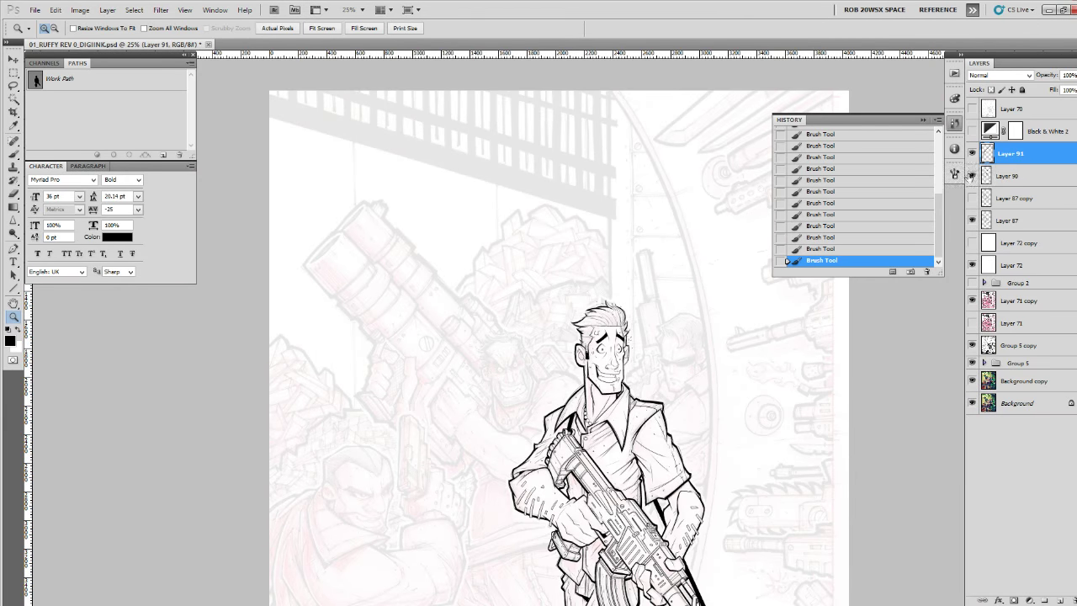
pyautogui.hotkey('ctrl', 'f')
pyautogui.hotkey('ctrl', 'f')
pyautogui.hotkey('ctrl', 'f')
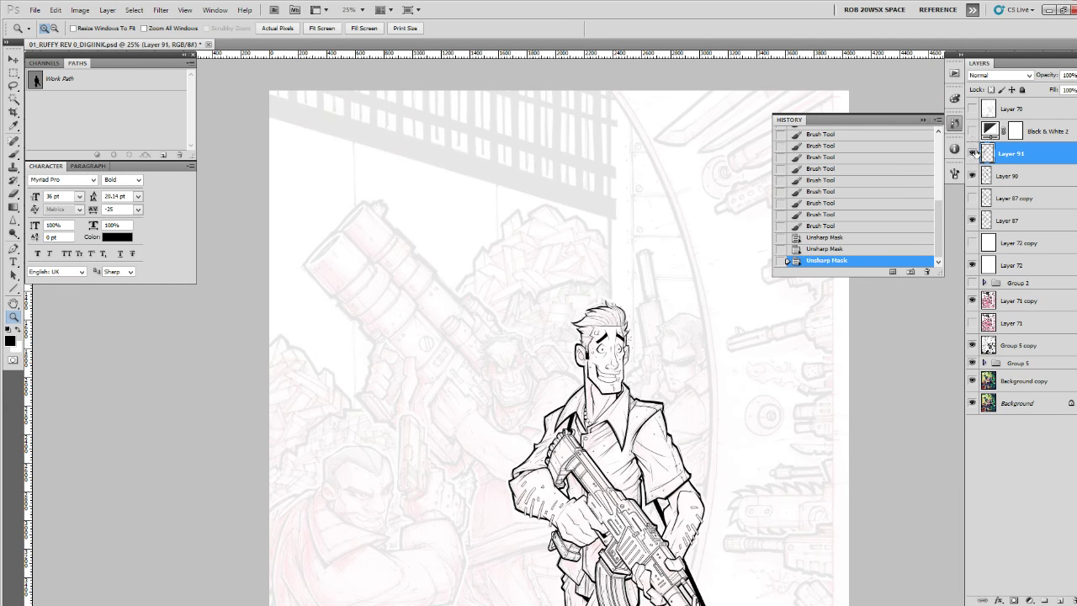
pyautogui.hotkey('ctrl', 'e')
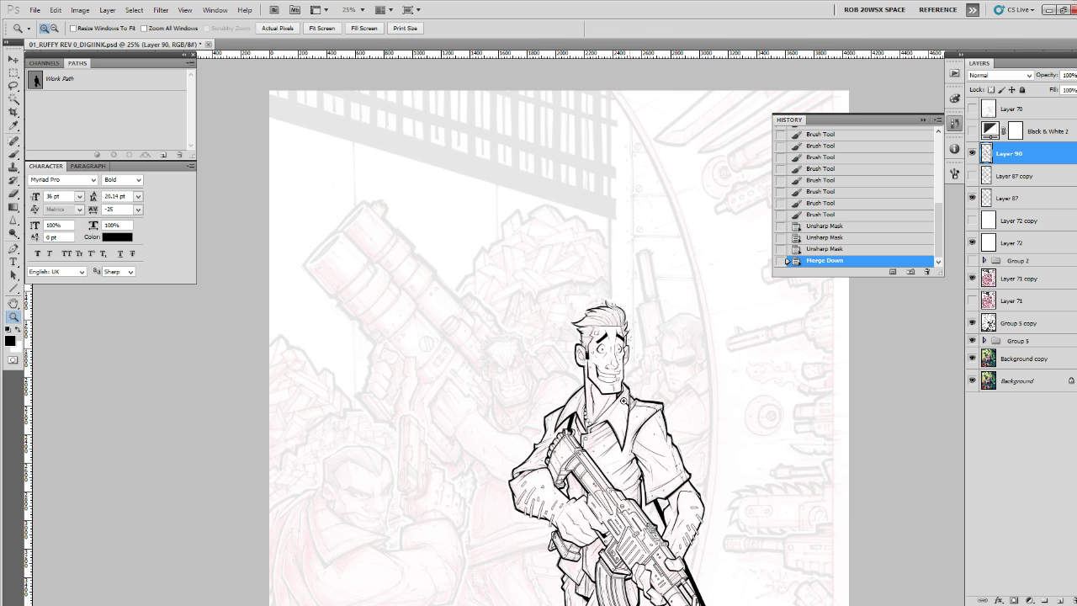
# Add a new layer above Layer 90 and ink short diagonal fold lines beneath the shirt's pointed flap beside the bead necklace.
pyautogui.moveTo(604, 443); pyautogui.dragTo(616, 307)
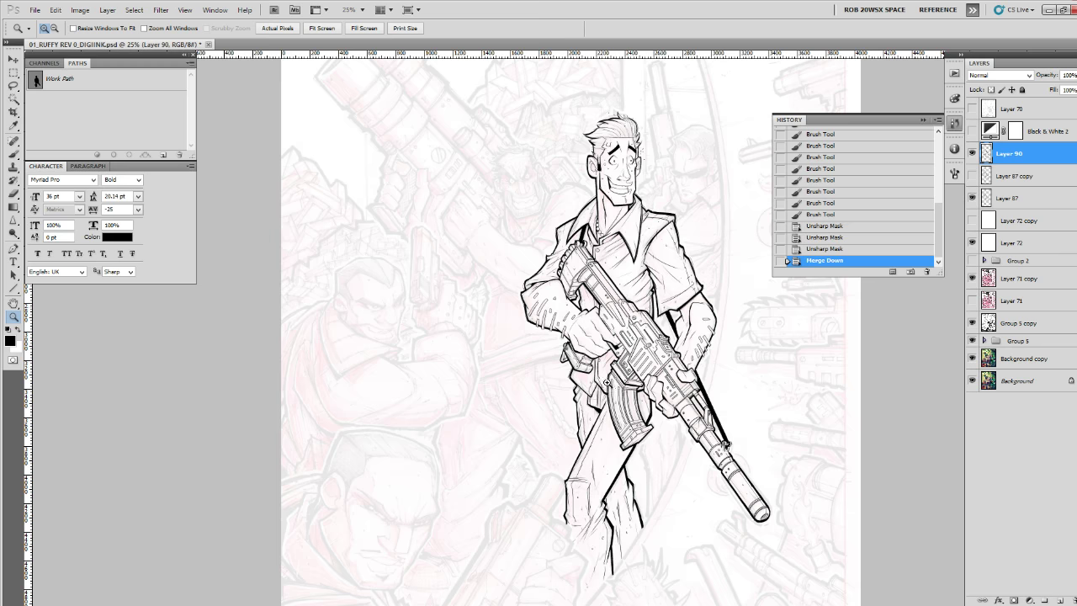
pyautogui.moveTo(663, 337); pyautogui.dragTo(662, 350)
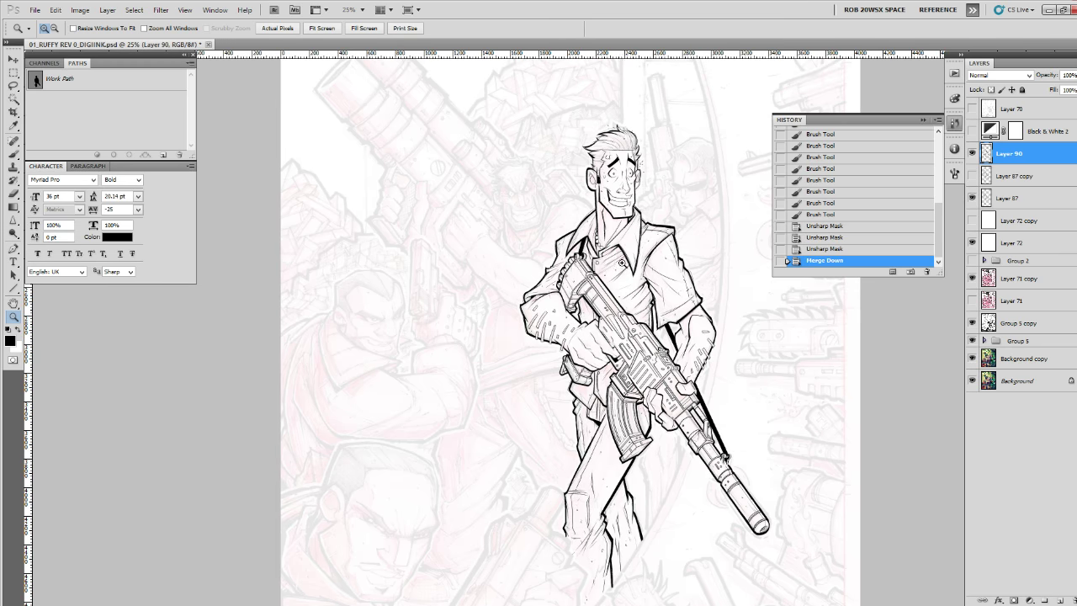
pyautogui.scroll(6, 594, 257)
pyautogui.moveTo(594, 257); pyautogui.dragTo(500, 510)
pyautogui.press('b')
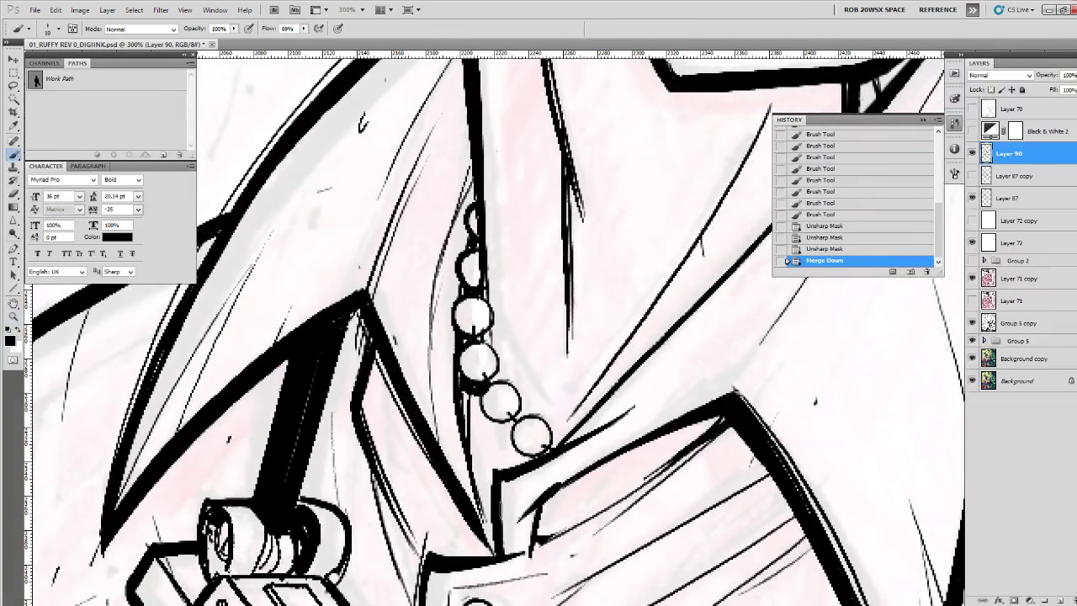
pyautogui.click(1057, 598)
pyautogui.hotkey('ctrl', 'z')
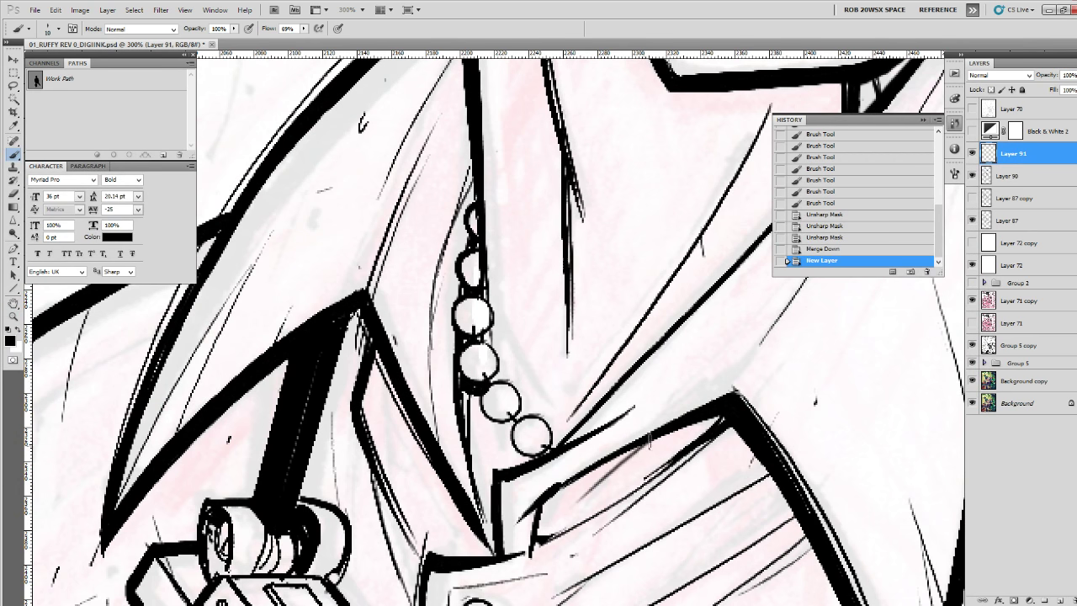
pyautogui.moveTo(643, 446); pyautogui.dragTo(586, 502)
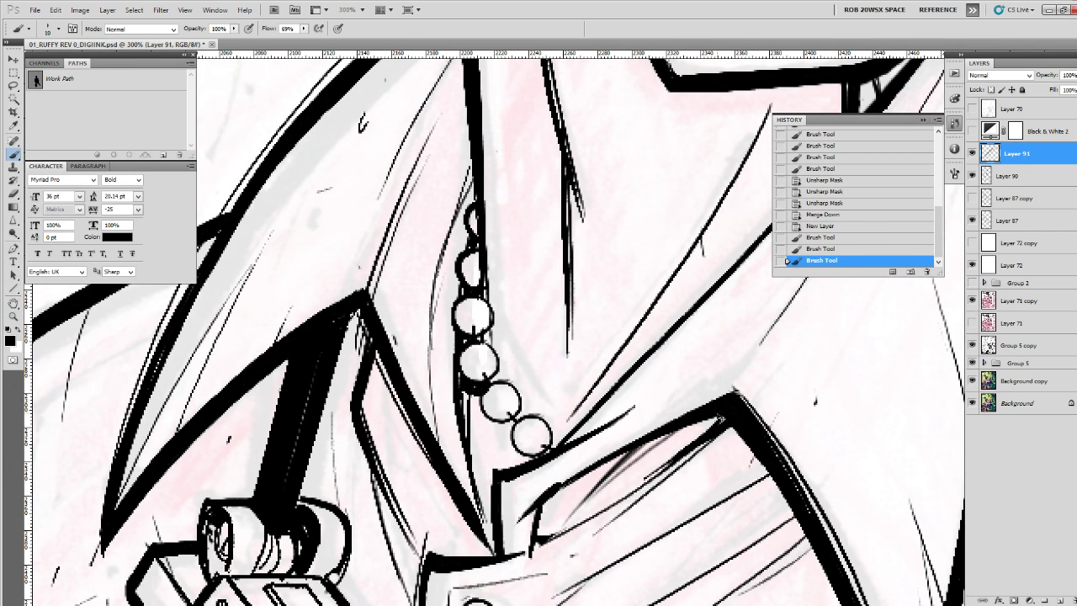
# Apply Unsharp Mask three times to the new chest fold lines and merge them into Layer 90.
pyautogui.hotkey('ctrl', 'f')
pyautogui.hotkey('ctrl', 'f')
pyautogui.hotkey('ctrl', 'f')
pyautogui.hotkey('ctrl', 'e')
pyautogui.press('z')
# Examine the whole rifle figure from head to feet at 25% zoom.
pyautogui.keyDown('alt'); pyautogui.click(714, 422); pyautogui.keyUp('alt')
pyautogui.keyDown('alt'); pyautogui.click(714, 423); pyautogui.keyUp('alt')
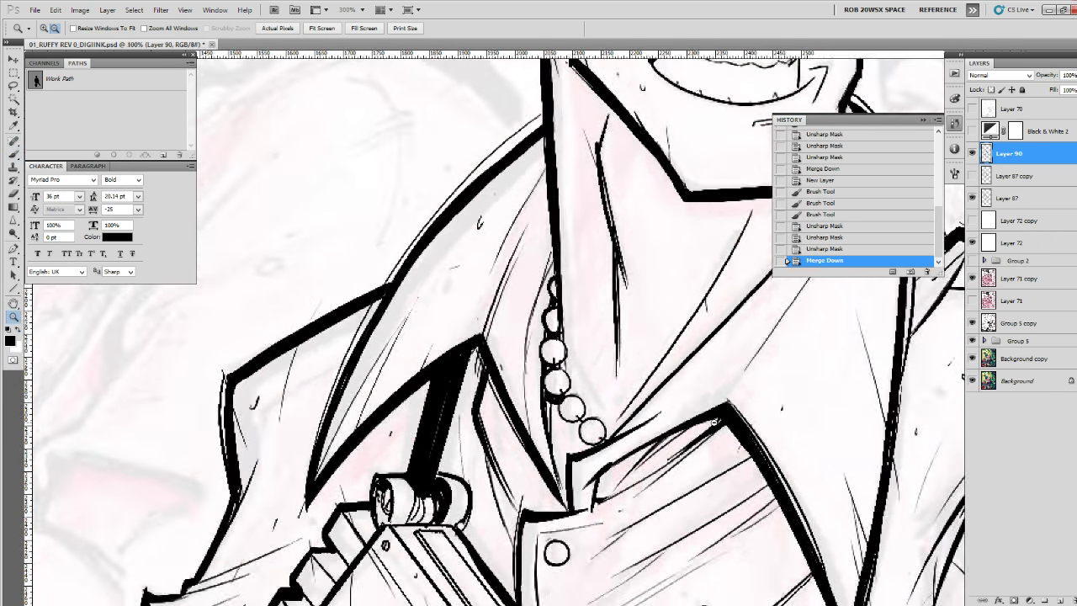
pyautogui.keyDown('alt'); pyautogui.click(714, 422); pyautogui.keyUp('alt')
pyautogui.keyDown('alt'); pyautogui.click(716, 425); pyautogui.keyUp('alt')
pyautogui.keyDown('alt'); pyautogui.click(726, 444); pyautogui.keyUp('alt')
pyautogui.keyDown('alt'); pyautogui.click(730, 448); pyautogui.keyUp('alt')
pyautogui.moveTo(831, 529); pyautogui.dragTo(773, 368)
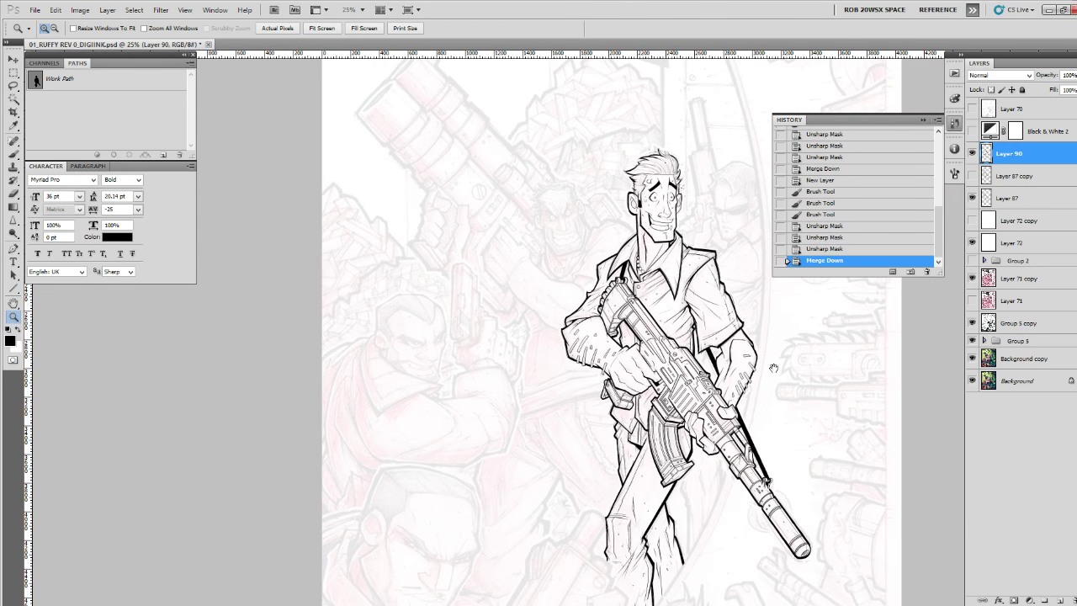
pyautogui.moveTo(787, 448); pyautogui.dragTo(780, 435)
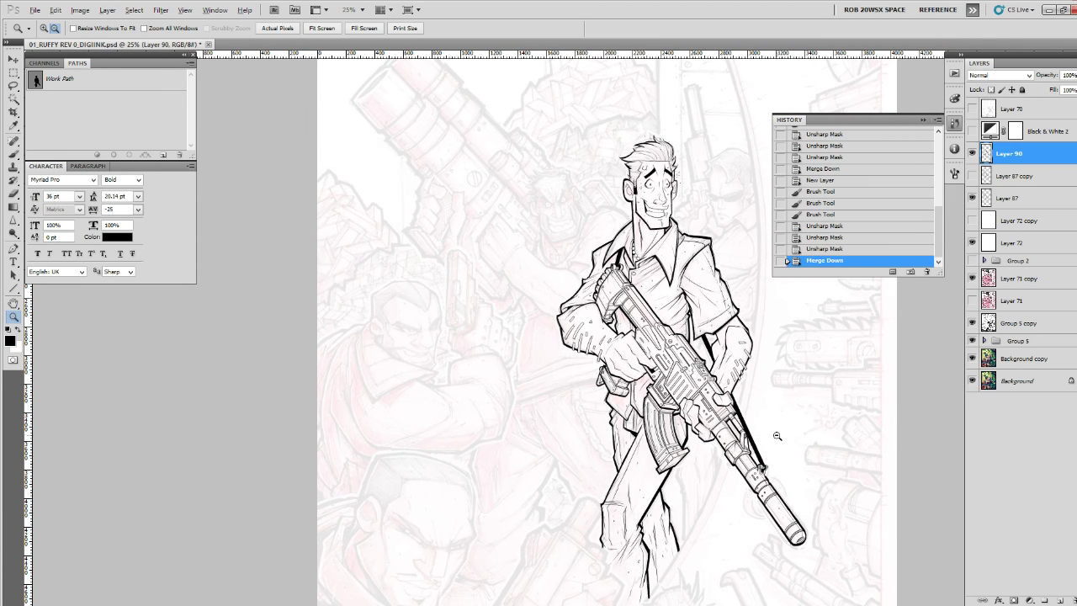
pyautogui.keyDown('alt'); pyautogui.click(776, 433); pyautogui.keyUp('alt')
pyautogui.keyDown('alt'); pyautogui.click(771, 433); pyautogui.keyUp('alt')
pyautogui.doubleClick(666, 416)
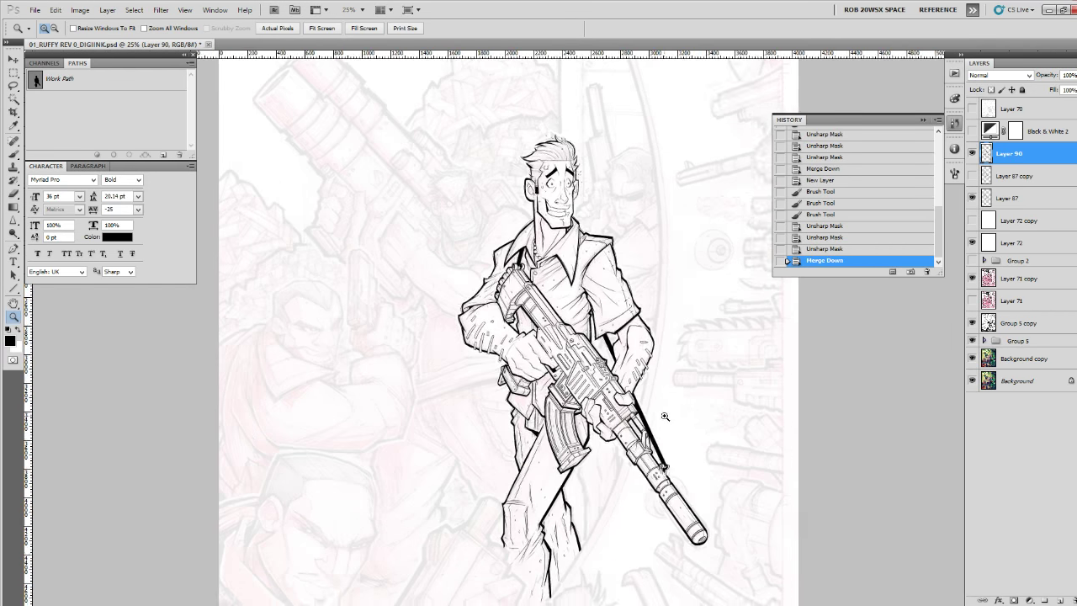
pyautogui.moveTo(667, 417); pyautogui.dragTo(696, 431)
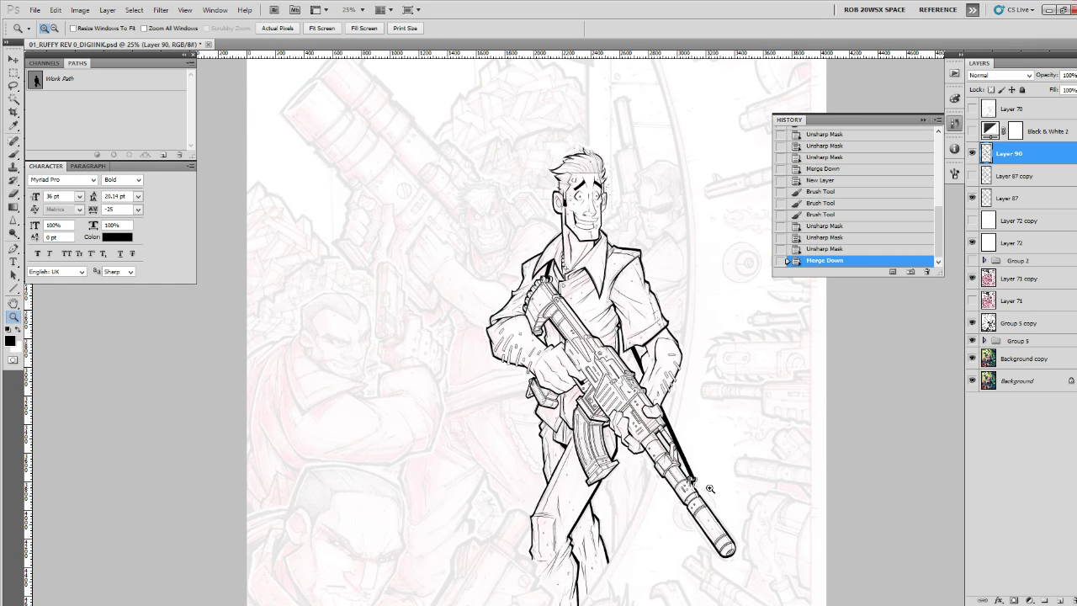
pyautogui.moveTo(709, 487); pyautogui.dragTo(714, 403)
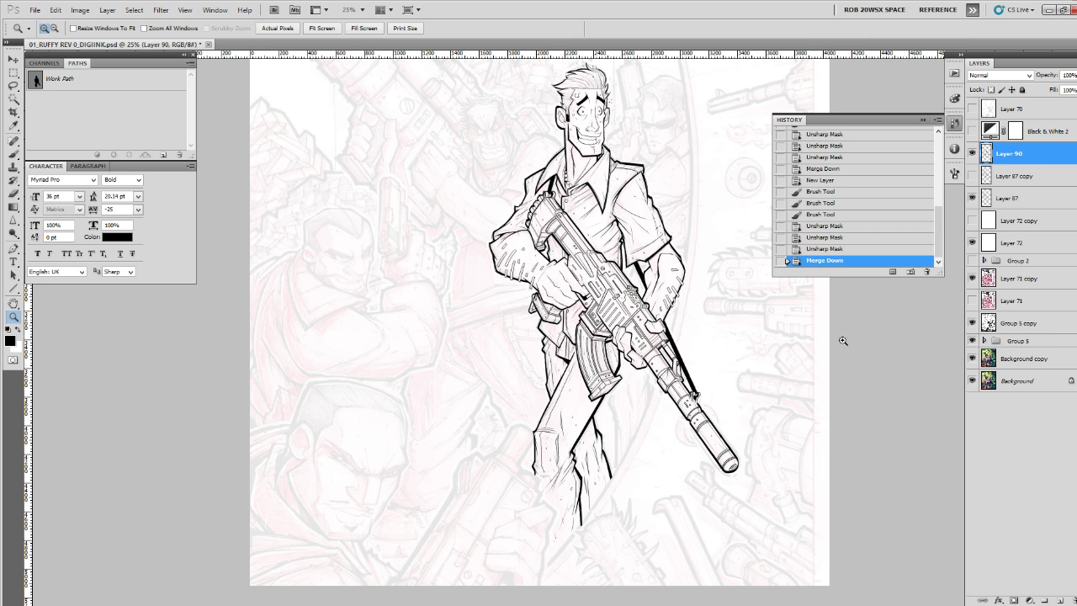
# Save the current inks as a new history snapshot and delete Snapshot 6.
pyautogui.scroll(10, 910, 244)
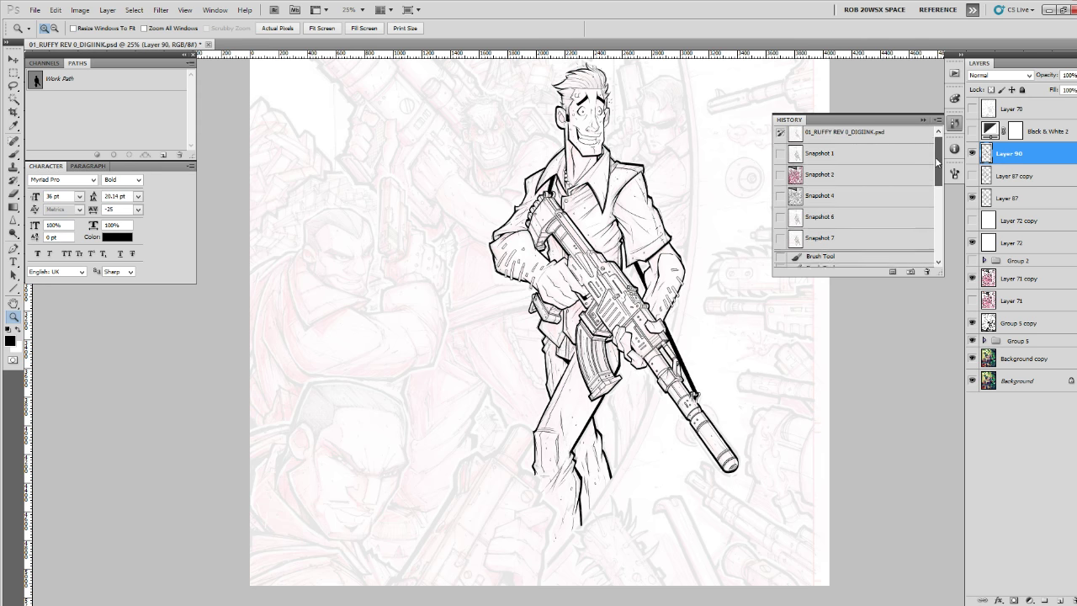
pyautogui.scroll(-10, 927, 252)
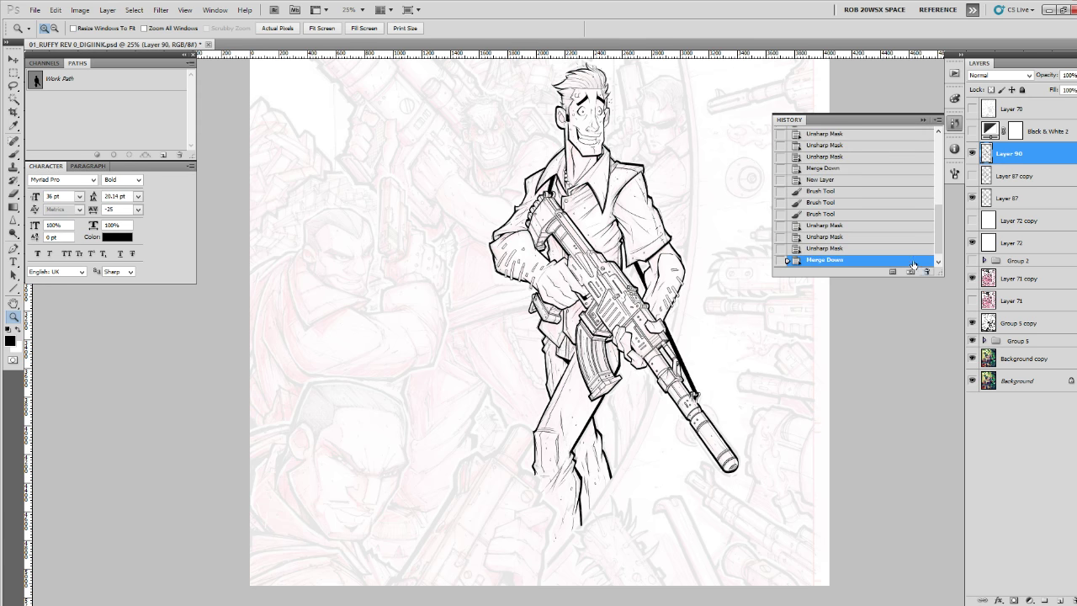
pyautogui.scroll(10, 931, 240)
# Compare the digital inks with the original line art by alternating between Snapshot 4 and Snapshot 7.
pyautogui.click(858, 199)
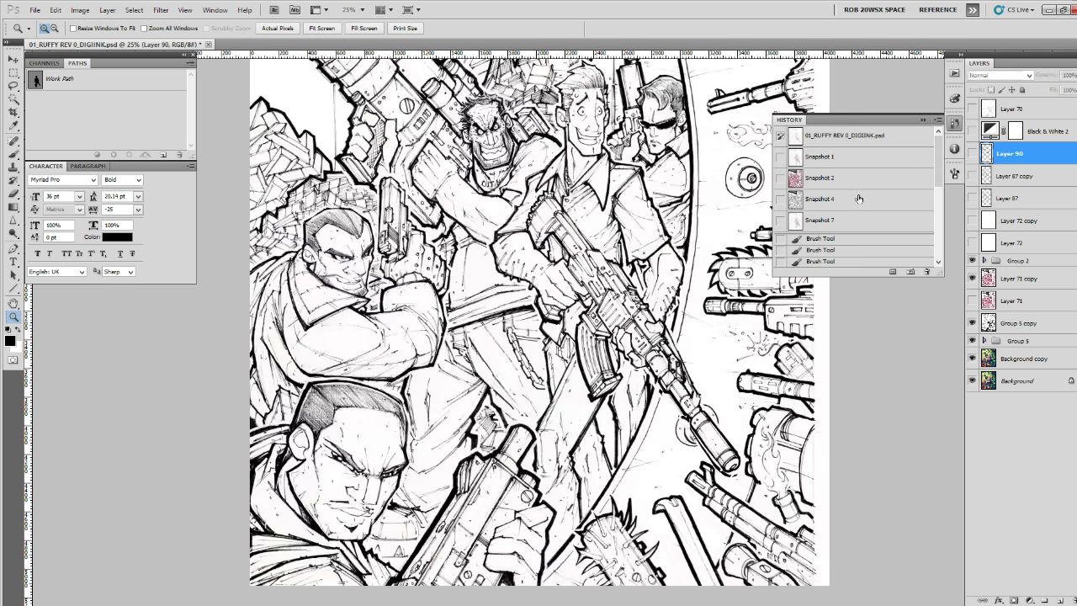
pyautogui.click(853, 217)
pyautogui.click(847, 207)
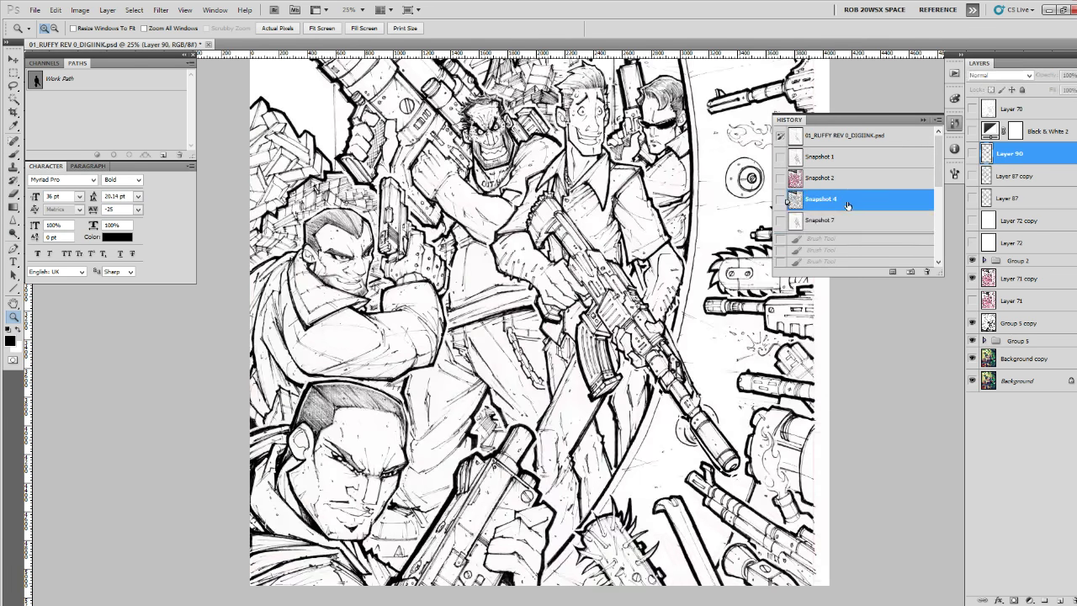
pyautogui.click(848, 220)
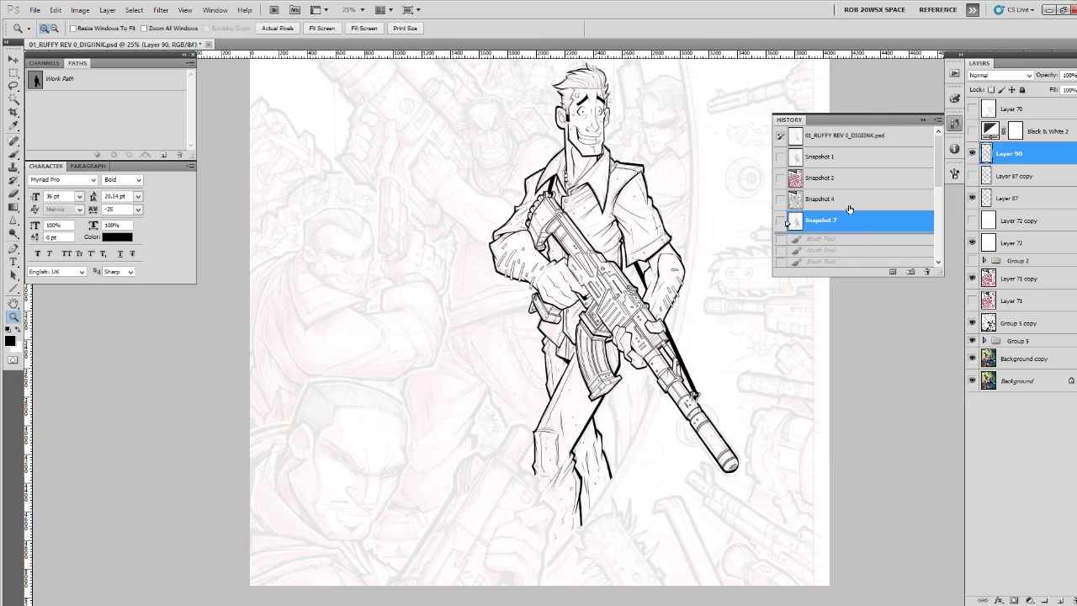
pyautogui.click(849, 202)
pyautogui.click(850, 221)
pyautogui.click(846, 201)
pyautogui.click(844, 219)
pyautogui.click(843, 202)
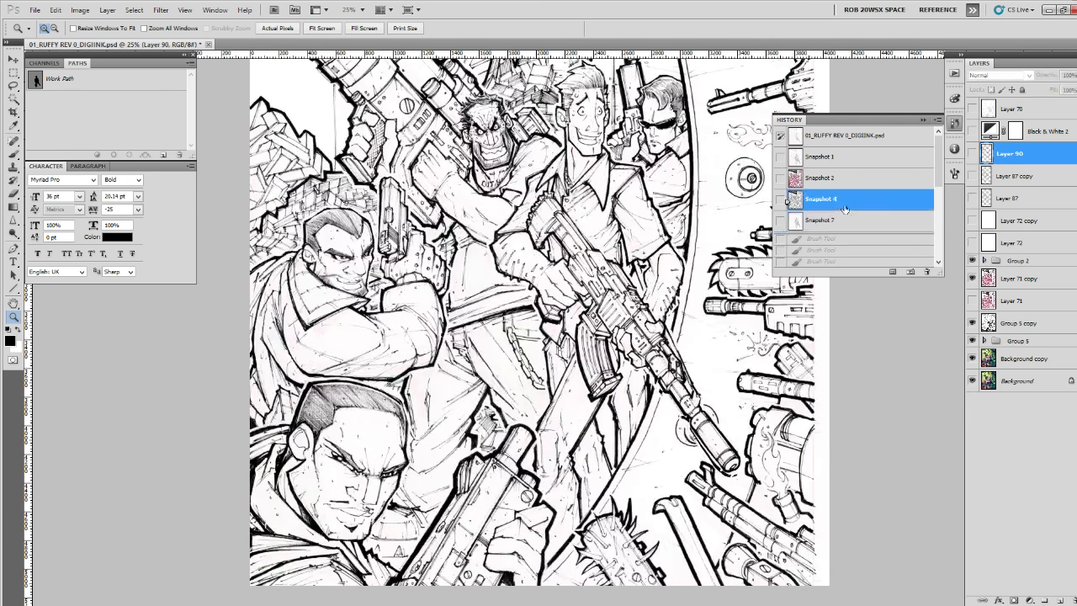
pyautogui.click(845, 222)
pyautogui.click(845, 206)
pyautogui.click(848, 221)
pyautogui.click(850, 206)
pyautogui.click(850, 220)
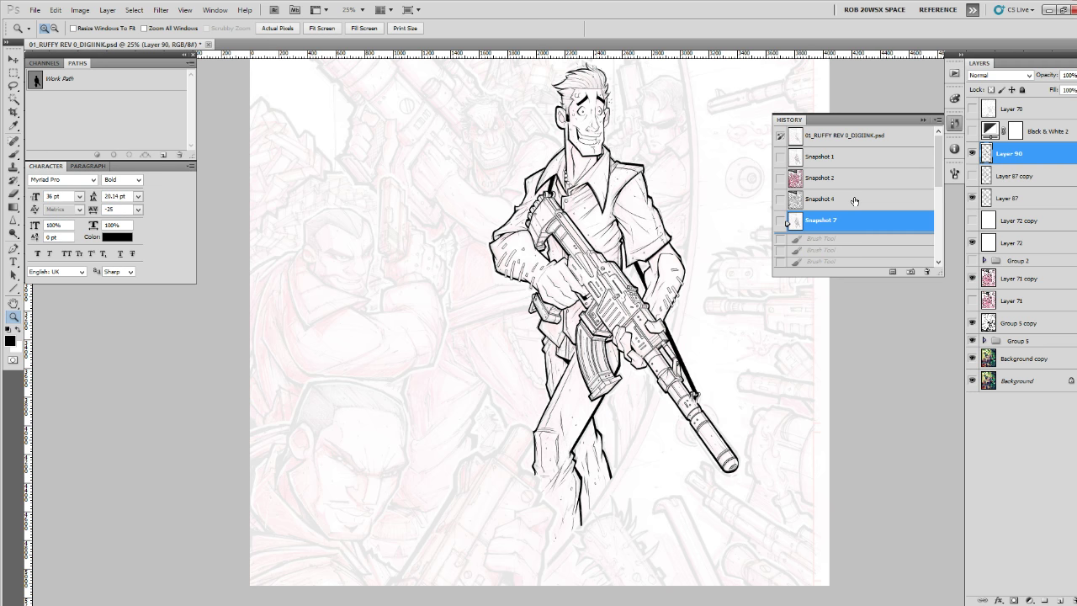
pyautogui.click(853, 201)
pyautogui.click(865, 220)
pyautogui.click(865, 207)
pyautogui.click(864, 220)
pyautogui.click(797, 202)
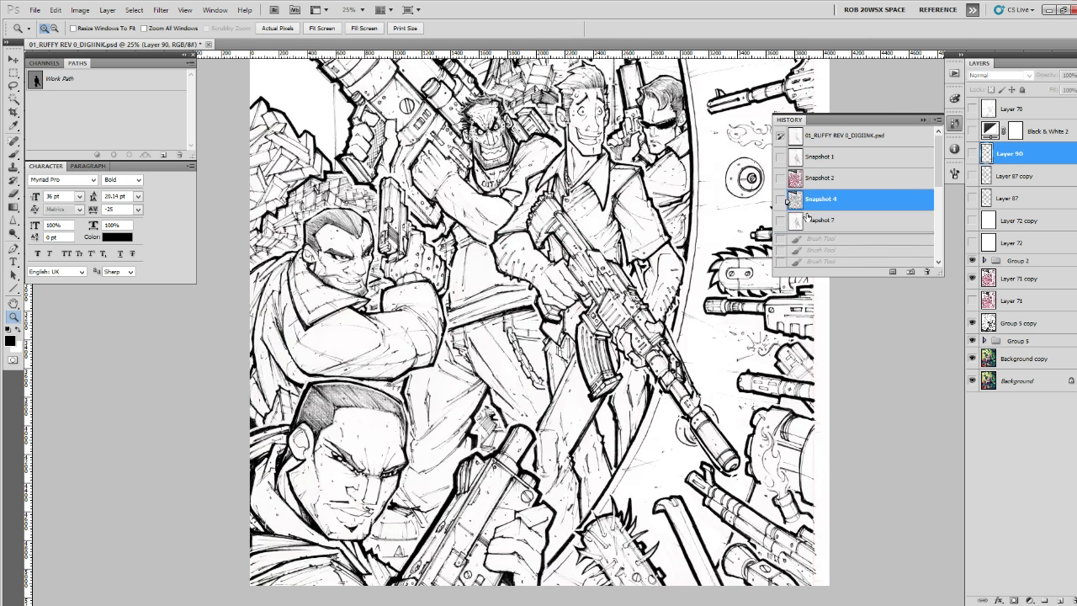
pyautogui.click(807, 216)
pyautogui.click(809, 208)
pyautogui.click(809, 219)
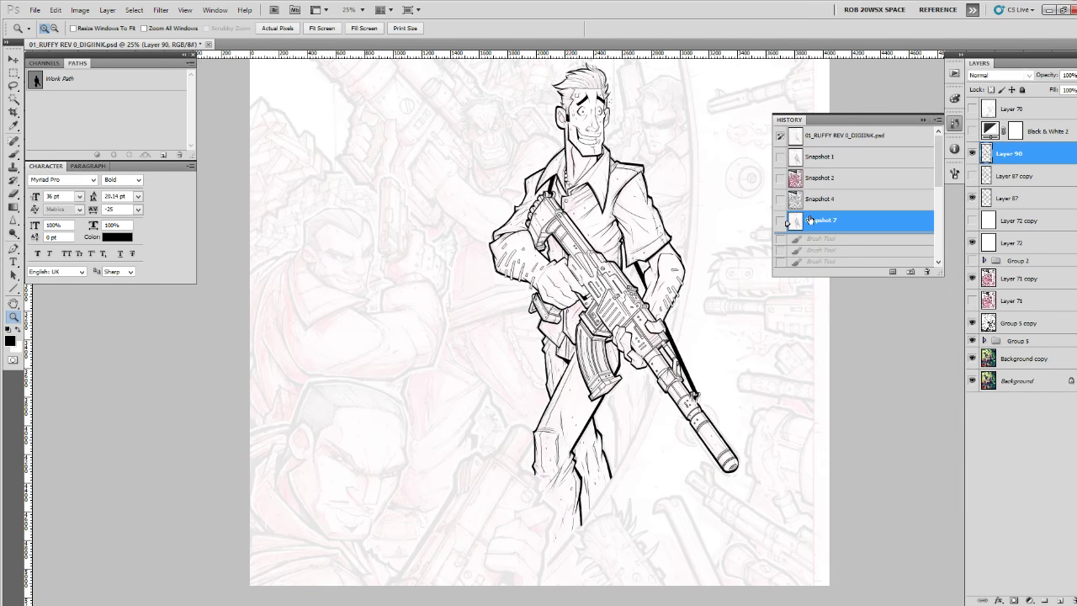
pyautogui.click(808, 199)
pyautogui.click(810, 224)
pyautogui.click(813, 207)
pyautogui.click(814, 221)
pyautogui.click(814, 207)
pyautogui.click(814, 226)
pyautogui.click(817, 210)
pyautogui.click(815, 222)
pyautogui.click(823, 202)
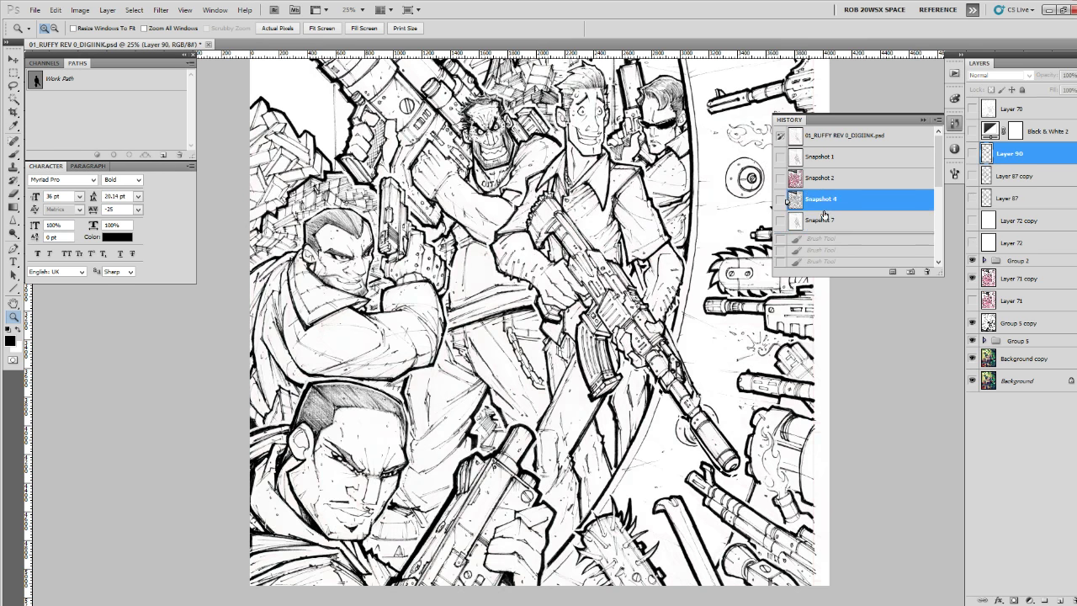
pyautogui.click(823, 217)
pyautogui.click(825, 202)
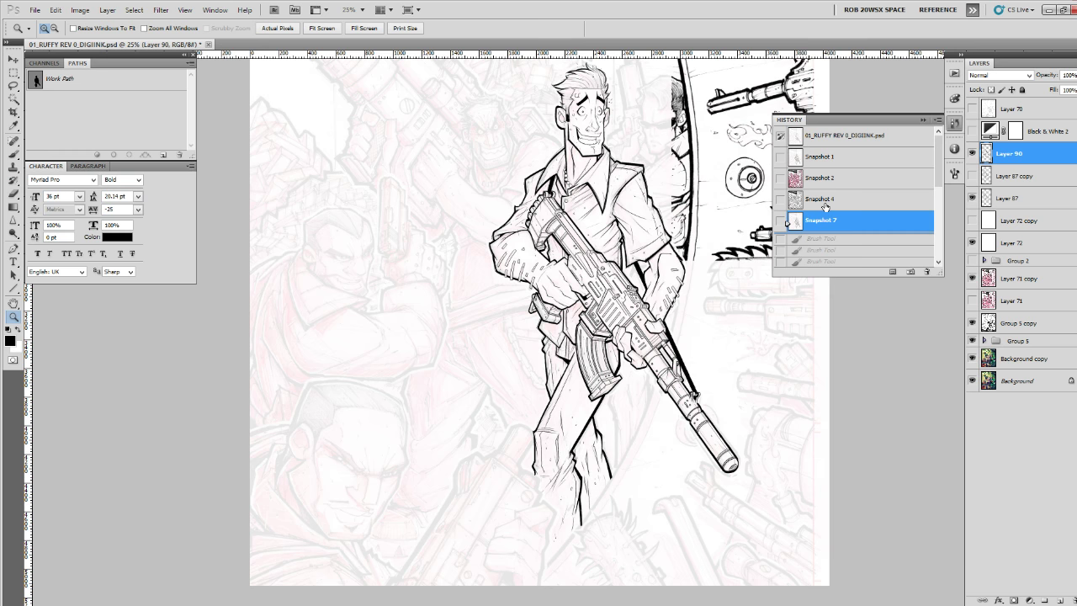
pyautogui.click(827, 219)
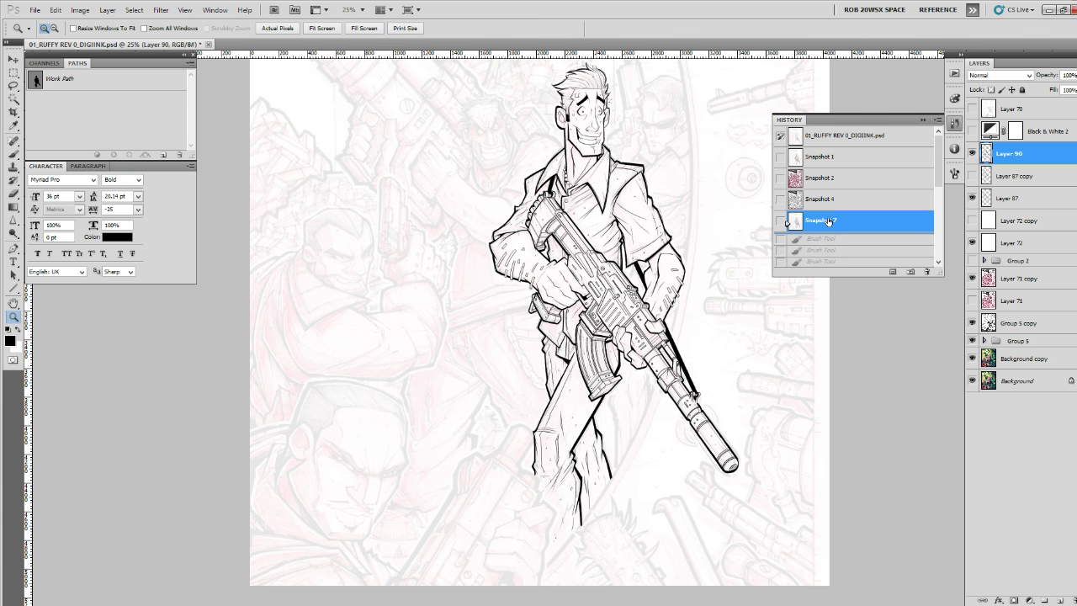
# Add a new layer above Layer 90 and thicken the outer hip contour below the belt pouch with a 20 px brush.
pyautogui.click(1060, 600)
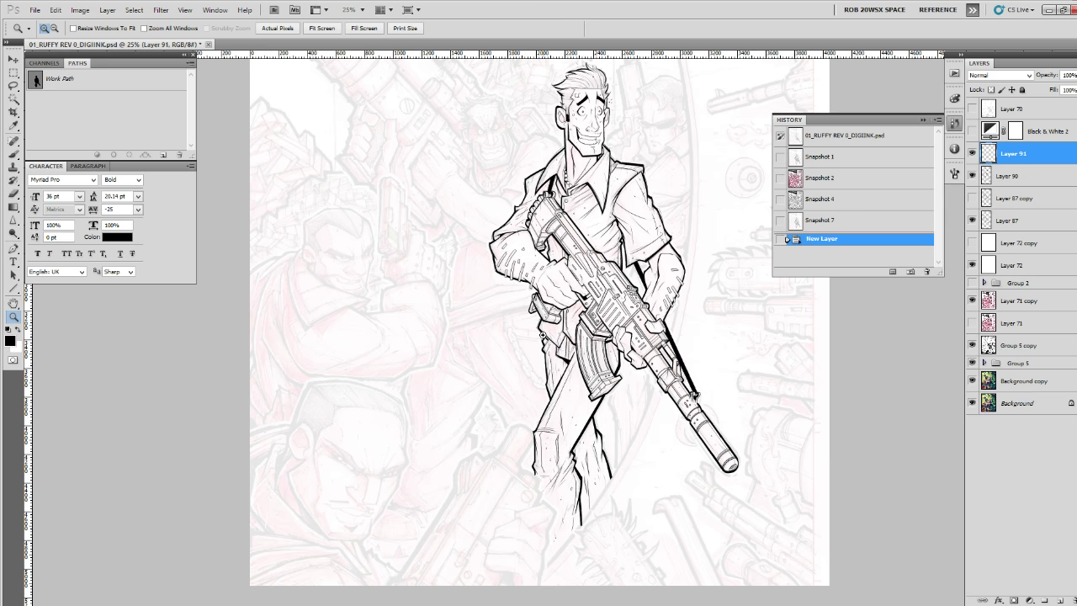
pyautogui.scroll(3, 544, 336)
pyautogui.click(544, 336)
pyautogui.press('b')
pyautogui.moveTo(548, 311)
pyautogui.mouseDown()
pyautogui.moveTo(546, 232)
pyautogui.moveTo(572, 275)
pyautogui.moveTo(569, 242)
pyautogui.mouseUp()
pyautogui.rightClick(571, 261)
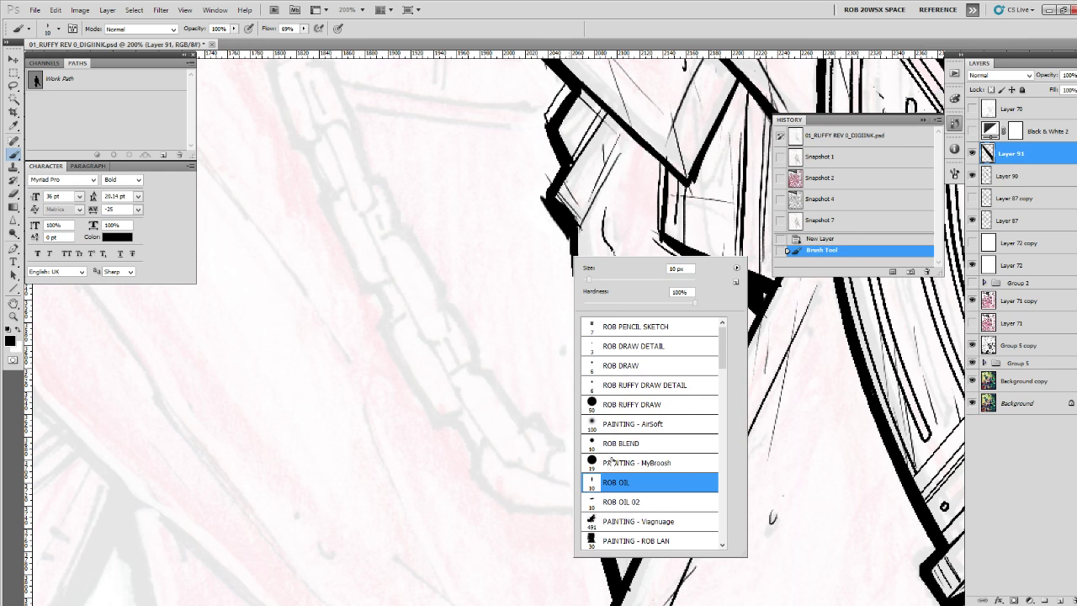
pyautogui.click(560, 272)
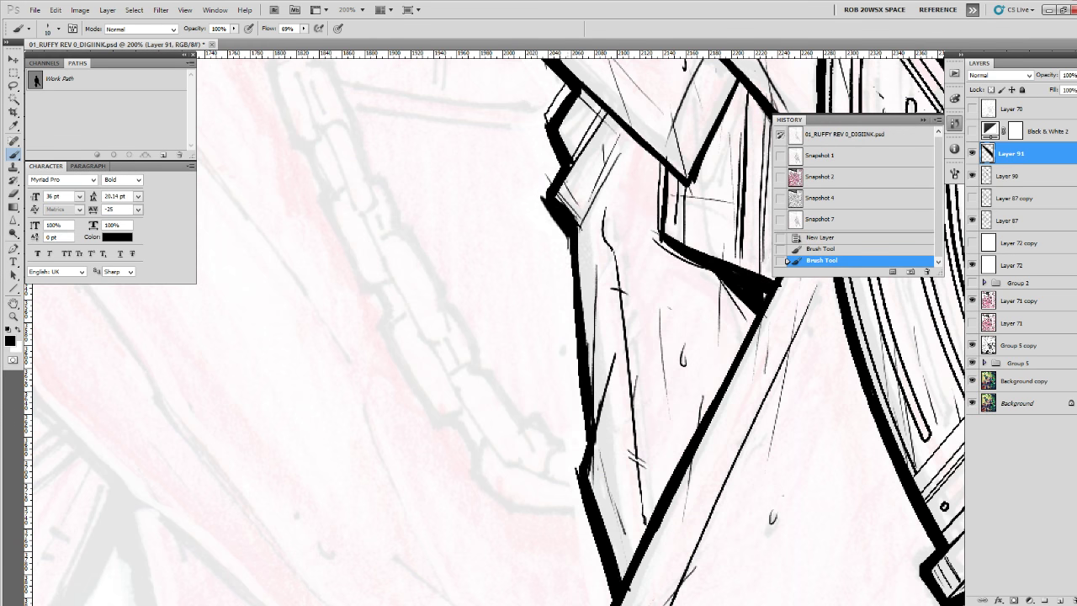
pyautogui.press(']')
pyautogui.moveTo(570, 217)
pyautogui.mouseDown()
pyautogui.moveTo(581, 343)
pyautogui.moveTo(566, 217)
pyautogui.moveTo(584, 438)
pyautogui.mouseUp()
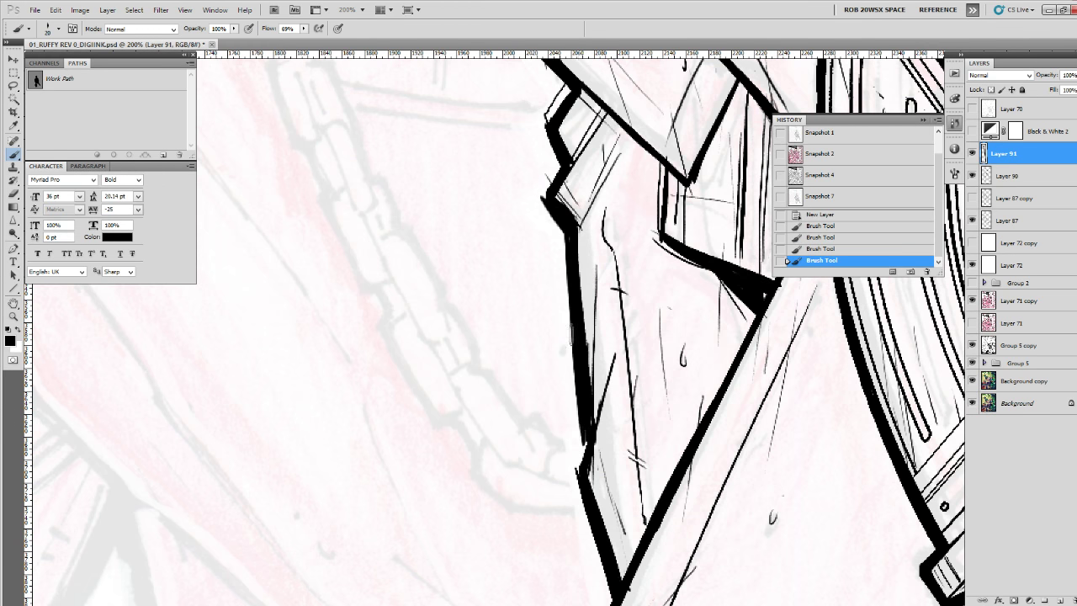
# Build up the hip contour further and continue the heavier line up along the jagged cloth edge beneath the pouch.
pyautogui.moveTo(571, 329); pyautogui.dragTo(573, 357)
pyautogui.moveTo(559, 207)
pyautogui.mouseDown()
pyautogui.moveTo(578, 471)
pyautogui.moveTo(608, 324)
pyautogui.mouseUp()
pyautogui.moveTo(613, 274)
pyautogui.mouseDown()
pyautogui.moveTo(599, 314)
pyautogui.moveTo(623, 397)
pyautogui.mouseUp()
pyautogui.moveTo(600, 321)
pyautogui.mouseDown()
pyautogui.moveTo(637, 457)
pyautogui.moveTo(607, 310)
pyautogui.mouseUp()
pyautogui.moveTo(624, 266); pyautogui.dragTo(606, 381)
pyautogui.moveTo(631, 292); pyautogui.dragTo(605, 392)
pyautogui.moveTo(556, 167)
pyautogui.mouseDown()
pyautogui.moveTo(558, 341)
pyautogui.moveTo(585, 387)
pyautogui.mouseUp()
pyautogui.moveTo(554, 348)
pyautogui.mouseDown()
pyautogui.moveTo(562, 271)
pyautogui.moveTo(573, 305)
pyautogui.mouseUp()
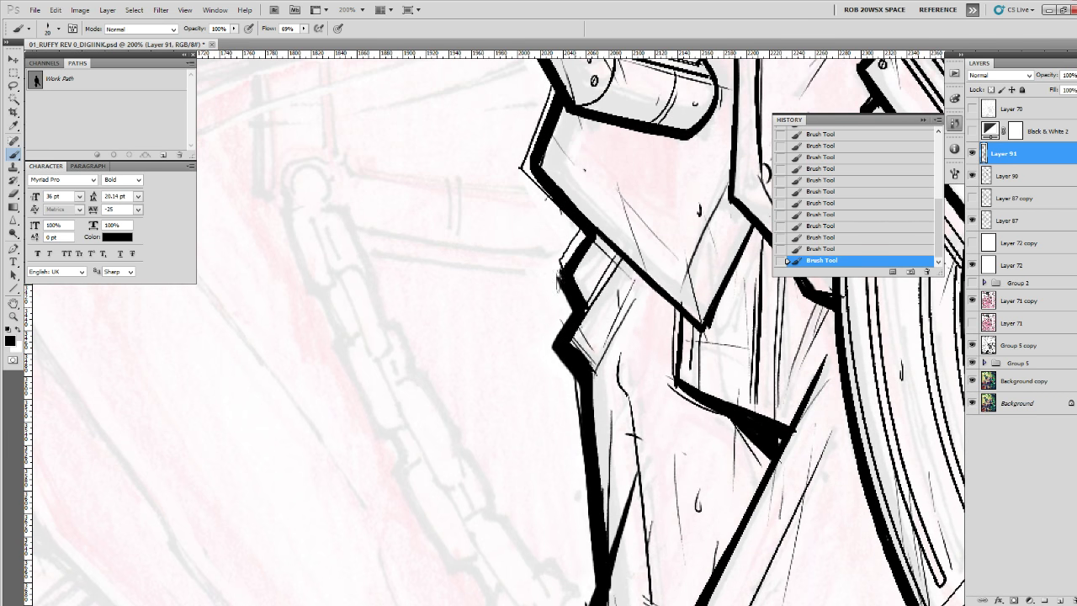
# Continue the heavy brush contours and thicken the outline beneath the fingers of the hand gripping the rifle beside the magazine.
pyautogui.moveTo(608, 251); pyautogui.dragTo(667, 309)
pyautogui.moveTo(753, 413); pyautogui.dragTo(645, 518)
pyautogui.moveTo(558, 412); pyautogui.dragTo(508, 357)
pyautogui.press('z')
pyautogui.keyDown('alt'); pyautogui.click(586, 422); pyautogui.keyUp('alt')
pyautogui.keyDown('alt'); pyautogui.click(586, 423); pyautogui.keyUp('alt')
pyautogui.keyDown('alt'); pyautogui.click(589, 422); pyautogui.keyUp('alt')
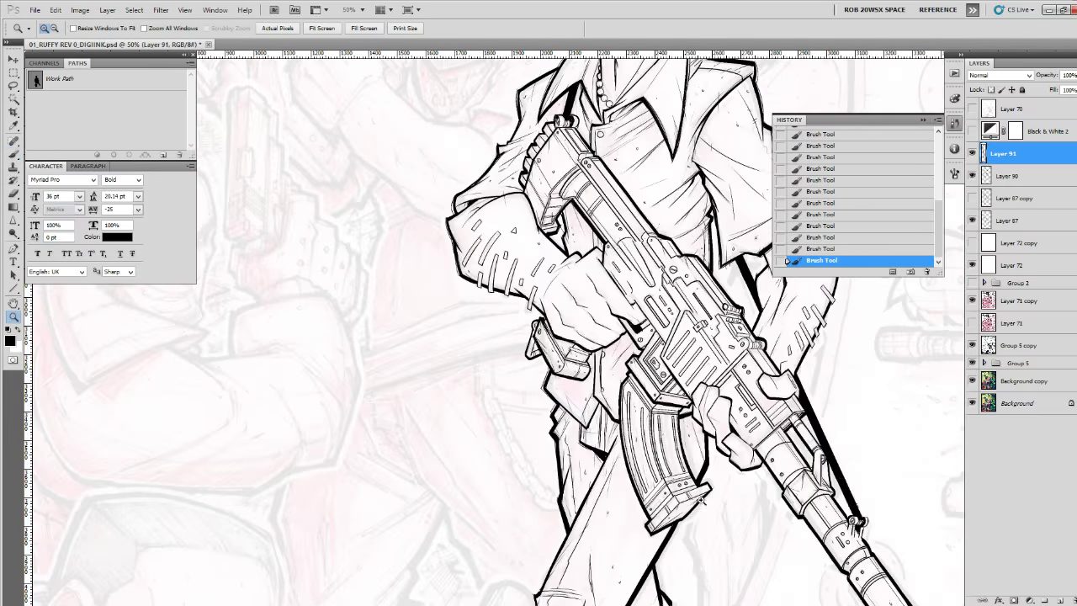
pyautogui.click(797, 496)
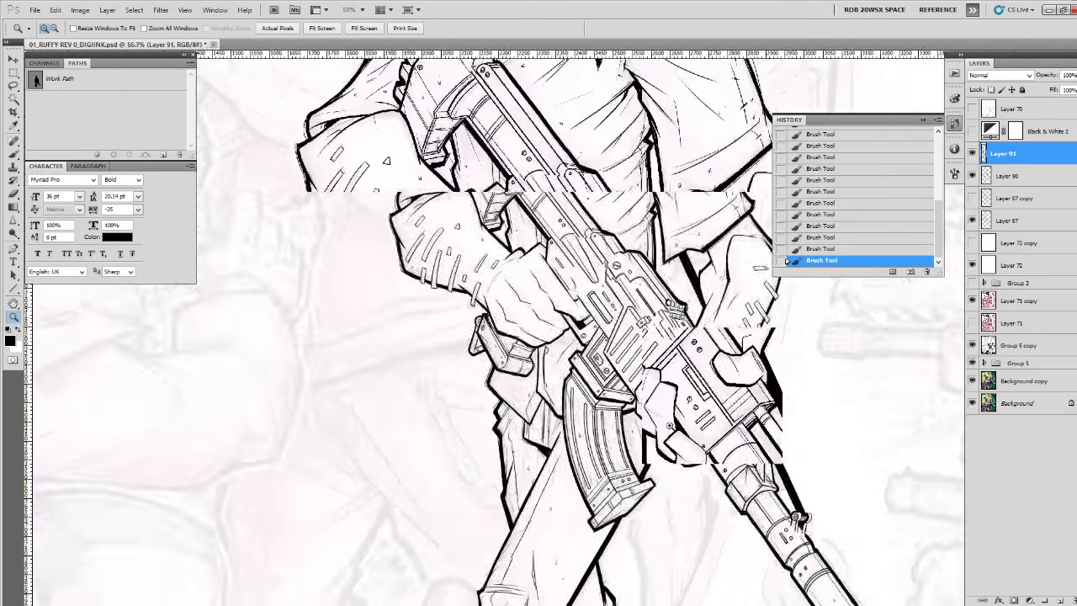
pyautogui.click(669, 426)
pyautogui.click(670, 426)
pyautogui.click(670, 426)
pyautogui.press('b')
pyautogui.moveTo(505, 293)
pyautogui.mouseDown()
pyautogui.moveTo(541, 446)
pyautogui.moveTo(541, 211)
pyautogui.mouseUp()
pyautogui.moveTo(561, 338)
pyautogui.mouseDown()
pyautogui.moveTo(609, 429)
pyautogui.moveTo(613, 466)
pyautogui.mouseUp()
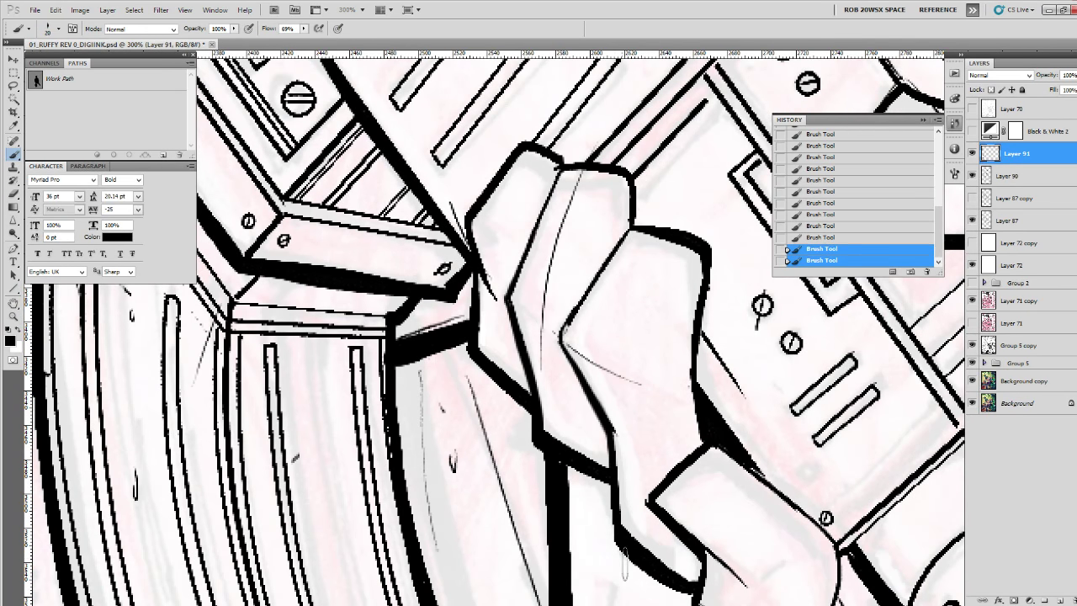
# Examine the overall line weight of the whole inked figure and of its head and shoulders.
pyautogui.press('z')
pyautogui.keyDown('alt'); pyautogui.click(747, 478); pyautogui.keyUp('alt')
pyautogui.keyDown('alt'); pyautogui.click(748, 479); pyautogui.keyUp('alt')
pyautogui.keyDown('alt'); pyautogui.click(747, 479); pyautogui.keyUp('alt')
pyautogui.keyDown('alt'); pyautogui.click(748, 479); pyautogui.keyUp('alt')
pyautogui.keyDown('alt'); pyautogui.click(748, 478); pyautogui.keyUp('alt')
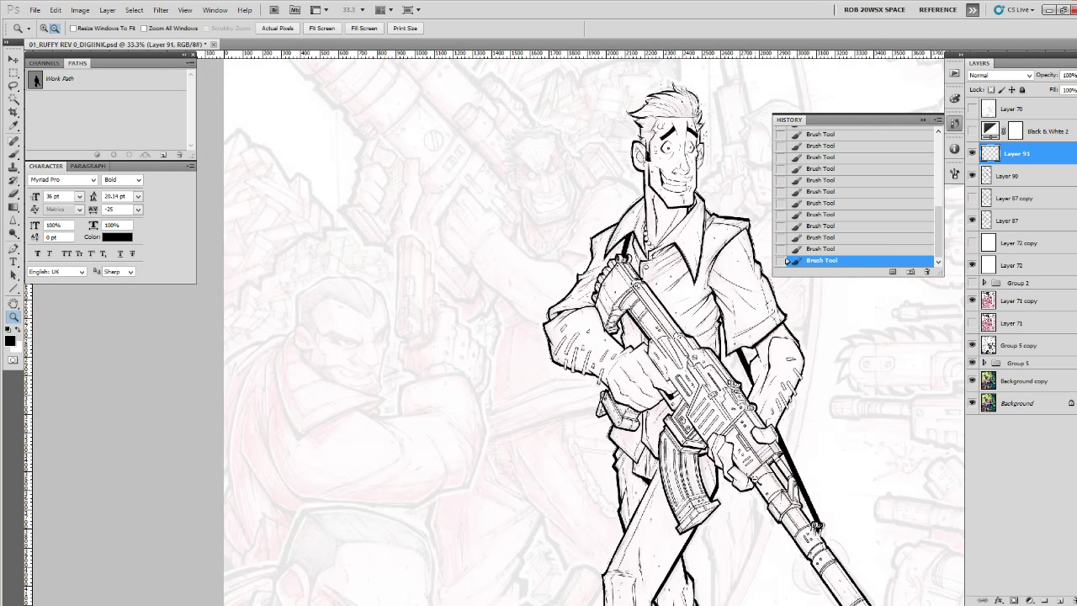
pyautogui.keyDown('alt'); pyautogui.click(757, 486); pyautogui.keyUp('alt')
pyautogui.moveTo(806, 502); pyautogui.dragTo(692, 389)
pyautogui.keyDown('alt'); pyautogui.click(697, 378); pyautogui.keyUp('alt')
pyautogui.keyDown('alt'); pyautogui.click(700, 369); pyautogui.keyUp('alt')
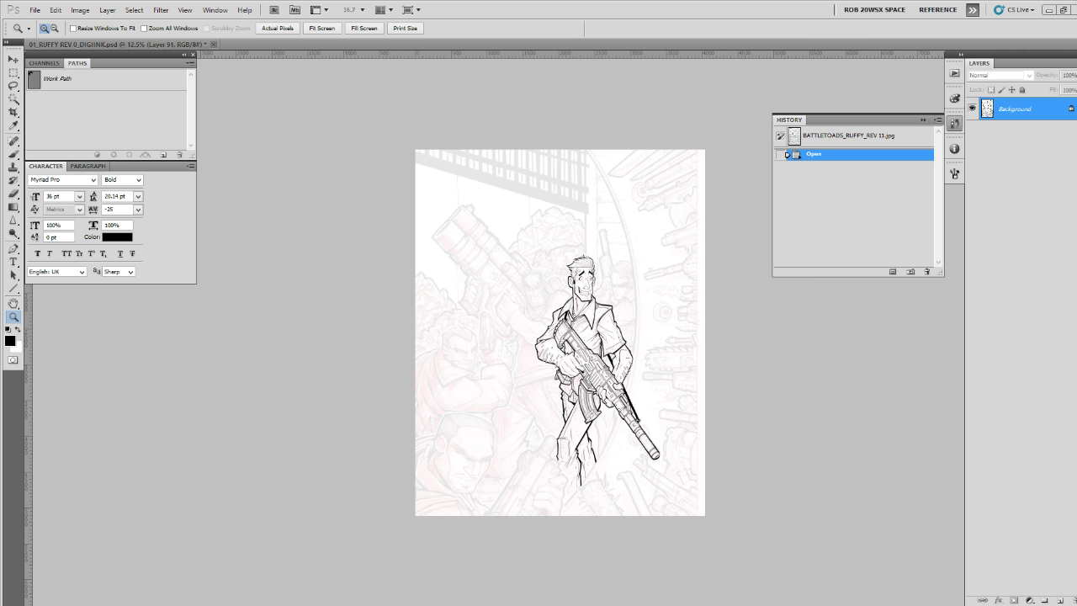
pyautogui.press('alt')
pyautogui.moveTo(624, 256); pyautogui.dragTo(612, 315)
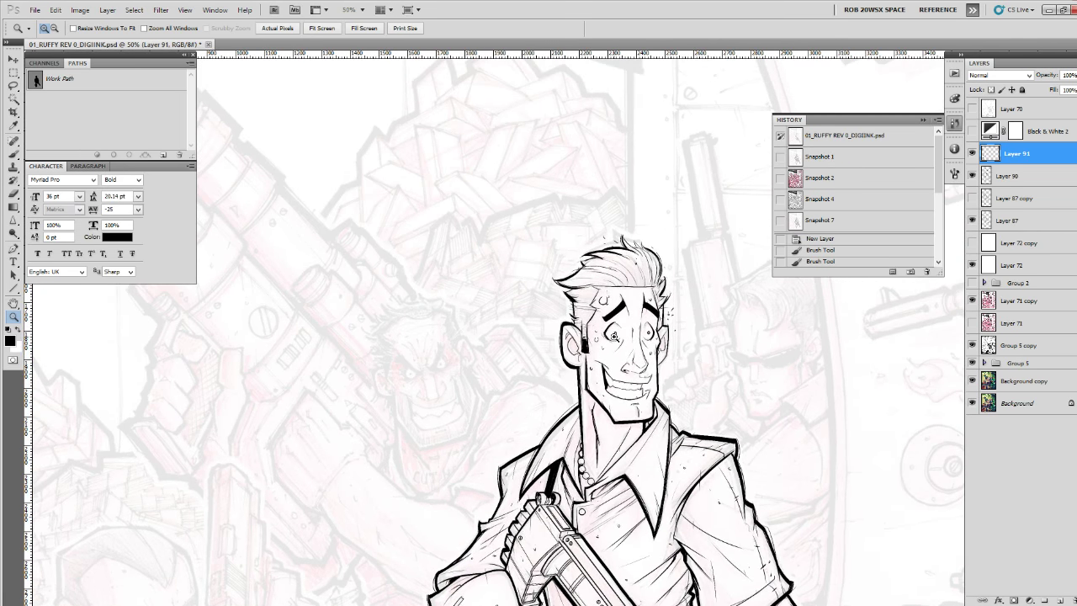
pyautogui.press('b')
pyautogui.click(1059, 600)
pyautogui.rightClick(741, 315)
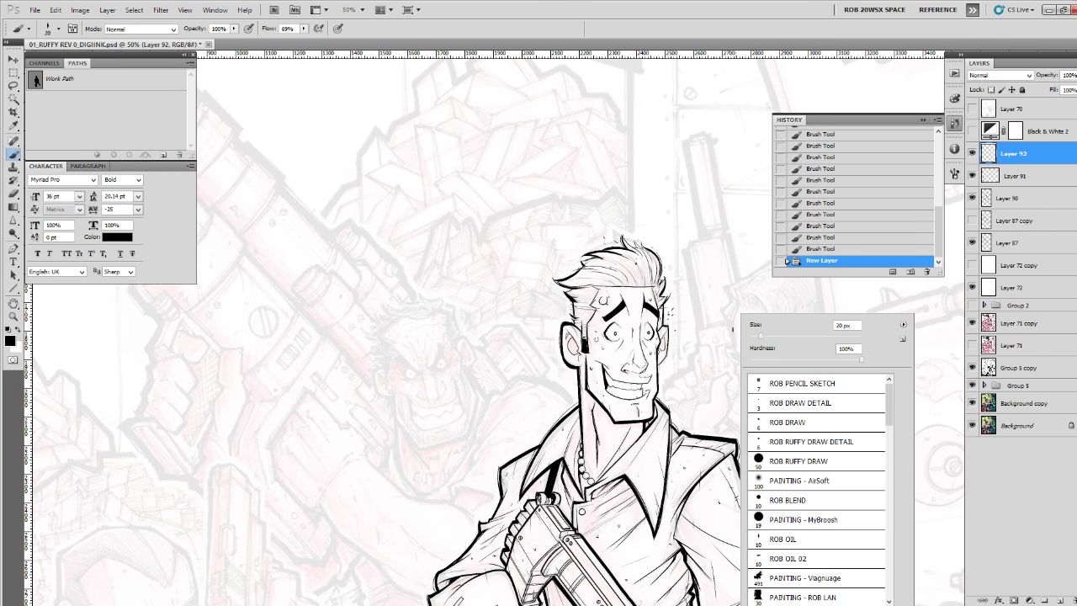
pyautogui.doubleClick(787, 402)
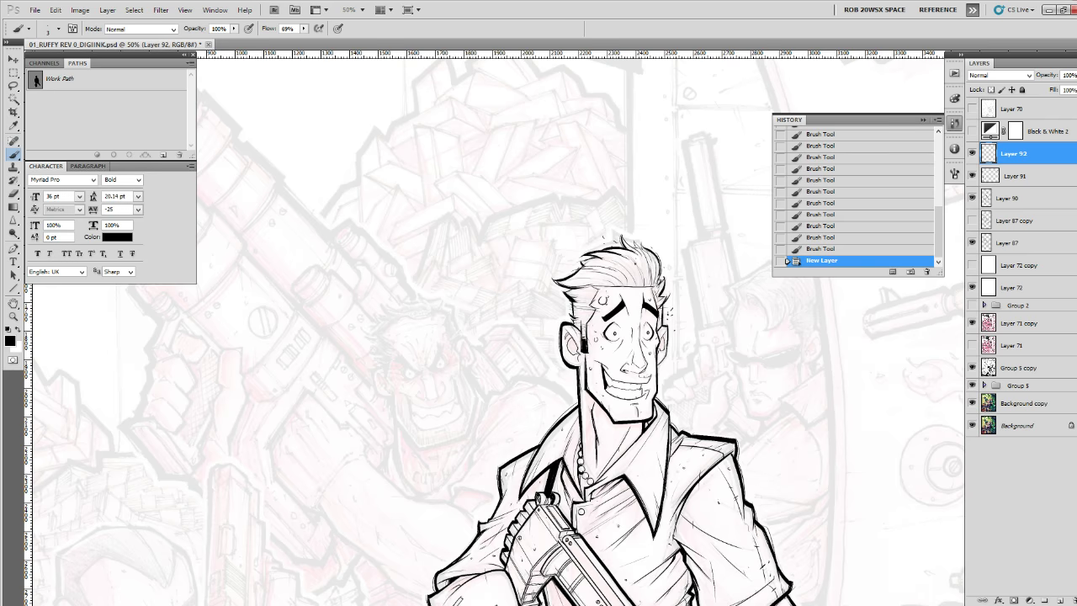
pyautogui.moveTo(622, 336); pyautogui.dragTo(672, 438)
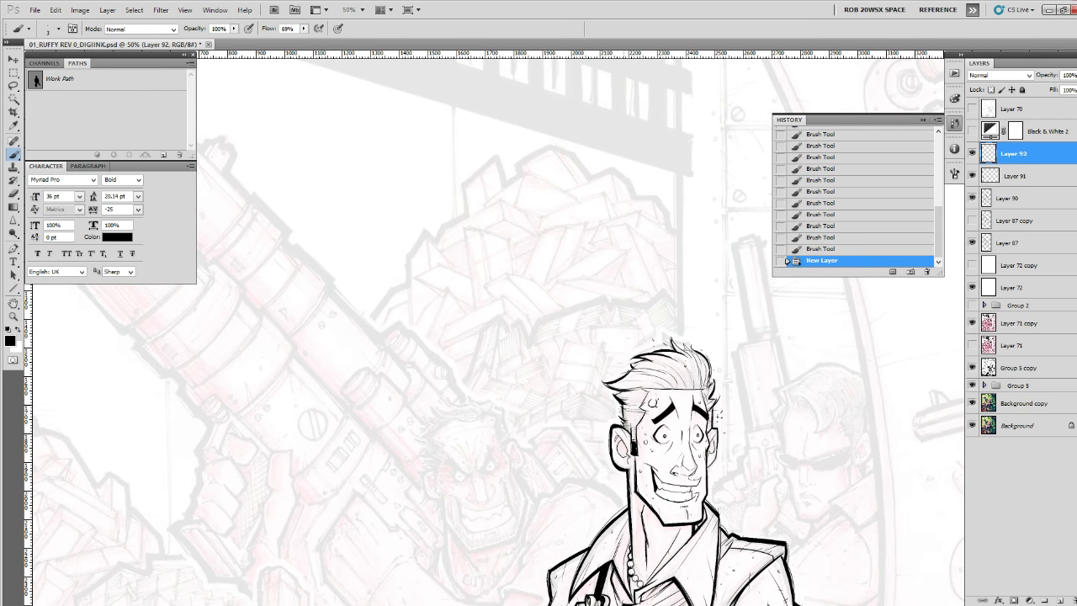
pyautogui.moveTo(629, 405)
pyautogui.mouseDown()
pyautogui.moveTo(636, 429)
pyautogui.moveTo(644, 424)
pyautogui.mouseUp()
pyautogui.hotkey('ctrl', 'z')
pyautogui.click(972, 153)
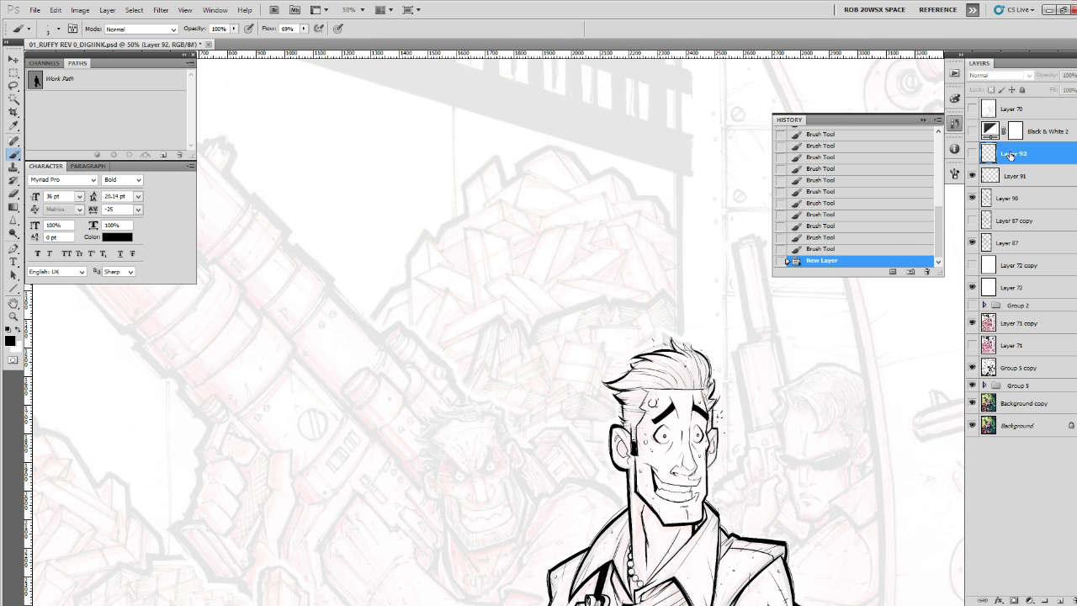
pyautogui.moveTo(1011, 157); pyautogui.dragTo(1057, 600)
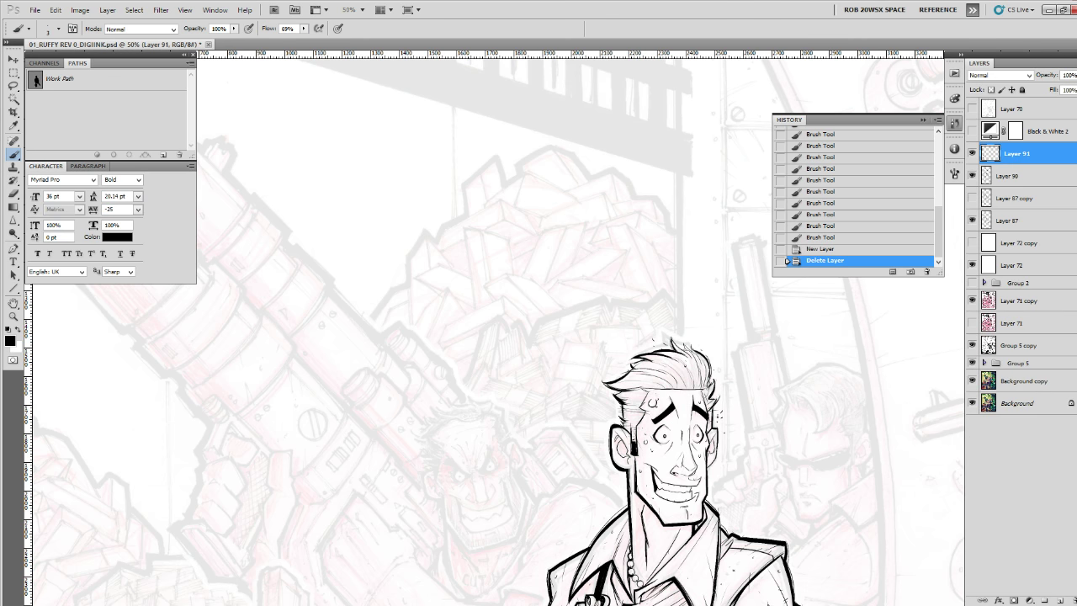
# Save the layered inking document.
pyautogui.press('z')
pyautogui.keyDown('alt'); pyautogui.click(503, 418); pyautogui.keyUp('alt')
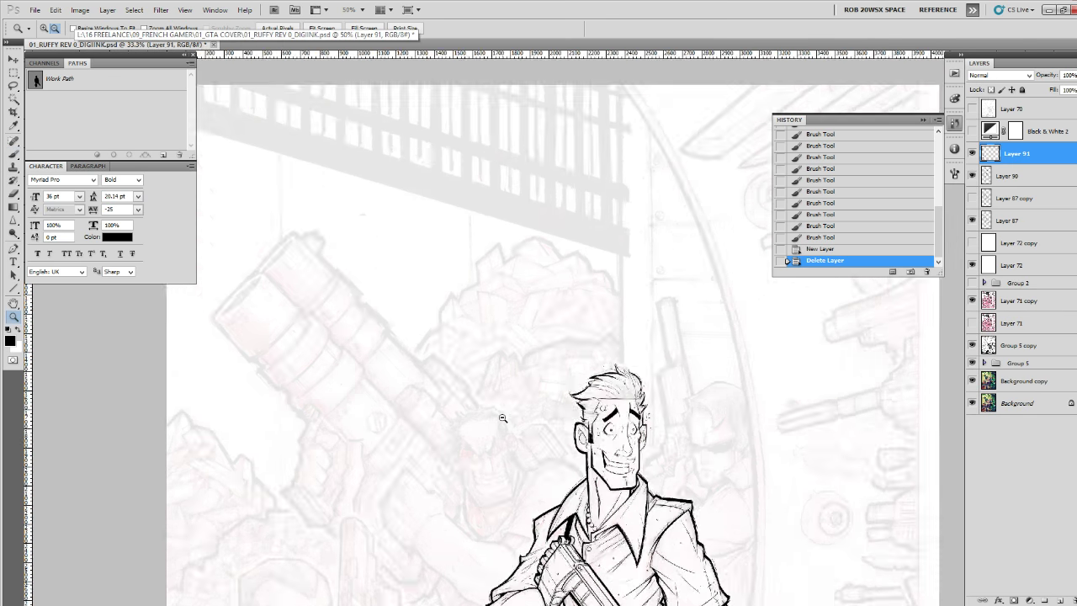
pyautogui.keyDown('alt'); pyautogui.click(503, 419); pyautogui.keyUp('alt')
pyautogui.keyDown('alt'); pyautogui.click(505, 419); pyautogui.keyUp('alt')
pyautogui.click(35, 11)
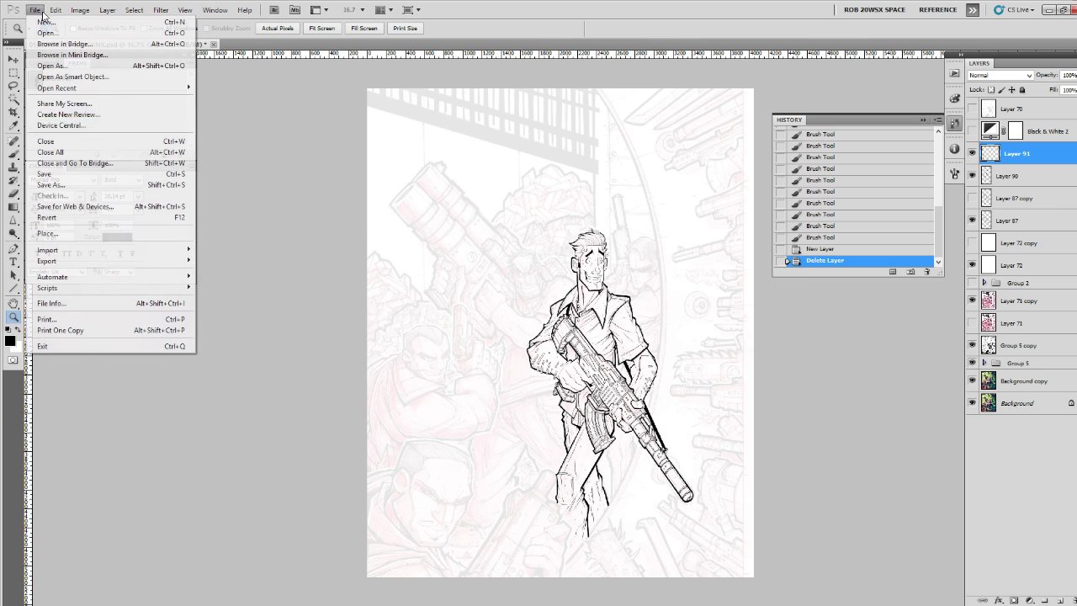
pyautogui.press('Escape')
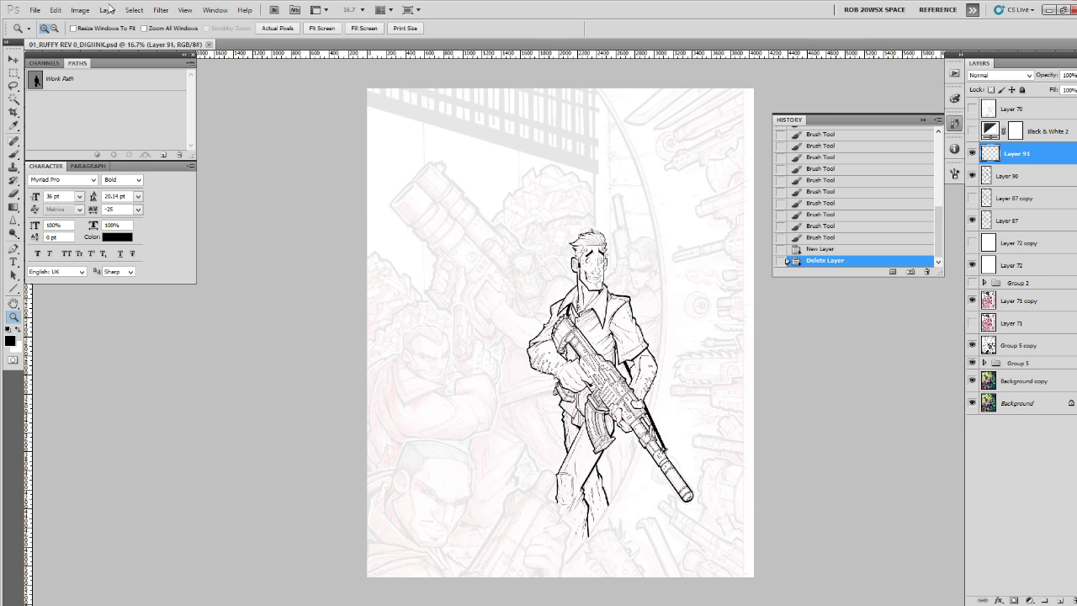
# Save a JPEG copy named 16 in the WIP folder at maximum quality 12 with the Baseline (Standard) format option.
pyautogui.click(35, 10)
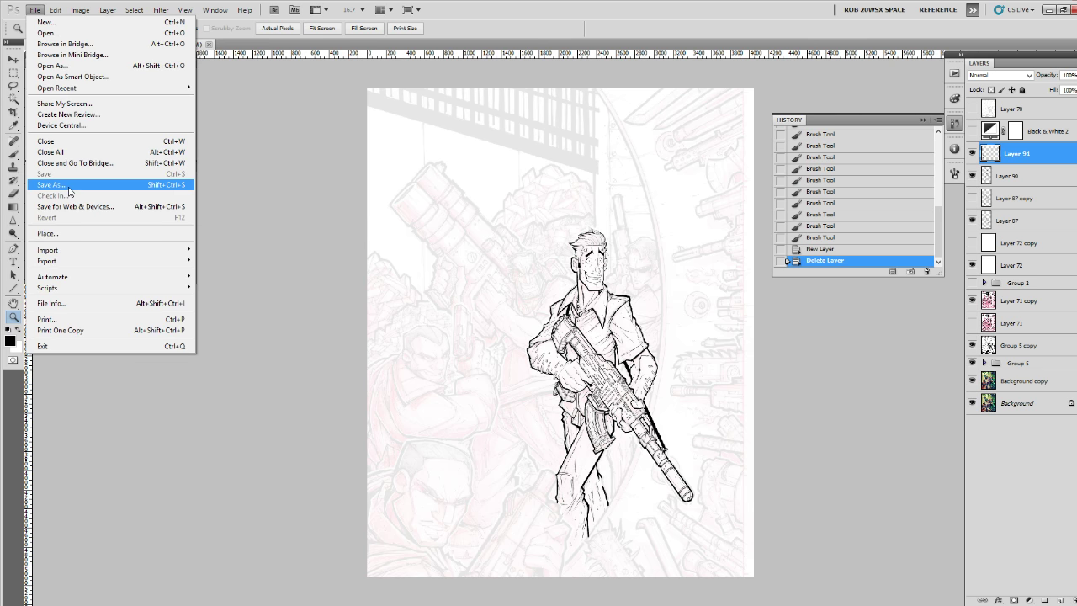
pyautogui.click(50, 185)
pyautogui.doubleClick(348, 144)
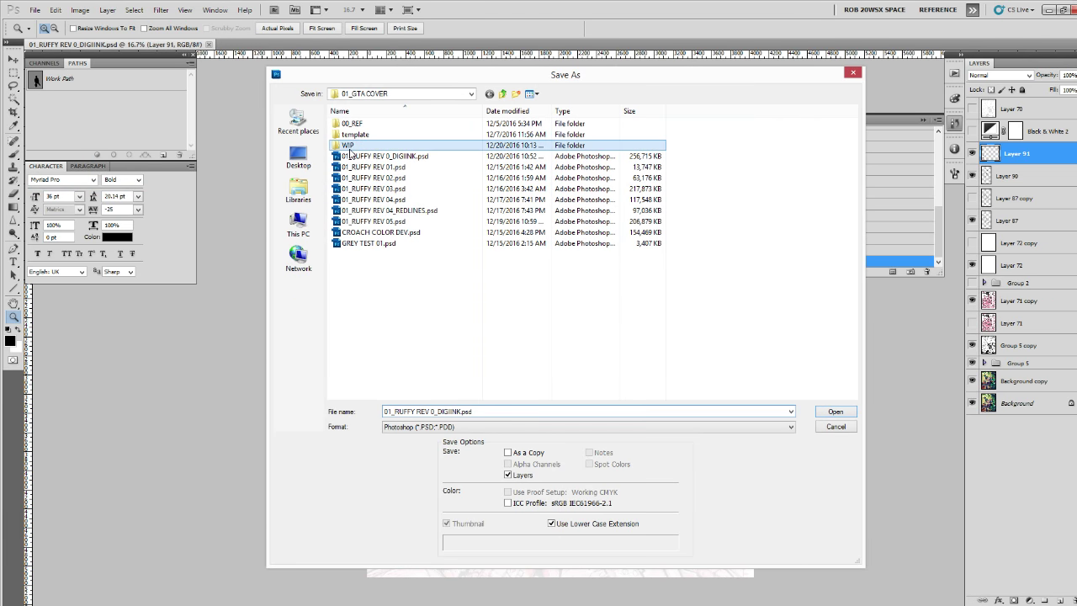
pyautogui.click(434, 427)
pyautogui.click(424, 498)
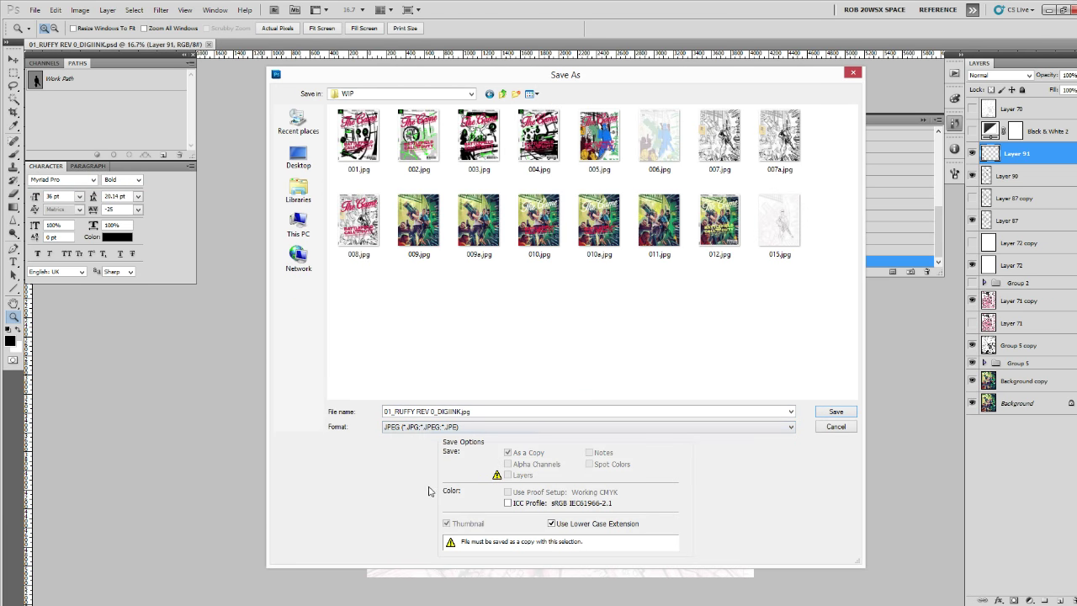
pyautogui.click(485, 412)
pyautogui.write('16')
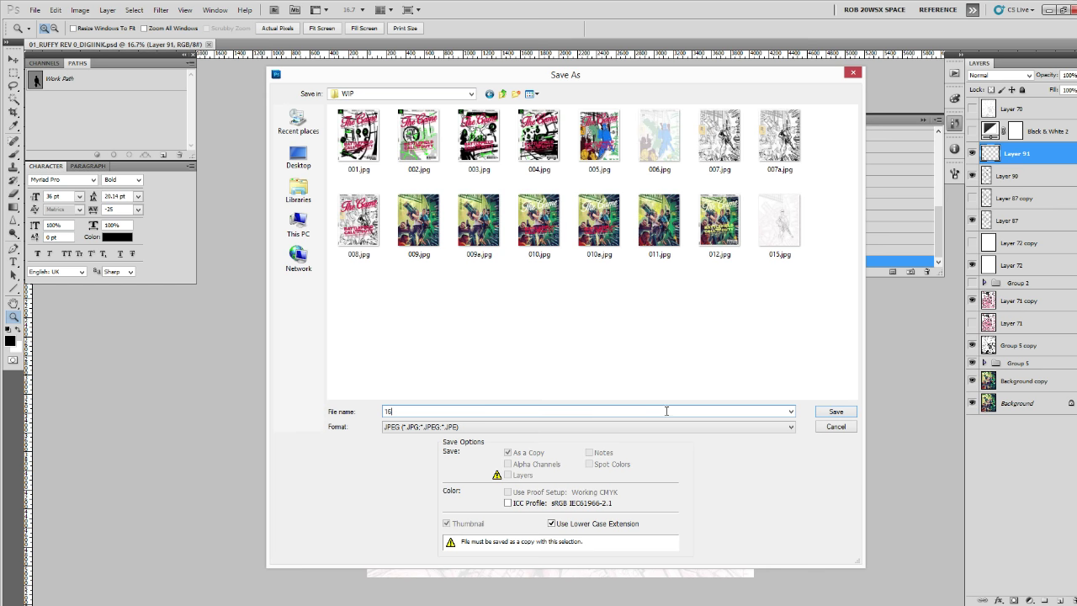
pyautogui.click(833, 411)
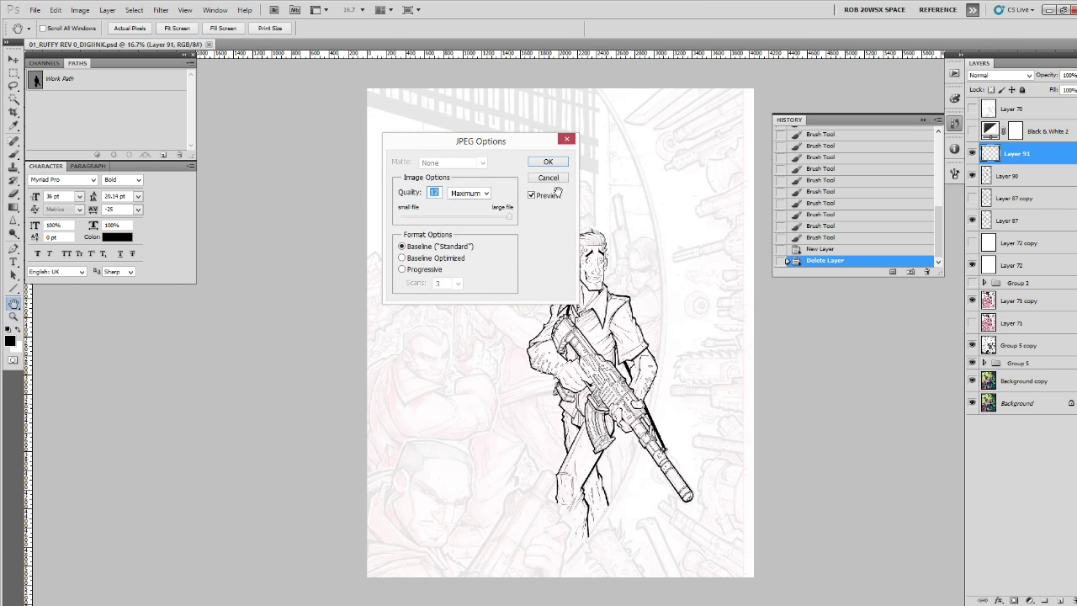
pyautogui.click(547, 161)
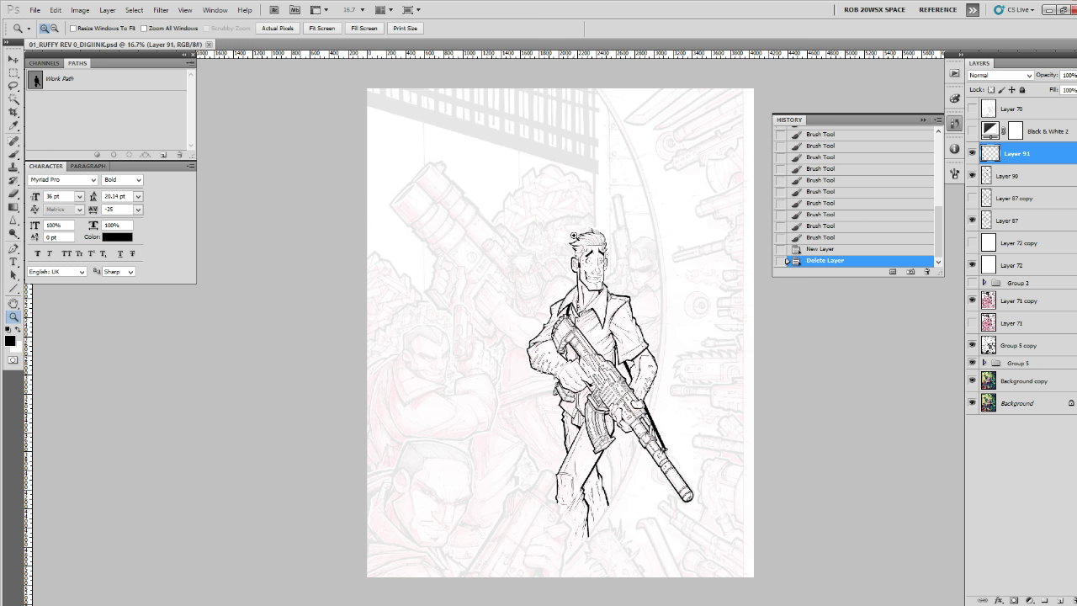
# Compare the figure with and without the added contour strokes by toggling the visibility of Layer 91 and Layer 90.
pyautogui.click(612, 350)
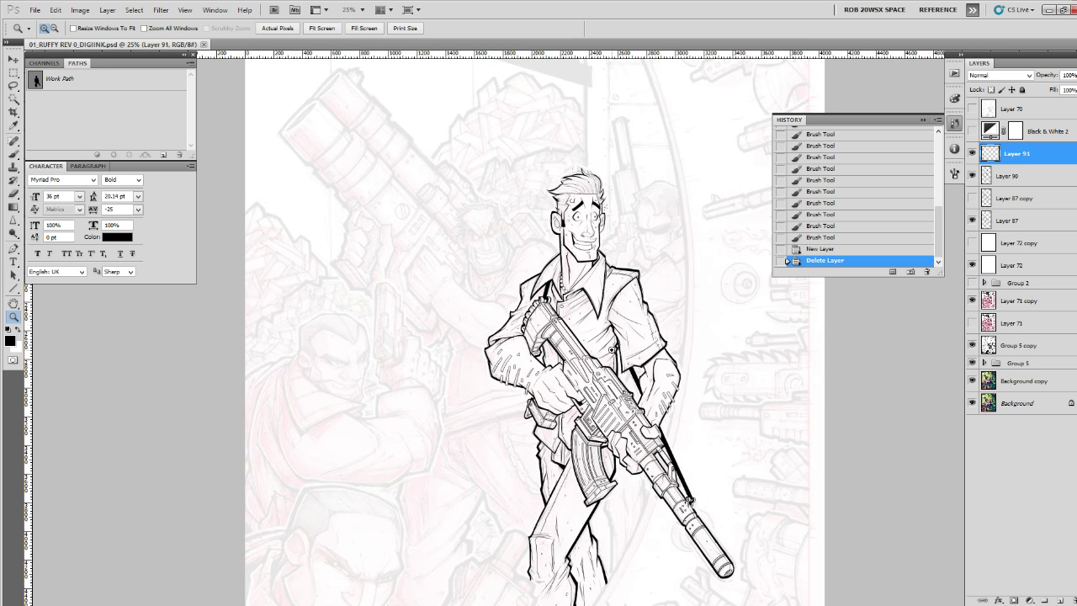
pyautogui.scroll(-5, 612, 350)
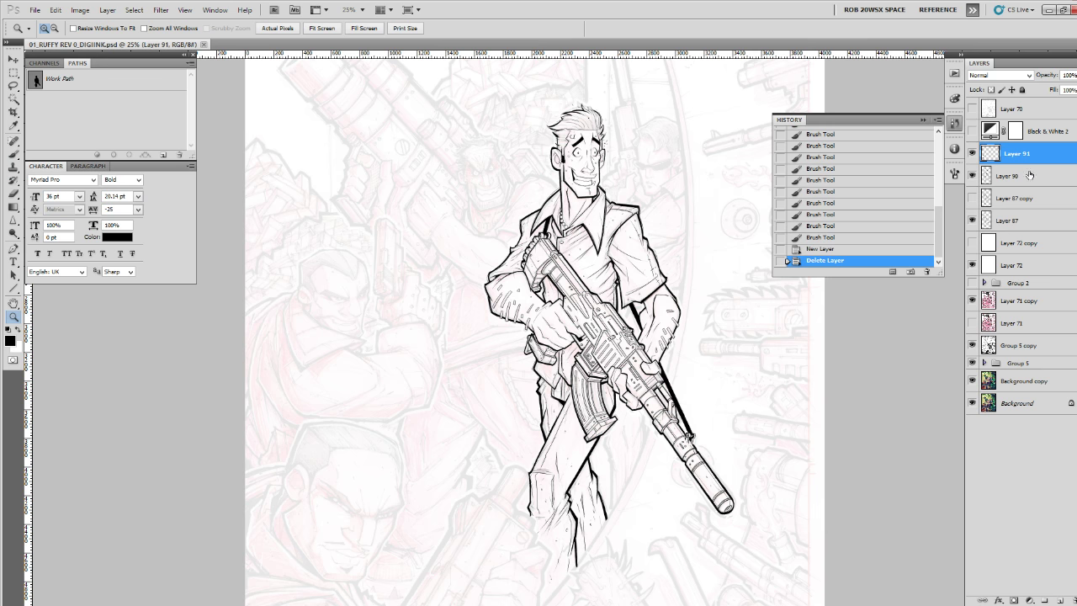
pyautogui.click(972, 153)
pyautogui.click(973, 153)
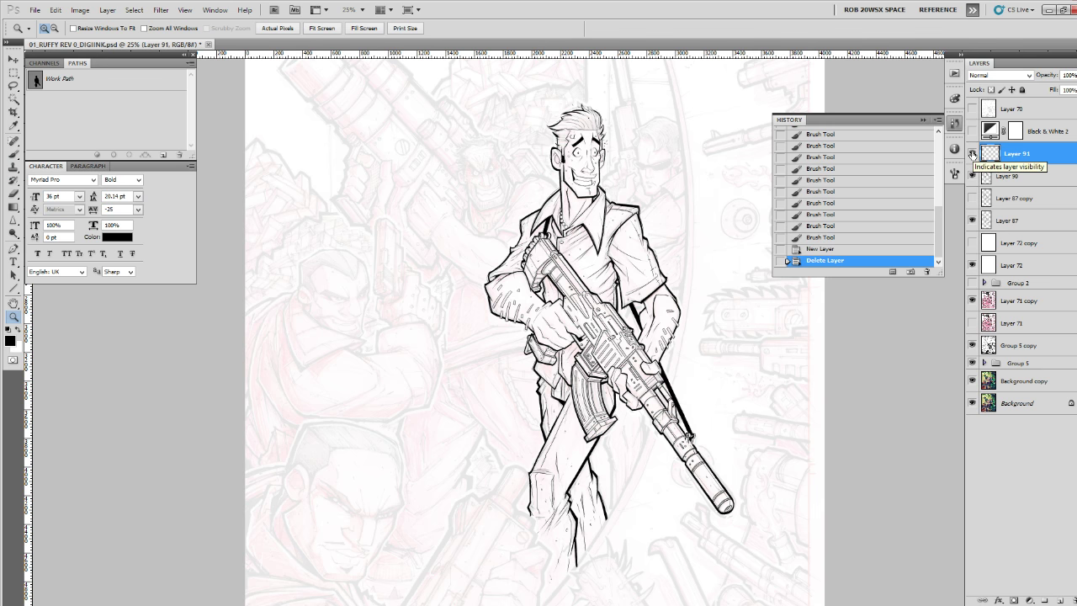
pyautogui.click(972, 153)
pyautogui.click(972, 153)
pyautogui.click(973, 175)
pyautogui.click(972, 175)
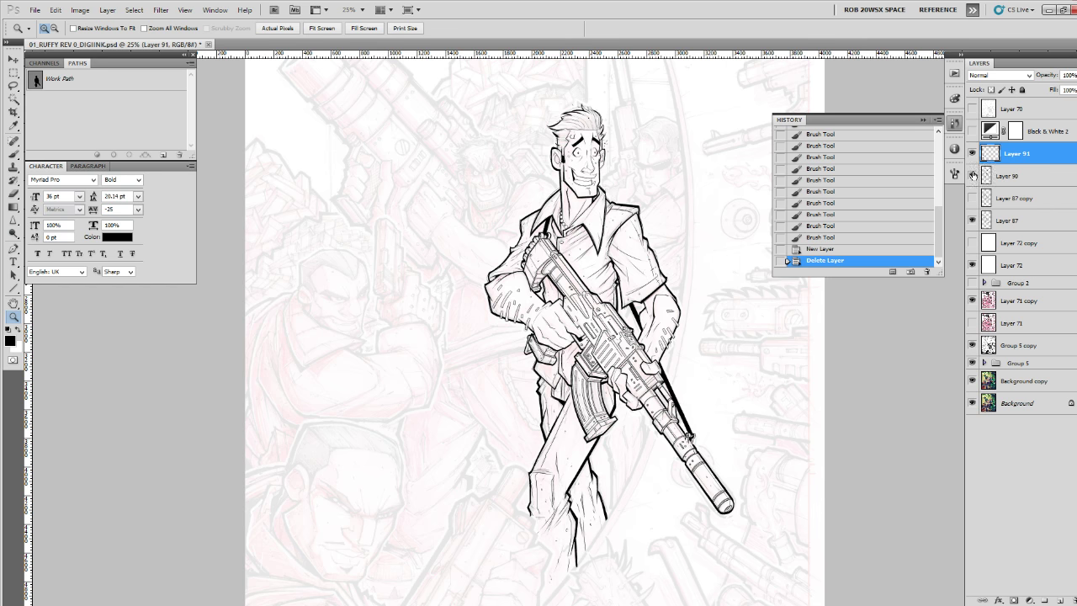
pyautogui.click(973, 153)
pyautogui.click(972, 154)
pyautogui.click(972, 153)
pyautogui.click(973, 153)
# Sharpen Layer 91 with three Unsharp Mask passes, merge it into Layer 90 and place the result directly above Layer 87.
pyautogui.hotkey('ctrl', 'f')
pyautogui.hotkey('ctrl', 'f')
pyautogui.hotkey('ctrl', 'f')
pyautogui.hotkey('ctrl', 'e')
pyautogui.moveTo(998, 154); pyautogui.dragTo(987, 187)
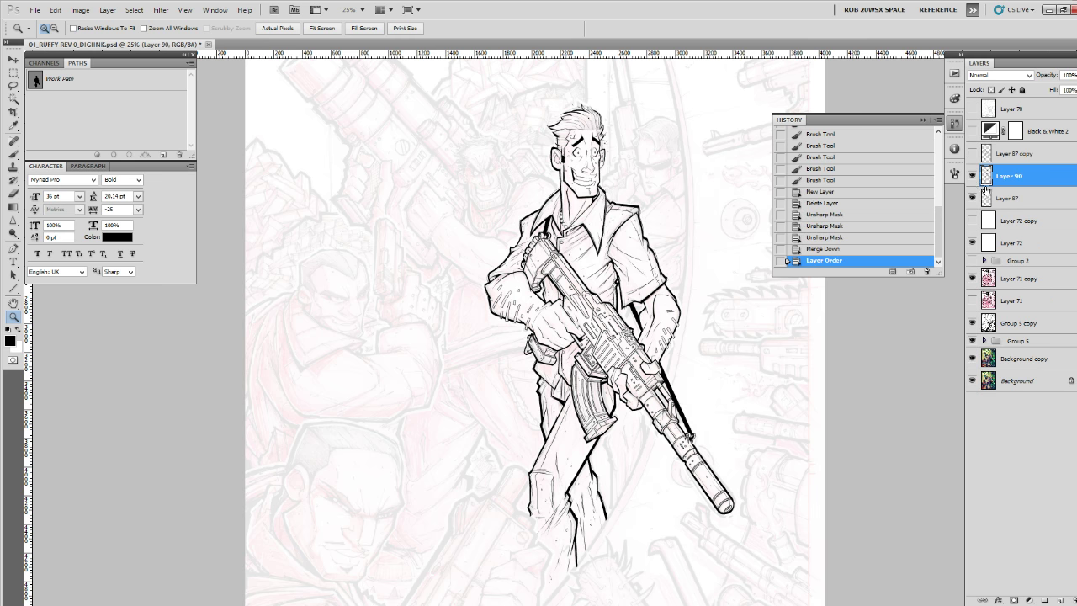
# Examine the full figure with and without the heavy contour inks on Layer 90.
pyautogui.moveTo(380, 544); pyautogui.dragTo(412, 445)
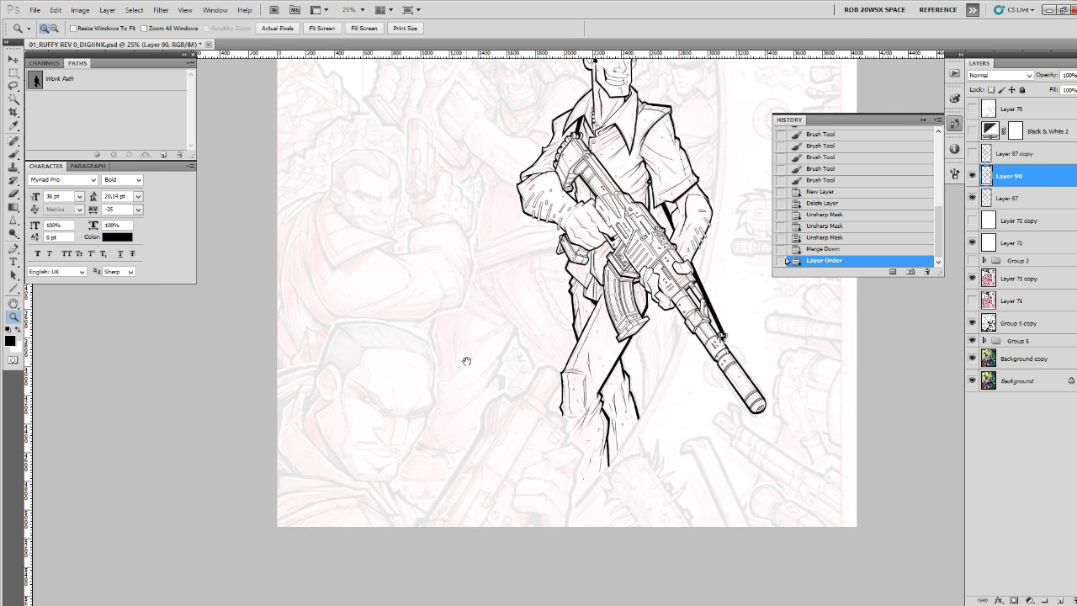
pyautogui.moveTo(447, 377); pyautogui.dragTo(415, 420)
pyautogui.moveTo(457, 368); pyautogui.dragTo(419, 435)
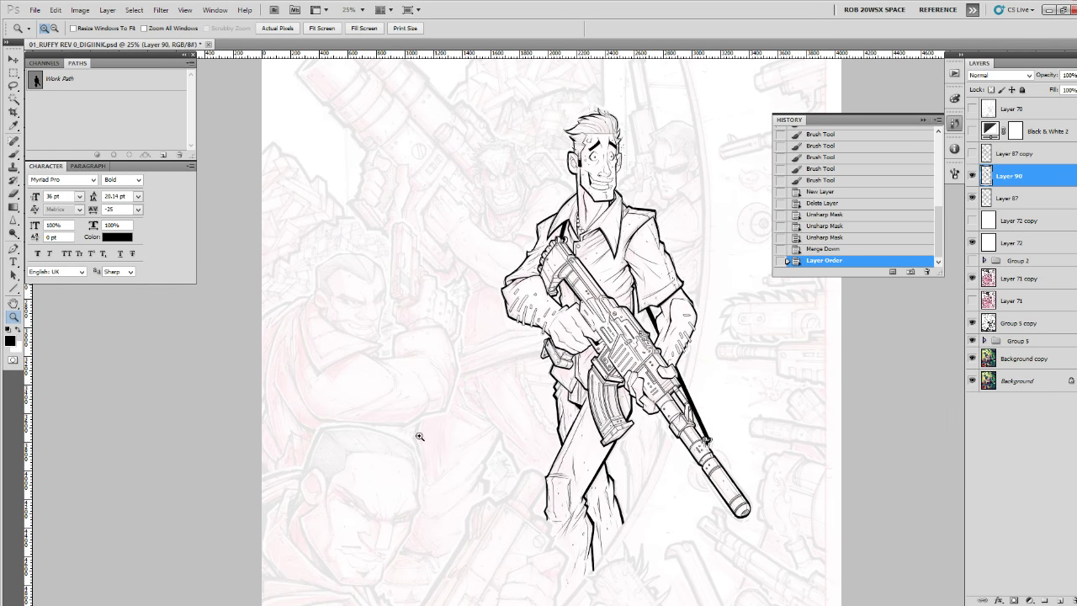
pyautogui.moveTo(518, 471); pyautogui.dragTo(602, 407)
pyautogui.moveTo(442, 340); pyautogui.dragTo(442, 353)
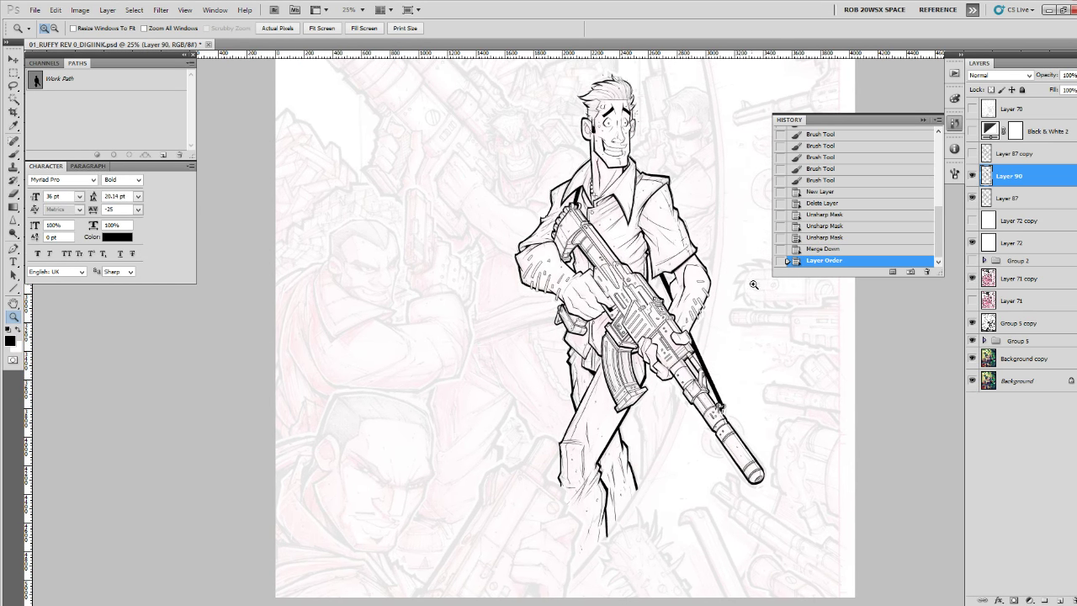
pyautogui.click(971, 176)
pyautogui.click(972, 175)
pyautogui.click(972, 176)
pyautogui.click(971, 176)
pyautogui.click(972, 176)
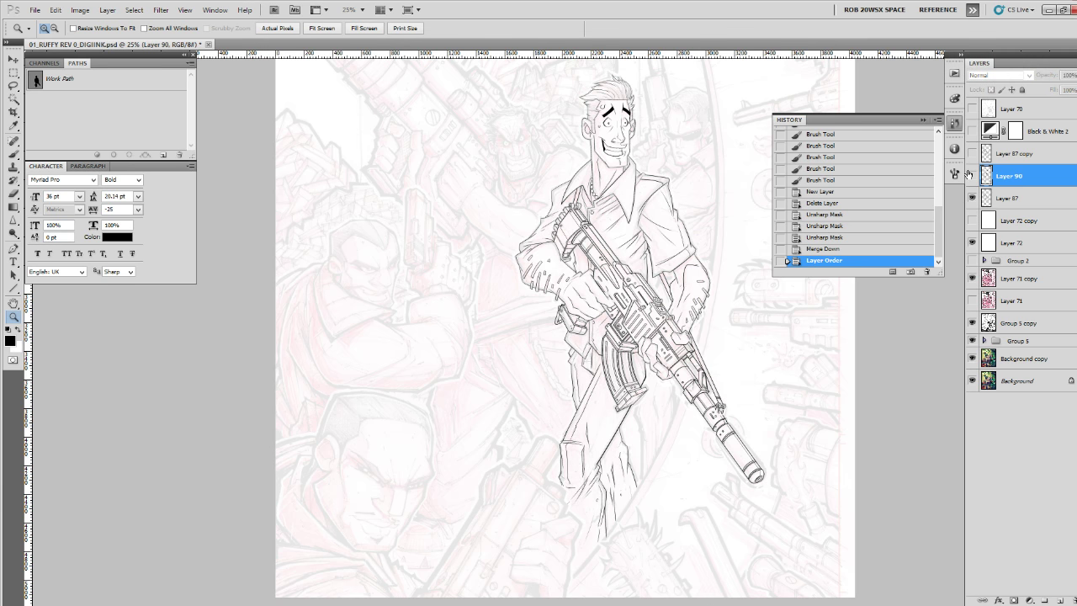
pyautogui.click(972, 176)
pyautogui.click(972, 176)
pyautogui.click(972, 175)
# Check the contribution of Layer 87 copy, delete that layer and collapse the history list.
pyautogui.click(971, 153)
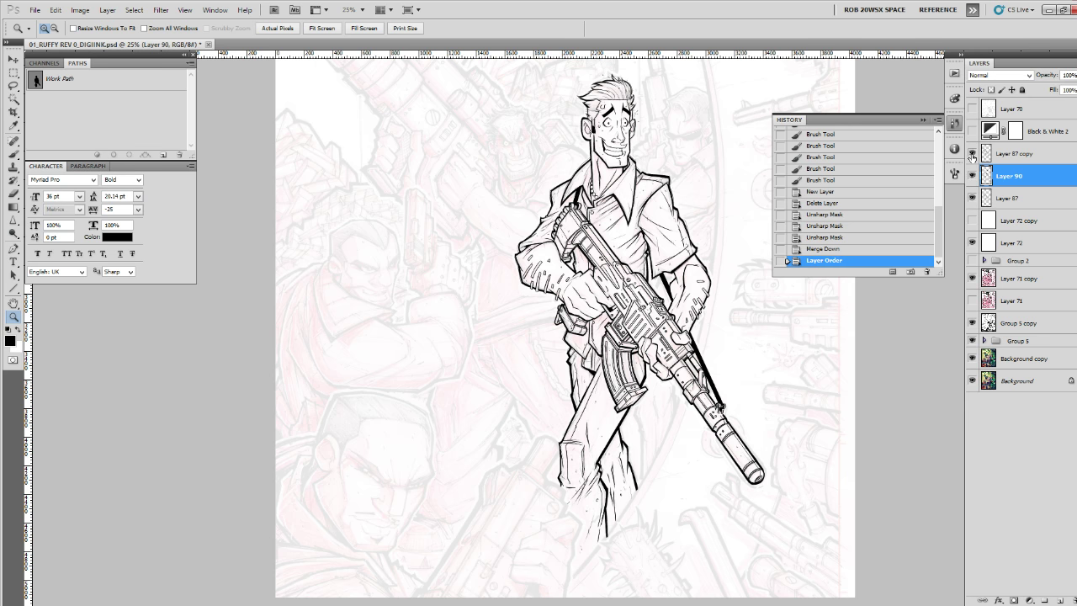
pyautogui.click(971, 153)
pyautogui.click(1018, 155)
pyautogui.moveTo(1018, 155); pyautogui.dragTo(1070, 599)
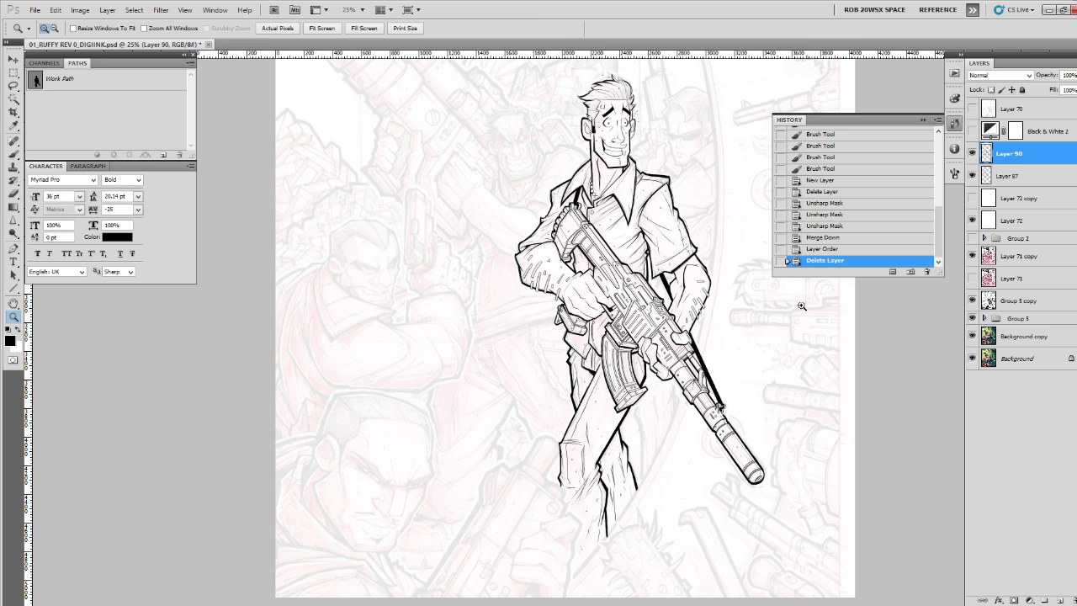
pyautogui.click(923, 120)
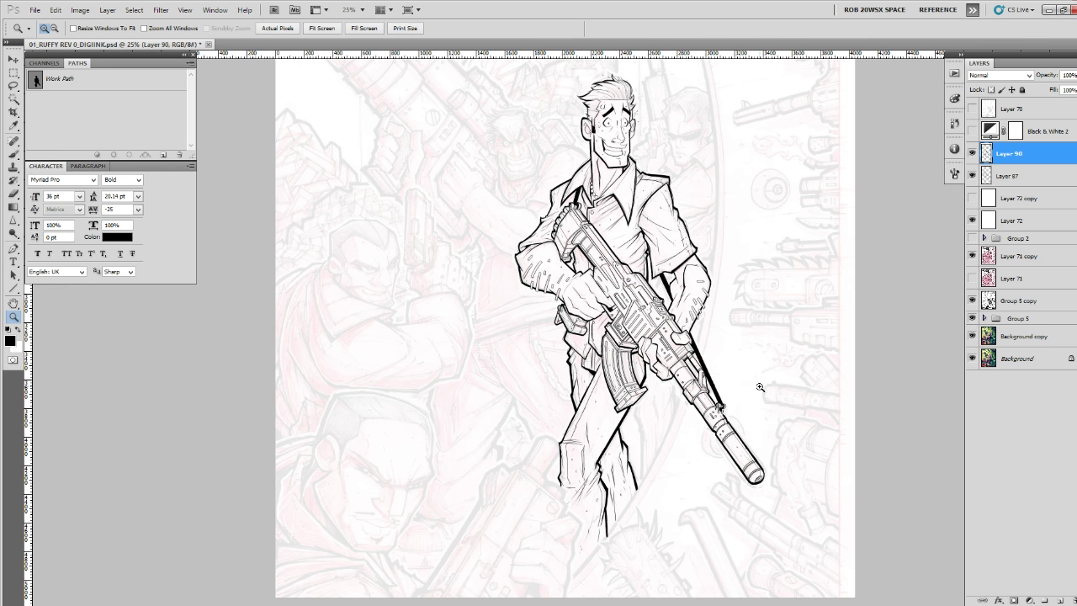
# Hide Layer 90, duplicate Layer 87 and Layer 90, and place the Layer 90 duplicate directly above Layer 87 copy.
pyautogui.click(973, 154)
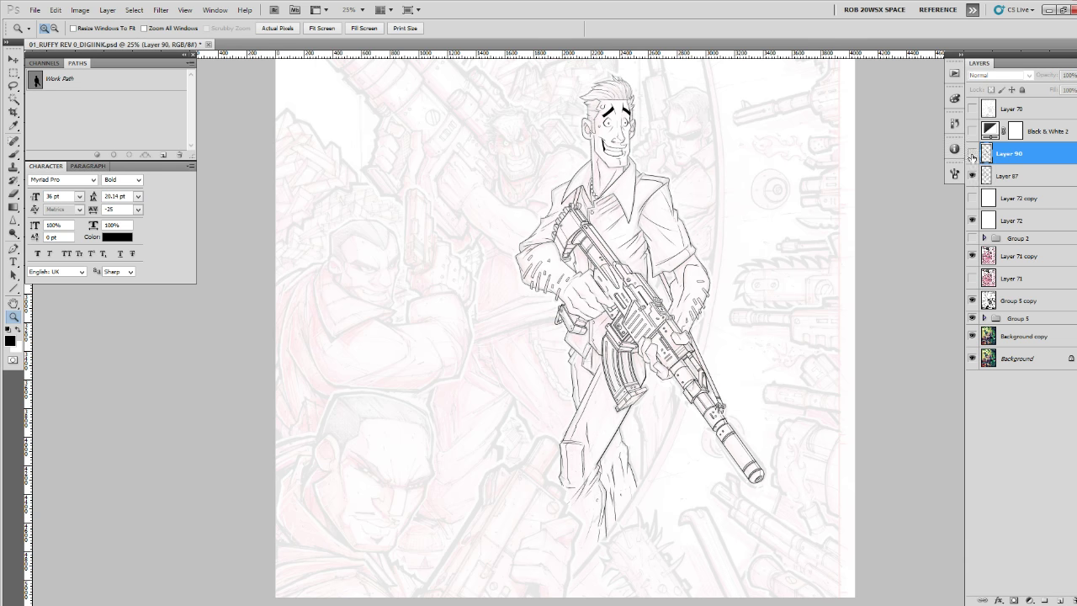
pyautogui.click(986, 174)
pyautogui.hotkey('ctrl', 'j')
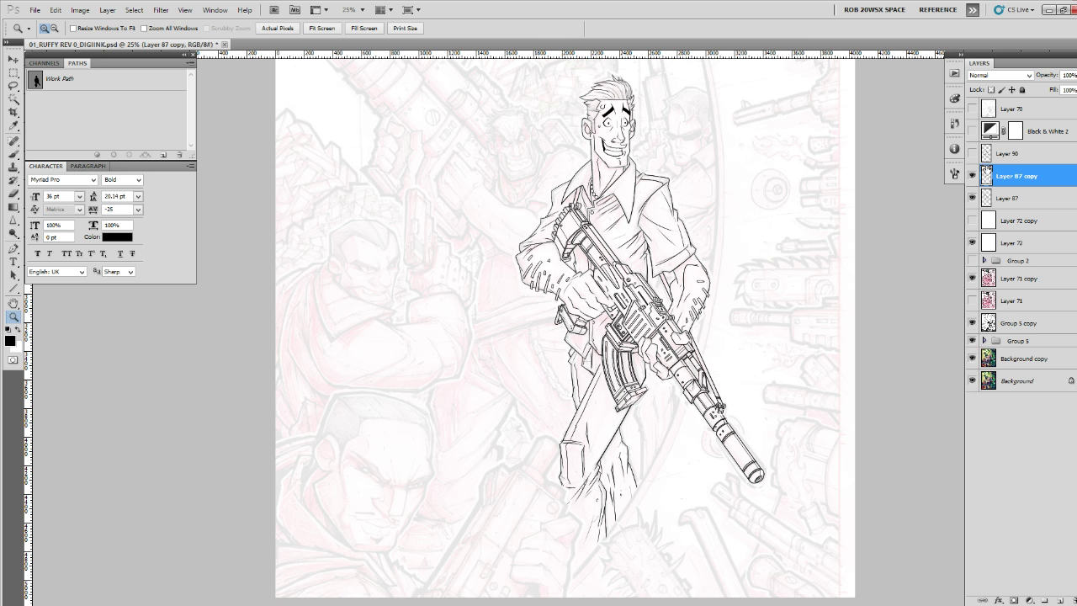
pyautogui.click(995, 156)
pyautogui.hotkey('ctrl', 'j')
pyautogui.moveTo(997, 159); pyautogui.dragTo(996, 187)
# Hide the original Layer 87, show Layer 90 copy and merge it with Layer 87 copy.
pyautogui.click(973, 221)
pyautogui.click(974, 176)
pyautogui.keyDown('shift'); pyautogui.click(993, 196); pyautogui.keyUp('shift')
pyautogui.hotkey('ctrl', 'e')
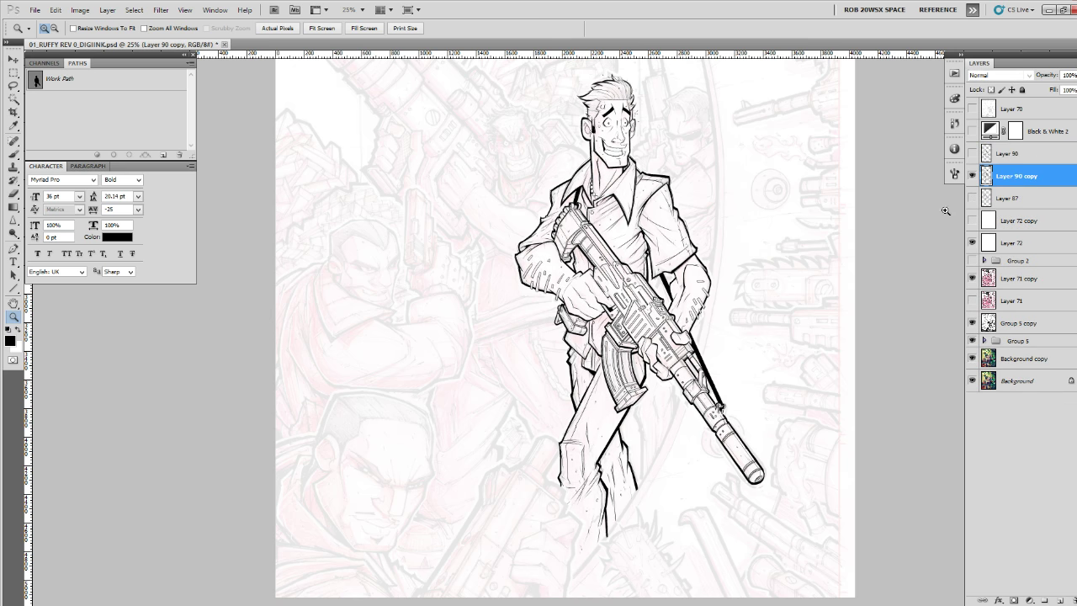
# Select the base of the rifle's magazine on Layer 90 copy, distort its corners with Free Transform, apply and deselect.
pyautogui.click(652, 399)
pyautogui.click(652, 399)
pyautogui.click(652, 398)
pyautogui.moveTo(652, 399); pyautogui.dragTo(782, 425)
pyautogui.click(782, 425)
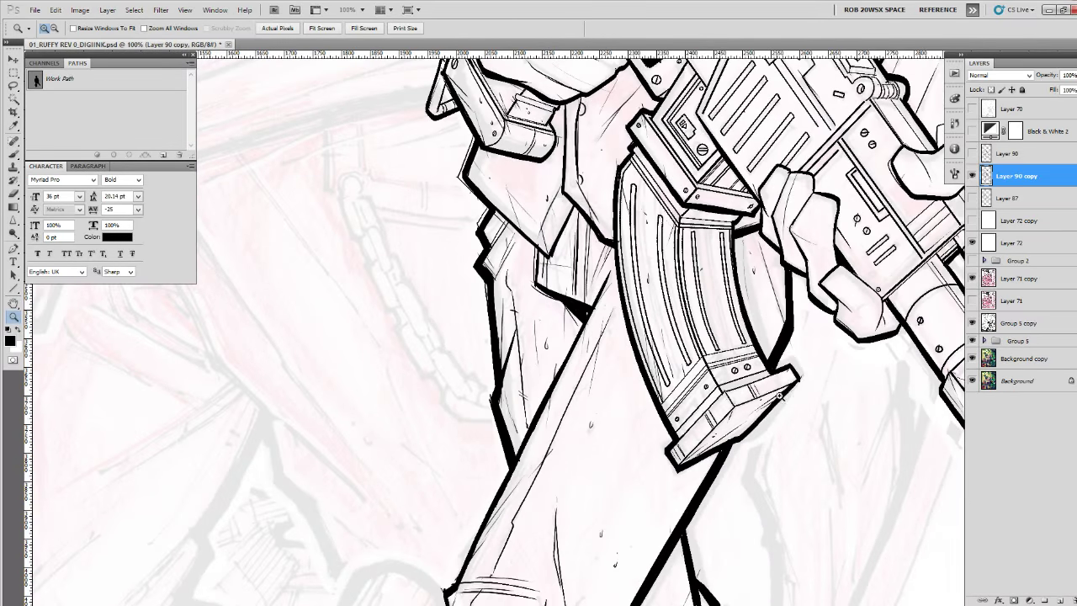
pyautogui.press('l')
pyautogui.moveTo(791, 363)
pyautogui.mouseDown()
pyautogui.moveTo(716, 398)
pyautogui.moveTo(669, 446)
pyautogui.moveTo(699, 463)
pyautogui.moveTo(741, 442)
pyautogui.moveTo(812, 377)
pyautogui.moveTo(799, 366)
pyautogui.moveTo(814, 370)
pyautogui.mouseUp()
pyautogui.hotkey('ctrl', 't')
pyautogui.moveTo(660, 367); pyautogui.dragTo(654, 359)
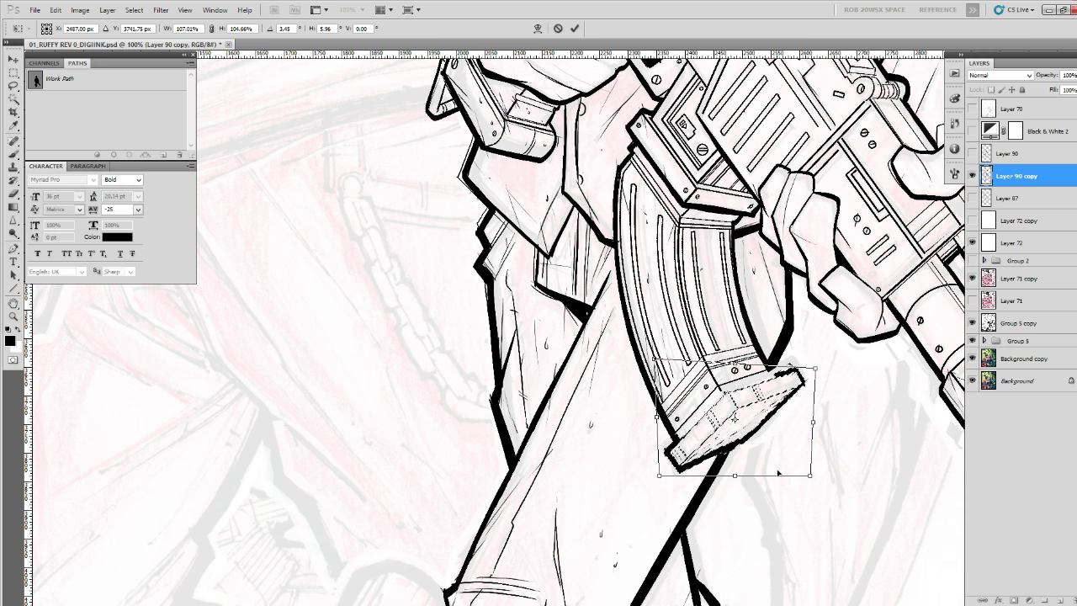
pyautogui.moveTo(811, 475); pyautogui.dragTo(806, 481)
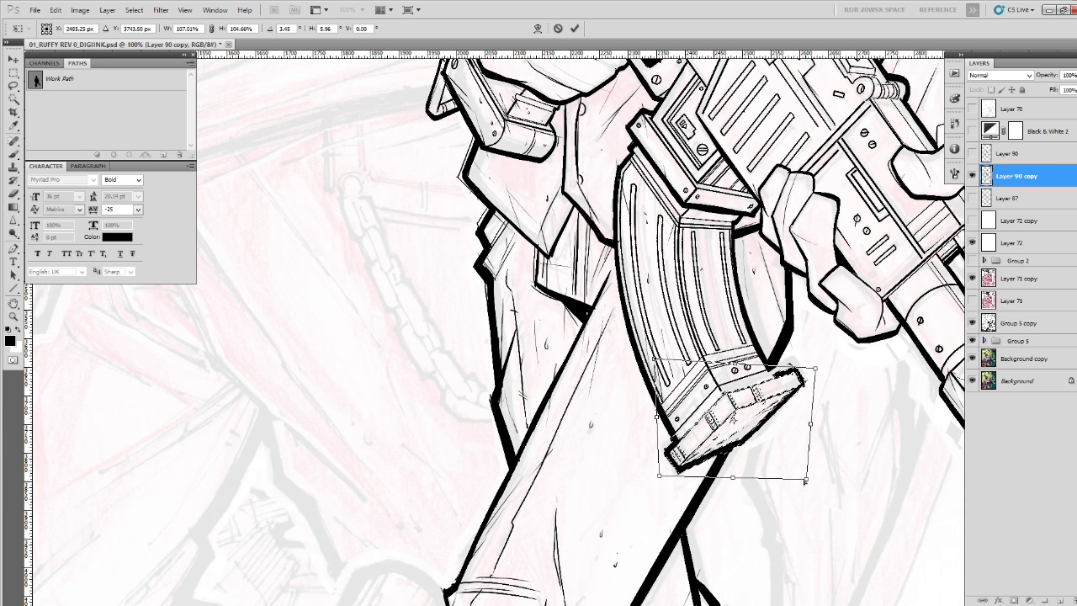
pyautogui.moveTo(660, 478); pyautogui.dragTo(662, 474)
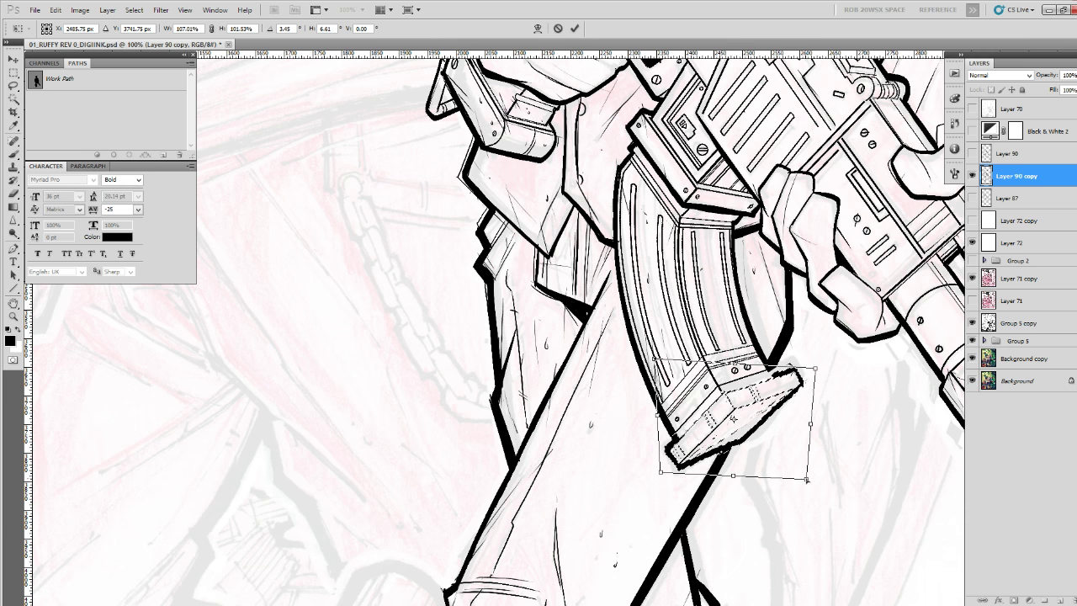
pyautogui.moveTo(807, 480); pyautogui.dragTo(807, 482)
pyautogui.press('Return')
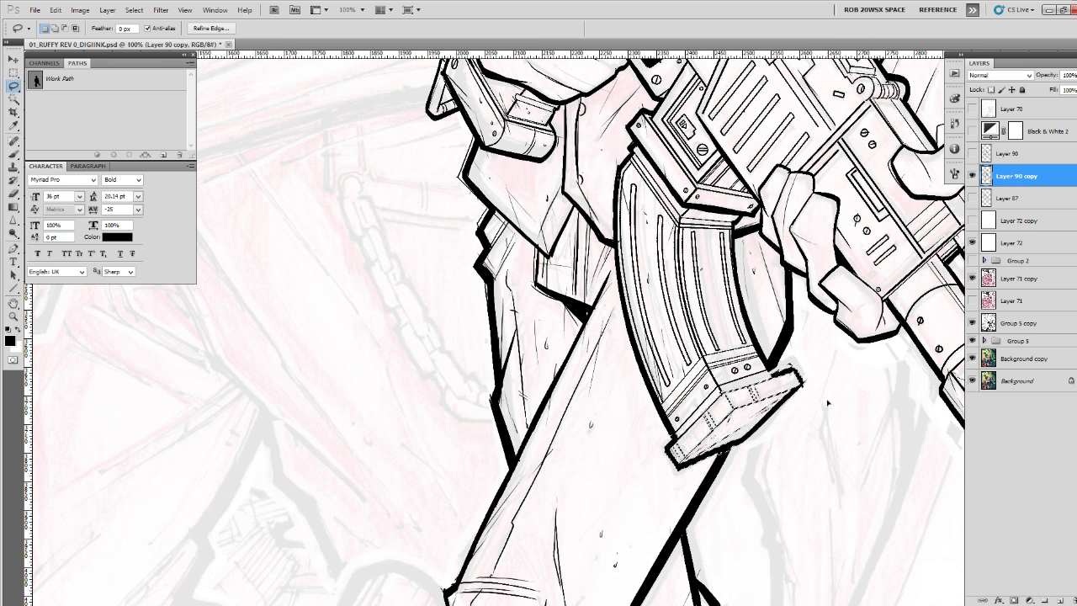
pyautogui.hotkey('ctrl', 'd')
# Add a new layer above Layer 90 copy and ink the magazine base's upper right edge in black with a size 10 brush.
pyautogui.press('b')
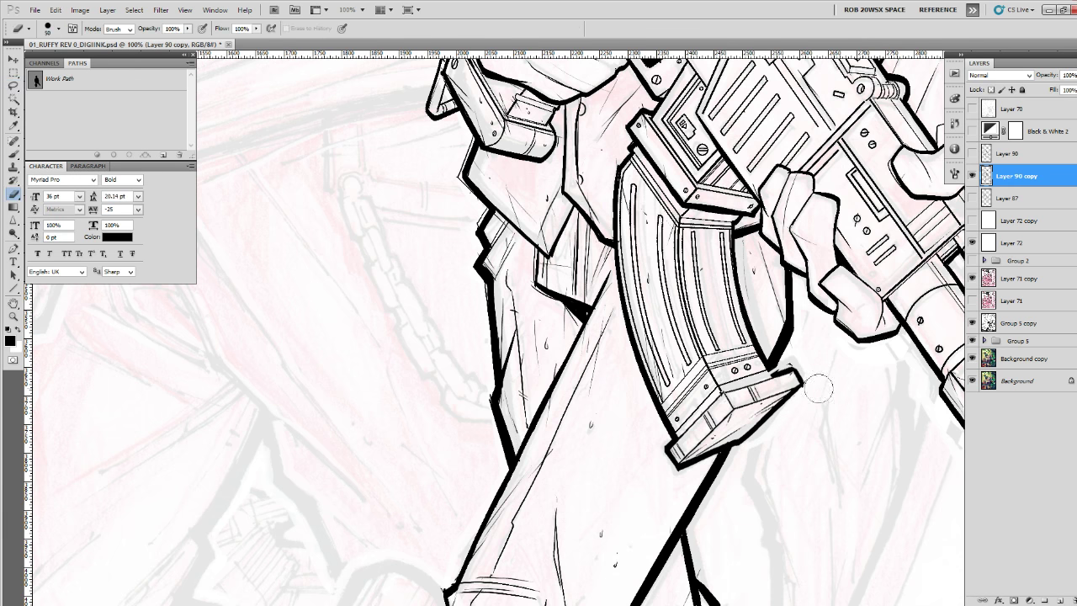
pyautogui.scroll(2, 791, 362)
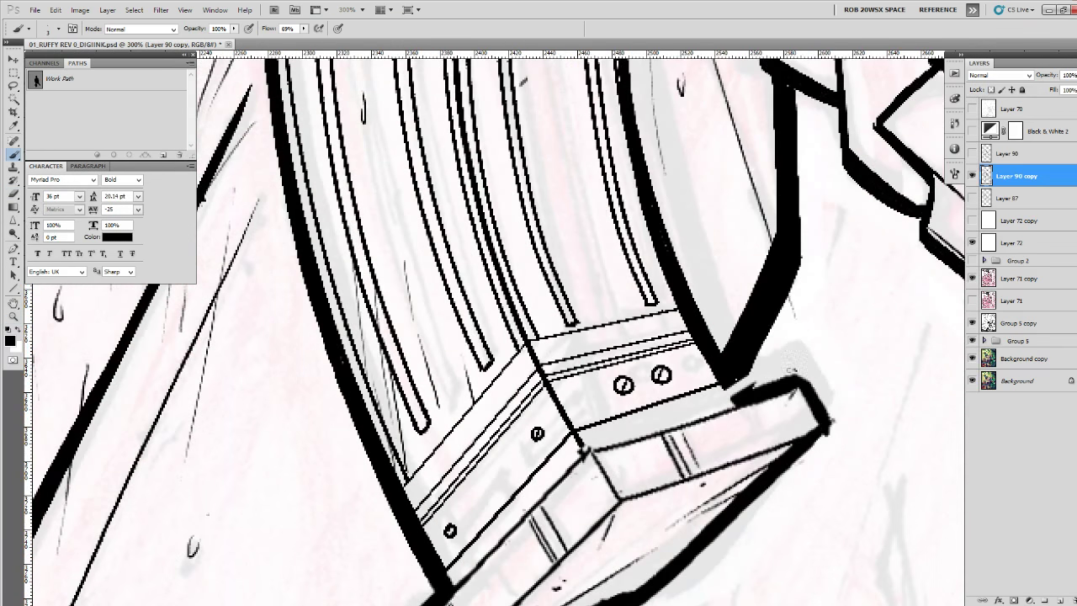
pyautogui.click(1055, 600)
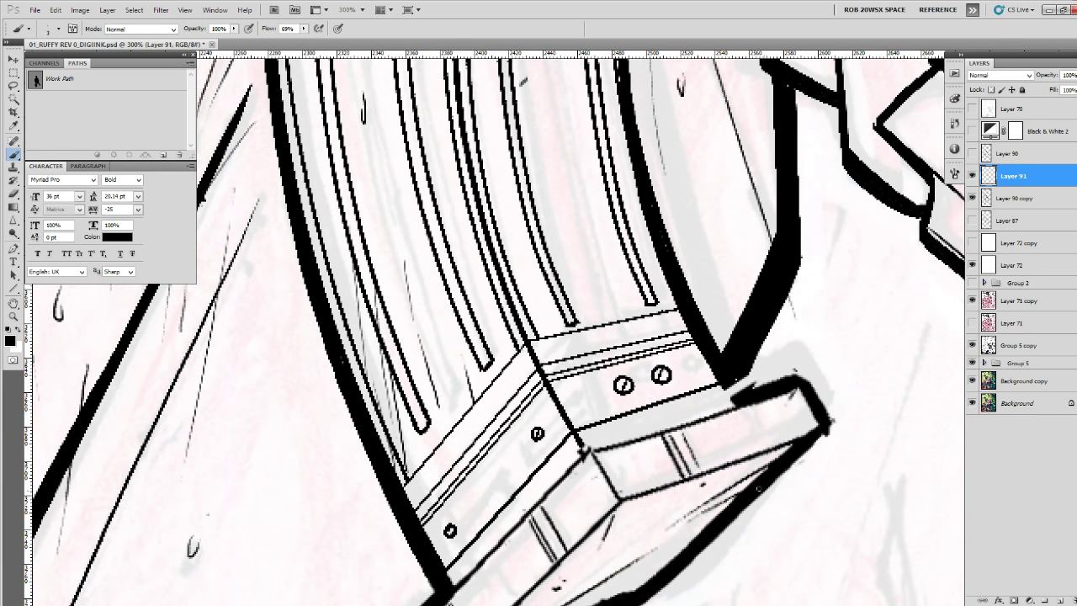
pyautogui.rightClick(721, 316)
pyautogui.click(753, 539)
pyautogui.press('Return')
pyautogui.moveTo(740, 379); pyautogui.dragTo(748, 385)
pyautogui.moveTo(749, 378)
pyautogui.mouseDown()
pyautogui.moveTo(757, 352)
pyautogui.moveTo(743, 341)
pyautogui.moveTo(755, 349)
pyautogui.moveTo(789, 321)
pyautogui.moveTo(784, 335)
pyautogui.moveTo(816, 325)
pyautogui.moveTo(852, 380)
pyautogui.moveTo(852, 349)
pyautogui.mouseUp()
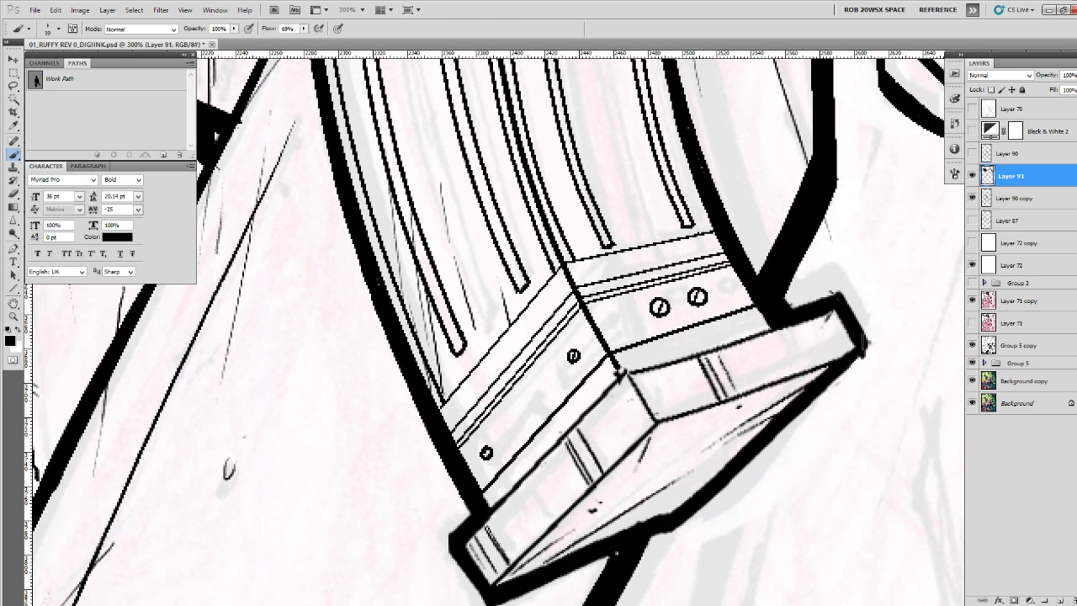
# Thicken the remaining black contours around the magazine's base plate, including both upper edges meeting at its centre corner.
pyautogui.moveTo(802, 320)
pyautogui.mouseDown()
pyautogui.moveTo(661, 364)
pyautogui.moveTo(594, 405)
pyautogui.moveTo(471, 534)
pyautogui.moveTo(555, 404)
pyautogui.moveTo(571, 478)
pyautogui.mouseUp()
pyautogui.moveTo(534, 416)
pyautogui.mouseDown()
pyautogui.moveTo(572, 481)
pyautogui.moveTo(603, 460)
pyautogui.moveTo(572, 483)
pyautogui.moveTo(762, 394)
pyautogui.mouseUp()
pyautogui.moveTo(803, 359); pyautogui.dragTo(763, 422)
pyautogui.moveTo(674, 306); pyautogui.dragTo(549, 430)
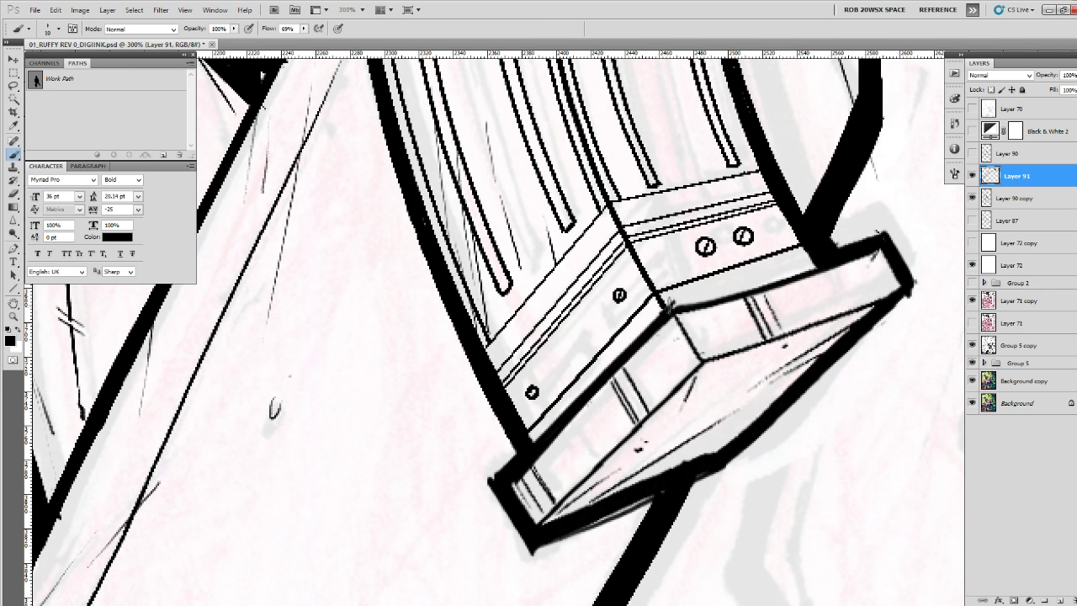
pyautogui.moveTo(669, 306)
pyautogui.mouseDown()
pyautogui.moveTo(870, 239)
pyautogui.moveTo(765, 286)
pyautogui.mouseUp()
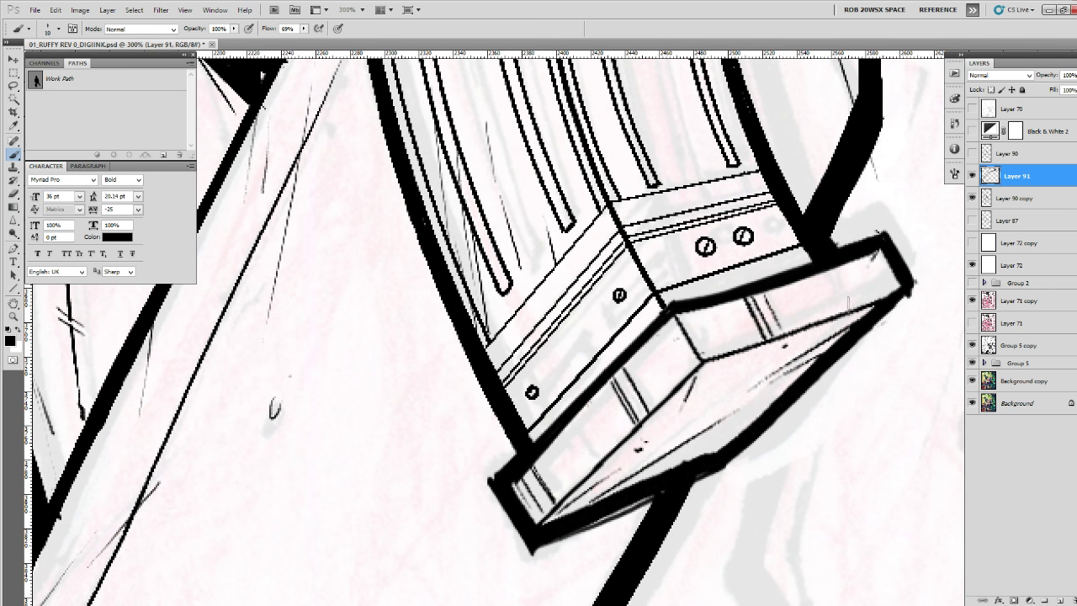
# Trim the outer lower right edge of the magazine's base with white, and redraw that contour in black.
pyautogui.press('x')
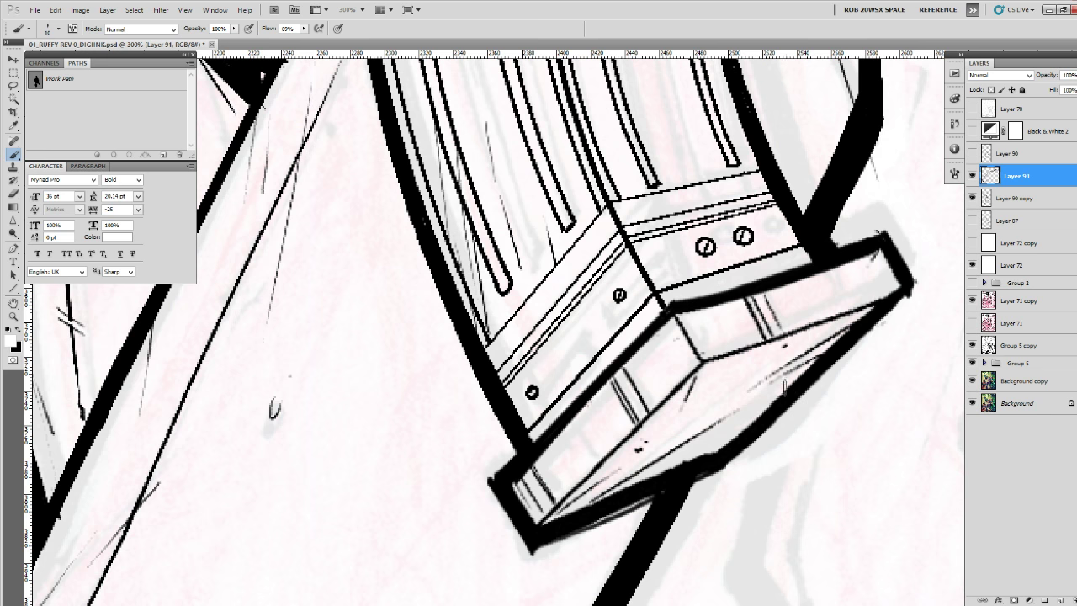
pyautogui.moveTo(870, 330); pyautogui.dragTo(732, 464)
pyautogui.press('x')
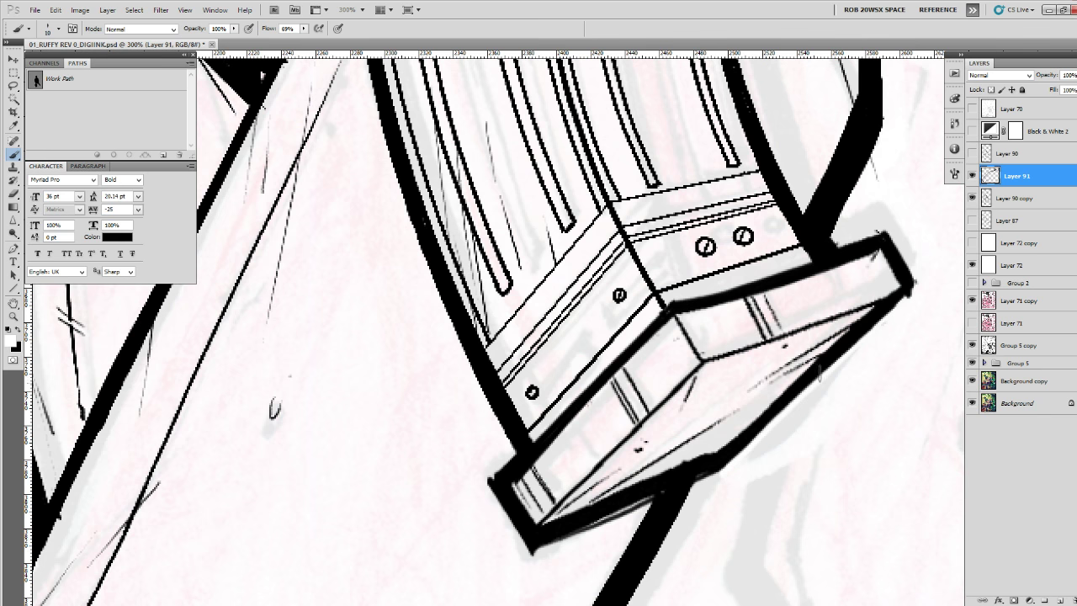
pyautogui.moveTo(914, 286); pyautogui.dragTo(794, 393)
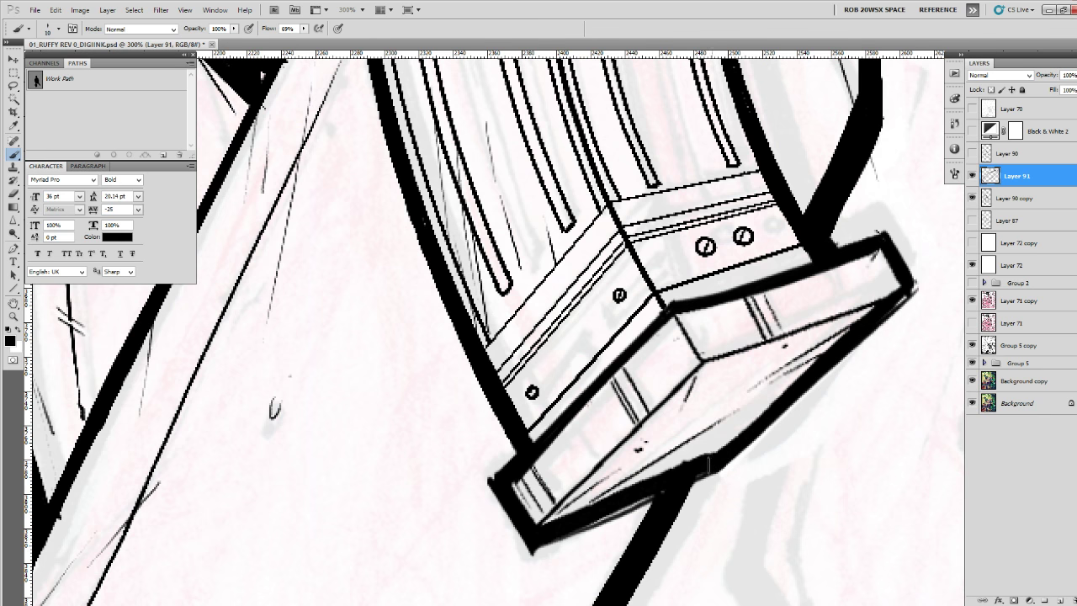
# Compare the full figure with and without Layer 91's inks, and delete that layer.
pyautogui.press('z')
pyautogui.keyDown('alt'); pyautogui.click(807, 380); pyautogui.keyUp('alt')
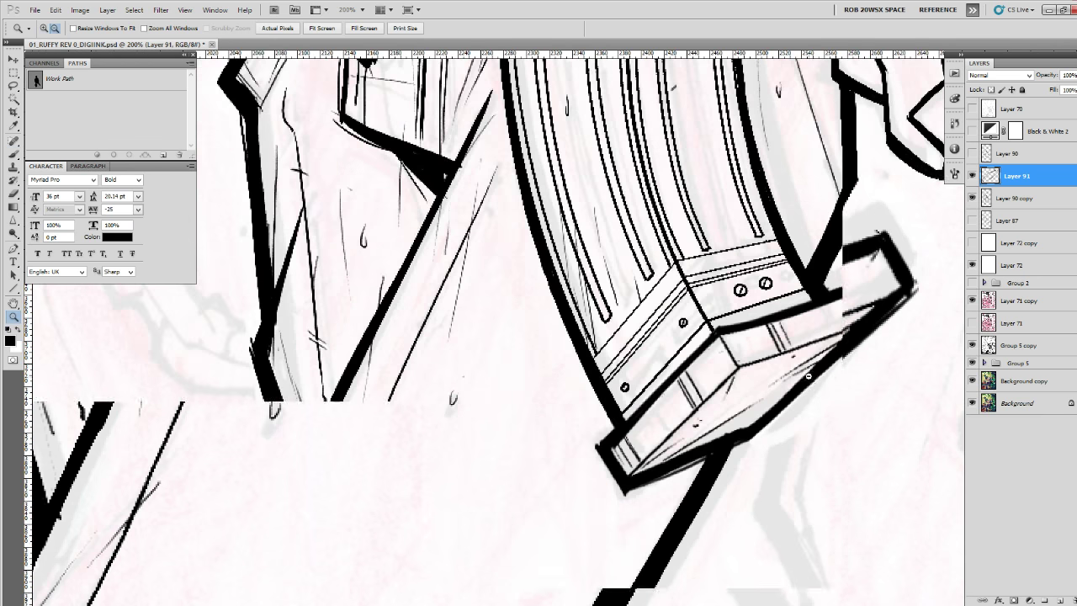
pyautogui.keyDown('alt'); pyautogui.click(807, 381); pyautogui.keyUp('alt')
pyautogui.keyDown('alt'); pyautogui.click(808, 380); pyautogui.keyUp('alt')
pyautogui.keyDown('alt'); pyautogui.click(808, 380); pyautogui.keyUp('alt')
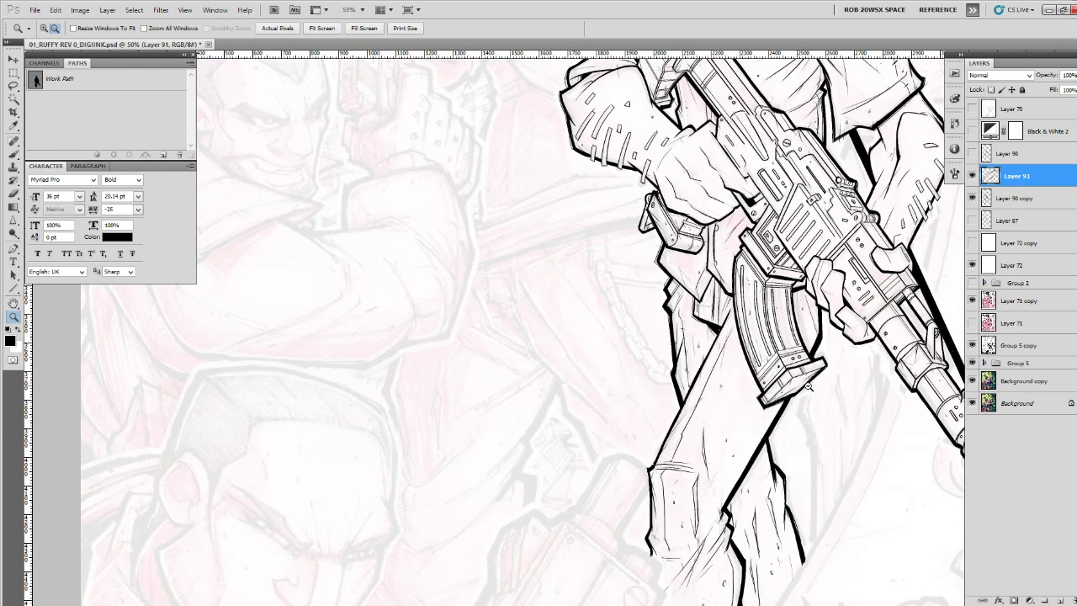
pyautogui.keyDown('alt'); pyautogui.click(810, 385); pyautogui.keyUp('alt')
pyautogui.keyDown('alt'); pyautogui.click(818, 438); pyautogui.keyUp('alt')
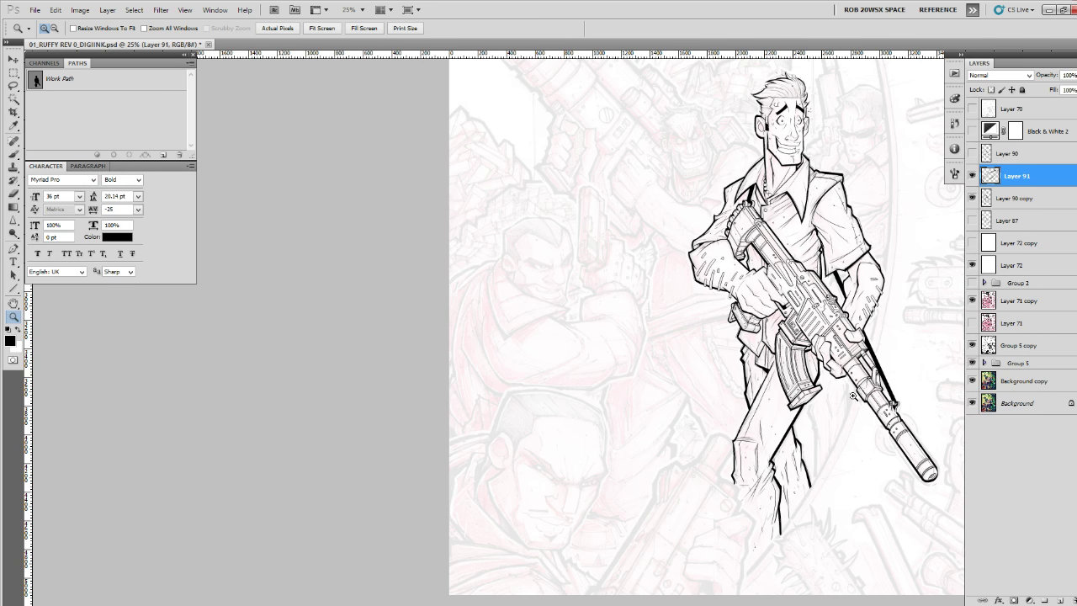
pyautogui.click(972, 176)
pyautogui.click(973, 176)
pyautogui.press('Delete')
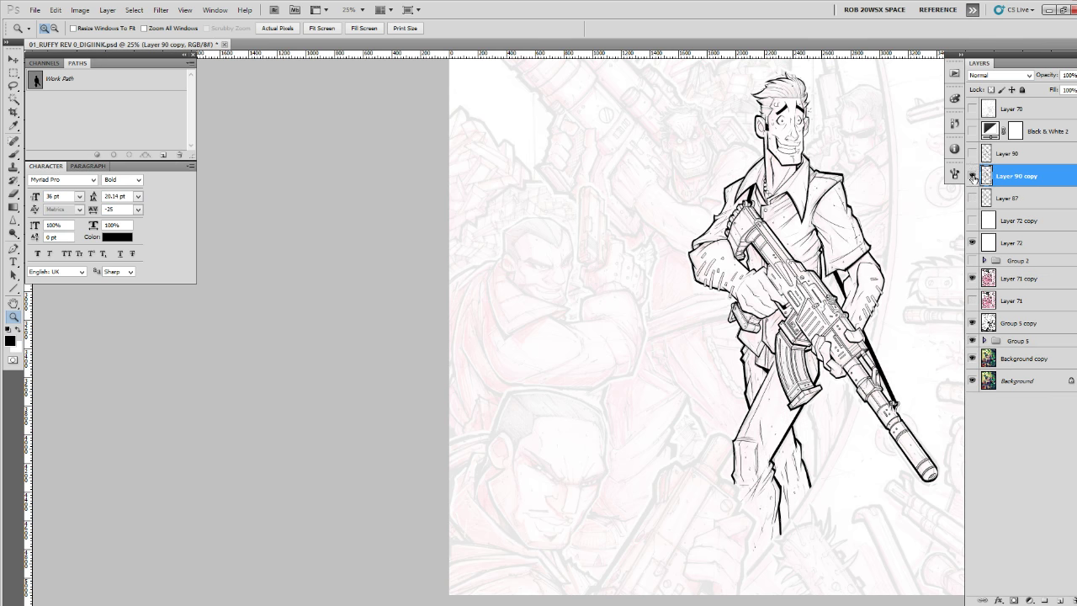
# Examine the figure with and without Layer 90 copy, and inspect the legs and the lower part of the page.
pyautogui.click(974, 175)
pyautogui.click(974, 175)
pyautogui.click(974, 175)
pyautogui.click(973, 175)
pyautogui.moveTo(897, 418); pyautogui.dragTo(833, 429)
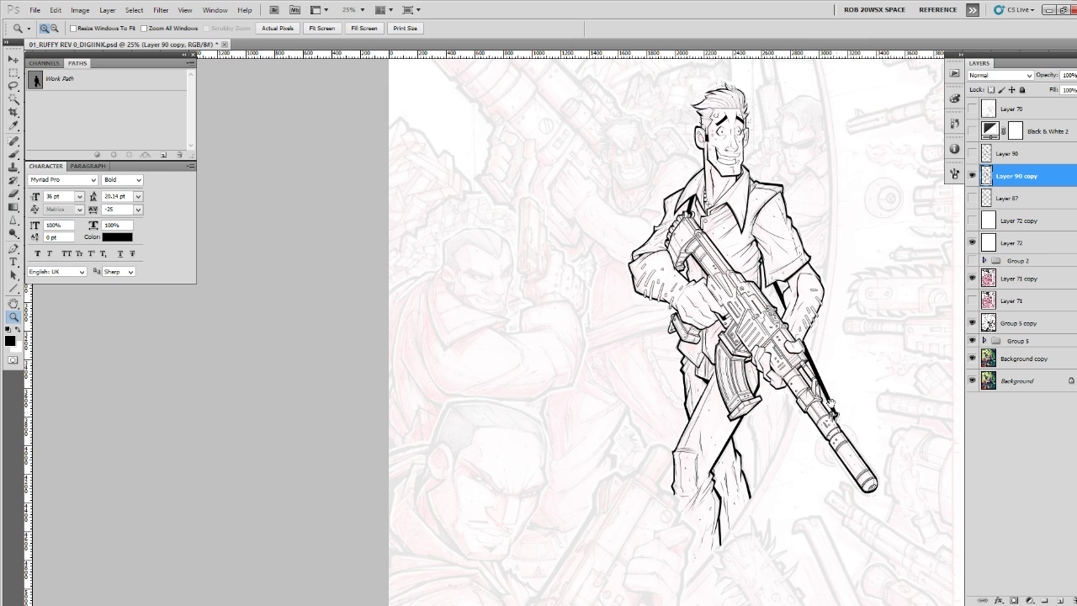
pyautogui.moveTo(843, 430); pyautogui.dragTo(812, 388)
pyautogui.moveTo(816, 452); pyautogui.dragTo(812, 405)
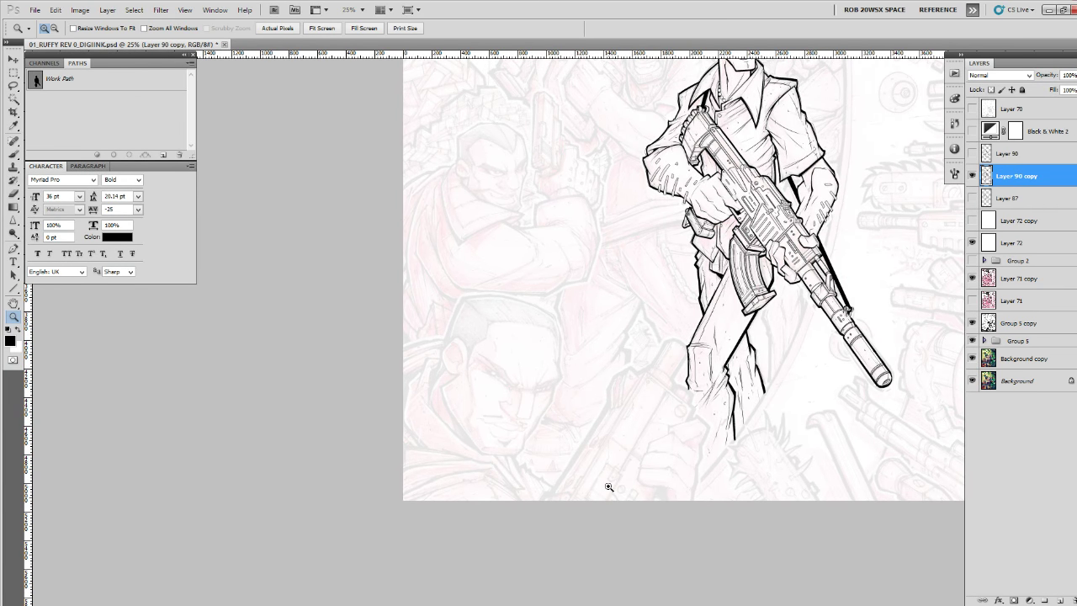
# Save the layered Photoshop document under the new file name 01_RUFFY REV 0_DIGIINK a.psd in the 01_GTA COVER folder.
pyautogui.hotkey('ctrl', 's')
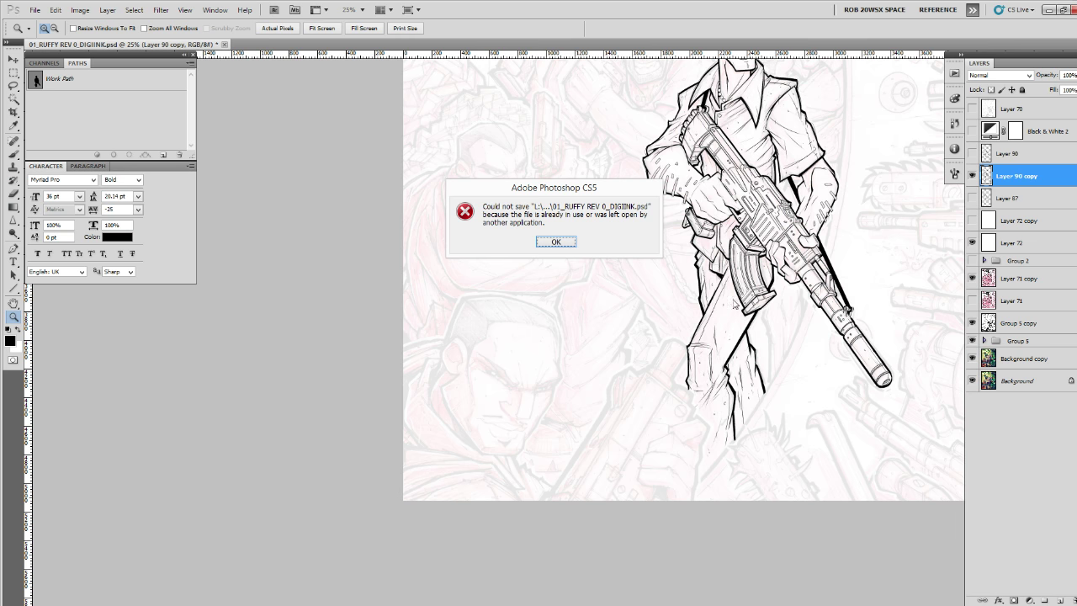
pyautogui.click(571, 244)
pyautogui.click(35, 10)
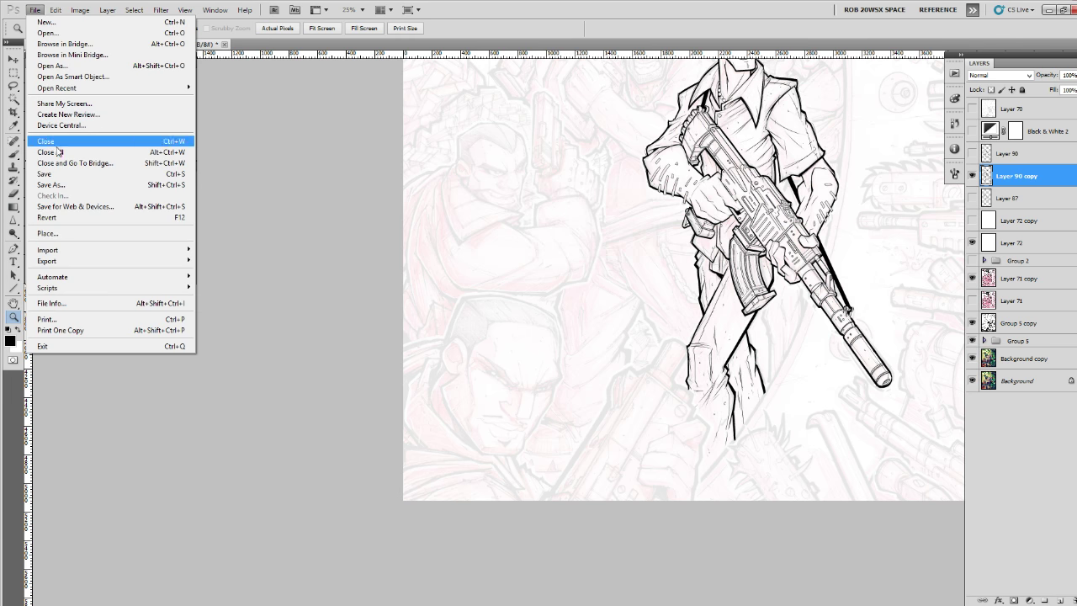
pyautogui.click(51, 185)
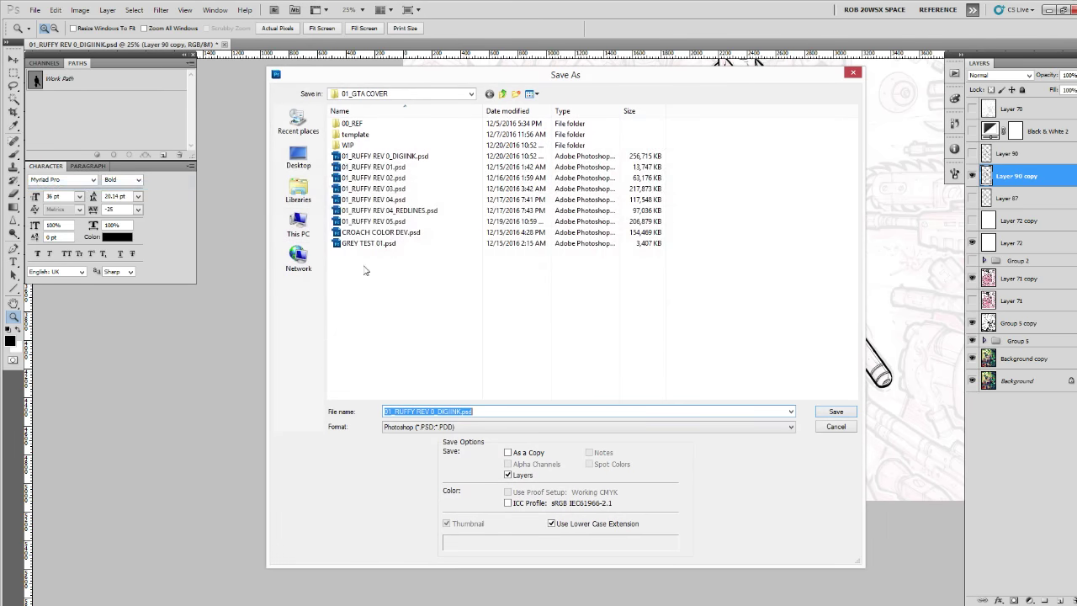
pyautogui.click(461, 411)
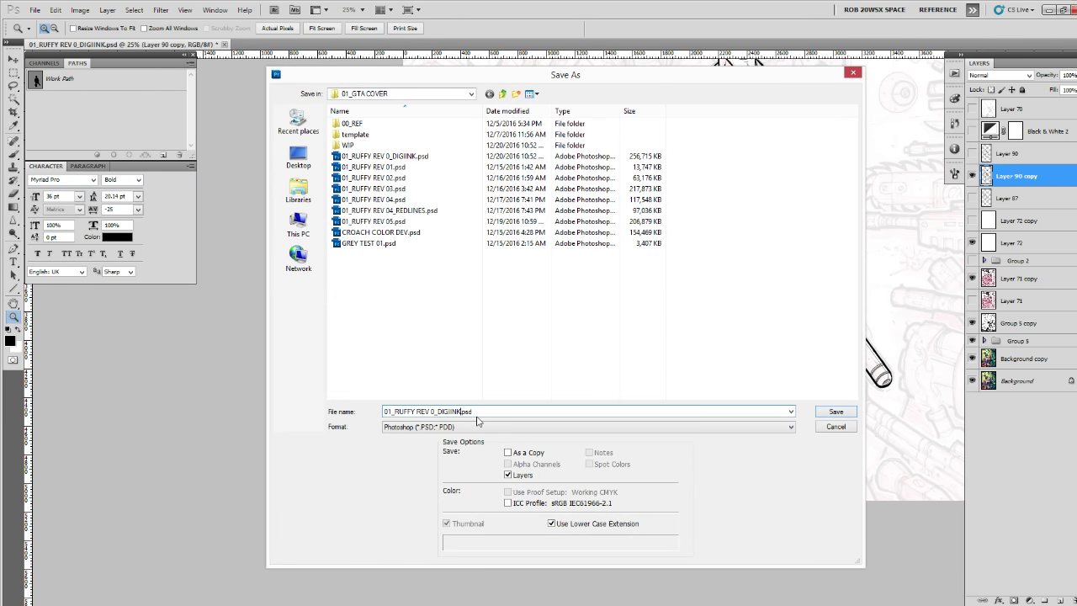
pyautogui.write('a')
pyautogui.click(827, 414)
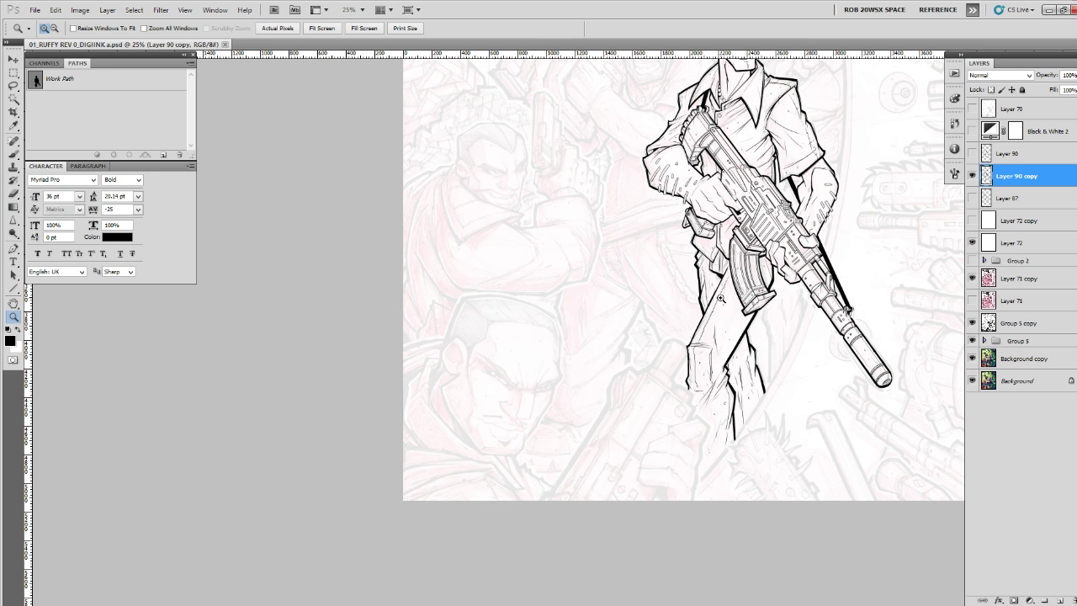
# Compare the standing rifleman artwork with and without the Layer 90 copy inks.
pyautogui.moveTo(722, 244); pyautogui.dragTo(729, 303)
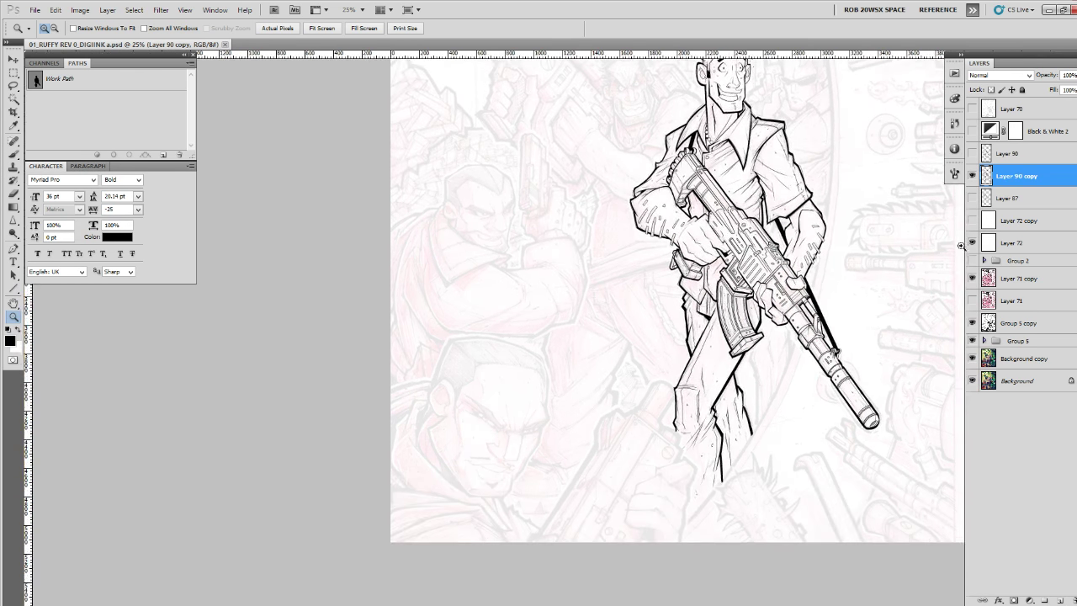
pyautogui.click(972, 176)
pyautogui.click(972, 176)
pyautogui.click(971, 175)
pyautogui.click(971, 175)
pyautogui.click(972, 176)
pyautogui.click(971, 176)
# Add a new layer above Layer 90 copy and ink a thick black line along the magazine base's lower-right edge.
pyautogui.click(1058, 599)
pyautogui.tripleClick(768, 348)
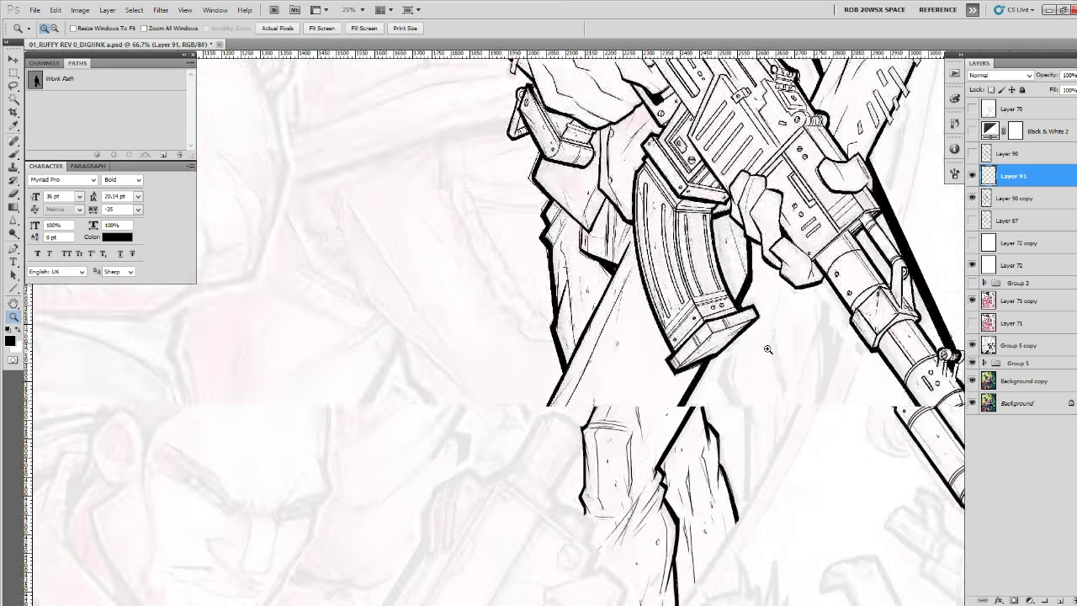
pyautogui.click(767, 349)
pyautogui.click(767, 349)
pyautogui.click(767, 349)
pyautogui.press('b')
pyautogui.moveTo(656, 392); pyautogui.dragTo(673, 434)
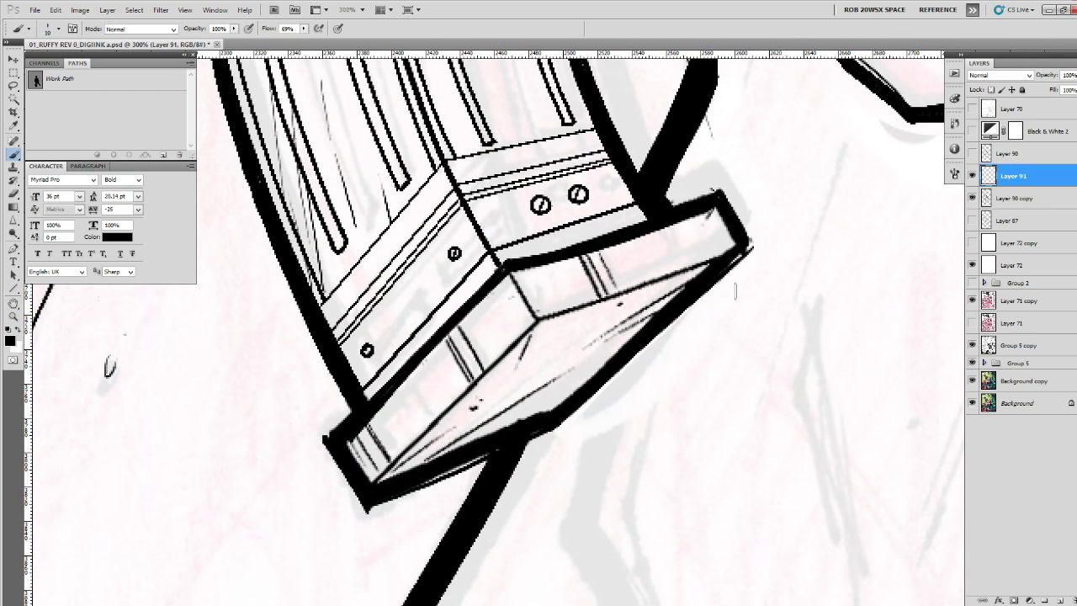
pyautogui.moveTo(746, 259)
pyautogui.mouseDown()
pyautogui.moveTo(632, 358)
pyautogui.moveTo(573, 428)
pyautogui.mouseUp()
pyautogui.moveTo(574, 427)
pyautogui.mouseDown()
pyautogui.moveTo(771, 429)
pyautogui.moveTo(758, 443)
pyautogui.moveTo(777, 417)
pyautogui.mouseUp()
pyautogui.press('e')
pyautogui.press('b')
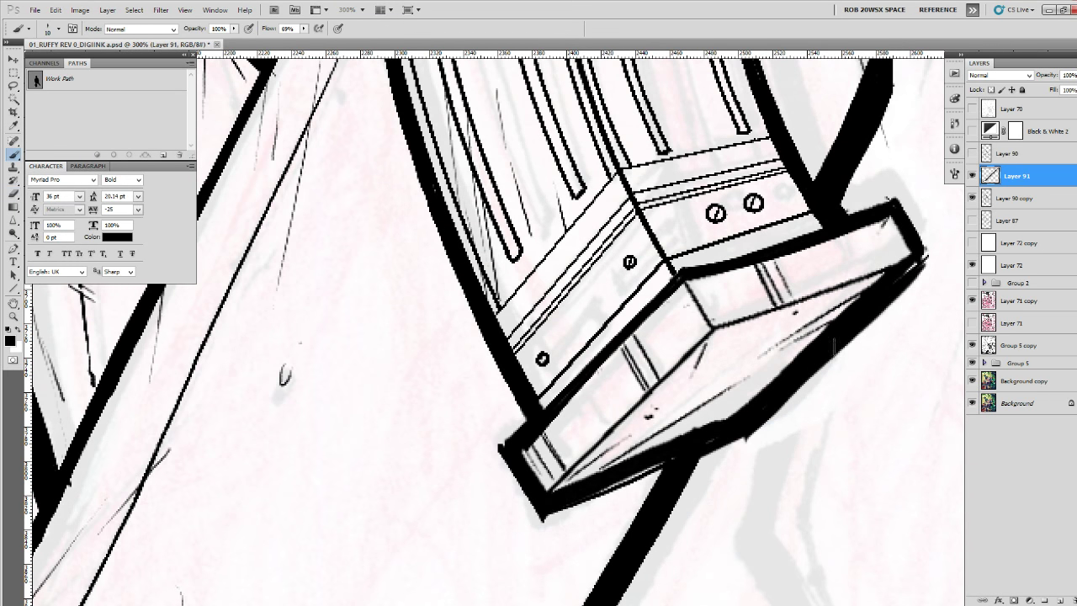
# Trim the inner side of the magazine base's thick edge with white brush strokes and erase the stray paint near its lower corner.
pyautogui.press('x')
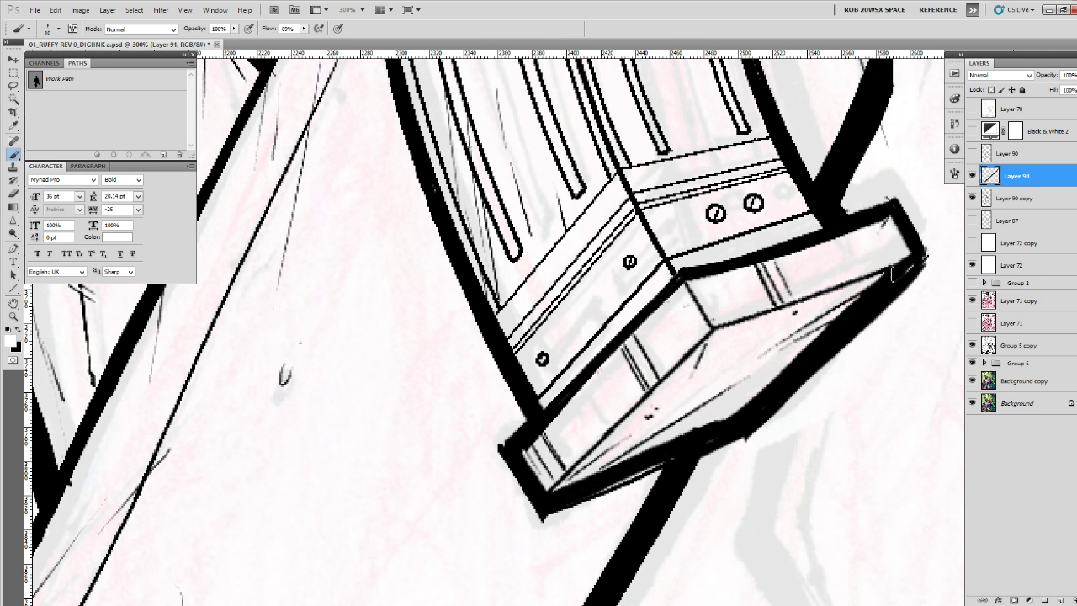
pyautogui.moveTo(892, 273); pyautogui.dragTo(742, 407)
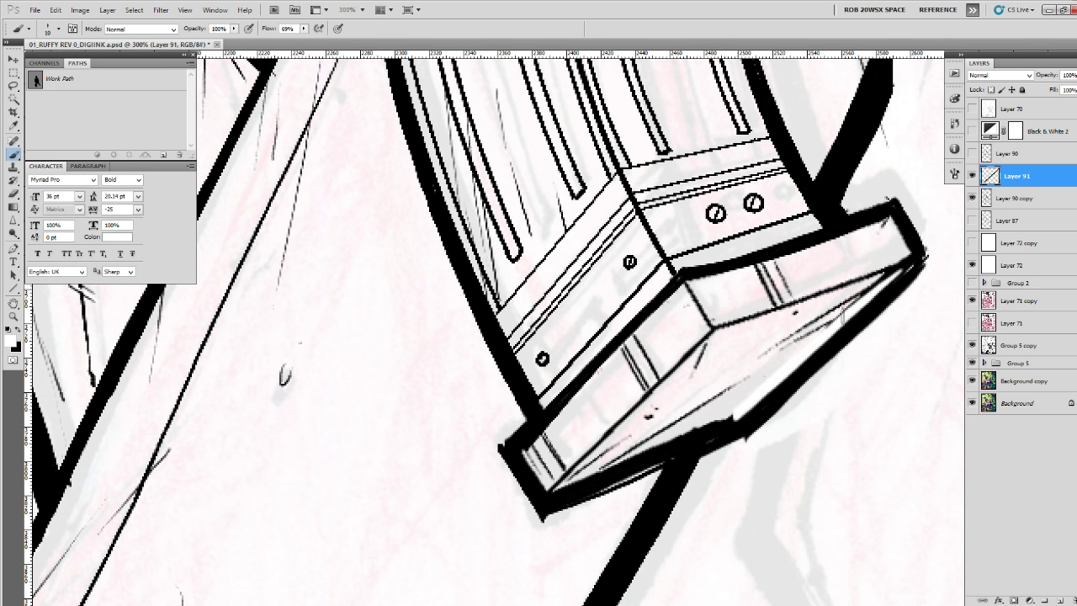
pyautogui.moveTo(640, 450)
pyautogui.mouseDown()
pyautogui.moveTo(748, 413)
pyautogui.moveTo(642, 459)
pyautogui.moveTo(767, 407)
pyautogui.mouseUp()
pyautogui.press('x')
pyautogui.press('e')
pyautogui.moveTo(734, 444); pyautogui.dragTo(673, 459)
# Re-ink the magazine base's lower-right edge and outer corner in black for a clean, even outline.
pyautogui.press('b')
pyautogui.moveTo(720, 428); pyautogui.dragTo(794, 359)
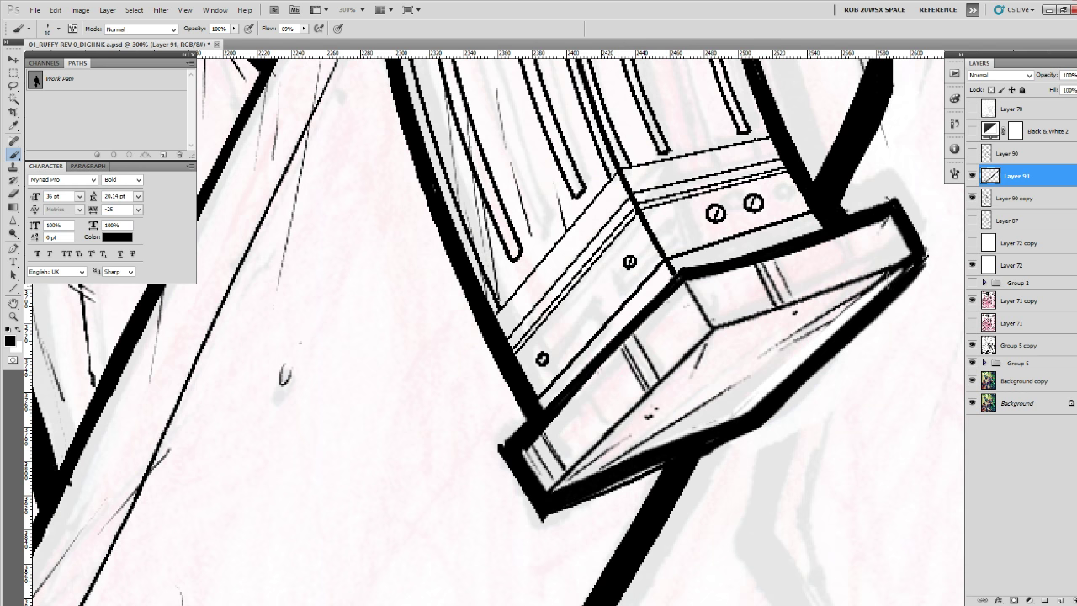
pyautogui.moveTo(887, 284); pyautogui.dragTo(729, 422)
pyautogui.hotkey('ctrl', 'z')
pyautogui.moveTo(911, 266); pyautogui.dragTo(673, 451)
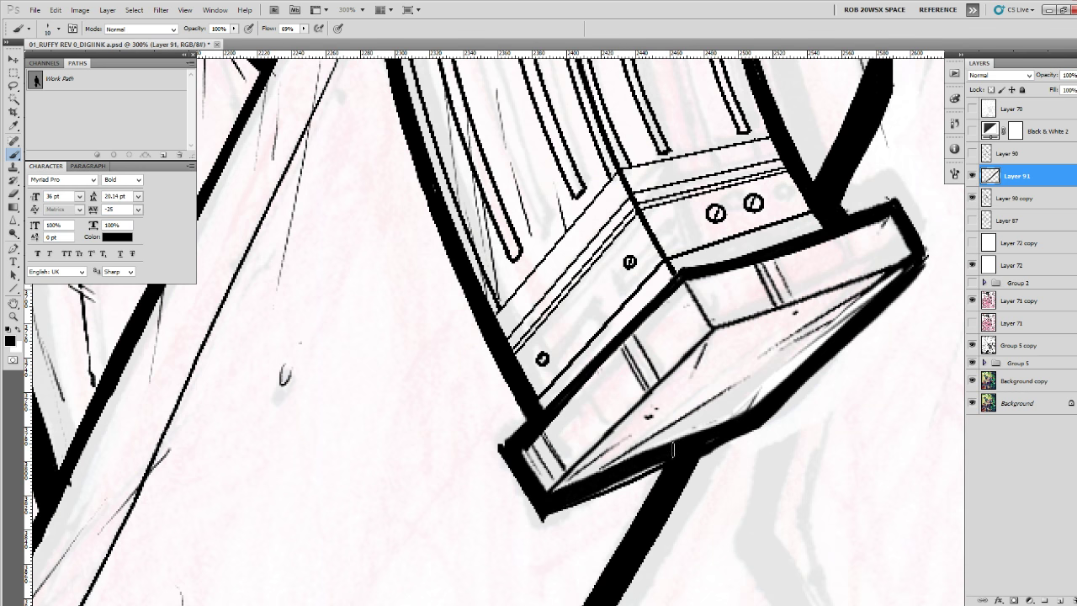
pyautogui.moveTo(922, 246)
pyautogui.mouseDown()
pyautogui.moveTo(844, 330)
pyautogui.moveTo(924, 249)
pyautogui.moveTo(901, 284)
pyautogui.mouseUp()
pyautogui.hotkey('ctrl', 'z')
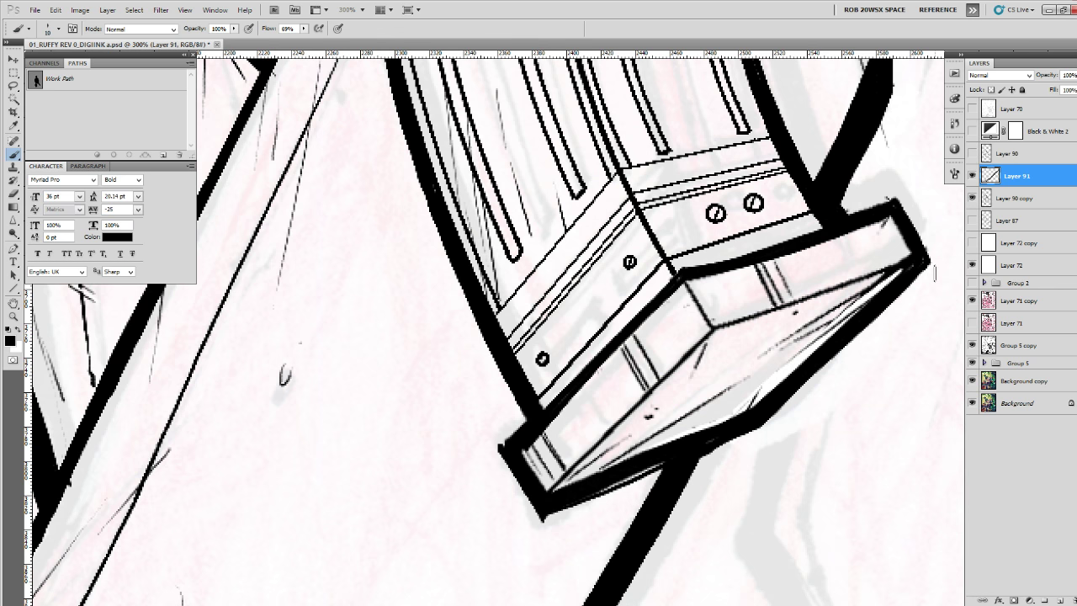
# Check the Layer 91 correction, and sharpen the magazine base linework on Layer 90 copy with the Sharpen tool at 50% strength.
pyautogui.click(973, 175)
pyautogui.click(972, 176)
pyautogui.click(972, 175)
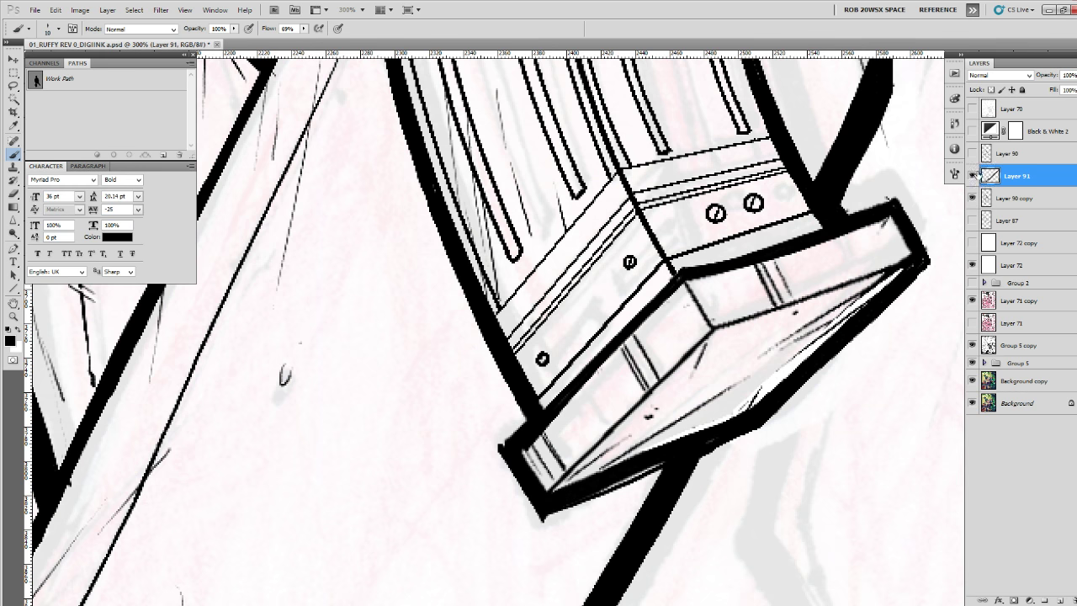
pyautogui.click(992, 202)
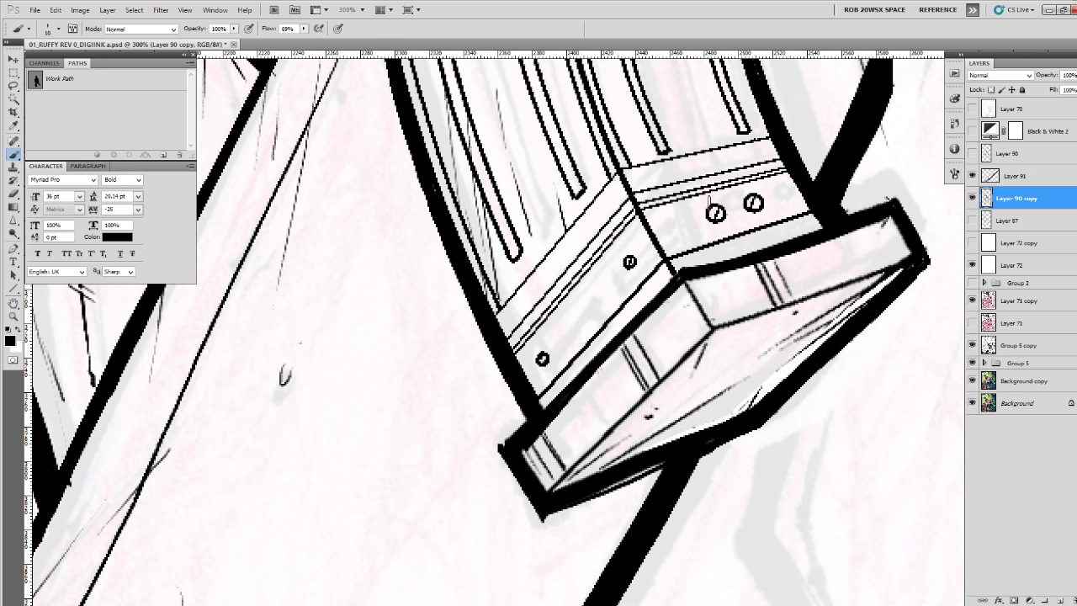
pyautogui.click(14, 222)
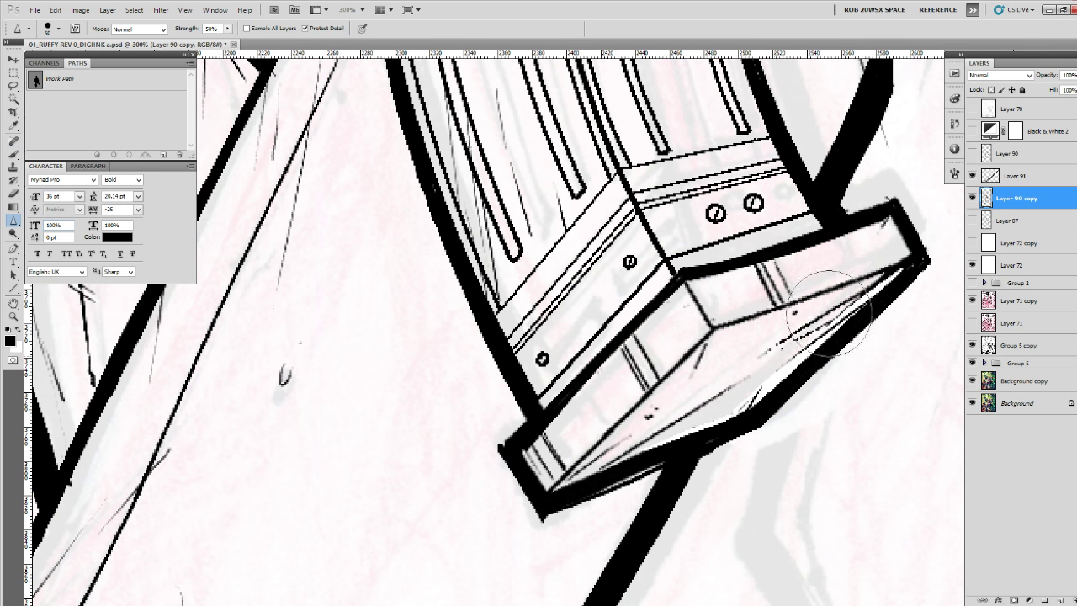
pyautogui.moveTo(829, 313); pyautogui.dragTo(690, 415)
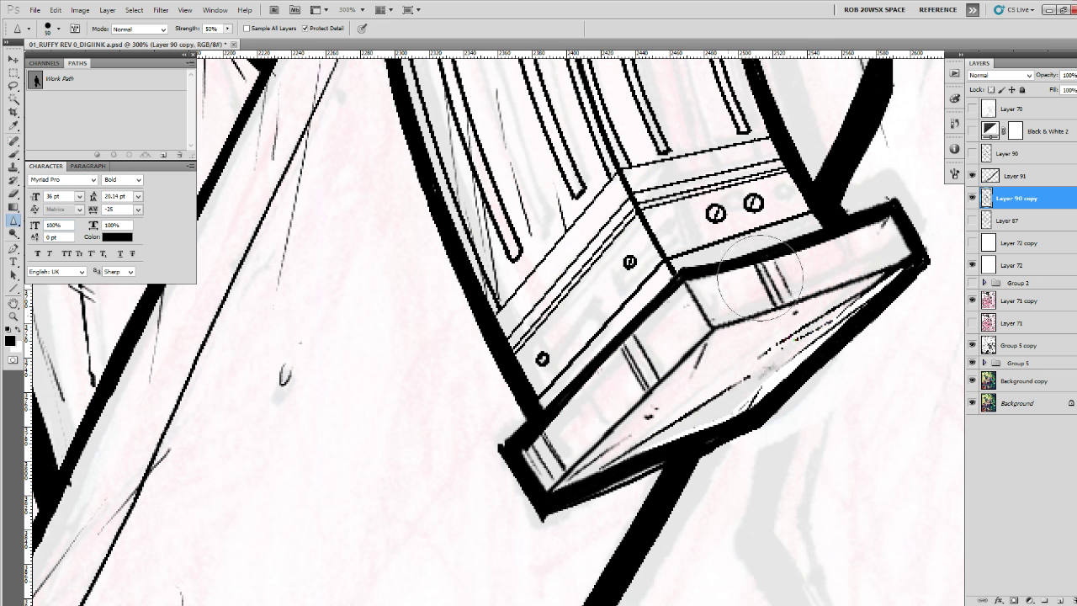
pyautogui.moveTo(761, 278)
pyautogui.mouseDown()
pyautogui.moveTo(798, 294)
pyautogui.moveTo(696, 338)
pyautogui.moveTo(639, 391)
pyautogui.moveTo(632, 348)
pyautogui.moveTo(535, 458)
pyautogui.moveTo(577, 461)
pyautogui.moveTo(696, 286)
pyautogui.mouseUp()
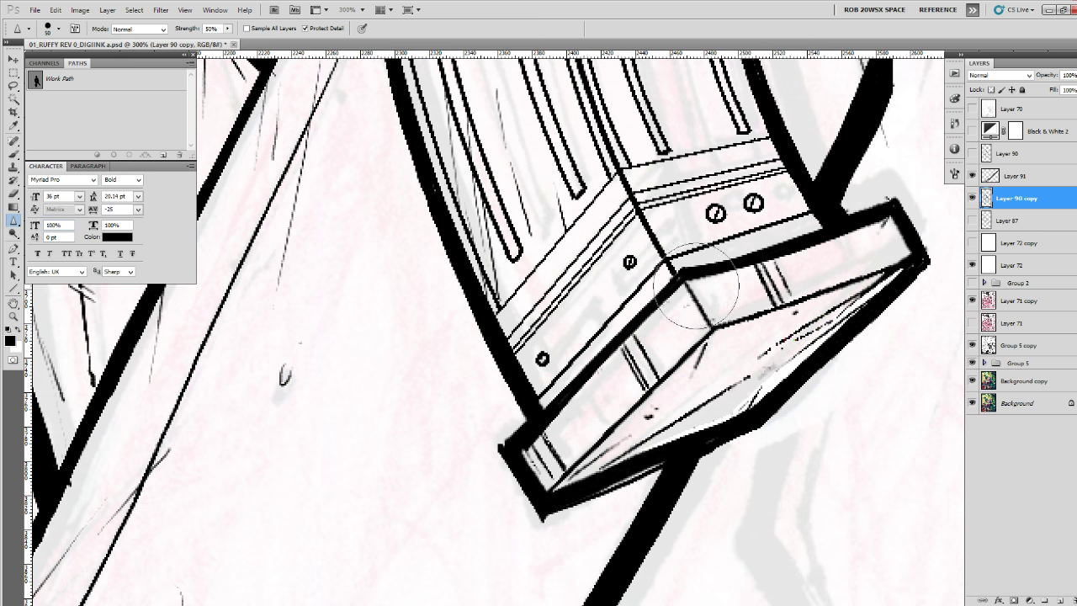
# Merge Layer 91 down into Layer 90 copy and save the document.
pyautogui.click(1016, 181)
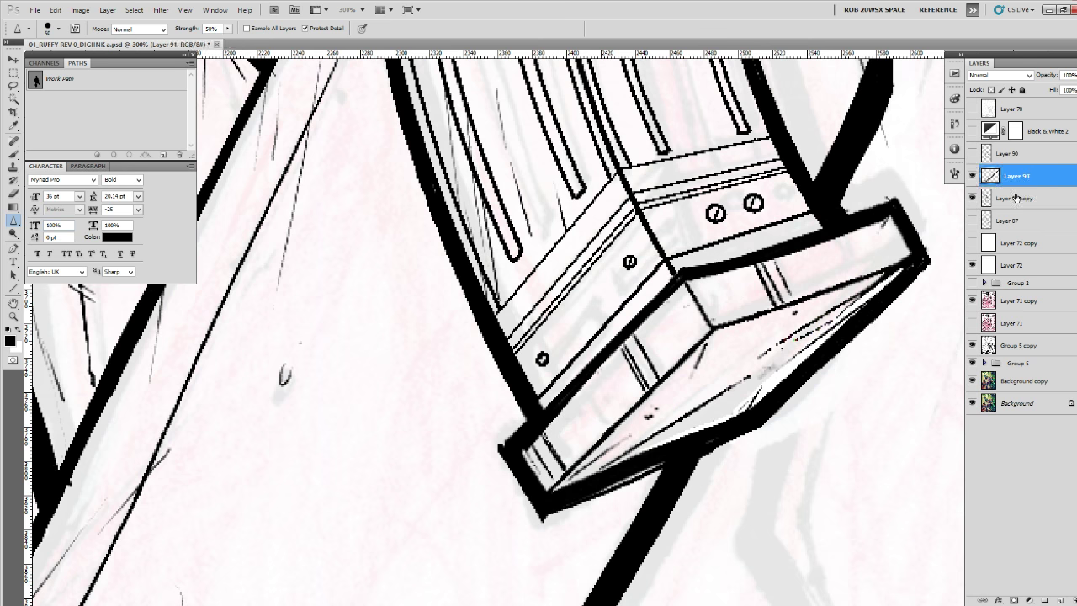
pyautogui.hotkey('ctrl', 'e')
pyautogui.press('z')
pyautogui.keyDown('alt'); pyautogui.click(824, 373); pyautogui.keyUp('alt')
pyautogui.keyDown('alt'); pyautogui.click(824, 372); pyautogui.keyUp('alt')
pyautogui.keyDown('alt'); pyautogui.click(825, 373); pyautogui.keyUp('alt')
pyautogui.keyDown('alt'); pyautogui.click(824, 373); pyautogui.keyUp('alt')
pyautogui.keyDown('alt'); pyautogui.click(824, 372); pyautogui.keyUp('alt')
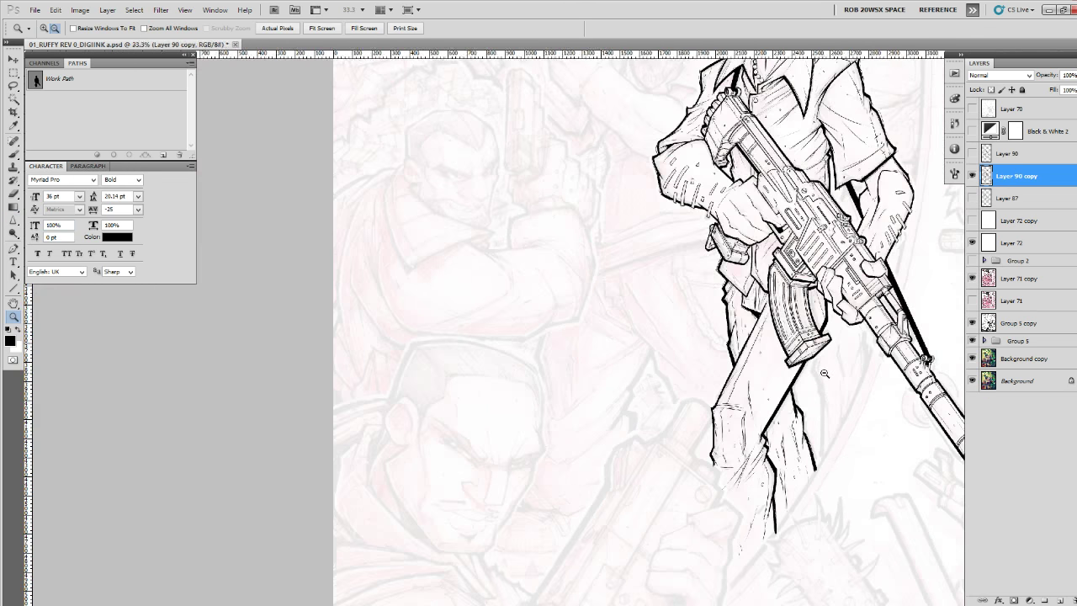
pyautogui.keyDown('alt'); pyautogui.click(824, 372); pyautogui.keyUp('alt')
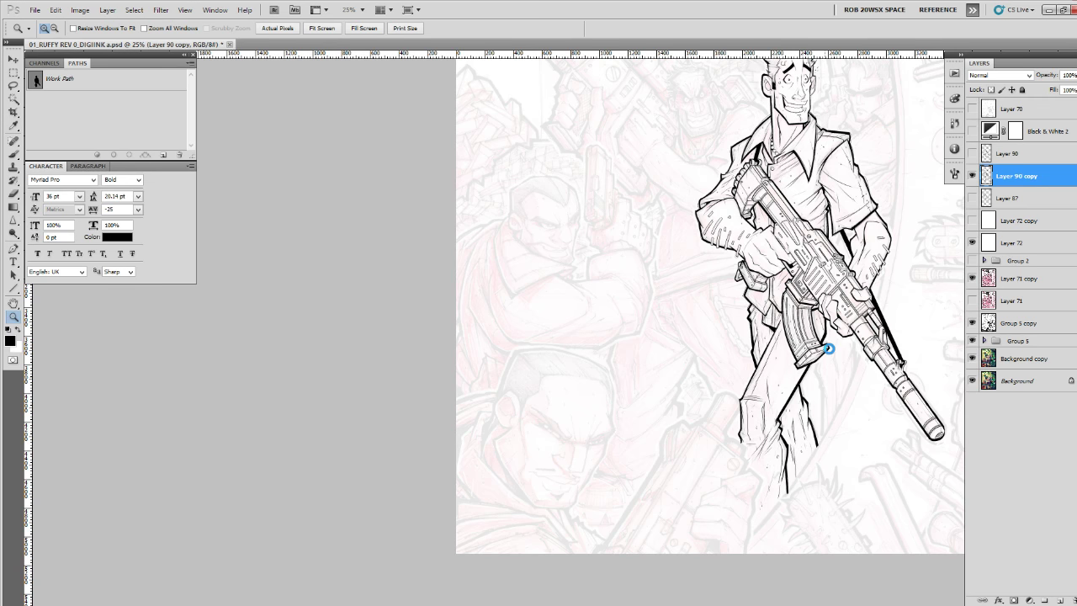
pyautogui.hotkey('ctrl', 's')
# Add a new layer above Layer 90 copy, rename Layer 90 copy as TOMMY, and make the new layer active.
pyautogui.click(738, 376)
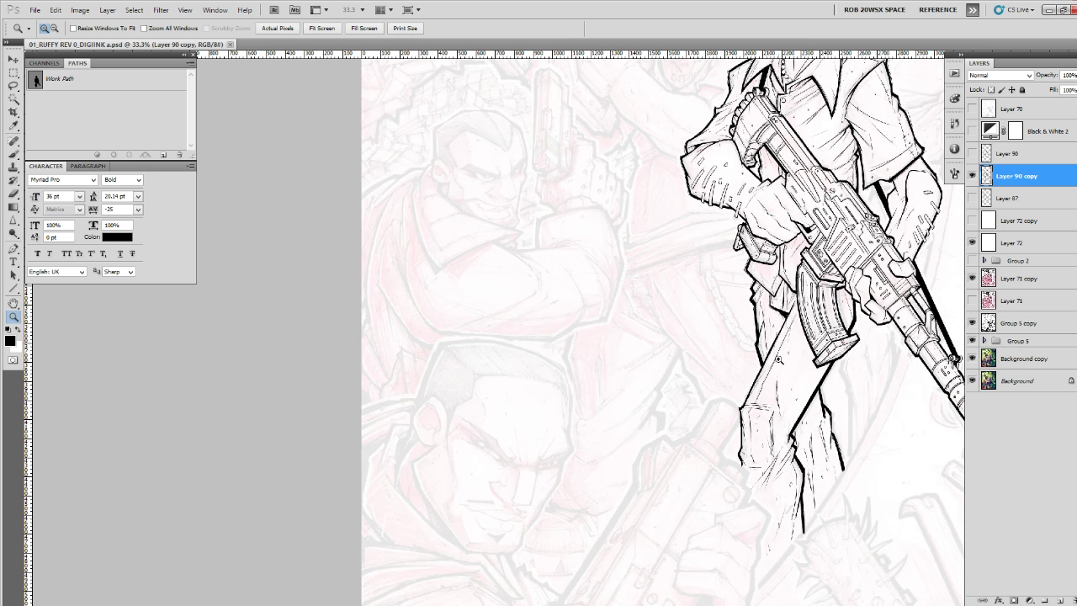
pyautogui.click(1058, 601)
pyautogui.moveTo(747, 473); pyautogui.dragTo(942, 364)
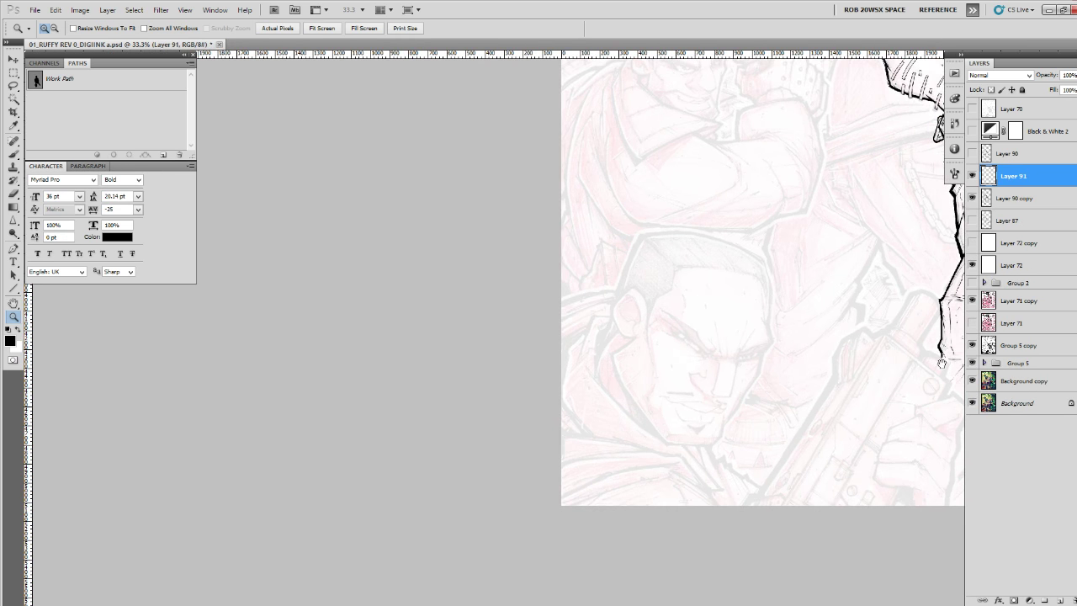
pyautogui.click(723, 373)
pyautogui.click(723, 374)
pyautogui.doubleClick(1029, 197)
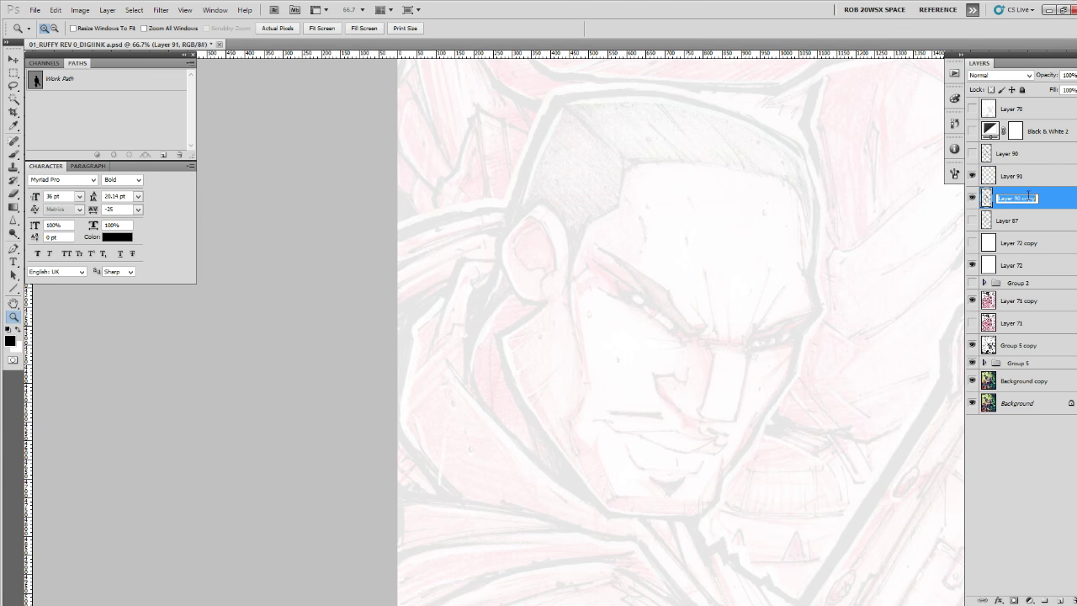
pyautogui.write('TOMMY')
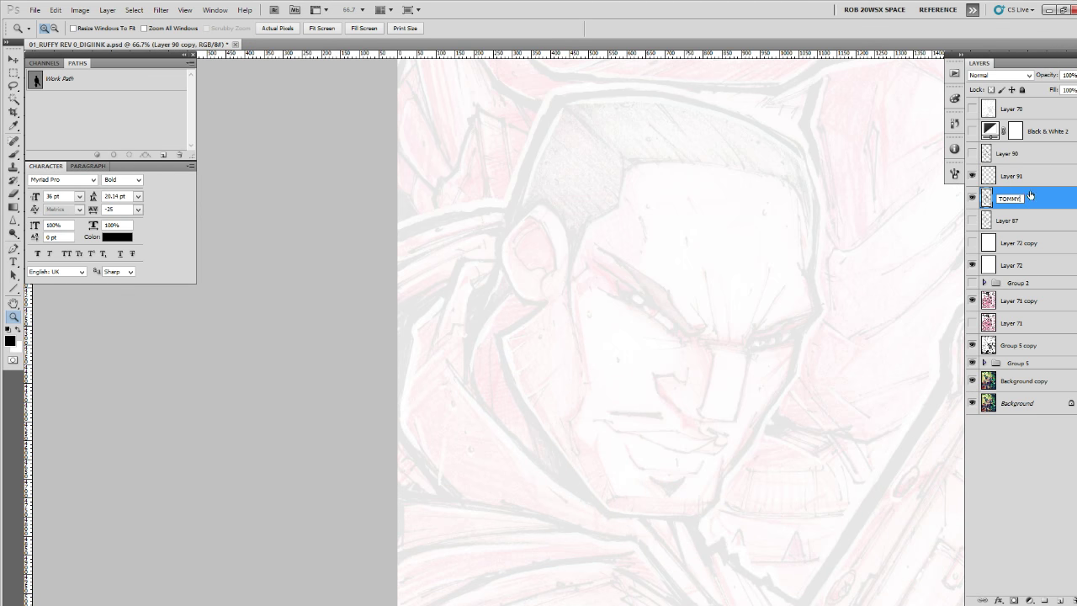
pyautogui.click(1033, 179)
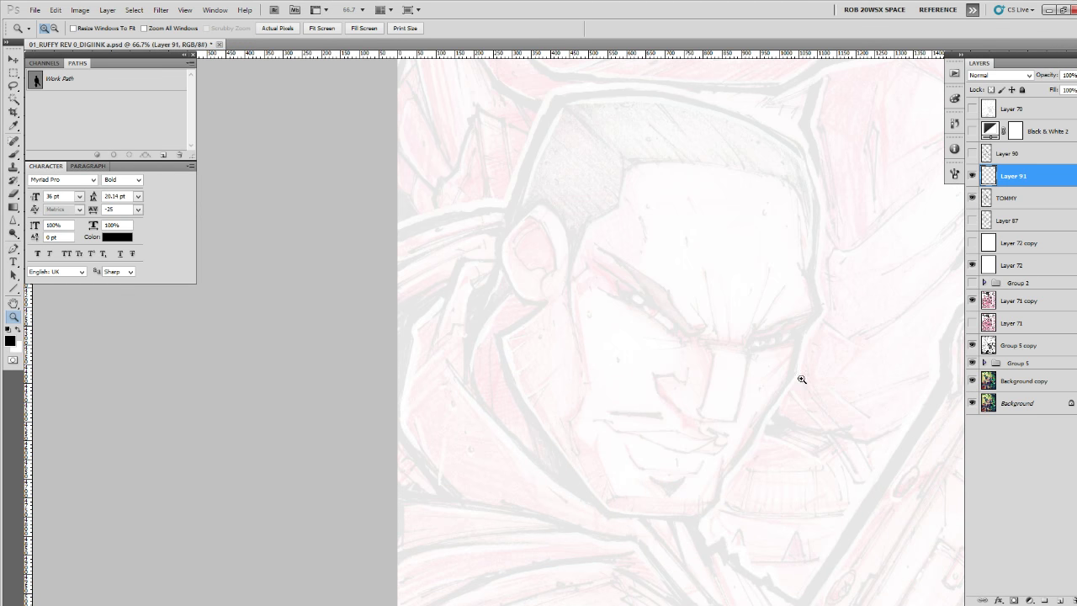
# Choose the 6 px ROB DRAW brush and ink the angled marks on both sides of the large face's upper nose bridge.
pyautogui.press('b')
pyautogui.rightClick(676, 406)
pyautogui.click(713, 422)
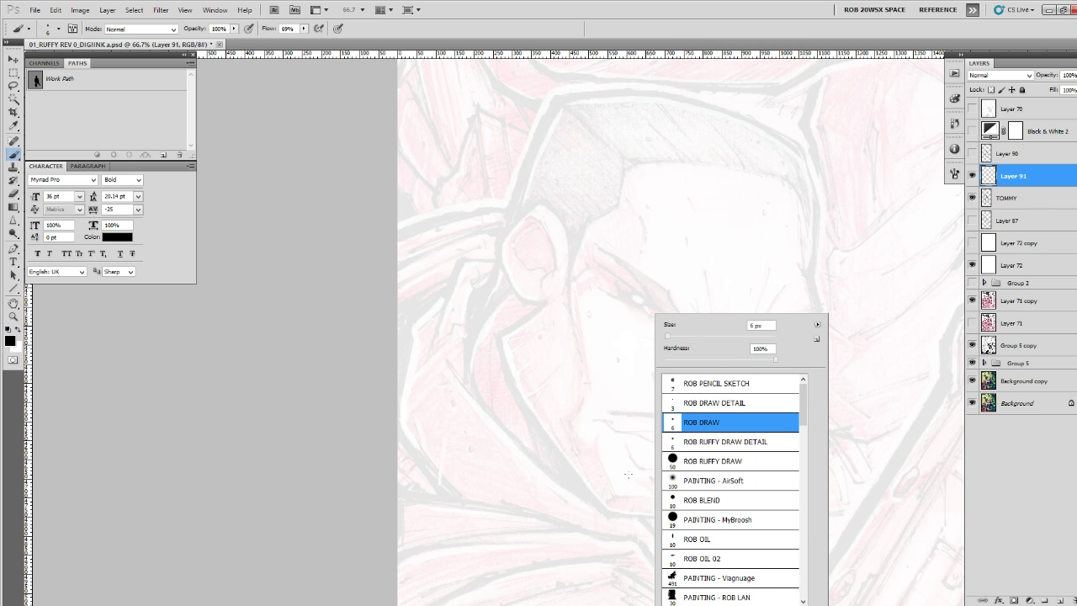
pyautogui.press('Return')
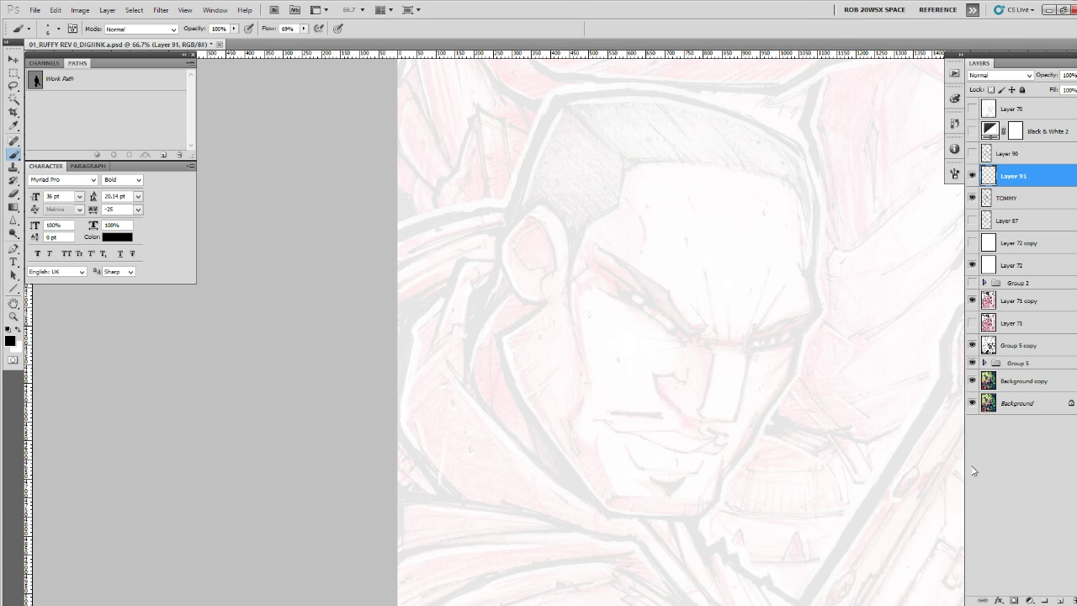
pyautogui.scroll(2, 714, 374)
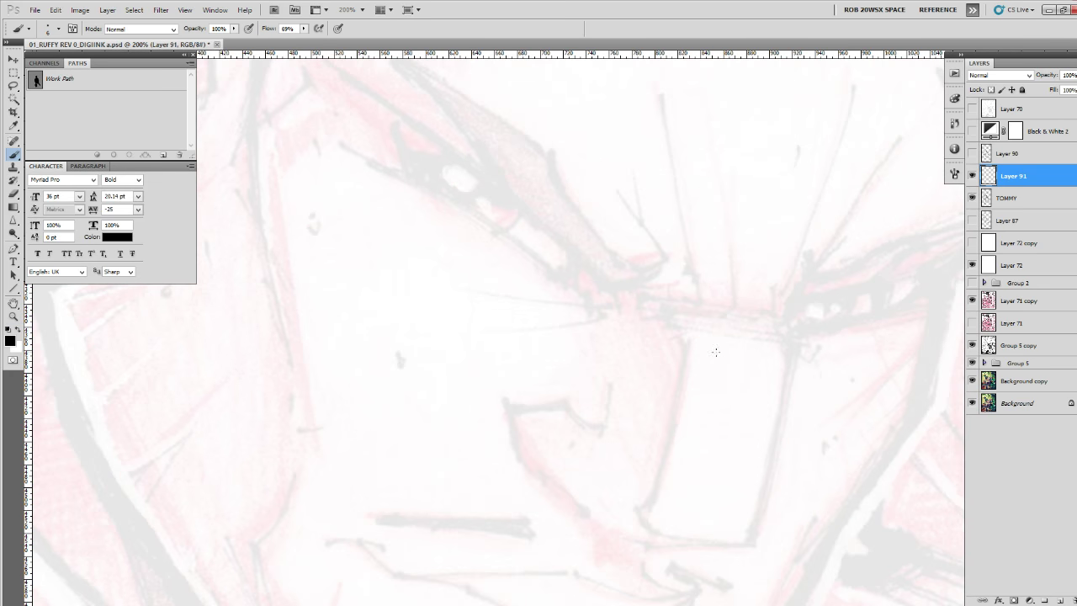
pyautogui.moveTo(695, 343); pyautogui.dragTo(623, 358)
pyautogui.moveTo(612, 322)
pyautogui.mouseDown()
pyautogui.moveTo(602, 335)
pyautogui.moveTo(616, 363)
pyautogui.mouseUp()
pyautogui.scroll(1, 650, 381)
pyautogui.moveTo(743, 340)
pyautogui.mouseDown()
pyautogui.moveTo(676, 354)
pyautogui.moveTo(694, 359)
pyautogui.moveTo(699, 297)
pyautogui.moveTo(667, 298)
pyautogui.mouseUp()
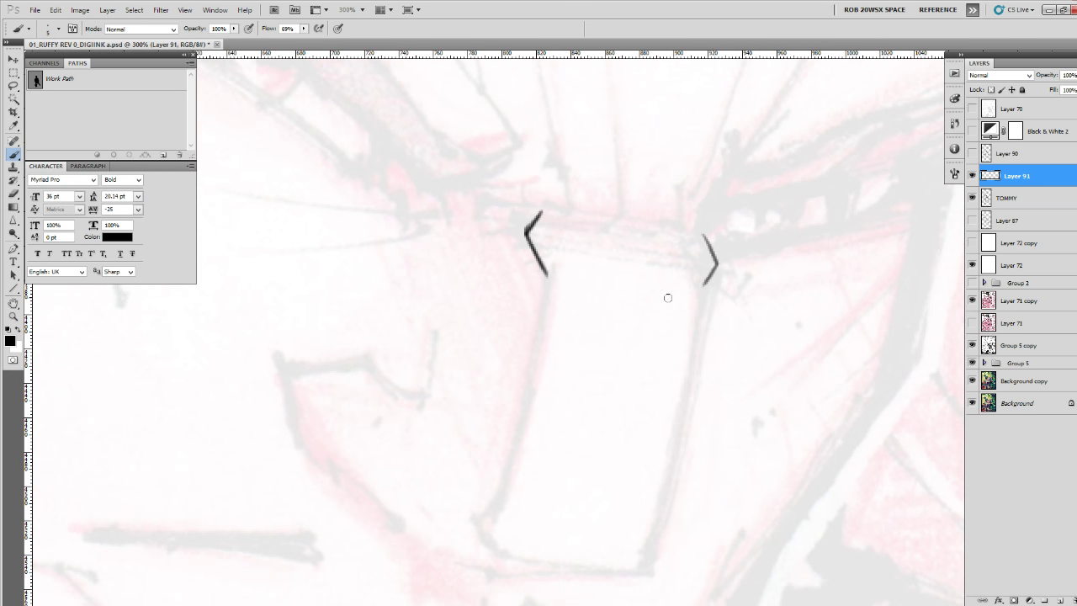
# Ink both long sides of the nose bridge and the line under the nose tip, following the sketch.
pyautogui.moveTo(545, 269)
pyautogui.mouseDown()
pyautogui.moveTo(496, 509)
pyautogui.moveTo(513, 422)
pyautogui.moveTo(502, 436)
pyautogui.moveTo(518, 473)
pyautogui.mouseUp()
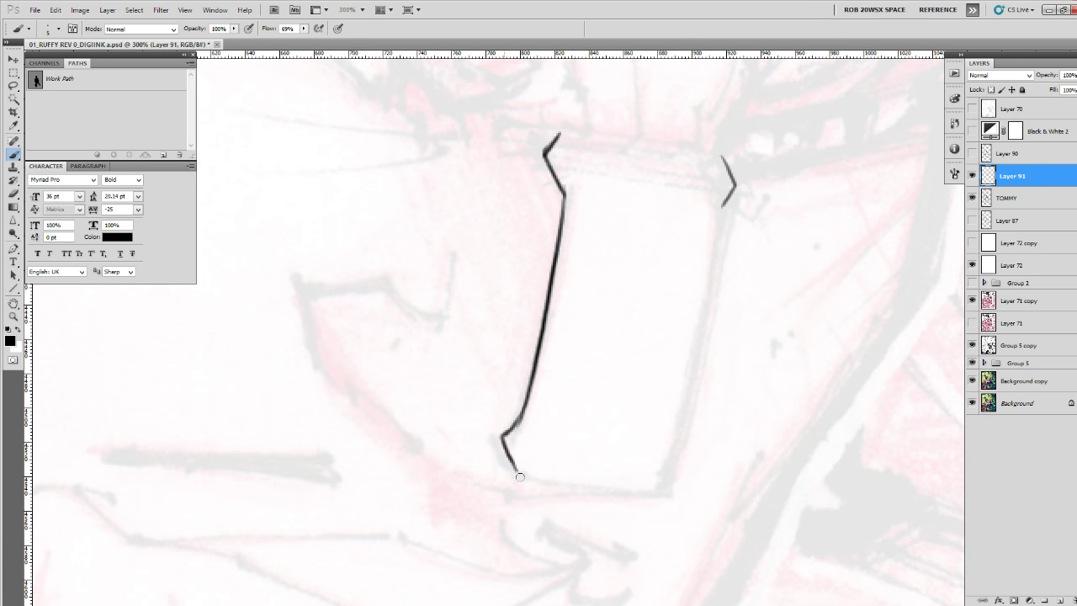
pyautogui.moveTo(721, 207); pyautogui.dragTo(662, 475)
pyautogui.moveTo(717, 230)
pyautogui.mouseDown()
pyautogui.moveTo(687, 390)
pyautogui.moveTo(654, 489)
pyautogui.moveTo(750, 460)
pyautogui.moveTo(730, 468)
pyautogui.moveTo(609, 453)
pyautogui.mouseUp()
pyautogui.moveTo(618, 457)
pyautogui.mouseDown()
pyautogui.moveTo(757, 466)
pyautogui.moveTo(588, 480)
pyautogui.mouseUp()
pyautogui.hotkey('ctrl', 'z')
pyautogui.moveTo(762, 462)
pyautogui.mouseDown()
pyautogui.moveTo(589, 474)
pyautogui.moveTo(594, 494)
pyautogui.mouseUp()
# Ink the nostril wing's lower diagonal, its outer curve and its top line over the sketch.
pyautogui.moveTo(595, 405)
pyautogui.mouseDown()
pyautogui.moveTo(642, 476)
pyautogui.moveTo(344, 385)
pyautogui.mouseUp()
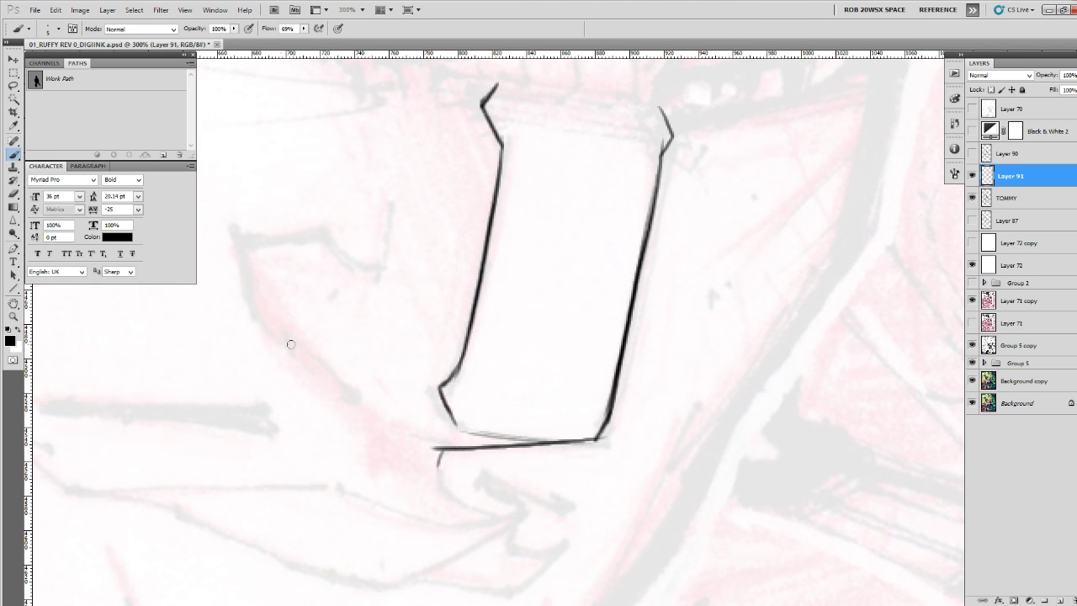
pyautogui.moveTo(282, 332); pyautogui.dragTo(346, 388)
pyautogui.moveTo(300, 305); pyautogui.dragTo(342, 358)
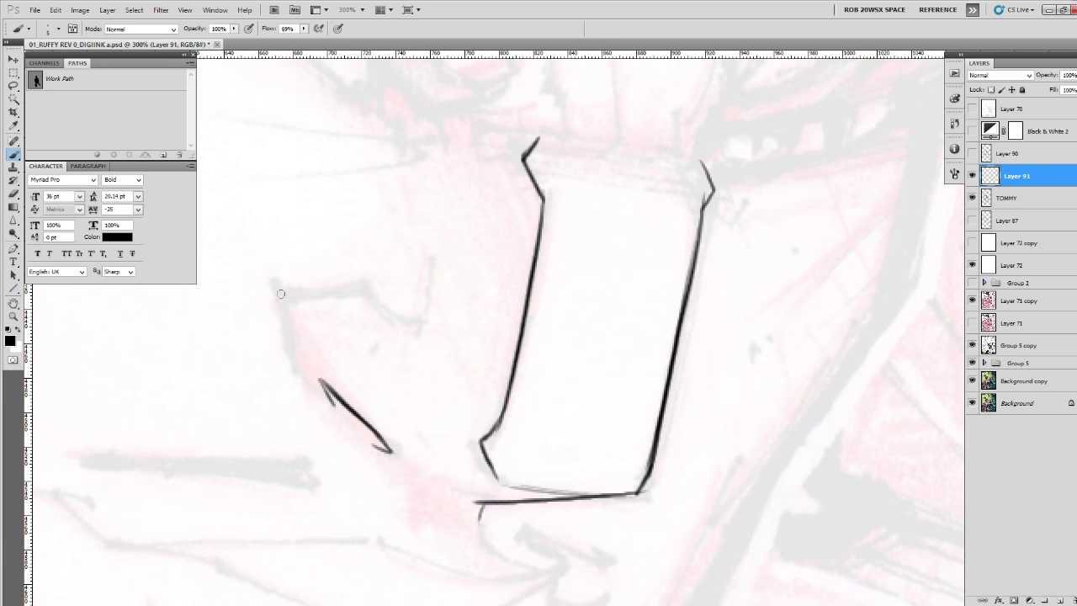
pyautogui.moveTo(277, 284); pyautogui.dragTo(292, 365)
pyautogui.moveTo(285, 328)
pyautogui.mouseDown()
pyautogui.moveTo(297, 376)
pyautogui.moveTo(328, 403)
pyautogui.mouseUp()
pyautogui.moveTo(373, 303)
pyautogui.mouseDown()
pyautogui.moveTo(581, 375)
pyautogui.moveTo(675, 430)
pyautogui.moveTo(751, 425)
pyautogui.moveTo(698, 376)
pyautogui.moveTo(635, 357)
pyautogui.moveTo(538, 370)
pyautogui.mouseUp()
# Set the Eraser to the ROB DRAW preset and clean up the nostril wing's top line and corner.
pyautogui.keyDown('ctrl'); pyautogui.click(671, 426); pyautogui.keyUp('ctrl')
pyautogui.keyDown('ctrl'); pyautogui.click(673, 424); pyautogui.keyUp('ctrl')
pyautogui.press('e')
pyautogui.rightClick(530, 364)
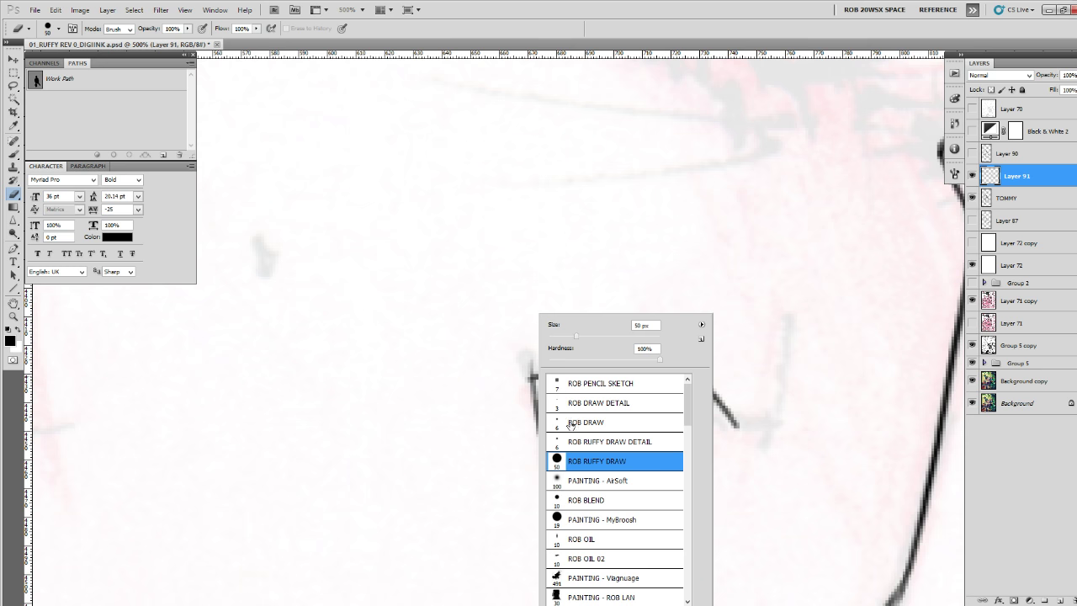
pyautogui.doubleClick(580, 421)
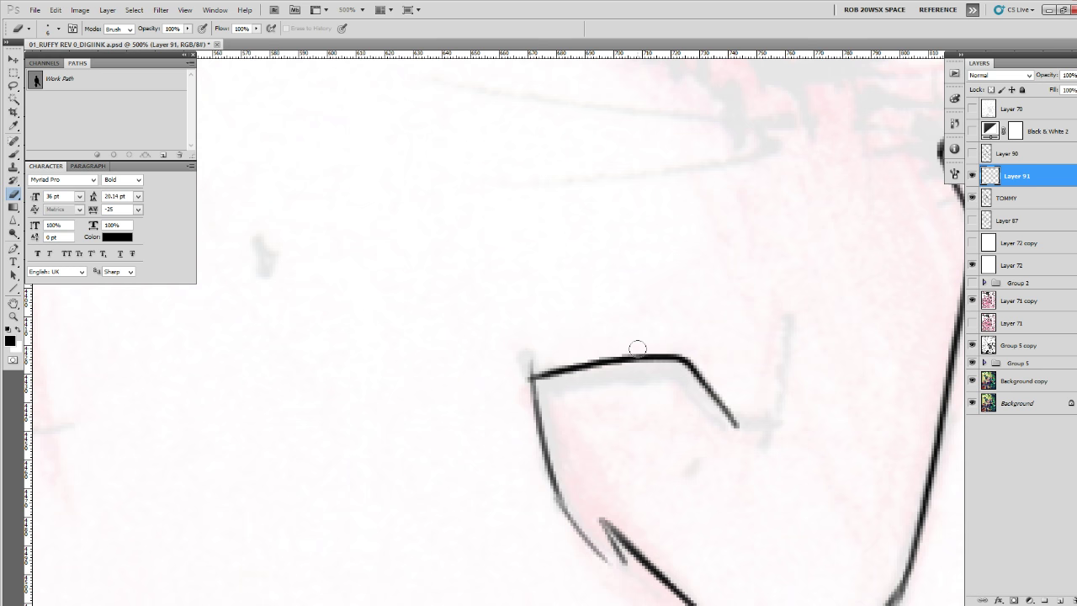
pyautogui.press('b')
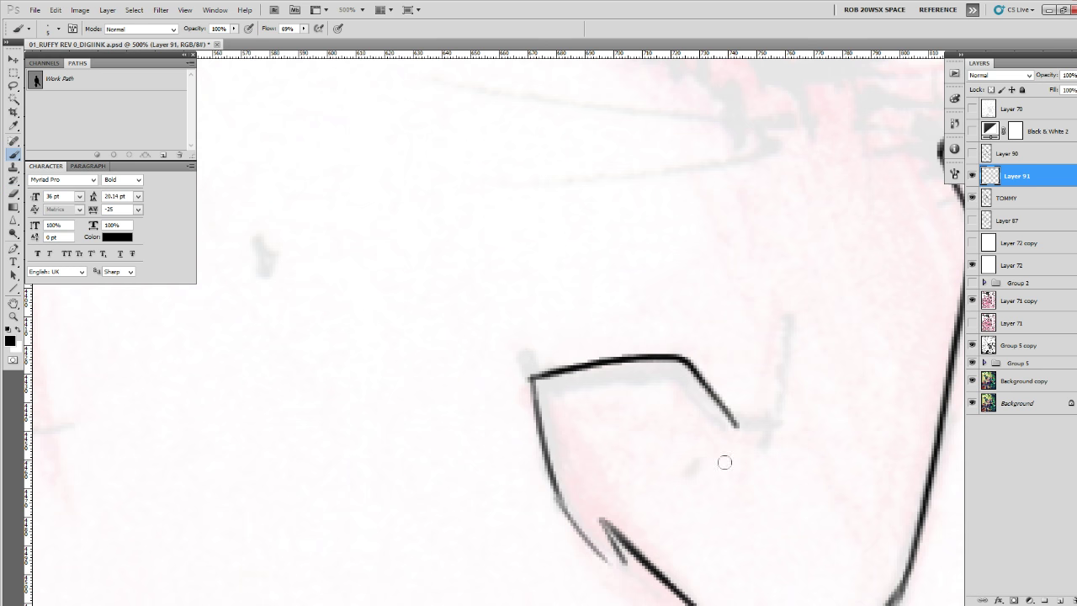
# Strengthen the nostril wing's lower diagonal and ink the short crease beside the nostril's inner end.
pyautogui.moveTo(791, 492); pyautogui.dragTo(591, 368)
pyautogui.moveTo(402, 402); pyautogui.dragTo(426, 440)
pyautogui.moveTo(402, 401)
pyautogui.mouseDown()
pyautogui.moveTo(425, 439)
pyautogui.moveTo(400, 406)
pyautogui.moveTo(392, 416)
pyautogui.moveTo(351, 385)
pyautogui.moveTo(402, 442)
pyautogui.moveTo(346, 373)
pyautogui.moveTo(393, 432)
pyautogui.moveTo(358, 371)
pyautogui.moveTo(451, 472)
pyautogui.moveTo(497, 489)
pyautogui.moveTo(410, 399)
pyautogui.moveTo(433, 421)
pyautogui.mouseUp()
pyautogui.press('e')
pyautogui.press('b')
pyautogui.press('e')
pyautogui.press('b')
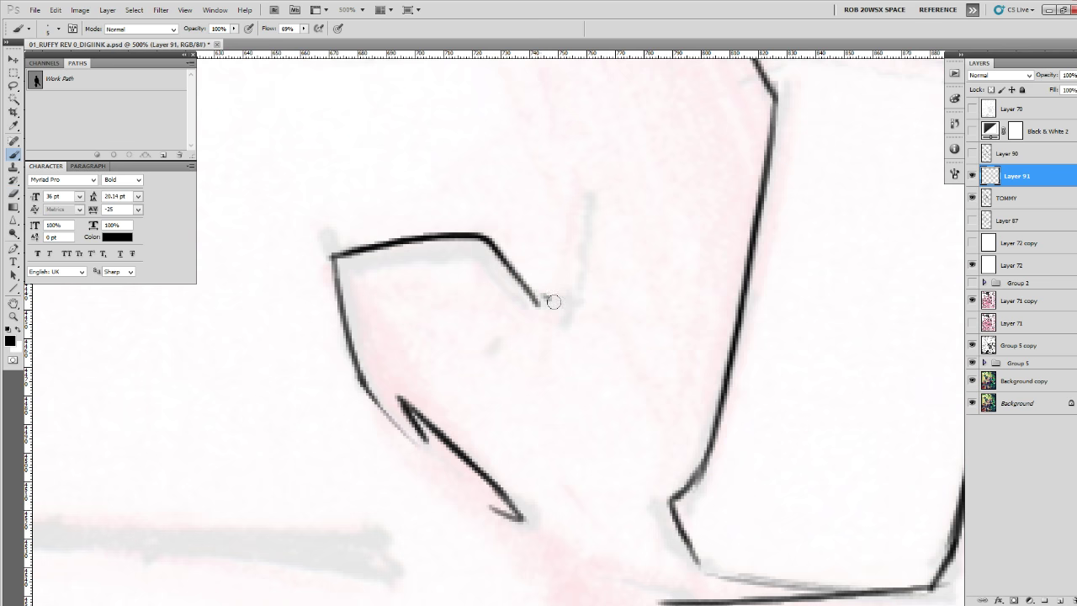
pyautogui.moveTo(583, 274); pyautogui.dragTo(564, 402)
# Examine the sketched eyes and brow creases above the inked nose bridge.
pyautogui.moveTo(661, 251); pyautogui.dragTo(517, 515)
pyautogui.moveTo(710, 396); pyautogui.dragTo(733, 502)
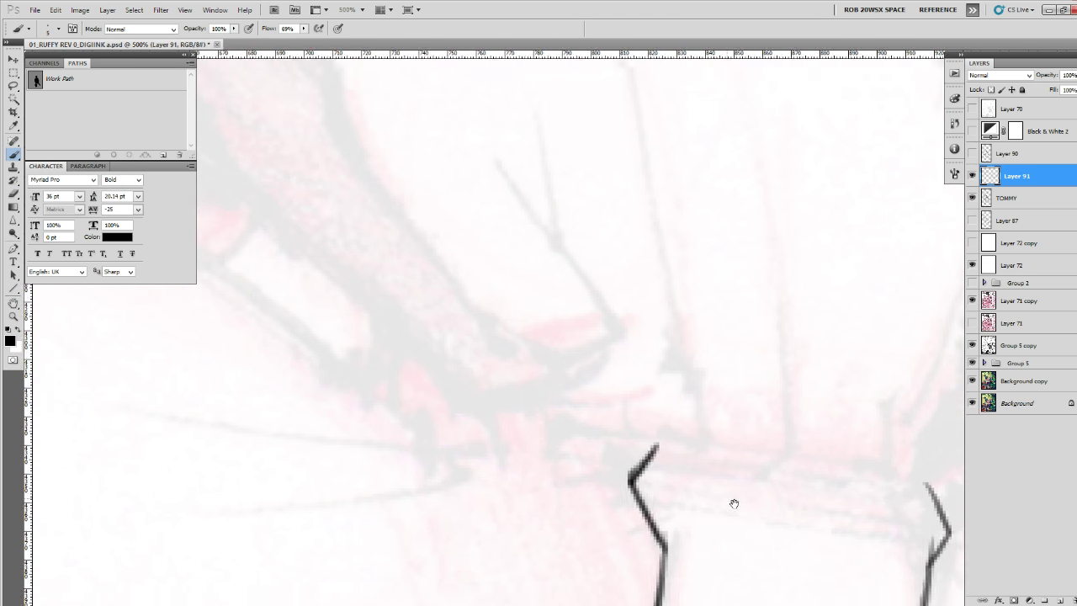
pyautogui.moveTo(519, 423); pyautogui.dragTo(804, 495)
pyautogui.keyDown('alt'); pyautogui.click(811, 500); pyautogui.keyUp('alt')
pyautogui.keyDown('alt'); pyautogui.click(812, 501); pyautogui.keyUp('alt')
pyautogui.keyDown('alt'); pyautogui.click(812, 501); pyautogui.keyUp('alt')
pyautogui.keyDown('alt'); pyautogui.click(811, 500); pyautogui.keyUp('alt')
pyautogui.moveTo(866, 534)
pyautogui.mouseDown()
pyautogui.moveTo(769, 421)
pyautogui.moveTo(817, 542)
pyautogui.mouseUp()
pyautogui.keyDown('ctrl'); pyautogui.click(793, 409); pyautogui.keyUp('ctrl')
pyautogui.keyDown('ctrl'); pyautogui.click(792, 409); pyautogui.keyUp('ctrl')
pyautogui.press('b')
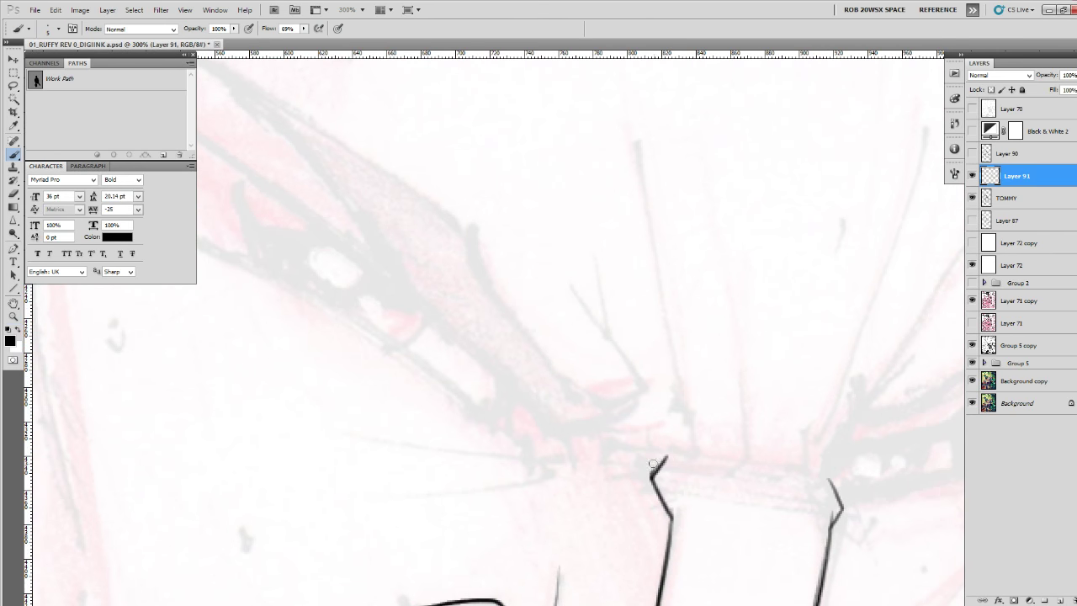
# Ink the short horizontal crease atop the nose bridge and the inner end of the left eyebrow, including its curved underside.
pyautogui.moveTo(695, 457); pyautogui.dragTo(597, 461)
pyautogui.moveTo(380, 439)
pyautogui.mouseDown()
pyautogui.moveTo(505, 491)
pyautogui.moveTo(686, 537)
pyautogui.mouseUp()
pyautogui.press('v')
pyautogui.press('b')
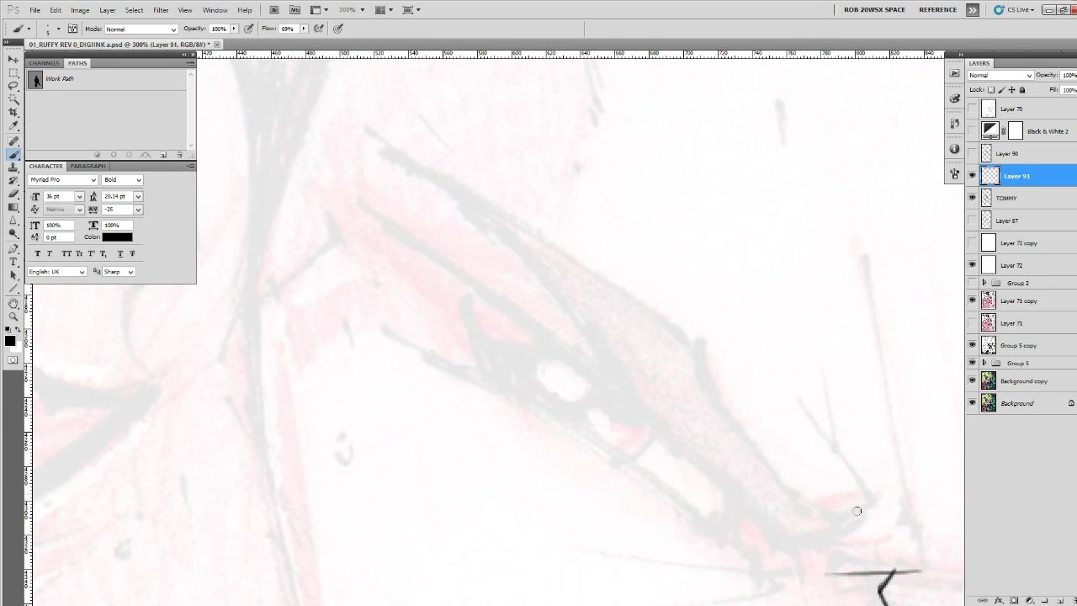
pyautogui.moveTo(878, 502)
pyautogui.mouseDown()
pyautogui.moveTo(784, 541)
pyautogui.moveTo(800, 563)
pyautogui.mouseUp()
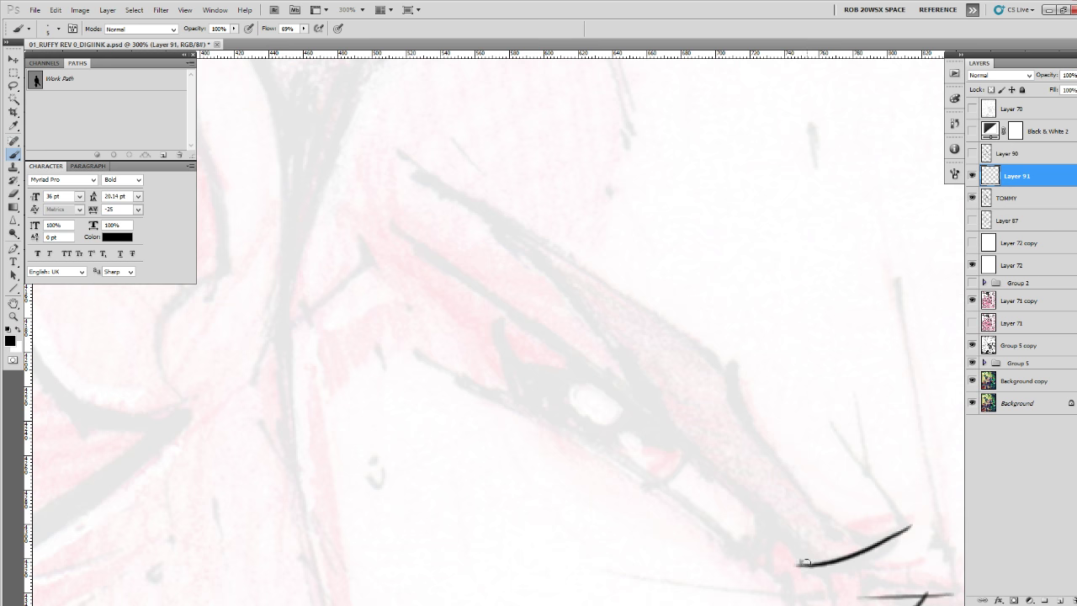
pyautogui.moveTo(800, 559); pyautogui.dragTo(585, 305)
pyautogui.hotkey('ctrl', 'z')
pyautogui.moveTo(910, 527)
pyautogui.mouseDown()
pyautogui.moveTo(855, 535)
pyautogui.moveTo(822, 512)
pyautogui.moveTo(732, 365)
pyautogui.mouseUp()
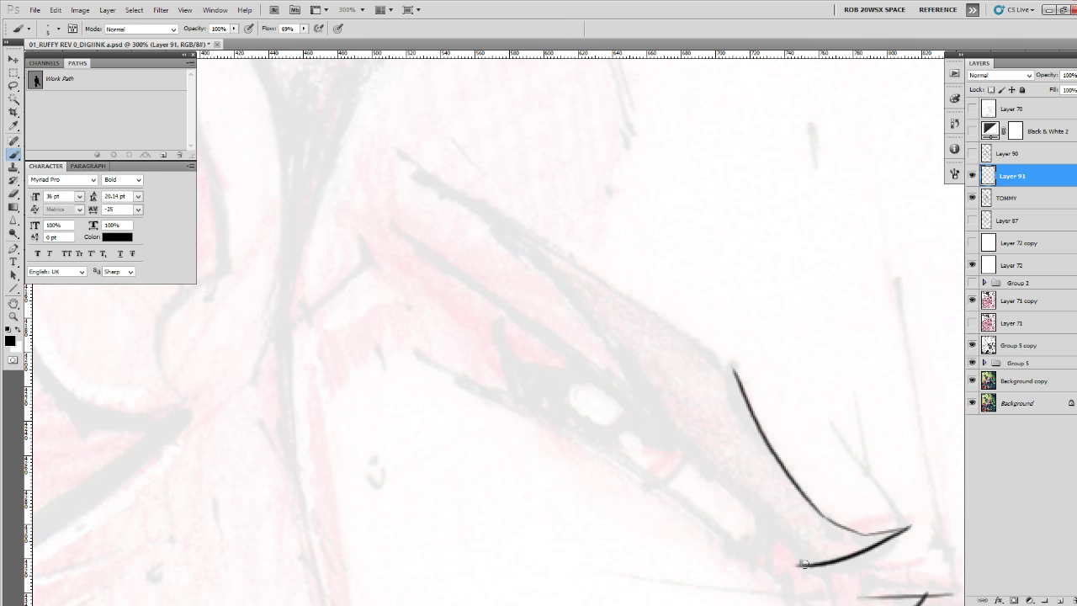
# Ink the left eyebrow's lower edge and its long upper edge, tapering them together at the outer tip.
pyautogui.moveTo(802, 562); pyautogui.dragTo(628, 392)
pyautogui.moveTo(712, 428); pyautogui.dragTo(789, 533)
pyautogui.moveTo(808, 478); pyautogui.dragTo(429, 255)
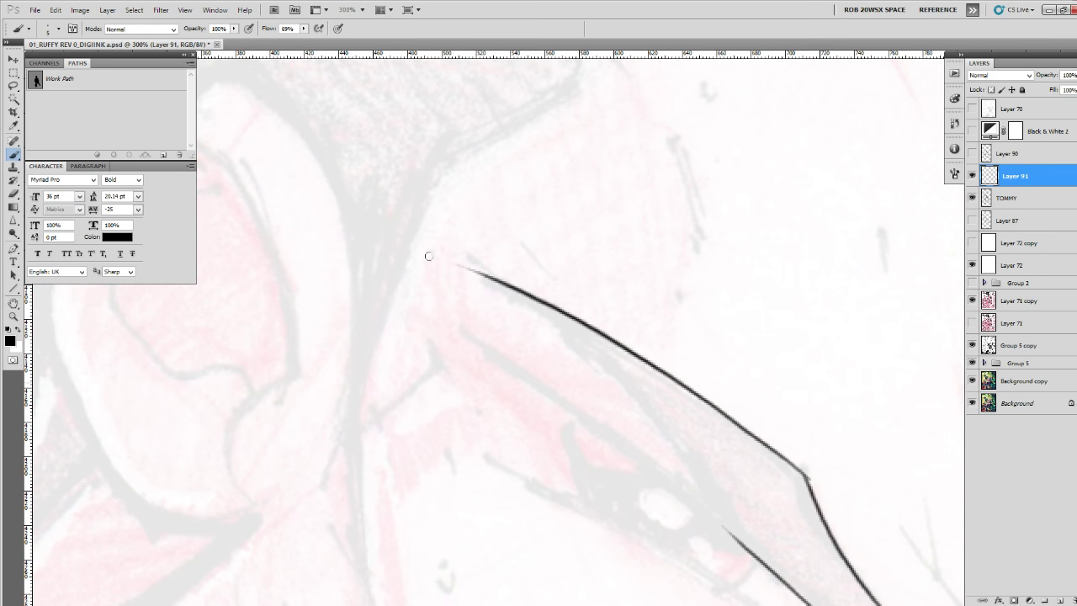
pyautogui.moveTo(714, 478)
pyautogui.mouseDown()
pyautogui.moveTo(302, 213)
pyautogui.moveTo(489, 327)
pyautogui.mouseUp()
pyautogui.moveTo(256, 125)
pyautogui.mouseDown()
pyautogui.moveTo(328, 164)
pyautogui.moveTo(493, 345)
pyautogui.mouseUp()
pyautogui.moveTo(446, 280); pyautogui.dragTo(487, 360)
pyautogui.moveTo(473, 315)
pyautogui.mouseDown()
pyautogui.moveTo(486, 361)
pyautogui.moveTo(591, 463)
pyautogui.mouseUp()
pyautogui.moveTo(569, 402); pyautogui.dragTo(688, 474)
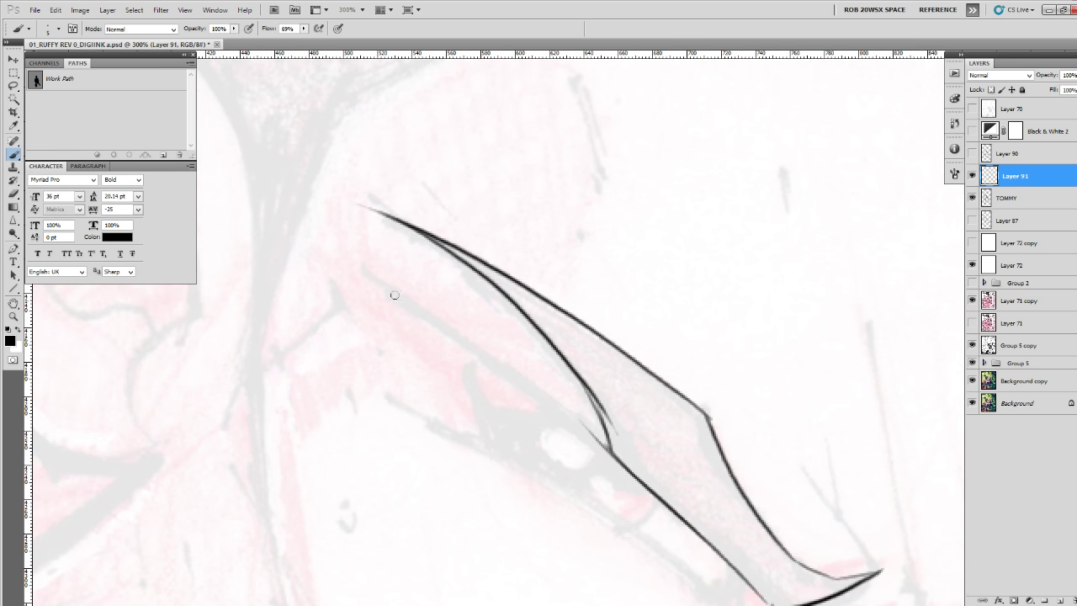
# Ink the left eye's long upper lid line, redoing the stroke until it follows the sketch beneath the brow.
pyautogui.moveTo(386, 282); pyautogui.dragTo(650, 518)
pyautogui.hotkey('ctrl', 'z')
pyautogui.moveTo(380, 279)
pyautogui.mouseDown()
pyautogui.moveTo(534, 385)
pyautogui.moveTo(637, 490)
pyautogui.moveTo(555, 435)
pyautogui.mouseUp()
pyautogui.hotkey('ctrl', 'z')
pyautogui.moveTo(251, 198)
pyautogui.mouseDown()
pyautogui.moveTo(521, 399)
pyautogui.moveTo(578, 421)
pyautogui.mouseUp()
# Ink the left eye's lower lid line and the small jagged shape at its inner corner.
pyautogui.moveTo(590, 411); pyautogui.dragTo(736, 407)
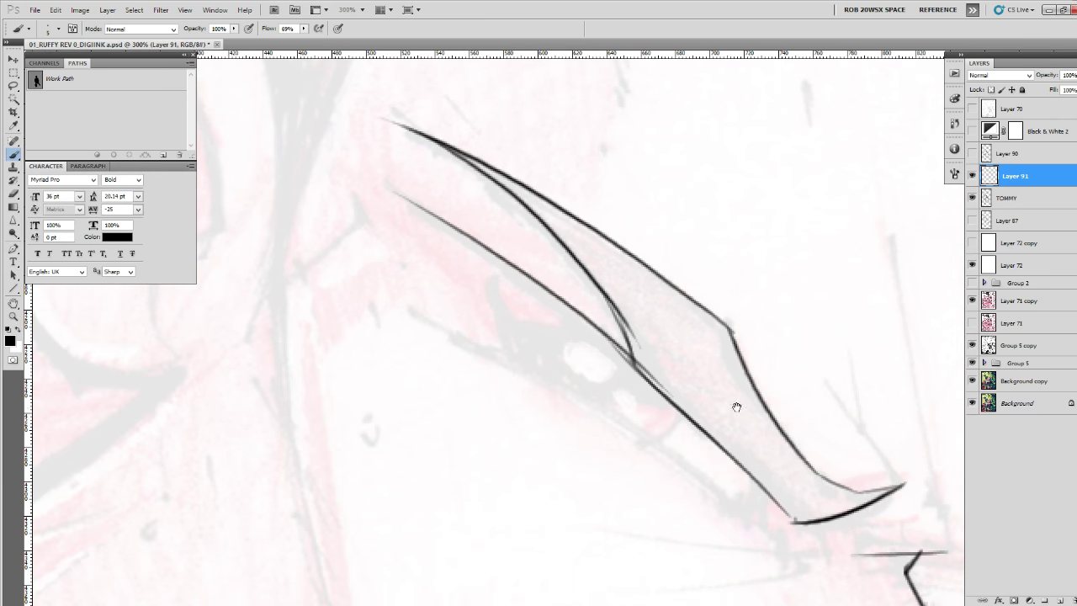
pyautogui.moveTo(770, 531)
pyautogui.mouseDown()
pyautogui.moveTo(685, 464)
pyautogui.moveTo(456, 335)
pyautogui.mouseUp()
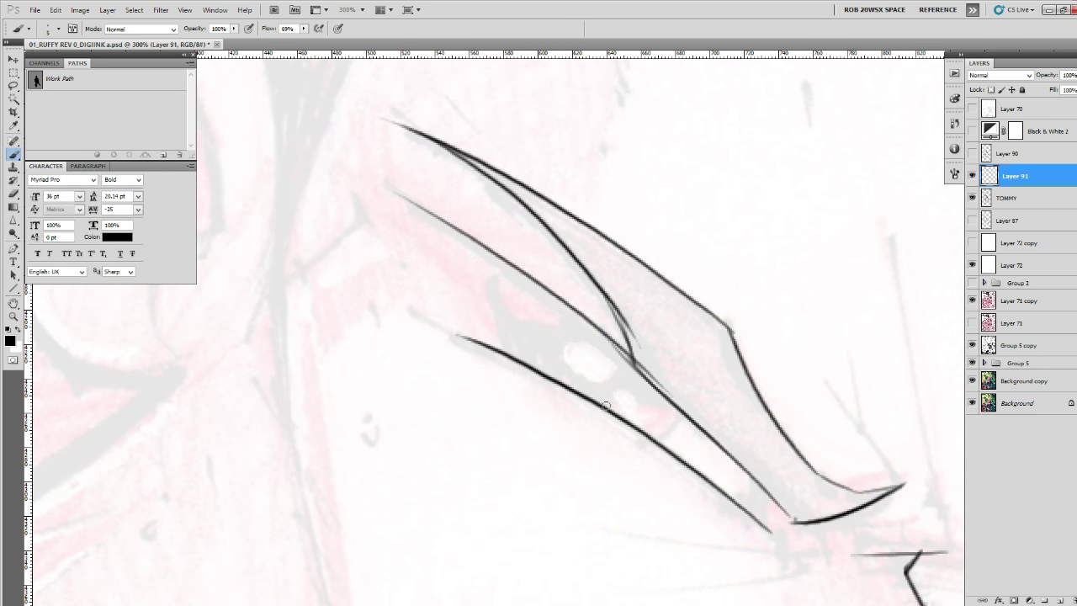
pyautogui.hotkey('ctrl', 'z')
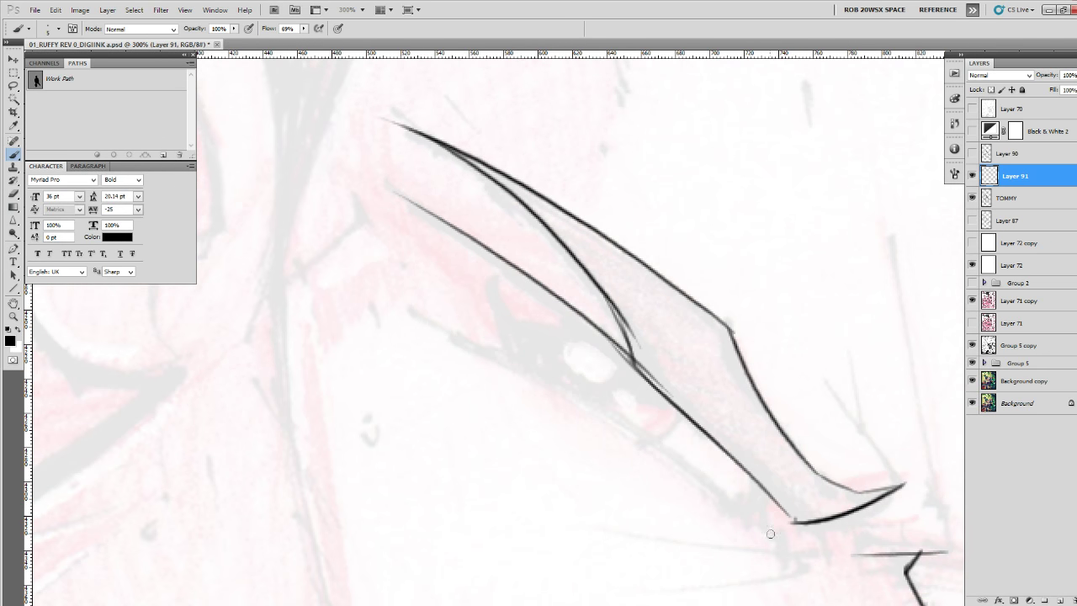
pyautogui.moveTo(766, 517)
pyautogui.mouseDown()
pyautogui.moveTo(818, 537)
pyautogui.moveTo(596, 392)
pyautogui.moveTo(439, 337)
pyautogui.mouseUp()
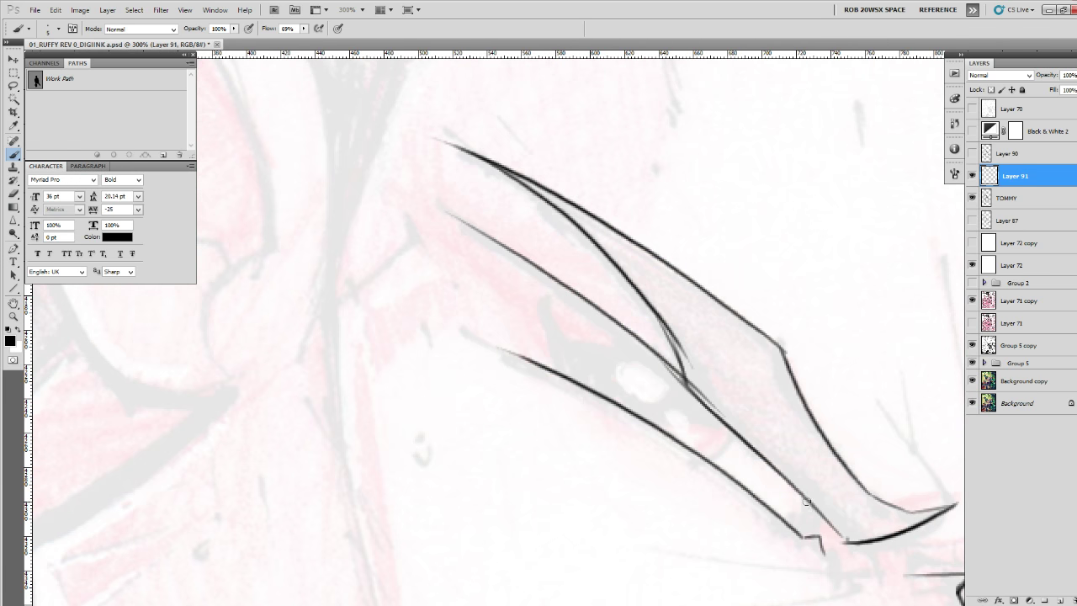
pyautogui.moveTo(745, 492); pyautogui.dragTo(693, 514)
# Fill the left eye's outer corner with a solid black lash shape and trim its edges with the Eraser.
pyautogui.moveTo(644, 423)
pyautogui.mouseDown()
pyautogui.moveTo(550, 357)
pyautogui.moveTo(530, 379)
pyautogui.moveTo(529, 360)
pyautogui.moveTo(482, 367)
pyautogui.mouseUp()
pyautogui.moveTo(401, 322)
pyautogui.mouseDown()
pyautogui.moveTo(418, 404)
pyautogui.moveTo(397, 335)
pyautogui.moveTo(423, 399)
pyautogui.moveTo(456, 421)
pyautogui.moveTo(409, 377)
pyautogui.moveTo(398, 331)
pyautogui.moveTo(417, 392)
pyautogui.moveTo(412, 360)
pyautogui.moveTo(481, 369)
pyautogui.moveTo(511, 386)
pyautogui.moveTo(416, 374)
pyautogui.moveTo(445, 393)
pyautogui.moveTo(438, 397)
pyautogui.mouseUp()
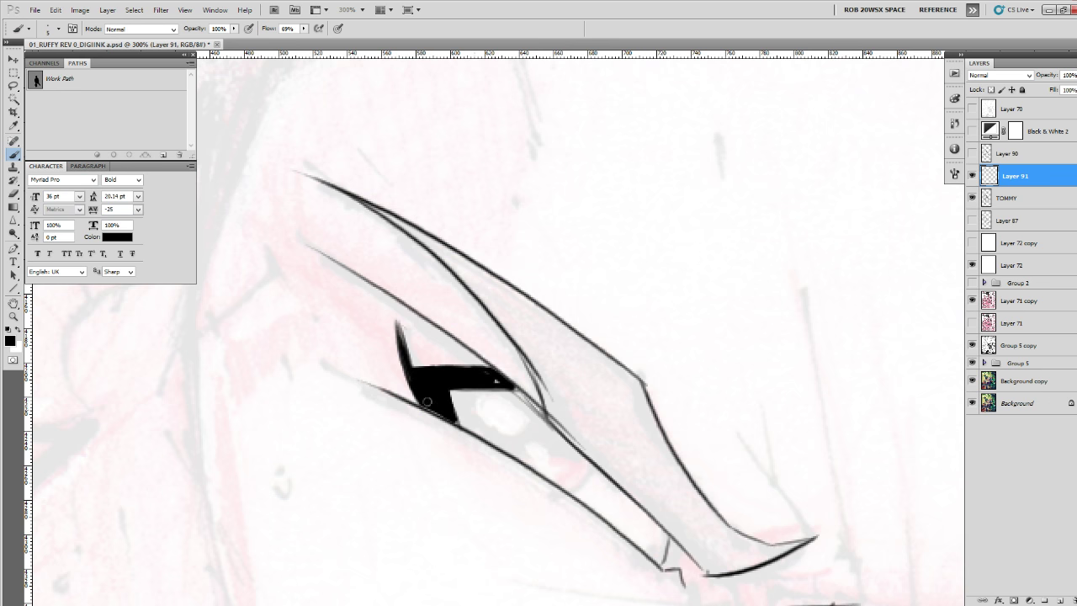
pyautogui.press('e')
pyautogui.moveTo(413, 354)
pyautogui.mouseDown()
pyautogui.moveTo(402, 329)
pyautogui.moveTo(419, 404)
pyautogui.mouseUp()
pyautogui.press('b')
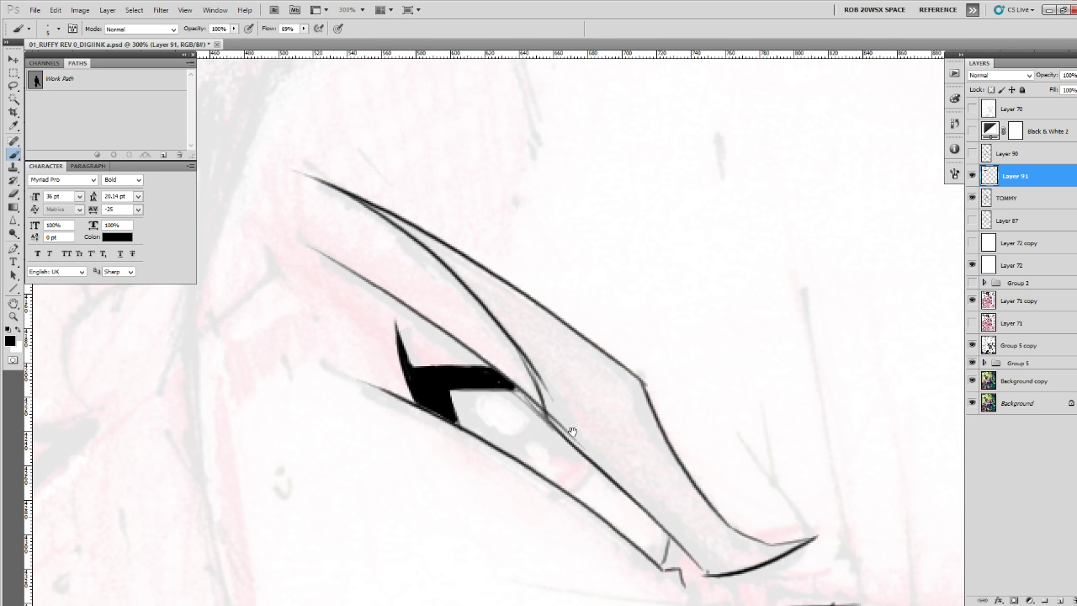
# Ink the curved iris edges in the left eye and the two thin creases running outward below its inner corner.
pyautogui.moveTo(638, 487); pyautogui.dragTo(588, 435)
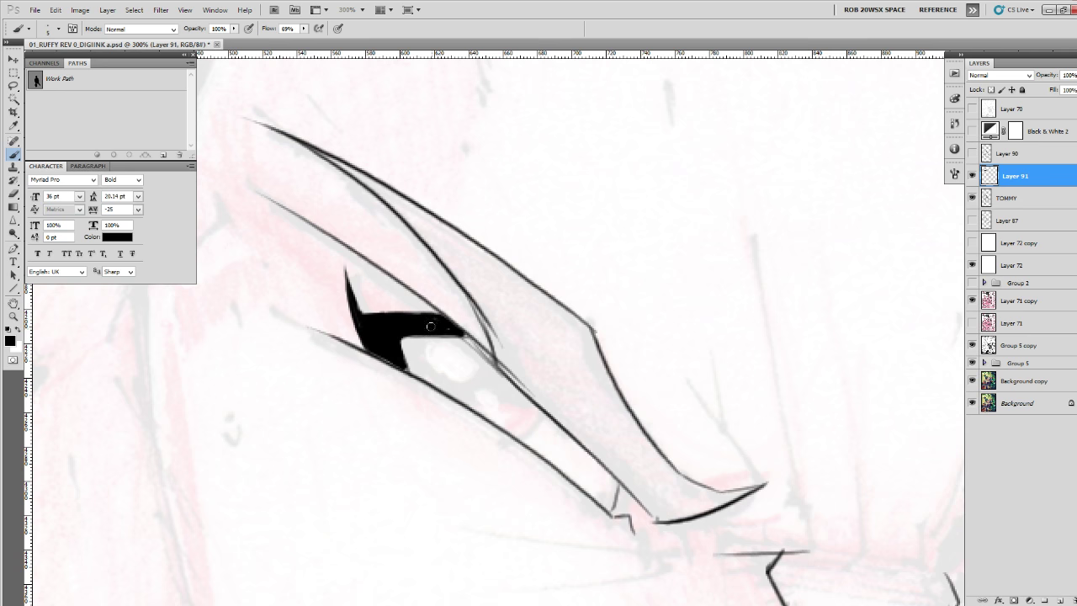
pyautogui.moveTo(418, 336); pyautogui.dragTo(407, 371)
pyautogui.moveTo(538, 407); pyautogui.dragTo(518, 436)
pyautogui.moveTo(760, 536); pyautogui.dragTo(681, 408)
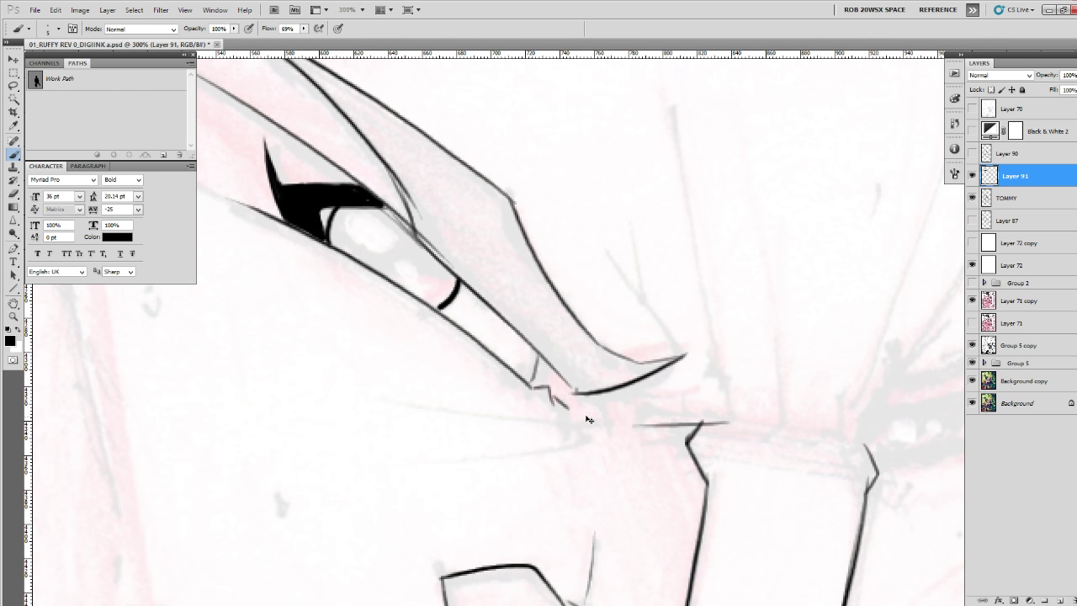
pyautogui.moveTo(578, 411); pyautogui.dragTo(367, 399)
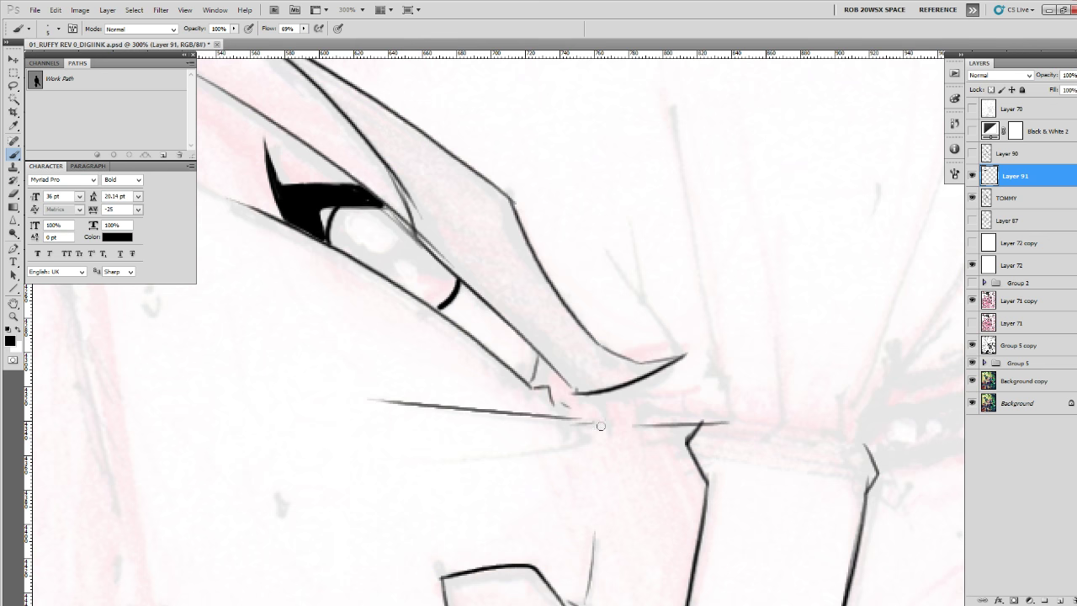
pyautogui.moveTo(597, 427); pyautogui.dragTo(511, 464)
# Ink the two converging frown lines rising from the left eyebrow's inner tip.
pyautogui.moveTo(653, 455); pyautogui.dragTo(367, 573)
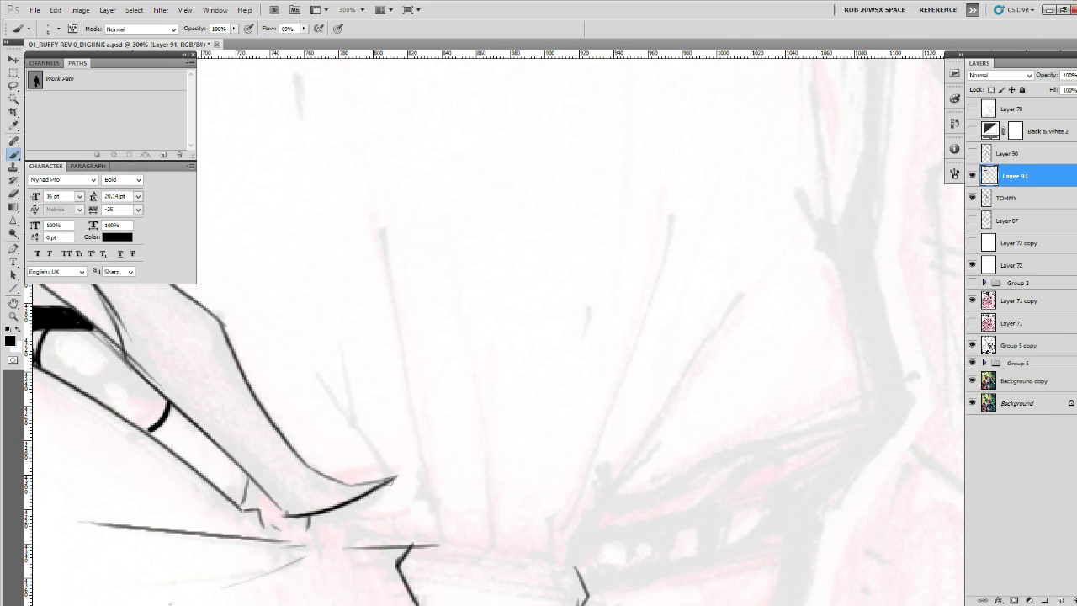
pyautogui.moveTo(395, 478)
pyautogui.mouseDown()
pyautogui.moveTo(301, 354)
pyautogui.moveTo(394, 478)
pyautogui.mouseUp()
pyautogui.moveTo(340, 294); pyautogui.dragTo(363, 427)
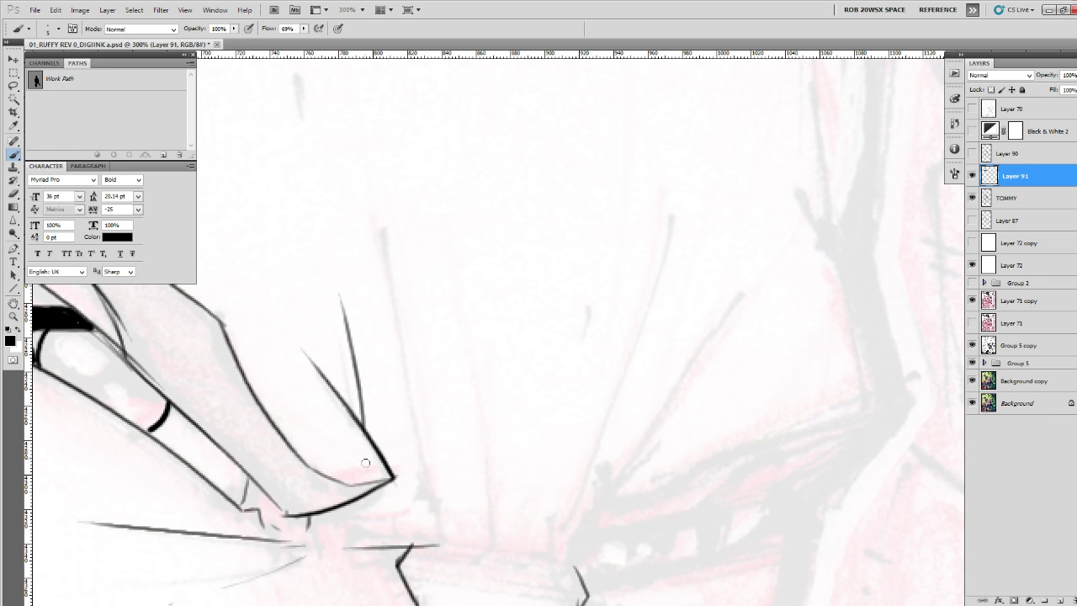
# Ink the frown creases fanning upward between the eyes and the thin line across the top of the nose bridge.
pyautogui.moveTo(512, 491); pyautogui.dragTo(501, 433)
pyautogui.moveTo(414, 486); pyautogui.dragTo(410, 409)
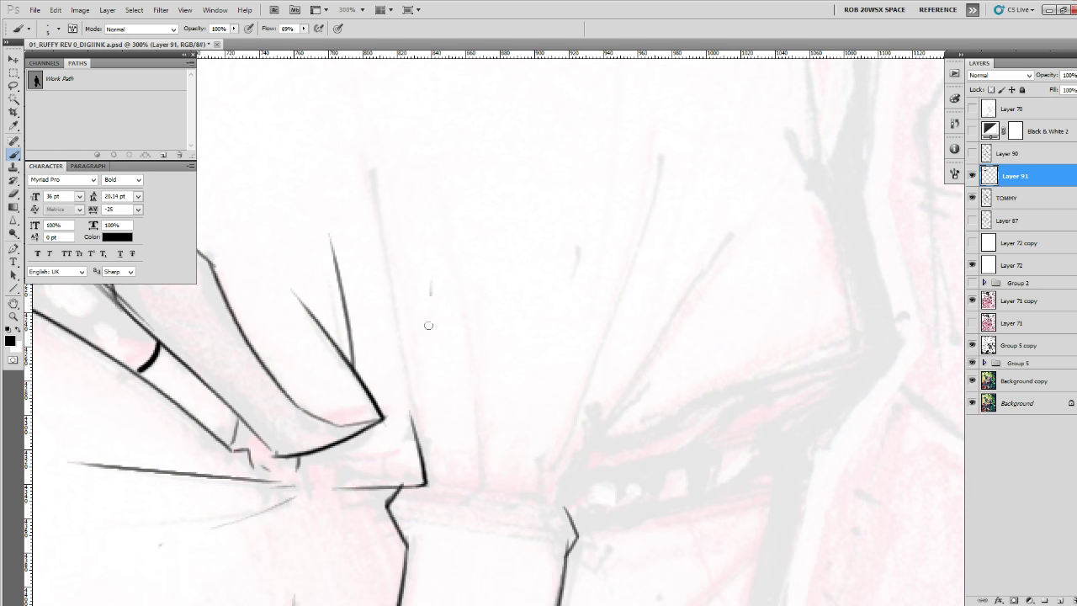
pyautogui.moveTo(429, 325); pyautogui.dragTo(421, 427)
pyautogui.moveTo(478, 331); pyautogui.dragTo(485, 488)
pyautogui.moveTo(491, 476)
pyautogui.mouseDown()
pyautogui.moveTo(515, 393)
pyautogui.moveTo(486, 425)
pyautogui.mouseUp()
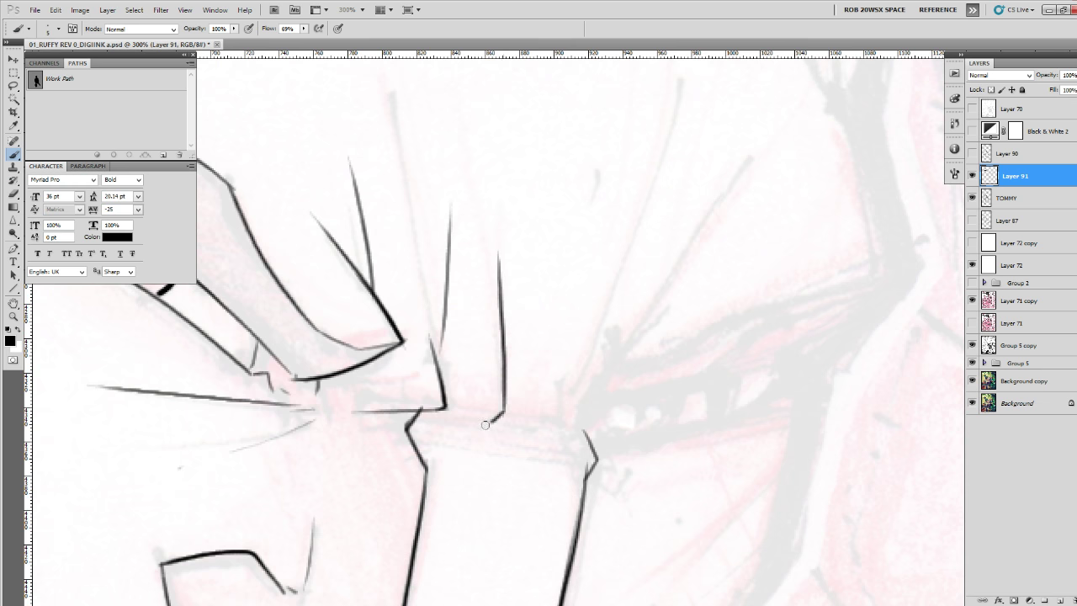
pyautogui.moveTo(599, 442)
pyautogui.mouseDown()
pyautogui.moveTo(336, 420)
pyautogui.moveTo(559, 436)
pyautogui.moveTo(530, 466)
pyautogui.moveTo(503, 446)
pyautogui.mouseUp()
pyautogui.moveTo(616, 310); pyautogui.dragTo(506, 446)
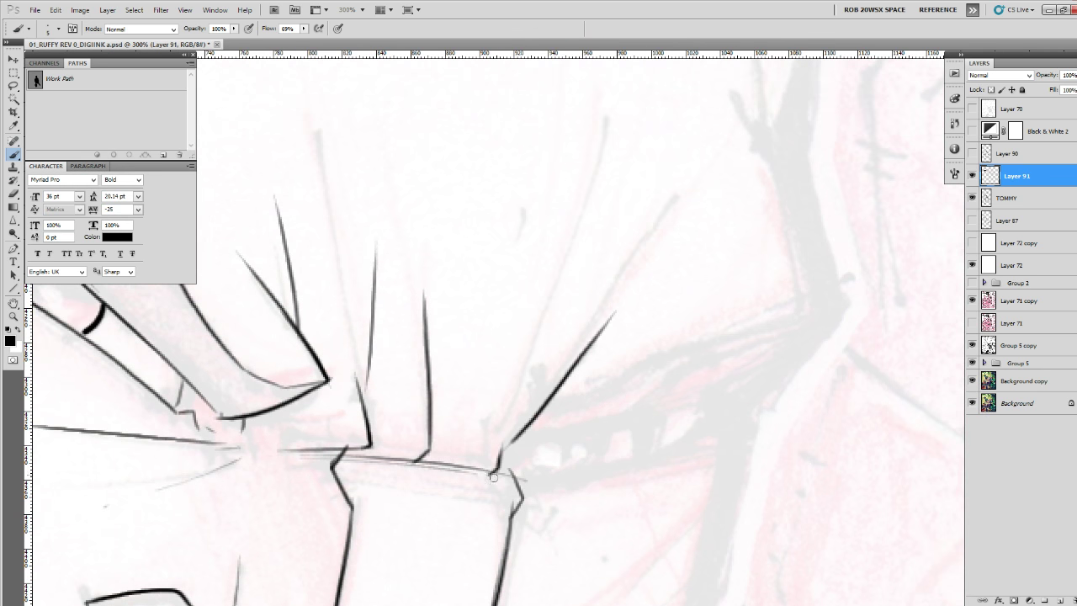
# Ink the right eye's heavy upper lid line and its thinner lower lid with the notch at the inner corner.
pyautogui.moveTo(603, 487); pyautogui.dragTo(387, 469)
pyautogui.moveTo(308, 418)
pyautogui.mouseDown()
pyautogui.moveTo(286, 441)
pyautogui.moveTo(392, 396)
pyautogui.moveTo(543, 364)
pyautogui.mouseUp()
pyautogui.moveTo(410, 395); pyautogui.dragTo(486, 379)
pyautogui.moveTo(306, 463); pyautogui.dragTo(507, 420)
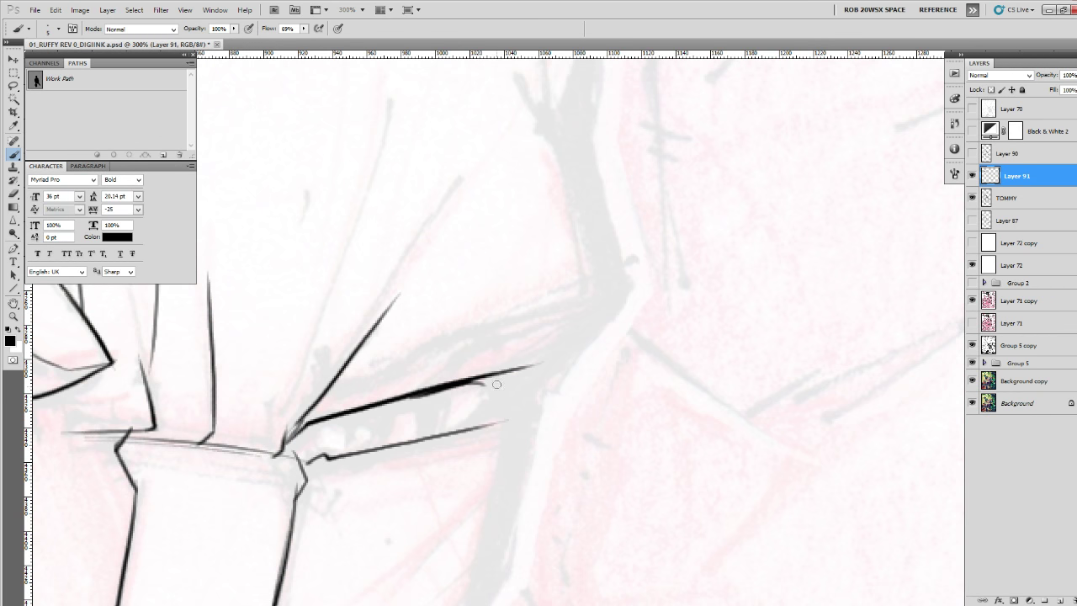
# Fill the right eye's outer corner in solid black with a tapering lash line and refine its edge.
pyautogui.moveTo(498, 378); pyautogui.dragTo(560, 373)
pyautogui.moveTo(459, 428); pyautogui.dragTo(465, 423)
pyautogui.moveTo(470, 383)
pyautogui.mouseDown()
pyautogui.moveTo(473, 410)
pyautogui.moveTo(488, 385)
pyautogui.moveTo(496, 395)
pyautogui.moveTo(479, 417)
pyautogui.moveTo(502, 402)
pyautogui.mouseUp()
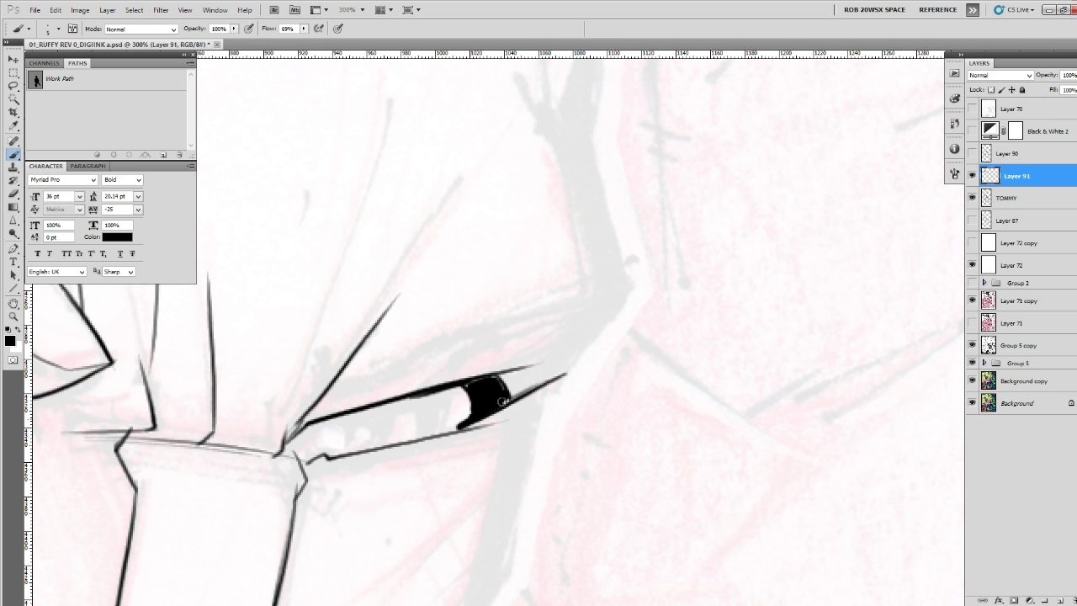
pyautogui.moveTo(563, 371); pyautogui.dragTo(509, 394)
pyautogui.press('e')
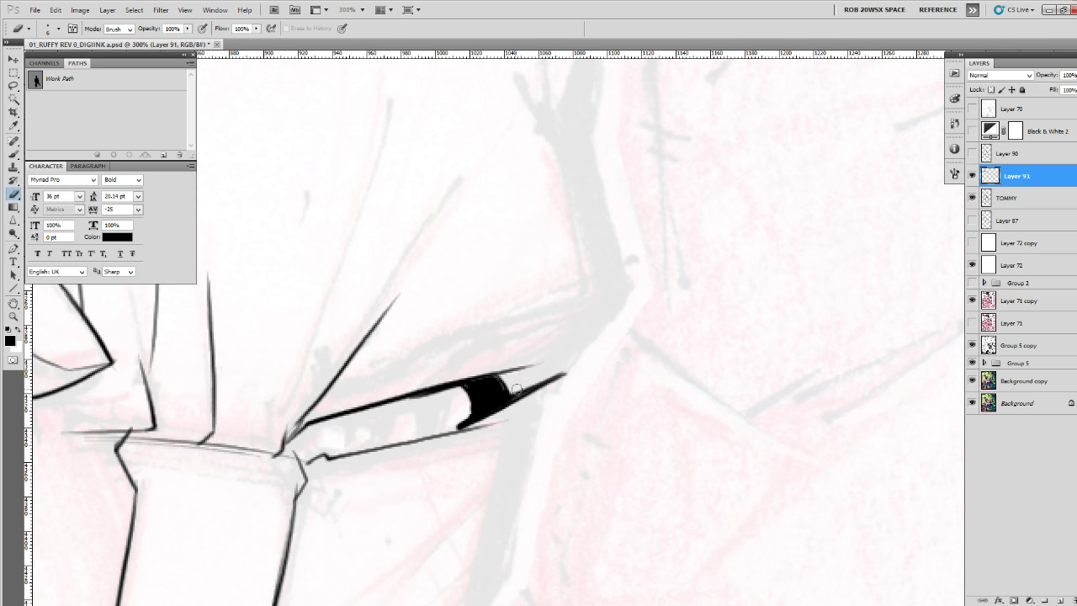
pyautogui.press('b')
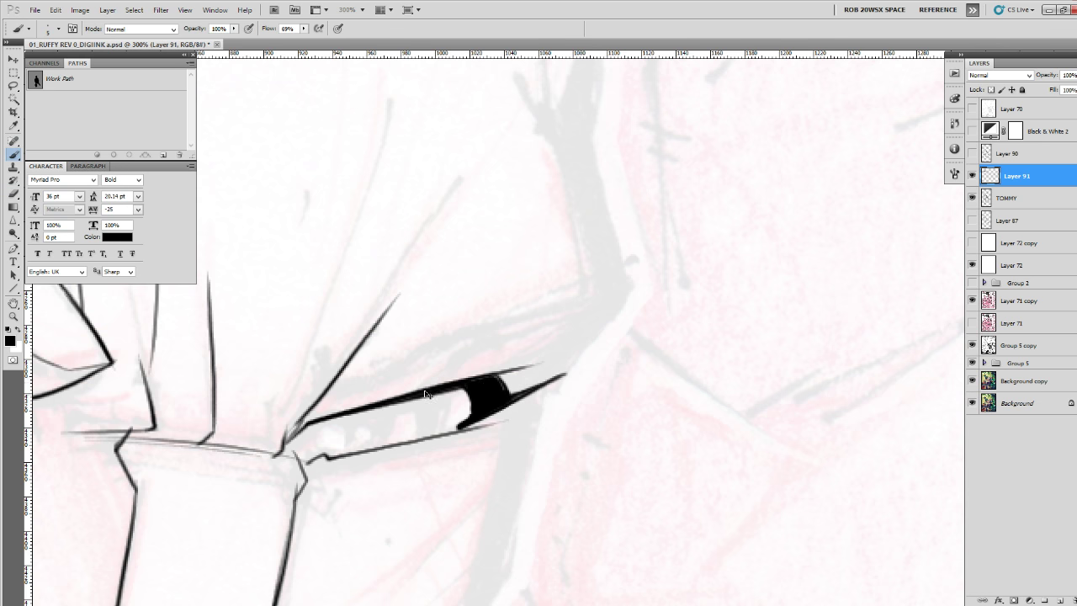
# Ink the small joining lines at the right eye's inner corner and the slanted line crossing its outer tip.
pyautogui.moveTo(340, 425); pyautogui.dragTo(422, 410)
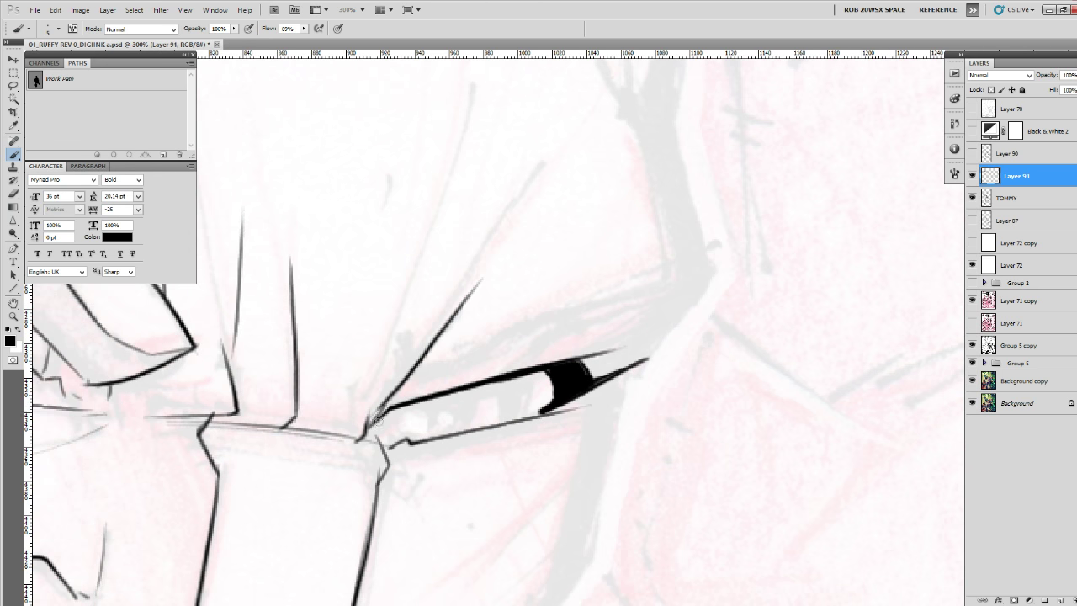
pyautogui.moveTo(388, 454); pyautogui.dragTo(461, 381)
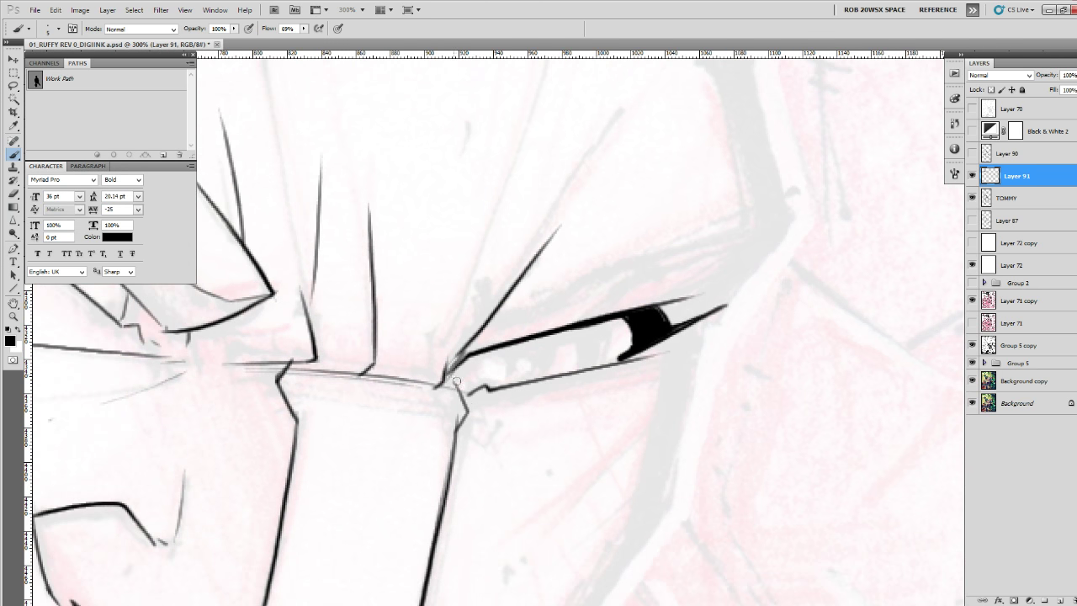
pyautogui.moveTo(477, 439); pyautogui.dragTo(507, 393)
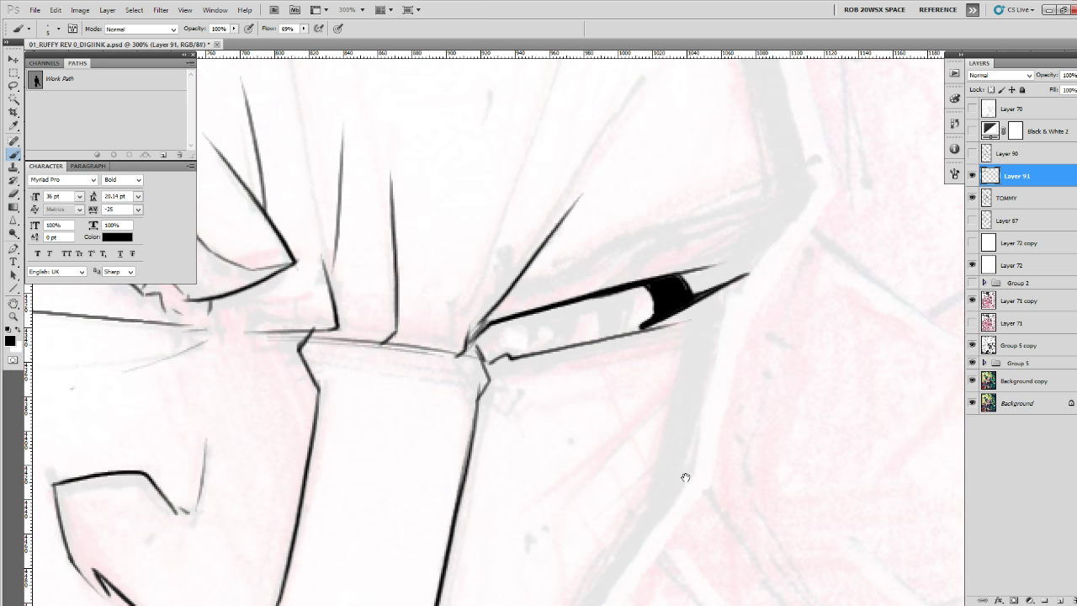
pyautogui.moveTo(686, 477); pyautogui.dragTo(619, 485)
pyautogui.moveTo(715, 226); pyautogui.dragTo(641, 319)
# Ink the curved inner edge of the right eye and the thick curve marking its iris.
pyautogui.moveTo(551, 381); pyautogui.dragTo(567, 464)
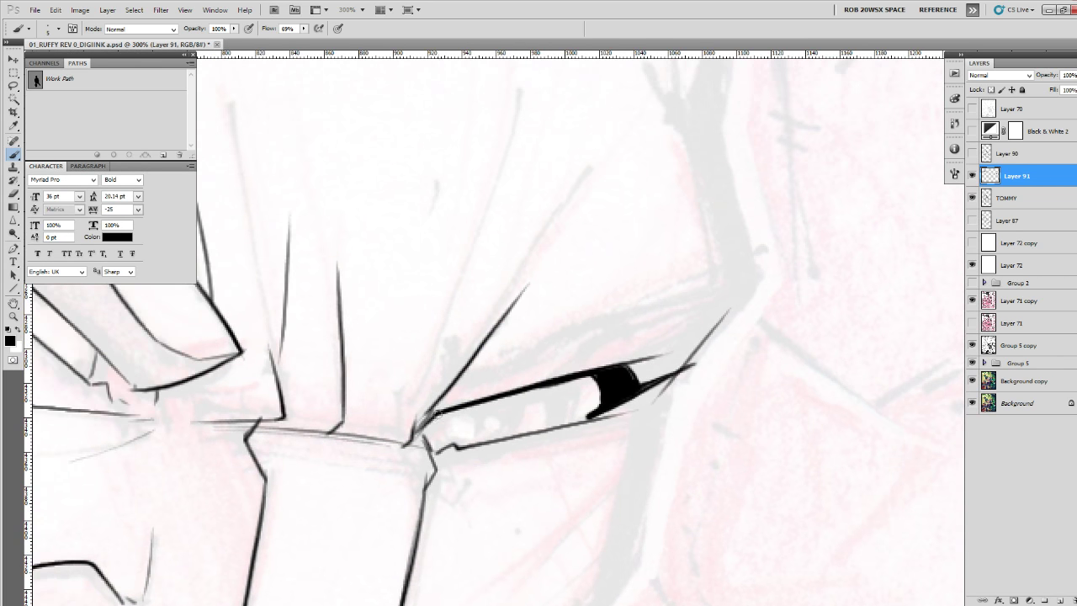
pyautogui.moveTo(436, 412); pyautogui.dragTo(429, 446)
pyautogui.moveTo(516, 406); pyautogui.dragTo(508, 430)
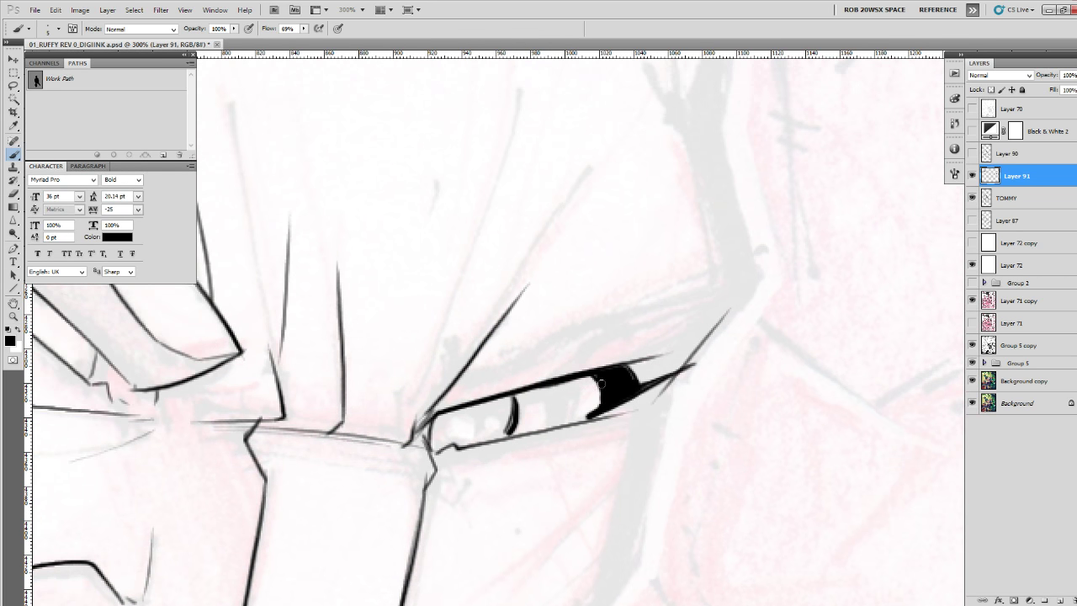
# Examine the inked eyes and nose against the whole illustration, then up close around the right eye.
pyautogui.press('z')
pyautogui.keyDown('alt'); pyautogui.click(626, 407); pyautogui.keyUp('alt')
pyautogui.keyDown('alt'); pyautogui.click(619, 413); pyautogui.keyUp('alt')
pyautogui.keyDown('alt'); pyautogui.click(615, 416); pyautogui.keyUp('alt')
pyautogui.keyDown('alt'); pyautogui.click(614, 417); pyautogui.keyUp('alt')
pyautogui.keyDown('alt'); pyautogui.click(614, 417); pyautogui.keyUp('alt')
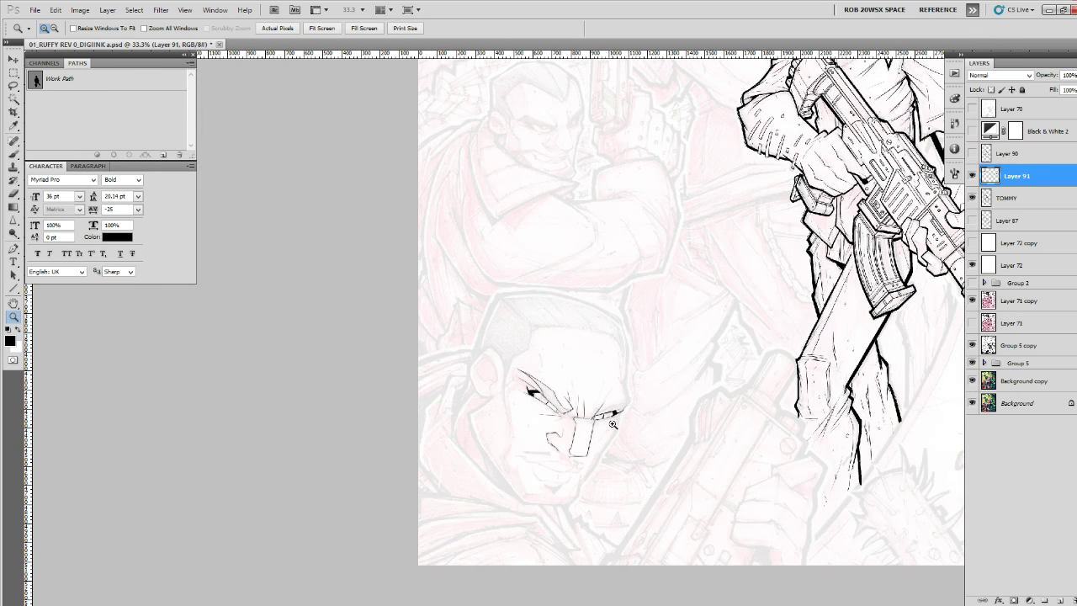
pyautogui.click(613, 425)
pyautogui.click(613, 425)
pyautogui.click(612, 424)
pyautogui.click(610, 422)
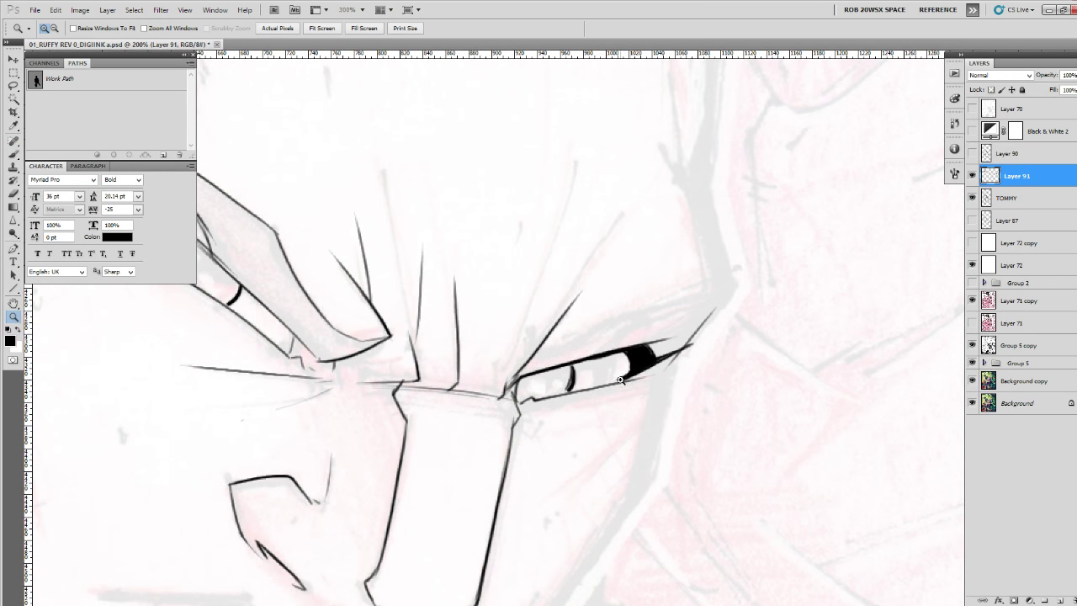
pyautogui.click(621, 399)
# Strengthen the slanted frown line beside the right eye and ink the upper and lower edges of the right eyebrow.
pyautogui.moveTo(620, 391); pyautogui.dragTo(568, 461)
pyautogui.press('b')
pyautogui.moveTo(530, 269); pyautogui.dragTo(405, 434)
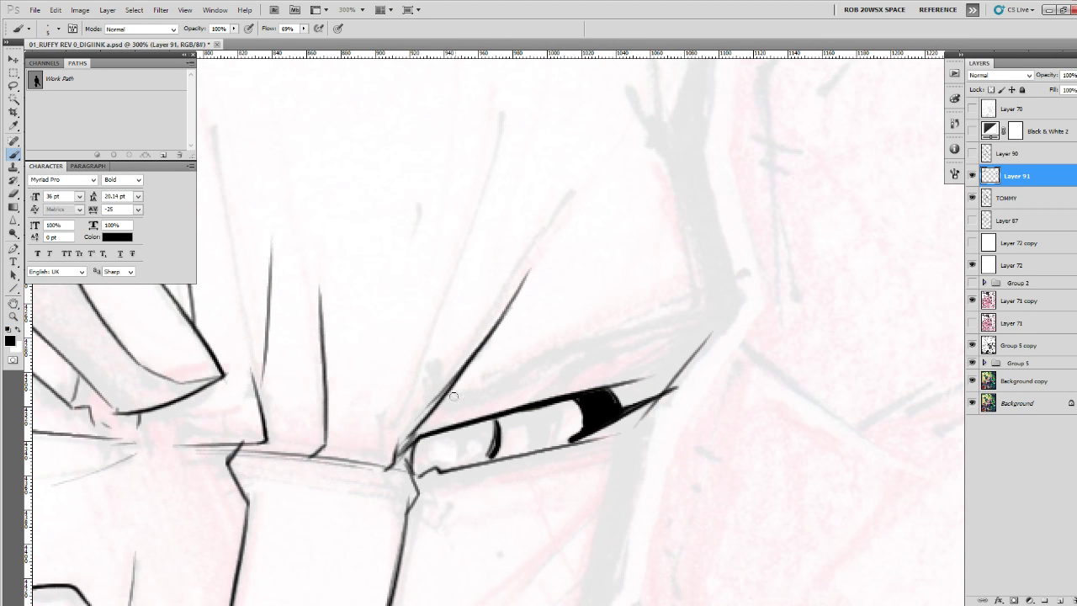
pyautogui.moveTo(453, 395)
pyautogui.mouseDown()
pyautogui.moveTo(764, 286)
pyautogui.moveTo(575, 368)
pyautogui.moveTo(552, 397)
pyautogui.moveTo(425, 420)
pyautogui.mouseUp()
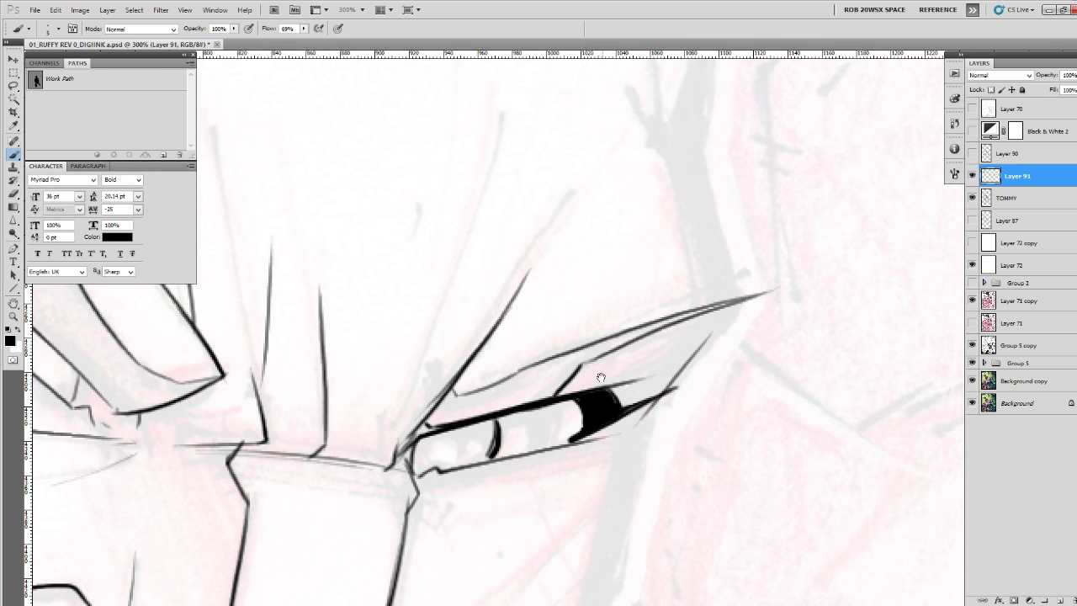
# Ink the face's right contour from the eye's outer corner down along the cheek, redoing the misplaced stroke.
pyautogui.moveTo(600, 377); pyautogui.dragTo(396, 484)
pyautogui.moveTo(428, 167); pyautogui.dragTo(520, 412)
pyautogui.moveTo(525, 417)
pyautogui.mouseDown()
pyautogui.moveTo(546, 329)
pyautogui.moveTo(447, 442)
pyautogui.moveTo(507, 346)
pyautogui.mouseUp()
pyautogui.moveTo(535, 309); pyautogui.dragTo(507, 368)
pyautogui.moveTo(506, 378)
pyautogui.mouseDown()
pyautogui.moveTo(546, 301)
pyautogui.moveTo(518, 440)
pyautogui.mouseUp()
pyautogui.moveTo(508, 481); pyautogui.dragTo(568, 314)
pyautogui.hotkey('ctrl', 'z')
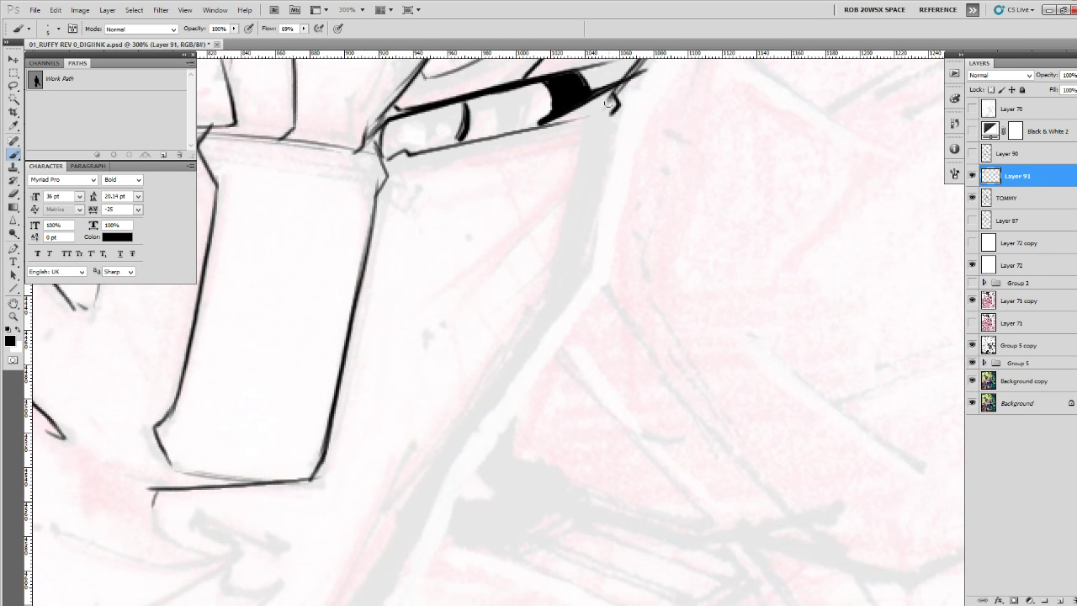
pyautogui.moveTo(610, 114); pyautogui.dragTo(590, 274)
pyautogui.moveTo(581, 318); pyautogui.dragTo(600, 253)
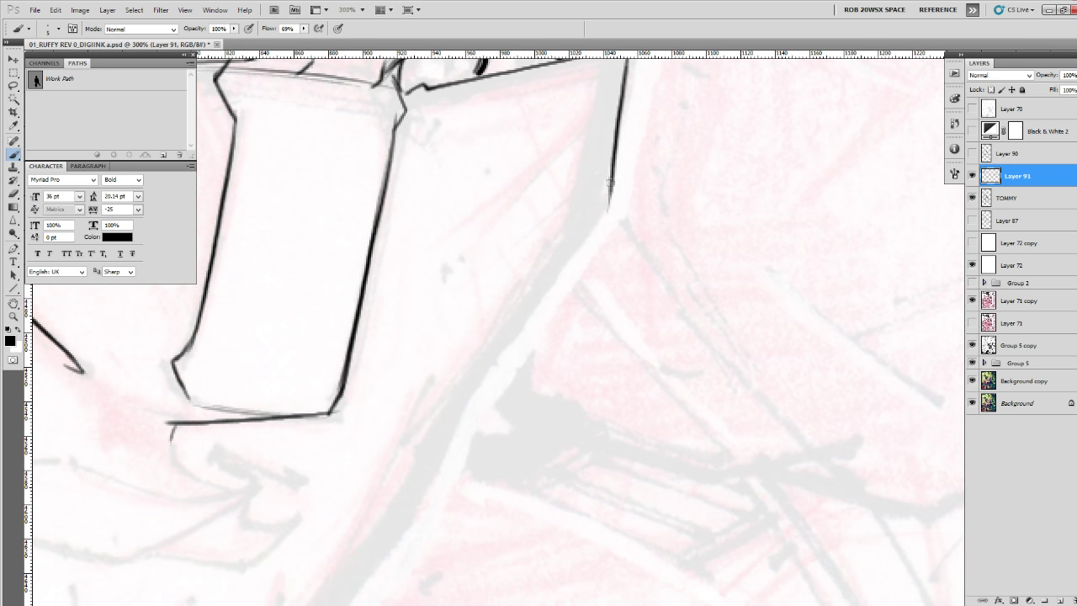
pyautogui.moveTo(609, 180)
pyautogui.mouseDown()
pyautogui.moveTo(565, 258)
pyautogui.moveTo(396, 464)
pyautogui.mouseUp()
# Ink the upper lip's outline and the parting line of the mouth, with the small crease at its left corner.
pyautogui.moveTo(368, 509)
pyautogui.mouseDown()
pyautogui.moveTo(648, 413)
pyautogui.moveTo(750, 454)
pyautogui.moveTo(603, 512)
pyautogui.mouseUp()
pyautogui.moveTo(781, 427)
pyautogui.mouseDown()
pyautogui.moveTo(747, 442)
pyautogui.moveTo(567, 409)
pyautogui.moveTo(700, 444)
pyautogui.moveTo(474, 448)
pyautogui.mouseUp()
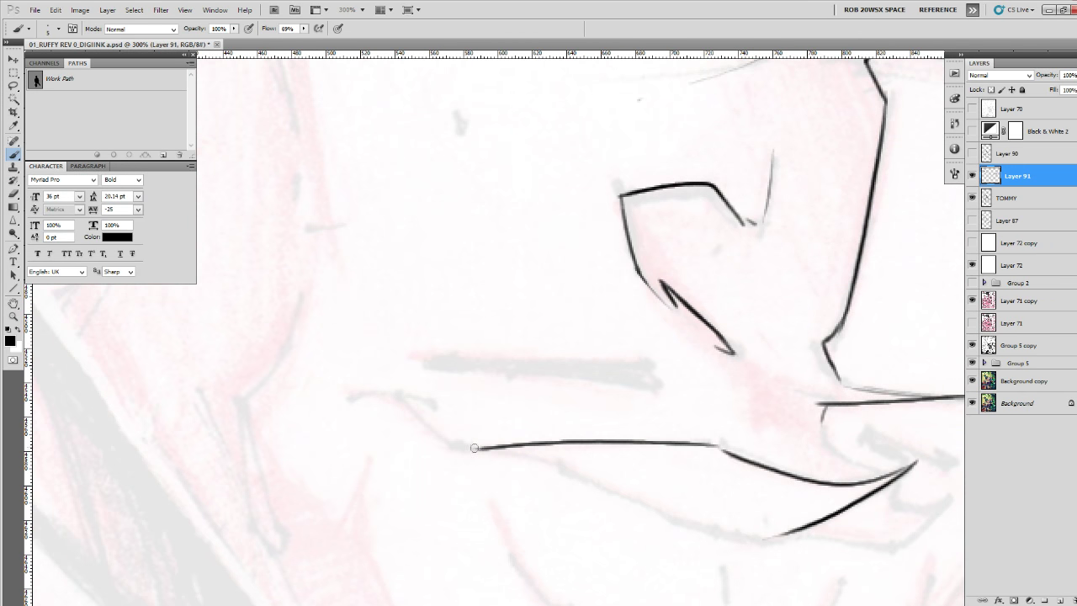
pyautogui.moveTo(398, 400); pyautogui.dragTo(486, 450)
pyautogui.moveTo(768, 536)
pyautogui.mouseDown()
pyautogui.moveTo(636, 491)
pyautogui.moveTo(501, 463)
pyautogui.moveTo(525, 479)
pyautogui.mouseUp()
pyautogui.moveTo(486, 448); pyautogui.dragTo(425, 438)
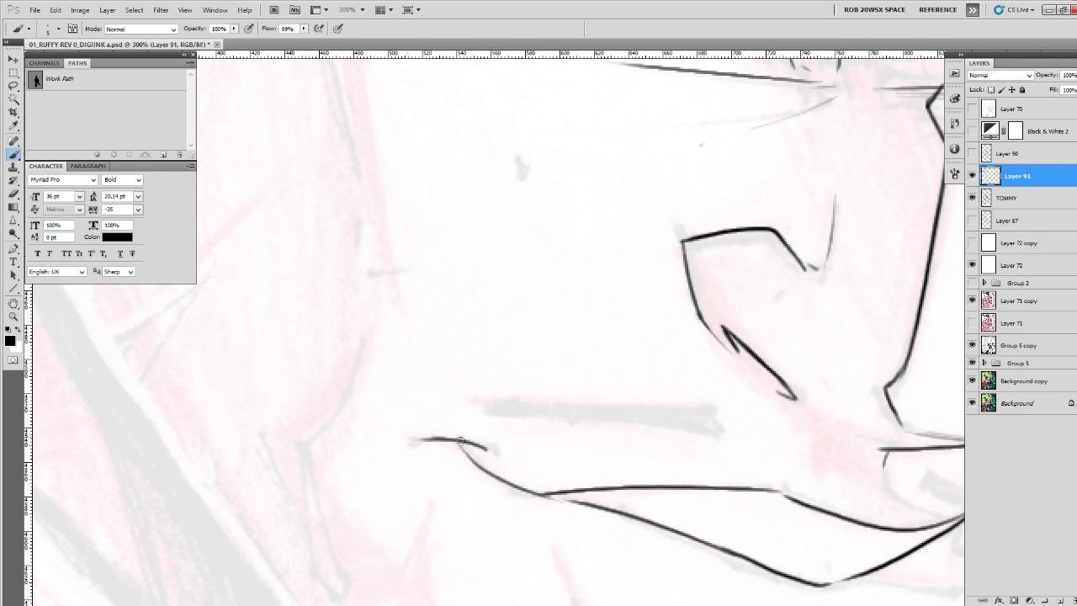
pyautogui.moveTo(790, 557)
pyautogui.mouseDown()
pyautogui.moveTo(524, 471)
pyautogui.moveTo(396, 446)
pyautogui.mouseUp()
# Ink the curve and notched fold at the mouth's right corner, and outline the lower lip.
pyautogui.moveTo(593, 405)
pyautogui.mouseDown()
pyautogui.moveTo(529, 404)
pyautogui.moveTo(497, 352)
pyautogui.mouseUp()
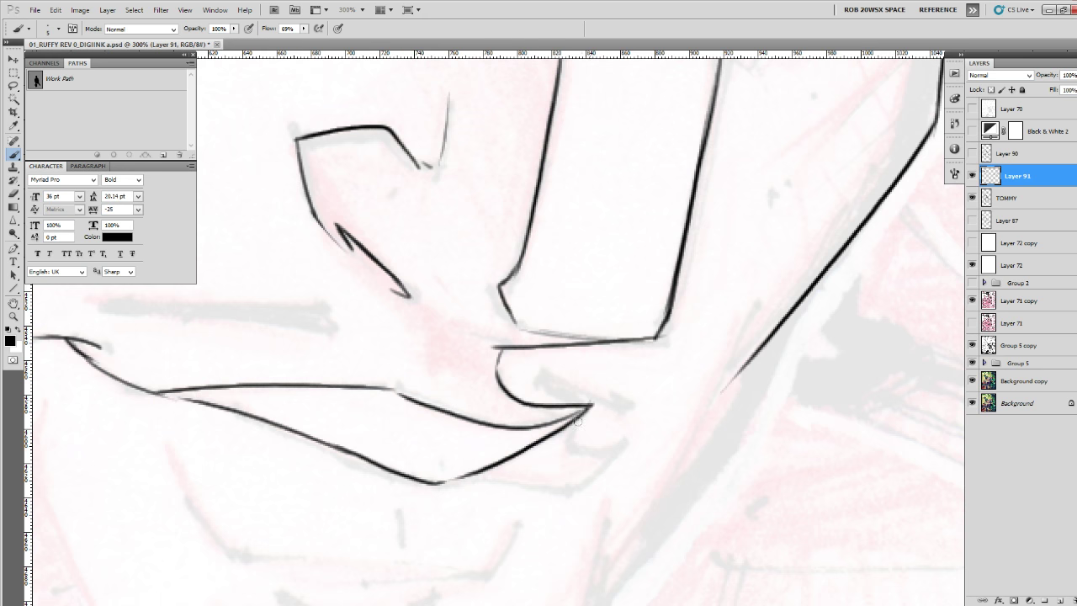
pyautogui.moveTo(589, 406)
pyautogui.mouseDown()
pyautogui.moveTo(565, 454)
pyautogui.moveTo(605, 434)
pyautogui.moveTo(557, 479)
pyautogui.moveTo(461, 483)
pyautogui.moveTo(635, 436)
pyautogui.moveTo(633, 495)
pyautogui.mouseUp()
pyautogui.moveTo(712, 436)
pyautogui.mouseDown()
pyautogui.moveTo(669, 521)
pyautogui.moveTo(433, 502)
pyautogui.mouseUp()
pyautogui.moveTo(390, 435); pyautogui.dragTo(249, 414)
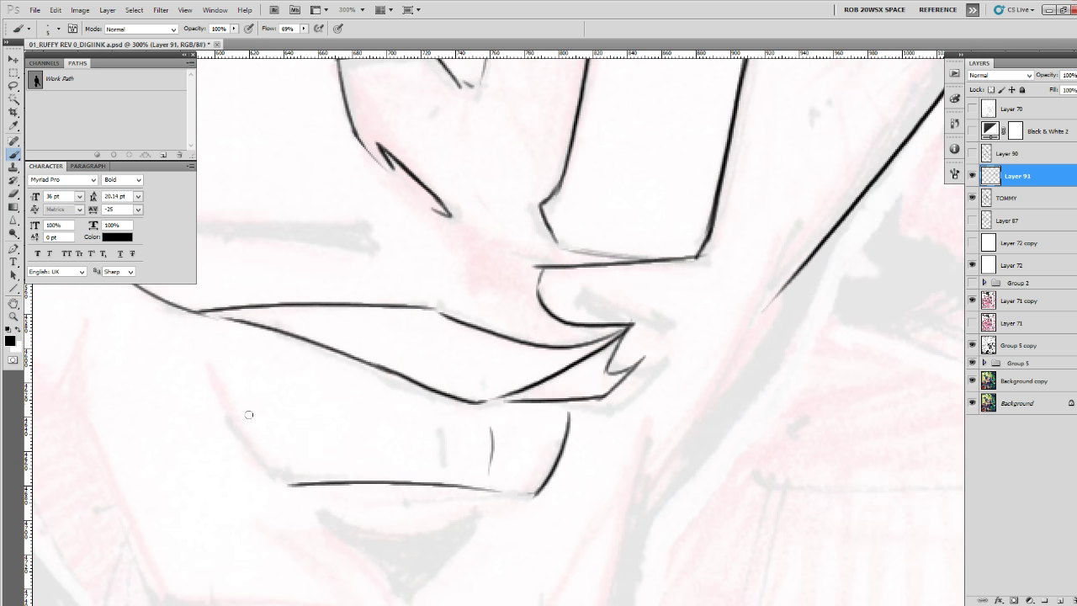
pyautogui.moveTo(204, 332)
pyautogui.mouseDown()
pyautogui.moveTo(205, 379)
pyautogui.moveTo(281, 485)
pyautogui.moveTo(330, 485)
pyautogui.mouseUp()
pyautogui.moveTo(541, 482)
pyautogui.mouseDown()
pyautogui.moveTo(617, 412)
pyautogui.moveTo(478, 448)
pyautogui.mouseUp()
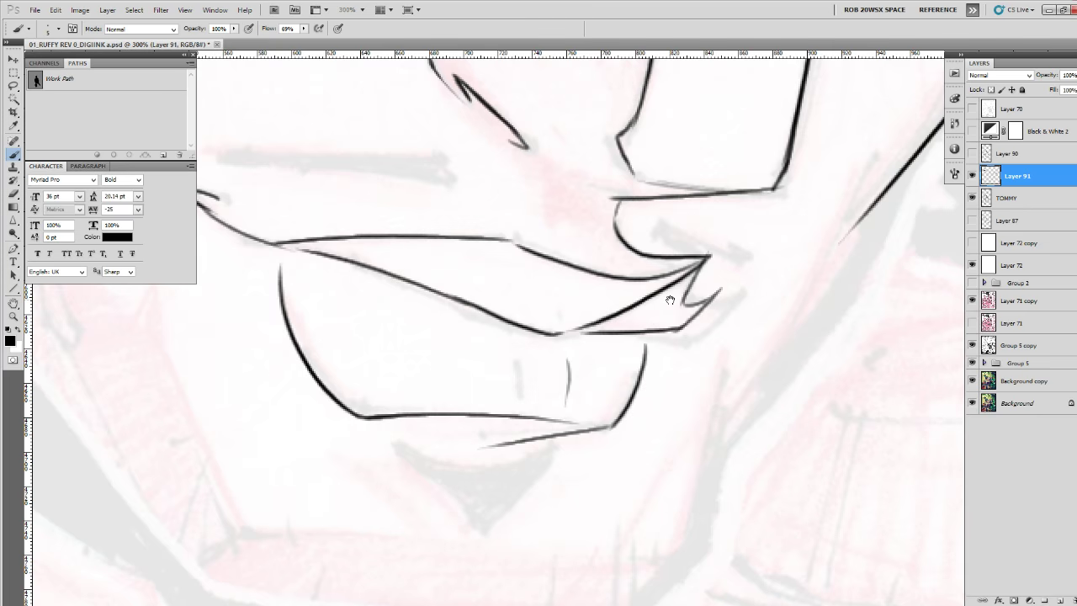
# Ink the left half of the moustache as a solid black tapered bar above the upper lip.
pyautogui.moveTo(670, 299); pyautogui.dragTo(641, 537)
pyautogui.moveTo(476, 445); pyautogui.dragTo(676, 529)
pyautogui.moveTo(630, 498)
pyautogui.mouseDown()
pyautogui.moveTo(511, 479)
pyautogui.moveTo(405, 484)
pyautogui.moveTo(627, 502)
pyautogui.moveTo(429, 482)
pyautogui.moveTo(587, 490)
pyautogui.mouseUp()
pyautogui.moveTo(761, 517); pyautogui.dragTo(448, 451)
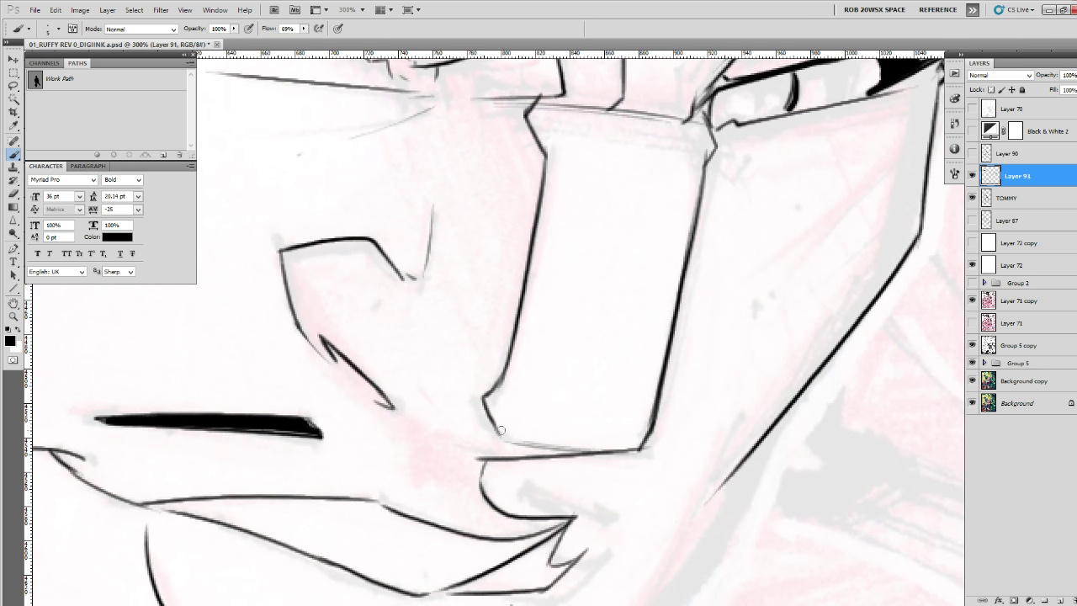
# Outline the short slanted right half of the moustache below the nose and fill it solid black.
pyautogui.moveTo(583, 498); pyautogui.dragTo(533, 495)
pyautogui.moveTo(469, 472)
pyautogui.mouseDown()
pyautogui.moveTo(472, 493)
pyautogui.moveTo(571, 521)
pyautogui.moveTo(532, 515)
pyautogui.mouseUp()
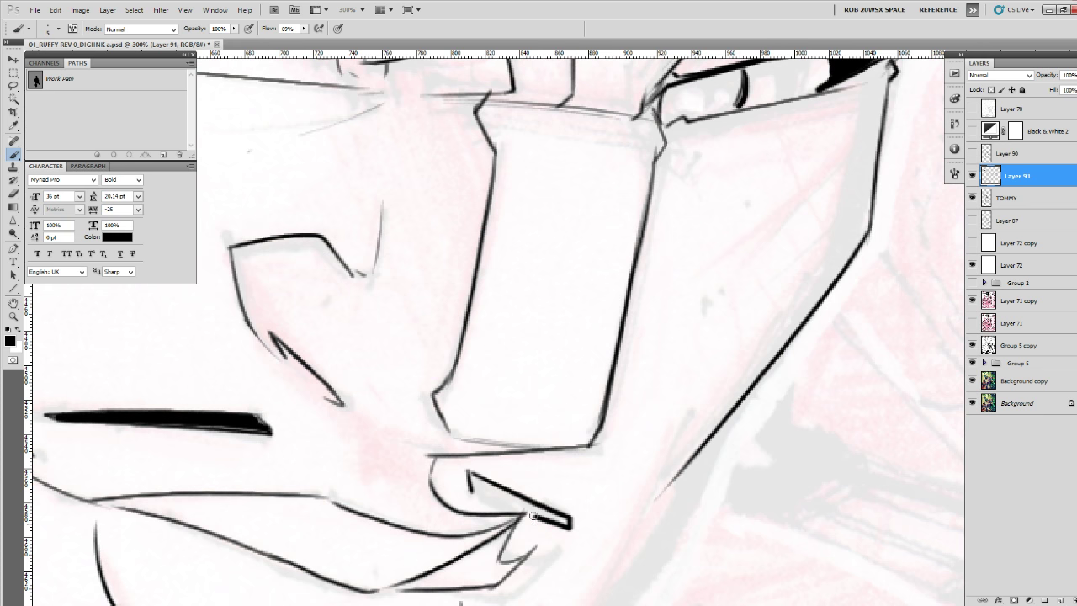
pyautogui.moveTo(476, 491)
pyautogui.mouseDown()
pyautogui.moveTo(473, 480)
pyautogui.moveTo(556, 519)
pyautogui.moveTo(515, 505)
pyautogui.mouseUp()
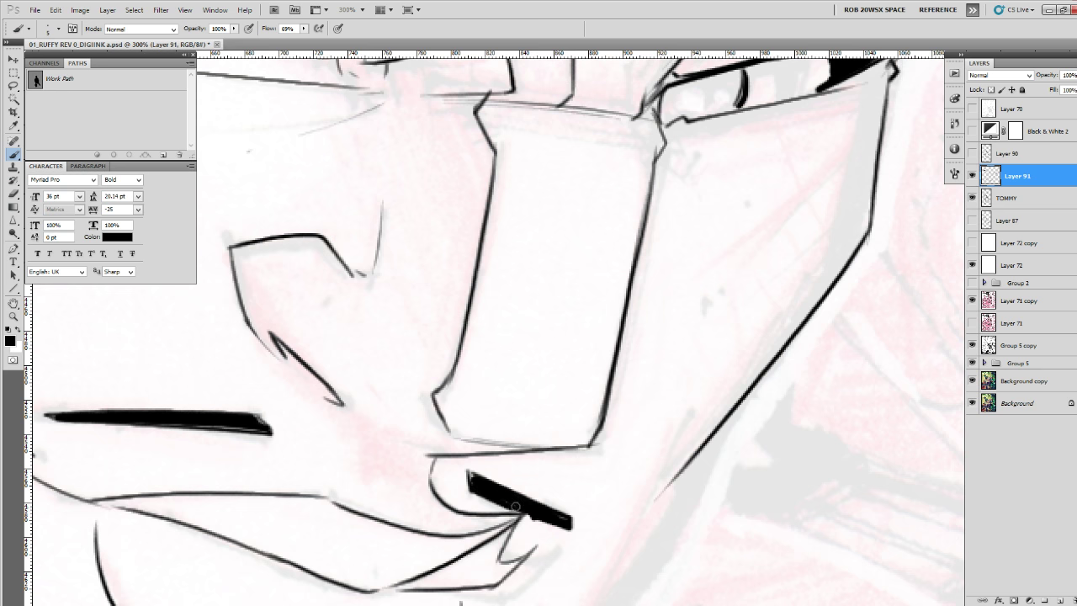
# Ink the fine crease line on the cheek below the left eye's inner corner.
pyautogui.moveTo(434, 425); pyautogui.dragTo(506, 537)
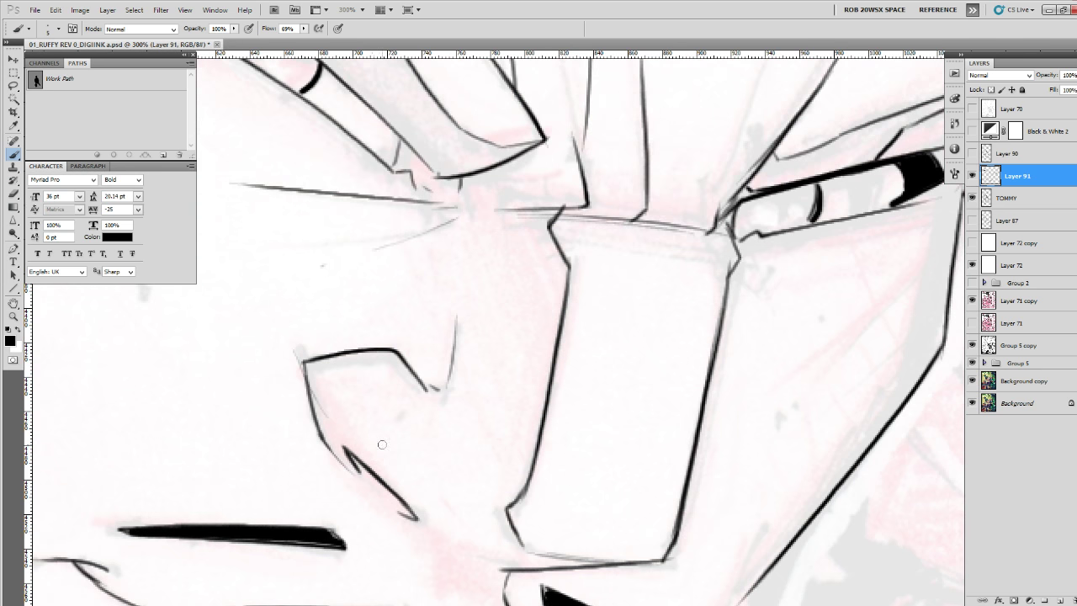
pyautogui.moveTo(385, 319); pyautogui.dragTo(499, 509)
pyautogui.moveTo(545, 423)
pyautogui.mouseDown()
pyautogui.moveTo(434, 428)
pyautogui.moveTo(558, 427)
pyautogui.mouseUp()
pyautogui.moveTo(395, 469); pyautogui.dragTo(556, 457)
pyautogui.moveTo(416, 458); pyautogui.dragTo(421, 471)
pyautogui.moveTo(402, 376); pyautogui.dragTo(581, 432)
pyautogui.moveTo(479, 289)
pyautogui.mouseDown()
pyautogui.moveTo(497, 353)
pyautogui.moveTo(483, 418)
pyautogui.mouseUp()
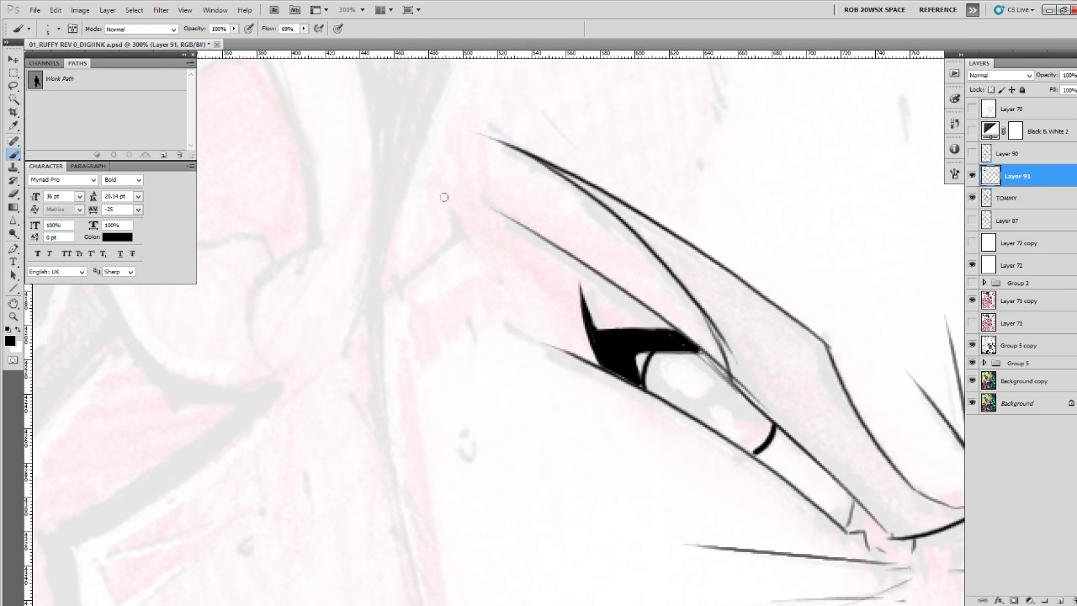
# Ink the face's edge in front of the ear and the slanted upper part of the left jaw.
pyautogui.moveTo(445, 196)
pyautogui.mouseDown()
pyautogui.moveTo(455, 238)
pyautogui.moveTo(376, 295)
pyautogui.moveTo(412, 174)
pyautogui.moveTo(460, 504)
pyautogui.mouseUp()
pyautogui.moveTo(461, 454); pyautogui.dragTo(584, 365)
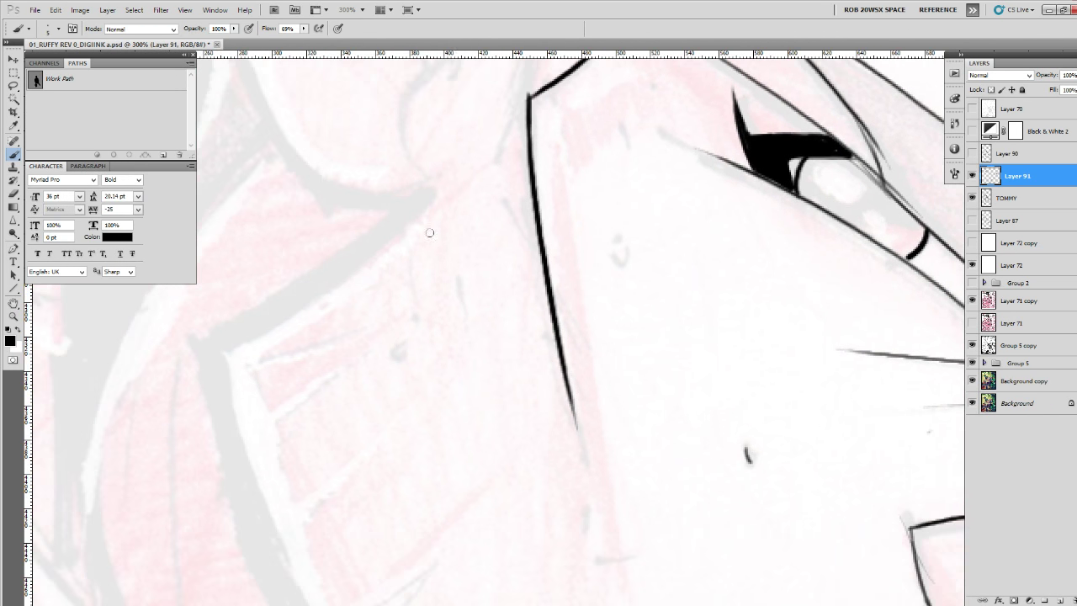
pyautogui.moveTo(436, 182); pyautogui.dragTo(207, 329)
pyautogui.moveTo(241, 352)
pyautogui.mouseDown()
pyautogui.moveTo(342, 264)
pyautogui.moveTo(370, 159)
pyautogui.moveTo(340, 180)
pyautogui.moveTo(391, 389)
pyautogui.mouseUp()
# Ink the long diagonal contour of the left jaw down to the corner of the chin.
pyautogui.moveTo(471, 495); pyautogui.dragTo(310, 222)
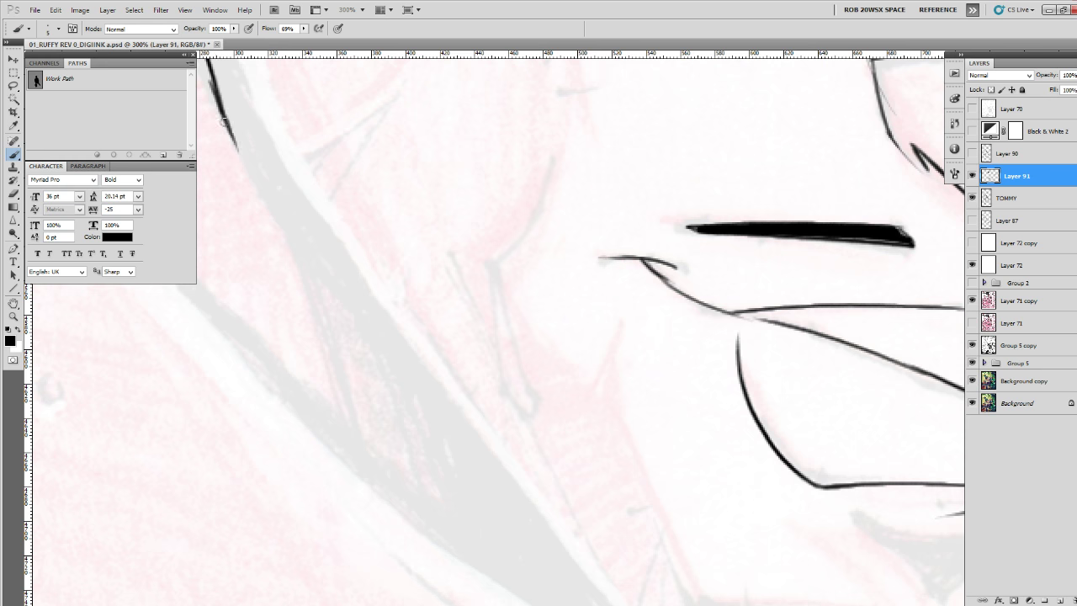
pyautogui.moveTo(210, 76); pyautogui.dragTo(486, 486)
pyautogui.moveTo(568, 517)
pyautogui.mouseDown()
pyautogui.moveTo(356, 250)
pyautogui.moveTo(387, 291)
pyautogui.mouseUp()
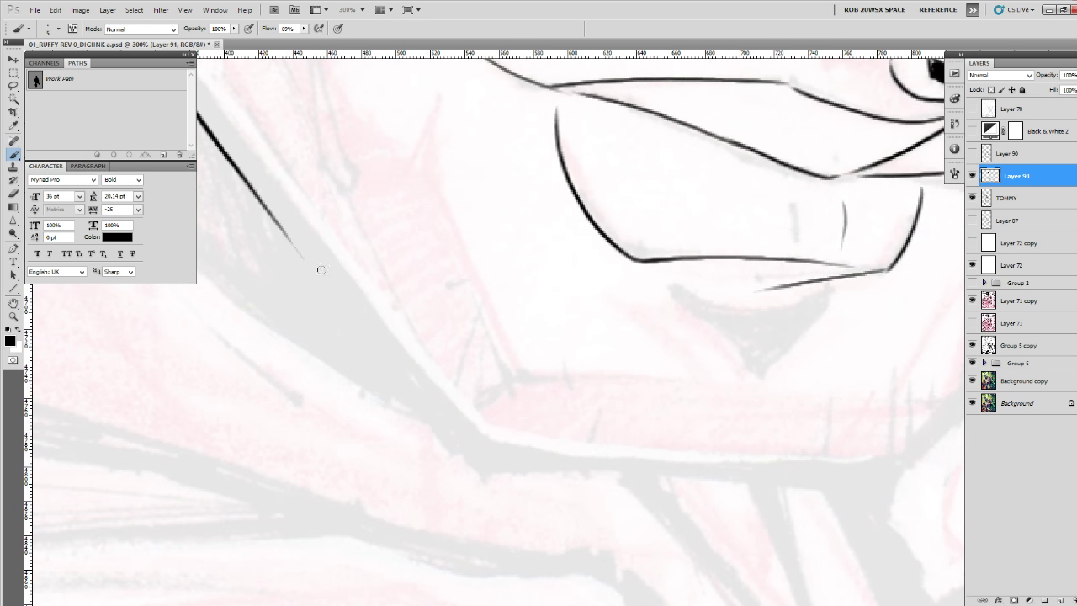
pyautogui.moveTo(250, 192); pyautogui.dragTo(467, 461)
pyautogui.moveTo(624, 434); pyautogui.dragTo(551, 459)
pyautogui.moveTo(625, 481); pyautogui.dragTo(535, 486)
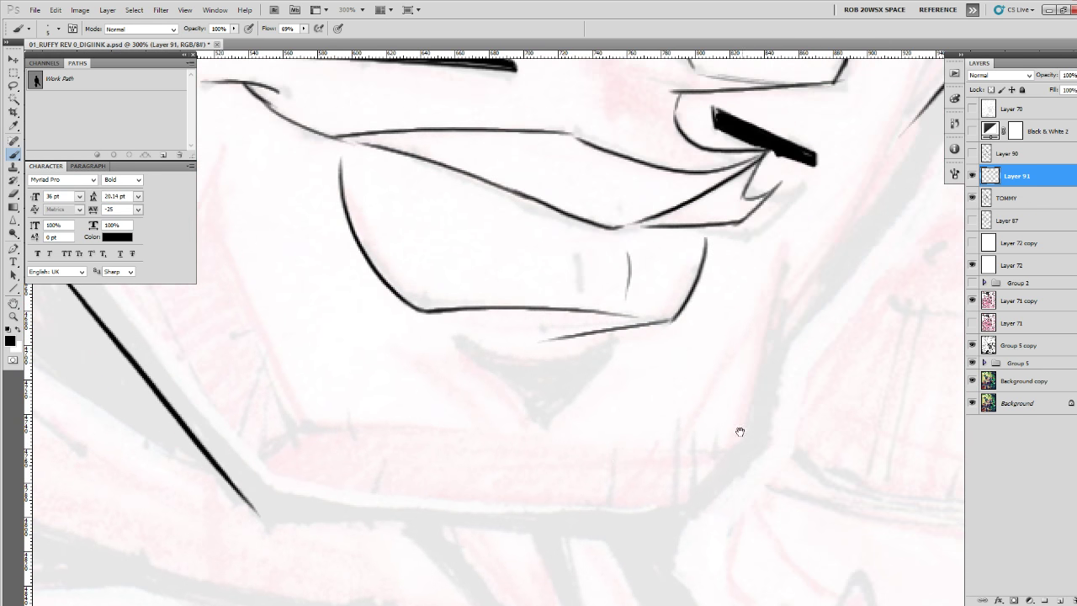
# Ink the chin's bottom edge, its slanted right corner and the steep line rising along the right jaw.
pyautogui.moveTo(740, 432); pyautogui.dragTo(592, 480)
pyautogui.moveTo(644, 310)
pyautogui.mouseDown()
pyautogui.moveTo(620, 495)
pyautogui.moveTo(873, 389)
pyautogui.moveTo(734, 477)
pyautogui.mouseUp()
pyautogui.moveTo(694, 464)
pyautogui.mouseDown()
pyautogui.moveTo(372, 452)
pyautogui.moveTo(359, 439)
pyautogui.moveTo(374, 452)
pyautogui.mouseUp()
pyautogui.moveTo(589, 424); pyautogui.dragTo(497, 561)
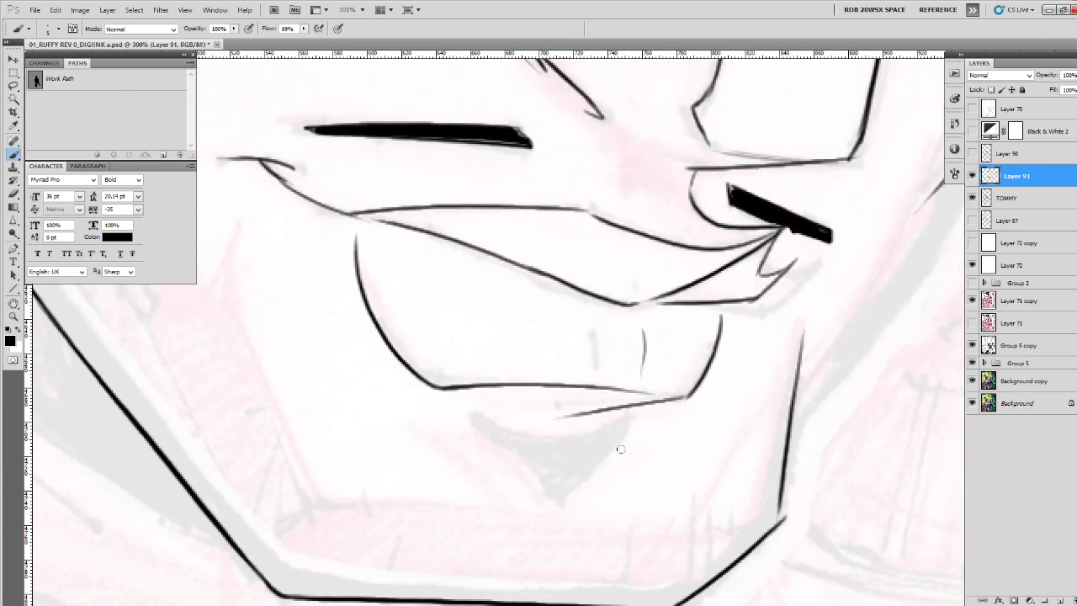
# Outline the triangular shadow between the lower lip and the chin.
pyautogui.moveTo(631, 418)
pyautogui.mouseDown()
pyautogui.moveTo(558, 433)
pyautogui.moveTo(463, 407)
pyautogui.moveTo(568, 498)
pyautogui.mouseUp()
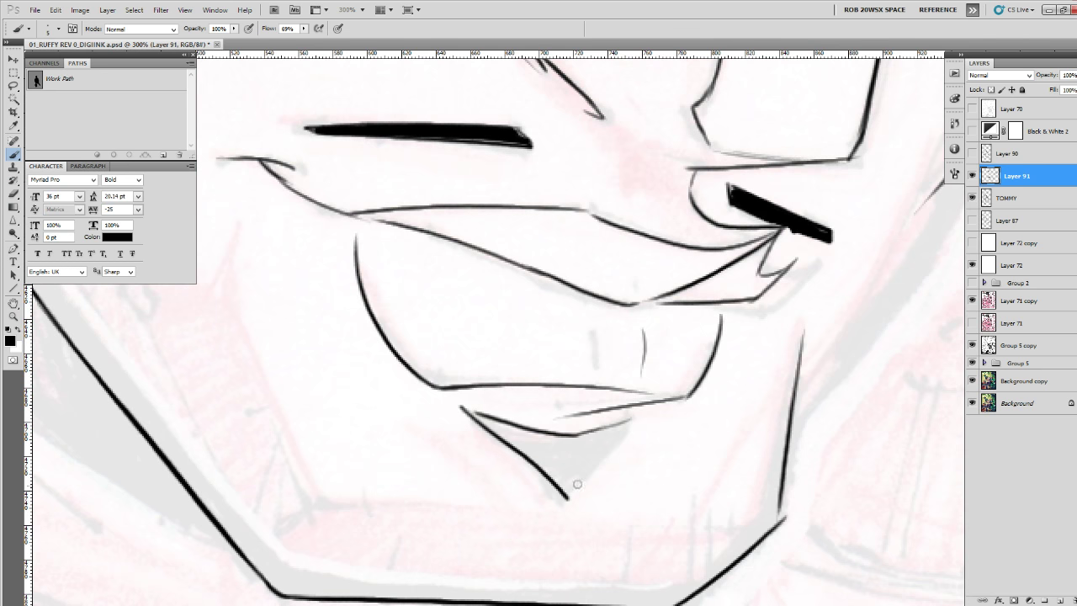
pyautogui.moveTo(637, 411)
pyautogui.mouseDown()
pyautogui.moveTo(564, 496)
pyautogui.moveTo(638, 412)
pyautogui.moveTo(565, 431)
pyautogui.moveTo(456, 403)
pyautogui.moveTo(559, 480)
pyautogui.mouseUp()
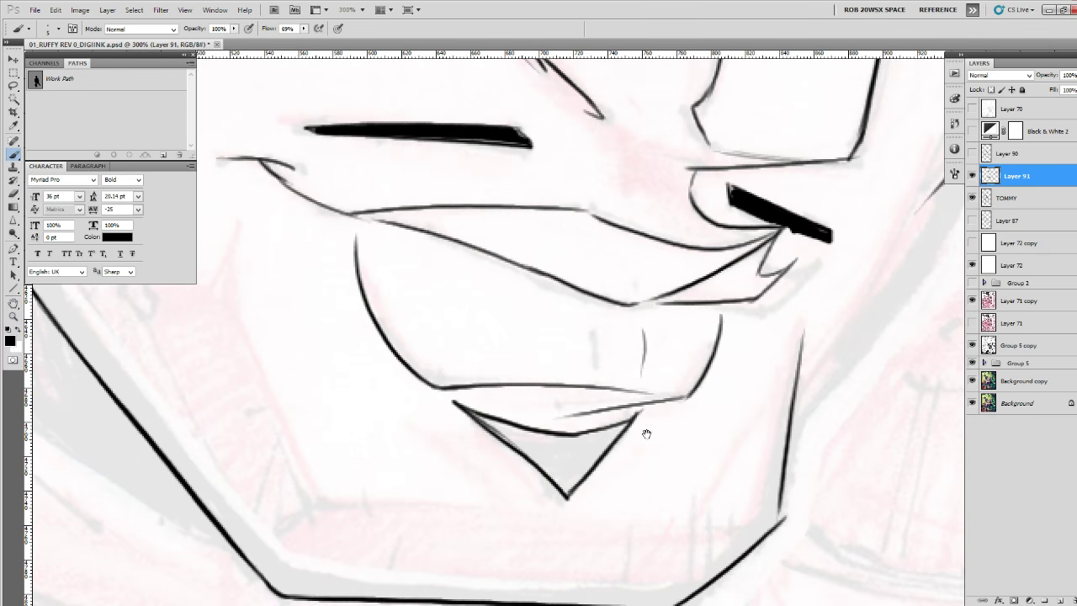
pyautogui.moveTo(745, 321)
pyautogui.mouseDown()
pyautogui.moveTo(619, 461)
pyautogui.moveTo(540, 514)
pyautogui.mouseUp()
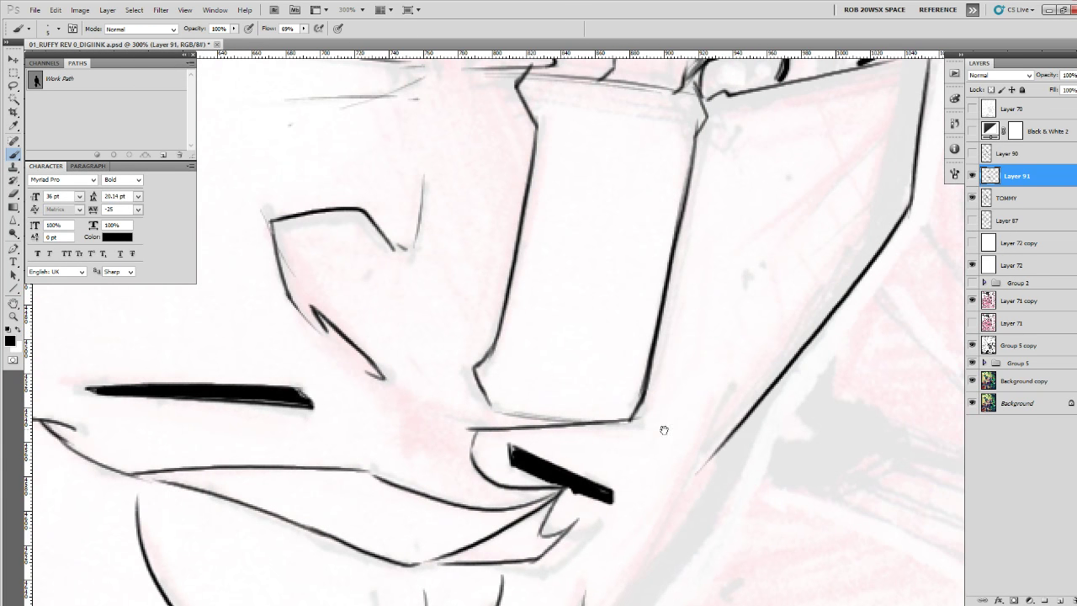
# Try to thin the right half of the moustache along its upper edge with the Eraser, and undo it.
pyautogui.moveTo(700, 407)
pyautogui.mouseDown()
pyautogui.moveTo(581, 500)
pyautogui.moveTo(667, 415)
pyautogui.mouseUp()
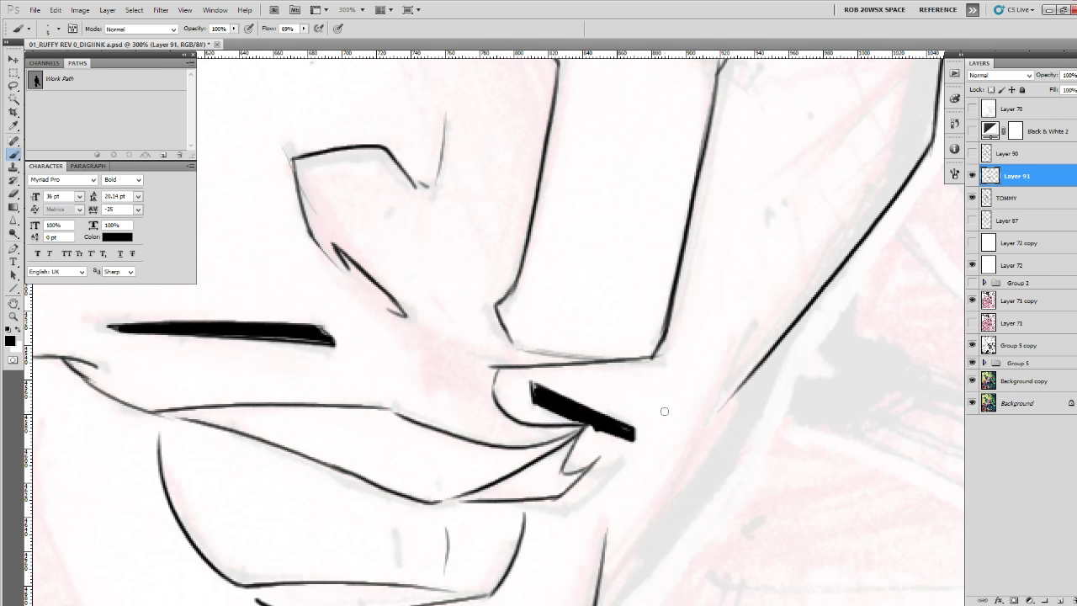
pyautogui.press('e')
pyautogui.moveTo(535, 381); pyautogui.dragTo(643, 436)
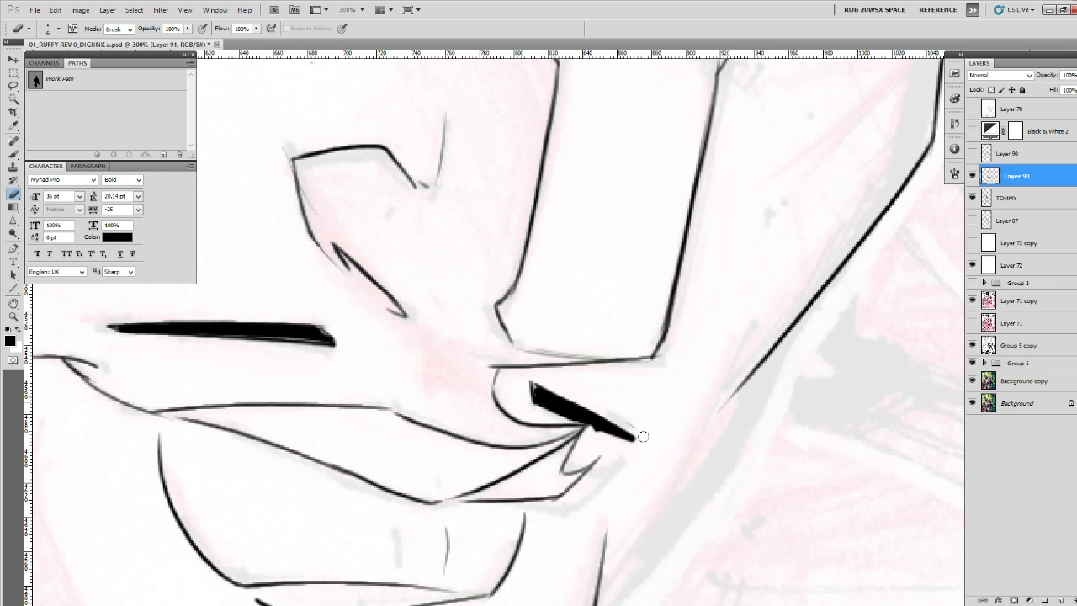
pyautogui.hotkey('ctrl', 'z')
pyautogui.press('b')
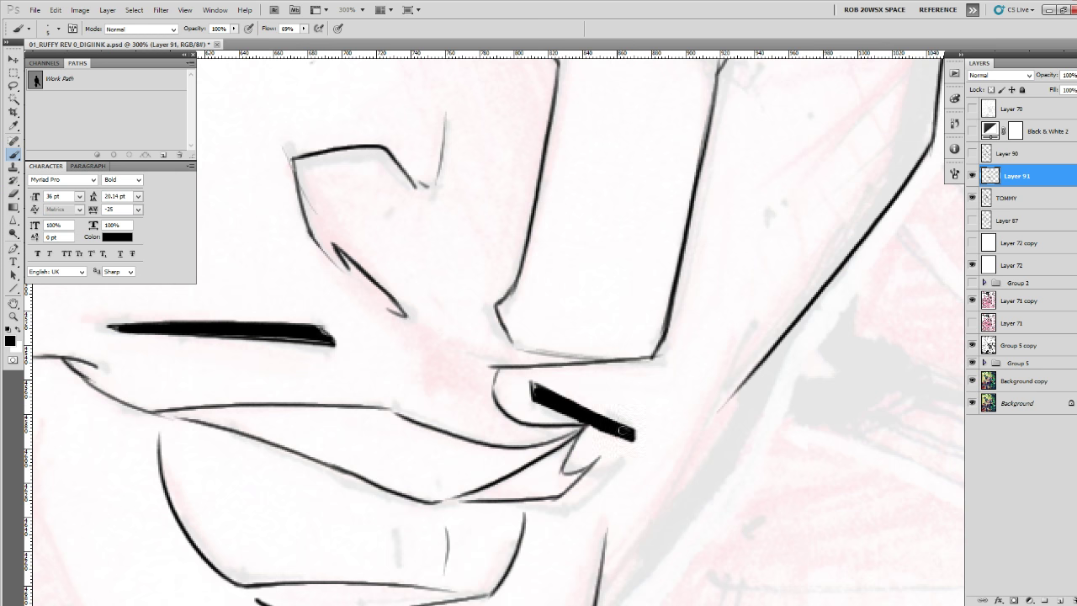
# Thicken the left edge of the nostril with heavier ink strokes.
pyautogui.moveTo(580, 361); pyautogui.dragTo(537, 492)
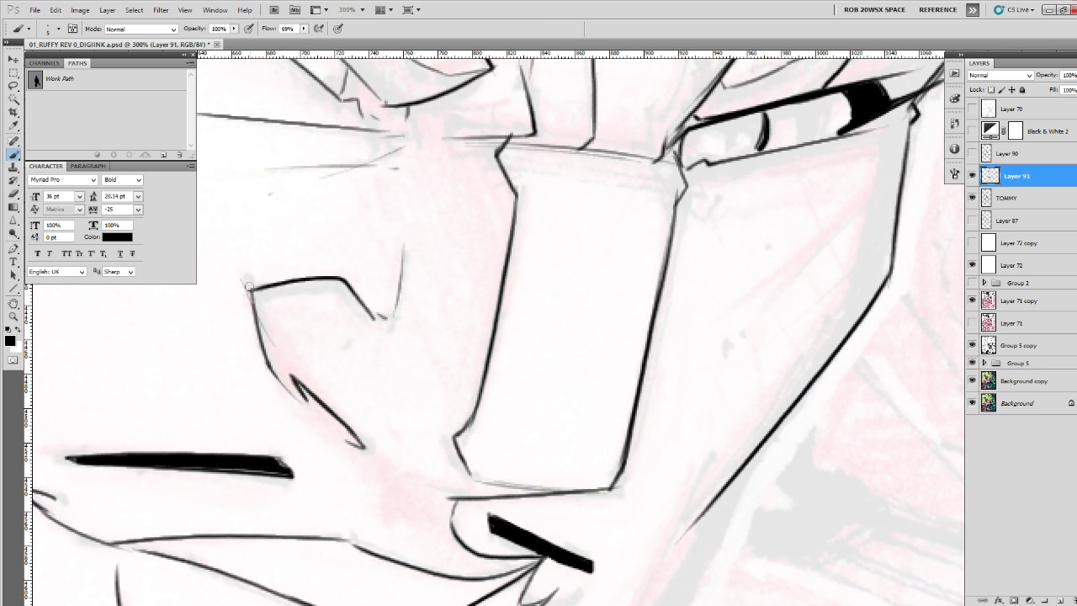
pyautogui.moveTo(251, 289); pyautogui.dragTo(262, 361)
pyautogui.moveTo(257, 323)
pyautogui.mouseDown()
pyautogui.moveTo(263, 357)
pyautogui.moveTo(300, 397)
pyautogui.mouseUp()
# Ink a short crease left of the nose bridge and strengthen the inner corner of the right eye.
pyautogui.hscroll(1, 427, 316)
pyautogui.scroll(3, 427, 317)
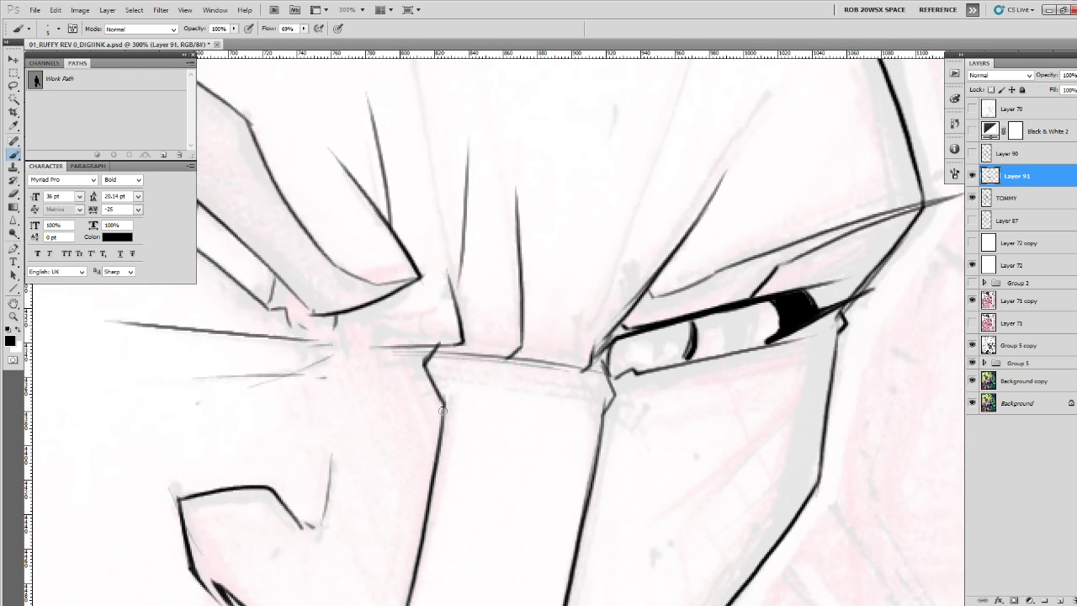
pyautogui.scroll(2, 487, 396)
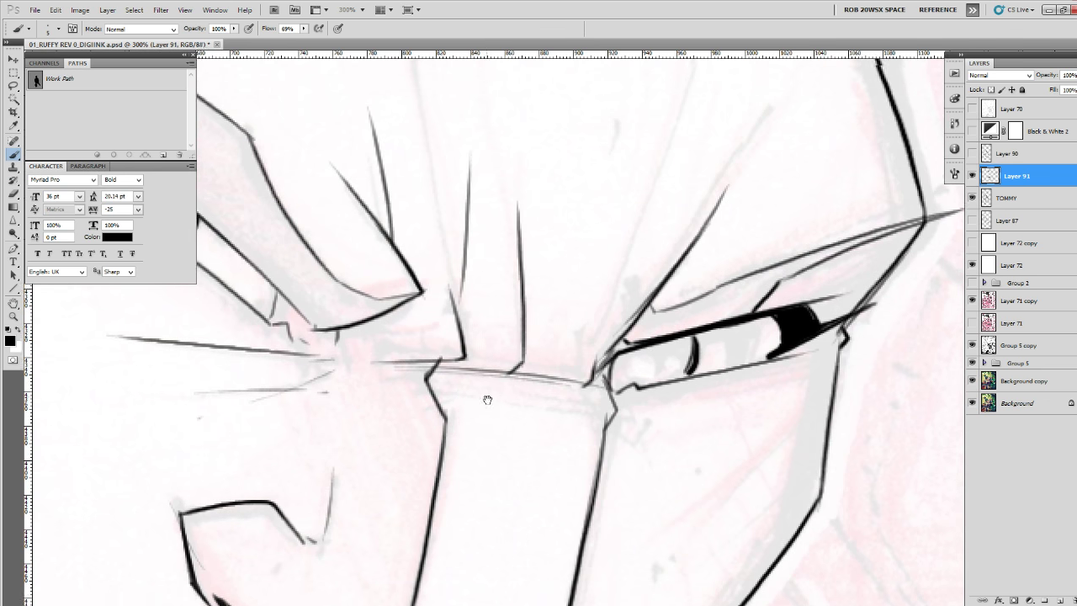
pyautogui.moveTo(649, 391); pyautogui.dragTo(716, 505)
pyautogui.moveTo(374, 399); pyautogui.dragTo(298, 442)
pyautogui.moveTo(705, 476); pyautogui.dragTo(621, 425)
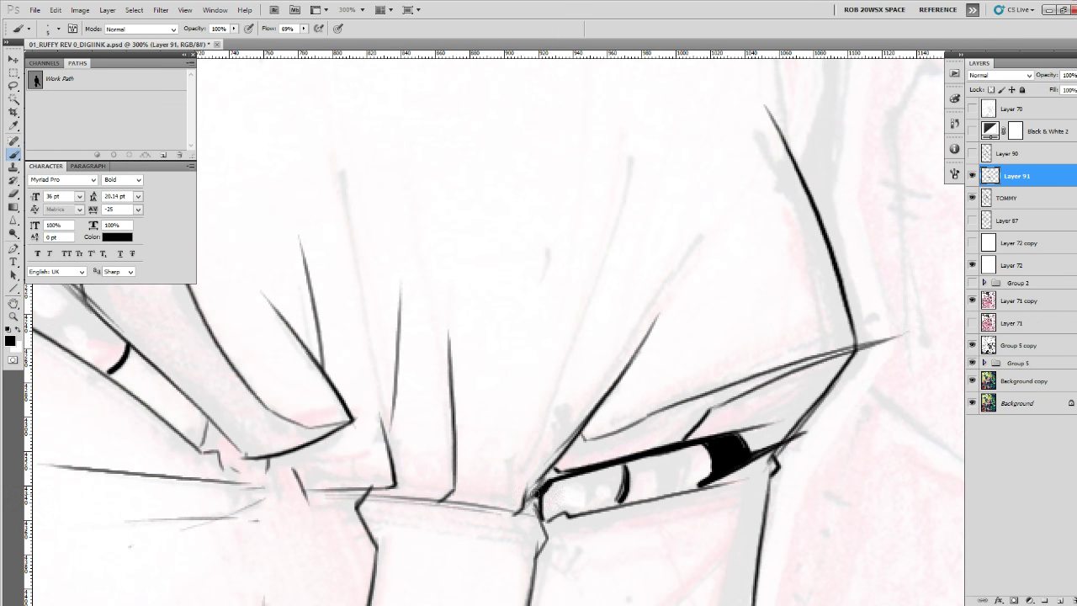
pyautogui.moveTo(554, 482); pyautogui.dragTo(581, 473)
pyautogui.moveTo(679, 436); pyautogui.dragTo(459, 477)
pyautogui.moveTo(486, 434); pyautogui.dragTo(449, 457)
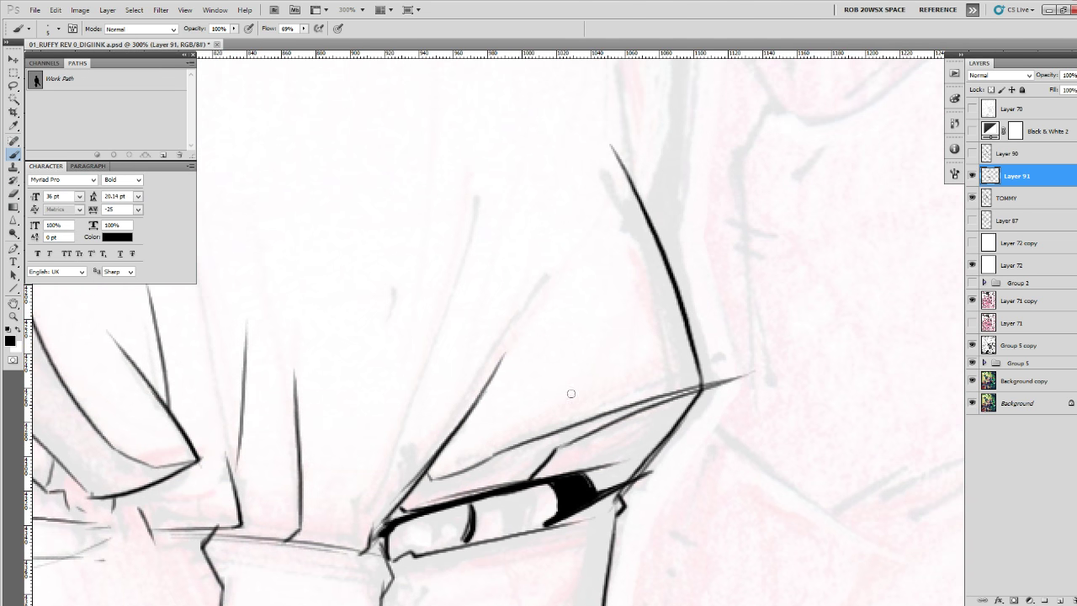
# Ink the long curved frown line rising from the right eye's inner corner onto the forehead, undoing misplaced strokes.
pyautogui.moveTo(558, 409); pyautogui.dragTo(501, 461)
pyautogui.moveTo(550, 345); pyautogui.dragTo(572, 415)
pyautogui.moveTo(499, 234)
pyautogui.mouseDown()
pyautogui.moveTo(484, 340)
pyautogui.moveTo(416, 513)
pyautogui.mouseUp()
pyautogui.moveTo(426, 532); pyautogui.dragTo(536, 403)
pyautogui.hotkey('ctrl', 'z')
pyautogui.moveTo(482, 484)
pyautogui.mouseDown()
pyautogui.moveTo(484, 462)
pyautogui.moveTo(486, 482)
pyautogui.mouseUp()
pyautogui.hotkey('ctrl', 'z')
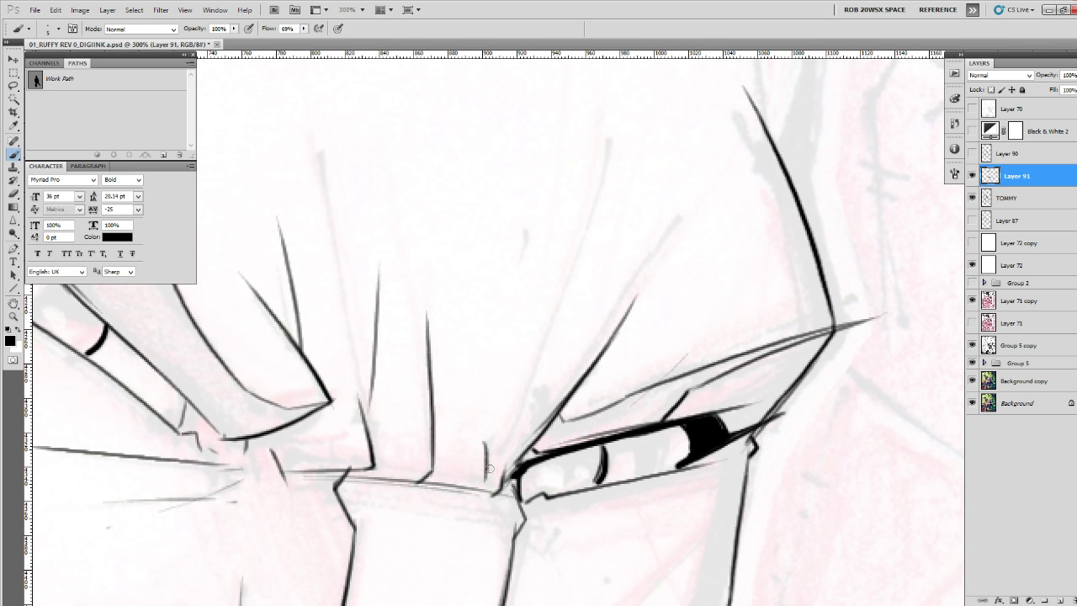
pyautogui.moveTo(565, 296); pyautogui.dragTo(546, 345)
pyautogui.moveTo(589, 179); pyautogui.dragTo(490, 461)
pyautogui.moveTo(582, 317); pyautogui.dragTo(474, 483)
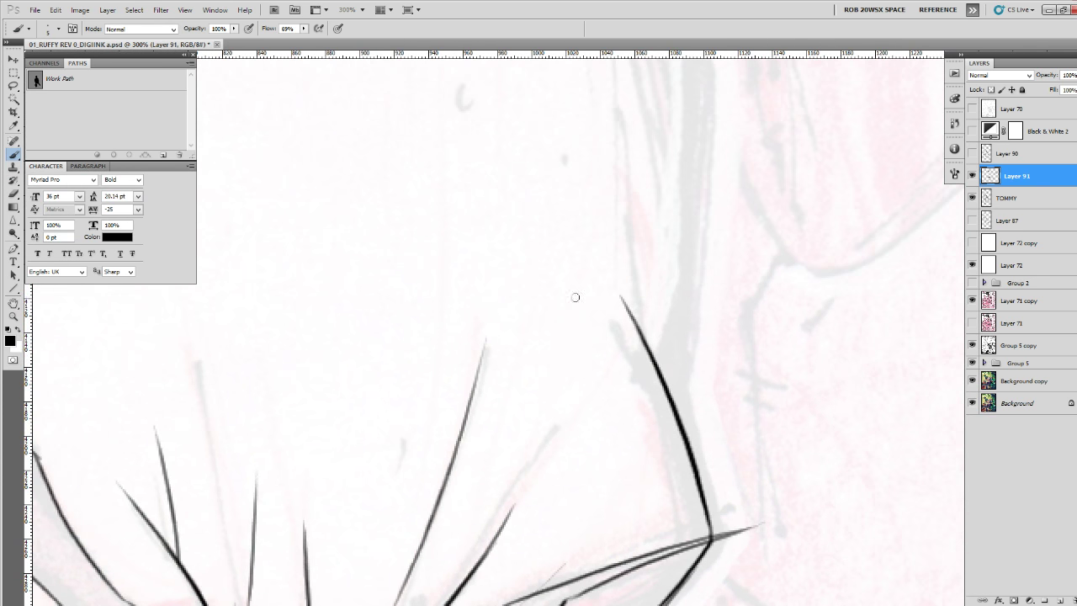
# Examine the inked face against the surrounding illustration, then up close at the right side of the head.
pyautogui.moveTo(575, 297); pyautogui.dragTo(544, 357)
pyautogui.moveTo(620, 345); pyautogui.dragTo(457, 555)
pyautogui.press('z')
pyautogui.keyDown('alt'); pyautogui.click(535, 367); pyautogui.keyUp('alt')
pyautogui.keyDown('alt'); pyautogui.click(536, 370); pyautogui.keyUp('alt')
pyautogui.keyDown('alt'); pyautogui.click(536, 370); pyautogui.keyUp('alt')
pyautogui.keyDown('alt'); pyautogui.click(536, 370); pyautogui.keyUp('alt')
pyautogui.click(536, 370)
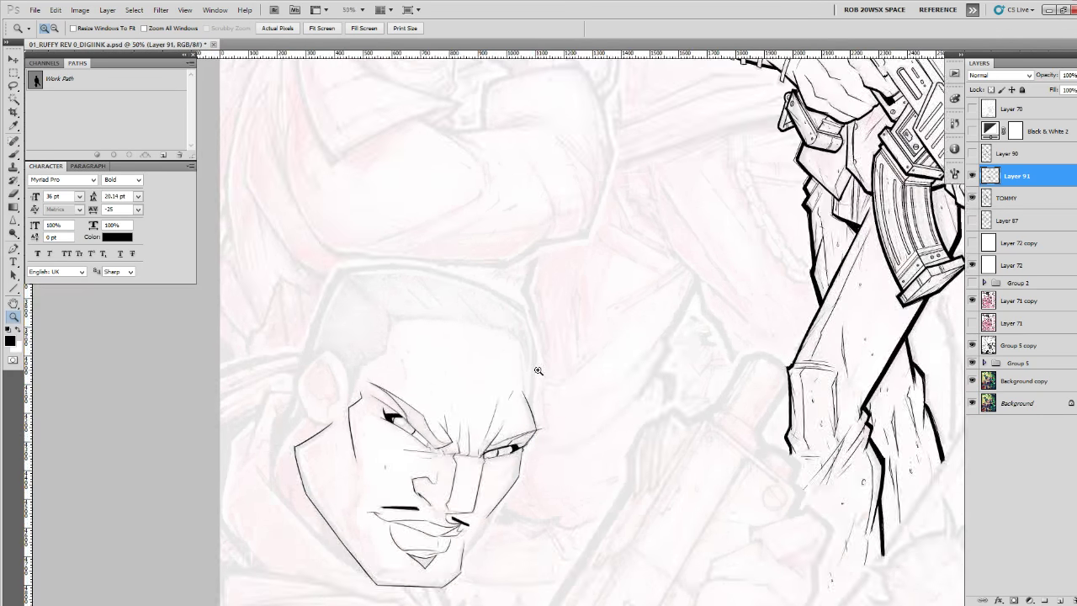
pyautogui.click(536, 370)
pyautogui.click(535, 370)
pyautogui.click(536, 371)
pyautogui.click(536, 370)
# Ink the long curved contour over the top of the head from the right side to the left, undoing a misplaced stroke.
pyautogui.press('b')
pyautogui.moveTo(512, 259); pyautogui.dragTo(487, 470)
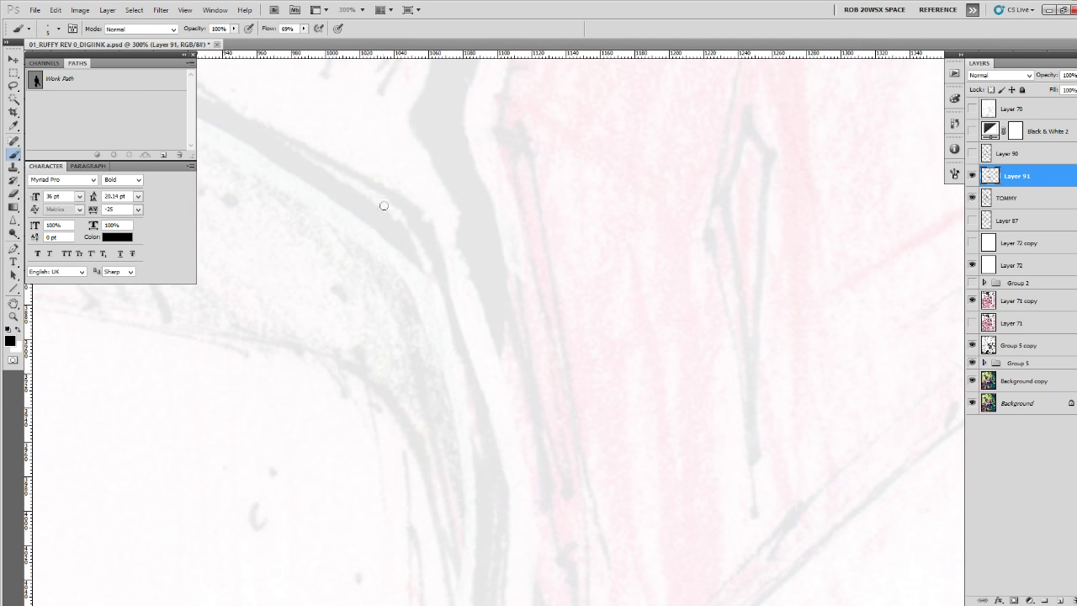
pyautogui.moveTo(404, 214)
pyautogui.mouseDown()
pyautogui.moveTo(491, 475)
pyautogui.moveTo(509, 491)
pyautogui.moveTo(515, 229)
pyautogui.moveTo(483, 537)
pyautogui.mouseUp()
pyautogui.moveTo(445, 188); pyautogui.dragTo(801, 557)
pyautogui.moveTo(654, 301)
pyautogui.mouseDown()
pyautogui.moveTo(881, 503)
pyautogui.moveTo(879, 519)
pyautogui.moveTo(933, 567)
pyautogui.moveTo(763, 456)
pyautogui.moveTo(348, 313)
pyautogui.moveTo(243, 342)
pyautogui.moveTo(641, 389)
pyautogui.moveTo(710, 382)
pyautogui.moveTo(457, 342)
pyautogui.moveTo(376, 374)
pyautogui.mouseUp()
pyautogui.hotkey('ctrl', 'z')
pyautogui.moveTo(810, 510); pyautogui.dragTo(670, 495)
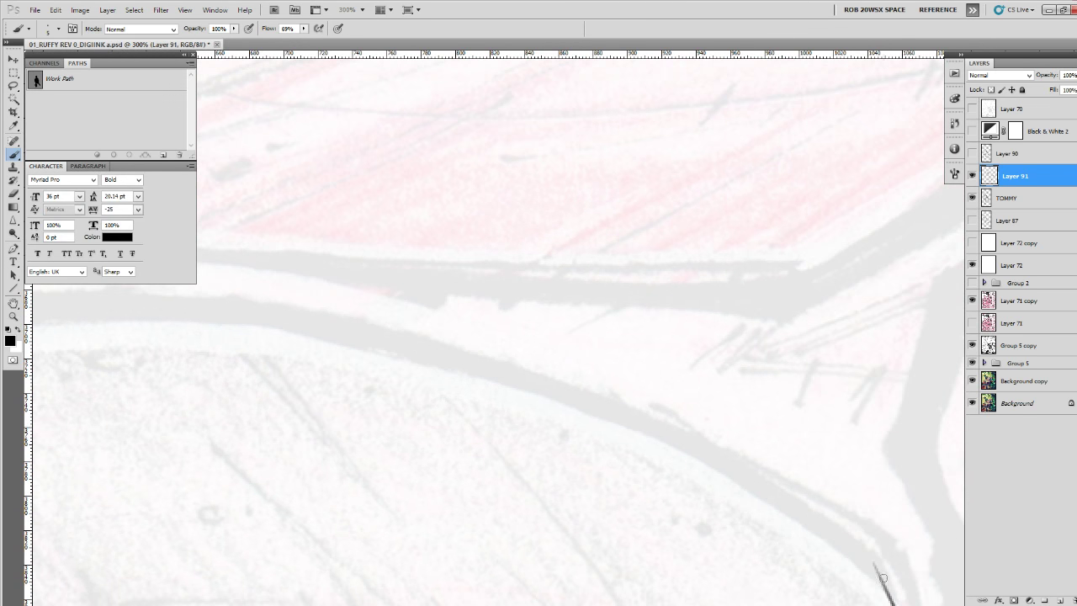
pyautogui.moveTo(882, 577)
pyautogui.mouseDown()
pyautogui.moveTo(868, 544)
pyautogui.moveTo(348, 321)
pyautogui.moveTo(243, 306)
pyautogui.mouseUp()
pyautogui.moveTo(244, 312)
pyautogui.mouseDown()
pyautogui.moveTo(668, 386)
pyautogui.moveTo(756, 369)
pyautogui.moveTo(253, 408)
pyautogui.mouseUp()
# Ink the left ear's outer contour and the curved front edge where it meets the head.
pyautogui.moveTo(407, 502); pyautogui.dragTo(563, 221)
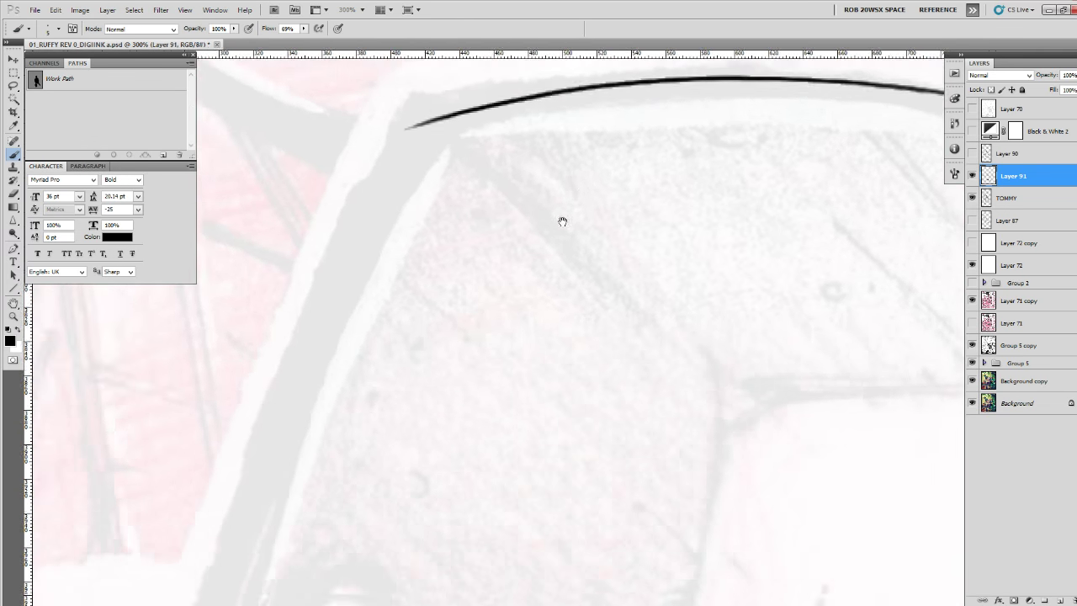
pyautogui.moveTo(448, 391); pyautogui.dragTo(497, 228)
pyautogui.moveTo(479, 452)
pyautogui.mouseDown()
pyautogui.moveTo(487, 241)
pyautogui.moveTo(489, 252)
pyautogui.mouseUp()
pyautogui.moveTo(555, 310); pyautogui.dragTo(522, 284)
pyautogui.moveTo(368, 159)
pyautogui.mouseDown()
pyautogui.moveTo(438, 218)
pyautogui.moveTo(496, 514)
pyautogui.mouseUp()
pyautogui.moveTo(512, 457); pyautogui.dragTo(581, 398)
pyautogui.moveTo(468, 120)
pyautogui.mouseDown()
pyautogui.moveTo(369, 142)
pyautogui.moveTo(247, 310)
pyautogui.moveTo(283, 415)
pyautogui.moveTo(377, 561)
pyautogui.moveTo(445, 565)
pyautogui.mouseUp()
pyautogui.moveTo(477, 497); pyautogui.dragTo(473, 521)
# Ink the ear's inner rim with its notch and the curved folds inside it.
pyautogui.moveTo(340, 211)
pyautogui.mouseDown()
pyautogui.moveTo(403, 183)
pyautogui.moveTo(459, 252)
pyautogui.moveTo(503, 433)
pyautogui.mouseUp()
pyautogui.moveTo(496, 395)
pyautogui.mouseDown()
pyautogui.moveTo(451, 465)
pyautogui.moveTo(461, 535)
pyautogui.moveTo(435, 535)
pyautogui.moveTo(432, 565)
pyautogui.mouseUp()
pyautogui.moveTo(468, 417); pyautogui.dragTo(464, 494)
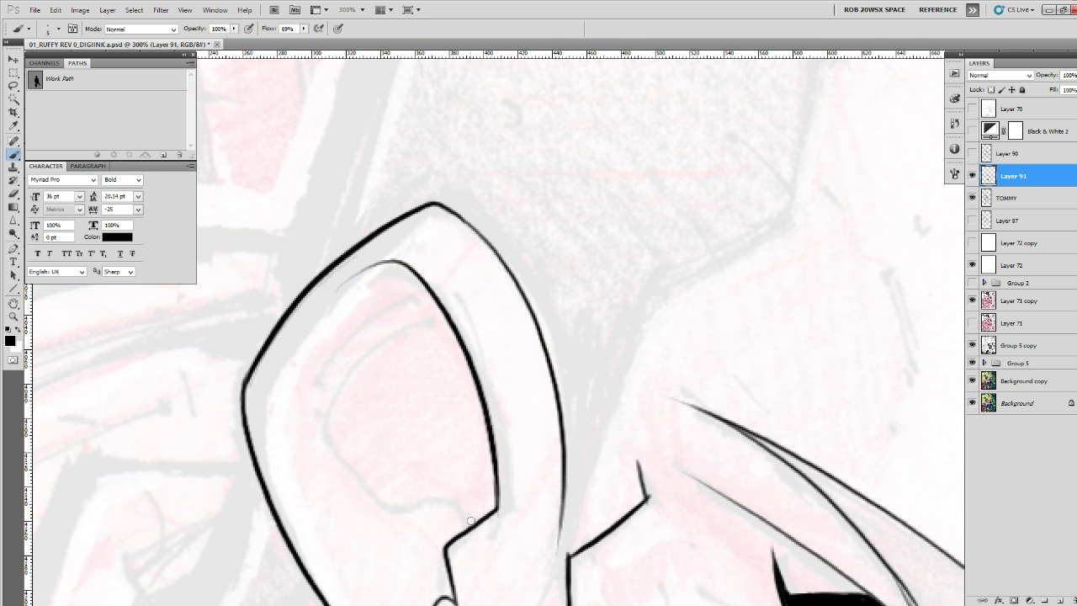
pyautogui.moveTo(468, 522)
pyautogui.mouseDown()
pyautogui.moveTo(392, 520)
pyautogui.moveTo(402, 326)
pyautogui.moveTo(435, 316)
pyautogui.moveTo(296, 391)
pyautogui.moveTo(425, 295)
pyautogui.moveTo(389, 311)
pyautogui.mouseUp()
pyautogui.moveTo(426, 260); pyautogui.dragTo(289, 533)
# Ink the upper part of the head's left contour from the crown down toward the ear.
pyautogui.moveTo(473, 308); pyautogui.dragTo(334, 548)
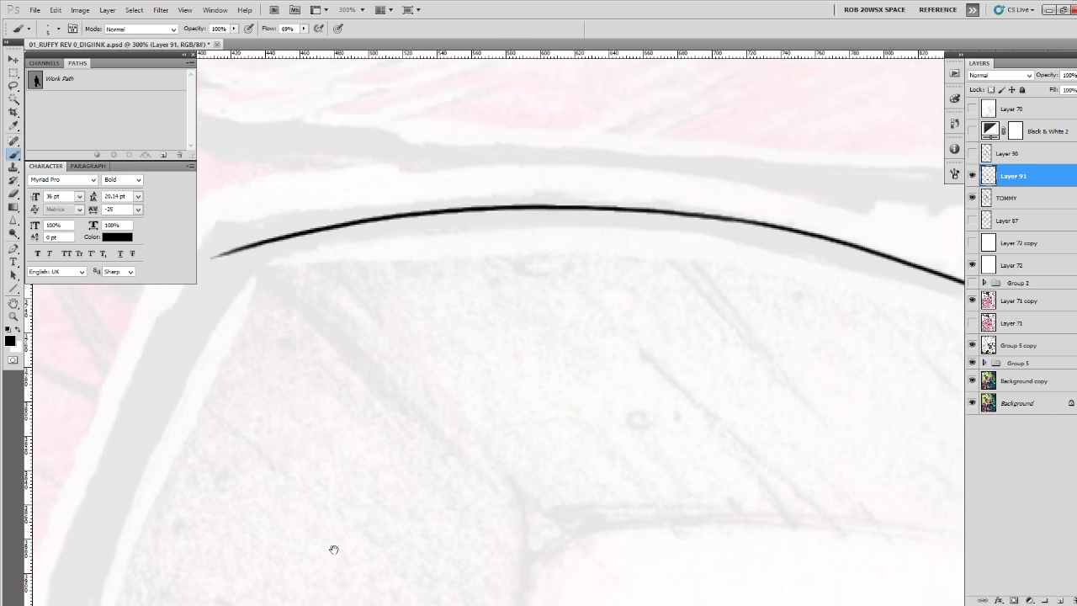
pyautogui.moveTo(289, 339); pyautogui.dragTo(409, 256)
pyautogui.moveTo(341, 173); pyautogui.dragTo(189, 514)
pyautogui.moveTo(197, 499); pyautogui.dragTo(317, 182)
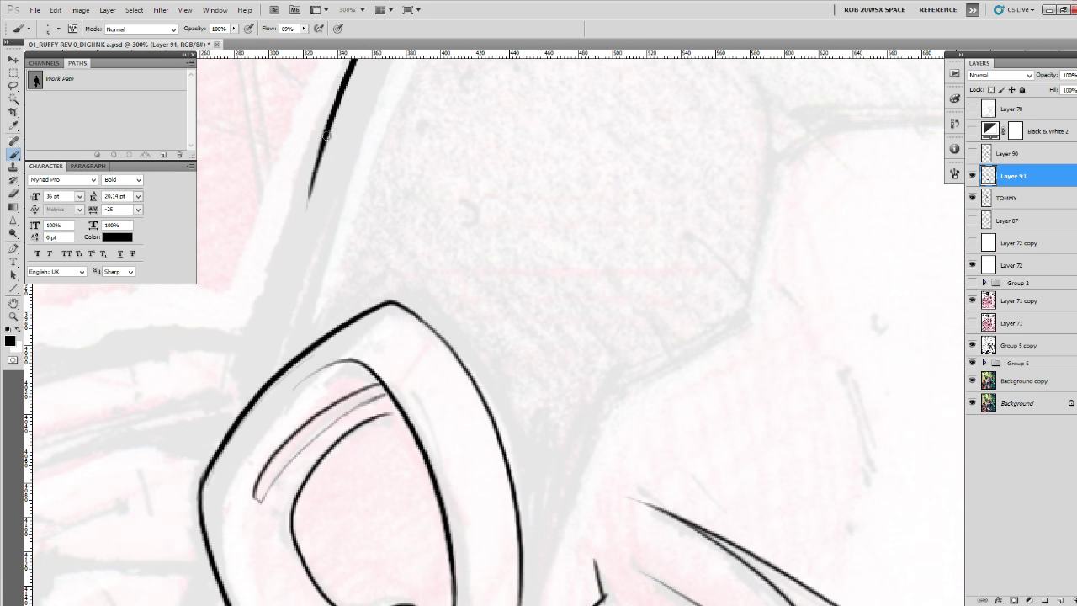
pyautogui.moveTo(332, 108); pyautogui.dragTo(265, 375)
pyautogui.hotkey('ctrl', 'z')
pyautogui.moveTo(345, 77); pyautogui.dragTo(264, 379)
pyautogui.moveTo(422, 476)
pyautogui.mouseDown()
pyautogui.moveTo(439, 354)
pyautogui.moveTo(444, 412)
pyautogui.mouseUp()
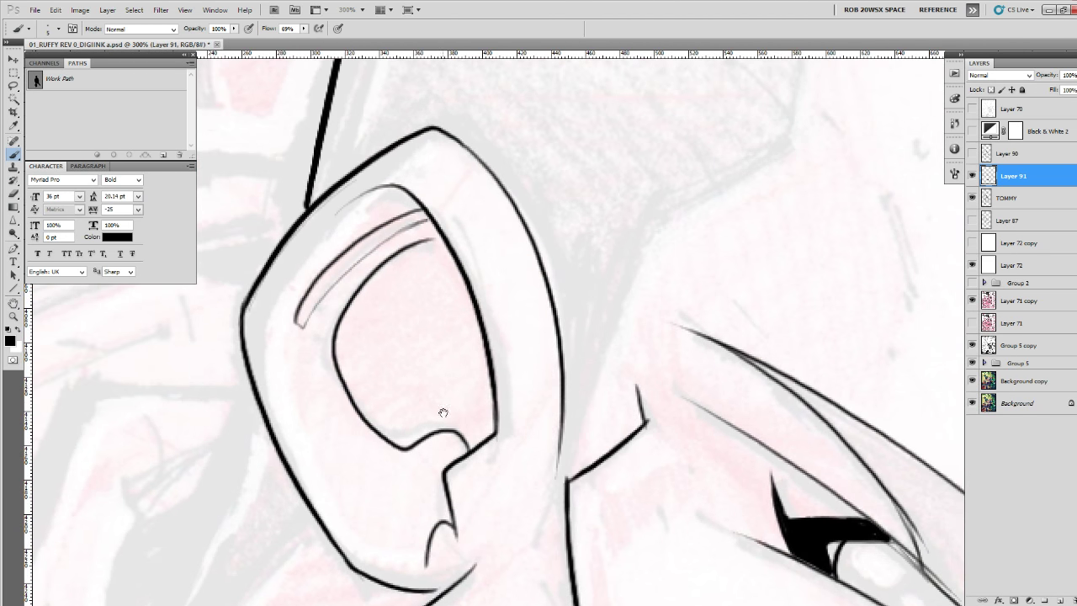
pyautogui.hotkey('ctrl', 'z')
# Add a new layer and ink the back-of-head contour on it, running down across the ear to the neck.
pyautogui.click(1058, 600)
pyautogui.moveTo(540, 295); pyautogui.dragTo(551, 409)
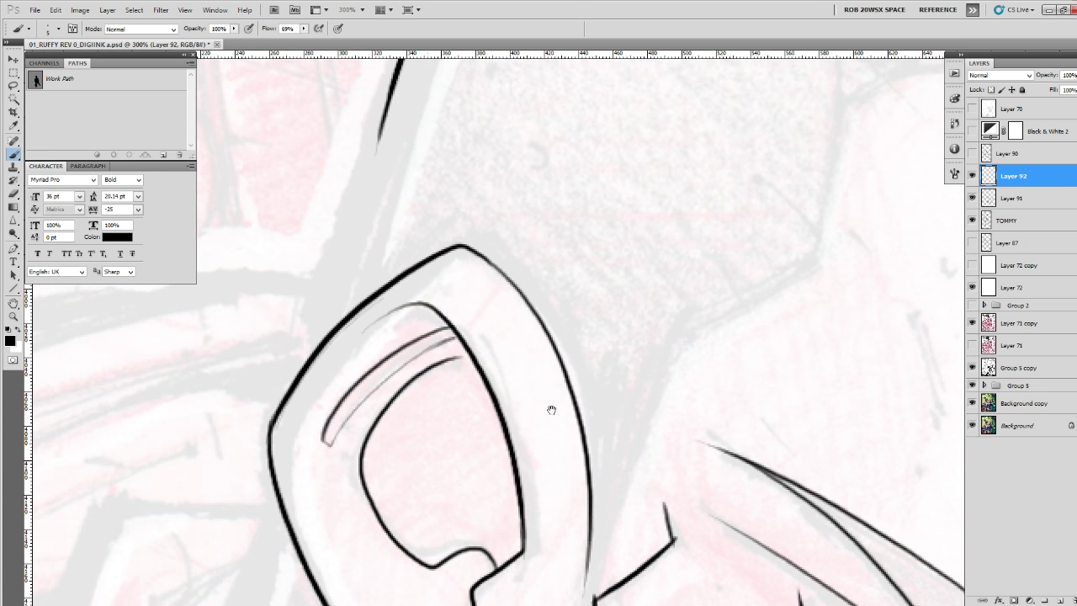
pyautogui.moveTo(412, 264); pyautogui.dragTo(409, 277)
pyautogui.moveTo(392, 88)
pyautogui.mouseDown()
pyautogui.moveTo(296, 492)
pyautogui.moveTo(366, 158)
pyautogui.moveTo(290, 357)
pyautogui.mouseUp()
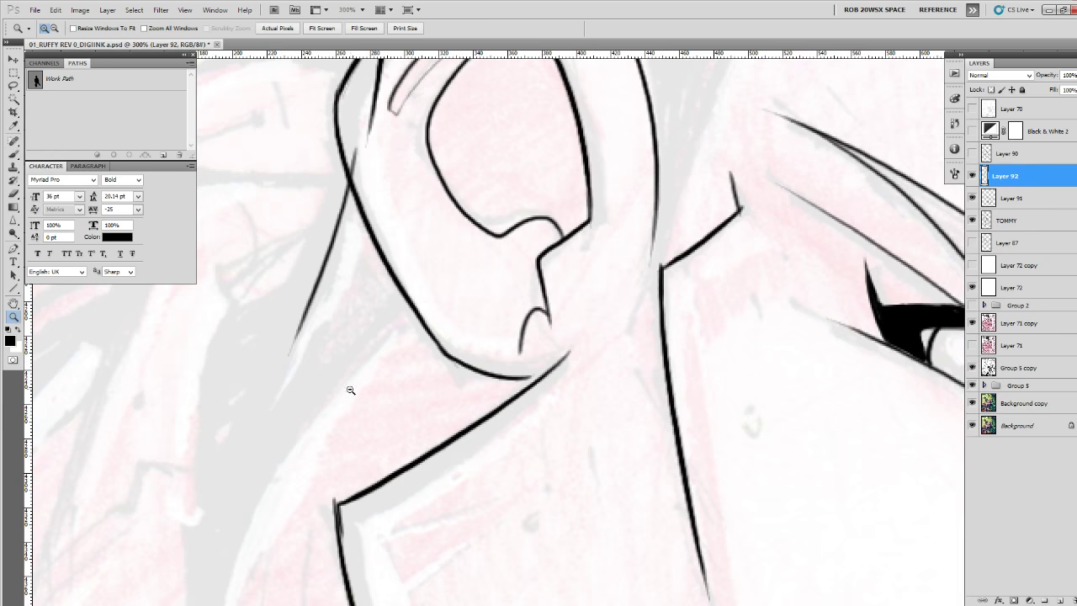
# Strengthen the contour of the face's right cheek down toward the chin.
pyautogui.keyDown('alt'); pyautogui.click(353, 388); pyautogui.keyUp('alt')
pyautogui.keyDown('alt'); pyautogui.click(357, 389); pyautogui.keyUp('alt')
pyautogui.keyDown('alt'); pyautogui.click(357, 388); pyautogui.keyUp('alt')
pyautogui.keyDown('alt'); pyautogui.click(357, 388); pyautogui.keyUp('alt')
pyautogui.keyDown('alt'); pyautogui.click(356, 389); pyautogui.keyUp('alt')
pyautogui.click(519, 414)
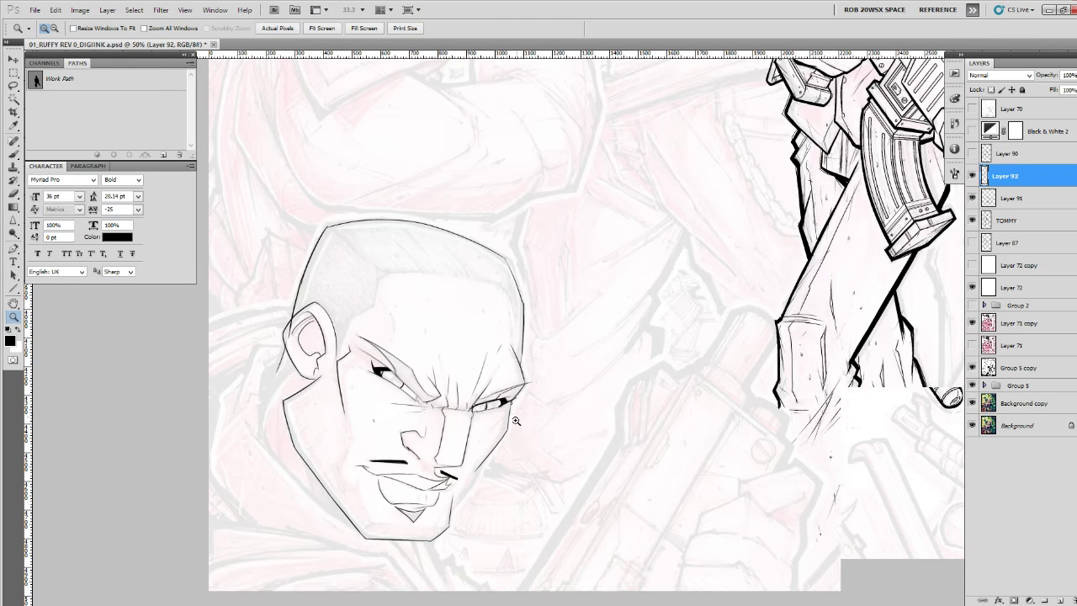
pyautogui.click(495, 458)
pyautogui.click(495, 458)
pyautogui.click(495, 458)
pyautogui.click(495, 458)
pyautogui.moveTo(486, 489); pyautogui.dragTo(534, 336)
pyautogui.press('b')
pyautogui.moveTo(617, 152)
pyautogui.mouseDown()
pyautogui.moveTo(411, 471)
pyautogui.moveTo(517, 253)
pyautogui.moveTo(370, 473)
pyautogui.moveTo(368, 530)
pyautogui.moveTo(378, 521)
pyautogui.mouseUp()
pyautogui.moveTo(379, 522)
pyautogui.mouseDown()
pyautogui.moveTo(523, 378)
pyautogui.moveTo(381, 486)
pyautogui.mouseUp()
pyautogui.moveTo(400, 480)
pyautogui.mouseDown()
pyautogui.moveTo(603, 453)
pyautogui.moveTo(217, 437)
pyautogui.moveTo(210, 414)
pyautogui.moveTo(237, 415)
pyautogui.mouseUp()
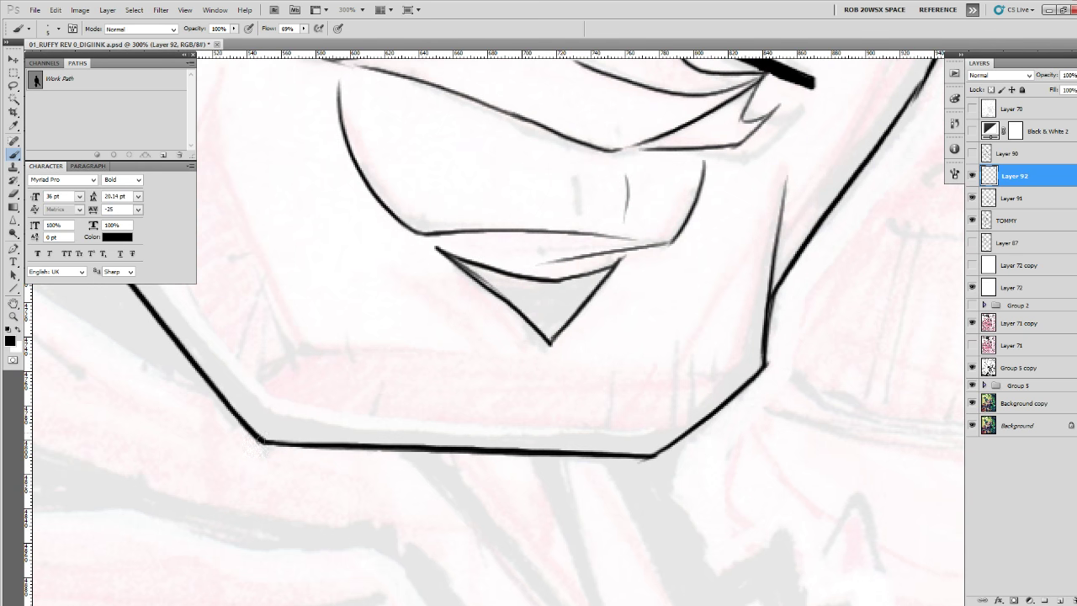
# Erase the section of the back-of-head line that crosses over the ear.
pyautogui.press('z')
pyautogui.keyDown('alt'); pyautogui.click(555, 339); pyautogui.keyUp('alt')
pyautogui.keyDown('alt'); pyautogui.click(555, 339); pyautogui.keyUp('alt')
pyautogui.keyDown('alt'); pyautogui.click(555, 339); pyautogui.keyUp('alt')
pyautogui.keyDown('alt'); pyautogui.click(556, 340); pyautogui.keyUp('alt')
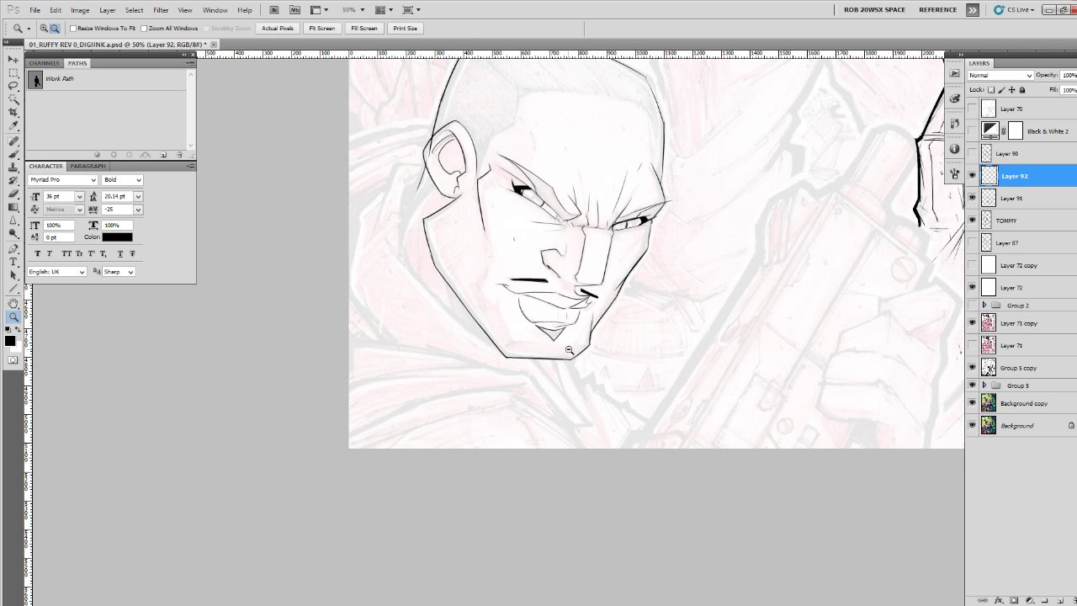
pyautogui.keyDown('alt'); pyautogui.click(572, 350); pyautogui.keyUp('alt')
pyautogui.moveTo(582, 309); pyautogui.dragTo(558, 383)
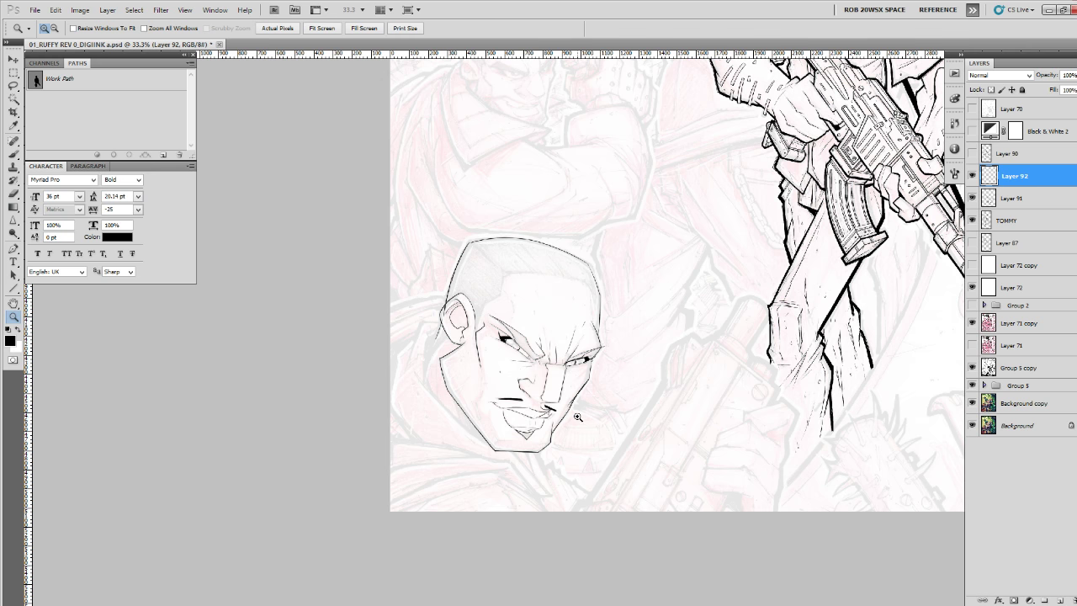
pyautogui.click(450, 310)
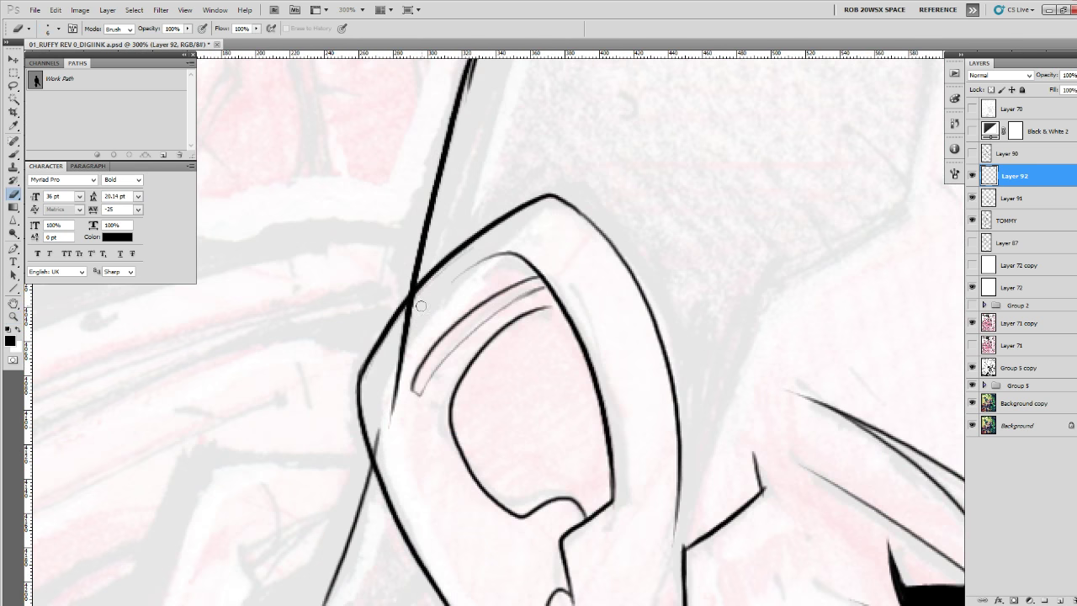
pyautogui.press('b')
pyautogui.moveTo(377, 430); pyautogui.dragTo(376, 447)
pyautogui.moveTo(509, 274)
pyautogui.mouseDown()
pyautogui.moveTo(399, 351)
pyautogui.moveTo(383, 384)
pyautogui.mouseUp()
pyautogui.moveTo(508, 299); pyautogui.dragTo(368, 385)
pyautogui.moveTo(424, 330); pyautogui.dragTo(346, 397)
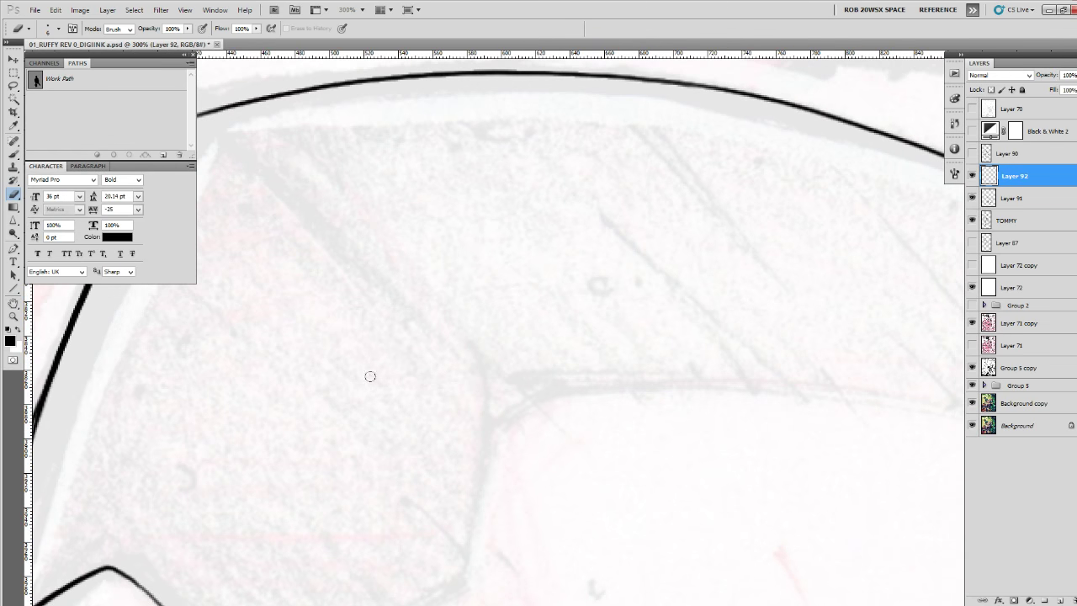
# Ink the hairline across the top of the forehead and down its angular left corner to the temple.
pyautogui.press('z')
pyautogui.keyDown('alt'); pyautogui.click(377, 373); pyautogui.keyUp('alt')
pyautogui.keyDown('alt'); pyautogui.click(377, 374); pyautogui.keyUp('alt')
pyautogui.keyDown('alt'); pyautogui.click(378, 378); pyautogui.keyUp('alt')
pyautogui.moveTo(527, 370); pyautogui.dragTo(470, 339)
pyautogui.click(504, 358)
pyautogui.click(508, 358)
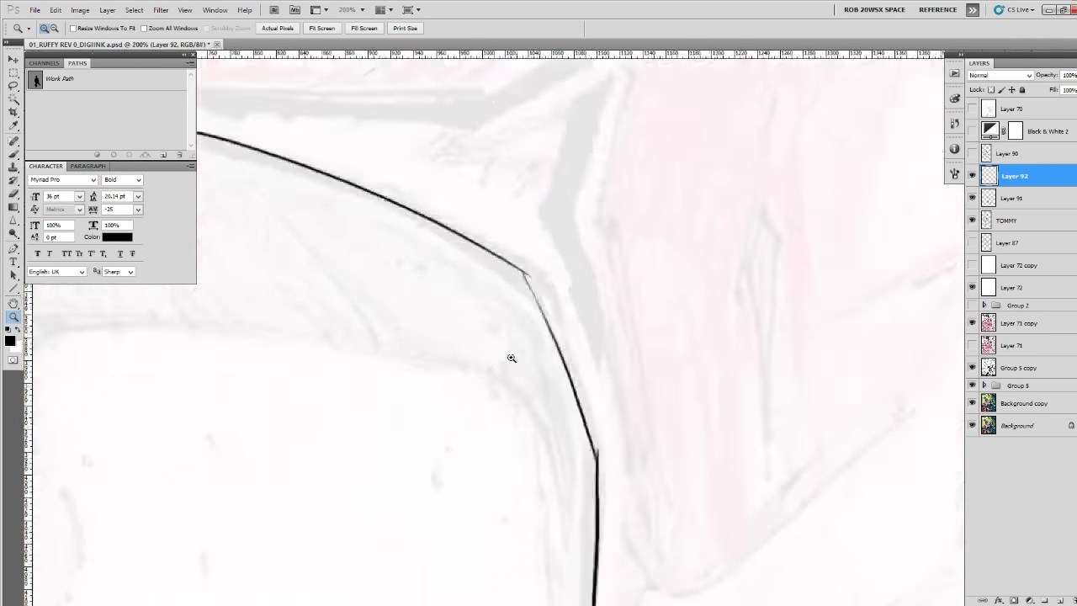
pyautogui.click(510, 359)
pyautogui.click(510, 358)
pyautogui.moveTo(585, 363); pyautogui.dragTo(831, 421)
pyautogui.press('b')
pyautogui.moveTo(826, 573); pyautogui.dragTo(750, 469)
pyautogui.moveTo(710, 437)
pyautogui.mouseDown()
pyautogui.moveTo(906, 523)
pyautogui.moveTo(286, 426)
pyautogui.mouseUp()
pyautogui.moveTo(452, 436)
pyautogui.mouseDown()
pyautogui.moveTo(816, 423)
pyautogui.moveTo(464, 408)
pyautogui.moveTo(396, 421)
pyautogui.moveTo(267, 494)
pyautogui.mouseUp()
pyautogui.moveTo(282, 495)
pyautogui.mouseDown()
pyautogui.moveTo(424, 281)
pyautogui.moveTo(510, 120)
pyautogui.moveTo(474, 308)
pyautogui.moveTo(286, 412)
pyautogui.mouseUp()
pyautogui.moveTo(286, 446)
pyautogui.mouseDown()
pyautogui.moveTo(412, 173)
pyautogui.moveTo(312, 464)
pyautogui.mouseUp()
pyautogui.moveTo(311, 505)
pyautogui.mouseDown()
pyautogui.moveTo(443, 219)
pyautogui.moveTo(439, 378)
pyautogui.mouseUp()
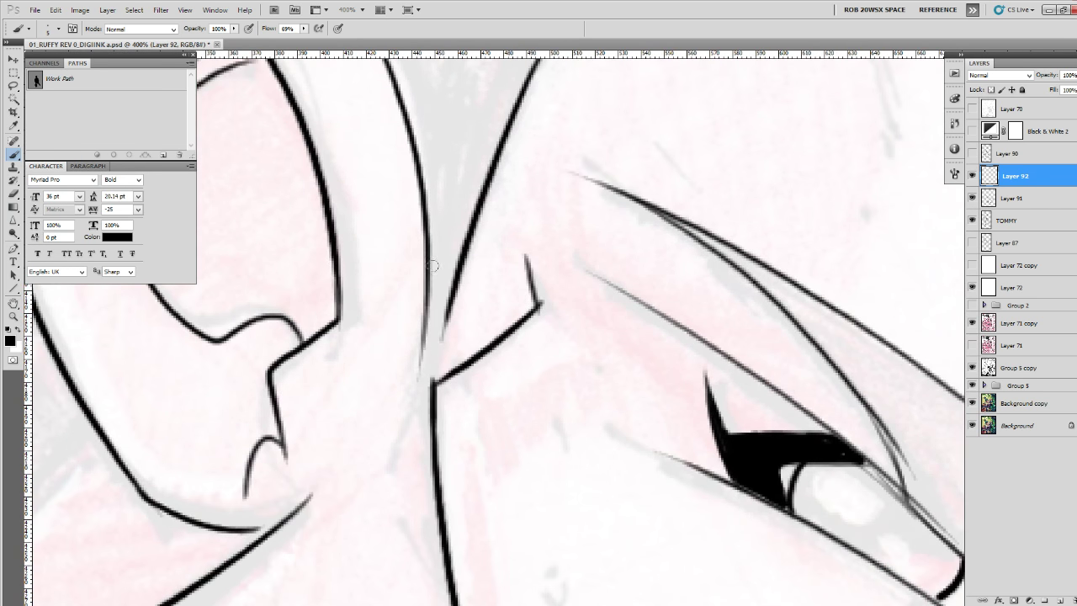
# Ink the tapering sideburn lines between the temple and the ear's front edge.
pyautogui.moveTo(436, 219); pyautogui.dragTo(413, 396)
pyautogui.moveTo(413, 400); pyautogui.dragTo(458, 268)
pyautogui.moveTo(455, 279); pyautogui.dragTo(402, 441)
pyautogui.moveTo(506, 297); pyautogui.dragTo(315, 602)
pyautogui.moveTo(521, 363)
pyautogui.mouseDown()
pyautogui.moveTo(309, 602)
pyautogui.moveTo(598, 302)
pyautogui.mouseUp()
# Erase the stray line ends around the sideburn and the hairline's upper-left corner.
pyautogui.press('e')
pyautogui.moveTo(234, 503)
pyautogui.mouseDown()
pyautogui.moveTo(217, 512)
pyautogui.moveTo(229, 513)
pyautogui.mouseUp()
pyautogui.moveTo(611, 271); pyautogui.dragTo(324, 432)
pyautogui.moveTo(123, 408); pyautogui.dragTo(156, 388)
pyautogui.moveTo(123, 408); pyautogui.dragTo(153, 391)
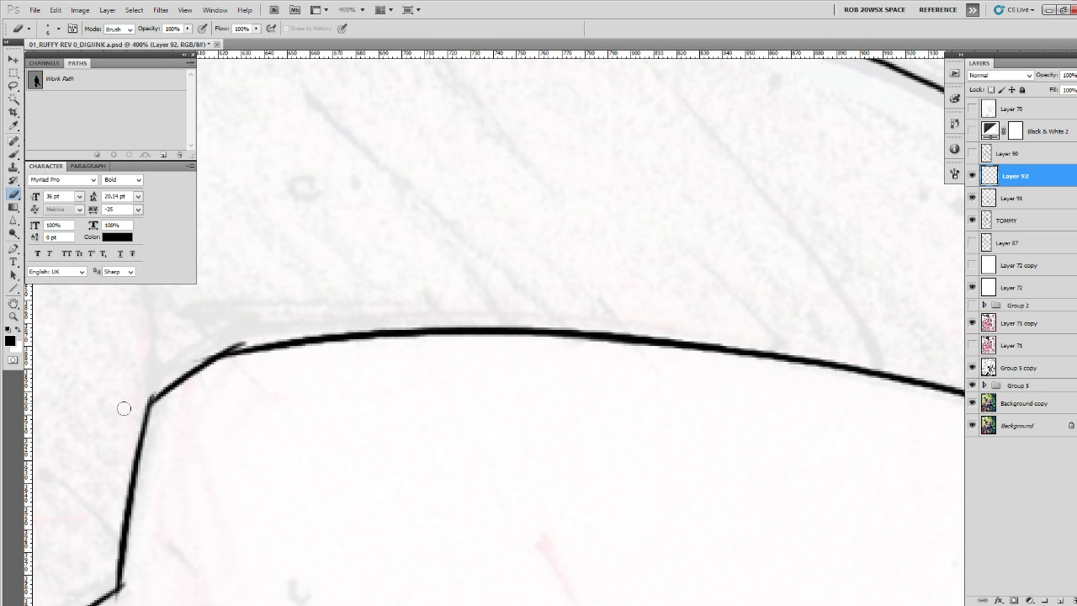
# Ink the short bend at the hairline's right corner where it turns downward.
pyautogui.moveTo(592, 375); pyautogui.dragTo(274, 462)
pyautogui.moveTo(659, 493); pyautogui.dragTo(449, 198)
pyautogui.press('b')
pyautogui.moveTo(623, 399); pyautogui.dragTo(570, 322)
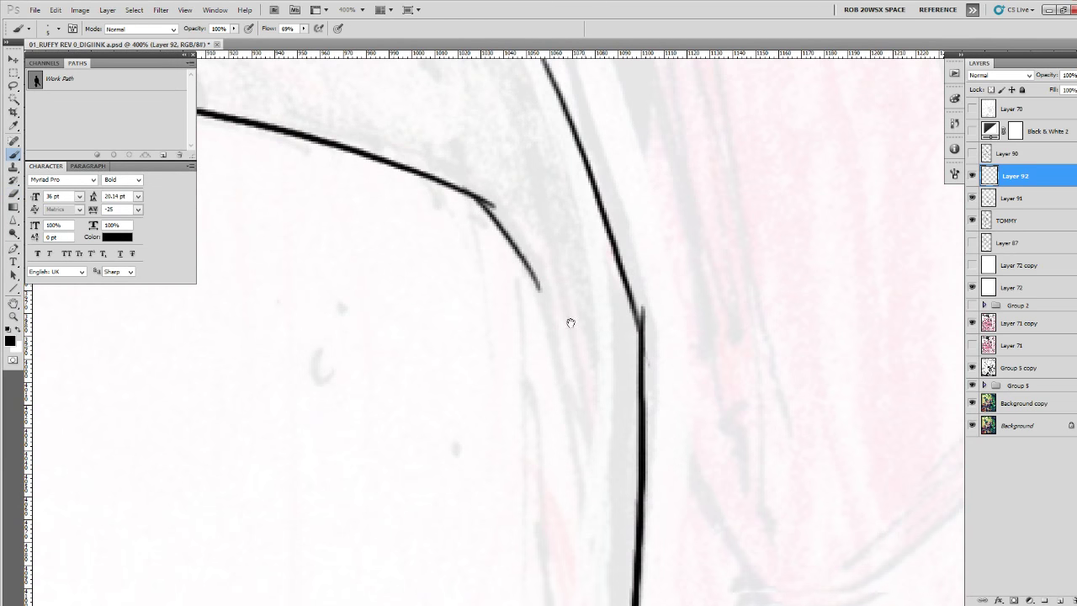
pyautogui.moveTo(478, 199)
pyautogui.mouseDown()
pyautogui.moveTo(549, 305)
pyautogui.moveTo(615, 500)
pyautogui.mouseUp()
pyautogui.moveTo(600, 503); pyautogui.dragTo(577, 418)
pyautogui.hotkey('ctrl', 'z')
pyautogui.moveTo(455, 111); pyautogui.dragTo(575, 480)
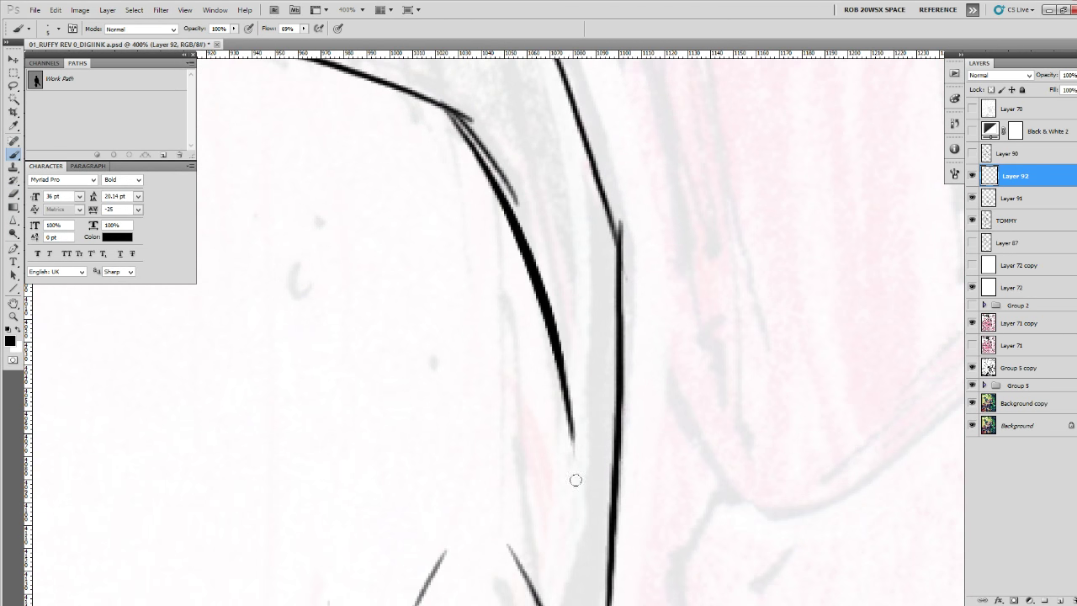
pyautogui.hotkey('ctrl', 'z')
pyautogui.moveTo(461, 111); pyautogui.dragTo(573, 467)
pyautogui.moveTo(580, 538); pyautogui.dragTo(563, 297)
pyautogui.moveTo(545, 231); pyautogui.dragTo(541, 401)
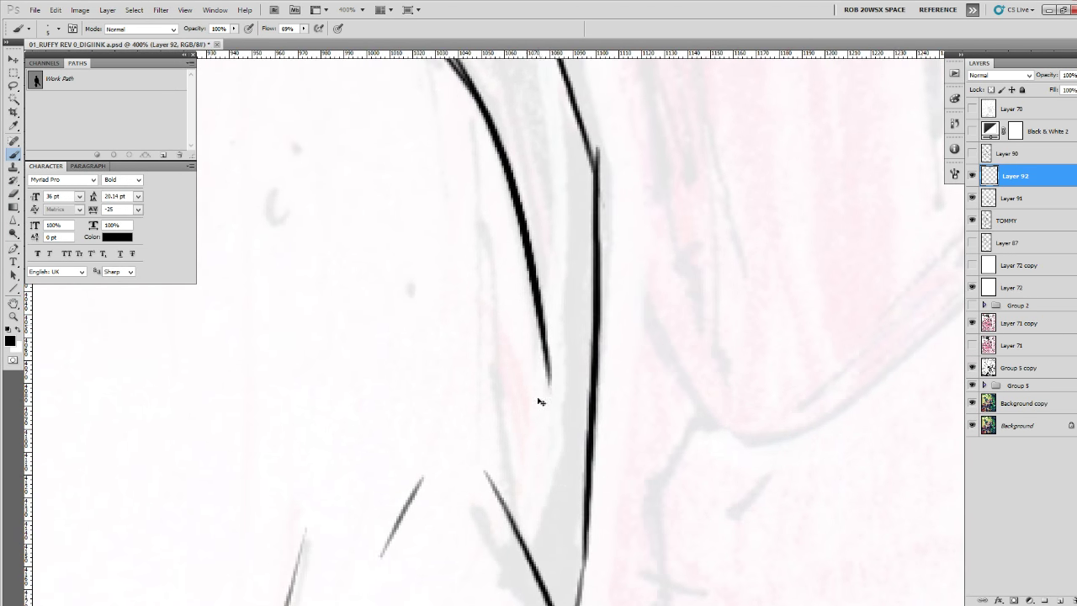
pyautogui.hotkey('ctrl', 'z')
pyautogui.moveTo(508, 197); pyautogui.dragTo(523, 254)
pyautogui.moveTo(457, 113); pyautogui.dragTo(591, 538)
pyautogui.moveTo(588, 578); pyautogui.dragTo(566, 371)
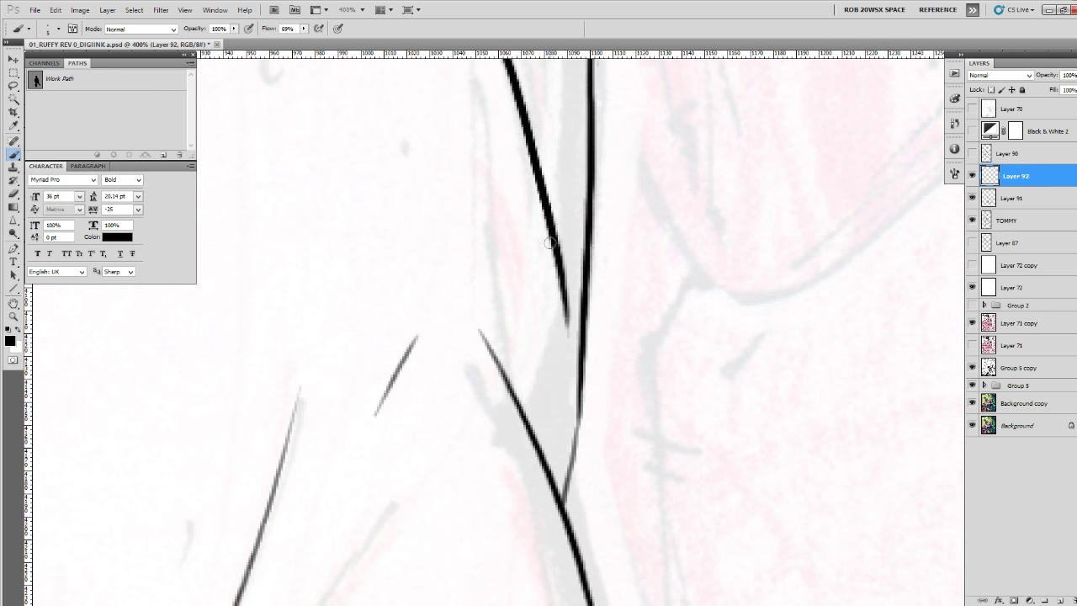
pyautogui.moveTo(553, 227); pyautogui.dragTo(566, 493)
pyautogui.press('z')
pyautogui.keyDown('alt'); pyautogui.click(574, 420); pyautogui.keyUp('alt')
pyautogui.keyDown('alt'); pyautogui.click(574, 420); pyautogui.keyUp('alt')
pyautogui.keyDown('alt'); pyautogui.click(574, 420); pyautogui.keyUp('alt')
pyautogui.keyDown('alt'); pyautogui.click(575, 420); pyautogui.keyUp('alt')
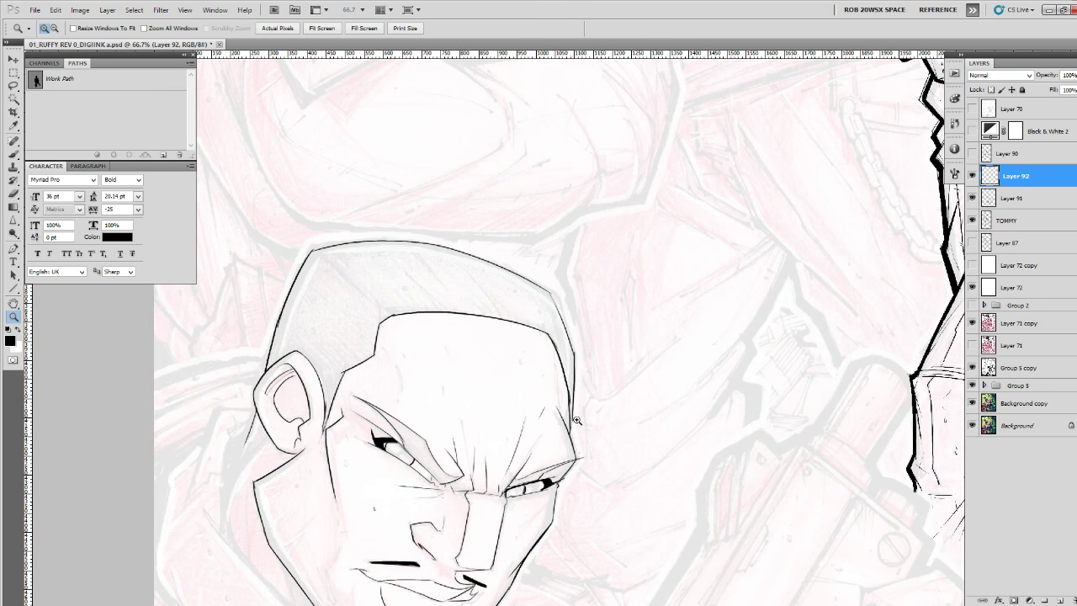
pyautogui.hotkey('ctrl', 'z')
# Ink the right side of the hairline from its upper corner down to meet the head's outer contour.
pyautogui.click(576, 385)
pyautogui.click(575, 384)
pyautogui.click(575, 384)
pyautogui.press('b')
pyautogui.moveTo(450, 153)
pyautogui.mouseDown()
pyautogui.moveTo(572, 433)
pyautogui.moveTo(565, 349)
pyautogui.mouseUp()
pyautogui.press('e')
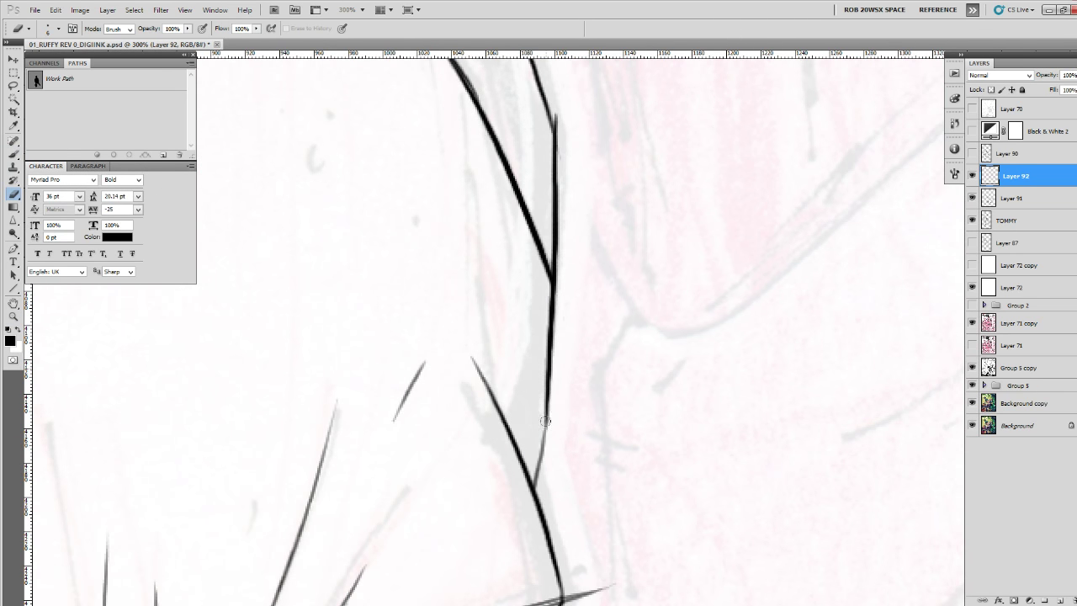
# Examine the inked head and hairline against the surrounding illustration.
pyautogui.press('z')
pyautogui.keyDown('alt'); pyautogui.click(565, 325); pyautogui.keyUp('alt')
pyautogui.keyDown('alt'); pyautogui.click(570, 327); pyautogui.keyUp('alt')
pyautogui.keyDown('alt'); pyautogui.click(570, 326); pyautogui.keyUp('alt')
pyautogui.keyDown('alt'); pyautogui.click(569, 327); pyautogui.keyUp('alt')
pyautogui.keyDown('alt'); pyautogui.click(569, 327); pyautogui.keyUp('alt')
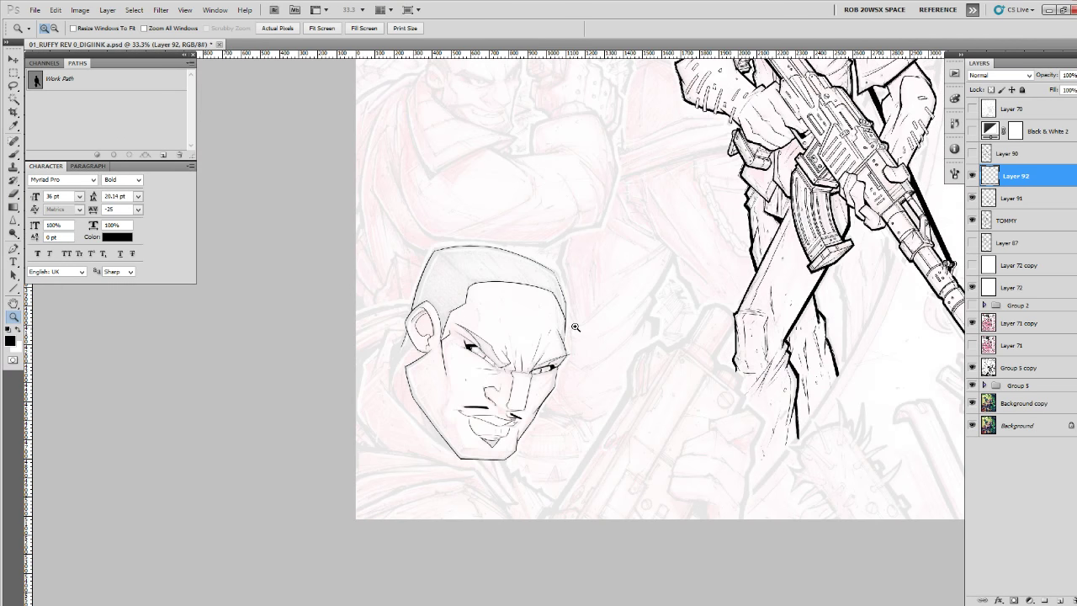
pyautogui.click(570, 329)
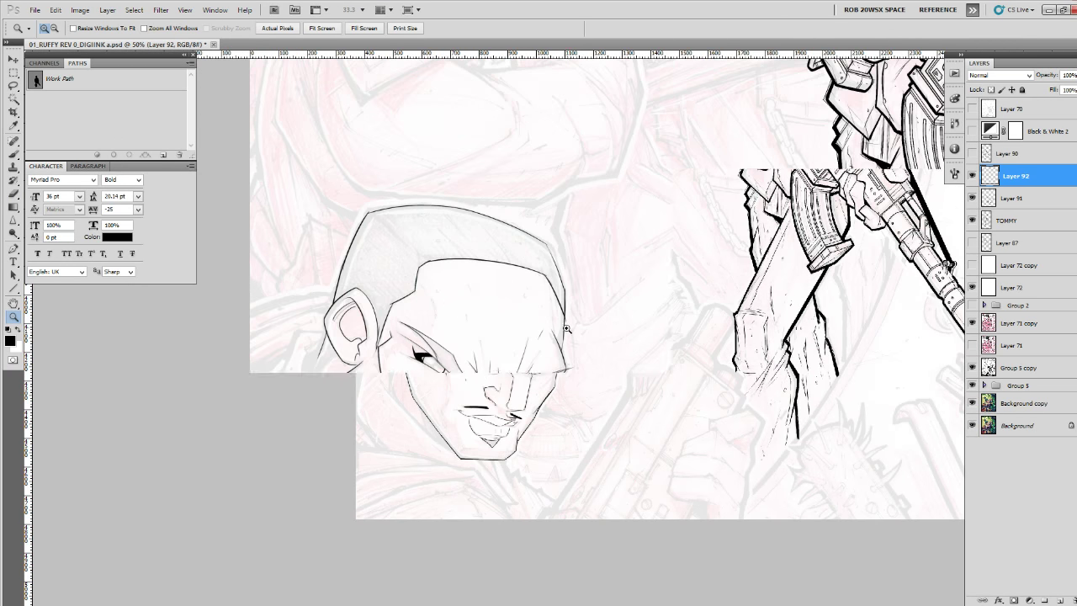
pyautogui.moveTo(564, 352); pyautogui.dragTo(574, 334)
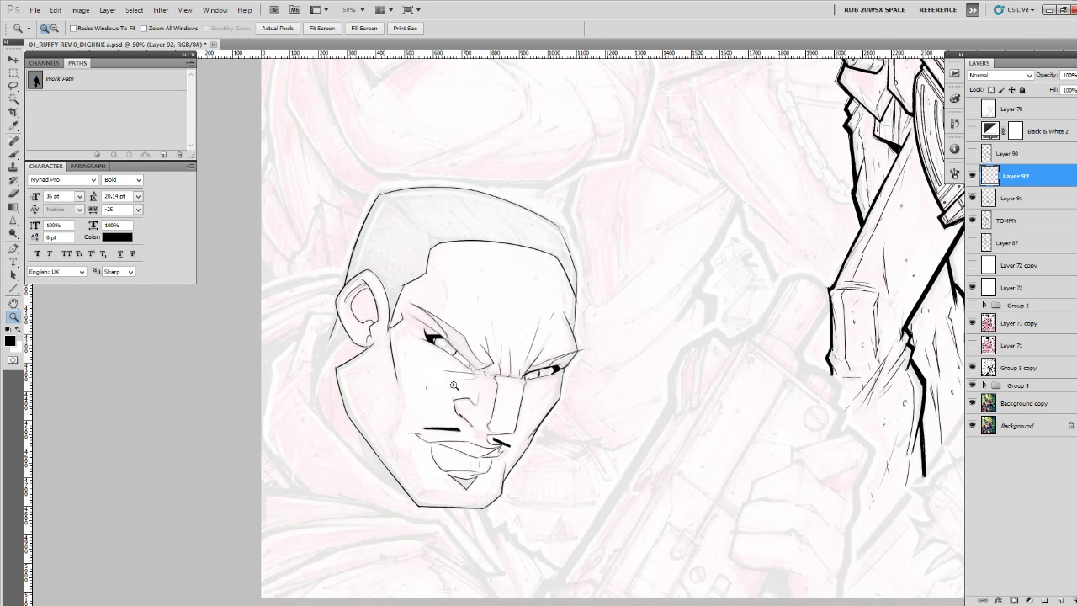
# Merge Layer 92 down into Layer 91 and erase the rough edge at the bend of the left jaw.
pyautogui.click(344, 410)
pyautogui.click(344, 409)
pyautogui.press('e')
pyautogui.press('Delete')
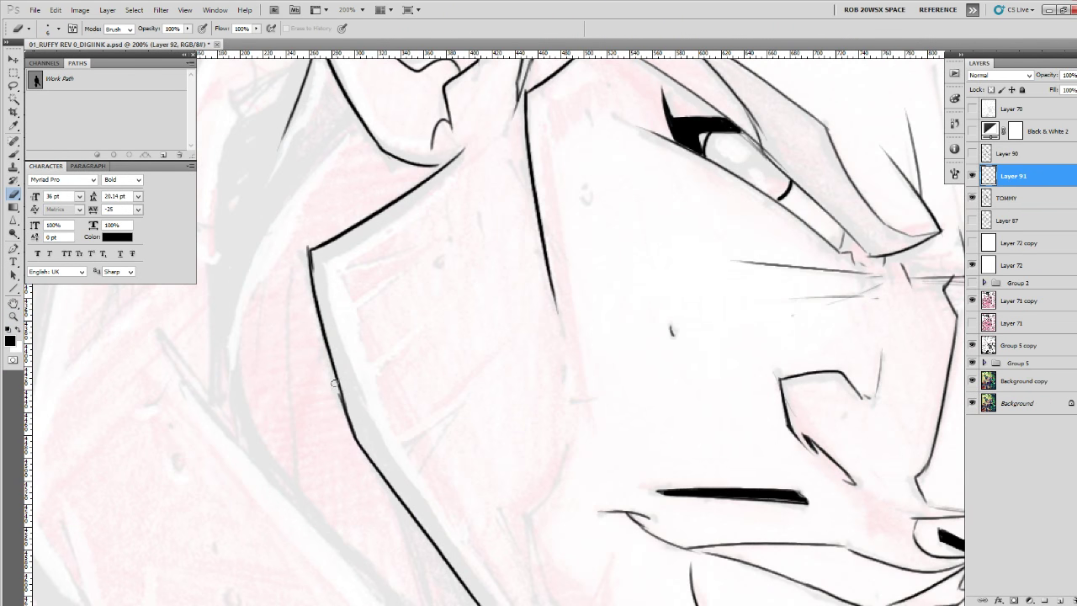
pyautogui.moveTo(372, 449); pyautogui.dragTo(258, 325)
pyautogui.moveTo(239, 282); pyautogui.dragTo(260, 382)
pyautogui.click(248, 340)
# Re-ink the bend of the left jaw with short overlapping strokes that smooth and thicken the line.
pyautogui.press('b')
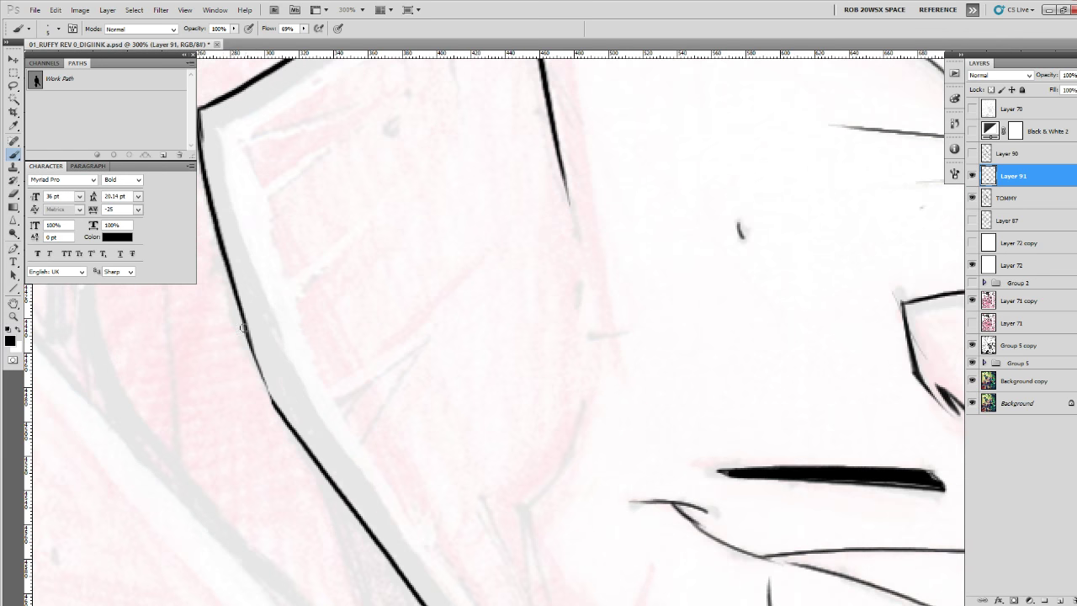
pyautogui.moveTo(215, 226); pyautogui.dragTo(254, 338)
pyautogui.moveTo(231, 276); pyautogui.dragTo(269, 389)
pyautogui.moveTo(246, 319)
pyautogui.mouseDown()
pyautogui.moveTo(264, 388)
pyautogui.moveTo(287, 419)
pyautogui.mouseUp()
pyautogui.moveTo(268, 384)
pyautogui.mouseDown()
pyautogui.moveTo(294, 432)
pyautogui.moveTo(319, 464)
pyautogui.mouseUp()
pyautogui.moveTo(359, 496); pyautogui.dragTo(299, 379)
# Ink a thick tapering line along the lower-left jaw to the chin's left corner, undoing the misplaced strokes.
pyautogui.moveTo(226, 300); pyautogui.dragTo(376, 499)
pyautogui.moveTo(400, 535); pyautogui.dragTo(334, 367)
pyautogui.moveTo(290, 299)
pyautogui.mouseDown()
pyautogui.moveTo(403, 464)
pyautogui.moveTo(353, 379)
pyautogui.mouseUp()
pyautogui.moveTo(277, 276); pyautogui.dragTo(448, 499)
pyautogui.hotkey('ctrl', 'z')
pyautogui.moveTo(240, 222); pyautogui.dragTo(476, 516)
pyautogui.hotkey('ctrl', 'z')
pyautogui.moveTo(246, 227); pyautogui.dragTo(517, 575)
pyautogui.hotkey('ctrl', 'z')
pyautogui.moveTo(254, 239); pyautogui.dragTo(516, 572)
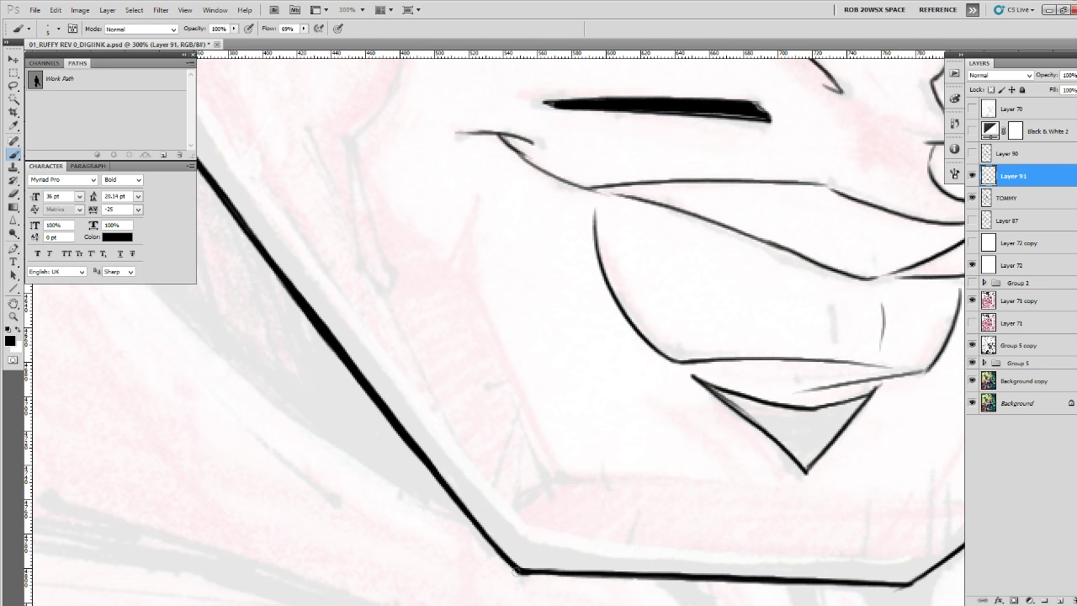
# Erase the stray line ends at the corners of the chin contour.
pyautogui.press('z')
pyautogui.keyDown('alt'); pyautogui.click(522, 417); pyautogui.keyUp('alt')
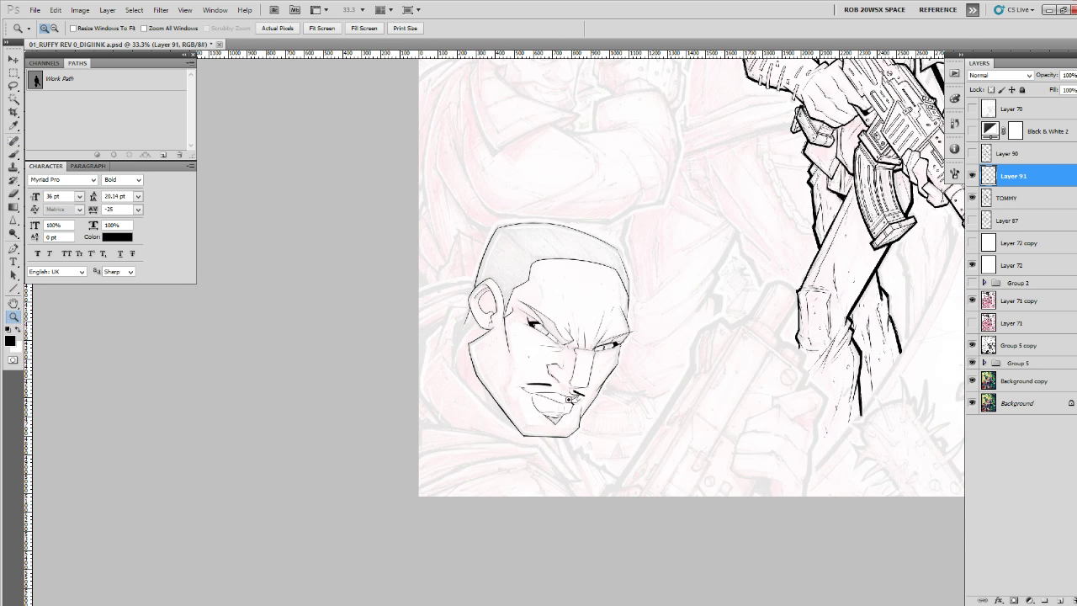
pyautogui.click(602, 421)
pyautogui.click(498, 441)
pyautogui.click(498, 442)
pyautogui.click(495, 442)
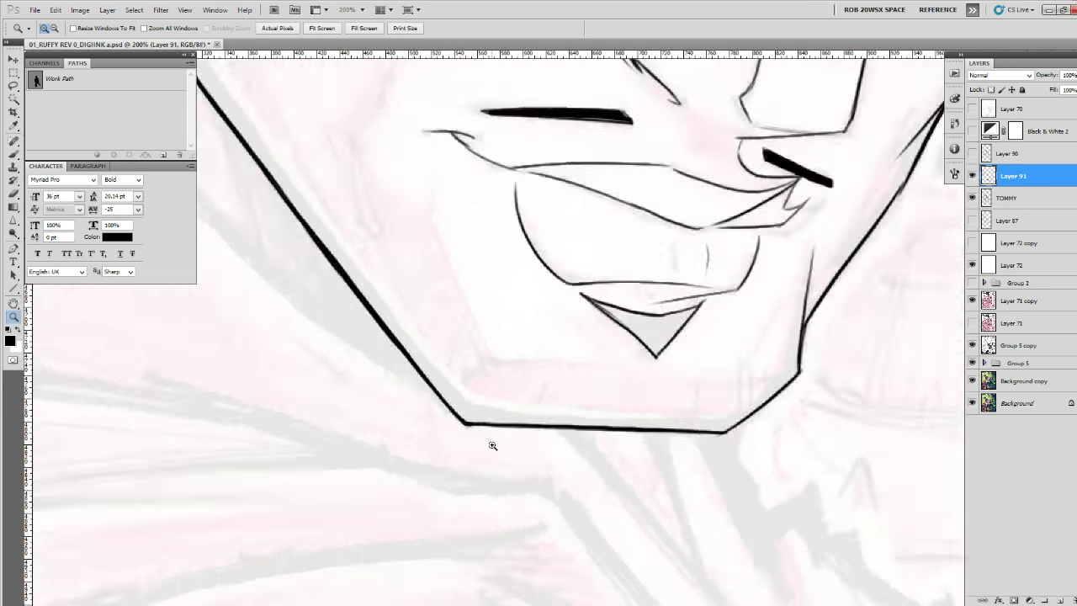
pyautogui.click(495, 442)
pyautogui.press('e')
pyautogui.moveTo(447, 414); pyautogui.dragTo(457, 418)
pyautogui.moveTo(739, 463); pyautogui.dragTo(676, 477)
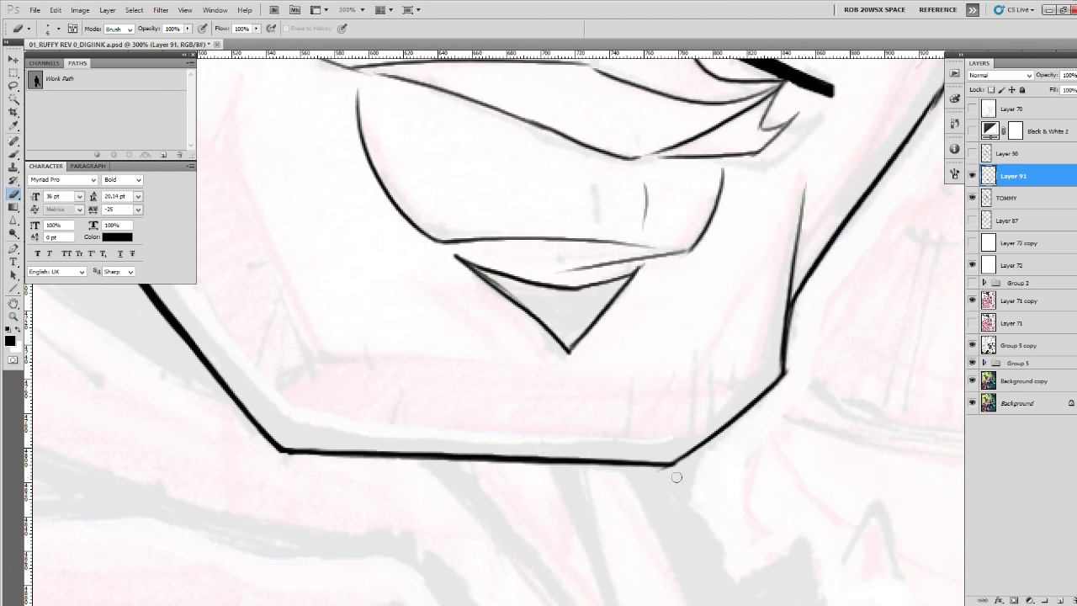
pyautogui.moveTo(802, 352); pyautogui.dragTo(726, 433)
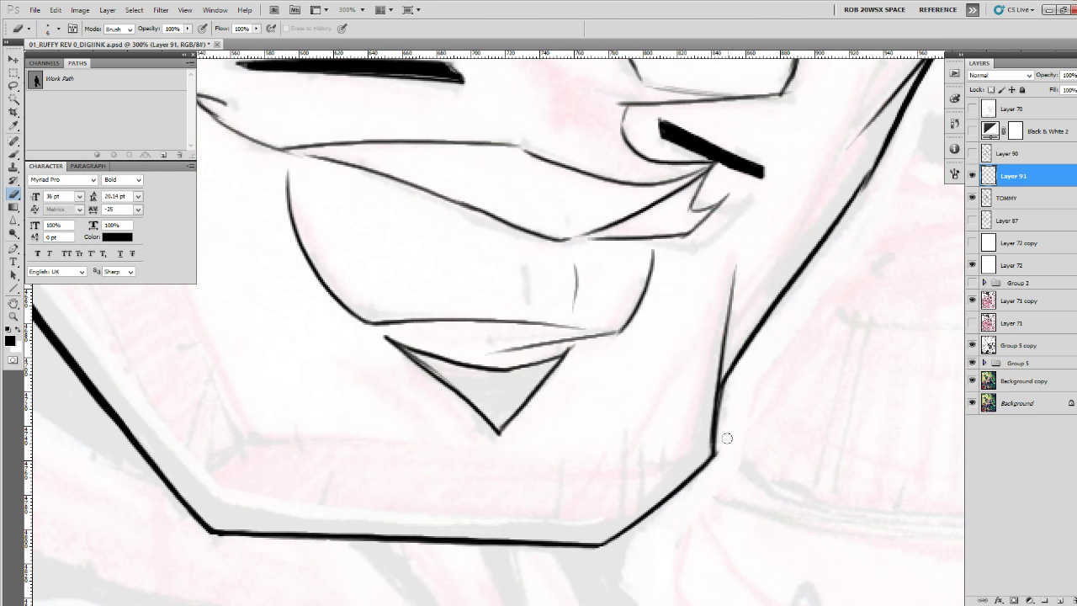
# Erase the joint at the upper-right corner of the head contour to open a gap for re-inking.
pyautogui.press('z')
pyautogui.keyDown('alt'); pyautogui.click(787, 302); pyautogui.keyUp('alt')
pyautogui.keyDown('alt'); pyautogui.click(787, 304); pyautogui.keyUp('alt')
pyautogui.keyDown('alt'); pyautogui.click(787, 304); pyautogui.keyUp('alt')
pyautogui.keyDown('alt'); pyautogui.click(787, 304); pyautogui.keyUp('alt')
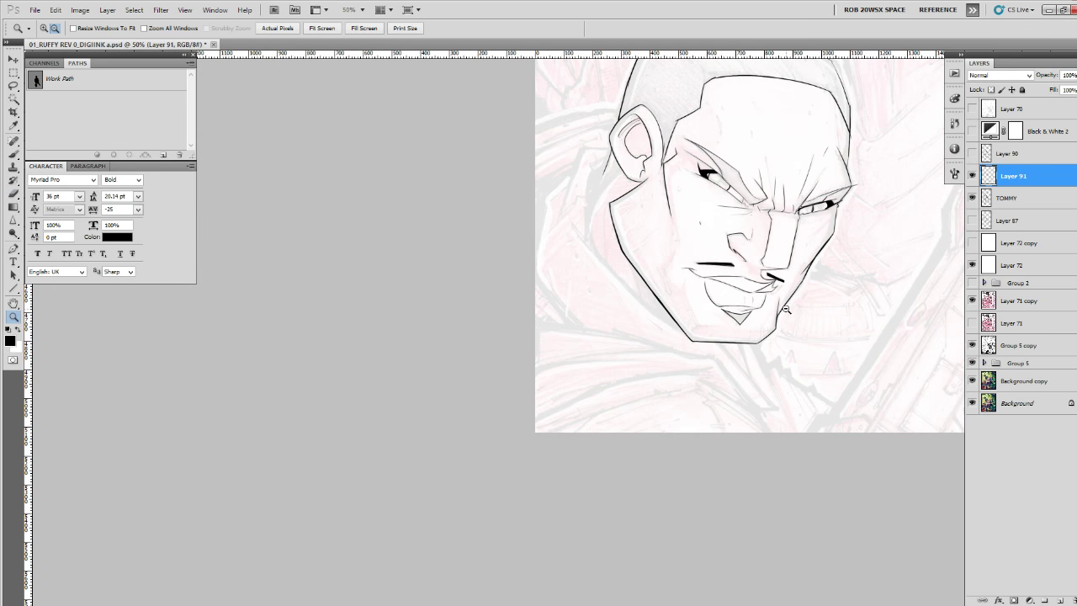
pyautogui.moveTo(795, 314); pyautogui.dragTo(707, 419)
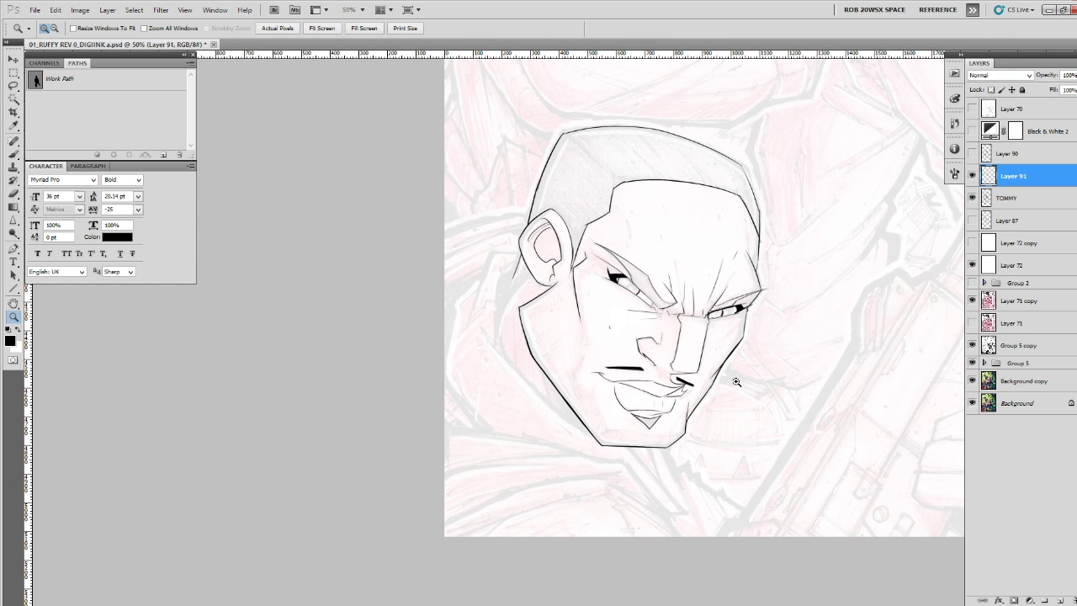
pyautogui.moveTo(759, 343); pyautogui.dragTo(726, 458)
pyautogui.click(741, 338)
pyautogui.click(742, 337)
pyautogui.click(741, 337)
pyautogui.moveTo(740, 337); pyautogui.dragTo(442, 543)
pyautogui.press('e')
pyautogui.moveTo(317, 312); pyautogui.dragTo(325, 324)
# Ink the upper-right corner of the head contour and carry a thicker line down toward the temple.
pyautogui.press('z')
pyautogui.click(324, 316)
pyautogui.press('b')
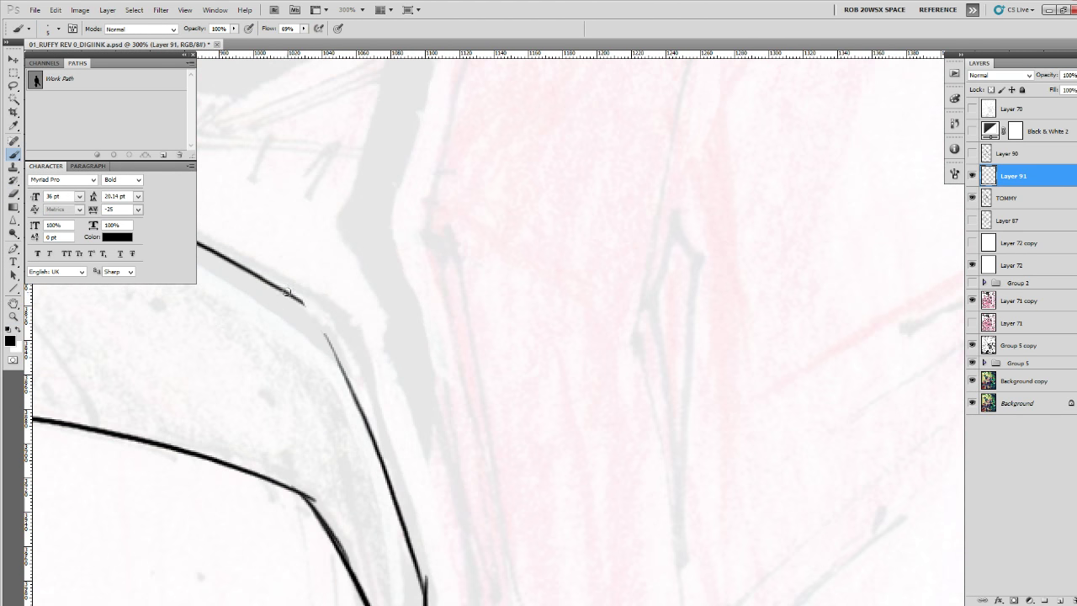
pyautogui.moveTo(287, 291); pyautogui.dragTo(331, 331)
pyautogui.moveTo(334, 340); pyautogui.dragTo(340, 217)
pyautogui.moveTo(316, 181)
pyautogui.mouseDown()
pyautogui.moveTo(379, 311)
pyautogui.moveTo(429, 461)
pyautogui.mouseUp()
# Trim the inner edge of the right head contour, then thicken it with overlapping strokes down past the temple corner.
pyautogui.press('e')
pyautogui.moveTo(394, 365); pyautogui.dragTo(356, 267)
pyautogui.press('b')
pyautogui.moveTo(337, 220); pyautogui.dragTo(433, 446)
pyautogui.moveTo(415, 391)
pyautogui.mouseDown()
pyautogui.moveTo(415, 267)
pyautogui.moveTo(431, 348)
pyautogui.mouseUp()
pyautogui.moveTo(425, 301); pyautogui.dragTo(431, 477)
pyautogui.press('e')
pyautogui.press('b')
pyautogui.moveTo(438, 446)
pyautogui.mouseDown()
pyautogui.moveTo(465, 359)
pyautogui.moveTo(493, 351)
pyautogui.mouseUp()
# Ink a thin cheek crease running down beside the right mouth corner, ending in a small hook near the jaw.
pyautogui.press('z')
pyautogui.keyDown('alt'); pyautogui.click(465, 360); pyautogui.keyUp('alt')
pyautogui.keyDown('alt'); pyautogui.click(466, 360); pyautogui.keyUp('alt')
pyautogui.keyDown('alt'); pyautogui.click(466, 362); pyautogui.keyUp('alt')
pyautogui.keyDown('alt'); pyautogui.click(466, 362); pyautogui.keyUp('alt')
pyautogui.moveTo(479, 390); pyautogui.dragTo(508, 351)
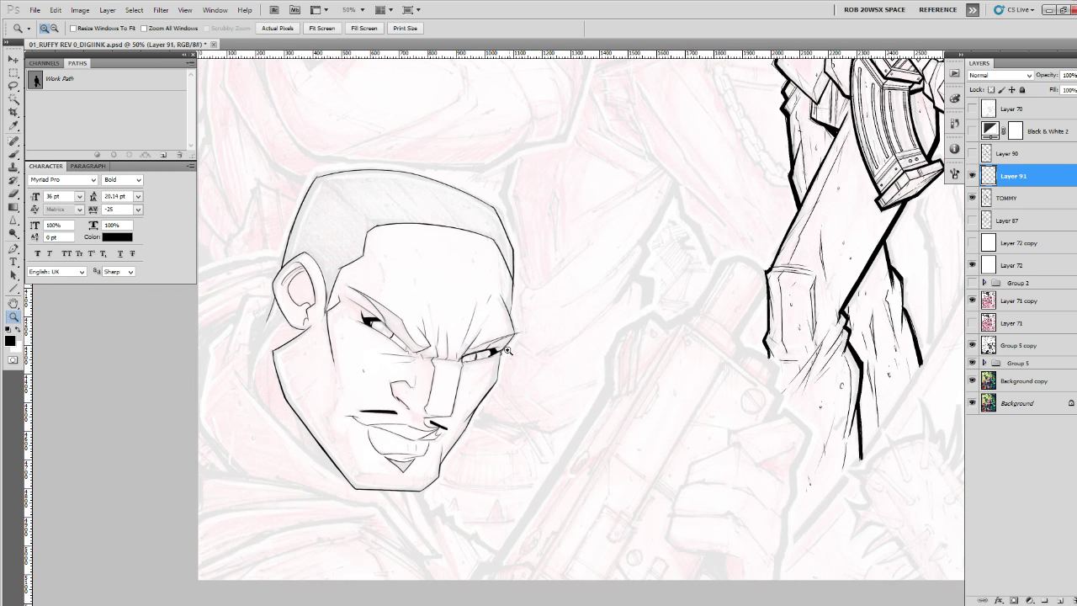
pyautogui.click(457, 438)
pyautogui.click(457, 437)
pyautogui.click(457, 438)
pyautogui.click(456, 438)
pyautogui.moveTo(457, 438); pyautogui.dragTo(522, 439)
pyautogui.press('b')
pyautogui.moveTo(564, 272)
pyautogui.mouseDown()
pyautogui.moveTo(502, 455)
pyautogui.moveTo(464, 488)
pyautogui.mouseUp()
pyautogui.moveTo(503, 446); pyautogui.dragTo(462, 499)
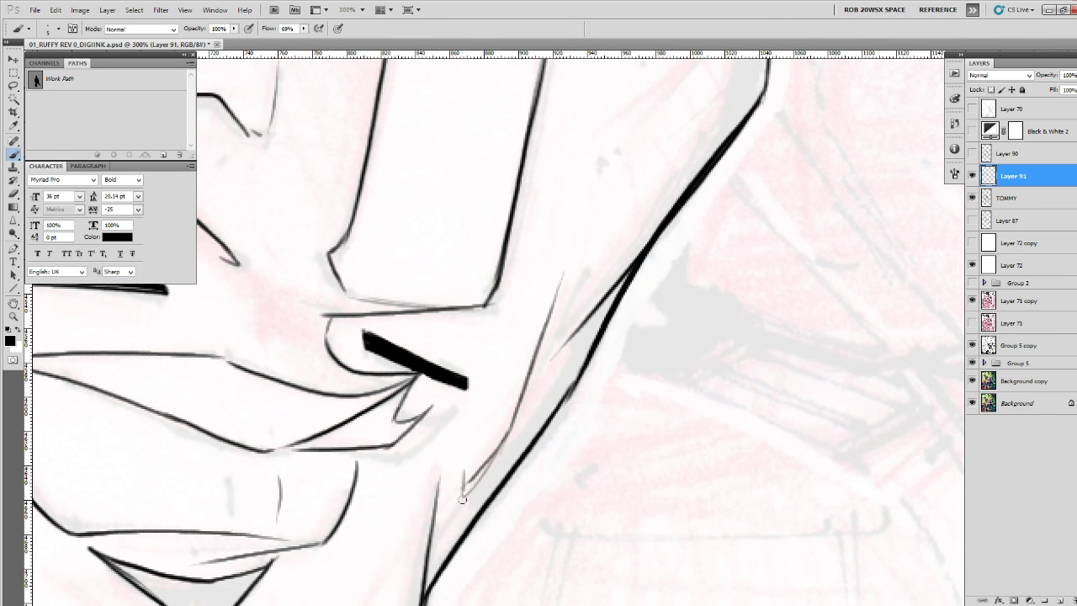
# Erase along the edge of the short right moustache stroke to make it thinner and more tapered.
pyautogui.press('z')
pyautogui.keyDown('alt'); pyautogui.click(379, 506); pyautogui.keyUp('alt')
pyautogui.keyDown('alt'); pyautogui.click(379, 505); pyautogui.keyUp('alt')
pyautogui.moveTo(379, 506); pyautogui.dragTo(641, 488)
pyautogui.click(662, 466)
pyautogui.click(663, 465)
pyautogui.press('b')
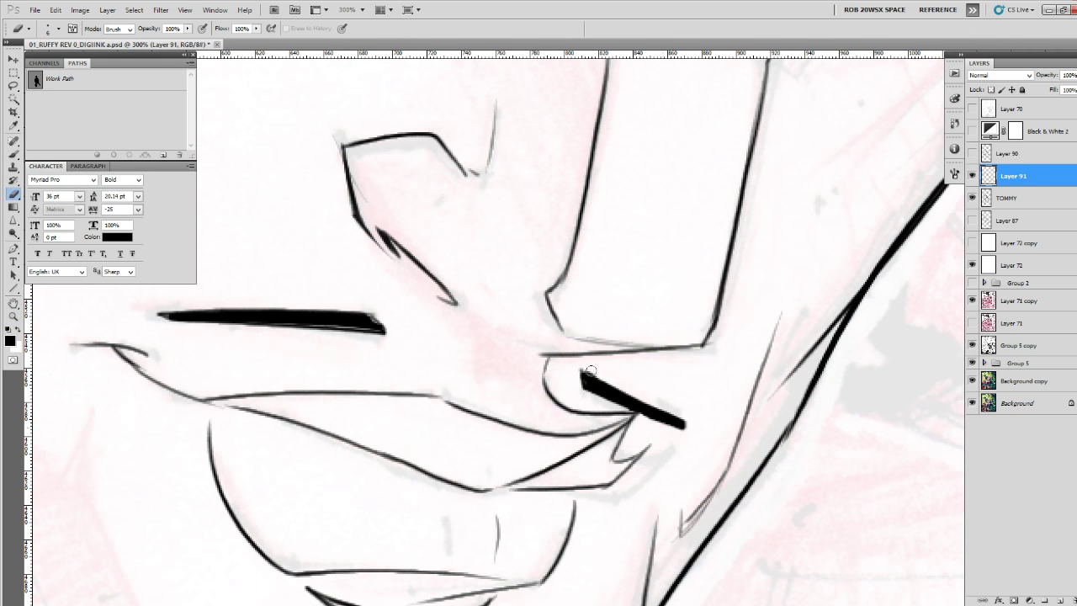
pyautogui.moveTo(629, 402); pyautogui.dragTo(701, 435)
pyautogui.press('b')
# Ink the angular crease of the left cheek beside the mouth, undoing the first curved stroke.
pyautogui.press('z')
pyautogui.keyDown('alt'); pyautogui.click(589, 375); pyautogui.keyUp('alt')
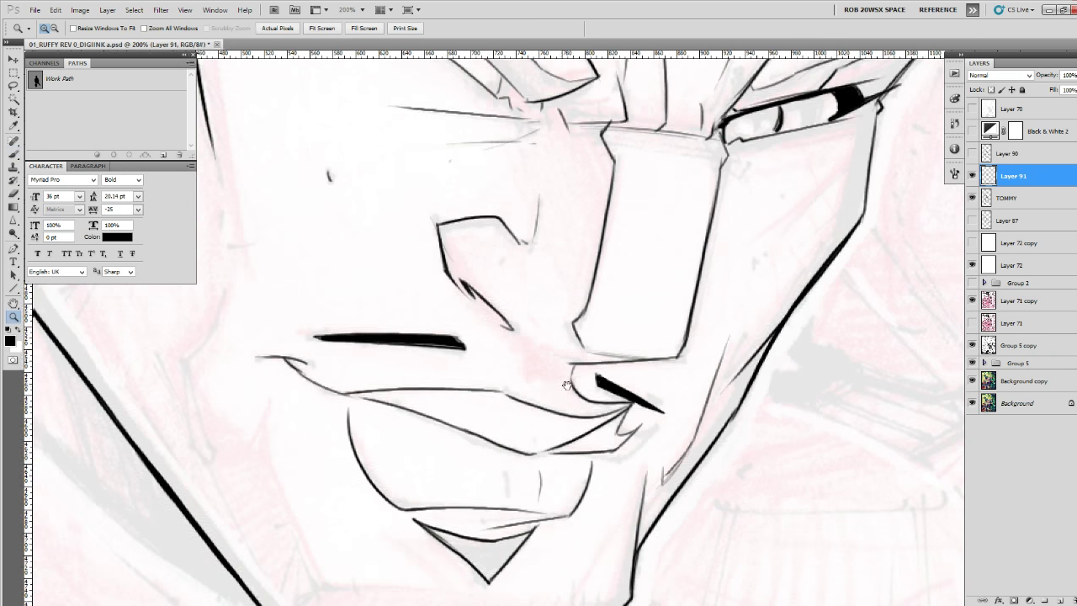
pyautogui.keyDown('alt'); pyautogui.click(578, 376); pyautogui.keyUp('alt')
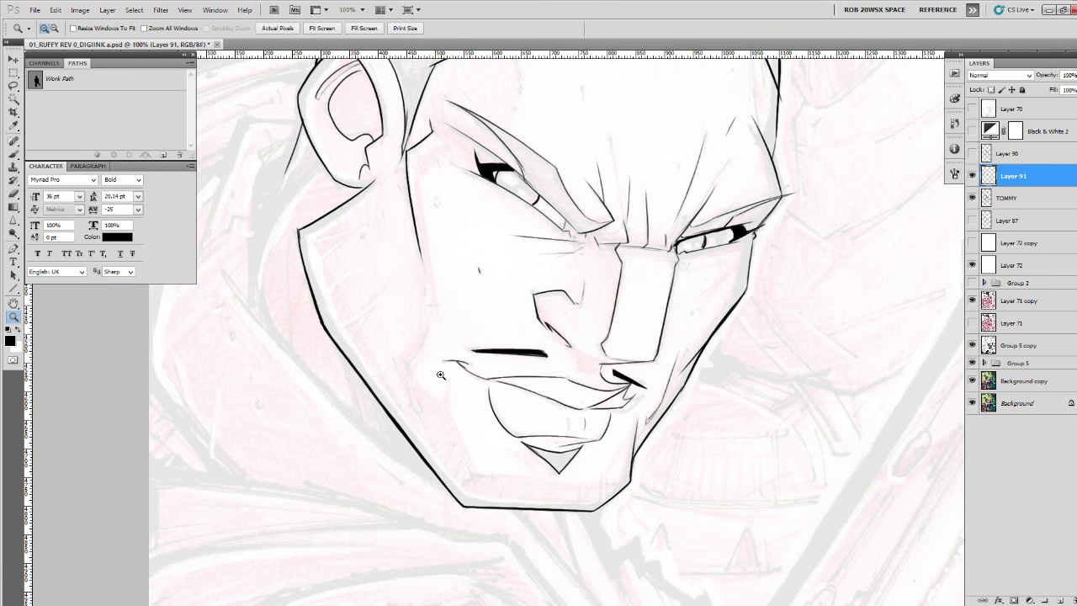
pyautogui.click(441, 376)
pyautogui.click(440, 375)
pyautogui.press('b')
pyautogui.moveTo(435, 205); pyautogui.dragTo(344, 342)
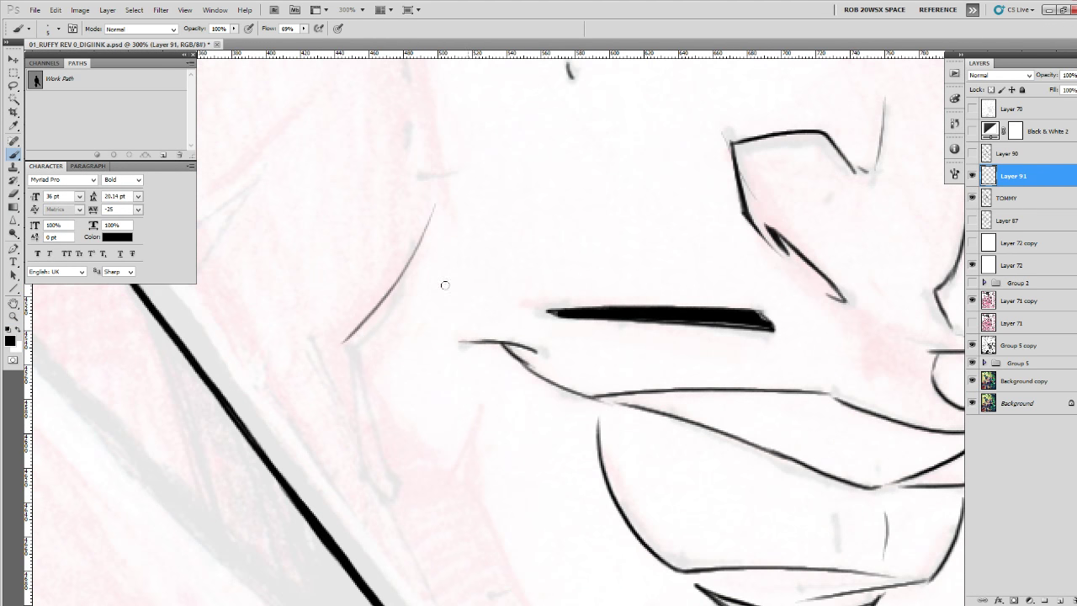
pyautogui.hotkey('ctrl', 'z')
pyautogui.moveTo(414, 213)
pyautogui.mouseDown()
pyautogui.moveTo(393, 301)
pyautogui.moveTo(401, 274)
pyautogui.moveTo(334, 346)
pyautogui.moveTo(351, 420)
pyautogui.mouseUp()
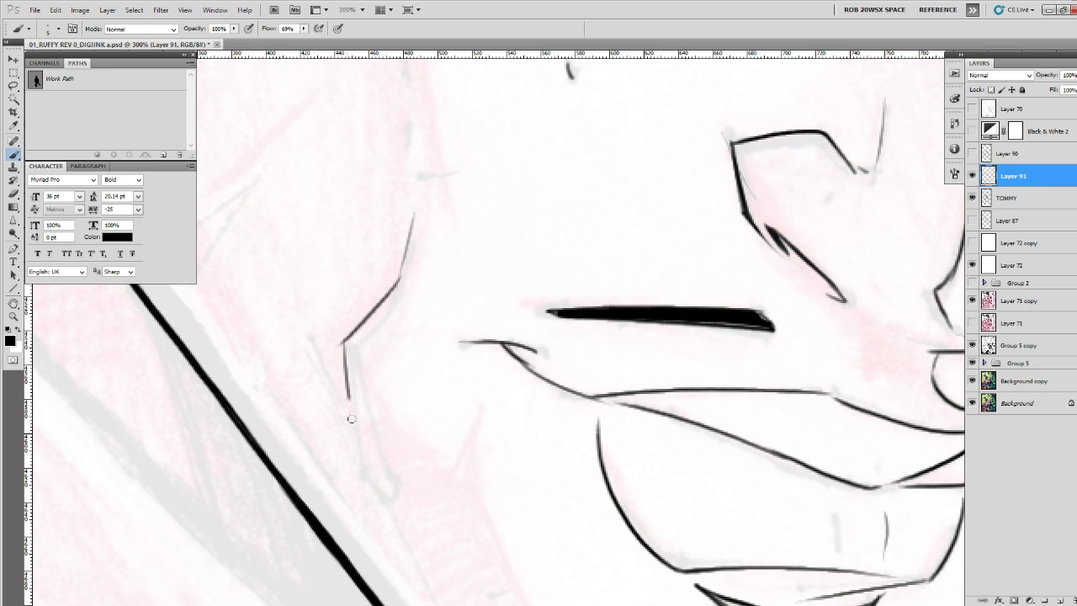
# Extend the left cheek crease into a pointed hook toward the mouth, clean its edge and taper its upper end.
pyautogui.moveTo(341, 348)
pyautogui.mouseDown()
pyautogui.moveTo(352, 436)
pyautogui.moveTo(341, 351)
pyautogui.moveTo(363, 418)
pyautogui.moveTo(340, 349)
pyautogui.moveTo(369, 421)
pyautogui.moveTo(355, 406)
pyautogui.moveTo(448, 458)
pyautogui.mouseUp()
pyautogui.moveTo(448, 458); pyautogui.dragTo(359, 437)
pyautogui.press('e')
pyautogui.moveTo(343, 341); pyautogui.dragTo(347, 434)
pyautogui.press('b')
pyautogui.moveTo(428, 211); pyautogui.dragTo(406, 277)
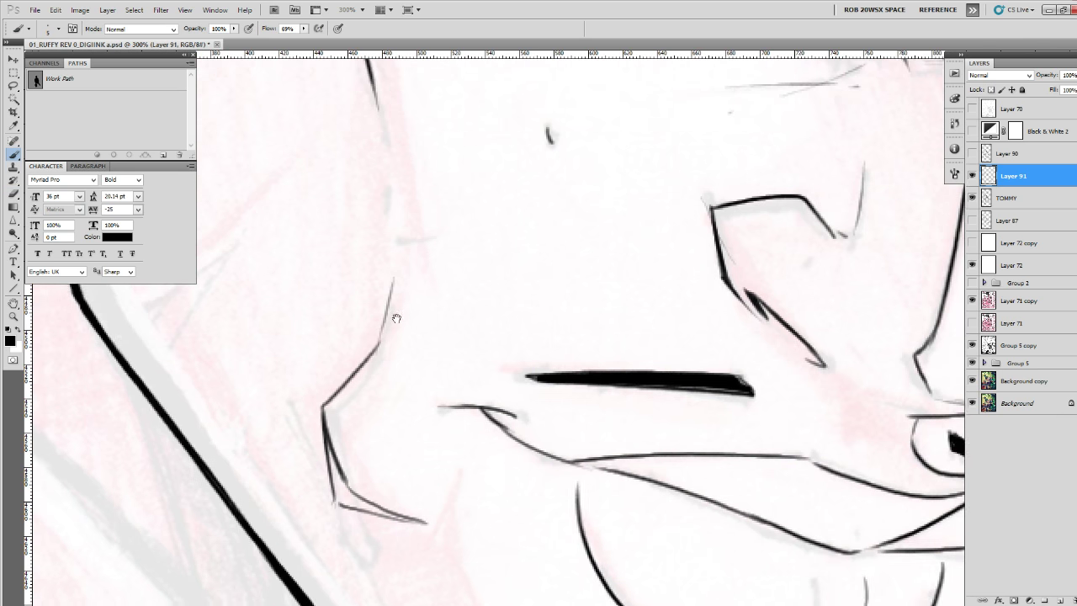
# Ink the chin plane with a cleft line, an angled left corner and a thin upper edge below the goatee.
pyautogui.press('z')
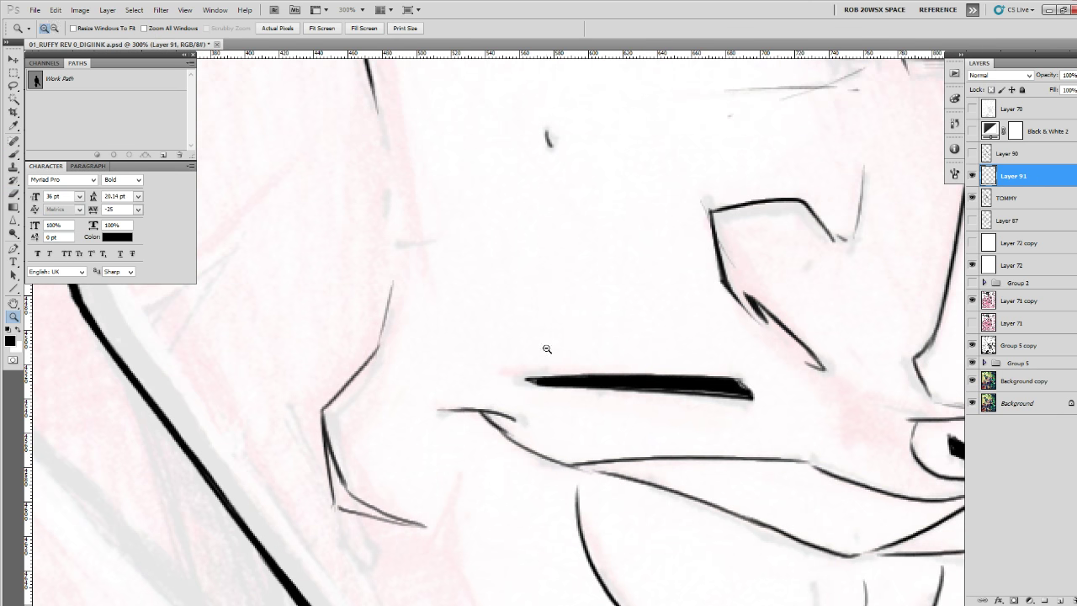
pyautogui.keyDown('alt'); pyautogui.click(547, 373); pyautogui.keyUp('alt')
pyautogui.keyDown('alt'); pyautogui.click(547, 373); pyautogui.keyUp('alt')
pyautogui.keyDown('alt'); pyautogui.click(547, 373); pyautogui.keyUp('alt')
pyautogui.click(608, 449)
pyautogui.click(608, 449)
pyautogui.click(608, 449)
pyautogui.press('b')
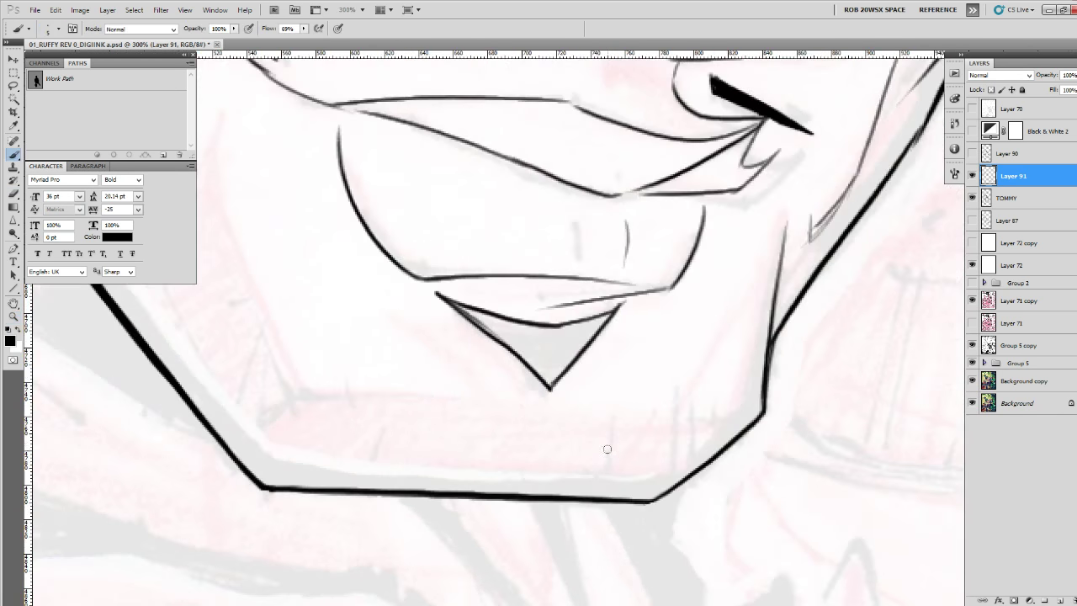
pyautogui.moveTo(566, 407); pyautogui.dragTo(529, 467)
pyautogui.moveTo(360, 414); pyautogui.dragTo(472, 436)
pyautogui.moveTo(365, 492)
pyautogui.mouseDown()
pyautogui.moveTo(361, 452)
pyautogui.moveTo(405, 415)
pyautogui.moveTo(573, 423)
pyautogui.mouseUp()
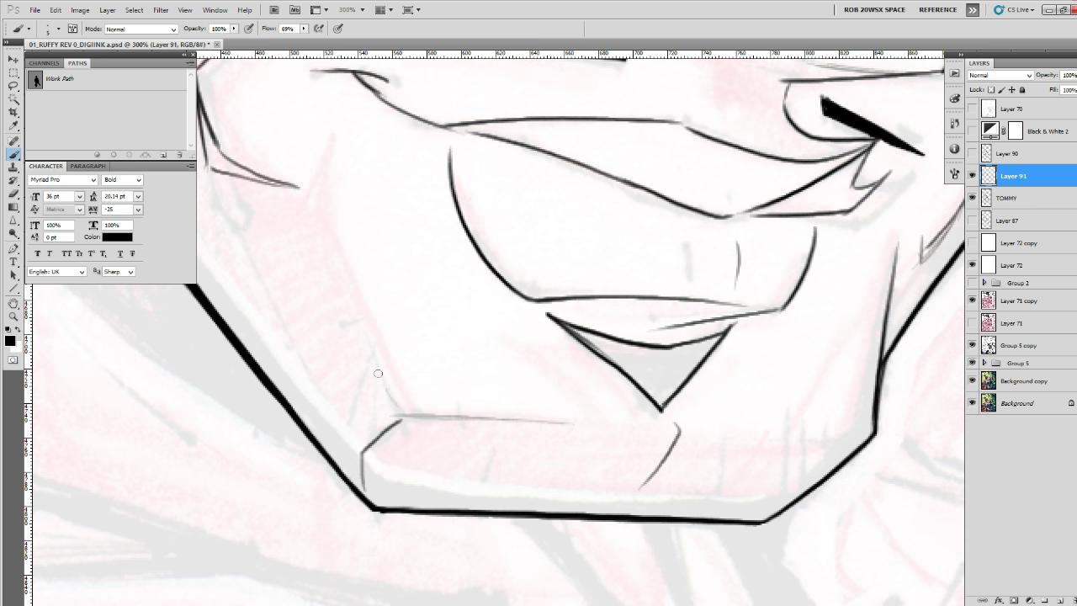
pyautogui.moveTo(368, 345); pyautogui.dragTo(402, 416)
pyautogui.moveTo(654, 468); pyautogui.dragTo(651, 475)
# Erase the faint line rising from the chin plane's left corner and re-ink it as a darker tapering stroke.
pyautogui.press('e')
pyautogui.moveTo(364, 368); pyautogui.dragTo(387, 412)
pyautogui.moveTo(363, 346); pyautogui.dragTo(388, 414)
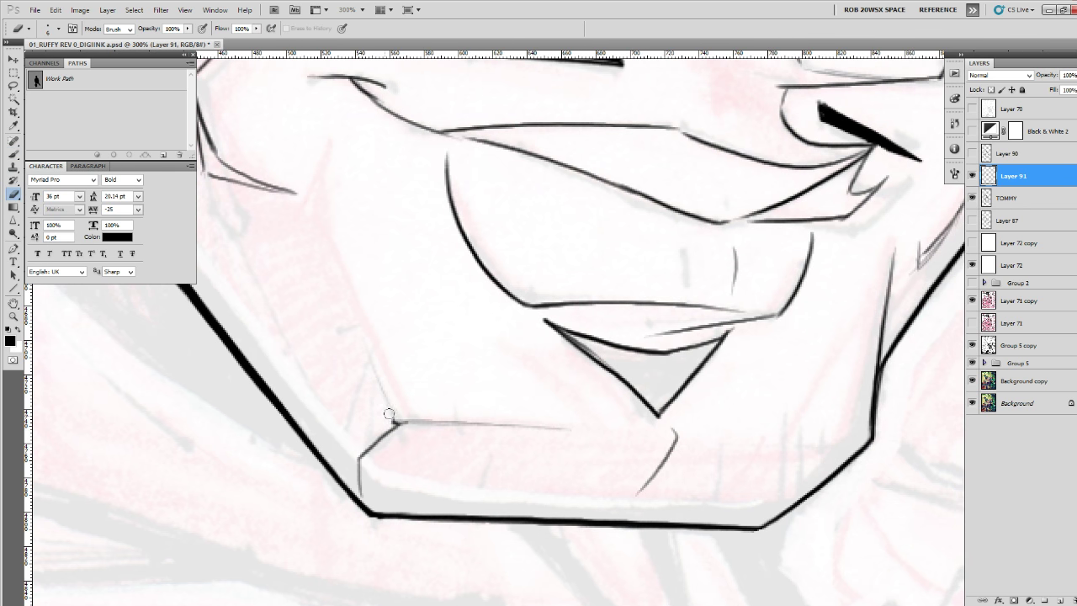
pyautogui.press('b')
pyautogui.moveTo(373, 344); pyautogui.dragTo(395, 419)
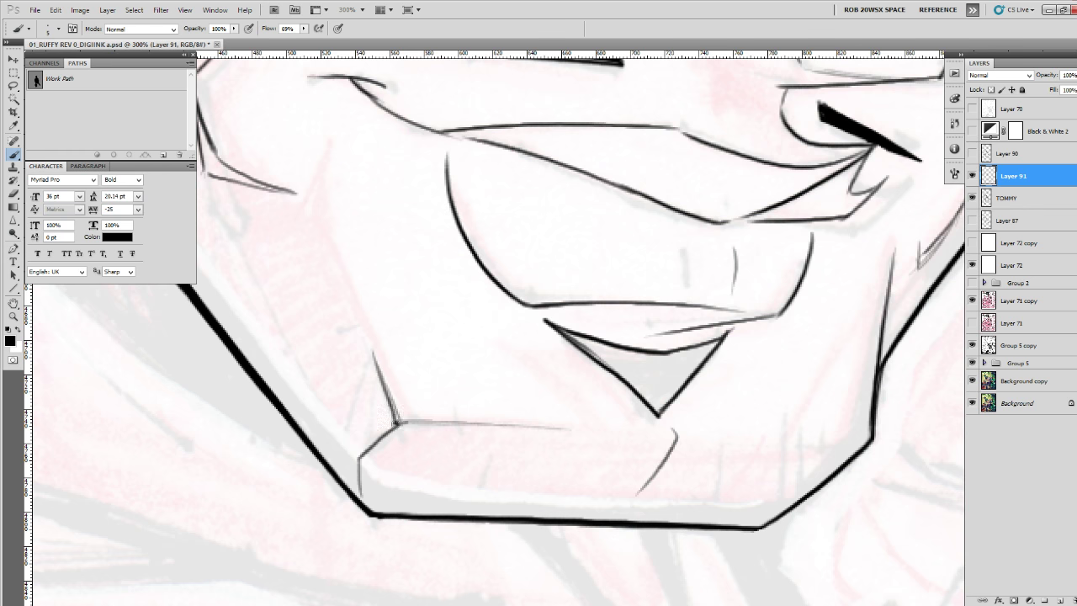
# Ink the right part of the chin plane's upper edge and reshape the chin cleft into a narrow wedge under the goatee.
pyautogui.moveTo(692, 412)
pyautogui.mouseDown()
pyautogui.moveTo(563, 401)
pyautogui.moveTo(564, 419)
pyautogui.mouseUp()
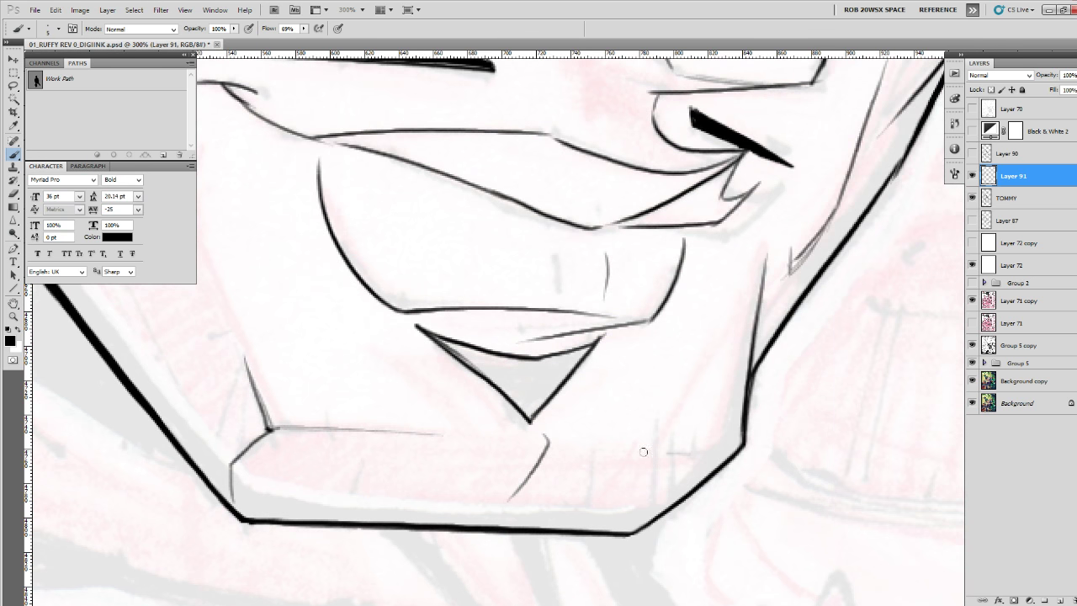
pyautogui.moveTo(642, 452)
pyautogui.mouseDown()
pyautogui.moveTo(736, 439)
pyautogui.moveTo(602, 450)
pyautogui.mouseUp()
pyautogui.moveTo(544, 429)
pyautogui.mouseDown()
pyautogui.moveTo(546, 450)
pyautogui.moveTo(506, 505)
pyautogui.mouseUp()
pyautogui.press('e')
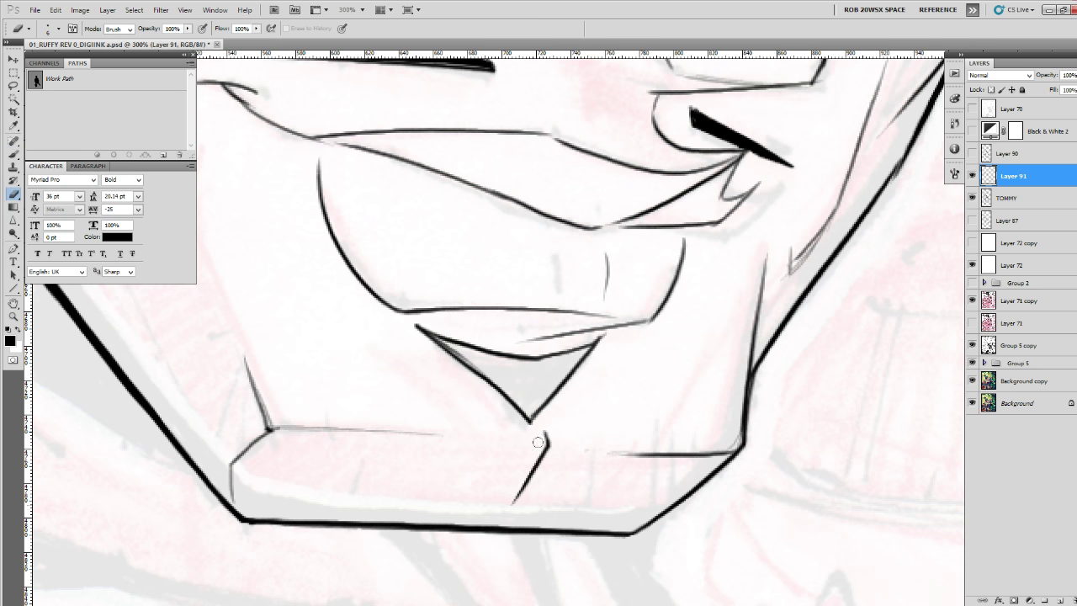
pyautogui.moveTo(541, 442); pyautogui.dragTo(509, 506)
pyautogui.press('b')
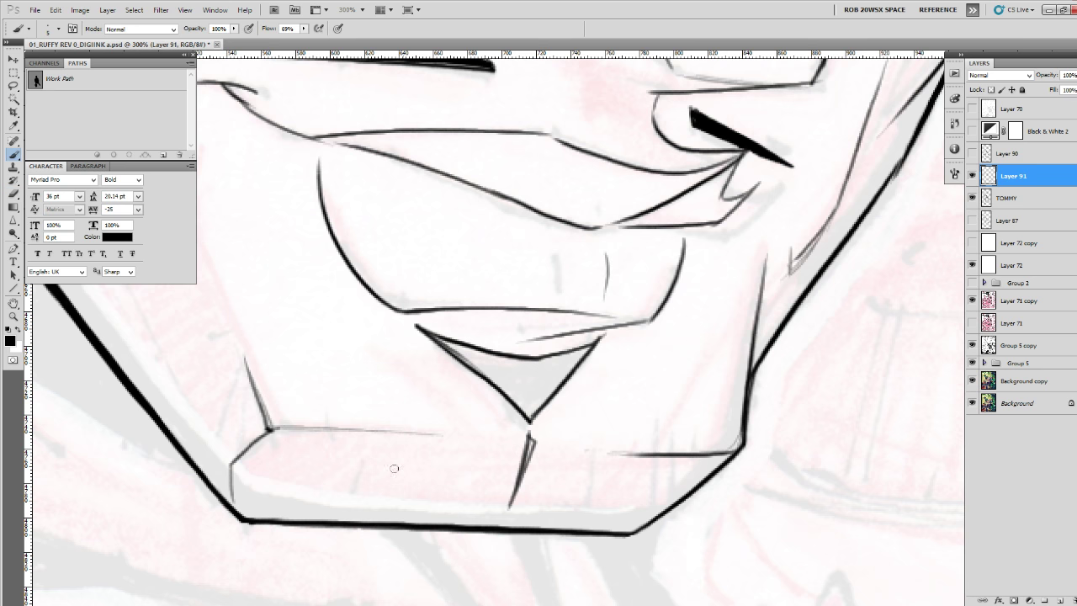
# Add thin shading strokes on the left of the chin and along the lower-left cheek.
pyautogui.moveTo(350, 506); pyautogui.dragTo(359, 451)
pyautogui.press('space')
pyautogui.moveTo(293, 354); pyautogui.dragTo(422, 482)
pyautogui.moveTo(238, 375); pyautogui.dragTo(380, 370)
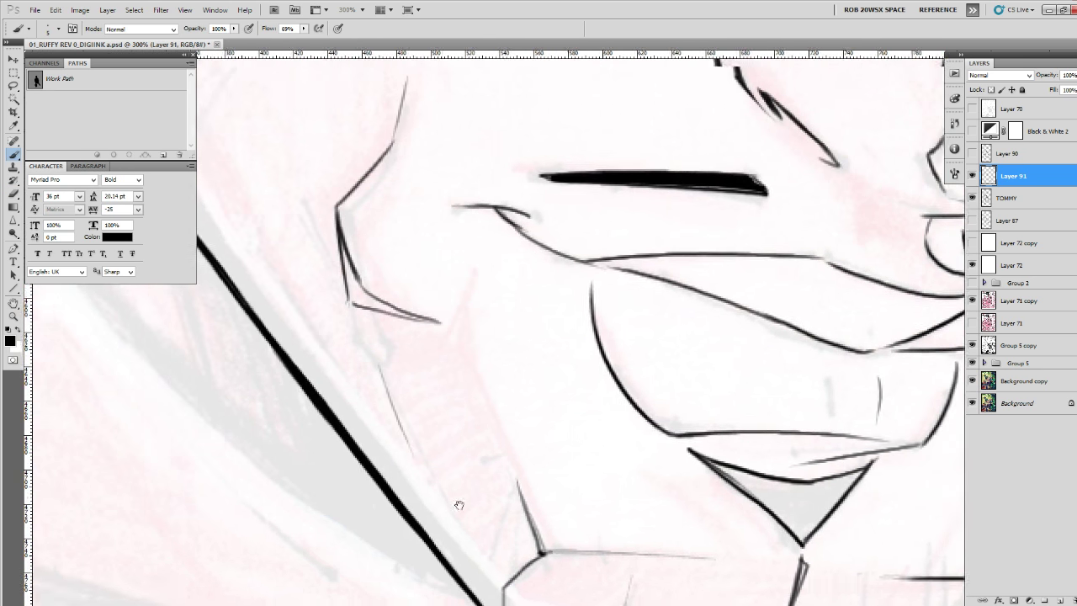
pyautogui.moveTo(301, 347); pyautogui.dragTo(344, 373)
# Thicken the left jaw line just below its corner under the ear and erase the overshoot at that corner.
pyautogui.moveTo(253, 292); pyautogui.dragTo(355, 531)
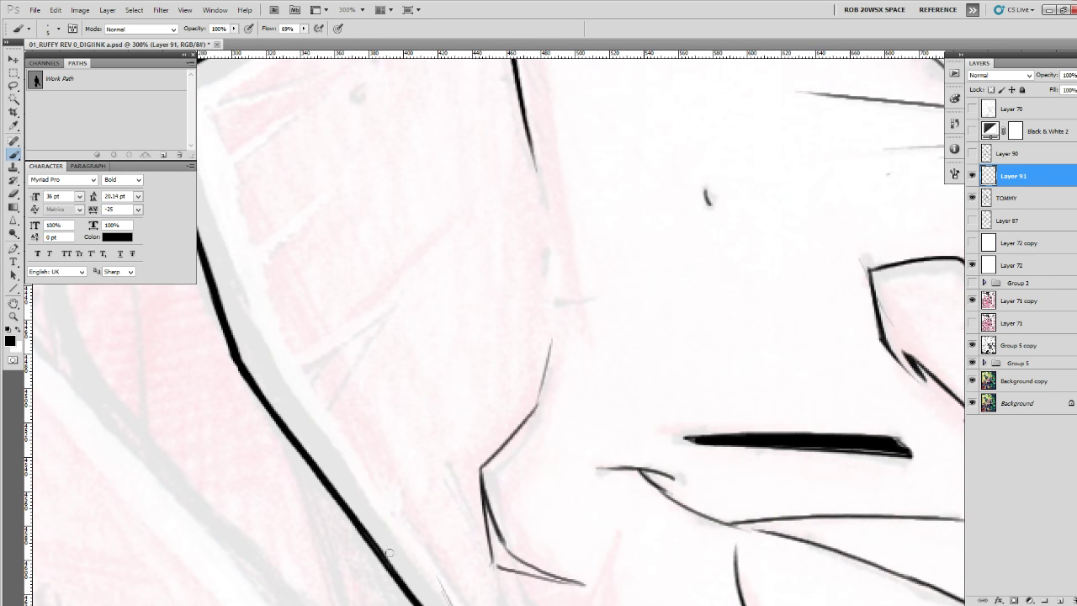
pyautogui.moveTo(342, 368); pyautogui.dragTo(366, 520)
pyautogui.moveTo(338, 407); pyautogui.dragTo(349, 570)
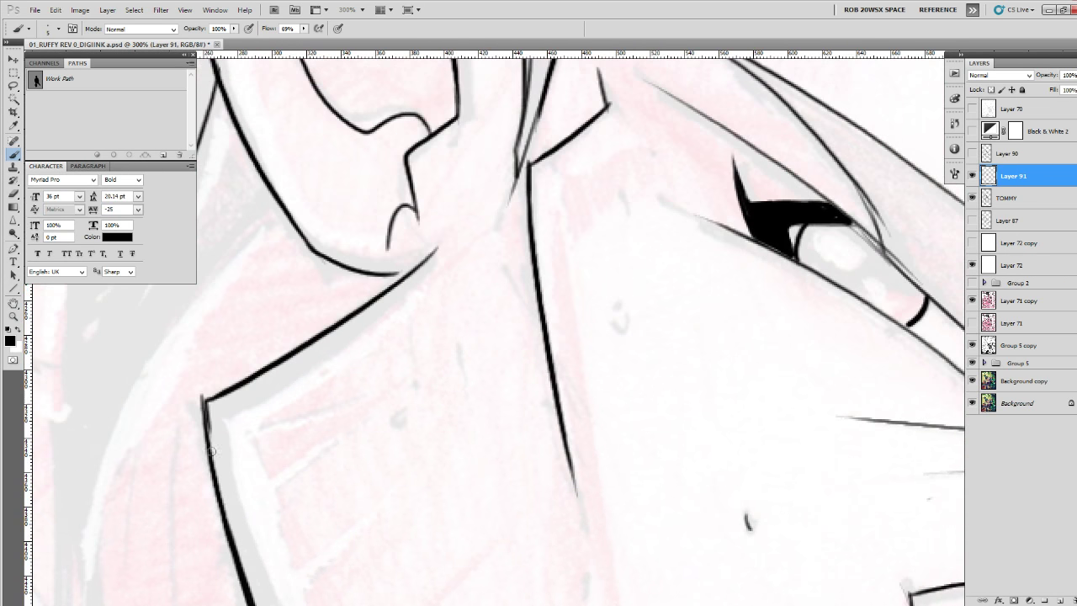
pyautogui.moveTo(207, 408); pyautogui.dragTo(224, 521)
pyautogui.press('e')
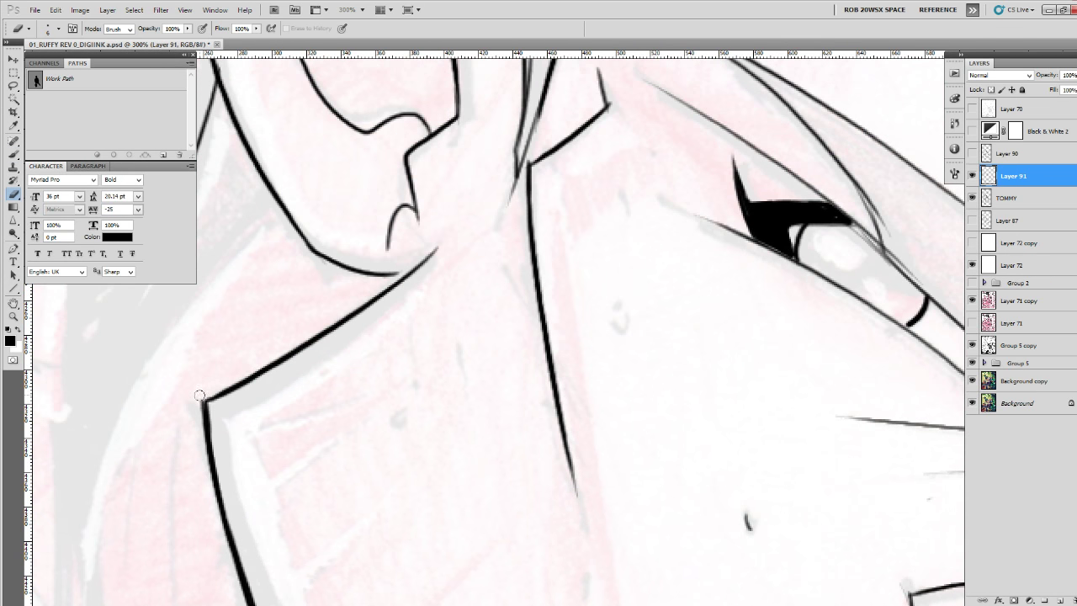
# Ink a bent crease line on the left side of the forehead, above the left eyebrow.
pyautogui.press('z')
pyautogui.keyDown('alt'); pyautogui.click(246, 369); pyautogui.keyUp('alt')
pyautogui.keyDown('alt'); pyautogui.click(249, 370); pyautogui.keyUp('alt')
pyautogui.keyDown('alt'); pyautogui.click(252, 372); pyautogui.keyUp('alt')
pyautogui.keyDown('alt'); pyautogui.click(254, 372); pyautogui.keyUp('alt')
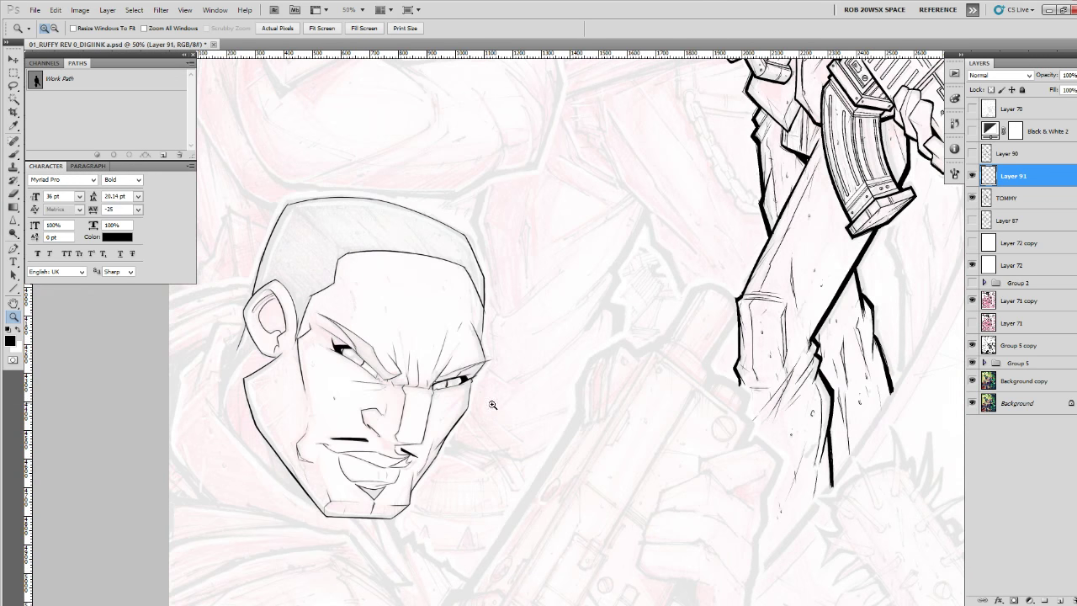
pyautogui.click(471, 423)
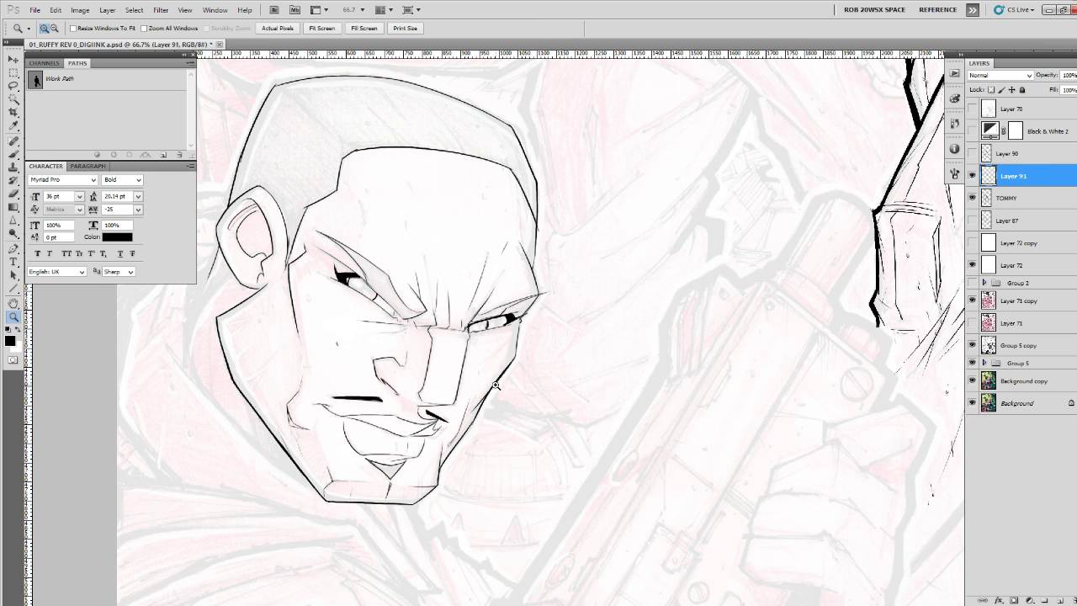
pyautogui.click(369, 198)
pyautogui.press('b')
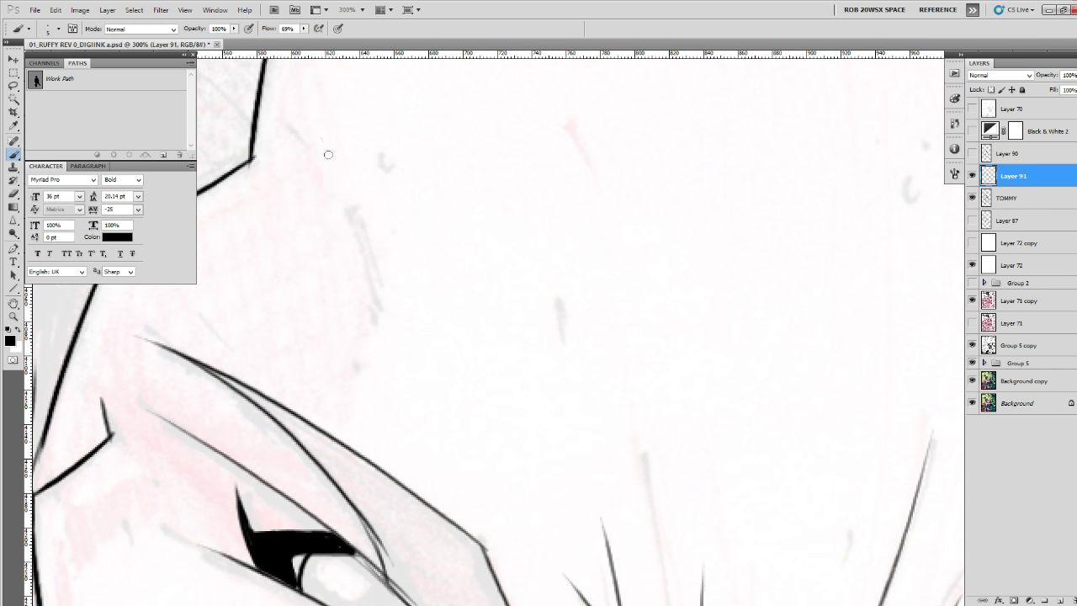
pyautogui.moveTo(322, 139)
pyautogui.mouseDown()
pyautogui.moveTo(374, 297)
pyautogui.moveTo(368, 375)
pyautogui.mouseUp()
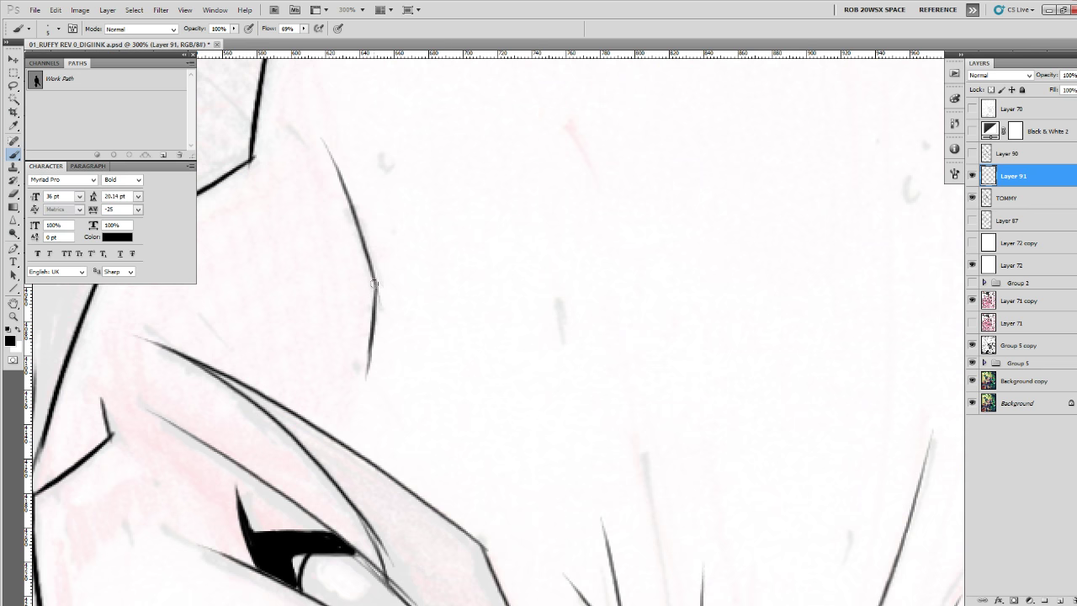
# Clean the bend of the left forehead crease, thicken it with overlapping tapered strokes and add a small skin mark beside it.
pyautogui.press('e')
pyautogui.moveTo(378, 289)
pyautogui.mouseDown()
pyautogui.moveTo(378, 331)
pyautogui.moveTo(366, 329)
pyautogui.moveTo(367, 313)
pyautogui.moveTo(379, 314)
pyautogui.mouseUp()
pyautogui.press('b')
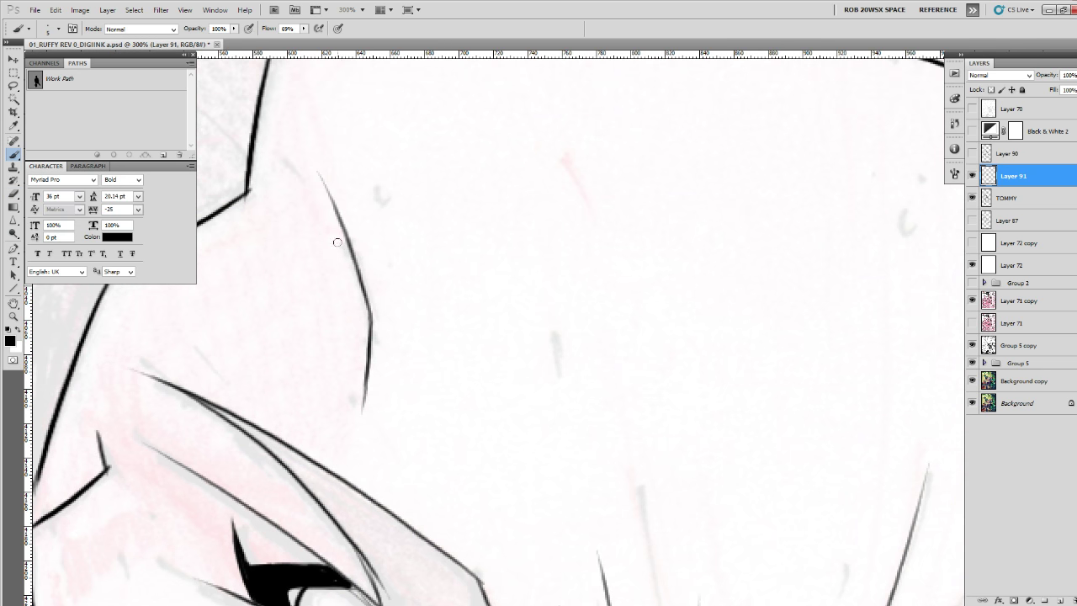
pyautogui.moveTo(353, 257); pyautogui.dragTo(357, 285)
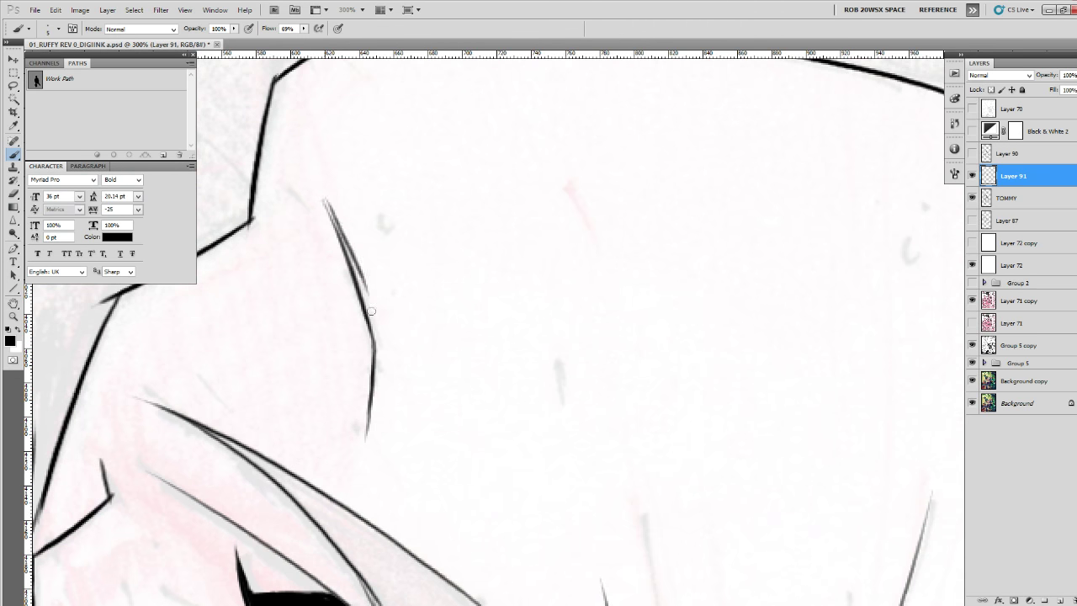
pyautogui.moveTo(308, 178)
pyautogui.mouseDown()
pyautogui.moveTo(376, 337)
pyautogui.moveTo(372, 389)
pyautogui.mouseUp()
pyautogui.moveTo(363, 302); pyautogui.dragTo(370, 370)
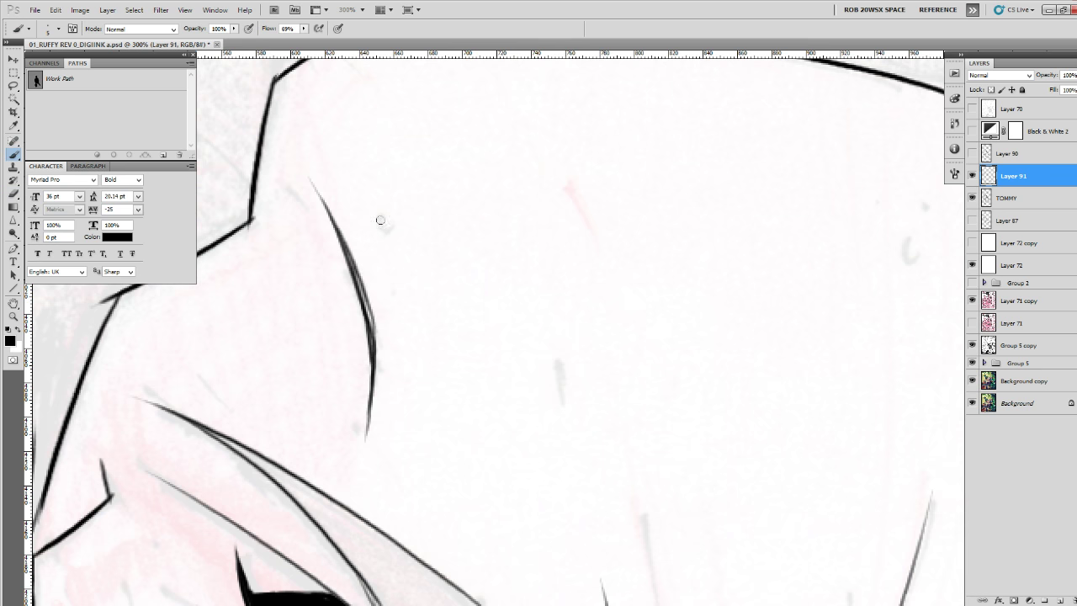
pyautogui.moveTo(388, 209); pyautogui.dragTo(390, 227)
# Add a small skin mark on the right forehead and thin curved lines along the right temple and through the hair.
pyautogui.moveTo(642, 400); pyautogui.dragTo(266, 373)
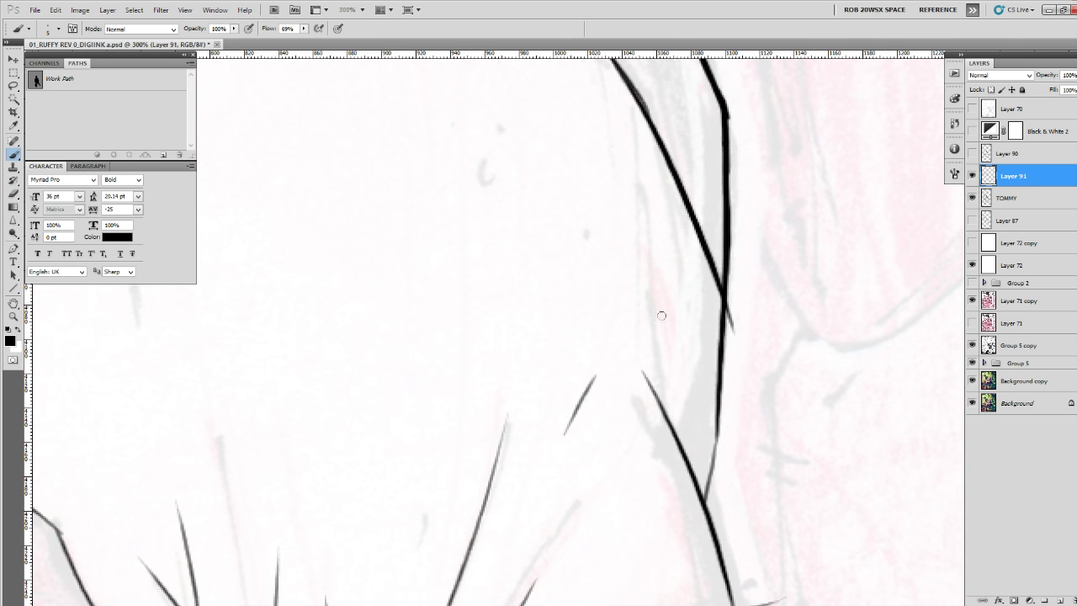
pyautogui.moveTo(662, 316); pyautogui.dragTo(634, 520)
pyautogui.moveTo(461, 360); pyautogui.dragTo(457, 386)
pyautogui.moveTo(559, 222); pyautogui.dragTo(595, 442)
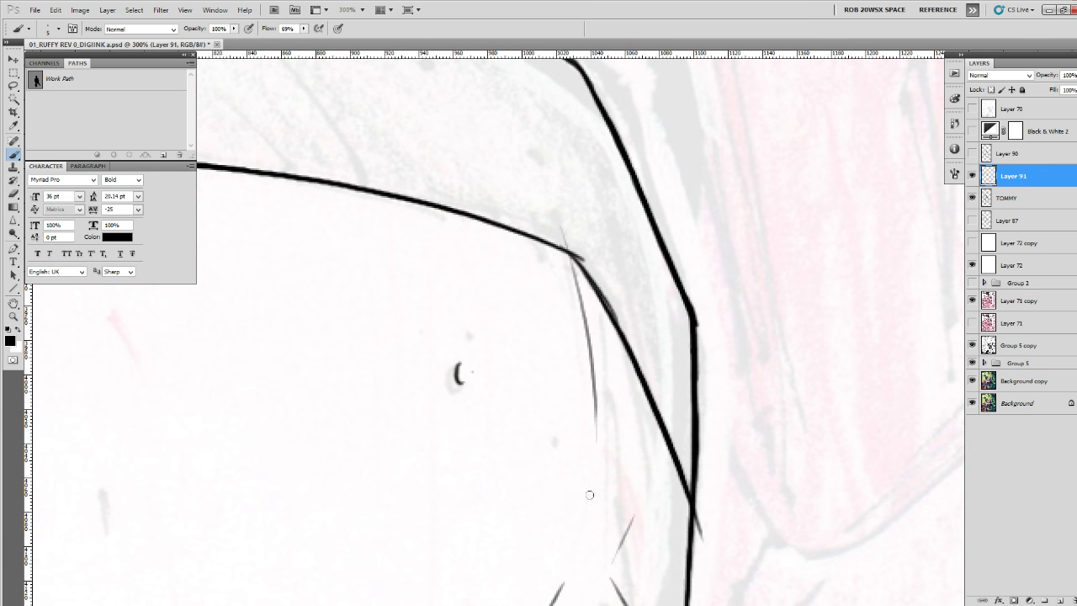
pyautogui.moveTo(562, 304)
pyautogui.mouseDown()
pyautogui.moveTo(627, 437)
pyautogui.moveTo(668, 580)
pyautogui.mouseUp()
pyautogui.moveTo(392, 167)
pyautogui.mouseDown()
pyautogui.moveTo(675, 530)
pyautogui.moveTo(653, 488)
pyautogui.mouseUp()
# Erase the upper-right corner of the head contour again, cutting the line back on both sides of the bend.
pyautogui.hotkey('alt', 'space')
pyautogui.keyDown('alt'); pyautogui.click(663, 465); pyautogui.keyUp('alt')
pyautogui.keyDown('alt'); pyautogui.click(666, 464); pyautogui.keyUp('alt')
pyautogui.keyDown('alt'); pyautogui.click(683, 502); pyautogui.keyUp('alt')
pyautogui.keyDown('ctrl'); pyautogui.click(636, 453); pyautogui.keyUp('ctrl')
pyautogui.keyDown('ctrl'); pyautogui.click(630, 441); pyautogui.keyUp('ctrl')
pyautogui.press('e')
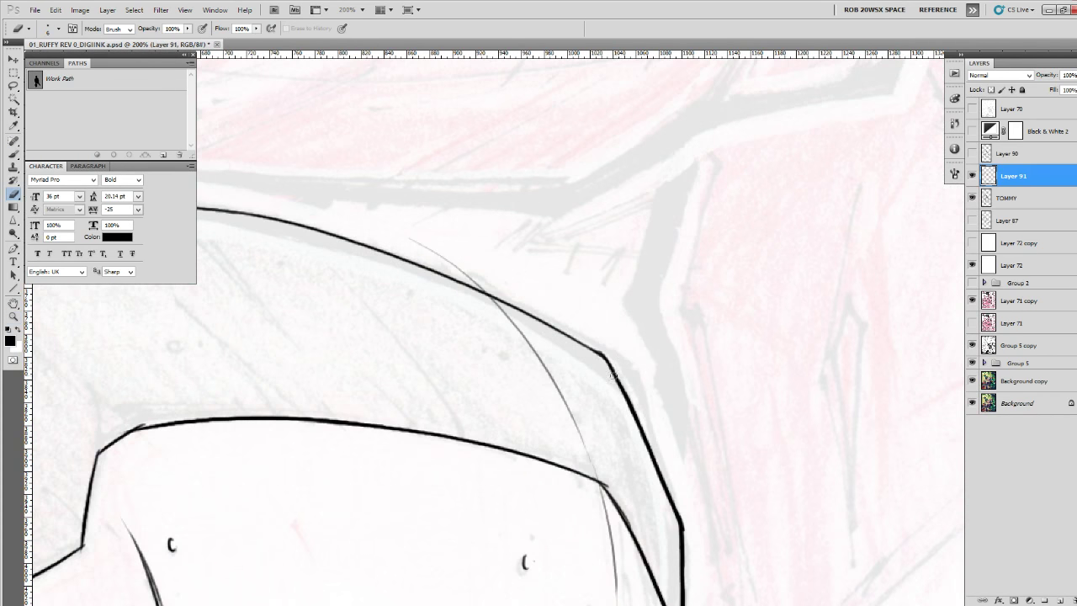
pyautogui.moveTo(592, 345); pyautogui.dragTo(614, 366)
pyautogui.keyDown('ctrl'); pyautogui.click(619, 396); pyautogui.keyUp('ctrl')
pyautogui.moveTo(625, 418); pyautogui.dragTo(356, 411)
pyautogui.moveTo(318, 317); pyautogui.dragTo(349, 355)
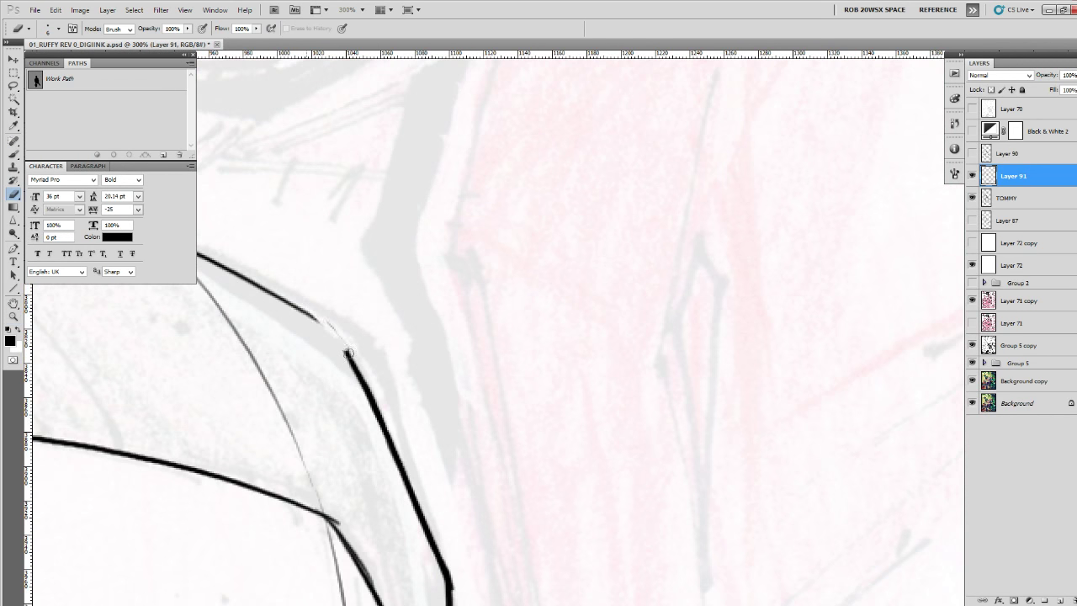
pyautogui.moveTo(324, 319); pyautogui.dragTo(343, 343)
pyautogui.moveTo(314, 316); pyautogui.dragTo(330, 334)
pyautogui.moveTo(287, 301); pyautogui.dragTo(317, 323)
pyautogui.press('b')
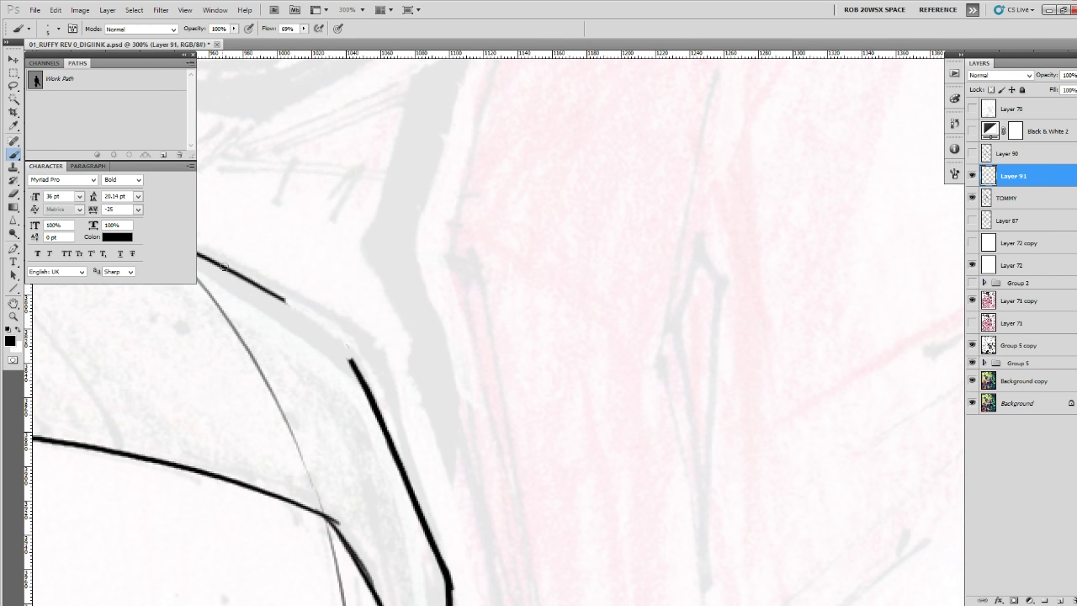
# Redraw the upper-right bend of the head contour, joining the crown line to the right side of the head.
pyautogui.moveTo(224, 267); pyautogui.dragTo(321, 323)
pyautogui.moveTo(255, 284); pyautogui.dragTo(331, 328)
pyautogui.moveTo(294, 304)
pyautogui.mouseDown()
pyautogui.moveTo(323, 320)
pyautogui.moveTo(357, 375)
pyautogui.mouseUp()
pyautogui.moveTo(339, 332); pyautogui.dragTo(371, 398)
pyautogui.moveTo(382, 427); pyautogui.dragTo(359, 338)
# Trim the inside of the new bend and thicken the contour running down the right side of the head.
pyautogui.press('e')
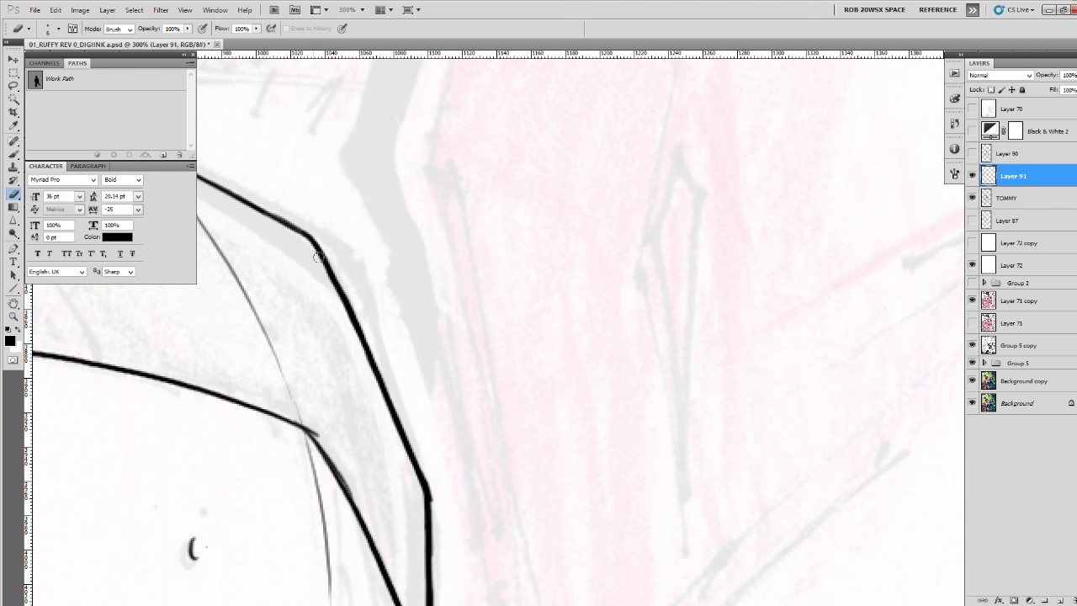
pyautogui.moveTo(319, 256); pyautogui.dragTo(370, 373)
pyautogui.press('b')
pyautogui.moveTo(314, 240); pyautogui.dragTo(416, 462)
pyautogui.moveTo(399, 410); pyautogui.dragTo(413, 453)
pyautogui.moveTo(428, 491); pyautogui.dragTo(423, 473)
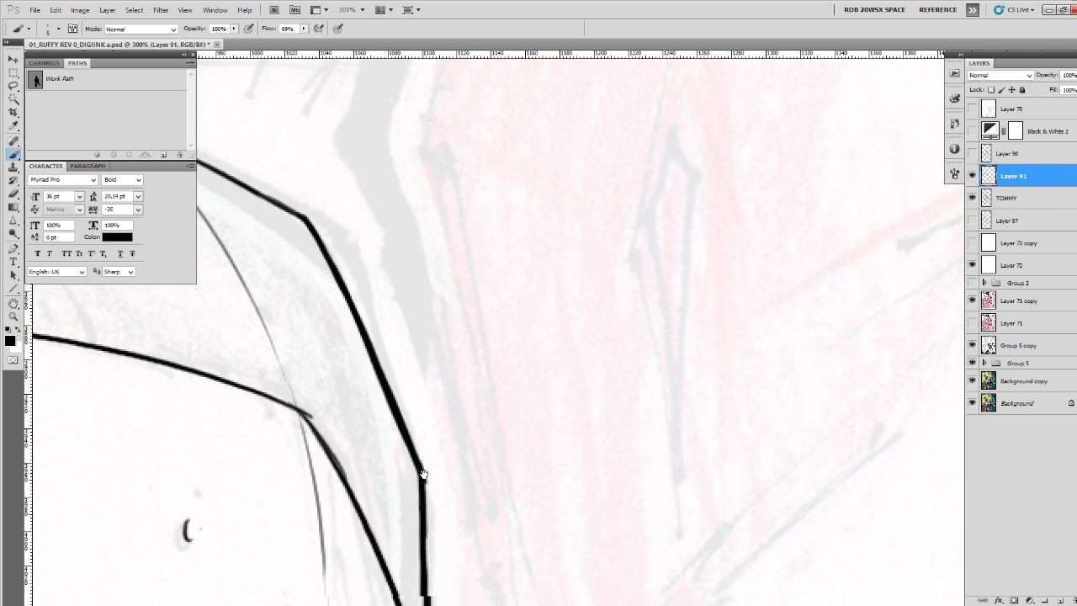
# Erase the inner edge of the thickened right contour to thin it and re-ink its lower end.
pyautogui.press('e')
pyautogui.moveTo(357, 339); pyautogui.dragTo(396, 433)
pyautogui.moveTo(368, 361); pyautogui.dragTo(412, 472)
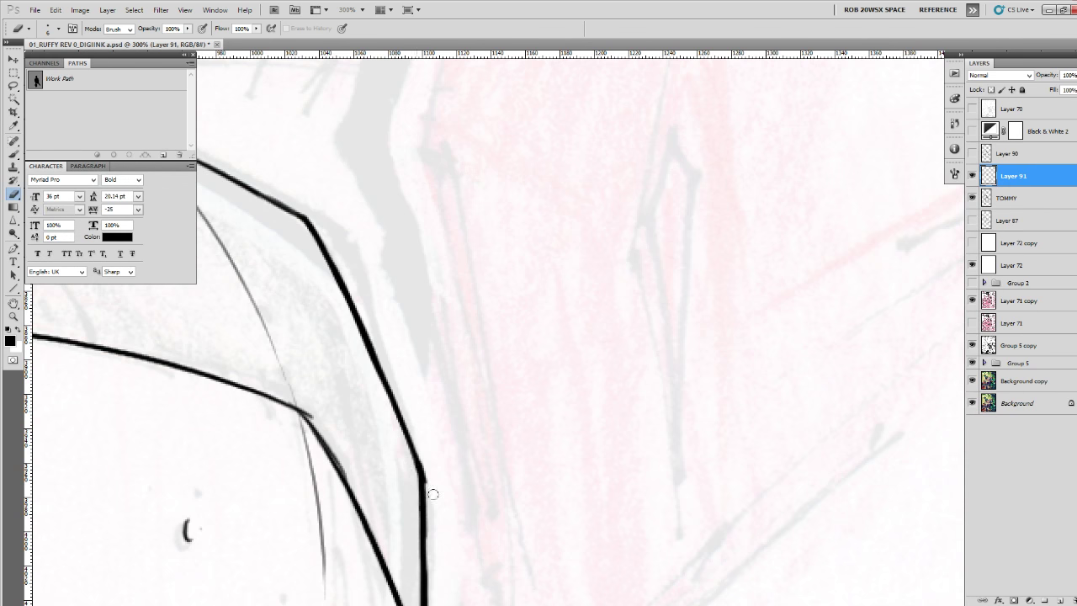
pyautogui.press('b')
pyautogui.moveTo(403, 430)
pyautogui.mouseDown()
pyautogui.moveTo(421, 480)
pyautogui.moveTo(423, 348)
pyautogui.moveTo(423, 484)
pyautogui.mouseUp()
# Sharpen the inner corner of the upper-right head bend and re-ink the short stretch just below it.
pyautogui.press('z')
pyautogui.keyDown('alt'); pyautogui.click(435, 435); pyautogui.keyUp('alt')
pyautogui.keyDown('alt'); pyautogui.click(435, 435); pyautogui.keyUp('alt')
pyautogui.keyDown('alt'); pyautogui.click(435, 435); pyautogui.keyUp('alt')
pyautogui.keyDown('alt'); pyautogui.click(435, 435); pyautogui.keyUp('alt')
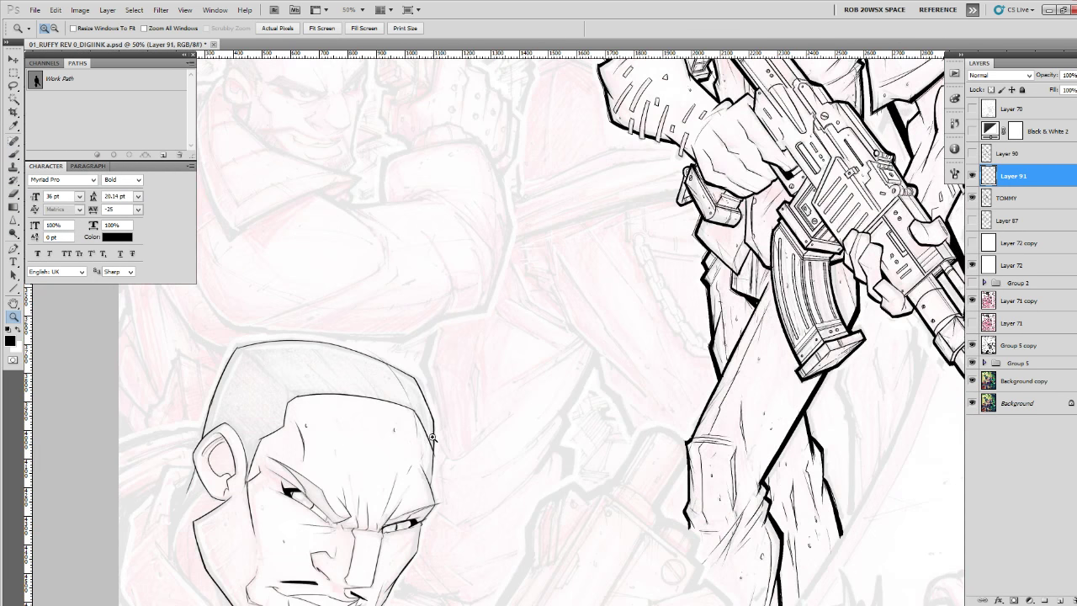
pyautogui.moveTo(427, 443); pyautogui.dragTo(506, 355)
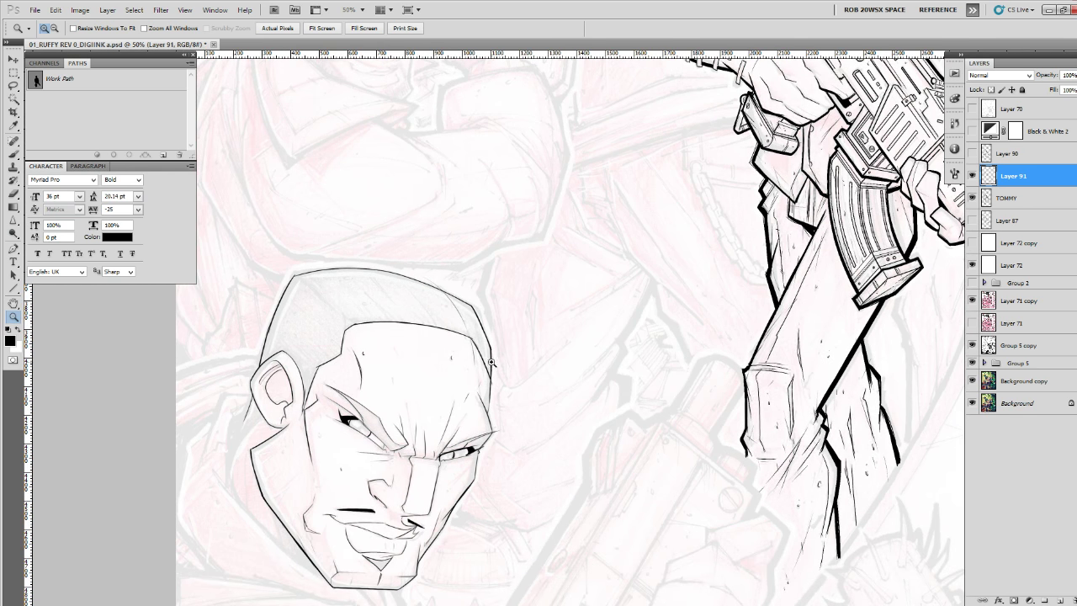
pyautogui.click(475, 331)
pyautogui.press('b')
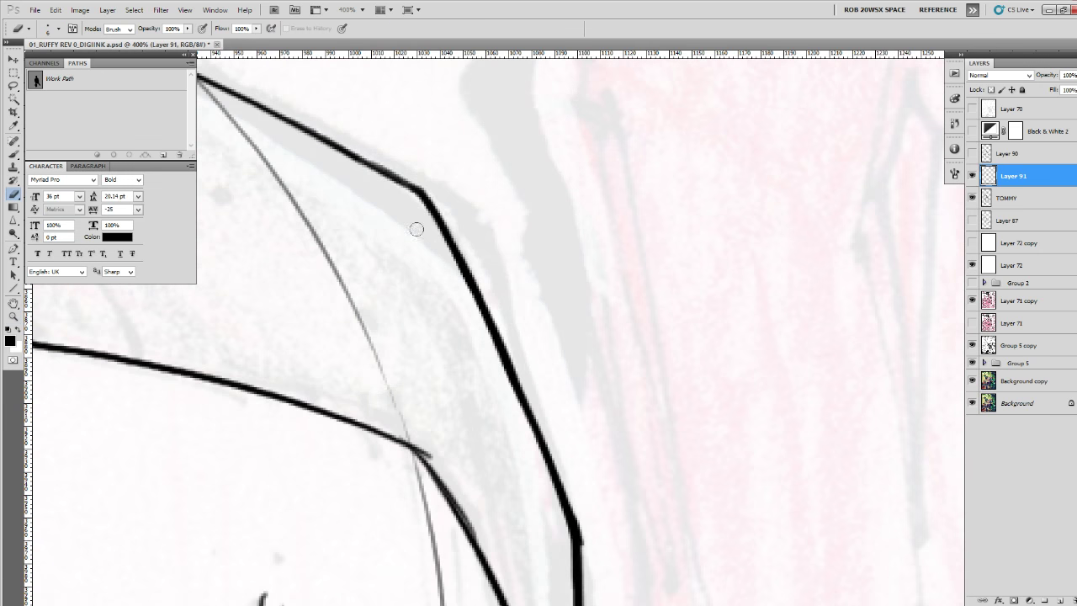
pyautogui.press('b')
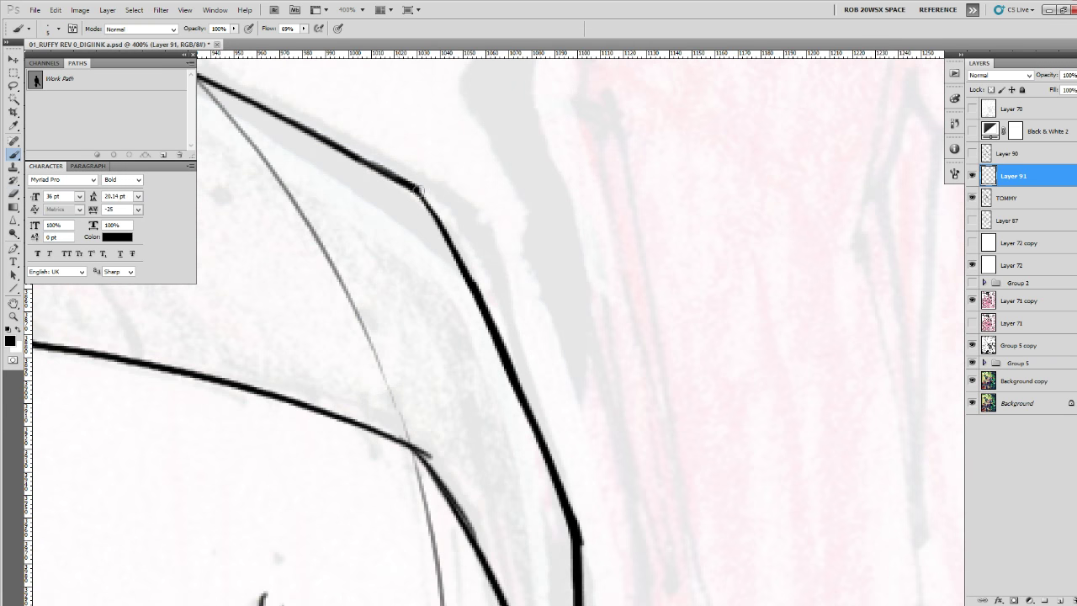
pyautogui.moveTo(424, 201); pyautogui.dragTo(469, 274)
# Examine the shape of the head contour's upper-right bend with the whole face in view.
pyautogui.press('z')
pyautogui.moveTo(438, 230)
pyautogui.mouseDown()
pyautogui.moveTo(457, 266)
pyautogui.moveTo(490, 221)
pyautogui.mouseUp()
pyautogui.keyDown('alt'); pyautogui.click(464, 258); pyautogui.keyUp('alt')
pyautogui.keyDown('alt'); pyautogui.click(463, 257); pyautogui.keyUp('alt')
pyautogui.keyDown('alt'); pyautogui.click(463, 258); pyautogui.keyUp('alt')
pyautogui.keyDown('alt'); pyautogui.click(464, 257); pyautogui.keyUp('alt')
pyautogui.keyDown('alt'); pyautogui.click(463, 258); pyautogui.keyUp('alt')
pyautogui.keyDown('alt'); pyautogui.click(474, 280); pyautogui.keyUp('alt')
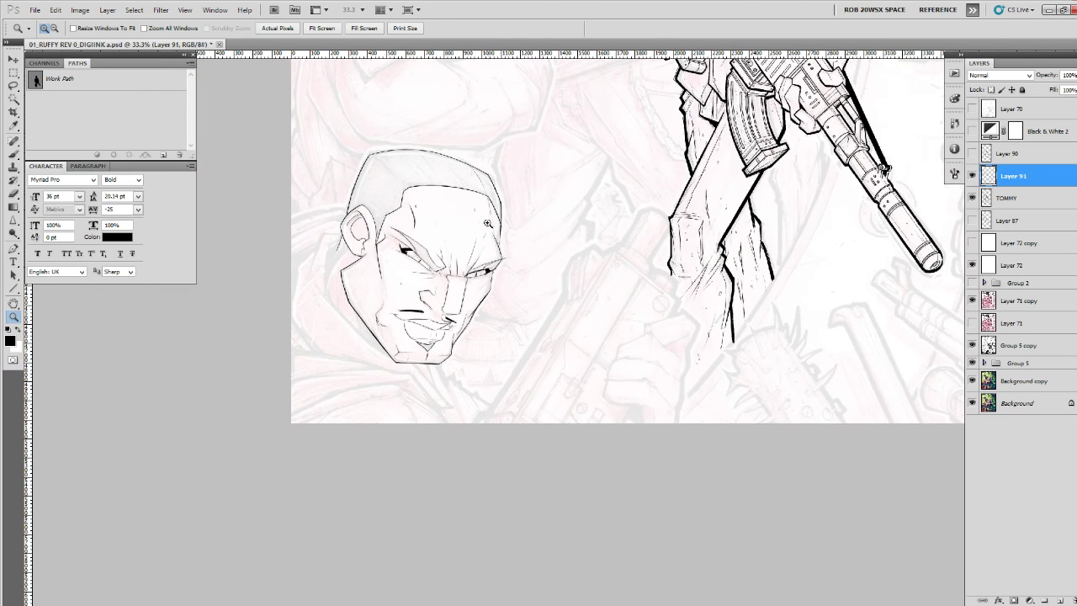
pyautogui.click(490, 235)
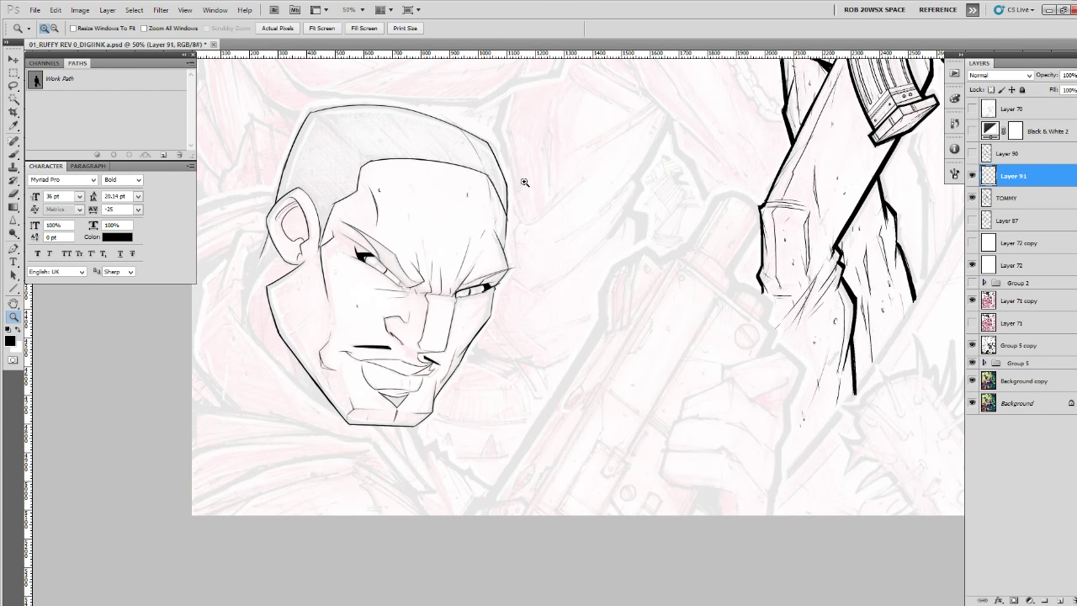
pyautogui.moveTo(512, 174); pyautogui.dragTo(709, 489)
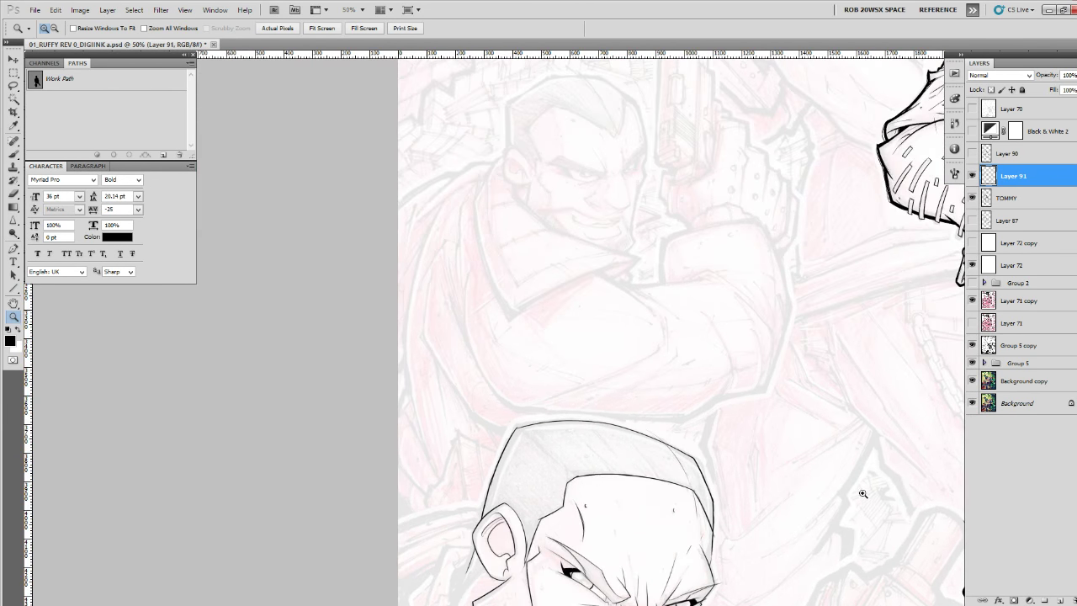
# Erase the upper-right bend and the contour beneath it, cutting back the right side of the head.
pyautogui.press('b')
pyautogui.press('z')
pyautogui.moveTo(682, 453)
pyautogui.mouseDown()
pyautogui.moveTo(663, 445)
pyautogui.moveTo(657, 462)
pyautogui.mouseUp()
pyautogui.click(694, 460)
pyautogui.click(694, 460)
pyautogui.click(696, 460)
pyautogui.click(697, 460)
pyautogui.press('e')
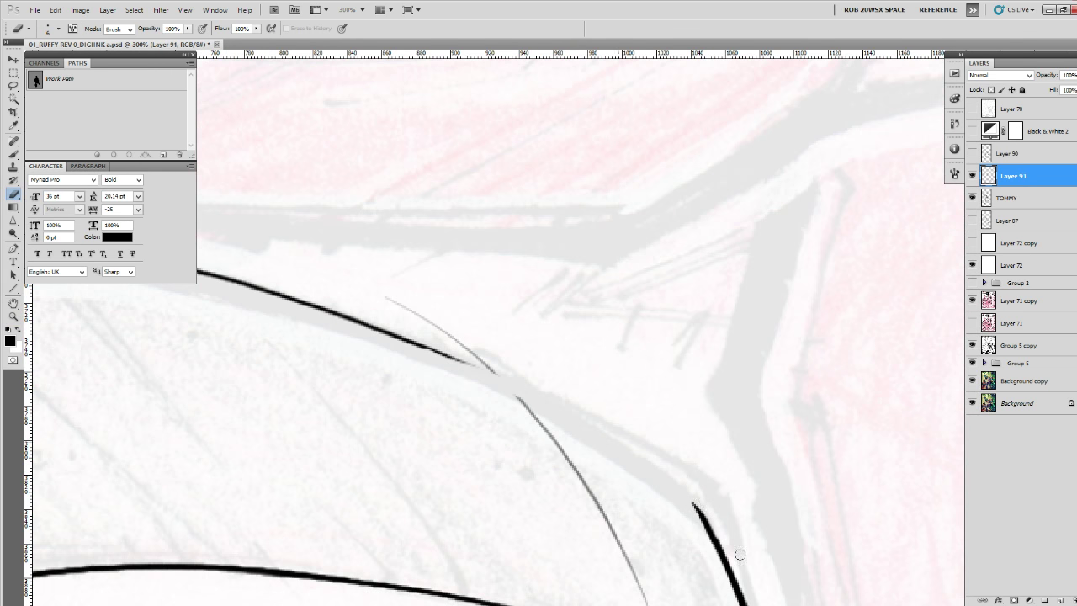
pyautogui.moveTo(734, 471)
pyautogui.mouseDown()
pyautogui.moveTo(710, 370)
pyautogui.moveTo(676, 311)
pyautogui.mouseUp()
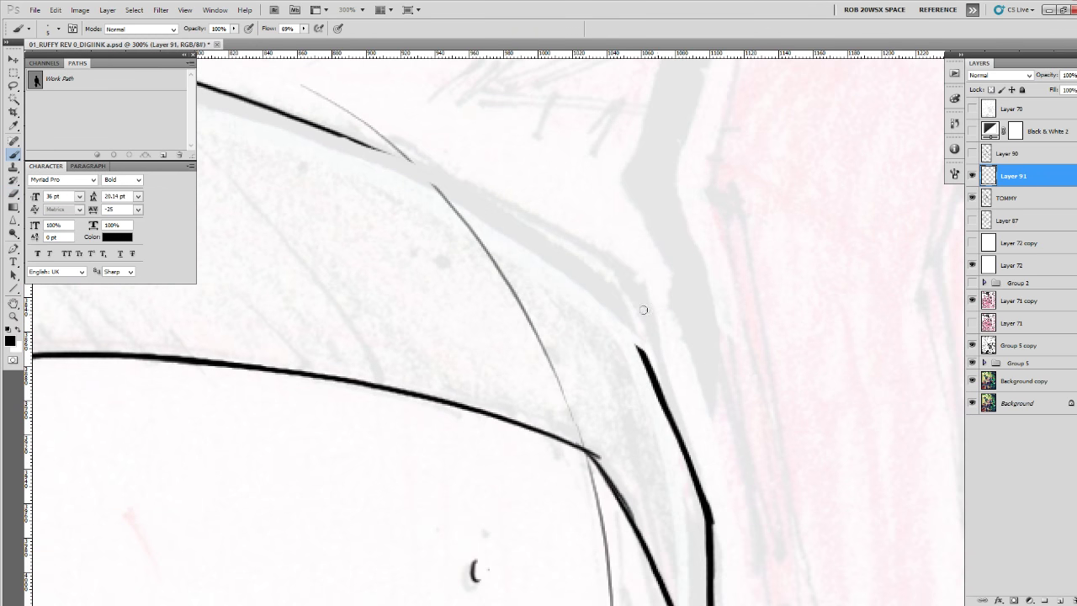
pyautogui.moveTo(621, 266); pyautogui.dragTo(707, 547)
pyautogui.moveTo(676, 431)
pyautogui.mouseDown()
pyautogui.moveTo(705, 522)
pyautogui.moveTo(664, 361)
pyautogui.moveTo(632, 305)
pyautogui.mouseUp()
# Ink a fuller upper-right head bend from the crown down to the temple and clean the overlap at the lower join.
pyautogui.press('b')
pyautogui.moveTo(563, 228)
pyautogui.mouseDown()
pyautogui.moveTo(629, 281)
pyautogui.moveTo(673, 385)
pyautogui.moveTo(716, 575)
pyautogui.mouseUp()
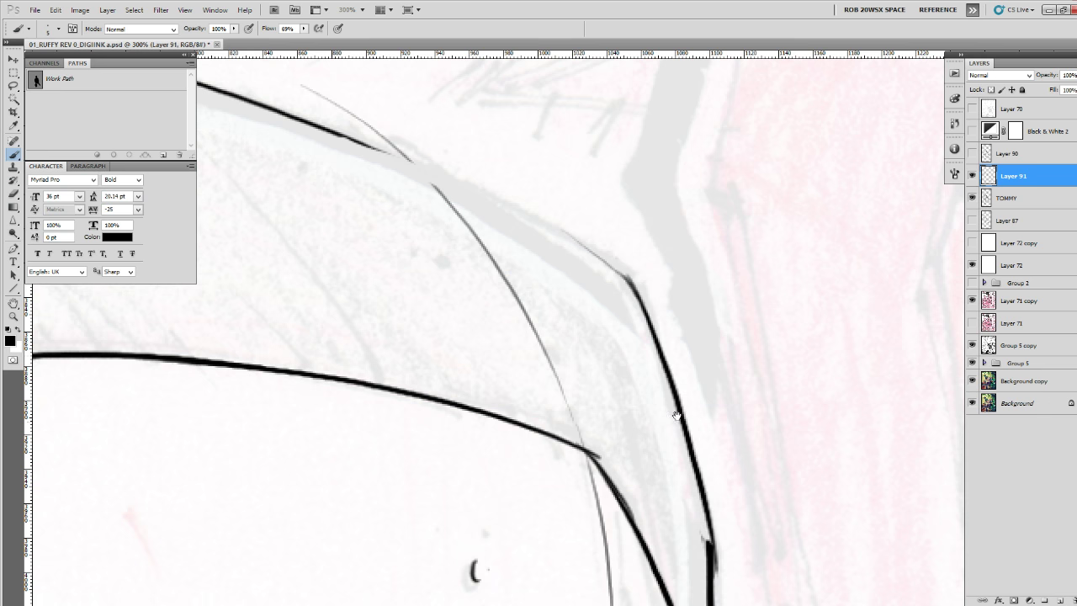
pyautogui.moveTo(667, 357); pyautogui.dragTo(877, 551)
pyautogui.moveTo(849, 502)
pyautogui.mouseDown()
pyautogui.moveTo(833, 477)
pyautogui.moveTo(547, 326)
pyautogui.moveTo(341, 269)
pyautogui.mouseUp()
pyautogui.moveTo(715, 538); pyautogui.dragTo(244, 290)
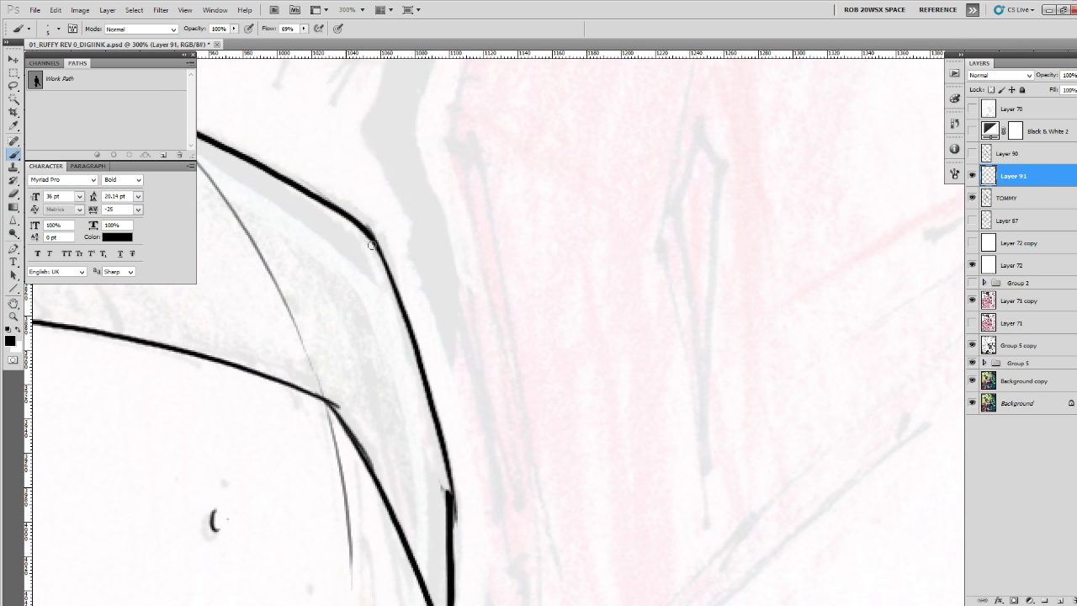
pyautogui.press('e')
pyautogui.moveTo(443, 514); pyautogui.dragTo(440, 349)
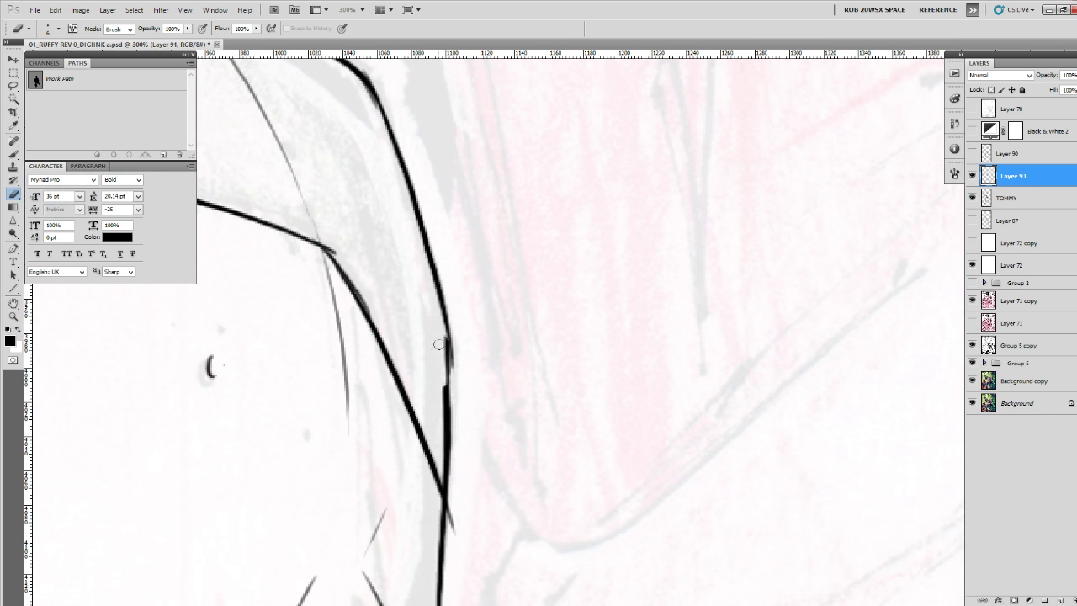
pyautogui.press('v')
pyautogui.moveTo(442, 308); pyautogui.dragTo(448, 324)
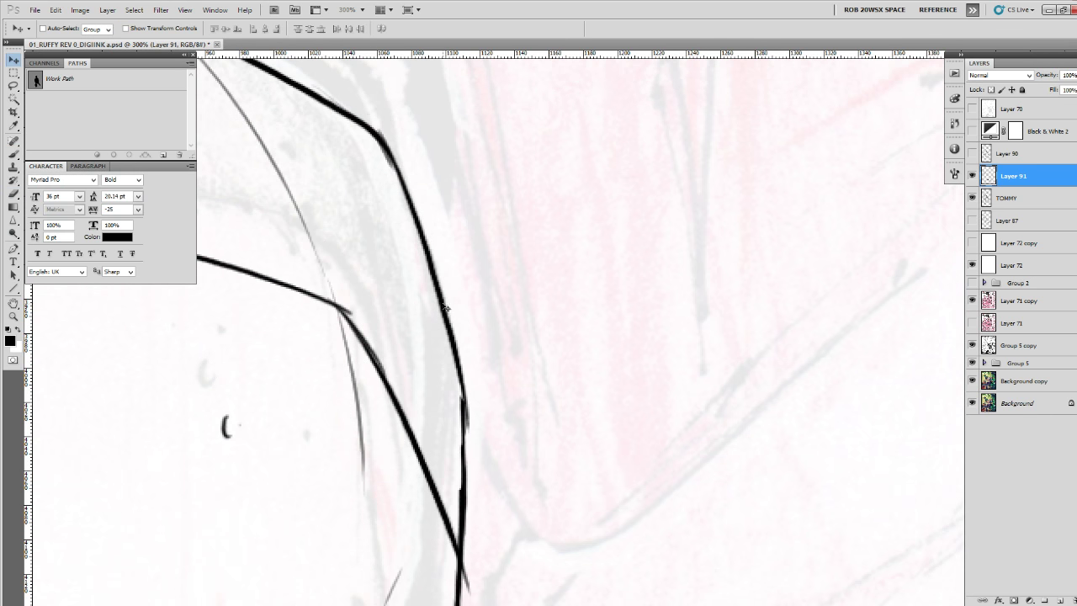
pyautogui.hotkey('ctrl', 'z')
# Thicken the right head contour with overlapping strokes from the temple bend down toward the right eyebrow.
pyautogui.press('b')
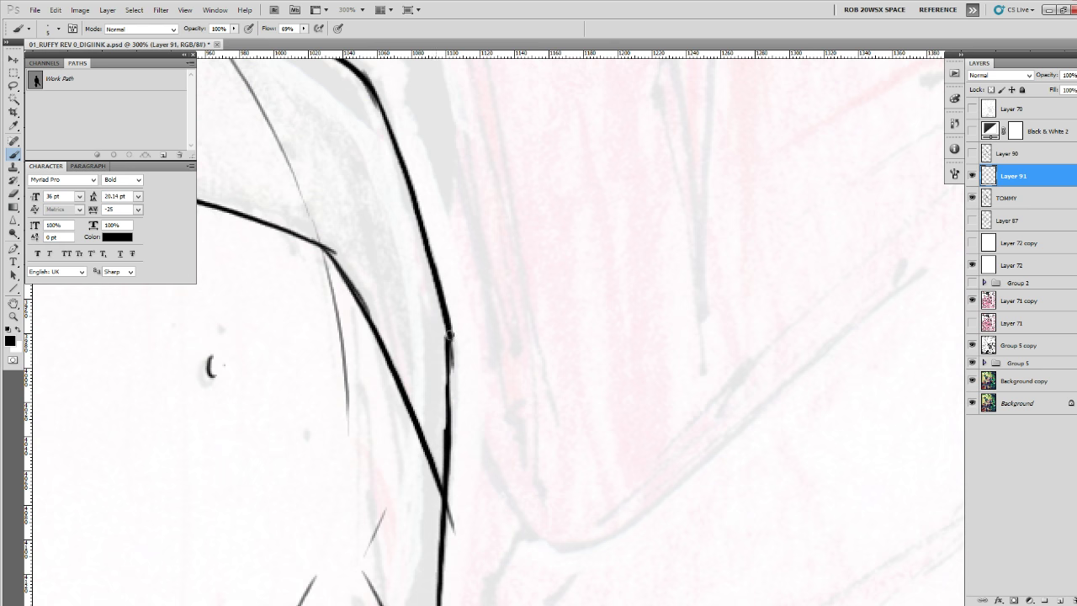
pyautogui.moveTo(448, 312); pyautogui.dragTo(450, 394)
pyautogui.moveTo(449, 334); pyautogui.dragTo(446, 446)
pyautogui.moveTo(449, 393); pyautogui.dragTo(443, 488)
pyautogui.scroll(-3, 450, 325)
pyautogui.moveTo(445, 270); pyautogui.dragTo(439, 475)
pyautogui.moveTo(437, 395); pyautogui.dragTo(441, 473)
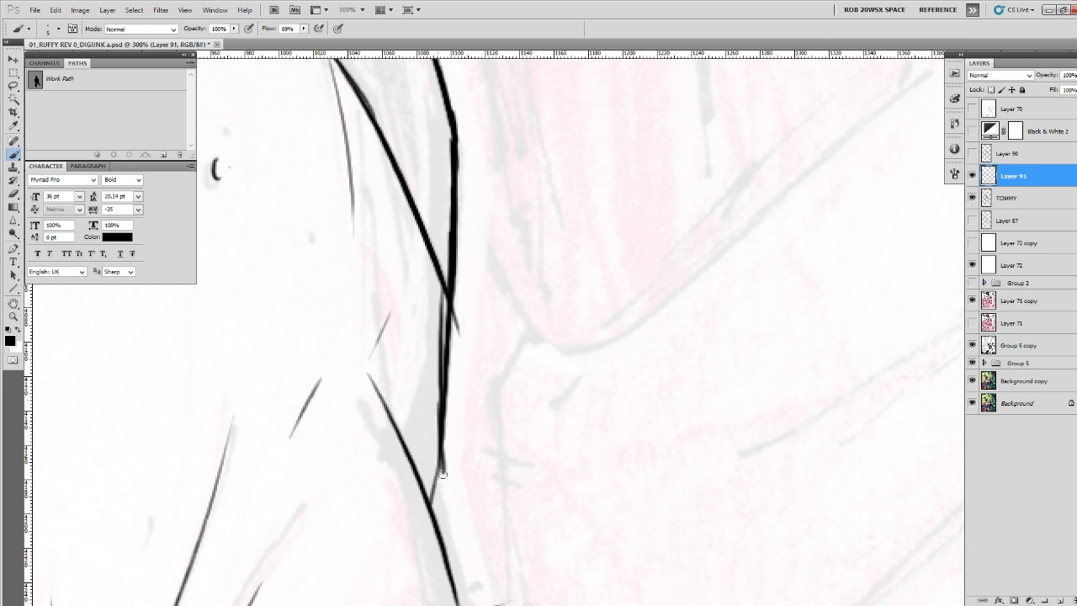
# Examine the refined head outline with the full face in view, down to the chin.
pyautogui.press('z')
pyautogui.keyDown('alt'); pyautogui.click(457, 418); pyautogui.keyUp('alt')
pyautogui.keyDown('alt'); pyautogui.click(459, 419); pyautogui.keyUp('alt')
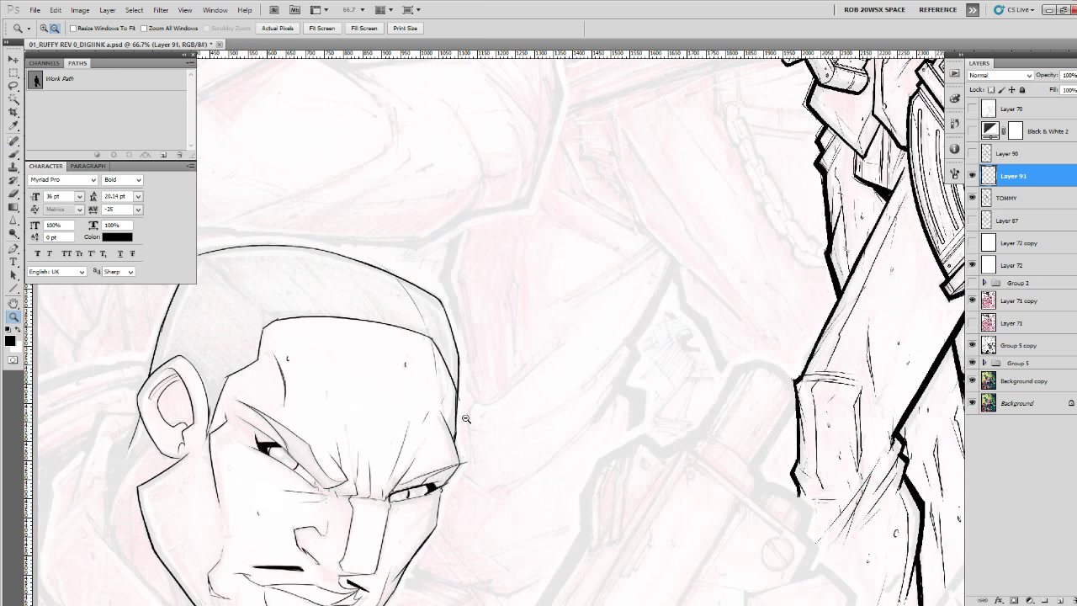
pyautogui.keyDown('alt'); pyautogui.click(465, 418); pyautogui.keyUp('alt')
pyautogui.keyDown('alt'); pyautogui.click(471, 415); pyautogui.keyUp('alt')
pyautogui.click(490, 418)
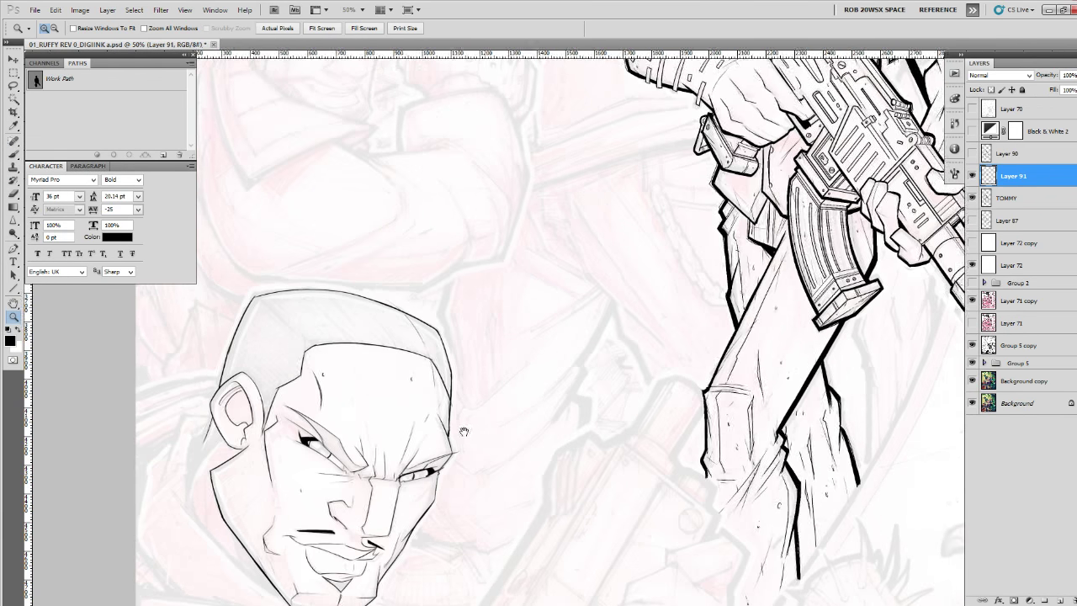
pyautogui.moveTo(463, 424); pyautogui.dragTo(498, 408)
pyautogui.moveTo(454, 456); pyautogui.dragTo(504, 368)
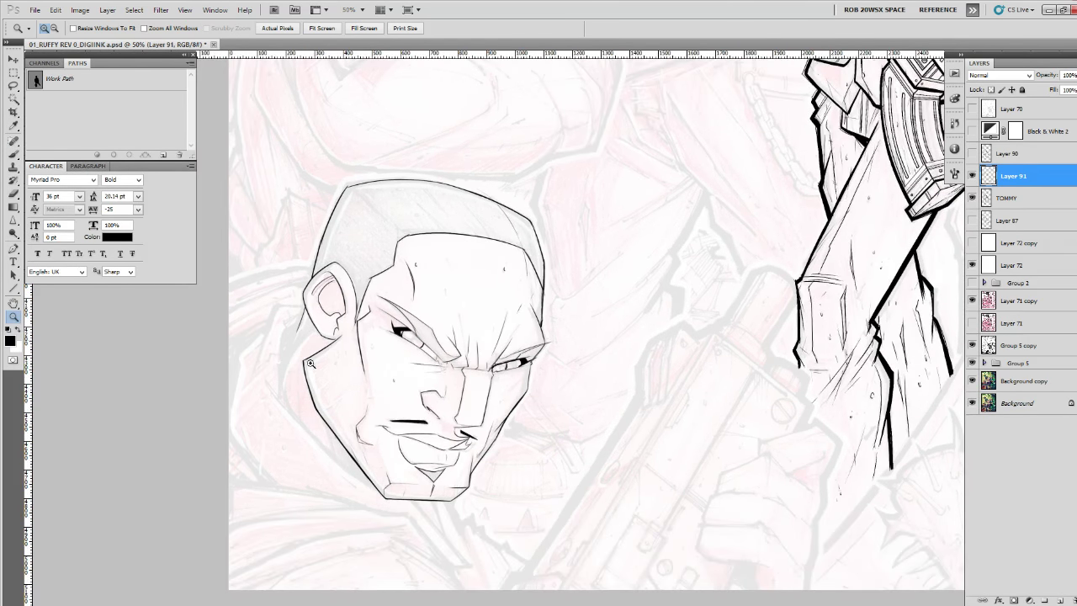
# Try to ink a short slanted collar line outside the neck, below and left of the ear.
pyautogui.click(299, 335)
pyautogui.click(298, 337)
pyautogui.click(298, 339)
pyautogui.click(298, 341)
pyautogui.press('b')
pyautogui.moveTo(296, 389); pyautogui.dragTo(409, 246)
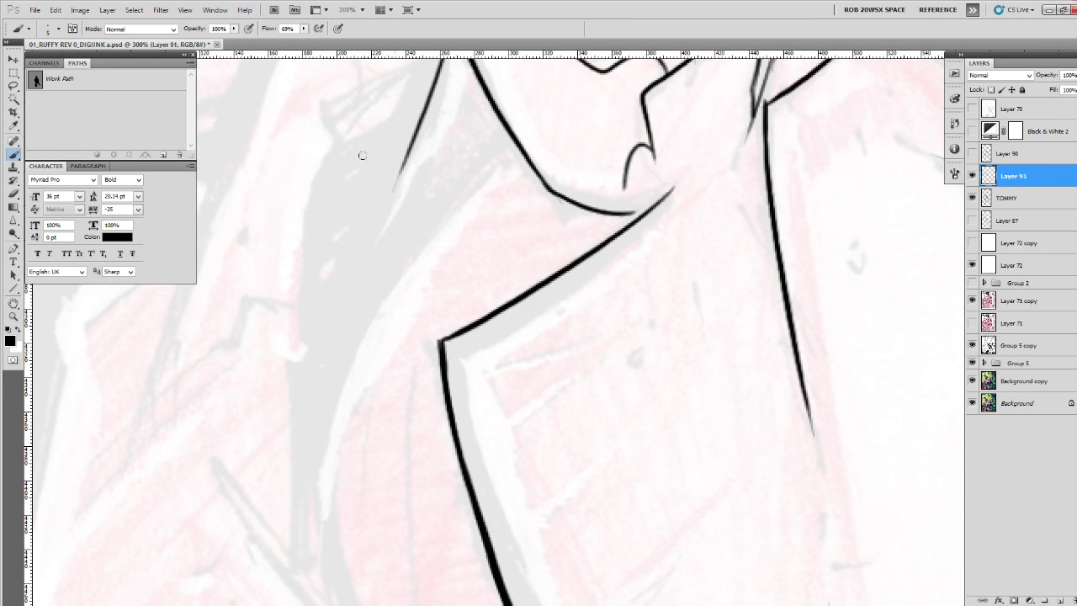
pyautogui.moveTo(366, 101)
pyautogui.mouseDown()
pyautogui.moveTo(362, 140)
pyautogui.moveTo(321, 207)
pyautogui.mouseUp()
pyautogui.moveTo(366, 123); pyautogui.dragTo(322, 195)
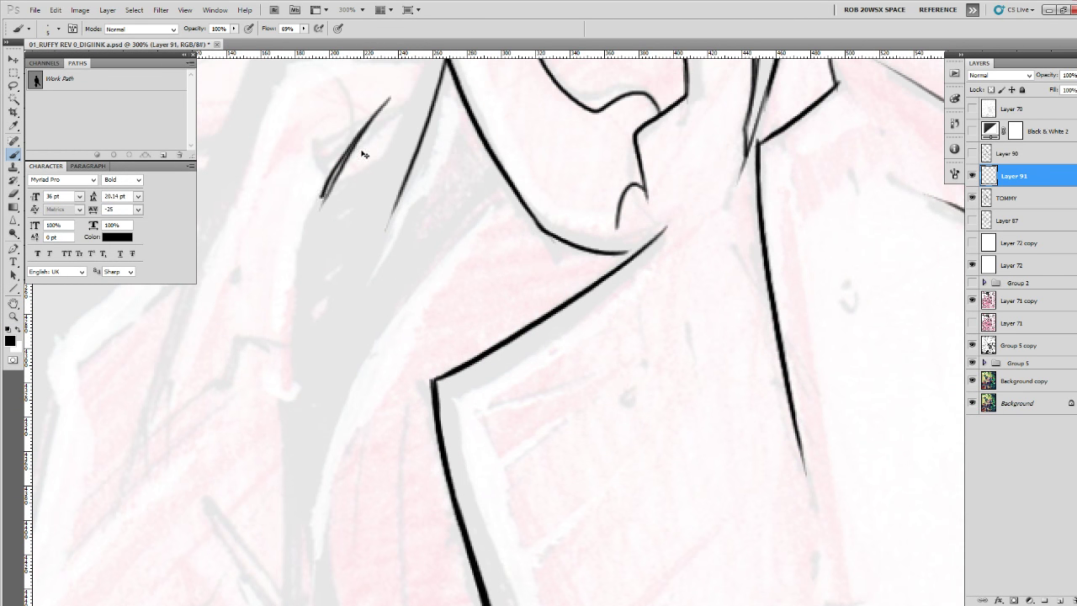
pyautogui.hotkey('ctrl', 'alt', 'z')
pyautogui.hotkey('ctrl', 'alt', 'z')
pyautogui.hotkey('ctrl', 'alt', 'z')
# Ink the long curved neck line outside the left jaw and start the diagonal line below it.
pyautogui.moveTo(406, 82)
pyautogui.mouseDown()
pyautogui.moveTo(298, 252)
pyautogui.moveTo(342, 154)
pyautogui.moveTo(324, 253)
pyautogui.moveTo(354, 539)
pyautogui.mouseUp()
pyautogui.moveTo(379, 379); pyautogui.dragTo(309, 264)
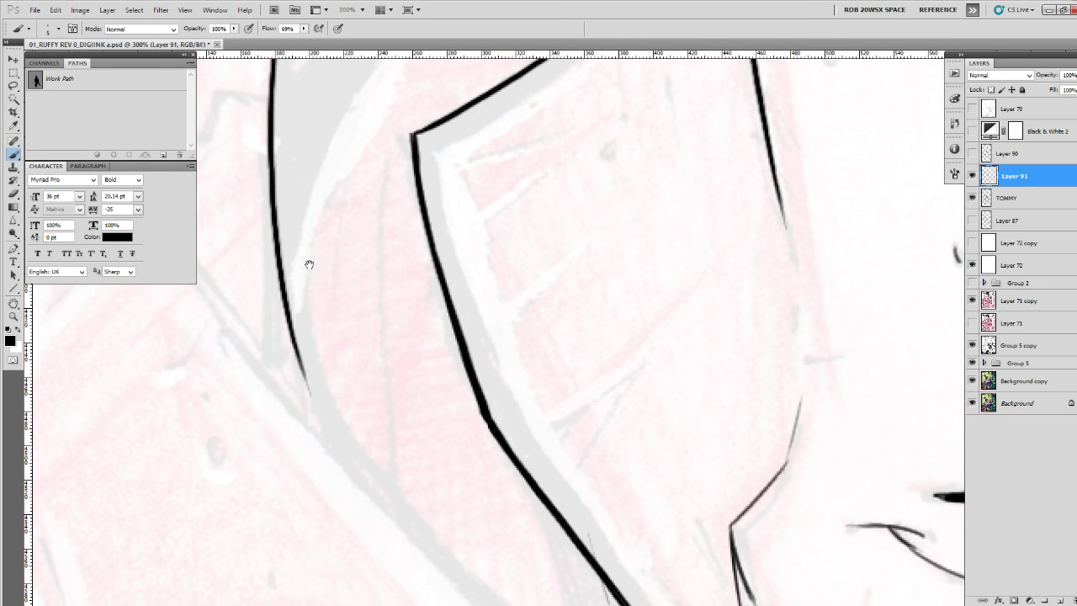
pyautogui.moveTo(270, 202); pyautogui.dragTo(360, 230)
pyautogui.moveTo(286, 241)
pyautogui.mouseDown()
pyautogui.moveTo(542, 561)
pyautogui.moveTo(233, 235)
pyautogui.mouseUp()
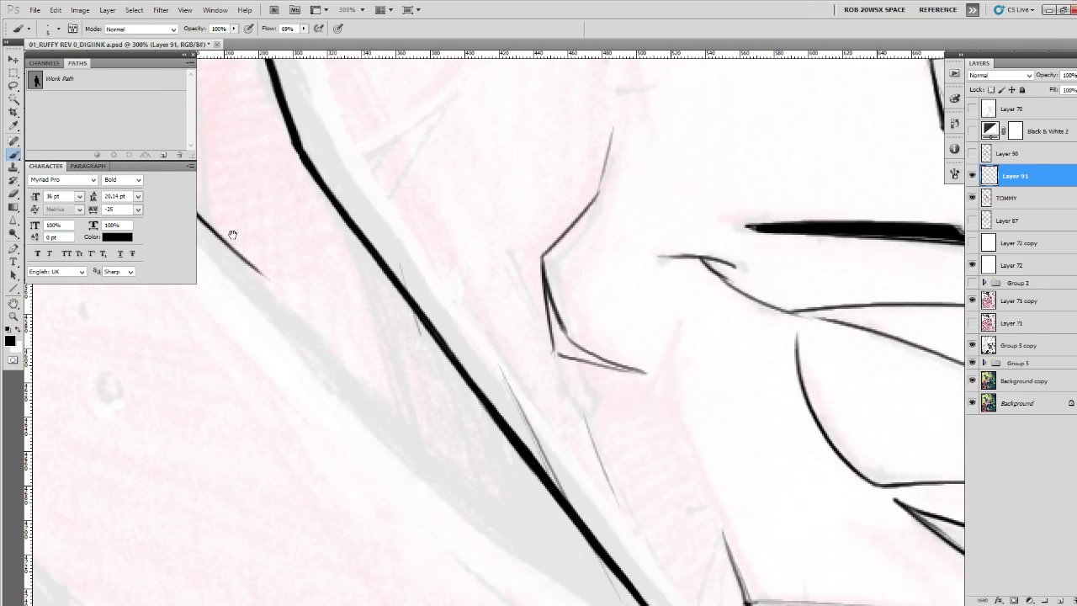
pyautogui.moveTo(318, 291); pyautogui.dragTo(346, 298)
# Extend the diagonal line below the left jaw toward the chin with one long tapered stroke.
pyautogui.moveTo(221, 217)
pyautogui.mouseDown()
pyautogui.moveTo(477, 489)
pyautogui.moveTo(623, 600)
pyautogui.mouseUp()
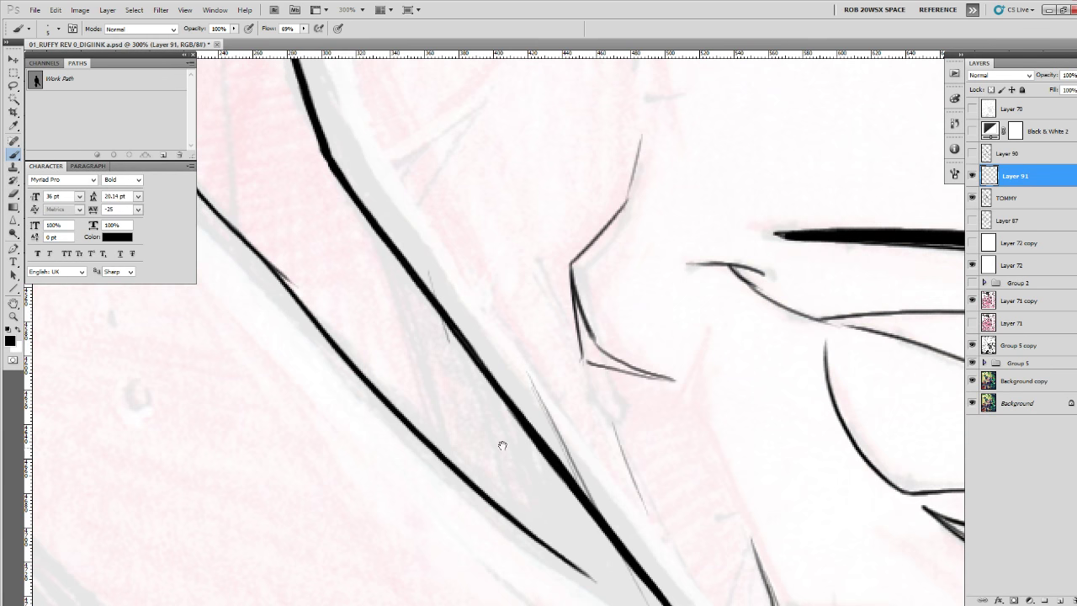
pyautogui.moveTo(300, 296); pyautogui.dragTo(347, 320)
pyautogui.hotkey('ctrl', 'z')
pyautogui.moveTo(254, 230); pyautogui.dragTo(654, 604)
pyautogui.moveTo(594, 550); pyautogui.dragTo(267, 286)
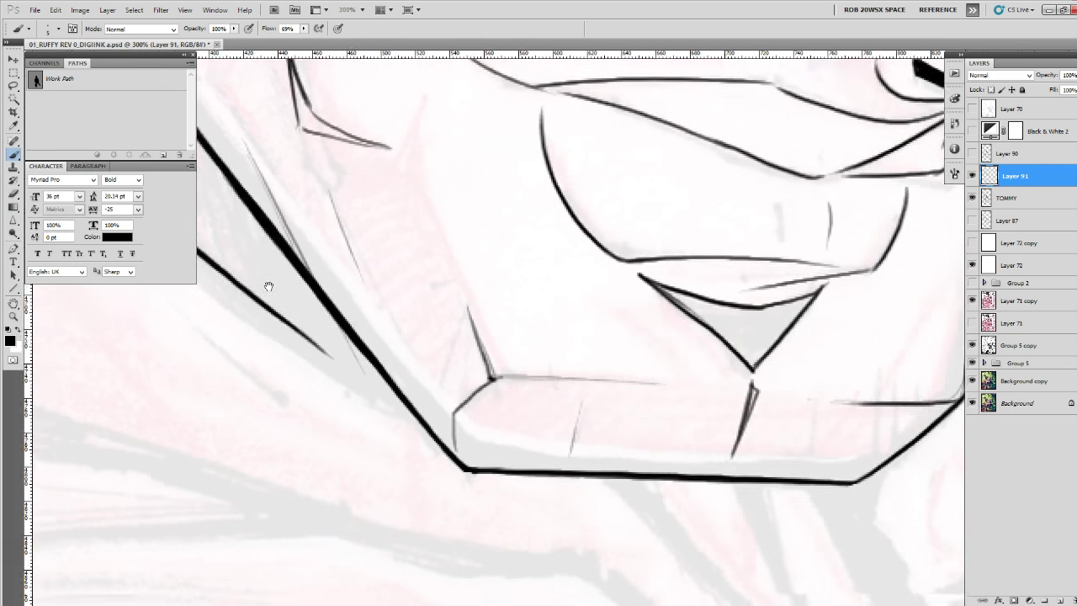
# Join the diagonal line to the jaw contour near the chin, erase the overlapping tail and re-ink the joined stretch.
pyautogui.moveTo(394, 379); pyautogui.dragTo(475, 471)
pyautogui.moveTo(253, 320); pyautogui.dragTo(481, 454)
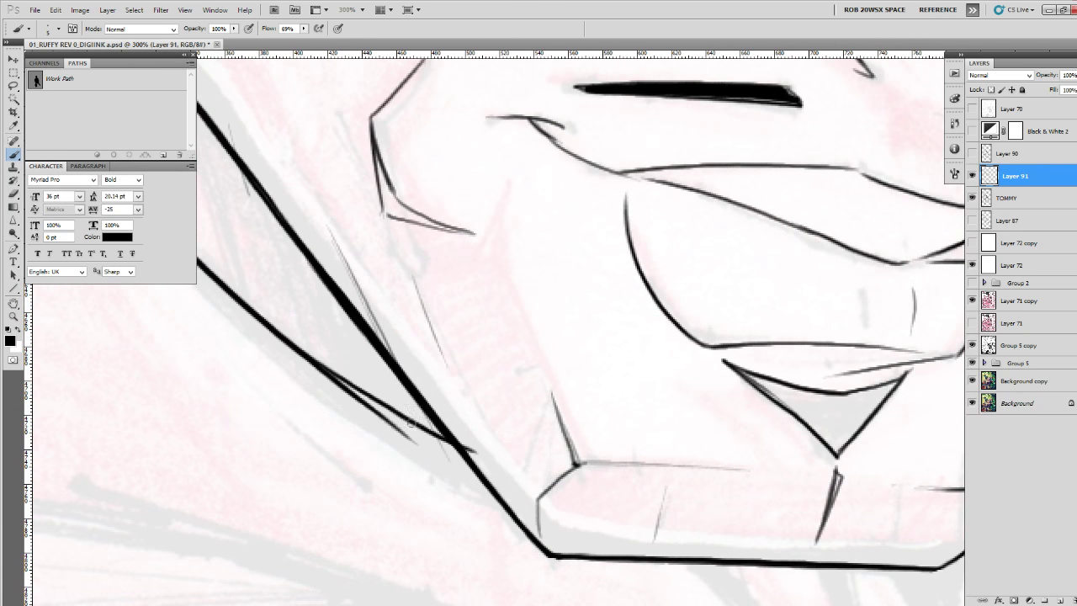
pyautogui.hotkey('ctrl', 'z')
pyautogui.moveTo(290, 317)
pyautogui.mouseDown()
pyautogui.moveTo(398, 435)
pyautogui.moveTo(560, 573)
pyautogui.moveTo(149, 451)
pyautogui.mouseUp()
pyautogui.press('e')
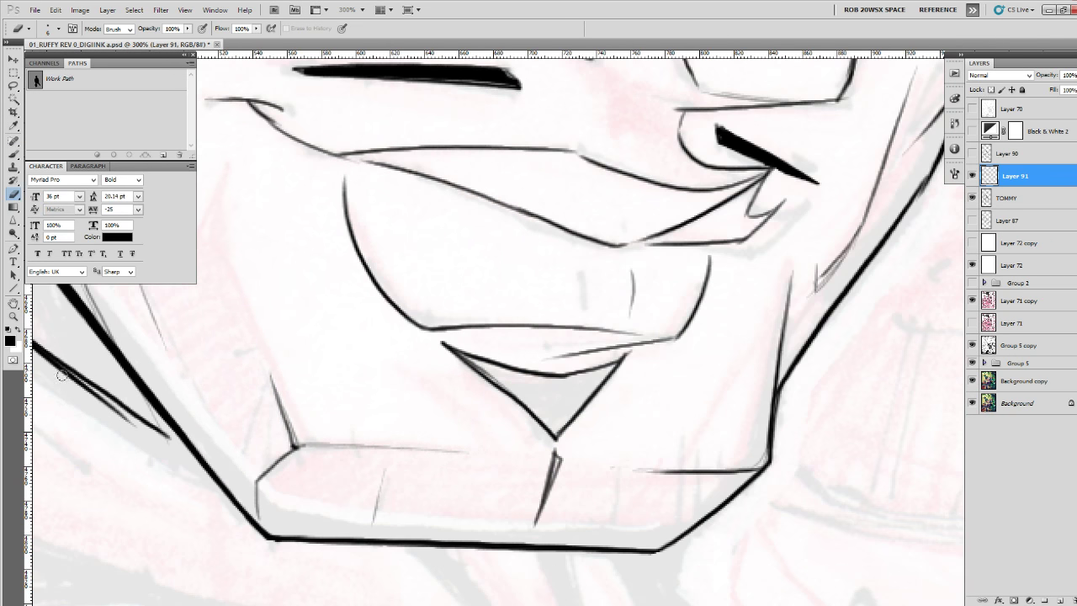
pyautogui.moveTo(61, 375); pyautogui.dragTo(141, 425)
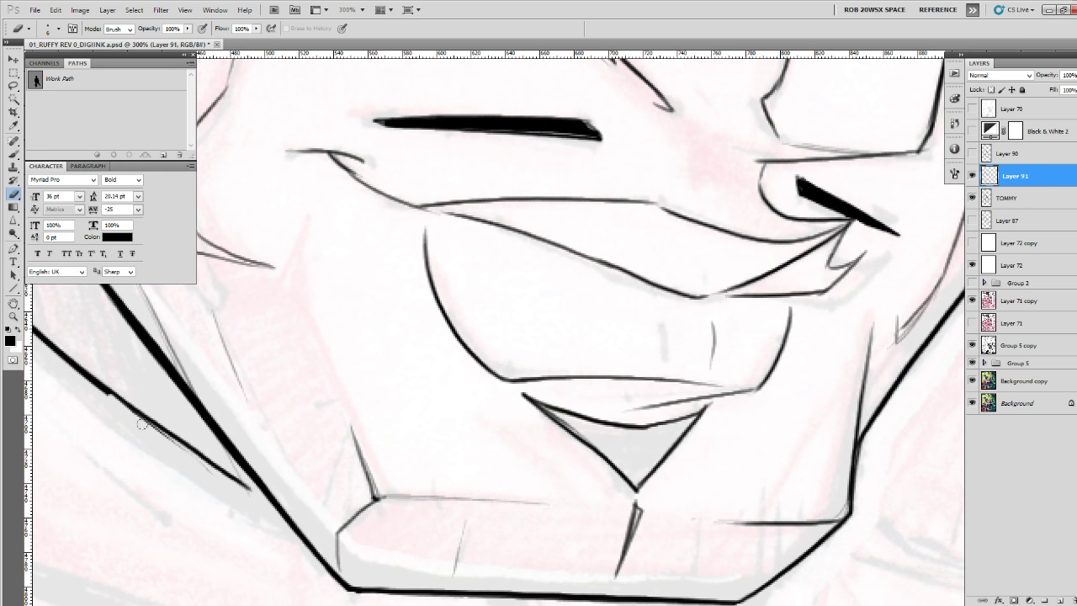
pyautogui.press('b')
pyautogui.moveTo(84, 376); pyautogui.dragTo(266, 498)
# Clean the overlapping strokes along the diagonal line below the left jaw with the eraser.
pyautogui.moveTo(228, 406); pyautogui.dragTo(522, 570)
pyautogui.moveTo(357, 400); pyautogui.dragTo(474, 513)
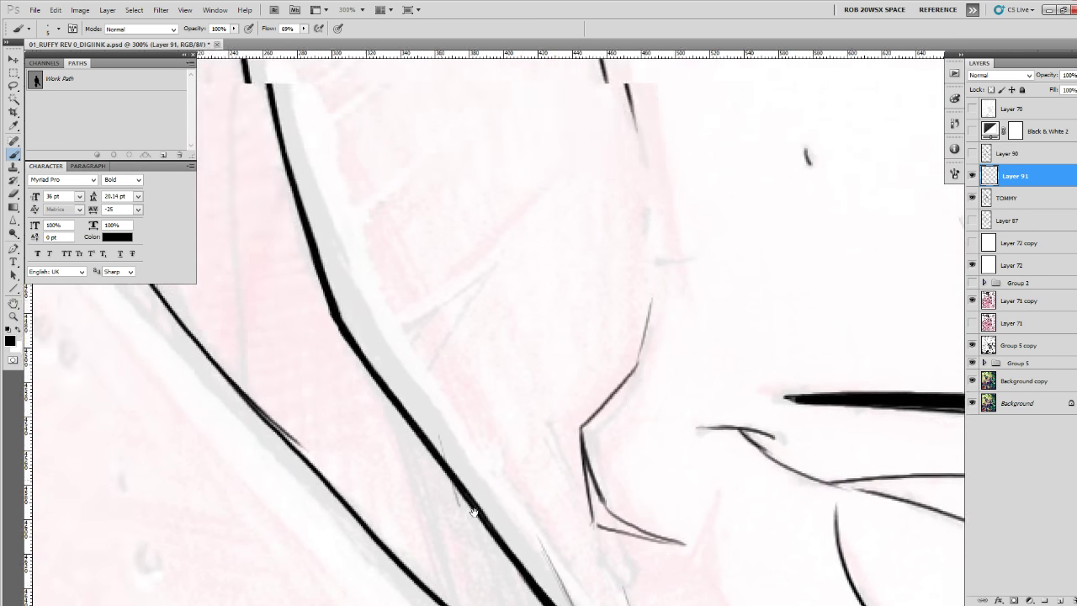
pyautogui.press('e')
pyautogui.moveTo(420, 567)
pyautogui.mouseDown()
pyautogui.moveTo(346, 492)
pyautogui.moveTo(397, 552)
pyautogui.mouseUp()
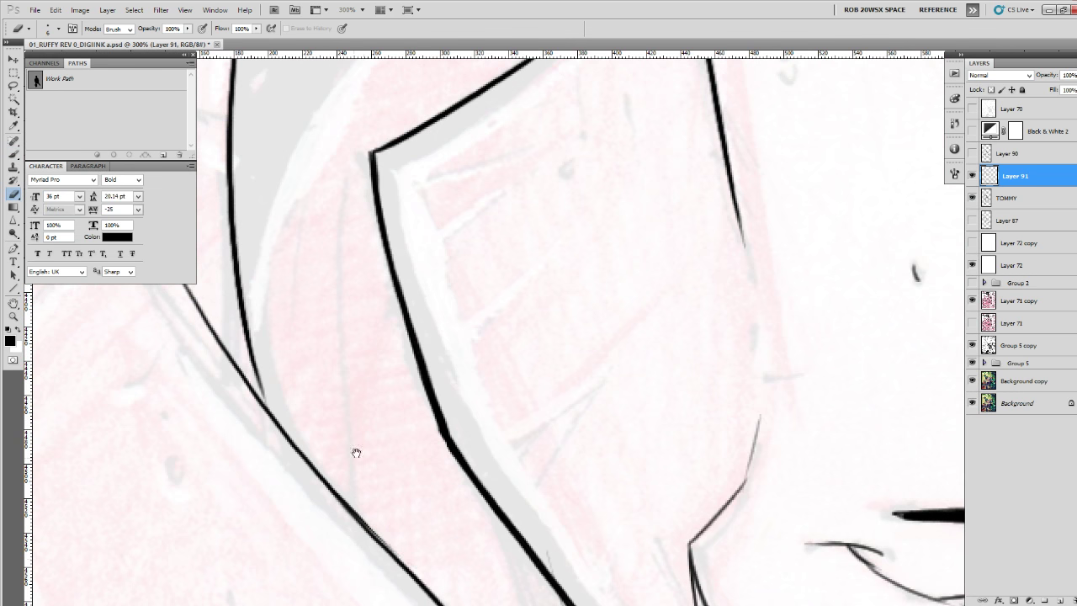
pyautogui.moveTo(311, 349); pyautogui.dragTo(412, 519)
# Ink the upper part of the neck line below the ear, adding fold lines between it and the neck.
pyautogui.press('b')
pyautogui.moveTo(344, 313); pyautogui.dragTo(337, 550)
pyautogui.moveTo(467, 267); pyautogui.dragTo(501, 331)
pyautogui.keyDown('ctrl'); pyautogui.click(468, 376); pyautogui.keyUp('ctrl')
pyautogui.moveTo(473, 432)
pyautogui.mouseDown()
pyautogui.moveTo(466, 367)
pyautogui.moveTo(306, 461)
pyautogui.mouseUp()
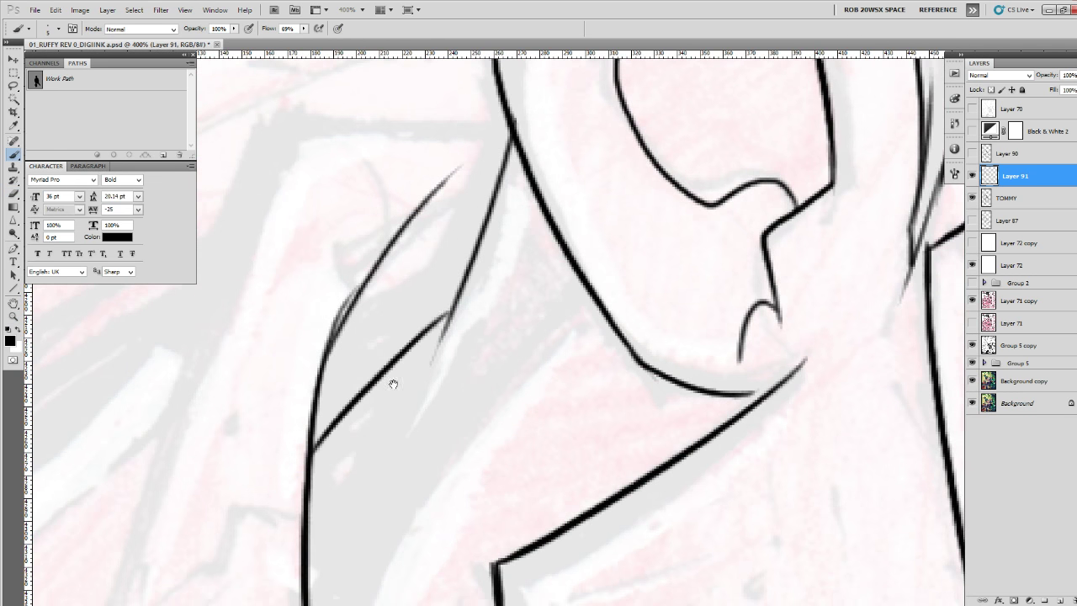
pyautogui.moveTo(470, 254); pyautogui.dragTo(318, 526)
pyautogui.moveTo(351, 447); pyautogui.dragTo(321, 554)
# Ink a long slanted garment line to the left of the neck, redoing it as a thicker, shorter tapered stroke.
pyautogui.moveTo(283, 520); pyautogui.dragTo(373, 383)
pyautogui.moveTo(450, 327); pyautogui.dragTo(564, 326)
pyautogui.moveTo(584, 227)
pyautogui.mouseDown()
pyautogui.moveTo(346, 229)
pyautogui.moveTo(493, 253)
pyautogui.moveTo(430, 392)
pyautogui.mouseUp()
pyautogui.moveTo(427, 427); pyautogui.dragTo(464, 214)
pyautogui.moveTo(485, 104); pyautogui.dragTo(380, 503)
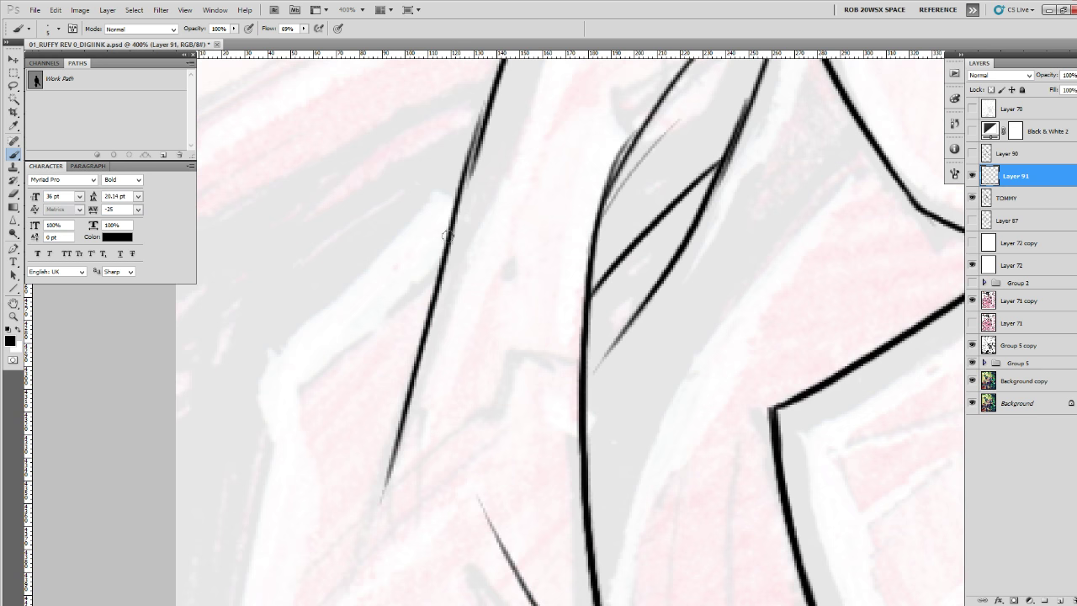
pyautogui.hotkey('ctrl', 'z')
pyautogui.moveTo(495, 79); pyautogui.dragTo(390, 417)
pyautogui.press('z')
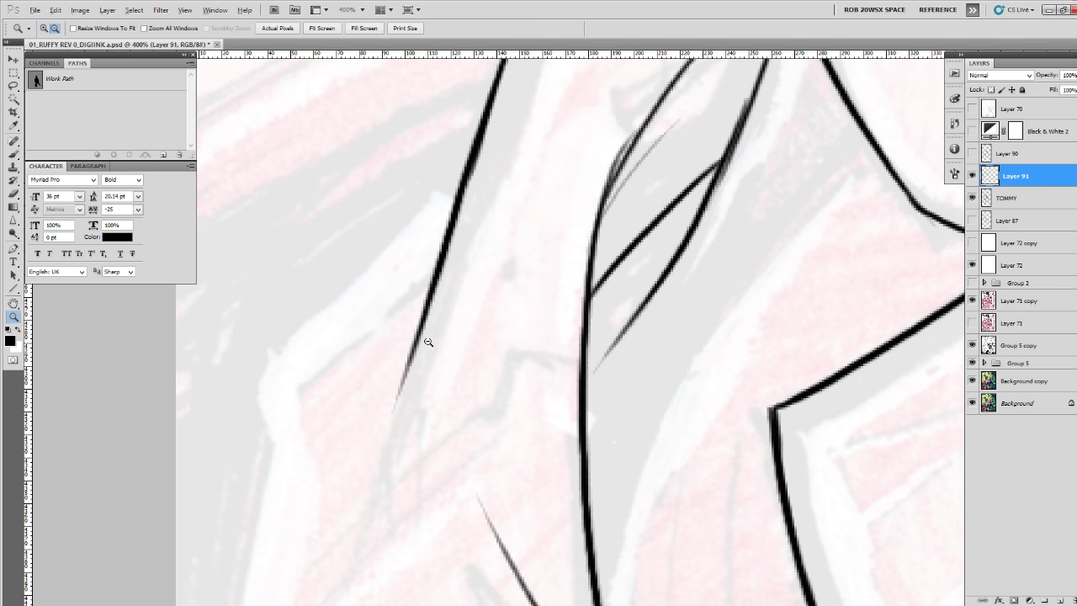
# Clean the edge of the head contour above the ear with the eraser.
pyautogui.keyDown('alt'); pyautogui.click(429, 346); pyautogui.keyUp('alt')
pyautogui.keyDown('alt'); pyautogui.click(429, 346); pyautogui.keyUp('alt')
pyautogui.keyDown('alt'); pyautogui.click(429, 345); pyautogui.keyUp('alt')
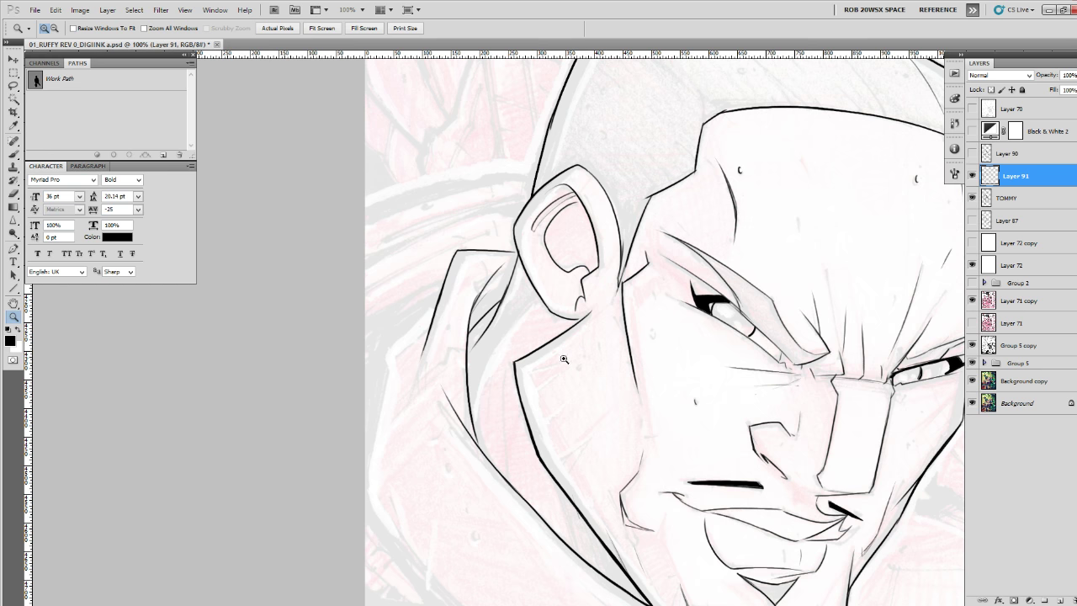
pyautogui.moveTo(564, 359)
pyautogui.mouseDown()
pyautogui.moveTo(562, 382)
pyautogui.moveTo(471, 538)
pyautogui.moveTo(522, 450)
pyautogui.mouseUp()
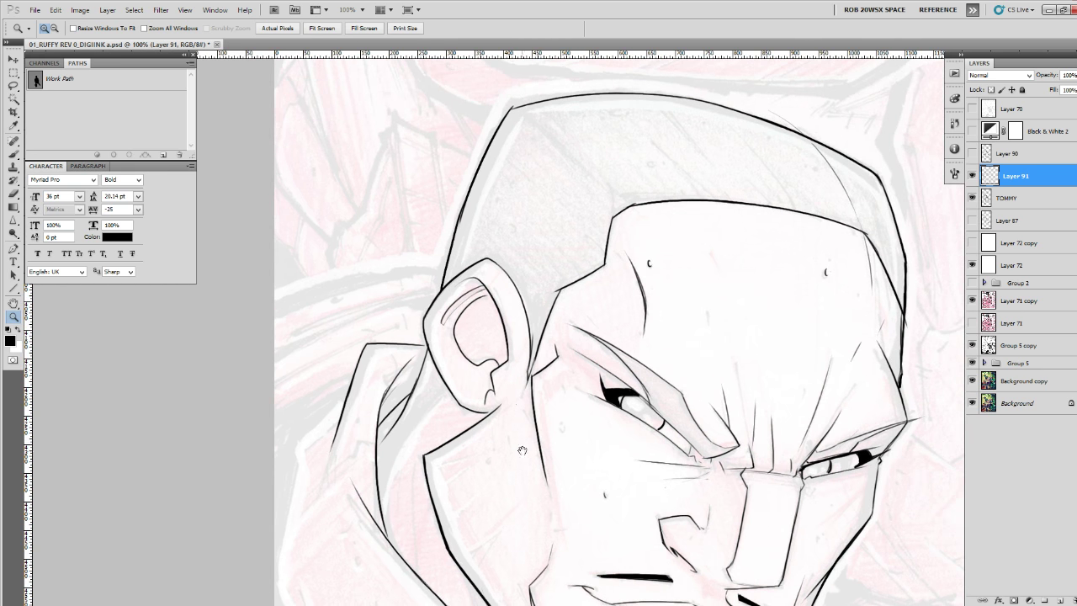
pyautogui.click(460, 209)
pyautogui.click(460, 208)
pyautogui.press('e')
pyautogui.moveTo(481, 172); pyautogui.dragTo(433, 338)
pyautogui.press('b')
pyautogui.press('e')
pyautogui.moveTo(487, 141); pyautogui.dragTo(433, 301)
pyautogui.moveTo(457, 233); pyautogui.dragTo(427, 307)
# Ink the hood's outer edge left of the neck as a slanted line turning into a steep line toward the canvas edge.
pyautogui.press('z')
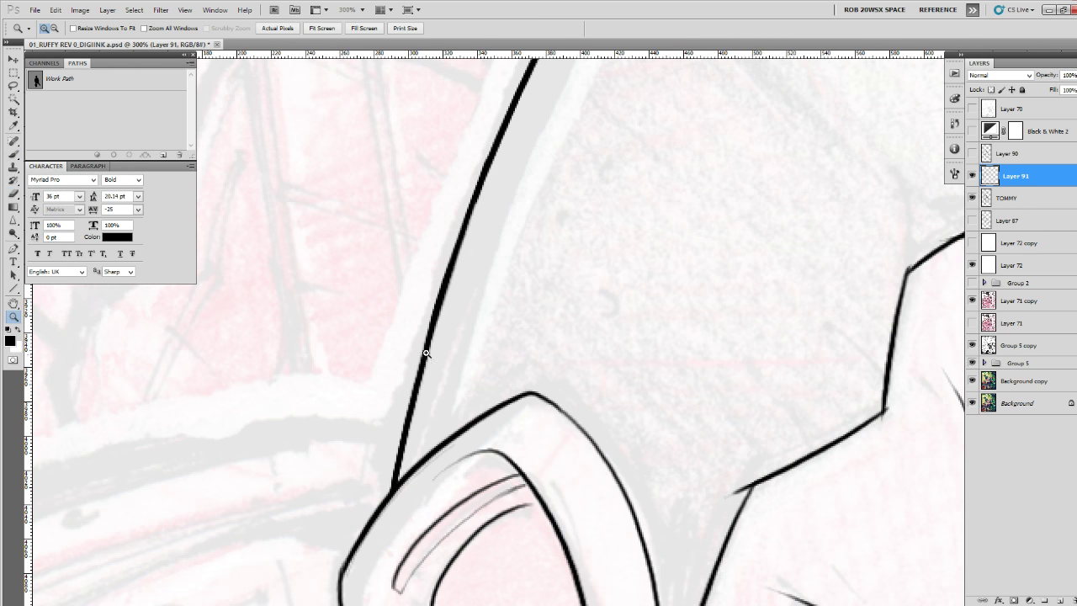
pyautogui.keyDown('alt'); pyautogui.click(427, 354); pyautogui.keyUp('alt')
pyautogui.keyDown('alt'); pyautogui.click(429, 355); pyautogui.keyUp('alt')
pyautogui.keyDown('alt'); pyautogui.click(429, 355); pyautogui.keyUp('alt')
pyautogui.keyDown('alt'); pyautogui.click(429, 355); pyautogui.keyUp('alt')
pyautogui.moveTo(540, 468); pyautogui.dragTo(575, 352)
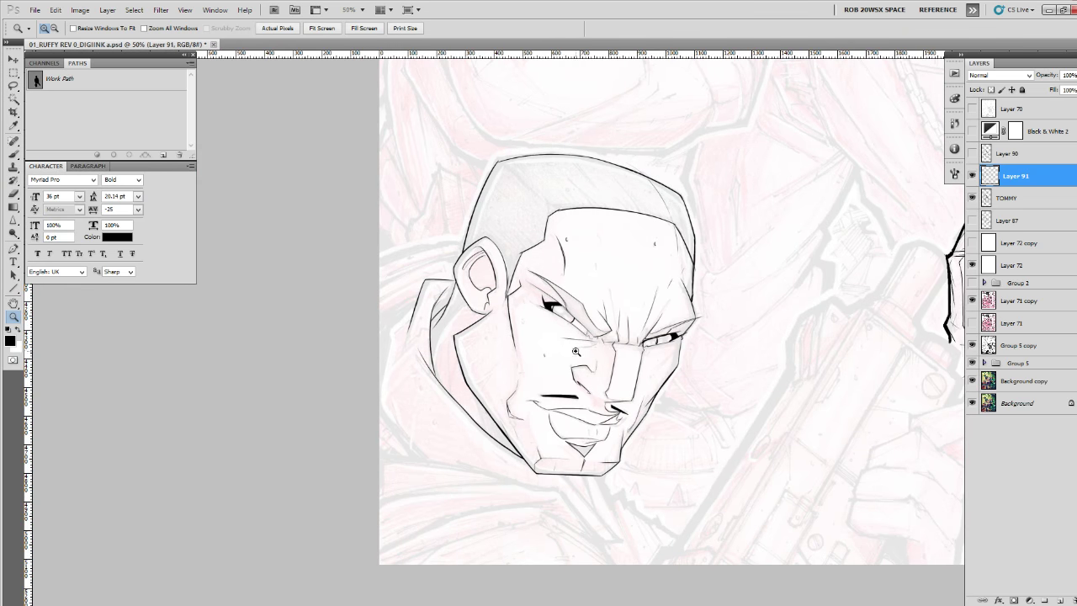
pyautogui.click(415, 314)
pyautogui.click(416, 314)
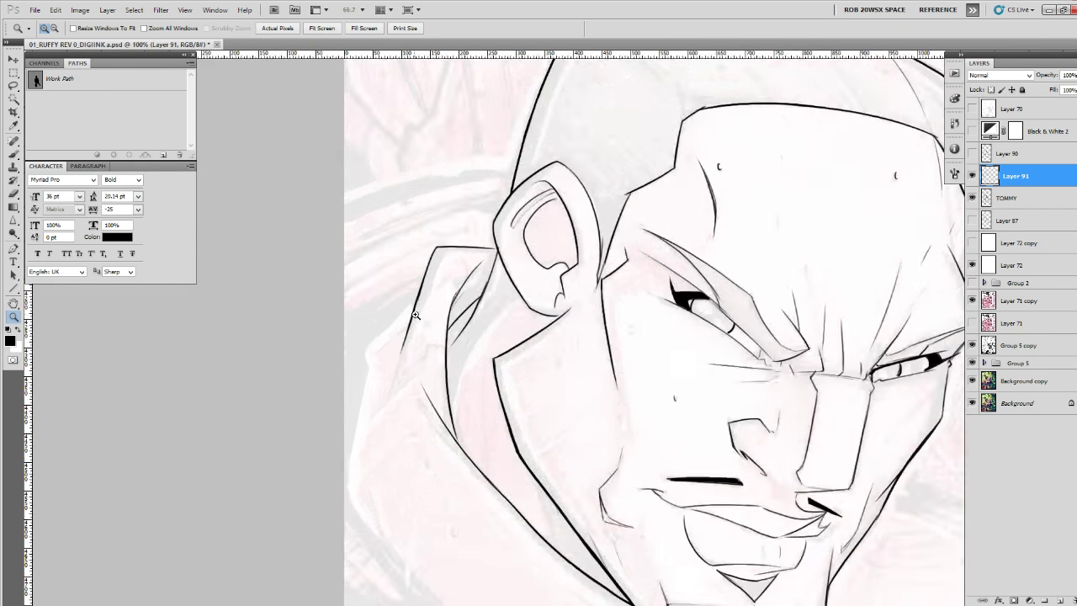
pyautogui.click(416, 313)
pyautogui.click(415, 314)
pyautogui.click(416, 314)
pyautogui.press('b')
pyautogui.moveTo(437, 217); pyautogui.dragTo(219, 397)
pyautogui.moveTo(213, 413)
pyautogui.mouseDown()
pyautogui.moveTo(330, 252)
pyautogui.moveTo(336, 374)
pyautogui.mouseUp()
pyautogui.moveTo(346, 426); pyautogui.dragTo(371, 225)
pyautogui.moveTo(356, 118); pyautogui.dragTo(310, 398)
# Ink the hood's lower diagonal edge from the canvas edge down toward the shoulder, redoing it as a thicker, longer stroke.
pyautogui.moveTo(375, 81)
pyautogui.mouseDown()
pyautogui.moveTo(296, 544)
pyautogui.moveTo(476, 296)
pyautogui.mouseUp()
pyautogui.moveTo(296, 276); pyautogui.dragTo(457, 544)
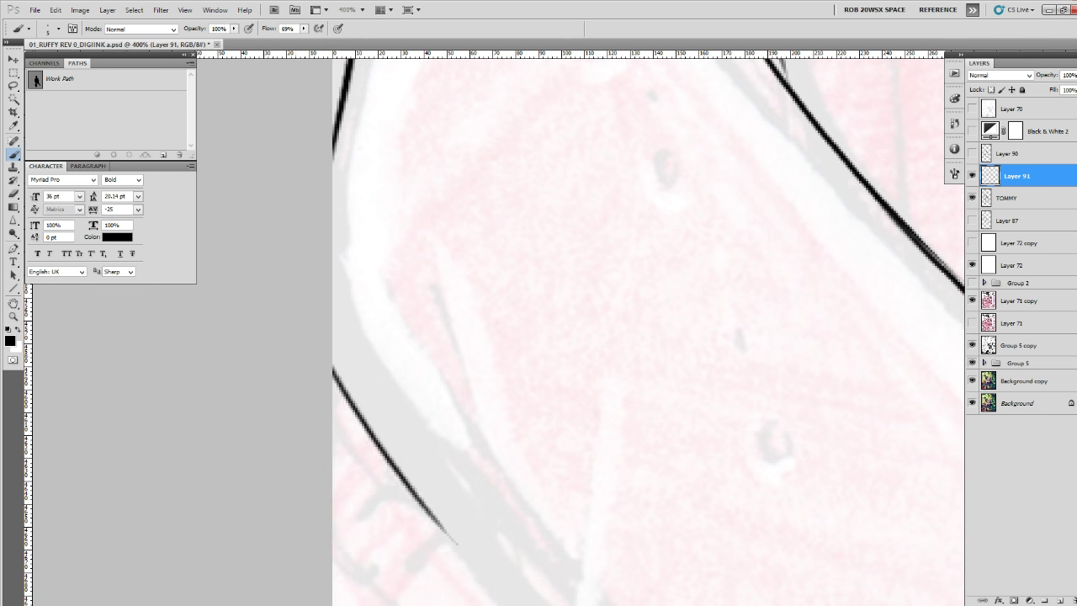
pyautogui.moveTo(580, 601)
pyautogui.mouseDown()
pyautogui.moveTo(363, 205)
pyautogui.moveTo(473, 474)
pyautogui.mouseUp()
pyautogui.moveTo(231, 260); pyautogui.dragTo(528, 596)
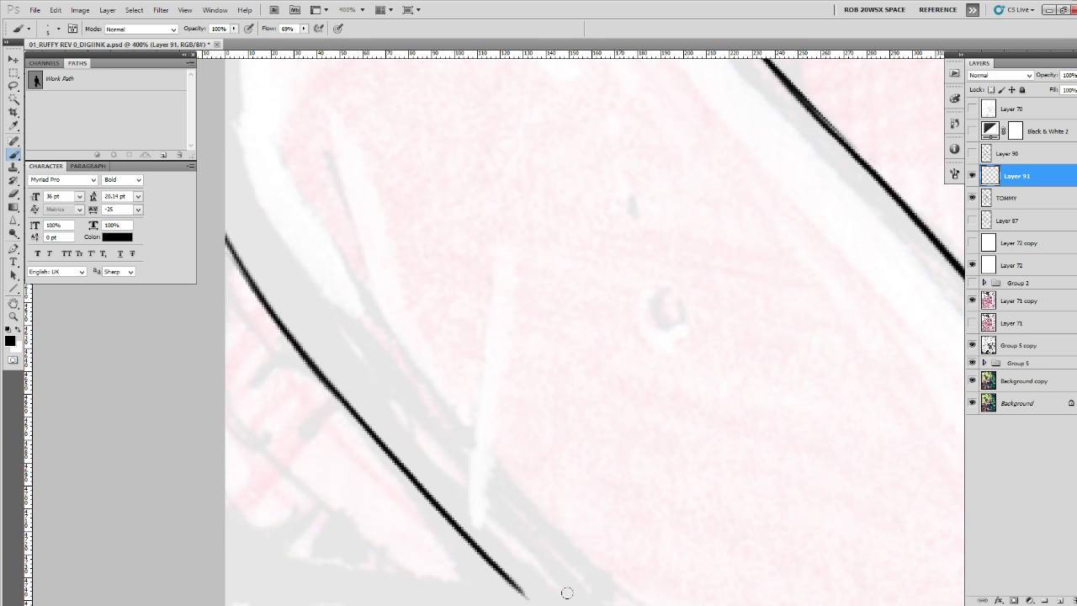
# Ink the peaked corner of the collar fold below the chin, with a short slope on each side.
pyautogui.press('z')
pyautogui.keyDown('alt'); pyautogui.click(581, 480); pyautogui.keyUp('alt')
pyautogui.keyDown('alt'); pyautogui.click(581, 480); pyautogui.keyUp('alt')
pyautogui.keyDown('alt'); pyautogui.click(581, 480); pyautogui.keyUp('alt')
pyautogui.keyDown('alt'); pyautogui.click(581, 480); pyautogui.keyUp('alt')
pyautogui.moveTo(746, 550)
pyautogui.mouseDown()
pyautogui.moveTo(598, 424)
pyautogui.moveTo(854, 574)
pyautogui.mouseUp()
pyautogui.click(636, 441)
pyautogui.click(638, 443)
pyautogui.click(639, 444)
pyautogui.click(640, 443)
pyautogui.press('b')
pyautogui.moveTo(812, 508)
pyautogui.mouseDown()
pyautogui.moveTo(695, 372)
pyautogui.moveTo(496, 415)
pyautogui.mouseUp()
pyautogui.moveTo(666, 450); pyautogui.dragTo(912, 503)
# Ink the long curved garment fold sweeping from the collar peak across to the canvas edge.
pyautogui.moveTo(813, 443)
pyautogui.mouseDown()
pyautogui.moveTo(493, 377)
pyautogui.moveTo(735, 430)
pyautogui.moveTo(273, 431)
pyautogui.mouseUp()
pyautogui.moveTo(348, 436); pyautogui.dragTo(754, 381)
pyautogui.moveTo(801, 349)
pyautogui.mouseDown()
pyautogui.moveTo(616, 365)
pyautogui.moveTo(91, 502)
pyautogui.mouseUp()
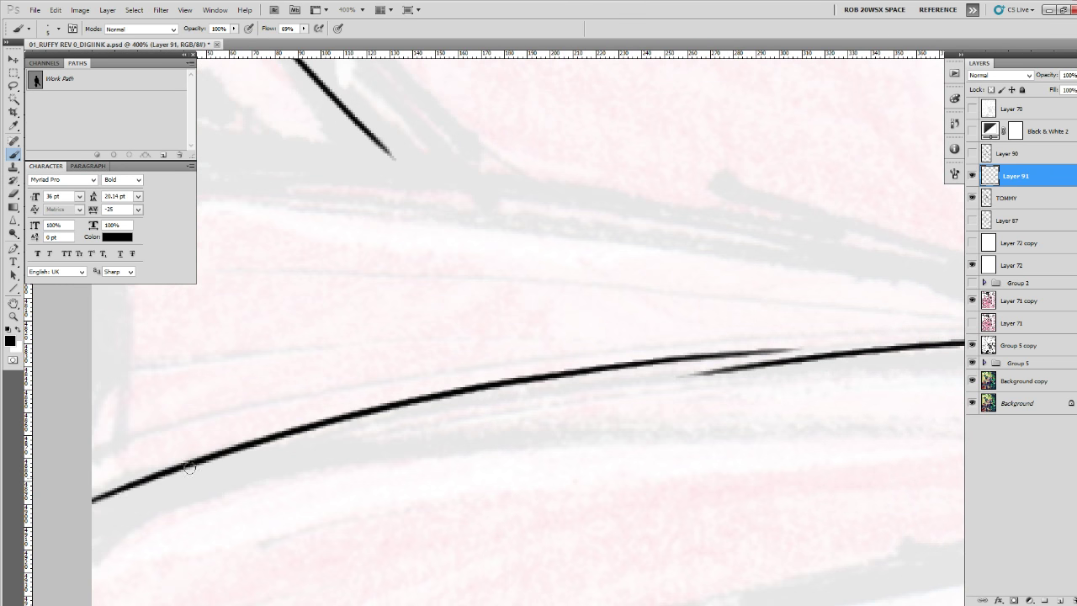
pyautogui.moveTo(784, 407)
pyautogui.mouseDown()
pyautogui.moveTo(524, 440)
pyautogui.moveTo(392, 478)
pyautogui.mouseUp()
pyautogui.moveTo(444, 418)
pyautogui.mouseDown()
pyautogui.moveTo(595, 397)
pyautogui.moveTo(413, 420)
pyautogui.moveTo(139, 488)
pyautogui.mouseUp()
# Ink the upper garment fold below the hood and add thin accent lines above and below it.
pyautogui.moveTo(746, 409); pyautogui.dragTo(592, 503)
pyautogui.moveTo(738, 478)
pyautogui.mouseDown()
pyautogui.moveTo(277, 387)
pyautogui.moveTo(694, 473)
pyautogui.mouseUp()
pyautogui.moveTo(868, 482)
pyautogui.mouseDown()
pyautogui.moveTo(286, 416)
pyautogui.moveTo(57, 431)
pyautogui.mouseUp()
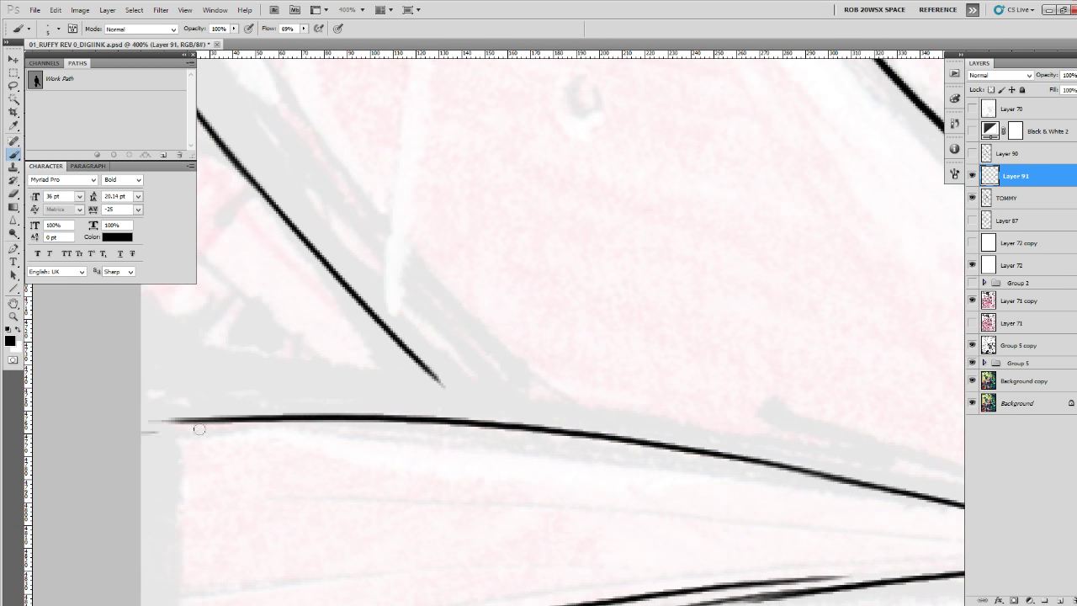
pyautogui.moveTo(152, 430); pyautogui.dragTo(796, 494)
pyautogui.moveTo(167, 369); pyautogui.dragTo(769, 486)
# Ink a second long shoulder fold below the collar line, thickening its curve with overlapping tapered strokes.
pyautogui.press('z')
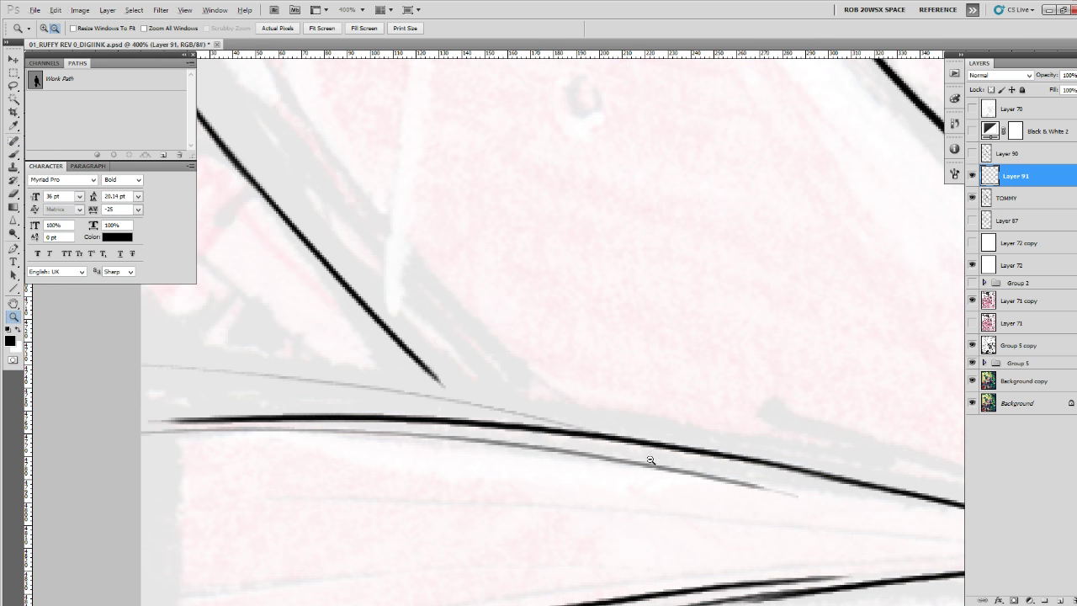
pyautogui.keyDown('alt'); pyautogui.click(649, 459); pyautogui.keyUp('alt')
pyautogui.keyDown('alt'); pyautogui.click(648, 460); pyautogui.keyUp('alt')
pyautogui.keyDown('alt'); pyautogui.click(649, 459); pyautogui.keyUp('alt')
pyautogui.moveTo(656, 484)
pyautogui.mouseDown()
pyautogui.moveTo(423, 416)
pyautogui.moveTo(362, 426)
pyautogui.mouseUp()
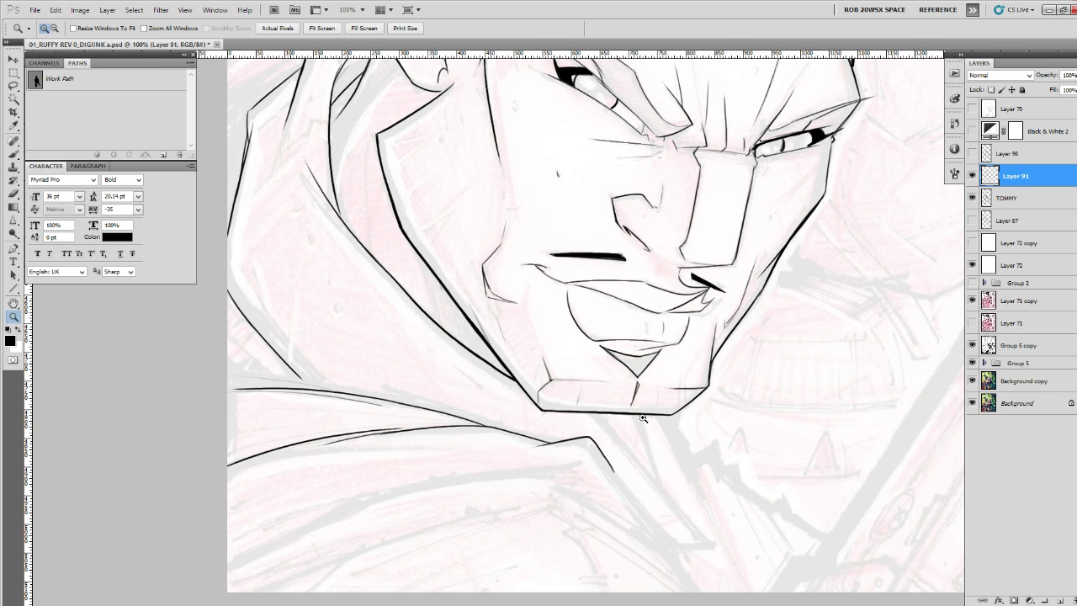
pyautogui.click(610, 507)
pyautogui.click(610, 507)
pyautogui.moveTo(640, 500); pyautogui.dragTo(883, 438)
pyautogui.press('b')
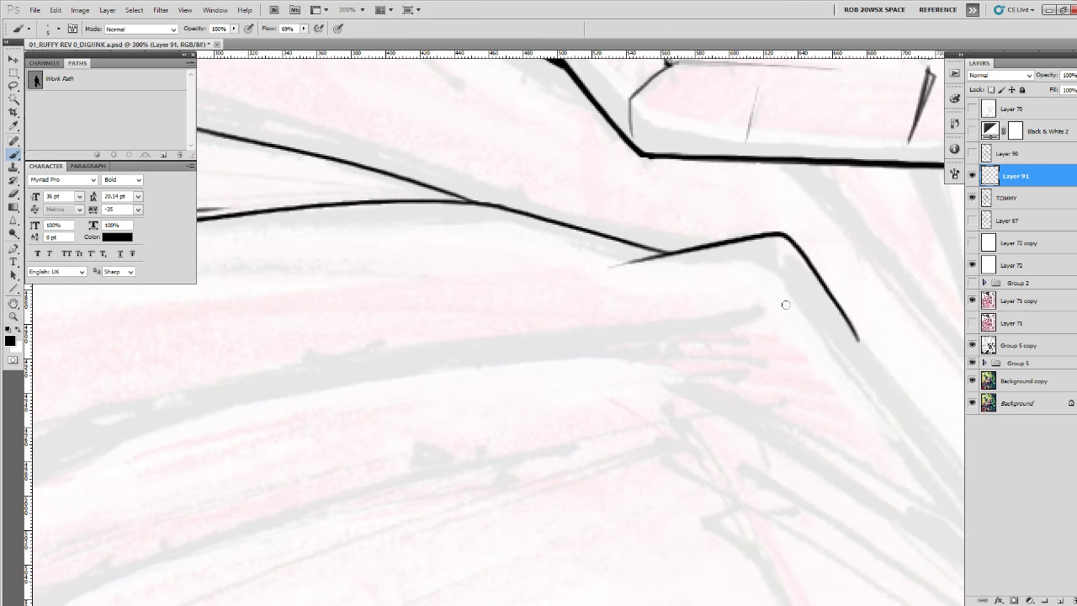
pyautogui.moveTo(782, 316); pyautogui.dragTo(671, 344)
pyautogui.moveTo(569, 367); pyautogui.dragTo(791, 346)
pyautogui.moveTo(892, 326)
pyautogui.mouseDown()
pyautogui.moveTo(378, 376)
pyautogui.moveTo(112, 482)
pyautogui.mouseUp()
pyautogui.moveTo(339, 397)
pyautogui.mouseDown()
pyautogui.moveTo(447, 361)
pyautogui.moveTo(564, 269)
pyautogui.mouseUp()
pyautogui.moveTo(697, 226)
pyautogui.mouseDown()
pyautogui.moveTo(247, 420)
pyautogui.moveTo(148, 487)
pyautogui.mouseUp()
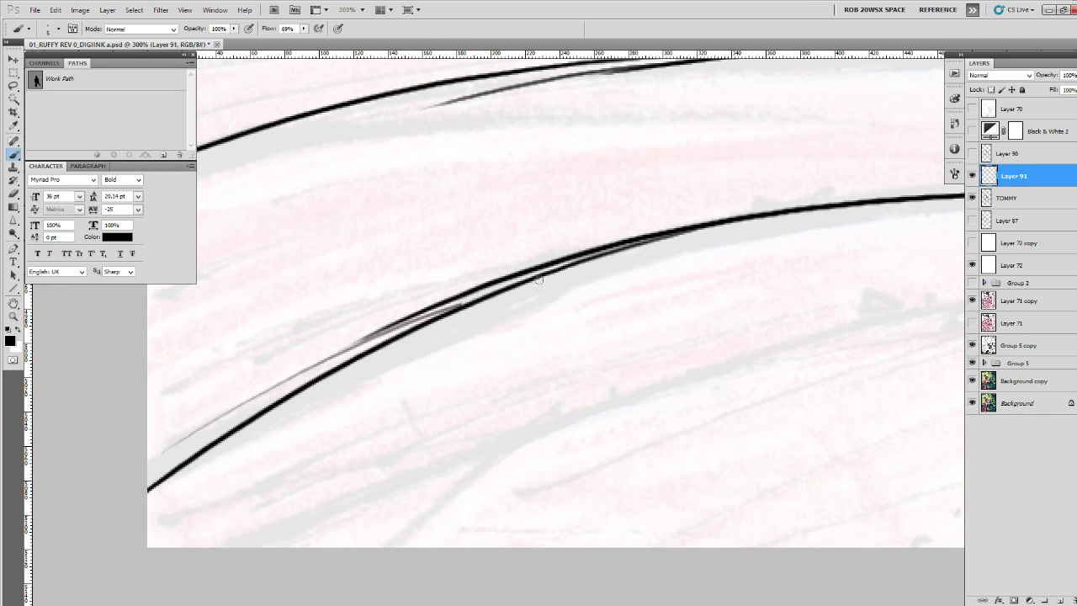
pyautogui.moveTo(633, 238); pyautogui.dragTo(231, 402)
# Try to ink another curved fold line beneath the lower shoulder fold.
pyautogui.moveTo(653, 409); pyautogui.dragTo(349, 398)
pyautogui.moveTo(779, 273); pyautogui.dragTo(440, 345)
pyautogui.moveTo(363, 374); pyautogui.dragTo(87, 538)
pyautogui.moveTo(197, 487); pyautogui.dragTo(432, 372)
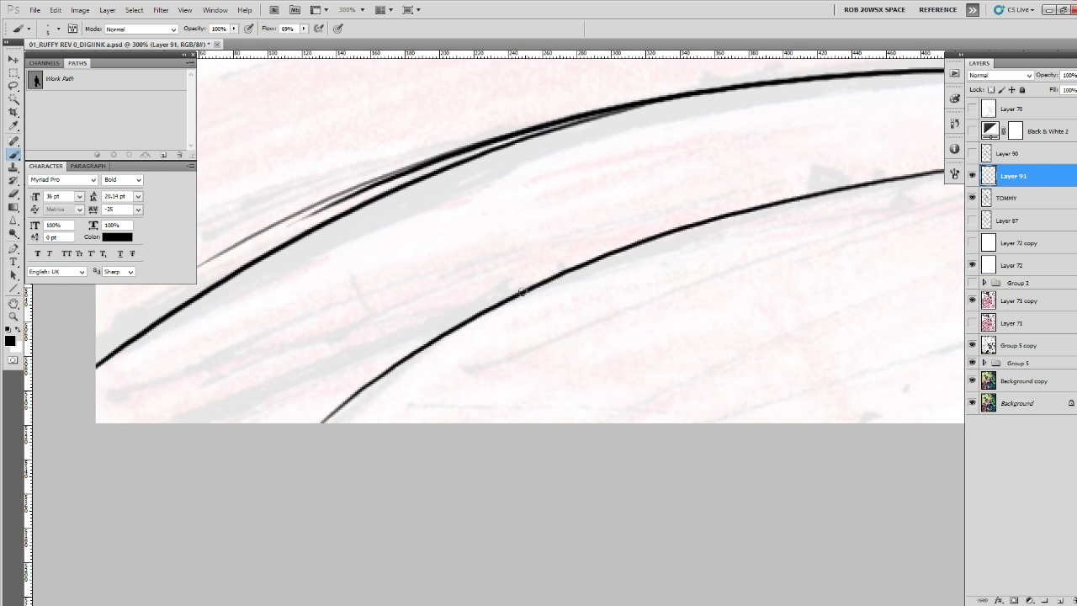
pyautogui.hotkey('ctrl', 'z')
pyautogui.moveTo(747, 284); pyautogui.dragTo(329, 423)
# Erase the corner and upper steep stretch of the hood's outer edge left of the neck.
pyautogui.press('z')
pyautogui.moveTo(806, 386)
pyautogui.mouseDown()
pyautogui.moveTo(651, 439)
pyautogui.moveTo(635, 460)
pyautogui.mouseUp()
pyautogui.keyDown('alt'); pyautogui.click(664, 422); pyautogui.keyUp('alt')
pyautogui.keyDown('alt'); pyautogui.click(665, 424); pyautogui.keyUp('alt')
pyautogui.keyDown('alt'); pyautogui.click(664, 424); pyautogui.keyUp('alt')
pyautogui.keyDown('alt'); pyautogui.click(665, 426); pyautogui.keyUp('alt')
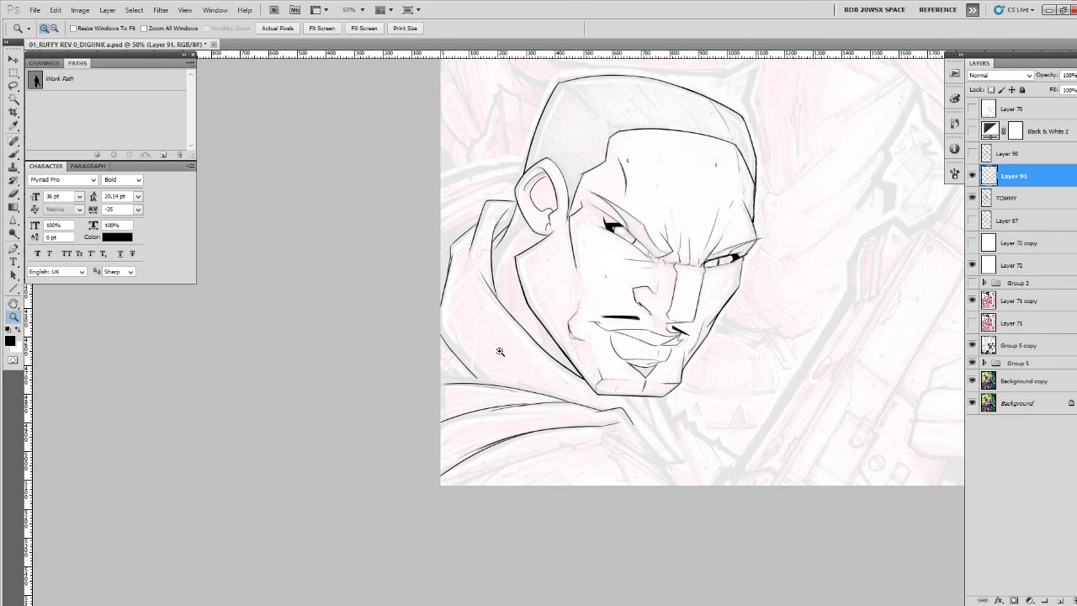
pyautogui.click(451, 250)
pyautogui.click(451, 249)
pyautogui.press('e')
pyautogui.moveTo(451, 250); pyautogui.dragTo(446, 293)
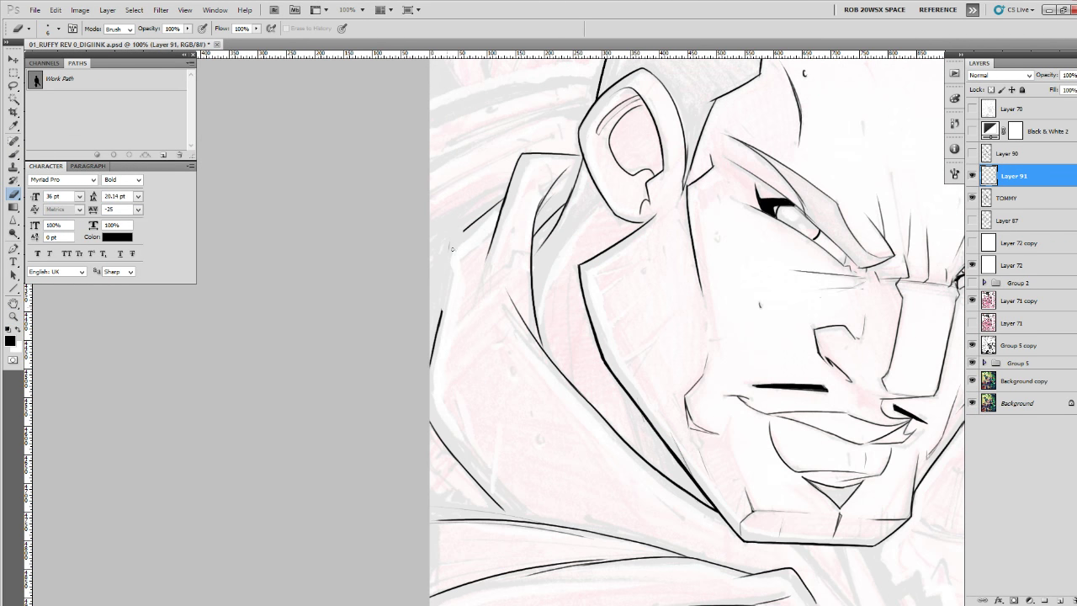
pyautogui.moveTo(451, 251); pyautogui.dragTo(434, 350)
pyautogui.press('b')
pyautogui.press('z')
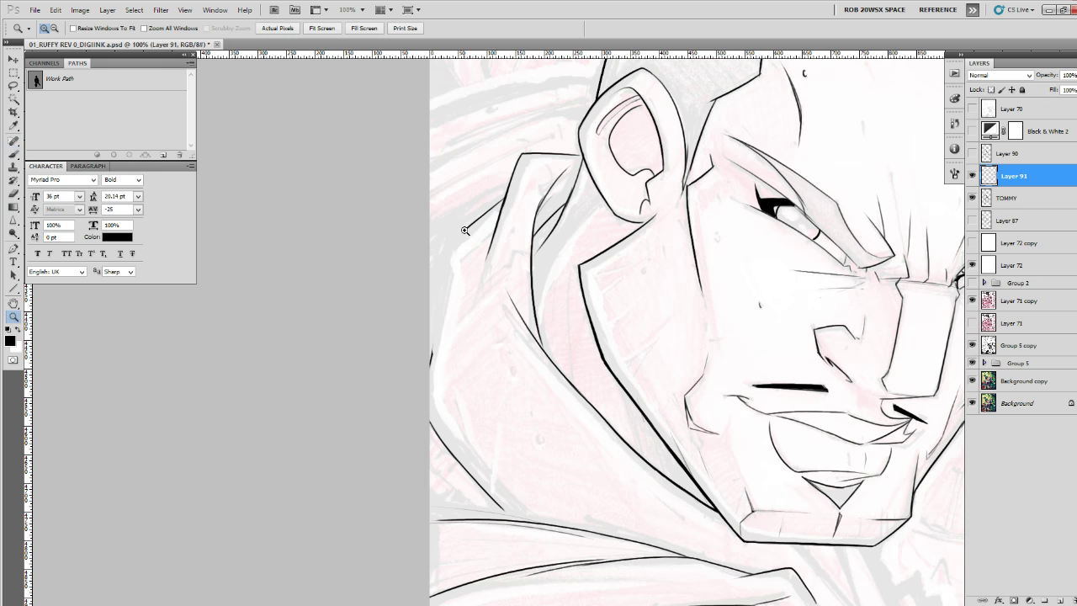
# Re-ink the hood's outer edge with a sharper corner and a steep tapered line running down from it.
pyautogui.click(464, 230)
pyautogui.click(464, 231)
pyautogui.press('b')
pyautogui.moveTo(469, 225); pyautogui.dragTo(441, 259)
pyautogui.moveTo(459, 234)
pyautogui.mouseDown()
pyautogui.moveTo(507, 184)
pyautogui.moveTo(485, 200)
pyautogui.mouseUp()
pyautogui.press('e')
pyautogui.press('b')
pyautogui.moveTo(529, 166)
pyautogui.mouseDown()
pyautogui.moveTo(503, 187)
pyautogui.moveTo(460, 291)
pyautogui.moveTo(481, 213)
pyautogui.mouseUp()
pyautogui.moveTo(505, 104); pyautogui.dragTo(481, 199)
pyautogui.moveTo(488, 138)
pyautogui.mouseDown()
pyautogui.moveTo(427, 481)
pyautogui.moveTo(425, 464)
pyautogui.mouseUp()
pyautogui.moveTo(543, 228); pyautogui.dragTo(354, 598)
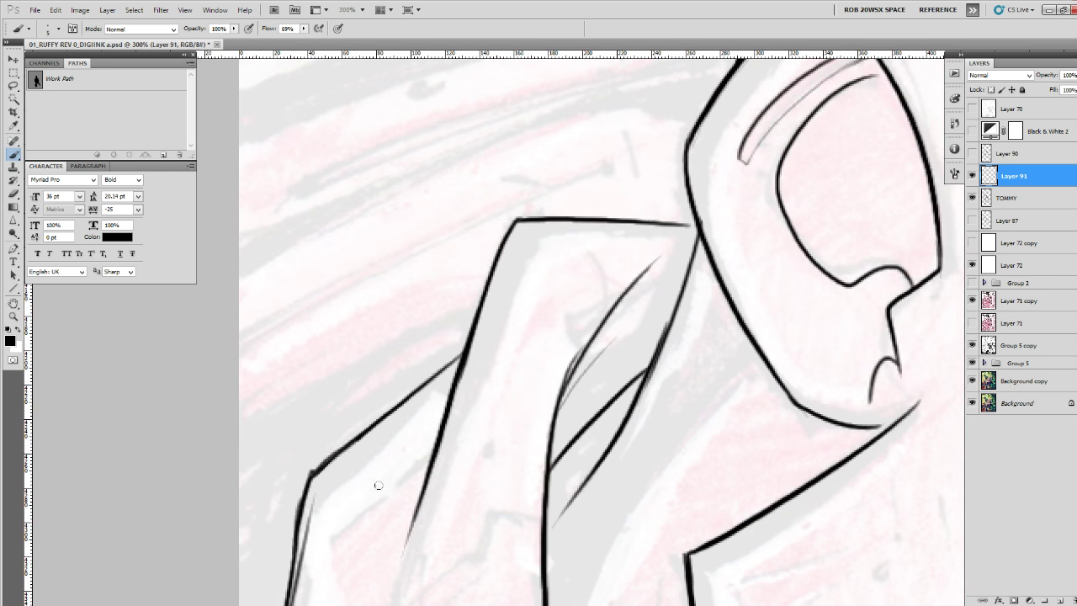
# Add thin parallel fold lines just above the hood's slanted outer edge.
pyautogui.moveTo(455, 341); pyautogui.dragTo(241, 528)
pyautogui.moveTo(239, 476); pyautogui.dragTo(438, 327)
pyautogui.moveTo(534, 265); pyautogui.dragTo(460, 427)
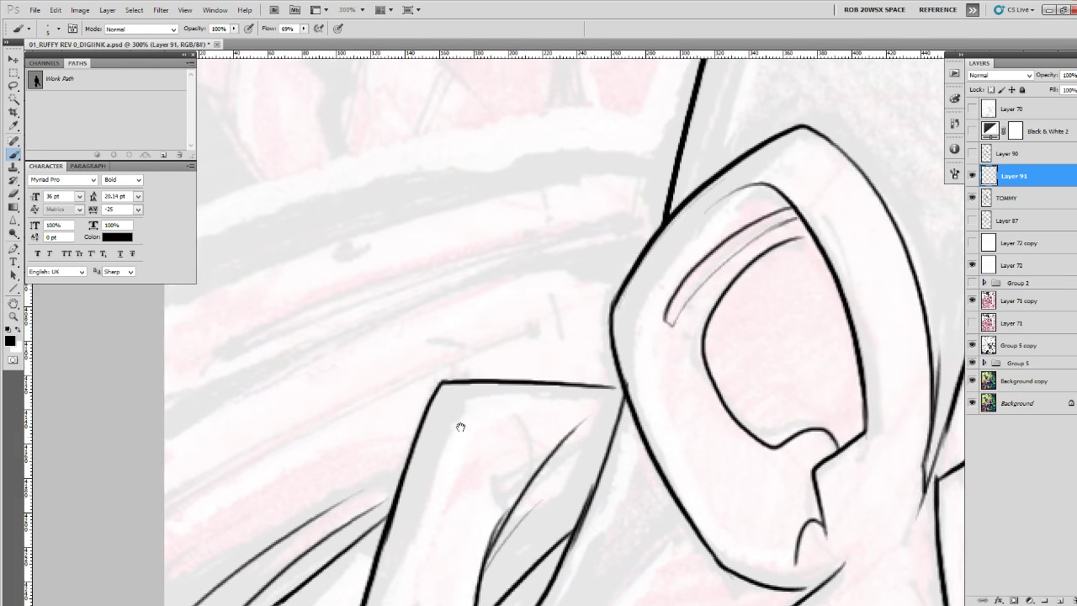
# Ink a long curved hood fold from behind the ear to the canvas edge, with thinner fold lines alongside it.
pyautogui.moveTo(632, 248)
pyautogui.mouseDown()
pyautogui.moveTo(599, 251)
pyautogui.moveTo(166, 427)
pyautogui.mouseUp()
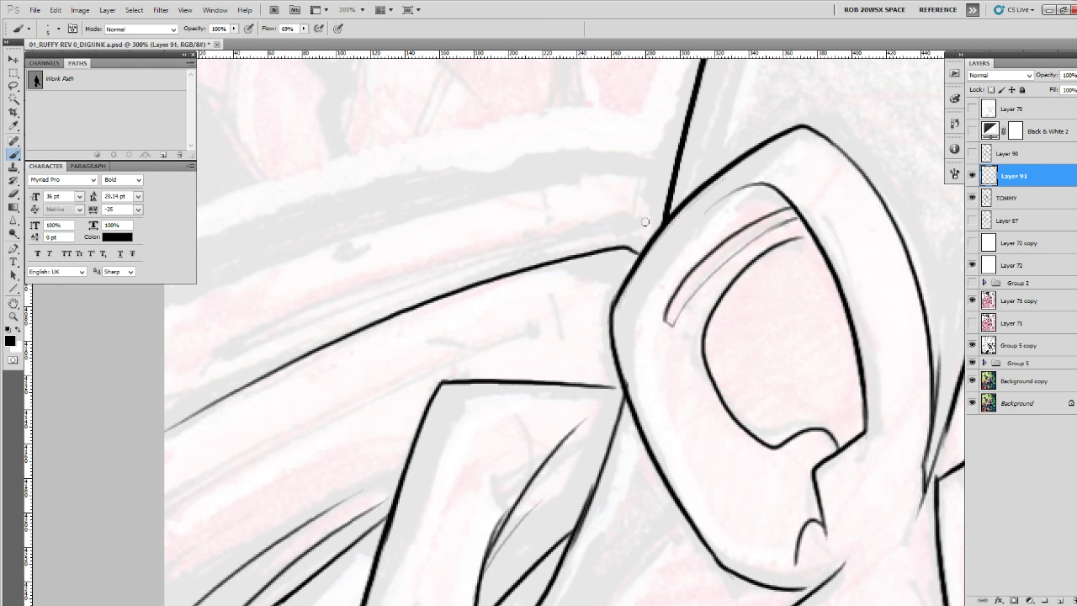
pyautogui.moveTo(645, 222); pyautogui.dragTo(163, 430)
pyautogui.moveTo(496, 337); pyautogui.dragTo(79, 562)
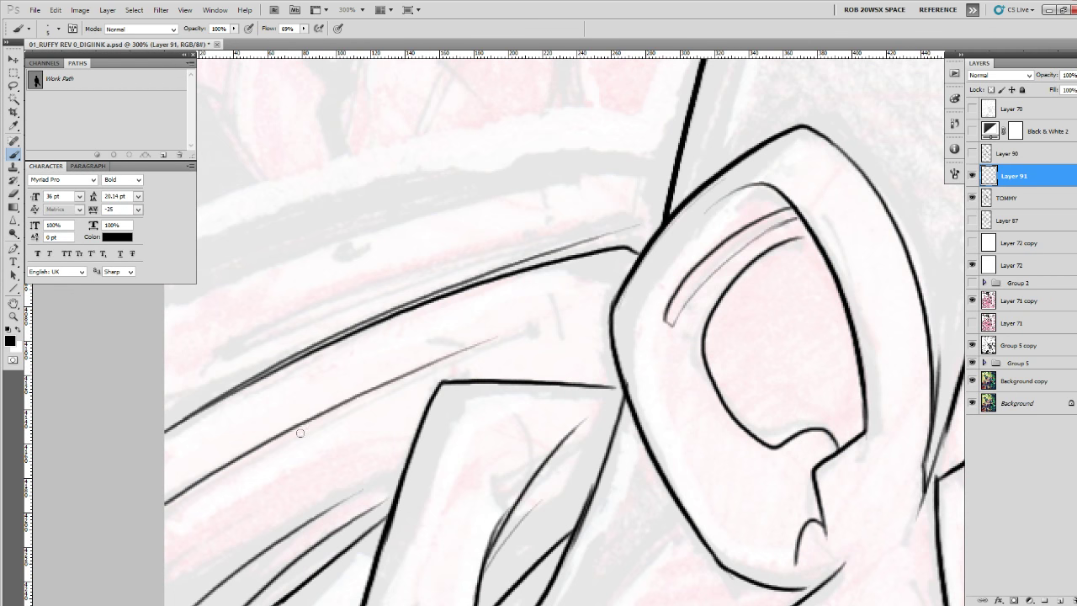
pyautogui.moveTo(339, 413); pyautogui.dragTo(163, 515)
# Ink the thick top contour of the hood behind the head, adding a shorter curved line above it.
pyautogui.moveTo(423, 350); pyautogui.dragTo(440, 451)
pyautogui.moveTo(690, 274)
pyautogui.mouseDown()
pyautogui.moveTo(670, 261)
pyautogui.moveTo(211, 380)
pyautogui.moveTo(101, 424)
pyautogui.mouseUp()
pyautogui.moveTo(486, 283)
pyautogui.mouseDown()
pyautogui.moveTo(425, 283)
pyautogui.moveTo(60, 499)
pyautogui.mouseUp()
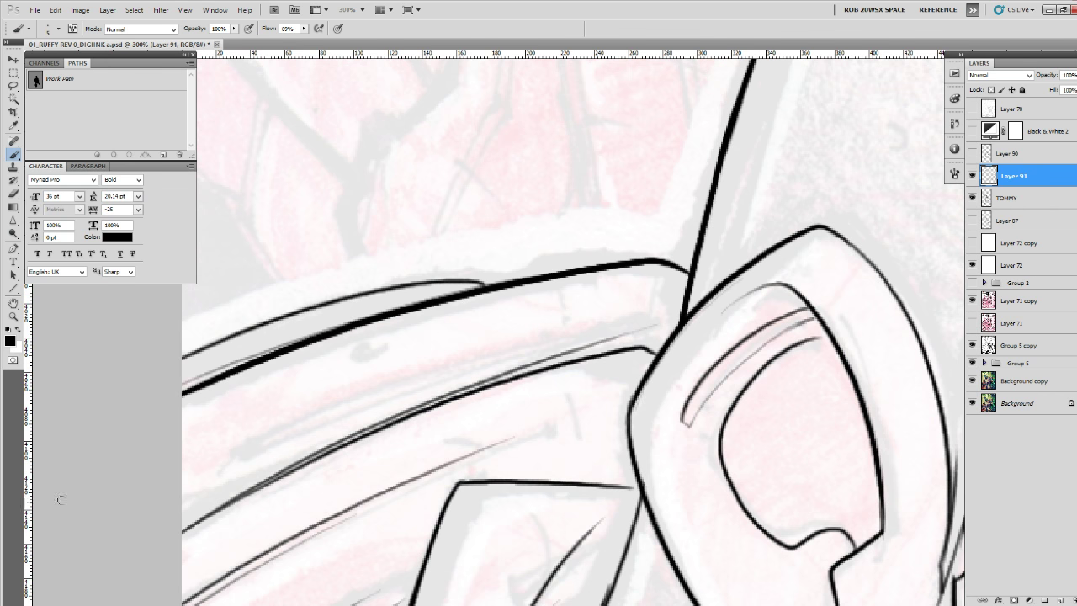
# Check the inked head, hood and collar against the surrounding group illustration.
pyautogui.press('z')
pyautogui.keyDown('alt'); pyautogui.click(521, 354); pyautogui.keyUp('alt')
pyautogui.keyDown('alt'); pyautogui.click(522, 355); pyautogui.keyUp('alt')
pyautogui.keyDown('alt'); pyautogui.click(523, 355); pyautogui.keyUp('alt')
pyautogui.keyDown('alt'); pyautogui.click(525, 364); pyautogui.keyUp('alt')
pyautogui.keyDown('alt'); pyautogui.click(547, 416); pyautogui.keyUp('alt')
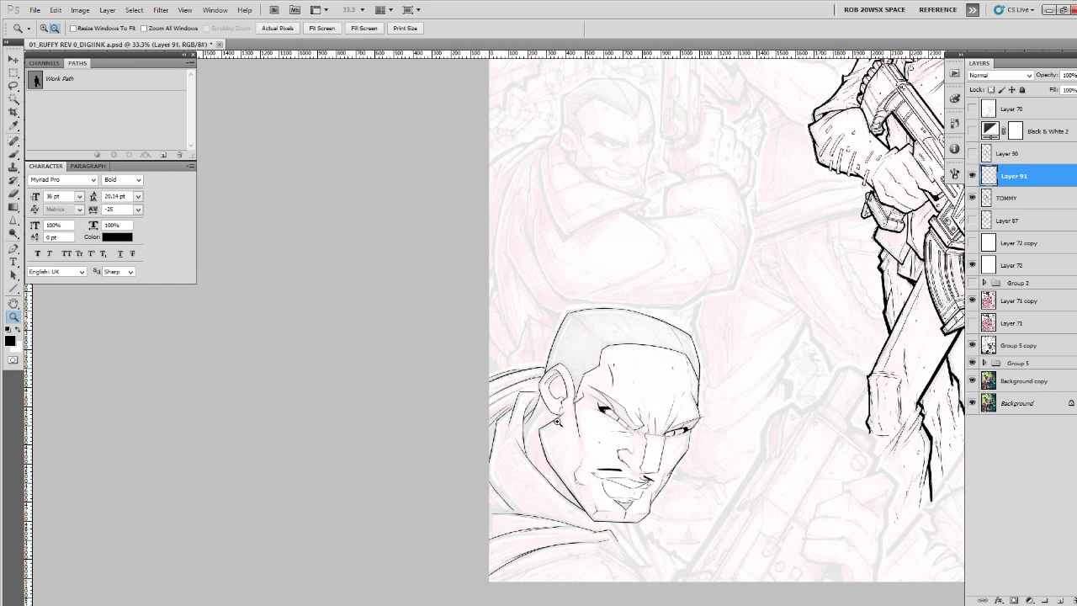
pyautogui.moveTo(720, 524); pyautogui.dragTo(516, 353)
pyautogui.click(518, 387)
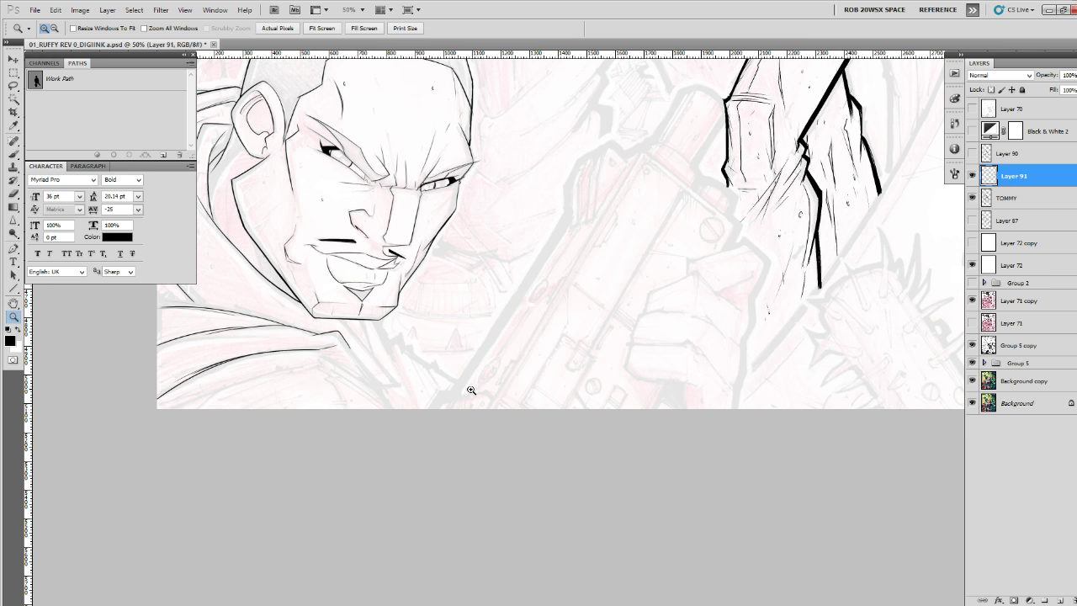
pyautogui.scroll(3, 470, 391)
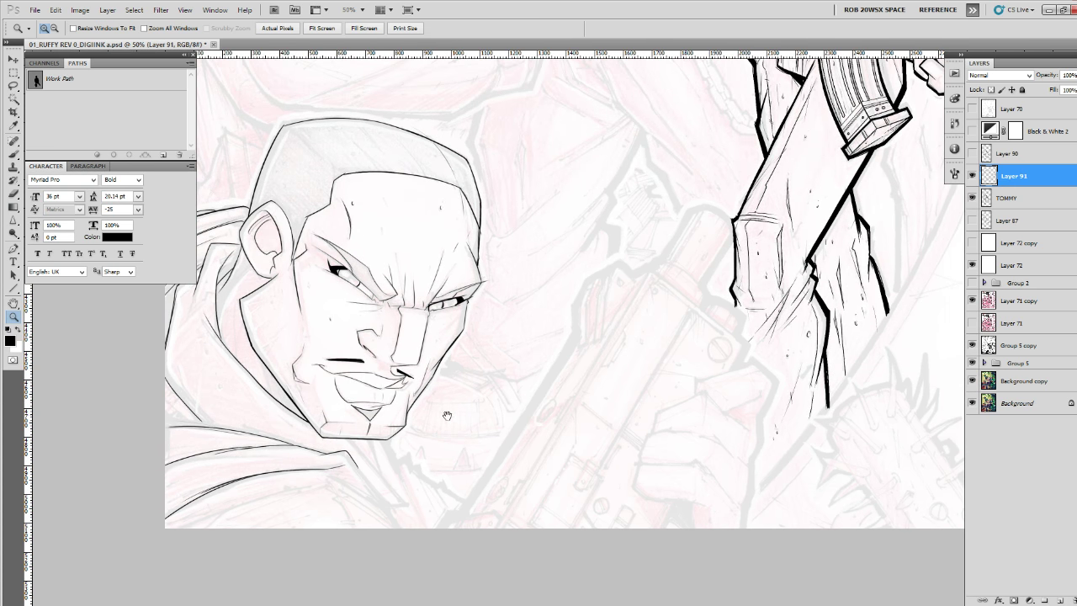
pyautogui.moveTo(448, 417); pyautogui.dragTo(495, 382)
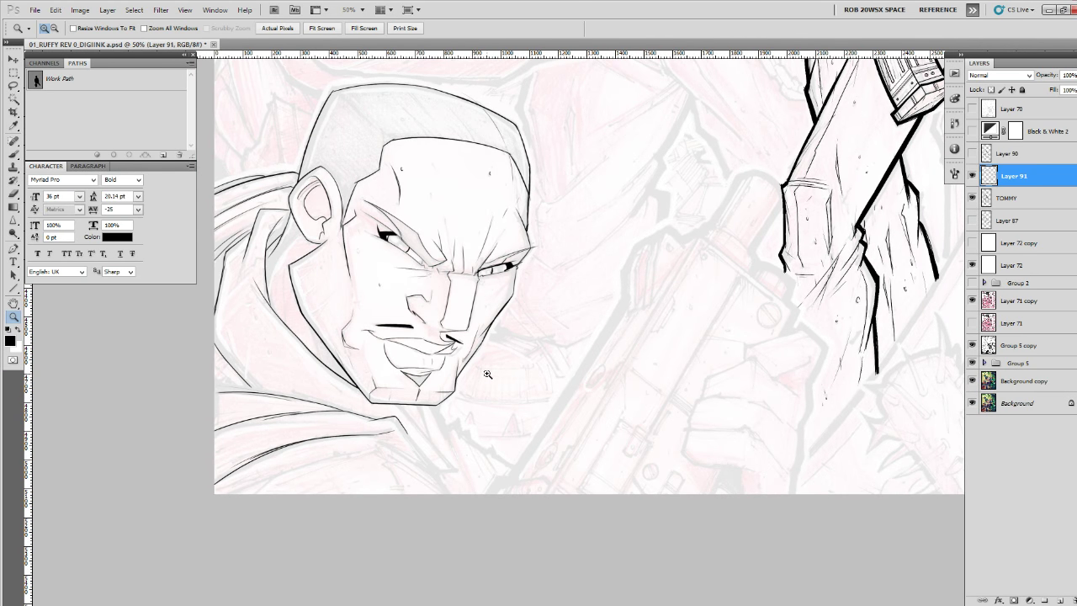
# Extend the collar line down from its peak with a thick tapered stroke and ink the diagonal fold running below it.
pyautogui.click(423, 469)
pyautogui.click(424, 470)
pyautogui.click(424, 470)
pyautogui.press('b')
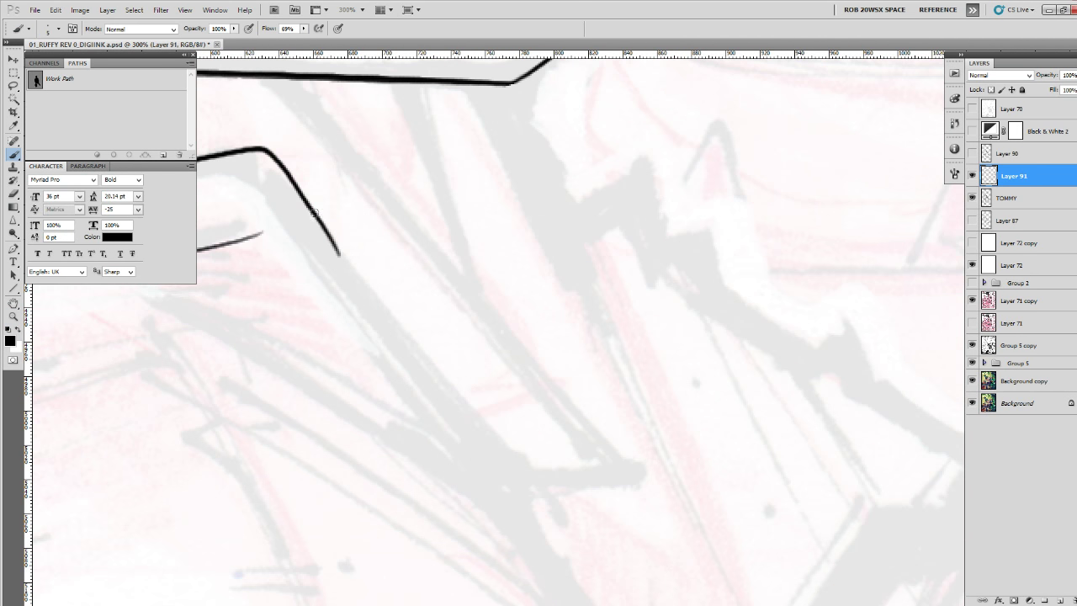
pyautogui.moveTo(301, 197); pyautogui.dragTo(420, 447)
pyautogui.moveTo(478, 479)
pyautogui.mouseDown()
pyautogui.moveTo(826, 484)
pyautogui.moveTo(856, 496)
pyautogui.mouseUp()
pyautogui.moveTo(819, 537); pyautogui.dragTo(768, 540)
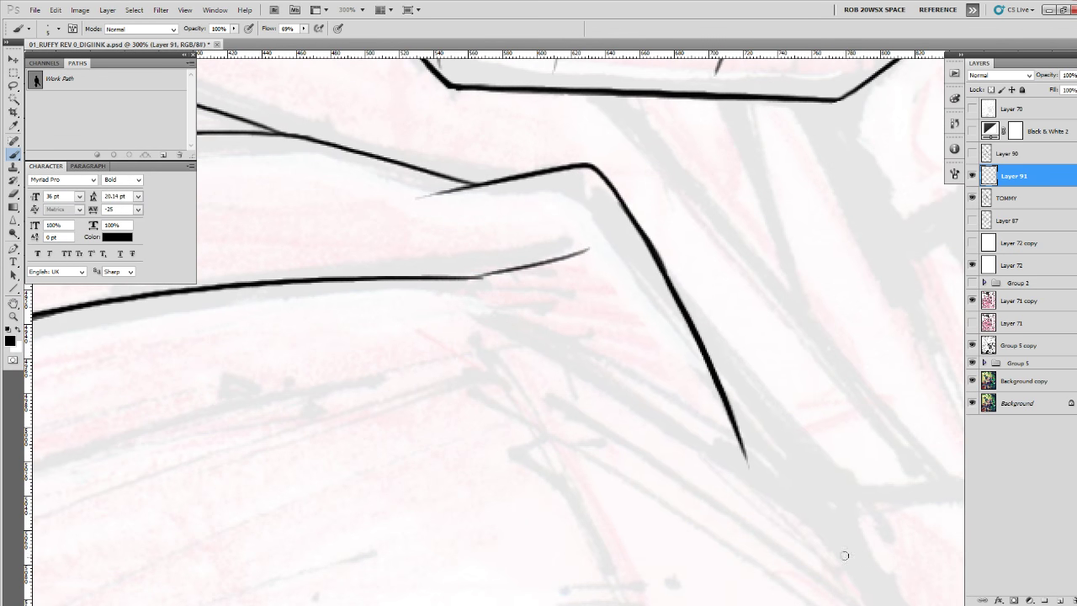
pyautogui.moveTo(848, 566)
pyautogui.mouseDown()
pyautogui.moveTo(808, 521)
pyautogui.moveTo(544, 349)
pyautogui.moveTo(418, 289)
pyautogui.mouseUp()
pyautogui.moveTo(588, 430); pyautogui.dragTo(572, 274)
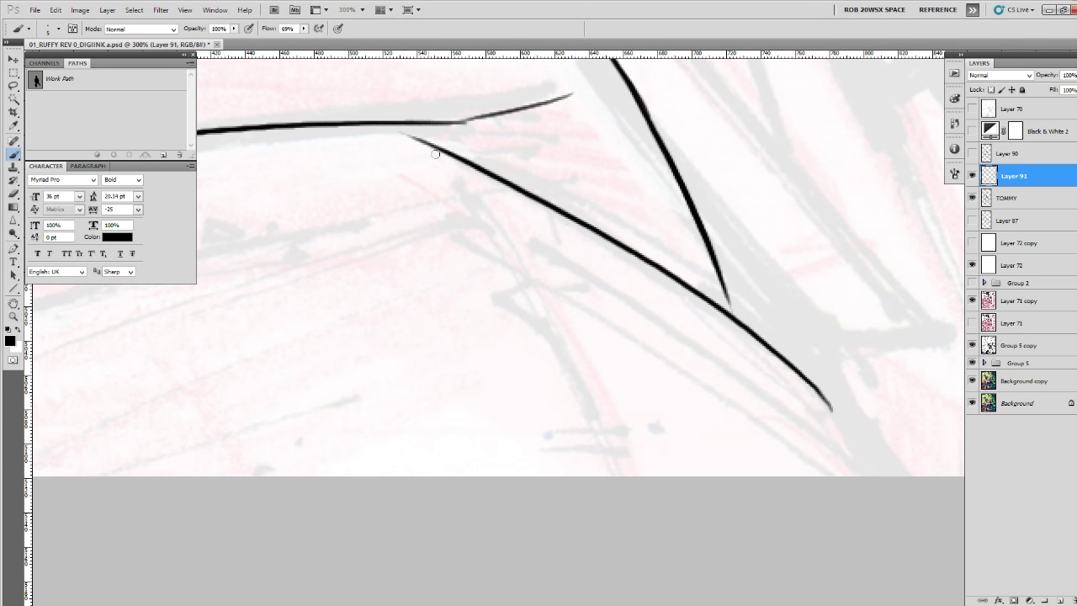
# Ink a jagged crease below the diagonal collar fold, continuing it down to the lower canvas edge.
pyautogui.moveTo(433, 153)
pyautogui.mouseDown()
pyautogui.moveTo(491, 205)
pyautogui.moveTo(447, 278)
pyautogui.mouseUp()
pyautogui.hotkey('ctrl', 'z')
pyautogui.moveTo(403, 239)
pyautogui.mouseDown()
pyautogui.moveTo(443, 281)
pyautogui.moveTo(500, 400)
pyautogui.mouseUp()
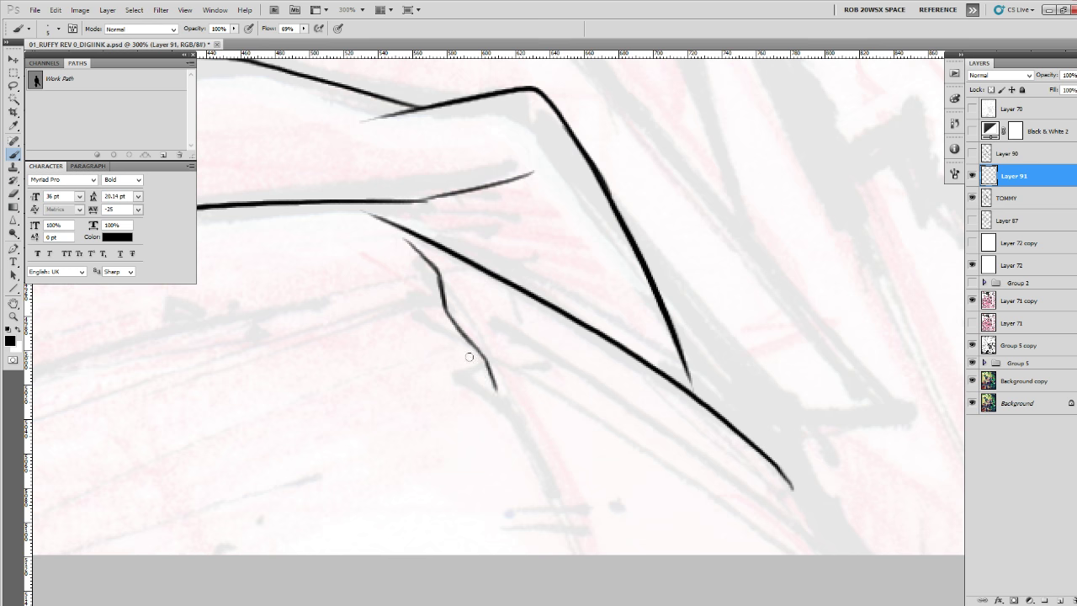
pyautogui.moveTo(470, 358)
pyautogui.mouseDown()
pyautogui.moveTo(563, 494)
pyautogui.moveTo(602, 578)
pyautogui.mouseUp()
pyautogui.moveTo(595, 482); pyautogui.dragTo(913, 511)
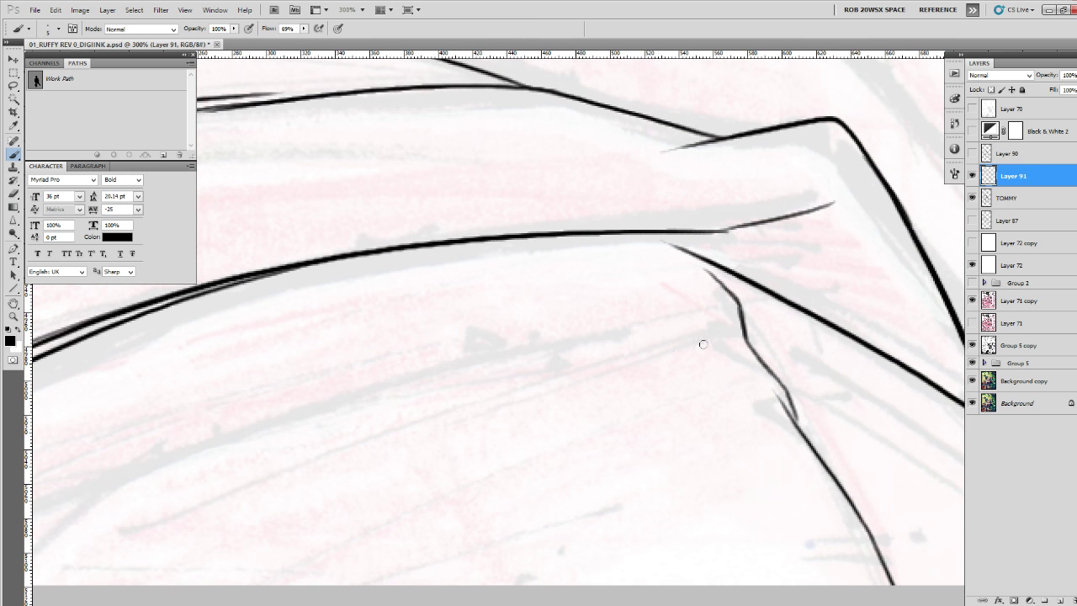
# Ink the curved folds beneath the lower shoulder line, combining one thick tapered curve with thinner lines beside it.
pyautogui.moveTo(715, 344); pyautogui.dragTo(314, 465)
pyautogui.moveTo(240, 500); pyautogui.dragTo(363, 429)
pyautogui.moveTo(810, 243)
pyautogui.mouseDown()
pyautogui.moveTo(450, 323)
pyautogui.moveTo(159, 466)
pyautogui.moveTo(132, 507)
pyautogui.mouseUp()
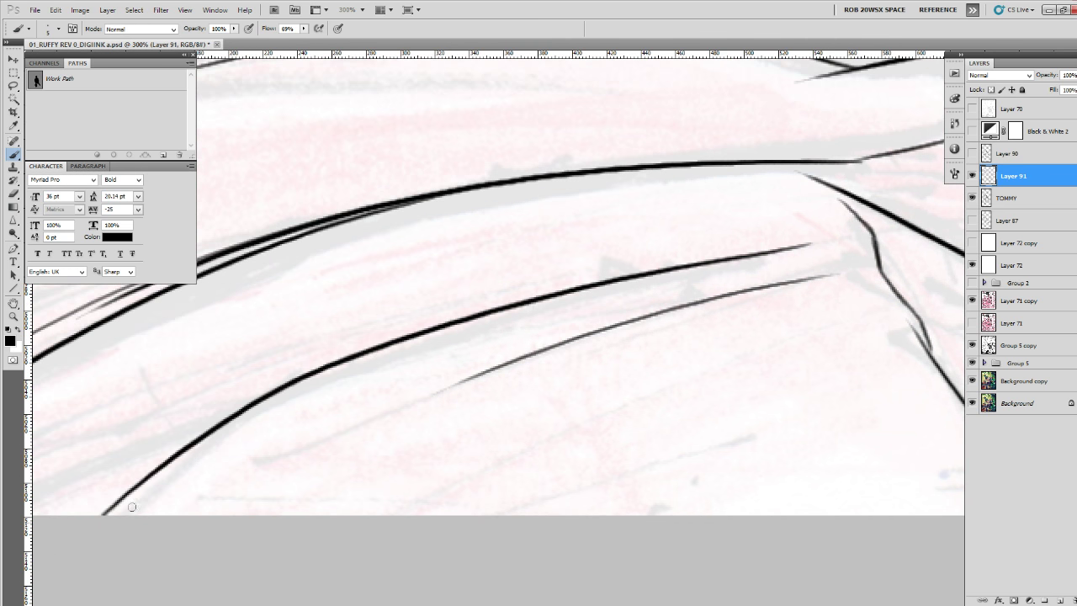
pyautogui.moveTo(580, 278); pyautogui.dragTo(676, 250)
pyautogui.moveTo(766, 222)
pyautogui.mouseDown()
pyautogui.moveTo(157, 494)
pyautogui.moveTo(127, 519)
pyautogui.mouseUp()
pyautogui.moveTo(302, 424); pyautogui.dragTo(345, 441)
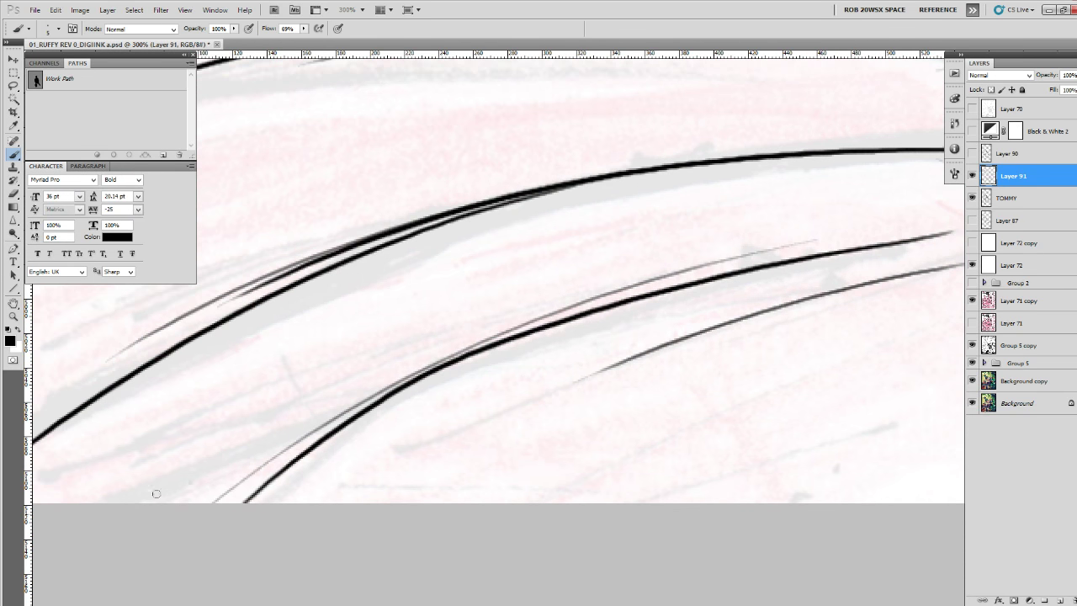
pyautogui.moveTo(139, 503); pyautogui.dragTo(320, 424)
pyautogui.moveTo(430, 409); pyautogui.dragTo(617, 392)
pyautogui.moveTo(511, 408); pyautogui.dragTo(251, 511)
pyautogui.moveTo(156, 526)
pyautogui.mouseDown()
pyautogui.moveTo(607, 314)
pyautogui.moveTo(374, 596)
pyautogui.mouseUp()
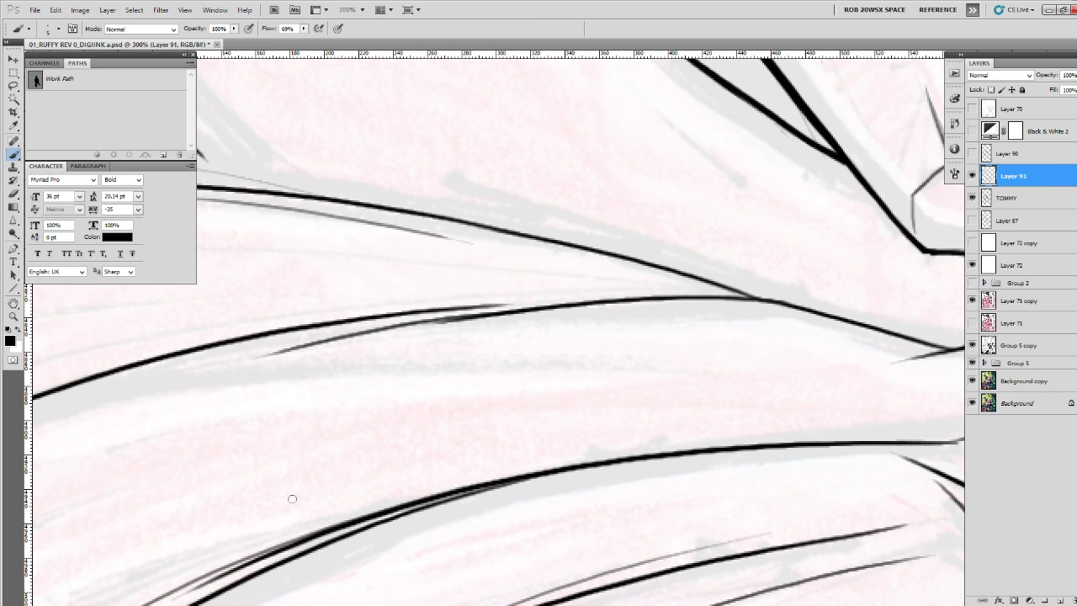
pyautogui.moveTo(294, 498); pyautogui.dragTo(782, 441)
pyautogui.moveTo(908, 468); pyautogui.dragTo(390, 461)
pyautogui.moveTo(598, 492)
pyautogui.mouseDown()
pyautogui.moveTo(424, 295)
pyautogui.moveTo(399, 230)
pyautogui.mouseUp()
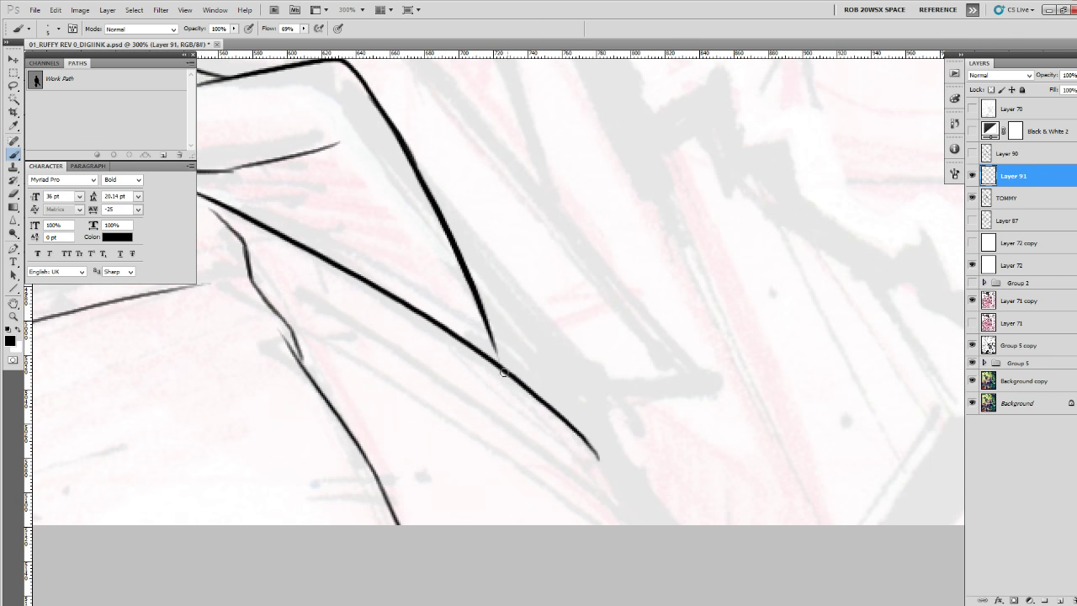
# Ink the long diagonal fold below the collar line down to the canvas edge, closing its tip and adding a thinner parallel line.
pyautogui.moveTo(318, 301); pyautogui.dragTo(675, 547)
pyautogui.moveTo(591, 450); pyautogui.dragTo(596, 476)
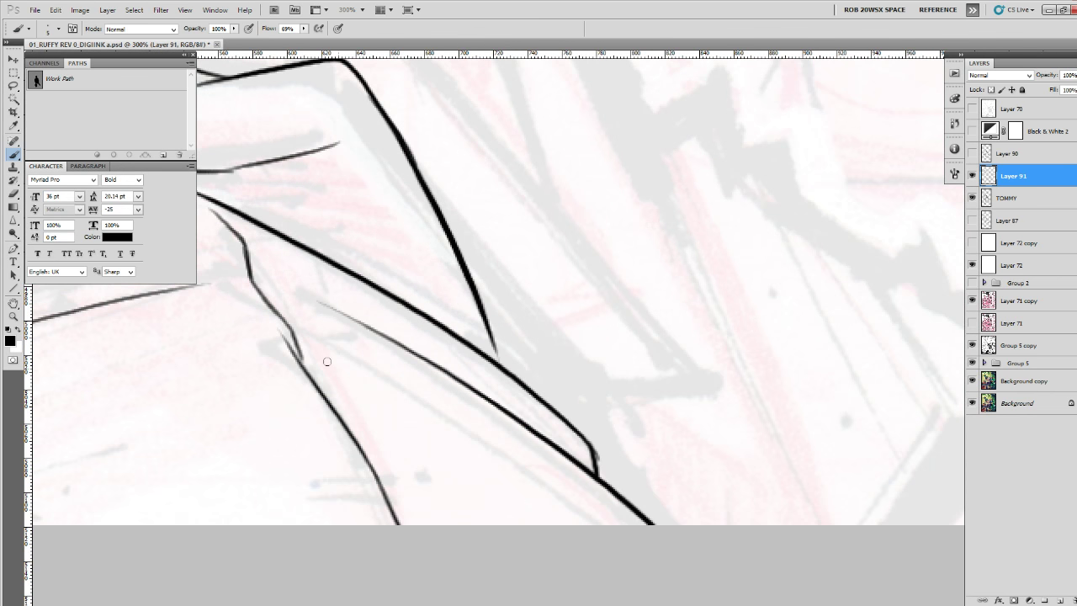
pyautogui.moveTo(375, 374); pyautogui.dragTo(589, 527)
pyautogui.moveTo(642, 244)
pyautogui.mouseDown()
pyautogui.moveTo(573, 429)
pyautogui.moveTo(723, 493)
pyautogui.moveTo(542, 463)
pyautogui.mouseUp()
# Ink the inner collar flap below the chin with a long diagonal and a curved lower edge that meet in a point.
pyautogui.press('z')
pyautogui.keyDown('alt'); pyautogui.click(661, 460); pyautogui.keyUp('alt')
pyautogui.keyDown('alt'); pyautogui.click(664, 460); pyautogui.keyUp('alt')
pyautogui.keyDown('alt'); pyautogui.click(664, 460); pyautogui.keyUp('alt')
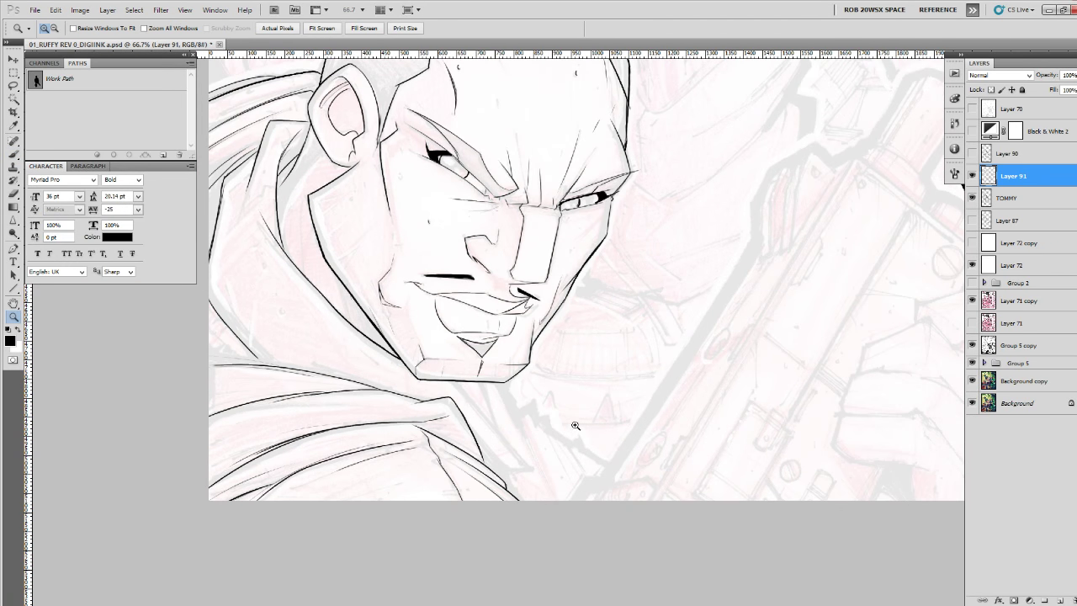
pyautogui.scroll(2, 477, 410)
pyautogui.press('b')
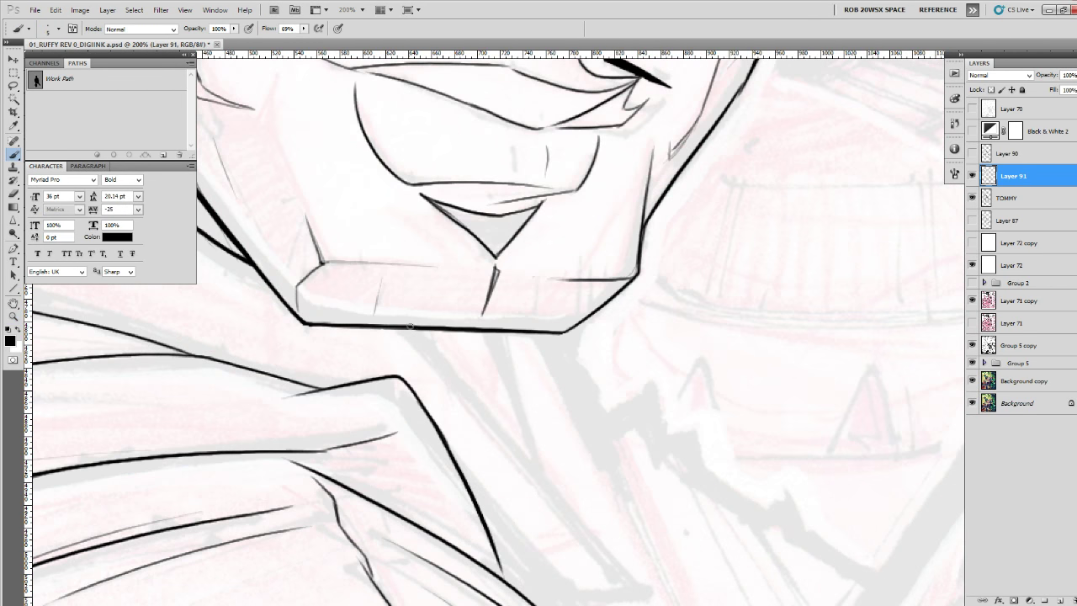
pyautogui.moveTo(411, 326); pyautogui.dragTo(437, 342)
pyautogui.moveTo(481, 372); pyautogui.dragTo(352, 293)
pyautogui.moveTo(290, 247)
pyautogui.mouseDown()
pyautogui.moveTo(323, 273)
pyautogui.moveTo(509, 517)
pyautogui.mouseUp()
pyautogui.moveTo(367, 462)
pyautogui.mouseDown()
pyautogui.moveTo(434, 501)
pyautogui.moveTo(517, 520)
pyautogui.mouseUp()
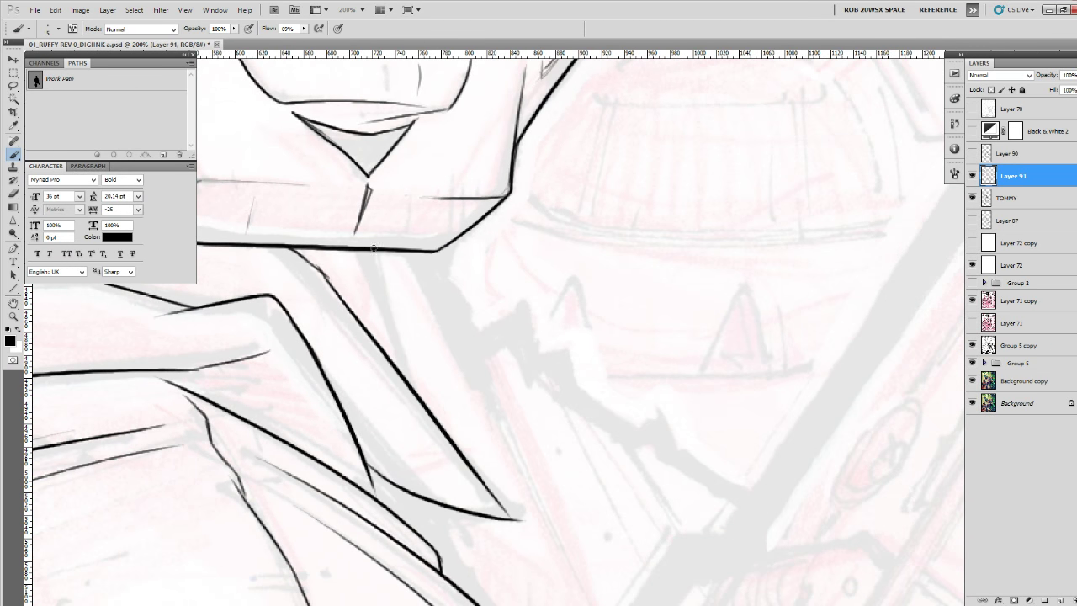
# Erase the overlap where the flap's lower edge crosses the collar tip and ink a short neck line below the chin.
pyautogui.moveTo(374, 248); pyautogui.dragTo(379, 345)
pyautogui.moveTo(425, 408)
pyautogui.mouseDown()
pyautogui.moveTo(458, 356)
pyautogui.moveTo(482, 286)
pyautogui.moveTo(469, 343)
pyautogui.mouseUp()
pyautogui.hotkey('ctrl', 'z')
pyautogui.press('e')
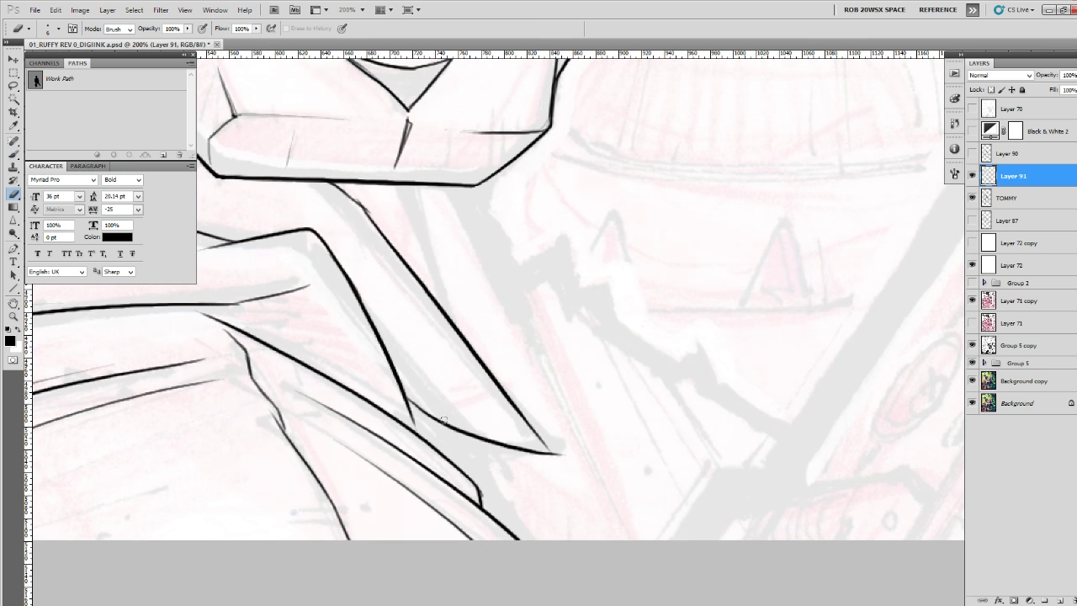
pyautogui.moveTo(413, 421)
pyautogui.mouseDown()
pyautogui.moveTo(547, 448)
pyautogui.moveTo(403, 414)
pyautogui.mouseUp()
pyautogui.press('b')
pyautogui.moveTo(517, 376); pyautogui.dragTo(486, 499)
pyautogui.moveTo(379, 307); pyautogui.dragTo(404, 416)
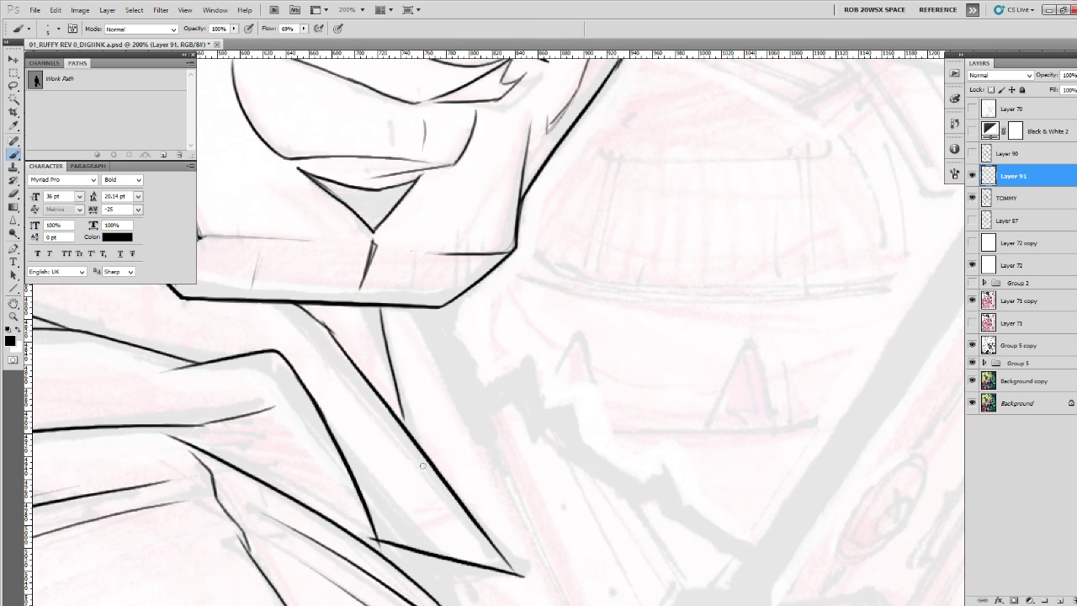
# Ink two thin fold lines inside the hood, one long curve beside the jaw and a shorter one lower down.
pyautogui.press('z')
pyautogui.keyDown('alt'); pyautogui.click(438, 430); pyautogui.keyUp('alt')
pyautogui.keyDown('alt'); pyautogui.click(439, 430); pyautogui.keyUp('alt')
pyautogui.keyDown('alt'); pyautogui.click(441, 432); pyautogui.keyUp('alt')
pyautogui.keyDown('alt'); pyautogui.click(445, 433); pyautogui.keyUp('alt')
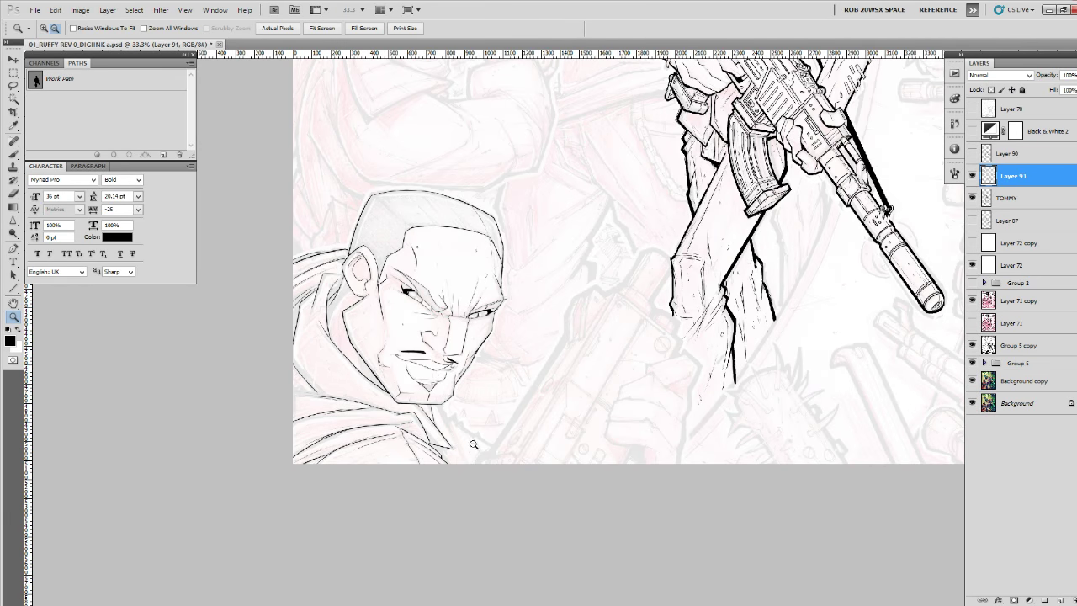
pyautogui.click(349, 328)
pyautogui.click(348, 328)
pyautogui.click(348, 328)
pyautogui.click(348, 328)
pyautogui.press('b')
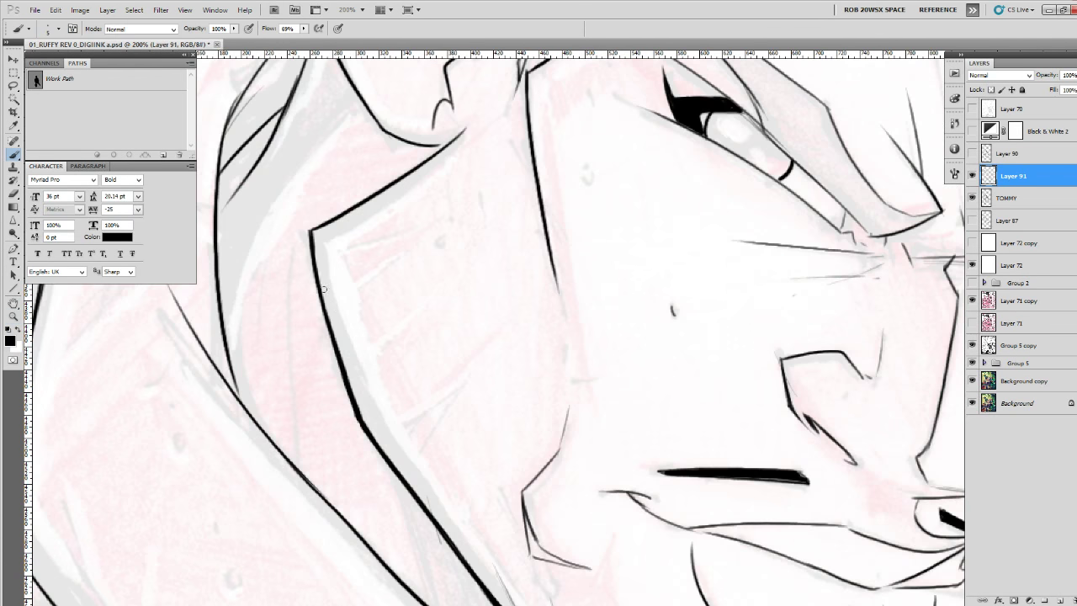
pyautogui.moveTo(309, 150); pyautogui.dragTo(291, 461)
pyautogui.moveTo(418, 556); pyautogui.dragTo(370, 365)
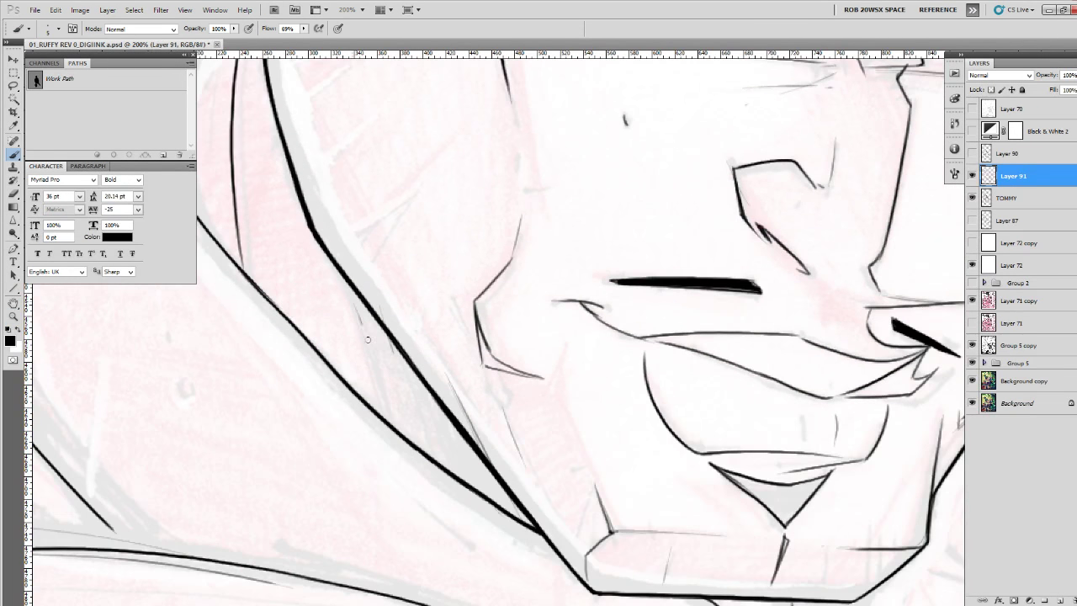
pyautogui.moveTo(365, 325); pyautogui.dragTo(408, 438)
# Ink a jagged crease across the hood below the ear, running down to its outer edge, and reinforce that edge.
pyautogui.moveTo(411, 439)
pyautogui.mouseDown()
pyautogui.moveTo(445, 424)
pyautogui.moveTo(711, 500)
pyautogui.mouseUp()
pyautogui.moveTo(451, 328); pyautogui.dragTo(401, 494)
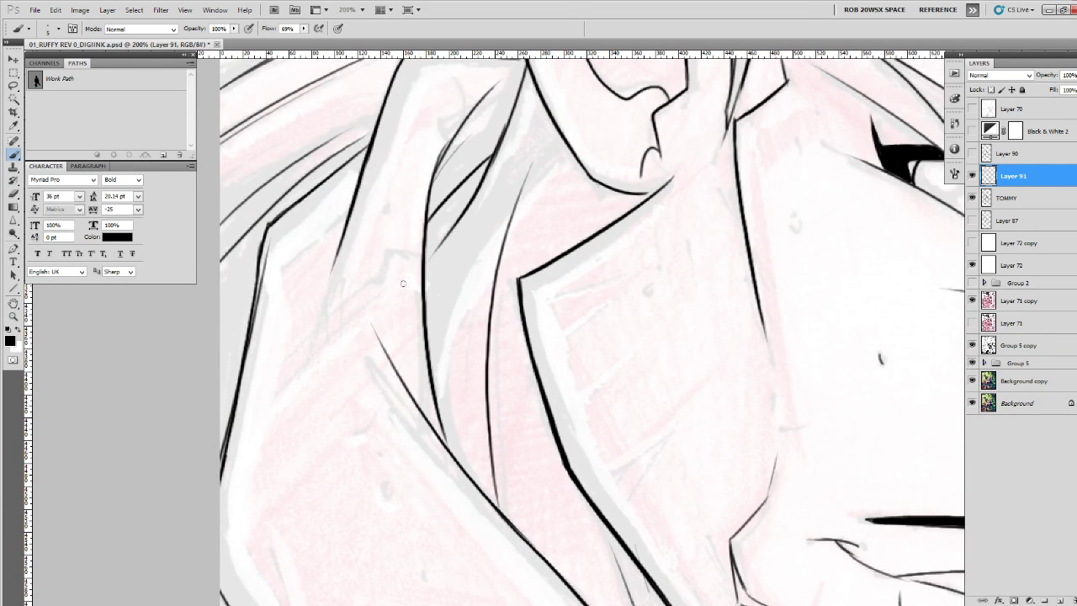
pyautogui.moveTo(423, 251)
pyautogui.mouseDown()
pyautogui.moveTo(380, 251)
pyautogui.moveTo(365, 294)
pyautogui.moveTo(382, 361)
pyautogui.moveTo(423, 333)
pyautogui.moveTo(404, 334)
pyautogui.moveTo(389, 364)
pyautogui.moveTo(361, 377)
pyautogui.moveTo(254, 498)
pyautogui.mouseUp()
pyautogui.hotkey('ctrl', 'z')
pyautogui.hotkey('ctrl', 'z')
pyautogui.moveTo(286, 447); pyautogui.dragTo(254, 513)
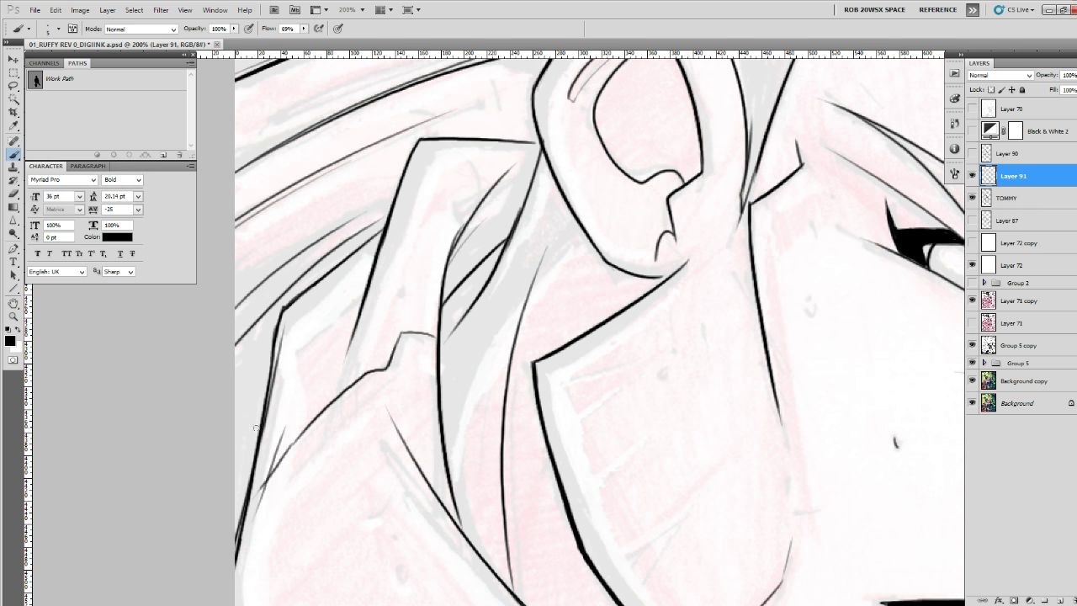
pyautogui.moveTo(264, 395); pyautogui.dragTo(237, 500)
# Add a thin line along the hood fold behind the ear and a short curved line across the band above it.
pyautogui.moveTo(375, 258); pyautogui.dragTo(305, 510)
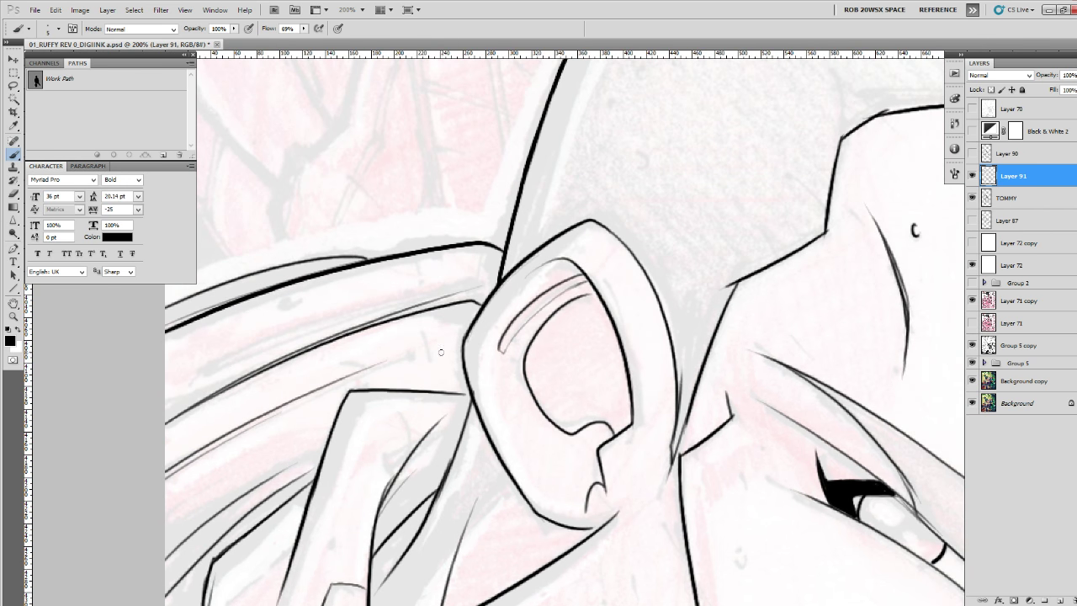
pyautogui.moveTo(441, 352); pyautogui.dragTo(123, 543)
pyautogui.moveTo(421, 253); pyautogui.dragTo(431, 308)
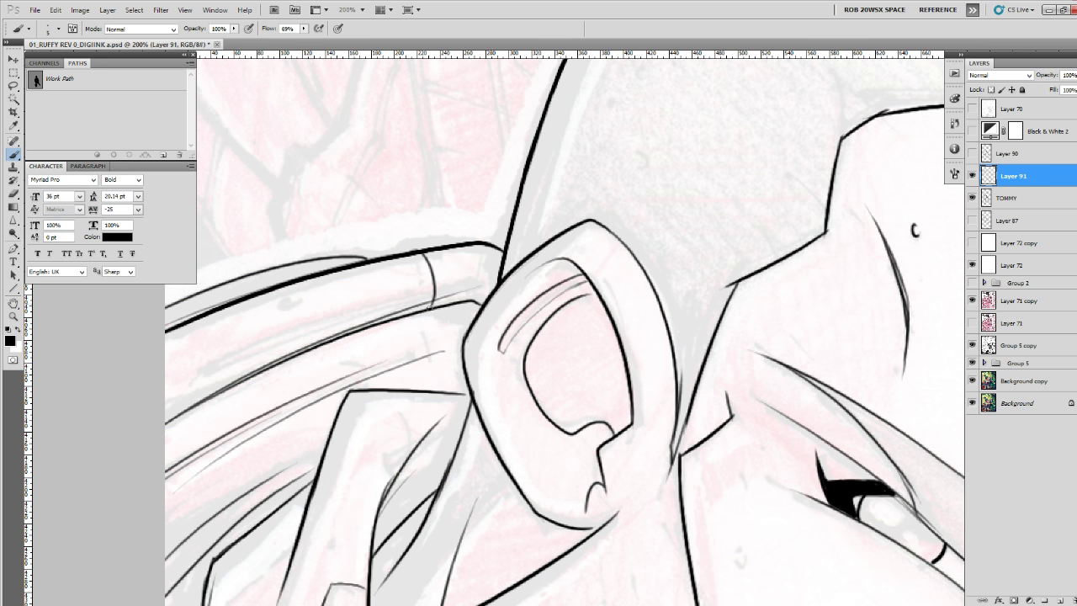
# Ink the plane line across the shaved hair to the hairline corner and touch up the head outline beside the temple.
pyautogui.moveTo(681, 513)
pyautogui.mouseDown()
pyautogui.moveTo(488, 514)
pyautogui.moveTo(277, 574)
pyautogui.mouseUp()
pyautogui.moveTo(468, 419); pyautogui.dragTo(408, 533)
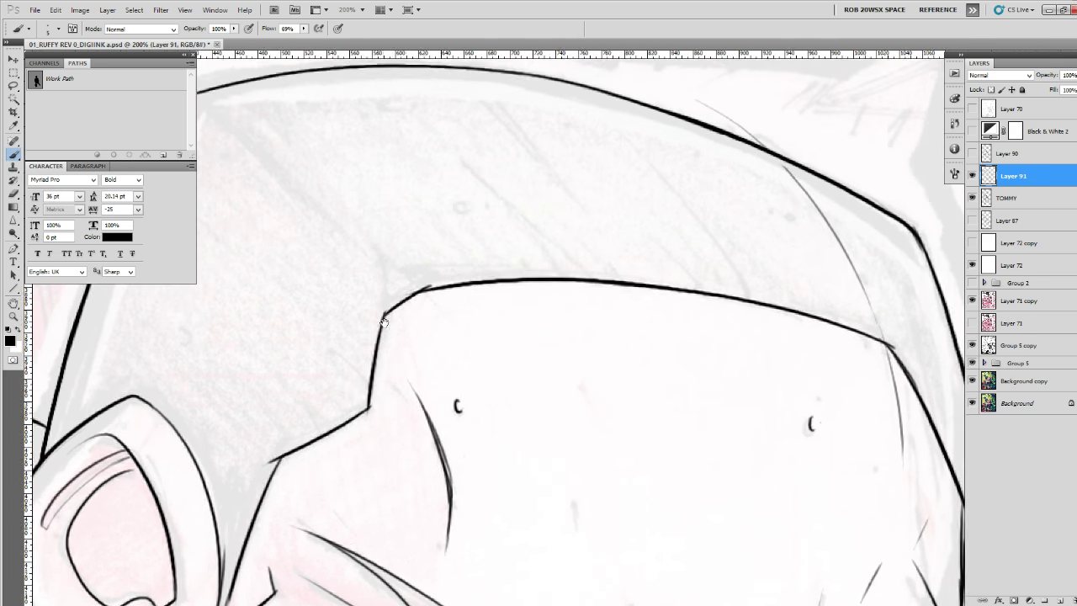
pyautogui.moveTo(324, 205); pyautogui.dragTo(418, 396)
pyautogui.moveTo(290, 295)
pyautogui.mouseDown()
pyautogui.moveTo(449, 437)
pyautogui.moveTo(490, 497)
pyautogui.mouseUp()
pyautogui.moveTo(661, 558); pyautogui.dragTo(216, 434)
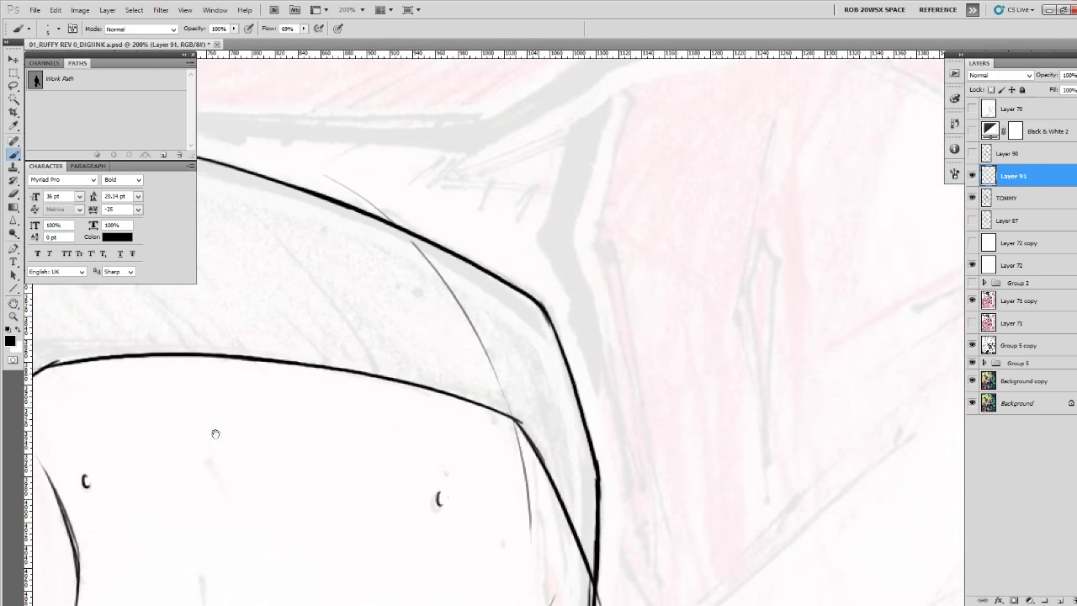
pyautogui.moveTo(594, 490); pyautogui.dragTo(550, 463)
pyautogui.moveTo(425, 223); pyautogui.dragTo(505, 481)
pyautogui.moveTo(506, 543); pyautogui.dragTo(526, 173)
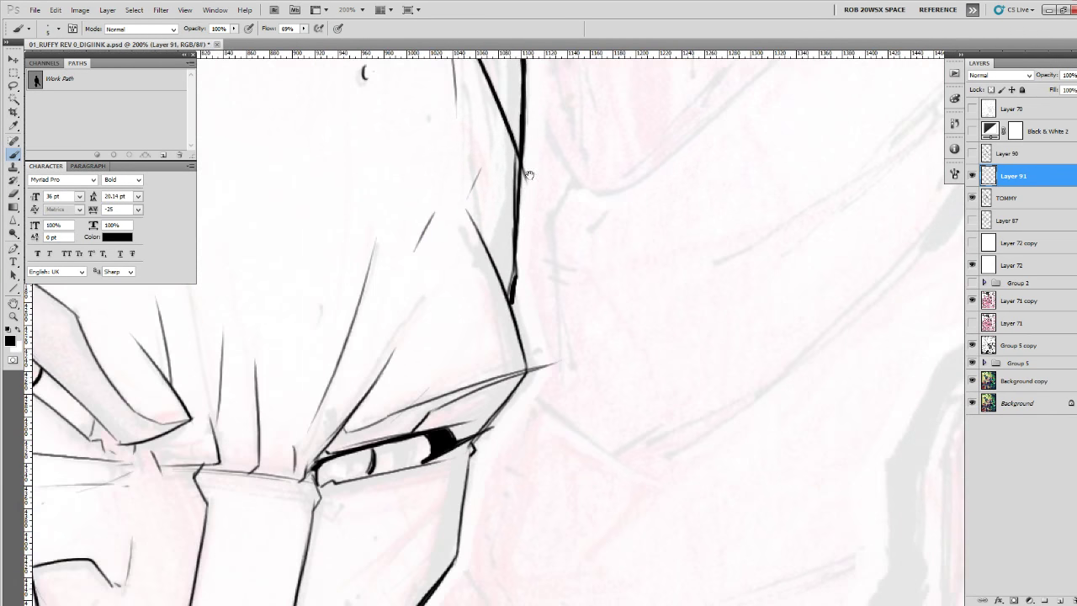
pyautogui.moveTo(518, 361); pyautogui.dragTo(570, 217)
pyautogui.moveTo(521, 289); pyautogui.dragTo(505, 402)
pyautogui.moveTo(513, 345)
pyautogui.mouseDown()
pyautogui.moveTo(503, 415)
pyautogui.moveTo(533, 336)
pyautogui.moveTo(509, 375)
pyautogui.mouseUp()
pyautogui.moveTo(429, 326)
pyautogui.mouseDown()
pyautogui.moveTo(443, 396)
pyautogui.moveTo(588, 466)
pyautogui.mouseUp()
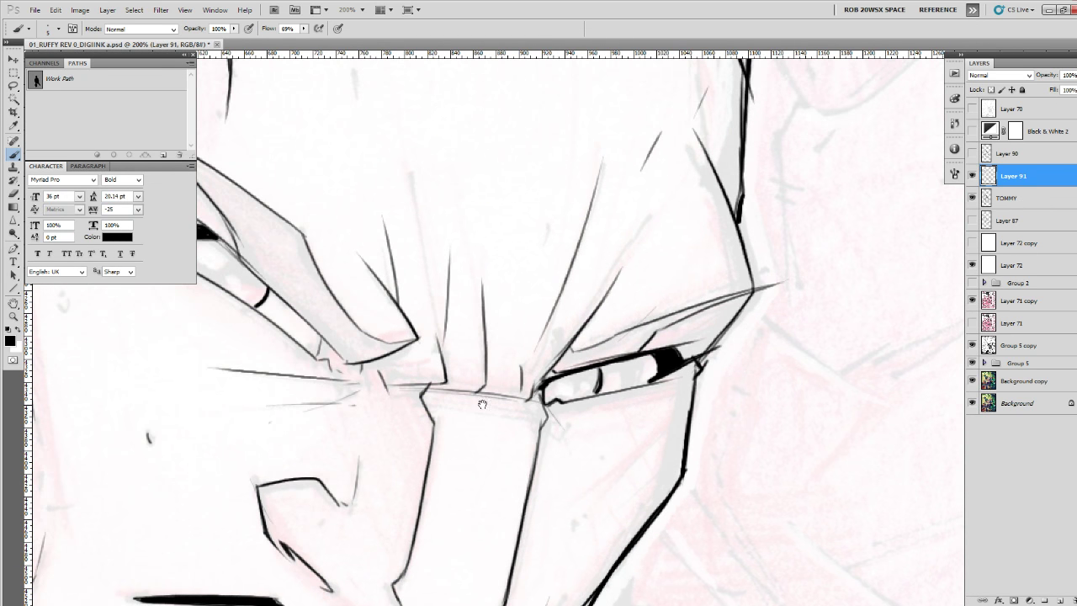
# Add short thin detail strokes to the cheek and touch up the face lines around the brow, nose and mouth.
pyautogui.moveTo(482, 404); pyautogui.dragTo(516, 422)
pyautogui.moveTo(414, 386); pyautogui.dragTo(398, 389)
pyautogui.moveTo(308, 334); pyautogui.dragTo(392, 408)
pyautogui.moveTo(508, 518); pyautogui.dragTo(558, 456)
pyautogui.moveTo(244, 307); pyautogui.dragTo(294, 361)
pyautogui.moveTo(279, 309); pyautogui.dragTo(353, 266)
pyautogui.moveTo(375, 458); pyautogui.dragTo(449, 378)
pyautogui.moveTo(402, 436); pyautogui.dragTo(463, 311)
pyautogui.moveTo(565, 500); pyautogui.dragTo(510, 402)
pyautogui.moveTo(595, 401)
pyautogui.mouseDown()
pyautogui.moveTo(546, 465)
pyautogui.moveTo(455, 485)
pyautogui.moveTo(465, 601)
pyautogui.mouseUp()
pyautogui.moveTo(515, 403)
pyautogui.mouseDown()
pyautogui.moveTo(591, 470)
pyautogui.moveTo(617, 451)
pyautogui.mouseUp()
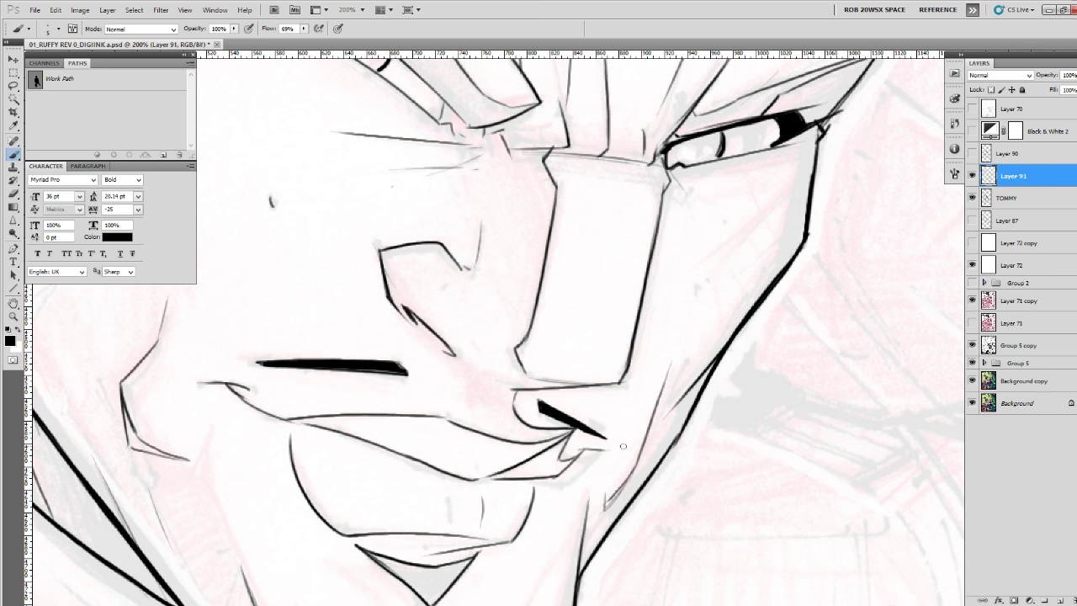
# Ink a thin diagonal line beneath the hood's lower edge curve, starting at the canvas's left border.
pyautogui.press('z')
pyautogui.keyDown('alt'); pyautogui.click(623, 446); pyautogui.keyUp('alt')
pyautogui.keyDown('alt'); pyautogui.click(627, 450); pyautogui.keyUp('alt')
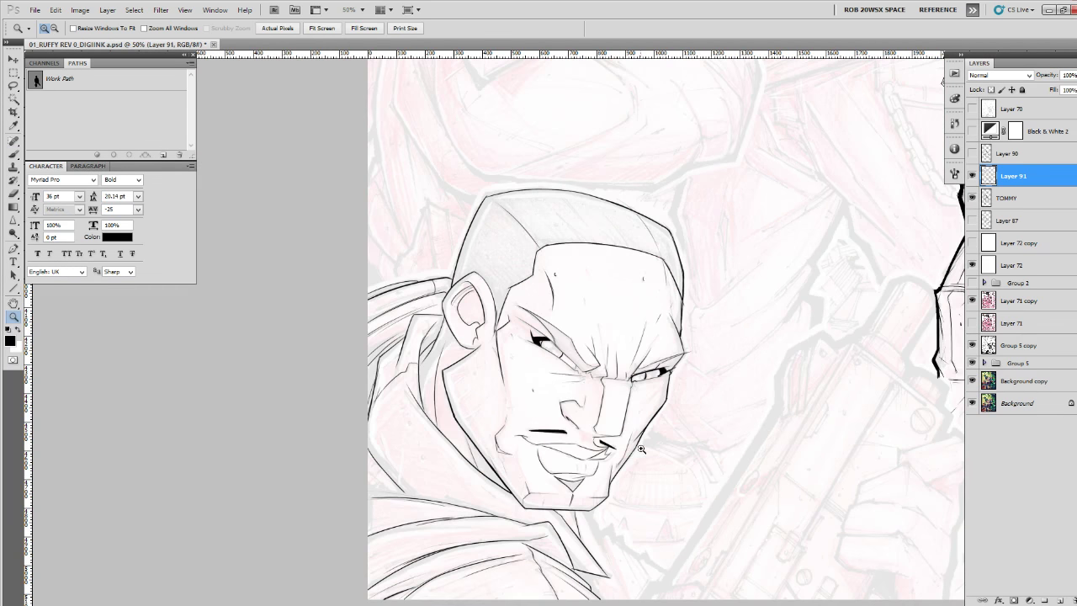
pyautogui.moveTo(640, 449); pyautogui.dragTo(504, 337)
pyautogui.moveTo(552, 409); pyautogui.dragTo(502, 447)
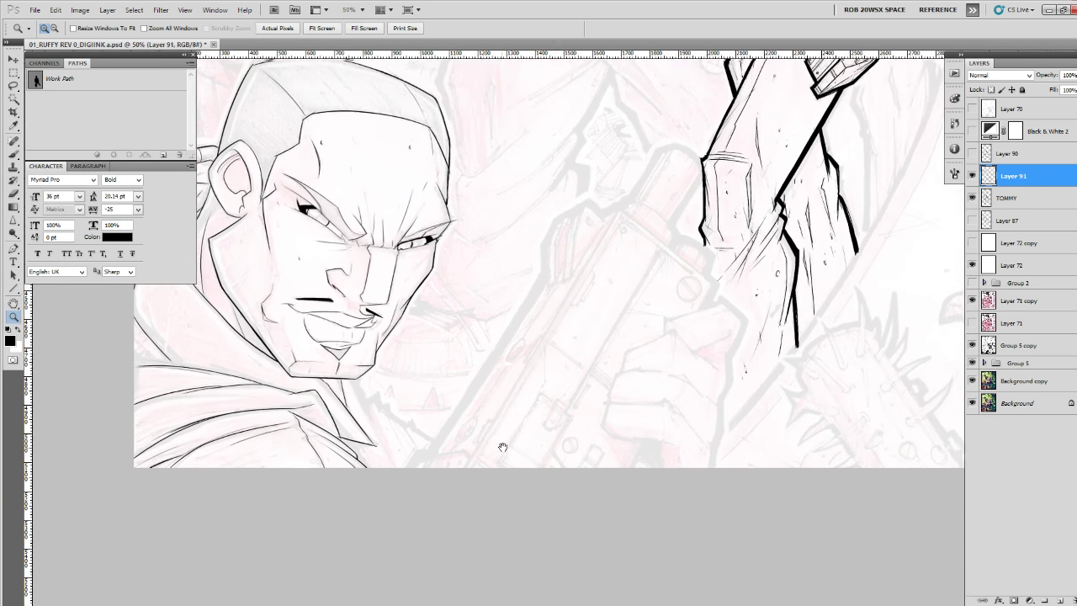
pyautogui.moveTo(497, 398)
pyautogui.mouseDown()
pyautogui.moveTo(488, 457)
pyautogui.moveTo(491, 435)
pyautogui.mouseUp()
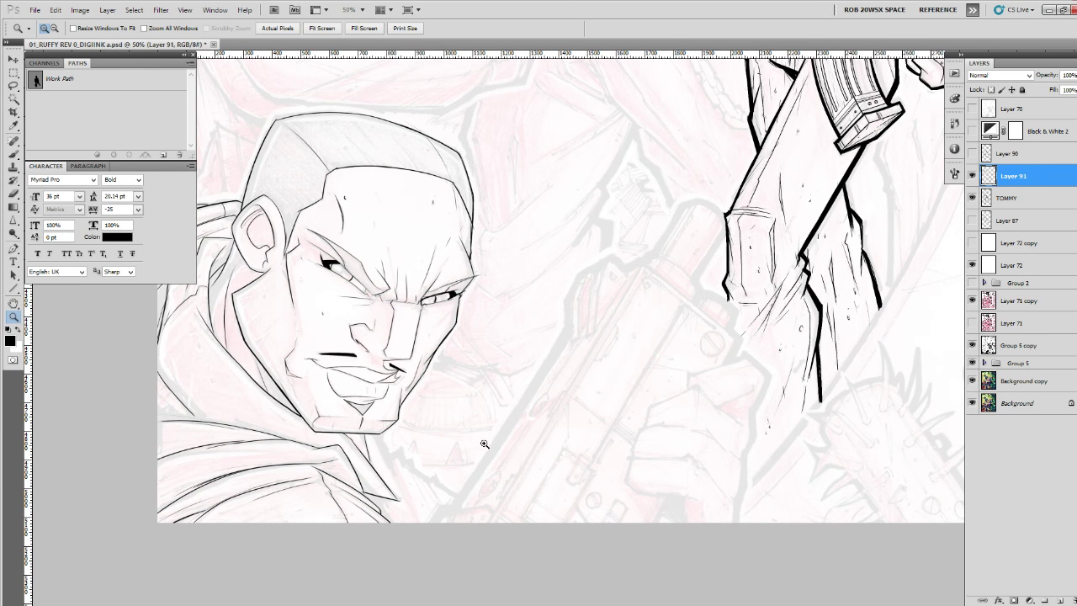
pyautogui.click(205, 426)
pyautogui.moveTo(205, 425)
pyautogui.mouseDown()
pyautogui.moveTo(271, 426)
pyautogui.moveTo(658, 502)
pyautogui.mouseUp()
pyautogui.press('b')
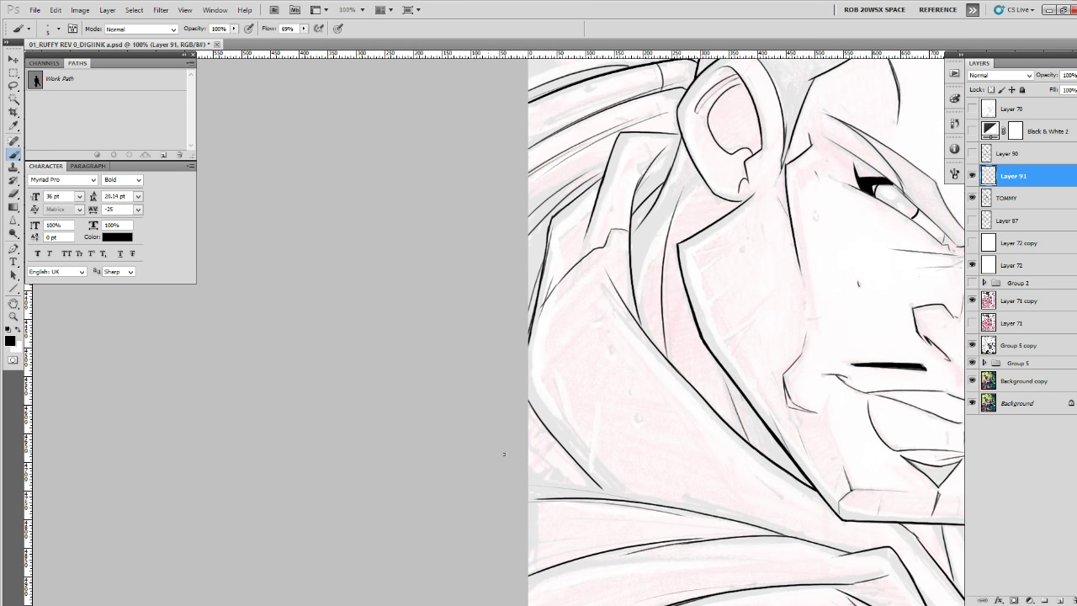
pyautogui.moveTo(505, 455)
pyautogui.mouseDown()
pyautogui.moveTo(677, 504)
pyautogui.moveTo(106, 375)
pyautogui.mouseUp()
pyautogui.hotkey('ctrl', 'z')
pyautogui.doubleClick(668, 506)
pyautogui.moveTo(431, 398); pyautogui.dragTo(650, 521)
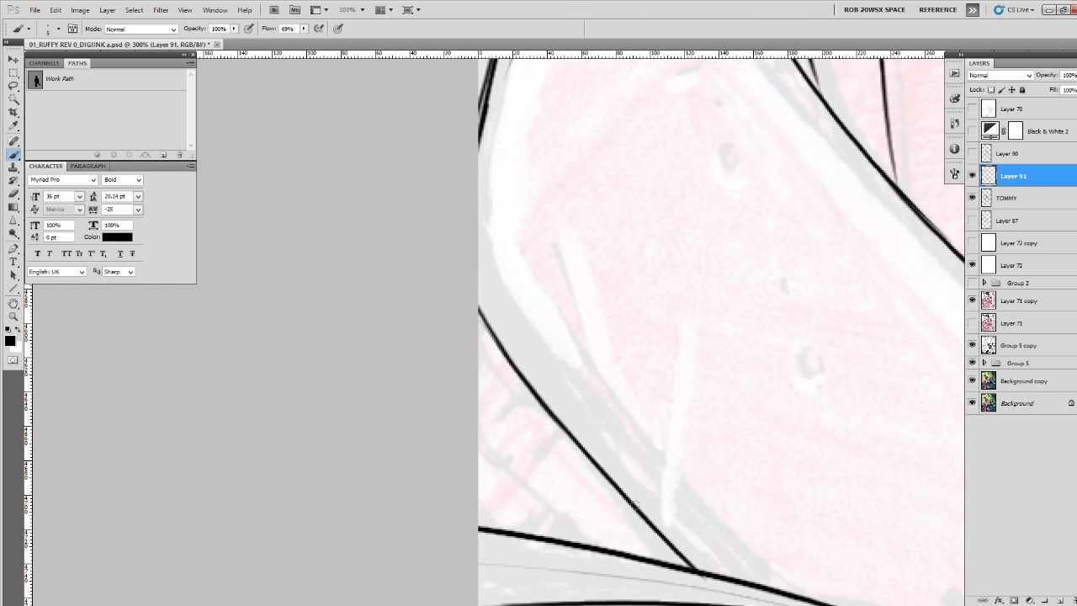
pyautogui.moveTo(440, 374); pyautogui.dragTo(637, 536)
# Check the inked head and hood against the whole illustration, hiding and reshowing Layer 91 for comparison.
pyautogui.moveTo(768, 352); pyautogui.dragTo(413, 430)
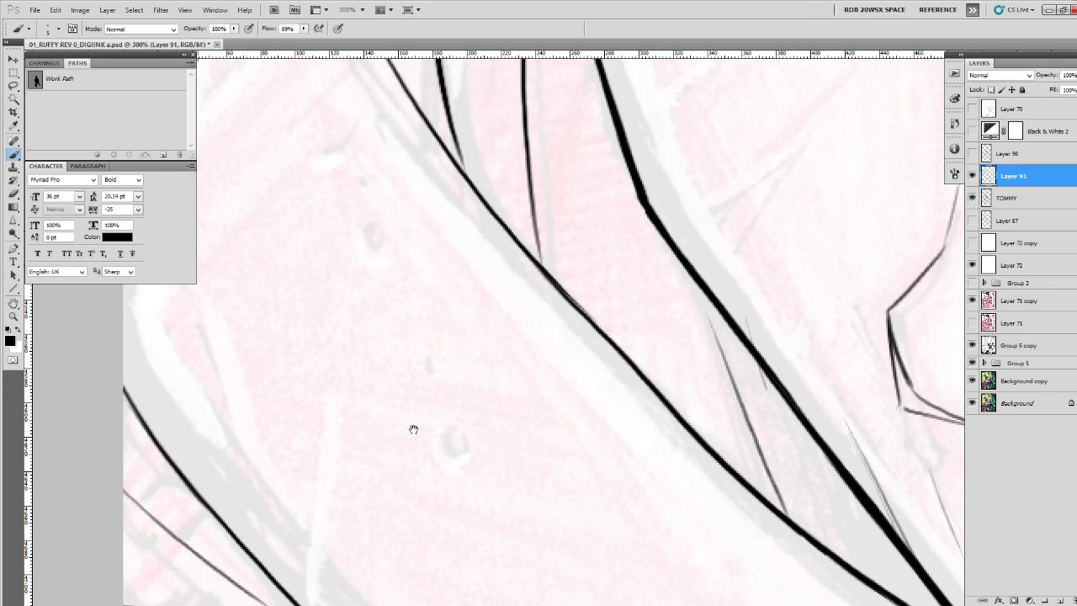
pyautogui.keyDown('ctrl'); pyautogui.keyDown('alt'); pyautogui.click(460, 442); pyautogui.keyUp('alt'); pyautogui.keyUp('ctrl')
pyautogui.keyDown('ctrl'); pyautogui.keyDown('alt'); pyautogui.click(459, 442); pyautogui.keyUp('alt'); pyautogui.keyUp('ctrl')
pyautogui.keyDown('ctrl'); pyautogui.keyDown('alt'); pyautogui.click(460, 442); pyautogui.keyUp('alt'); pyautogui.keyUp('ctrl')
pyautogui.moveTo(616, 495); pyautogui.dragTo(399, 422)
pyautogui.moveTo(483, 347); pyautogui.dragTo(553, 508)
pyautogui.click(339, 360)
pyautogui.click(339, 359)
pyautogui.press('b')
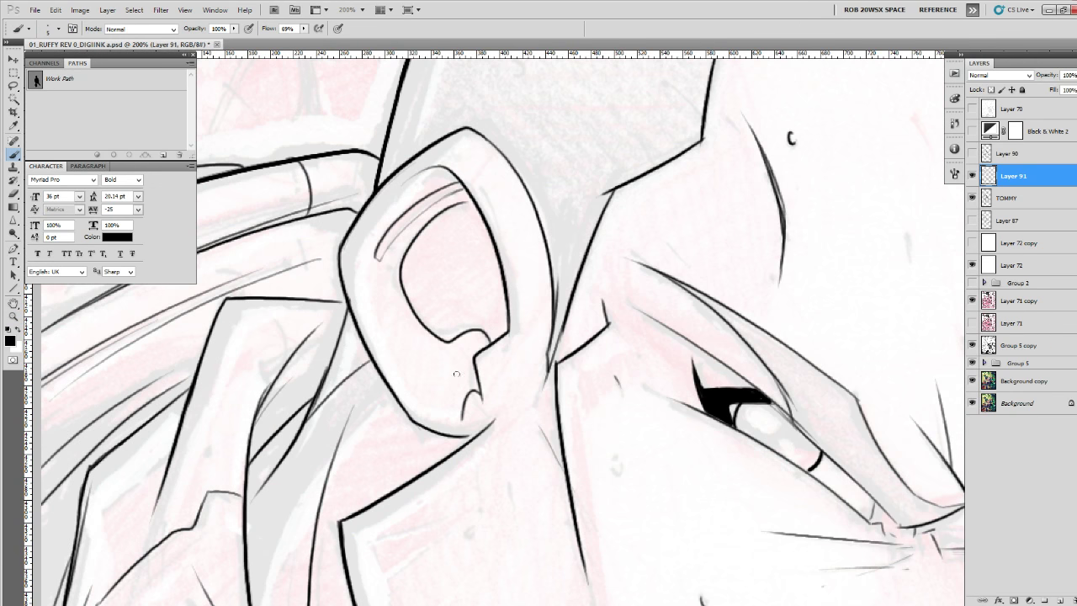
pyautogui.moveTo(504, 373); pyautogui.dragTo(324, 547)
pyautogui.press('z')
pyautogui.keyDown('alt'); pyautogui.click(421, 446); pyautogui.keyUp('alt')
pyautogui.keyDown('alt'); pyautogui.click(421, 446); pyautogui.keyUp('alt')
pyautogui.keyDown('alt'); pyautogui.click(421, 446); pyautogui.keyUp('alt')
pyautogui.keyDown('alt'); pyautogui.click(422, 445); pyautogui.keyUp('alt')
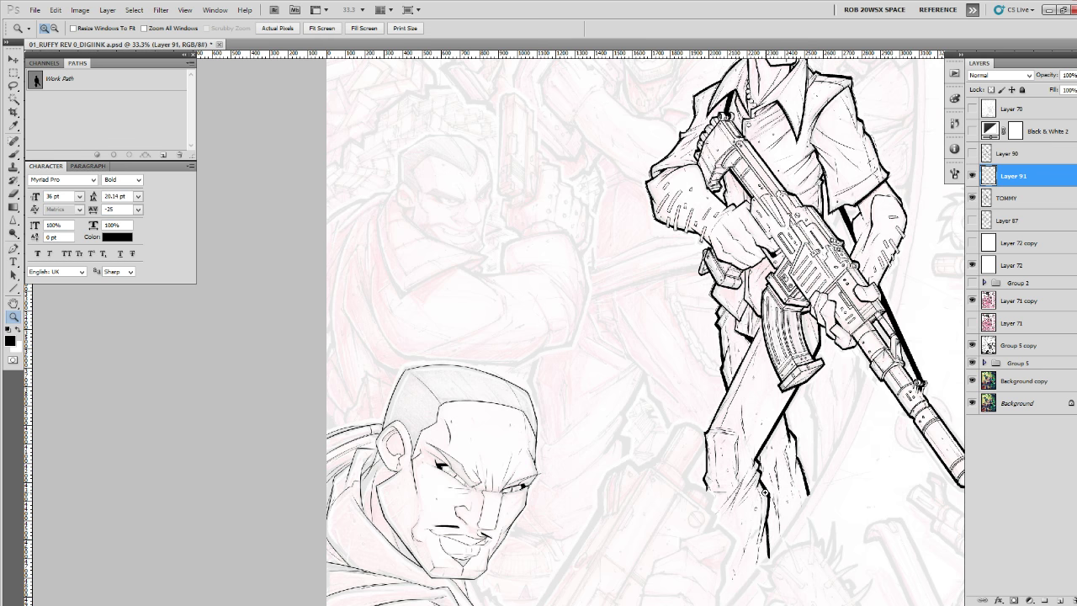
pyautogui.moveTo(732, 494); pyautogui.dragTo(616, 331)
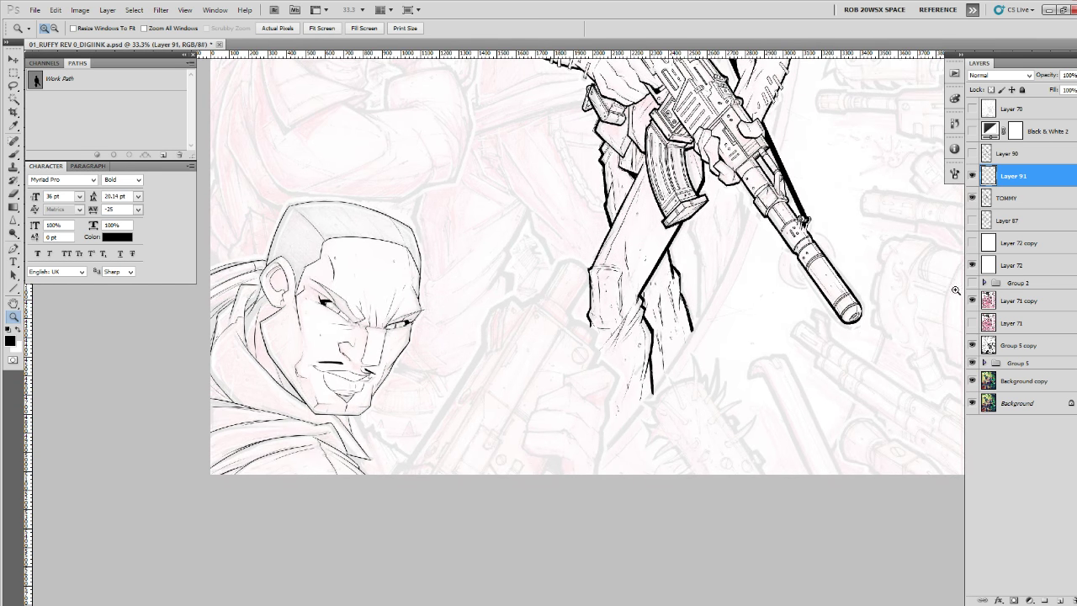
pyautogui.click(972, 176)
pyautogui.click(972, 176)
# Ink a long thin frown line above the nose bridge and small crease marks higher on the forehead.
pyautogui.click(368, 300)
pyautogui.click(368, 299)
pyautogui.click(370, 297)
pyautogui.click(370, 296)
pyautogui.press('b')
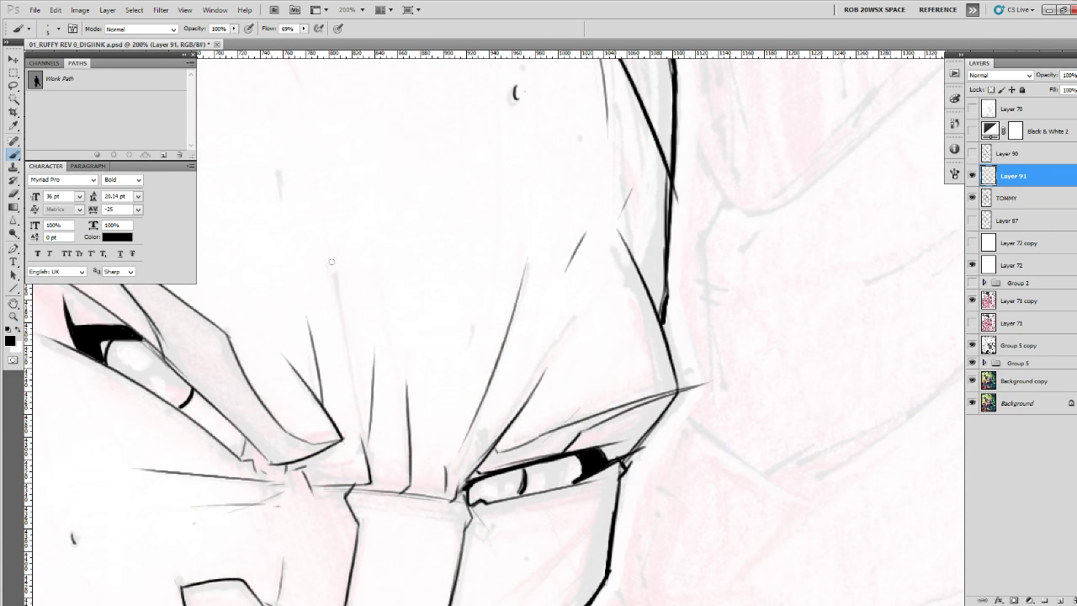
pyautogui.moveTo(331, 251); pyautogui.dragTo(348, 375)
pyautogui.moveTo(353, 432); pyautogui.dragTo(389, 428)
pyautogui.moveTo(353, 295); pyautogui.dragTo(372, 404)
pyautogui.moveTo(326, 271); pyautogui.dragTo(334, 319)
pyautogui.moveTo(339, 197); pyautogui.dragTo(350, 267)
pyautogui.moveTo(360, 212); pyautogui.dragTo(370, 254)
# Add a short crease mark on the forehead above the inner end of the right-hand brow.
pyautogui.moveTo(576, 432); pyautogui.dragTo(572, 448)
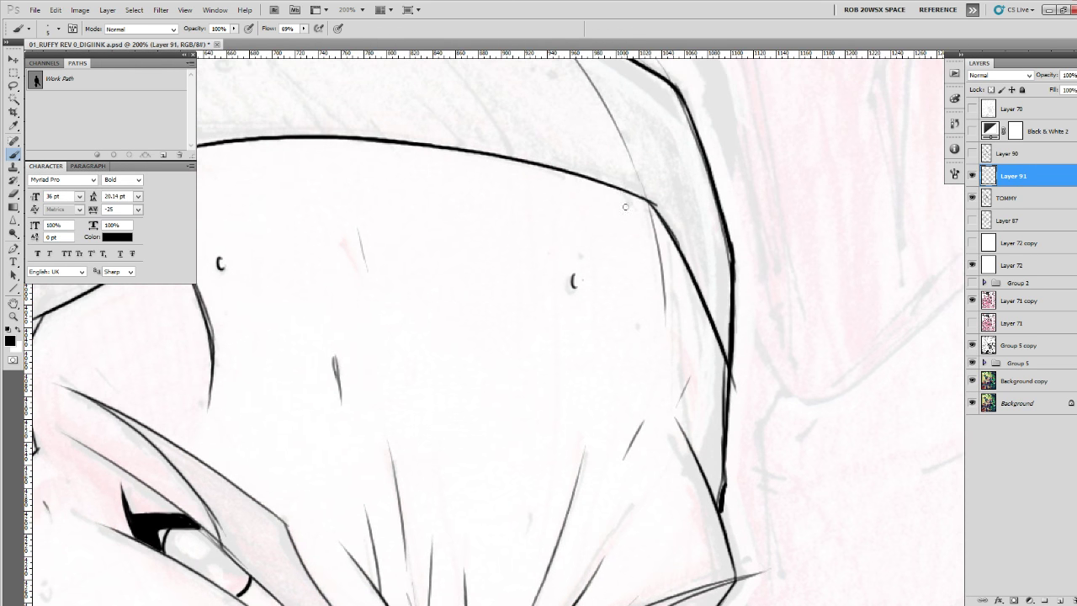
pyautogui.moveTo(625, 194); pyautogui.dragTo(629, 218)
pyautogui.moveTo(656, 436); pyautogui.dragTo(646, 359)
pyautogui.scroll(-4, 685, 387)
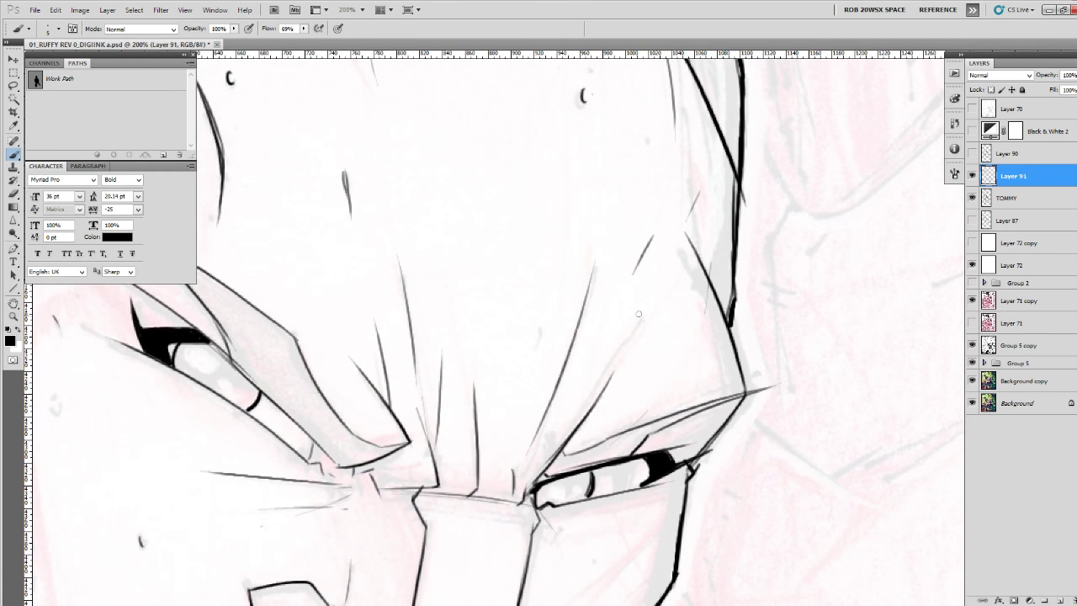
pyautogui.moveTo(540, 327); pyautogui.dragTo(536, 354)
# Ink thin parallel lines across the top of the nose bridge between the eyes.
pyautogui.moveTo(523, 465); pyautogui.dragTo(409, 335)
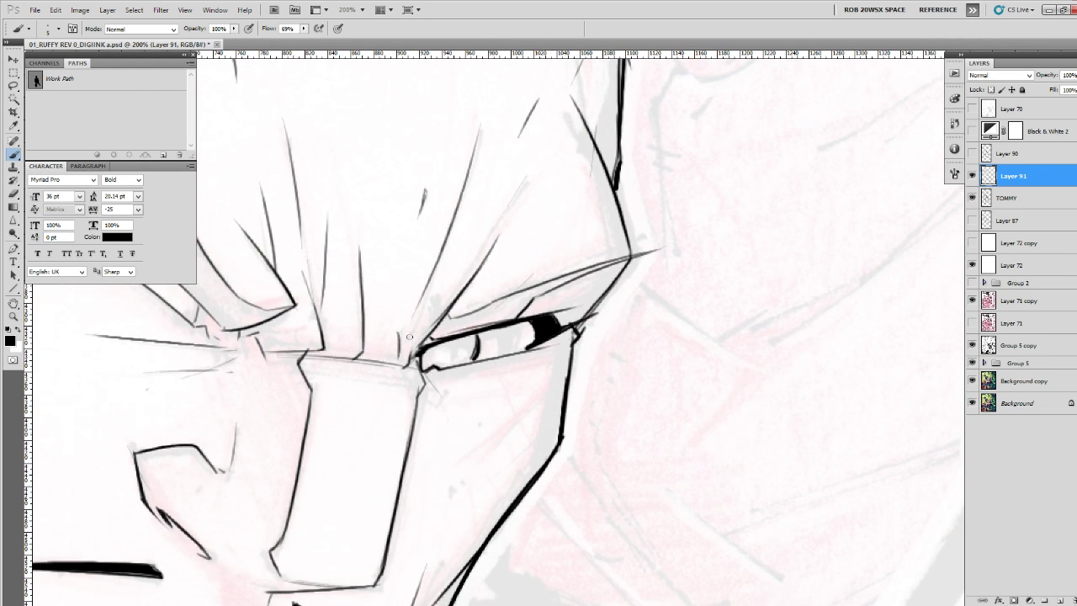
pyautogui.moveTo(427, 401)
pyautogui.mouseDown()
pyautogui.moveTo(437, 438)
pyautogui.moveTo(612, 431)
pyautogui.mouseUp()
pyautogui.moveTo(486, 375); pyautogui.dragTo(614, 398)
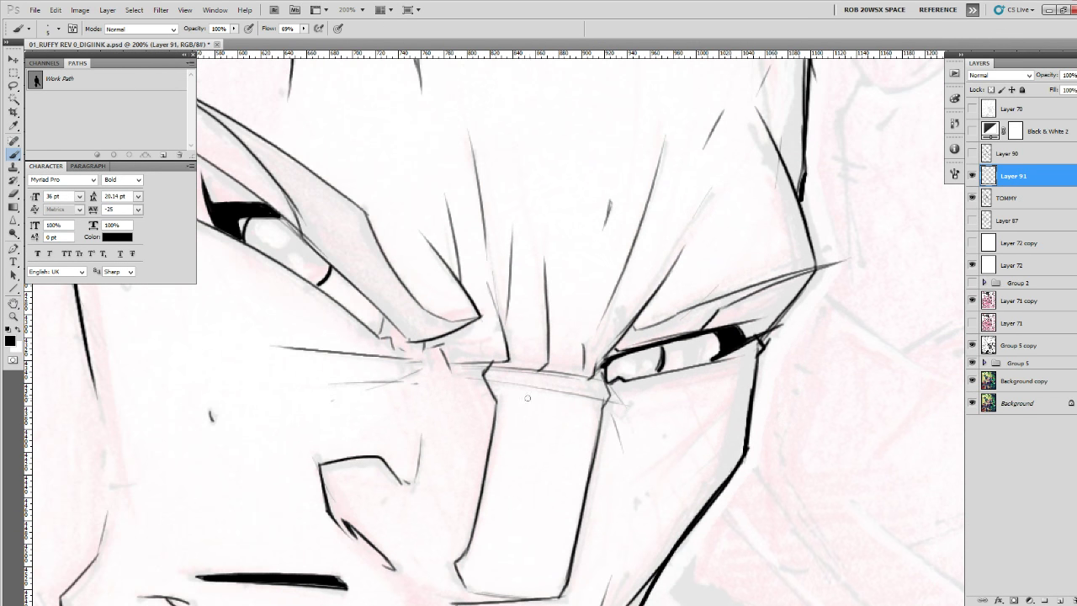
pyautogui.hotkey('ctrl', 'z')
pyautogui.moveTo(490, 371); pyautogui.dragTo(605, 387)
pyautogui.moveTo(487, 383); pyautogui.dragTo(604, 399)
pyautogui.scroll(-3, 541, 390)
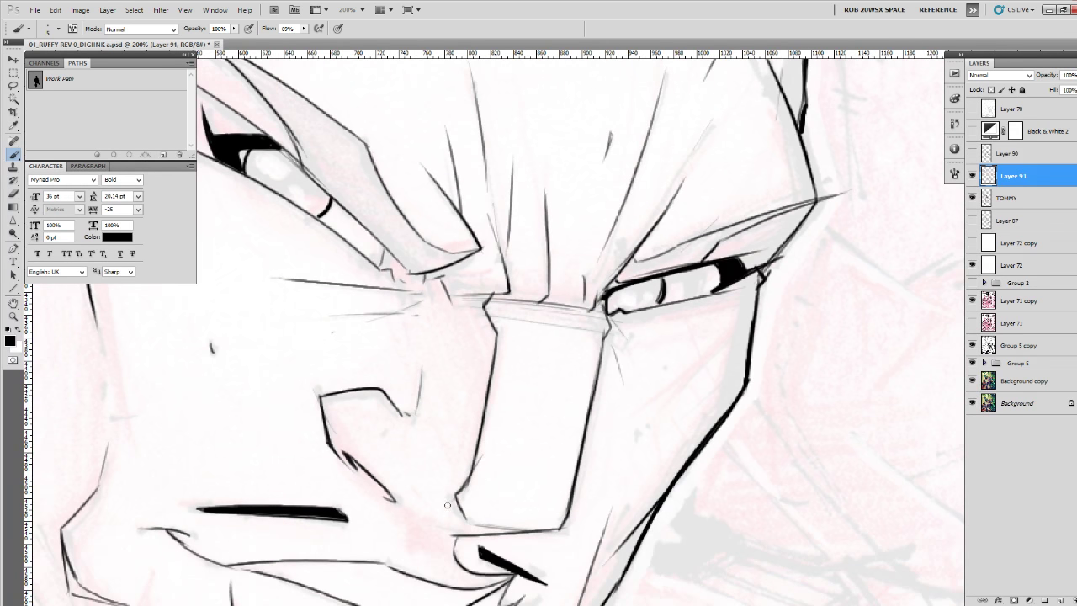
# Ink tiny skin marks on the side of the nose and on the right-hand cheek beneath the eye.
pyautogui.moveTo(566, 572); pyautogui.dragTo(647, 473)
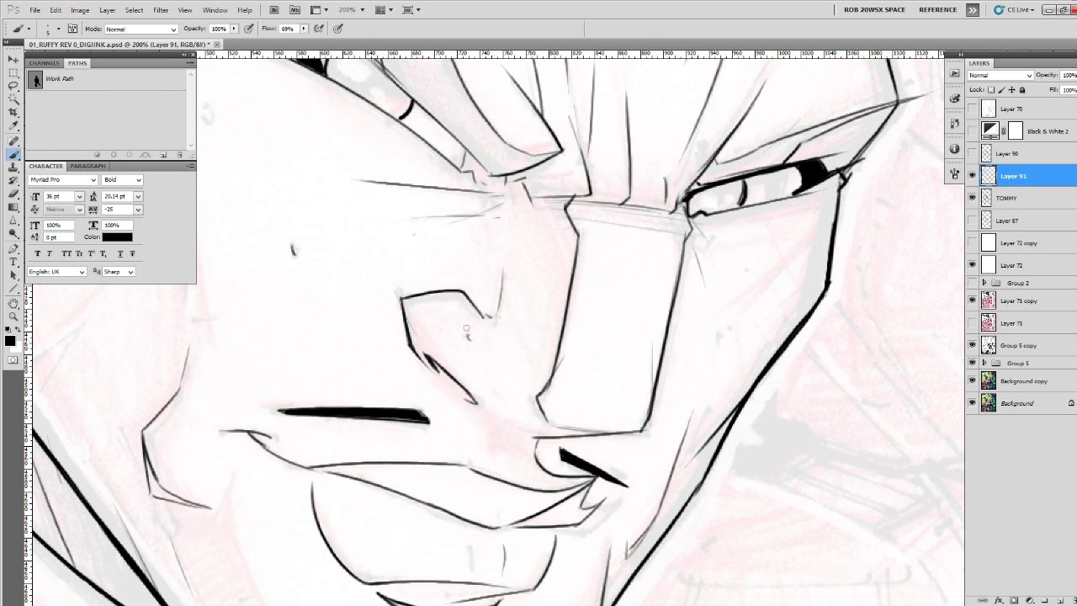
pyautogui.moveTo(489, 433)
pyautogui.mouseDown()
pyautogui.moveTo(494, 454)
pyautogui.moveTo(482, 446)
pyautogui.moveTo(543, 476)
pyautogui.mouseUp()
pyautogui.hotkey('ctrl', 'z')
pyautogui.moveTo(679, 503); pyautogui.dragTo(704, 397)
pyautogui.hotkey('ctrl', 'z')
pyautogui.moveTo(544, 360); pyautogui.dragTo(517, 324)
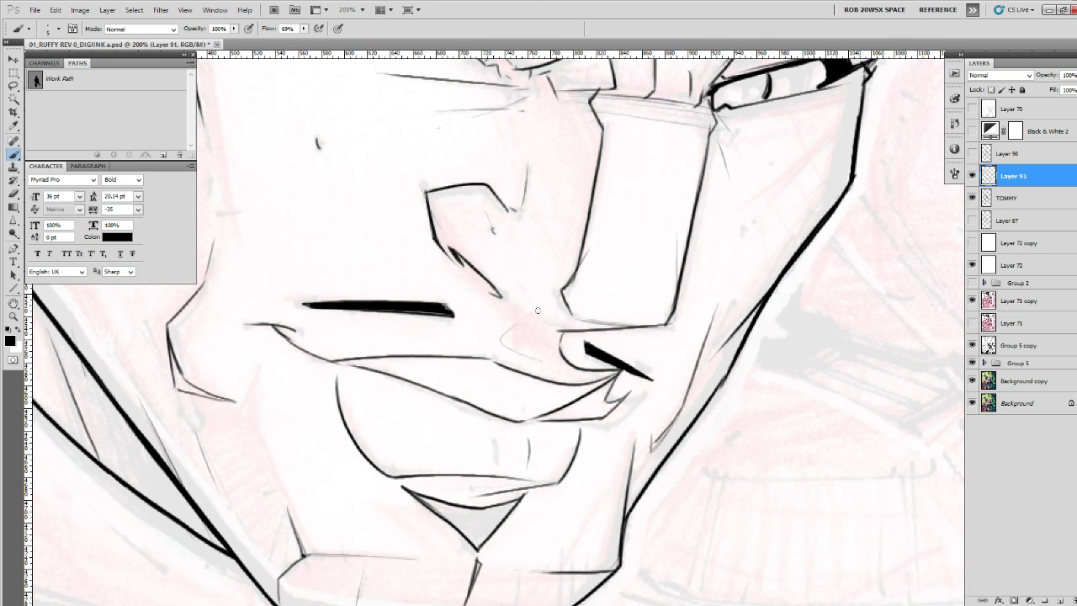
pyautogui.moveTo(667, 319); pyautogui.dragTo(447, 496)
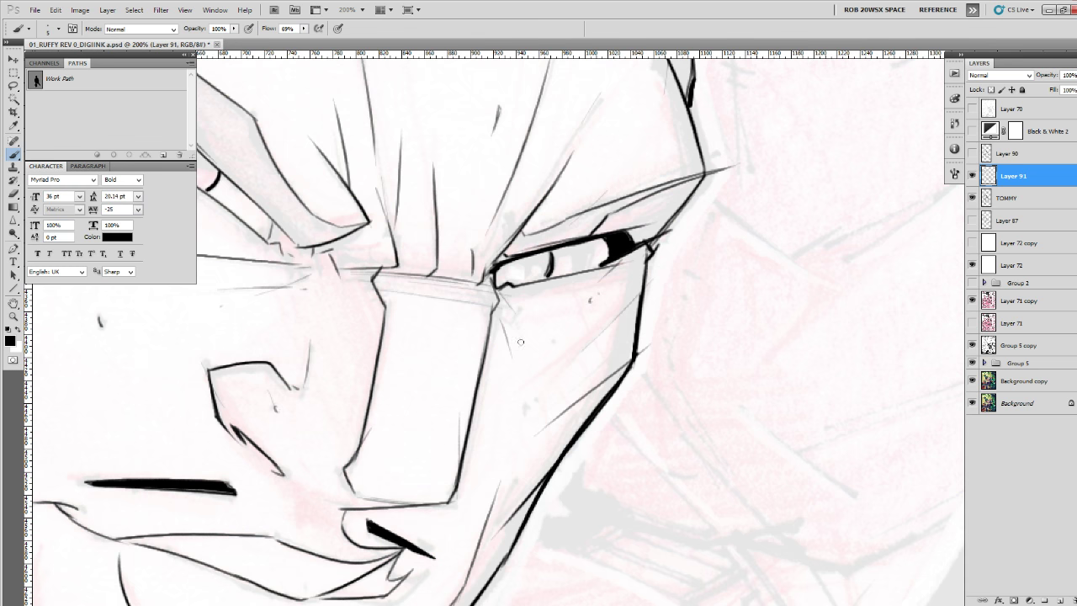
pyautogui.moveTo(521, 437); pyautogui.dragTo(538, 372)
pyautogui.click(529, 415)
pyautogui.moveTo(487, 519)
pyautogui.mouseDown()
pyautogui.moveTo(509, 433)
pyautogui.moveTo(528, 452)
pyautogui.moveTo(570, 387)
pyautogui.mouseUp()
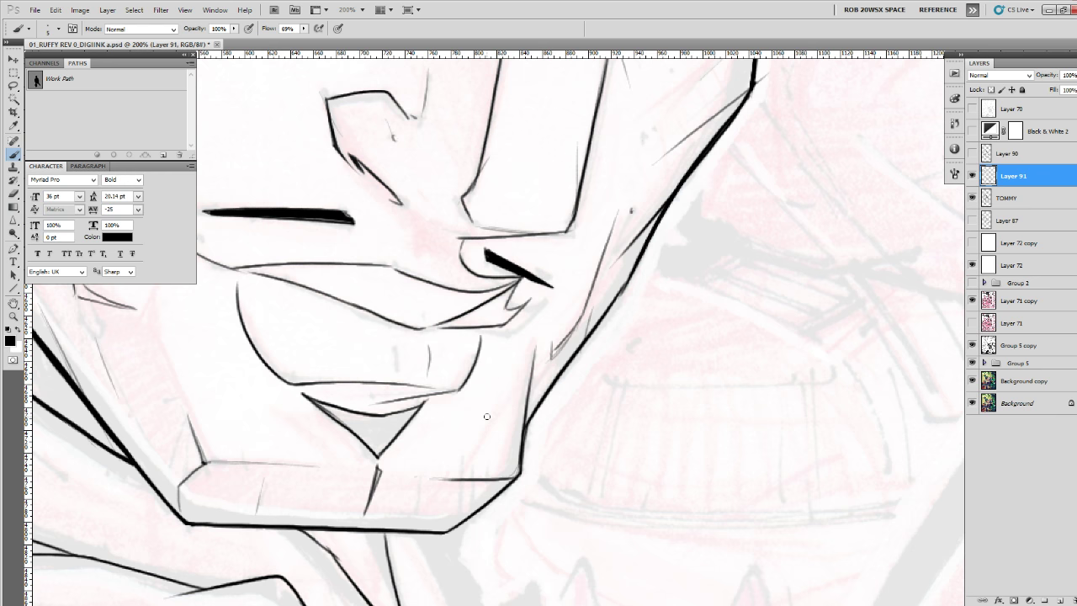
# Check the inked head against the surrounding sketch, hiding and reshowing Layer 91 for comparison.
pyautogui.press('z')
pyautogui.keyDown('alt'); pyautogui.click(531, 309); pyautogui.keyUp('alt')
pyautogui.keyDown('alt'); pyautogui.click(531, 310); pyautogui.keyUp('alt')
pyautogui.keyDown('alt'); pyautogui.click(530, 309); pyautogui.keyUp('alt')
pyautogui.keyDown('alt'); pyautogui.click(530, 310); pyautogui.keyUp('alt')
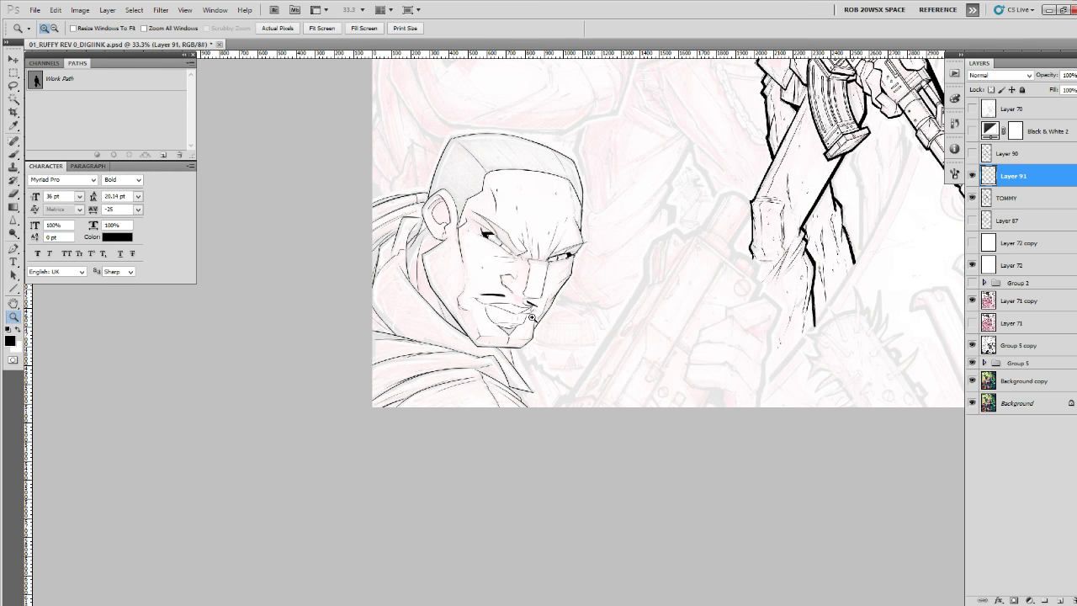
pyautogui.moveTo(556, 286)
pyautogui.mouseDown()
pyautogui.moveTo(516, 408)
pyautogui.moveTo(501, 416)
pyautogui.moveTo(558, 276)
pyautogui.mouseUp()
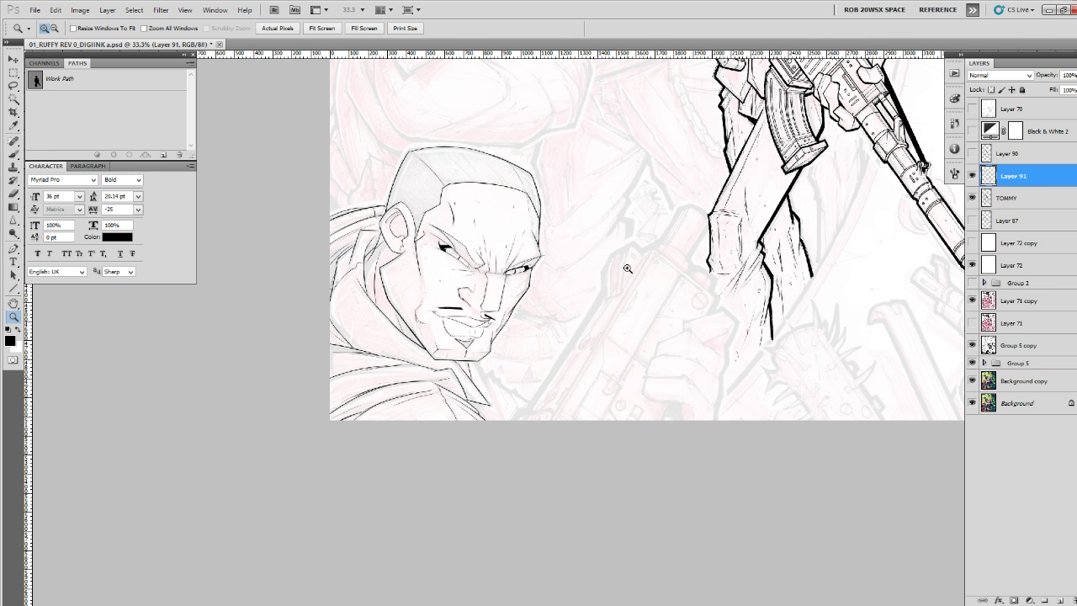
pyautogui.click(974, 177)
pyautogui.click(973, 177)
pyautogui.click(973, 177)
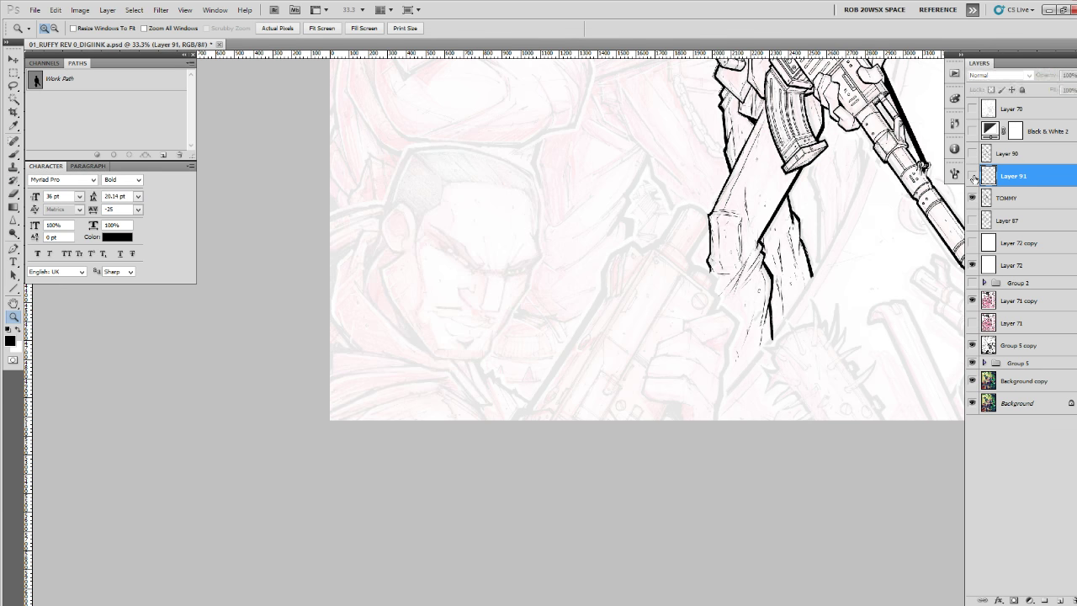
pyautogui.click(973, 176)
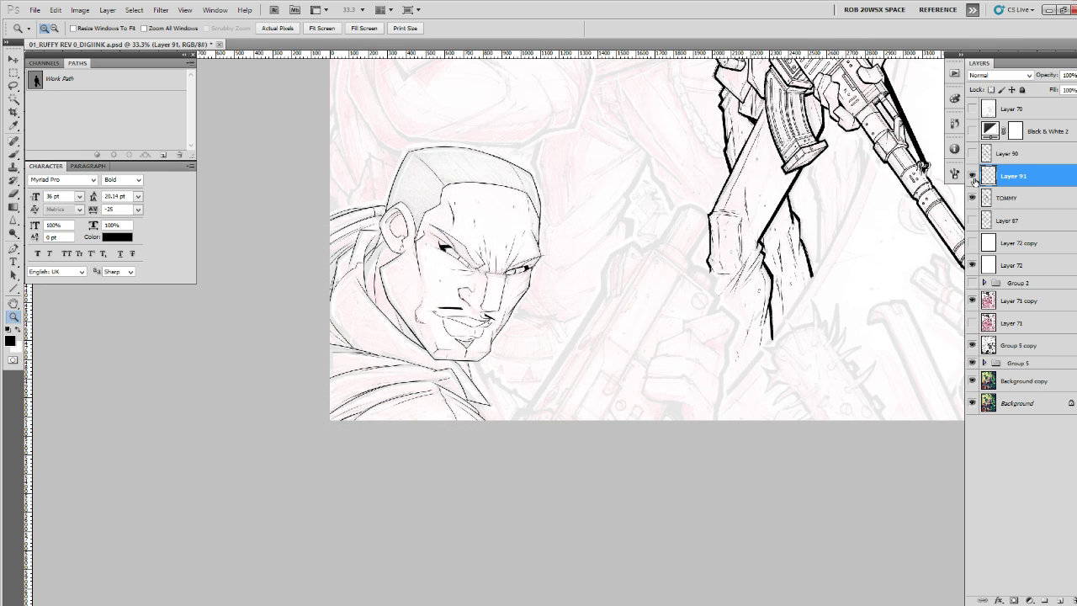
# Duplicate Layer 91 and merge the copy back into it to strengthen the inked lines of the head.
pyautogui.click(479, 251)
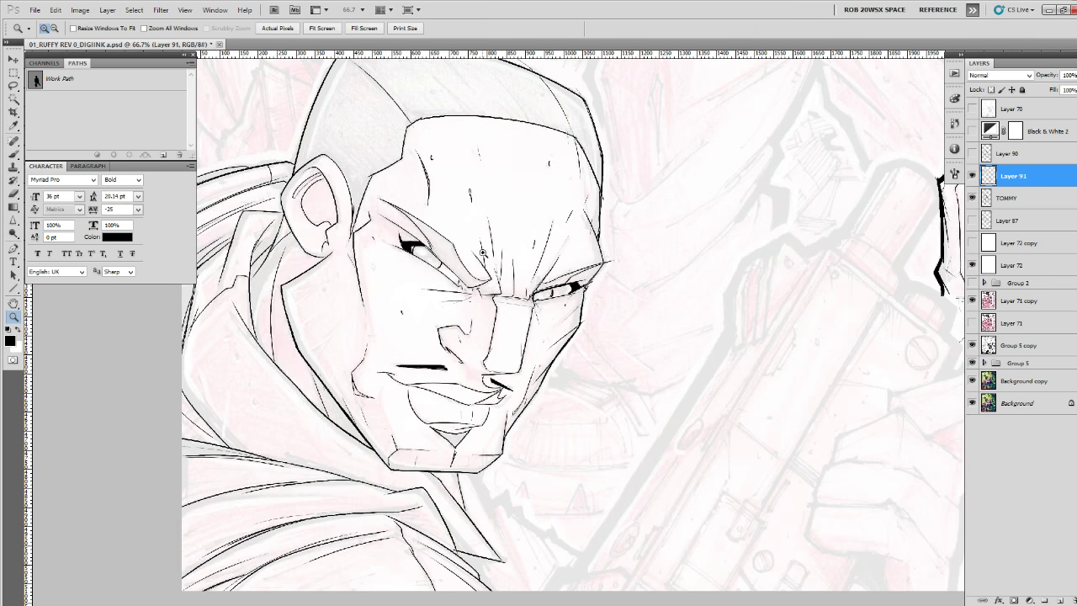
pyautogui.hotkey('ctrl', 'j')
pyautogui.hotkey('ctrl', 'e')
pyautogui.moveTo(486, 253); pyautogui.dragTo(525, 292)
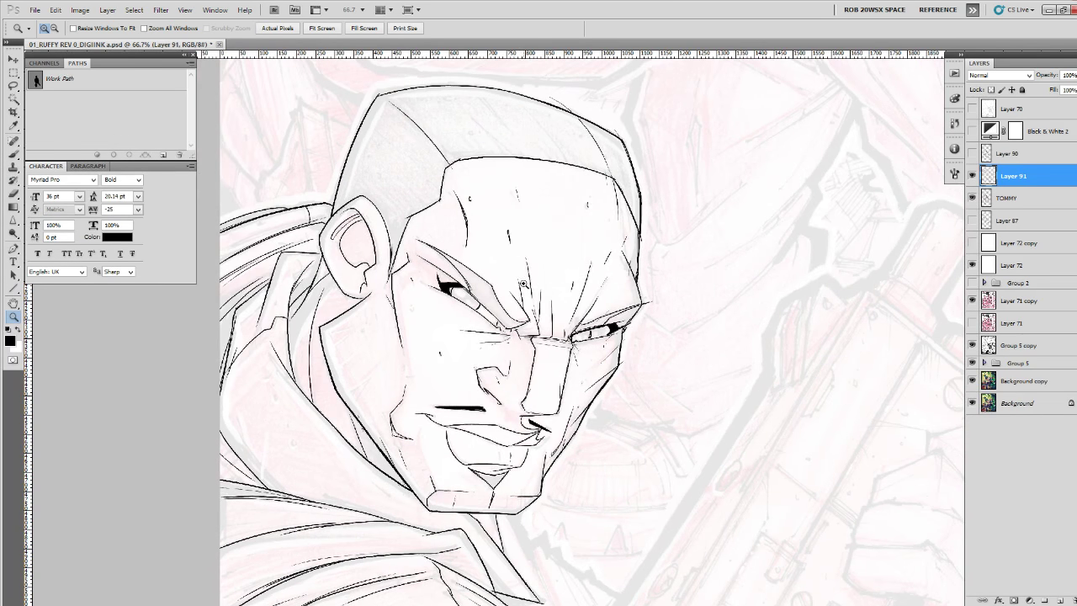
pyautogui.keyDown('alt'); pyautogui.click(518, 280); pyautogui.keyUp('alt')
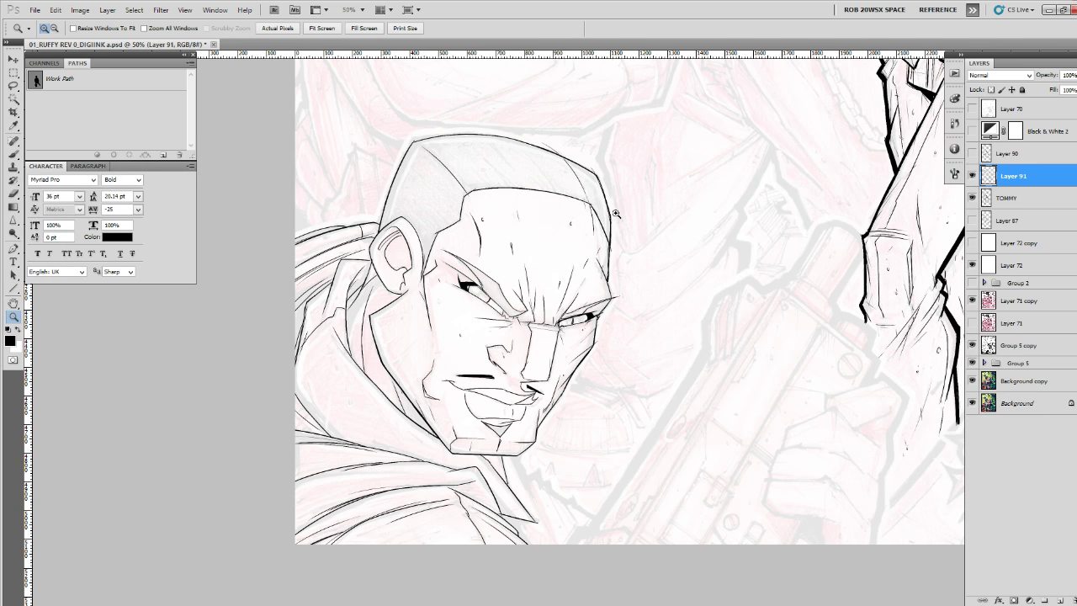
# On a new layer, draw a 3 px straight diagonal line along the sketched gun down past the canvas edge and nudge it onto the sketch.
pyautogui.moveTo(984, 515); pyautogui.dragTo(762, 510)
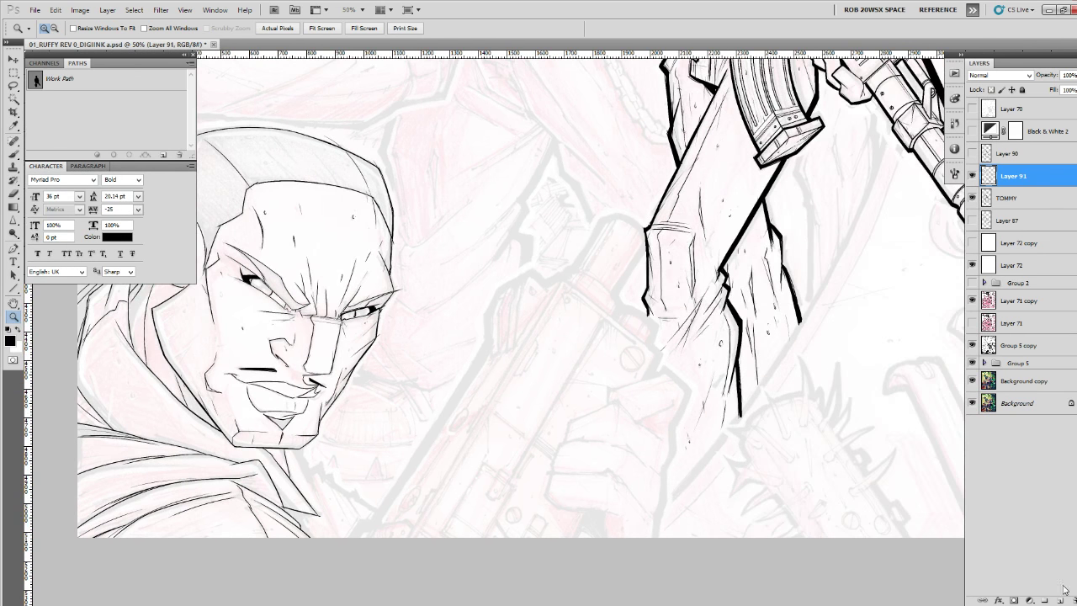
pyautogui.click(1058, 599)
pyautogui.click(579, 388)
pyautogui.moveTo(581, 395); pyautogui.dragTo(659, 315)
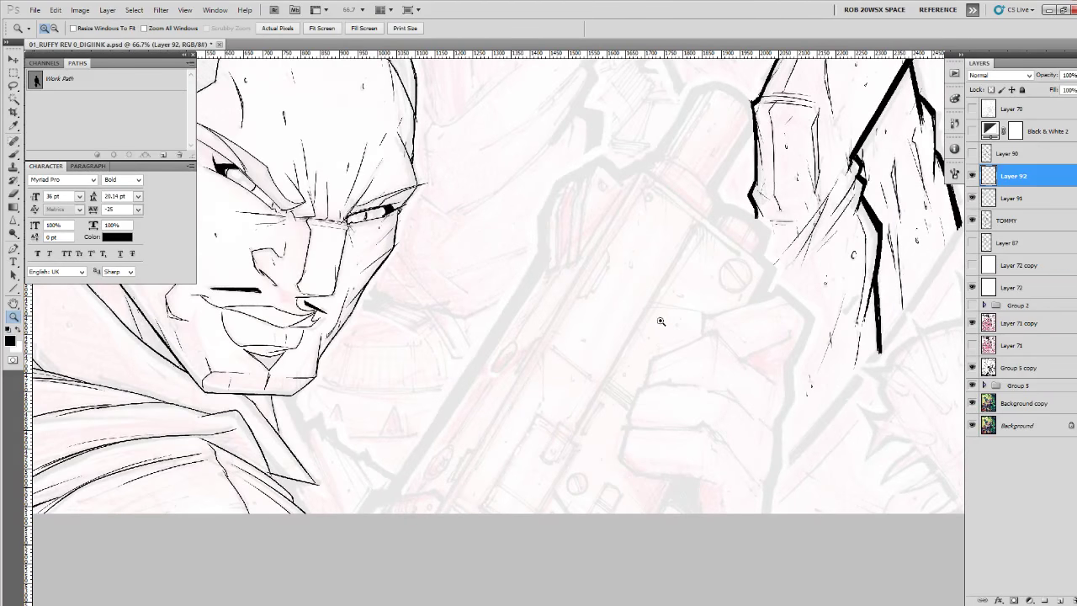
pyautogui.press('u')
pyautogui.moveTo(677, 120); pyautogui.dragTo(397, 561)
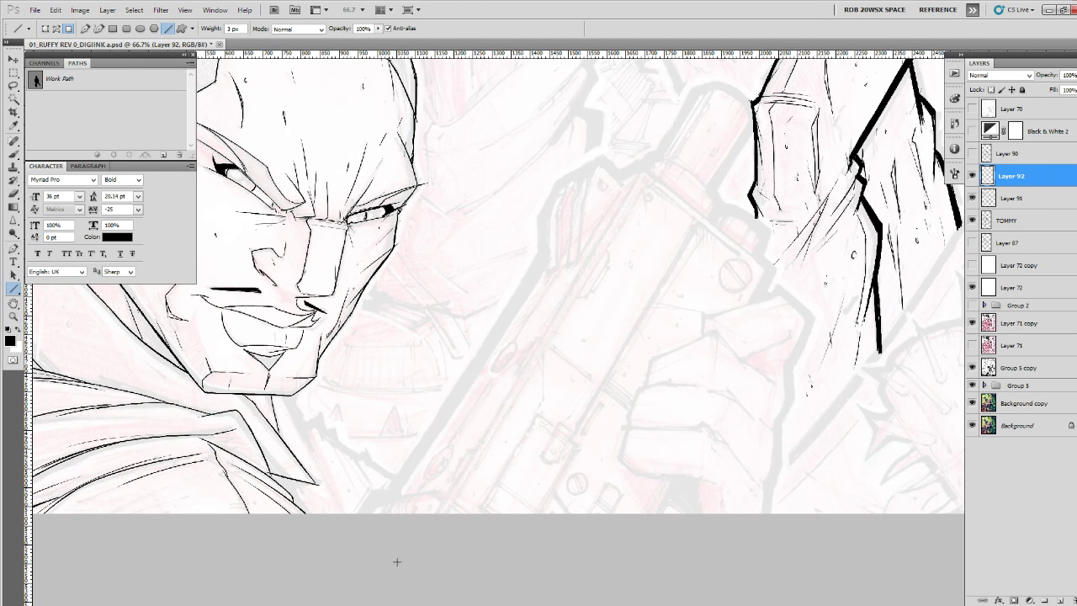
pyautogui.press('v')
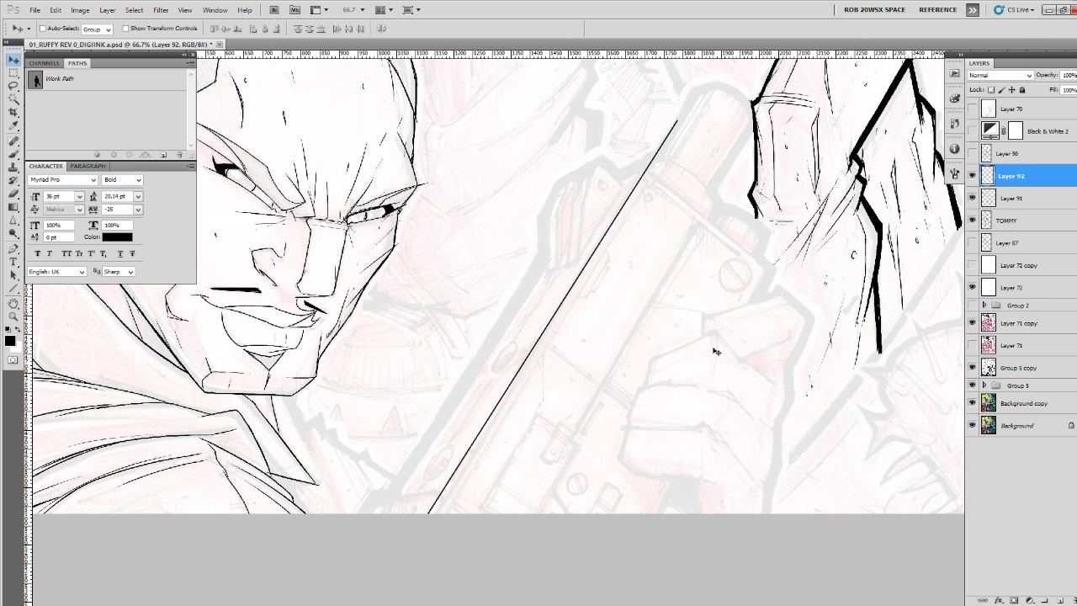
pyautogui.press('Left')
pyautogui.press('Left')
pyautogui.press('Left')
pyautogui.press('Left')
pyautogui.press('Left')
pyautogui.press('Right')
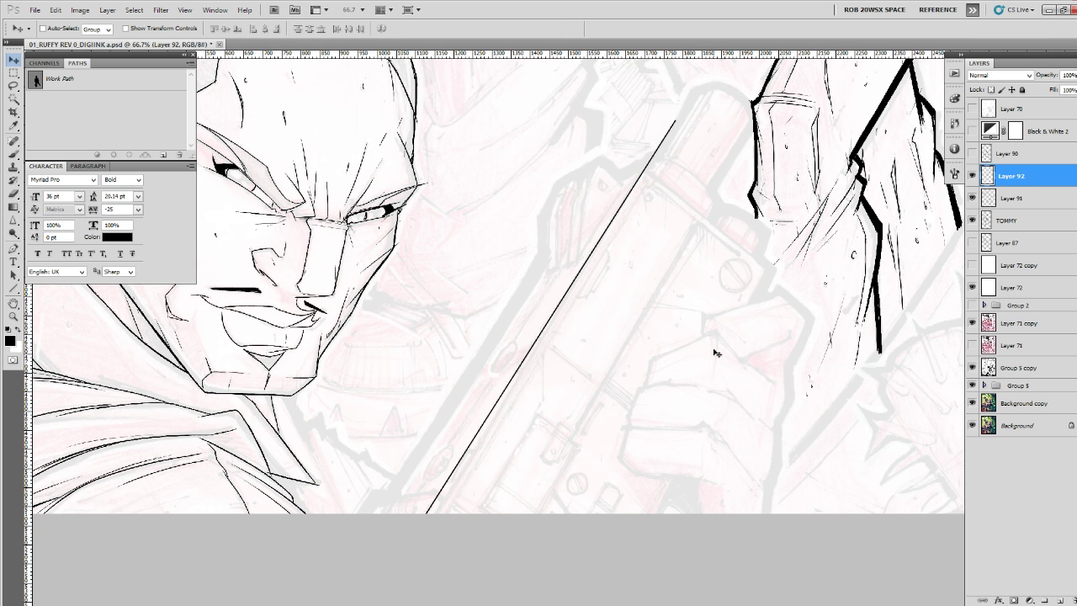
# Duplicate the gun line twice, placing one copy close beside it and the other along the gun's outer left edge.
pyautogui.hotkey('ctrl', 'j')
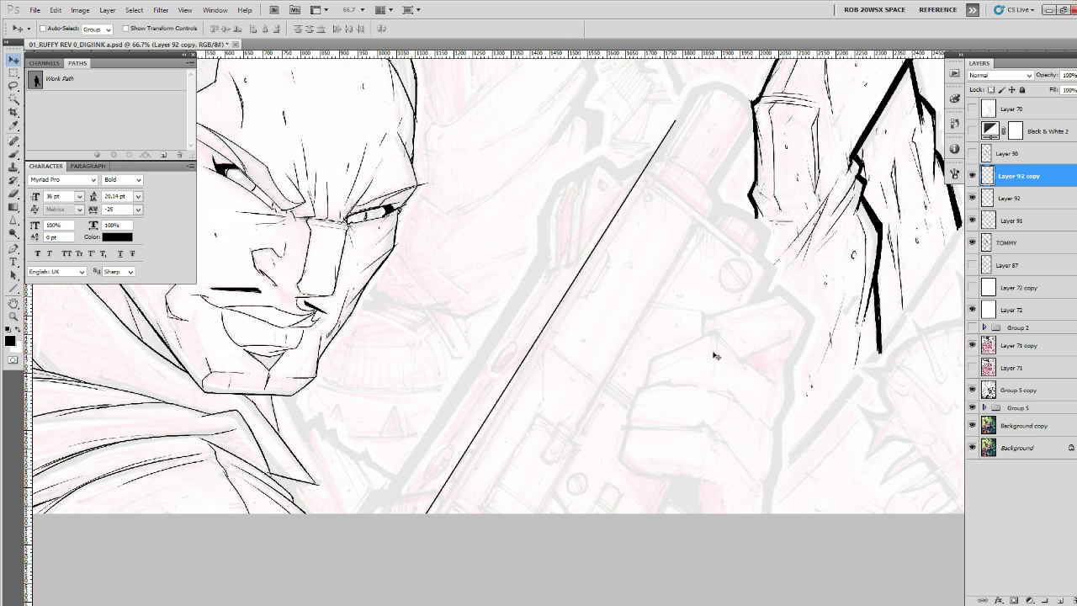
pyautogui.moveTo(747, 365); pyautogui.dragTo(721, 410)
pyautogui.press('Right')
pyautogui.press('Left')
pyautogui.press('Left')
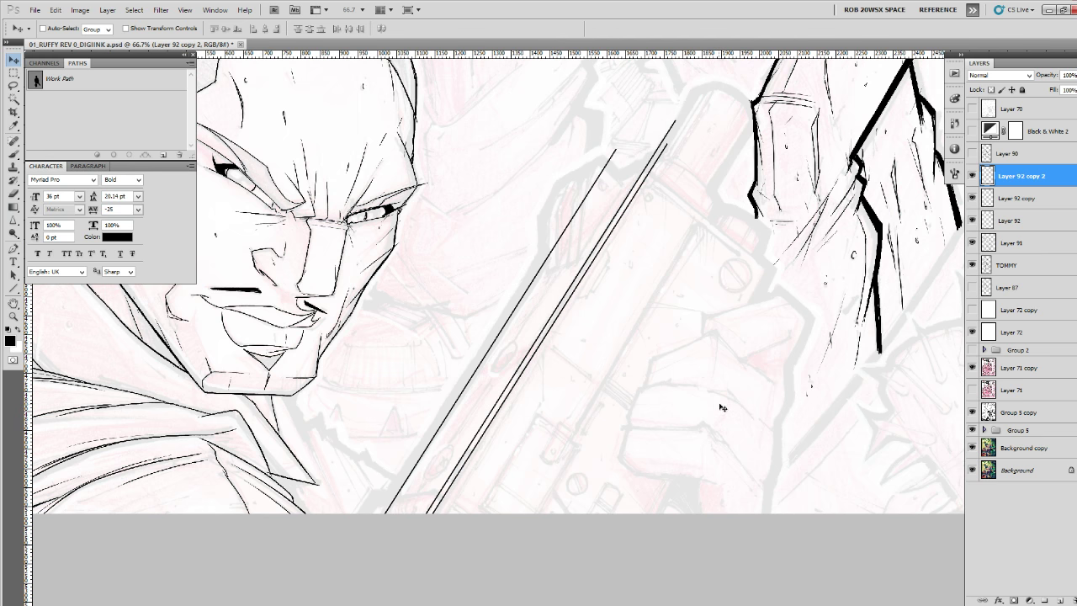
# On a new layer, draw a 1 px diagonal line along the gun's outer left edge and nudge it just inside the thick line.
pyautogui.click(1059, 599)
pyautogui.press('u')
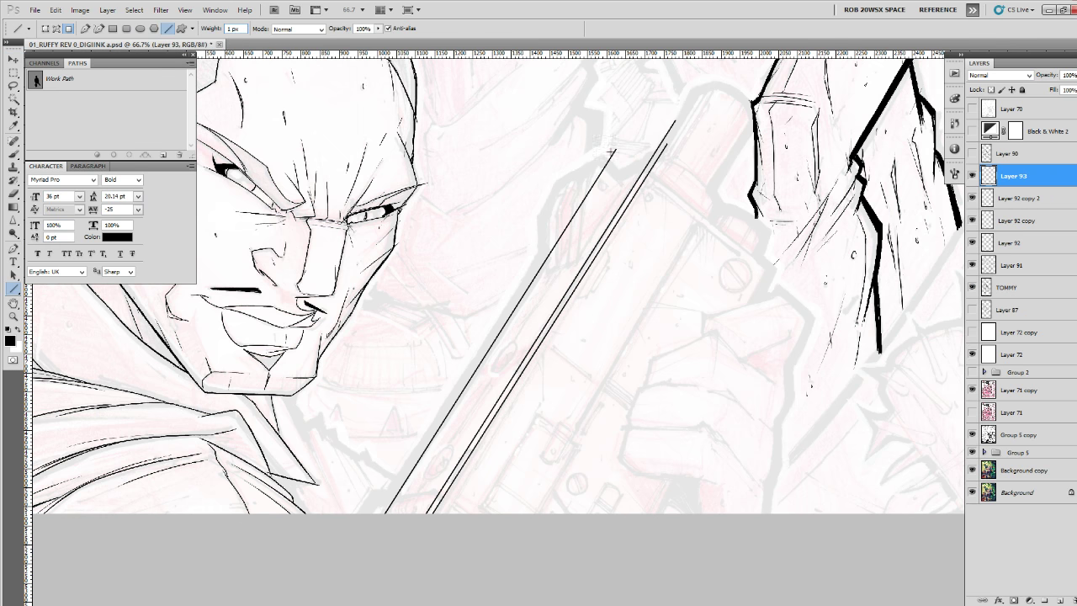
pyautogui.moveTo(612, 151); pyautogui.dragTo(365, 529)
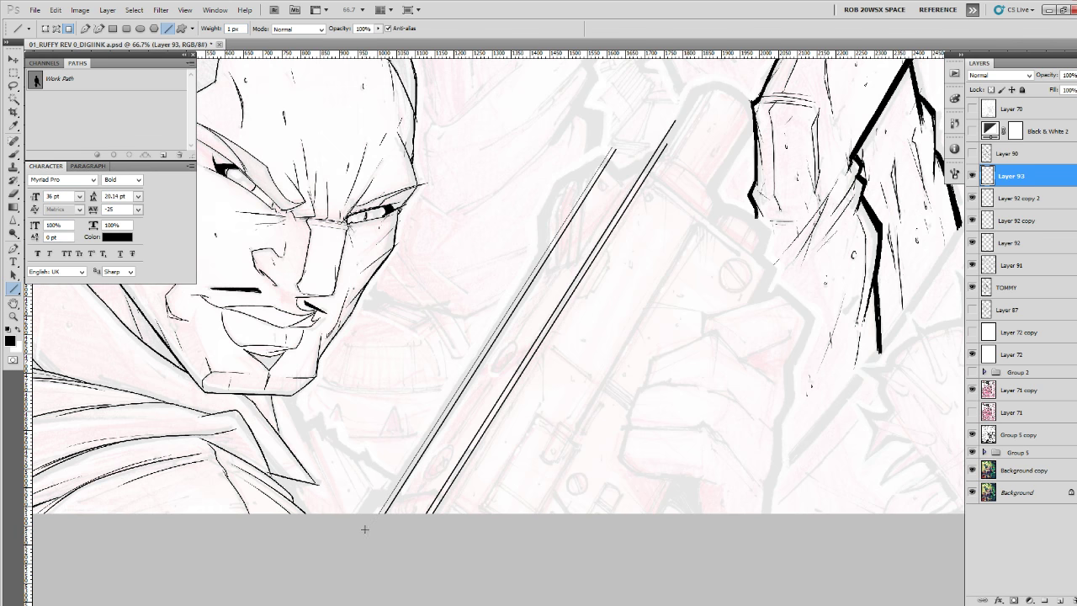
pyautogui.press('v')
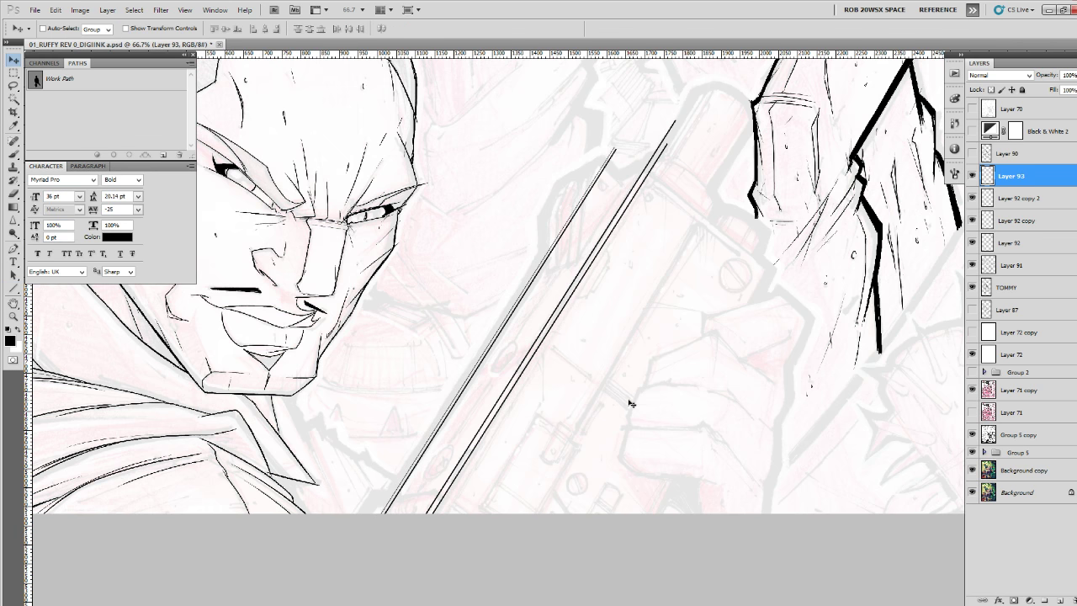
pyautogui.press('Right')
pyautogui.press('Right')
pyautogui.press('Right')
pyautogui.press('Right')
pyautogui.press('Right')
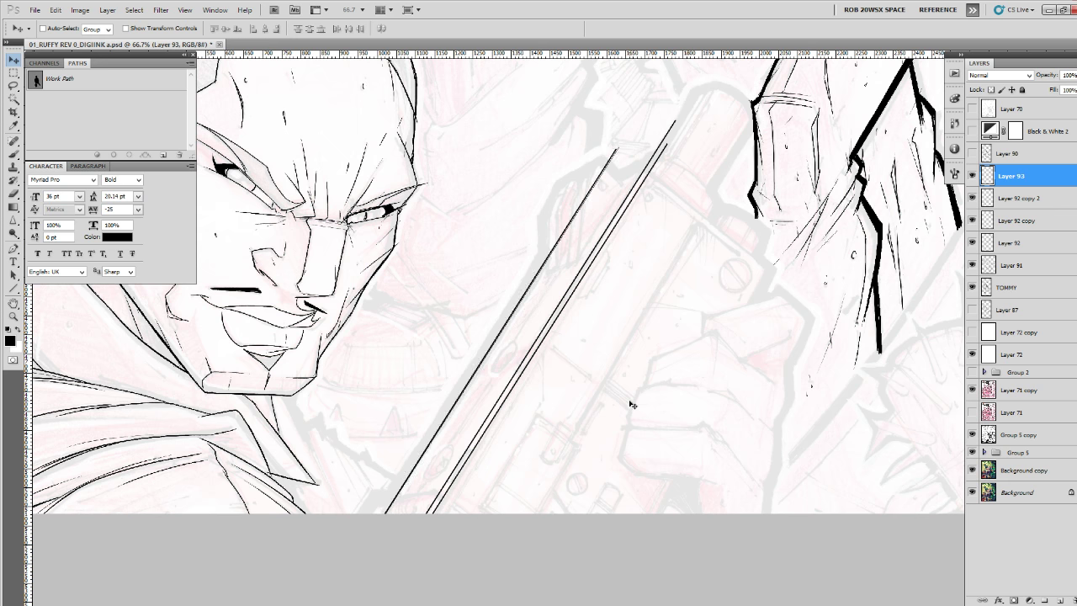
pyautogui.press('Right')
pyautogui.press('Right')
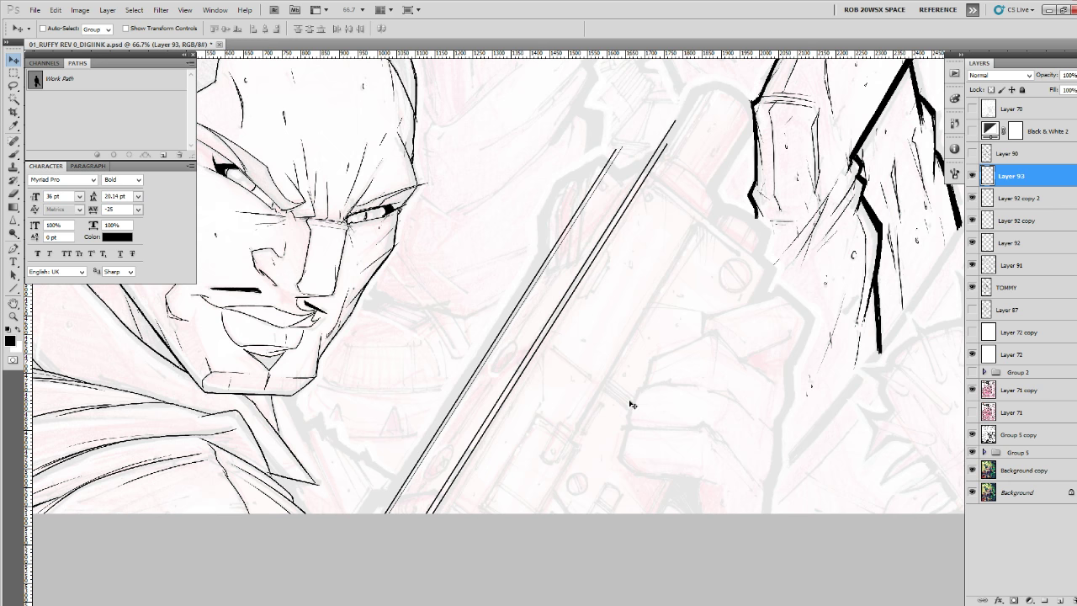
pyautogui.press('Right')
pyautogui.press('Right')
# Duplicate the thin line and nudge the copy slightly inward to form a close parallel pair.
pyautogui.hotkey('ctrl', 'j')
pyautogui.press('Right')
pyautogui.press('Right')
pyautogui.press('Right')
pyautogui.press('Right')
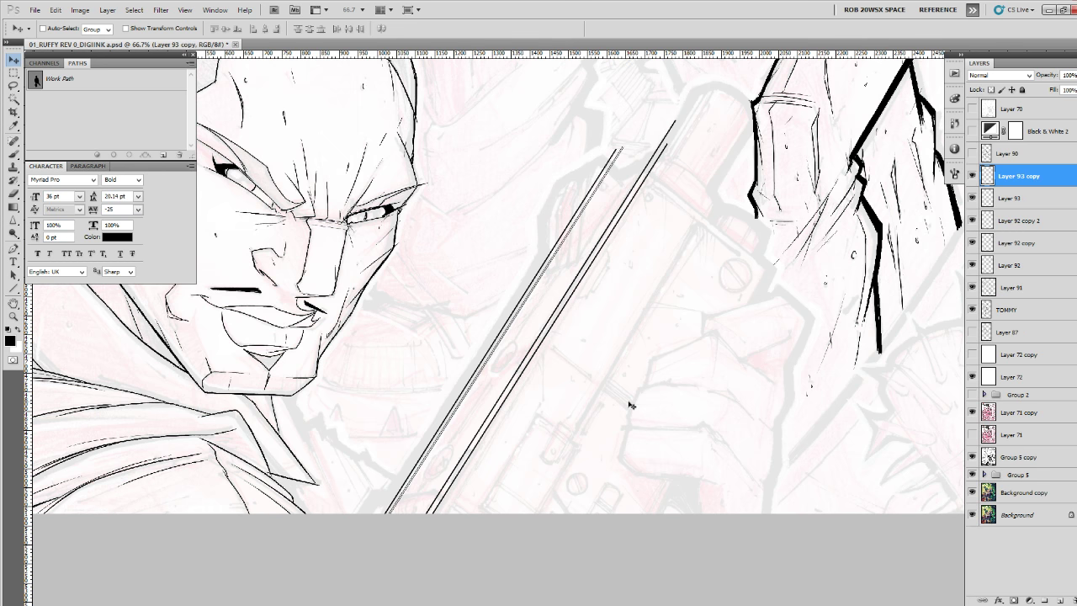
pyautogui.press('Right')
# Duplicate the thin line again and shift the copy across to the left side of the two close thick lines.
pyautogui.hotkey('ctrl', 'j')
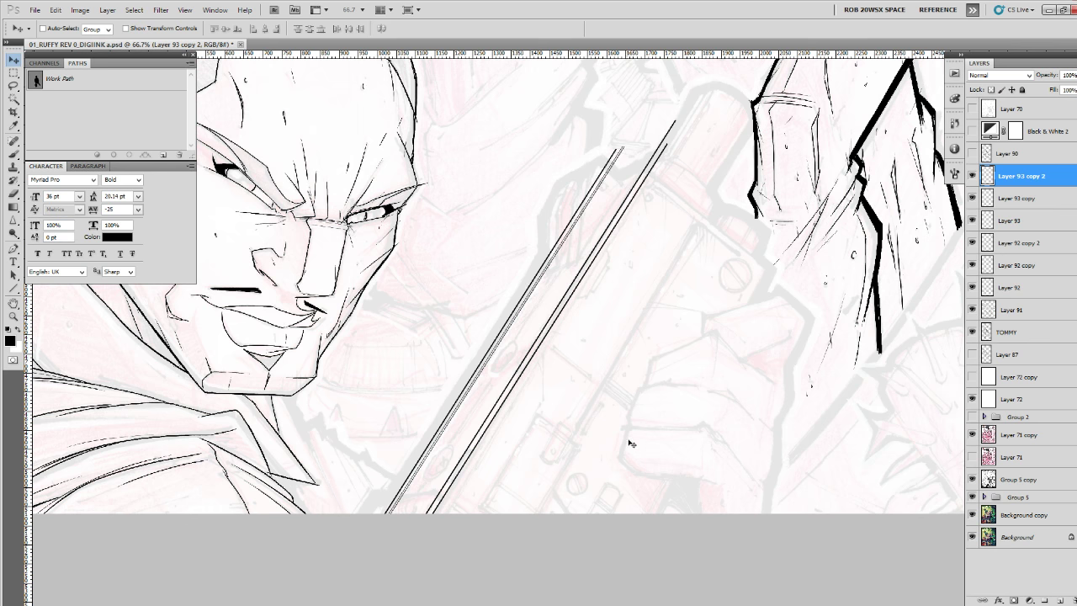
pyautogui.press('Right')
pyautogui.press('Right')
pyautogui.press('Right')
pyautogui.press('Right')
pyautogui.press('Right')
pyautogui.press('Right')
pyautogui.press('Right')
pyautogui.press('Right')
pyautogui.press('Right')
pyautogui.press('Right')
pyautogui.press('Right')
pyautogui.press('Right')
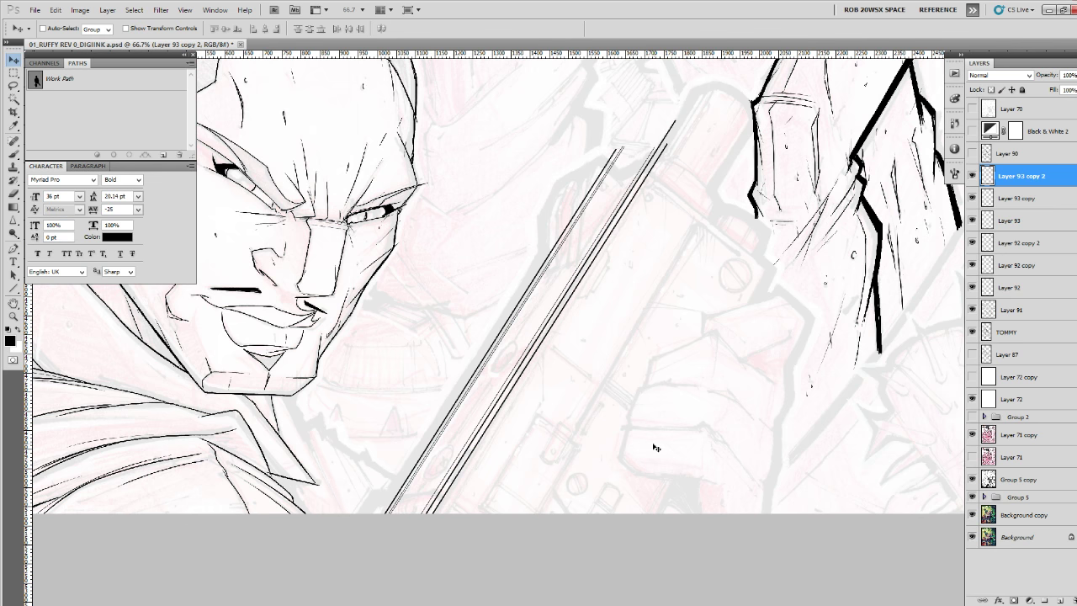
pyautogui.press('Right')
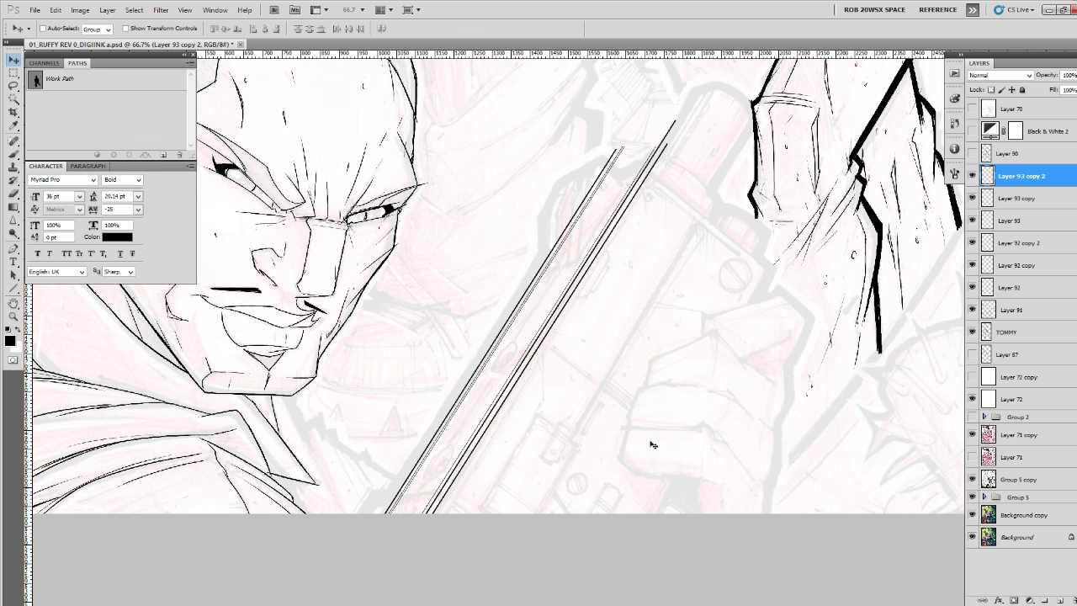
# Add another copy of the thin line, nudged closer to the two thick lines on the gun's inner side.
pyautogui.hotkey('ctrl', 'j')
pyautogui.press('Right')
pyautogui.press('Right')
pyautogui.press('Right')
pyautogui.press('Right')
pyautogui.press('Right')
pyautogui.press('Right')
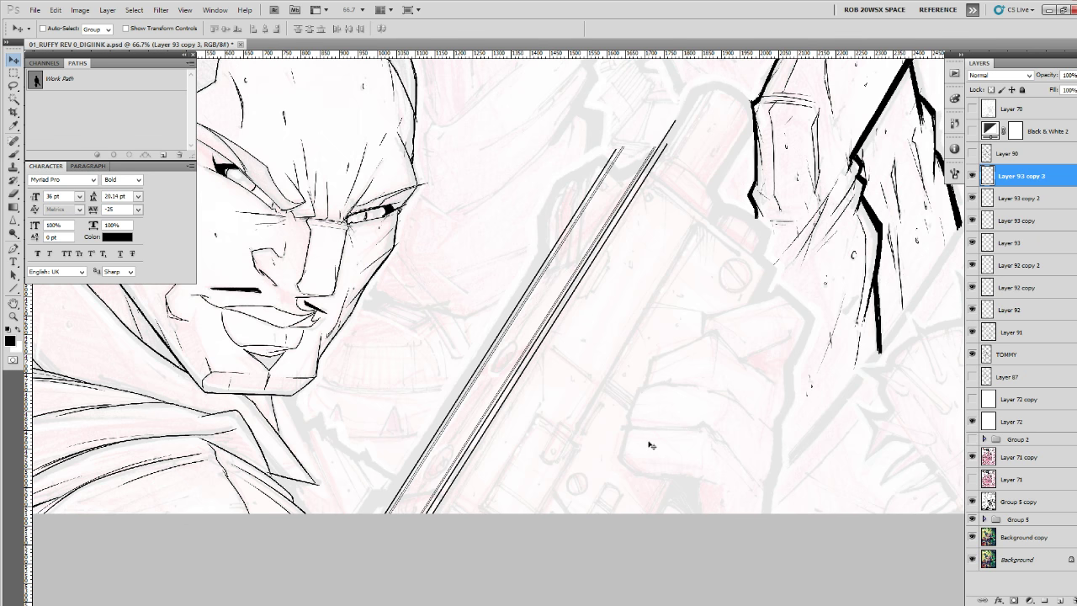
pyautogui.press('Right')
pyautogui.moveTo(652, 442); pyautogui.dragTo(644, 451)
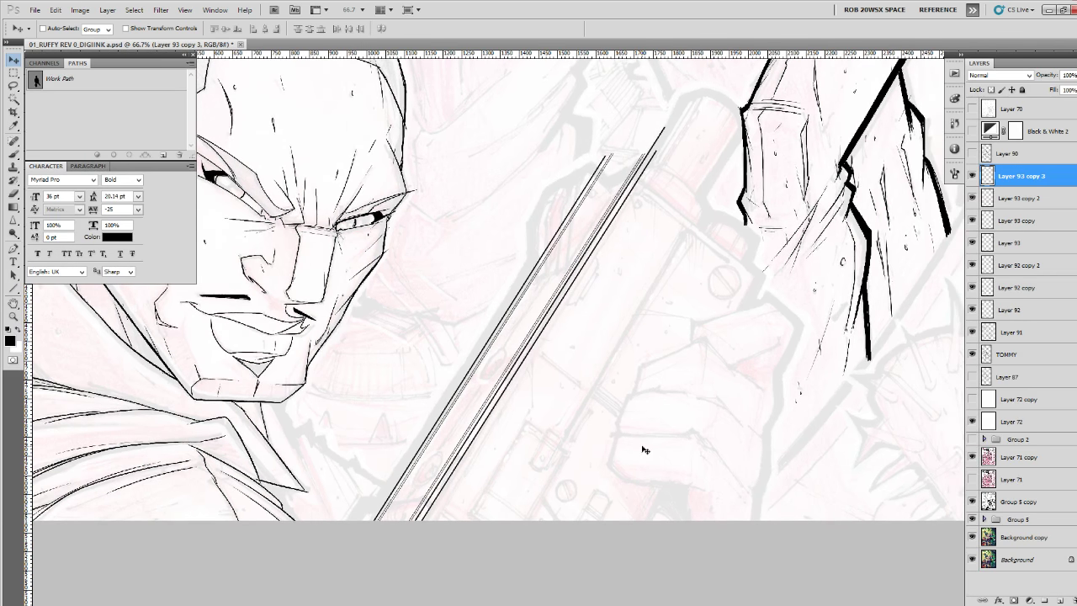
# Merge all the thick and thin gun line copies down into Layer 92.
pyautogui.press('Delete')
pyautogui.press('Delete')
pyautogui.press('Delete')
pyautogui.press('Delete')
pyautogui.press('Delete')
pyautogui.press('Delete')
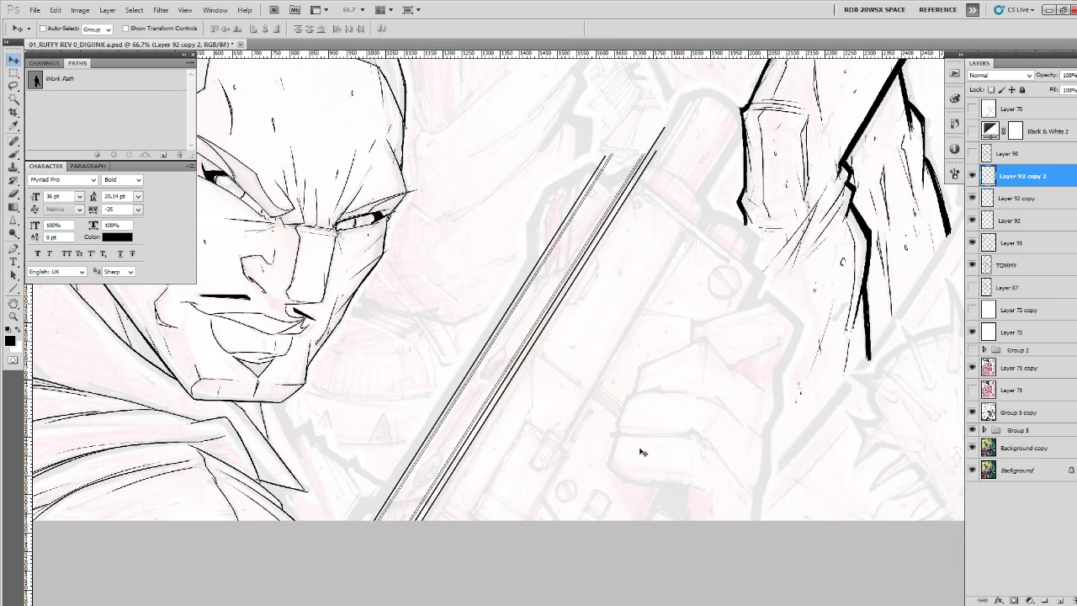
# Compare the gun's straight lines with the underlying sketch, hiding and reshowing Layer 92.
pyautogui.click(971, 177)
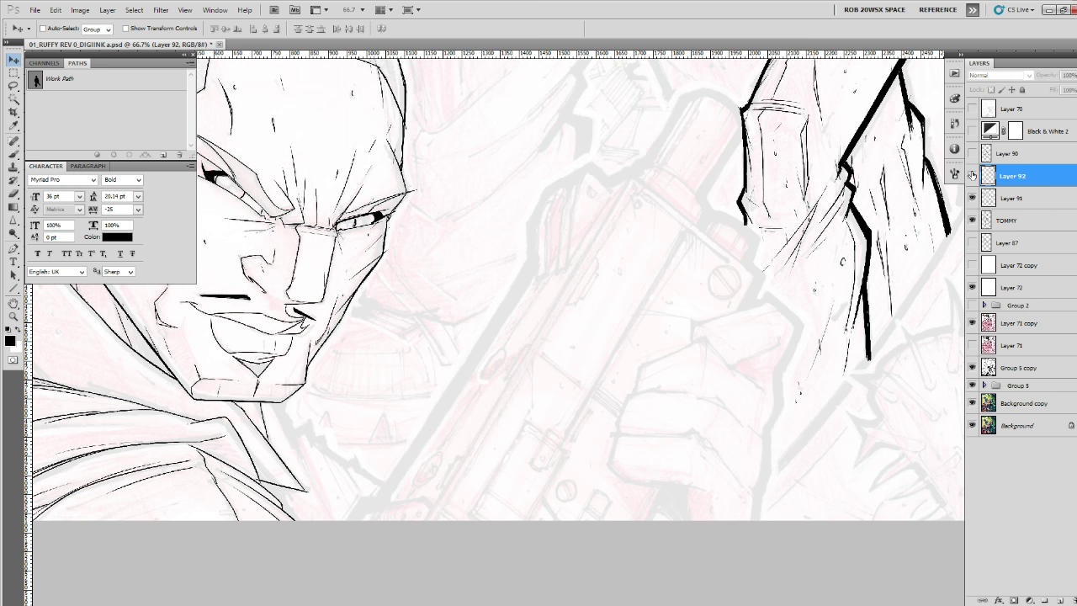
pyautogui.click(970, 177)
pyautogui.keyDown('ctrl'); pyautogui.click(987, 200); pyautogui.keyUp('ctrl')
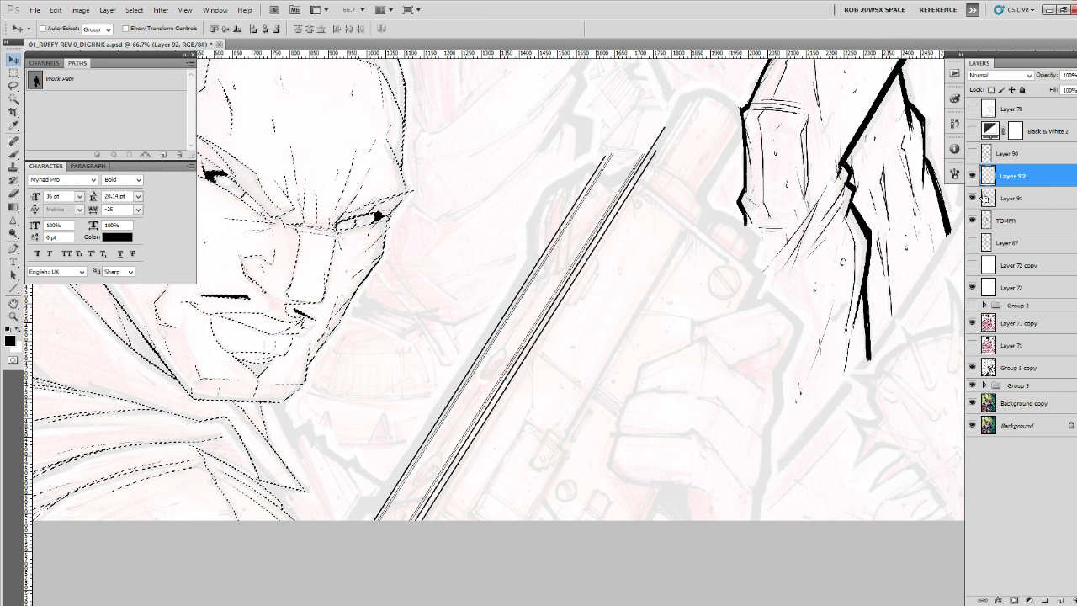
pyautogui.hotkey('ctrl', 'd')
pyautogui.click(973, 175)
pyautogui.click(972, 175)
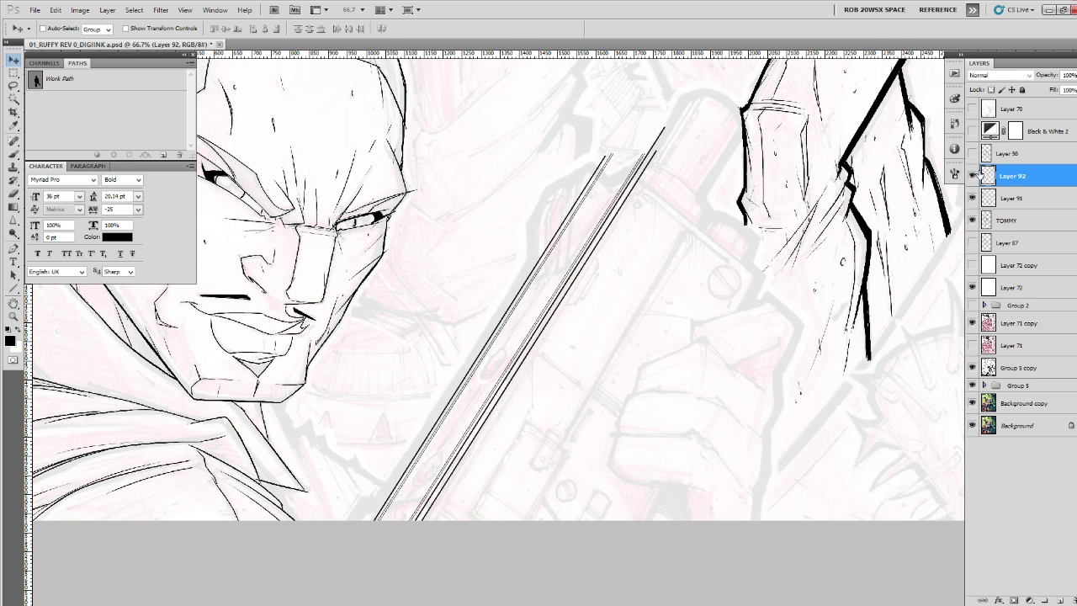
pyautogui.moveTo(797, 286); pyautogui.dragTo(656, 351)
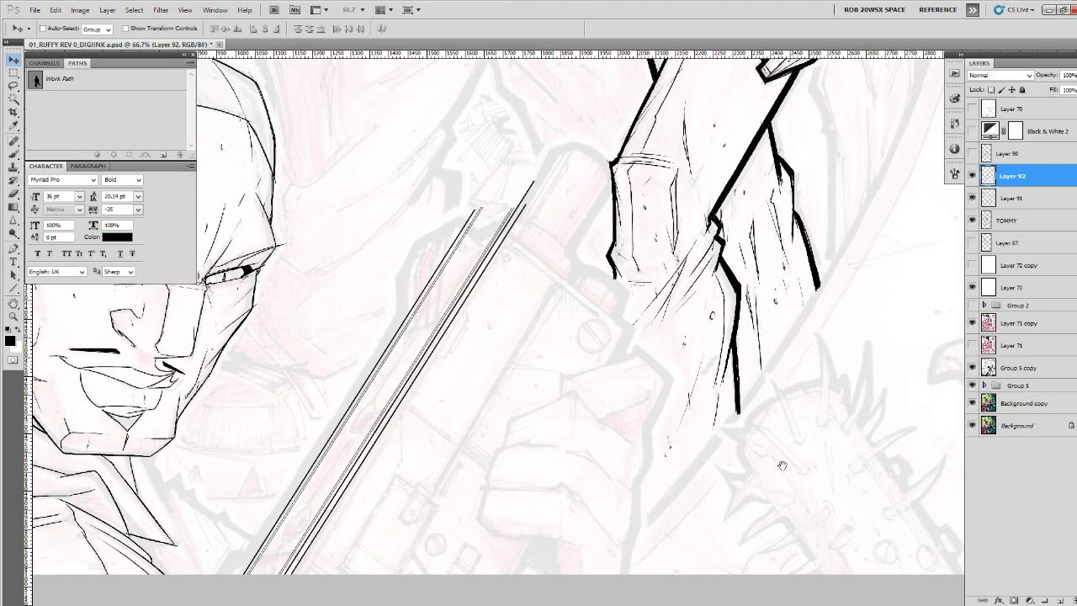
pyautogui.moveTo(782, 464); pyautogui.dragTo(805, 371)
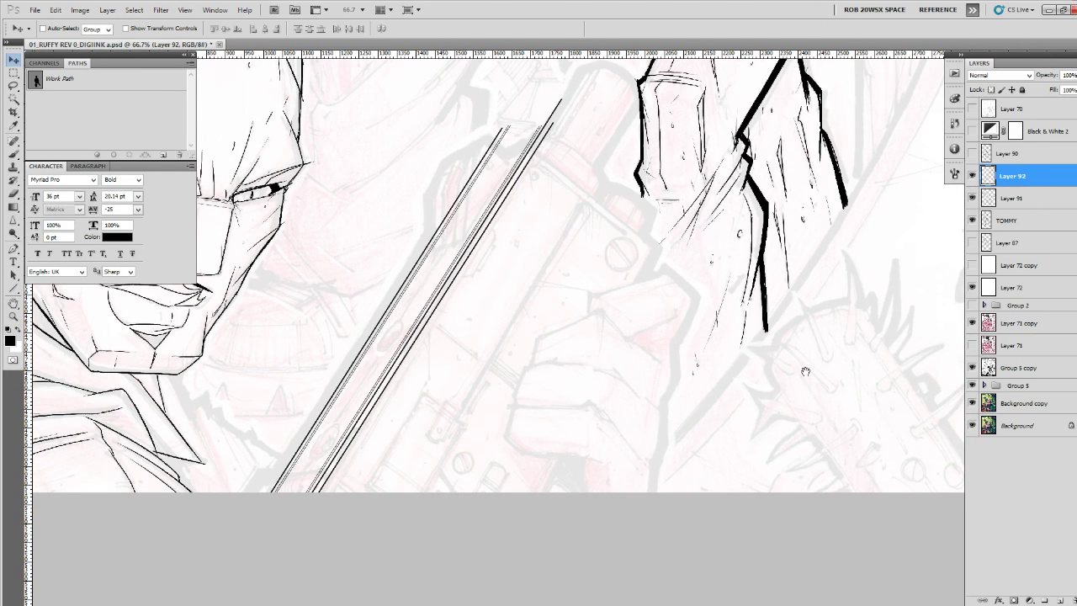
# On a new layer, draw a 3 px straight line parallel to the barrel and move it onto the gun's right side.
pyautogui.click(1059, 599)
pyautogui.press('u')
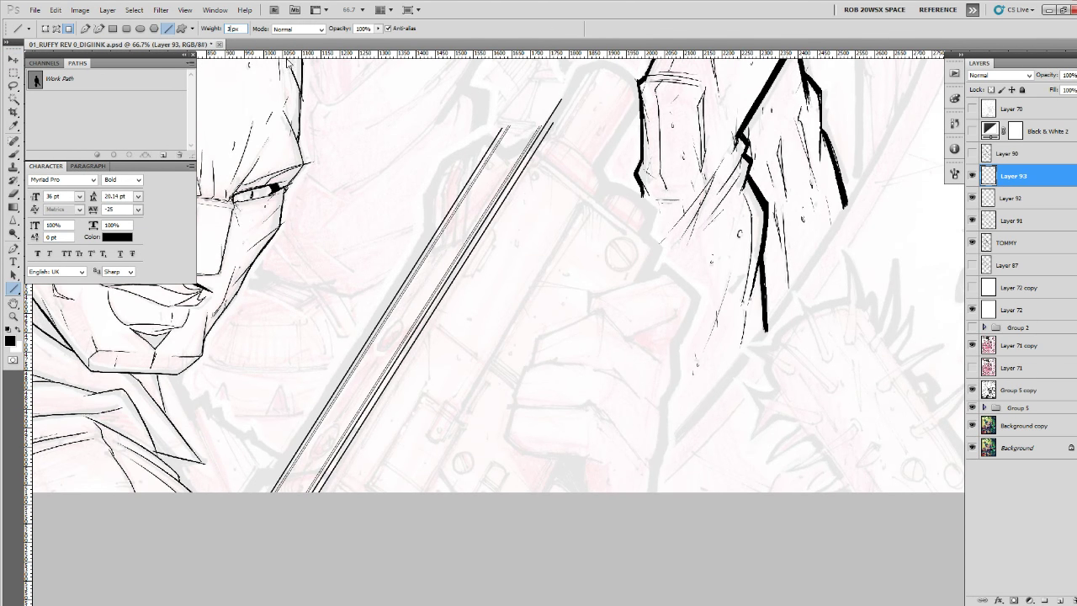
pyautogui.moveTo(578, 108); pyautogui.dragTo(317, 522)
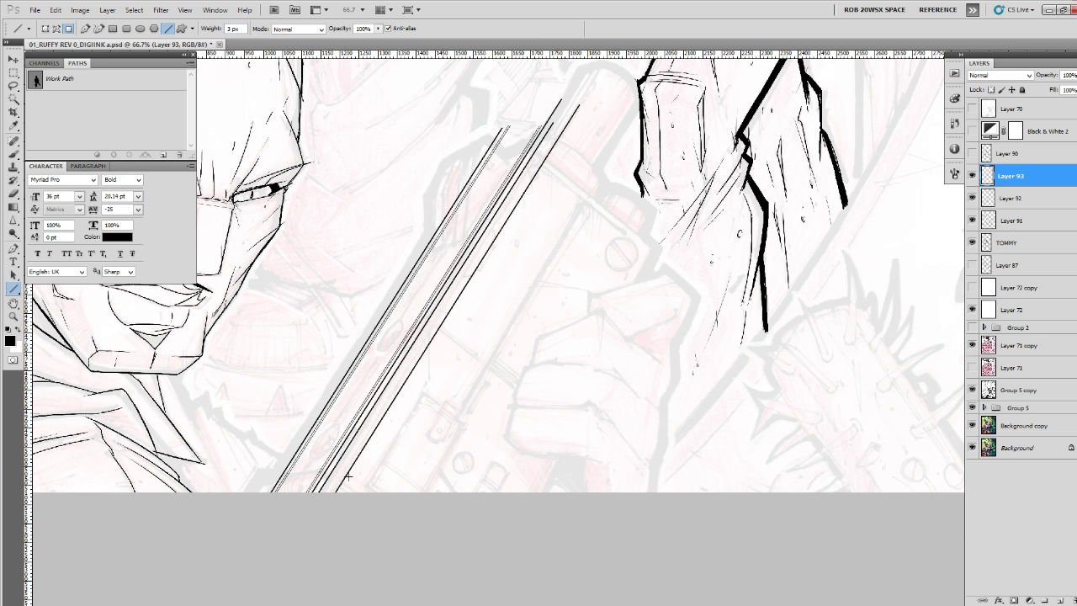
pyautogui.press('v')
pyautogui.moveTo(538, 348)
pyautogui.mouseDown()
pyautogui.moveTo(714, 451)
pyautogui.moveTo(691, 432)
pyautogui.mouseUp()
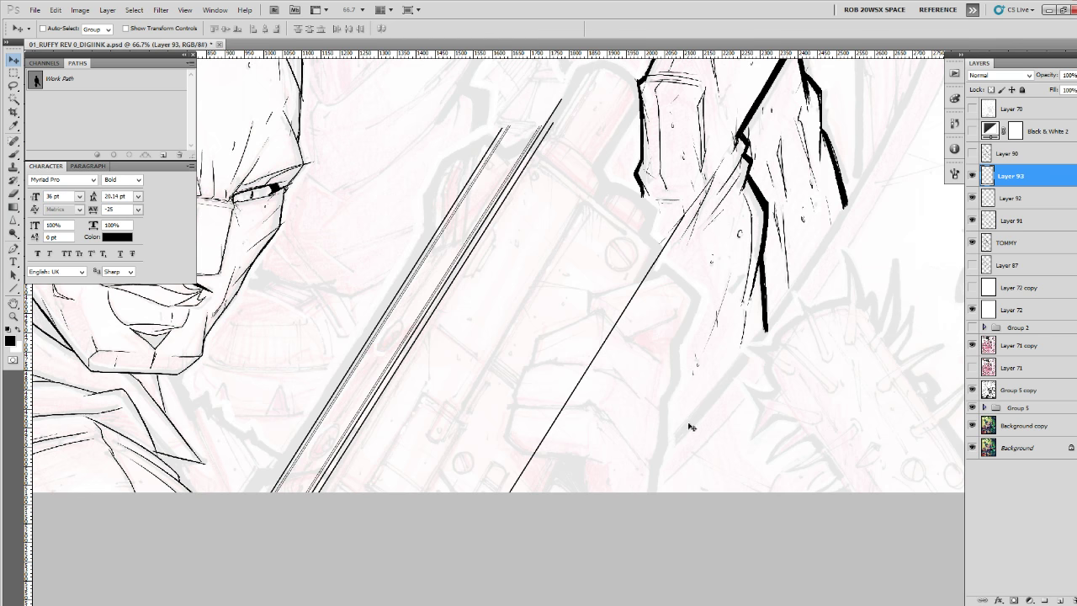
pyautogui.moveTo(689, 423); pyautogui.dragTo(682, 446)
# Duplicate the 3 px line and shift the copy right, parallel to the first, over the gripping hand.
pyautogui.hotkey('ctrl', 'j')
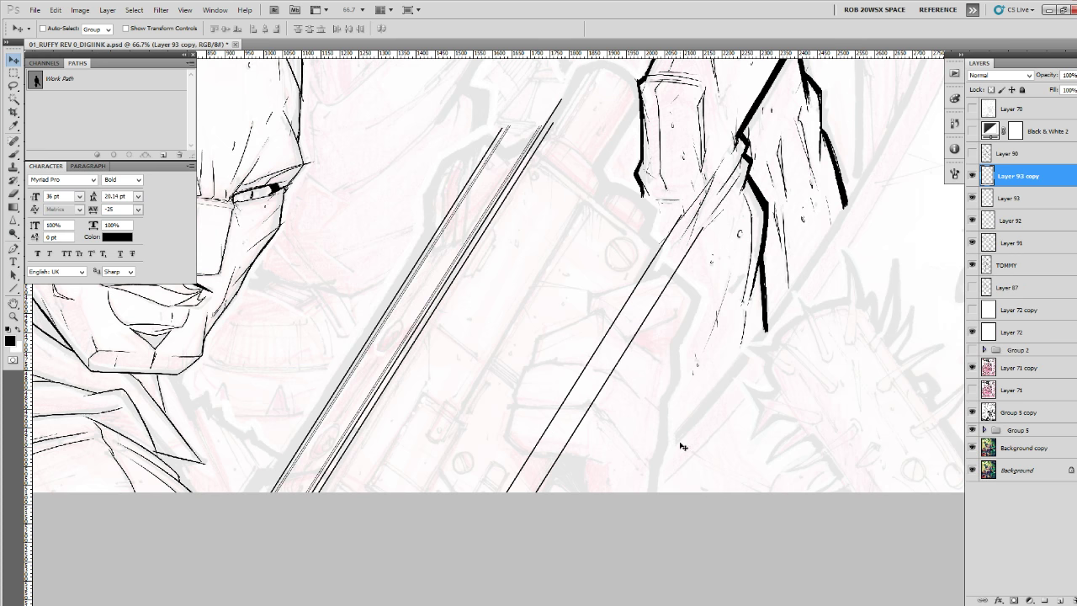
pyautogui.press('Right')
pyautogui.press('Right')
pyautogui.press('Right')
pyautogui.press('Right')
pyautogui.press('Right')
pyautogui.press('Right')
pyautogui.press('Right')
pyautogui.press('Right')
pyautogui.press('Right')
pyautogui.press('Right')
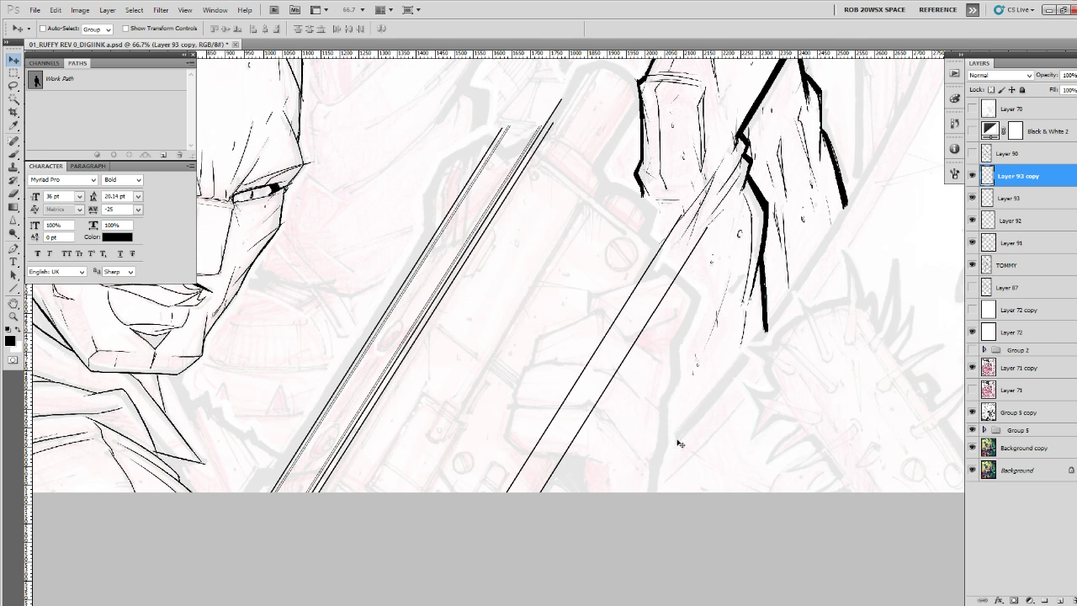
# Duplicate the line onto the middle of the gun body, and place another copy just right of its lower end.
pyautogui.hotkey('ctrl', 'j')
pyautogui.moveTo(692, 432); pyautogui.dragTo(633, 367)
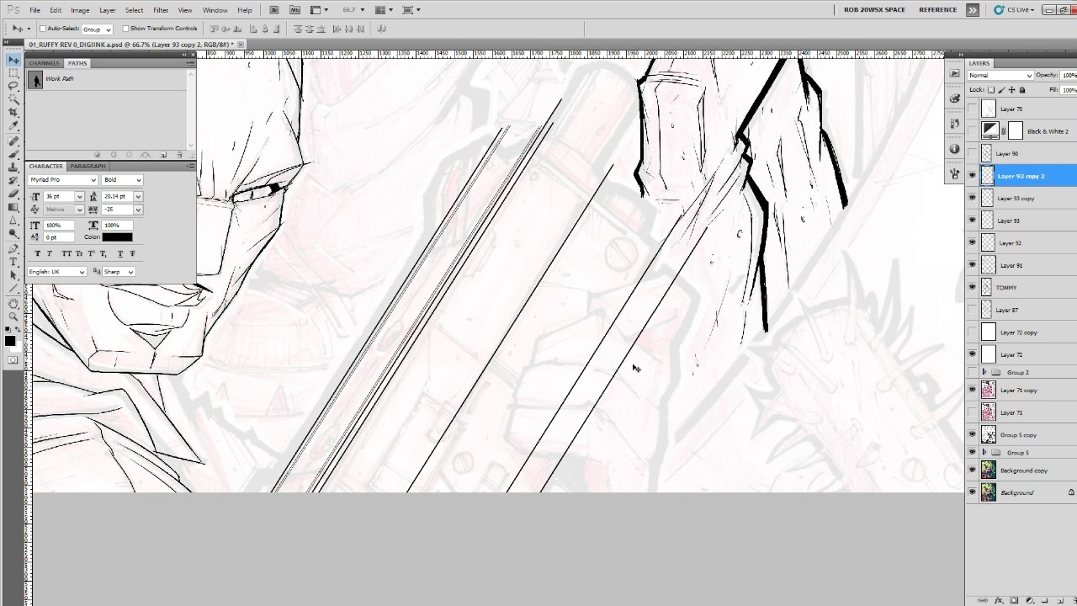
pyautogui.hotkey('ctrl', 'j')
pyautogui.press('Left')
pyautogui.press('Left')
pyautogui.press('Left')
pyautogui.press('Left')
pyautogui.press('Left')
pyautogui.press('Left')
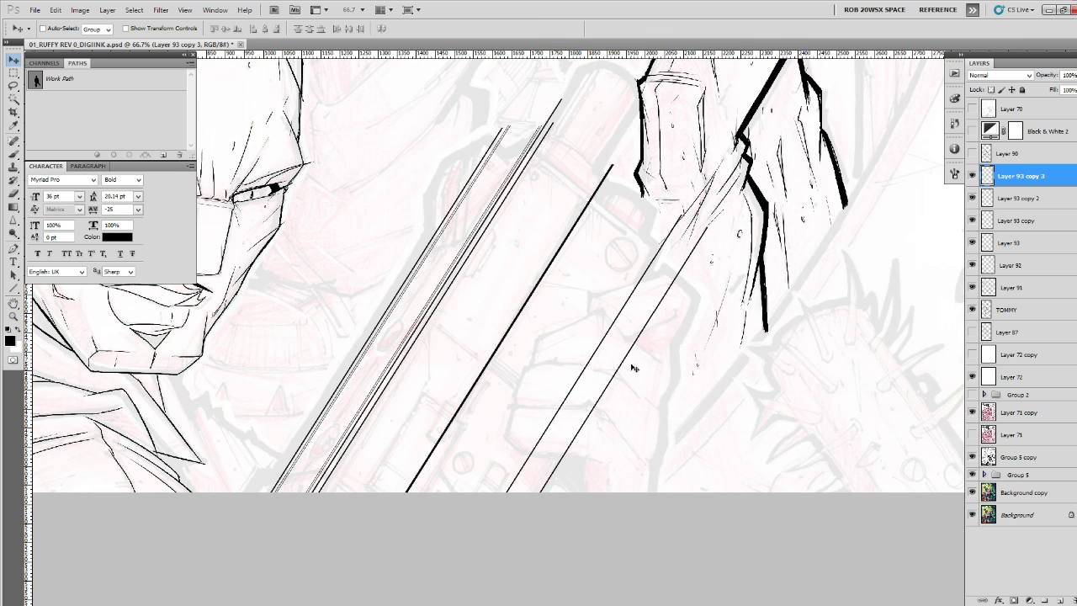
pyautogui.moveTo(636, 370); pyautogui.dragTo(585, 425)
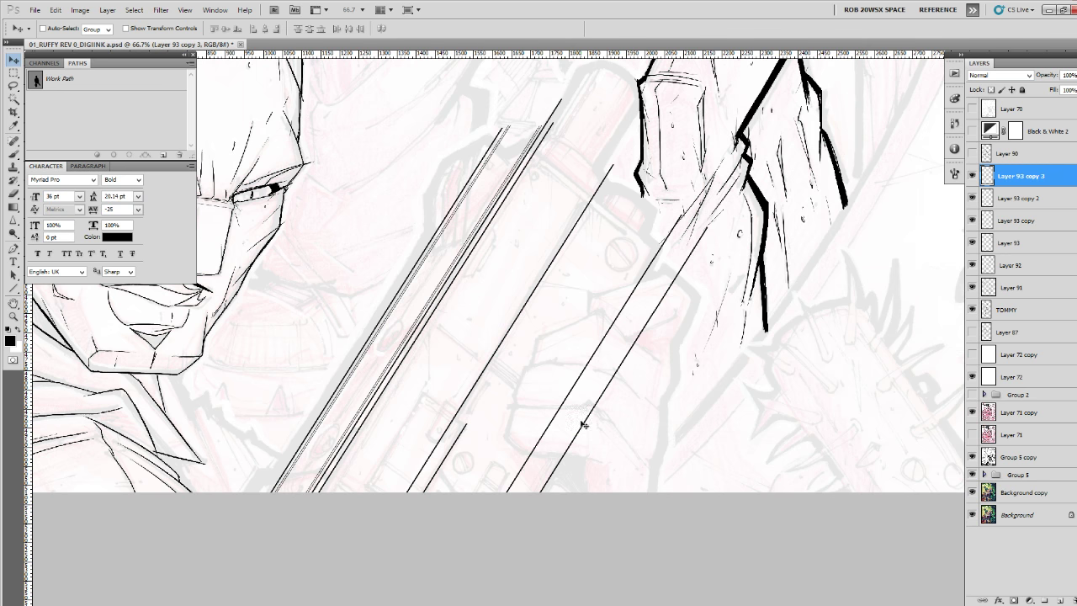
# Add another line copy on the lower gun body left of the middle line, and keep a further duplicate hidden.
pyautogui.hotkey('ctrl', 'j')
pyautogui.moveTo(634, 452); pyautogui.dragTo(590, 429)
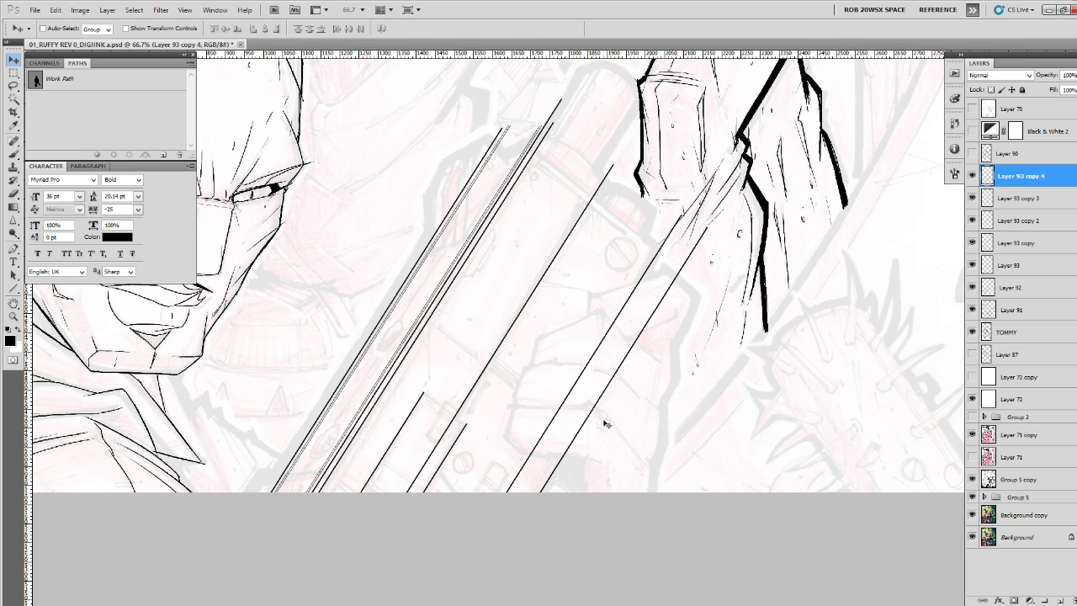
pyautogui.hotkey('ctrl', 'j')
pyautogui.click(971, 178)
# Merge Layer 93 copy 4 and copy 3 down into Layer 93 copy 2, and check the merged lines.
pyautogui.click(988, 200)
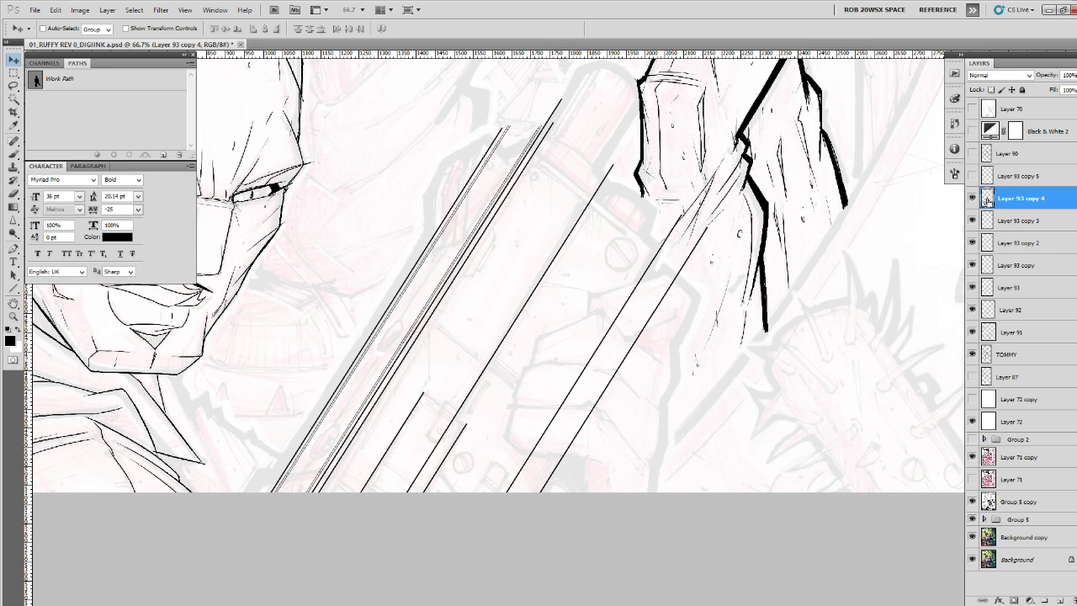
pyautogui.press('Delete')
pyautogui.press('Delete')
pyautogui.click(972, 199)
pyautogui.click(971, 198)
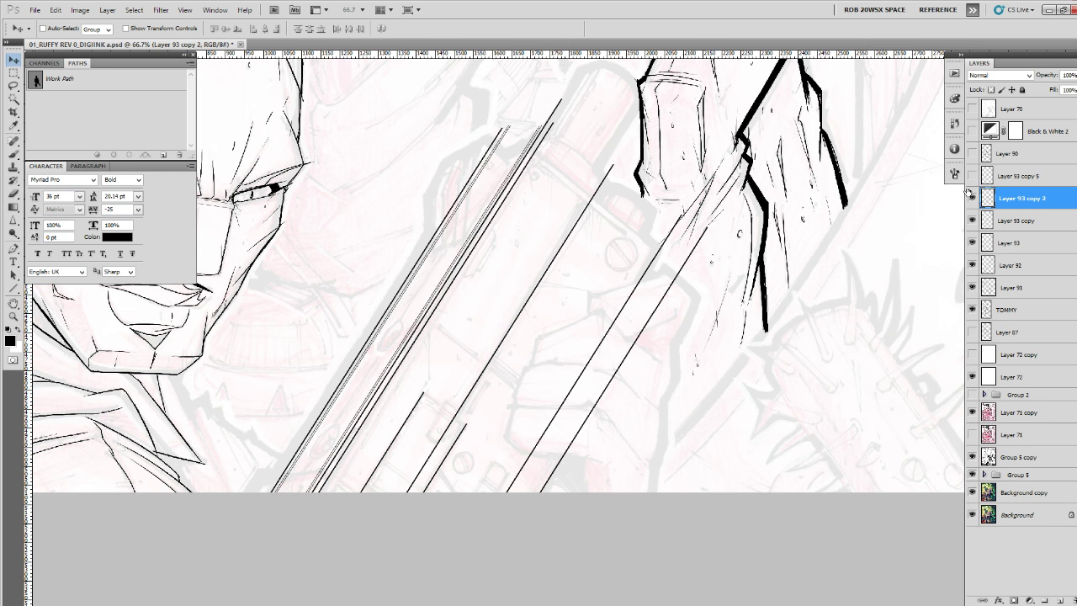
# Erase the surplus parts of the middle gun lines with the ROB RUFFY DRAW brush.
pyautogui.press('b')
pyautogui.rightClick(609, 160)
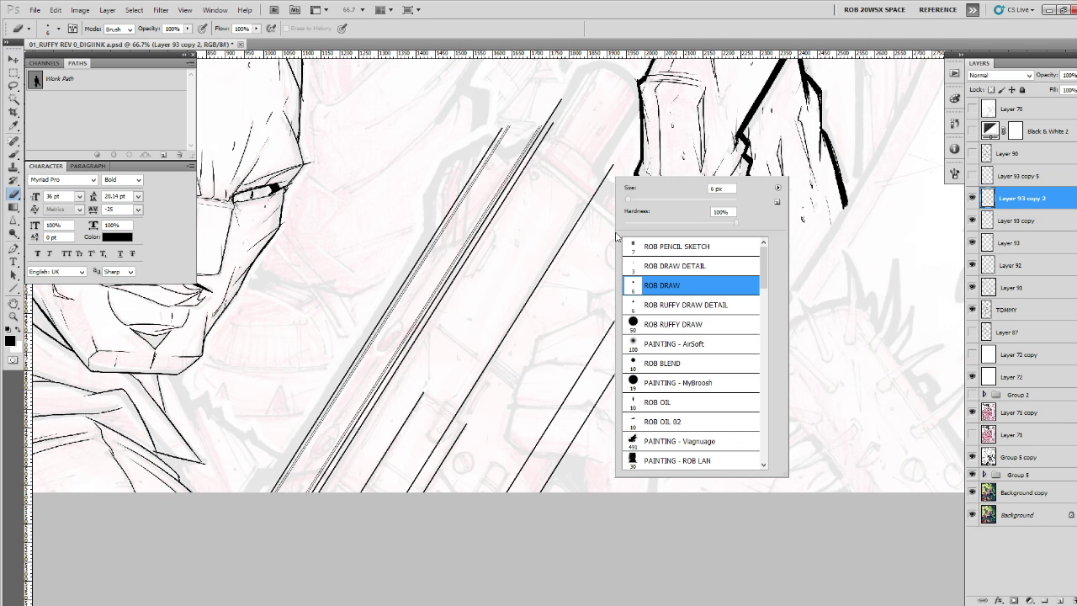
pyautogui.doubleClick(635, 325)
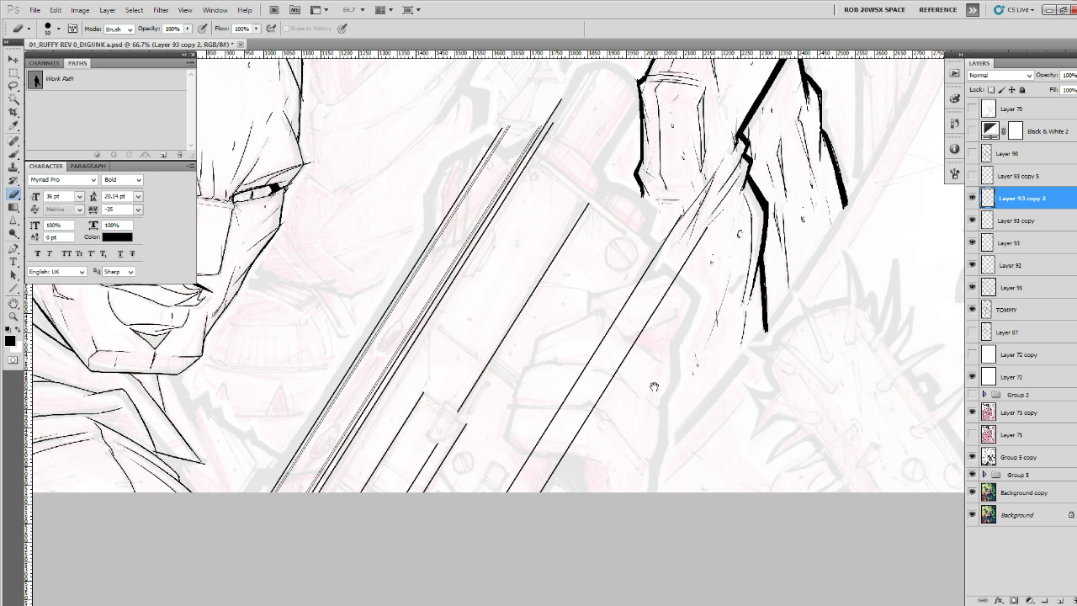
pyautogui.moveTo(716, 414); pyautogui.dragTo(636, 464)
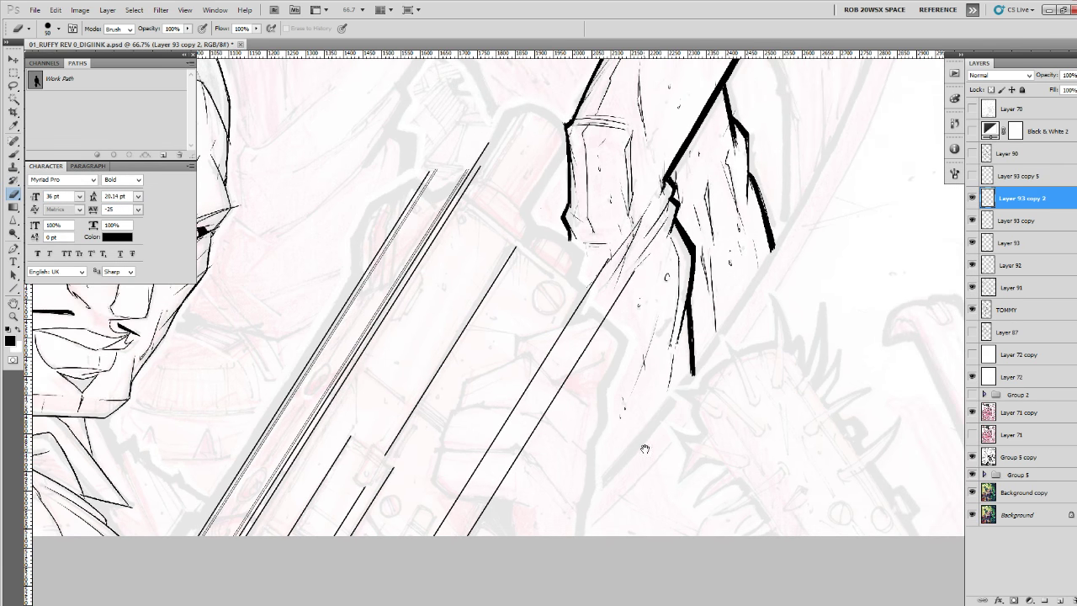
# Merge the middle lines down into Layer 93 copy and erase the upper stretch of the rightmost line.
pyautogui.click(971, 198)
pyautogui.click(971, 197)
pyautogui.click(971, 221)
pyautogui.click(972, 220)
pyautogui.hotkey('ctrl', 'e')
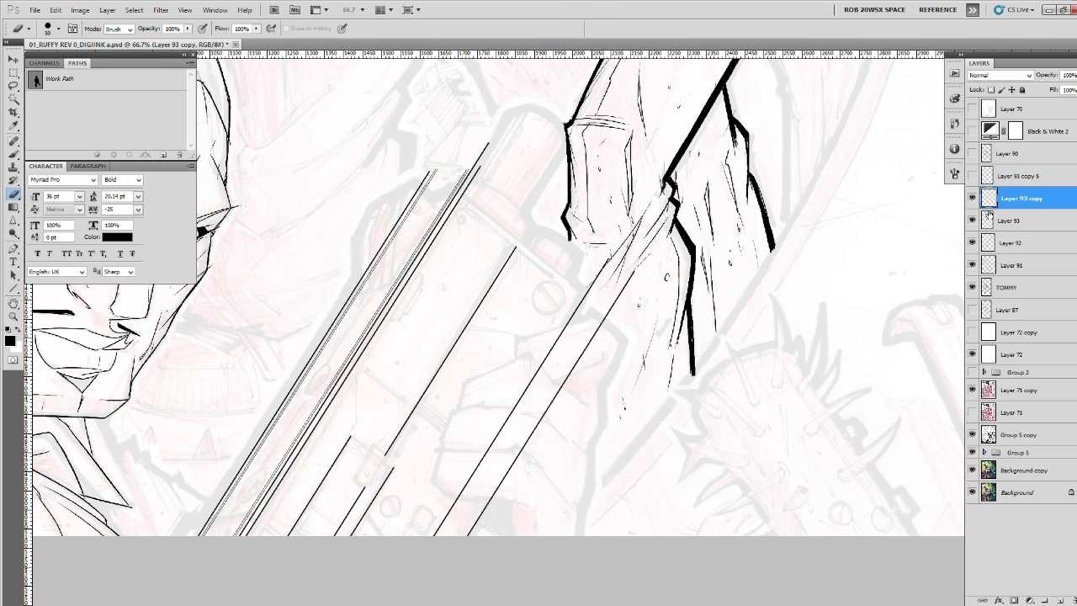
pyautogui.moveTo(542, 412); pyautogui.dragTo(492, 496)
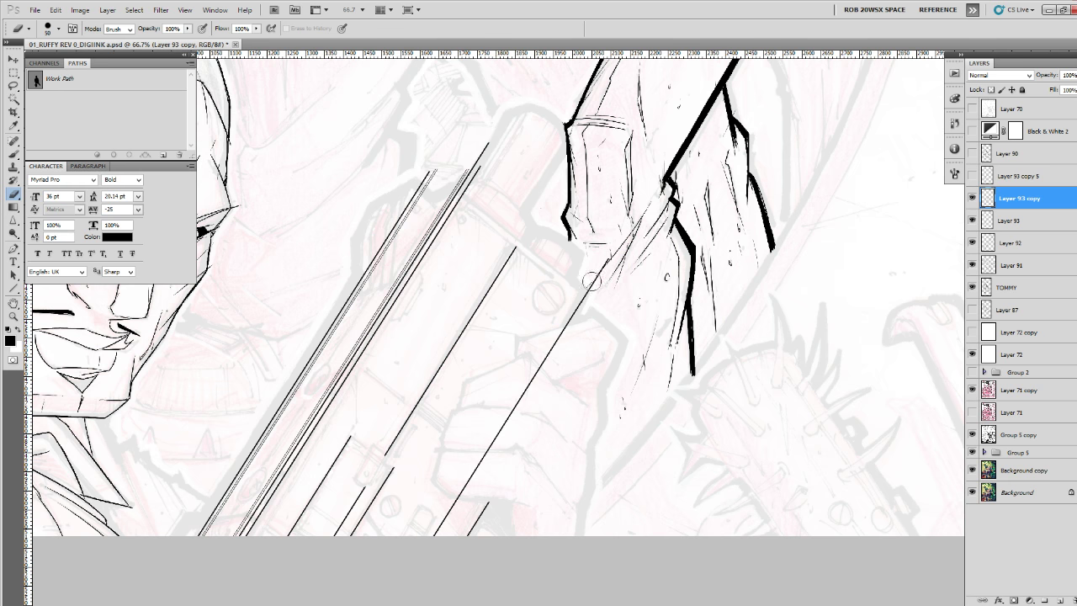
# Merge all the new gun lines down into Layer 92 and trim the lines' upper ends.
pyautogui.click(972, 198)
pyautogui.click(972, 198)
pyautogui.hotkey('ctrl', 'e')
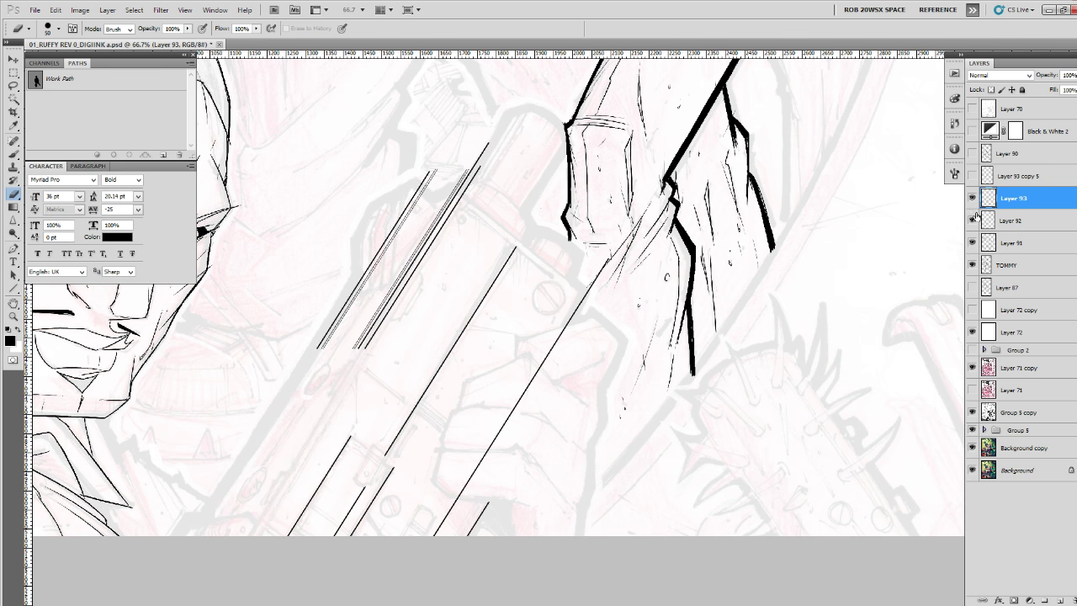
pyautogui.click(973, 219)
pyautogui.hotkey('ctrl', 'e')
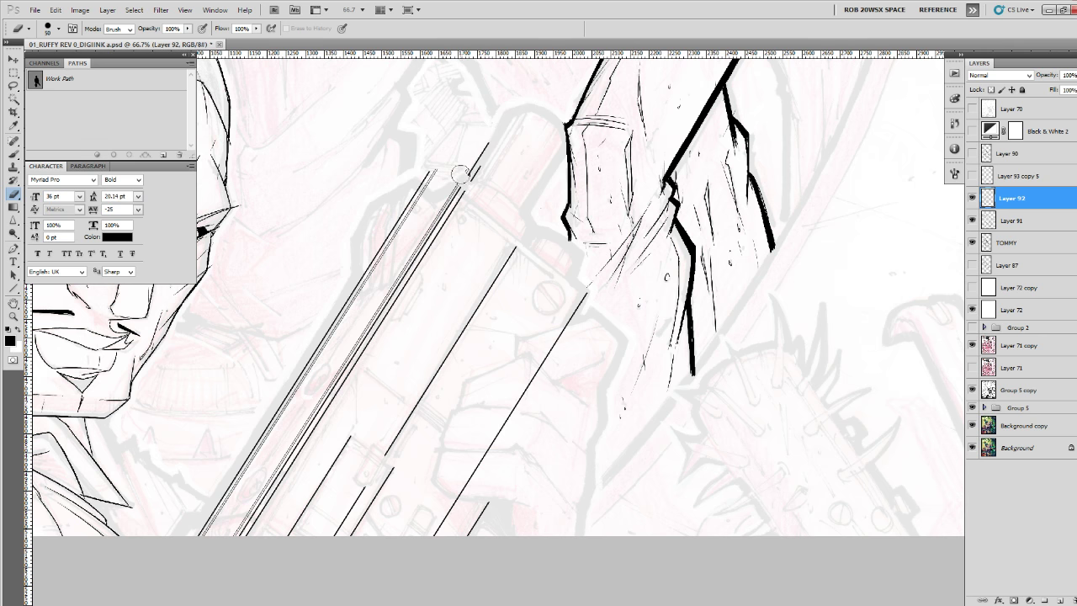
pyautogui.hotkey('ctrl', 'z')
# On a new layer, draw a 3 px diagonal line across the upper end of the gun body.
pyautogui.press('u')
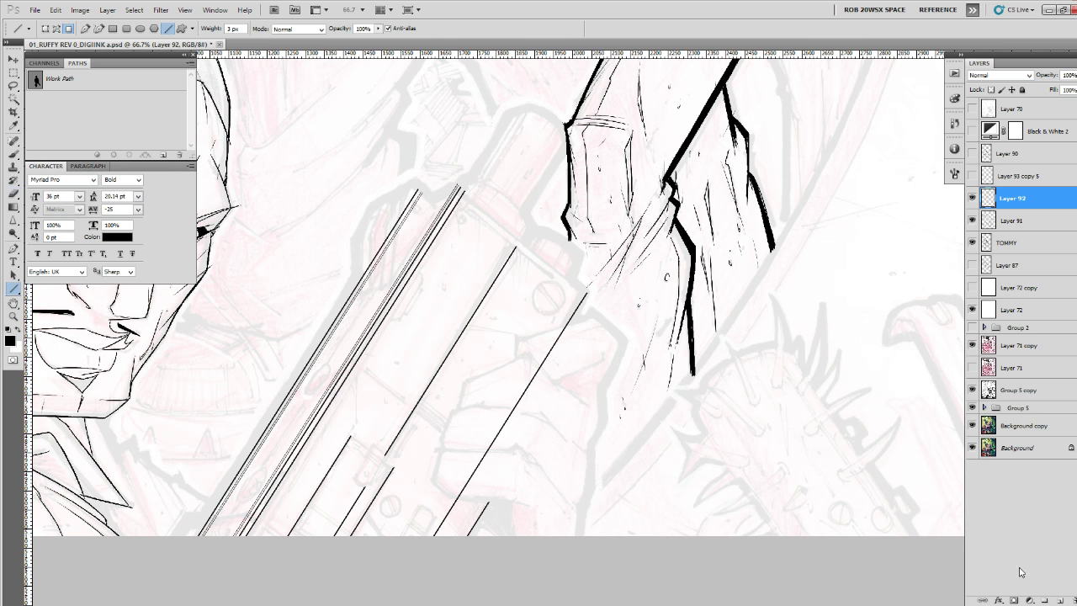
pyautogui.click(1059, 601)
pyautogui.moveTo(445, 175); pyautogui.dragTo(761, 430)
pyautogui.press('v')
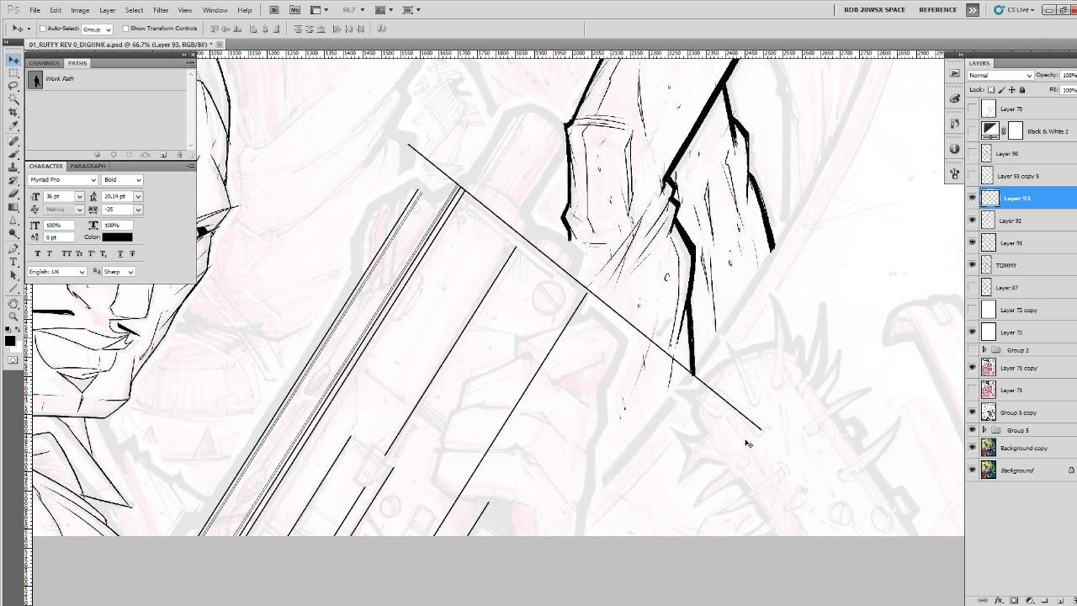
# Nudge the cross line left until it lines up with the sketched upper edge of the gun body.
pyautogui.press('Left')
pyautogui.press('Left')
pyautogui.press('Left')
pyautogui.press('Left')
pyautogui.press('Left')
pyautogui.press('Left')
pyautogui.press('Left')
pyautogui.press('Left')
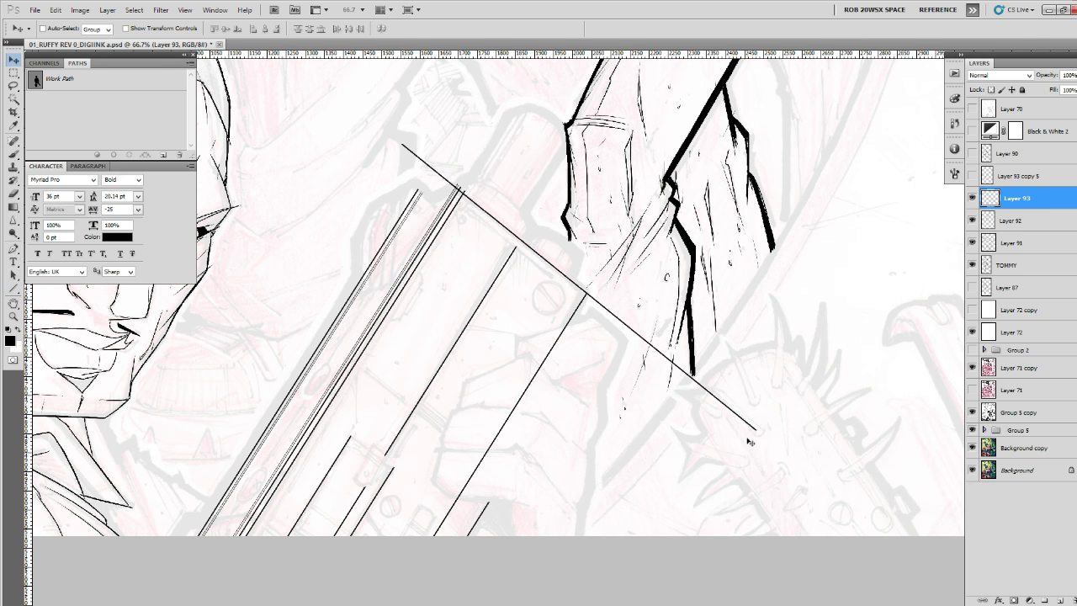
pyautogui.press('Left')
pyautogui.press('Left')
pyautogui.press('Left')
pyautogui.press('Left')
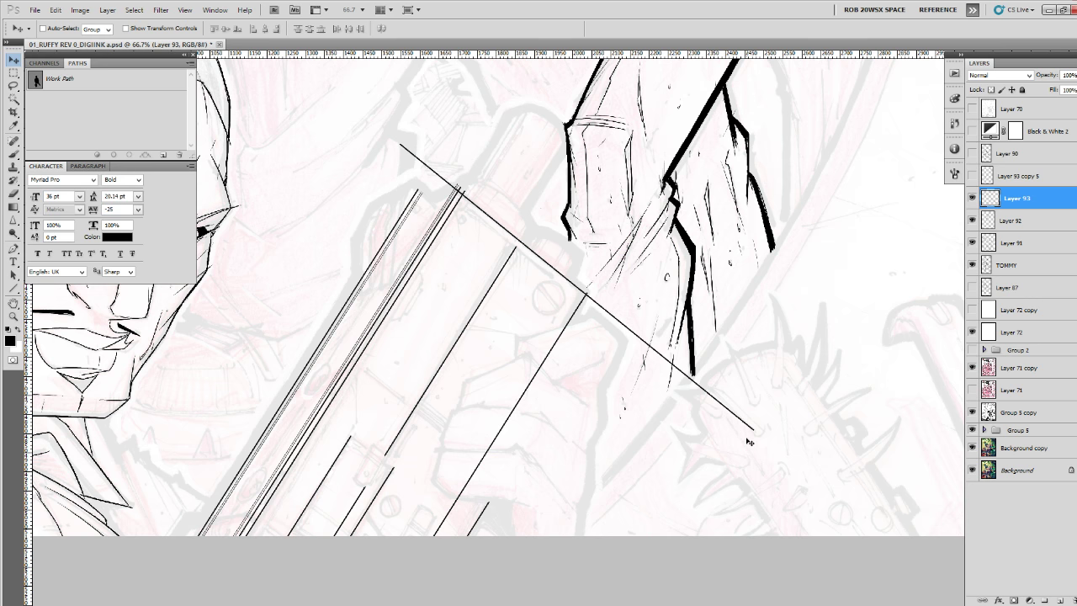
pyautogui.press('Left')
pyautogui.press('Left')
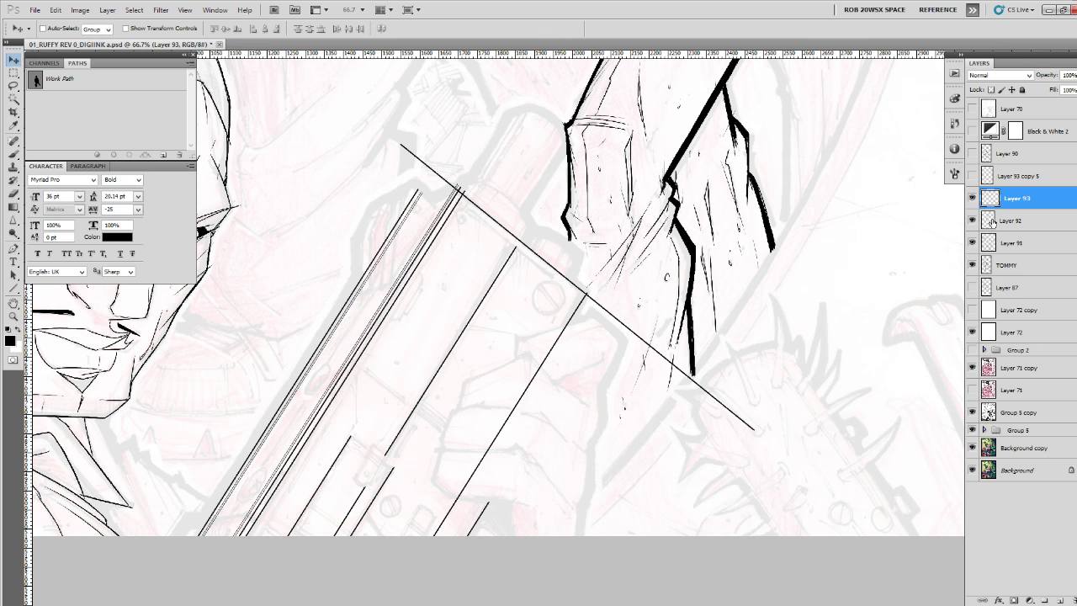
# Trim the upper ends of the inner barrel lines on Layer 92 and compare them with the cross line.
pyautogui.click(991, 223)
pyautogui.press('b')
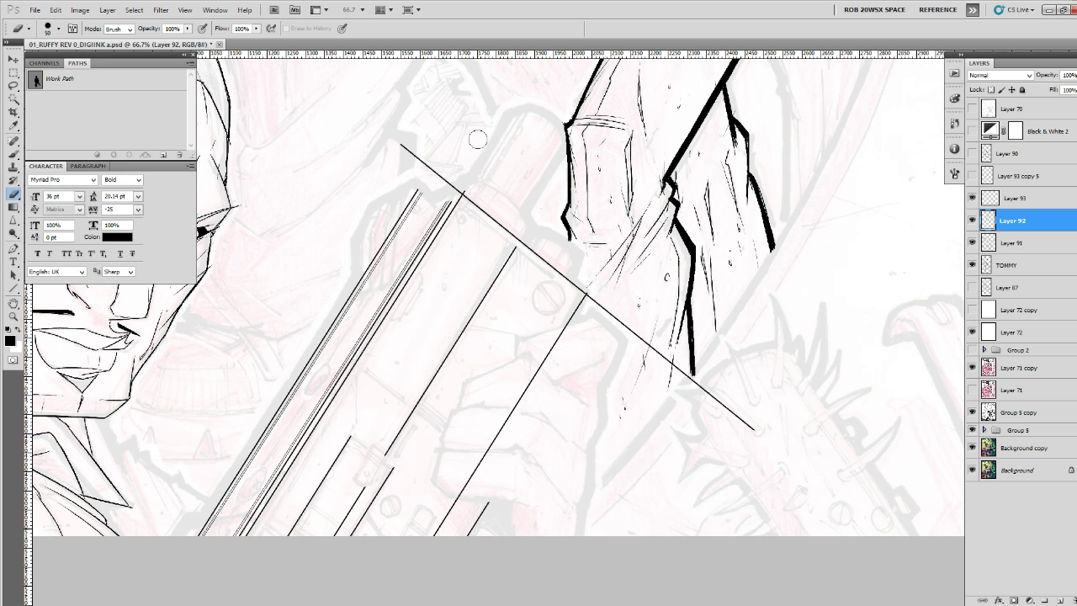
pyautogui.click(972, 199)
pyautogui.click(972, 198)
# Duplicate the cross line on Layer 93 and place the copy parallel, just above the original.
pyautogui.click(978, 202)
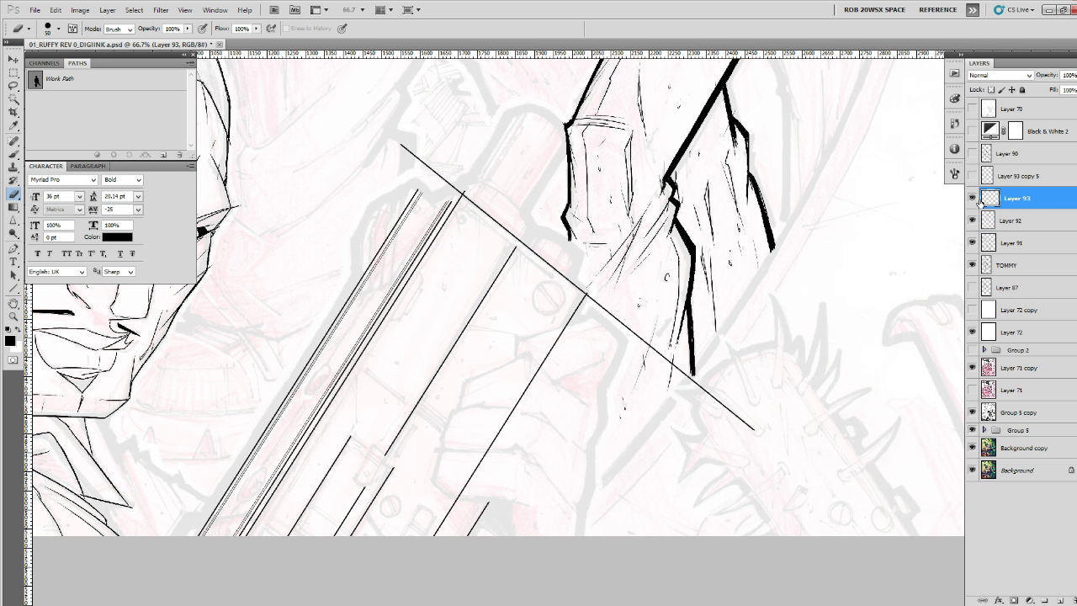
pyautogui.hotkey('ctrl', 'j')
pyautogui.press('v')
pyautogui.moveTo(695, 296); pyautogui.dragTo(672, 275)
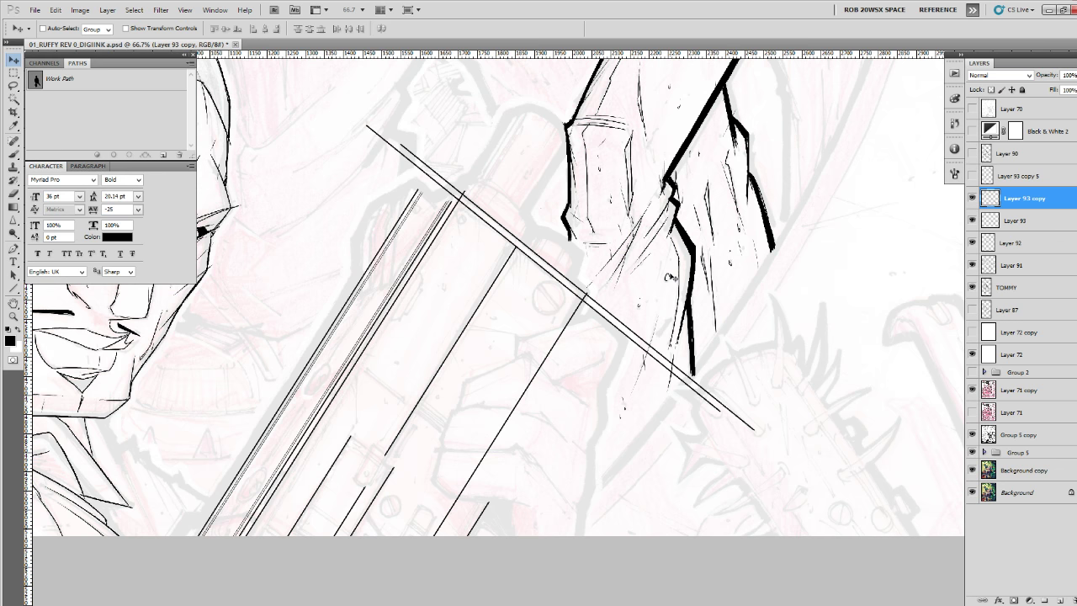
# Duplicate the cross line again and move the copy down across the middle of the gun.
pyautogui.hotkey('ctrl', 'j')
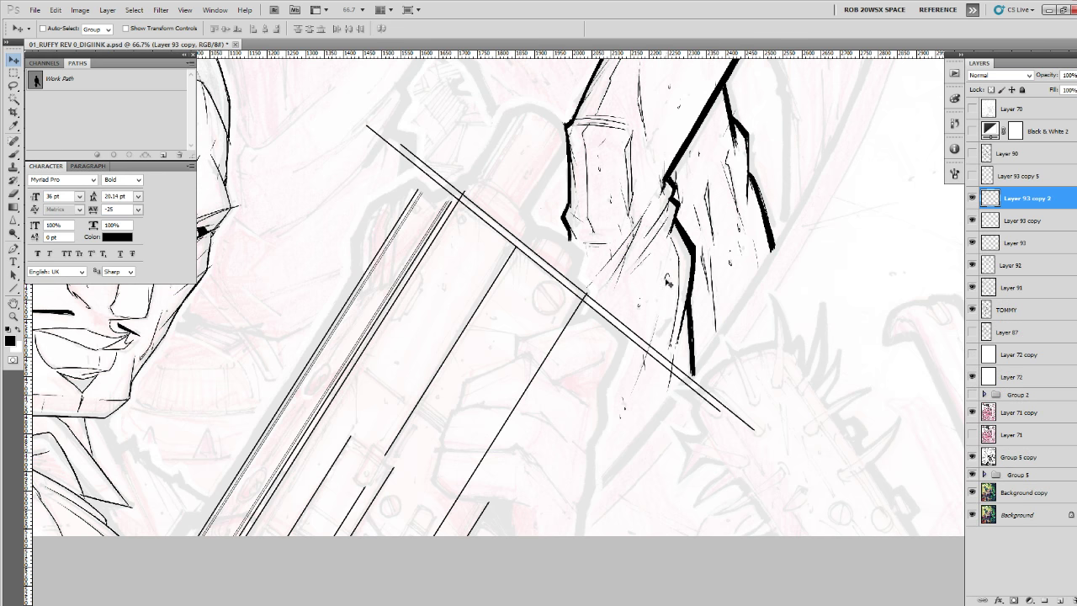
pyautogui.moveTo(673, 278); pyautogui.dragTo(533, 440)
pyautogui.press('Right')
pyautogui.press('Up')
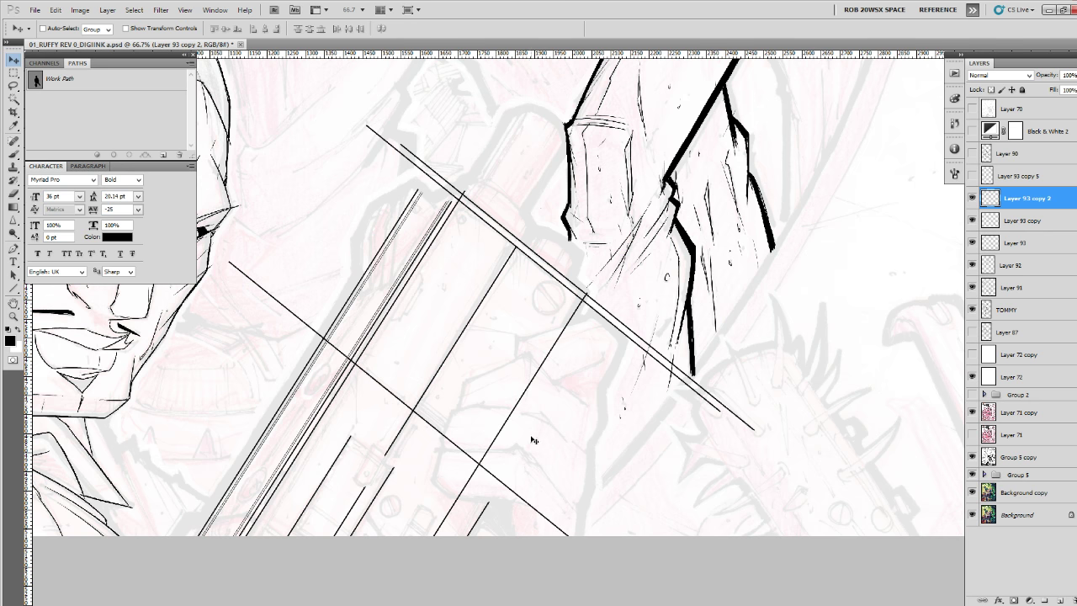
# Duplicate the middle cross line and nudge the copy up to form a closely spaced pair.
pyautogui.hotkey('ctrl', 'j')
pyautogui.press('Up')
pyautogui.press('Up')
pyautogui.press('Up')
pyautogui.press('Up')
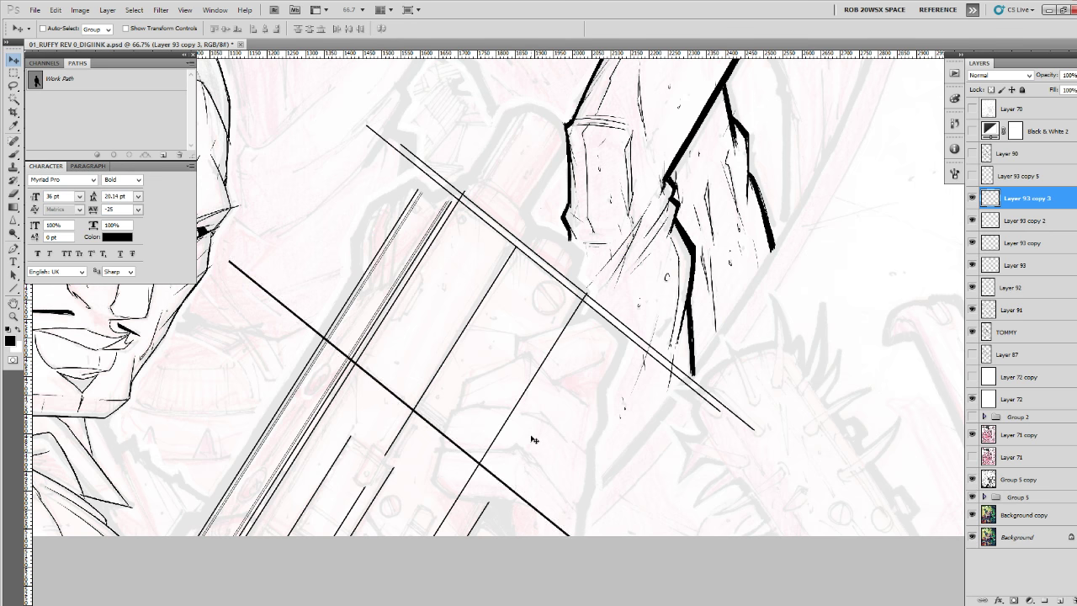
pyautogui.press('Up')
pyautogui.press('Up')
pyautogui.press('Up')
pyautogui.press('Up')
pyautogui.press('Up')
pyautogui.press('Up')
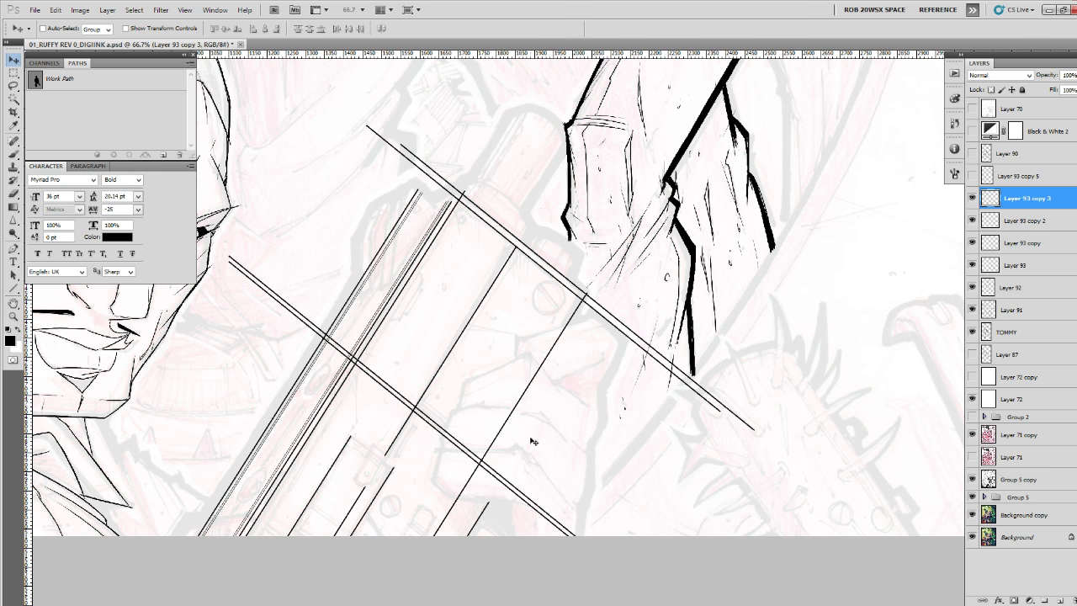
pyautogui.press('Up')
# Make another duplicate of the cross line, shift it down the gun and hide it.
pyautogui.moveTo(540, 429); pyautogui.dragTo(550, 409)
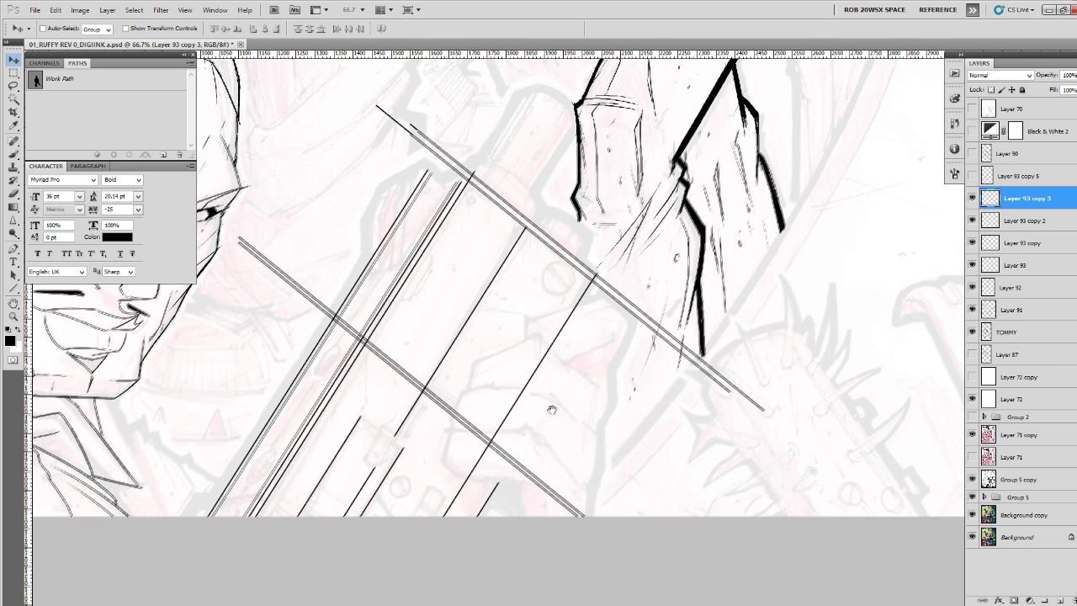
pyautogui.hotkey('ctrl', 'j')
pyautogui.moveTo(558, 348); pyautogui.dragTo(493, 466)
pyautogui.click(971, 197)
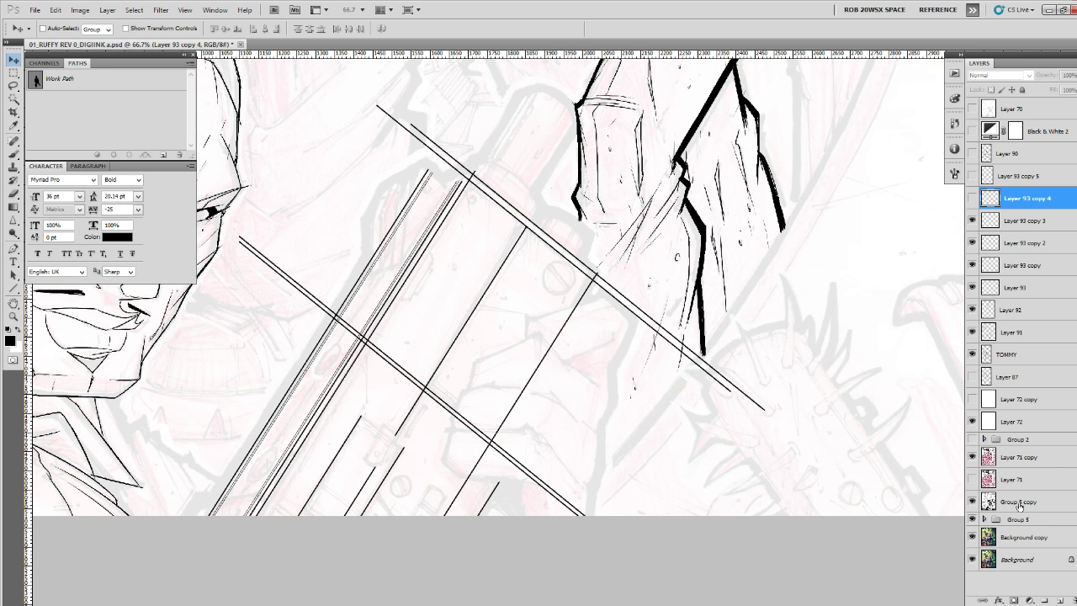
# On a new layer, draw a 1 px line parallel to the cross lines and move it below the middle pair.
pyautogui.click(1059, 599)
pyautogui.press('u')
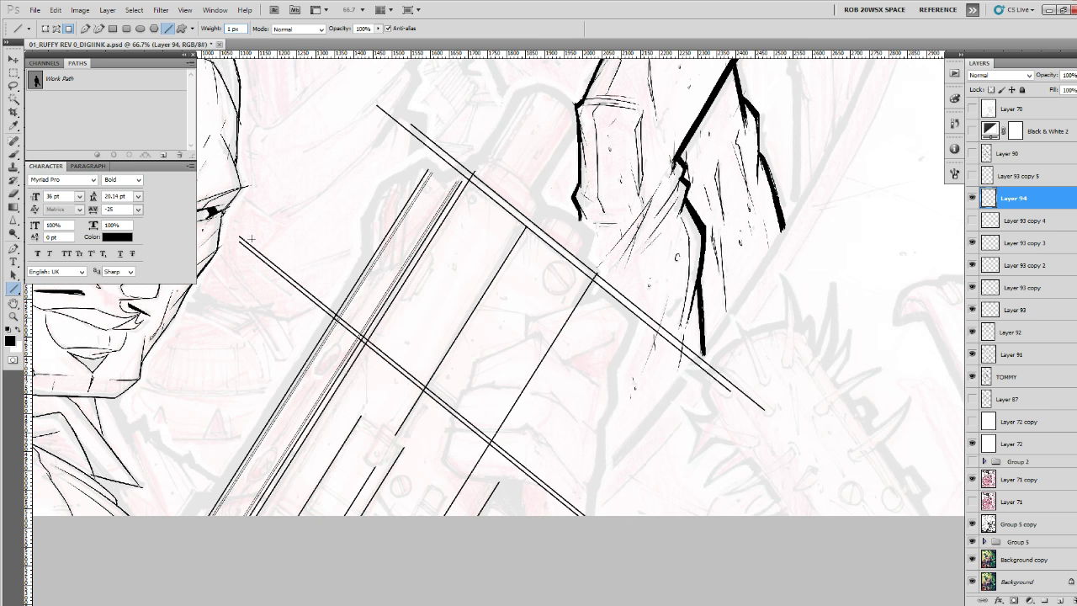
pyautogui.moveTo(244, 235); pyautogui.dragTo(616, 533)
pyautogui.press('v')
pyautogui.moveTo(549, 389); pyautogui.dragTo(497, 438)
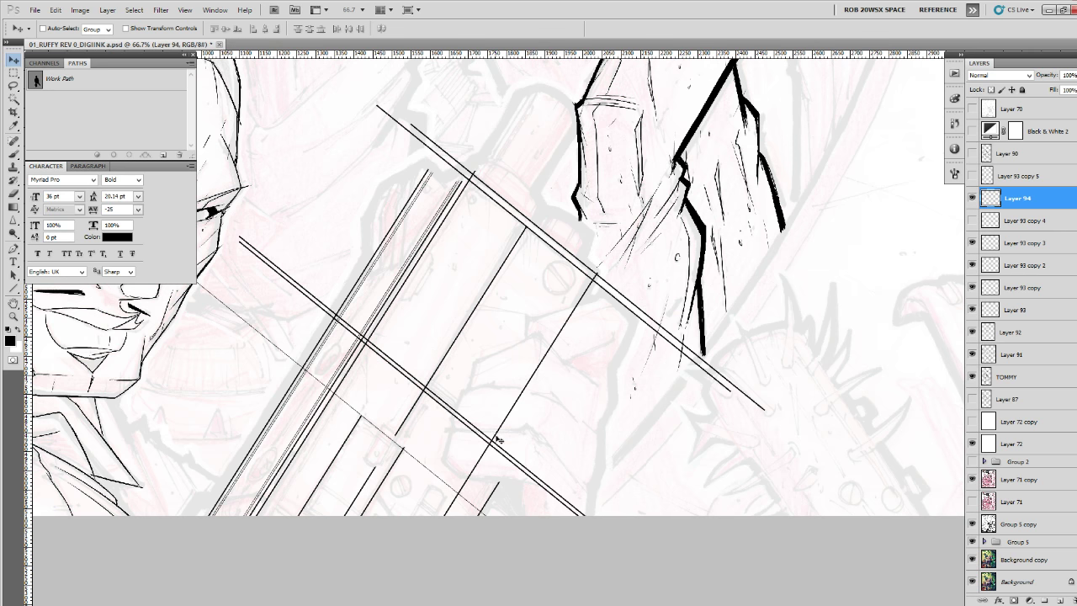
# Duplicate the 1 px cross line, place the copy further down the gun and nudge it right.
pyautogui.moveTo(497, 438); pyautogui.dragTo(446, 467)
pyautogui.press('Right')
pyautogui.press('Right')
pyautogui.press('Right')
pyautogui.press('Right')
pyautogui.press('Right')
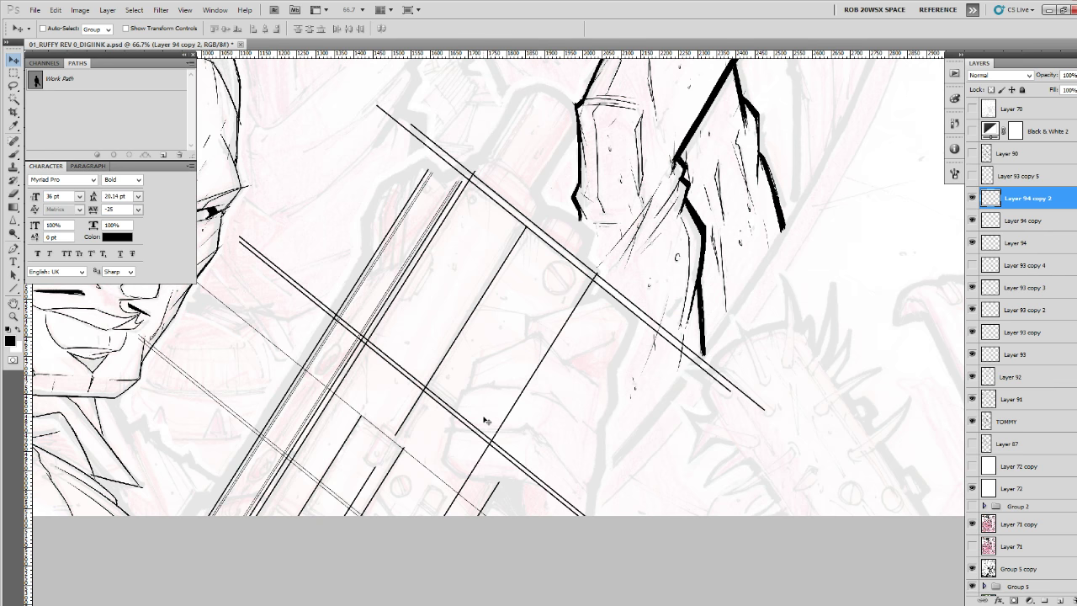
# Duplicate the thin lower cross line and the Layer 93 copy 3 cross line as spares, moving the latter up the stack and hiding both.
pyautogui.hotkey('ctrl', 'j')
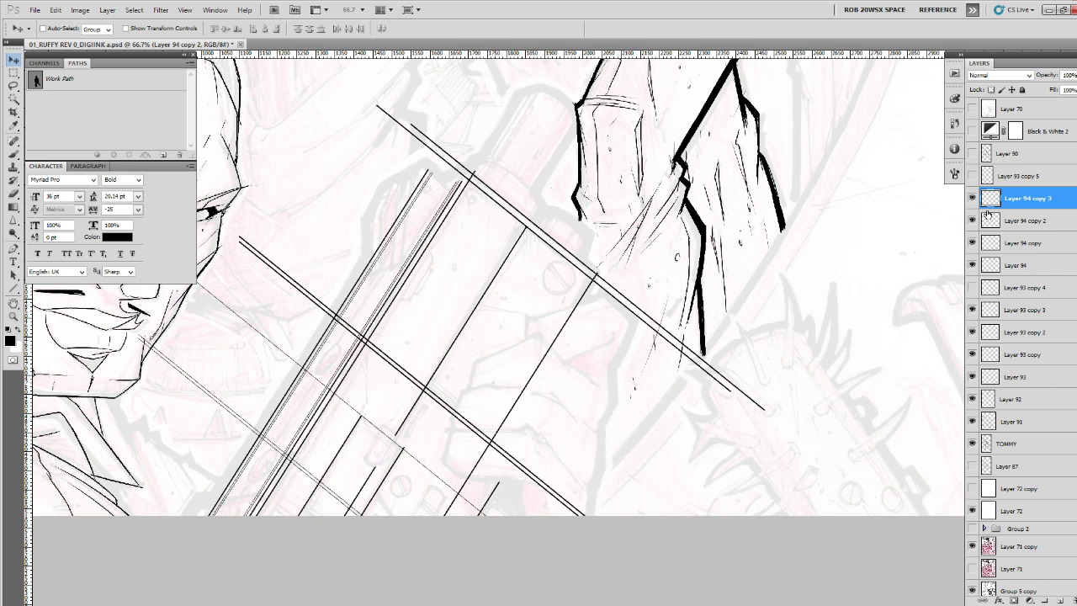
pyautogui.click(972, 243)
pyautogui.click(972, 243)
pyautogui.click(974, 264)
pyautogui.click(973, 265)
pyautogui.click(974, 309)
pyautogui.click(973, 310)
pyautogui.click(989, 311)
pyautogui.hotkey('ctrl', 'j')
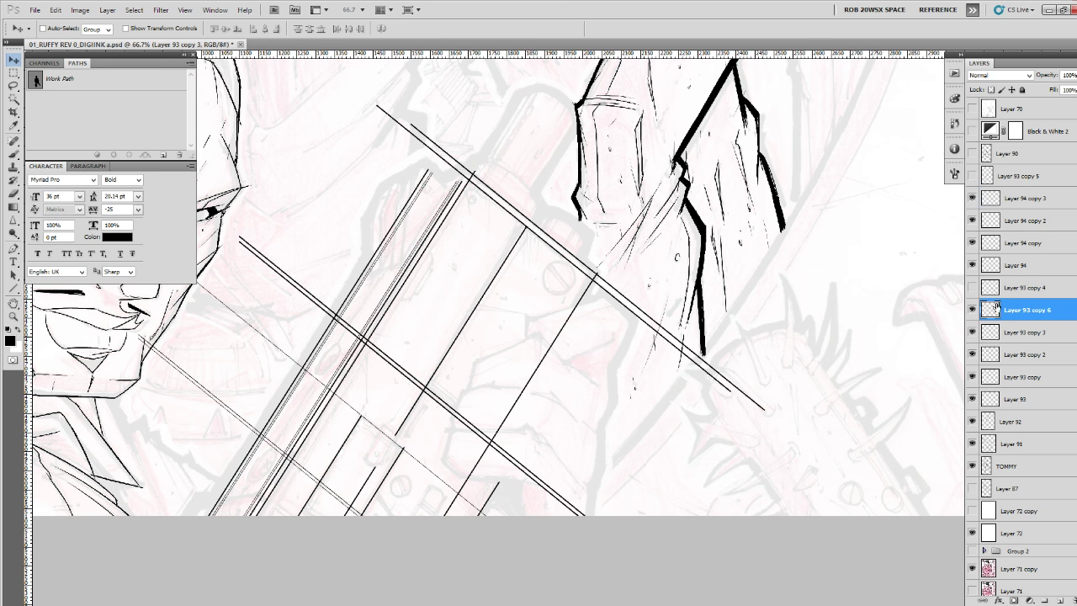
pyautogui.moveTo(991, 310); pyautogui.dragTo(996, 281)
pyautogui.click(973, 200)
pyautogui.click(973, 218)
# Merge the thin 1 px cross-line layers down into Layer 93 copy 3.
pyautogui.click(990, 243)
pyautogui.hotkey('ctrl', 'e')
pyautogui.hotkey('ctrl', 'e')
pyautogui.hotkey('ctrl', 'e')
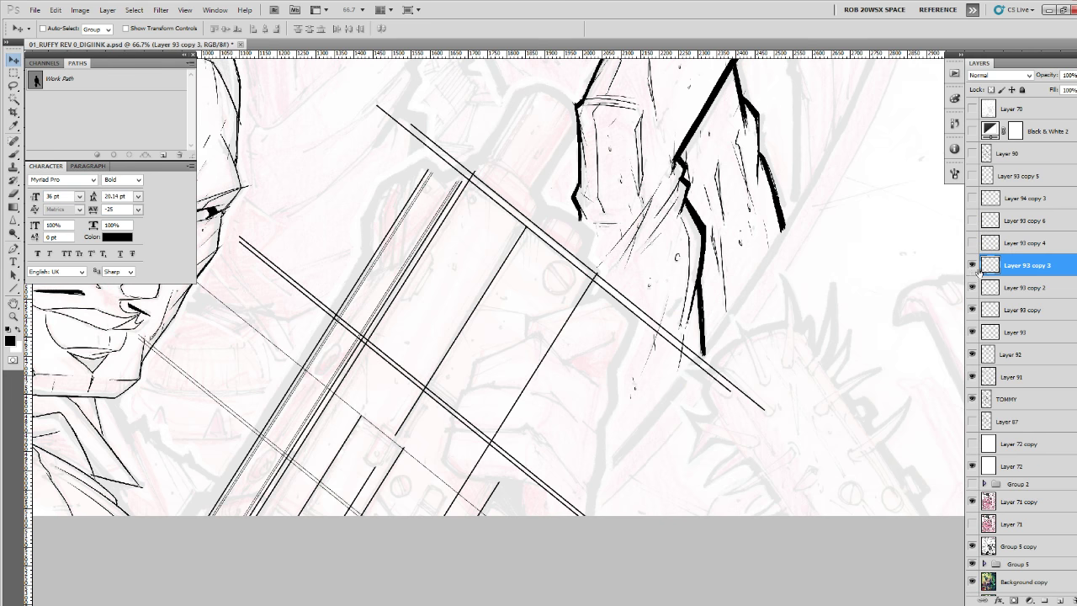
# Merge the remaining visible cross-line copies down into Layer 93, checking each layer's content before merging.
pyautogui.click(973, 266)
pyautogui.click(974, 266)
pyautogui.click(973, 287)
pyautogui.click(973, 288)
pyautogui.hotkey('ctrl', 'e')
pyautogui.click(973, 287)
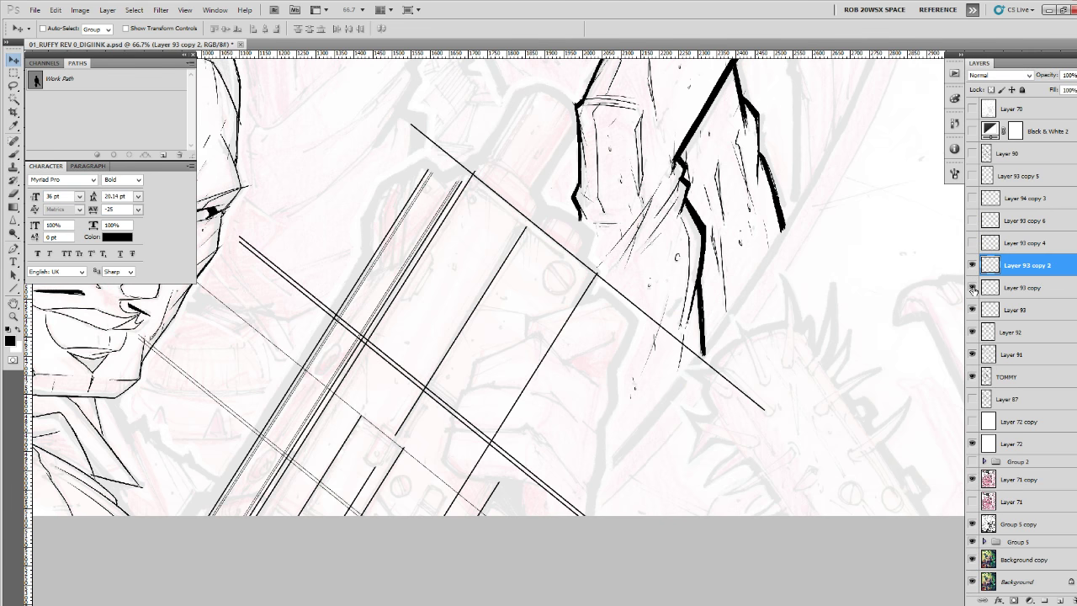
pyautogui.click(974, 288)
pyautogui.hotkey('ctrl', 'e')
pyautogui.click(973, 288)
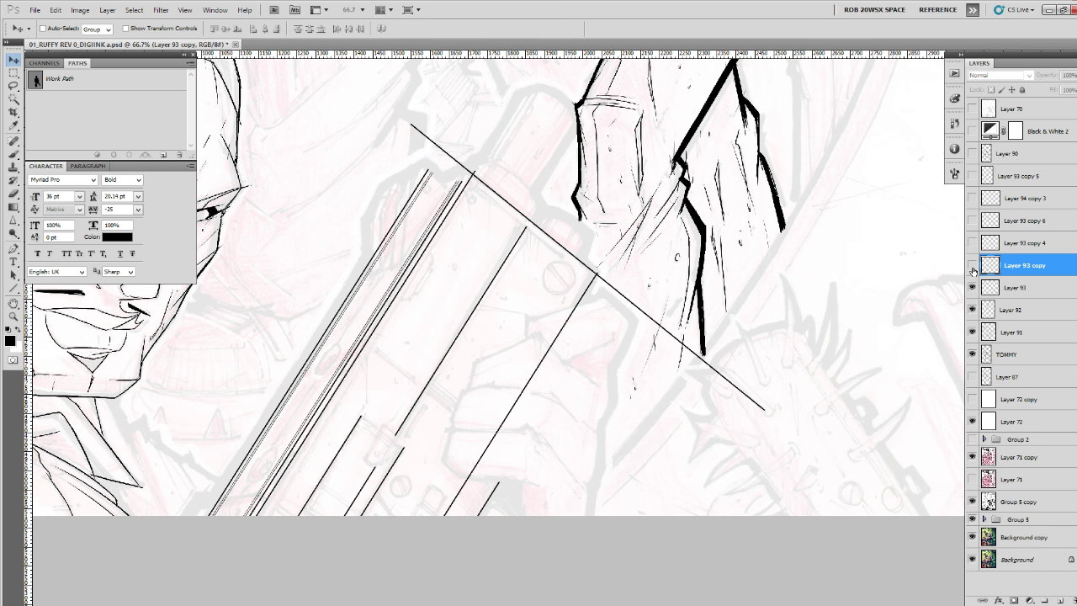
pyautogui.click(973, 288)
pyautogui.click(974, 287)
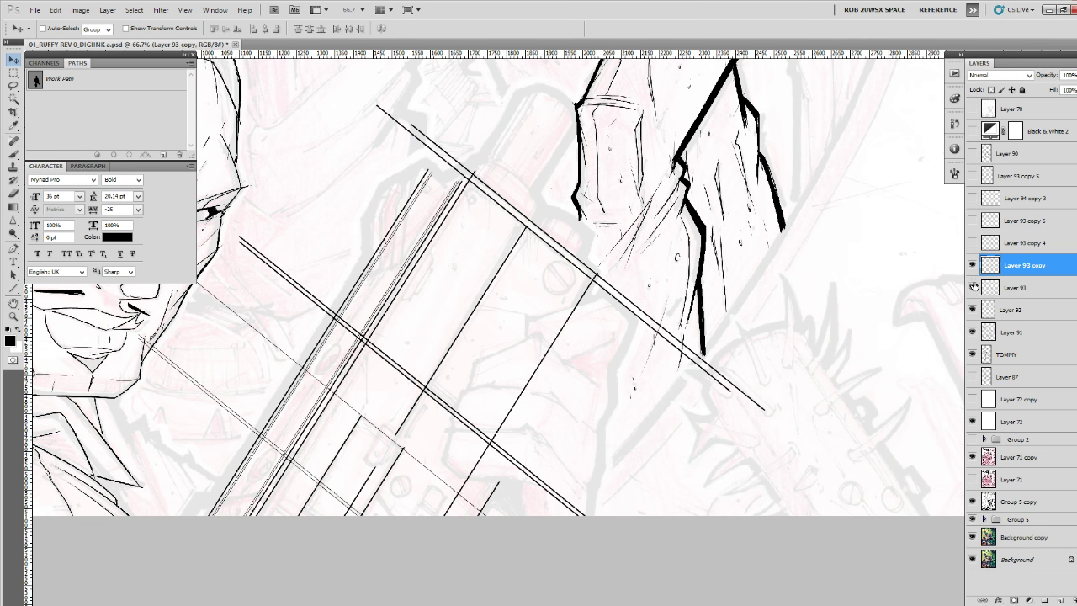
pyautogui.hotkey('ctrl', 'e')
pyautogui.click(973, 266)
pyautogui.click(973, 266)
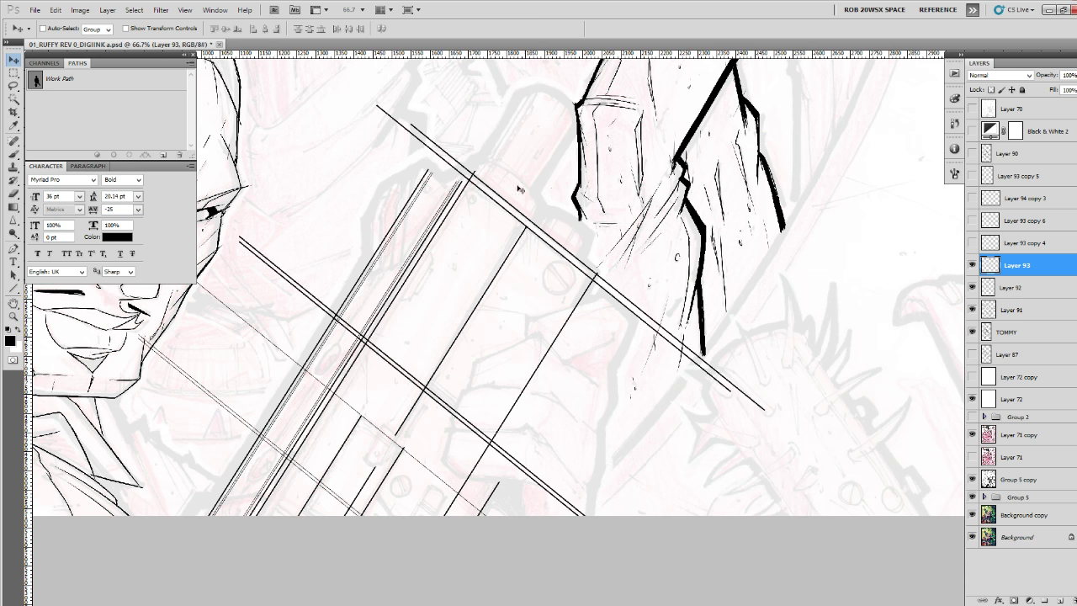
# Erase the cross lines' overhang beyond the gun's left edge and trim the lower thin pair back to the inner panel.
pyautogui.press('e')
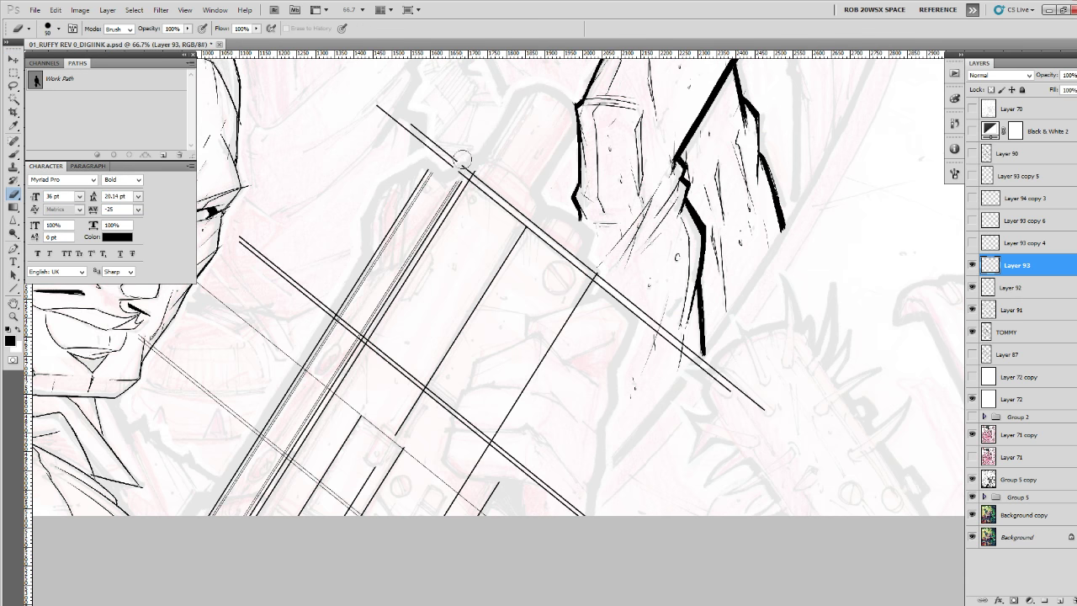
pyautogui.moveTo(461, 160)
pyautogui.mouseDown()
pyautogui.moveTo(449, 163)
pyautogui.moveTo(383, 108)
pyautogui.mouseUp()
pyautogui.moveTo(357, 340); pyautogui.dragTo(236, 239)
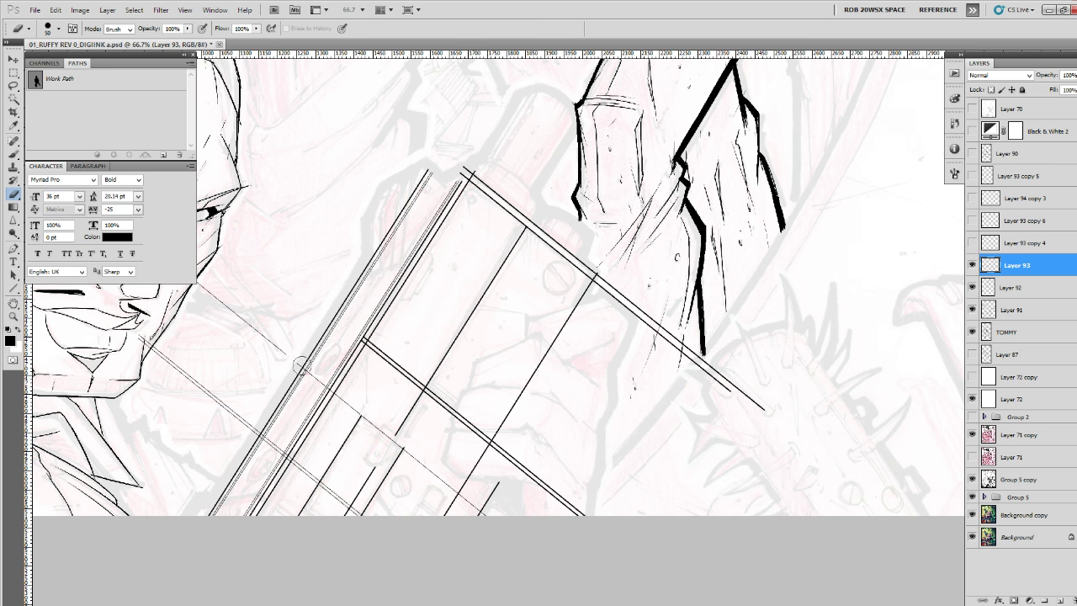
pyautogui.moveTo(300, 364)
pyautogui.mouseDown()
pyautogui.moveTo(324, 387)
pyautogui.moveTo(193, 281)
pyautogui.moveTo(195, 319)
pyautogui.moveTo(140, 333)
pyautogui.moveTo(279, 451)
pyautogui.mouseUp()
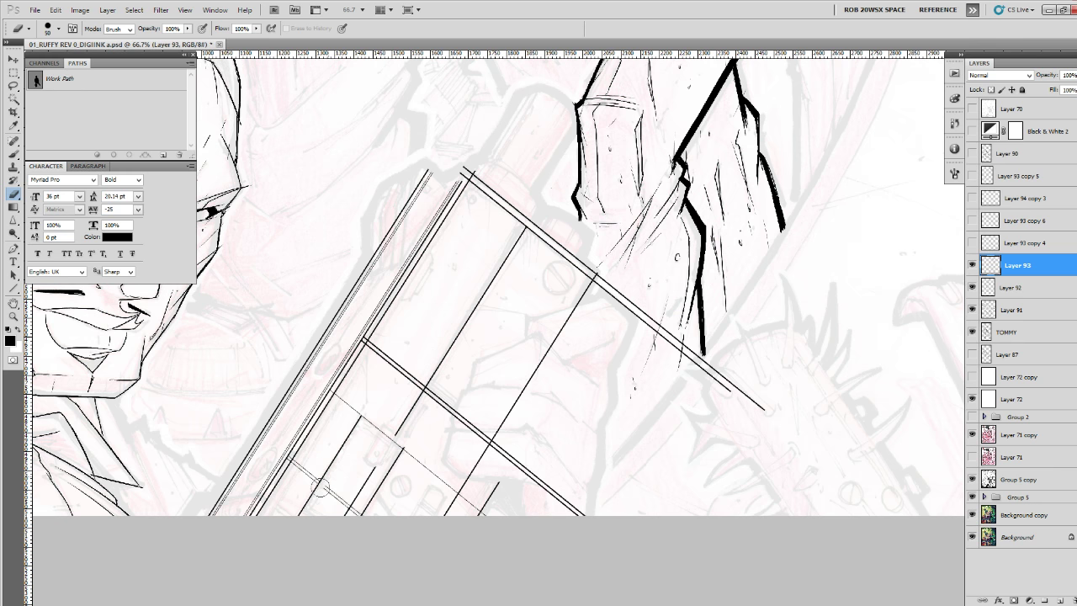
pyautogui.moveTo(312, 484); pyautogui.dragTo(289, 458)
pyautogui.moveTo(581, 476); pyautogui.dragTo(542, 465)
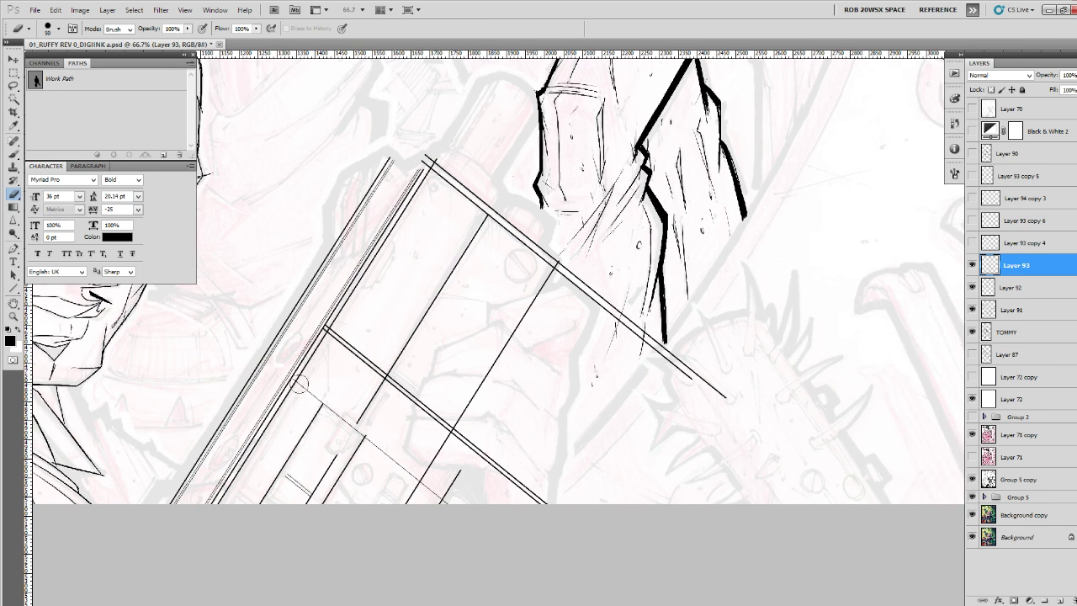
# Erase the upper thin cross line, shorten the middle pair at the hand, and trim the top pair at the gun's right edge.
pyautogui.moveTo(298, 384); pyautogui.dragTo(454, 507)
pyautogui.moveTo(557, 469); pyautogui.dragTo(522, 468)
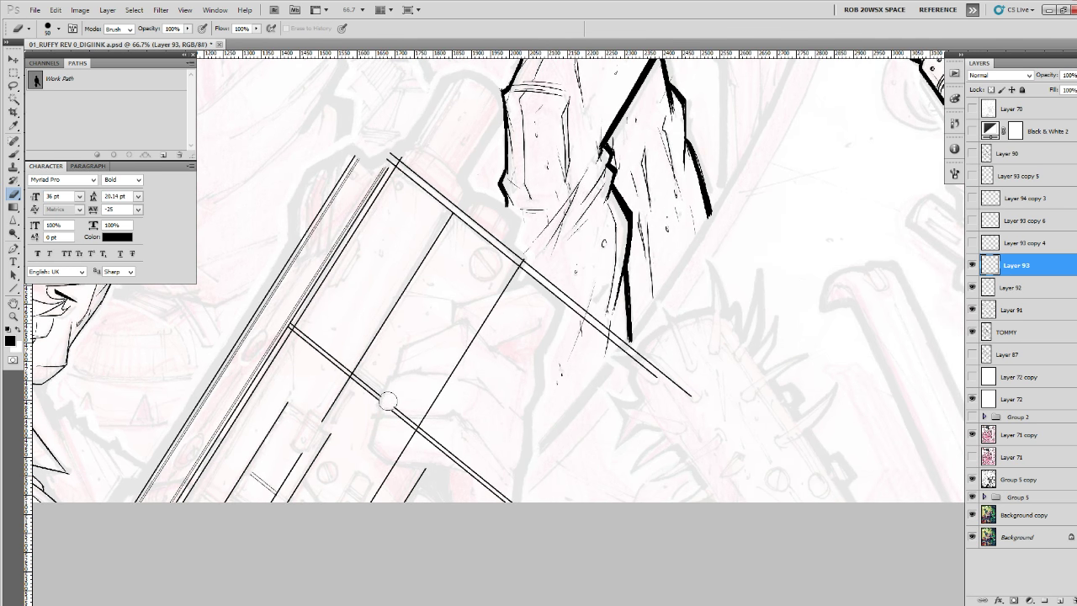
pyautogui.moveTo(387, 400); pyautogui.dragTo(514, 498)
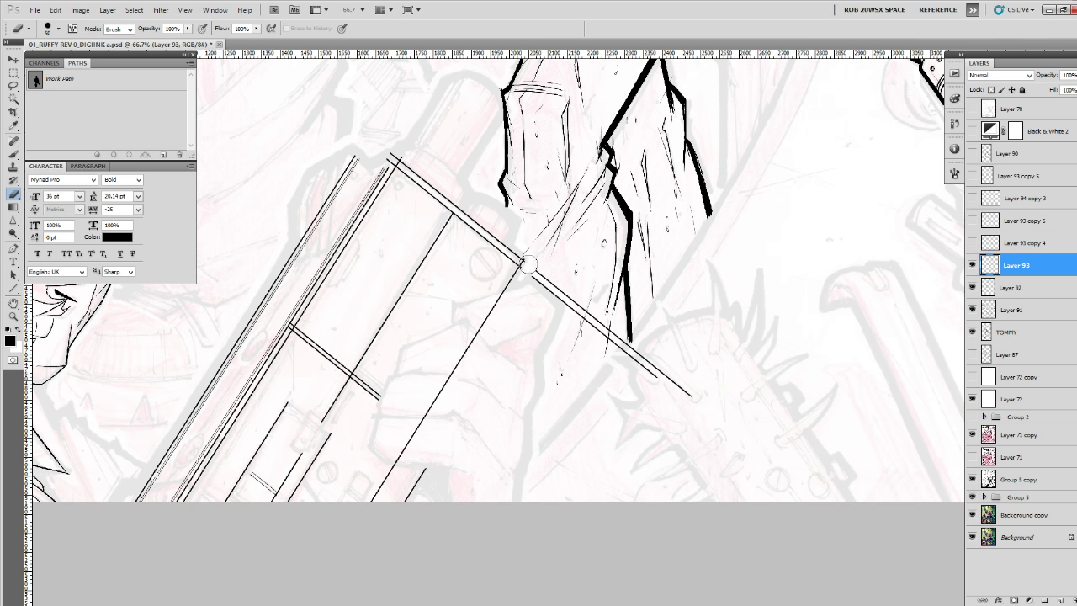
pyautogui.moveTo(526, 264)
pyautogui.mouseDown()
pyautogui.moveTo(713, 417)
pyautogui.moveTo(701, 405)
pyautogui.mouseUp()
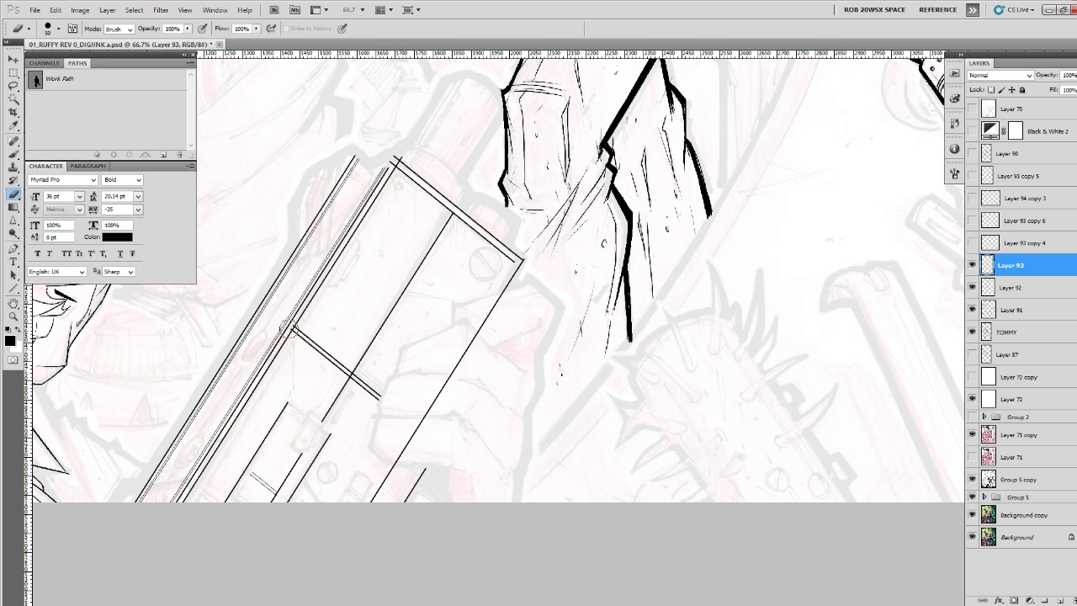
pyautogui.moveTo(290, 327); pyautogui.dragTo(321, 351)
pyautogui.hotkey('ctrl', 'z')
pyautogui.moveTo(374, 295); pyautogui.dragTo(399, 263)
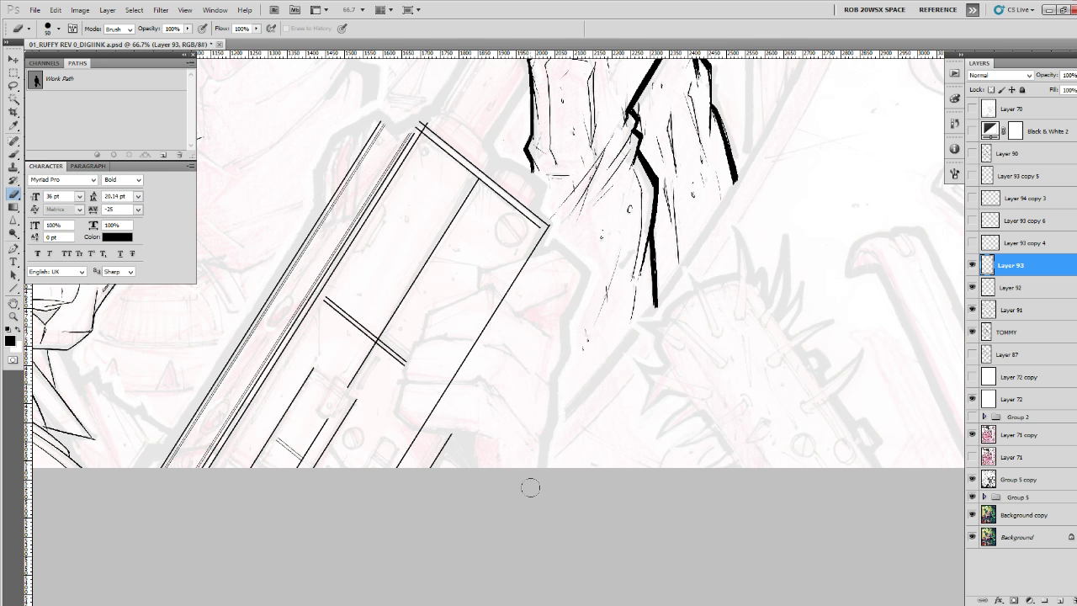
# On a new layer, draw a 3 px line parallel to and just inside the gun's right edge, and erase its overshooting upper end.
pyautogui.click(973, 265)
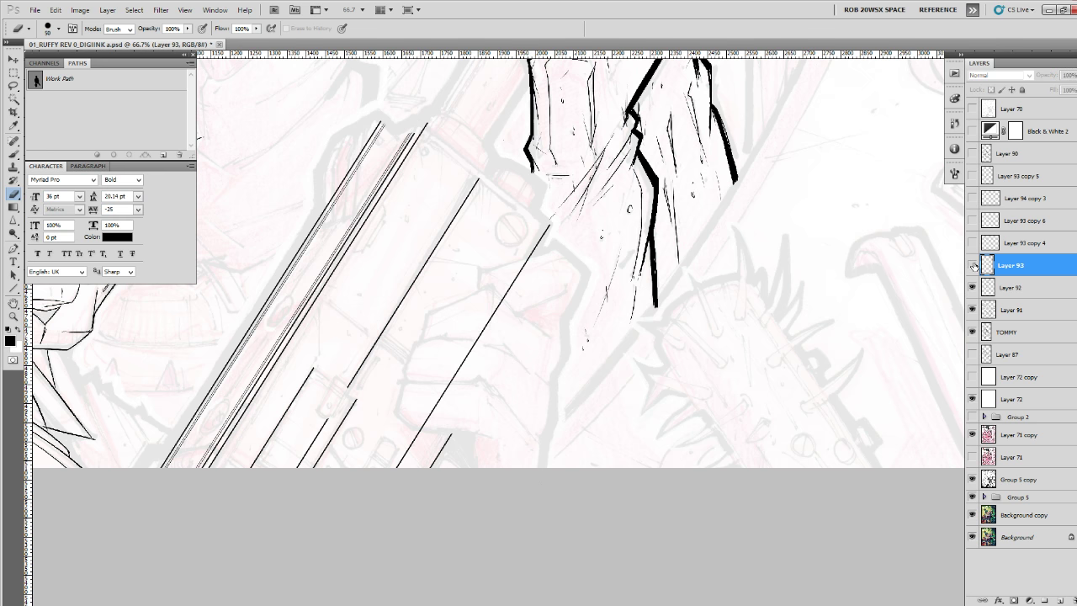
pyautogui.click(972, 265)
pyautogui.click(973, 242)
pyautogui.click(974, 242)
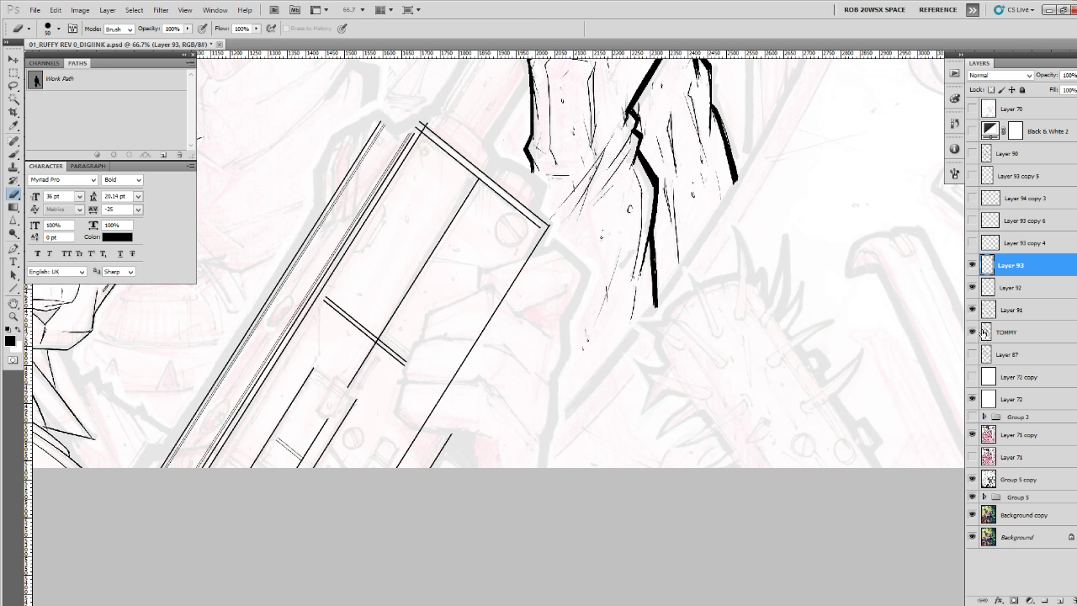
pyautogui.click(1043, 600)
pyautogui.press('u')
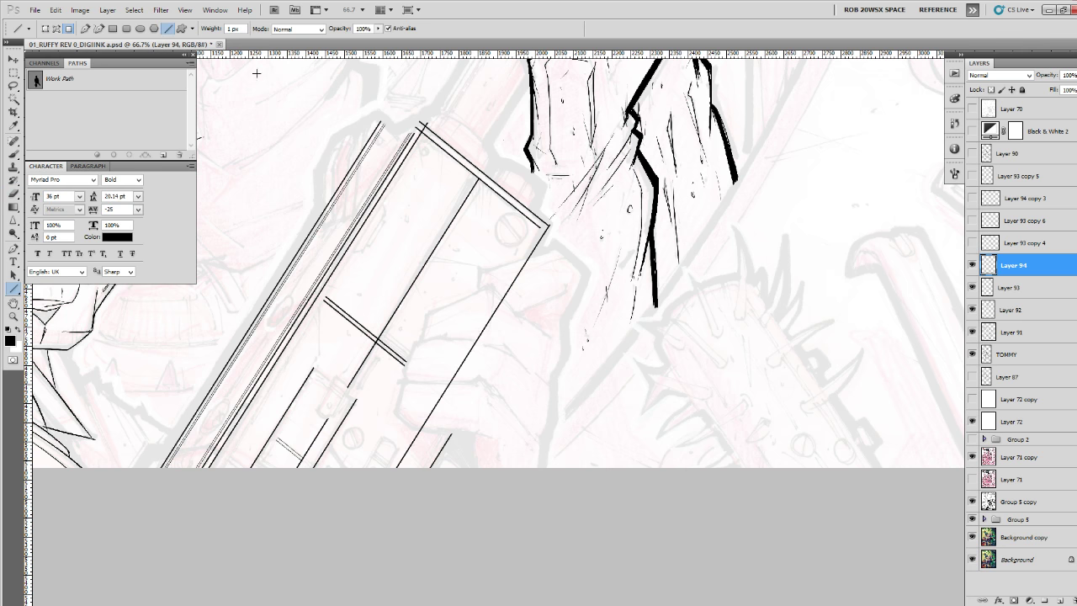
pyautogui.moveTo(231, 28); pyautogui.dragTo(210, 38)
pyautogui.moveTo(545, 225); pyautogui.dragTo(362, 505)
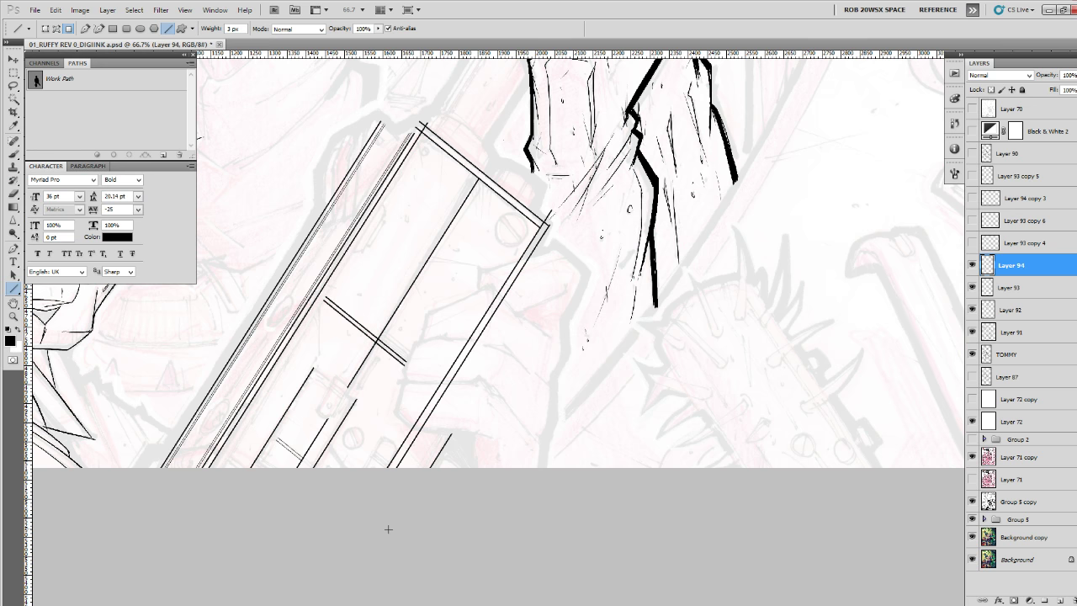
pyautogui.press('v')
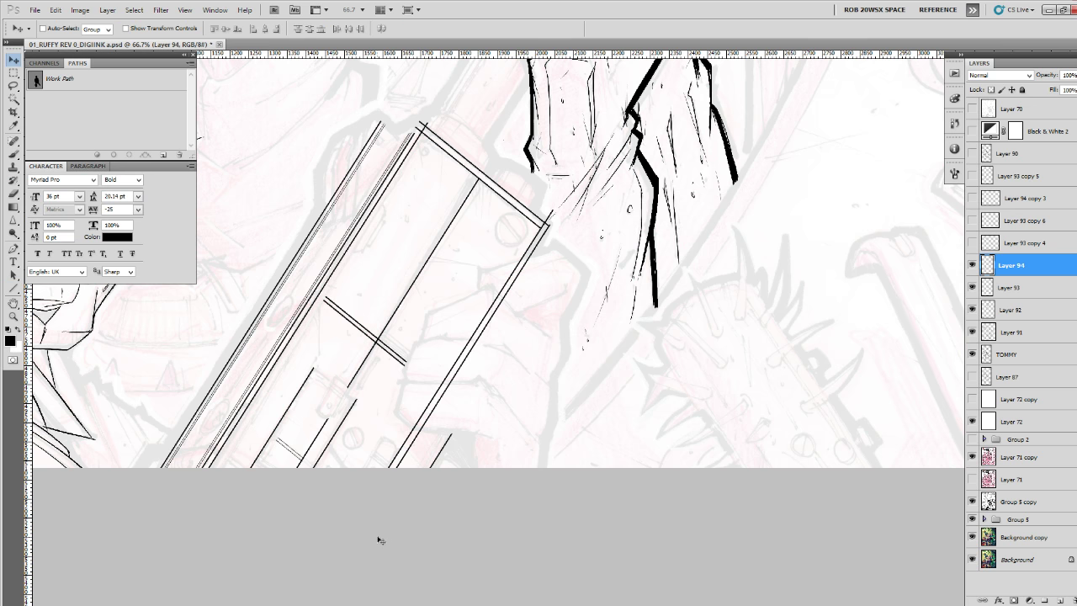
pyautogui.press('b')
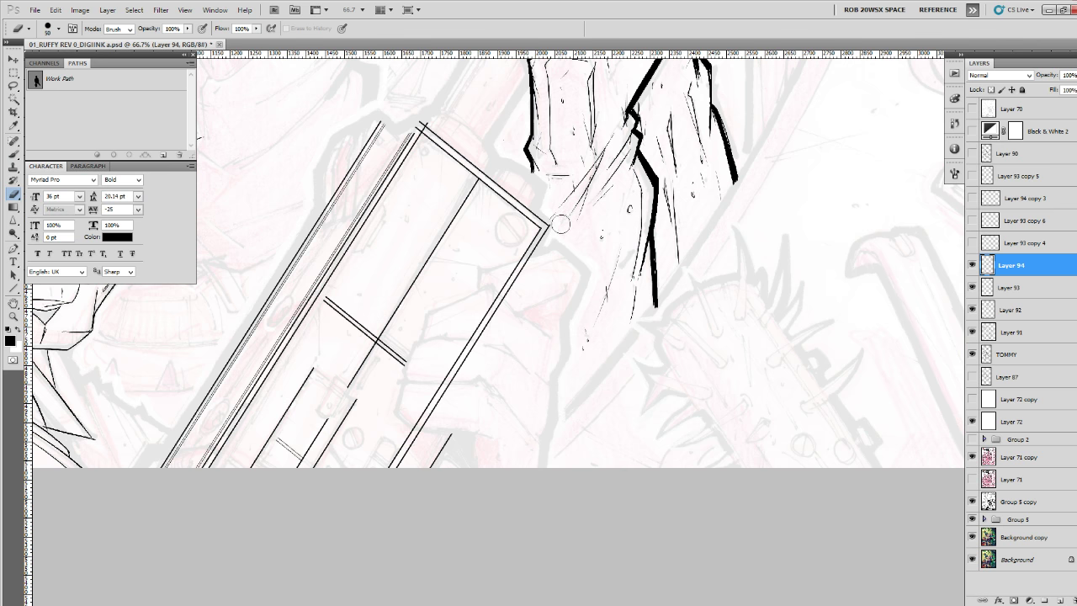
# On another new layer, draw a 1 px line lengthwise between the two double lines along the gun's left side.
pyautogui.click(1059, 600)
pyautogui.press('u')
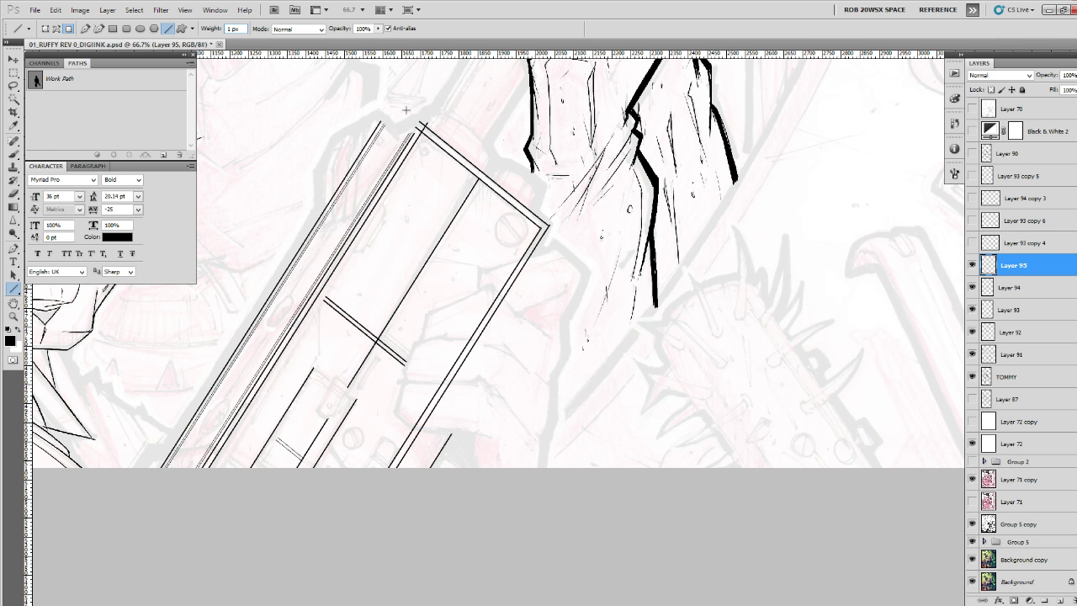
pyautogui.moveTo(406, 109); pyautogui.dragTo(157, 506)
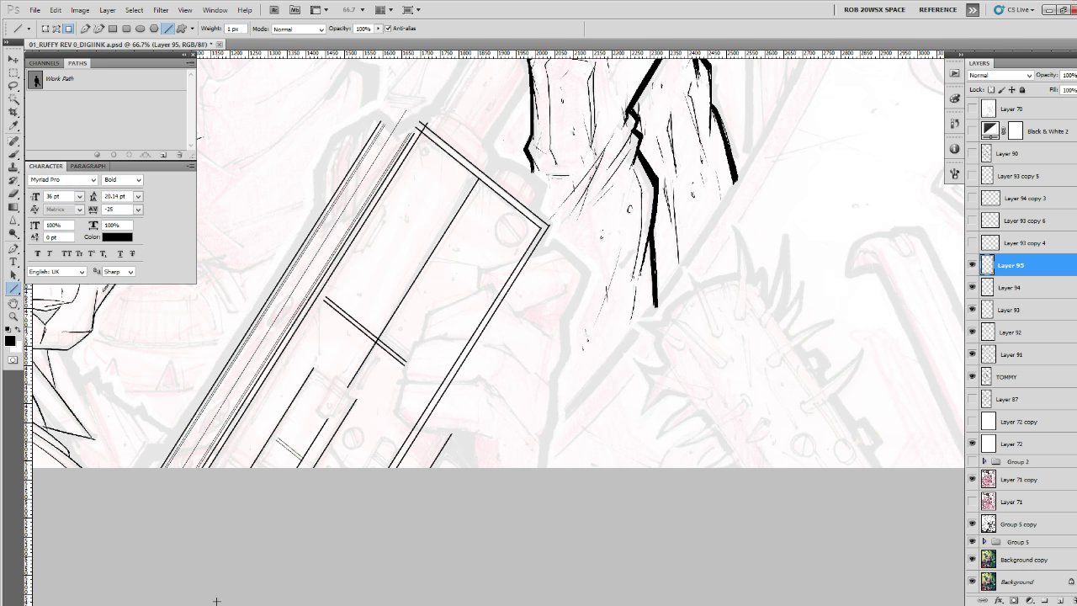
# Show the spare cross line on Layer 93 copy 6, move it down to the inner panel's upper end, and keep a hidden duplicate.
pyautogui.moveTo(489, 412); pyautogui.dragTo(557, 451)
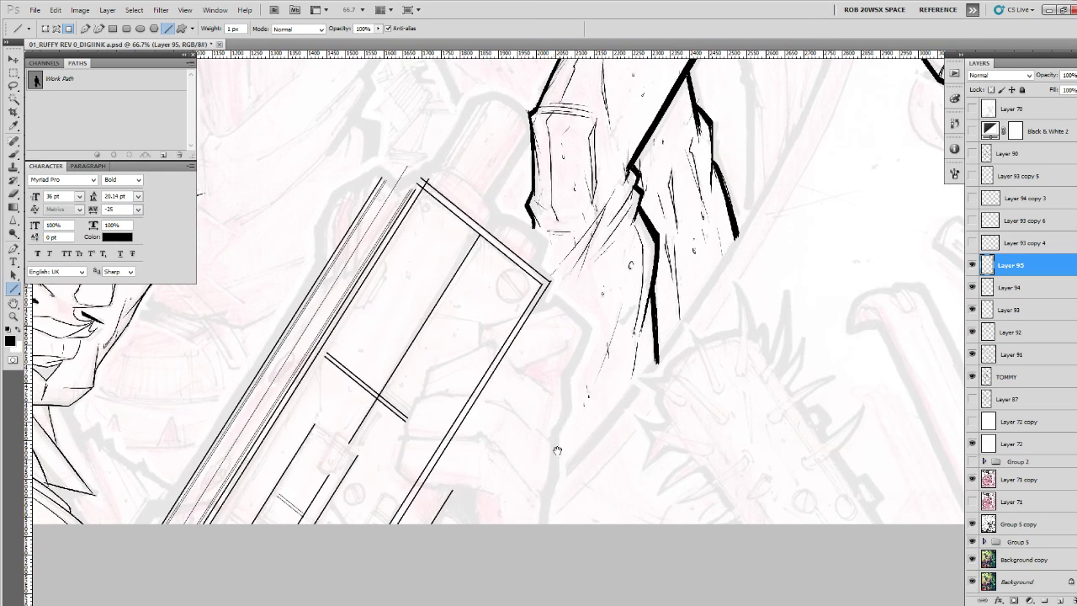
pyautogui.click(972, 198)
pyautogui.click(973, 200)
pyautogui.click(972, 221)
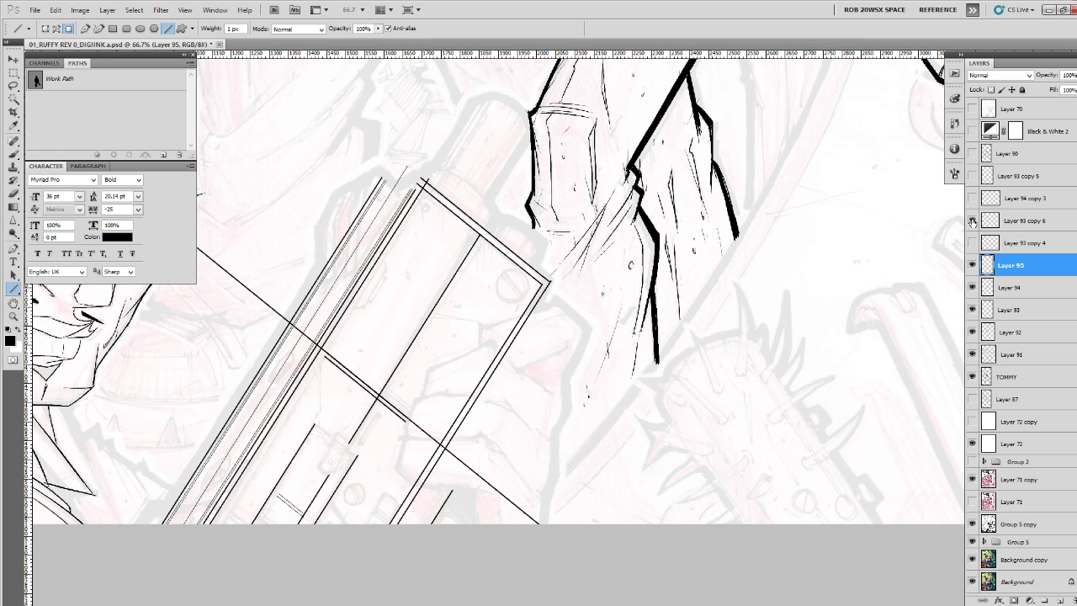
pyautogui.click(983, 219)
pyautogui.press('v')
pyautogui.moveTo(550, 353); pyautogui.dragTo(466, 419)
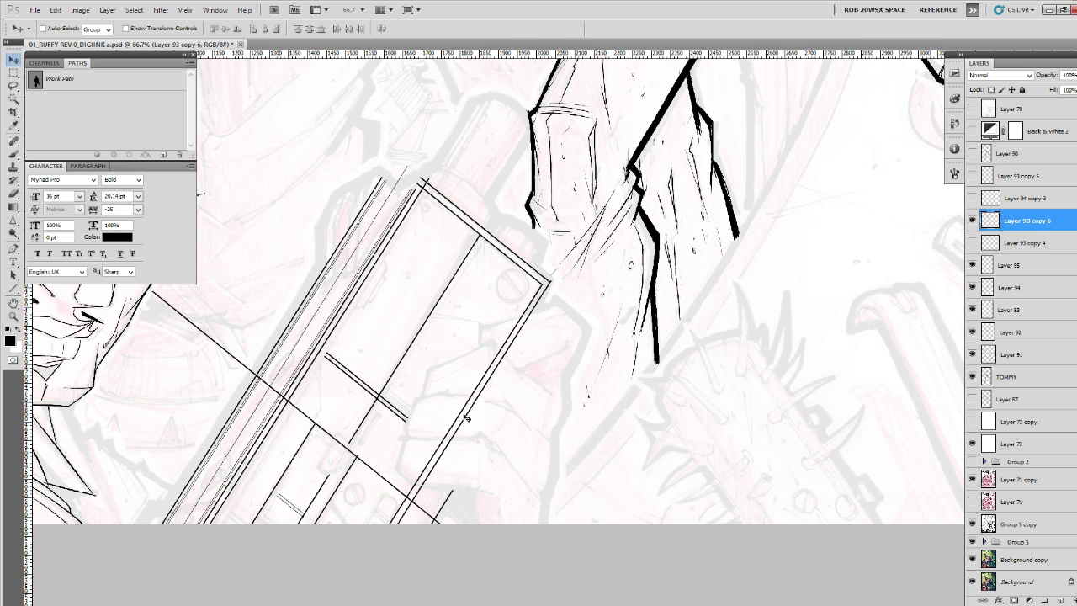
pyautogui.hotkey('ctrl', 'j')
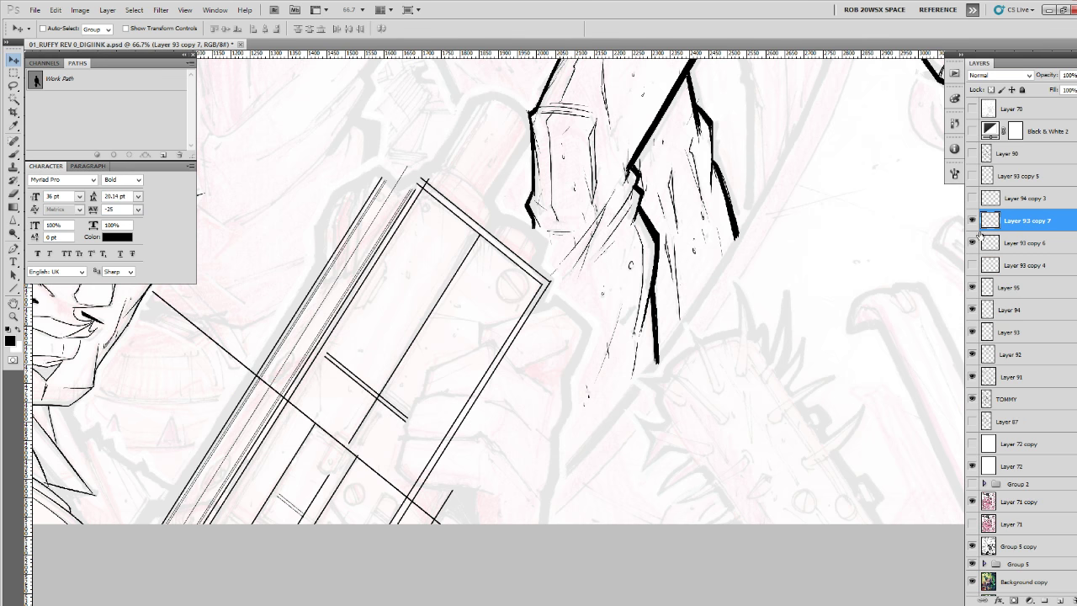
pyautogui.click(972, 221)
pyautogui.click(1022, 242)
# Erase both ends of the cross line so it only caps the inner panel, and move its layer below Layer 93 copy 4.
pyautogui.press('b')
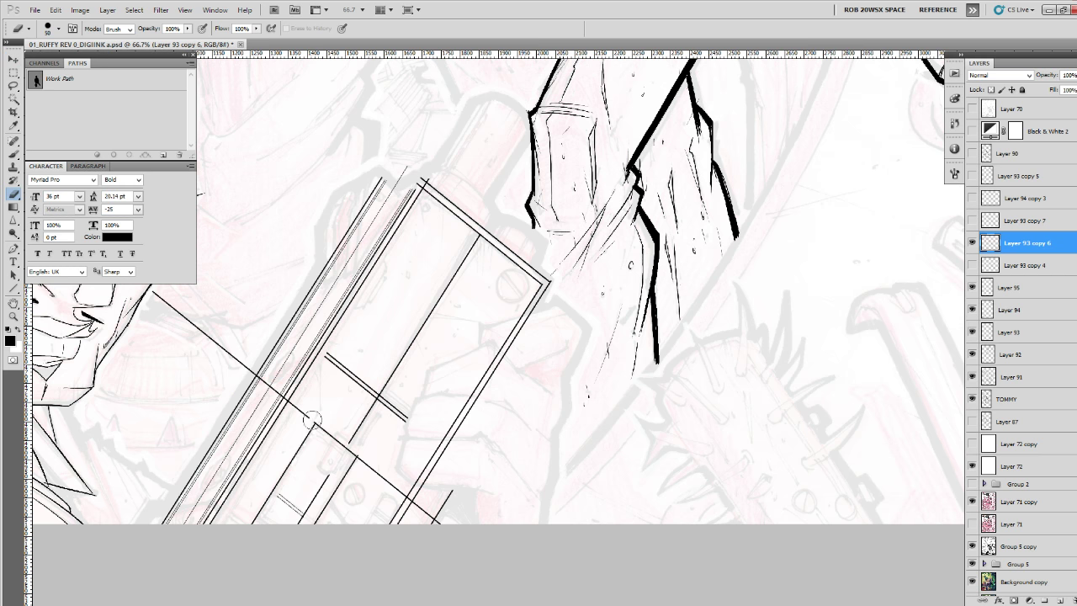
pyautogui.moveTo(310, 420); pyautogui.dragTo(146, 291)
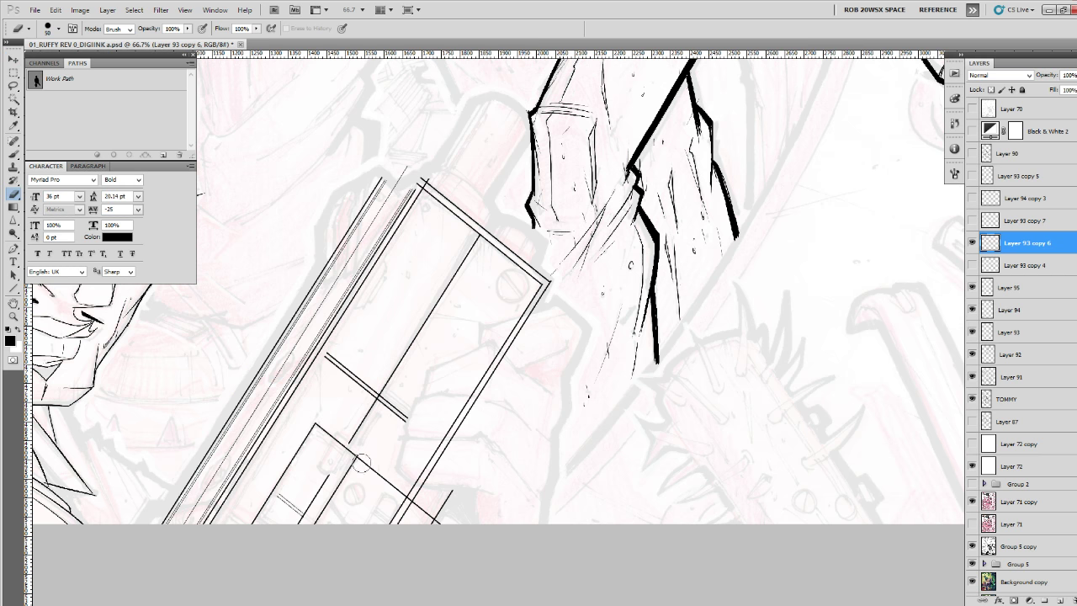
pyautogui.moveTo(360, 461); pyautogui.dragTo(439, 524)
pyautogui.moveTo(478, 433); pyautogui.dragTo(488, 396)
pyautogui.moveTo(979, 244); pyautogui.dragTo(975, 271)
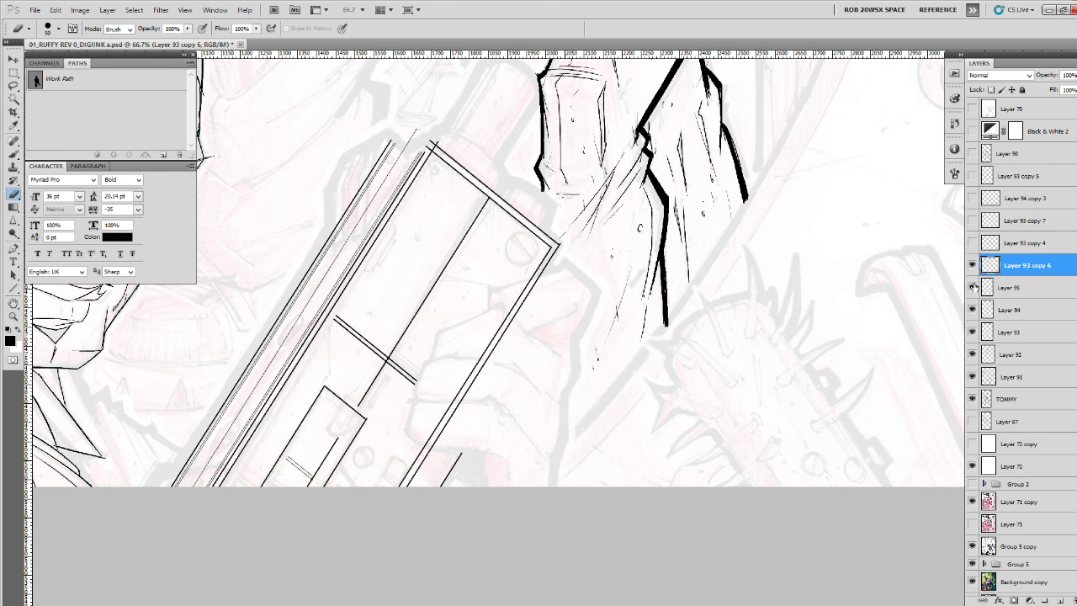
# On Layer 92, lasso the inner panel's right line below the corner and skew its lower end slightly to the right.
pyautogui.click(972, 289)
pyautogui.click(972, 311)
pyautogui.click(973, 310)
pyautogui.click(974, 332)
pyautogui.click(973, 332)
pyautogui.click(973, 355)
pyautogui.click(973, 354)
pyautogui.click(1011, 354)
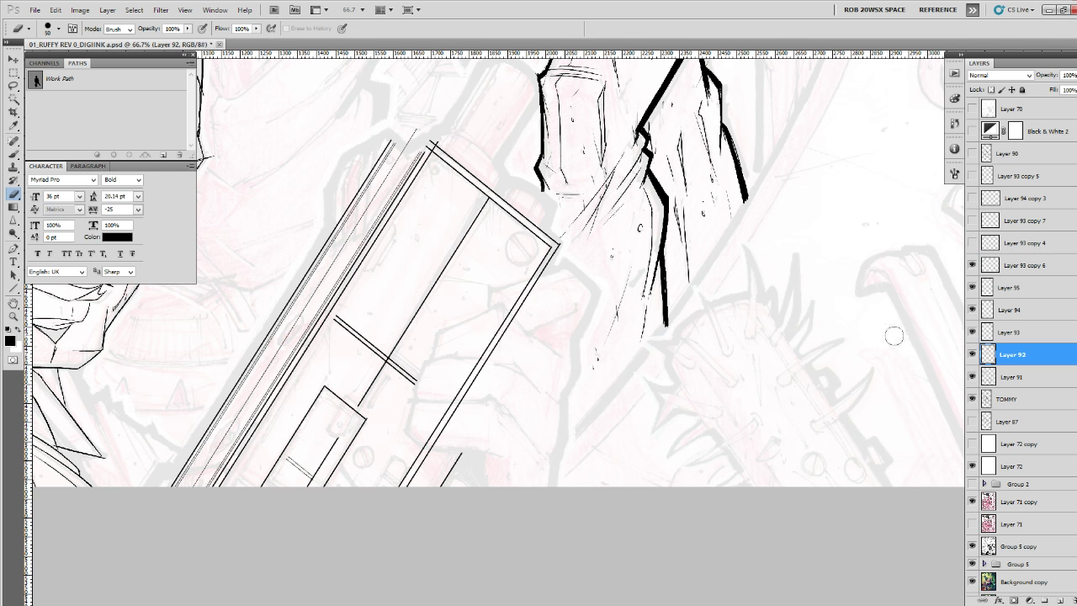
pyautogui.press('z')
pyautogui.click(371, 446)
pyautogui.click(370, 446)
pyautogui.click(371, 446)
pyautogui.moveTo(373, 451); pyautogui.dragTo(500, 323)
pyautogui.press('l')
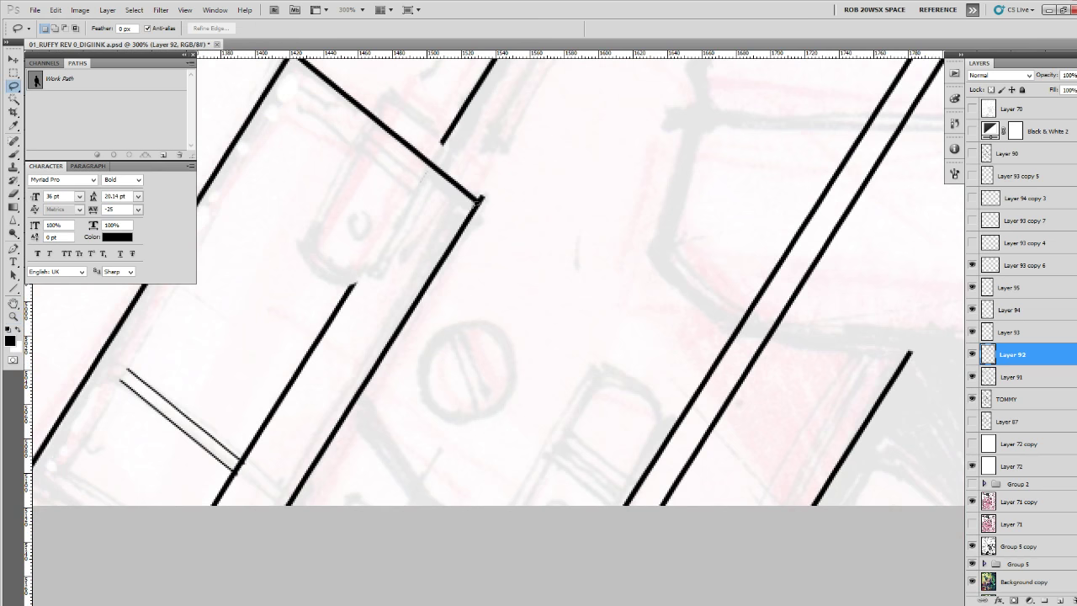
pyautogui.moveTo(480, 191)
pyautogui.mouseDown()
pyautogui.moveTo(444, 237)
pyautogui.moveTo(368, 435)
pyautogui.moveTo(447, 281)
pyautogui.mouseUp()
pyautogui.hotkey('ctrl', 't')
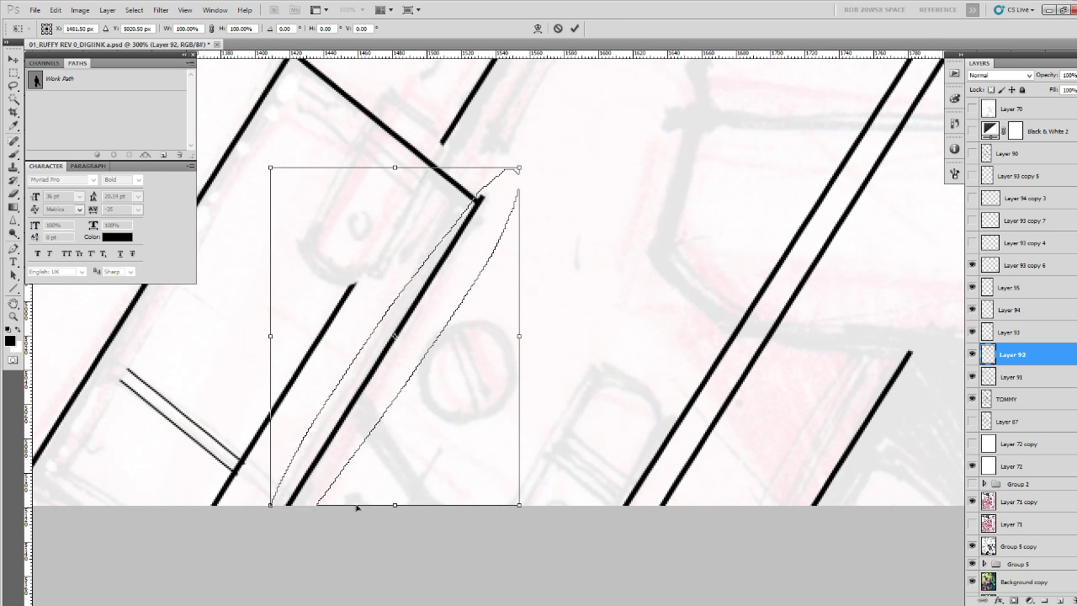
pyautogui.moveTo(398, 506); pyautogui.dragTo(397, 509)
pyautogui.press('Return')
pyautogui.press('e')
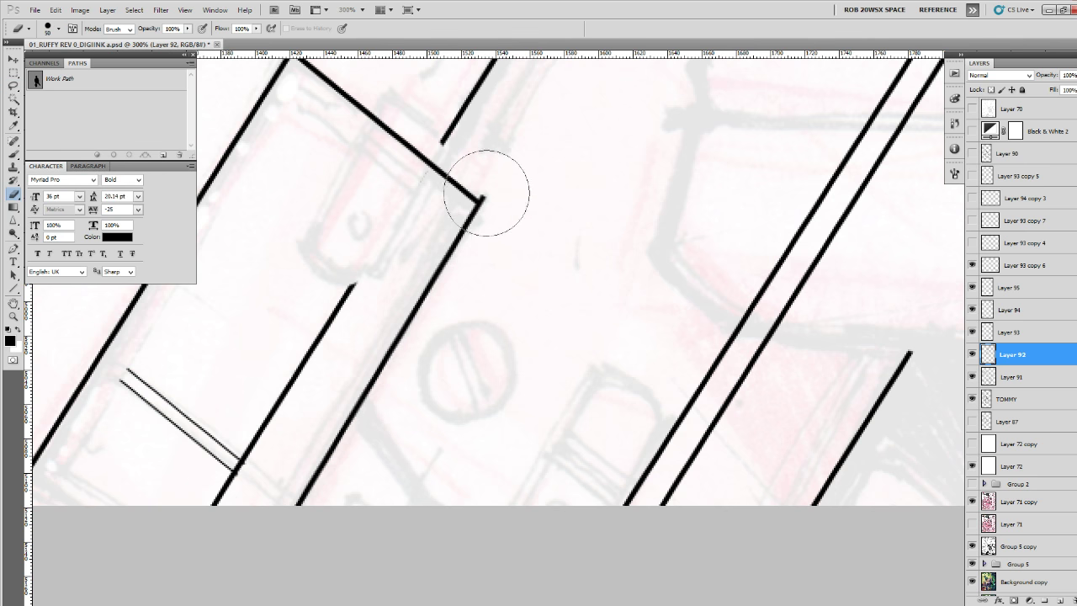
# Make a circular selection around the sketched screw head beside the small inner panel.
pyautogui.press('b')
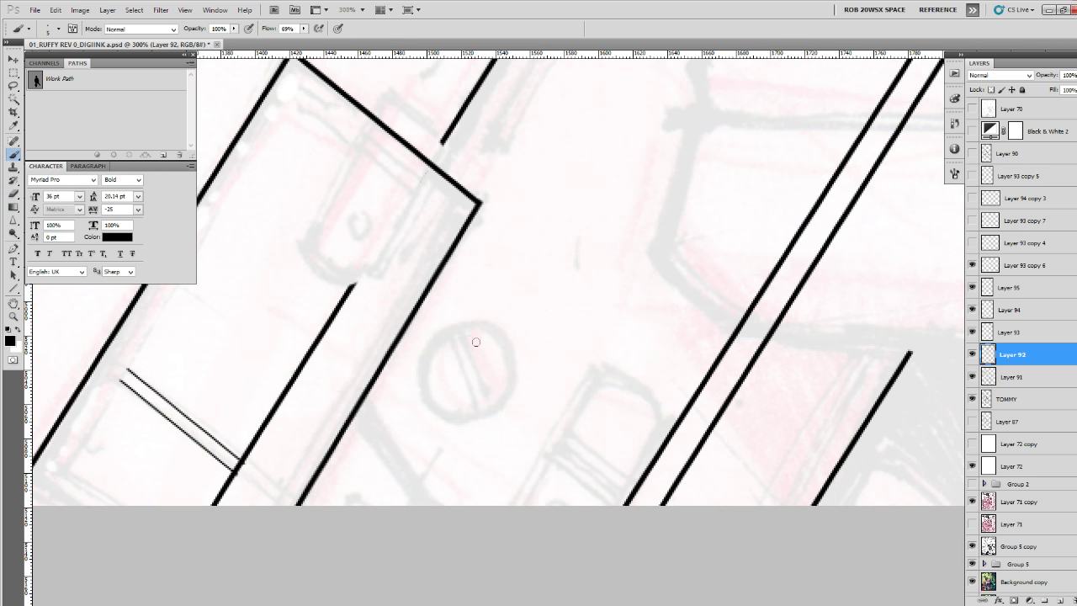
pyautogui.moveTo(481, 329); pyautogui.dragTo(510, 326)
pyautogui.moveTo(13, 72); pyautogui.dragTo(59, 84)
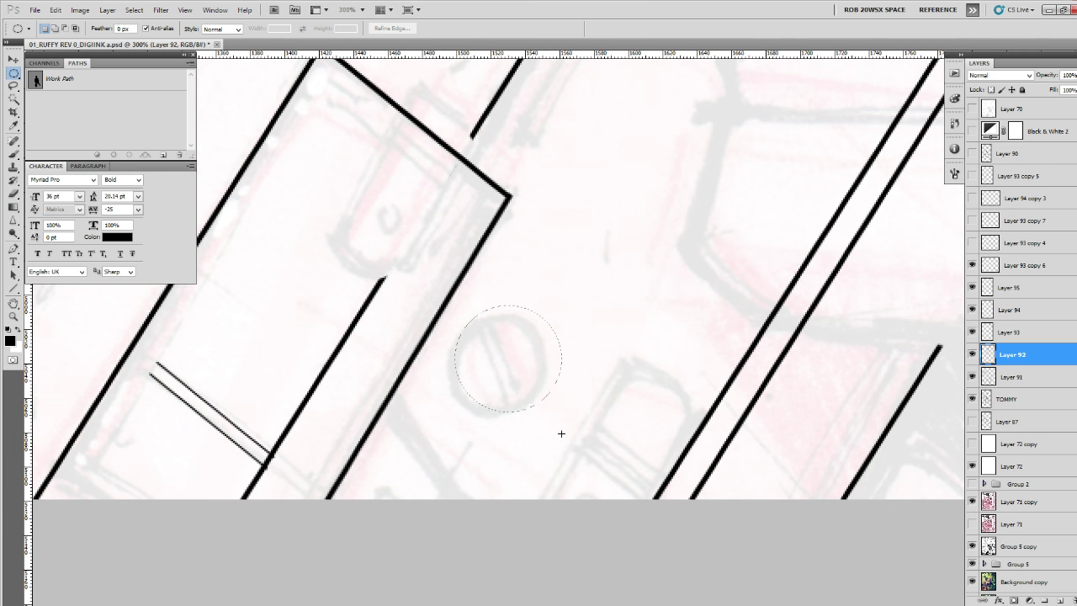
pyautogui.moveTo(561, 433); pyautogui.dragTo(567, 440)
pyautogui.moveTo(528, 376); pyautogui.dragTo(513, 380)
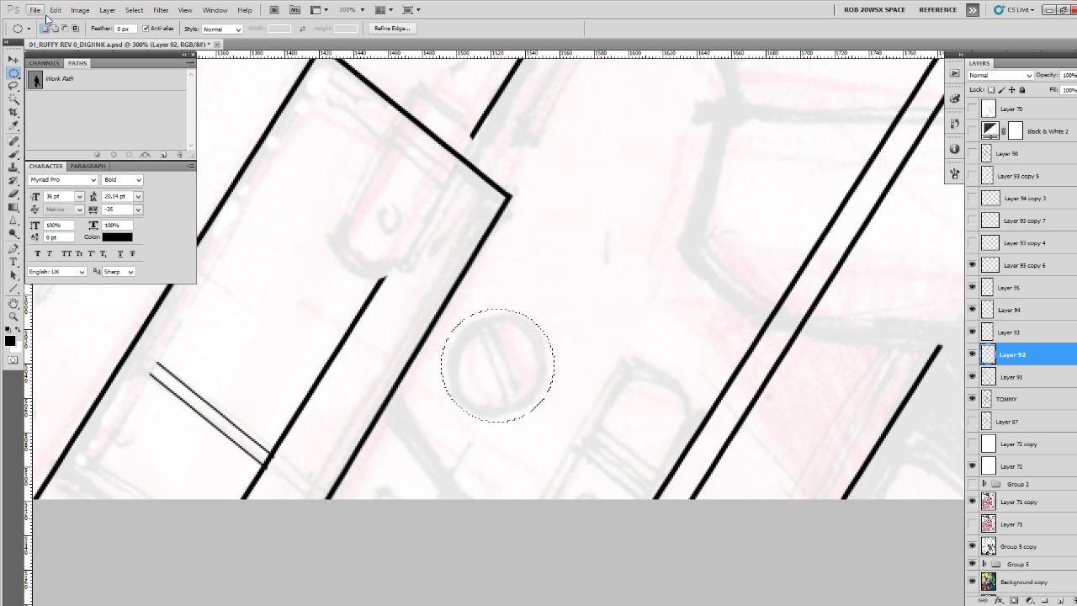
# On a new layer, stroke the circular selection with a 2 px black centred outline, and deselect it.
pyautogui.hotkey('ctrl', 'j')
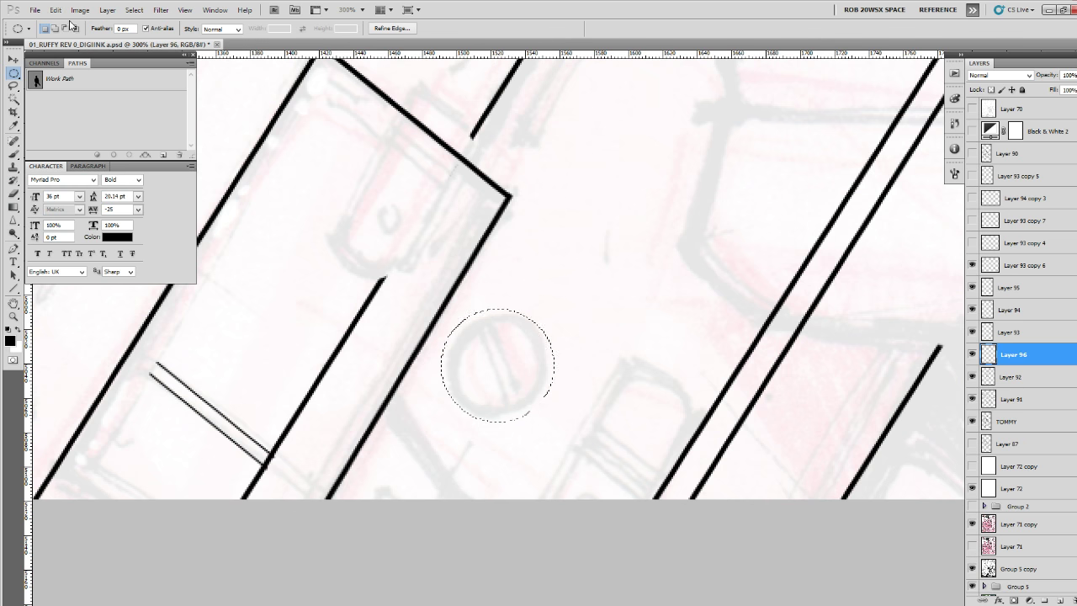
pyautogui.click(55, 10)
pyautogui.click(63, 132)
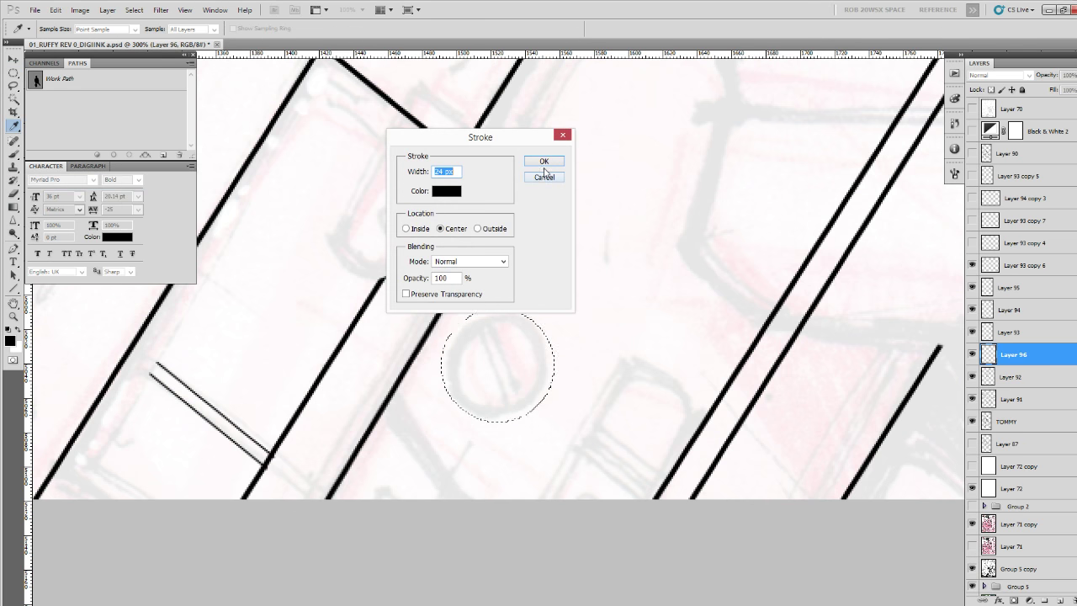
pyautogui.write('2')
pyautogui.click(544, 162)
pyautogui.hotkey('ctrl', 'd')
# Duplicate the circle layer and move the copy onto the sketched screw at the large plate's upper corner.
pyautogui.press('z')
pyautogui.keyDown('alt'); pyautogui.click(552, 210); pyautogui.keyUp('alt')
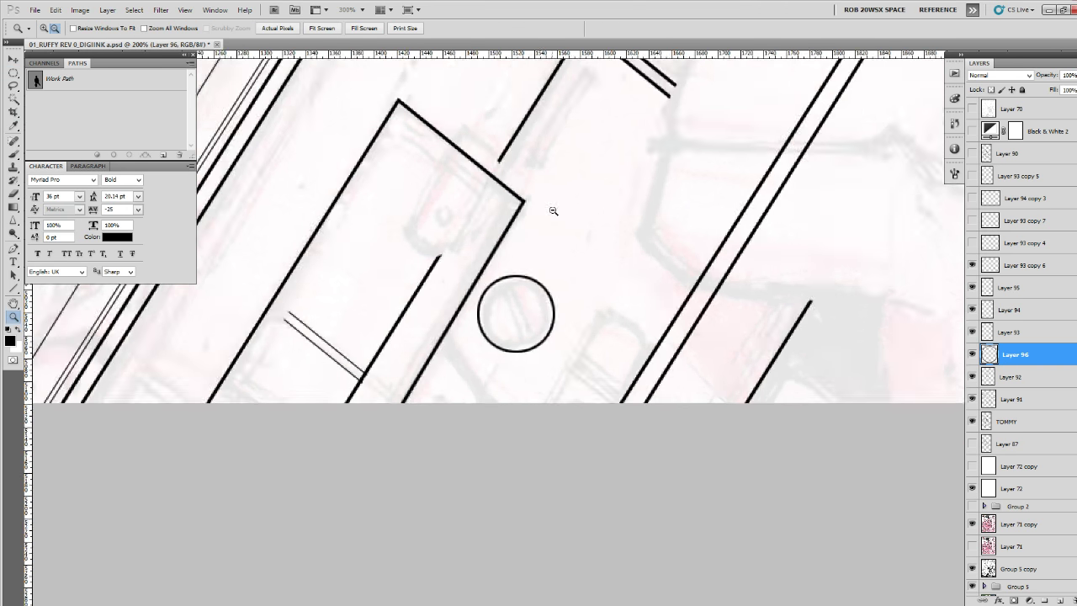
pyautogui.keyDown('alt'); pyautogui.click(552, 210); pyautogui.keyUp('alt')
pyautogui.keyDown('alt'); pyautogui.click(553, 210); pyautogui.keyUp('alt')
pyautogui.moveTo(612, 204); pyautogui.dragTo(471, 443)
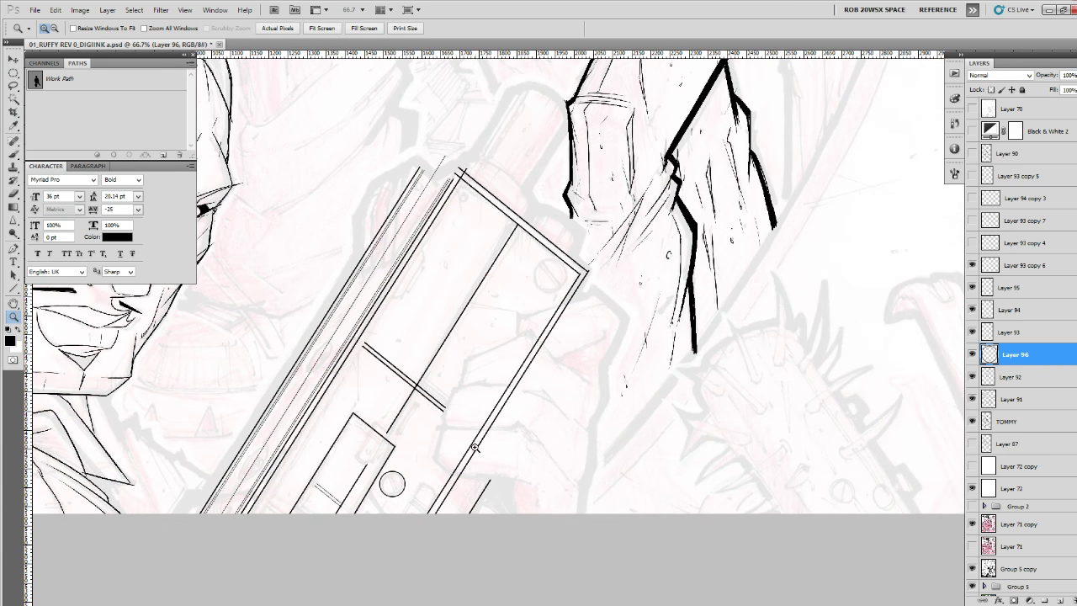
pyautogui.hotkey('ctrl', 'j')
pyautogui.press('v')
pyautogui.moveTo(449, 492); pyautogui.dragTo(604, 286)
pyautogui.hotkey('shift', 'Right')
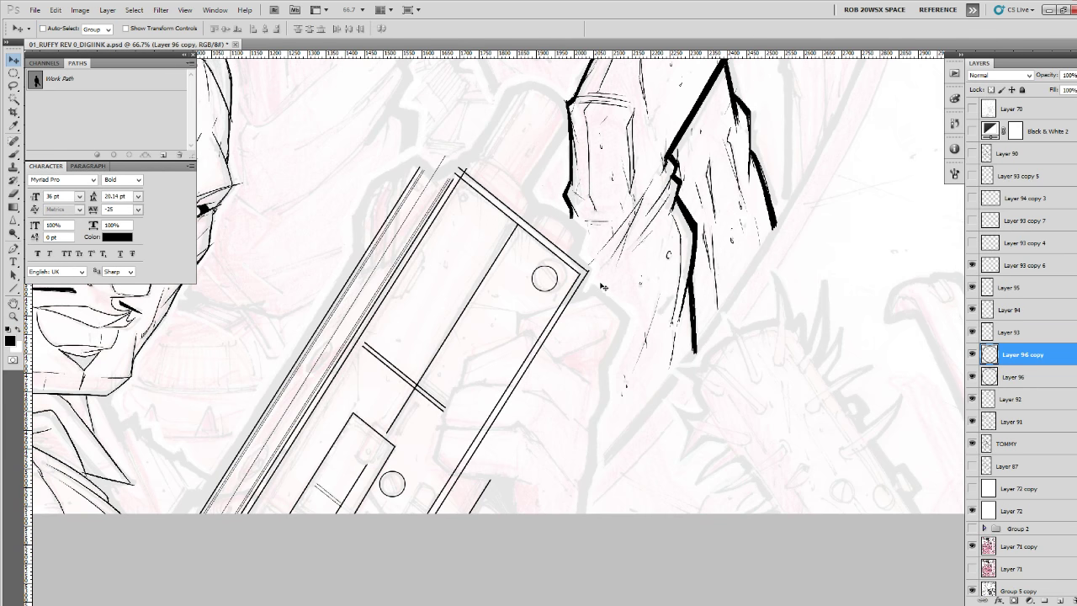
# Enlarge the copied circle to match the sketched screw at the plate's corner.
pyautogui.press('z')
pyautogui.click(587, 275)
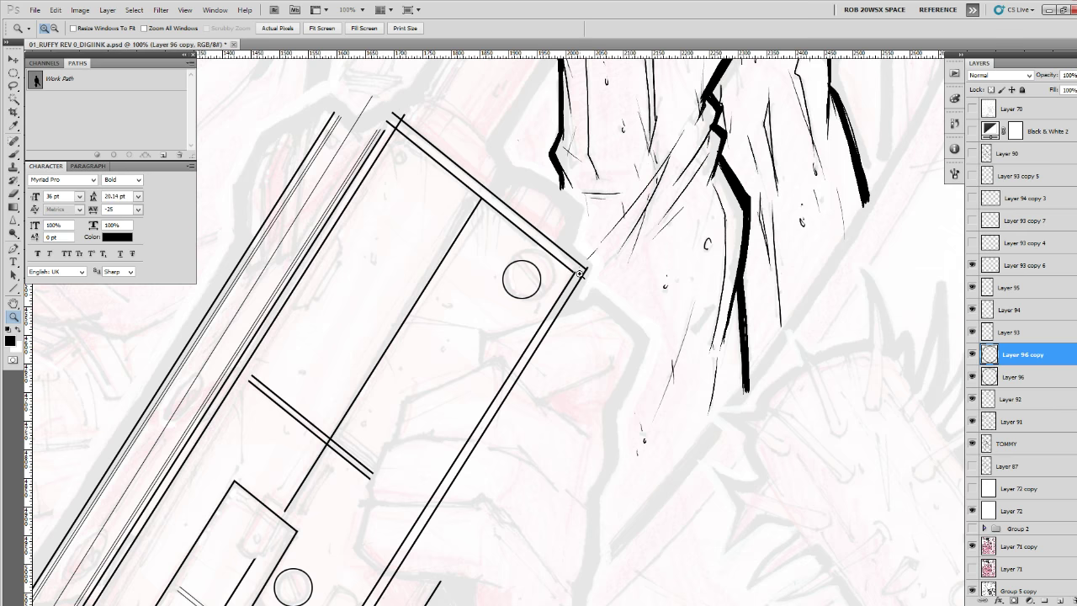
pyautogui.click(579, 273)
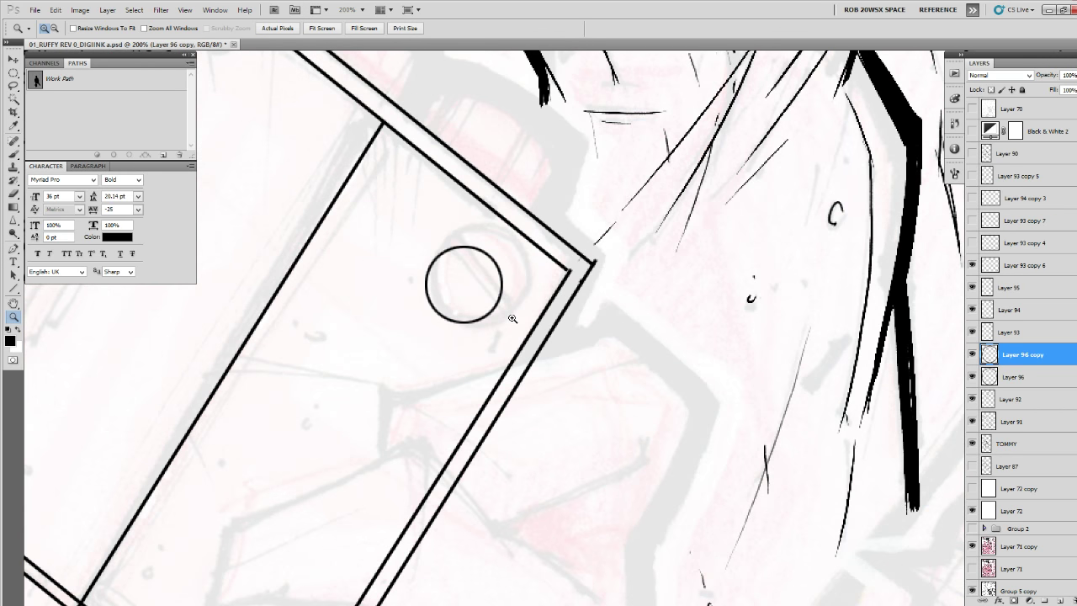
pyautogui.hotkey('ctrl', 't')
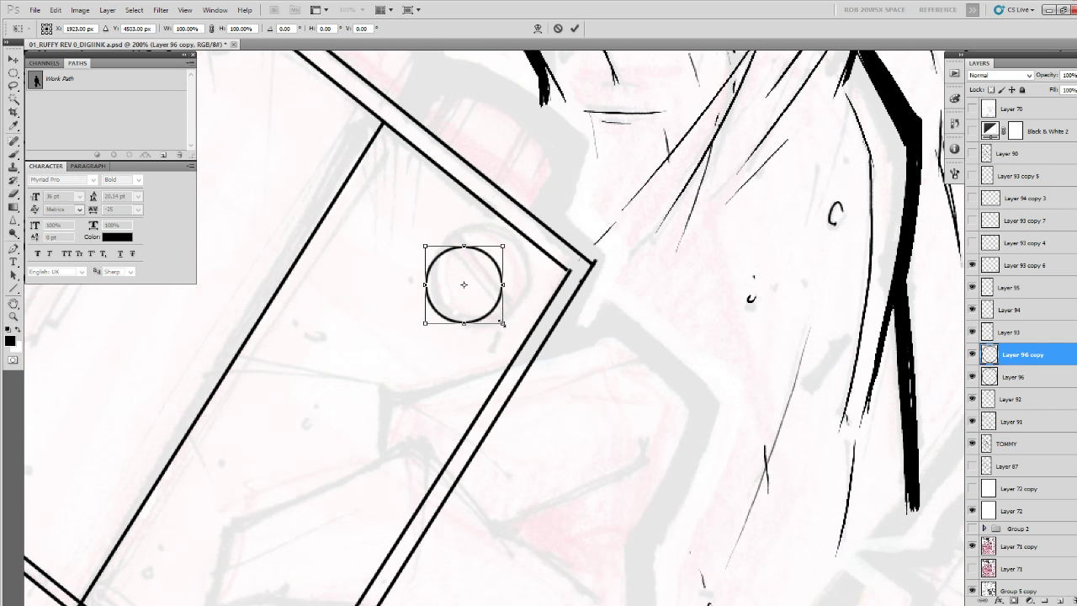
pyautogui.moveTo(502, 323)
pyautogui.mouseDown()
pyautogui.moveTo(493, 322)
pyautogui.moveTo(506, 299)
pyautogui.moveTo(511, 311)
pyautogui.mouseUp()
pyautogui.press('Return')
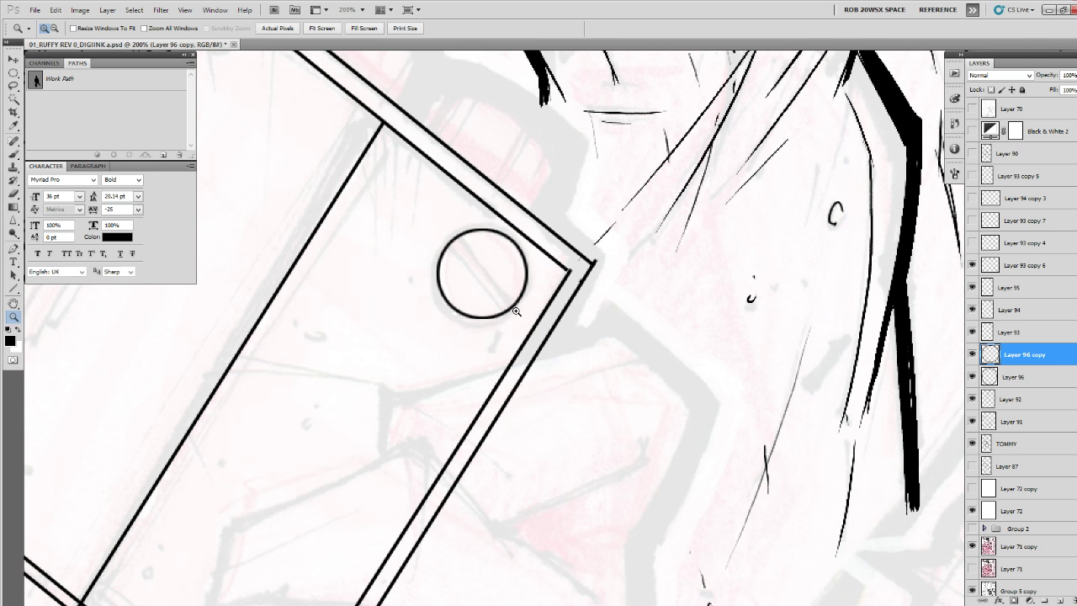
# Nudge the enlarged circle into alignment with the sketched screw underneath.
pyautogui.press('v')
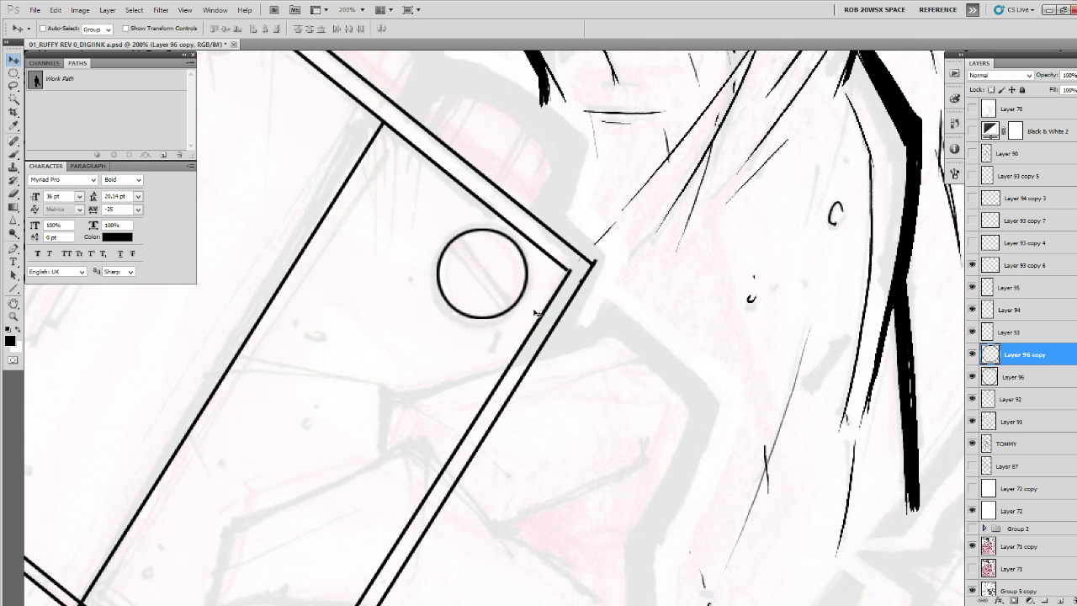
pyautogui.press('Down')
pyautogui.press('Down')
pyautogui.press('Down')
pyautogui.press('Left')
pyautogui.press('Left')
pyautogui.press('Up')
pyautogui.press('Right')
pyautogui.press('Up')
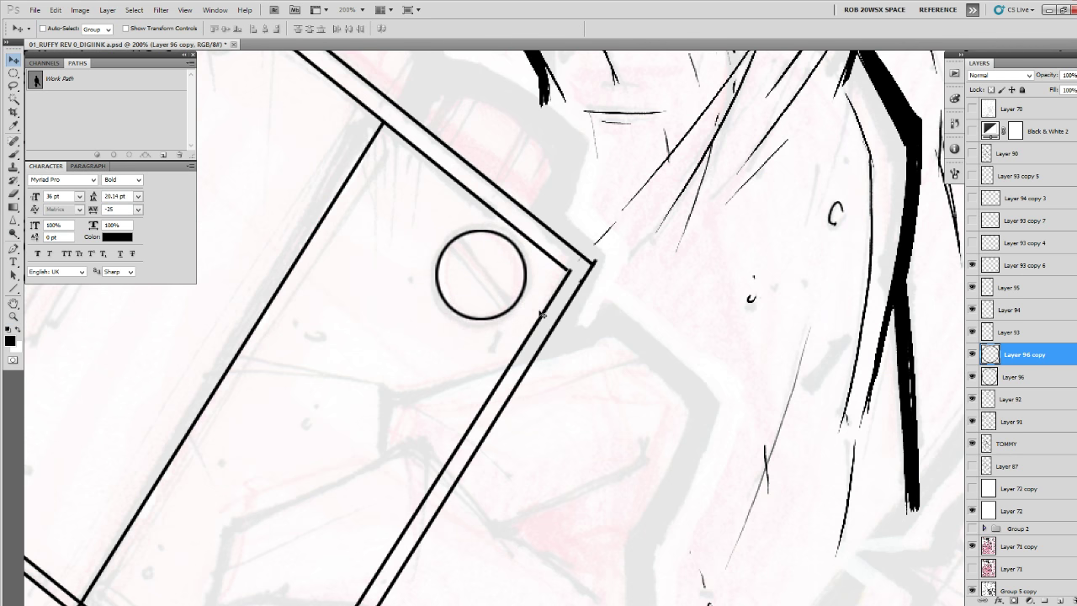
pyautogui.press('Down')
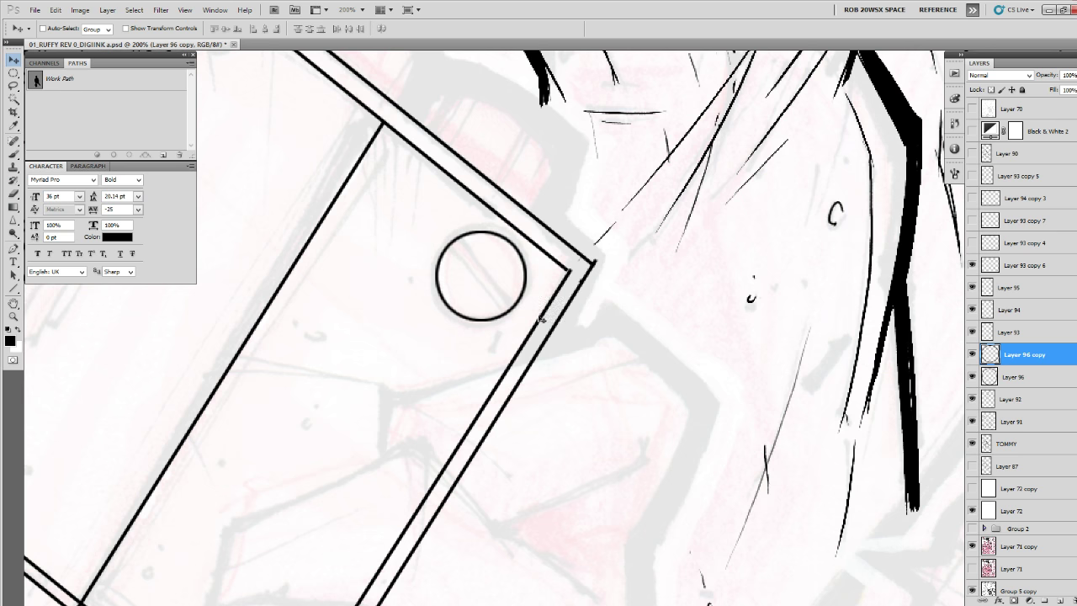
# Scale the circle at the plate's corner up to about 106% around its centre.
pyautogui.hotkey('ctrl', 't')
pyautogui.moveTo(532, 317); pyautogui.dragTo(536, 322)
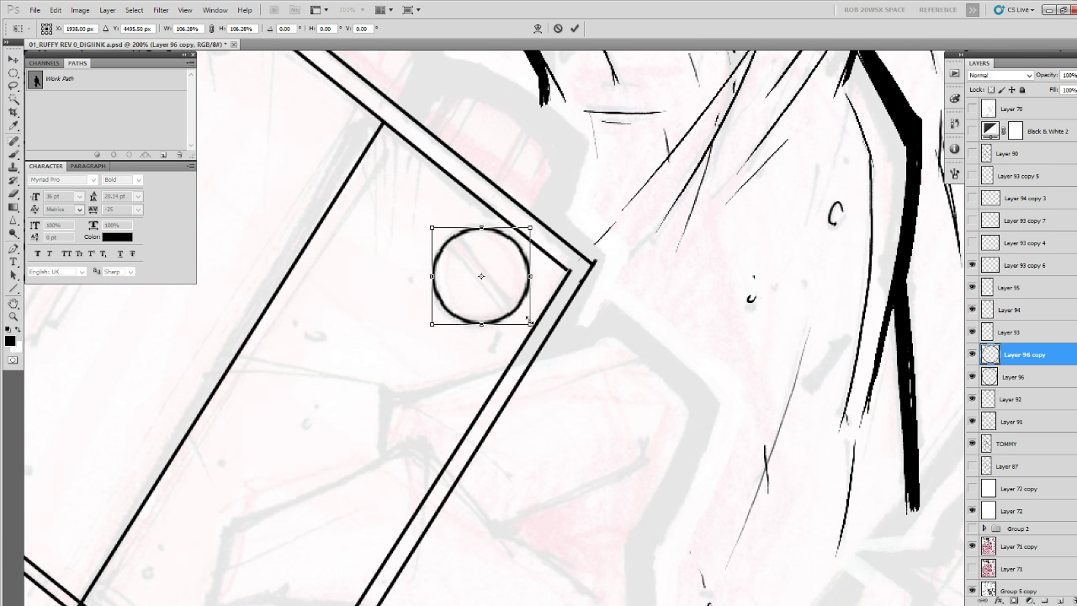
pyautogui.press('Return')
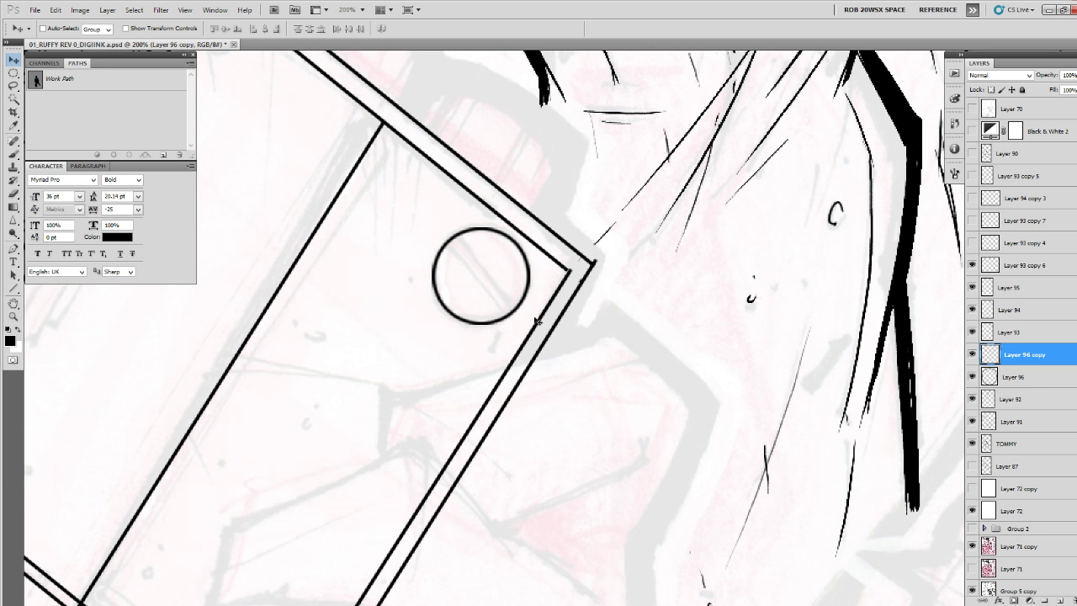
# Duplicate the corner circle and scale the copy to about 84% around its centre to form an inner ring.
pyautogui.press('z')
pyautogui.keyDown('alt'); pyautogui.click(535, 317); pyautogui.keyUp('alt')
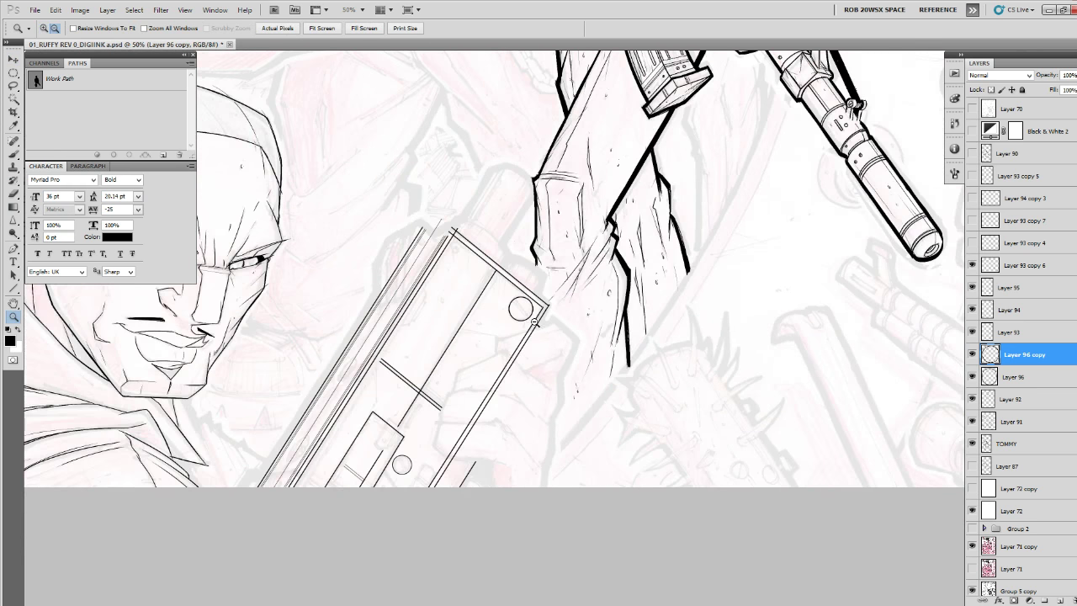
pyautogui.click(530, 314)
pyautogui.hotkey('ctrl', 'j')
pyautogui.hotkey('ctrl', 't')
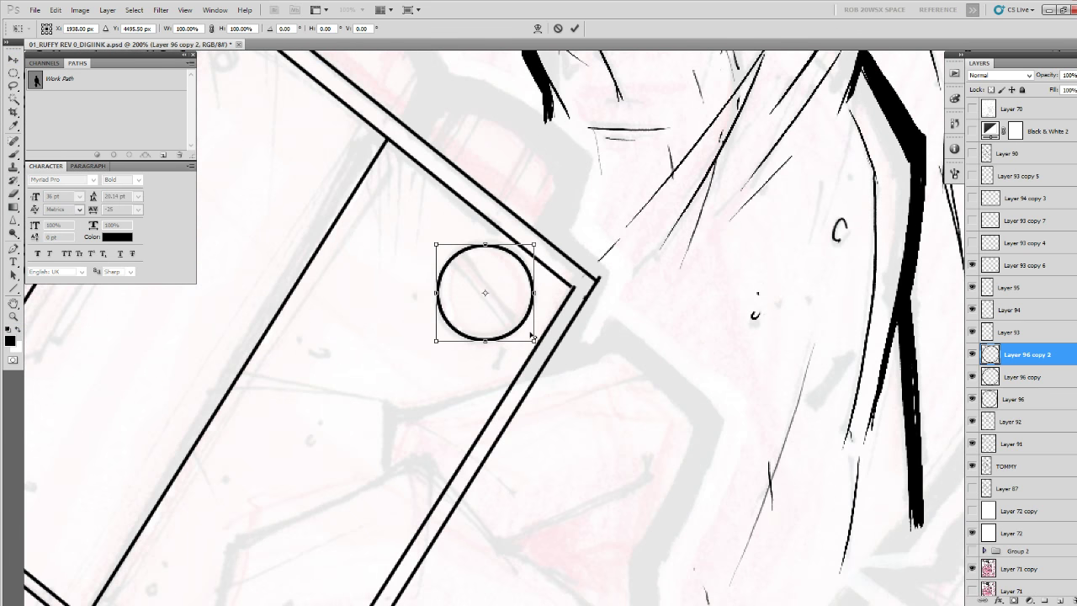
pyautogui.moveTo(533, 340); pyautogui.dragTo(528, 334)
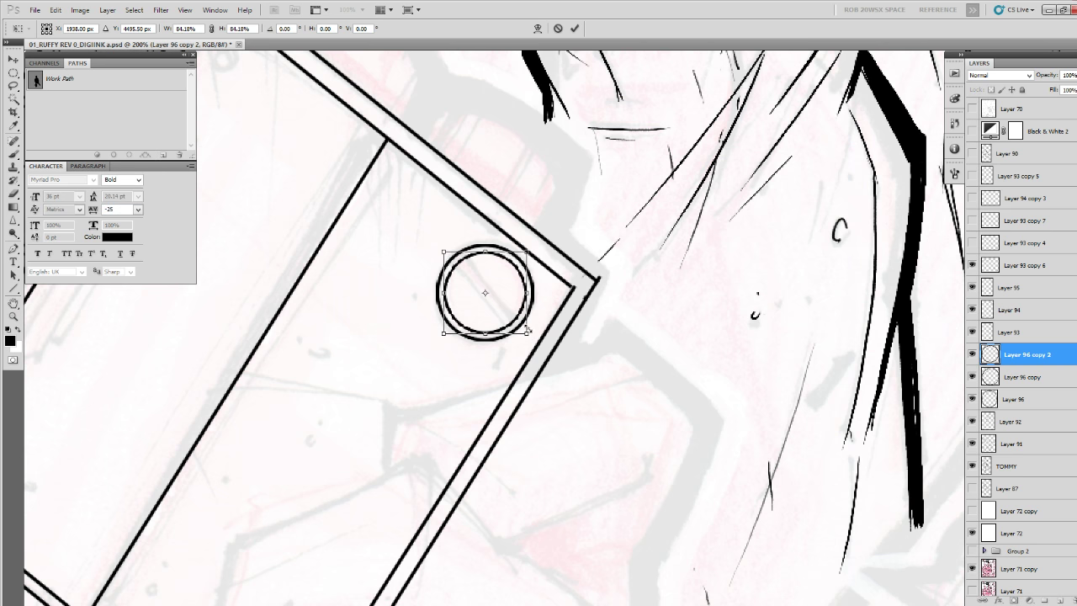
pyautogui.press('Return')
# On a new layer, draw a thin 1 px diagonal line just inside the large plate's long edge, running down to the canvas edge.
pyautogui.keyDown('alt'); pyautogui.click(530, 328); pyautogui.keyUp('alt')
pyautogui.keyDown('alt'); pyautogui.click(521, 336); pyautogui.keyUp('alt')
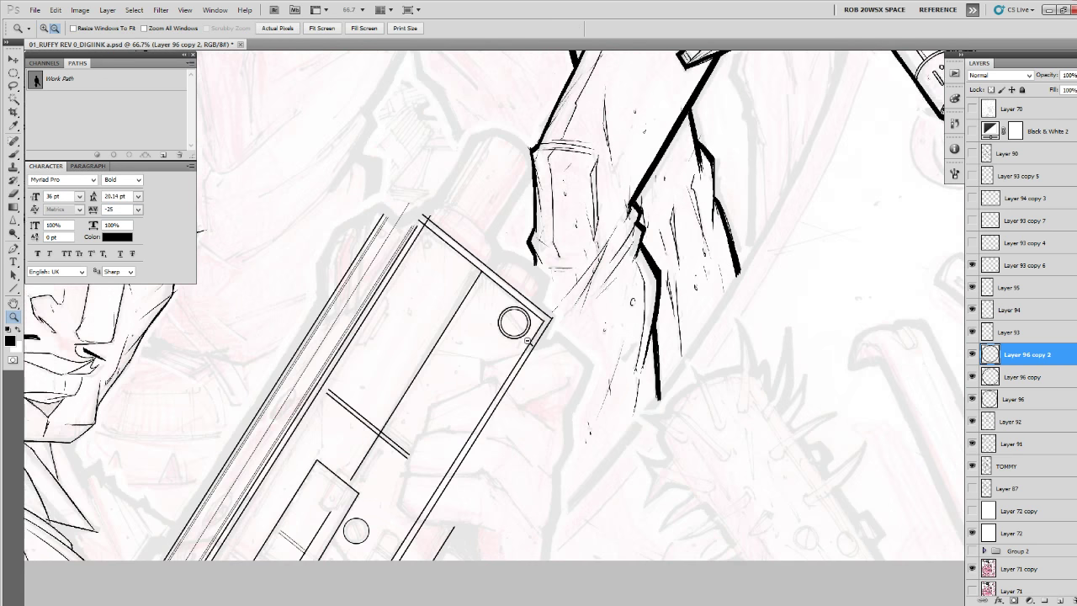
pyautogui.keyDown('alt'); pyautogui.click(509, 353); pyautogui.keyUp('alt')
pyautogui.moveTo(529, 420); pyautogui.dragTo(578, 355)
pyautogui.click(549, 347)
pyautogui.click(550, 344)
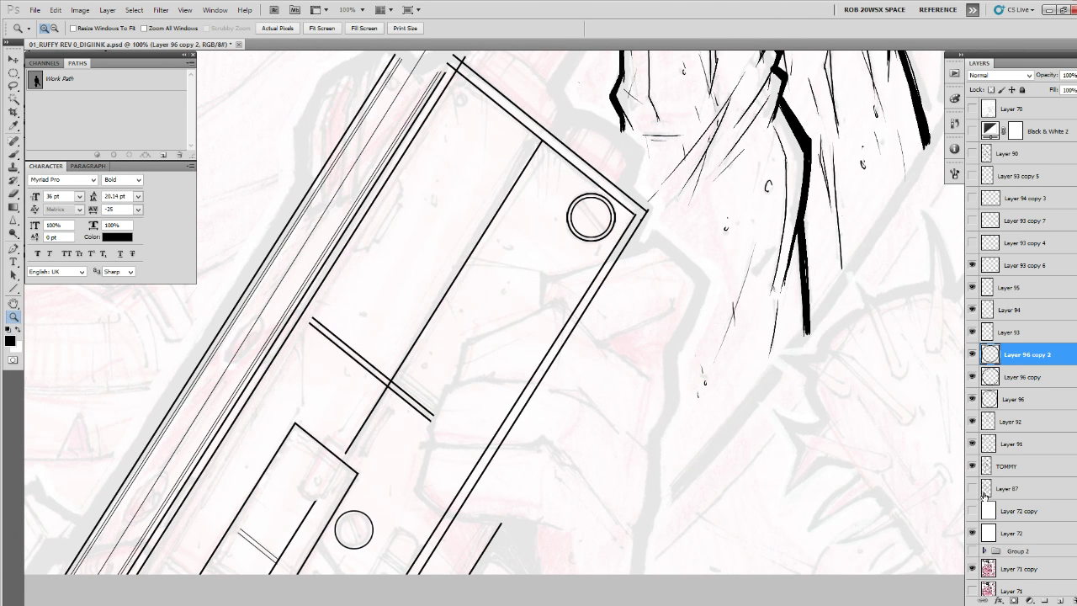
pyautogui.press('u')
pyautogui.click(1060, 599)
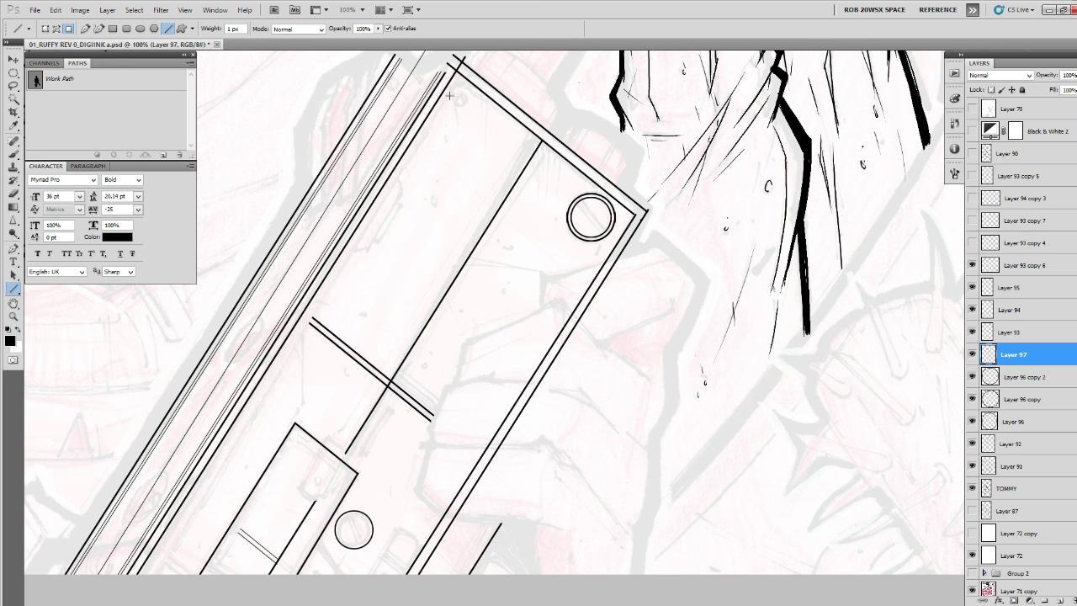
pyautogui.moveTo(449, 100); pyautogui.dragTo(148, 573)
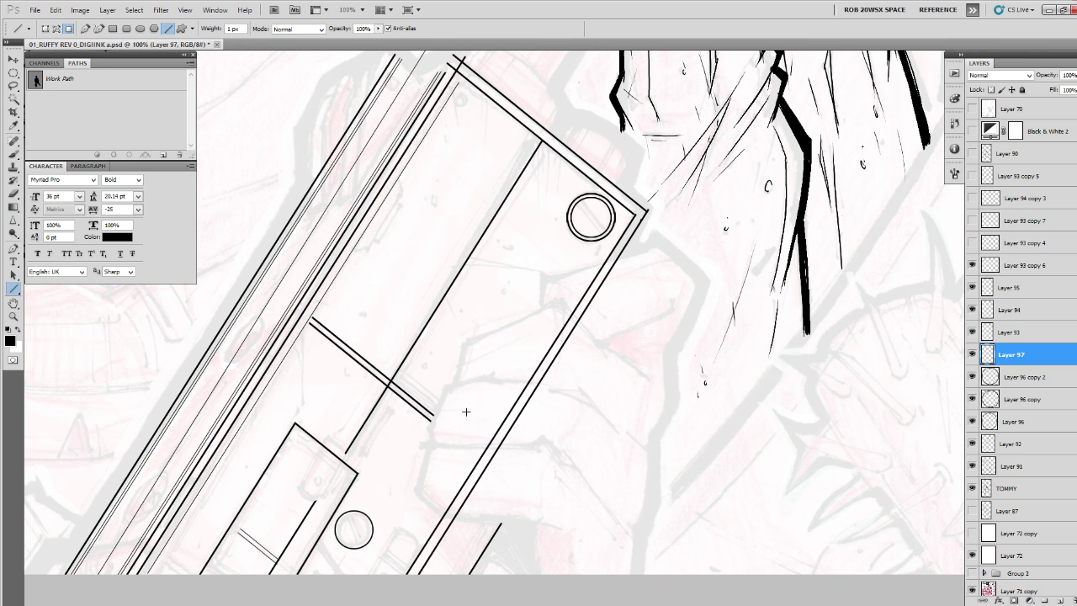
# Duplicate the thin edge line, offset the copy parallel to it, and compare the result with the copy hidden and shown.
pyautogui.hotkey('ctrl', 'j')
pyautogui.press('v')
pyautogui.moveTo(335, 422); pyautogui.dragTo(338, 415)
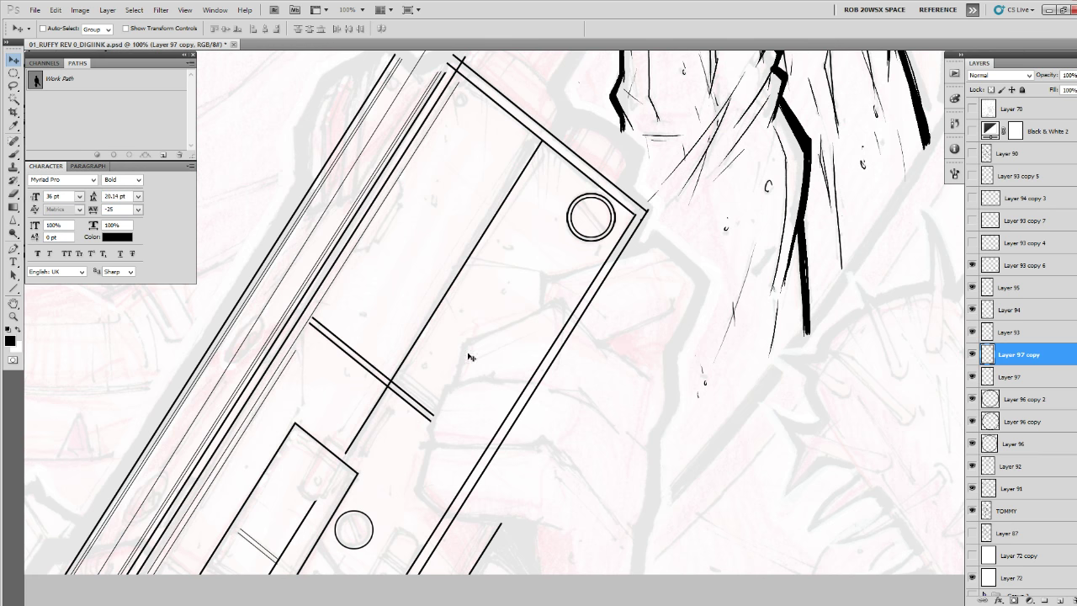
pyautogui.moveTo(463, 392); pyautogui.dragTo(456, 394)
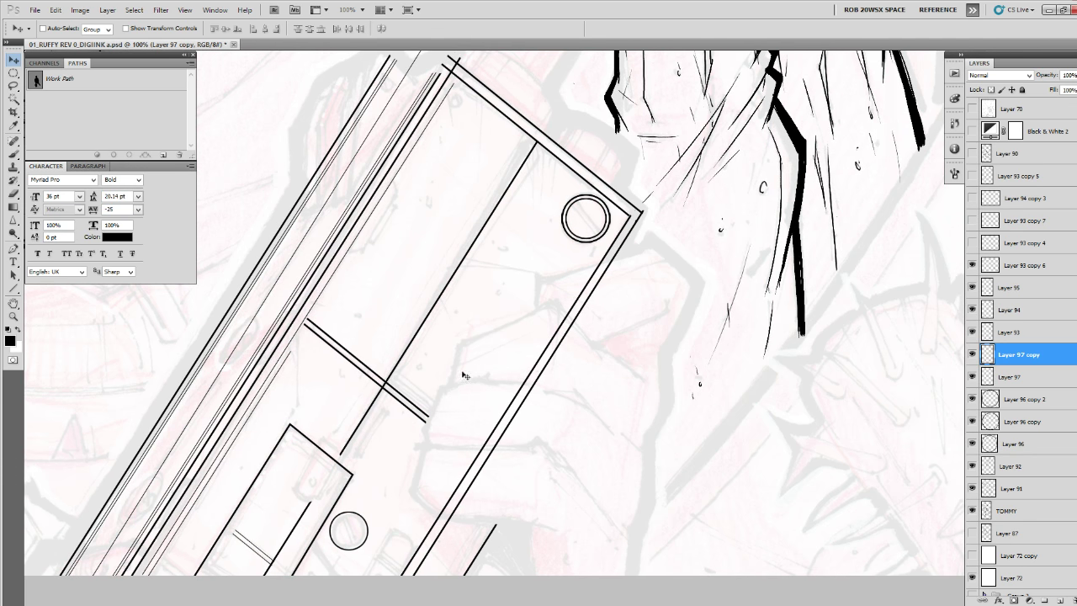
pyautogui.click(973, 354)
pyautogui.click(972, 356)
# Add a new layer for the slot of the double-ringed screw at the plate's corner.
pyautogui.click(1061, 599)
pyautogui.press('z')
pyautogui.click(594, 212)
pyautogui.click(595, 212)
pyautogui.click(595, 212)
pyautogui.press('u')
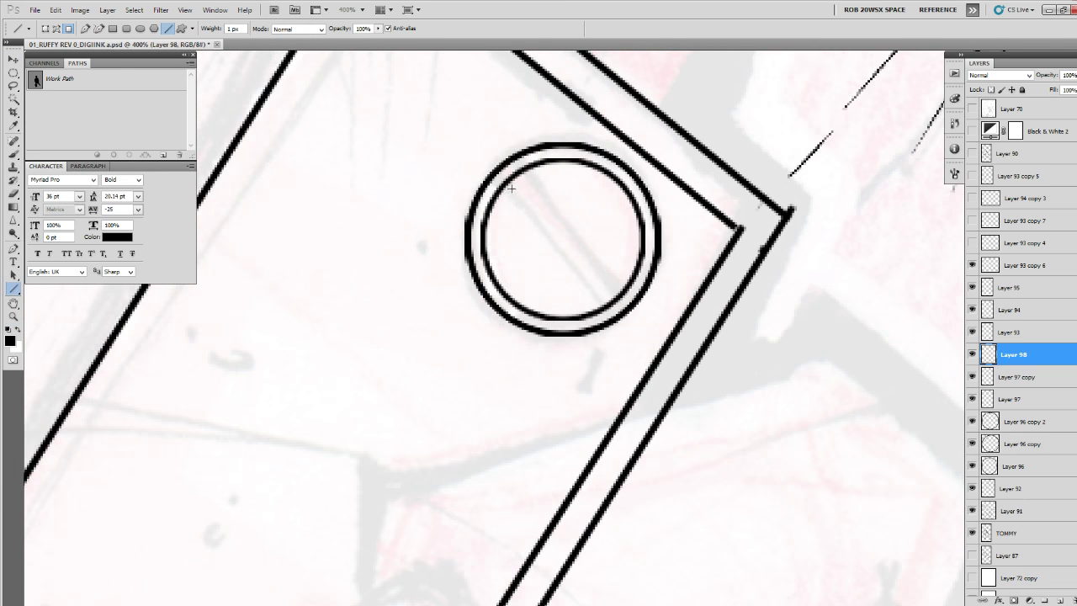
# Try drawing two parallel 2 px slot lines across the inner ring of the corner screw.
pyautogui.moveTo(511, 188); pyautogui.dragTo(602, 311)
pyautogui.hotkey('ctrl', 'z')
pyautogui.moveTo(505, 187); pyautogui.dragTo(597, 309)
pyautogui.moveTo(519, 169); pyautogui.dragTo(613, 295)
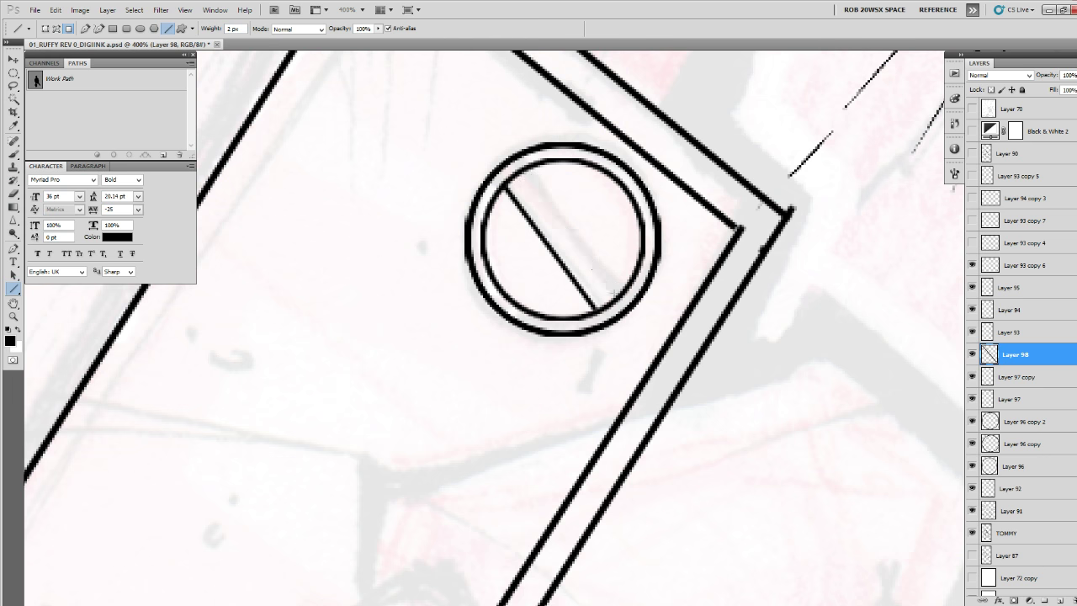
pyautogui.press('z')
pyautogui.keyDown('alt'); pyautogui.click(613, 294); pyautogui.keyUp('alt')
pyautogui.keyDown('alt'); pyautogui.click(613, 295); pyautogui.keyUp('alt')
pyautogui.keyDown('alt'); pyautogui.click(614, 294); pyautogui.keyUp('alt')
pyautogui.keyDown('alt'); pyautogui.click(613, 295); pyautogui.keyUp('alt')
pyautogui.moveTo(605, 379); pyautogui.dragTo(488, 384)
pyautogui.hotkey('ctrl', 'alt', 'z')
pyautogui.hotkey('ctrl', 'alt', 'z')
# Draw two parallel diagonal lines across the corner screw's inner ring, forming its slot.
pyautogui.click(584, 246)
pyautogui.click(584, 246)
pyautogui.click(584, 247)
pyautogui.press('u')
pyautogui.moveTo(355, 300); pyautogui.dragTo(451, 423)
pyautogui.moveTo(380, 288)
pyautogui.mouseDown()
pyautogui.moveTo(477, 413)
pyautogui.moveTo(506, 249)
pyautogui.mouseUp()
# Draw two parallel 2 px slot lines across the single-ringed screw beside the small inner panel.
pyautogui.press('z')
pyautogui.keyDown('alt'); pyautogui.click(479, 412); pyautogui.keyUp('alt')
pyautogui.keyDown('alt'); pyautogui.click(480, 412); pyautogui.keyUp('alt')
pyautogui.keyDown('alt'); pyautogui.click(480, 412); pyautogui.keyUp('alt')
pyautogui.click(347, 336)
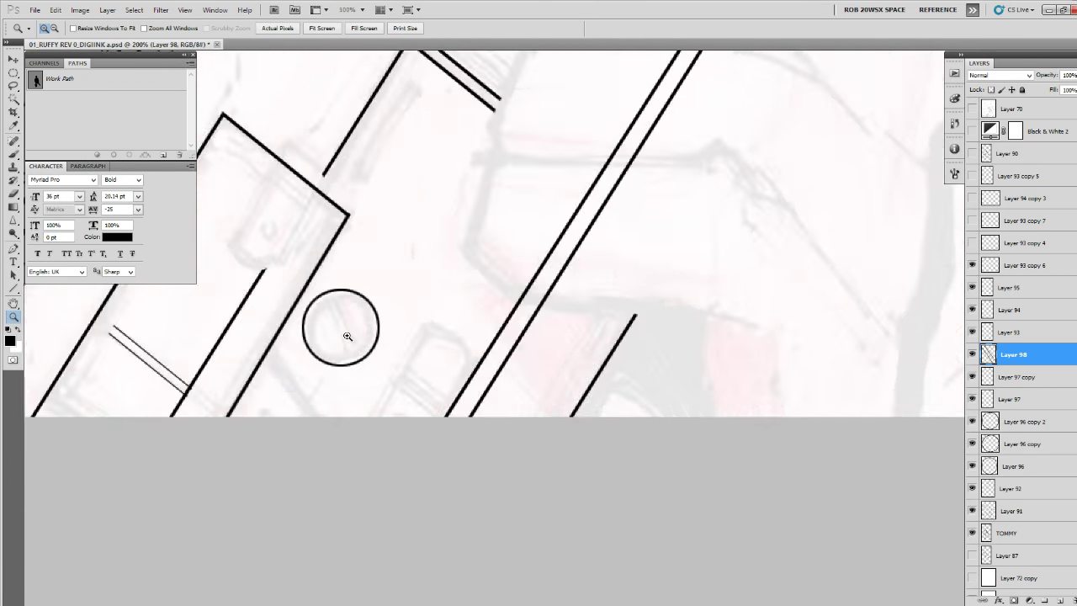
pyautogui.click(347, 335)
pyautogui.click(346, 335)
pyautogui.click(347, 335)
pyautogui.moveTo(367, 324); pyautogui.dragTo(433, 401)
pyautogui.press('u')
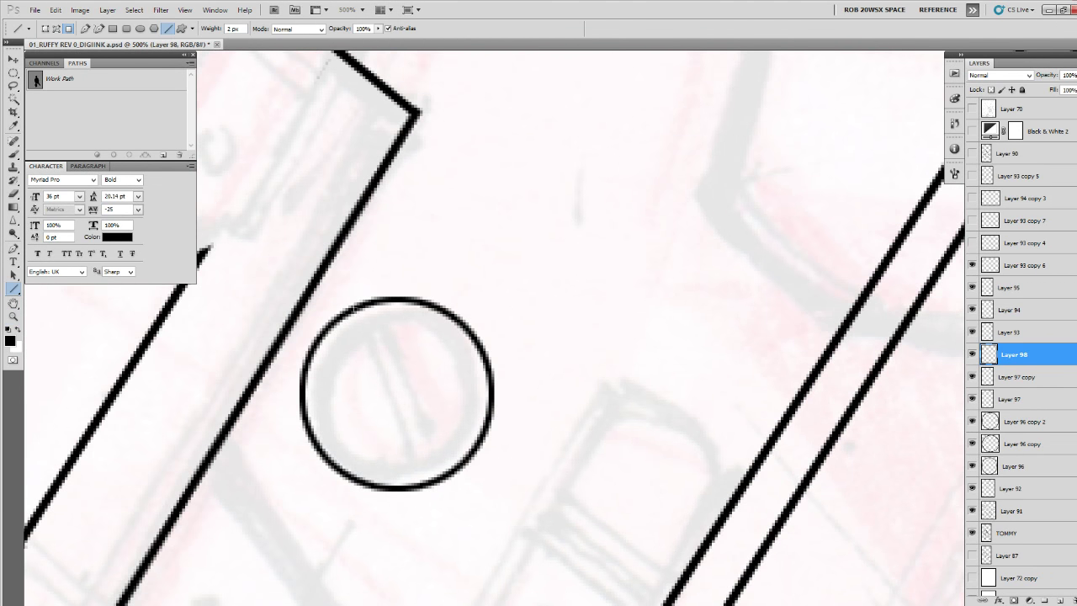
pyautogui.moveTo(356, 308); pyautogui.dragTo(441, 475)
# On a new layer, draw a 2 px diagonal line across the small panel's upper edge along the sketched rounded tab.
pyautogui.press('z')
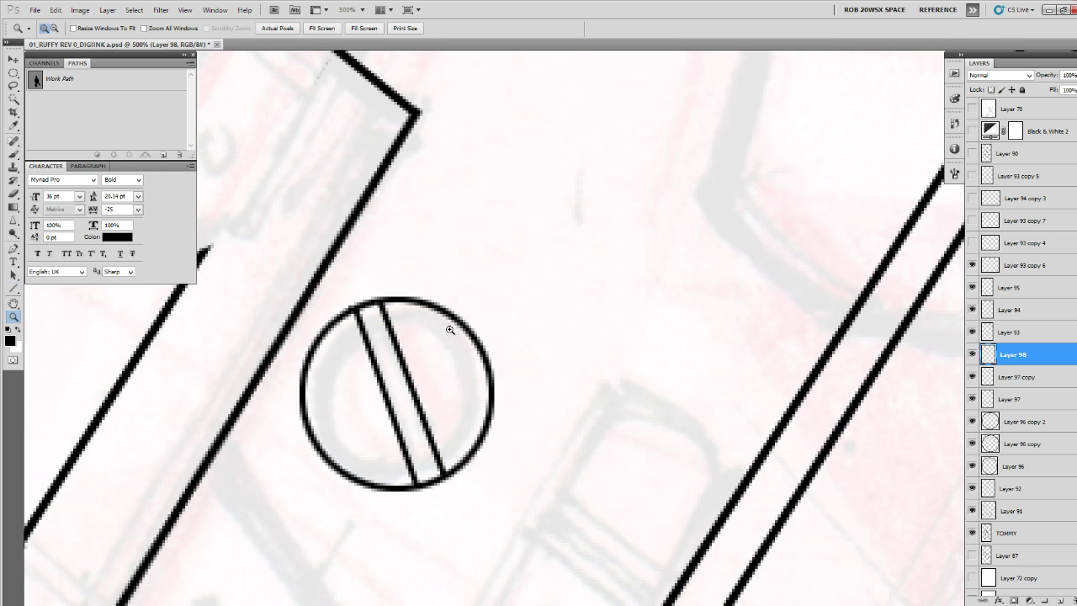
pyautogui.keyDown('alt'); pyautogui.click(446, 330); pyautogui.keyUp('alt')
pyautogui.keyDown('alt'); pyautogui.click(446, 331); pyautogui.keyUp('alt')
pyautogui.moveTo(448, 333); pyautogui.dragTo(481, 393)
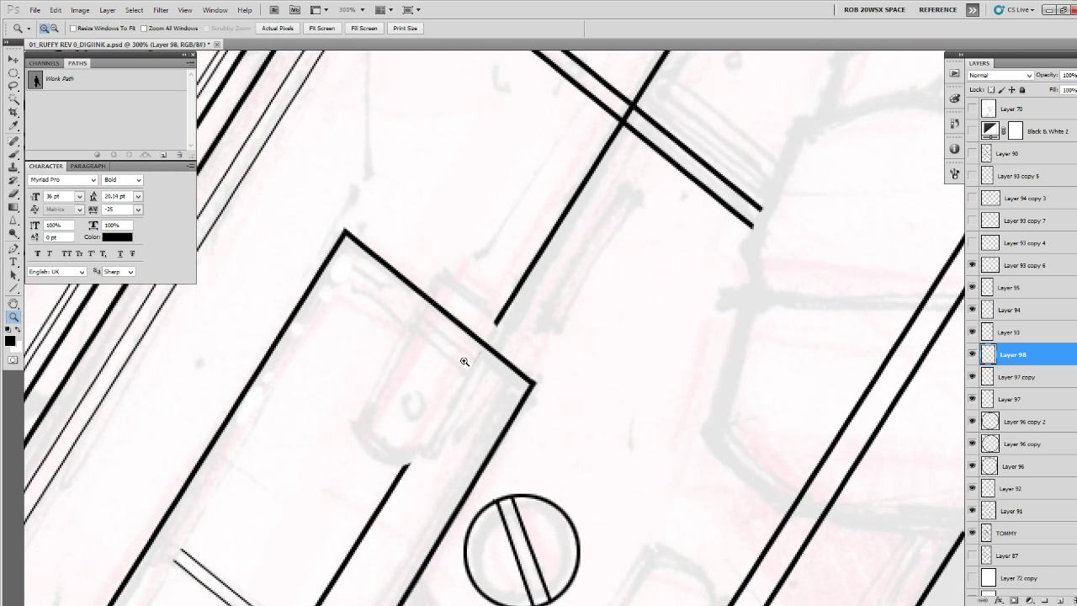
pyautogui.press('u')
pyautogui.click(1059, 600)
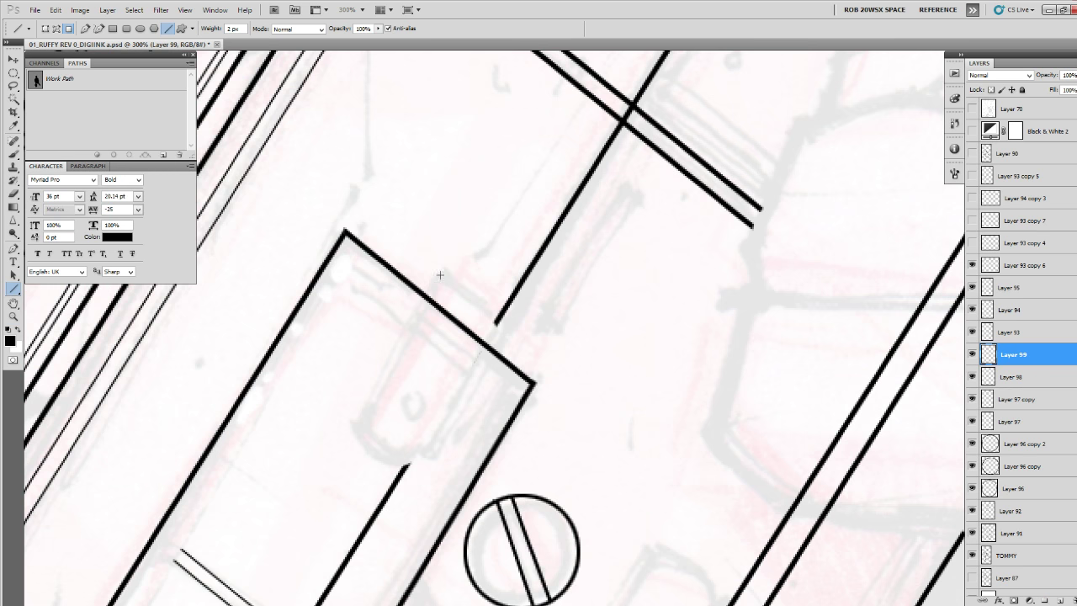
pyautogui.moveTo(443, 265)
pyautogui.mouseDown()
pyautogui.moveTo(350, 431)
pyautogui.moveTo(345, 415)
pyautogui.mouseUp()
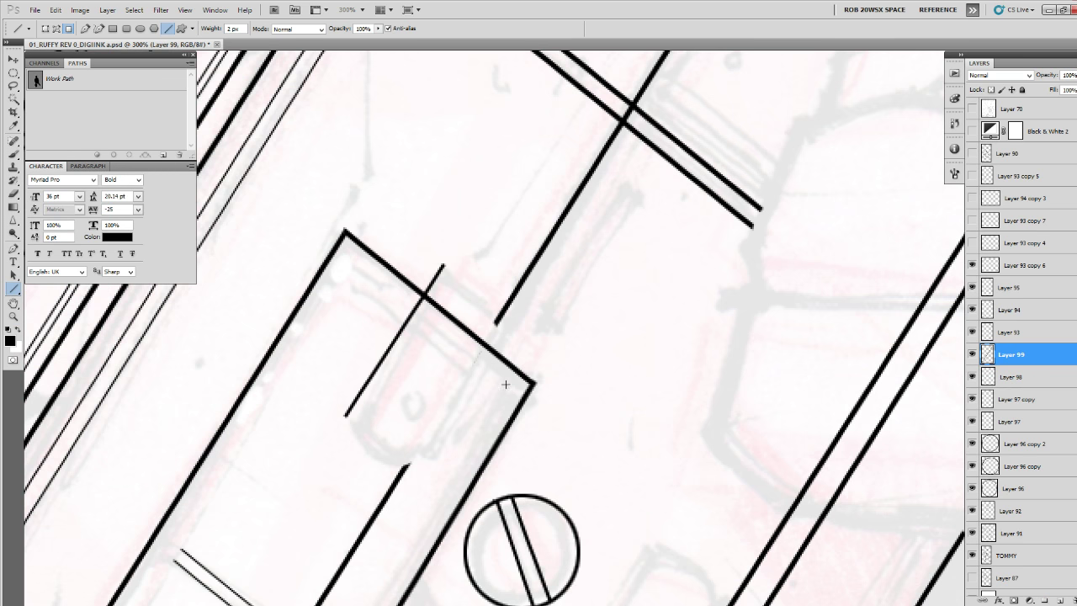
# Duplicate the tab's diagonal side line, offset the copy to form the parallel opposite side, and merge it into Layer 99.
pyautogui.hotkey('ctrl', 'j')
pyautogui.press('v')
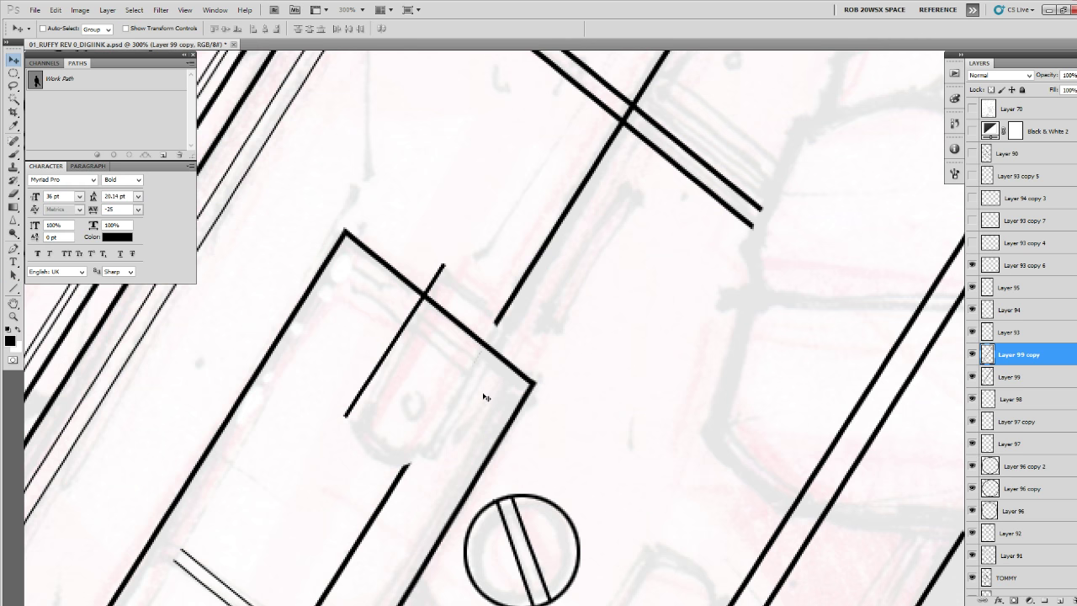
pyautogui.press('Left')
pyautogui.moveTo(483, 399); pyautogui.dragTo(531, 440)
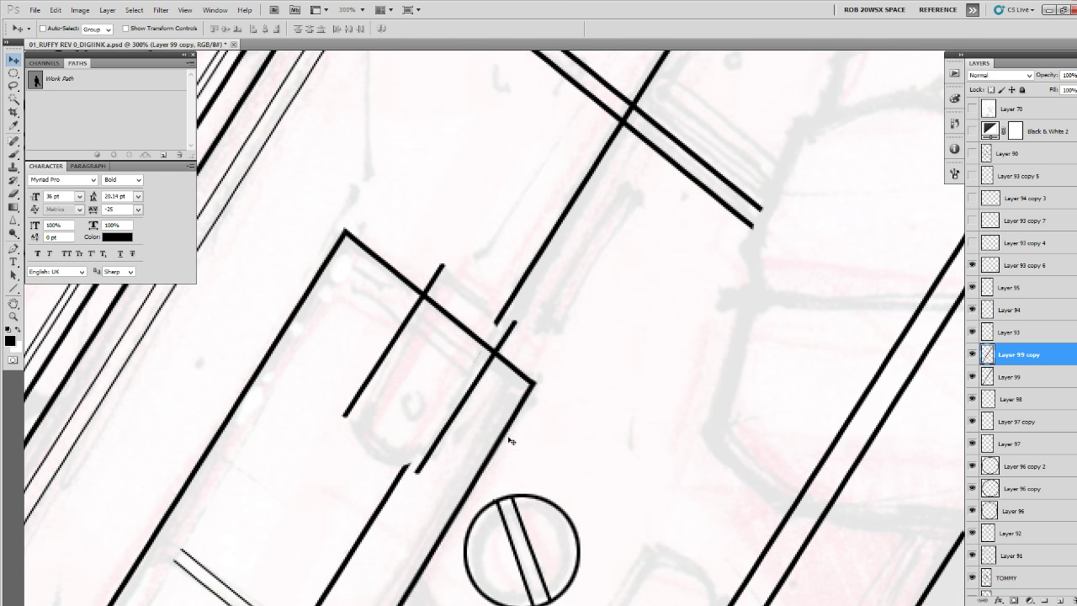
pyautogui.hotkey('ctrl', 'e')
# Paint a curve joining the lower ends of the two parallel lines to form the tab's rounded end.
pyautogui.press('z')
pyautogui.click(469, 429)
pyautogui.click(468, 429)
pyautogui.press('b')
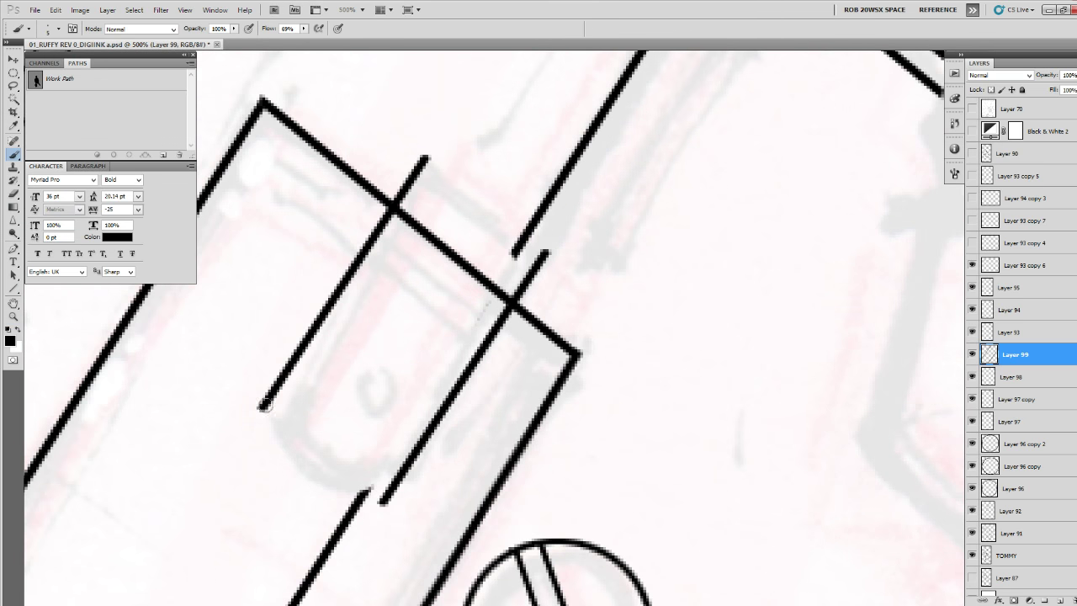
pyautogui.moveTo(264, 405)
pyautogui.mouseDown()
pyautogui.moveTo(280, 442)
pyautogui.moveTo(376, 495)
pyautogui.moveTo(294, 470)
pyautogui.moveTo(266, 407)
pyautogui.mouseUp()
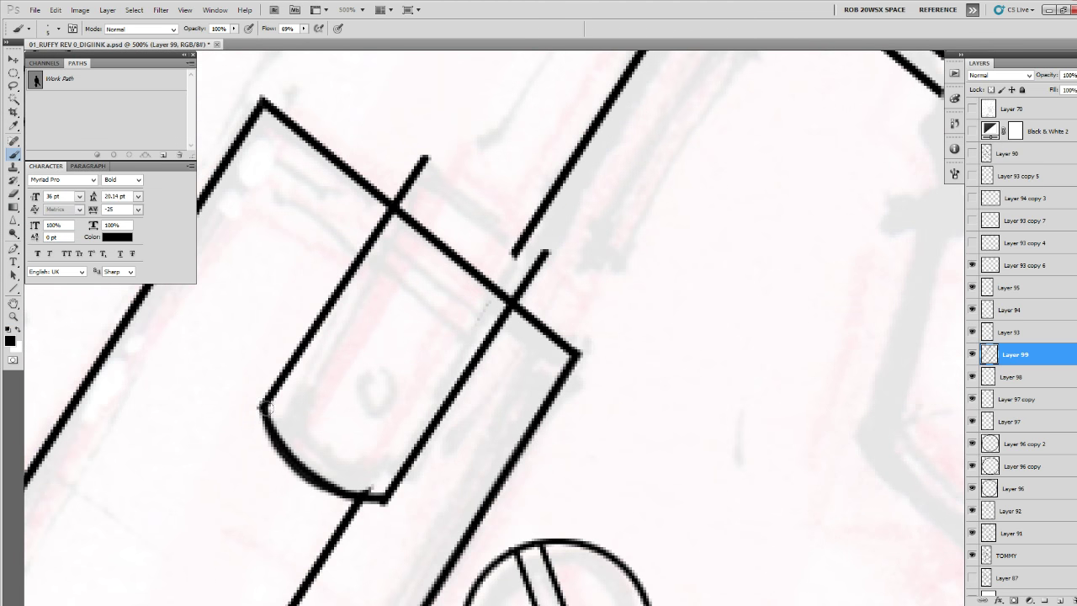
# Paint white over the panel edge inside the tab and move Layer 99 above Layer 93 copy 6.
pyautogui.press('x')
pyautogui.moveTo(514, 387); pyautogui.dragTo(422, 471)
pyautogui.press('x')
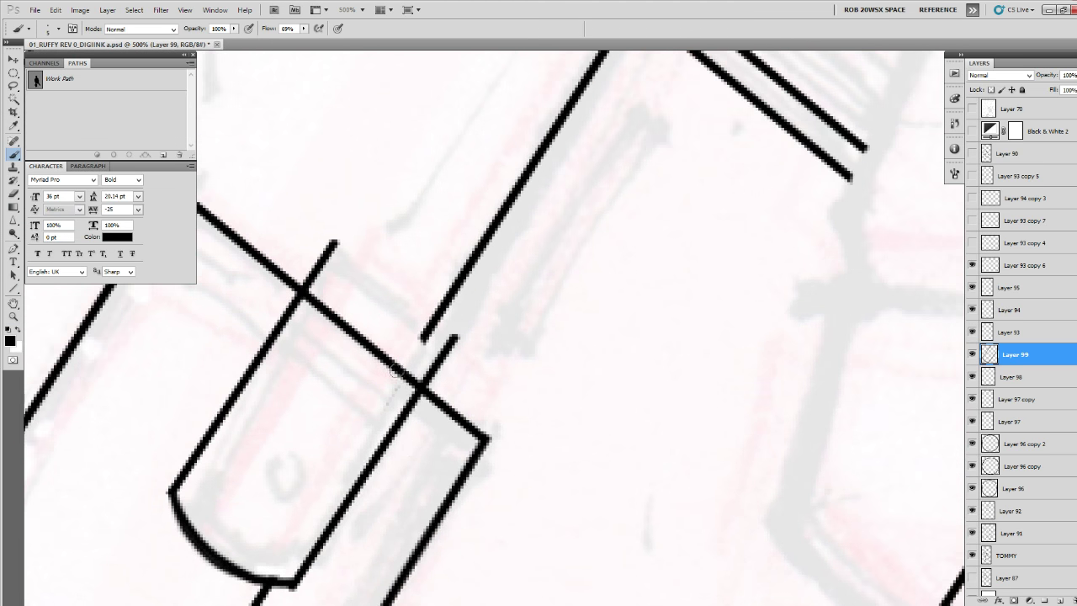
pyautogui.press('x')
pyautogui.moveTo(409, 383); pyautogui.dragTo(340, 326)
pyautogui.press('x')
pyautogui.press('x')
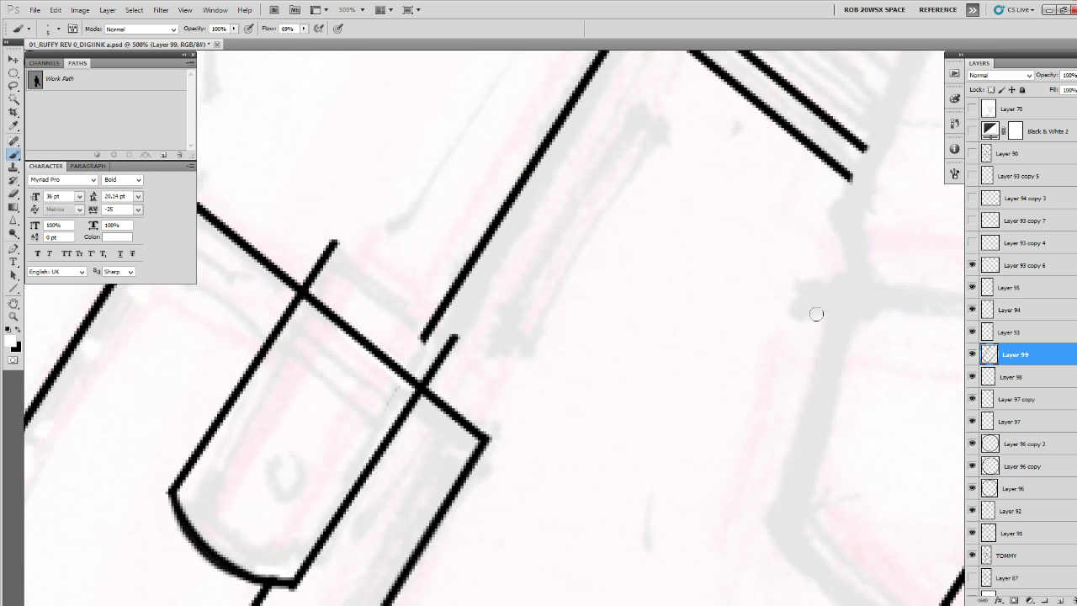
pyautogui.moveTo(974, 263); pyautogui.dragTo(975, 261)
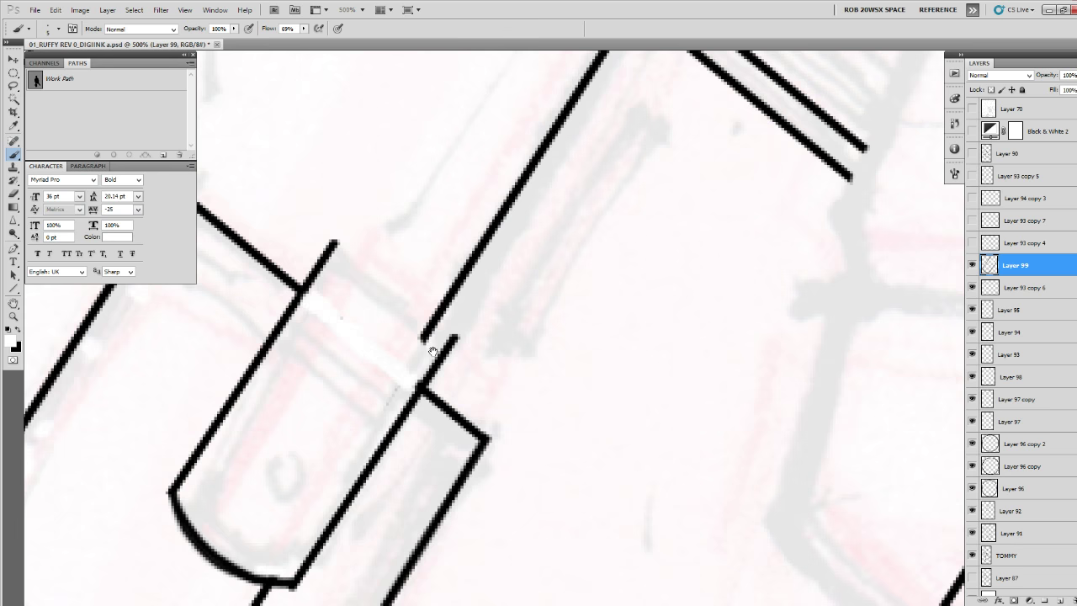
# Draw a 2 px black line joining the upper ends of the tab's two sides.
pyautogui.moveTo(431, 352); pyautogui.dragTo(418, 398)
pyautogui.press('u')
pyautogui.moveTo(321, 289)
pyautogui.mouseDown()
pyautogui.moveTo(440, 381)
pyautogui.moveTo(464, 329)
pyautogui.mouseUp()
pyautogui.hotkey('ctrl', 'z')
pyautogui.press('x')
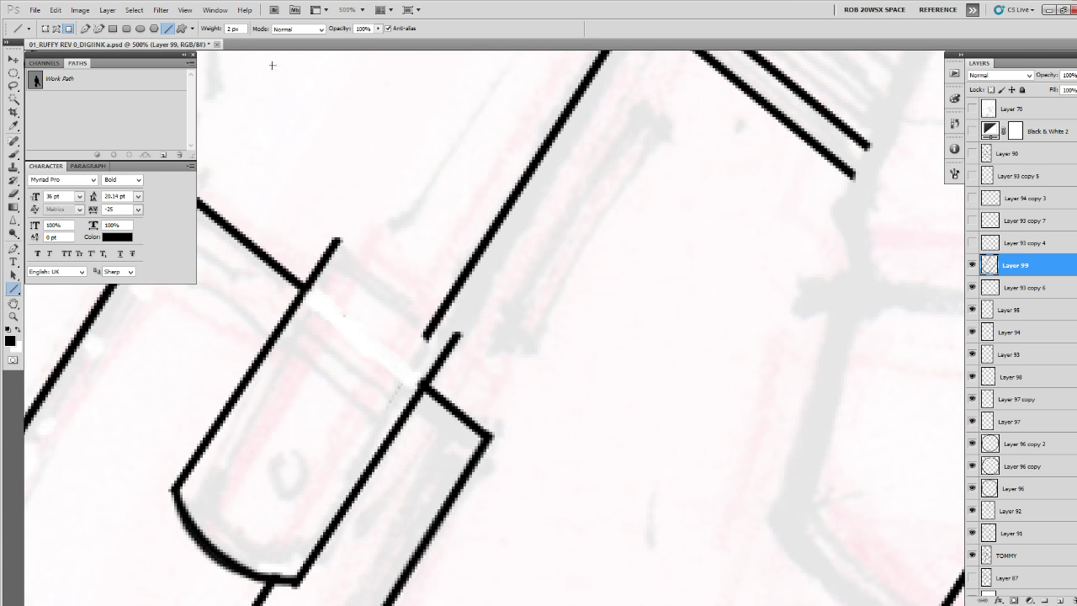
pyautogui.moveTo(340, 239); pyautogui.dragTo(459, 336)
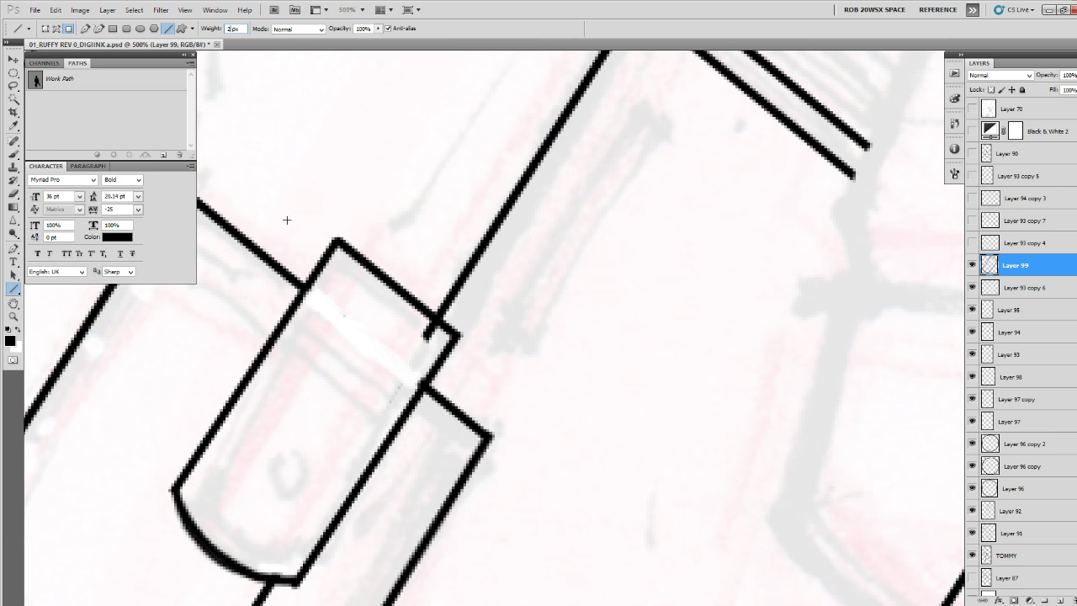
# Draw three parallel diagonal lines across the tab below the panel edge.
pyautogui.moveTo(275, 341); pyautogui.dragTo(392, 429)
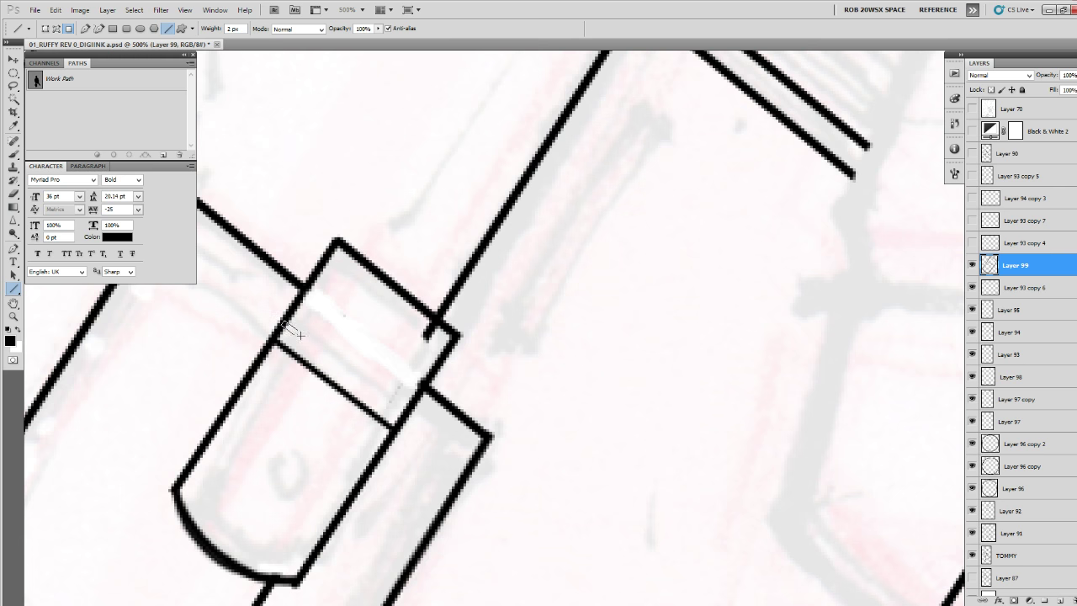
pyautogui.moveTo(300, 335); pyautogui.dragTo(404, 411)
pyautogui.moveTo(294, 311); pyautogui.dragTo(412, 397)
# Paint a small circle over the sketched hole near the tab's rounded end.
pyautogui.moveTo(383, 349); pyautogui.dragTo(415, 276)
pyautogui.press('b')
pyautogui.moveTo(312, 382)
pyautogui.mouseDown()
pyautogui.moveTo(322, 412)
pyautogui.moveTo(314, 381)
pyautogui.moveTo(292, 403)
pyautogui.moveTo(322, 404)
pyautogui.moveTo(312, 381)
pyautogui.mouseUp()
pyautogui.moveTo(362, 312); pyautogui.dragTo(610, 454)
# Draw a short line beside the long diagonal seam, over the sketched narrow slot above the tab.
pyautogui.press('z')
pyautogui.keyDown('alt'); pyautogui.click(625, 420); pyautogui.keyUp('alt')
pyautogui.keyDown('alt'); pyautogui.click(624, 420); pyautogui.keyUp('alt')
pyautogui.keyDown('alt'); pyautogui.click(624, 419); pyautogui.keyUp('alt')
pyautogui.keyDown('alt'); pyautogui.click(624, 419); pyautogui.keyUp('alt')
pyautogui.moveTo(681, 416); pyautogui.dragTo(647, 421)
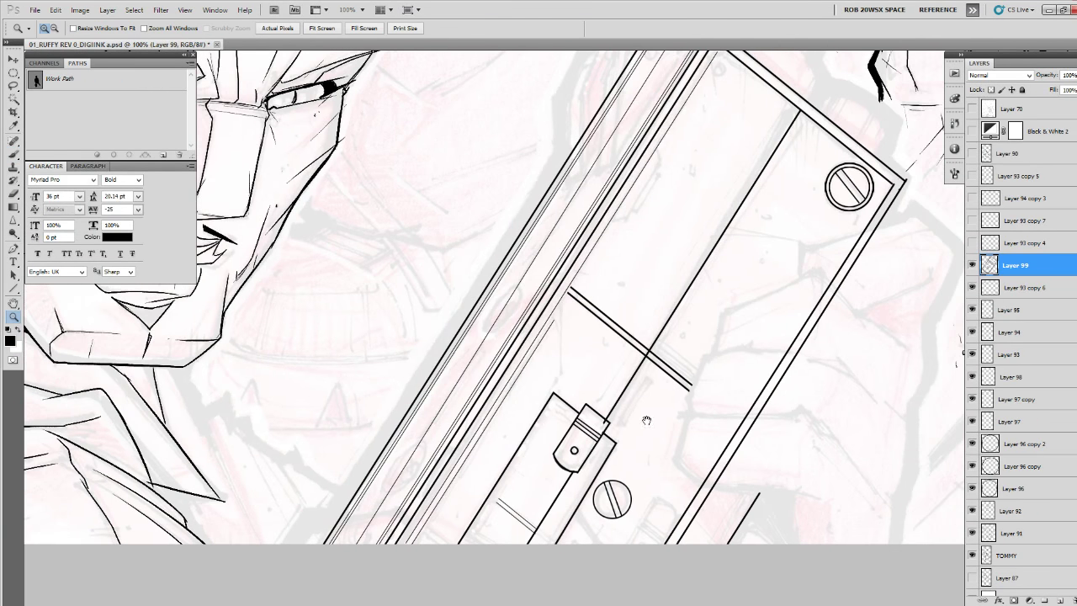
pyautogui.click(651, 385)
pyautogui.click(652, 385)
pyautogui.click(650, 387)
pyautogui.press('u')
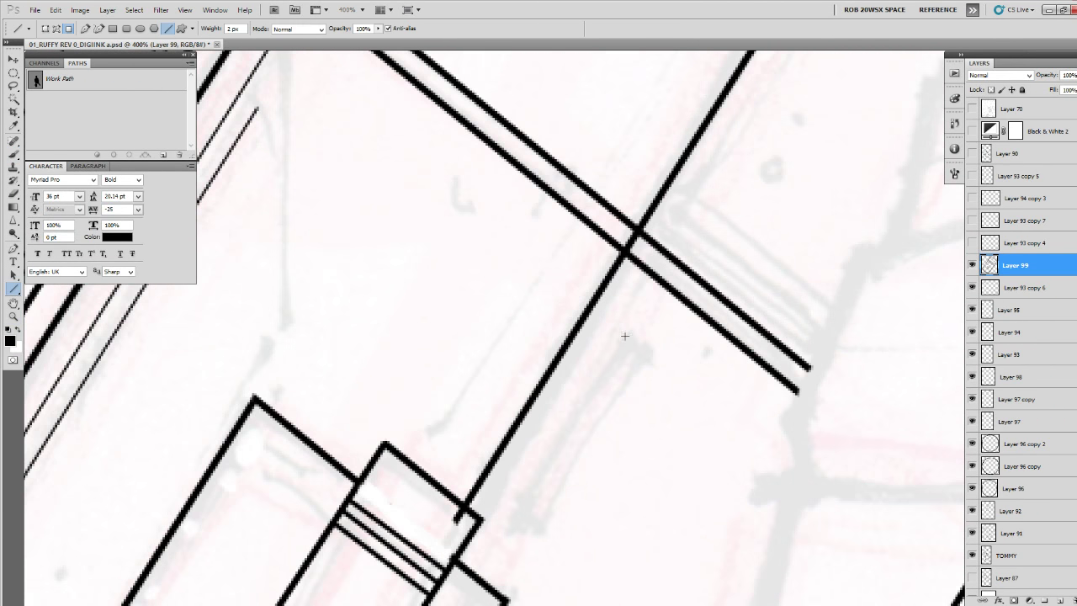
pyautogui.moveTo(630, 329); pyautogui.dragTo(510, 517)
pyautogui.moveTo(688, 478)
pyautogui.mouseDown()
pyautogui.moveTo(664, 421)
pyautogui.moveTo(622, 390)
pyautogui.mouseUp()
# Copy the short slot line to a new layer and offset it slightly to form the slot's parallel second side.
pyautogui.press('l')
pyautogui.moveTo(554, 251)
pyautogui.mouseDown()
pyautogui.moveTo(575, 327)
pyautogui.moveTo(565, 236)
pyautogui.mouseUp()
pyautogui.hotkey('ctrl', 'j')
pyautogui.press('v')
pyautogui.moveTo(558, 309); pyautogui.dragTo(579, 324)
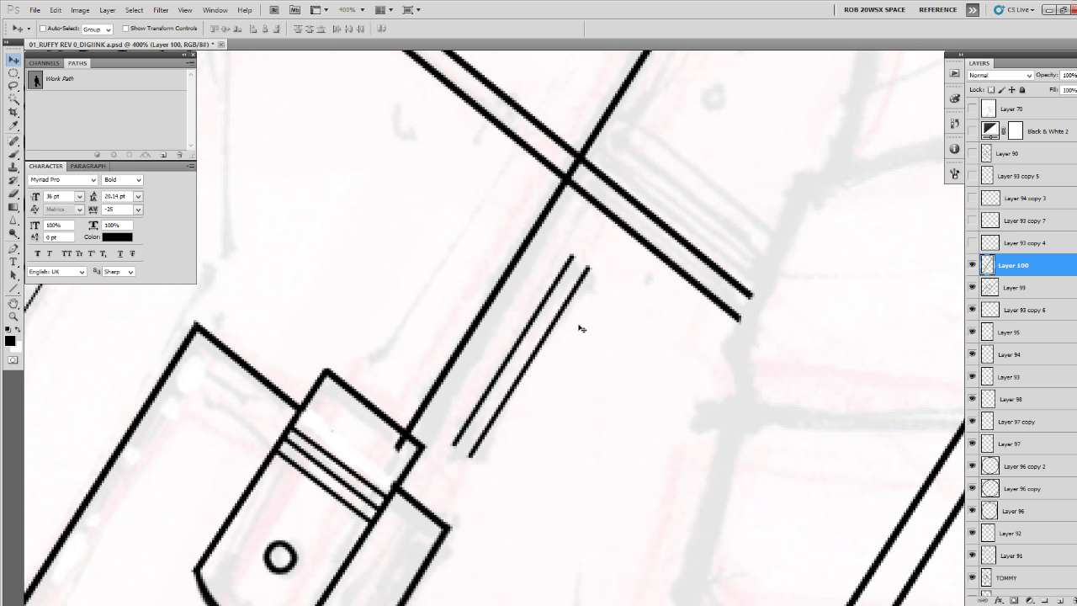
# Paint both short ends of the narrow slot closed and cover the seam line's overshoot inside the tab with white.
pyautogui.moveTo(533, 408); pyautogui.dragTo(358, 415)
pyautogui.press('b')
pyautogui.click(280, 455)
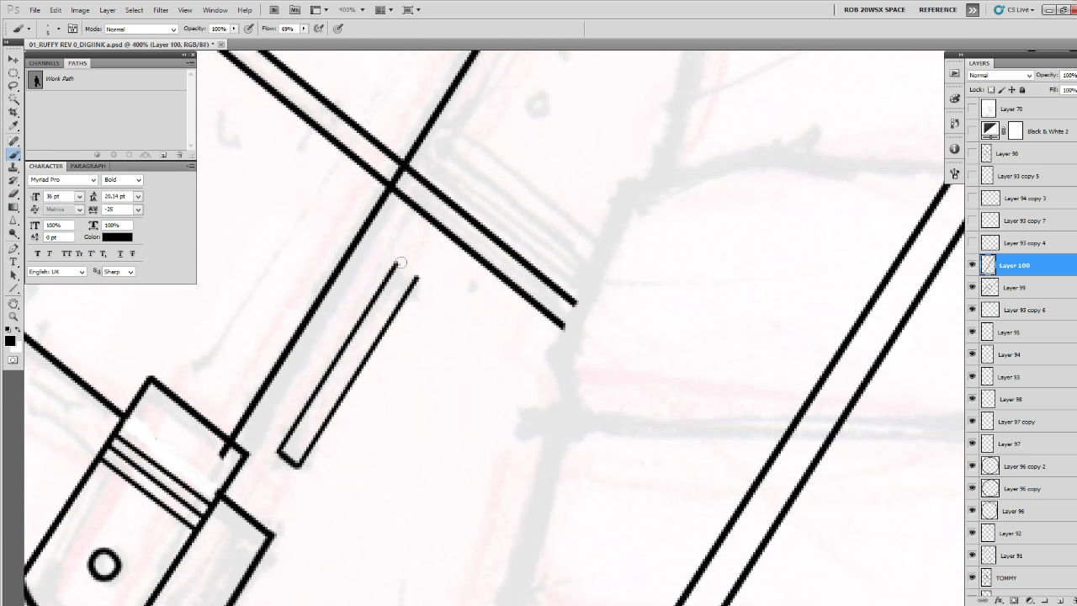
pyautogui.click(405, 274)
pyautogui.press('x')
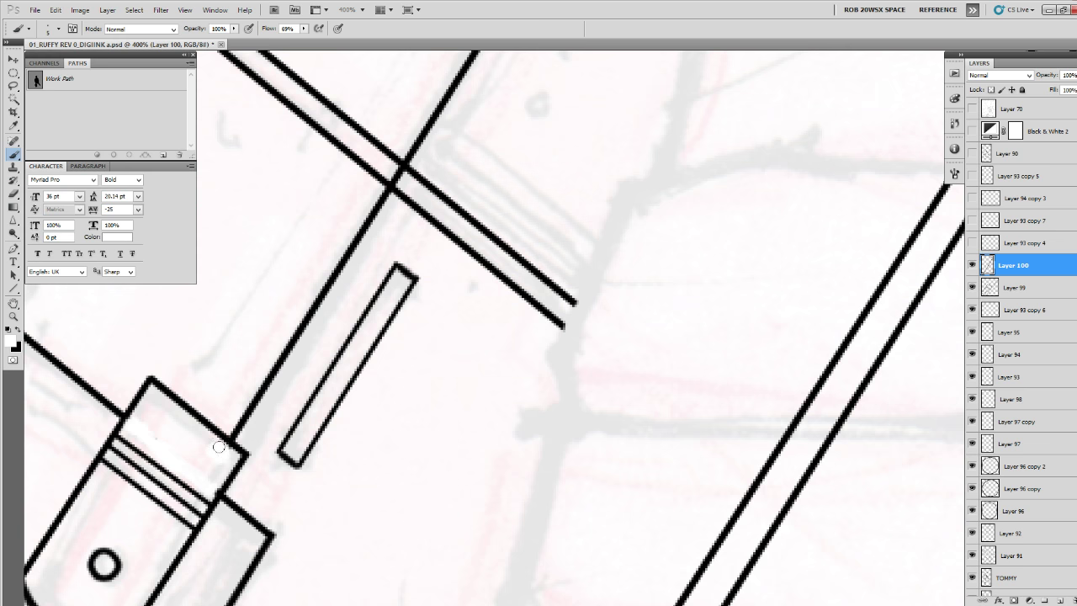
# Examine the whole inked weapon panel and the place where the double cross line meets the long diagonal seam.
pyautogui.press('z')
pyautogui.keyDown('alt'); pyautogui.click(211, 410); pyautogui.keyUp('alt')
pyautogui.keyDown('alt'); pyautogui.click(211, 411); pyautogui.keyUp('alt')
pyautogui.keyDown('alt'); pyautogui.click(211, 410); pyautogui.keyUp('alt')
pyautogui.keyDown('alt'); pyautogui.click(212, 411); pyautogui.keyUp('alt')
pyautogui.moveTo(224, 397); pyautogui.dragTo(310, 313)
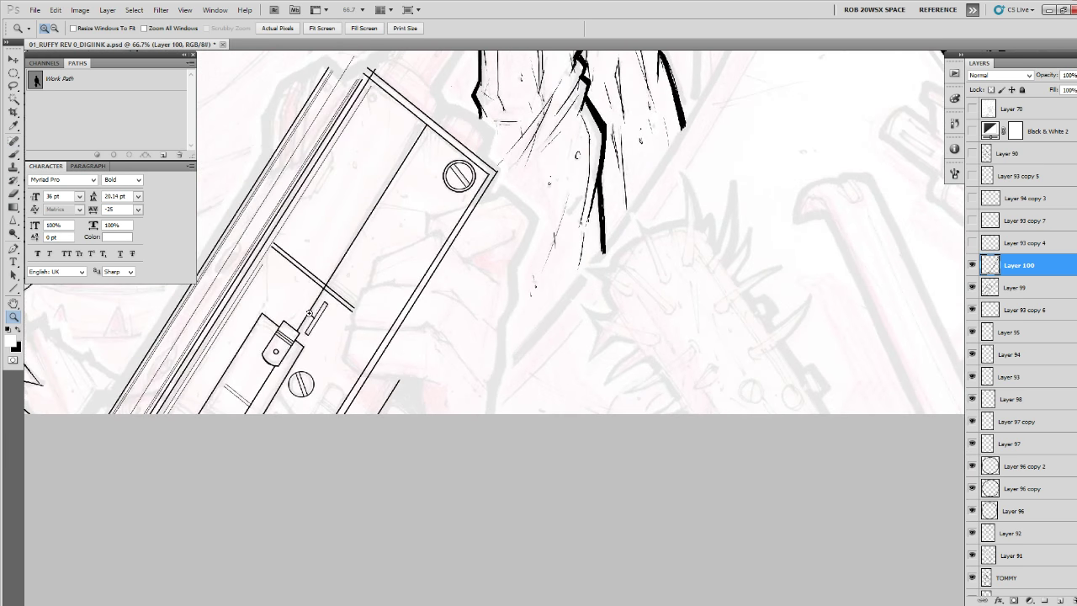
pyautogui.moveTo(423, 290); pyautogui.dragTo(404, 381)
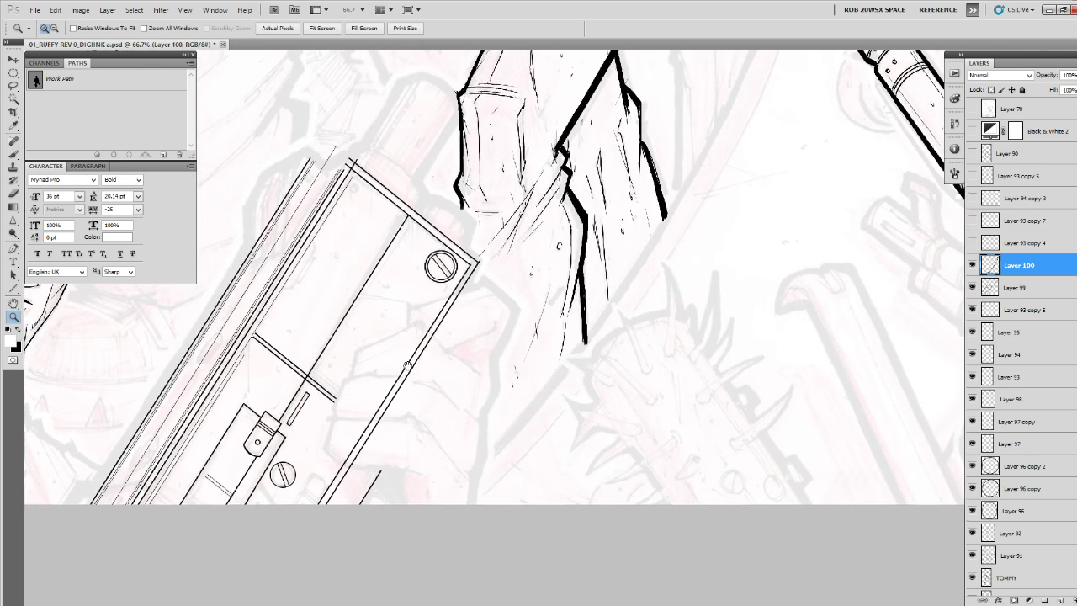
pyautogui.click(325, 381)
pyautogui.click(325, 380)
pyautogui.click(325, 379)
pyautogui.press('e')
pyautogui.press('z')
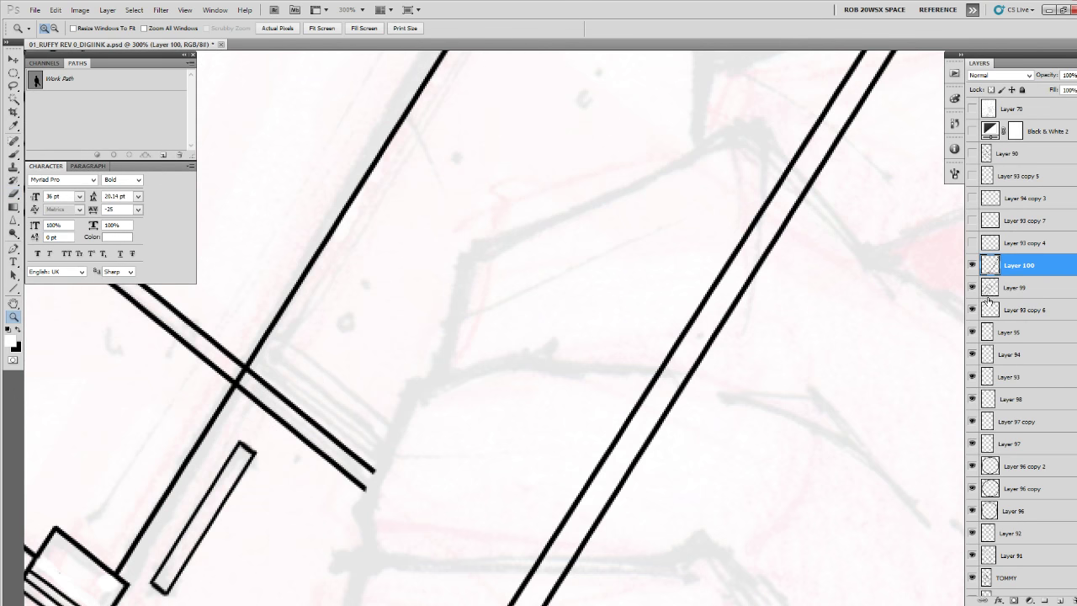
# Merge Layer 100 down through the line layers into Layer 97 and check the merged artwork by toggling its visibility.
pyautogui.hotkey('ctrl', 'e')
pyautogui.hotkey('ctrl', 'e')
pyautogui.hotkey('ctrl', 'e')
pyautogui.hotkey('ctrl', 'e')
pyautogui.hotkey('ctrl', 'e')
pyautogui.hotkey('ctrl', 'e')
pyautogui.hotkey('ctrl', 'e')
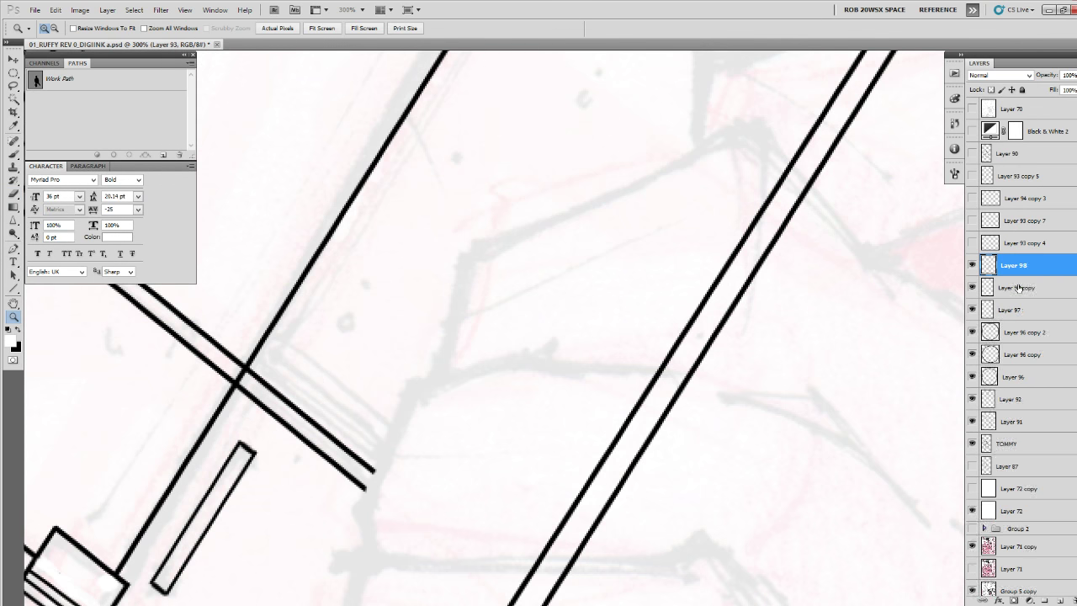
pyautogui.hotkey('ctrl', 'e')
pyautogui.click(973, 265)
pyautogui.click(973, 265)
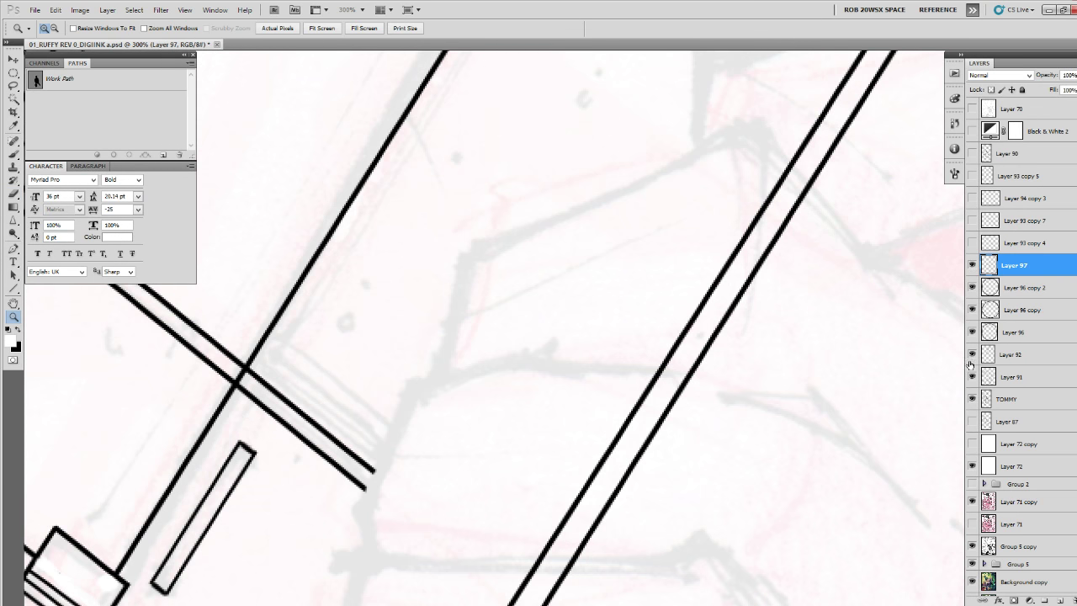
# Select Layer 91 and lock it completely.
pyautogui.click(972, 381)
pyautogui.click(988, 376)
pyautogui.click(1021, 89)
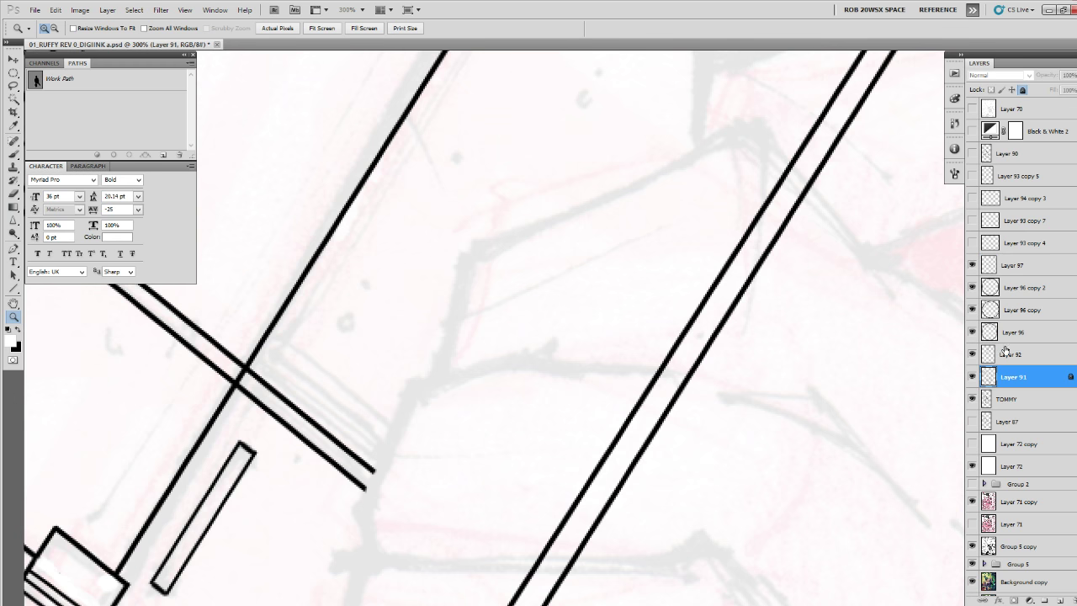
# Merge Layer 97 down through the Layer 96 screw layers into Layer 92, checking the content by toggling visibility.
pyautogui.click(1007, 275)
pyautogui.hotkey('ctrl', 'e')
pyautogui.hotkey('ctrl', 'e')
pyautogui.hotkey('ctrl', 'e')
pyautogui.hotkey('ctrl', 'e')
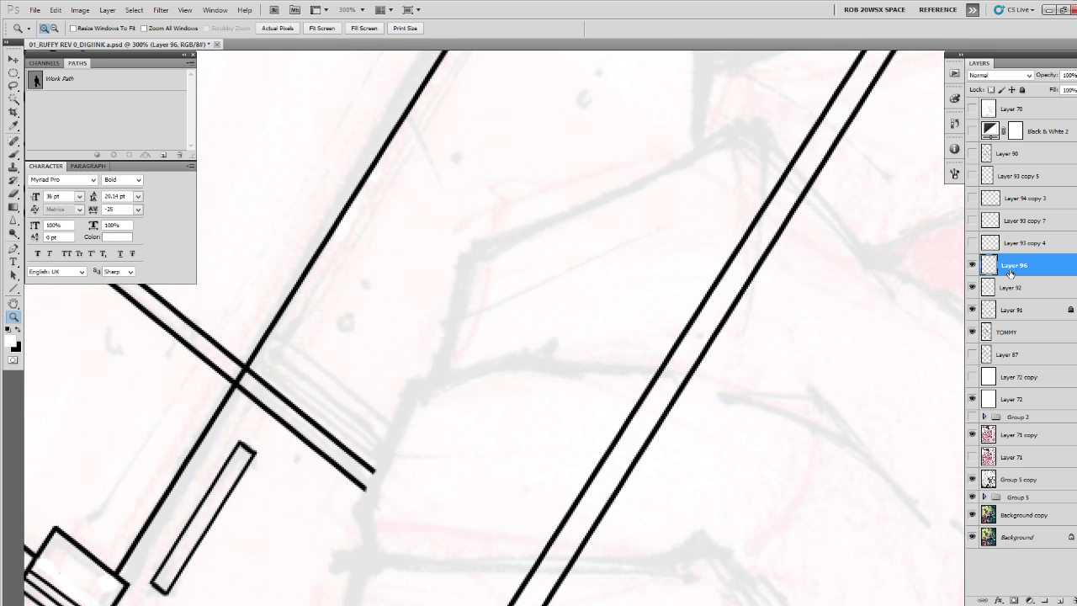
pyautogui.click(973, 265)
pyautogui.click(973, 265)
# Erase the part of the double cross line where it meets the long diagonal seam on Layer 92.
pyautogui.press('b')
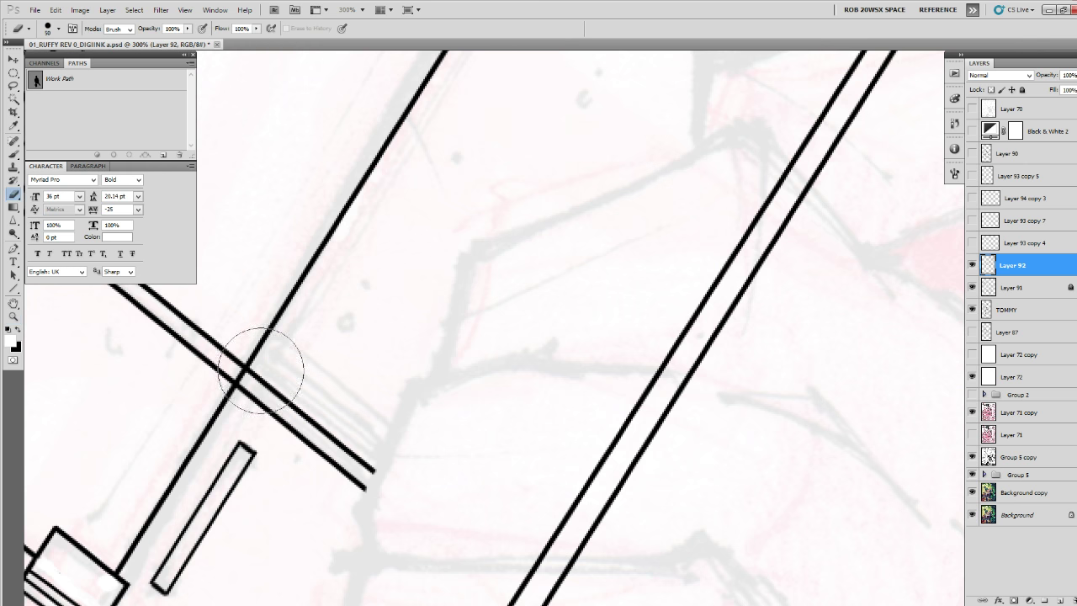
pyautogui.moveTo(239, 376)
pyautogui.mouseDown()
pyautogui.moveTo(272, 365)
pyautogui.moveTo(254, 387)
pyautogui.mouseUp()
pyautogui.press('z')
pyautogui.keyDown('alt'); pyautogui.click(270, 370); pyautogui.keyUp('alt')
pyautogui.keyDown('alt'); pyautogui.click(271, 369); pyautogui.keyUp('alt')
pyautogui.keyDown('alt'); pyautogui.click(271, 368); pyautogui.keyUp('alt')
pyautogui.keyDown('alt'); pyautogui.click(276, 368); pyautogui.keyUp('alt')
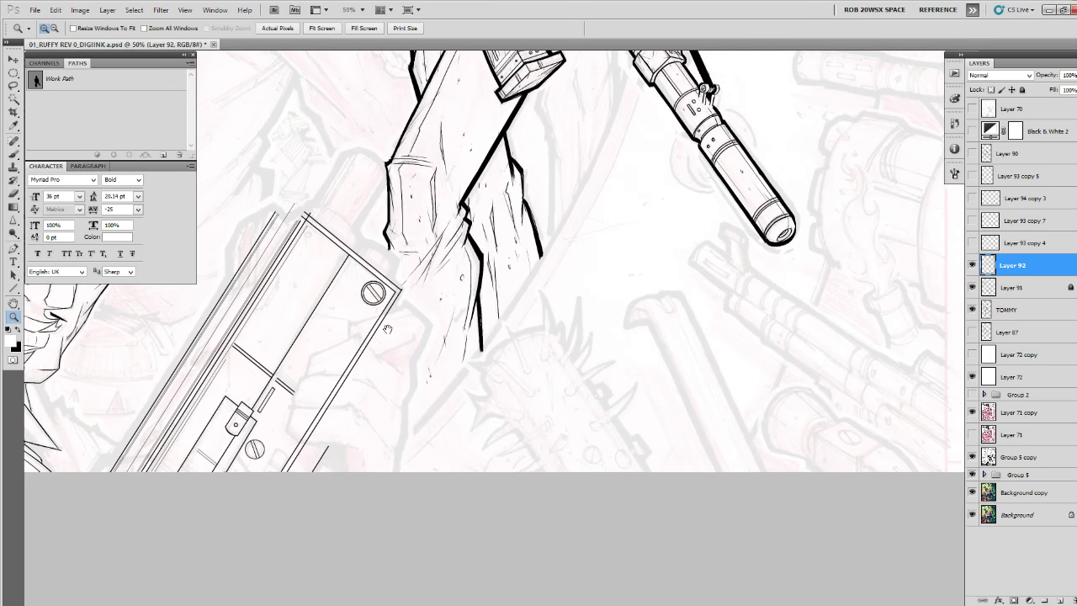
# Extend the thick diagonal edge line up to the weapon's upper corner with black brush strokes.
pyautogui.click(365, 321)
pyautogui.moveTo(348, 348); pyautogui.dragTo(444, 394)
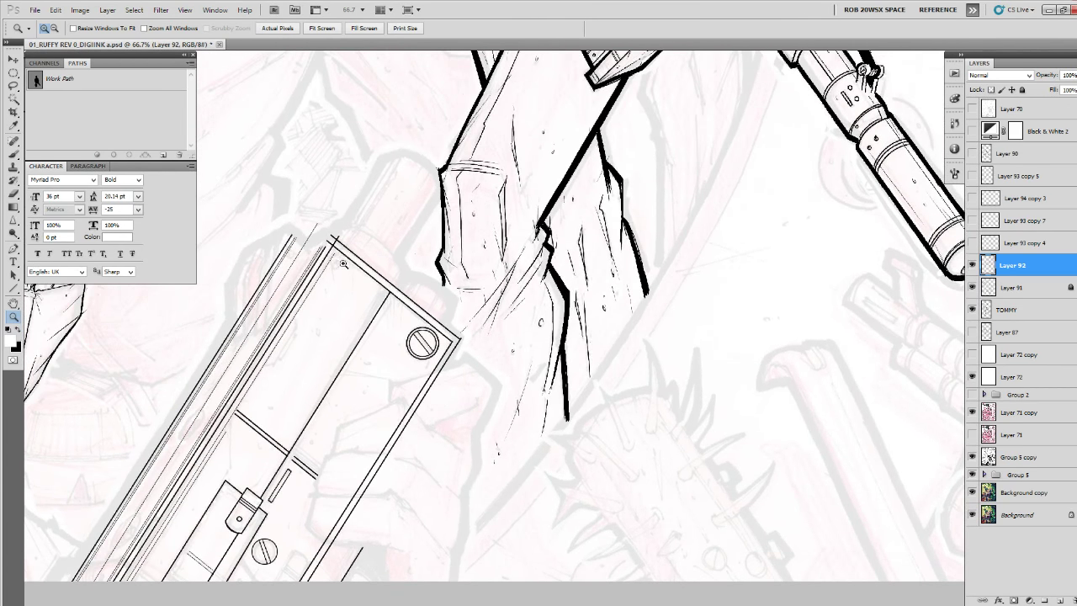
pyautogui.click(337, 235)
pyautogui.click(337, 235)
pyautogui.click(337, 235)
pyautogui.press('e')
pyautogui.moveTo(357, 255)
pyautogui.mouseDown()
pyautogui.moveTo(573, 376)
pyautogui.moveTo(617, 293)
pyautogui.moveTo(612, 284)
pyautogui.mouseUp()
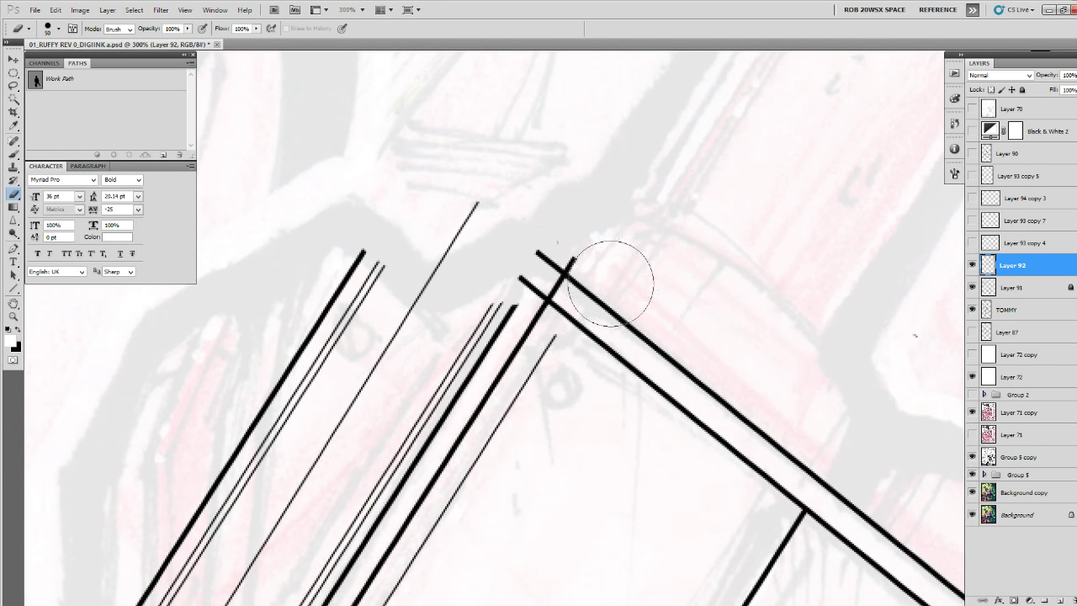
pyautogui.press('z')
pyautogui.click(600, 286)
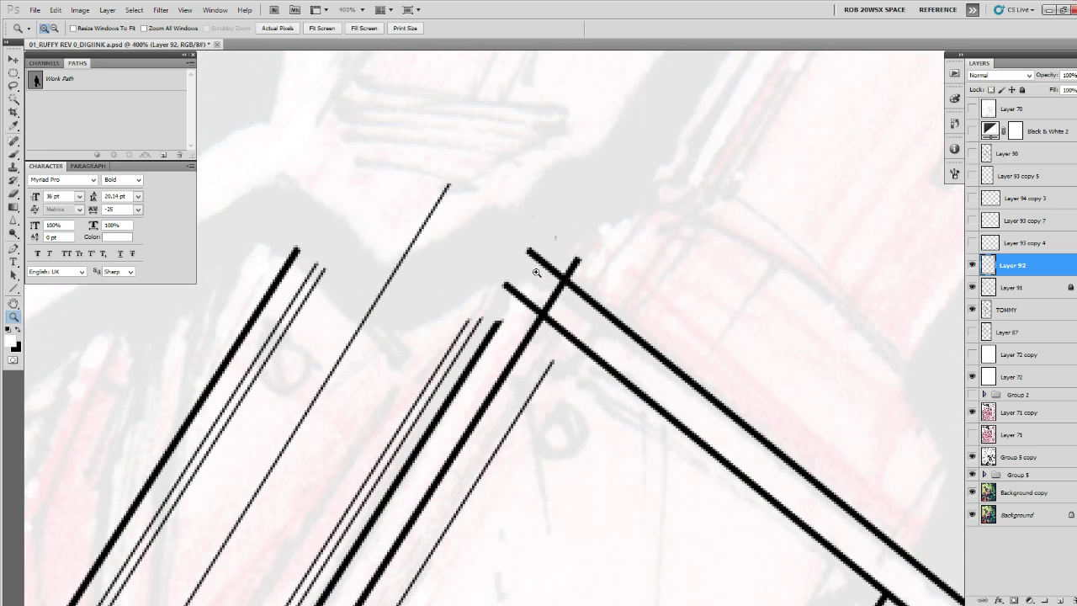
pyautogui.press('b')
pyautogui.press('x')
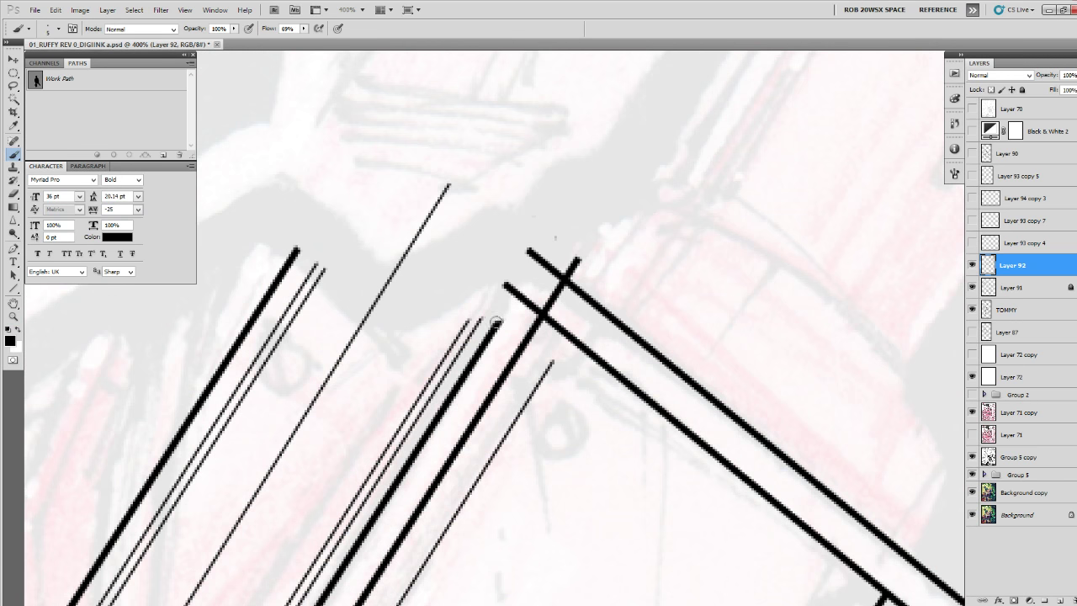
pyautogui.moveTo(496, 323); pyautogui.dragTo(539, 258)
pyautogui.hotkey('ctrl', 'z')
pyautogui.moveTo(493, 326)
pyautogui.mouseDown()
pyautogui.moveTo(536, 261)
pyautogui.moveTo(526, 250)
pyautogui.mouseUp()
# With the 6 px ROB DRAW eraser, trim the overshooting lines at the upper corner and the ends of the outer side lines.
pyautogui.press('e')
pyautogui.rightClick(527, 316)
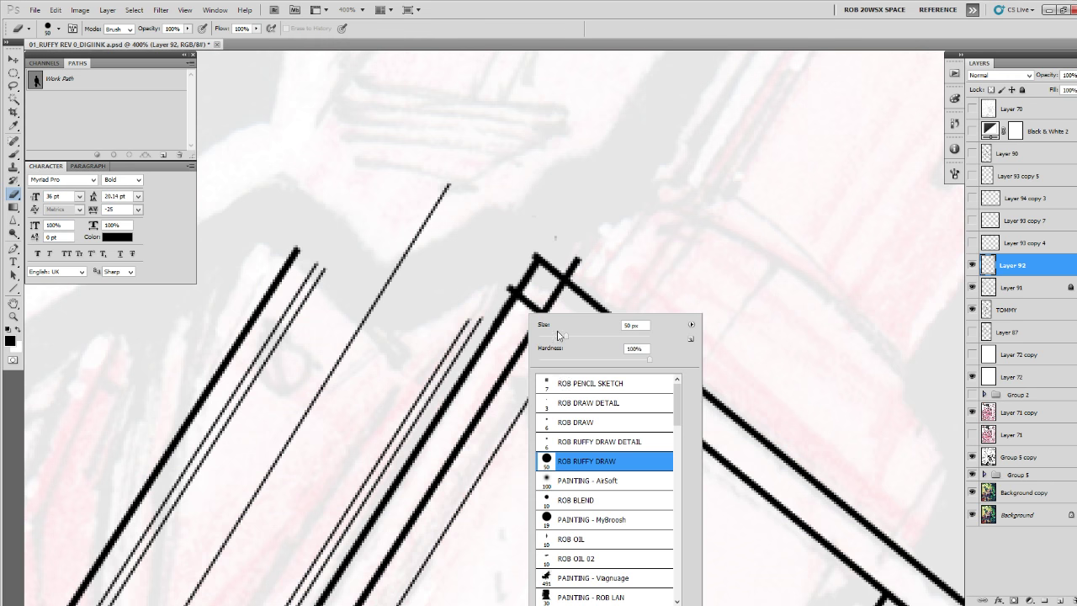
pyautogui.click(576, 421)
pyautogui.press('Return')
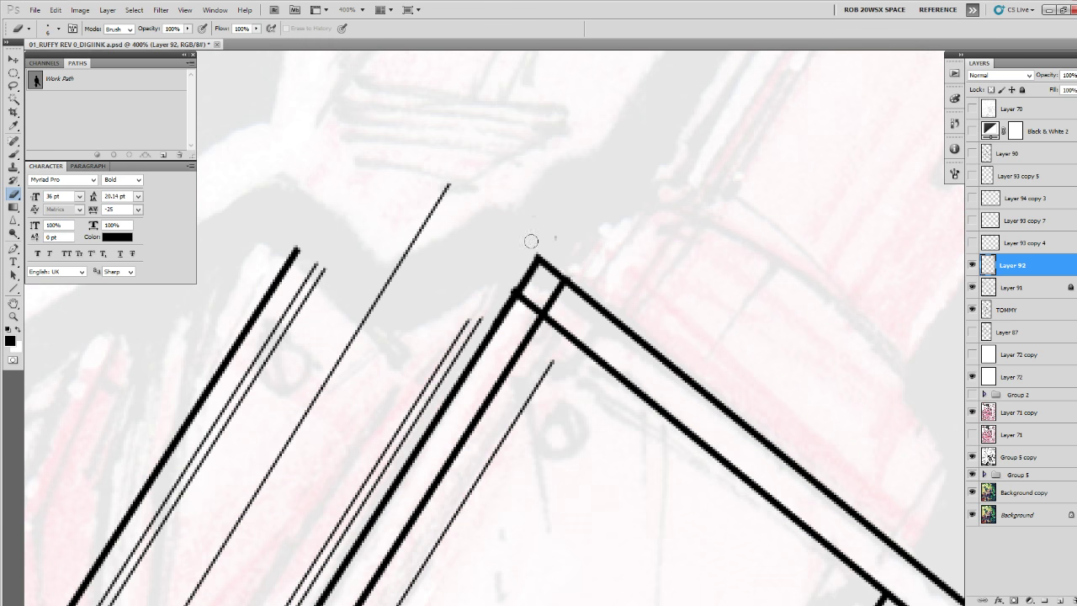
pyautogui.moveTo(449, 187); pyautogui.dragTo(389, 272)
pyautogui.moveTo(370, 315)
pyautogui.mouseDown()
pyautogui.moveTo(349, 340)
pyautogui.moveTo(333, 294)
pyautogui.moveTo(277, 313)
pyautogui.moveTo(269, 271)
pyautogui.moveTo(287, 309)
pyautogui.mouseUp()
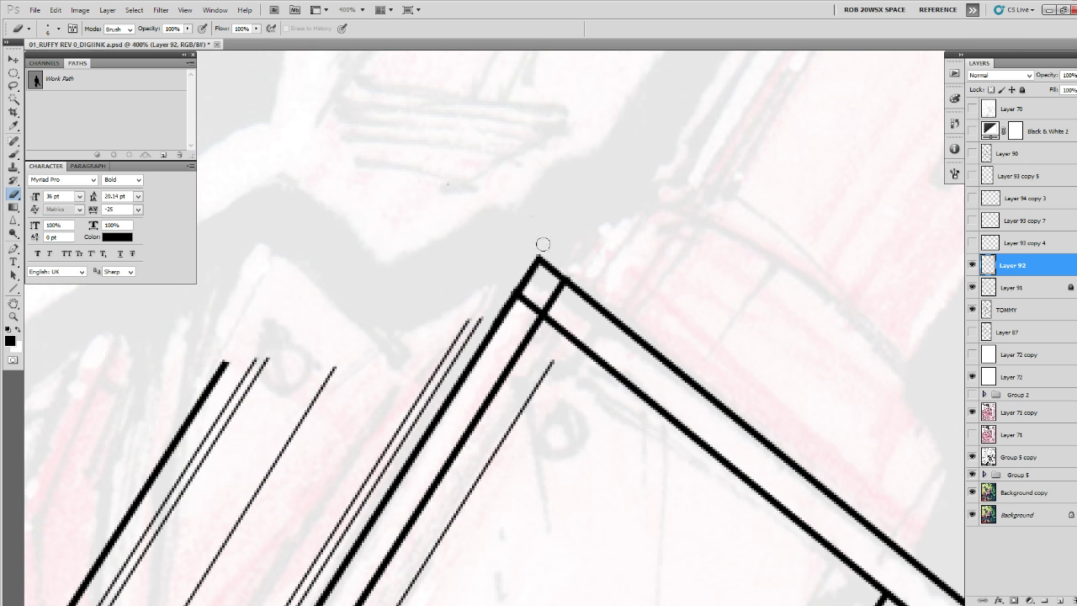
# Draw a straight line from the weapon's upper corner to the trimmed end of the outermost side line.
pyautogui.press('u')
pyautogui.moveTo(534, 241)
pyautogui.mouseDown()
pyautogui.moveTo(576, 271)
pyautogui.moveTo(266, 393)
pyautogui.mouseUp()
pyautogui.press('z')
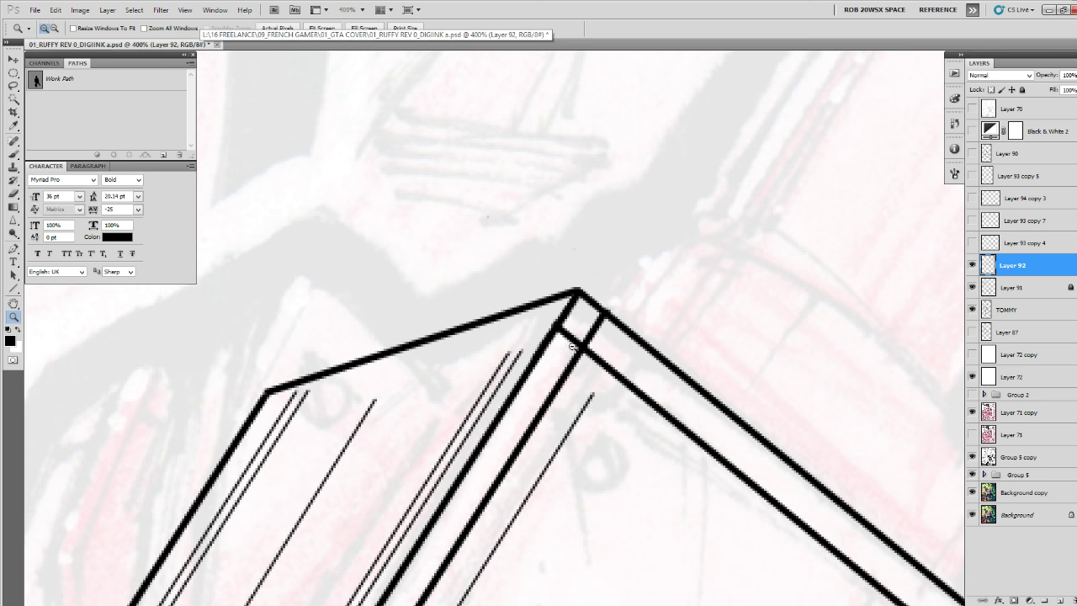
pyautogui.keyDown('alt'); pyautogui.click(577, 346); pyautogui.keyUp('alt')
pyautogui.keyDown('alt'); pyautogui.click(577, 347); pyautogui.keyUp('alt')
pyautogui.keyDown('alt'); pyautogui.click(577, 347); pyautogui.keyUp('alt')
pyautogui.keyDown('alt'); pyautogui.click(577, 347); pyautogui.keyUp('alt')
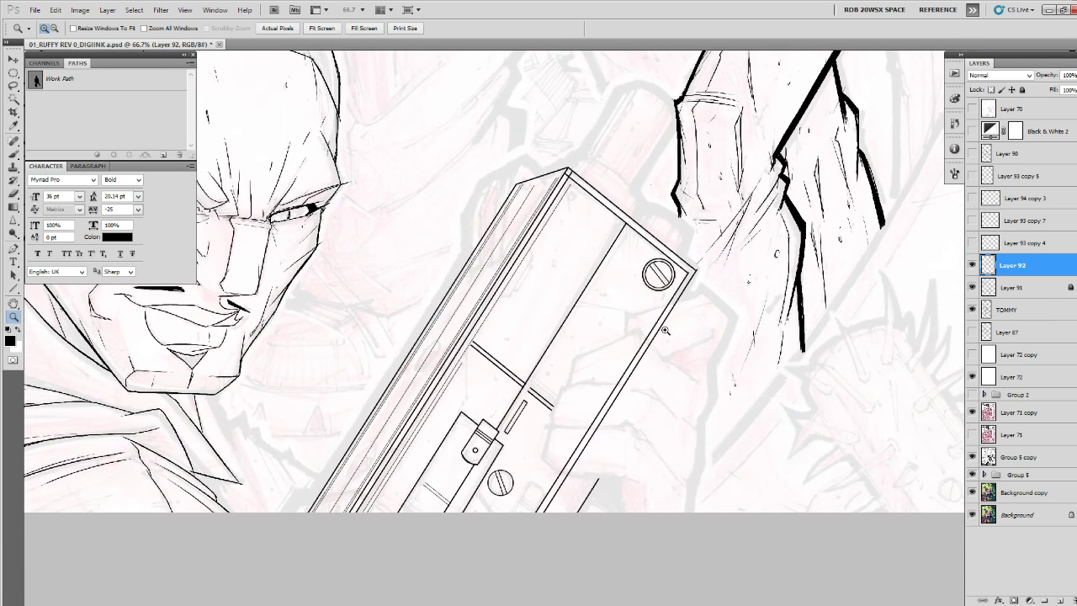
pyautogui.click(664, 330)
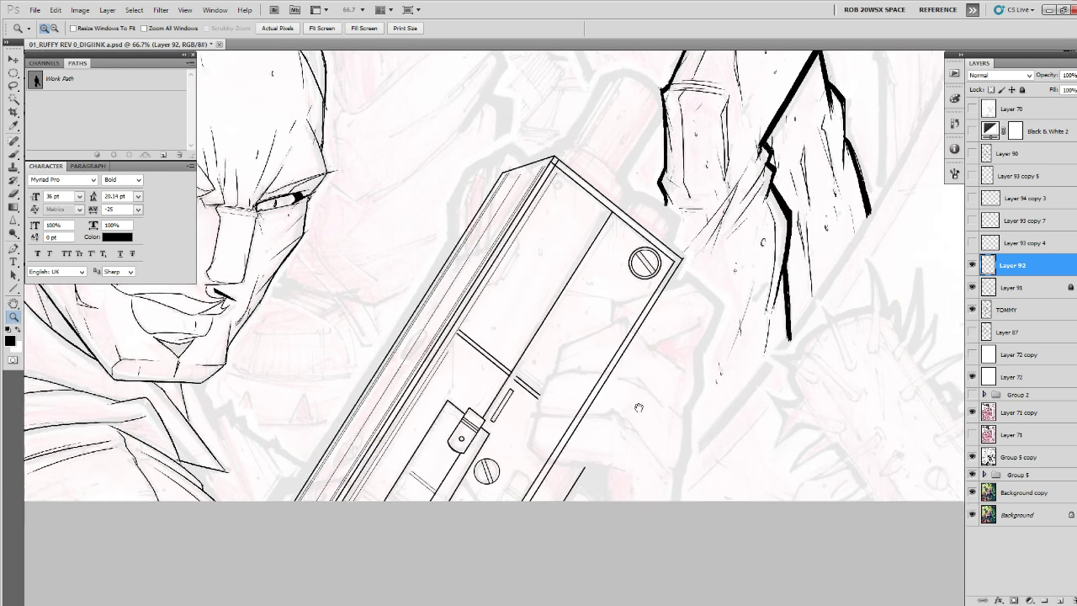
pyautogui.press('u')
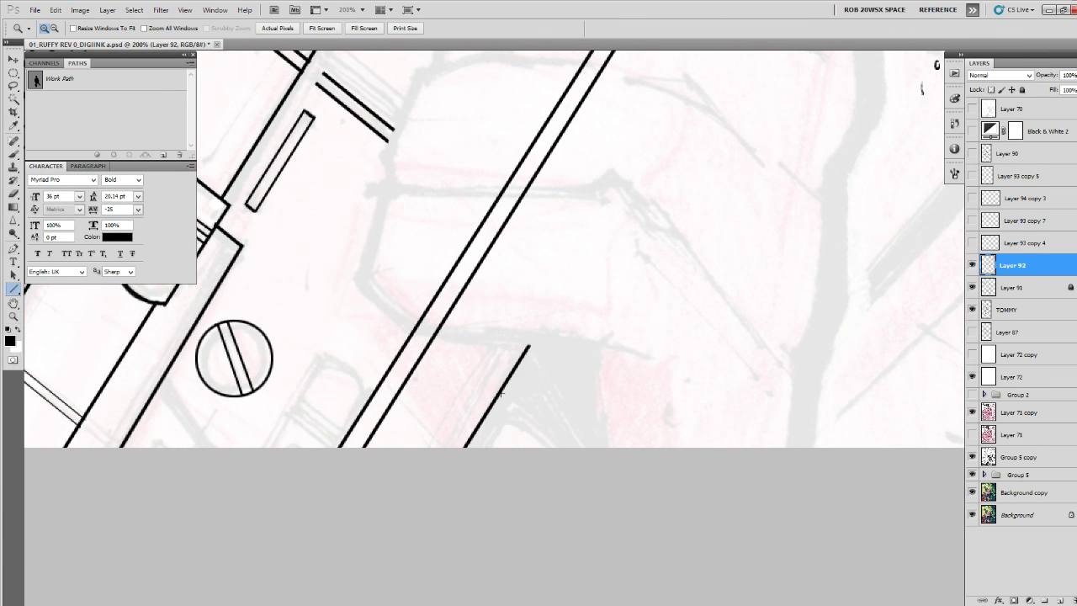
# Draw a second thick line parallel to the short diagonal near the canvas's lower edge, plus a short 1 px line beside it.
pyautogui.moveTo(508, 404); pyautogui.dragTo(478, 459)
pyautogui.press('z')
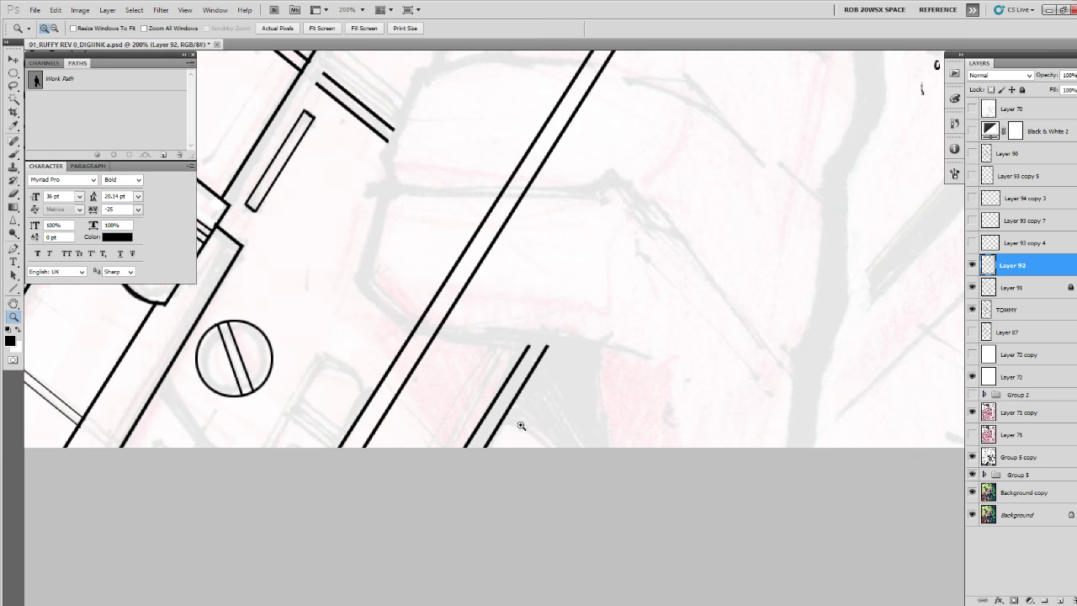
pyautogui.click(519, 424)
pyautogui.press('b')
pyautogui.moveTo(549, 432)
pyautogui.mouseDown()
pyautogui.moveTo(504, 434)
pyautogui.moveTo(412, 477)
pyautogui.mouseUp()
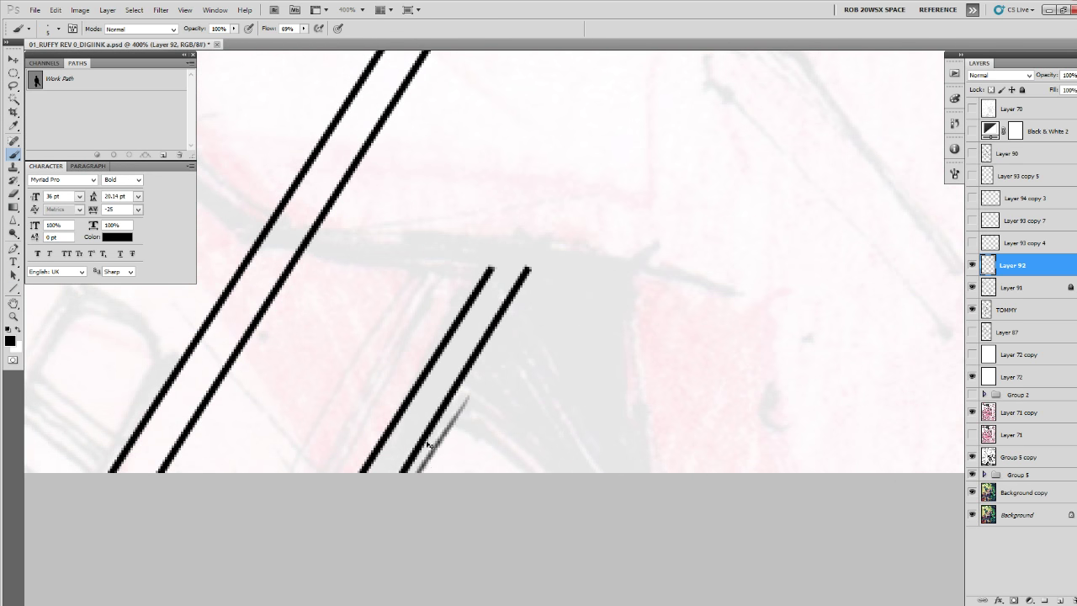
pyautogui.hotkey('ctrl', 'z')
pyautogui.press('u')
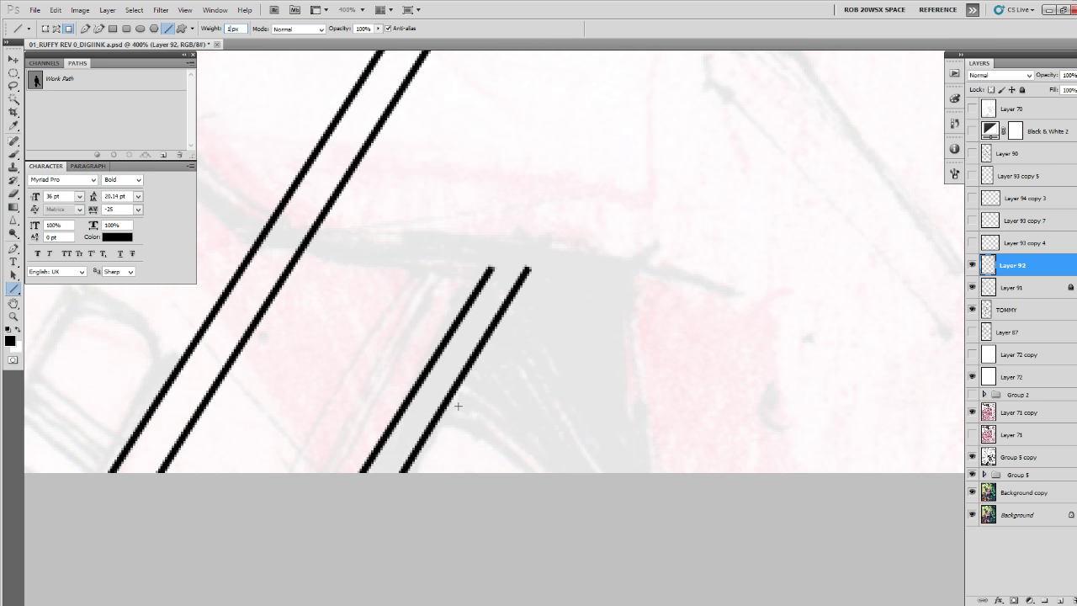
pyautogui.moveTo(466, 397); pyautogui.dragTo(413, 476)
pyautogui.moveTo(592, 443)
pyautogui.mouseDown()
pyautogui.moveTo(387, 447)
pyautogui.moveTo(304, 429)
pyautogui.mouseUp()
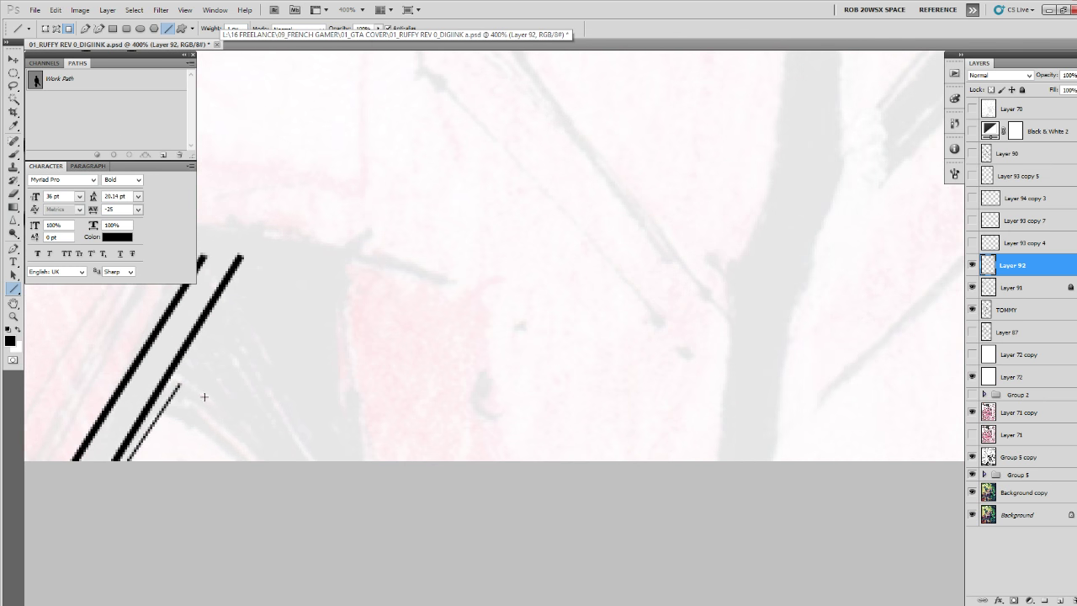
pyautogui.hotkey('ctrl', 'z')
pyautogui.moveTo(179, 387); pyautogui.dragTo(131, 460)
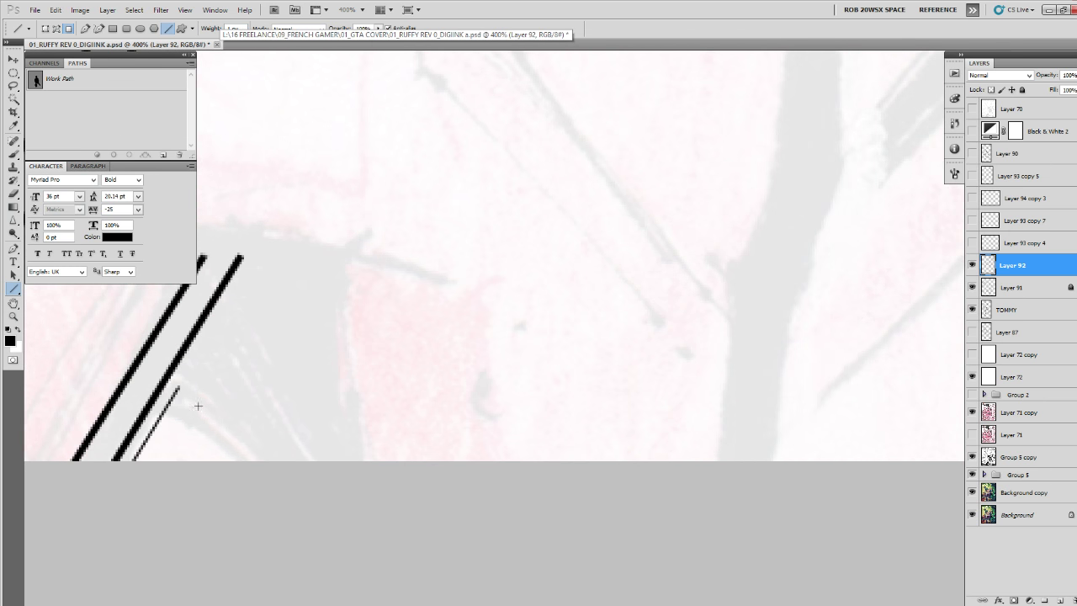
# Brush the curved line from the thin line's upper end and the angled outer outline above it, tidying the outline's bend.
pyautogui.press('b')
pyautogui.moveTo(171, 385); pyautogui.dragTo(265, 461)
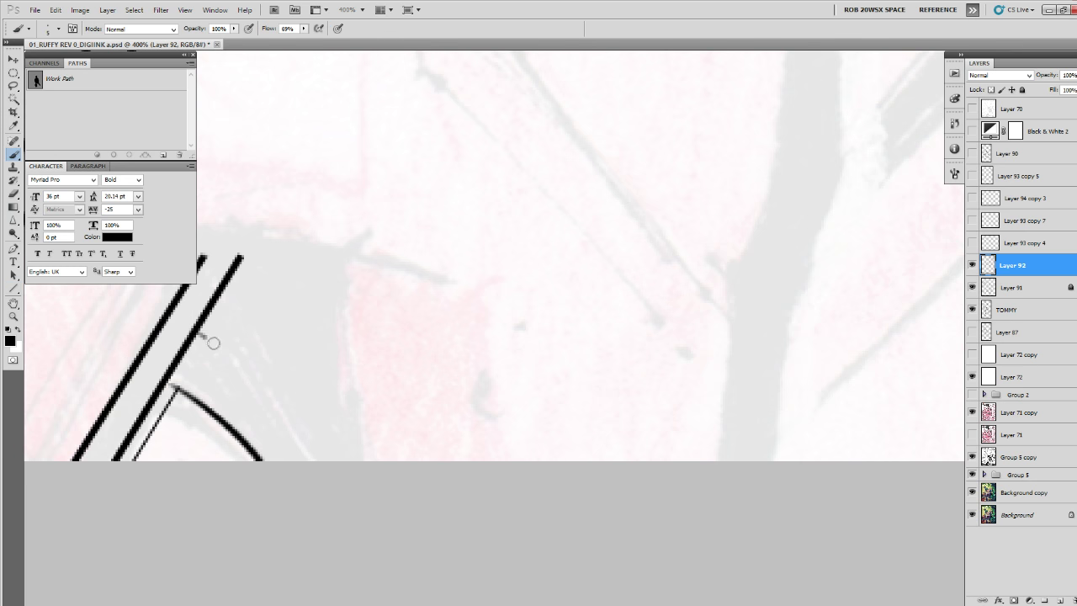
pyautogui.moveTo(214, 343); pyautogui.dragTo(320, 462)
pyautogui.moveTo(269, 366); pyautogui.dragTo(319, 381)
pyautogui.hotkey('ctrl', 'z')
pyautogui.moveTo(245, 347); pyautogui.dragTo(338, 419)
pyautogui.moveTo(266, 368)
pyautogui.mouseDown()
pyautogui.moveTo(341, 421)
pyautogui.moveTo(377, 476)
pyautogui.mouseUp()
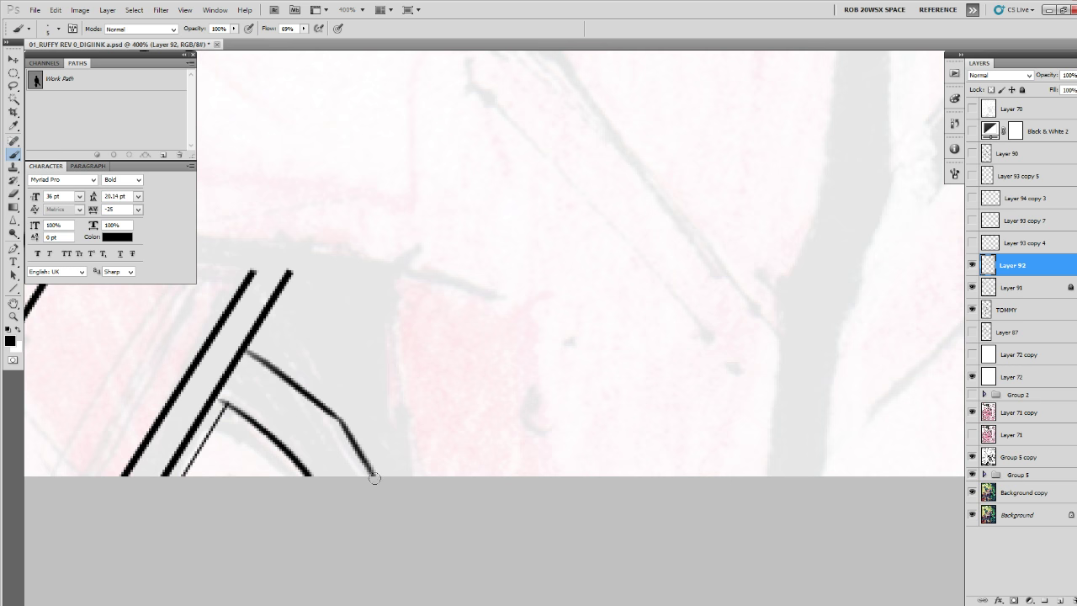
pyautogui.moveTo(330, 405); pyautogui.dragTo(380, 476)
pyautogui.press('e')
pyautogui.moveTo(334, 425); pyautogui.dragTo(370, 481)
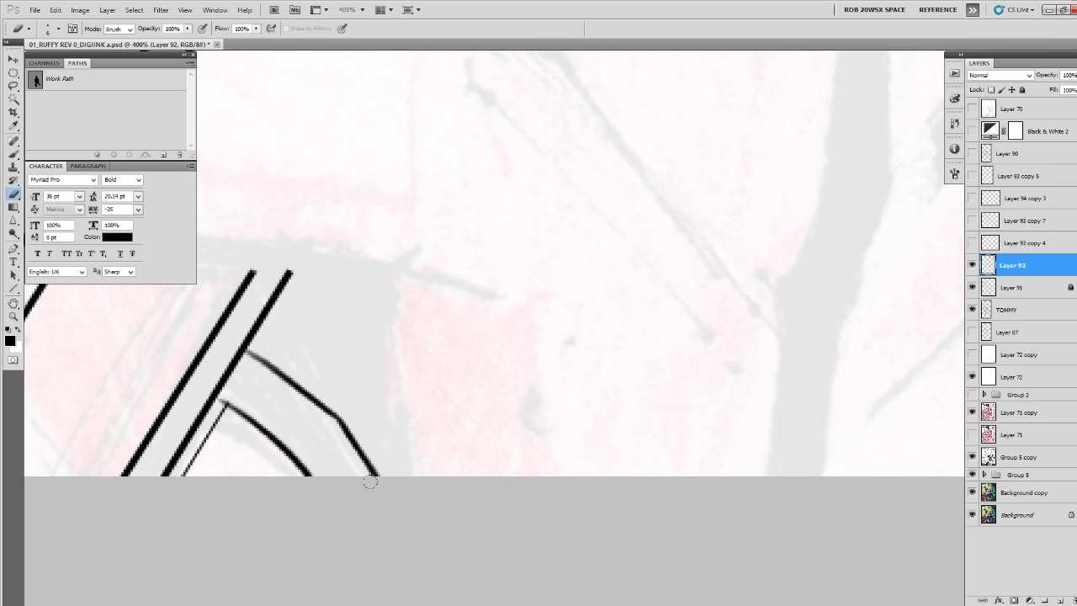
pyautogui.press('b')
# Draw the two parallel sides of the sketched tab beside the slotted screw with 2 px lines.
pyautogui.moveTo(295, 458)
pyautogui.mouseDown()
pyautogui.moveTo(336, 413)
pyautogui.moveTo(524, 486)
pyautogui.moveTo(706, 371)
pyautogui.mouseUp()
pyautogui.press('u')
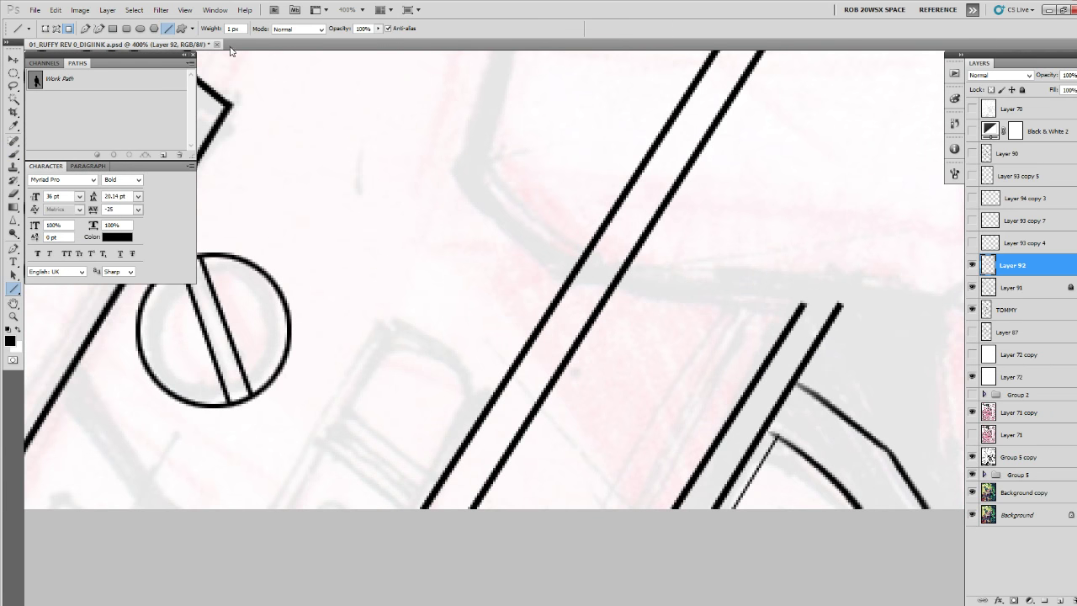
pyautogui.moveTo(475, 394); pyautogui.dragTo(390, 528)
pyautogui.moveTo(387, 333); pyautogui.dragTo(260, 535)
pyautogui.moveTo(524, 460); pyautogui.dragTo(323, 432)
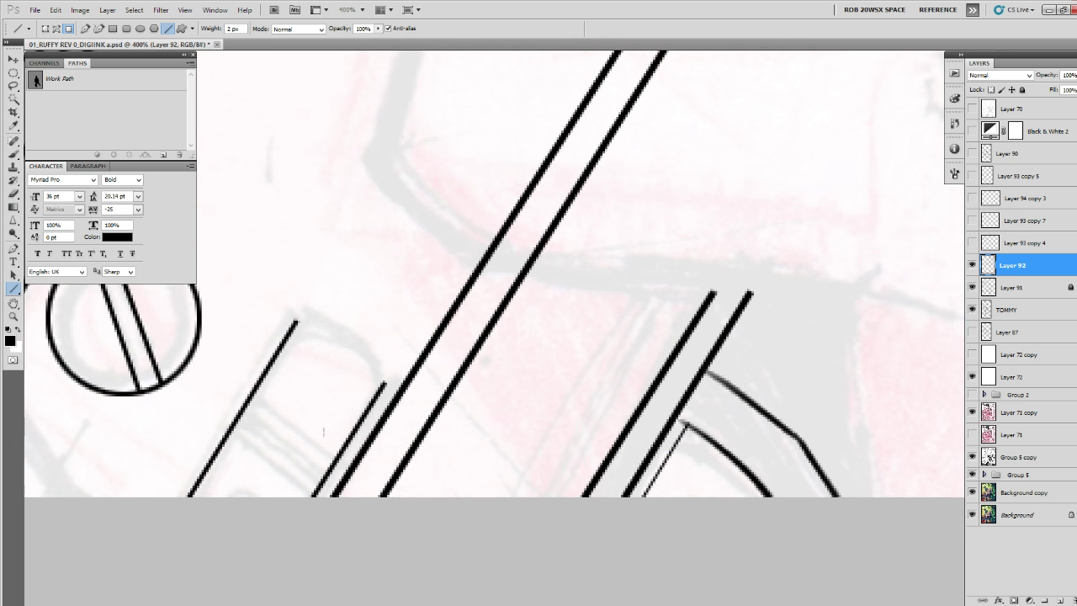
# Brush the thin parallel cross lines between the tab's two sides using the size 10 brush.
pyautogui.press('b')
pyautogui.moveTo(236, 437); pyautogui.dragTo(302, 486)
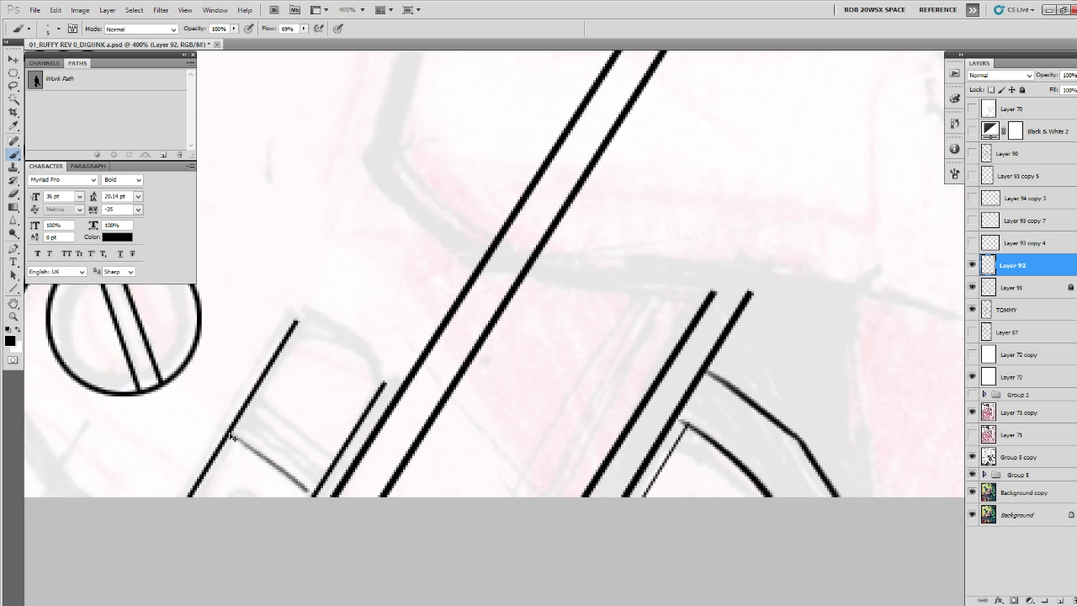
pyautogui.hotkey('ctrl', 'z')
pyautogui.rightClick(287, 493)
pyautogui.click(302, 539)
pyautogui.moveTo(261, 491); pyautogui.dragTo(259, 488)
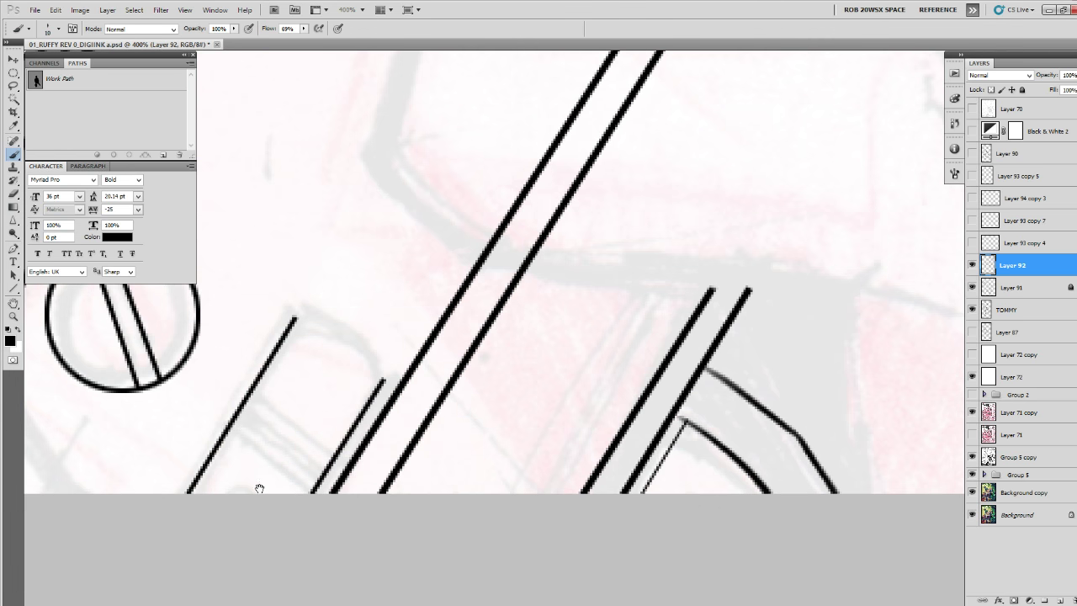
pyautogui.moveTo(233, 434); pyautogui.dragTo(304, 485)
pyautogui.hotkey('ctrl', 'z')
pyautogui.moveTo(232, 432); pyautogui.dragTo(306, 486)
pyautogui.hotkey('ctrl', 'z')
pyautogui.moveTo(232, 431)
pyautogui.mouseDown()
pyautogui.moveTo(312, 488)
pyautogui.moveTo(317, 475)
pyautogui.mouseUp()
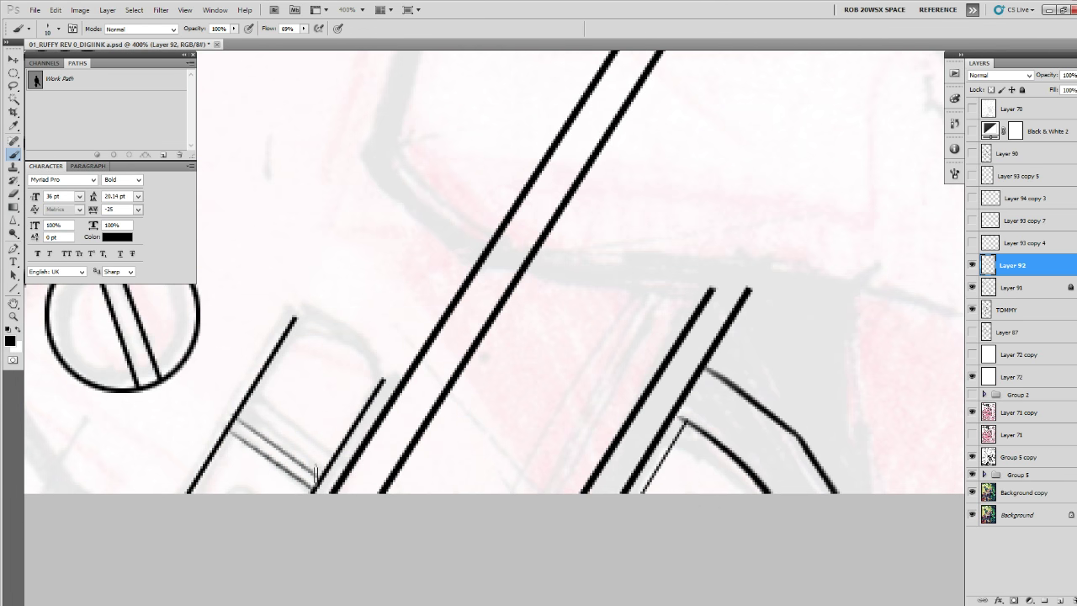
pyautogui.moveTo(243, 410)
pyautogui.mouseDown()
pyautogui.moveTo(325, 469)
pyautogui.moveTo(318, 447)
pyautogui.moveTo(331, 456)
pyautogui.mouseUp()
# Close the tab's upper end with a rounded brush stroke and brush a small arc below its cross lines.
pyautogui.moveTo(370, 329); pyautogui.dragTo(609, 339)
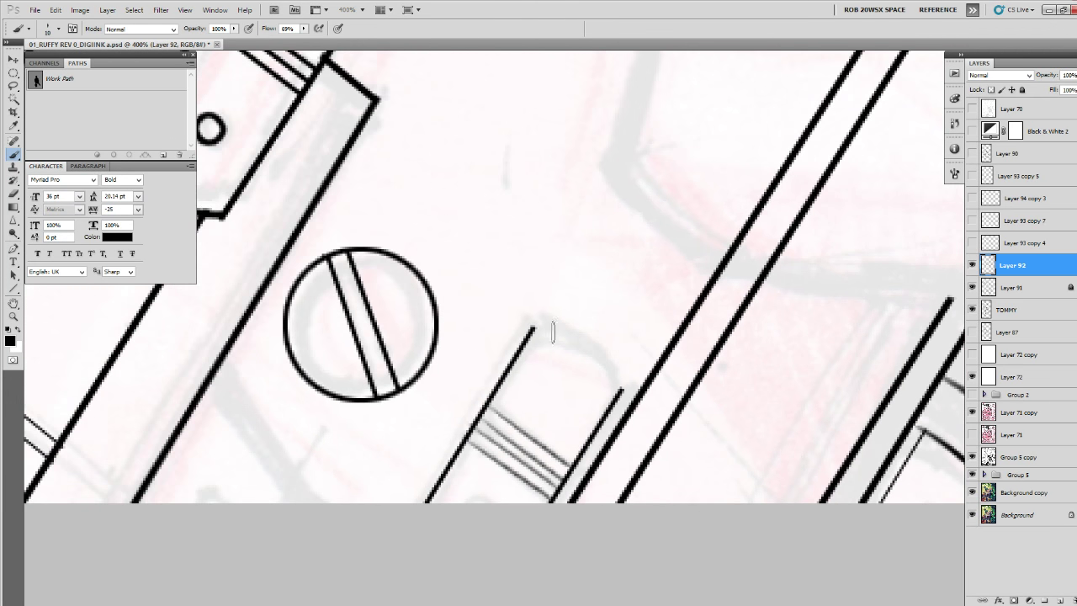
pyautogui.moveTo(536, 323); pyautogui.dragTo(612, 354)
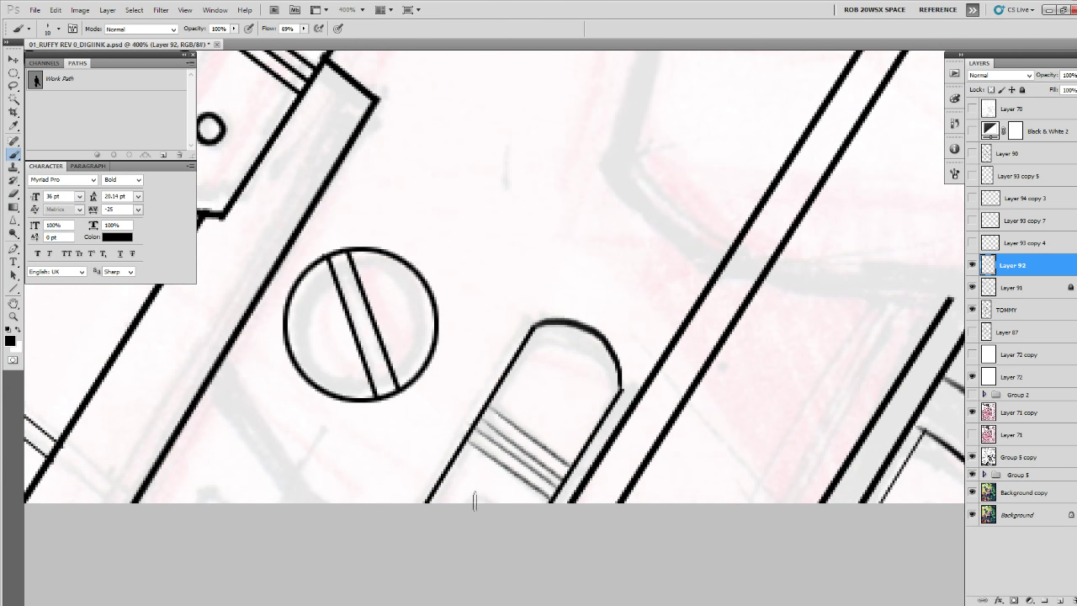
pyautogui.moveTo(474, 502); pyautogui.dragTo(591, 414)
# Draw two parallel 2 px lines slanting down from the thick edge below the slotted screw.
pyautogui.press('u')
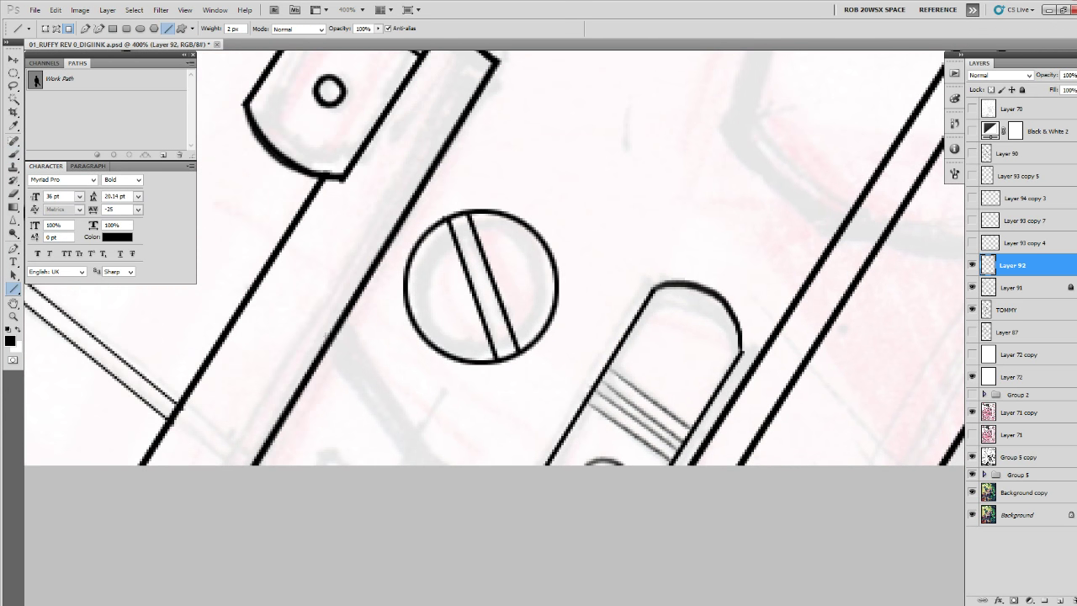
pyautogui.moveTo(336, 338); pyautogui.dragTo(423, 485)
pyautogui.moveTo(337, 318)
pyautogui.mouseDown()
pyautogui.moveTo(443, 477)
pyautogui.moveTo(438, 467)
pyautogui.mouseUp()
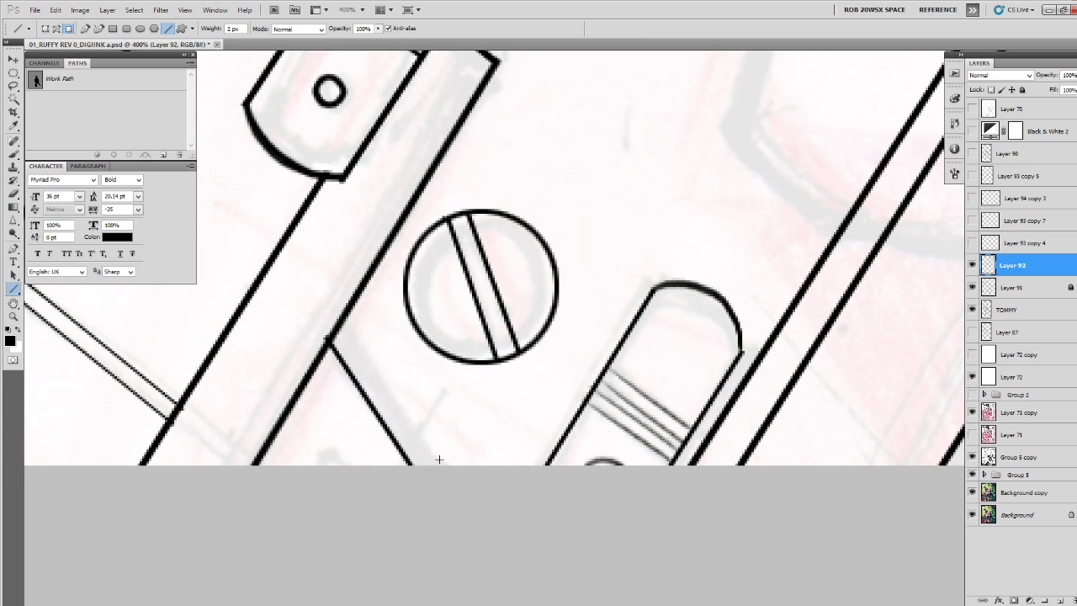
# Draw a 1 px line inside the strip beside the slotted screw, parallel to its edge, and brush its short upper end.
pyautogui.moveTo(428, 382); pyautogui.dragTo(462, 510)
pyautogui.moveTo(497, 196); pyautogui.dragTo(252, 593)
pyautogui.moveTo(459, 380); pyautogui.dragTo(487, 365)
pyautogui.hotkey('ctrl', 'z')
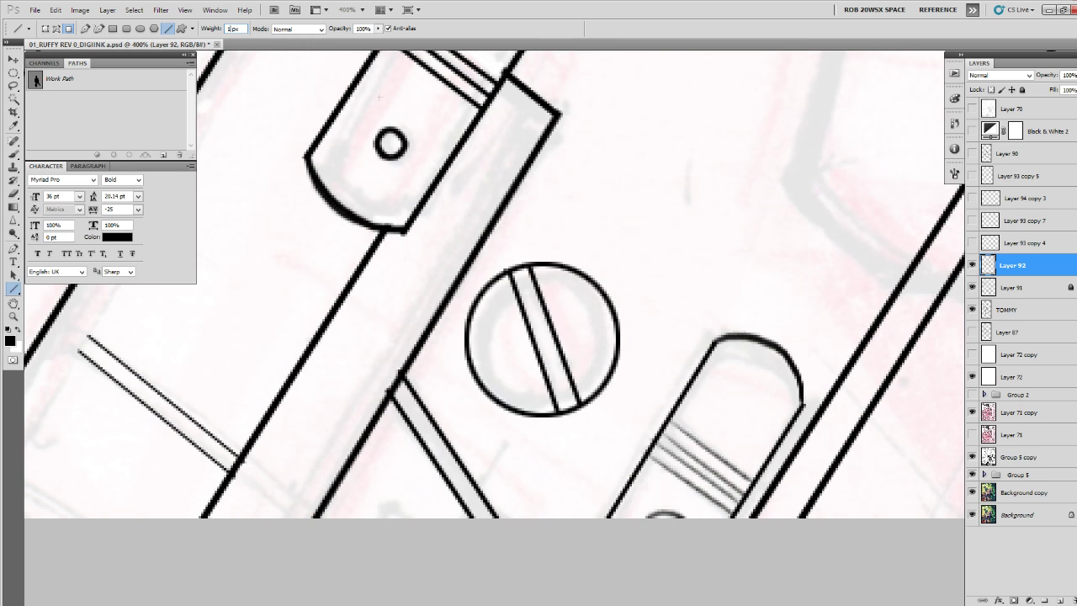
pyautogui.moveTo(527, 122); pyautogui.dragTo(279, 523)
pyautogui.moveTo(565, 265); pyautogui.dragTo(387, 530)
pyautogui.press('b')
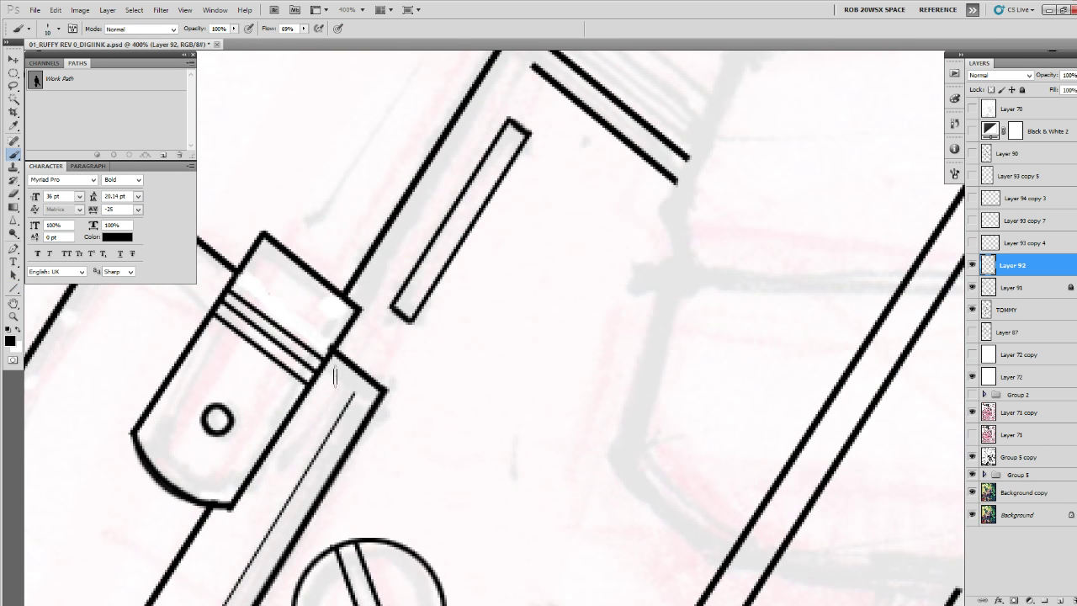
pyautogui.moveTo(335, 376); pyautogui.dragTo(354, 394)
# Draw a 3 px line parallel to the long central seam, from the weapon's upper edge down to the small clip.
pyautogui.moveTo(715, 329); pyautogui.dragTo(531, 532)
pyautogui.press('z')
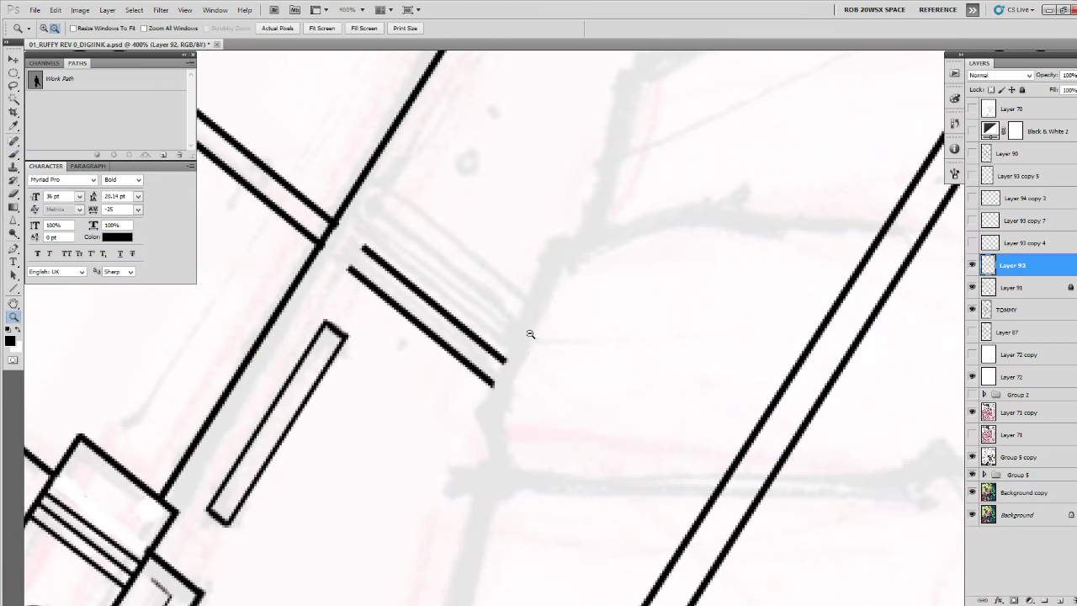
pyautogui.click(530, 334)
pyautogui.moveTo(530, 334); pyautogui.dragTo(456, 511)
pyautogui.keyDown('alt'); pyautogui.click(551, 318); pyautogui.keyUp('alt')
pyautogui.moveTo(551, 318); pyautogui.dragTo(476, 424)
pyautogui.keyDown('alt'); pyautogui.click(512, 379); pyautogui.keyUp('alt')
pyautogui.moveTo(512, 378)
pyautogui.mouseDown()
pyautogui.moveTo(502, 389)
pyautogui.moveTo(508, 359)
pyautogui.mouseUp()
pyautogui.click(524, 303)
pyautogui.moveTo(525, 303); pyautogui.dragTo(580, 271)
pyautogui.keyDown('alt'); pyautogui.click(575, 280); pyautogui.keyUp('alt')
pyautogui.press('u')
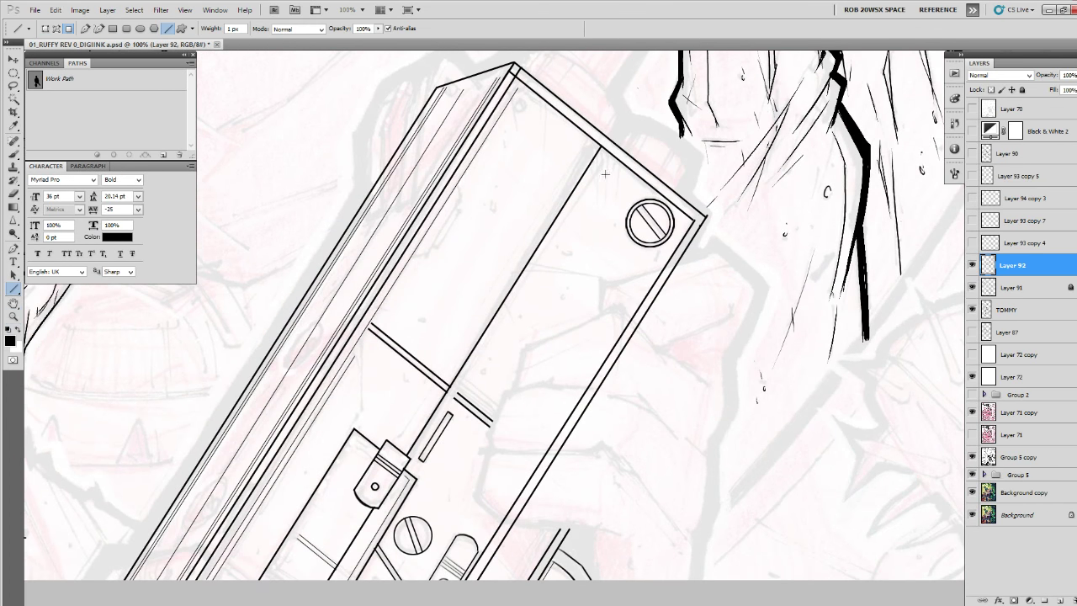
pyautogui.moveTo(603, 160); pyautogui.dragTo(408, 471)
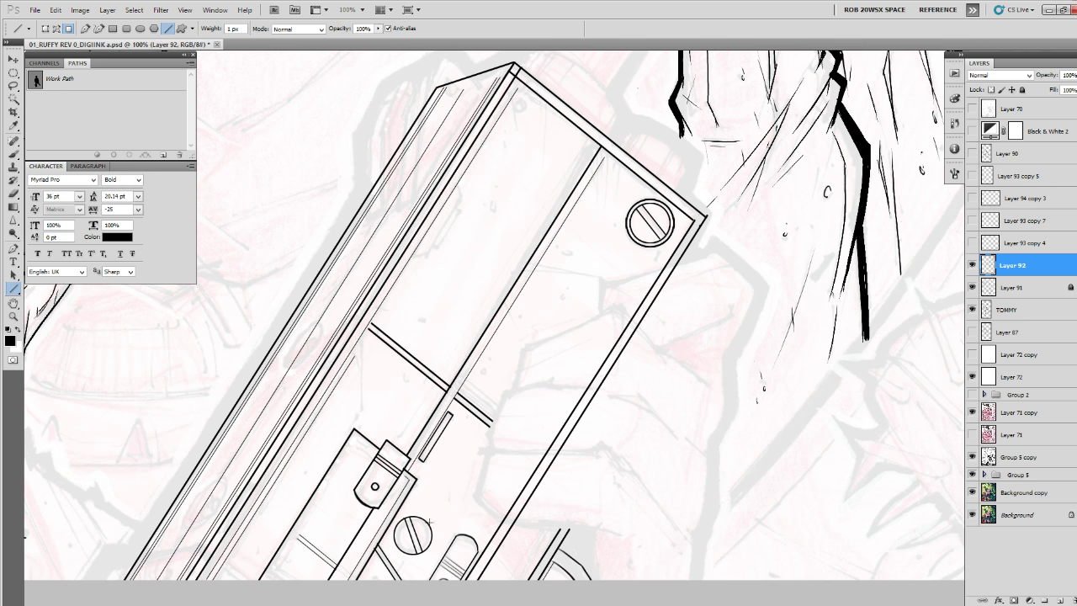
pyautogui.moveTo(471, 480)
pyautogui.mouseDown()
pyautogui.moveTo(560, 432)
pyautogui.moveTo(514, 467)
pyautogui.mouseUp()
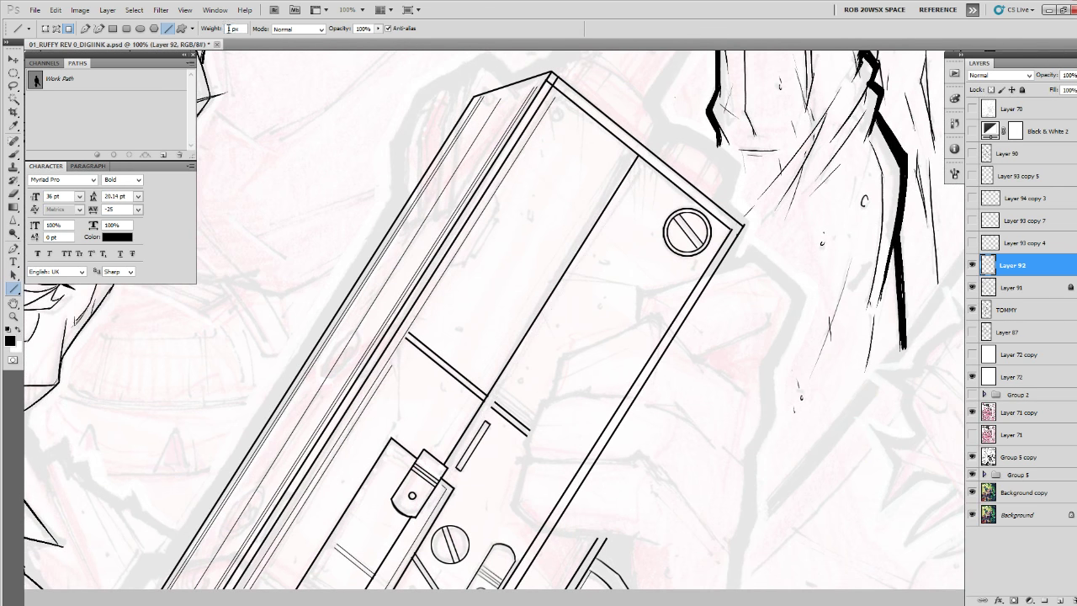
pyautogui.moveTo(640, 160); pyautogui.dragTo(443, 479)
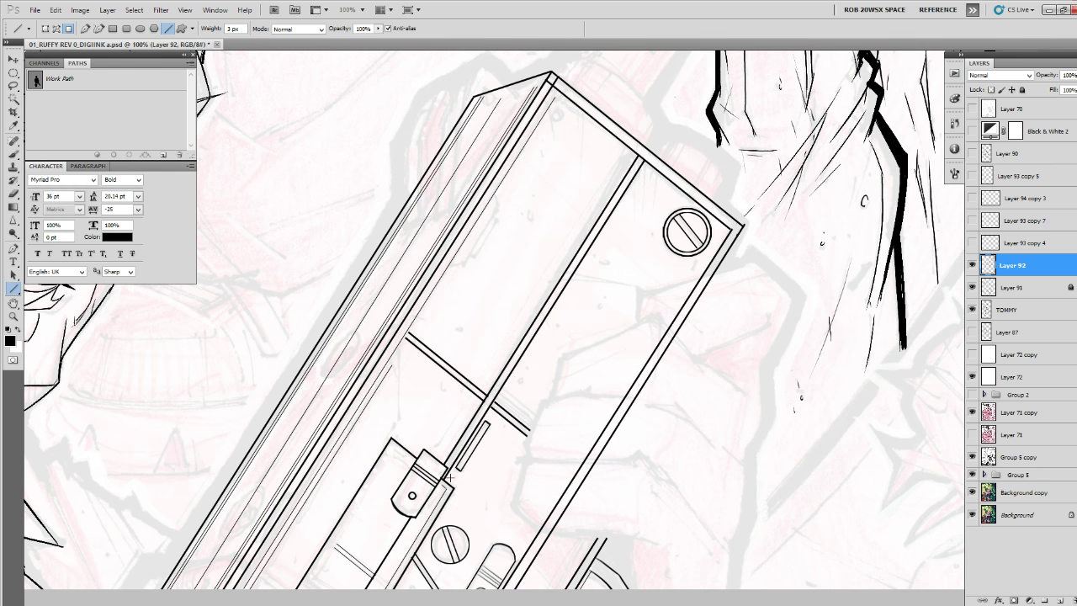
# Outline the sketched raised catch beside the thin side line with a 3 px diagonal and two short end lines.
pyautogui.hotkey('ctrl', 'space')
pyautogui.click(500, 242)
pyautogui.click(503, 215)
pyautogui.click(508, 240)
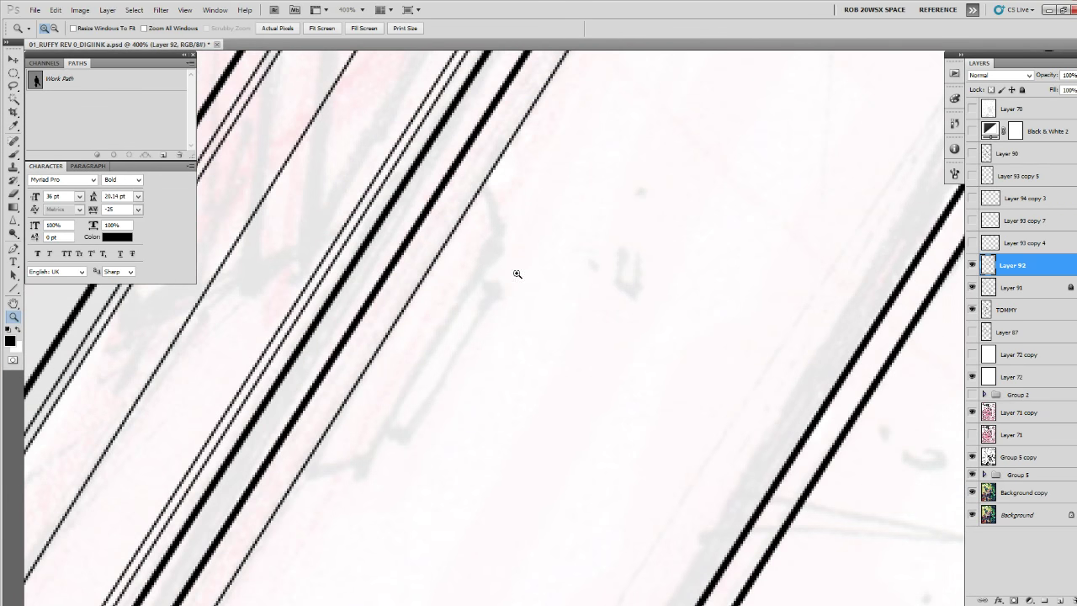
pyautogui.moveTo(504, 224); pyautogui.dragTo(358, 471)
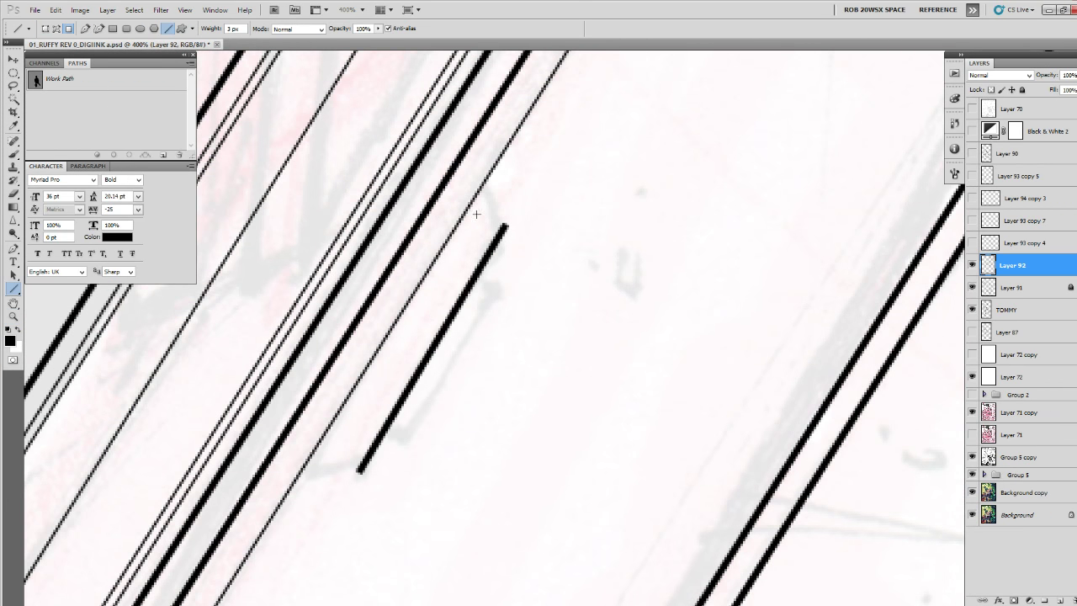
pyautogui.moveTo(497, 215); pyautogui.dragTo(504, 227)
pyautogui.moveTo(305, 470)
pyautogui.mouseDown()
pyautogui.moveTo(359, 470)
pyautogui.moveTo(299, 472)
pyautogui.mouseUp()
# Add a smaller step to the catch with a shorter parallel 3 px line joined to it at both ends.
pyautogui.moveTo(495, 287); pyautogui.dragTo(406, 444)
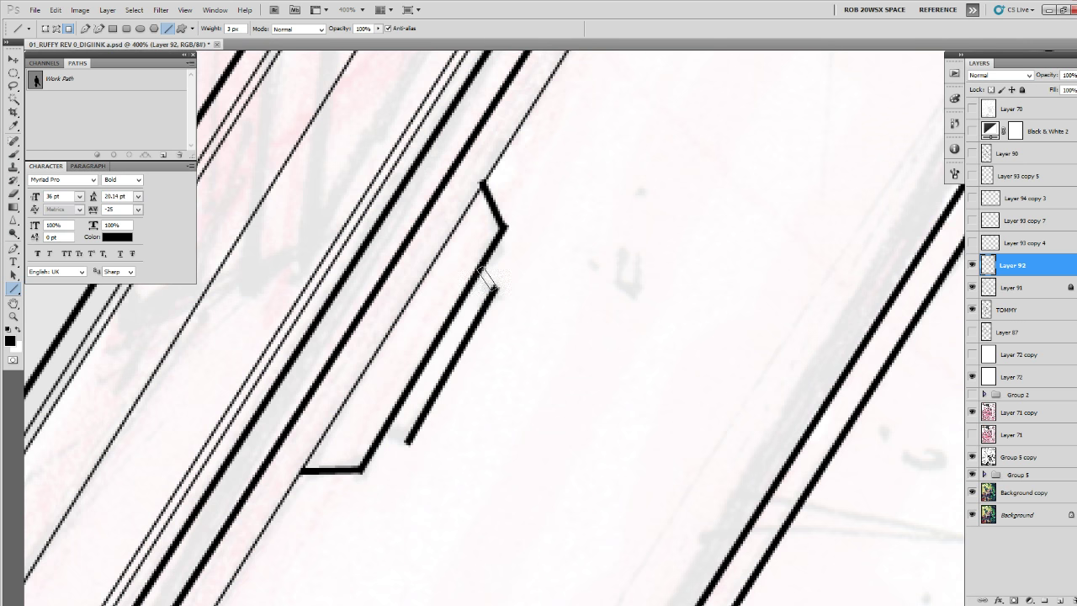
pyautogui.moveTo(479, 269); pyautogui.dragTo(479, 269)
pyautogui.moveTo(408, 440); pyautogui.dragTo(408, 441)
# Examine the inked weapon as a whole against the face, hand and surrounding sketch.
pyautogui.moveTo(494, 317); pyautogui.dragTo(500, 434)
pyautogui.press('z')
pyautogui.keyDown('alt'); pyautogui.click(535, 381); pyautogui.keyUp('alt')
pyautogui.keyDown('alt'); pyautogui.click(535, 382); pyautogui.keyUp('alt')
pyautogui.keyDown('alt'); pyautogui.click(536, 382); pyautogui.keyUp('alt')
pyautogui.keyDown('alt'); pyautogui.click(536, 381); pyautogui.keyUp('alt')
pyautogui.moveTo(658, 423); pyautogui.dragTo(596, 459)
pyautogui.scroll(-3, 615, 404)
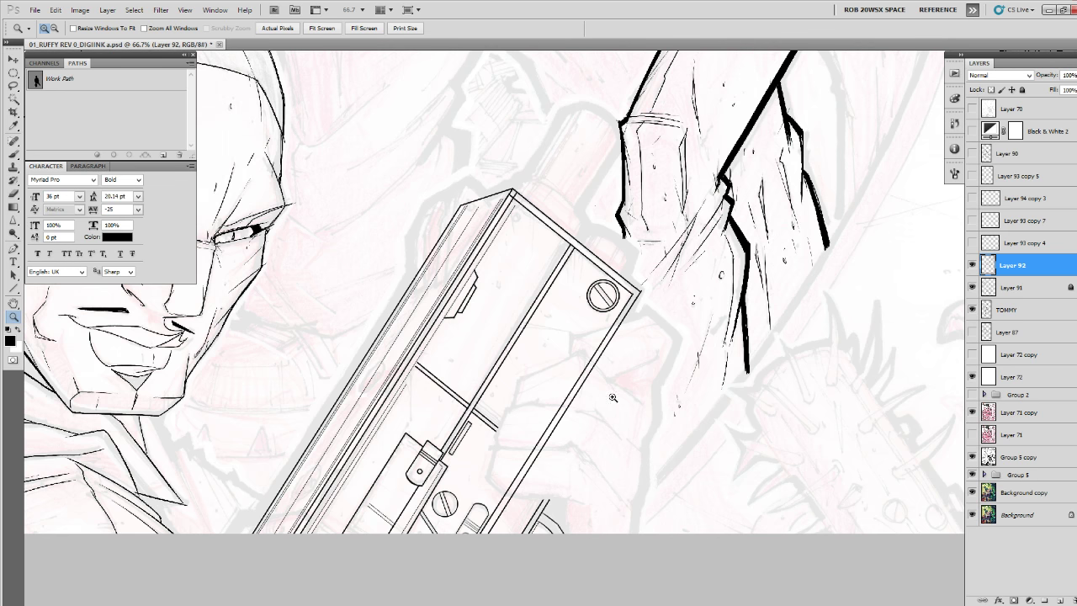
pyautogui.moveTo(616, 411); pyautogui.dragTo(617, 471)
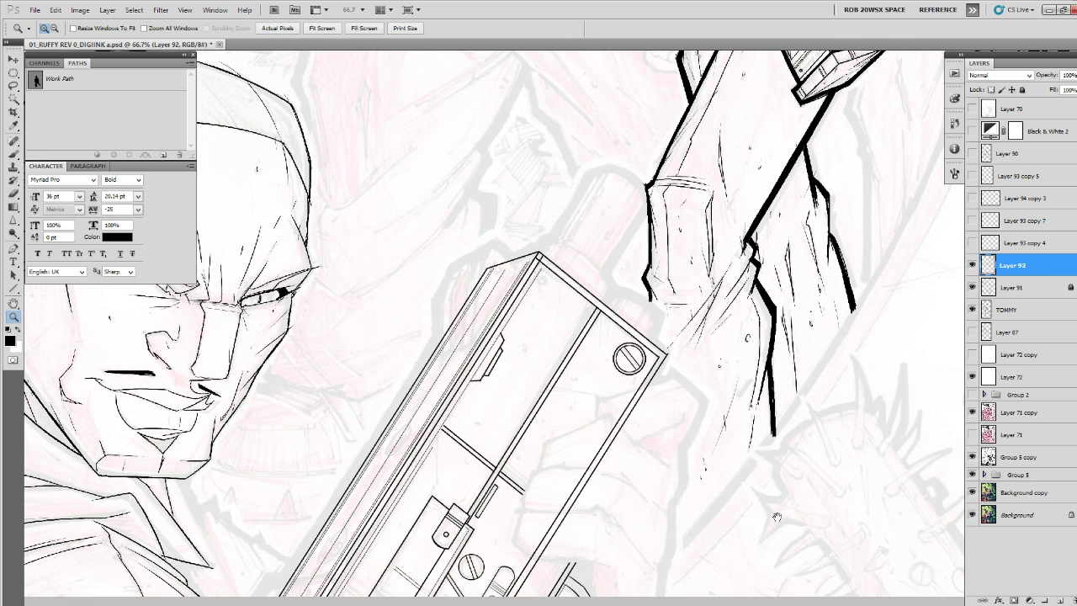
pyautogui.moveTo(777, 516); pyautogui.dragTo(766, 405)
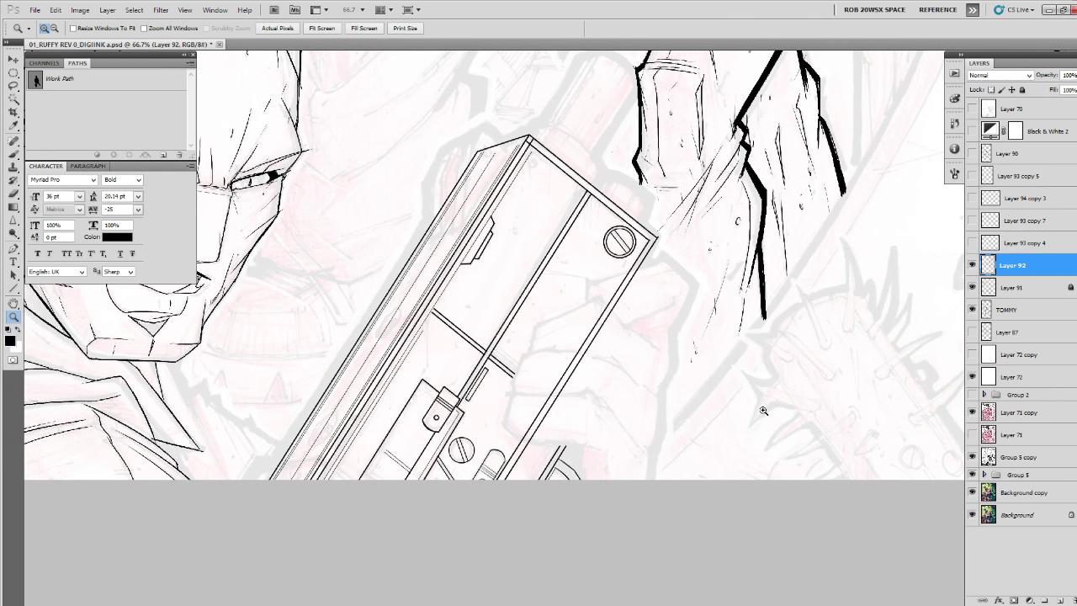
pyautogui.moveTo(758, 393); pyautogui.dragTo(742, 461)
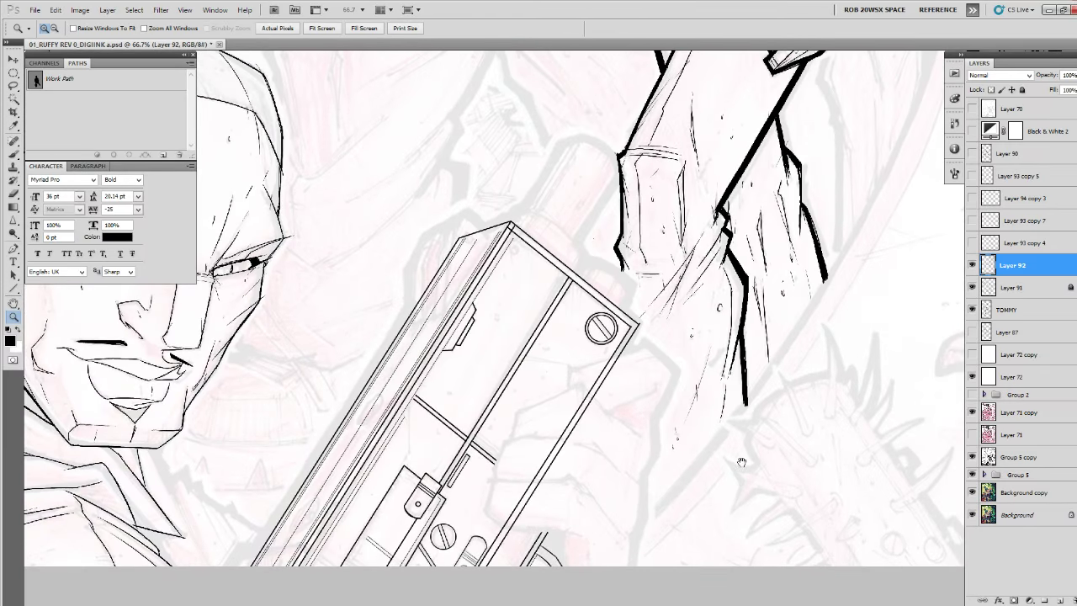
# Add a new layer above Layer 92 and draw a short 3 px diagonal line across the weapon's slanted upper end.
pyautogui.click(1061, 601)
pyautogui.click(620, 270)
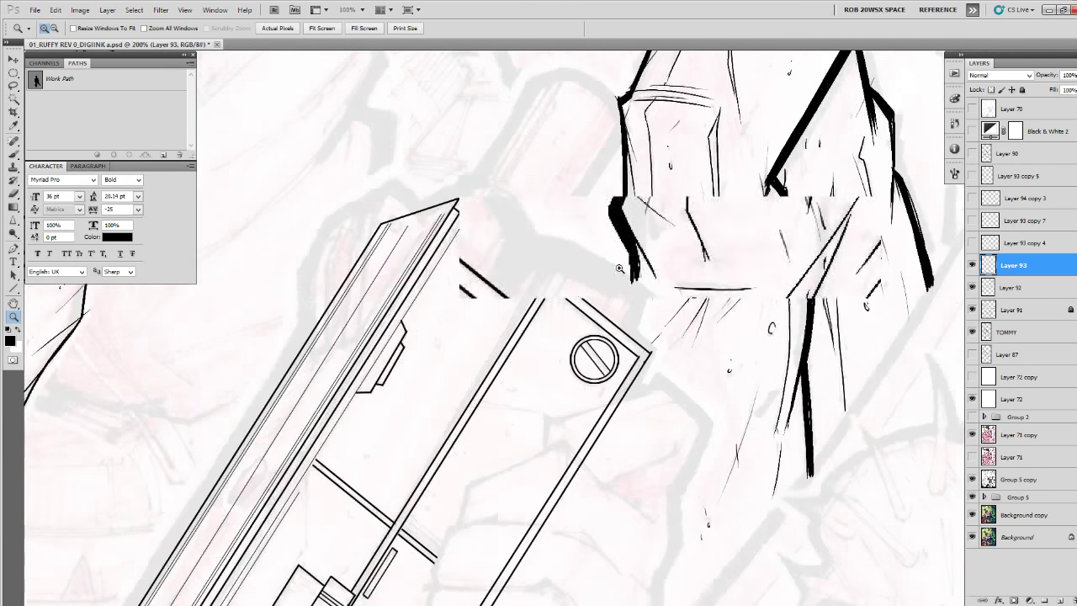
pyautogui.click(619, 270)
pyautogui.click(619, 270)
pyautogui.moveTo(619, 271); pyautogui.dragTo(827, 584)
pyautogui.press('u')
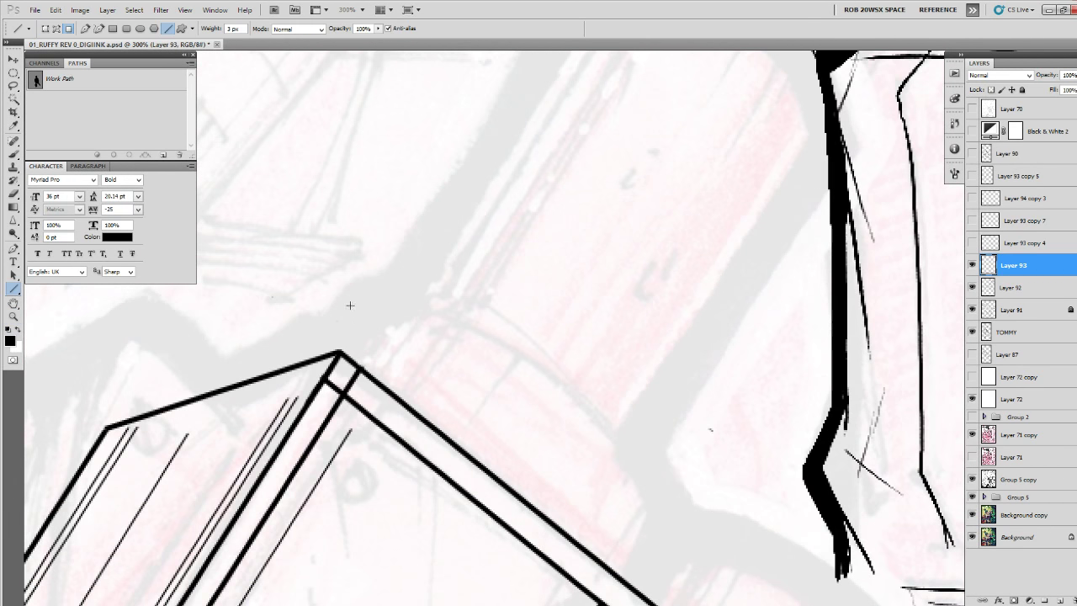
pyautogui.moveTo(345, 283); pyautogui.dragTo(250, 427)
# Duplicate the short diagonal line's layer and move the copy across the weapon's upper edge beside the central seam.
pyautogui.hotkey('ctrl', 'j')
pyautogui.press('v')
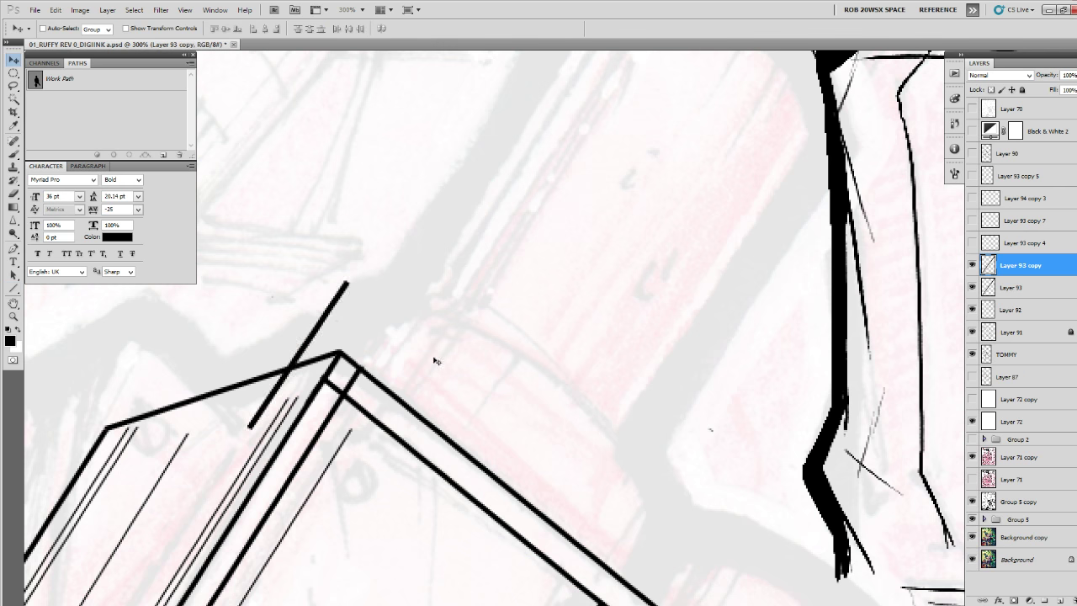
pyautogui.moveTo(432, 360); pyautogui.dragTo(768, 505)
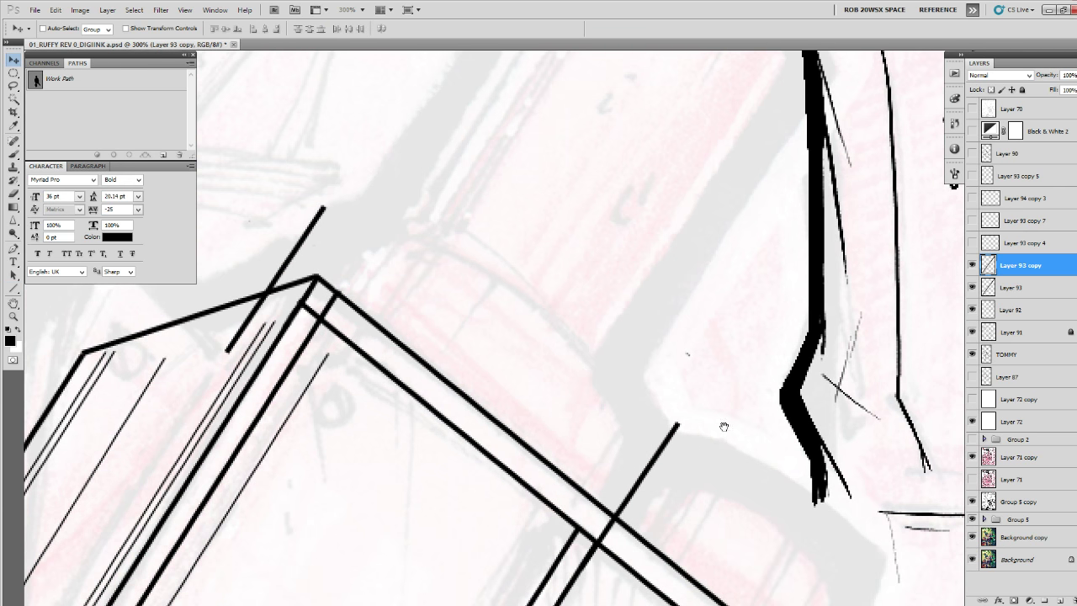
# Brush a curved dome outline over the weapon's upper end, spanning from the slanted side to the far diagonal line.
pyautogui.moveTo(720, 407); pyautogui.dragTo(728, 419)
pyautogui.press('b')
pyautogui.moveTo(328, 247); pyautogui.dragTo(408, 232)
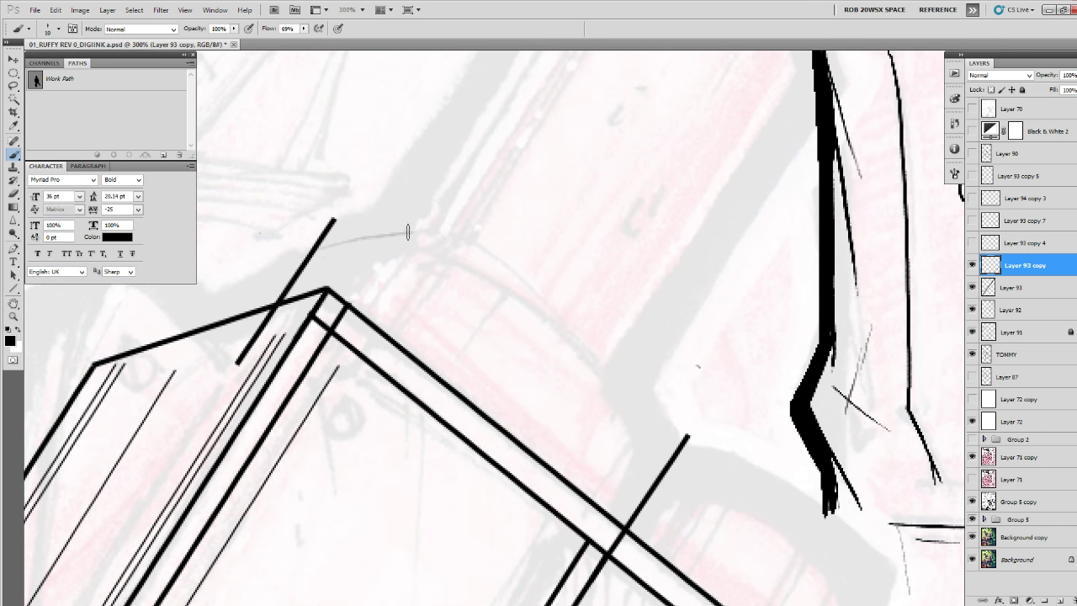
pyautogui.moveTo(591, 292)
pyautogui.mouseDown()
pyautogui.moveTo(608, 309)
pyautogui.moveTo(528, 328)
pyautogui.mouseUp()
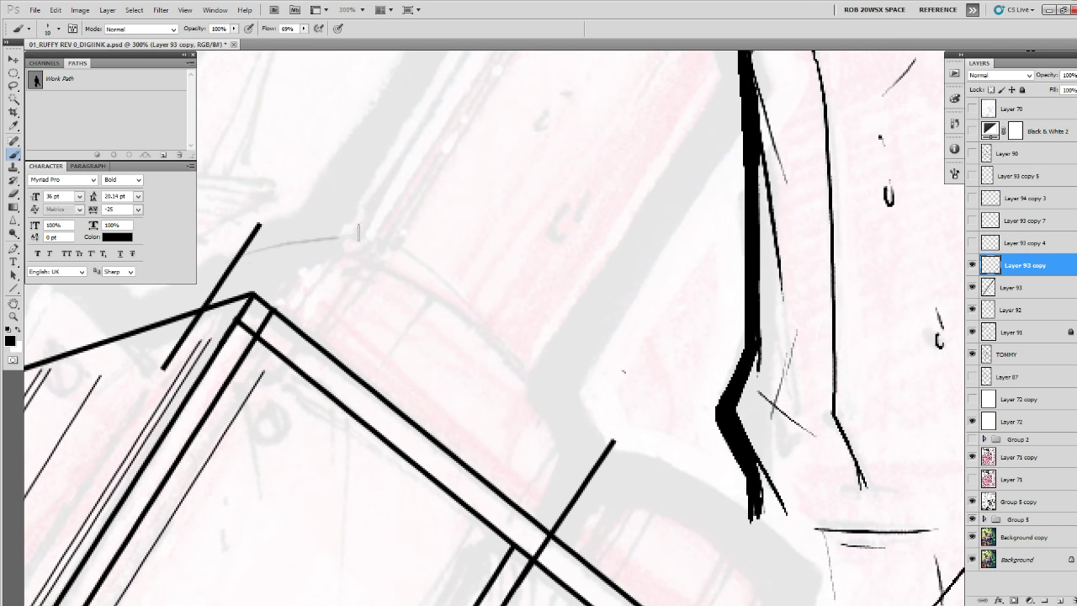
pyautogui.hotkey('ctrl', 'z')
pyautogui.moveTo(223, 265)
pyautogui.mouseDown()
pyautogui.moveTo(319, 238)
pyautogui.moveTo(384, 250)
pyautogui.moveTo(334, 237)
pyautogui.moveTo(371, 248)
pyautogui.moveTo(534, 364)
pyautogui.moveTo(599, 458)
pyautogui.mouseUp()
pyautogui.hotkey('ctrl', 'z')
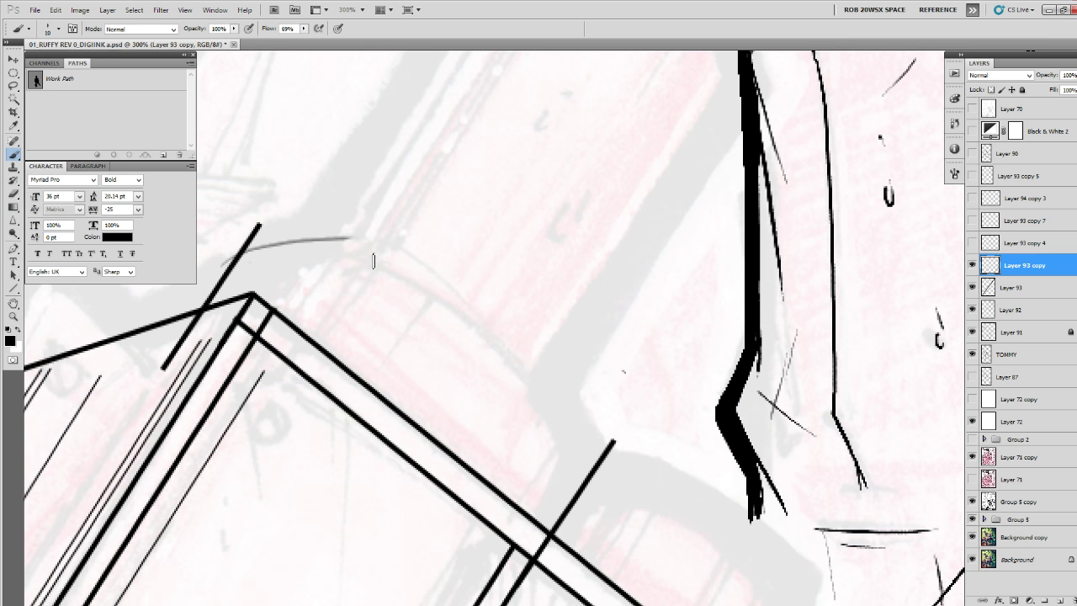
pyautogui.moveTo(260, 246)
pyautogui.mouseDown()
pyautogui.moveTo(361, 239)
pyautogui.moveTo(569, 397)
pyautogui.moveTo(595, 460)
pyautogui.mouseUp()
pyautogui.moveTo(587, 409)
pyautogui.mouseDown()
pyautogui.moveTo(729, 452)
pyautogui.moveTo(811, 494)
pyautogui.mouseUp()
pyautogui.moveTo(594, 328)
pyautogui.mouseDown()
pyautogui.moveTo(555, 322)
pyautogui.moveTo(477, 336)
pyautogui.moveTo(436, 355)
pyautogui.moveTo(410, 401)
pyautogui.mouseUp()
# Thicken the dome's curve and its left shoulder with the Brush and merge the line layers down into Layer 92.
pyautogui.press('e')
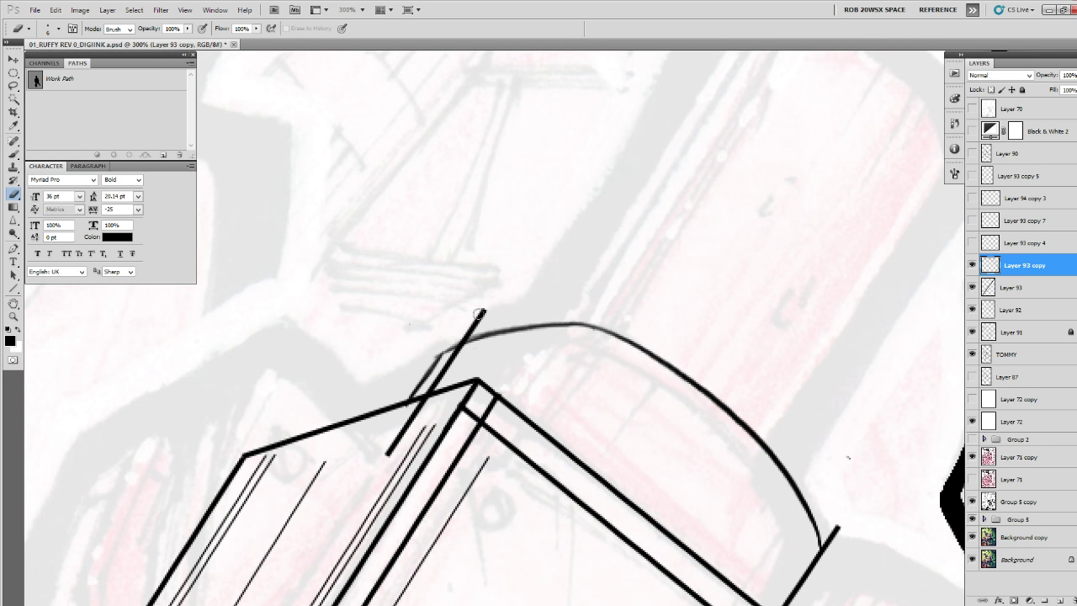
pyautogui.press('b')
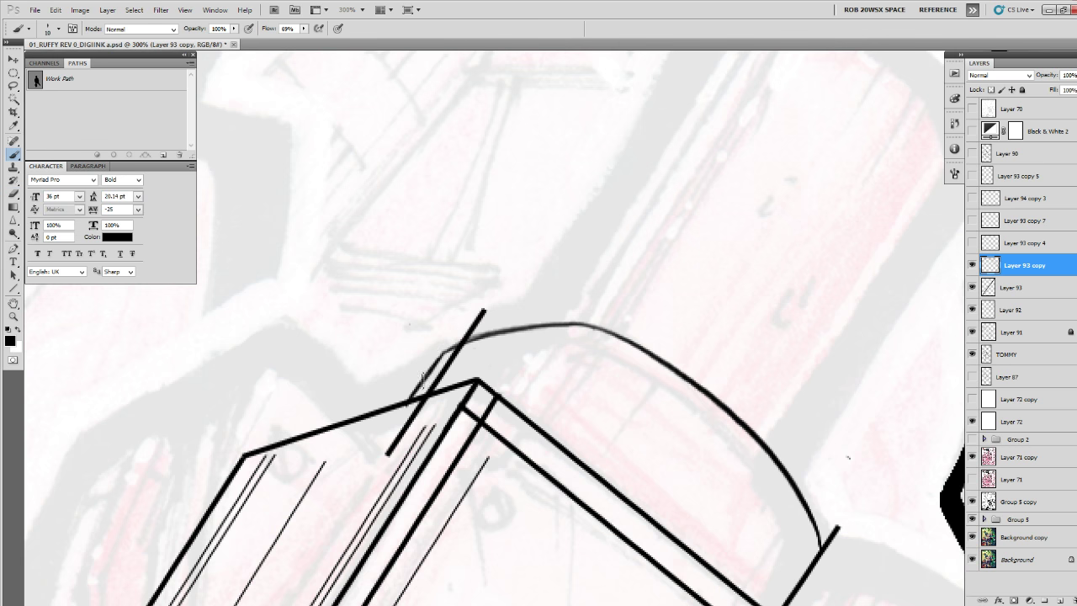
pyautogui.moveTo(442, 352)
pyautogui.mouseDown()
pyautogui.moveTo(486, 335)
pyautogui.moveTo(607, 326)
pyautogui.moveTo(484, 335)
pyautogui.mouseUp()
pyautogui.moveTo(629, 419); pyautogui.dragTo(386, 431)
pyautogui.moveTo(343, 337)
pyautogui.mouseDown()
pyautogui.moveTo(396, 360)
pyautogui.moveTo(502, 434)
pyautogui.mouseUp()
pyautogui.moveTo(579, 527)
pyautogui.mouseDown()
pyautogui.moveTo(554, 423)
pyautogui.moveTo(548, 470)
pyautogui.mouseUp()
pyautogui.hotkey('ctrl', 'e')
pyautogui.hotkey('ctrl', 'e')
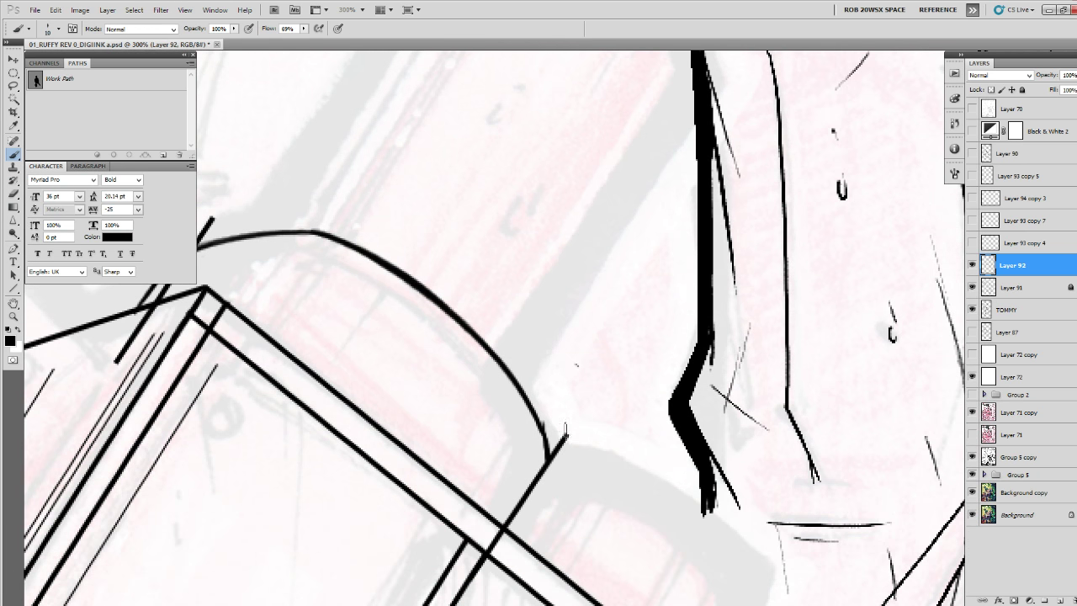
# Erase the diagonal guide lines sticking out beyond both ends of the dome so only its outline remains.
pyautogui.press('e')
pyautogui.moveTo(562, 407); pyautogui.dragTo(712, 331)
pyautogui.moveTo(647, 464); pyautogui.dragTo(610, 519)
pyautogui.hotkey('ctrl', 'z')
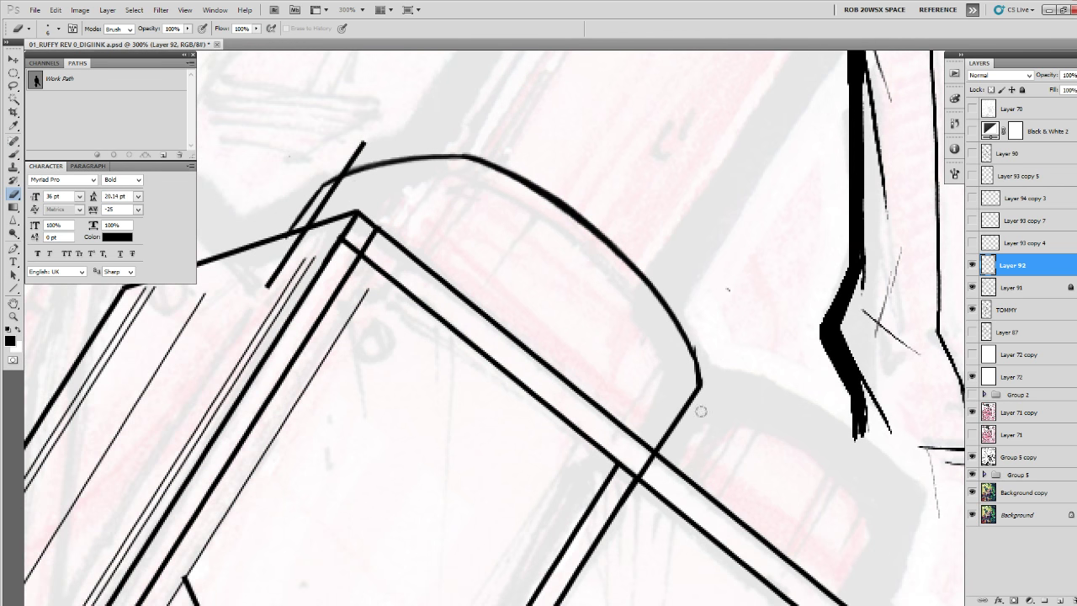
pyautogui.click(971, 267)
pyautogui.click(971, 267)
pyautogui.moveTo(633, 410); pyautogui.dragTo(805, 596)
pyautogui.moveTo(481, 424); pyautogui.dragTo(443, 474)
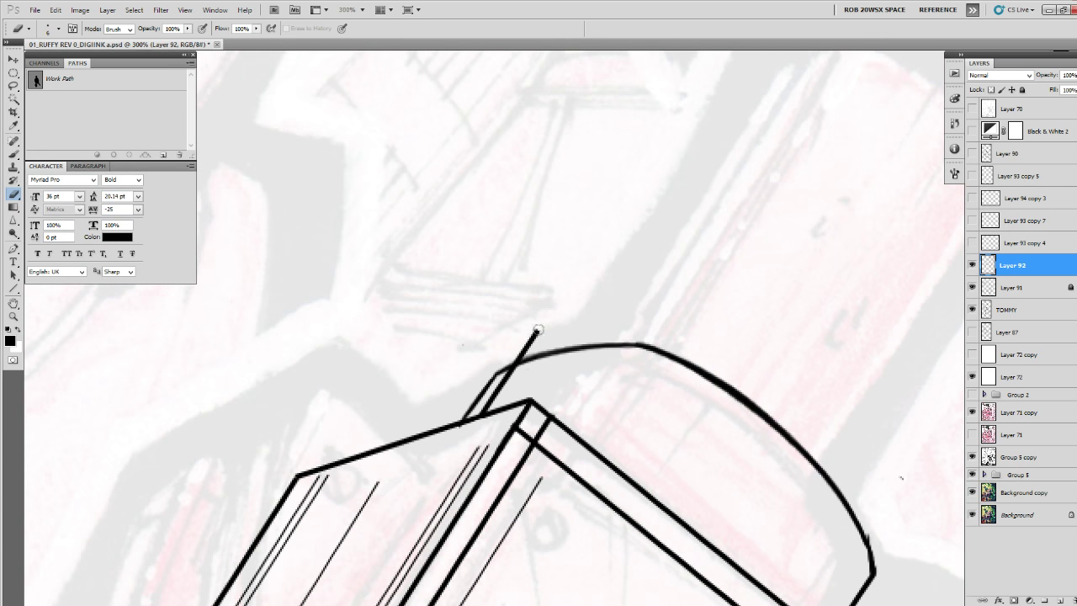
pyautogui.moveTo(537, 331); pyautogui.dragTo(493, 395)
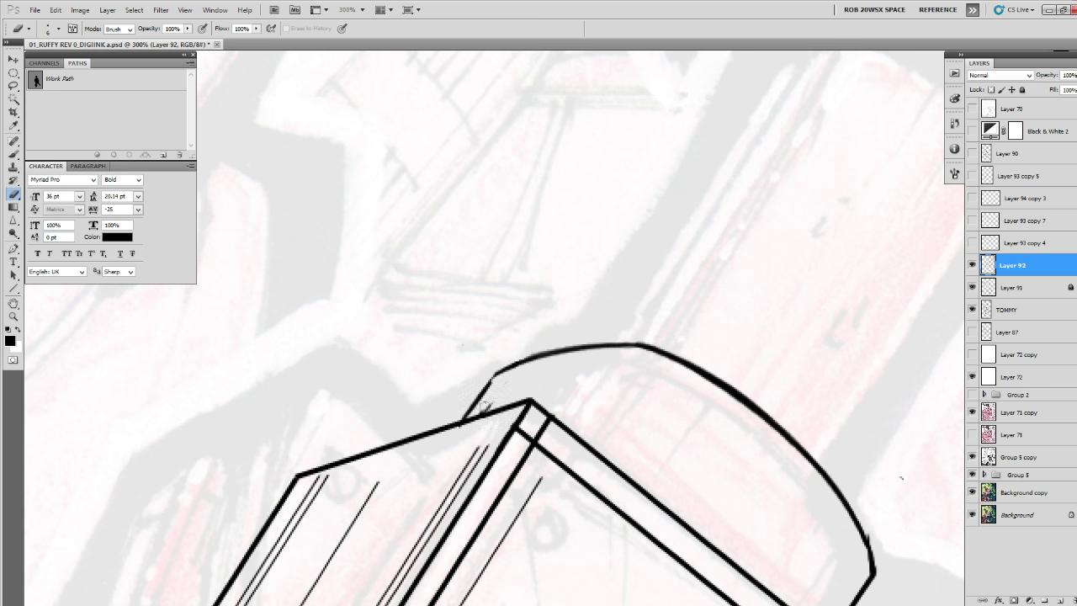
pyautogui.moveTo(793, 475)
pyautogui.mouseDown()
pyautogui.moveTo(749, 438)
pyautogui.moveTo(423, 378)
pyautogui.mouseUp()
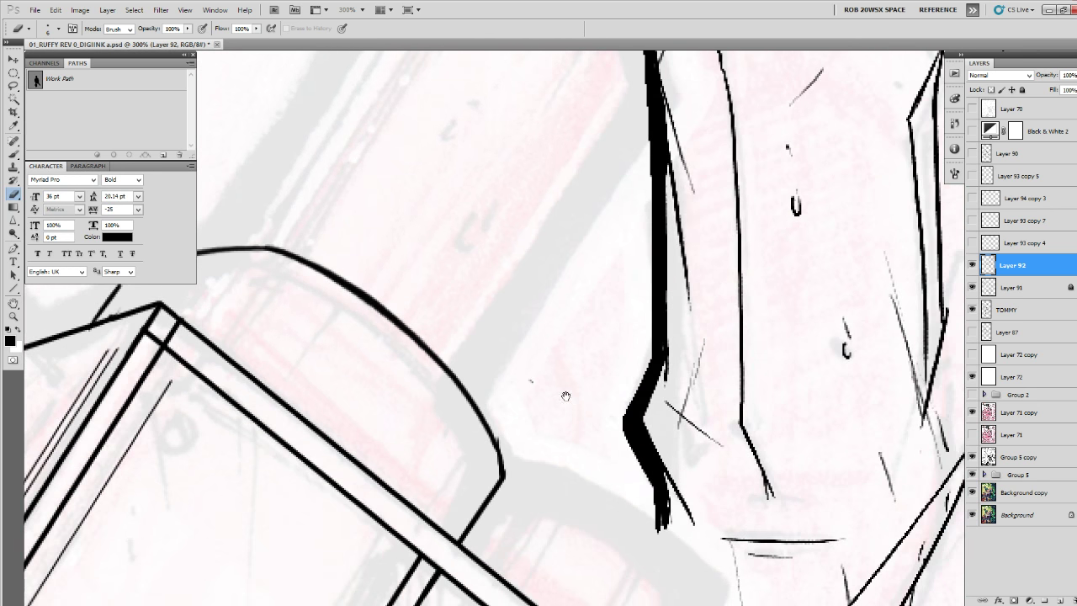
pyautogui.moveTo(565, 395); pyautogui.dragTo(666, 357)
# Try a duplicate of the dome outline over the smaller sketched dome beside it, and hide the duplicate's layer.
pyautogui.press('l')
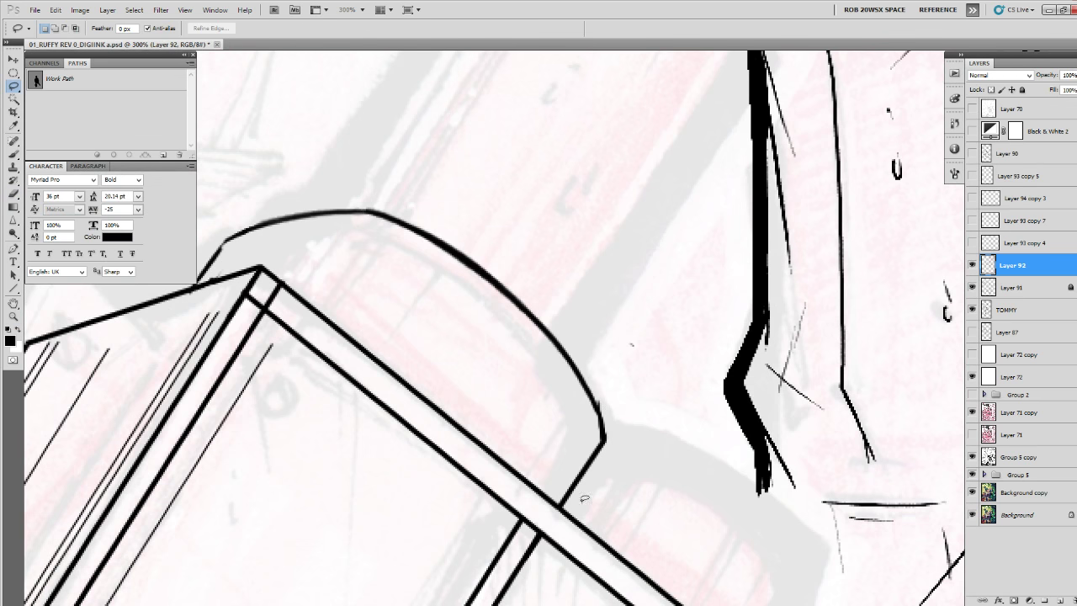
pyautogui.moveTo(539, 471)
pyautogui.mouseDown()
pyautogui.moveTo(303, 272)
pyautogui.moveTo(202, 276)
pyautogui.moveTo(276, 159)
pyautogui.moveTo(645, 423)
pyautogui.moveTo(589, 493)
pyautogui.moveTo(491, 399)
pyautogui.mouseUp()
pyautogui.hotkey('ctrl', 'j')
pyautogui.press('v')
pyautogui.moveTo(399, 305); pyautogui.dragTo(680, 508)
pyautogui.moveTo(632, 466); pyautogui.dragTo(512, 298)
pyautogui.moveTo(499, 292); pyautogui.dragTo(567, 322)
pyautogui.moveTo(641, 337); pyautogui.dragTo(633, 336)
pyautogui.hotkey('ctrl', 't')
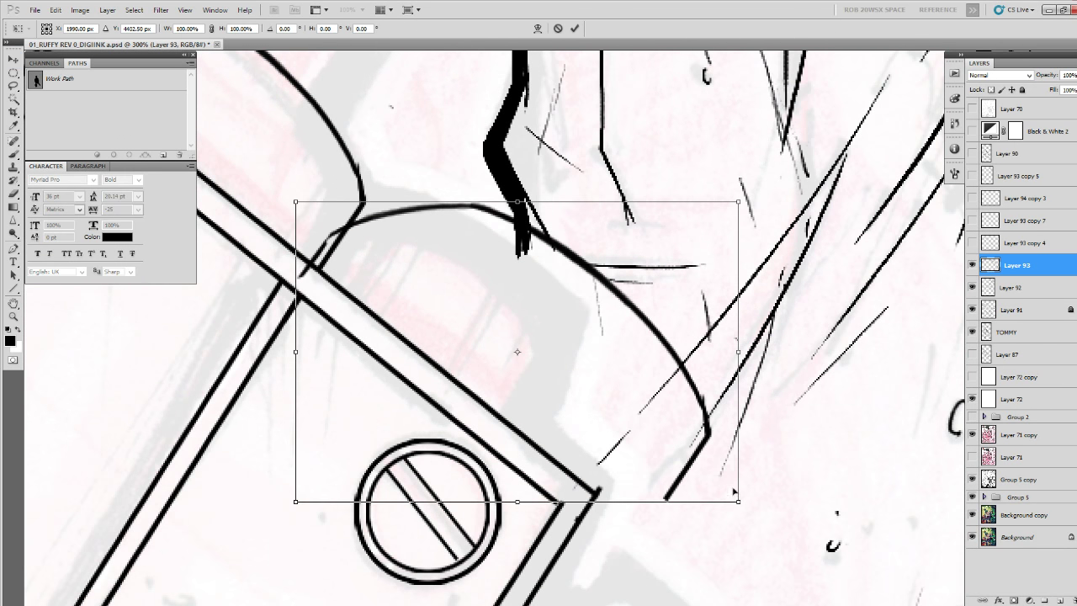
pyautogui.press('Return')
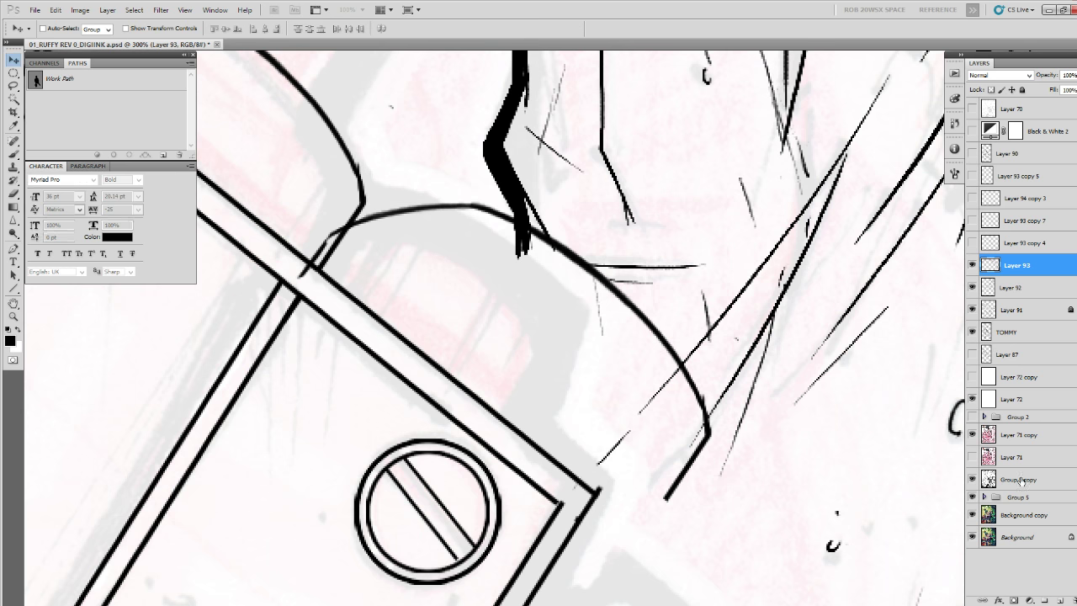
pyautogui.click(972, 265)
# Add a new layer and brush the smaller dome's curve and its straight far side down to the frame edge.
pyautogui.click(1043, 598)
pyautogui.press('b')
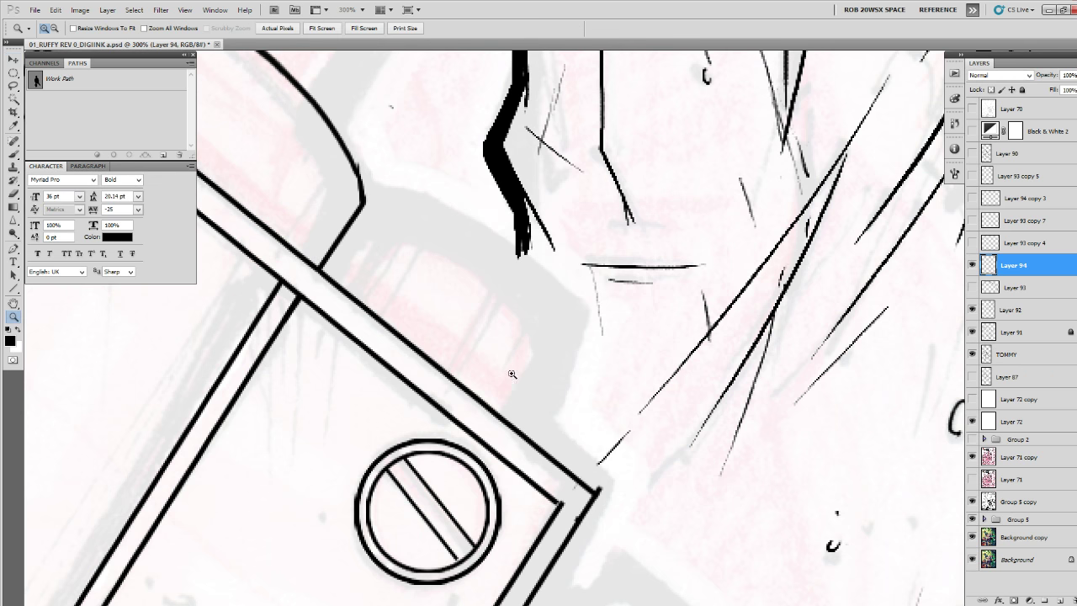
pyautogui.hotkey('ctrl', '+')
pyautogui.moveTo(455, 251)
pyautogui.mouseDown()
pyautogui.moveTo(452, 276)
pyautogui.moveTo(664, 370)
pyautogui.mouseUp()
pyautogui.hotkey('ctrl', 'z')
pyautogui.moveTo(445, 290)
pyautogui.mouseDown()
pyautogui.moveTo(543, 301)
pyautogui.moveTo(728, 481)
pyautogui.moveTo(722, 446)
pyautogui.moveTo(690, 472)
pyautogui.moveTo(657, 528)
pyautogui.mouseUp()
pyautogui.moveTo(658, 528); pyautogui.dragTo(717, 425)
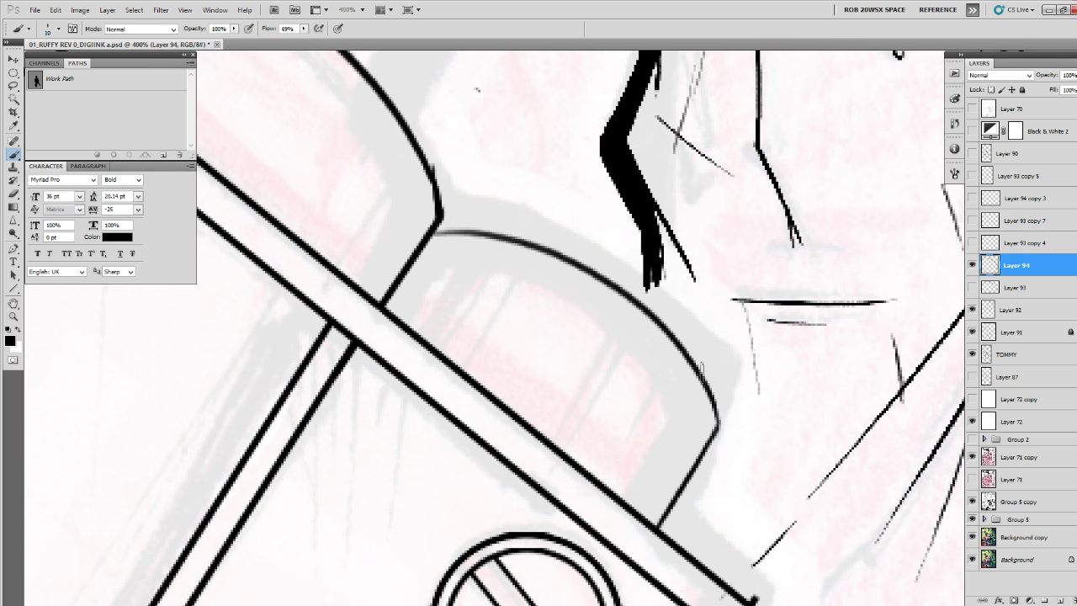
# Thicken the smaller dome's curve and the short edge where the two domes meet.
pyautogui.moveTo(701, 370); pyautogui.dragTo(710, 397)
pyautogui.moveTo(726, 452); pyautogui.dragTo(723, 423)
pyautogui.moveTo(681, 364)
pyautogui.mouseDown()
pyautogui.moveTo(764, 419)
pyautogui.moveTo(654, 345)
pyautogui.moveTo(524, 313)
pyautogui.moveTo(471, 400)
pyautogui.mouseUp()
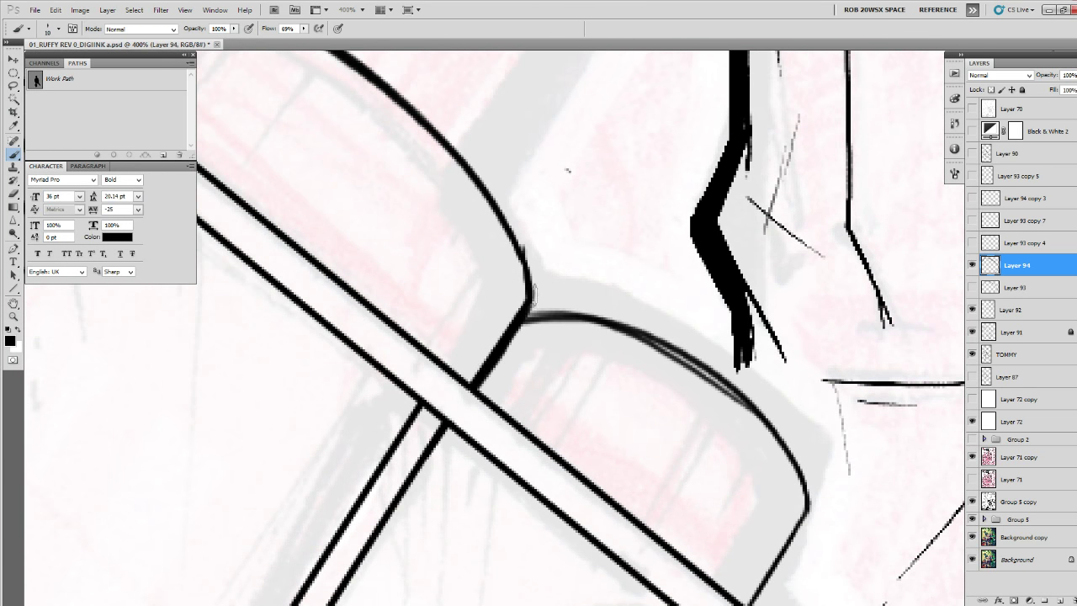
pyautogui.moveTo(533, 295); pyautogui.dragTo(477, 384)
pyautogui.moveTo(507, 268); pyautogui.dragTo(473, 447)
pyautogui.moveTo(553, 205); pyautogui.dragTo(529, 466)
pyautogui.moveTo(552, 314)
pyautogui.mouseDown()
pyautogui.moveTo(551, 438)
pyautogui.moveTo(553, 294)
pyautogui.mouseUp()
# Draw two 3 px diagonal lines up from the large dome as the sides of the barrel.
pyautogui.press('u')
pyautogui.moveTo(382, 102); pyautogui.dragTo(161, 473)
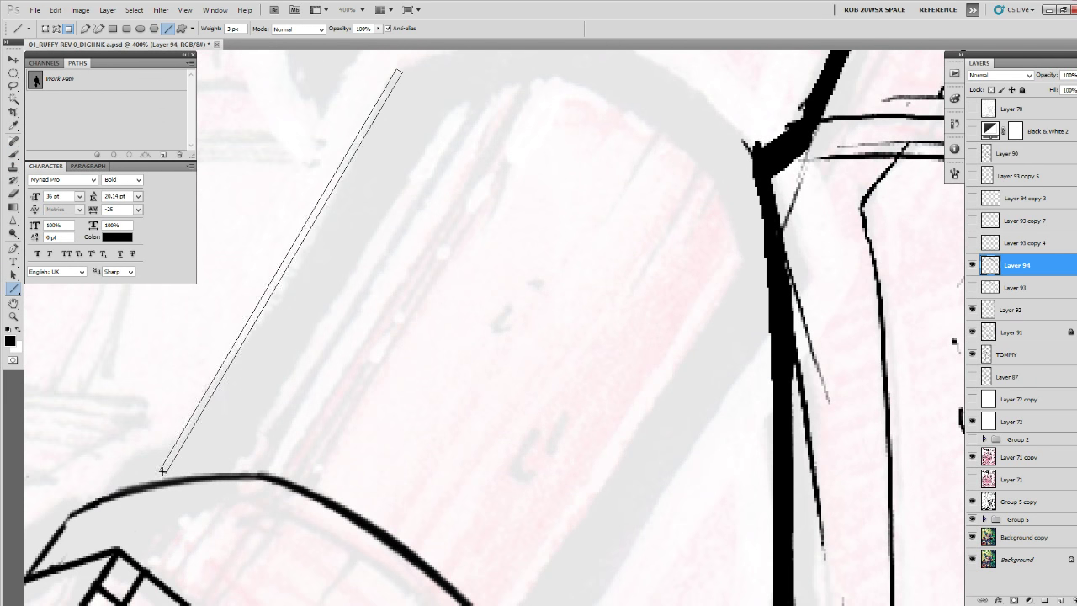
pyautogui.moveTo(713, 400); pyautogui.dragTo(641, 376)
pyautogui.moveTo(713, 290)
pyautogui.mouseDown()
pyautogui.moveTo(538, 569)
pyautogui.moveTo(493, 524)
pyautogui.moveTo(470, 205)
pyautogui.mouseUp()
pyautogui.moveTo(544, 178); pyautogui.dragTo(469, 570)
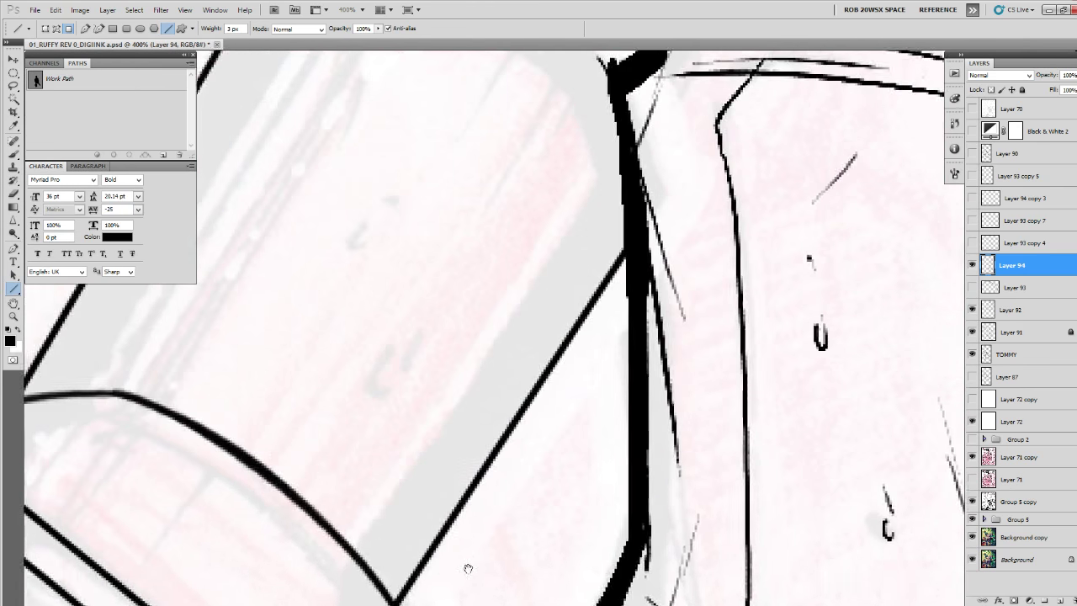
pyautogui.moveTo(555, 274); pyautogui.dragTo(646, 578)
# Brush a curved end joining the two barrel sides and clean up its left corner.
pyautogui.press('b')
pyautogui.moveTo(731, 403); pyautogui.dragTo(836, 468)
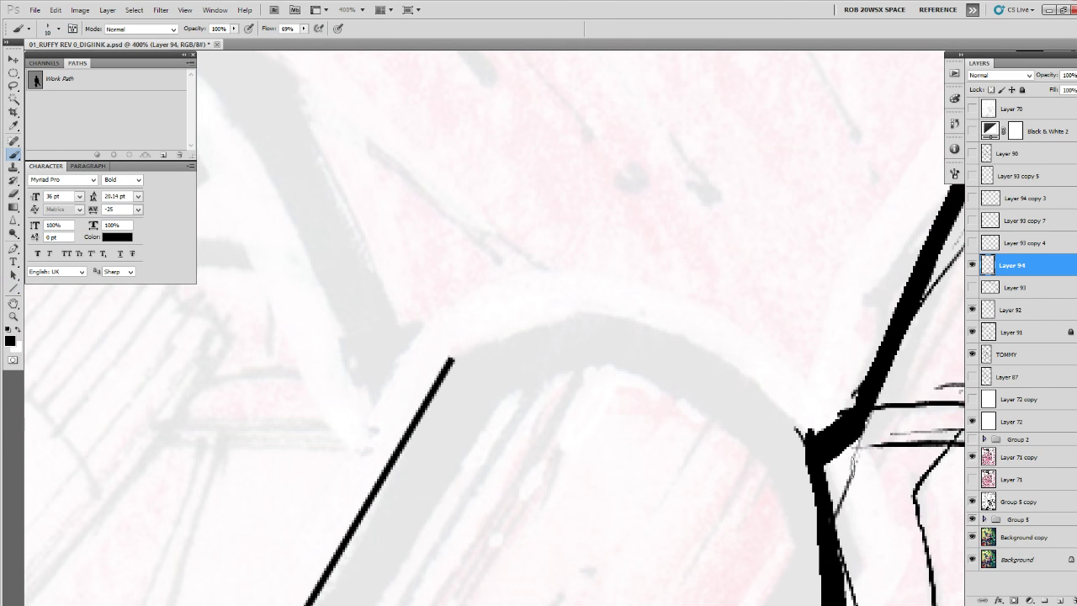
pyautogui.moveTo(852, 508)
pyautogui.mouseDown()
pyautogui.moveTo(832, 373)
pyautogui.moveTo(805, 329)
pyautogui.mouseUp()
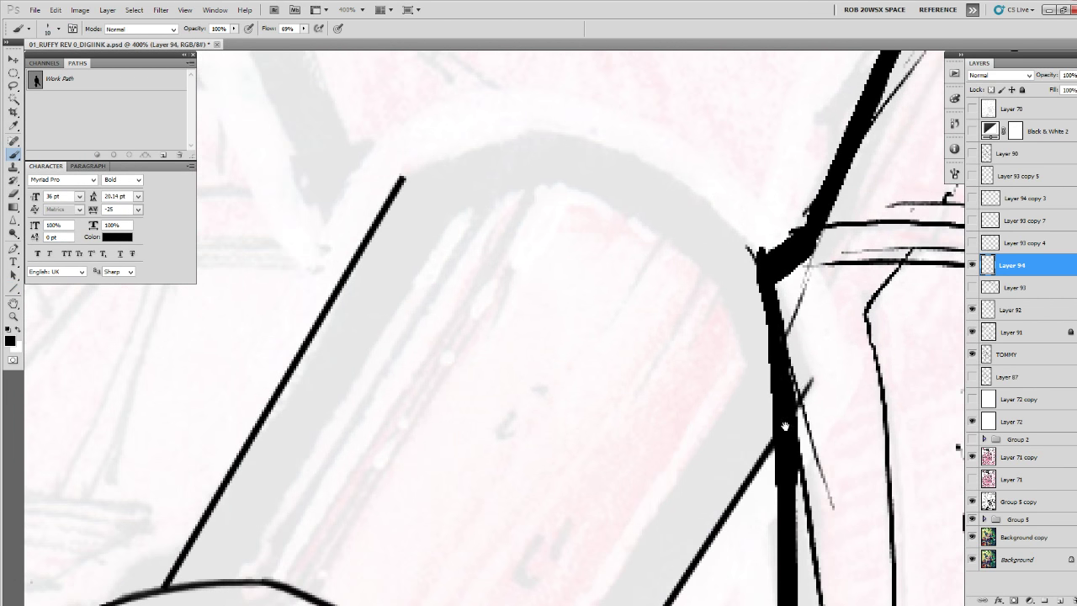
pyautogui.moveTo(808, 384)
pyautogui.mouseDown()
pyautogui.moveTo(824, 450)
pyautogui.moveTo(490, 226)
pyautogui.moveTo(403, 259)
pyautogui.mouseUp()
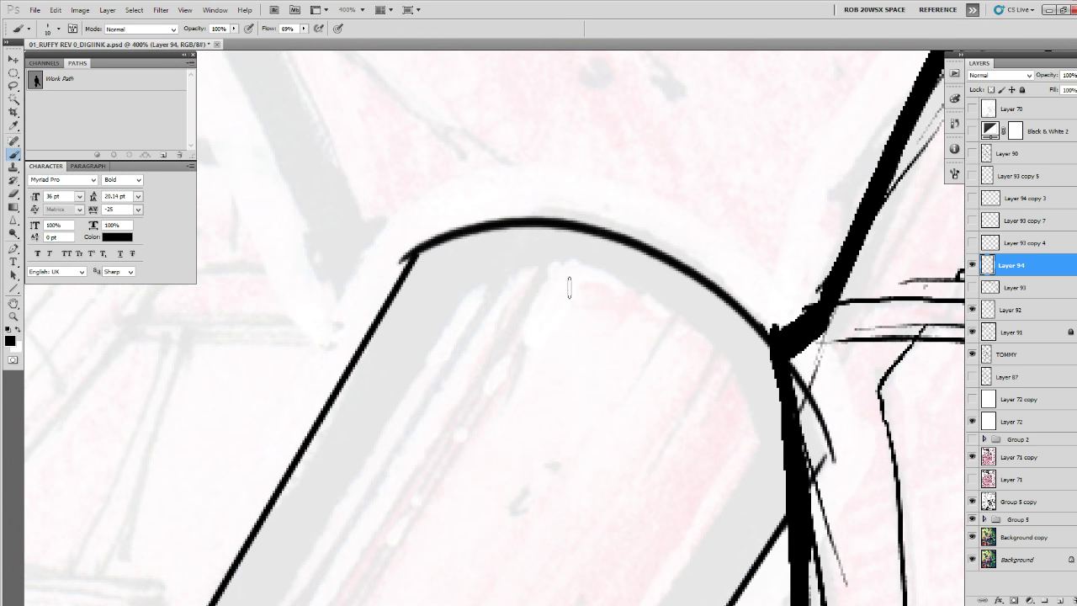
pyautogui.press('e')
pyautogui.moveTo(534, 282)
pyautogui.mouseDown()
pyautogui.moveTo(553, 161)
pyautogui.moveTo(550, 223)
pyautogui.mouseUp()
# Draw a 1 px line inside the barrel, parallel to its left side, from the curved end to the dome.
pyautogui.press('u')
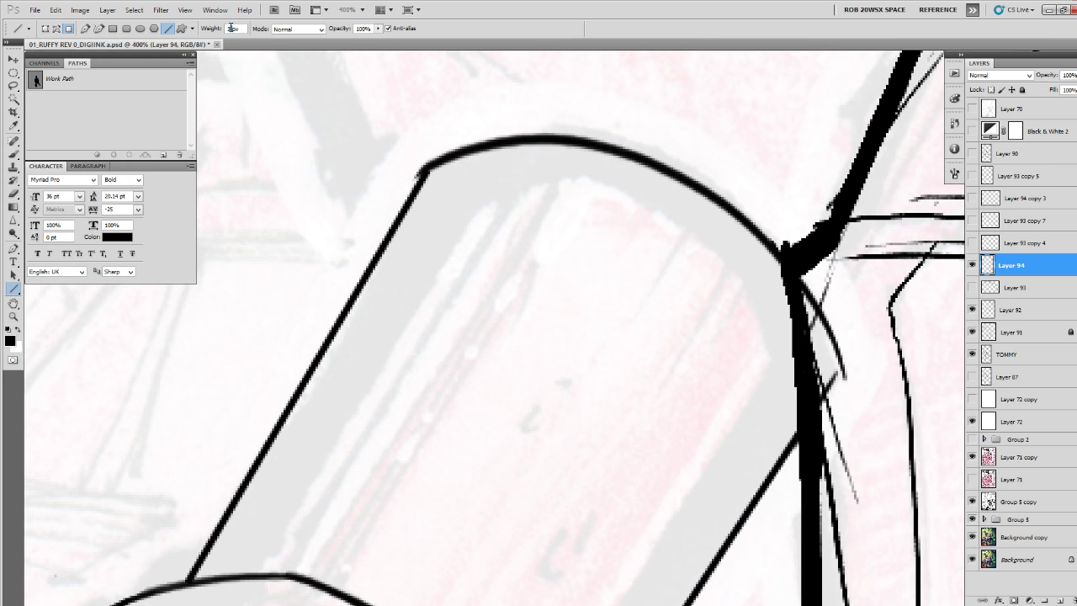
pyautogui.moveTo(499, 131); pyautogui.dragTo(252, 569)
pyautogui.press('z')
pyautogui.keyDown('alt'); pyautogui.click(432, 411); pyautogui.keyUp('alt')
pyautogui.keyDown('alt'); pyautogui.click(439, 412); pyautogui.keyUp('alt')
pyautogui.keyDown('alt'); pyautogui.click(442, 416); pyautogui.keyUp('alt')
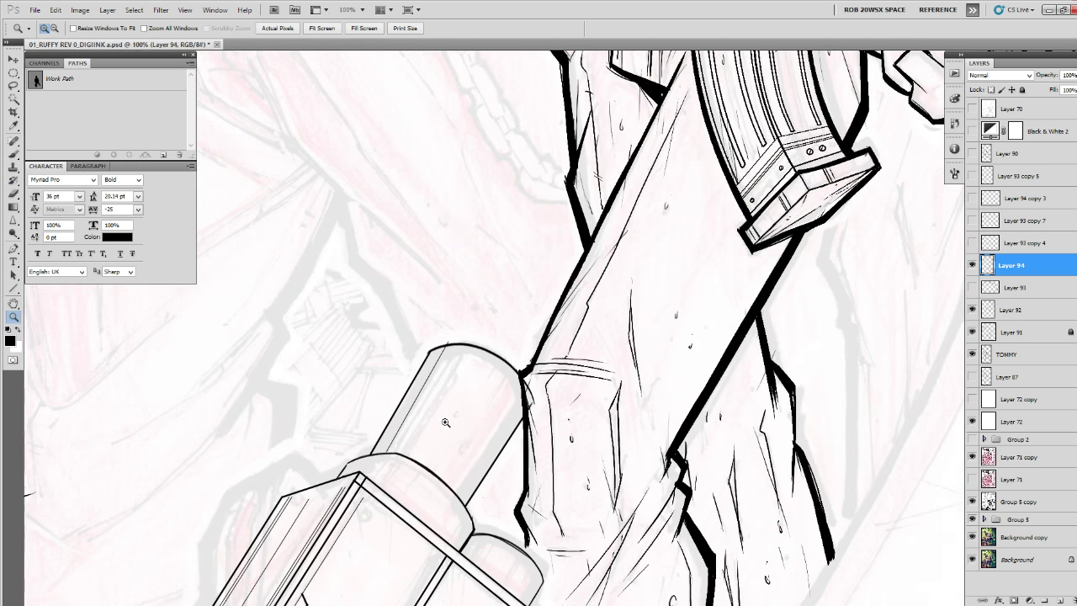
pyautogui.moveTo(445, 421); pyautogui.dragTo(461, 369)
pyautogui.click(465, 309)
pyautogui.press('u')
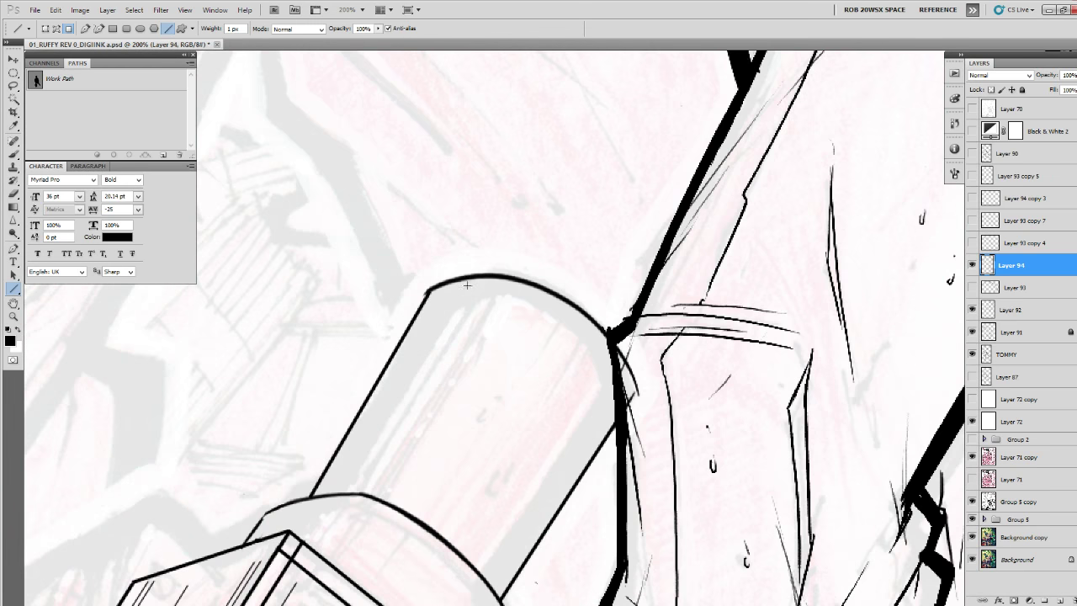
pyautogui.moveTo(459, 292); pyautogui.dragTo(340, 496)
pyautogui.press('space')
pyautogui.moveTo(499, 484); pyautogui.dragTo(578, 351)
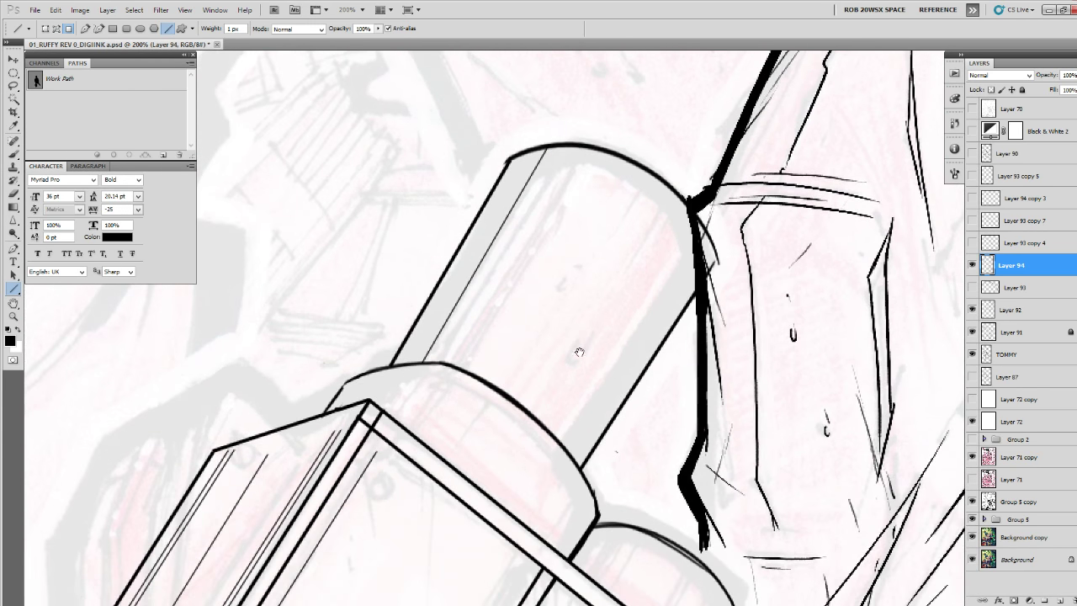
# Strengthen the large dome's left outline and touch up the barrel's outline with the Brush.
pyautogui.moveTo(547, 412); pyautogui.dragTo(579, 380)
pyautogui.press('z')
pyautogui.click(437, 344)
pyautogui.press('b')
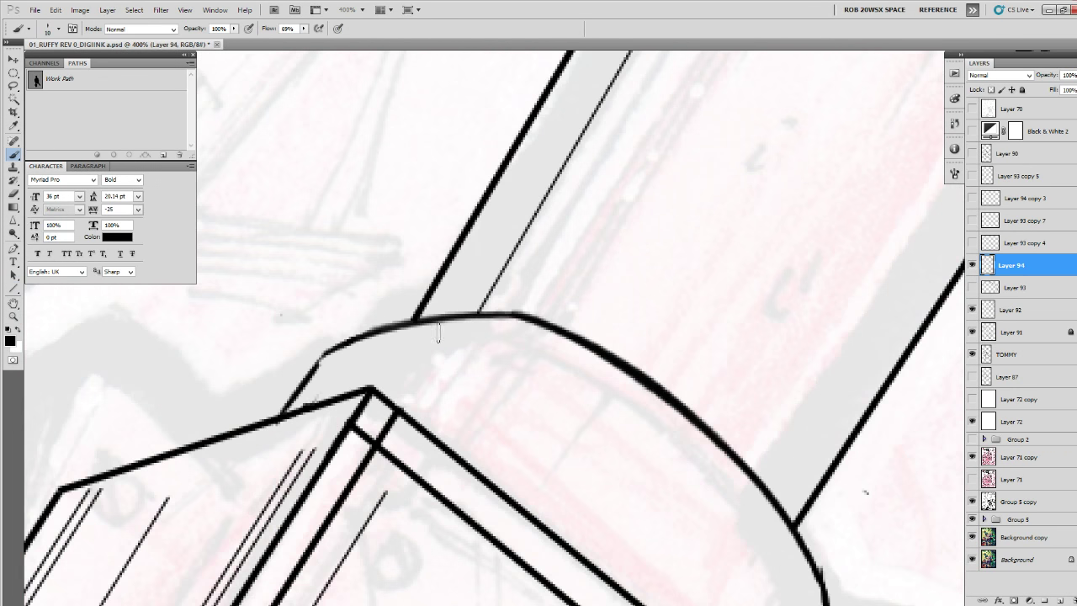
pyautogui.press('space')
pyautogui.moveTo(444, 328); pyautogui.dragTo(582, 380)
pyautogui.moveTo(649, 372)
pyautogui.mouseDown()
pyautogui.moveTo(568, 376)
pyautogui.moveTo(456, 410)
pyautogui.moveTo(414, 469)
pyautogui.mouseUp()
pyautogui.press('space')
pyautogui.moveTo(712, 330); pyautogui.dragTo(435, 532)
pyautogui.moveTo(642, 394); pyautogui.dragTo(589, 464)
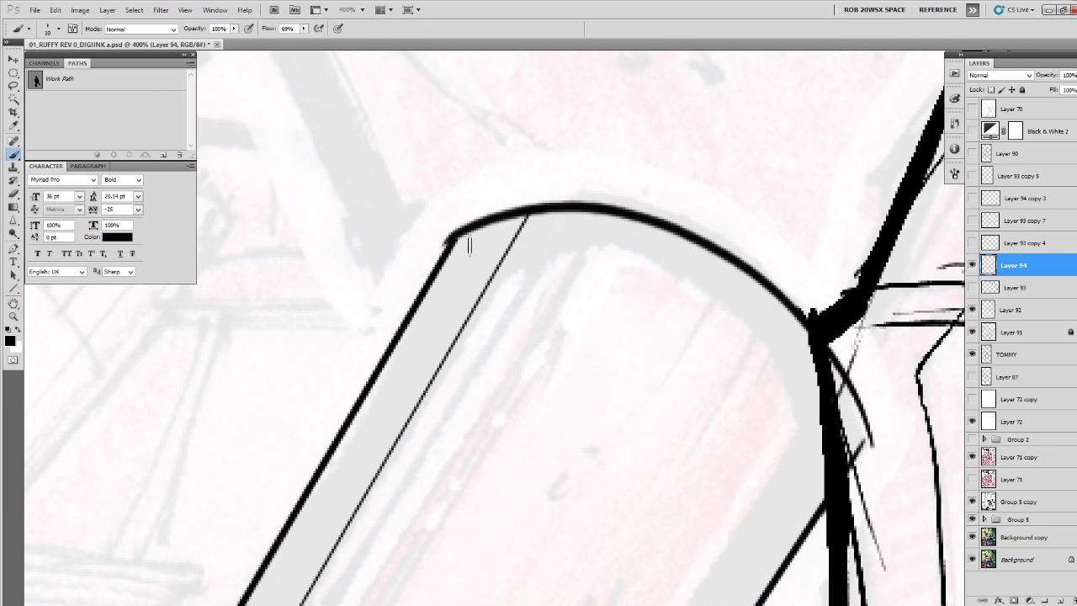
pyautogui.moveTo(825, 547); pyautogui.dragTo(665, 202)
pyautogui.moveTo(665, 312); pyautogui.dragTo(665, 190)
# Brush a thin diagonal line across the smaller dome from its curve down to the frame edge.
pyautogui.press('z')
pyautogui.keyDown('alt'); pyautogui.click(665, 345); pyautogui.keyUp('alt')
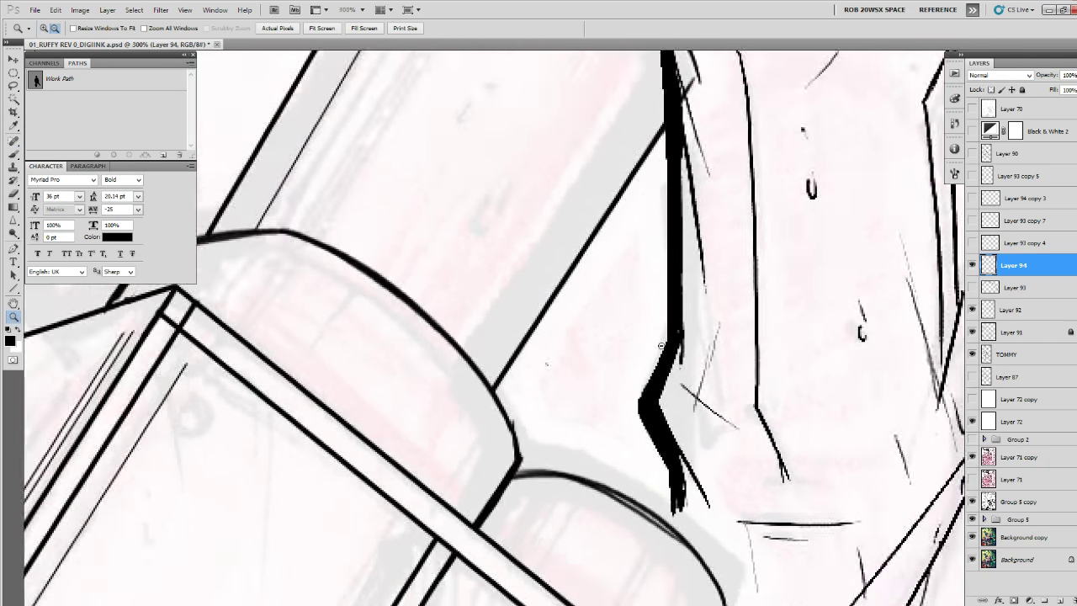
pyautogui.keyDown('alt'); pyautogui.click(665, 365); pyautogui.keyUp('alt')
pyautogui.keyDown('alt'); pyautogui.click(665, 367); pyautogui.keyUp('alt')
pyautogui.click(626, 440)
pyautogui.click(626, 440)
pyautogui.click(626, 440)
pyautogui.click(626, 440)
pyautogui.press('b')
pyautogui.press('space')
pyautogui.moveTo(643, 288); pyautogui.dragTo(458, 471)
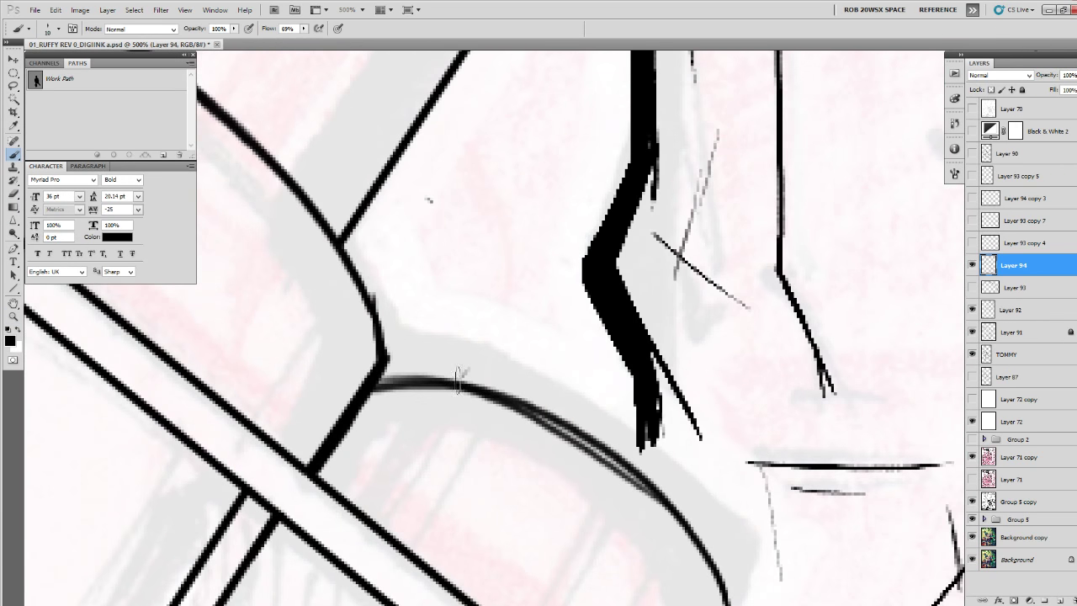
pyautogui.moveTo(458, 383); pyautogui.dragTo(360, 509)
pyautogui.hotkey('ctrl', 'z')
pyautogui.moveTo(455, 387)
pyautogui.mouseDown()
pyautogui.moveTo(368, 511)
pyautogui.moveTo(455, 381)
pyautogui.mouseUp()
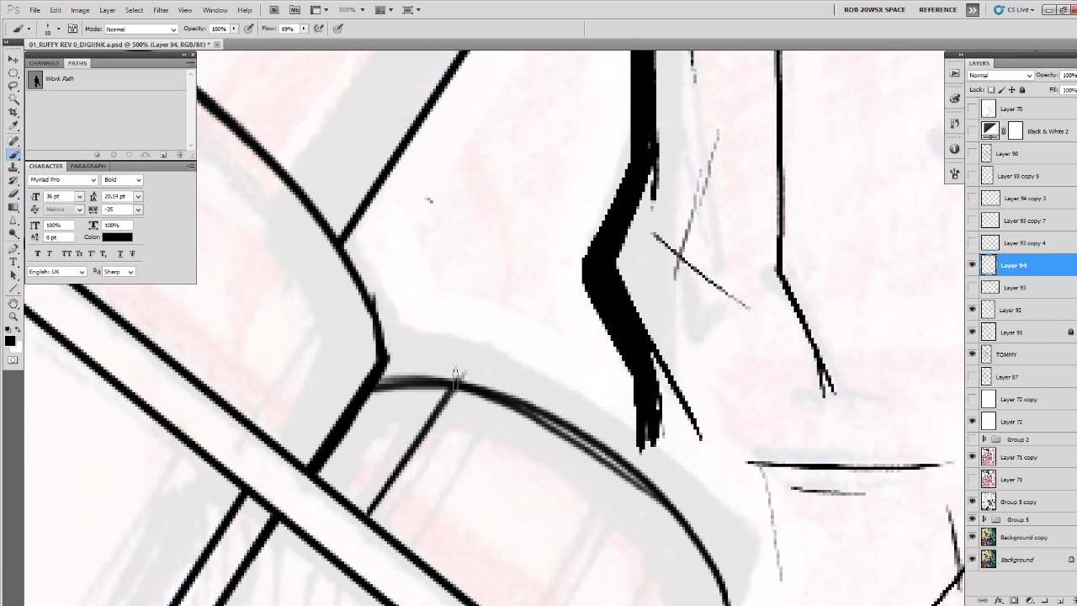
# Brush a thin diagonal line across the large dome from its peak down to the frame edge.
pyautogui.press('space')
pyautogui.moveTo(356, 308)
pyautogui.mouseDown()
pyautogui.moveTo(635, 581)
pyautogui.moveTo(637, 597)
pyautogui.mouseUp()
pyautogui.moveTo(299, 287)
pyautogui.mouseDown()
pyautogui.moveTo(197, 442)
pyautogui.moveTo(279, 334)
pyautogui.mouseUp()
# Paint out the crossing lines inside the frame's upper corner with white.
pyautogui.press('space')
pyautogui.moveTo(286, 362); pyautogui.dragTo(520, 242)
pyautogui.moveTo(378, 298)
pyautogui.mouseDown()
pyautogui.moveTo(330, 311)
pyautogui.moveTo(357, 307)
pyautogui.mouseUp()
pyautogui.moveTo(385, 379); pyautogui.dragTo(445, 249)
# Brush a small slotted screw in black just below the panel's upper corner.
pyautogui.press('x')
pyautogui.moveTo(438, 311)
pyautogui.mouseDown()
pyautogui.moveTo(433, 367)
pyautogui.moveTo(419, 362)
pyautogui.moveTo(453, 364)
pyautogui.moveTo(437, 367)
pyautogui.mouseUp()
pyautogui.moveTo(434, 408); pyautogui.dragTo(514, 314)
pyautogui.keyDown('alt'); pyautogui.click(501, 311); pyautogui.keyUp('alt')
pyautogui.keyDown('alt'); pyautogui.click(503, 311); pyautogui.keyUp('alt')
pyautogui.keyDown('alt'); pyautogui.click(506, 309); pyautogui.keyUp('alt')
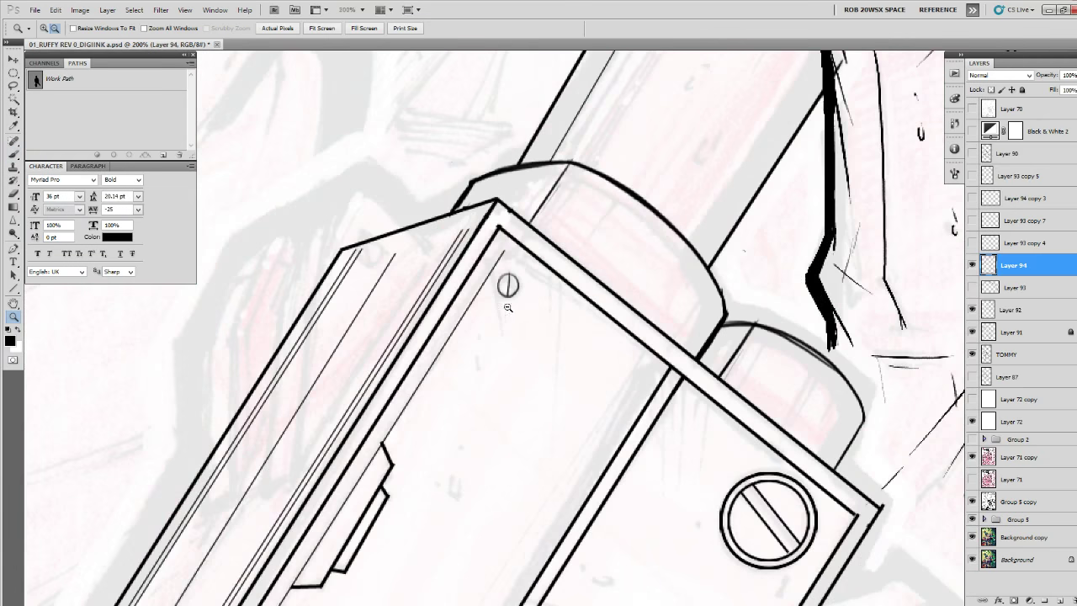
# Try a 1 px line inside the panel, parallel to the frame's upper edge, from the corner to the central seam.
pyautogui.click(655, 348)
pyautogui.press('u')
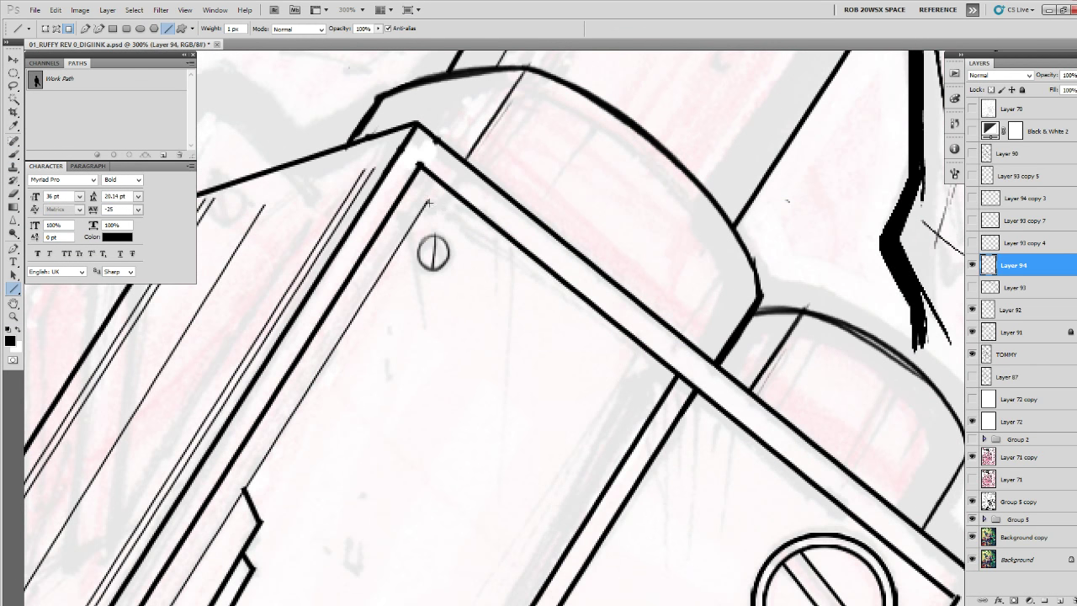
pyautogui.moveTo(427, 203); pyautogui.dragTo(669, 388)
pyautogui.press('z')
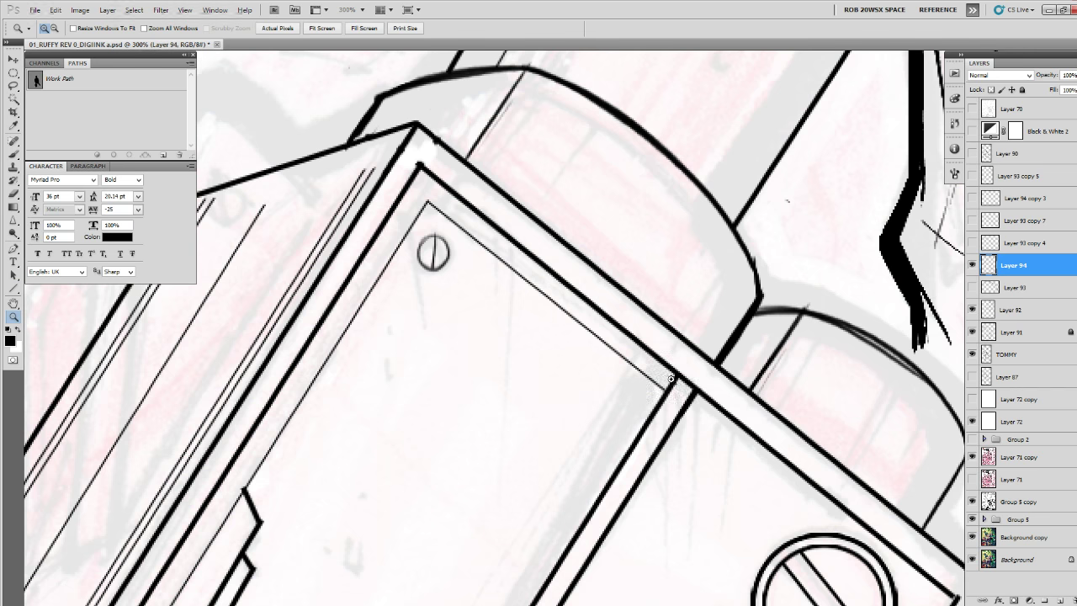
pyautogui.keyDown('alt'); pyautogui.click(672, 379); pyautogui.keyUp('alt')
pyautogui.keyDown('alt'); pyautogui.click(672, 379); pyautogui.keyUp('alt')
pyautogui.keyDown('alt'); pyautogui.click(672, 380); pyautogui.keyUp('alt')
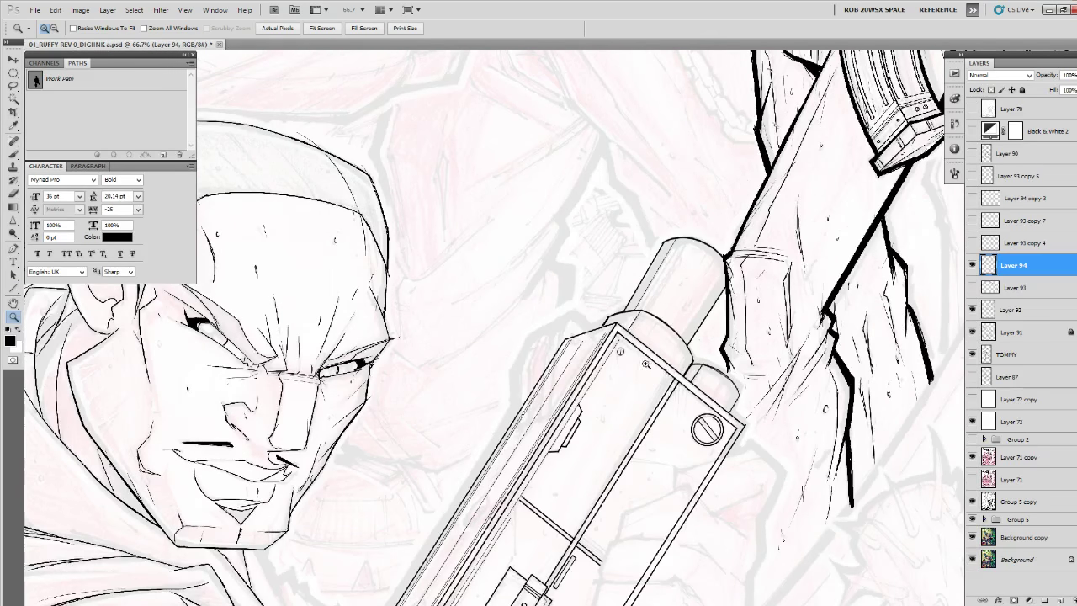
# Brush tapering black streaks beside the small screw and down from the panel's upper frame edge, plus a small oval dent below the screw.
pyautogui.click(645, 363)
pyautogui.click(645, 363)
pyautogui.click(645, 363)
pyautogui.click(622, 442)
pyautogui.press('b')
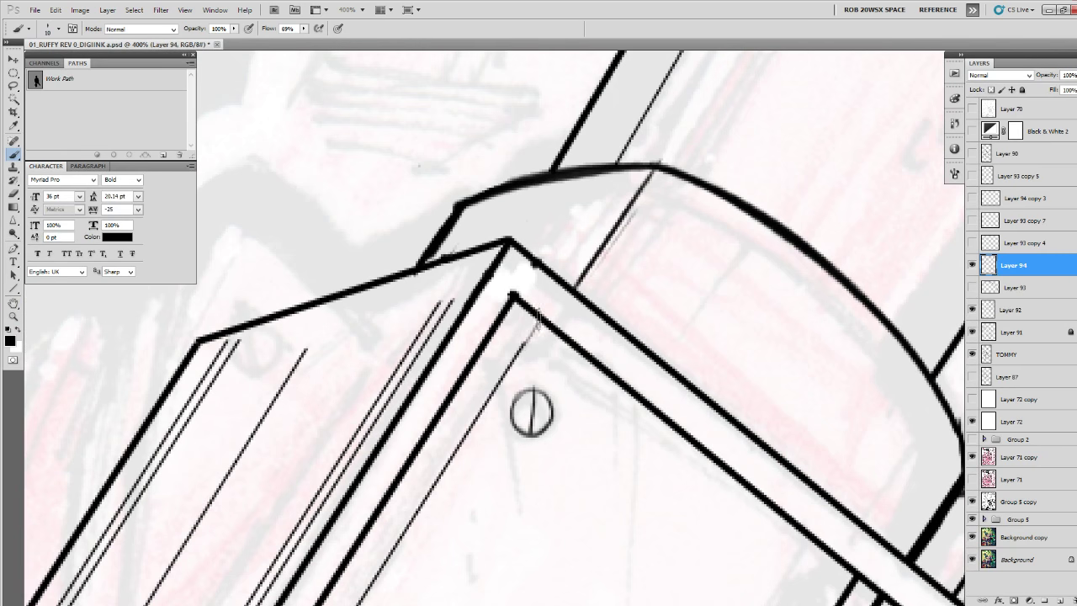
pyautogui.moveTo(523, 376)
pyautogui.mouseDown()
pyautogui.moveTo(522, 326)
pyautogui.moveTo(514, 454)
pyautogui.mouseUp()
pyautogui.moveTo(526, 521); pyautogui.dragTo(510, 411)
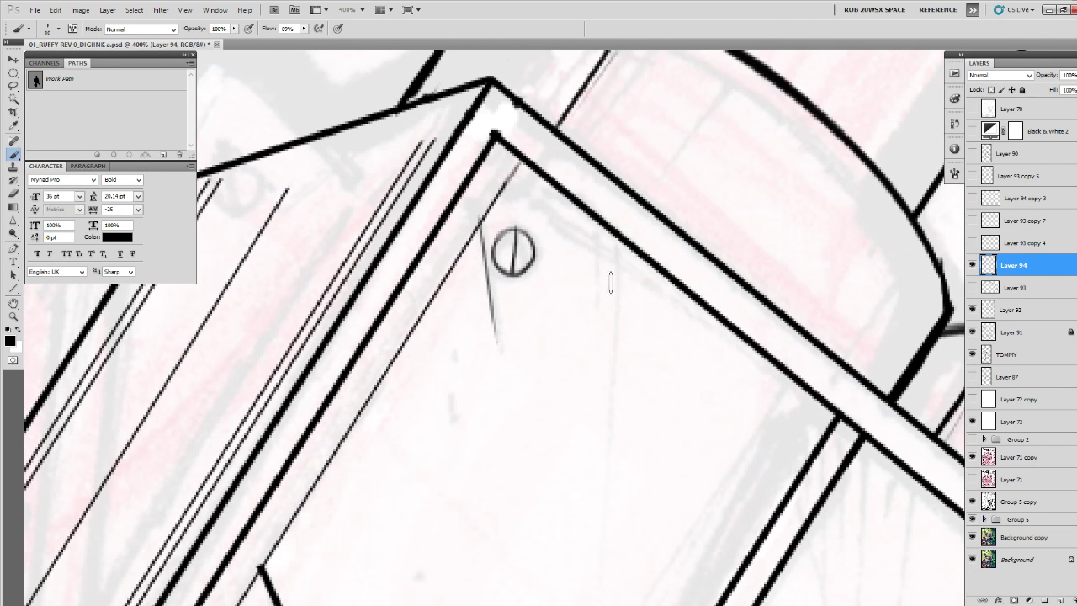
pyautogui.moveTo(596, 225); pyautogui.dragTo(597, 305)
pyautogui.moveTo(619, 239); pyautogui.dragTo(604, 484)
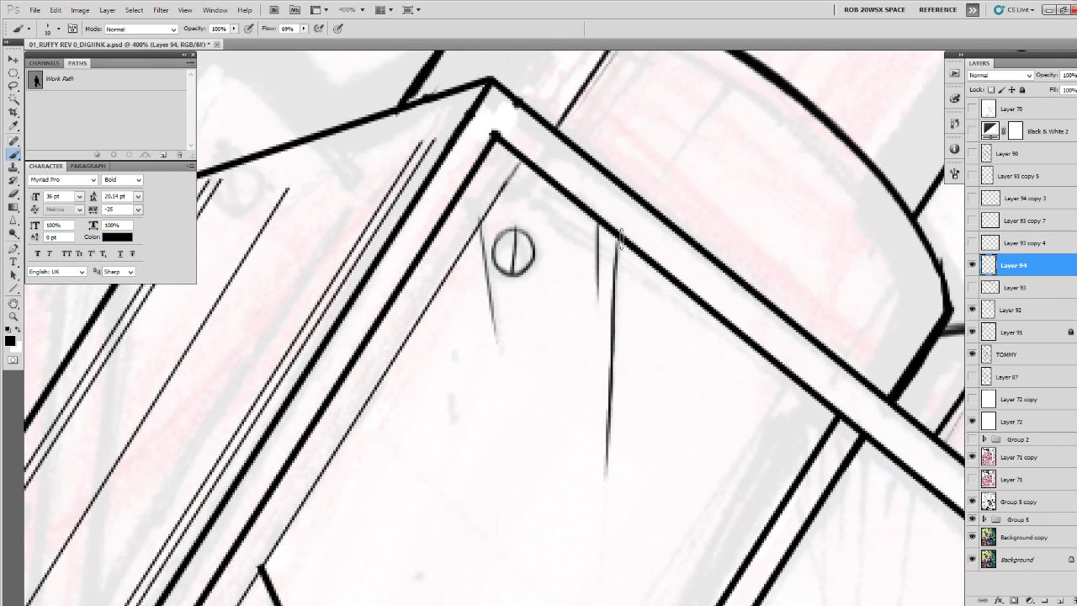
pyautogui.moveTo(621, 239); pyautogui.dragTo(613, 434)
pyautogui.moveTo(572, 495); pyautogui.dragTo(607, 380)
pyautogui.moveTo(482, 269); pyautogui.dragTo(487, 269)
pyautogui.moveTo(819, 375); pyautogui.dragTo(805, 379)
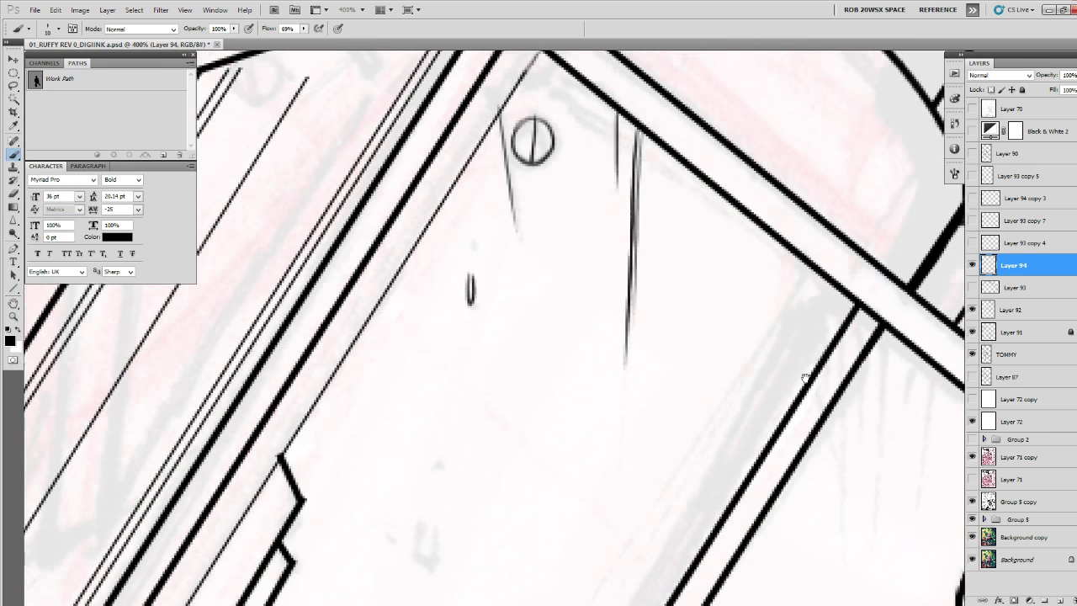
# Brush thin tapering streaks hanging from the frame edge and the central seam, in the panel with the large screw.
pyautogui.hscroll(4, 757, 349)
pyautogui.scroll(-1, 690, 349)
pyautogui.moveTo(615, 242); pyautogui.dragTo(610, 421)
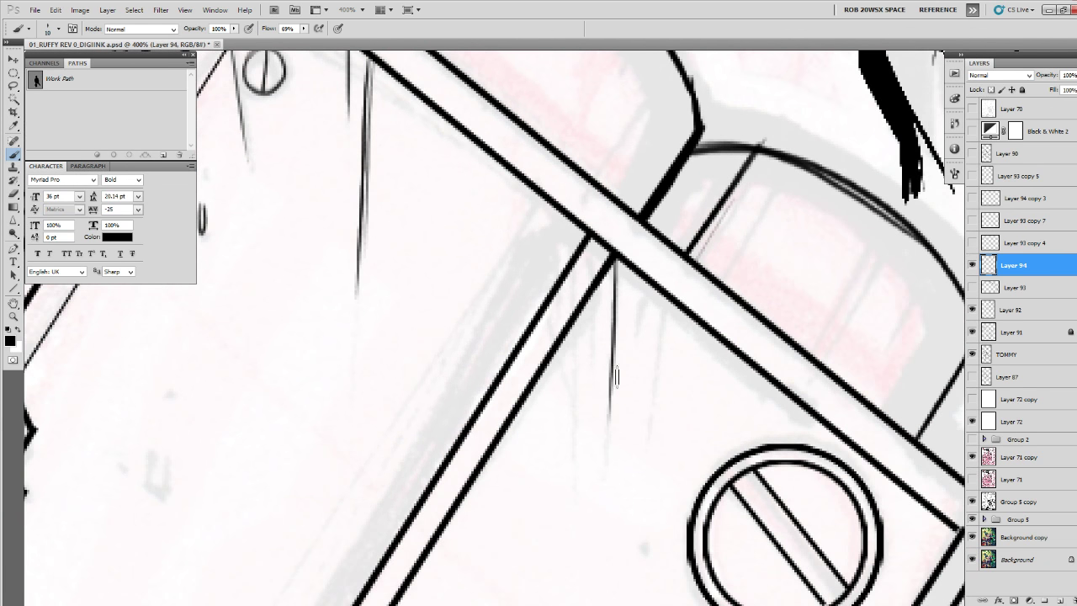
pyautogui.moveTo(642, 257); pyautogui.dragTo(639, 336)
pyautogui.moveTo(670, 301); pyautogui.dragTo(648, 455)
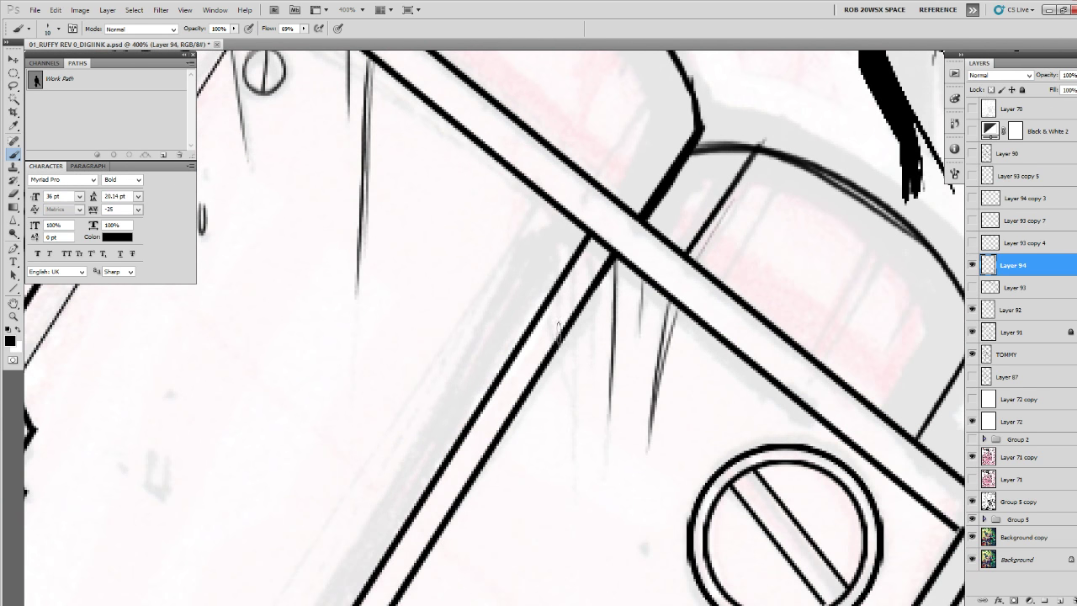
pyautogui.moveTo(558, 324); pyautogui.dragTo(567, 454)
pyautogui.moveTo(566, 519); pyautogui.dragTo(558, 370)
pyautogui.moveTo(496, 263); pyautogui.dragTo(519, 427)
pyautogui.moveTo(548, 536); pyautogui.dragTo(592, 318)
# Try a thin diagonal line across the small dome from its curved outline towards the frame.
pyautogui.moveTo(716, 424)
pyautogui.mouseDown()
pyautogui.moveTo(858, 435)
pyautogui.moveTo(517, 504)
pyautogui.moveTo(471, 593)
pyautogui.mouseUp()
pyautogui.moveTo(668, 281)
pyautogui.mouseDown()
pyautogui.moveTo(601, 427)
pyautogui.moveTo(570, 598)
pyautogui.mouseUp()
pyautogui.moveTo(560, 312); pyautogui.dragTo(509, 430)
pyautogui.moveTo(479, 484); pyautogui.dragTo(710, 502)
pyautogui.hotkey('ctrl', 'z')
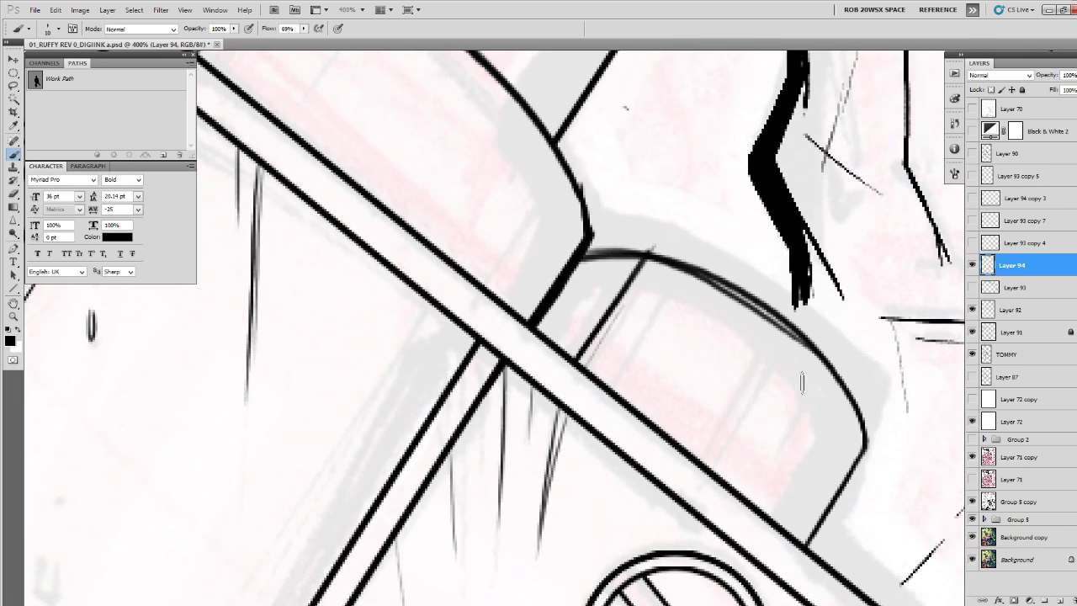
pyautogui.moveTo(796, 339); pyautogui.dragTo(706, 466)
pyautogui.hotkey('ctrl', 'z')
pyautogui.moveTo(797, 338); pyautogui.dragTo(706, 466)
pyautogui.hotkey('ctrl', 'z')
# Brush tapering streaks running down from the panel's thin inner line, just below the start of the double crossbar.
pyautogui.press('z')
pyautogui.keyDown('alt'); pyautogui.click(771, 367); pyautogui.keyUp('alt')
pyautogui.keyDown('alt'); pyautogui.click(770, 367); pyautogui.keyUp('alt')
pyautogui.keyDown('alt'); pyautogui.click(771, 368); pyautogui.keyUp('alt')
pyautogui.keyDown('alt'); pyautogui.click(770, 368); pyautogui.keyUp('alt')
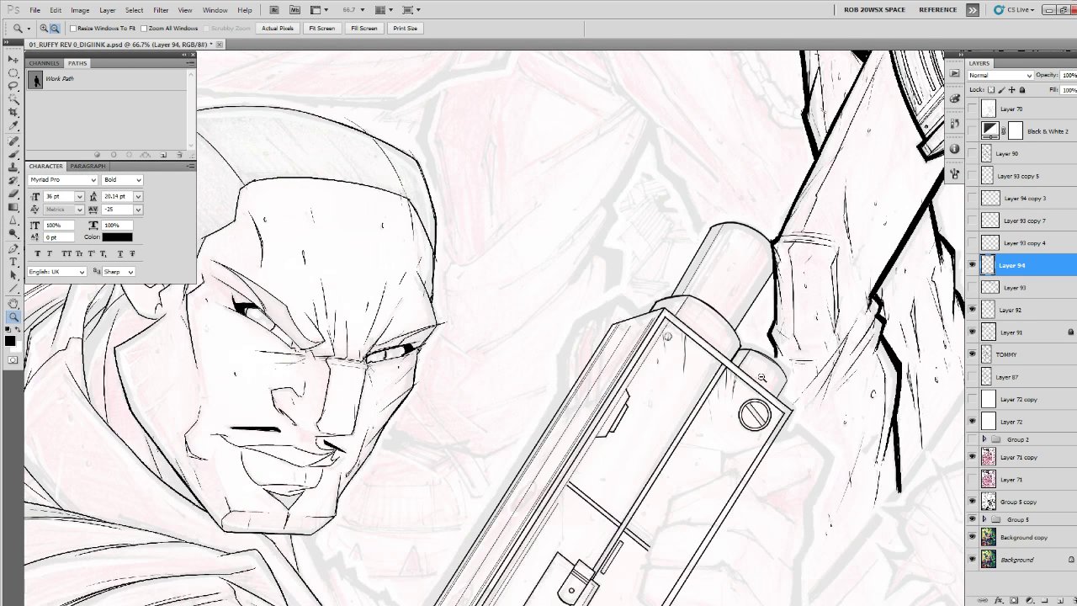
pyautogui.moveTo(719, 481); pyautogui.dragTo(740, 292)
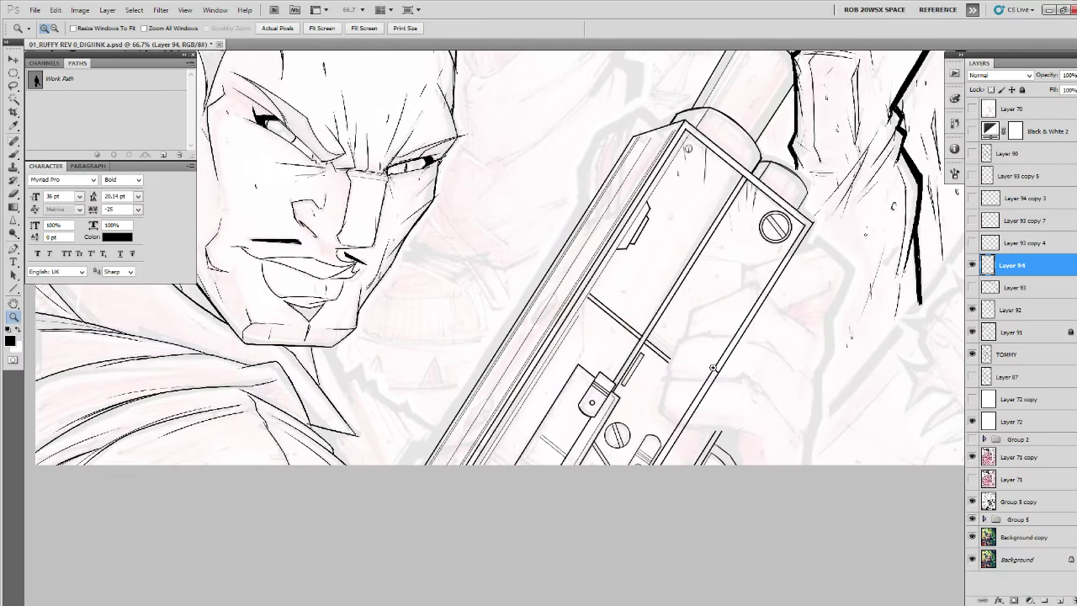
pyautogui.click(592, 320)
pyautogui.click(592, 321)
pyautogui.click(592, 321)
pyautogui.click(592, 320)
pyautogui.press('b')
pyautogui.moveTo(539, 316); pyautogui.dragTo(525, 255)
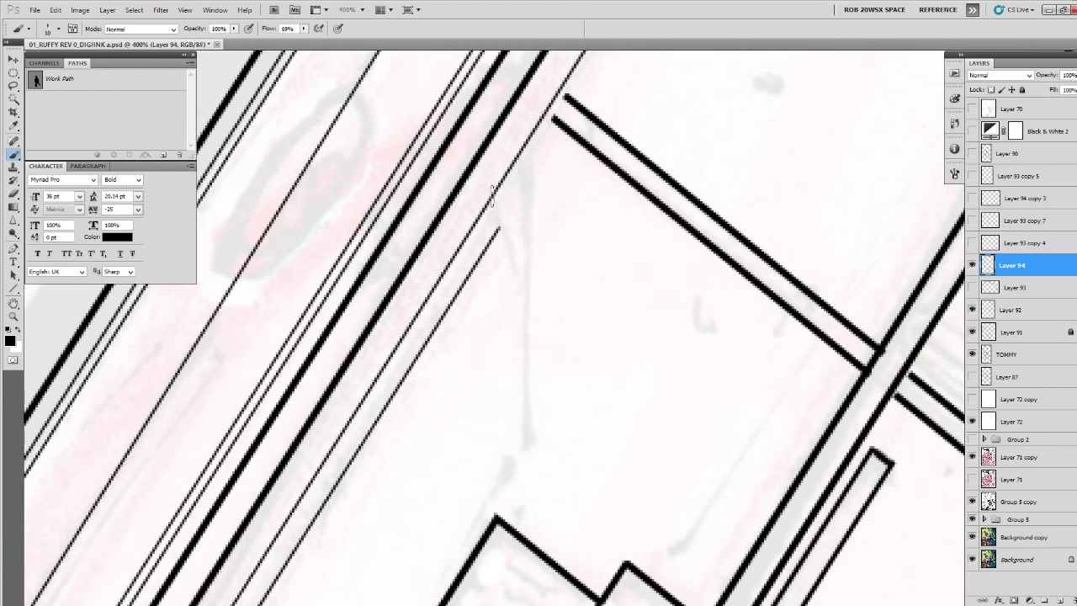
pyautogui.moveTo(494, 197); pyautogui.dragTo(509, 261)
pyautogui.moveTo(527, 141); pyautogui.dragTo(524, 457)
pyautogui.moveTo(538, 117); pyautogui.dragTo(526, 477)
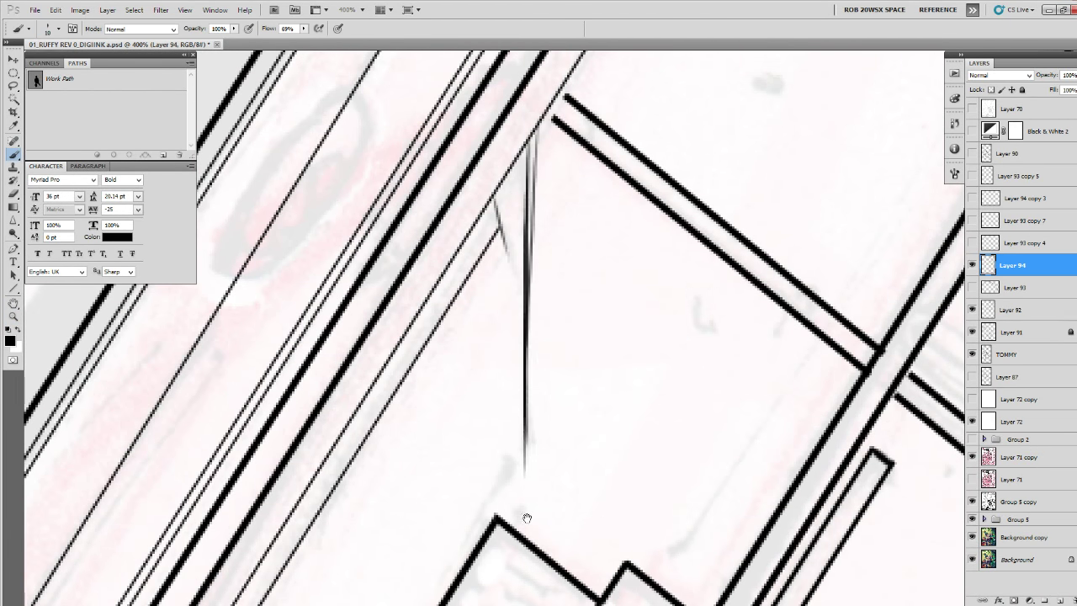
# Brush a small oval chip above the bracket's corner and small curved nicks below the double crossbar.
pyautogui.moveTo(528, 519); pyautogui.dragTo(538, 336)
pyautogui.moveTo(513, 286); pyautogui.dragTo(506, 302)
pyautogui.moveTo(649, 233); pyautogui.dragTo(502, 443)
pyautogui.moveTo(567, 321); pyautogui.dragTo(574, 353)
pyautogui.moveTo(639, 335); pyautogui.dragTo(633, 346)
# Brush a curved diagonal crease and faint scratches above the bracket, undoing the strokes that miss.
pyautogui.moveTo(630, 399)
pyautogui.mouseDown()
pyautogui.moveTo(615, 361)
pyautogui.moveTo(430, 294)
pyautogui.moveTo(421, 361)
pyautogui.moveTo(333, 485)
pyautogui.mouseUp()
pyautogui.hotkey('ctrl', 'z')
pyautogui.moveTo(478, 278)
pyautogui.mouseDown()
pyautogui.moveTo(339, 479)
pyautogui.moveTo(380, 422)
pyautogui.mouseUp()
pyautogui.moveTo(349, 510); pyautogui.dragTo(386, 456)
pyautogui.moveTo(403, 413); pyautogui.dragTo(590, 274)
pyautogui.moveTo(442, 329); pyautogui.dragTo(394, 405)
pyautogui.moveTo(342, 369); pyautogui.dragTo(409, 427)
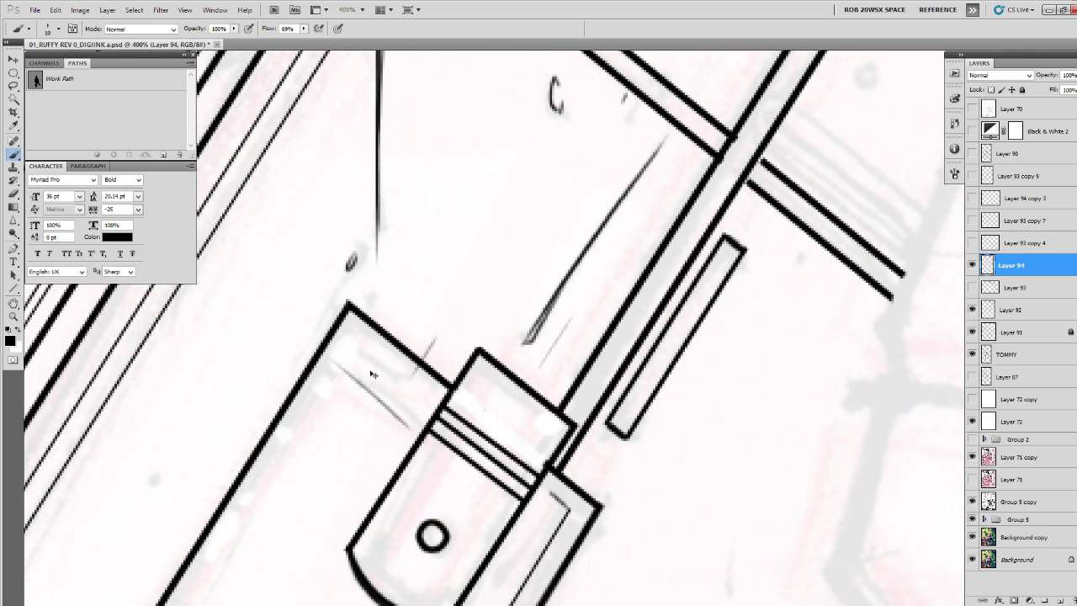
pyautogui.hotkey('ctrl', 'z')
# Brush two short parallel lines at the page's lower edge and a tapering stroke thickening the panel's thin edge line above them.
pyautogui.moveTo(359, 389); pyautogui.dragTo(535, 188)
pyautogui.moveTo(322, 275); pyautogui.dragTo(459, 164)
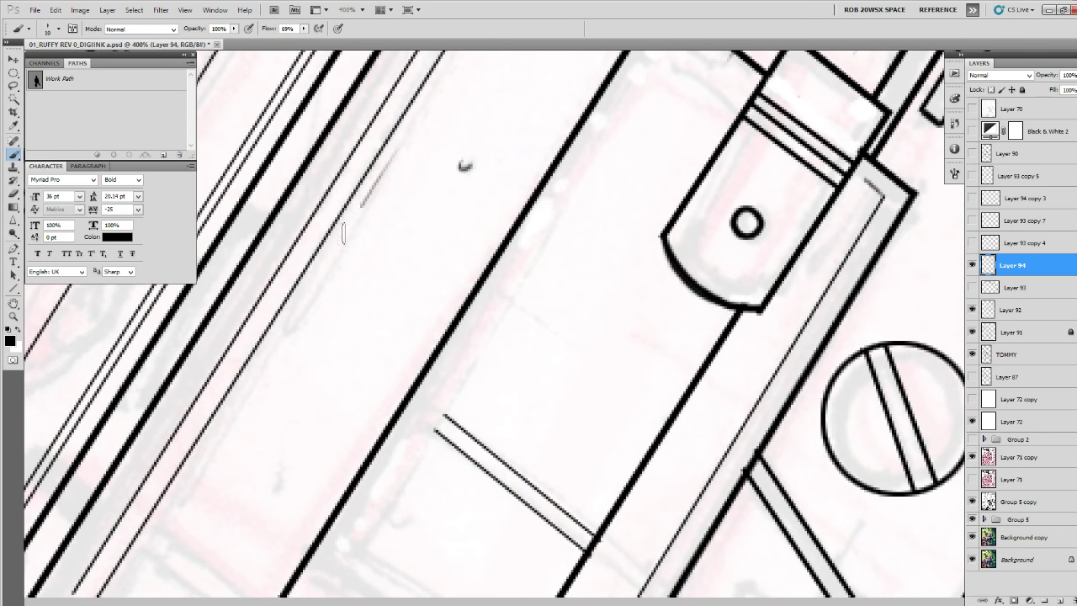
pyautogui.moveTo(198, 498); pyautogui.dragTo(269, 401)
pyautogui.moveTo(218, 452); pyautogui.dragTo(278, 496)
pyautogui.moveTo(237, 428); pyautogui.dragTo(312, 491)
pyautogui.moveTo(315, 474); pyautogui.dragTo(403, 489)
pyautogui.moveTo(417, 284); pyautogui.dragTo(263, 530)
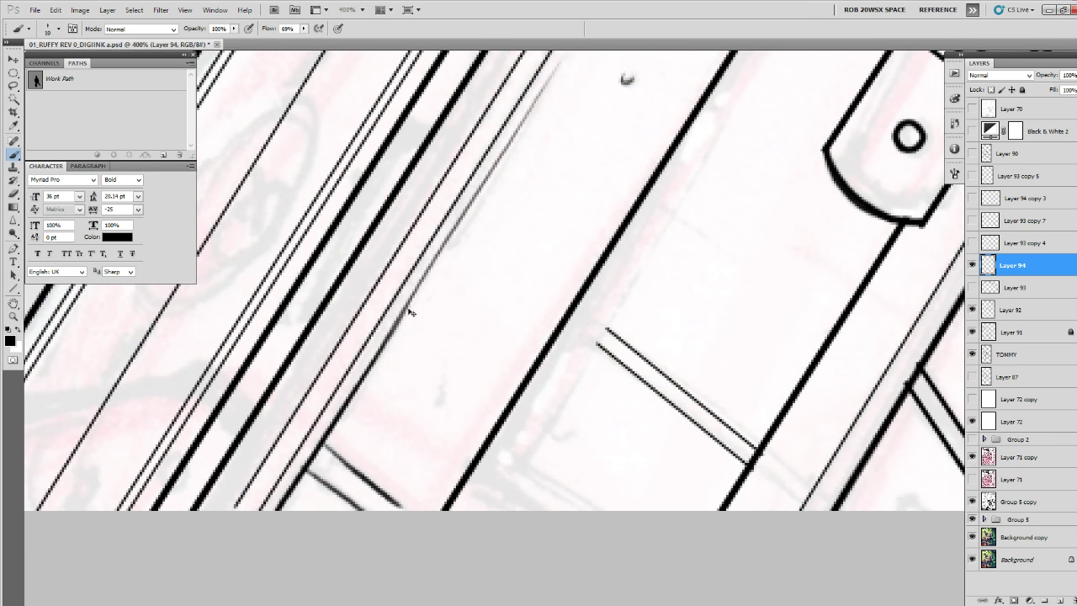
pyautogui.hotkey('ctrl', 'z')
pyautogui.moveTo(399, 313); pyautogui.dragTo(279, 505)
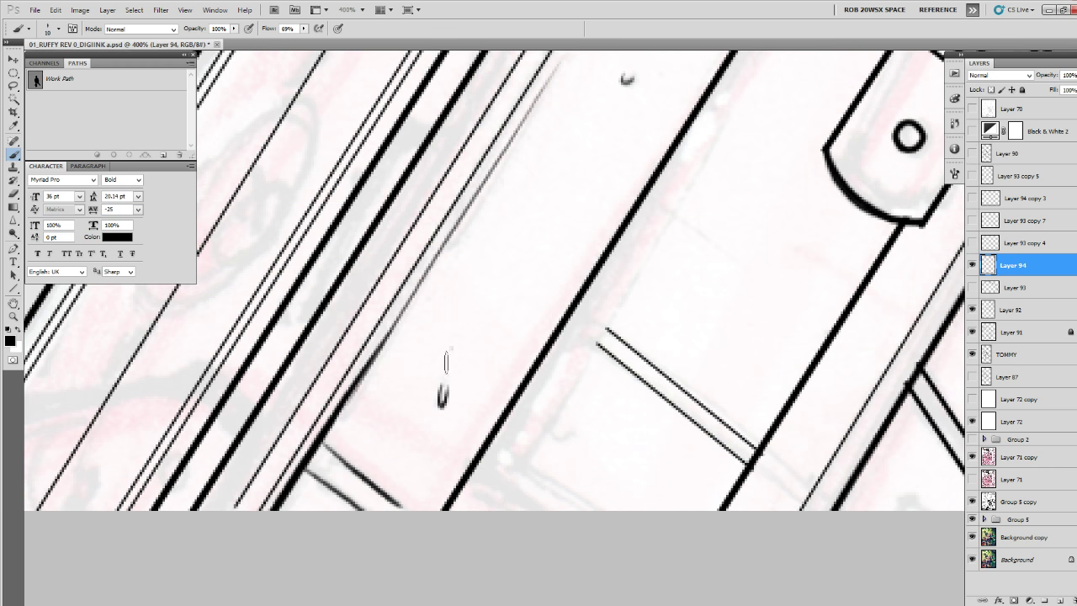
# Draw closely spaced 1 px lines parallel to the double crossbar, just above its section beyond the central seam.
pyautogui.moveTo(456, 258); pyautogui.dragTo(538, 547)
pyautogui.press('z')
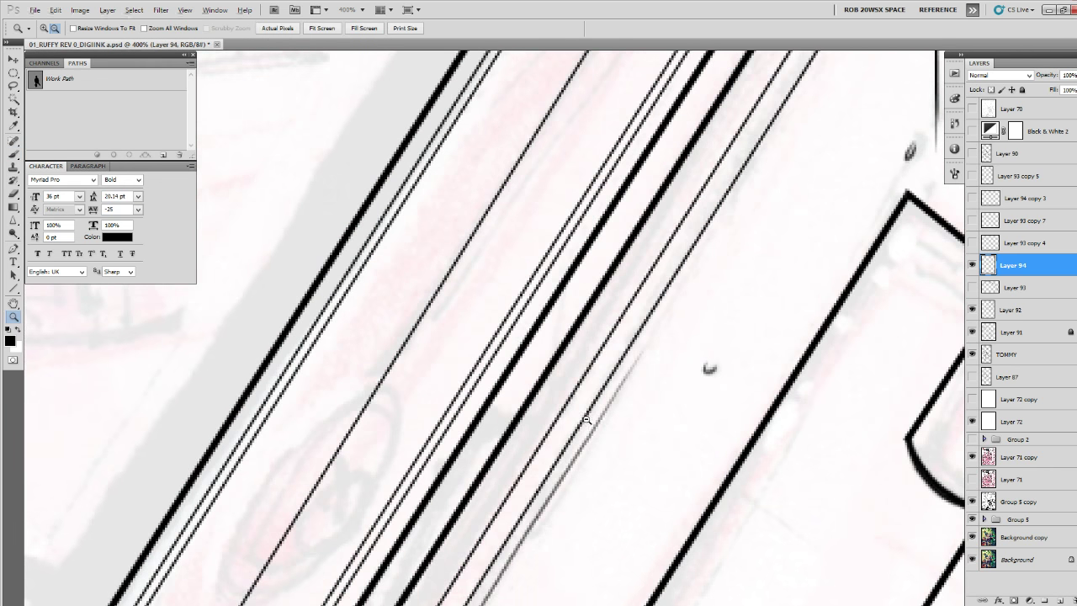
pyautogui.keyDown('alt'); pyautogui.click(589, 422); pyautogui.keyUp('alt')
pyautogui.keyDown('alt'); pyautogui.click(589, 423); pyautogui.keyUp('alt')
pyautogui.keyDown('alt'); pyautogui.click(589, 422); pyautogui.keyUp('alt')
pyautogui.keyDown('alt'); pyautogui.click(589, 422); pyautogui.keyUp('alt')
pyautogui.moveTo(834, 354); pyautogui.dragTo(819, 356)
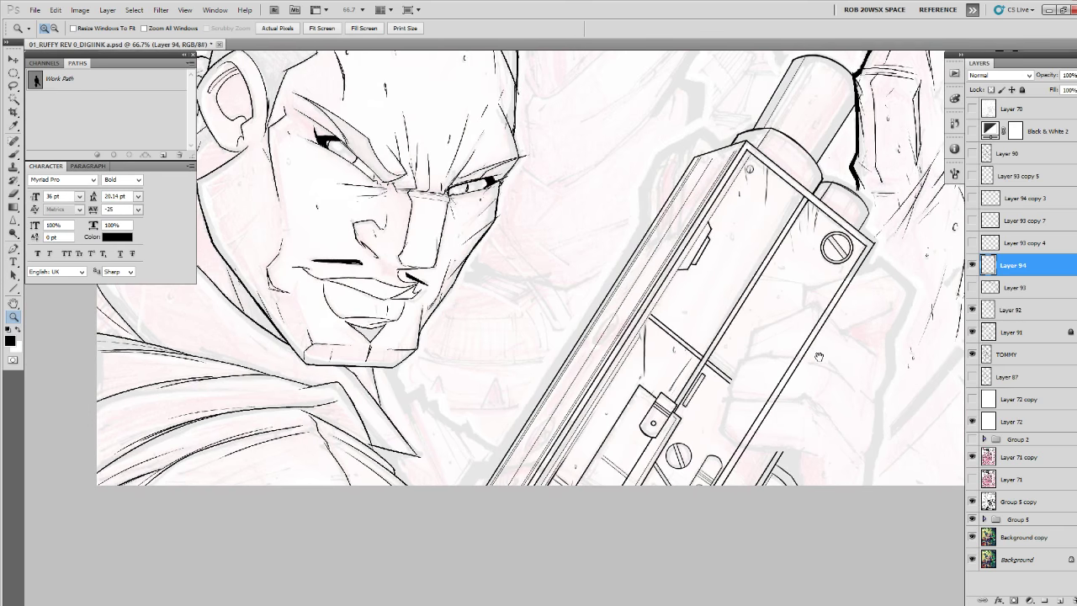
pyautogui.click(761, 362)
pyautogui.click(761, 362)
pyautogui.click(761, 362)
pyautogui.click(761, 363)
pyautogui.moveTo(762, 380); pyautogui.dragTo(541, 434)
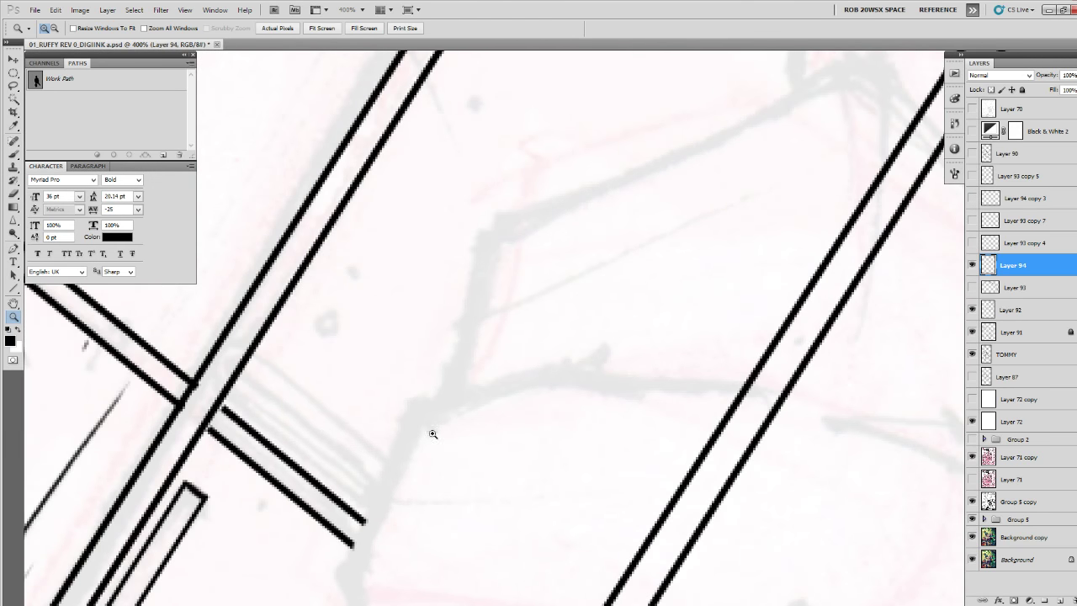
pyautogui.press('u')
pyautogui.moveTo(226, 394); pyautogui.dragTo(371, 508)
pyautogui.moveTo(233, 388)
pyautogui.mouseDown()
pyautogui.moveTo(373, 500)
pyautogui.moveTo(353, 472)
pyautogui.moveTo(383, 486)
pyautogui.mouseUp()
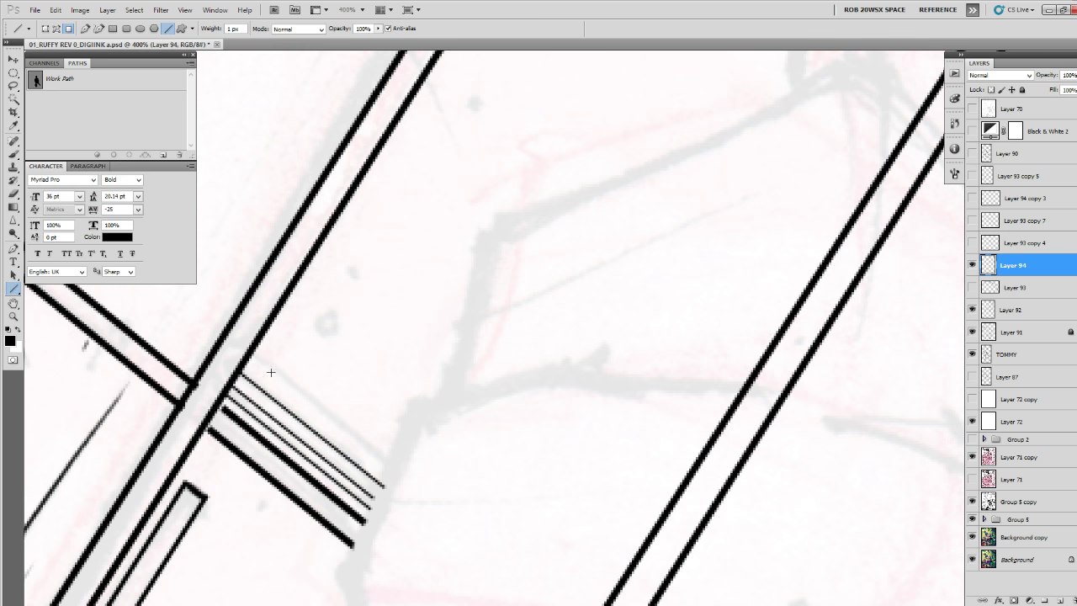
pyautogui.moveTo(251, 351); pyautogui.dragTo(388, 462)
# Brush two long converging creases across the large-screw panel, with a ring-shaped dent and a speck above them.
pyautogui.press('b')
pyautogui.moveTo(351, 294)
pyautogui.mouseDown()
pyautogui.moveTo(410, 394)
pyautogui.moveTo(389, 423)
pyautogui.mouseUp()
pyautogui.moveTo(413, 370)
pyautogui.mouseDown()
pyautogui.moveTo(321, 520)
pyautogui.moveTo(411, 429)
pyautogui.mouseUp()
pyautogui.moveTo(381, 344); pyautogui.dragTo(437, 480)
pyautogui.moveTo(597, 245)
pyautogui.mouseDown()
pyautogui.moveTo(606, 446)
pyautogui.moveTo(763, 492)
pyautogui.mouseUp()
pyautogui.moveTo(521, 465); pyautogui.dragTo(786, 488)
pyautogui.moveTo(536, 443); pyautogui.dragTo(899, 497)
pyautogui.moveTo(899, 496)
pyautogui.mouseDown()
pyautogui.moveTo(813, 510)
pyautogui.moveTo(569, 489)
pyautogui.mouseUp()
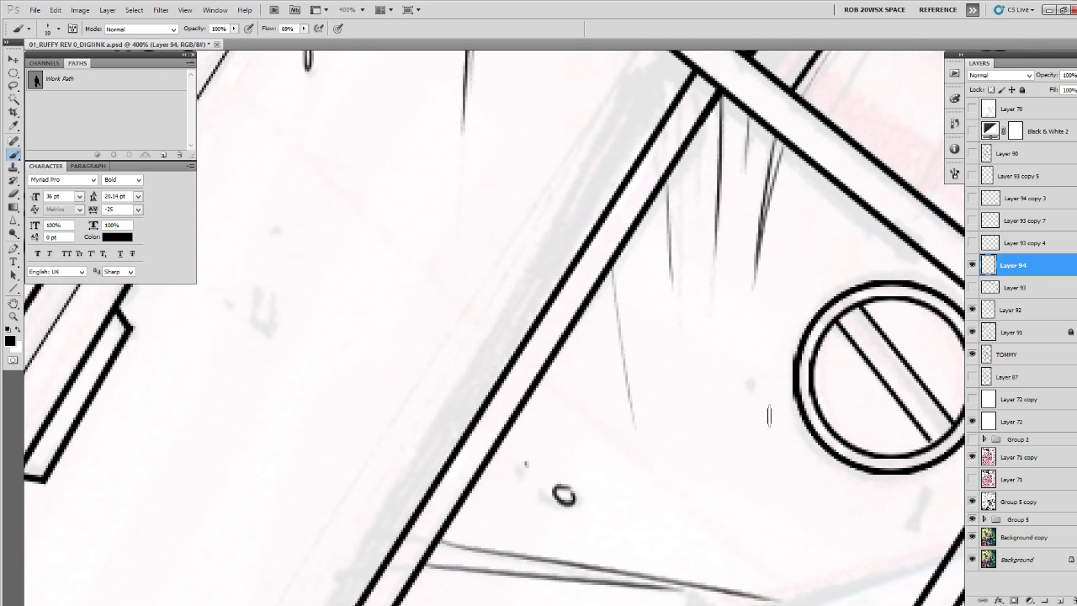
# Brush small chips around the large screw and a thin diagonal line across the small dome.
pyautogui.moveTo(755, 387); pyautogui.dragTo(760, 409)
pyautogui.moveTo(813, 490); pyautogui.dragTo(544, 490)
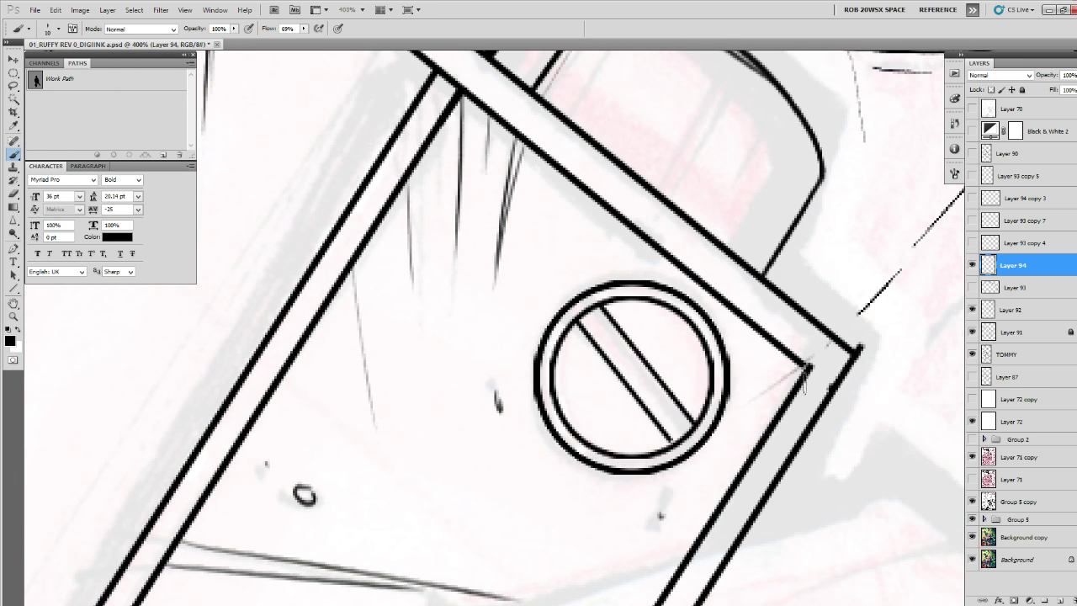
pyautogui.moveTo(726, 286)
pyautogui.mouseDown()
pyautogui.moveTo(609, 451)
pyautogui.moveTo(587, 539)
pyautogui.mouseUp()
pyautogui.moveTo(581, 342); pyautogui.dragTo(512, 443)
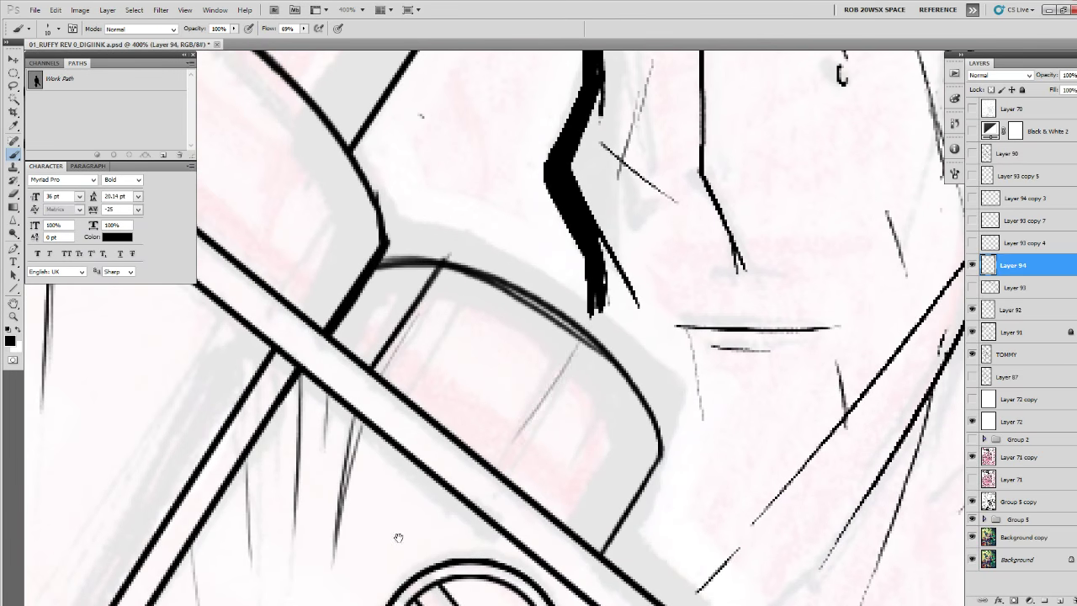
# Brush an angular chip and small specks inside the small-screw panel, including one near the top of the central seam.
pyautogui.moveTo(399, 539)
pyautogui.mouseDown()
pyautogui.moveTo(634, 367)
pyautogui.moveTo(666, 388)
pyautogui.mouseUp()
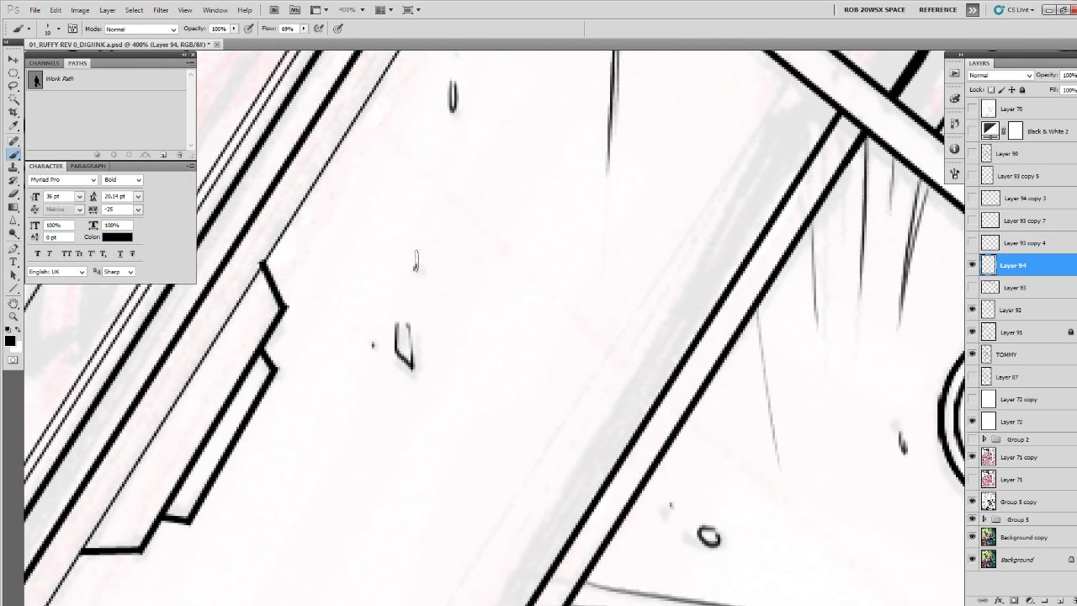
pyautogui.moveTo(429, 218); pyautogui.dragTo(392, 431)
pyautogui.moveTo(756, 329); pyautogui.dragTo(752, 334)
# Brush two thin diagonal creases between the weapon's outer rail and the lower parallel bars, running off the page edge.
pyautogui.press('z')
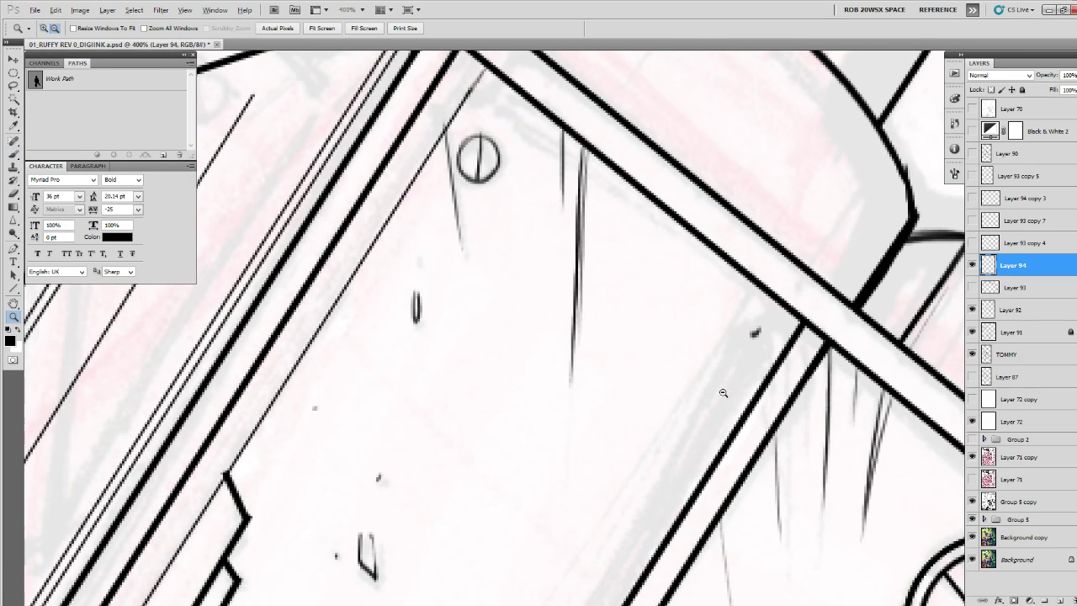
pyautogui.keyDown('alt'); pyautogui.click(724, 394); pyautogui.keyUp('alt')
pyautogui.keyDown('alt'); pyautogui.click(724, 395); pyautogui.keyUp('alt')
pyautogui.keyDown('alt'); pyautogui.click(726, 397); pyautogui.keyUp('alt')
pyautogui.keyDown('alt'); pyautogui.click(730, 428); pyautogui.keyUp('alt')
pyautogui.keyDown('alt'); pyautogui.click(731, 430); pyautogui.keyUp('alt')
pyautogui.click(731, 429)
pyautogui.click(732, 431)
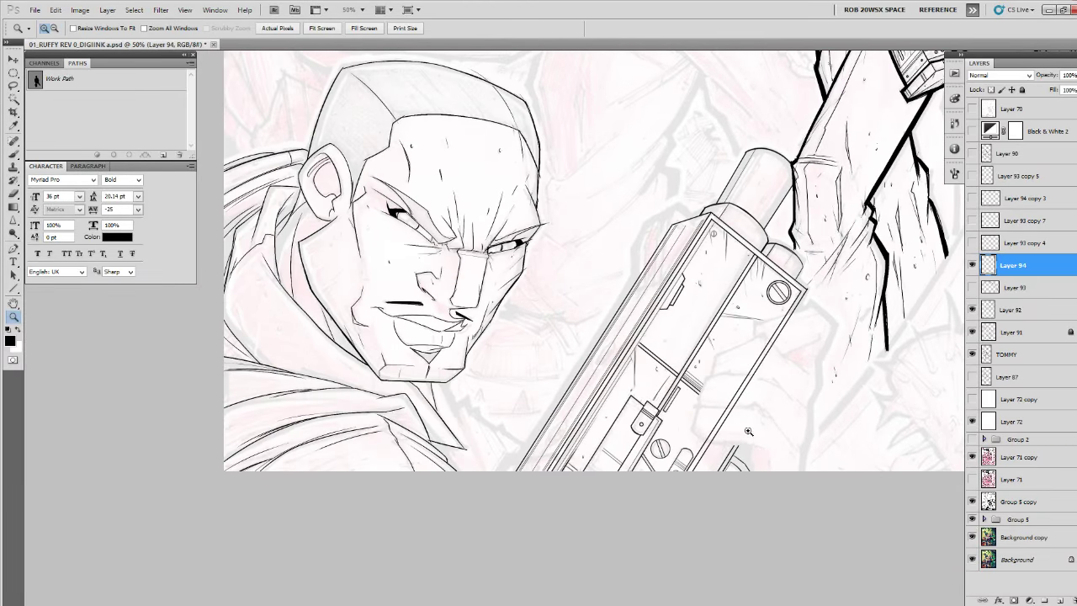
pyautogui.click(740, 443)
pyautogui.click(735, 485)
pyautogui.moveTo(737, 486); pyautogui.dragTo(627, 355)
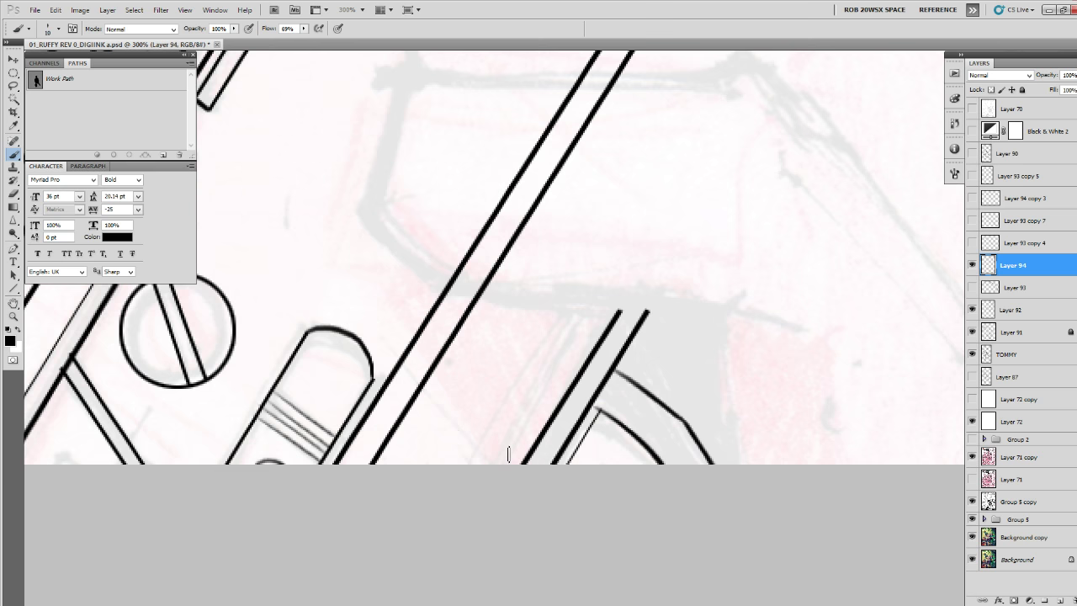
pyautogui.click(511, 454)
pyautogui.click(510, 453)
pyautogui.press('b')
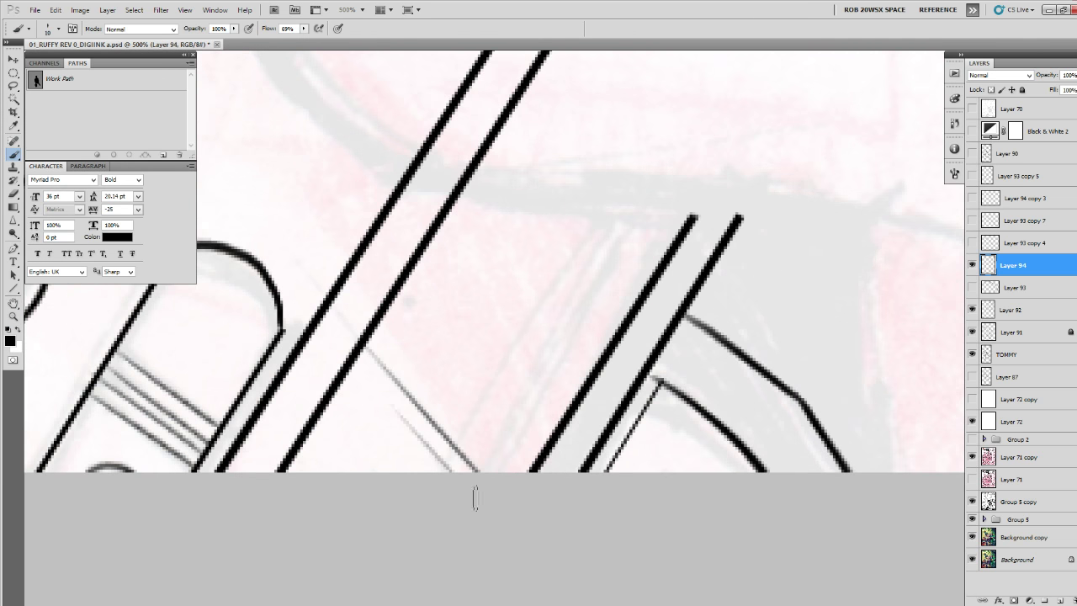
# Draw a 1 px line alongside the outer lower bar and fill the corner inside the curved part solid black.
pyautogui.scroll(2, 510, 413)
pyautogui.press('u')
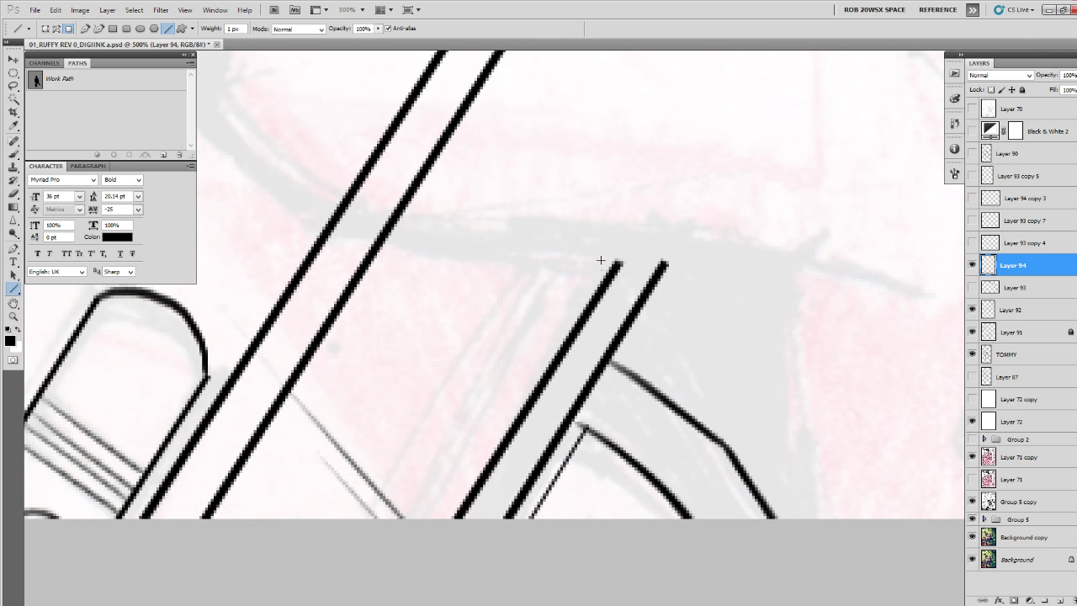
pyautogui.moveTo(601, 260); pyautogui.dragTo(427, 523)
pyautogui.press('b')
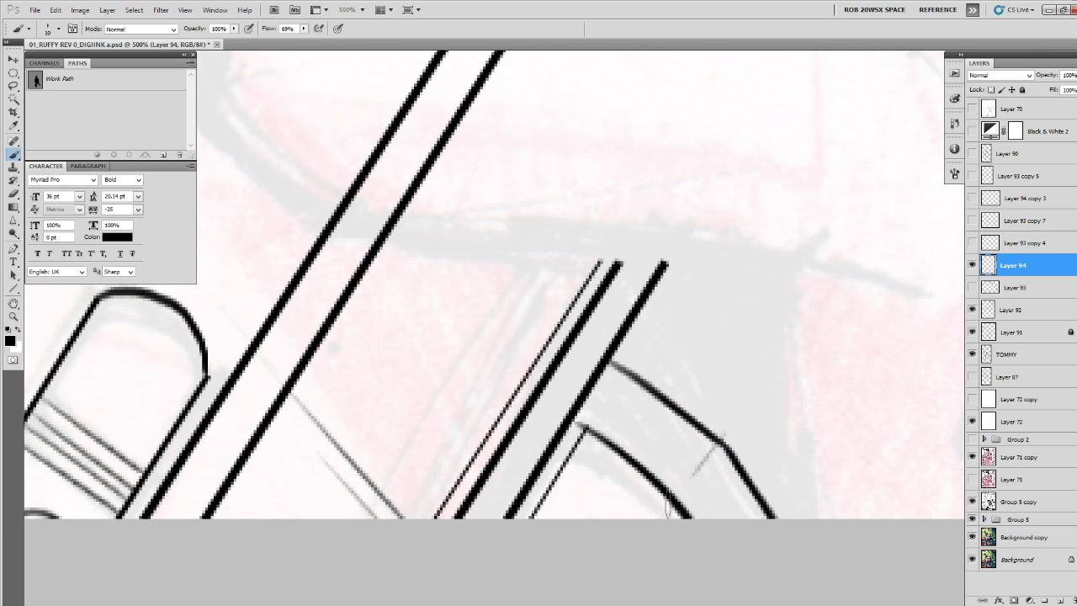
pyautogui.moveTo(547, 499)
pyautogui.mouseDown()
pyautogui.moveTo(579, 527)
pyautogui.moveTo(538, 520)
pyautogui.moveTo(554, 519)
pyautogui.mouseUp()
# Examine the inked weapon together with the surrounding figure at 50% zoom.
pyautogui.press('z')
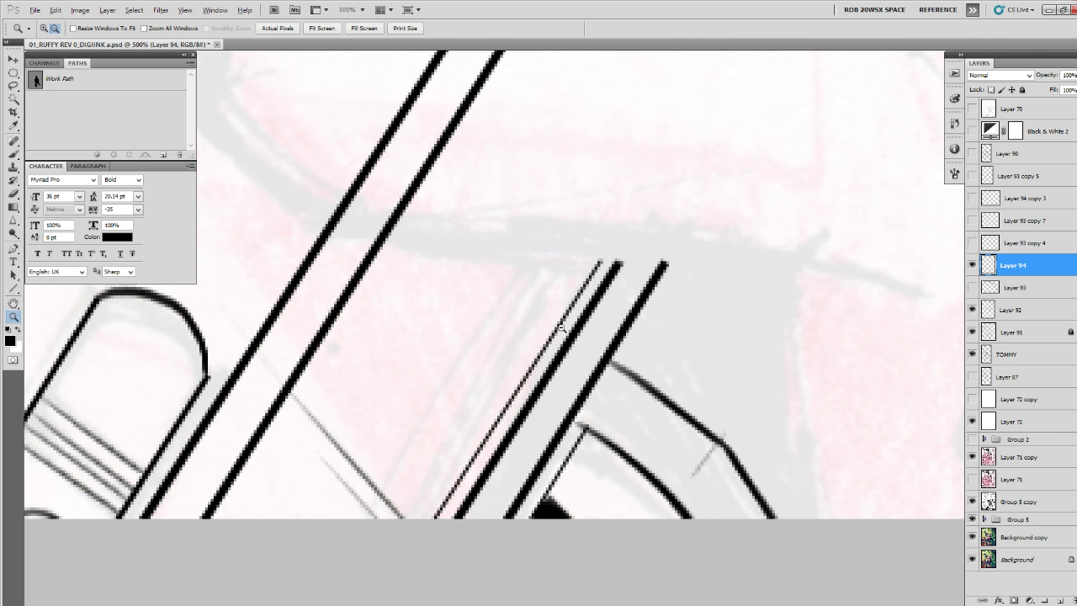
pyautogui.keyDown('alt'); pyautogui.click(565, 332); pyautogui.keyUp('alt')
pyautogui.keyDown('alt'); pyautogui.click(565, 332); pyautogui.keyUp('alt')
pyautogui.keyDown('alt'); pyautogui.click(565, 332); pyautogui.keyUp('alt')
pyautogui.keyDown('alt'); pyautogui.click(566, 332); pyautogui.keyUp('alt')
pyautogui.keyDown('alt'); pyautogui.click(567, 334); pyautogui.keyUp('alt')
pyautogui.keyDown('alt'); pyautogui.click(590, 338); pyautogui.keyUp('alt')
pyautogui.moveTo(554, 224); pyautogui.dragTo(660, 366)
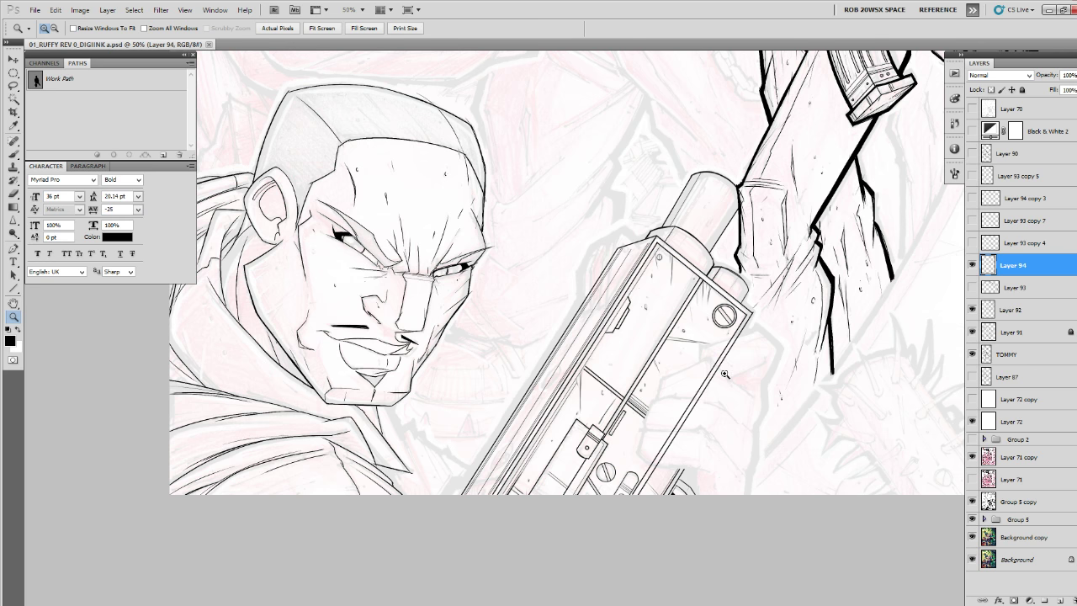
pyautogui.moveTo(725, 368); pyautogui.dragTo(714, 385)
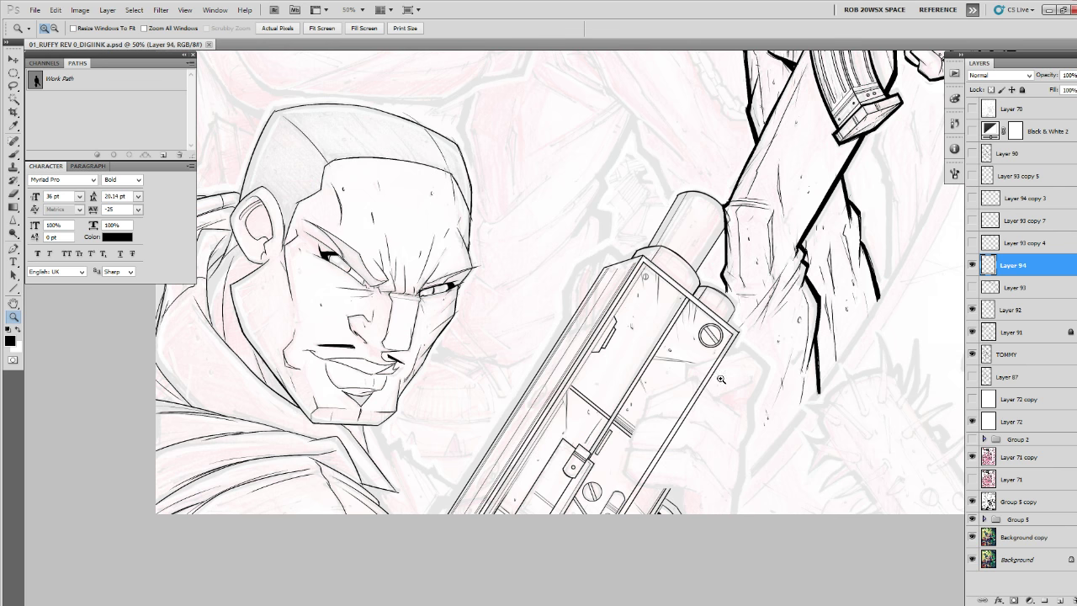
# Move Layer 94 beneath Layer 93, remove it as a separate layer, and hide Layer 92.
pyautogui.moveTo(984, 282)
pyautogui.mouseDown()
pyautogui.moveTo(1005, 294)
pyautogui.moveTo(993, 296)
pyautogui.mouseUp()
pyautogui.press('Delete')
pyautogui.click(972, 287)
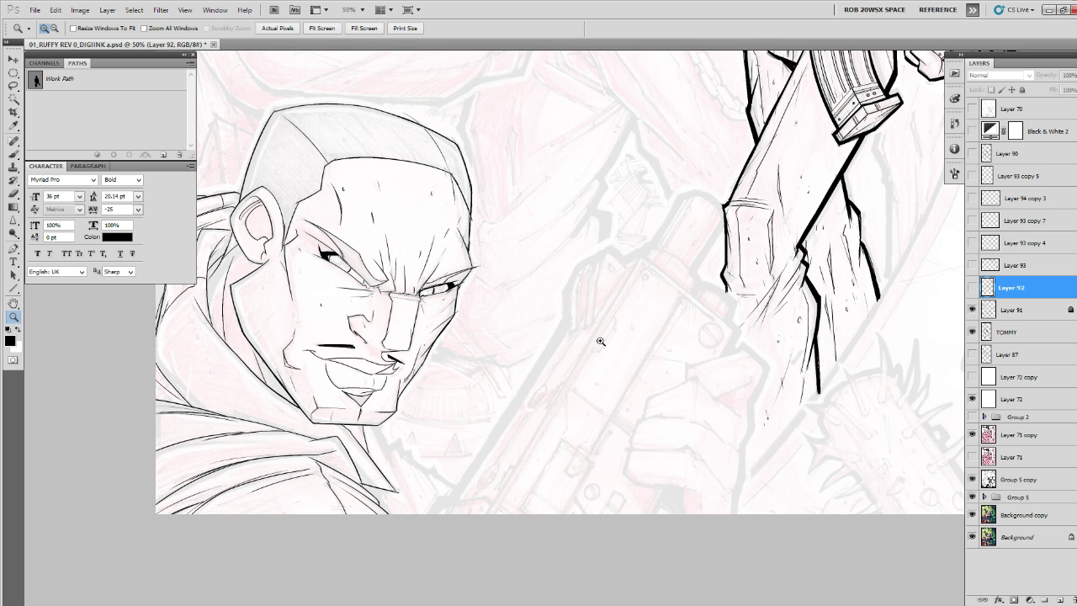
# Create a new layer and draw a straight black diagonal line along the sketched angular plate's long edge.
pyautogui.click(1063, 598)
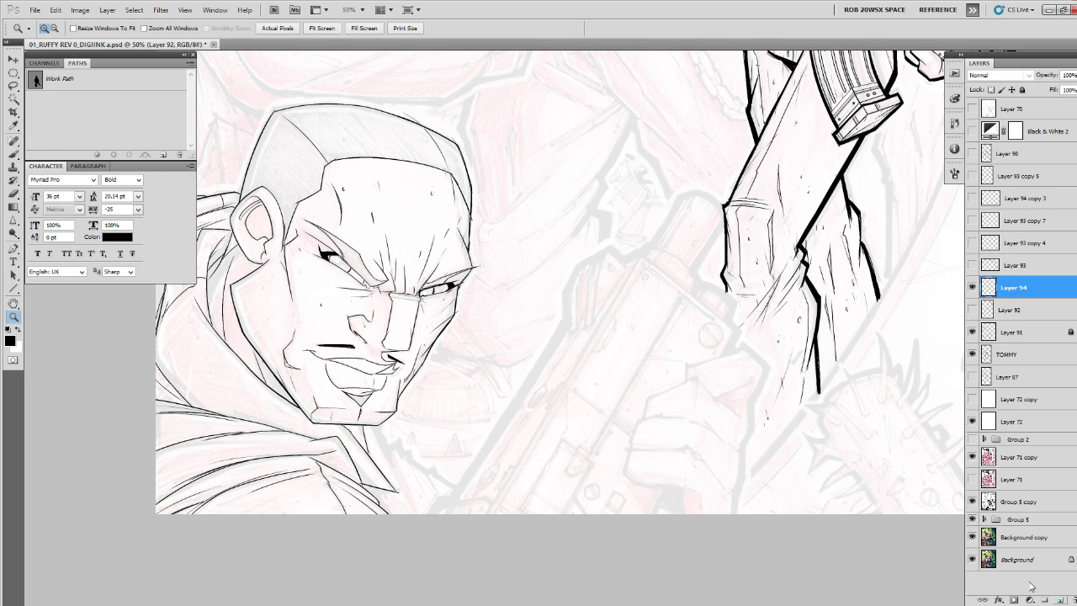
pyautogui.click(627, 271)
pyautogui.click(629, 273)
pyautogui.press('u')
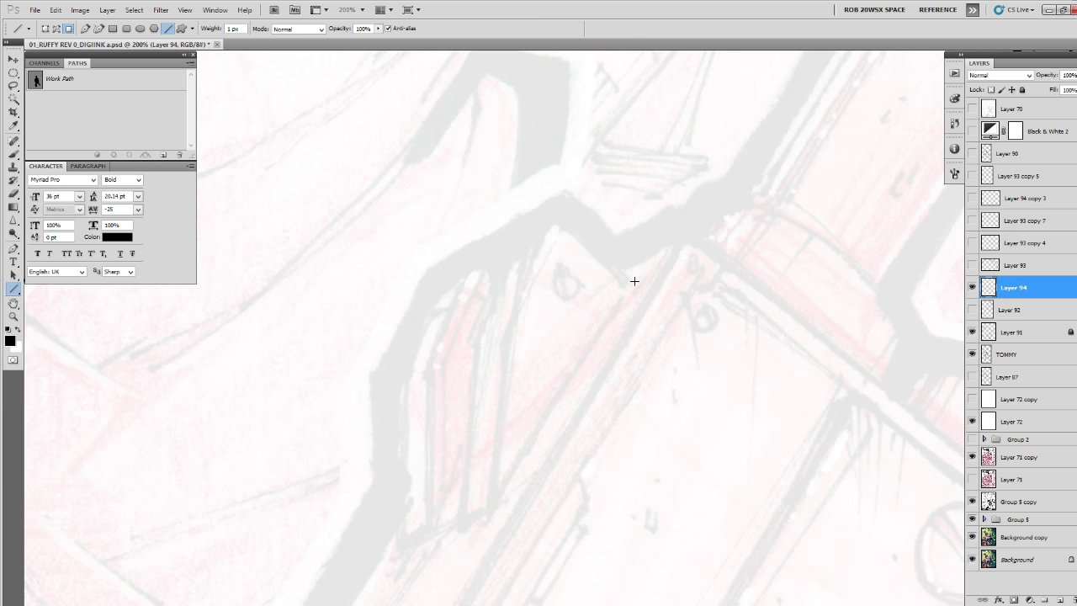
pyautogui.moveTo(632, 279); pyautogui.dragTo(490, 508)
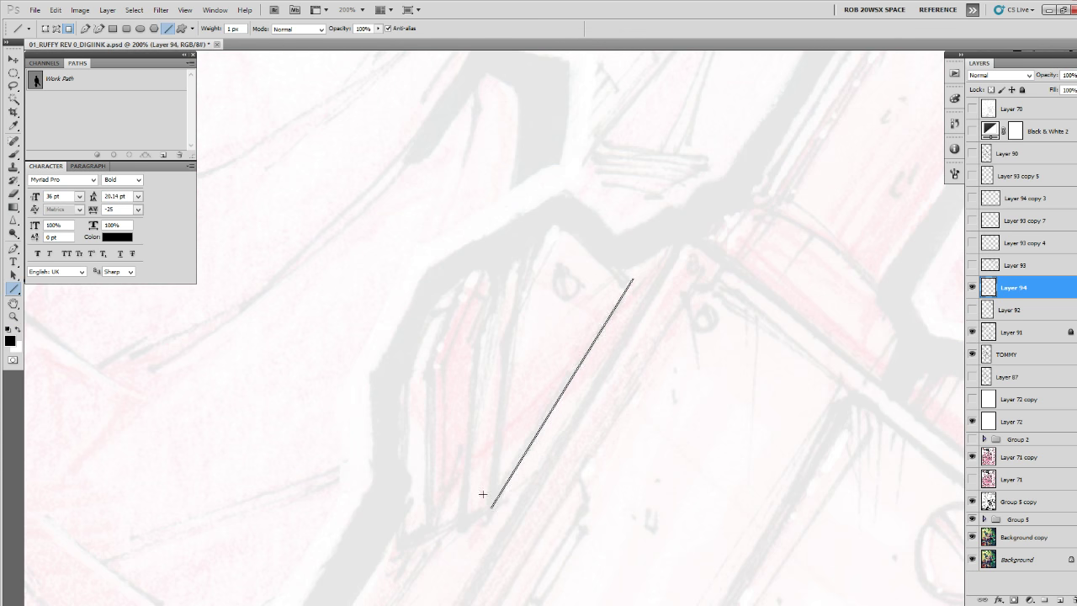
pyautogui.hotkey('ctrl', 'z')
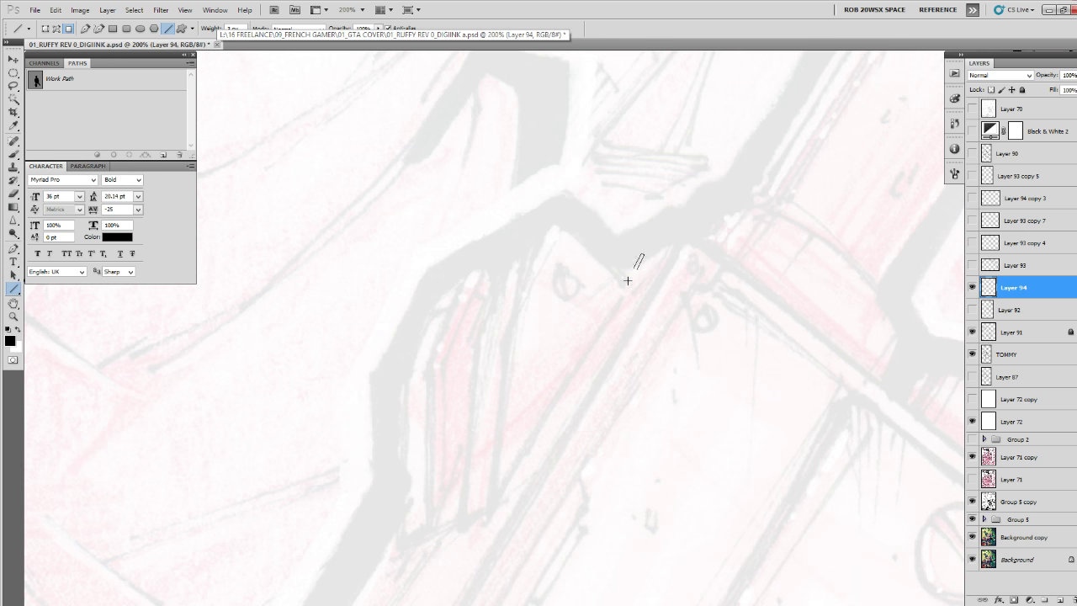
pyautogui.moveTo(643, 254); pyautogui.dragTo(481, 528)
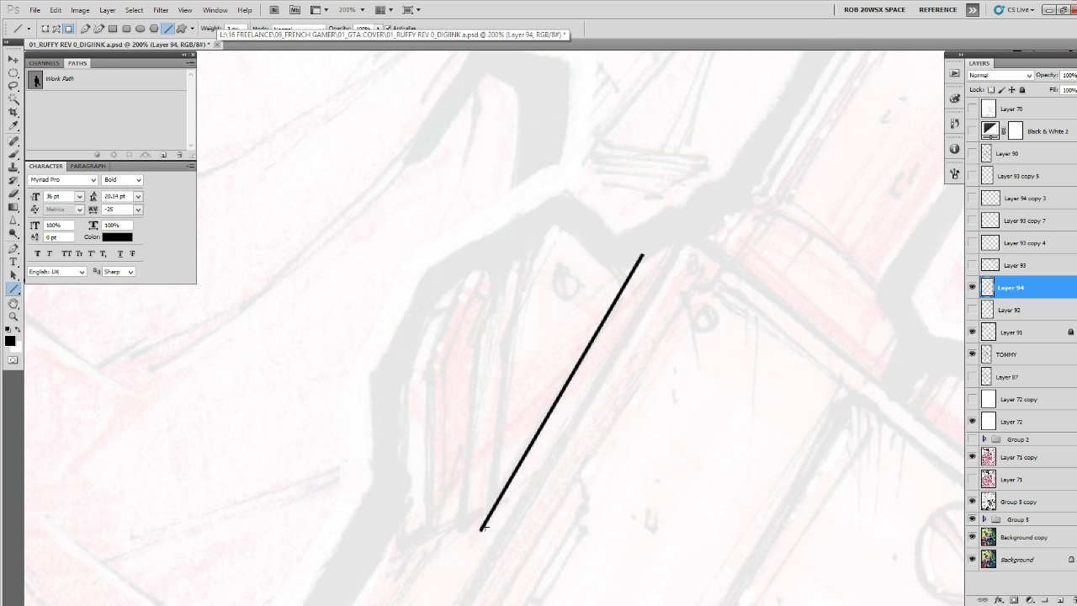
# Duplicate the diagonal line twice and place the copies as two closely spaced parallel lines along the plate's opposite side.
pyautogui.hotkey('ctrl', 'j')
pyautogui.press('v')
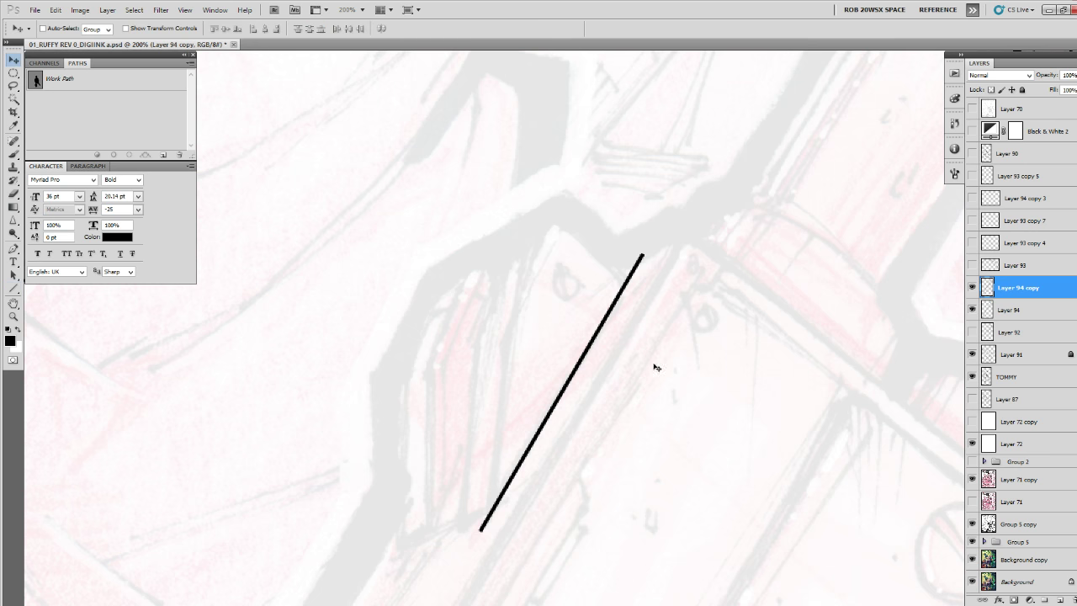
pyautogui.moveTo(639, 365); pyautogui.dragTo(581, 277)
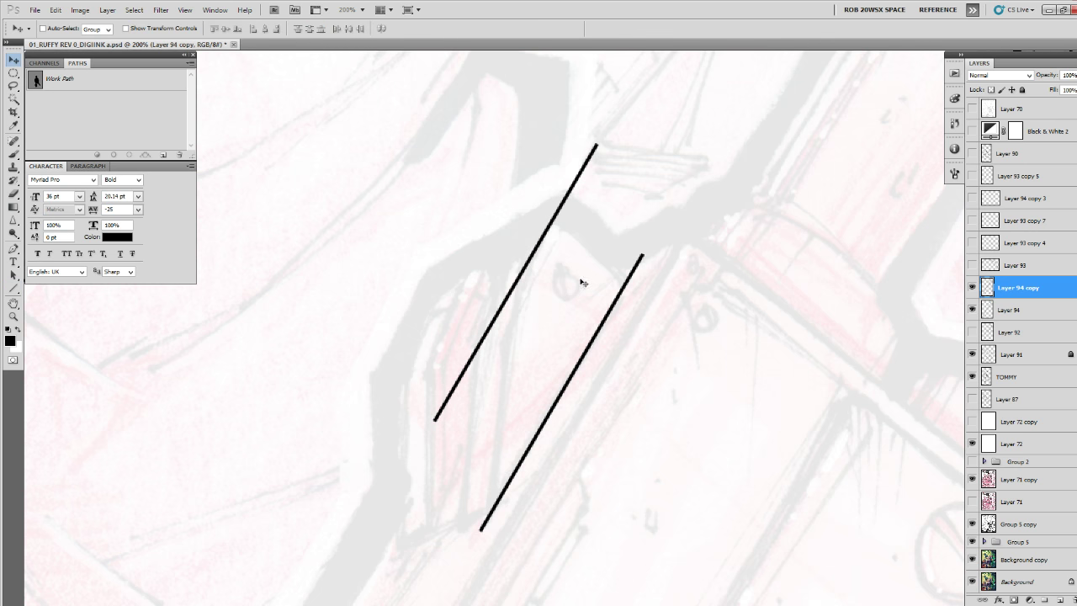
pyautogui.hotkey('ctrl', 'j')
pyautogui.moveTo(588, 288); pyautogui.dragTo(569, 287)
# Merge the two copied lines onto one layer and erase their excess ends at the plate's upper tip and bend.
pyautogui.press('e')
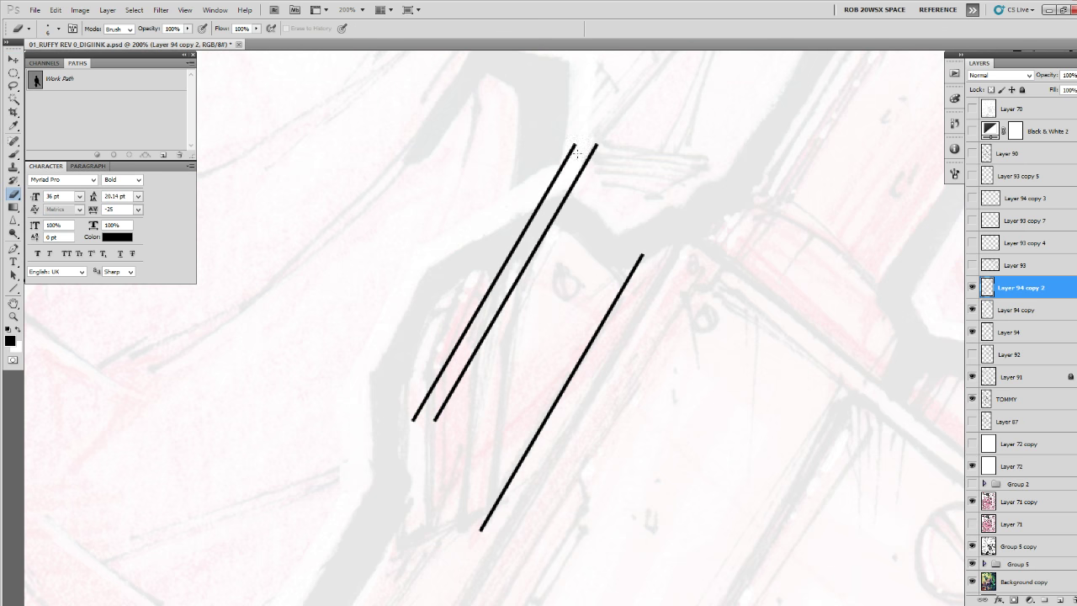
pyautogui.moveTo(551, 184)
pyautogui.mouseDown()
pyautogui.moveTo(575, 148)
pyautogui.moveTo(545, 195)
pyautogui.moveTo(559, 180)
pyautogui.mouseUp()
pyautogui.hotkey('ctrl', 'e')
pyautogui.moveTo(593, 141)
pyautogui.mouseDown()
pyautogui.moveTo(576, 180)
pyautogui.moveTo(578, 170)
pyautogui.mouseUp()
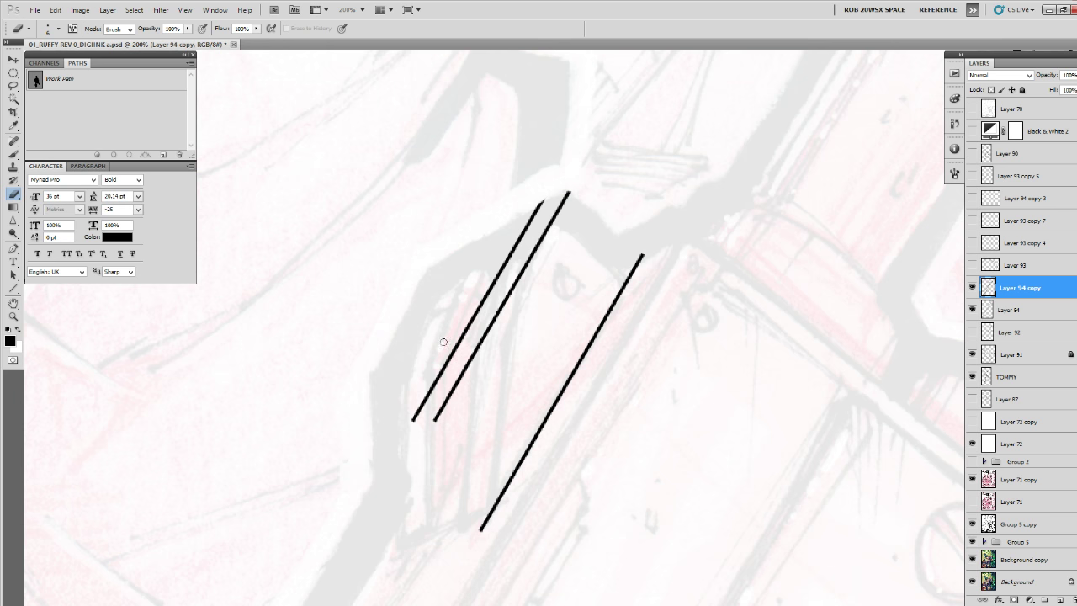
pyautogui.moveTo(443, 342)
pyautogui.mouseDown()
pyautogui.moveTo(513, 306)
pyautogui.moveTo(466, 340)
pyautogui.moveTo(447, 382)
pyautogui.moveTo(462, 370)
pyautogui.moveTo(429, 388)
pyautogui.mouseUp()
# Draw 3 px lines for the plate's lower side edges, the bend and the upper edge, giving it a beveled side face.
pyautogui.press('u')
pyautogui.moveTo(502, 305); pyautogui.dragTo(481, 528)
pyautogui.moveTo(523, 476); pyautogui.dragTo(524, 416)
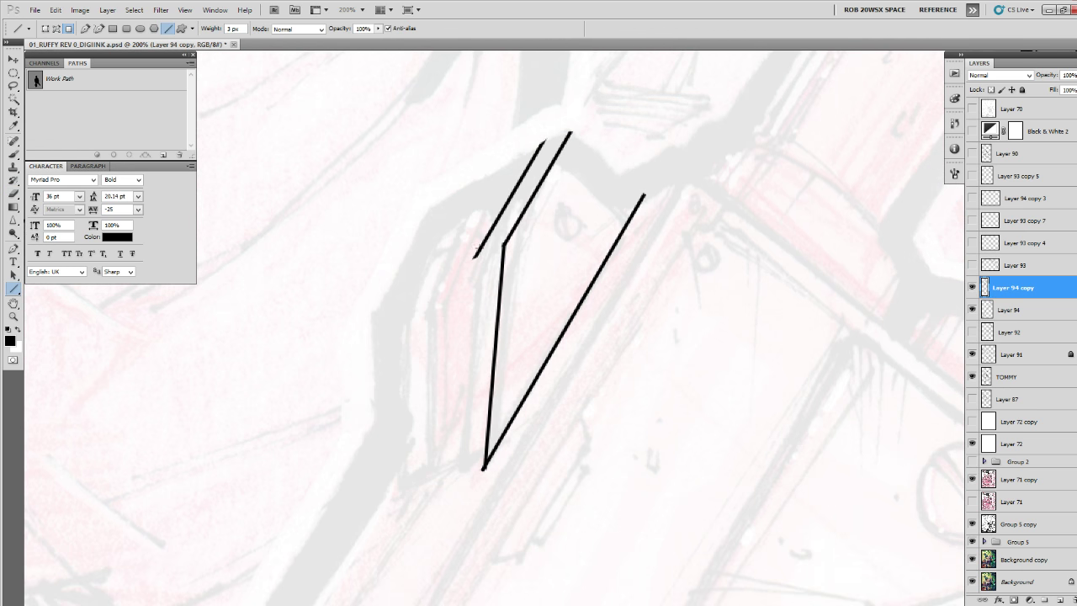
pyautogui.moveTo(476, 252); pyautogui.dragTo(461, 471)
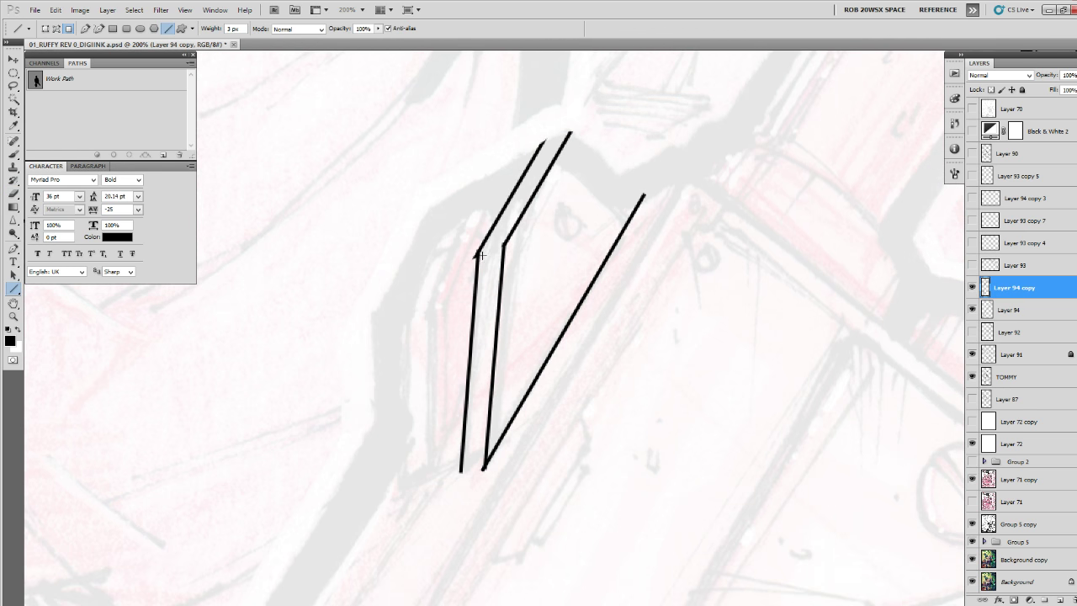
pyautogui.moveTo(478, 256)
pyautogui.mouseDown()
pyautogui.moveTo(502, 242)
pyautogui.moveTo(525, 263)
pyautogui.moveTo(518, 269)
pyautogui.mouseUp()
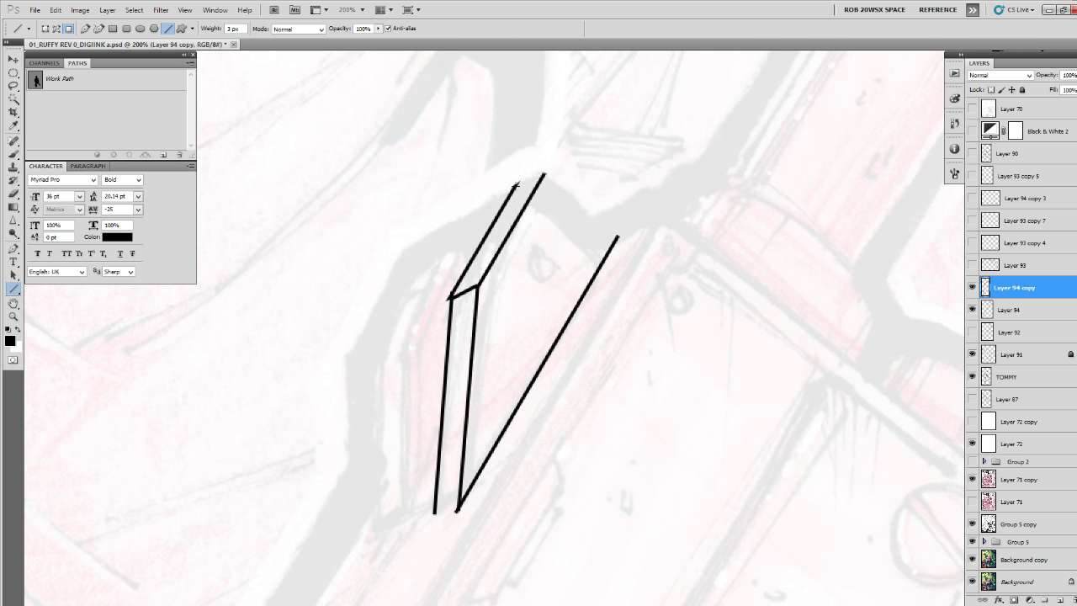
pyautogui.moveTo(515, 185)
pyautogui.mouseDown()
pyautogui.moveTo(544, 174)
pyautogui.moveTo(479, 207)
pyautogui.moveTo(534, 259)
pyautogui.moveTo(576, 217)
pyautogui.mouseUp()
# Merge the plate's lines into Layer 94, erase the corner overshoots and brush in the short edge closing the side face.
pyautogui.press('b')
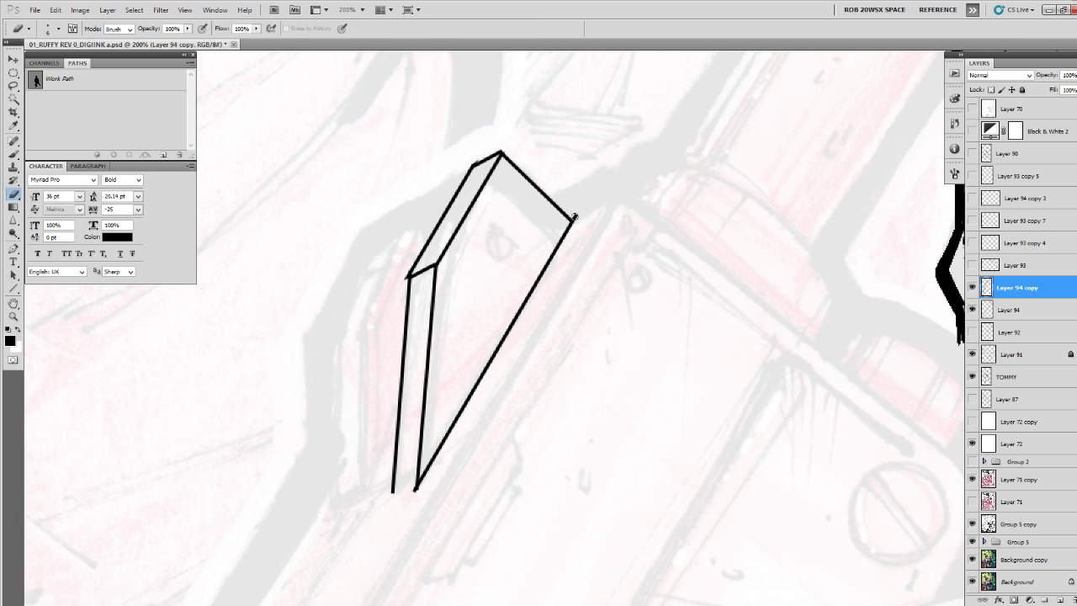
pyautogui.hotkey('ctrl', 'e')
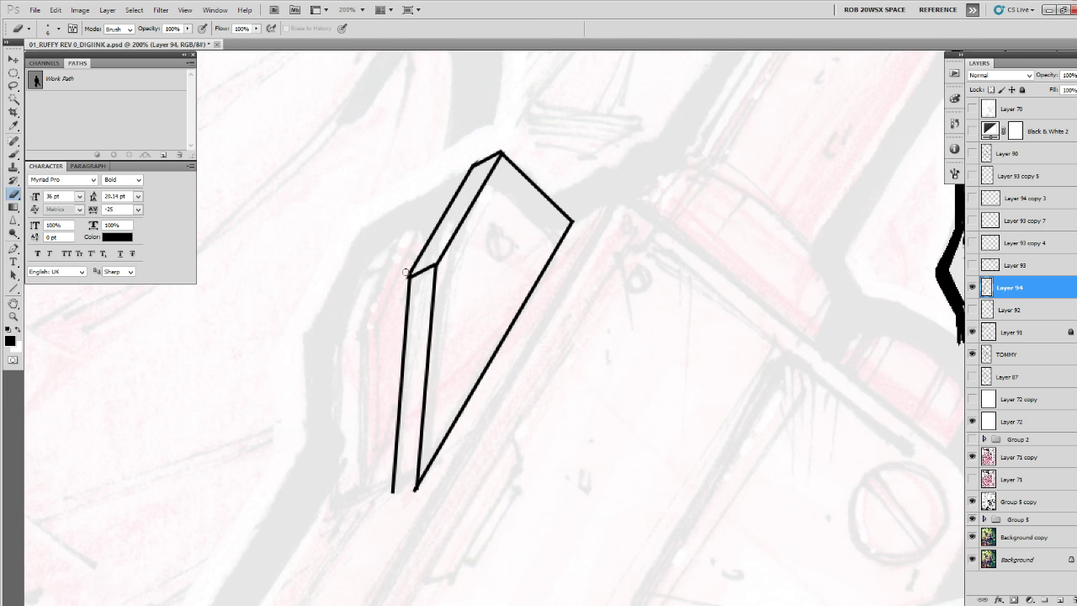
pyautogui.moveTo(410, 305); pyautogui.dragTo(414, 288)
pyautogui.press('b')
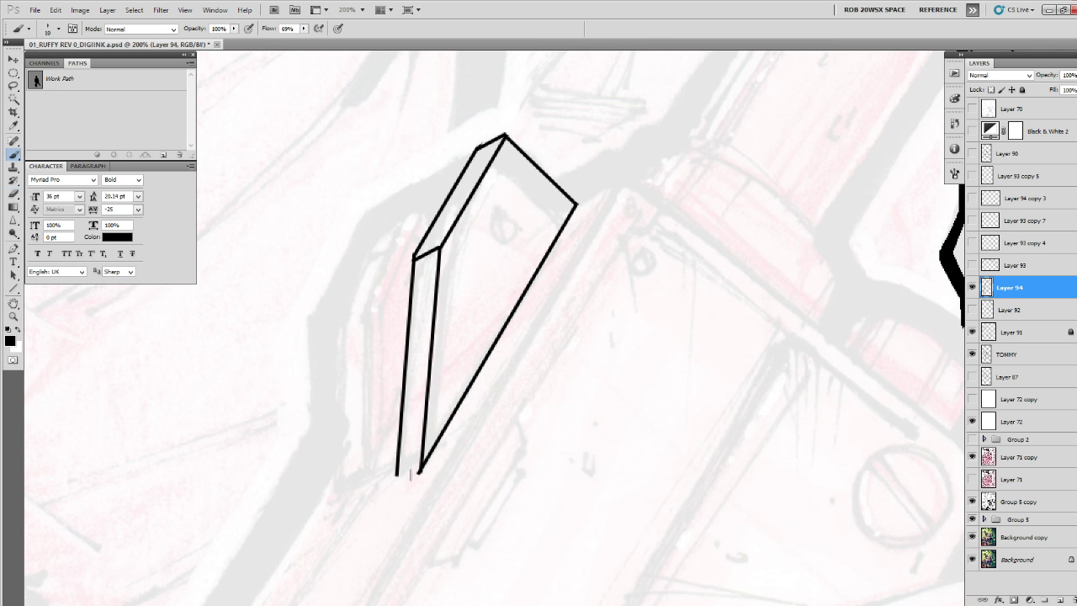
pyautogui.moveTo(396, 475); pyautogui.dragTo(419, 469)
pyautogui.press('e')
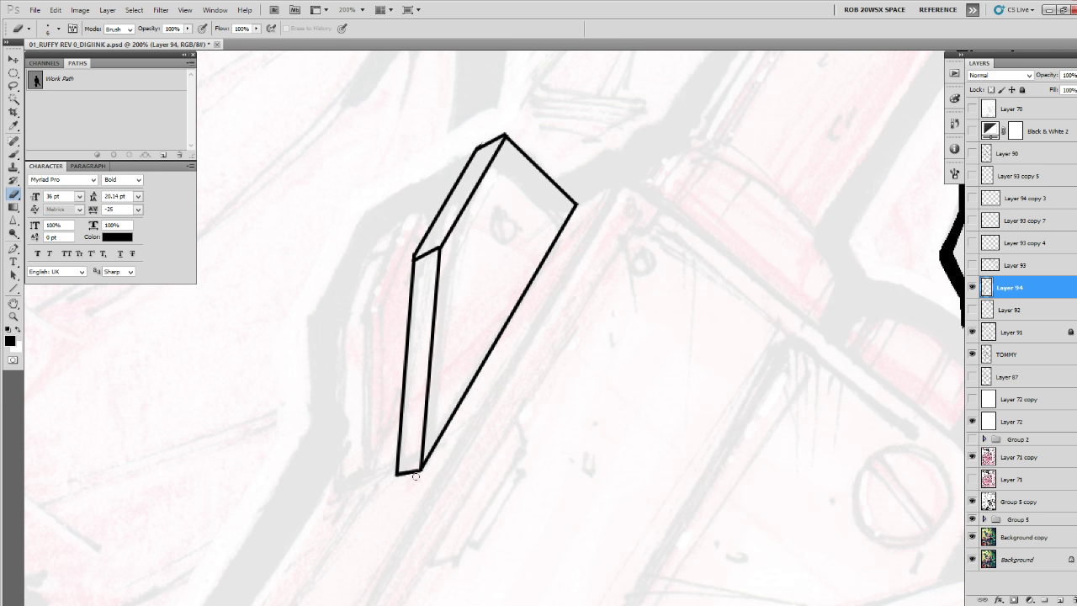
pyautogui.press('b')
# Draw 1 px inset lines on the plate's front face, following the bent edge beside the side face.
pyautogui.moveTo(519, 364); pyautogui.dragTo(460, 419)
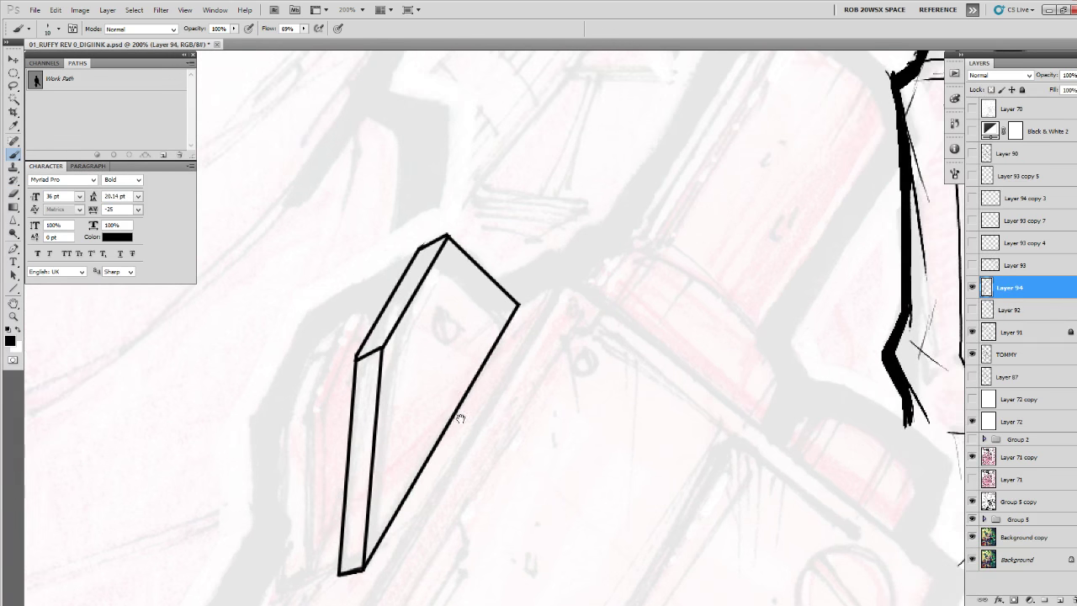
pyautogui.moveTo(440, 307); pyautogui.dragTo(456, 280)
pyautogui.press('u')
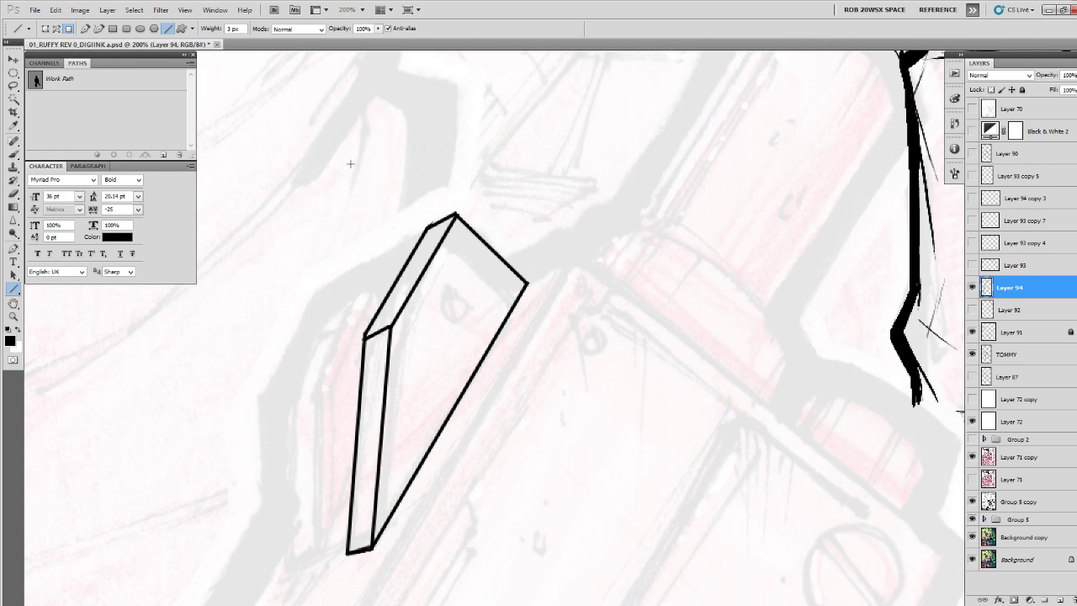
pyautogui.moveTo(456, 220); pyautogui.dragTo(396, 341)
pyautogui.moveTo(438, 303); pyautogui.dragTo(443, 293)
pyautogui.hotkey('ctrl', 'z')
pyautogui.moveTo(461, 218); pyautogui.dragTo(384, 520)
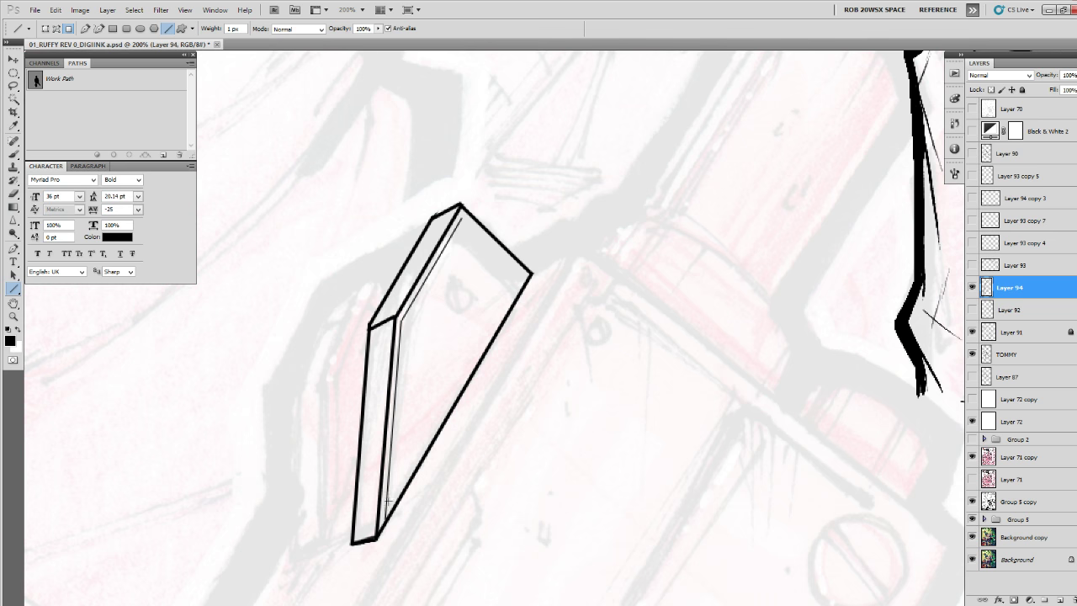
pyautogui.moveTo(518, 420); pyautogui.dragTo(408, 442)
pyautogui.moveTo(350, 238); pyautogui.dragTo(419, 296)
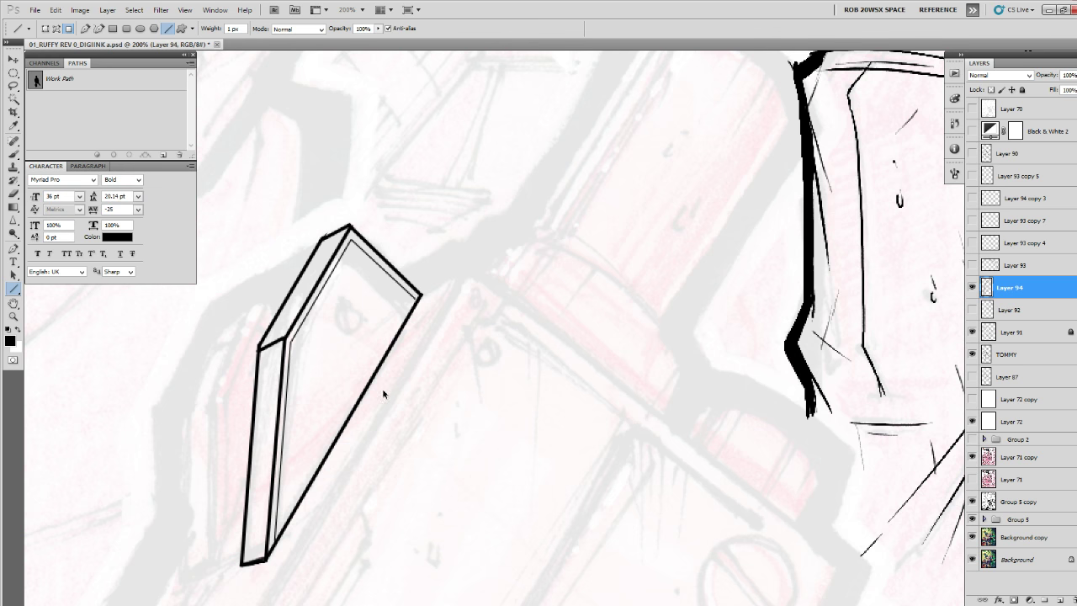
pyautogui.hotkey('ctrl', 'z')
pyautogui.moveTo(350, 238); pyautogui.dragTo(408, 291)
pyautogui.hotkey('ctrl', 'z')
# Complete the 1 px inset outline along the plate's upper edge and long diagonal edge at 400% zoom.
pyautogui.press('z')
pyautogui.click(404, 283)
pyautogui.scroll(3, 404, 286)
pyautogui.press('u')
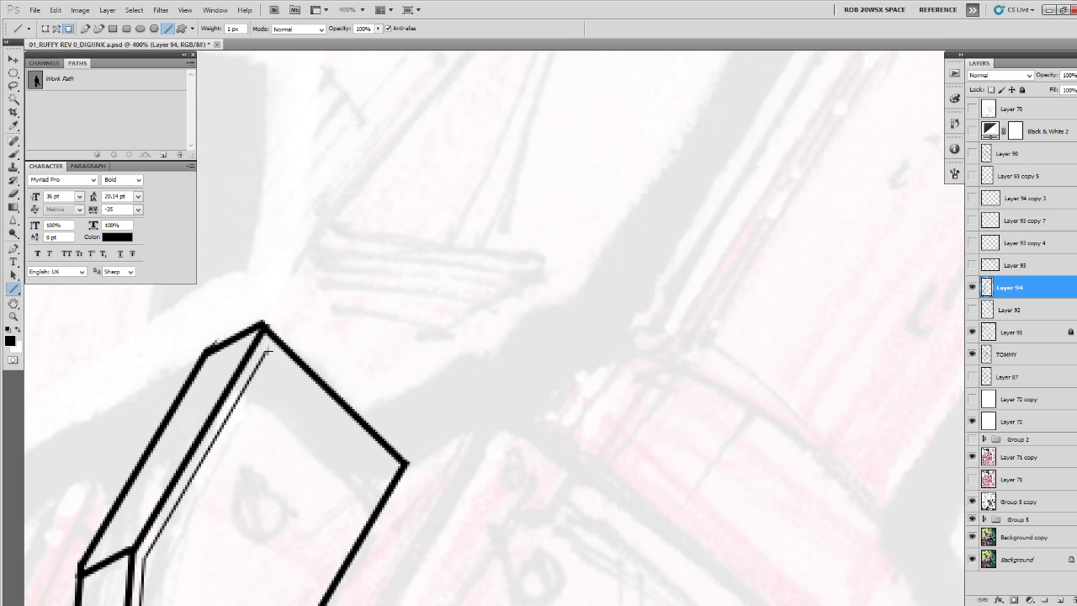
pyautogui.moveTo(266, 353); pyautogui.dragTo(389, 459)
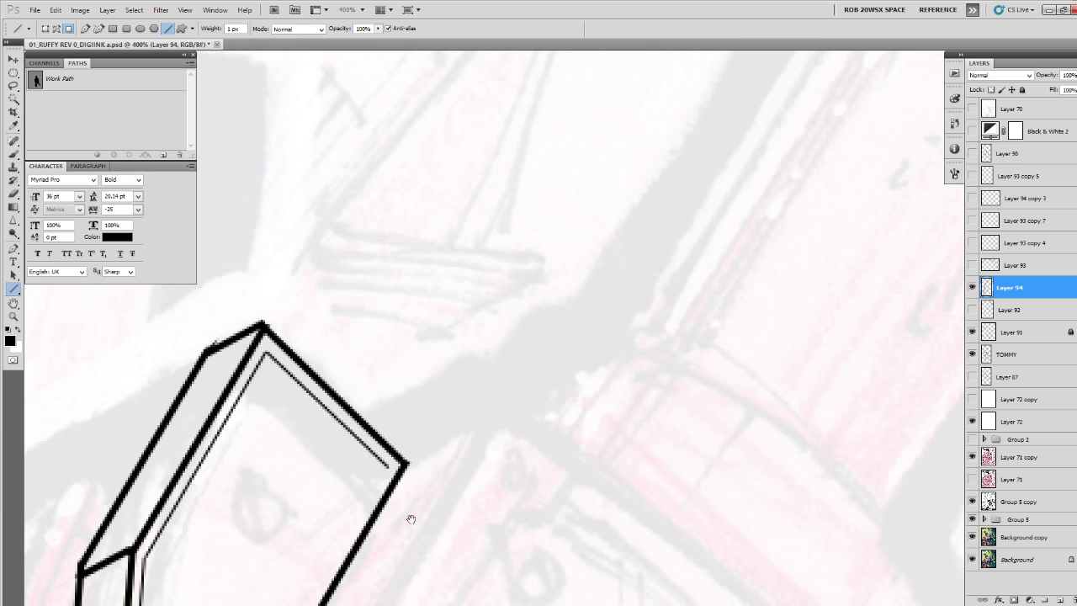
pyautogui.moveTo(421, 520); pyautogui.dragTo(568, 117)
pyautogui.moveTo(535, 68); pyautogui.dragTo(262, 533)
pyautogui.press('b')
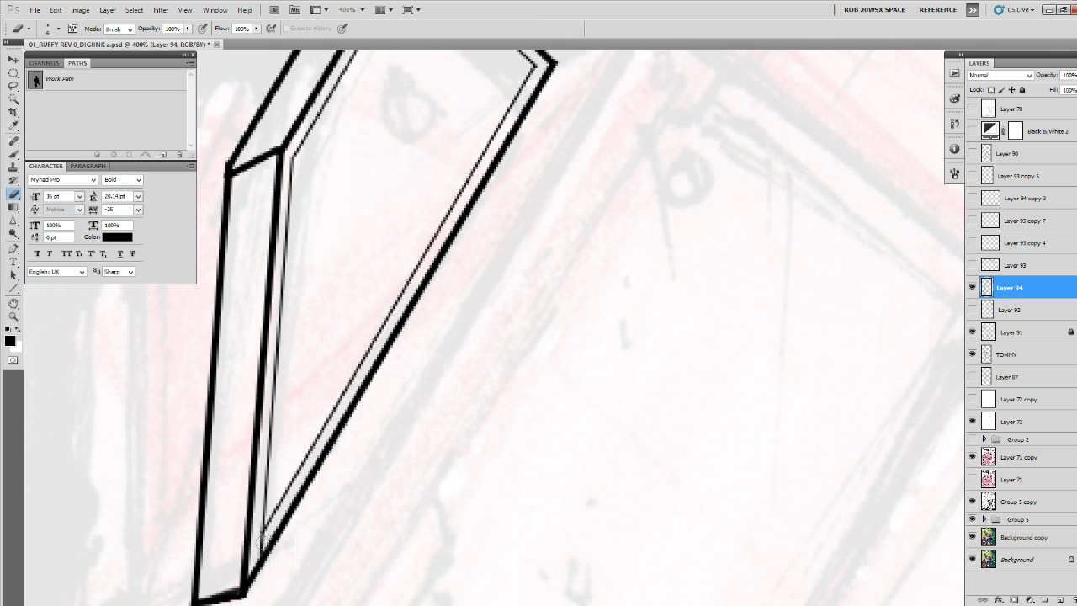
# Brush a small round screw head with a vertical slot near the upper end of the plate's front face.
pyautogui.moveTo(356, 359); pyautogui.dragTo(504, 529)
pyautogui.press('b')
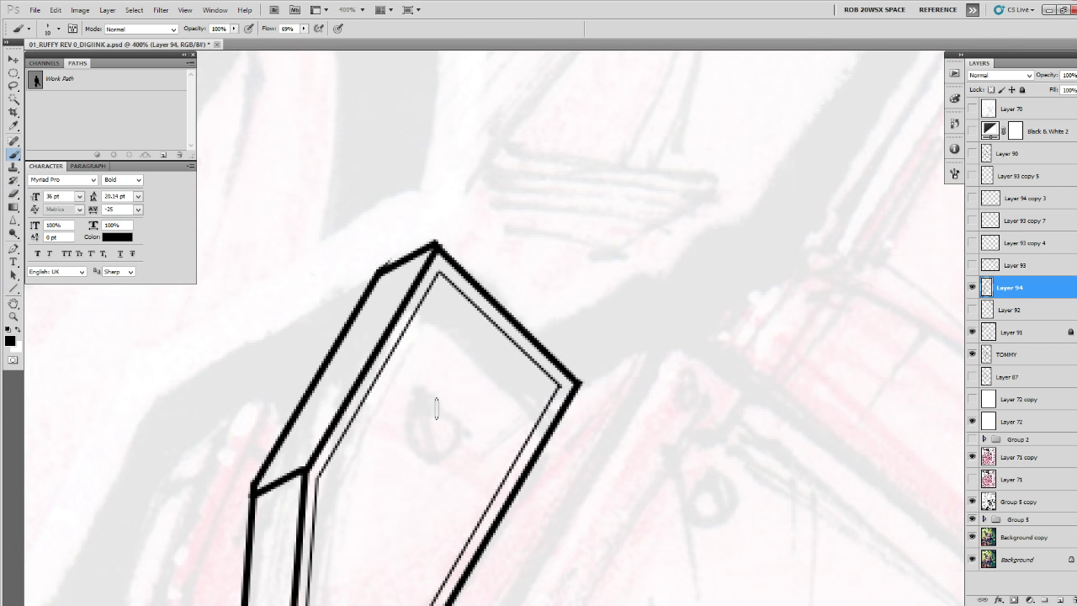
pyautogui.moveTo(431, 402)
pyautogui.mouseDown()
pyautogui.moveTo(429, 459)
pyautogui.moveTo(419, 401)
pyautogui.moveTo(442, 402)
pyautogui.moveTo(422, 402)
pyautogui.moveTo(429, 459)
pyautogui.mouseUp()
# Examine the plate against the surrounding figure at 66.7% zoom, comparing the view with Layer 94 hidden and shown.
pyautogui.press('z')
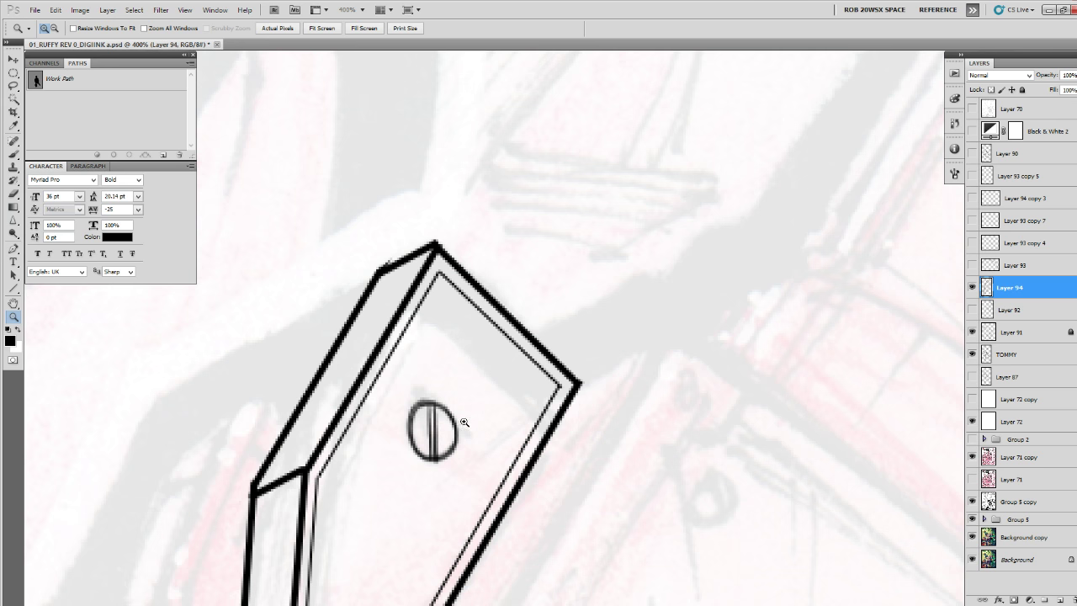
pyautogui.keyDown('alt'); pyautogui.click(466, 418); pyautogui.keyUp('alt')
pyautogui.keyDown('alt'); pyautogui.click(467, 418); pyautogui.keyUp('alt')
pyautogui.keyDown('alt'); pyautogui.click(466, 418); pyautogui.keyUp('alt')
pyautogui.keyDown('alt'); pyautogui.click(466, 418); pyautogui.keyUp('alt')
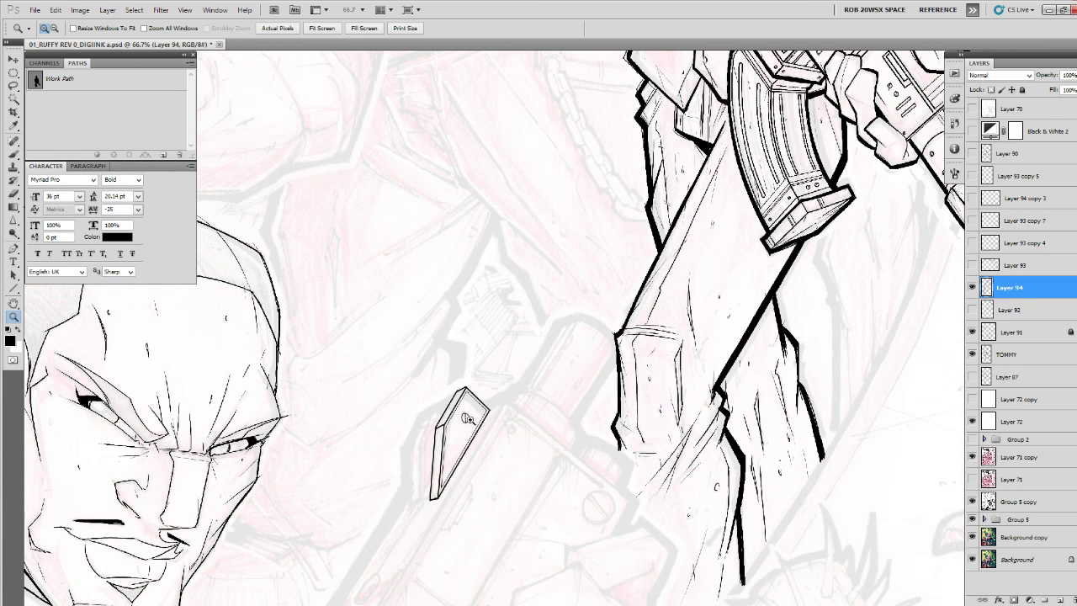
pyautogui.moveTo(470, 424); pyautogui.dragTo(485, 371)
pyautogui.click(973, 286)
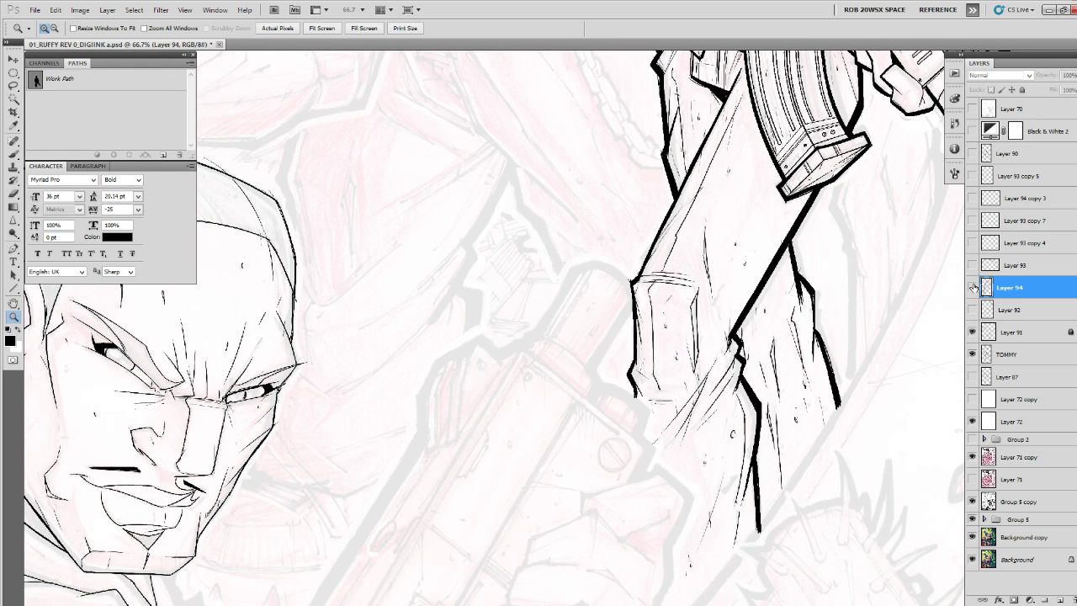
pyautogui.click(974, 286)
# Duplicate the plate layer and move the copy a short distance toward the face, overlapping the original plate.
pyautogui.hotkey('ctrl', 'j')
pyautogui.press('v')
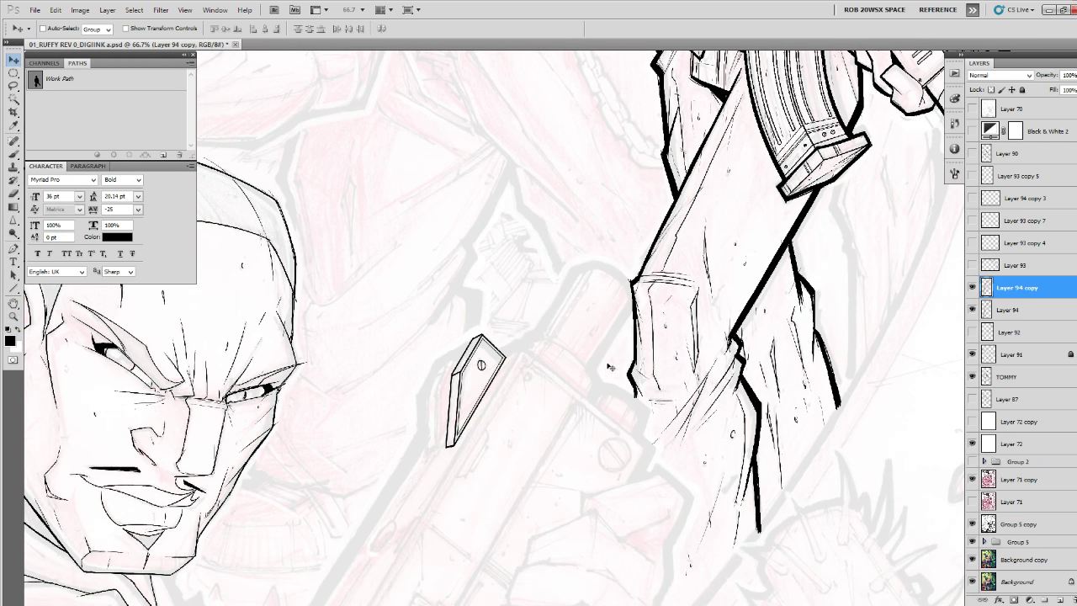
pyautogui.moveTo(614, 373); pyautogui.dragTo(591, 381)
pyautogui.press('Right')
pyautogui.press('Right')
pyautogui.press('Right')
pyautogui.press('Right')
pyautogui.press('Right')
pyautogui.press('Right')
pyautogui.press('Right')
pyautogui.press('Right')
pyautogui.press('Right')
pyautogui.press('Right')
pyautogui.press('Right')
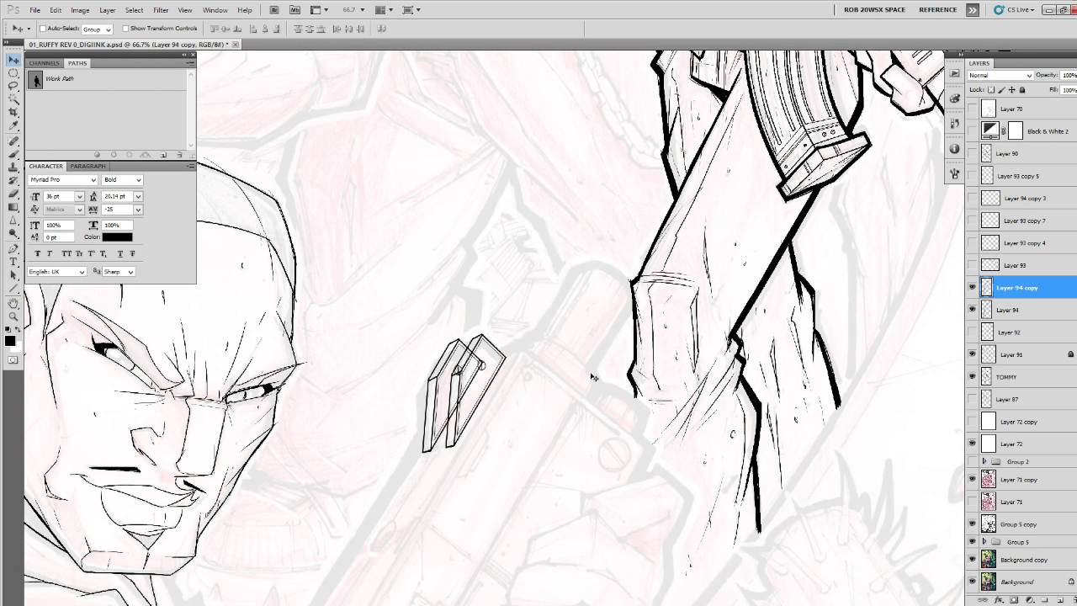
pyautogui.moveTo(593, 376); pyautogui.dragTo(593, 375)
# Scale the copied plate down slightly and nudge it into position beside the original.
pyautogui.press('z')
pyautogui.doubleClick(480, 365)
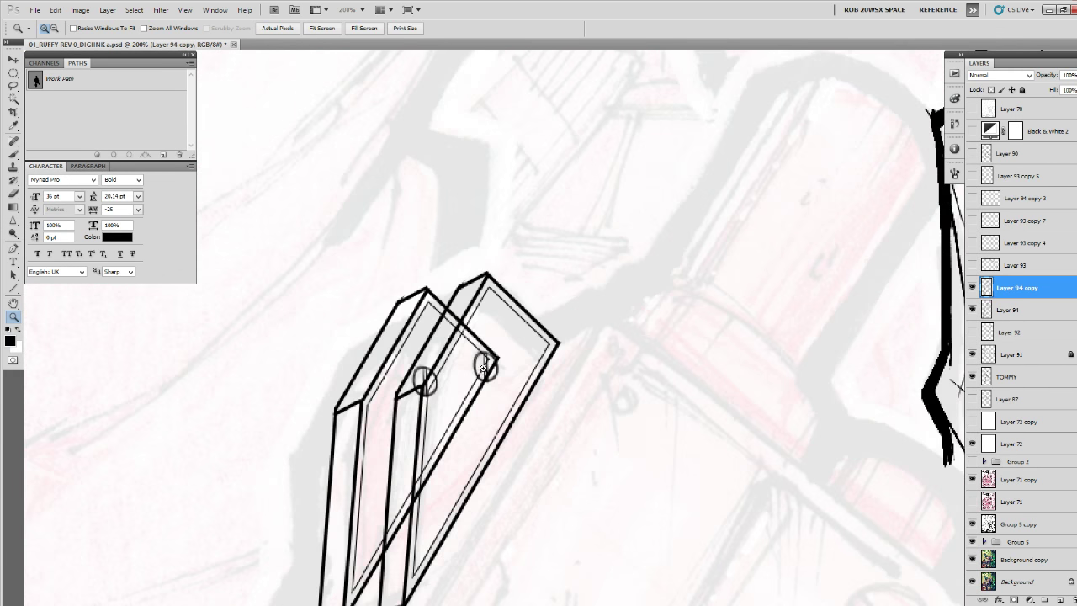
pyautogui.moveTo(487, 368); pyautogui.dragTo(495, 281)
pyautogui.hotkey('ctrl', 't')
pyautogui.moveTo(508, 151); pyautogui.dragTo(505, 157)
pyautogui.press('Return')
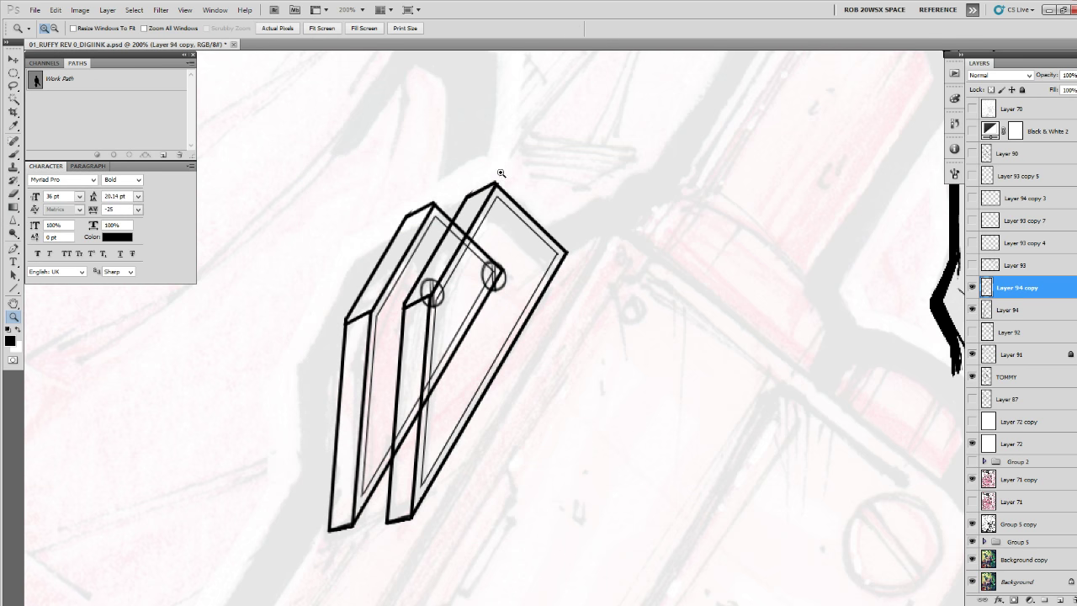
pyautogui.hotkey('ctrl', 'z')
pyautogui.hotkey('ctrl', 'z')
pyautogui.hotkey('ctrl', 'z')
pyautogui.hotkey('ctrl', 'z')
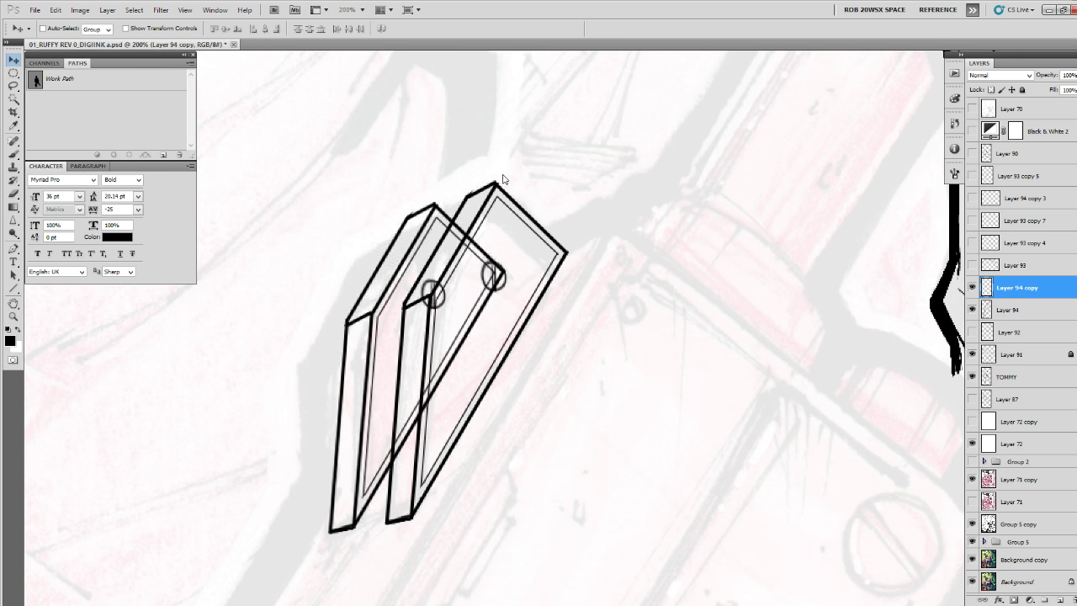
pyautogui.hotkey('ctrl', 'z')
pyautogui.hotkey('ctrl', 'z')
pyautogui.hotkey('ctrl', 'z')
pyautogui.hotkey('ctrl', 'z')
pyautogui.hotkey('ctrl', 'z')
pyautogui.hotkey('ctrl', 'z')
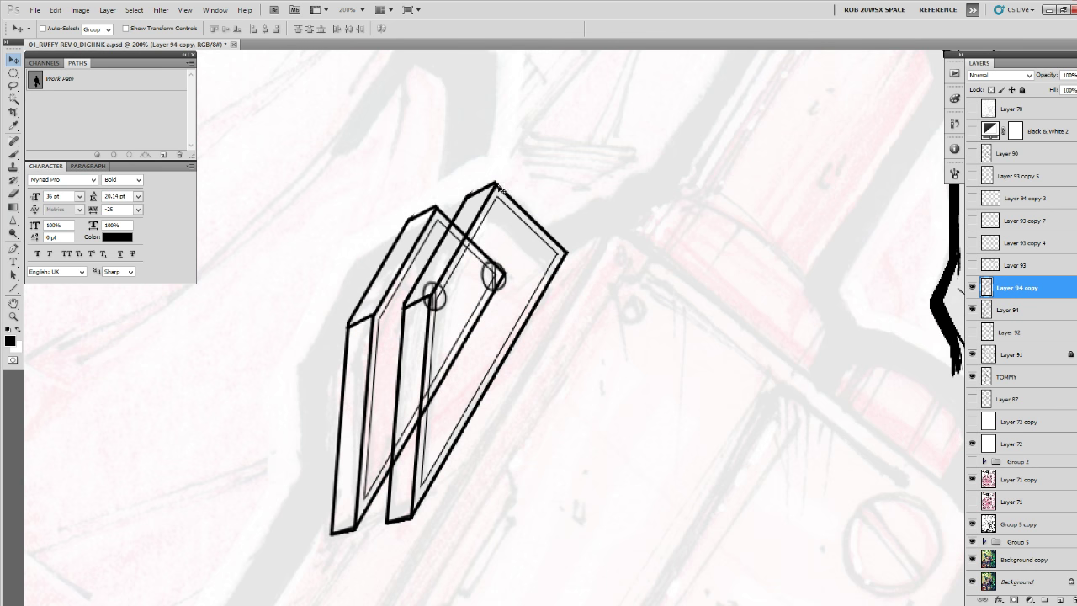
# Erase the copied plate's lines inside the original using the ROB RUFFY DRAW brush, so the copy sits behind it.
pyautogui.press('e')
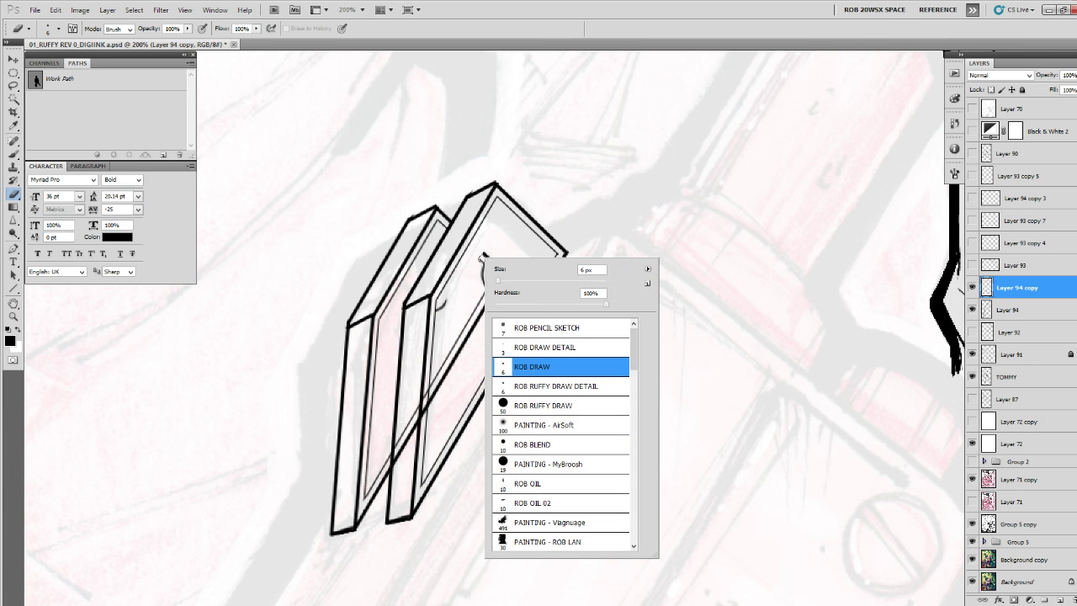
pyautogui.rightClick(484, 257)
pyautogui.doubleClick(506, 406)
pyautogui.moveTo(493, 277)
pyautogui.mouseDown()
pyautogui.moveTo(457, 286)
pyautogui.moveTo(413, 402)
pyautogui.moveTo(404, 464)
pyautogui.moveTo(484, 319)
pyautogui.moveTo(443, 373)
pyautogui.moveTo(475, 285)
pyautogui.mouseUp()
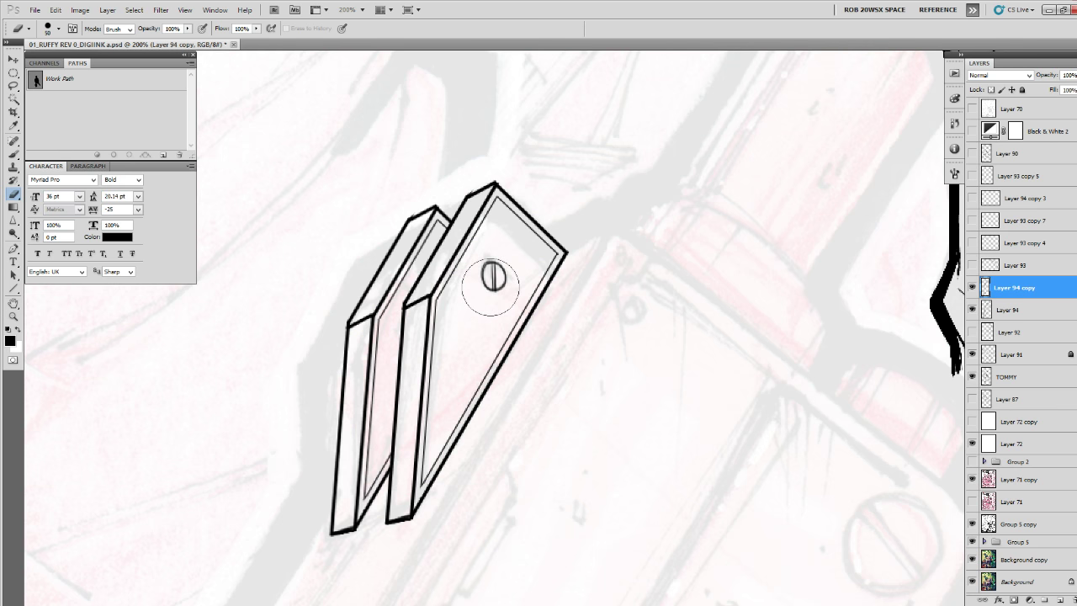
# Show the gun line art on Layer 92 and check the copied plate's fit against it by hiding and showing Layer 94 copy.
pyautogui.click(973, 288)
pyautogui.click(972, 287)
pyautogui.press('z')
pyautogui.keyDown('alt'); pyautogui.click(598, 331); pyautogui.keyUp('alt')
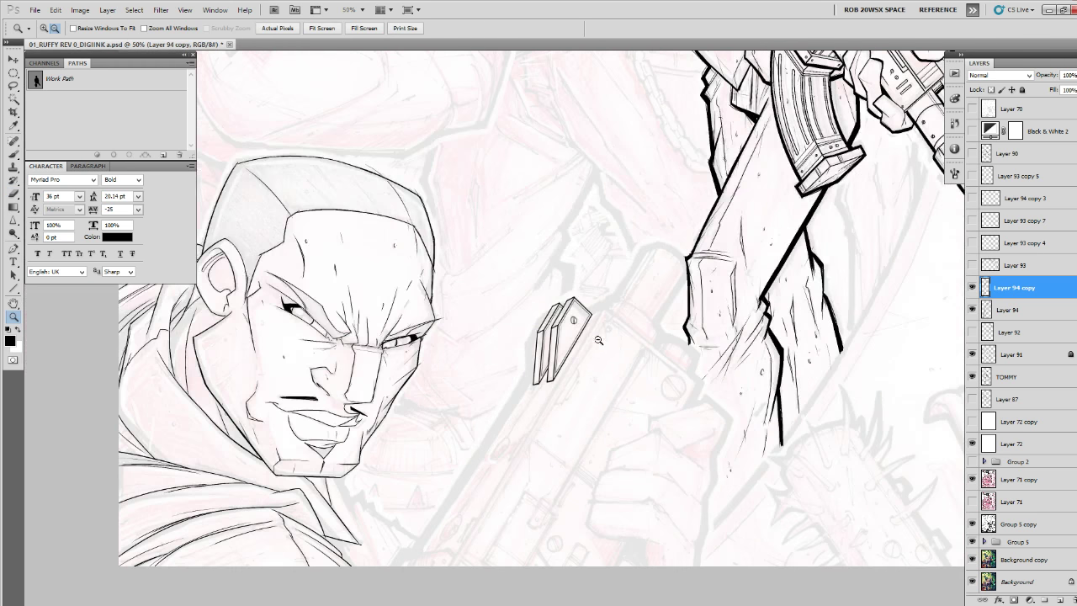
pyautogui.keyDown('alt'); pyautogui.click(600, 346); pyautogui.keyUp('alt')
pyautogui.click(972, 331)
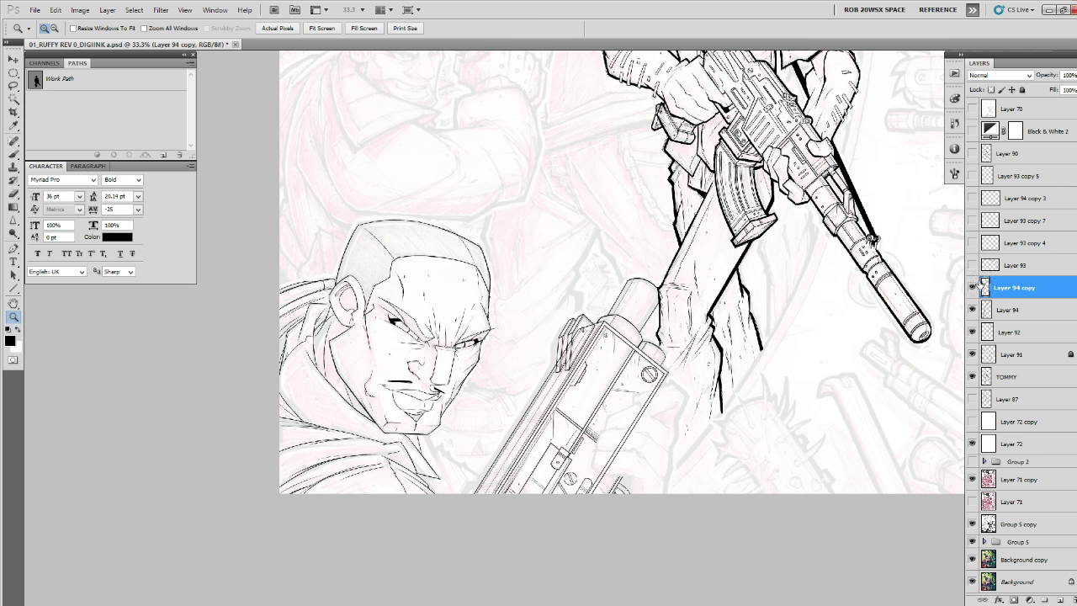
pyautogui.click(973, 287)
pyautogui.click(974, 286)
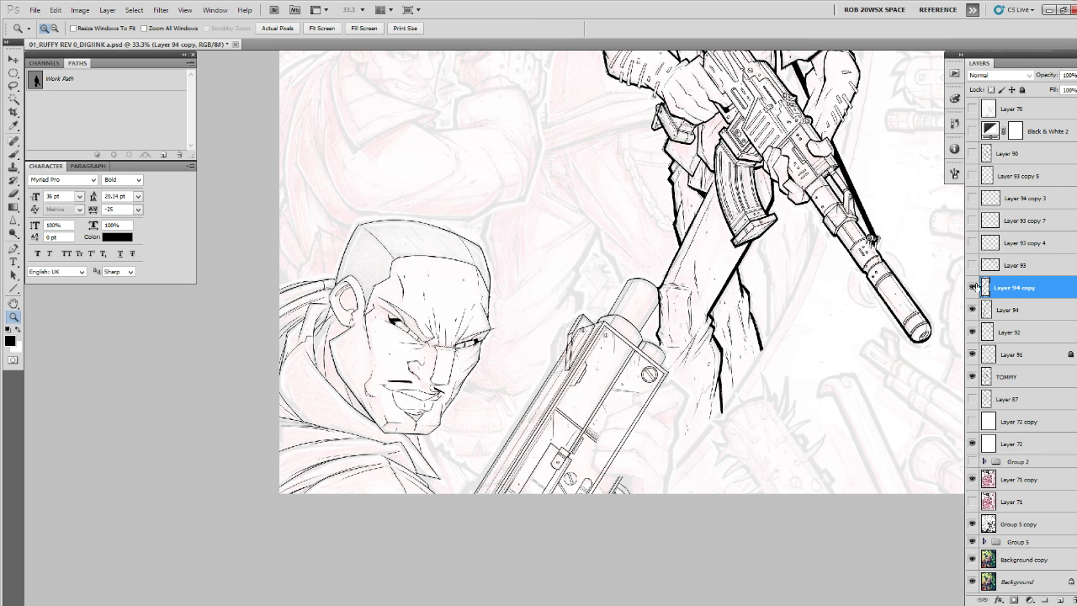
pyautogui.click(983, 333)
pyautogui.click(594, 344)
pyautogui.click(594, 343)
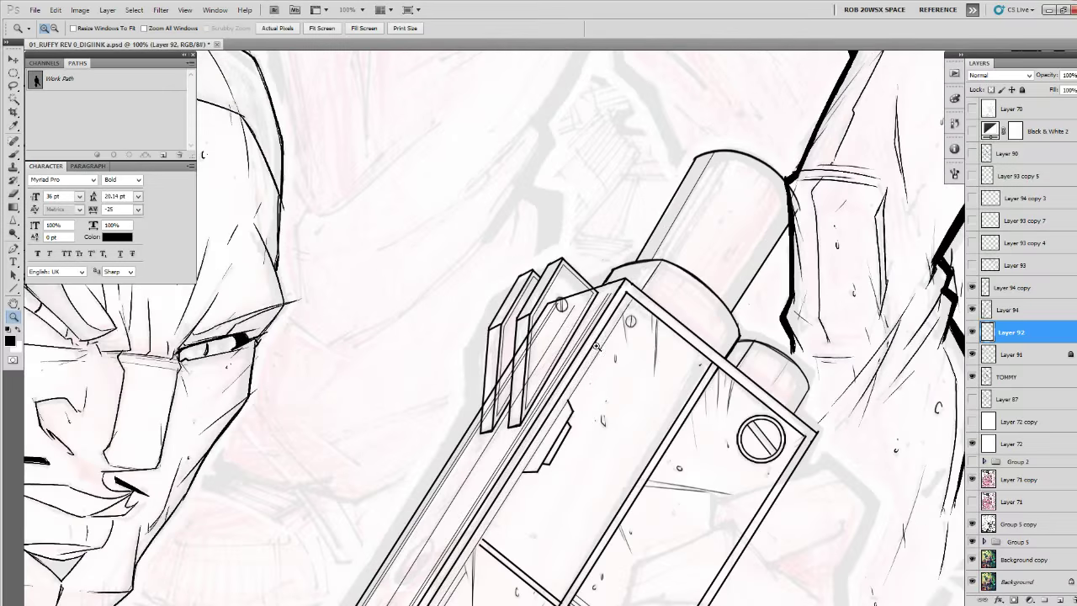
pyautogui.click(594, 343)
# Compare the two plates over the gun by hiding and showing Layer 94 copy and Layer 94 individually.
pyautogui.click(998, 288)
pyautogui.keyDown('shift'); pyautogui.click(1000, 309); pyautogui.keyUp('shift')
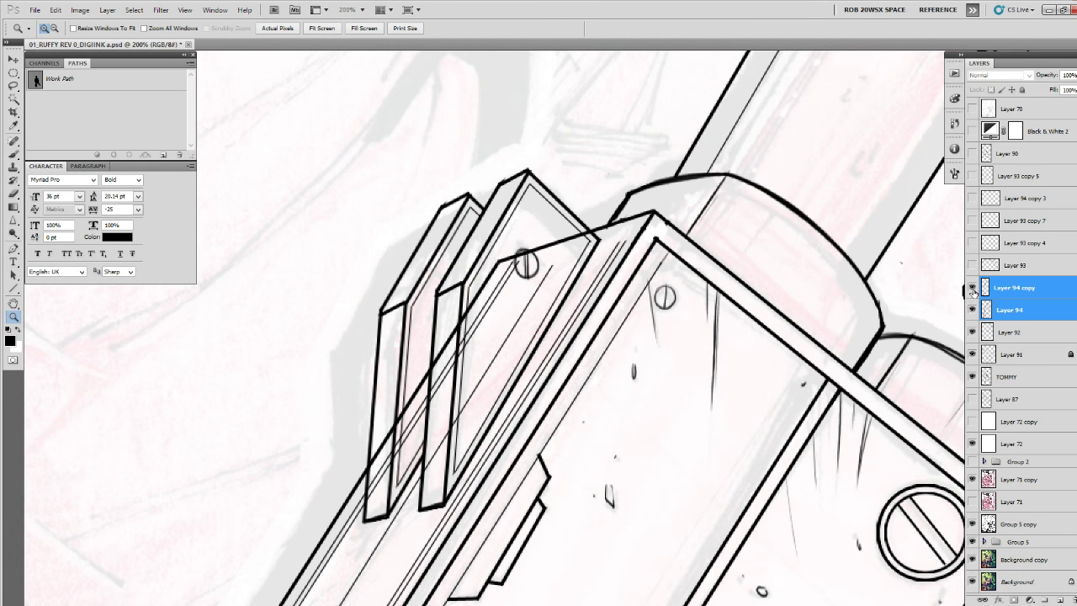
pyautogui.click(973, 288)
pyautogui.click(981, 289)
pyautogui.click(979, 309)
pyautogui.click(973, 309)
pyautogui.click(973, 309)
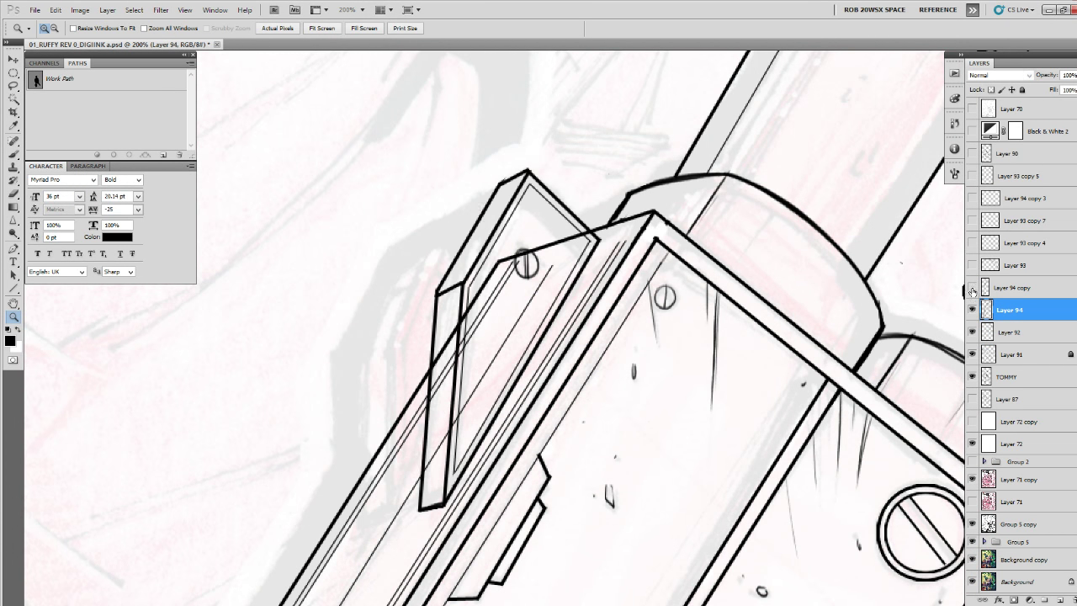
pyautogui.click(973, 288)
# Transform both plate layers together, skewing them slightly toward the gun at about 102% width and 99% height.
pyautogui.keyDown('ctrl'); pyautogui.click(993, 287); pyautogui.keyUp('ctrl')
pyautogui.hotkey('ctrl', 't')
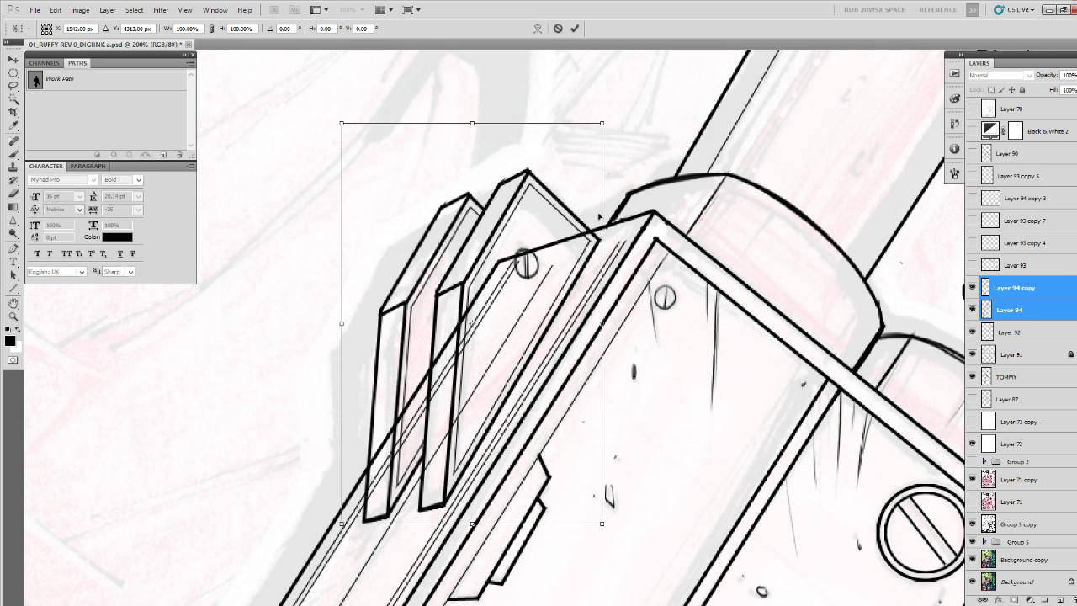
pyautogui.moveTo(596, 122); pyautogui.dragTo(608, 132)
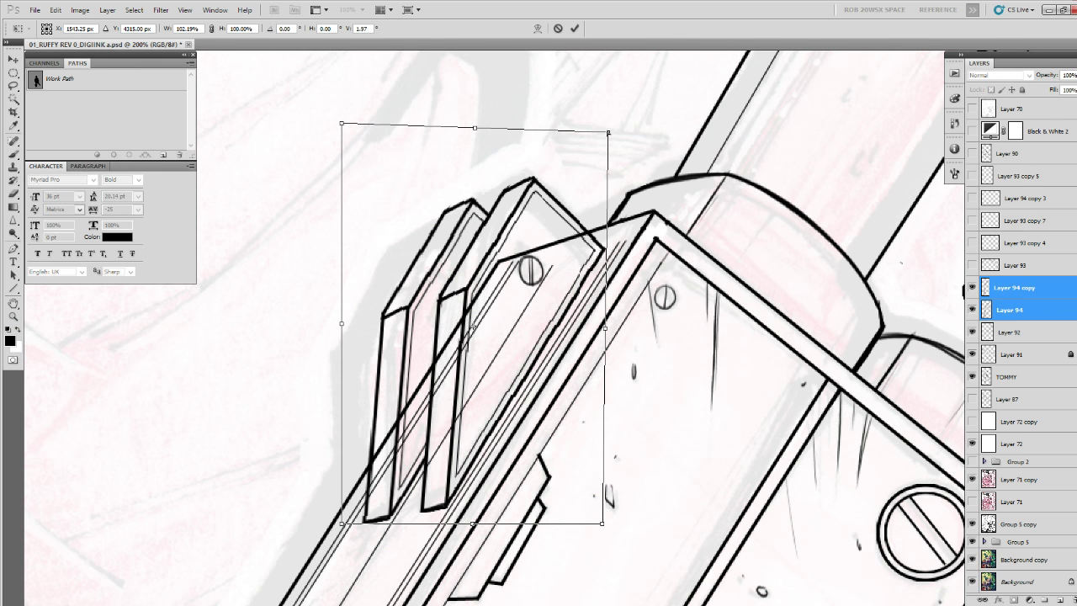
pyautogui.moveTo(337, 528); pyautogui.dragTo(340, 519)
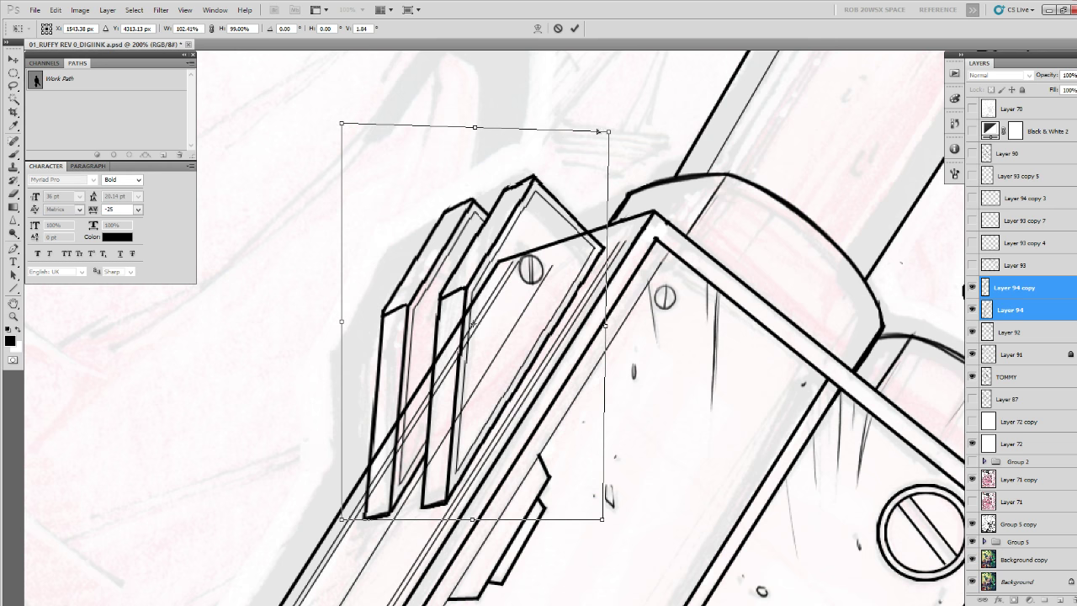
pyautogui.moveTo(475, 129); pyautogui.dragTo(477, 128)
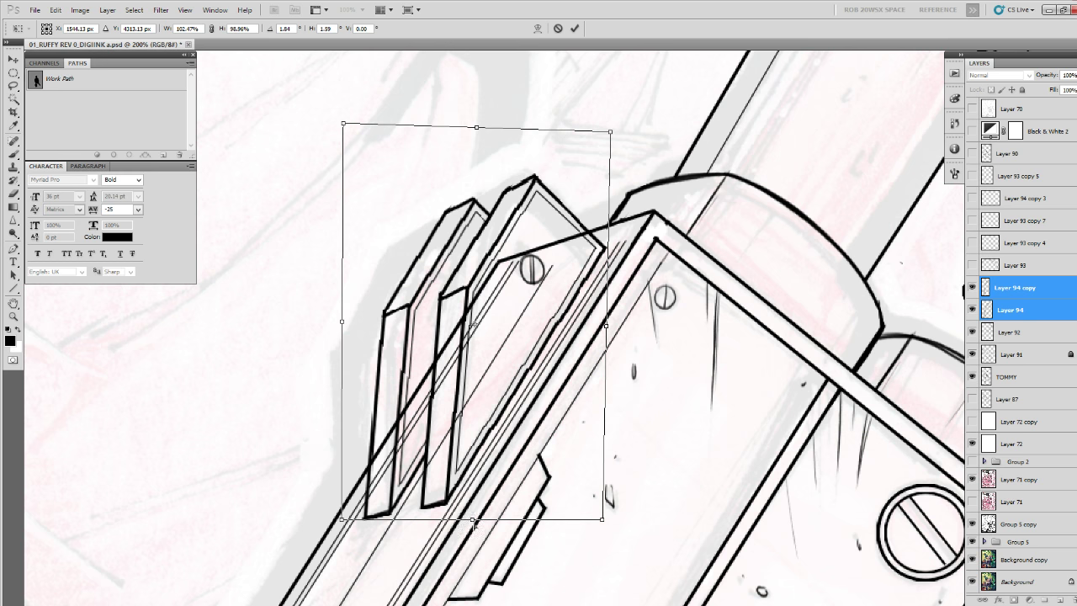
pyautogui.moveTo(473, 521); pyautogui.dragTo(472, 522)
pyautogui.press('Return')
# Reshape the copied plate on Layer 94 copy, pulling its lower outer corner slightly up and toward the original plate.
pyautogui.press('z')
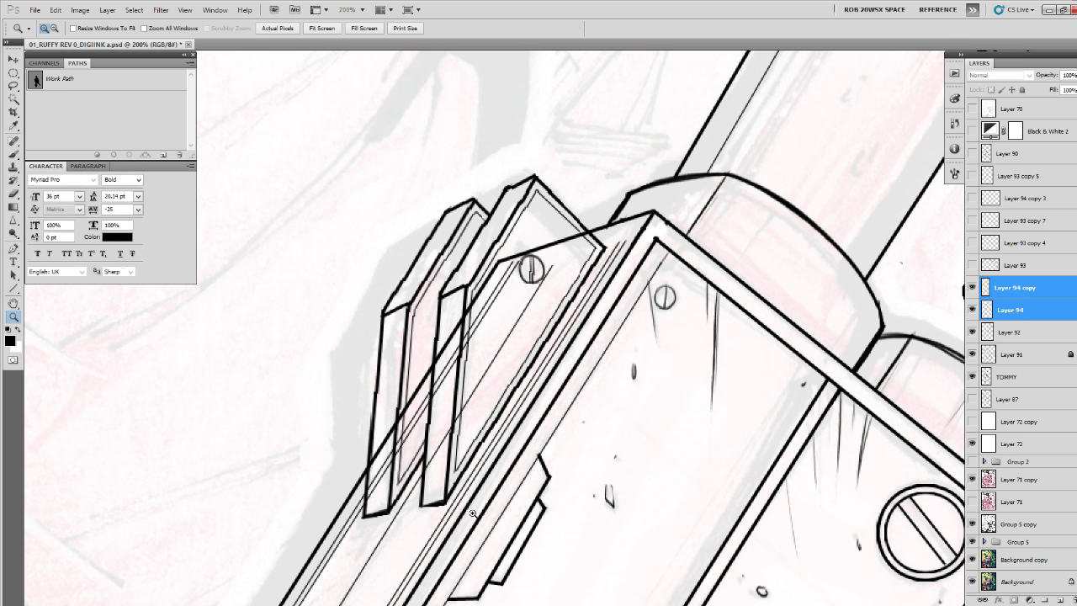
pyautogui.click(973, 288)
pyautogui.click(972, 288)
pyautogui.click(988, 289)
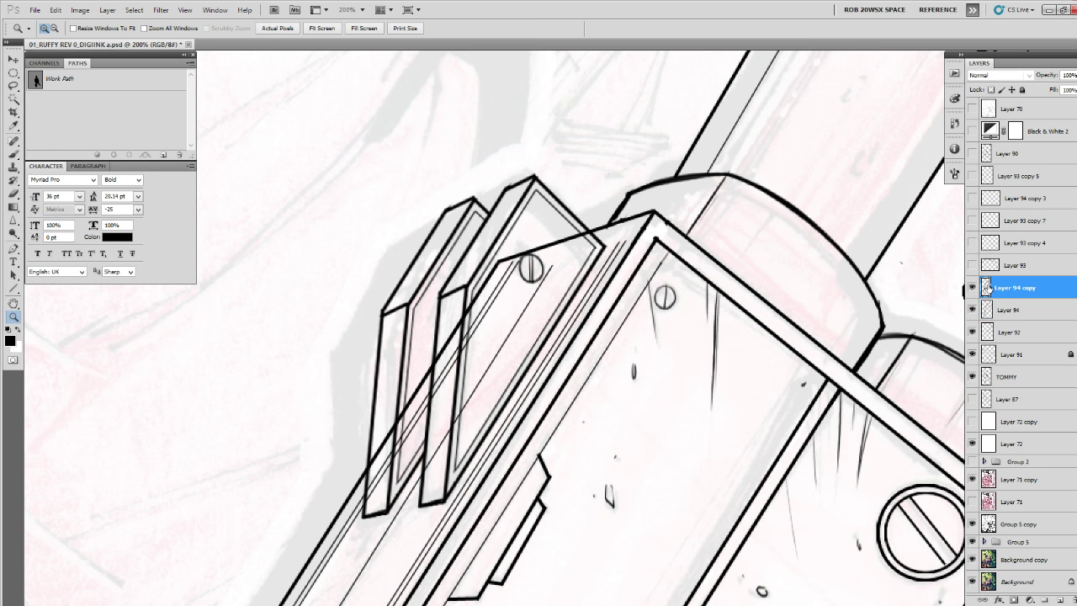
pyautogui.hotkey('ctrl', 't')
pyautogui.moveTo(339, 520); pyautogui.dragTo(348, 512)
pyautogui.press('Return')
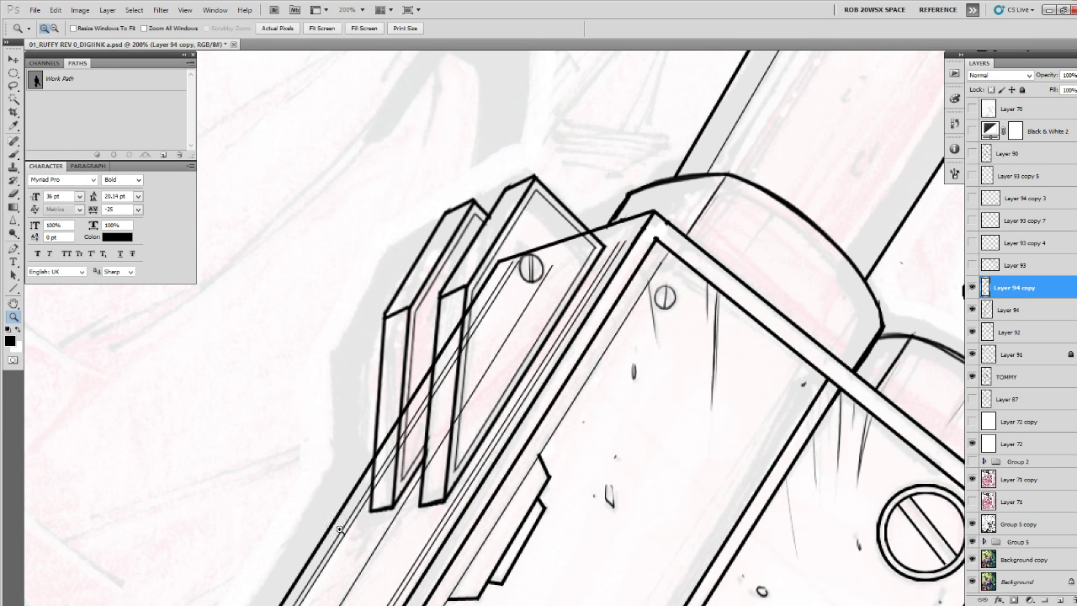
# Check which layer holds the gun lines crossing the plates, and add a layer mask to Layer 92.
pyautogui.press('b')
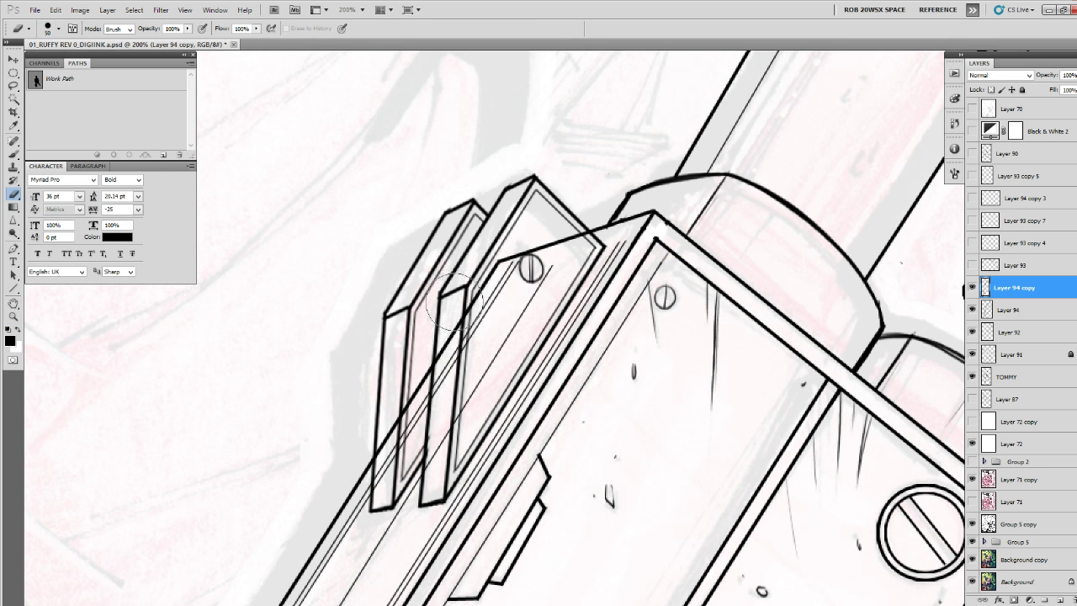
pyautogui.click(972, 287)
pyautogui.click(973, 288)
pyautogui.click(973, 310)
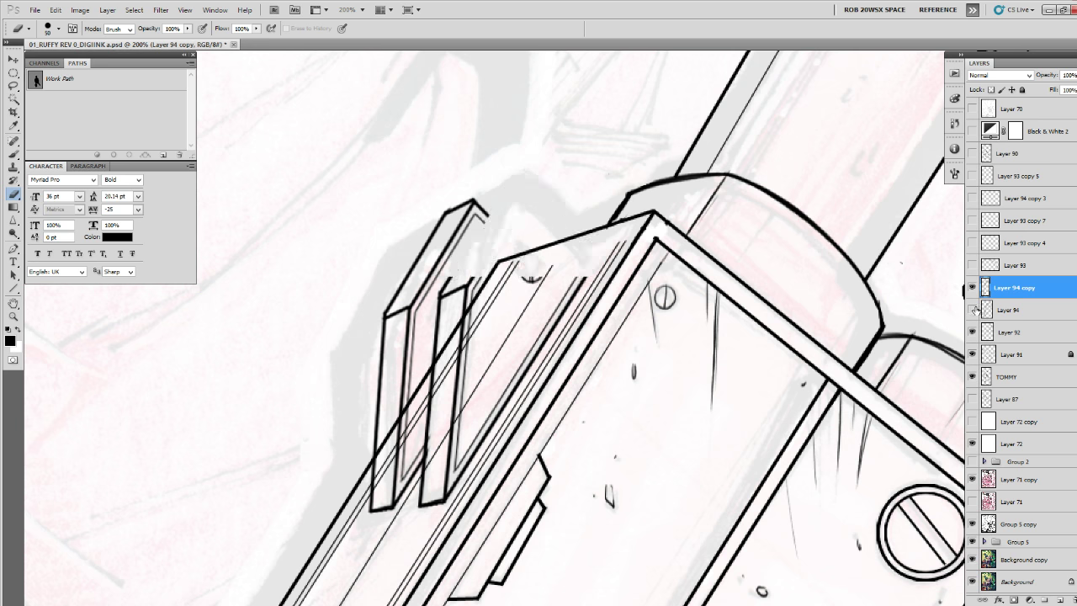
pyautogui.click(972, 310)
pyautogui.click(973, 332)
pyautogui.click(973, 331)
pyautogui.click(991, 330)
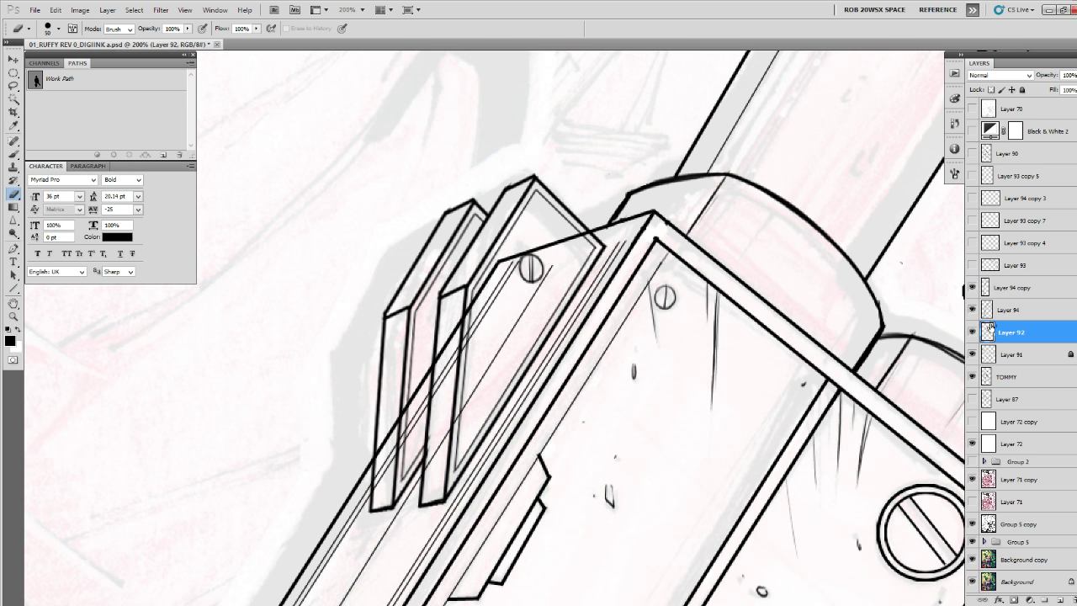
pyautogui.press('b')
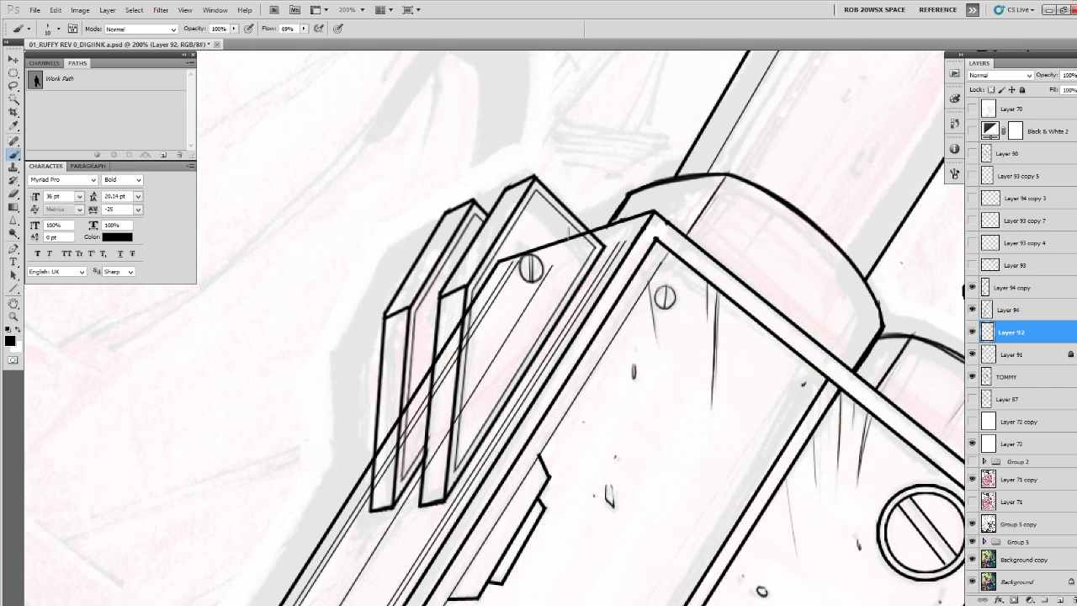
pyautogui.rightClick(557, 244)
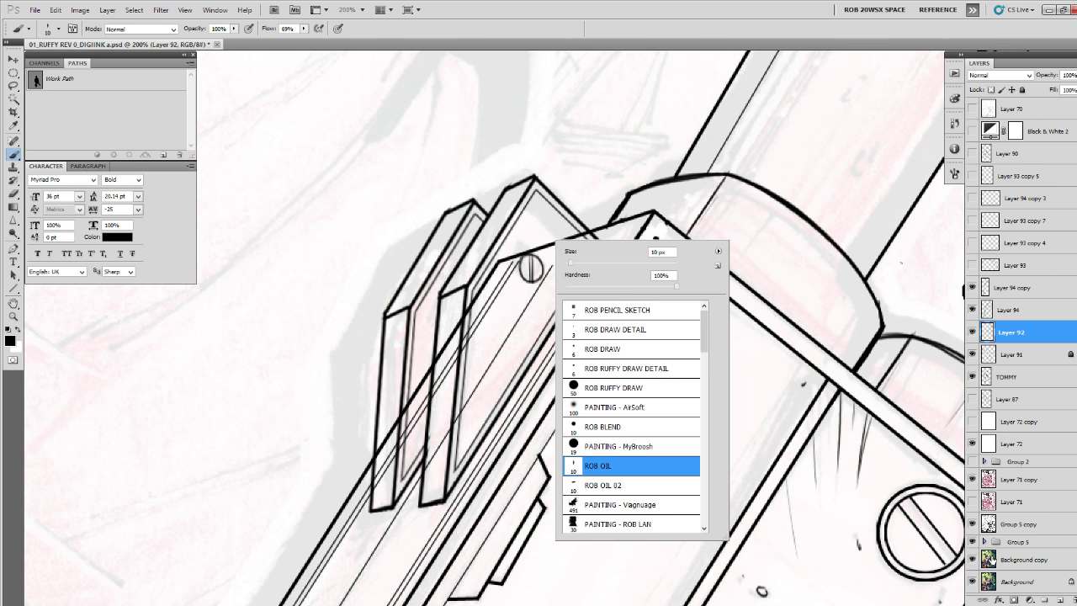
pyautogui.click(1014, 599)
# Mask out Layer 92's gun lines that run across the two plates, using the ROB RUFFY DRAW brush at 50 px.
pyautogui.rightClick(534, 369)
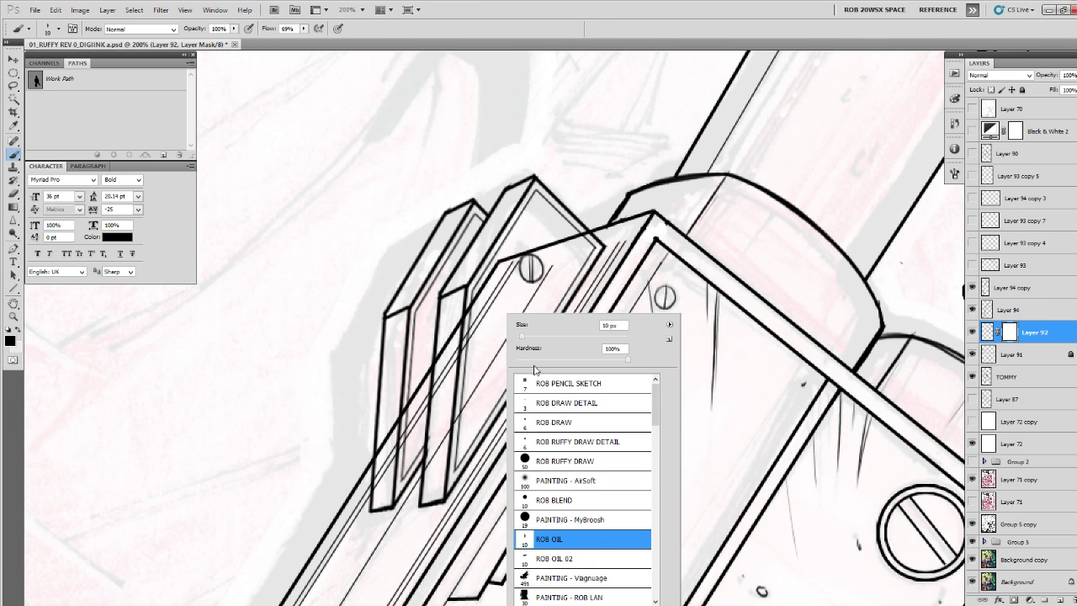
pyautogui.click(552, 465)
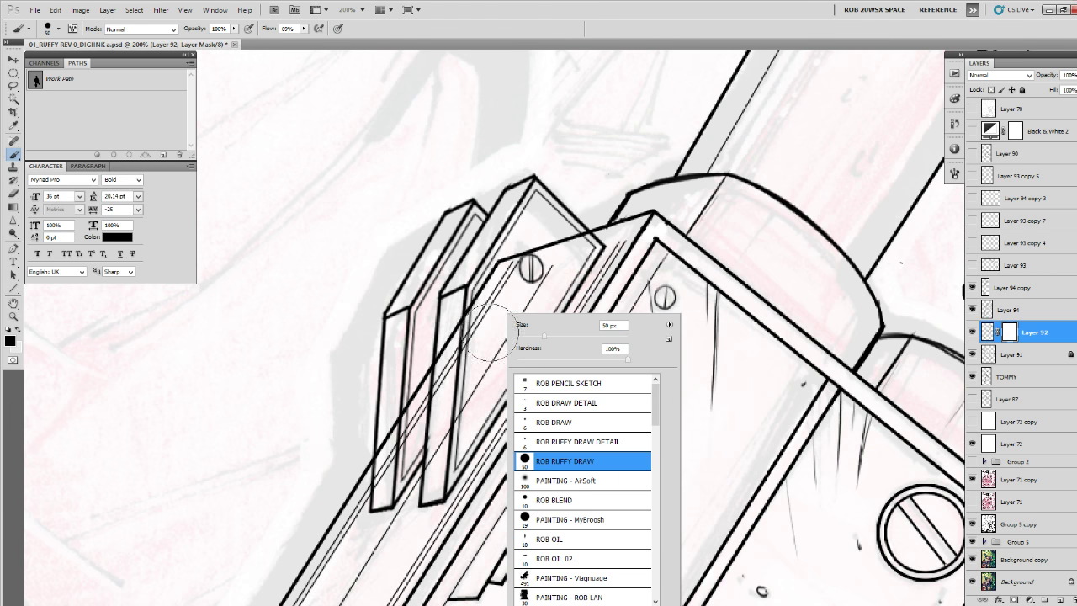
pyautogui.moveTo(468, 340)
pyautogui.mouseDown()
pyautogui.moveTo(439, 357)
pyautogui.moveTo(503, 280)
pyautogui.moveTo(540, 270)
pyautogui.moveTo(581, 238)
pyautogui.moveTo(555, 291)
pyautogui.moveTo(573, 255)
pyautogui.moveTo(433, 453)
pyautogui.moveTo(419, 435)
pyautogui.moveTo(443, 366)
pyautogui.moveTo(402, 411)
pyautogui.moveTo(379, 484)
pyautogui.moveTo(427, 378)
pyautogui.moveTo(421, 419)
pyautogui.moveTo(432, 461)
pyautogui.mouseUp()
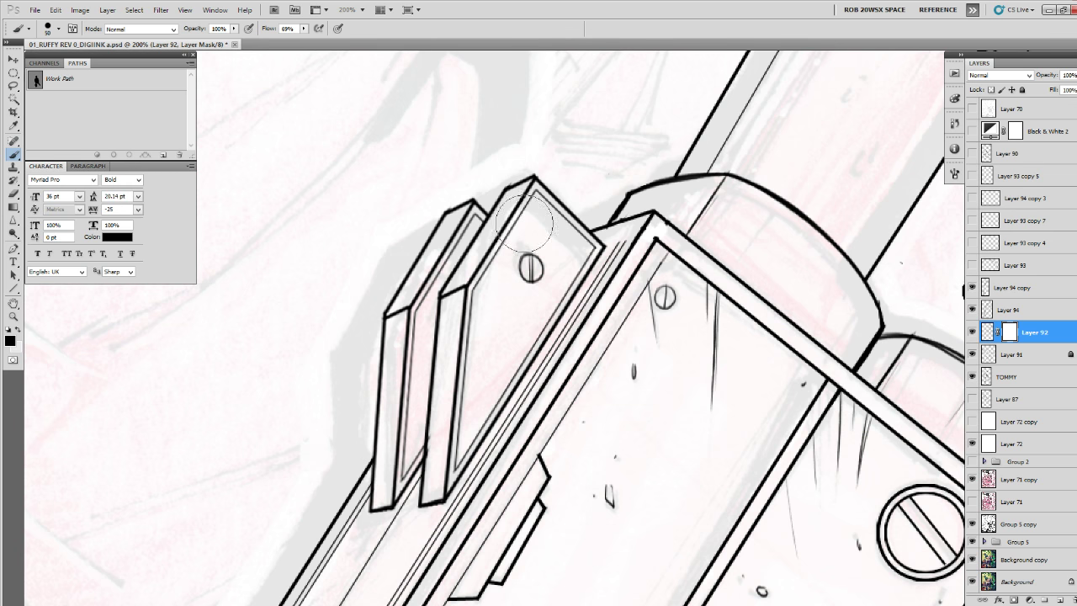
# Examine the plates on the gun within the wider page at 25% zoom, comparing the view with Layer 94 hidden and shown.
pyautogui.click(1005, 288)
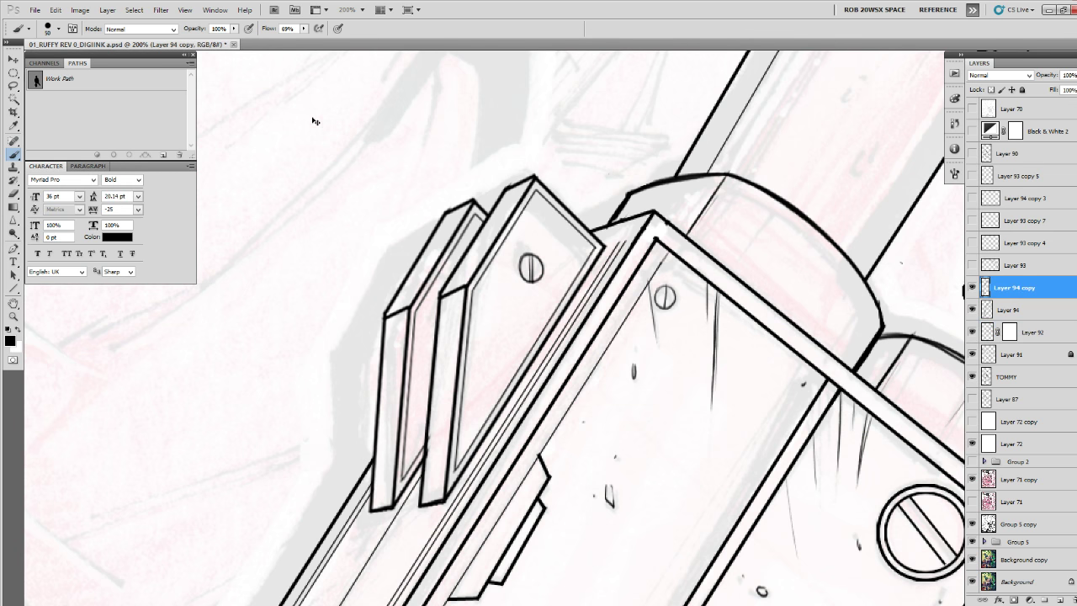
pyautogui.click(985, 308)
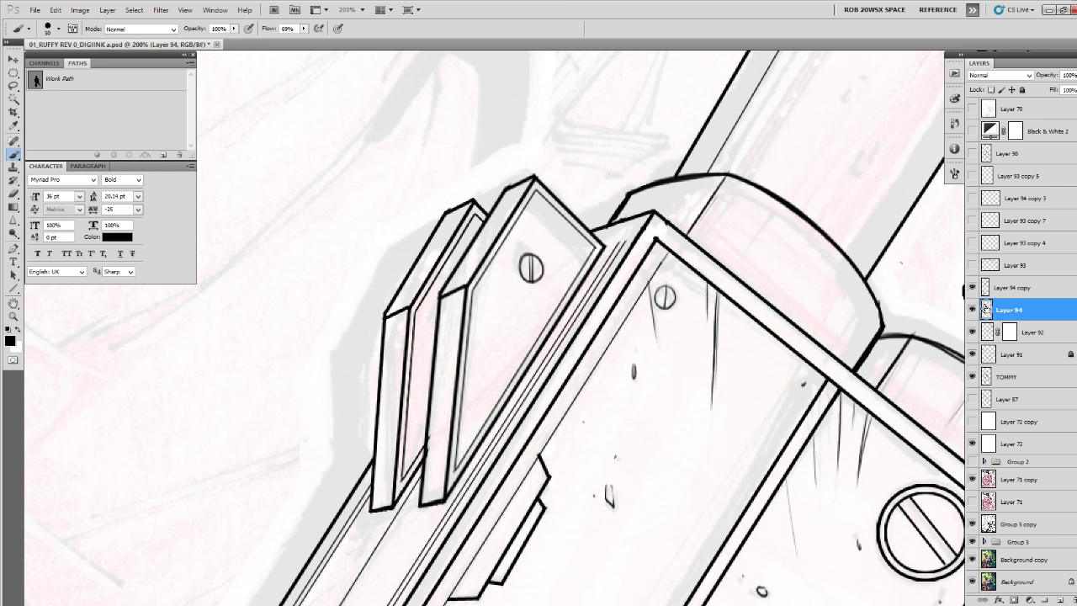
pyautogui.press('z')
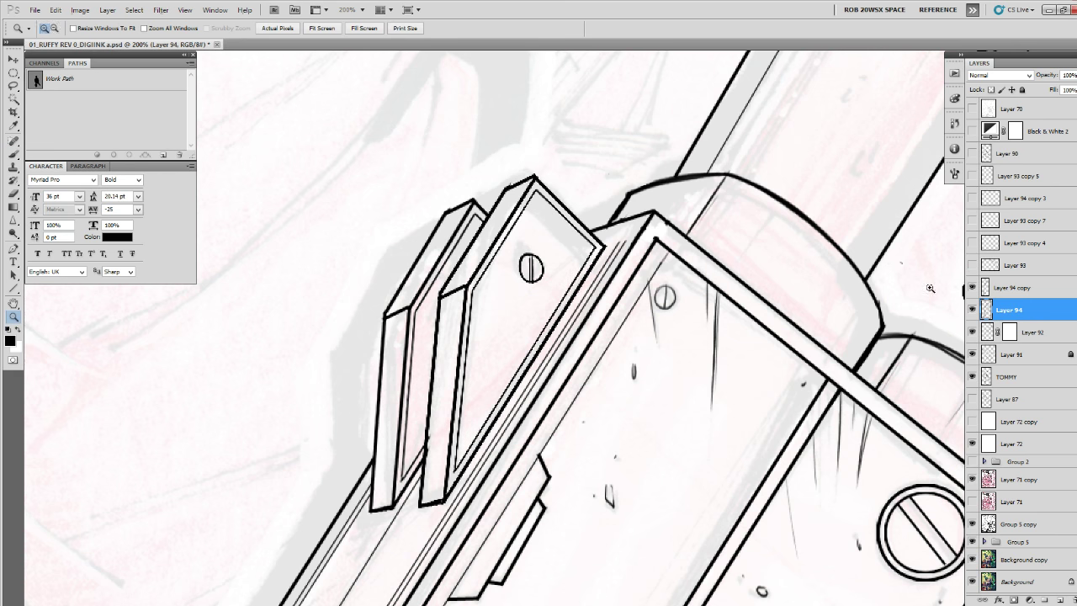
pyautogui.keyDown('alt'); pyautogui.click(852, 310); pyautogui.keyUp('alt')
pyautogui.keyDown('alt'); pyautogui.click(851, 311); pyautogui.keyUp('alt')
pyautogui.keyDown('alt'); pyautogui.click(852, 311); pyautogui.keyUp('alt')
pyautogui.keyDown('alt'); pyautogui.click(852, 311); pyautogui.keyUp('alt')
pyautogui.keyDown('alt'); pyautogui.click(852, 312); pyautogui.keyUp('alt')
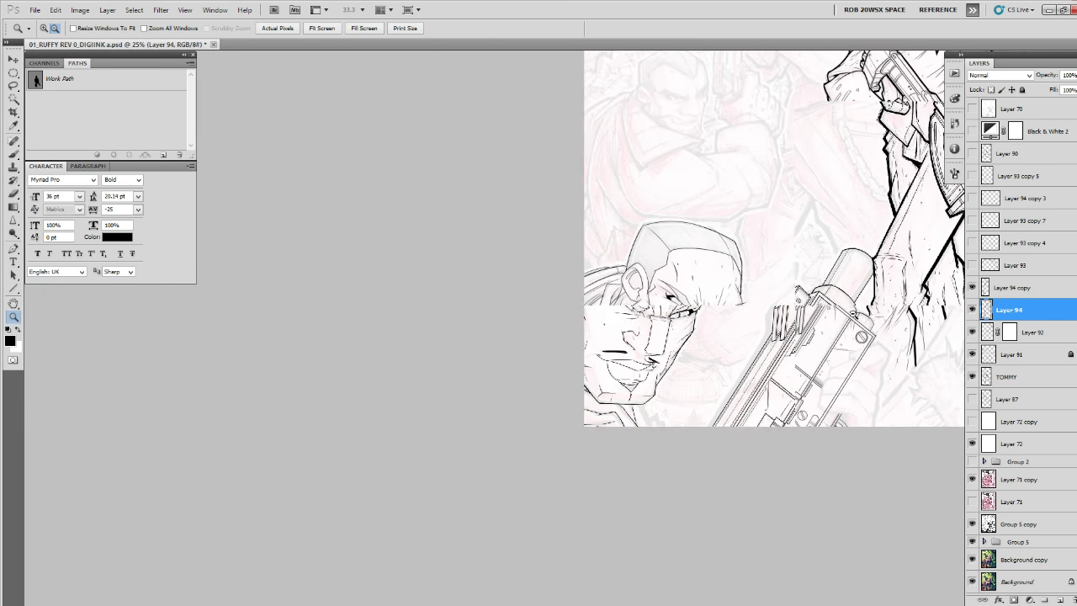
pyautogui.moveTo(853, 411); pyautogui.dragTo(610, 407)
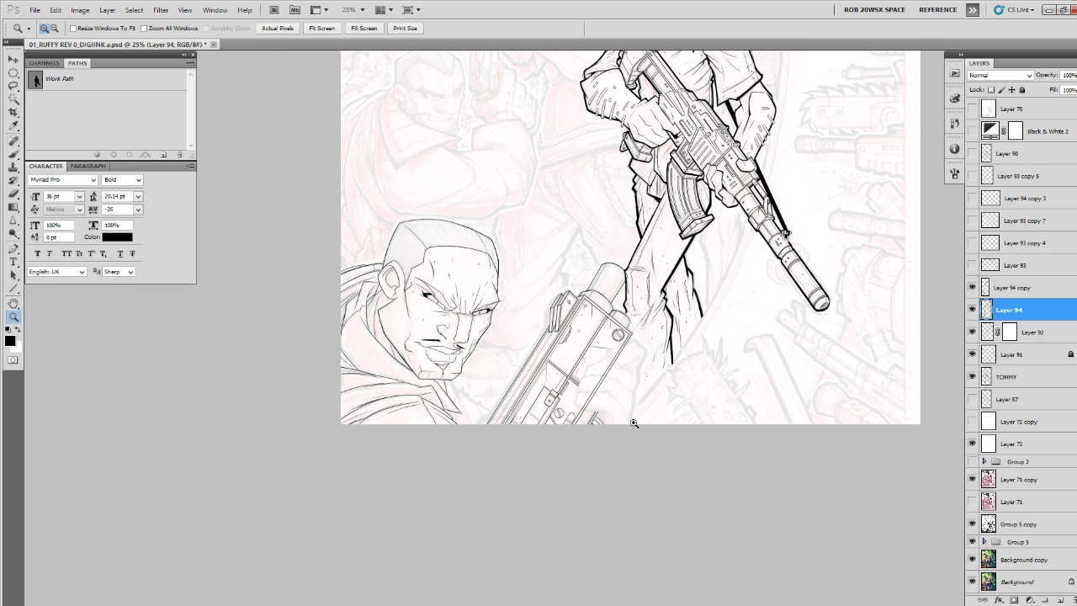
pyautogui.click(973, 310)
pyautogui.click(973, 310)
pyautogui.click(973, 310)
pyautogui.click(973, 310)
# Lasso the thin inner line along the gun barrel on Layer 92 and move it slightly closer to the barrel's outer edge.
pyautogui.click(985, 288)
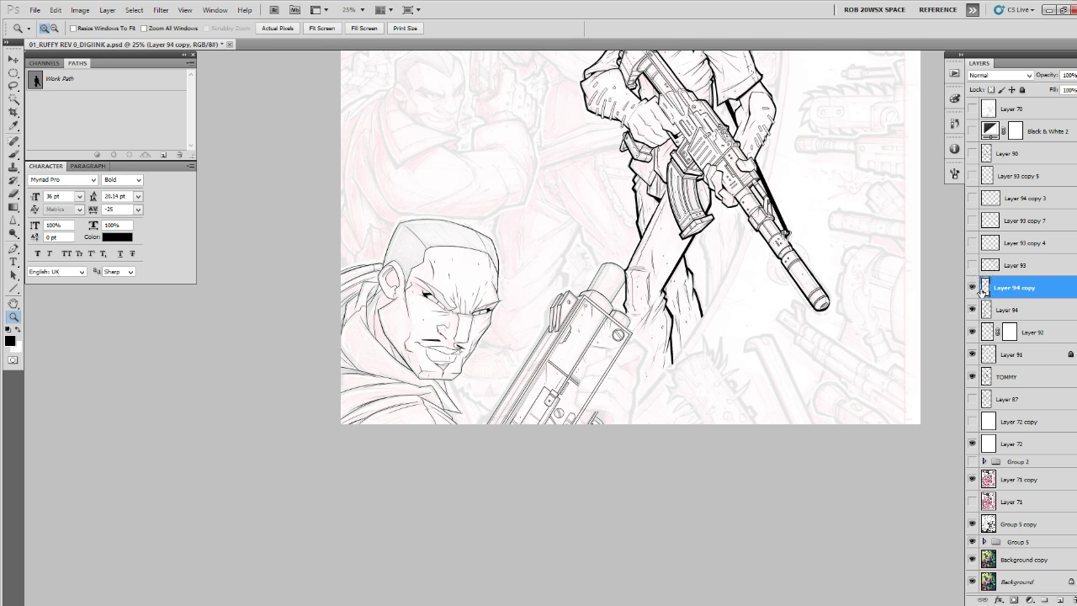
pyautogui.click(608, 267)
pyautogui.click(608, 267)
pyautogui.click(608, 266)
pyautogui.click(608, 267)
pyautogui.click(608, 266)
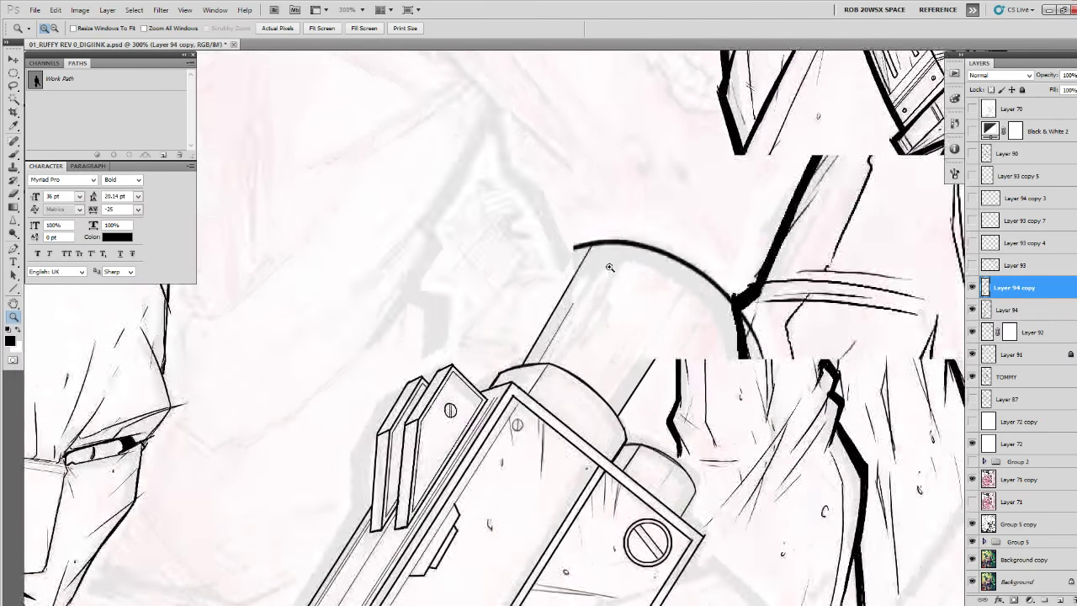
pyautogui.click(608, 267)
pyautogui.moveTo(618, 270); pyautogui.dragTo(632, 233)
pyautogui.press('l')
pyautogui.moveTo(599, 194)
pyautogui.mouseDown()
pyautogui.moveTo(421, 432)
pyautogui.moveTo(410, 511)
pyautogui.moveTo(513, 401)
pyautogui.moveTo(609, 224)
pyautogui.mouseUp()
pyautogui.press('v')
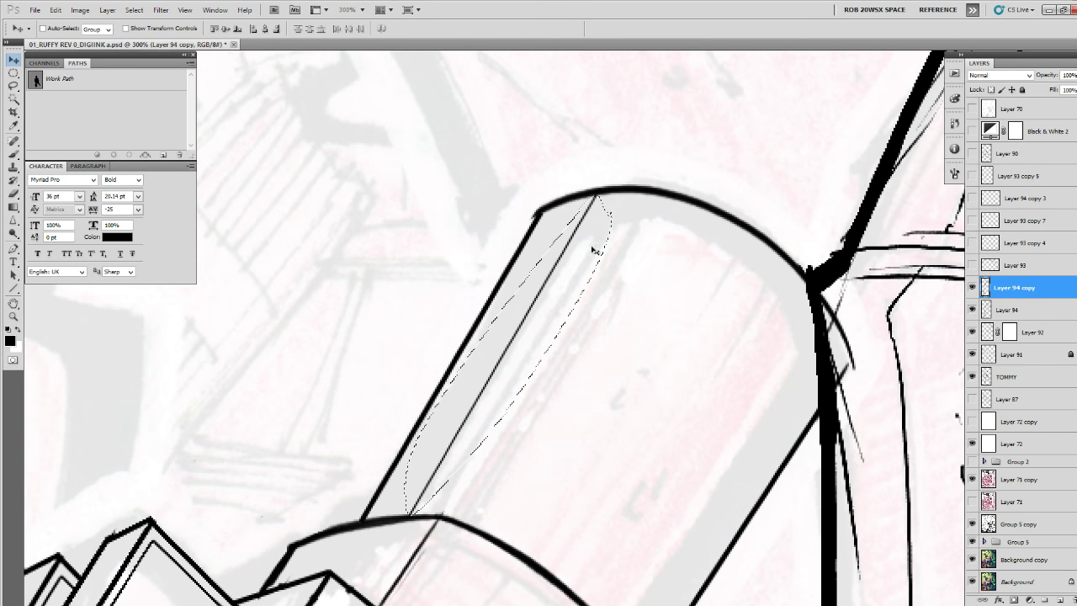
pyautogui.click(594, 241)
pyautogui.press('Return')
pyautogui.click(1031, 332)
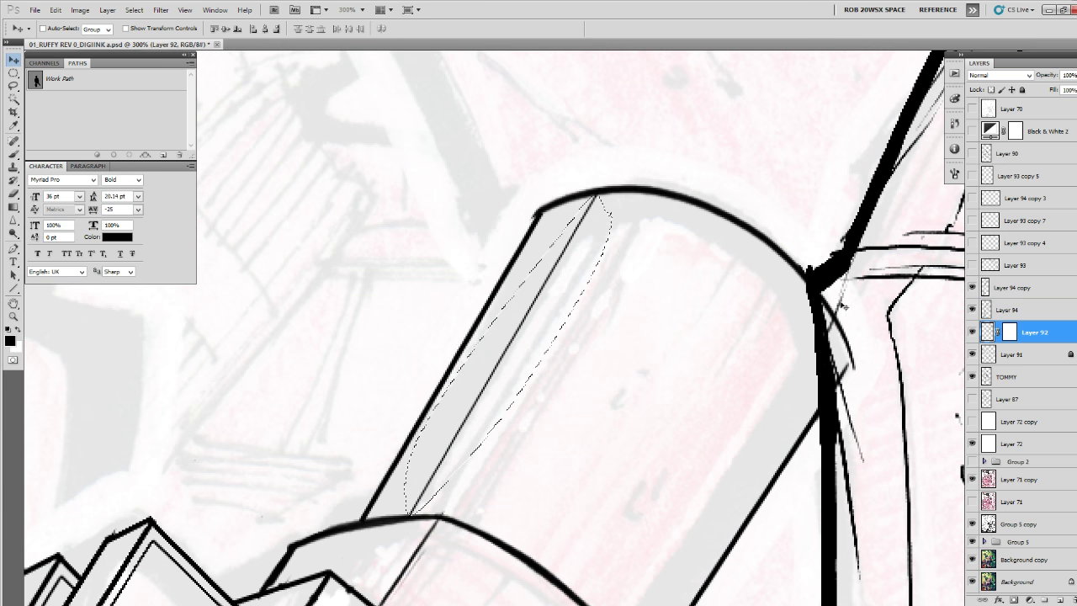
pyautogui.moveTo(587, 251); pyautogui.dragTo(573, 251)
pyautogui.hotkey('ctrl', 'd')
# Review the gun beside the face at 50% zoom and add a new empty layer directly above Layer 92.
pyautogui.press('z')
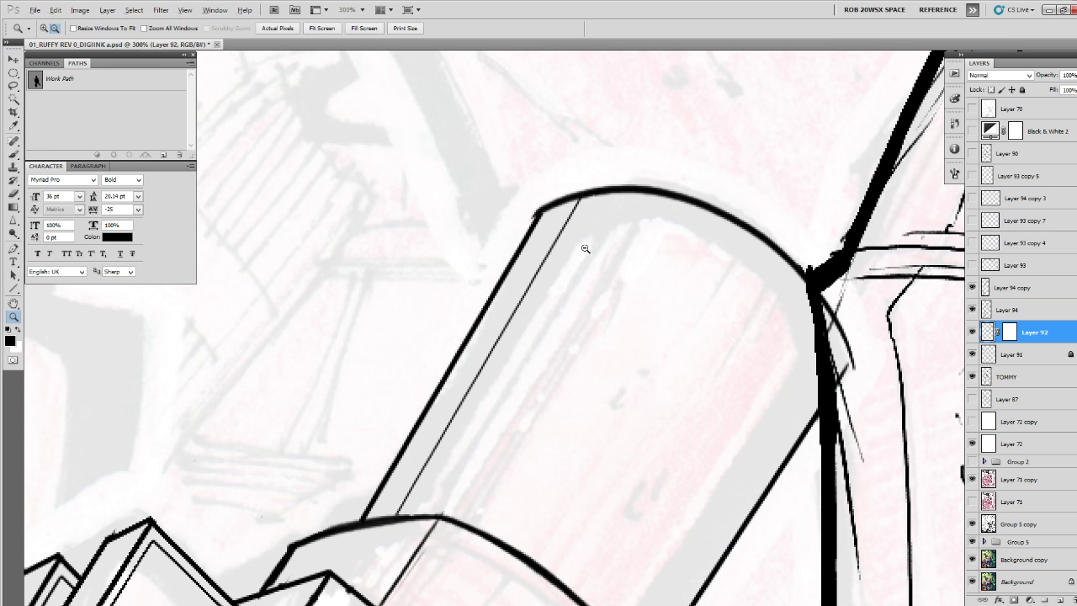
pyautogui.keyDown('alt'); pyautogui.click(585, 248); pyautogui.keyUp('alt')
pyautogui.keyDown('alt'); pyautogui.click(587, 249); pyautogui.keyUp('alt')
pyautogui.keyDown('alt'); pyautogui.click(589, 249); pyautogui.keyUp('alt')
pyautogui.keyDown('alt'); pyautogui.click(609, 261); pyautogui.keyUp('alt')
pyautogui.keyDown('alt'); pyautogui.click(612, 266); pyautogui.keyUp('alt')
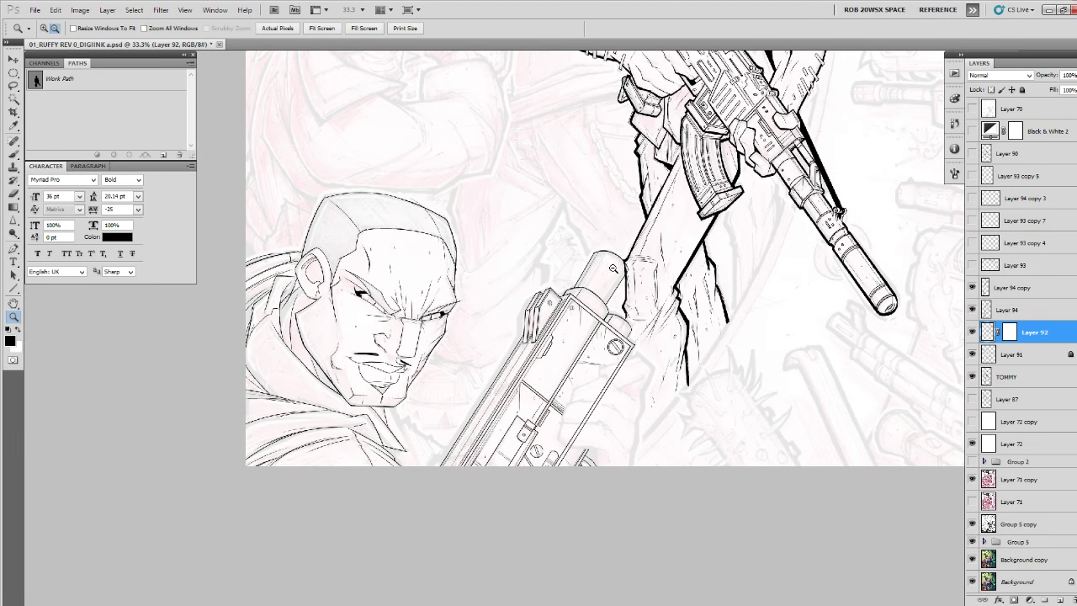
pyautogui.keyDown('alt'); pyautogui.click(641, 284); pyautogui.keyUp('alt')
pyautogui.click(638, 321)
pyautogui.click(638, 321)
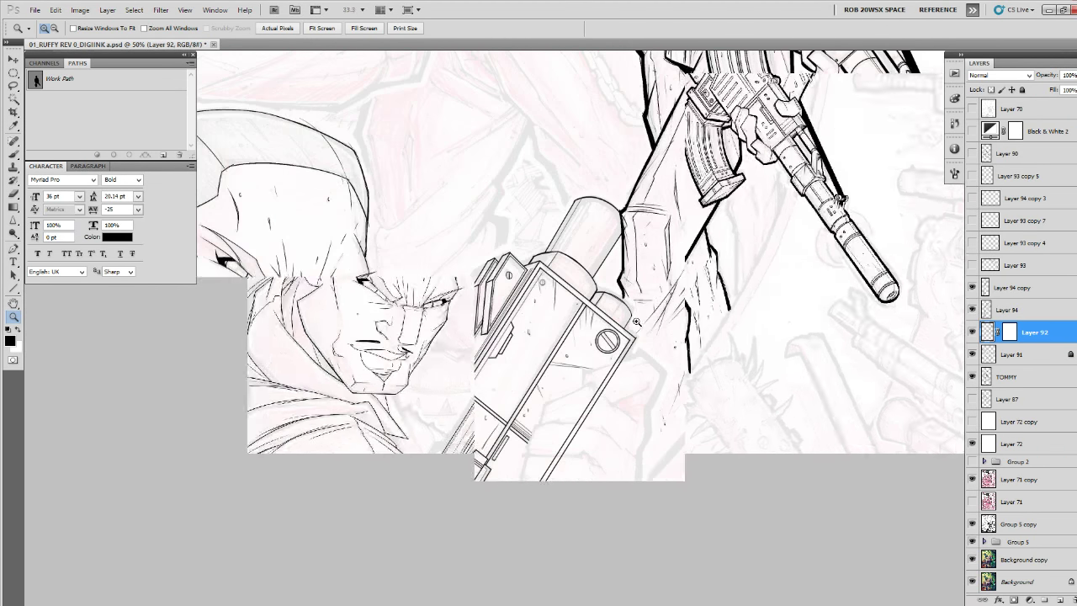
pyautogui.moveTo(635, 326); pyautogui.dragTo(662, 245)
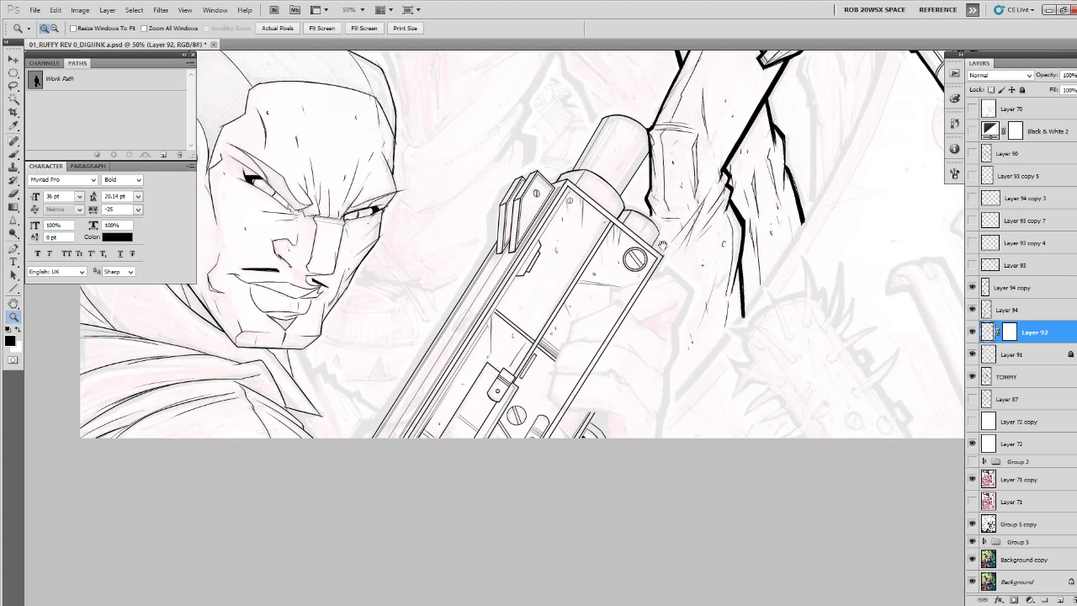
pyautogui.click(1060, 600)
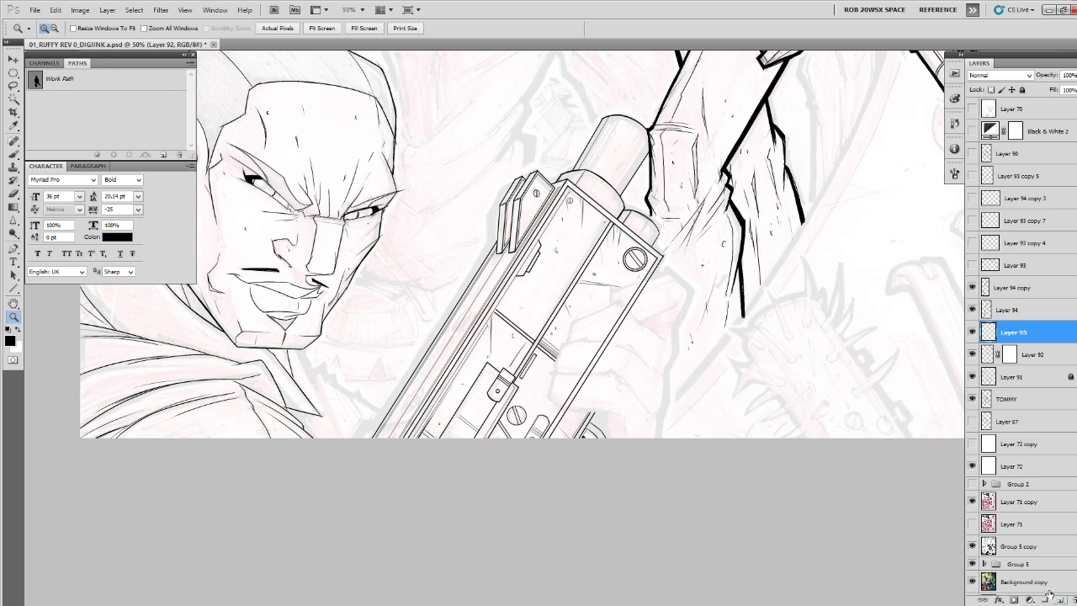
# Make a narrow elliptical selection over the sketched oval on the gun barrel and rotate it about 35° to follow the barrel.
pyautogui.click(484, 293)
pyautogui.click(484, 294)
pyautogui.click(484, 294)
pyautogui.click(483, 294)
pyautogui.moveTo(478, 291); pyautogui.dragTo(572, 175)
pyautogui.click(13, 73)
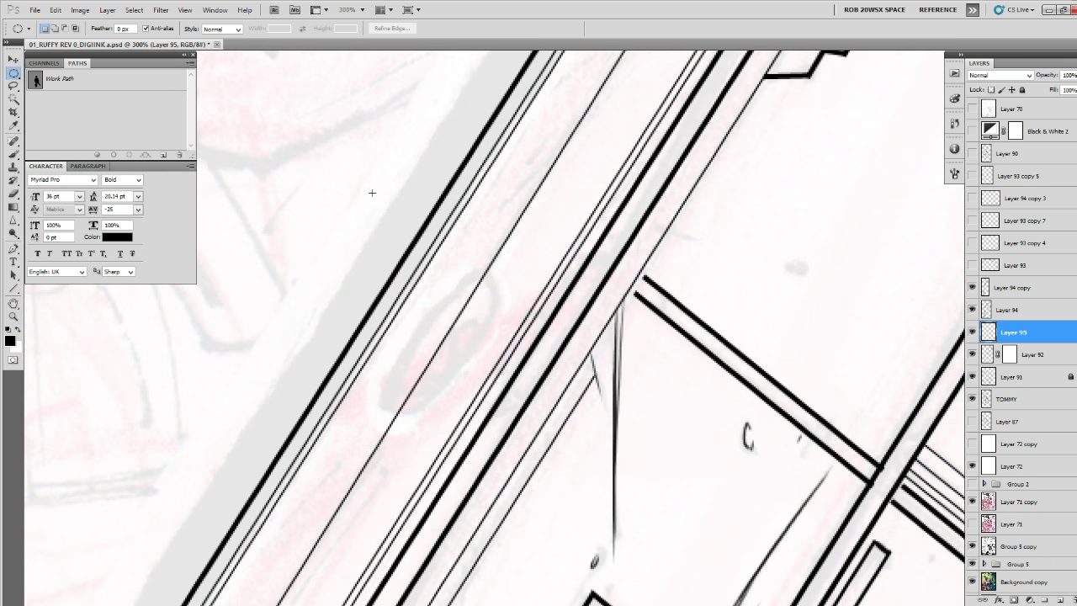
pyautogui.moveTo(418, 406); pyautogui.dragTo(485, 244)
pyautogui.click(134, 10)
pyautogui.click(189, 179)
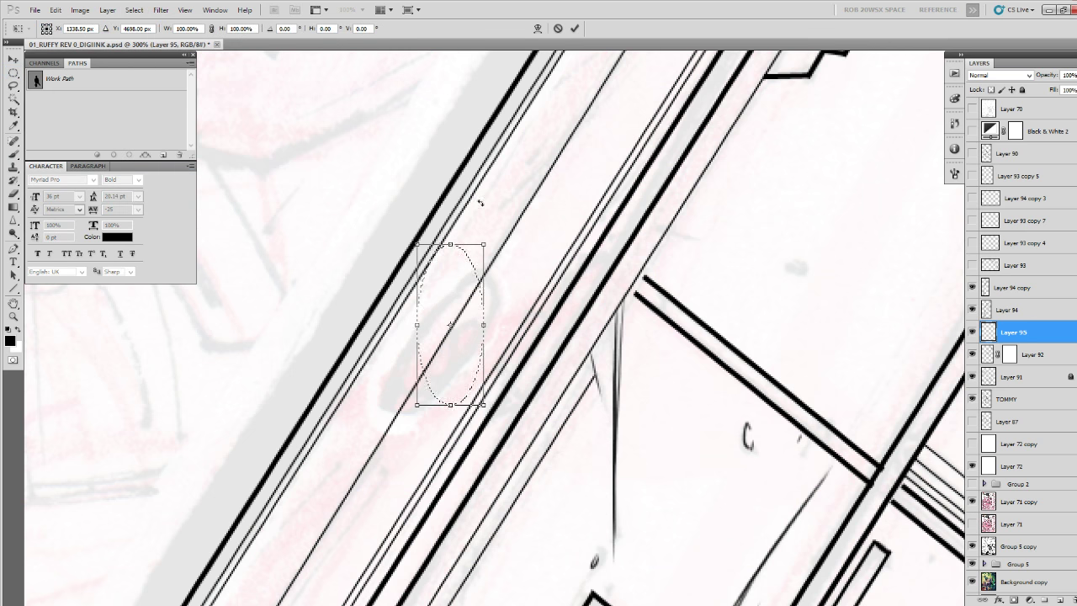
pyautogui.moveTo(480, 204); pyautogui.dragTo(536, 241)
pyautogui.moveTo(491, 294); pyautogui.dragTo(475, 312)
pyautogui.moveTo(516, 220); pyautogui.dragTo(515, 225)
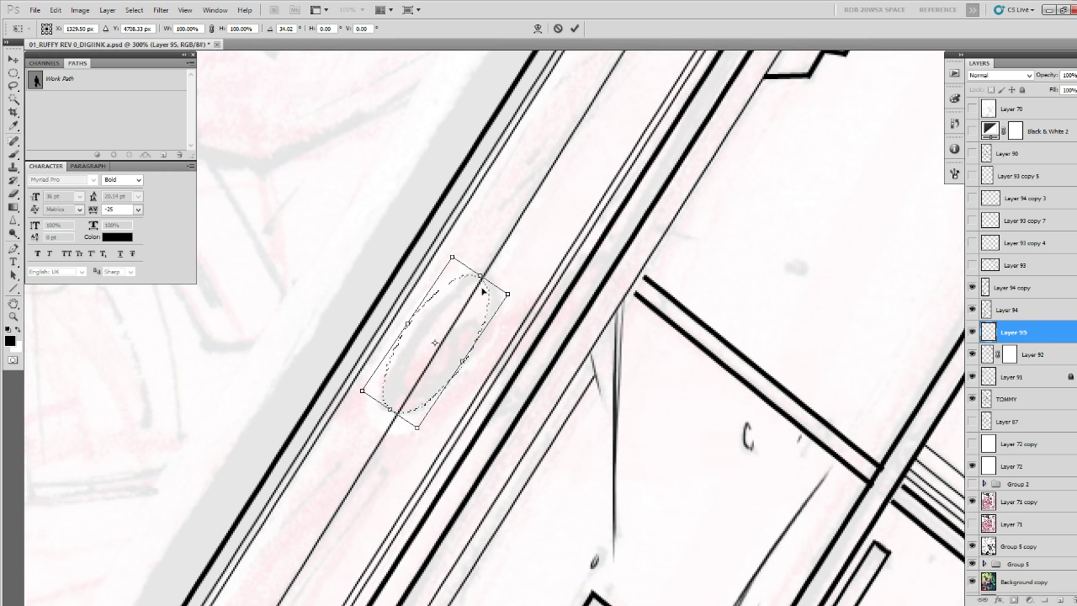
pyautogui.moveTo(483, 290); pyautogui.dragTo(485, 295)
pyautogui.moveTo(504, 250); pyautogui.dragTo(506, 251)
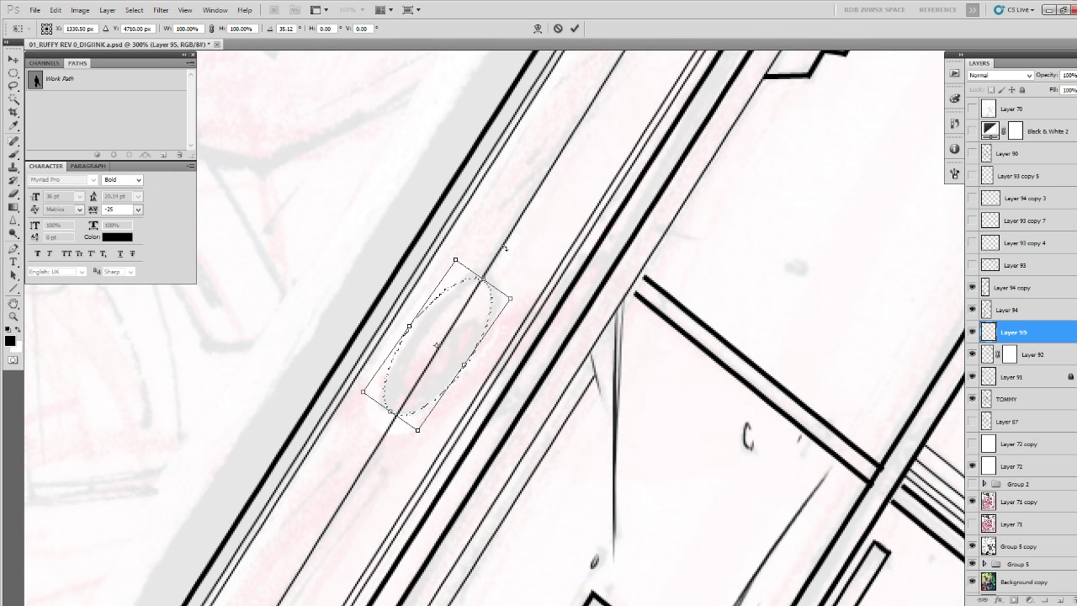
pyautogui.press('Return')
# Stroke the elliptical selection in black on Layer 95 and clear the selection.
pyautogui.click(54, 10)
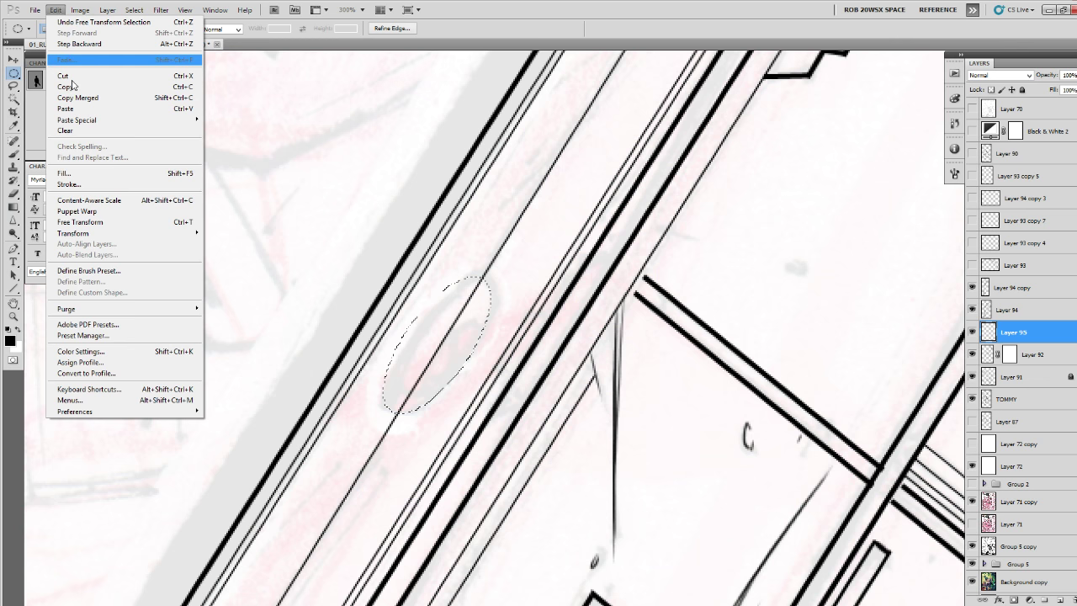
pyautogui.click(69, 183)
pyautogui.click(544, 162)
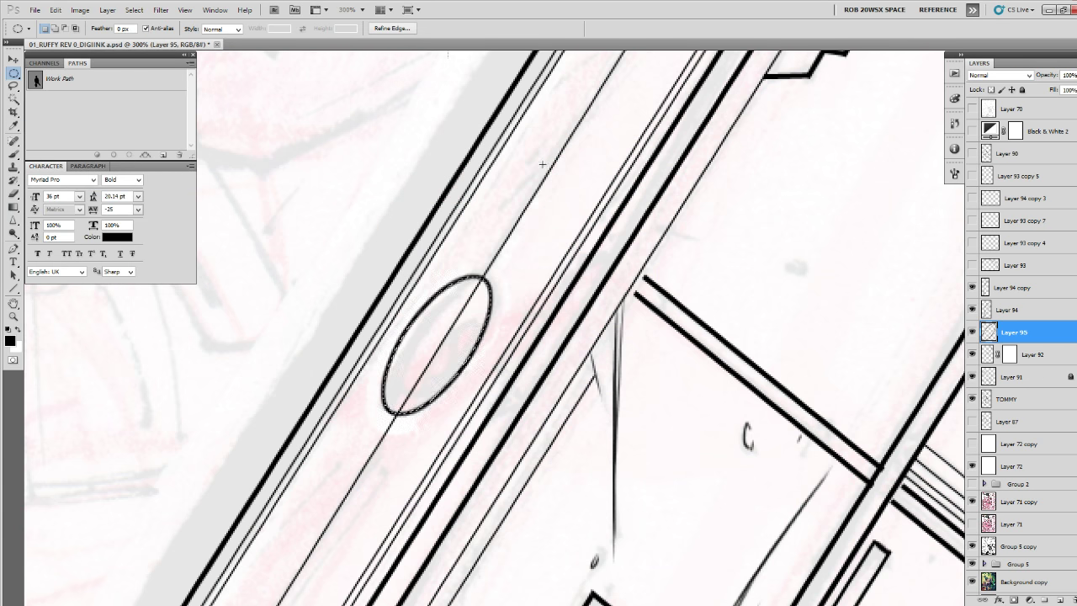
pyautogui.hotkey('ctrl', 'd')
# Duplicate the stroked ellipse and scale the copy down to sit near the lower inner edge of the original.
pyautogui.hotkey('ctrl', 'j')
pyautogui.hotkey('ctrl', 't')
pyautogui.moveTo(494, 272); pyautogui.dragTo(467, 329)
pyautogui.press('Return')
pyautogui.press('v')
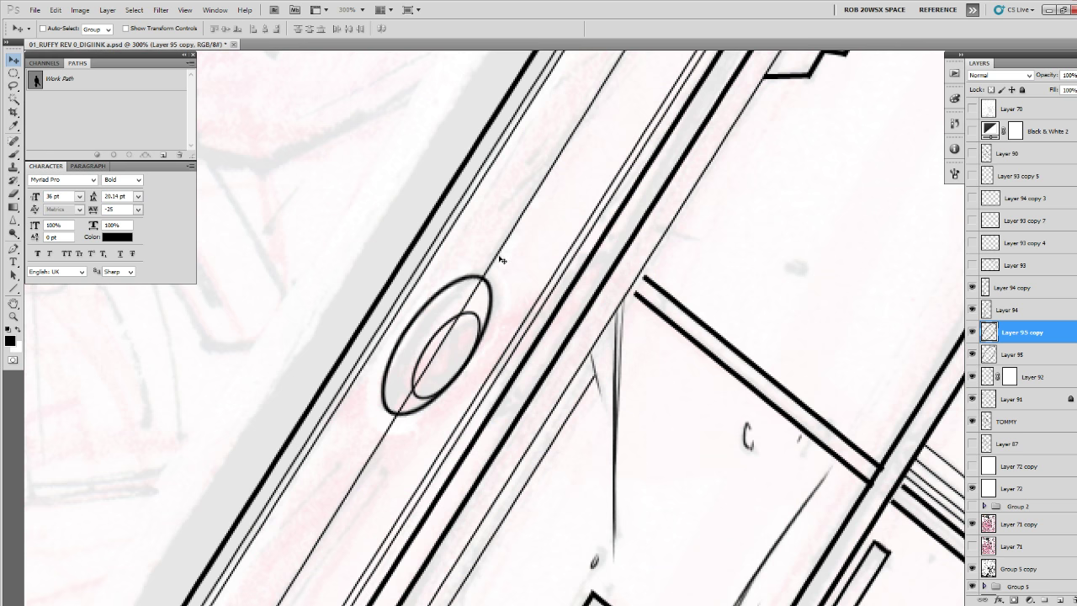
# Duplicate the inner ellipse, scale the copy slightly smaller and nudge it toward the lower edge of the larger one.
pyautogui.hotkey('ctrl', 'j')
pyautogui.hotkey('ctrl', 't')
pyautogui.moveTo(482, 309); pyautogui.dragTo(472, 320)
pyautogui.press('Return')
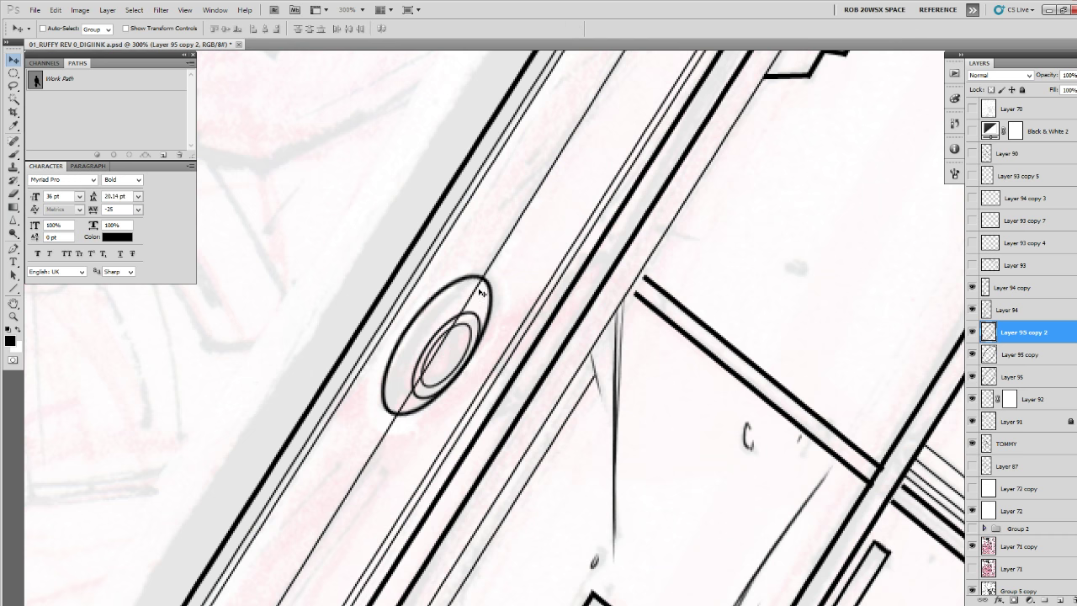
pyautogui.press('Right')
pyautogui.press('Right')
pyautogui.press('Right')
pyautogui.press('Down')
pyautogui.press('Left')
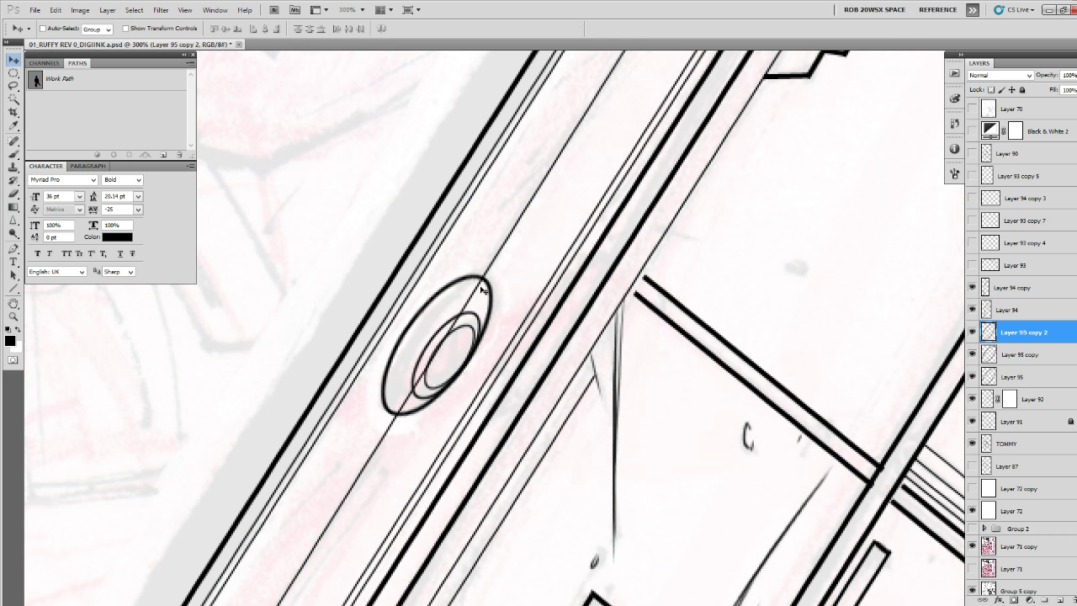
pyautogui.press('Right')
# Duplicate the smallest ellipse once more and scale the copy to about 82% as the screw head's inner rim.
pyautogui.hotkey('ctrl', 'j')
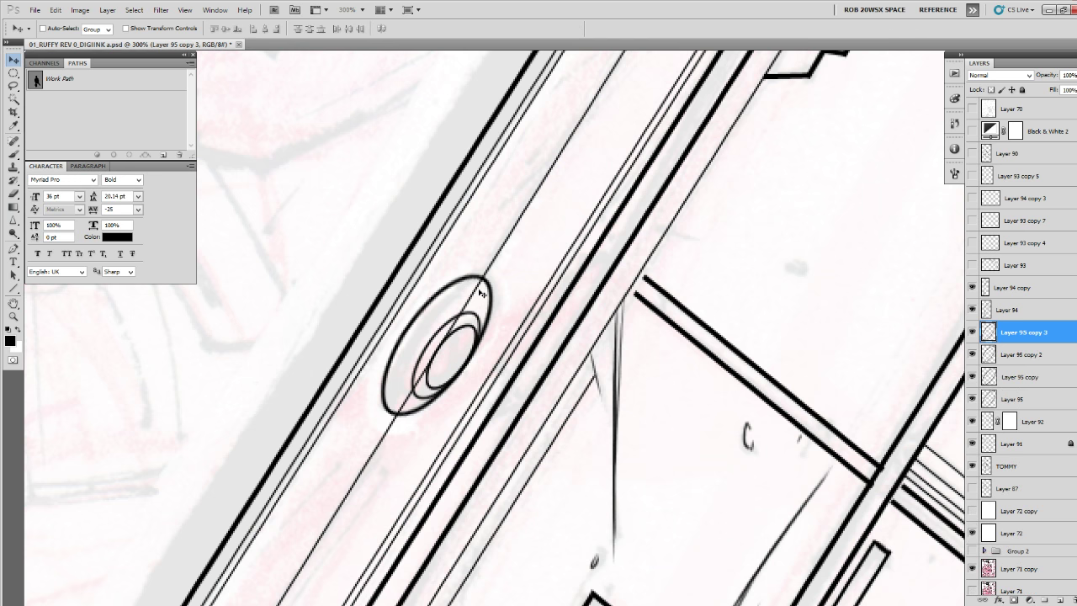
pyautogui.hotkey('ctrl', 't')
pyautogui.moveTo(479, 318); pyautogui.dragTo(476, 325)
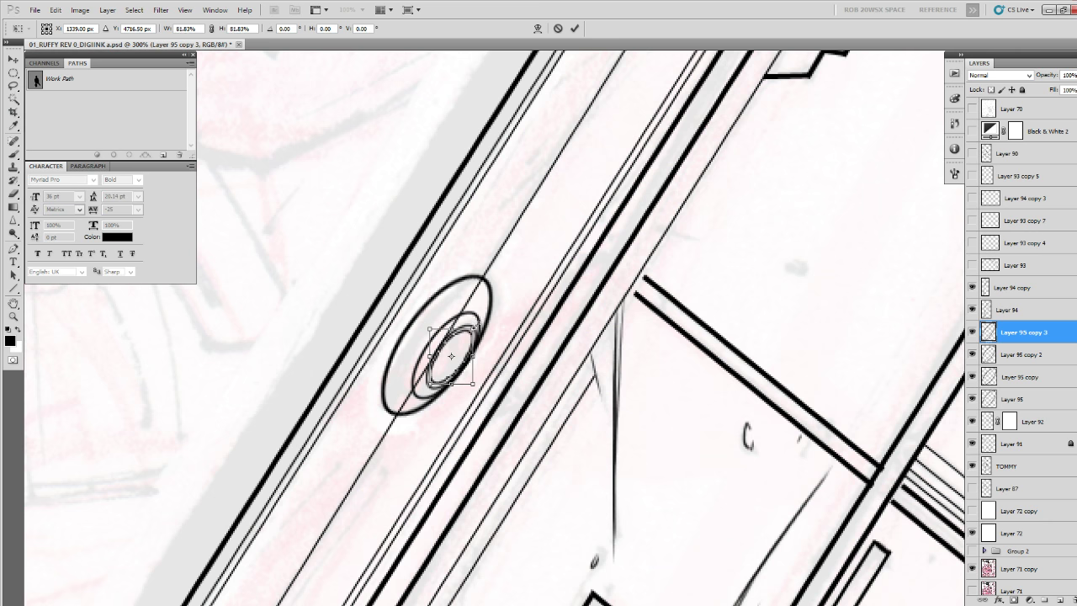
pyautogui.press('Return')
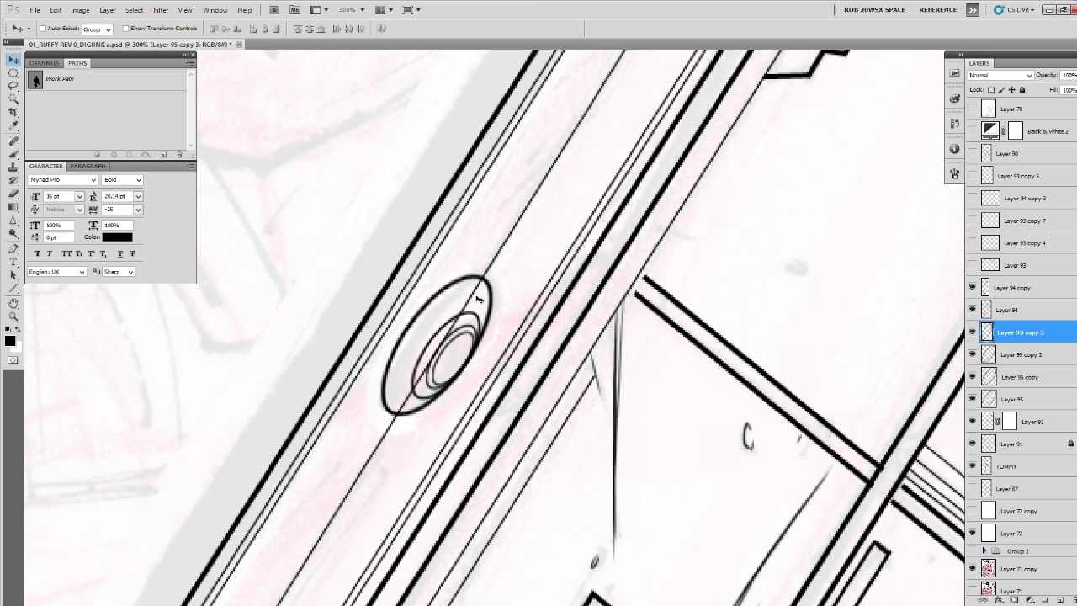
# Draw the screw slot across the innermost ellipse with the 1 px Line tool and merge the ellipse copies into Layer 95.
pyautogui.press('u')
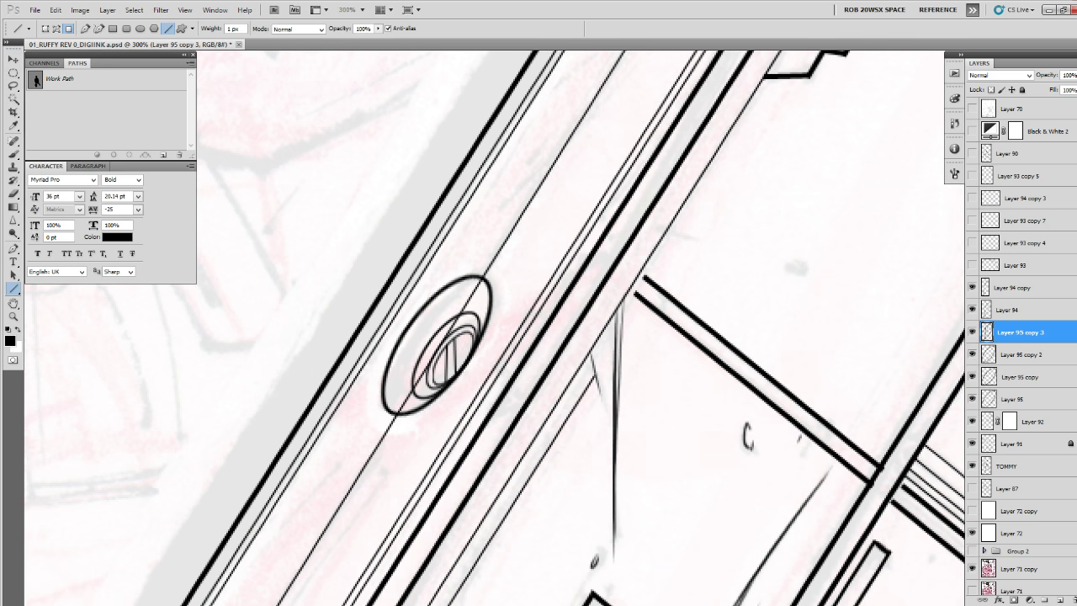
pyautogui.hotkey('ctrl', 'alt', 'z')
pyautogui.hotkey('ctrl', 'alt', 'z')
pyautogui.hotkey('ctrl', 'alt', 'z')
pyautogui.hotkey('ctrl', 'alt', 'z')
pyautogui.moveTo(448, 379); pyautogui.dragTo(455, 341)
pyautogui.hotkey('ctrl', 'e')
pyautogui.hotkey('ctrl', 'e')
pyautogui.hotkey('ctrl', 'e')
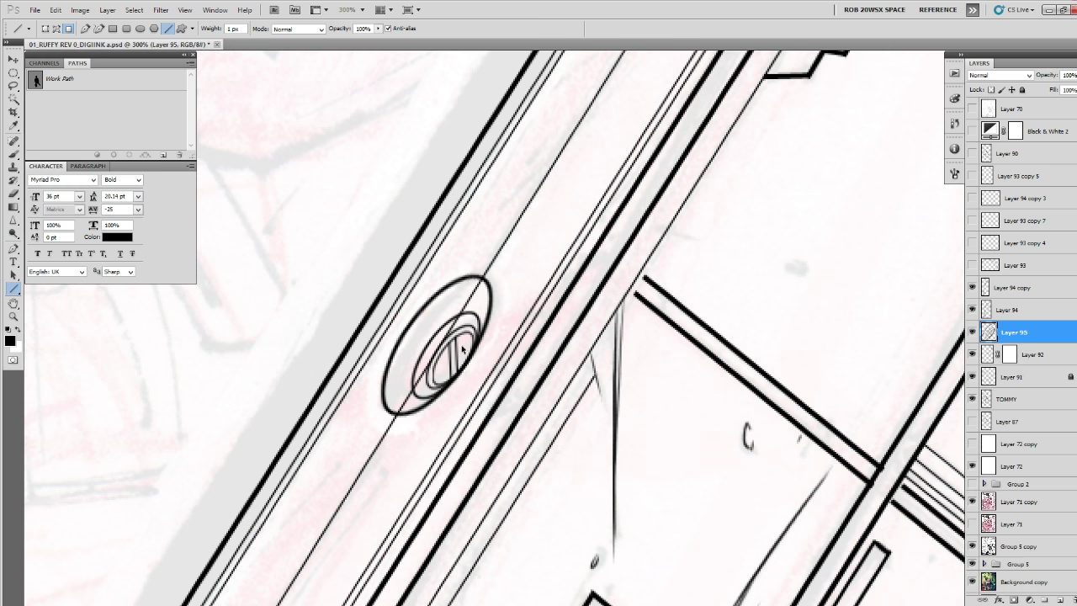
# Apply the last used filter three times to the merged screw on Layer 95 and compare the layer hidden and shown.
pyautogui.hotkey('ctrl', 'f')
pyautogui.hotkey('ctrl', 'f')
pyautogui.hotkey('ctrl', 'f')
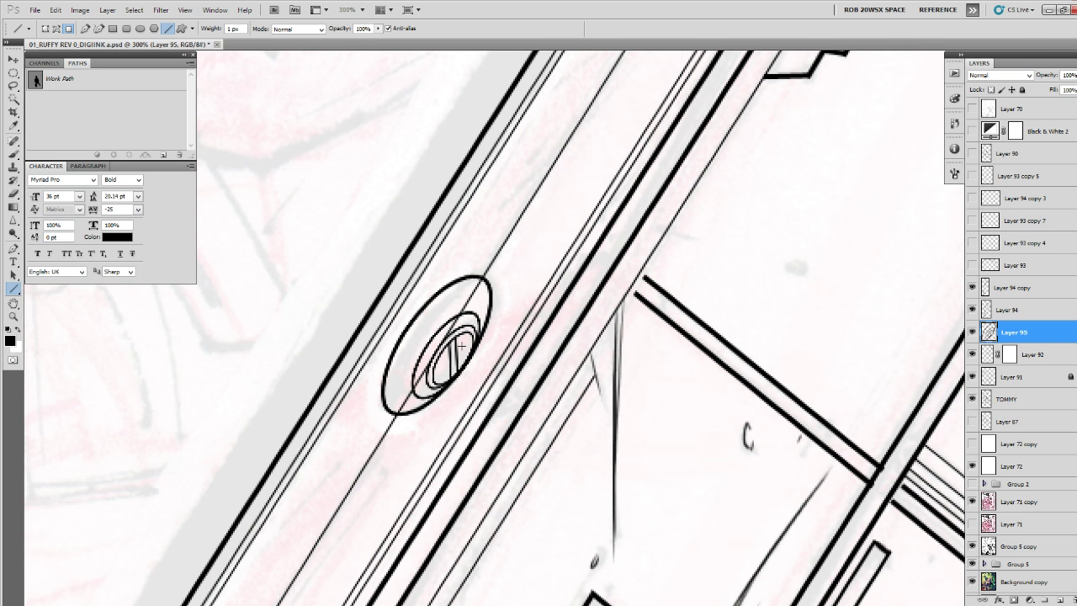
pyautogui.click(974, 329)
pyautogui.click(973, 329)
# Duplicate the finished screw and place the copy further down the barrel at 100% zoom, aligned between its edge lines.
pyautogui.press('z')
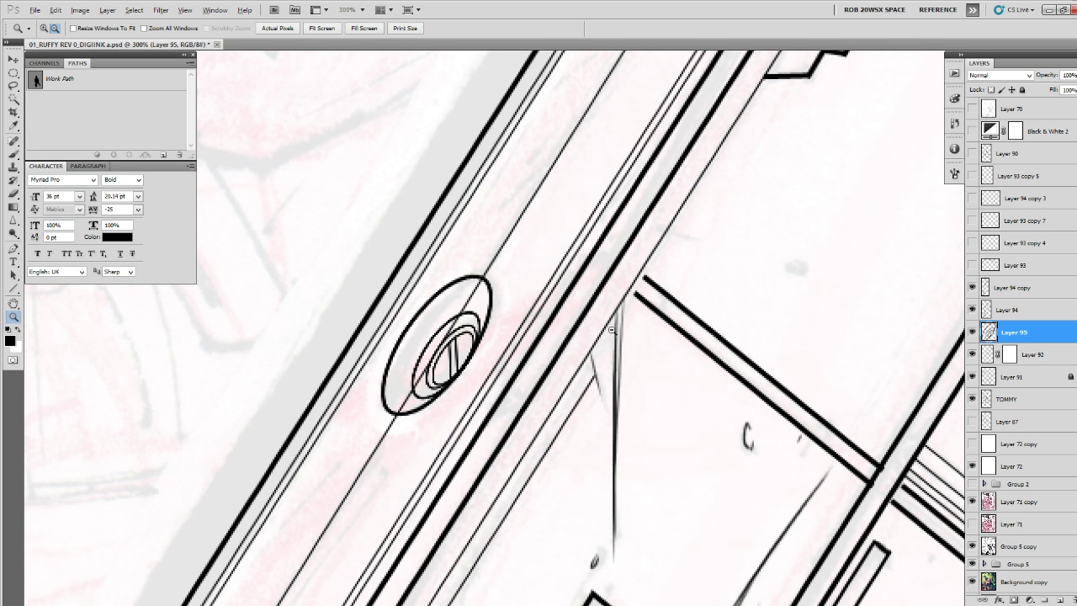
pyautogui.keyDown('alt'); pyautogui.click(615, 330); pyautogui.keyUp('alt')
pyautogui.keyDown('alt'); pyautogui.click(615, 330); pyautogui.keyUp('alt')
pyautogui.moveTo(618, 368); pyautogui.dragTo(637, 305)
pyautogui.hotkey('ctrl', 'j')
pyautogui.press('v')
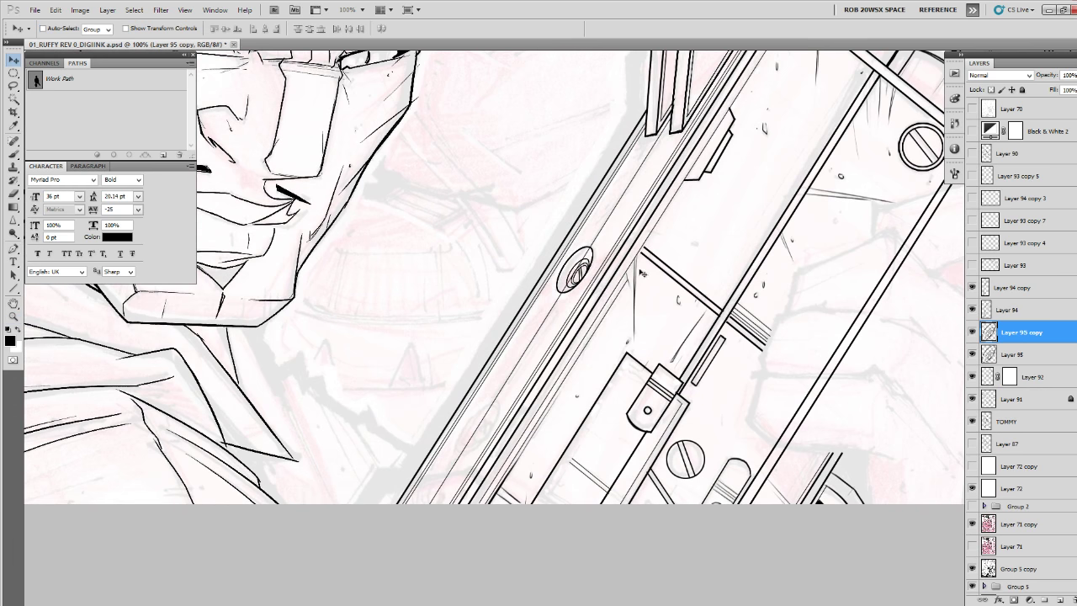
pyautogui.moveTo(648, 261); pyautogui.dragTo(549, 430)
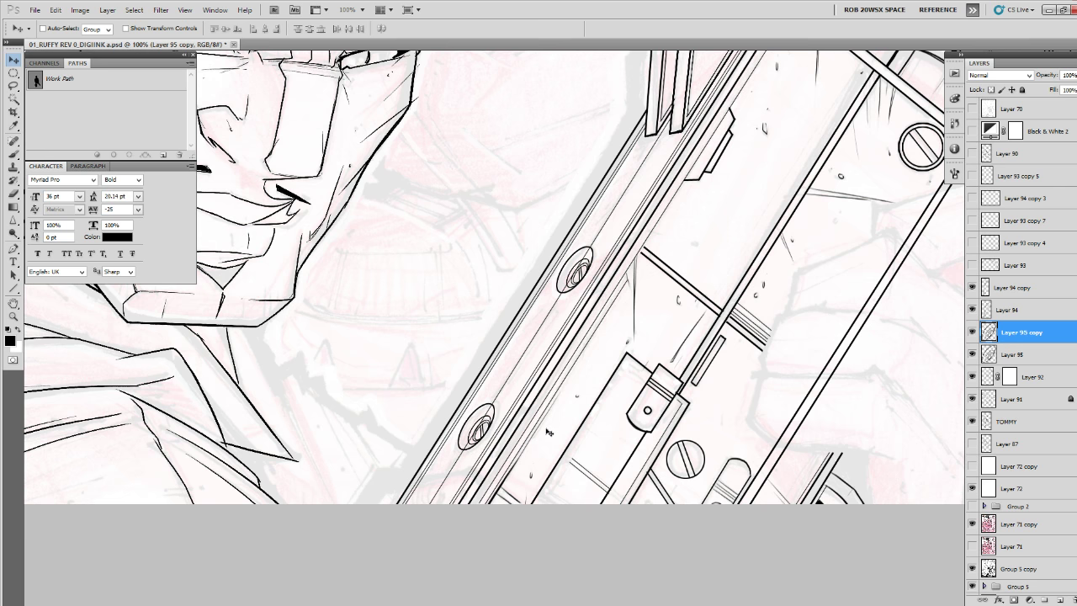
pyautogui.press('Right')
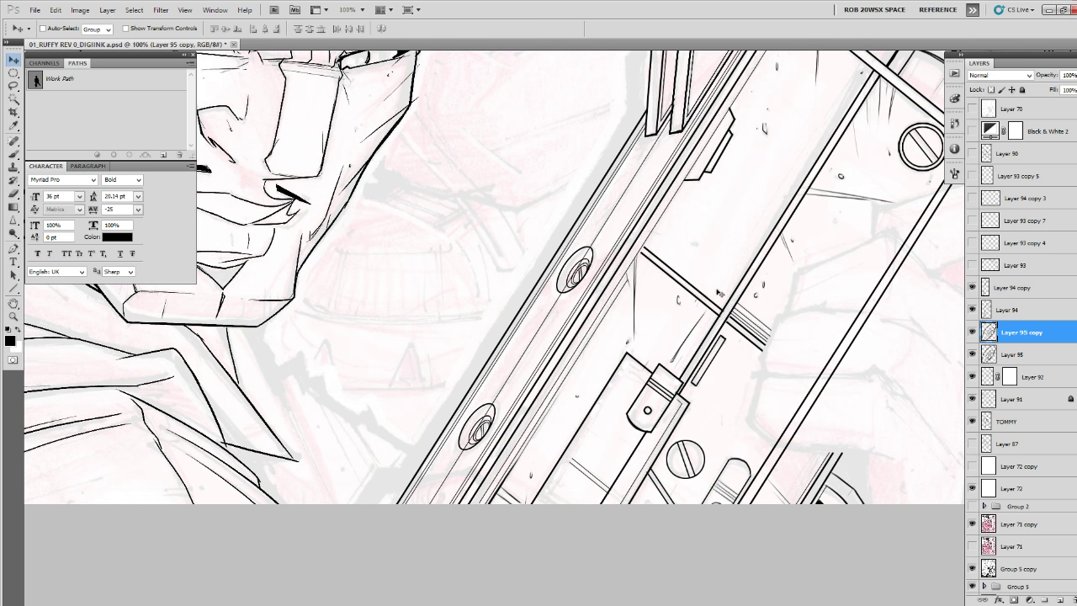
# Choose the ROB OIL brush at 10 px and add a new empty layer above the Layer 95 copy for plate shading.
pyautogui.moveTo(719, 293); pyautogui.dragTo(638, 344)
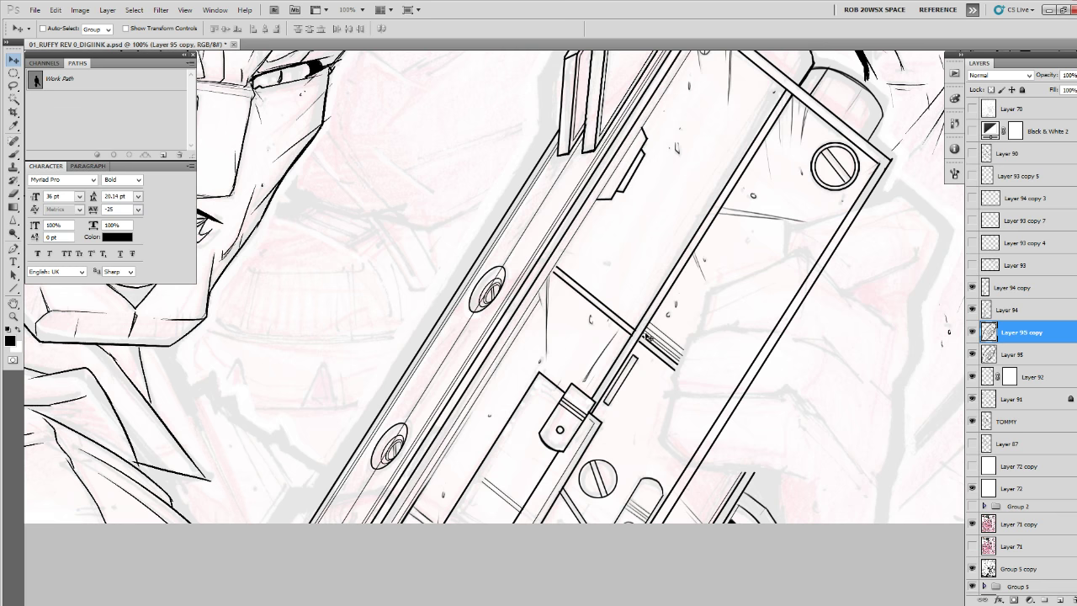
pyautogui.moveTo(684, 253); pyautogui.dragTo(588, 505)
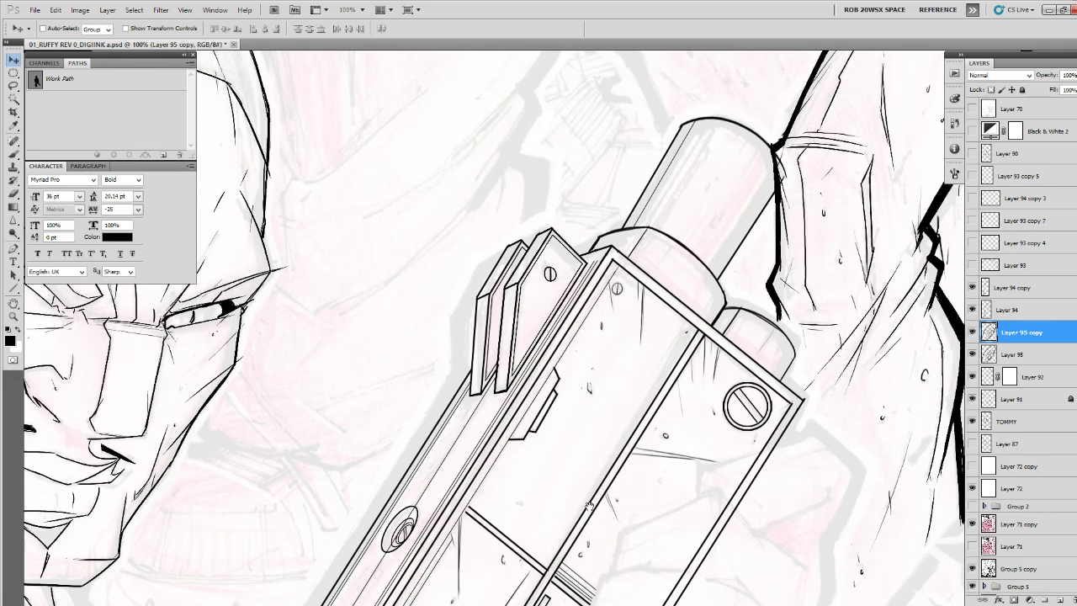
pyautogui.press('b')
pyautogui.scroll(4, 563, 244)
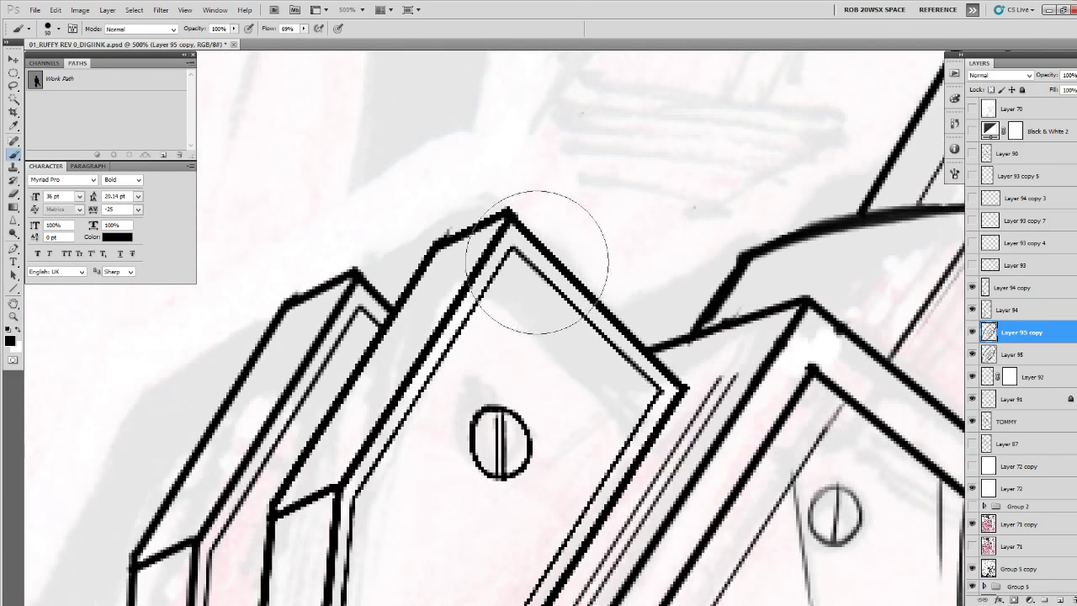
pyautogui.rightClick(525, 315)
pyautogui.click(576, 530)
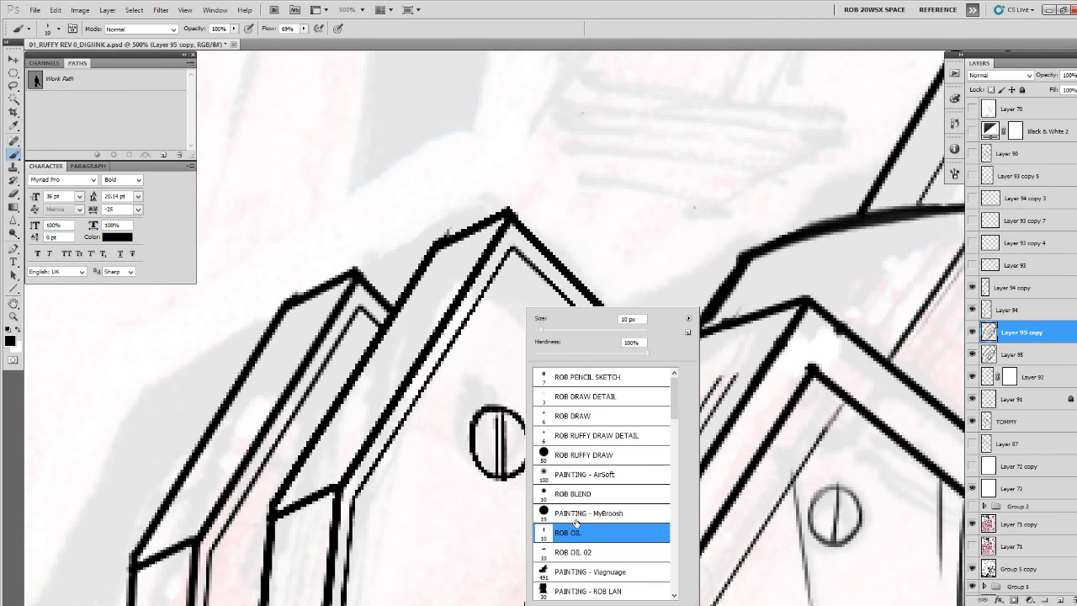
pyautogui.click(1054, 599)
pyautogui.click(1053, 599)
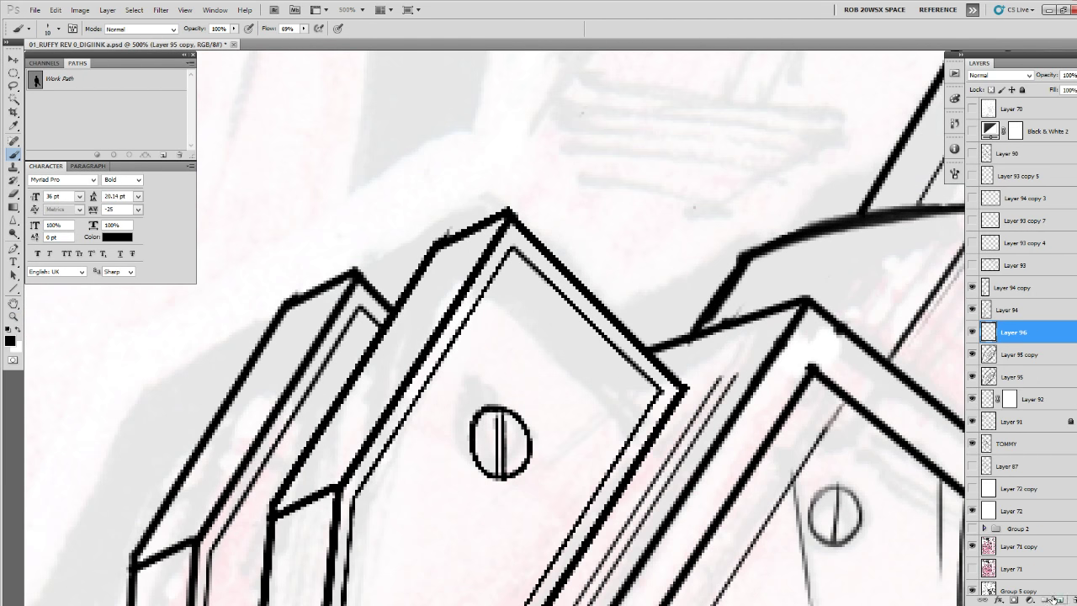
# Brush thin hatch strokes down from the front plate's peak, along its sloping edge and inward from its side corner.
pyautogui.moveTo(508, 220); pyautogui.dragTo(508, 341)
pyautogui.moveTo(522, 240); pyautogui.dragTo(521, 311)
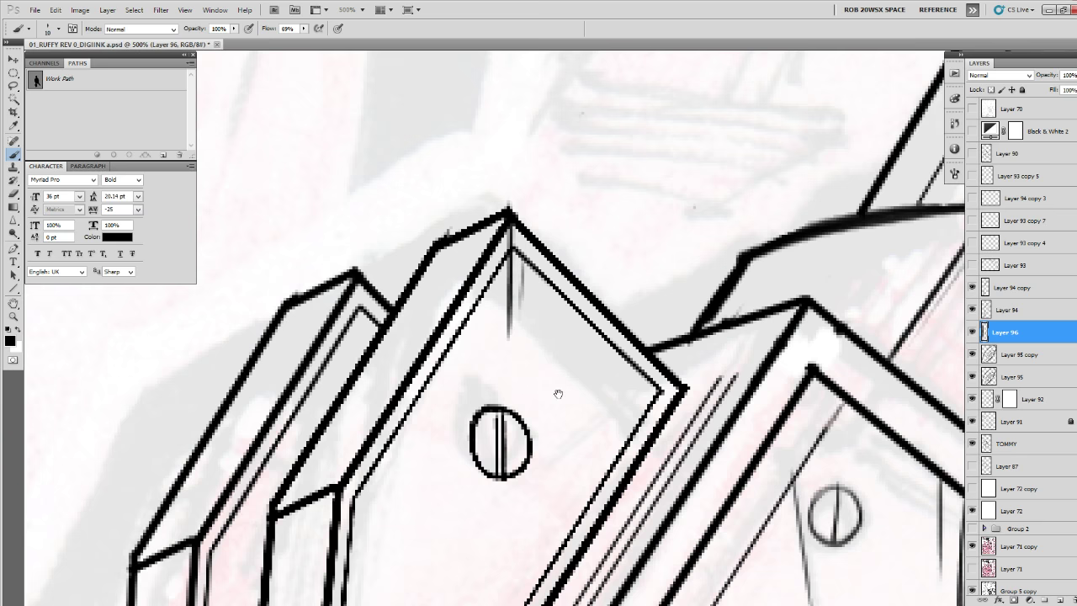
pyautogui.moveTo(557, 393); pyautogui.dragTo(557, 377)
pyautogui.moveTo(610, 285); pyautogui.dragTo(595, 336)
pyautogui.moveTo(686, 395); pyautogui.dragTo(676, 351)
pyautogui.moveTo(666, 325); pyautogui.dragTo(538, 428)
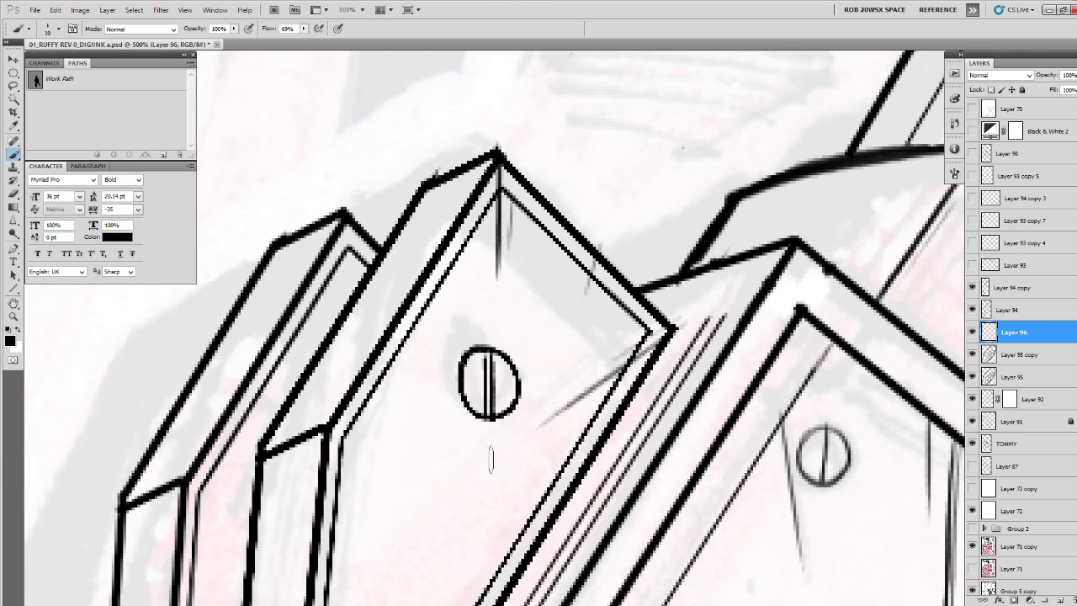
# Add short hatch strokes at the bends of the front and rear plates and below the rear plate's peak.
pyautogui.moveTo(394, 458); pyautogui.dragTo(490, 342)
pyautogui.moveTo(421, 314); pyautogui.dragTo(450, 313)
pyautogui.moveTo(519, 340); pyautogui.dragTo(527, 451)
pyautogui.moveTo(443, 226); pyautogui.dragTo(443, 286)
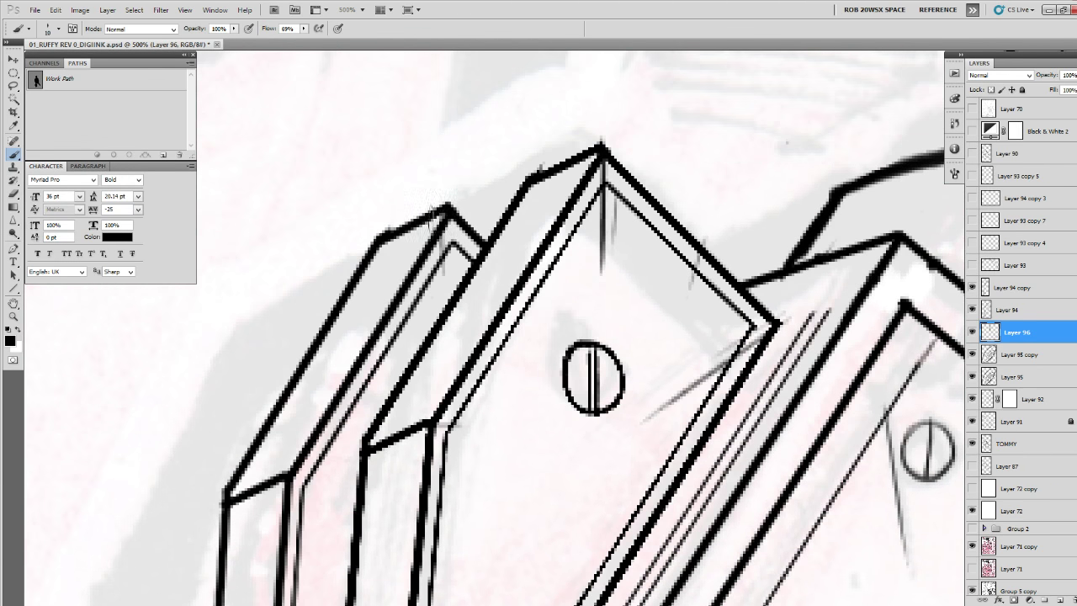
pyautogui.moveTo(403, 367); pyautogui.dragTo(411, 280)
pyautogui.moveTo(292, 372); pyautogui.dragTo(309, 403)
pyautogui.moveTo(348, 468); pyautogui.dragTo(334, 310)
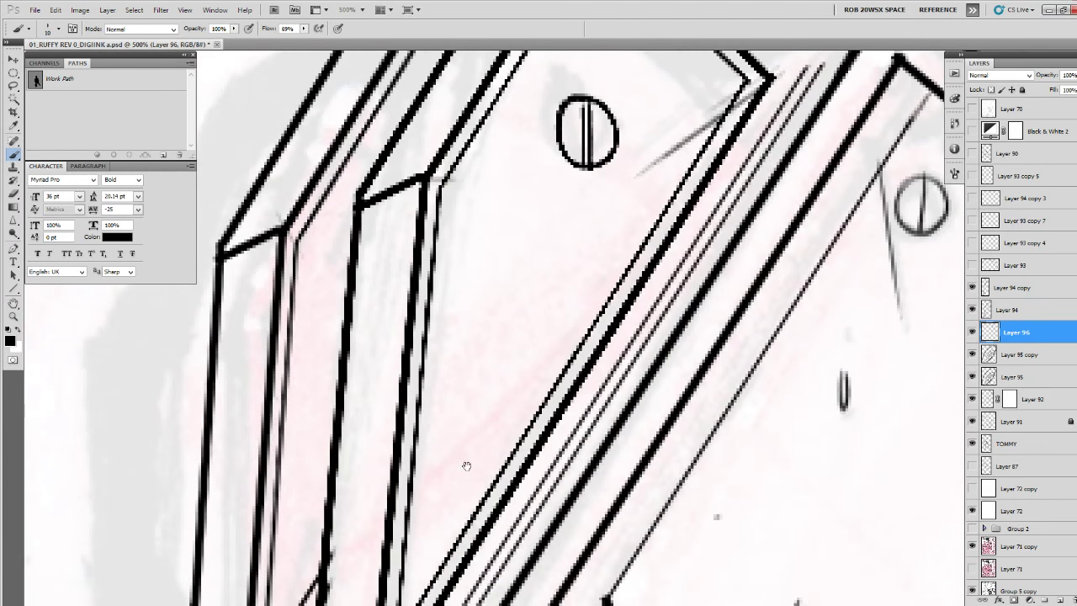
# Brush tapering hatch strokes upward from the pointed lower corners of the front and rear plates.
pyautogui.moveTo(467, 466); pyautogui.dragTo(464, 308)
pyautogui.moveTo(376, 519); pyautogui.dragTo(425, 364)
pyautogui.moveTo(366, 547); pyautogui.dragTo(437, 385)
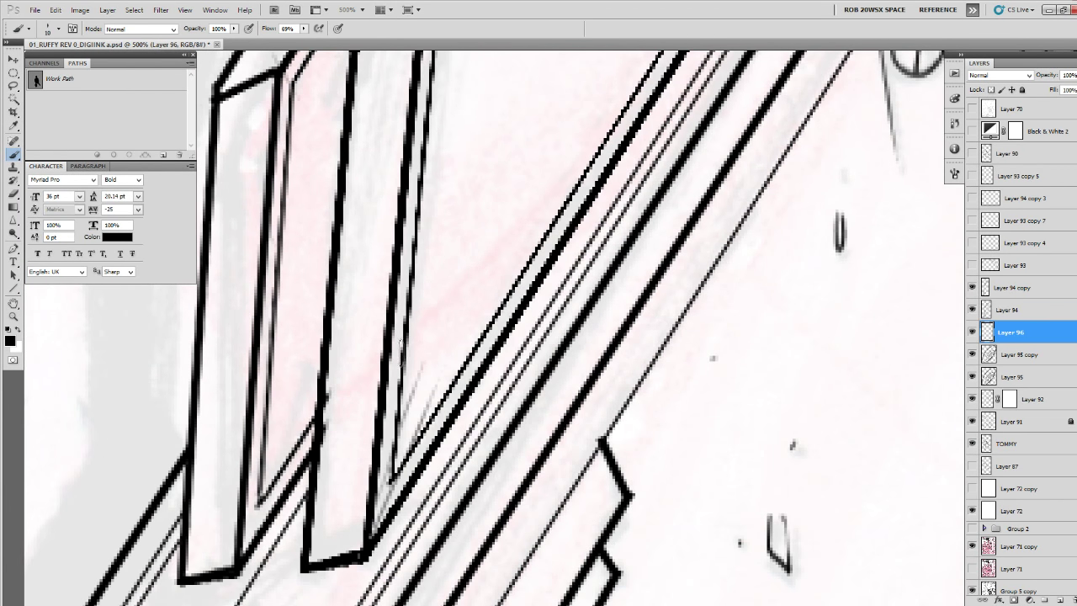
pyautogui.moveTo(239, 557); pyautogui.dragTo(302, 394)
pyautogui.hotkey('ctrl', 'z')
pyautogui.moveTo(240, 559); pyautogui.dragTo(289, 368)
# Examine the hatched plates up close and within the wider gun beside the face at 50% zoom.
pyautogui.moveTo(430, 233)
pyautogui.mouseDown()
pyautogui.moveTo(392, 362)
pyautogui.moveTo(308, 555)
pyautogui.mouseUp()
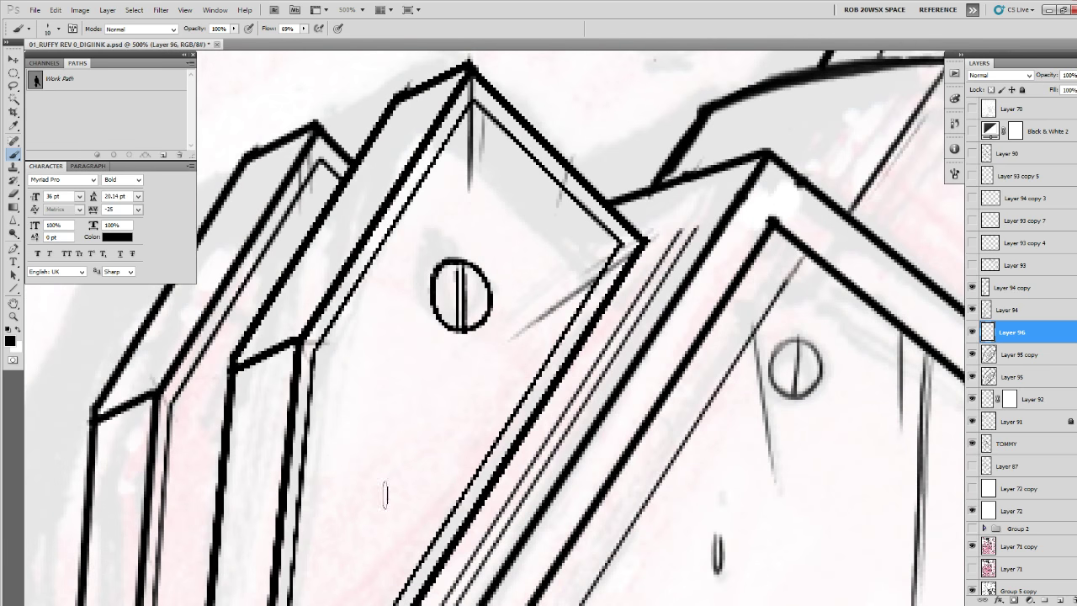
pyautogui.moveTo(470, 469); pyautogui.dragTo(509, 305)
pyautogui.moveTo(414, 514); pyautogui.dragTo(429, 494)
pyautogui.moveTo(399, 448); pyautogui.dragTo(507, 430)
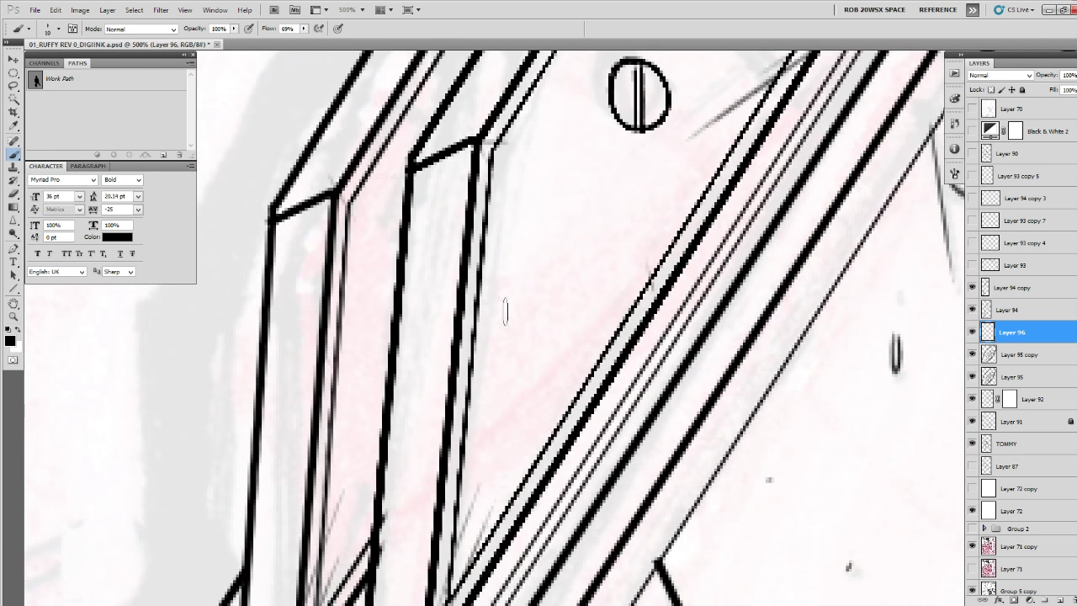
pyautogui.press('z')
pyautogui.keyDown('alt'); pyautogui.click(584, 371); pyautogui.keyUp('alt')
pyautogui.keyDown('alt'); pyautogui.click(584, 371); pyautogui.keyUp('alt')
pyautogui.keyDown('alt'); pyautogui.click(584, 371); pyautogui.keyUp('alt')
pyautogui.keyDown('alt'); pyautogui.click(584, 371); pyautogui.keyUp('alt')
pyautogui.keyDown('alt'); pyautogui.click(587, 374); pyautogui.keyUp('alt')
pyautogui.keyDown('alt'); pyautogui.click(618, 407); pyautogui.keyUp('alt')
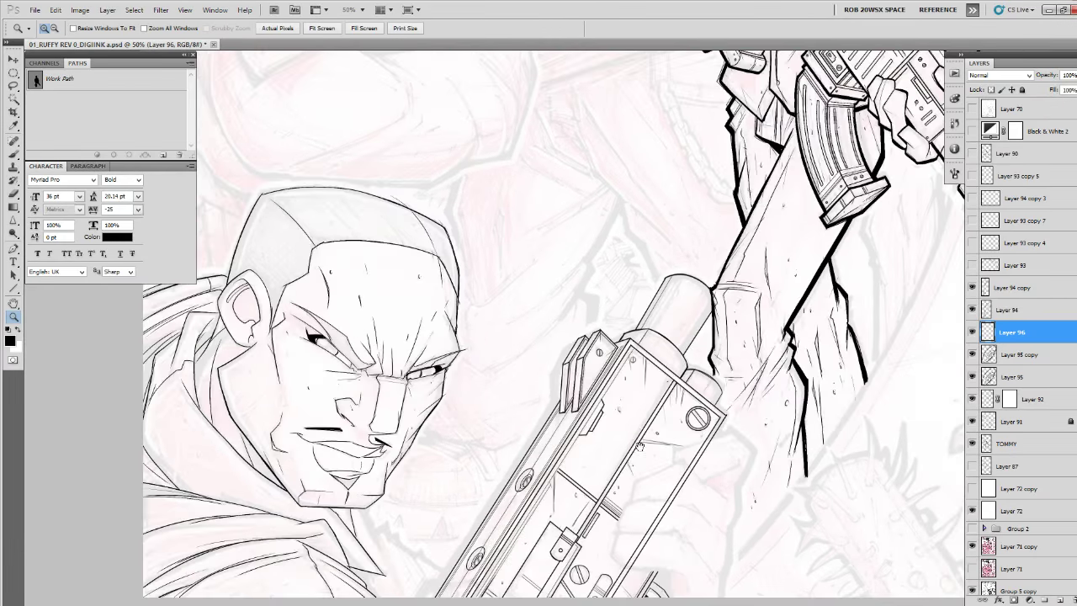
pyautogui.moveTo(639, 446); pyautogui.dragTo(636, 438)
# Brush small dent marks onto the gun's cylindrical barrel.
pyautogui.click(686, 310)
pyautogui.click(686, 310)
pyautogui.click(685, 311)
pyautogui.click(686, 311)
pyautogui.press('b')
pyautogui.moveTo(673, 332)
pyautogui.mouseDown()
pyautogui.moveTo(644, 370)
pyautogui.moveTo(673, 323)
pyautogui.mouseUp()
pyautogui.moveTo(634, 240); pyautogui.dragTo(628, 255)
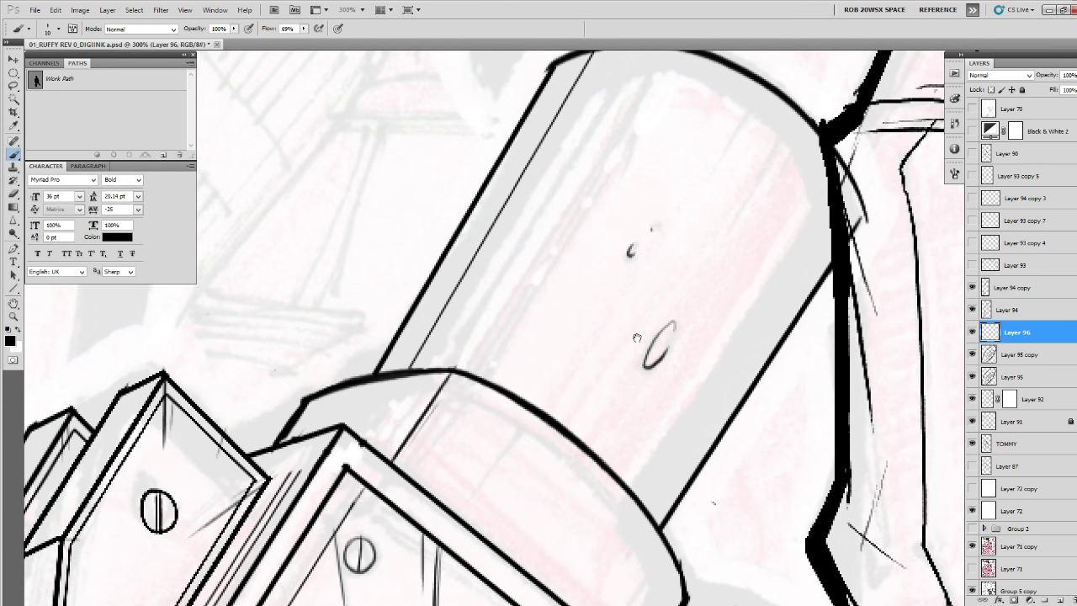
pyautogui.moveTo(636, 338); pyautogui.dragTo(649, 286)
pyautogui.moveTo(490, 477); pyautogui.dragTo(554, 264)
pyautogui.moveTo(408, 269); pyautogui.dragTo(418, 338)
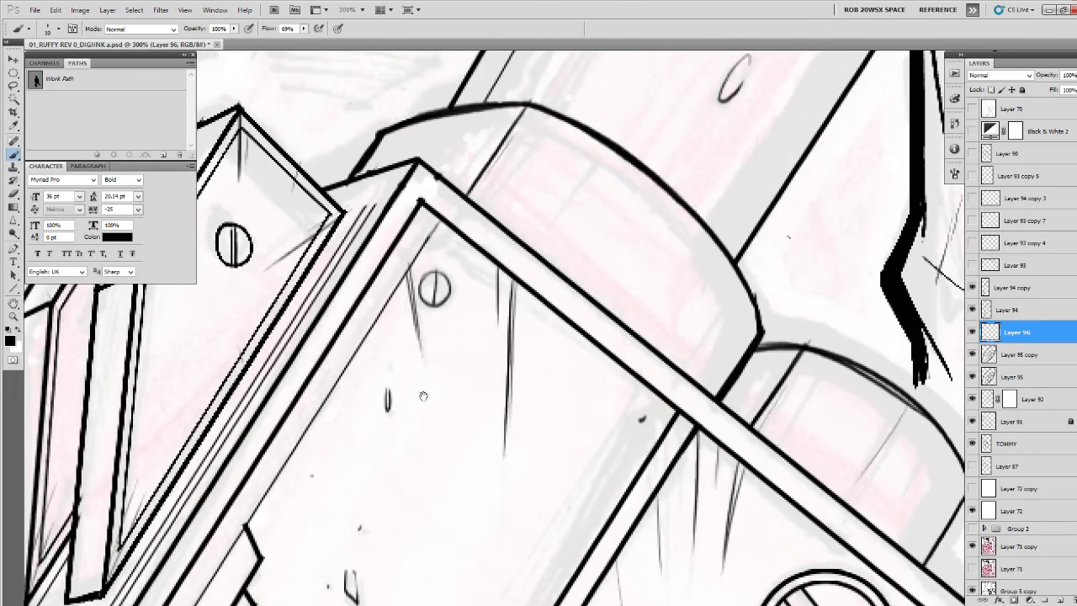
pyautogui.moveTo(423, 396); pyautogui.dragTo(429, 281)
pyautogui.moveTo(362, 463); pyautogui.dragTo(450, 268)
pyautogui.moveTo(414, 389); pyautogui.dragTo(490, 249)
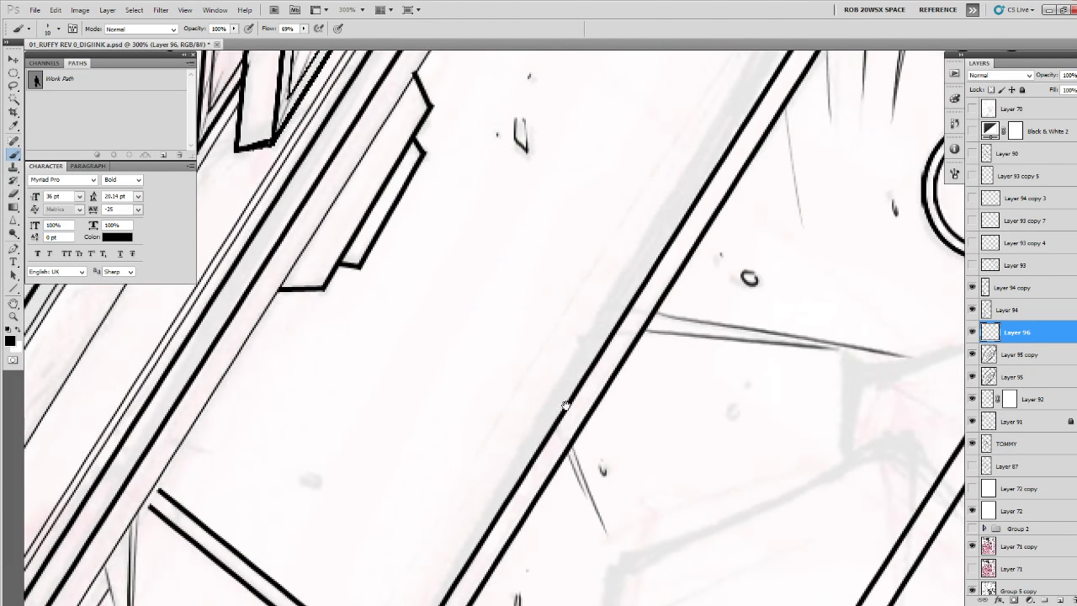
# Brush fine hatch strokes where the diagonal double crossbar meets the gun's long side rail.
pyautogui.moveTo(566, 406); pyautogui.dragTo(610, 268)
pyautogui.moveTo(350, 341); pyautogui.dragTo(363, 357)
pyautogui.moveTo(227, 292); pyautogui.dragTo(242, 313)
pyautogui.moveTo(293, 363); pyautogui.dragTo(391, 364)
pyautogui.moveTo(308, 302); pyautogui.dragTo(371, 363)
pyautogui.moveTo(301, 357); pyautogui.dragTo(286, 371)
pyautogui.moveTo(313, 383); pyautogui.dragTo(315, 399)
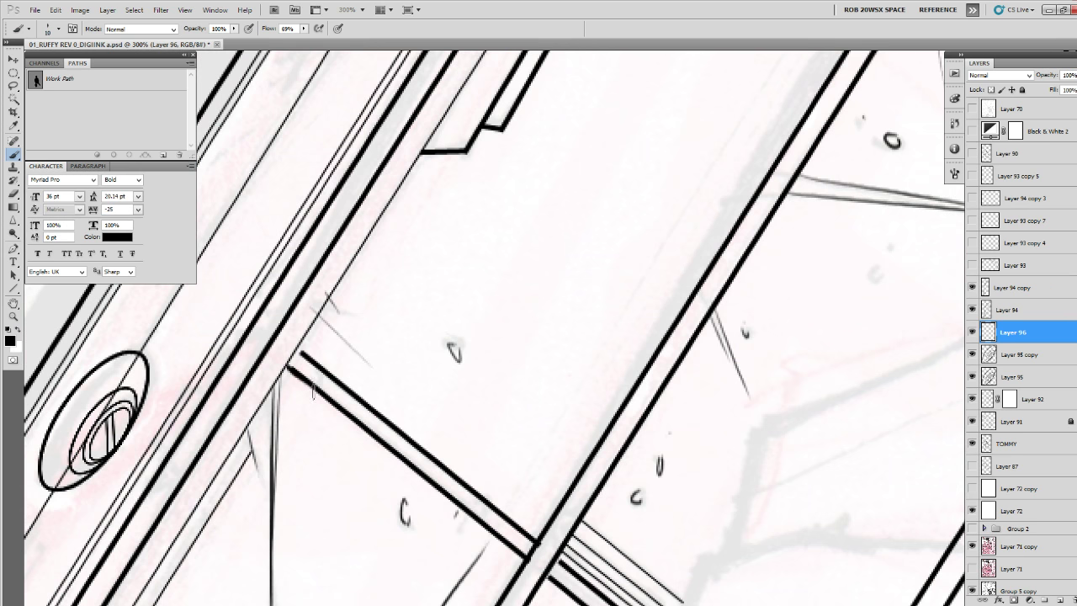
pyautogui.moveTo(294, 346); pyautogui.dragTo(311, 361)
# Check which gun line work sits on Layer 94, Layer 94 copy, Layer 95 copy and Layer 92 by toggling their visibility.
pyautogui.press('z')
pyautogui.keyDown('alt'); pyautogui.click(330, 344); pyautogui.keyUp('alt')
pyautogui.keyDown('alt'); pyautogui.click(330, 344); pyautogui.keyUp('alt')
pyautogui.keyDown('alt'); pyautogui.click(330, 344); pyautogui.keyUp('alt')
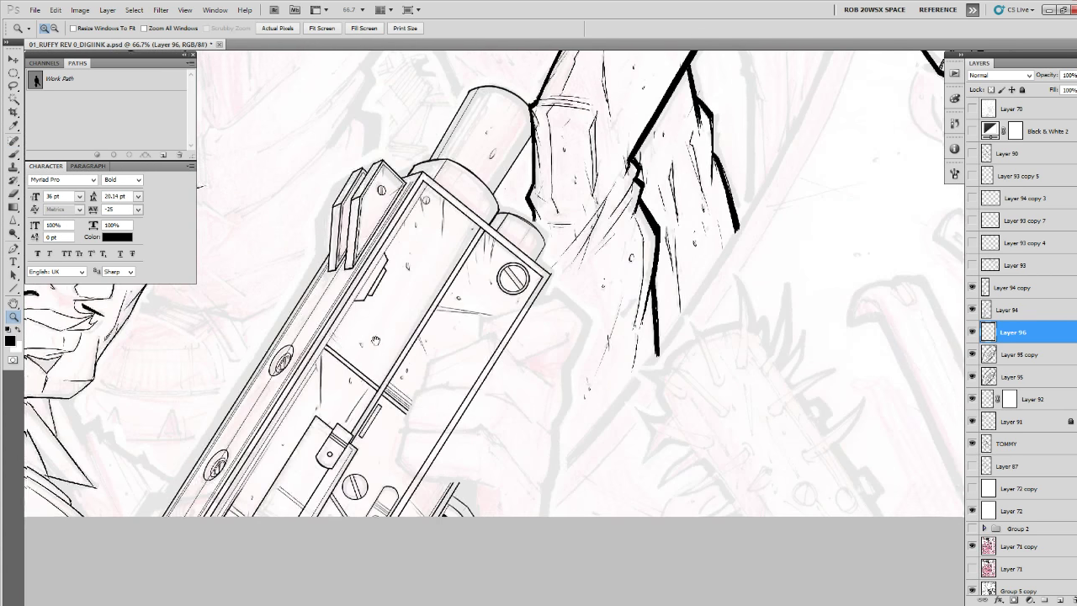
pyautogui.moveTo(483, 326); pyautogui.dragTo(567, 316)
pyautogui.click(972, 309)
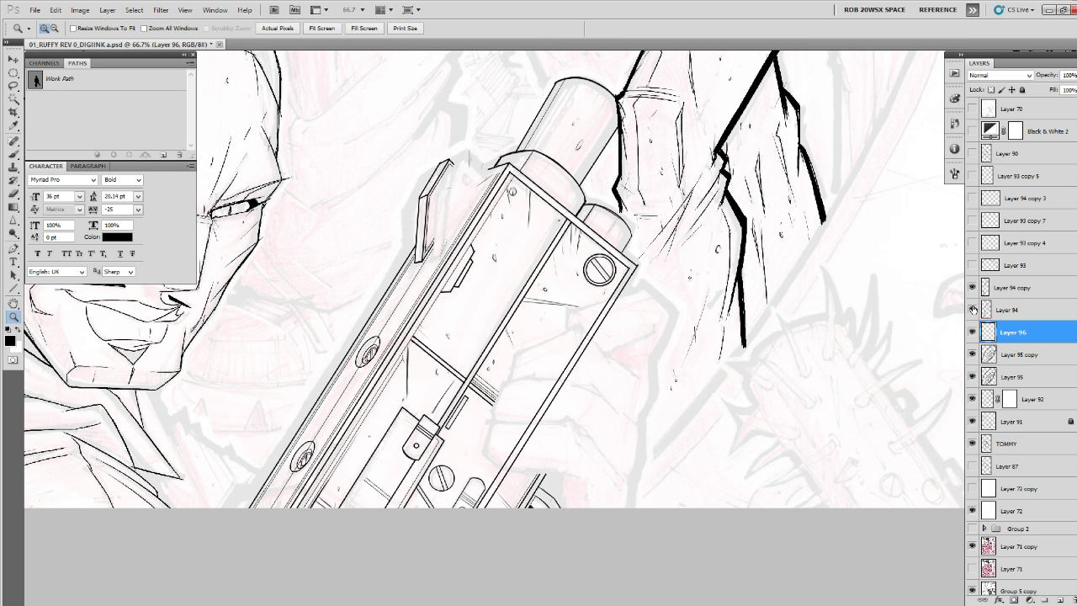
pyautogui.click(972, 310)
pyautogui.click(972, 288)
pyautogui.click(972, 287)
pyautogui.click(972, 354)
pyautogui.click(972, 354)
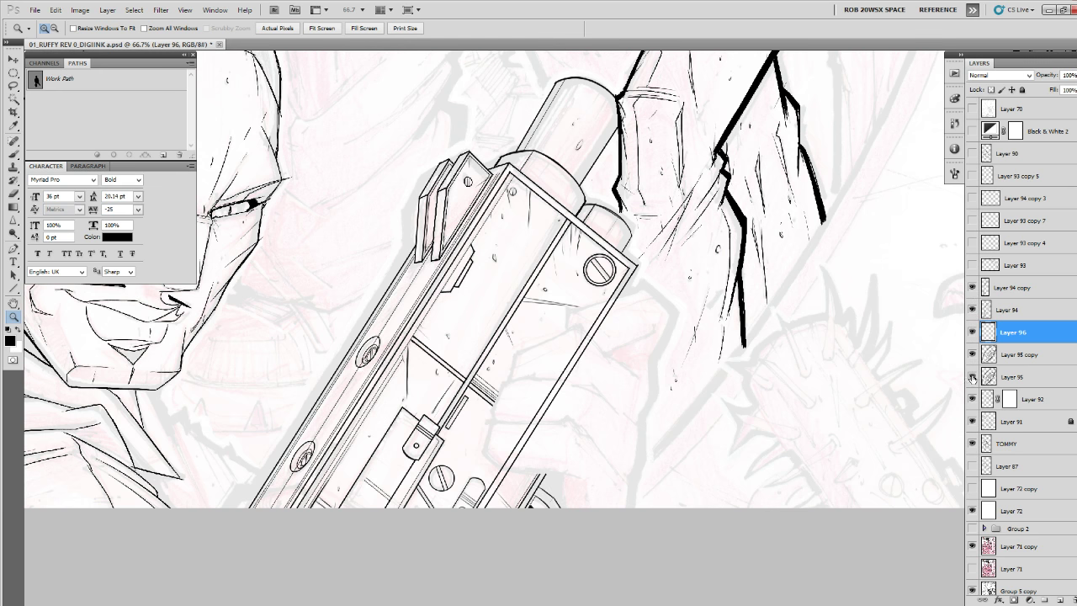
pyautogui.click(972, 399)
pyautogui.click(973, 398)
# Paint black on Layer 92's mask to hide the rail's centre line inside the two oval screw recesses.
pyautogui.click(1008, 399)
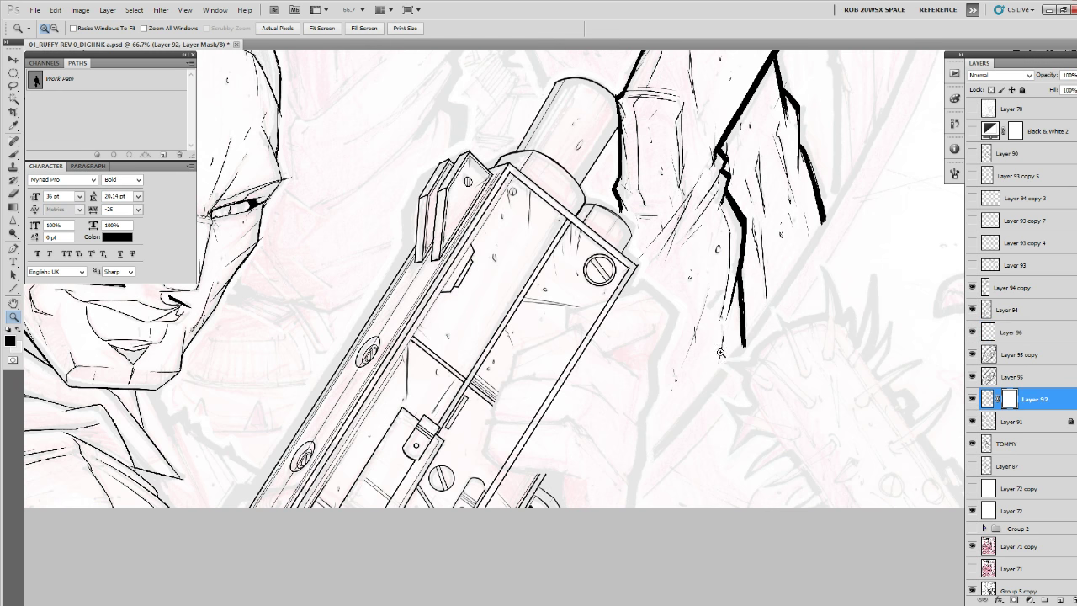
pyautogui.click(401, 370)
pyautogui.click(402, 370)
pyautogui.click(402, 371)
pyautogui.press('b')
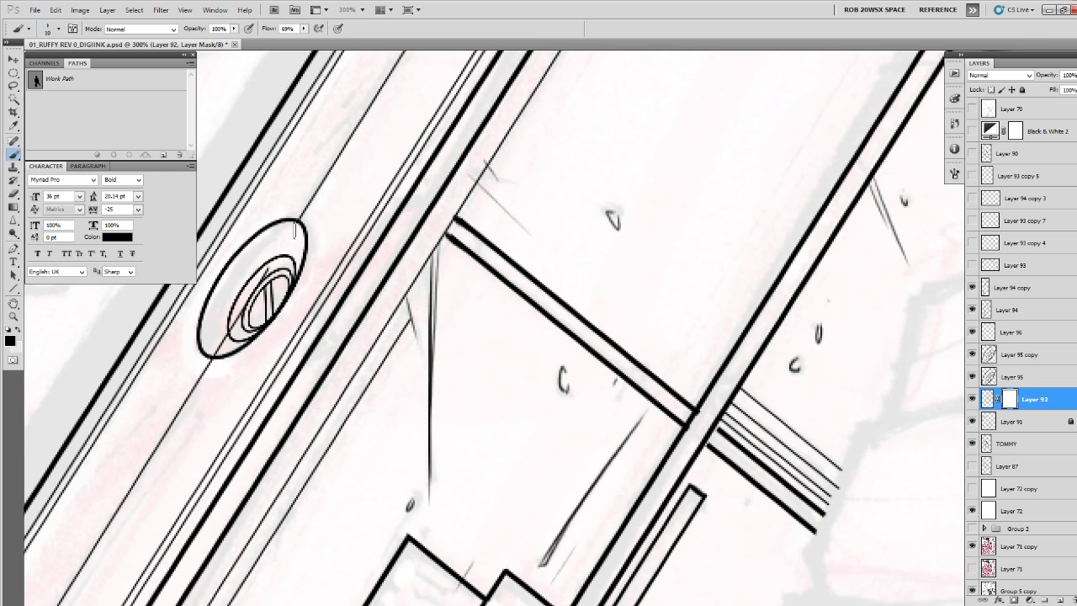
pyautogui.moveTo(295, 229); pyautogui.dragTo(217, 345)
pyautogui.moveTo(213, 482); pyautogui.dragTo(659, 225)
pyautogui.moveTo(516, 409); pyautogui.dragTo(557, 318)
pyautogui.moveTo(467, 313); pyautogui.dragTo(393, 423)
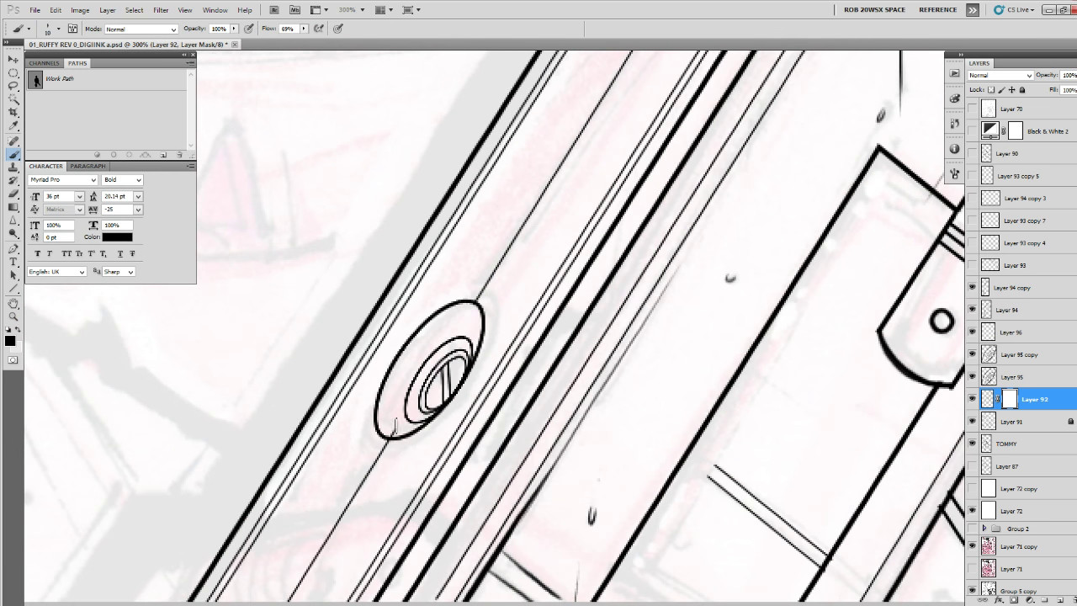
pyautogui.keyDown('alt'); pyautogui.click(472, 347); pyautogui.keyUp('alt')
pyautogui.keyDown('alt'); pyautogui.click(475, 350); pyautogui.keyUp('alt')
pyautogui.keyDown('alt'); pyautogui.click(475, 353); pyautogui.keyUp('alt')
pyautogui.keyDown('alt'); pyautogui.click(478, 362); pyautogui.keyUp('alt')
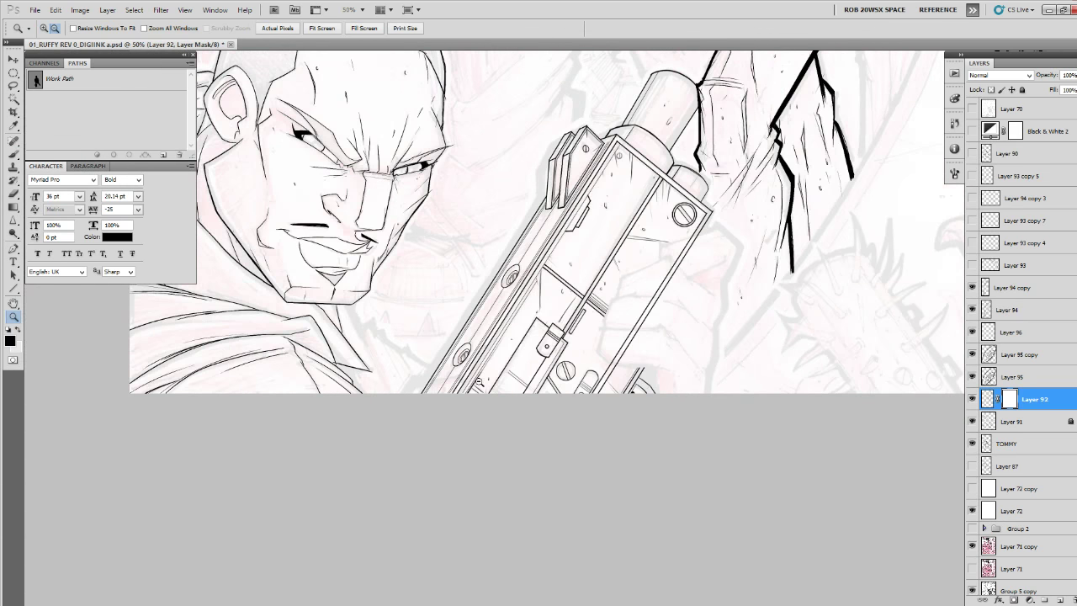
pyautogui.keyDown('alt'); pyautogui.click(482, 383); pyautogui.keyUp('alt')
pyautogui.keyDown('alt'); pyautogui.click(593, 382); pyautogui.keyUp('alt')
pyautogui.moveTo(621, 341); pyautogui.dragTo(593, 367)
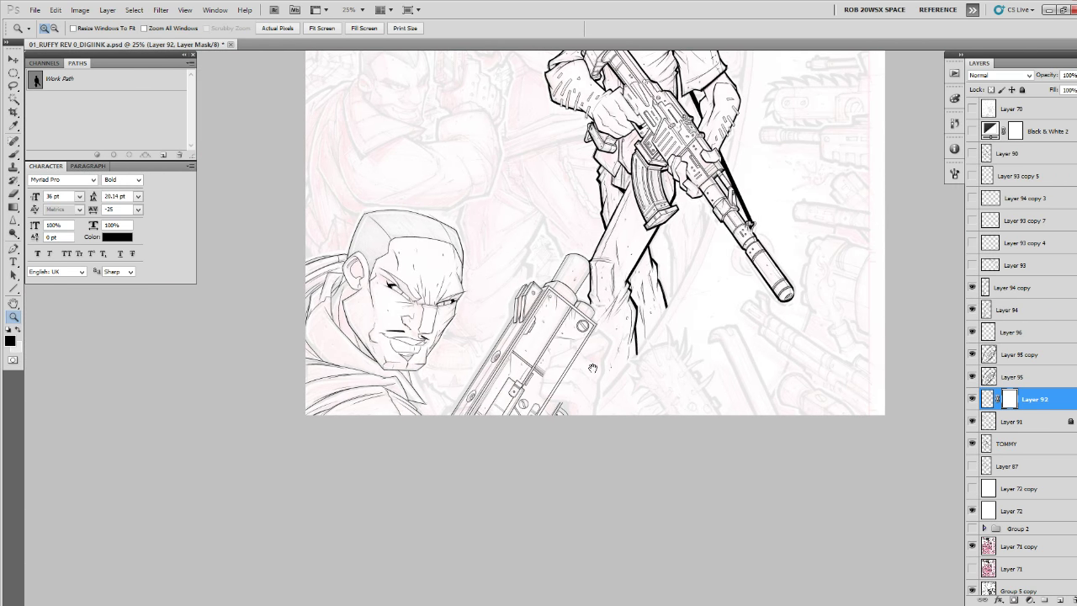
# Merge Layer 95 copy, Layer 96, Layer 94 and Layer 94 copy into Layer 95.
pyautogui.click(1014, 355)
pyautogui.hotkey('ctrl', 'e')
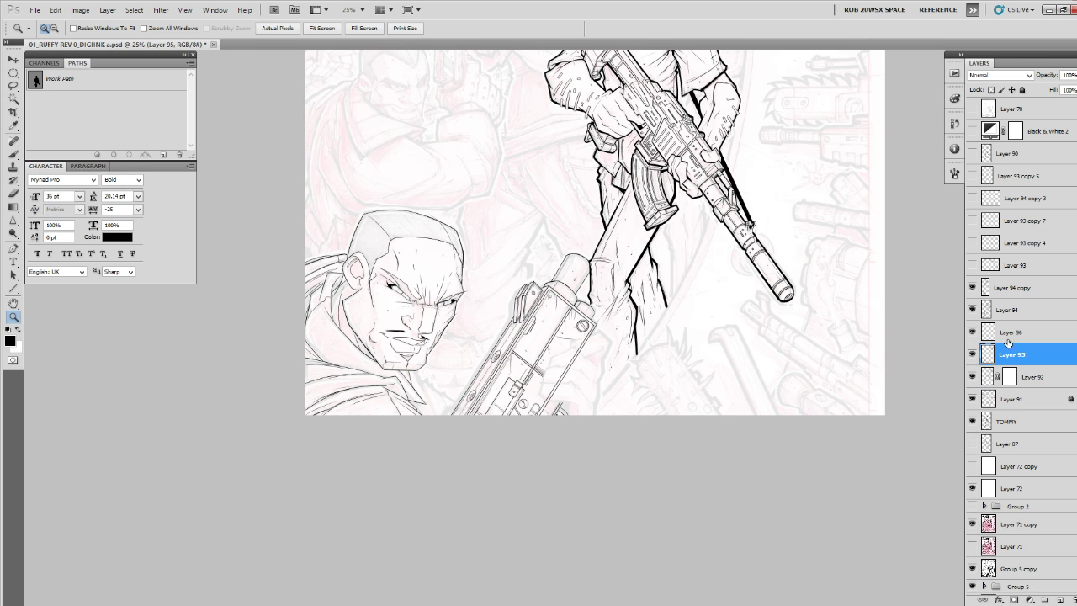
pyautogui.click(991, 333)
pyautogui.hotkey('ctrl', 'e')
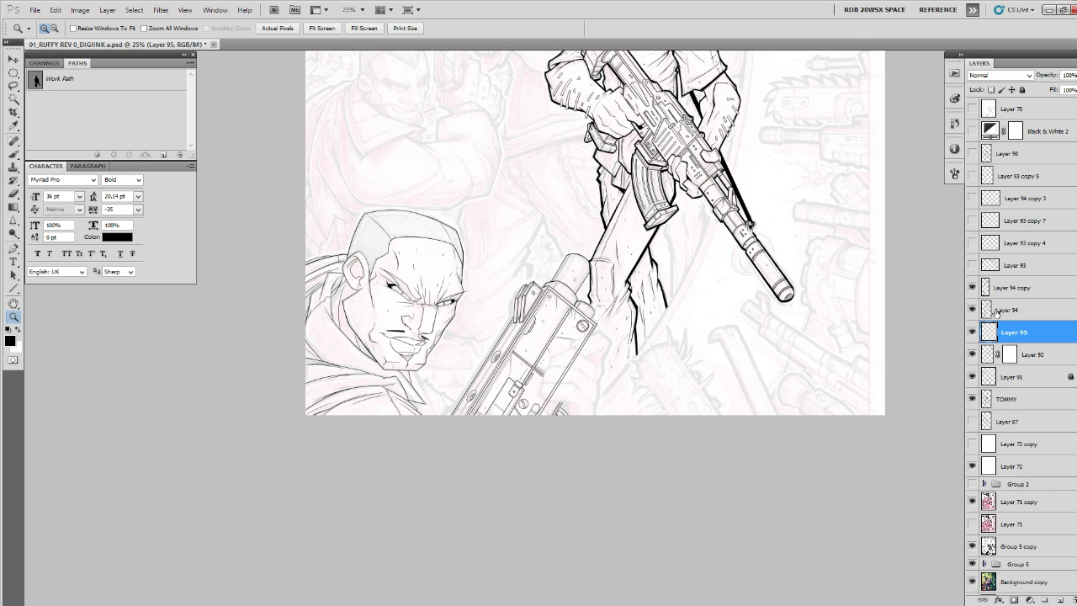
pyautogui.click(989, 309)
pyautogui.hotkey('ctrl', 'e')
pyautogui.click(995, 288)
pyautogui.hotkey('ctrl', 'e')
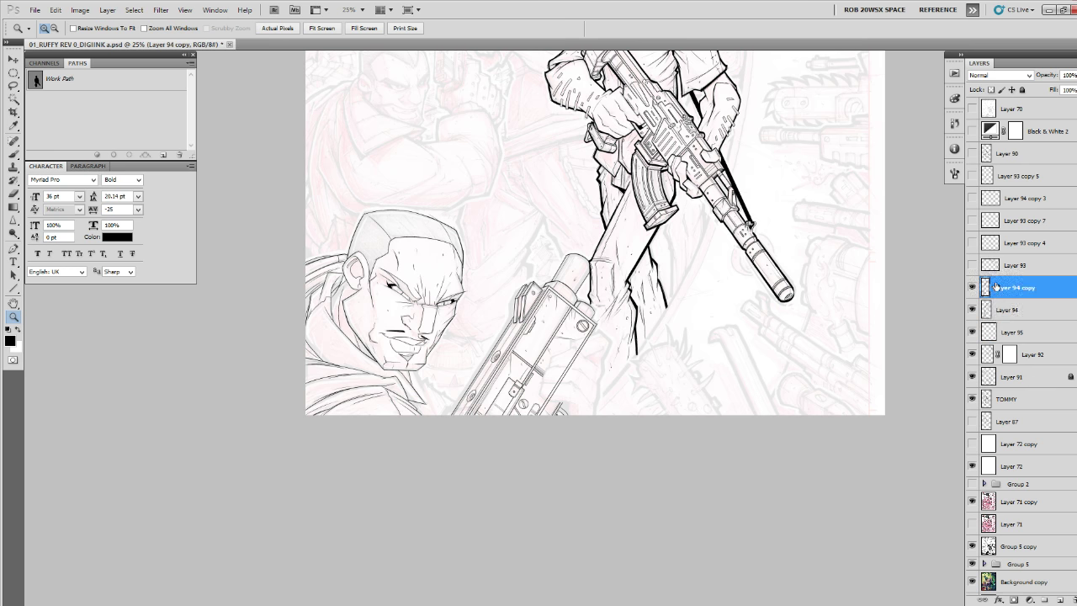
# Check Layer 95 and Layer 92 by toggling their visibility, and merge the two into one layer.
pyautogui.click(973, 288)
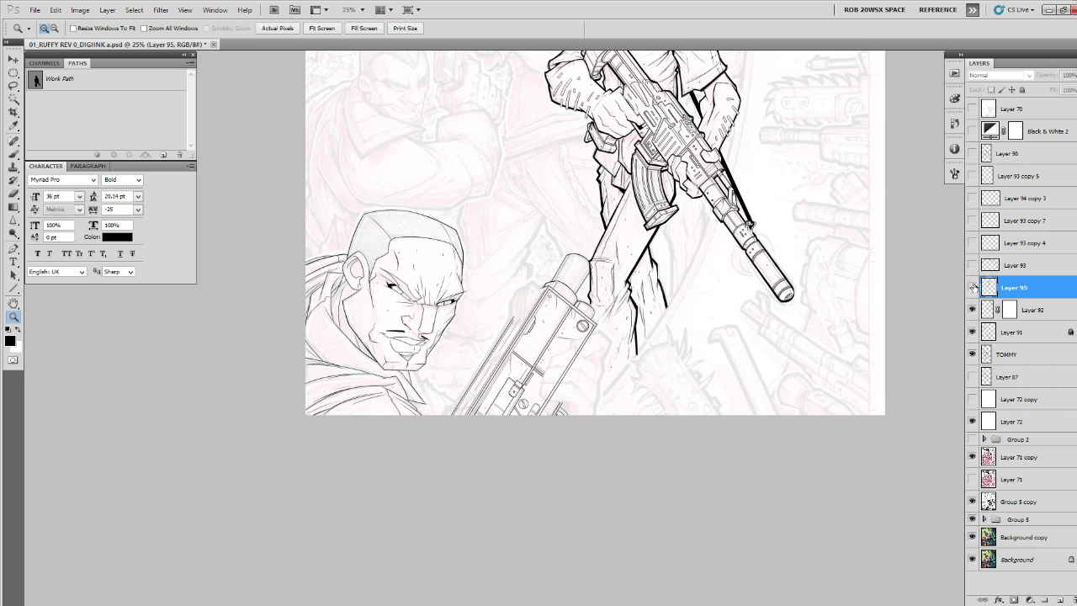
pyautogui.click(974, 288)
pyautogui.click(973, 311)
pyautogui.click(974, 310)
pyautogui.keyDown('shift'); pyautogui.click(1023, 310); pyautogui.keyUp('shift')
pyautogui.hotkey('ctrl', 'e')
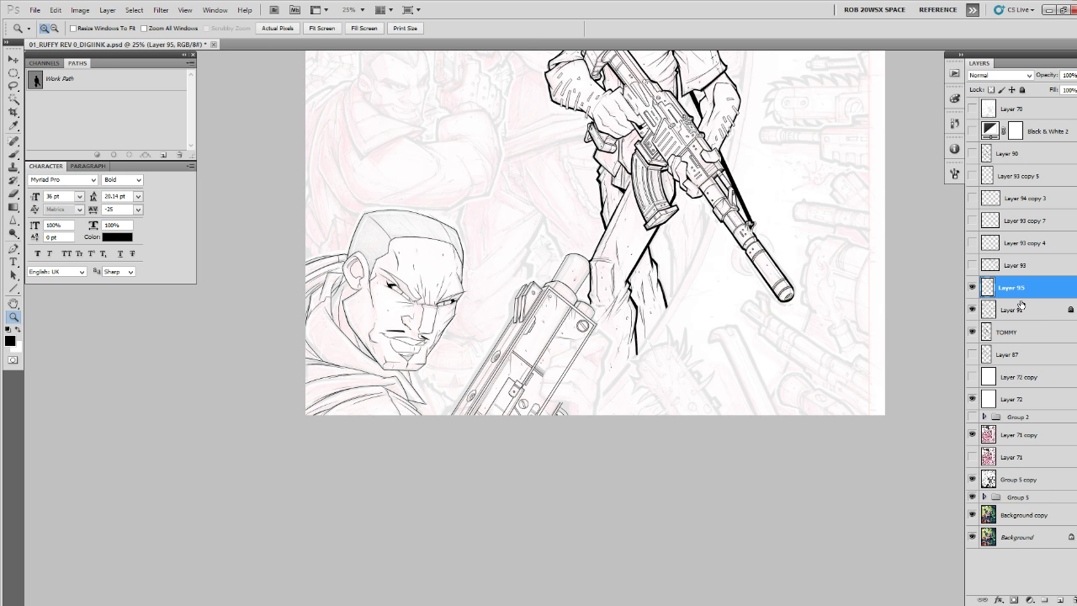
# Hide Layer 95 to expose the rough sketch at the gun rail's lower end and add a new layer above it.
pyautogui.click(472, 412)
pyautogui.click(472, 413)
pyautogui.click(472, 413)
pyautogui.click(472, 413)
pyautogui.click(472, 412)
pyautogui.click(472, 412)
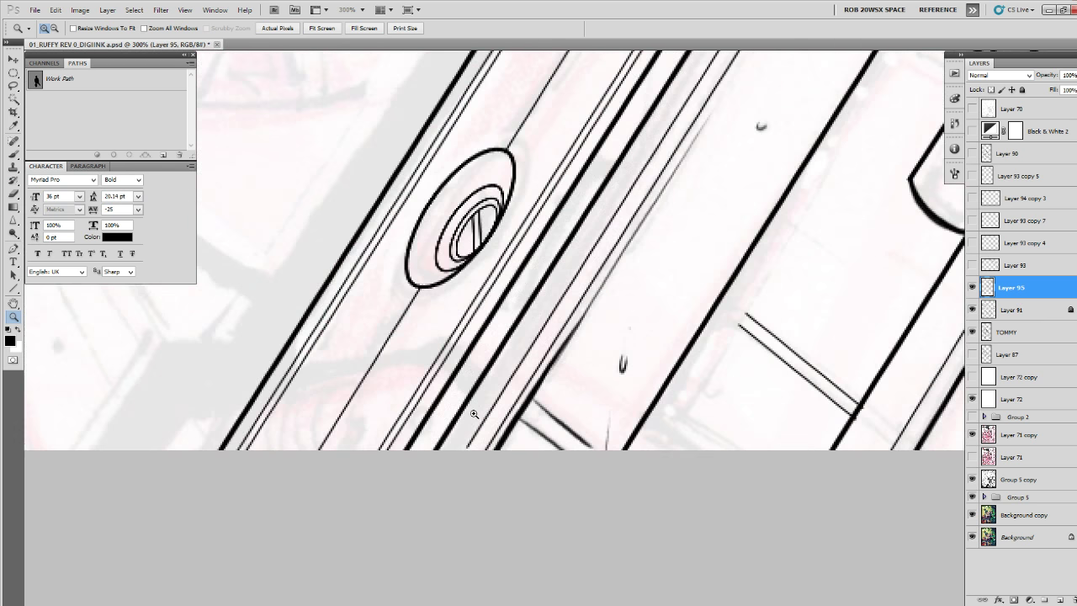
pyautogui.moveTo(473, 413); pyautogui.dragTo(511, 424)
pyautogui.press('b')
pyautogui.click(973, 288)
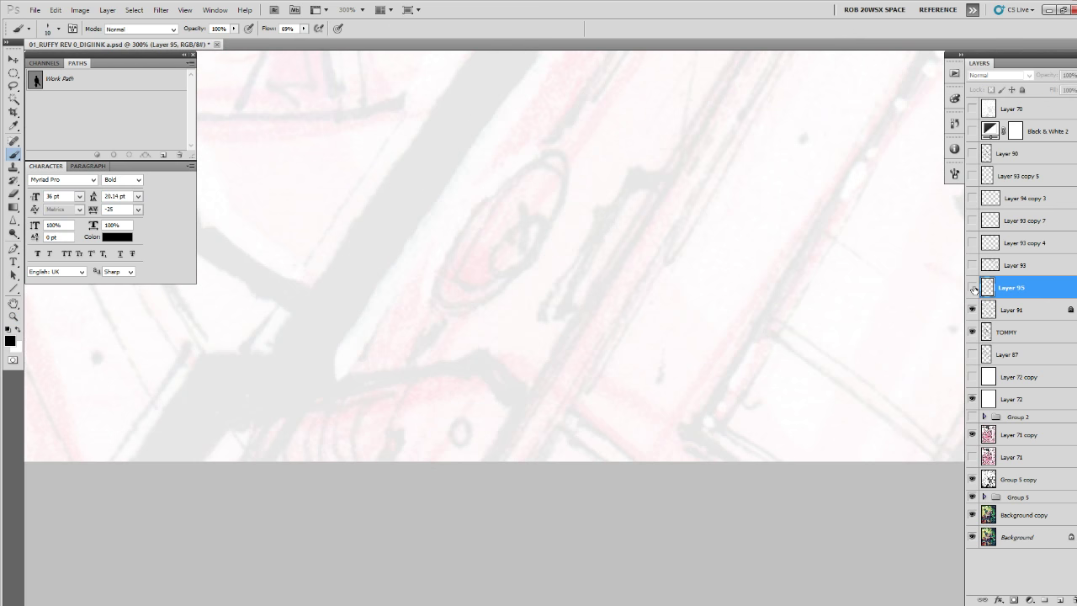
pyautogui.click(1061, 600)
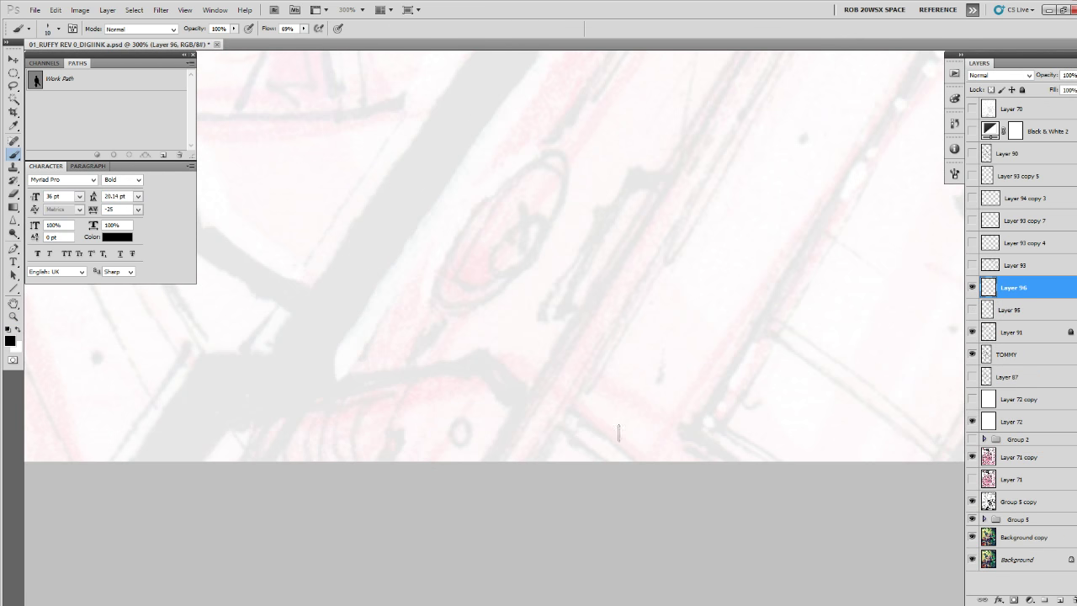
# Ink the peaked top edge and first curved rib of the sketched part at the rail's lower end.
pyautogui.moveTo(472, 364)
pyautogui.mouseDown()
pyautogui.moveTo(442, 373)
pyautogui.moveTo(490, 404)
pyautogui.moveTo(631, 321)
pyautogui.moveTo(700, 322)
pyautogui.moveTo(643, 378)
pyautogui.mouseUp()
pyautogui.press('z')
pyautogui.click(485, 387)
pyautogui.press('b')
pyautogui.moveTo(702, 323)
pyautogui.mouseDown()
pyautogui.moveTo(630, 338)
pyautogui.moveTo(574, 478)
pyautogui.mouseUp()
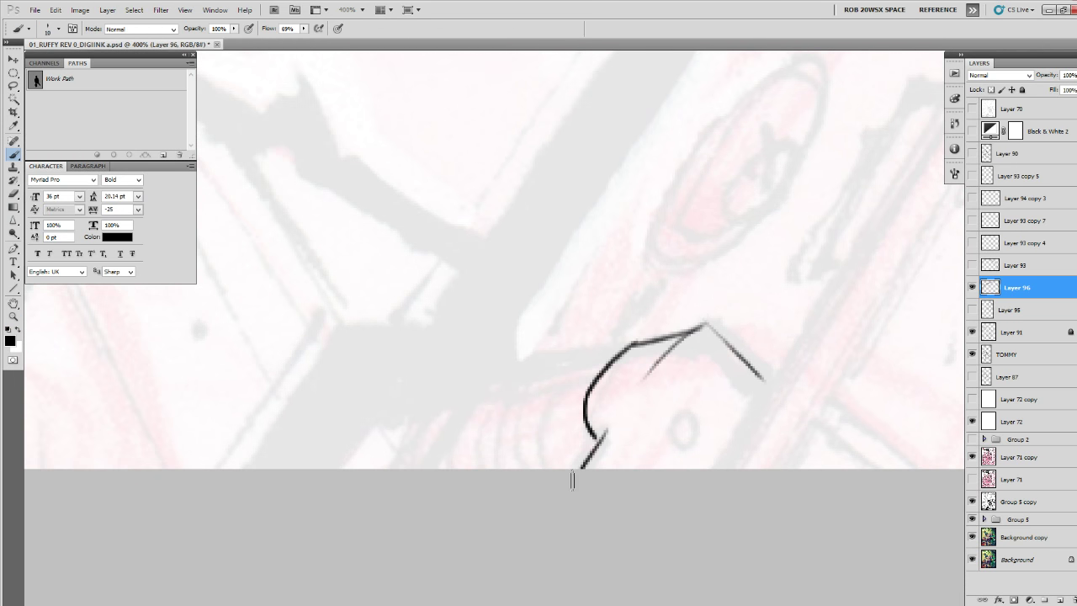
pyautogui.moveTo(641, 342)
pyautogui.mouseDown()
pyautogui.moveTo(592, 444)
pyautogui.moveTo(584, 396)
pyautogui.moveTo(569, 436)
pyautogui.moveTo(581, 421)
pyautogui.moveTo(580, 454)
pyautogui.mouseUp()
pyautogui.press('e')
pyautogui.press('b')
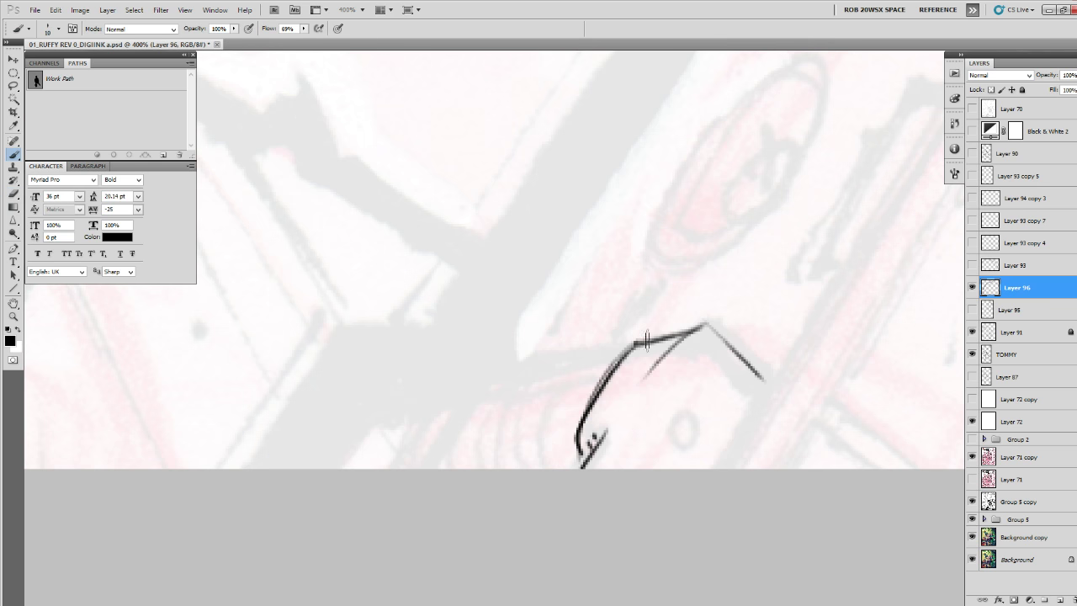
# Extend the part's top edge and ink its remaining curved ribs, angled end and small round hole.
pyautogui.moveTo(641, 341)
pyautogui.mouseDown()
pyautogui.moveTo(586, 352)
pyautogui.moveTo(541, 483)
pyautogui.mouseUp()
pyautogui.moveTo(561, 374); pyautogui.dragTo(524, 470)
pyautogui.moveTo(617, 361)
pyautogui.mouseDown()
pyautogui.moveTo(682, 377)
pyautogui.moveTo(511, 404)
pyautogui.mouseUp()
pyautogui.moveTo(628, 376)
pyautogui.mouseDown()
pyautogui.moveTo(568, 480)
pyautogui.moveTo(573, 417)
pyautogui.mouseUp()
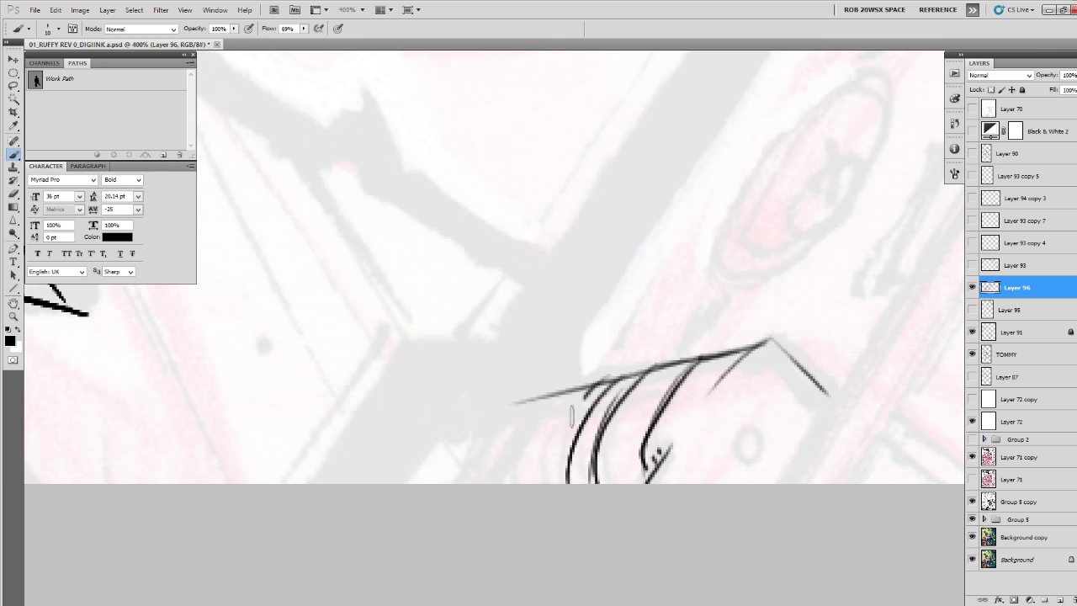
pyautogui.moveTo(585, 380)
pyautogui.mouseDown()
pyautogui.moveTo(553, 481)
pyautogui.moveTo(526, 483)
pyautogui.mouseUp()
pyautogui.moveTo(528, 403)
pyautogui.mouseDown()
pyautogui.moveTo(496, 483)
pyautogui.moveTo(485, 411)
pyautogui.moveTo(450, 484)
pyautogui.mouseUp()
pyautogui.hotkey('ctrl', 'z')
pyautogui.moveTo(547, 396)
pyautogui.mouseDown()
pyautogui.moveTo(486, 410)
pyautogui.moveTo(448, 485)
pyautogui.mouseUp()
pyautogui.moveTo(756, 428)
pyautogui.mouseDown()
pyautogui.moveTo(621, 436)
pyautogui.moveTo(636, 413)
pyautogui.moveTo(633, 441)
pyautogui.moveTo(645, 425)
pyautogui.mouseUp()
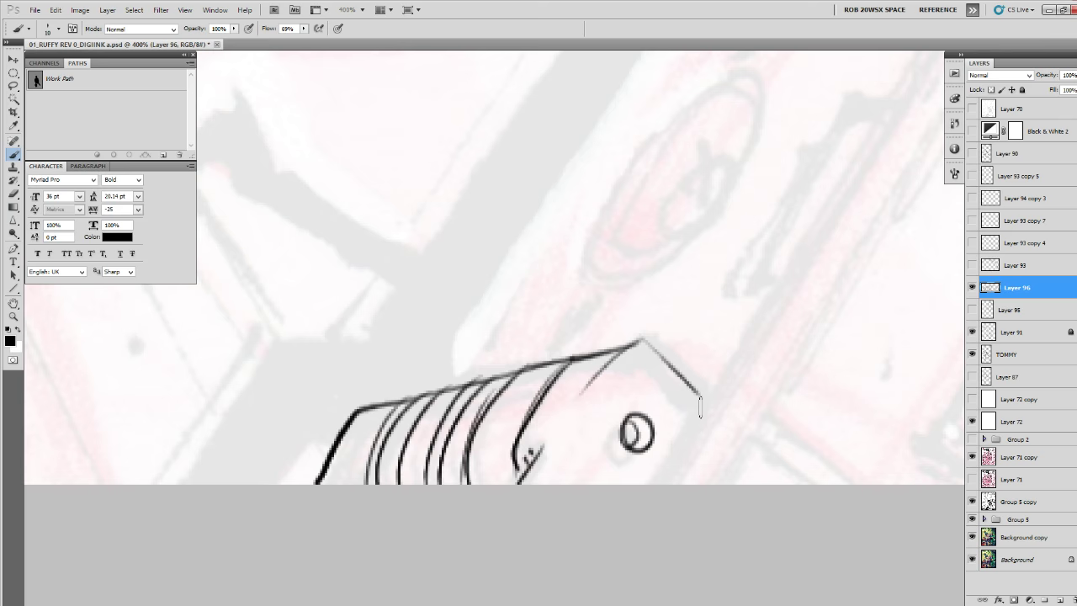
# Show Layer 95 again and shift the ribbed part on Layer 96 sideways toward the rail's outer edge.
pyautogui.click(972, 310)
pyautogui.press('v')
pyautogui.moveTo(730, 418)
pyautogui.mouseDown()
pyautogui.moveTo(671, 386)
pyautogui.moveTo(682, 419)
pyautogui.mouseUp()
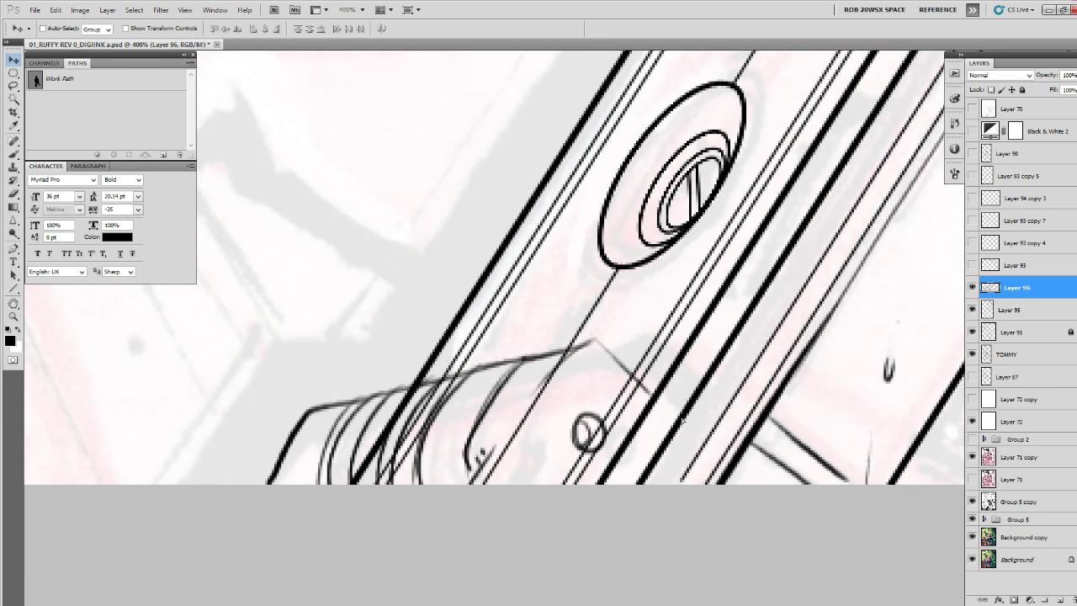
pyautogui.press('z')
pyautogui.keyDown('alt'); pyautogui.click(715, 392); pyautogui.keyUp('alt')
pyautogui.keyDown('alt'); pyautogui.click(714, 392); pyautogui.keyUp('alt')
pyautogui.keyDown('alt'); pyautogui.click(715, 392); pyautogui.keyUp('alt')
pyautogui.keyDown('alt'); pyautogui.click(714, 392); pyautogui.keyUp('alt')
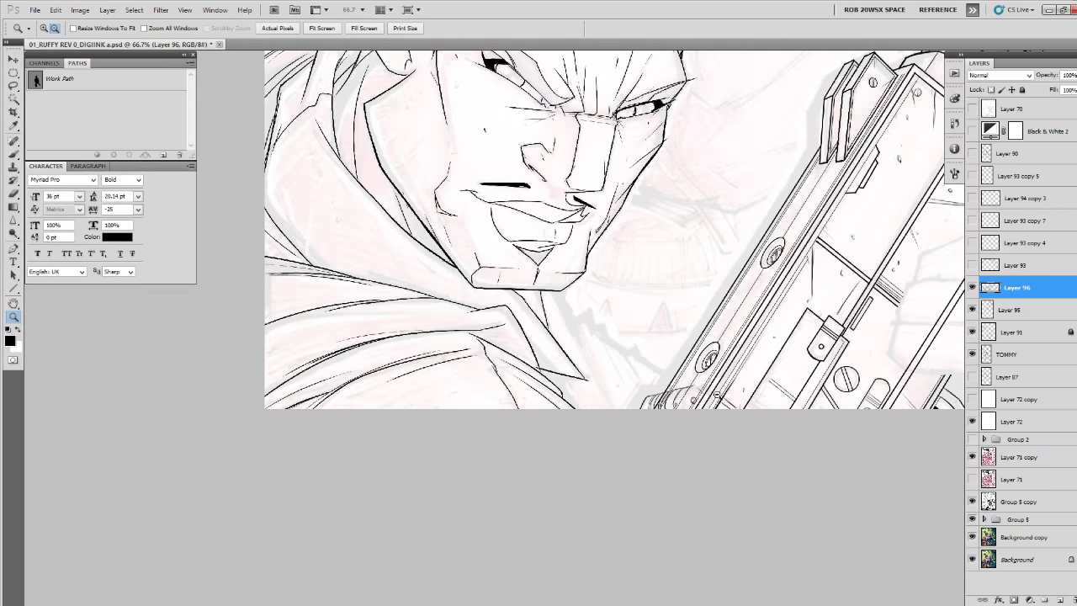
pyautogui.moveTo(740, 387); pyautogui.dragTo(713, 393)
pyautogui.click(680, 408)
pyautogui.click(678, 412)
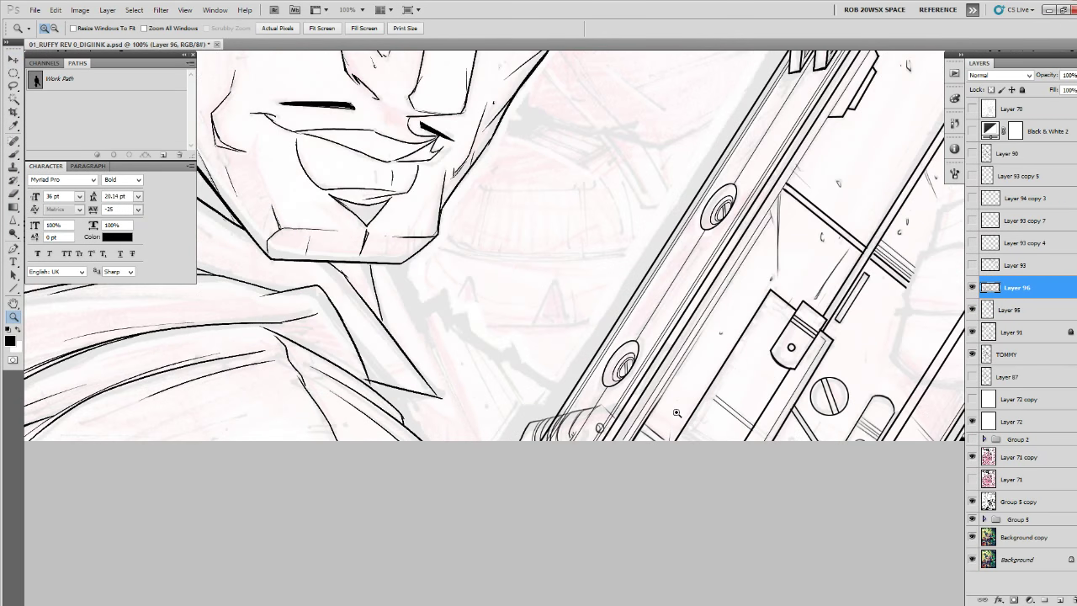
pyautogui.click(678, 415)
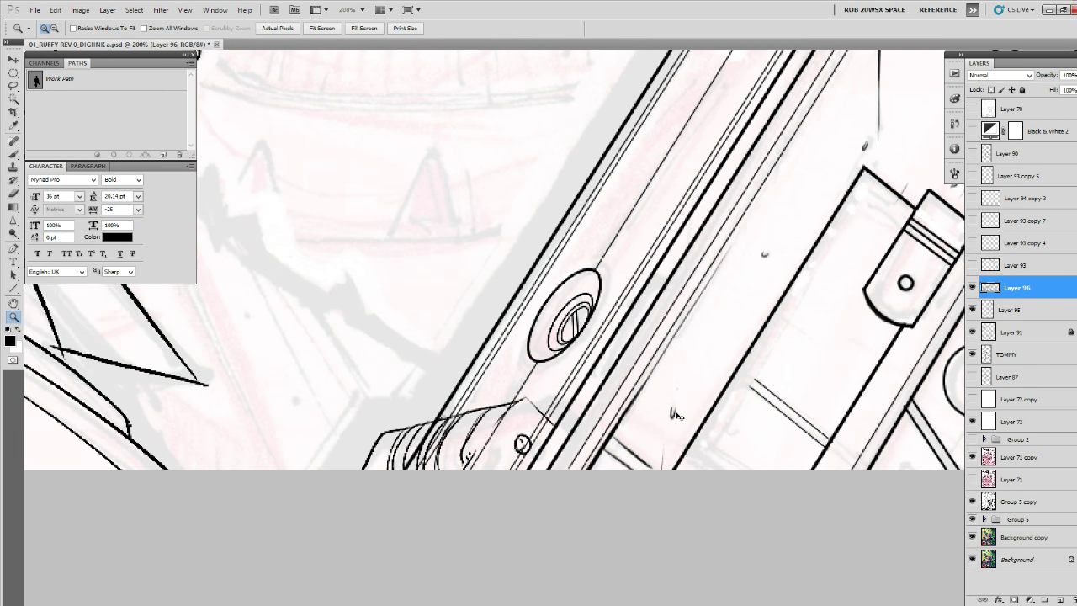
# Erase the rail lines on Layer 95 that run through the ribbed part.
pyautogui.click(1005, 309)
pyautogui.press('b')
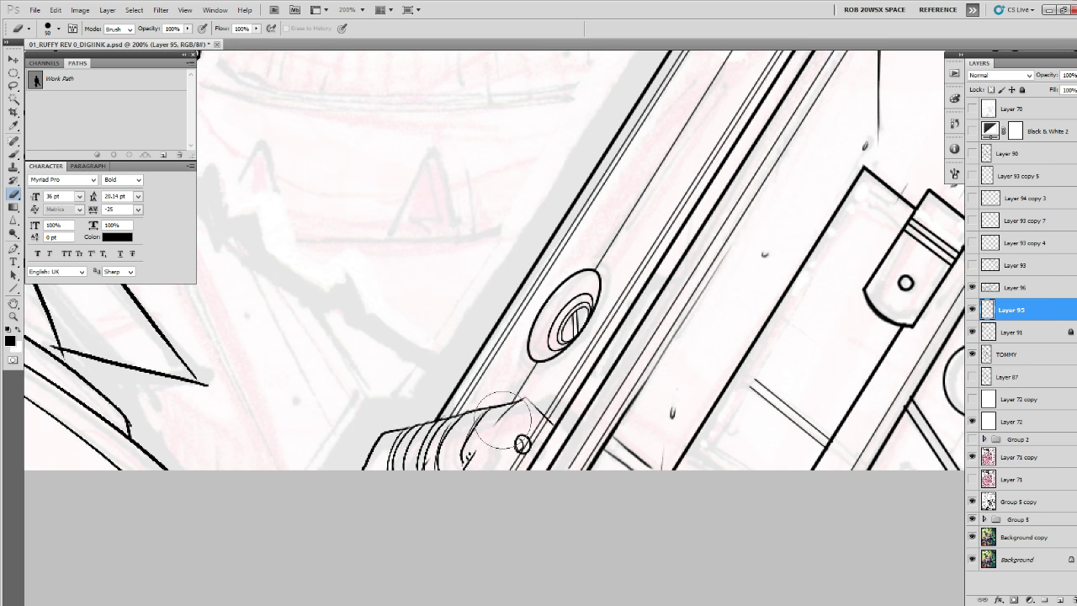
pyautogui.press('z')
pyautogui.keyDown('alt'); pyautogui.click(636, 397); pyautogui.keyUp('alt')
pyautogui.keyDown('alt'); pyautogui.click(635, 399); pyautogui.keyUp('alt')
pyautogui.keyDown('alt'); pyautogui.click(635, 399); pyautogui.keyUp('alt')
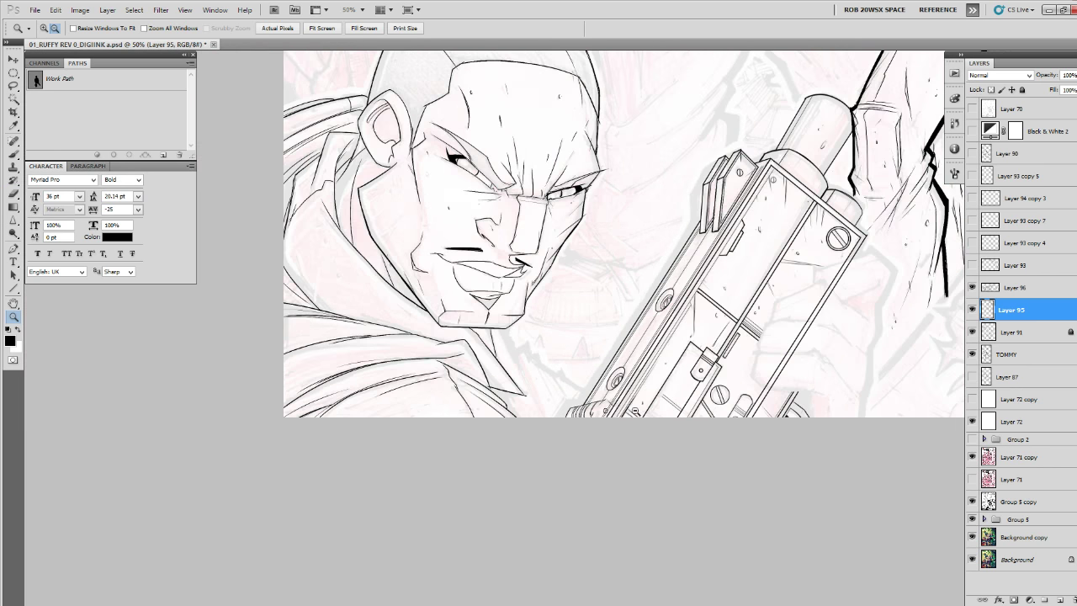
# Clean up the rail lines around the ribbed part's peak and round hole with the eraser, and save the document.
pyautogui.moveTo(656, 420); pyautogui.dragTo(692, 425)
pyautogui.click(496, 473)
pyautogui.click(496, 473)
pyautogui.click(495, 473)
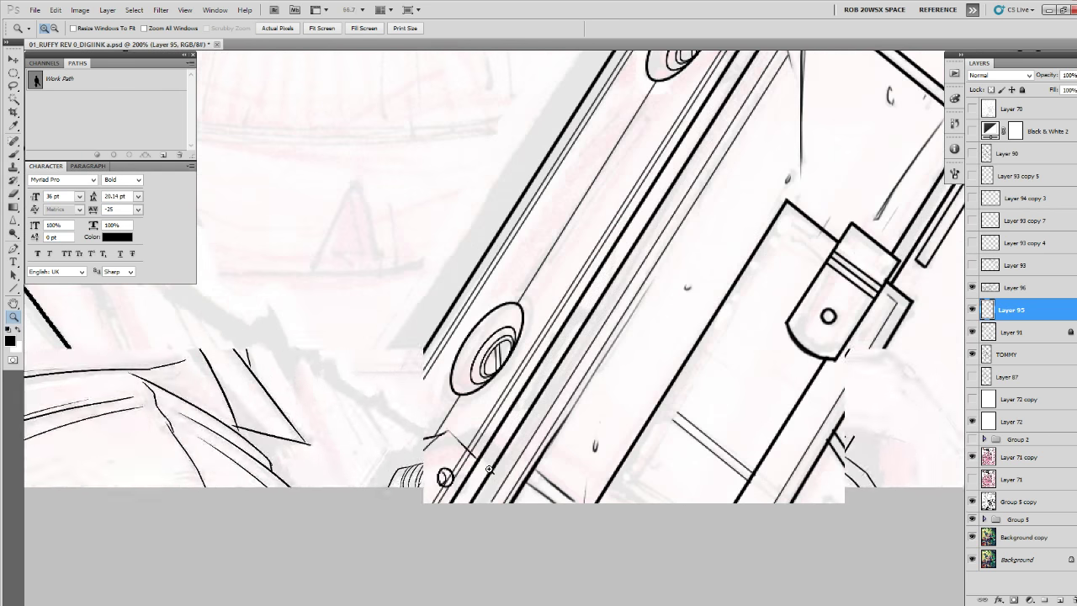
pyautogui.press('e')
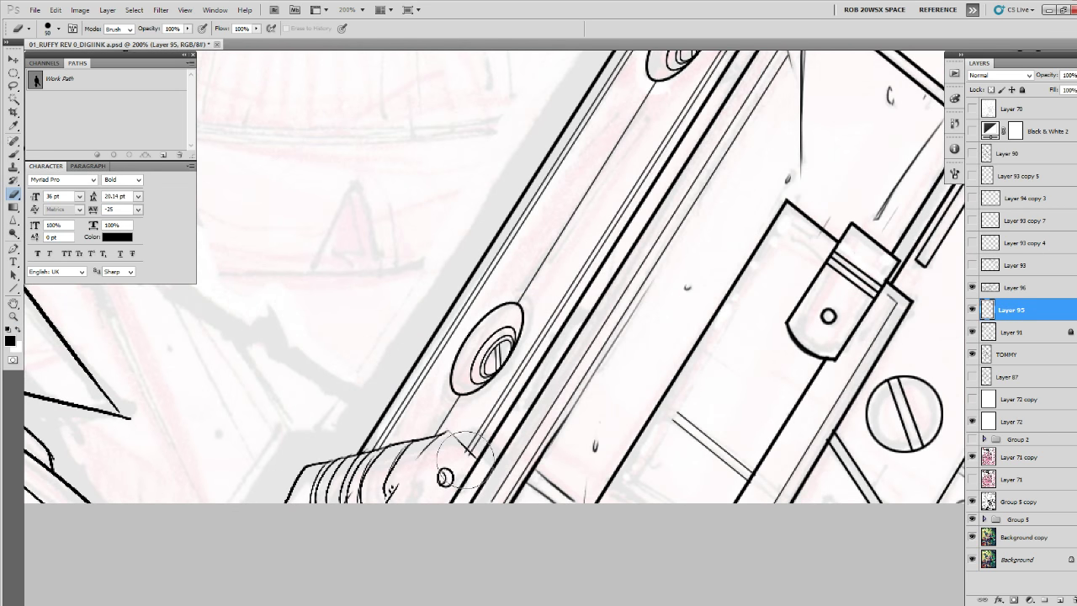
pyautogui.press('z')
pyautogui.keyDown('alt'); pyautogui.click(474, 456); pyautogui.keyUp('alt')
pyautogui.keyDown('alt'); pyautogui.click(474, 457); pyautogui.keyUp('alt')
pyautogui.keyDown('alt'); pyautogui.click(474, 458); pyautogui.keyUp('alt')
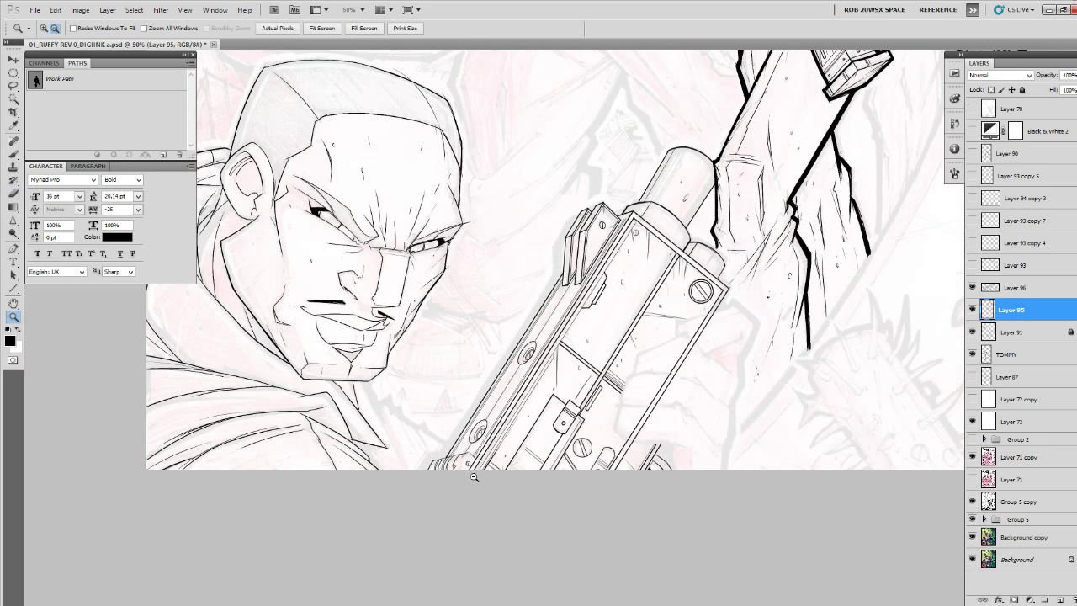
pyautogui.keyDown('alt'); pyautogui.click(476, 480); pyautogui.keyUp('alt')
pyautogui.keyDown('alt'); pyautogui.click(482, 506); pyautogui.keyUp('alt')
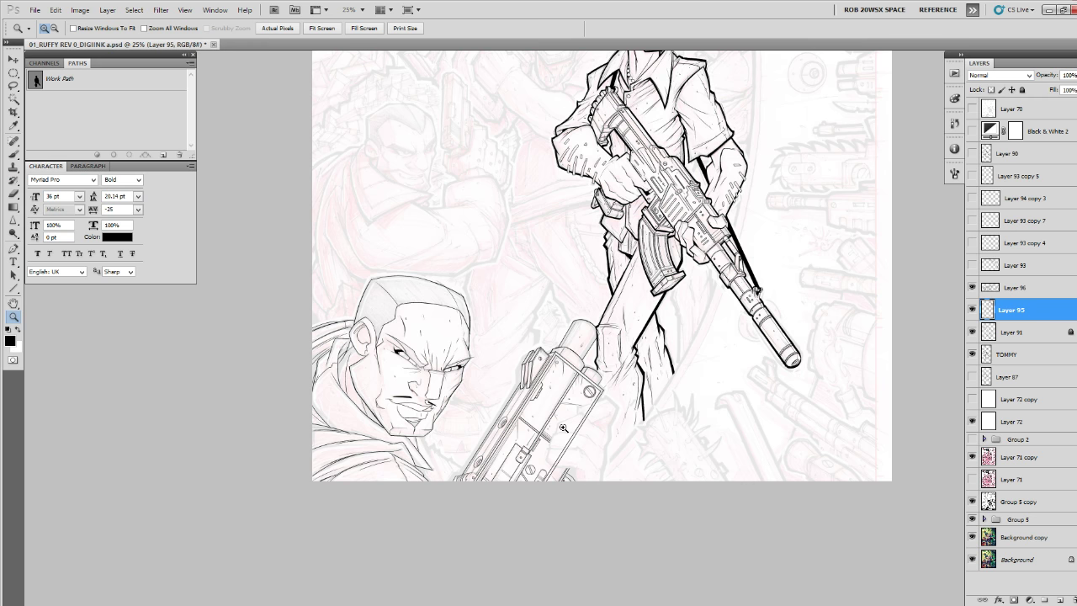
pyautogui.hotkey('ctrl', 's')
# Add a new layer above Layer 95 and ink a fold line and small droplet marks on the man's clothing beside his collar.
pyautogui.click(317, 415)
pyautogui.click(317, 414)
pyautogui.press('b')
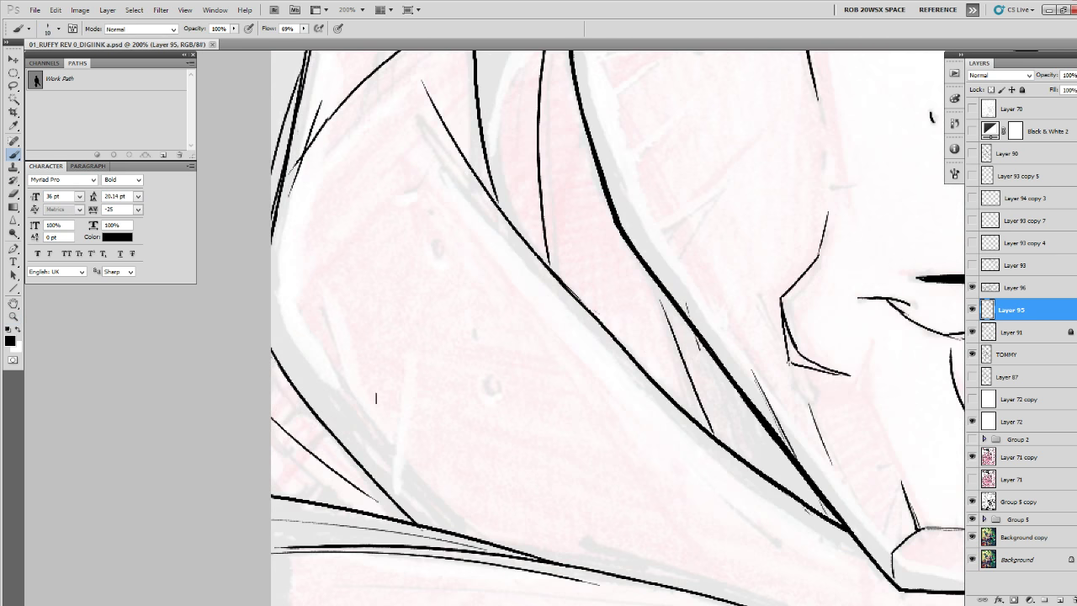
pyautogui.click(1044, 599)
pyautogui.rightClick(531, 433)
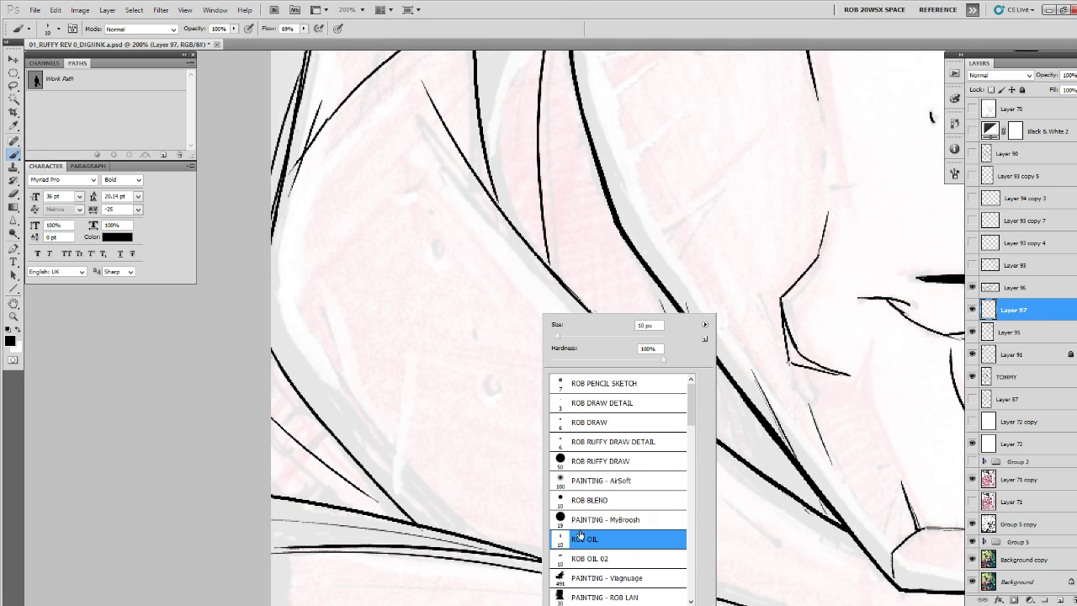
pyautogui.moveTo(456, 494); pyautogui.dragTo(453, 494)
pyautogui.moveTo(314, 281); pyautogui.dragTo(375, 511)
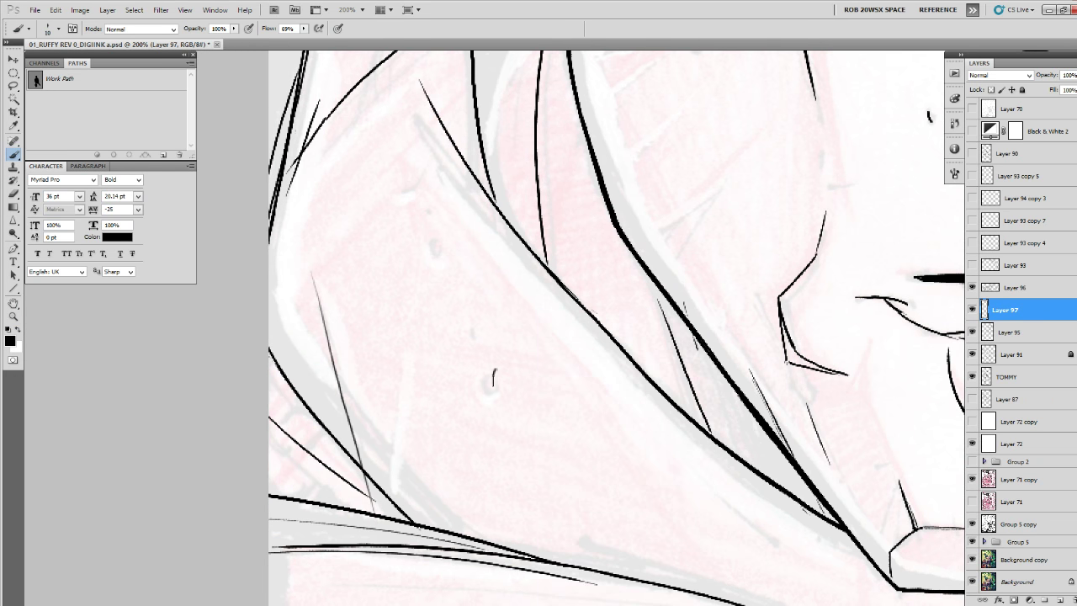
pyautogui.press('e')
pyautogui.press('b')
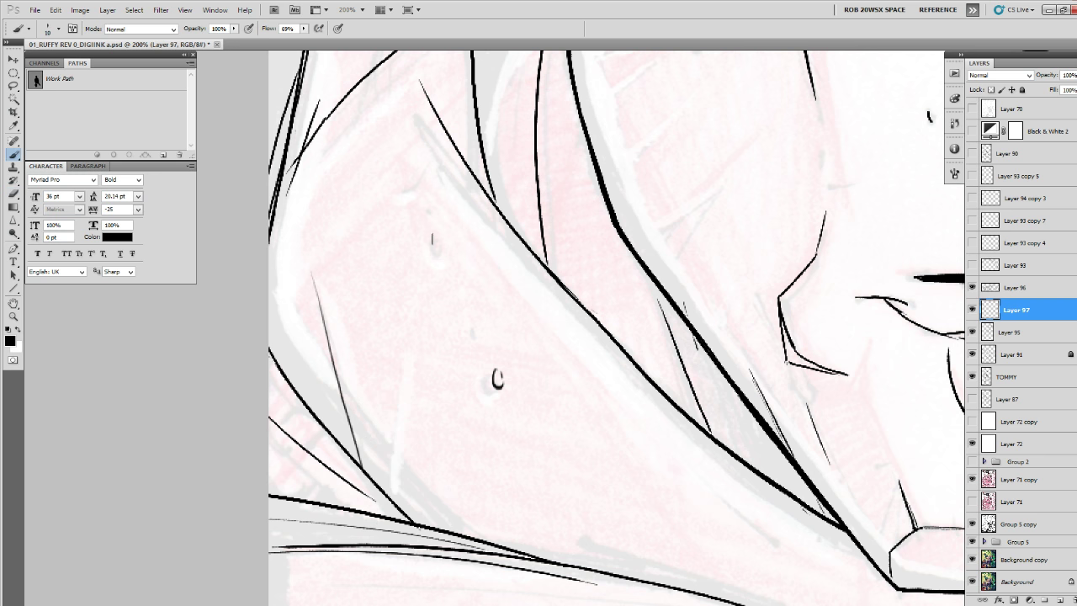
# Ink small droplets and fine crease lines across the collar folds, the clothing behind the ear and the forehead.
pyautogui.moveTo(422, 178)
pyautogui.mouseDown()
pyautogui.moveTo(435, 260)
pyautogui.moveTo(423, 271)
pyautogui.moveTo(373, 550)
pyautogui.mouseUp()
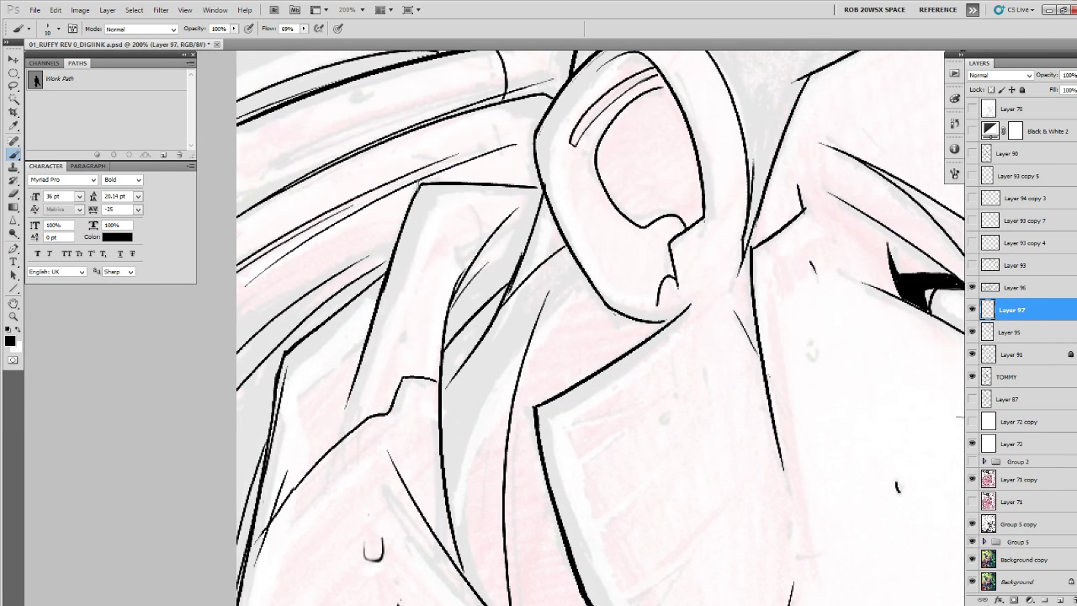
pyautogui.moveTo(448, 206); pyautogui.dragTo(502, 443)
pyautogui.moveTo(431, 328); pyautogui.dragTo(429, 336)
pyautogui.moveTo(459, 297); pyautogui.dragTo(377, 353)
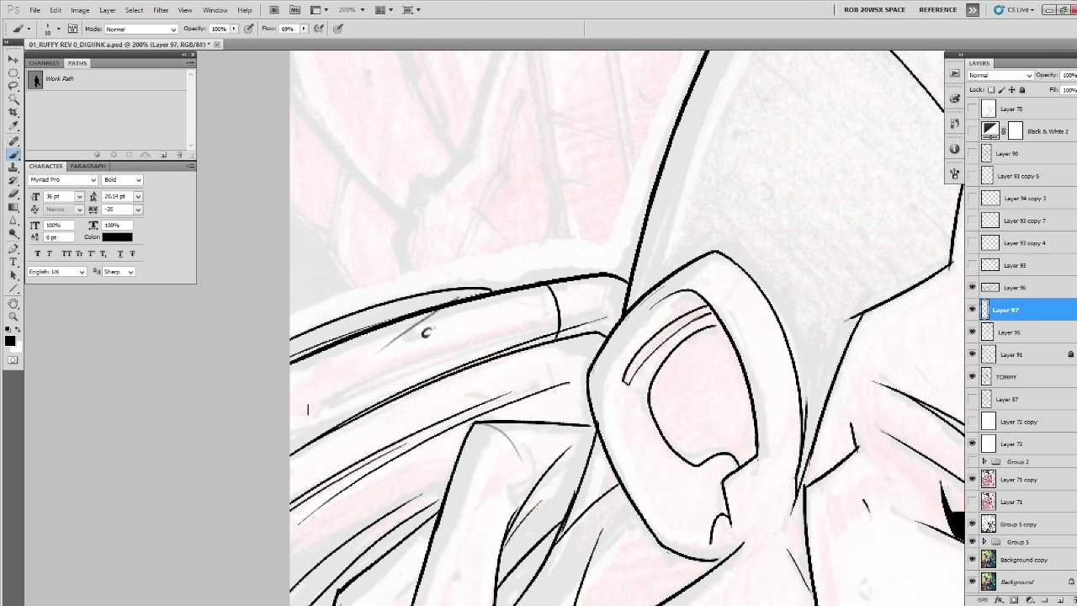
pyautogui.moveTo(266, 454); pyautogui.dragTo(482, 352)
pyautogui.moveTo(584, 279); pyautogui.dragTo(528, 301)
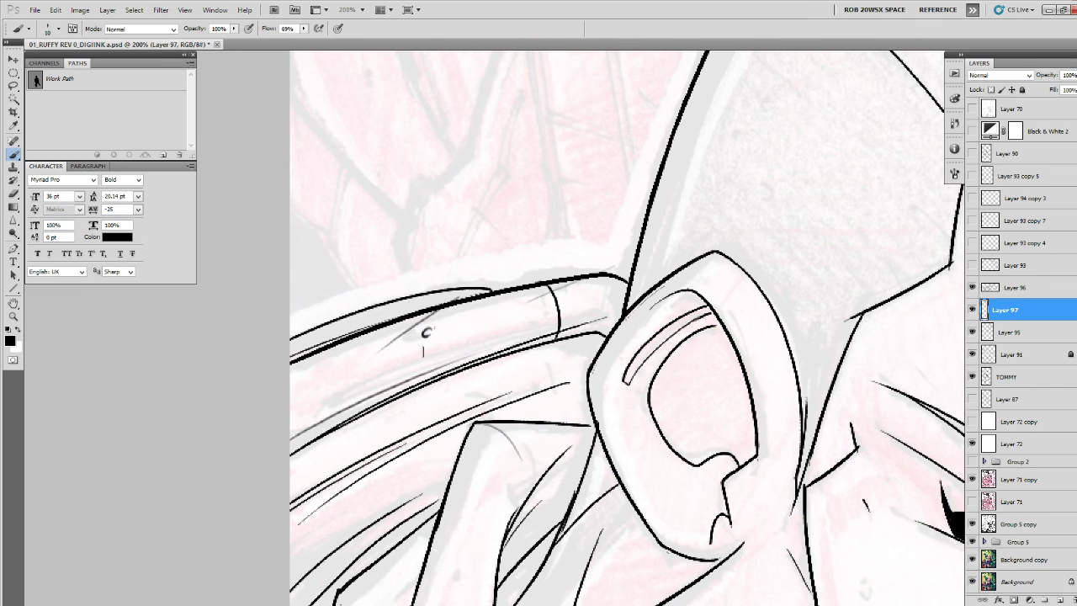
pyautogui.moveTo(620, 412); pyautogui.dragTo(402, 388)
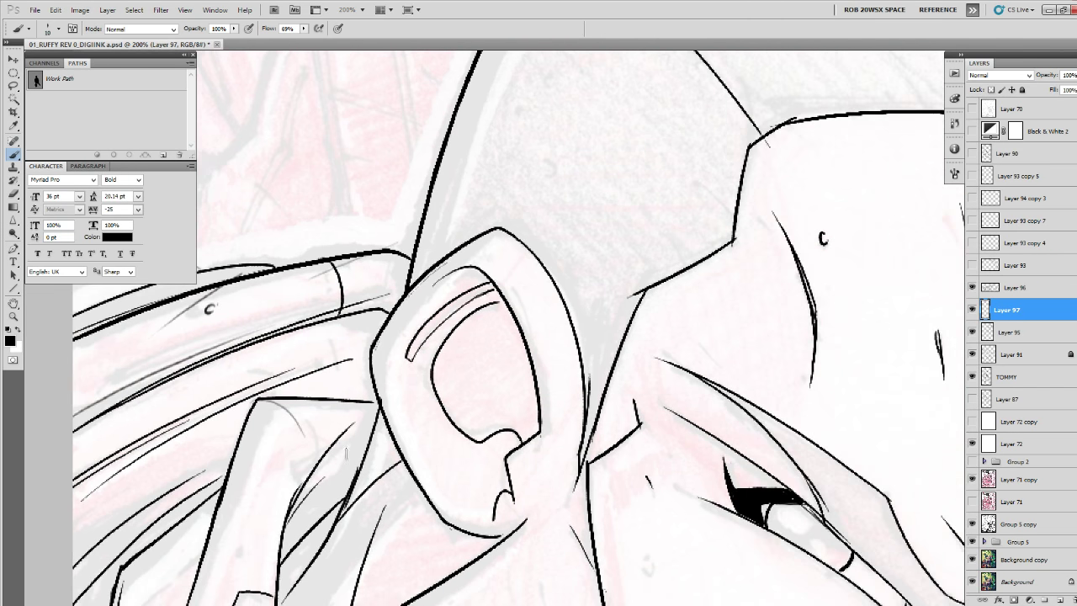
pyautogui.moveTo(717, 494); pyautogui.dragTo(394, 533)
pyautogui.moveTo(698, 472); pyautogui.dragTo(351, 536)
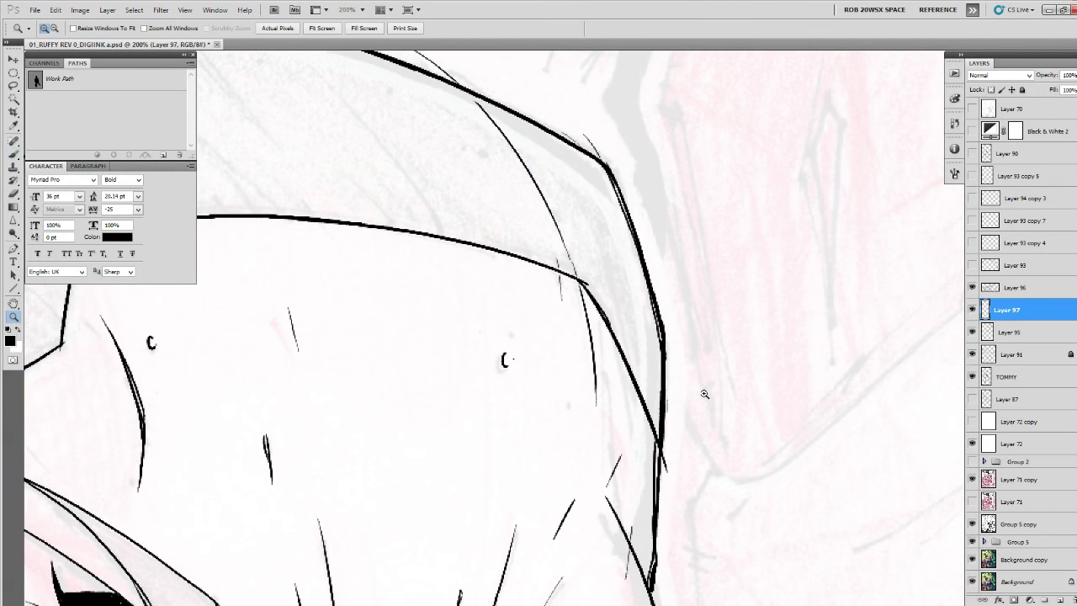
# Add a new layer above Layer 97, and merge Layer 97 down into Layer 95.
pyautogui.keyDown('alt'); pyautogui.click(705, 402); pyautogui.keyUp('alt')
pyautogui.keyDown('alt'); pyautogui.click(696, 419); pyautogui.keyUp('alt')
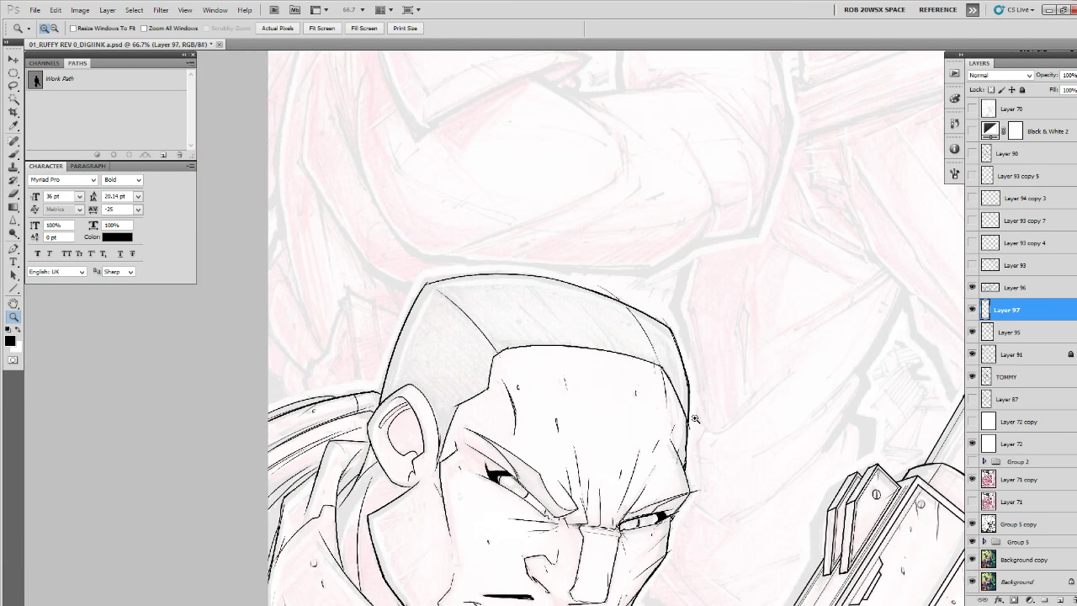
pyautogui.moveTo(696, 439); pyautogui.dragTo(617, 426)
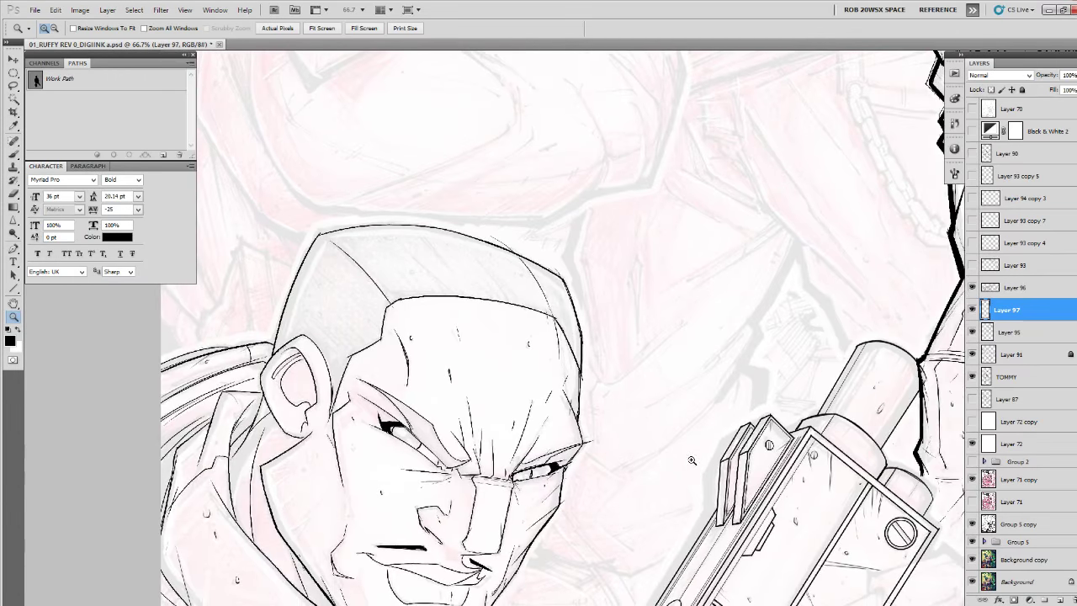
pyautogui.moveTo(690, 482); pyautogui.dragTo(711, 371)
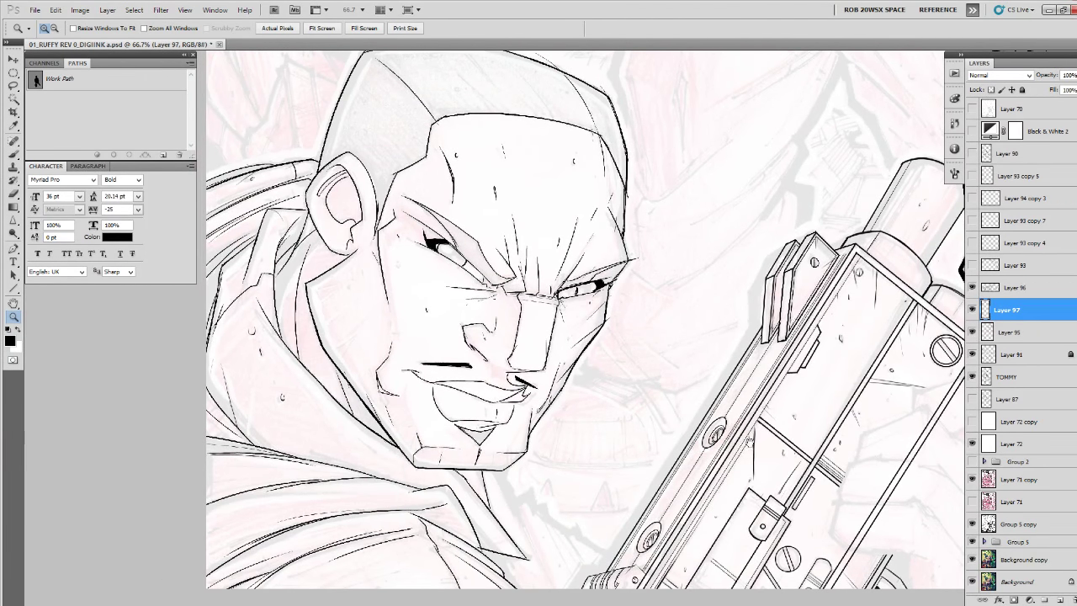
pyautogui.moveTo(754, 455); pyautogui.dragTo(683, 373)
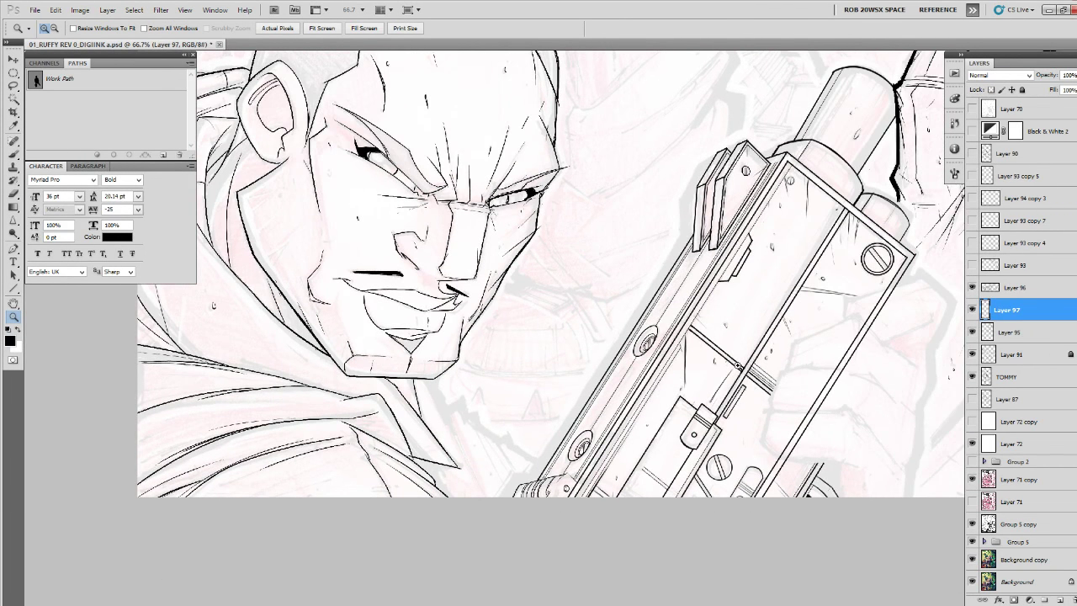
pyautogui.moveTo(853, 460); pyautogui.dragTo(673, 433)
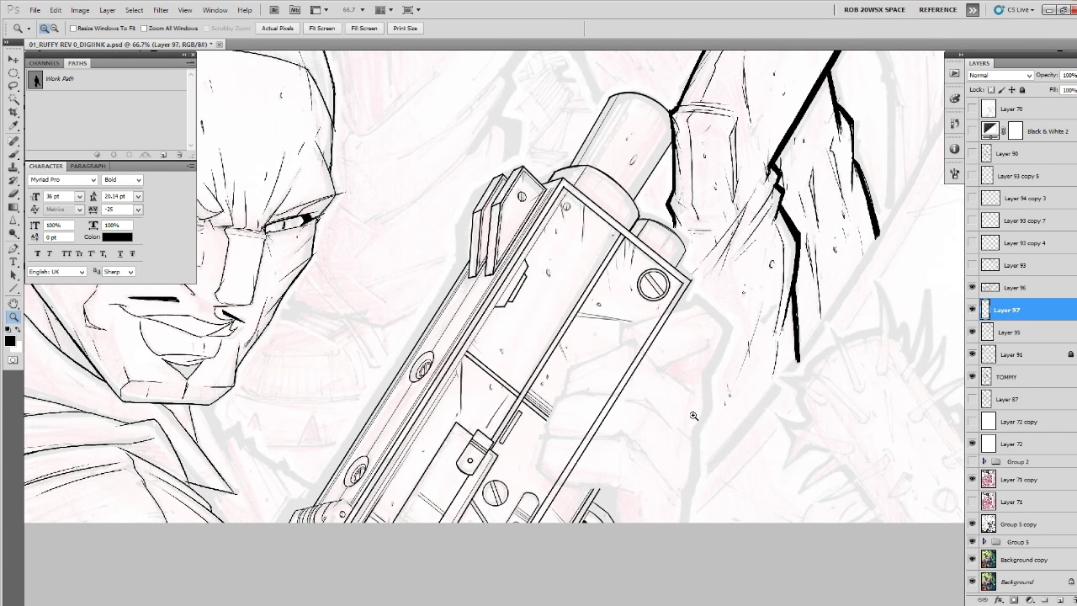
pyautogui.click(1059, 600)
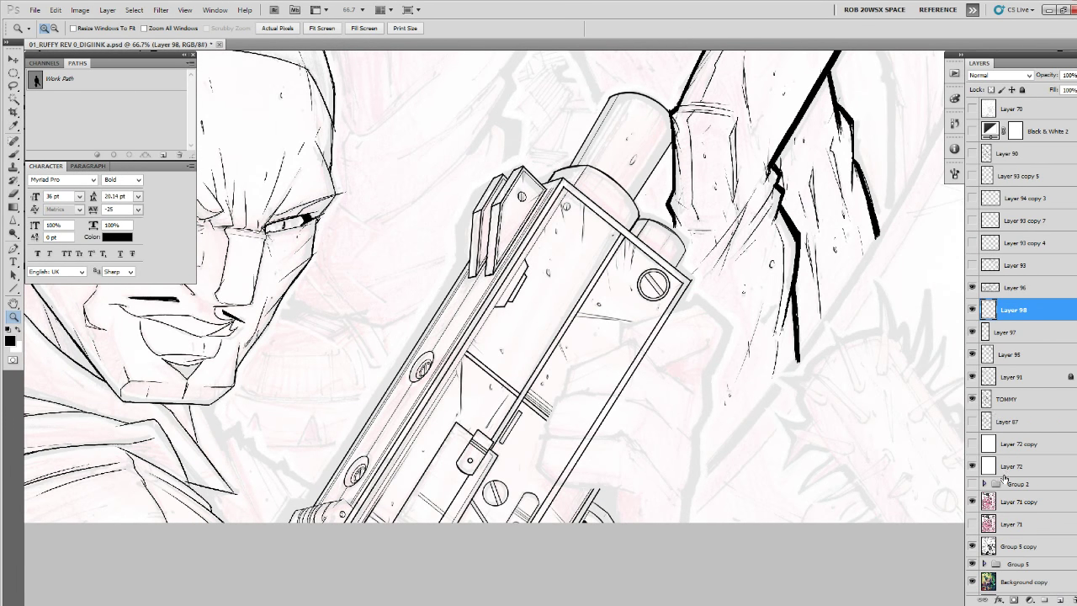
pyautogui.click(983, 335)
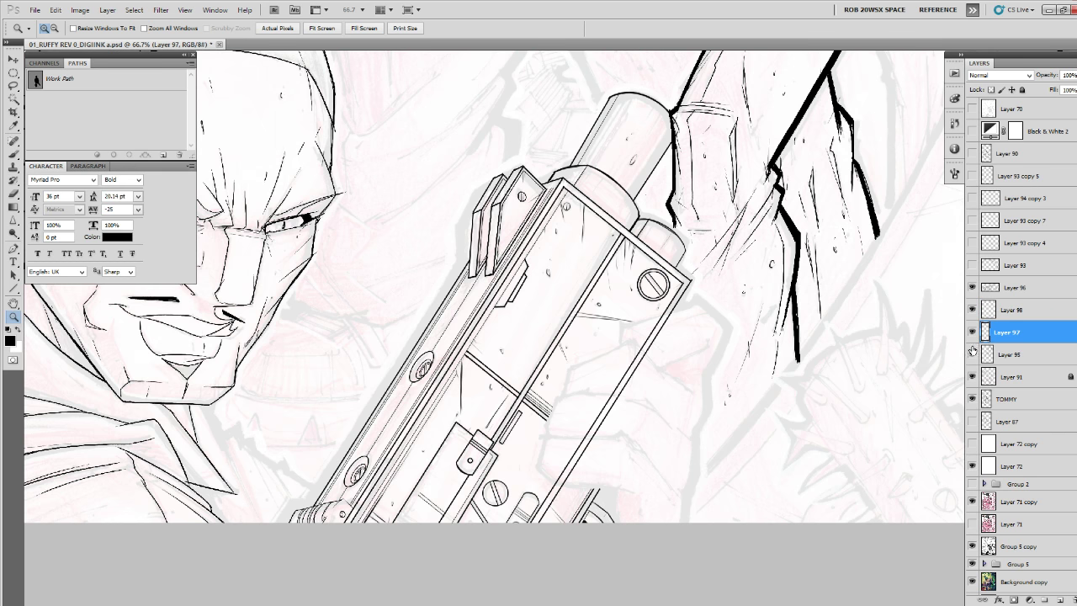
pyautogui.click(973, 353)
pyautogui.click(973, 353)
pyautogui.hotkey('ctrl', 'e')
# Move Layer 96 beneath Layer 98 and merge it down into Layer 95.
pyautogui.click(972, 333)
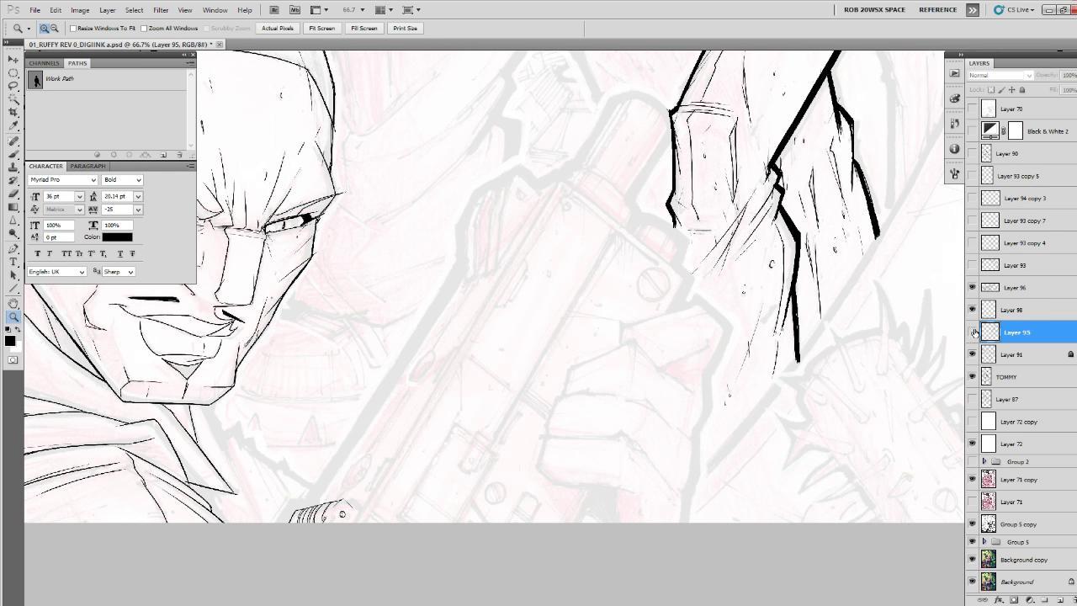
pyautogui.keyDown('ctrl'); pyautogui.click(989, 310); pyautogui.keyUp('ctrl')
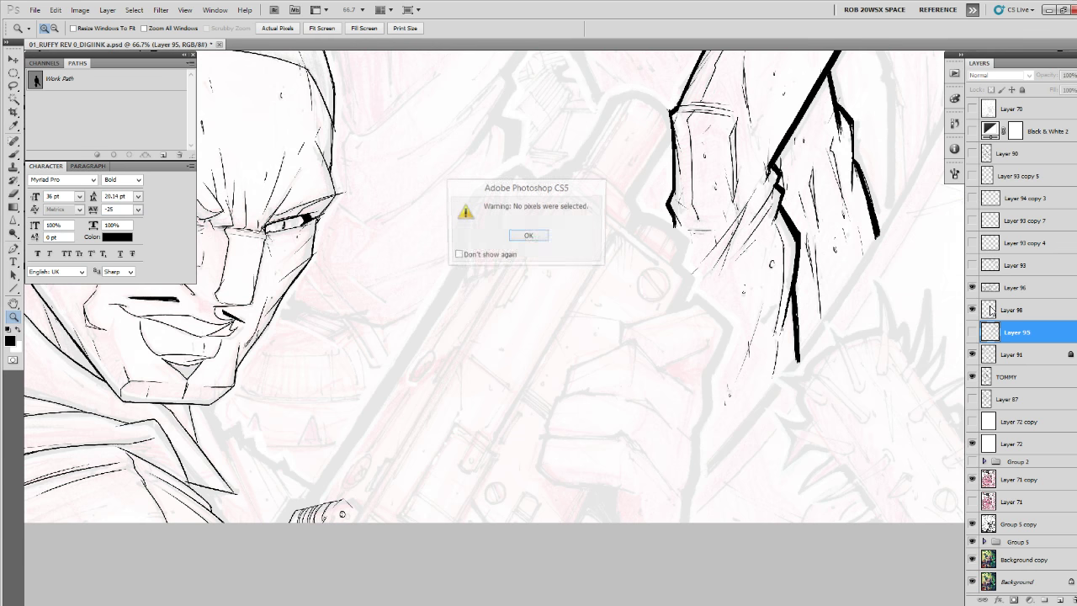
pyautogui.press('Return')
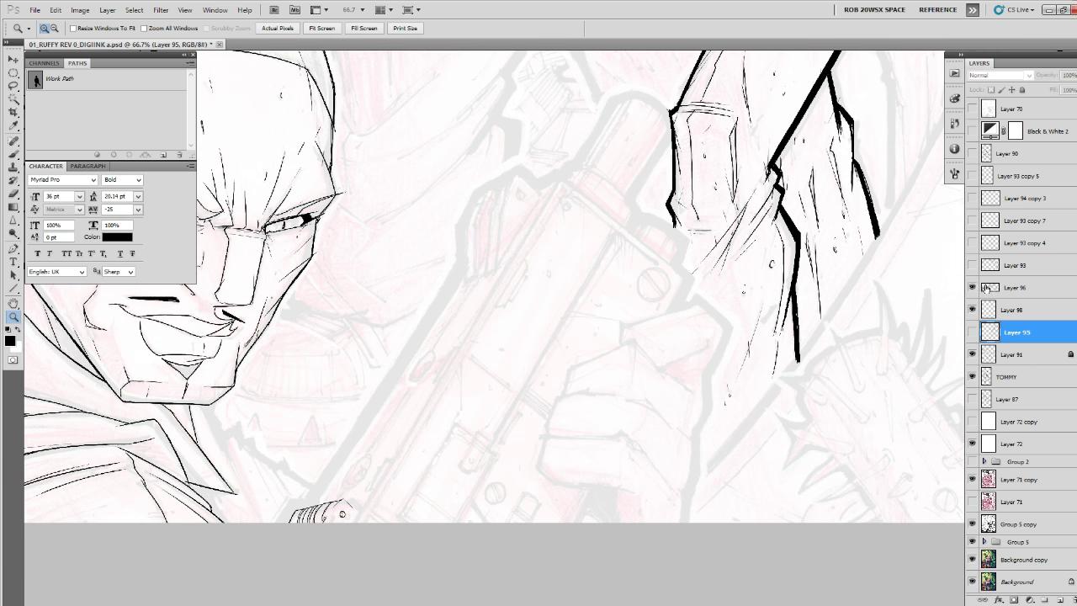
pyautogui.click(1014, 288)
pyautogui.moveTo(1014, 287); pyautogui.dragTo(993, 324)
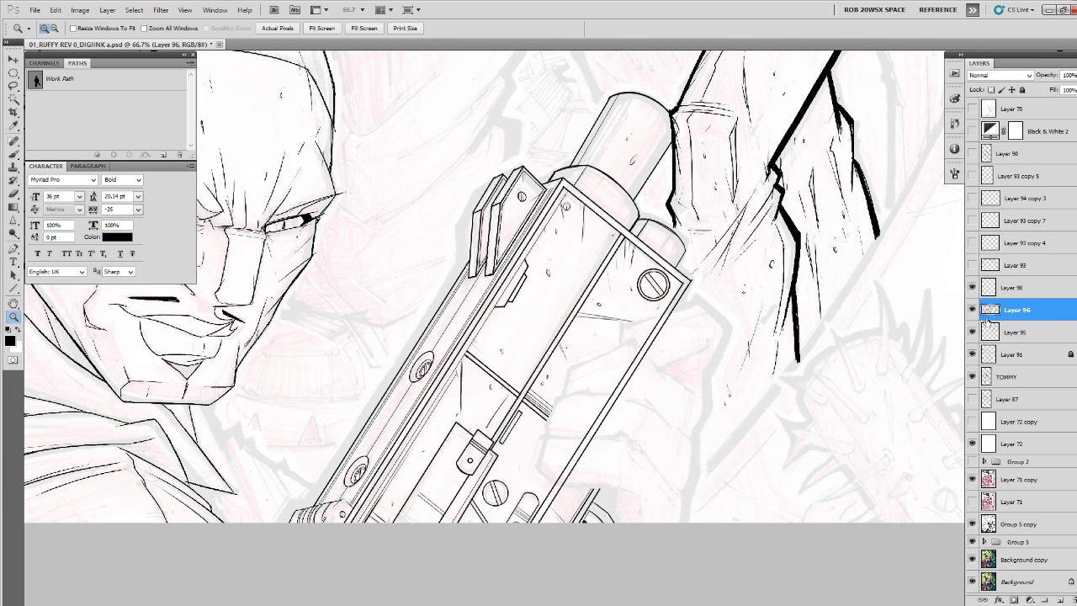
pyautogui.hotkey('ctrl', 'e')
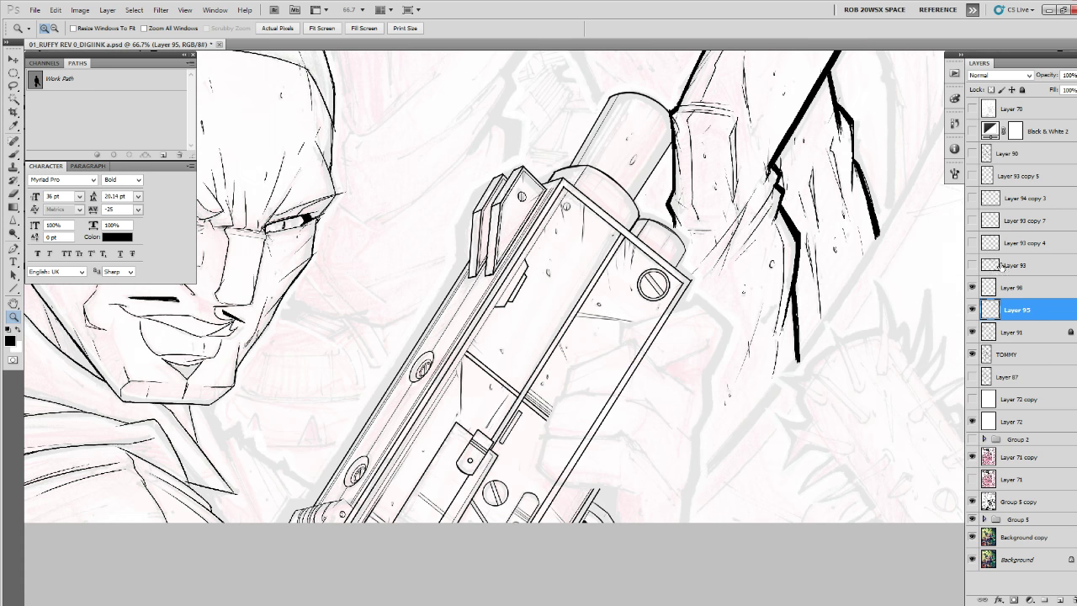
# Hide Layer 95 and, on Layer 98, ink the upper edge of the top finger of the hand gripping the gun.
pyautogui.click(973, 310)
pyautogui.click(994, 290)
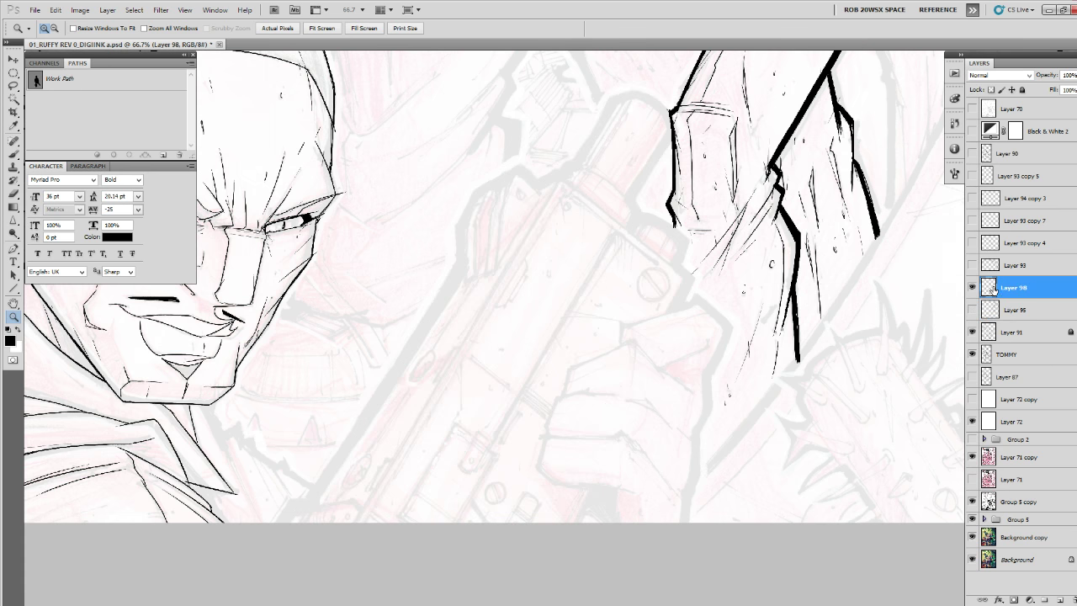
pyautogui.click(666, 359)
pyautogui.click(668, 355)
pyautogui.click(671, 353)
pyautogui.click(670, 354)
pyautogui.press('space')
pyautogui.moveTo(675, 348); pyautogui.dragTo(577, 547)
pyautogui.press('b')
pyautogui.moveTo(824, 277)
pyautogui.mouseDown()
pyautogui.moveTo(750, 225)
pyautogui.moveTo(674, 267)
pyautogui.mouseUp()
pyautogui.press('space')
pyautogui.moveTo(647, 300); pyautogui.dragTo(799, 232)
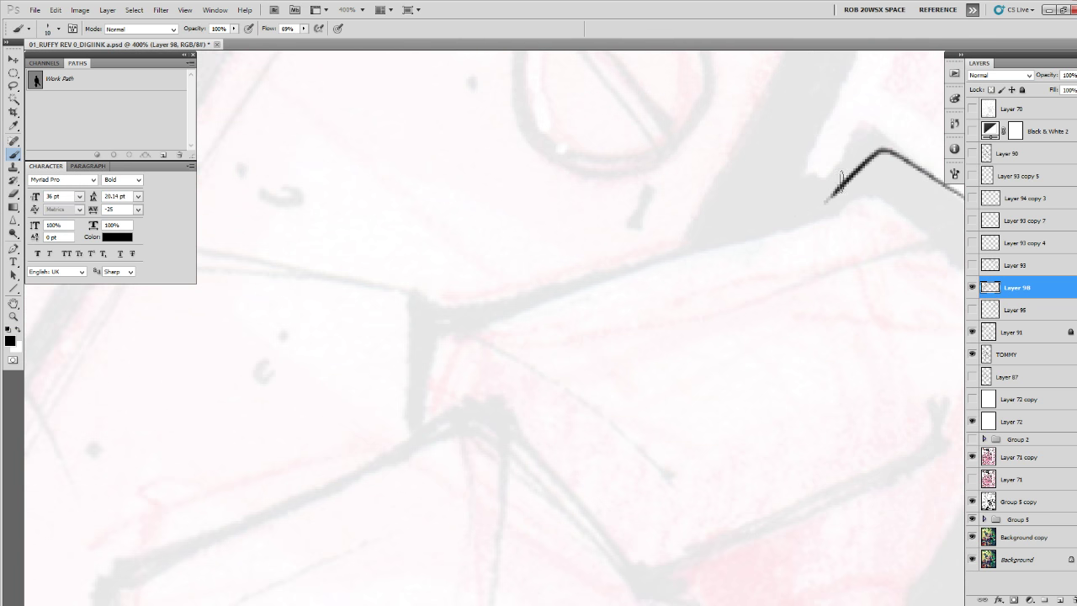
pyautogui.moveTo(843, 182)
pyautogui.mouseDown()
pyautogui.moveTo(727, 232)
pyautogui.moveTo(437, 318)
pyautogui.moveTo(416, 413)
pyautogui.mouseUp()
# Ink the bent outlines of the two middle fingers, following the sketched knuckles.
pyautogui.press('space')
pyautogui.moveTo(457, 430)
pyautogui.mouseDown()
pyautogui.moveTo(558, 339)
pyautogui.moveTo(762, 227)
pyautogui.mouseUp()
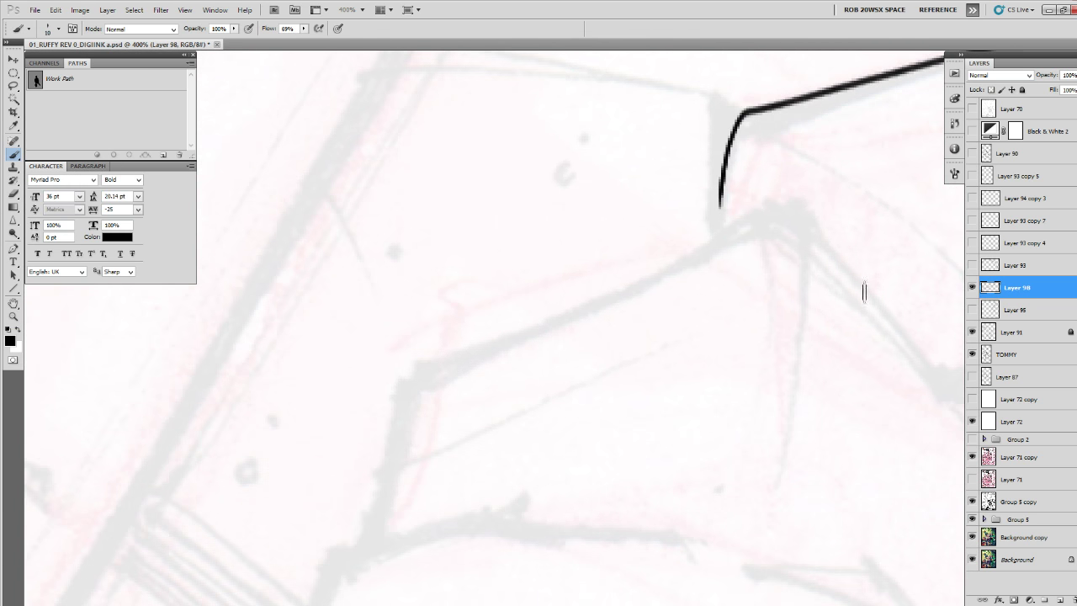
pyautogui.moveTo(879, 305)
pyautogui.mouseDown()
pyautogui.moveTo(823, 234)
pyautogui.moveTo(761, 220)
pyautogui.moveTo(535, 317)
pyautogui.moveTo(404, 385)
pyautogui.moveTo(454, 356)
pyautogui.moveTo(414, 381)
pyautogui.moveTo(366, 547)
pyautogui.mouseUp()
pyautogui.moveTo(728, 484); pyautogui.dragTo(826, 205)
pyautogui.moveTo(959, 404); pyautogui.dragTo(779, 469)
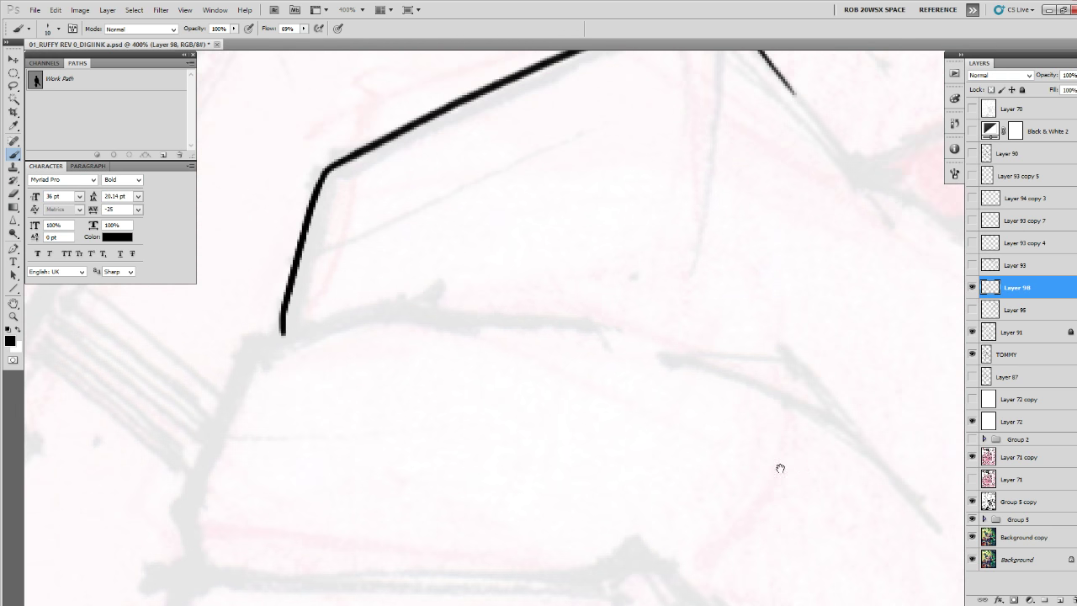
pyautogui.moveTo(776, 413); pyautogui.dragTo(904, 394)
pyautogui.moveTo(737, 306)
pyautogui.mouseDown()
pyautogui.moveTo(600, 263)
pyautogui.moveTo(394, 319)
pyautogui.moveTo(447, 300)
pyautogui.moveTo(388, 323)
pyautogui.moveTo(311, 496)
pyautogui.moveTo(317, 476)
pyautogui.moveTo(325, 543)
pyautogui.mouseUp()
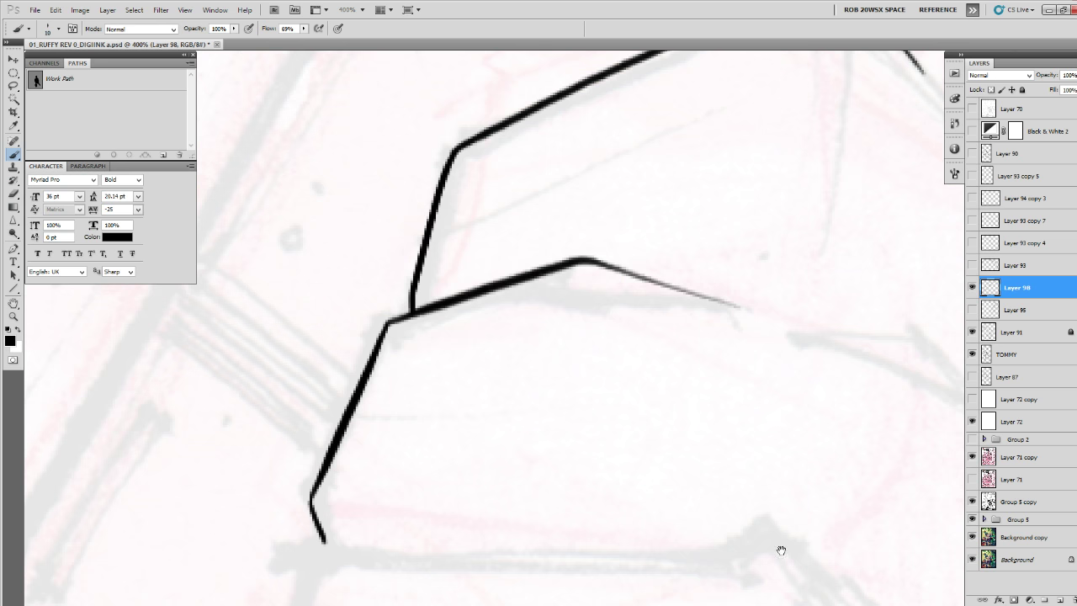
# Ink the outline of the lowest finger, including its underside, and a short edge line running down beneath it.
pyautogui.moveTo(781, 550)
pyautogui.mouseDown()
pyautogui.moveTo(821, 207)
pyautogui.moveTo(775, 203)
pyautogui.moveTo(698, 223)
pyautogui.moveTo(314, 226)
pyautogui.moveTo(334, 229)
pyautogui.moveTo(323, 229)
pyautogui.moveTo(272, 404)
pyautogui.moveTo(360, 485)
pyautogui.moveTo(402, 506)
pyautogui.mouseUp()
pyautogui.moveTo(822, 550)
pyautogui.mouseDown()
pyautogui.moveTo(762, 453)
pyautogui.moveTo(684, 269)
pyautogui.mouseUp()
pyautogui.moveTo(581, 277); pyautogui.dragTo(644, 414)
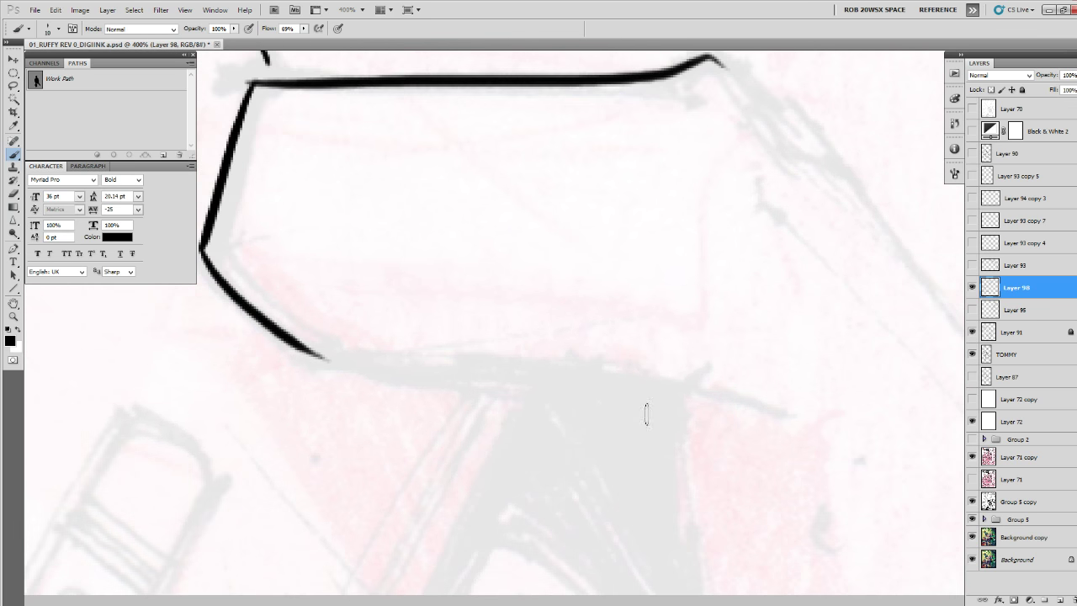
pyautogui.moveTo(297, 344)
pyautogui.mouseDown()
pyautogui.moveTo(343, 358)
pyautogui.moveTo(661, 388)
pyautogui.moveTo(697, 371)
pyautogui.mouseUp()
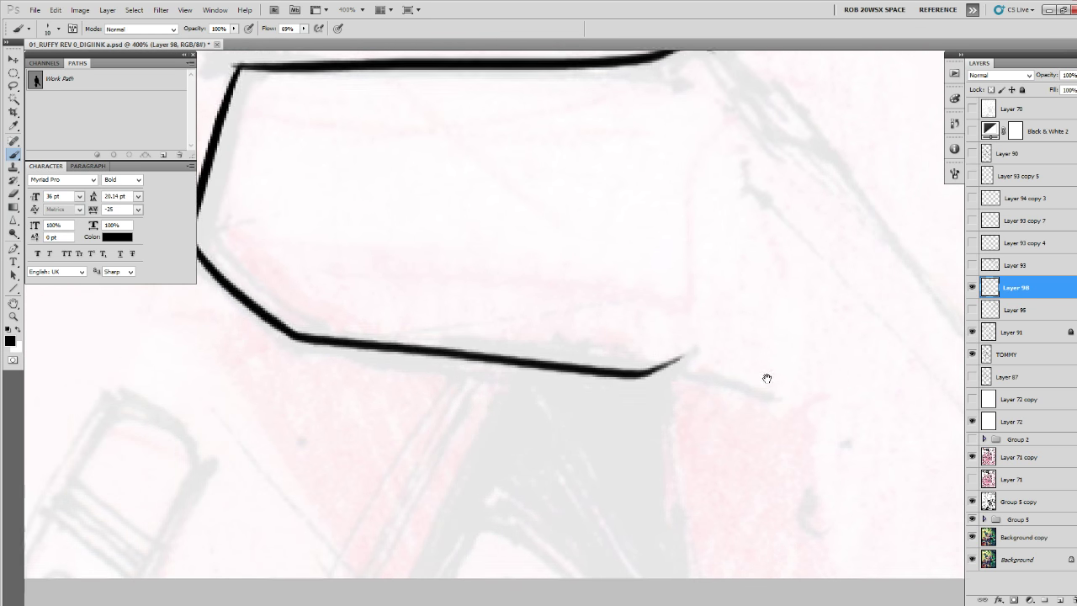
pyautogui.moveTo(767, 378); pyautogui.dragTo(738, 341)
pyautogui.moveTo(551, 338); pyautogui.dragTo(596, 353)
pyautogui.moveTo(765, 375); pyautogui.dragTo(614, 602)
pyautogui.moveTo(721, 425); pyautogui.dragTo(637, 463)
# Ink the diagonal line running from the lowest finger's knuckle across the back of the hand.
pyautogui.press('z')
pyautogui.keyDown('alt'); pyautogui.click(589, 336); pyautogui.keyUp('alt')
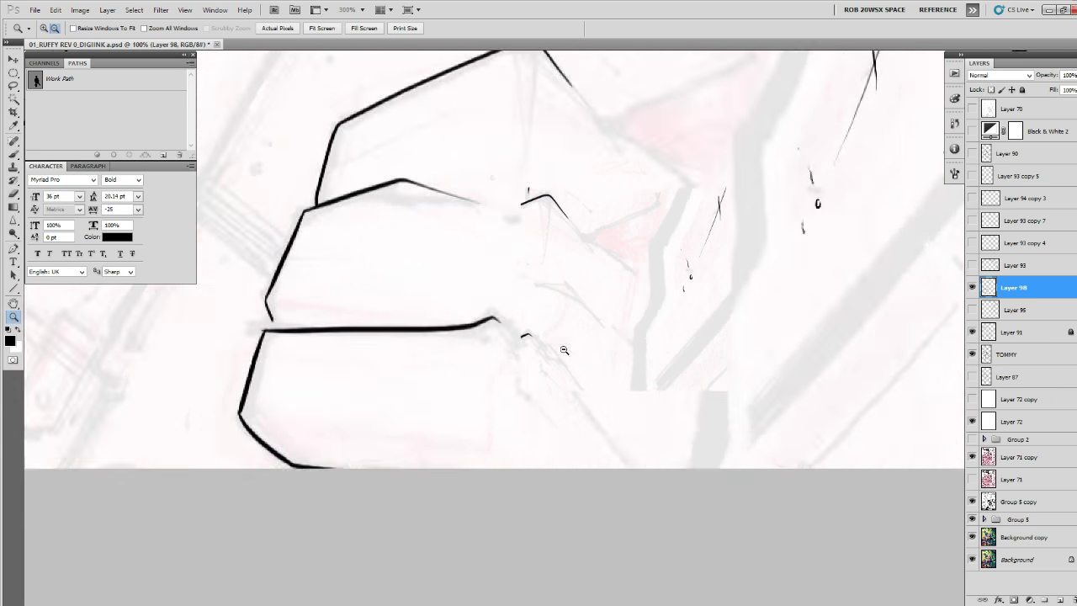
pyautogui.keyDown('alt'); pyautogui.click(651, 320); pyautogui.keyUp('alt')
pyautogui.click(621, 374)
pyautogui.click(622, 374)
pyautogui.press('b')
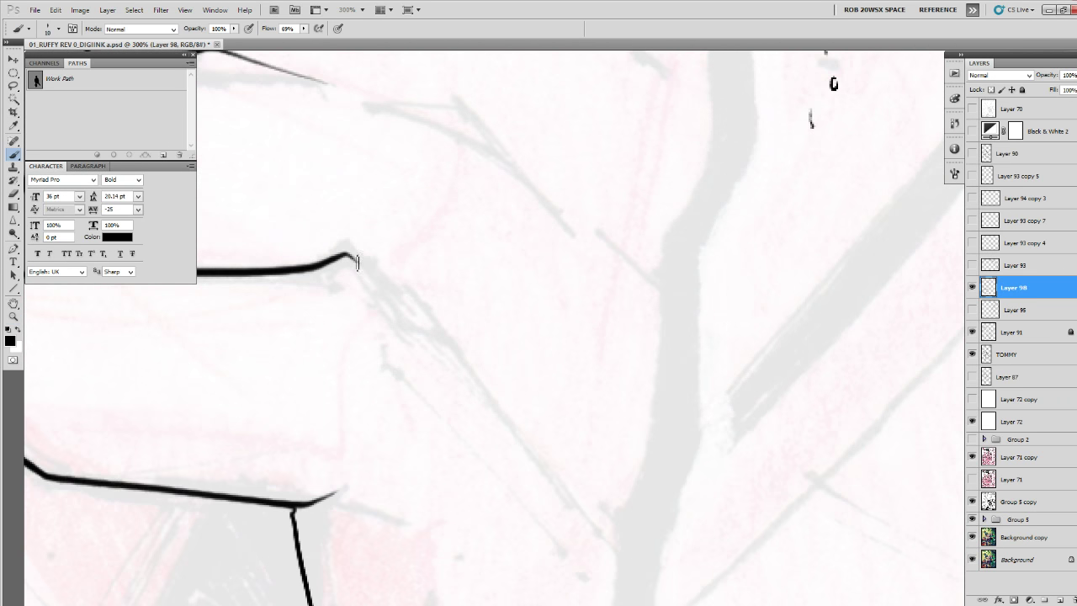
pyautogui.moveTo(360, 257); pyautogui.dragTo(533, 440)
# Ink the lower part of the hand's outer edge down toward the wrist.
pyautogui.moveTo(592, 386); pyautogui.dragTo(593, 599)
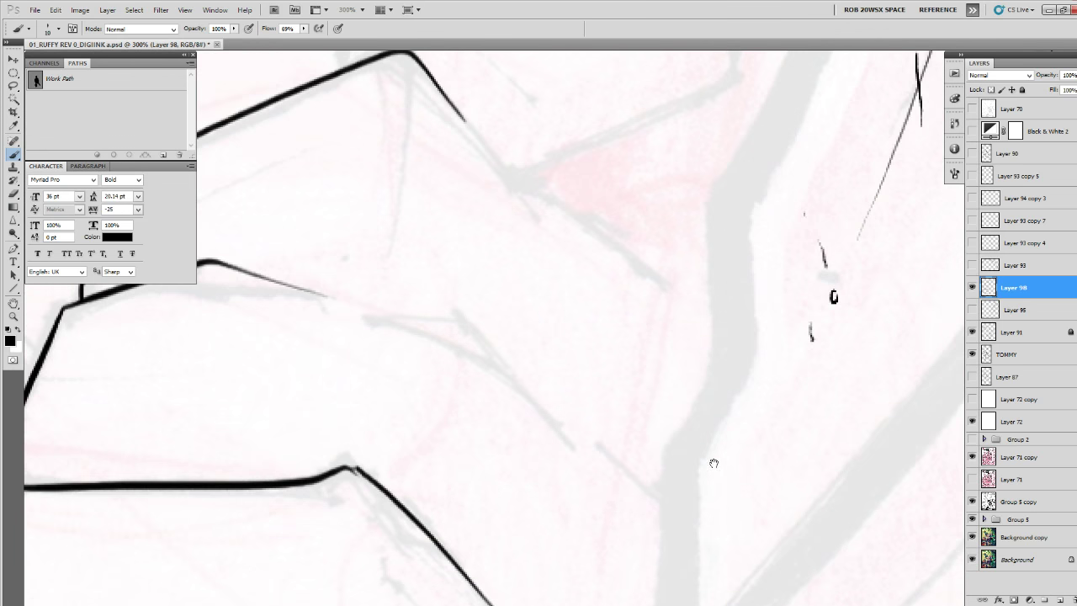
pyautogui.moveTo(713, 462)
pyautogui.mouseDown()
pyautogui.moveTo(665, 320)
pyautogui.moveTo(626, 335)
pyautogui.moveTo(562, 480)
pyautogui.mouseUp()
pyautogui.moveTo(562, 480)
pyautogui.mouseDown()
pyautogui.moveTo(614, 280)
pyautogui.moveTo(629, 368)
pyautogui.moveTo(613, 469)
pyautogui.mouseUp()
pyautogui.moveTo(628, 350); pyautogui.dragTo(597, 597)
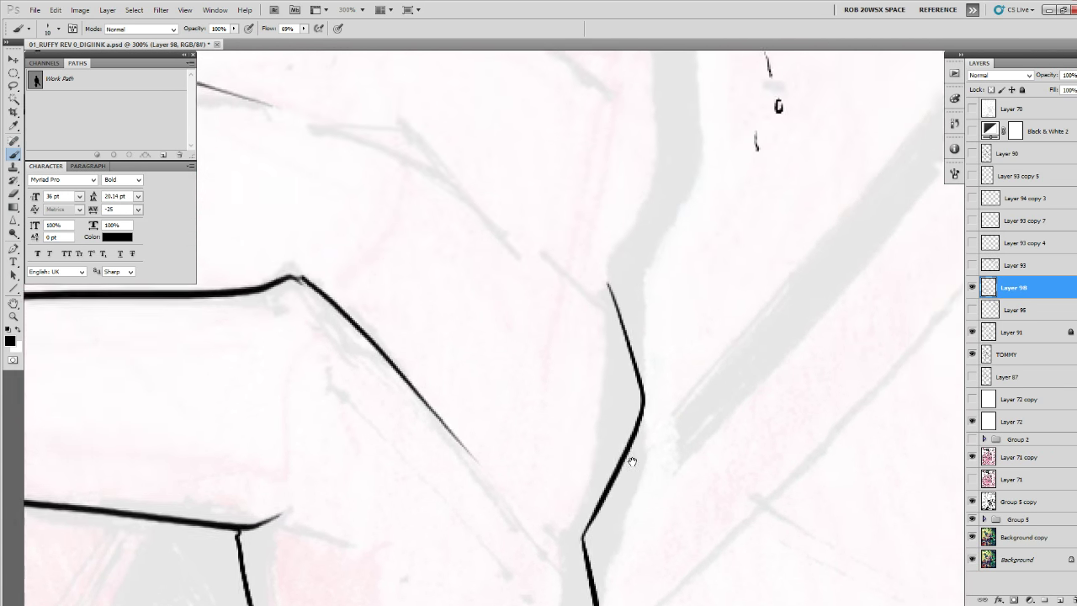
pyautogui.moveTo(633, 453); pyautogui.dragTo(661, 277)
# Ink the hand's upper outer edge from the top finger's knuckle down to the lower edge line, and undo the last stray stroke.
pyautogui.moveTo(668, 224)
pyautogui.mouseDown()
pyautogui.moveTo(613, 466)
pyautogui.moveTo(656, 267)
pyautogui.moveTo(620, 587)
pyautogui.mouseUp()
pyautogui.moveTo(644, 363); pyautogui.dragTo(627, 424)
pyautogui.moveTo(629, 244)
pyautogui.mouseDown()
pyautogui.moveTo(609, 317)
pyautogui.moveTo(626, 424)
pyautogui.moveTo(626, 413)
pyautogui.moveTo(574, 569)
pyautogui.mouseUp()
pyautogui.moveTo(664, 260); pyautogui.dragTo(629, 481)
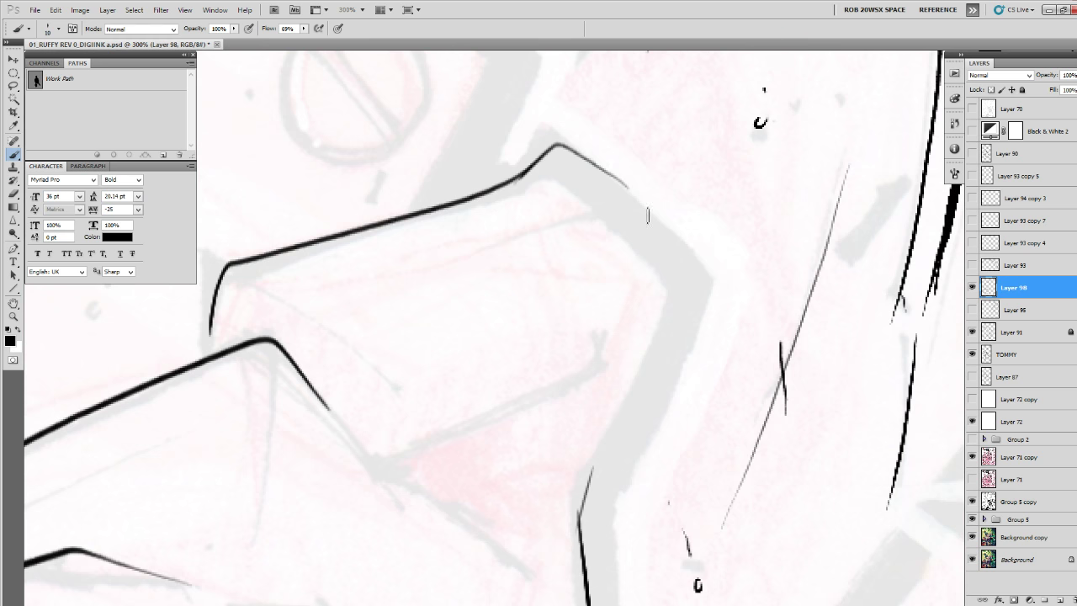
pyautogui.moveTo(610, 170)
pyautogui.mouseDown()
pyautogui.moveTo(685, 257)
pyautogui.moveTo(668, 324)
pyautogui.moveTo(580, 496)
pyautogui.mouseUp()
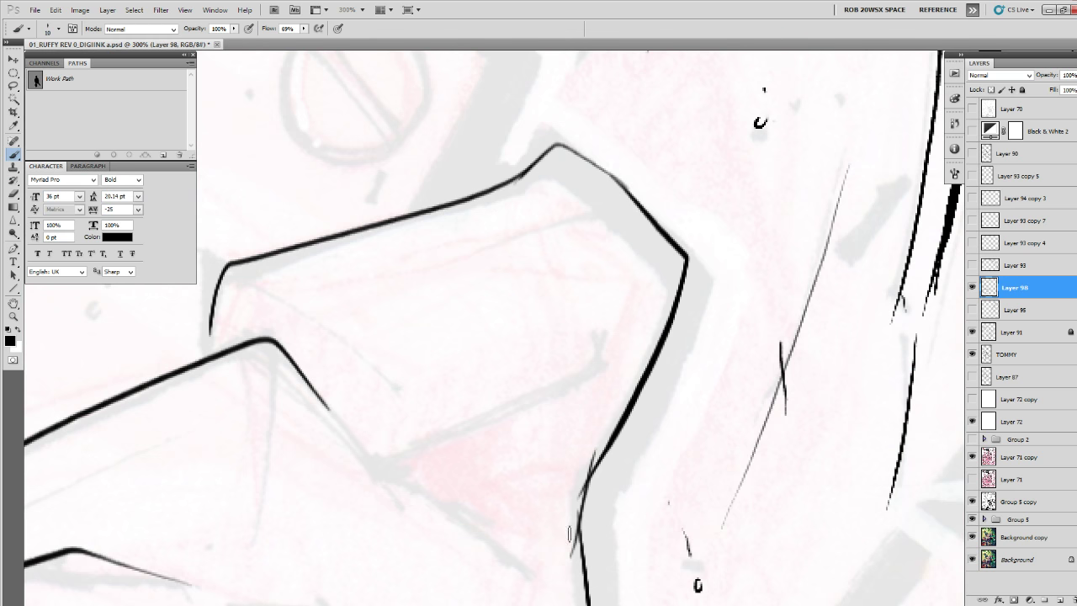
pyautogui.moveTo(603, 300); pyautogui.dragTo(563, 422)
pyautogui.moveTo(564, 417); pyautogui.dragTo(634, 383)
pyautogui.hotkey('ctrl', 'z')
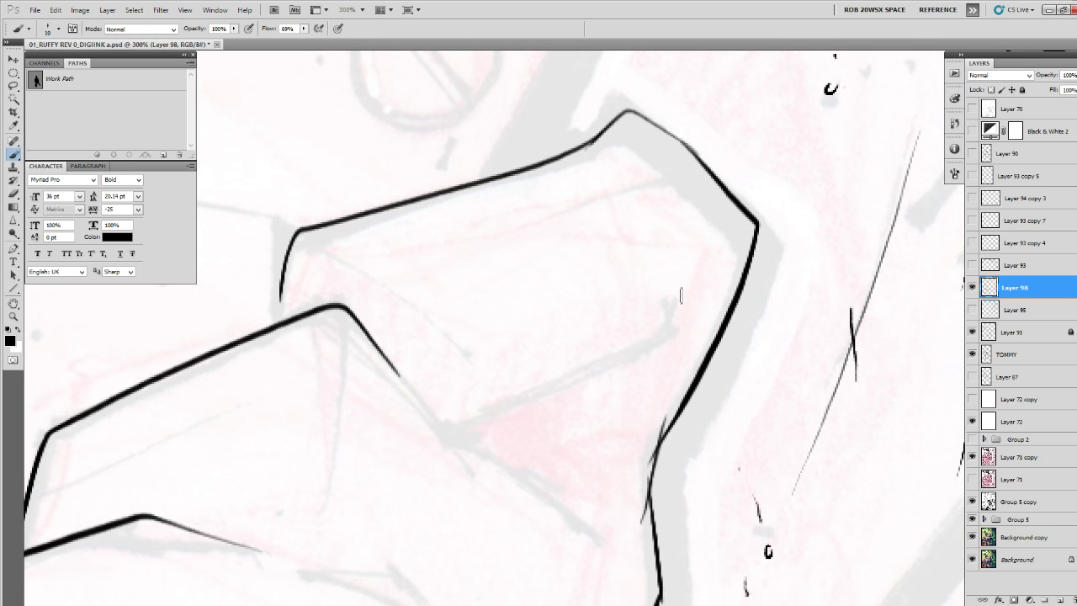
# Ink the top finger's underside with its upturned end, and extend the line from the second finger's knuckle diagonally across the hand.
pyautogui.moveTo(683, 281)
pyautogui.mouseDown()
pyautogui.moveTo(649, 352)
pyautogui.moveTo(464, 428)
pyautogui.mouseUp()
pyautogui.moveTo(410, 392); pyautogui.dragTo(397, 353)
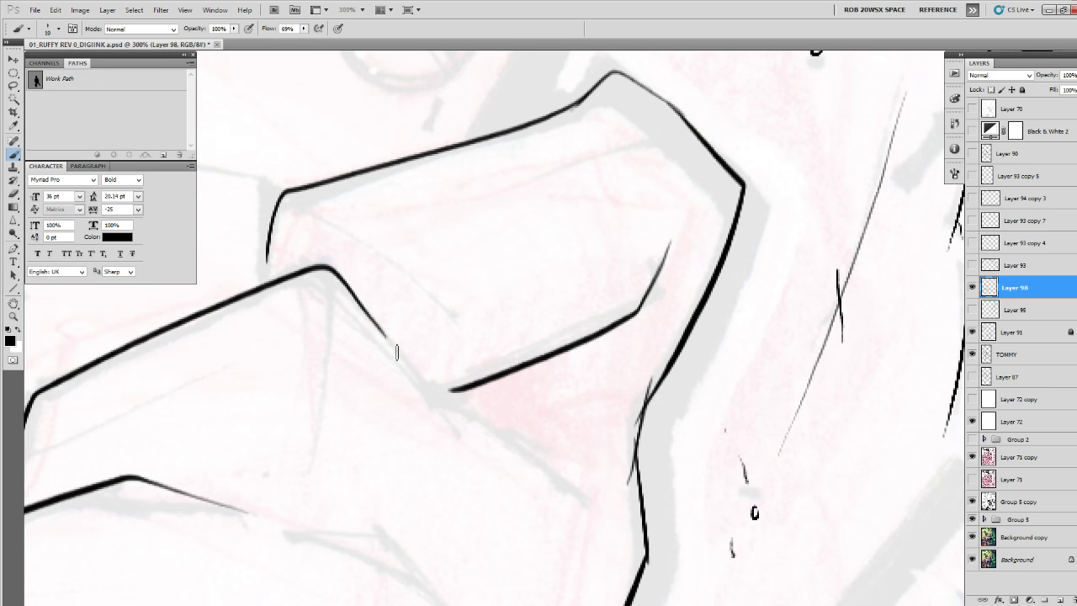
pyautogui.moveTo(364, 301); pyautogui.dragTo(433, 394)
pyautogui.moveTo(384, 334); pyautogui.dragTo(566, 487)
pyautogui.moveTo(607, 515); pyautogui.dragTo(597, 405)
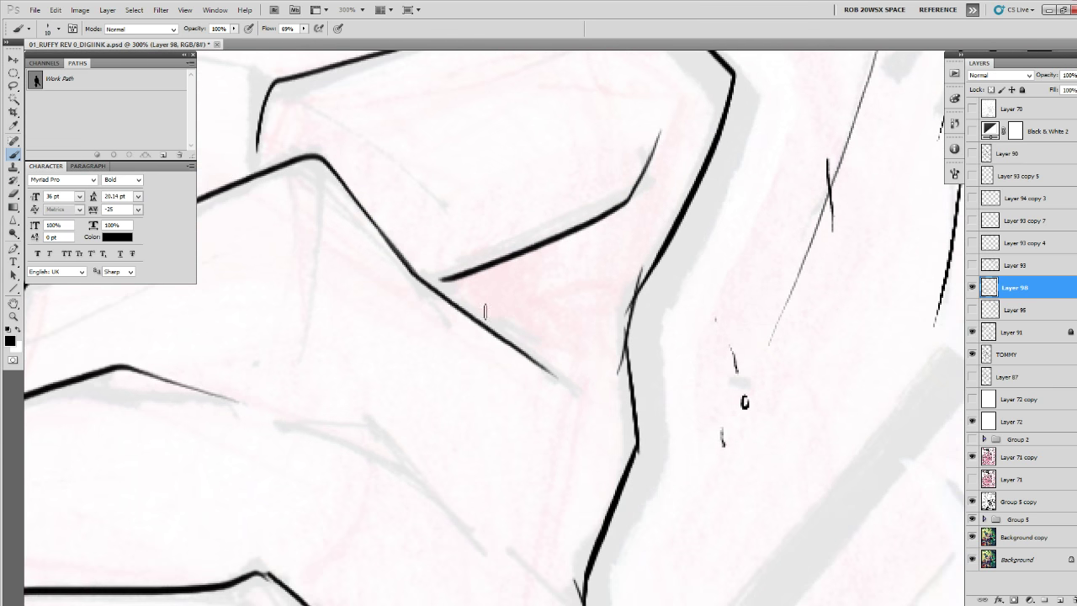
# Add thin crease lines inside the top finger and one running down from the second finger's knuckle.
pyautogui.moveTo(438, 257); pyautogui.dragTo(468, 444)
pyautogui.moveTo(319, 282); pyautogui.dragTo(455, 380)
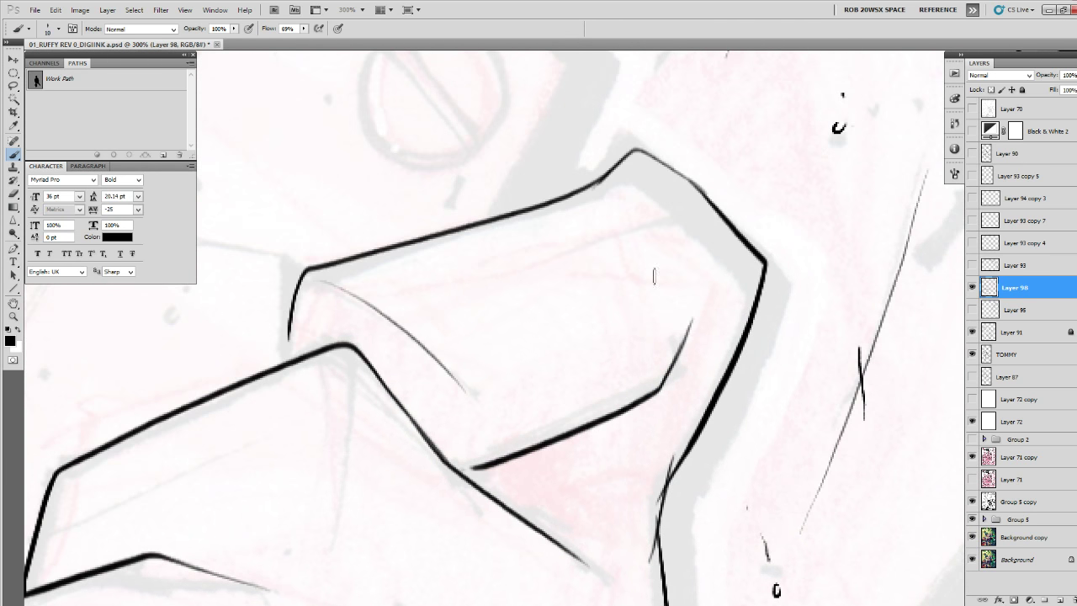
pyautogui.moveTo(653, 432); pyautogui.dragTo(775, 230)
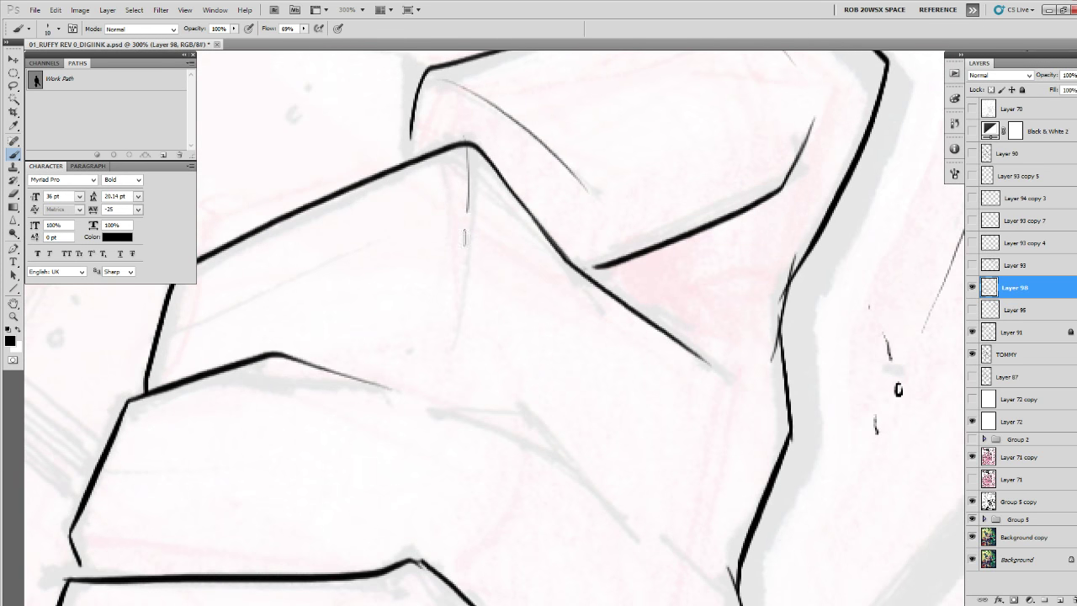
pyautogui.moveTo(464, 238); pyautogui.dragTo(453, 314)
# Ink the line continuing from the third finger's knuckle across the hand, redoing one stroke, and extend the lowest finger's diagonal line.
pyautogui.moveTo(464, 420)
pyautogui.mouseDown()
pyautogui.moveTo(352, 281)
pyautogui.moveTo(459, 327)
pyautogui.moveTo(531, 412)
pyautogui.mouseUp()
pyautogui.moveTo(329, 268)
pyautogui.mouseDown()
pyautogui.moveTo(426, 308)
pyautogui.moveTo(539, 415)
pyautogui.mouseUp()
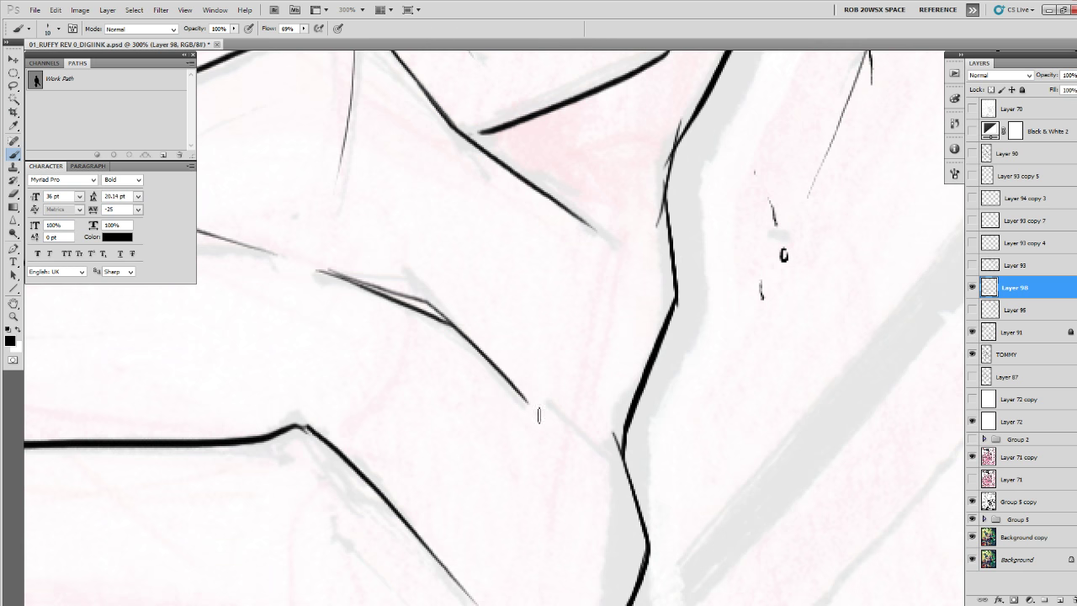
pyautogui.hotkey('ctrl', 'z')
pyautogui.moveTo(333, 272)
pyautogui.mouseDown()
pyautogui.moveTo(425, 303)
pyautogui.moveTo(522, 403)
pyautogui.mouseUp()
pyautogui.moveTo(524, 468); pyautogui.dragTo(566, 284)
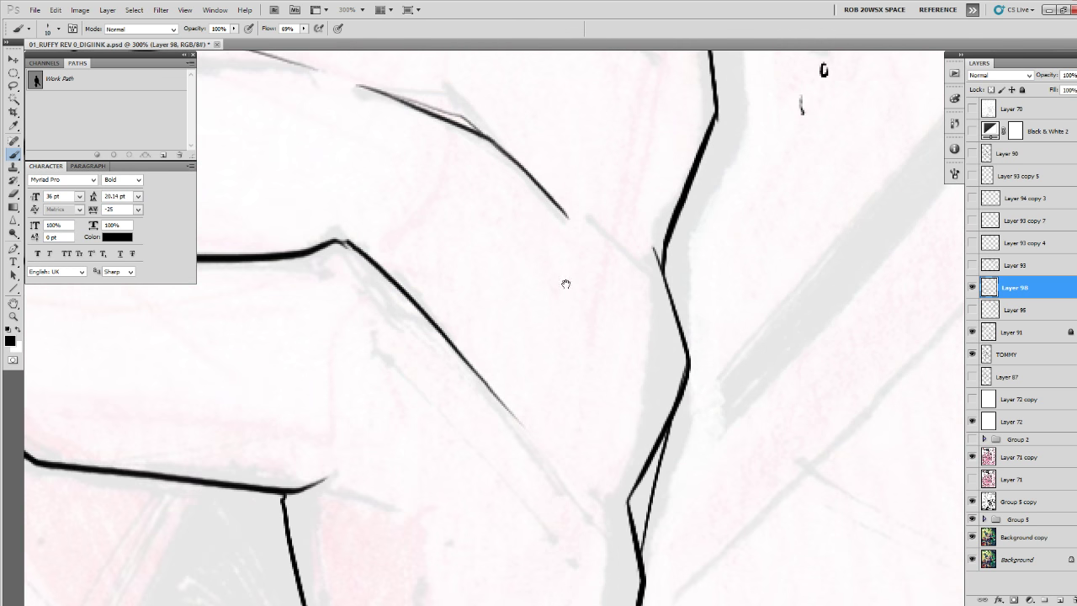
pyautogui.moveTo(479, 375); pyautogui.dragTo(543, 428)
pyautogui.moveTo(589, 475); pyautogui.dragTo(661, 237)
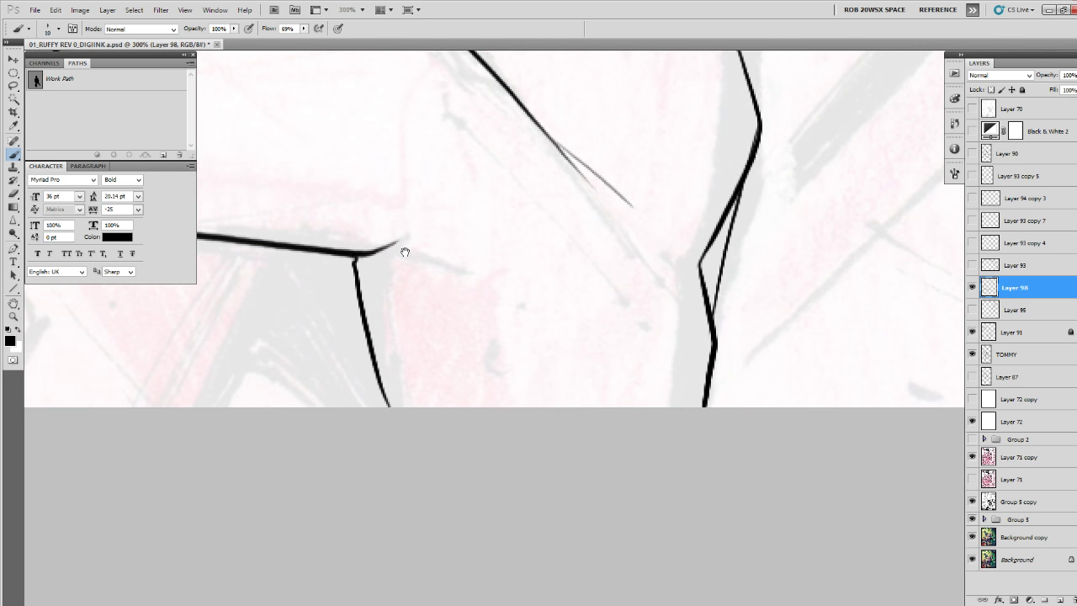
# Give the lowest finger's underside an upturned end, and erase and re-ink the edge line running down beneath it.
pyautogui.moveTo(404, 252)
pyautogui.mouseDown()
pyautogui.moveTo(585, 381)
pyautogui.moveTo(563, 408)
pyautogui.moveTo(594, 410)
pyautogui.moveTo(623, 380)
pyautogui.mouseUp()
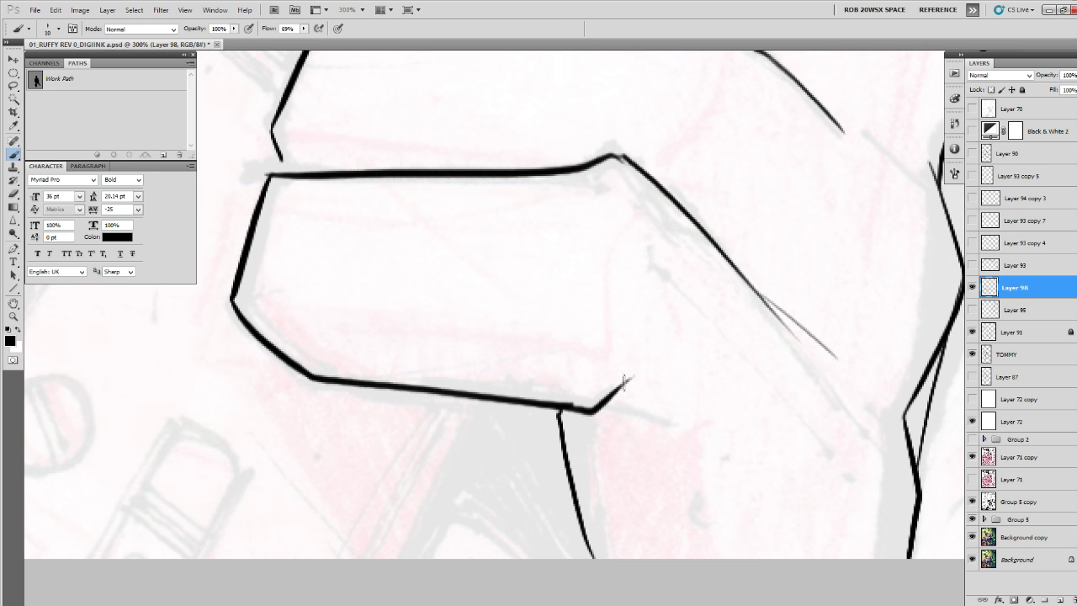
pyautogui.press('e')
pyautogui.moveTo(559, 422); pyautogui.dragTo(593, 575)
pyautogui.press('b')
pyautogui.moveTo(551, 406)
pyautogui.mouseDown()
pyautogui.moveTo(572, 421)
pyautogui.moveTo(594, 496)
pyautogui.mouseUp()
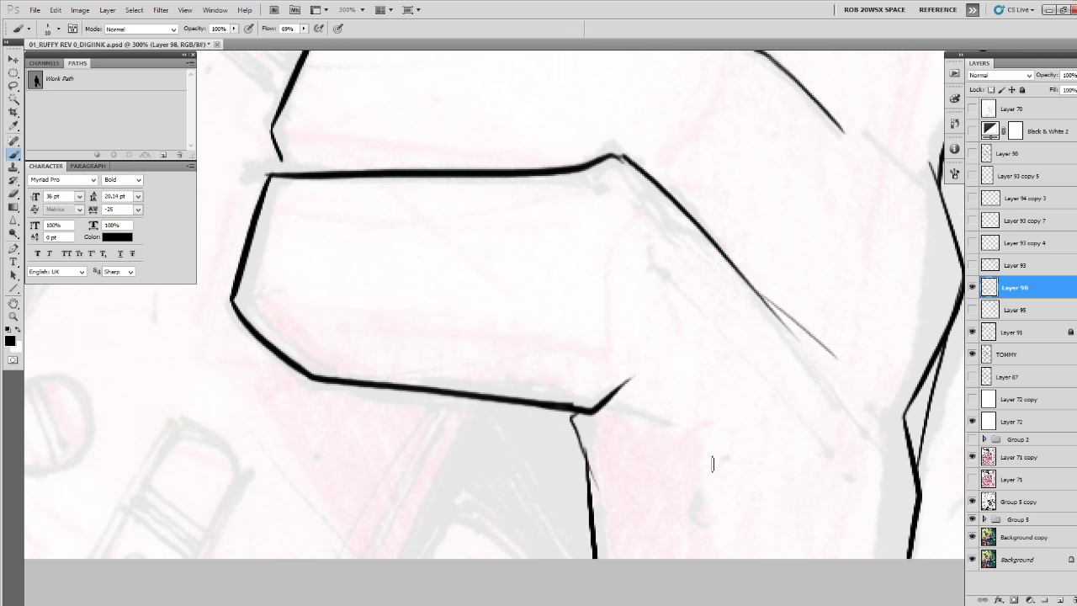
# Add a thin crease running down from the third finger's knuckle.
pyautogui.moveTo(706, 294); pyautogui.dragTo(679, 491)
pyautogui.moveTo(600, 359); pyautogui.dragTo(557, 364)
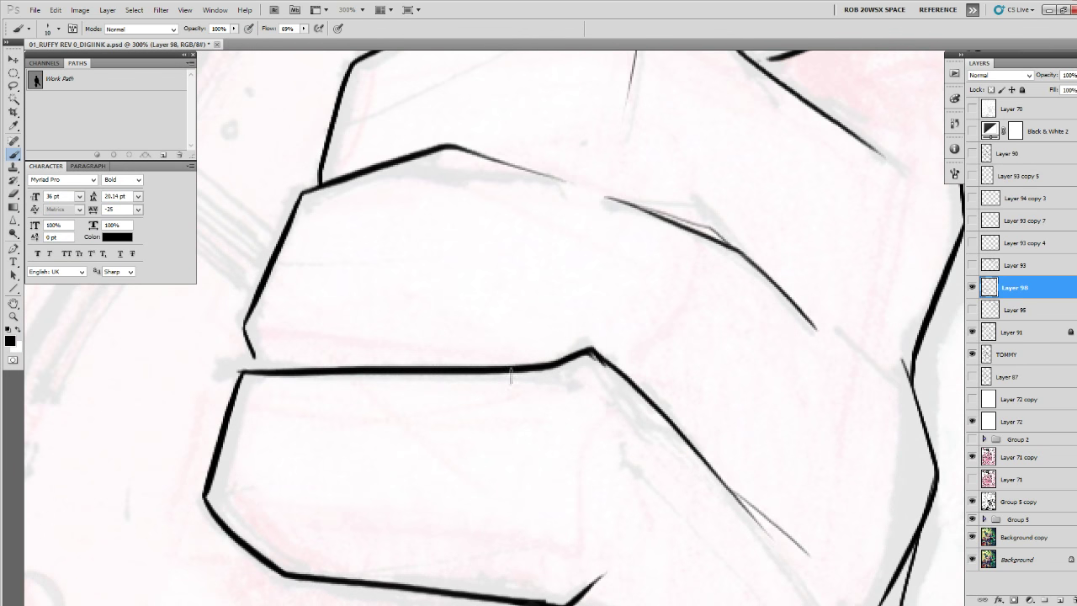
pyautogui.moveTo(585, 318)
pyautogui.mouseDown()
pyautogui.moveTo(634, 452)
pyautogui.moveTo(638, 508)
pyautogui.mouseUp()
pyautogui.moveTo(483, 351); pyautogui.dragTo(446, 466)
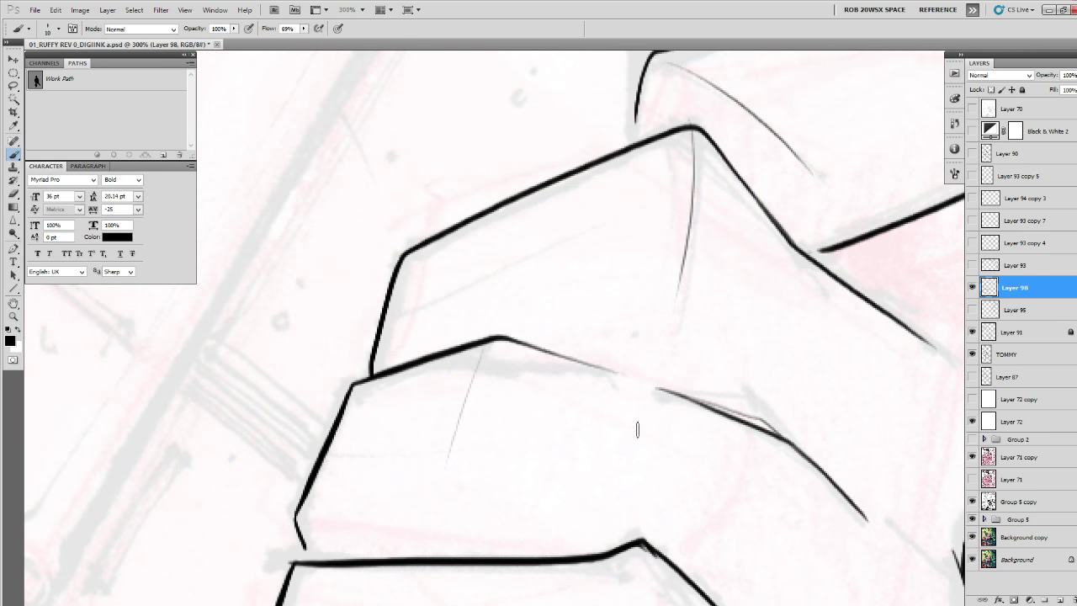
pyautogui.moveTo(750, 472); pyautogui.dragTo(516, 429)
# Erase the top finger's underside, its inner crease and the outline at its end.
pyautogui.keyDown('alt'); pyautogui.click(710, 397); pyautogui.keyUp('alt')
pyautogui.keyDown('alt'); pyautogui.click(709, 398); pyautogui.keyUp('alt')
pyautogui.keyDown('alt'); pyautogui.click(710, 402); pyautogui.keyUp('alt')
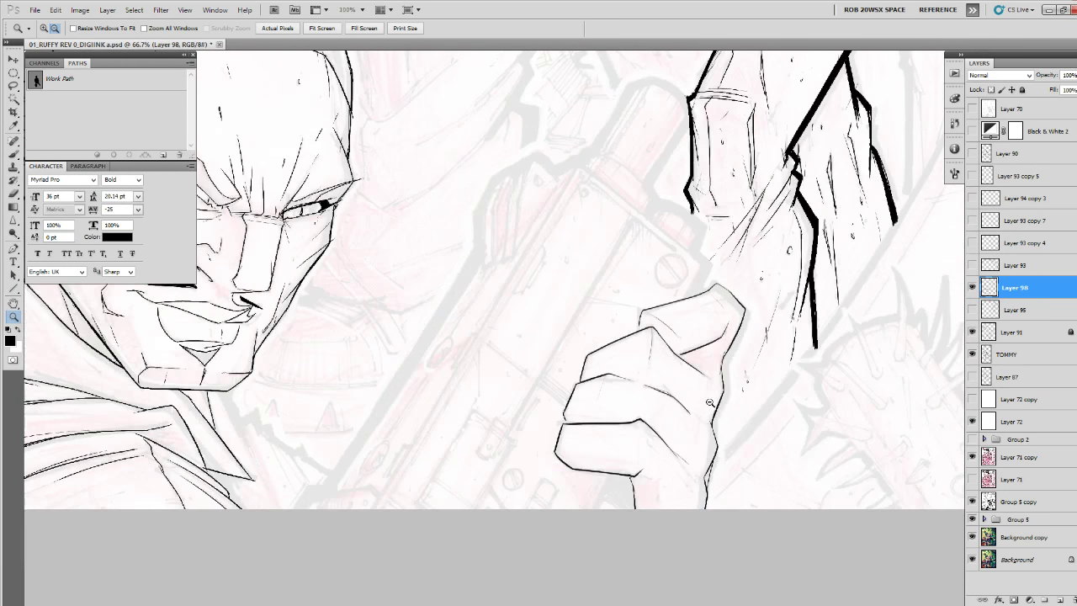
pyautogui.click(723, 337)
pyautogui.click(723, 337)
pyautogui.click(723, 337)
pyautogui.click(722, 336)
pyautogui.moveTo(722, 333); pyautogui.dragTo(732, 394)
pyautogui.press('e')
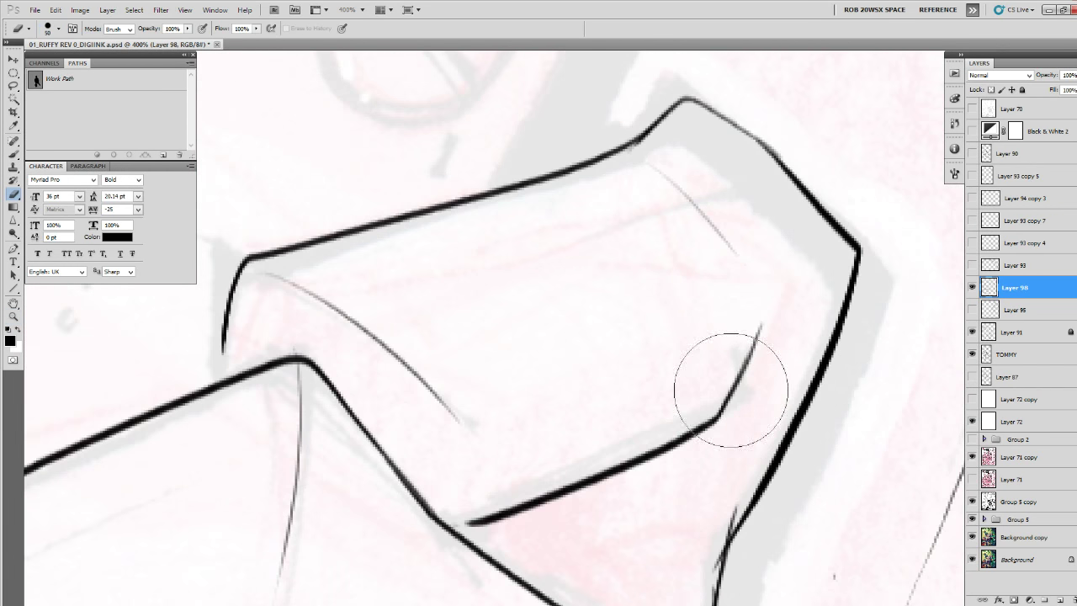
pyautogui.moveTo(755, 318)
pyautogui.mouseDown()
pyautogui.moveTo(701, 408)
pyautogui.moveTo(486, 490)
pyautogui.moveTo(592, 549)
pyautogui.mouseUp()
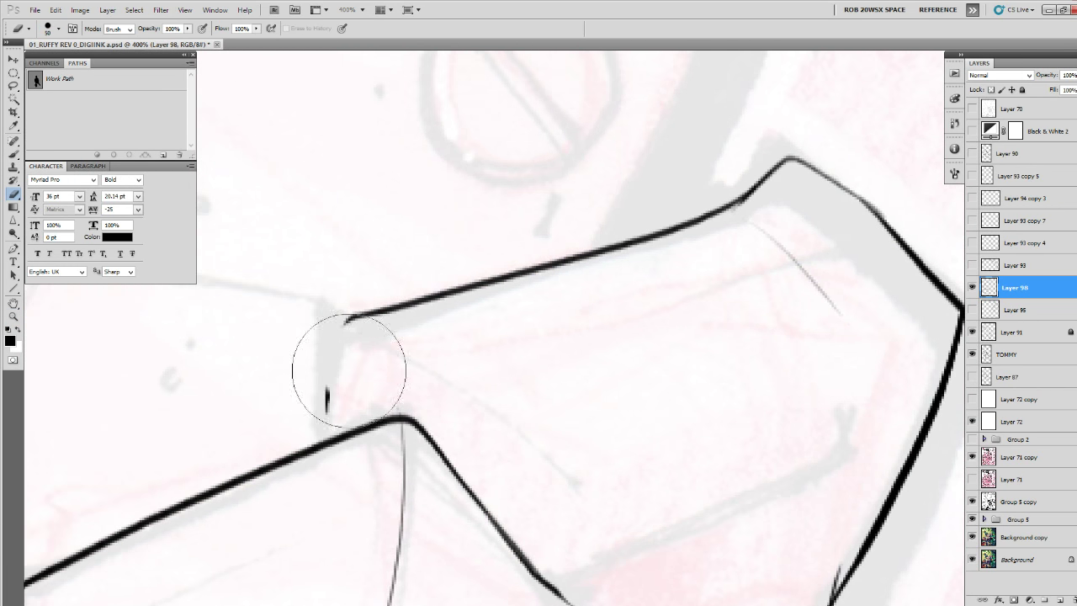
pyautogui.moveTo(331, 361)
pyautogui.mouseDown()
pyautogui.moveTo(756, 178)
pyautogui.moveTo(640, 233)
pyautogui.moveTo(429, 295)
pyautogui.moveTo(417, 396)
pyautogui.moveTo(479, 487)
pyautogui.mouseUp()
# Undo the top finger's shortened outline, and re-ink its upper edge with a raised corner and a short edge at the end.
pyautogui.press('b')
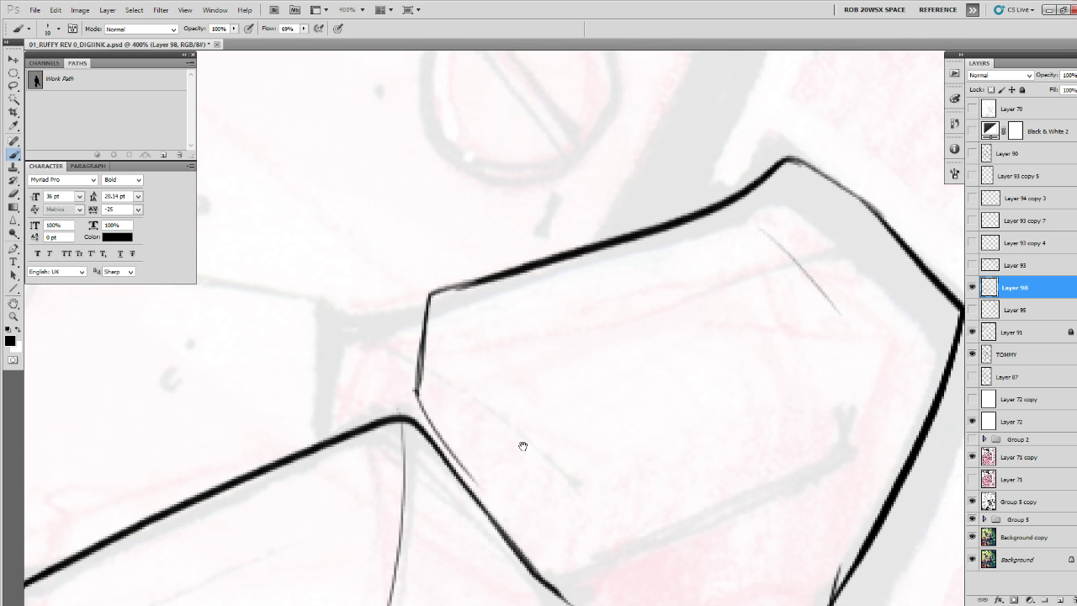
pyautogui.hotkey('ctrl', 'alt', 'z')
pyautogui.hotkey('ctrl', 'alt', 'z')
pyautogui.hotkey('ctrl', 'alt', 'z')
pyautogui.hotkey('ctrl', 'alt', 'z')
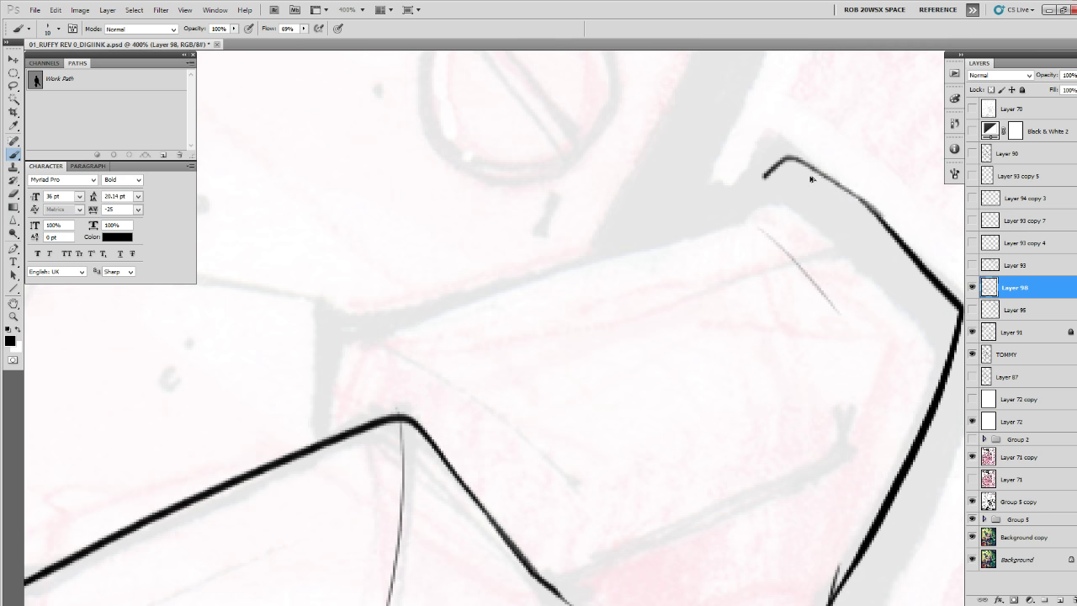
pyautogui.moveTo(809, 172)
pyautogui.mouseDown()
pyautogui.moveTo(692, 170)
pyautogui.moveTo(527, 222)
pyautogui.moveTo(349, 350)
pyautogui.mouseUp()
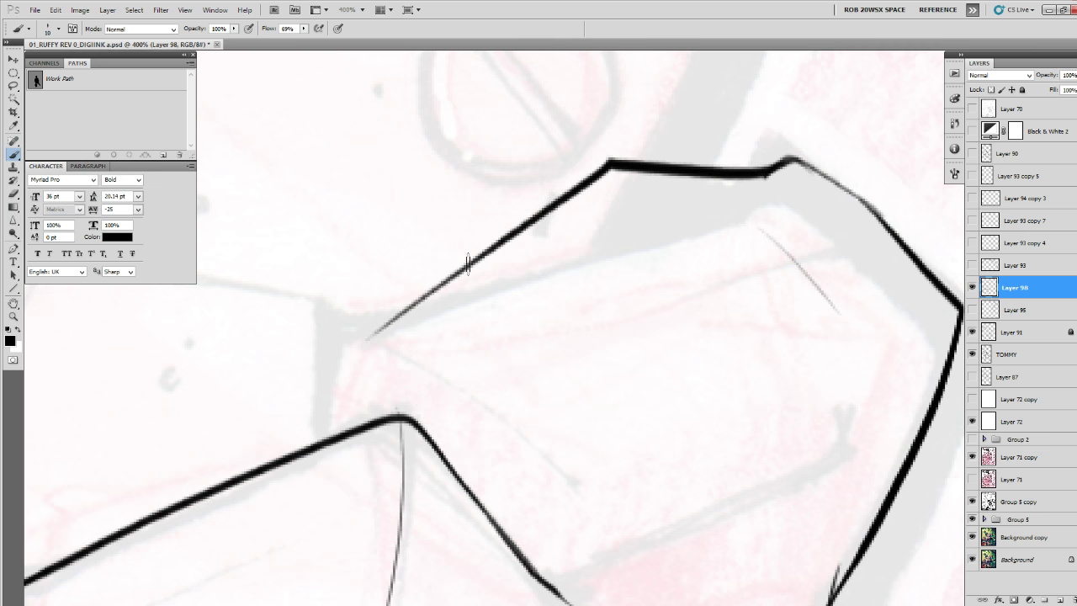
pyautogui.moveTo(468, 264)
pyautogui.mouseDown()
pyautogui.moveTo(327, 362)
pyautogui.moveTo(332, 433)
pyautogui.mouseUp()
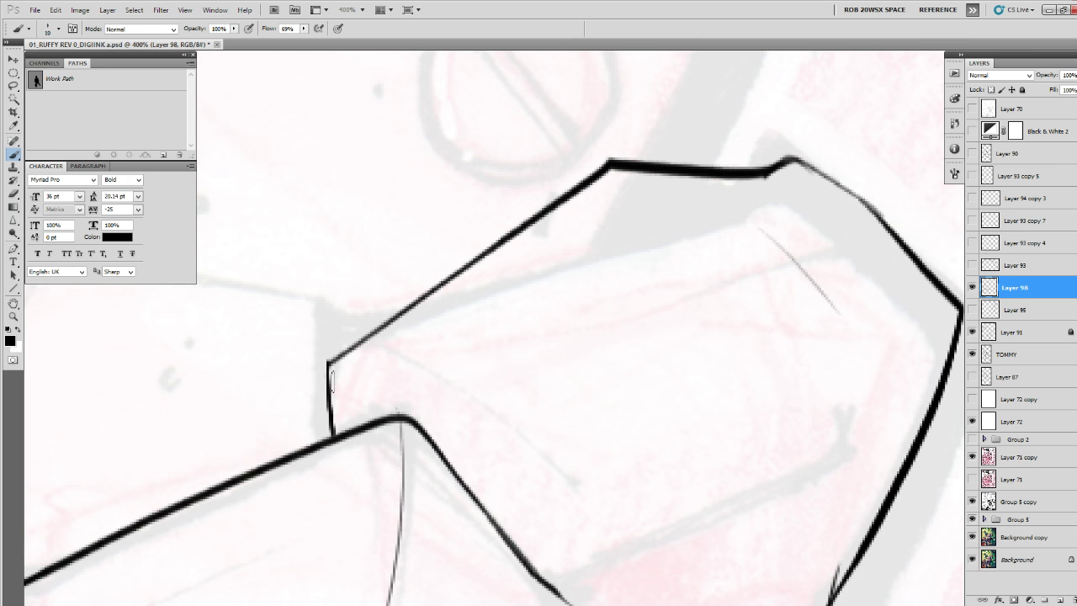
# Ink a crease slanting down from the top finger's raised corner and a thin line along its underside.
pyautogui.moveTo(670, 196); pyautogui.dragTo(793, 282)
pyautogui.moveTo(849, 385); pyautogui.dragTo(781, 294)
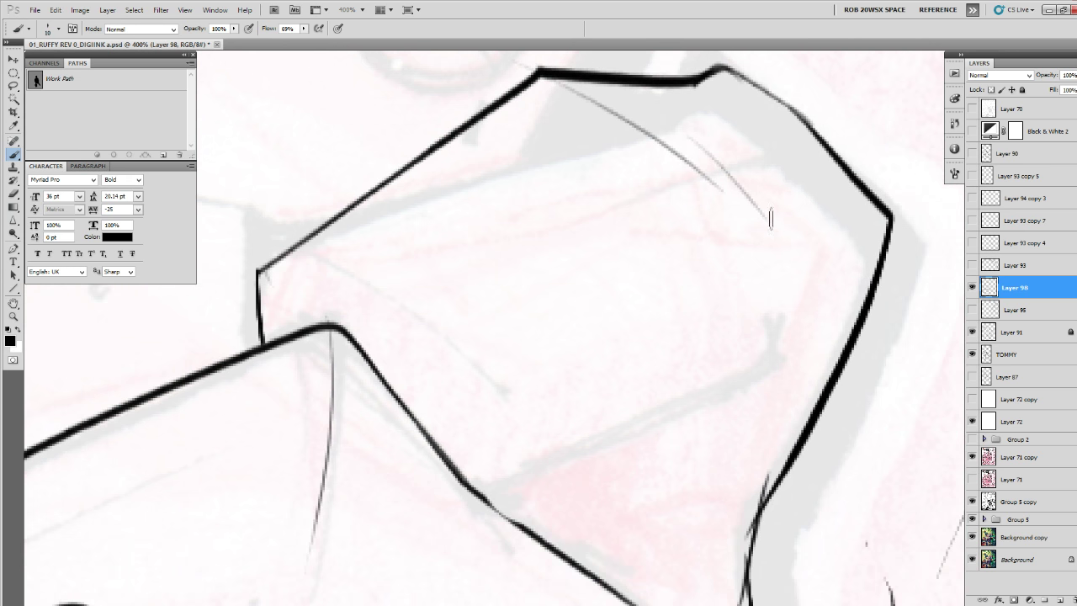
pyautogui.moveTo(483, 492)
pyautogui.mouseDown()
pyautogui.moveTo(515, 479)
pyautogui.moveTo(734, 324)
pyautogui.mouseUp()
pyautogui.moveTo(659, 377); pyautogui.dragTo(778, 285)
# Add a curved fold and a short crease beneath the top finger's underside, undoing the misplaced strokes.
pyautogui.moveTo(614, 417)
pyautogui.mouseDown()
pyautogui.moveTo(635, 441)
pyautogui.moveTo(782, 392)
pyautogui.moveTo(587, 439)
pyautogui.mouseUp()
pyautogui.hotkey('ctrl', 'z')
pyautogui.moveTo(693, 426); pyautogui.dragTo(685, 413)
pyautogui.hotkey('ctrl', 'alt', 'z')
pyautogui.moveTo(589, 416)
pyautogui.mouseDown()
pyautogui.moveTo(729, 384)
pyautogui.moveTo(778, 353)
pyautogui.mouseUp()
pyautogui.moveTo(565, 438); pyautogui.dragTo(540, 493)
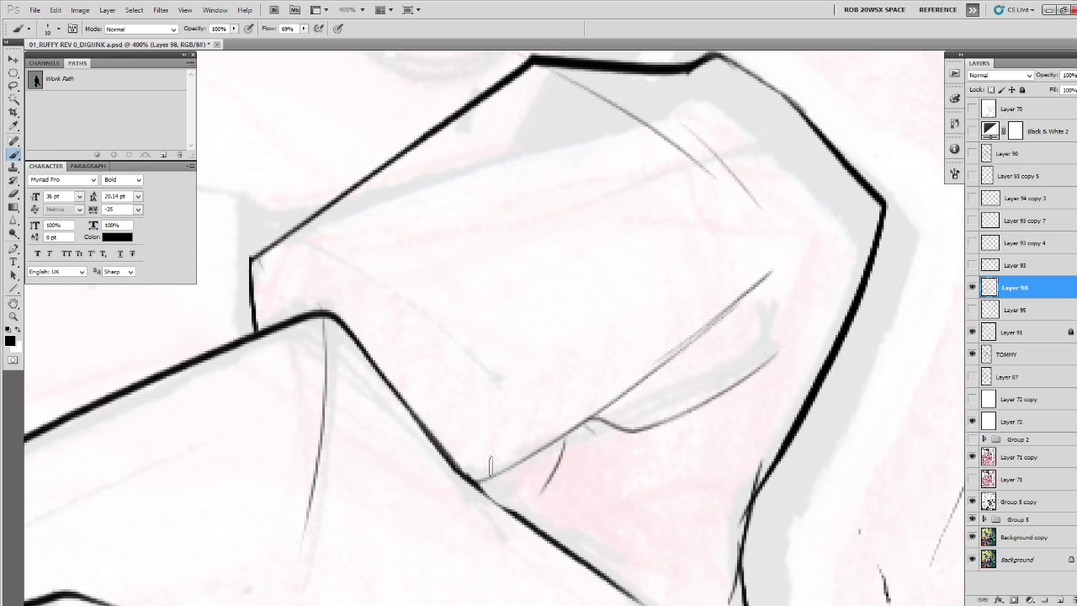
# Erase part of the top finger's thin underside line and re-ink it as a heavier line with an upturned end.
pyautogui.press('e')
pyautogui.moveTo(765, 267); pyautogui.dragTo(663, 355)
pyautogui.press('b')
pyautogui.moveTo(745, 254)
pyautogui.mouseDown()
pyautogui.moveTo(720, 324)
pyautogui.moveTo(481, 468)
pyautogui.moveTo(512, 538)
pyautogui.mouseUp()
# Re-ink the second finger's diagonal line past the top finger's underside and thicken its continuation across the hand.
pyautogui.moveTo(506, 523); pyautogui.dragTo(438, 394)
pyautogui.hotkey('ctrl', 'z')
pyautogui.moveTo(355, 294); pyautogui.dragTo(450, 423)
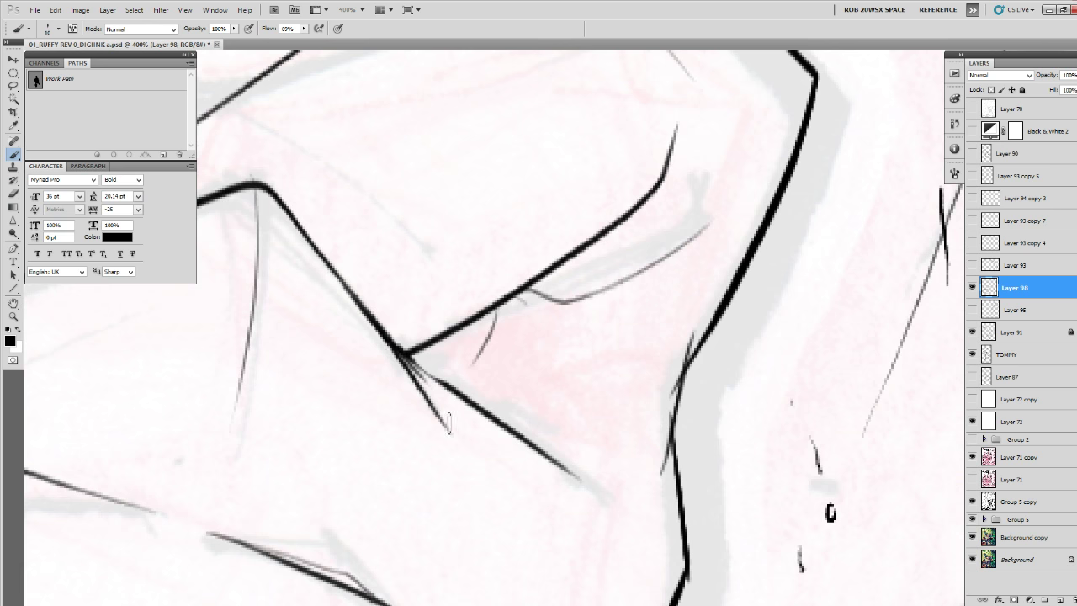
pyautogui.moveTo(387, 344); pyautogui.dragTo(604, 498)
pyautogui.moveTo(592, 419); pyautogui.dragTo(641, 571)
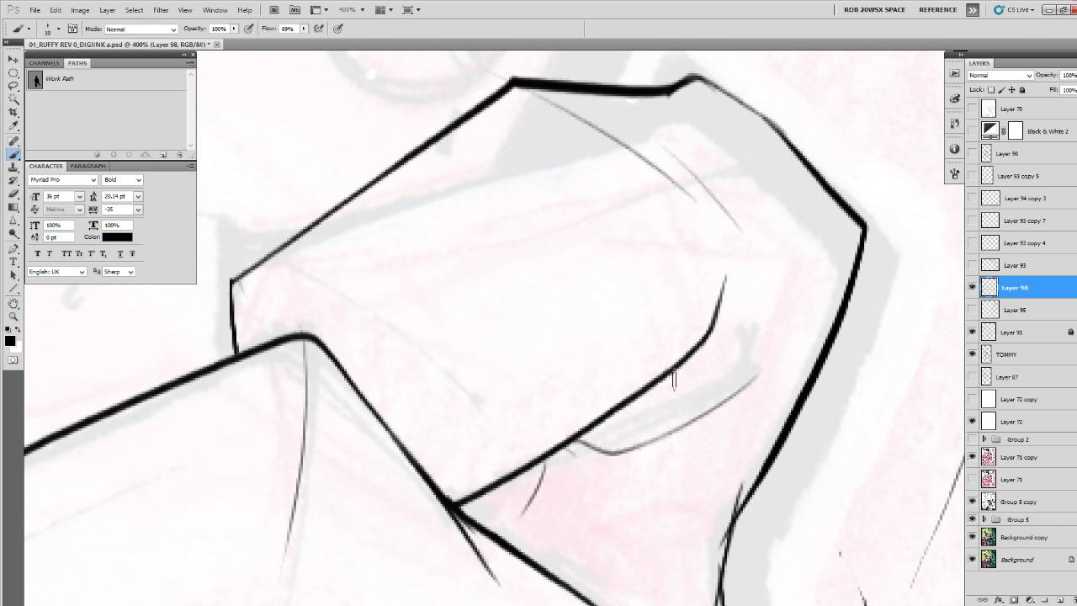
# Hide the hand's ink layer, Layer 98, and add a new empty layer above it.
pyautogui.press('z')
pyautogui.keyDown('alt'); pyautogui.click(725, 305); pyautogui.keyUp('alt')
pyautogui.keyDown('alt'); pyautogui.click(722, 307); pyautogui.keyUp('alt')
pyautogui.keyDown('alt'); pyautogui.click(722, 306); pyautogui.keyUp('alt')
pyautogui.moveTo(768, 308); pyautogui.dragTo(738, 323)
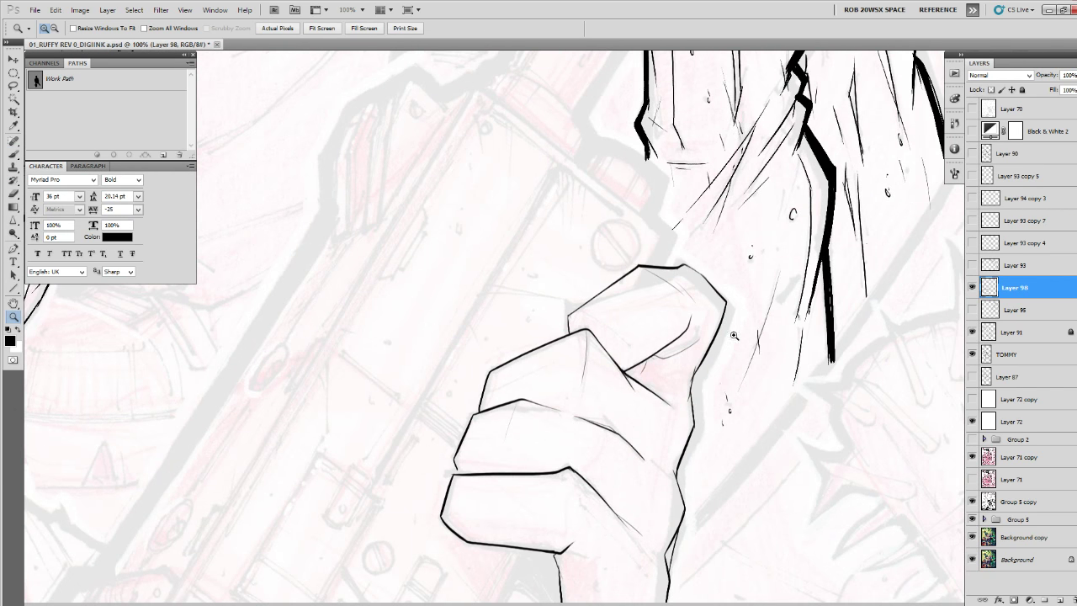
pyautogui.click(972, 287)
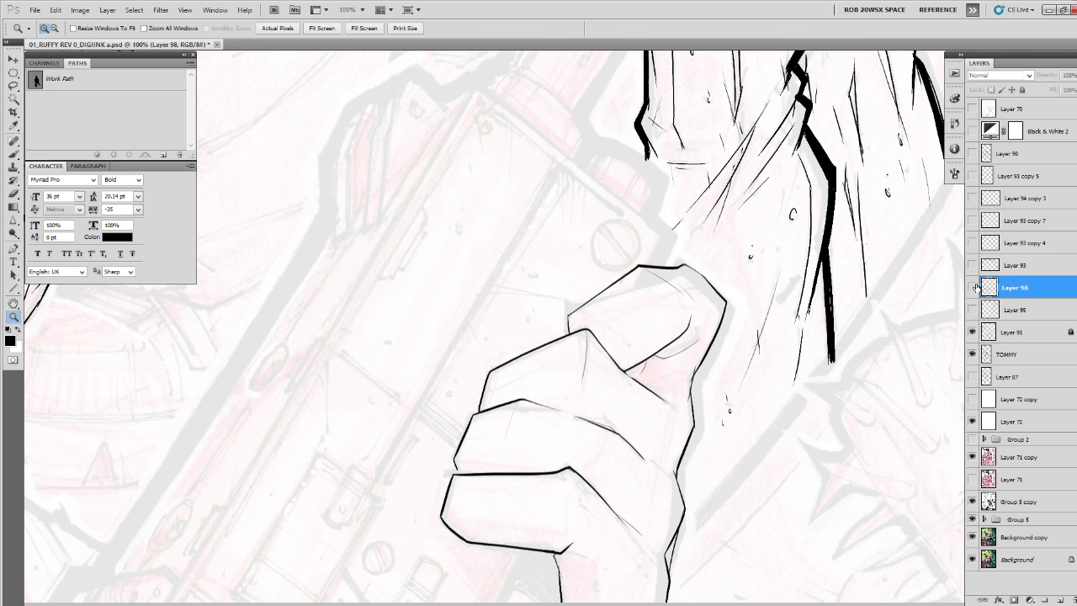
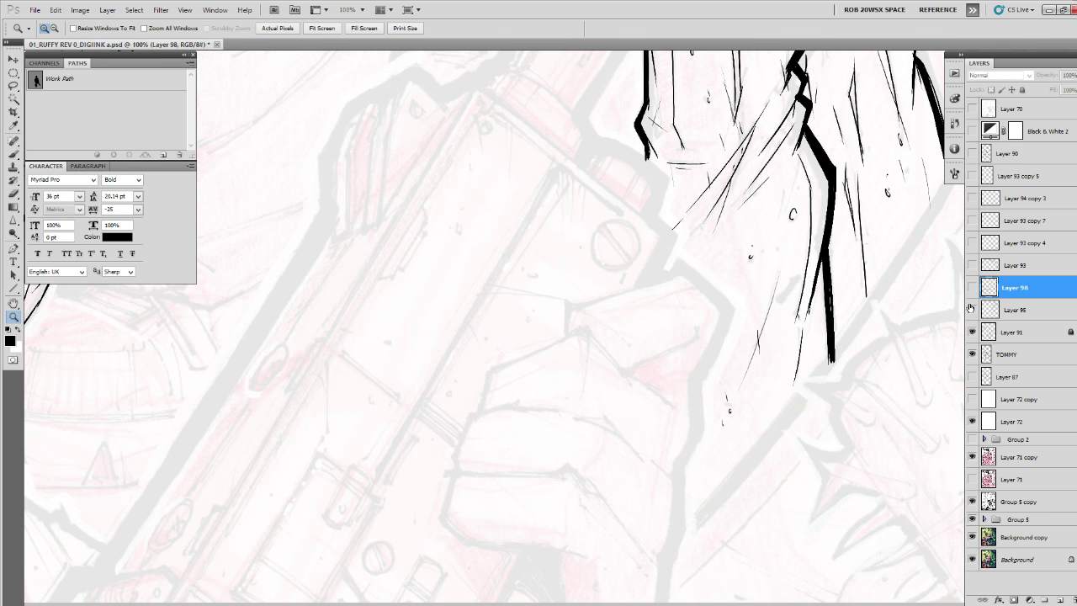
pyautogui.click(1056, 599)
# Ink the hand's upper outer edge on the new layer with two straight strokes meeting at a corner.
pyautogui.click(706, 300)
pyautogui.click(733, 324)
pyautogui.press('b')
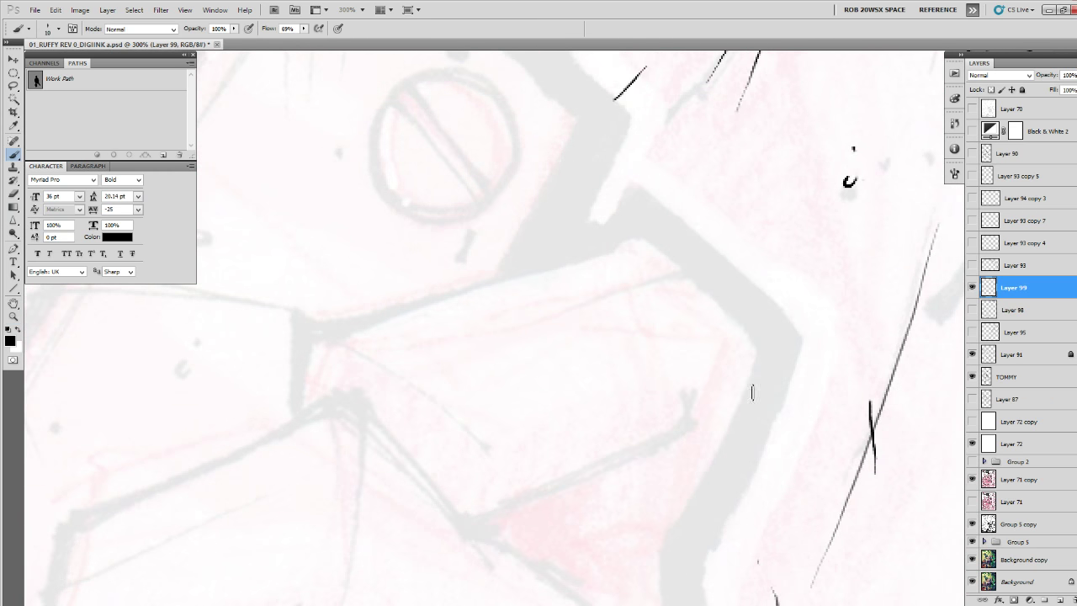
pyautogui.moveTo(752, 393); pyautogui.dragTo(762, 350)
pyautogui.moveTo(657, 176); pyautogui.dragTo(779, 276)
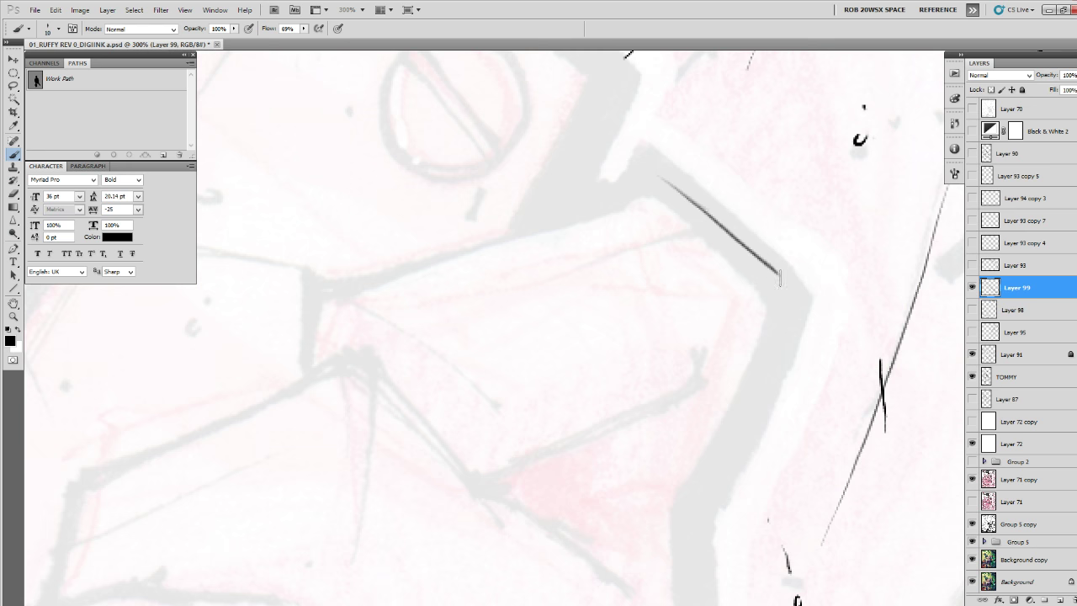
pyautogui.moveTo(772, 323); pyautogui.dragTo(695, 502)
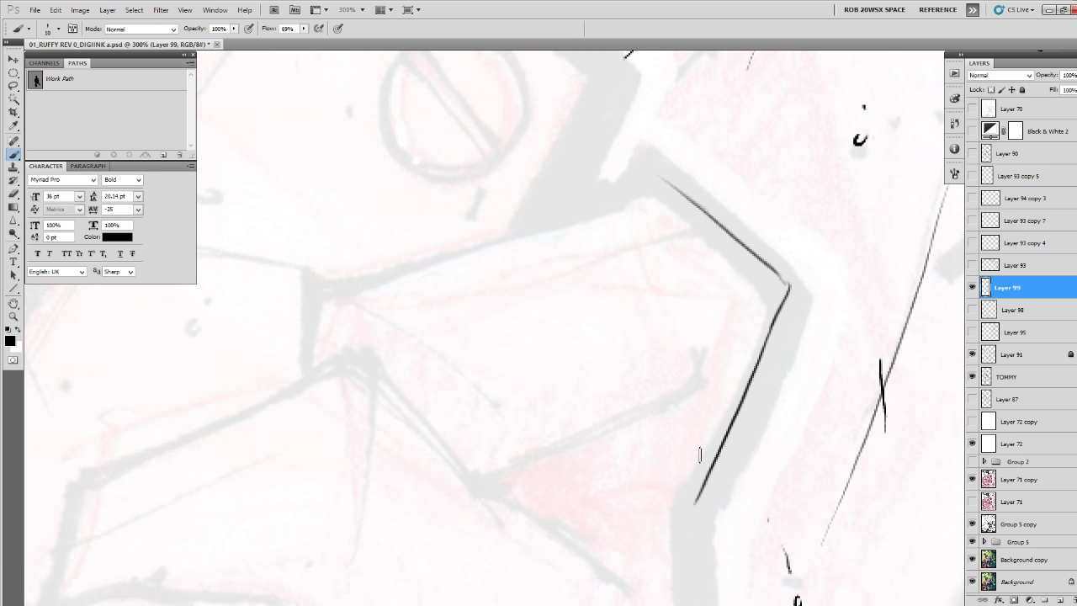
# Switch to the ROB RUFFY DRAW DETAIL brush and draw the top finger's upper edge, end, underside and inner plane lines.
pyautogui.rightClick(706, 435)
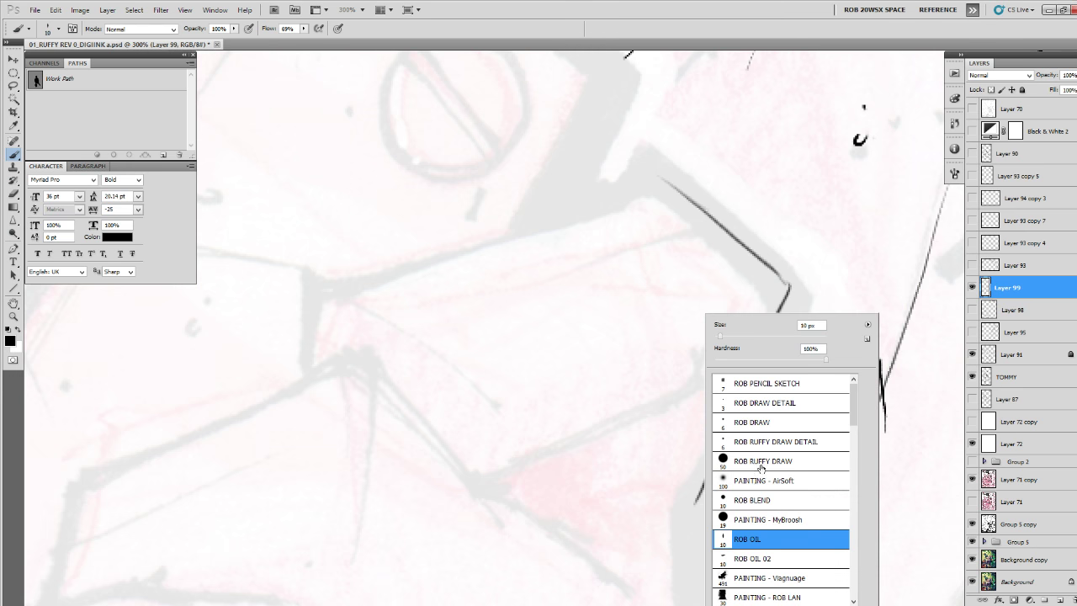
pyautogui.click(761, 443)
pyautogui.click(679, 351)
pyautogui.moveTo(666, 187)
pyautogui.mouseDown()
pyautogui.moveTo(343, 280)
pyautogui.moveTo(323, 354)
pyautogui.mouseUp()
pyautogui.moveTo(705, 316)
pyautogui.mouseDown()
pyautogui.moveTo(677, 412)
pyautogui.moveTo(479, 473)
pyautogui.mouseUp()
pyautogui.moveTo(615, 429); pyautogui.dragTo(700, 339)
pyautogui.moveTo(337, 280)
pyautogui.mouseDown()
pyautogui.moveTo(512, 392)
pyautogui.moveTo(712, 313)
pyautogui.mouseUp()
# Draw the top finger's knuckle so its upper edge joins the hand's outer edge.
pyautogui.press('e')
pyautogui.moveTo(614, 205)
pyautogui.mouseDown()
pyautogui.moveTo(678, 191)
pyautogui.moveTo(483, 241)
pyautogui.mouseUp()
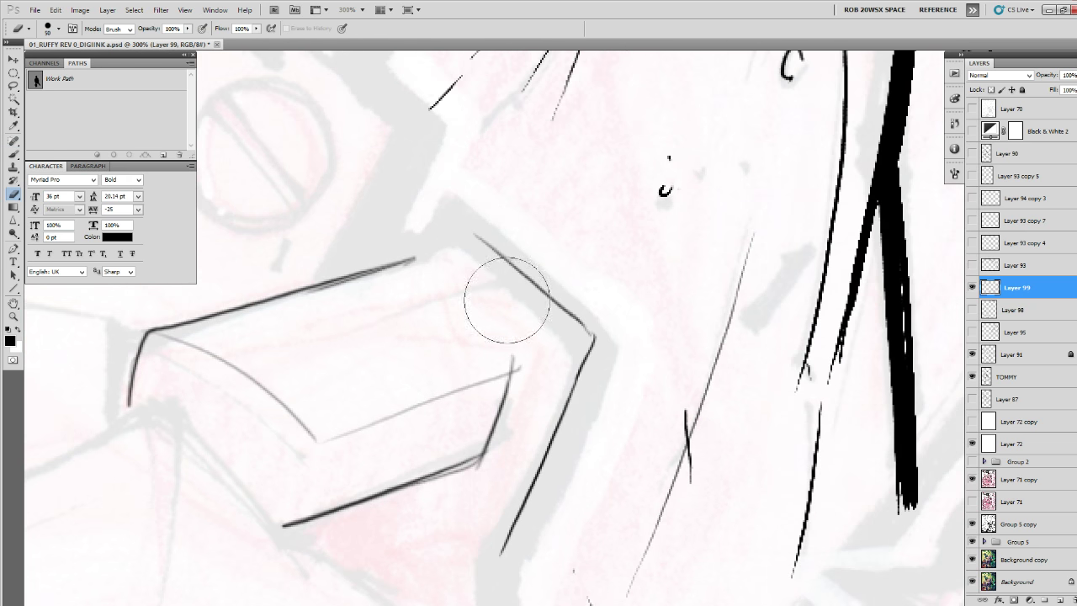
pyautogui.press('b')
pyautogui.moveTo(400, 261)
pyautogui.mouseDown()
pyautogui.moveTo(445, 233)
pyautogui.moveTo(539, 293)
pyautogui.mouseUp()
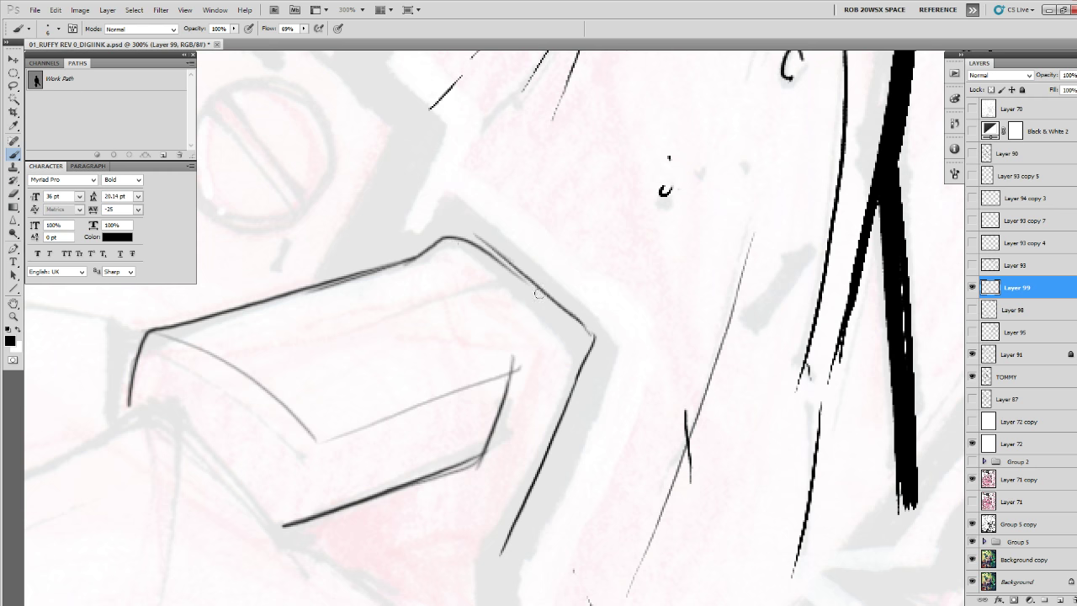
pyautogui.moveTo(451, 238)
pyautogui.mouseDown()
pyautogui.moveTo(583, 318)
pyautogui.moveTo(565, 248)
pyautogui.mouseUp()
# Erase the straight lower part of the outer edge and redraw it with a short corner segment and a curve sweeping down and inward.
pyautogui.press('e')
pyautogui.moveTo(447, 163)
pyautogui.mouseDown()
pyautogui.moveTo(584, 257)
pyautogui.moveTo(464, 181)
pyautogui.moveTo(576, 253)
pyautogui.moveTo(566, 250)
pyautogui.moveTo(575, 196)
pyautogui.moveTo(512, 357)
pyautogui.mouseUp()
pyautogui.press('b')
pyautogui.press('e')
pyautogui.press('b')
pyautogui.moveTo(570, 168); pyautogui.dragTo(575, 225)
pyautogui.moveTo(569, 166); pyautogui.dragTo(576, 227)
pyautogui.moveTo(571, 172)
pyautogui.mouseDown()
pyautogui.moveTo(578, 232)
pyautogui.moveTo(458, 455)
pyautogui.mouseUp()
pyautogui.moveTo(551, 277); pyautogui.dragTo(480, 424)
pyautogui.moveTo(569, 227); pyautogui.dragTo(431, 483)
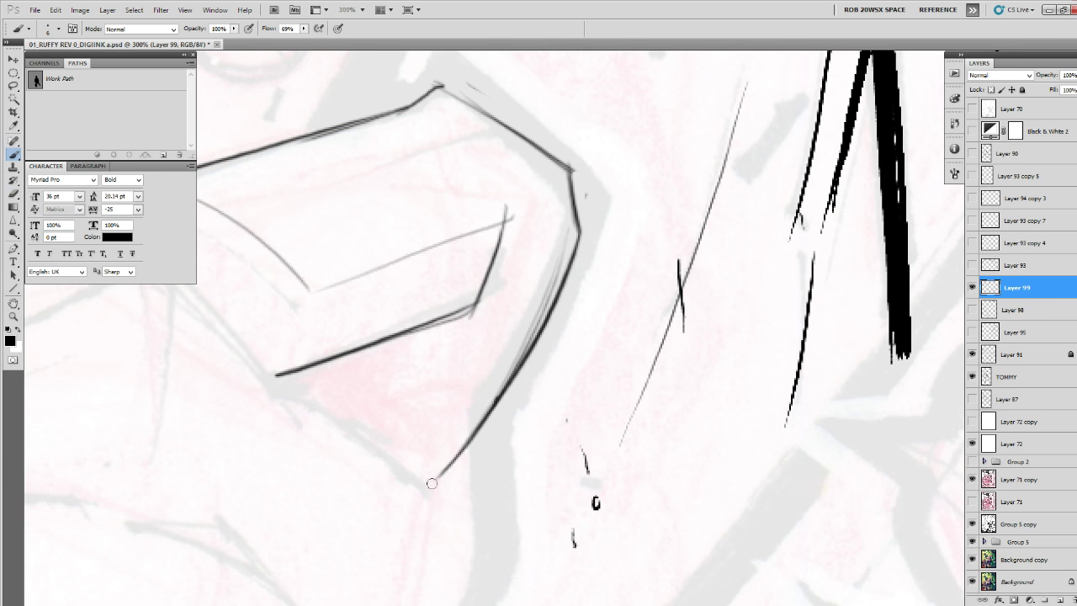
# Erase and redraw the short end edge inside the uppermost finger, and thicken the adjoining lower edge.
pyautogui.moveTo(512, 351)
pyautogui.mouseDown()
pyautogui.moveTo(600, 245)
pyautogui.moveTo(571, 359)
pyautogui.mouseUp()
pyautogui.moveTo(621, 172); pyautogui.dragTo(631, 255)
pyautogui.press('e')
pyautogui.moveTo(563, 219); pyautogui.dragTo(527, 315)
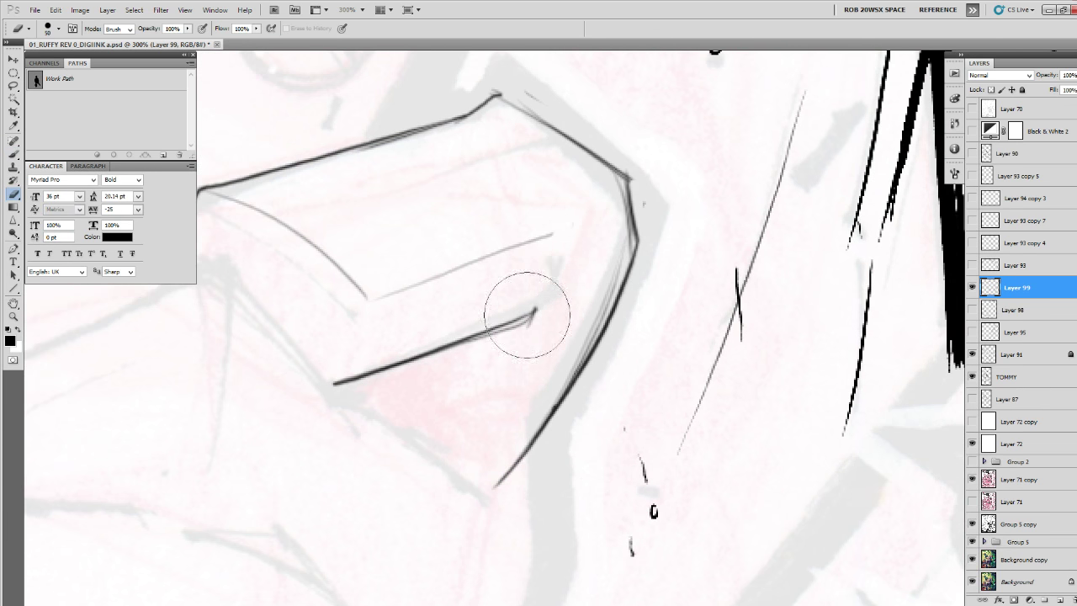
pyautogui.press('b')
pyautogui.moveTo(560, 239)
pyautogui.mouseDown()
pyautogui.moveTo(524, 325)
pyautogui.moveTo(616, 348)
pyautogui.mouseUp()
pyautogui.moveTo(638, 299)
pyautogui.mouseDown()
pyautogui.moveTo(585, 355)
pyautogui.moveTo(467, 391)
pyautogui.mouseUp()
# Sketch light curved contour lines below the uppermost finger's lower edge and beside its short end edge.
pyautogui.moveTo(502, 289); pyautogui.dragTo(455, 429)
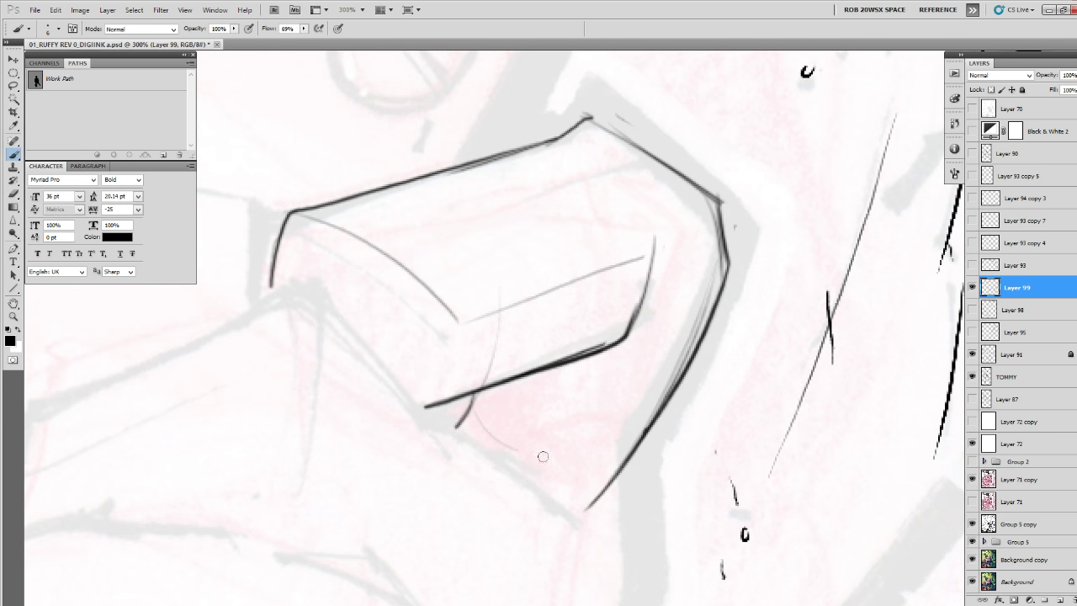
pyautogui.moveTo(678, 434); pyautogui.dragTo(653, 442)
pyautogui.moveTo(658, 246)
pyautogui.mouseDown()
pyautogui.moveTo(604, 337)
pyautogui.moveTo(597, 396)
pyautogui.mouseUp()
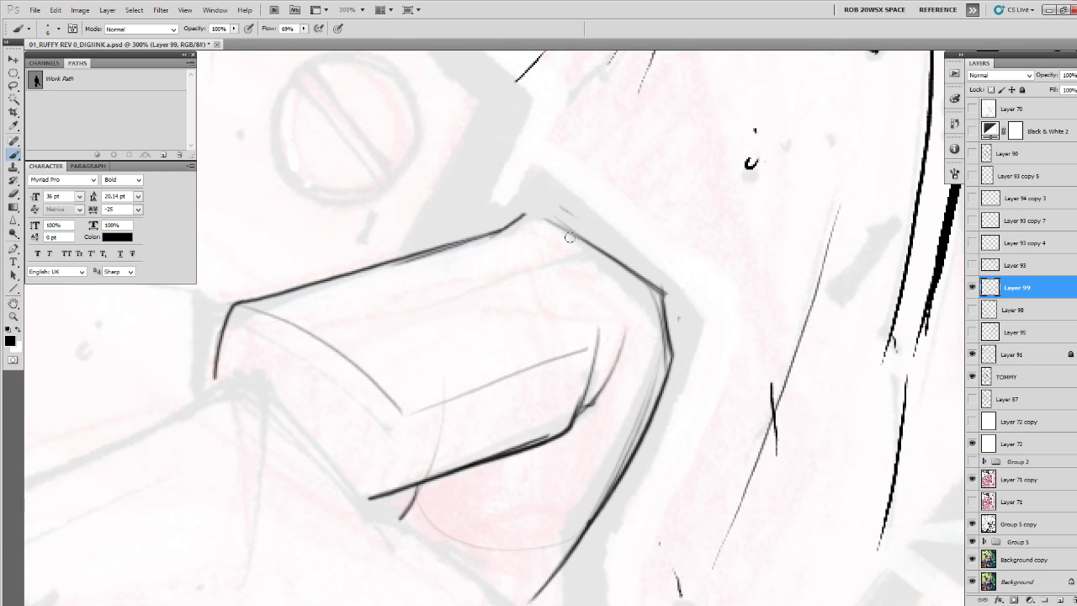
# Redraw the uppermost finger's long top edge and its near corner as a clean dark line, erasing the rough strokes.
pyautogui.moveTo(497, 240)
pyautogui.mouseDown()
pyautogui.moveTo(630, 295)
pyautogui.moveTo(438, 356)
pyautogui.moveTo(364, 434)
pyautogui.mouseUp()
pyautogui.press('e')
pyautogui.moveTo(368, 359); pyautogui.dragTo(337, 421)
pyautogui.press('b')
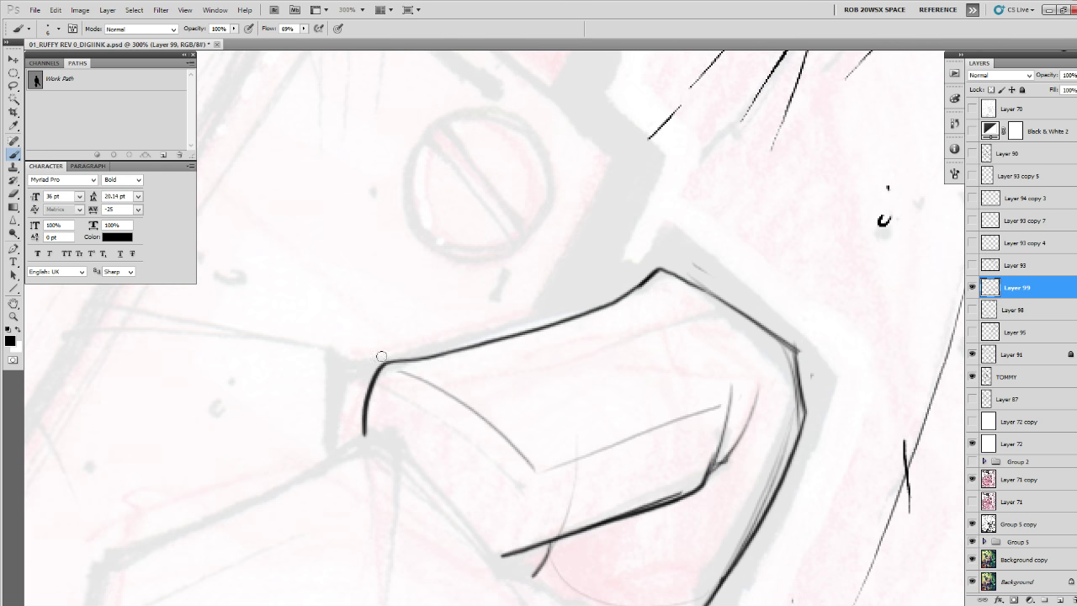
pyautogui.press('e')
pyautogui.moveTo(381, 357); pyautogui.dragTo(353, 419)
pyautogui.press('b')
pyautogui.moveTo(401, 360)
pyautogui.mouseDown()
pyautogui.moveTo(378, 370)
pyautogui.moveTo(362, 434)
pyautogui.mouseUp()
pyautogui.moveTo(538, 320); pyautogui.dragTo(614, 297)
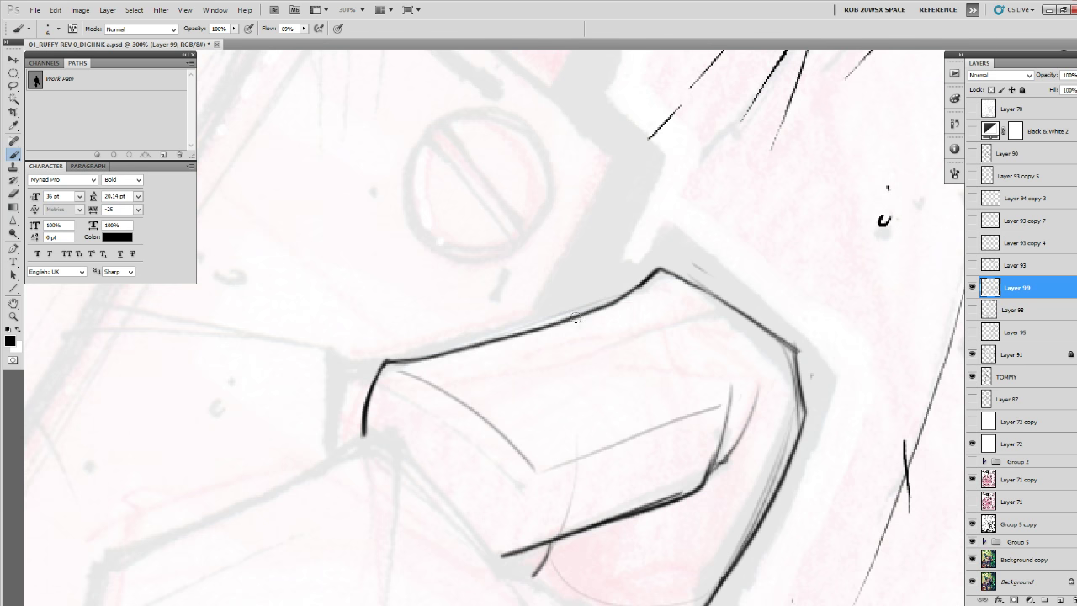
# Erase the peak of the uppermost finger's outline and redraw it as a smoother corner.
pyautogui.moveTo(758, 480); pyautogui.dragTo(728, 475)
pyautogui.hotkey('ctrl', 'z')
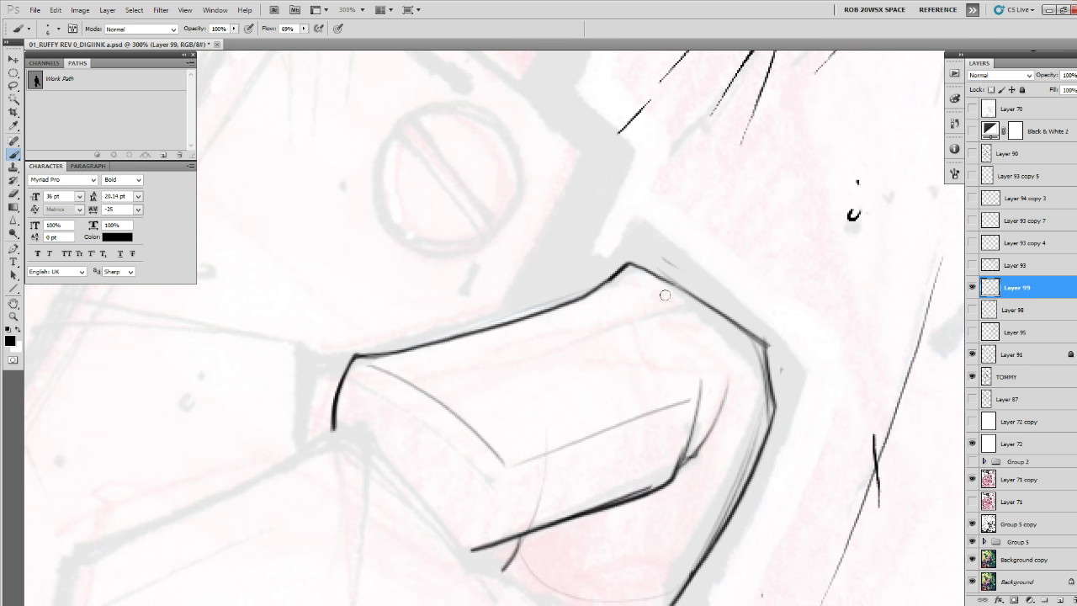
pyautogui.moveTo(765, 441); pyautogui.dragTo(636, 462)
pyautogui.press('e')
pyautogui.moveTo(487, 292); pyautogui.dragTo(508, 284)
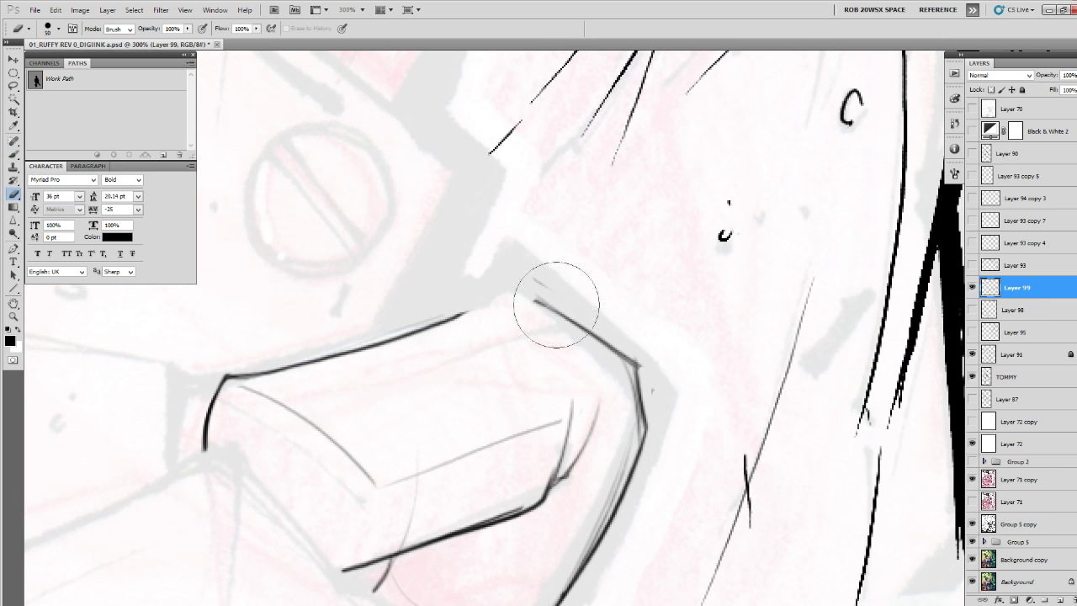
pyautogui.press('b')
pyautogui.moveTo(580, 330)
pyautogui.mouseDown()
pyautogui.moveTo(507, 288)
pyautogui.moveTo(471, 309)
pyautogui.mouseUp()
pyautogui.moveTo(619, 425); pyautogui.dragTo(675, 384)
# Soften the curved knuckle line inside the uppermost finger with the Eraser.
pyautogui.press('e')
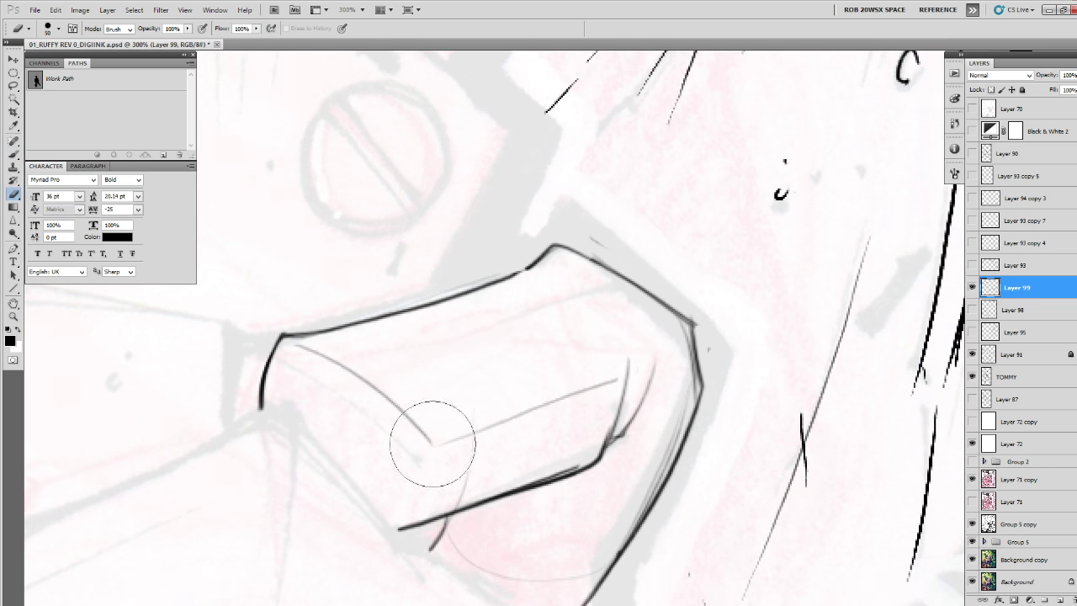
pyautogui.moveTo(433, 443)
pyautogui.mouseDown()
pyautogui.moveTo(299, 352)
pyautogui.moveTo(406, 441)
pyautogui.mouseUp()
pyautogui.press('b')
pyautogui.moveTo(590, 447); pyautogui.dragTo(610, 452)
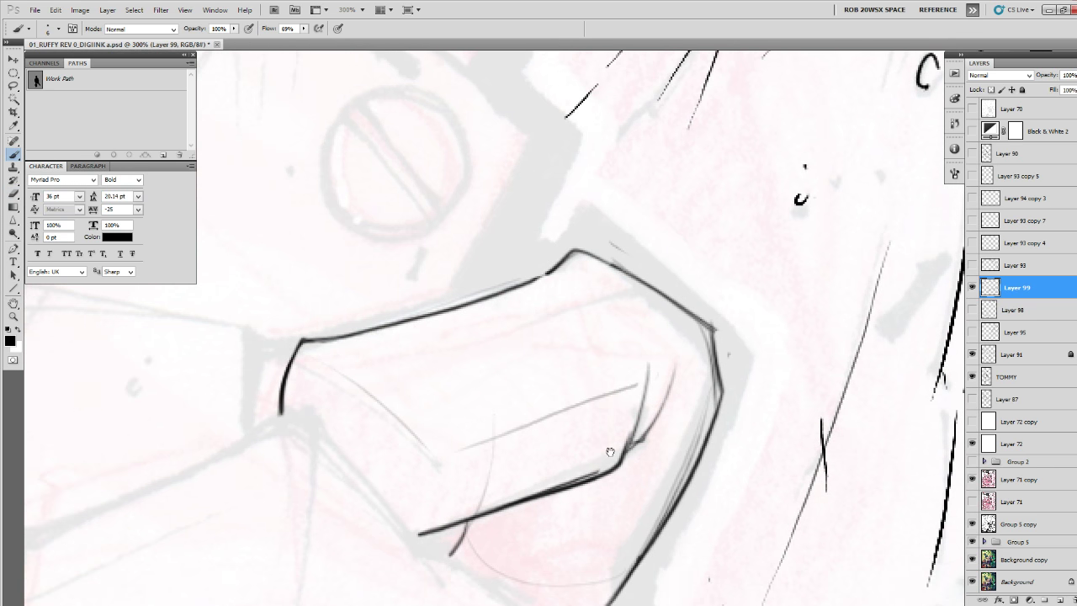
# Erase the sloping edge between the uppermost finger's peak and outer corner, and redraw it with the Brush.
pyautogui.press('e')
pyautogui.moveTo(674, 295); pyautogui.dragTo(707, 317)
pyautogui.moveTo(737, 353); pyautogui.dragTo(662, 374)
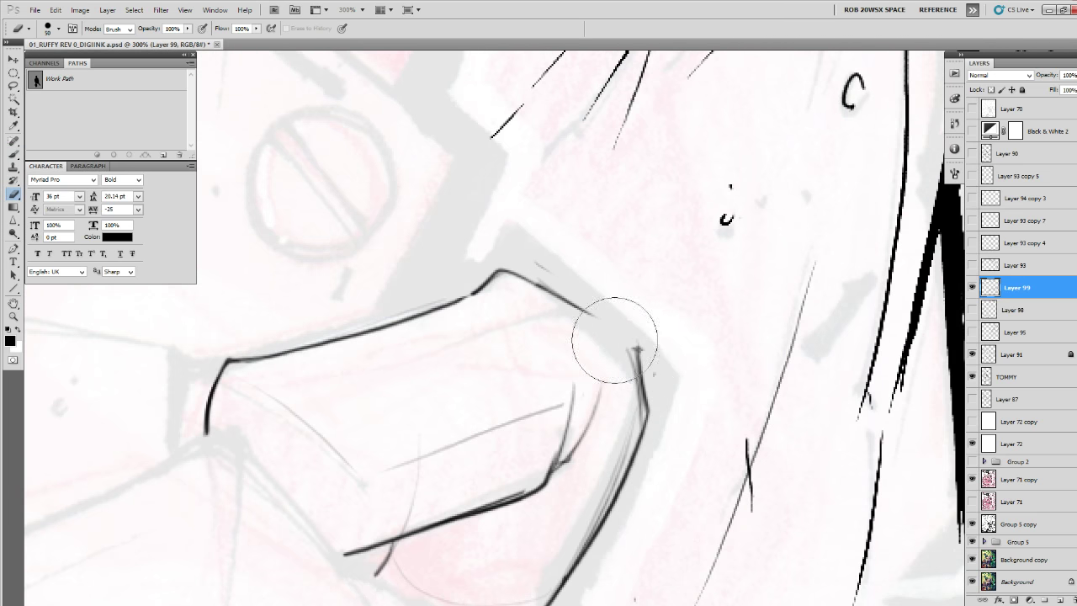
pyautogui.moveTo(616, 341); pyautogui.dragTo(642, 397)
pyautogui.press('b')
pyautogui.moveTo(575, 306)
pyautogui.mouseDown()
pyautogui.moveTo(643, 338)
pyautogui.moveTo(640, 270)
pyautogui.moveTo(615, 345)
pyautogui.mouseUp()
# Redraw the uppermost finger's outer side below the corner as a straighter, heavier line.
pyautogui.moveTo(626, 273); pyautogui.dragTo(620, 361)
pyautogui.moveTo(624, 313); pyautogui.dragTo(623, 396)
pyautogui.press('e')
pyautogui.press('b')
pyautogui.press('e')
pyautogui.press('b')
pyautogui.moveTo(620, 241); pyautogui.dragTo(617, 396)
pyautogui.moveTo(623, 271)
pyautogui.mouseDown()
pyautogui.moveTo(615, 407)
pyautogui.moveTo(580, 459)
pyautogui.mouseUp()
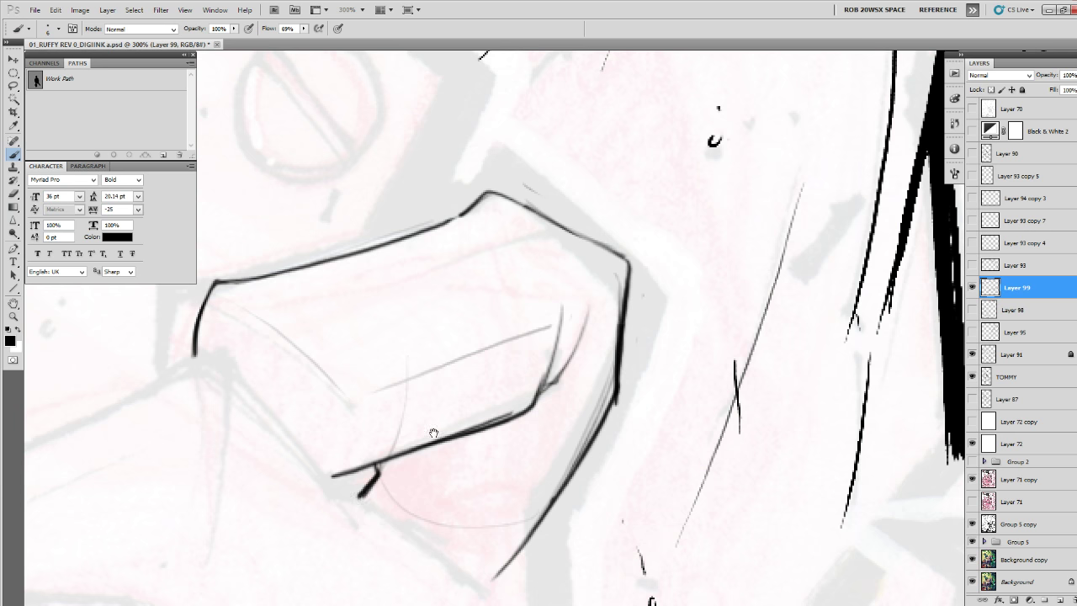
# Erase the uppermost finger's long top edge and repaint it as one straighter line joining the near corner.
pyautogui.moveTo(433, 433); pyautogui.dragTo(659, 538)
pyautogui.press('e')
pyautogui.moveTo(654, 327)
pyautogui.mouseDown()
pyautogui.moveTo(613, 325)
pyautogui.moveTo(440, 379)
pyautogui.moveTo(433, 404)
pyautogui.mouseUp()
pyautogui.press('b')
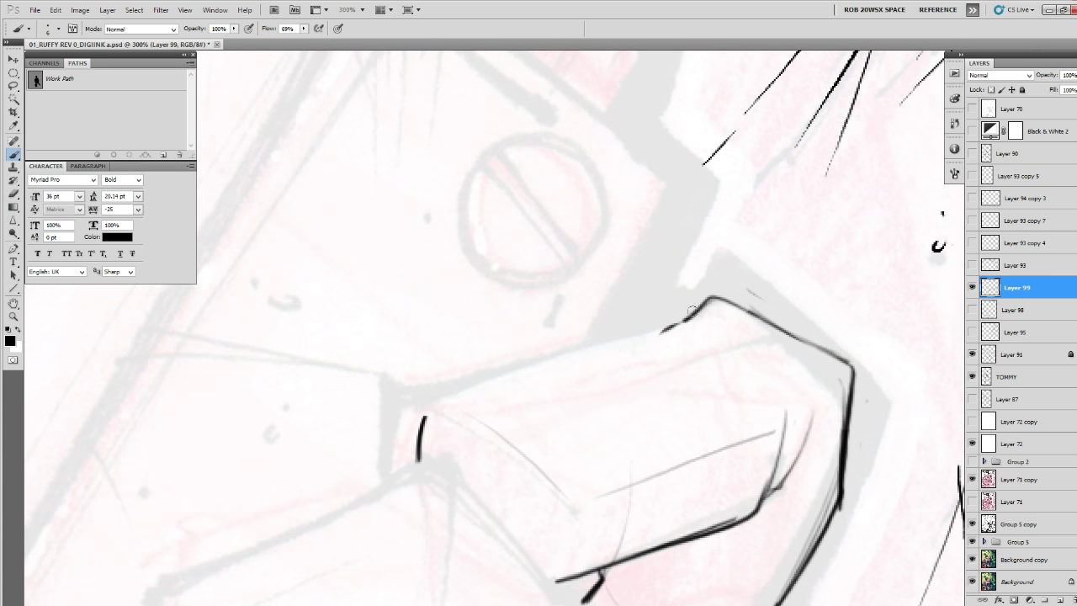
pyautogui.moveTo(689, 316)
pyautogui.mouseDown()
pyautogui.moveTo(467, 391)
pyautogui.moveTo(419, 469)
pyautogui.mouseUp()
# Ink the hand's outer contour from below the uppermost finger down toward the bottom of the canvas.
pyautogui.press('e')
pyautogui.press('z')
pyautogui.keyDown('alt'); pyautogui.click(717, 380); pyautogui.keyUp('alt')
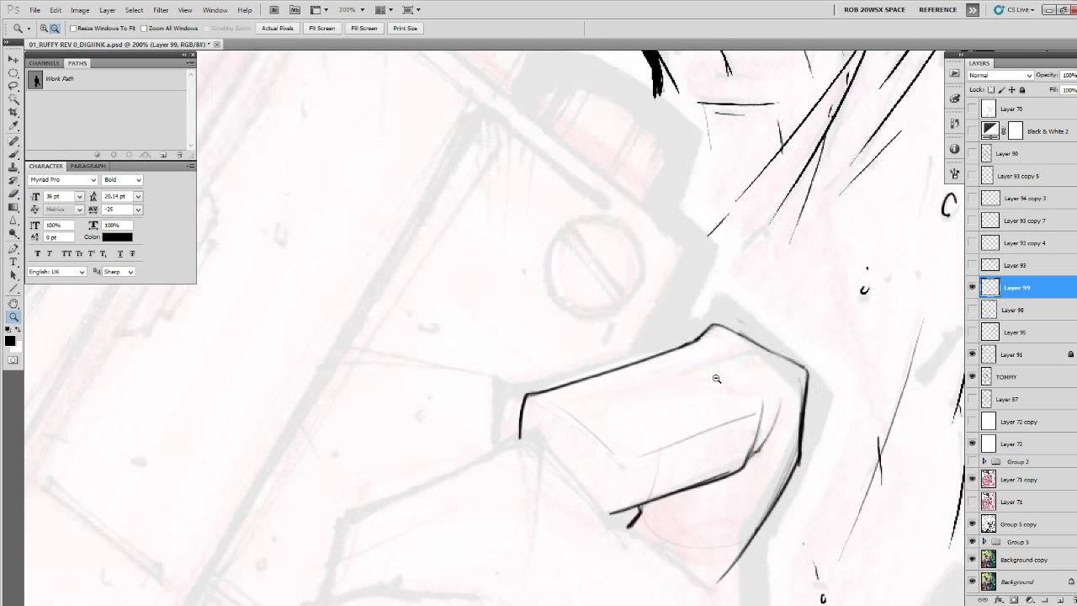
pyautogui.keyDown('alt'); pyautogui.click(717, 380); pyautogui.keyUp('alt')
pyautogui.keyDown('alt'); pyautogui.click(716, 381); pyautogui.keyUp('alt')
pyautogui.moveTo(737, 465)
pyautogui.mouseDown()
pyautogui.moveTo(677, 248)
pyautogui.moveTo(687, 271)
pyautogui.moveTo(662, 377)
pyautogui.mouseUp()
pyautogui.click(717, 387)
pyautogui.click(717, 386)
pyautogui.press('b')
pyautogui.moveTo(690, 287)
pyautogui.mouseDown()
pyautogui.moveTo(656, 375)
pyautogui.moveTo(666, 328)
pyautogui.mouseUp()
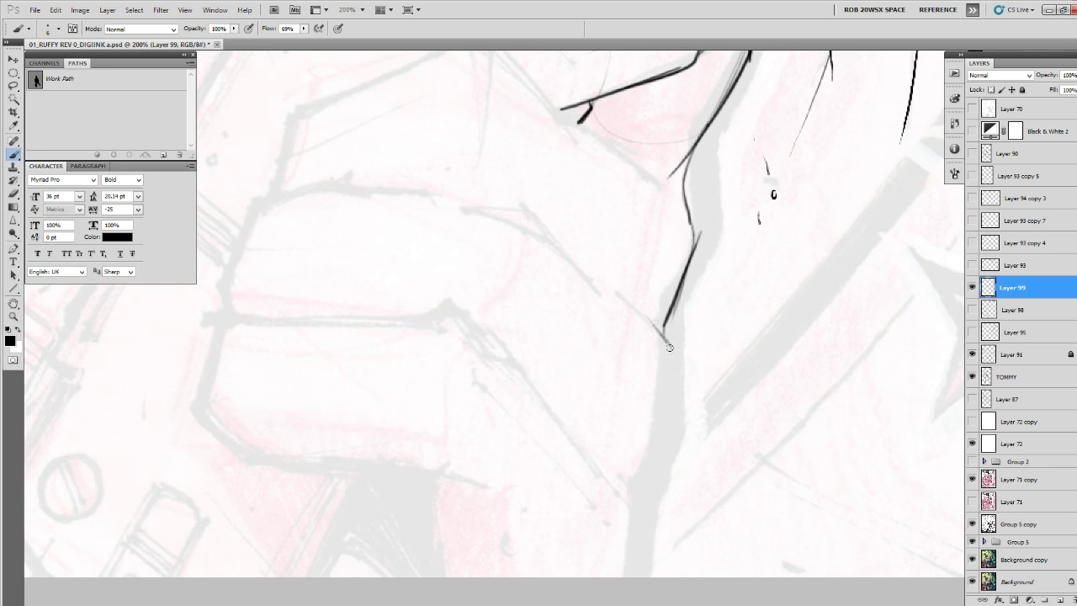
pyautogui.moveTo(677, 375)
pyautogui.mouseDown()
pyautogui.moveTo(636, 464)
pyautogui.moveTo(618, 569)
pyautogui.mouseUp()
pyautogui.moveTo(685, 312); pyautogui.dragTo(667, 400)
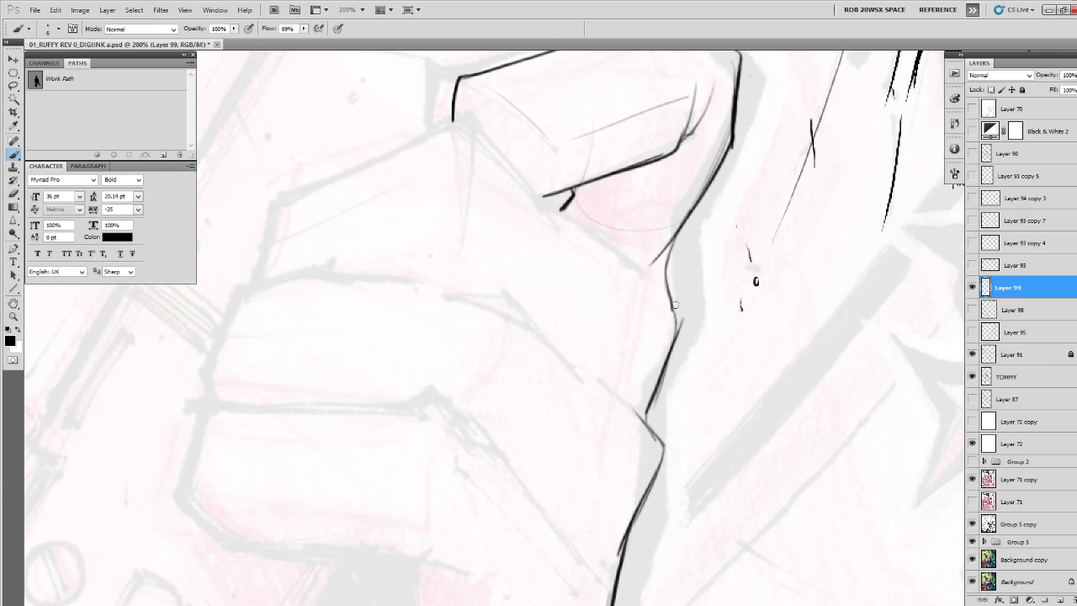
# Erase the rough upper part of the hand's outer contour and redraw it as a cleaner angular line.
pyautogui.press('e')
pyautogui.moveTo(671, 293); pyautogui.dragTo(653, 390)
pyautogui.press('b')
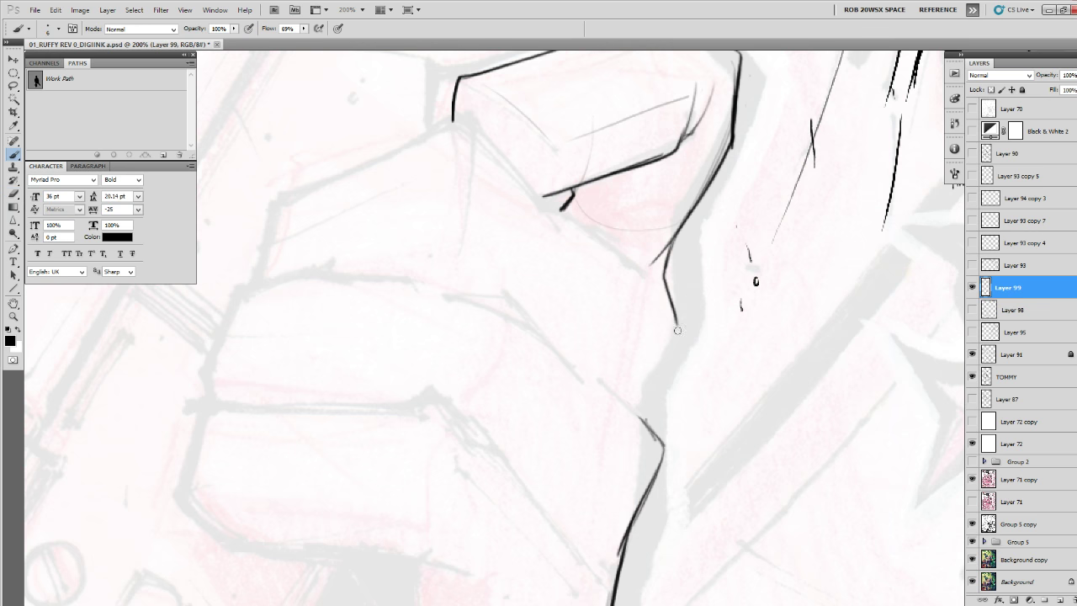
pyautogui.moveTo(676, 340)
pyautogui.mouseDown()
pyautogui.moveTo(640, 403)
pyautogui.moveTo(699, 497)
pyautogui.moveTo(703, 538)
pyautogui.mouseUp()
# Ink the diagonal edge from the second finger's knuckle, past the uppermost finger, toward the hand's outer contour.
pyautogui.moveTo(671, 431); pyautogui.dragTo(501, 430)
pyautogui.moveTo(397, 308); pyautogui.dragTo(445, 384)
pyautogui.moveTo(419, 342); pyautogui.dragTo(510, 418)
pyautogui.moveTo(481, 350); pyautogui.dragTo(816, 465)
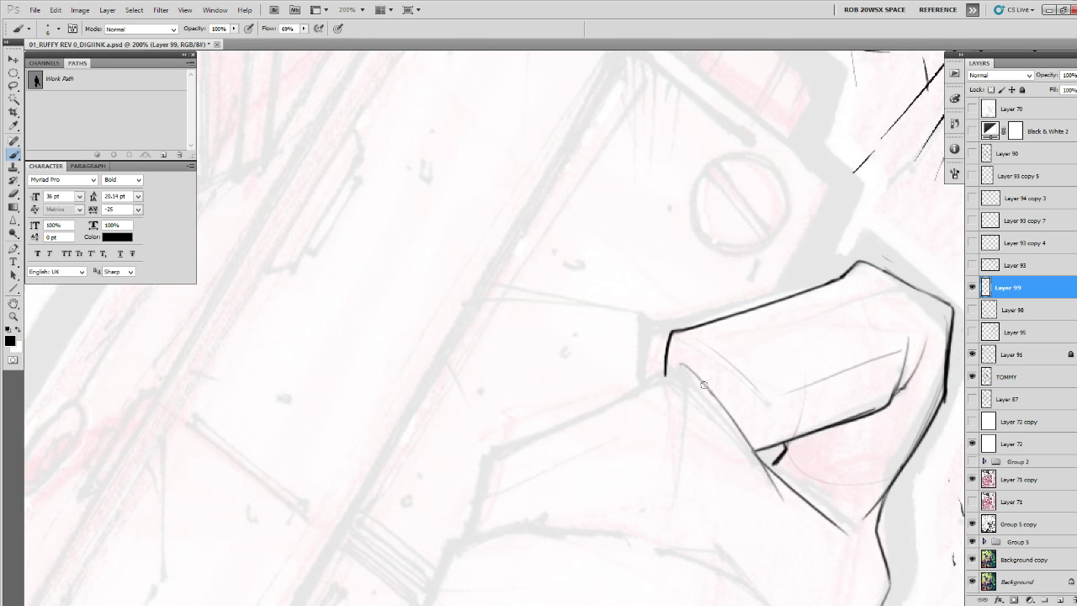
# Ink the second finger's upper edge and fingertip, and the tip of the third finger below it.
pyautogui.moveTo(683, 367); pyautogui.dragTo(493, 461)
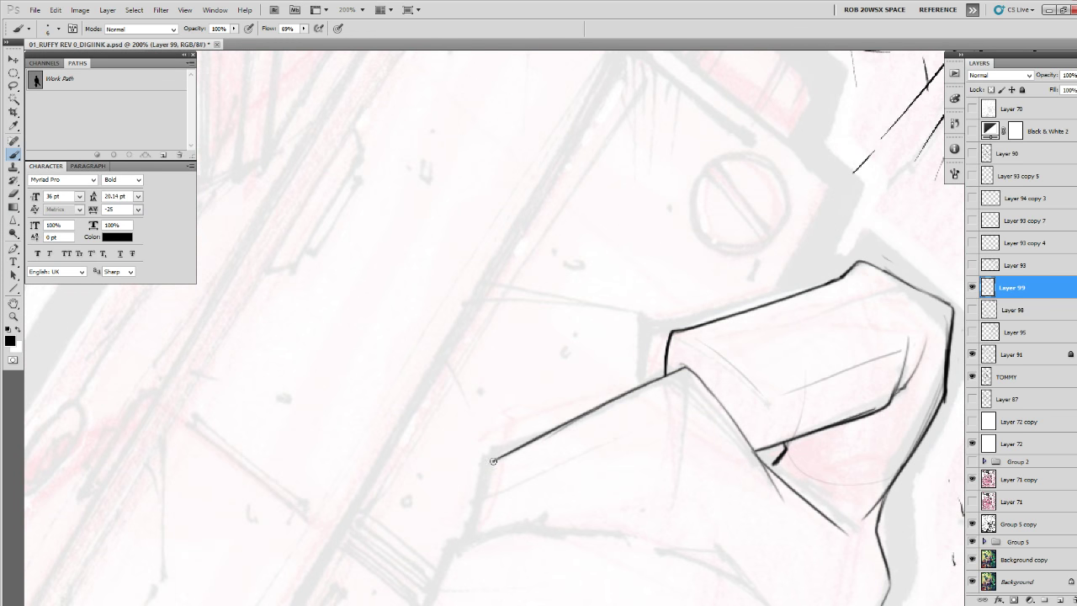
pyautogui.moveTo(475, 524); pyautogui.dragTo(474, 538)
pyautogui.moveTo(474, 538)
pyautogui.mouseDown()
pyautogui.moveTo(558, 416)
pyautogui.moveTo(570, 325)
pyautogui.moveTo(499, 422)
pyautogui.mouseUp()
pyautogui.moveTo(744, 457); pyautogui.dragTo(644, 507)
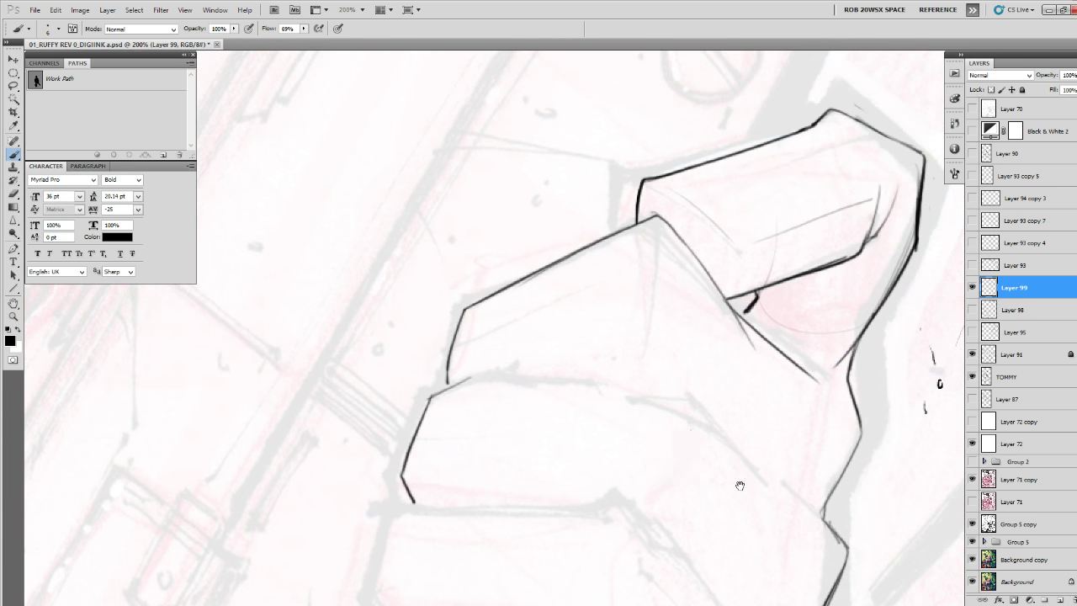
pyautogui.moveTo(741, 485); pyautogui.dragTo(600, 489)
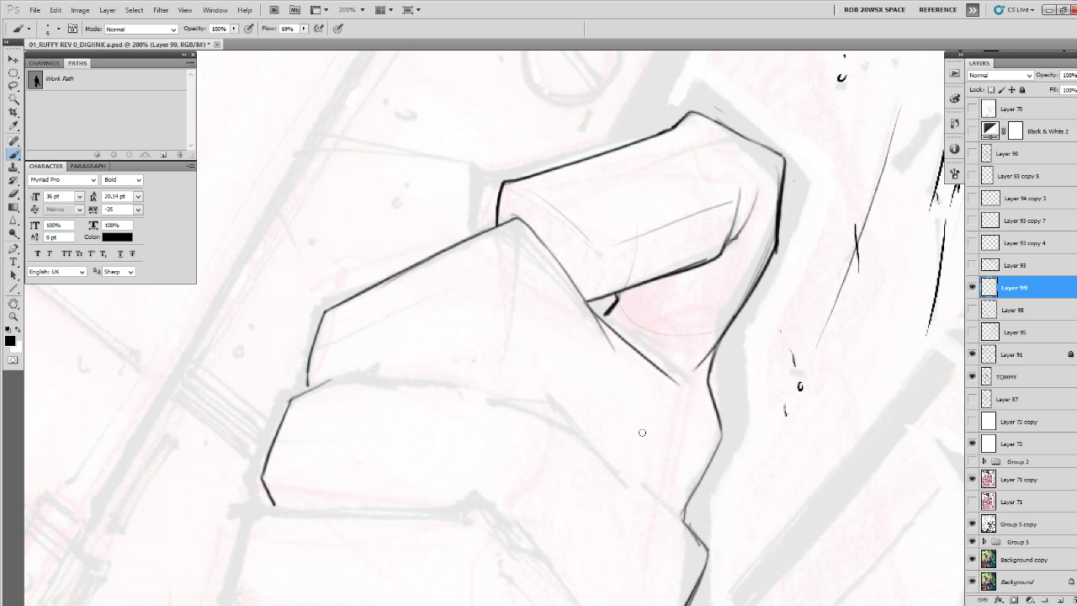
# Ink the third finger's upper edge over its knuckle, and add a light crease descending from the second finger's knuckle.
pyautogui.moveTo(636, 448); pyautogui.dragTo(618, 370)
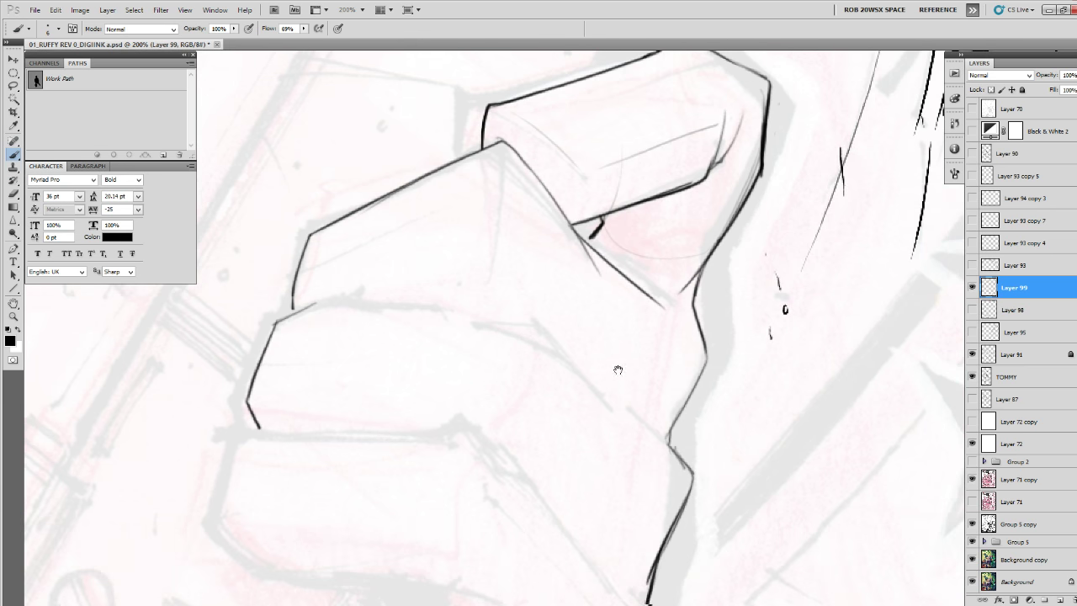
pyautogui.moveTo(535, 306); pyautogui.dragTo(510, 318)
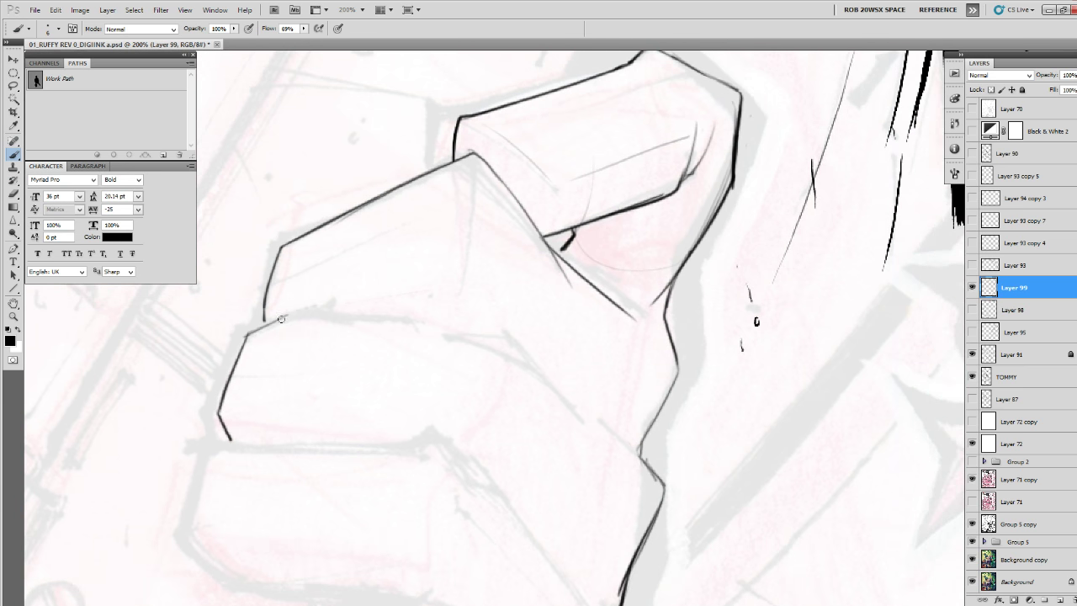
pyautogui.moveTo(387, 313)
pyautogui.mouseDown()
pyautogui.moveTo(530, 357)
pyautogui.moveTo(515, 343)
pyautogui.moveTo(593, 429)
pyautogui.mouseUp()
pyautogui.moveTo(561, 393); pyautogui.dragTo(521, 349)
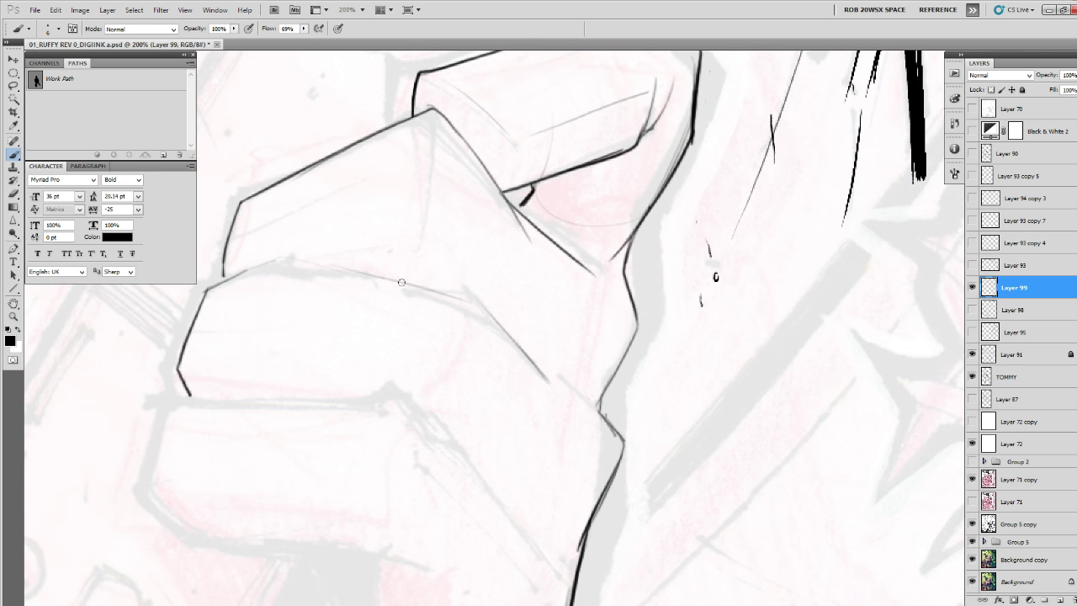
pyautogui.moveTo(401, 293); pyautogui.dragTo(546, 425)
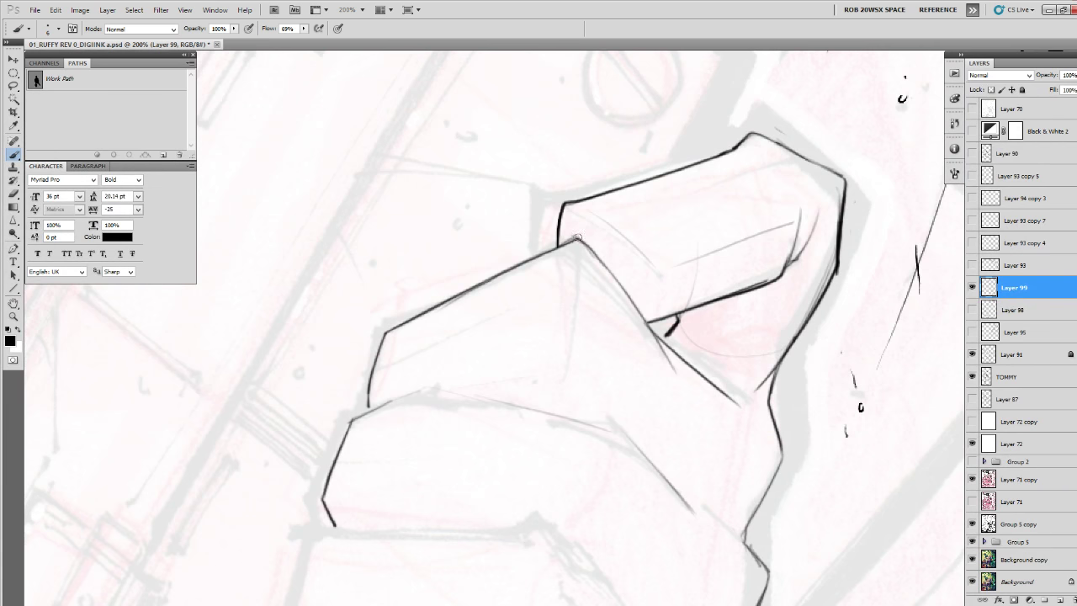
pyautogui.moveTo(578, 239); pyautogui.dragTo(545, 374)
pyautogui.moveTo(560, 424)
pyautogui.mouseDown()
pyautogui.moveTo(584, 275)
pyautogui.moveTo(679, 407)
pyautogui.moveTo(738, 393)
pyautogui.moveTo(557, 340)
pyautogui.moveTo(452, 397)
pyautogui.moveTo(471, 398)
pyautogui.moveTo(433, 447)
pyautogui.mouseUp()
# Erase and redraw the third finger's tip and the start of its upper edge, cleaning up stray marks.
pyautogui.press('e')
pyautogui.press('b')
pyautogui.moveTo(564, 339); pyautogui.dragTo(479, 393)
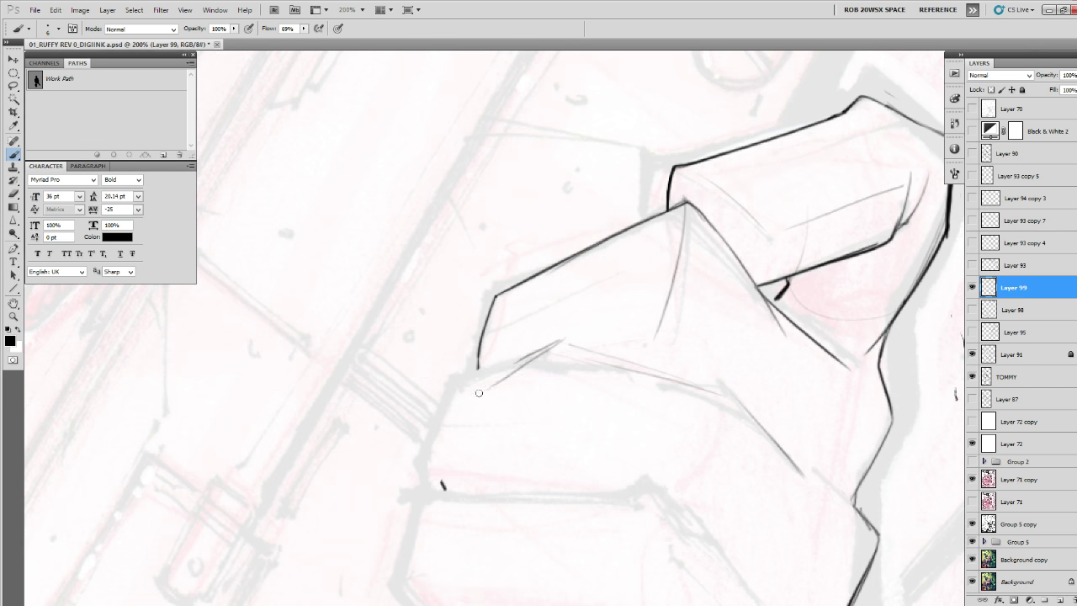
pyautogui.moveTo(532, 357)
pyautogui.mouseDown()
pyautogui.moveTo(472, 399)
pyautogui.moveTo(461, 382)
pyautogui.moveTo(490, 380)
pyautogui.moveTo(458, 380)
pyautogui.moveTo(431, 441)
pyautogui.mouseUp()
pyautogui.moveTo(456, 383)
pyautogui.mouseDown()
pyautogui.moveTo(422, 456)
pyautogui.moveTo(439, 487)
pyautogui.mouseUp()
pyautogui.press('e')
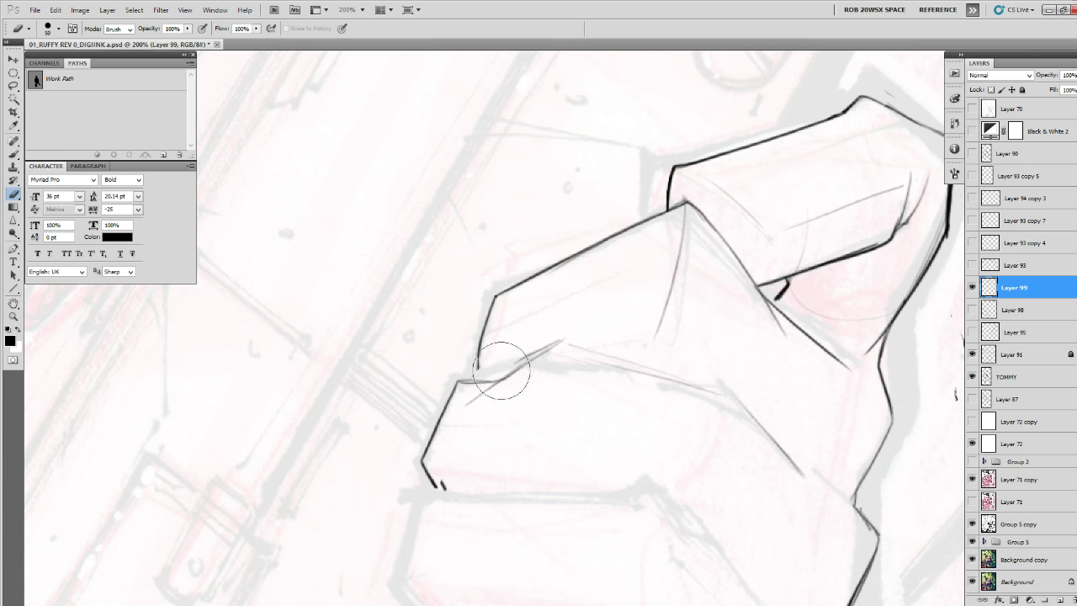
pyautogui.moveTo(555, 338); pyautogui.dragTo(510, 364)
pyautogui.moveTo(446, 478); pyautogui.dragTo(448, 493)
# Darken the third finger's upper edge from its peak and extend it down over the back of the hand.
pyautogui.press('space')
pyautogui.moveTo(690, 478)
pyautogui.mouseDown()
pyautogui.moveTo(553, 451)
pyautogui.moveTo(587, 457)
pyautogui.moveTo(487, 465)
pyautogui.mouseUp()
pyautogui.press('b')
pyautogui.press('space')
pyautogui.moveTo(286, 337)
pyautogui.mouseDown()
pyautogui.moveTo(338, 346)
pyautogui.moveTo(293, 329)
pyautogui.moveTo(475, 391)
pyautogui.mouseUp()
pyautogui.press('e')
pyautogui.press('b')
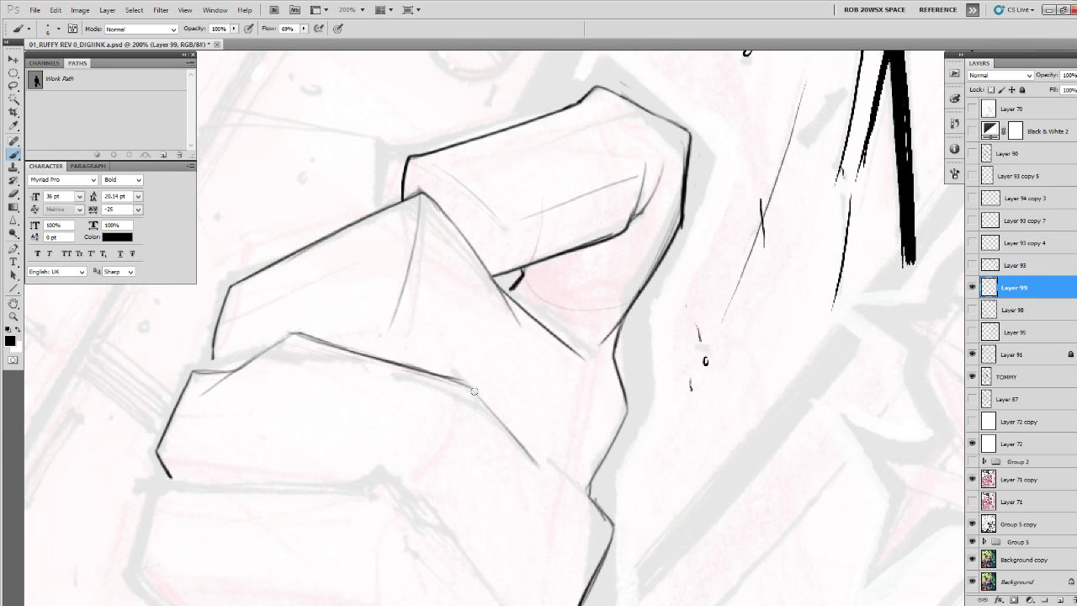
pyautogui.moveTo(368, 355)
pyautogui.mouseDown()
pyautogui.moveTo(468, 385)
pyautogui.moveTo(445, 374)
pyautogui.moveTo(526, 450)
pyautogui.mouseUp()
pyautogui.moveTo(468, 390)
pyautogui.mouseDown()
pyautogui.moveTo(504, 412)
pyautogui.moveTo(534, 461)
pyautogui.moveTo(544, 307)
pyautogui.moveTo(462, 356)
pyautogui.mouseUp()
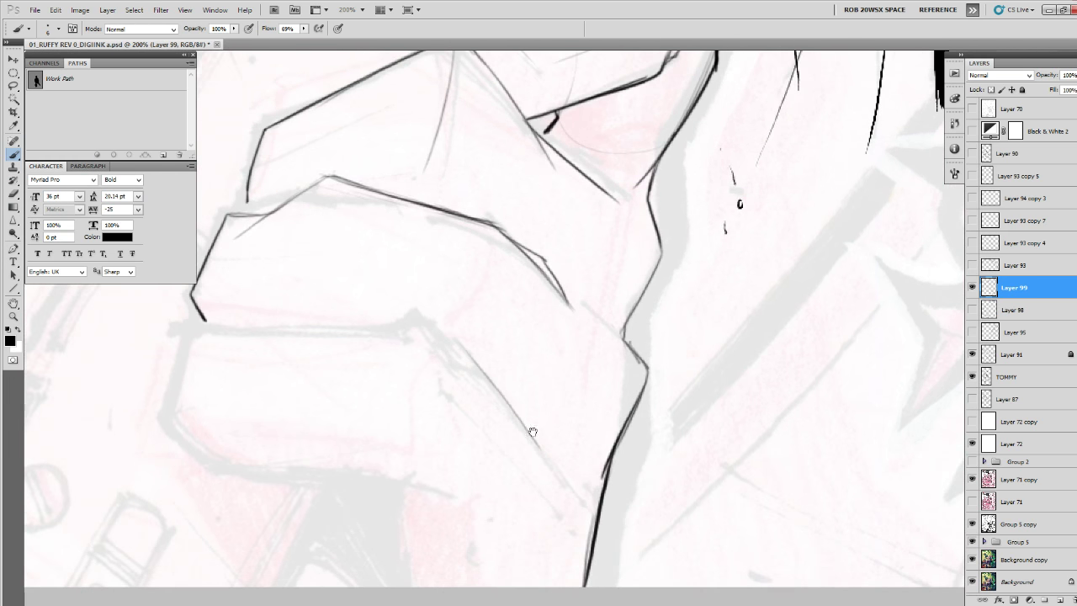
# Ink the bottom finger's upper edge and its knuckle peak, following the grey sketch.
pyautogui.moveTo(529, 432); pyautogui.dragTo(795, 499)
pyautogui.moveTo(682, 455); pyautogui.dragTo(799, 383)
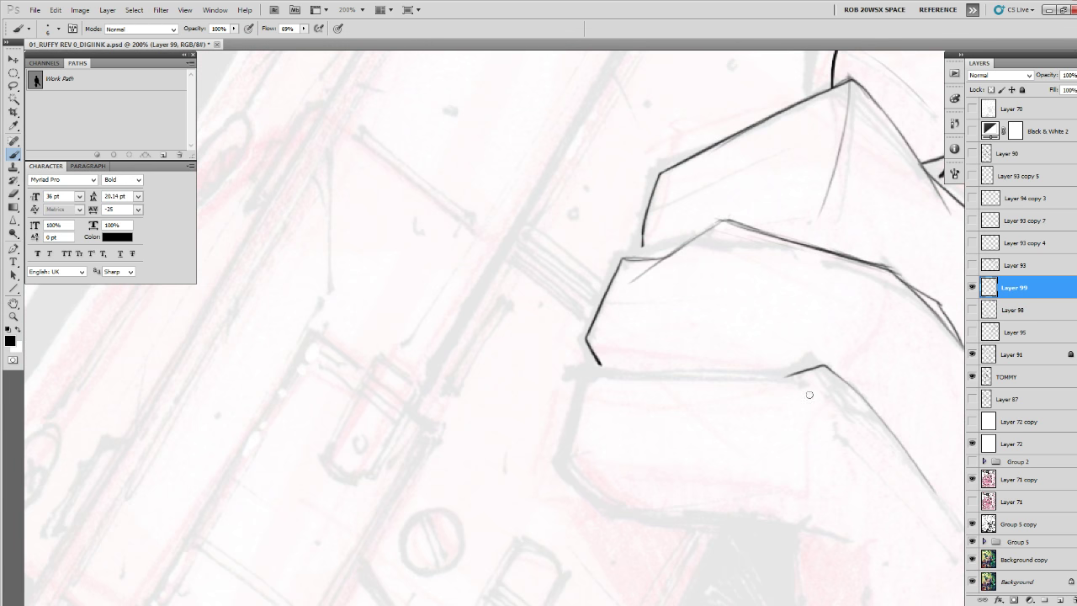
pyautogui.moveTo(822, 364)
pyautogui.mouseDown()
pyautogui.moveTo(799, 373)
pyautogui.moveTo(622, 365)
pyautogui.mouseUp()
pyautogui.moveTo(889, 451); pyautogui.dragTo(776, 399)
pyautogui.moveTo(697, 389); pyautogui.dragTo(789, 396)
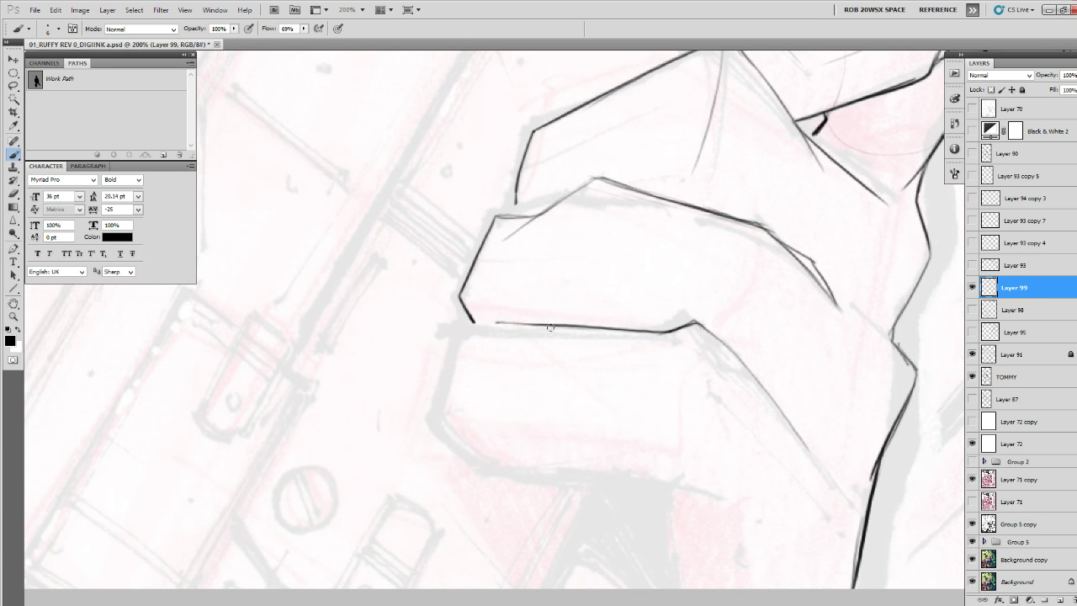
# Ink the bottom finger's tip and underside, and draw the palm contour descending from it.
pyautogui.moveTo(526, 324)
pyautogui.mouseDown()
pyautogui.moveTo(454, 363)
pyautogui.moveTo(431, 428)
pyautogui.moveTo(459, 456)
pyautogui.moveTo(548, 456)
pyautogui.mouseUp()
pyautogui.moveTo(724, 461); pyautogui.dragTo(695, 456)
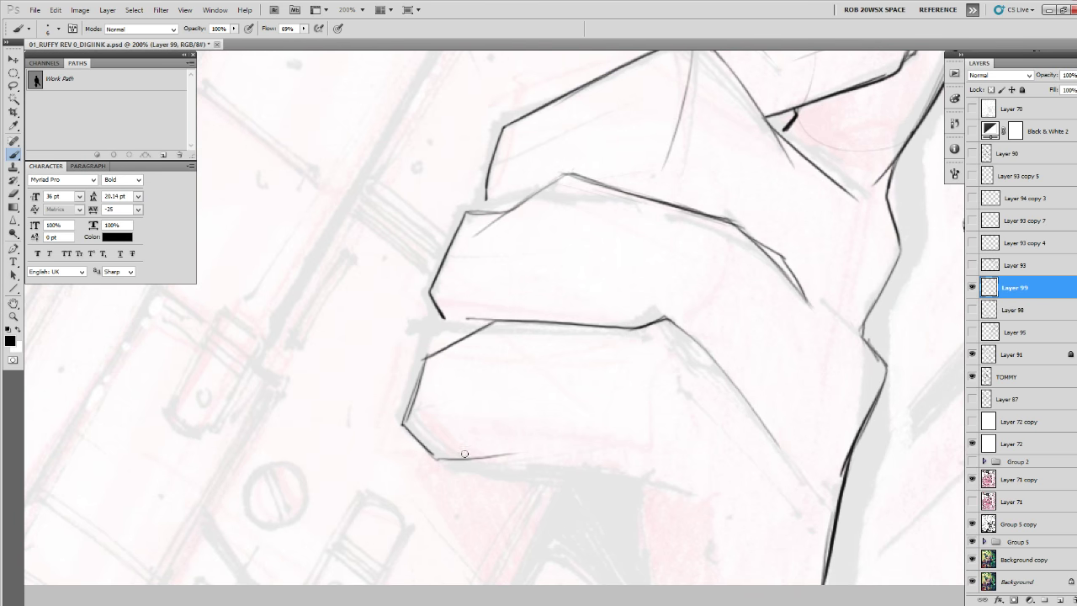
pyautogui.moveTo(436, 459); pyautogui.dragTo(594, 421)
pyautogui.moveTo(503, 452)
pyautogui.mouseDown()
pyautogui.moveTo(598, 450)
pyautogui.moveTo(655, 475)
pyautogui.mouseUp()
pyautogui.moveTo(749, 537); pyautogui.dragTo(572, 498)
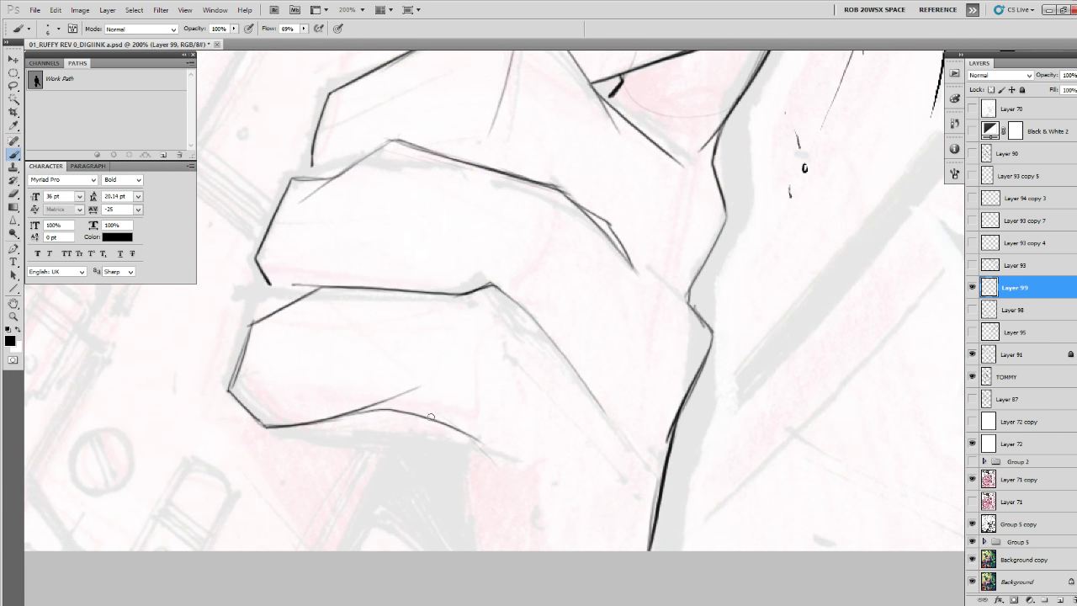
pyautogui.moveTo(455, 443); pyautogui.dragTo(480, 560)
pyautogui.moveTo(520, 449); pyautogui.dragTo(718, 518)
# Erase the bottom finger's underside back to the fingertip, and restate the short lower edge of the tip.
pyautogui.press('e')
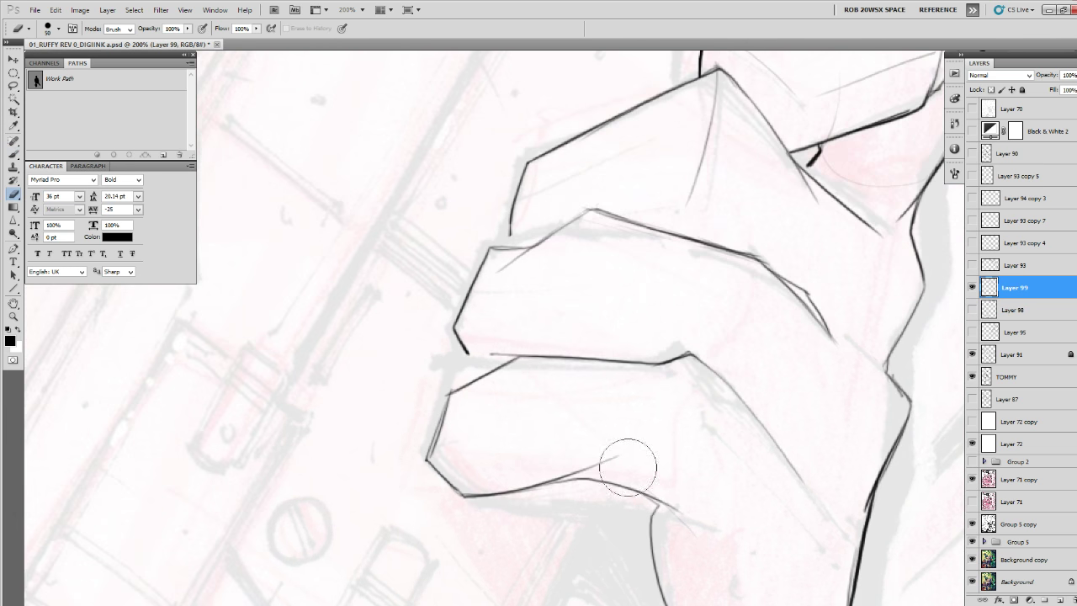
pyautogui.moveTo(629, 466); pyautogui.dragTo(468, 503)
pyautogui.moveTo(469, 503)
pyautogui.mouseDown()
pyautogui.moveTo(607, 466)
pyautogui.moveTo(546, 486)
pyautogui.mouseUp()
pyautogui.press('b')
pyautogui.moveTo(433, 467)
pyautogui.mouseDown()
pyautogui.moveTo(469, 494)
pyautogui.moveTo(567, 474)
pyautogui.moveTo(501, 493)
pyautogui.moveTo(678, 503)
pyautogui.moveTo(457, 473)
pyautogui.mouseUp()
pyautogui.press('e')
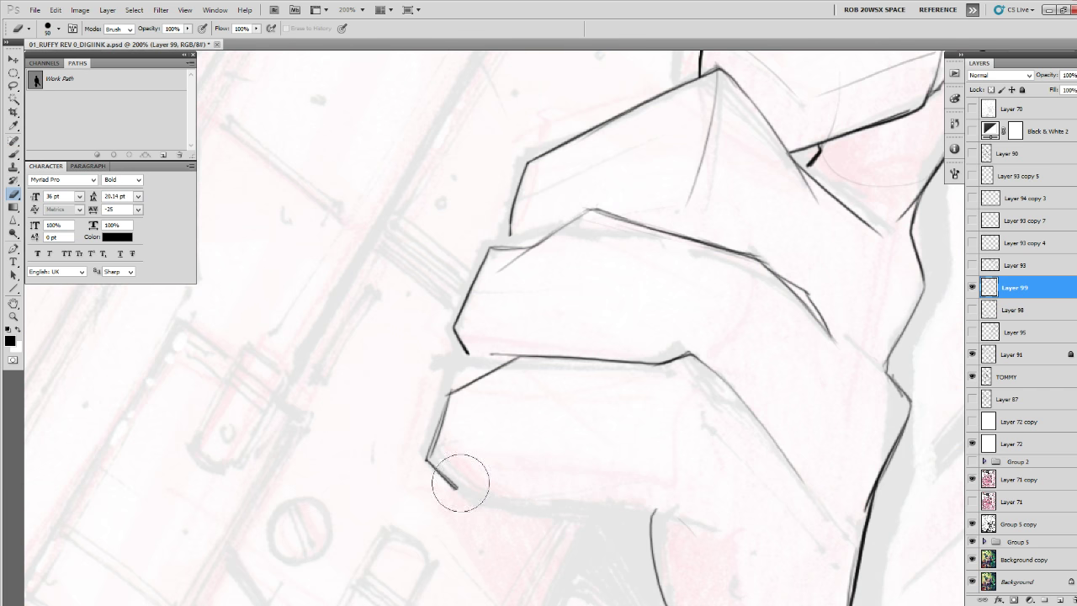
pyautogui.moveTo(668, 461); pyautogui.dragTo(607, 533)
pyautogui.press('b')
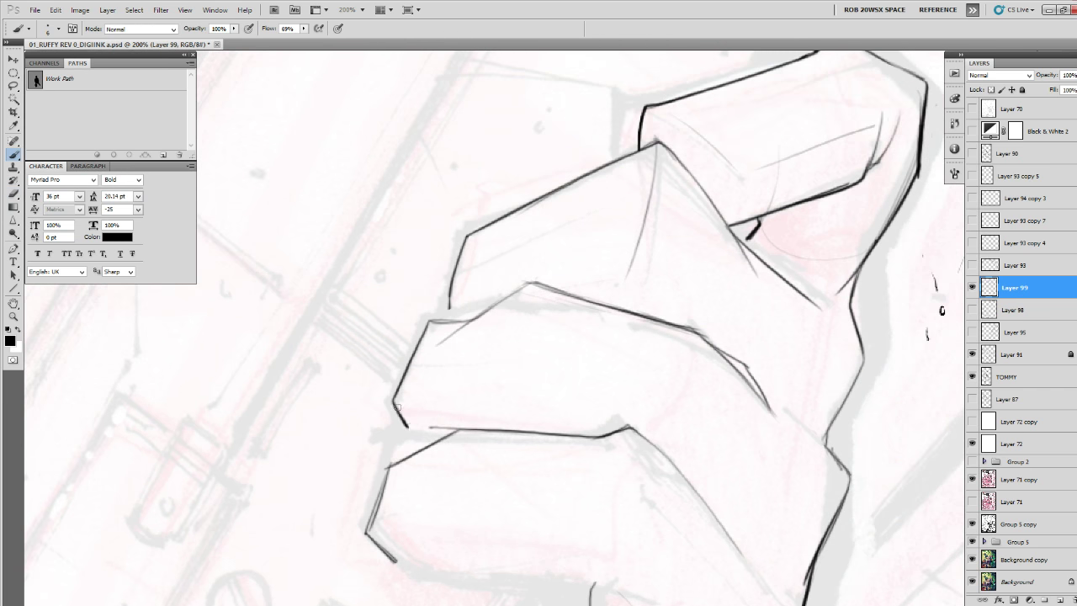
# Close the third finger's tip against the bottom finger and sketch a plane line down across it from its knuckle.
pyautogui.moveTo(405, 427); pyautogui.dragTo(436, 442)
pyautogui.moveTo(725, 495); pyautogui.dragTo(710, 496)
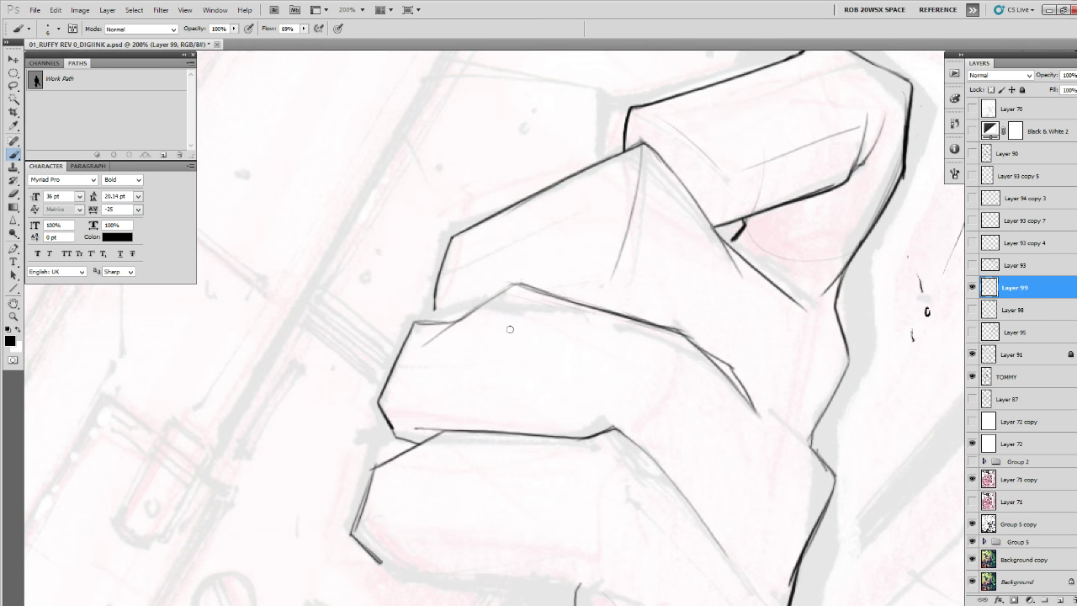
pyautogui.moveTo(512, 276); pyautogui.dragTo(469, 423)
pyautogui.moveTo(482, 331)
pyautogui.mouseDown()
pyautogui.moveTo(466, 383)
pyautogui.moveTo(476, 402)
pyautogui.mouseUp()
pyautogui.moveTo(696, 490); pyautogui.dragTo(718, 359)
pyautogui.moveTo(476, 283)
pyautogui.mouseDown()
pyautogui.moveTo(426, 380)
pyautogui.moveTo(430, 402)
pyautogui.moveTo(387, 354)
pyautogui.moveTo(404, 329)
pyautogui.moveTo(383, 388)
pyautogui.mouseUp()
# Restate the bottom finger's tip and underside toward the palm, and add a faint plane line across the finger.
pyautogui.press('e')
pyautogui.press('b')
pyautogui.moveTo(408, 331)
pyautogui.mouseDown()
pyautogui.moveTo(377, 402)
pyautogui.moveTo(400, 434)
pyautogui.moveTo(433, 447)
pyautogui.mouseUp()
pyautogui.moveTo(451, 407); pyautogui.dragTo(340, 398)
pyautogui.moveTo(264, 392)
pyautogui.mouseDown()
pyautogui.moveTo(313, 436)
pyautogui.moveTo(302, 431)
pyautogui.moveTo(382, 433)
pyautogui.moveTo(470, 463)
pyautogui.mouseUp()
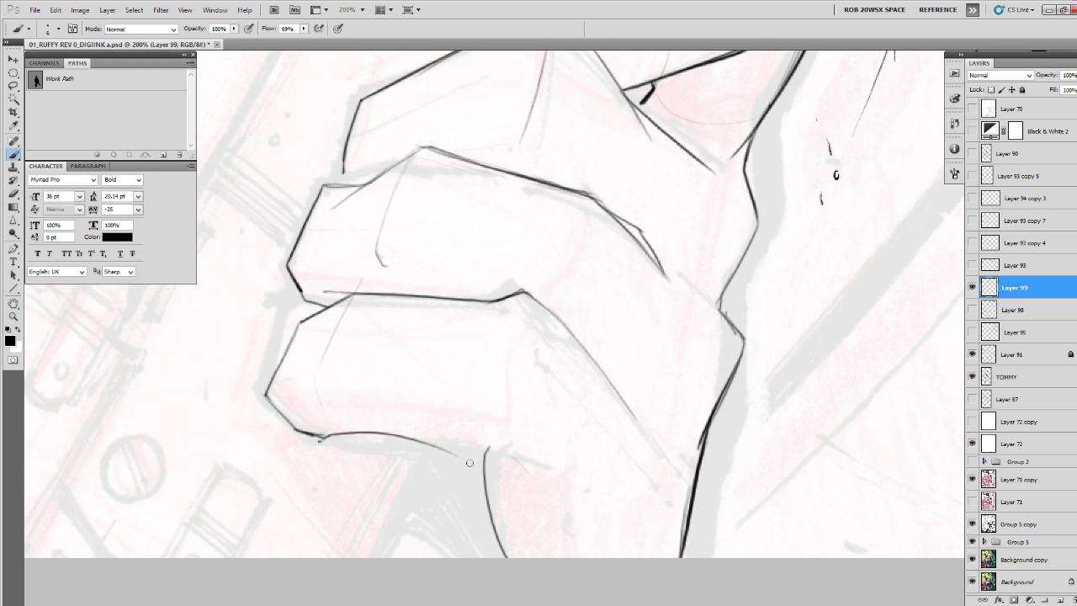
pyautogui.moveTo(568, 432); pyautogui.dragTo(609, 476)
# Duplicate Layer 99 and hide the original layer.
pyautogui.press('z')
pyautogui.keyDown('alt'); pyautogui.click(612, 471); pyautogui.keyUp('alt')
pyautogui.keyDown('alt'); pyautogui.click(611, 472); pyautogui.keyUp('alt')
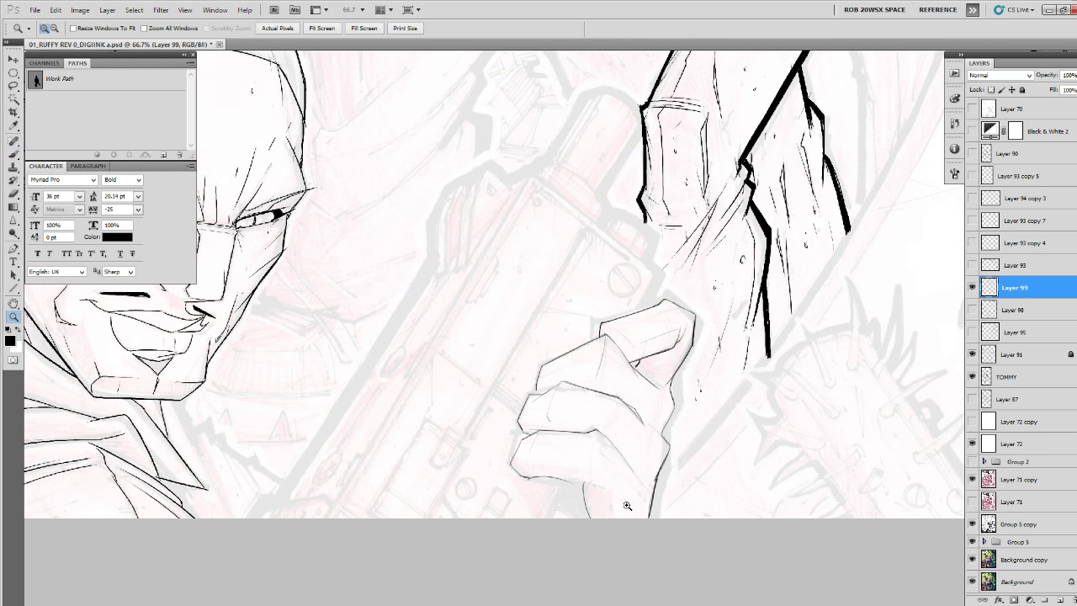
pyautogui.click(634, 502)
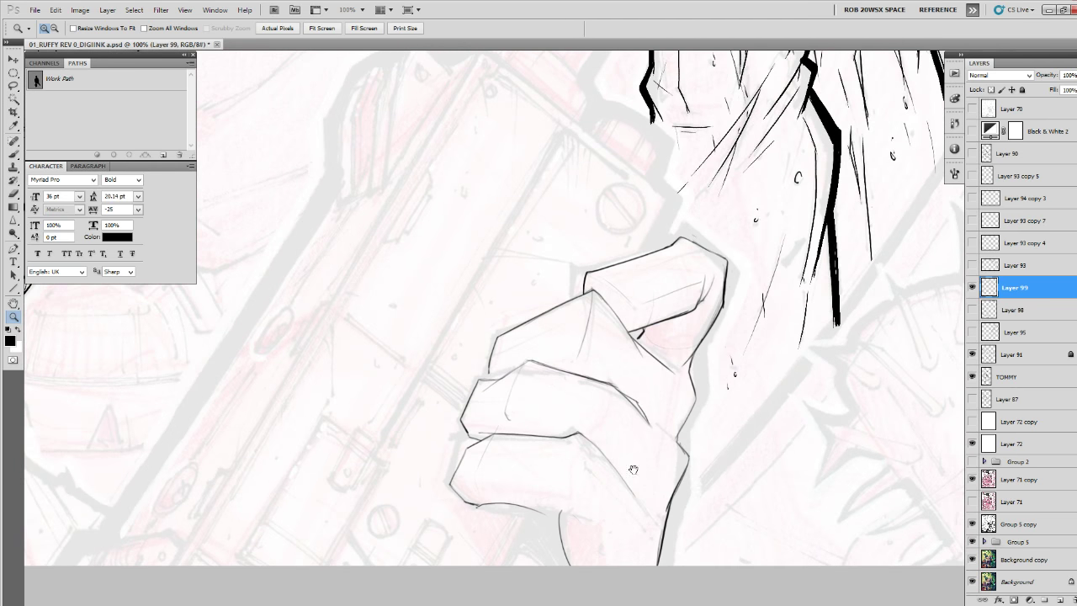
pyautogui.moveTo(634, 399); pyautogui.dragTo(629, 441)
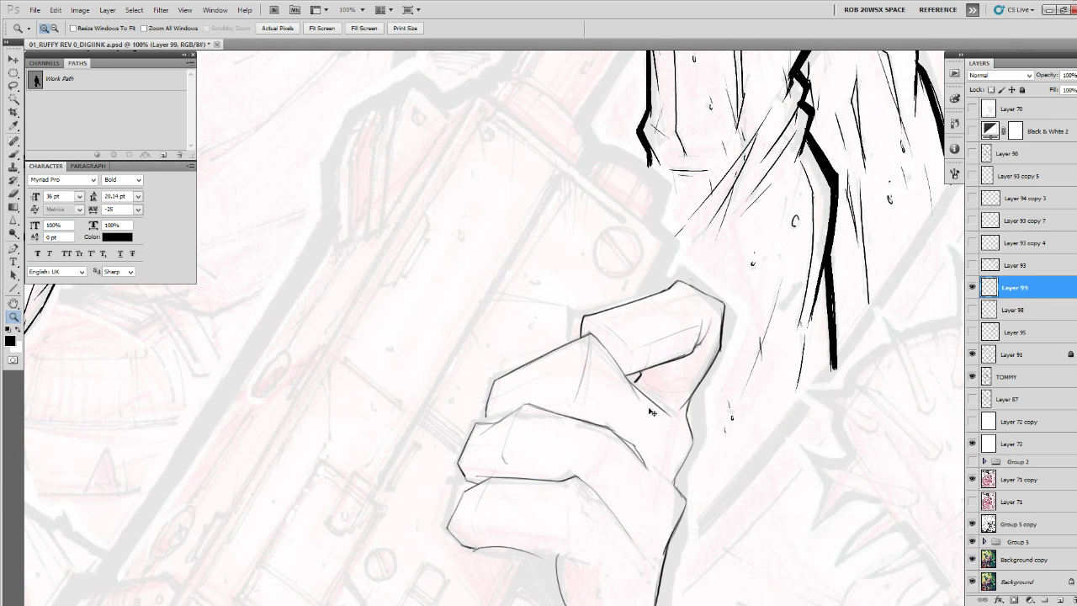
pyautogui.hotkey('ctrl', 'j')
pyautogui.click(972, 310)
# Erase the top finger's upper edge and redraw it with a dip that rises to the knuckle peak.
pyautogui.press('e')
pyautogui.moveTo(603, 328)
pyautogui.mouseDown()
pyautogui.moveTo(588, 319)
pyautogui.moveTo(676, 280)
pyautogui.moveTo(620, 294)
pyautogui.moveTo(603, 322)
pyautogui.moveTo(647, 276)
pyautogui.moveTo(608, 322)
pyautogui.mouseUp()
pyautogui.press('b')
pyautogui.press('e')
pyautogui.press('b')
pyautogui.moveTo(648, 288)
pyautogui.mouseDown()
pyautogui.moveTo(591, 310)
pyautogui.moveTo(578, 338)
pyautogui.moveTo(629, 305)
pyautogui.moveTo(586, 312)
pyautogui.moveTo(577, 336)
pyautogui.mouseUp()
pyautogui.press('e')
pyautogui.press('b')
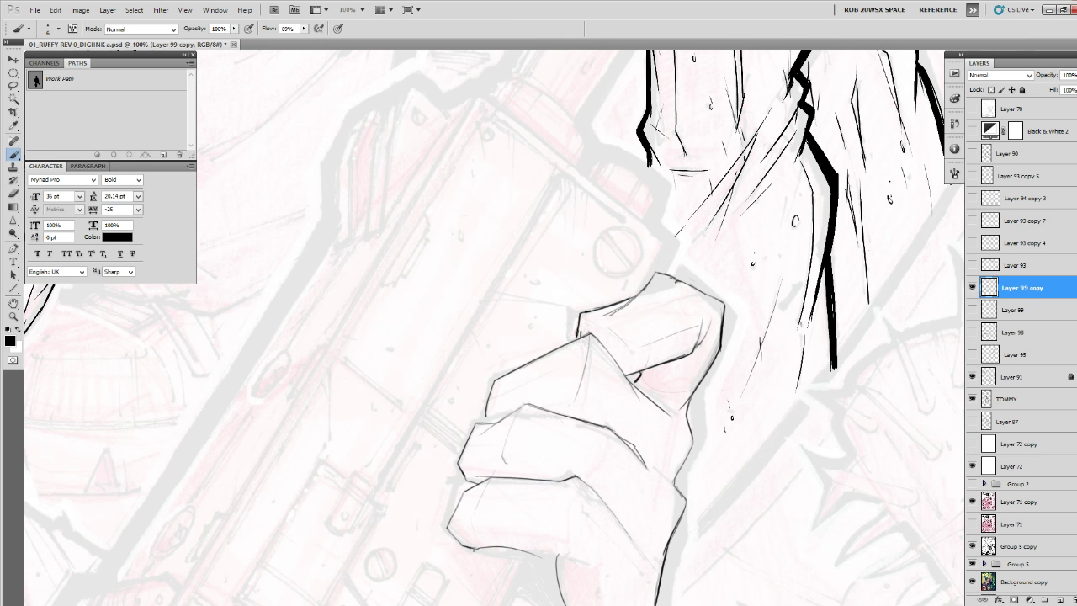
# Clean up the top finger's knuckle peak and darken its contour from the fingertip to the knuckle.
pyautogui.moveTo(650, 315); pyautogui.dragTo(622, 329)
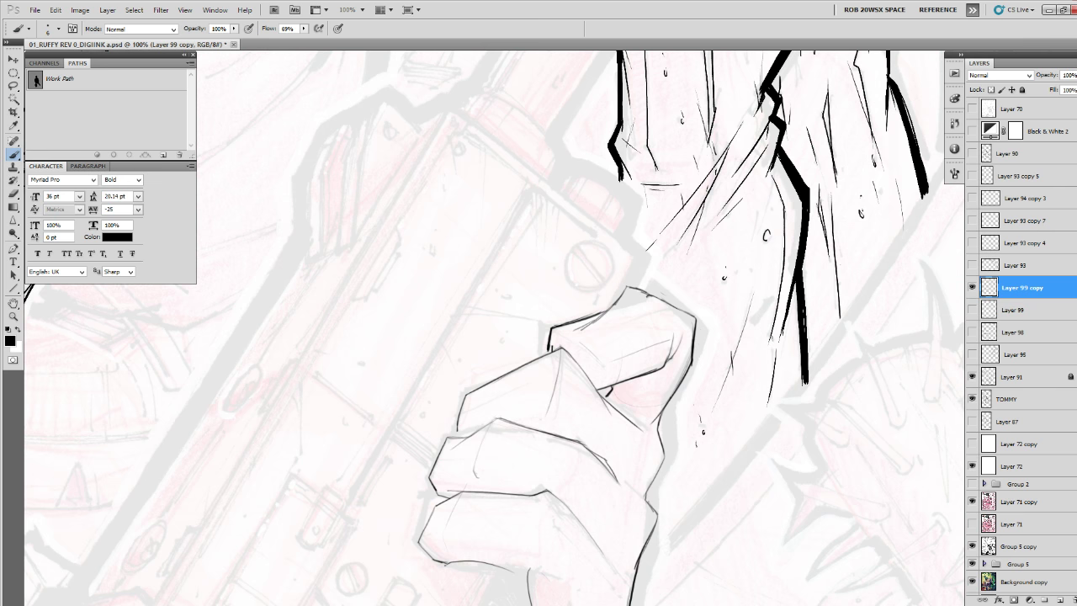
pyautogui.press('e')
pyautogui.moveTo(634, 291)
pyautogui.mouseDown()
pyautogui.moveTo(669, 298)
pyautogui.moveTo(647, 292)
pyautogui.mouseUp()
pyautogui.press('b')
pyautogui.press('e')
pyautogui.press('b')
pyautogui.moveTo(582, 327)
pyautogui.mouseDown()
pyautogui.moveTo(609, 311)
pyautogui.moveTo(601, 314)
pyautogui.mouseUp()
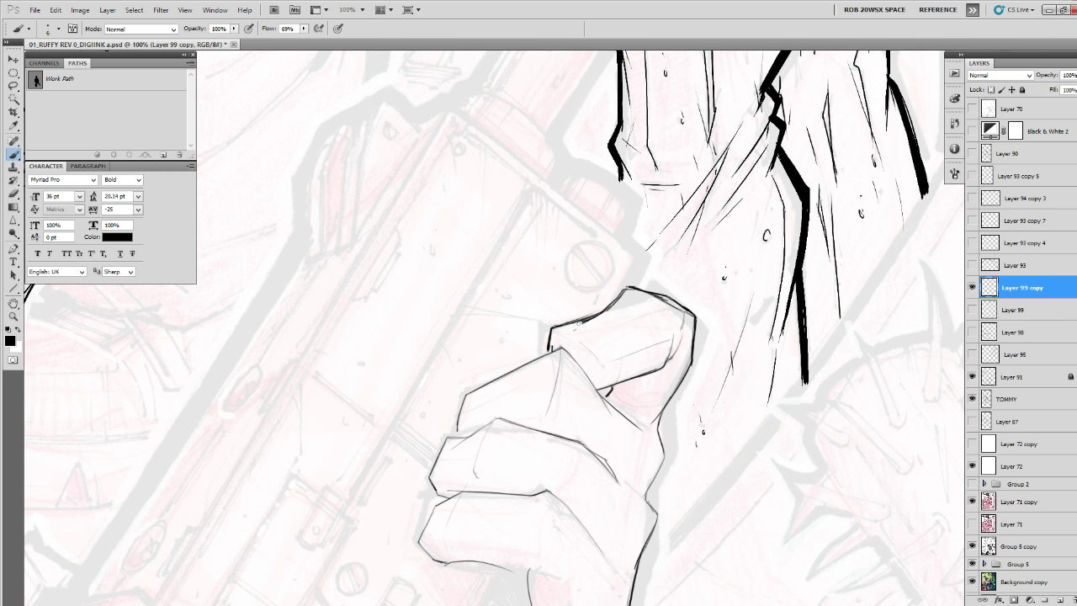
pyautogui.moveTo(554, 324); pyautogui.dragTo(549, 346)
pyautogui.moveTo(558, 388); pyautogui.dragTo(558, 367)
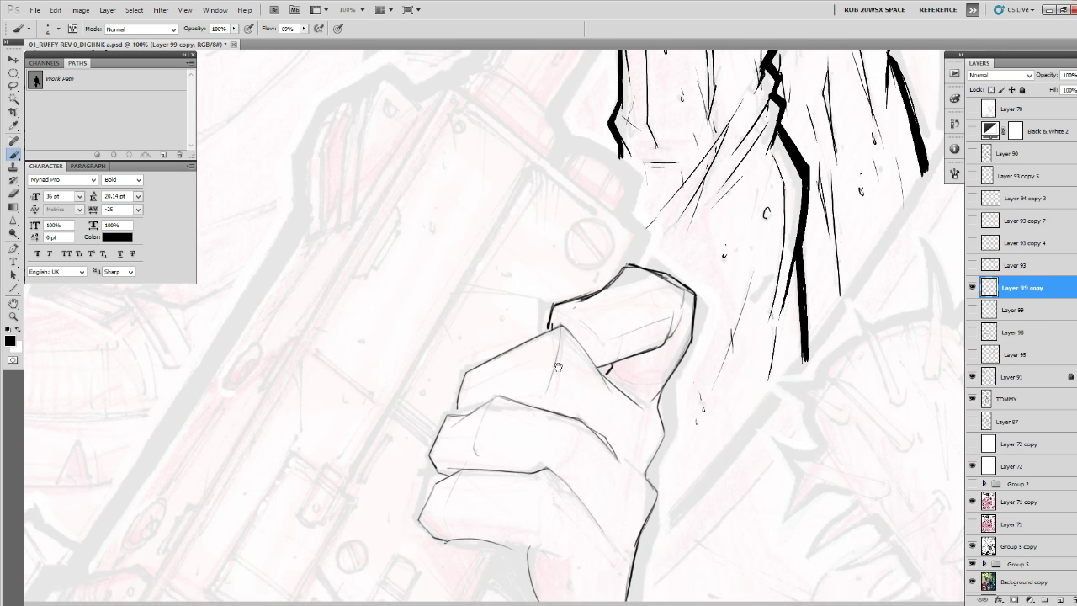
# Erase the palm contour and ink a new one curving from the bottom finger's underside into the wrist.
pyautogui.moveTo(658, 482); pyautogui.dragTo(548, 410)
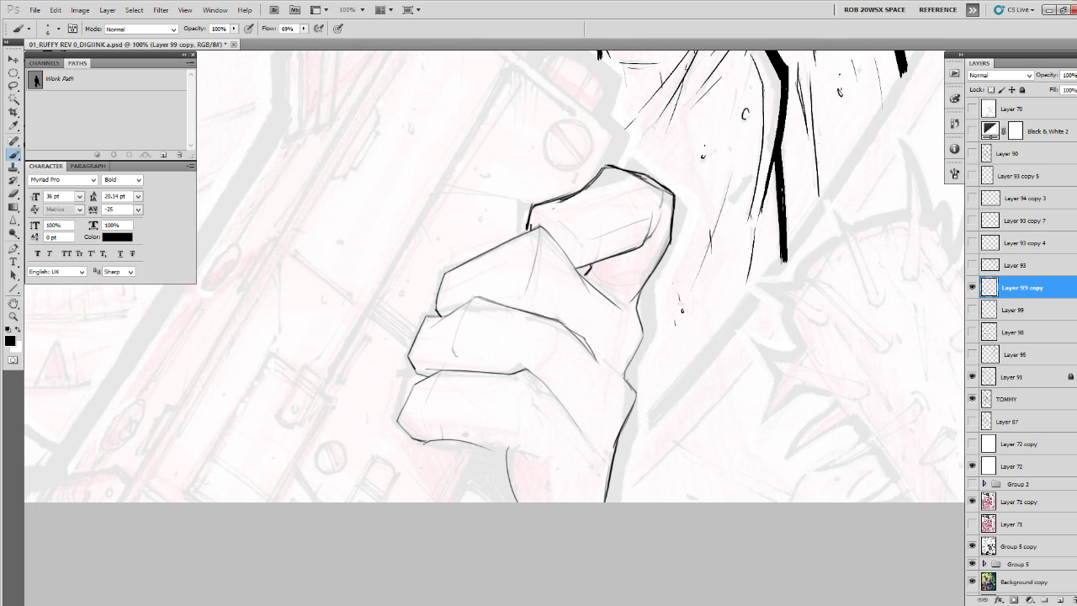
pyautogui.moveTo(465, 435); pyautogui.dragTo(346, 454)
pyautogui.press('e')
pyautogui.moveTo(358, 497); pyautogui.dragTo(346, 449)
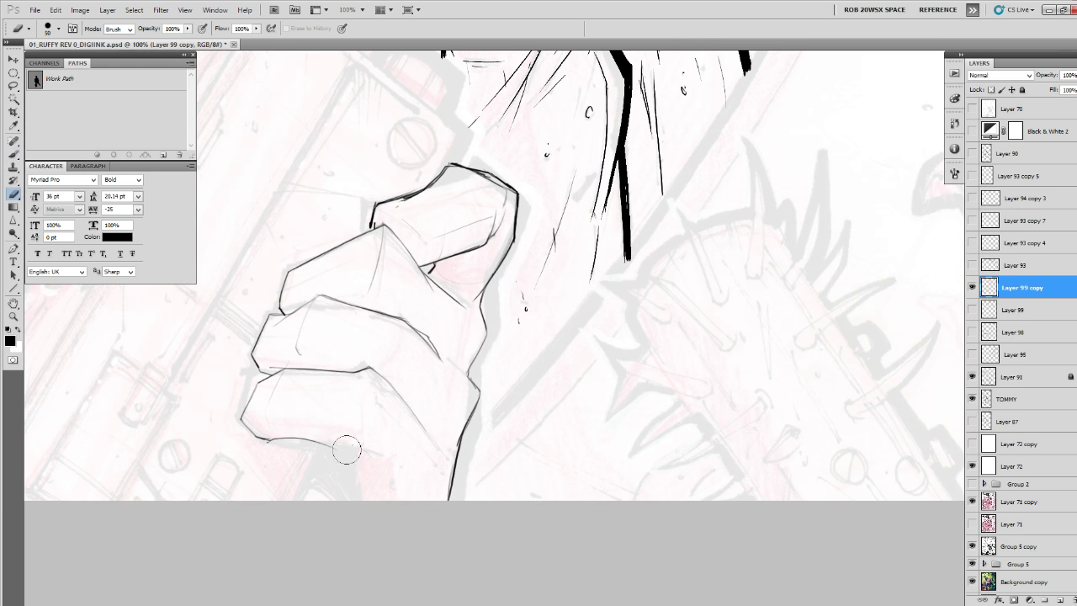
pyautogui.press('b')
pyautogui.moveTo(279, 439)
pyautogui.mouseDown()
pyautogui.moveTo(377, 469)
pyautogui.moveTo(364, 498)
pyautogui.mouseUp()
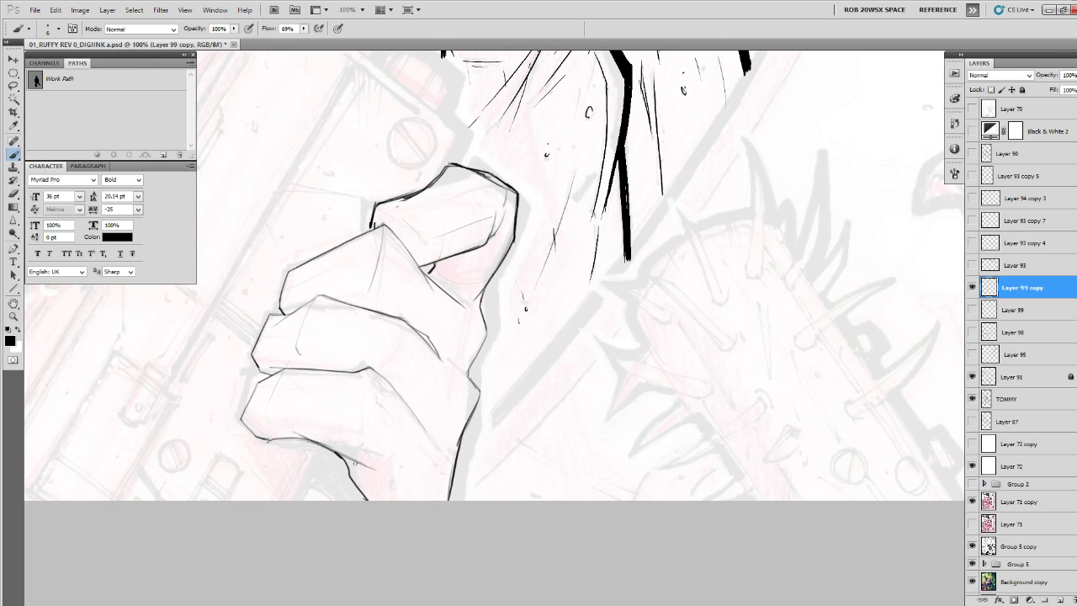
pyautogui.hotkey('ctrl', 'z')
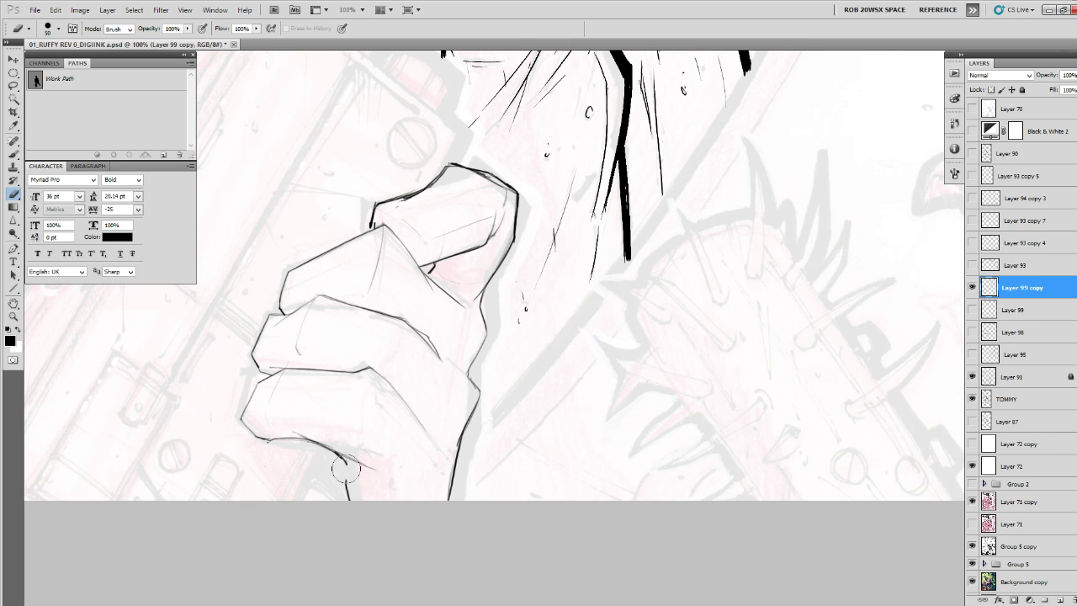
pyautogui.moveTo(341, 458)
pyautogui.mouseDown()
pyautogui.moveTo(345, 483)
pyautogui.moveTo(358, 500)
pyautogui.moveTo(346, 465)
pyautogui.moveTo(364, 500)
pyautogui.mouseUp()
# Refine the bottom finger's tip and darken the ridge line from its knuckle down the back of the hand.
pyautogui.press('e')
pyautogui.moveTo(260, 437)
pyautogui.mouseDown()
pyautogui.moveTo(242, 418)
pyautogui.moveTo(296, 435)
pyautogui.moveTo(269, 439)
pyautogui.mouseUp()
pyautogui.press('b')
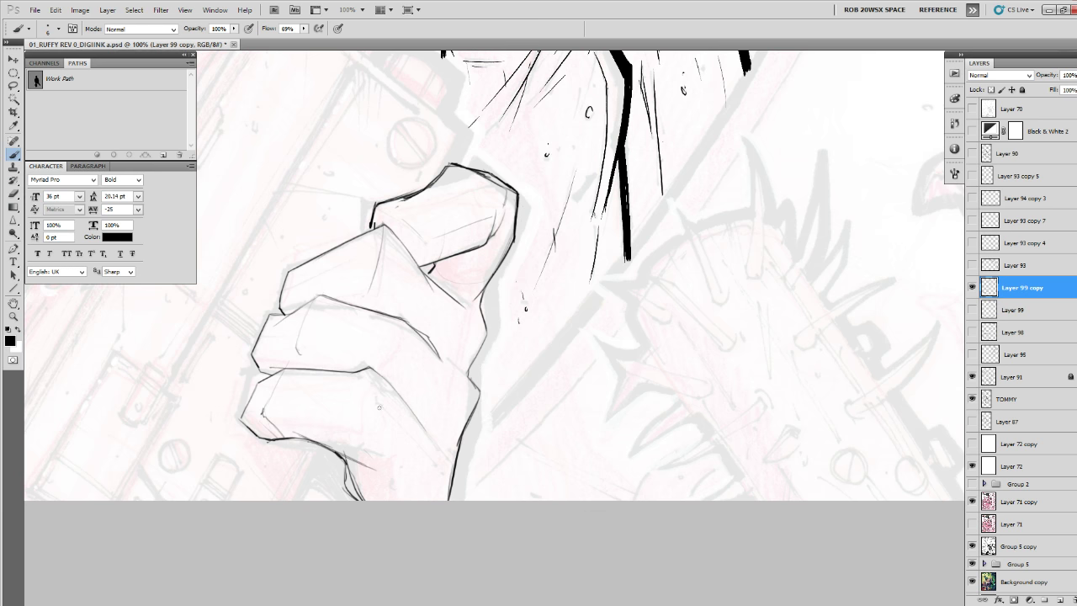
pyautogui.moveTo(377, 367); pyautogui.dragTo(454, 468)
pyautogui.press('e')
pyautogui.press('b')
# Ink the wrist's outer edge and redraw its inner edge dropping straight down from the palm corner.
pyautogui.moveTo(476, 402); pyautogui.dragTo(451, 498)
pyautogui.press('e')
pyautogui.moveTo(357, 495)
pyautogui.mouseDown()
pyautogui.moveTo(341, 475)
pyautogui.moveTo(332, 507)
pyautogui.mouseUp()
pyautogui.press('b')
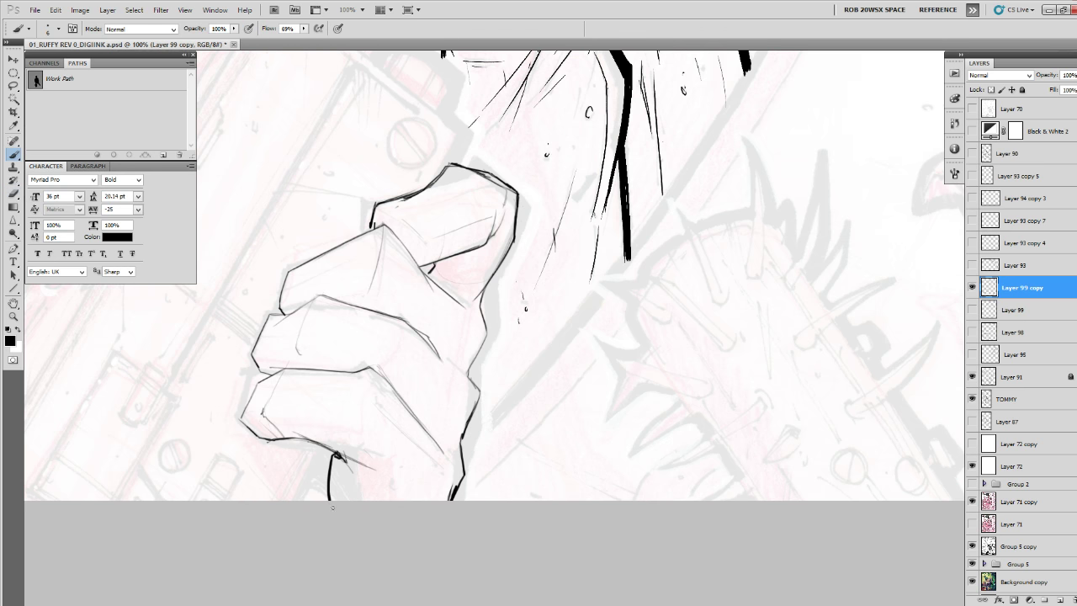
pyautogui.hotkey('ctrl', 'z')
pyautogui.moveTo(341, 458); pyautogui.dragTo(332, 503)
# Examine the hand's line art up close and against the character's face and arm.
pyautogui.moveTo(382, 433); pyautogui.dragTo(598, 489)
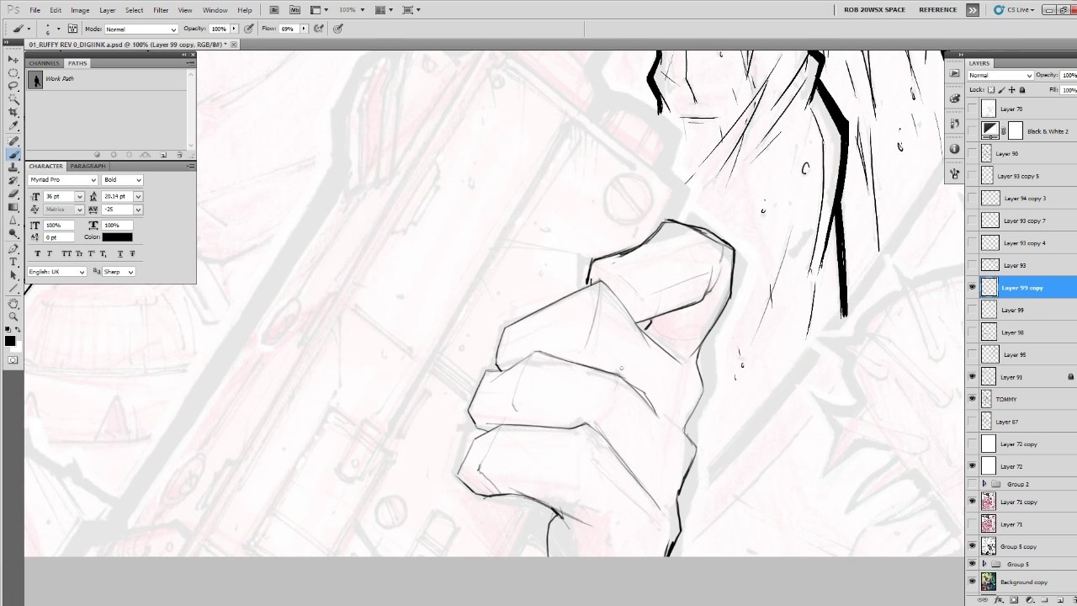
pyautogui.moveTo(628, 442); pyautogui.dragTo(545, 375)
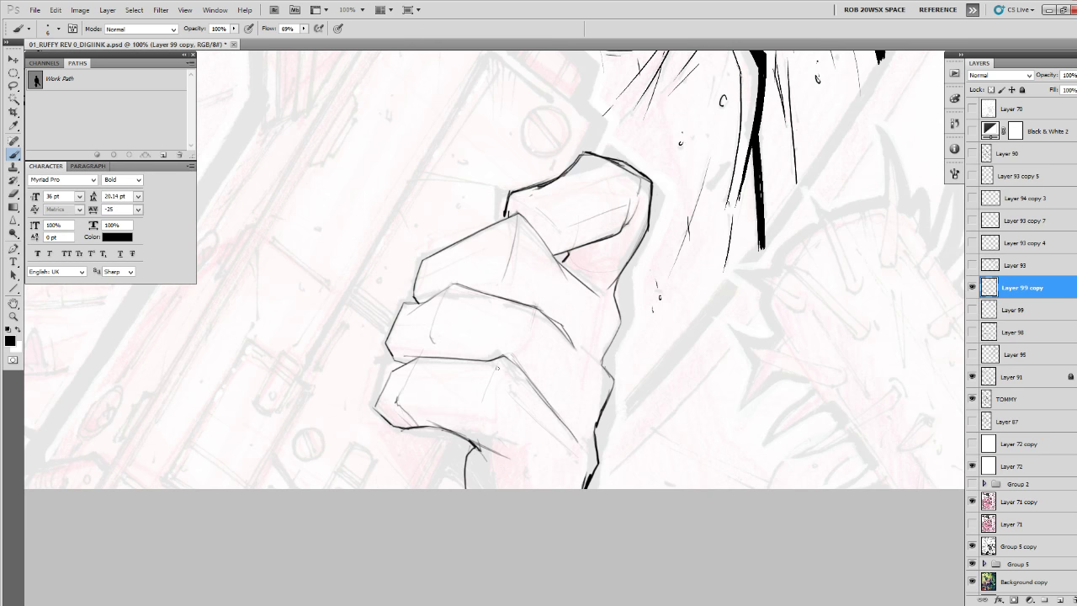
pyautogui.moveTo(562, 401); pyautogui.dragTo(630, 466)
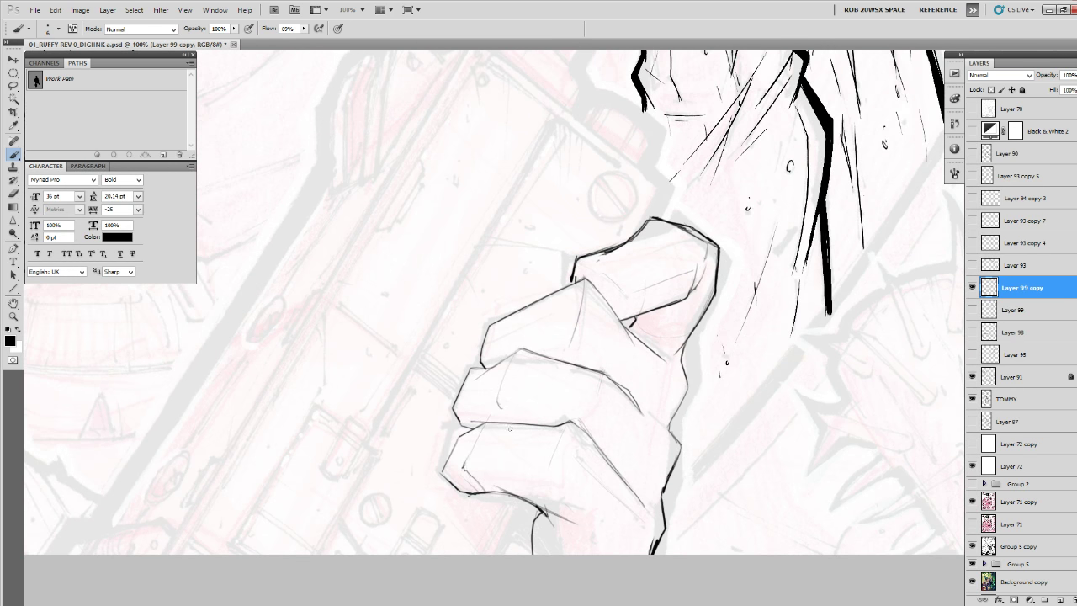
pyautogui.moveTo(479, 432); pyautogui.dragTo(462, 465)
pyautogui.hotkey('ctrl', 'z')
pyautogui.moveTo(703, 395); pyautogui.dragTo(676, 426)
pyautogui.press('z')
pyautogui.keyDown('alt'); pyautogui.click(677, 403); pyautogui.keyUp('alt')
pyautogui.keyDown('alt'); pyautogui.click(679, 405); pyautogui.keyUp('alt')
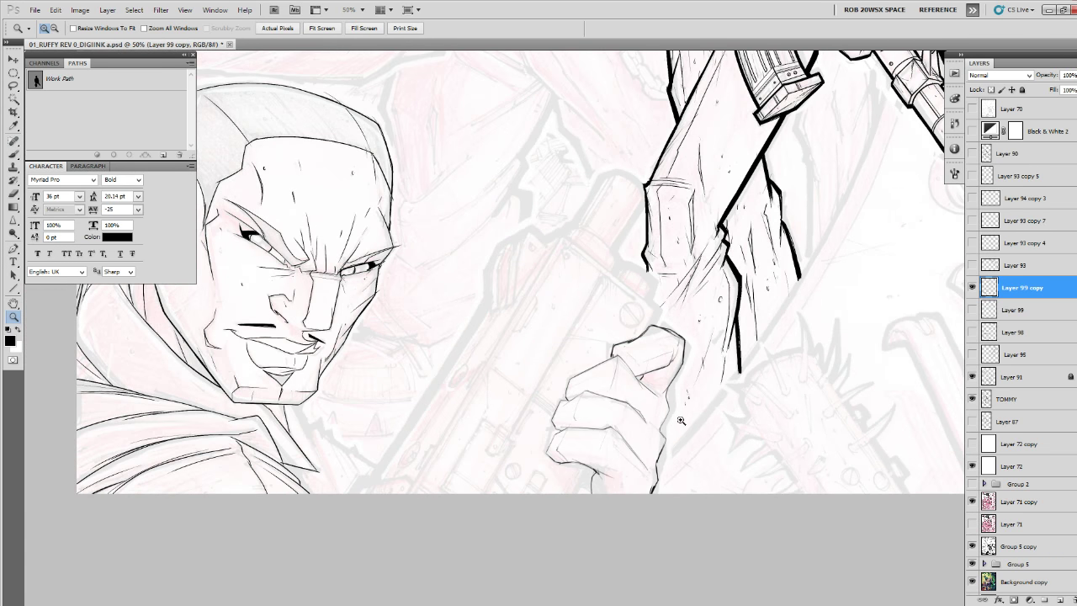
pyautogui.moveTo(681, 421); pyautogui.dragTo(622, 426)
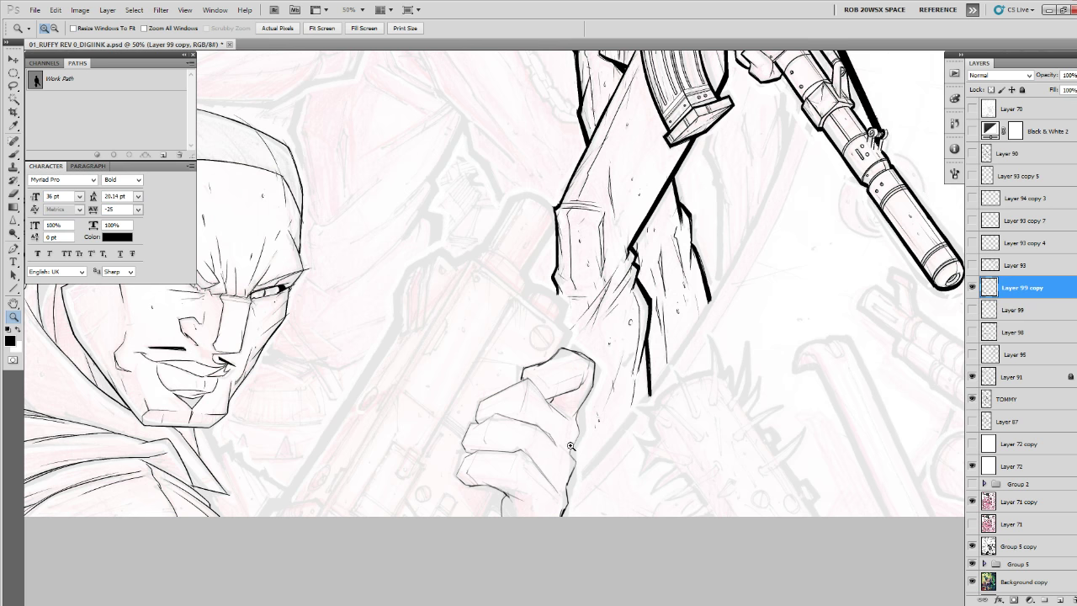
pyautogui.press('b')
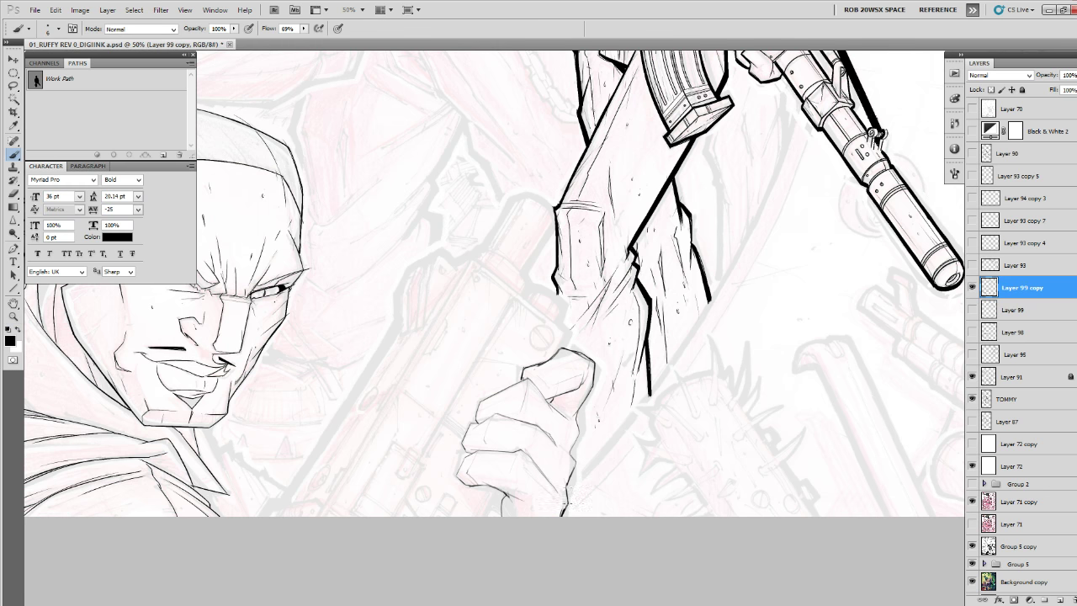
pyautogui.press('z')
pyautogui.doubleClick(552, 375)
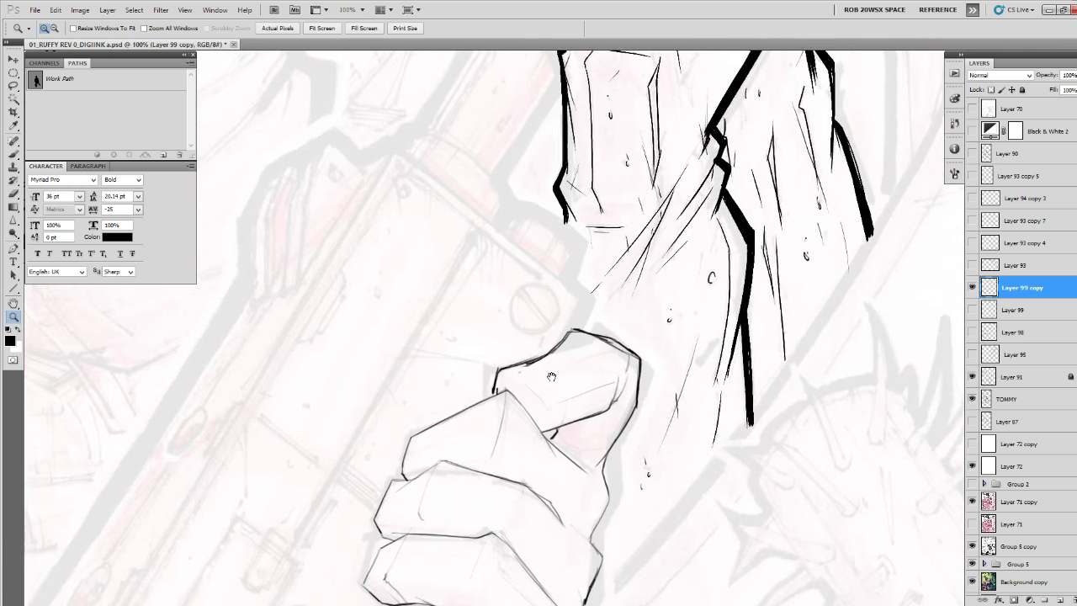
# Replace the top finger's inner marks with plane lines and darken the second finger's upper edge.
pyautogui.press('e')
pyautogui.moveTo(550, 375)
pyautogui.mouseDown()
pyautogui.moveTo(572, 406)
pyautogui.moveTo(558, 388)
pyautogui.moveTo(527, 392)
pyautogui.moveTo(516, 417)
pyautogui.moveTo(534, 393)
pyautogui.moveTo(579, 430)
pyautogui.mouseUp()
pyautogui.press('b')
pyautogui.moveTo(535, 393); pyautogui.dragTo(577, 383)
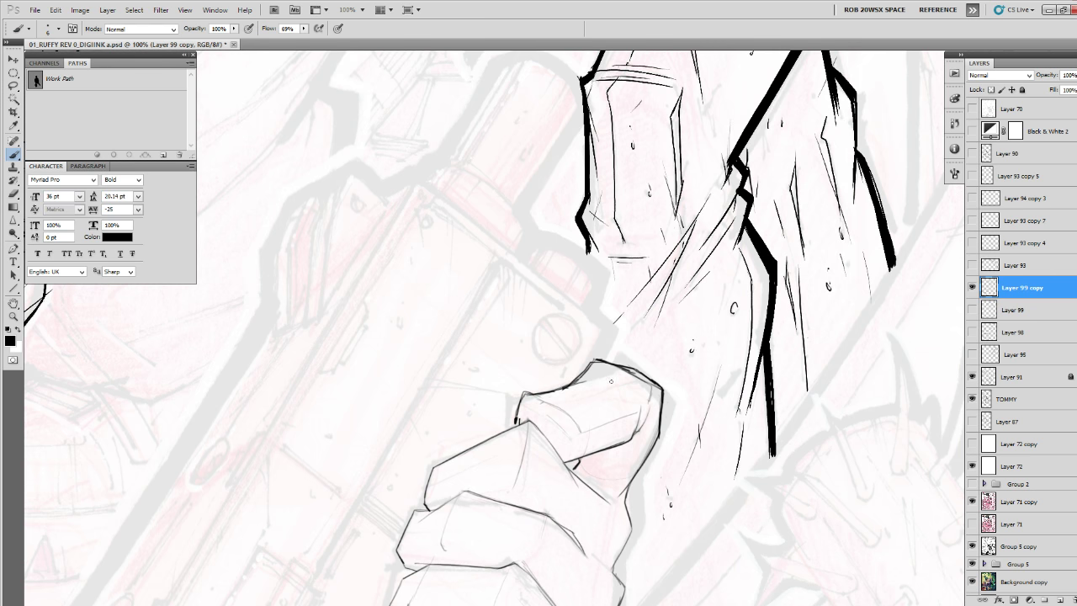
pyautogui.moveTo(583, 380)
pyautogui.mouseDown()
pyautogui.moveTo(628, 401)
pyautogui.moveTo(653, 336)
pyautogui.mouseUp()
pyautogui.moveTo(562, 355)
pyautogui.mouseDown()
pyautogui.moveTo(456, 408)
pyautogui.moveTo(554, 355)
pyautogui.mouseUp()
pyautogui.press('e')
pyautogui.press('b')
pyautogui.moveTo(611, 407)
pyautogui.mouseDown()
pyautogui.moveTo(615, 415)
pyautogui.moveTo(583, 392)
pyautogui.mouseUp()
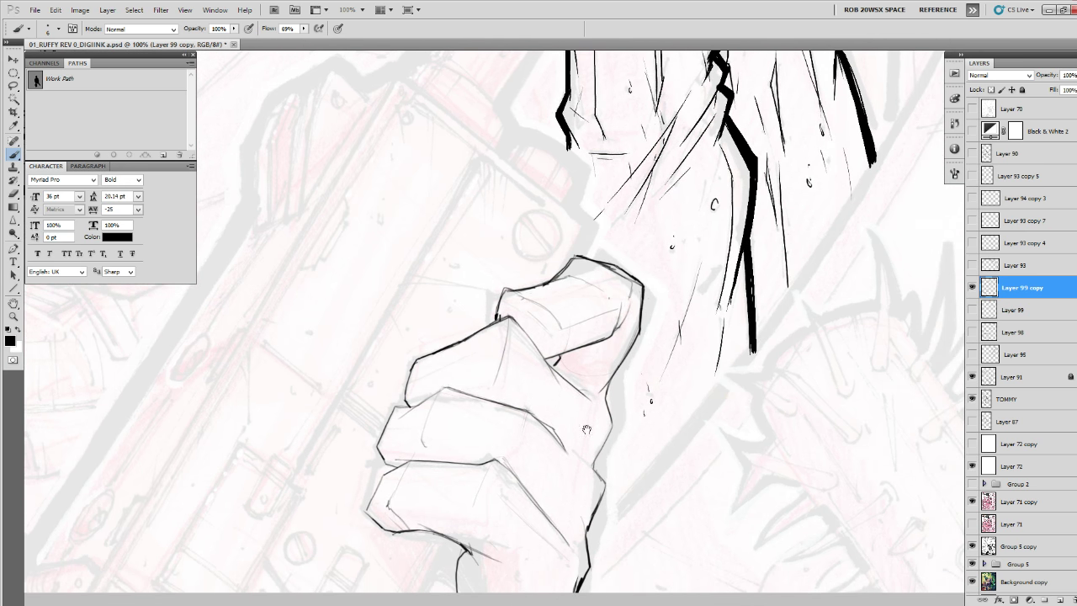
# Redraw the third finger's ridge line over the back of the hand and add short creases where the palm meets the wrist.
pyautogui.moveTo(576, 455); pyautogui.dragTo(567, 377)
pyautogui.press('e')
pyautogui.moveTo(522, 333)
pyautogui.mouseDown()
pyautogui.moveTo(559, 375)
pyautogui.moveTo(523, 338)
pyautogui.moveTo(458, 314)
pyautogui.moveTo(519, 341)
pyautogui.moveTo(481, 325)
pyautogui.moveTo(513, 339)
pyautogui.moveTo(503, 334)
pyautogui.moveTo(523, 331)
pyautogui.moveTo(548, 362)
pyautogui.moveTo(512, 333)
pyautogui.moveTo(552, 366)
pyautogui.mouseUp()
pyautogui.press('b')
pyautogui.moveTo(486, 326); pyautogui.dragTo(551, 365)
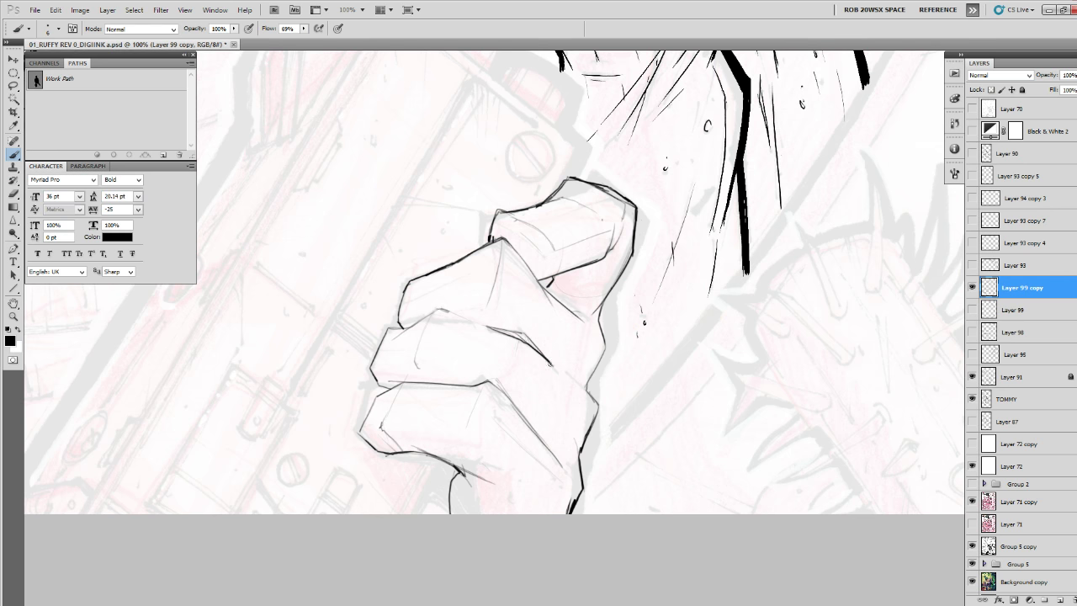
pyautogui.moveTo(520, 331)
pyautogui.mouseDown()
pyautogui.moveTo(560, 375)
pyautogui.moveTo(579, 377)
pyautogui.mouseUp()
pyautogui.scroll(-3, 576, 381)
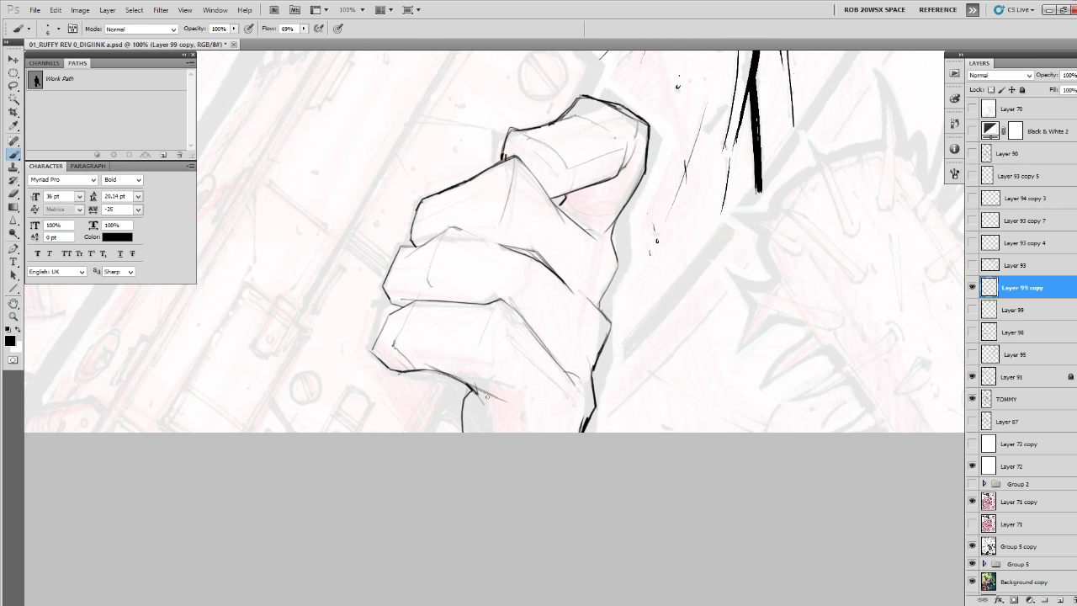
pyautogui.moveTo(476, 389)
pyautogui.mouseDown()
pyautogui.moveTo(506, 416)
pyautogui.moveTo(489, 422)
pyautogui.mouseUp()
pyautogui.moveTo(607, 364); pyautogui.dragTo(620, 406)
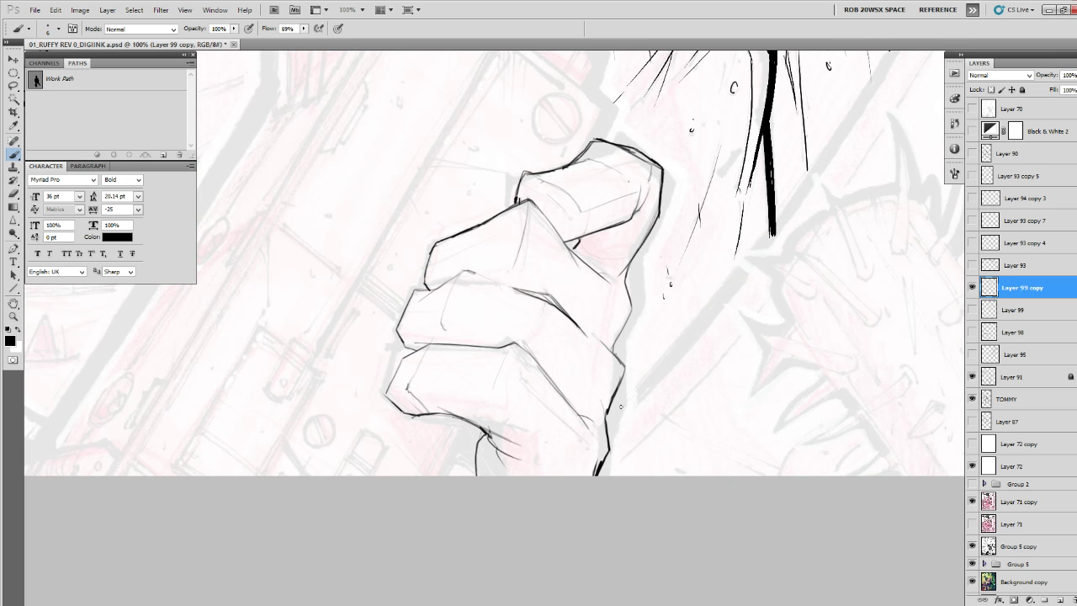
# Erase the tips of the third and second fingers and redraw them with simpler contours.
pyautogui.press('e')
pyautogui.moveTo(404, 332)
pyautogui.mouseDown()
pyautogui.moveTo(457, 246)
pyautogui.moveTo(412, 350)
pyautogui.mouseUp()
pyautogui.press('b')
pyautogui.press('e')
pyautogui.moveTo(412, 294); pyautogui.dragTo(420, 286)
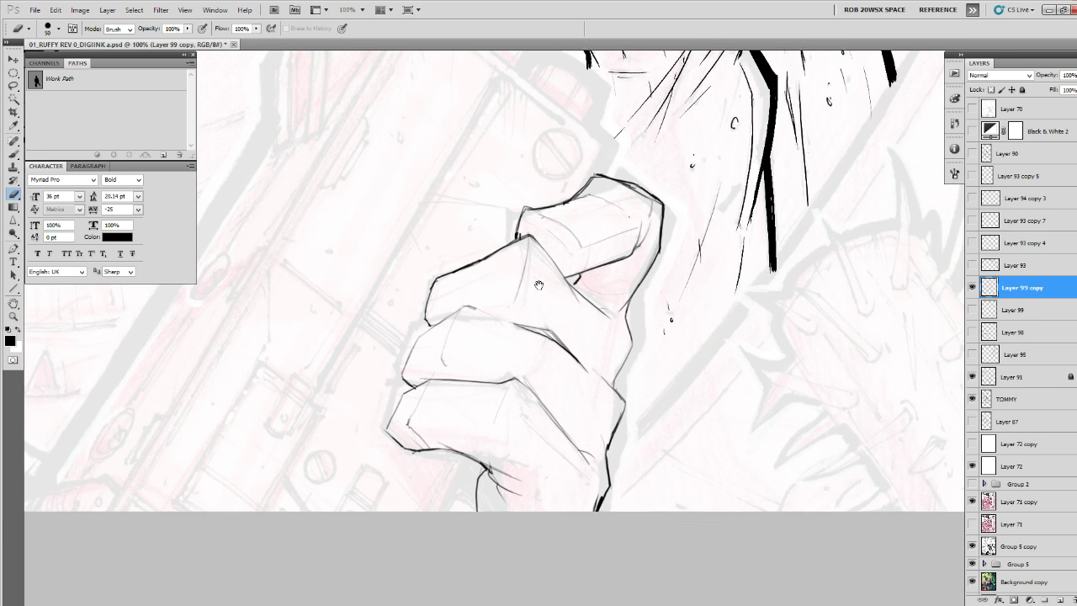
pyautogui.moveTo(489, 217); pyautogui.dragTo(488, 252)
pyautogui.moveTo(433, 297); pyautogui.dragTo(427, 306)
pyautogui.press('b')
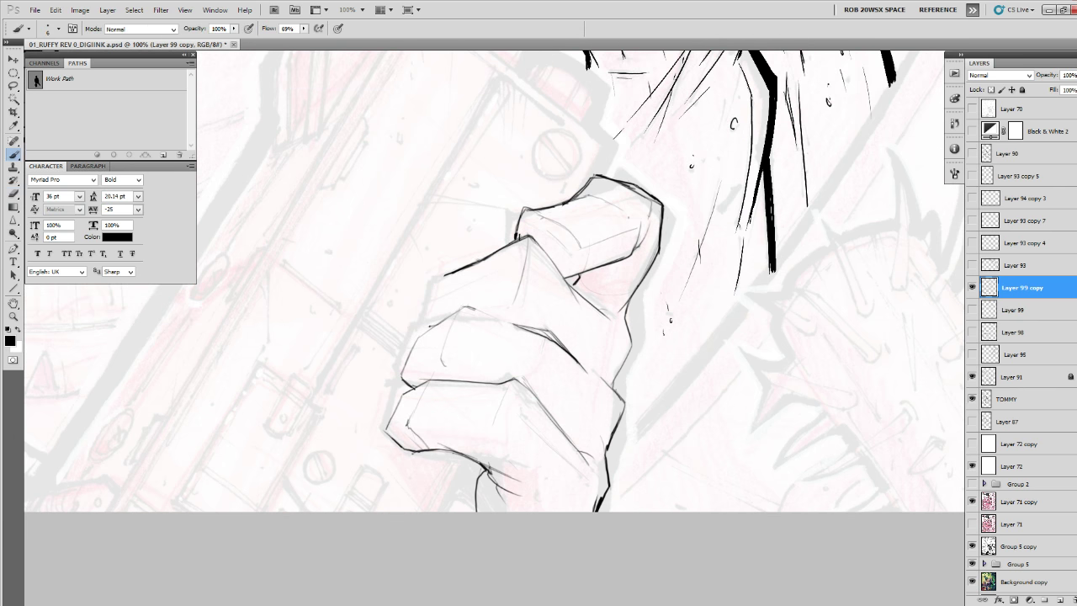
pyautogui.moveTo(444, 274); pyautogui.dragTo(424, 332)
pyautogui.moveTo(592, 144); pyautogui.dragTo(566, 279)
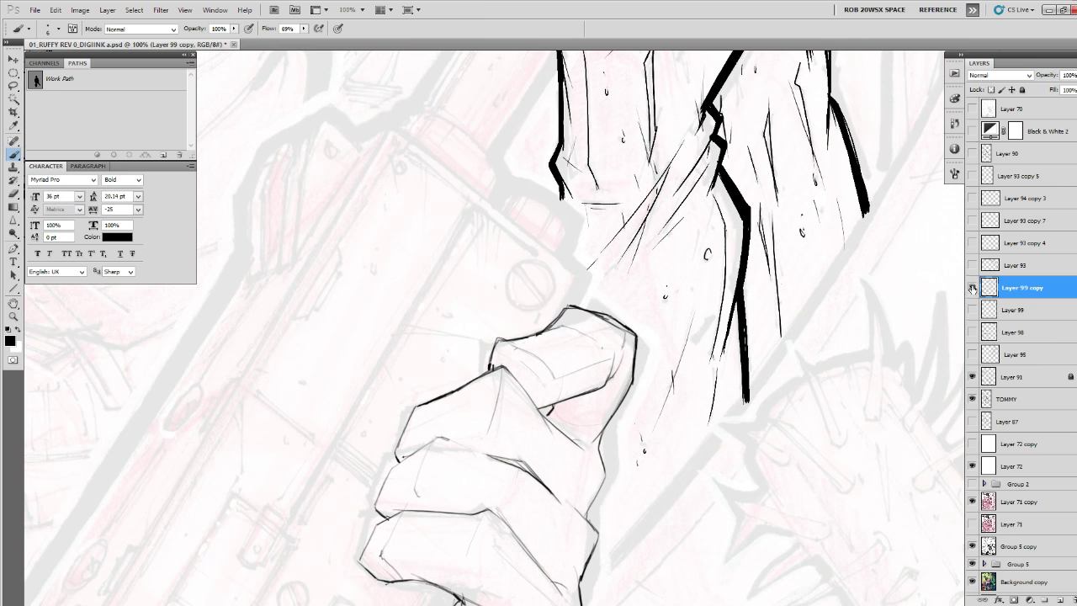
# Show Layer 72 copy to fade the sketch and lower the opacity of Layer 99 copy to 14%.
pyautogui.moveTo(900, 373); pyautogui.dragTo(913, 257)
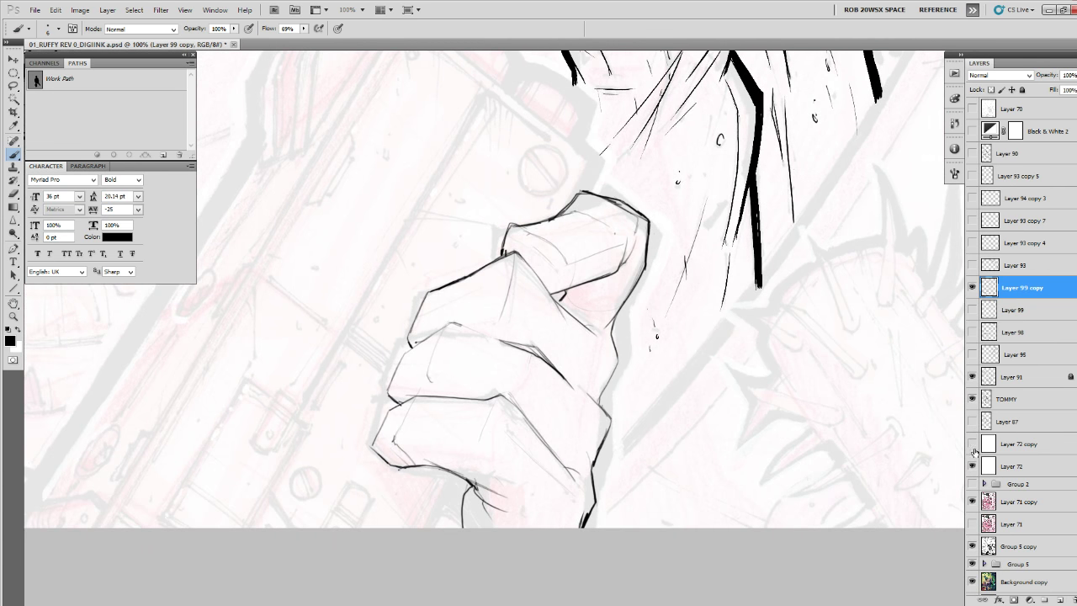
pyautogui.click(973, 443)
pyautogui.click(1074, 76)
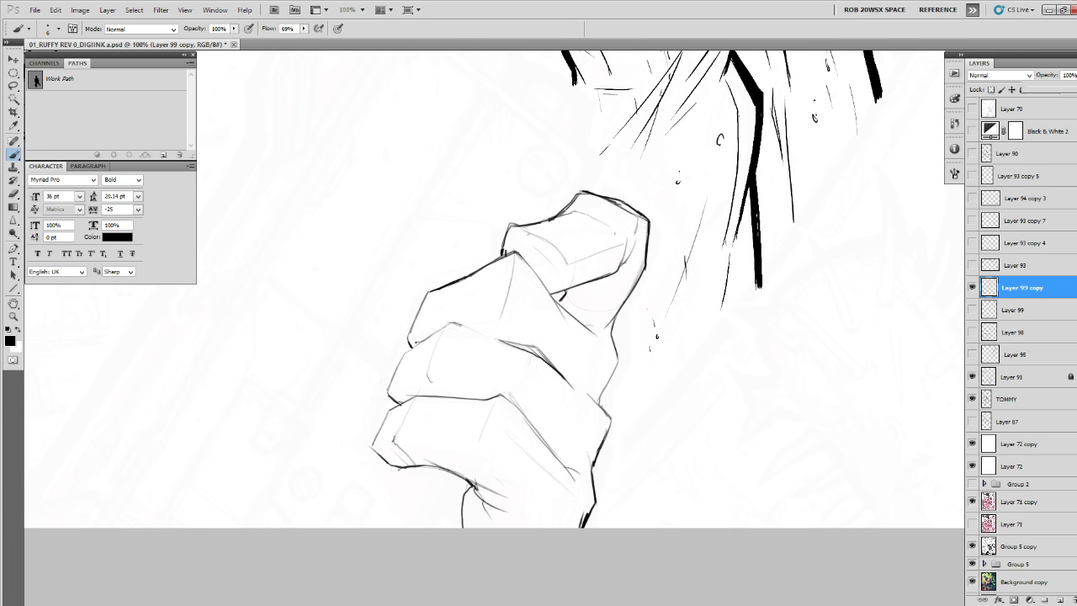
pyautogui.moveTo(1064, 98); pyautogui.dragTo(1037, 91)
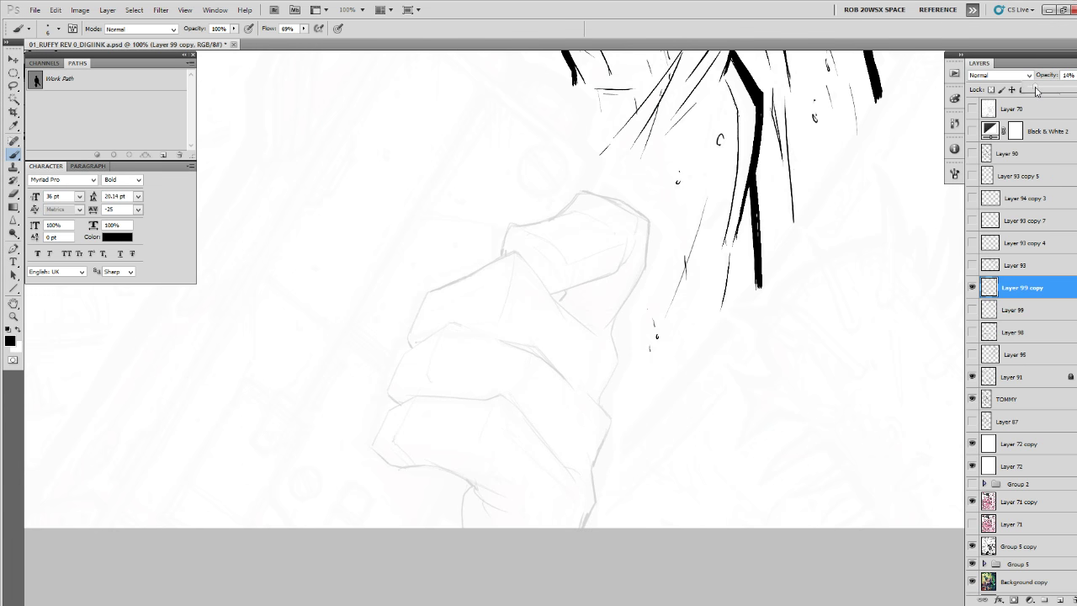
# Add a new layer above Layer 99 copy and ink the top finger's tip and the start of its upper edge.
pyautogui.click(1059, 599)
pyautogui.press('z')
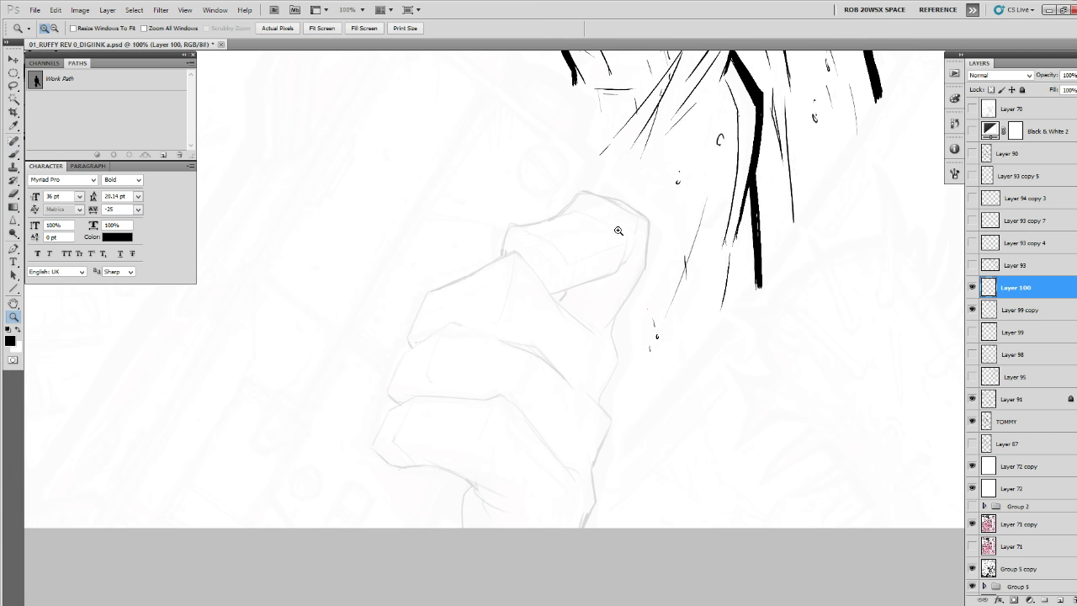
pyautogui.click(616, 220)
pyautogui.click(617, 220)
pyautogui.click(616, 220)
pyautogui.moveTo(615, 231); pyautogui.dragTo(801, 467)
pyautogui.press('b')
pyautogui.moveTo(636, 423)
pyautogui.mouseDown()
pyautogui.moveTo(734, 305)
pyautogui.moveTo(486, 358)
pyautogui.moveTo(463, 394)
pyautogui.moveTo(445, 476)
pyautogui.mouseUp()
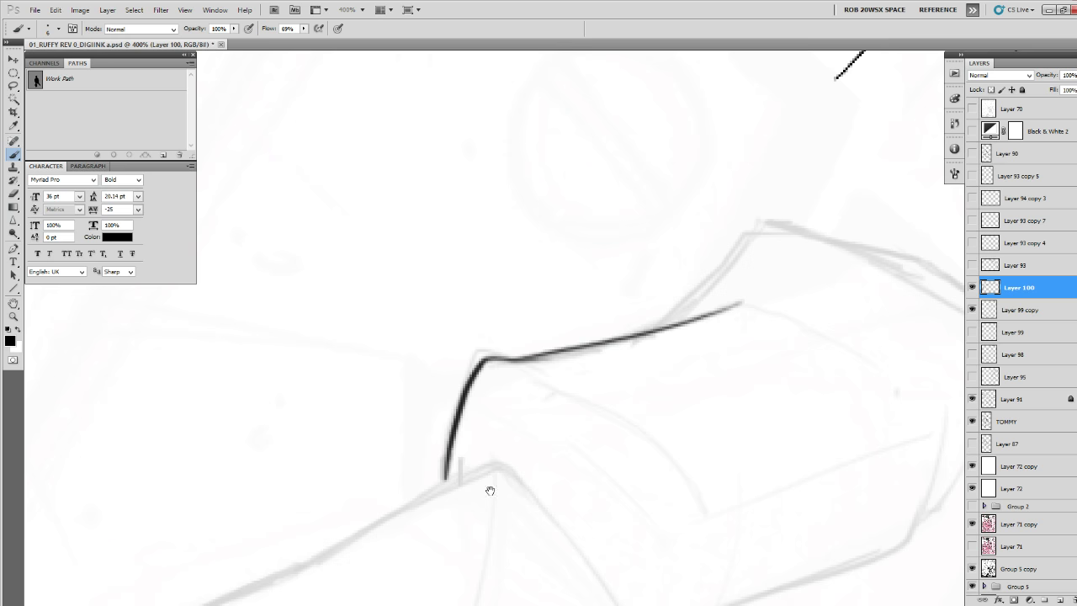
# Ink the second finger's upper edge and tip and the third finger's knuckle and tip over the faded sketch.
pyautogui.moveTo(520, 492); pyautogui.dragTo(704, 255)
pyautogui.moveTo(304, 29); pyautogui.dragTo(310, 39)
pyautogui.moveTo(754, 303)
pyautogui.mouseDown()
pyautogui.moveTo(680, 230)
pyautogui.moveTo(465, 330)
pyautogui.moveTo(578, 249)
pyautogui.mouseUp()
pyautogui.moveTo(666, 191)
pyautogui.mouseDown()
pyautogui.moveTo(477, 274)
pyautogui.moveTo(389, 438)
pyautogui.moveTo(395, 494)
pyautogui.mouseUp()
pyautogui.moveTo(474, 505); pyautogui.dragTo(548, 313)
pyautogui.moveTo(737, 244)
pyautogui.mouseDown()
pyautogui.moveTo(643, 215)
pyautogui.moveTo(453, 325)
pyautogui.moveTo(377, 481)
pyautogui.moveTo(416, 529)
pyautogui.mouseUp()
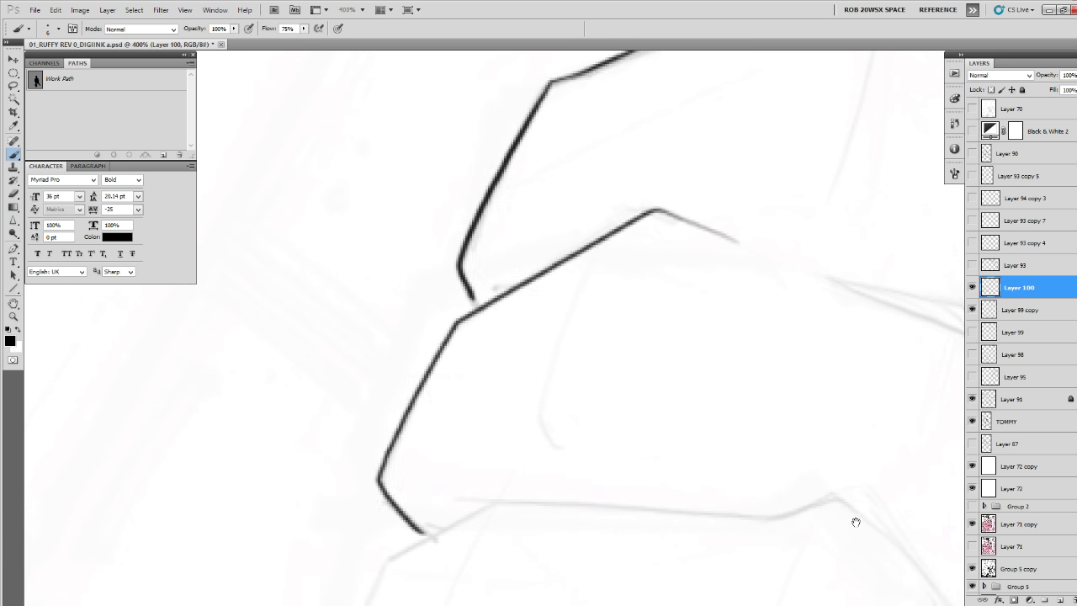
# Ink the lowest finger's upper contour, angular tip and curved underside running toward the wrist.
pyautogui.moveTo(853, 516)
pyautogui.mouseDown()
pyautogui.moveTo(784, 314)
pyautogui.moveTo(786, 216)
pyautogui.mouseUp()
pyautogui.moveTo(847, 312)
pyautogui.mouseDown()
pyautogui.moveTo(789, 251)
pyautogui.moveTo(730, 231)
pyautogui.moveTo(689, 251)
pyautogui.mouseUp()
pyautogui.moveTo(690, 251)
pyautogui.mouseDown()
pyautogui.moveTo(786, 238)
pyautogui.moveTo(506, 227)
pyautogui.moveTo(394, 275)
pyautogui.moveTo(309, 425)
pyautogui.moveTo(377, 497)
pyautogui.mouseUp()
pyautogui.moveTo(596, 500); pyautogui.dragTo(396, 400)
pyautogui.moveTo(177, 397)
pyautogui.mouseDown()
pyautogui.moveTo(228, 414)
pyautogui.moveTo(437, 429)
pyautogui.mouseUp()
pyautogui.moveTo(310, 380); pyautogui.dragTo(551, 510)
pyautogui.moveTo(589, 544); pyautogui.dragTo(463, 403)
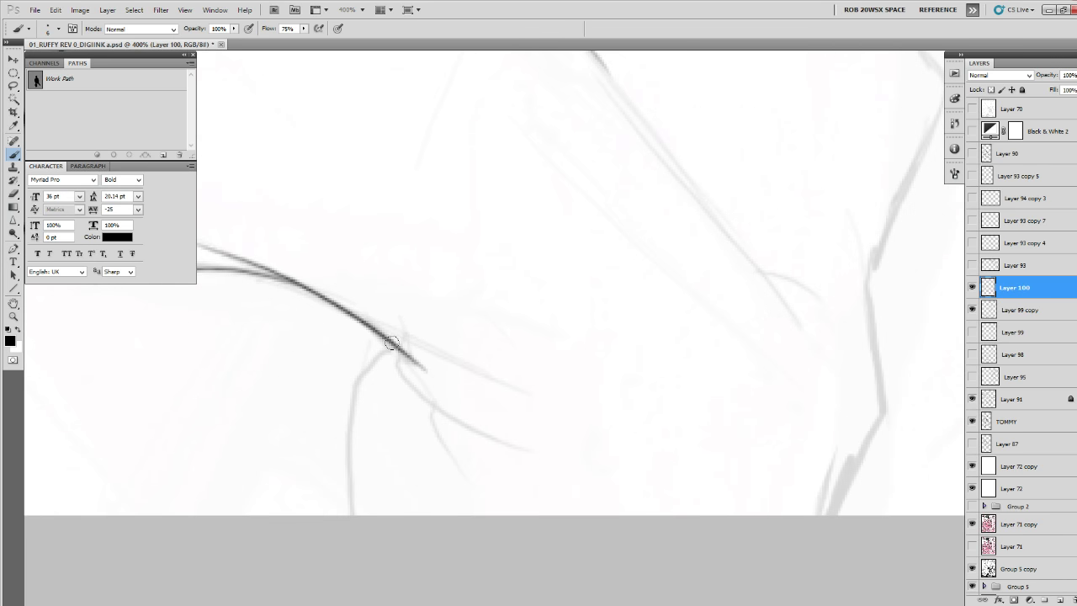
# Ink the wrist contour and the short branching fold below the lowest finger.
pyautogui.moveTo(396, 343)
pyautogui.mouseDown()
pyautogui.moveTo(452, 426)
pyautogui.moveTo(480, 441)
pyautogui.mouseUp()
pyautogui.moveTo(385, 337)
pyautogui.mouseDown()
pyautogui.moveTo(351, 386)
pyautogui.moveTo(392, 513)
pyautogui.mouseUp()
pyautogui.moveTo(741, 419)
pyautogui.mouseDown()
pyautogui.moveTo(634, 505)
pyautogui.moveTo(593, 573)
pyautogui.mouseUp()
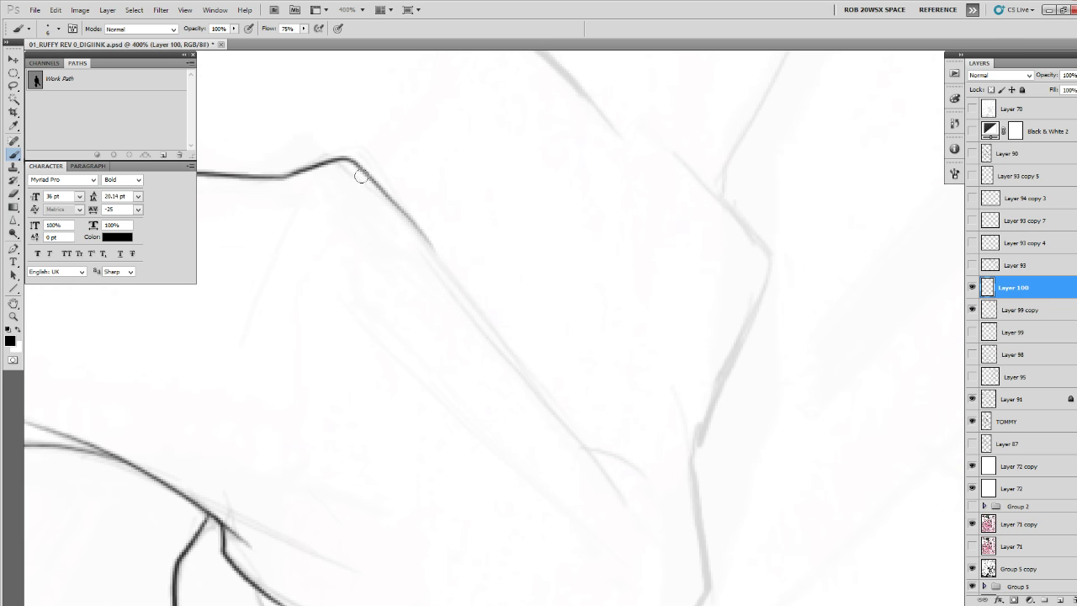
# Ink the lowest finger's ridge line diagonally across the back of the hand with a short crease near its end.
pyautogui.moveTo(361, 176); pyautogui.dragTo(562, 431)
pyautogui.moveTo(588, 464); pyautogui.dragTo(640, 529)
pyautogui.moveTo(575, 444); pyautogui.dragTo(628, 482)
pyautogui.moveTo(683, 383); pyautogui.dragTo(560, 542)
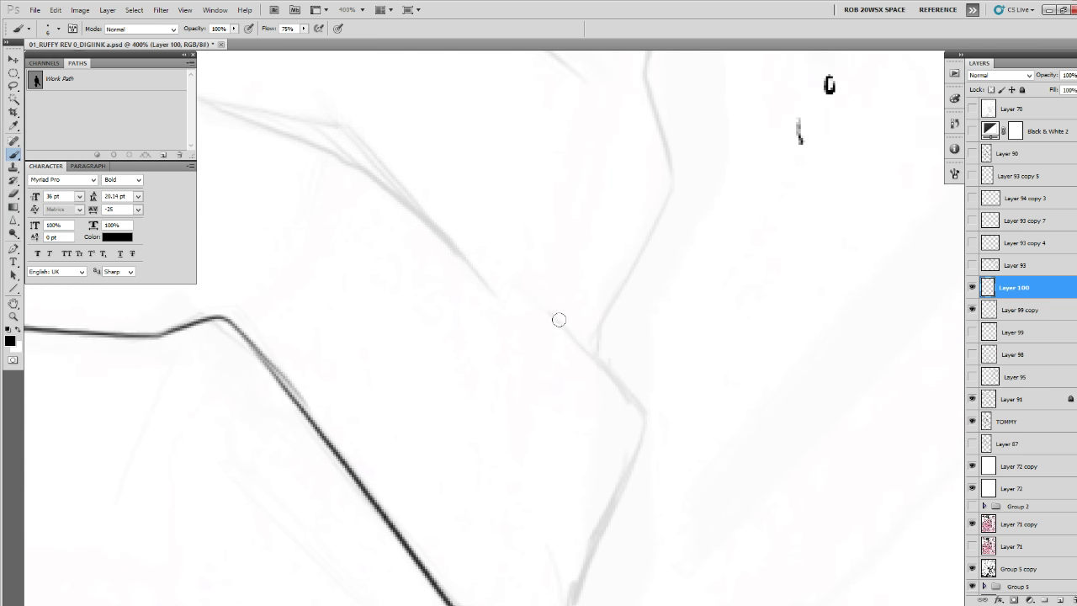
# Ink the hand's angular outer contour along its back edge and down to the wrist.
pyautogui.moveTo(552, 307)
pyautogui.mouseDown()
pyautogui.moveTo(645, 412)
pyautogui.moveTo(624, 236)
pyautogui.mouseUp()
pyautogui.moveTo(584, 183)
pyautogui.mouseDown()
pyautogui.moveTo(580, 255)
pyautogui.moveTo(527, 390)
pyautogui.mouseUp()
pyautogui.moveTo(527, 391); pyautogui.dragTo(538, 283)
pyautogui.moveTo(526, 211)
pyautogui.mouseDown()
pyautogui.moveTo(533, 383)
pyautogui.moveTo(488, 539)
pyautogui.mouseUp()
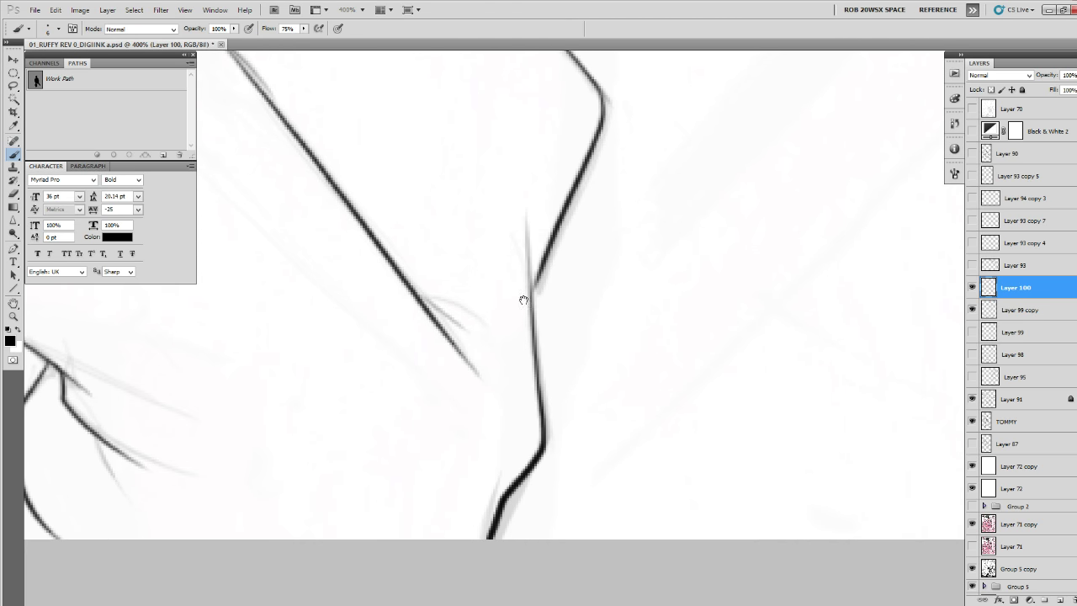
pyautogui.moveTo(524, 297); pyautogui.dragTo(528, 590)
pyautogui.moveTo(580, 184)
pyautogui.mouseDown()
pyautogui.moveTo(564, 247)
pyautogui.moveTo(592, 365)
pyautogui.moveTo(524, 498)
pyautogui.moveTo(522, 533)
pyautogui.mouseUp()
# Ink the third finger's ridge as two tapering lines over the back of the hand and erase the stray stroke beneath.
pyautogui.moveTo(499, 402); pyautogui.dragTo(743, 491)
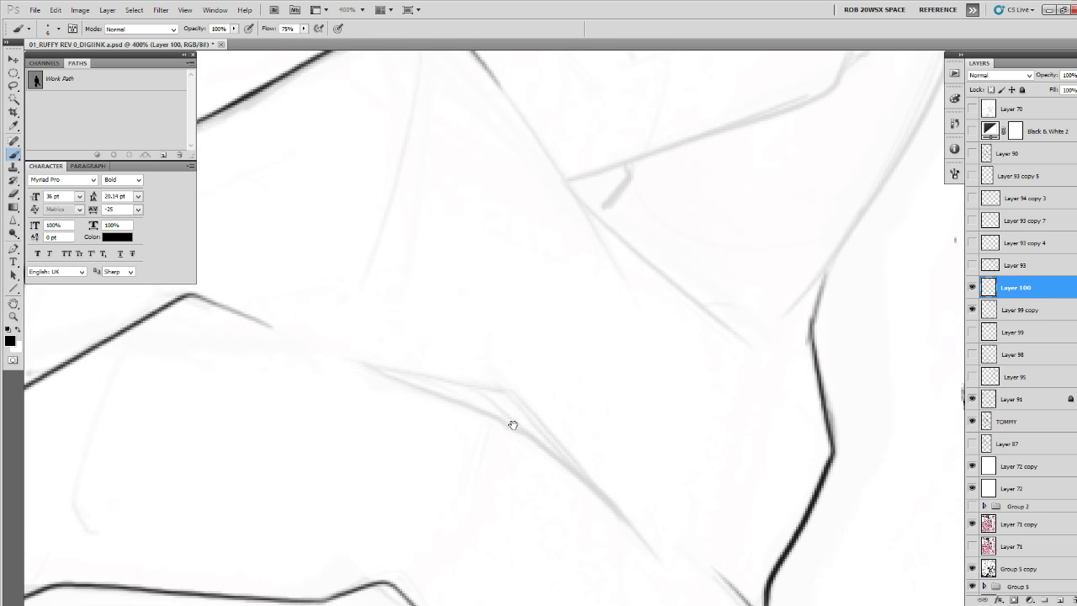
pyautogui.moveTo(361, 365); pyautogui.dragTo(551, 459)
pyautogui.moveTo(488, 418); pyautogui.dragTo(640, 548)
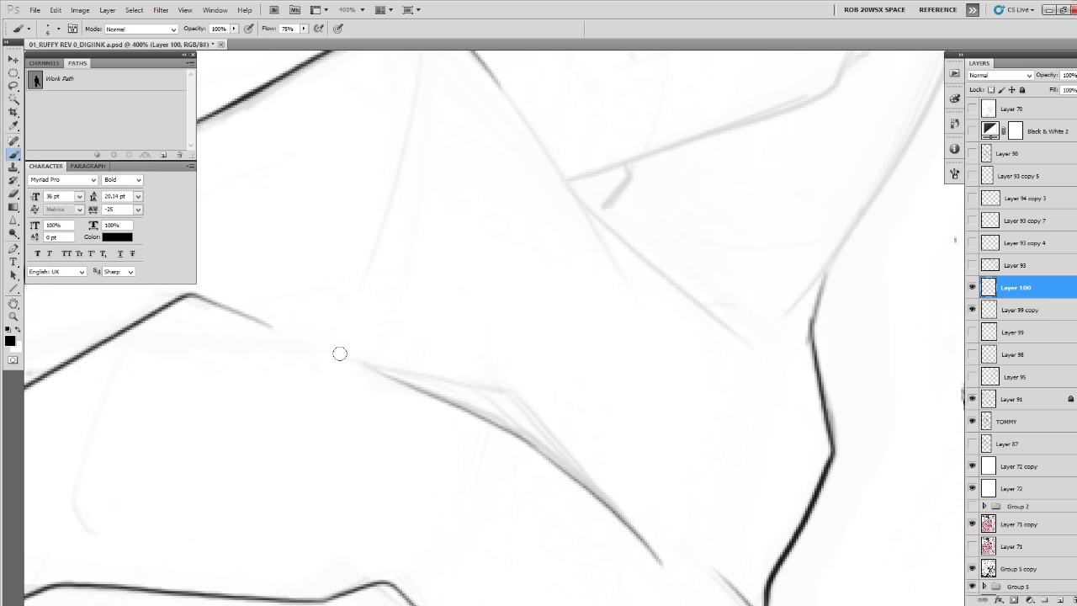
pyautogui.moveTo(339, 354)
pyautogui.mouseDown()
pyautogui.moveTo(525, 411)
pyautogui.moveTo(639, 554)
pyautogui.mouseUp()
pyautogui.moveTo(356, 355); pyautogui.dragTo(600, 505)
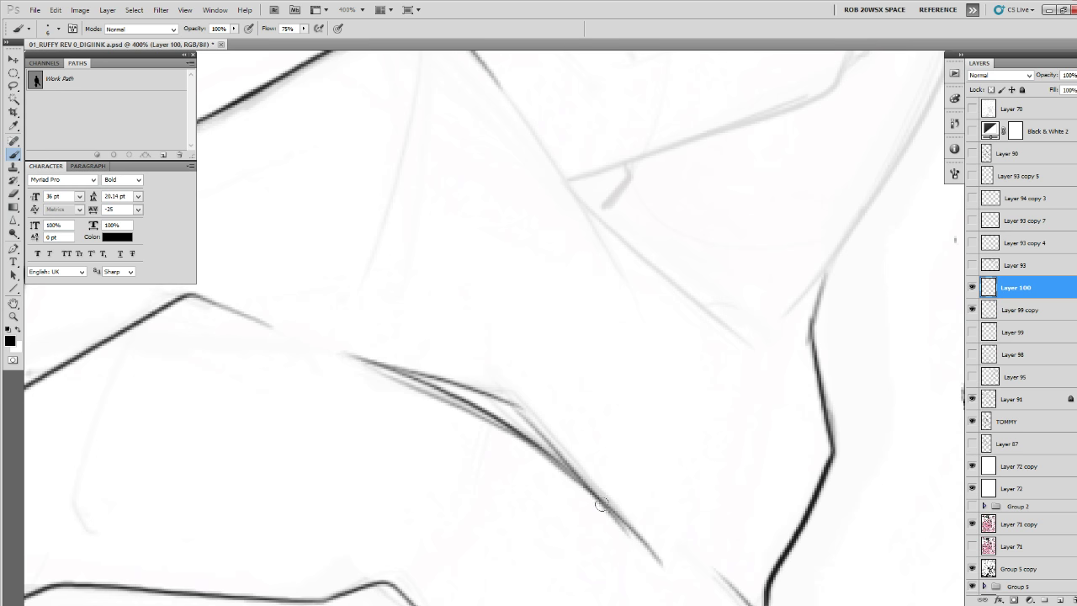
pyautogui.press('e')
pyautogui.moveTo(362, 380); pyautogui.dragTo(551, 480)
pyautogui.press('b')
# Ink the second finger's ridge line down from its knuckle, with a branching line and a small crease at its end.
pyautogui.moveTo(363, 351); pyautogui.dragTo(476, 448)
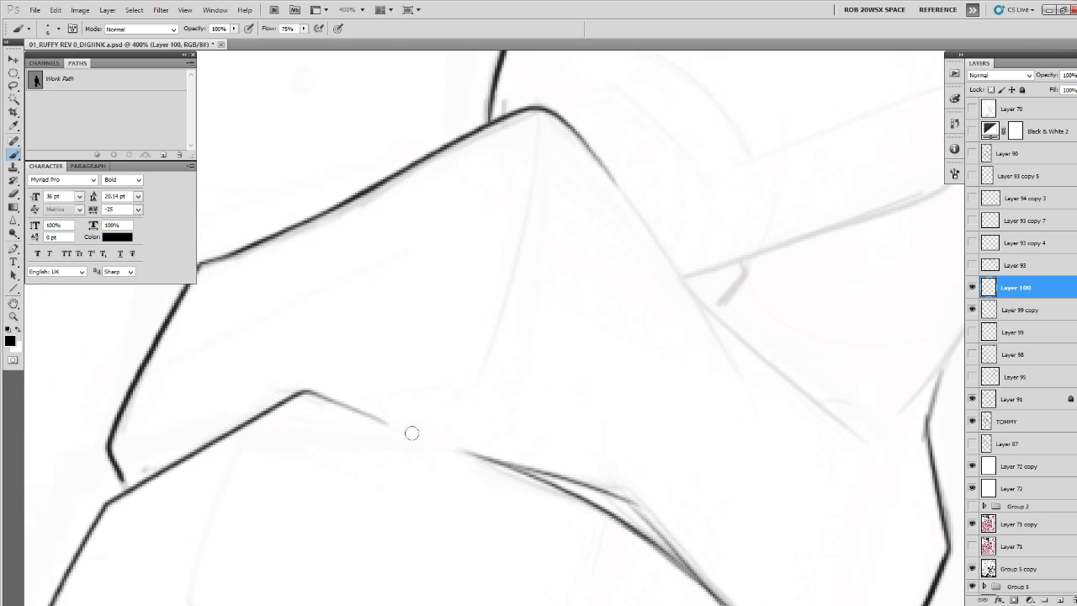
pyautogui.moveTo(296, 394); pyautogui.dragTo(397, 424)
pyautogui.moveTo(758, 400); pyautogui.dragTo(534, 469)
pyautogui.moveTo(321, 178)
pyautogui.mouseDown()
pyautogui.moveTo(346, 185)
pyautogui.moveTo(510, 441)
pyautogui.mouseUp()
pyautogui.moveTo(452, 350); pyautogui.dragTo(653, 530)
pyautogui.moveTo(580, 474); pyautogui.dragTo(645, 499)
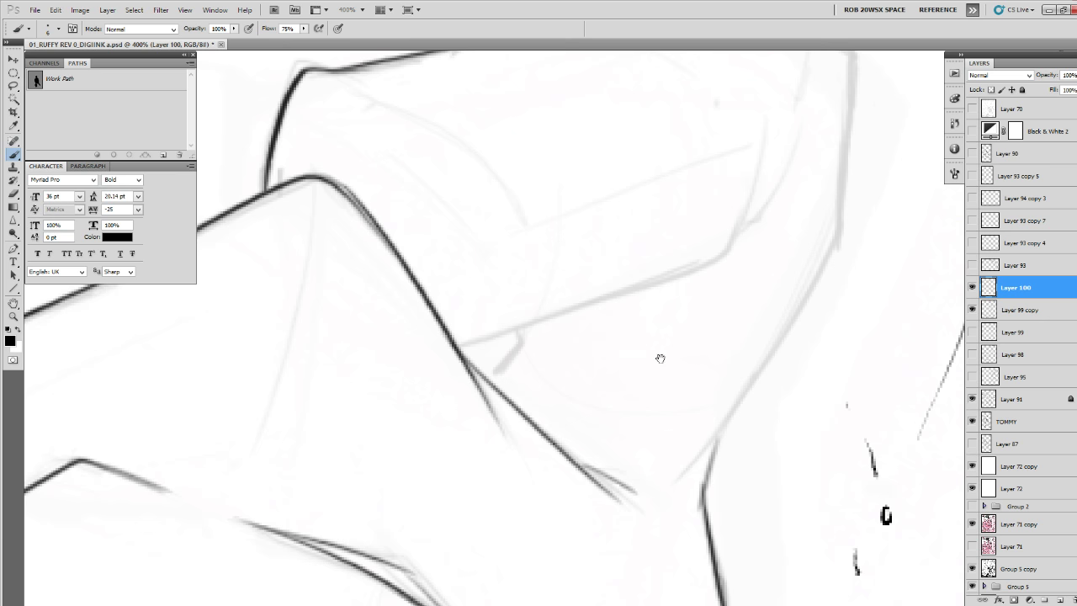
# Ink the top finger's lower edge and curved back edge, plus the small folds where it meets the second finger.
pyautogui.moveTo(660, 359); pyautogui.dragTo(637, 523)
pyautogui.moveTo(749, 244)
pyautogui.mouseDown()
pyautogui.moveTo(684, 432)
pyautogui.moveTo(693, 440)
pyautogui.moveTo(464, 517)
pyautogui.moveTo(594, 569)
pyautogui.mouseUp()
pyautogui.scroll(1, 714, 428)
pyautogui.hscroll(-1, 714, 428)
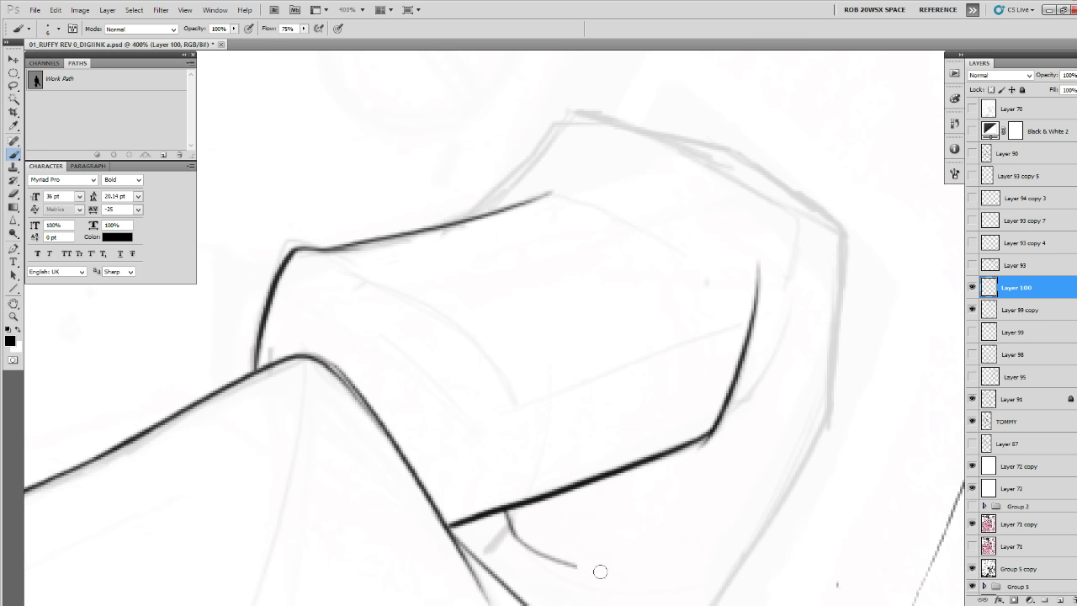
pyautogui.moveTo(504, 522); pyautogui.dragTo(476, 562)
pyautogui.scroll(1, 740, 404)
pyautogui.hscroll(1, 740, 404)
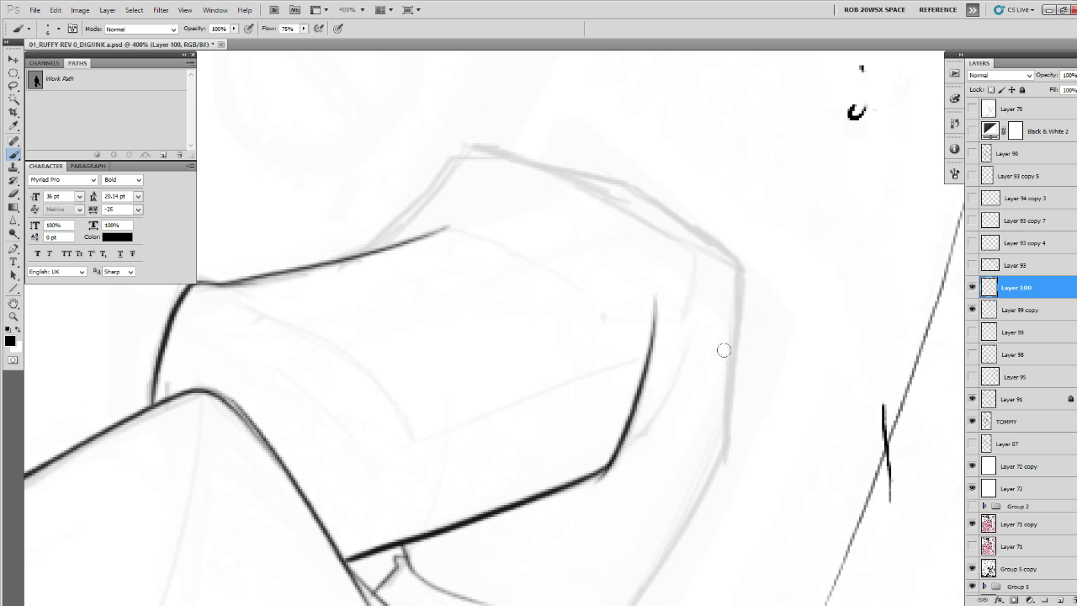
# Ink the outer edge behind the top finger down to the hand's back contour and add a short inner line.
pyautogui.moveTo(740, 260); pyautogui.dragTo(724, 460)
pyautogui.moveTo(720, 476); pyautogui.dragTo(751, 253)
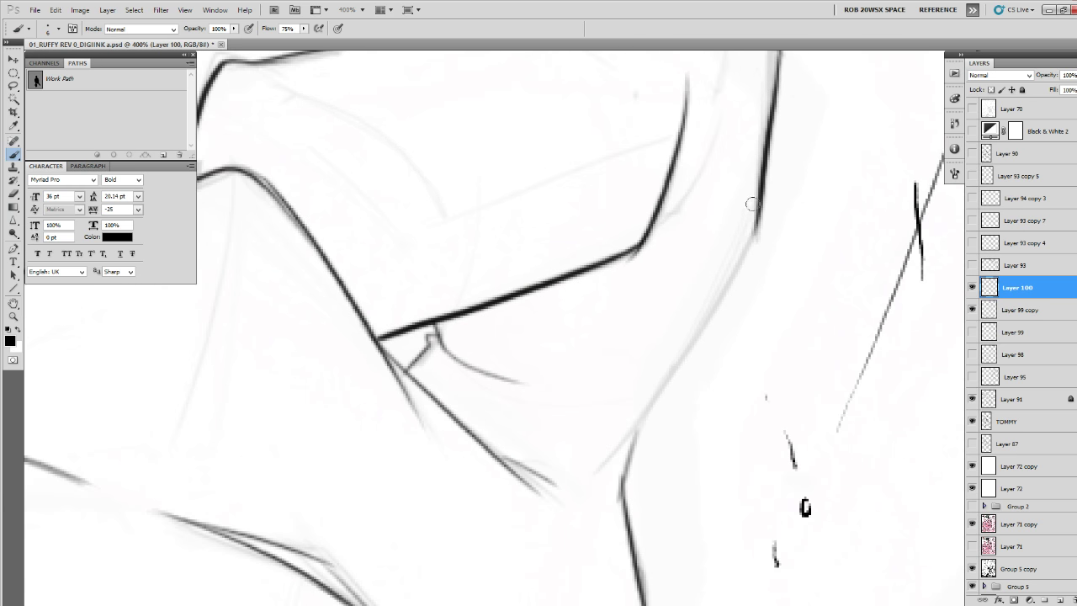
pyautogui.moveTo(754, 205)
pyautogui.mouseDown()
pyautogui.moveTo(744, 247)
pyautogui.moveTo(592, 482)
pyautogui.mouseUp()
pyautogui.moveTo(702, 150); pyautogui.dragTo(663, 469)
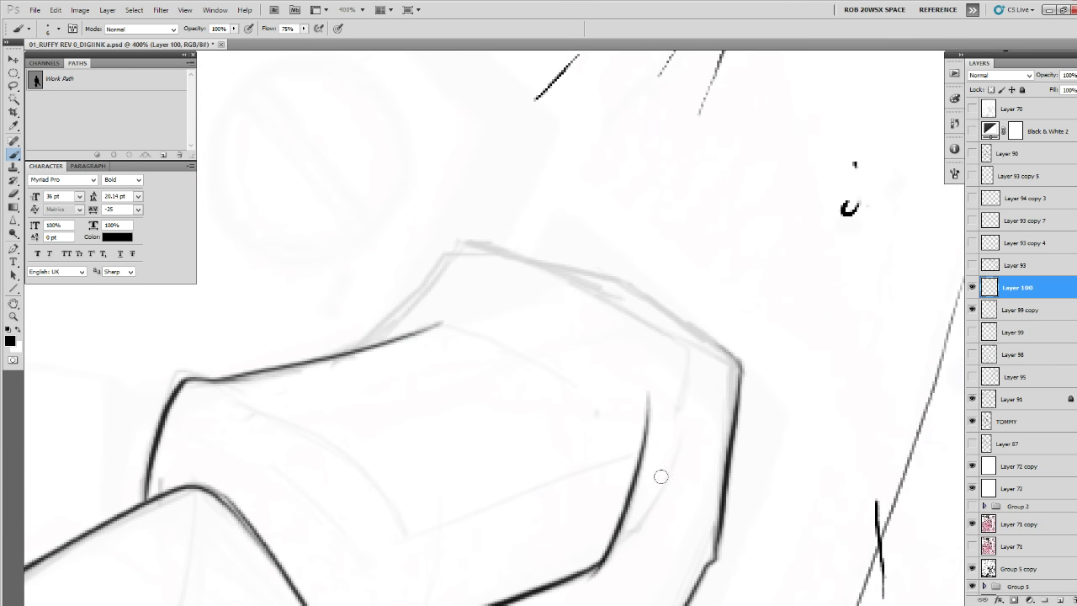
pyautogui.moveTo(671, 411); pyautogui.dragTo(625, 532)
pyautogui.moveTo(636, 527); pyautogui.dragTo(682, 404)
# Ink the peak above the top finger, joining it to the finger's upper edge and the outer contour.
pyautogui.moveTo(715, 350)
pyautogui.mouseDown()
pyautogui.moveTo(830, 432)
pyautogui.moveTo(752, 376)
pyautogui.moveTo(620, 337)
pyautogui.mouseUp()
pyautogui.moveTo(810, 434)
pyautogui.mouseDown()
pyautogui.moveTo(587, 328)
pyautogui.moveTo(483, 431)
pyautogui.moveTo(464, 435)
pyautogui.mouseUp()
pyautogui.moveTo(500, 454); pyautogui.dragTo(736, 283)
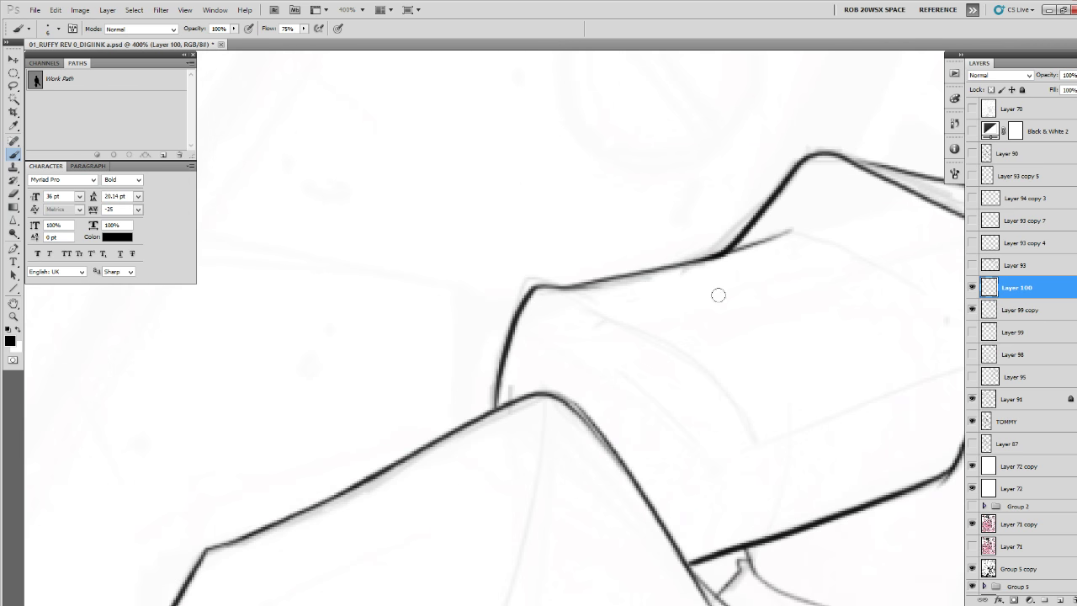
# Ink a thin curved plane line across the top finger from its tip corner, undoing and redrawing the first attempt.
pyautogui.moveTo(567, 288)
pyautogui.mouseDown()
pyautogui.moveTo(748, 376)
pyautogui.moveTo(775, 424)
pyautogui.mouseUp()
pyautogui.moveTo(737, 526); pyautogui.dragTo(724, 474)
pyautogui.hotkey('ctrl', 'z')
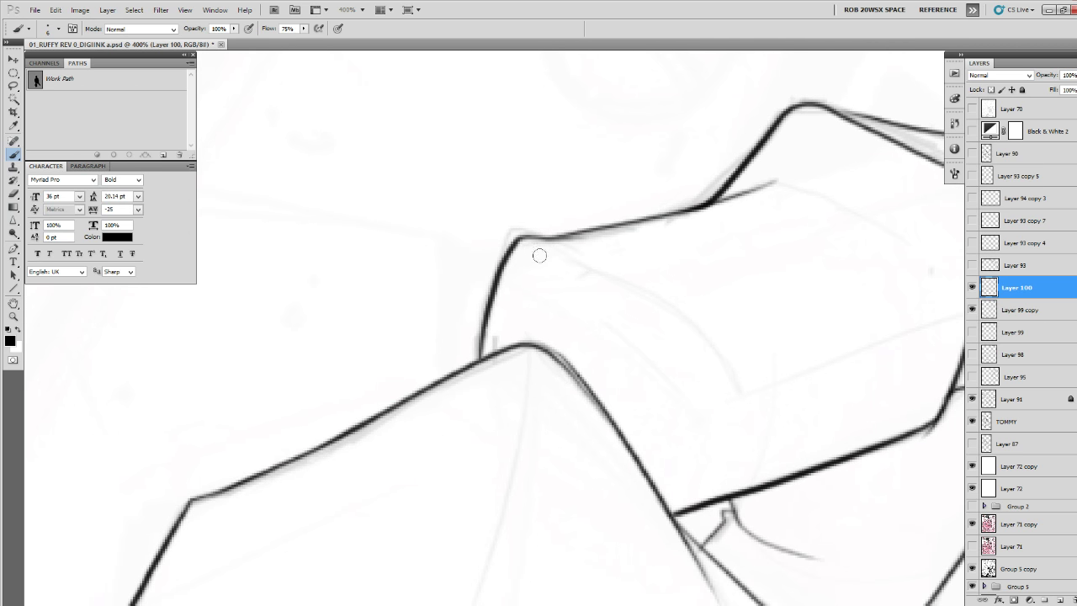
pyautogui.moveTo(519, 234); pyautogui.dragTo(740, 385)
pyautogui.moveTo(711, 522); pyautogui.dragTo(806, 243)
# Ink thin plane lines inside the second, third and lowest fingers just behind their tips.
pyautogui.moveTo(683, 246); pyautogui.dragTo(657, 343)
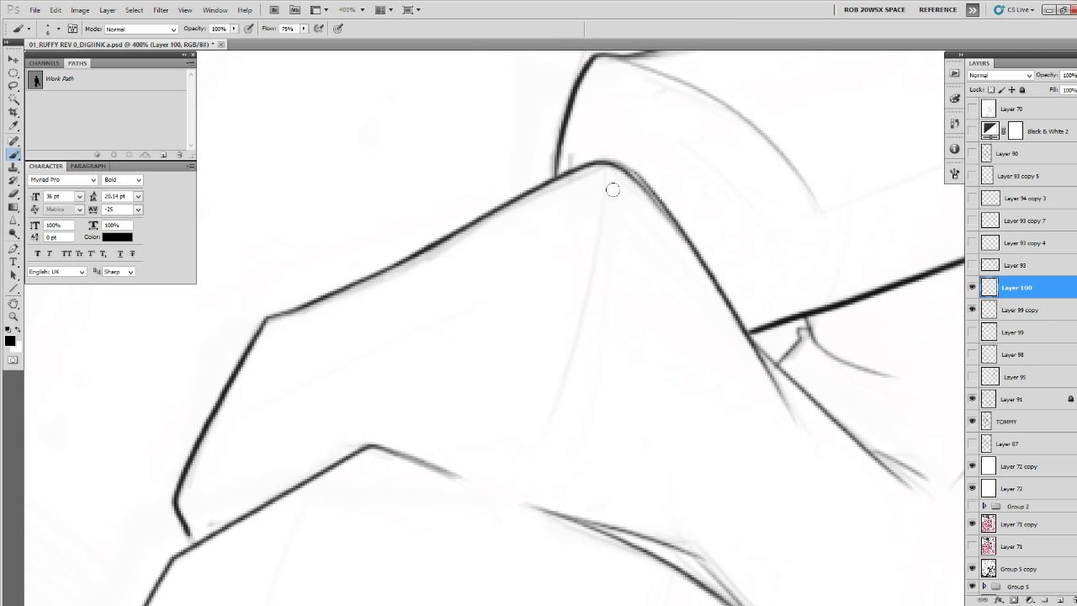
pyautogui.moveTo(602, 163); pyautogui.dragTo(533, 387)
pyautogui.moveTo(470, 527); pyautogui.dragTo(600, 214)
pyautogui.moveTo(465, 163)
pyautogui.mouseDown()
pyautogui.moveTo(380, 334)
pyautogui.moveTo(397, 380)
pyautogui.mouseUp()
pyautogui.moveTo(429, 448); pyautogui.dragTo(525, 179)
pyautogui.moveTo(422, 200)
pyautogui.mouseDown()
pyautogui.moveTo(363, 297)
pyautogui.moveTo(375, 379)
pyautogui.mouseUp()
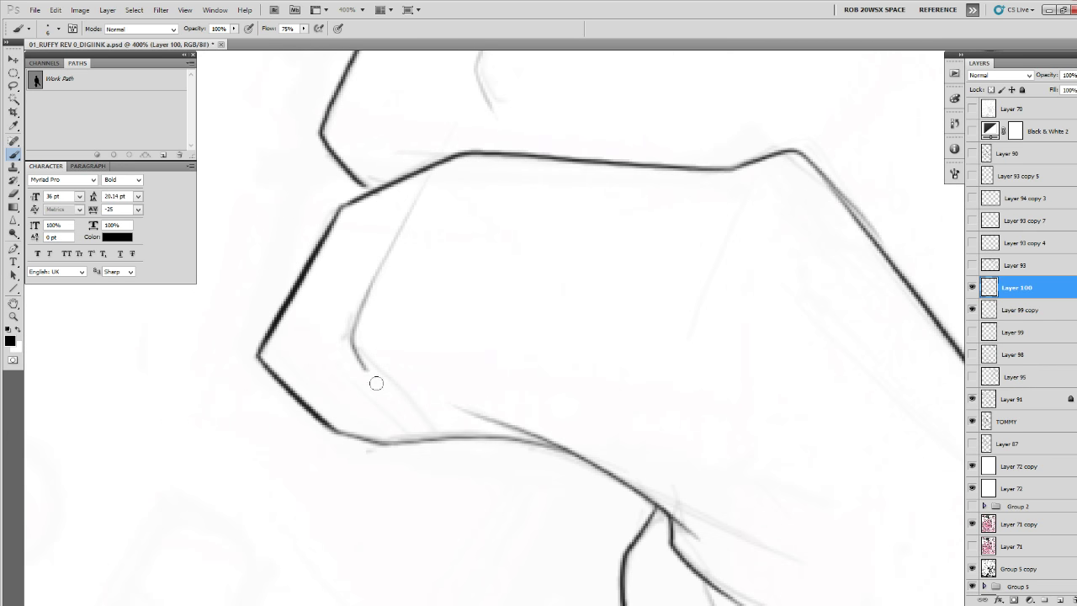
# Ink a fine crease at the base of the palm and a short line beside the outer wrist contour.
pyautogui.moveTo(760, 491); pyautogui.dragTo(462, 249)
pyautogui.moveTo(414, 291); pyautogui.dragTo(555, 327)
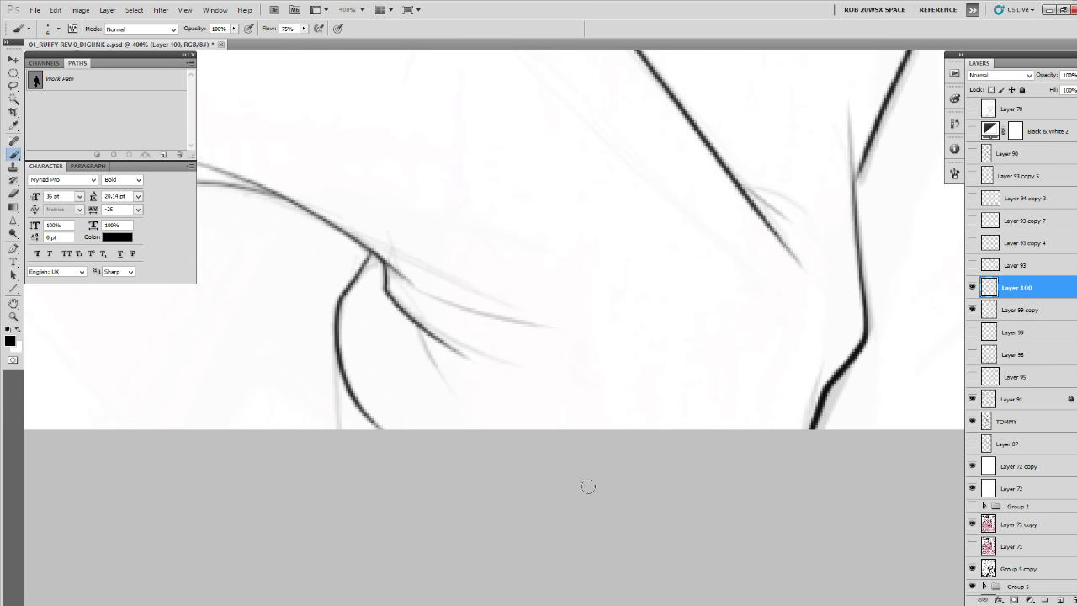
pyautogui.press('z')
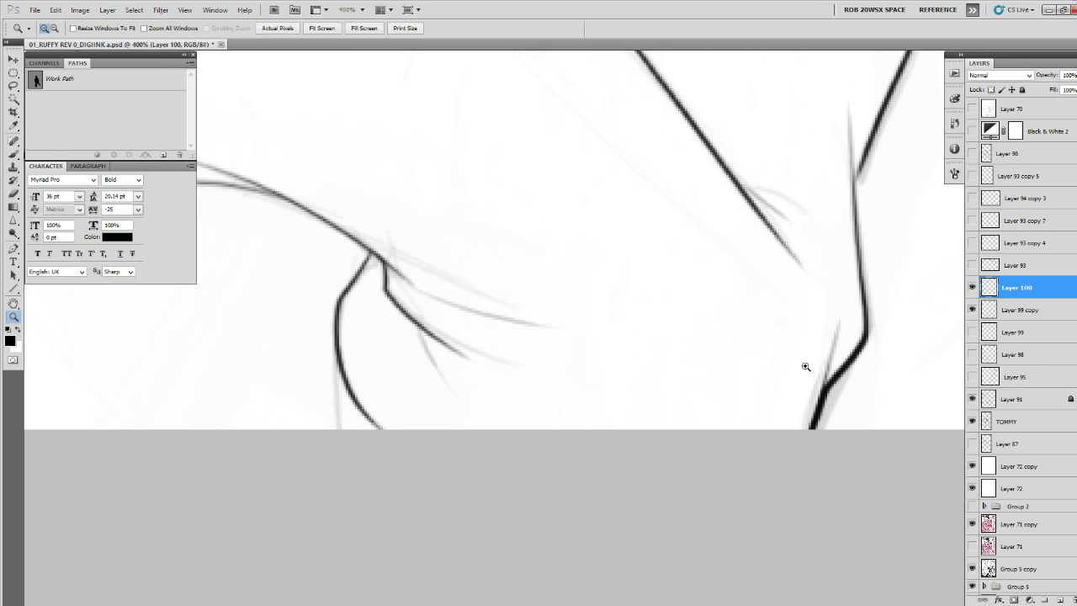
pyautogui.keyDown('alt'); pyautogui.click(802, 354); pyautogui.keyUp('alt')
pyautogui.keyDown('alt'); pyautogui.click(802, 355); pyautogui.keyUp('alt')
pyautogui.keyDown('alt'); pyautogui.click(802, 354); pyautogui.keyUp('alt')
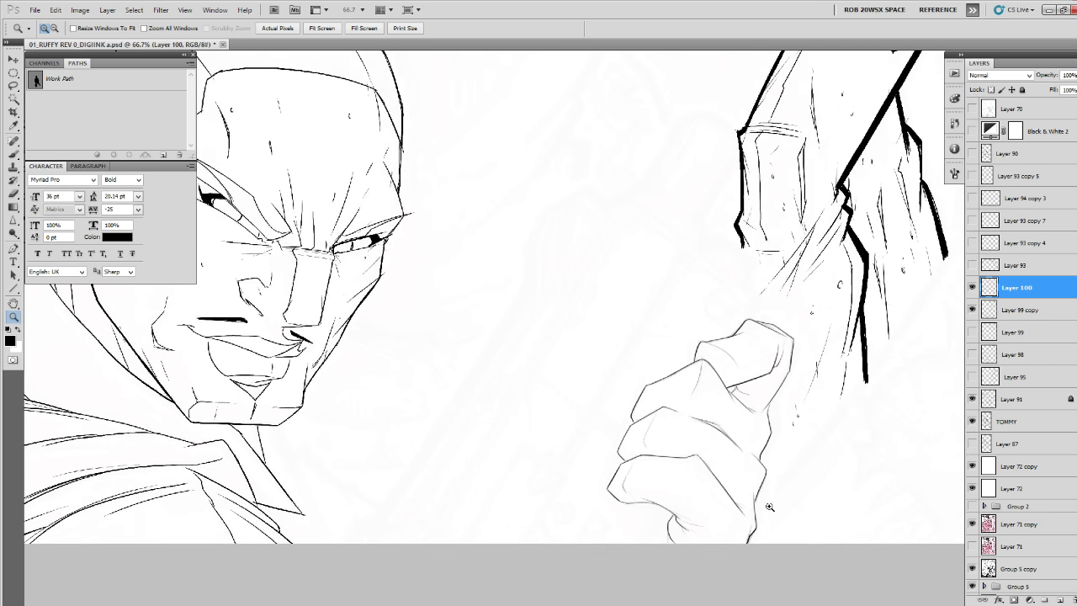
# Hide the sketch on Layer 99 copy and delete Layer 99 and Layer 99 copy.
pyautogui.click(972, 310)
pyautogui.click(973, 332)
pyautogui.click(973, 332)
pyautogui.moveTo(1012, 337); pyautogui.dragTo(1074, 600)
pyautogui.moveTo(1010, 591); pyautogui.dragTo(1066, 599)
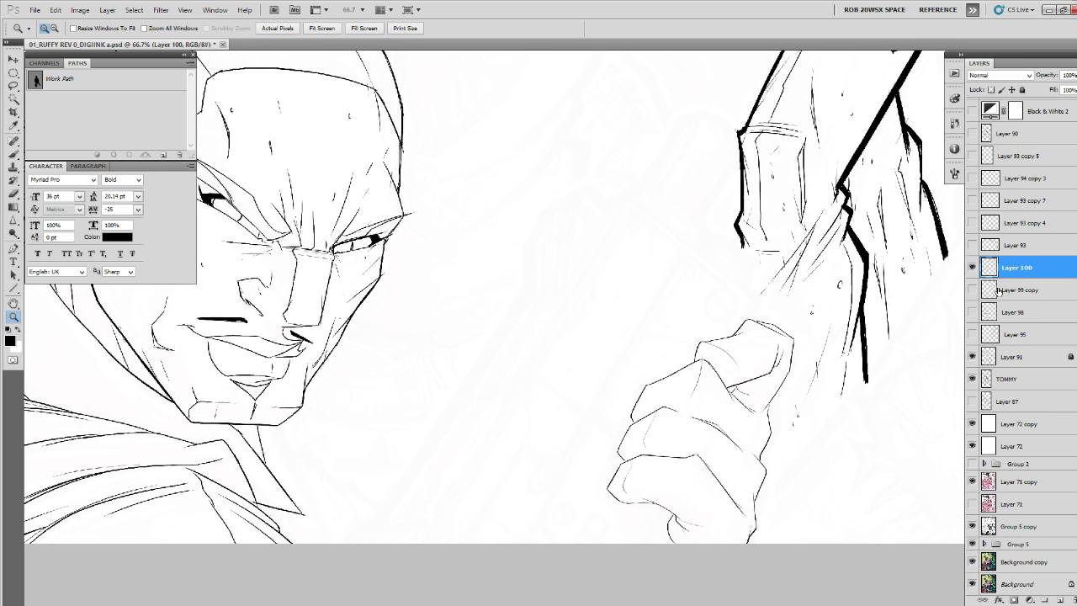
pyautogui.click(1032, 291)
pyautogui.moveTo(1032, 291); pyautogui.dragTo(1066, 599)
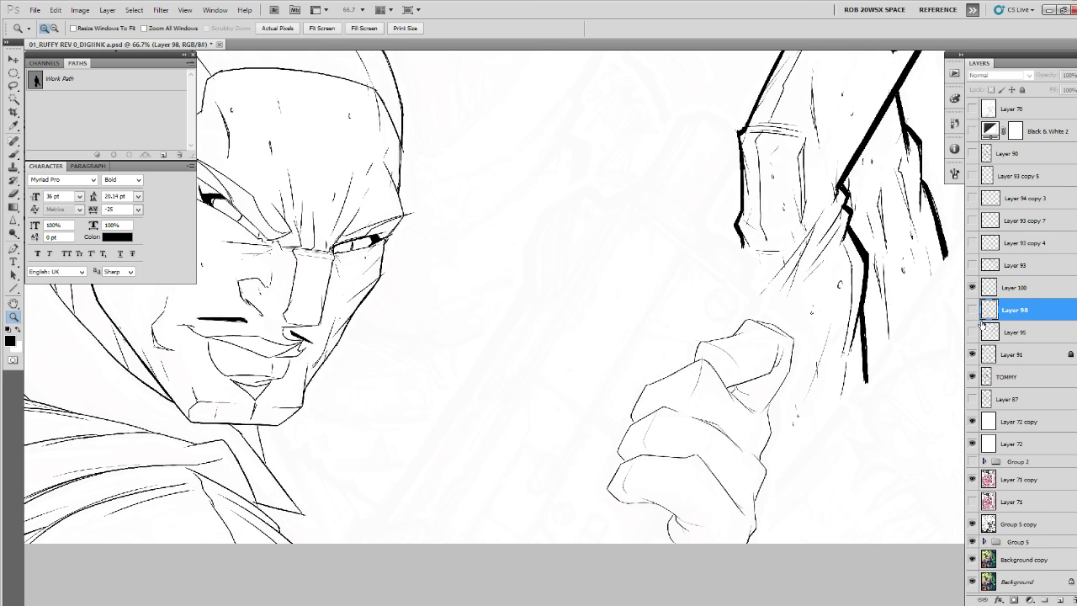
# Compare the earlier hand drawing on Layer 98 with the new inks on Layer 100 by switching their visibility.
pyautogui.click(973, 310)
pyautogui.click(974, 310)
pyautogui.click(974, 287)
pyautogui.click(973, 309)
pyautogui.click(973, 309)
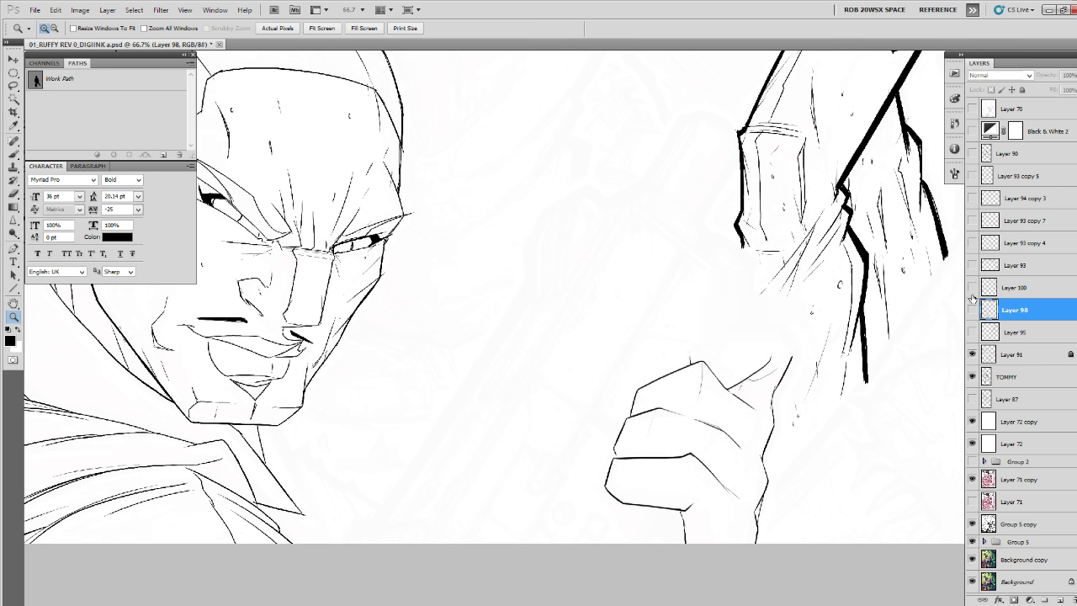
pyautogui.click(974, 289)
pyautogui.moveTo(1028, 309); pyautogui.dragTo(1074, 598)
pyautogui.click(973, 310)
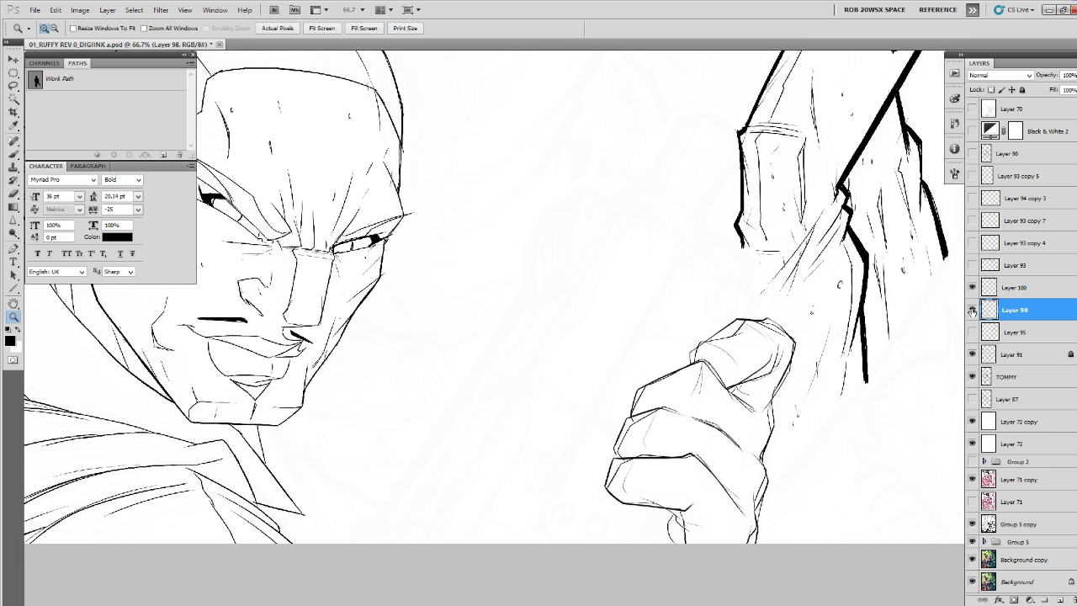
pyautogui.click(973, 312)
# Show the gun line art on Layer 95 and delete Layer 98.
pyautogui.click(972, 333)
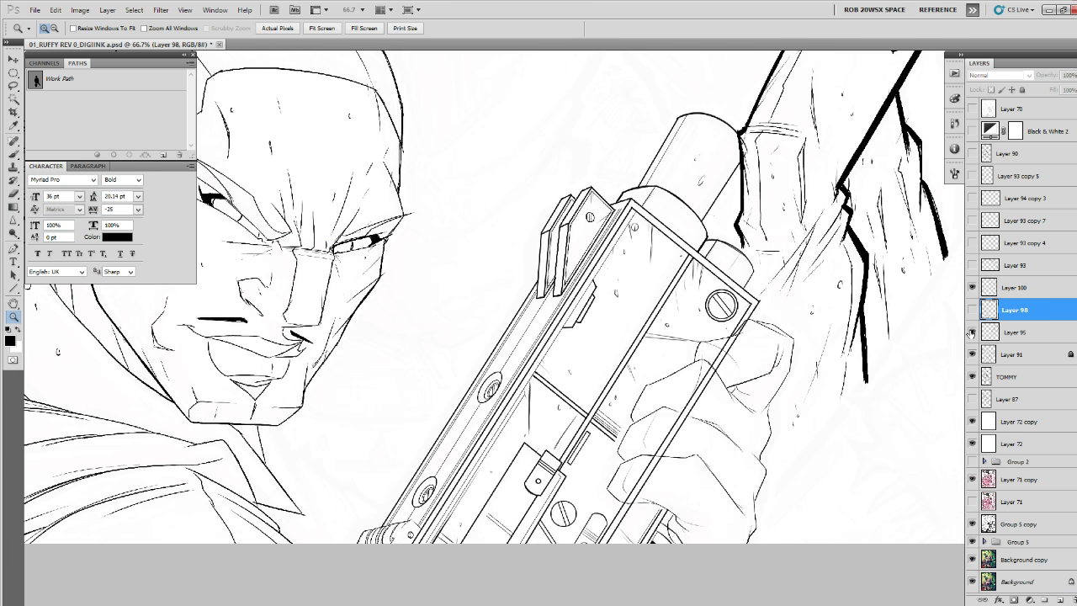
pyautogui.click(973, 311)
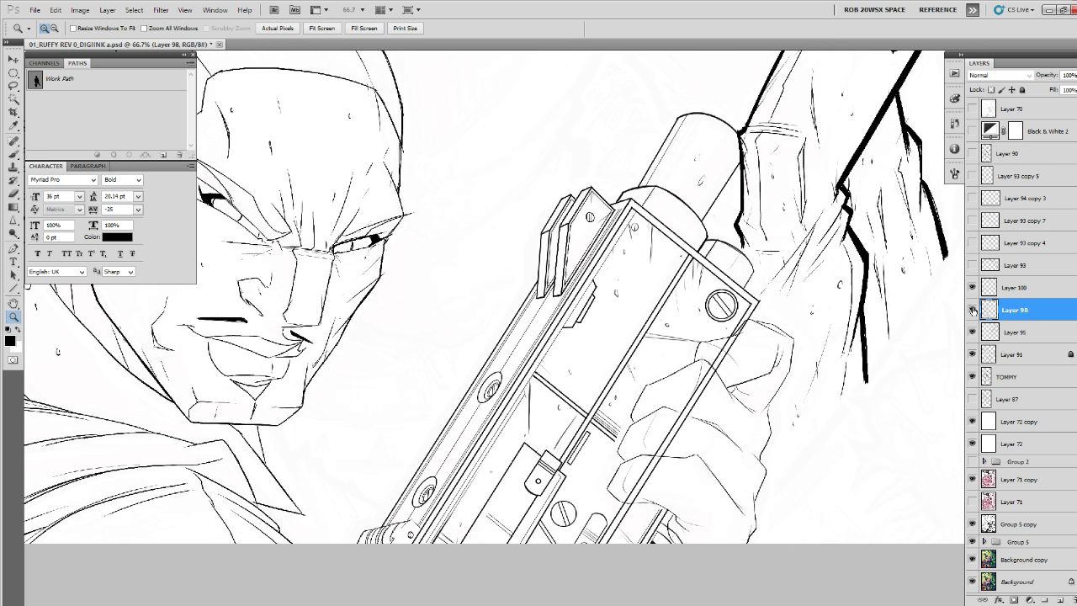
pyautogui.click(974, 311)
pyautogui.moveTo(1033, 308); pyautogui.dragTo(1074, 600)
# Scale the inked hand on Layer 100 proportionally to 105.26%.
pyautogui.click(973, 288)
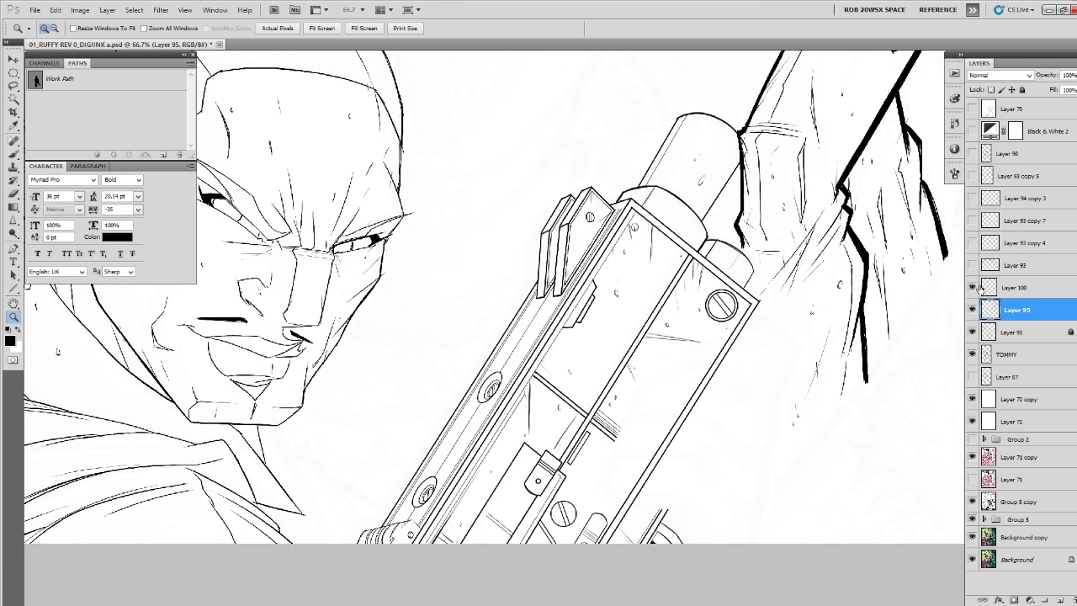
pyautogui.click(983, 288)
pyautogui.hotkey('ctrl', 't')
pyautogui.moveTo(795, 318); pyautogui.dragTo(802, 310)
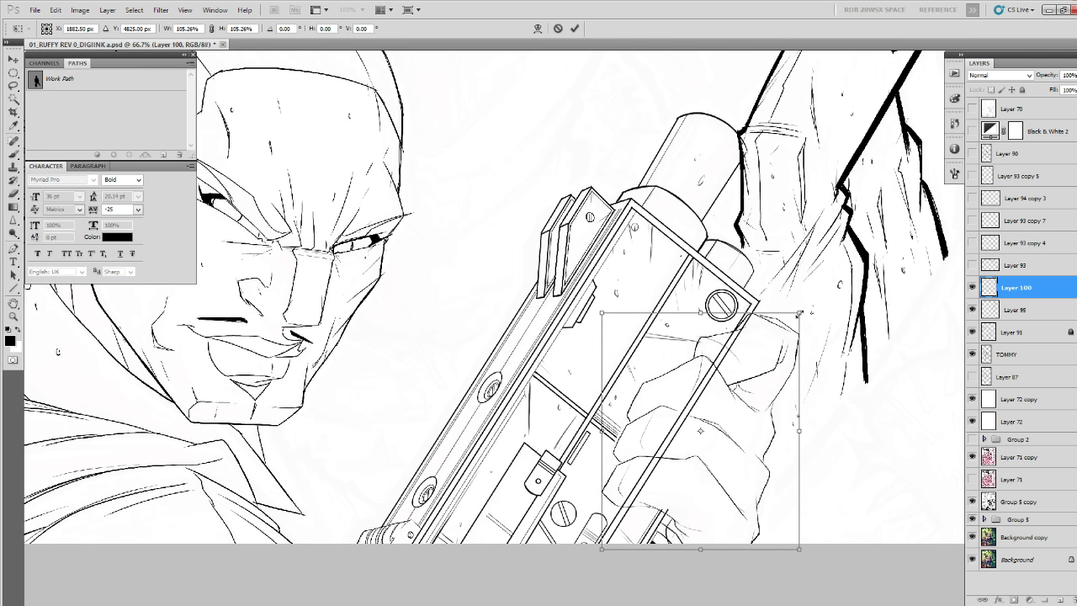
pyautogui.press('Return')
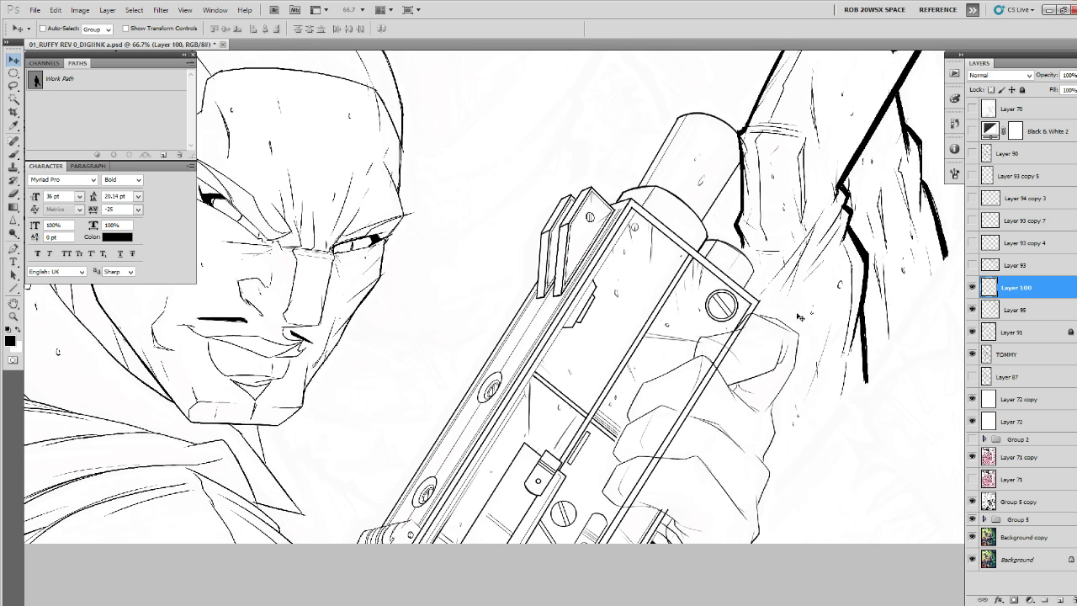
# Nudge the enlarged hand slightly left to fit it around the gun.
pyautogui.press('Left')
pyautogui.press('Left')
pyautogui.press('Left')
pyautogui.press('Left')
pyautogui.press('Left')
pyautogui.press('Left')
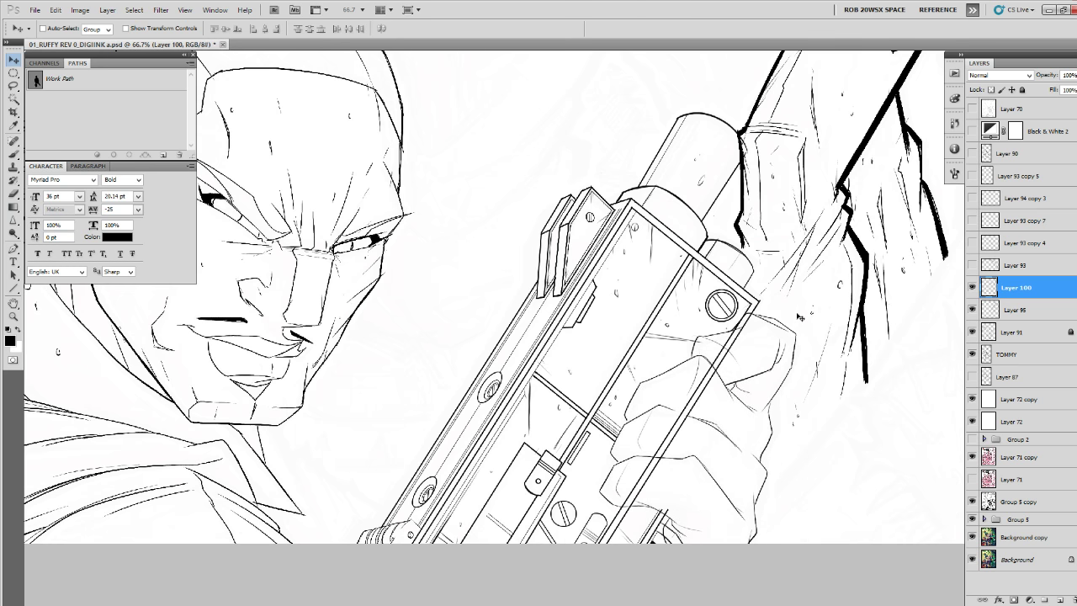
pyautogui.press('Right')
pyautogui.press('Right')
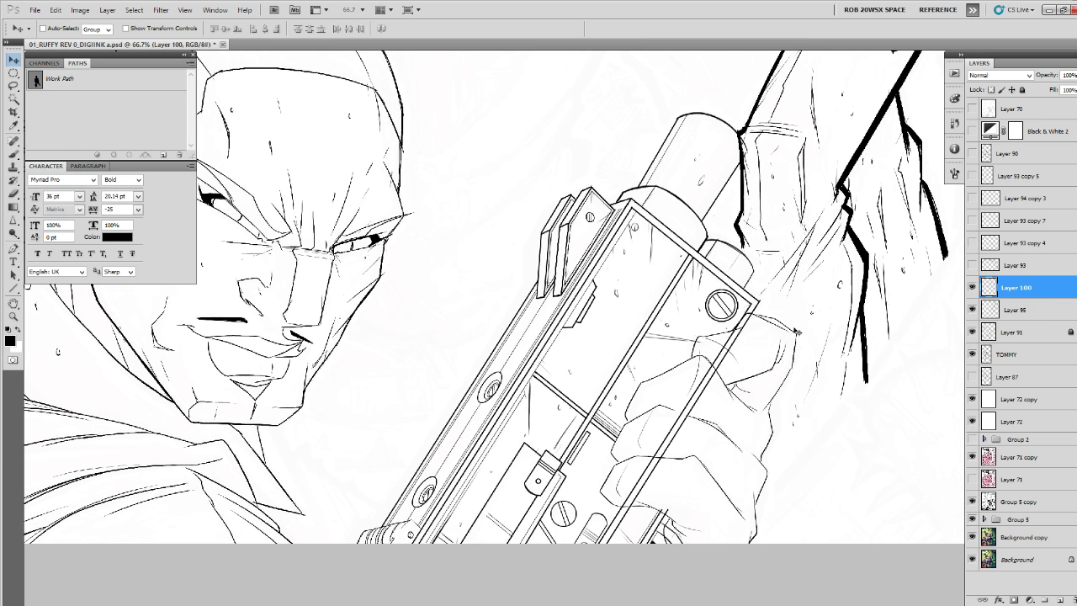
# Check the gun line art on Layer 95 against the inked fingers by switching its visibility.
pyautogui.press('z')
pyautogui.click(771, 349)
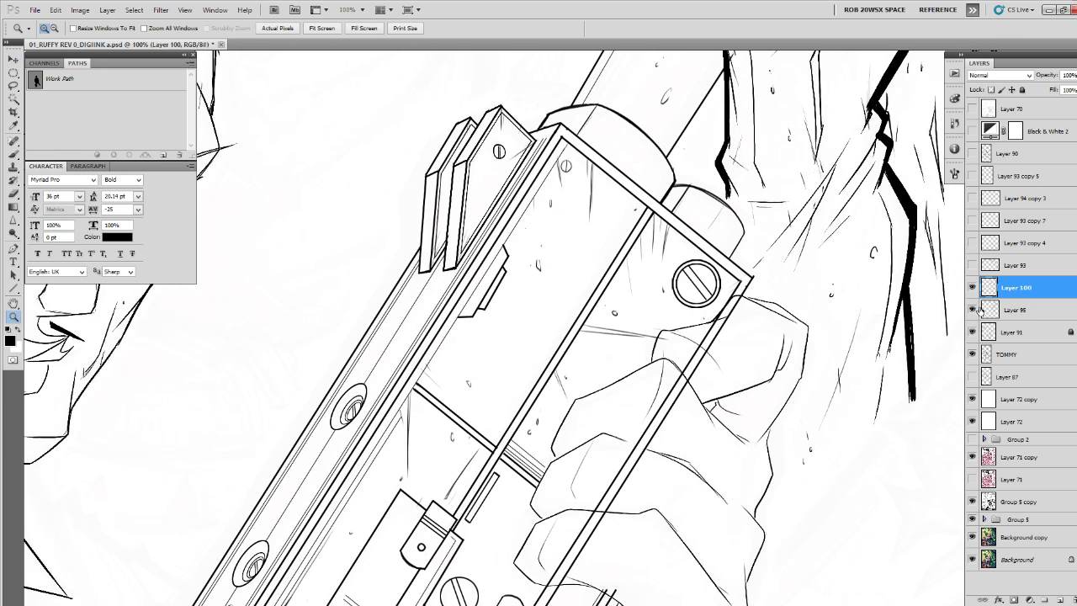
pyautogui.click(973, 310)
pyautogui.click(973, 310)
pyautogui.click(1019, 309)
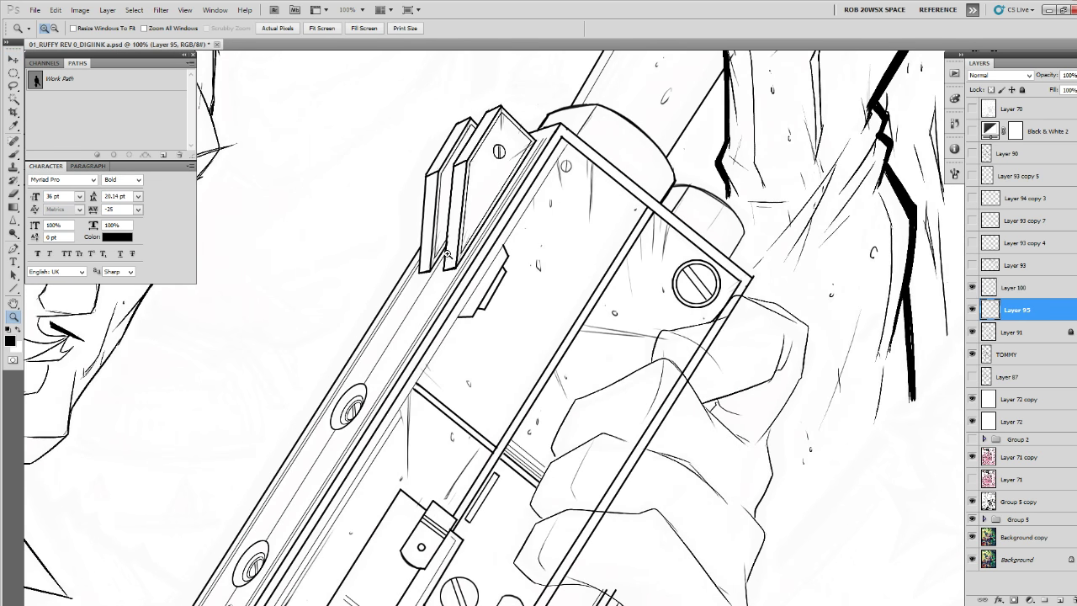
pyautogui.click(14, 221)
pyautogui.moveTo(616, 323); pyautogui.dragTo(583, 345)
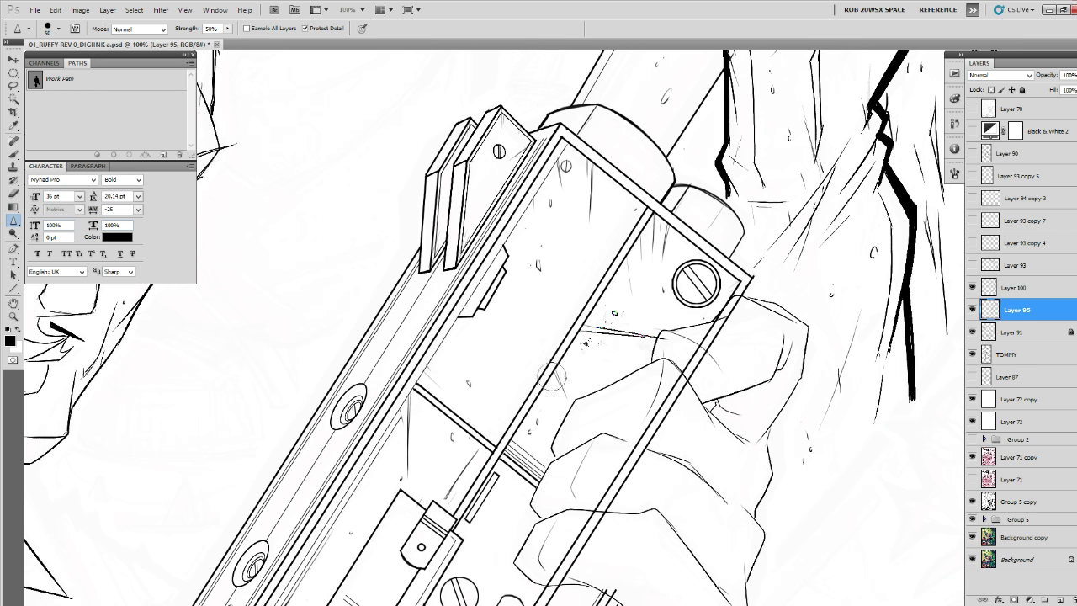
pyautogui.hotkey('ctrl', 'alt', 'z')
pyautogui.hotkey('ctrl', 'alt', 'z')
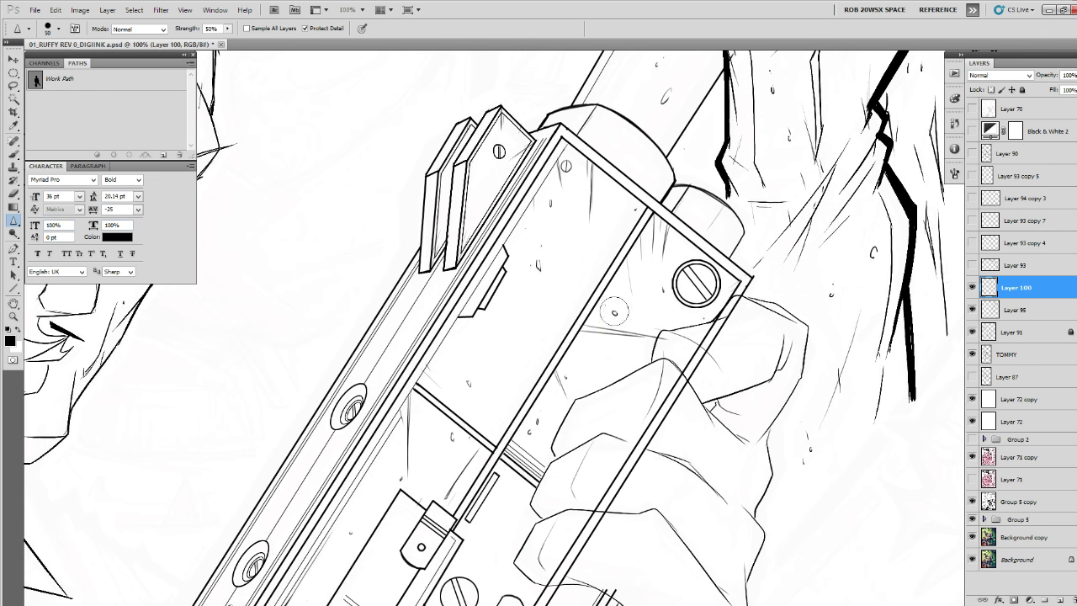
# Select Layer 95 and try to lasso and delete the small speck below the gun's large screw.
pyautogui.click(1000, 312)
pyautogui.click(973, 310)
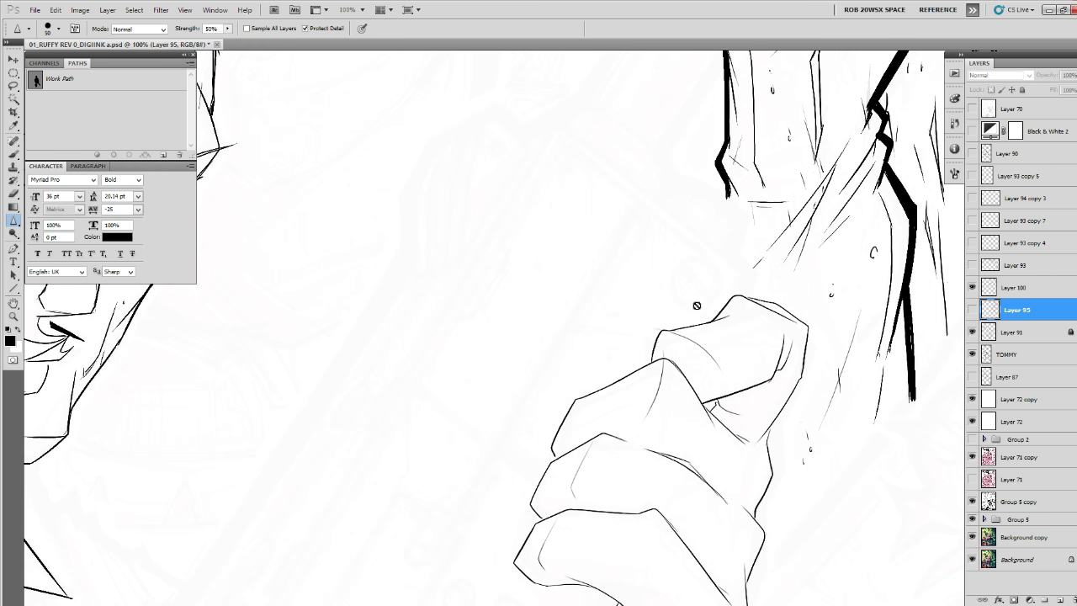
pyautogui.click(973, 310)
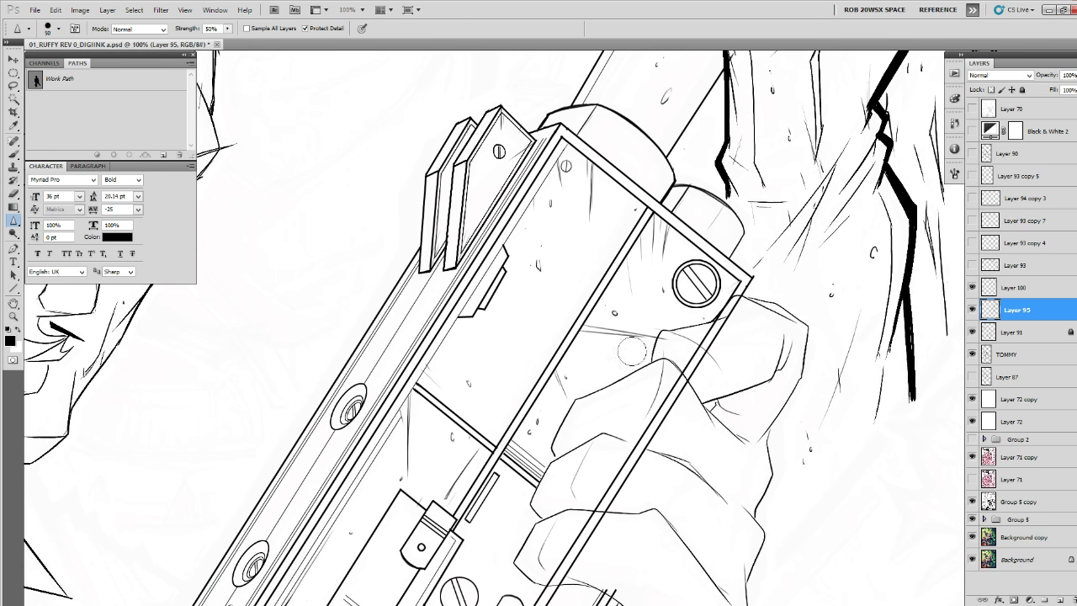
pyautogui.press('l')
pyautogui.moveTo(615, 316)
pyautogui.mouseDown()
pyautogui.moveTo(550, 375)
pyautogui.moveTo(586, 407)
pyautogui.moveTo(683, 325)
pyautogui.moveTo(611, 313)
pyautogui.mouseUp()
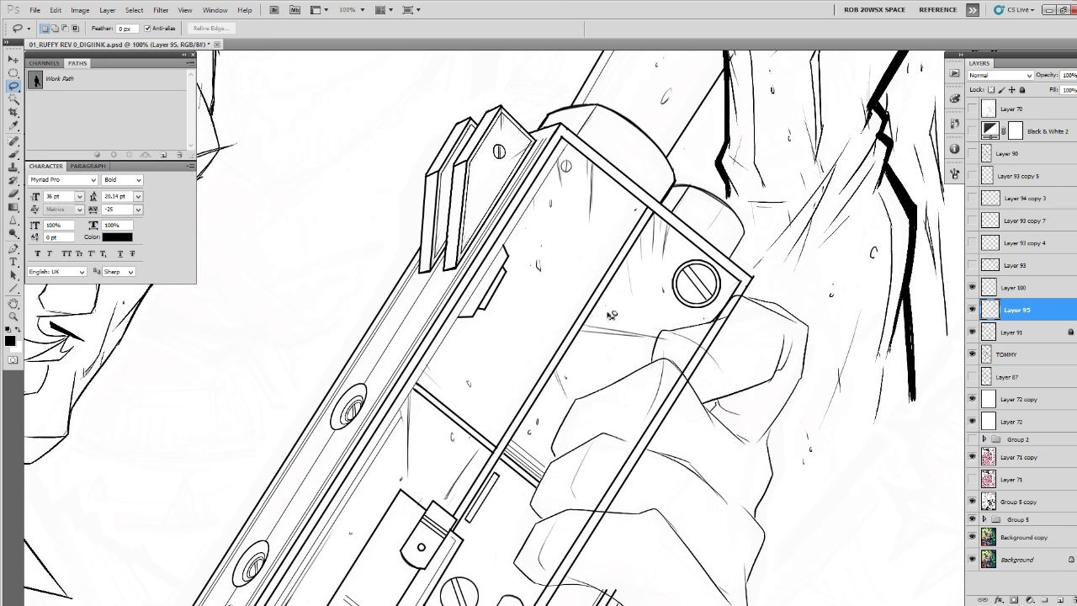
pyautogui.press('Delete')
pyautogui.hotkey('ctrl', 'd')
pyautogui.moveTo(648, 259); pyautogui.dragTo(625, 311)
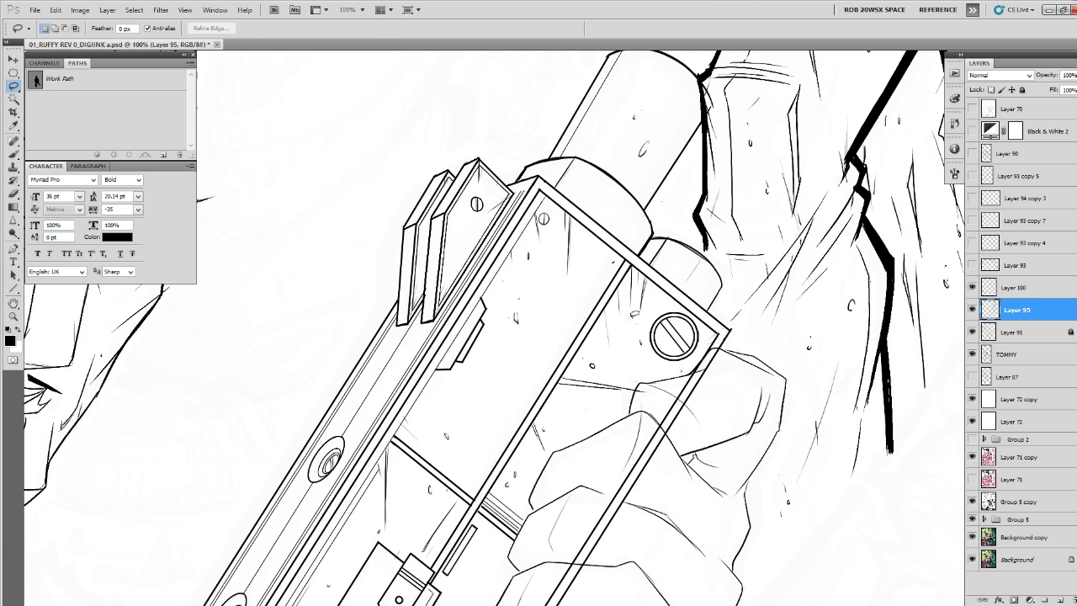
pyautogui.press('z')
pyautogui.press('l')
pyautogui.moveTo(615, 290)
pyautogui.mouseDown()
pyautogui.moveTo(599, 358)
pyautogui.moveTo(629, 286)
pyautogui.mouseUp()
pyautogui.hotkey('ctrl', 'd')
# Add a layer mask to Layer 95 and choose the ROB RUFFY DRAW brush for masking.
pyautogui.scroll(-6, 635, 320)
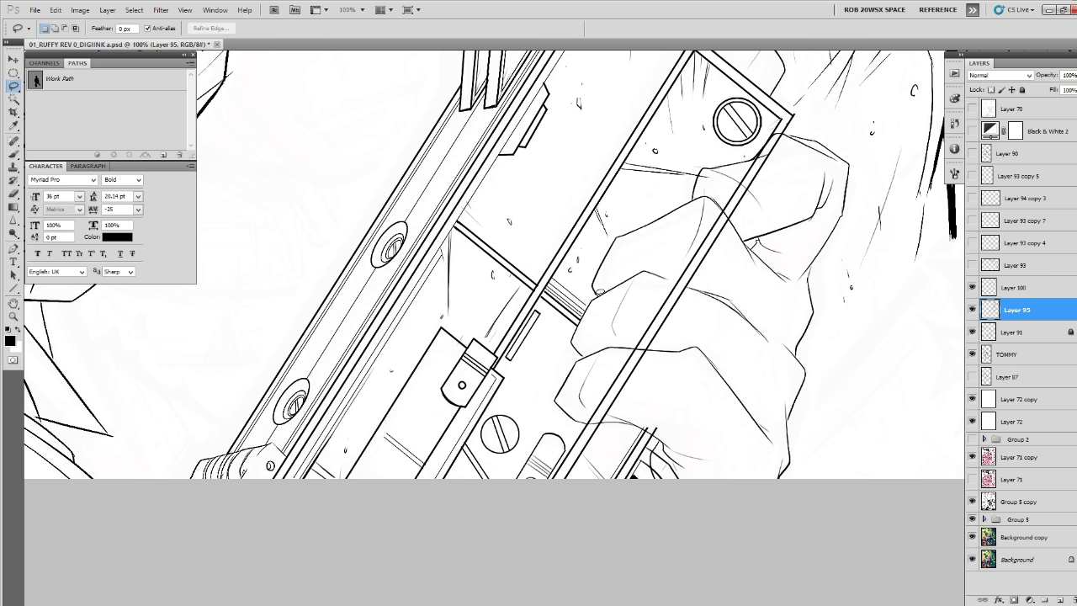
pyautogui.moveTo(843, 382); pyautogui.dragTo(761, 405)
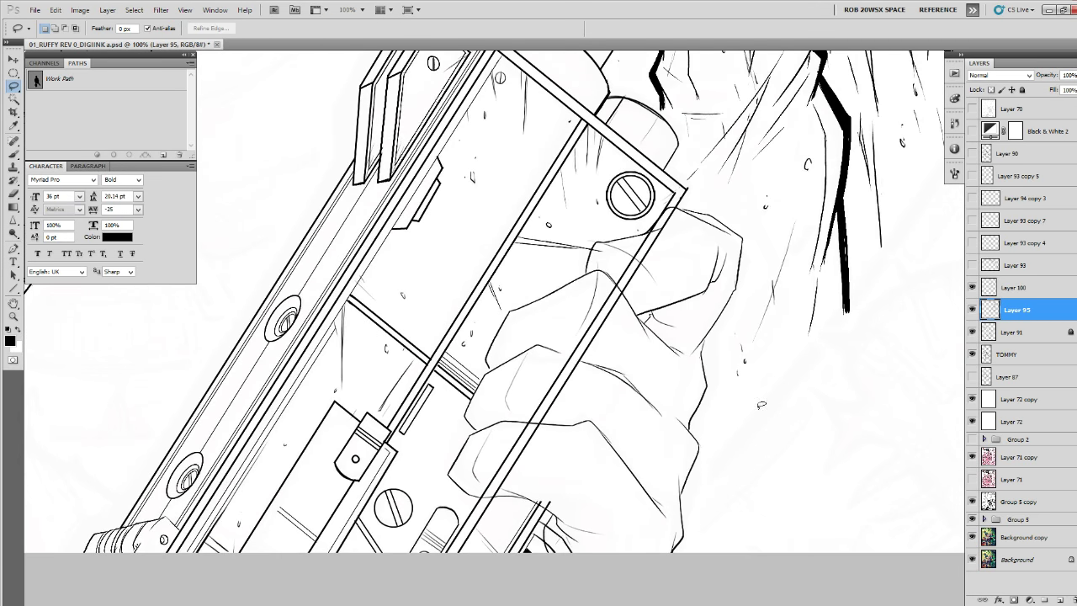
pyautogui.click(974, 309)
pyautogui.click(973, 309)
pyautogui.click(1013, 599)
pyautogui.press('b')
pyautogui.rightClick(629, 332)
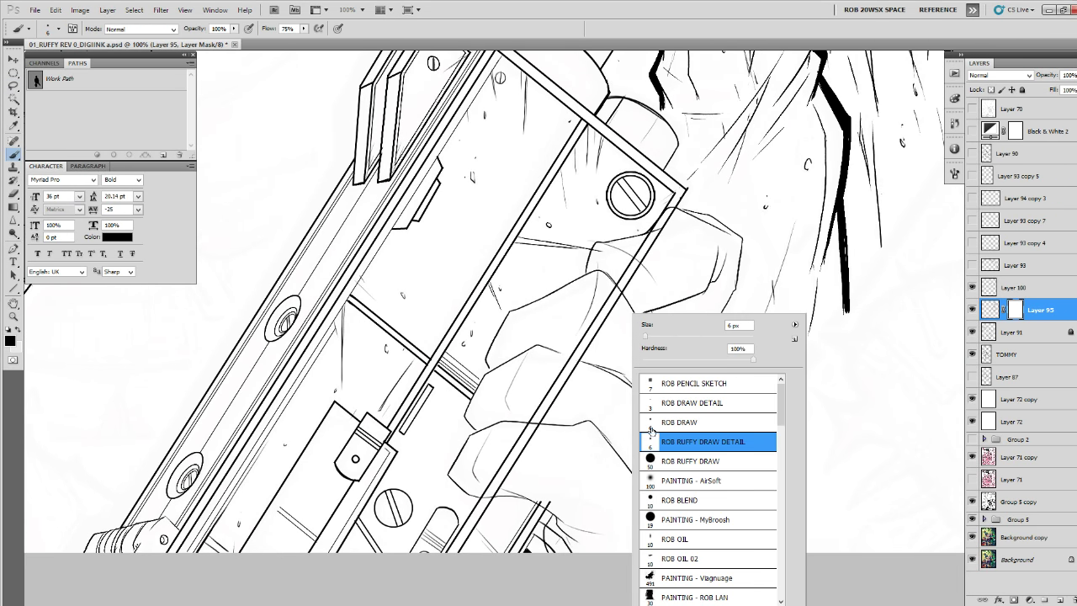
pyautogui.doubleClick(652, 460)
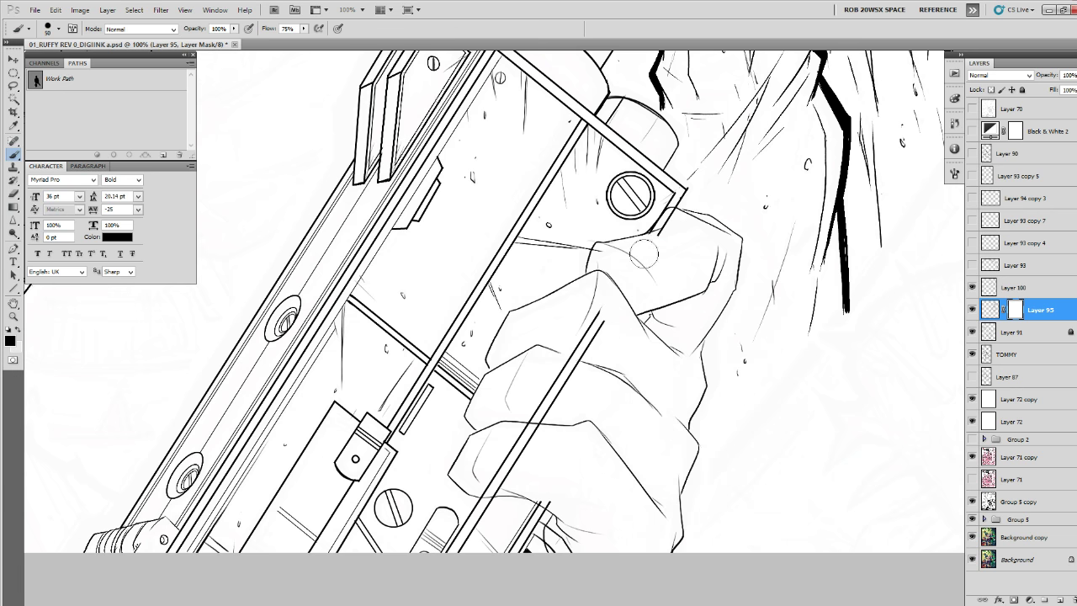
# Paint on Layer 95's mask to hide the gun's edge lines where they cross the clenched fingers.
pyautogui.moveTo(669, 227)
pyautogui.mouseDown()
pyautogui.moveTo(659, 232)
pyautogui.moveTo(672, 213)
pyautogui.mouseUp()
pyautogui.moveTo(599, 317); pyautogui.dragTo(482, 486)
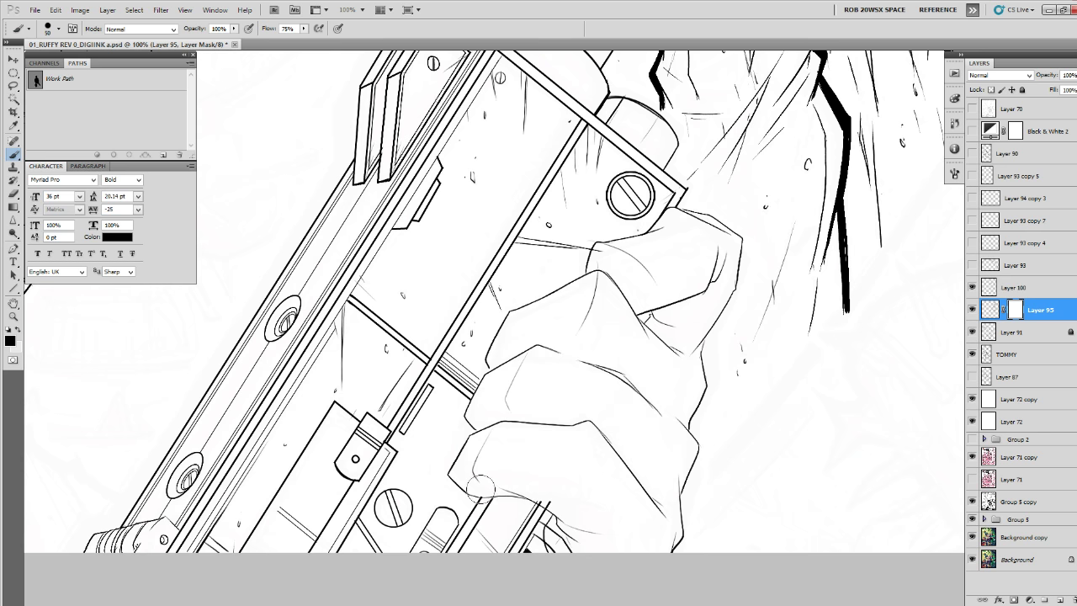
pyautogui.press('x')
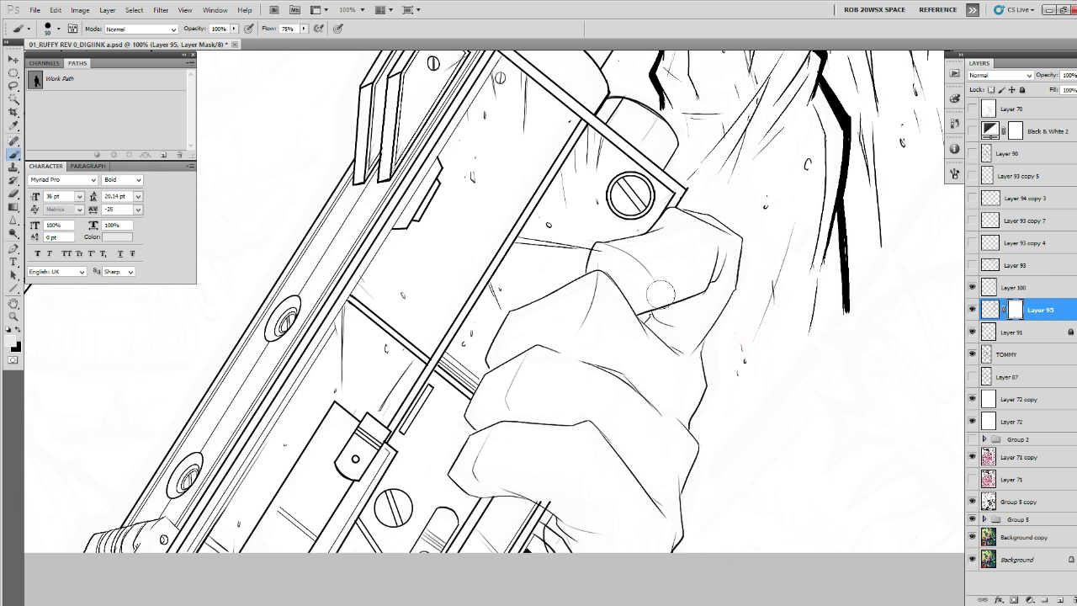
pyautogui.moveTo(643, 297); pyautogui.dragTo(601, 338)
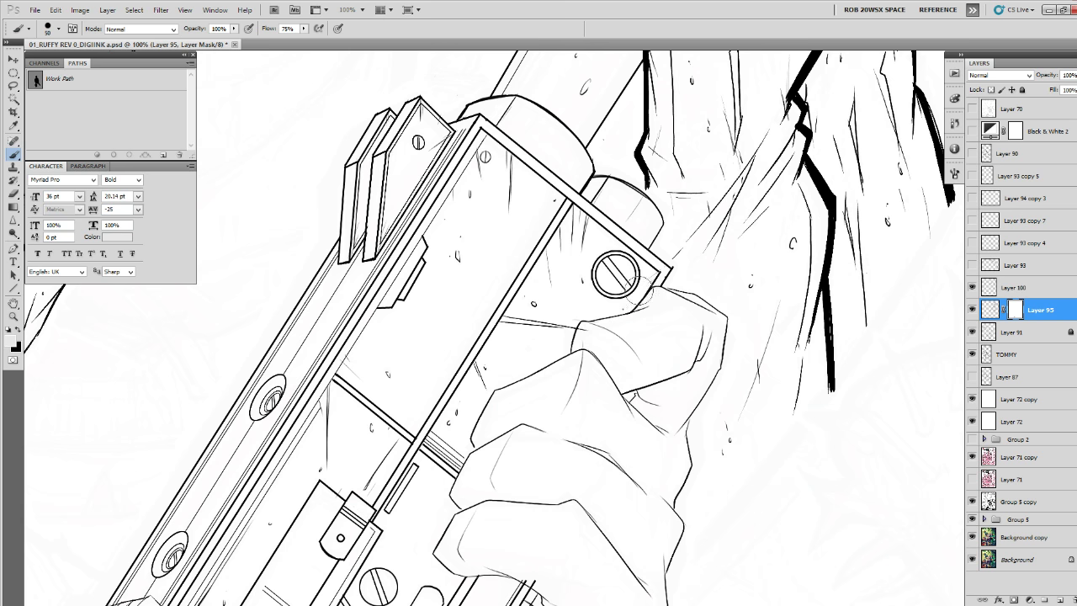
pyautogui.press('x')
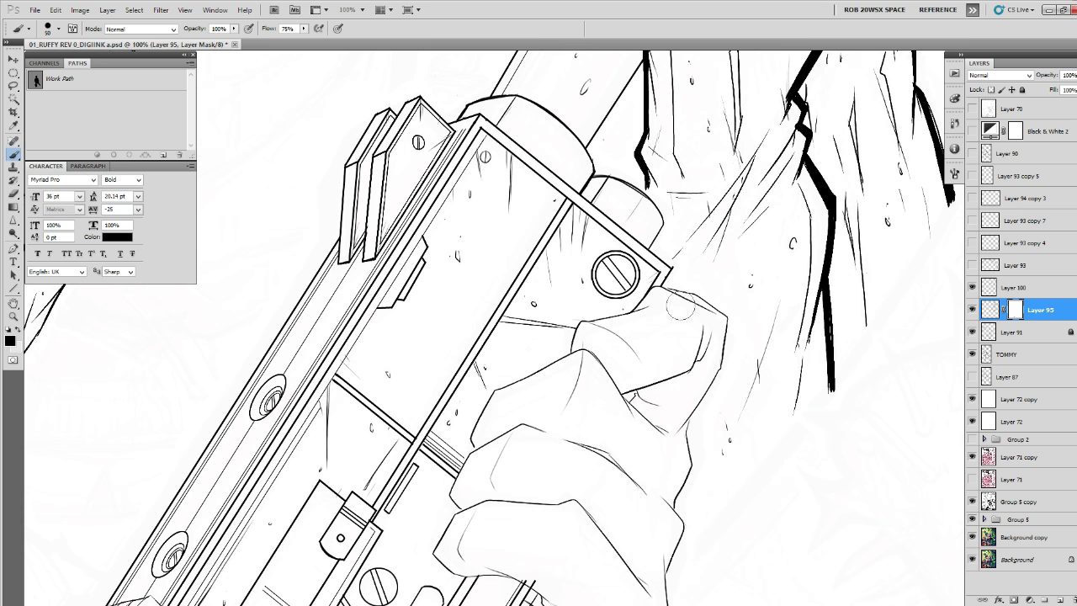
# Identify the TOMMY layer by switching its visibility, and add a layer mask to it.
pyautogui.press('z')
pyautogui.keyDown('alt'); pyautogui.click(685, 343); pyautogui.keyUp('alt')
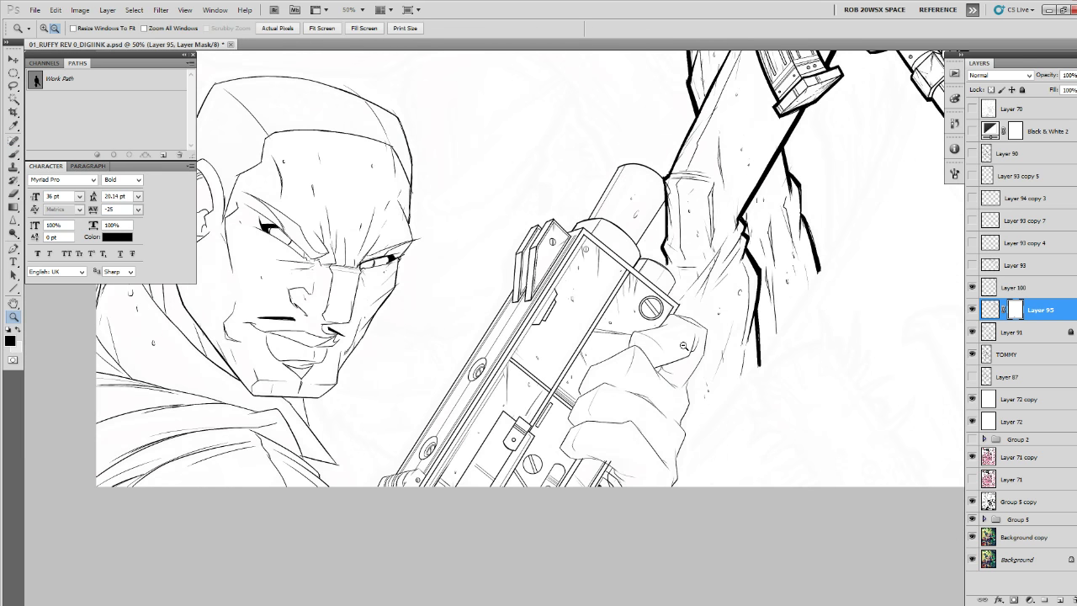
pyautogui.moveTo(690, 309); pyautogui.dragTo(662, 349)
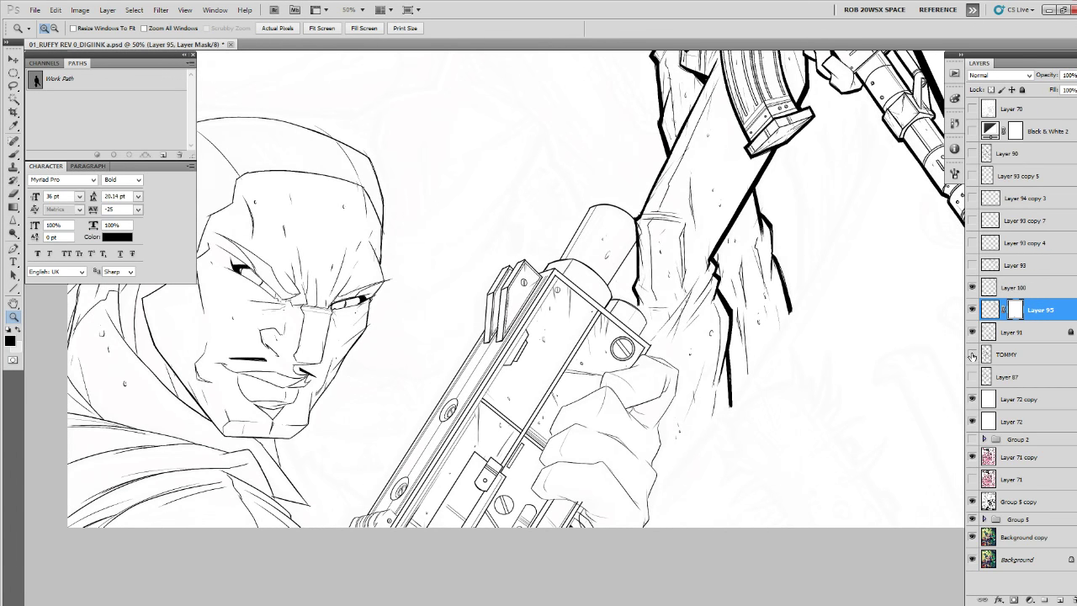
pyautogui.click(972, 356)
pyautogui.click(1009, 355)
pyautogui.click(1014, 599)
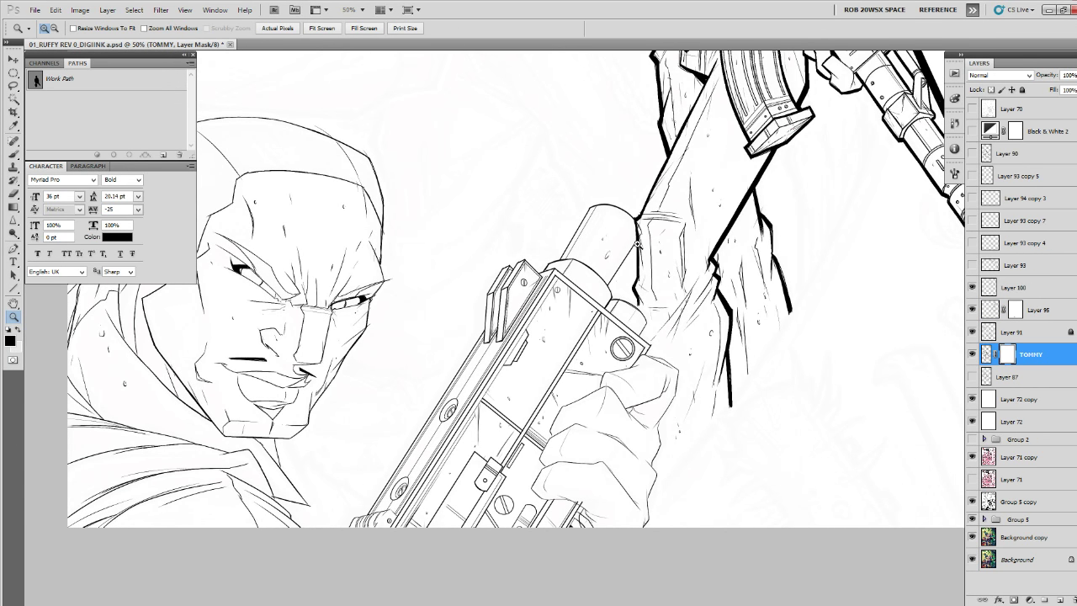
pyautogui.press('b')
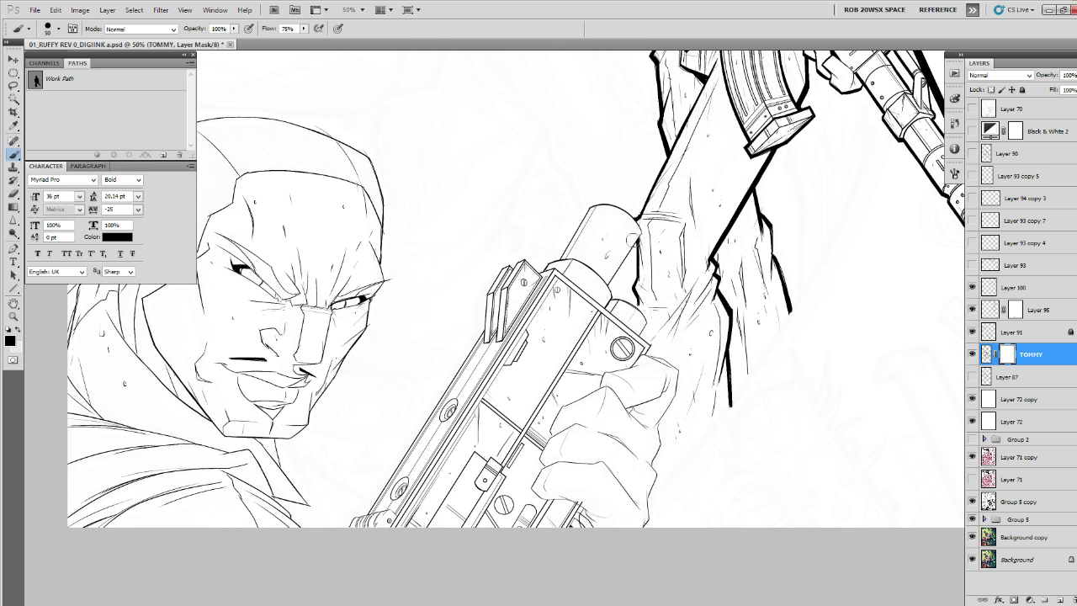
pyautogui.press('z')
pyautogui.keyDown('alt'); pyautogui.click(619, 274); pyautogui.keyUp('alt')
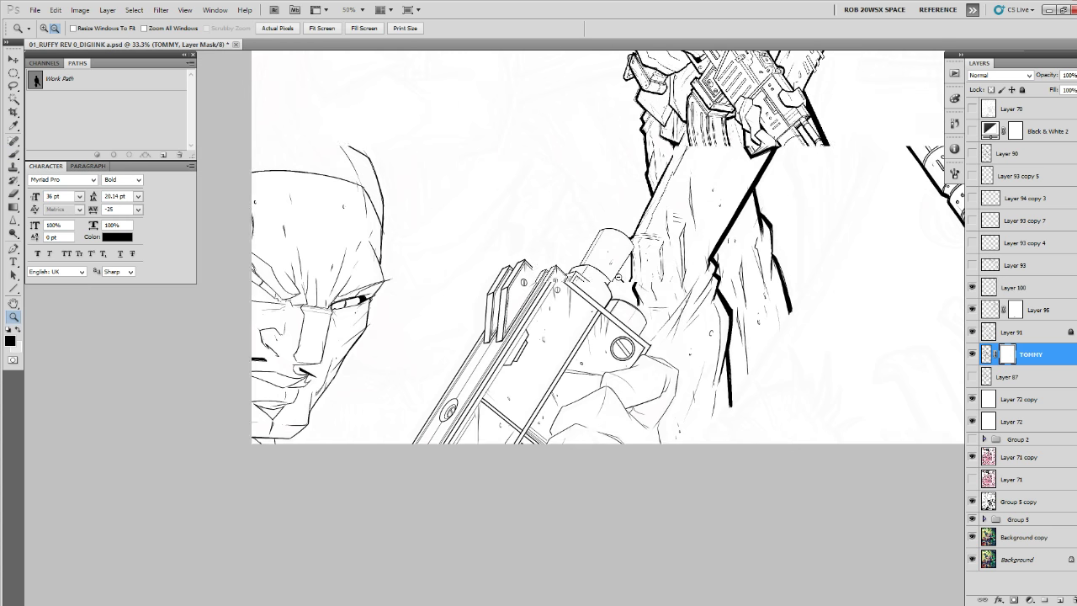
pyautogui.keyDown('alt'); pyautogui.click(631, 287); pyautogui.keyUp('alt')
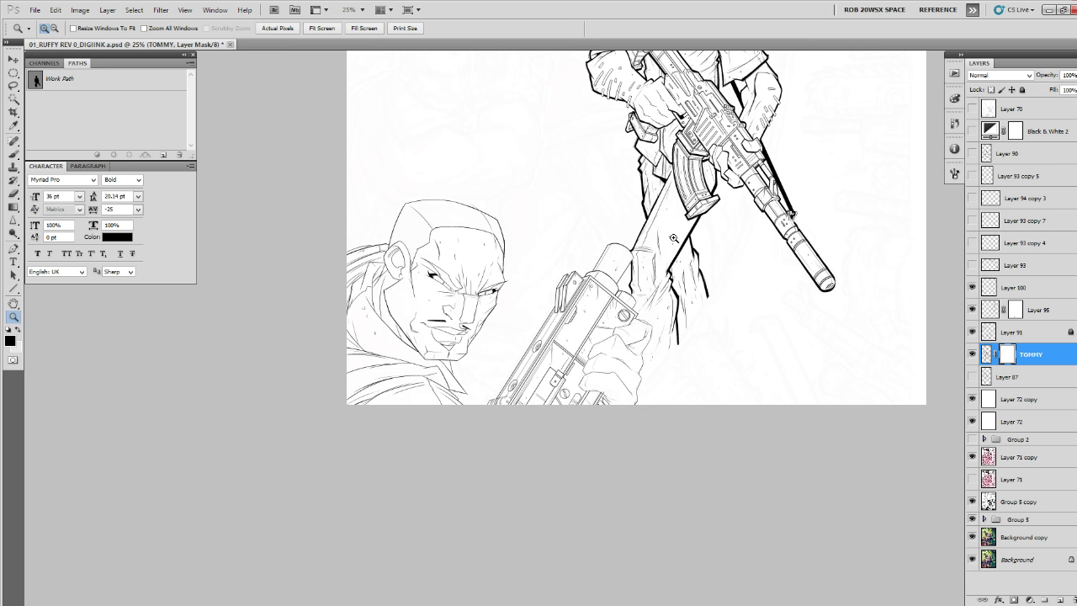
# Paint on Layer 95's mask to hide the gun details overlapping the lower part of the hand.
pyautogui.click(616, 362)
pyautogui.click(616, 361)
pyautogui.click(616, 362)
pyautogui.press('b')
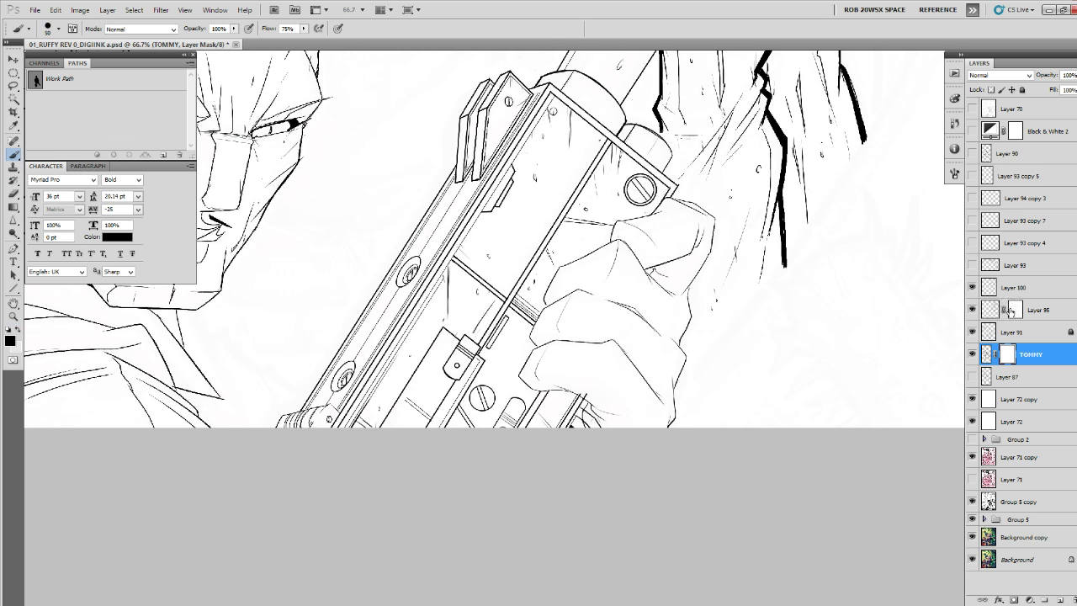
pyautogui.click(1012, 311)
pyautogui.press('x')
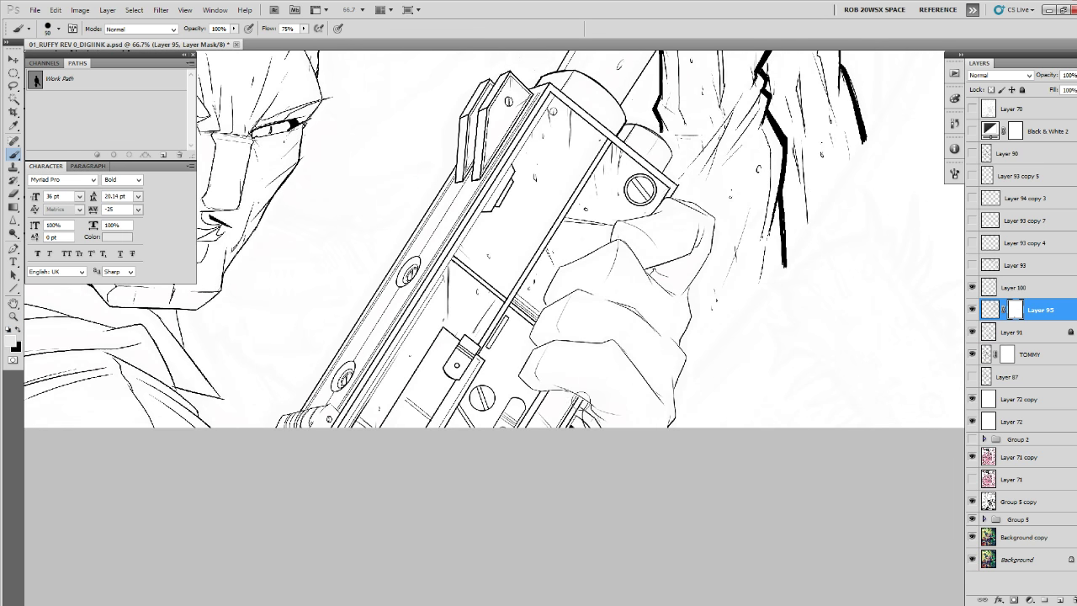
pyautogui.press('x')
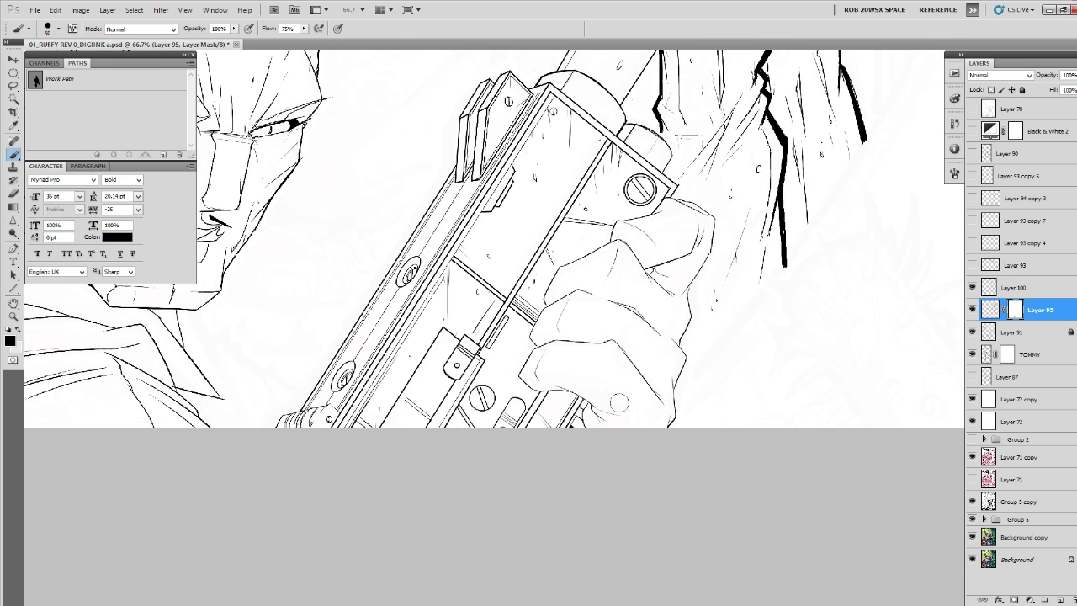
pyautogui.moveTo(655, 268); pyautogui.dragTo(639, 367)
pyautogui.press('z')
pyautogui.keyDown('alt'); pyautogui.click(639, 346); pyautogui.keyUp('alt')
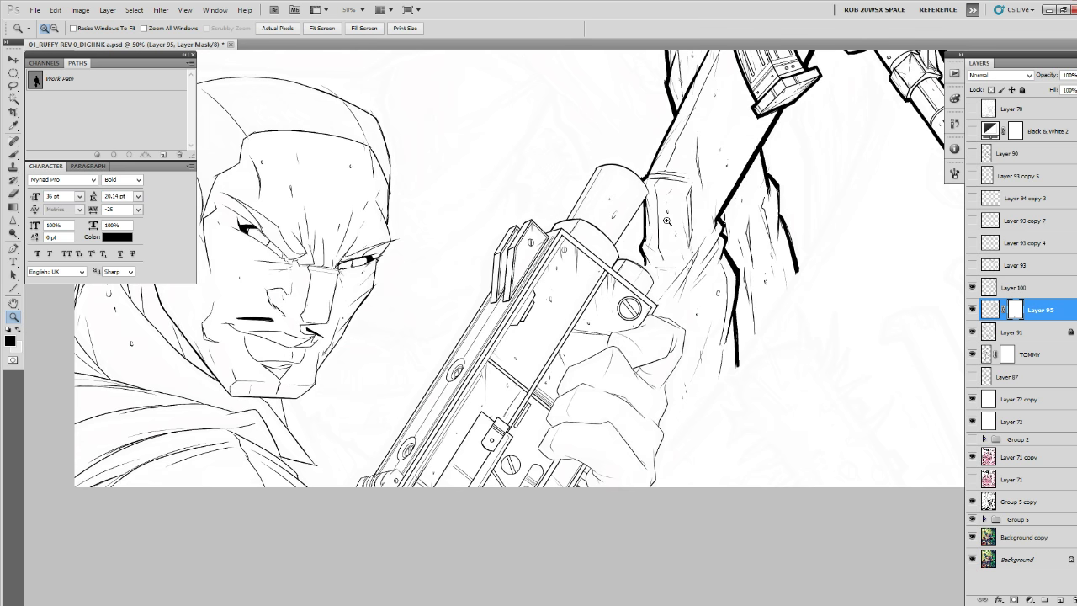
# Create a new layer above Layer 95 and choose the ROB OIL brush for detailing the eye beside the ear.
pyautogui.click(1055, 600)
pyautogui.click(254, 231)
pyautogui.click(254, 230)
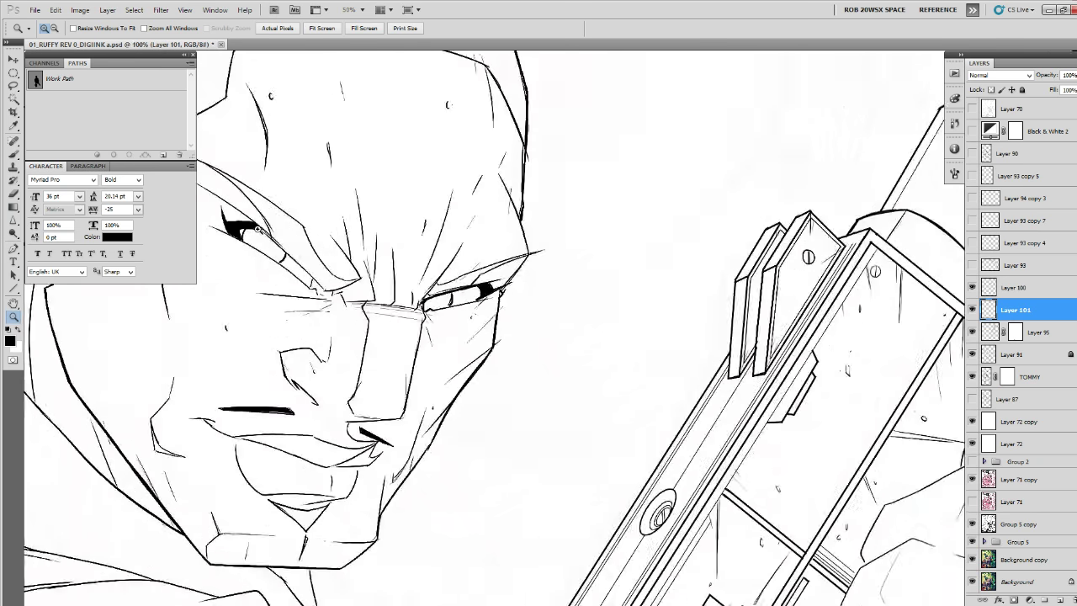
pyautogui.click(254, 231)
pyautogui.click(254, 230)
pyautogui.click(254, 231)
pyautogui.moveTo(243, 264); pyautogui.dragTo(493, 435)
pyautogui.press('b')
pyautogui.rightClick(456, 426)
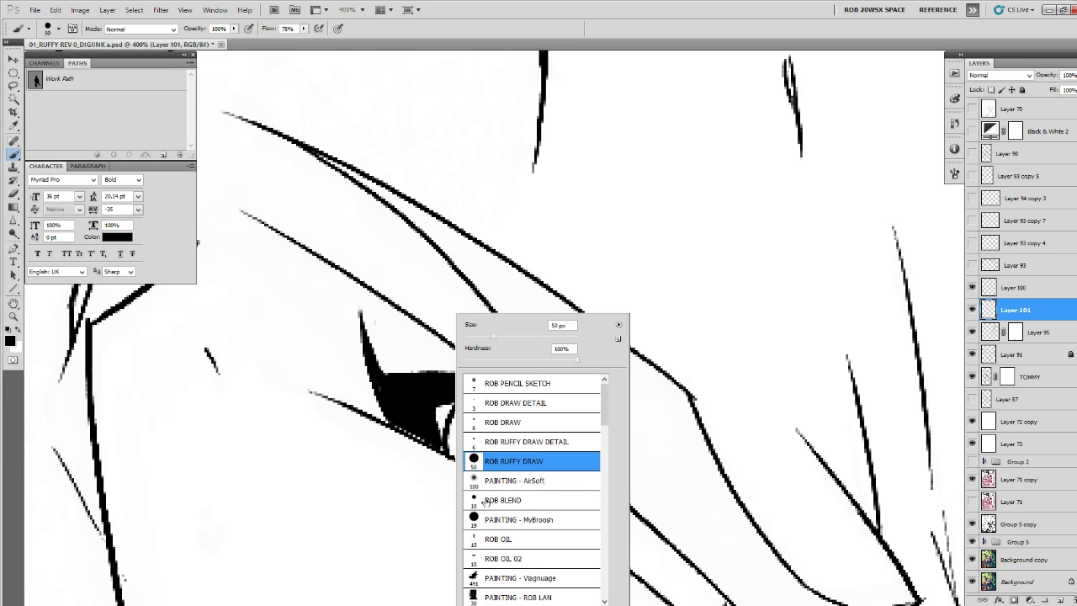
pyautogui.click(491, 542)
# Paint the iris of the eye solid black and hide Layer 72 copy to expose the underlying sketch.
pyautogui.moveTo(475, 477); pyautogui.dragTo(398, 480)
pyautogui.moveTo(388, 431)
pyautogui.mouseDown()
pyautogui.moveTo(388, 453)
pyautogui.moveTo(385, 409)
pyautogui.moveTo(379, 454)
pyautogui.moveTo(433, 416)
pyautogui.moveTo(395, 442)
pyautogui.moveTo(412, 454)
pyautogui.moveTo(418, 437)
pyautogui.moveTo(425, 471)
pyautogui.moveTo(442, 476)
pyautogui.moveTo(454, 416)
pyautogui.moveTo(484, 448)
pyautogui.moveTo(471, 488)
pyautogui.moveTo(463, 462)
pyautogui.moveTo(504, 479)
pyautogui.moveTo(445, 488)
pyautogui.moveTo(471, 492)
pyautogui.moveTo(427, 412)
pyautogui.moveTo(467, 431)
pyautogui.moveTo(541, 515)
pyautogui.moveTo(476, 507)
pyautogui.moveTo(533, 522)
pyautogui.mouseUp()
pyautogui.click(973, 422)
# Paint white highlights inside the black iris on Layer 101.
pyautogui.press('x')
pyautogui.moveTo(419, 399)
pyautogui.mouseDown()
pyautogui.moveTo(430, 427)
pyautogui.moveTo(412, 401)
pyautogui.moveTo(407, 446)
pyautogui.mouseUp()
pyautogui.moveTo(476, 487); pyautogui.dragTo(476, 482)
pyautogui.keyDown('alt'); pyautogui.click(501, 463); pyautogui.keyUp('alt')
pyautogui.keyDown('alt'); pyautogui.click(501, 463); pyautogui.keyUp('alt')
pyautogui.keyDown('ctrl'); pyautogui.click(496, 461); pyautogui.keyUp('ctrl')
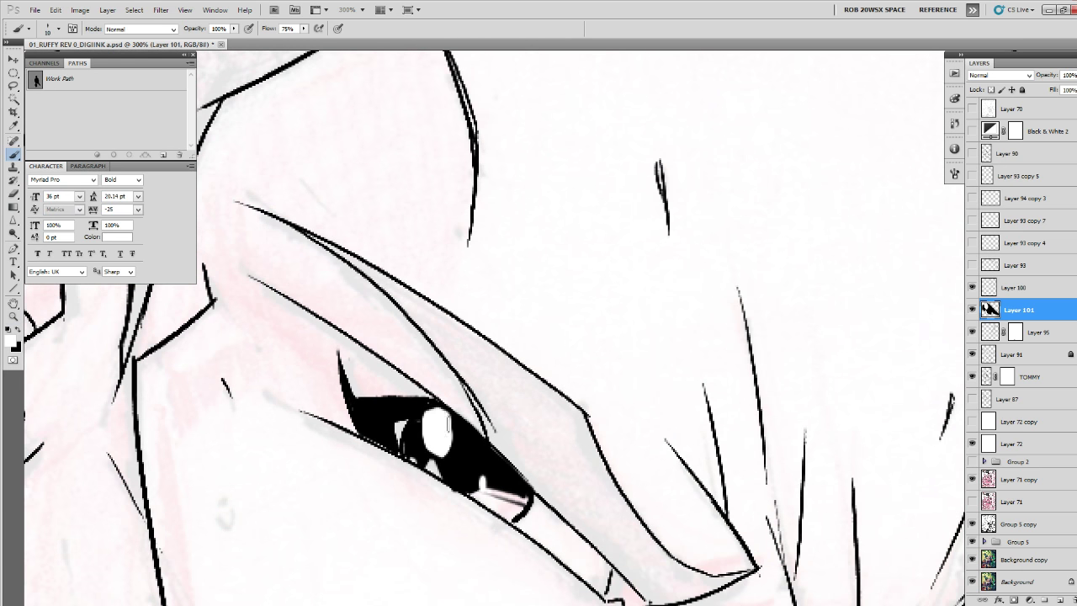
# Examine the painted eye both within the whole face and at close range.
pyautogui.hotkey('ctrl', 'space')
pyautogui.keyDown('alt'); pyautogui.click(473, 435); pyautogui.keyUp('alt')
pyautogui.keyDown('alt'); pyautogui.click(474, 435); pyautogui.keyUp('alt')
pyautogui.keyDown('alt'); pyautogui.click(479, 442); pyautogui.keyUp('alt')
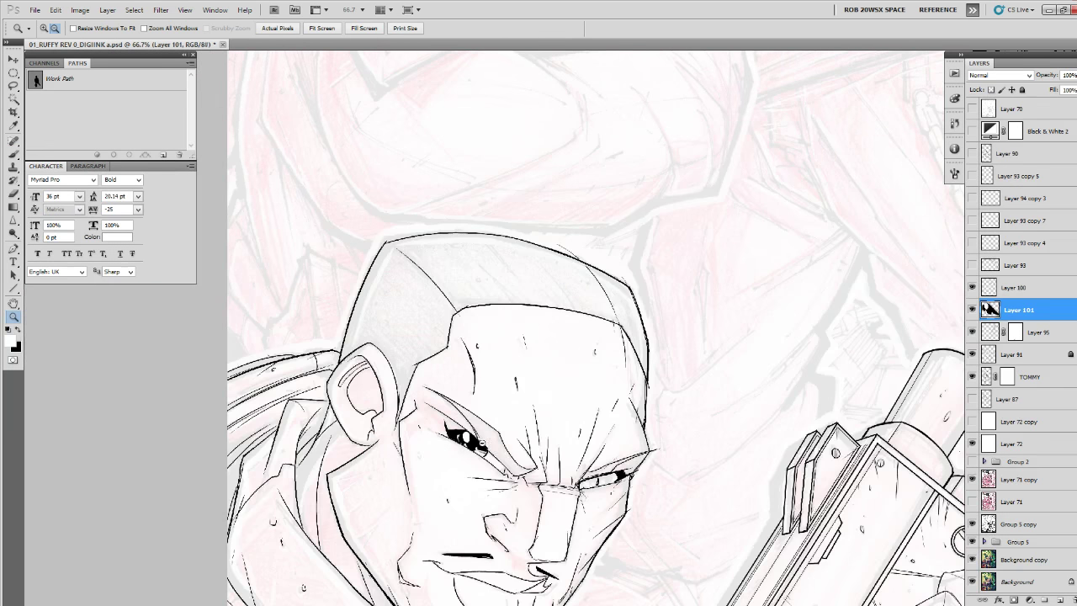
pyautogui.keyDown('alt'); pyautogui.click(505, 453); pyautogui.keyUp('alt')
pyautogui.keyDown('ctrl'); pyautogui.click(483, 435); pyautogui.keyUp('ctrl')
pyautogui.moveTo(484, 434)
pyautogui.mouseDown()
pyautogui.moveTo(706, 455)
pyautogui.moveTo(692, 460)
pyautogui.moveTo(702, 469)
pyautogui.mouseUp()
pyautogui.hotkey('ctrl', 'space')
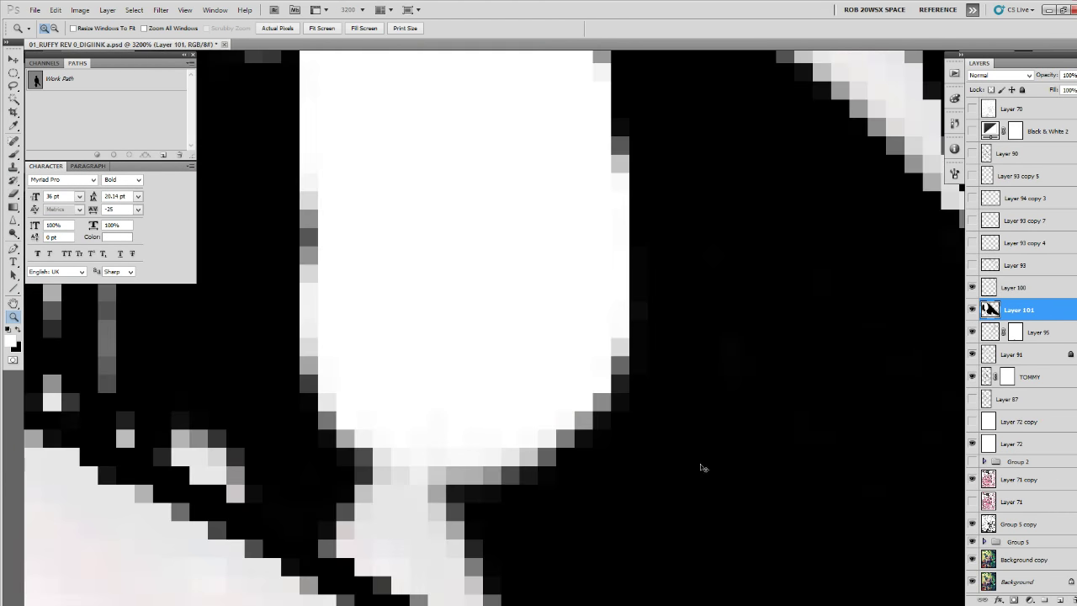
# Remove the large white highlight from the iris on Layer 101.
pyautogui.hotkey('ctrl', 'z')
pyautogui.keyDown('alt'); pyautogui.click(701, 460); pyautogui.keyUp('alt')
pyautogui.keyDown('alt'); pyautogui.click(701, 460); pyautogui.keyUp('alt')
pyautogui.keyDown('ctrl'); pyautogui.keyDown('alt'); pyautogui.click(701, 458); pyautogui.keyUp('alt'); pyautogui.keyUp('ctrl')
pyautogui.keyDown('ctrl'); pyautogui.keyDown('alt'); pyautogui.click(699, 459); pyautogui.keyUp('alt'); pyautogui.keyUp('ctrl')
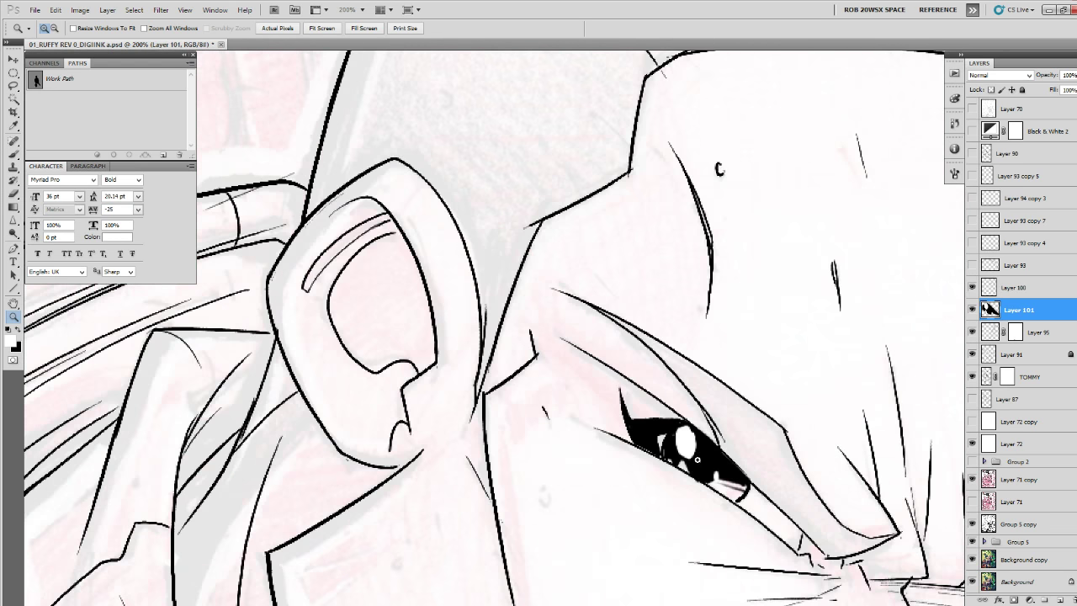
pyautogui.keyDown('ctrl'); pyautogui.click(698, 460); pyautogui.keyUp('ctrl')
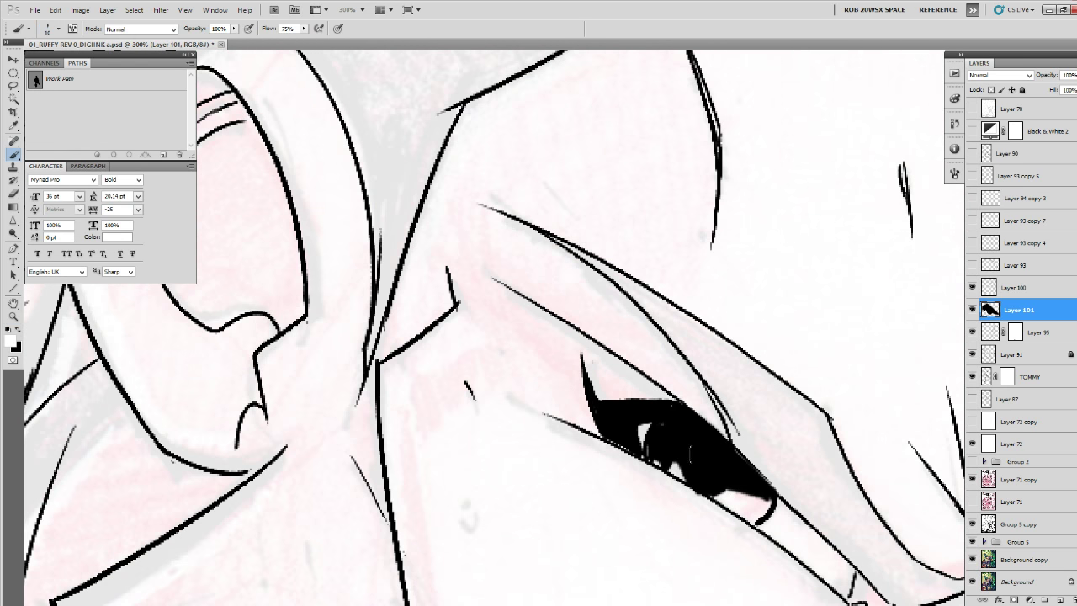
pyautogui.keyDown('ctrl'); pyautogui.keyDown('alt'); pyautogui.click(698, 459); pyautogui.keyUp('alt'); pyautogui.keyUp('ctrl')
pyautogui.keyDown('ctrl'); pyautogui.click(710, 472); pyautogui.keyUp('ctrl')
# Touch up the iris in black and paint a new, rounder white highlight in its upper part.
pyautogui.press('x')
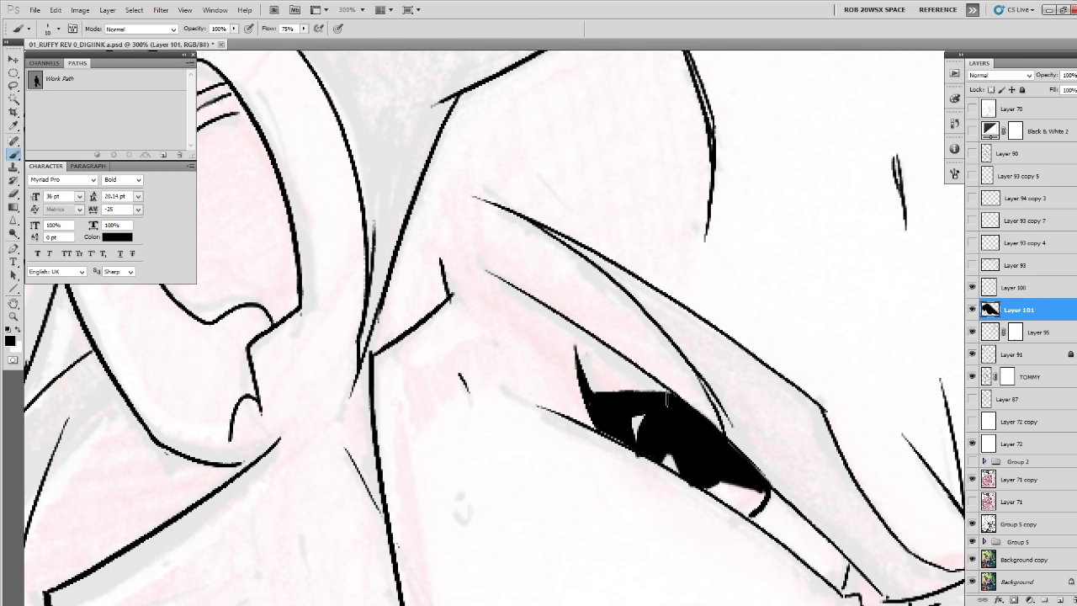
pyautogui.moveTo(676, 468); pyautogui.dragTo(675, 448)
pyautogui.moveTo(727, 479); pyautogui.dragTo(718, 475)
pyautogui.press('x')
pyautogui.moveTo(658, 417)
pyautogui.mouseDown()
pyautogui.moveTo(666, 419)
pyautogui.moveTo(656, 430)
pyautogui.moveTo(679, 422)
pyautogui.moveTo(667, 417)
pyautogui.mouseUp()
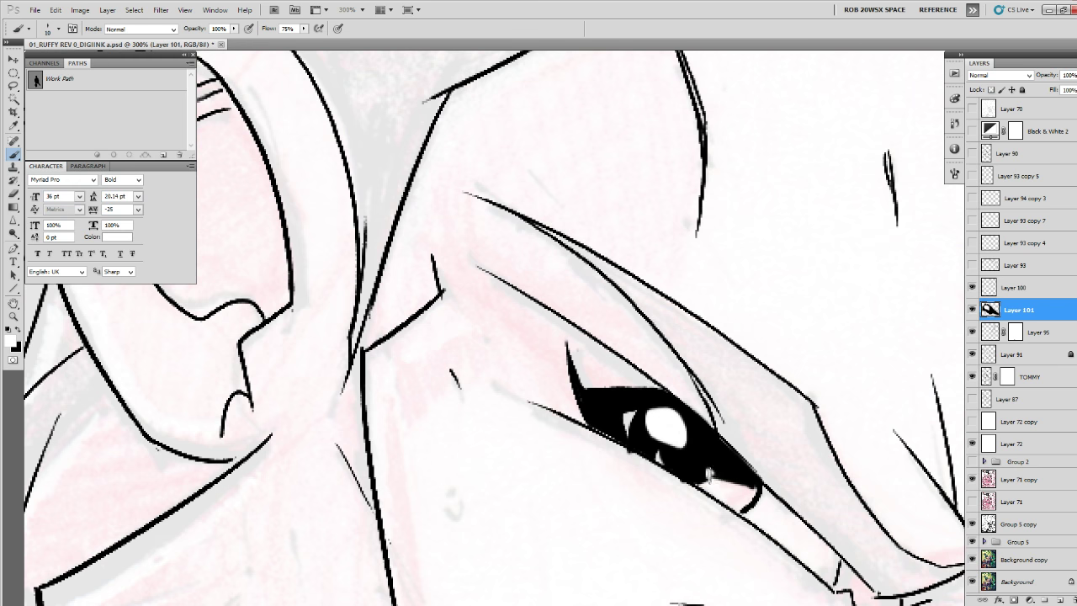
# Paint a black iris and white highlights in the man's narrower eye on Layer 101.
pyautogui.moveTo(843, 515); pyautogui.dragTo(630, 409)
pyautogui.moveTo(723, 452); pyautogui.dragTo(568, 435)
pyautogui.press('x')
pyautogui.moveTo(741, 500)
pyautogui.mouseDown()
pyautogui.moveTo(751, 484)
pyautogui.moveTo(757, 497)
pyautogui.moveTo(759, 484)
pyautogui.moveTo(764, 495)
pyautogui.moveTo(809, 473)
pyautogui.moveTo(783, 501)
pyautogui.moveTo(791, 475)
pyautogui.moveTo(749, 488)
pyautogui.moveTo(807, 471)
pyautogui.mouseUp()
pyautogui.press('x')
pyautogui.press('z')
pyautogui.keyDown('alt'); pyautogui.click(805, 461); pyautogui.keyUp('alt')
pyautogui.keyDown('alt'); pyautogui.click(805, 467); pyautogui.keyUp('alt')
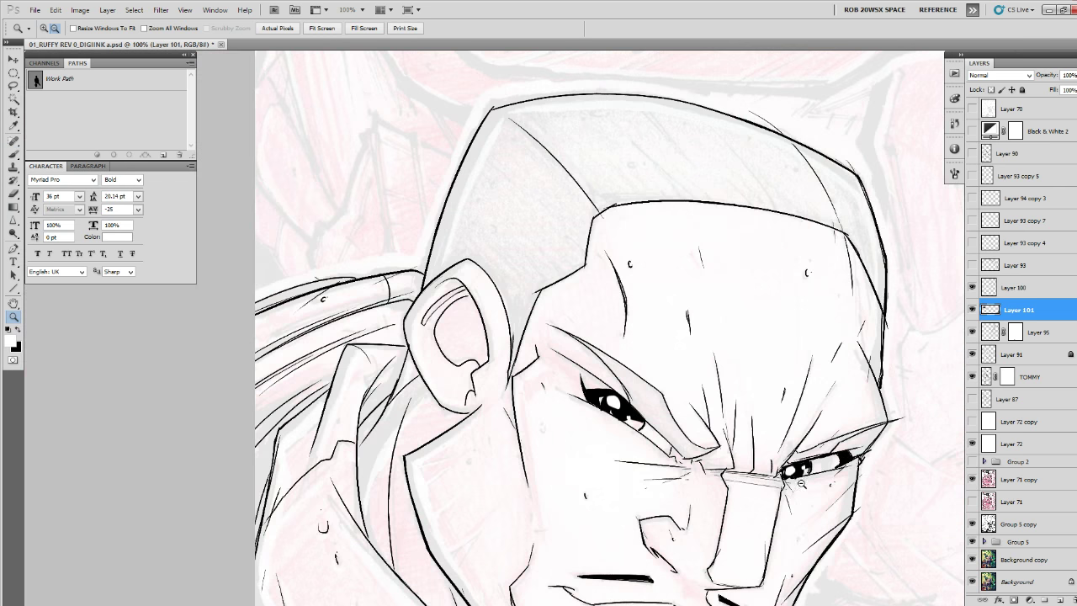
# Rework the narrower eye's iris in black and add a small white highlight to it on Layer 101.
pyautogui.keyDown('alt'); pyautogui.click(805, 485); pyautogui.keyUp('alt')
pyautogui.click(809, 476)
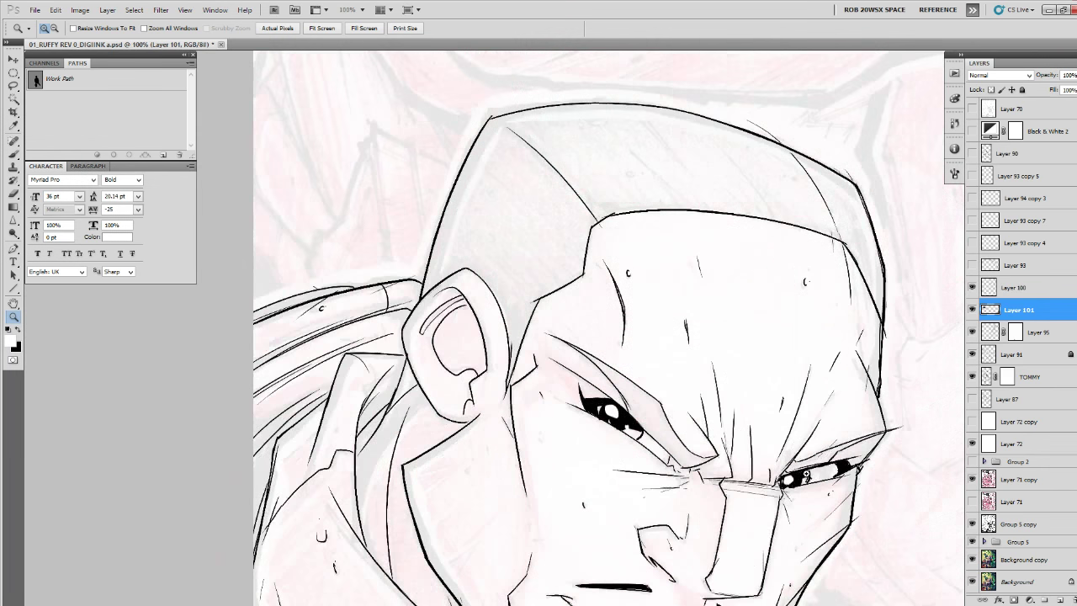
pyautogui.click(809, 475)
pyautogui.press('b')
pyautogui.press('x')
pyautogui.press('v')
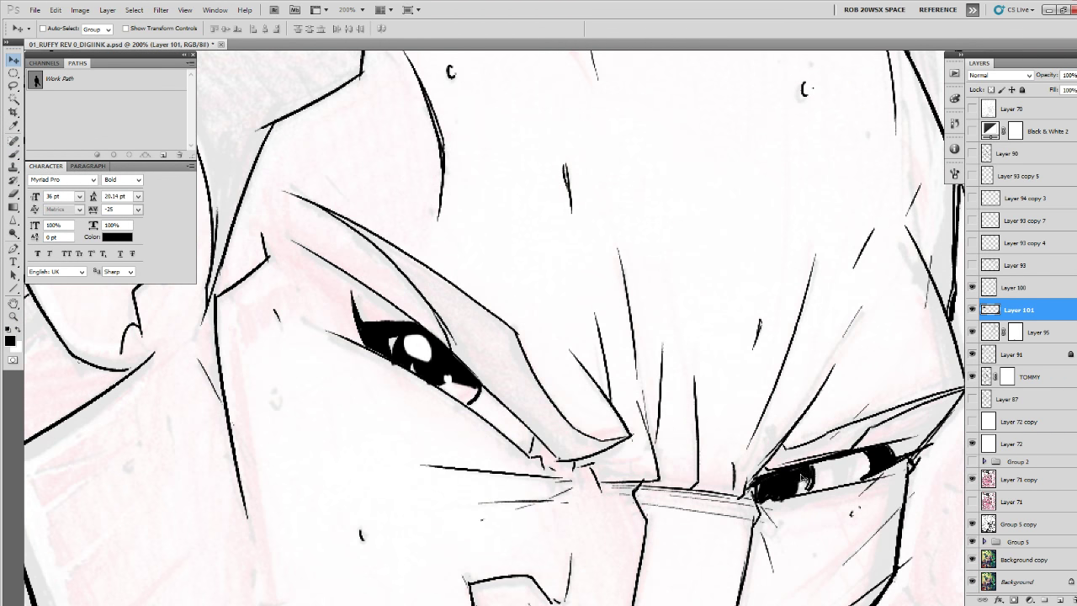
pyautogui.press('b')
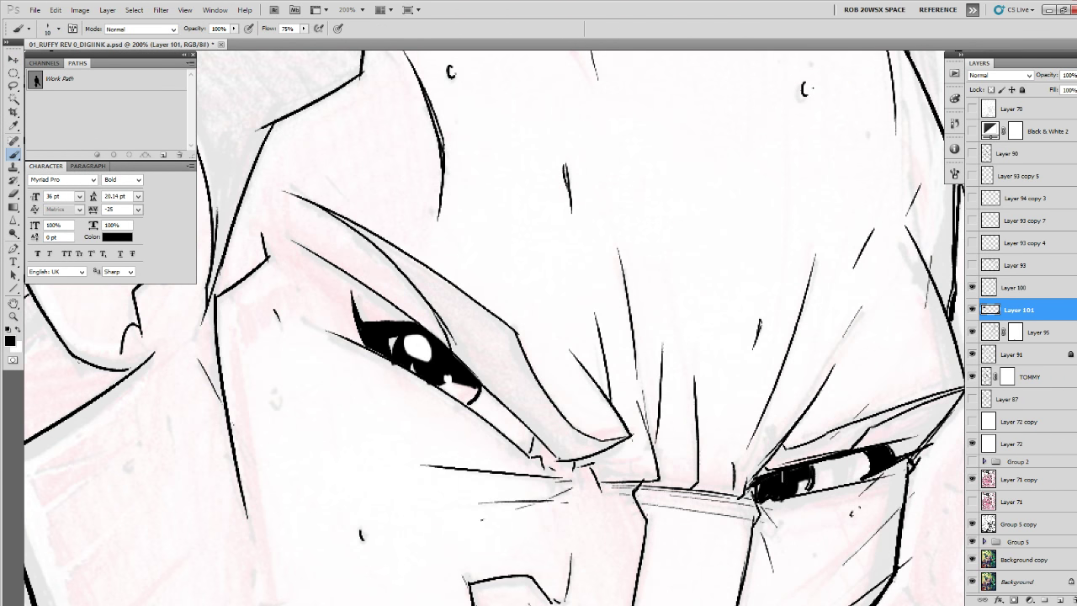
pyautogui.moveTo(784, 477); pyautogui.dragTo(772, 497)
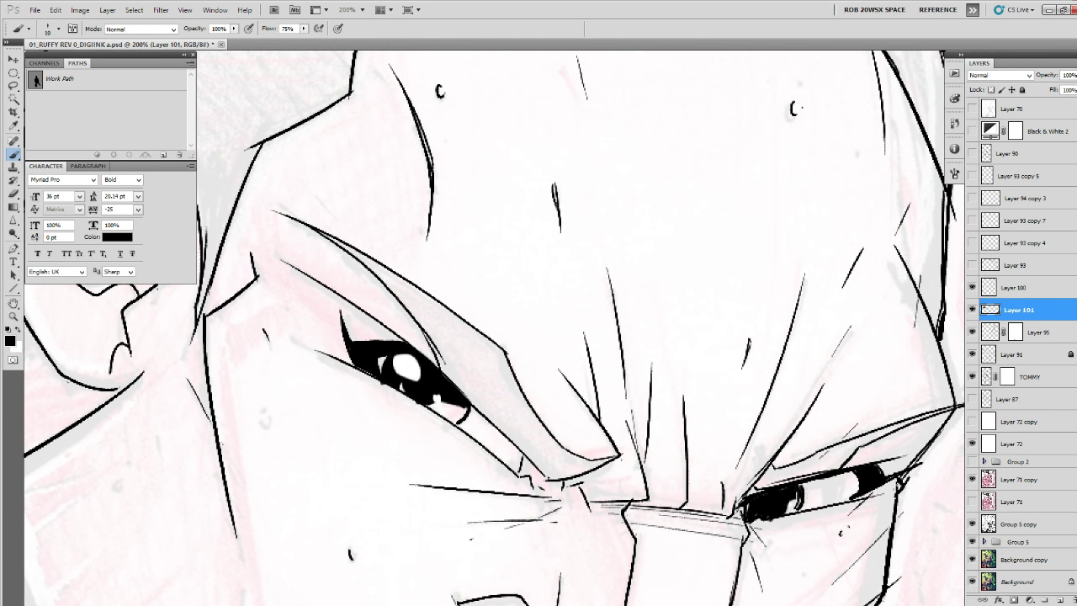
pyautogui.press('x')
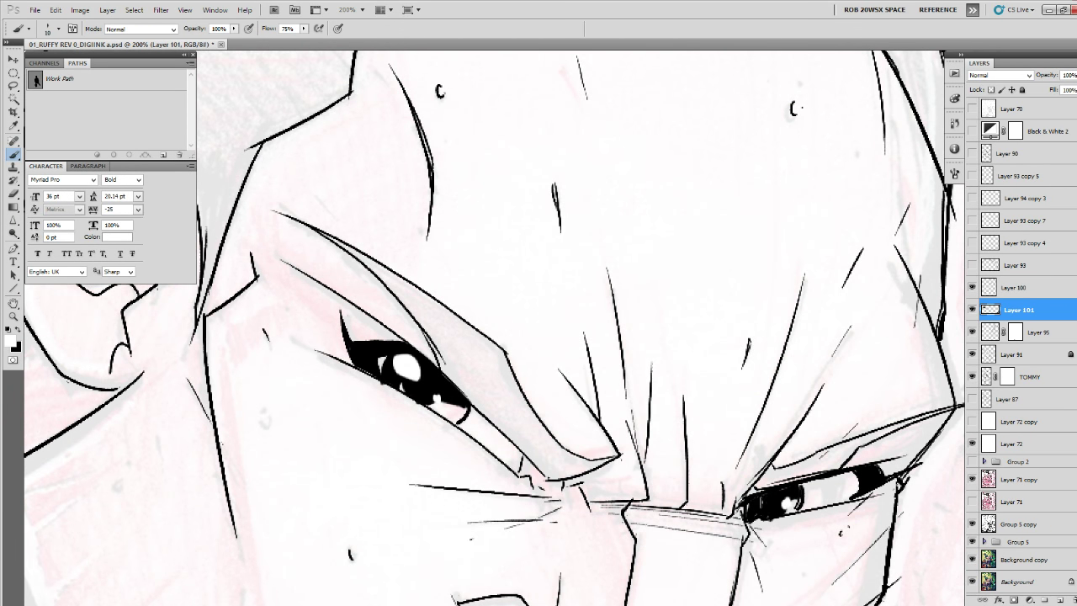
pyautogui.moveTo(762, 498)
pyautogui.mouseDown()
pyautogui.moveTo(754, 511)
pyautogui.moveTo(761, 501)
pyautogui.mouseUp()
pyautogui.press('z')
pyautogui.keyDown('alt'); pyautogui.click(797, 472); pyautogui.keyUp('alt')
pyautogui.keyDown('alt'); pyautogui.click(811, 471); pyautogui.keyUp('alt')
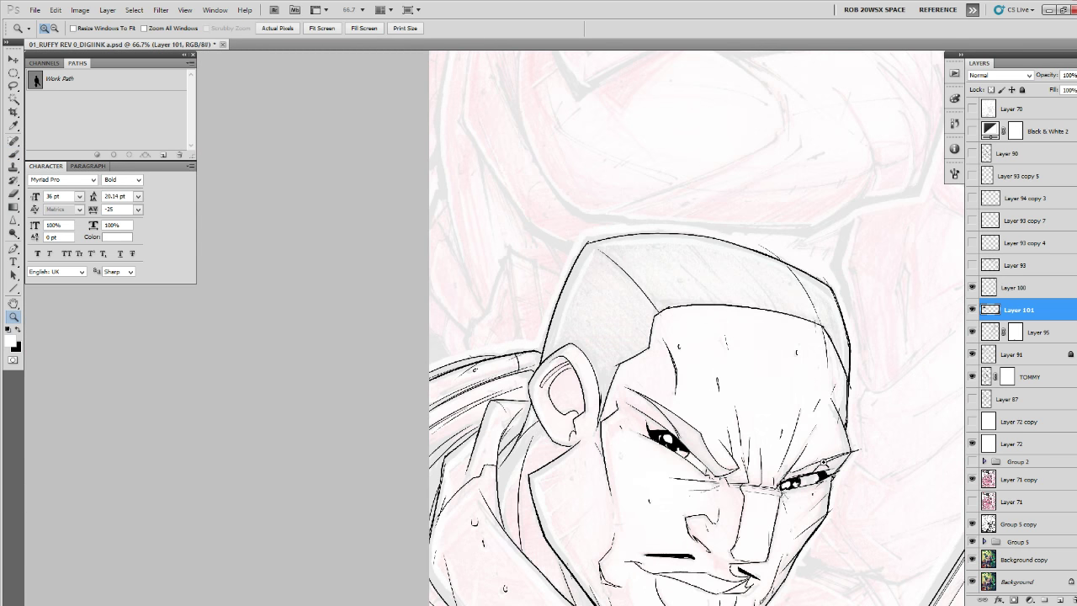
pyautogui.moveTo(794, 511); pyautogui.dragTo(807, 450)
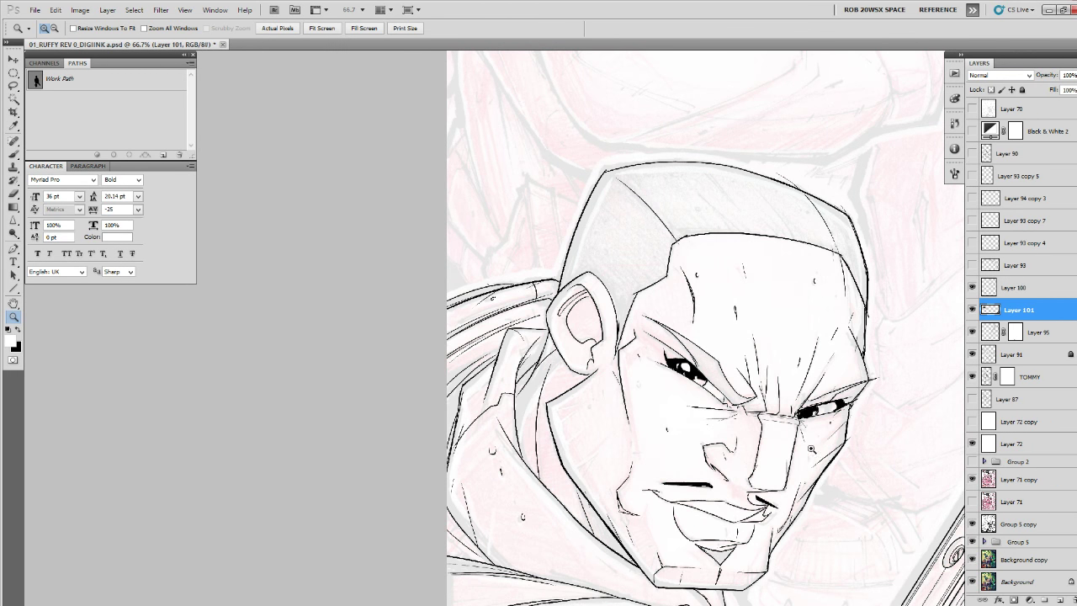
# Touch up the narrower eye's iris in black again and paint a fresh white highlight near its inner corner.
pyautogui.click(821, 411)
pyautogui.click(821, 412)
pyautogui.press('b')
pyautogui.press('x')
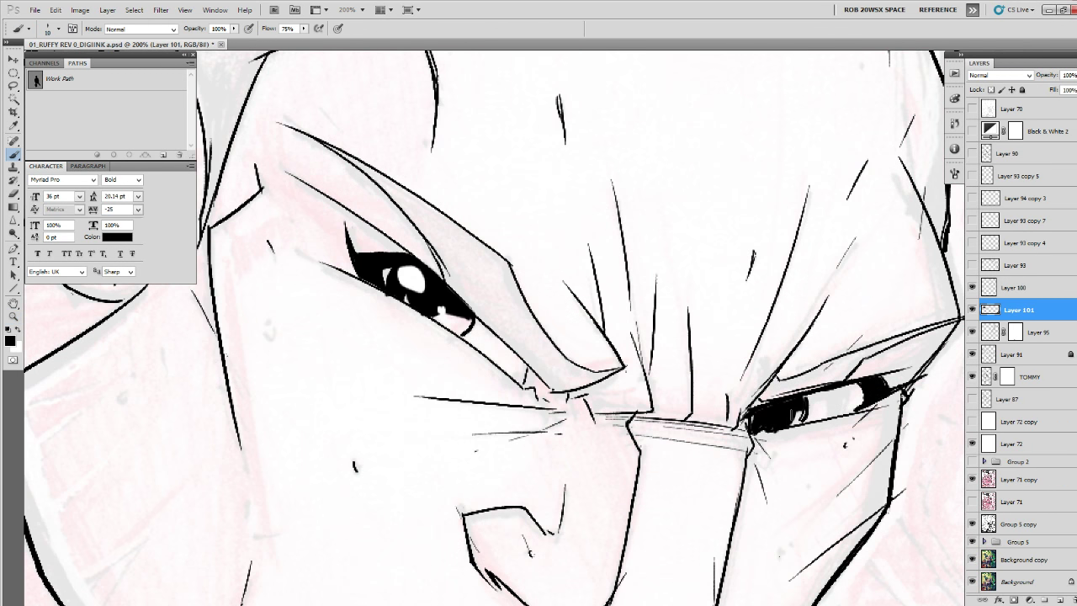
pyautogui.moveTo(799, 413); pyautogui.dragTo(796, 442)
pyautogui.press('x')
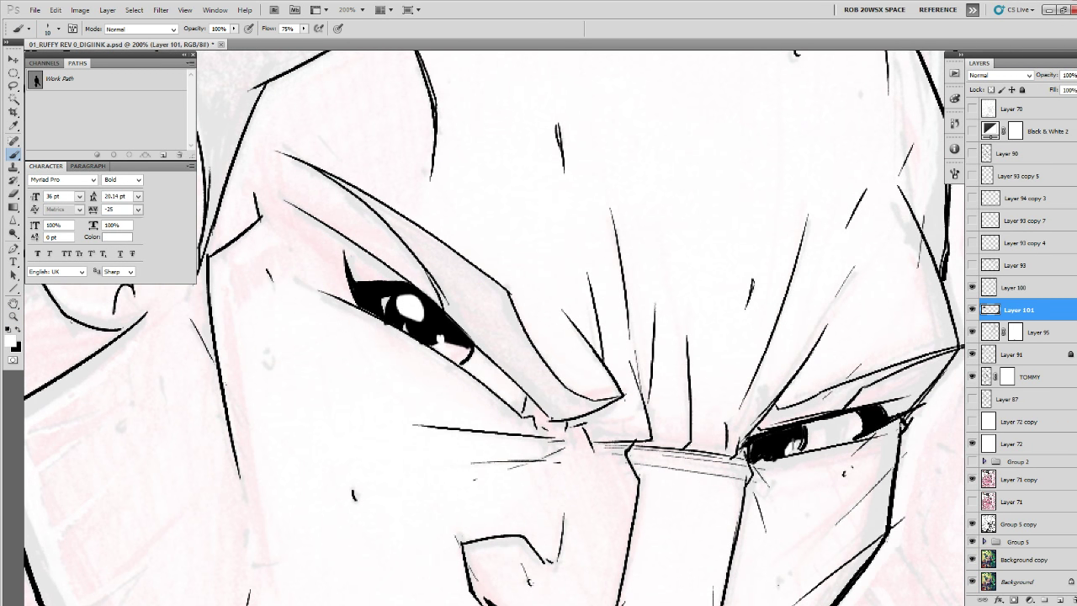
pyautogui.press('x')
pyautogui.press('x')
pyautogui.moveTo(765, 443); pyautogui.dragTo(762, 445)
# Examine both painted eyes within the whole face and beside the gun.
pyautogui.press('z')
pyautogui.keyDown('alt'); pyautogui.click(821, 430); pyautogui.keyUp('alt')
pyautogui.keyDown('alt'); pyautogui.click(822, 434); pyautogui.keyUp('alt')
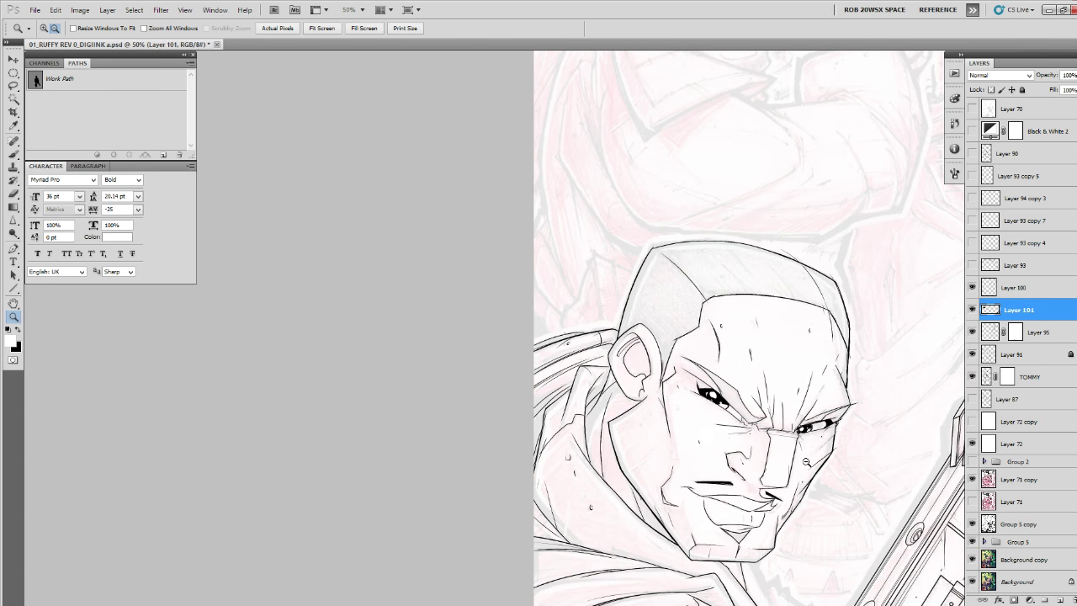
pyautogui.moveTo(817, 454); pyautogui.dragTo(815, 418)
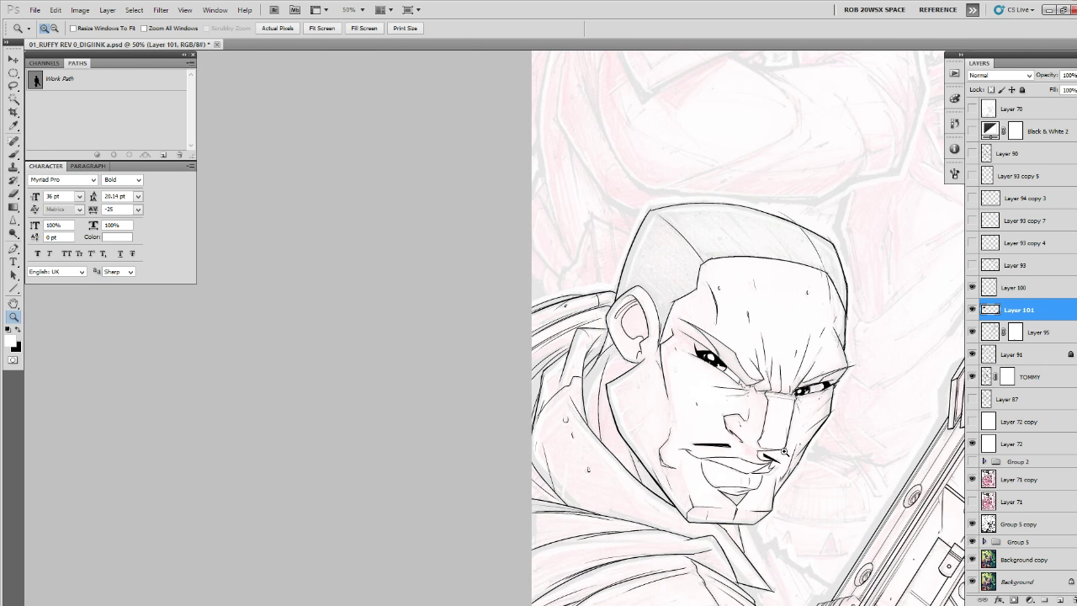
pyautogui.moveTo(845, 464); pyautogui.dragTo(726, 408)
pyautogui.moveTo(805, 449); pyautogui.dragTo(753, 453)
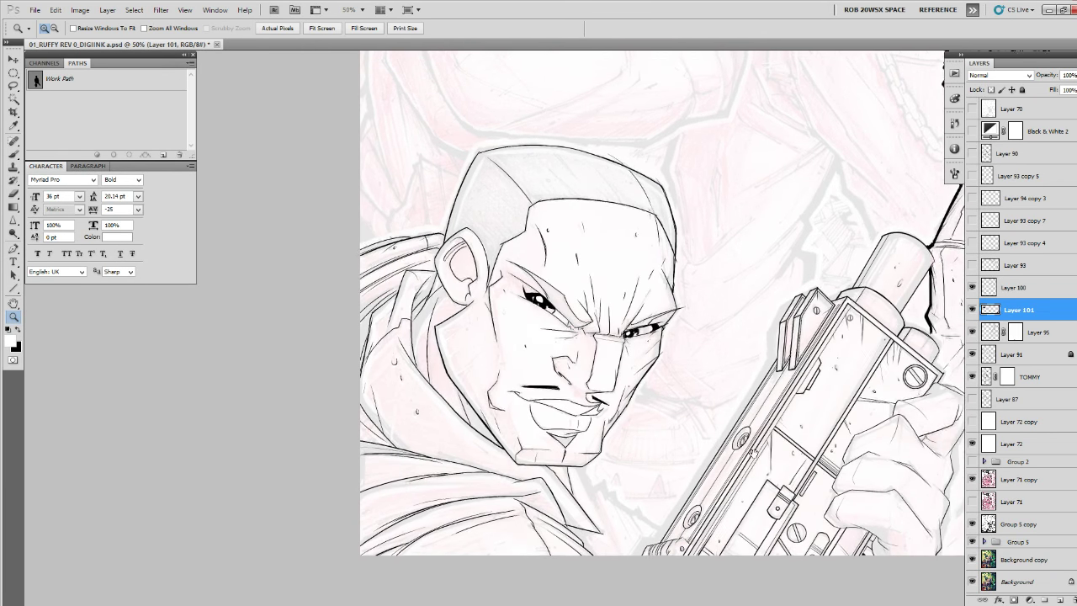
pyautogui.hscroll(2, 784, 451)
pyautogui.scroll(1, 807, 437)
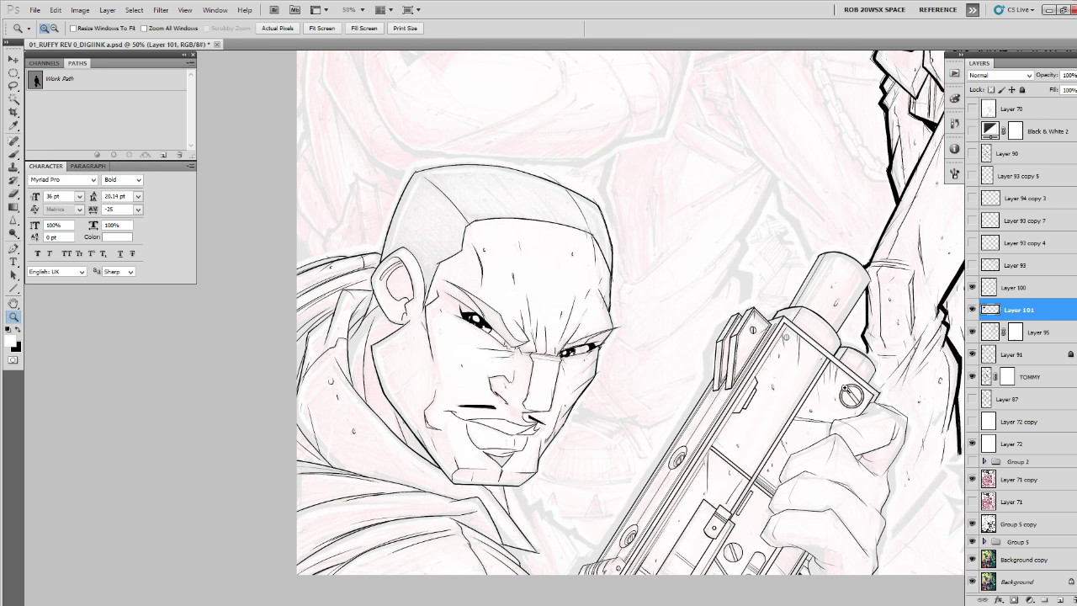
# Choose a smaller brush and ink the long black line running down from the man's chin along his neck.
pyautogui.click(521, 516)
pyautogui.click(525, 516)
pyautogui.click(560, 516)
pyautogui.moveTo(560, 516)
pyautogui.mouseDown()
pyautogui.moveTo(514, 412)
pyautogui.moveTo(472, 358)
pyautogui.mouseUp()
pyautogui.press('b')
pyautogui.rightClick(431, 314)
pyautogui.doubleClick(468, 410)
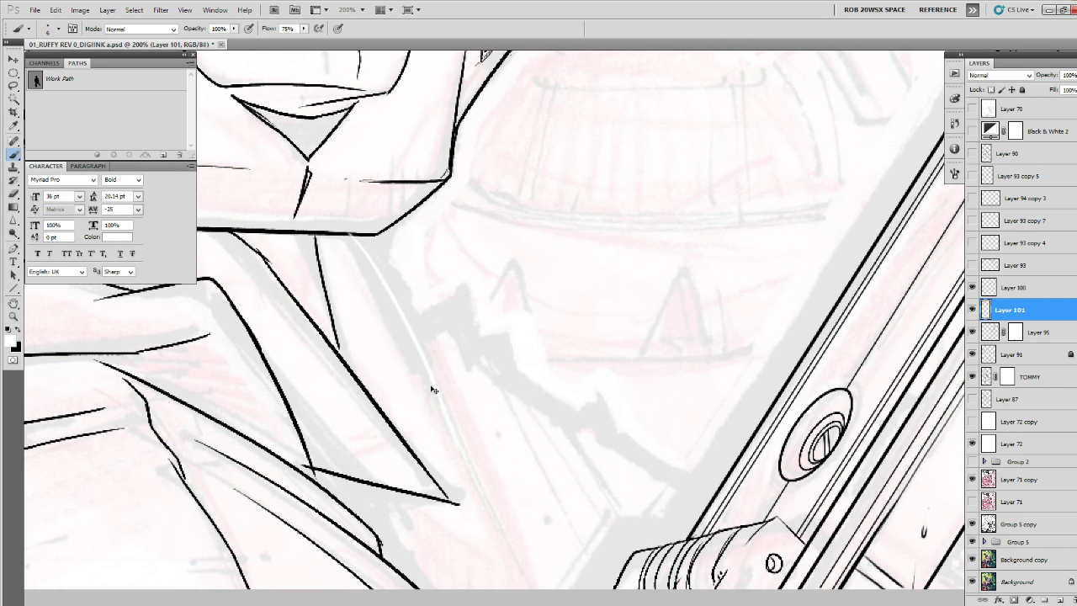
pyautogui.press('x')
pyautogui.moveTo(352, 236); pyautogui.dragTo(469, 498)
pyautogui.moveTo(424, 370); pyautogui.dragTo(478, 493)
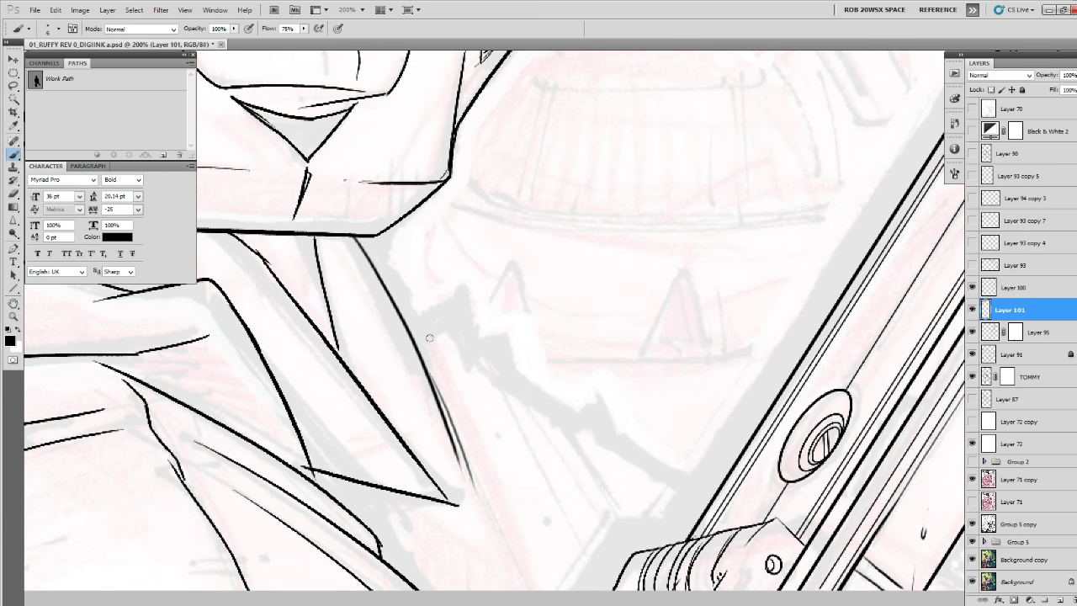
# Ink the jagged collar edge from the neck line toward the gun, with fold lines running down inside it.
pyautogui.moveTo(400, 316)
pyautogui.mouseDown()
pyautogui.moveTo(429, 312)
pyautogui.moveTo(497, 428)
pyautogui.moveTo(477, 412)
pyautogui.mouseUp()
pyautogui.moveTo(462, 338)
pyautogui.mouseDown()
pyautogui.moveTo(590, 484)
pyautogui.moveTo(545, 454)
pyautogui.mouseUp()
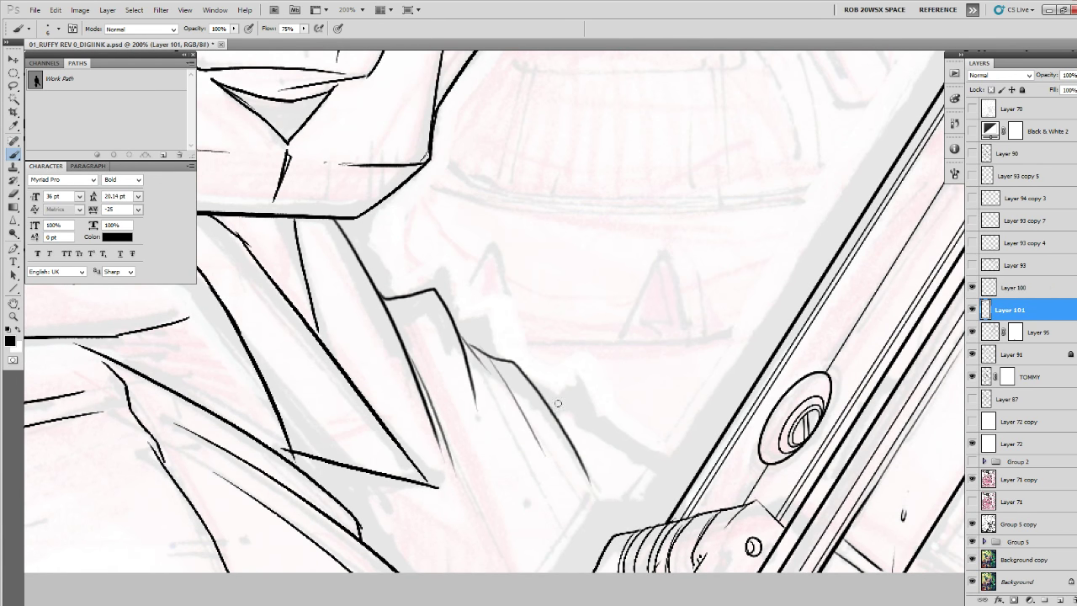
pyautogui.moveTo(542, 399)
pyautogui.mouseDown()
pyautogui.moveTo(577, 415)
pyautogui.moveTo(648, 461)
pyautogui.mouseUp()
pyautogui.moveTo(423, 359)
pyautogui.mouseDown()
pyautogui.moveTo(471, 478)
pyautogui.moveTo(484, 572)
pyautogui.mouseUp()
pyautogui.moveTo(568, 483); pyautogui.dragTo(575, 538)
pyautogui.moveTo(692, 516); pyautogui.dragTo(632, 382)
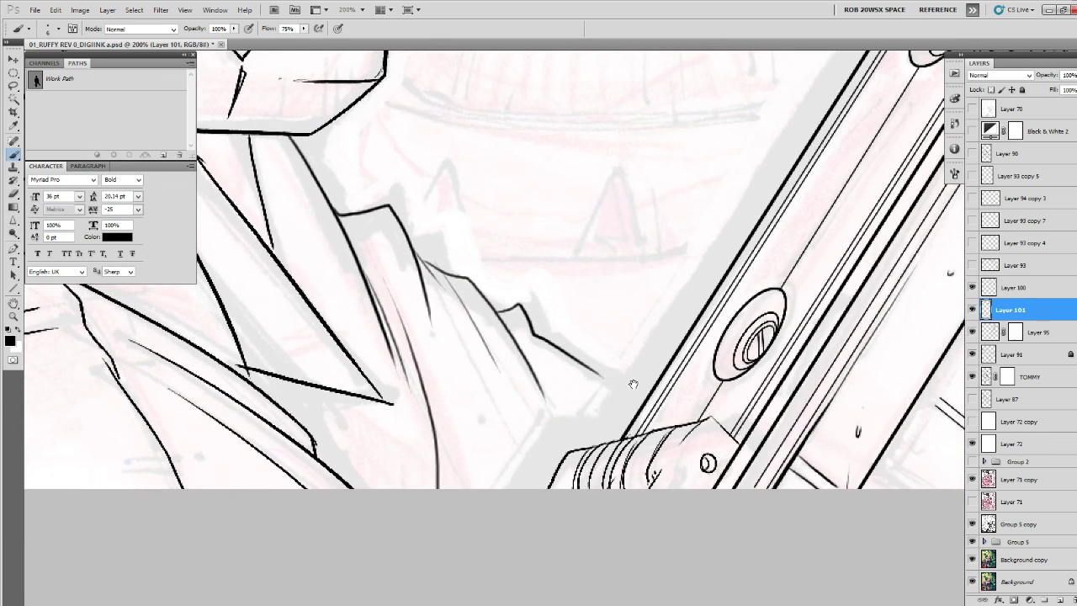
pyautogui.keyDown('alt'); pyautogui.click(601, 385); pyautogui.keyUp('alt')
pyautogui.keyDown('alt'); pyautogui.click(602, 385); pyautogui.keyUp('alt')
pyautogui.keyDown('alt'); pyautogui.click(602, 386); pyautogui.keyUp('alt')
pyautogui.keyDown('ctrl'); pyautogui.click(612, 389); pyautogui.keyUp('ctrl')
pyautogui.keyDown('ctrl'); pyautogui.click(612, 390); pyautogui.keyUp('ctrl')
pyautogui.keyDown('ctrl'); pyautogui.click(614, 389); pyautogui.keyUp('ctrl')
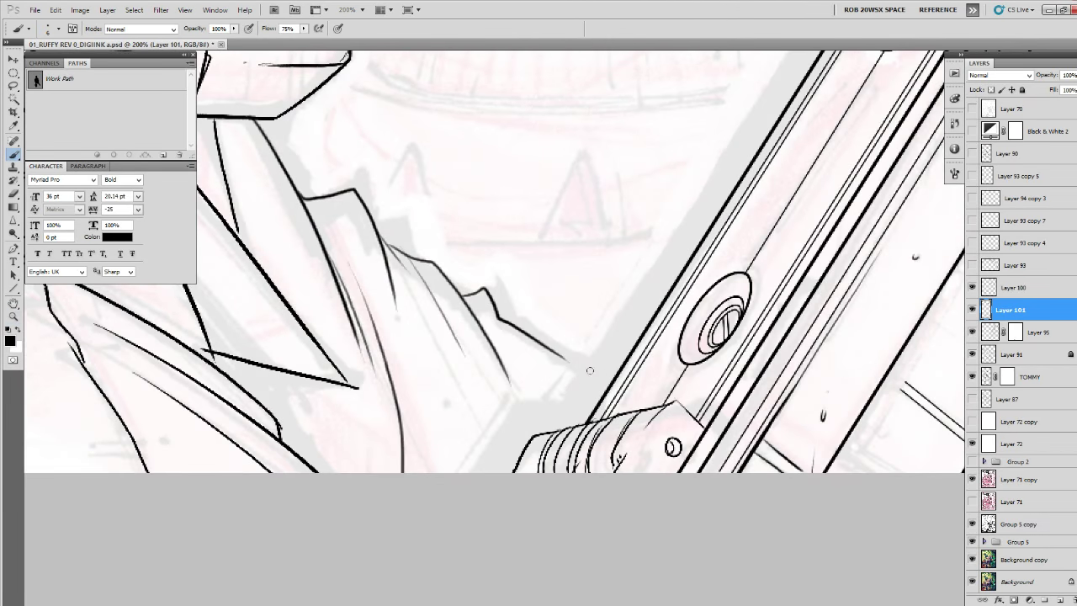
pyautogui.moveTo(553, 348); pyautogui.dragTo(609, 385)
# Examine the newly inked collar together with the face, the gun and the neighbouring figure.
pyautogui.keyDown('alt'); pyautogui.click(602, 345); pyautogui.keyUp('alt')
pyautogui.keyDown('alt'); pyautogui.click(604, 346); pyautogui.keyUp('alt')
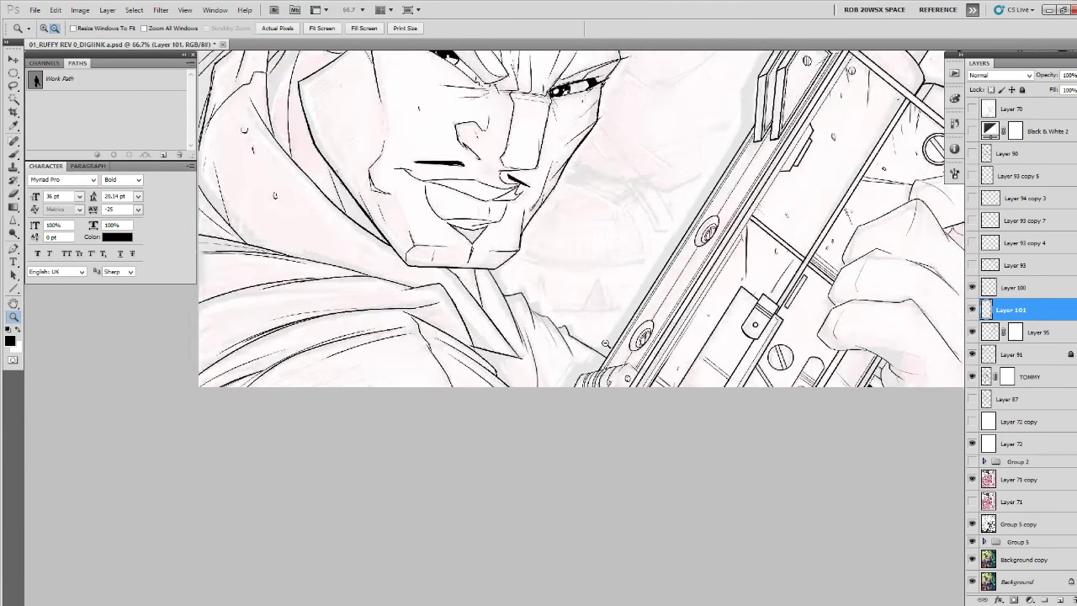
pyautogui.keyDown('alt'); pyautogui.click(604, 345); pyautogui.keyUp('alt')
pyautogui.moveTo(606, 345); pyautogui.dragTo(622, 442)
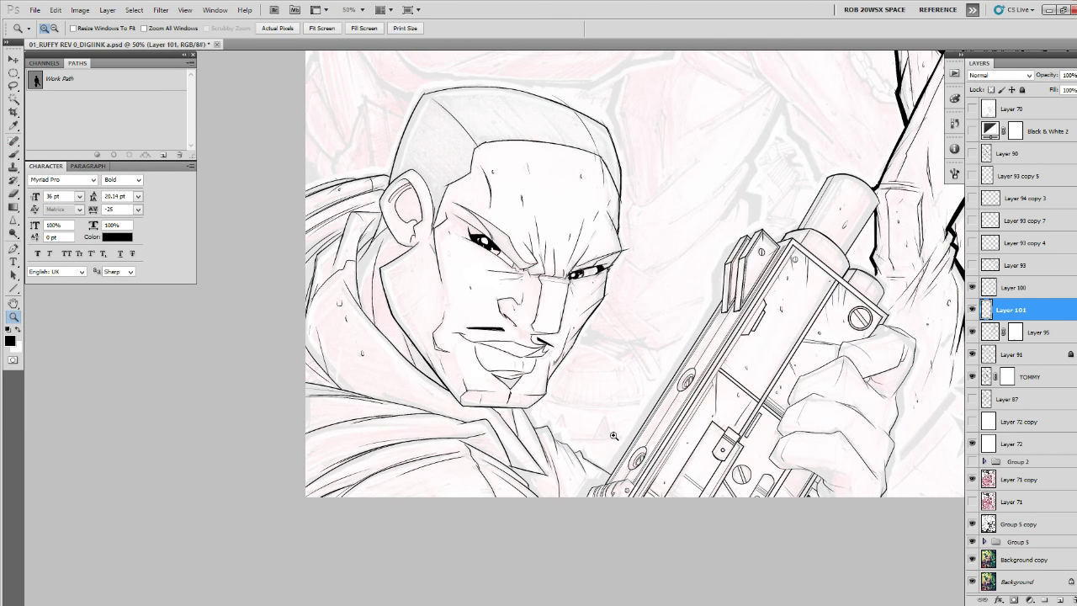
pyautogui.moveTo(735, 406); pyautogui.dragTo(507, 506)
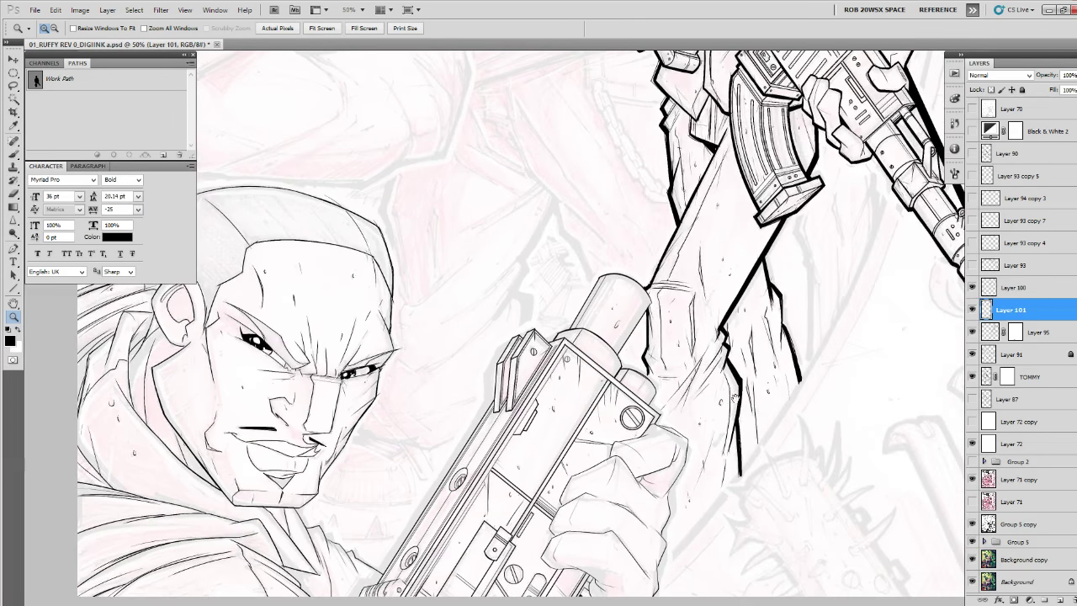
pyautogui.moveTo(715, 453); pyautogui.dragTo(736, 418)
pyautogui.moveTo(502, 436); pyautogui.dragTo(699, 450)
# Fill the inner end of the brow above the narrower eye with solid black on Layer 101.
pyautogui.click(575, 345)
pyautogui.click(575, 345)
pyautogui.click(575, 345)
pyautogui.click(575, 345)
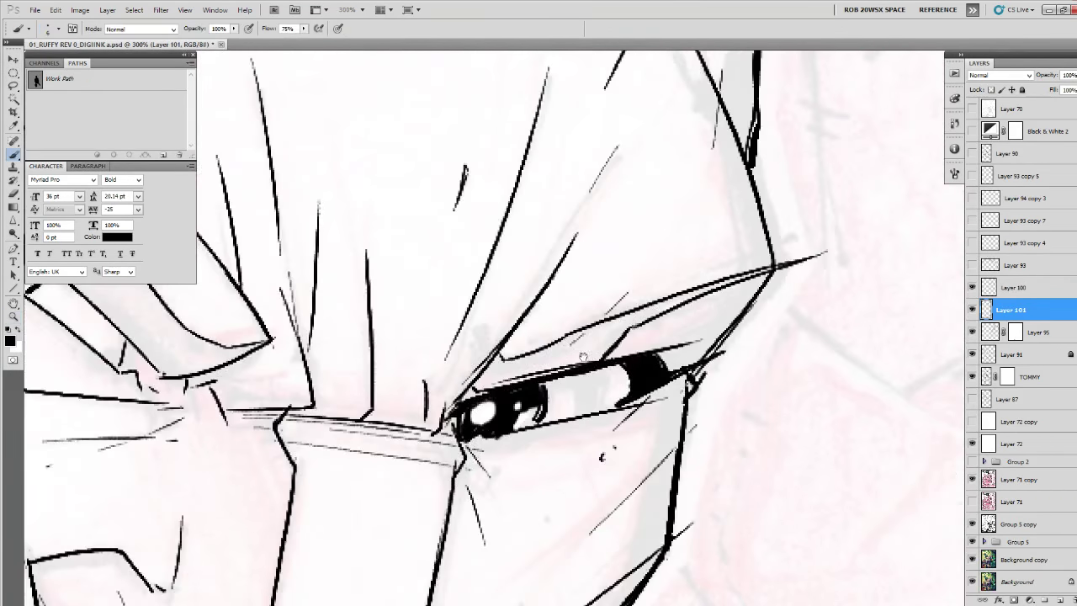
pyautogui.moveTo(527, 388)
pyautogui.mouseDown()
pyautogui.moveTo(499, 469)
pyautogui.moveTo(450, 476)
pyautogui.moveTo(507, 471)
pyautogui.mouseUp()
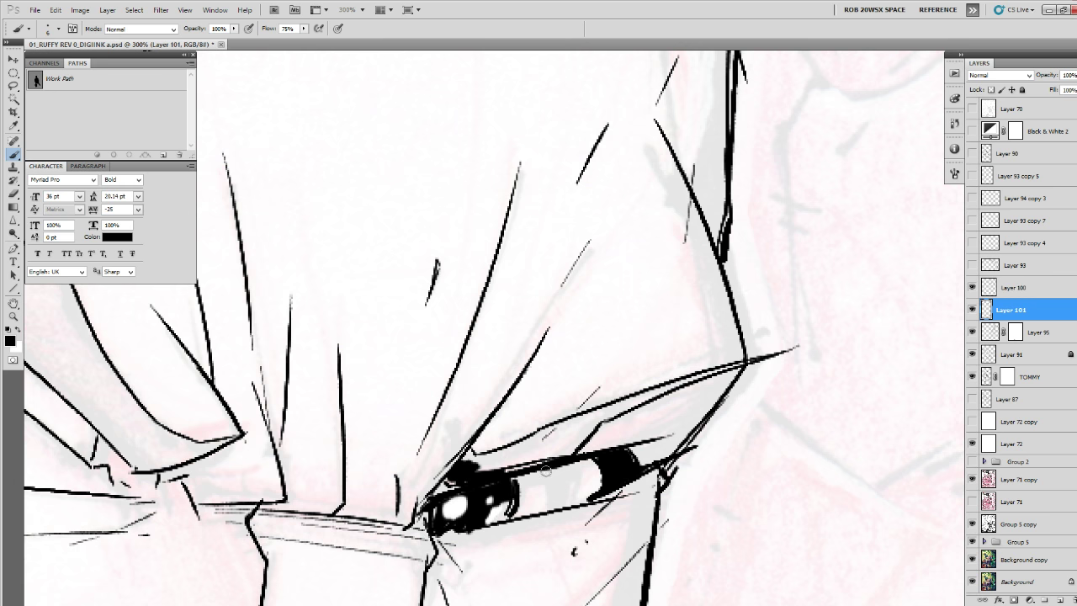
pyautogui.moveTo(547, 464)
pyautogui.mouseDown()
pyautogui.moveTo(459, 459)
pyautogui.moveTo(472, 449)
pyautogui.mouseUp()
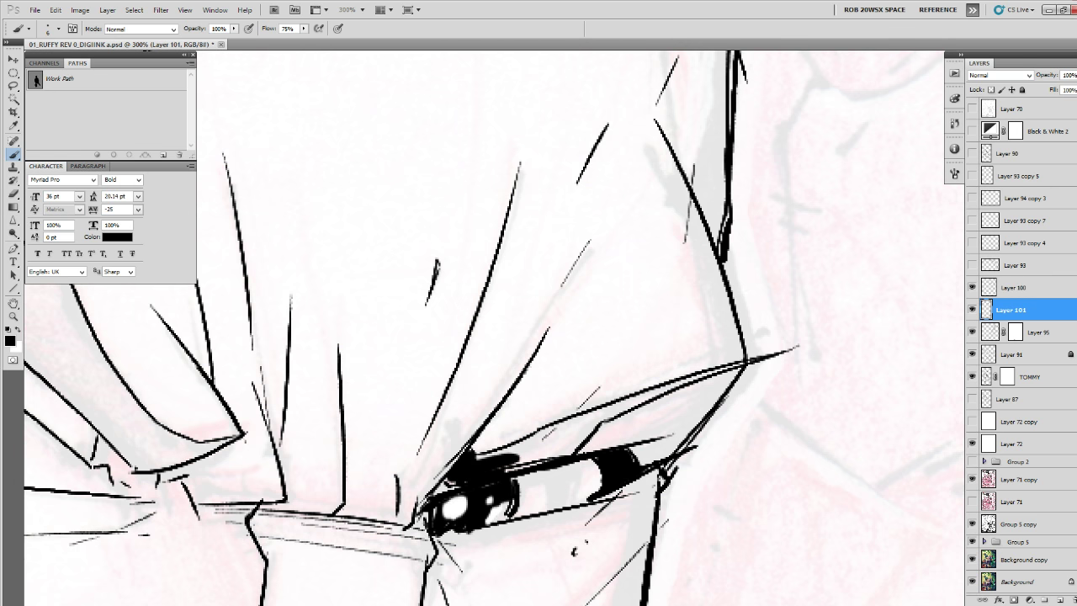
pyautogui.hotkey('alt', 'Tab')
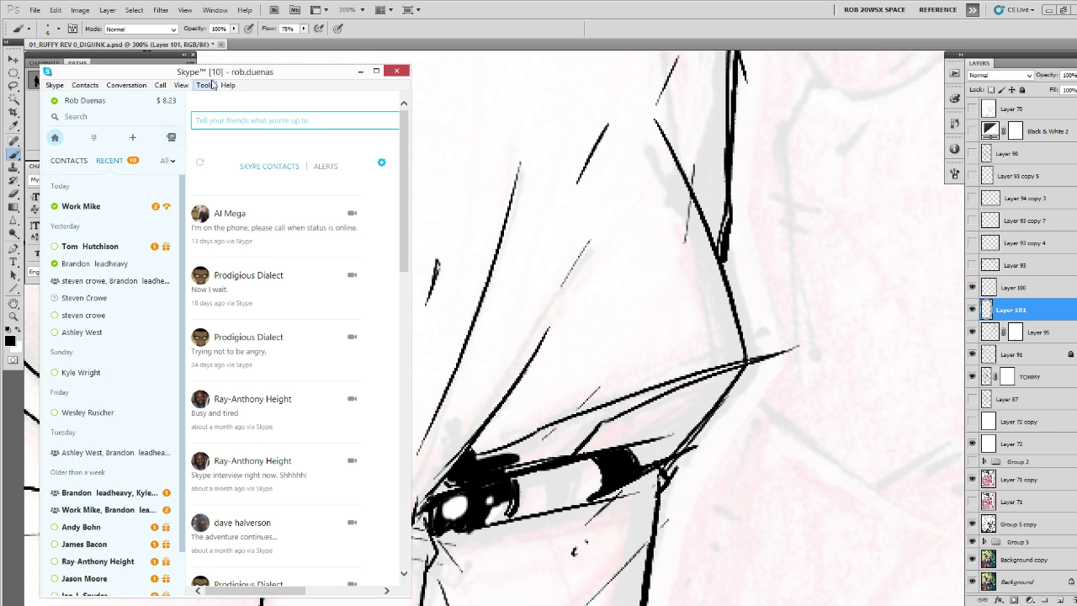
pyautogui.hotkey('alt', 'Tab')
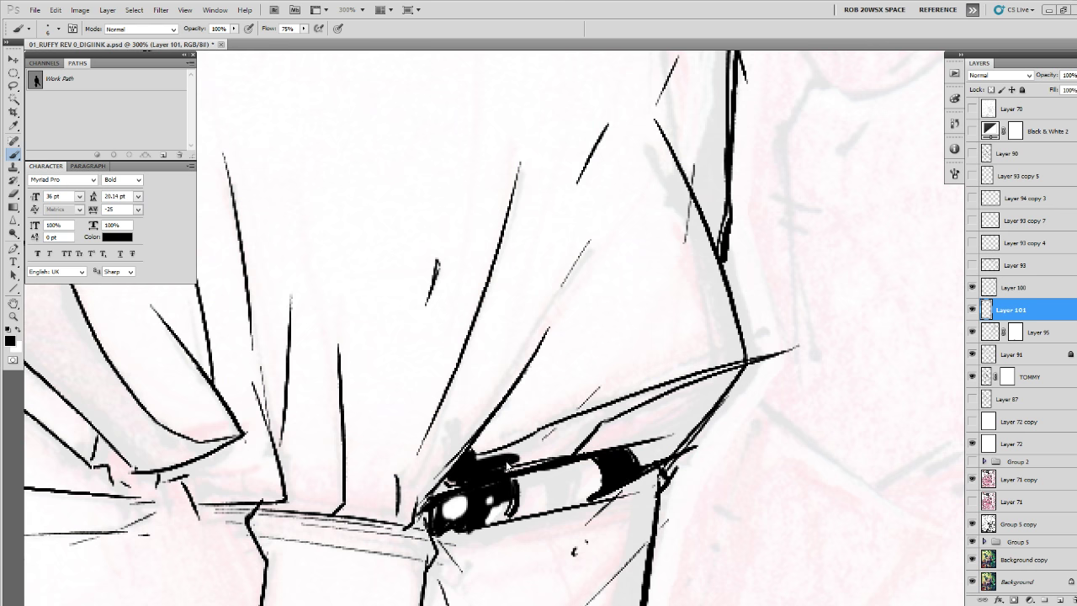
# Fill the rest of the narrower eye's brow with black out to its outer tip.
pyautogui.moveTo(507, 463)
pyautogui.mouseDown()
pyautogui.moveTo(502, 452)
pyautogui.moveTo(484, 455)
pyautogui.moveTo(560, 428)
pyautogui.moveTo(494, 464)
pyautogui.moveTo(563, 446)
pyautogui.moveTo(580, 416)
pyautogui.moveTo(615, 417)
pyautogui.moveTo(651, 390)
pyautogui.moveTo(633, 402)
pyautogui.mouseUp()
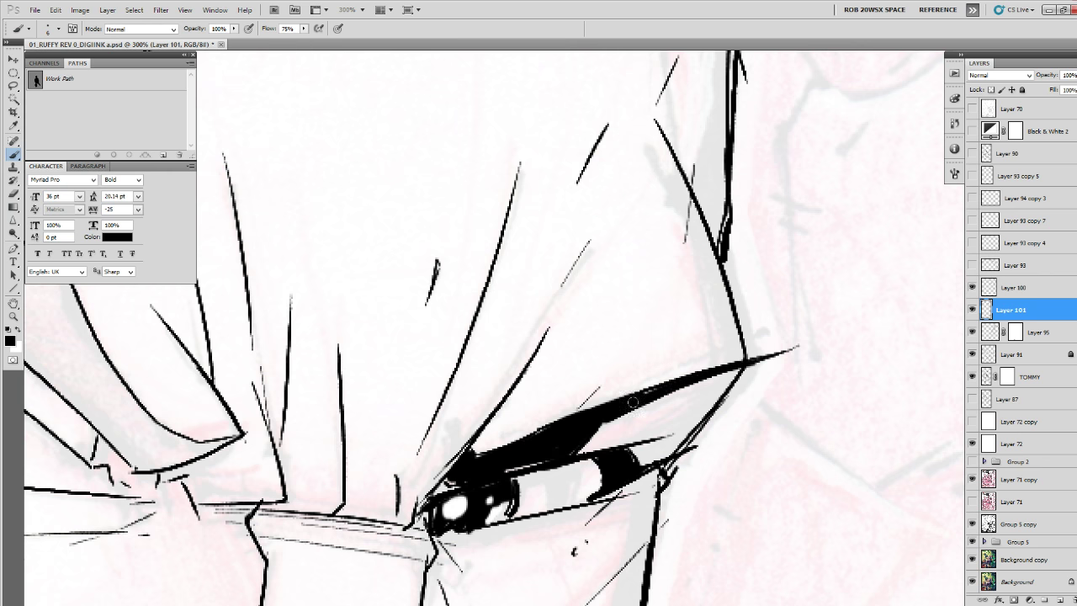
# Thicken the edges of the brow above the wider eye with black strokes along its upper and lower outlines.
pyautogui.moveTo(427, 421); pyautogui.dragTo(799, 488)
pyautogui.moveTo(248, 204); pyautogui.dragTo(319, 223)
pyautogui.moveTo(240, 183)
pyautogui.mouseDown()
pyautogui.moveTo(294, 220)
pyautogui.moveTo(402, 328)
pyautogui.moveTo(425, 380)
pyautogui.mouseUp()
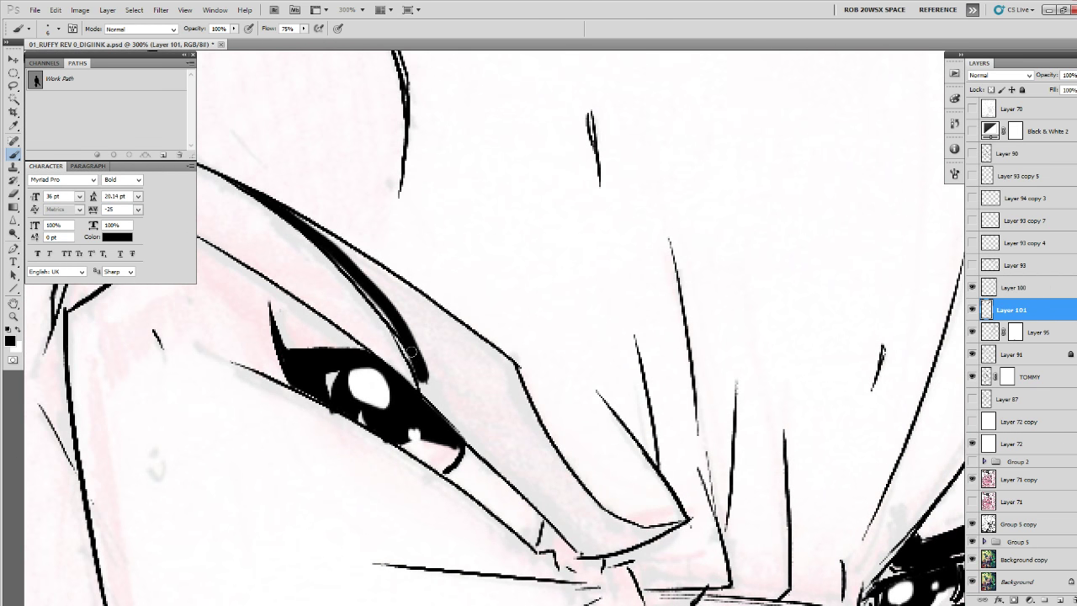
pyautogui.moveTo(401, 338)
pyautogui.mouseDown()
pyautogui.moveTo(298, 217)
pyautogui.moveTo(507, 364)
pyautogui.moveTo(543, 442)
pyautogui.mouseUp()
pyautogui.moveTo(496, 361)
pyautogui.mouseDown()
pyautogui.moveTo(349, 263)
pyautogui.moveTo(454, 417)
pyautogui.mouseUp()
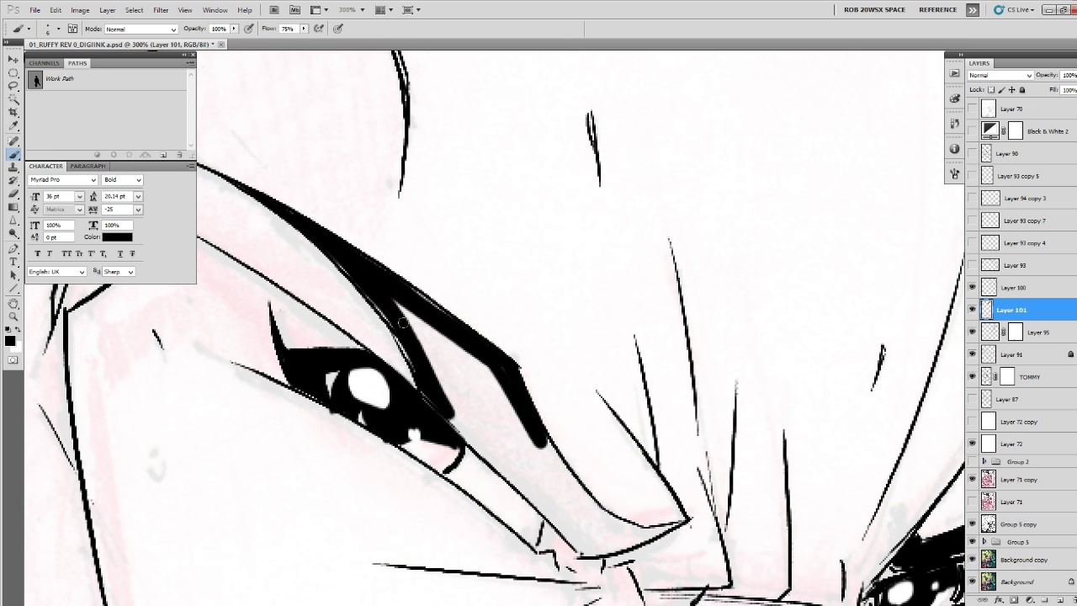
# Fill the interior of the wider eye's brow with solid black, touch up its gaps, and review the face.
pyautogui.moveTo(402, 322)
pyautogui.mouseDown()
pyautogui.moveTo(462, 416)
pyautogui.moveTo(398, 295)
pyautogui.moveTo(486, 421)
pyautogui.moveTo(458, 360)
pyautogui.moveTo(523, 438)
pyautogui.moveTo(519, 406)
pyautogui.moveTo(576, 496)
pyautogui.moveTo(459, 393)
pyautogui.moveTo(516, 469)
pyautogui.moveTo(439, 406)
pyautogui.moveTo(571, 534)
pyautogui.moveTo(597, 550)
pyautogui.moveTo(607, 537)
pyautogui.moveTo(564, 469)
pyautogui.moveTo(615, 524)
pyautogui.moveTo(607, 516)
pyautogui.moveTo(661, 526)
pyautogui.moveTo(601, 546)
pyautogui.moveTo(615, 525)
pyautogui.moveTo(632, 532)
pyautogui.moveTo(587, 550)
pyautogui.moveTo(543, 482)
pyautogui.mouseUp()
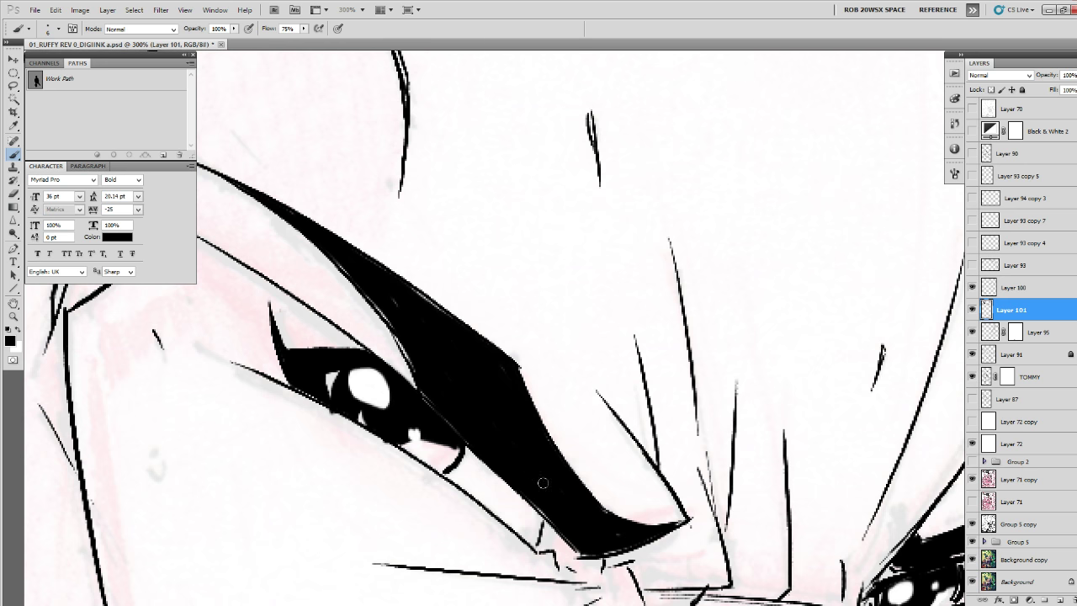
pyautogui.moveTo(431, 372)
pyautogui.mouseDown()
pyautogui.moveTo(374, 302)
pyautogui.moveTo(438, 406)
pyautogui.mouseUp()
pyautogui.moveTo(401, 284); pyautogui.dragTo(448, 315)
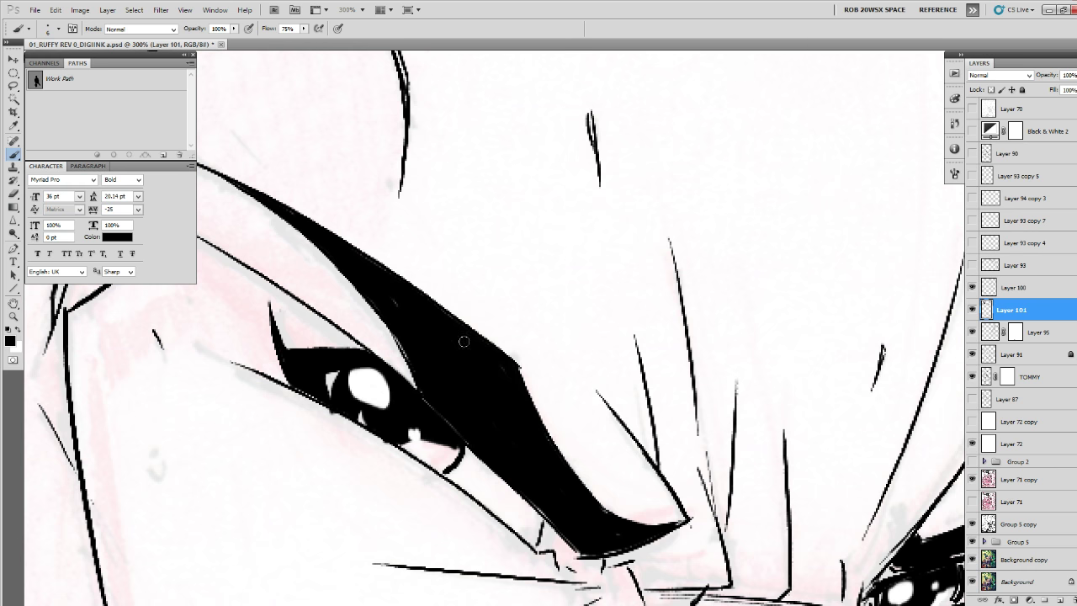
pyautogui.moveTo(497, 391); pyautogui.dragTo(489, 381)
pyautogui.moveTo(621, 501); pyautogui.dragTo(615, 496)
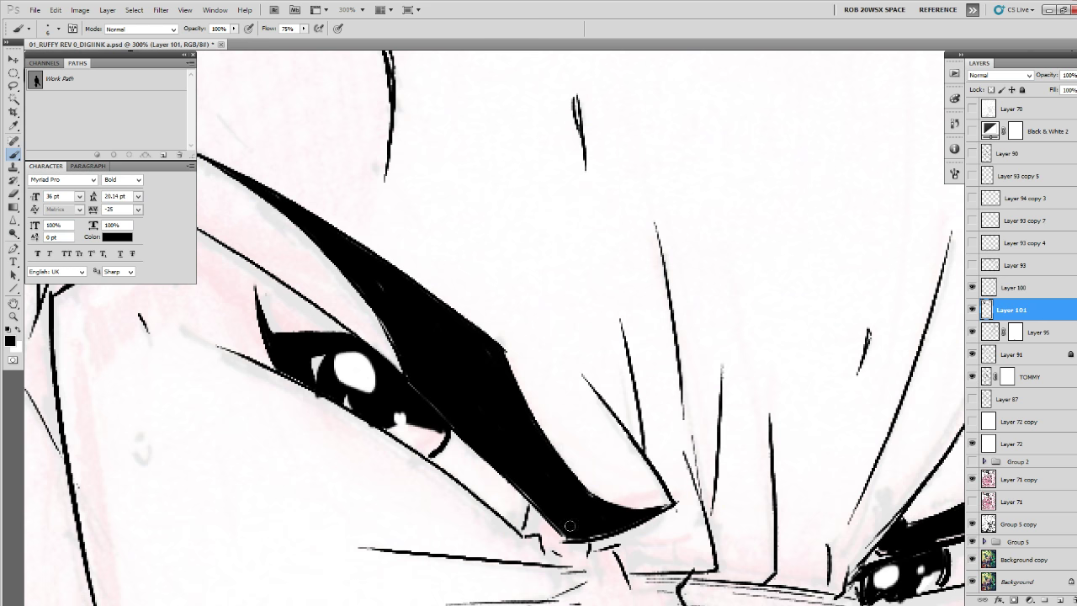
pyautogui.press('z')
pyautogui.keyDown('alt'); pyautogui.click(633, 452); pyautogui.keyUp('alt')
pyautogui.keyDown('alt'); pyautogui.click(633, 452); pyautogui.keyUp('alt')
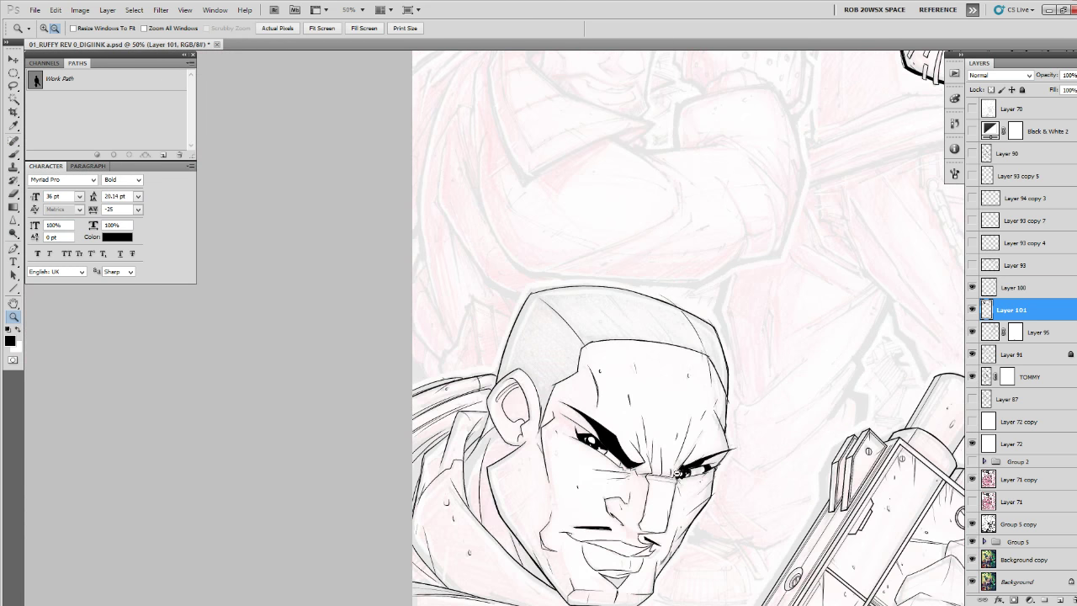
pyautogui.moveTo(711, 454); pyautogui.dragTo(716, 394)
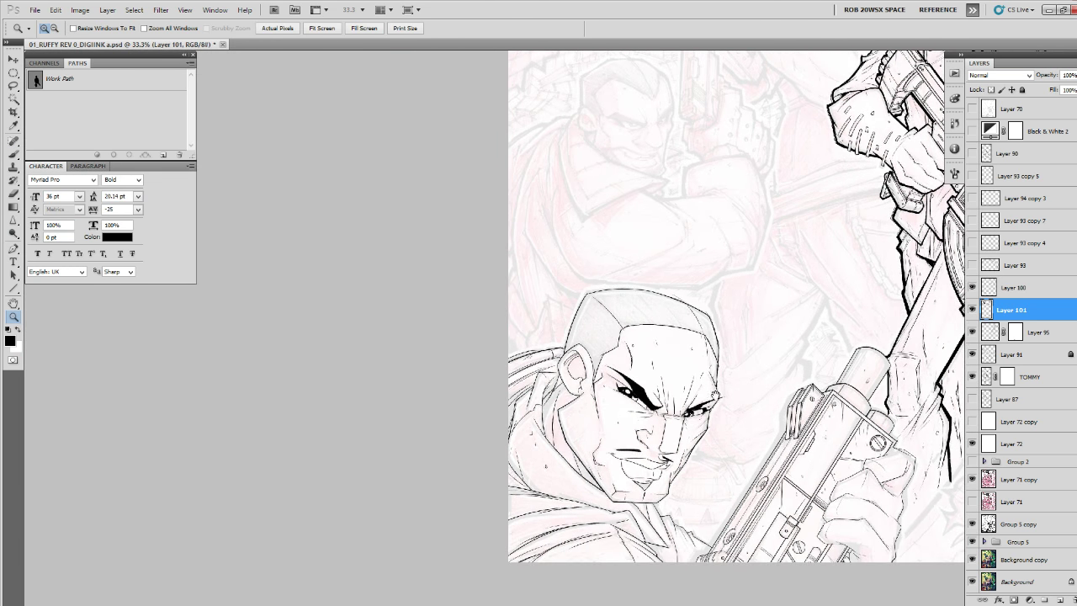
# Fill the small triangular beard patch beneath the man's lower lip with solid black on Layer 101.
pyautogui.click(651, 489)
pyautogui.press('b')
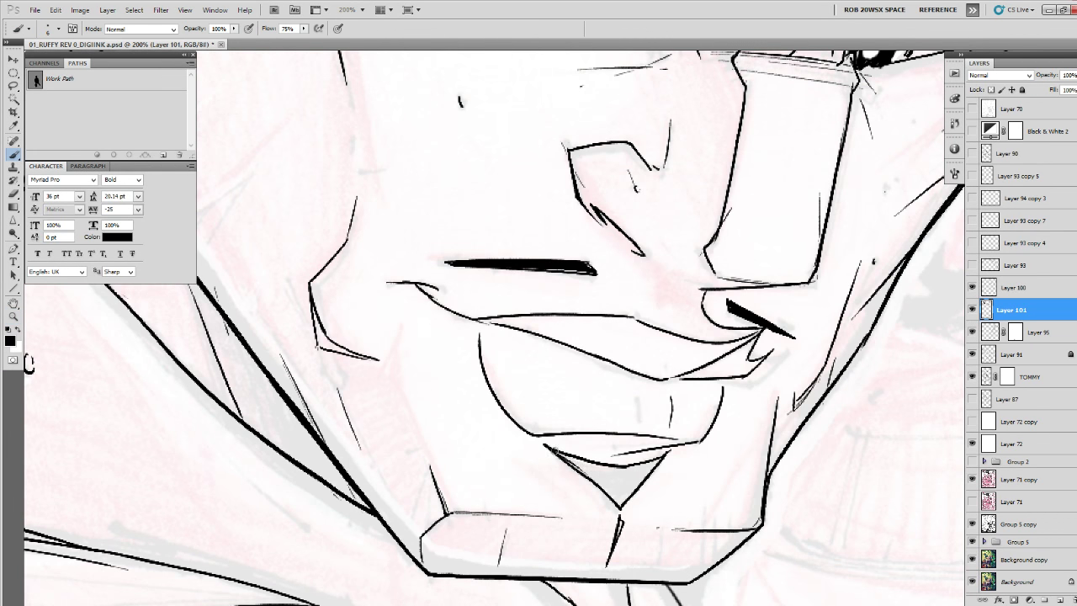
pyautogui.moveTo(550, 448)
pyautogui.mouseDown()
pyautogui.moveTo(597, 471)
pyautogui.moveTo(657, 461)
pyautogui.moveTo(619, 504)
pyautogui.moveTo(579, 467)
pyautogui.moveTo(611, 490)
pyautogui.moveTo(618, 472)
pyautogui.mouseUp()
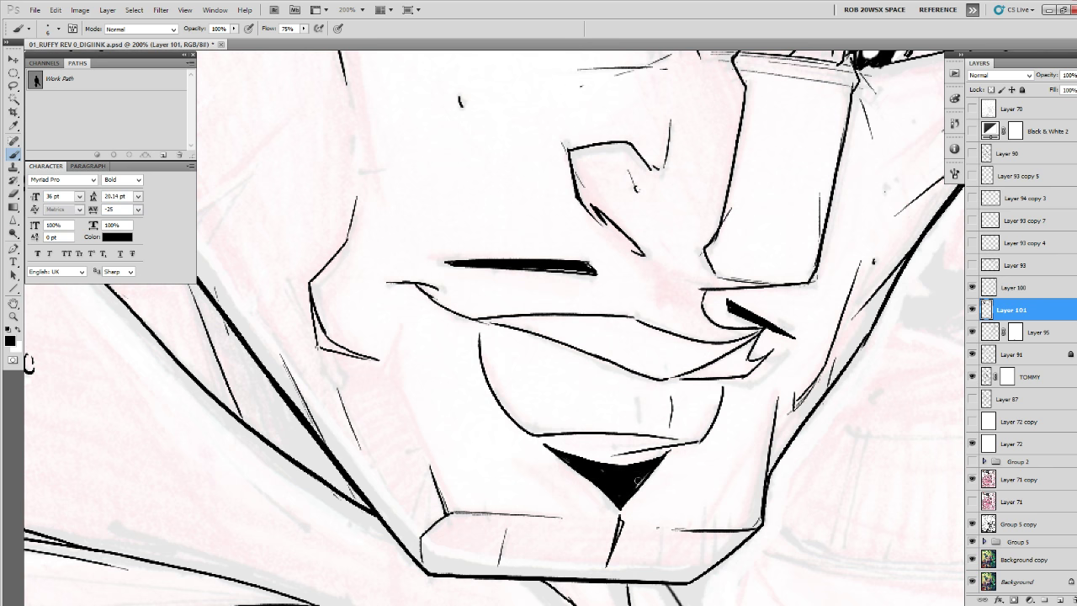
pyautogui.press('z')
pyautogui.keyDown('alt'); pyautogui.click(644, 417); pyautogui.keyUp('alt')
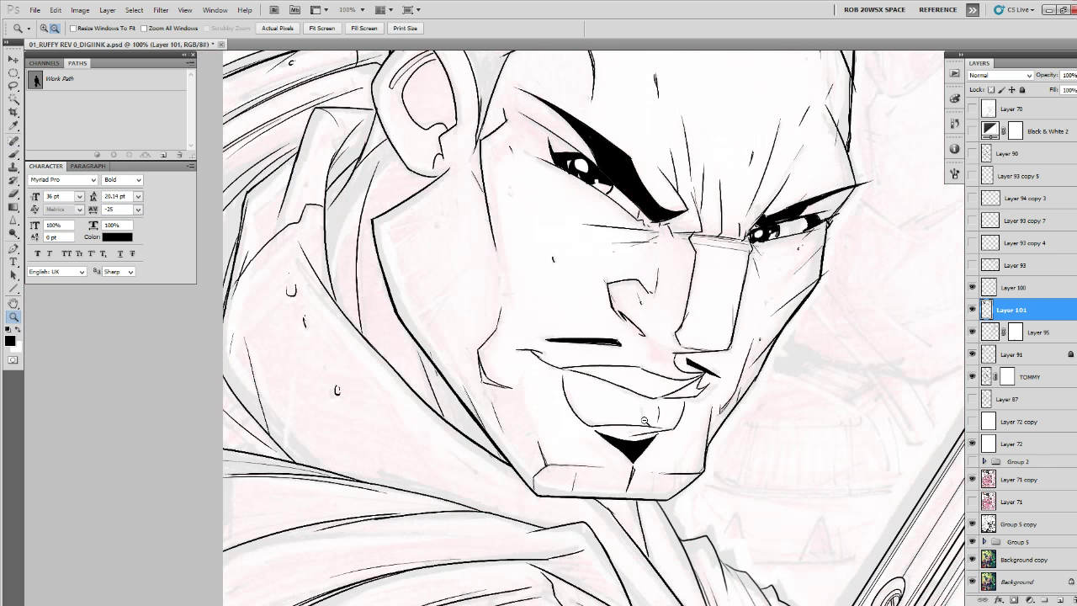
pyautogui.keyDown('alt'); pyautogui.click(645, 421); pyautogui.keyUp('alt')
pyautogui.keyDown('alt'); pyautogui.click(645, 422); pyautogui.keyUp('alt')
pyautogui.keyDown('alt'); pyautogui.click(653, 420); pyautogui.keyUp('alt')
pyautogui.moveTo(670, 423); pyautogui.dragTo(600, 462)
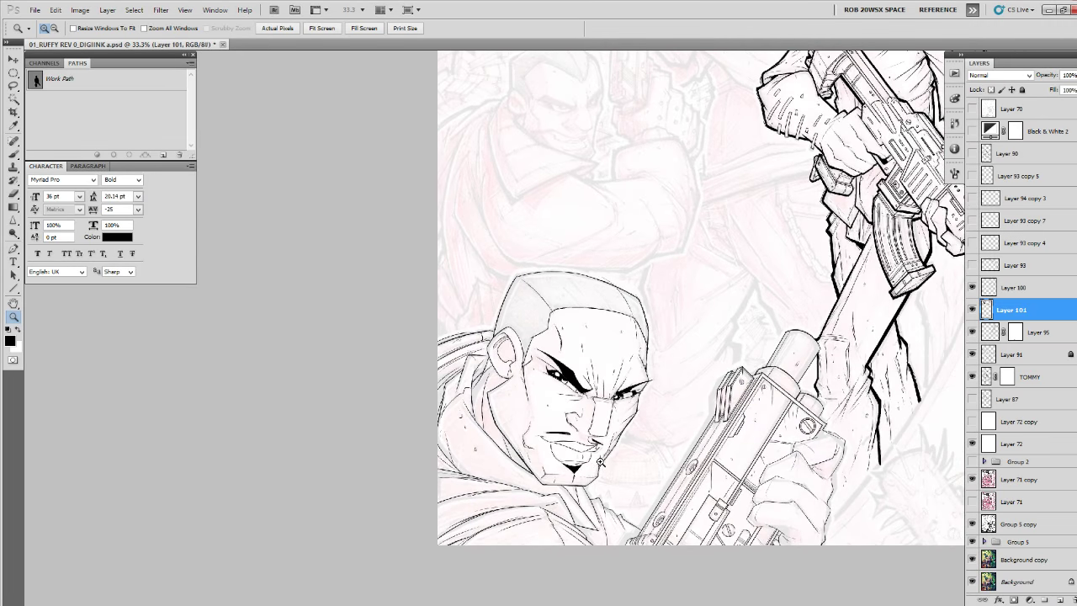
pyautogui.keyDown('alt'); pyautogui.click(606, 462); pyautogui.keyUp('alt')
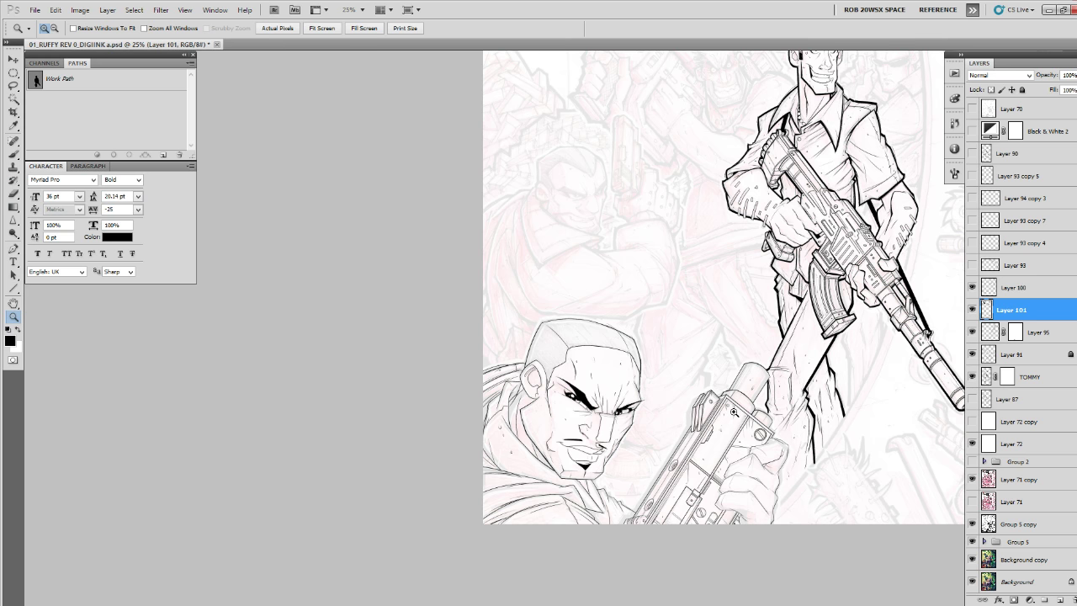
pyautogui.moveTo(736, 410); pyautogui.dragTo(734, 410)
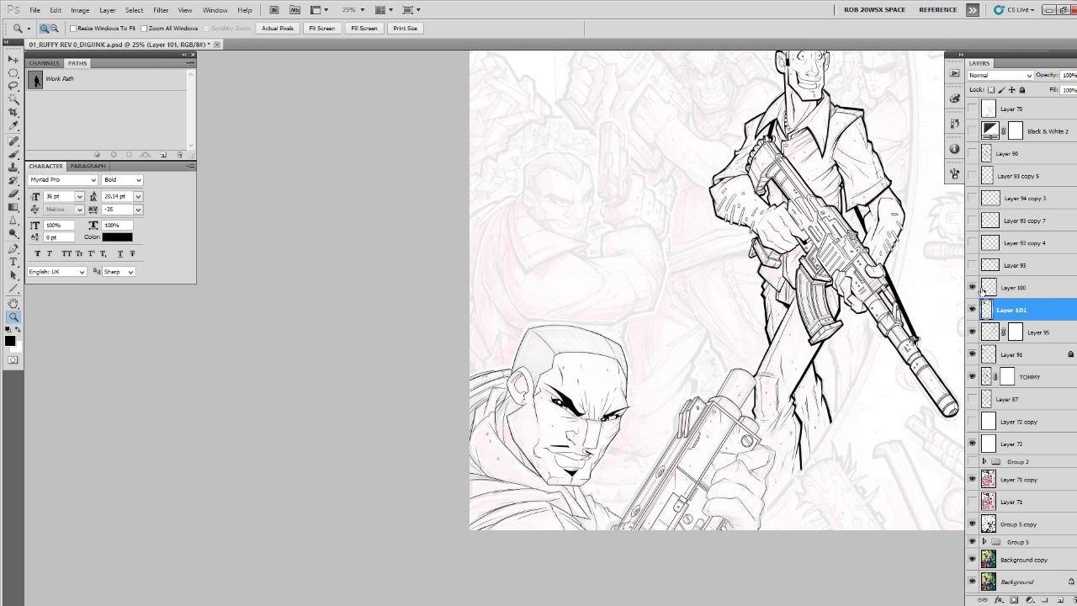
# Choose the ROB OIL brush and add a new layer above Layer 101 for the heavy head contours.
pyautogui.press('b')
pyautogui.rightClick(655, 414)
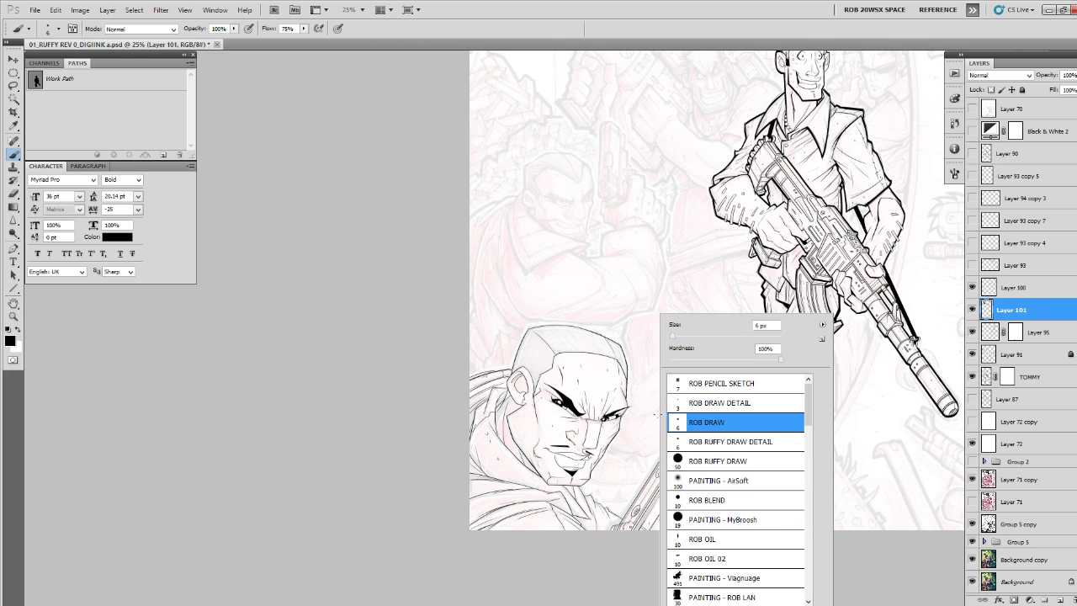
pyautogui.doubleClick(681, 536)
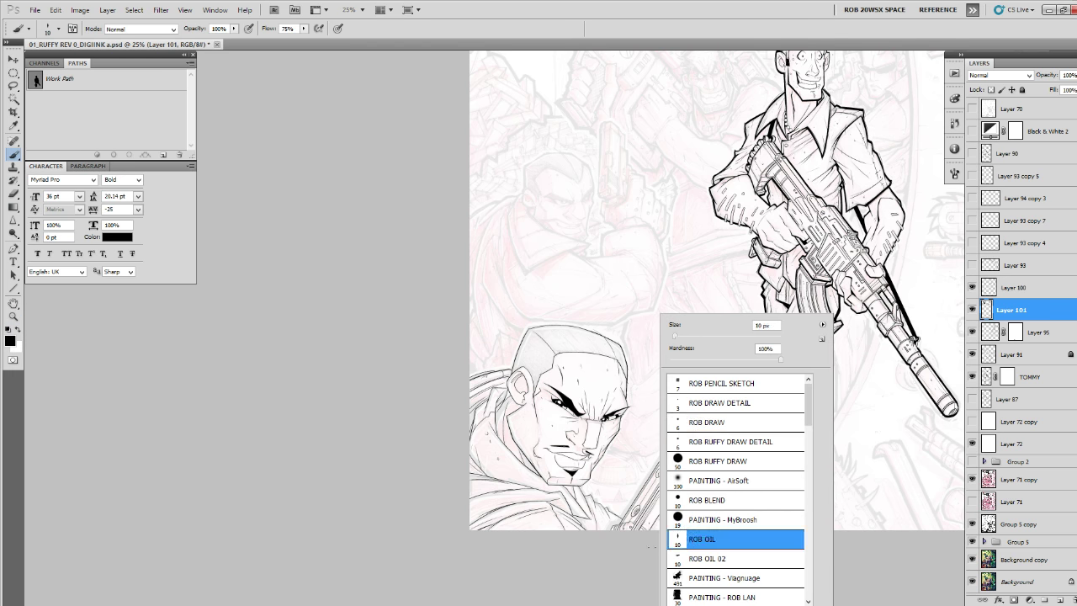
pyautogui.click(1059, 600)
pyautogui.keyDown('ctrl'); pyautogui.click(528, 348); pyautogui.keyUp('ctrl')
pyautogui.keyDown('ctrl'); pyautogui.click(528, 348); pyautogui.keyUp('ctrl')
pyautogui.keyDown('ctrl'); pyautogui.click(528, 348); pyautogui.keyUp('ctrl')
pyautogui.keyDown('ctrl'); pyautogui.click(528, 348); pyautogui.keyUp('ctrl')
pyautogui.keyDown('ctrl'); pyautogui.click(529, 348); pyautogui.keyUp('ctrl')
pyautogui.keyDown('ctrl'); pyautogui.click(528, 349); pyautogui.keyUp('ctrl')
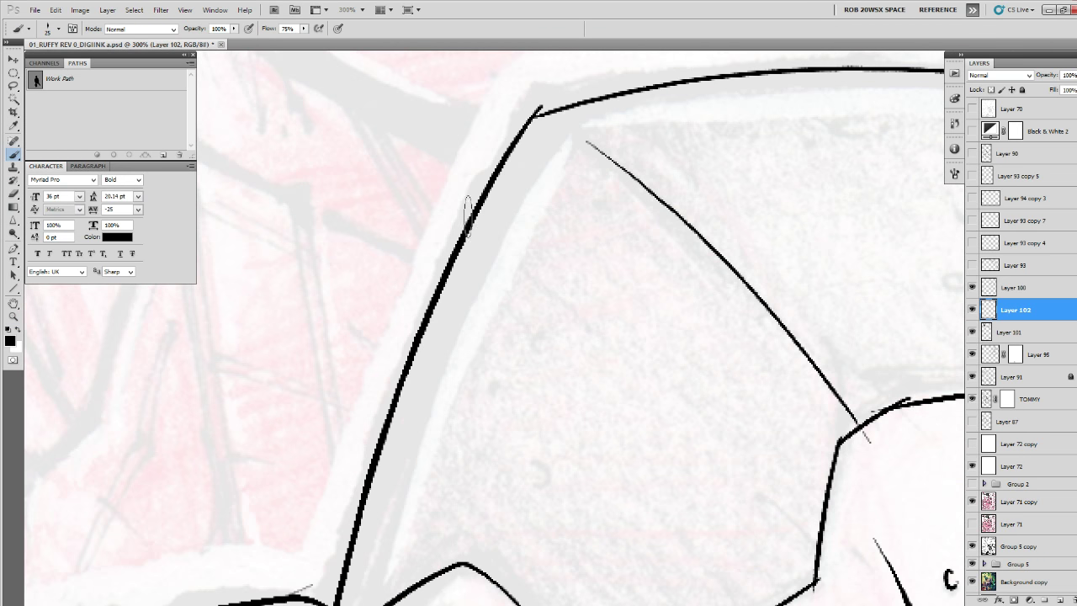
# Thicken the back-of-head outline down to the ear and the upper edge of the hair strands behind it in black.
pyautogui.moveTo(536, 101)
pyautogui.mouseDown()
pyautogui.moveTo(418, 297)
pyautogui.moveTo(379, 402)
pyautogui.moveTo(418, 309)
pyautogui.mouseUp()
pyautogui.moveTo(471, 180); pyautogui.dragTo(384, 415)
pyautogui.moveTo(414, 318); pyautogui.dragTo(394, 361)
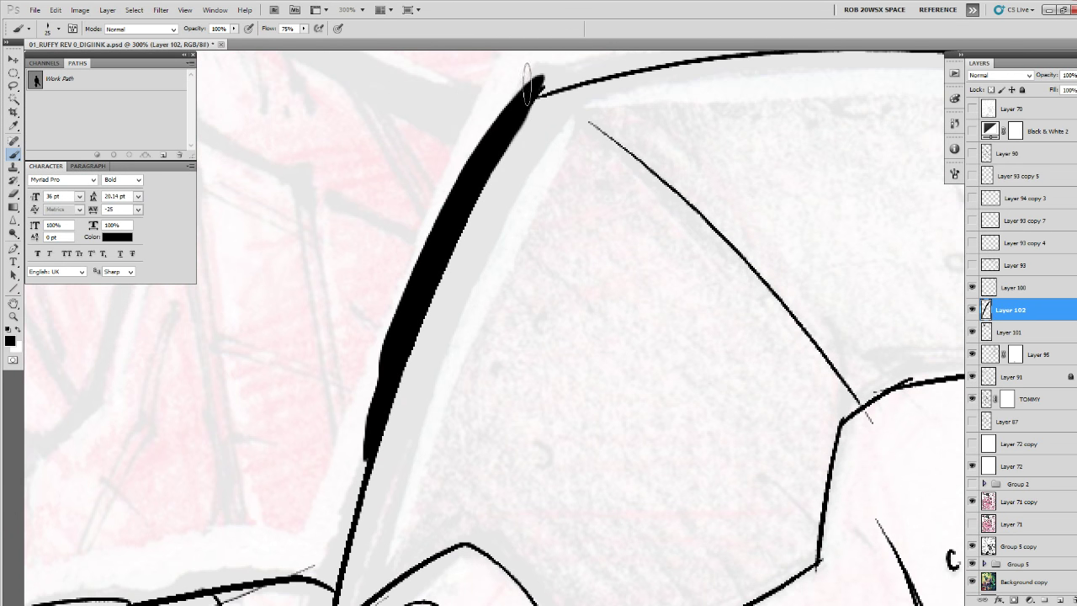
pyautogui.moveTo(527, 84)
pyautogui.mouseDown()
pyautogui.moveTo(468, 177)
pyautogui.moveTo(382, 367)
pyautogui.moveTo(346, 518)
pyautogui.mouseUp()
pyautogui.moveTo(354, 500); pyautogui.dragTo(403, 335)
pyautogui.moveTo(435, 185)
pyautogui.mouseDown()
pyautogui.moveTo(372, 392)
pyautogui.moveTo(389, 402)
pyautogui.moveTo(381, 456)
pyautogui.mouseUp()
pyautogui.moveTo(382, 430)
pyautogui.mouseDown()
pyautogui.moveTo(371, 473)
pyautogui.moveTo(503, 395)
pyautogui.moveTo(761, 435)
pyautogui.moveTo(707, 407)
pyautogui.moveTo(571, 441)
pyautogui.moveTo(542, 428)
pyautogui.moveTo(460, 441)
pyautogui.moveTo(297, 486)
pyautogui.moveTo(237, 517)
pyautogui.mouseUp()
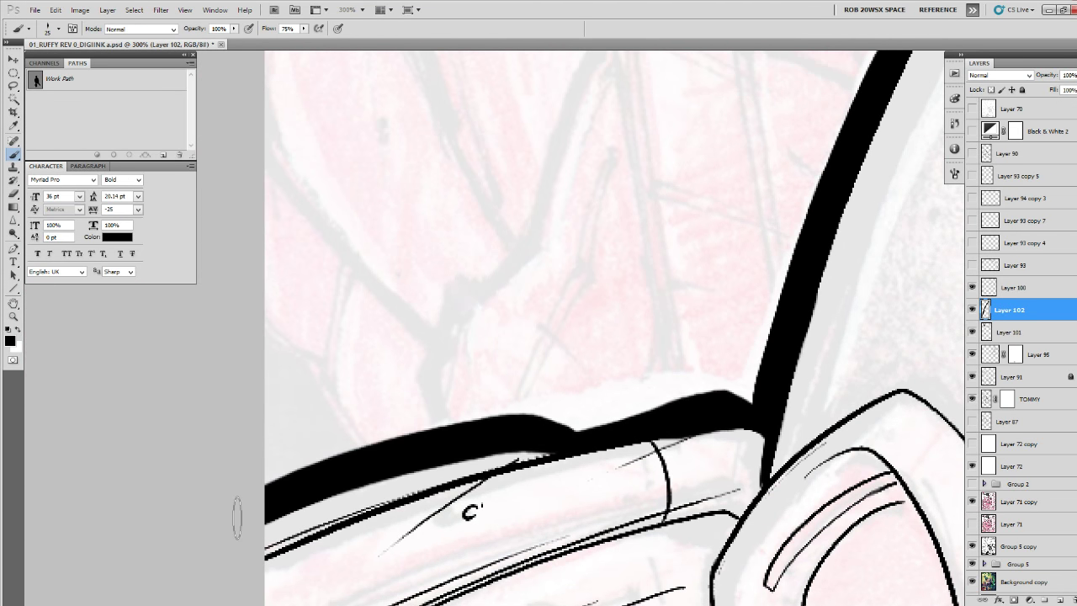
pyautogui.moveTo(425, 439)
pyautogui.mouseDown()
pyautogui.moveTo(540, 419)
pyautogui.moveTo(559, 435)
pyautogui.moveTo(692, 409)
pyautogui.mouseUp()
pyautogui.moveTo(559, 416); pyautogui.dragTo(757, 408)
# Thicken the outline over the crown of the head and around the corner of the hairline above the forehead.
pyautogui.moveTo(852, 382); pyautogui.dragTo(376, 572)
pyautogui.moveTo(639, 331); pyautogui.dragTo(349, 566)
pyautogui.moveTo(861, 358)
pyautogui.mouseDown()
pyautogui.moveTo(615, 312)
pyautogui.moveTo(344, 316)
pyautogui.moveTo(199, 353)
pyautogui.moveTo(119, 476)
pyautogui.mouseUp()
pyautogui.moveTo(715, 427); pyautogui.dragTo(334, 475)
pyautogui.moveTo(510, 449); pyautogui.dragTo(333, 485)
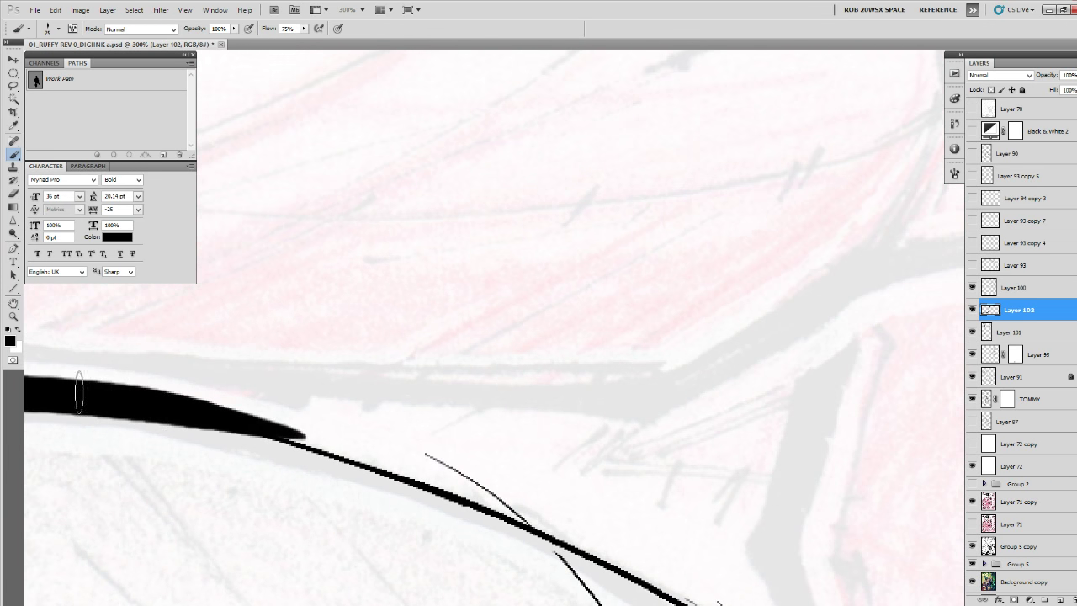
pyautogui.moveTo(79, 393)
pyautogui.mouseDown()
pyautogui.moveTo(191, 404)
pyautogui.moveTo(384, 449)
pyautogui.moveTo(523, 520)
pyautogui.mouseUp()
pyautogui.moveTo(580, 546)
pyautogui.mouseDown()
pyautogui.moveTo(374, 367)
pyautogui.moveTo(398, 323)
pyautogui.moveTo(434, 354)
pyautogui.mouseUp()
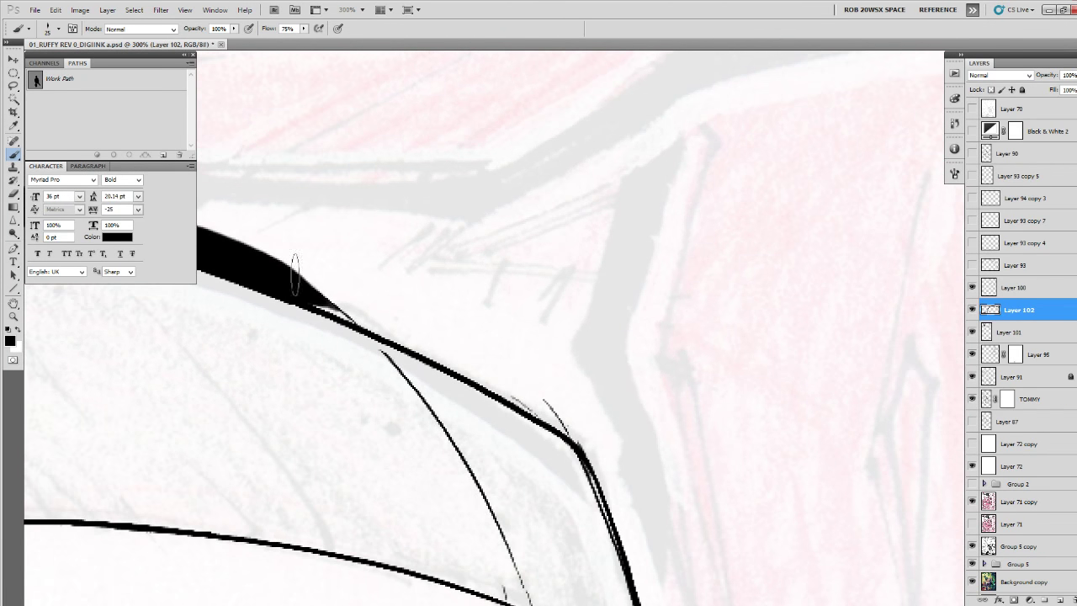
pyautogui.moveTo(295, 274)
pyautogui.mouseDown()
pyautogui.moveTo(566, 416)
pyautogui.moveTo(610, 494)
pyautogui.moveTo(493, 244)
pyautogui.mouseUp()
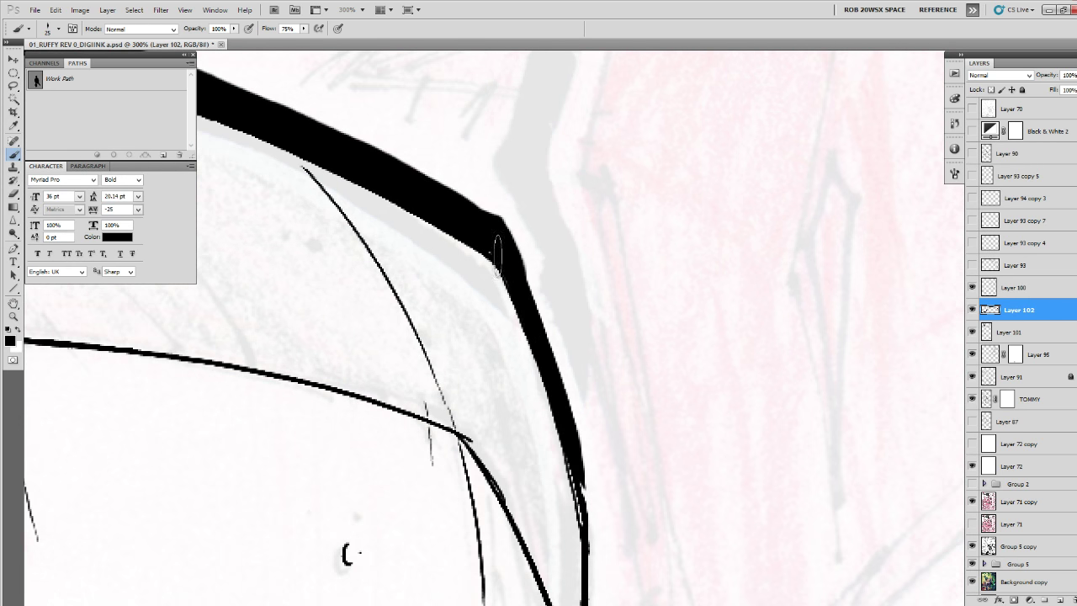
# Continue the heavy contour down the far side of the forehead to the outer end of the brow.
pyautogui.moveTo(581, 474)
pyautogui.mouseDown()
pyautogui.moveTo(539, 238)
pyautogui.moveTo(551, 247)
pyautogui.moveTo(544, 434)
pyautogui.mouseUp()
pyautogui.moveTo(545, 470); pyautogui.dragTo(544, 424)
pyautogui.moveTo(548, 261); pyautogui.dragTo(549, 319)
pyautogui.moveTo(550, 339); pyautogui.dragTo(546, 270)
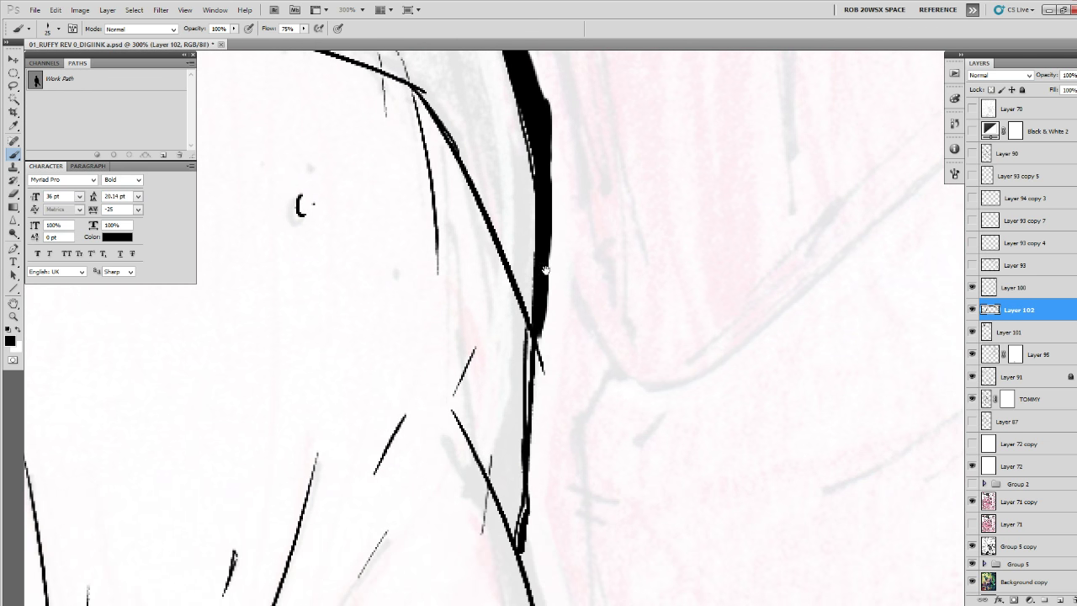
pyautogui.moveTo(544, 169); pyautogui.dragTo(534, 488)
pyautogui.moveTo(536, 321); pyautogui.dragTo(530, 484)
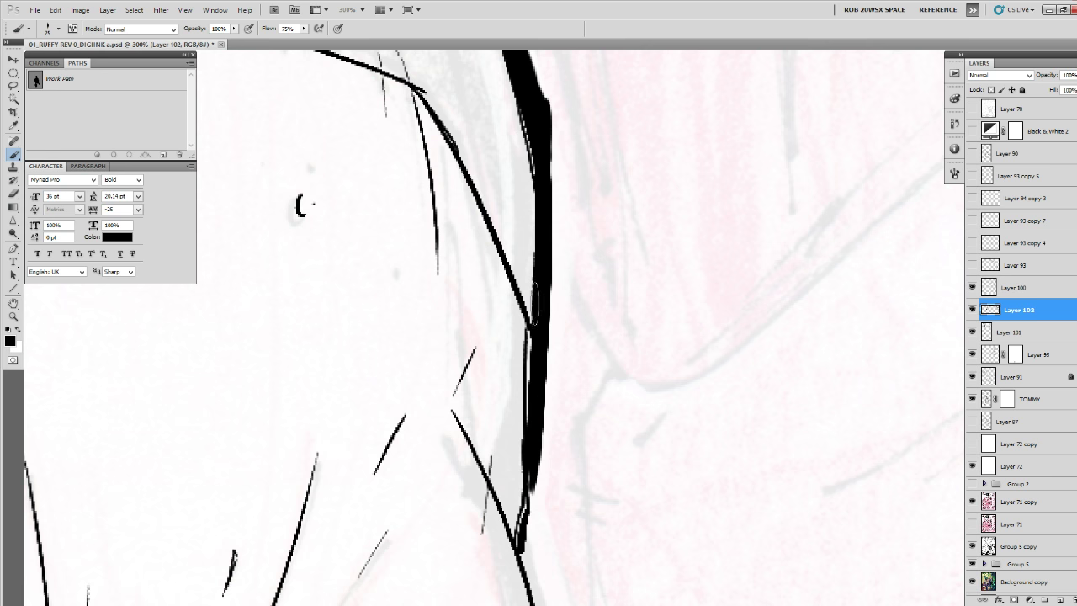
pyautogui.moveTo(542, 379); pyautogui.dragTo(537, 539)
pyautogui.moveTo(533, 475)
pyautogui.mouseDown()
pyautogui.moveTo(538, 507)
pyautogui.moveTo(523, 565)
pyautogui.mouseUp()
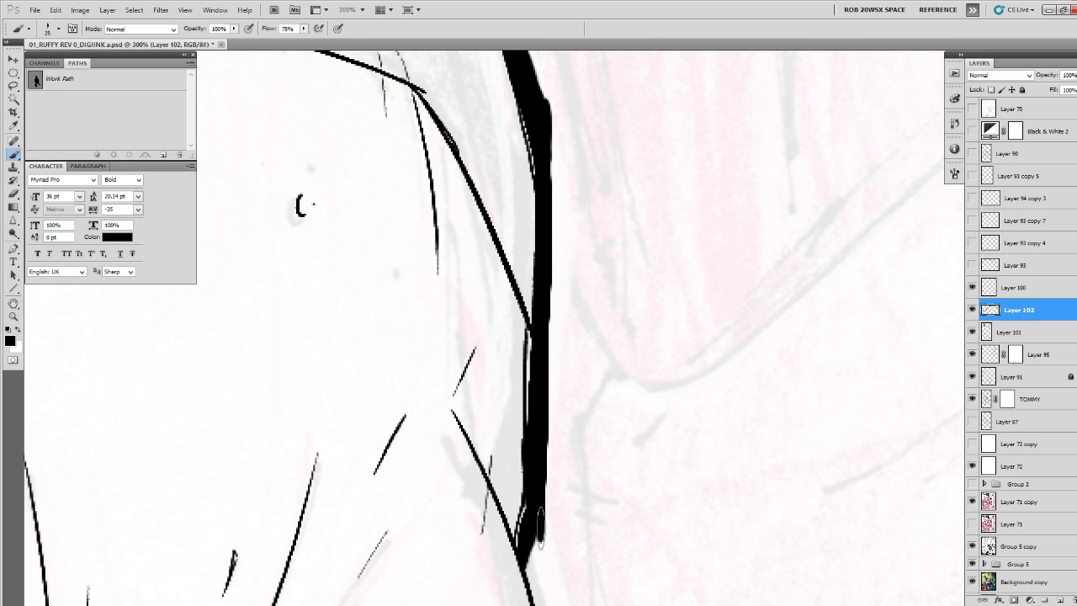
# Thicken the far side of the face from the eye along the cheek to the jaw.
pyautogui.moveTo(541, 513)
pyautogui.mouseDown()
pyautogui.moveTo(528, 576)
pyautogui.moveTo(506, 201)
pyautogui.moveTo(501, 275)
pyautogui.mouseUp()
pyautogui.moveTo(477, 202)
pyautogui.mouseDown()
pyautogui.moveTo(511, 311)
pyautogui.moveTo(548, 243)
pyautogui.moveTo(457, 365)
pyautogui.mouseUp()
pyautogui.moveTo(537, 260)
pyautogui.mouseDown()
pyautogui.moveTo(450, 359)
pyautogui.moveTo(431, 539)
pyautogui.moveTo(494, 362)
pyautogui.mouseUp()
pyautogui.moveTo(509, 184); pyautogui.dragTo(492, 377)
pyautogui.moveTo(490, 379); pyautogui.dragTo(547, 263)
pyautogui.moveTo(552, 200)
pyautogui.mouseDown()
pyautogui.moveTo(550, 244)
pyautogui.moveTo(402, 449)
pyautogui.mouseUp()
pyautogui.moveTo(404, 449); pyautogui.dragTo(528, 272)
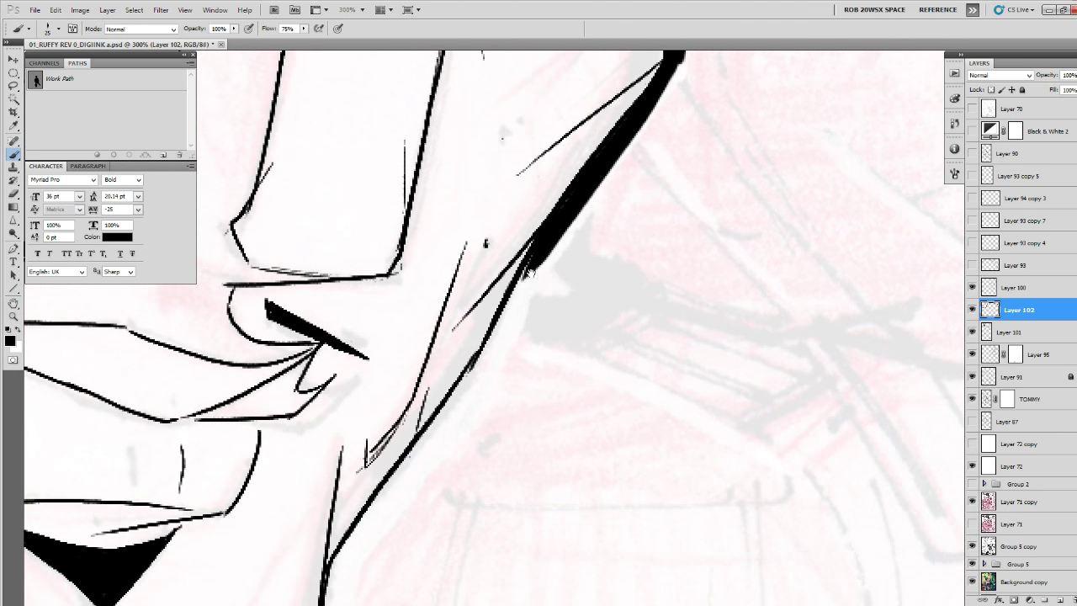
pyautogui.moveTo(548, 221)
pyautogui.mouseDown()
pyautogui.moveTo(467, 383)
pyautogui.moveTo(332, 580)
pyautogui.mouseUp()
pyautogui.moveTo(389, 484); pyautogui.dragTo(524, 241)
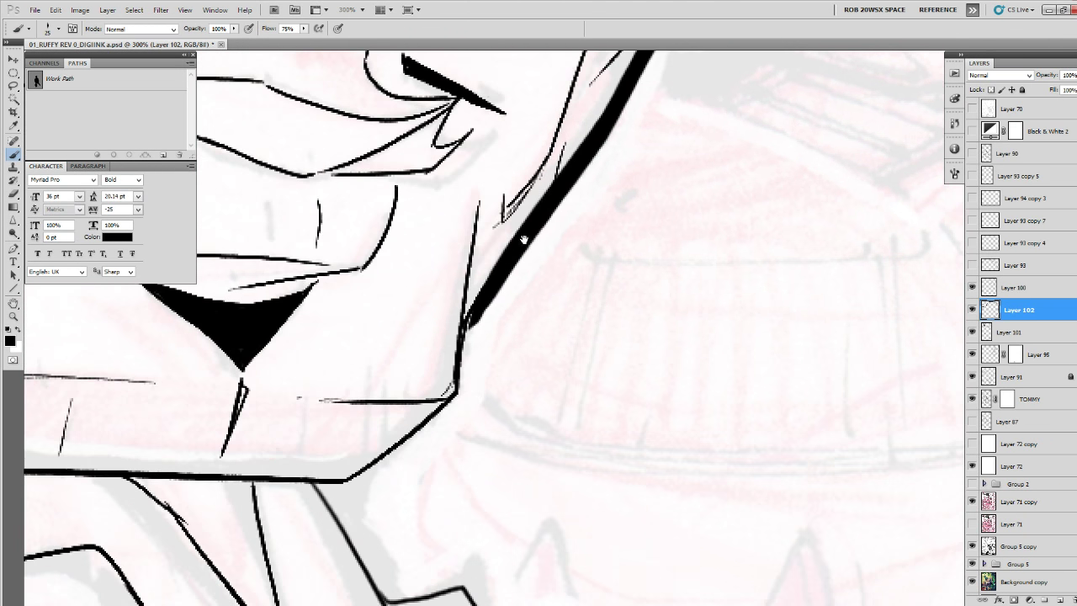
# Carry the heavy contour around the chin's underside and start thickening the near jawline below the ear.
pyautogui.moveTo(547, 198)
pyautogui.mouseDown()
pyautogui.moveTo(467, 335)
pyautogui.moveTo(462, 392)
pyautogui.moveTo(786, 391)
pyautogui.moveTo(669, 478)
pyautogui.mouseUp()
pyautogui.moveTo(690, 457)
pyautogui.mouseDown()
pyautogui.moveTo(805, 478)
pyautogui.moveTo(811, 490)
pyautogui.moveTo(435, 481)
pyautogui.mouseUp()
pyautogui.moveTo(656, 453); pyautogui.dragTo(813, 488)
pyautogui.moveTo(424, 262); pyautogui.dragTo(603, 605)
pyautogui.moveTo(395, 339); pyautogui.dragTo(441, 605)
pyautogui.moveTo(539, 172)
pyautogui.mouseDown()
pyautogui.moveTo(310, 322)
pyautogui.moveTo(363, 335)
pyautogui.moveTo(362, 175)
pyautogui.moveTo(316, 197)
pyautogui.moveTo(325, 217)
pyautogui.moveTo(323, 191)
pyautogui.moveTo(377, 393)
pyautogui.moveTo(332, 289)
pyautogui.moveTo(390, 440)
pyautogui.moveTo(301, 207)
pyautogui.moveTo(343, 313)
pyautogui.moveTo(313, 255)
pyautogui.moveTo(465, 483)
pyautogui.mouseUp()
pyautogui.moveTo(462, 474); pyautogui.dragTo(371, 313)
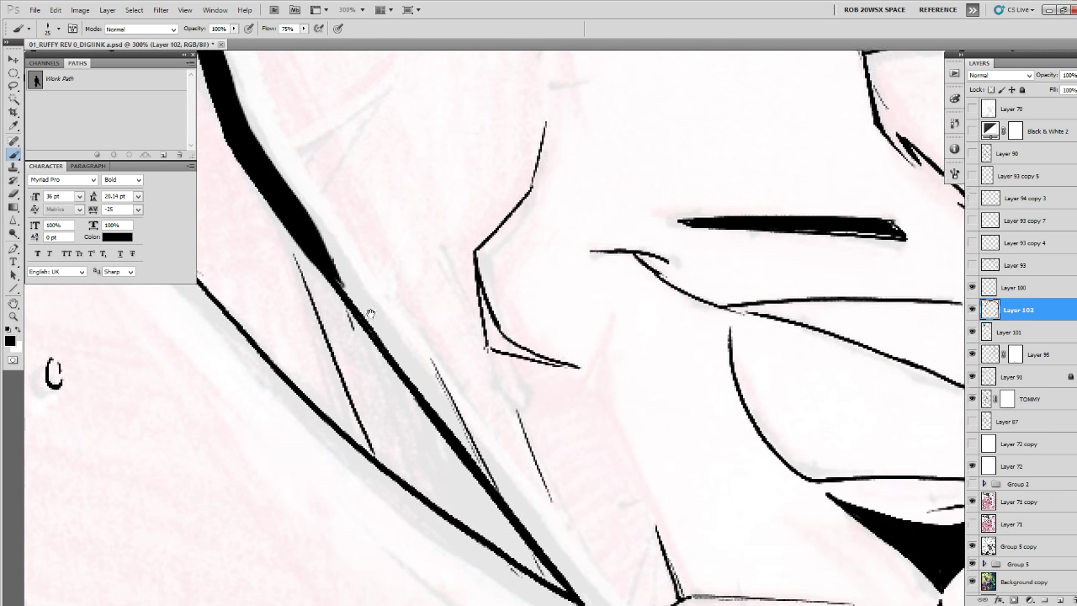
# Thicken the near jawline down to the chin, redoing one stroke and joining it to the chin contour.
pyautogui.moveTo(296, 218); pyautogui.dragTo(472, 454)
pyautogui.moveTo(501, 495); pyautogui.dragTo(383, 312)
pyautogui.moveTo(250, 138); pyautogui.dragTo(549, 509)
pyautogui.hotkey('ctrl', 'z')
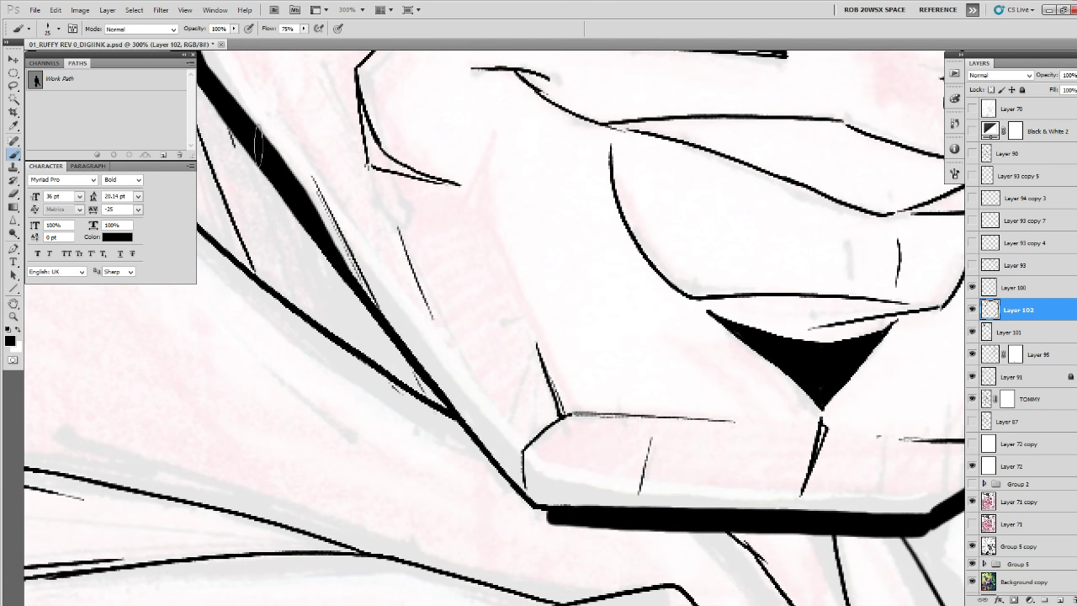
pyautogui.moveTo(325, 221)
pyautogui.mouseDown()
pyautogui.moveTo(412, 374)
pyautogui.moveTo(535, 505)
pyautogui.moveTo(559, 513)
pyautogui.mouseUp()
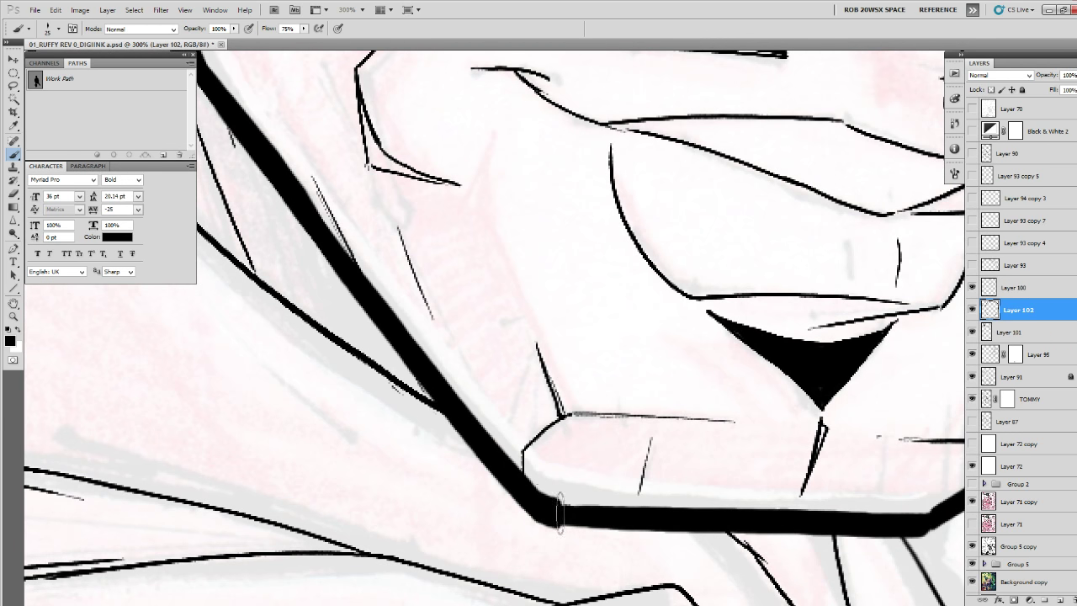
pyautogui.moveTo(516, 474)
pyautogui.mouseDown()
pyautogui.moveTo(731, 495)
pyautogui.moveTo(656, 521)
pyautogui.mouseUp()
pyautogui.moveTo(854, 513); pyautogui.dragTo(529, 515)
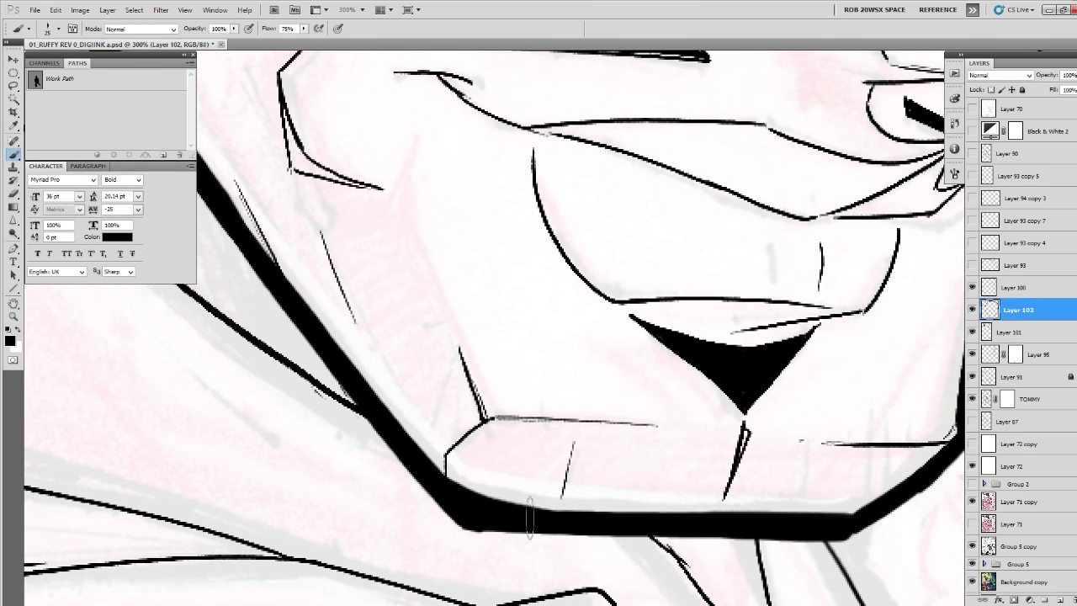
# Smooth and thicken the contour along the bottom of the chin and its far corner, and check the whole head.
pyautogui.moveTo(819, 509)
pyautogui.mouseDown()
pyautogui.moveTo(584, 521)
pyautogui.moveTo(879, 522)
pyautogui.mouseUp()
pyautogui.moveTo(478, 492); pyautogui.dragTo(855, 514)
pyautogui.moveTo(854, 514); pyautogui.dragTo(497, 495)
pyautogui.moveTo(885, 539); pyautogui.dragTo(559, 474)
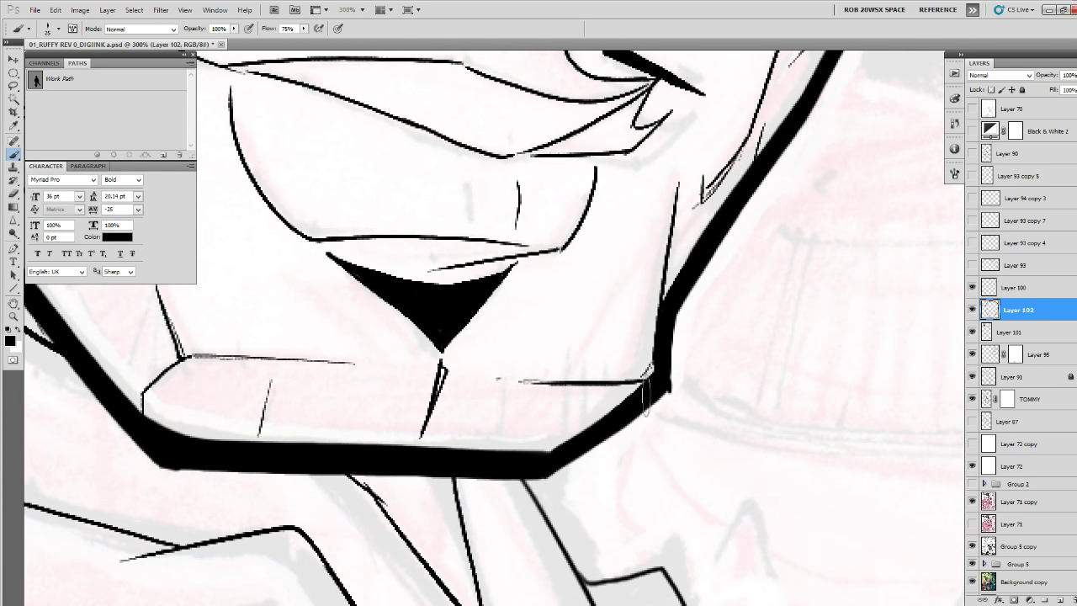
pyautogui.moveTo(623, 377); pyautogui.dragTo(623, 487)
pyautogui.press('z')
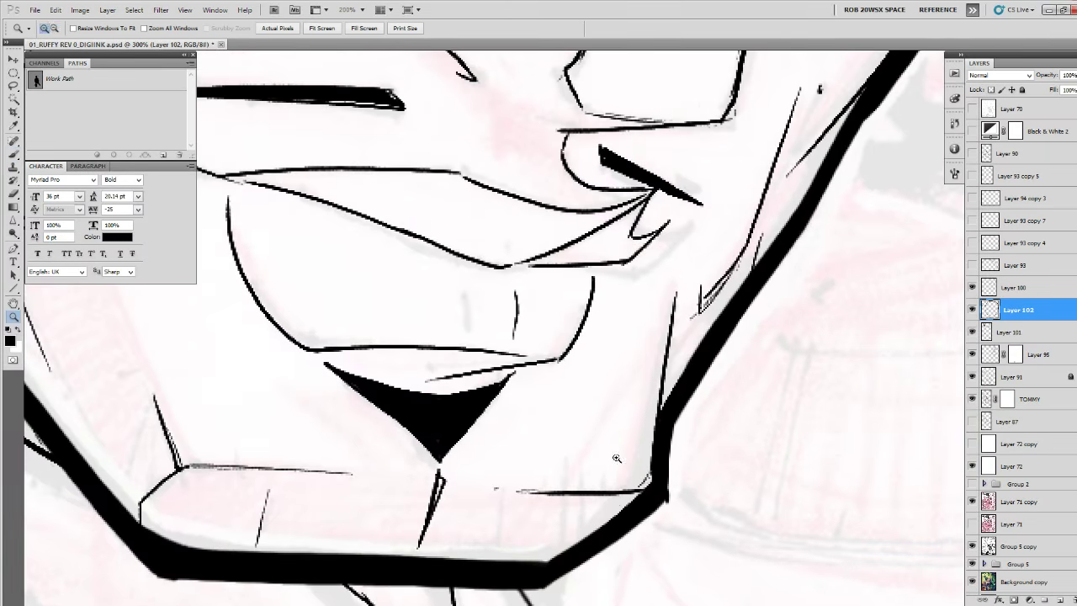
pyautogui.keyDown('alt'); pyautogui.click(619, 439); pyautogui.keyUp('alt')
pyautogui.keyDown('alt'); pyautogui.click(619, 439); pyautogui.keyUp('alt')
pyautogui.keyDown('alt'); pyautogui.click(620, 438); pyautogui.keyUp('alt')
pyautogui.keyDown('alt'); pyautogui.click(623, 438); pyautogui.keyUp('alt')
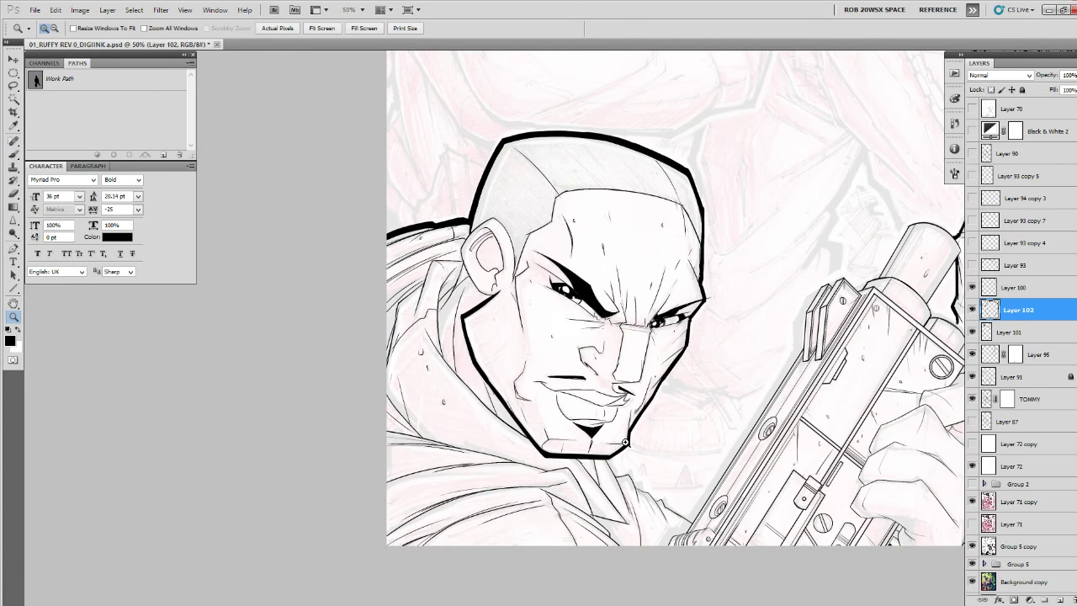
# Thicken the ear's back and lower outline and ink heavy shadow strokes on the folds behind the earlobe.
pyautogui.click(464, 289)
pyautogui.click(465, 284)
pyautogui.click(464, 282)
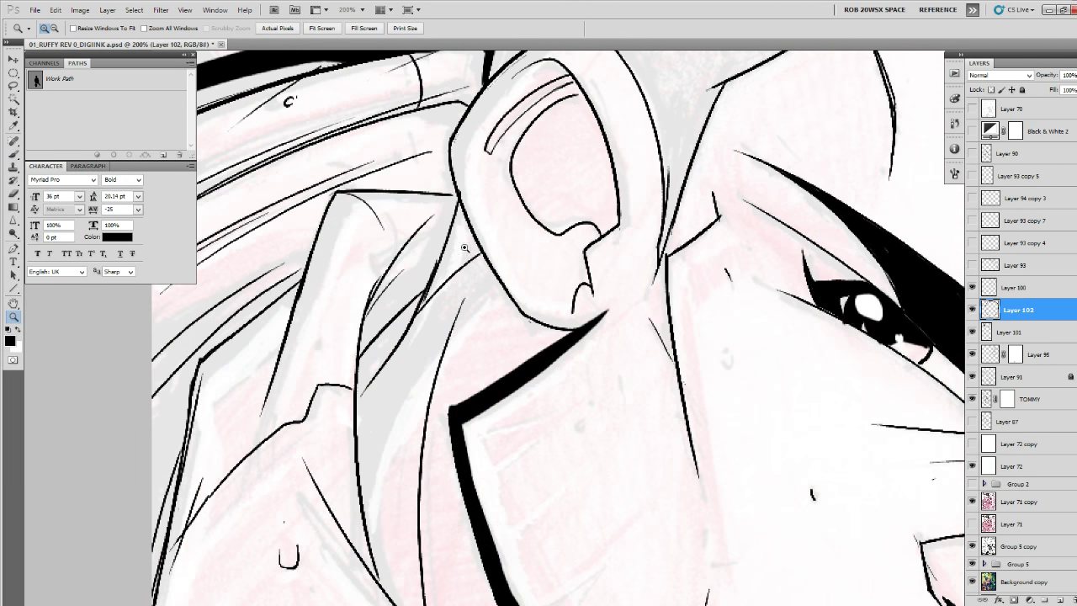
pyautogui.press('b')
pyautogui.moveTo(482, 192); pyautogui.dragTo(410, 443)
pyautogui.press('z')
pyautogui.click(448, 353)
pyautogui.press('b')
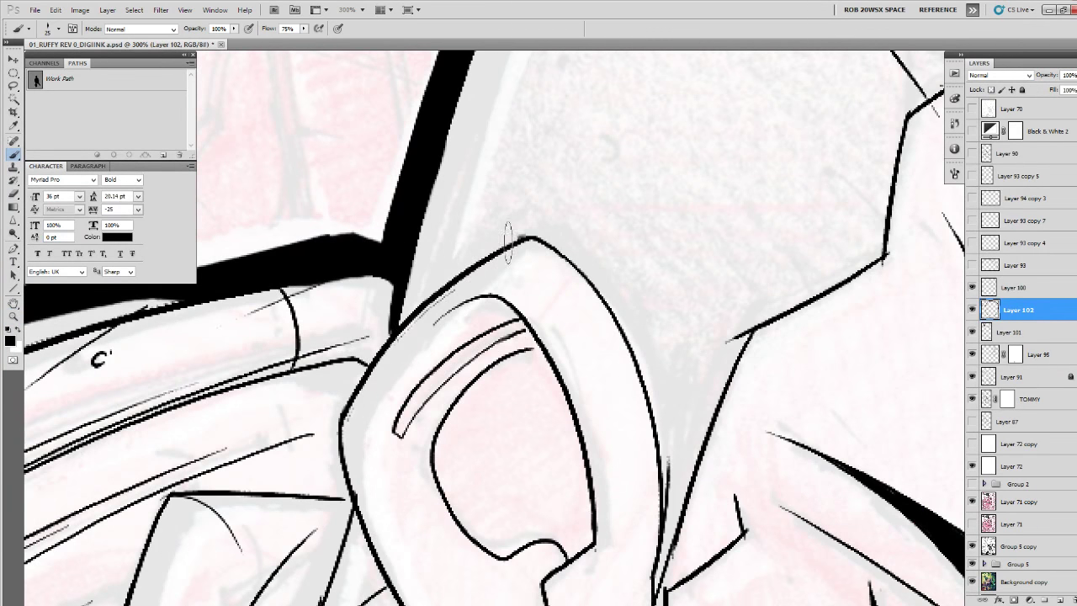
pyautogui.moveTo(508, 242)
pyautogui.mouseDown()
pyautogui.moveTo(337, 442)
pyautogui.moveTo(389, 232)
pyautogui.mouseUp()
pyautogui.moveTo(387, 173)
pyautogui.mouseDown()
pyautogui.moveTo(402, 273)
pyautogui.moveTo(444, 375)
pyautogui.moveTo(503, 466)
pyautogui.moveTo(561, 490)
pyautogui.mouseUp()
pyautogui.moveTo(598, 497); pyautogui.dragTo(654, 463)
pyautogui.moveTo(460, 257)
pyautogui.mouseDown()
pyautogui.moveTo(438, 324)
pyautogui.moveTo(319, 538)
pyautogui.mouseUp()
pyautogui.moveTo(418, 400); pyautogui.dragTo(310, 503)
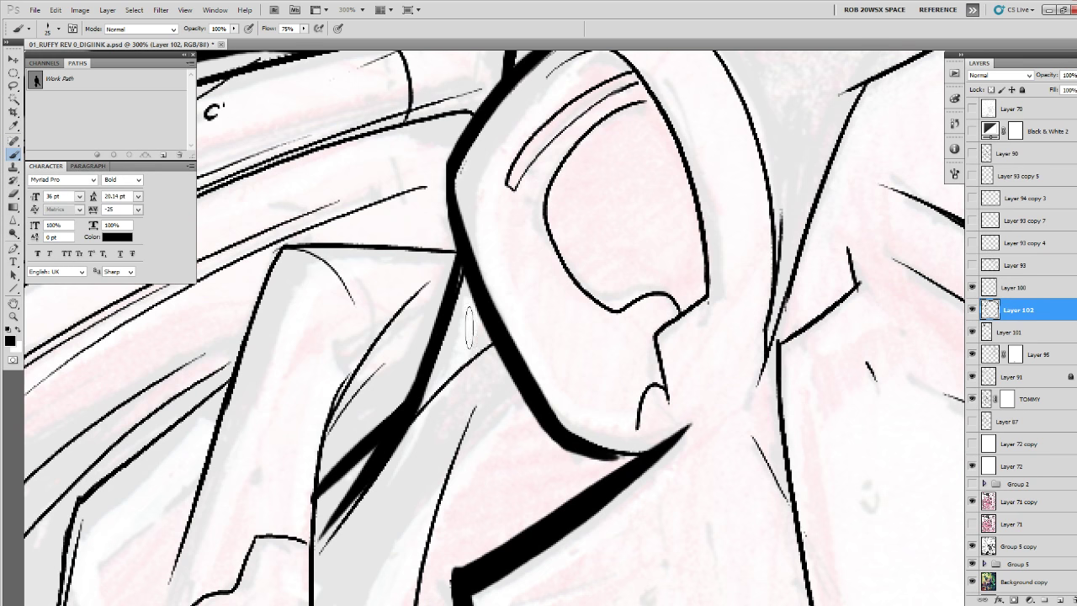
# Thicken the top and outer edges of the raised collar fold behind the ear, tapering the lower end.
pyautogui.moveTo(435, 330); pyautogui.dragTo(619, 336)
pyautogui.moveTo(638, 280)
pyautogui.mouseDown()
pyautogui.moveTo(547, 257)
pyautogui.moveTo(425, 362)
pyautogui.moveTo(410, 412)
pyautogui.mouseUp()
pyautogui.moveTo(411, 412)
pyautogui.mouseDown()
pyautogui.moveTo(471, 224)
pyautogui.moveTo(410, 394)
pyautogui.mouseUp()
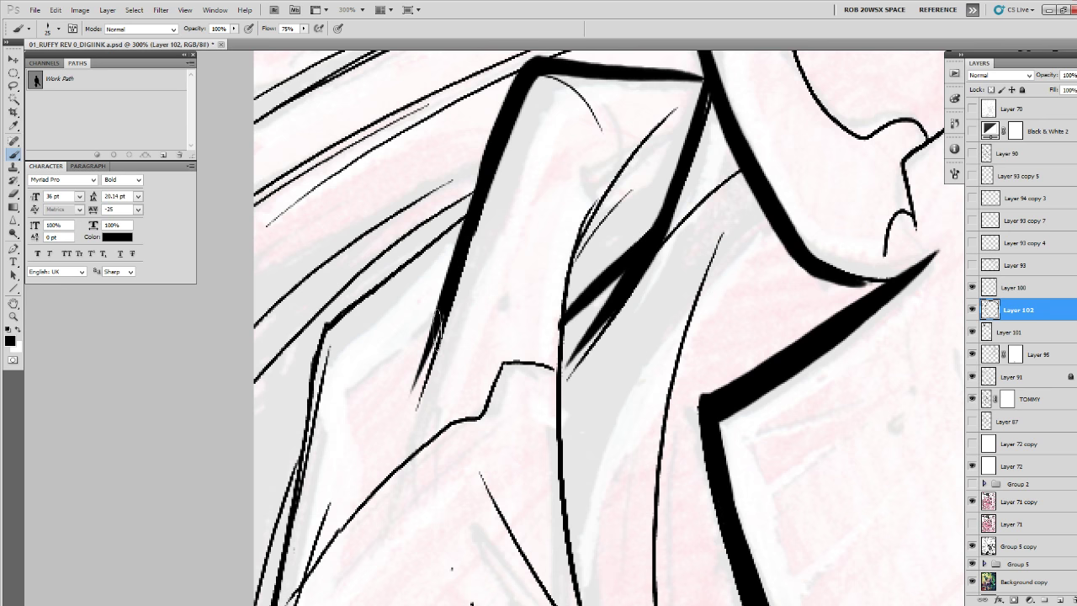
pyautogui.moveTo(438, 326); pyautogui.dragTo(408, 415)
# Thicken the outer collar fold near the canvas edge and fill the narrow gaps beside it with black shadow.
pyautogui.moveTo(477, 205)
pyautogui.mouseDown()
pyautogui.moveTo(325, 326)
pyautogui.moveTo(296, 468)
pyautogui.moveTo(344, 296)
pyautogui.mouseUp()
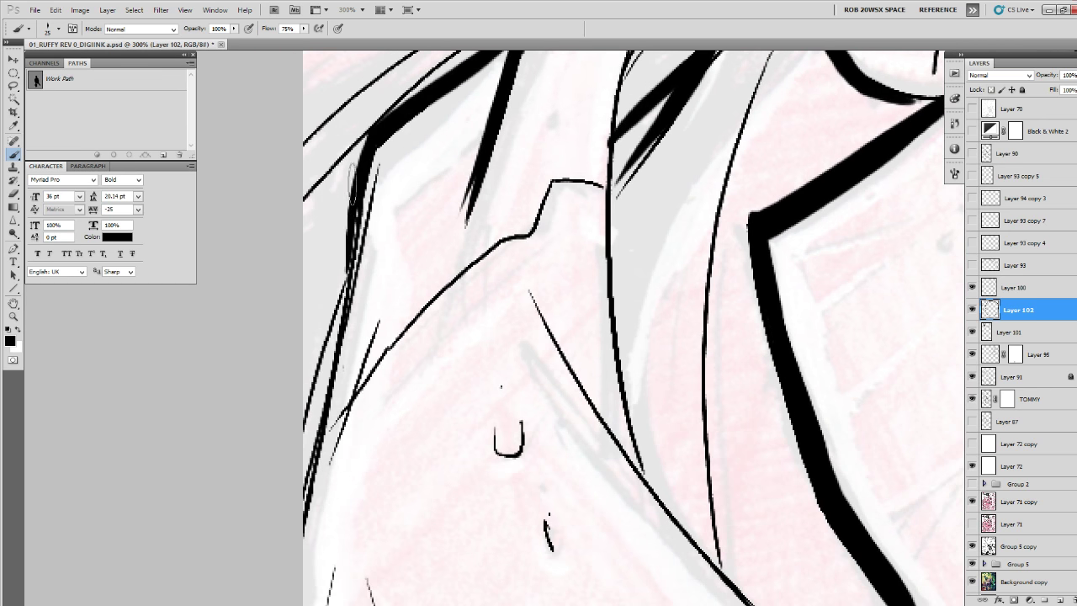
pyautogui.moveTo(351, 221); pyautogui.dragTo(334, 324)
pyautogui.moveTo(382, 160); pyautogui.dragTo(303, 404)
pyautogui.moveTo(353, 264); pyautogui.dragTo(313, 498)
pyautogui.moveTo(411, 306); pyautogui.dragTo(407, 565)
pyautogui.moveTo(363, 394); pyautogui.dragTo(296, 469)
pyautogui.moveTo(355, 410)
pyautogui.mouseDown()
pyautogui.moveTo(249, 586)
pyautogui.moveTo(346, 462)
pyautogui.mouseUp()
pyautogui.moveTo(351, 446); pyautogui.dragTo(330, 580)
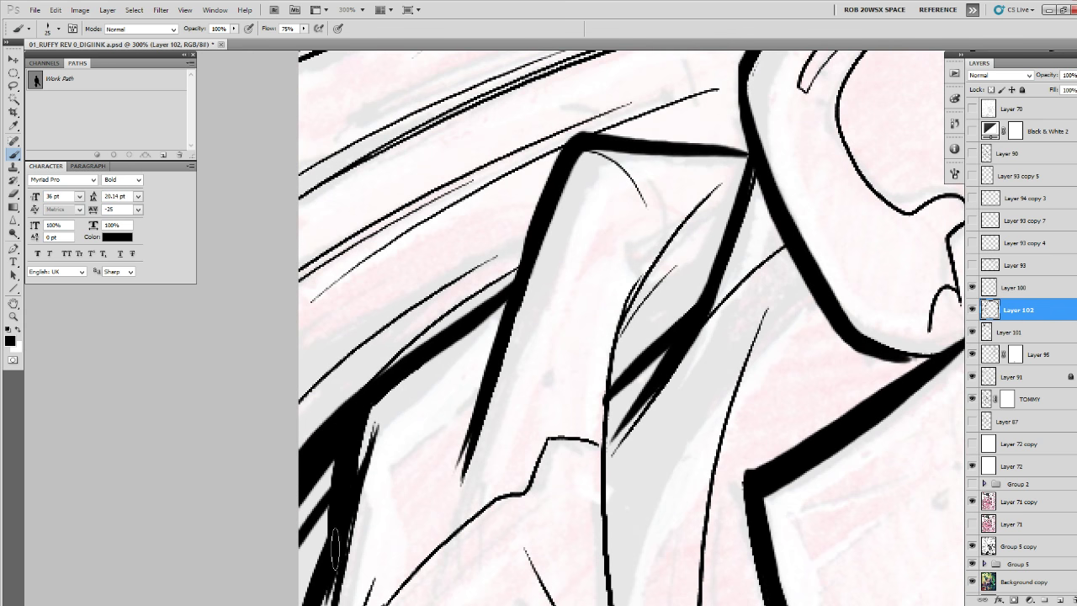
pyautogui.moveTo(456, 363); pyautogui.dragTo(390, 476)
pyautogui.moveTo(461, 416); pyautogui.dragTo(396, 570)
# Review the head contours and touch up the thick outline along the back edge of the ear.
pyautogui.press('z')
pyautogui.keyDown('alt'); pyautogui.click(649, 387); pyautogui.keyUp('alt')
pyautogui.keyDown('alt'); pyautogui.click(650, 387); pyautogui.keyUp('alt')
pyautogui.keyDown('alt'); pyautogui.click(649, 387); pyautogui.keyUp('alt')
pyautogui.moveTo(699, 414); pyautogui.dragTo(692, 416)
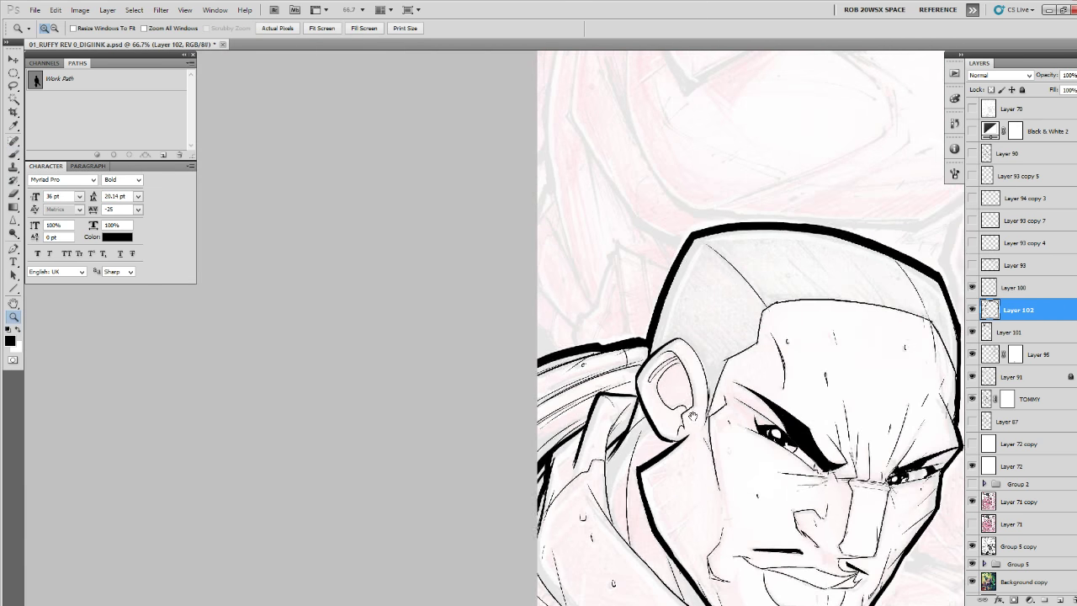
pyautogui.scroll(2, 691, 415)
pyautogui.press('b')
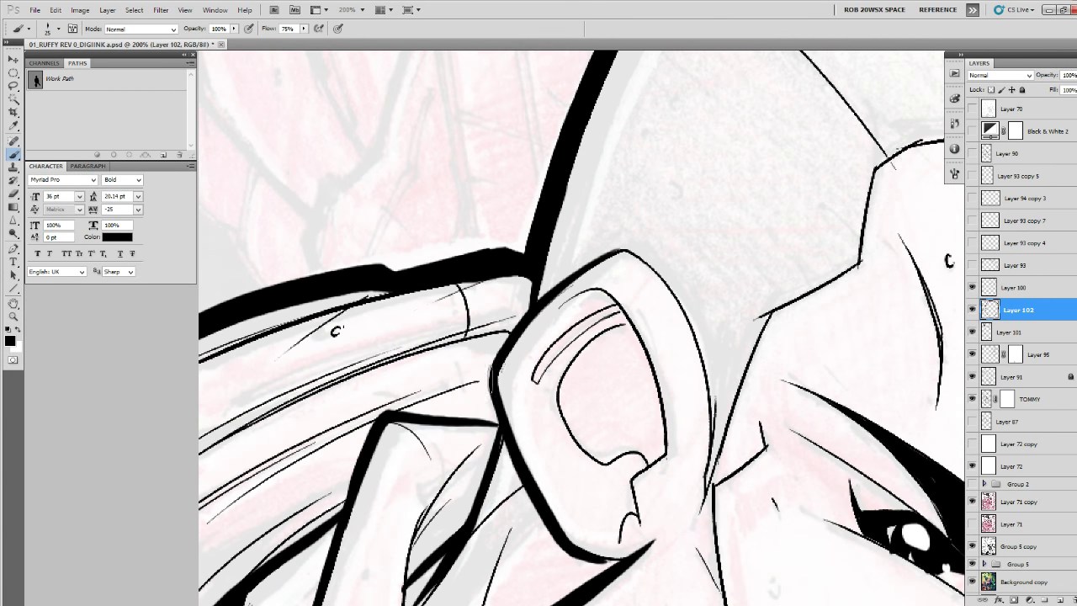
pyautogui.moveTo(491, 388)
pyautogui.mouseDown()
pyautogui.moveTo(530, 506)
pyautogui.moveTo(479, 291)
pyautogui.mouseUp()
pyautogui.moveTo(543, 382); pyautogui.dragTo(535, 150)
pyautogui.press('z')
pyautogui.click(379, 352)
pyautogui.press('b')
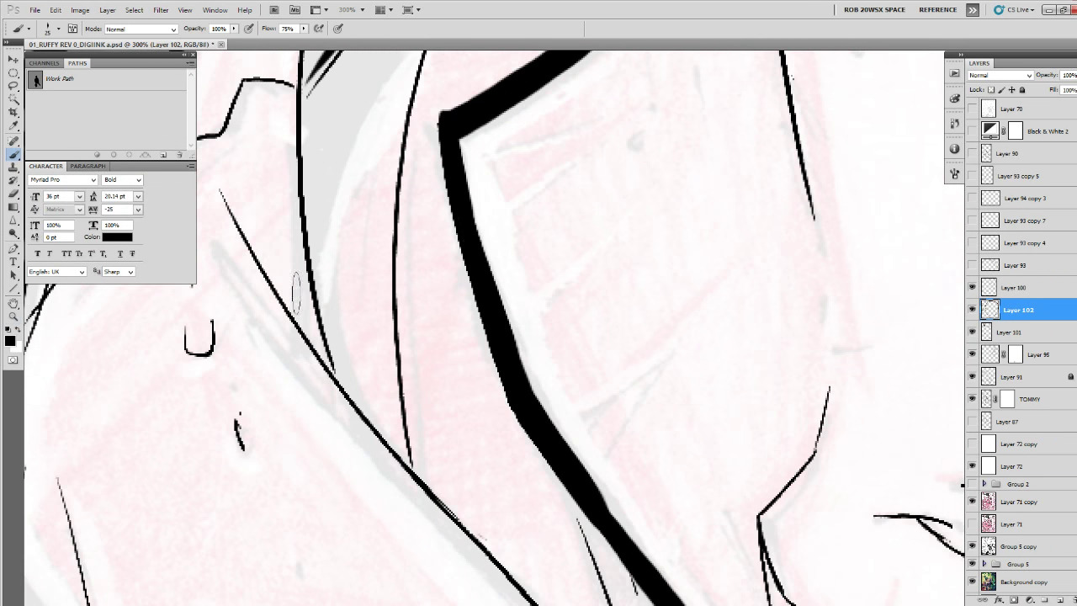
# Thicken the long collar line running beside the jaw down to where it meets the jaw contour near the chin.
pyautogui.moveTo(217, 195)
pyautogui.mouseDown()
pyautogui.moveTo(444, 506)
pyautogui.moveTo(289, 256)
pyautogui.mouseUp()
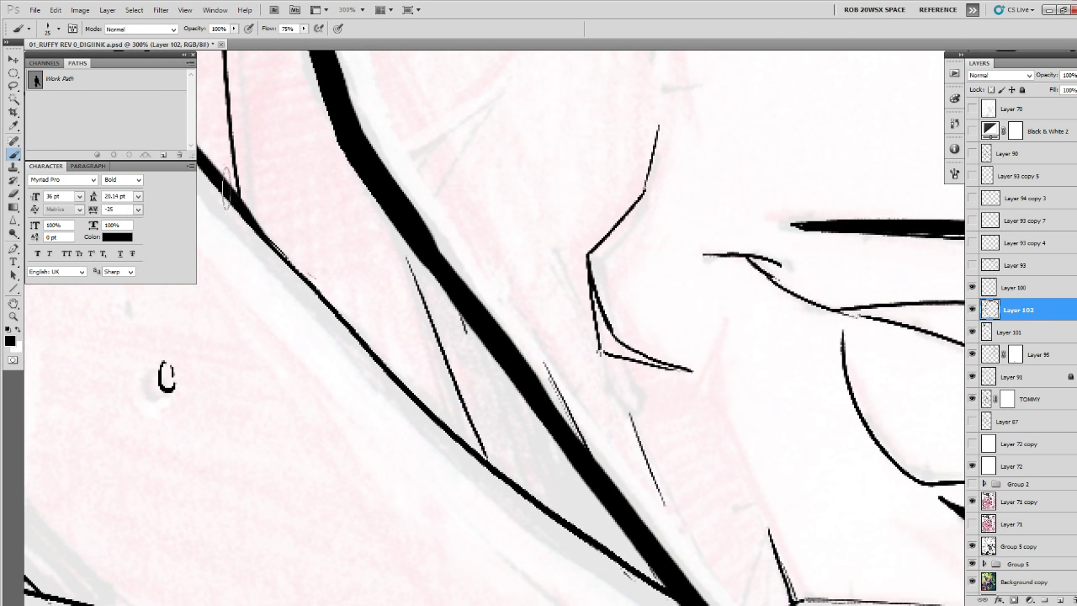
pyautogui.moveTo(226, 187)
pyautogui.mouseDown()
pyautogui.moveTo(498, 493)
pyautogui.moveTo(402, 351)
pyautogui.mouseUp()
pyautogui.moveTo(306, 272); pyautogui.dragTo(542, 444)
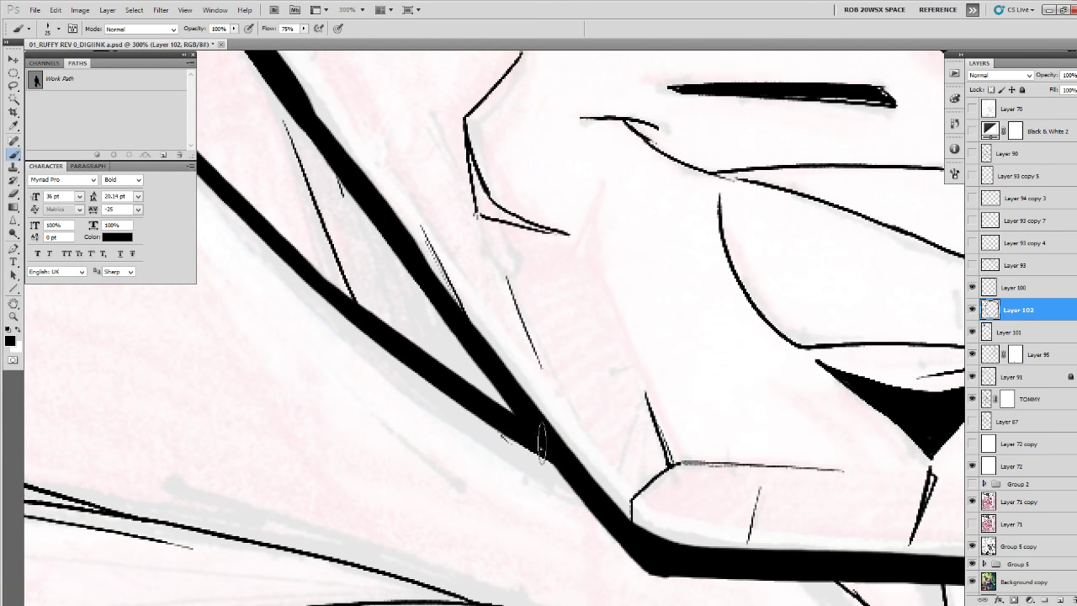
pyautogui.moveTo(294, 182); pyautogui.dragTo(619, 587)
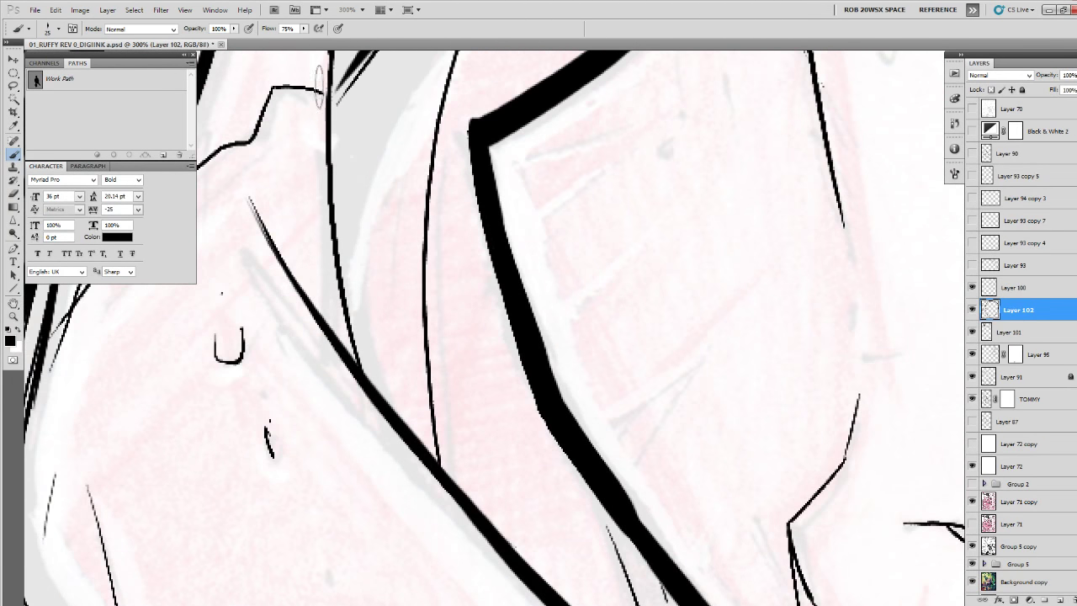
# Thicken the lower part of the inner collar fold behind the jaw, tapering it into the long collar line.
pyautogui.moveTo(320, 87); pyautogui.dragTo(372, 404)
pyautogui.moveTo(361, 321); pyautogui.dragTo(402, 446)
pyautogui.hotkey('ctrl', 'z')
pyautogui.moveTo(382, 89)
pyautogui.mouseDown()
pyautogui.moveTo(370, 160)
pyautogui.moveTo(385, 443)
pyautogui.mouseUp()
pyautogui.moveTo(370, 302)
pyautogui.mouseDown()
pyautogui.moveTo(408, 496)
pyautogui.moveTo(423, 520)
pyautogui.mouseUp()
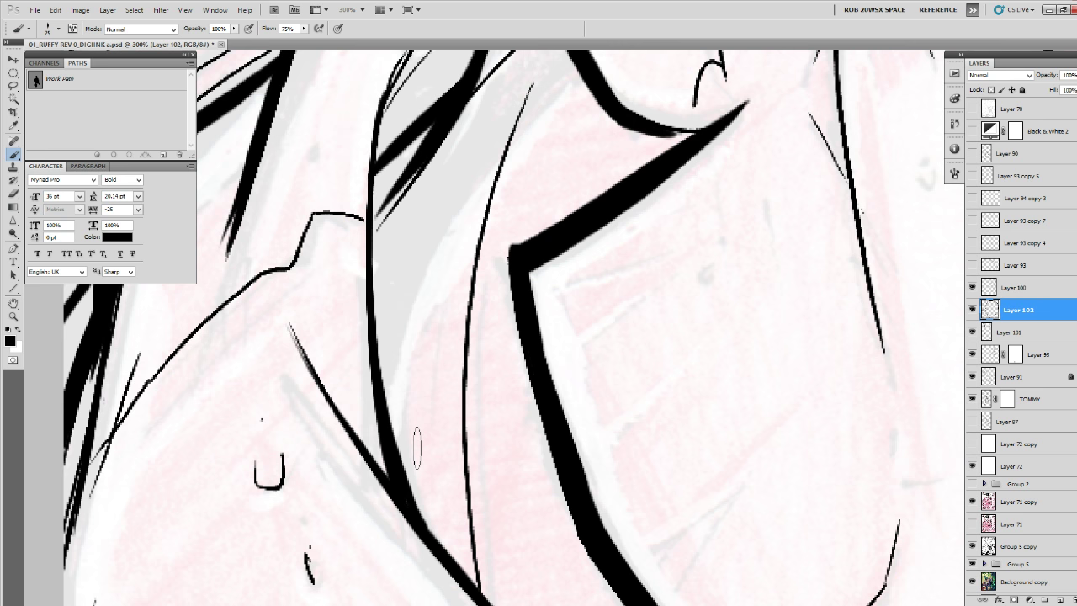
pyautogui.press('z')
pyautogui.keyDown('alt'); pyautogui.click(536, 346); pyautogui.keyUp('alt')
pyautogui.keyDown('alt'); pyautogui.click(536, 347); pyautogui.keyUp('alt')
pyautogui.keyDown('alt'); pyautogui.click(537, 347); pyautogui.keyUp('alt')
pyautogui.keyDown('alt'); pyautogui.click(536, 346); pyautogui.keyUp('alt')
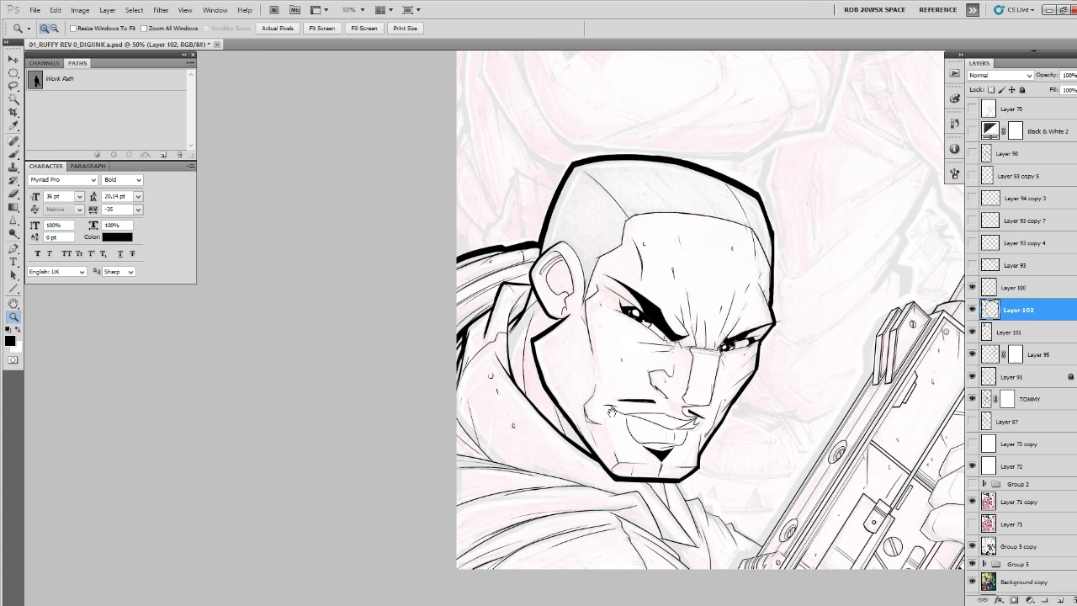
# Thicken the top edge of the collar flap below the chin, tapering it toward the shoulder.
pyautogui.moveTo(705, 473)
pyautogui.mouseDown()
pyautogui.moveTo(676, 394)
pyautogui.moveTo(868, 456)
pyautogui.mouseUp()
pyautogui.click(660, 445)
pyautogui.click(660, 445)
pyautogui.click(660, 445)
pyautogui.click(662, 443)
pyautogui.press('b')
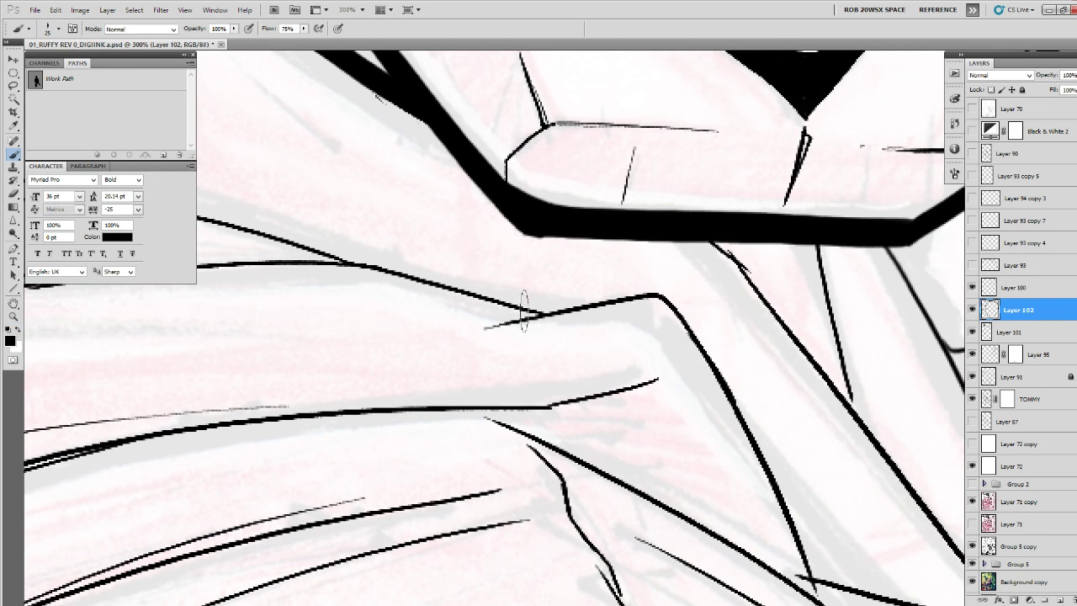
pyautogui.moveTo(487, 324); pyautogui.dragTo(669, 294)
pyautogui.moveTo(729, 350)
pyautogui.mouseDown()
pyautogui.moveTo(697, 354)
pyautogui.moveTo(506, 309)
pyautogui.mouseUp()
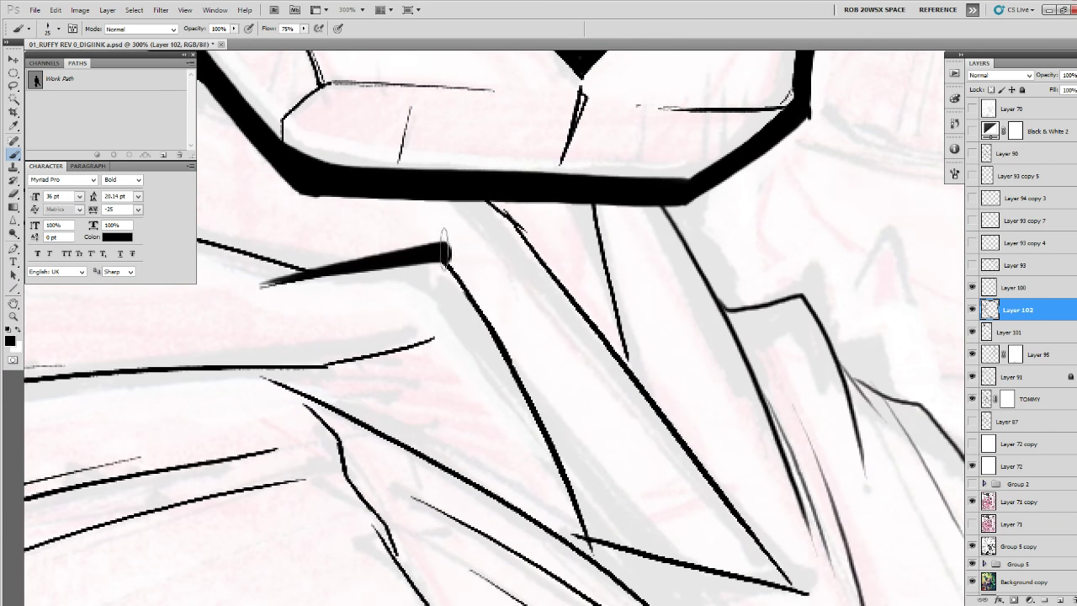
# Ink a heavy contour down the collar flap's outer edge and along the fold below it to the canvas's bottom edge.
pyautogui.moveTo(444, 246); pyautogui.dragTo(565, 472)
pyautogui.moveTo(572, 482); pyautogui.dragTo(516, 395)
pyautogui.moveTo(470, 292); pyautogui.dragTo(545, 469)
pyautogui.moveTo(552, 475); pyautogui.dragTo(489, 361)
pyautogui.moveTo(464, 299); pyautogui.dragTo(499, 377)
pyautogui.moveTo(427, 320); pyautogui.dragTo(550, 413)
pyautogui.moveTo(490, 369)
pyautogui.mouseDown()
pyautogui.moveTo(575, 432)
pyautogui.moveTo(580, 463)
pyautogui.moveTo(651, 540)
pyautogui.mouseUp()
pyautogui.moveTo(579, 438); pyautogui.dragTo(658, 524)
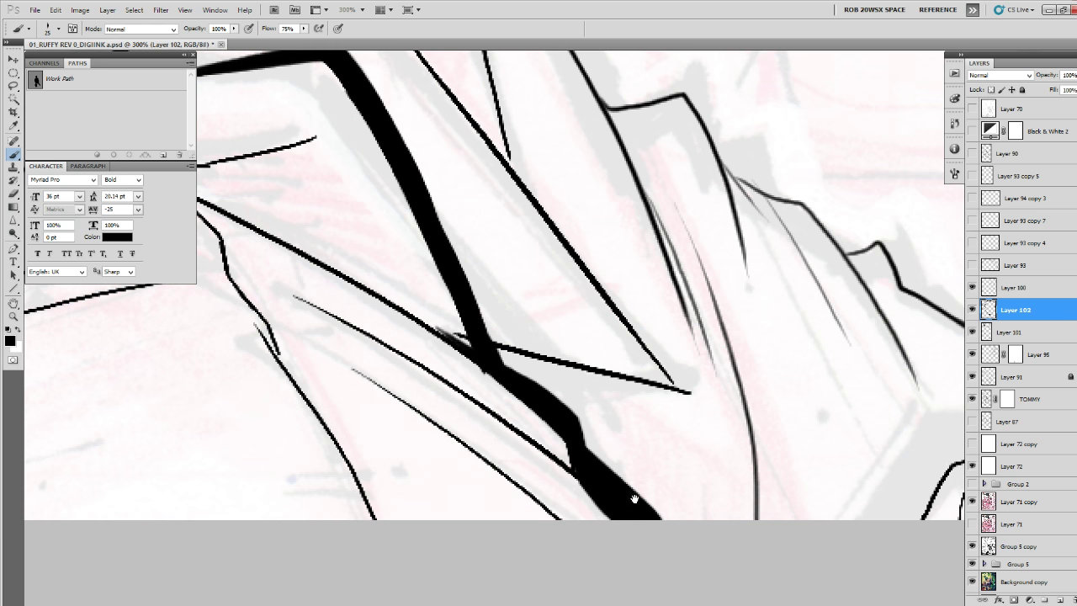
# Thicken the upper shoulder fold from the collar flap to the canvas edge, redoing the uneven stroke.
pyautogui.moveTo(447, 238)
pyautogui.mouseDown()
pyautogui.moveTo(636, 348)
pyautogui.moveTo(935, 595)
pyautogui.mouseUp()
pyautogui.moveTo(735, 449)
pyautogui.mouseDown()
pyautogui.moveTo(933, 506)
pyautogui.moveTo(762, 457)
pyautogui.moveTo(470, 455)
pyautogui.mouseUp()
pyautogui.moveTo(454, 462)
pyautogui.mouseDown()
pyautogui.moveTo(889, 389)
pyautogui.moveTo(559, 437)
pyautogui.mouseUp()
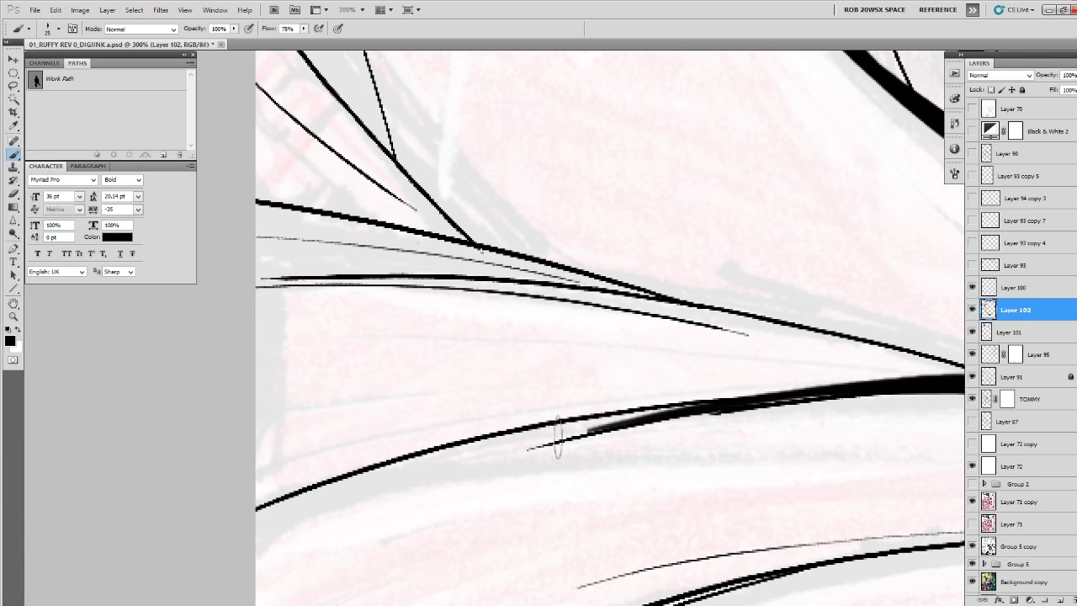
pyautogui.hotkey('ctrl', 'z')
pyautogui.moveTo(849, 392)
pyautogui.mouseDown()
pyautogui.moveTo(540, 440)
pyautogui.moveTo(644, 384)
pyautogui.moveTo(165, 513)
pyautogui.mouseUp()
pyautogui.moveTo(484, 406)
pyautogui.mouseDown()
pyautogui.moveTo(474, 500)
pyautogui.moveTo(489, 530)
pyautogui.mouseUp()
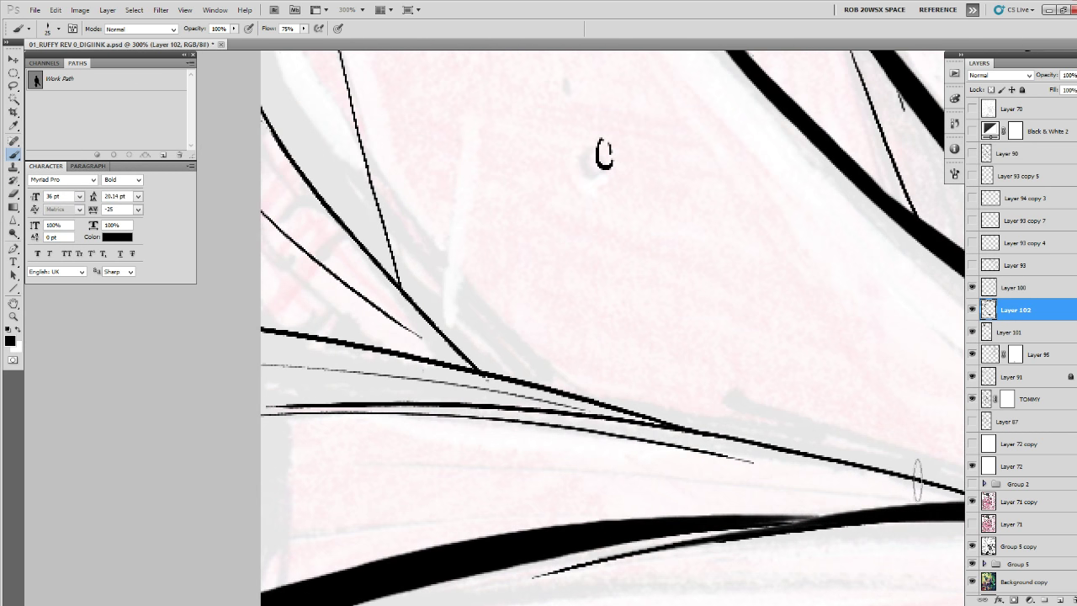
# Thicken the hood's lower fold line above the shoulder and the diagonal fold joining it near the canvas edge.
pyautogui.moveTo(914, 480); pyautogui.dragTo(342, 400)
pyautogui.moveTo(589, 418); pyautogui.dragTo(725, 479)
pyautogui.moveTo(813, 484)
pyautogui.mouseDown()
pyautogui.moveTo(758, 463)
pyautogui.moveTo(281, 363)
pyautogui.mouseUp()
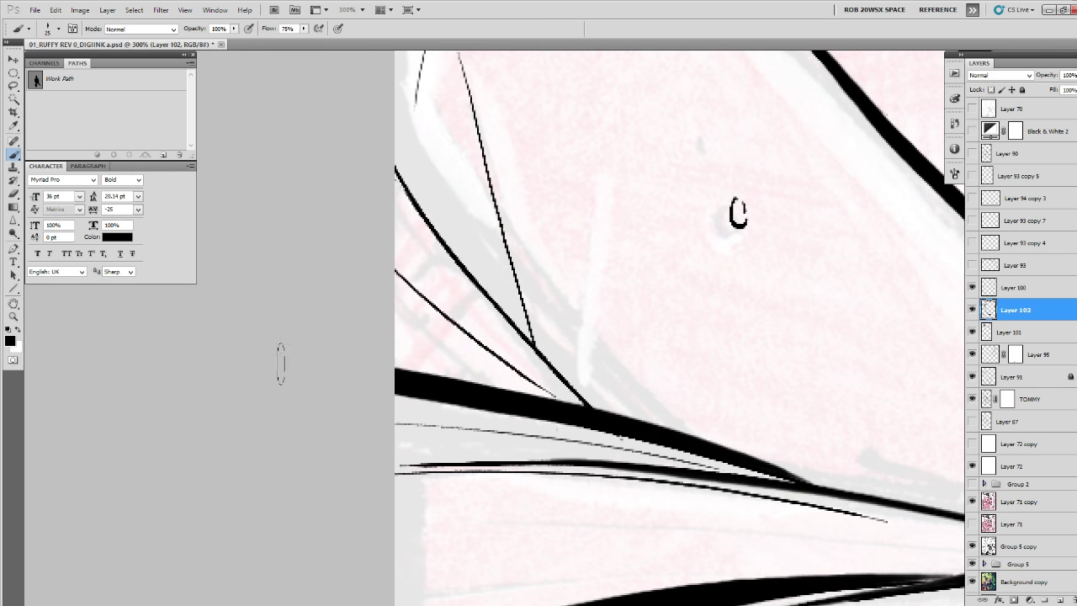
pyautogui.moveTo(585, 358); pyautogui.dragTo(525, 543)
pyautogui.moveTo(323, 330); pyautogui.dragTo(532, 592)
pyautogui.press('z')
pyautogui.keyDown('alt'); pyautogui.click(489, 503); pyautogui.keyUp('alt')
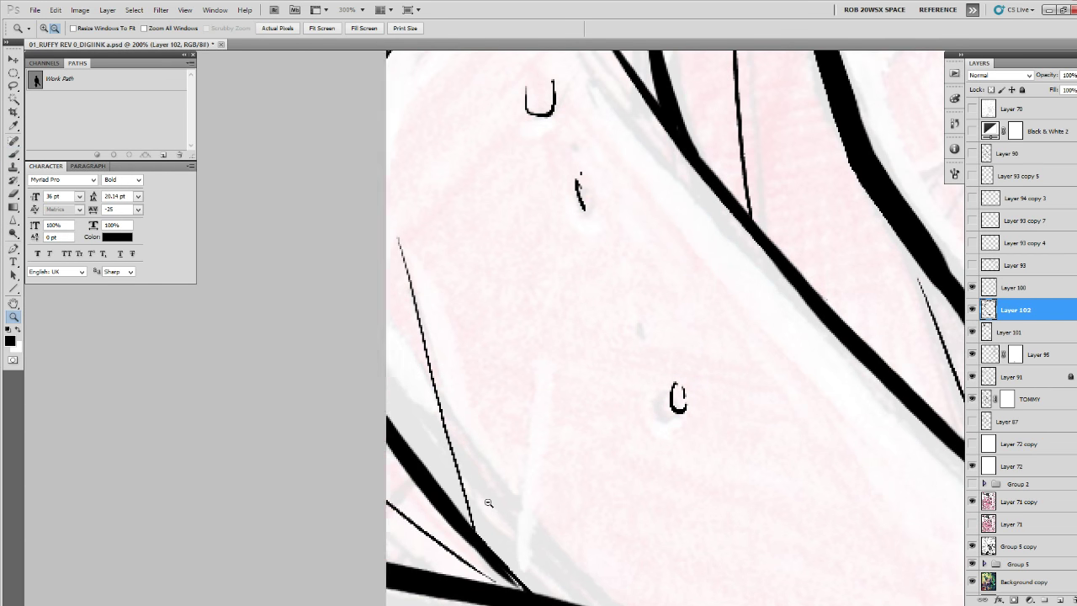
pyautogui.keyDown('alt'); pyautogui.click(493, 505); pyautogui.keyUp('alt')
pyautogui.keyDown('alt'); pyautogui.click(495, 507); pyautogui.keyUp('alt')
pyautogui.keyDown('alt'); pyautogui.click(497, 508); pyautogui.keyUp('alt')
pyautogui.keyDown('alt'); pyautogui.click(496, 508); pyautogui.keyUp('alt')
# Make the upper jaw contour below the ear heavier, building up its corner and outer edge.
pyautogui.moveTo(642, 522); pyautogui.dragTo(683, 373)
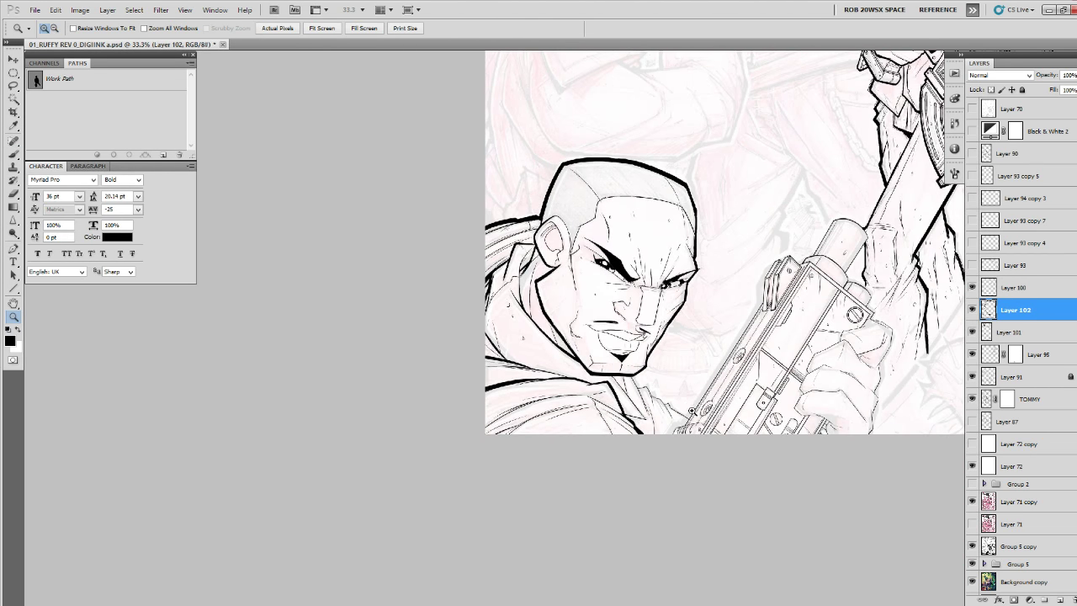
pyautogui.click(692, 411)
pyautogui.moveTo(562, 436); pyautogui.dragTo(565, 500)
pyautogui.click(488, 280)
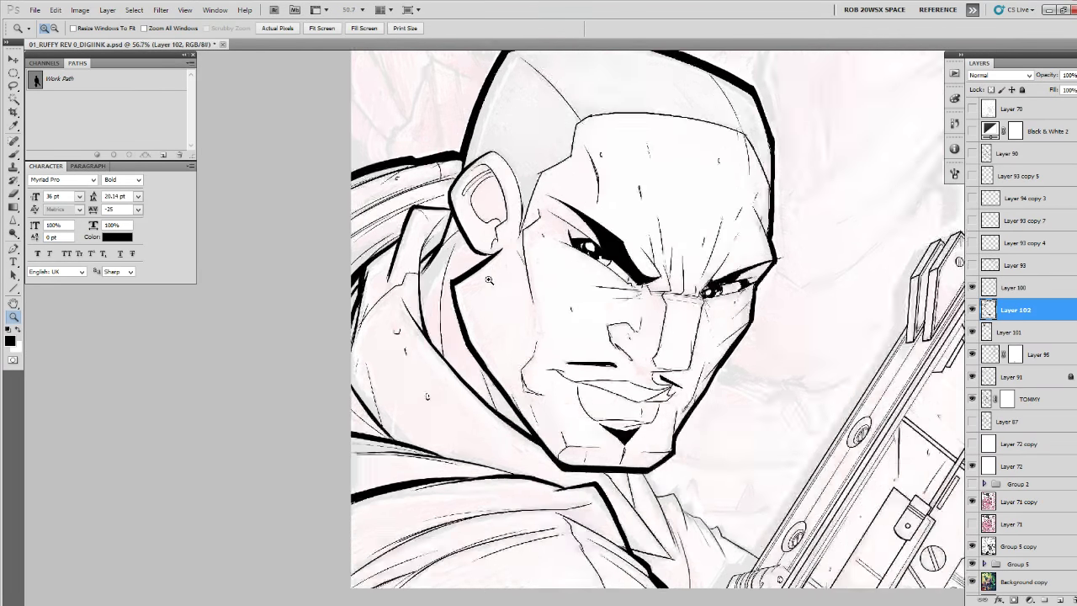
pyautogui.click(488, 281)
pyautogui.click(488, 281)
pyautogui.click(487, 281)
pyautogui.click(487, 281)
pyautogui.press('b')
pyautogui.moveTo(366, 331); pyautogui.dragTo(381, 245)
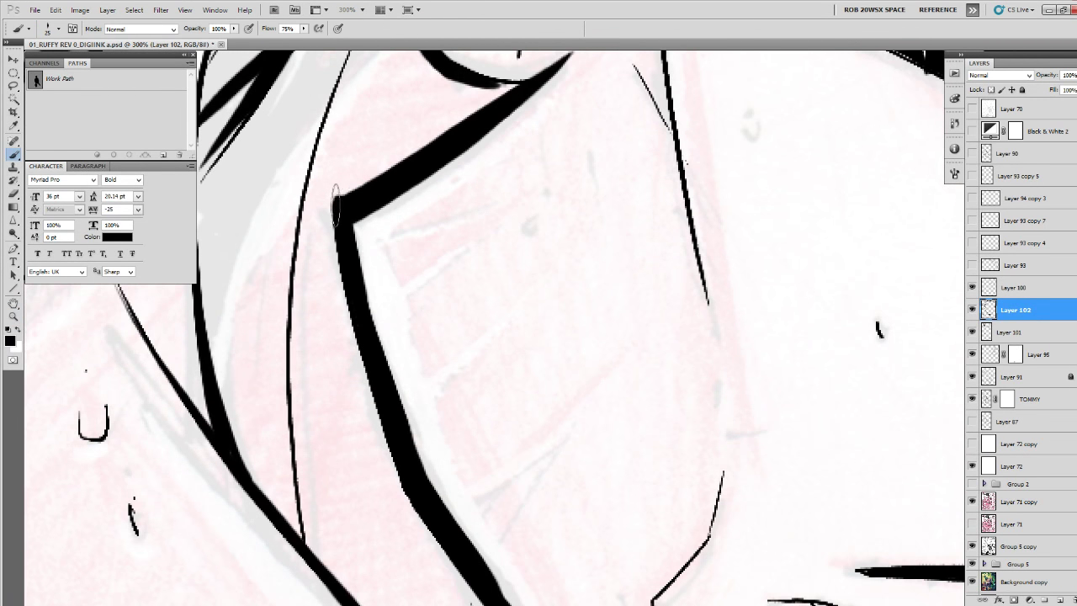
pyautogui.moveTo(364, 340); pyautogui.dragTo(352, 300)
pyautogui.moveTo(346, 170); pyautogui.dragTo(376, 345)
pyautogui.moveTo(350, 187); pyautogui.dragTo(423, 448)
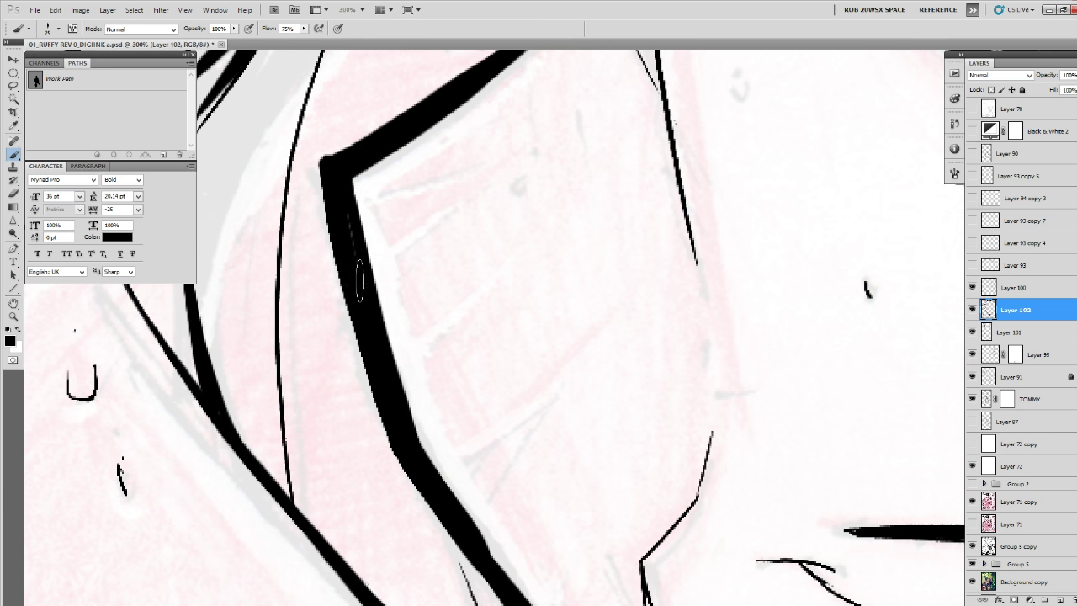
# Thicken and smooth the lower jaw contour from the jaw's bend toward the chin.
pyautogui.moveTo(436, 489); pyautogui.dragTo(378, 381)
pyautogui.moveTo(351, 318); pyautogui.dragTo(469, 499)
pyautogui.moveTo(481, 522); pyautogui.dragTo(409, 406)
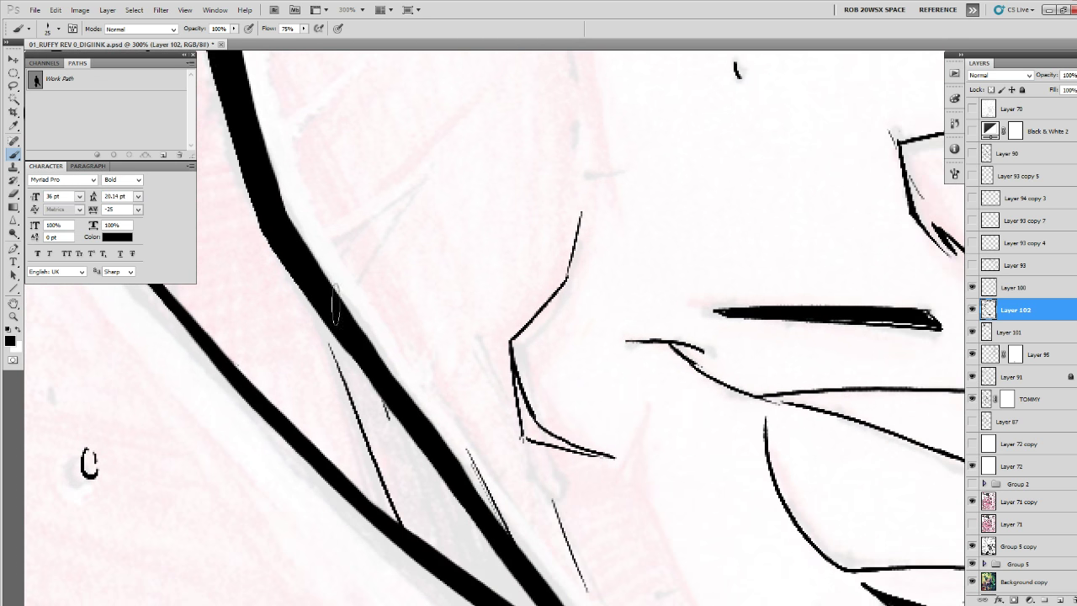
pyautogui.moveTo(360, 334); pyautogui.dragTo(486, 509)
pyautogui.moveTo(519, 555); pyautogui.dragTo(423, 413)
pyautogui.moveTo(613, 383); pyautogui.dragTo(570, 566)
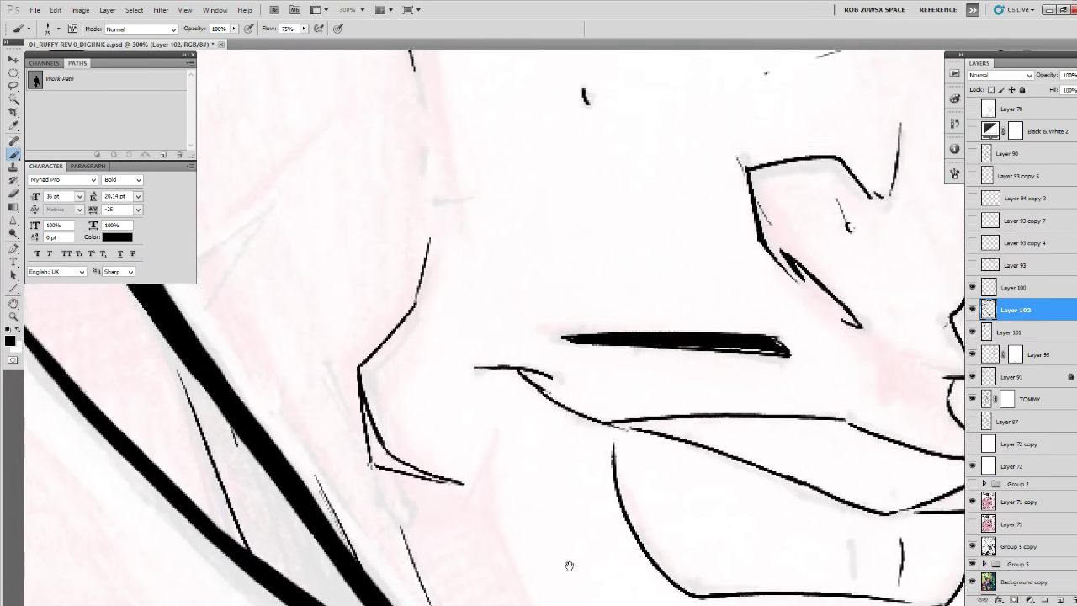
pyautogui.press('z')
pyautogui.keyDown('alt'); pyautogui.click(627, 437); pyautogui.keyUp('alt')
pyautogui.keyDown('alt'); pyautogui.click(627, 439); pyautogui.keyUp('alt')
pyautogui.keyDown('alt'); pyautogui.click(626, 439); pyautogui.keyUp('alt')
pyautogui.keyDown('alt'); pyautogui.click(627, 440); pyautogui.keyUp('alt')
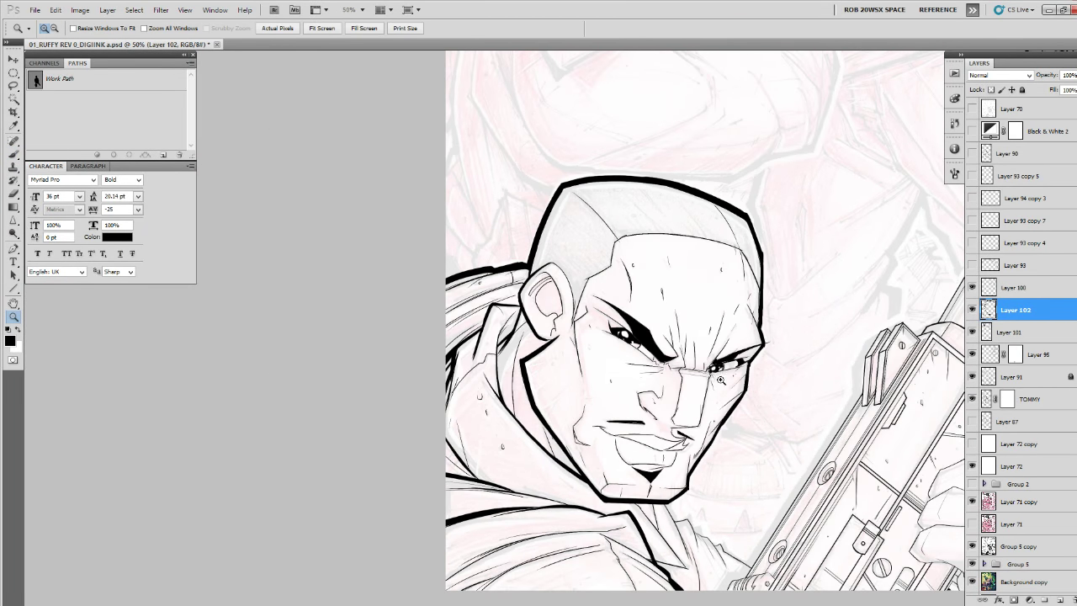
# Thicken the neckline edge running diagonally from under the chin down to the collar's lower tip.
pyautogui.moveTo(733, 469); pyautogui.dragTo(573, 339)
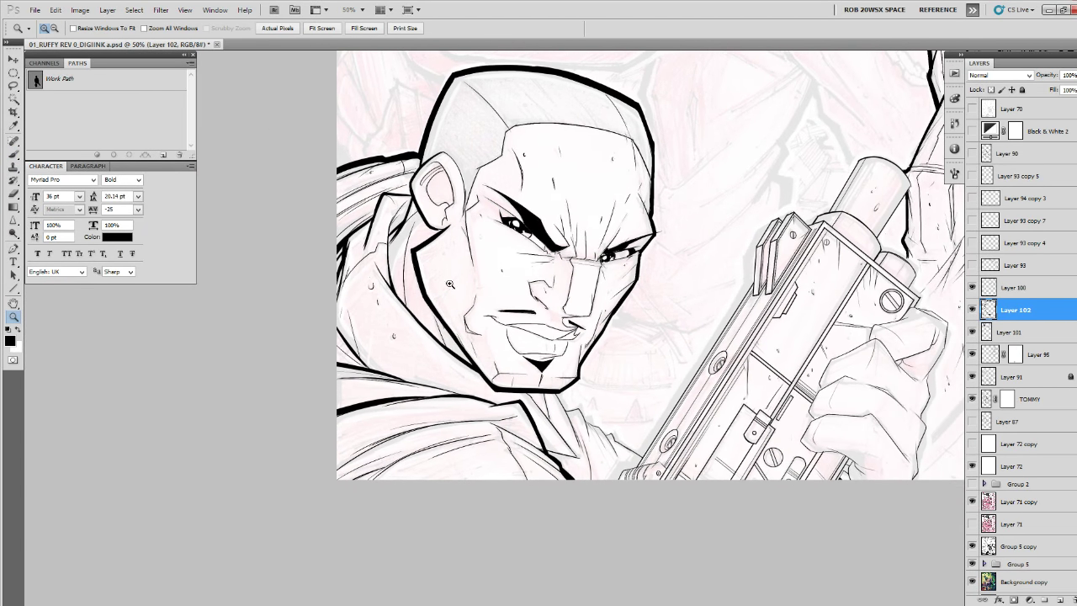
pyautogui.click(566, 425)
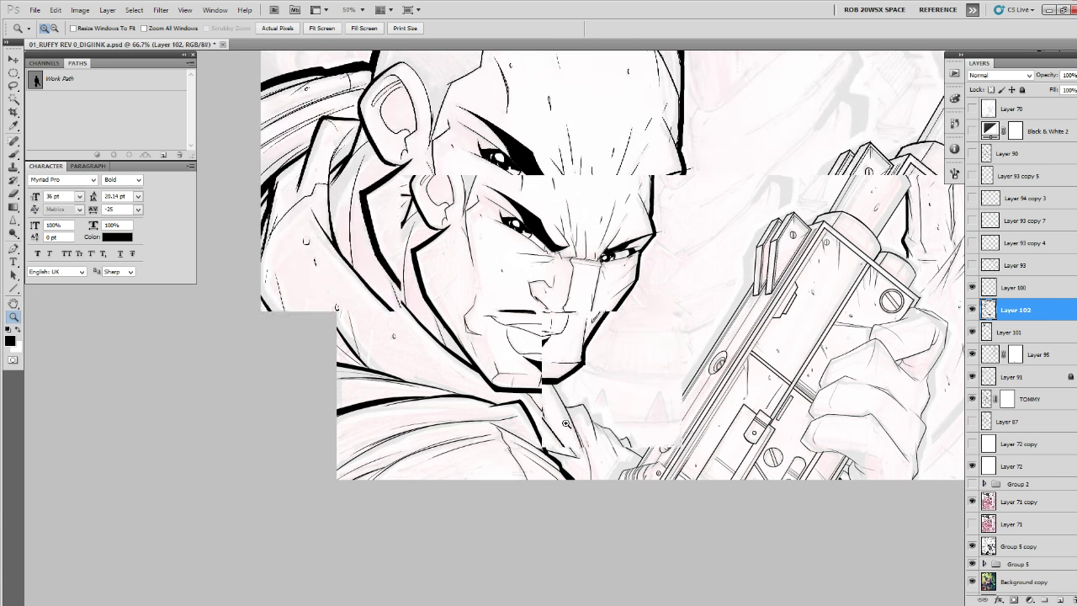
pyautogui.click(566, 425)
pyautogui.click(567, 425)
pyautogui.press('b')
pyautogui.moveTo(544, 426); pyautogui.dragTo(455, 382)
pyautogui.moveTo(324, 257); pyautogui.dragTo(528, 532)
pyautogui.press('z')
pyautogui.click(545, 486)
pyautogui.moveTo(545, 483); pyautogui.dragTo(737, 432)
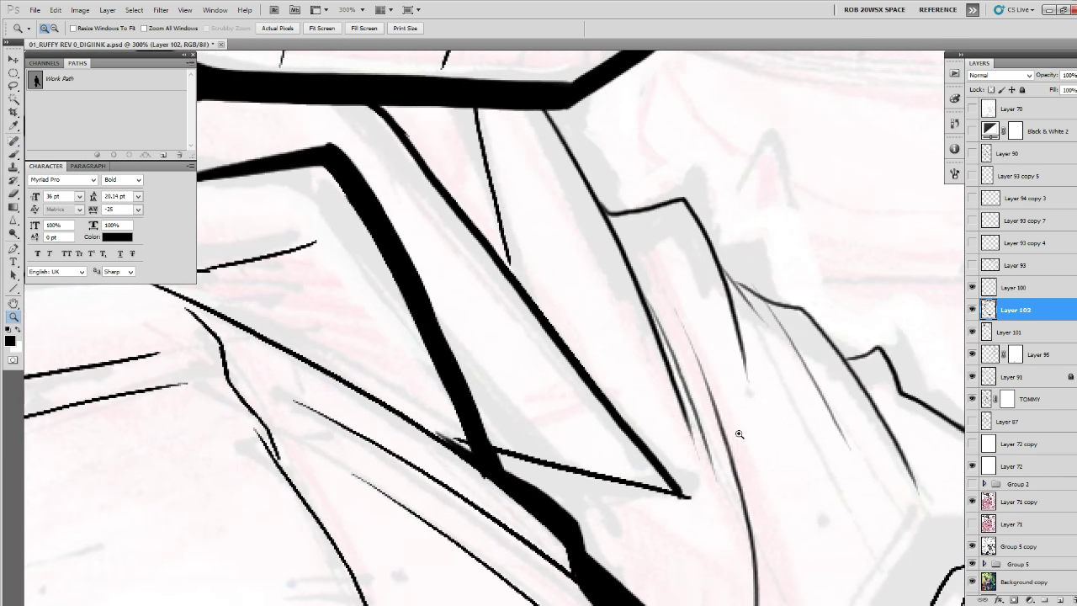
# Reduce the brush size to 15 and thicken the collar's short lower edge between the flap and the tip.
pyautogui.press('b')
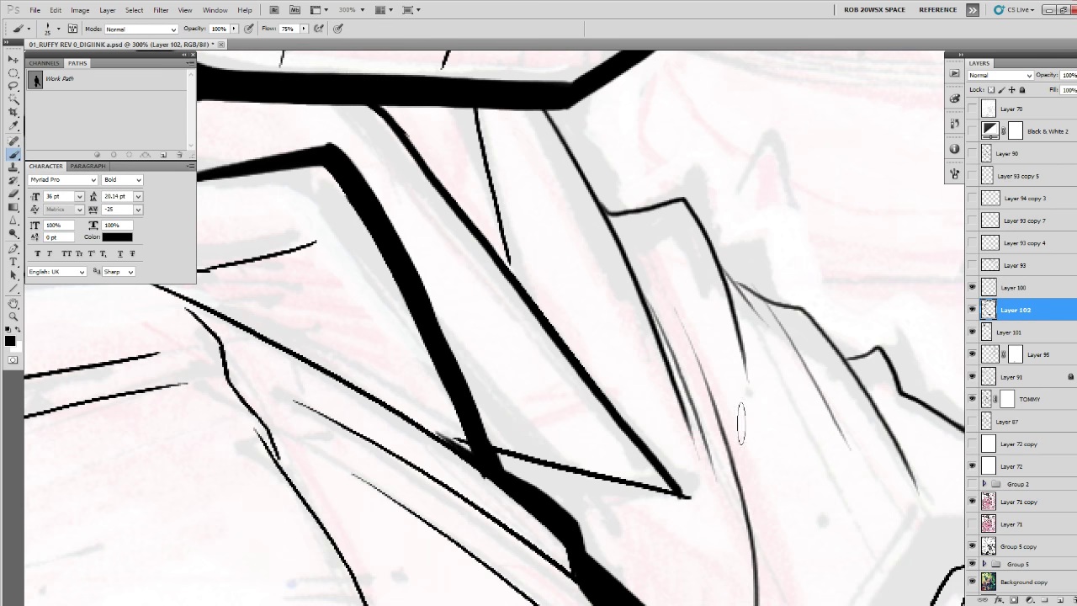
pyautogui.press('[')
pyautogui.moveTo(711, 477)
pyautogui.mouseDown()
pyautogui.moveTo(736, 487)
pyautogui.moveTo(507, 460)
pyautogui.moveTo(728, 509)
pyautogui.moveTo(548, 449)
pyautogui.mouseUp()
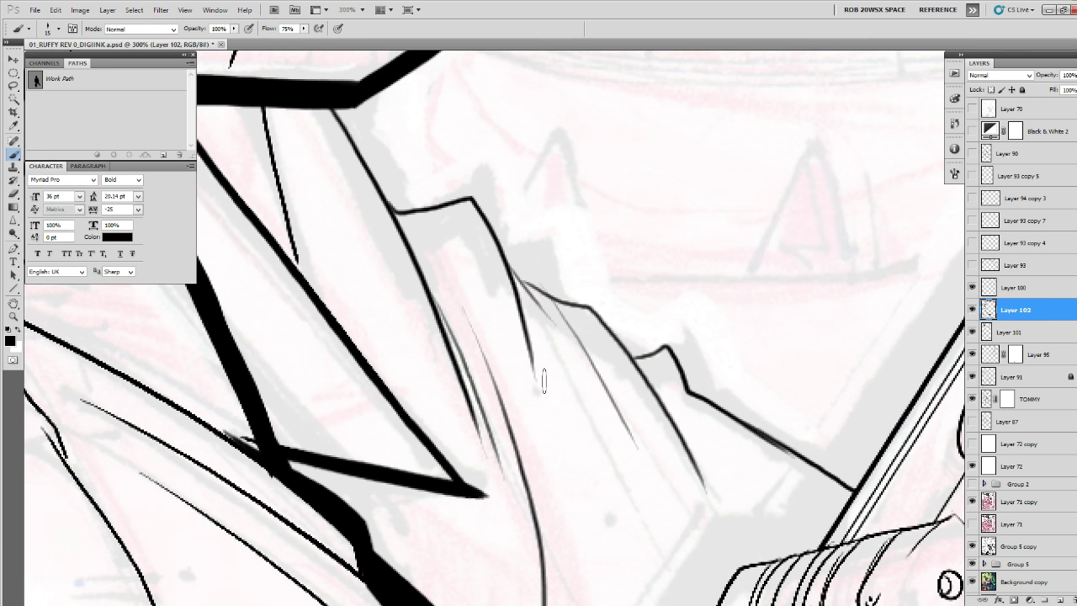
# Thicken the jagged clothing contour from below the chin to the gun's edge, adding tapered crease strokes at its corners.
pyautogui.moveTo(778, 528); pyautogui.dragTo(705, 502)
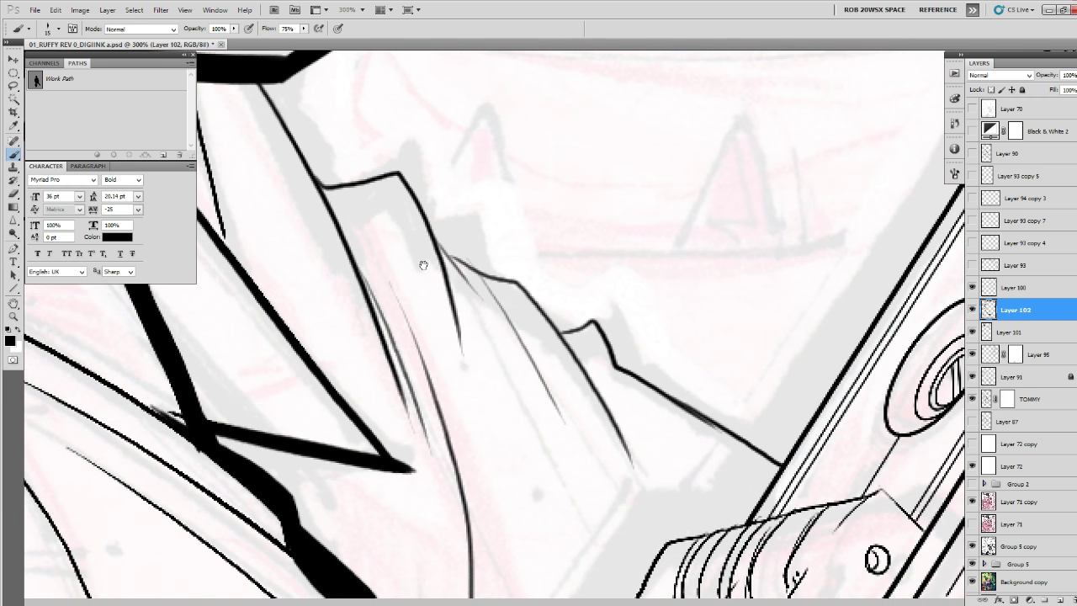
pyautogui.moveTo(423, 265); pyautogui.dragTo(470, 441)
pyautogui.moveTo(303, 254); pyautogui.dragTo(360, 342)
pyautogui.moveTo(326, 292)
pyautogui.mouseDown()
pyautogui.moveTo(393, 353)
pyautogui.moveTo(445, 345)
pyautogui.moveTo(505, 488)
pyautogui.moveTo(484, 476)
pyautogui.mouseUp()
pyautogui.moveTo(455, 383)
pyautogui.mouseDown()
pyautogui.moveTo(529, 416)
pyautogui.moveTo(580, 486)
pyautogui.moveTo(573, 471)
pyautogui.moveTo(611, 458)
pyautogui.moveTo(646, 519)
pyautogui.moveTo(482, 387)
pyautogui.moveTo(648, 492)
pyautogui.mouseUp()
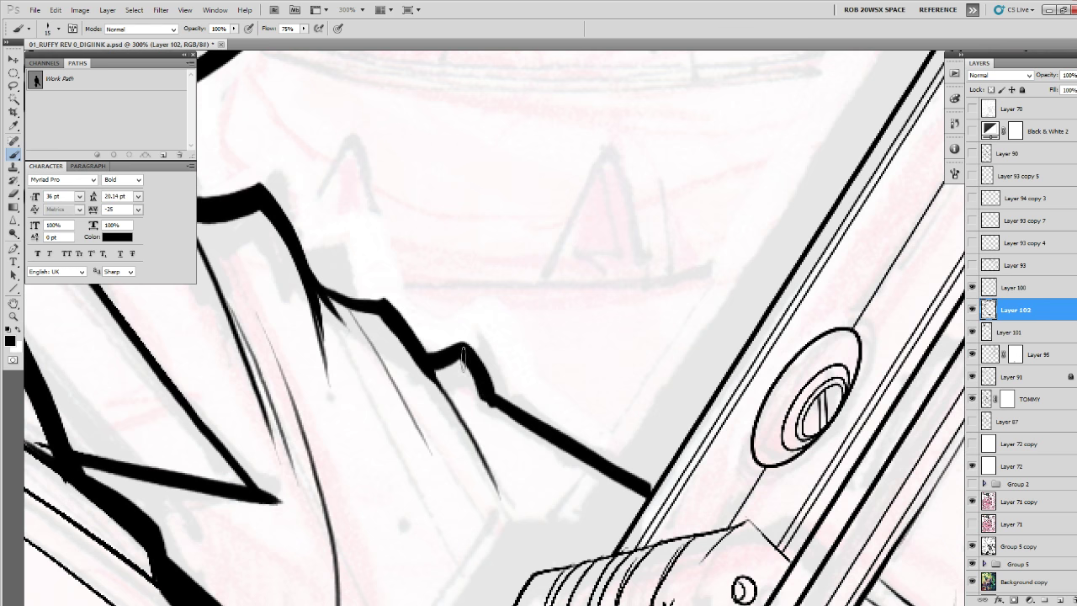
pyautogui.moveTo(492, 397)
pyautogui.mouseDown()
pyautogui.moveTo(596, 452)
pyautogui.moveTo(653, 498)
pyautogui.mouseUp()
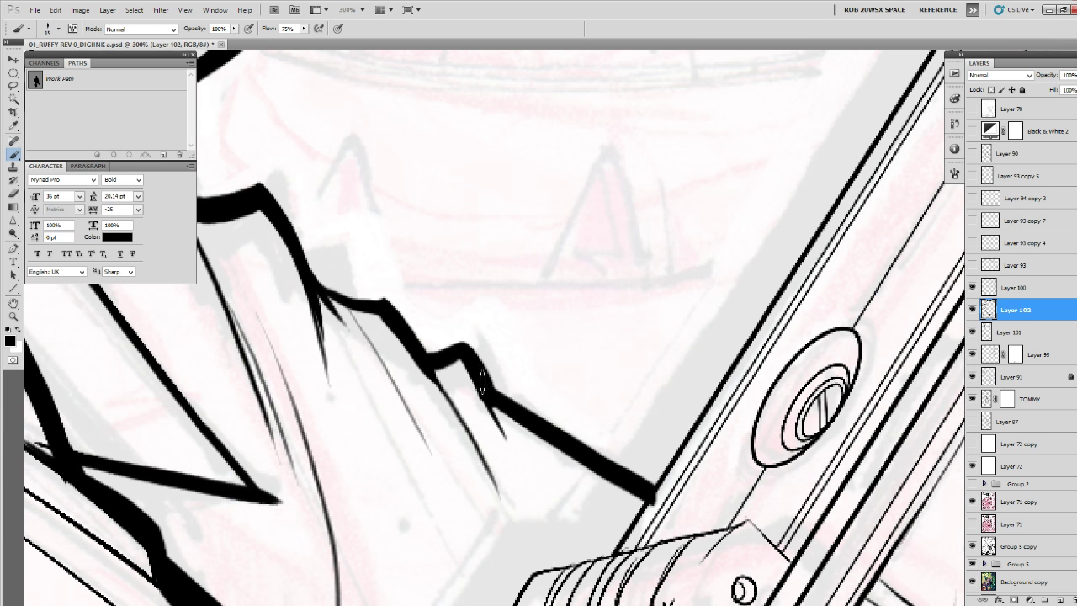
pyautogui.moveTo(482, 383); pyautogui.dragTo(602, 397)
# Darken the faint lines on Layer 101 by duplicating the layer and merging the copy down twice.
pyautogui.click(986, 330)
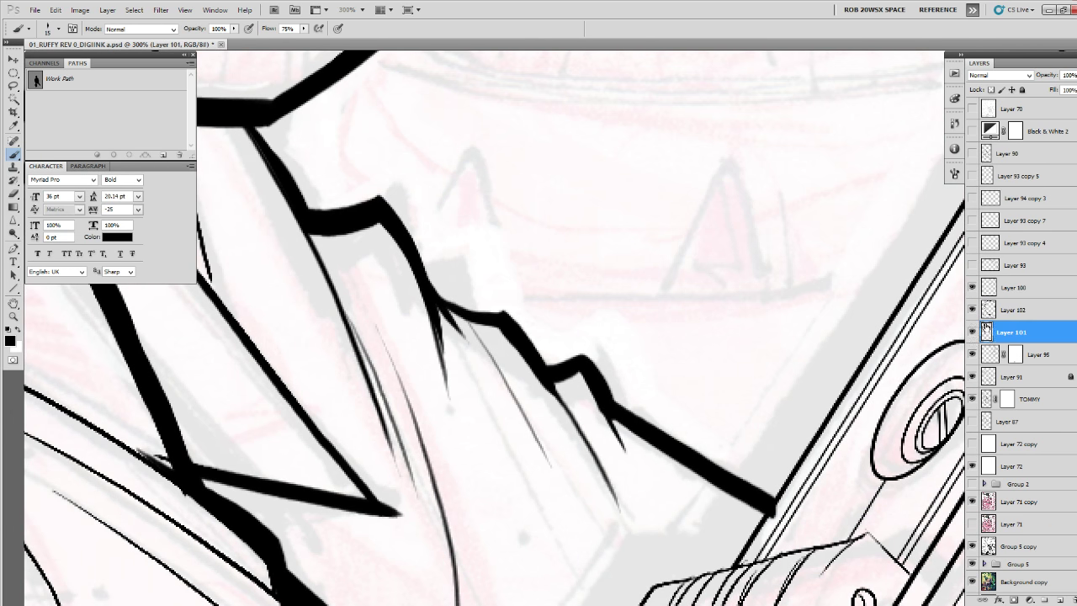
pyautogui.hotkey('ctrl', 'j')
pyautogui.hotkey('ctrl', 'e')
pyautogui.hotkey('ctrl', 'j')
pyautogui.hotkey('ctrl', 'e')
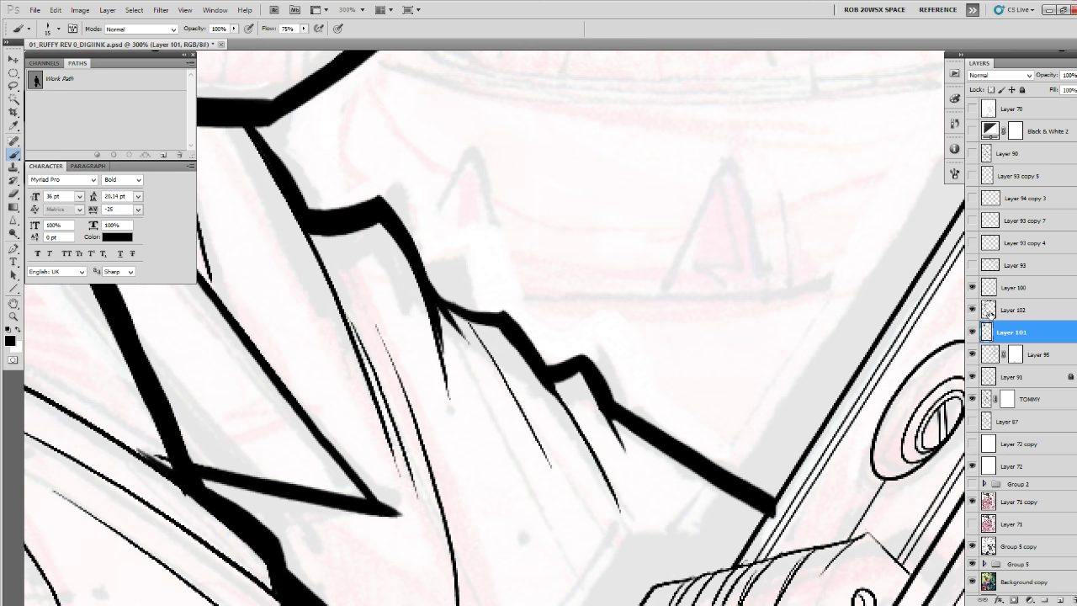
# On Layer 102, ink the lower sleeve fold as a heavy tapered black and fill the shadow wedge beside it.
pyautogui.click(992, 307)
pyautogui.press('z')
pyautogui.keyDown('alt'); pyautogui.click(715, 367); pyautogui.keyUp('alt')
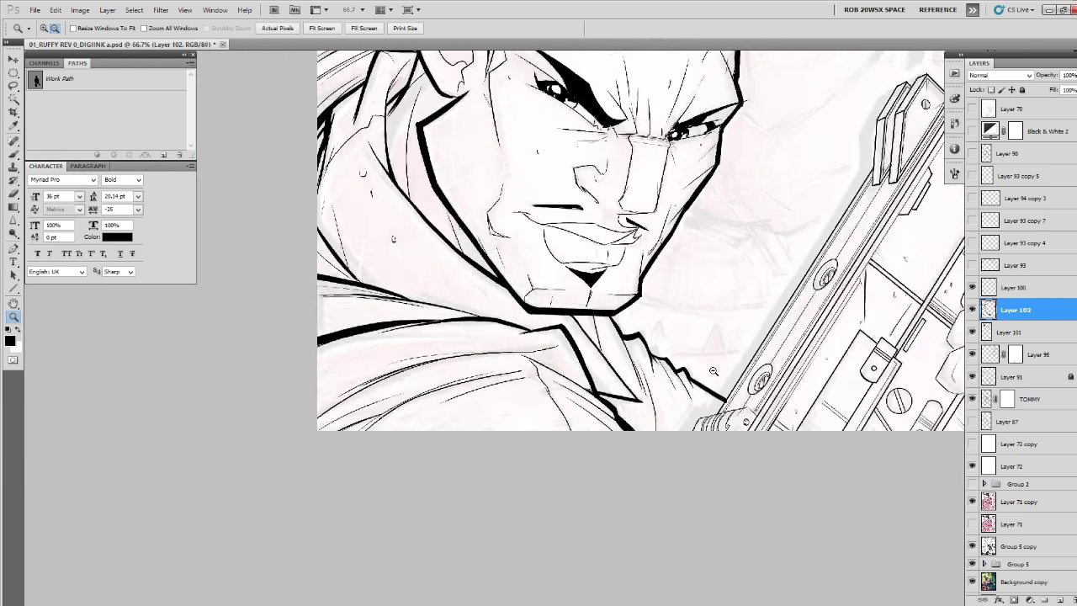
pyautogui.keyDown('alt'); pyautogui.click(721, 369); pyautogui.keyUp('alt')
pyautogui.click(573, 404)
pyautogui.click(512, 389)
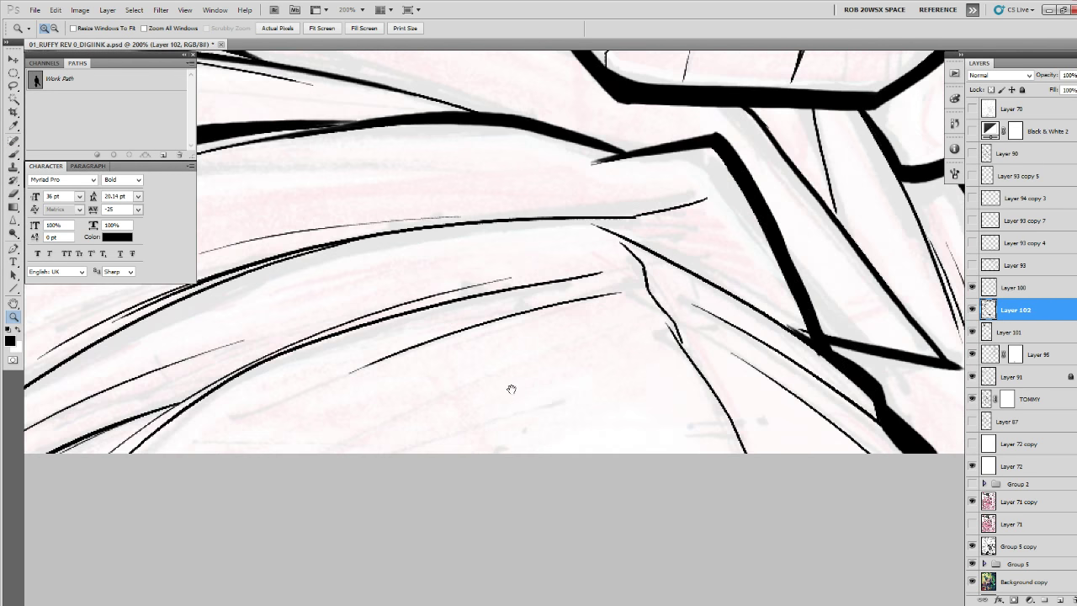
pyautogui.click(512, 389)
pyautogui.click(781, 356)
pyautogui.press('b')
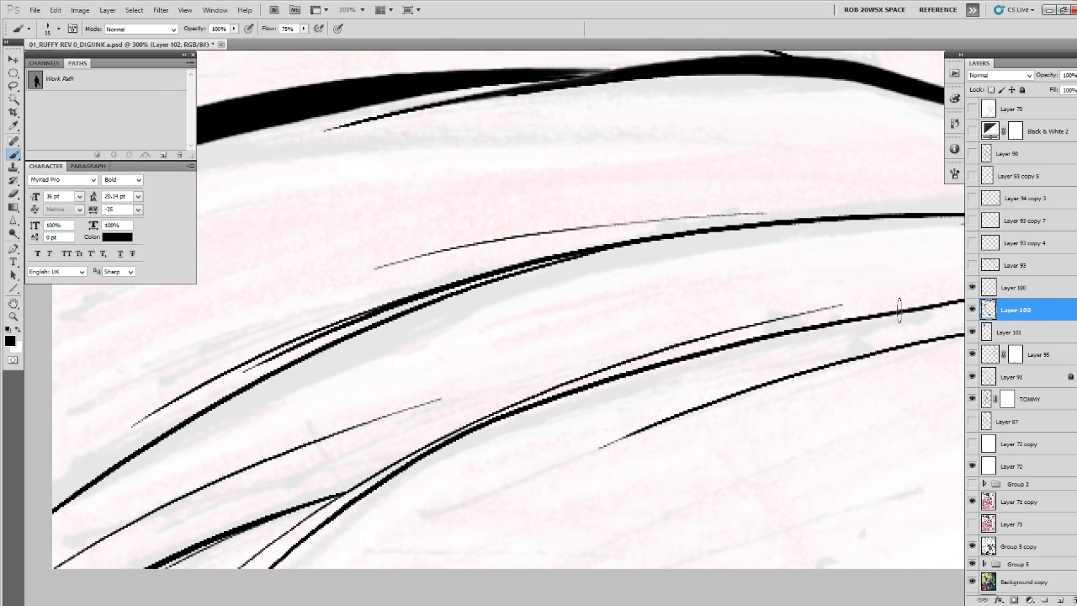
pyautogui.moveTo(894, 308)
pyautogui.mouseDown()
pyautogui.moveTo(772, 332)
pyautogui.moveTo(509, 420)
pyautogui.moveTo(328, 535)
pyautogui.moveTo(266, 587)
pyautogui.mouseUp()
pyautogui.moveTo(774, 335)
pyautogui.mouseDown()
pyautogui.moveTo(630, 375)
pyautogui.moveTo(304, 576)
pyautogui.moveTo(354, 520)
pyautogui.moveTo(261, 581)
pyautogui.mouseUp()
pyautogui.moveTo(766, 335); pyautogui.dragTo(312, 574)
pyautogui.moveTo(406, 521)
pyautogui.mouseDown()
pyautogui.moveTo(589, 464)
pyautogui.moveTo(669, 454)
pyautogui.mouseUp()
pyautogui.moveTo(608, 421)
pyautogui.mouseDown()
pyautogui.moveTo(376, 521)
pyautogui.moveTo(570, 436)
pyautogui.moveTo(448, 525)
pyautogui.mouseUp()
pyautogui.moveTo(829, 349); pyautogui.dragTo(519, 444)
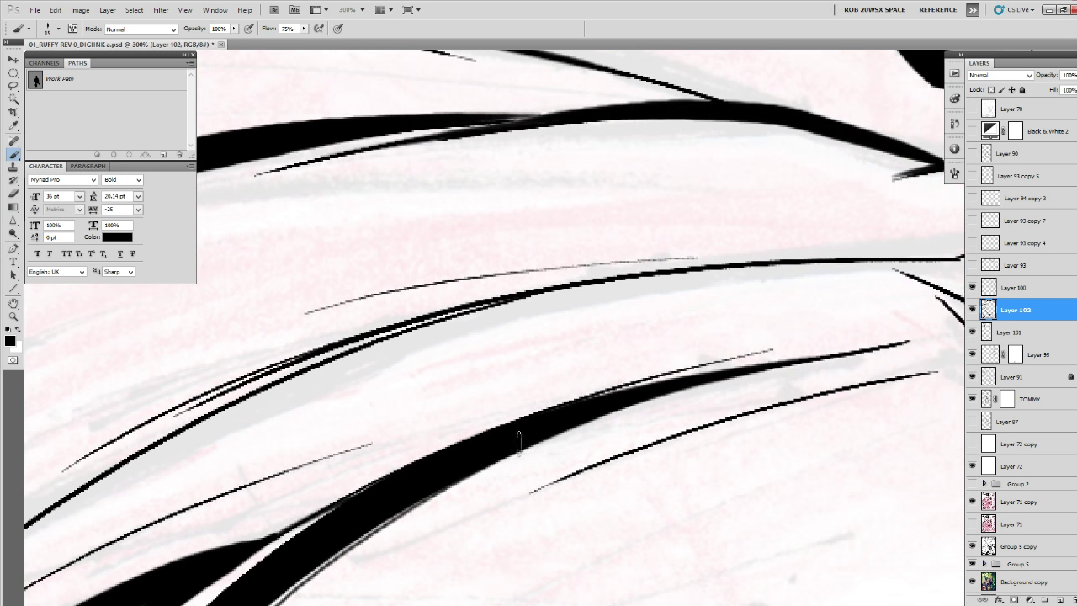
# Thicken the thin line beneath the heavy lower sleeve fold into a long black stroke tapering at both ends.
pyautogui.moveTo(939, 334)
pyautogui.mouseDown()
pyautogui.moveTo(662, 395)
pyautogui.moveTo(275, 602)
pyautogui.mouseUp()
pyautogui.moveTo(770, 402); pyautogui.dragTo(621, 365)
pyautogui.moveTo(780, 337)
pyautogui.mouseDown()
pyautogui.moveTo(320, 482)
pyautogui.moveTo(174, 564)
pyautogui.mouseUp()
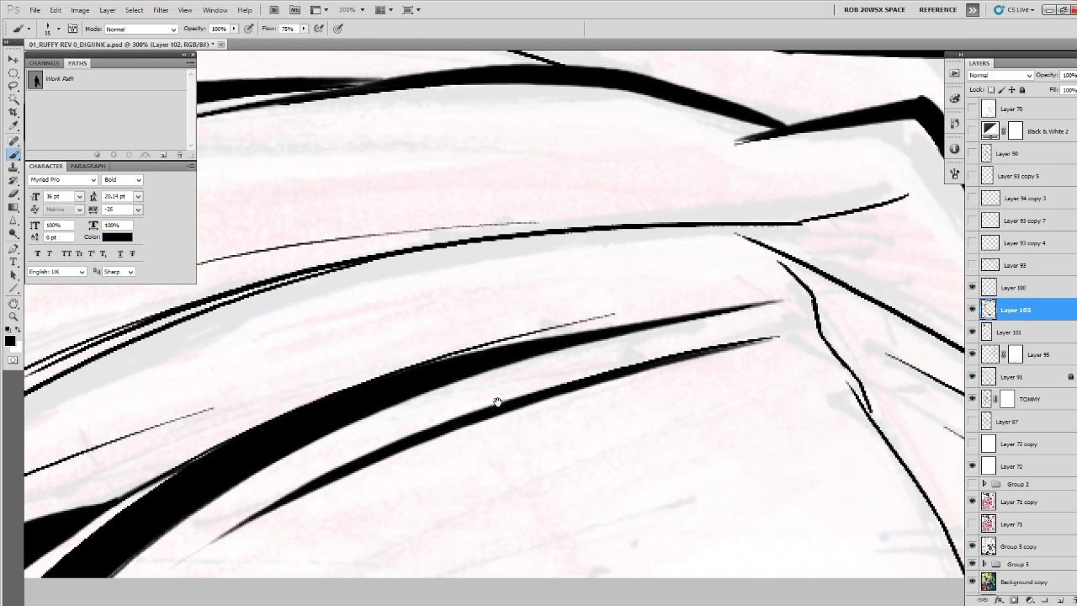
pyautogui.moveTo(497, 403); pyautogui.dragTo(899, 386)
# Redo the thickening of the middle sleeve fold line as a tapered black swelling along its lower edge.
pyautogui.moveTo(656, 270)
pyautogui.mouseDown()
pyautogui.moveTo(307, 443)
pyautogui.moveTo(152, 562)
pyautogui.mouseUp()
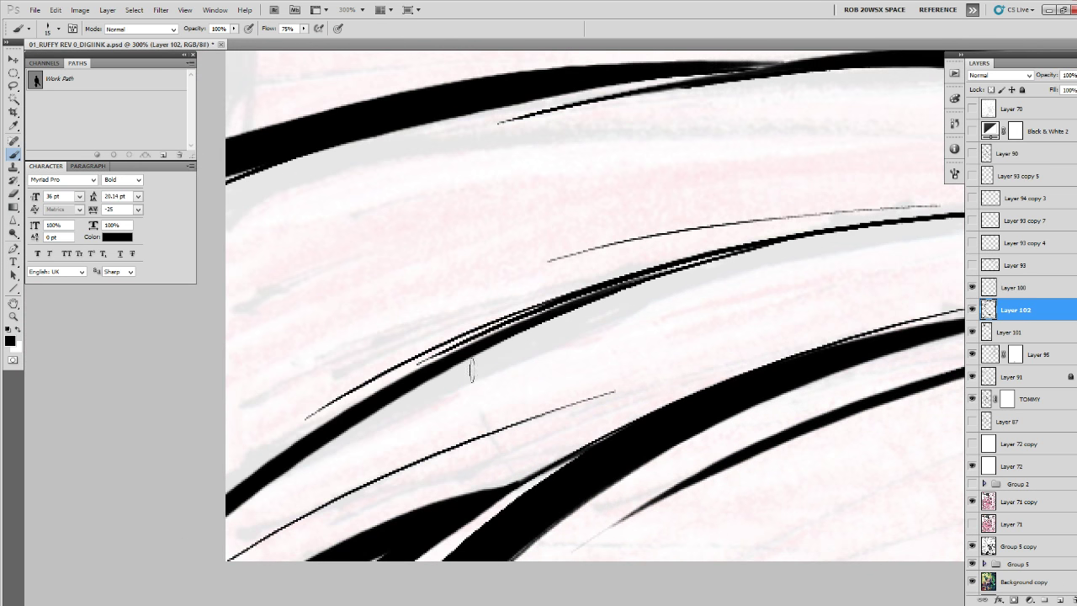
pyautogui.hotkey('ctrl', 'z')
pyautogui.moveTo(772, 244)
pyautogui.mouseDown()
pyautogui.moveTo(515, 339)
pyautogui.moveTo(247, 473)
pyautogui.mouseUp()
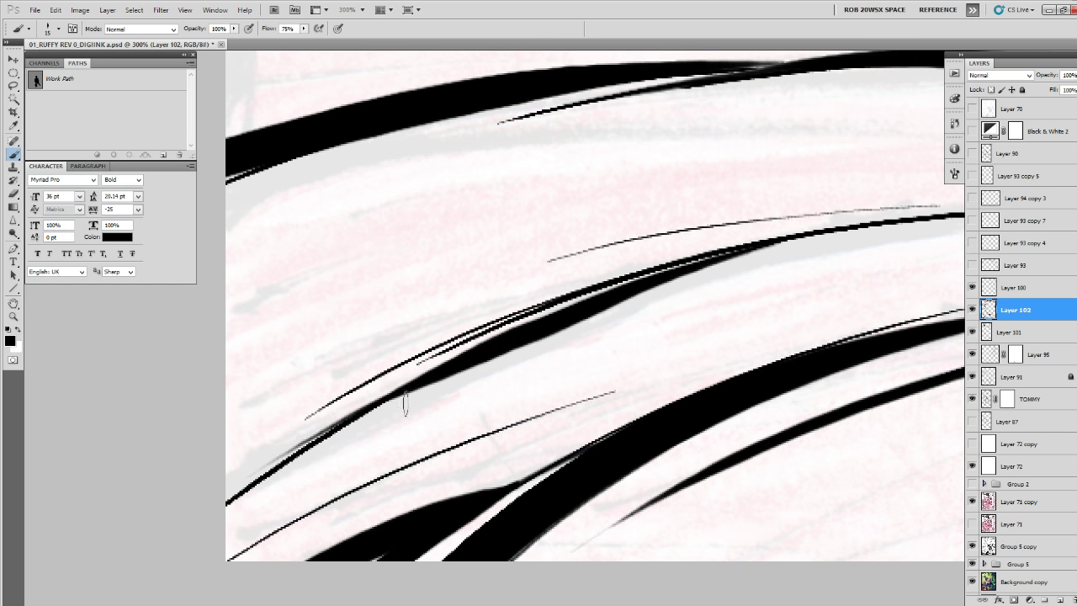
pyautogui.moveTo(660, 285); pyautogui.dragTo(741, 263)
# Round off the angular corner of the head outline beside the forehead with a curved outer stroke.
pyautogui.press('z')
pyautogui.keyDown('alt'); pyautogui.click(647, 345); pyautogui.keyUp('alt')
pyautogui.keyDown('alt'); pyautogui.click(648, 345); pyautogui.keyUp('alt')
pyautogui.keyDown('alt'); pyautogui.click(648, 345); pyautogui.keyUp('alt')
pyautogui.keyDown('alt'); pyautogui.click(648, 345); pyautogui.keyUp('alt')
pyautogui.keyDown('alt'); pyautogui.click(647, 345); pyautogui.keyUp('alt')
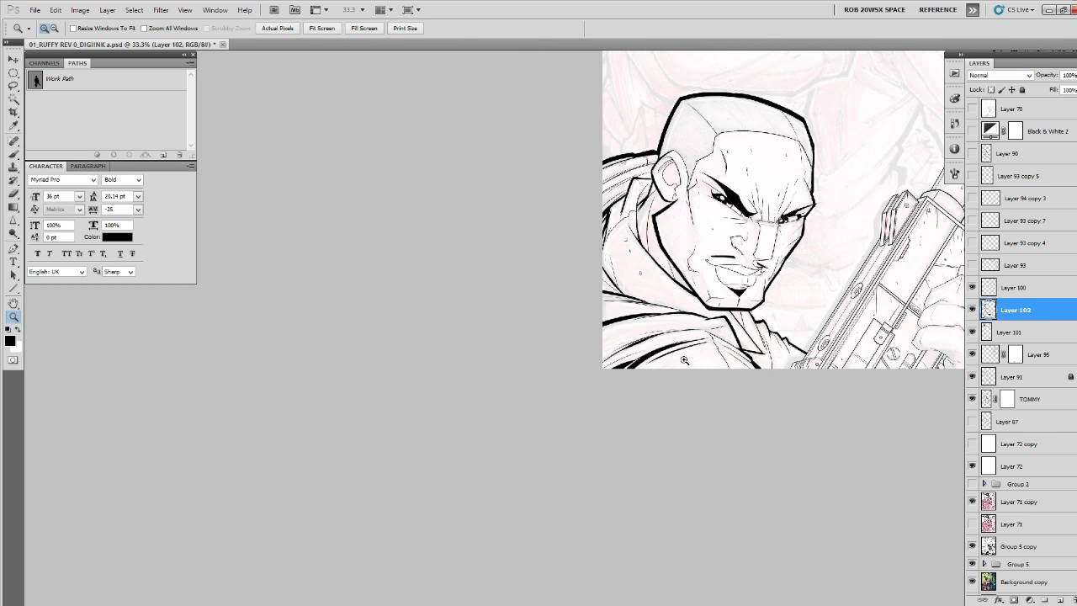
pyautogui.moveTo(772, 402); pyautogui.dragTo(621, 508)
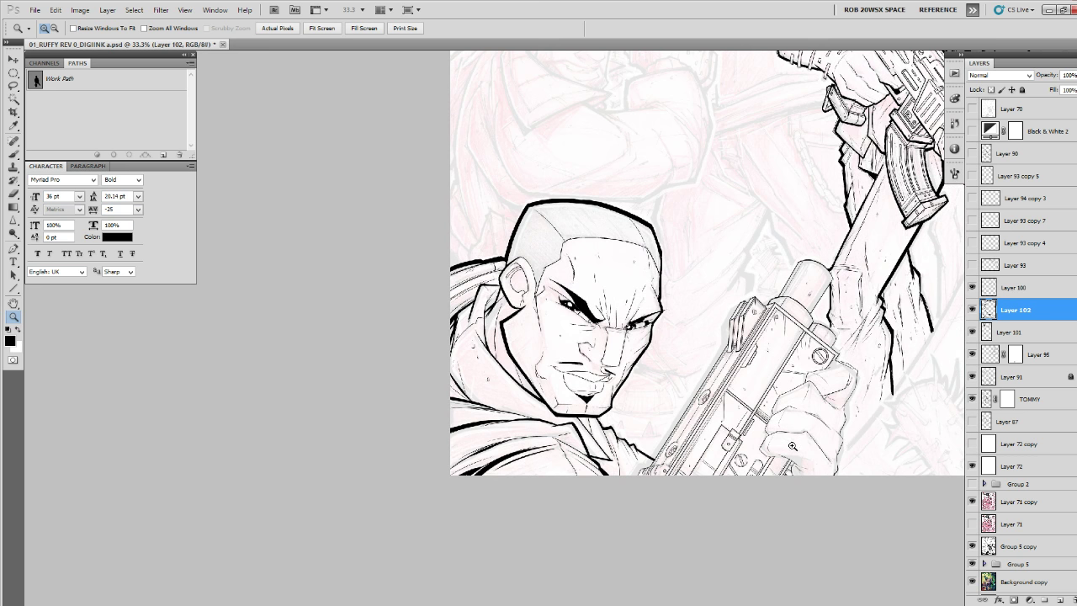
pyautogui.click(659, 236)
pyautogui.click(659, 236)
pyautogui.click(659, 236)
pyautogui.click(659, 235)
pyautogui.click(660, 236)
pyautogui.press('b')
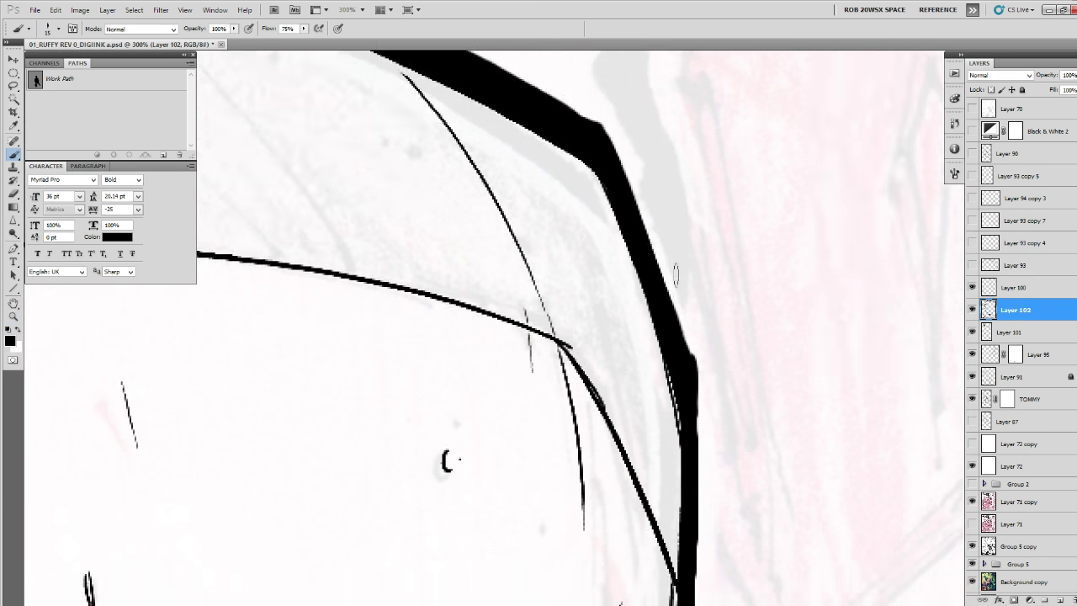
pyautogui.moveTo(675, 274); pyautogui.dragTo(609, 308)
pyautogui.moveTo(599, 393); pyautogui.dragTo(604, 432)
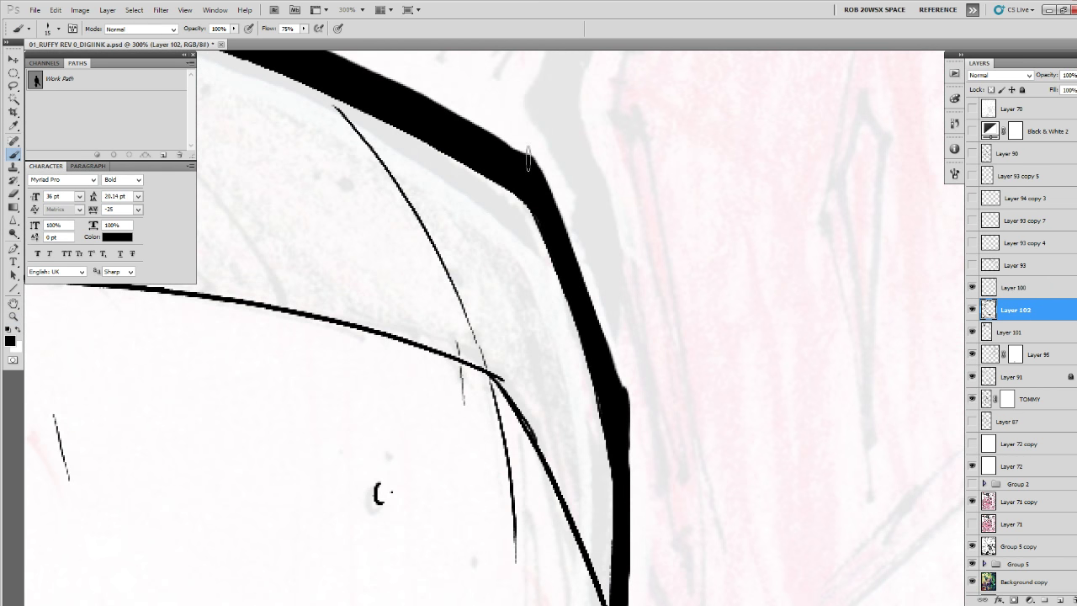
pyautogui.moveTo(530, 158)
pyautogui.mouseDown()
pyautogui.moveTo(571, 225)
pyautogui.moveTo(621, 417)
pyautogui.mouseUp()
pyautogui.moveTo(561, 224)
pyautogui.mouseDown()
pyautogui.moveTo(607, 378)
pyautogui.moveTo(555, 227)
pyautogui.moveTo(608, 375)
pyautogui.moveTo(579, 227)
pyautogui.mouseUp()
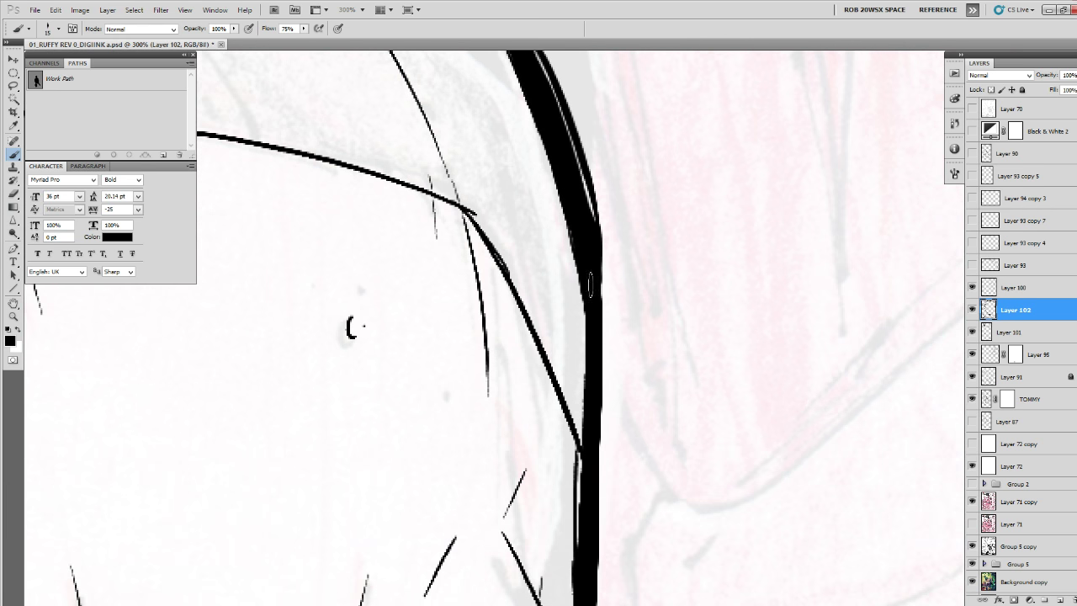
# Thicken the curved inner collar line below the ear with tapered blacks, widening it into a shadow at the fold.
pyautogui.press('z')
pyautogui.keyDown('alt'); pyautogui.click(606, 370); pyautogui.keyUp('alt')
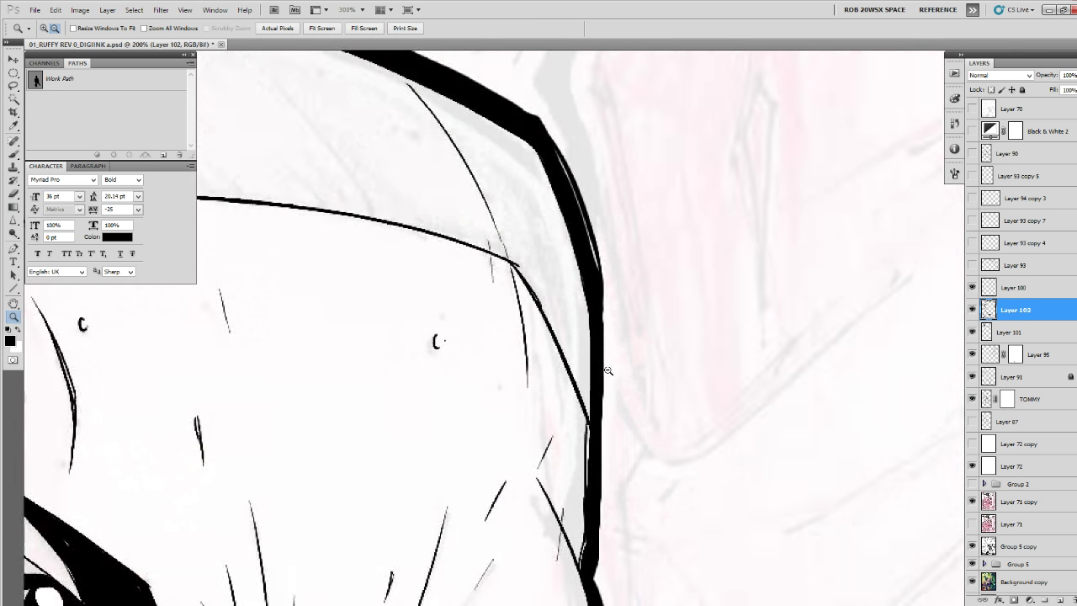
pyautogui.keyDown('alt'); pyautogui.click(608, 371); pyautogui.keyUp('alt')
pyautogui.keyDown('alt'); pyautogui.click(610, 372); pyautogui.keyUp('alt')
pyautogui.keyDown('alt'); pyautogui.click(611, 372); pyautogui.keyUp('alt')
pyautogui.keyDown('alt'); pyautogui.click(610, 375); pyautogui.keyUp('alt')
pyautogui.moveTo(611, 407); pyautogui.dragTo(632, 358)
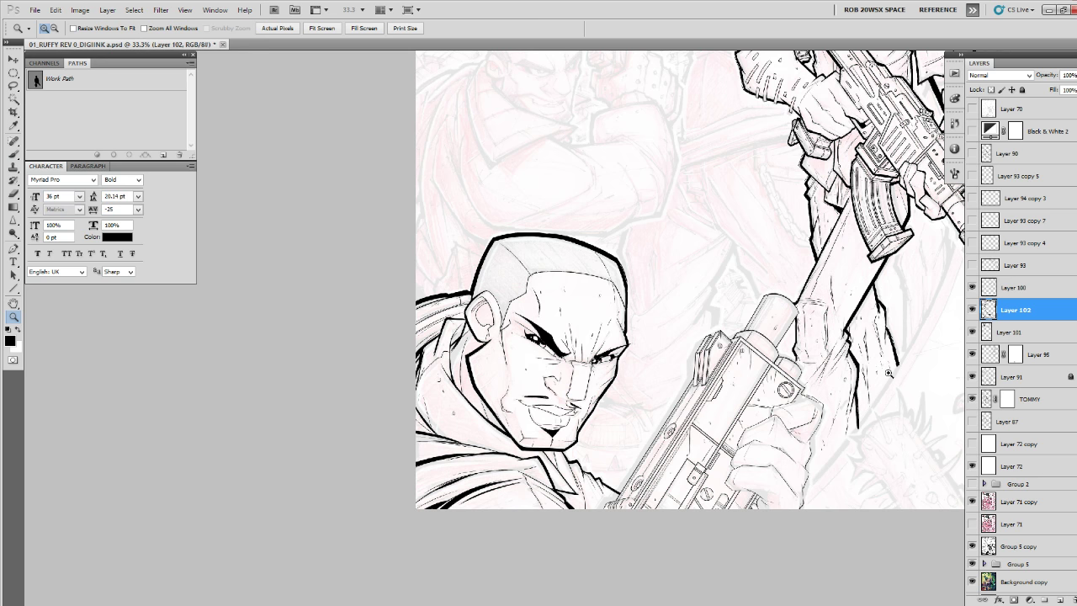
pyautogui.click(457, 333)
pyautogui.click(457, 333)
pyautogui.click(457, 333)
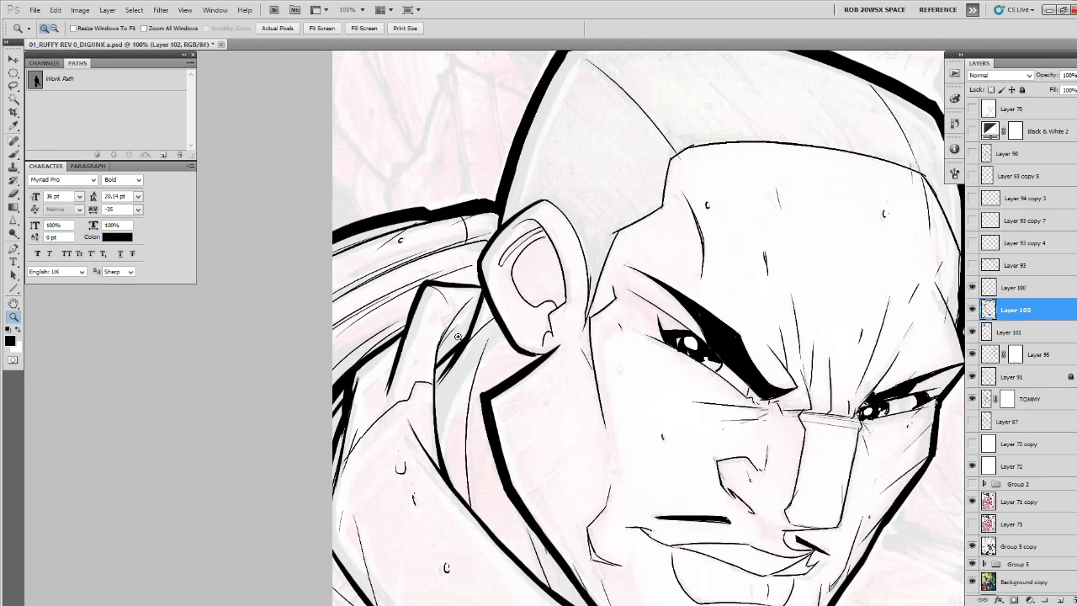
pyautogui.click(457, 332)
pyautogui.click(457, 332)
pyautogui.press('b')
pyautogui.moveTo(505, 212); pyautogui.dragTo(400, 370)
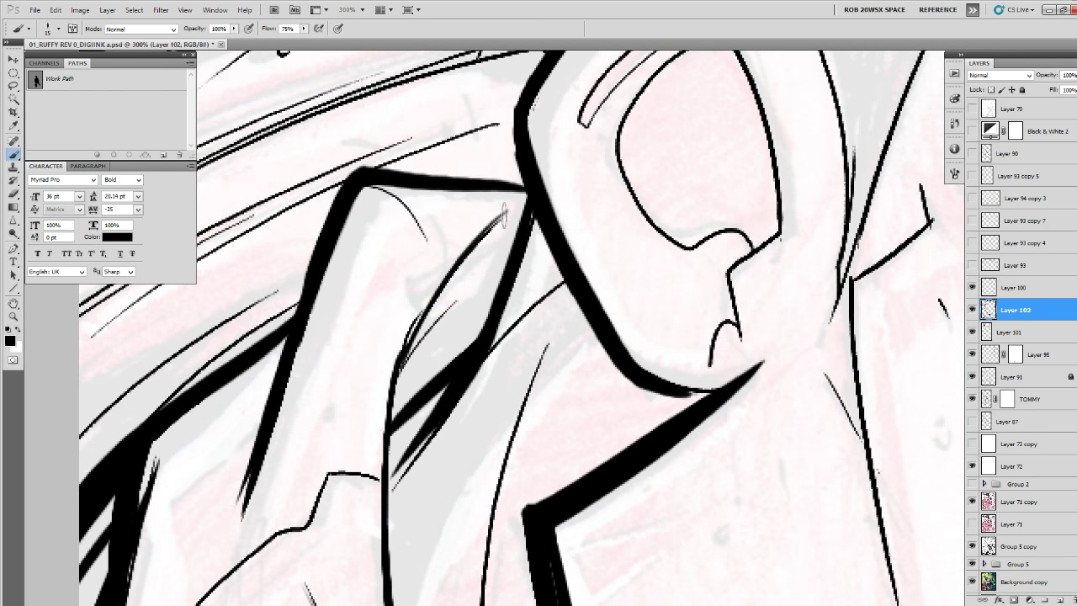
pyautogui.hotkey('ctrl', 'z')
pyautogui.moveTo(507, 213)
pyautogui.mouseDown()
pyautogui.moveTo(430, 291)
pyautogui.moveTo(392, 431)
pyautogui.mouseUp()
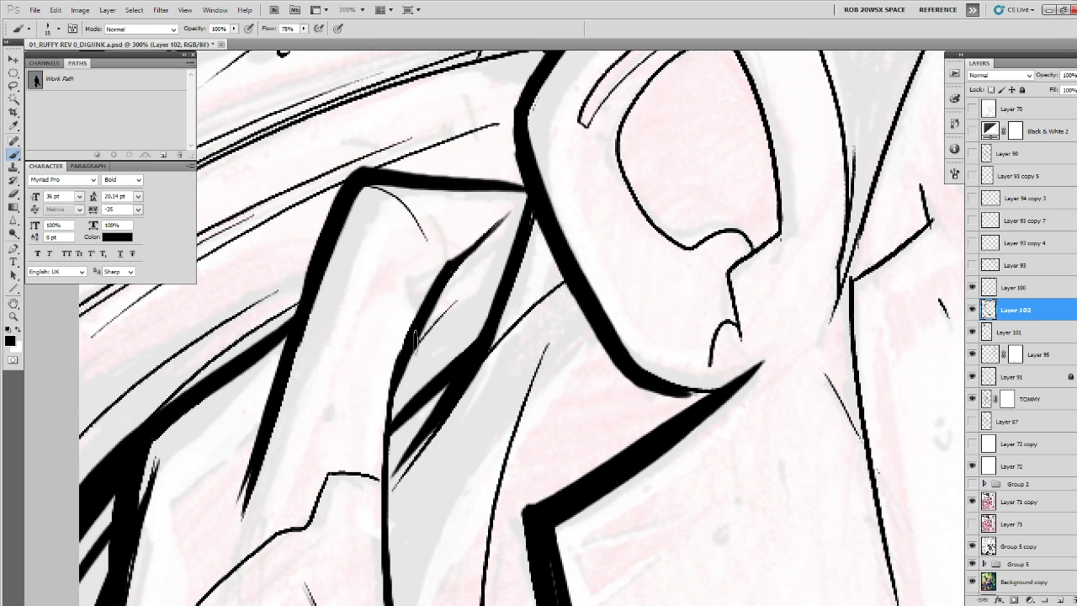
pyautogui.moveTo(416, 342); pyautogui.dragTo(399, 414)
pyautogui.moveTo(421, 323); pyautogui.dragTo(409, 402)
pyautogui.moveTo(447, 268); pyautogui.dragTo(414, 390)
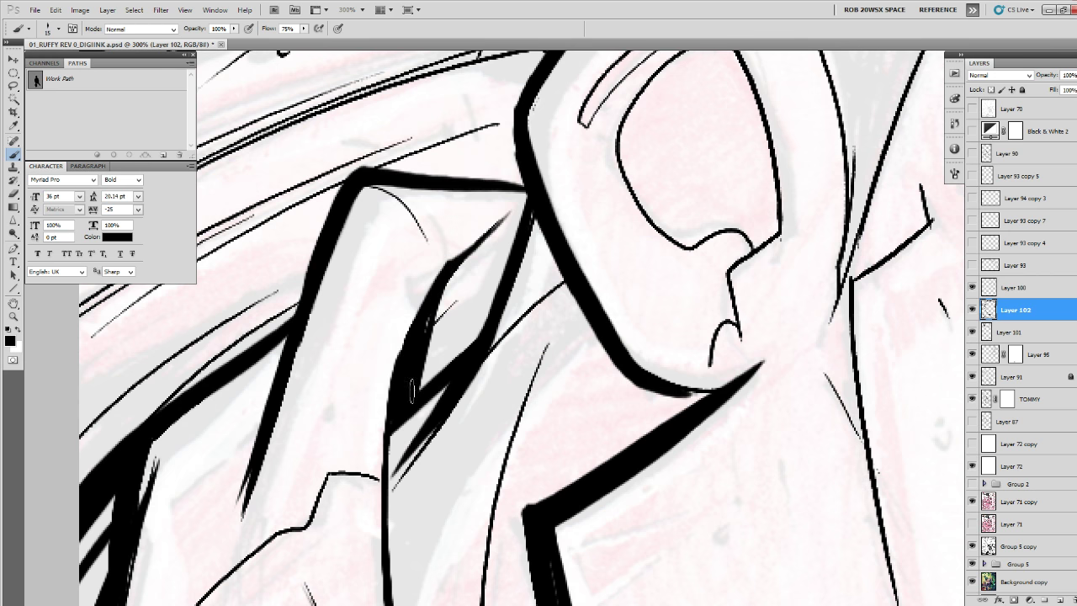
# Add curved shadow strokes across the upper part of the gap between the collar folds below the ear.
pyautogui.moveTo(432, 327)
pyautogui.mouseDown()
pyautogui.moveTo(461, 298)
pyautogui.moveTo(413, 350)
pyautogui.moveTo(472, 293)
pyautogui.moveTo(406, 343)
pyautogui.moveTo(467, 294)
pyautogui.mouseUp()
pyautogui.moveTo(429, 345)
pyautogui.mouseDown()
pyautogui.moveTo(493, 298)
pyautogui.moveTo(429, 348)
pyautogui.mouseUp()
pyautogui.hotkey('ctrl', 'z')
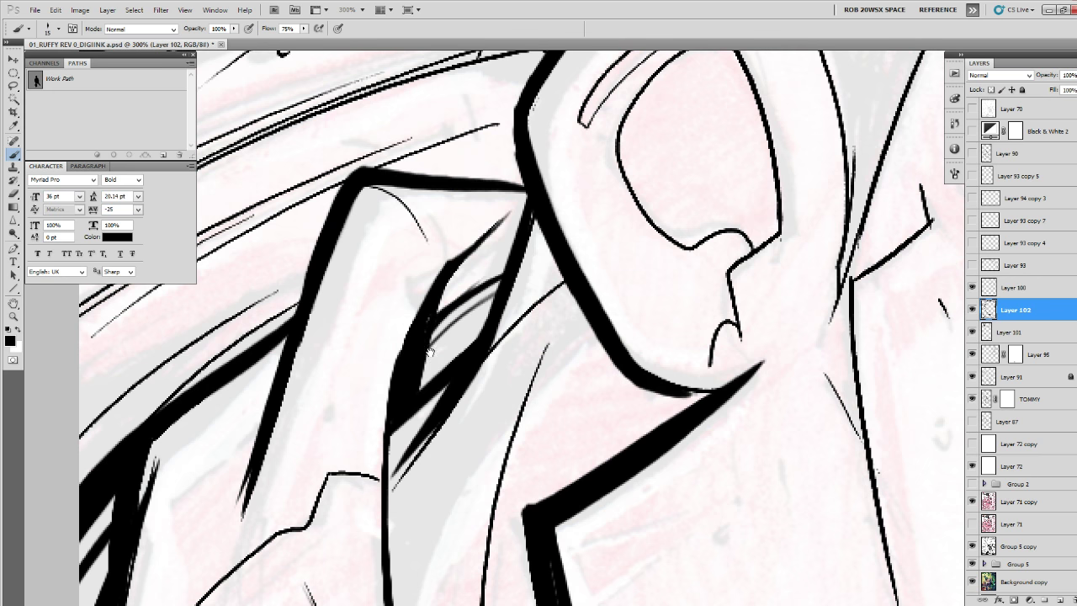
pyautogui.scroll(1, 433, 357)
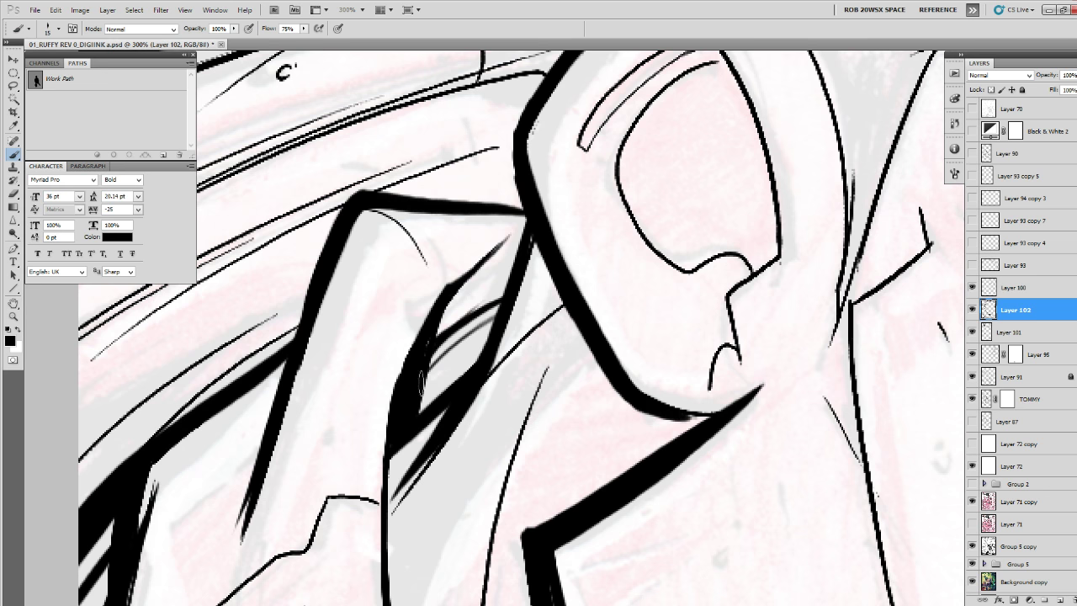
pyautogui.moveTo(421, 395)
pyautogui.mouseDown()
pyautogui.moveTo(479, 358)
pyautogui.moveTo(449, 371)
pyautogui.mouseUp()
pyautogui.moveTo(484, 334); pyautogui.dragTo(429, 375)
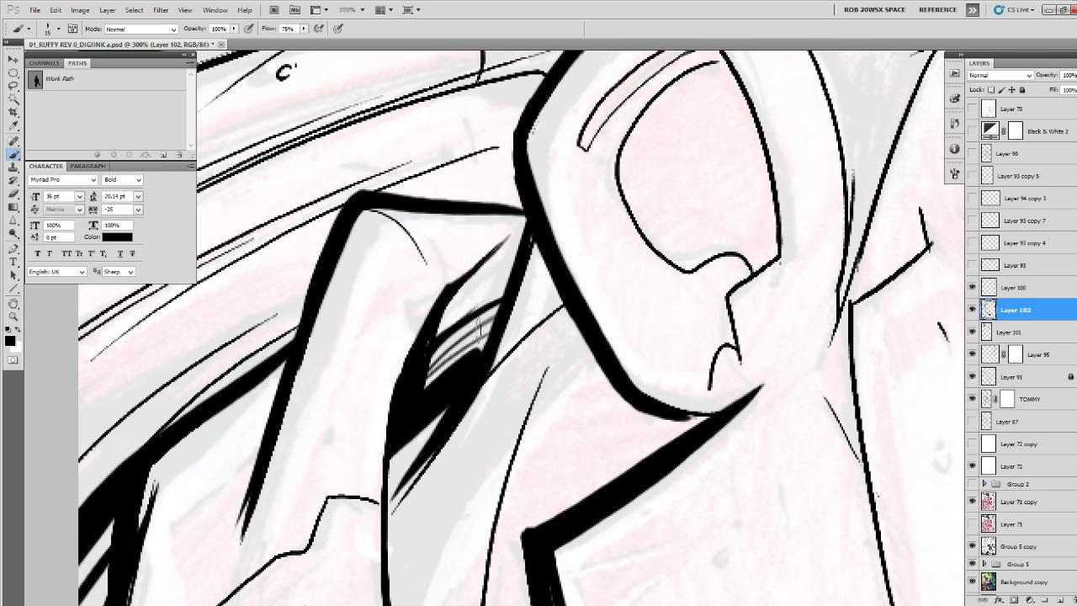
pyautogui.moveTo(495, 323); pyautogui.dragTo(427, 382)
pyautogui.moveTo(468, 349); pyautogui.dragTo(426, 381)
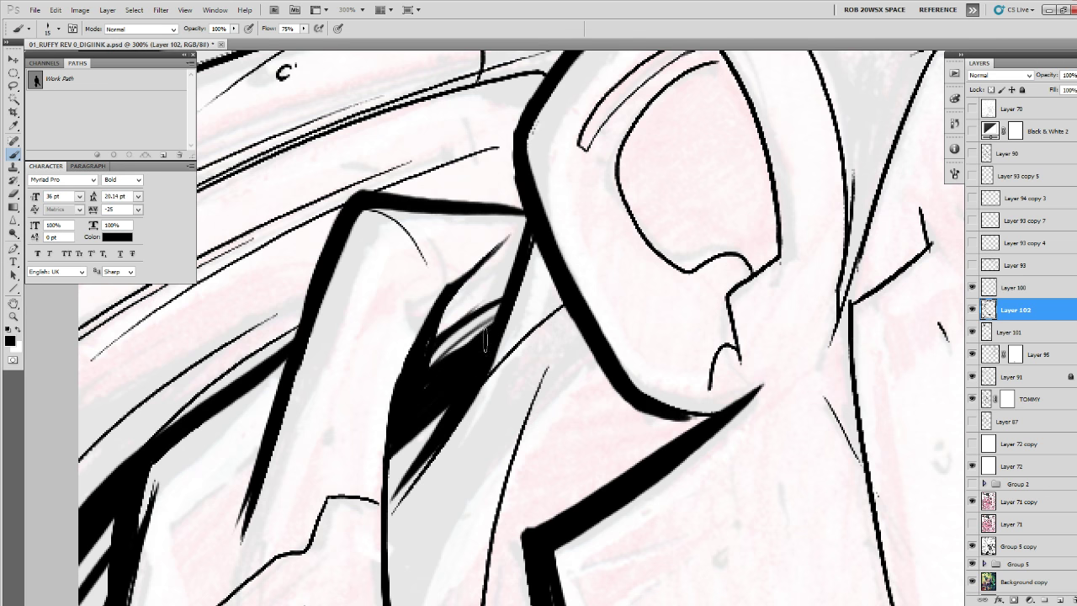
pyautogui.moveTo(503, 328); pyautogui.dragTo(428, 385)
pyautogui.moveTo(499, 327); pyautogui.dragTo(429, 384)
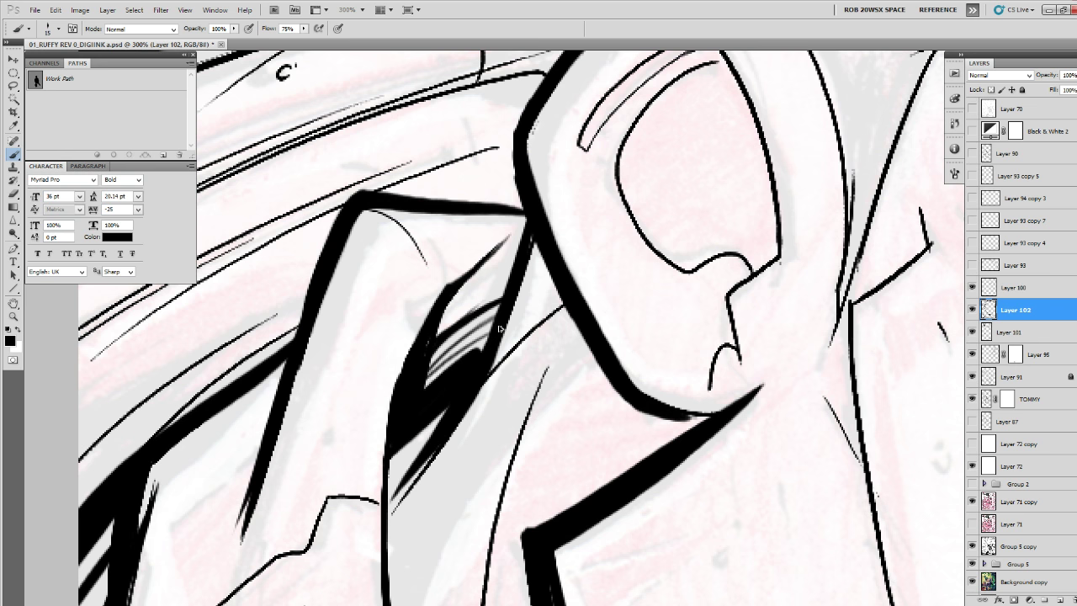
pyautogui.moveTo(502, 328); pyautogui.dragTo(429, 378)
pyautogui.moveTo(483, 346); pyautogui.dragTo(419, 414)
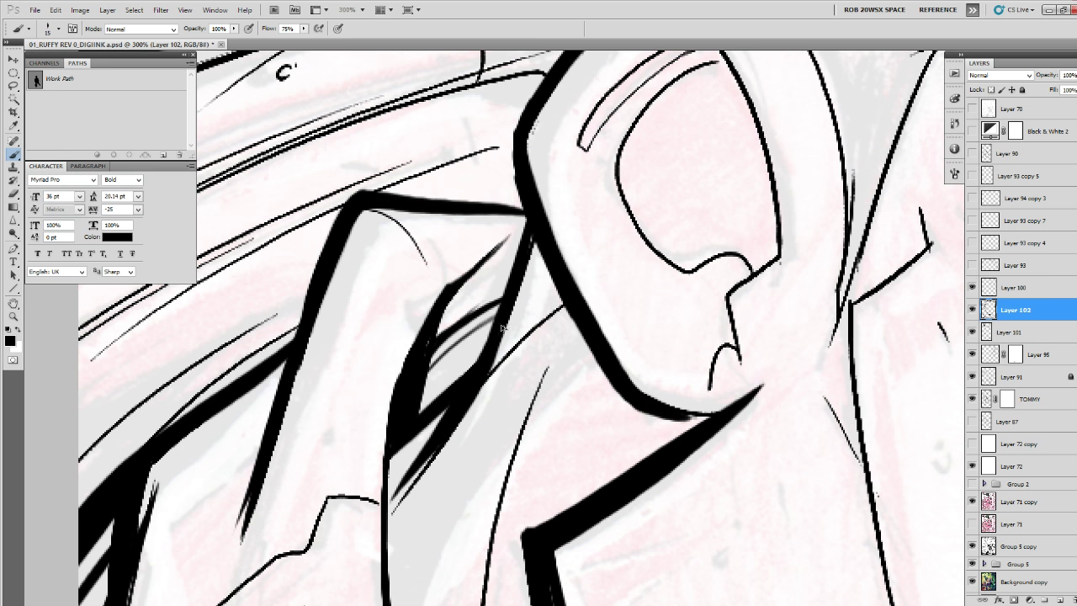
# Fill the gap between the collar folds below the ear with solid black.
pyautogui.moveTo(497, 316); pyautogui.dragTo(429, 371)
pyautogui.keyDown('ctrl'); pyautogui.keyDown('alt'); pyautogui.click(499, 333); pyautogui.keyUp('alt'); pyautogui.keyUp('ctrl')
pyautogui.keyDown('ctrl'); pyautogui.keyDown('alt'); pyautogui.click(499, 333); pyautogui.keyUp('alt'); pyautogui.keyUp('ctrl')
pyautogui.keyDown('ctrl'); pyautogui.keyDown('alt'); pyautogui.click(499, 333); pyautogui.keyUp('alt'); pyautogui.keyUp('ctrl')
pyautogui.keyDown('ctrl'); pyautogui.keyDown('alt'); pyautogui.click(499, 333); pyautogui.keyUp('alt'); pyautogui.keyUp('ctrl')
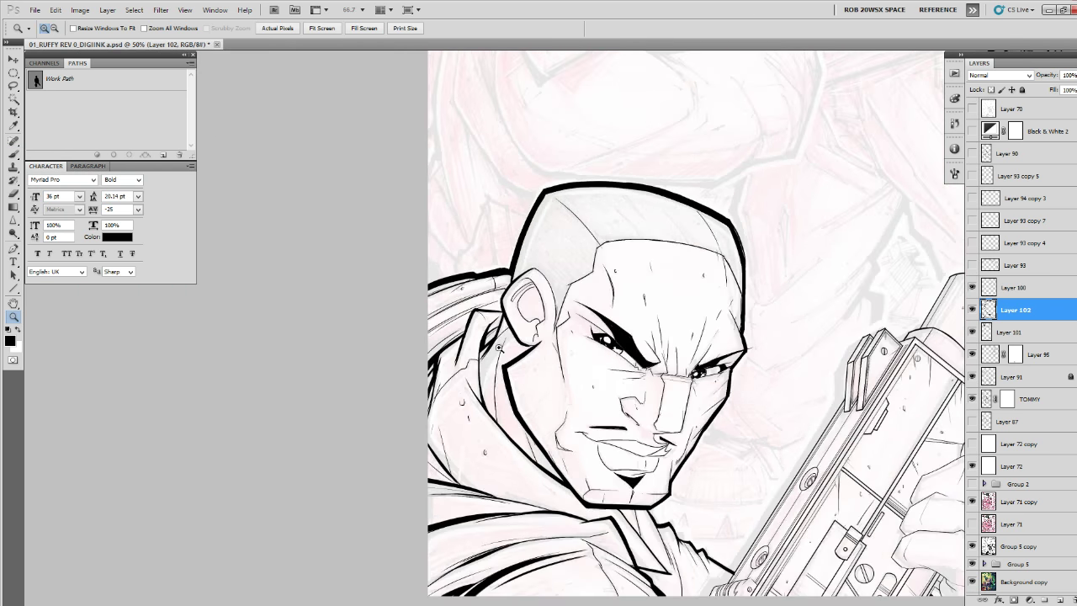
pyautogui.keyDown('ctrl'); pyautogui.click(498, 340); pyautogui.keyUp('ctrl')
pyautogui.keyDown('ctrl'); pyautogui.click(498, 340); pyautogui.keyUp('ctrl')
pyautogui.keyDown('ctrl'); pyautogui.click(498, 339); pyautogui.keyUp('ctrl')
pyautogui.press('b')
pyautogui.moveTo(492, 312)
pyautogui.mouseDown()
pyautogui.moveTo(454, 348)
pyautogui.moveTo(491, 301)
pyautogui.mouseUp()
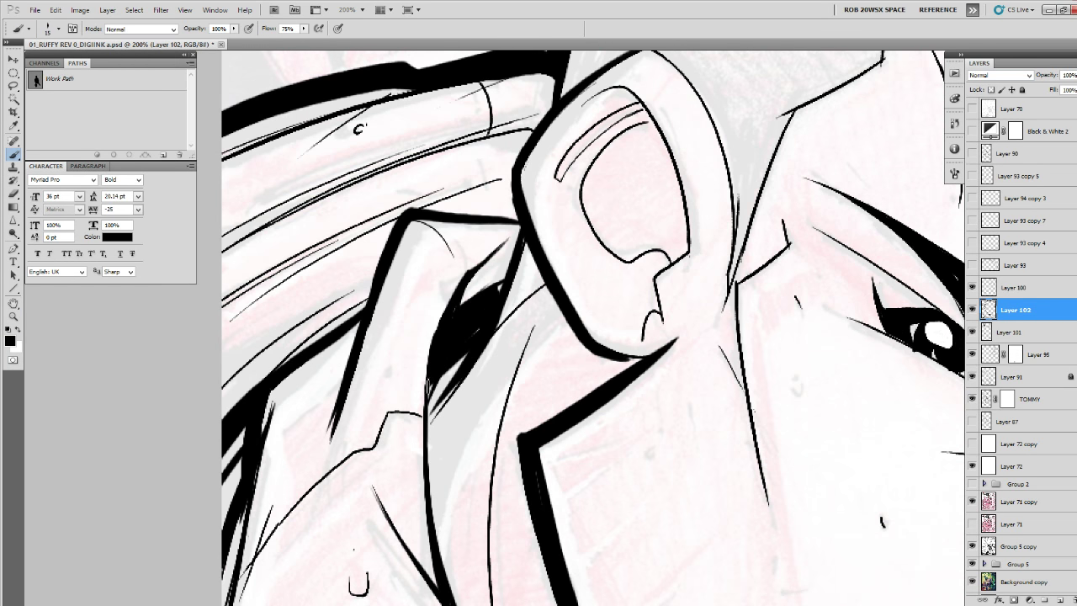
# Thicken the collar's long inner edge running down from the black shadow with tapered strokes.
pyautogui.moveTo(441, 370); pyautogui.dragTo(454, 274)
pyautogui.moveTo(435, 327); pyautogui.dragTo(446, 480)
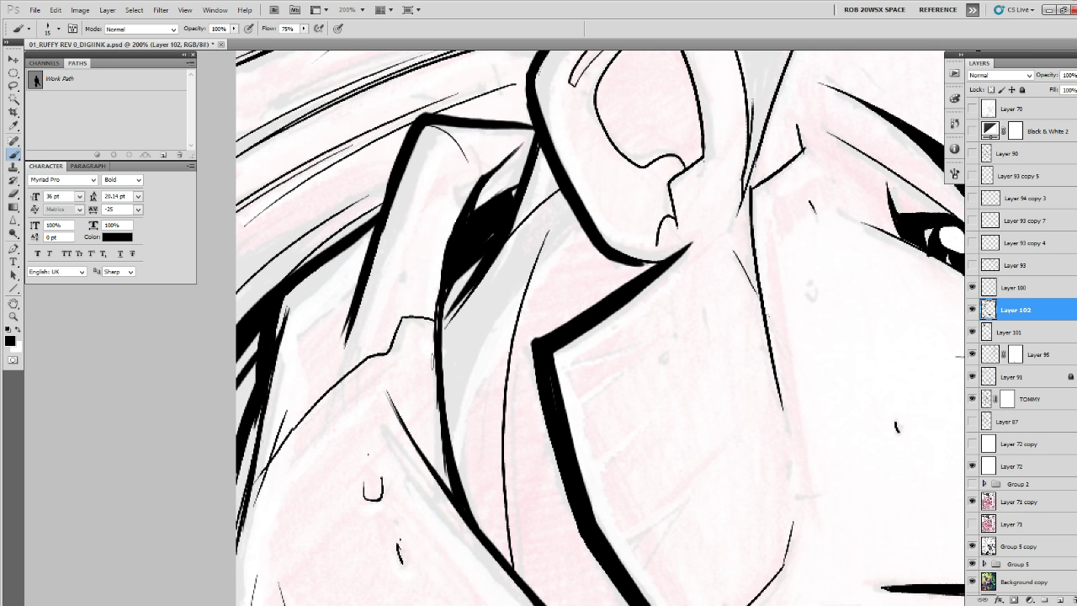
pyautogui.moveTo(433, 361); pyautogui.dragTo(447, 494)
pyautogui.moveTo(478, 370); pyautogui.dragTo(439, 484)
pyautogui.moveTo(494, 265); pyautogui.dragTo(473, 305)
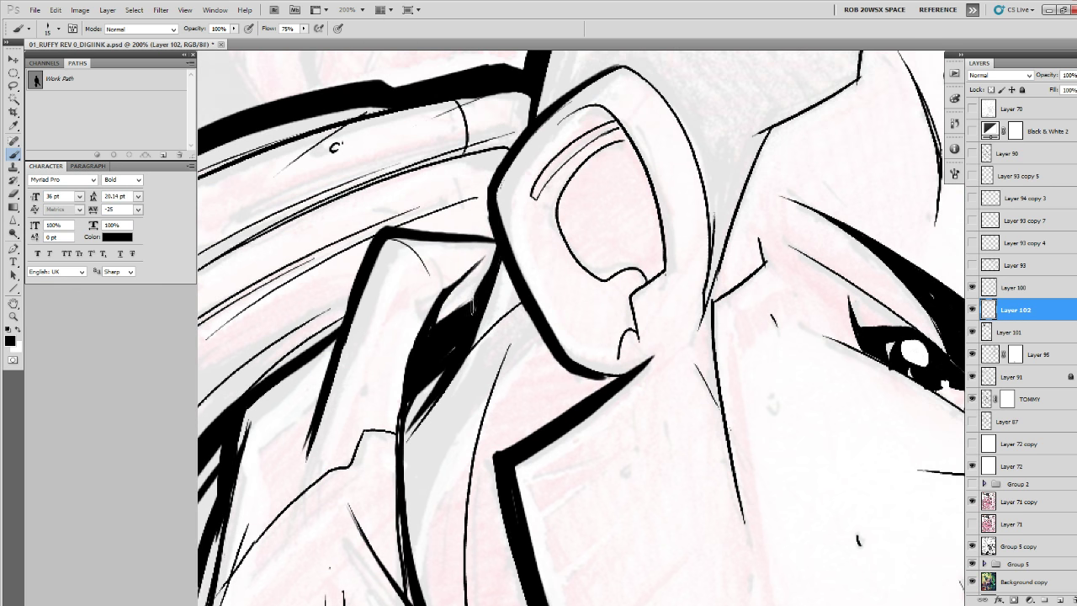
pyautogui.moveTo(399, 278); pyautogui.dragTo(476, 434)
# Thicken the hood's fold lines behind the ear with tapered strokes starting from the artwork's outer edge.
pyautogui.moveTo(278, 476); pyautogui.dragTo(467, 367)
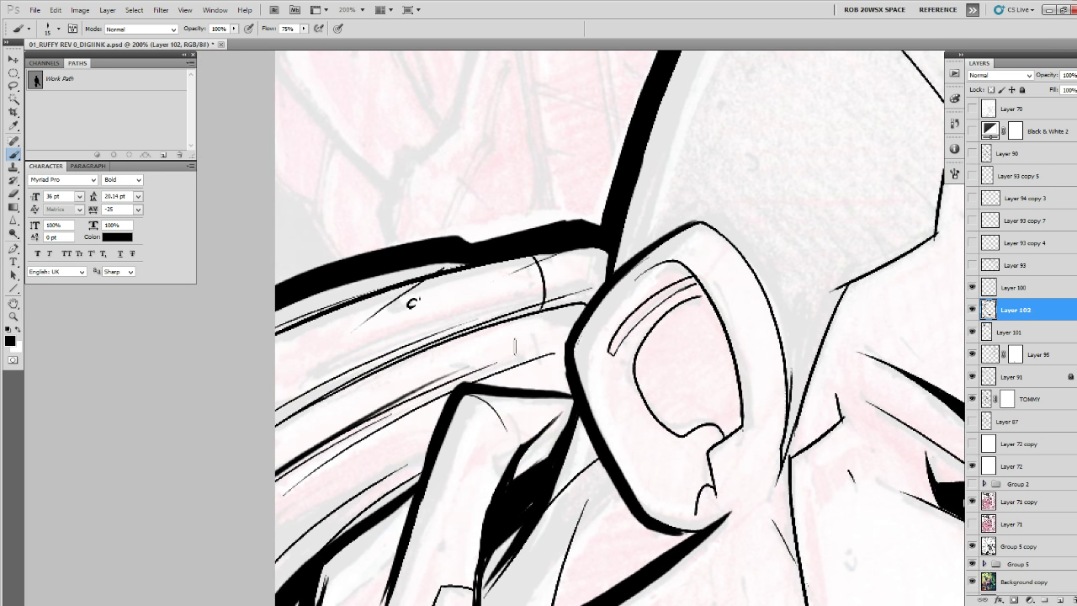
pyautogui.hotkey('ctrl', 'z')
pyautogui.moveTo(270, 481); pyautogui.dragTo(467, 374)
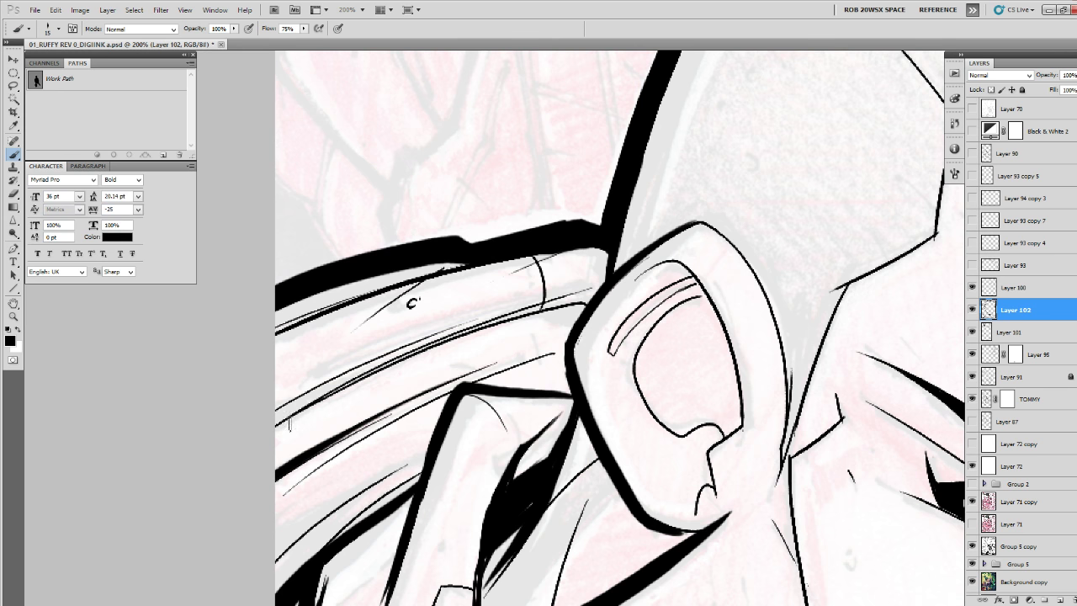
pyautogui.moveTo(262, 439); pyautogui.dragTo(370, 376)
pyautogui.moveTo(468, 435); pyautogui.dragTo(537, 291)
pyautogui.moveTo(343, 424); pyautogui.dragTo(485, 320)
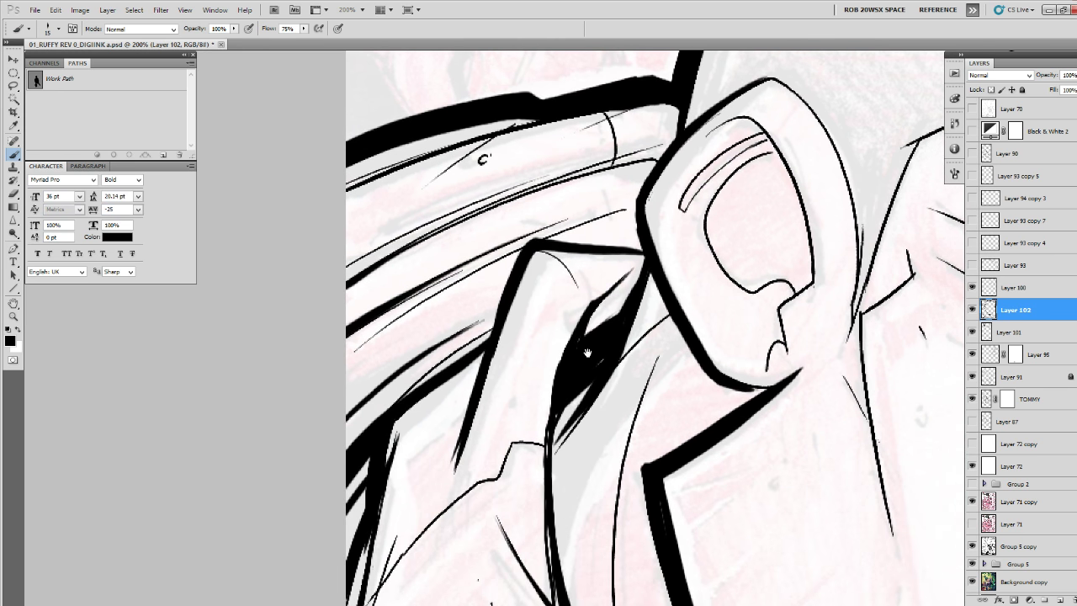
# Look over the inked ear and face up close and the whole head from a distance.
pyautogui.moveTo(654, 435); pyautogui.dragTo(405, 543)
pyautogui.moveTo(514, 433); pyautogui.dragTo(512, 438)
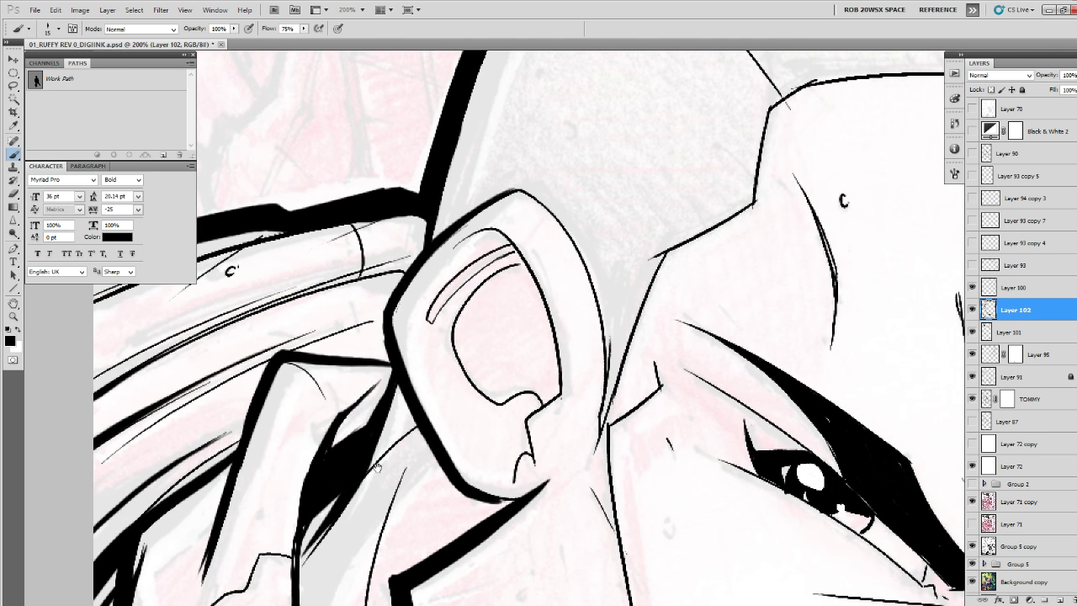
pyautogui.moveTo(621, 523); pyautogui.dragTo(428, 355)
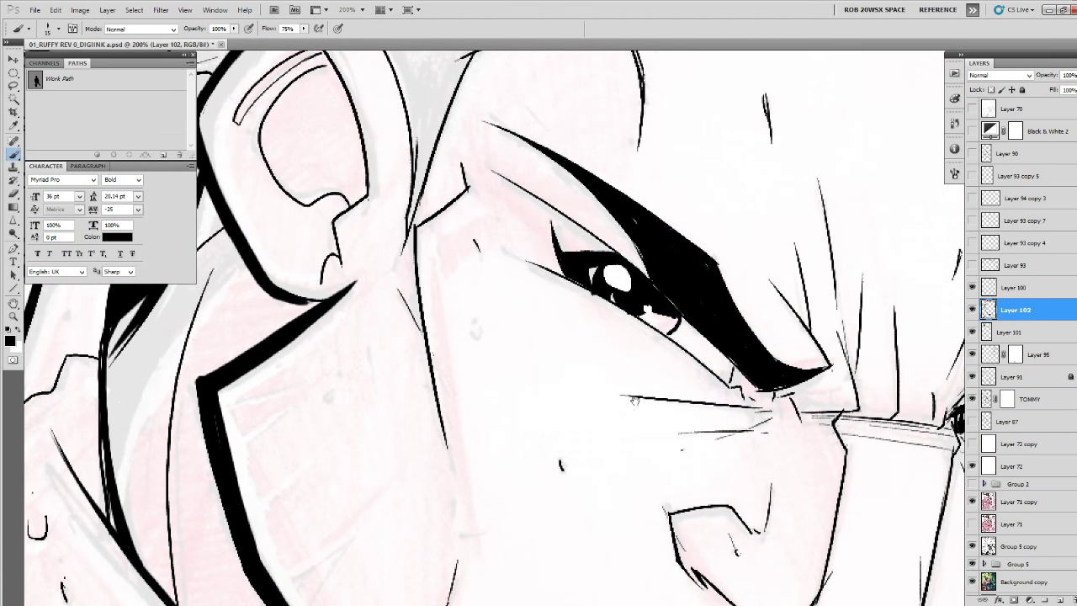
pyautogui.moveTo(630, 460); pyautogui.dragTo(648, 382)
pyautogui.moveTo(626, 458); pyautogui.dragTo(652, 377)
pyautogui.press('z')
pyautogui.keyDown('alt'); pyautogui.click(630, 408); pyautogui.keyUp('alt')
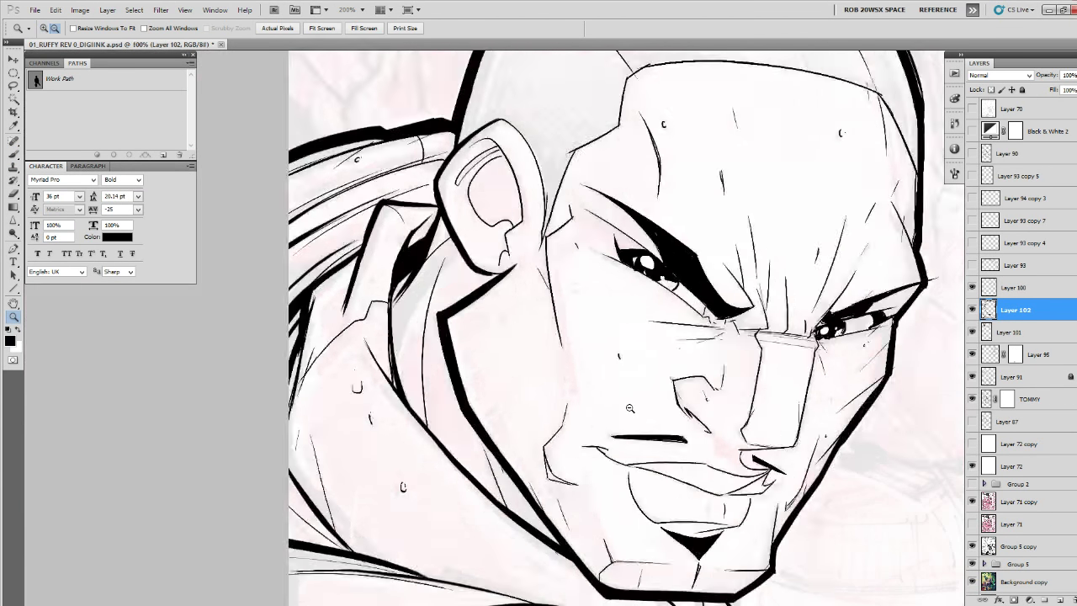
pyautogui.keyDown('alt'); pyautogui.click(629, 408); pyautogui.keyUp('alt')
pyautogui.moveTo(760, 425); pyautogui.dragTo(774, 352)
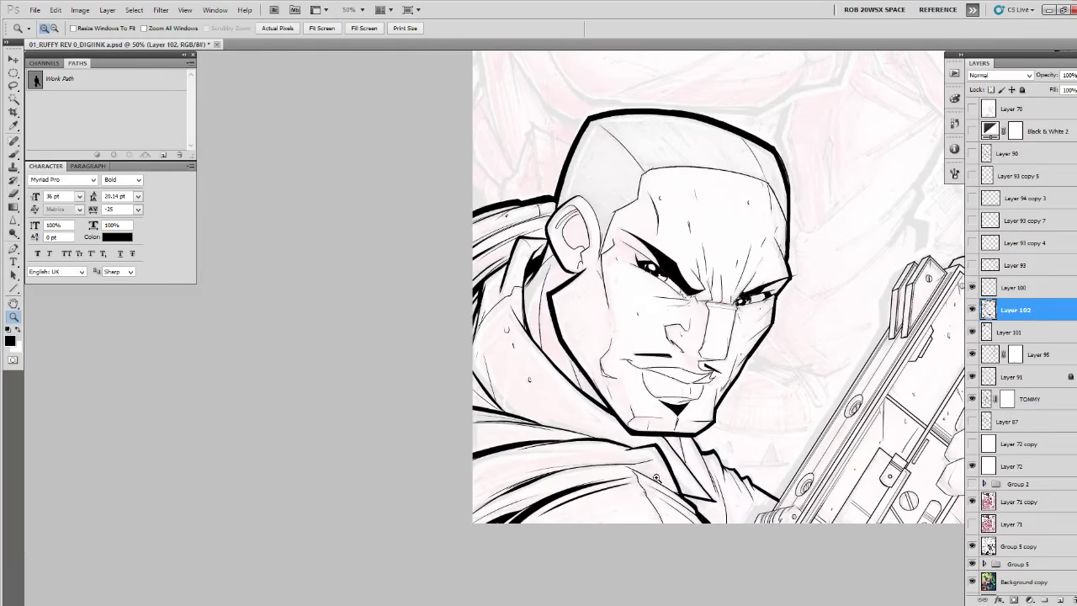
# Thicken the middle sleeve fold line along its stretch toward the collar, undoing the stray stroke beneath its swelling.
pyautogui.scroll(4, 655, 477)
pyautogui.press('b')
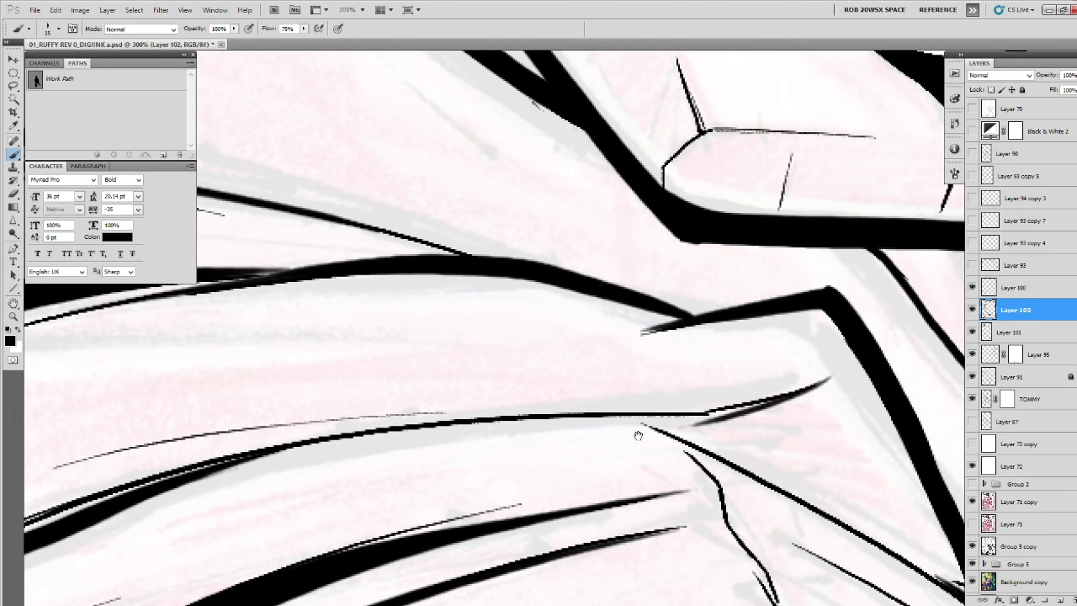
pyautogui.moveTo(638, 435); pyautogui.dragTo(754, 438)
pyautogui.moveTo(944, 370)
pyautogui.mouseDown()
pyautogui.moveTo(824, 413)
pyautogui.moveTo(604, 428)
pyautogui.moveTo(347, 470)
pyautogui.mouseUp()
pyautogui.moveTo(473, 452)
pyautogui.mouseDown()
pyautogui.moveTo(541, 432)
pyautogui.moveTo(775, 311)
pyautogui.mouseUp()
pyautogui.moveTo(840, 284); pyautogui.dragTo(389, 452)
pyautogui.moveTo(476, 431); pyautogui.dragTo(576, 365)
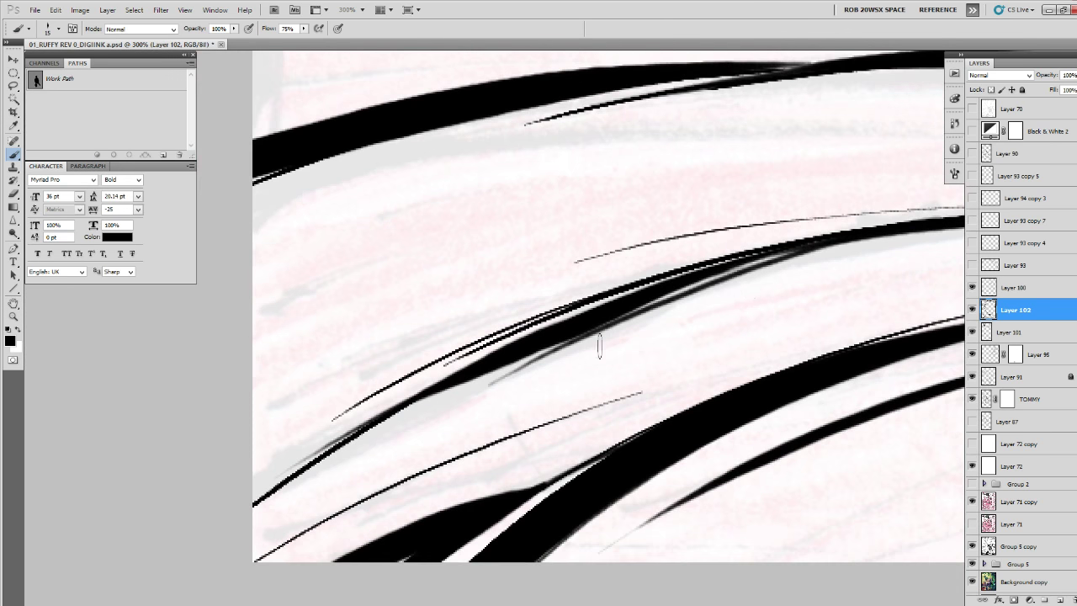
pyautogui.hotkey('ctrl', 'z')
# Ink the thin line between the two heavy sleeve folds as a thick tapered black with a fine stroke beneath it.
pyautogui.moveTo(366, 487); pyautogui.dragTo(251, 552)
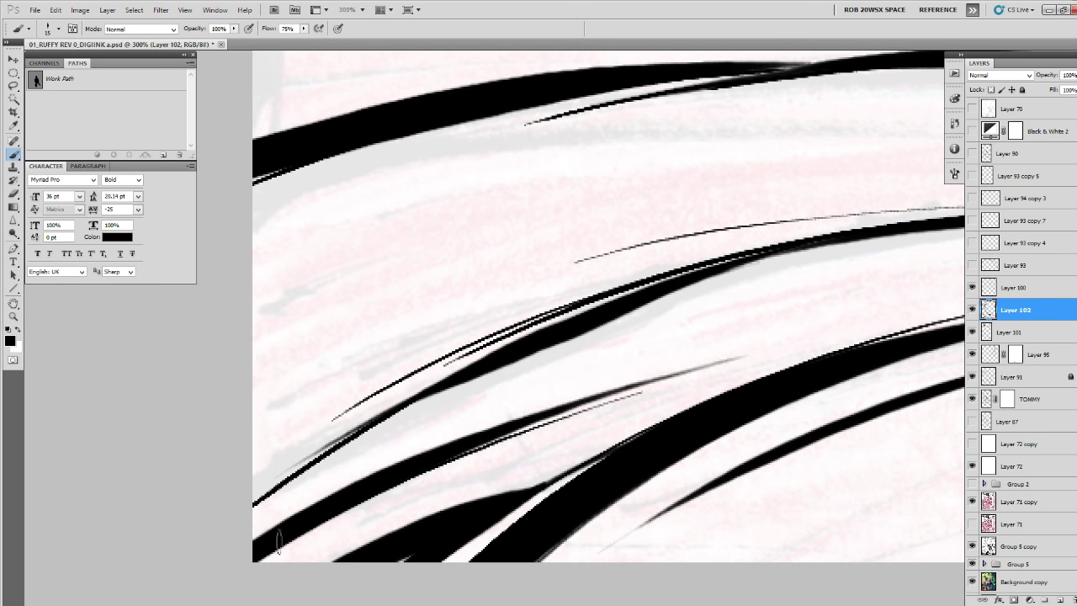
pyautogui.moveTo(477, 446); pyautogui.dragTo(732, 370)
pyautogui.moveTo(290, 564); pyautogui.dragTo(474, 476)
pyautogui.moveTo(501, 380); pyautogui.dragTo(484, 464)
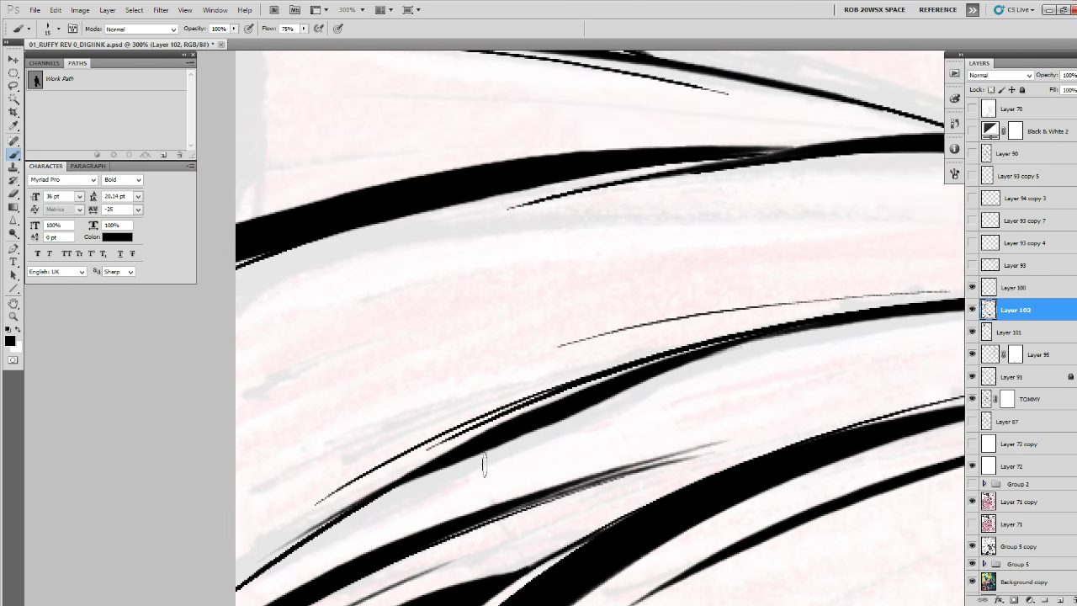
# Ink a tapered line with a fine accent above the middle sleeve fold, starting from the artwork's outer edge.
pyautogui.moveTo(139, 542)
pyautogui.mouseDown()
pyautogui.moveTo(517, 391)
pyautogui.moveTo(580, 464)
pyautogui.mouseUp()
pyautogui.hotkey('ctrl', 'z')
pyautogui.moveTo(378, 543); pyautogui.dragTo(427, 467)
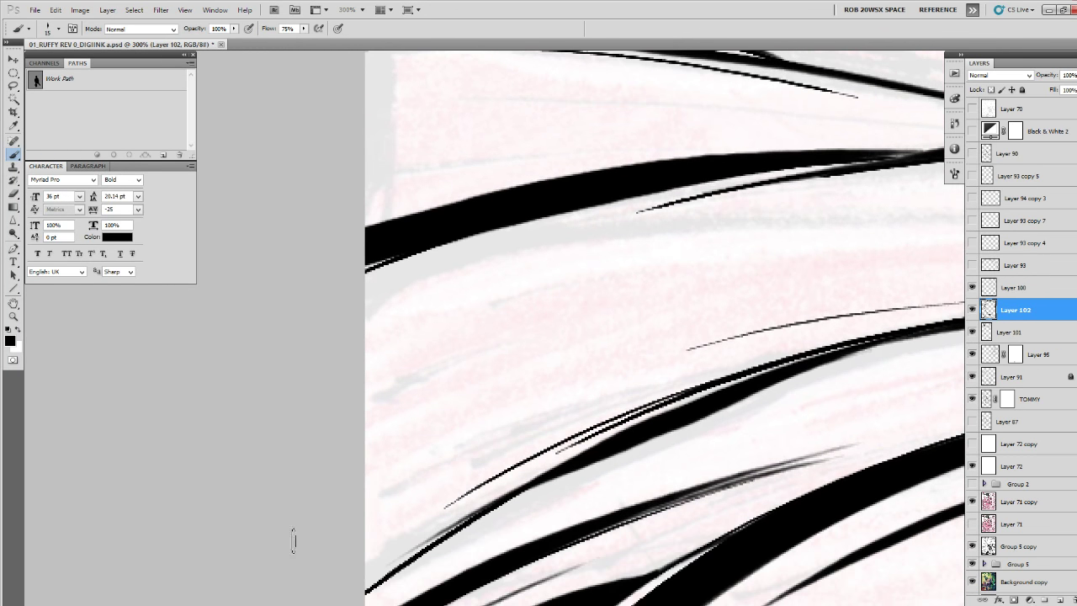
pyautogui.moveTo(365, 494)
pyautogui.mouseDown()
pyautogui.moveTo(693, 371)
pyautogui.moveTo(500, 429)
pyautogui.moveTo(526, 419)
pyautogui.mouseUp()
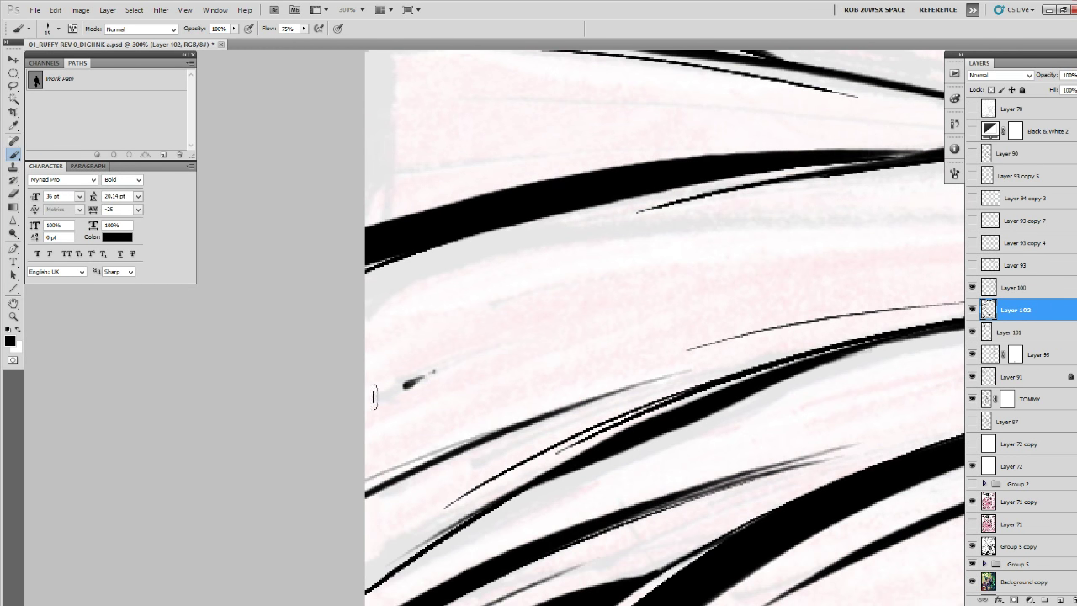
# Reinforce the slanting fold lines and the sleeve seam below the collar with tapered strokes.
pyautogui.moveTo(829, 343); pyautogui.dragTo(320, 474)
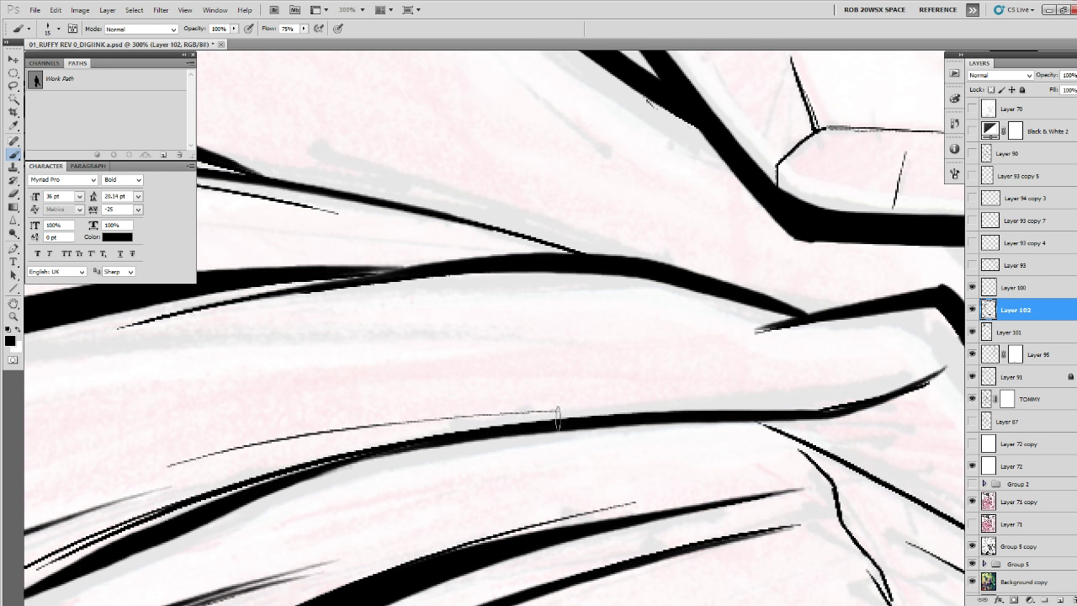
pyautogui.moveTo(861, 512)
pyautogui.mouseDown()
pyautogui.moveTo(400, 352)
pyautogui.moveTo(589, 490)
pyautogui.moveTo(526, 442)
pyautogui.moveTo(486, 344)
pyautogui.mouseUp()
pyautogui.moveTo(372, 316); pyautogui.dragTo(626, 510)
pyautogui.moveTo(311, 324)
pyautogui.mouseDown()
pyautogui.moveTo(456, 419)
pyautogui.moveTo(581, 533)
pyautogui.mouseUp()
pyautogui.moveTo(566, 477); pyautogui.dragTo(701, 477)
pyautogui.moveTo(372, 288); pyautogui.dragTo(480, 434)
pyautogui.moveTo(441, 376)
pyautogui.mouseDown()
pyautogui.moveTo(470, 417)
pyautogui.moveTo(517, 524)
pyautogui.moveTo(440, 370)
pyautogui.moveTo(530, 565)
pyautogui.mouseUp()
pyautogui.moveTo(781, 382)
pyautogui.mouseDown()
pyautogui.moveTo(636, 443)
pyautogui.moveTo(588, 534)
pyautogui.mouseUp()
pyautogui.moveTo(506, 389); pyautogui.dragTo(615, 522)
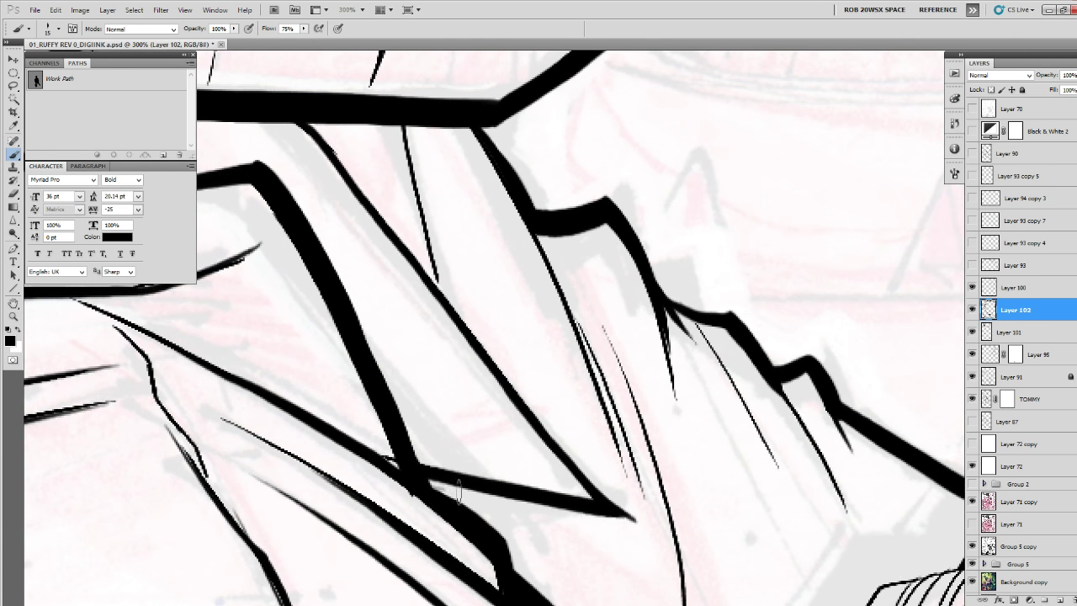
# Thicken the collar flap's lower edge and inner lines beneath the chin, and the hood fold line running toward the collar.
pyautogui.moveTo(453, 484); pyautogui.dragTo(649, 522)
pyautogui.moveTo(489, 341); pyautogui.dragTo(615, 563)
pyautogui.moveTo(436, 339); pyautogui.dragTo(567, 524)
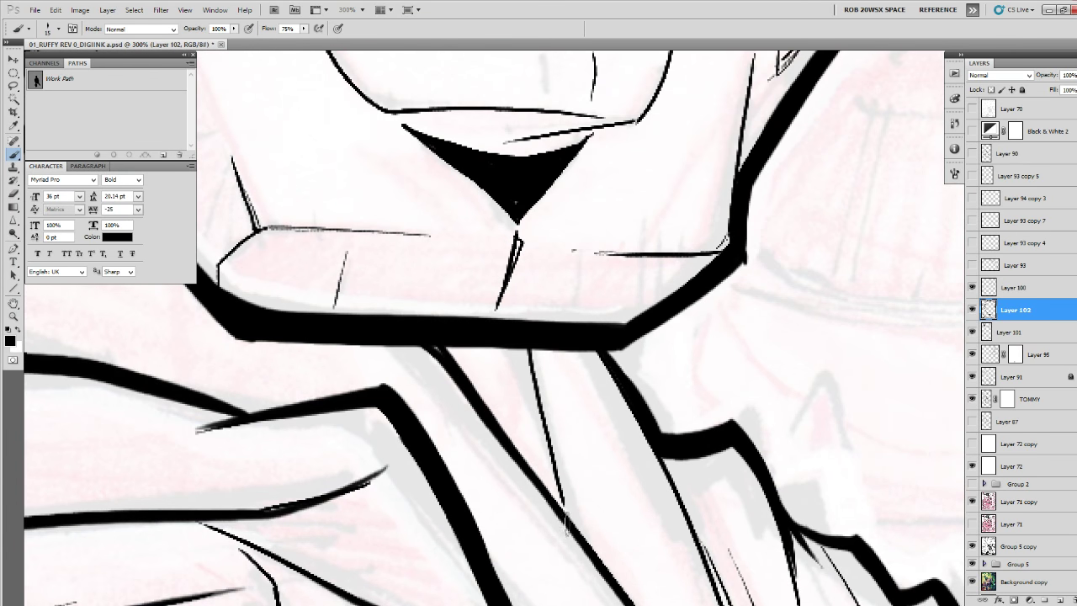
pyautogui.moveTo(520, 348); pyautogui.dragTo(694, 540)
pyautogui.moveTo(288, 387)
pyautogui.mouseDown()
pyautogui.moveTo(395, 528)
pyautogui.moveTo(476, 534)
pyautogui.mouseUp()
pyautogui.moveTo(503, 511); pyautogui.dragTo(886, 460)
pyautogui.moveTo(290, 433)
pyautogui.mouseDown()
pyautogui.moveTo(460, 456)
pyautogui.moveTo(582, 496)
pyautogui.mouseUp()
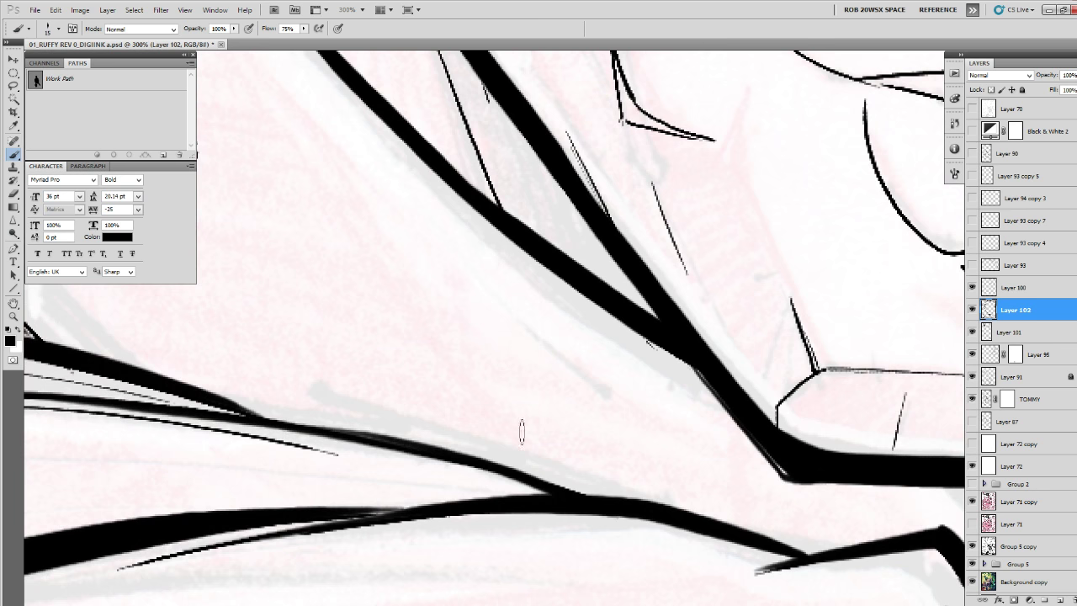
# Thicken the converging fold lines at the hood's lower outer edge, just above the shoulder.
pyautogui.press('z')
pyautogui.keyDown('alt'); pyautogui.click(507, 366); pyautogui.keyUp('alt')
pyautogui.keyDown('alt'); pyautogui.click(509, 368); pyautogui.keyUp('alt')
pyautogui.keyDown('alt'); pyautogui.click(512, 372); pyautogui.keyUp('alt')
pyautogui.keyDown('alt'); pyautogui.click(522, 375); pyautogui.keyUp('alt')
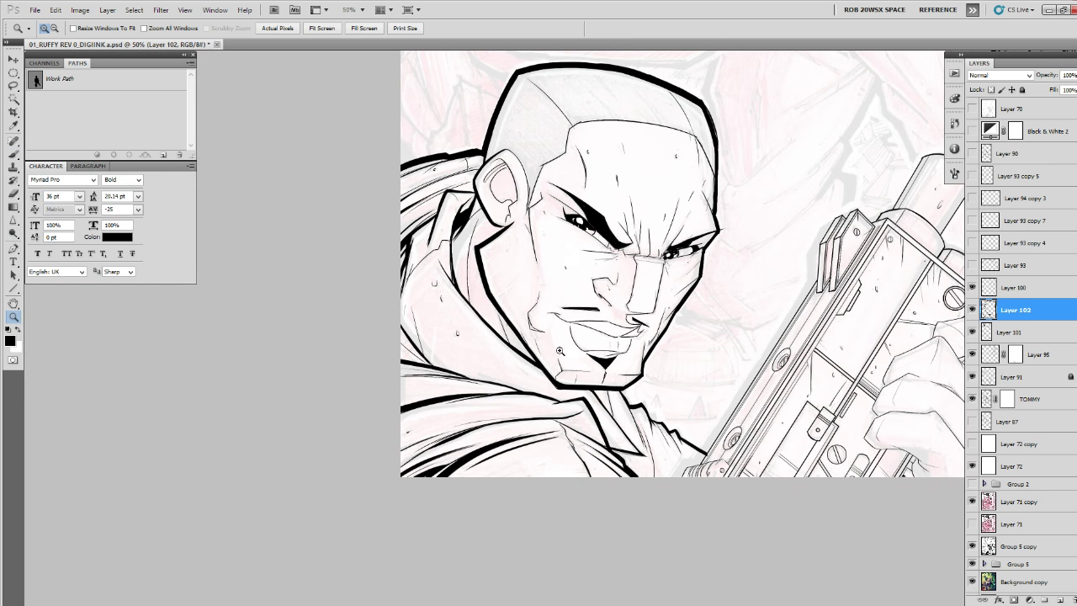
pyautogui.click(442, 356)
pyautogui.click(442, 357)
pyautogui.press('b')
pyautogui.moveTo(425, 392)
pyautogui.mouseDown()
pyautogui.moveTo(379, 340)
pyautogui.moveTo(385, 353)
pyautogui.mouseUp()
pyautogui.moveTo(403, 382); pyautogui.dragTo(385, 355)
pyautogui.moveTo(443, 394)
pyautogui.mouseDown()
pyautogui.moveTo(367, 356)
pyautogui.moveTo(397, 383)
pyautogui.mouseUp()
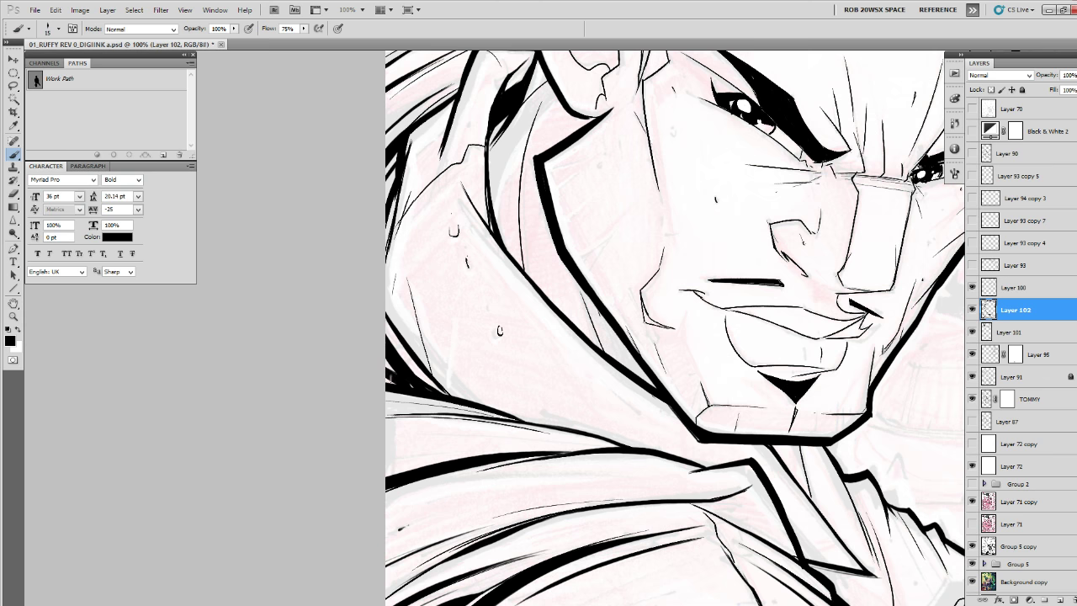
# Fill the gap between the fold lines at the hood's lower outer edge to form a solid black wedge.
pyautogui.press('z')
pyautogui.click(419, 305)
pyautogui.click(418, 305)
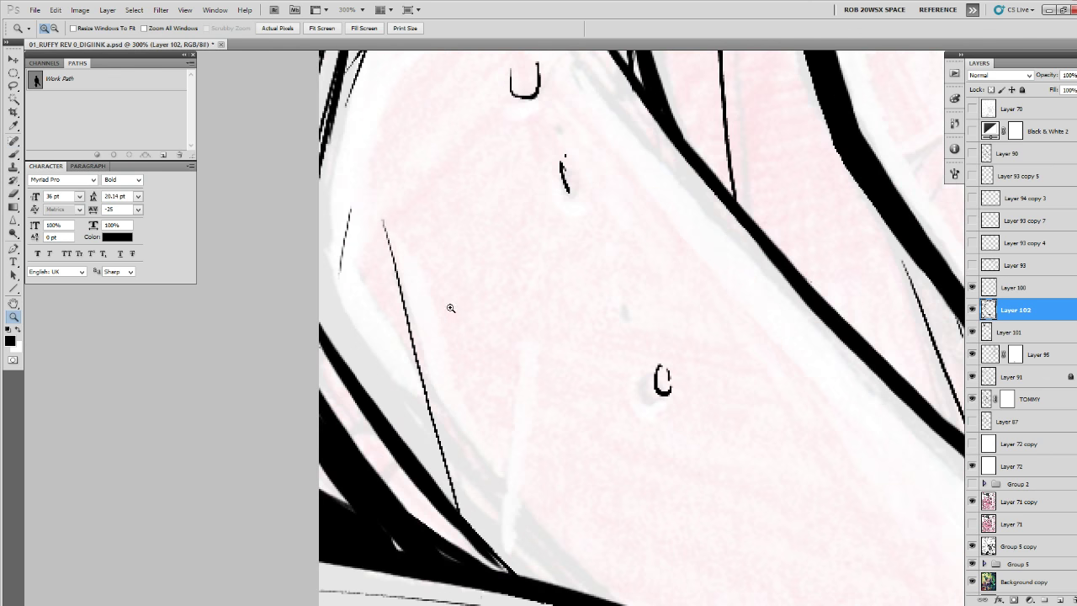
pyautogui.keyDown('alt'); pyautogui.click(450, 307); pyautogui.keyUp('alt')
pyautogui.keyDown('alt'); pyautogui.click(450, 307); pyautogui.keyUp('alt')
pyautogui.keyDown('alt'); pyautogui.click(450, 307); pyautogui.keyUp('alt')
pyautogui.keyDown('alt'); pyautogui.click(450, 307); pyautogui.keyUp('alt')
pyautogui.keyDown('alt'); pyautogui.click(450, 307); pyautogui.keyUp('alt')
pyautogui.click(531, 311)
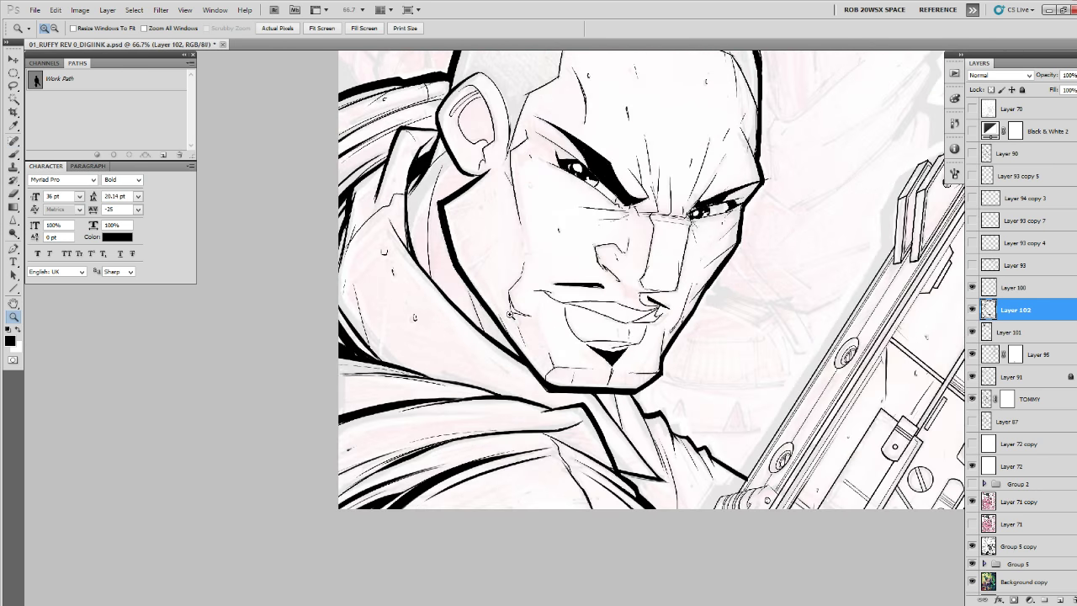
pyautogui.press('b')
pyautogui.moveTo(342, 316); pyautogui.dragTo(358, 348)
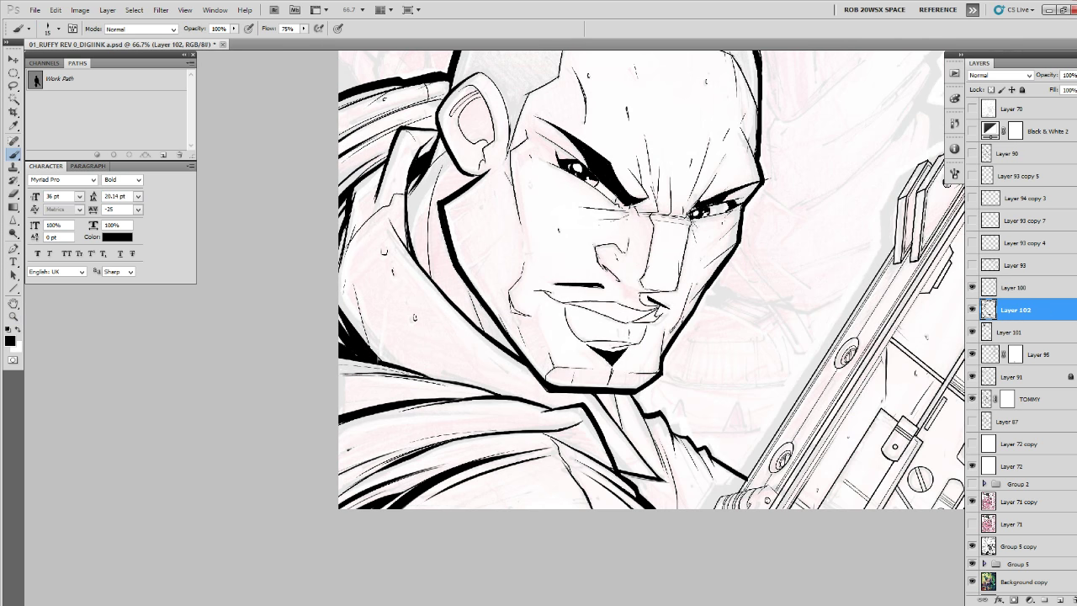
# Add fine tapered lines along the upper shoulder folds and a small curved nick above the heaviest one.
pyautogui.moveTo(616, 383); pyautogui.dragTo(836, 398)
pyautogui.press('z')
pyautogui.click(698, 436)
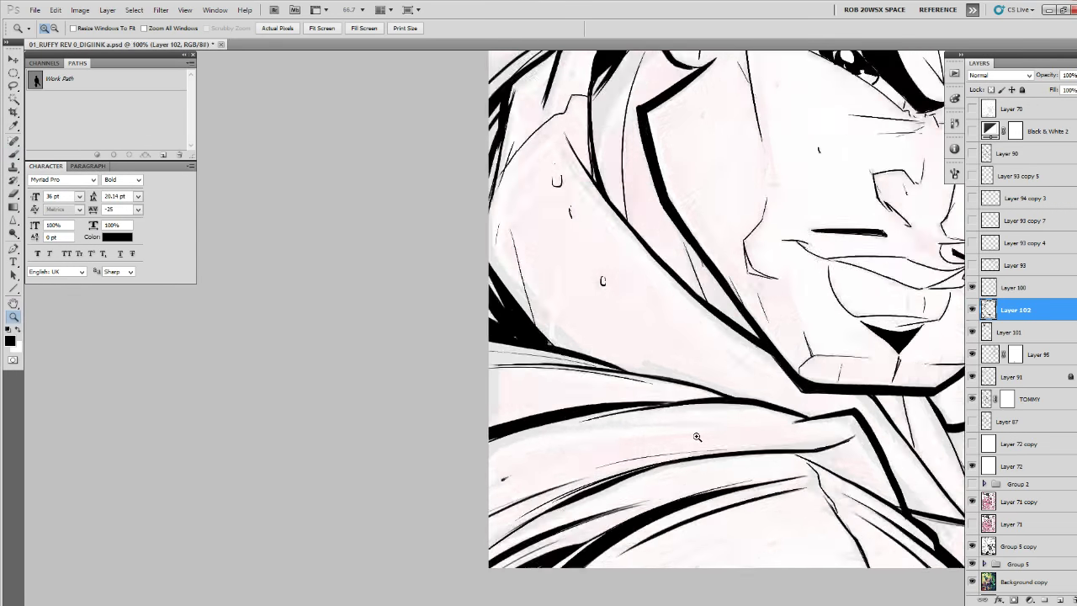
pyautogui.click(697, 437)
pyautogui.press('b')
pyautogui.moveTo(253, 510)
pyautogui.mouseDown()
pyautogui.moveTo(616, 437)
pyautogui.moveTo(716, 460)
pyautogui.moveTo(781, 490)
pyautogui.mouseUp()
pyautogui.moveTo(603, 417); pyautogui.dragTo(615, 416)
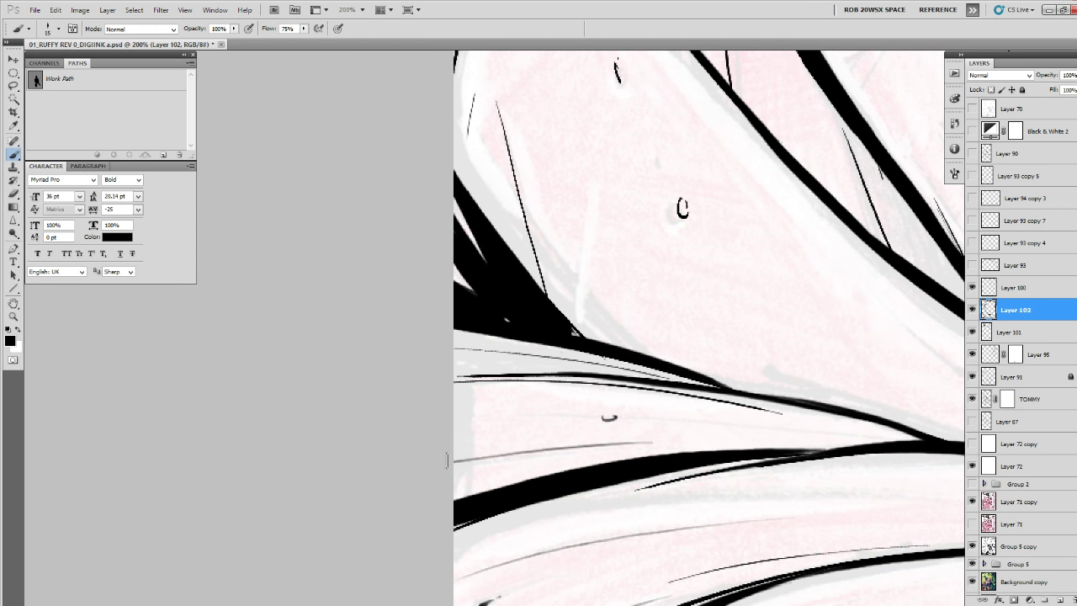
# Ink fine tapered fold lines under the jagged collar edge beside the gun and below the collar flap.
pyautogui.hotkey('ctrl', 'space')
pyautogui.keyDown('alt'); pyautogui.click(737, 444); pyautogui.keyUp('alt')
pyautogui.keyDown('alt'); pyautogui.click(737, 445); pyautogui.keyUp('alt')
pyautogui.keyDown('alt'); pyautogui.click(739, 447); pyautogui.keyUp('alt')
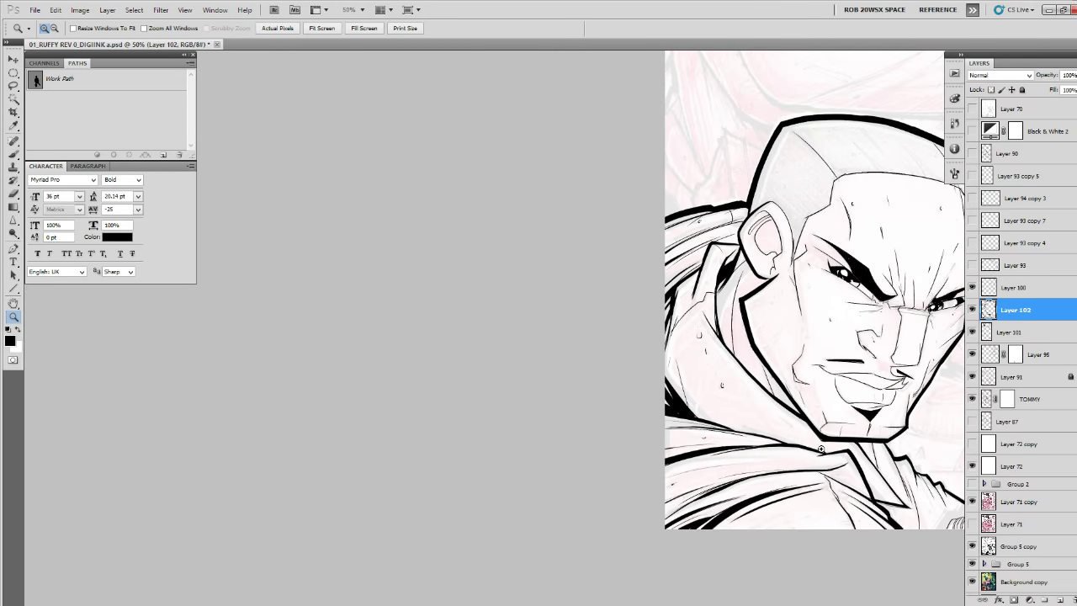
pyautogui.moveTo(949, 488); pyautogui.dragTo(726, 458)
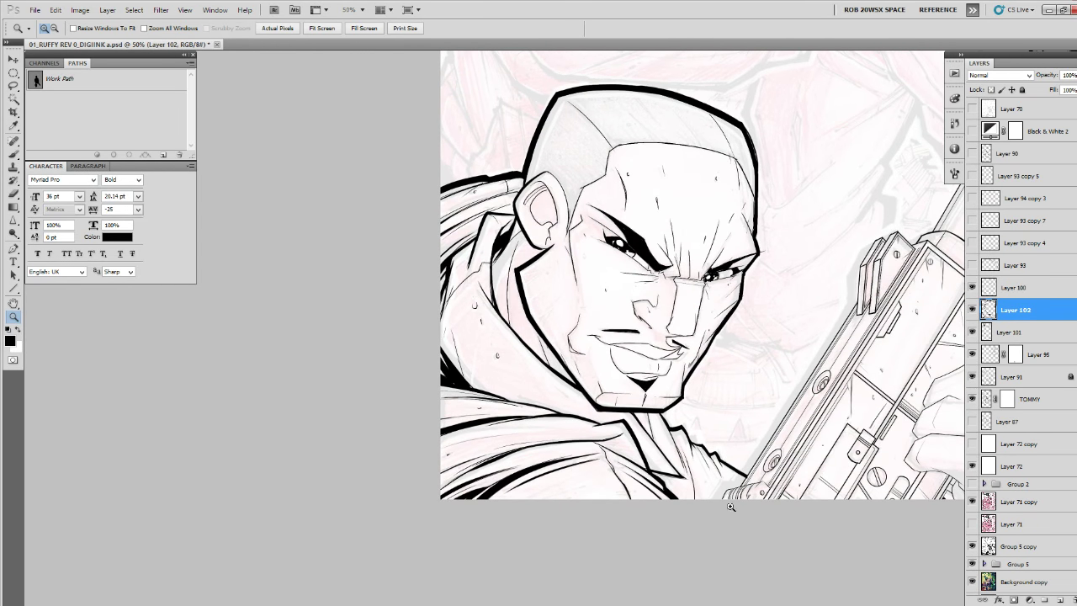
pyautogui.keyDown('ctrl'); pyautogui.click(760, 506); pyautogui.keyUp('ctrl')
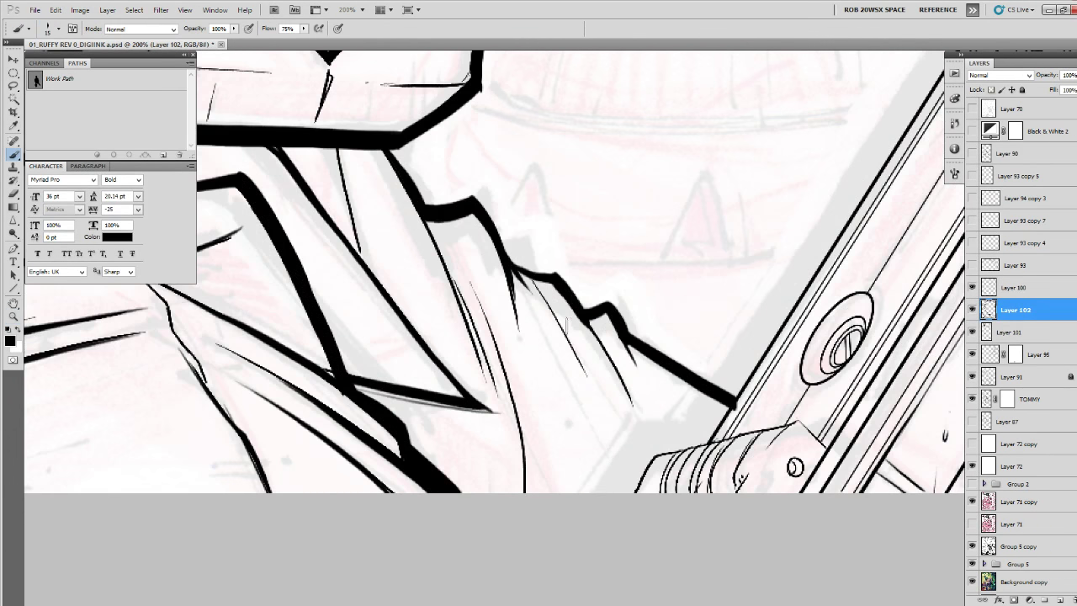
pyautogui.moveTo(639, 417); pyautogui.dragTo(641, 454)
pyautogui.moveTo(646, 380); pyautogui.dragTo(674, 441)
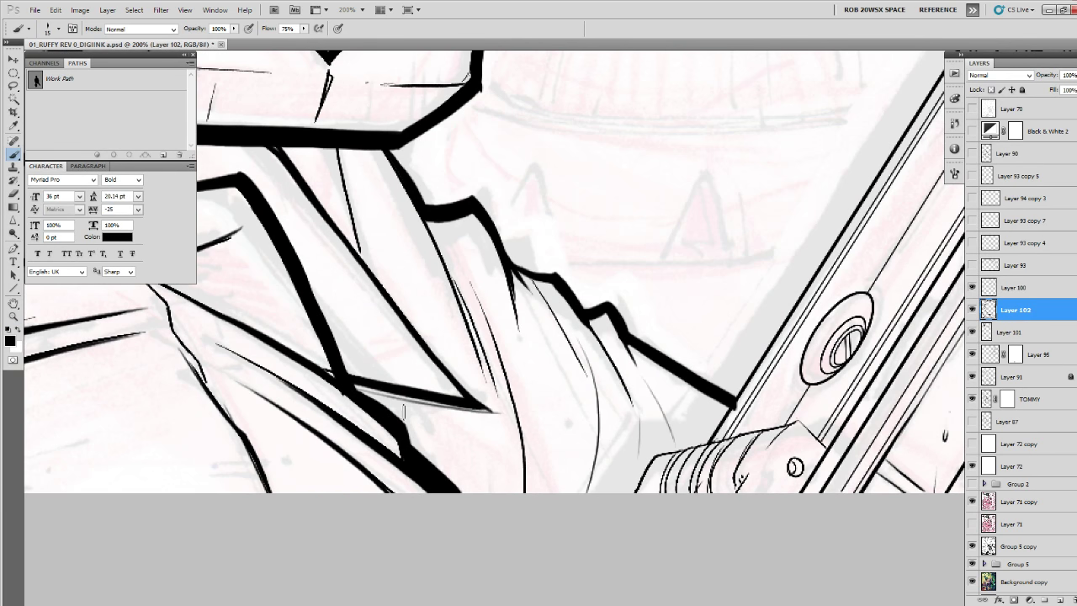
pyautogui.moveTo(412, 422); pyautogui.dragTo(478, 498)
# Draw short horizontal crease lines across the sleeve seam near the artwork's lower edge, trimming them with white and returning to black.
pyautogui.moveTo(392, 501); pyautogui.dragTo(697, 498)
pyautogui.moveTo(506, 474); pyautogui.dragTo(700, 471)
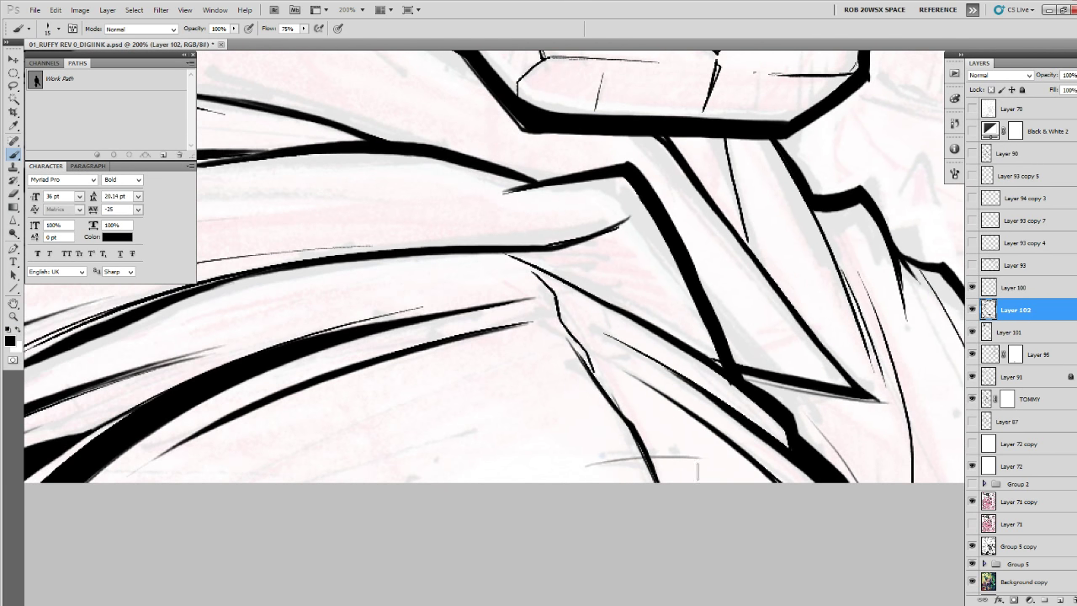
pyautogui.press('x')
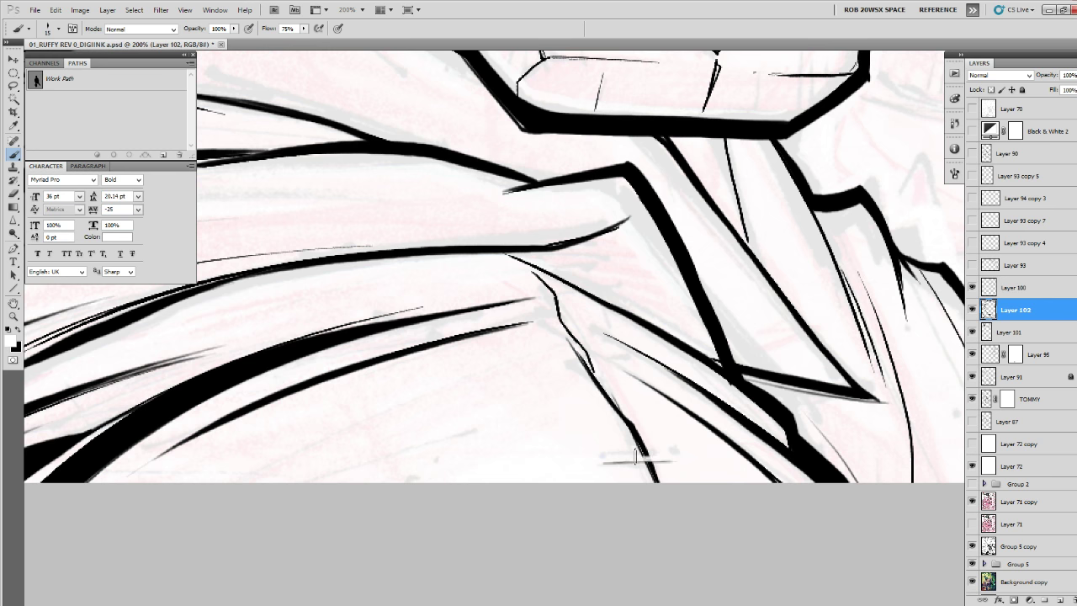
pyautogui.press('x')
pyautogui.press('x')
pyautogui.press('x')
# Reduce the brush size to 10 and add fine curved lines across the upper arm beneath the heavy sleeve folds.
pyautogui.rightClick(411, 432)
pyautogui.click(442, 542)
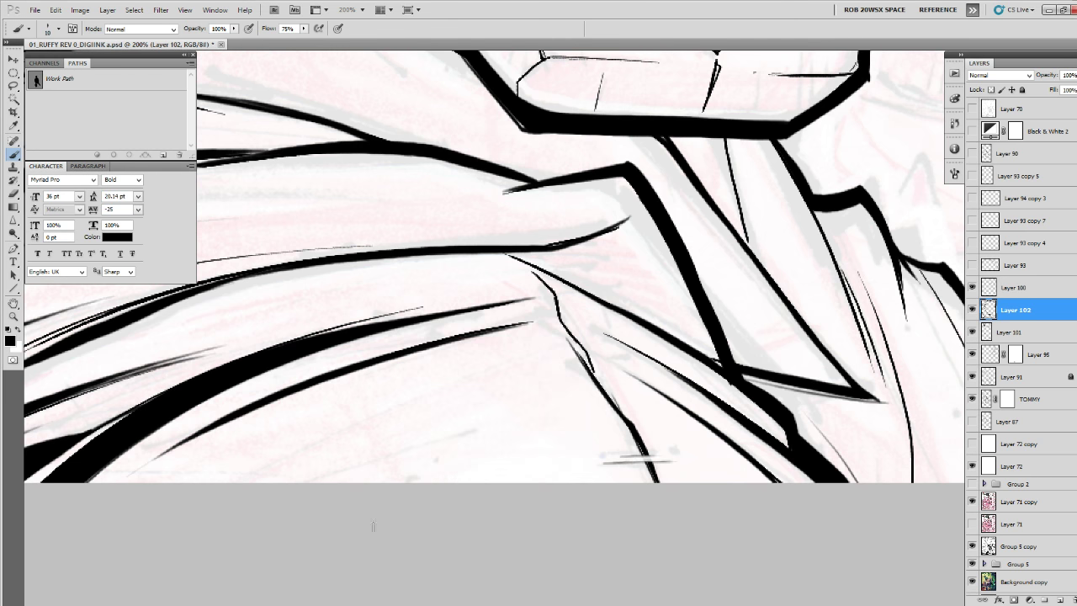
pyautogui.moveTo(497, 422)
pyautogui.mouseDown()
pyautogui.moveTo(294, 490)
pyautogui.moveTo(176, 548)
pyautogui.mouseUp()
pyautogui.moveTo(203, 496); pyautogui.dragTo(465, 392)
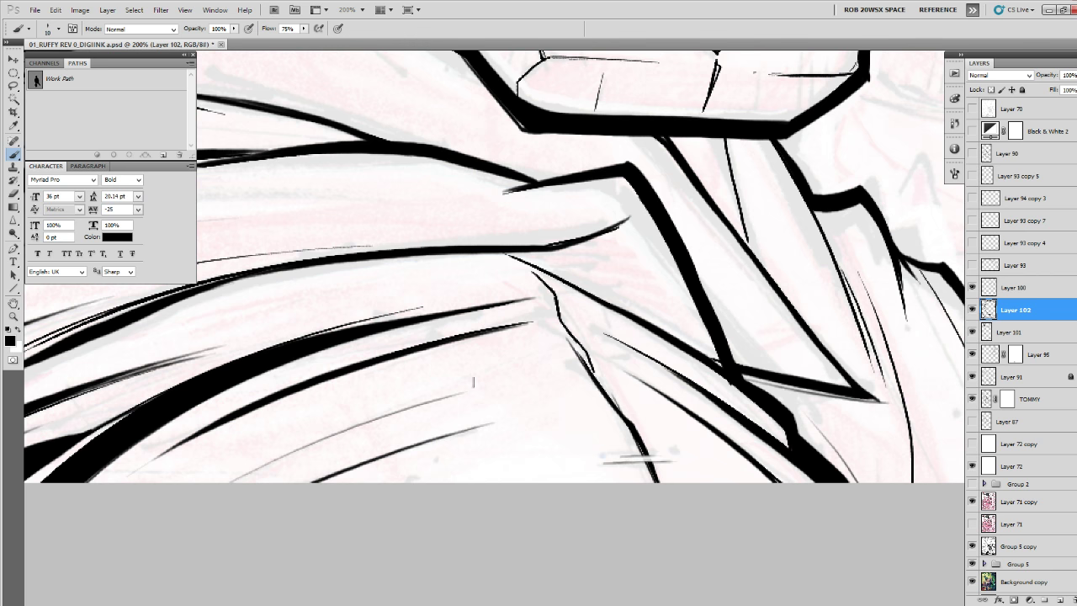
pyautogui.moveTo(536, 354); pyautogui.dragTo(456, 371)
# Add fine tapered strokes along the slanting folds between the sleeve seam and the collar, undoing the first attempt.
pyautogui.moveTo(762, 504); pyautogui.dragTo(651, 516)
pyautogui.moveTo(509, 370); pyautogui.dragTo(672, 495)
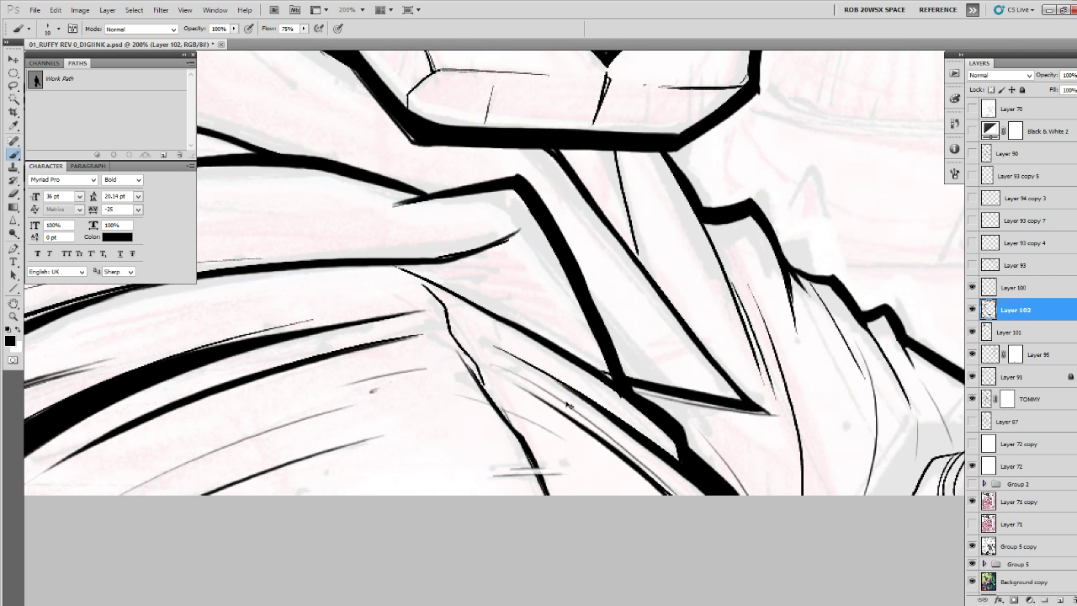
pyautogui.hotkey('ctrl', 'z')
pyautogui.moveTo(491, 368); pyautogui.dragTo(619, 450)
pyautogui.moveTo(594, 413); pyautogui.dragTo(617, 458)
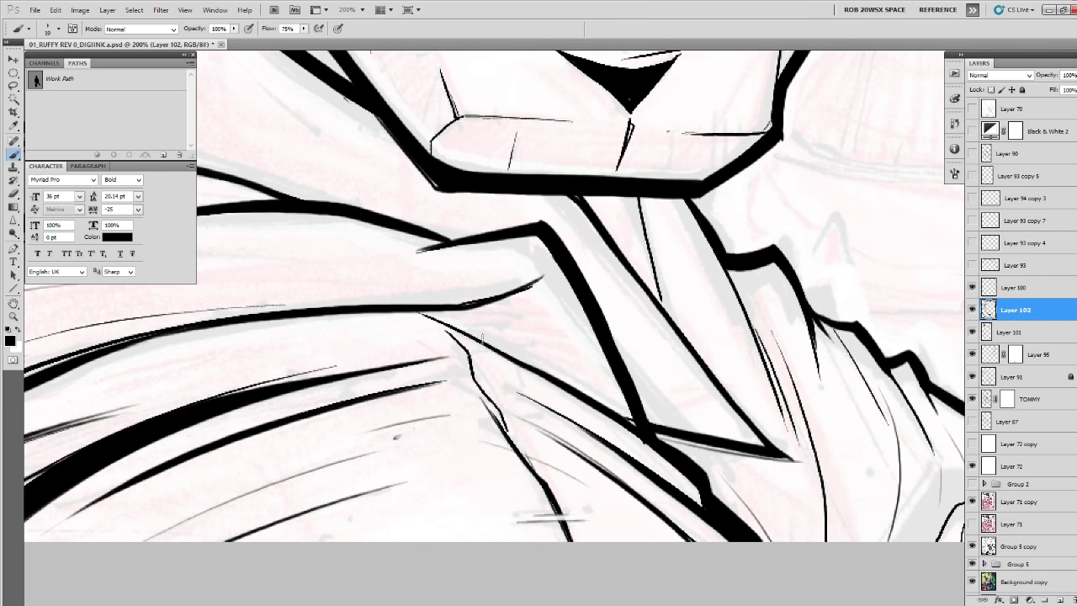
pyautogui.moveTo(482, 338); pyautogui.dragTo(734, 546)
# Ink a fine tapered line beneath the shoulder's upper fold near the collar corner, undoing the trial strokes on the sleeve.
pyautogui.press('z')
pyautogui.keyDown('alt'); pyautogui.click(696, 370); pyautogui.keyUp('alt')
pyautogui.keyDown('alt'); pyautogui.click(696, 370); pyautogui.keyUp('alt')
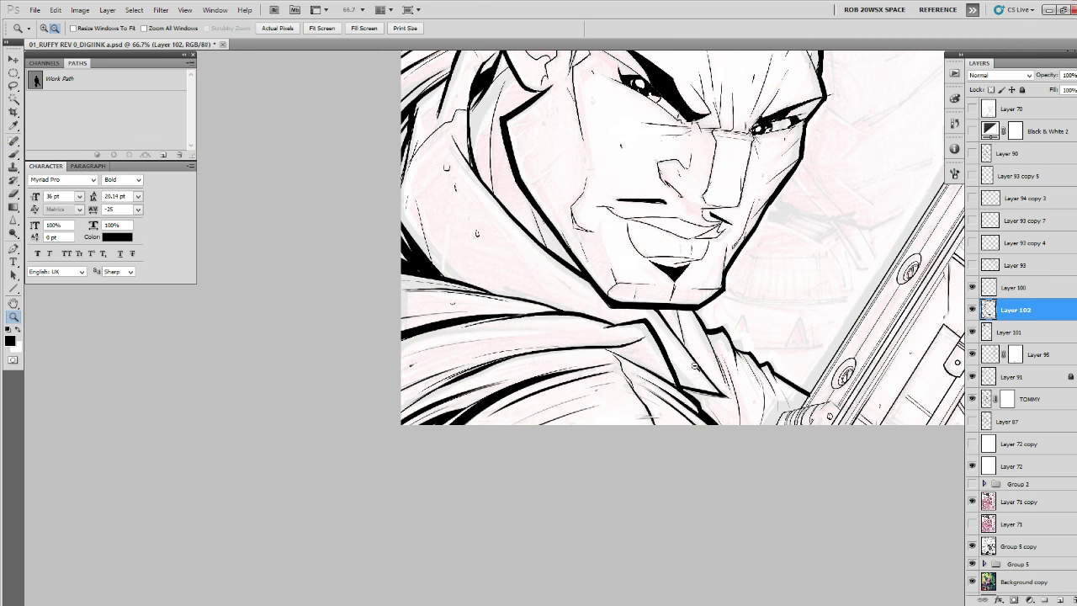
pyautogui.moveTo(711, 352); pyautogui.dragTo(685, 385)
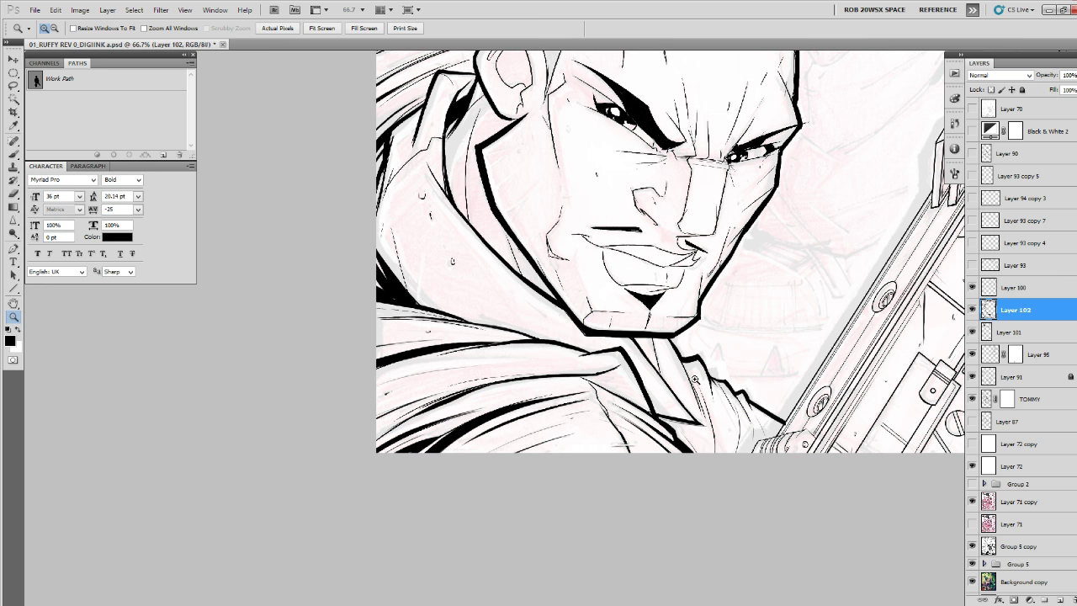
pyautogui.click(673, 390)
pyautogui.moveTo(673, 395); pyautogui.dragTo(843, 423)
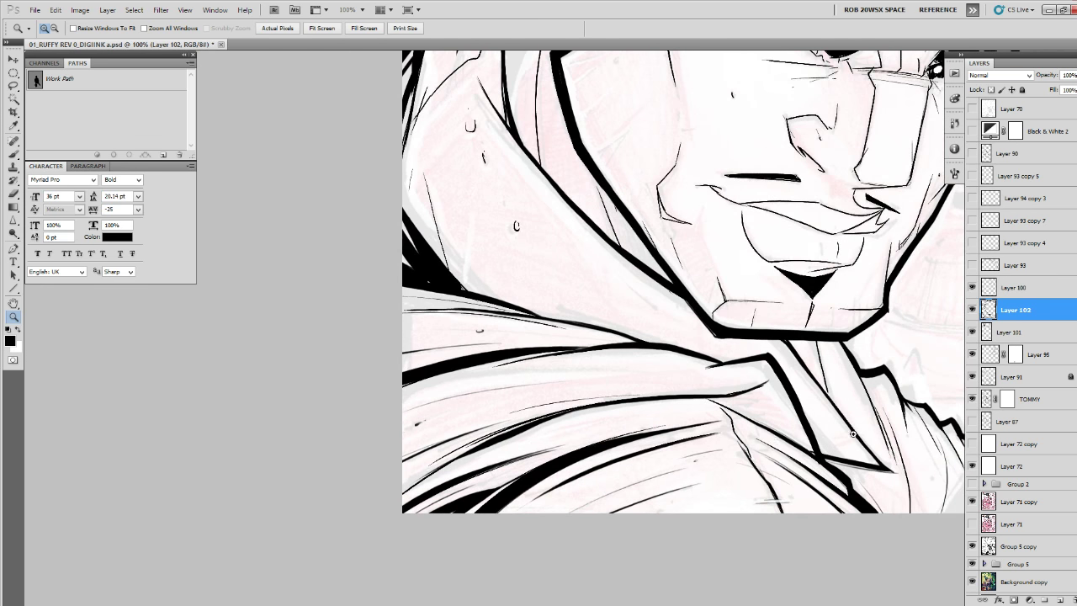
pyautogui.press('b')
pyautogui.moveTo(711, 434); pyautogui.dragTo(780, 447)
pyautogui.hotkey('ctrl', 'z')
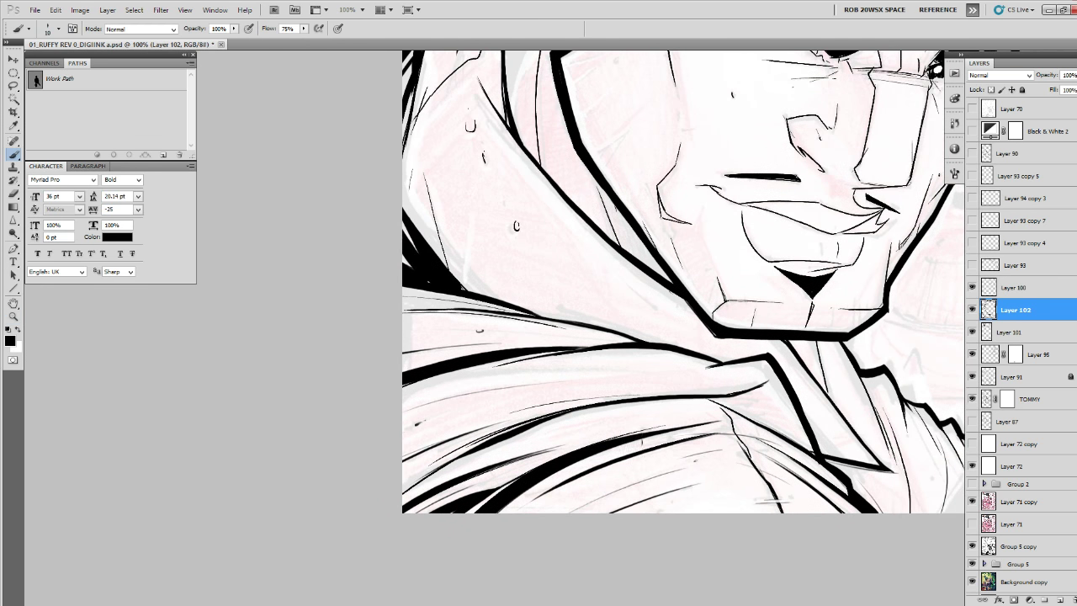
pyautogui.moveTo(716, 412)
pyautogui.mouseDown()
pyautogui.moveTo(618, 417)
pyautogui.moveTo(717, 404)
pyautogui.mouseUp()
pyautogui.hotkey('ctrl', 'z')
pyautogui.moveTo(712, 365); pyautogui.dragTo(592, 380)
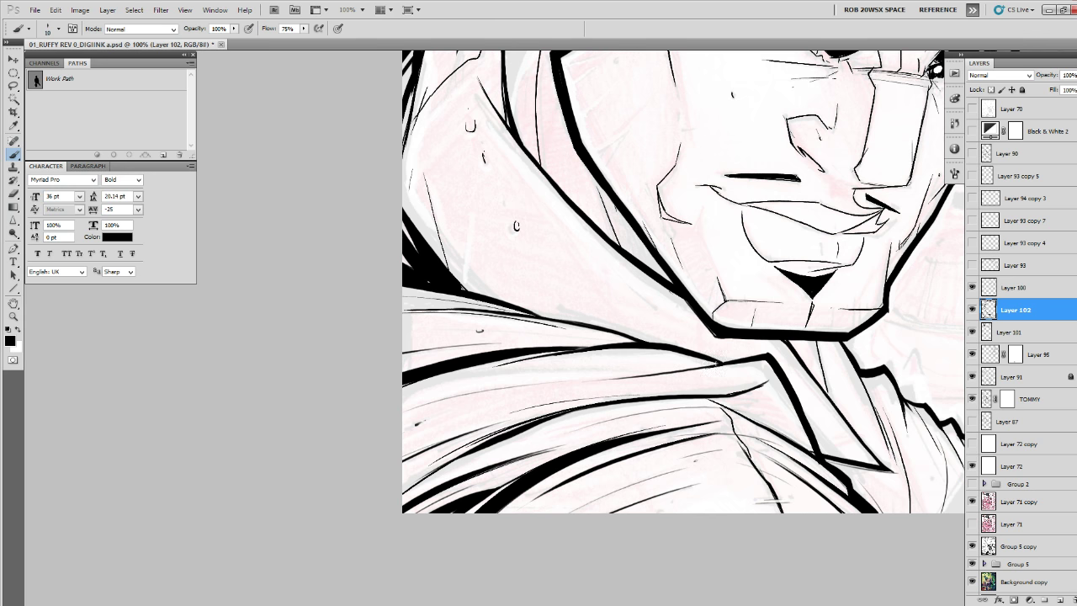
# Reinforce the hood's inner edge line alongside the jaw and the black shadow behind the ear.
pyautogui.moveTo(696, 355)
pyautogui.mouseDown()
pyautogui.moveTo(612, 358)
pyautogui.moveTo(555, 461)
pyautogui.moveTo(528, 543)
pyautogui.mouseUp()
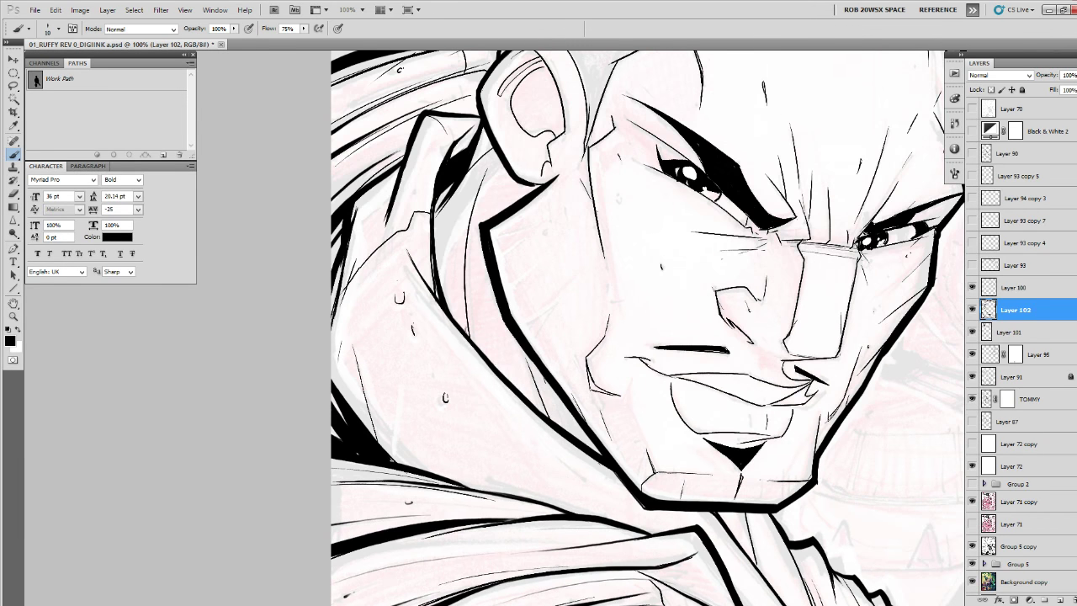
pyautogui.moveTo(476, 348); pyautogui.dragTo(613, 496)
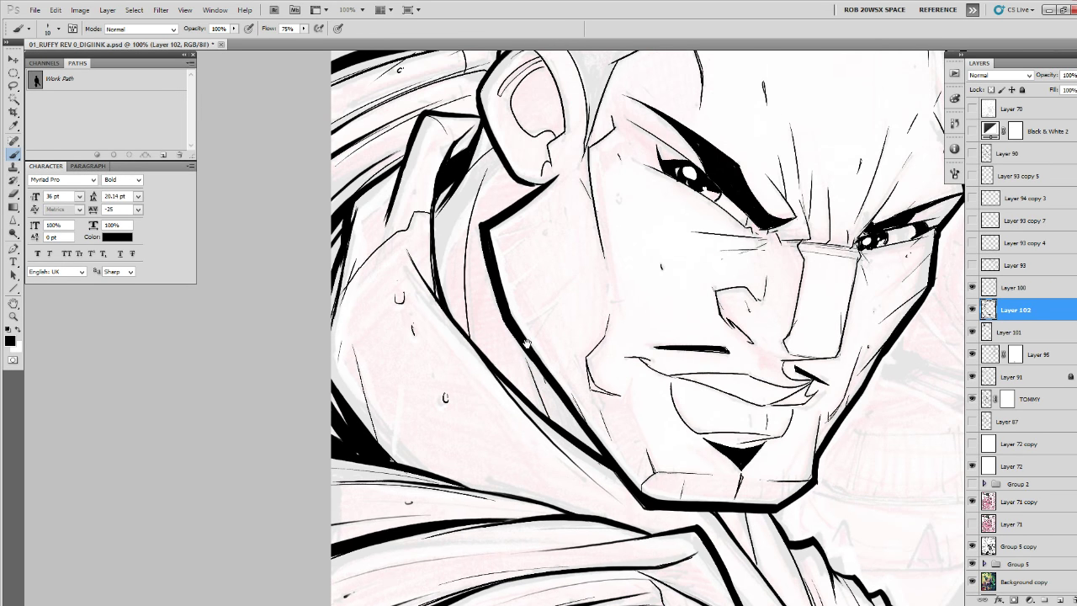
pyautogui.moveTo(525, 342); pyautogui.dragTo(538, 397)
pyautogui.moveTo(460, 244)
pyautogui.mouseDown()
pyautogui.moveTo(449, 310)
pyautogui.moveTo(449, 296)
pyautogui.mouseUp()
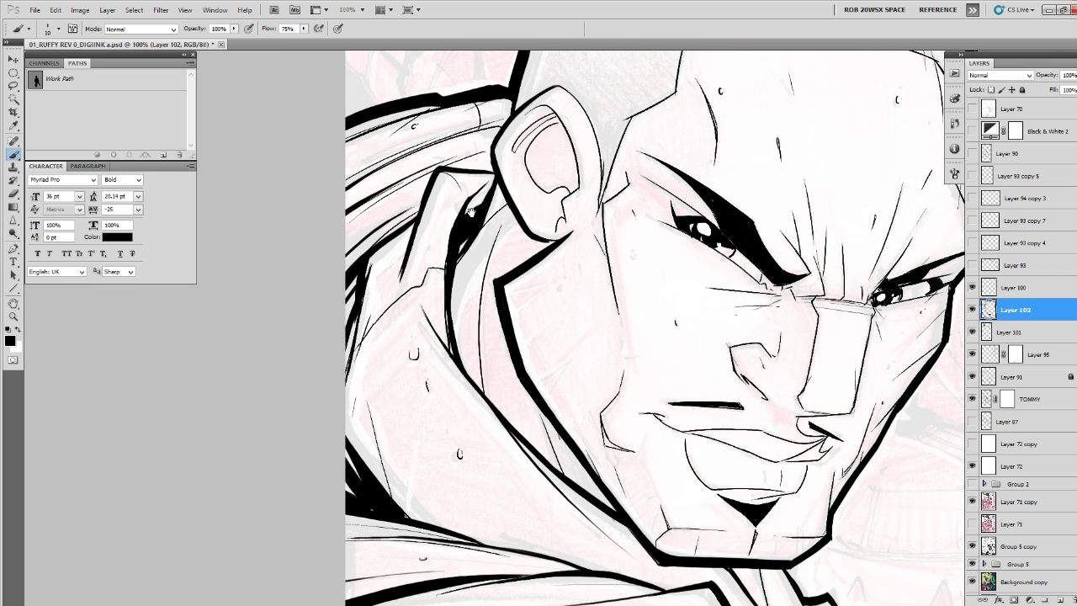
# Ink the thin line running from the ear's lower edge down into the hood shadow, and check the whole head.
pyautogui.moveTo(469, 210); pyautogui.dragTo(473, 335)
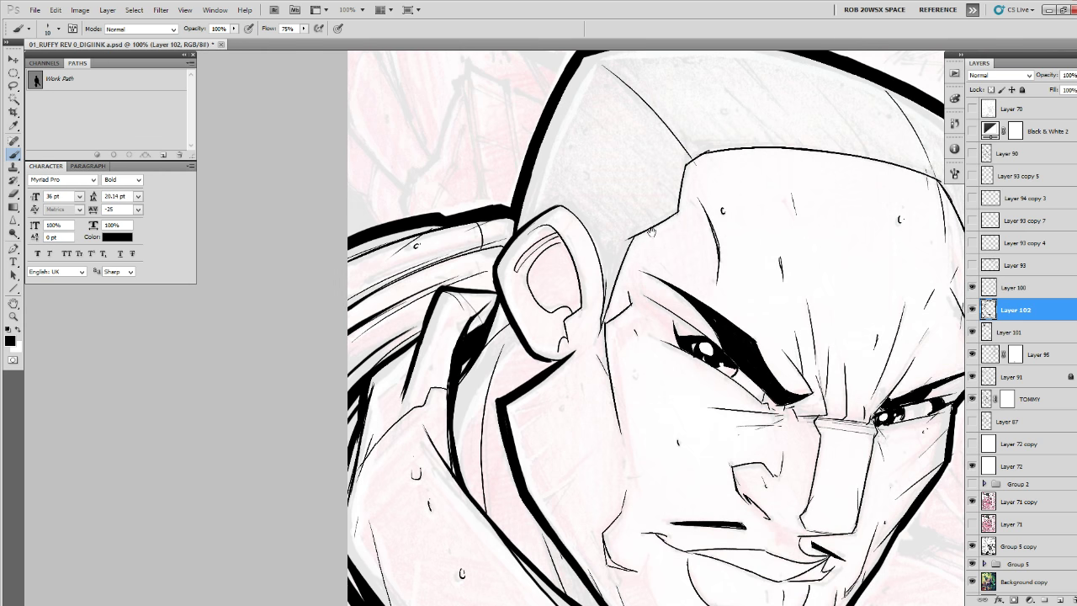
pyautogui.moveTo(650, 233); pyautogui.dragTo(574, 333)
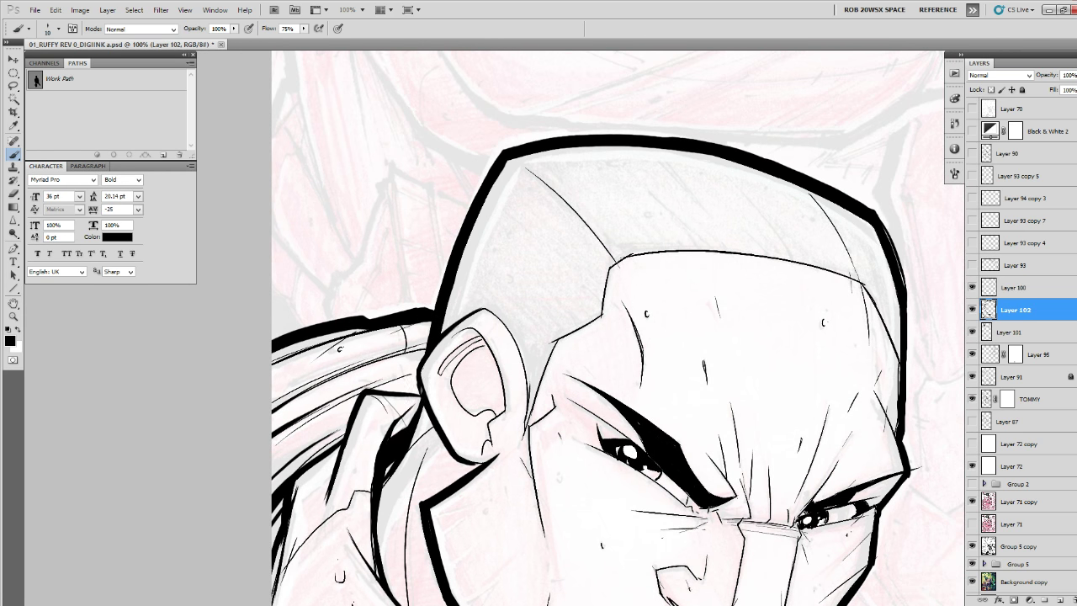
pyautogui.keyDown('ctrl'); pyautogui.click(444, 406); pyautogui.keyUp('ctrl')
pyautogui.keyDown('ctrl'); pyautogui.click(444, 406); pyautogui.keyUp('ctrl')
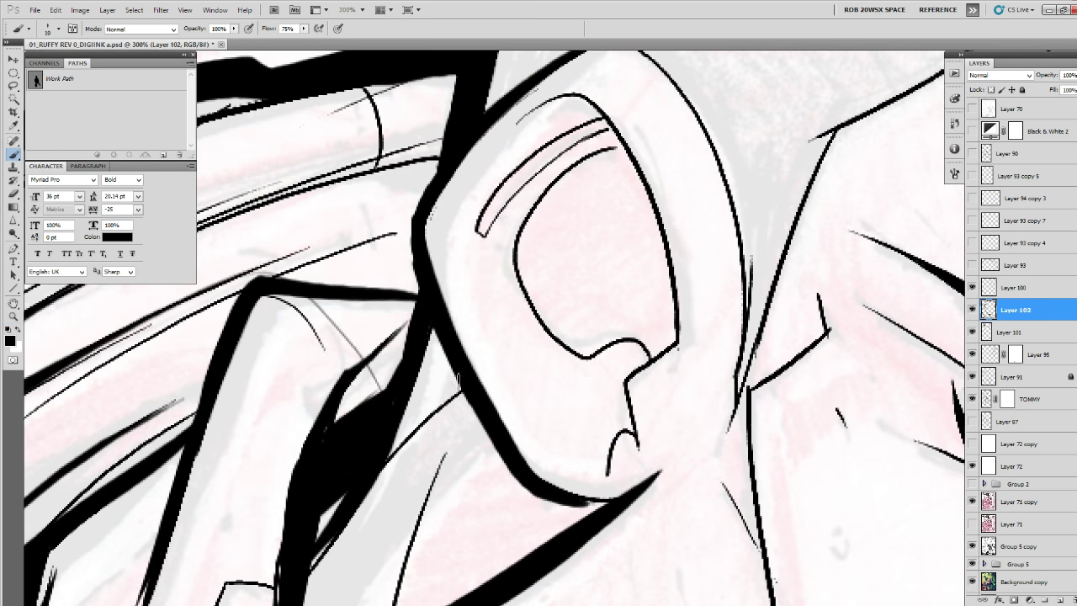
pyautogui.moveTo(460, 386); pyautogui.dragTo(370, 477)
pyautogui.keyDown('alt'); pyautogui.click(524, 376); pyautogui.keyUp('alt')
pyautogui.keyDown('alt'); pyautogui.click(524, 376); pyautogui.keyUp('alt')
pyautogui.keyDown('alt'); pyautogui.click(524, 376); pyautogui.keyUp('alt')
pyautogui.keyDown('alt'); pyautogui.click(524, 376); pyautogui.keyUp('alt')
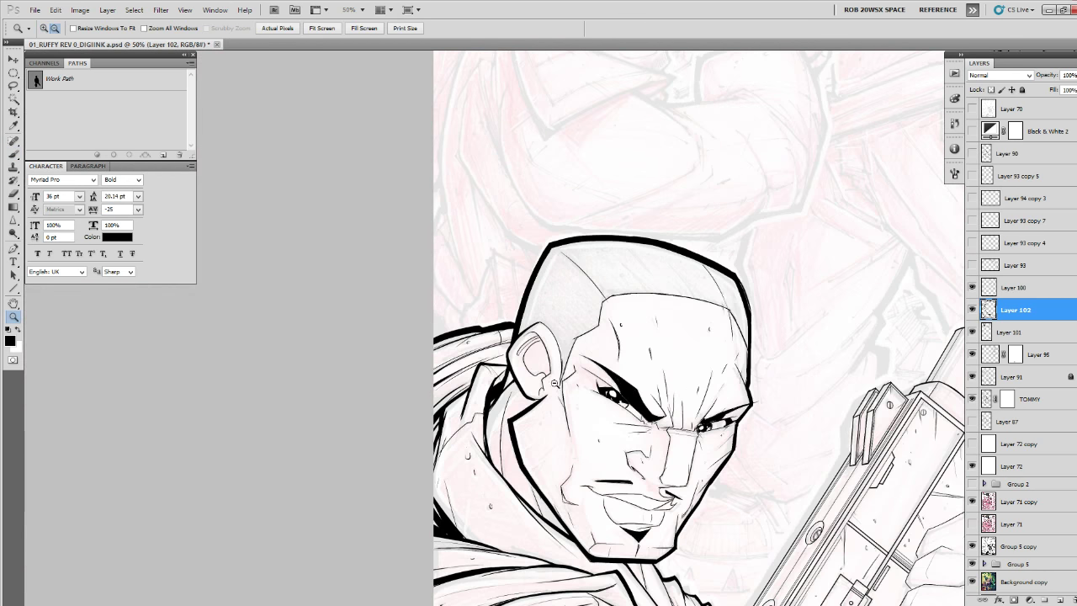
# Thicken the nose's far edge from the far eye's inner corner down to the tip, and the angled start of its near edge.
pyautogui.moveTo(756, 431); pyautogui.dragTo(739, 393)
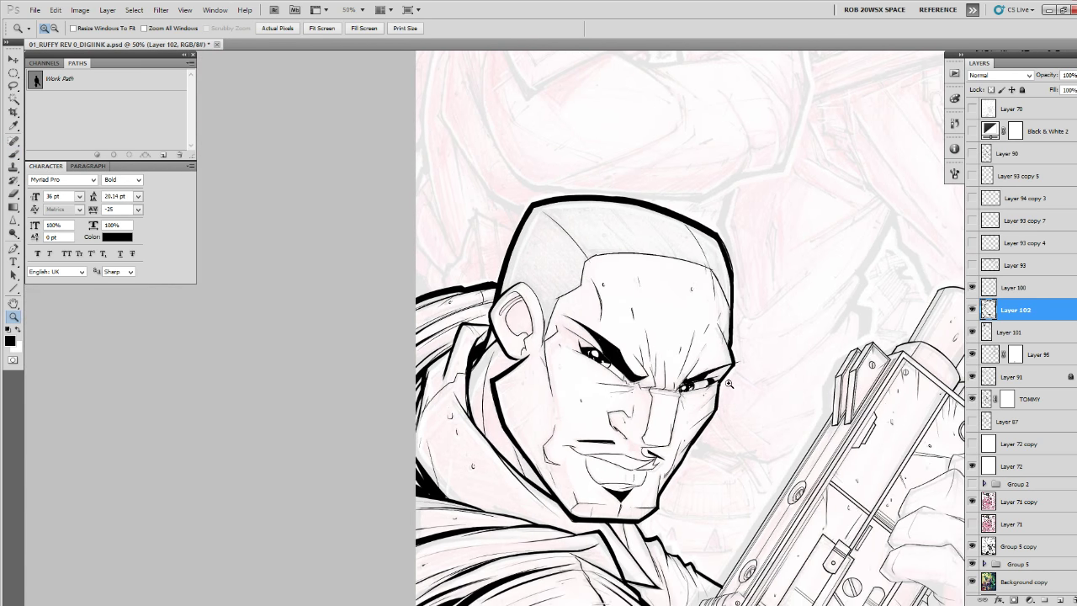
pyautogui.keyDown('ctrl'); pyautogui.click(680, 410); pyautogui.keyUp('ctrl')
pyautogui.keyDown('ctrl'); pyautogui.click(680, 409); pyautogui.keyUp('ctrl')
pyautogui.keyDown('ctrl'); pyautogui.click(680, 410); pyautogui.keyUp('ctrl')
pyautogui.keyDown('ctrl'); pyautogui.click(680, 410); pyautogui.keyUp('ctrl')
pyautogui.moveTo(683, 316); pyautogui.dragTo(641, 239)
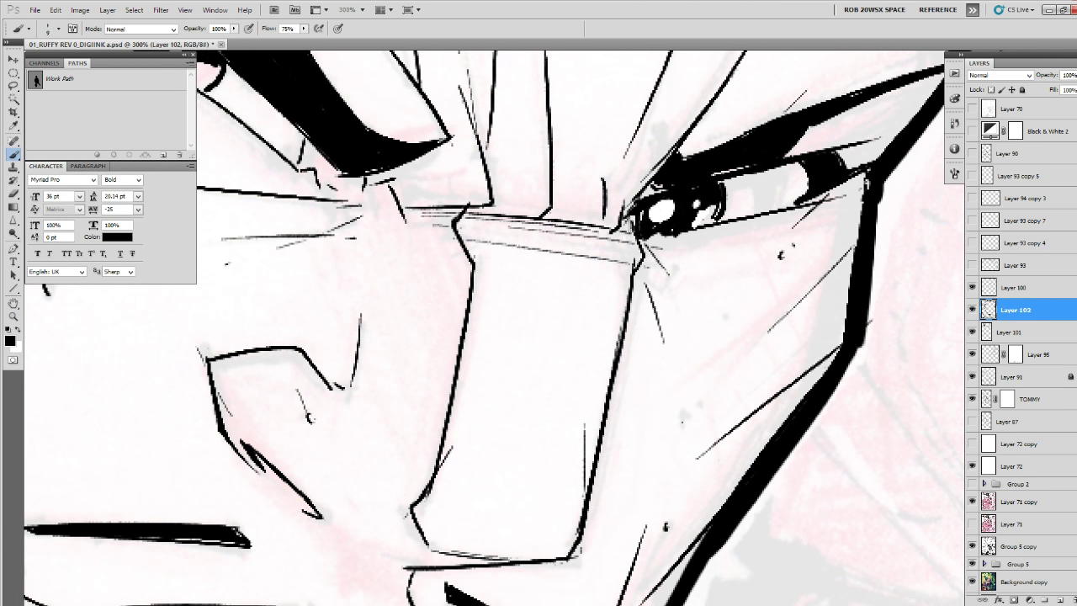
pyautogui.moveTo(639, 237)
pyautogui.mouseDown()
pyautogui.moveTo(647, 249)
pyautogui.moveTo(624, 341)
pyautogui.mouseUp()
pyautogui.moveTo(627, 338); pyautogui.dragTo(642, 285)
pyautogui.moveTo(652, 226); pyautogui.dragTo(592, 505)
pyautogui.moveTo(592, 465); pyautogui.dragTo(595, 506)
pyautogui.moveTo(582, 388); pyautogui.dragTo(584, 394)
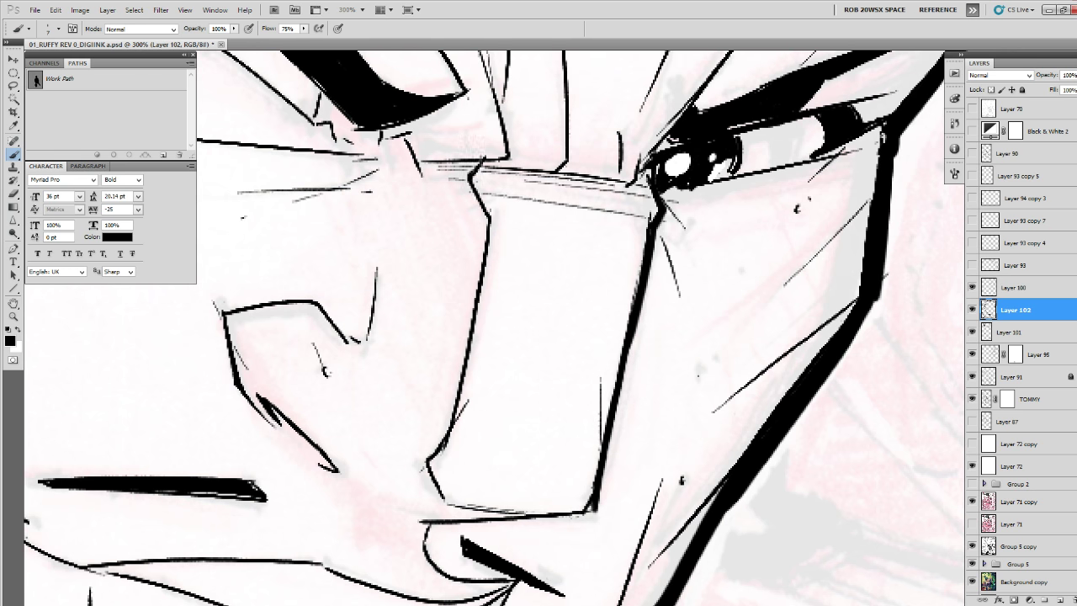
pyautogui.moveTo(472, 172); pyautogui.dragTo(489, 223)
# Try to thicken the nostril wing's upper contour and extend its inner end with a tapered line down the cheek side.
pyautogui.moveTo(425, 279); pyautogui.dragTo(563, 276)
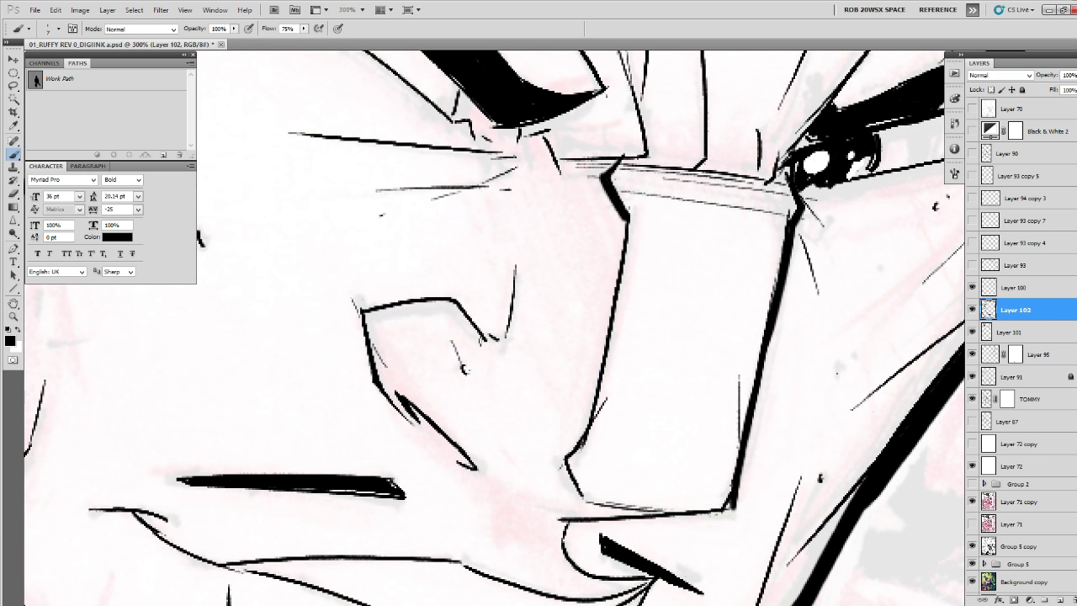
pyautogui.moveTo(481, 342)
pyautogui.mouseDown()
pyautogui.moveTo(447, 301)
pyautogui.moveTo(380, 311)
pyautogui.moveTo(371, 315)
pyautogui.moveTo(375, 364)
pyautogui.mouseUp()
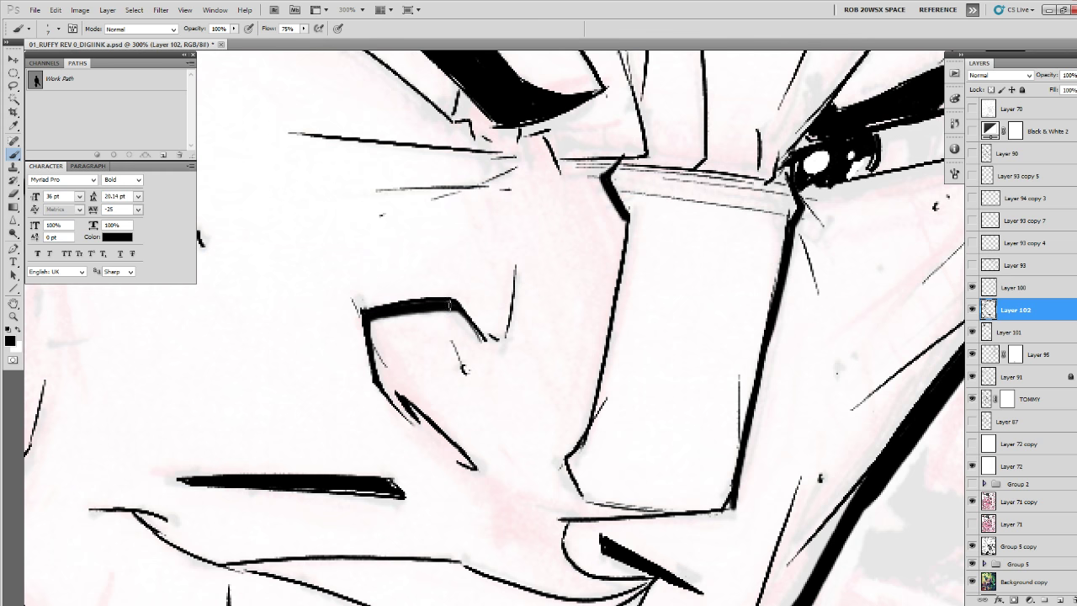
pyautogui.moveTo(473, 327); pyautogui.dragTo(509, 383)
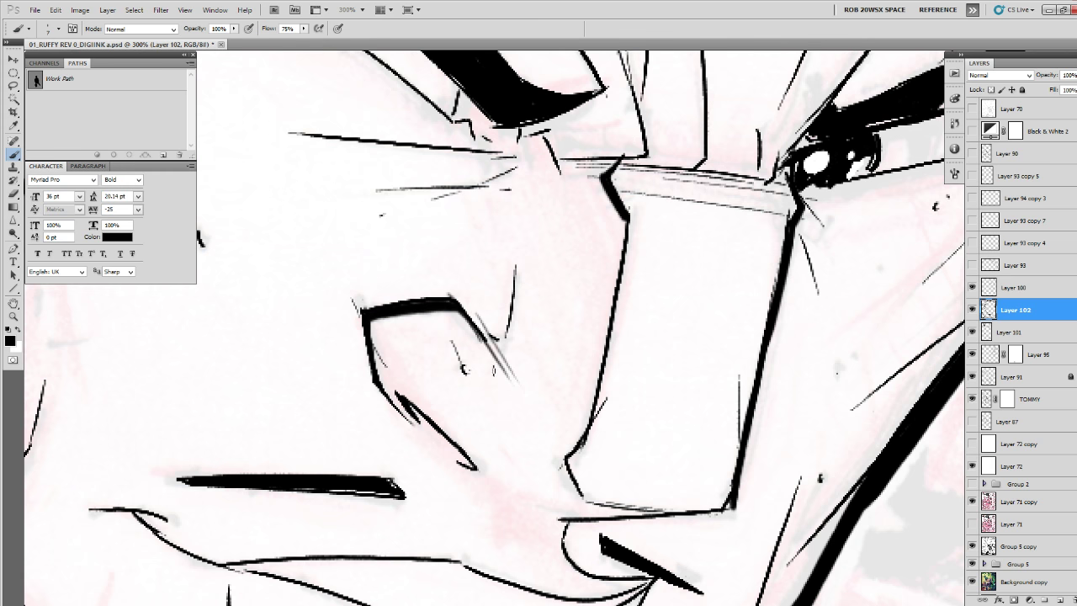
pyautogui.moveTo(476, 318)
pyautogui.mouseDown()
pyautogui.moveTo(531, 414)
pyautogui.moveTo(538, 399)
pyautogui.mouseUp()
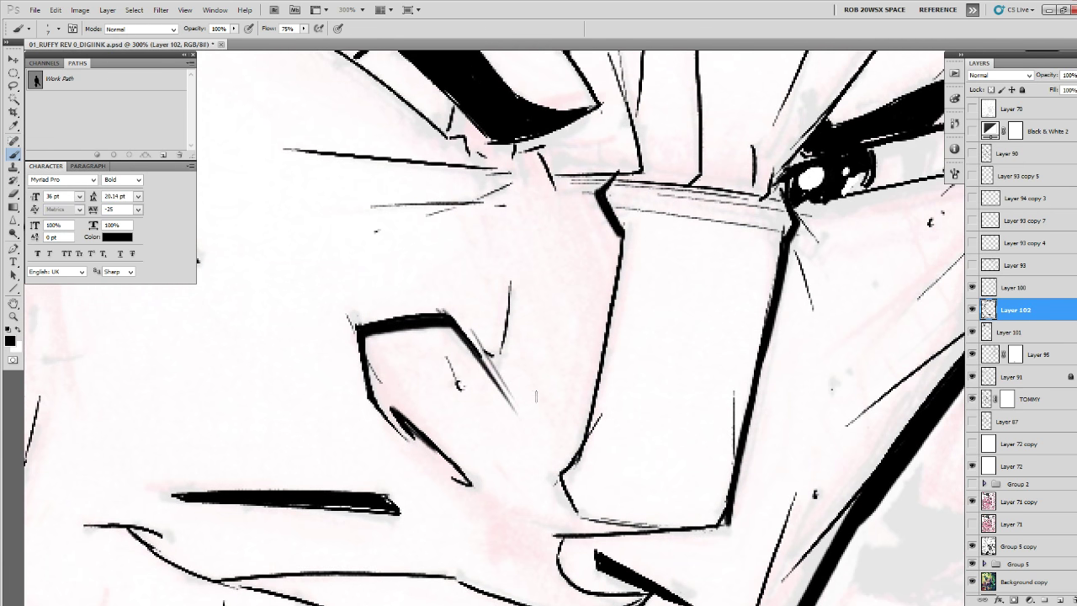
# Thicken the upper near edge of the nose and weight the feet of the frown creases where they meet the bridge.
pyautogui.moveTo(626, 229); pyautogui.dragTo(601, 379)
pyautogui.moveTo(620, 260); pyautogui.dragTo(606, 327)
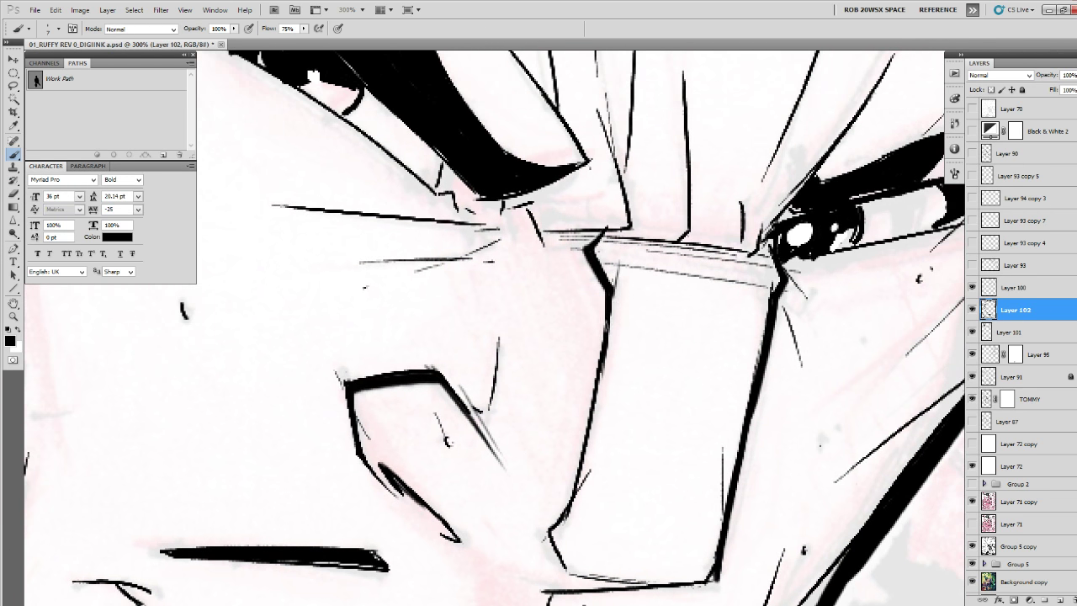
pyautogui.moveTo(727, 472); pyautogui.dragTo(705, 462)
pyautogui.moveTo(715, 276); pyautogui.dragTo(694, 429)
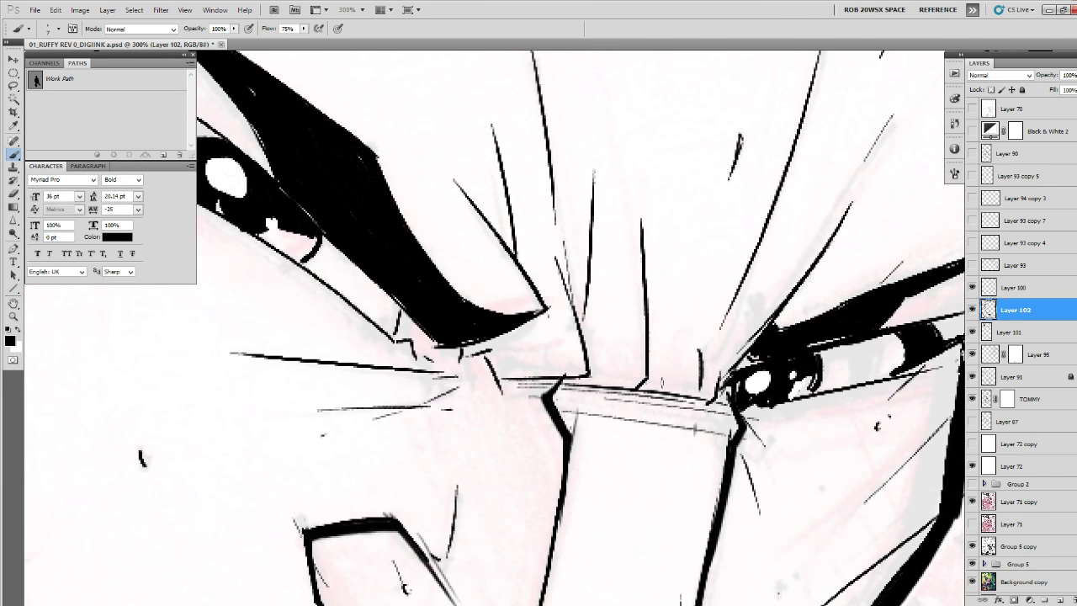
pyautogui.moveTo(580, 337); pyautogui.dragTo(590, 390)
pyautogui.moveTo(513, 435)
pyautogui.mouseDown()
pyautogui.moveTo(593, 427)
pyautogui.moveTo(583, 352)
pyautogui.mouseUp()
pyautogui.moveTo(640, 443)
pyautogui.mouseDown()
pyautogui.moveTo(655, 361)
pyautogui.moveTo(646, 452)
pyautogui.moveTo(719, 394)
pyautogui.moveTo(692, 454)
pyautogui.mouseUp()
pyautogui.moveTo(733, 421)
pyautogui.mouseDown()
pyautogui.moveTo(687, 495)
pyautogui.moveTo(708, 494)
pyautogui.mouseUp()
pyautogui.moveTo(581, 378); pyautogui.dragTo(640, 381)
# Thicken the near eye's lower lid and inner corner, and add a tapered crease between that corner and the nose.
pyautogui.moveTo(441, 426)
pyautogui.mouseDown()
pyautogui.moveTo(561, 459)
pyautogui.moveTo(603, 500)
pyautogui.mouseUp()
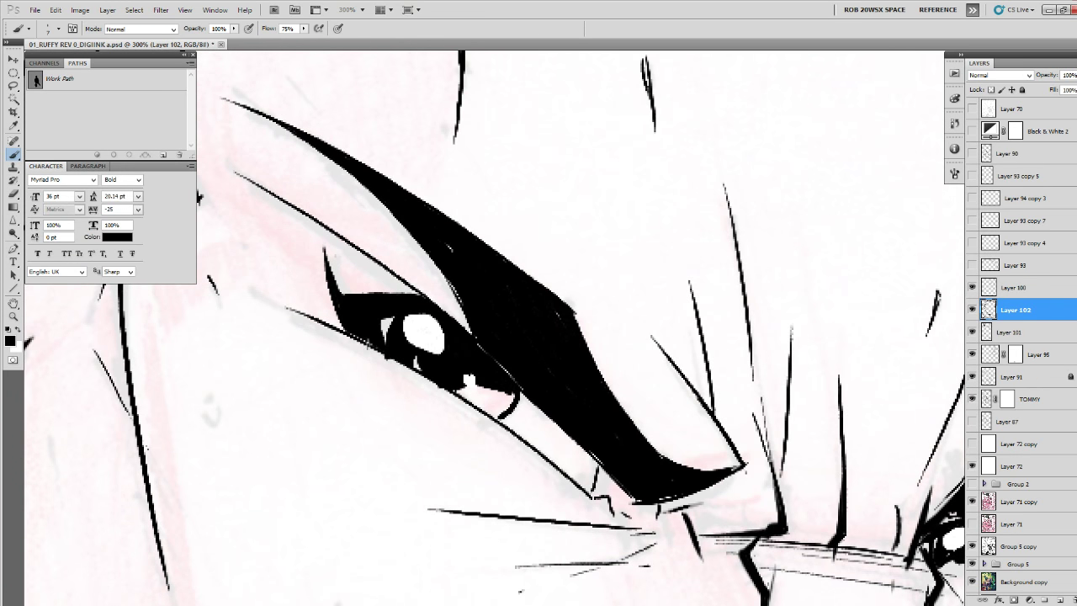
pyautogui.moveTo(346, 332); pyautogui.dragTo(372, 346)
pyautogui.moveTo(299, 308)
pyautogui.mouseDown()
pyautogui.moveTo(419, 369)
pyautogui.moveTo(616, 520)
pyautogui.moveTo(594, 440)
pyautogui.mouseUp()
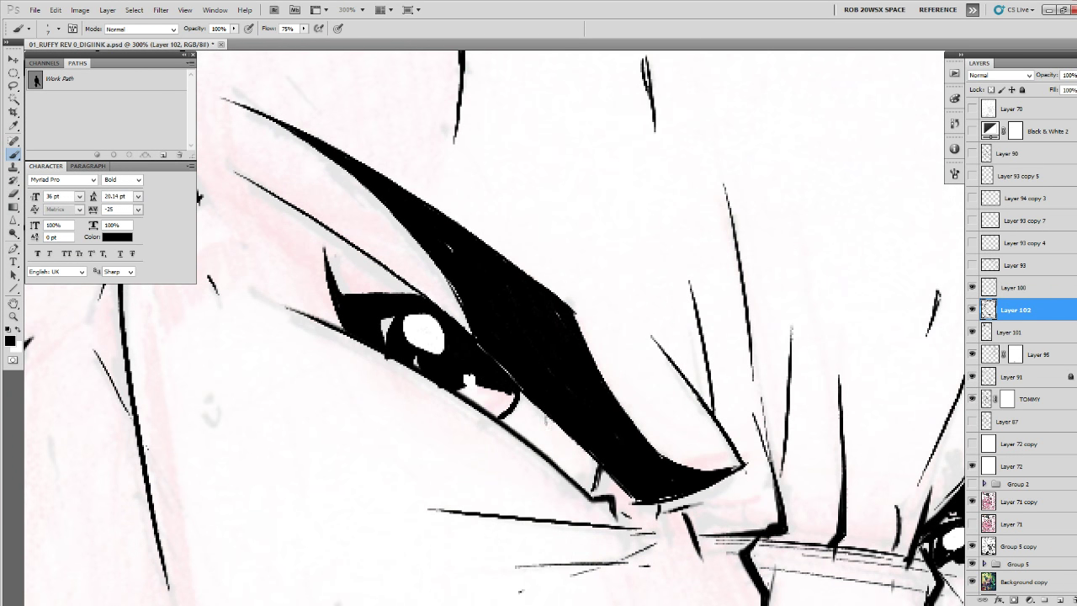
pyautogui.moveTo(475, 341); pyautogui.dragTo(514, 380)
pyautogui.moveTo(629, 466); pyautogui.dragTo(684, 375)
pyautogui.moveTo(720, 468); pyautogui.dragTo(683, 484)
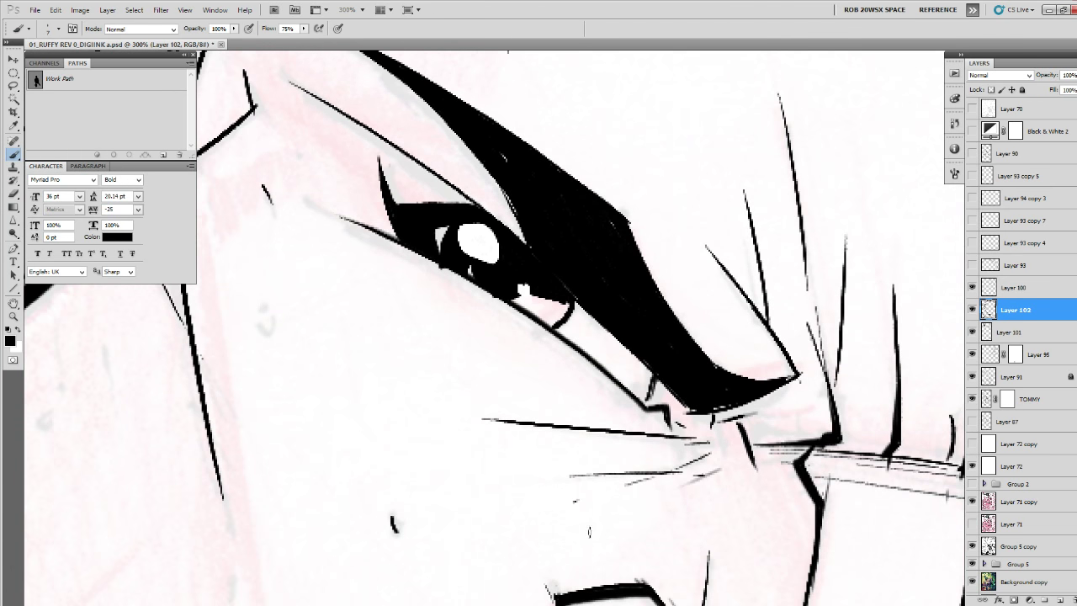
pyautogui.moveTo(801, 561); pyautogui.dragTo(532, 502)
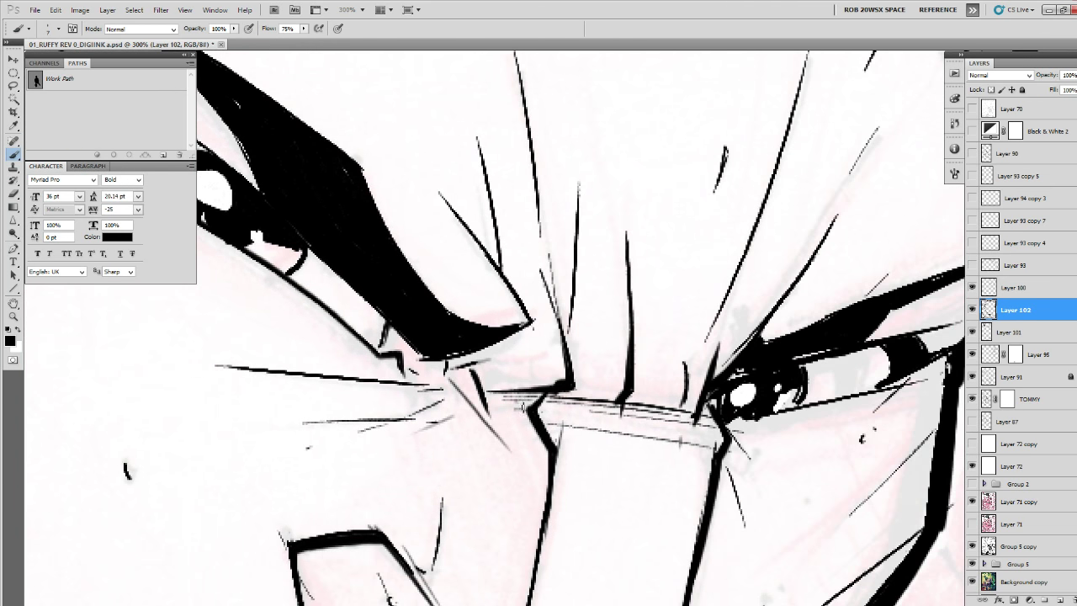
# Reinforce the lower half of the nose's near edge down toward the tip.
pyautogui.moveTo(521, 408); pyautogui.dragTo(580, 240)
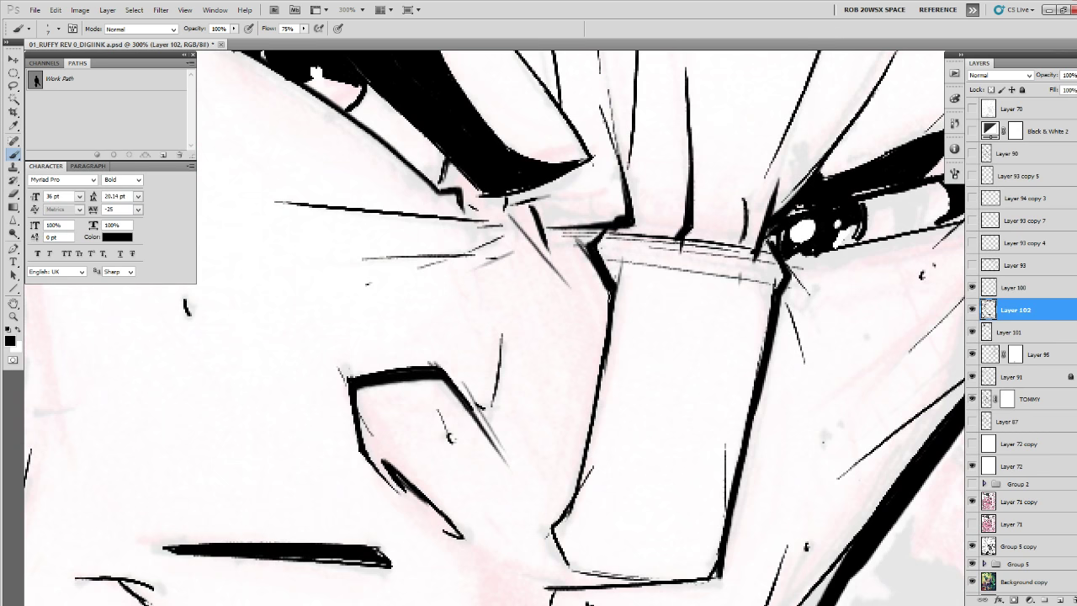
pyautogui.moveTo(577, 498); pyautogui.dragTo(592, 416)
pyautogui.moveTo(614, 370)
pyautogui.mouseDown()
pyautogui.moveTo(563, 450)
pyautogui.moveTo(584, 487)
pyautogui.moveTo(714, 496)
pyautogui.moveTo(583, 526)
pyautogui.mouseUp()
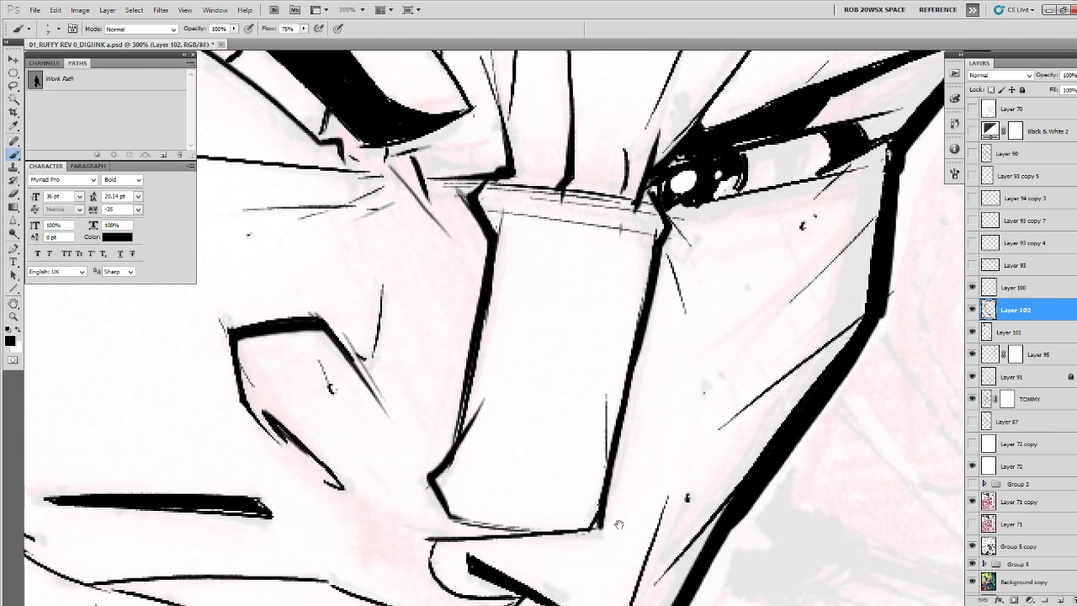
# Thicken the far eye's lower lid and the face's outer contour between the brow corner and the cheek.
pyautogui.moveTo(752, 256); pyautogui.dragTo(663, 458)
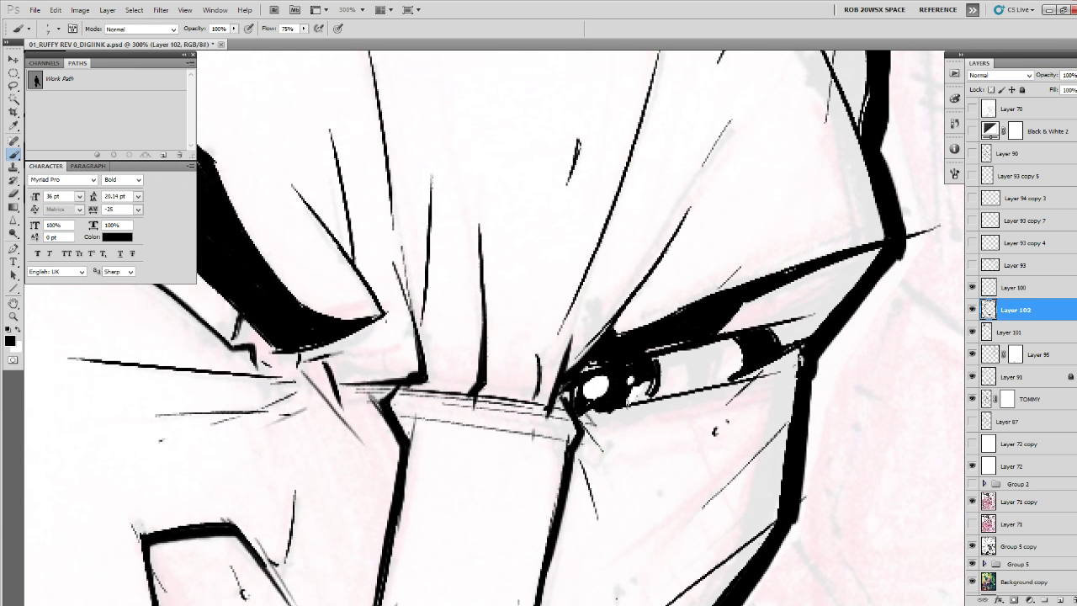
pyautogui.moveTo(786, 362)
pyautogui.mouseDown()
pyautogui.moveTo(599, 410)
pyautogui.moveTo(552, 407)
pyautogui.mouseUp()
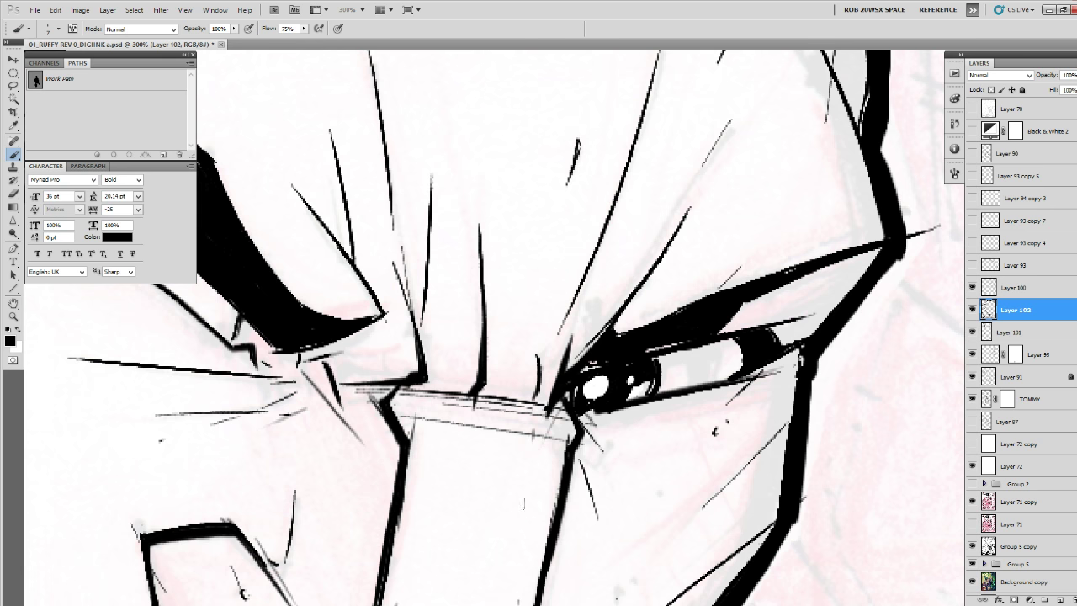
pyautogui.moveTo(722, 377); pyautogui.dragTo(618, 475)
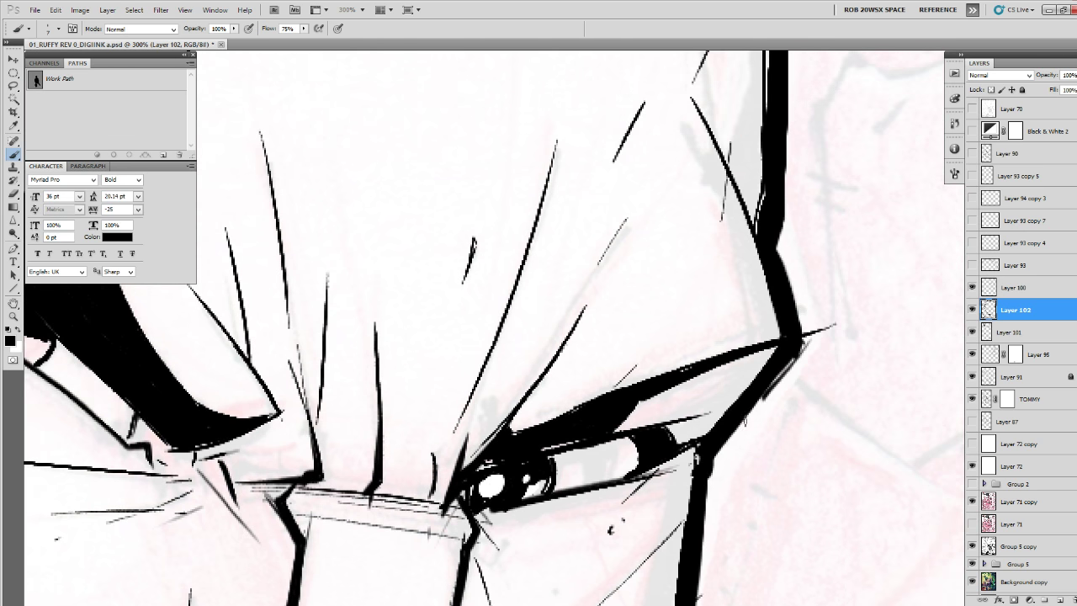
pyautogui.moveTo(694, 501); pyautogui.dragTo(722, 335)
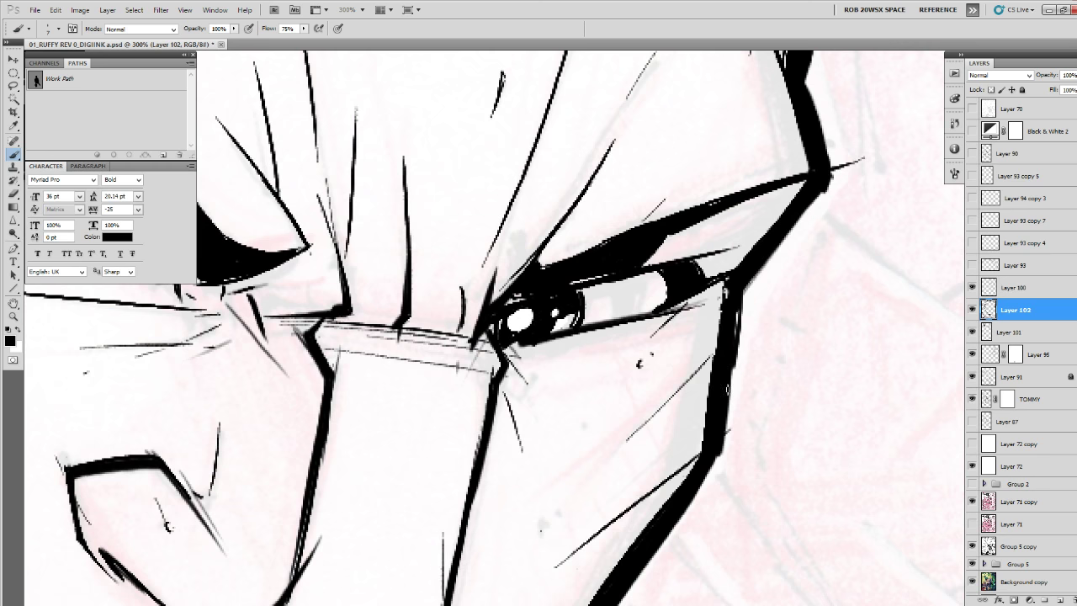
pyautogui.moveTo(725, 380)
pyautogui.mouseDown()
pyautogui.moveTo(750, 196)
pyautogui.moveTo(730, 294)
pyautogui.mouseUp()
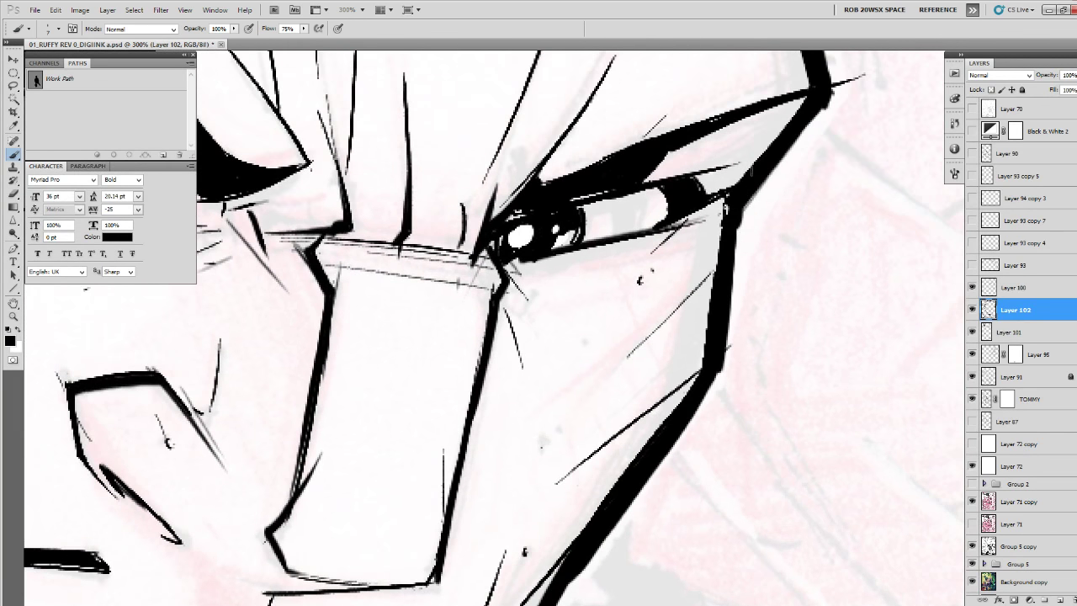
# Examine the whole head, collar and gun at several magnifications, comparing the drawing with Layer 102 hidden and shown.
pyautogui.press('z')
pyautogui.keyDown('alt'); pyautogui.click(730, 294); pyautogui.keyUp('alt')
pyautogui.keyDown('alt'); pyautogui.click(731, 294); pyautogui.keyUp('alt')
pyautogui.keyDown('alt'); pyautogui.click(730, 295); pyautogui.keyUp('alt')
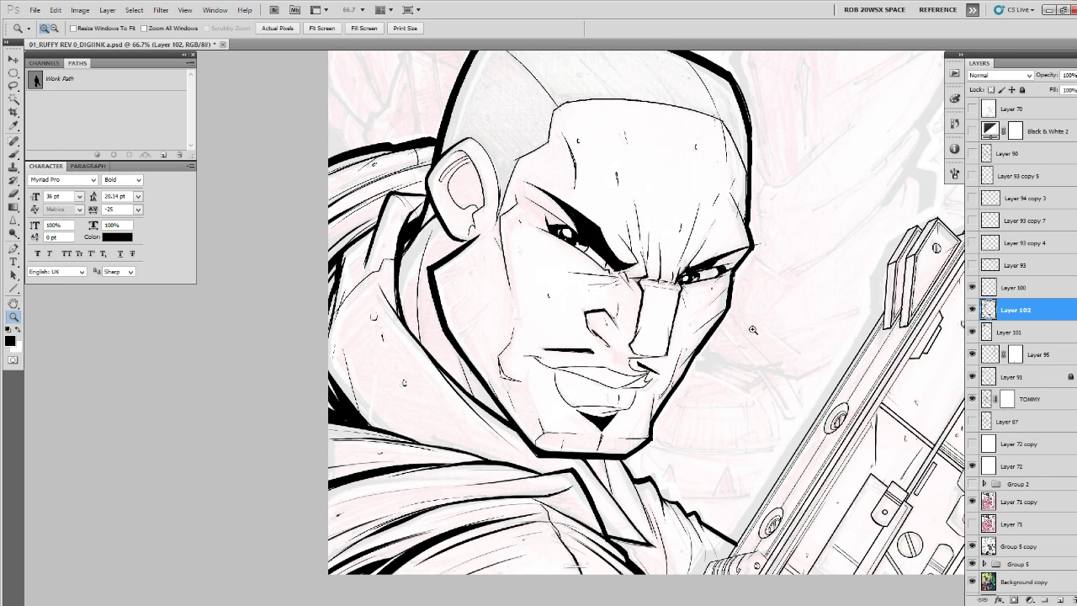
pyautogui.click(604, 510)
pyautogui.press('b')
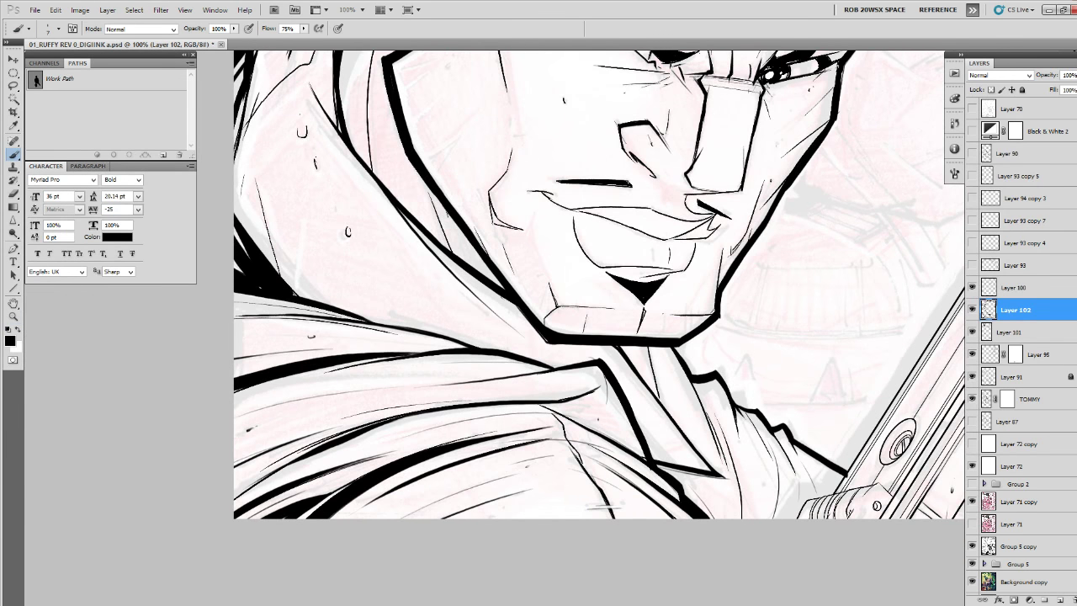
pyautogui.moveTo(512, 396); pyautogui.dragTo(605, 455)
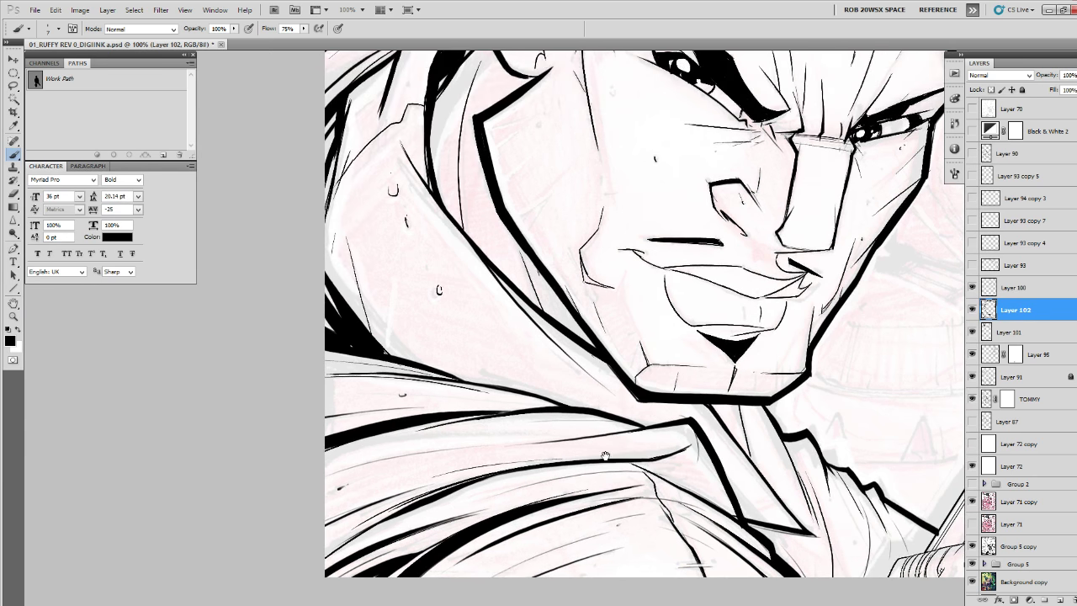
pyautogui.press('z')
pyautogui.keyDown('alt'); pyautogui.click(540, 402); pyautogui.keyUp('alt')
pyautogui.keyDown('alt'); pyautogui.click(539, 402); pyautogui.keyUp('alt')
pyautogui.keyDown('alt'); pyautogui.click(539, 402); pyautogui.keyUp('alt')
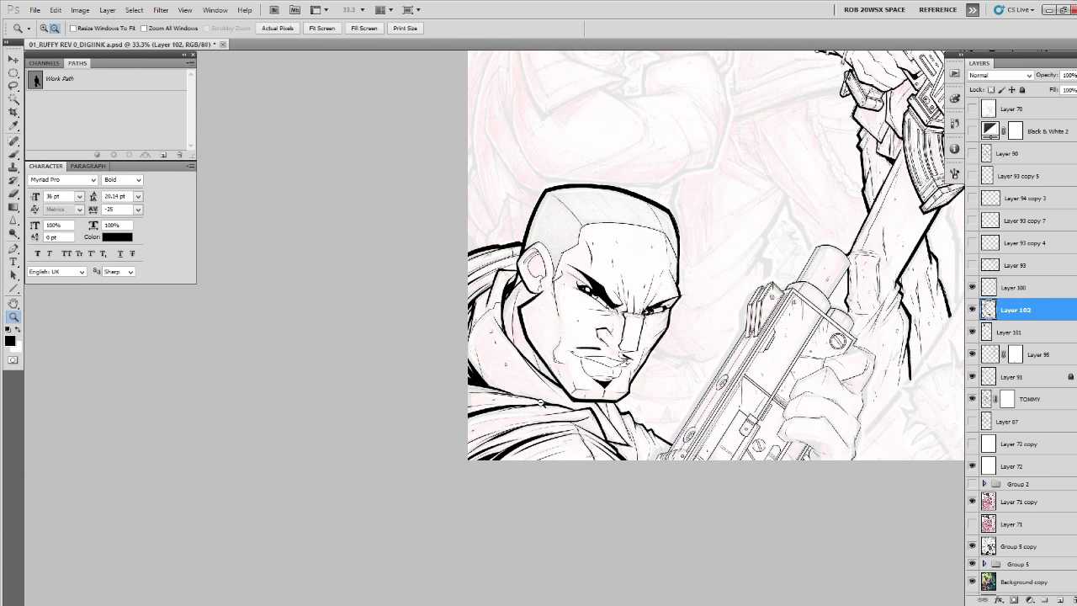
pyautogui.moveTo(829, 469); pyautogui.dragTo(636, 448)
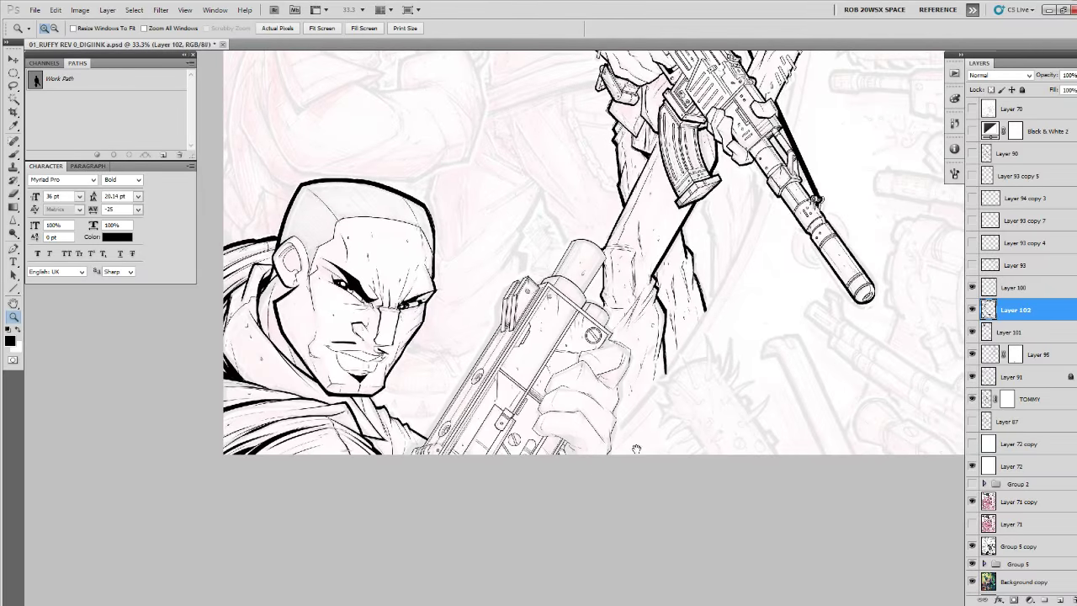
pyautogui.click(972, 309)
pyautogui.click(973, 309)
# Erase the heavy strokes around the nostril wing and re-ink its upper and outer contour with a cleaner, thicker line.
pyautogui.click(402, 345)
pyautogui.click(402, 345)
pyautogui.click(402, 345)
pyautogui.click(402, 344)
pyautogui.press('b')
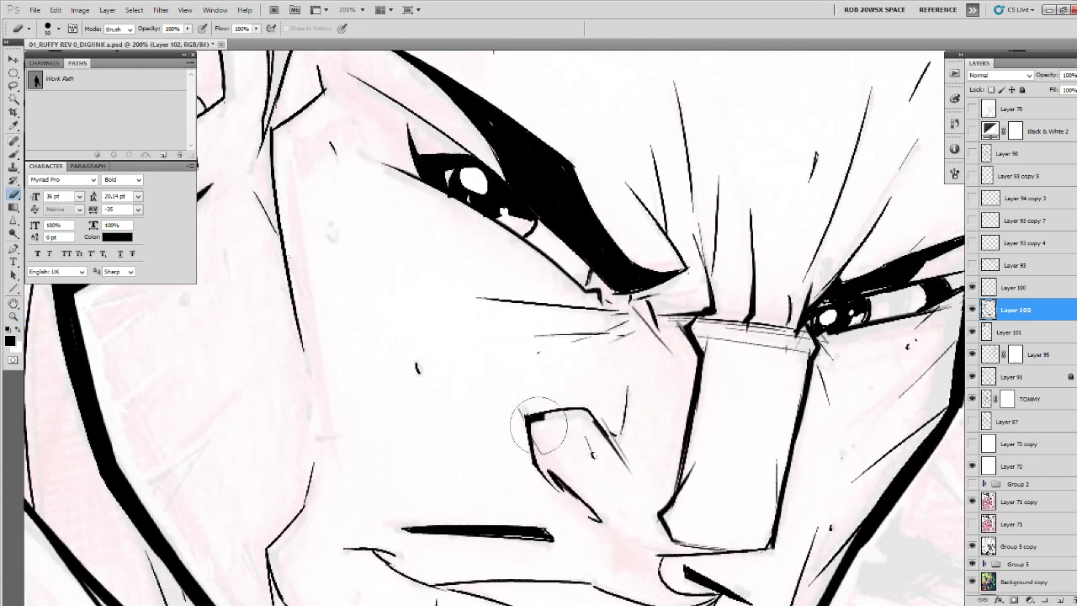
pyautogui.click(616, 444)
pyautogui.press('z')
pyautogui.click(623, 440)
pyautogui.click(623, 440)
pyautogui.press('b')
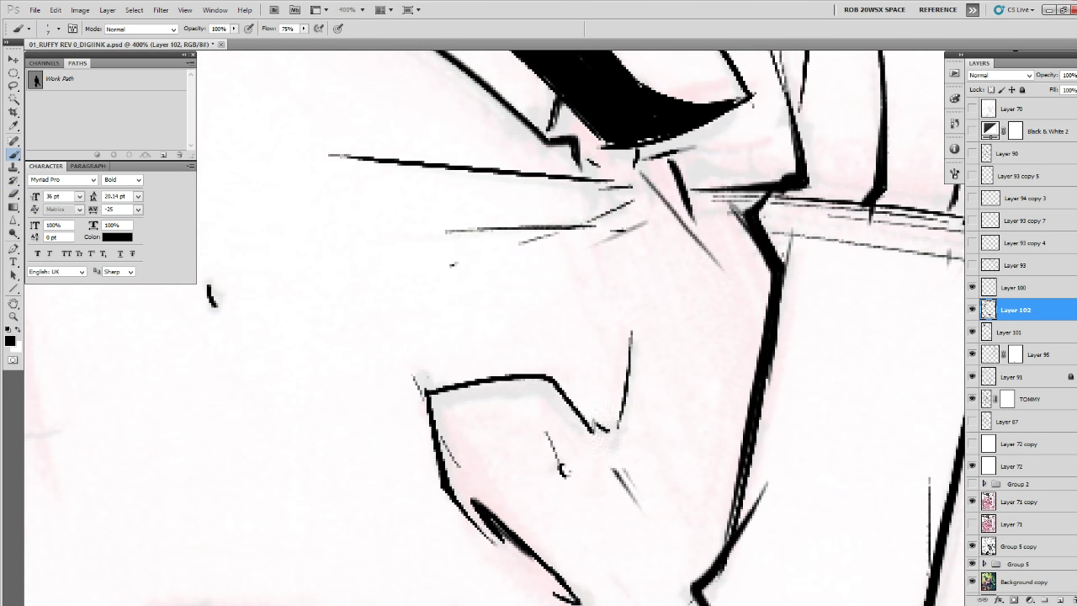
pyautogui.moveTo(565, 405)
pyautogui.mouseDown()
pyautogui.moveTo(543, 379)
pyautogui.moveTo(431, 390)
pyautogui.moveTo(439, 459)
pyautogui.mouseUp()
pyautogui.moveTo(428, 400); pyautogui.dragTo(438, 464)
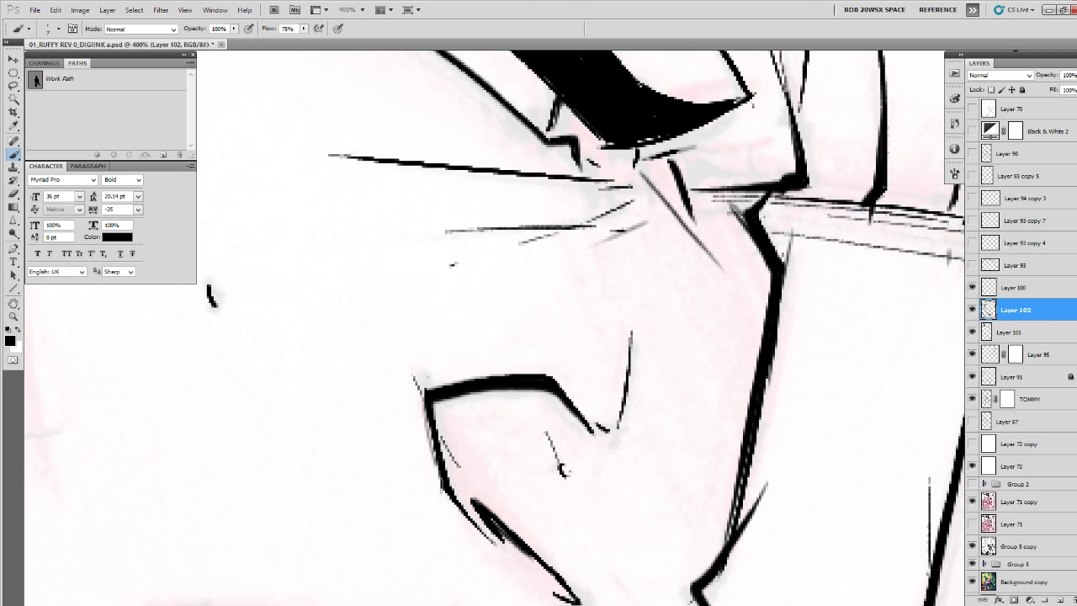
# Load the man's linework on Layer 102 as a selection and add a new layer above it.
pyautogui.press('z')
pyautogui.keyDown('alt'); pyautogui.click(591, 439); pyautogui.keyUp('alt')
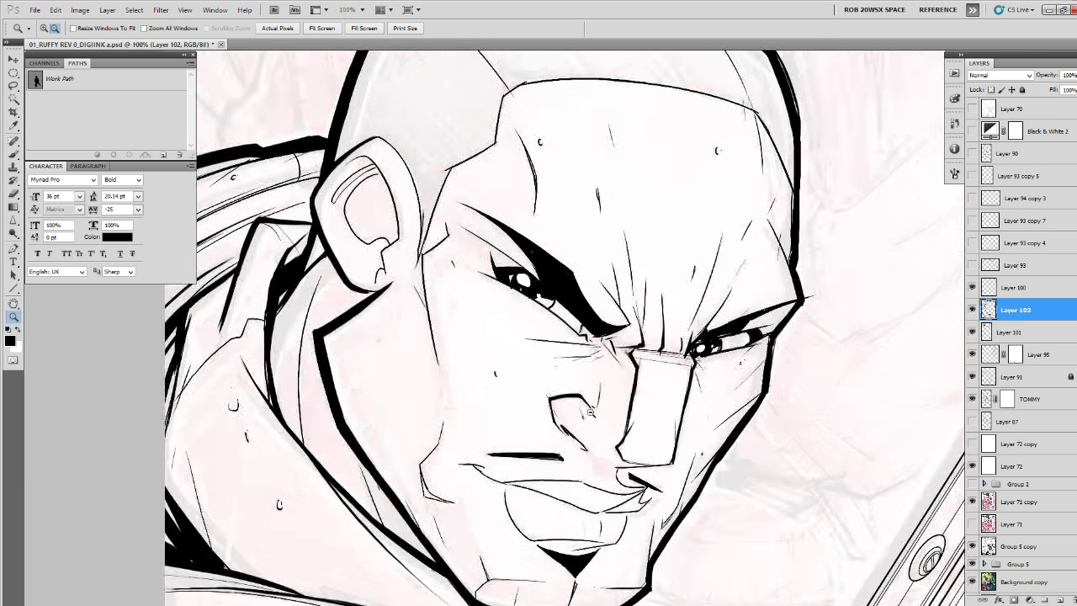
pyautogui.keyDown('alt'); pyautogui.click(593, 443); pyautogui.keyUp('alt')
pyautogui.keyDown('alt'); pyautogui.click(599, 440); pyautogui.keyUp('alt')
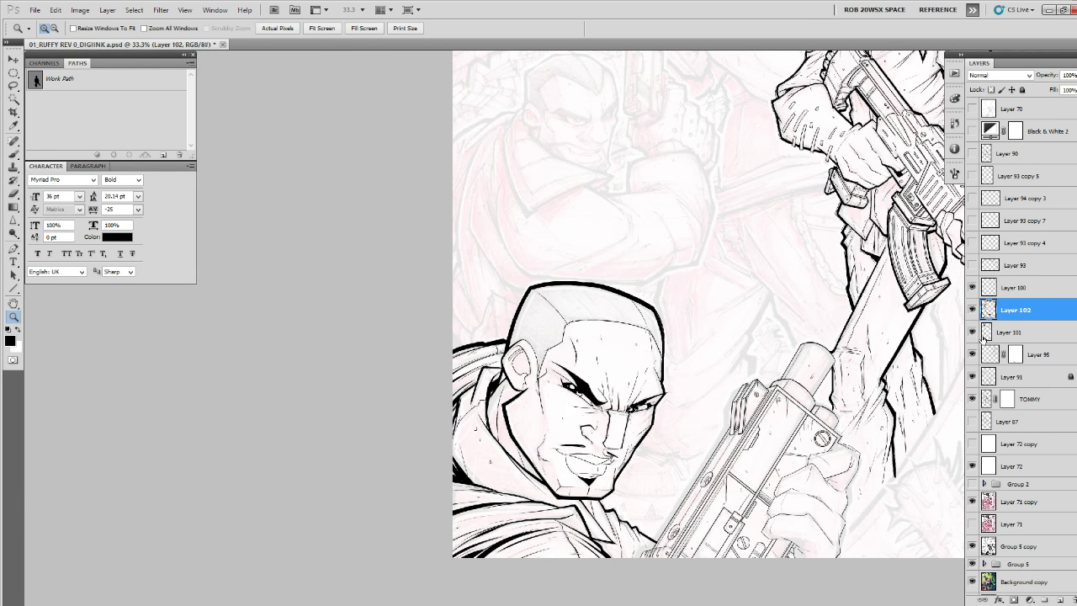
pyautogui.keyDown('ctrl'); pyautogui.click(988, 355); pyautogui.keyUp('ctrl')
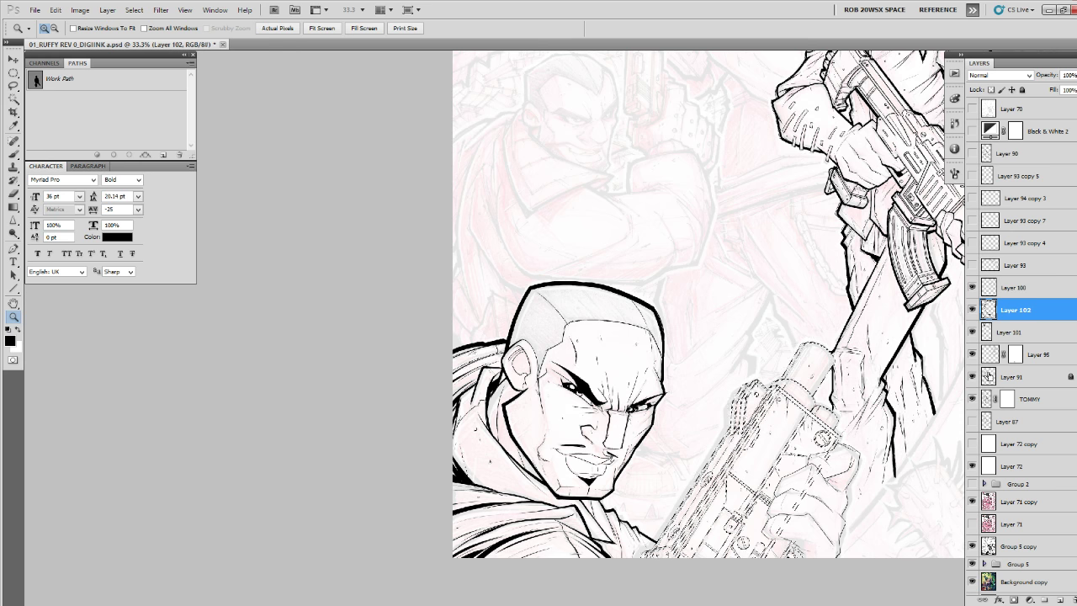
pyautogui.click(1060, 600)
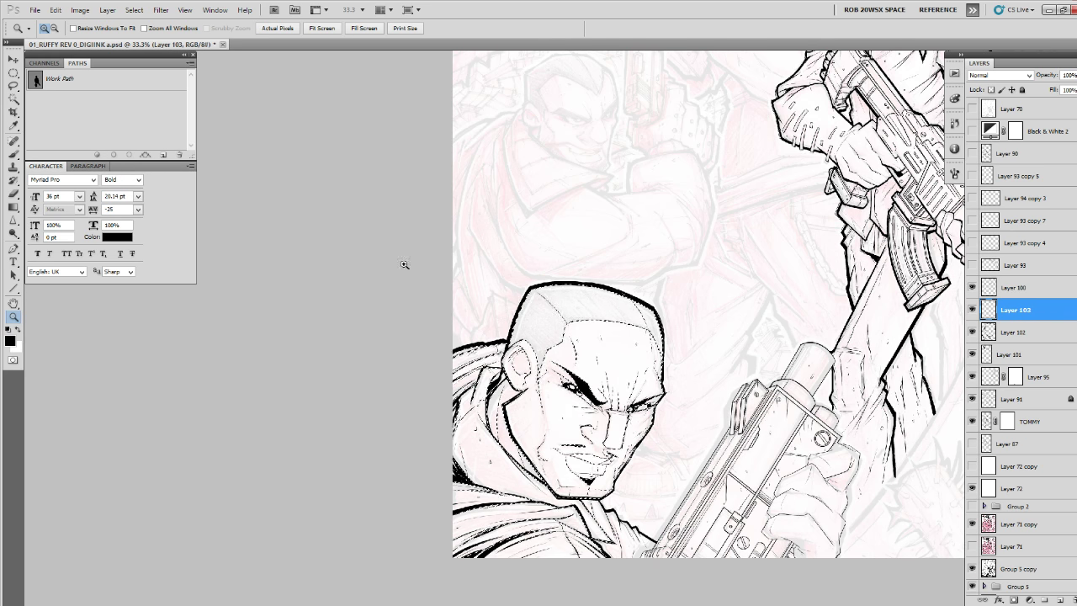
# Convert the selection into a work path with a tolerance of 1.2 pixels.
pyautogui.click(57, 11)
pyautogui.click(239, 128)
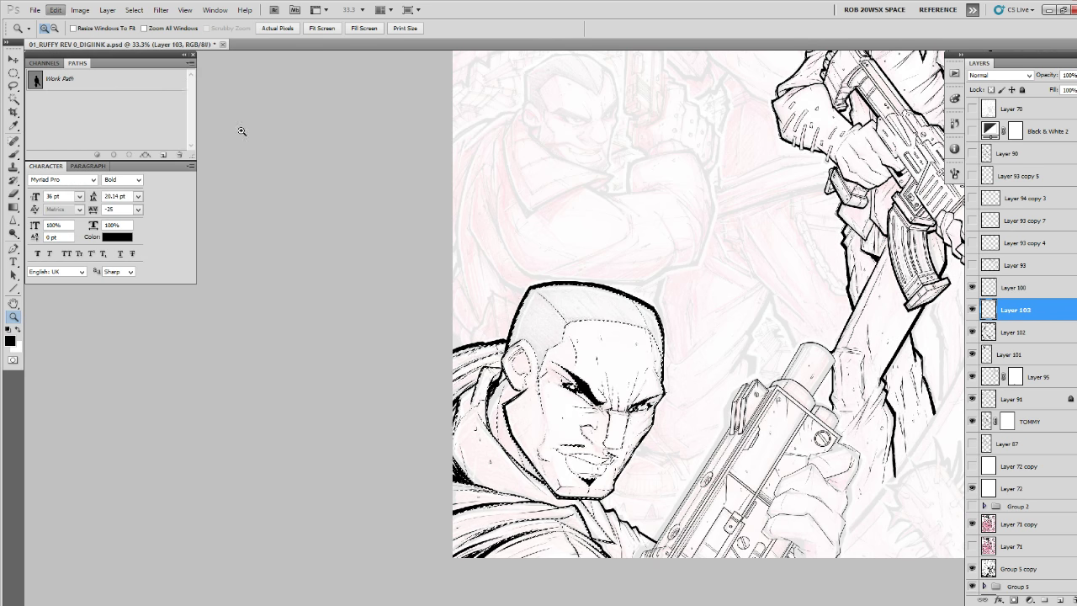
pyautogui.click(190, 64)
pyautogui.click(240, 108)
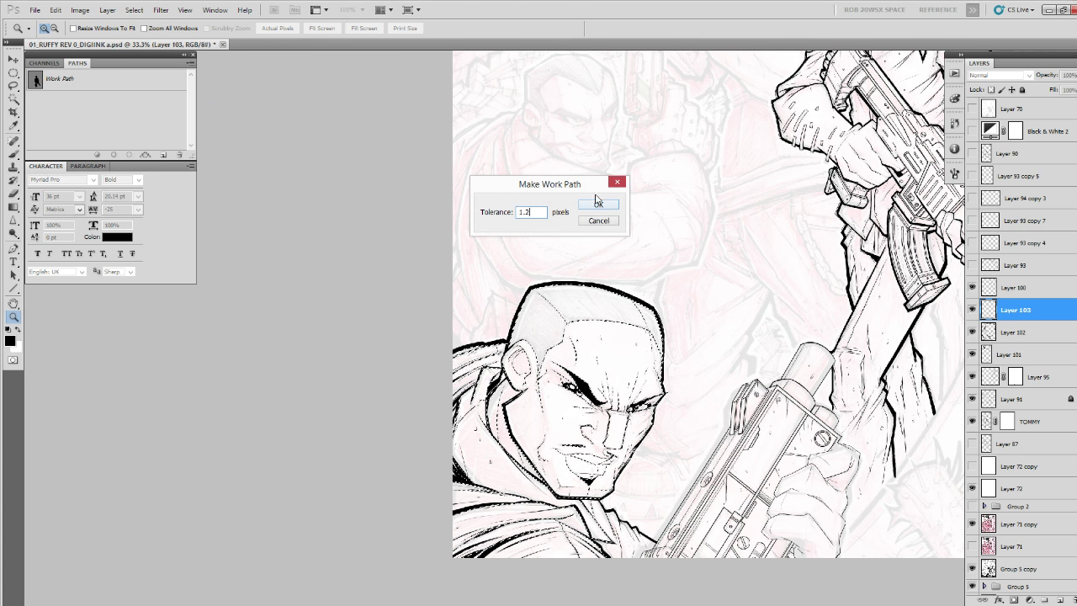
pyautogui.click(593, 205)
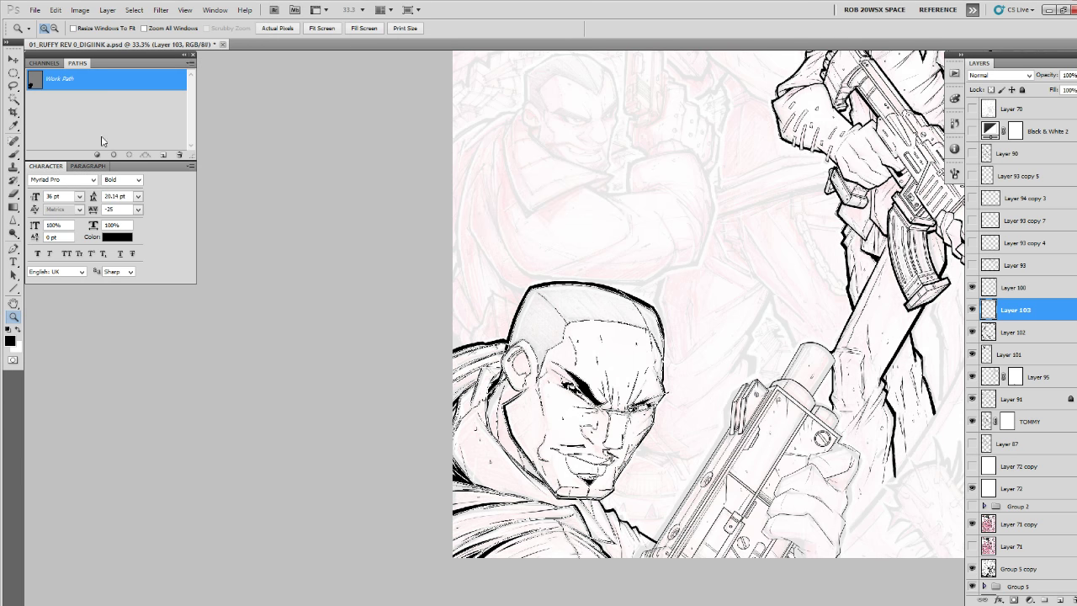
# Deselect the work path and add an inverted, black layer mask to Layer 103.
pyautogui.click(138, 132)
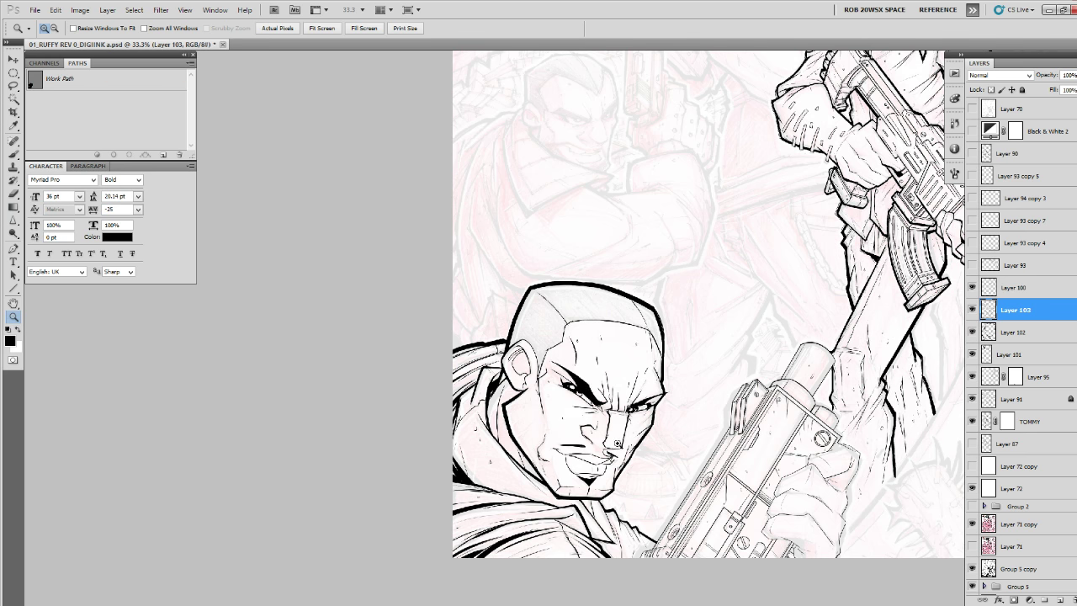
pyautogui.click(616, 443)
pyautogui.press('b')
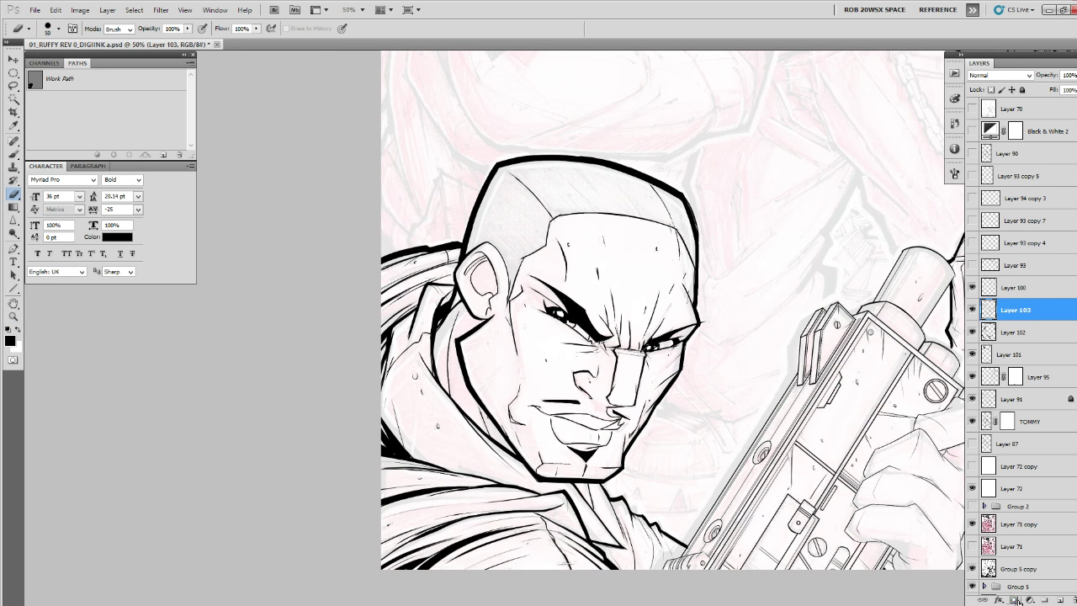
pyautogui.click(1016, 599)
pyautogui.hotkey('ctrl', 'i')
pyautogui.press('b')
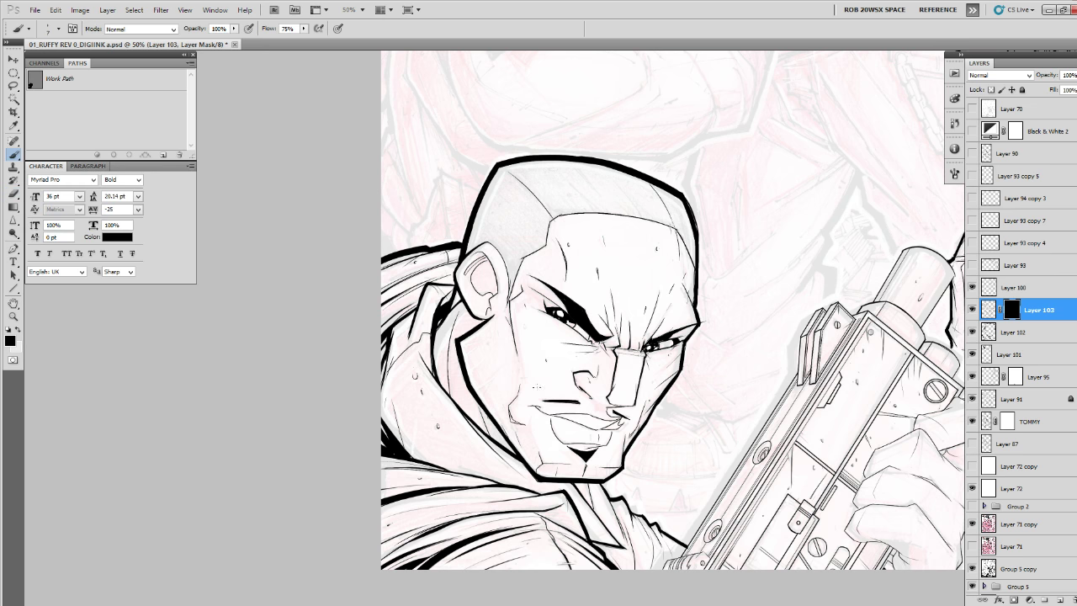
# Choose the PAINTING - AirSoft brush at 100 px with white as the foreground colour for painting on Layer 103's mask.
pyautogui.rightClick(540, 394)
pyautogui.click(575, 463)
pyautogui.click(503, 590)
pyautogui.press('x')
pyautogui.rightClick(534, 393)
pyautogui.click(568, 481)
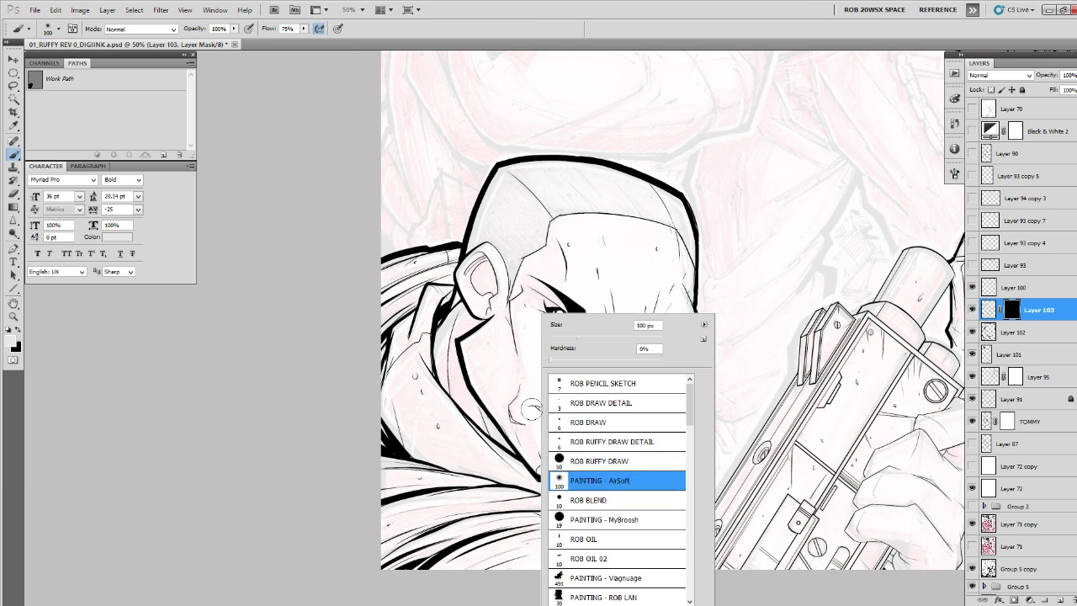
pyautogui.press('Return')
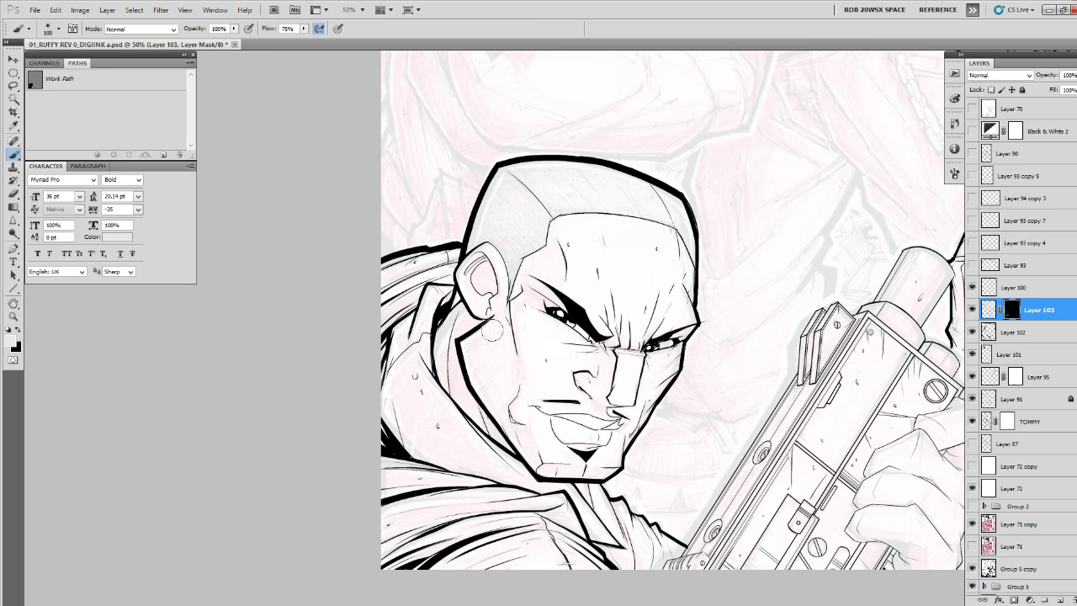
pyautogui.press('d')
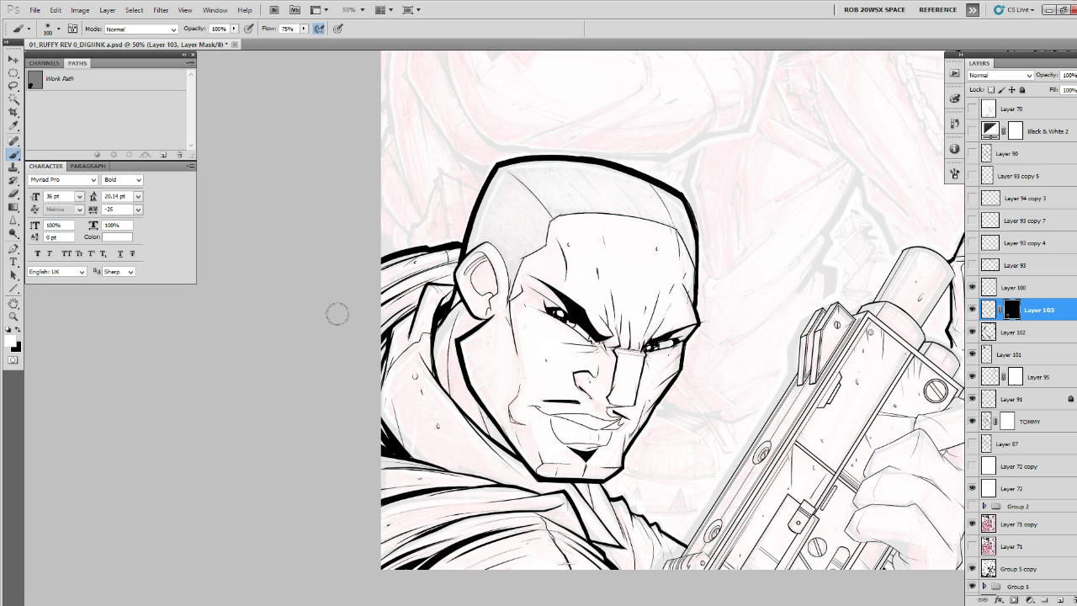
# Hide and show Layer 91, Layer 95, TOMMY, Layer 101 and Layer 102 one at a time to check their linework.
pyautogui.click(972, 400)
pyautogui.click(972, 399)
pyautogui.click(973, 378)
pyautogui.click(972, 379)
pyautogui.click(971, 421)
pyautogui.click(972, 421)
pyautogui.click(973, 355)
pyautogui.click(973, 354)
pyautogui.click(972, 333)
pyautogui.click(972, 333)
# Delete the masked Layer 103 and check Layer 102 by toggling its visibility.
pyautogui.click(996, 333)
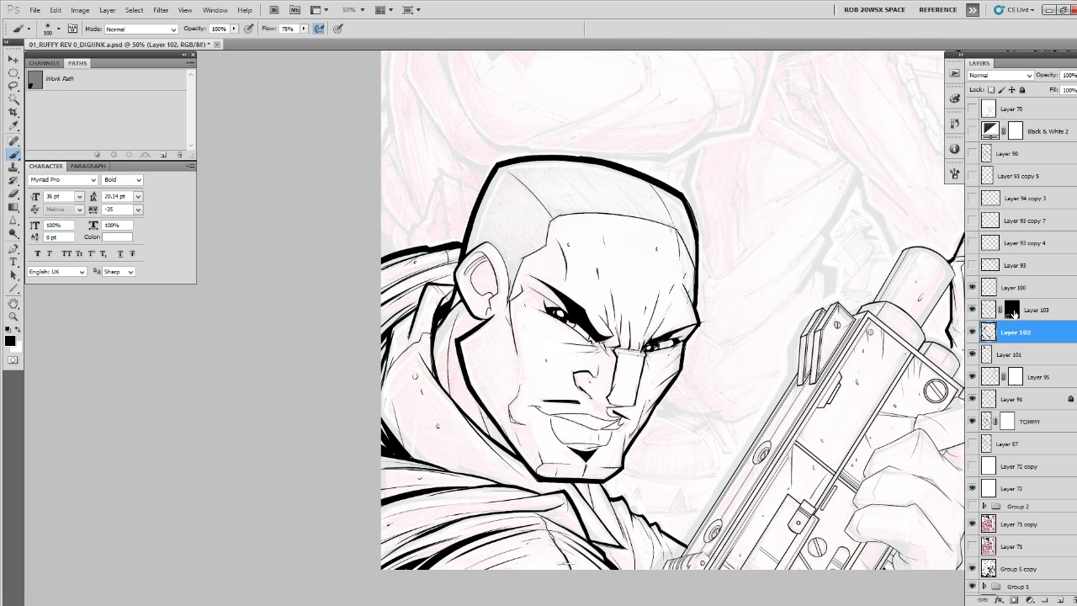
pyautogui.click(989, 311)
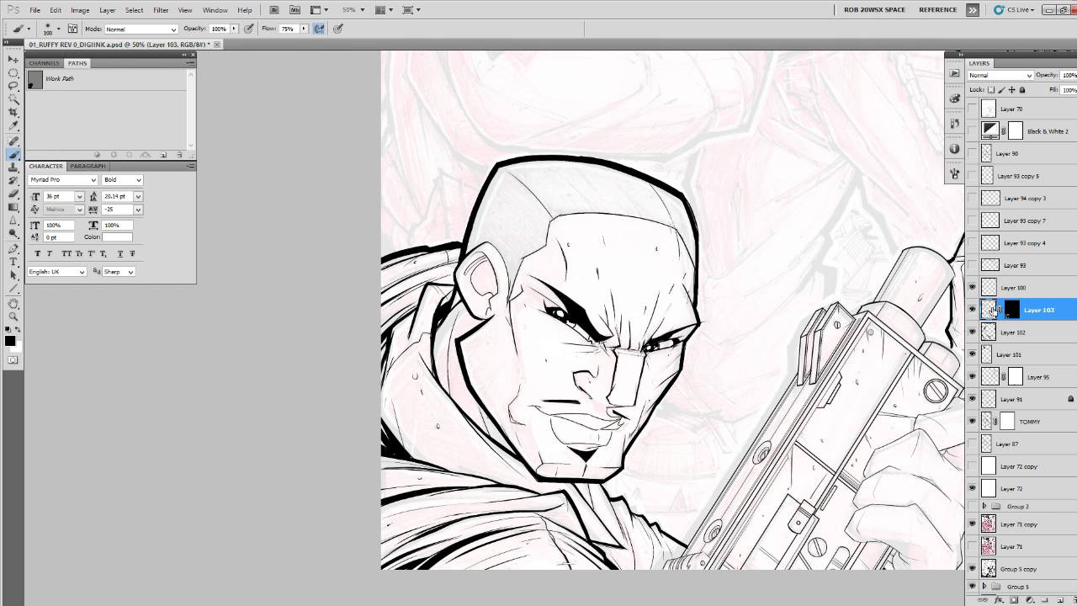
pyautogui.press('Delete')
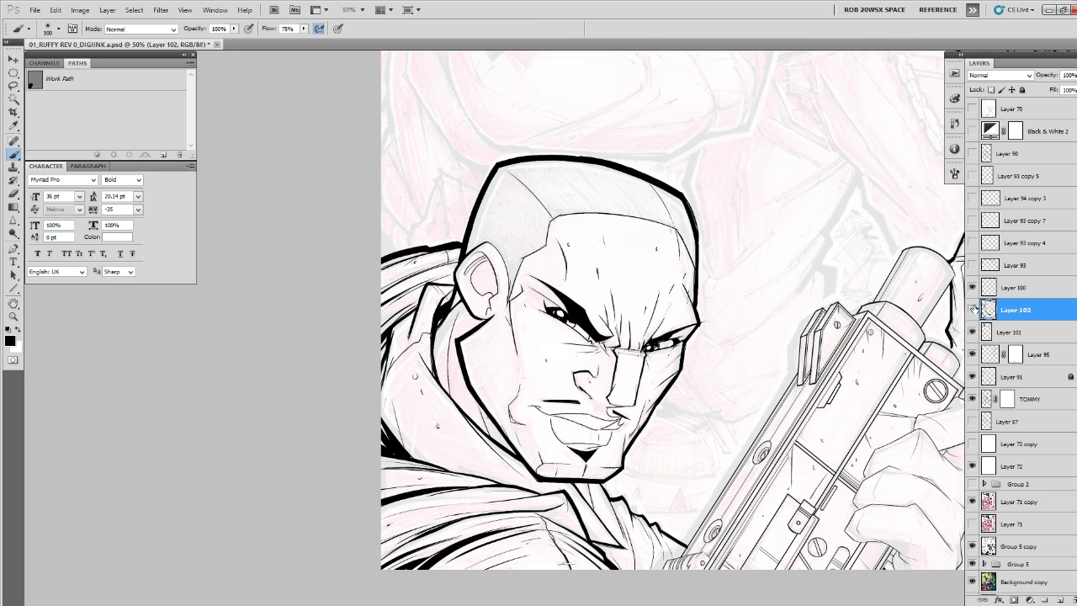
pyautogui.click(973, 310)
pyautogui.click(973, 310)
# Add a new layer above Layer 102 and choose the ROB OIL brush at size 10 for inking the gun's barrel.
pyautogui.press('z')
pyautogui.keyDown('alt'); pyautogui.click(787, 381); pyautogui.keyUp('alt')
pyautogui.keyDown('alt'); pyautogui.click(786, 382); pyautogui.keyUp('alt')
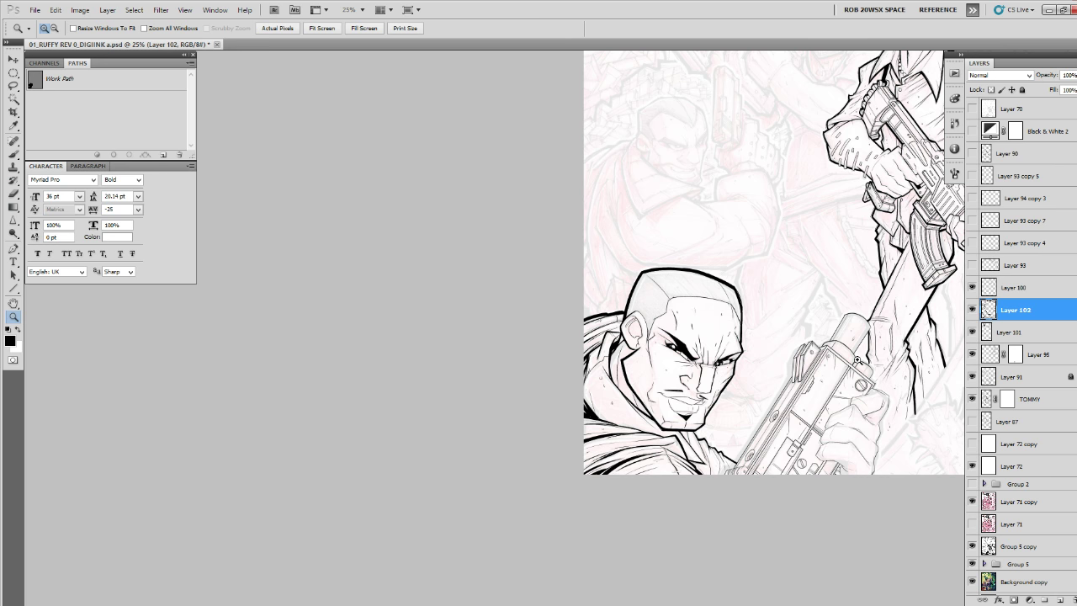
pyautogui.moveTo(845, 375); pyautogui.dragTo(672, 420)
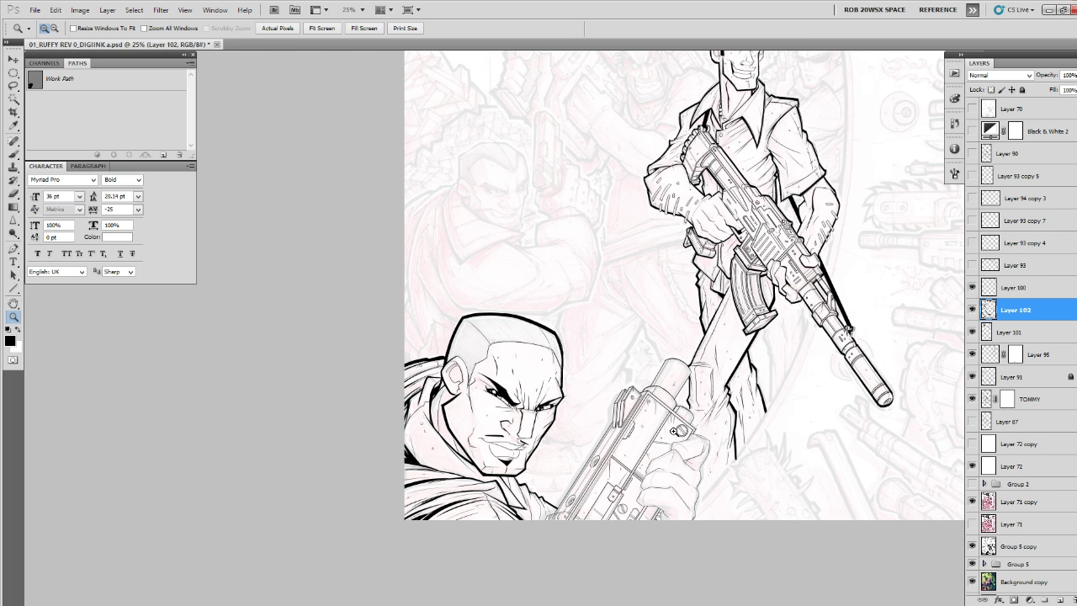
pyautogui.click(670, 371)
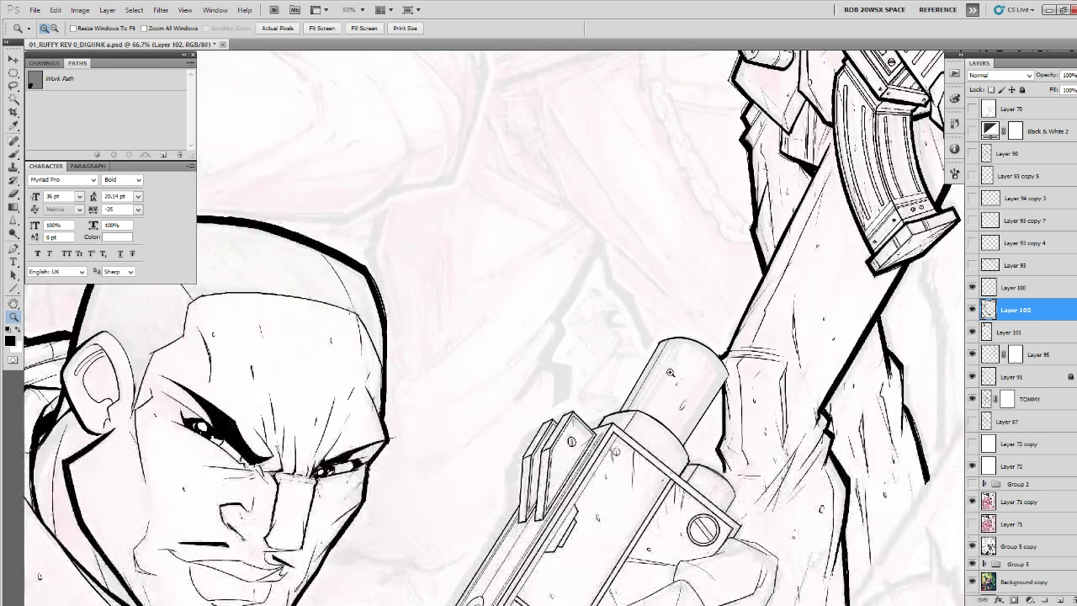
pyautogui.press('b')
pyautogui.click(1061, 600)
pyautogui.rightClick(671, 399)
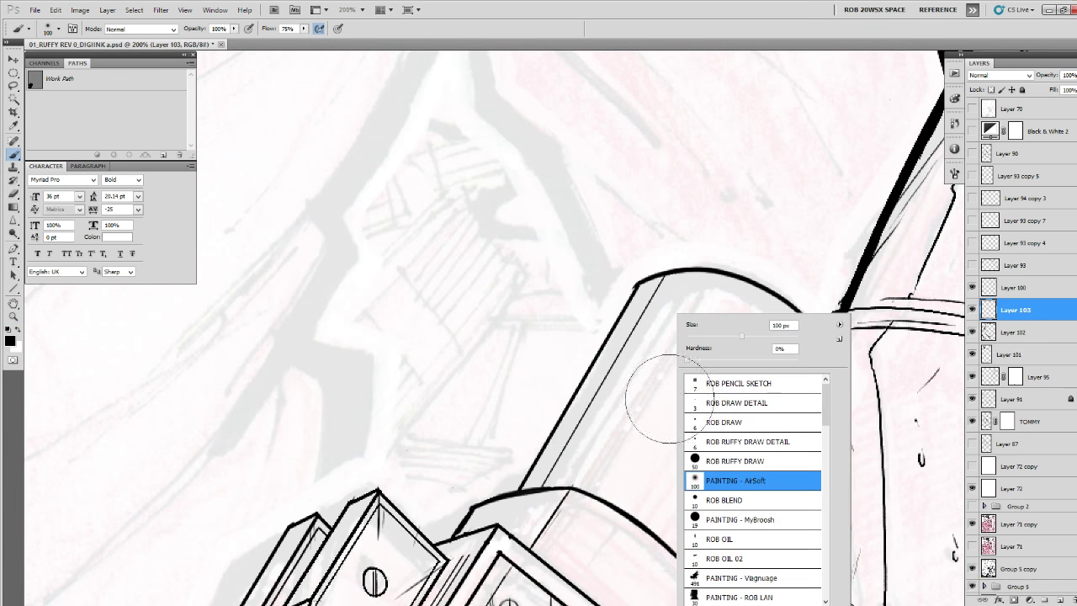
pyautogui.doubleClick(726, 536)
pyautogui.moveTo(618, 537); pyautogui.dragTo(614, 534)
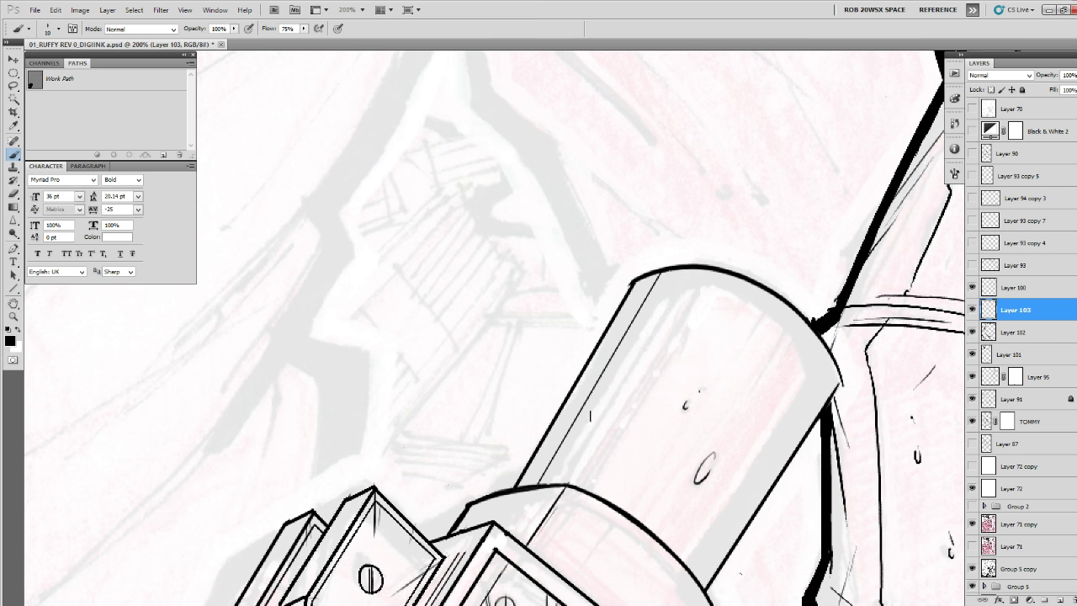
# Ink a heavy outer contour along the gun barrel's left side and the angled side plates, using brush size 25.
pyautogui.moveTo(631, 274); pyautogui.dragTo(532, 445)
pyautogui.press('z')
pyautogui.click(542, 436)
pyautogui.press('b')
pyautogui.moveTo(680, 192); pyautogui.dragTo(493, 504)
pyautogui.moveTo(496, 506)
pyautogui.mouseDown()
pyautogui.moveTo(687, 319)
pyautogui.moveTo(626, 336)
pyautogui.moveTo(595, 383)
pyautogui.moveTo(574, 385)
pyautogui.moveTo(475, 309)
pyautogui.moveTo(419, 360)
pyautogui.moveTo(396, 345)
pyautogui.moveTo(347, 382)
pyautogui.moveTo(434, 304)
pyautogui.moveTo(502, 189)
pyautogui.moveTo(410, 349)
pyautogui.mouseUp()
pyautogui.moveTo(409, 366)
pyautogui.mouseDown()
pyautogui.moveTo(481, 201)
pyautogui.moveTo(466, 401)
pyautogui.mouseUp()
pyautogui.moveTo(482, 205); pyautogui.dragTo(477, 275)
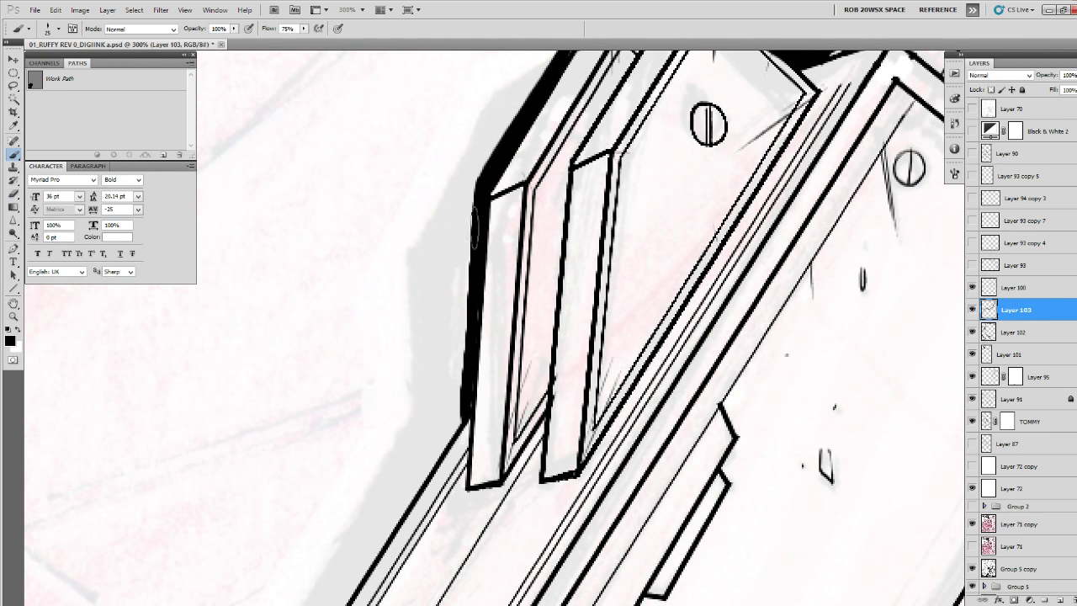
# Continue the heavy contour down the gun body's left edge and around its lower bracket to the canvas edge.
pyautogui.moveTo(475, 226)
pyautogui.mouseDown()
pyautogui.moveTo(463, 411)
pyautogui.moveTo(585, 137)
pyautogui.moveTo(402, 430)
pyautogui.mouseUp()
pyautogui.moveTo(492, 285); pyautogui.dragTo(359, 491)
pyautogui.moveTo(392, 436)
pyautogui.mouseDown()
pyautogui.moveTo(520, 196)
pyautogui.moveTo(340, 486)
pyautogui.moveTo(455, 278)
pyautogui.mouseUp()
pyautogui.moveTo(530, 138); pyautogui.dragTo(311, 503)
pyautogui.moveTo(324, 496)
pyautogui.mouseDown()
pyautogui.moveTo(439, 340)
pyautogui.moveTo(459, 282)
pyautogui.mouseUp()
pyautogui.moveTo(515, 138)
pyautogui.mouseDown()
pyautogui.moveTo(330, 450)
pyautogui.moveTo(421, 328)
pyautogui.moveTo(466, 225)
pyautogui.mouseUp()
pyautogui.moveTo(466, 226)
pyautogui.mouseDown()
pyautogui.moveTo(423, 293)
pyautogui.moveTo(349, 307)
pyautogui.moveTo(294, 405)
pyautogui.mouseUp()
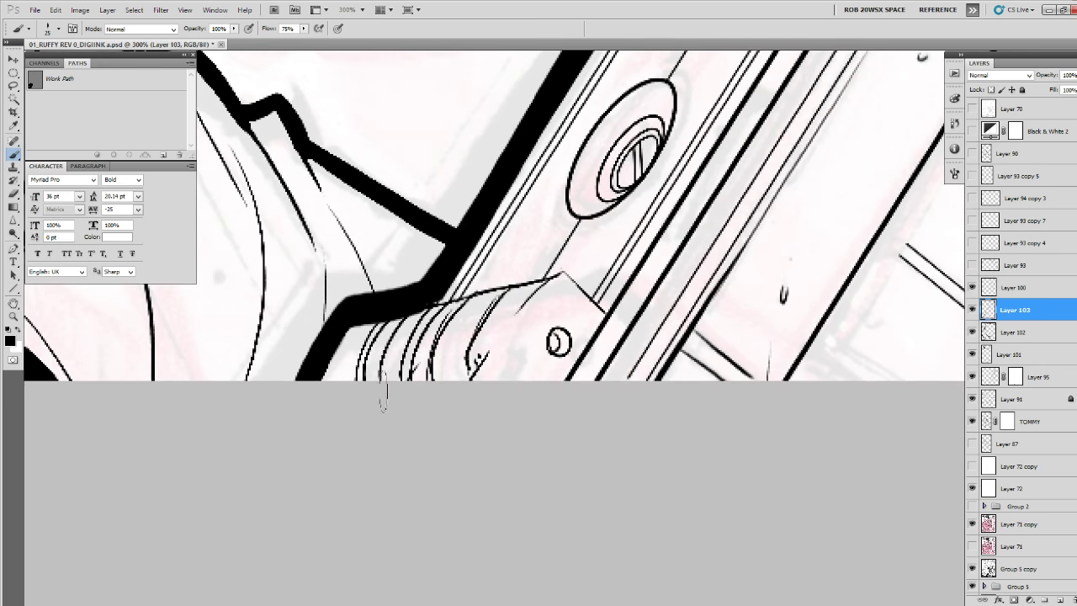
# Thicken the contour from the barrel's right side around the rounded lug and receiver corner to the hand's upper two fingers.
pyautogui.moveTo(740, 285); pyautogui.dragTo(341, 557)
pyautogui.moveTo(697, 241); pyautogui.dragTo(392, 546)
pyautogui.moveTo(672, 187); pyautogui.dragTo(375, 596)
pyautogui.moveTo(589, 232); pyautogui.dragTo(397, 507)
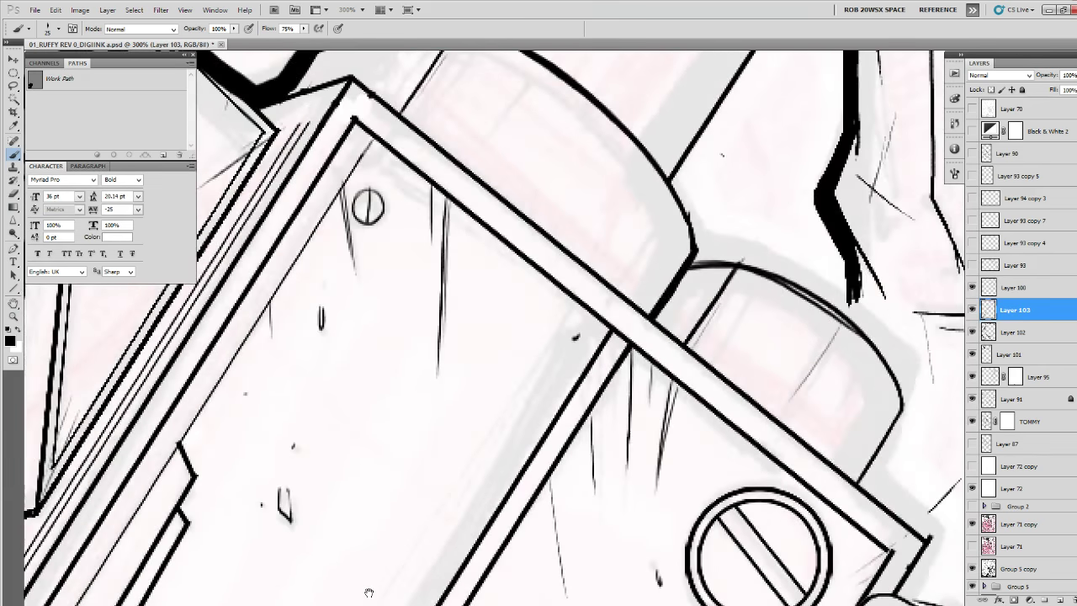
pyautogui.moveTo(580, 193); pyautogui.dragTo(371, 508)
pyautogui.moveTo(508, 229); pyautogui.dragTo(381, 464)
pyautogui.moveTo(209, 265)
pyautogui.mouseDown()
pyautogui.moveTo(254, 414)
pyautogui.moveTo(349, 251)
pyautogui.moveTo(394, 224)
pyautogui.moveTo(440, 215)
pyautogui.moveTo(508, 216)
pyautogui.moveTo(566, 242)
pyautogui.moveTo(654, 328)
pyautogui.moveTo(688, 409)
pyautogui.mouseUp()
pyautogui.moveTo(700, 413)
pyautogui.mouseDown()
pyautogui.moveTo(658, 321)
pyautogui.moveTo(565, 189)
pyautogui.moveTo(526, 217)
pyautogui.moveTo(368, 435)
pyautogui.moveTo(353, 511)
pyautogui.moveTo(377, 557)
pyautogui.moveTo(367, 579)
pyautogui.mouseUp()
pyautogui.moveTo(367, 579)
pyautogui.mouseDown()
pyautogui.moveTo(414, 517)
pyautogui.moveTo(394, 307)
pyautogui.moveTo(407, 331)
pyautogui.moveTo(472, 351)
pyautogui.moveTo(537, 420)
pyautogui.moveTo(558, 467)
pyautogui.moveTo(517, 559)
pyautogui.mouseUp()
pyautogui.moveTo(516, 559)
pyautogui.mouseDown()
pyautogui.moveTo(486, 456)
pyautogui.moveTo(312, 341)
pyautogui.moveTo(395, 374)
pyautogui.moveTo(376, 427)
pyautogui.moveTo(599, 341)
pyautogui.moveTo(666, 339)
pyautogui.mouseUp()
pyautogui.moveTo(782, 381)
pyautogui.mouseDown()
pyautogui.moveTo(707, 348)
pyautogui.moveTo(618, 355)
pyautogui.moveTo(581, 406)
pyautogui.moveTo(553, 421)
pyautogui.moveTo(416, 452)
pyautogui.moveTo(386, 562)
pyautogui.mouseUp()
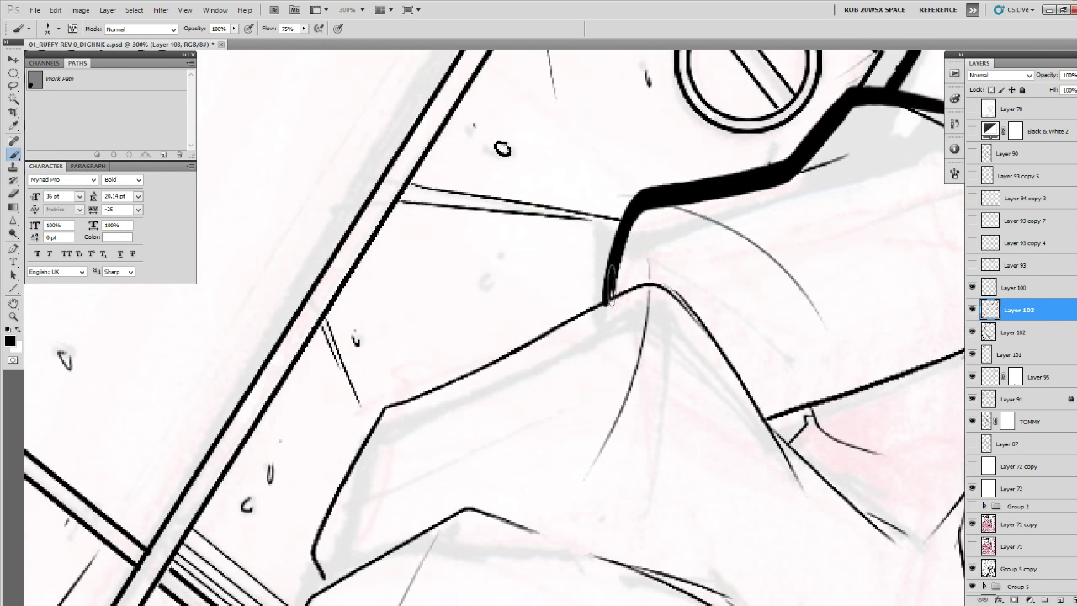
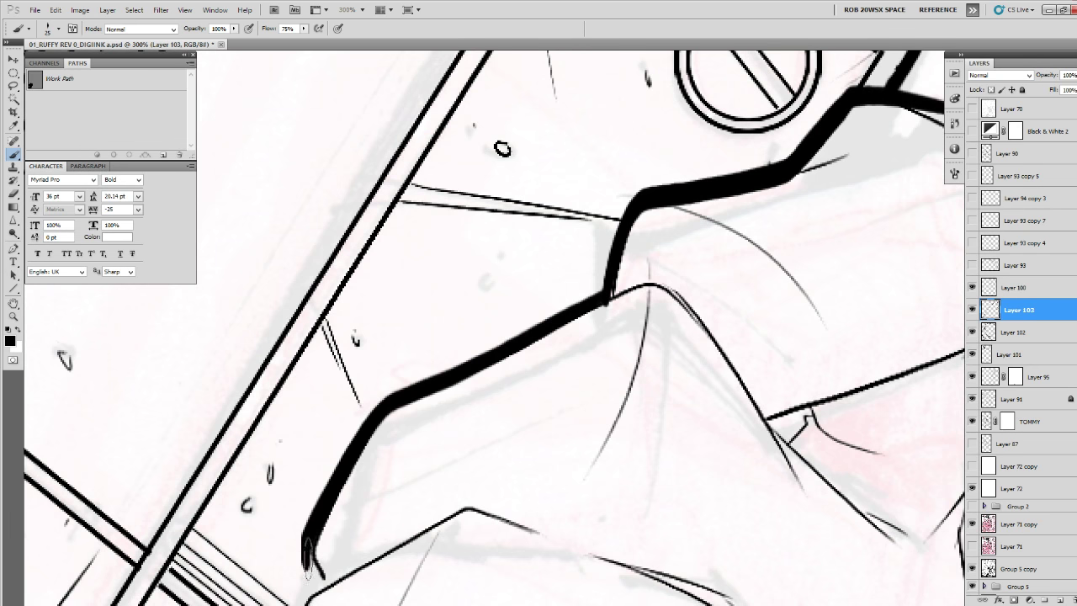
# Thicken the outer contour of the hand's lower two fingers and carry it down to the canvas edge.
pyautogui.moveTo(503, 552)
pyautogui.mouseDown()
pyautogui.moveTo(607, 403)
pyautogui.moveTo(646, 276)
pyautogui.mouseUp()
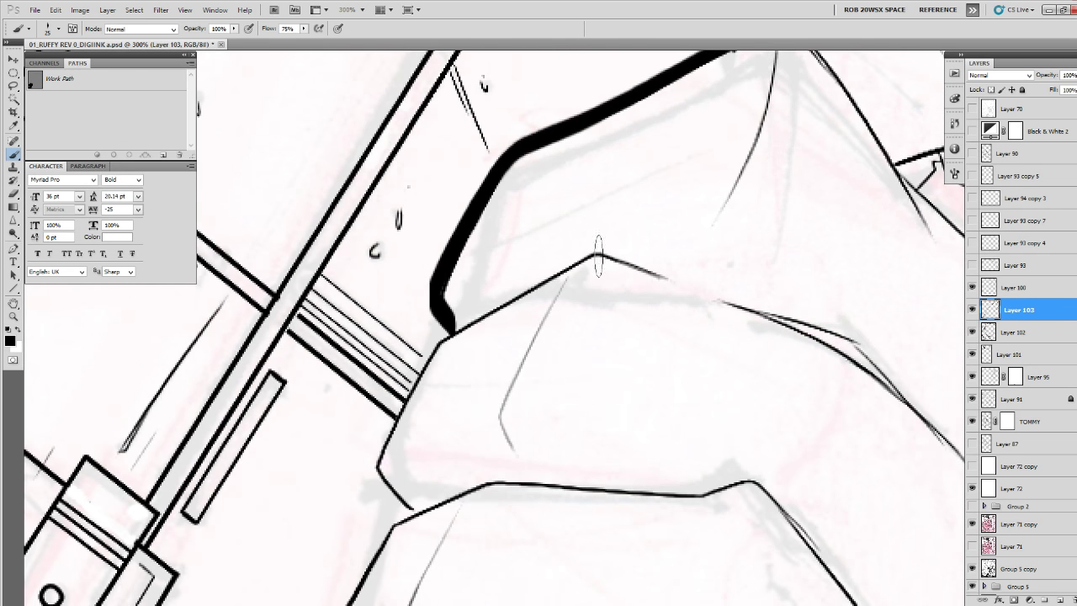
pyautogui.moveTo(594, 254)
pyautogui.mouseDown()
pyautogui.moveTo(450, 334)
pyautogui.moveTo(372, 464)
pyautogui.moveTo(406, 507)
pyautogui.moveTo(595, 296)
pyautogui.moveTo(534, 319)
pyautogui.moveTo(471, 424)
pyautogui.moveTo(470, 455)
pyautogui.moveTo(551, 529)
pyautogui.mouseUp()
pyautogui.moveTo(524, 503)
pyautogui.mouseDown()
pyautogui.moveTo(538, 469)
pyautogui.moveTo(363, 405)
pyautogui.moveTo(295, 416)
pyautogui.moveTo(424, 418)
pyautogui.moveTo(505, 459)
pyautogui.moveTo(511, 469)
pyautogui.moveTo(480, 486)
pyautogui.moveTo(490, 577)
pyautogui.mouseUp()
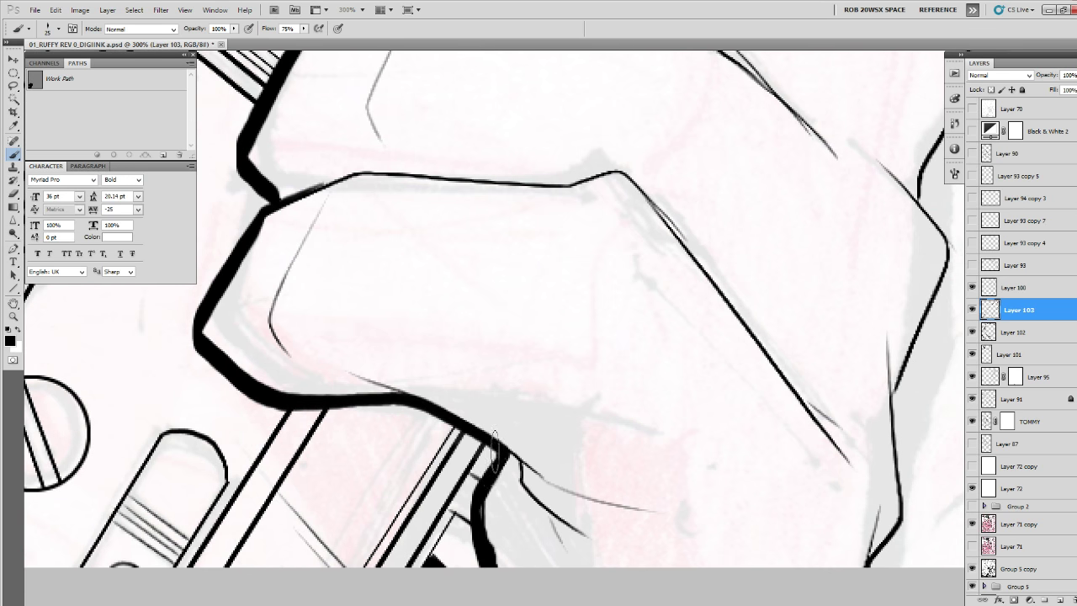
pyautogui.moveTo(495, 453)
pyautogui.mouseDown()
pyautogui.moveTo(470, 489)
pyautogui.moveTo(476, 538)
pyautogui.mouseUp()
# Ink a heavy contour down the back of the gripping hand and around the wrist to the canvas edge.
pyautogui.moveTo(769, 414); pyautogui.dragTo(465, 605)
pyautogui.moveTo(637, 308); pyautogui.dragTo(493, 605)
pyautogui.moveTo(562, 340); pyautogui.dragTo(508, 488)
pyautogui.moveTo(446, 229)
pyautogui.mouseDown()
pyautogui.moveTo(564, 290)
pyautogui.moveTo(581, 313)
pyautogui.moveTo(566, 451)
pyautogui.moveTo(589, 224)
pyautogui.moveTo(495, 393)
pyautogui.moveTo(483, 458)
pyautogui.moveTo(503, 522)
pyautogui.moveTo(502, 338)
pyautogui.mouseUp()
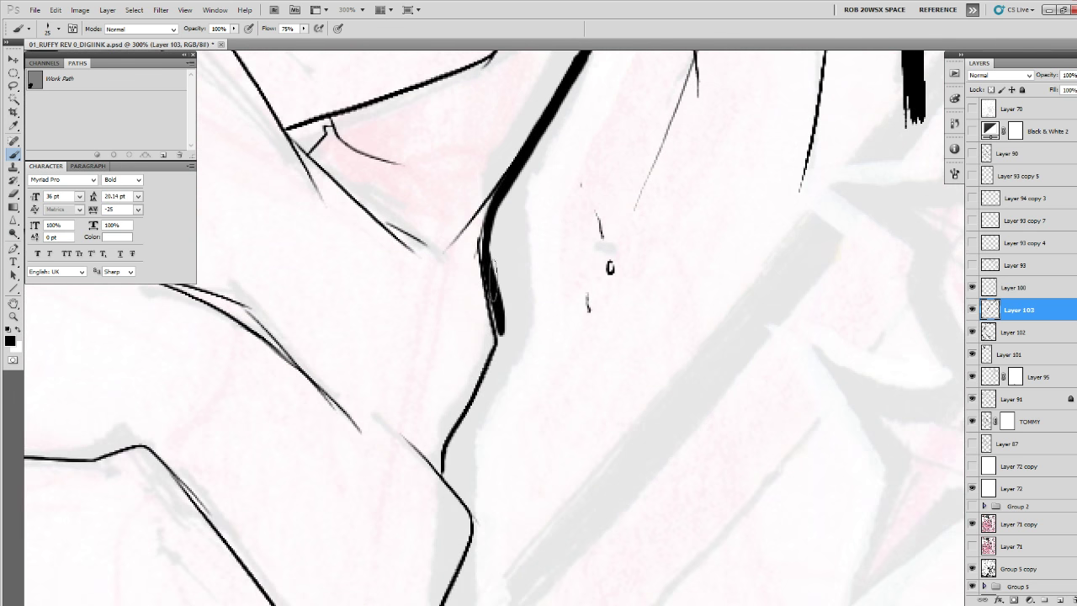
pyautogui.moveTo(484, 242)
pyautogui.mouseDown()
pyautogui.moveTo(502, 336)
pyautogui.moveTo(484, 403)
pyautogui.moveTo(446, 469)
pyautogui.moveTo(459, 367)
pyautogui.moveTo(489, 413)
pyautogui.moveTo(446, 538)
pyautogui.mouseUp()
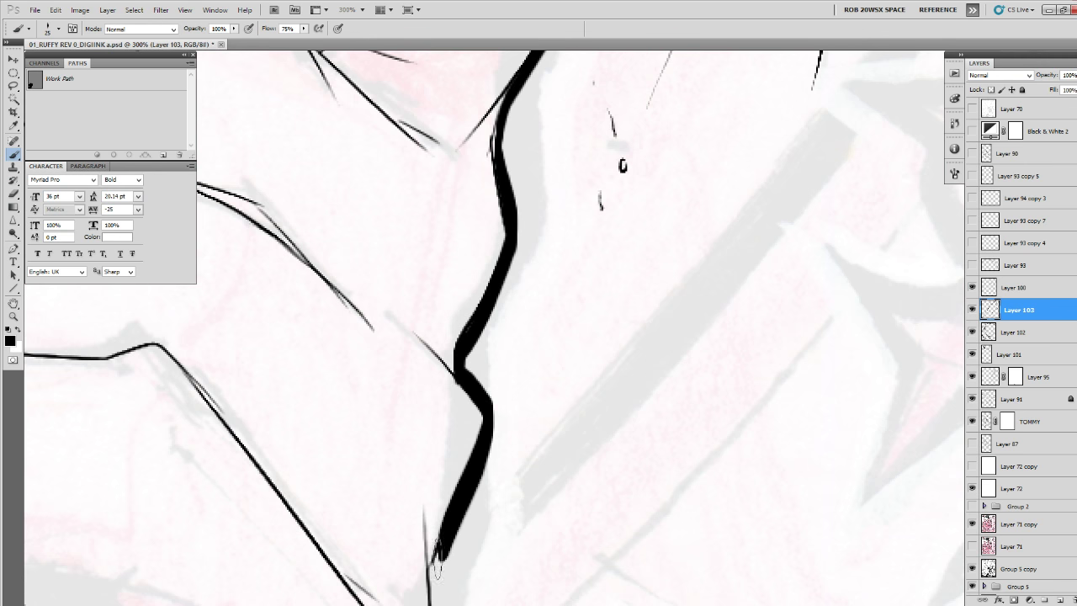
pyautogui.moveTo(463, 471)
pyautogui.mouseDown()
pyautogui.moveTo(502, 326)
pyautogui.moveTo(471, 438)
pyautogui.moveTo(480, 537)
pyautogui.moveTo(477, 481)
pyautogui.mouseUp()
pyautogui.moveTo(470, 361)
pyautogui.mouseDown()
pyautogui.moveTo(481, 485)
pyautogui.moveTo(452, 526)
pyautogui.mouseUp()
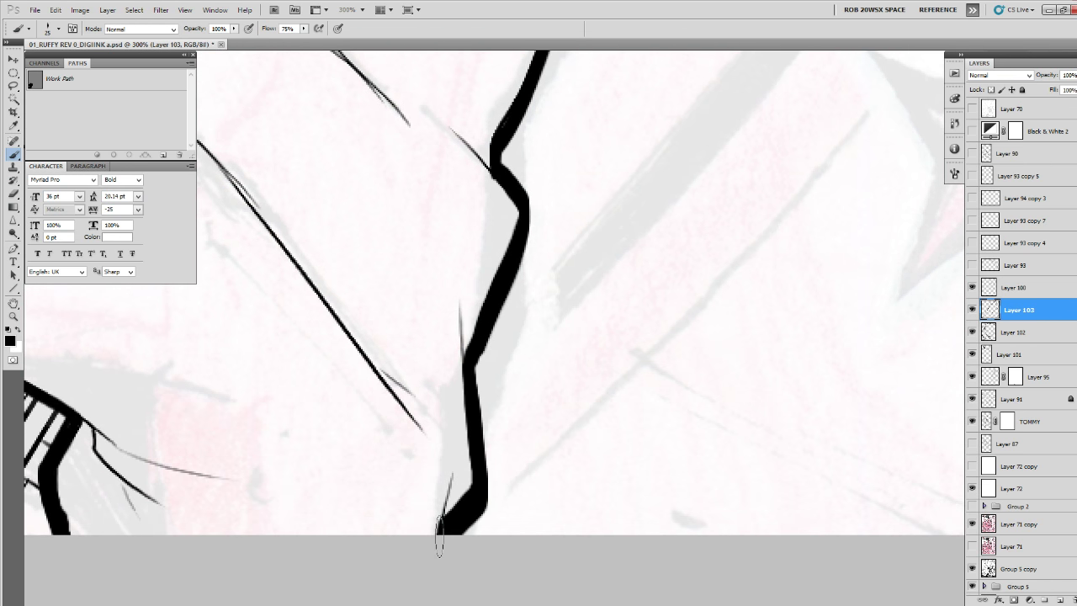
# Reinforce the inner end of the crease line beneath the gripping hand's index finger.
pyautogui.press('z')
pyautogui.keyDown('alt'); pyautogui.click(487, 418); pyautogui.keyUp('alt')
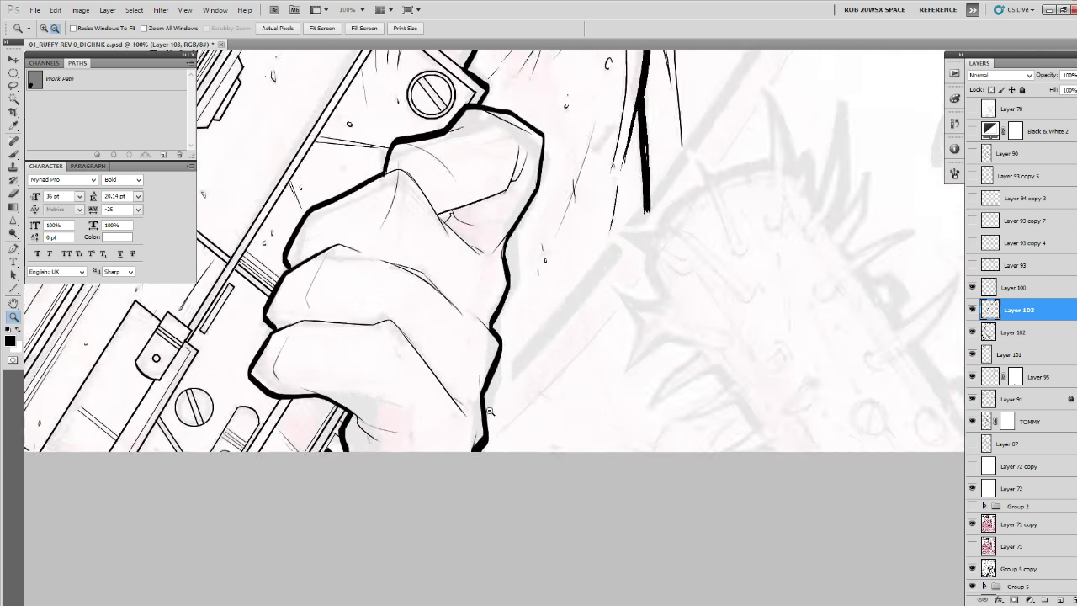
pyautogui.keyDown('alt'); pyautogui.click(487, 418); pyautogui.keyUp('alt')
pyautogui.click(465, 272)
pyautogui.click(465, 271)
pyautogui.press('b')
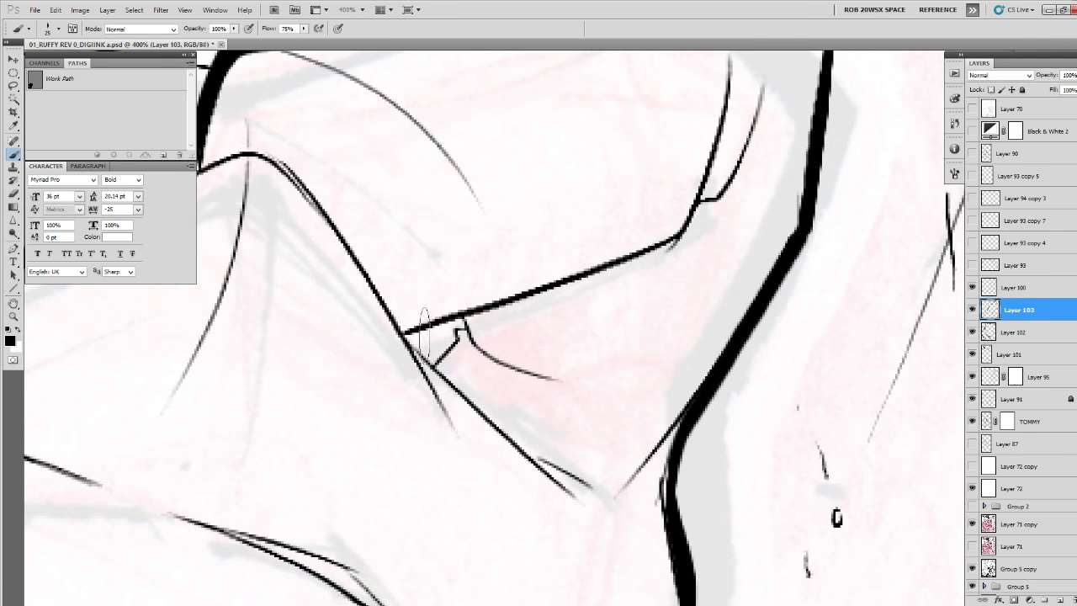
pyautogui.moveTo(408, 337)
pyautogui.mouseDown()
pyautogui.moveTo(460, 322)
pyautogui.moveTo(432, 348)
pyautogui.moveTo(421, 340)
pyautogui.moveTo(456, 319)
pyautogui.mouseUp()
# Thicken and smooth the heavy contour around the barrel's muzzle corner and down its right edge.
pyautogui.press('z')
pyautogui.keyDown('alt'); pyautogui.click(435, 326); pyautogui.keyUp('alt')
pyautogui.keyDown('alt'); pyautogui.click(436, 326); pyautogui.keyUp('alt')
pyautogui.keyDown('alt'); pyautogui.click(436, 326); pyautogui.keyUp('alt')
pyautogui.keyDown('alt'); pyautogui.click(436, 326); pyautogui.keyUp('alt')
pyautogui.moveTo(398, 459); pyautogui.dragTo(576, 562)
pyautogui.moveTo(640, 243); pyautogui.dragTo(582, 320)
pyautogui.click(598, 254)
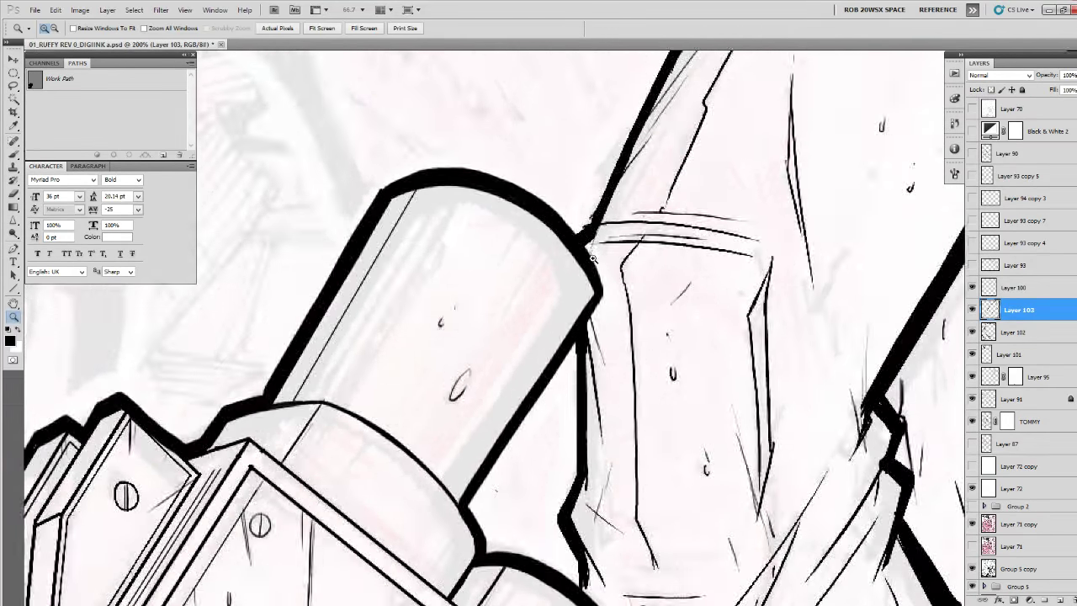
pyautogui.click(597, 254)
pyautogui.click(597, 254)
pyautogui.press('b')
pyautogui.moveTo(484, 287); pyautogui.dragTo(523, 360)
pyautogui.scroll(-5, 515, 332)
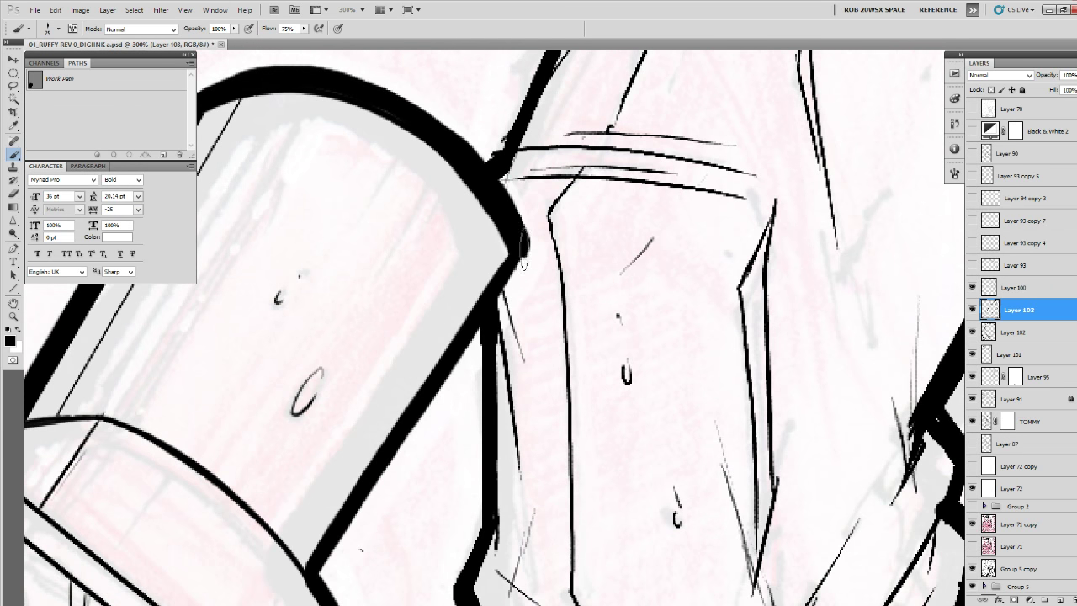
pyautogui.moveTo(525, 248); pyautogui.dragTo(328, 535)
pyautogui.moveTo(433, 377); pyautogui.dragTo(308, 566)
pyautogui.moveTo(362, 476); pyautogui.dragTo(305, 567)
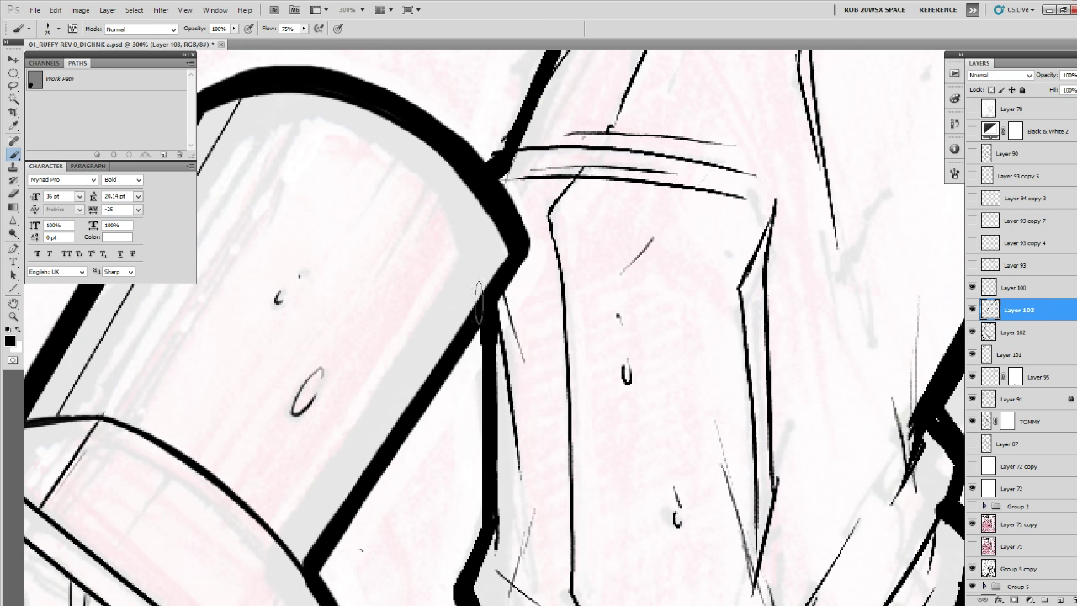
# Examine the inked figures at reduced size and compare the artwork with Layers 103, 95, 91 and 100 hidden and shown.
pyautogui.press('z')
pyautogui.keyDown('alt'); pyautogui.click(512, 255); pyautogui.keyUp('alt')
pyautogui.keyDown('alt'); pyautogui.click(511, 256); pyautogui.keyUp('alt')
pyautogui.keyDown('alt'); pyautogui.click(515, 262); pyautogui.keyUp('alt')
pyautogui.keyDown('alt'); pyautogui.click(516, 266); pyautogui.keyUp('alt')
pyautogui.keyDown('alt'); pyautogui.click(522, 278); pyautogui.keyUp('alt')
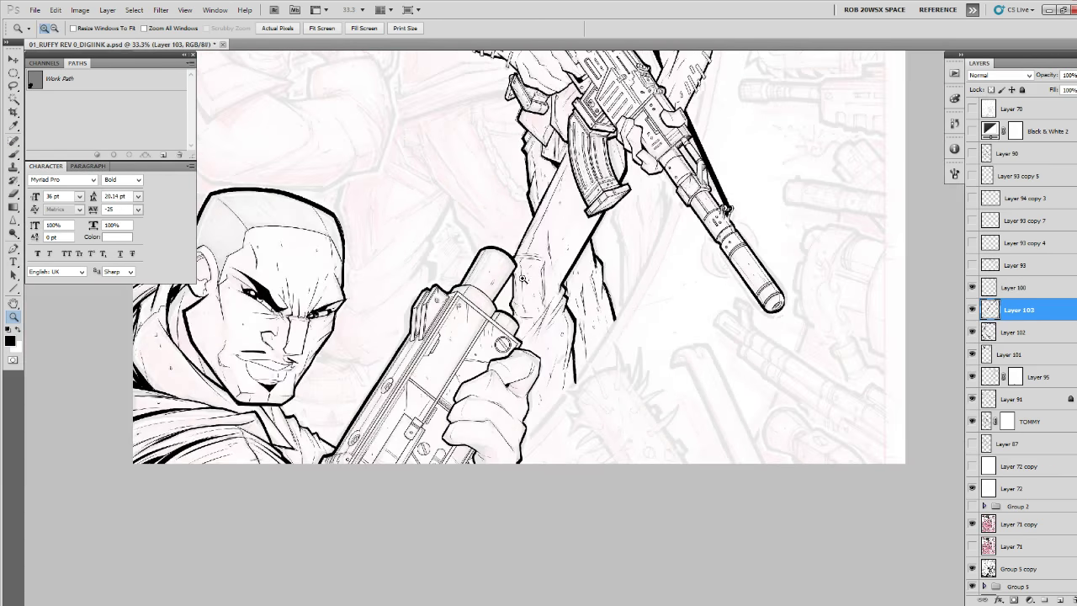
pyautogui.moveTo(508, 289); pyautogui.dragTo(612, 263)
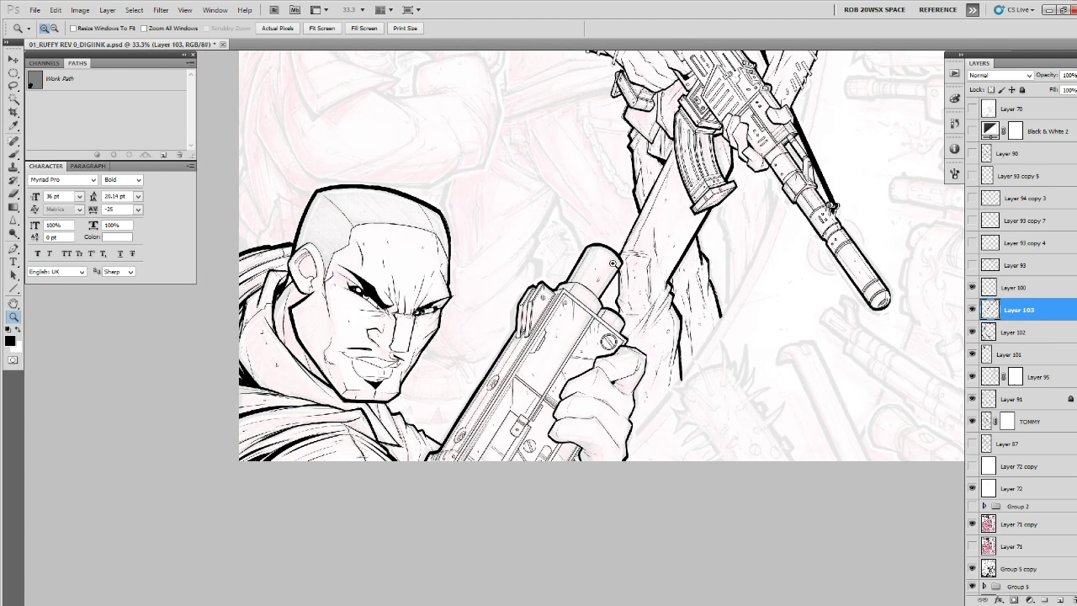
pyautogui.click(972, 311)
pyautogui.click(972, 310)
pyautogui.click(974, 378)
pyautogui.click(973, 378)
pyautogui.click(972, 397)
pyautogui.click(972, 397)
pyautogui.click(972, 288)
pyautogui.click(972, 287)
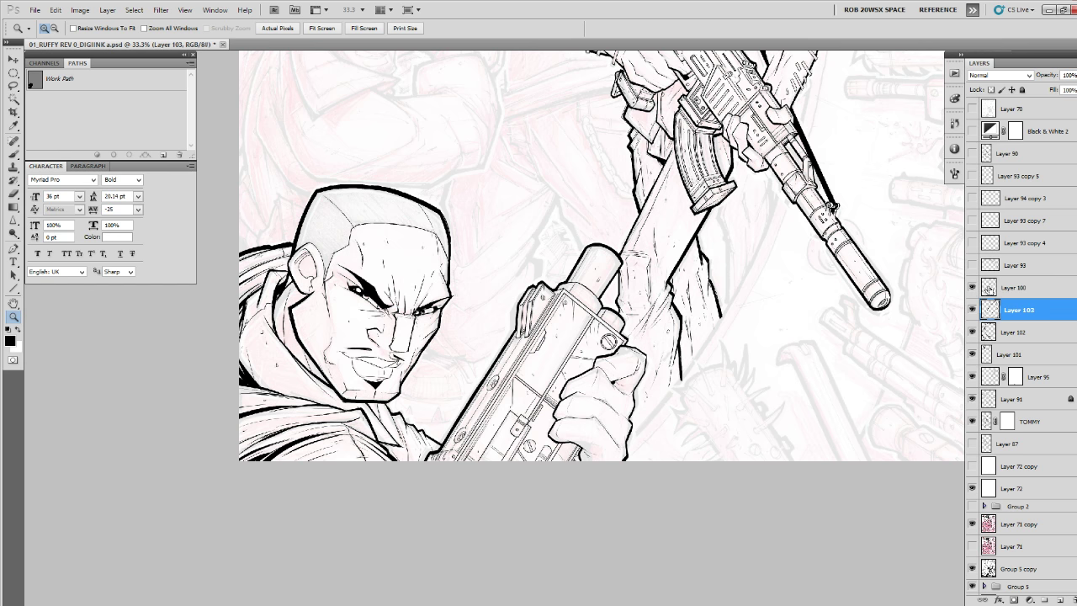
# Add a new layer above Layer 103 and leave the work path deselected.
pyautogui.click(1058, 599)
pyautogui.click(191, 63)
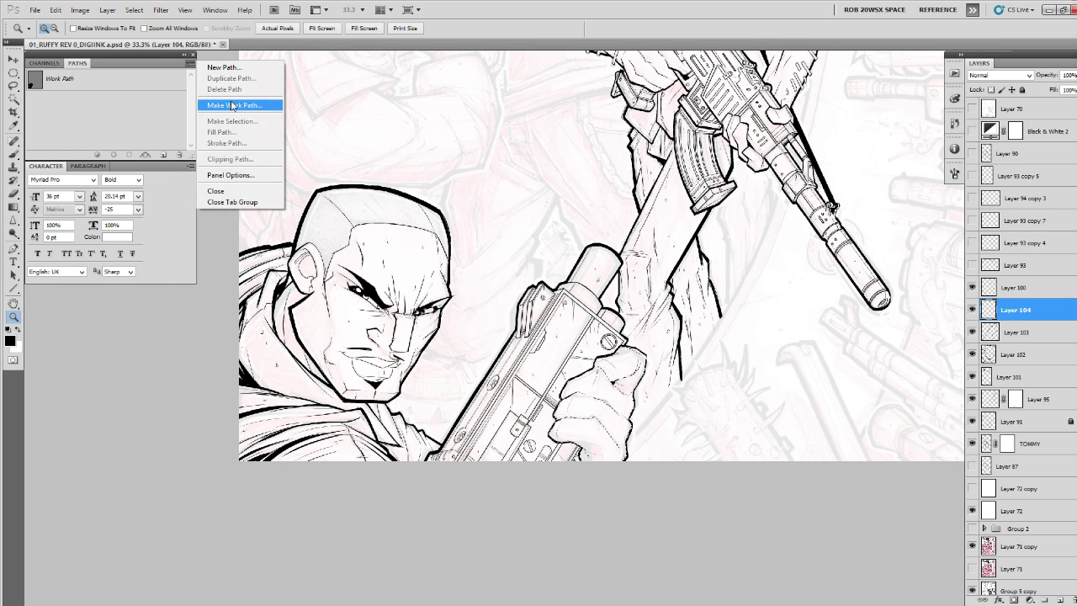
pyautogui.click(244, 103)
pyautogui.click(595, 208)
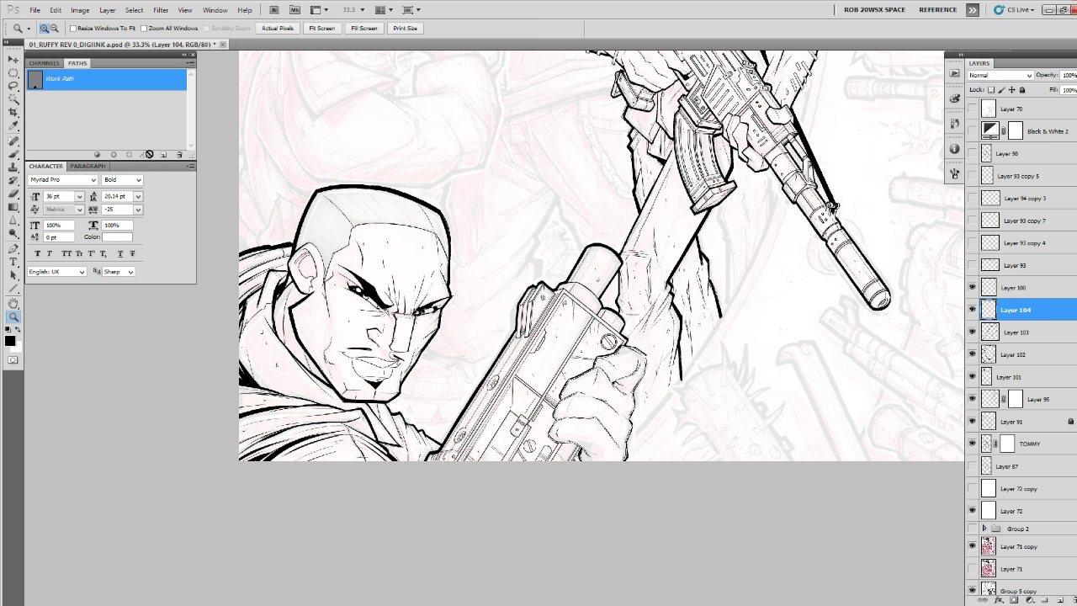
pyautogui.click(102, 141)
# Add a hide-all layer mask to Layer 104 and ready the Brush tool at the hand gripping the gun.
pyautogui.click(628, 372)
pyautogui.click(627, 372)
pyautogui.click(627, 372)
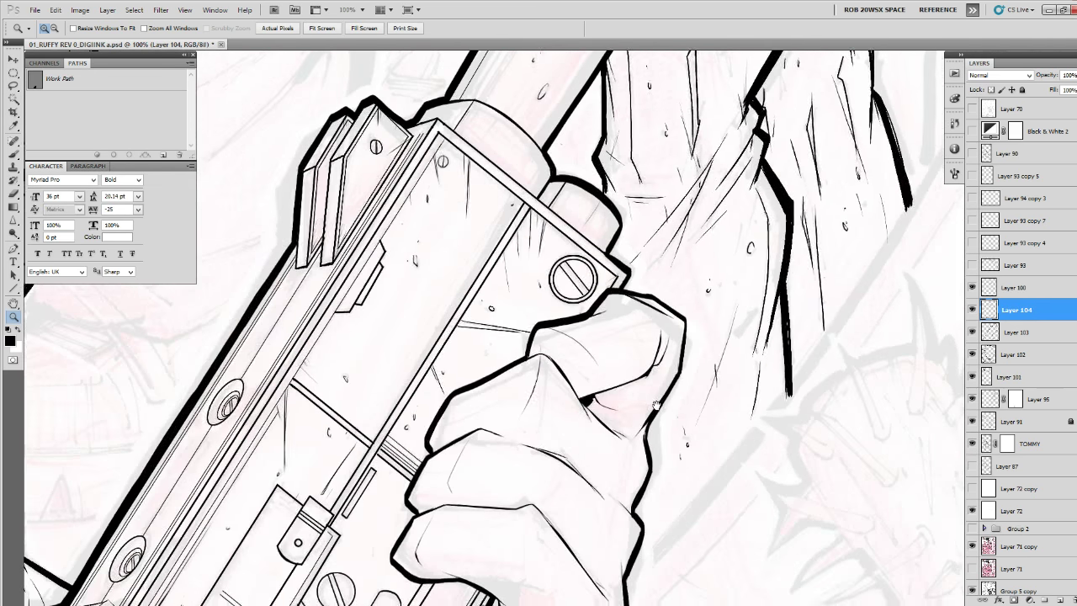
pyautogui.moveTo(657, 403); pyautogui.dragTo(660, 344)
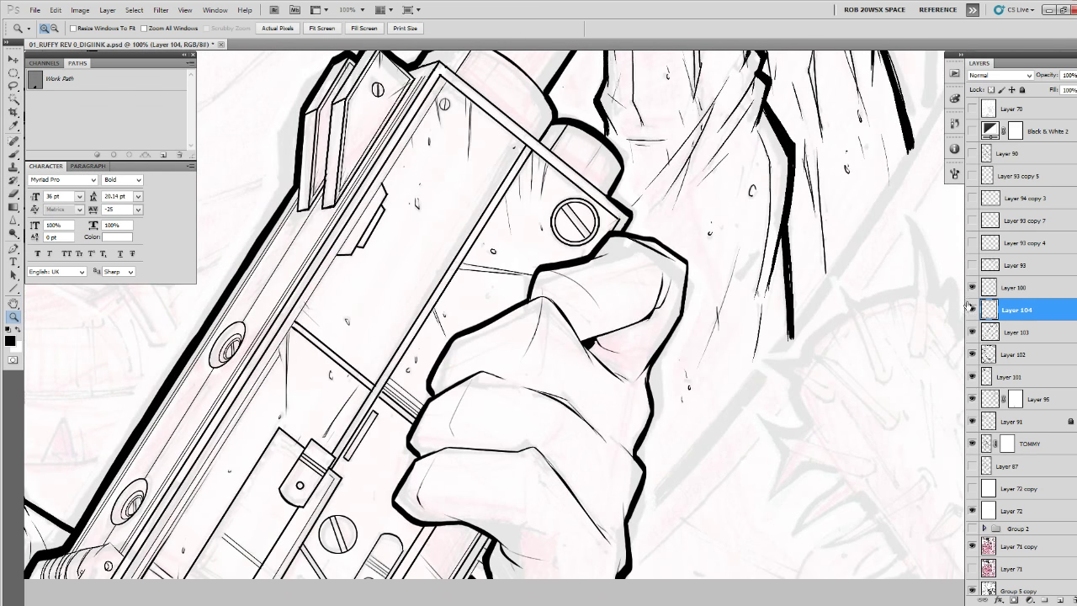
pyautogui.keyDown('alt'); pyautogui.click(1015, 600); pyautogui.keyUp('alt')
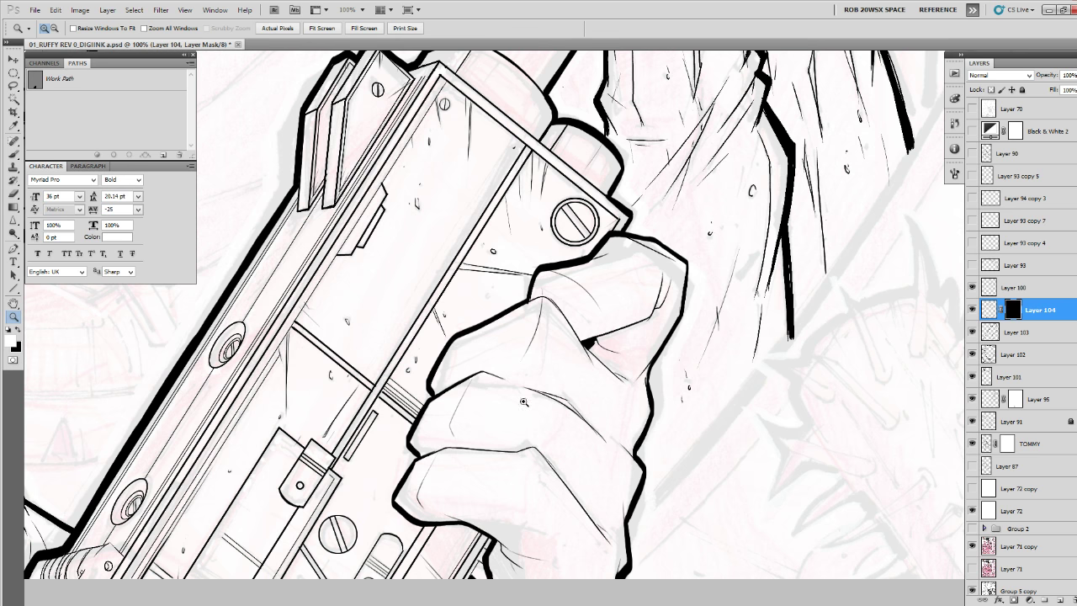
pyautogui.press('b')
pyautogui.press('x')
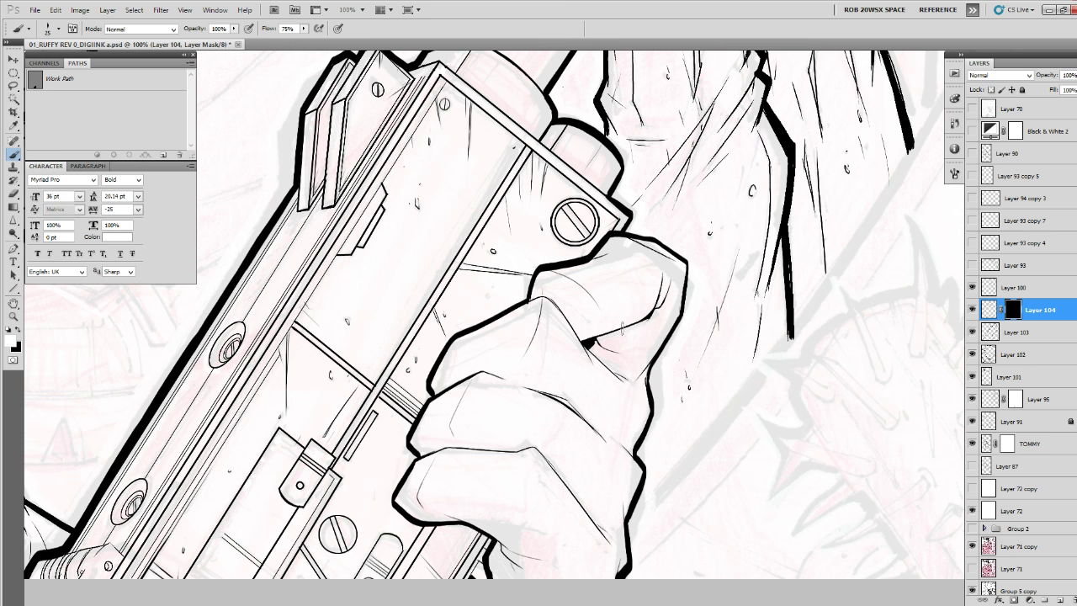
# Toggle Layer 104's mask and try brush strokes on it over the gripping hand.
pyautogui.rightClick(1015, 312)
pyautogui.click(1005, 316)
pyautogui.keyDown('shift'); pyautogui.click(1008, 315); pyautogui.keyUp('shift')
pyautogui.keyDown('shift'); pyautogui.click(1008, 314); pyautogui.keyUp('shift')
pyautogui.keyDown('shift'); pyautogui.click(1008, 313); pyautogui.keyUp('shift')
pyautogui.keyDown('shift'); pyautogui.click(1010, 312); pyautogui.keyUp('shift')
pyautogui.moveTo(504, 535); pyautogui.dragTo(509, 550)
pyautogui.moveTo(531, 448)
pyautogui.mouseDown()
pyautogui.moveTo(442, 446)
pyautogui.moveTo(573, 455)
pyautogui.moveTo(430, 463)
pyautogui.mouseUp()
pyautogui.moveTo(522, 499); pyautogui.dragTo(573, 415)
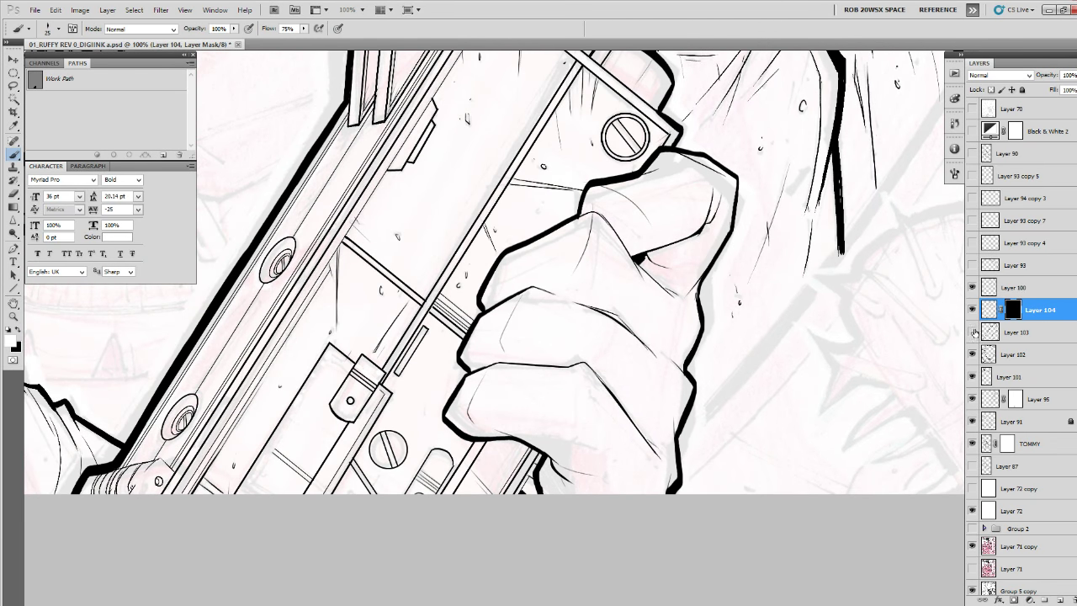
# Merge Layer 104 with Layer 103, and merge the combined layer down into Layer 102.
pyautogui.click(992, 331)
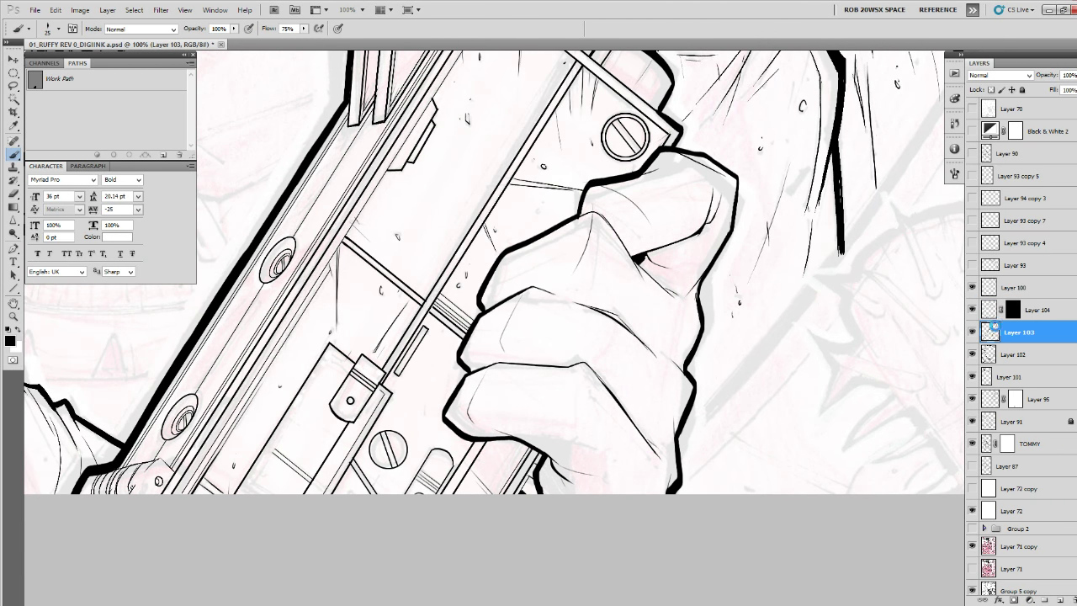
pyautogui.click(993, 310)
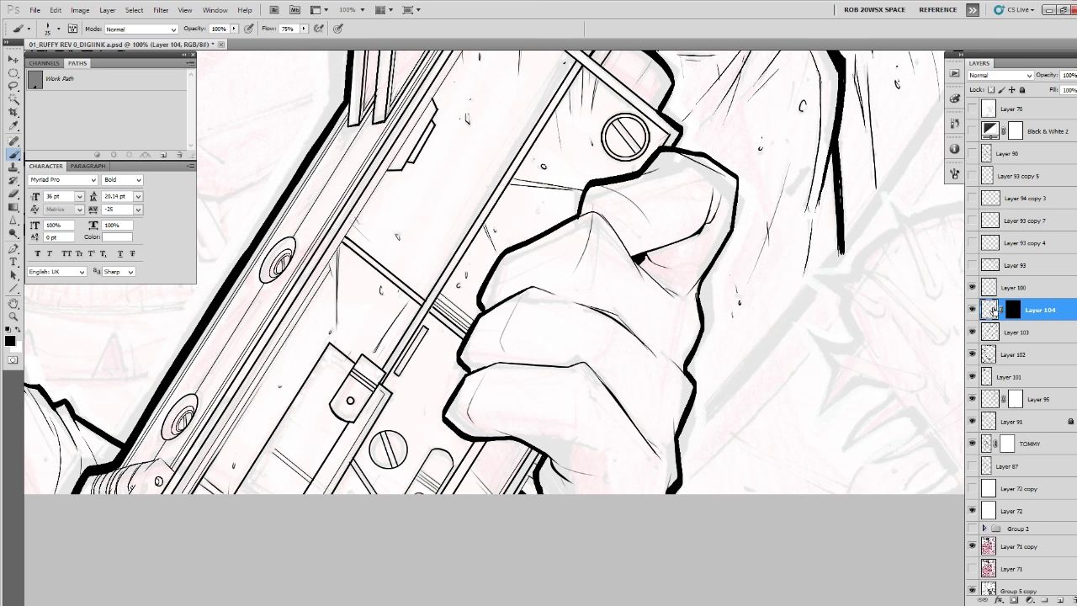
pyautogui.keyDown('shift'); pyautogui.click(1010, 328); pyautogui.keyUp('shift')
pyautogui.hotkey('ctrl', 'e')
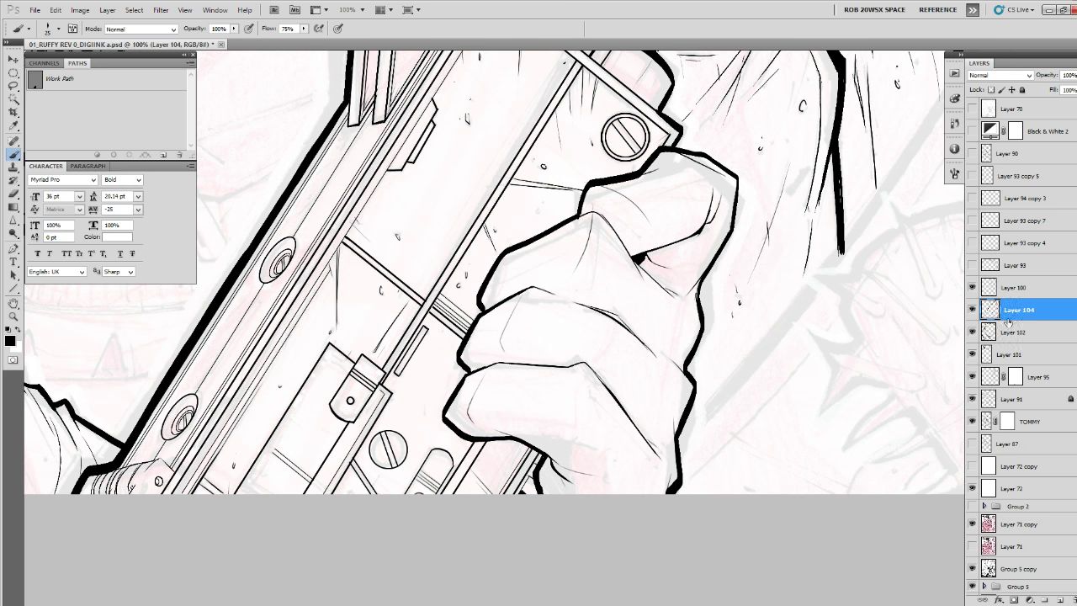
pyautogui.click(973, 332)
pyautogui.click(973, 331)
pyautogui.hotkey('ctrl', 'e')
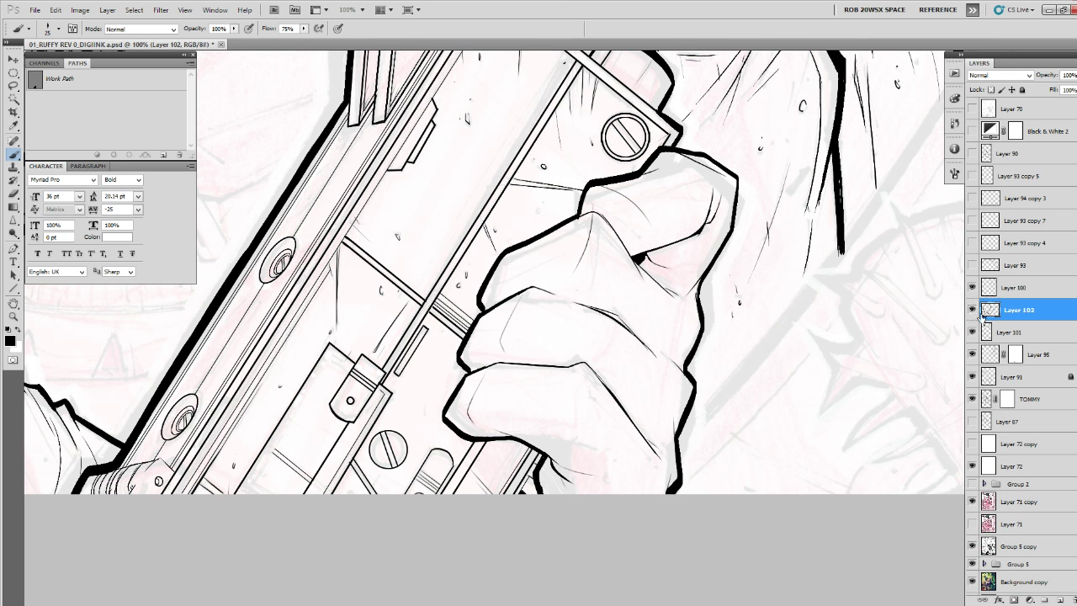
# Check Layers 102 and 100, move Layer 100 below Layer 102, and merge it down into Layer 101.
pyautogui.click(973, 310)
pyautogui.click(973, 309)
pyautogui.click(974, 288)
pyautogui.click(973, 288)
pyautogui.click(987, 288)
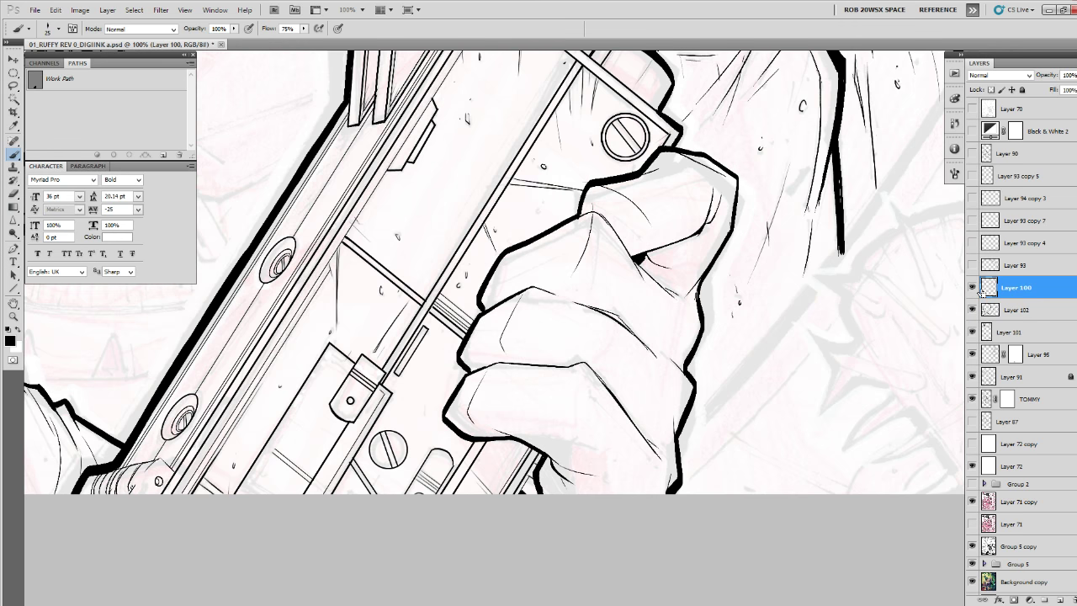
pyautogui.moveTo(980, 288); pyautogui.dragTo(978, 331)
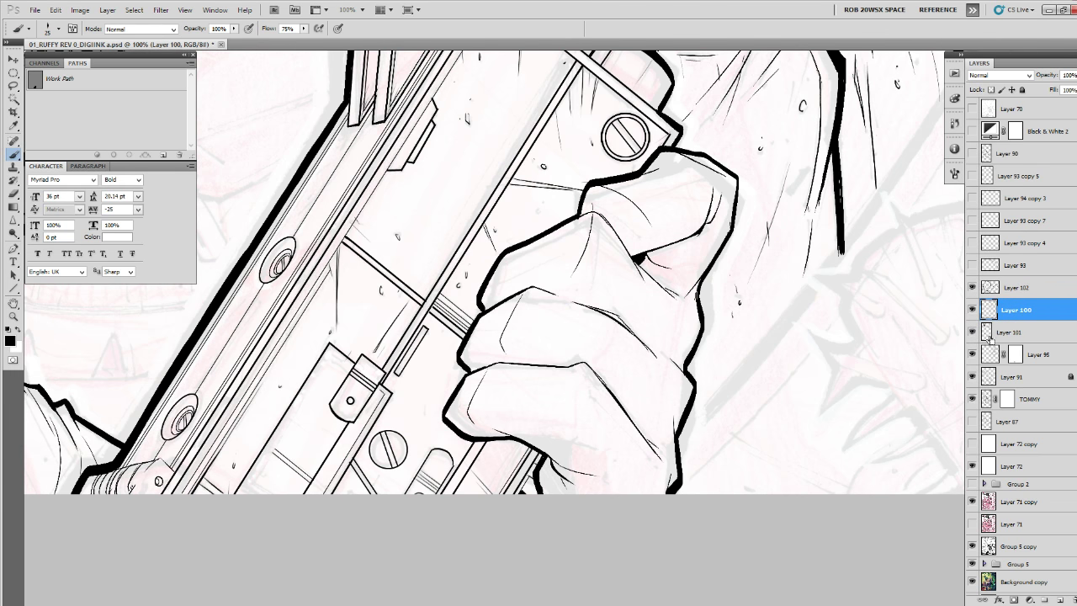
pyautogui.hotkey('ctrl', 'e')
# Try to merge Layer 101 into Layer 95 while preserving the underlying layer mask.
pyautogui.hotkey('ctrl', 'e')
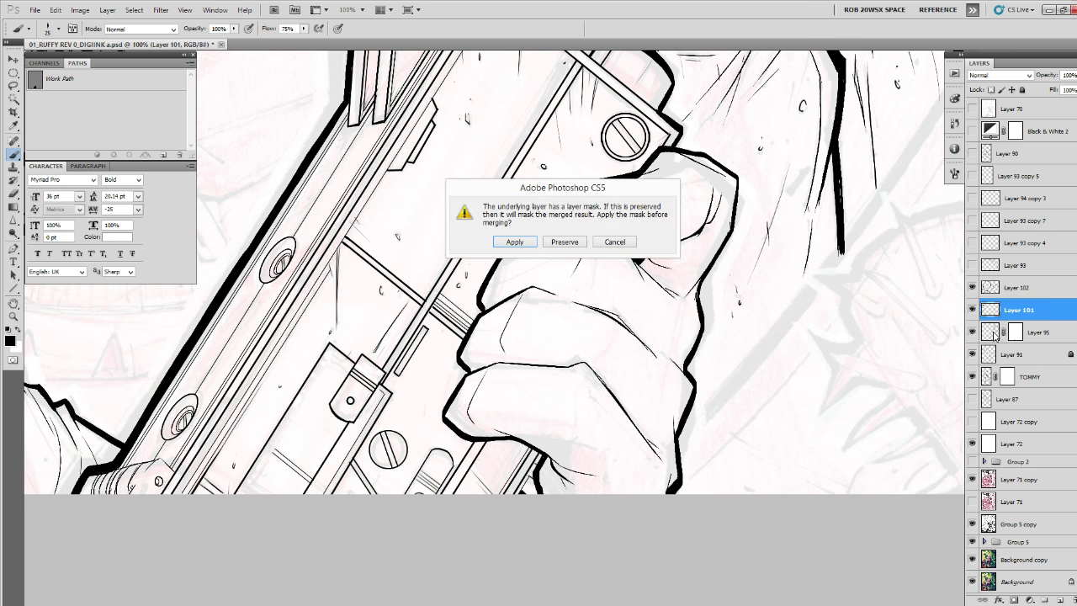
pyautogui.click(564, 242)
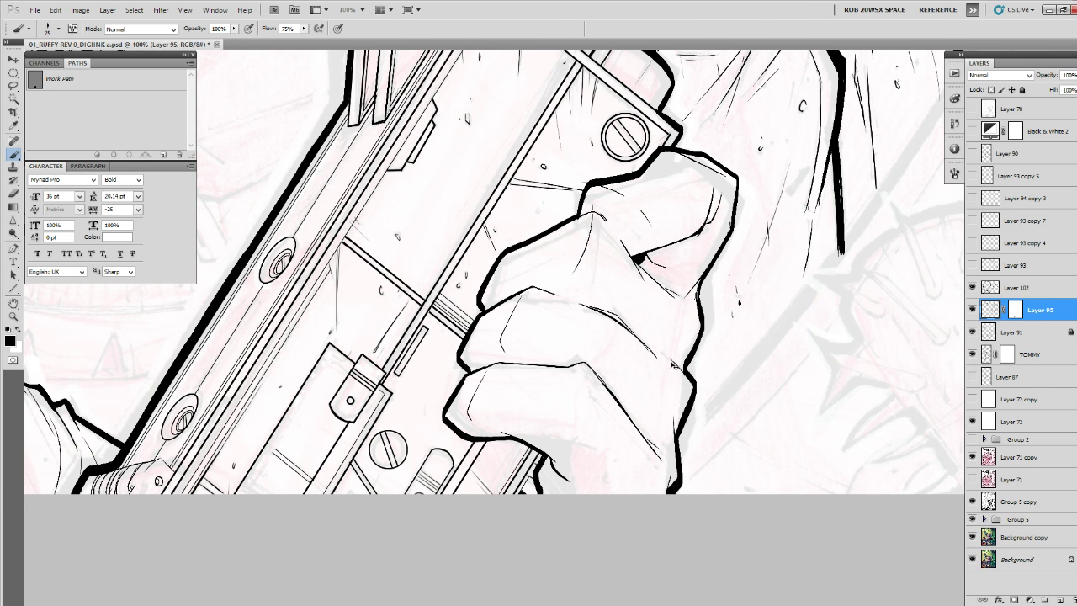
pyautogui.hotkey('ctrl', 'z')
# Merge Layer 101 and Layer 95 together as selected layers.
pyautogui.keyDown('ctrl'); pyautogui.click(1025, 331); pyautogui.keyUp('ctrl')
pyautogui.hotkey('ctrl', 'e')
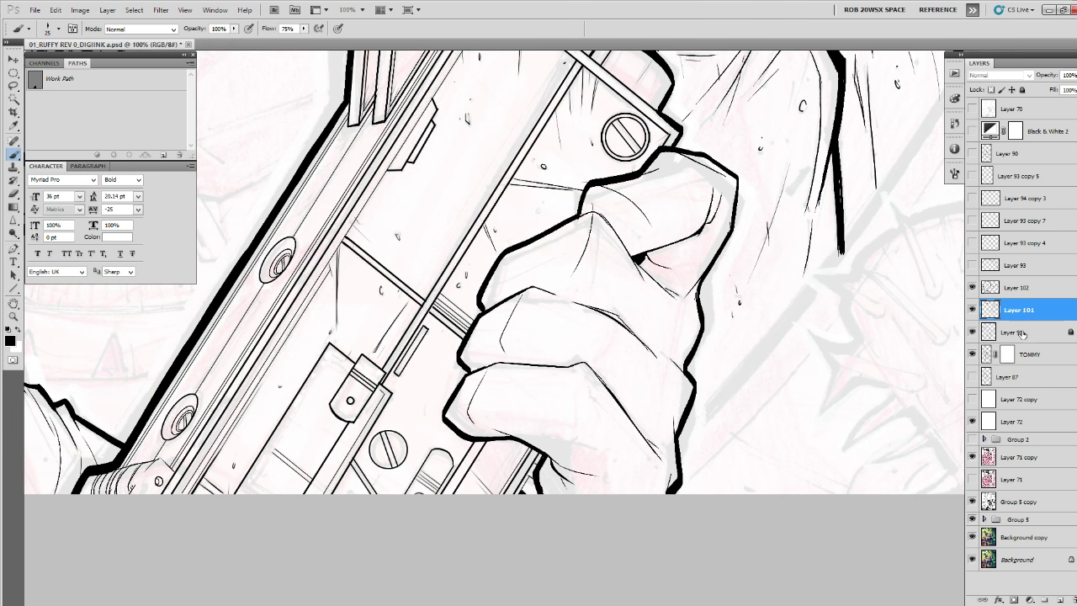
# Examine the bald man's head and check which line work sits on Layer 101 and Layer 91.
pyautogui.press('z')
pyautogui.keyDown('alt'); pyautogui.click(685, 357); pyautogui.keyUp('alt')
pyautogui.keyDown('alt'); pyautogui.click(685, 356); pyautogui.keyUp('alt')
pyautogui.keyDown('alt'); pyautogui.click(685, 356); pyautogui.keyUp('alt')
pyautogui.keyDown('alt'); pyautogui.click(686, 358); pyautogui.keyUp('alt')
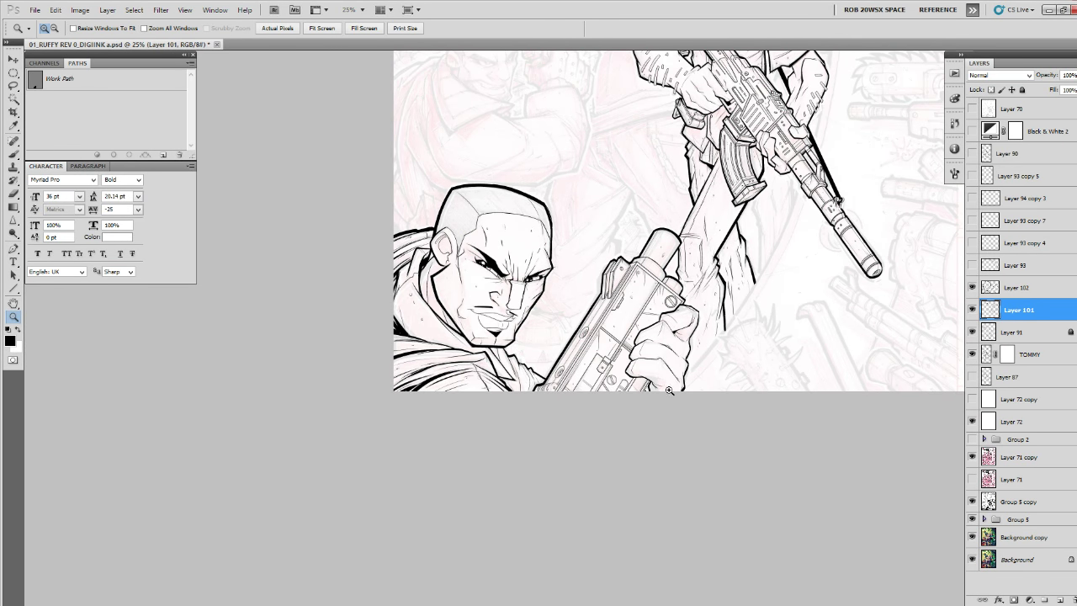
pyautogui.click(547, 210)
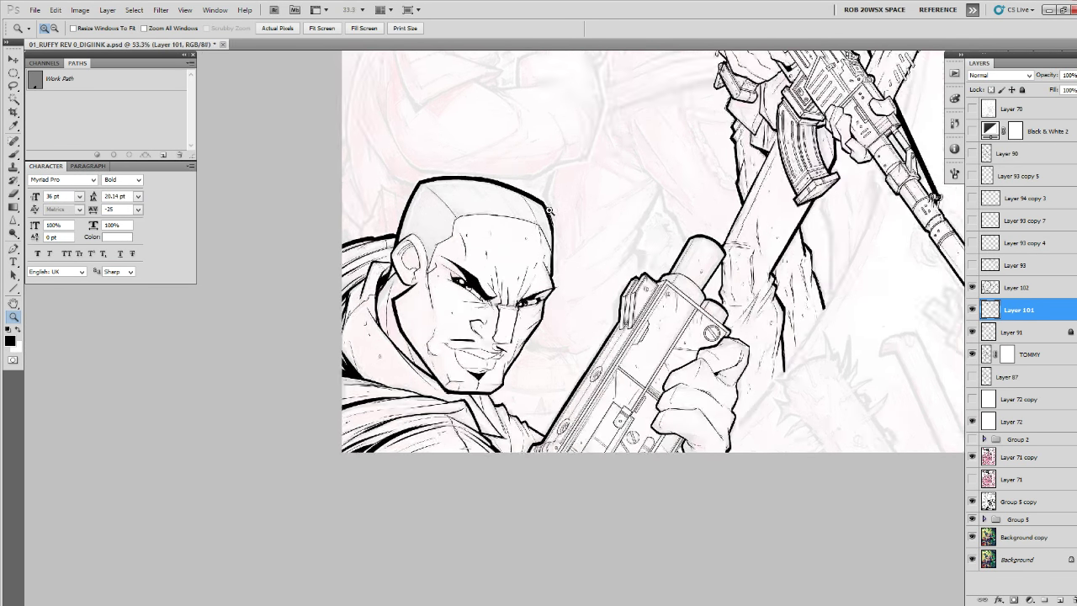
pyautogui.press('b')
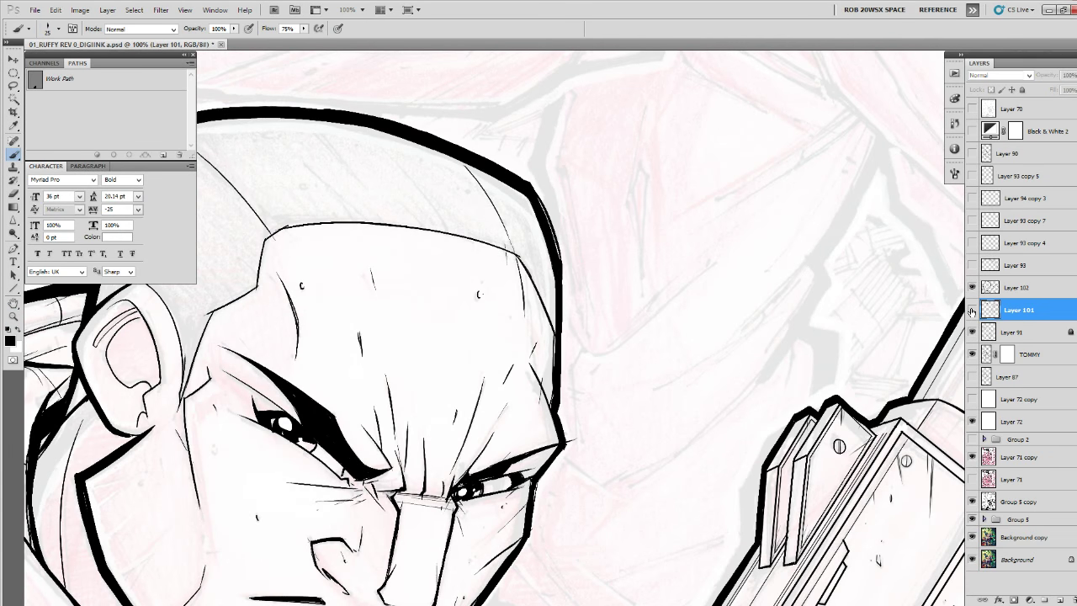
pyautogui.click(972, 332)
pyautogui.click(972, 333)
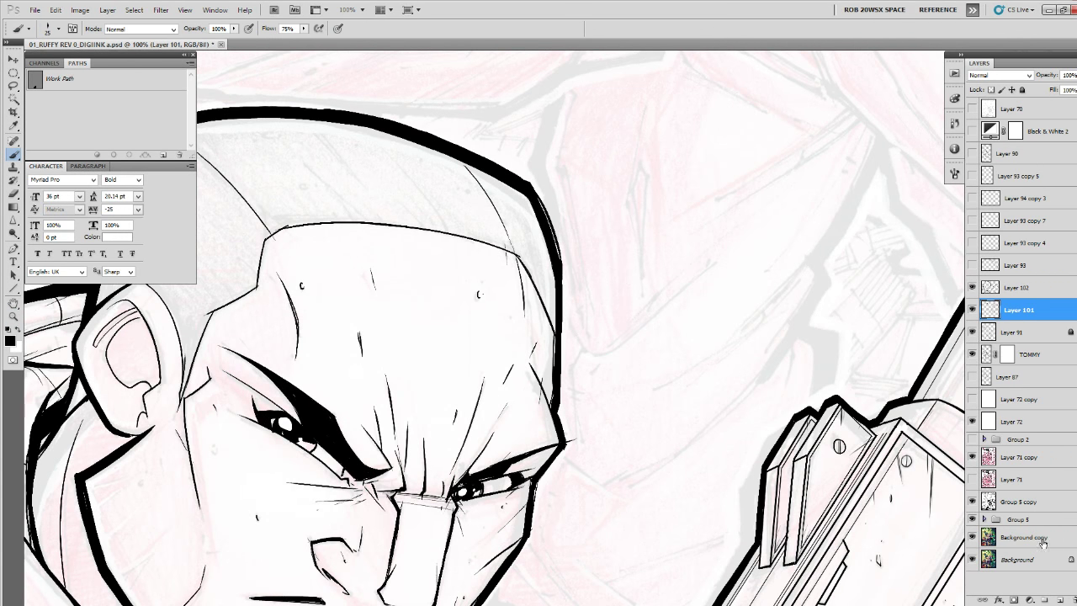
# Add a new layer above Layer 101 and brush a thicker black contour down the right side of the skull to the brow.
pyautogui.click(1059, 600)
pyautogui.press('z')
pyautogui.click(583, 366)
pyautogui.press('b')
pyautogui.moveTo(536, 216); pyautogui.dragTo(568, 322)
pyautogui.moveTo(548, 266); pyautogui.dragTo(549, 481)
pyautogui.moveTo(555, 275); pyautogui.dragTo(556, 404)
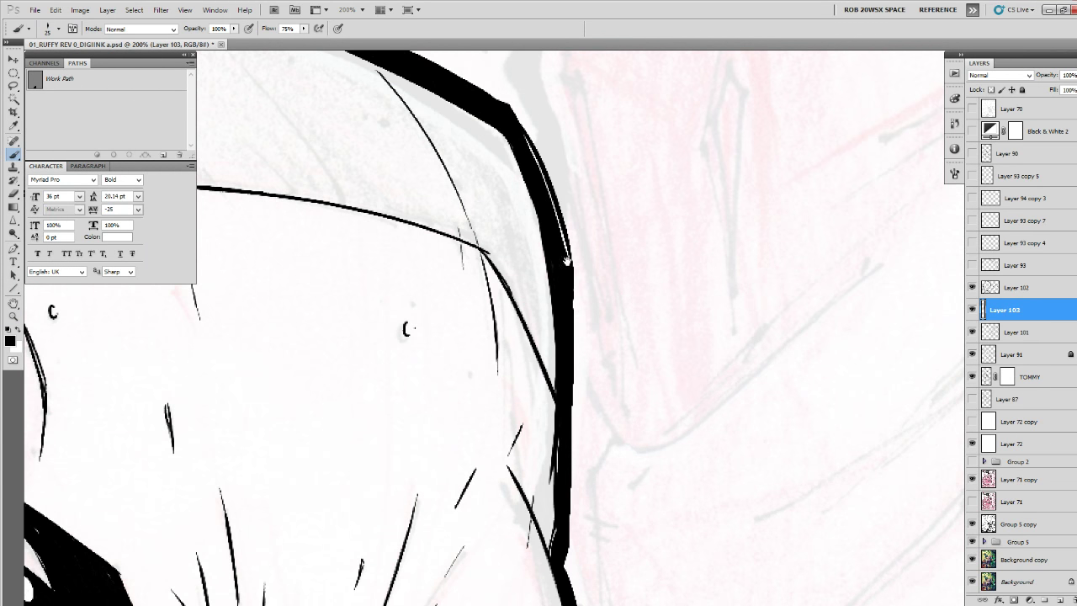
pyautogui.moveTo(555, 227)
pyautogui.mouseDown()
pyautogui.moveTo(573, 429)
pyautogui.moveTo(563, 531)
pyautogui.mouseUp()
pyautogui.moveTo(565, 442)
pyautogui.mouseDown()
pyautogui.moveTo(568, 319)
pyautogui.moveTo(569, 445)
pyautogui.mouseUp()
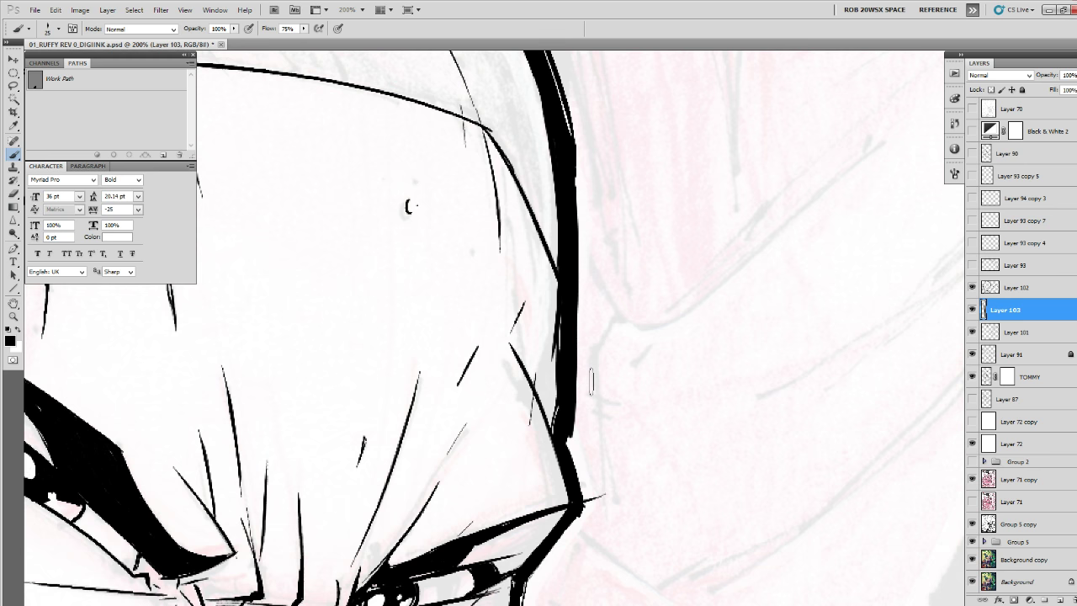
# Review the head at reduced size and compare it with the contour strokes on Layer 103 hidden and shown.
pyautogui.press('z')
pyautogui.keyDown('alt'); pyautogui.click(572, 400); pyautogui.keyUp('alt')
pyautogui.keyDown('alt'); pyautogui.click(571, 400); pyautogui.keyUp('alt')
pyautogui.keyDown('alt'); pyautogui.click(571, 400); pyautogui.keyUp('alt')
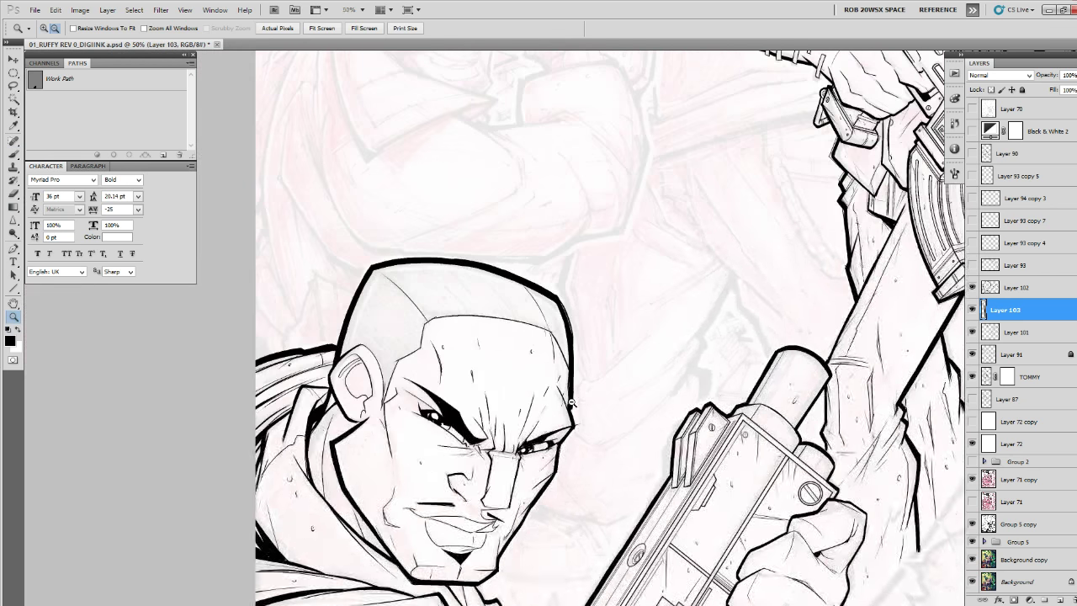
pyautogui.keyDown('alt'); pyautogui.click(570, 402); pyautogui.keyUp('alt')
pyautogui.keyDown('alt'); pyautogui.click(569, 407); pyautogui.keyUp('alt')
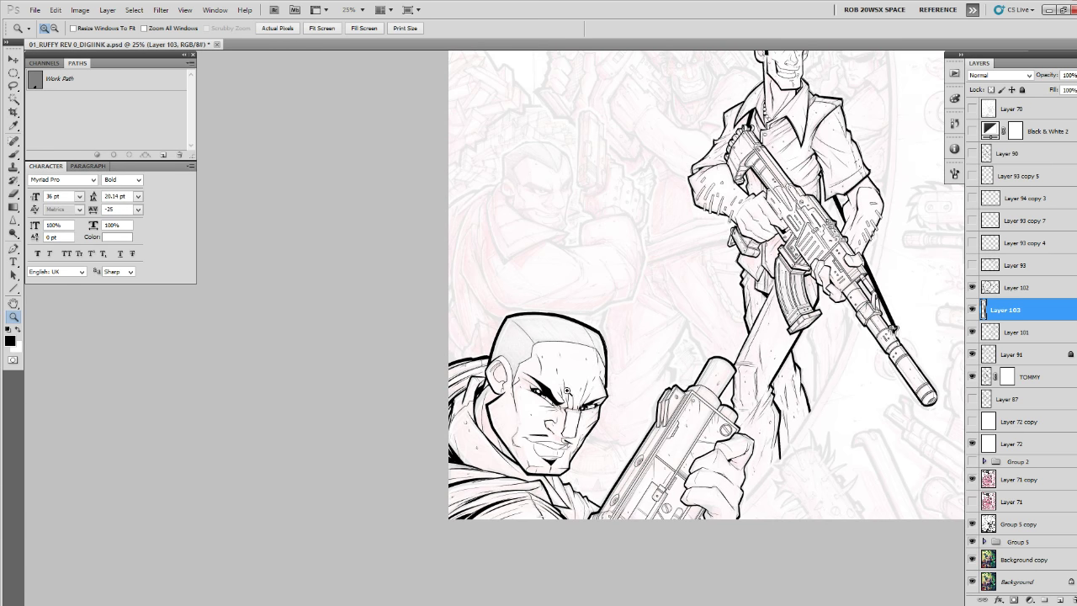
pyautogui.click(973, 310)
pyautogui.click(973, 310)
# Add a new layer above Layer 103 and choose a finer drawing brush preset.
pyautogui.click(1058, 597)
pyautogui.press('b')
pyautogui.rightClick(481, 353)
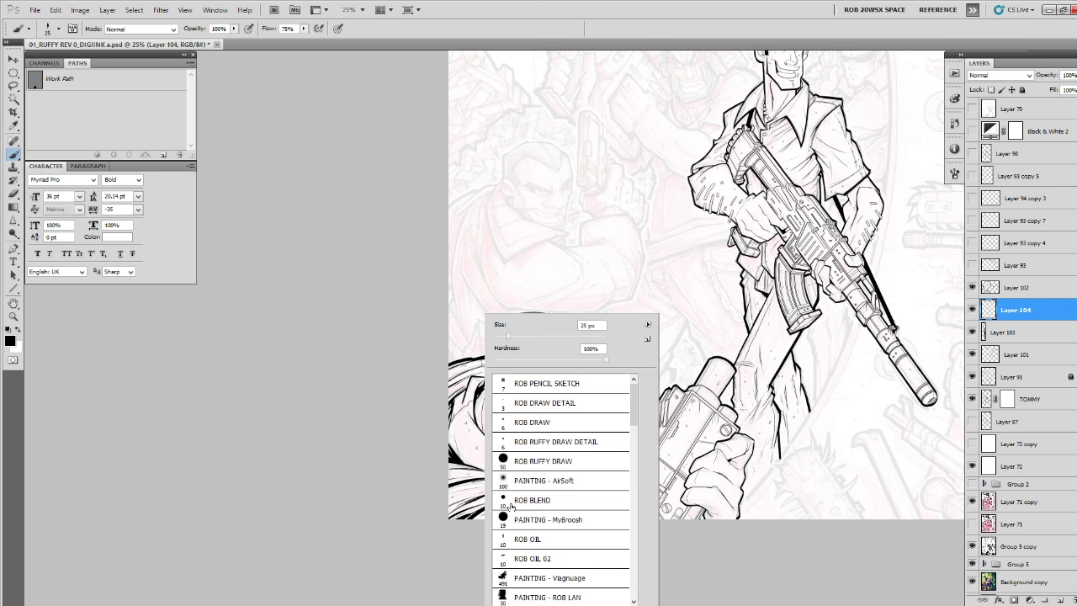
pyautogui.click(462, 547)
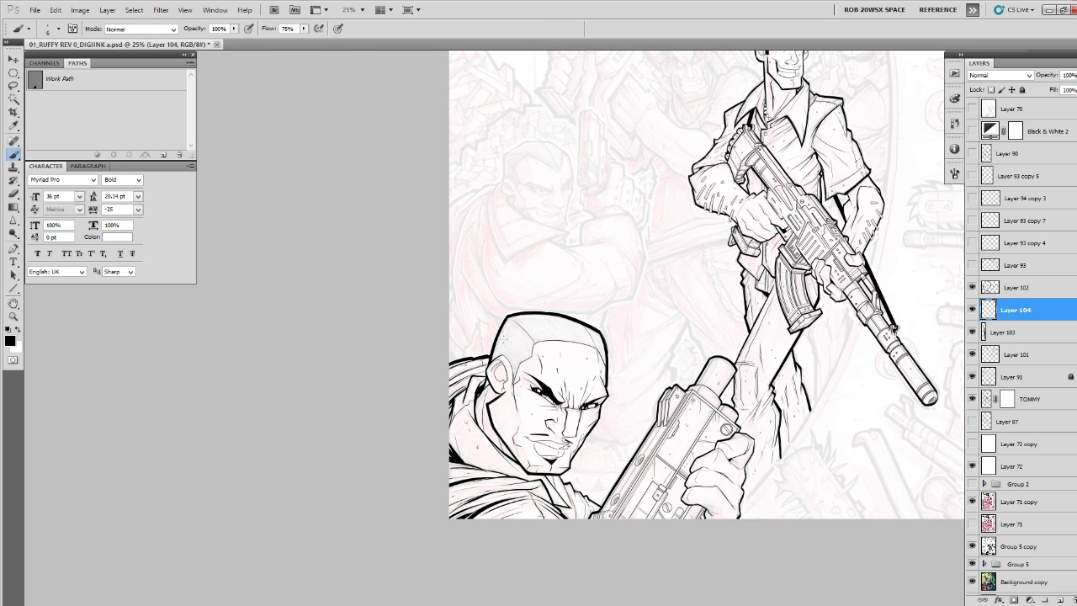
# Draw a thin black line just outside the left contour of the skull, from the top corner down towards the ear.
pyautogui.press('z')
pyautogui.click(507, 327)
pyautogui.click(507, 326)
pyautogui.click(508, 327)
pyautogui.click(507, 327)
pyautogui.click(508, 326)
pyautogui.press('b')
pyautogui.moveTo(512, 236)
pyautogui.mouseDown()
pyautogui.moveTo(420, 378)
pyautogui.moveTo(370, 562)
pyautogui.mouseUp()
pyautogui.hotkey('ctrl', 'z')
pyautogui.moveTo(505, 242); pyautogui.dragTo(407, 420)
pyautogui.moveTo(392, 462); pyautogui.dragTo(360, 602)
# Draw a thin black line just above the top contour of the skull and join it to the left outer line.
pyautogui.press('space')
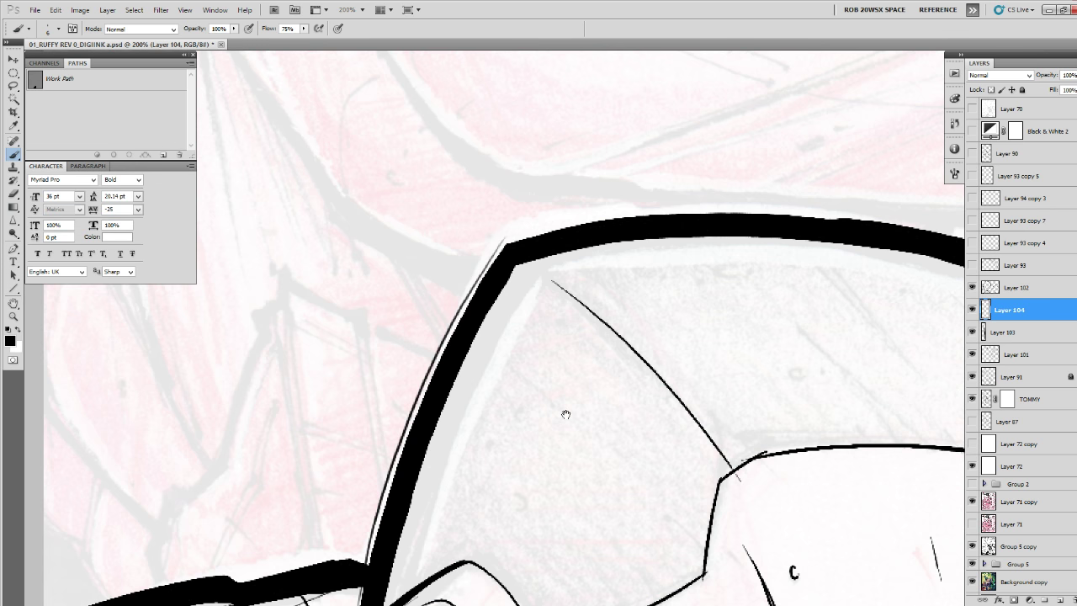
pyautogui.moveTo(565, 413); pyautogui.dragTo(385, 528)
pyautogui.moveTo(625, 437); pyautogui.dragTo(552, 447)
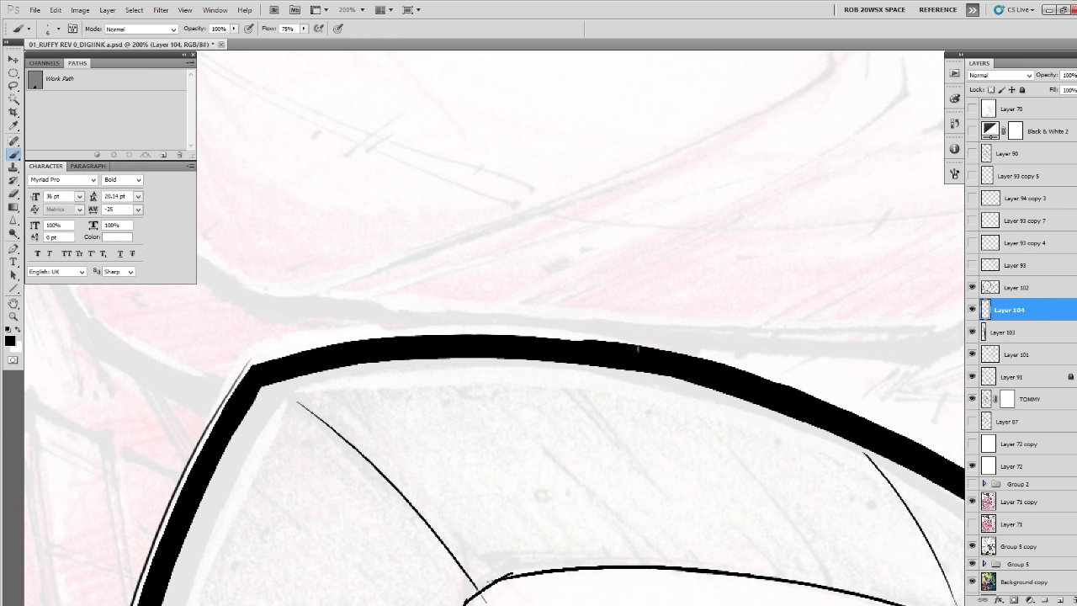
pyautogui.moveTo(589, 337); pyautogui.dragTo(365, 338)
pyautogui.hotkey('ctrl', 'z')
pyautogui.moveTo(582, 340)
pyautogui.mouseDown()
pyautogui.moveTo(372, 336)
pyautogui.moveTo(245, 369)
pyautogui.mouseUp()
pyautogui.hotkey('ctrl', 'z')
pyautogui.moveTo(550, 336); pyautogui.dragTo(249, 364)
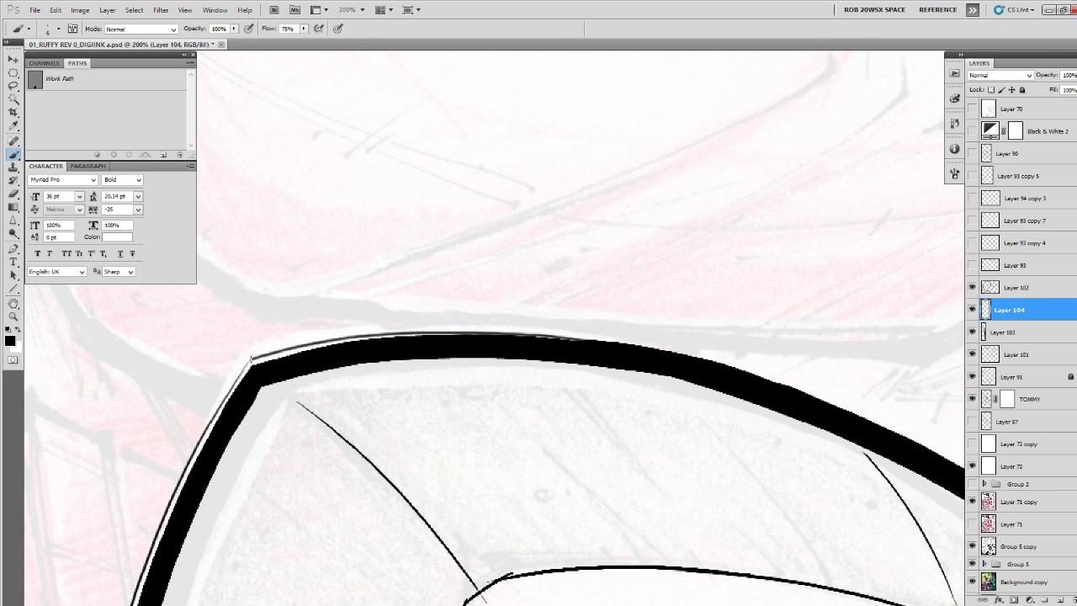
pyautogui.press('space')
pyautogui.moveTo(353, 420); pyautogui.dragTo(553, 325)
pyautogui.moveTo(451, 264); pyautogui.dragTo(396, 357)
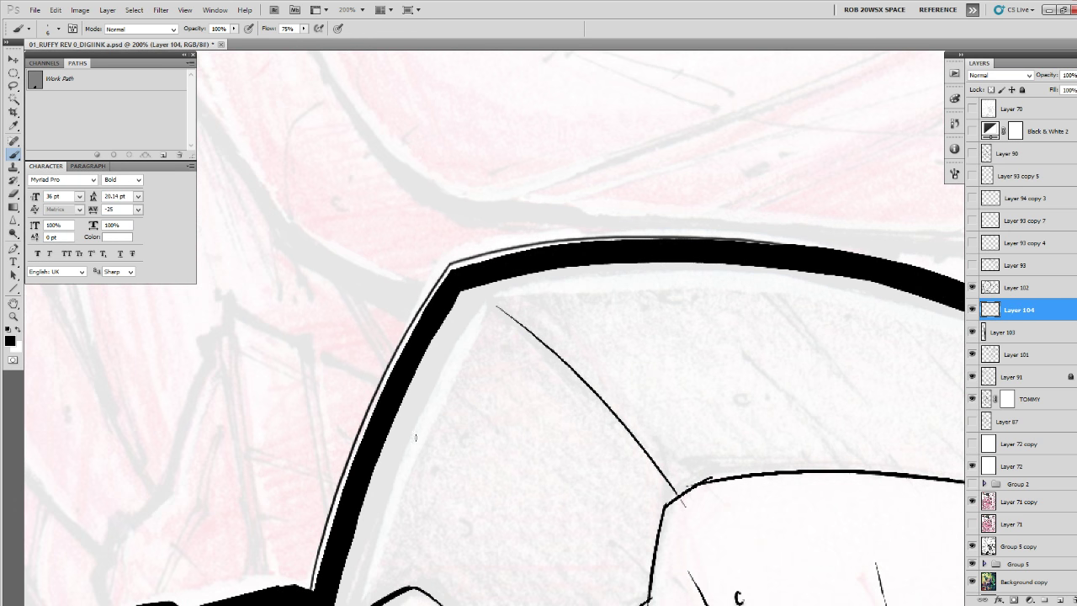
# Draw a thin curved black line outside the upper right contour of the skull, running past its corner.
pyautogui.press('z')
pyautogui.keyDown('alt'); pyautogui.click(491, 400); pyautogui.keyUp('alt')
pyautogui.keyDown('alt'); pyautogui.click(491, 399); pyautogui.keyUp('alt')
pyautogui.keyDown('alt'); pyautogui.click(493, 401); pyautogui.keyUp('alt')
pyautogui.press('space')
pyautogui.moveTo(693, 480); pyautogui.dragTo(690, 463)
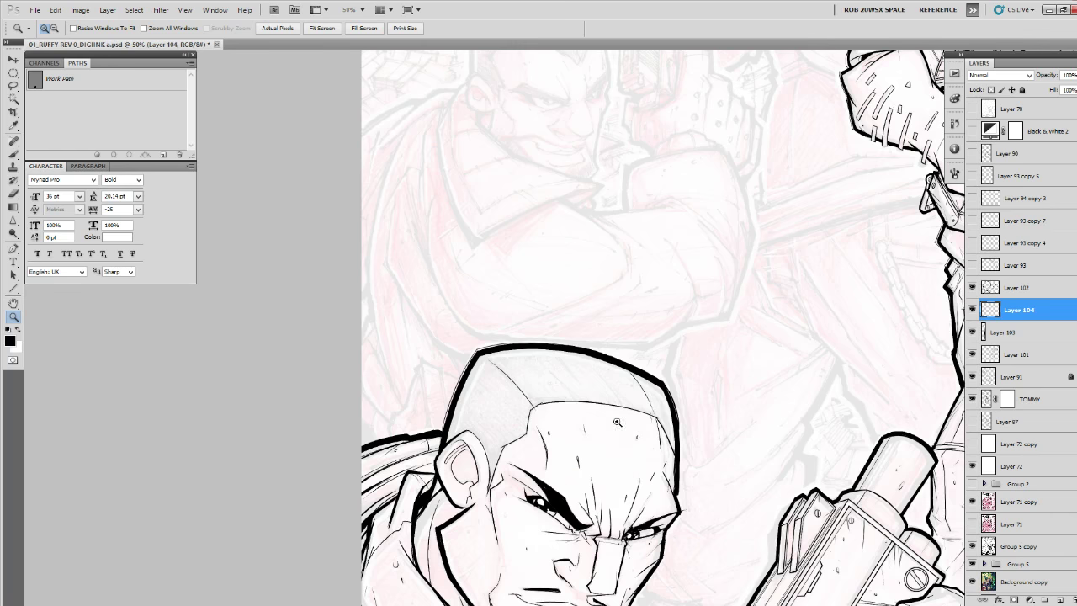
pyautogui.click(670, 413)
pyautogui.click(671, 412)
pyautogui.press('b')
pyautogui.press('space')
pyautogui.moveTo(664, 412); pyautogui.dragTo(556, 472)
pyautogui.moveTo(245, 237)
pyautogui.mouseDown()
pyautogui.moveTo(384, 273)
pyautogui.moveTo(570, 406)
pyautogui.mouseUp()
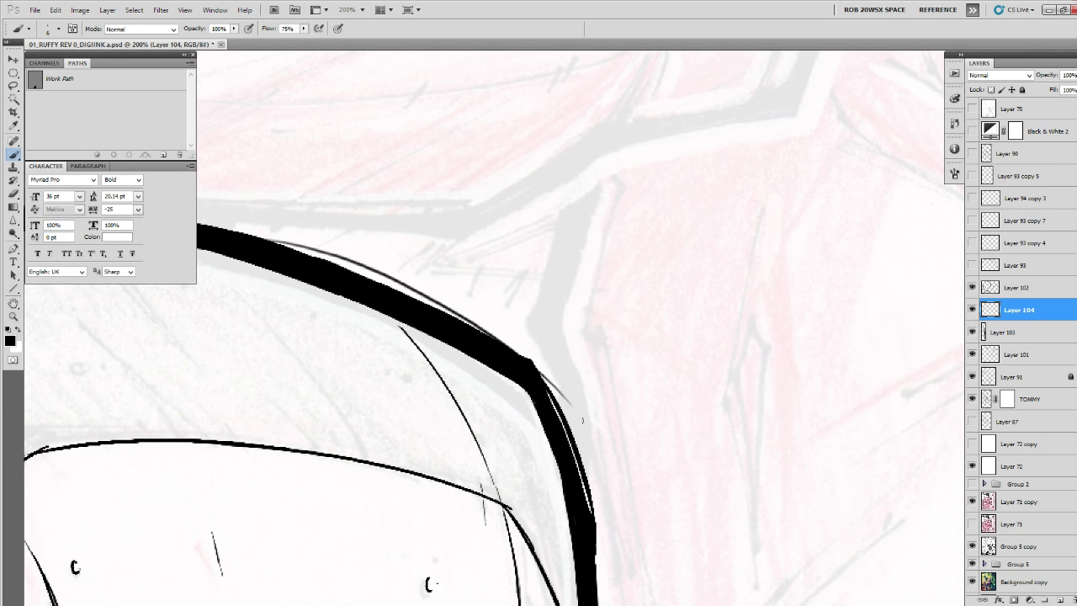
# Continue the thin black outer line from the skull's upper right corner down the right side of the head.
pyautogui.press('space')
pyautogui.moveTo(527, 365)
pyautogui.mouseDown()
pyautogui.moveTo(856, 497)
pyautogui.moveTo(569, 361)
pyautogui.moveTo(410, 339)
pyautogui.mouseUp()
pyautogui.hotkey('ctrl', 'z')
pyautogui.press('space')
pyautogui.moveTo(814, 540); pyautogui.dragTo(480, 306)
pyautogui.moveTo(547, 278); pyautogui.dragTo(578, 363)
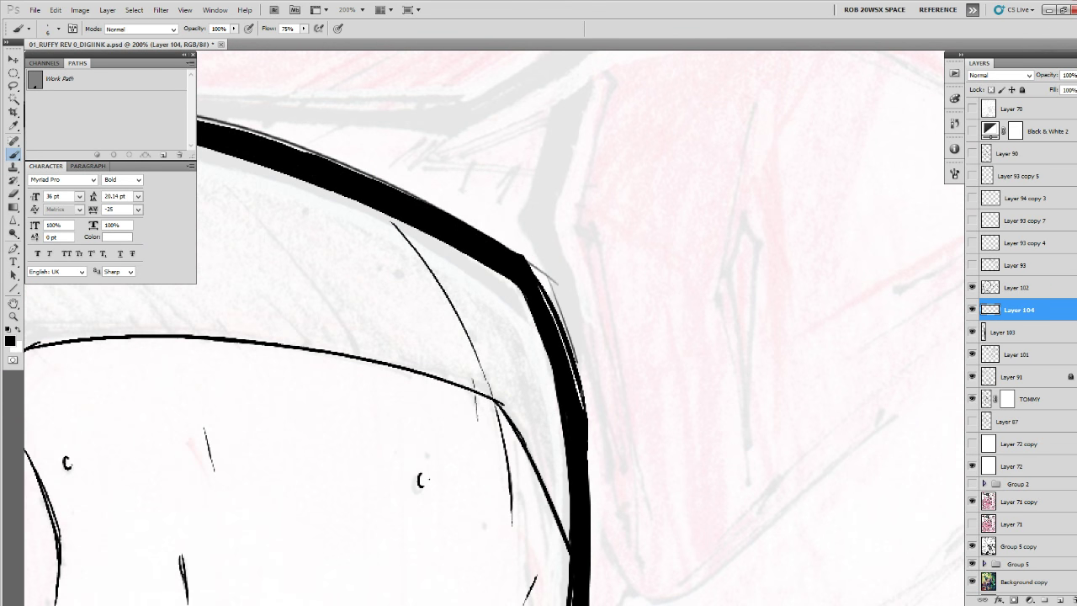
pyautogui.press('space')
pyautogui.moveTo(581, 515); pyautogui.dragTo(574, 323)
pyautogui.moveTo(568, 186); pyautogui.dragTo(583, 415)
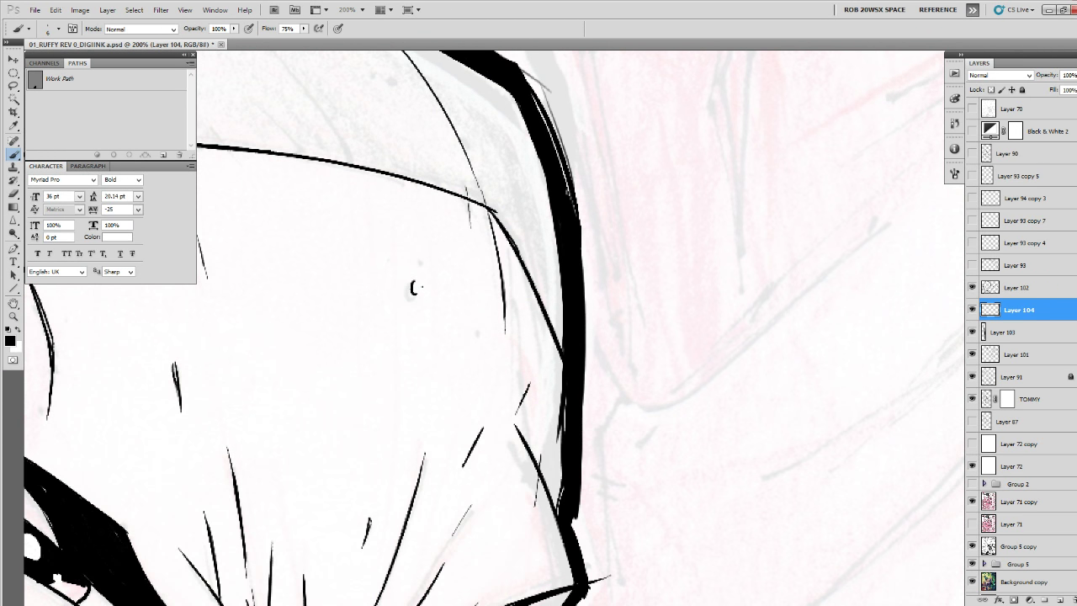
# Add fine hatch marks just inside the head contour at the right temple and above the brow.
pyautogui.moveTo(583, 253)
pyautogui.mouseDown()
pyautogui.moveTo(585, 437)
pyautogui.moveTo(575, 259)
pyautogui.mouseUp()
pyautogui.moveTo(484, 206); pyautogui.dragTo(546, 333)
pyautogui.moveTo(574, 382)
pyautogui.mouseDown()
pyautogui.moveTo(579, 418)
pyautogui.moveTo(544, 449)
pyautogui.mouseUp()
pyautogui.moveTo(513, 489)
pyautogui.mouseDown()
pyautogui.moveTo(573, 381)
pyautogui.moveTo(561, 379)
pyautogui.moveTo(575, 399)
pyautogui.moveTo(526, 457)
pyautogui.mouseUp()
pyautogui.moveTo(486, 511); pyautogui.dragTo(633, 419)
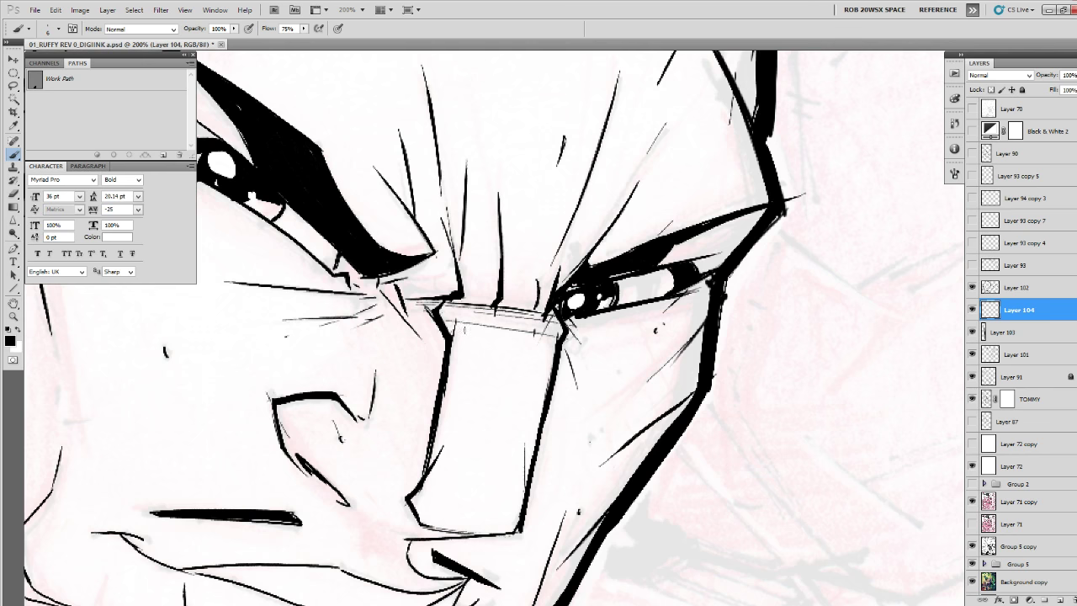
# Draw fine crease lines around the nose bridge and over the wing of the nostril.
pyautogui.moveTo(426, 308); pyautogui.dragTo(514, 332)
pyautogui.moveTo(457, 303); pyautogui.dragTo(486, 379)
pyautogui.moveTo(419, 407); pyautogui.dragTo(461, 469)
pyautogui.click(472, 473)
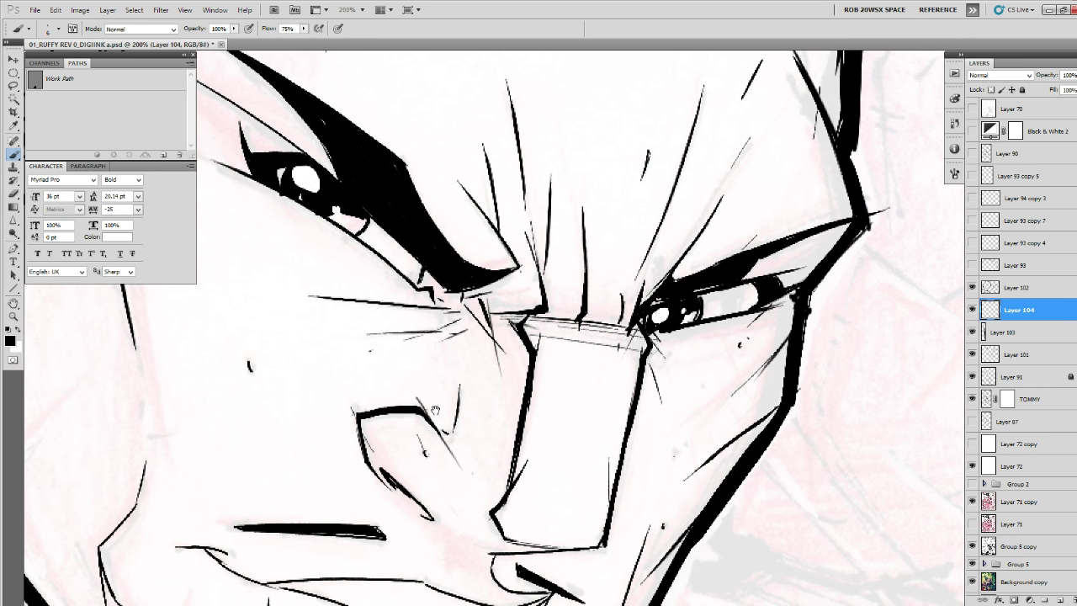
# Draw thin hatch lines running inward from the thick jaw contour below the ear across the cheek.
pyautogui.moveTo(435, 410); pyautogui.dragTo(488, 418)
pyautogui.moveTo(350, 428)
pyautogui.mouseDown()
pyautogui.moveTo(429, 368)
pyautogui.moveTo(615, 281)
pyautogui.mouseUp()
pyautogui.moveTo(460, 313); pyautogui.dragTo(451, 365)
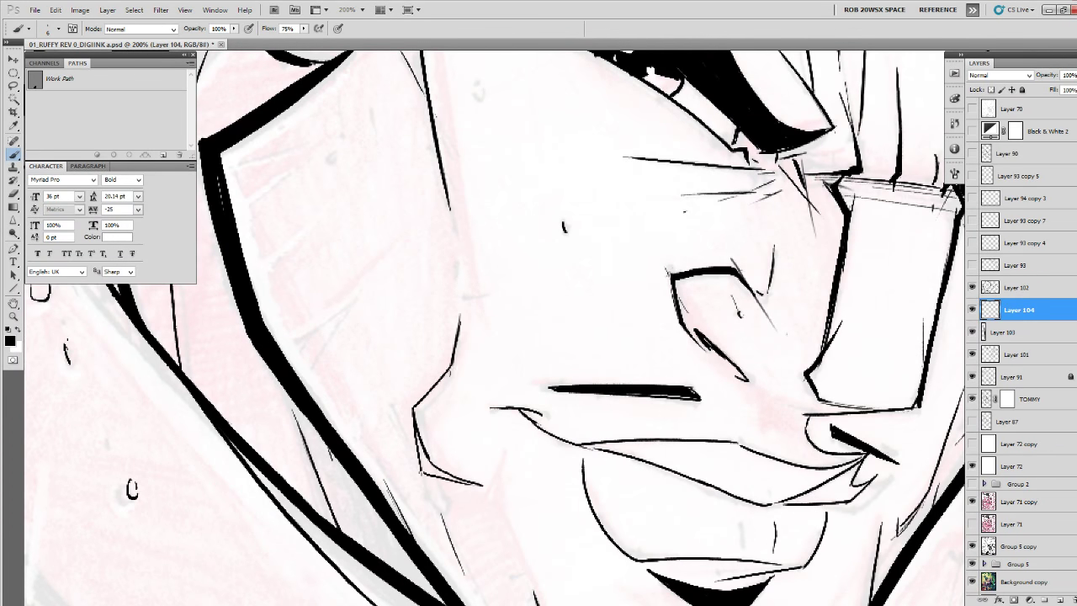
pyautogui.moveTo(323, 296); pyautogui.dragTo(367, 462)
pyautogui.moveTo(278, 379); pyautogui.dragTo(328, 345)
pyautogui.moveTo(377, 410); pyautogui.dragTo(384, 380)
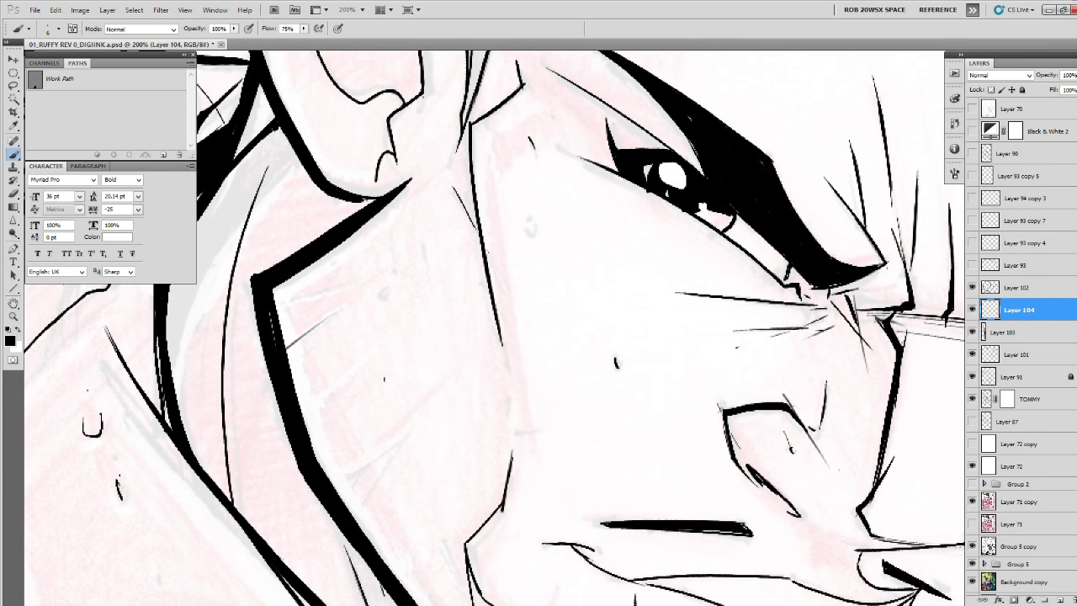
pyautogui.moveTo(354, 467); pyautogui.dragTo(404, 593)
pyautogui.moveTo(485, 489); pyautogui.dragTo(503, 456)
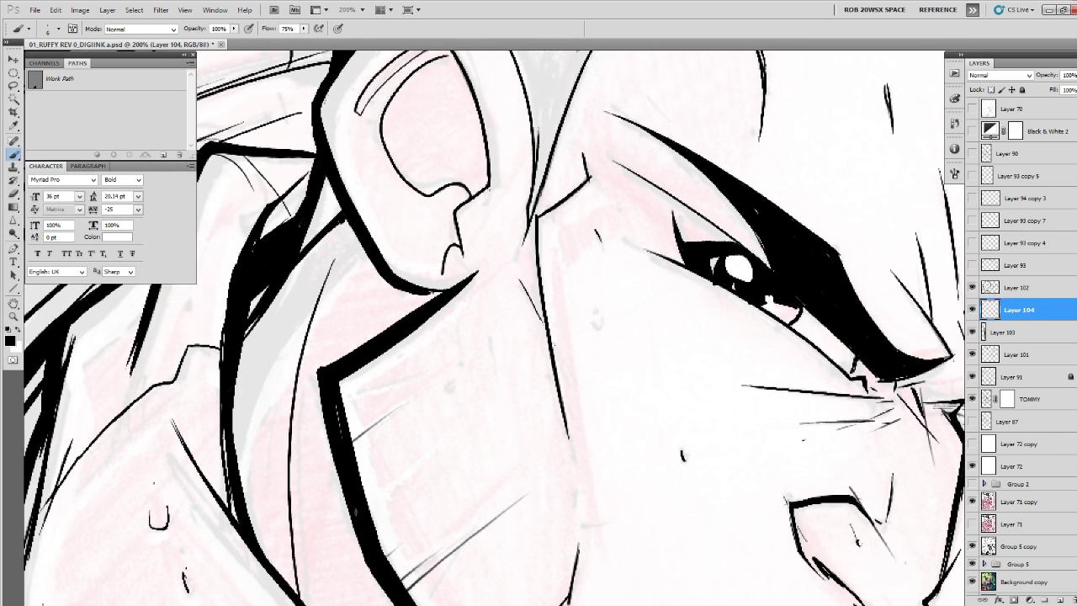
pyautogui.moveTo(346, 378); pyautogui.dragTo(471, 333)
pyautogui.moveTo(382, 355); pyautogui.dragTo(454, 325)
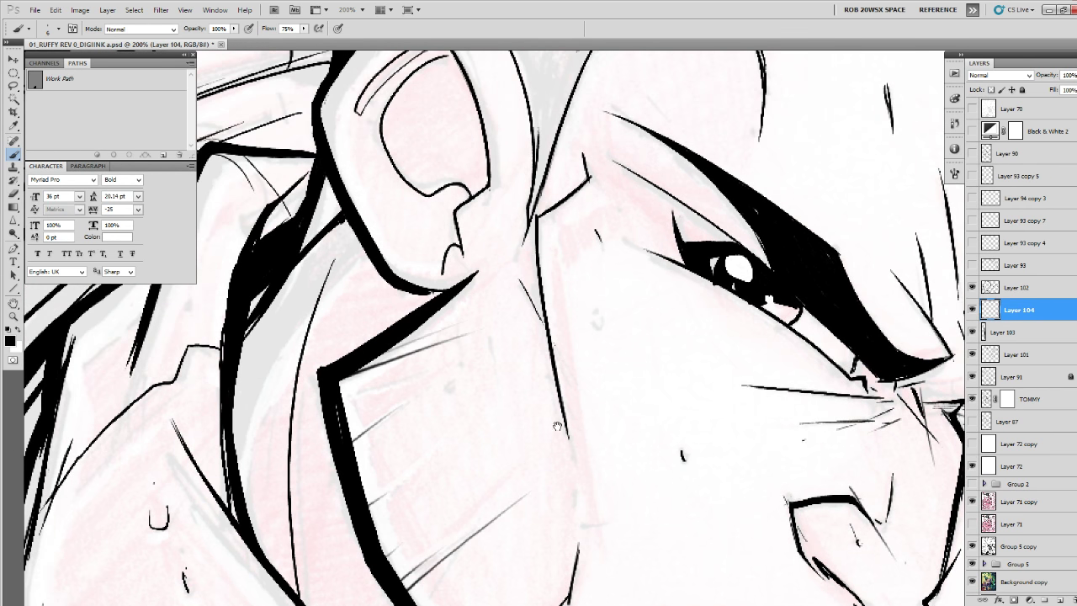
# Add thin near-vertical hatch lines along the lower left jaw beside the chin.
pyautogui.moveTo(558, 426); pyautogui.dragTo(464, 217)
pyautogui.moveTo(364, 452); pyautogui.dragTo(381, 432)
pyautogui.moveTo(466, 441); pyautogui.dragTo(461, 339)
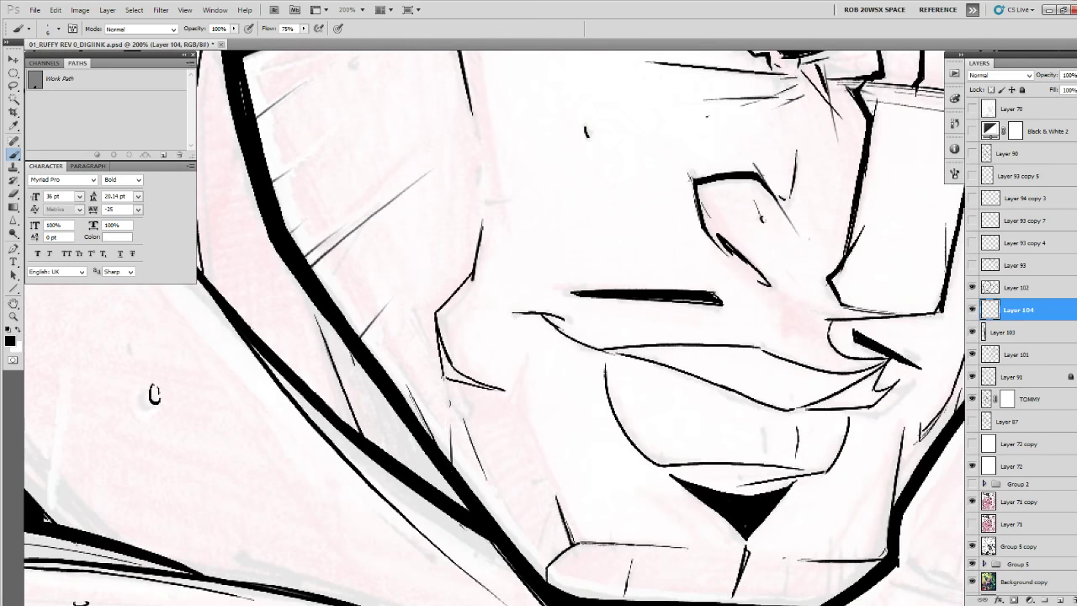
pyautogui.moveTo(512, 466); pyautogui.dragTo(513, 441)
pyautogui.hotkey('ctrl', 'z')
pyautogui.moveTo(503, 496); pyautogui.dragTo(527, 378)
pyautogui.moveTo(523, 513); pyautogui.dragTo(526, 492)
pyautogui.moveTo(624, 494); pyautogui.dragTo(615, 467)
pyautogui.moveTo(570, 507); pyautogui.dragTo(573, 522)
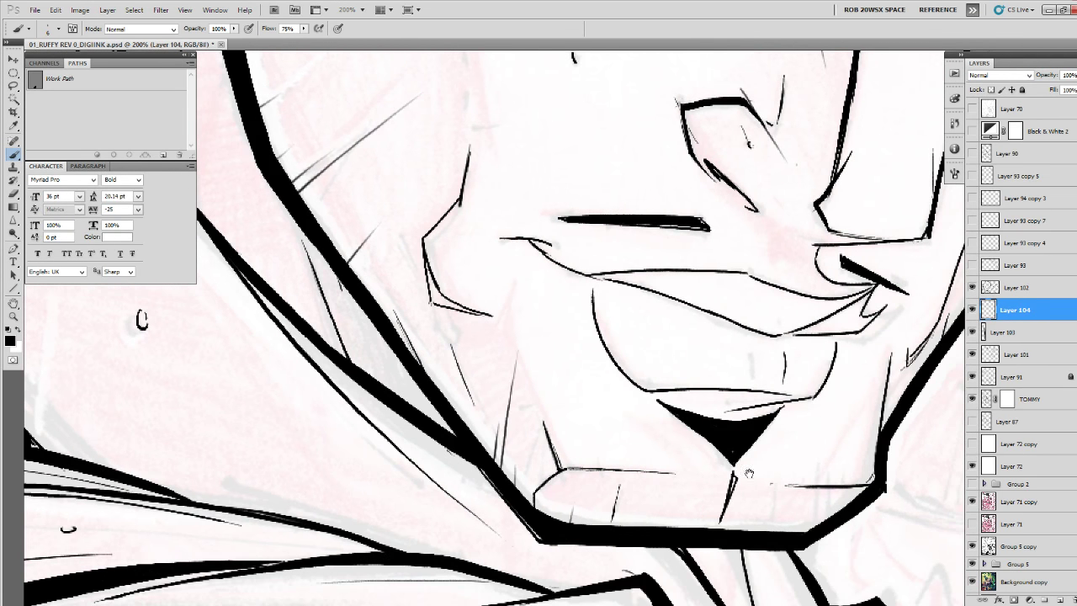
# Draw fine vertical hatch lines across the right corner of the chin and a short one below the lips.
pyautogui.moveTo(748, 474); pyautogui.dragTo(636, 463)
pyautogui.moveTo(689, 492); pyautogui.dragTo(692, 520)
pyautogui.moveTo(707, 423); pyautogui.dragTo(703, 514)
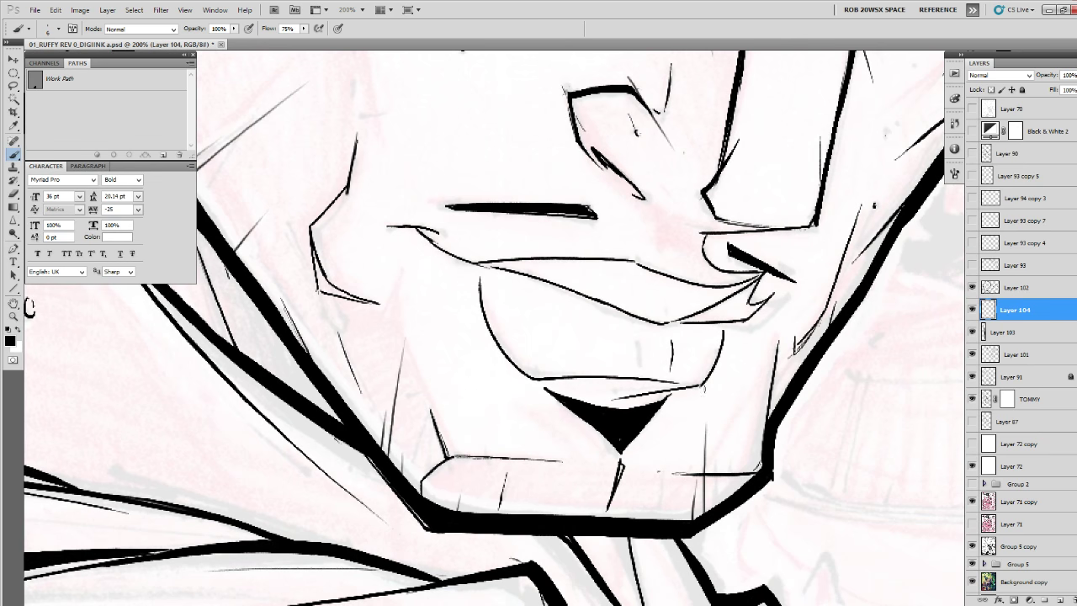
pyautogui.moveTo(720, 477); pyautogui.dragTo(716, 509)
pyautogui.moveTo(750, 450); pyautogui.dragTo(748, 473)
pyautogui.moveTo(765, 384); pyautogui.dragTo(730, 471)
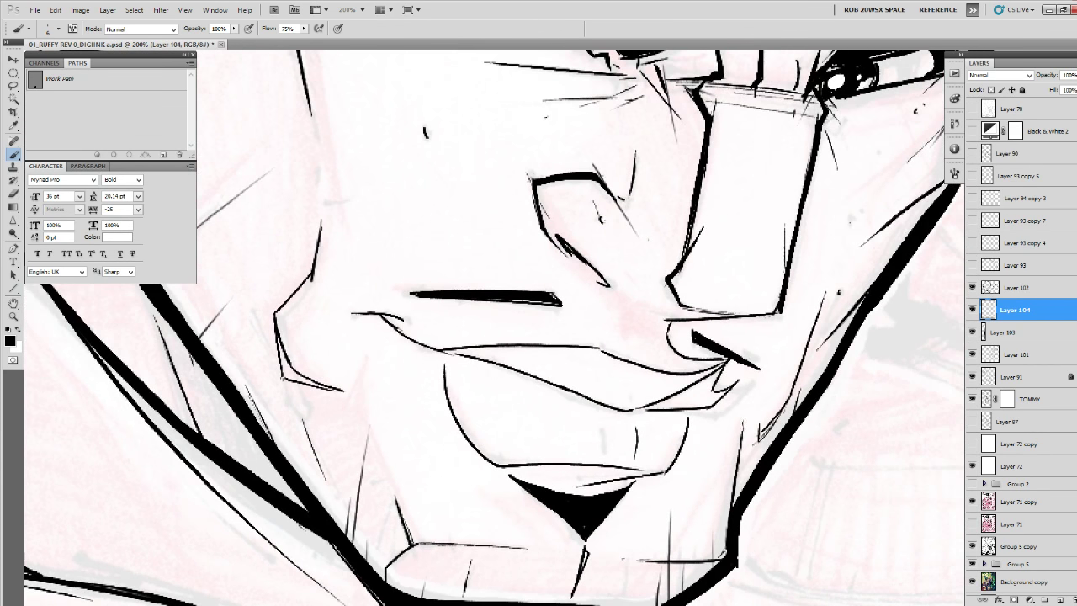
# Add thin diagonal hatch lines along the inside of the right jaw and below the right cheekbone.
pyautogui.moveTo(746, 410); pyautogui.dragTo(723, 563)
pyautogui.moveTo(777, 461); pyautogui.dragTo(687, 559)
pyautogui.moveTo(735, 461); pyautogui.dragTo(727, 484)
pyautogui.moveTo(762, 403); pyautogui.dragTo(707, 503)
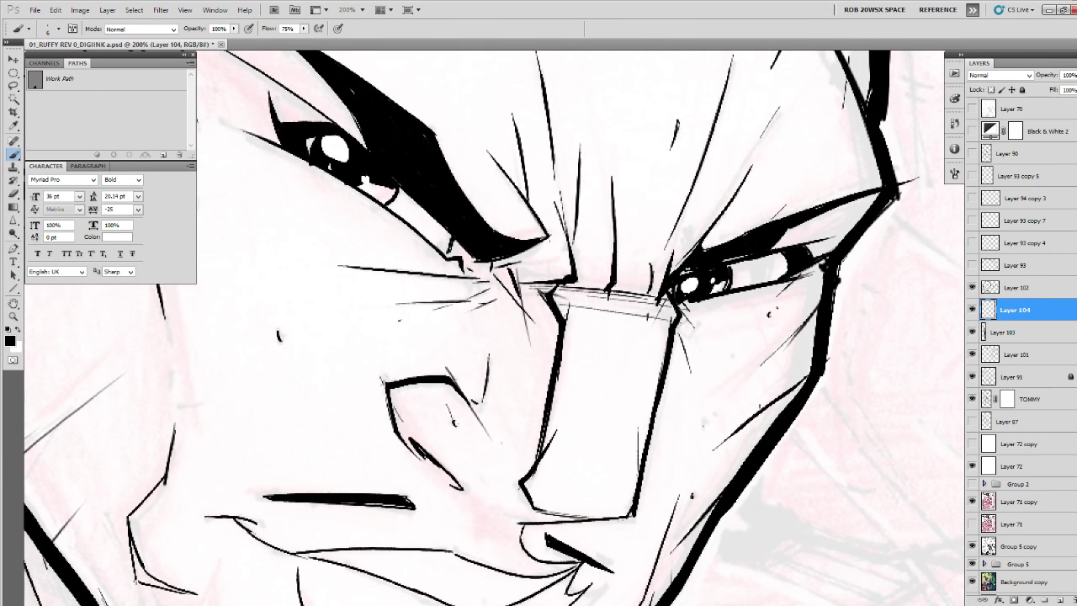
pyautogui.moveTo(802, 409); pyautogui.dragTo(741, 444)
pyautogui.moveTo(809, 372)
pyautogui.mouseDown()
pyautogui.moveTo(773, 422)
pyautogui.moveTo(669, 476)
pyautogui.mouseUp()
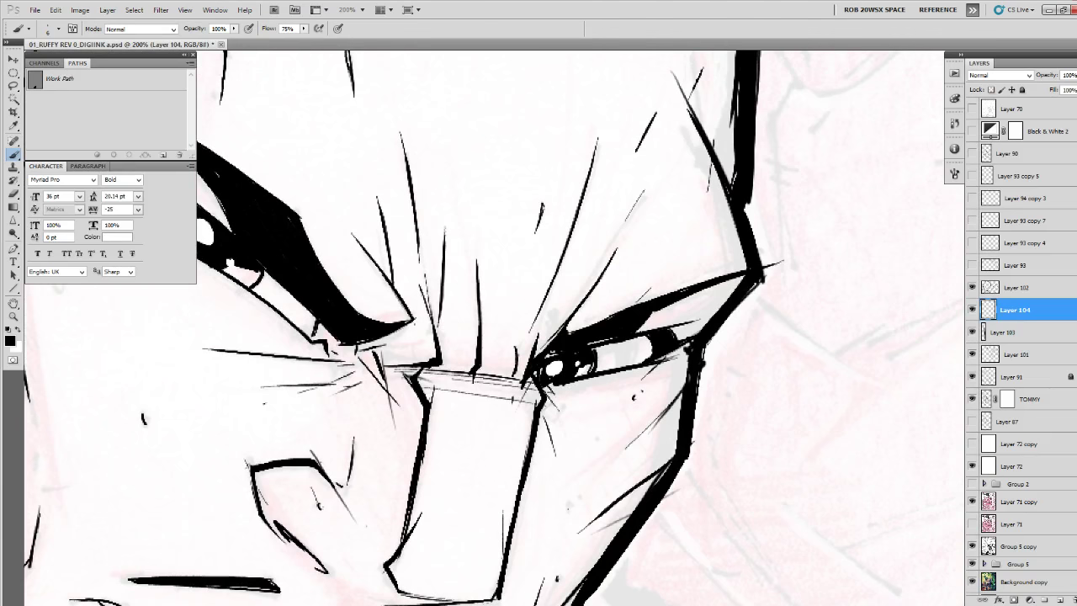
# Add a few fine strokes to the right cheek under the eye and to the right temple.
pyautogui.moveTo(679, 426); pyautogui.dragTo(674, 457)
pyautogui.moveTo(678, 396)
pyautogui.mouseDown()
pyautogui.moveTo(668, 463)
pyautogui.moveTo(671, 445)
pyautogui.moveTo(632, 454)
pyautogui.mouseUp()
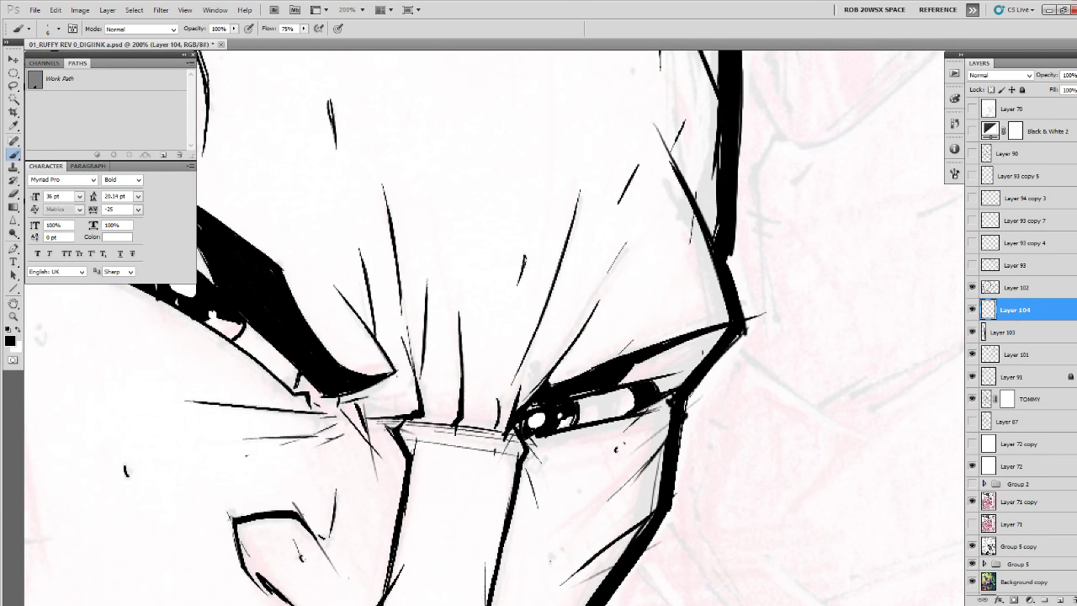
pyautogui.moveTo(646, 358)
pyautogui.mouseDown()
pyautogui.moveTo(576, 481)
pyautogui.moveTo(610, 435)
pyautogui.moveTo(612, 476)
pyautogui.mouseUp()
pyautogui.moveTo(615, 323); pyautogui.dragTo(617, 335)
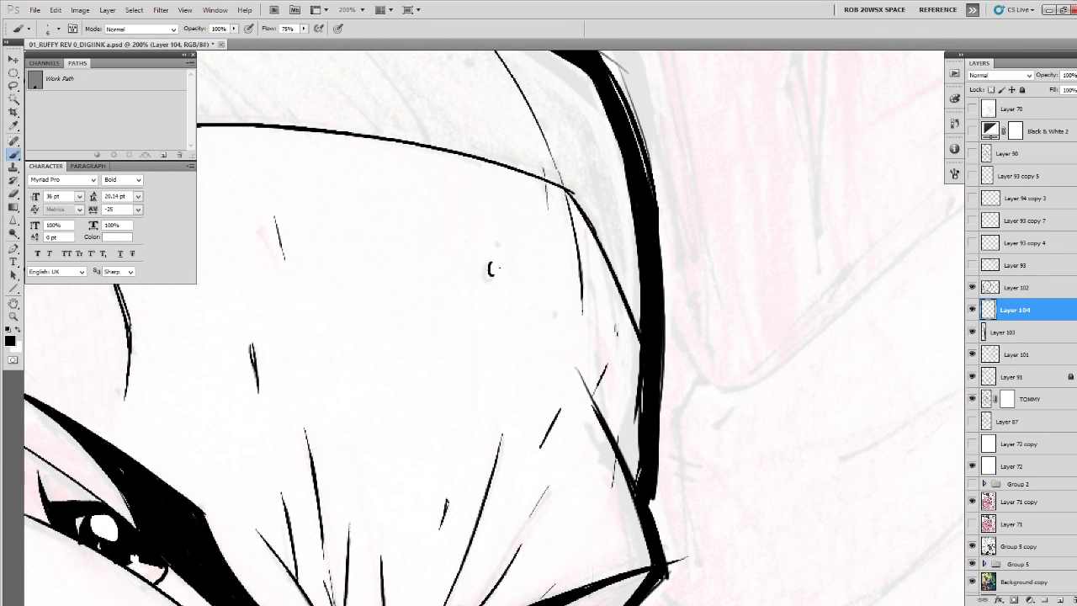
# Draw thin curved lines across the top of the scalp and scatter small pore-like marks over it.
pyautogui.moveTo(418, 271); pyautogui.dragTo(666, 593)
pyautogui.moveTo(698, 535); pyautogui.dragTo(667, 538)
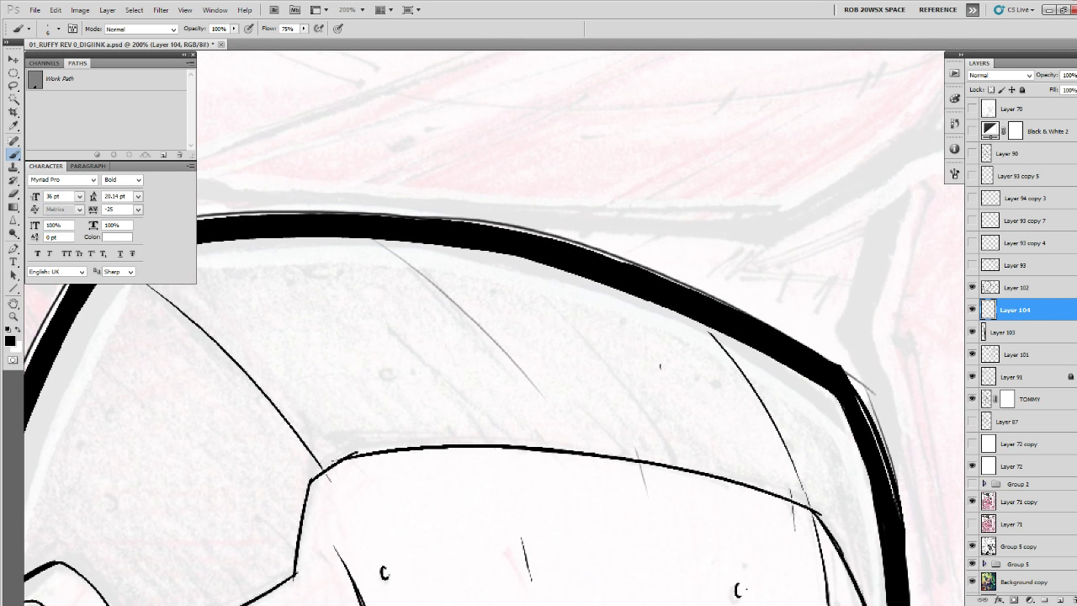
pyautogui.moveTo(463, 376); pyautogui.dragTo(701, 404)
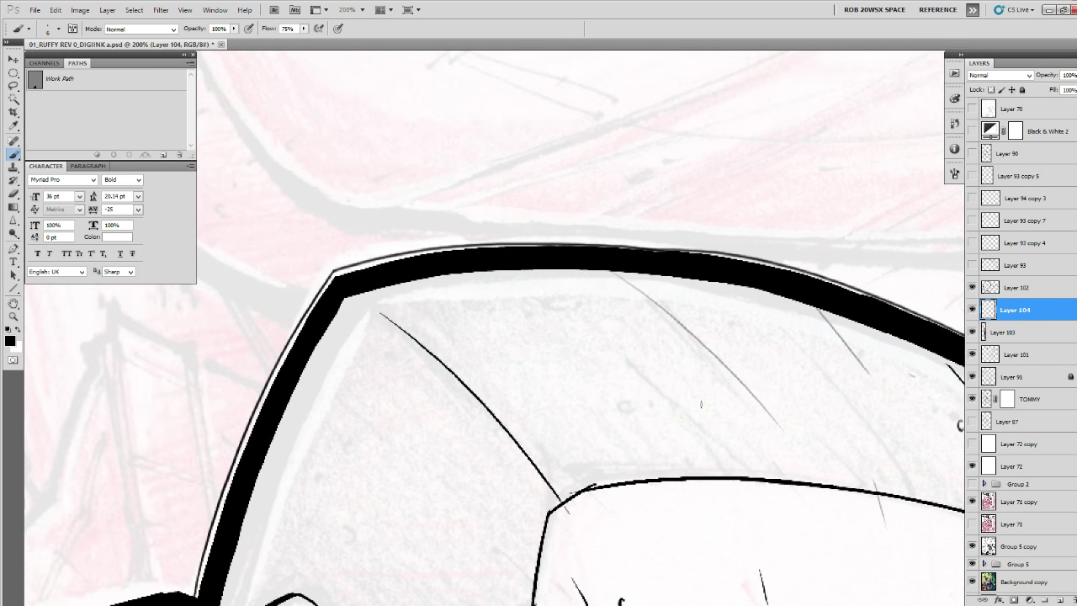
pyautogui.moveTo(629, 402); pyautogui.dragTo(624, 413)
pyautogui.moveTo(565, 297)
pyautogui.mouseDown()
pyautogui.moveTo(553, 303)
pyautogui.moveTo(570, 309)
pyautogui.moveTo(684, 241)
pyautogui.mouseUp()
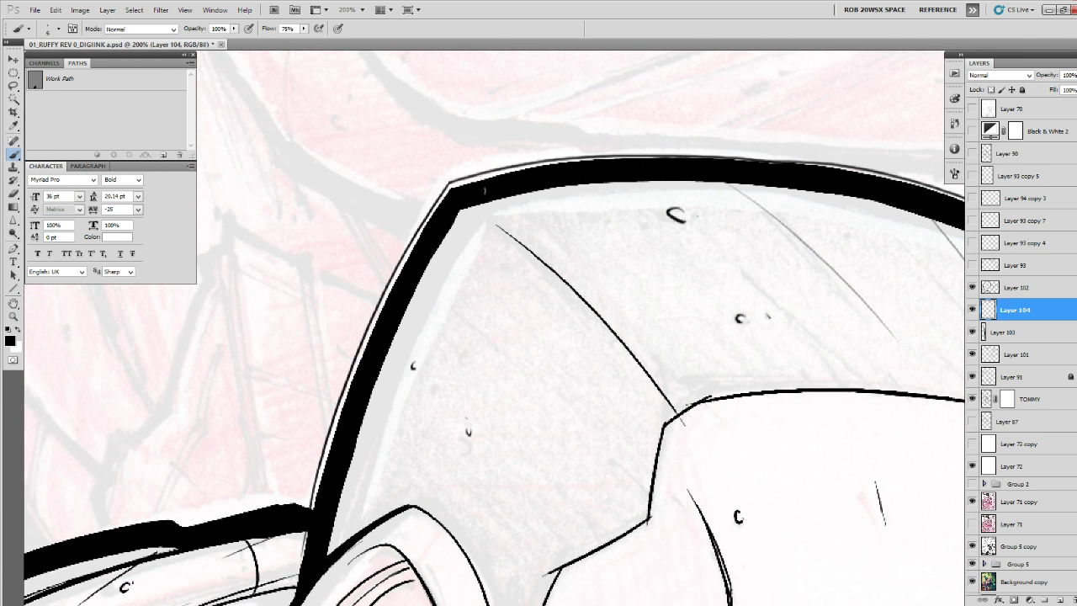
pyautogui.moveTo(472, 207)
pyautogui.mouseDown()
pyautogui.moveTo(453, 227)
pyautogui.moveTo(455, 218)
pyautogui.moveTo(387, 358)
pyautogui.mouseUp()
pyautogui.moveTo(365, 535); pyautogui.dragTo(519, 314)
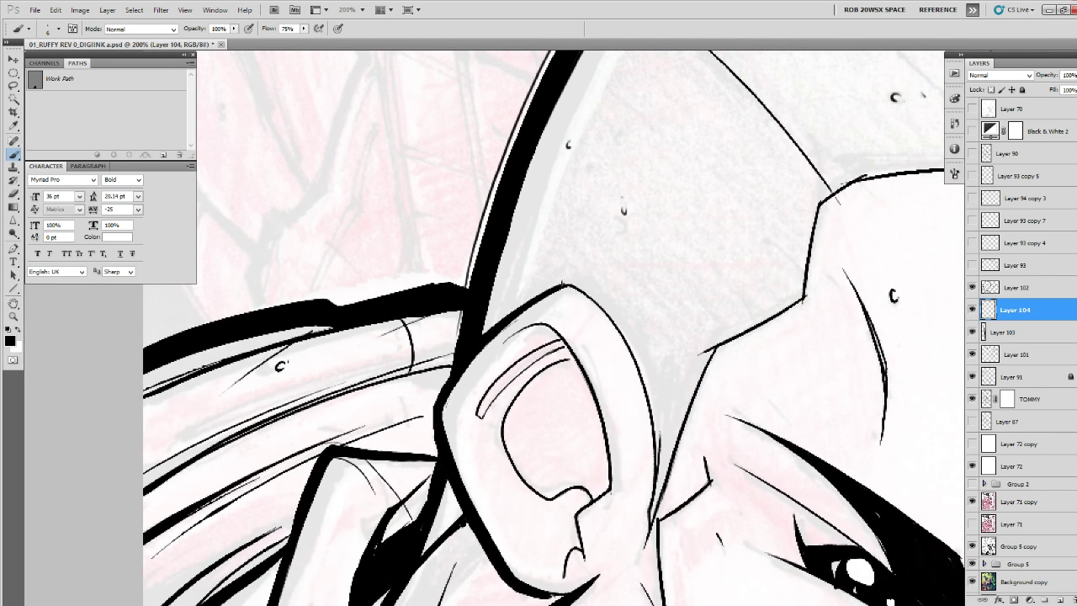
# Draw a thin contour line just outside the back edge of the ear, undoing the first attempt.
pyautogui.moveTo(562, 282)
pyautogui.mouseDown()
pyautogui.moveTo(428, 398)
pyautogui.moveTo(430, 433)
pyautogui.mouseUp()
pyautogui.hotkey('ctrl', 'z')
pyautogui.moveTo(558, 284)
pyautogui.mouseDown()
pyautogui.moveTo(436, 432)
pyautogui.moveTo(452, 494)
pyautogui.mouseUp()
pyautogui.moveTo(569, 513); pyautogui.dragTo(552, 410)
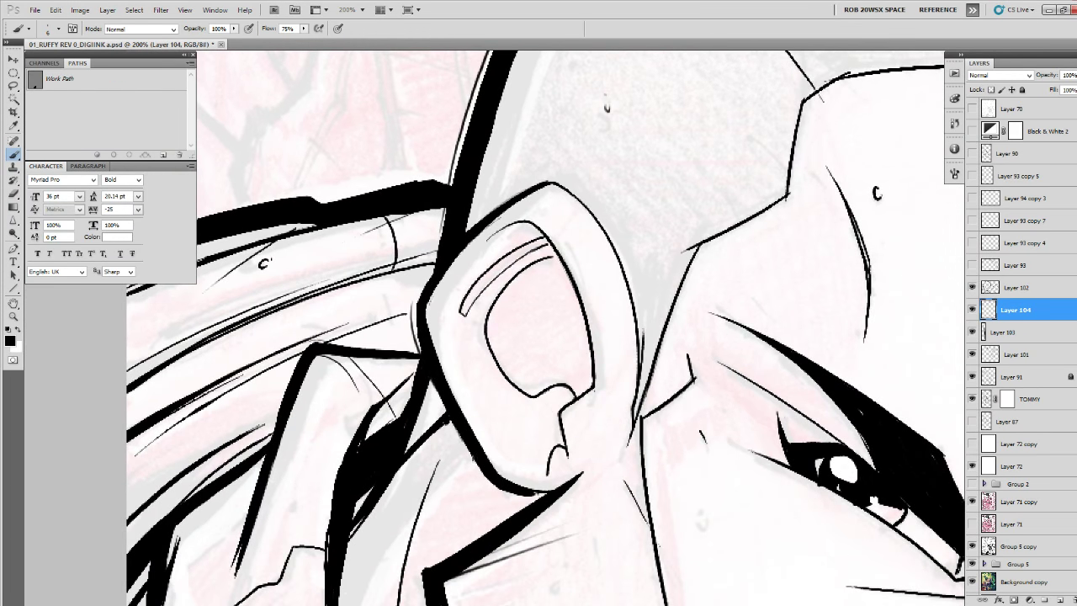
# Add thin hatch strokes and small marks to the shapes behind the ear and along the left edge of the shoulder.
pyautogui.moveTo(462, 441); pyautogui.dragTo(491, 486)
pyautogui.moveTo(361, 446); pyautogui.dragTo(494, 390)
pyautogui.moveTo(395, 344); pyautogui.dragTo(426, 408)
pyautogui.moveTo(435, 446); pyautogui.dragTo(443, 385)
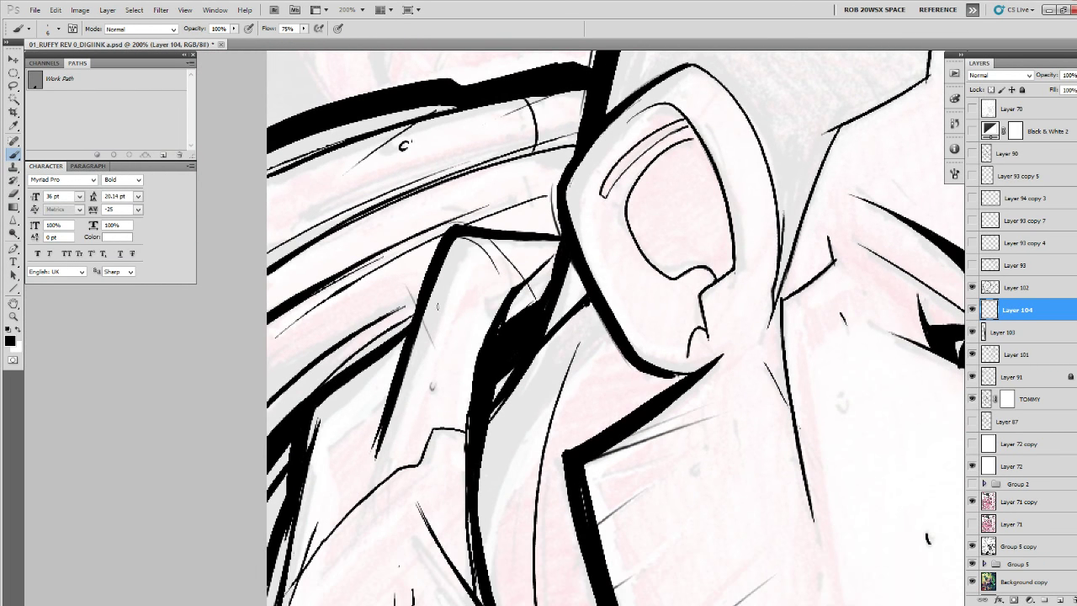
pyautogui.moveTo(438, 306); pyautogui.dragTo(491, 213)
pyautogui.moveTo(357, 403); pyautogui.dragTo(396, 338)
pyautogui.moveTo(360, 426); pyautogui.dragTo(321, 538)
pyautogui.moveTo(332, 479); pyautogui.dragTo(320, 544)
pyautogui.moveTo(393, 411); pyautogui.dragTo(393, 284)
pyautogui.moveTo(404, 441); pyautogui.dragTo(396, 329)
pyautogui.moveTo(351, 485); pyautogui.dragTo(344, 442)
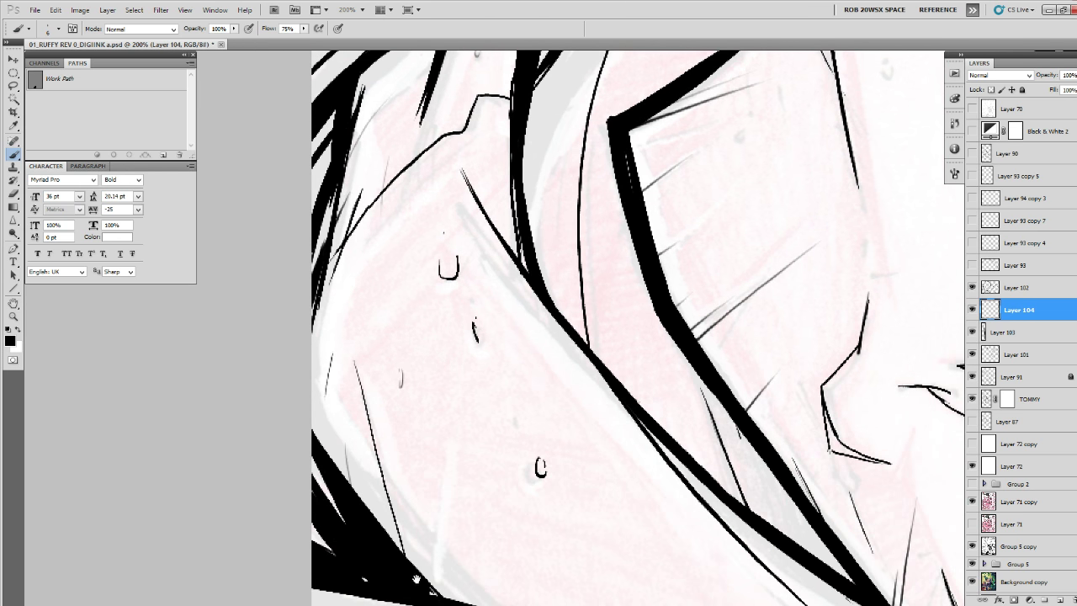
# Add fine lines and small marks to the area between the shoulder and the jaw, including a thin line beside the neck.
pyautogui.moveTo(454, 505); pyautogui.dragTo(386, 321)
pyautogui.moveTo(391, 416); pyautogui.dragTo(376, 380)
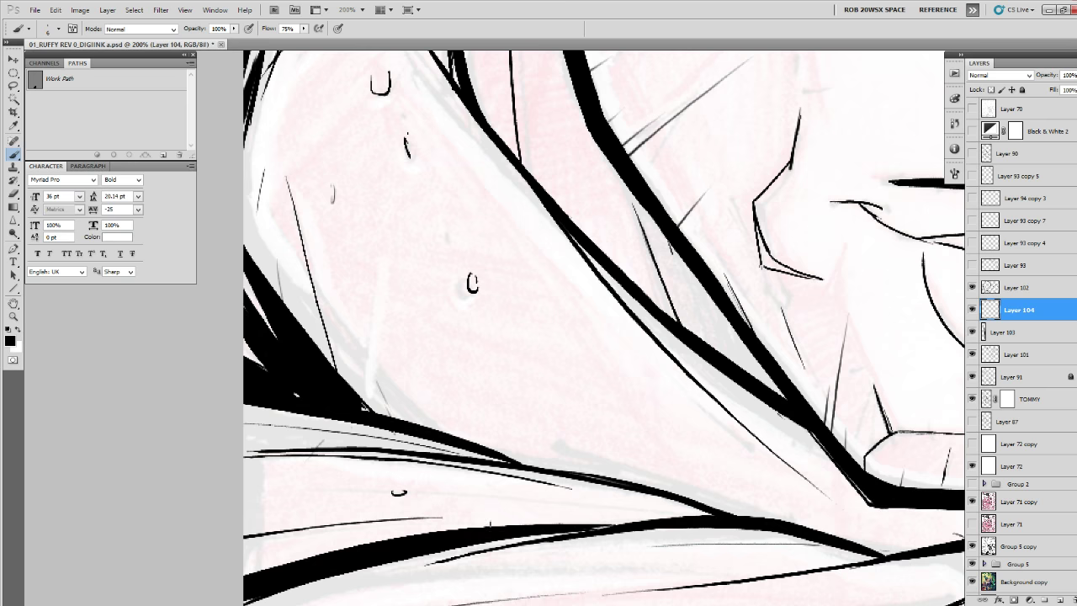
pyautogui.moveTo(730, 539)
pyautogui.mouseDown()
pyautogui.moveTo(550, 557)
pyautogui.moveTo(464, 580)
pyautogui.mouseUp()
pyautogui.moveTo(437, 461); pyautogui.dragTo(442, 469)
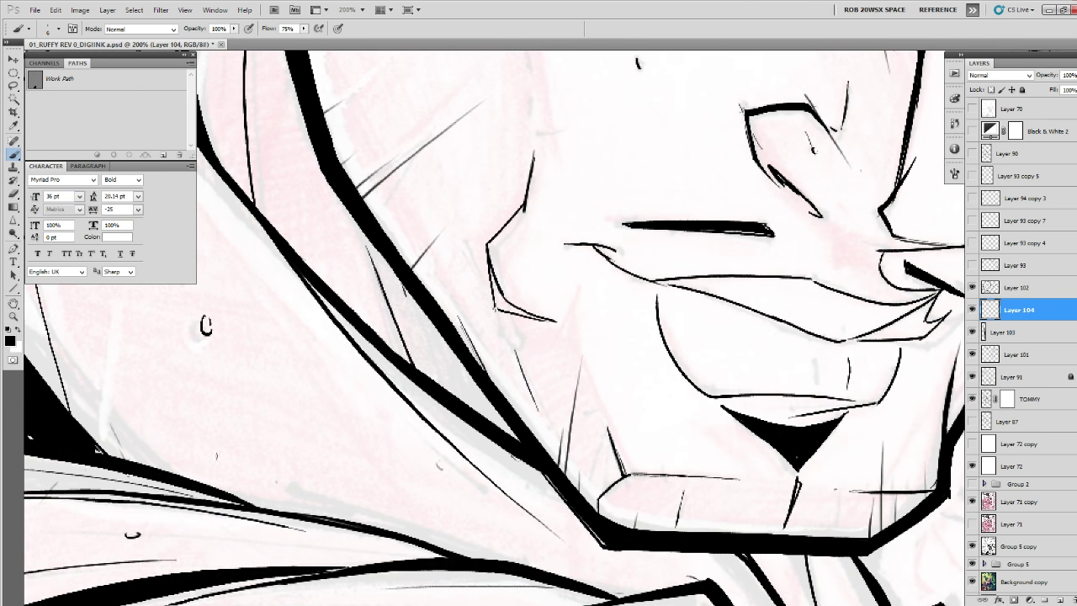
pyautogui.moveTo(583, 537); pyautogui.dragTo(569, 539)
pyautogui.moveTo(419, 440); pyautogui.dragTo(555, 537)
pyautogui.moveTo(621, 573); pyautogui.dragTo(468, 496)
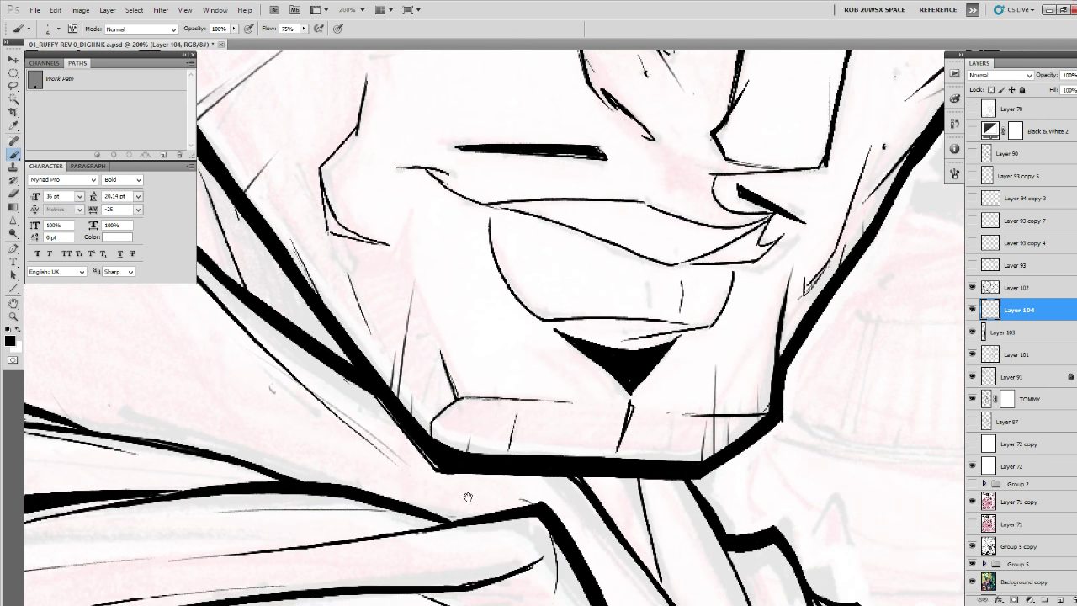
# Add fine strokes and small marks to the clothing folds and collar below the chin.
pyautogui.moveTo(565, 477)
pyautogui.mouseDown()
pyautogui.moveTo(582, 506)
pyautogui.moveTo(576, 392)
pyautogui.moveTo(602, 420)
pyautogui.moveTo(581, 413)
pyautogui.mouseUp()
pyautogui.moveTo(596, 480); pyautogui.dragTo(600, 453)
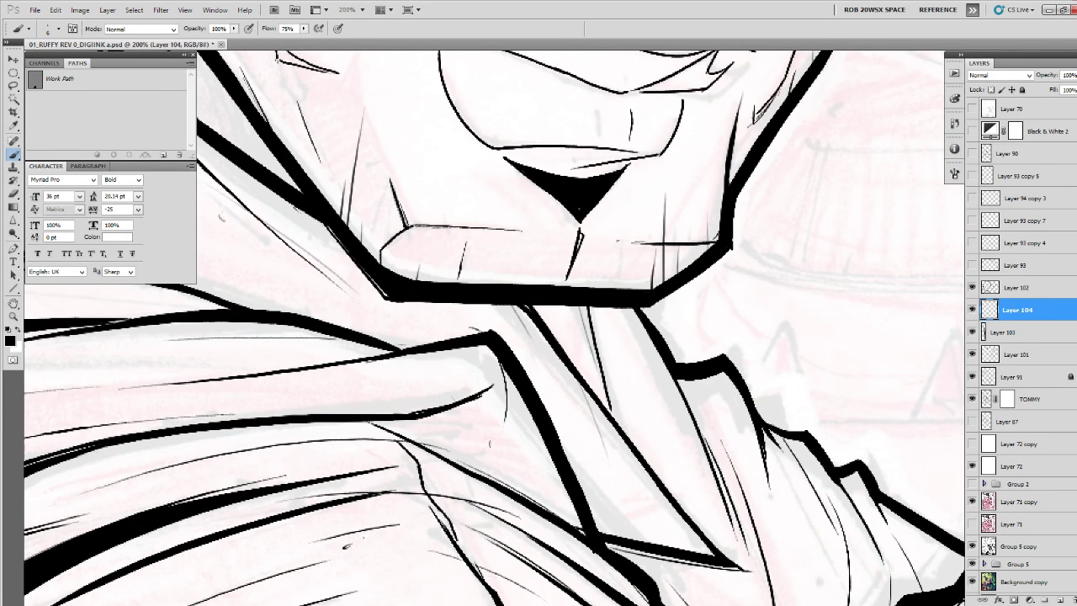
pyautogui.moveTo(439, 408); pyautogui.dragTo(476, 441)
pyautogui.moveTo(476, 441); pyautogui.dragTo(496, 475)
pyautogui.moveTo(586, 291); pyautogui.dragTo(667, 526)
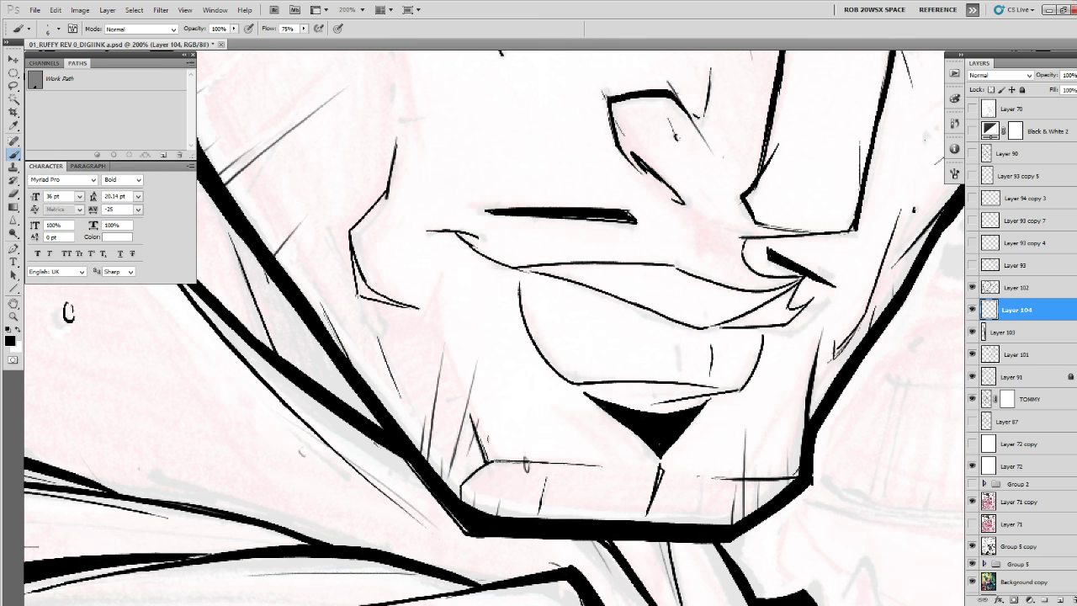
# Add a small oval mark and short fine strokes to the chin.
pyautogui.moveTo(610, 473); pyautogui.dragTo(596, 504)
pyautogui.moveTo(704, 476); pyautogui.dragTo(703, 535)
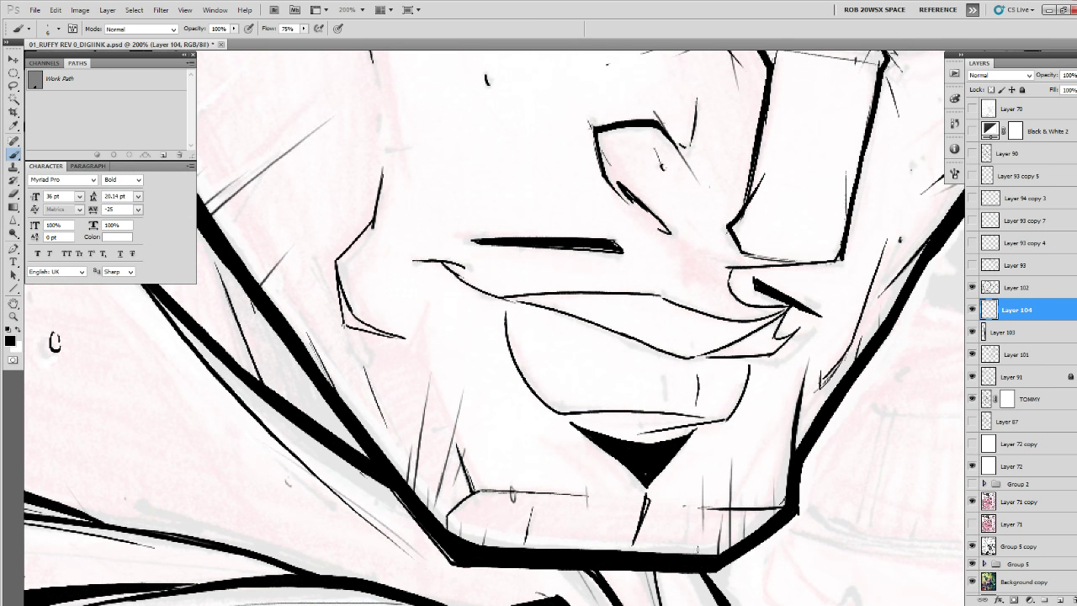
pyautogui.moveTo(768, 426); pyautogui.dragTo(767, 508)
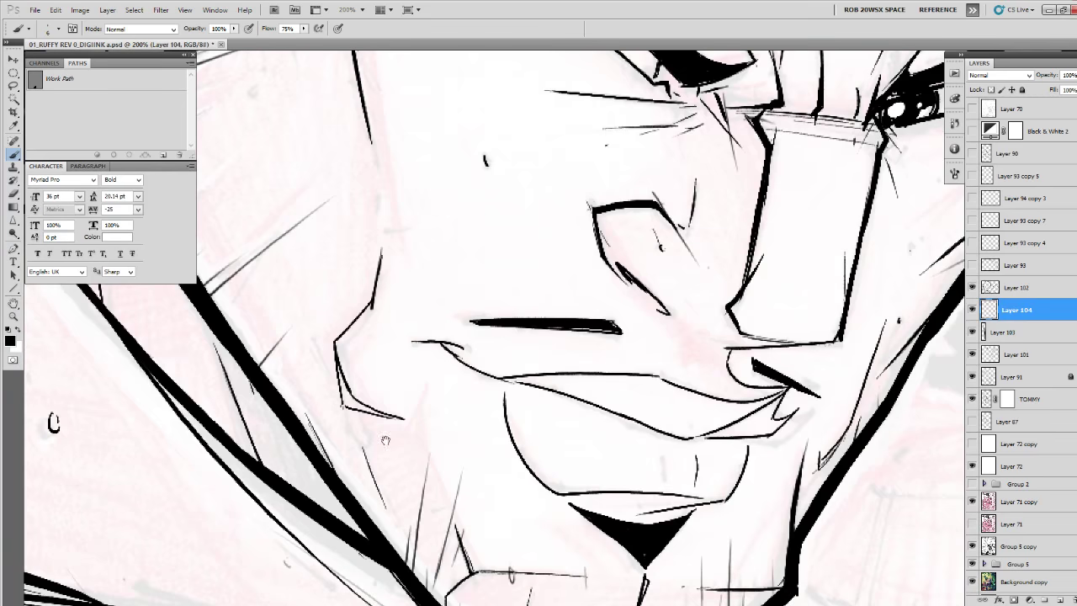
# Add small skin marks and short vertical strokes to the left cheek and the area below the ear.
pyautogui.moveTo(385, 441); pyautogui.dragTo(414, 530)
pyautogui.moveTo(345, 418); pyautogui.dragTo(339, 466)
pyautogui.moveTo(423, 374)
pyautogui.mouseDown()
pyautogui.moveTo(410, 453)
pyautogui.moveTo(394, 399)
pyautogui.moveTo(379, 492)
pyautogui.mouseUp()
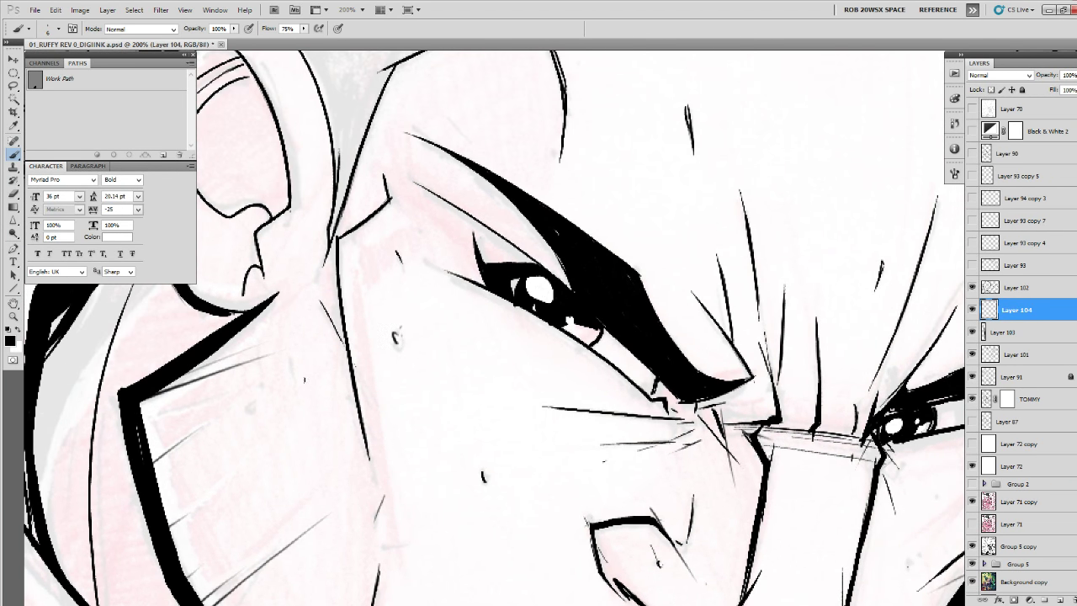
pyautogui.moveTo(289, 364); pyautogui.dragTo(343, 457)
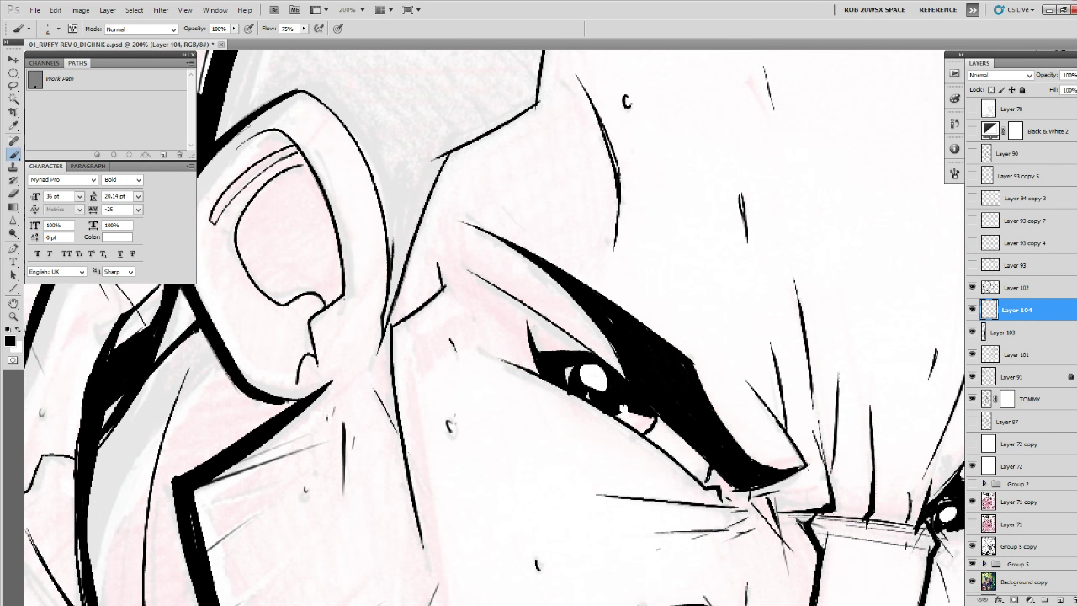
pyautogui.moveTo(455, 460); pyautogui.dragTo(440, 476)
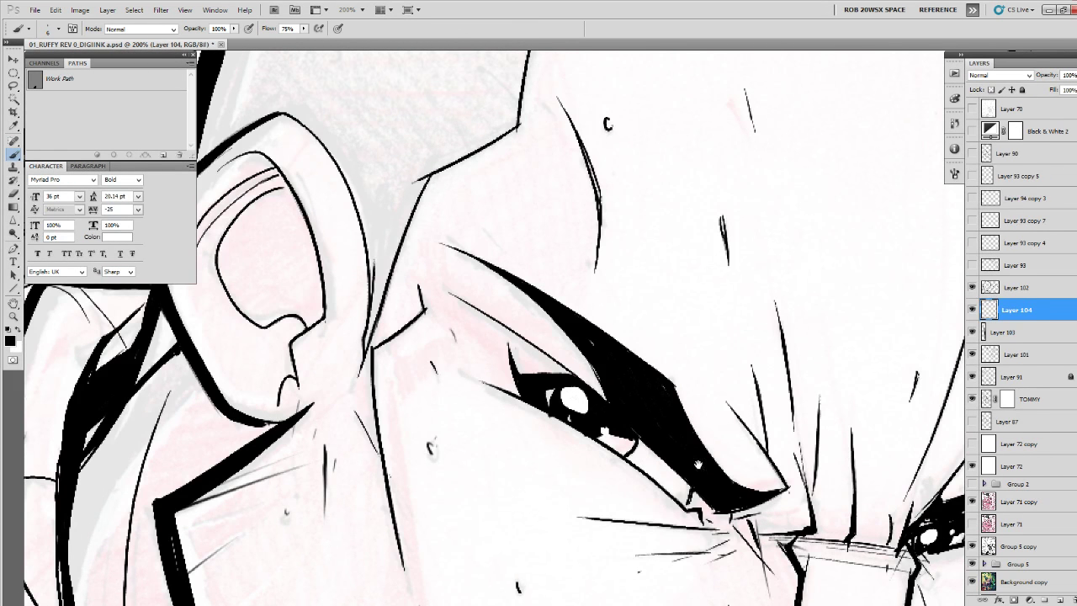
# Add a tiny mark on the forehead and a thin line outside the right cheek contour.
pyautogui.moveTo(773, 466); pyautogui.dragTo(429, 535)
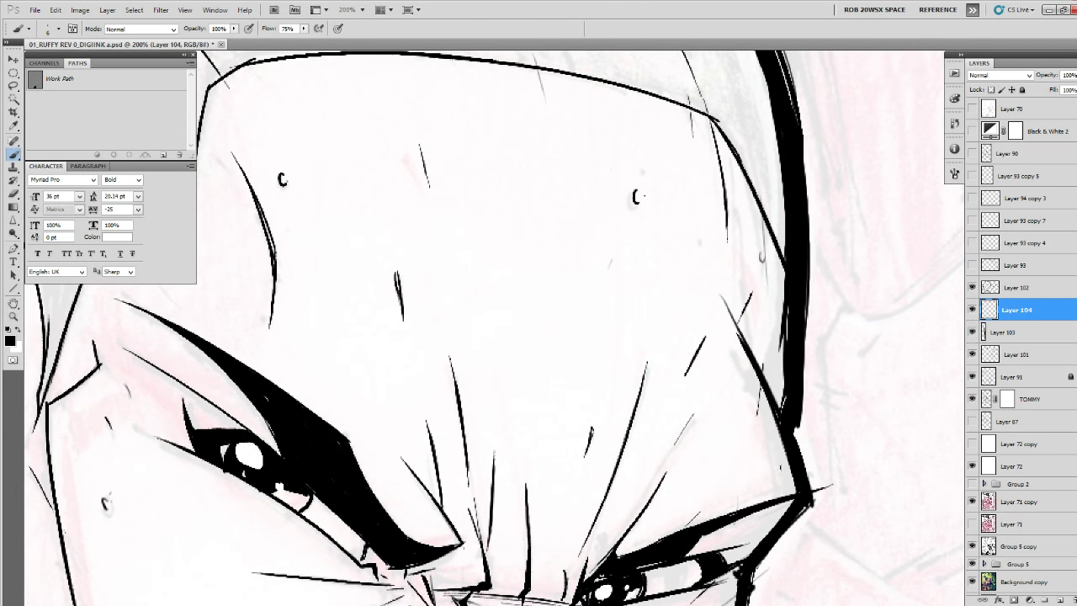
pyautogui.moveTo(710, 525); pyautogui.dragTo(670, 259)
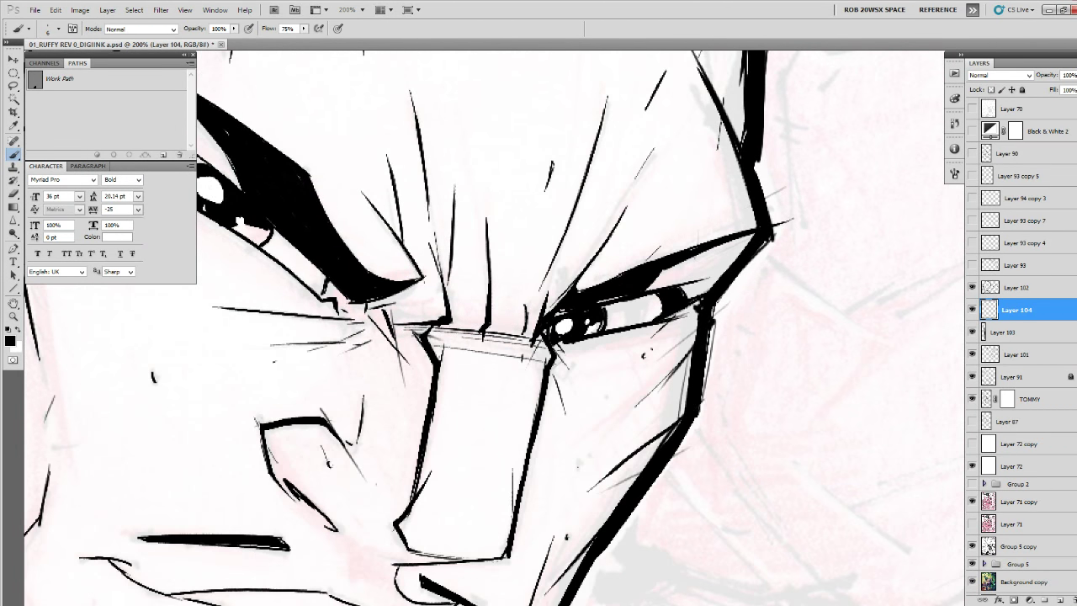
# Add fine strokes along the right cheek and jaw contour down towards the chin.
pyautogui.moveTo(669, 411); pyautogui.dragTo(715, 326)
pyautogui.moveTo(625, 526); pyautogui.dragTo(667, 344)
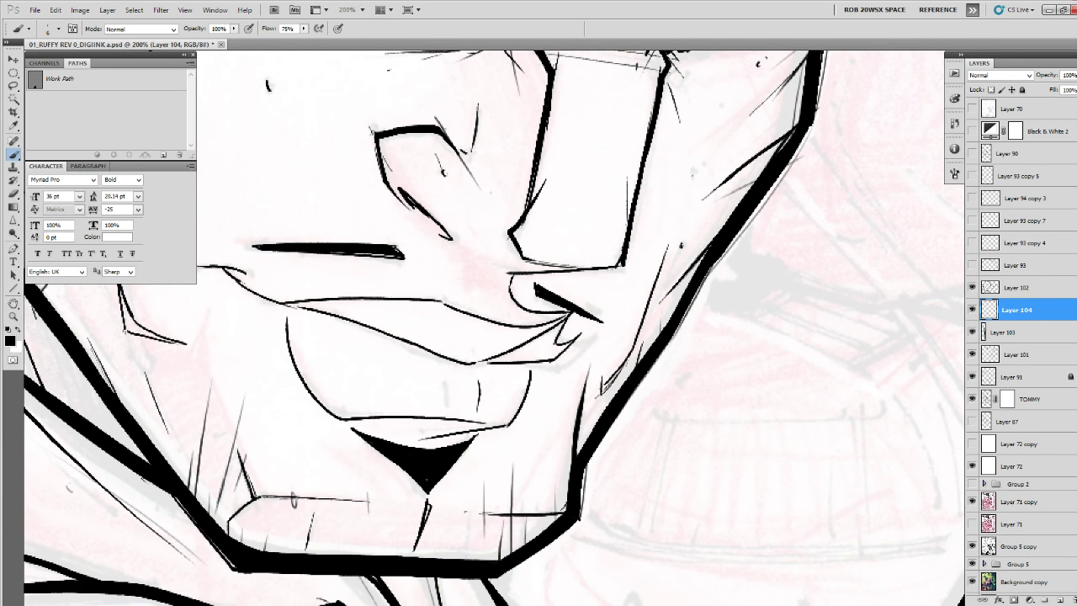
pyautogui.moveTo(590, 503); pyautogui.dragTo(680, 429)
pyautogui.moveTo(583, 506); pyautogui.dragTo(625, 390)
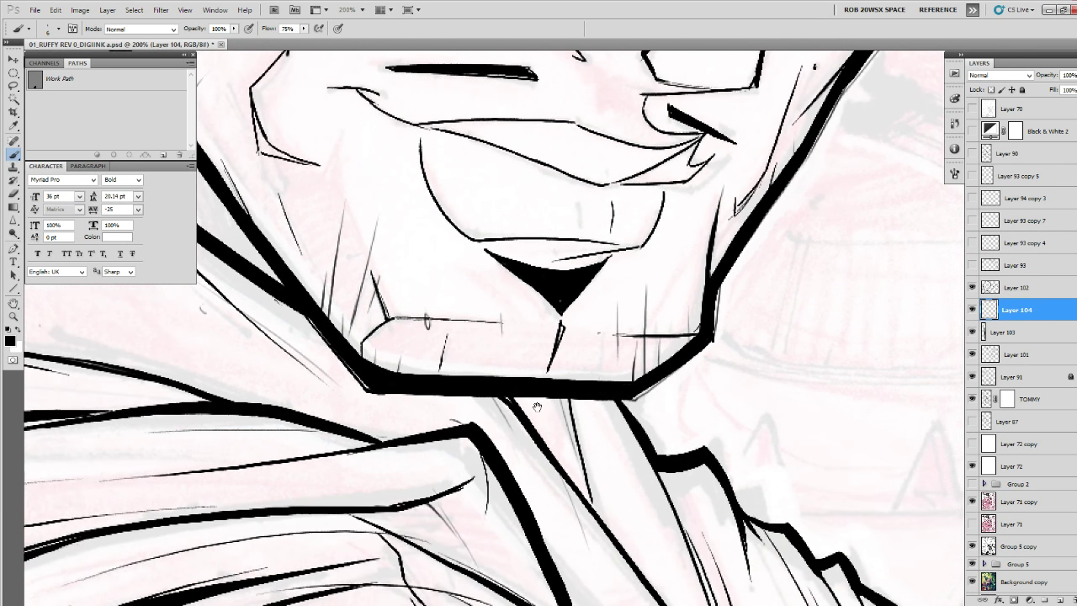
# Add thin curved strokes along the clothing folds on the shoulder below the jaw.
pyautogui.moveTo(567, 493); pyautogui.dragTo(623, 393)
pyautogui.moveTo(481, 412); pyautogui.dragTo(645, 390)
pyautogui.moveTo(544, 381); pyautogui.dragTo(688, 438)
pyautogui.moveTo(637, 440); pyautogui.dragTo(838, 430)
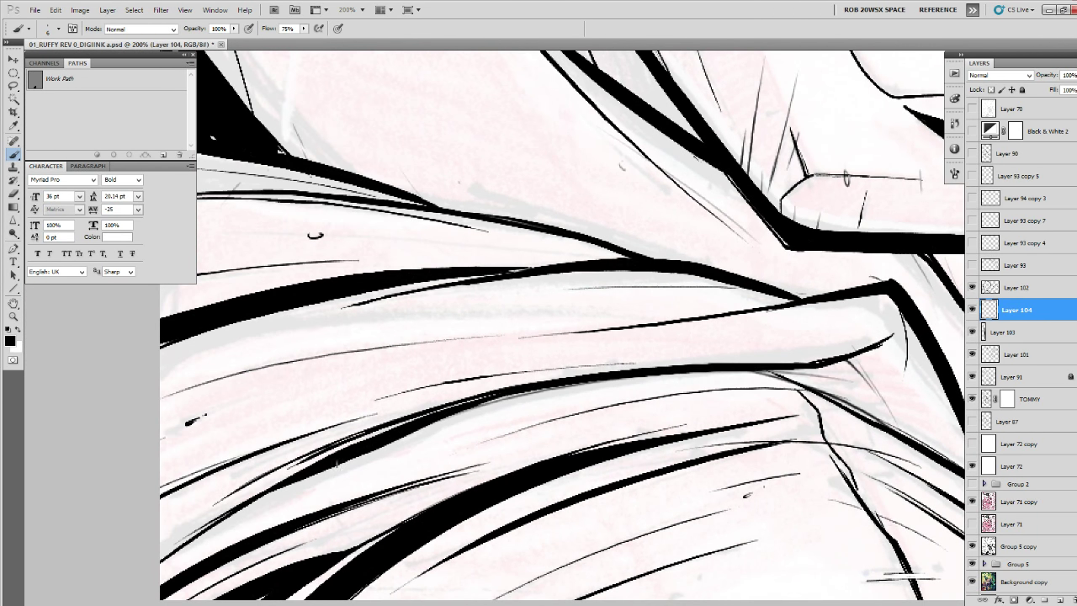
pyautogui.moveTo(258, 509); pyautogui.dragTo(392, 449)
pyautogui.moveTo(656, 366); pyautogui.dragTo(228, 546)
pyautogui.moveTo(471, 407); pyautogui.dragTo(326, 481)
pyautogui.moveTo(449, 421); pyautogui.dragTo(292, 504)
pyautogui.moveTo(464, 445); pyautogui.dragTo(353, 485)
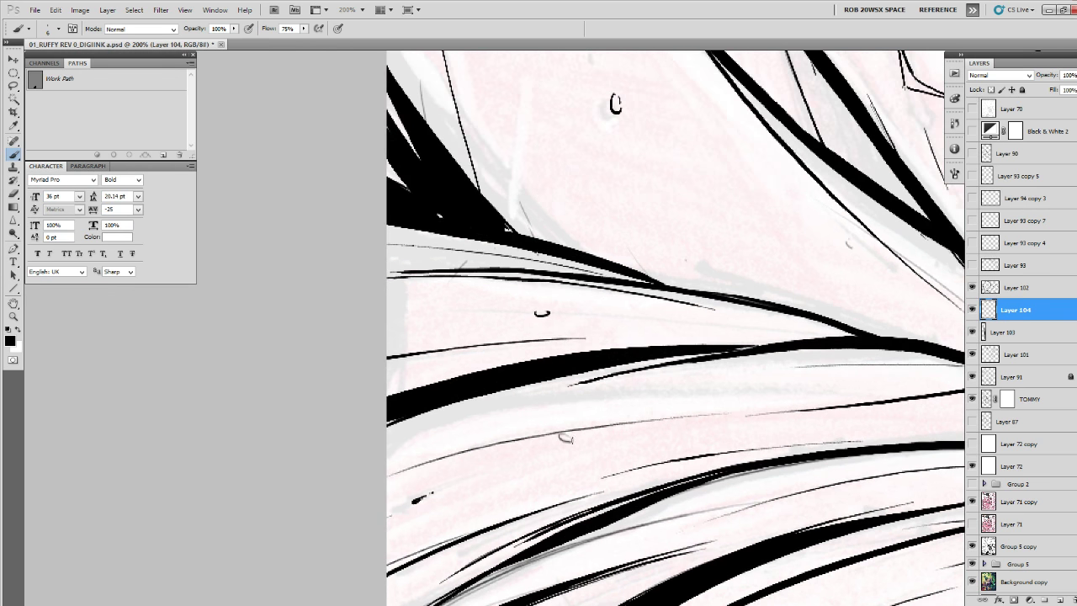
# Add small oval and curved marks to the shoulder folds and the broad collar area beside the jaw.
pyautogui.moveTo(731, 315)
pyautogui.mouseDown()
pyautogui.moveTo(824, 443)
pyautogui.moveTo(800, 453)
pyautogui.mouseUp()
pyautogui.moveTo(691, 414); pyautogui.dragTo(581, 506)
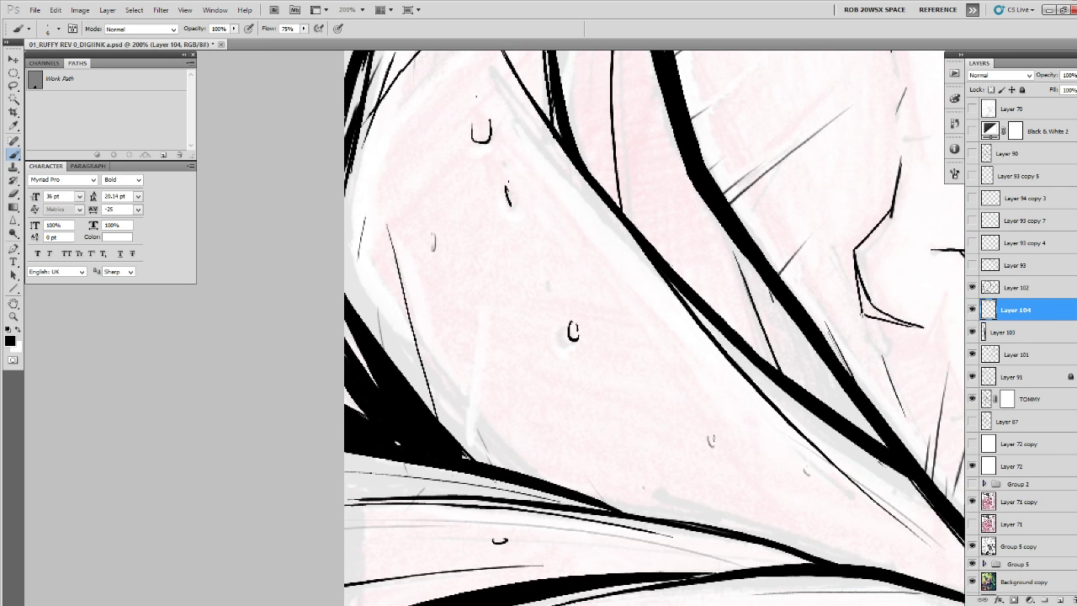
pyautogui.moveTo(484, 386); pyautogui.dragTo(594, 497)
pyautogui.moveTo(541, 278); pyautogui.dragTo(582, 379)
pyautogui.moveTo(421, 383); pyautogui.dragTo(445, 476)
pyautogui.moveTo(506, 357); pyautogui.dragTo(503, 560)
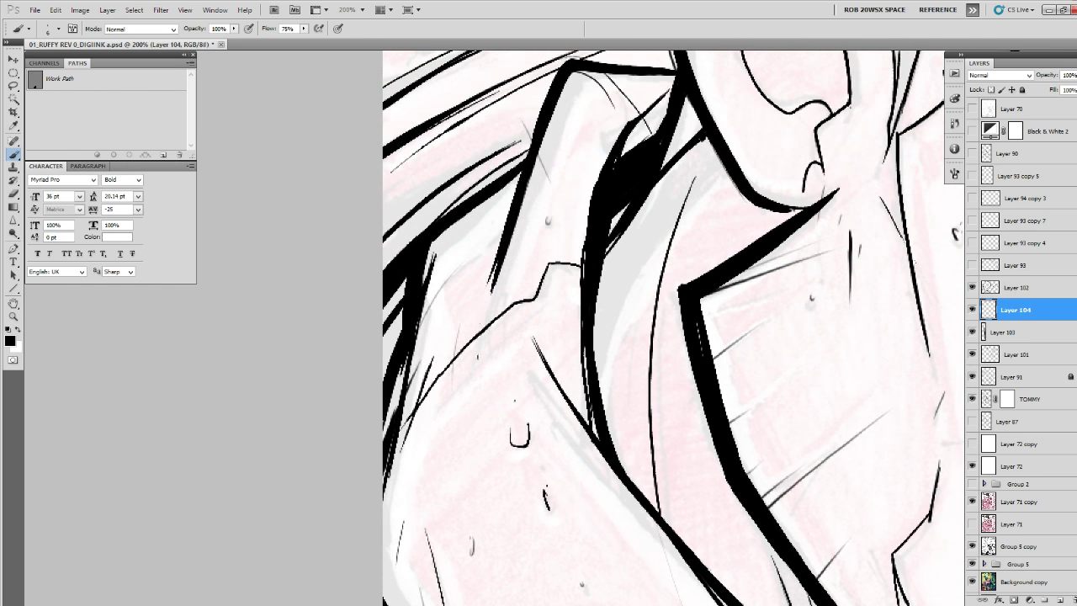
# Add small marks and short fine strokes to the hood folds behind and below the ear.
pyautogui.scroll(3, 533, 266)
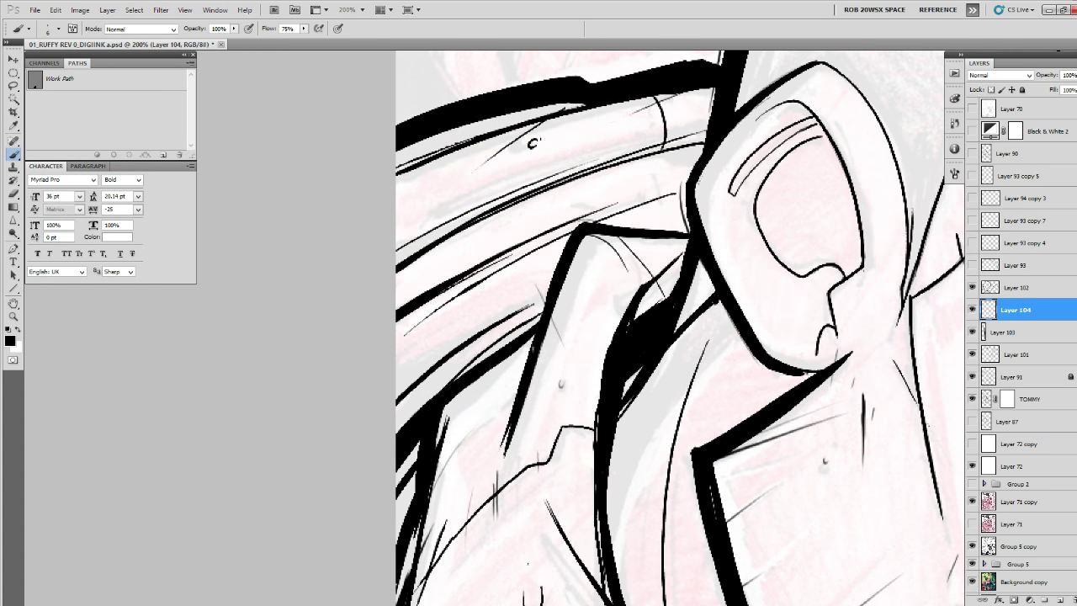
pyautogui.moveTo(484, 316); pyautogui.dragTo(394, 508)
pyautogui.moveTo(310, 482); pyautogui.dragTo(566, 388)
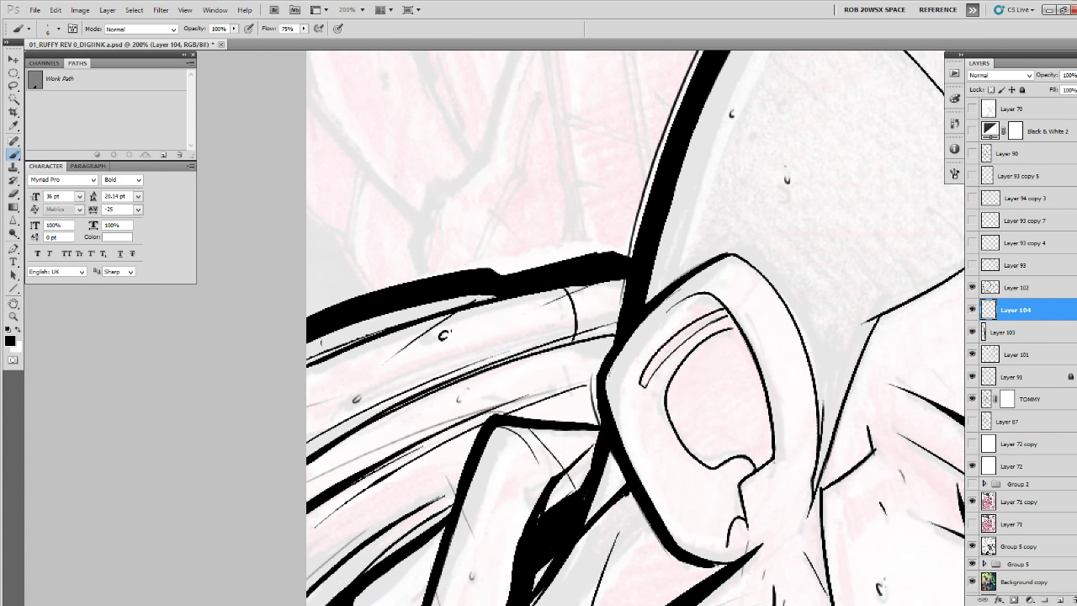
pyautogui.moveTo(308, 313)
pyautogui.mouseDown()
pyautogui.moveTo(416, 276)
pyautogui.moveTo(471, 269)
pyautogui.mouseUp()
# Add tapering hatch strokes along the front edge of the ear, beside the hairline.
pyautogui.press('z')
pyautogui.keyDown('alt'); pyautogui.click(632, 339); pyautogui.keyUp('alt')
pyautogui.keyDown('alt'); pyautogui.click(631, 339); pyautogui.keyUp('alt')
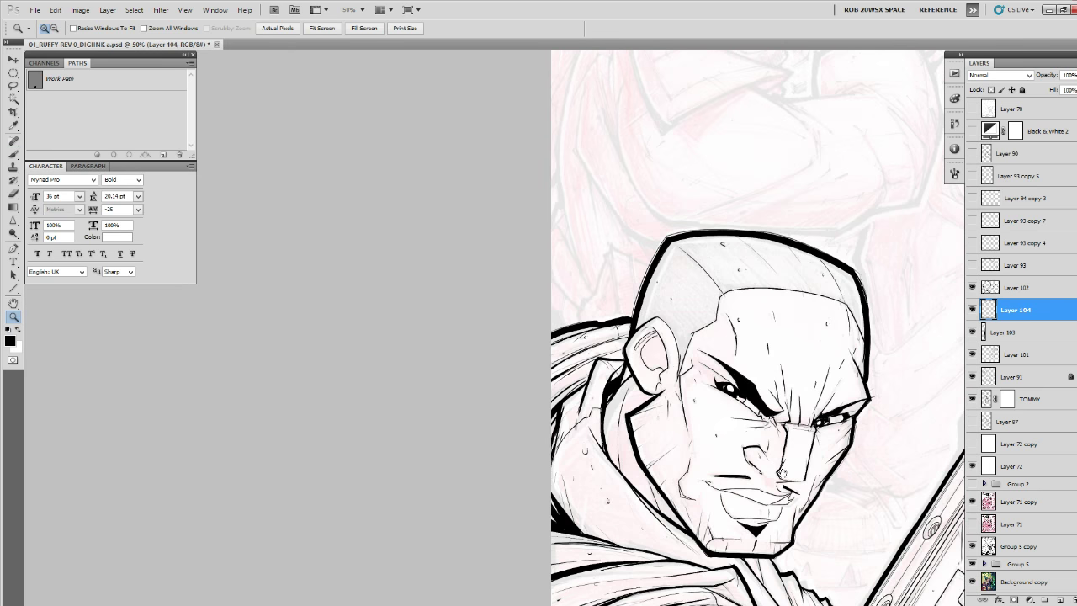
pyautogui.moveTo(781, 473); pyautogui.dragTo(731, 482)
pyautogui.click(629, 340)
pyautogui.click(629, 339)
pyautogui.click(630, 340)
pyautogui.click(629, 340)
pyautogui.press('b')
pyautogui.moveTo(502, 255)
pyautogui.mouseDown()
pyautogui.moveTo(631, 501)
pyautogui.moveTo(609, 359)
pyautogui.mouseUp()
pyautogui.moveTo(598, 259); pyautogui.dragTo(605, 474)
pyautogui.moveTo(643, 269); pyautogui.dragTo(594, 515)
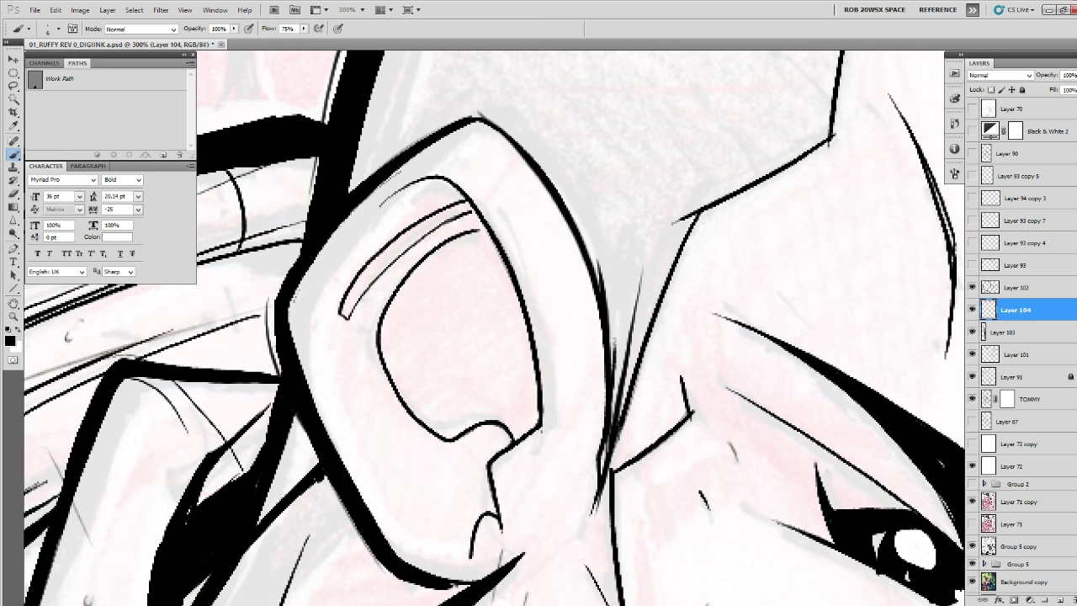
# Add thin lines along the left jaw contour from below the ear to the chin, redoing the last stroke.
pyautogui.press('z')
pyautogui.keyDown('alt'); pyautogui.click(594, 477); pyautogui.keyUp('alt')
pyautogui.keyDown('alt'); pyautogui.click(594, 476); pyautogui.keyUp('alt')
pyautogui.keyDown('alt'); pyautogui.click(594, 476); pyautogui.keyUp('alt')
pyautogui.keyDown('alt'); pyautogui.click(594, 476); pyautogui.keyUp('alt')
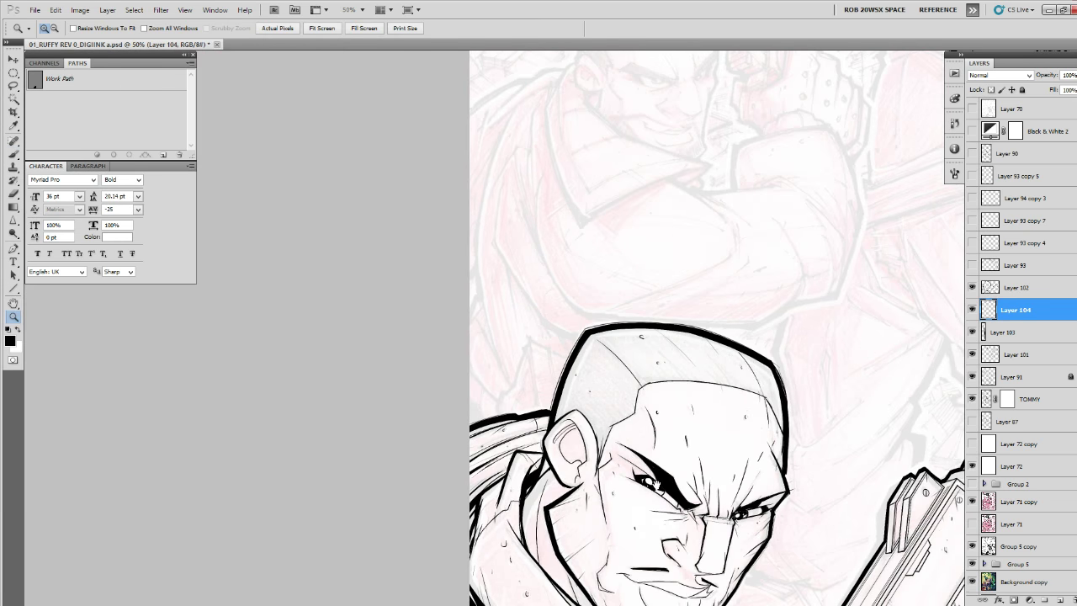
pyautogui.click(591, 488)
pyautogui.click(591, 488)
pyautogui.click(590, 487)
pyautogui.click(590, 486)
pyautogui.press('b')
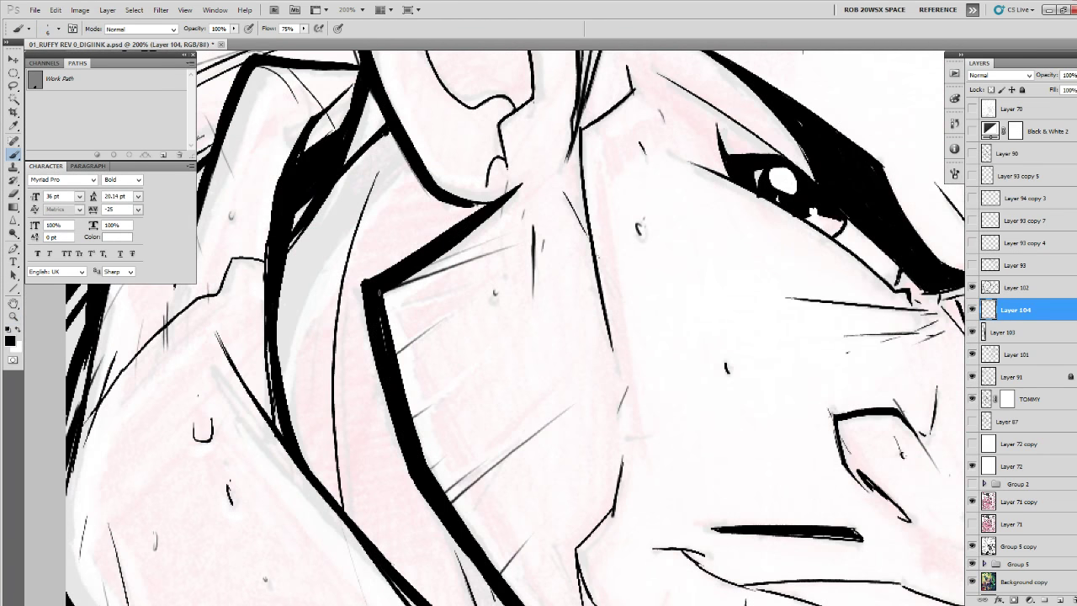
pyautogui.moveTo(414, 409); pyautogui.dragTo(398, 363)
pyautogui.moveTo(341, 239)
pyautogui.mouseDown()
pyautogui.moveTo(395, 440)
pyautogui.moveTo(379, 394)
pyautogui.mouseUp()
pyautogui.moveTo(363, 357); pyautogui.dragTo(480, 526)
pyautogui.moveTo(527, 587); pyautogui.dragTo(428, 419)
pyautogui.moveTo(381, 356); pyautogui.dragTo(529, 559)
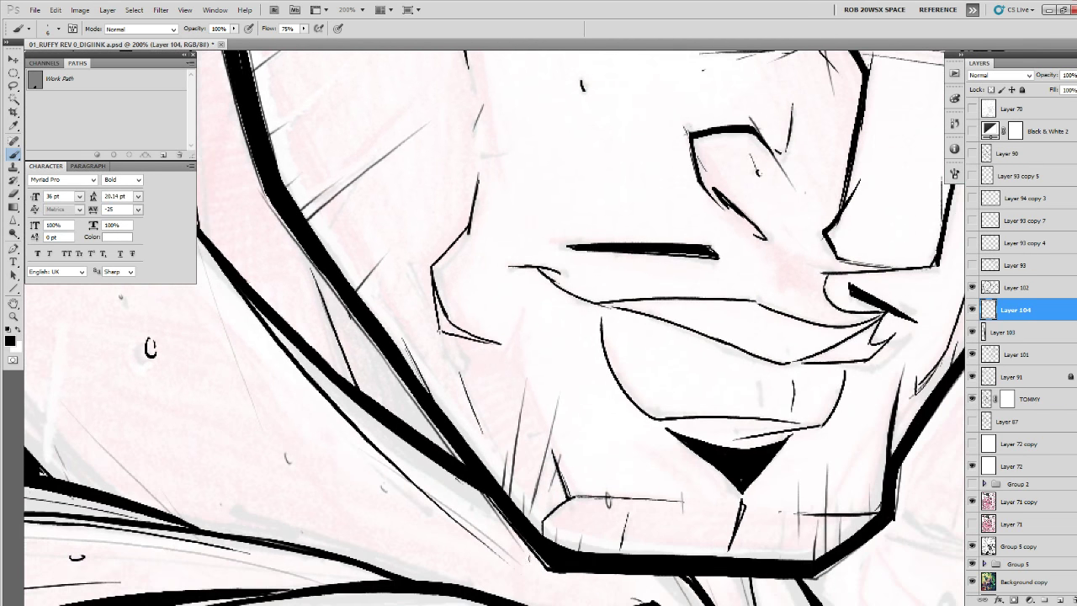
pyautogui.hotkey('ctrl', 'z')
pyautogui.moveTo(390, 370); pyautogui.dragTo(523, 519)
pyautogui.moveTo(480, 446); pyautogui.dragTo(524, 557)
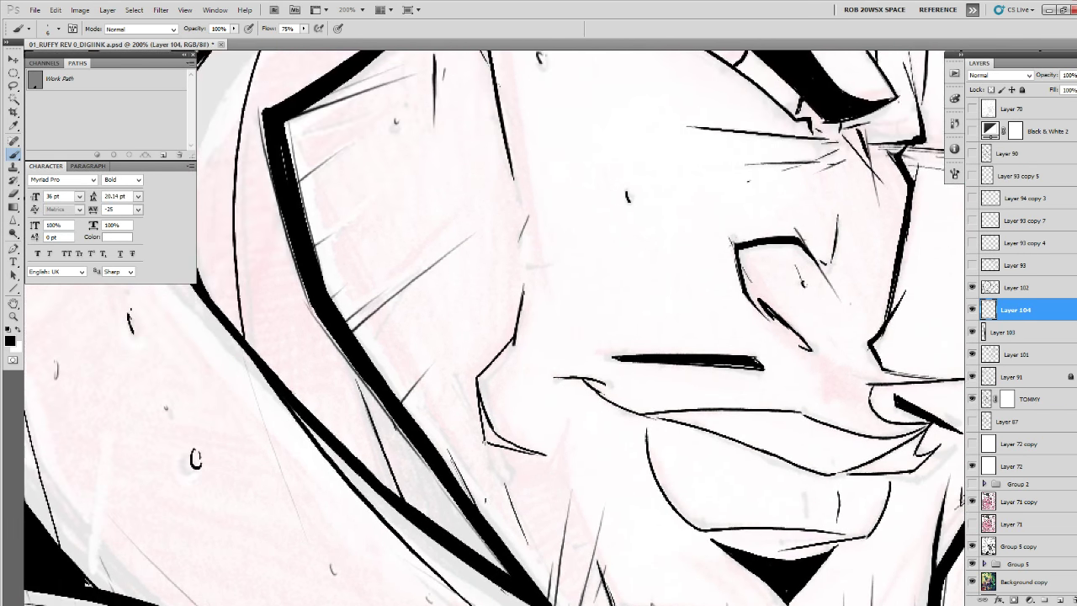
# Add tiny skin marks to the left cheek and the shaded neck area beside the jaw.
pyautogui.moveTo(442, 420); pyautogui.dragTo(507, 545)
pyautogui.moveTo(412, 266); pyautogui.dragTo(415, 301)
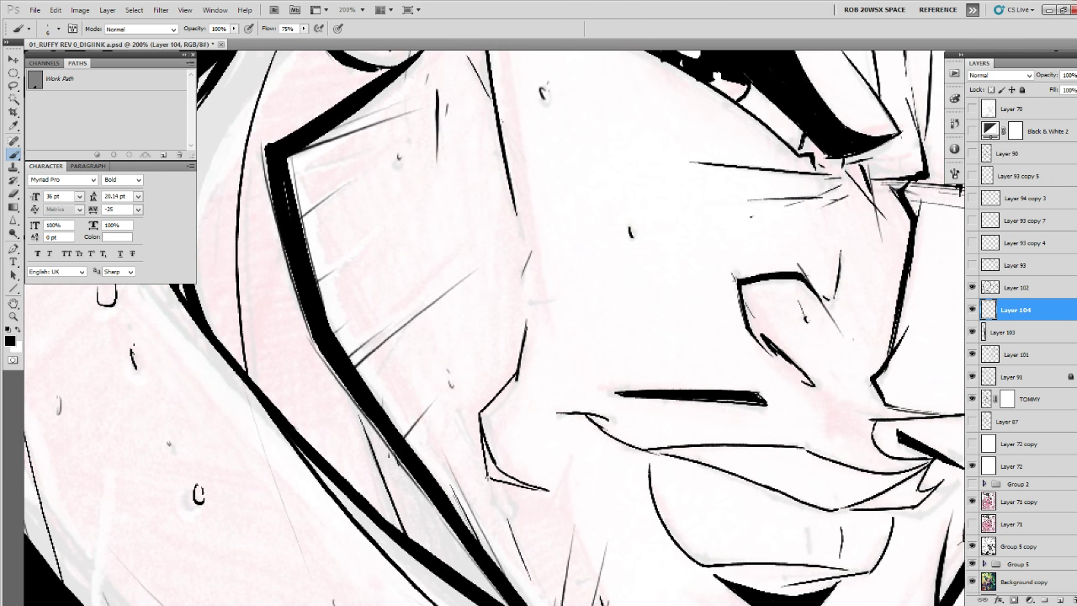
pyautogui.moveTo(487, 258); pyautogui.dragTo(447, 433)
pyautogui.moveTo(748, 498); pyautogui.dragTo(566, 500)
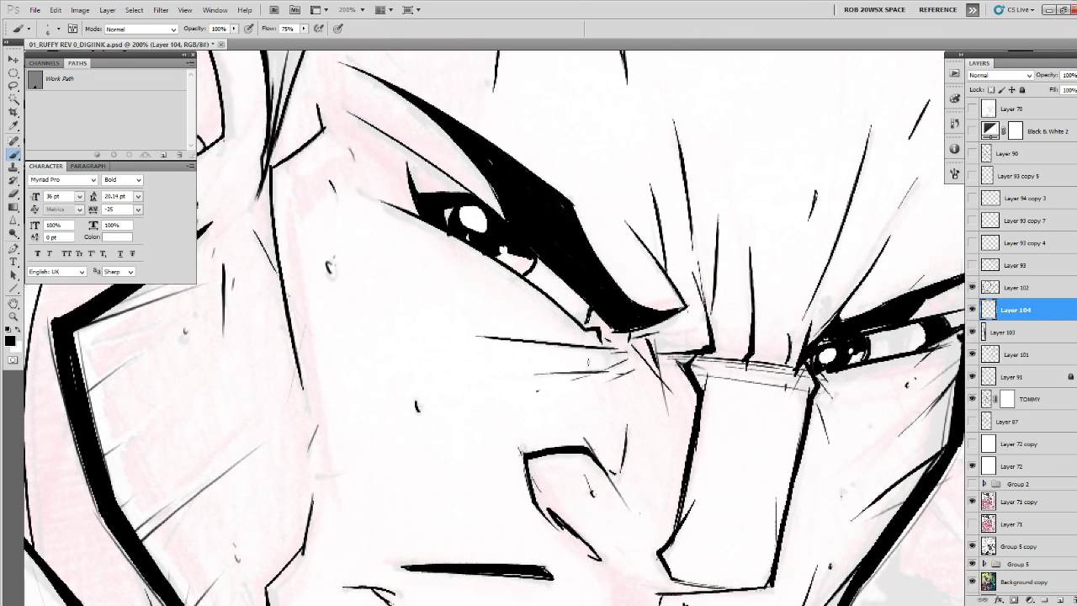
pyautogui.moveTo(638, 402); pyautogui.dragTo(621, 538)
# Add short vertical strokes along the chin's lower edge, between the chin crease and the jaw outline.
pyautogui.press('z')
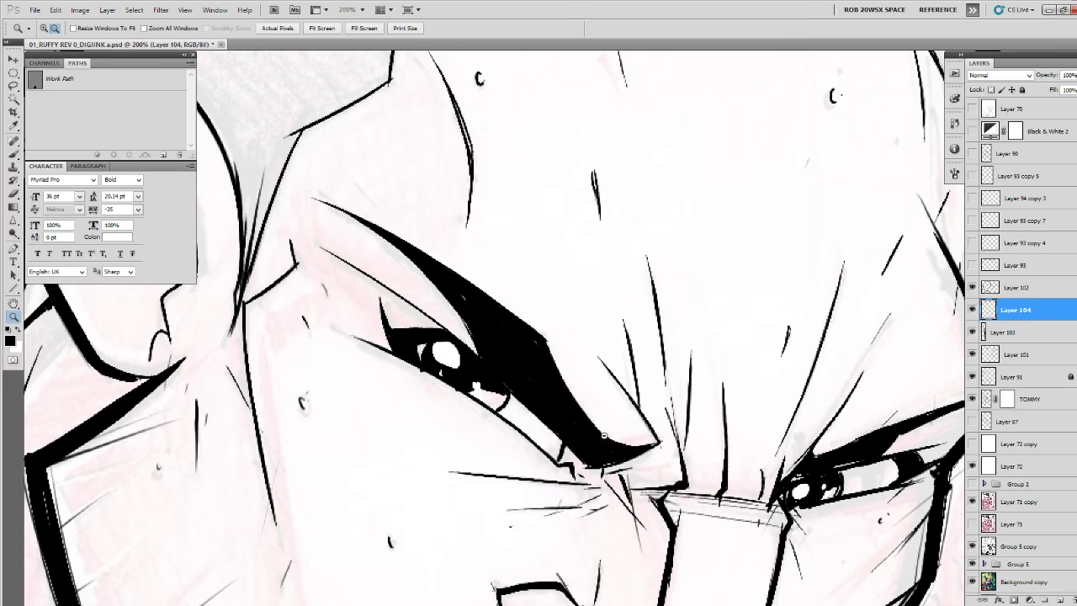
pyautogui.keyDown('alt'); pyautogui.click(617, 446); pyautogui.keyUp('alt')
pyautogui.keyDown('alt'); pyautogui.click(616, 447); pyautogui.keyUp('alt')
pyautogui.keyDown('alt'); pyautogui.click(617, 447); pyautogui.keyUp('alt')
pyautogui.keyDown('alt'); pyautogui.click(619, 447); pyautogui.keyUp('alt')
pyautogui.keyDown('alt'); pyautogui.click(685, 486); pyautogui.keyUp('alt')
pyautogui.moveTo(692, 505); pyautogui.dragTo(690, 462)
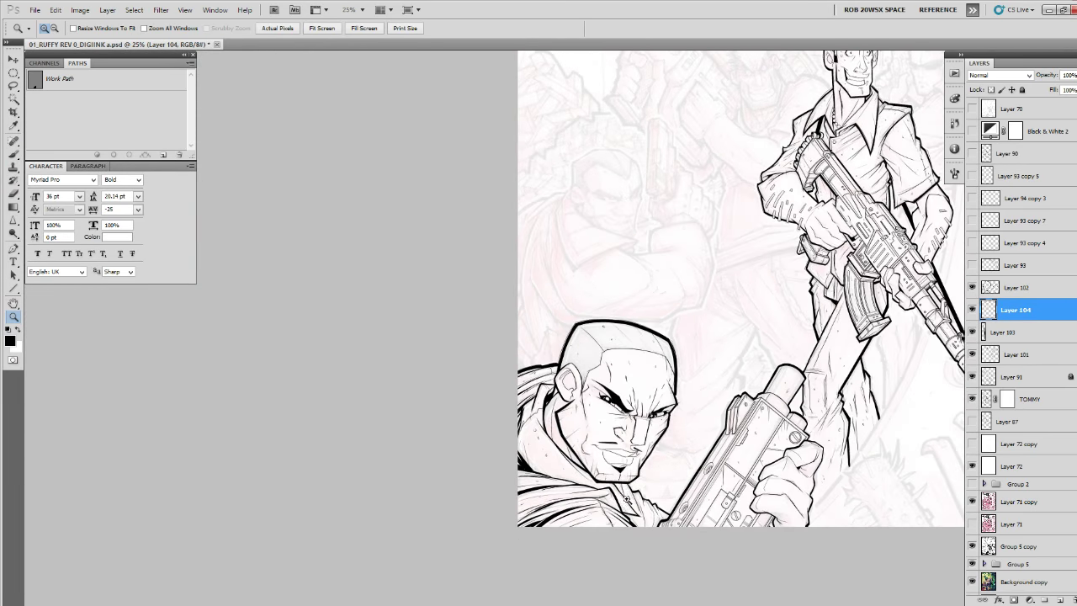
pyautogui.click(624, 473)
pyautogui.click(625, 472)
pyautogui.click(624, 473)
pyautogui.click(624, 473)
pyautogui.click(624, 473)
pyautogui.moveTo(626, 476); pyautogui.dragTo(698, 483)
pyautogui.press('b')
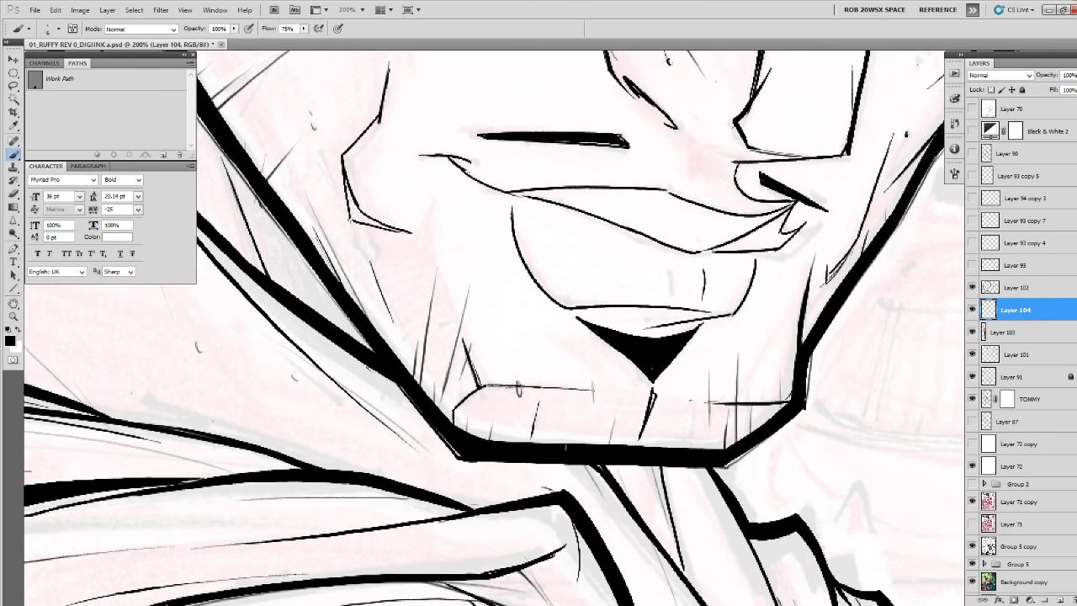
pyautogui.moveTo(560, 443); pyautogui.dragTo(576, 377)
pyautogui.moveTo(606, 336); pyautogui.dragTo(531, 441)
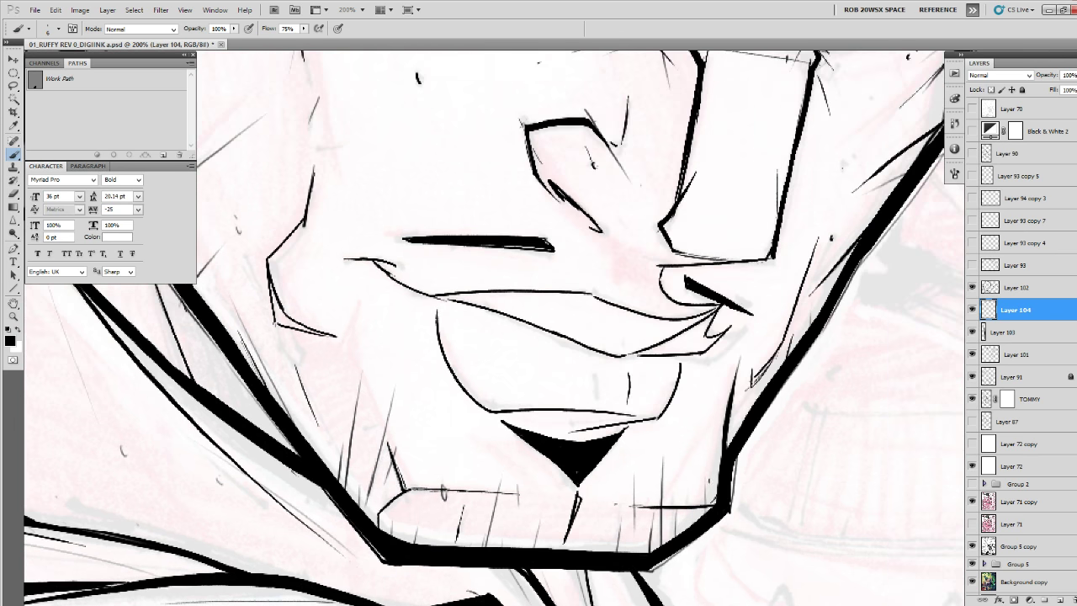
# Add fine strokes at the right corner of the jaw and small skin marks on the right cheek.
pyautogui.moveTo(716, 431); pyautogui.dragTo(712, 510)
pyautogui.moveTo(734, 374); pyautogui.dragTo(725, 450)
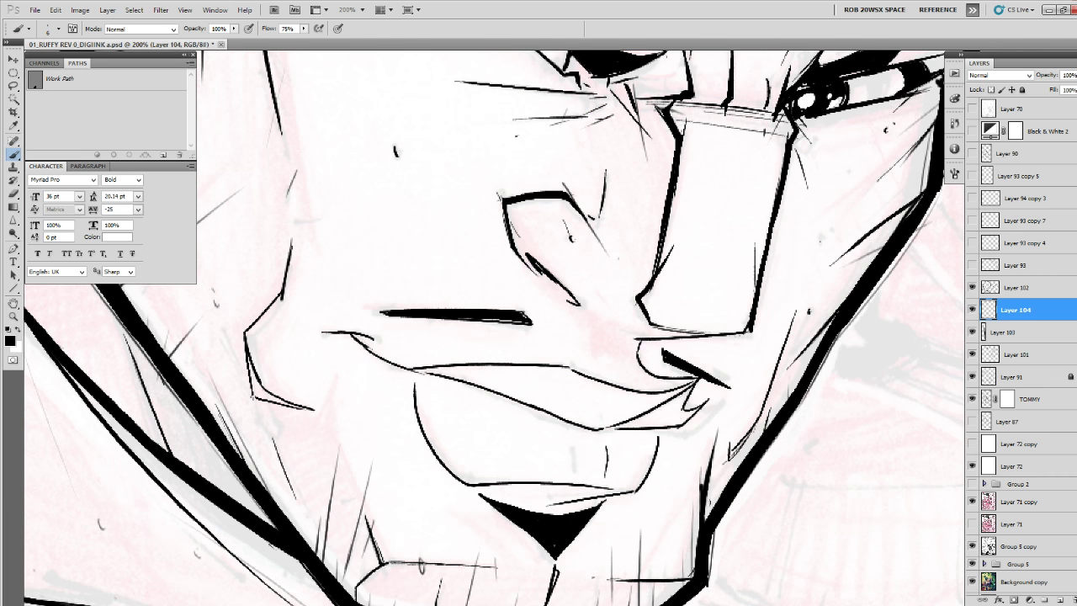
pyautogui.moveTo(755, 430); pyautogui.dragTo(713, 483)
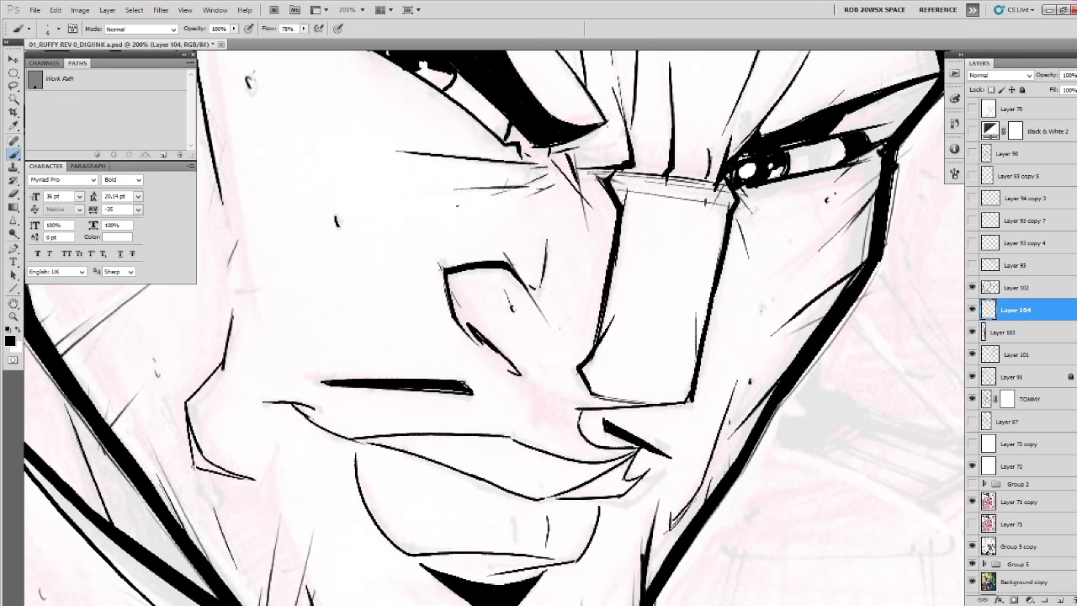
pyautogui.moveTo(727, 423); pyautogui.dragTo(705, 502)
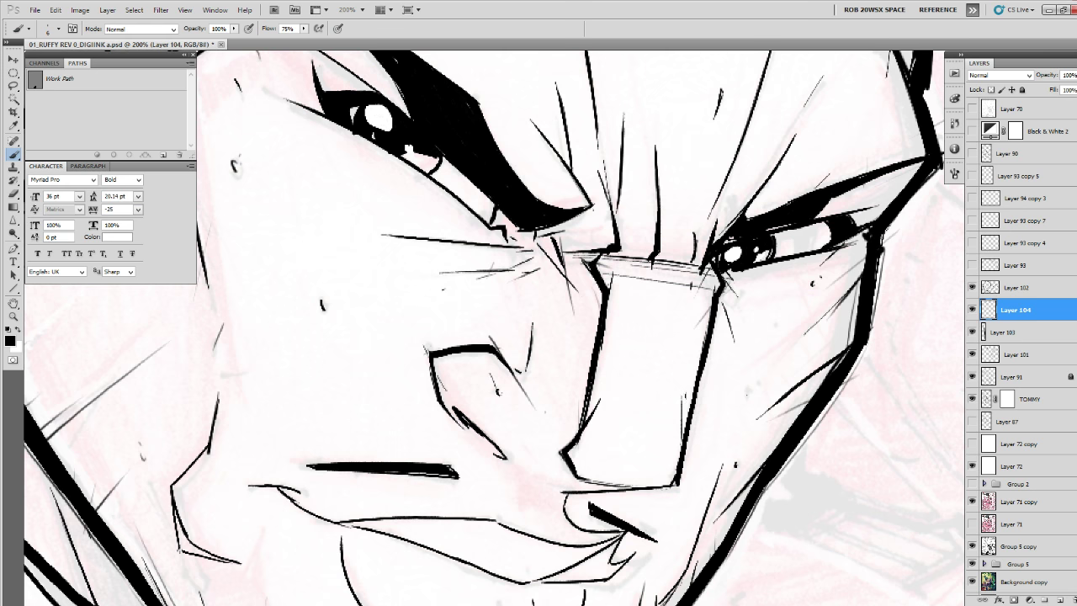
# Compare the whole illustration with Layer 104 hidden and shown.
pyautogui.press('z')
pyautogui.keyDown('alt'); pyautogui.click(590, 479); pyautogui.keyUp('alt')
pyautogui.keyDown('alt'); pyautogui.click(591, 479); pyautogui.keyUp('alt')
pyautogui.keyDown('alt'); pyautogui.click(591, 480); pyautogui.keyUp('alt')
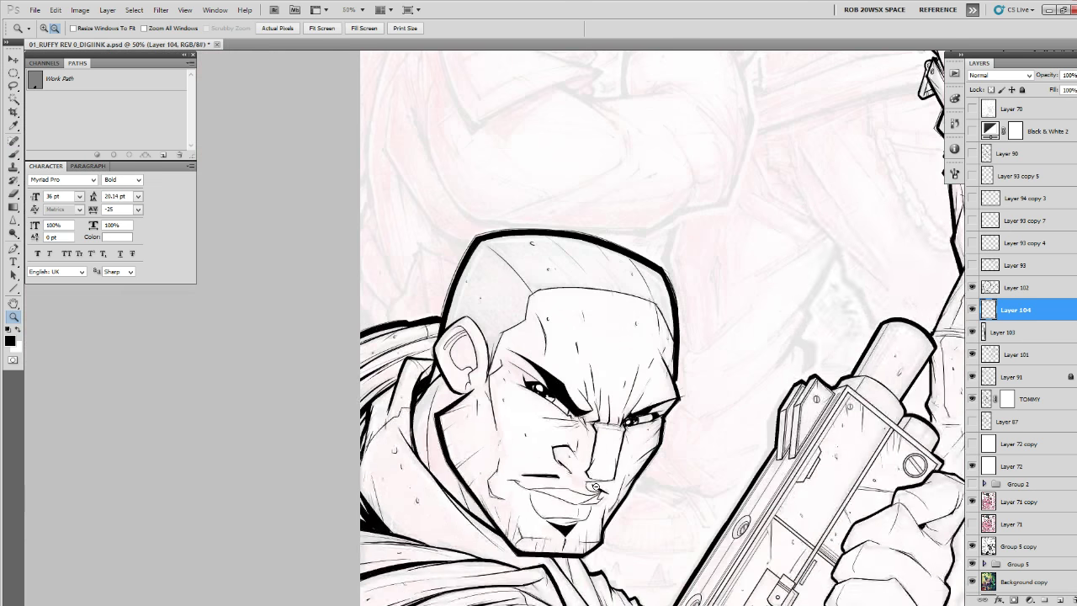
pyautogui.keyDown('alt'); pyautogui.click(595, 486); pyautogui.keyUp('alt')
pyautogui.keyDown('alt'); pyautogui.click(706, 276); pyautogui.keyUp('alt')
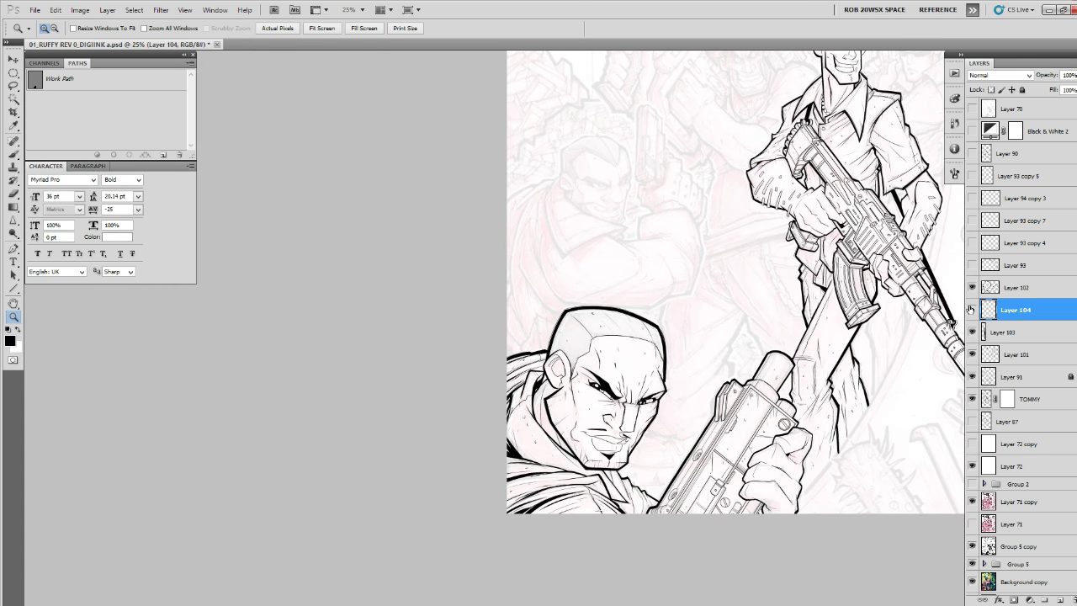
pyautogui.click(971, 309)
pyautogui.click(971, 309)
pyautogui.moveTo(916, 354); pyautogui.dragTo(870, 427)
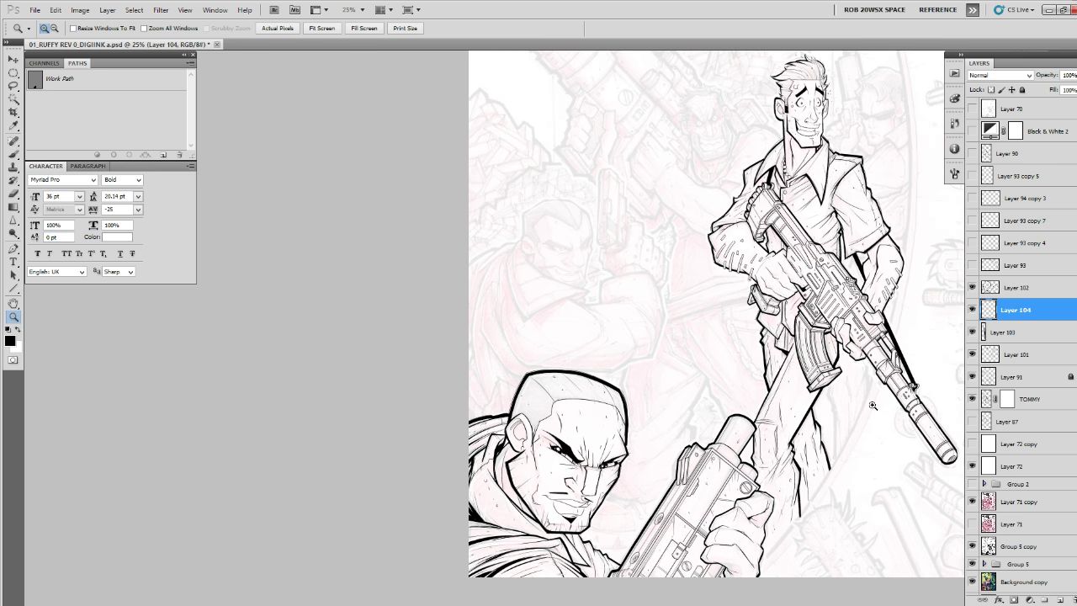
# Create a new layer above Layer 104 and lasso the shaved hair area between the head outline and hairline.
pyautogui.click(1062, 600)
pyautogui.click(549, 370)
pyautogui.click(503, 345)
pyautogui.click(503, 339)
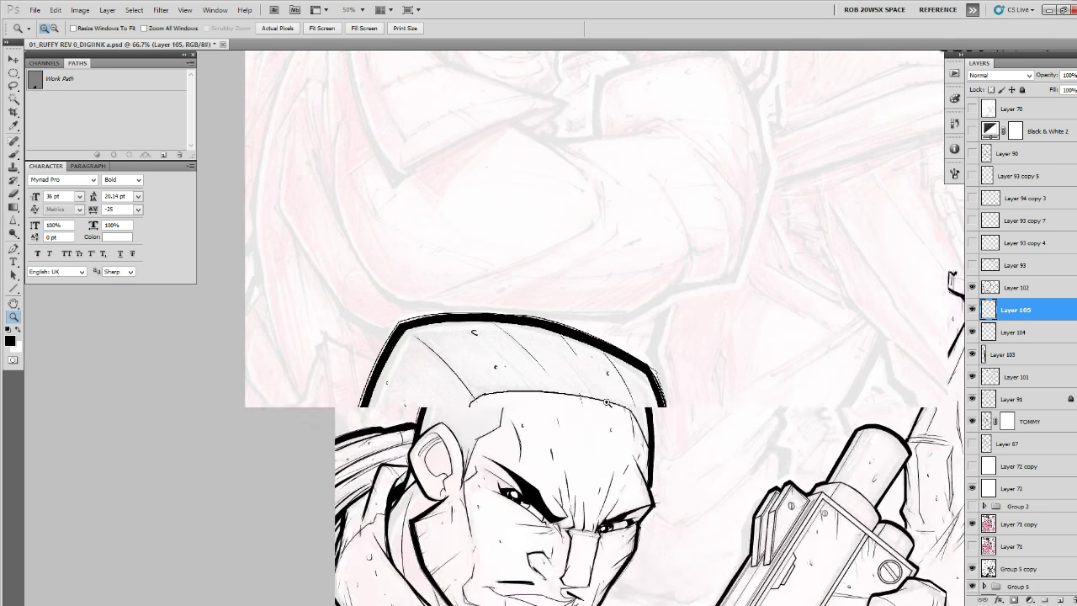
pyautogui.moveTo(473, 334); pyautogui.dragTo(575, 338)
pyautogui.click(576, 349)
pyautogui.press('l')
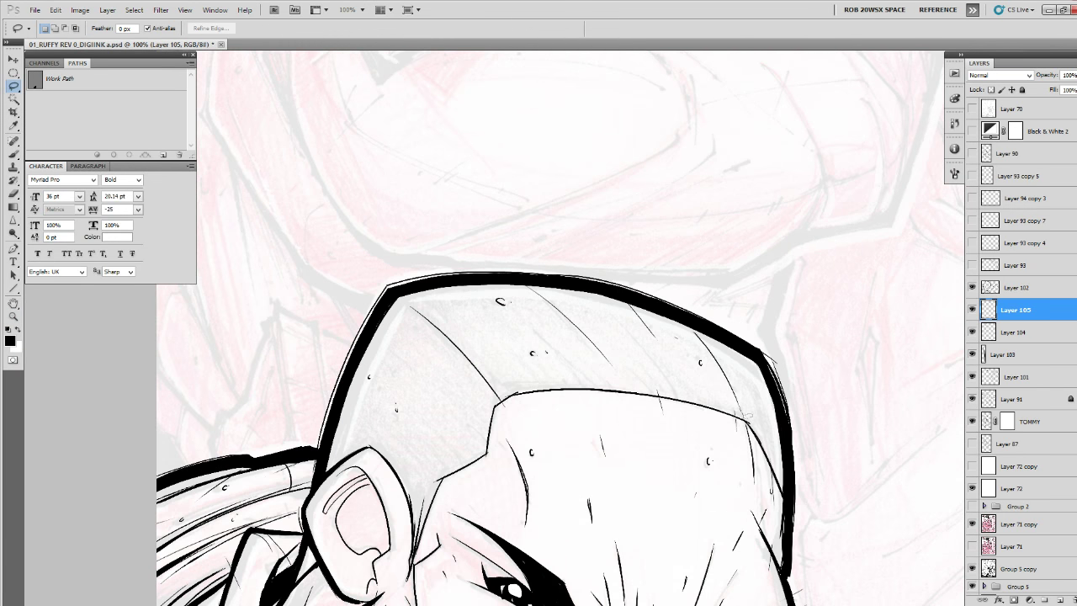
pyautogui.moveTo(710, 405); pyautogui.dragTo(585, 390)
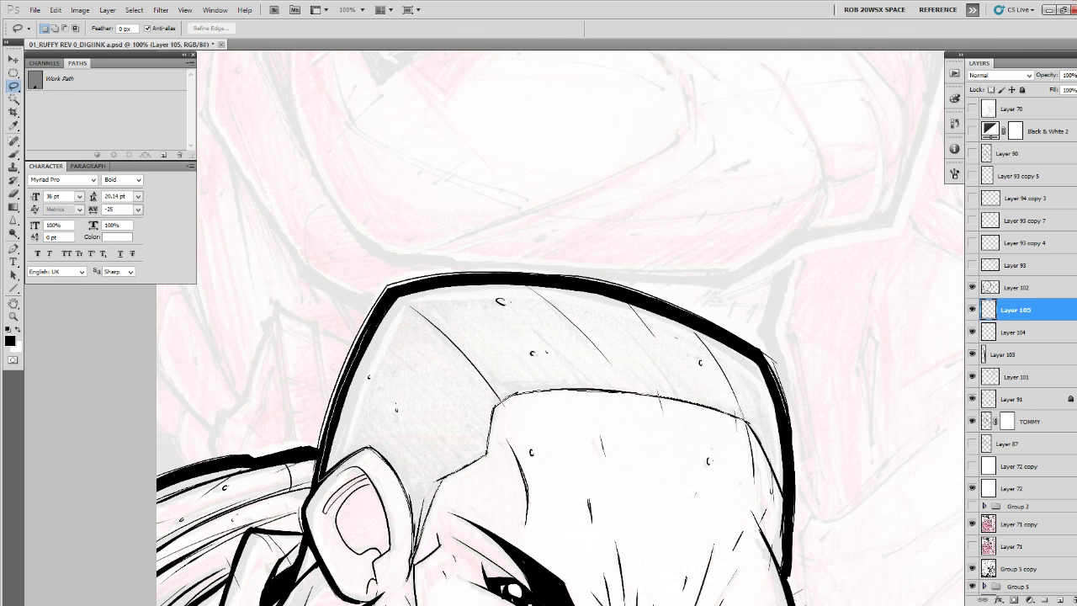
pyautogui.moveTo(461, 270)
pyautogui.mouseDown()
pyautogui.moveTo(595, 275)
pyautogui.moveTo(647, 288)
pyautogui.moveTo(771, 359)
pyautogui.mouseUp()
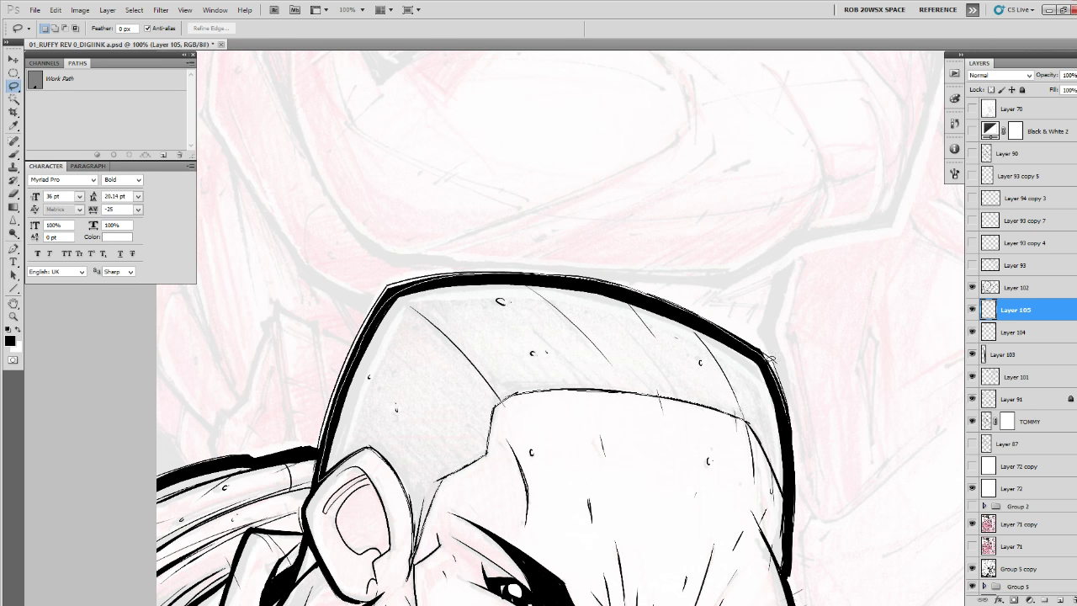
pyautogui.moveTo(754, 431); pyautogui.dragTo(745, 420)
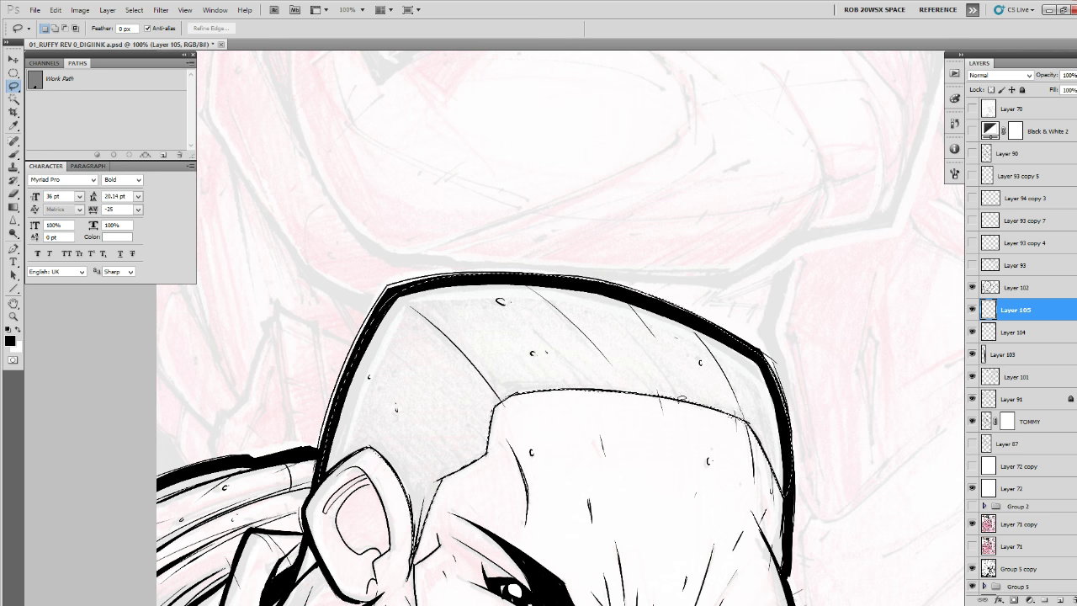
# Set the brush to PAINTING - AirSoft with 13% flow and Dissolve mode, and add another new layer.
pyautogui.press('b')
pyautogui.rightClick(509, 387)
pyautogui.click(545, 481)
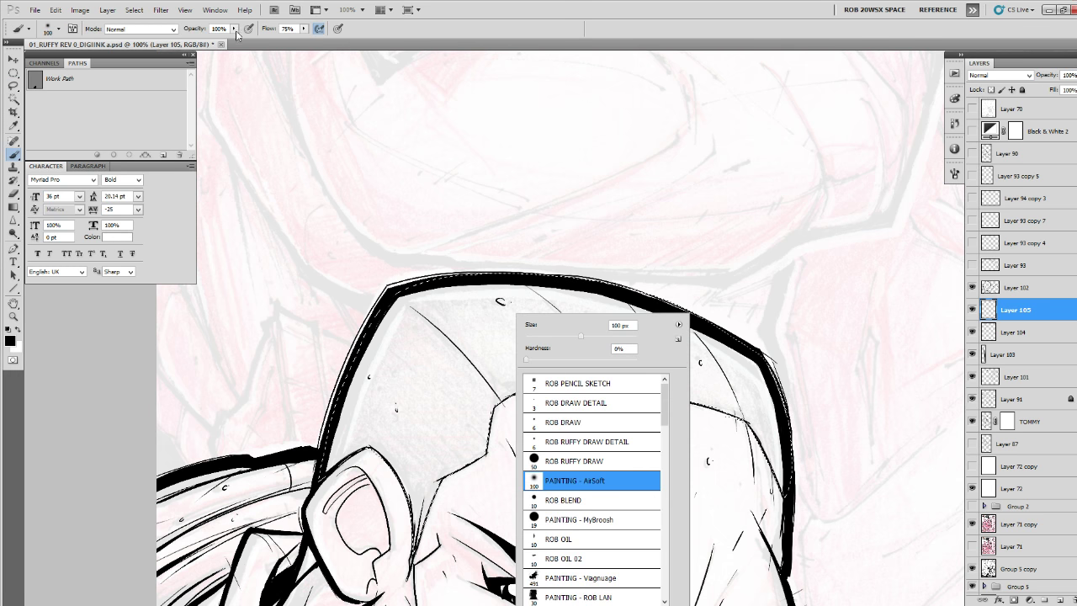
pyautogui.click(303, 29)
pyautogui.moveTo(305, 40); pyautogui.dragTo(268, 41)
pyautogui.click(139, 29)
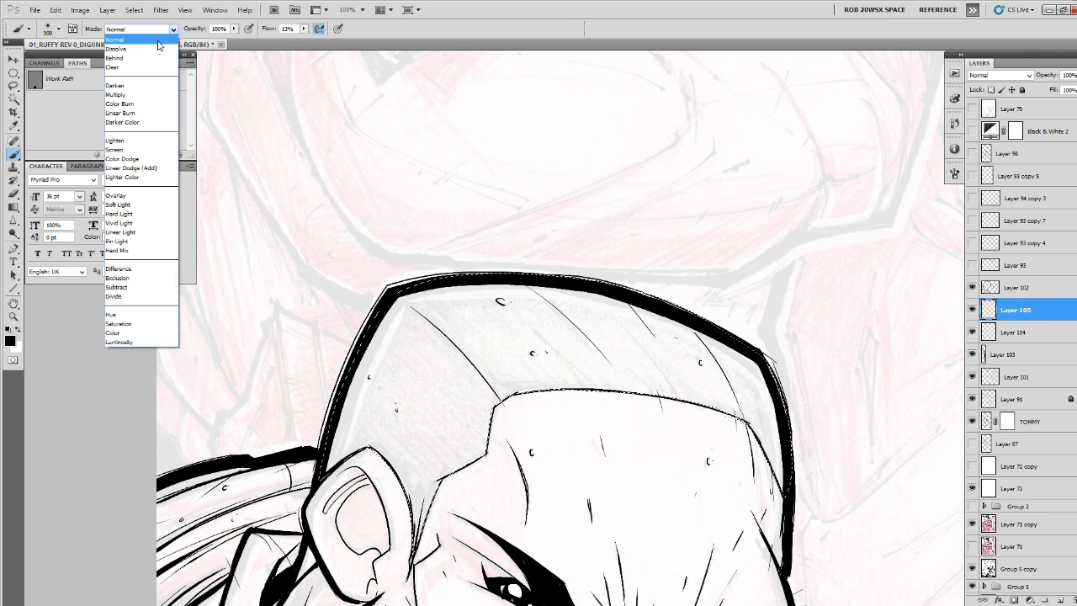
pyautogui.click(126, 38)
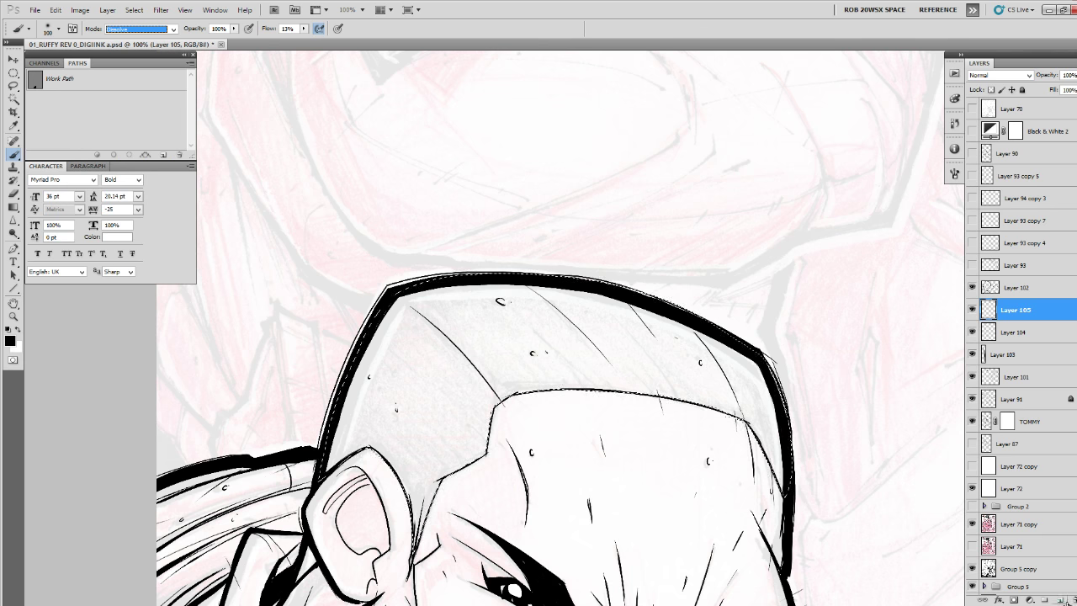
pyautogui.click(1062, 600)
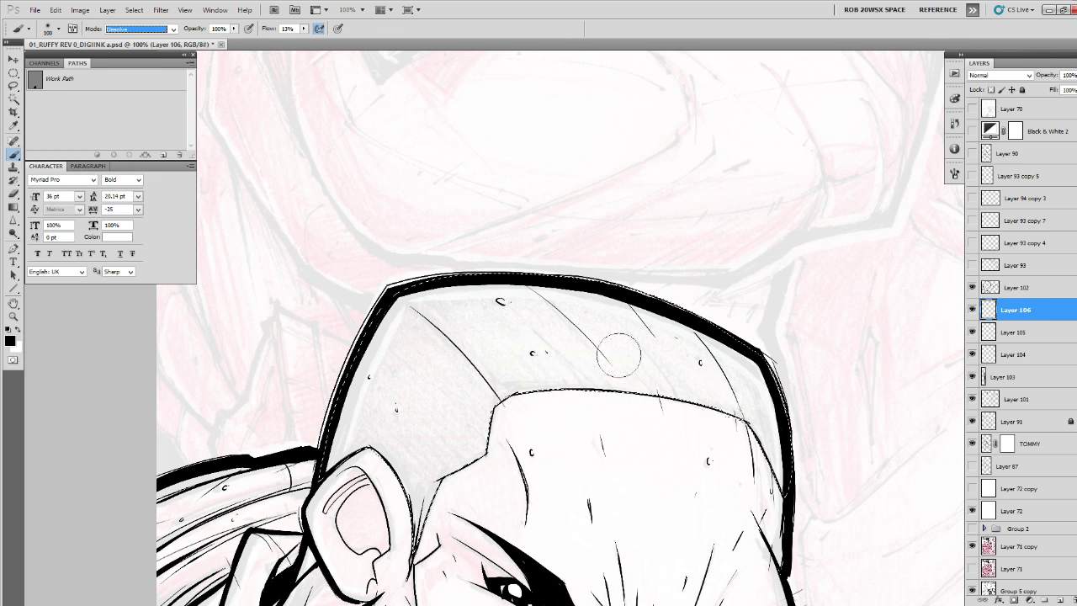
# Stipple black Dissolve shading over the shaved hair, densest along the crown edge and above the ear.
pyautogui.moveTo(642, 293); pyautogui.dragTo(338, 354)
pyautogui.moveTo(508, 265); pyautogui.dragTo(301, 350)
pyautogui.moveTo(546, 256)
pyautogui.mouseDown()
pyautogui.moveTo(337, 350)
pyautogui.moveTo(535, 279)
pyautogui.moveTo(310, 433)
pyautogui.moveTo(455, 358)
pyautogui.moveTo(581, 313)
pyautogui.moveTo(349, 503)
pyautogui.moveTo(631, 327)
pyautogui.moveTo(636, 354)
pyautogui.moveTo(712, 363)
pyautogui.moveTo(779, 400)
pyautogui.moveTo(461, 287)
pyautogui.moveTo(403, 282)
pyautogui.moveTo(815, 334)
pyautogui.moveTo(570, 286)
pyautogui.moveTo(421, 411)
pyautogui.moveTo(399, 481)
pyautogui.moveTo(406, 538)
pyautogui.moveTo(389, 483)
pyautogui.moveTo(369, 481)
pyautogui.moveTo(421, 462)
pyautogui.mouseUp()
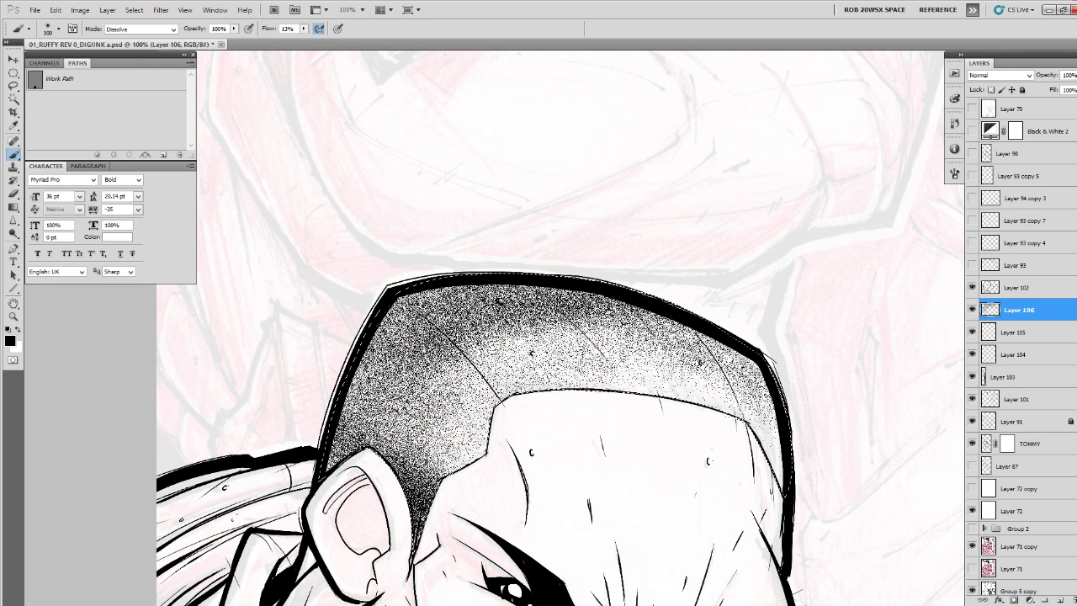
pyautogui.press('z')
pyautogui.keyDown('alt'); pyautogui.click(505, 459); pyautogui.keyUp('alt')
pyautogui.keyDown('alt'); pyautogui.click(505, 459); pyautogui.keyUp('alt')
pyautogui.keyDown('alt'); pyautogui.click(506, 458); pyautogui.keyUp('alt')
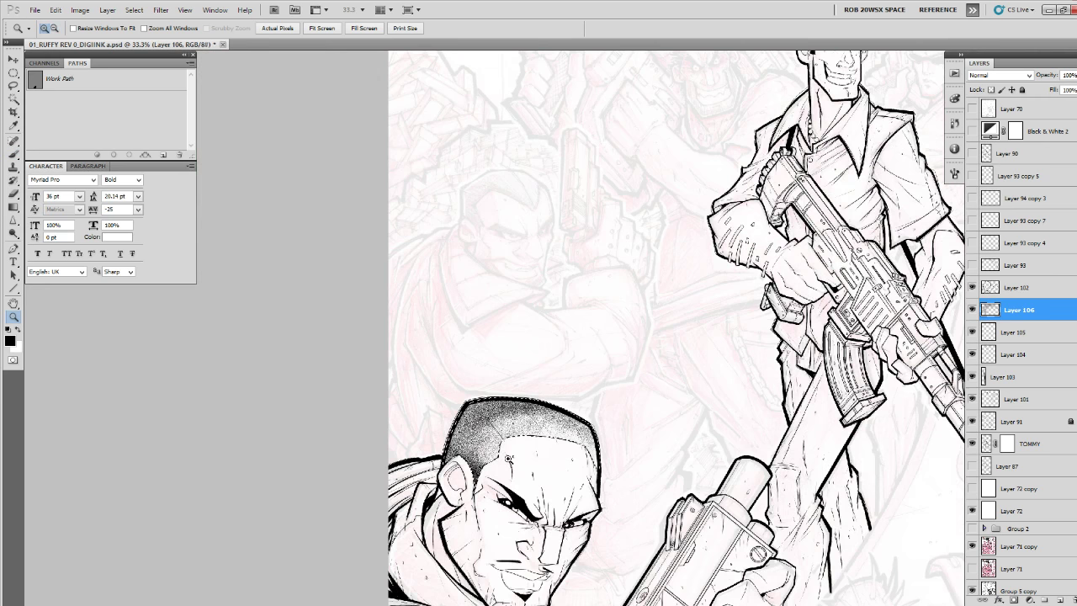
pyautogui.press('b')
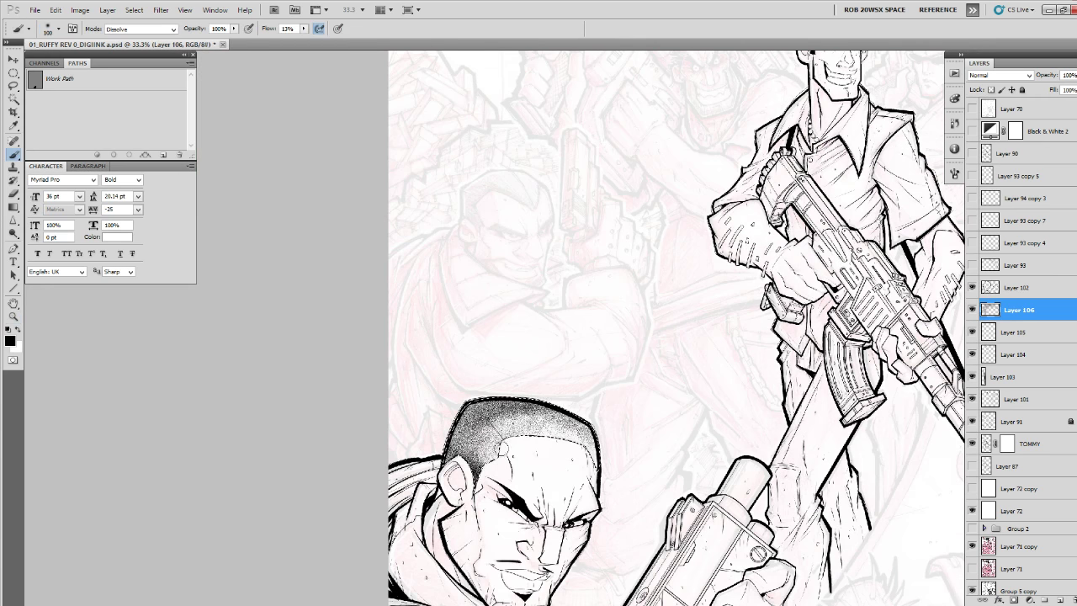
# Deepen the stippled shading around the crown, temple and back of the hair, and clear the selection.
pyautogui.press('z')
pyautogui.click(502, 446)
pyautogui.press('b')
pyautogui.moveTo(439, 416)
pyautogui.mouseDown()
pyautogui.moveTo(456, 472)
pyautogui.moveTo(527, 424)
pyautogui.moveTo(549, 431)
pyautogui.mouseUp()
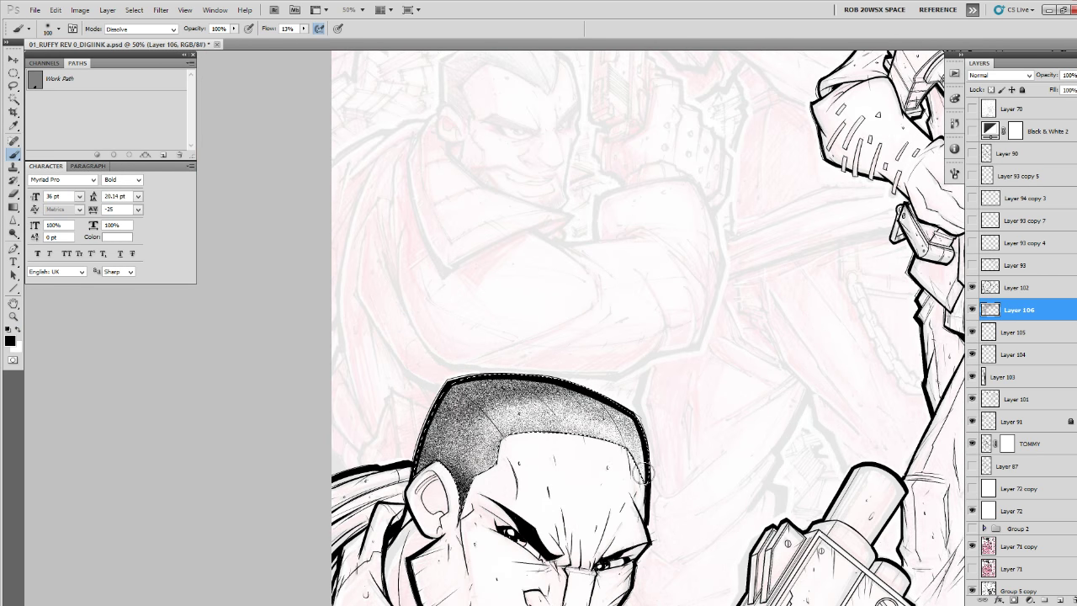
pyautogui.moveTo(643, 468)
pyautogui.mouseDown()
pyautogui.moveTo(603, 395)
pyautogui.moveTo(564, 400)
pyautogui.moveTo(588, 421)
pyautogui.moveTo(615, 414)
pyautogui.moveTo(459, 392)
pyautogui.moveTo(490, 415)
pyautogui.moveTo(480, 455)
pyautogui.moveTo(481, 442)
pyautogui.moveTo(431, 437)
pyautogui.moveTo(467, 471)
pyautogui.moveTo(472, 403)
pyautogui.moveTo(412, 454)
pyautogui.mouseUp()
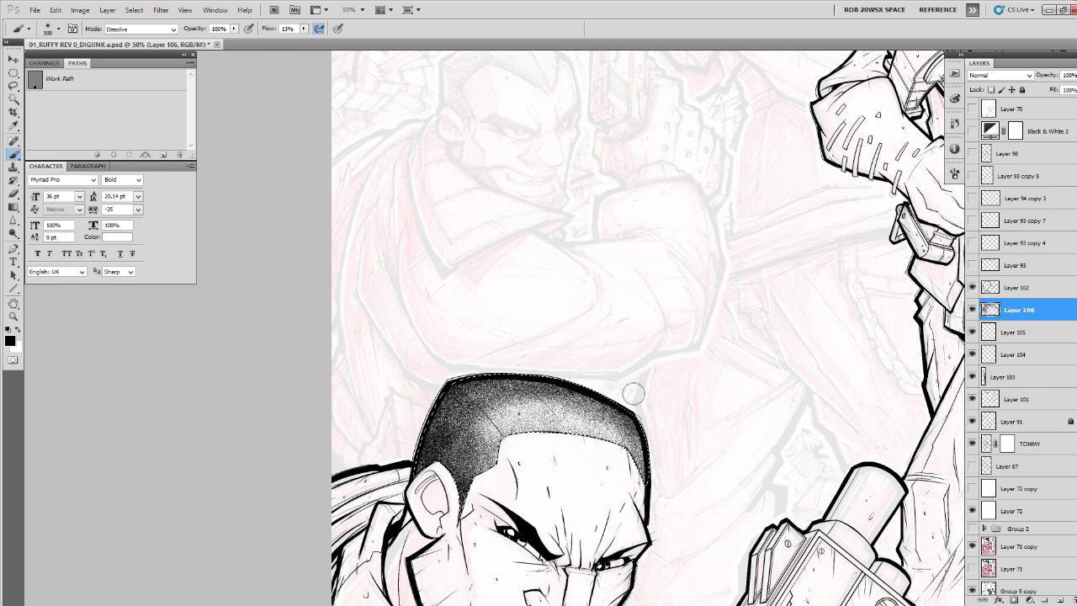
pyautogui.scroll(-3, 698, 445)
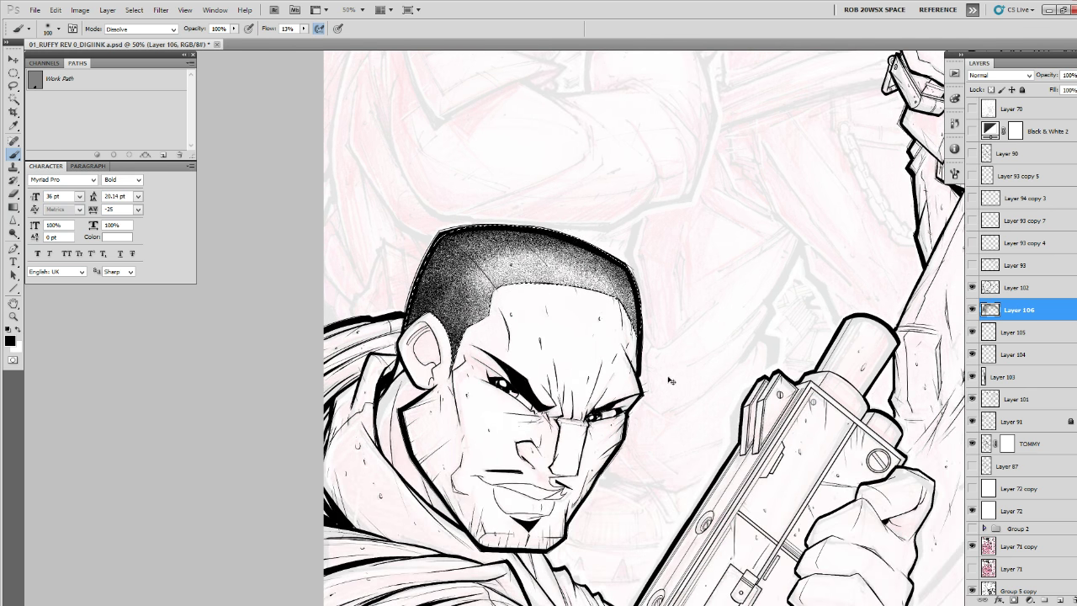
pyautogui.hotkey('ctrl', 'd')
pyautogui.press('z')
pyautogui.keyDown('alt'); pyautogui.click(654, 377); pyautogui.keyUp('alt')
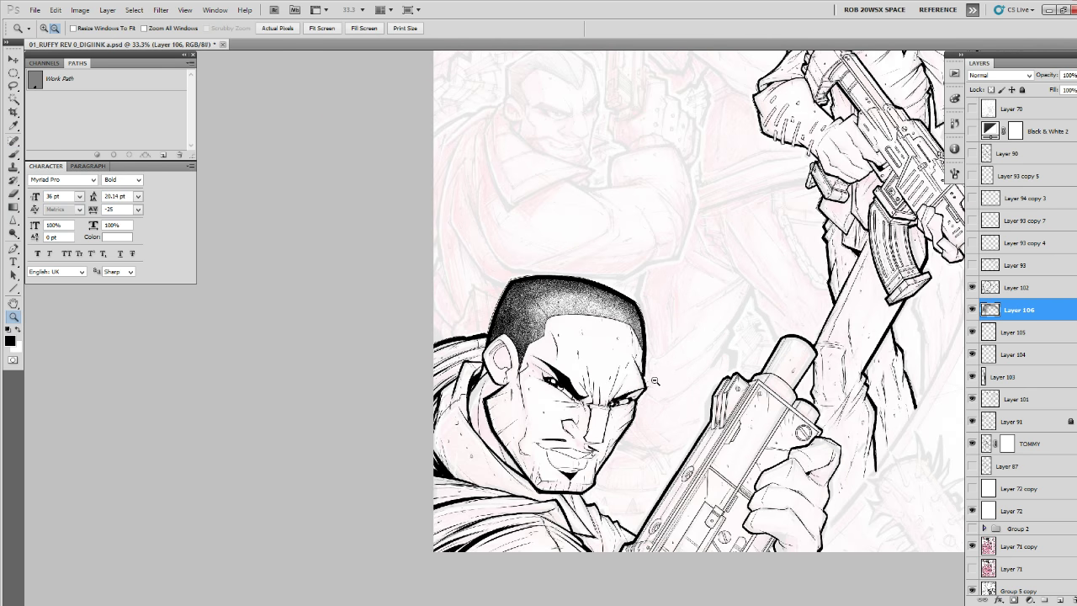
pyautogui.keyDown('alt'); pyautogui.click(657, 378); pyautogui.keyUp('alt')
pyautogui.moveTo(670, 373); pyautogui.dragTo(664, 438)
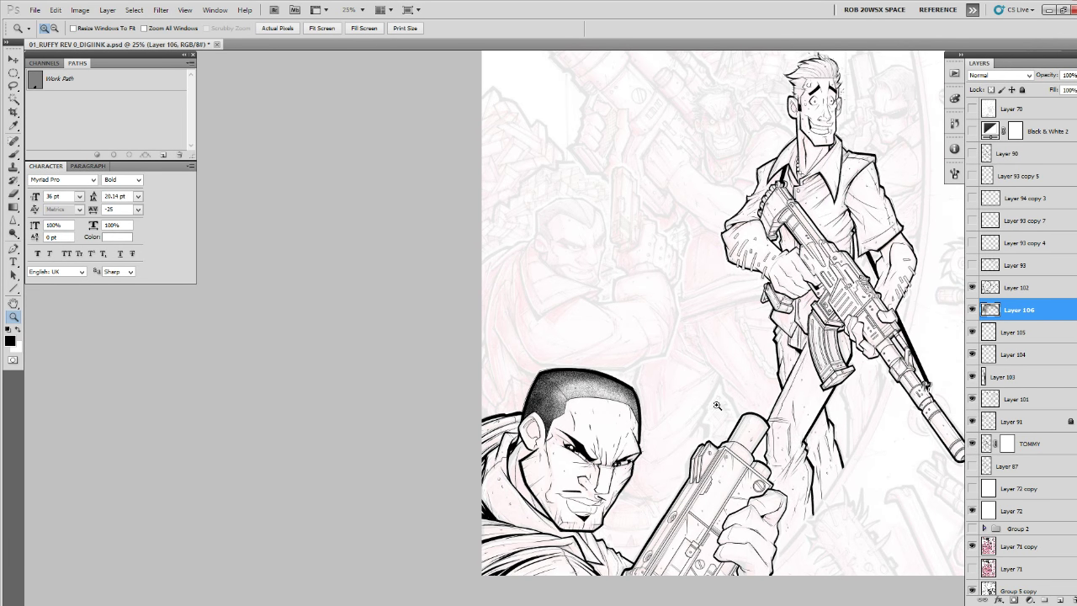
# Set the brush to ROB OIL at 10 px with Normal mode and 69% flow.
pyautogui.click(614, 388)
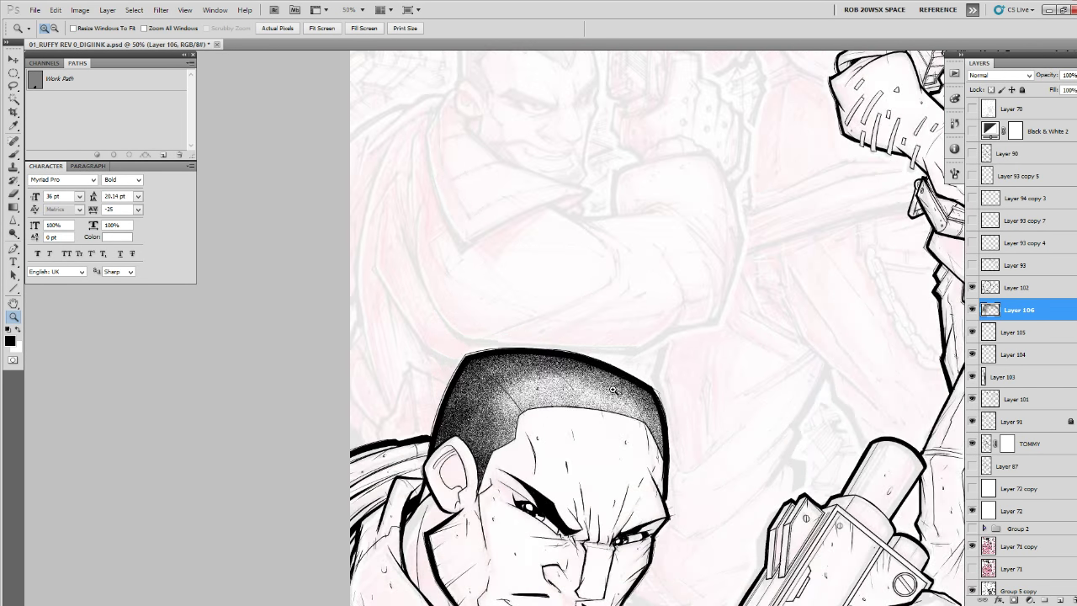
pyautogui.click(614, 388)
pyautogui.click(615, 387)
pyautogui.press('b')
pyautogui.rightClick(538, 349)
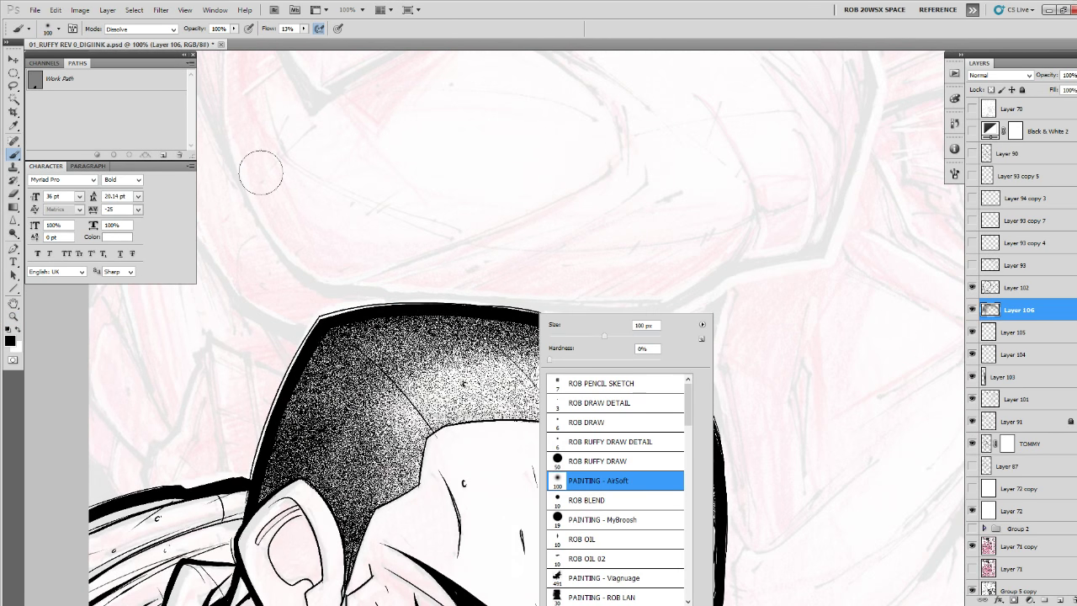
pyautogui.click(140, 30)
pyautogui.click(165, 38)
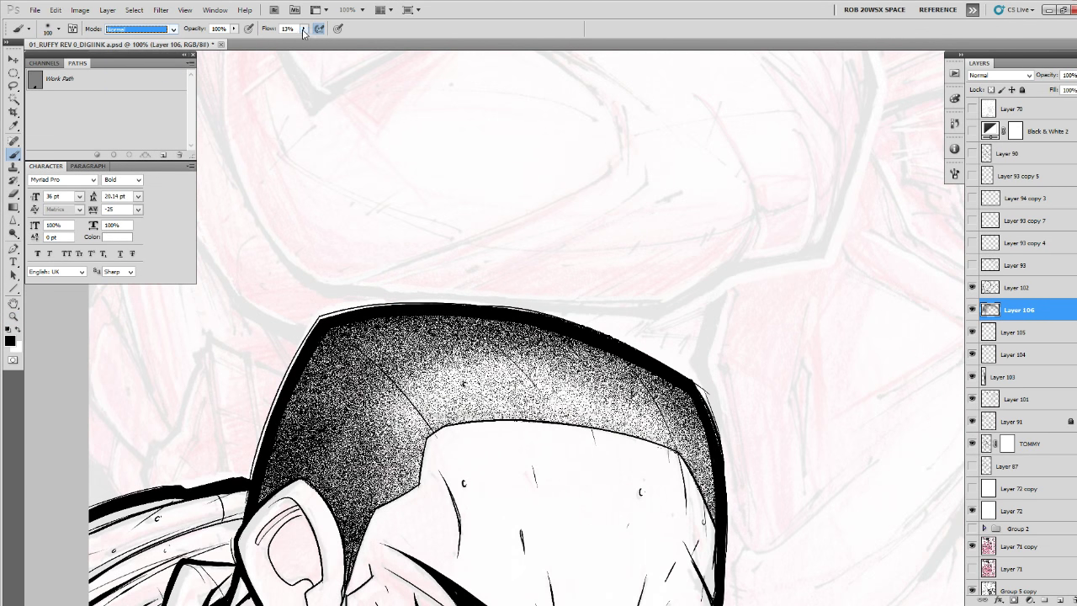
pyautogui.click(304, 30)
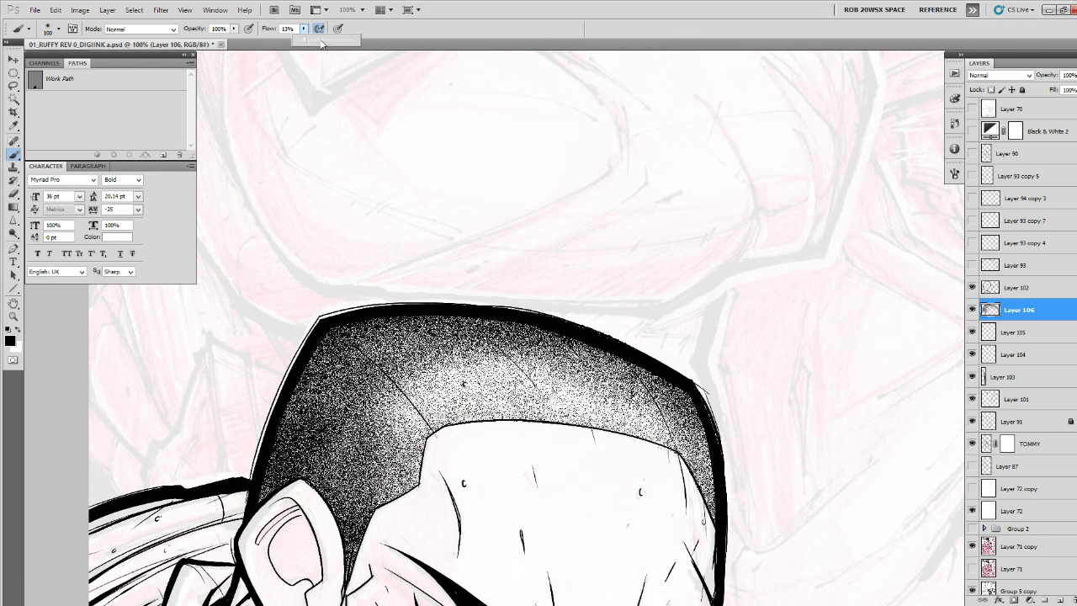
pyautogui.rightClick(320, 165)
pyautogui.doubleClick(368, 405)
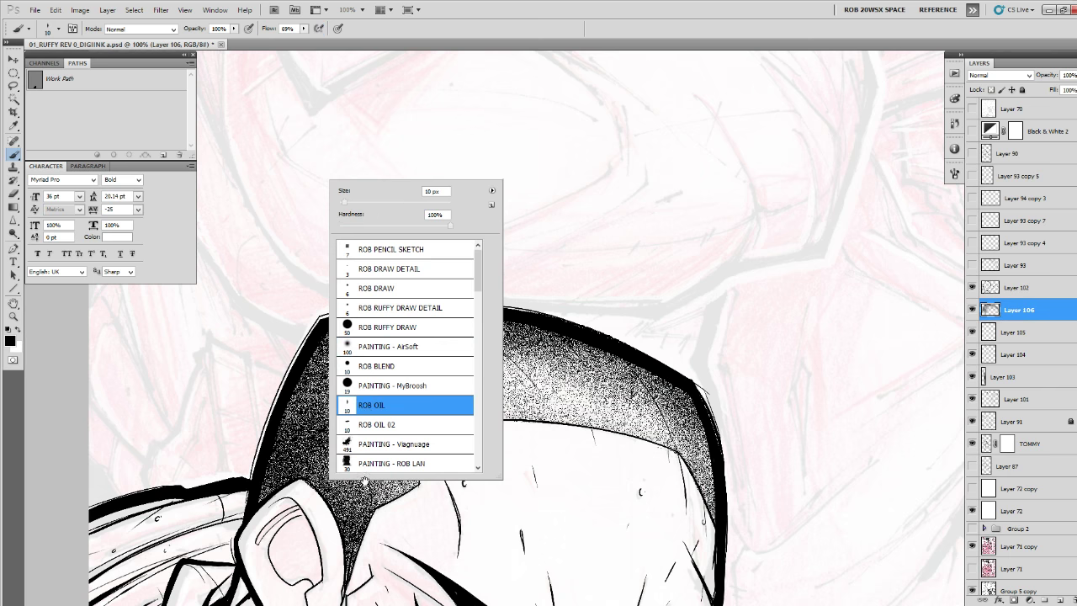
# Create a new layer and paint thin white highlights along the crease lines crossing the shaved hair.
pyautogui.press('x')
pyautogui.moveTo(503, 356); pyautogui.dragTo(377, 368)
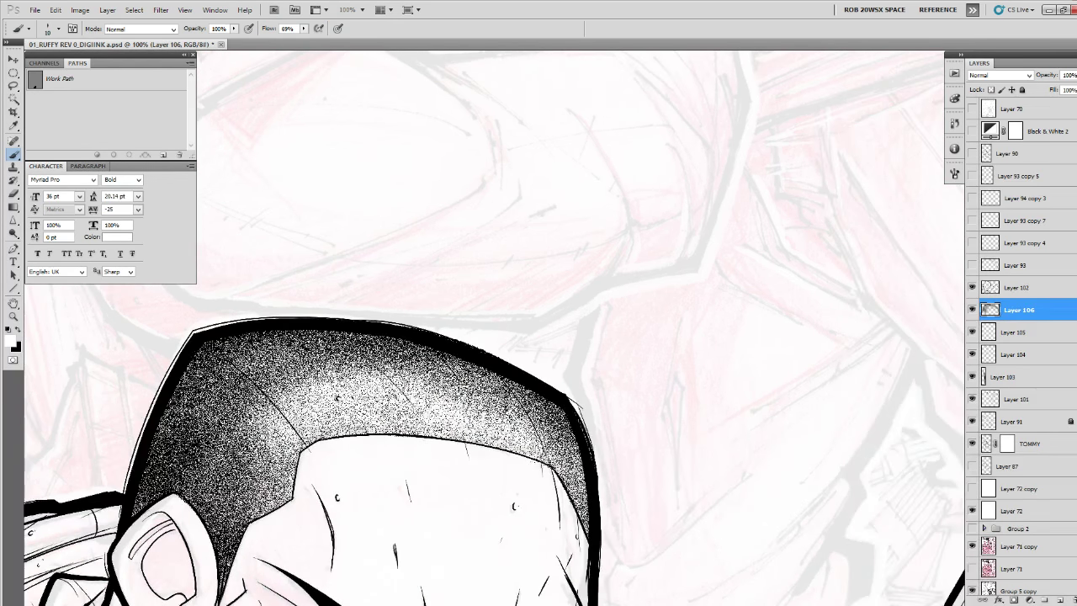
pyautogui.click(1057, 600)
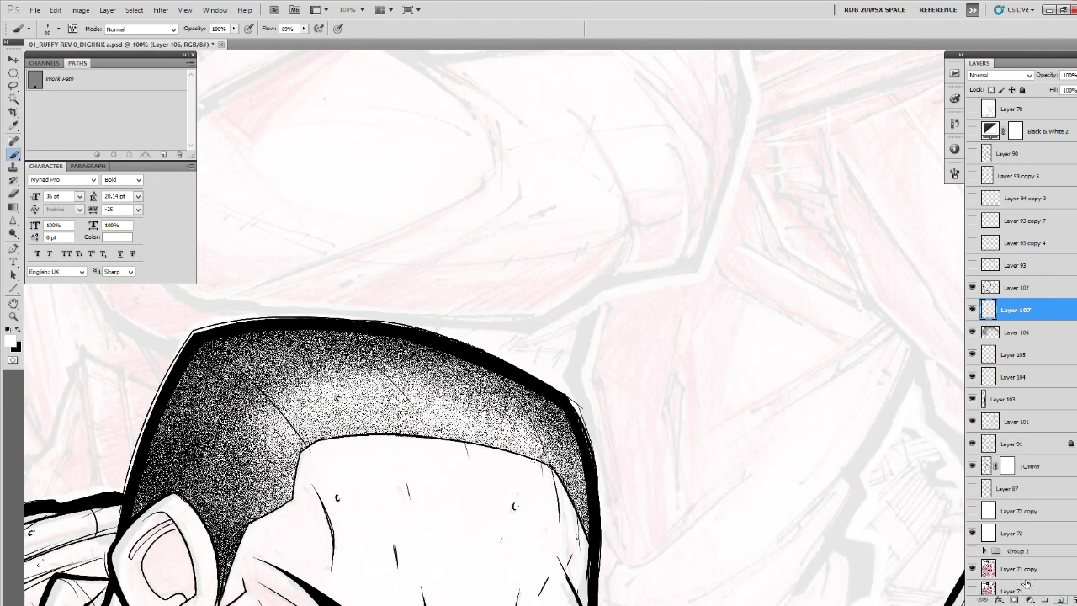
pyautogui.moveTo(363, 350); pyautogui.dragTo(411, 402)
pyautogui.moveTo(249, 378); pyautogui.dragTo(282, 410)
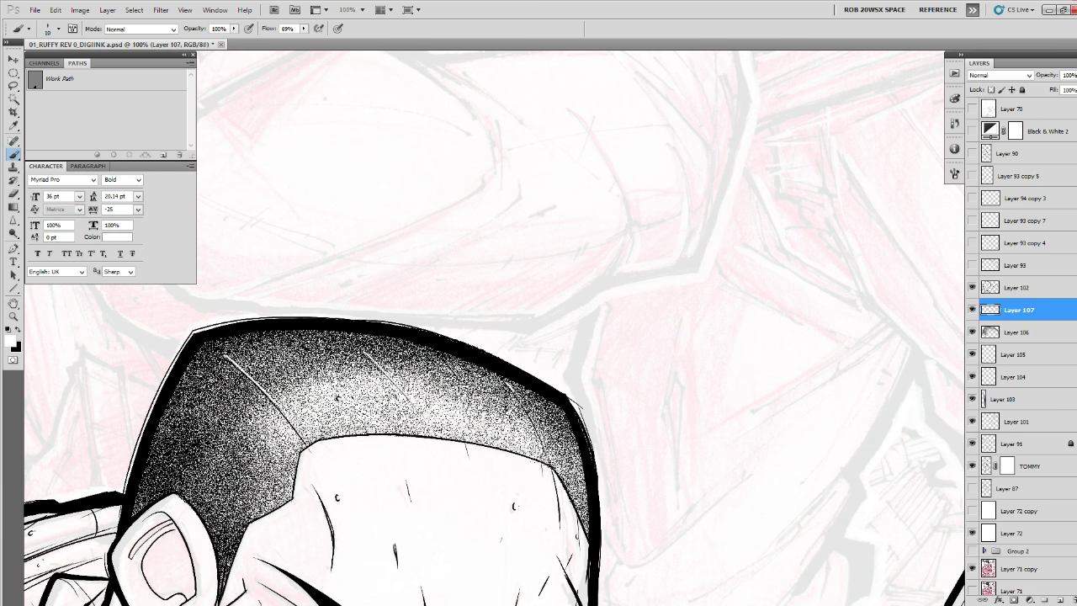
pyautogui.moveTo(513, 390); pyautogui.dragTo(549, 452)
pyautogui.moveTo(569, 464); pyautogui.dragTo(549, 390)
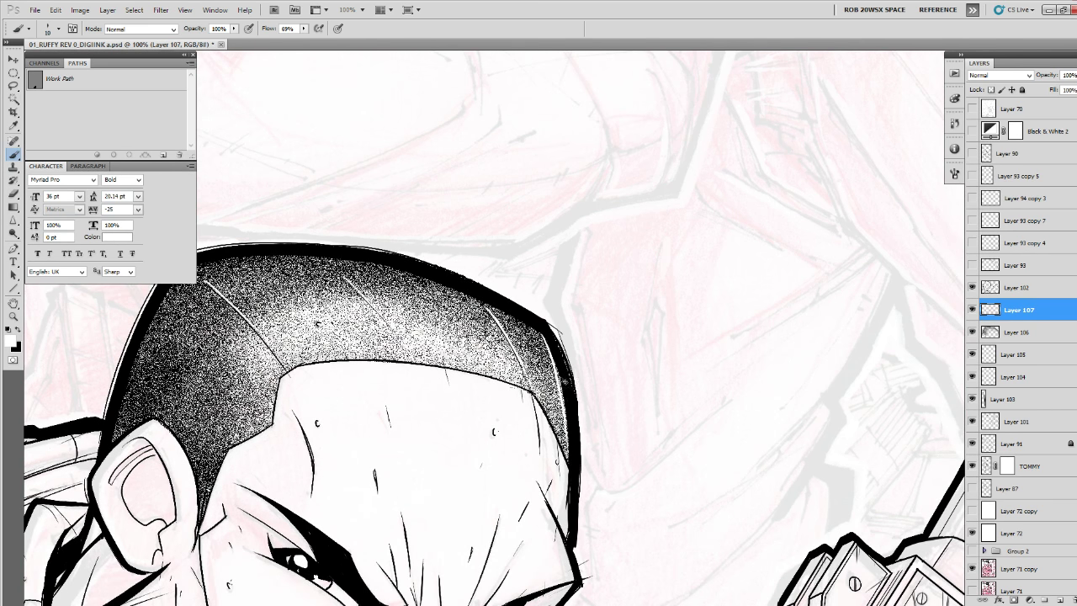
# Try a white rim line along the inner edge of the thick head outline, from the far temple round to the ear.
pyautogui.scroll(2, 547, 345)
pyautogui.moveTo(545, 343); pyautogui.dragTo(480, 217)
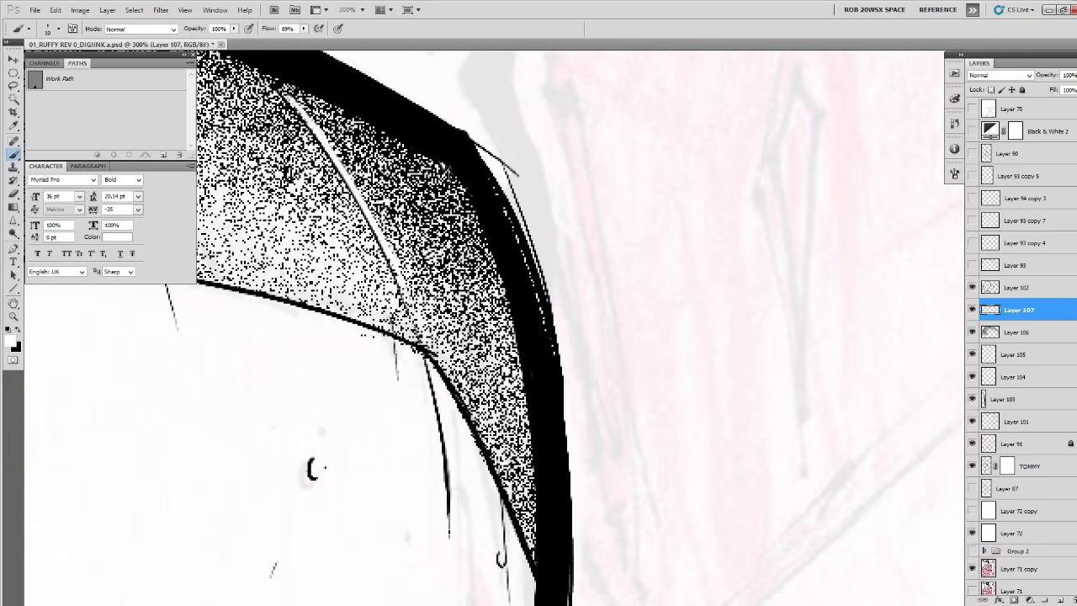
pyautogui.moveTo(446, 165)
pyautogui.mouseDown()
pyautogui.moveTo(525, 439)
pyautogui.moveTo(535, 560)
pyautogui.moveTo(448, 172)
pyautogui.moveTo(514, 349)
pyautogui.moveTo(536, 565)
pyautogui.mouseUp()
pyautogui.hotkey('ctrl', 'z')
pyautogui.moveTo(432, 209)
pyautogui.mouseDown()
pyautogui.moveTo(905, 527)
pyautogui.moveTo(618, 340)
pyautogui.moveTo(492, 304)
pyautogui.mouseUp()
pyautogui.moveTo(201, 266)
pyautogui.mouseDown()
pyautogui.moveTo(454, 304)
pyautogui.moveTo(559, 331)
pyautogui.mouseUp()
pyautogui.moveTo(914, 388)
pyautogui.mouseDown()
pyautogui.moveTo(784, 352)
pyautogui.moveTo(212, 365)
pyautogui.mouseUp()
pyautogui.moveTo(256, 363)
pyautogui.mouseDown()
pyautogui.moveTo(595, 197)
pyautogui.moveTo(513, 257)
pyautogui.moveTo(427, 407)
pyautogui.mouseUp()
pyautogui.moveTo(411, 466); pyautogui.dragTo(492, 244)
pyautogui.moveTo(533, 138); pyautogui.dragTo(419, 490)
# Undo the white rim strokes inside the head outline.
pyautogui.press('z')
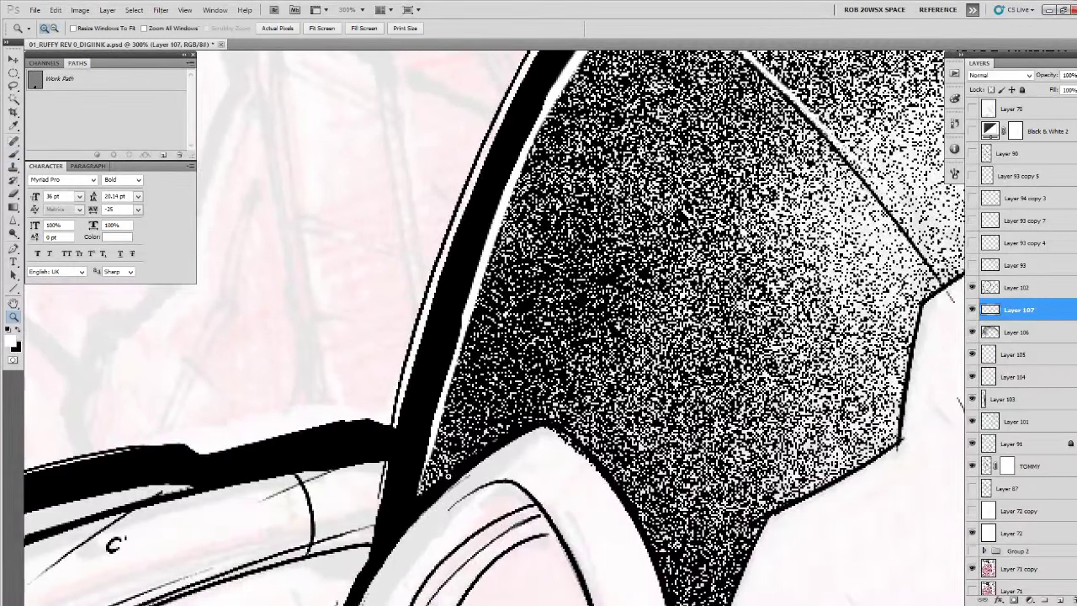
pyautogui.keyDown('alt'); pyautogui.click(456, 471); pyautogui.keyUp('alt')
pyautogui.keyDown('alt'); pyautogui.click(457, 471); pyautogui.keyUp('alt')
pyautogui.keyDown('alt'); pyautogui.click(457, 471); pyautogui.keyUp('alt')
pyautogui.keyDown('alt'); pyautogui.click(457, 471); pyautogui.keyUp('alt')
pyautogui.hotkey('ctrl', 'alt', 'z')
pyautogui.hotkey('ctrl', 'alt', 'z')
pyautogui.hotkey('ctrl', 'alt', 'z')
pyautogui.hotkey('ctrl', 'alt', 'z')
pyautogui.hotkey('ctrl', 'alt', 'z')
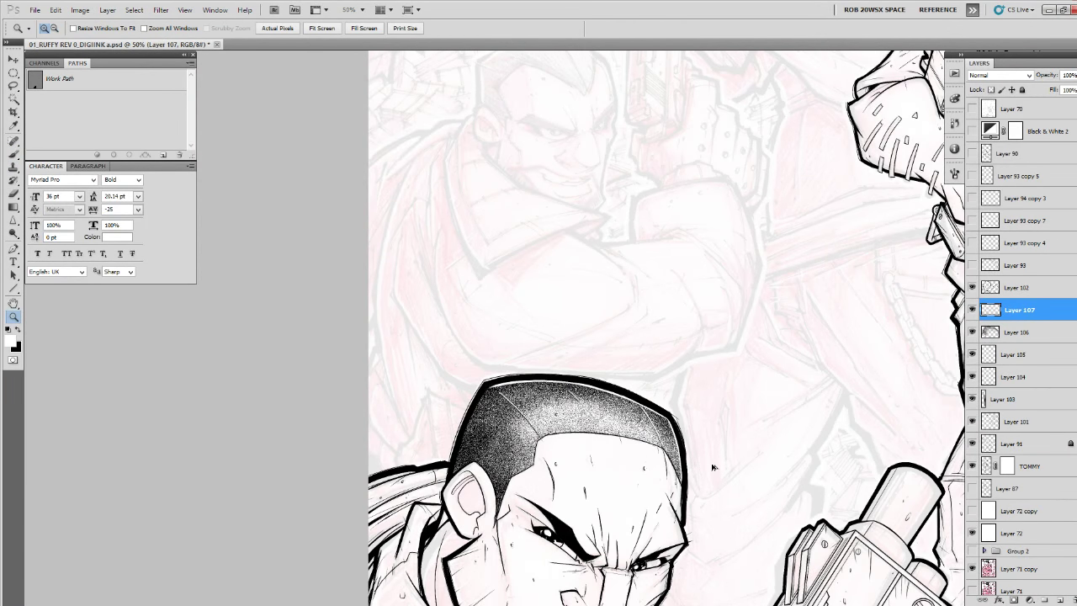
# Switch the paint colour to black and ink a fine contour line inside the ear's outer rim.
pyautogui.moveTo(702, 481); pyautogui.dragTo(705, 439)
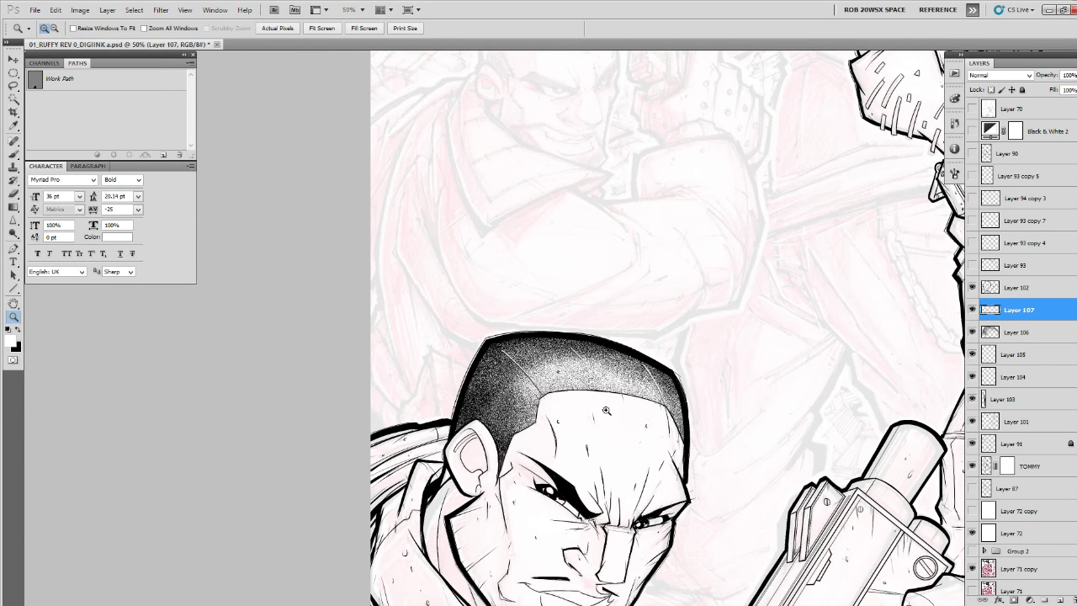
pyautogui.click(607, 410)
pyautogui.click(572, 437)
pyautogui.moveTo(552, 424); pyautogui.dragTo(594, 344)
pyautogui.click(490, 363)
pyautogui.press('b')
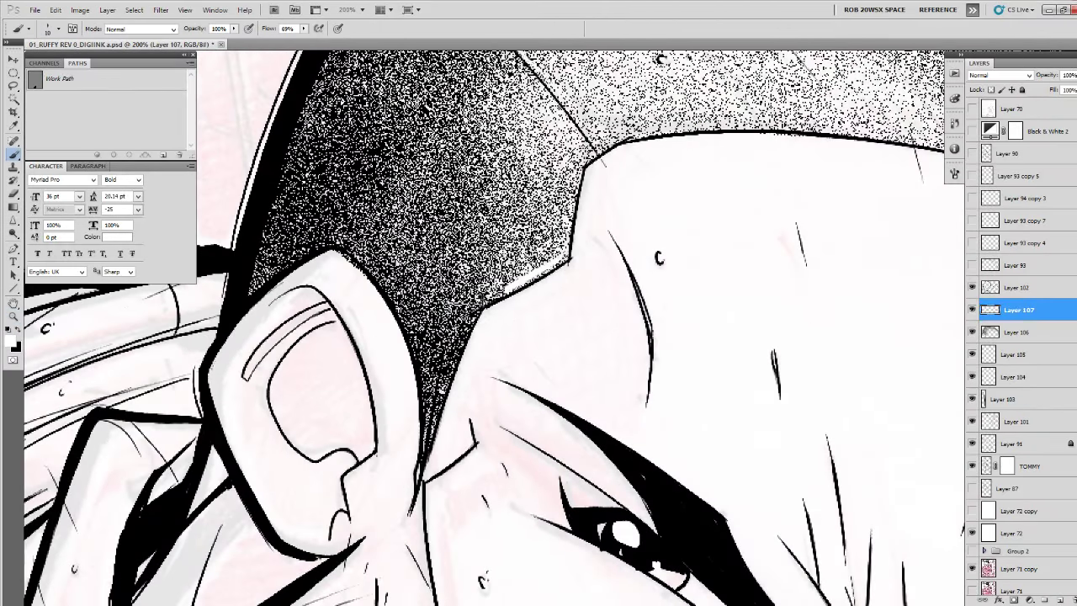
pyautogui.press('x')
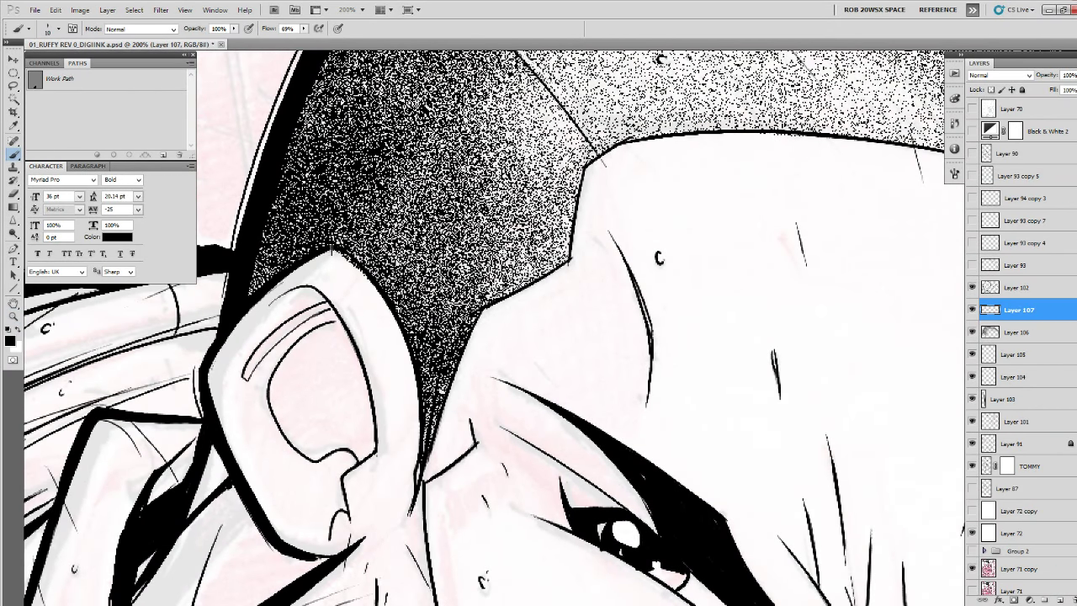
pyautogui.moveTo(331, 249)
pyautogui.mouseDown()
pyautogui.moveTo(371, 284)
pyautogui.moveTo(499, 311)
pyautogui.mouseUp()
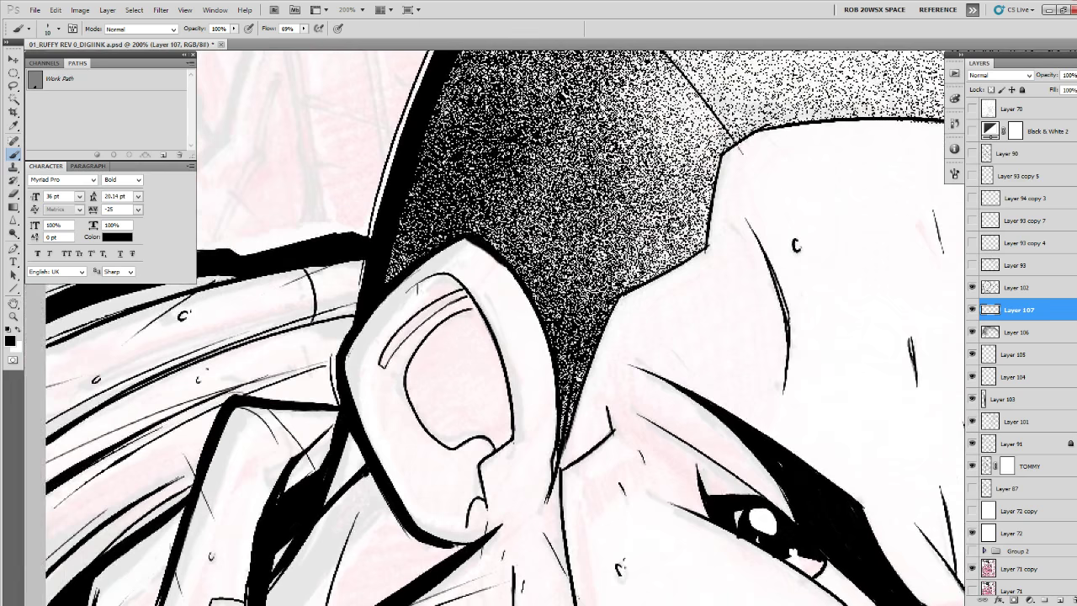
pyautogui.moveTo(408, 284); pyautogui.dragTo(353, 402)
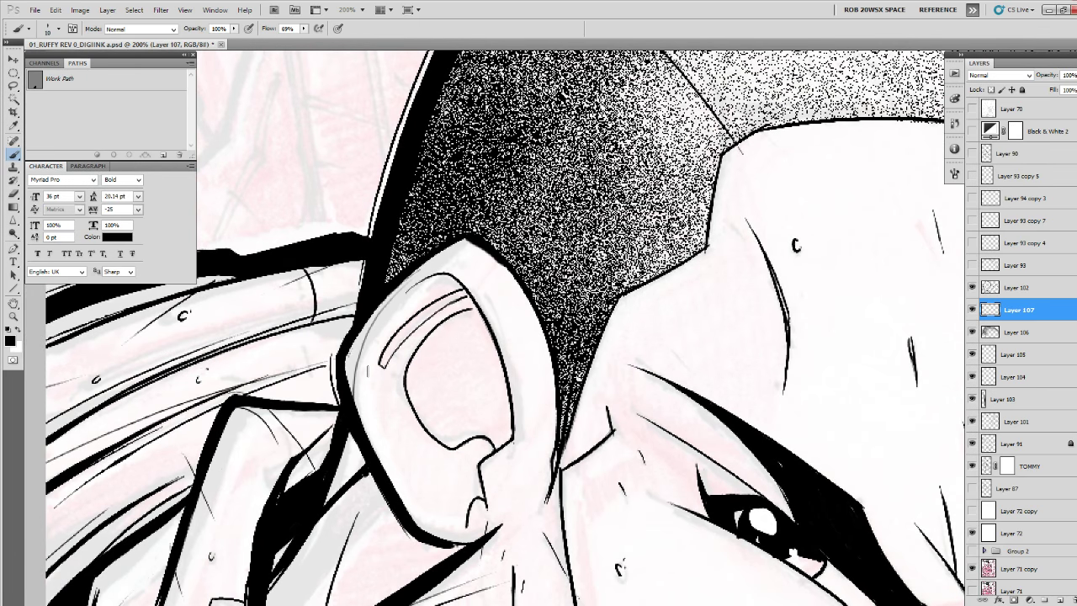
pyautogui.moveTo(729, 354); pyautogui.dragTo(666, 556)
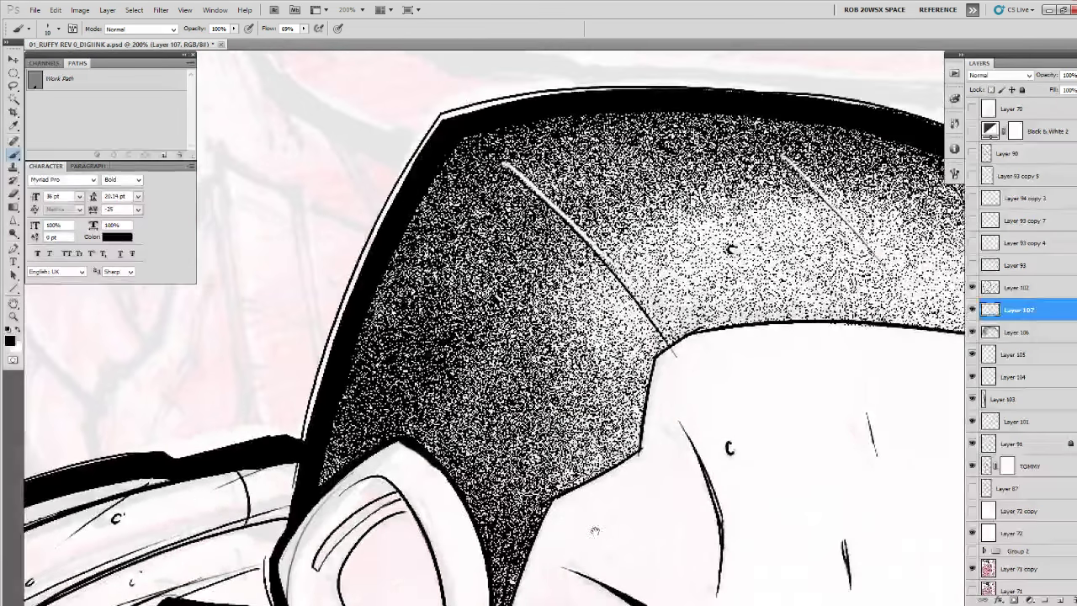
# Switch the brush to ROB DRAW, and to ROB DRAW DETAIL.
pyautogui.press('z')
pyautogui.keyDown('alt'); pyautogui.click(718, 425); pyautogui.keyUp('alt')
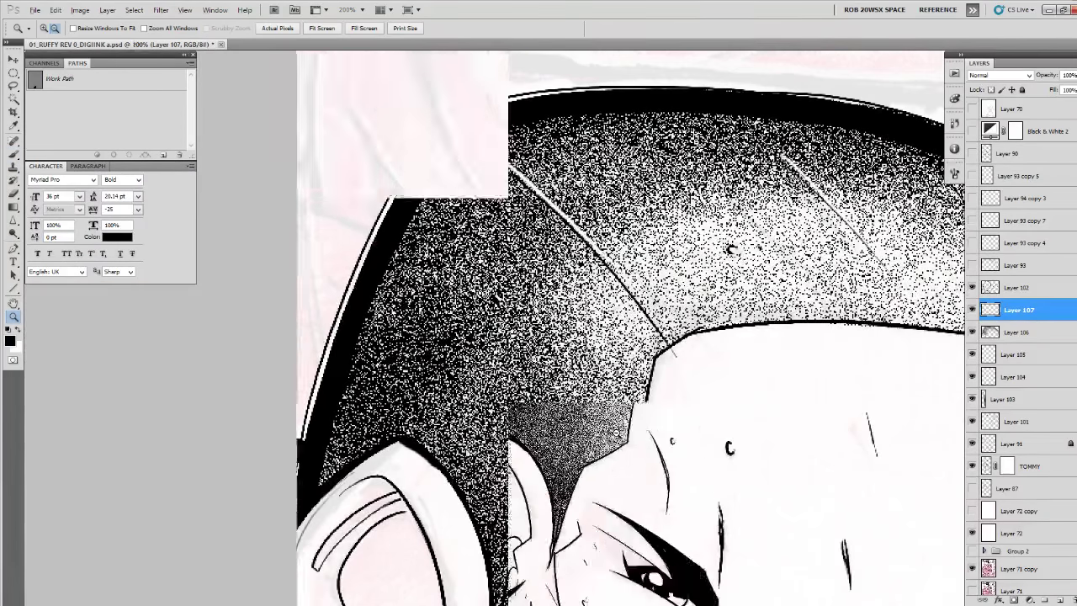
pyautogui.keyDown('alt'); pyautogui.click(719, 426); pyautogui.keyUp('alt')
pyautogui.moveTo(723, 490); pyautogui.dragTo(656, 324)
pyautogui.click(589, 349)
pyautogui.press('b')
pyautogui.rightClick(589, 349)
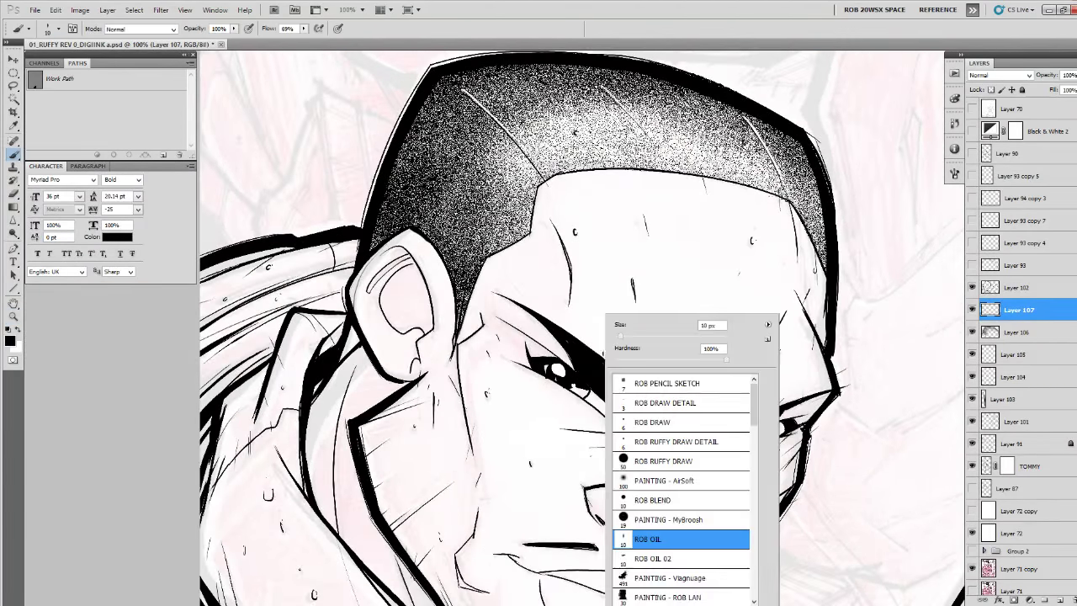
pyautogui.doubleClick(643, 422)
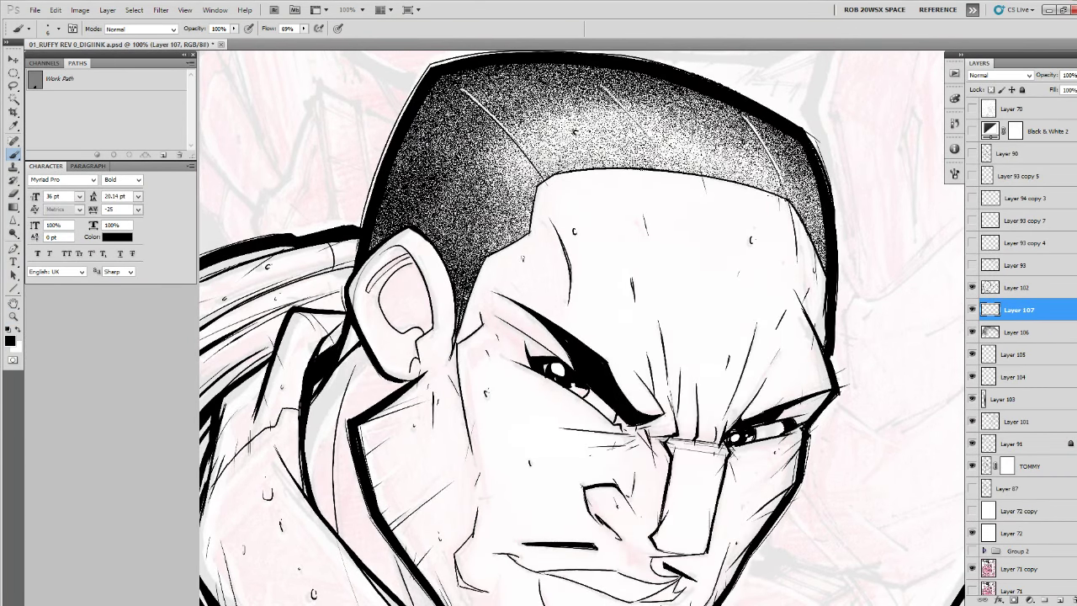
pyautogui.press('z')
pyautogui.press('b')
pyautogui.rightClick(522, 264)
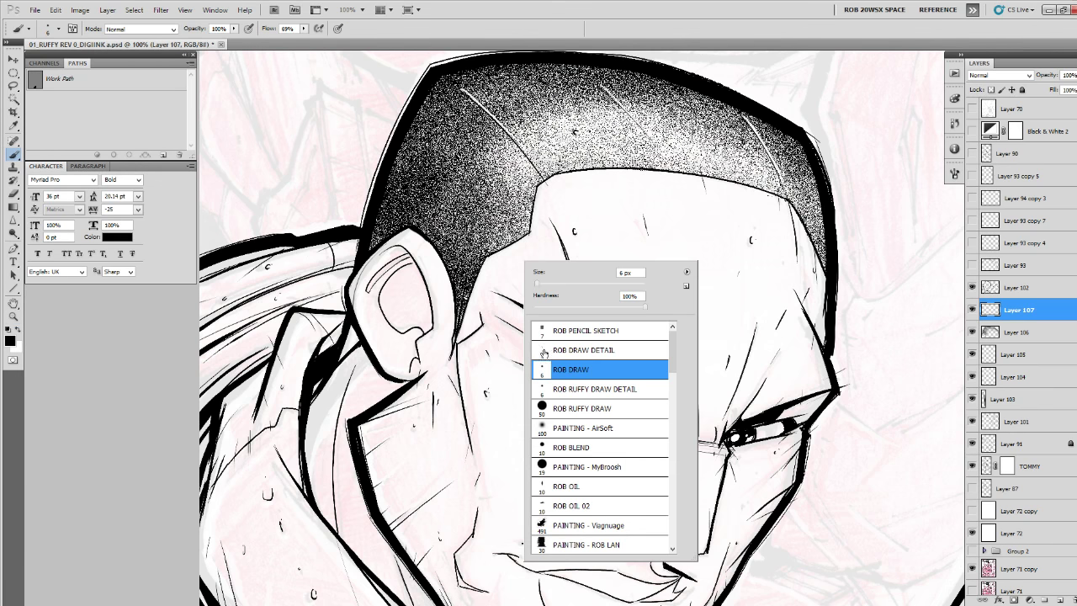
pyautogui.doubleClick(544, 353)
# Return to the ROB OIL brush and thicken the angled cheek line and the line running down in front of the ear.
pyautogui.hotkey('ctrl', 'space')
pyautogui.click(503, 337)
pyautogui.moveTo(505, 337); pyautogui.dragTo(505, 296)
pyautogui.rightClick(514, 279)
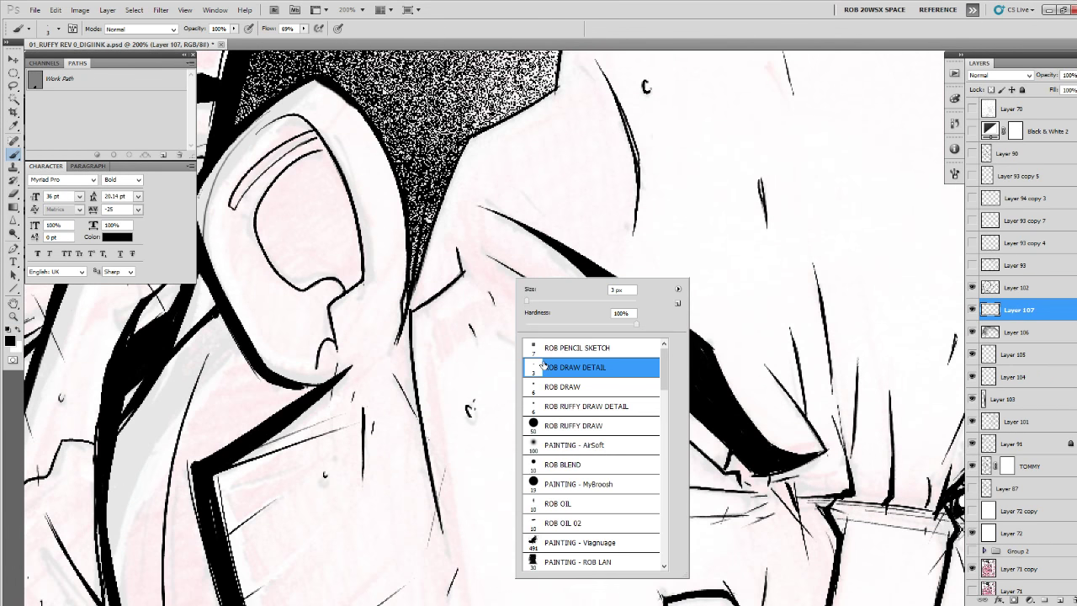
pyautogui.click(557, 503)
pyautogui.press('Return')
pyautogui.moveTo(454, 280)
pyautogui.mouseDown()
pyautogui.moveTo(418, 310)
pyautogui.moveTo(411, 353)
pyautogui.mouseUp()
pyautogui.moveTo(412, 311); pyautogui.dragTo(417, 387)
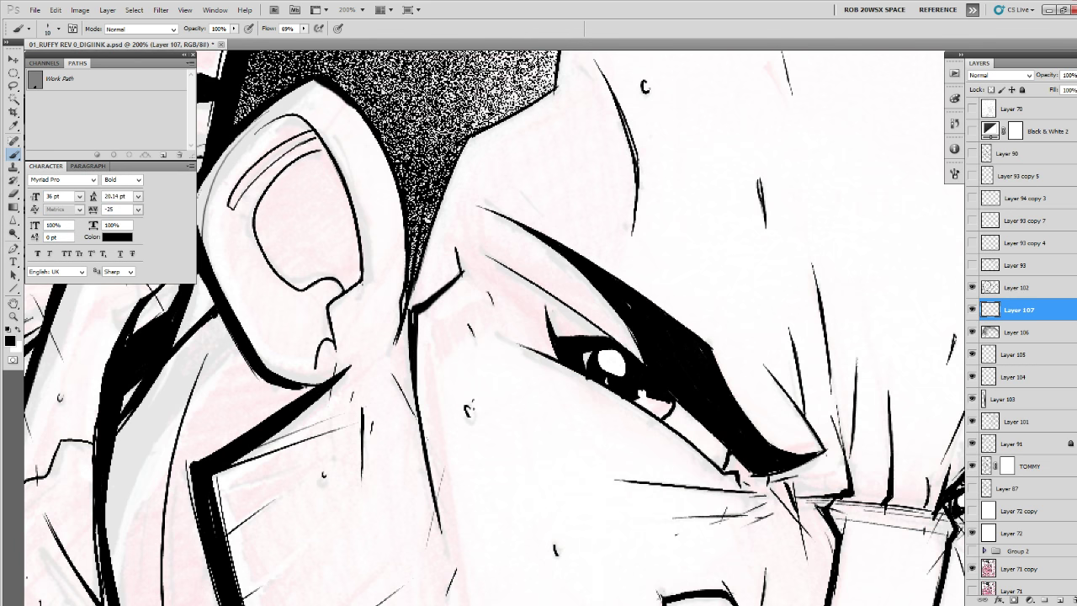
pyautogui.moveTo(417, 342)
pyautogui.mouseDown()
pyautogui.moveTo(423, 445)
pyautogui.moveTo(447, 549)
pyautogui.moveTo(440, 452)
pyautogui.mouseUp()
pyautogui.moveTo(440, 339); pyautogui.dragTo(478, 467)
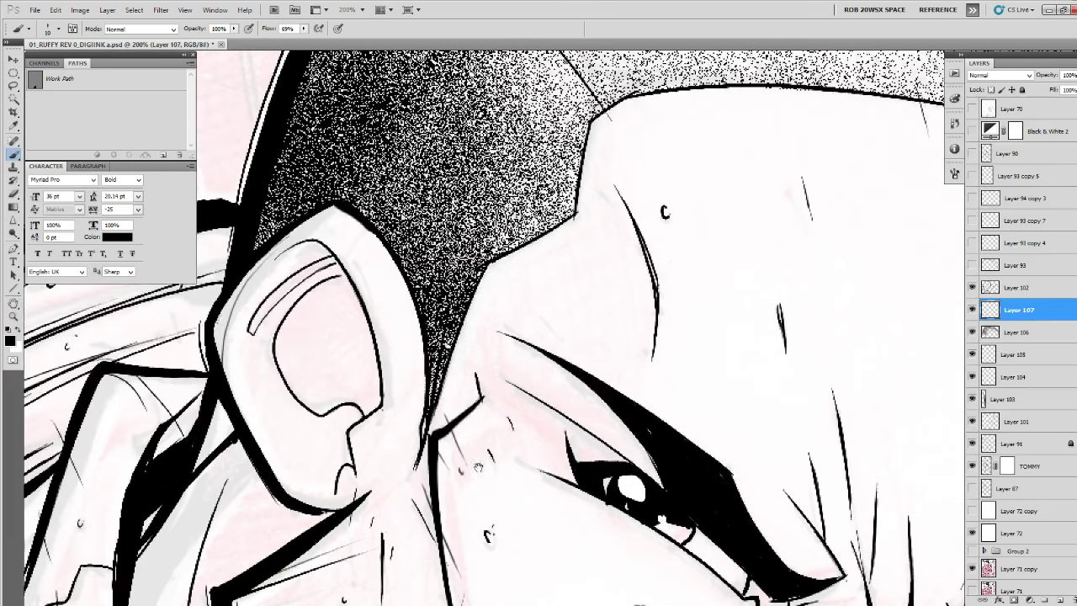
# Thicken the outline of the sideburn and the lower hairline at the temple.
pyautogui.moveTo(435, 370); pyautogui.dragTo(413, 478)
pyautogui.moveTo(489, 255); pyautogui.dragTo(435, 390)
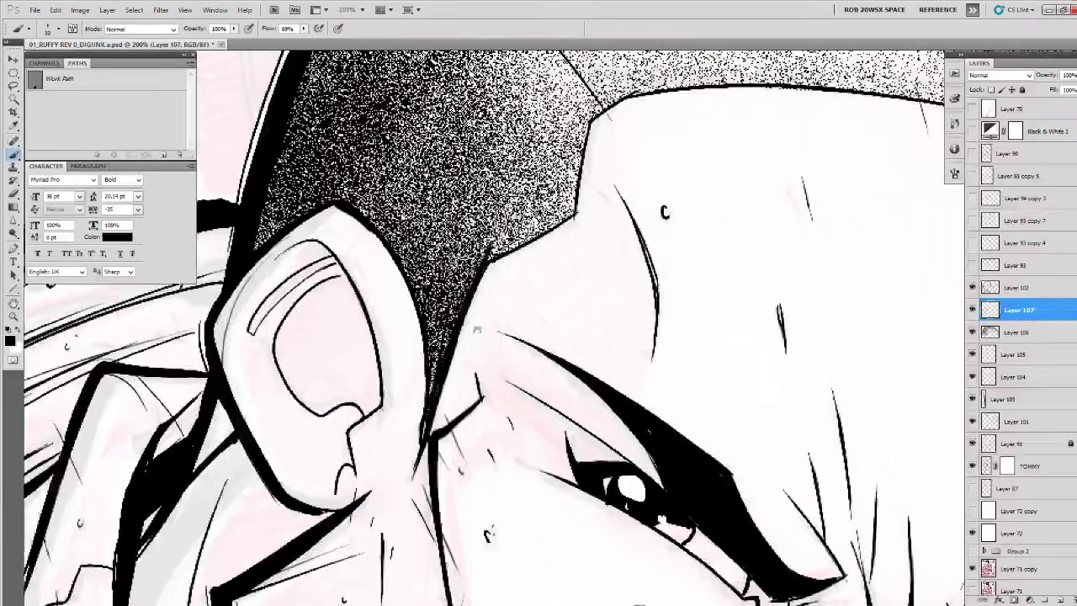
pyautogui.moveTo(478, 327); pyautogui.dragTo(424, 473)
pyautogui.moveTo(536, 269)
pyautogui.mouseDown()
pyautogui.moveTo(518, 367)
pyautogui.moveTo(439, 400)
pyautogui.mouseUp()
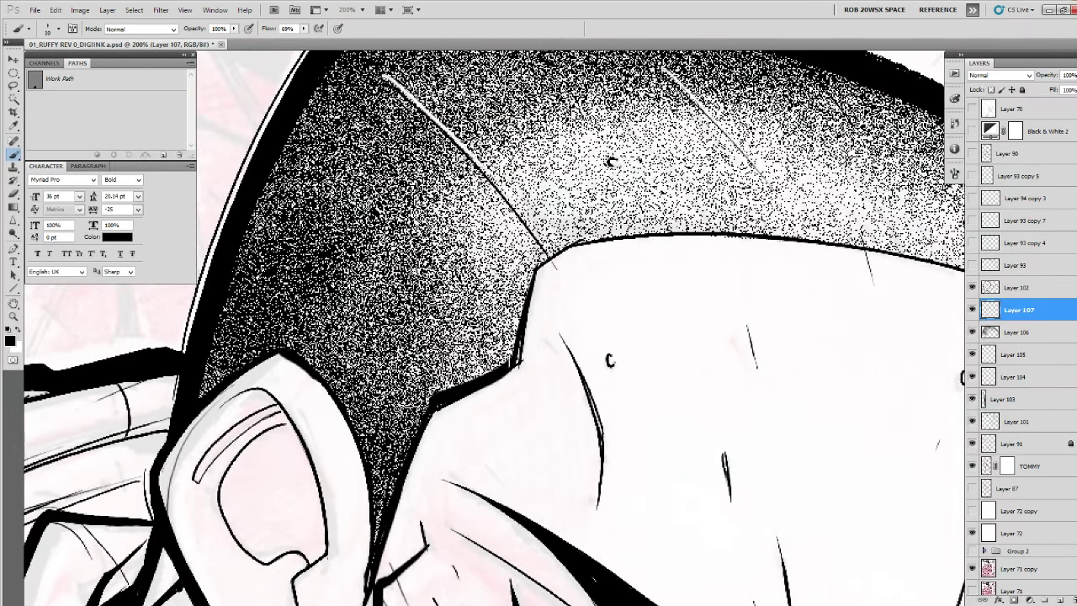
# Thicken the lower hairline at the temple and ink a fine contour line inside the ear's front rim.
pyautogui.moveTo(511, 363)
pyautogui.mouseDown()
pyautogui.moveTo(438, 403)
pyautogui.moveTo(392, 495)
pyautogui.moveTo(482, 377)
pyautogui.mouseUp()
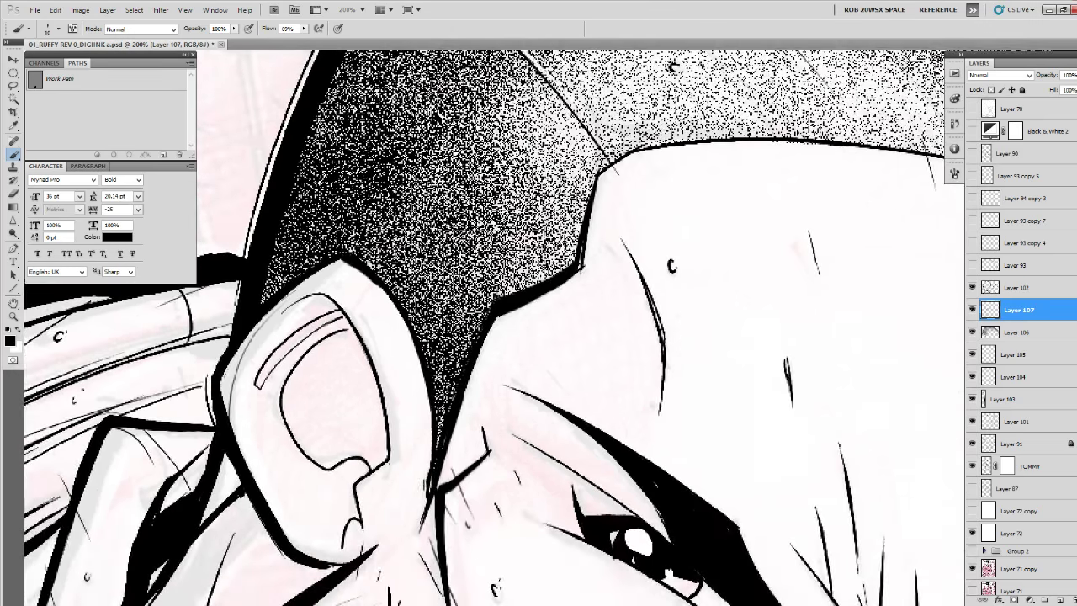
pyautogui.moveTo(367, 285); pyautogui.dragTo(430, 424)
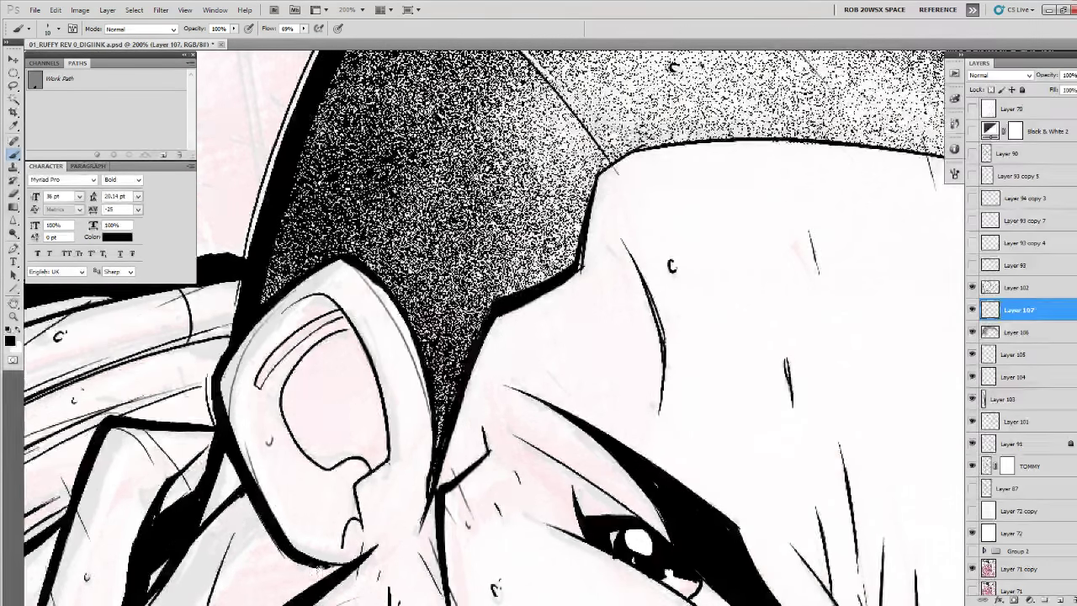
pyautogui.moveTo(538, 379); pyautogui.dragTo(656, 151)
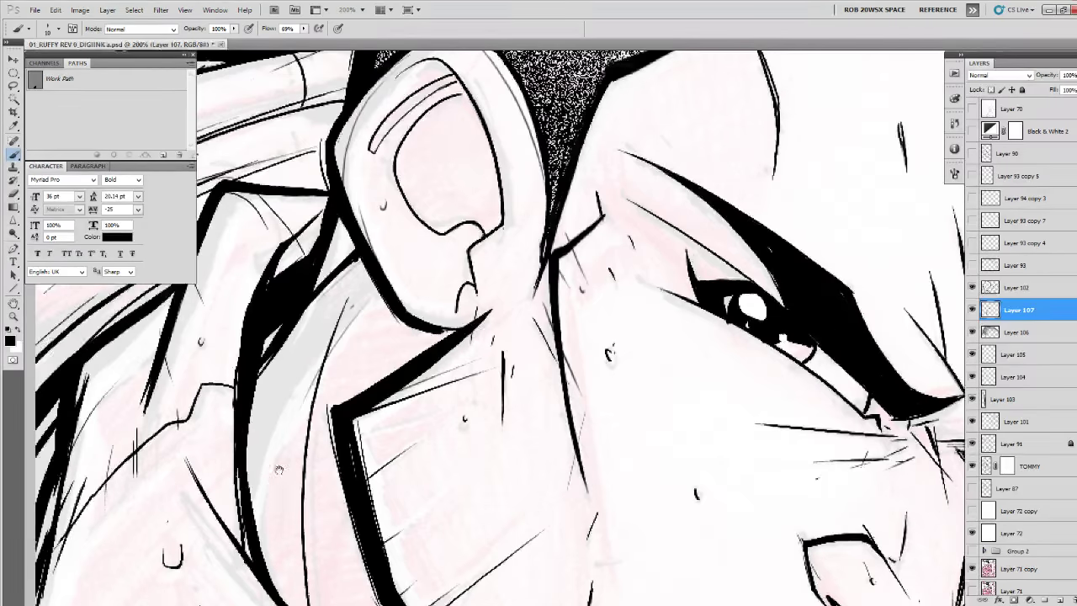
# Strengthen the collar's inner edge beside the neck with thin tapering strokes.
pyautogui.moveTo(328, 358); pyautogui.dragTo(373, 257)
pyautogui.moveTo(288, 318); pyautogui.dragTo(323, 489)
pyautogui.moveTo(312, 436); pyautogui.dragTo(346, 575)
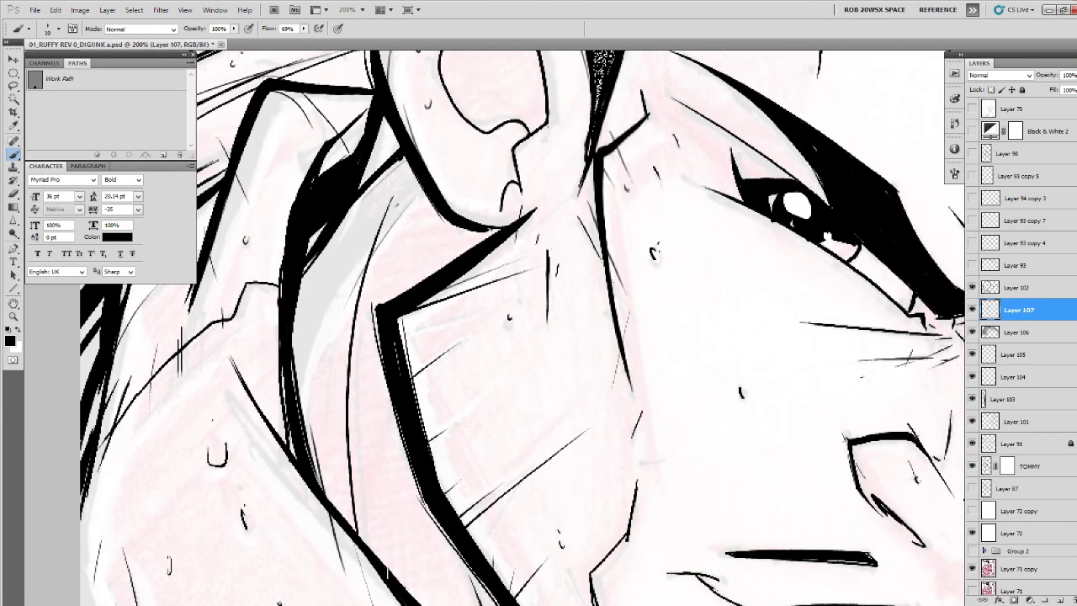
pyautogui.moveTo(700, 497)
pyautogui.mouseDown()
pyautogui.moveTo(642, 497)
pyautogui.moveTo(372, 547)
pyautogui.mouseUp()
# Examine what Layers 106, 102, 101 and 91 contribute to the head by hiding and showing each one.
pyautogui.press('z')
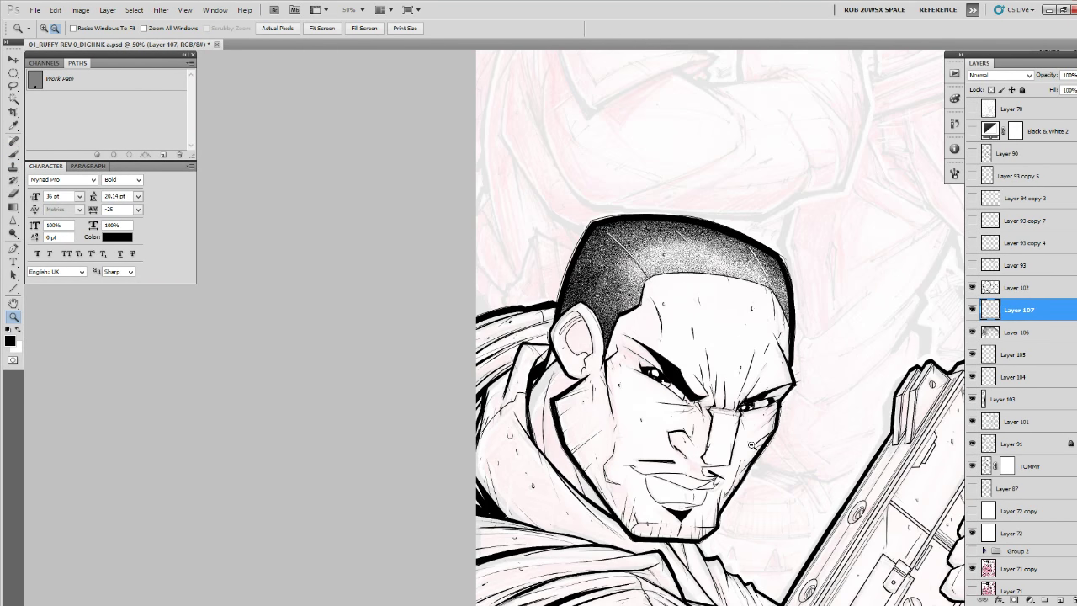
pyautogui.keyDown('alt'); pyautogui.click(746, 449); pyautogui.keyUp('alt')
pyautogui.click(745, 449)
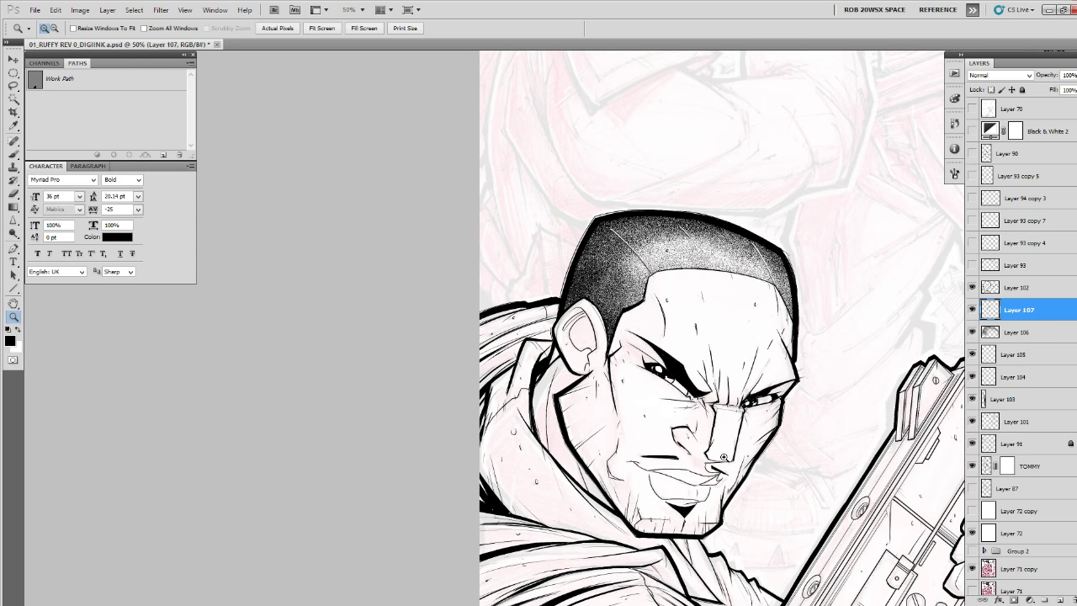
pyautogui.click(972, 332)
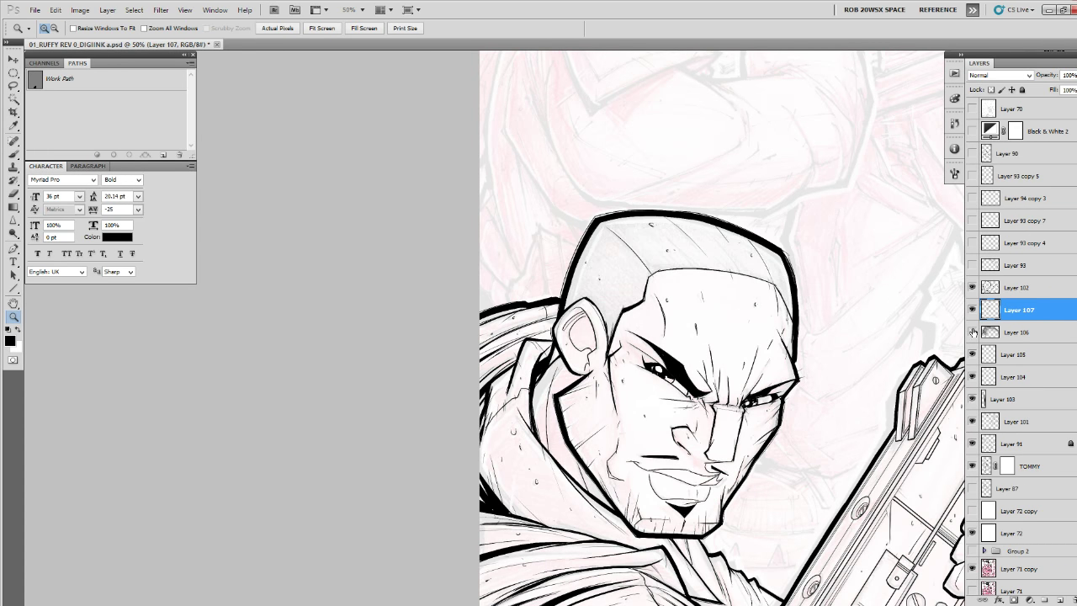
pyautogui.click(973, 333)
pyautogui.click(974, 377)
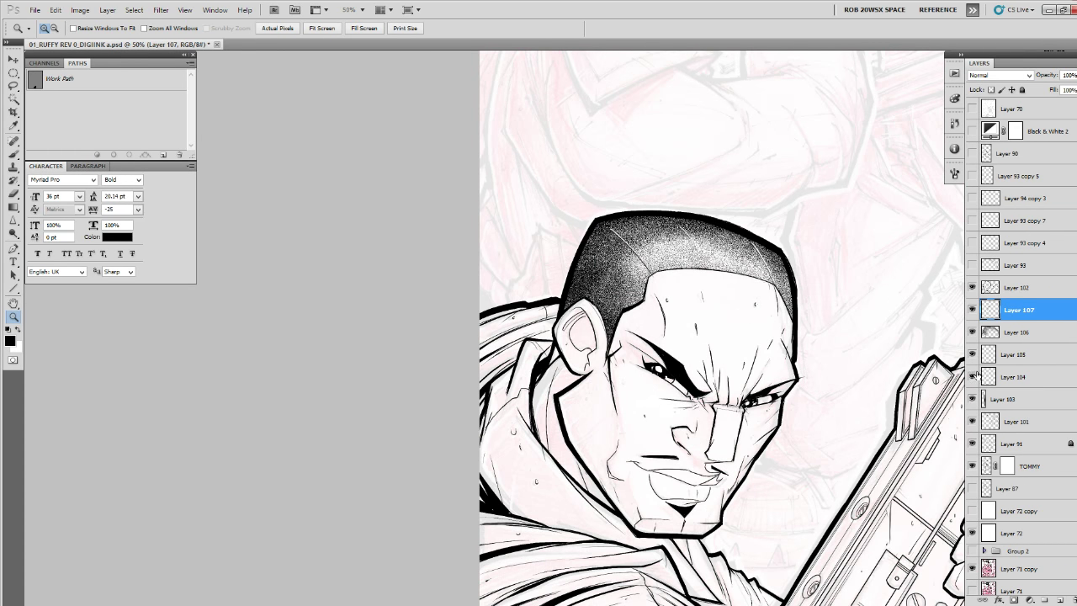
pyautogui.click(972, 288)
pyautogui.click(972, 288)
pyautogui.click(970, 419)
pyautogui.click(972, 421)
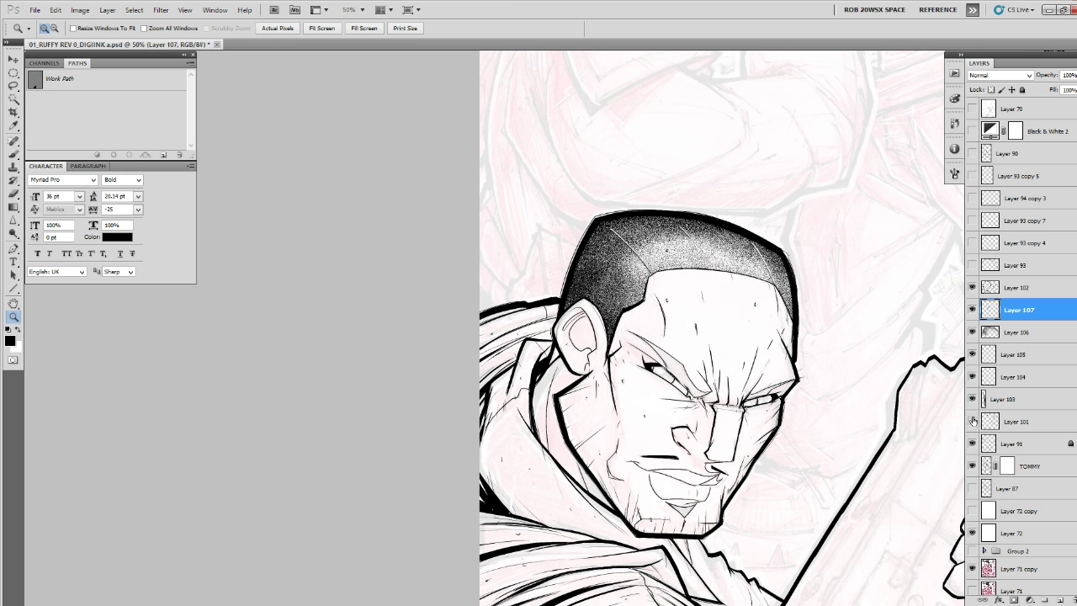
pyautogui.click(973, 421)
pyautogui.click(972, 443)
pyautogui.click(972, 443)
# Unlock Layer 91 and erase the upper part of the thin cheek crease beside the mouth.
pyautogui.keyDown('ctrl'); pyautogui.click(776, 434); pyautogui.keyUp('ctrl')
pyautogui.click(616, 459)
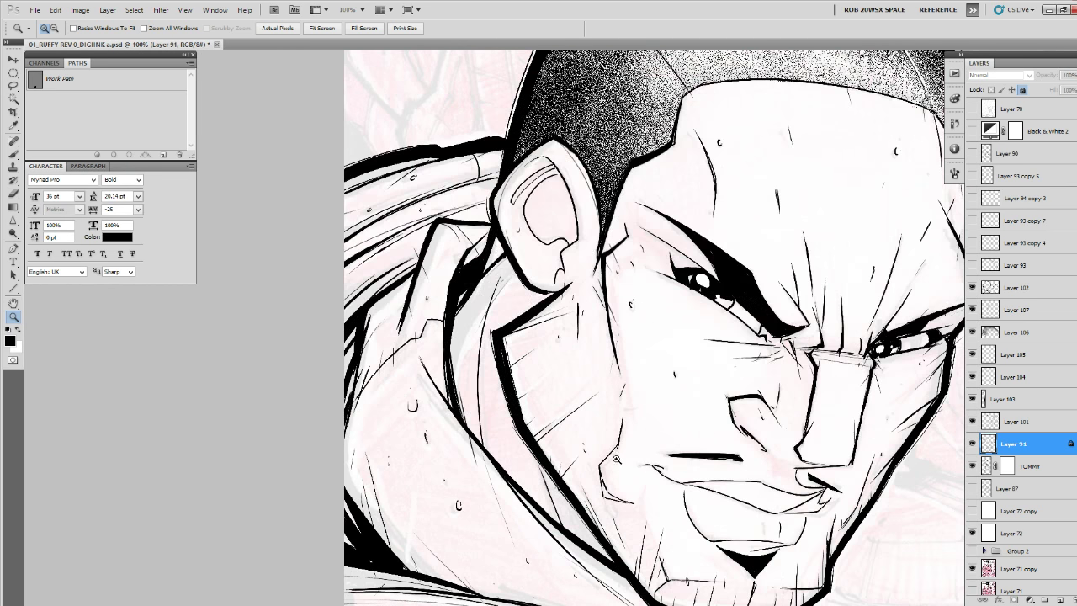
pyautogui.press('e')
pyautogui.click(617, 449)
pyautogui.press('Return')
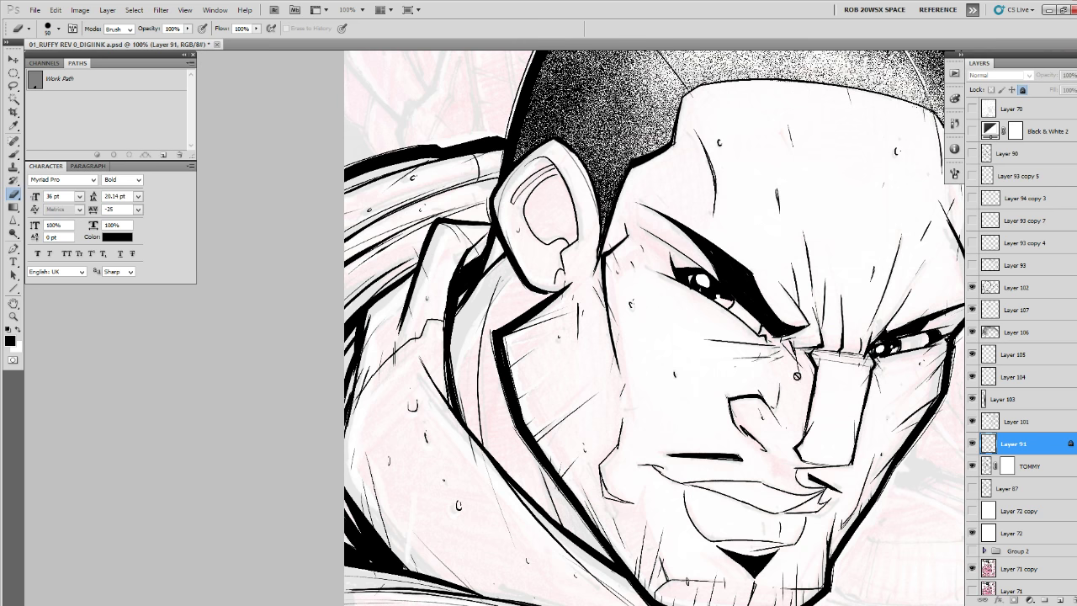
pyautogui.click(973, 377)
pyautogui.click(973, 376)
pyautogui.click(982, 376)
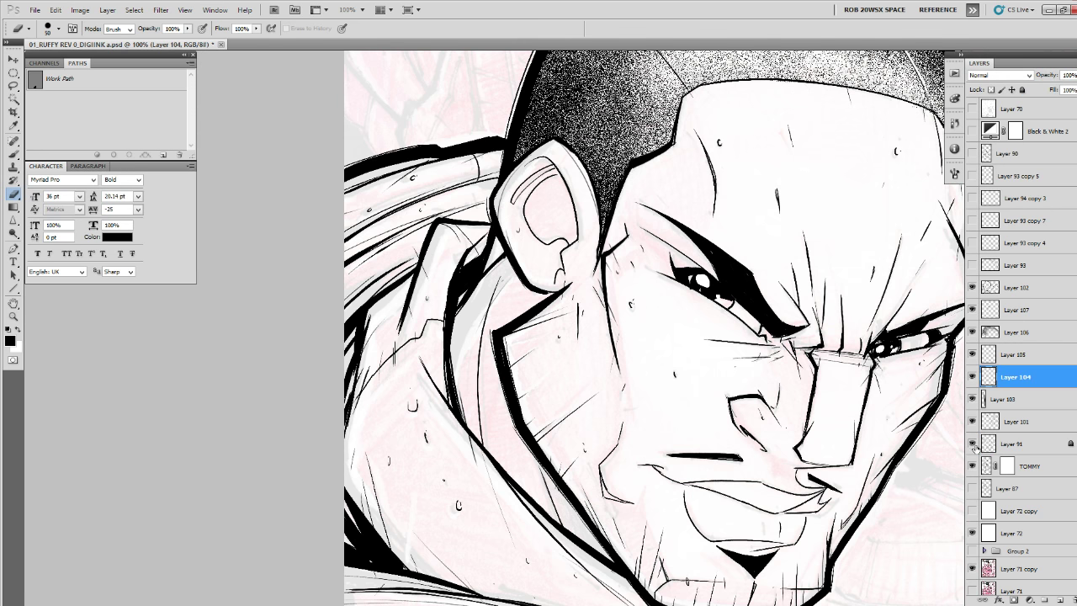
pyautogui.click(972, 443)
pyautogui.click(972, 443)
pyautogui.click(982, 443)
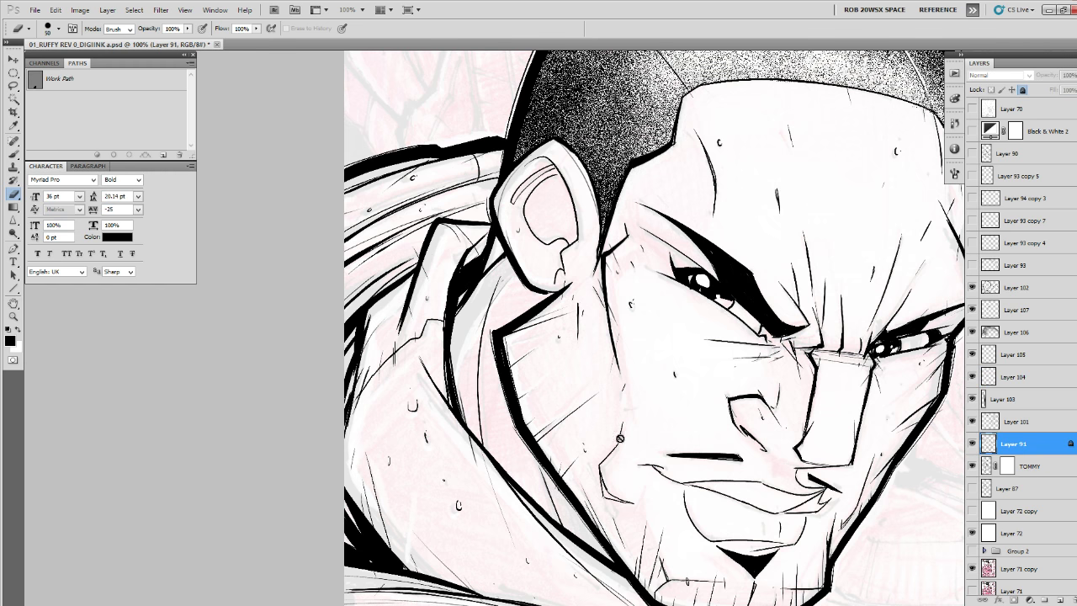
pyautogui.click(1022, 89)
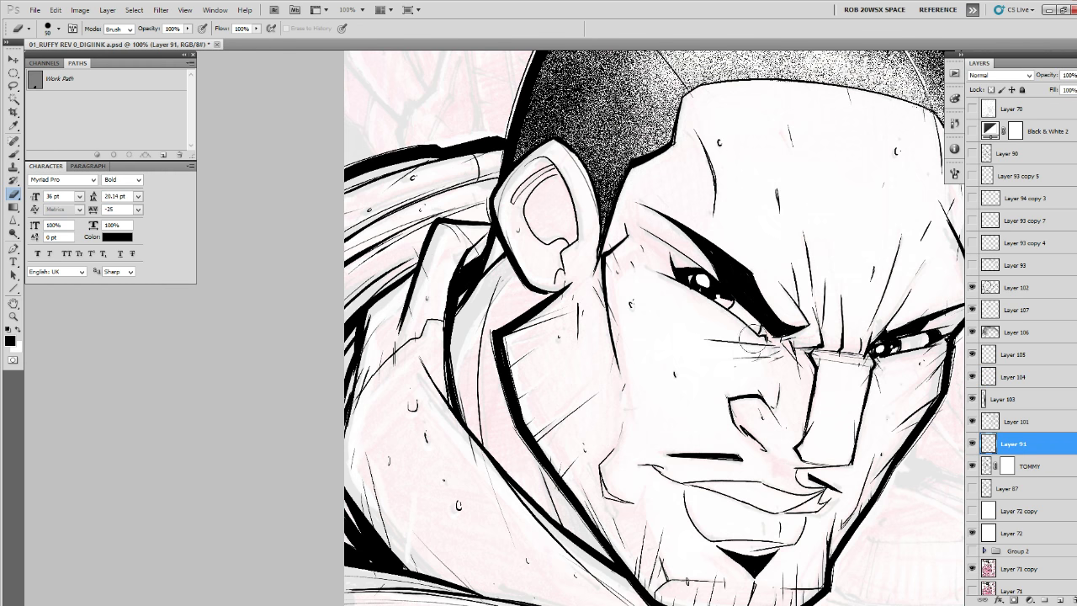
# Hide and show the ink layers above Layer 91 to find the bold outlines, and make Layer 102 active.
pyautogui.click(973, 399)
pyautogui.click(972, 399)
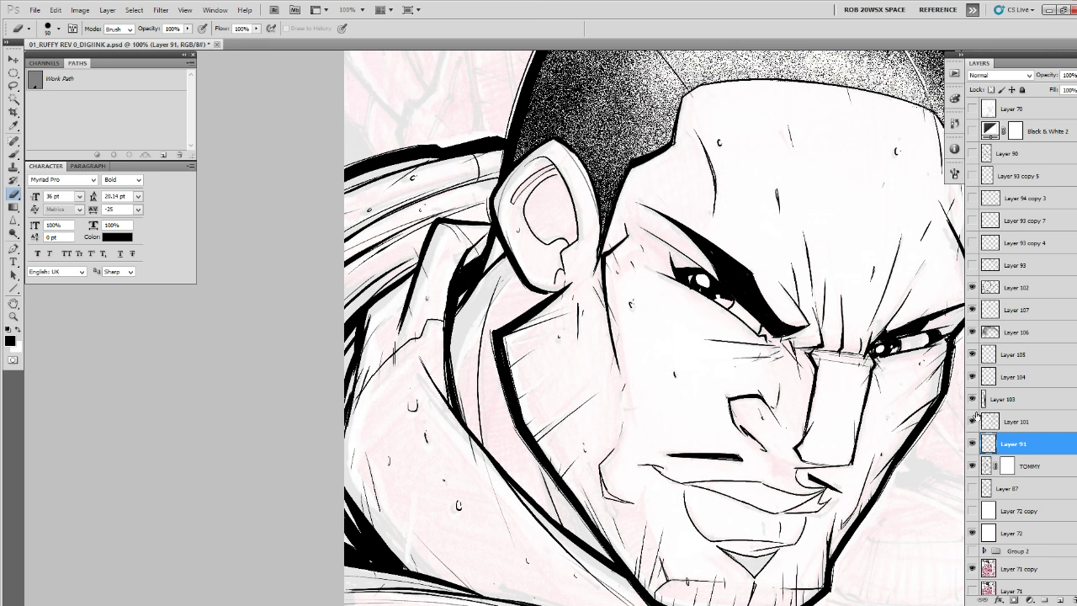
pyautogui.click(973, 376)
pyautogui.click(973, 376)
pyautogui.click(973, 331)
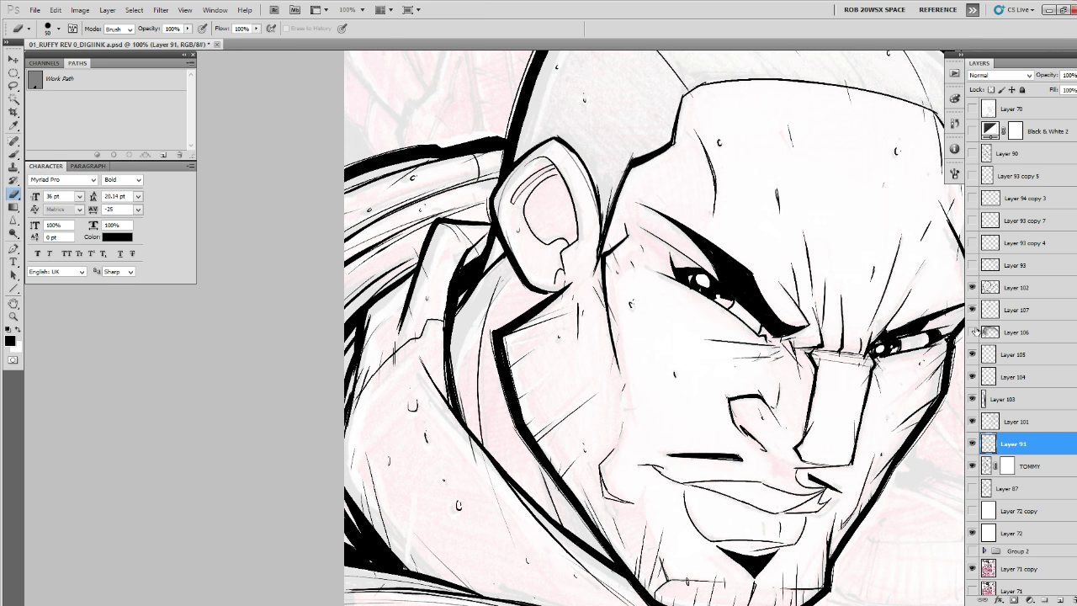
pyautogui.click(972, 332)
pyautogui.click(972, 310)
pyautogui.click(973, 309)
pyautogui.click(973, 287)
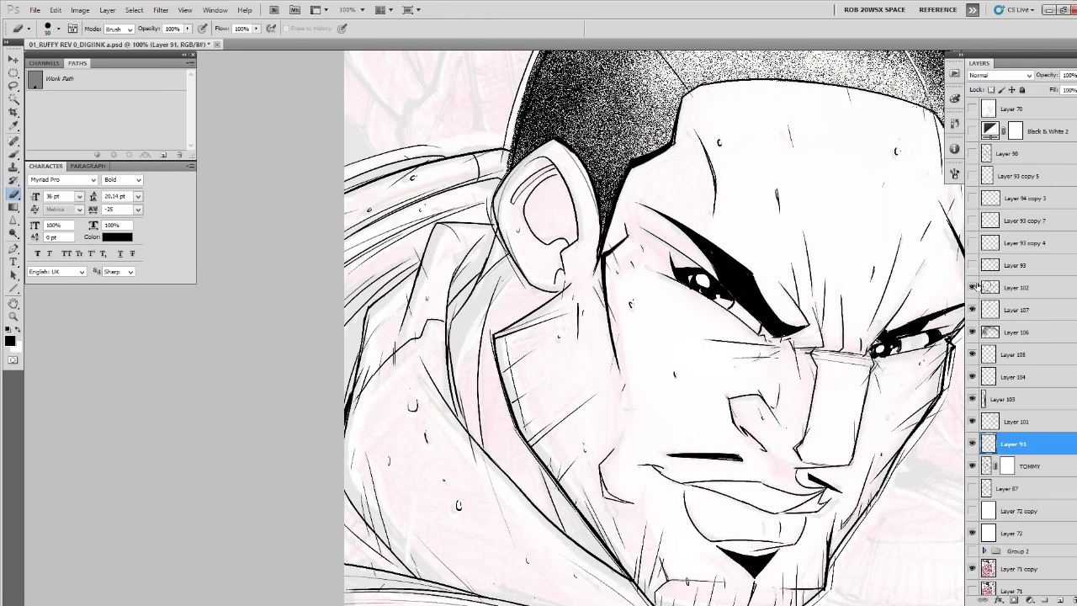
pyautogui.click(973, 288)
pyautogui.click(1018, 287)
# Ink the eyelid crease above the outer corner of the man's far eye with the Brush.
pyautogui.press('z')
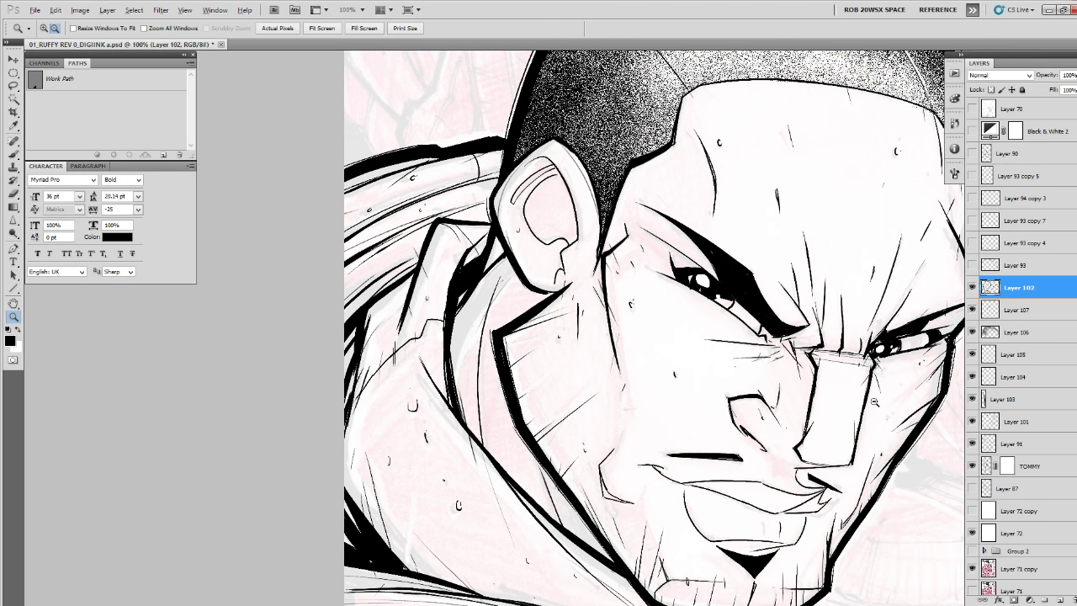
pyautogui.keyDown('alt'); pyautogui.click(876, 415); pyautogui.keyUp('alt')
pyautogui.keyDown('alt'); pyautogui.click(877, 416); pyautogui.keyUp('alt')
pyautogui.keyDown('alt'); pyautogui.click(878, 418); pyautogui.keyUp('alt')
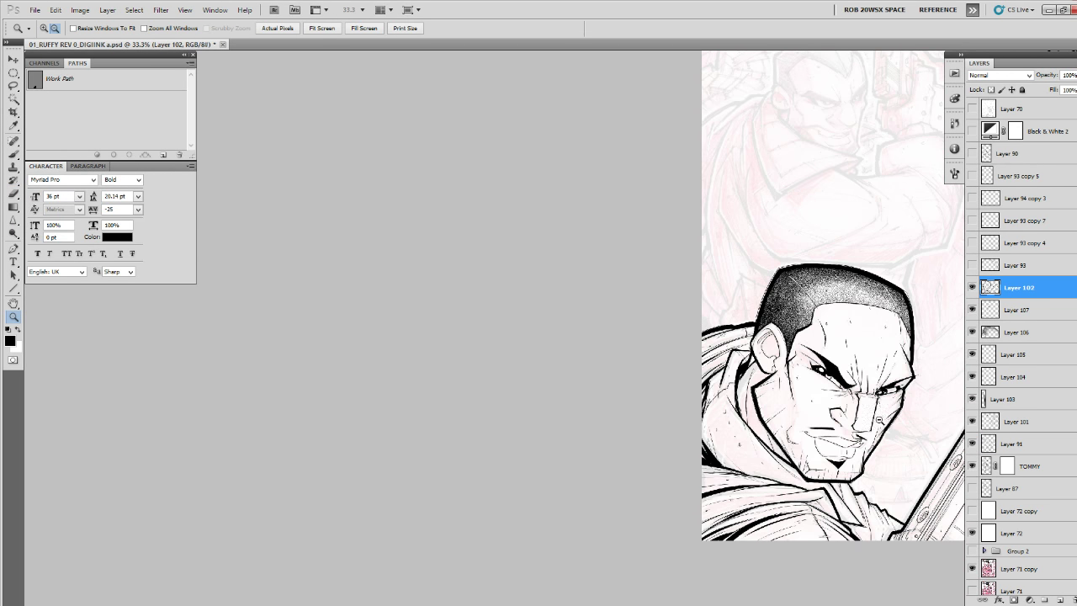
pyautogui.keyDown('alt'); pyautogui.click(878, 419); pyautogui.keyUp('alt')
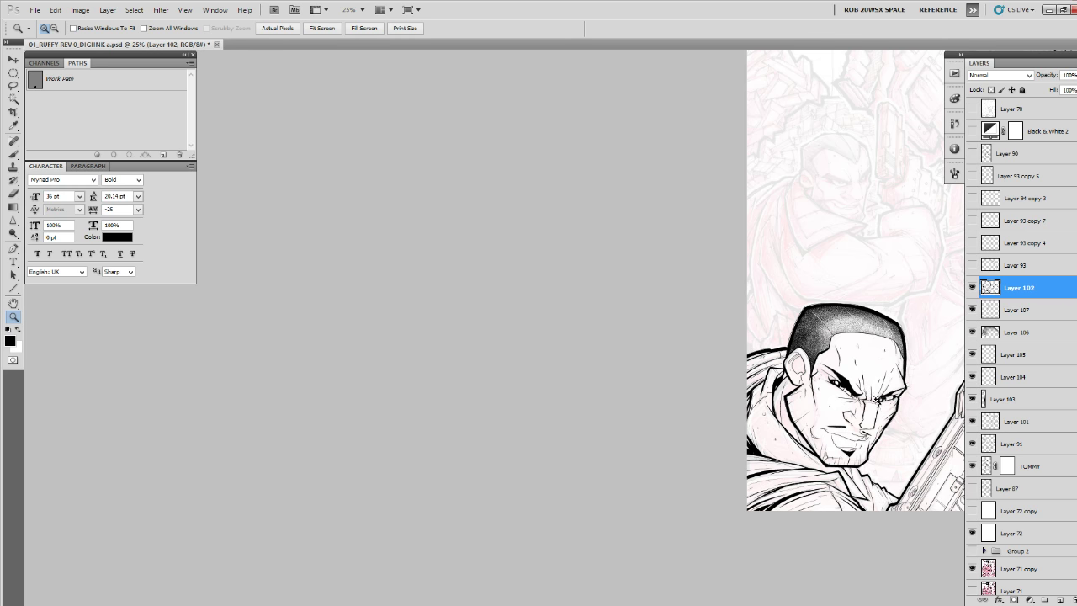
pyautogui.moveTo(917, 428); pyautogui.dragTo(749, 490)
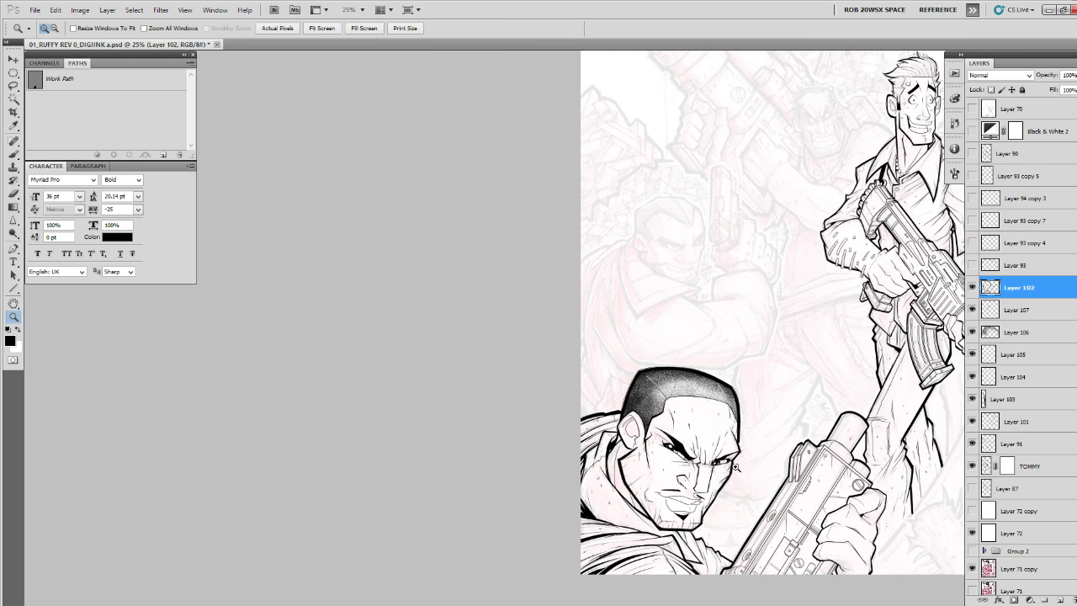
pyautogui.click(726, 464)
pyautogui.click(726, 464)
pyautogui.click(726, 464)
pyautogui.click(726, 464)
pyautogui.click(726, 465)
pyautogui.press('b')
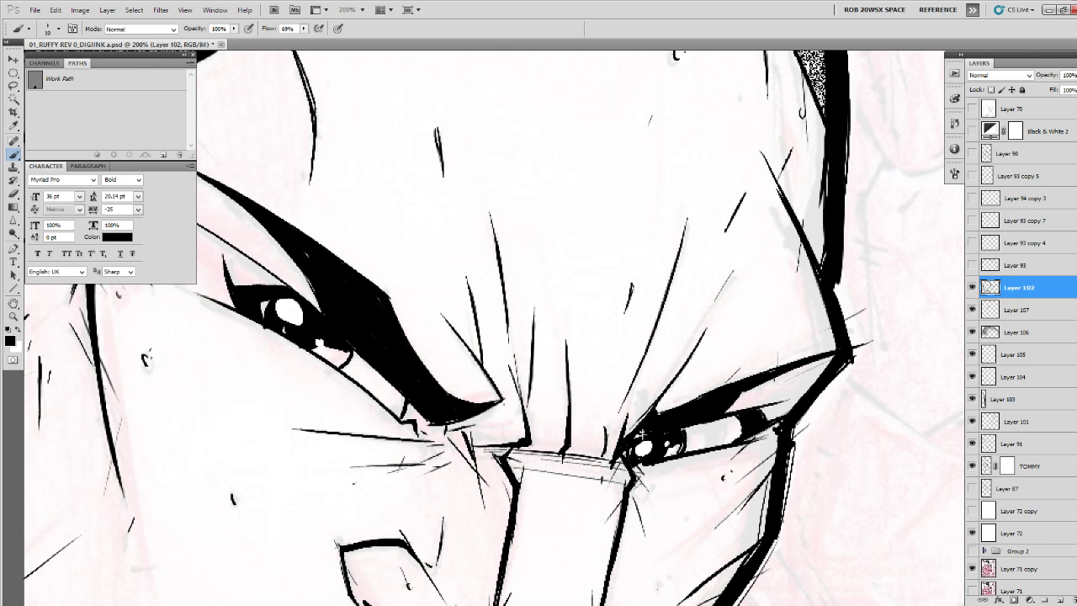
pyautogui.moveTo(726, 408); pyautogui.dragTo(796, 391)
# Thicken the eyelid crease between the brow and the near eye.
pyautogui.press('z')
pyautogui.keyDown('alt'); pyautogui.click(588, 435); pyautogui.keyUp('alt')
pyautogui.click(463, 328)
pyautogui.press('b')
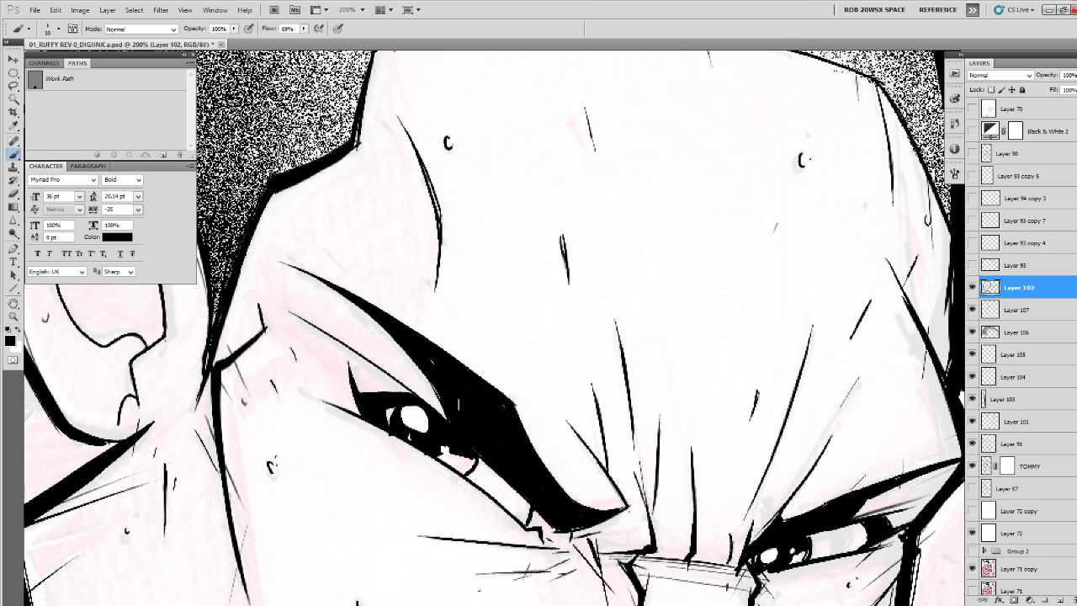
pyautogui.moveTo(293, 314)
pyautogui.mouseDown()
pyautogui.moveTo(442, 407)
pyautogui.moveTo(466, 439)
pyautogui.mouseUp()
pyautogui.moveTo(519, 491)
pyautogui.mouseDown()
pyautogui.moveTo(545, 530)
pyautogui.moveTo(603, 505)
pyautogui.mouseUp()
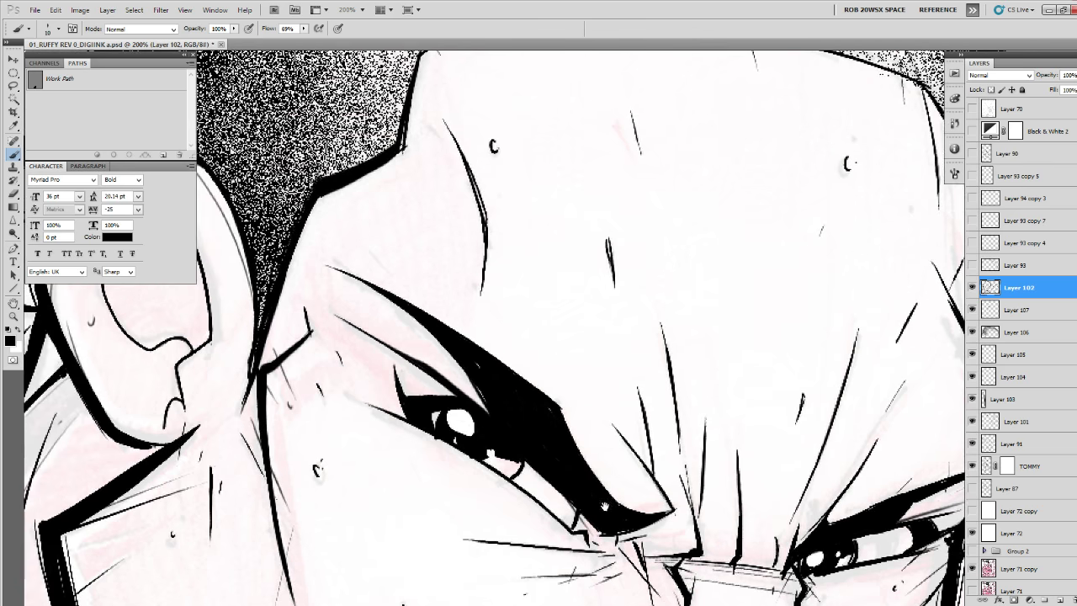
# Add fine wrinkle strokes on the forehead and temple, and thicken the cheek line in front of the ear.
pyautogui.moveTo(634, 338); pyautogui.dragTo(652, 455)
pyautogui.moveTo(588, 363); pyautogui.dragTo(594, 387)
pyautogui.moveTo(489, 331); pyautogui.dragTo(520, 399)
pyautogui.moveTo(343, 275); pyautogui.dragTo(364, 318)
pyautogui.moveTo(400, 404)
pyautogui.mouseDown()
pyautogui.moveTo(509, 312)
pyautogui.moveTo(560, 250)
pyautogui.moveTo(585, 155)
pyautogui.mouseUp()
pyautogui.moveTo(483, 328); pyautogui.dragTo(511, 420)
# Ink thin hatch lines running from the jaw outline across the cheek below the ear, redrawing the middle one.
pyautogui.moveTo(297, 494); pyautogui.dragTo(427, 368)
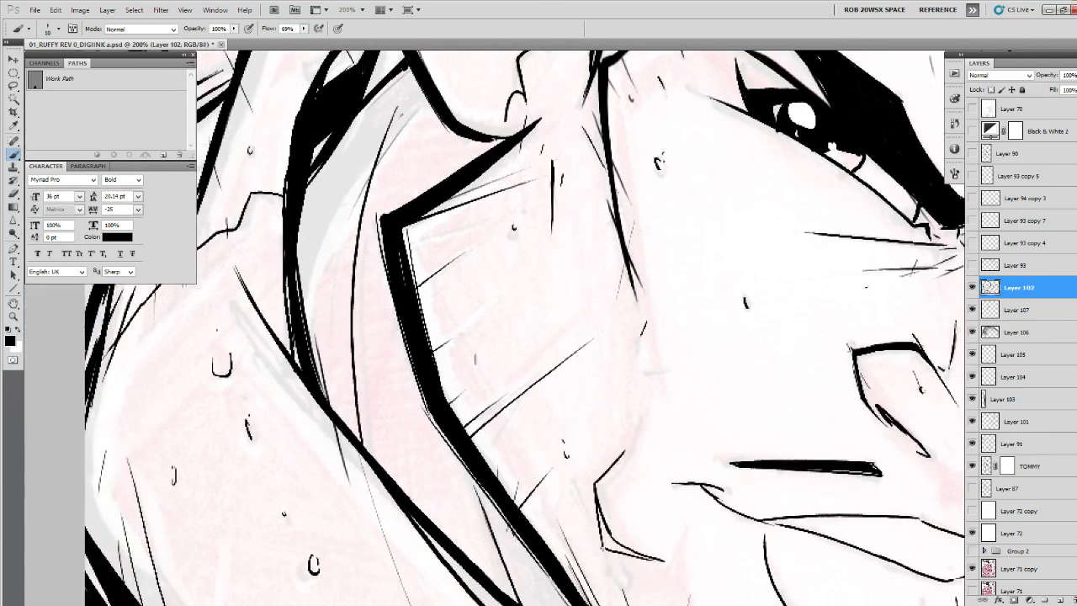
pyautogui.moveTo(530, 323); pyautogui.dragTo(586, 432)
pyautogui.moveTo(499, 461); pyautogui.dragTo(592, 395)
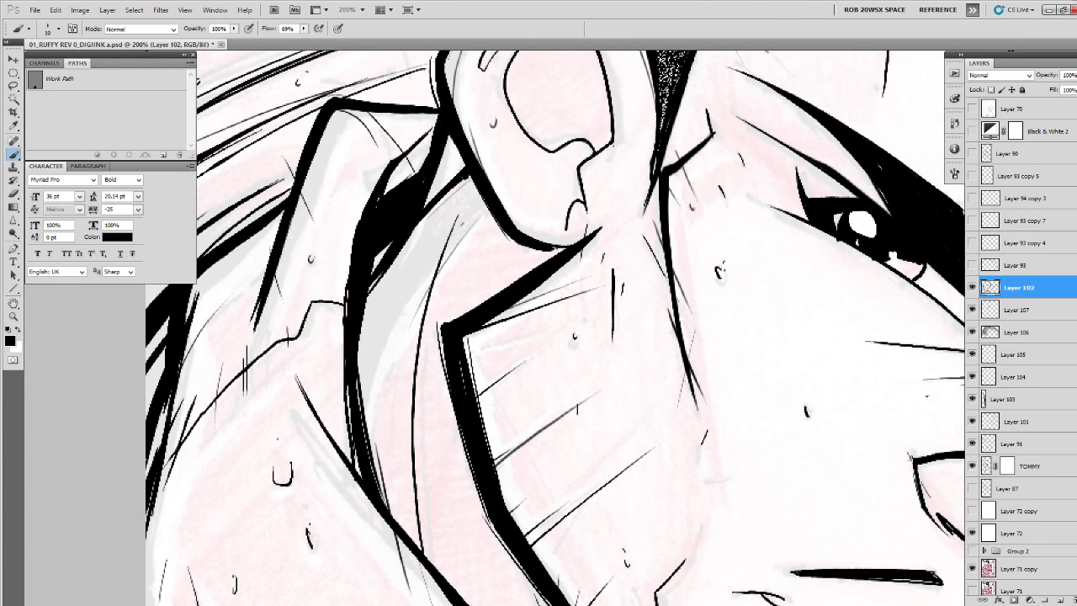
pyautogui.hotkey('ctrl', 'z')
pyautogui.moveTo(494, 466); pyautogui.dragTo(617, 389)
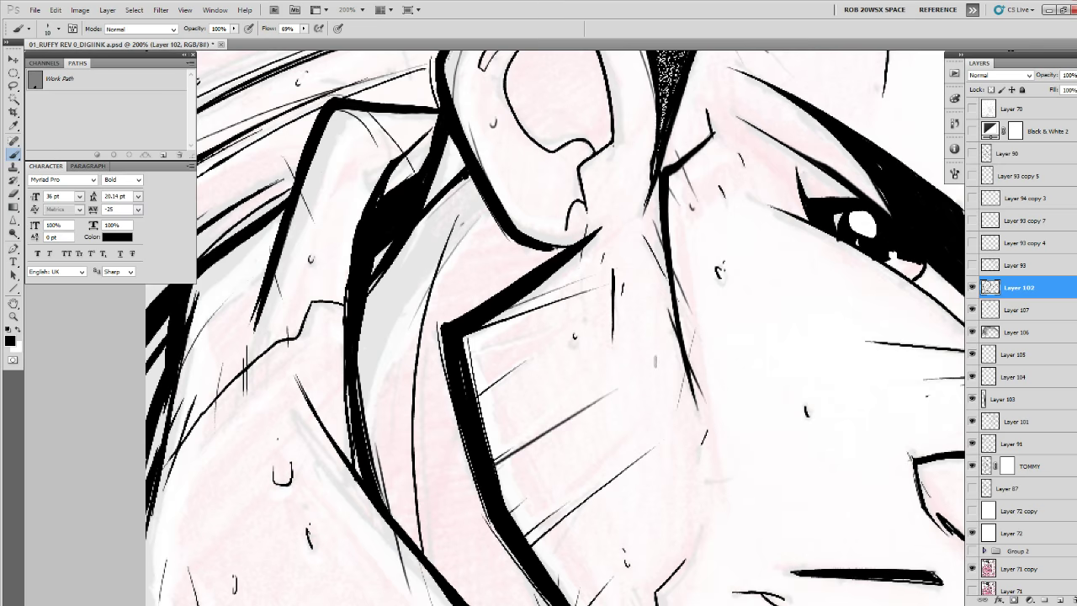
pyautogui.moveTo(536, 391); pyautogui.dragTo(517, 509)
pyautogui.moveTo(447, 471); pyautogui.dragTo(612, 431)
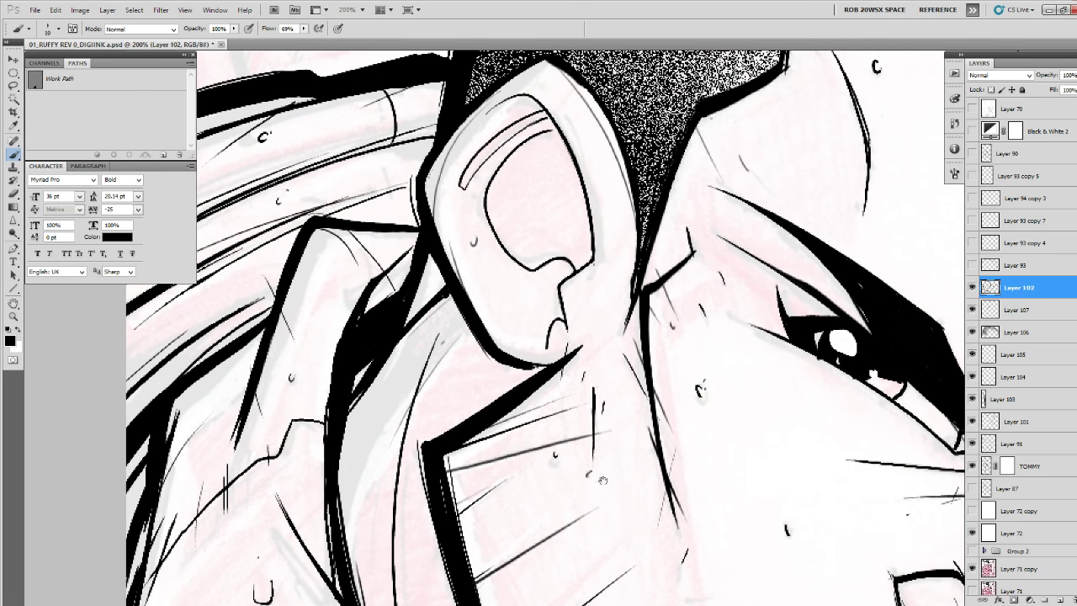
pyautogui.moveTo(594, 475); pyautogui.dragTo(629, 341)
pyautogui.moveTo(562, 552); pyautogui.dragTo(584, 530)
pyautogui.moveTo(695, 528); pyautogui.dragTo(712, 367)
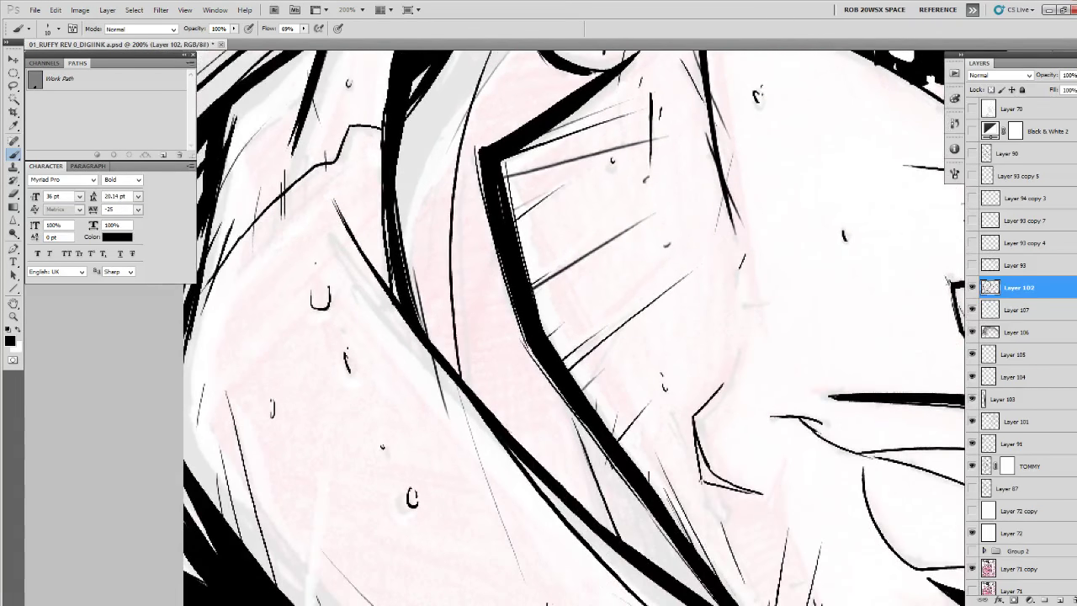
# Add a hatch stroke along the lower jaw and thicken the short angled beard line on the chin.
pyautogui.moveTo(652, 486)
pyautogui.mouseDown()
pyautogui.moveTo(682, 365)
pyautogui.moveTo(674, 403)
pyautogui.mouseUp()
pyautogui.moveTo(730, 540); pyautogui.dragTo(658, 437)
pyautogui.moveTo(686, 394)
pyautogui.mouseDown()
pyautogui.moveTo(680, 404)
pyautogui.moveTo(547, 397)
pyautogui.mouseUp()
pyautogui.moveTo(874, 520); pyautogui.dragTo(693, 442)
pyautogui.moveTo(479, 464)
pyautogui.mouseDown()
pyautogui.moveTo(445, 464)
pyautogui.moveTo(418, 486)
pyautogui.mouseUp()
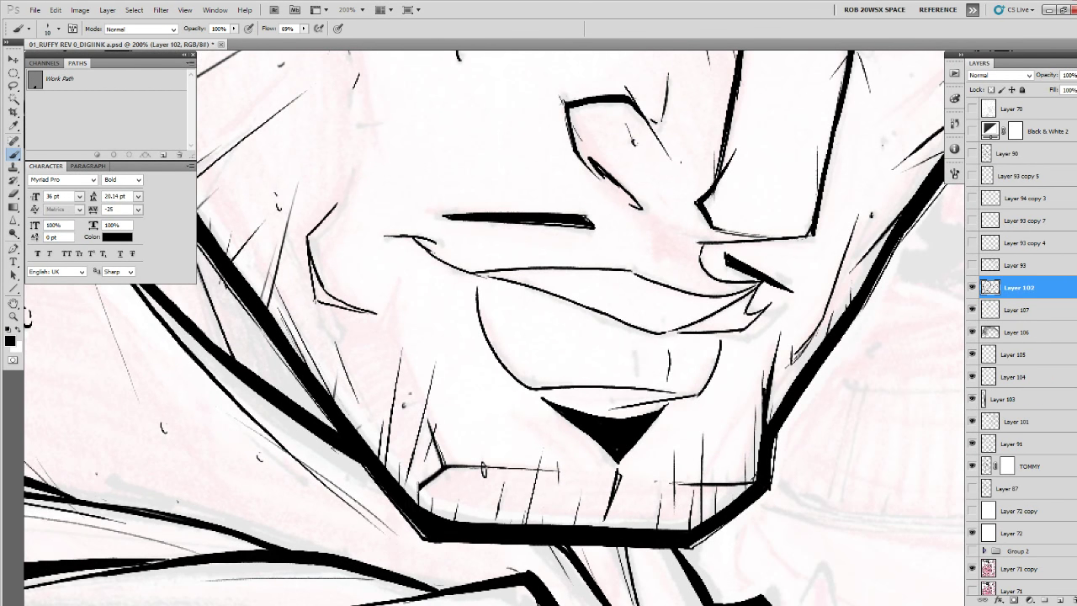
# Touch up the dark upper lid of the far eye with a short black stroke.
pyautogui.moveTo(483, 470); pyautogui.dragTo(436, 562)
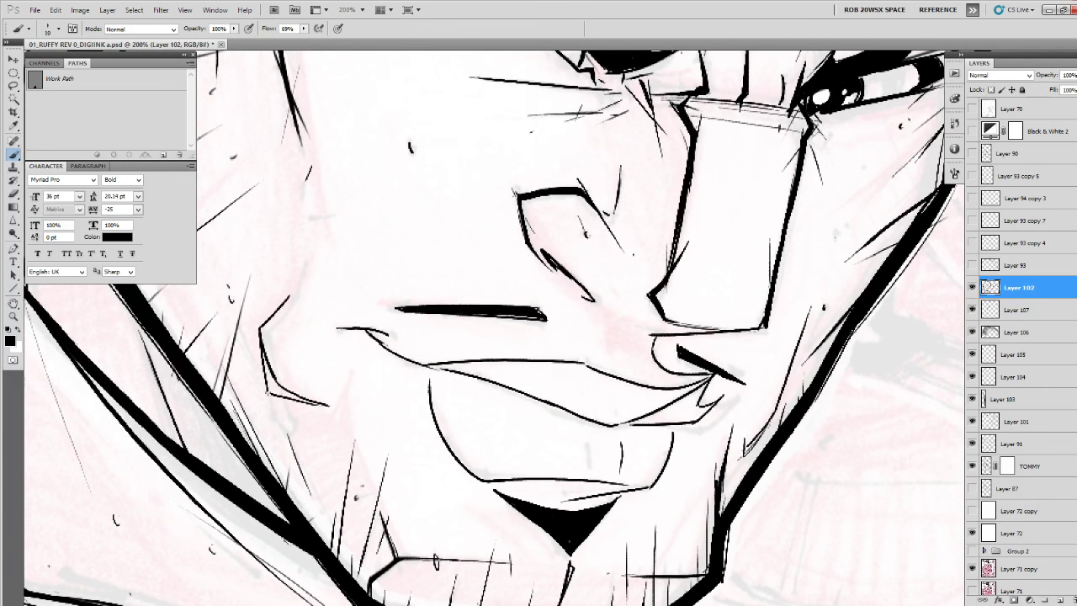
pyautogui.moveTo(790, 397); pyautogui.dragTo(705, 540)
pyautogui.moveTo(759, 411)
pyautogui.mouseDown()
pyautogui.moveTo(752, 492)
pyautogui.moveTo(708, 580)
pyautogui.mouseUp()
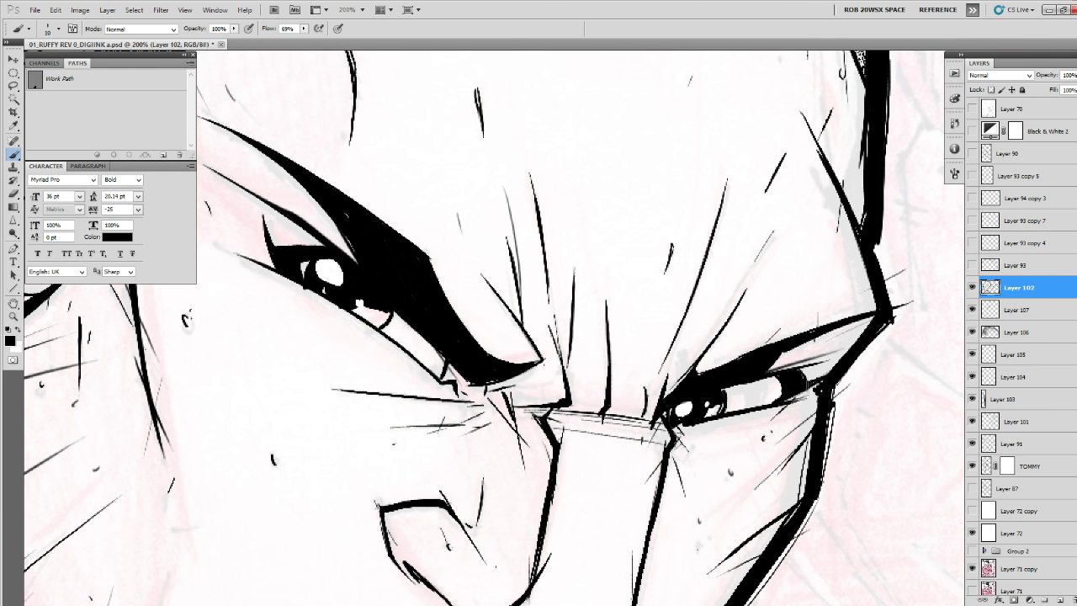
pyautogui.moveTo(766, 372)
pyautogui.mouseDown()
pyautogui.moveTo(804, 362)
pyautogui.moveTo(754, 382)
pyautogui.mouseUp()
# Thicken the curved outline of the lower lip.
pyautogui.press('z')
pyautogui.keyDown('alt'); pyautogui.click(612, 409); pyautogui.keyUp('alt')
pyautogui.keyDown('alt'); pyautogui.click(612, 409); pyautogui.keyUp('alt')
pyautogui.keyDown('alt'); pyautogui.click(613, 410); pyautogui.keyUp('alt')
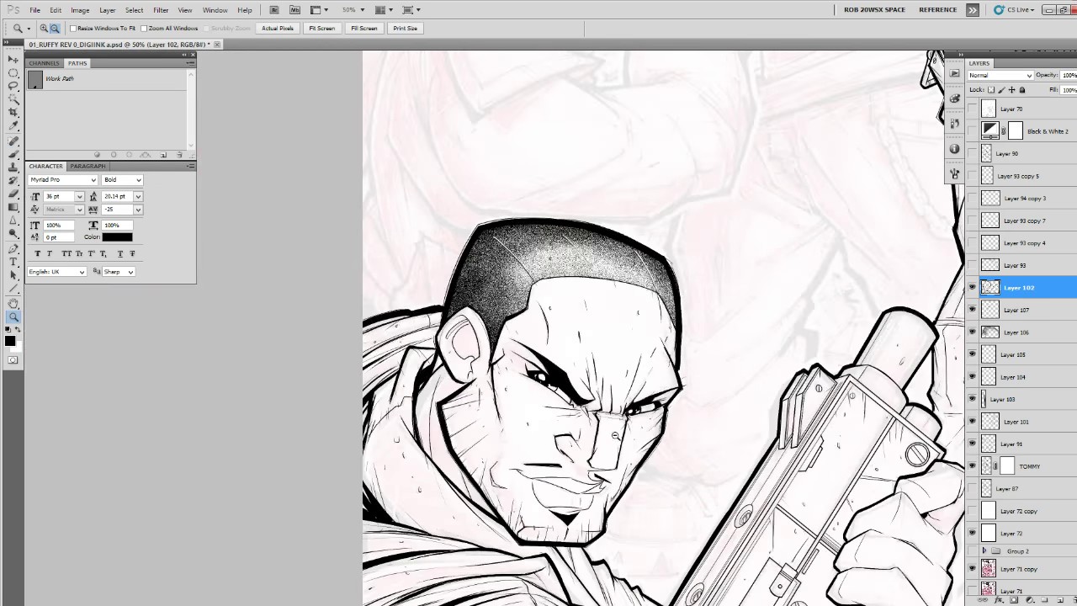
pyautogui.keyDown('alt'); pyautogui.click(617, 446); pyautogui.keyUp('alt')
pyautogui.keyDown('alt'); pyautogui.click(619, 459); pyautogui.keyUp('alt')
pyautogui.click(619, 462)
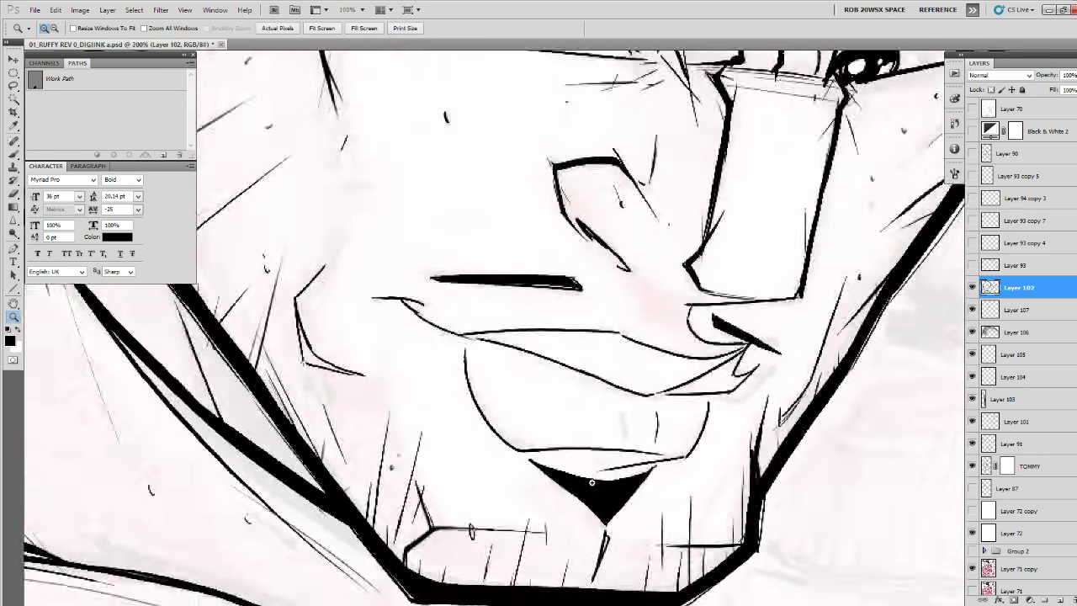
pyautogui.press('b')
pyautogui.moveTo(400, 280)
pyautogui.mouseDown()
pyautogui.moveTo(418, 372)
pyautogui.moveTo(480, 434)
pyautogui.mouseUp()
pyautogui.moveTo(518, 444)
pyautogui.mouseDown()
pyautogui.moveTo(729, 529)
pyautogui.moveTo(673, 508)
pyautogui.mouseUp()
pyautogui.moveTo(897, 446)
pyautogui.mouseDown()
pyautogui.moveTo(899, 472)
pyautogui.moveTo(871, 523)
pyautogui.moveTo(796, 551)
pyautogui.moveTo(823, 450)
pyautogui.mouseUp()
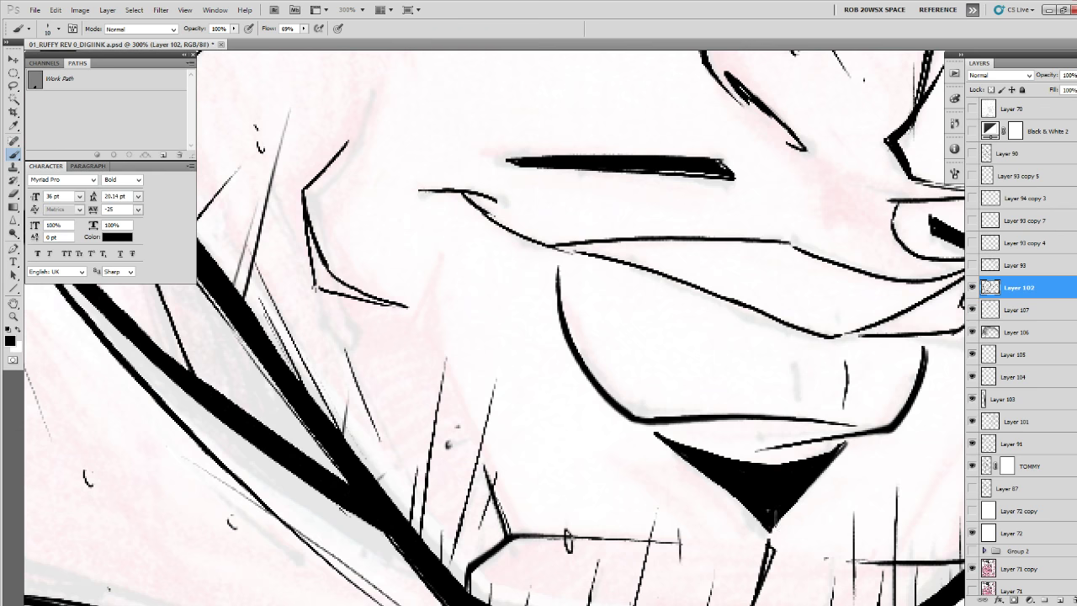
# Trim the corner of the black beard patch below the lower lip with white.
pyautogui.press('x')
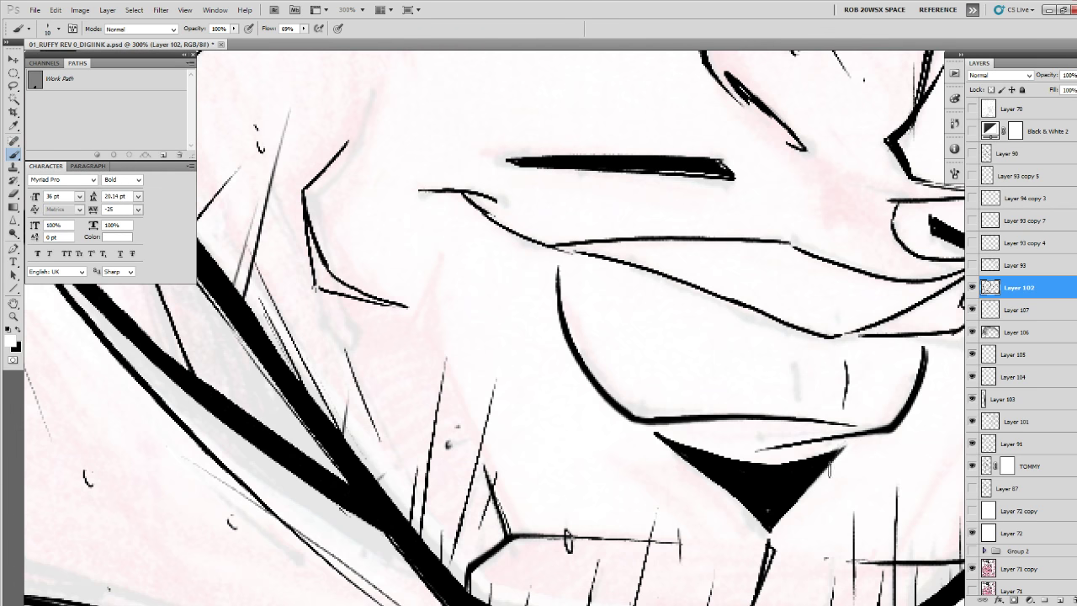
pyautogui.moveTo(752, 543); pyautogui.dragTo(821, 438)
pyautogui.press('x')
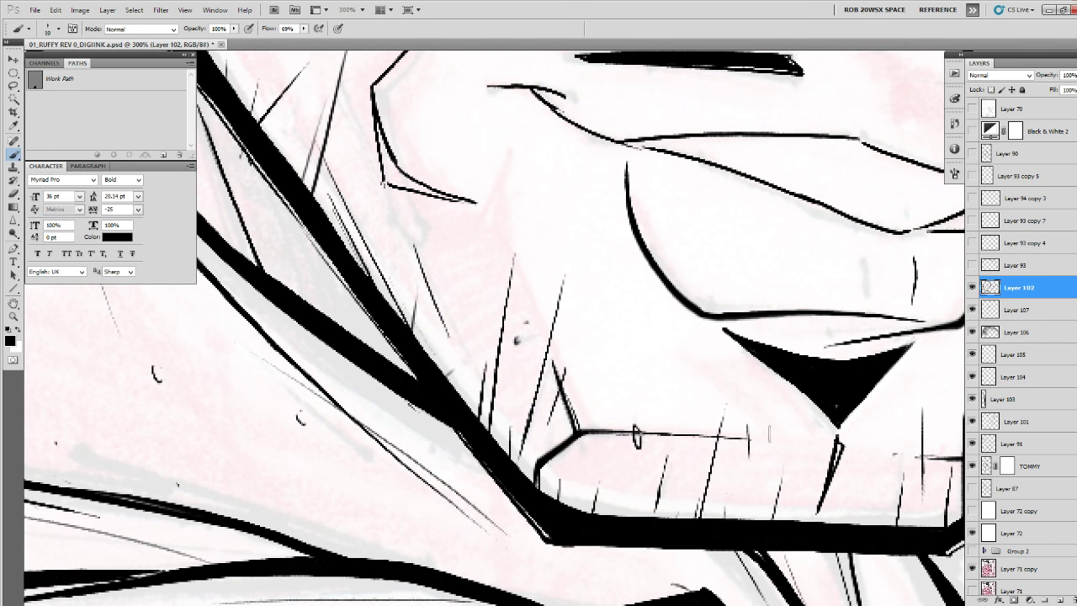
# Undo the last stroke, then ink and thicken the short beard hatch lines along the chin's lower edge.
pyautogui.hotkey('ctrl', 'z')
pyautogui.moveTo(700, 531); pyautogui.dragTo(722, 439)
pyautogui.moveTo(729, 407); pyautogui.dragTo(708, 425)
pyautogui.moveTo(632, 534); pyautogui.dragTo(638, 500)
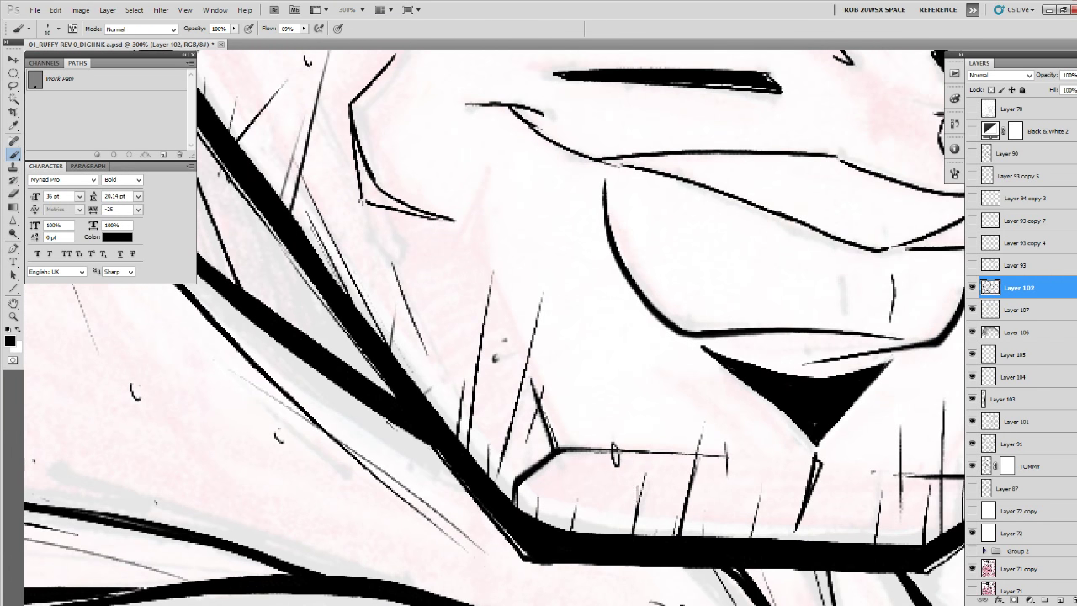
pyautogui.moveTo(570, 533); pyautogui.dragTo(580, 469)
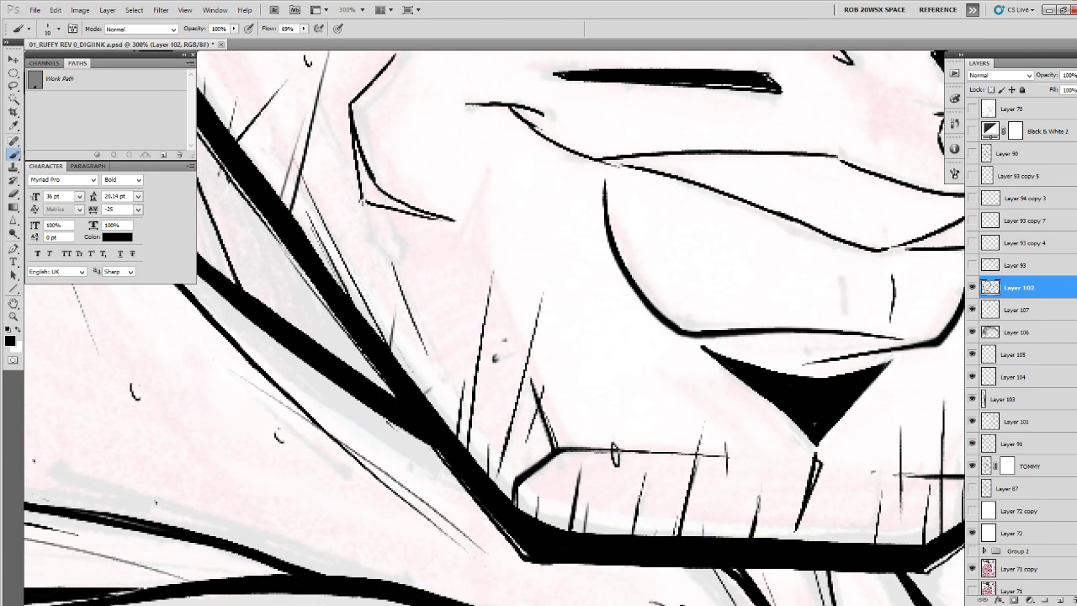
pyautogui.moveTo(769, 509); pyautogui.dragTo(774, 444)
pyautogui.moveTo(726, 549); pyautogui.dragTo(732, 515)
pyautogui.moveTo(820, 495); pyautogui.dragTo(619, 463)
pyautogui.moveTo(625, 508)
pyautogui.mouseDown()
pyautogui.moveTo(628, 486)
pyautogui.moveTo(684, 426)
pyautogui.moveTo(719, 466)
pyautogui.mouseUp()
pyautogui.moveTo(787, 502); pyautogui.dragTo(777, 380)
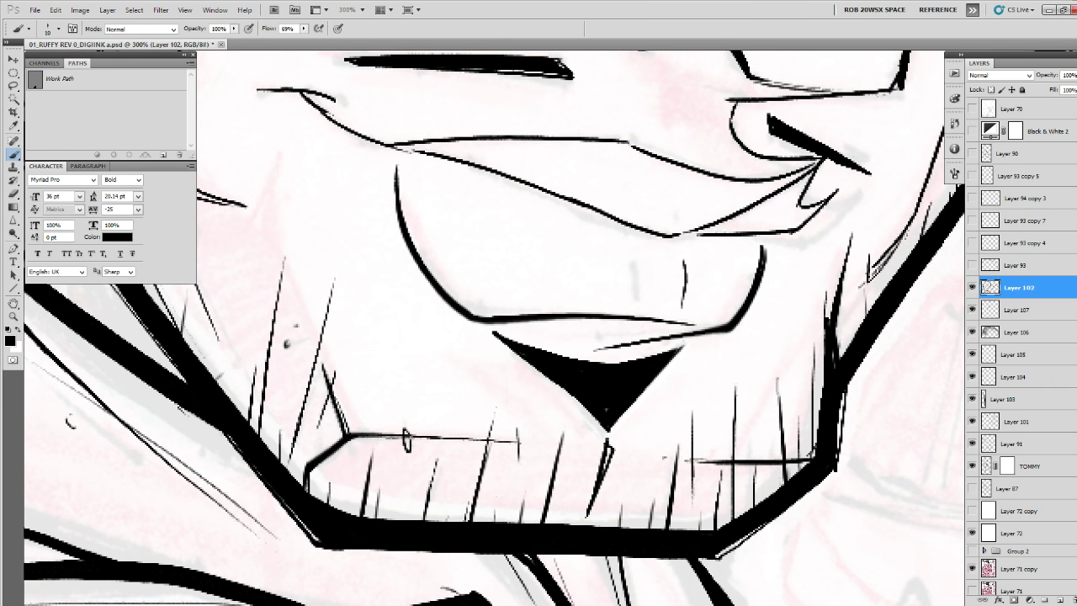
pyautogui.moveTo(768, 497); pyautogui.dragTo(765, 459)
# Thicken the long curved fold line on the shoulder below the collar with black, redoing the first stroke.
pyautogui.press('z')
pyautogui.keyDown('alt'); pyautogui.click(807, 433); pyautogui.keyUp('alt')
pyautogui.keyDown('alt'); pyautogui.click(807, 434); pyautogui.keyUp('alt')
pyautogui.keyDown('alt'); pyautogui.click(807, 438); pyautogui.keyUp('alt')
pyautogui.keyDown('alt'); pyautogui.click(808, 438); pyautogui.keyUp('alt')
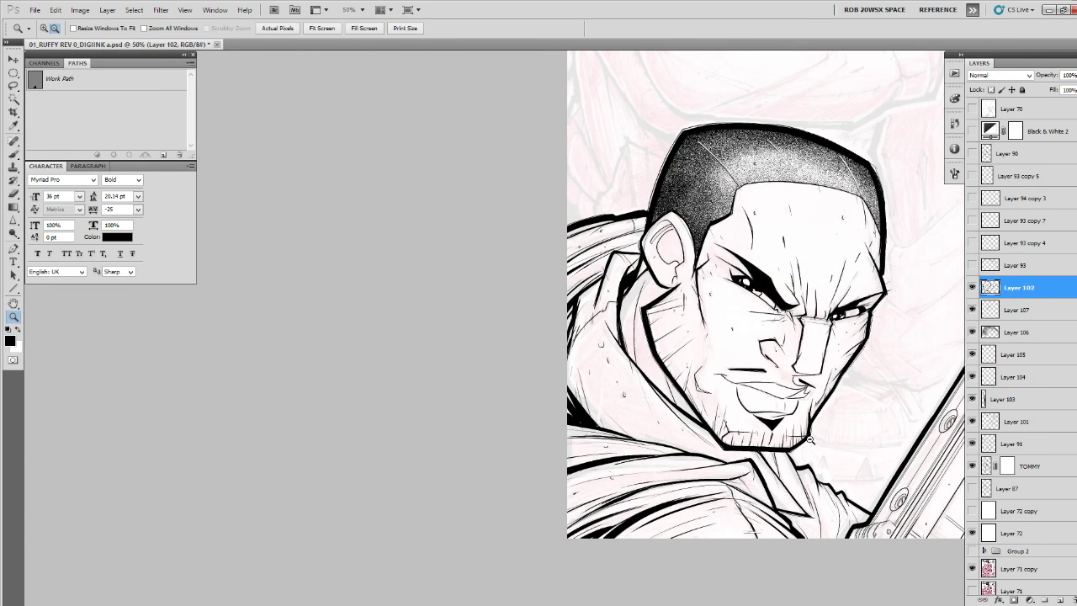
pyautogui.keyDown('alt'); pyautogui.click(812, 442); pyautogui.keyUp('alt')
pyautogui.keyDown('alt'); pyautogui.click(817, 469); pyautogui.keyUp('alt')
pyautogui.click(789, 478)
pyautogui.click(789, 478)
pyautogui.click(790, 478)
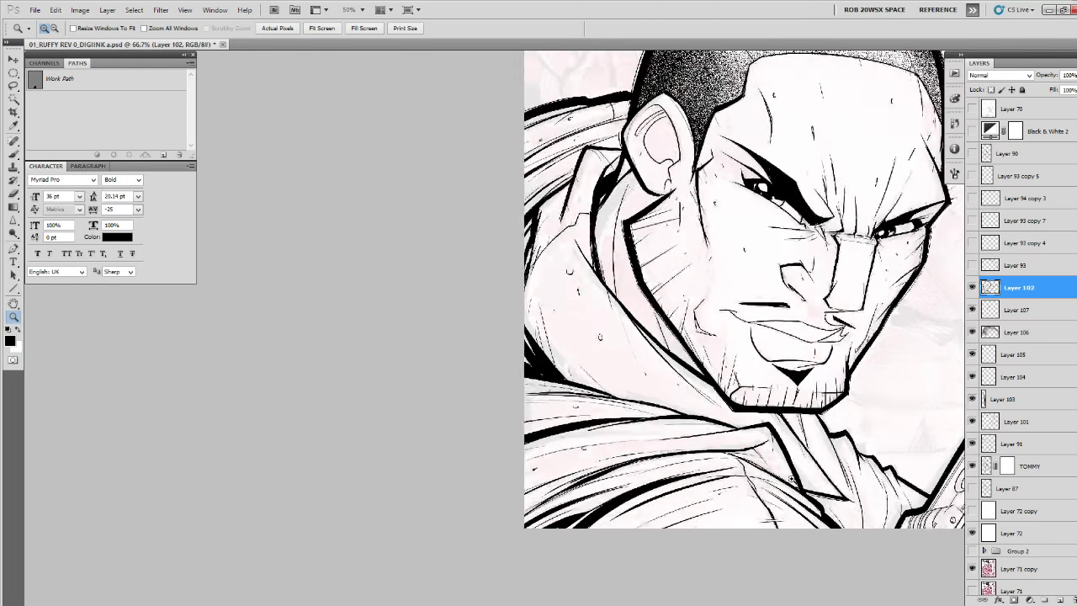
pyautogui.click(792, 478)
pyautogui.moveTo(792, 479); pyautogui.dragTo(839, 454)
pyautogui.press('b')
pyautogui.moveTo(722, 414); pyautogui.dragTo(562, 446)
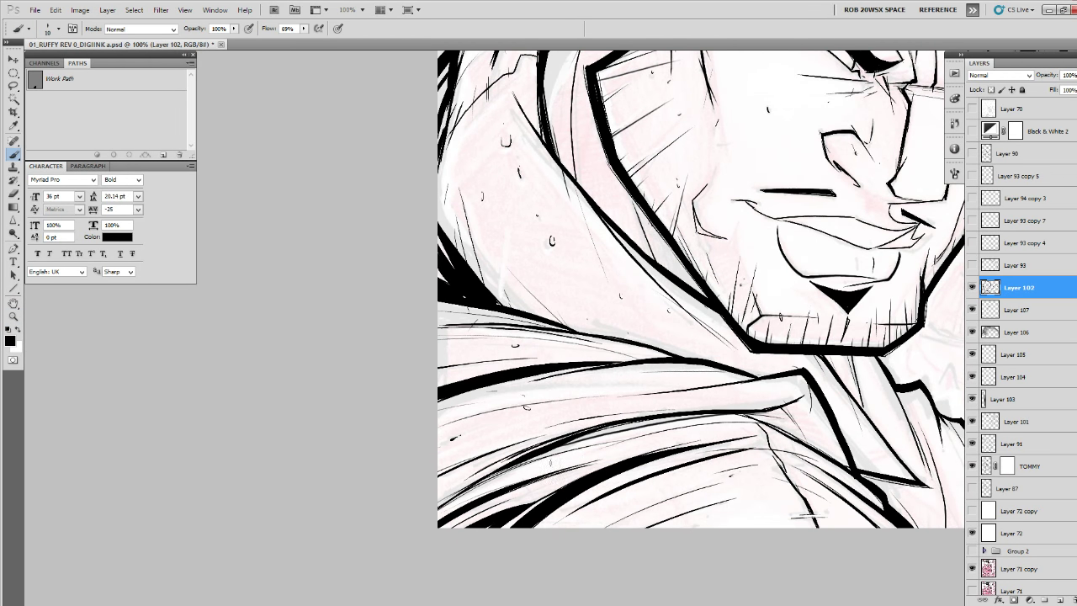
pyautogui.hotkey('ctrl', 'z')
pyautogui.moveTo(712, 416); pyautogui.dragTo(554, 448)
pyautogui.moveTo(586, 434)
pyautogui.mouseDown()
pyautogui.moveTo(674, 419)
pyautogui.moveTo(597, 428)
pyautogui.mouseUp()
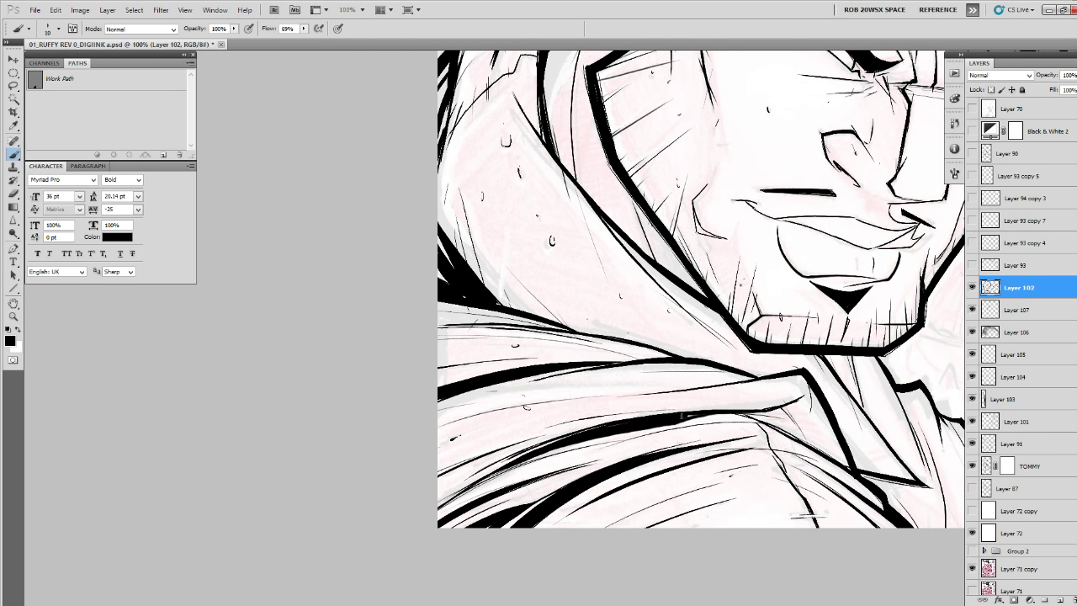
# Refine the underside of the thick shoulder fold and set the brush flow to 81%.
pyautogui.keyDown('ctrl'); pyautogui.click(691, 415); pyautogui.keyUp('ctrl')
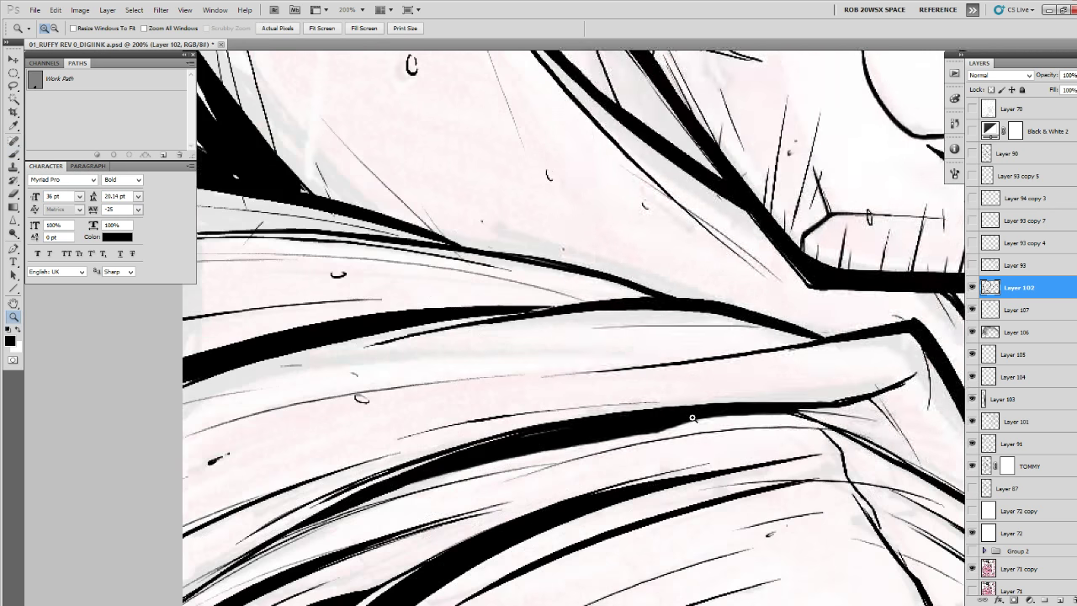
pyautogui.keyDown('ctrl'); pyautogui.click(696, 418); pyautogui.keyUp('ctrl')
pyautogui.moveTo(730, 413); pyautogui.dragTo(521, 455)
pyautogui.moveTo(418, 475)
pyautogui.mouseDown()
pyautogui.moveTo(732, 435)
pyautogui.moveTo(678, 464)
pyautogui.mouseUp()
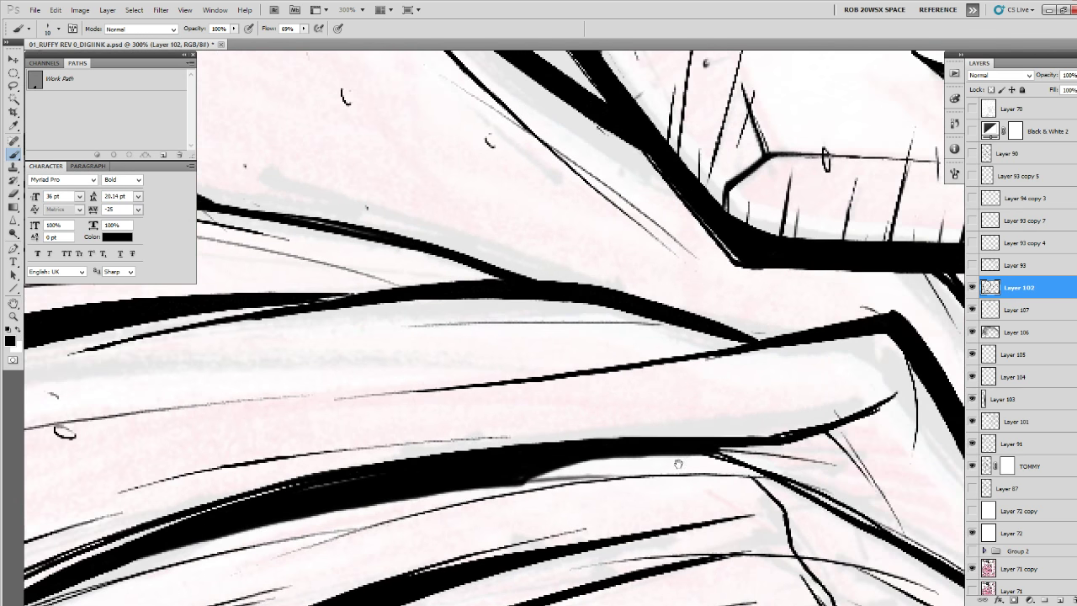
pyautogui.click(304, 28)
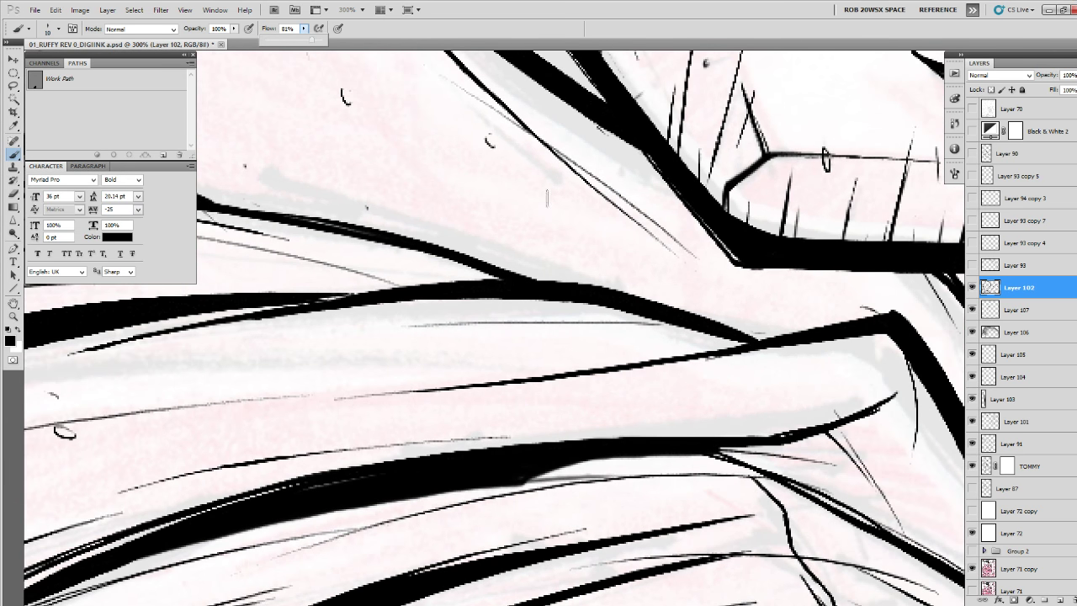
pyautogui.click(734, 465)
pyautogui.moveTo(671, 472); pyautogui.dragTo(523, 482)
# Fill the triangular shadow beneath the collar fold's tip with solid black and add fine lines and a small drop along the folds.
pyautogui.moveTo(791, 449); pyautogui.dragTo(600, 469)
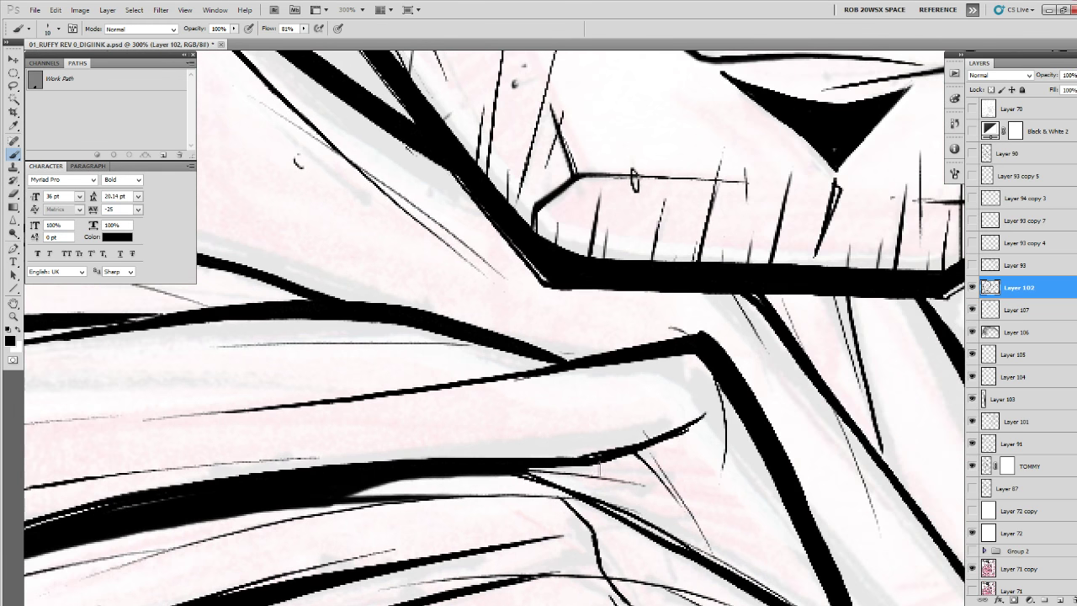
pyautogui.moveTo(507, 470)
pyautogui.mouseDown()
pyautogui.moveTo(586, 468)
pyautogui.moveTo(681, 504)
pyautogui.moveTo(708, 543)
pyautogui.moveTo(582, 492)
pyautogui.moveTo(626, 486)
pyautogui.moveTo(656, 505)
pyautogui.moveTo(578, 487)
pyautogui.mouseUp()
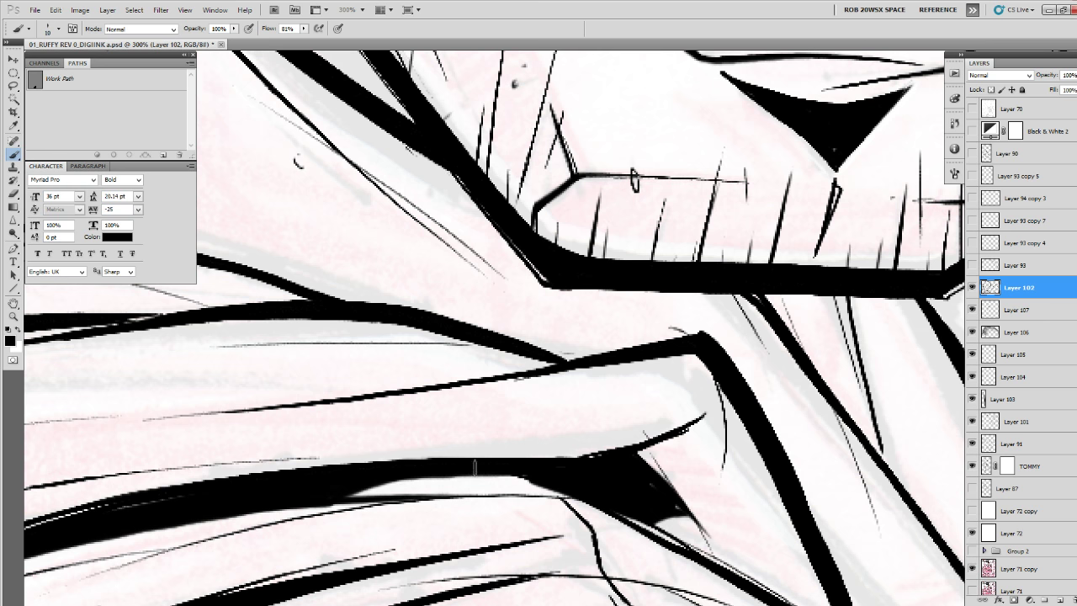
pyautogui.moveTo(576, 352)
pyautogui.mouseDown()
pyautogui.moveTo(672, 403)
pyautogui.moveTo(836, 434)
pyautogui.mouseUp()
pyautogui.moveTo(675, 405); pyautogui.dragTo(693, 406)
pyautogui.moveTo(719, 371); pyautogui.dragTo(592, 407)
pyautogui.moveTo(422, 467)
pyautogui.mouseDown()
pyautogui.moveTo(688, 416)
pyautogui.moveTo(503, 402)
pyautogui.mouseUp()
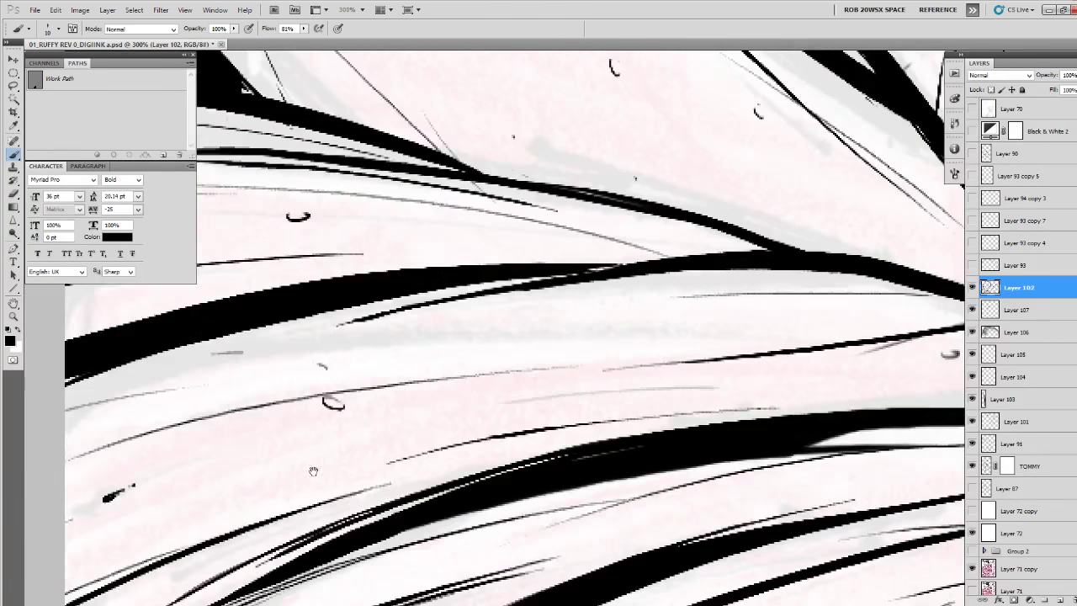
pyautogui.moveTo(313, 471); pyautogui.dragTo(595, 398)
pyautogui.moveTo(602, 391); pyautogui.dragTo(473, 431)
pyautogui.moveTo(721, 476)
pyautogui.mouseDown()
pyautogui.moveTo(726, 469)
pyautogui.moveTo(420, 497)
pyautogui.mouseUp()
# Examine the inked man in the context of the whole illustration.
pyautogui.press('z')
pyautogui.keyDown('alt'); pyautogui.click(700, 413); pyautogui.keyUp('alt')
pyautogui.keyDown('alt'); pyautogui.click(700, 413); pyautogui.keyUp('alt')
pyautogui.keyDown('alt'); pyautogui.click(699, 413); pyautogui.keyUp('alt')
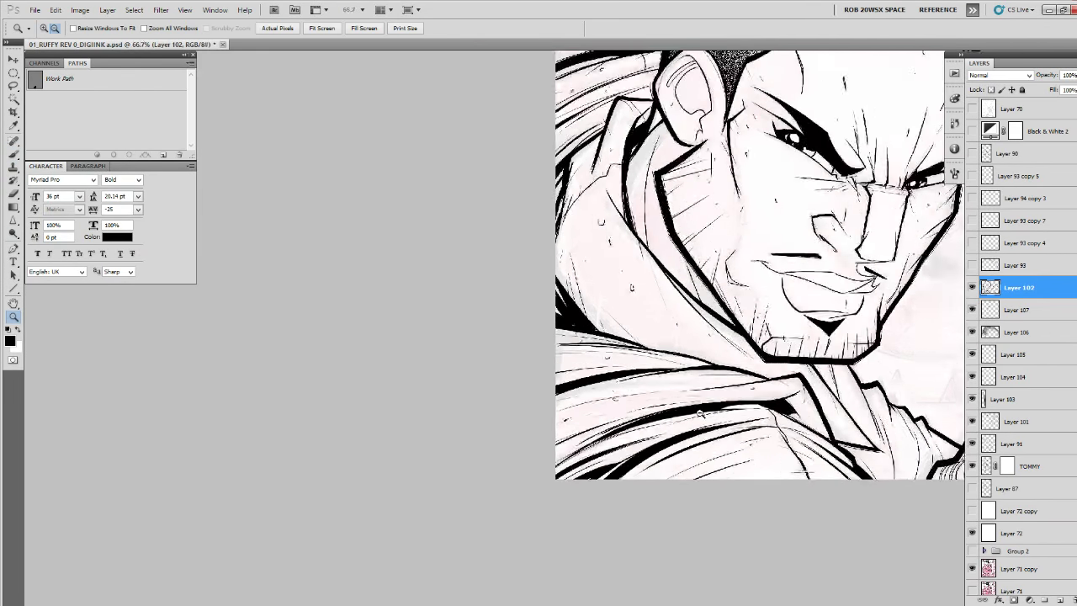
pyautogui.keyDown('alt'); pyautogui.click(700, 414); pyautogui.keyUp('alt')
pyautogui.keyDown('alt'); pyautogui.click(701, 447); pyautogui.keyUp('alt')
pyautogui.keyDown('alt'); pyautogui.click(705, 473); pyautogui.keyUp('alt')
pyautogui.moveTo(823, 493); pyautogui.dragTo(656, 521)
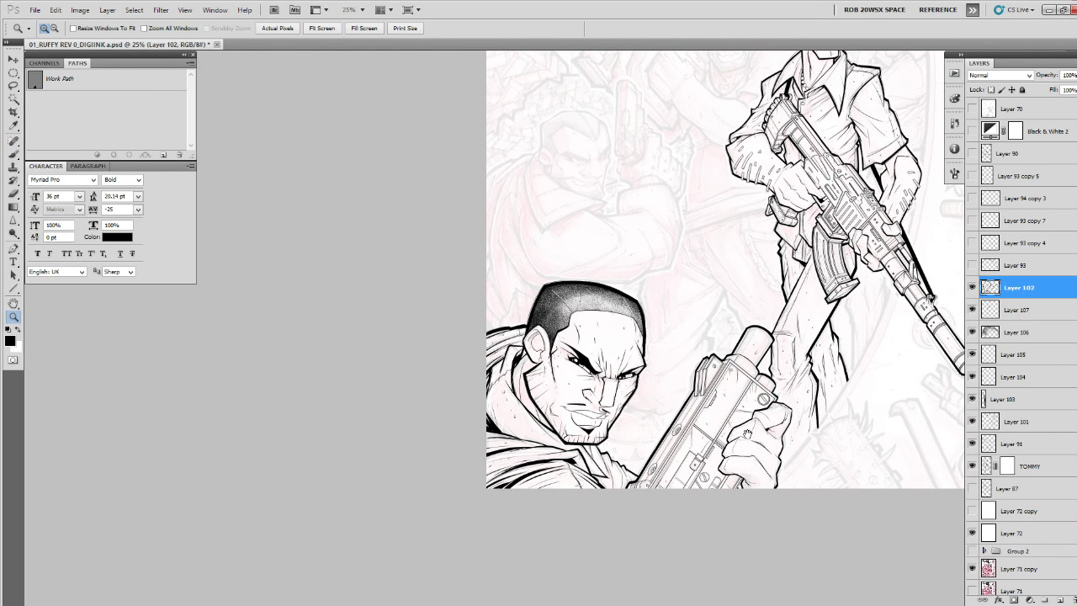
pyautogui.moveTo(747, 433); pyautogui.dragTo(626, 492)
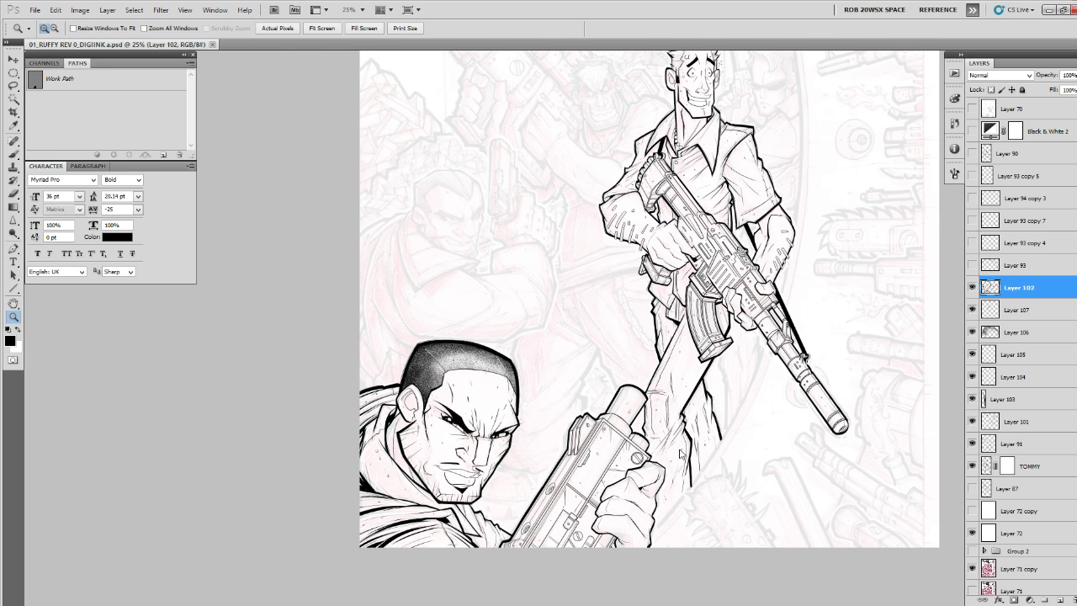
# Create a new layer and ink black shading and thin fold lines along the jagged clothing edge between chin and gun.
pyautogui.click(483, 520)
pyautogui.click(486, 520)
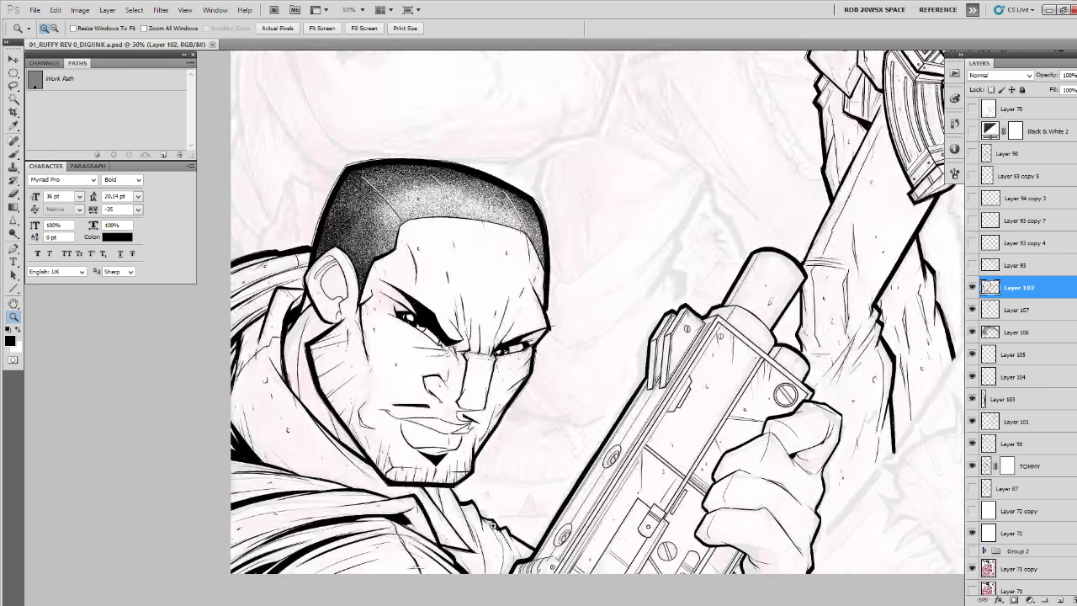
pyautogui.click(488, 520)
pyautogui.click(519, 542)
pyautogui.click(518, 543)
pyautogui.moveTo(518, 542); pyautogui.dragTo(521, 430)
pyautogui.press('b')
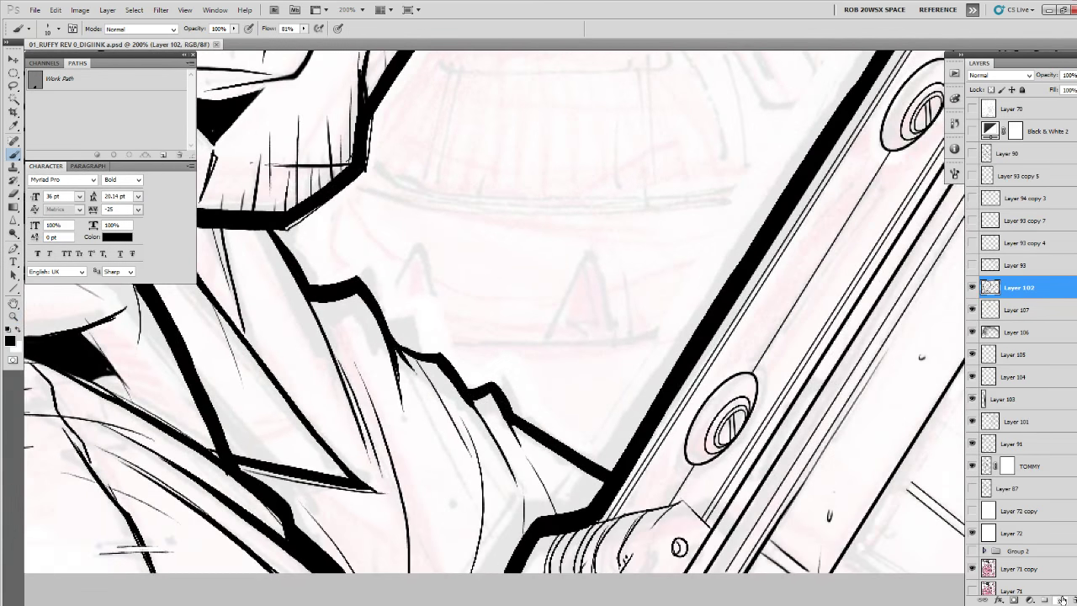
pyautogui.click(1061, 599)
pyautogui.moveTo(398, 343)
pyautogui.mouseDown()
pyautogui.moveTo(435, 365)
pyautogui.moveTo(443, 352)
pyautogui.moveTo(416, 358)
pyautogui.moveTo(455, 424)
pyautogui.mouseUp()
pyautogui.moveTo(430, 364); pyautogui.dragTo(461, 446)
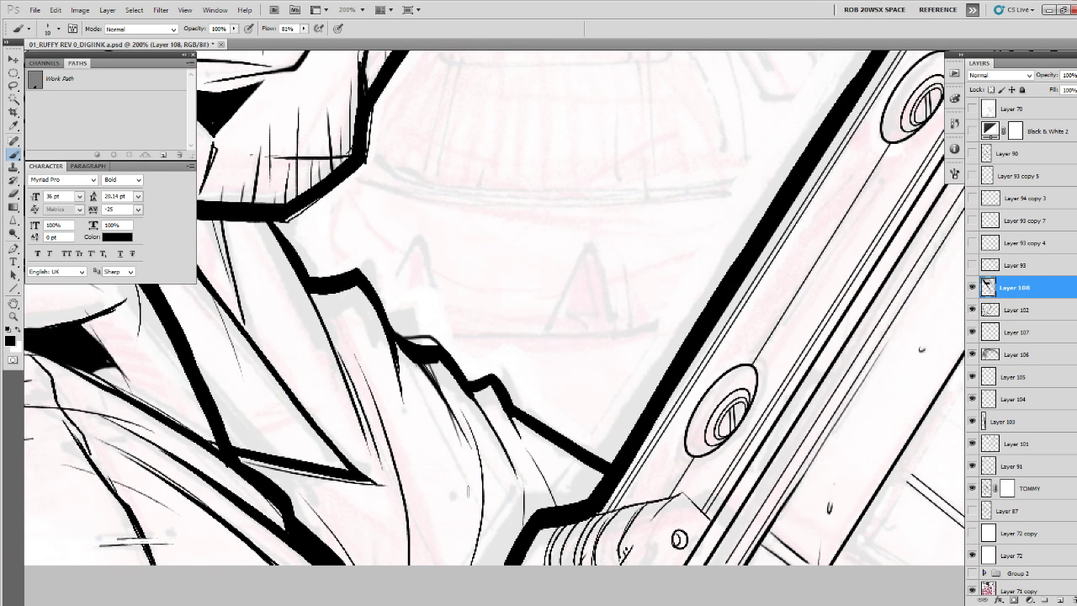
pyautogui.moveTo(453, 487)
pyautogui.mouseDown()
pyautogui.moveTo(456, 498)
pyautogui.moveTo(416, 526)
pyautogui.mouseUp()
# Scatter small drops, specks and short crease marks over the clothing folds below the chin.
pyautogui.click(392, 407)
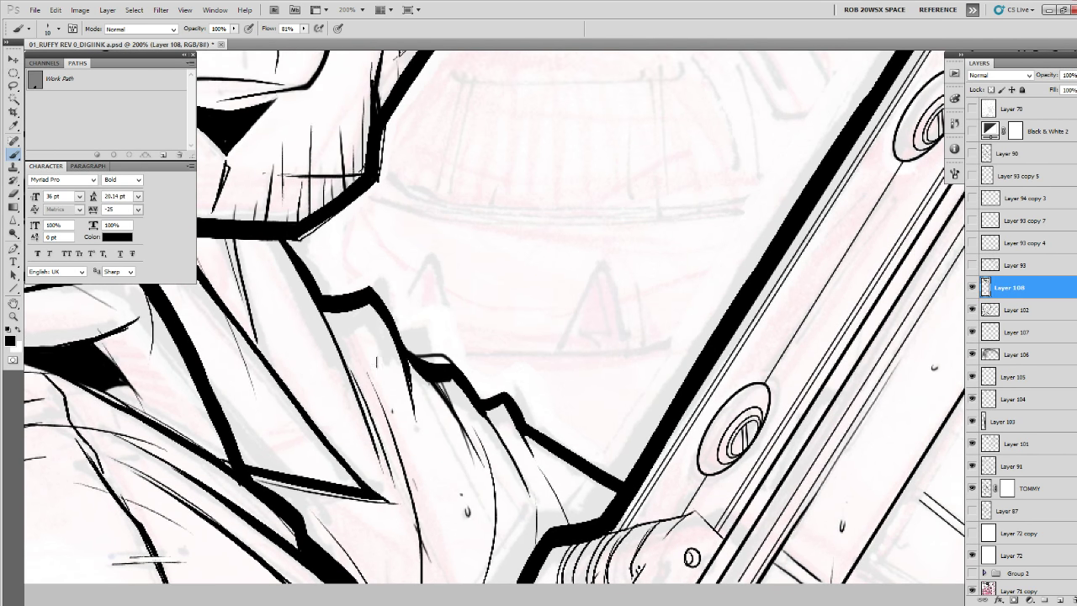
pyautogui.moveTo(367, 326); pyautogui.dragTo(376, 347)
pyautogui.moveTo(394, 443); pyautogui.dragTo(487, 451)
pyautogui.moveTo(382, 289); pyautogui.dragTo(391, 317)
pyautogui.moveTo(407, 363); pyautogui.dragTo(402, 367)
pyautogui.moveTo(371, 304); pyautogui.dragTo(390, 347)
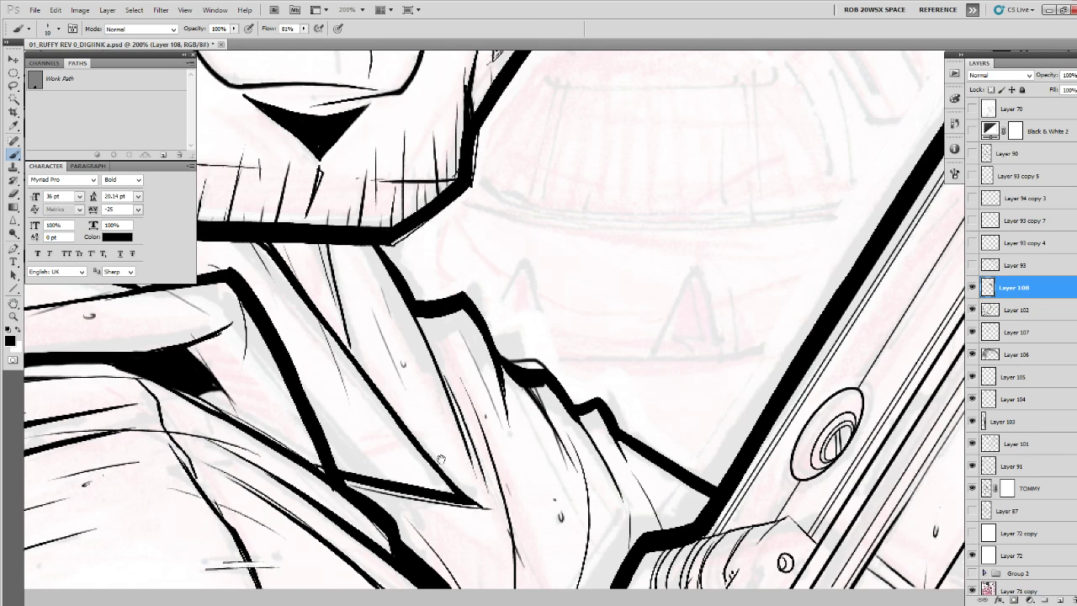
pyautogui.moveTo(405, 386); pyautogui.dragTo(396, 342)
pyautogui.moveTo(449, 481); pyautogui.dragTo(457, 497)
pyautogui.moveTo(344, 348); pyautogui.dragTo(461, 446)
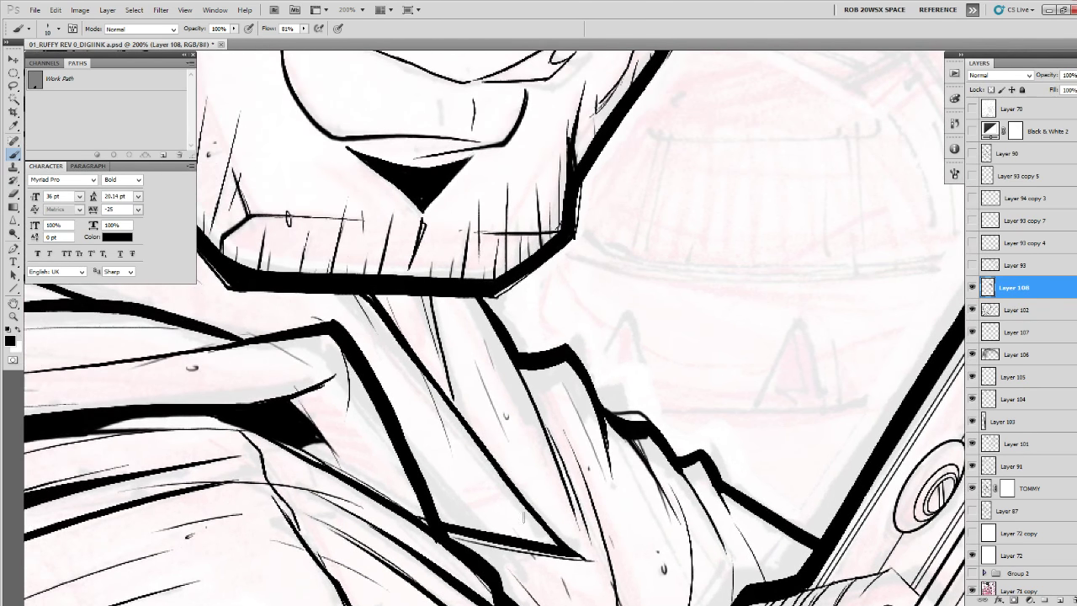
pyautogui.moveTo(519, 509); pyautogui.dragTo(499, 476)
# Thicken the fold lines directly beneath the chin and add fine accents to the collar folds.
pyautogui.moveTo(431, 291); pyautogui.dragTo(467, 440)
pyautogui.moveTo(479, 294); pyautogui.dragTo(509, 371)
pyautogui.moveTo(631, 495)
pyautogui.mouseDown()
pyautogui.moveTo(539, 369)
pyautogui.moveTo(612, 411)
pyautogui.mouseUp()
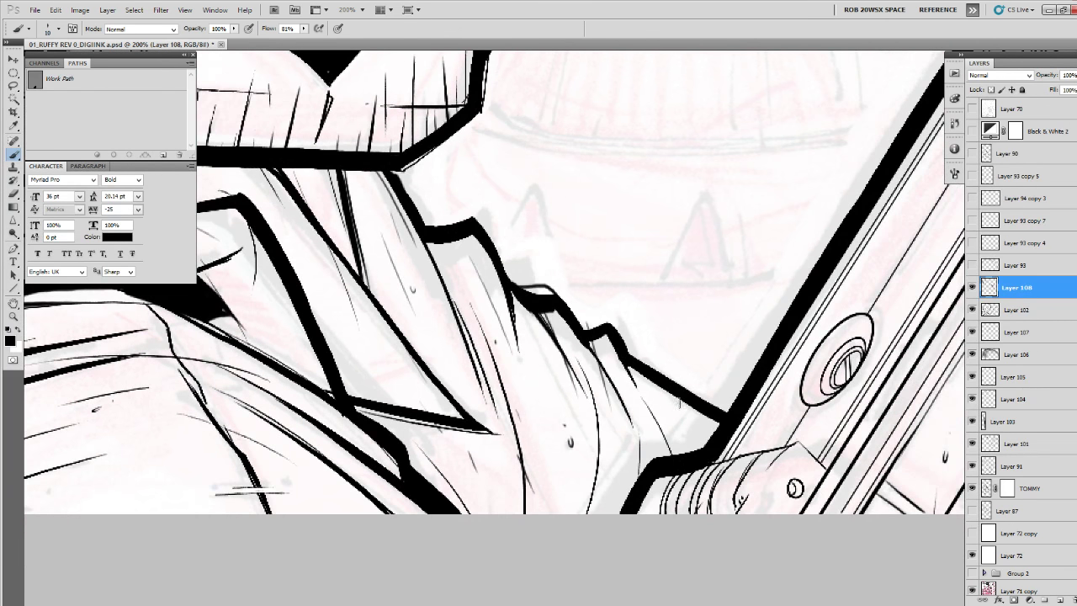
pyautogui.moveTo(670, 369); pyautogui.dragTo(677, 384)
pyautogui.moveTo(488, 403); pyautogui.dragTo(741, 531)
pyautogui.moveTo(505, 420); pyautogui.dragTo(728, 520)
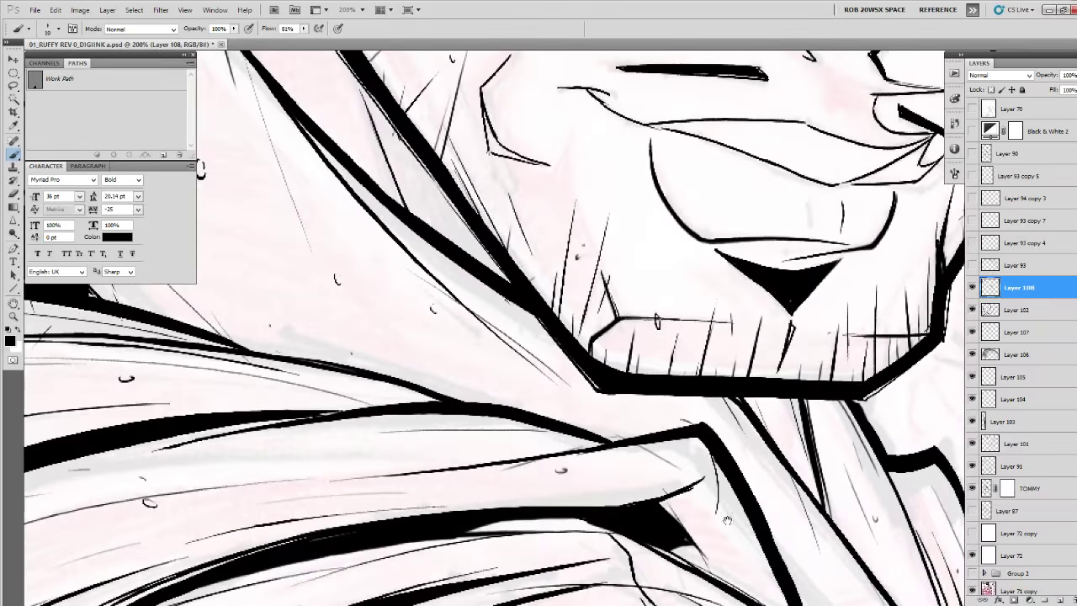
pyautogui.moveTo(459, 365); pyautogui.dragTo(772, 605)
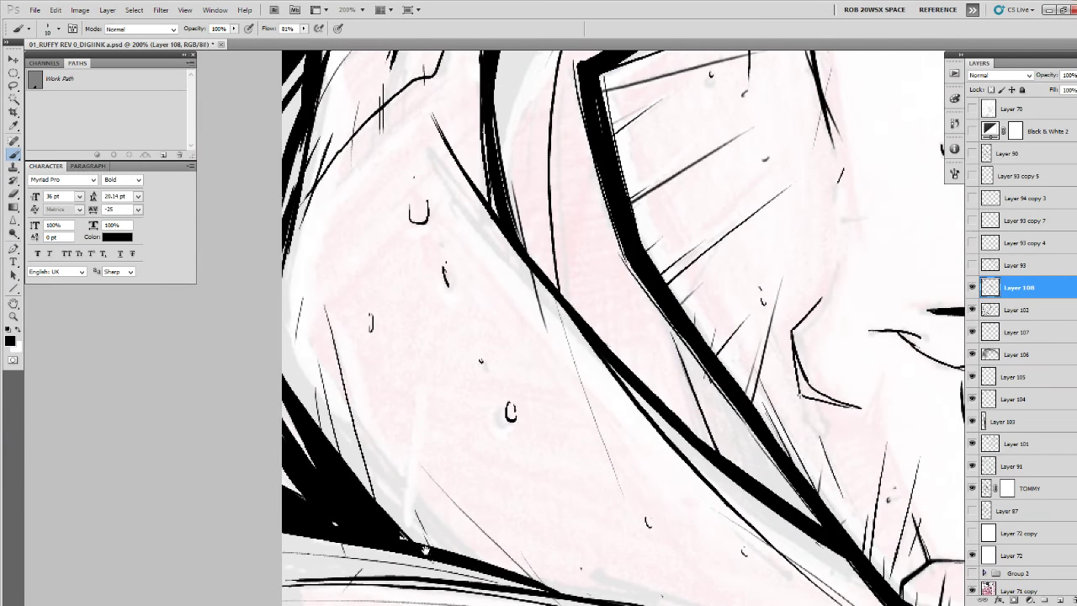
pyautogui.moveTo(425, 548); pyautogui.dragTo(530, 286)
pyautogui.moveTo(567, 411); pyautogui.dragTo(625, 496)
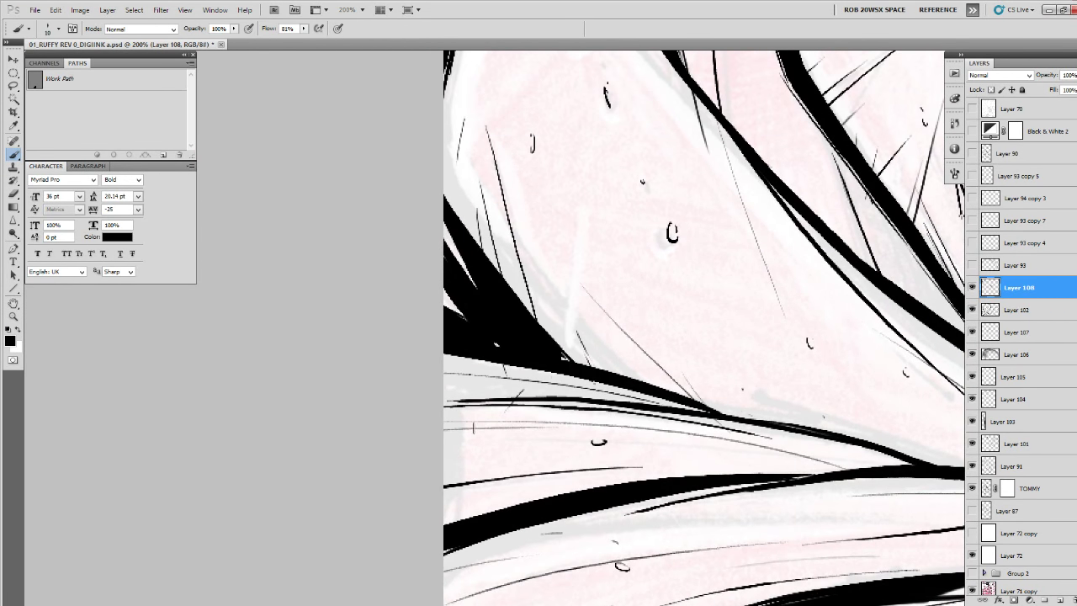
# Return to a wider view of the face and choose the 6 px ROB DRAW brush preset.
pyautogui.press('z')
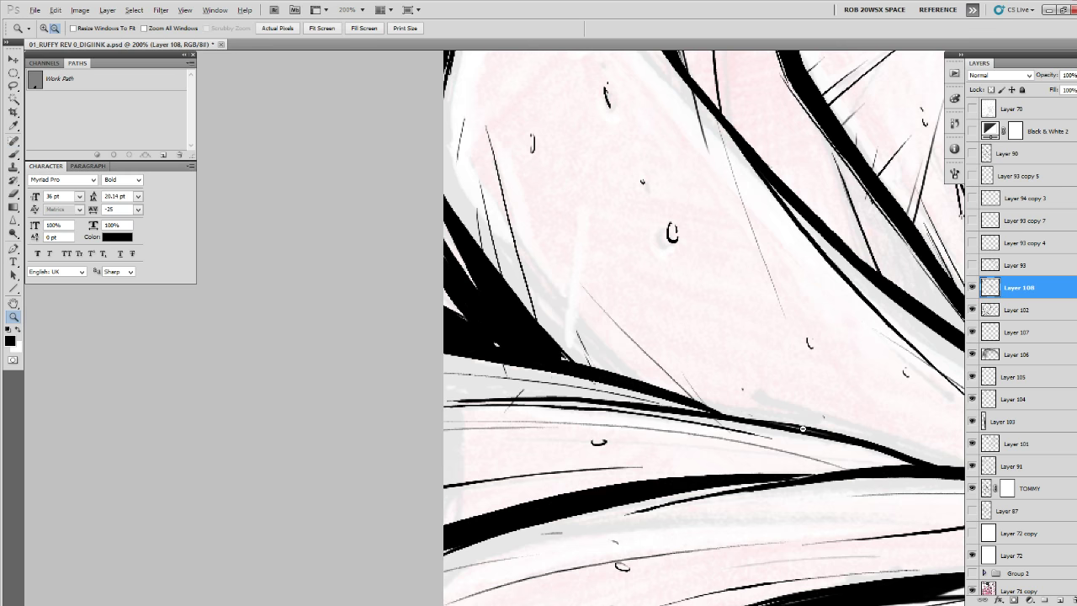
pyautogui.keyDown('alt'); pyautogui.click(803, 430); pyautogui.keyUp('alt')
pyautogui.keyDown('alt'); pyautogui.click(803, 430); pyautogui.keyUp('alt')
pyautogui.keyDown('alt'); pyautogui.click(803, 430); pyautogui.keyUp('alt')
pyautogui.moveTo(803, 430); pyautogui.dragTo(460, 457)
pyautogui.click(462, 458)
pyautogui.press('b')
pyautogui.rightClick(476, 317)
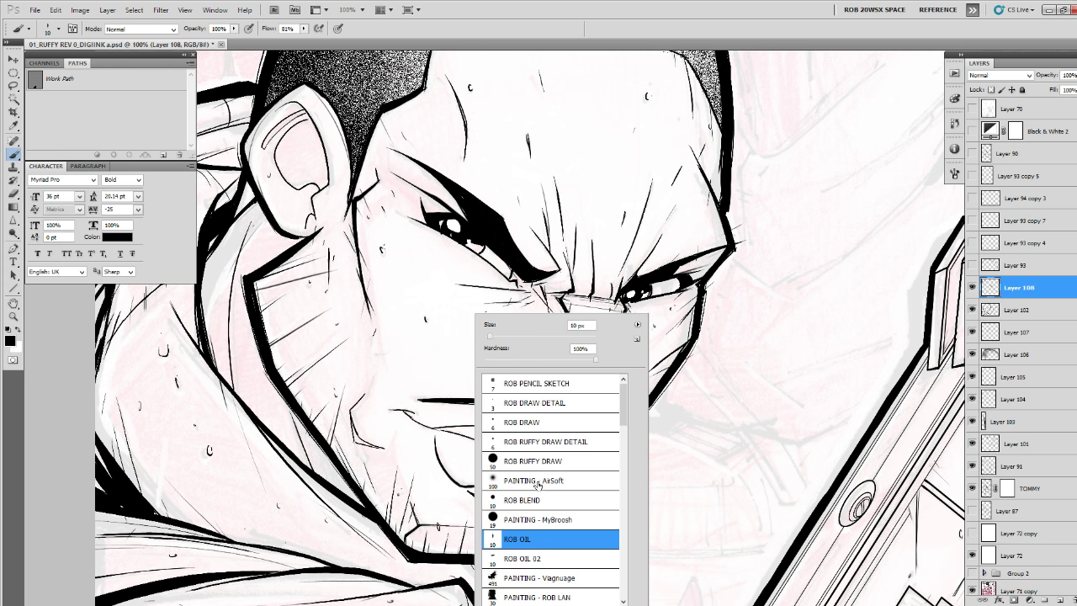
pyautogui.click(535, 446)
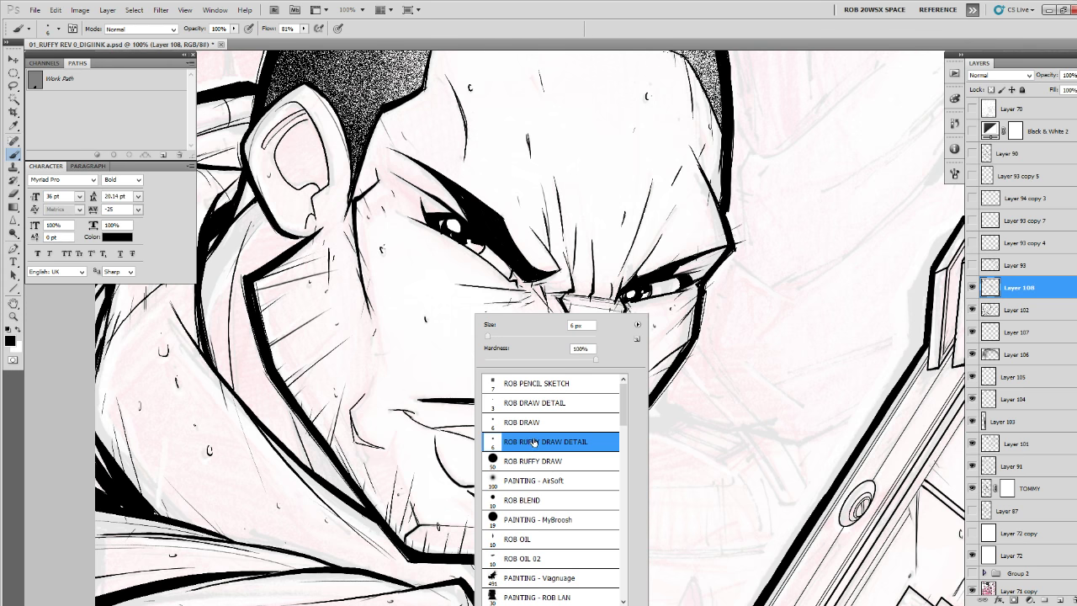
pyautogui.click(533, 425)
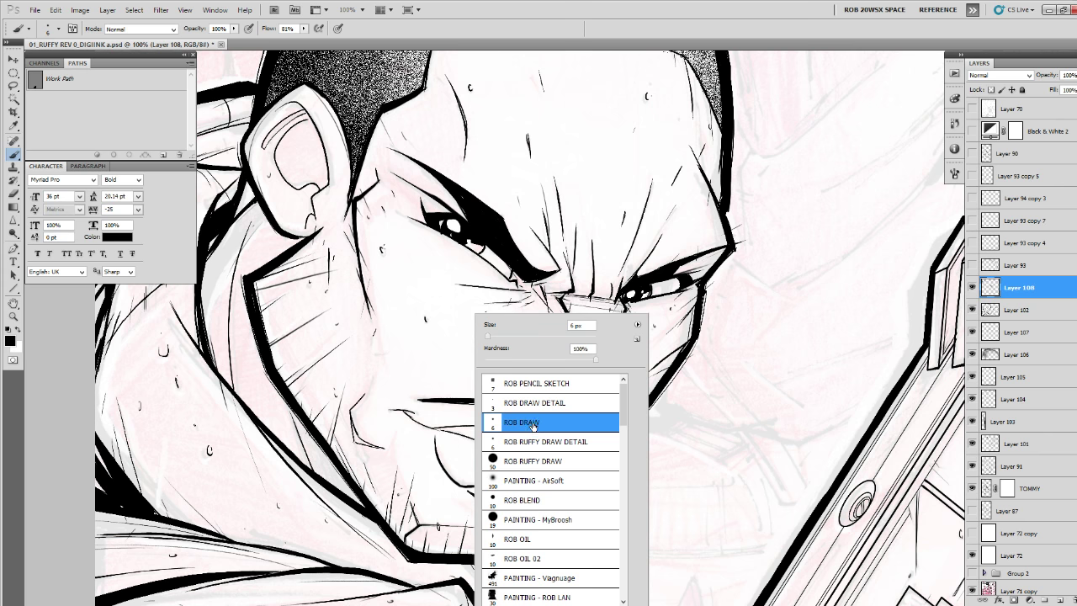
pyautogui.click(471, 457)
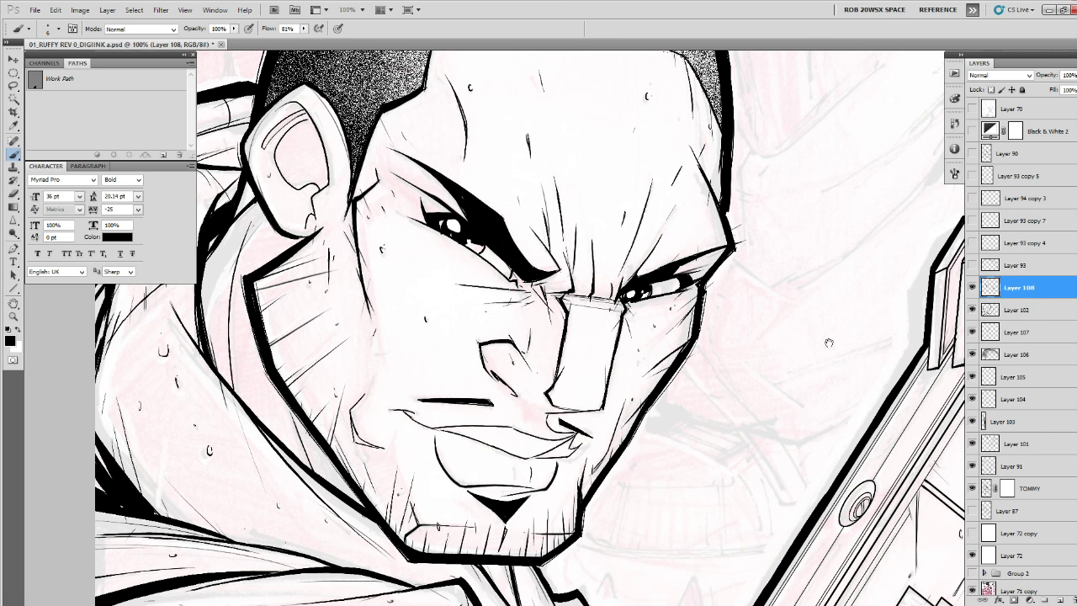
# Compare the face inking with Layer 102 and Layer 108 hidden and shown.
pyautogui.scroll(3, 828, 342)
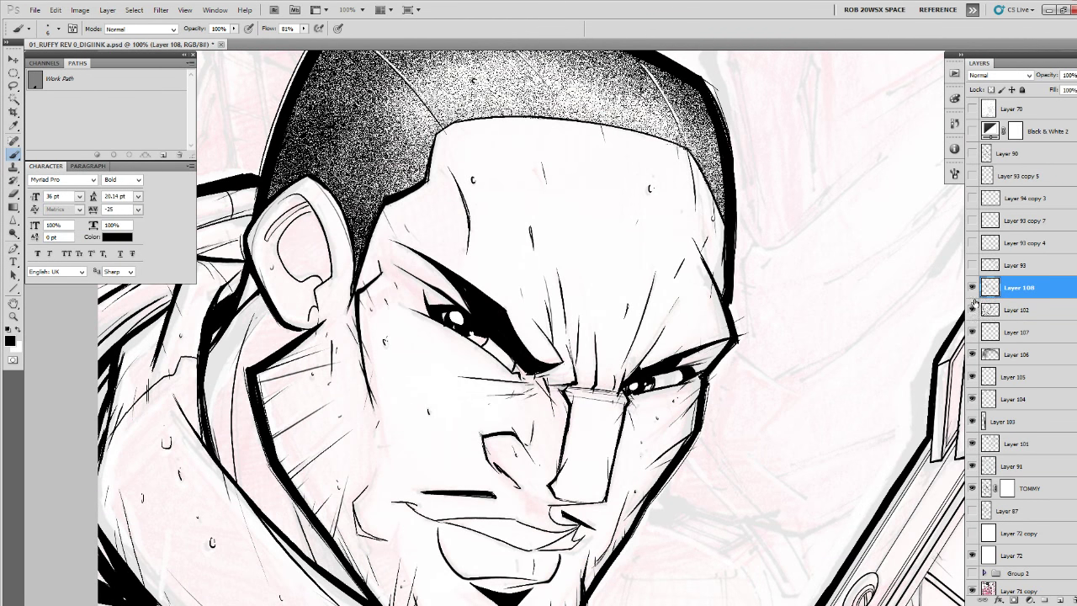
pyautogui.click(973, 308)
pyautogui.click(972, 307)
pyautogui.click(972, 287)
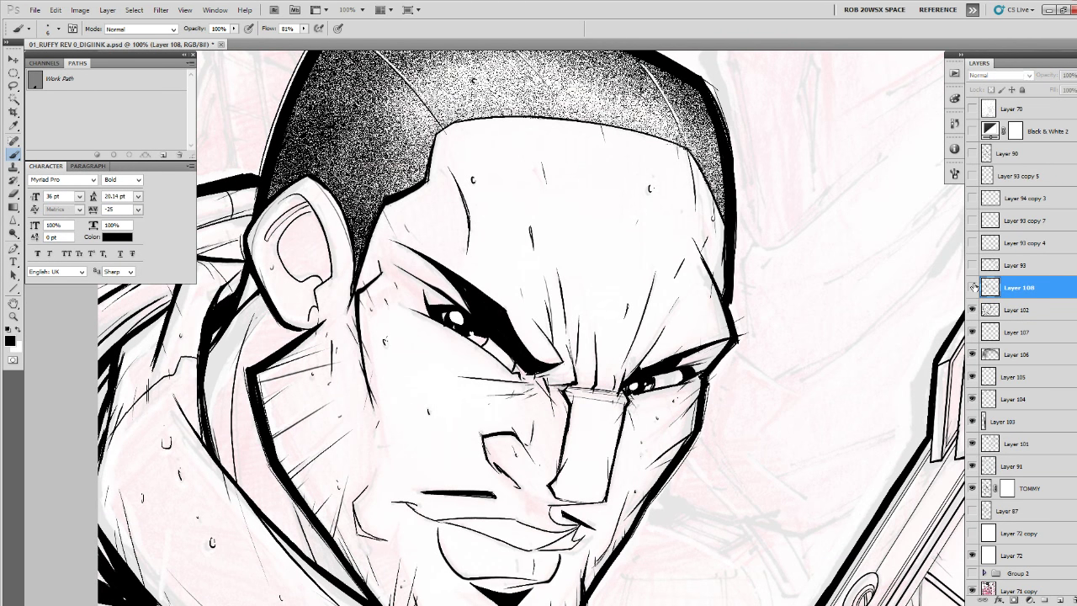
pyautogui.click(972, 287)
pyautogui.press('z')
pyautogui.keyDown('alt'); pyautogui.click(841, 360); pyautogui.keyUp('alt')
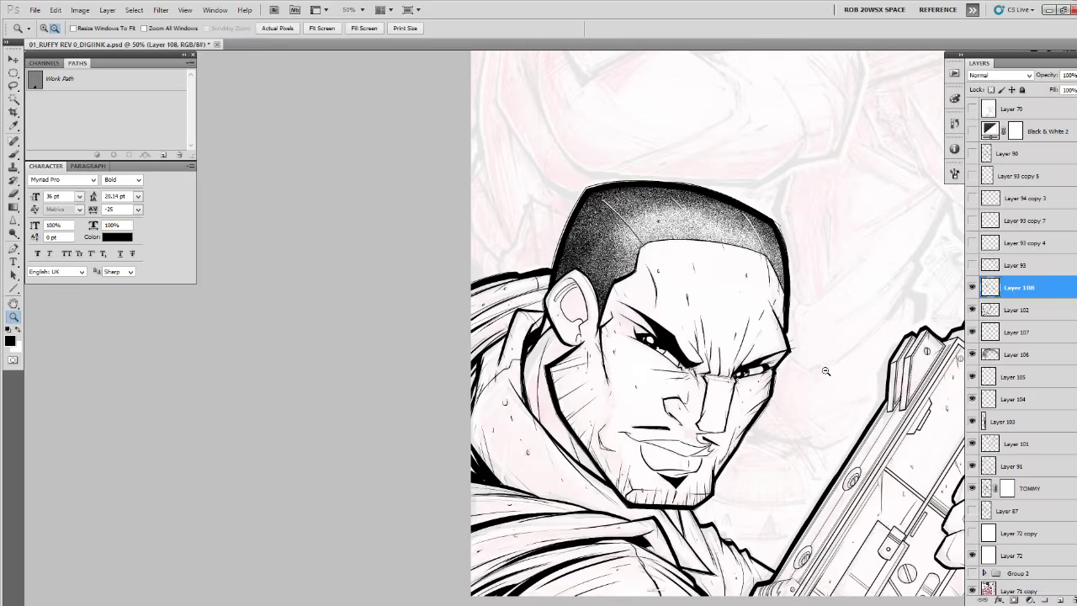
# Create a new layer above Layer 108 for inking details around the nose.
pyautogui.click(728, 409)
pyautogui.click(728, 410)
pyautogui.click(728, 410)
pyautogui.click(728, 410)
pyautogui.press('b')
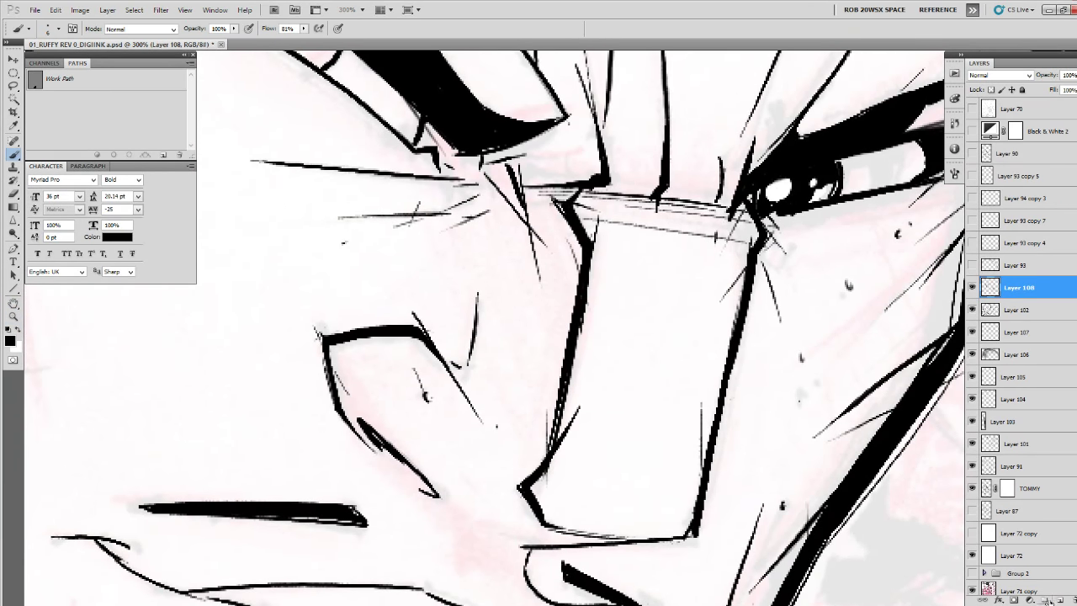
pyautogui.click(1052, 600)
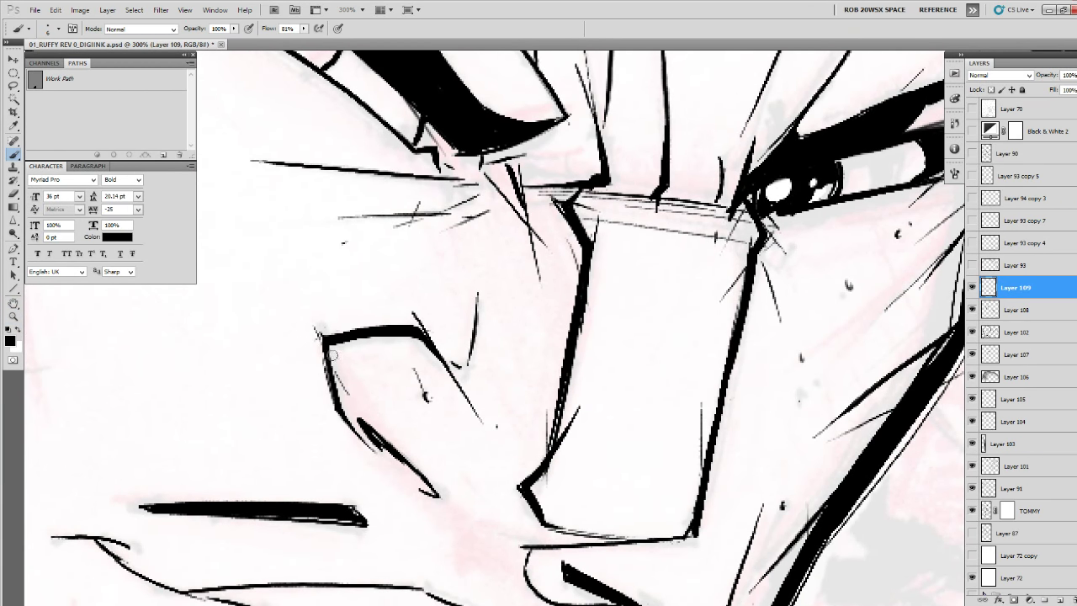
pyautogui.moveTo(328, 354); pyautogui.dragTo(349, 398)
pyautogui.hotkey('ctrl', 'z')
pyautogui.moveTo(329, 348); pyautogui.dragTo(346, 373)
pyautogui.hotkey('ctrl', 'z')
pyautogui.moveTo(426, 445); pyautogui.dragTo(534, 523)
pyautogui.hotkey('ctrl', 'z')
# Ink a thin crease running into the nose tip, then add tiny specks on the nose with a finer brush preset.
pyautogui.moveTo(467, 472); pyautogui.dragTo(529, 523)
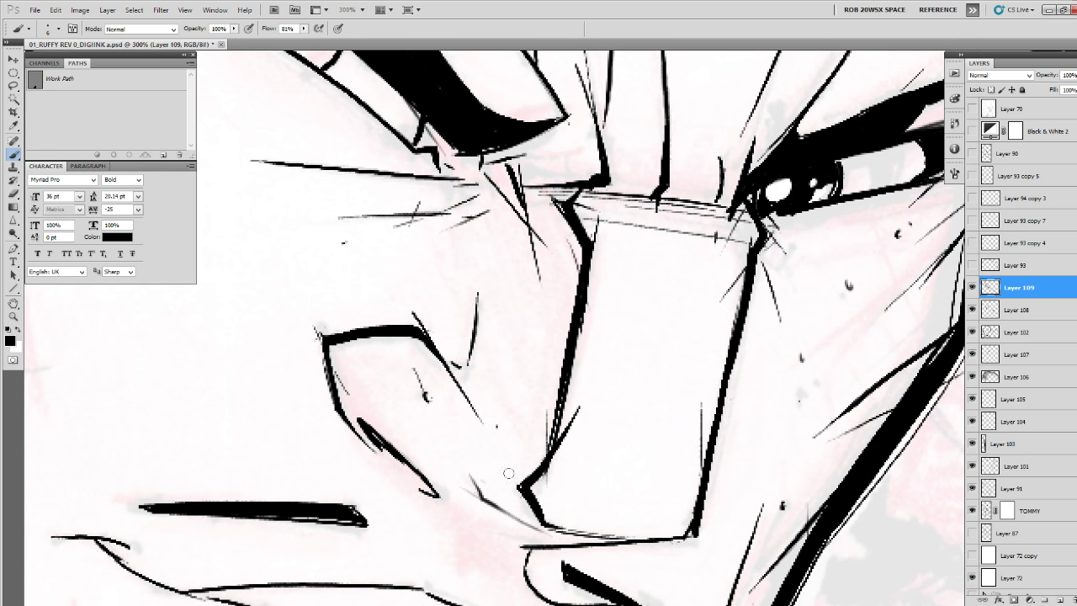
pyautogui.rightClick(556, 490)
pyautogui.click(602, 403)
pyautogui.moveTo(514, 476); pyautogui.dragTo(552, 510)
pyautogui.click(697, 440)
pyautogui.moveTo(726, 435); pyautogui.dragTo(678, 487)
pyautogui.moveTo(720, 502); pyautogui.dragTo(696, 515)
pyautogui.moveTo(717, 449)
pyautogui.mouseDown()
pyautogui.moveTo(704, 489)
pyautogui.moveTo(712, 406)
pyautogui.mouseUp()
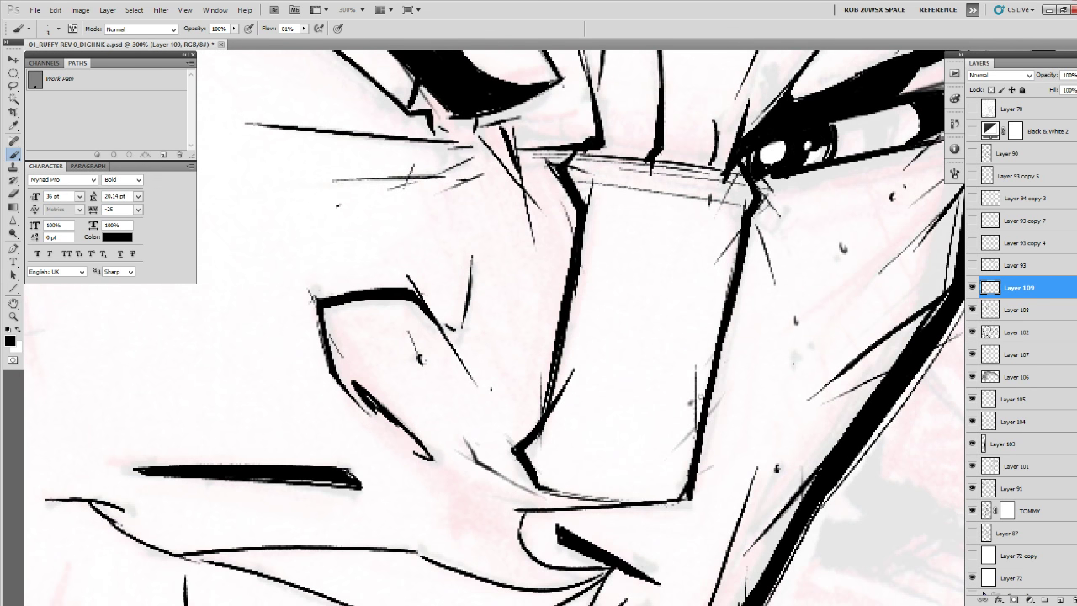
# Examine what Layers 109, 108 and 102 each contribute to the face by hiding and showing them.
pyautogui.press('z')
pyautogui.keyDown('alt'); pyautogui.click(685, 426); pyautogui.keyUp('alt')
pyautogui.keyDown('alt'); pyautogui.click(684, 426); pyautogui.keyUp('alt')
pyautogui.keyDown('alt'); pyautogui.click(685, 426); pyautogui.keyUp('alt')
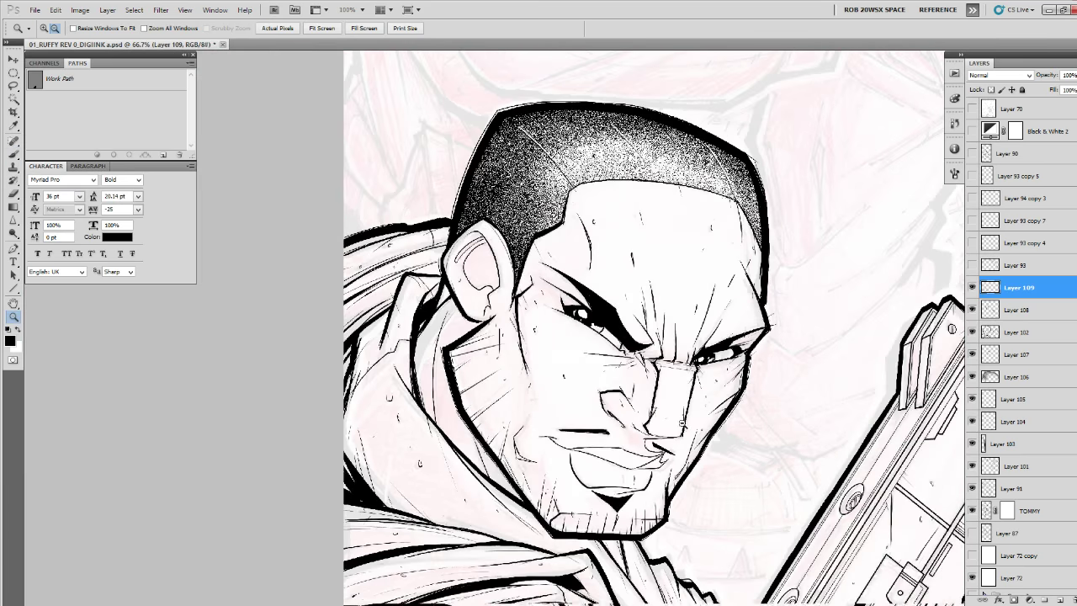
pyautogui.keyDown('alt'); pyautogui.click(685, 425); pyautogui.keyUp('alt')
pyautogui.click(673, 405)
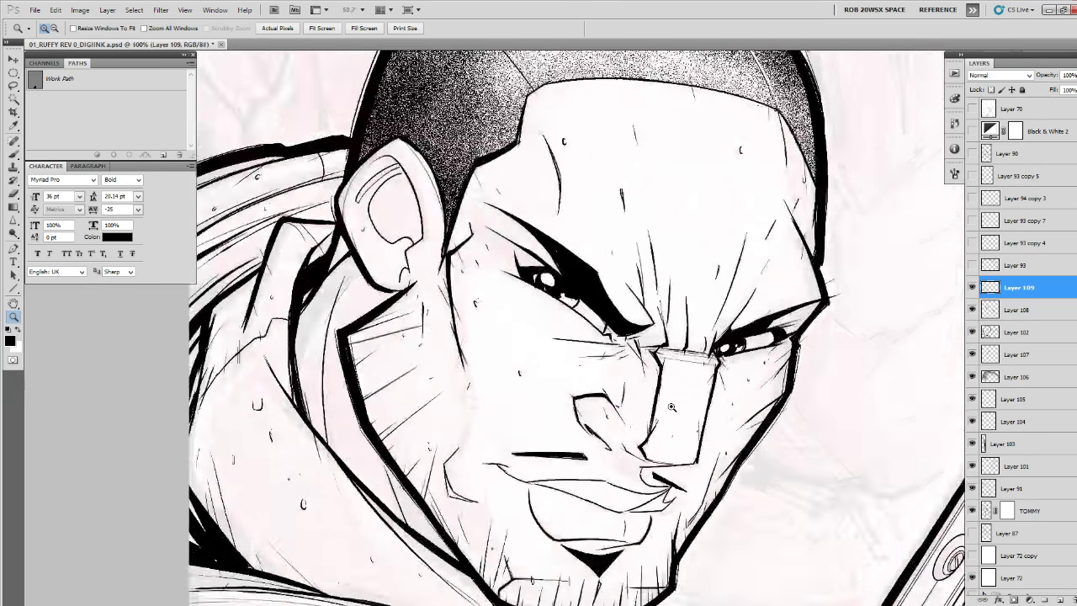
pyautogui.click(680, 409)
pyautogui.click(972, 287)
pyautogui.click(972, 288)
pyautogui.click(973, 310)
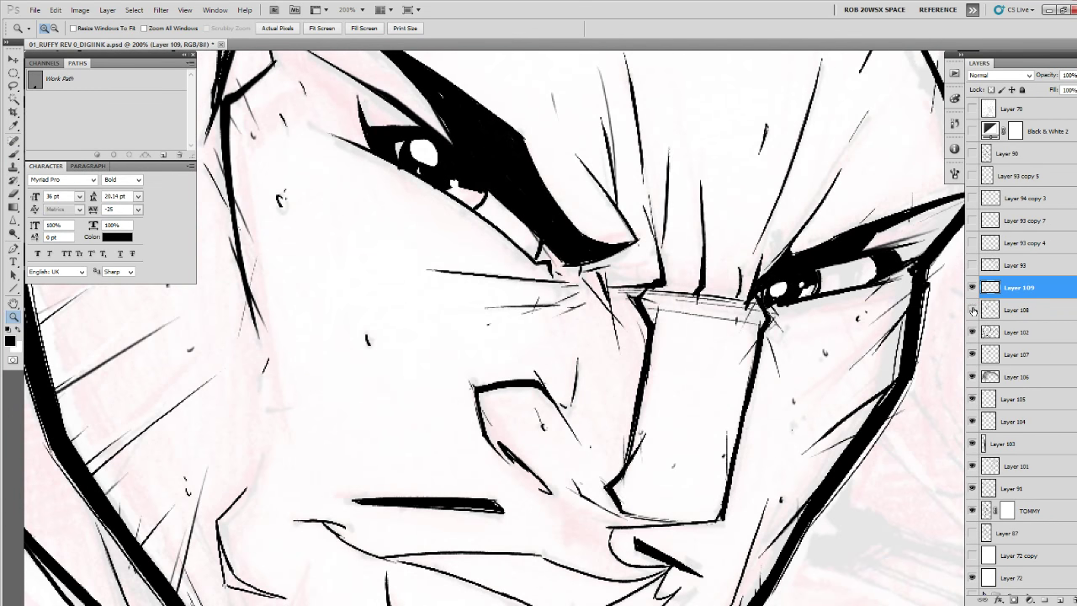
pyautogui.click(972, 310)
pyautogui.click(974, 331)
pyautogui.click(973, 332)
pyautogui.click(974, 331)
# Merge Layer 102 down into Layer 107, move the result beneath Layer 106 and merge it into Layer 105.
pyautogui.click(988, 334)
pyautogui.hotkey('ctrl', 'e')
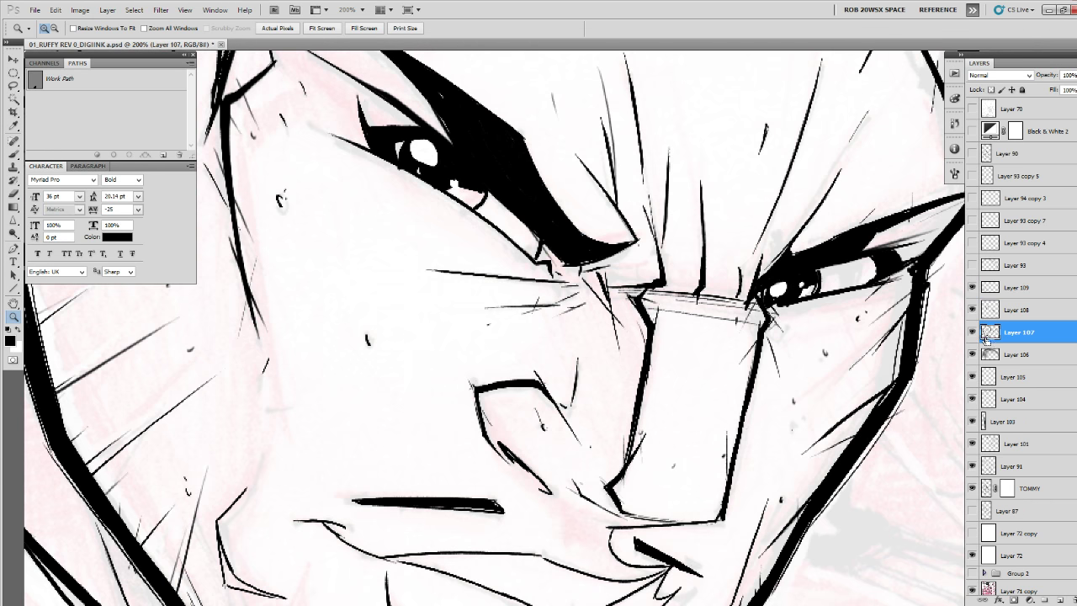
pyautogui.moveTo(986, 341); pyautogui.dragTo(1009, 366)
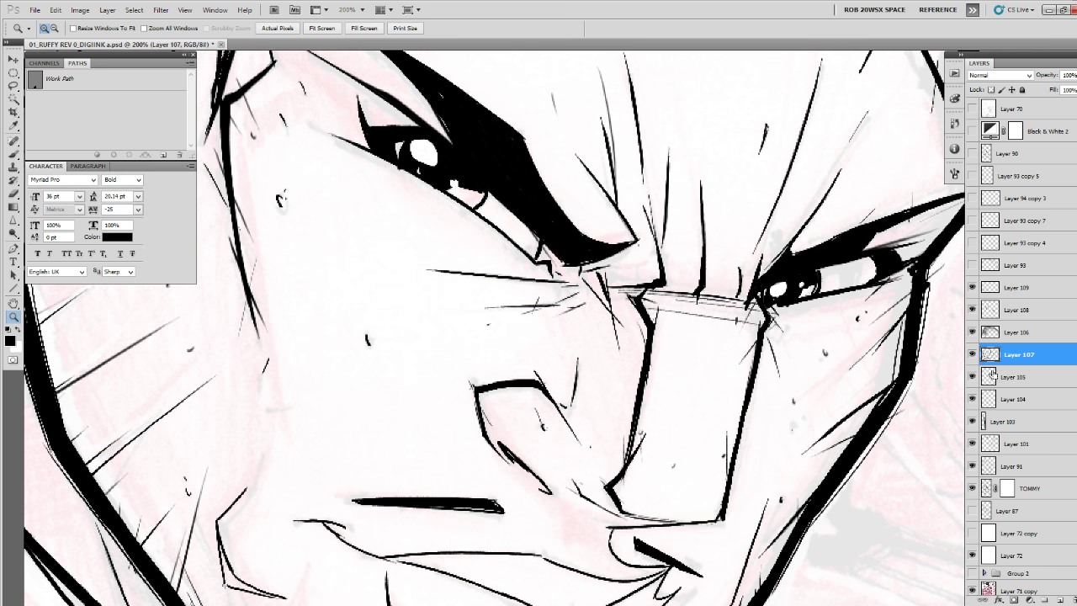
pyautogui.hotkey('ctrl', 'e')
pyautogui.click(973, 377)
pyautogui.click(973, 376)
# Examine the linework on Layer 104 and Layer 105 around the eyes and brow by hiding and showing each layer.
pyautogui.click(989, 377)
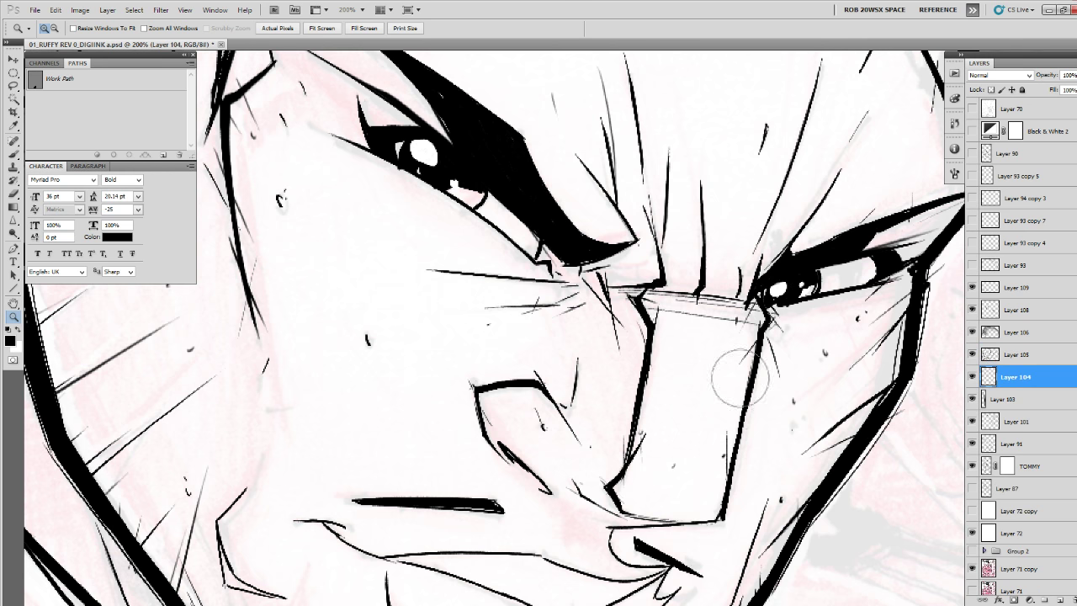
pyautogui.press('b')
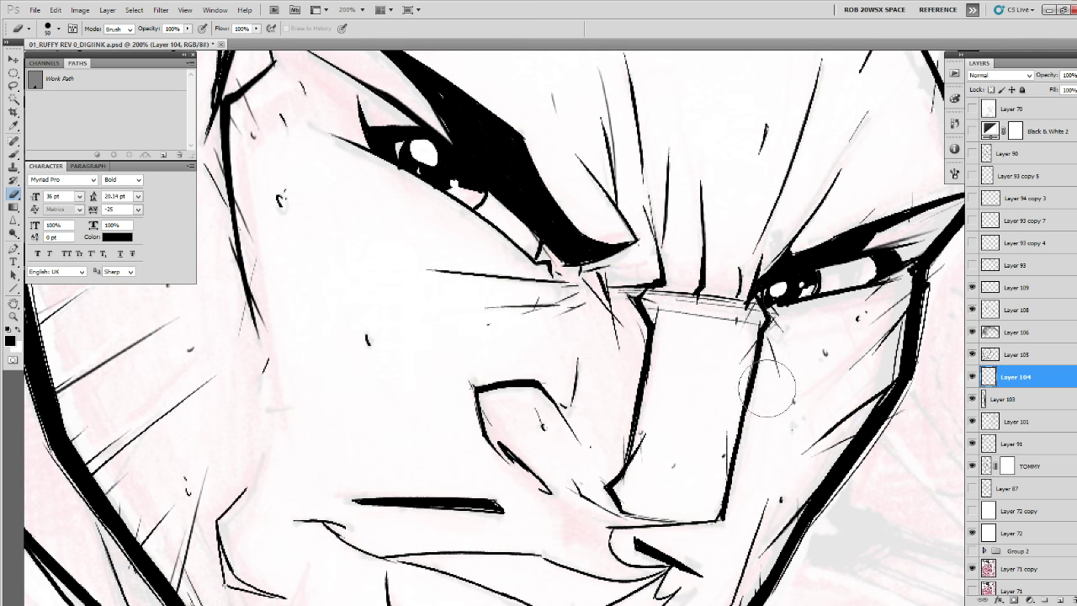
pyautogui.press('z')
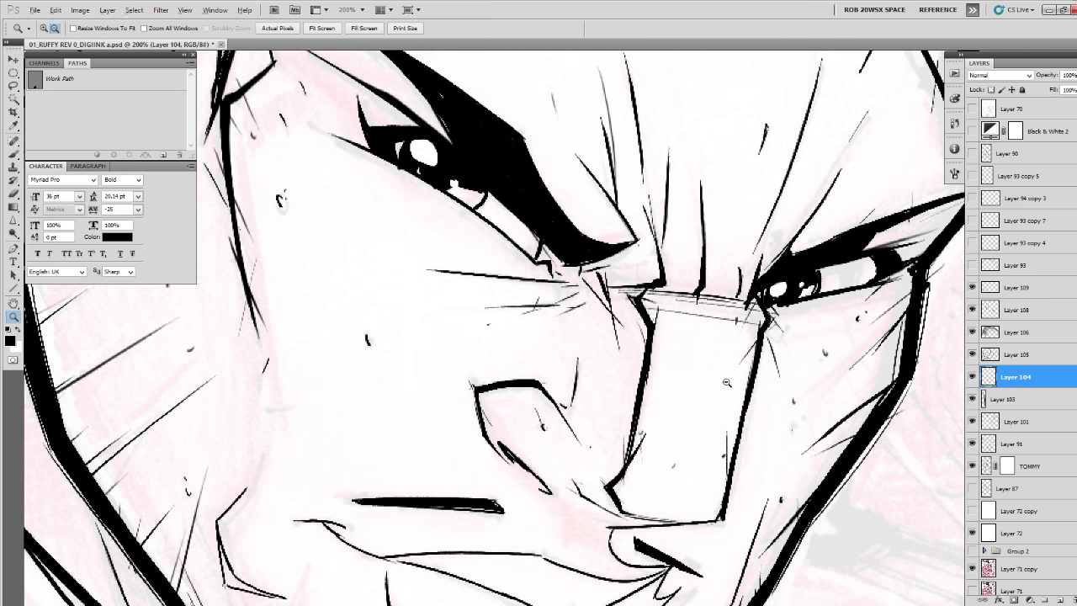
pyautogui.keyDown('alt'); pyautogui.click(732, 396); pyautogui.keyUp('alt')
pyautogui.keyDown('alt'); pyautogui.click(732, 395); pyautogui.keyUp('alt')
pyautogui.keyDown('alt'); pyautogui.click(733, 393); pyautogui.keyUp('alt')
pyautogui.click(766, 362)
pyautogui.click(766, 362)
pyautogui.click(765, 364)
pyautogui.click(762, 365)
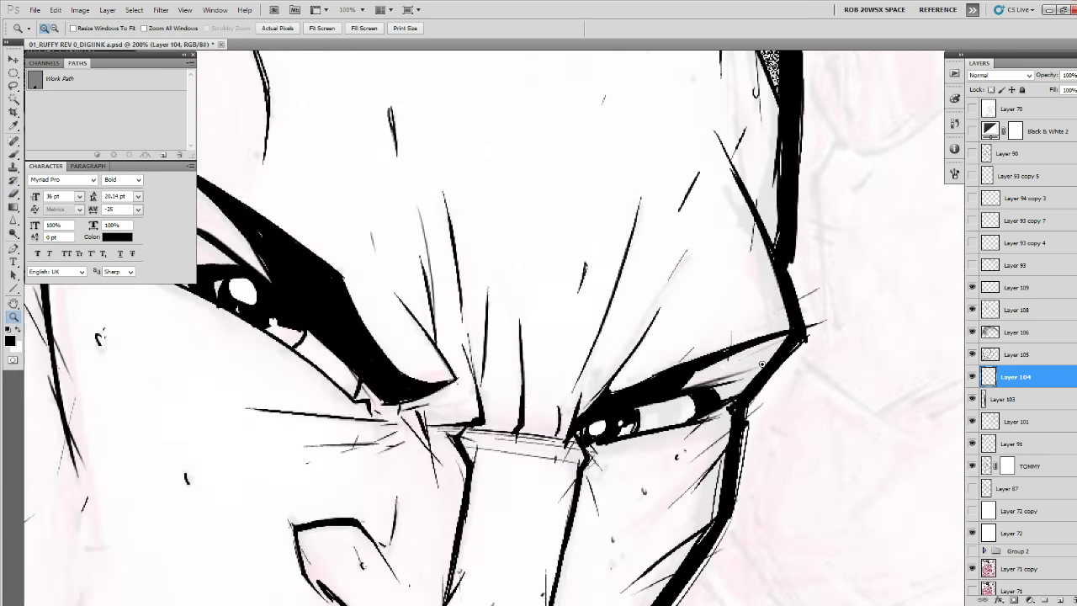
pyautogui.click(972, 377)
pyautogui.click(972, 377)
pyautogui.click(973, 355)
pyautogui.click(973, 354)
# Go over the narrower eye's lines on Layer 105 with the Sharpen tool at 50% strength, then return to the brush.
pyautogui.click(989, 354)
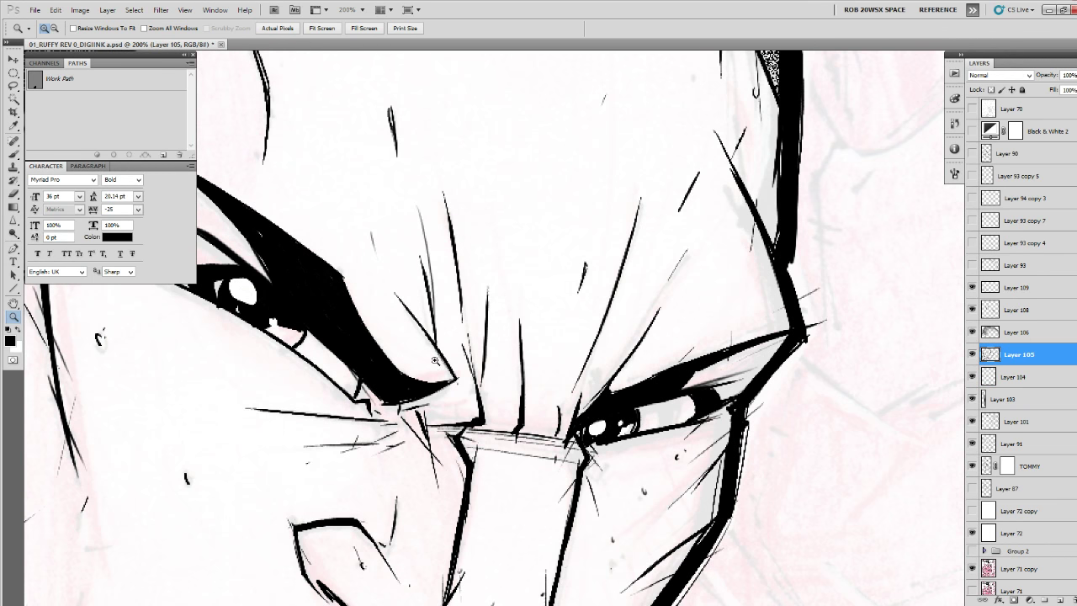
pyautogui.click(18, 221)
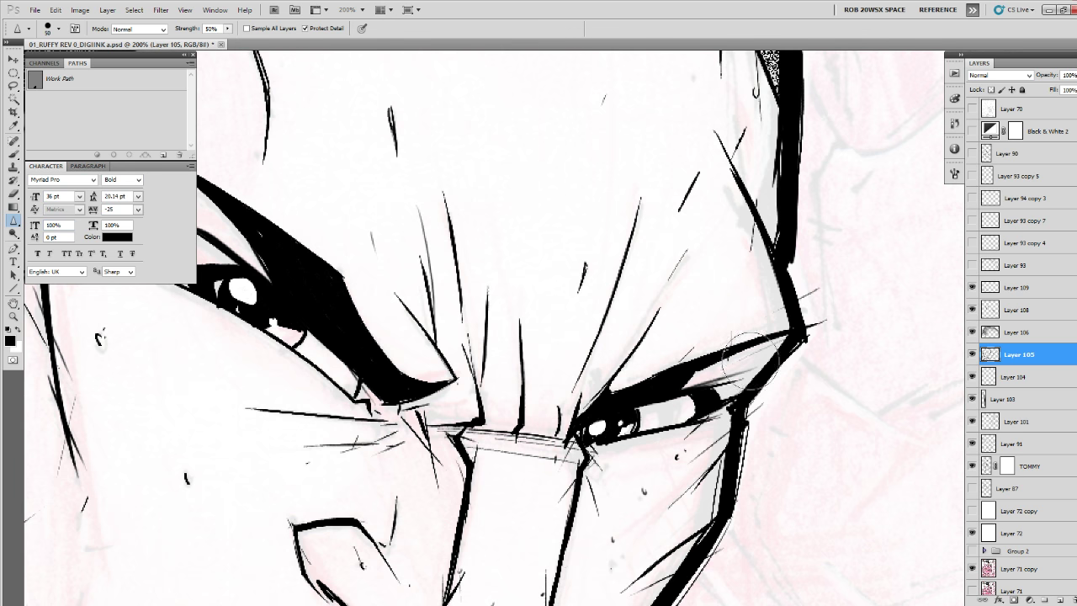
pyautogui.moveTo(750, 361)
pyautogui.mouseDown()
pyautogui.moveTo(744, 377)
pyautogui.moveTo(695, 385)
pyautogui.moveTo(754, 364)
pyautogui.moveTo(622, 420)
pyautogui.moveTo(612, 435)
pyautogui.mouseUp()
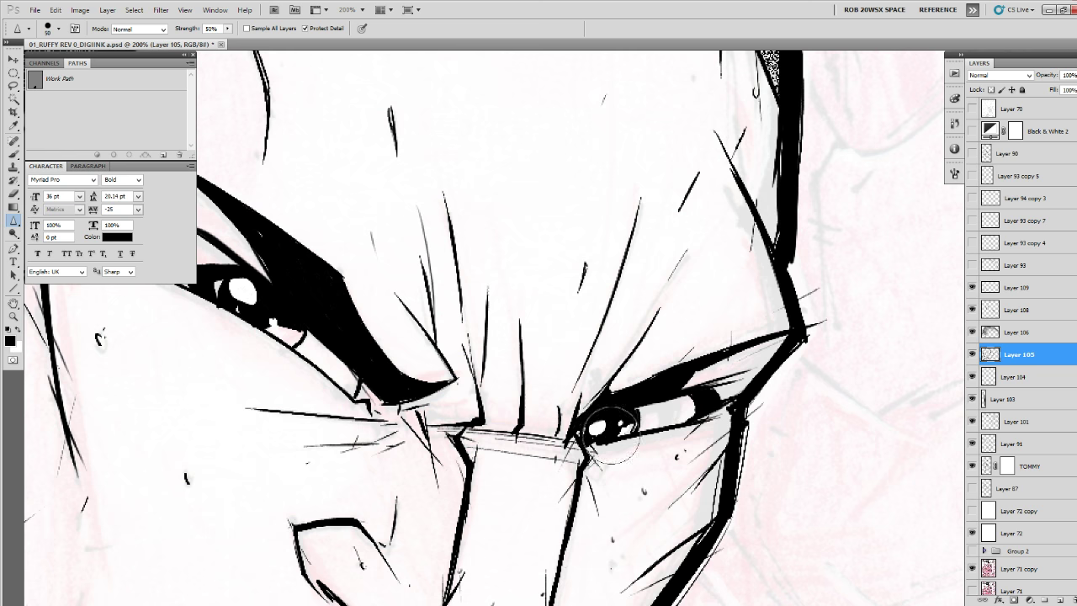
pyautogui.click(13, 154)
# Review the wider composition with both figures and check the other open document before returning to the face.
pyautogui.hotkey('ctrl', 'alt', 'space')
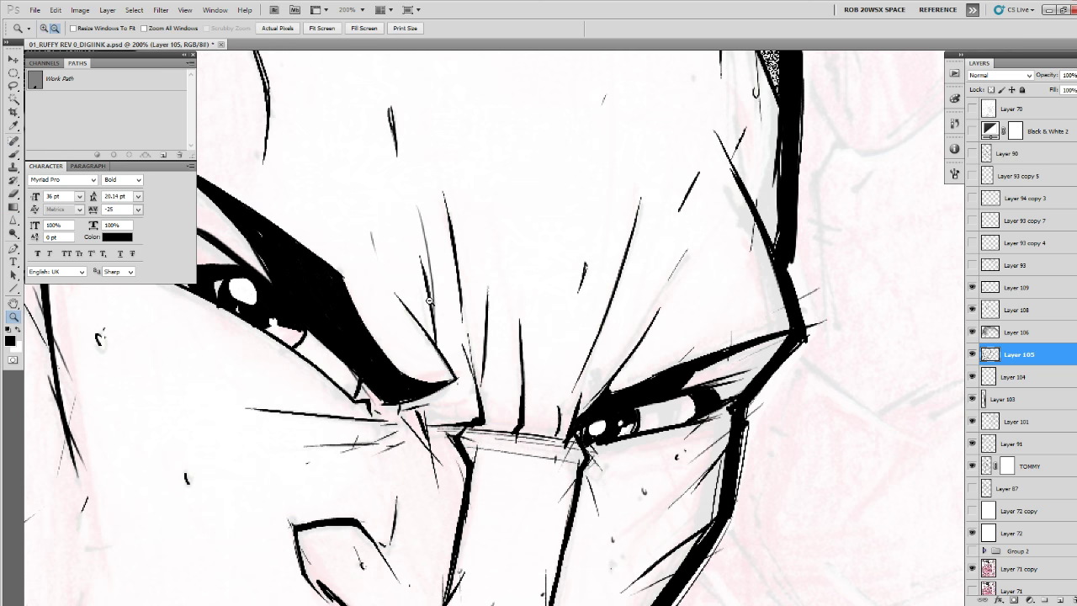
pyautogui.click(429, 301)
pyautogui.click(428, 307)
pyautogui.click(428, 315)
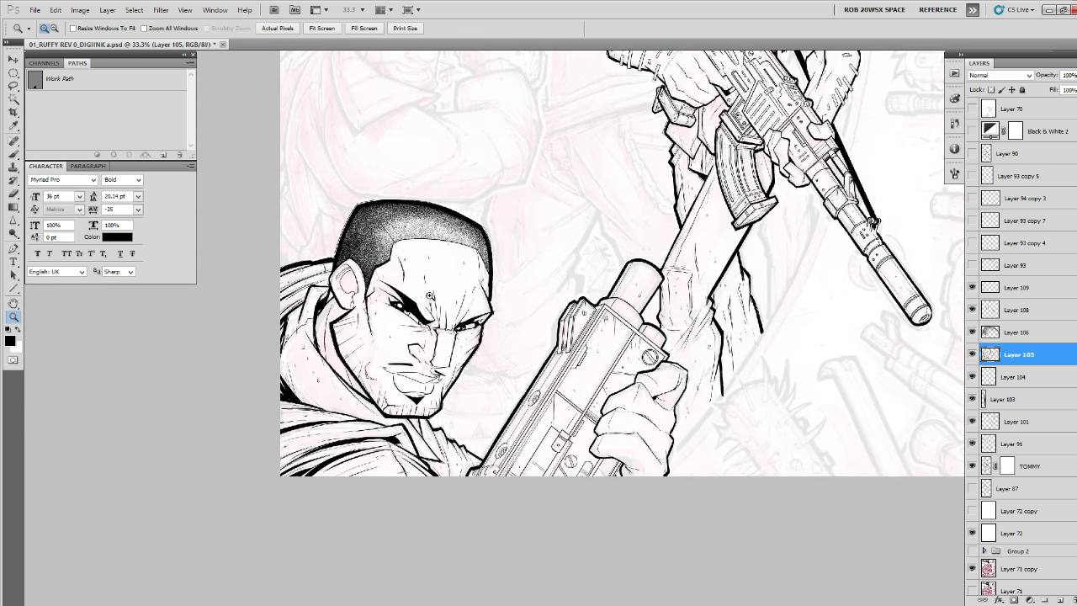
pyautogui.click(422, 307)
pyautogui.moveTo(376, 296); pyautogui.dragTo(477, 251)
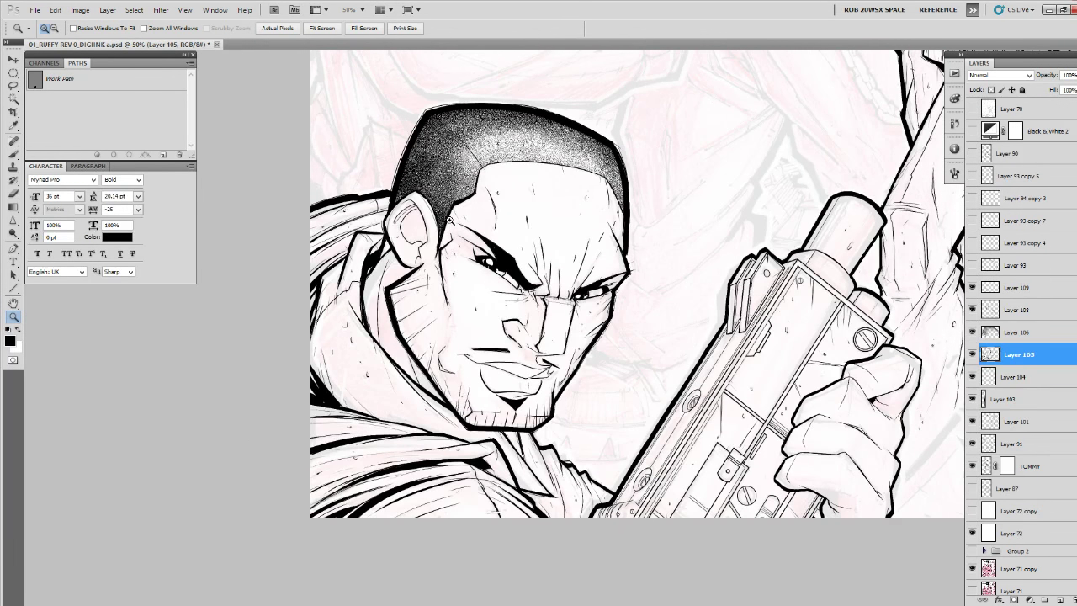
pyautogui.hotkey('ctrl', 'Tab')
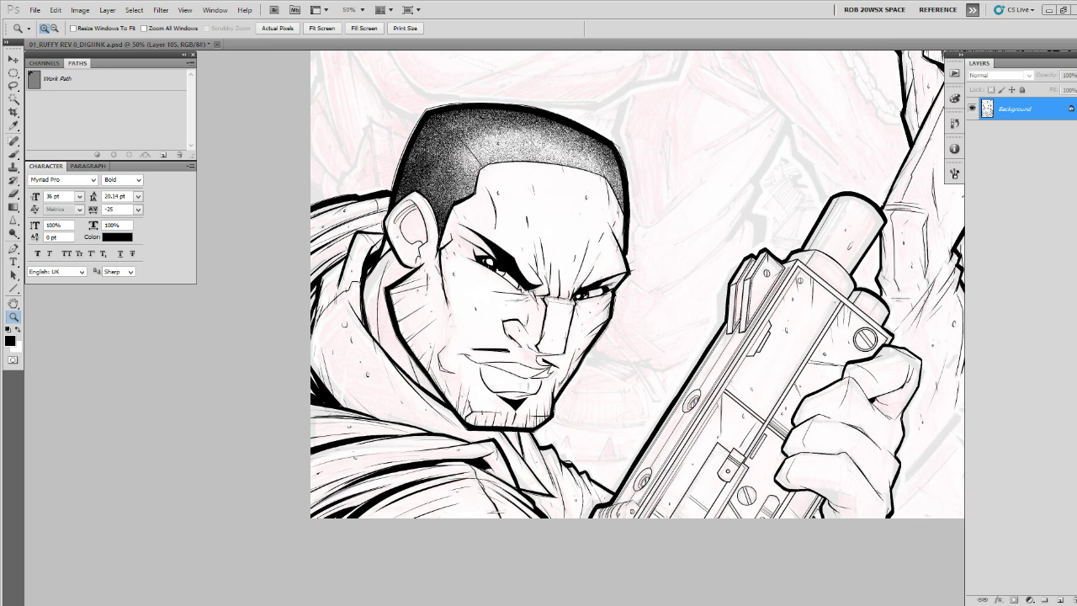
pyautogui.hotkey('ctrl', '-')
pyautogui.hotkey('ctrl', '-')
pyautogui.click(533, 457)
pyautogui.click(428, 360)
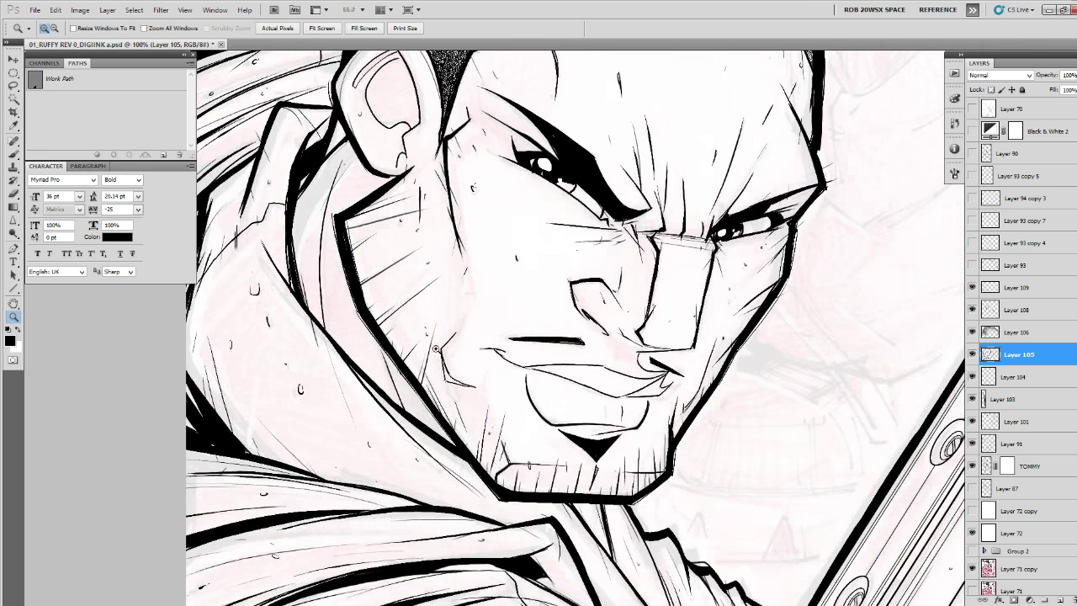
# Create a new layer above Layer 105 and choose a fine brush preset for hatching the cheek below the ear.
pyautogui.moveTo(429, 360); pyautogui.dragTo(489, 525)
pyautogui.click(497, 506)
pyautogui.press('b')
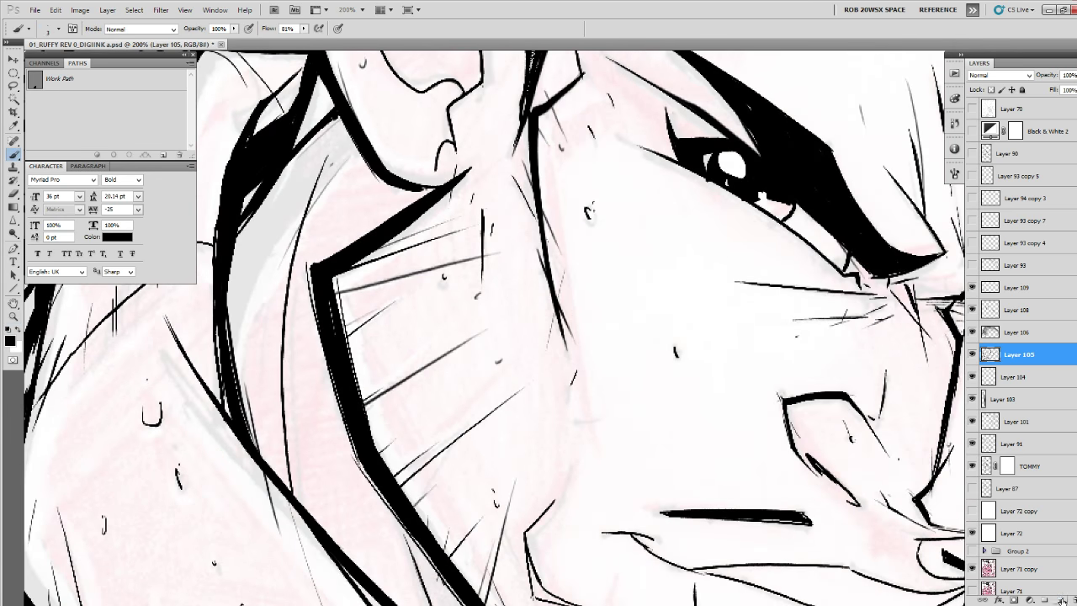
pyautogui.click(1057, 599)
pyautogui.rightClick(597, 314)
pyautogui.click(602, 541)
pyautogui.click(602, 543)
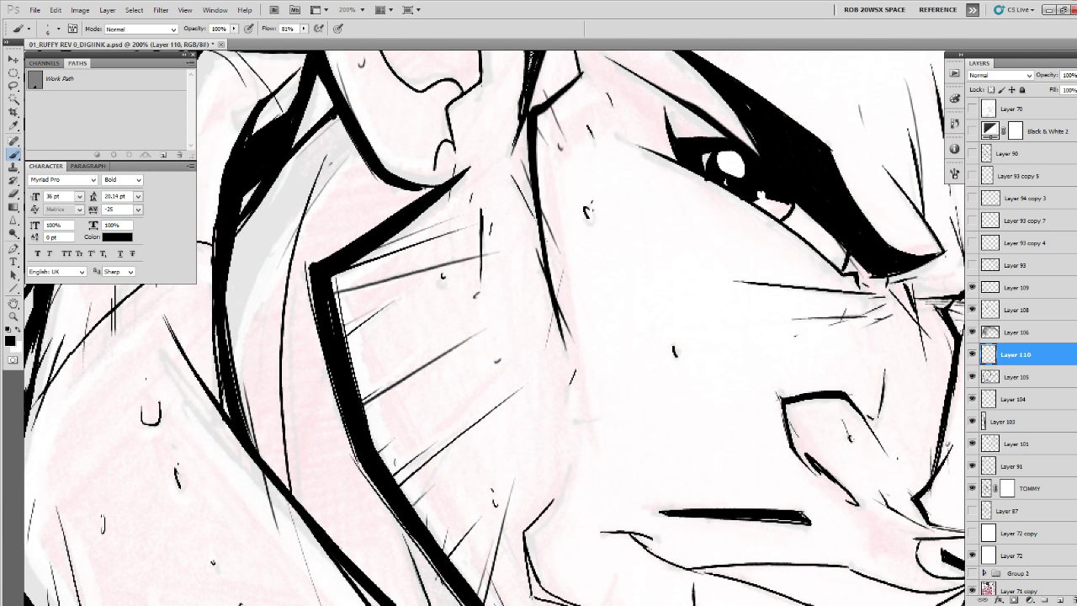
# Hatch short thin lines inward from the thick jaw outline below the ear, filling gaps between the existing cheek lines.
pyautogui.moveTo(383, 476)
pyautogui.mouseDown()
pyautogui.moveTo(493, 396)
pyautogui.moveTo(456, 448)
pyautogui.mouseUp()
pyautogui.hotkey('ctrl', 'z')
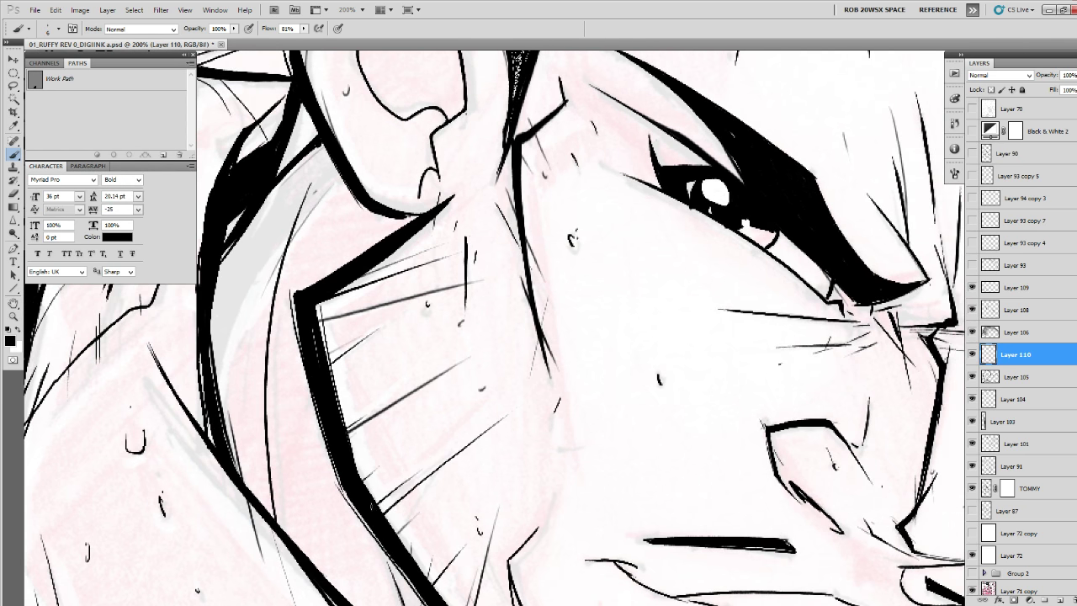
pyautogui.moveTo(375, 501); pyautogui.dragTo(462, 437)
pyautogui.moveTo(368, 468)
pyautogui.mouseDown()
pyautogui.moveTo(372, 500)
pyautogui.moveTo(400, 439)
pyautogui.moveTo(410, 440)
pyautogui.mouseUp()
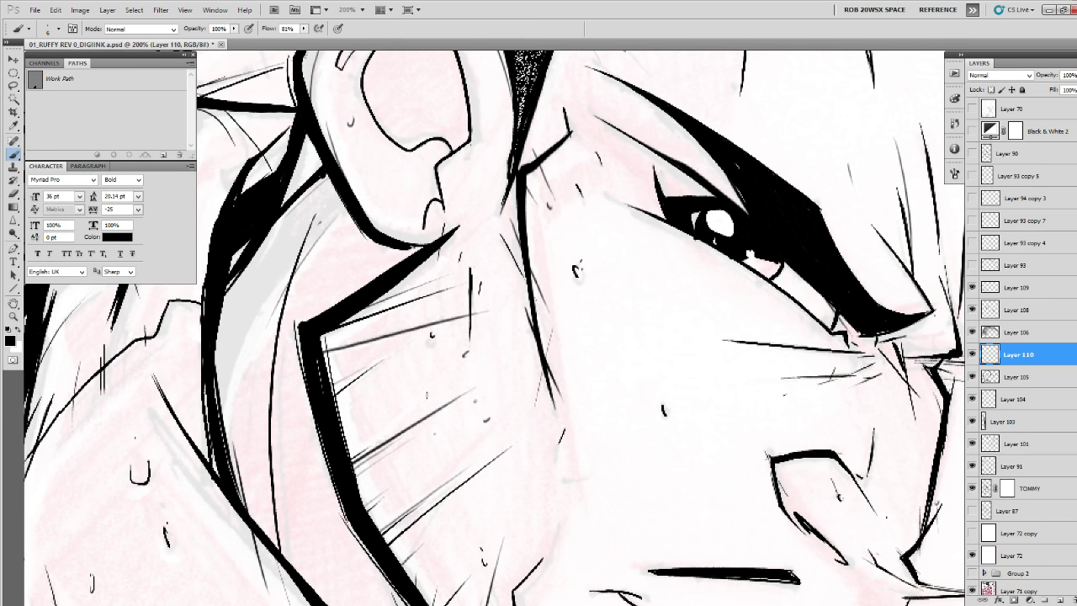
pyautogui.moveTo(349, 428)
pyautogui.mouseDown()
pyautogui.moveTo(354, 455)
pyautogui.moveTo(376, 398)
pyautogui.mouseUp()
pyautogui.moveTo(520, 437); pyautogui.dragTo(466, 336)
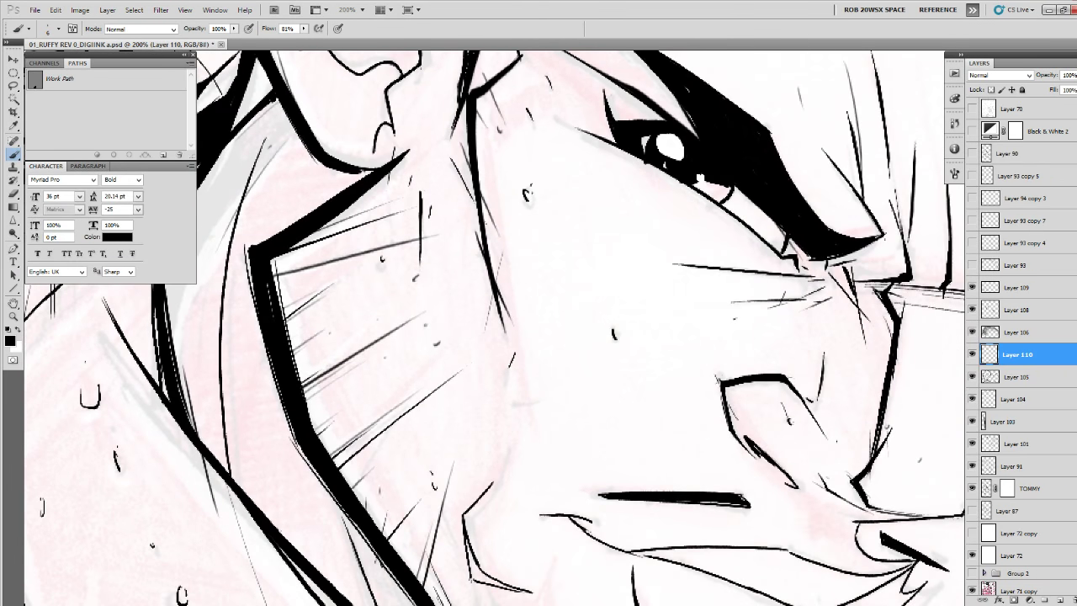
pyautogui.moveTo(365, 507)
pyautogui.mouseDown()
pyautogui.moveTo(450, 429)
pyautogui.moveTo(403, 474)
pyautogui.mouseUp()
pyautogui.moveTo(483, 442); pyautogui.dragTo(526, 369)
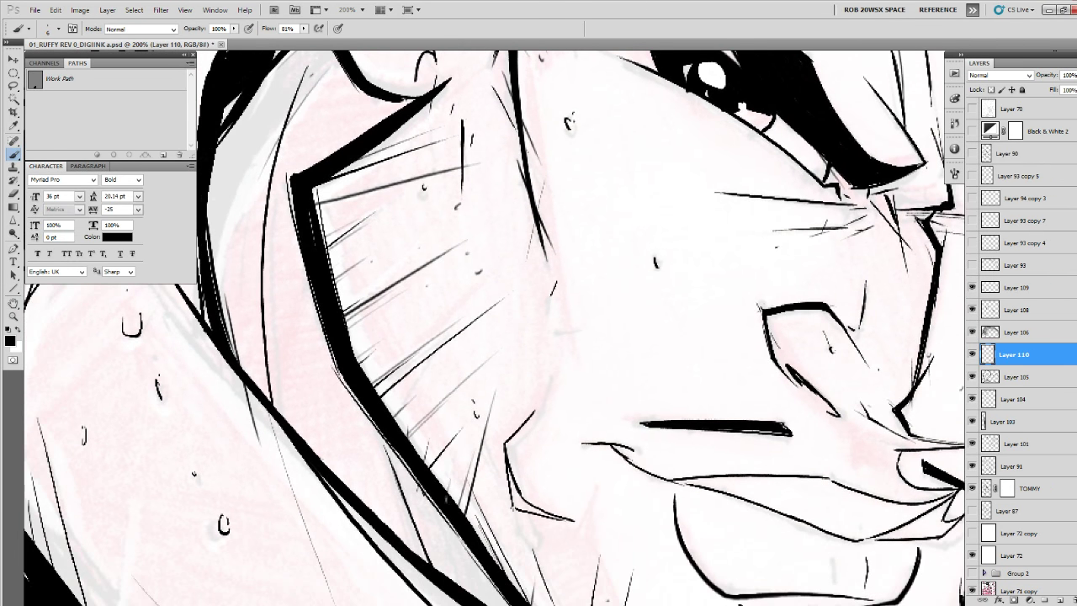
pyautogui.moveTo(449, 492); pyautogui.dragTo(462, 435)
pyautogui.moveTo(494, 490)
pyautogui.mouseDown()
pyautogui.moveTo(495, 449)
pyautogui.moveTo(482, 476)
pyautogui.mouseUp()
# Add small specks and faint short strokes on the cheek around the crease beside the mouth.
pyautogui.moveTo(626, 454); pyautogui.dragTo(548, 574)
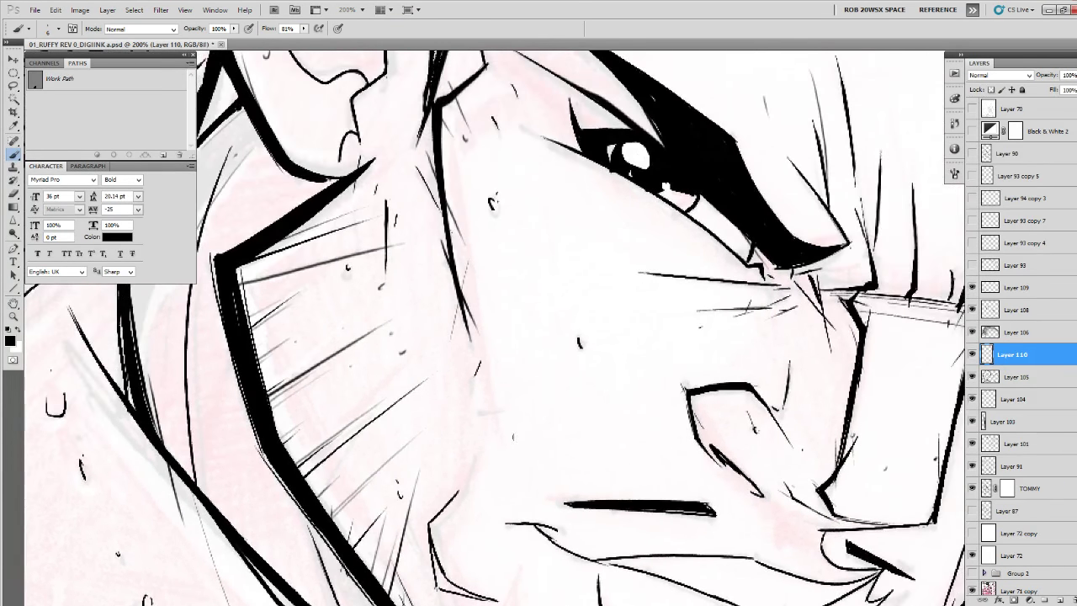
pyautogui.moveTo(496, 445)
pyautogui.mouseDown()
pyautogui.moveTo(472, 461)
pyautogui.moveTo(525, 399)
pyautogui.mouseUp()
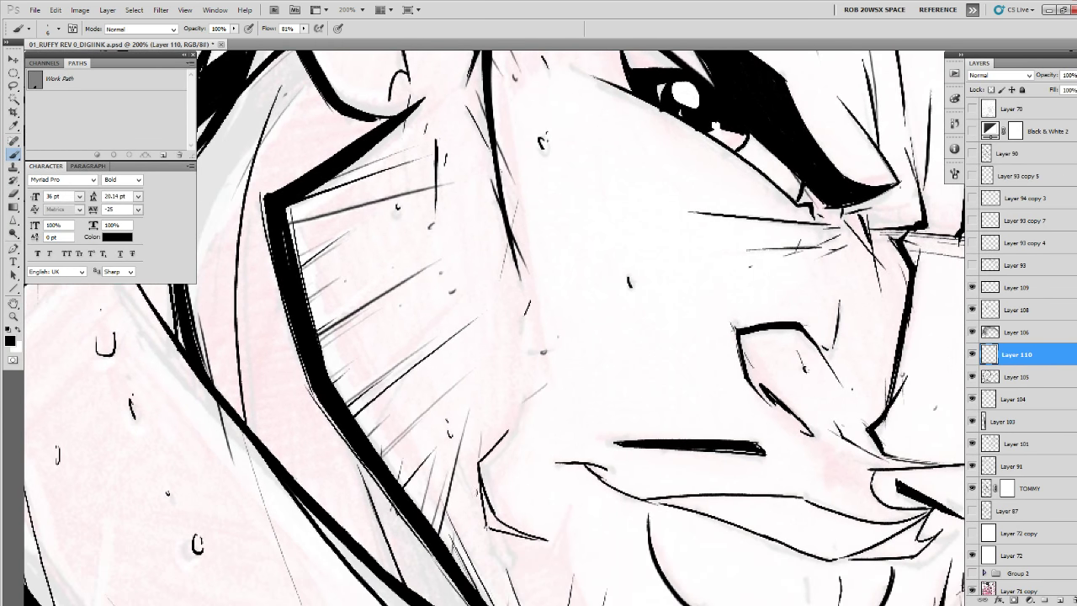
pyautogui.moveTo(482, 432); pyautogui.dragTo(478, 502)
pyautogui.moveTo(525, 519); pyautogui.dragTo(518, 421)
pyautogui.hotkey('ctrl', 'z')
pyautogui.moveTo(509, 547); pyautogui.dragTo(514, 535)
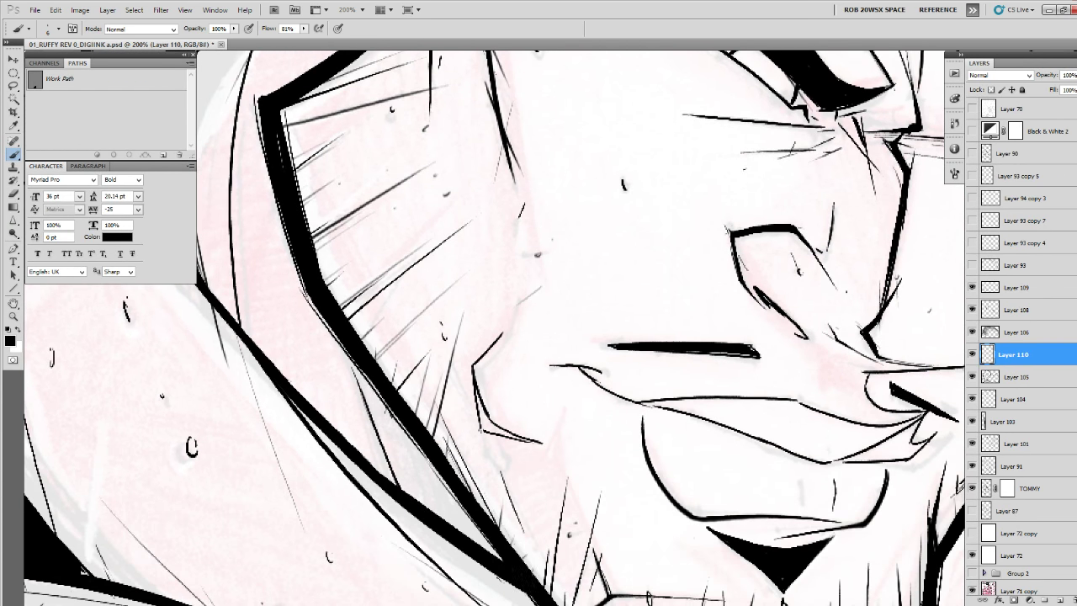
# Ink short upright stubble strokes along the chin outline and up the far corner of the shaved-haired man's jaw.
pyautogui.moveTo(538, 581); pyautogui.dragTo(549, 469)
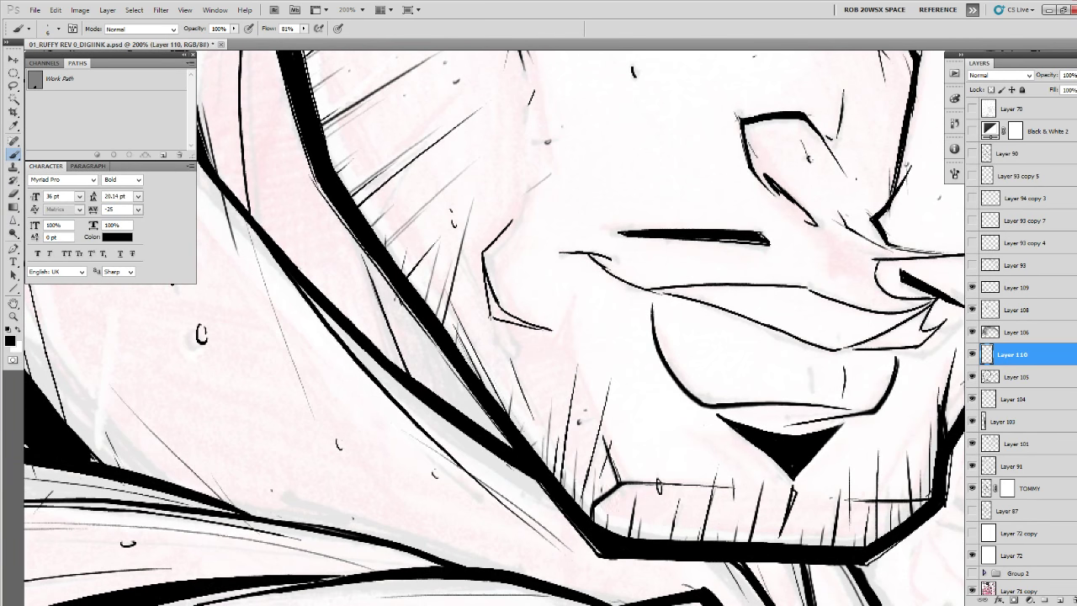
pyautogui.moveTo(715, 437); pyautogui.dragTo(649, 503)
pyautogui.moveTo(778, 436); pyautogui.dragTo(581, 401)
pyautogui.moveTo(628, 558); pyautogui.dragTo(625, 504)
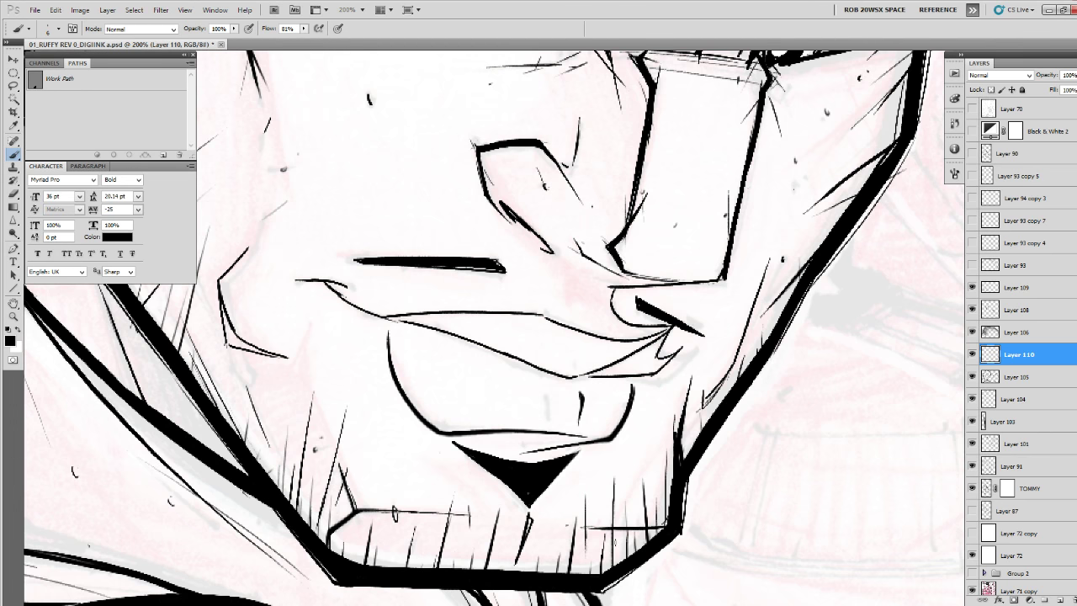
pyautogui.moveTo(613, 570); pyautogui.dragTo(614, 531)
pyautogui.moveTo(665, 435); pyautogui.dragTo(663, 538)
pyautogui.moveTo(663, 522); pyautogui.dragTo(671, 471)
pyautogui.moveTo(541, 530)
pyautogui.mouseDown()
pyautogui.moveTo(547, 477)
pyautogui.moveTo(584, 449)
pyautogui.mouseUp()
pyautogui.moveTo(671, 476); pyautogui.dragTo(672, 386)
# Review the shaved-haired man's inked face and the overall composition with both figures.
pyautogui.press('z')
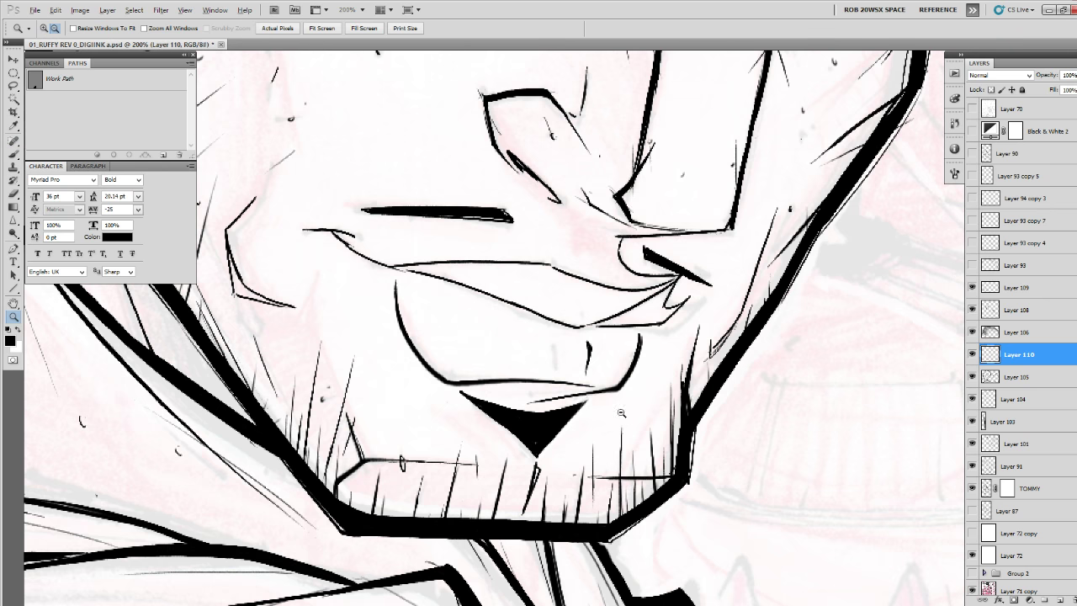
pyautogui.keyDown('alt'); pyautogui.click(628, 420); pyautogui.keyUp('alt')
pyautogui.keyDown('alt'); pyautogui.click(628, 420); pyautogui.keyUp('alt')
pyautogui.keyDown('alt'); pyautogui.click(628, 421); pyautogui.keyUp('alt')
pyautogui.keyDown('alt'); pyautogui.click(627, 421); pyautogui.keyUp('alt')
pyautogui.keyDown('alt'); pyautogui.click(633, 420); pyautogui.keyUp('alt')
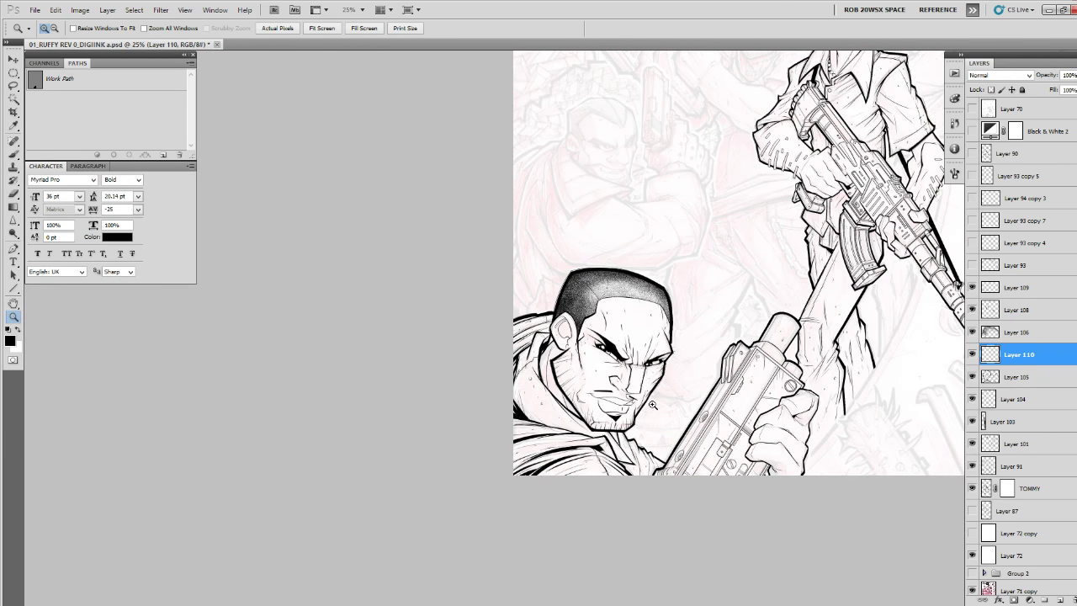
pyautogui.click(659, 391)
pyautogui.click(659, 388)
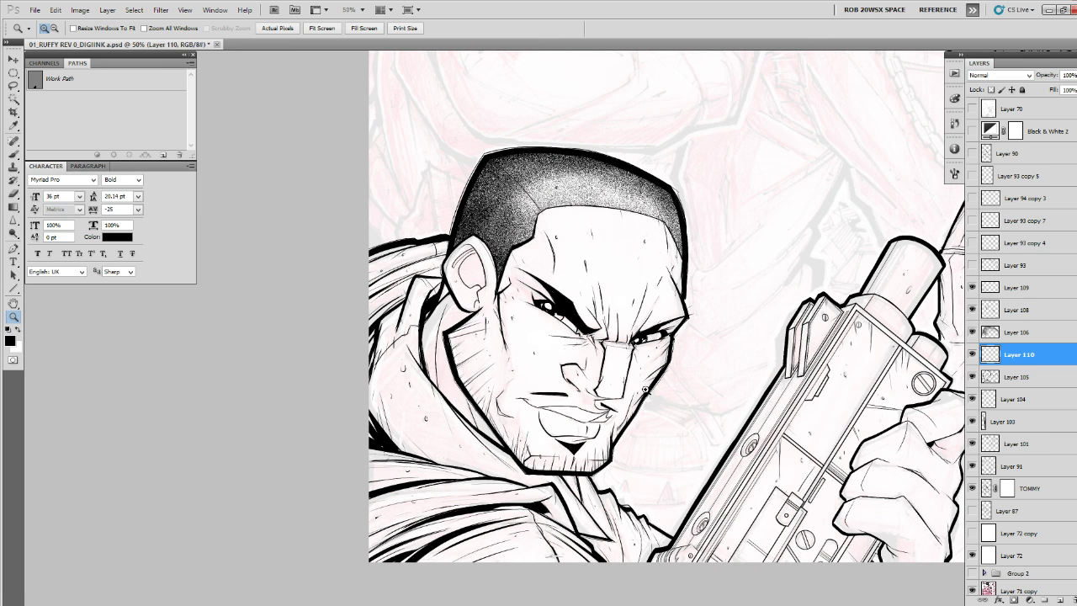
pyautogui.keyDown('alt'); pyautogui.click(633, 410); pyautogui.keyUp('alt')
pyautogui.keyDown('alt'); pyautogui.click(632, 415); pyautogui.keyUp('alt')
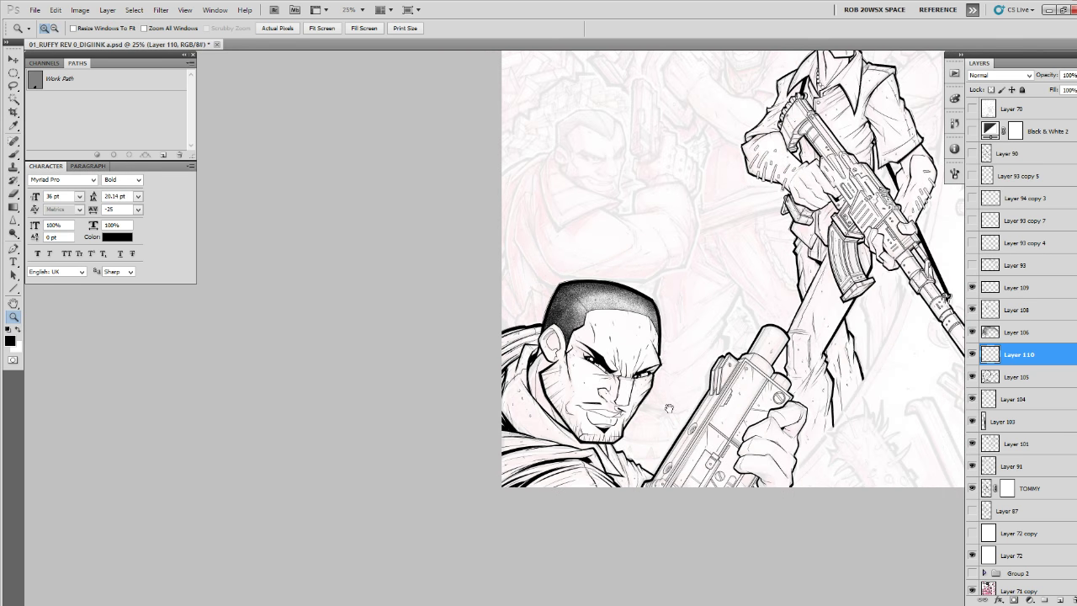
pyautogui.moveTo(768, 426); pyautogui.dragTo(559, 518)
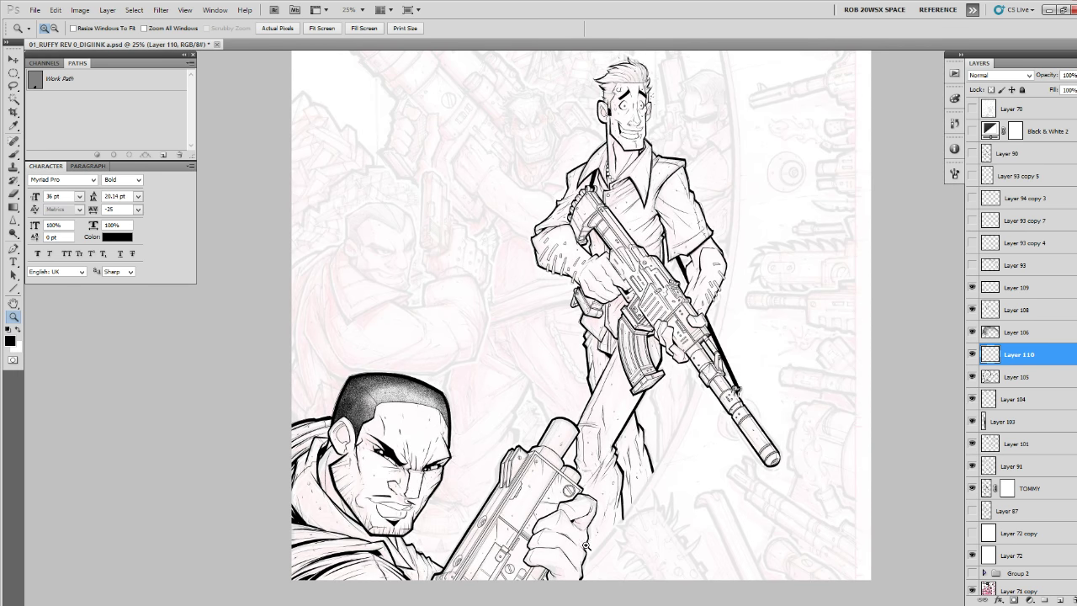
# Create a new layer above Layer 110 and choose a 50 px brush for blocking in the shadows on the jacket.
pyautogui.click(1060, 599)
pyautogui.moveTo(471, 478); pyautogui.dragTo(569, 454)
pyautogui.press('b')
pyautogui.rightClick(429, 496)
pyautogui.click(477, 467)
pyautogui.click(404, 544)
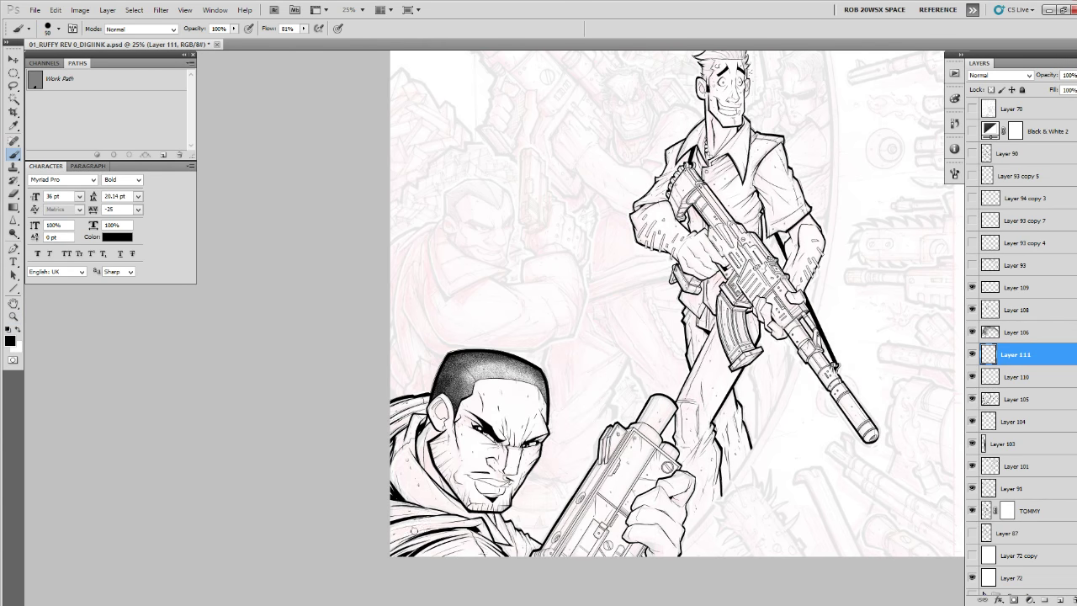
# Try to block in solid black shadows along the outer edge and lower folds of the shaved-haired man's jacket.
pyautogui.moveTo(418, 542)
pyautogui.mouseDown()
pyautogui.moveTo(386, 533)
pyautogui.moveTo(394, 543)
pyautogui.moveTo(406, 528)
pyautogui.moveTo(415, 538)
pyautogui.moveTo(404, 549)
pyautogui.moveTo(389, 506)
pyautogui.moveTo(413, 511)
pyautogui.moveTo(392, 520)
pyautogui.moveTo(425, 524)
pyautogui.moveTo(411, 538)
pyautogui.moveTo(442, 536)
pyautogui.mouseUp()
pyautogui.hotkey('ctrl', 'z')
pyautogui.moveTo(388, 507); pyautogui.dragTo(388, 540)
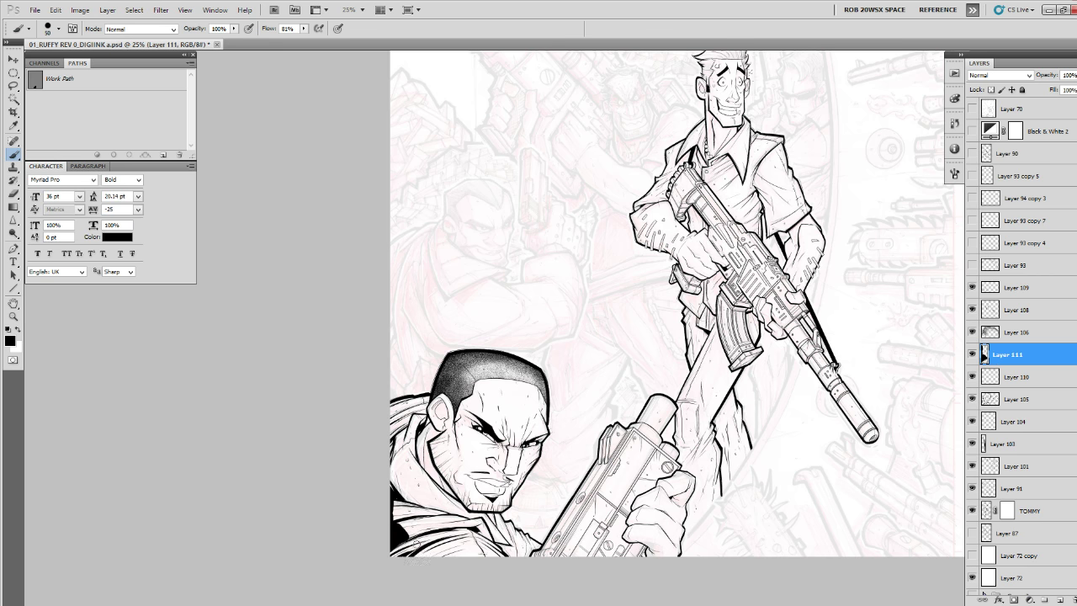
pyautogui.moveTo(476, 529)
pyautogui.mouseDown()
pyautogui.moveTo(382, 560)
pyautogui.moveTo(452, 532)
pyautogui.moveTo(443, 560)
pyautogui.moveTo(387, 552)
pyautogui.mouseUp()
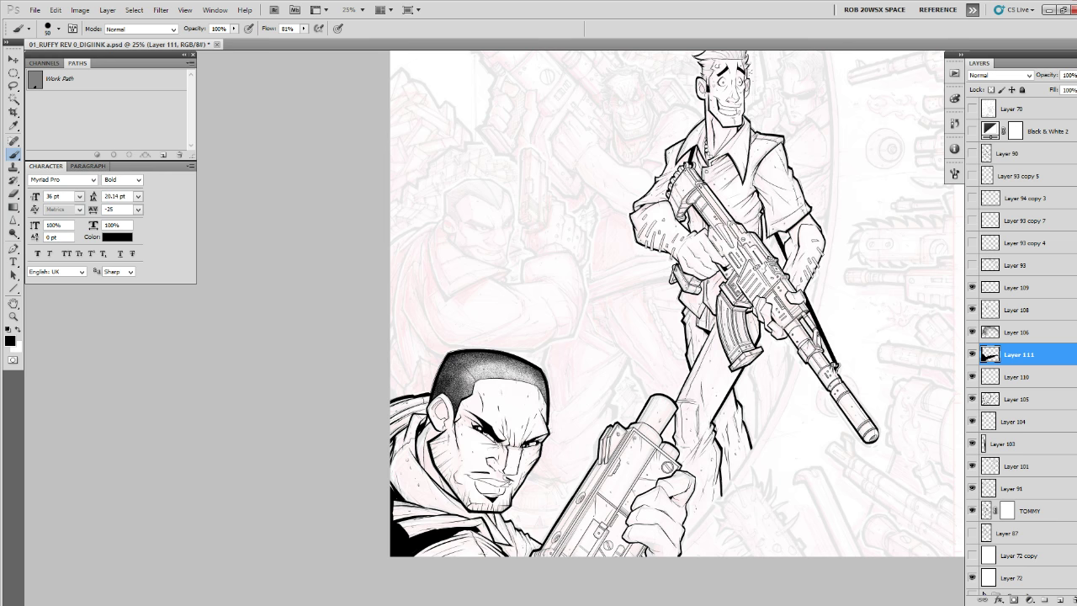
pyautogui.hotkey('ctrl', 'z')
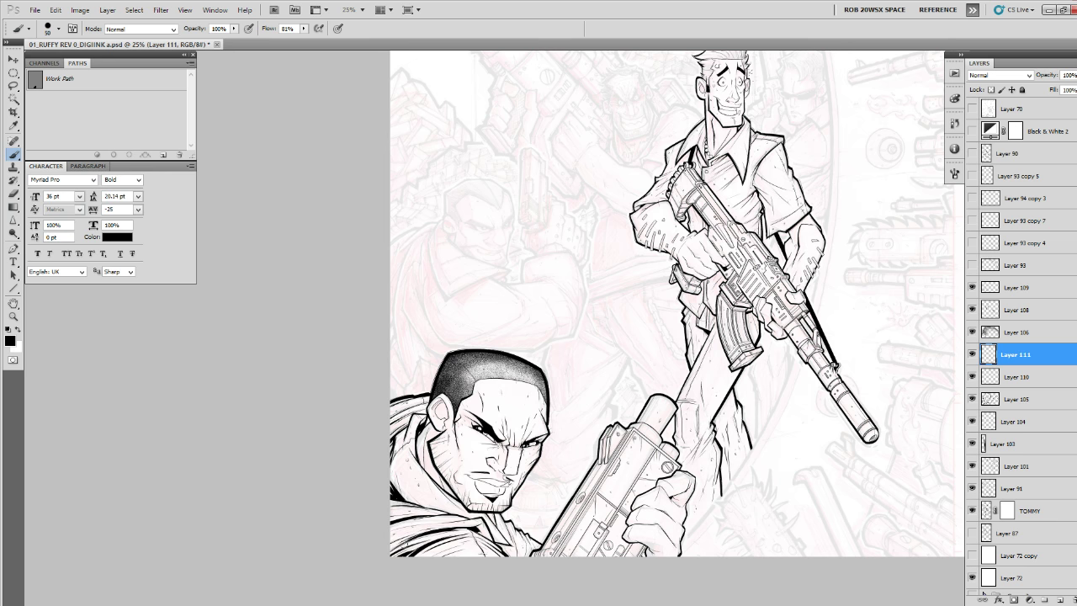
# Paint a black shadow along the outer edge of the jacket and undo the last strokes over its lower folds.
pyautogui.press('v')
pyautogui.press('b')
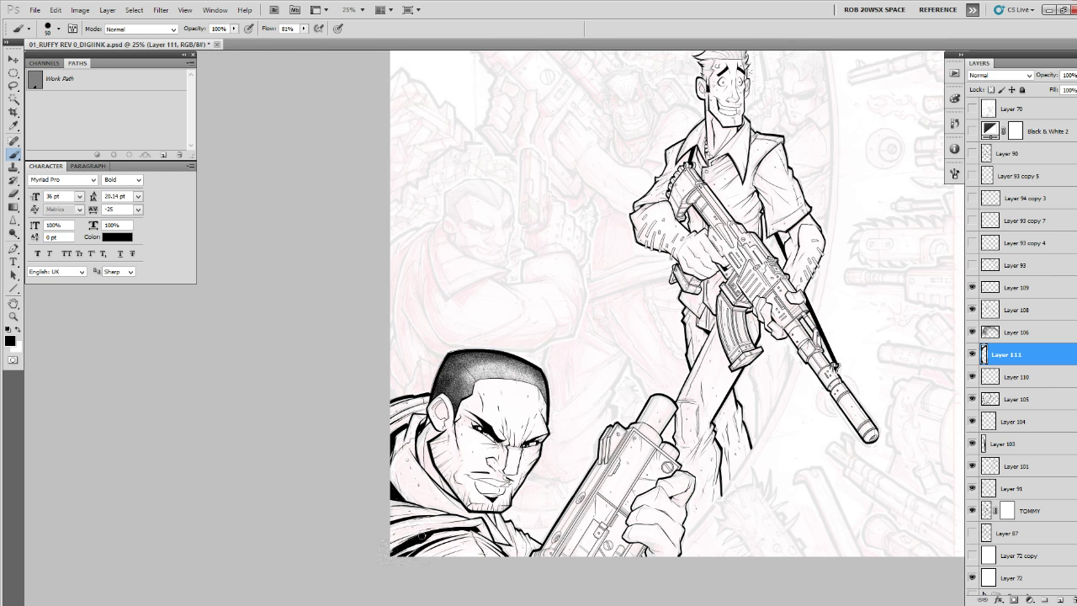
pyautogui.moveTo(427, 536); pyautogui.dragTo(454, 527)
pyautogui.moveTo(399, 552); pyautogui.dragTo(466, 534)
pyautogui.press('m')
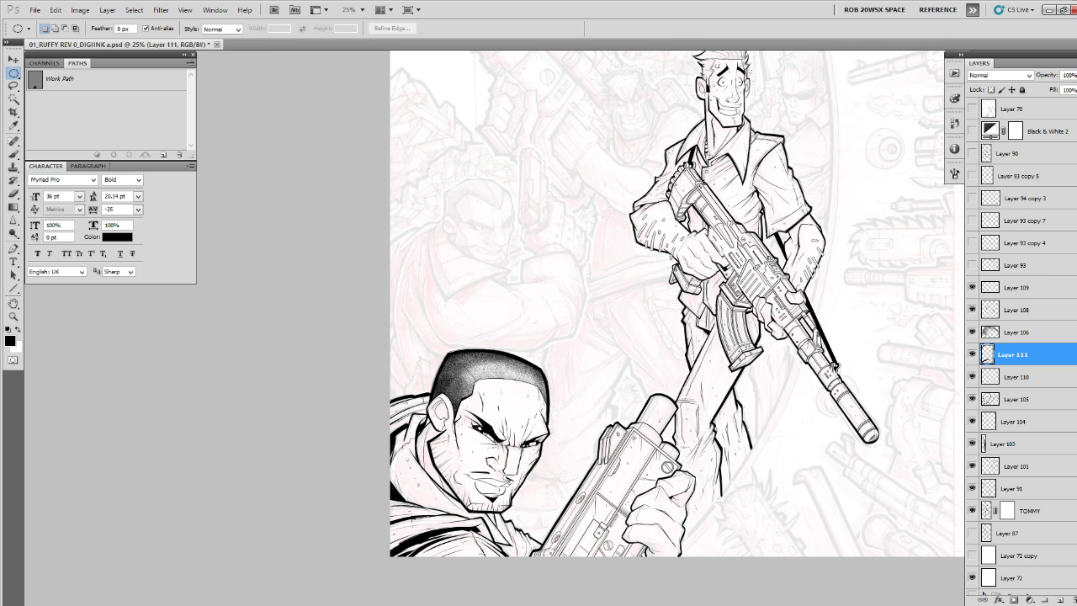
pyautogui.hotkey('ctrl', 'z')
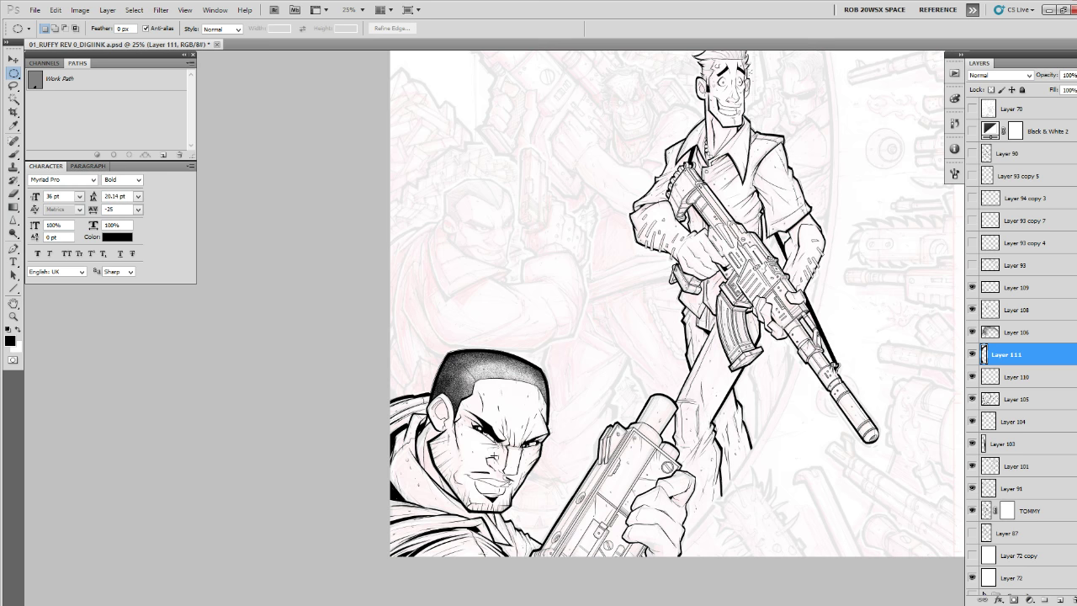
# Create a new layer above Layer 111, set its blend mode to Difference and make white the painting colour.
pyautogui.click(974, 354)
pyautogui.click(1059, 599)
pyautogui.press('b')
pyautogui.press('x')
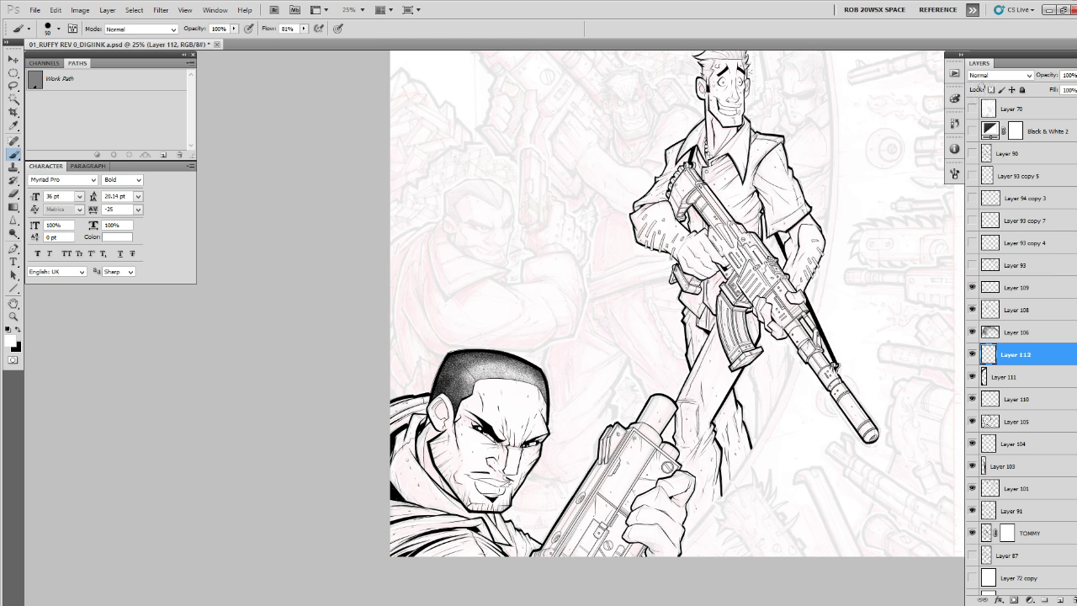
pyautogui.click(999, 75)
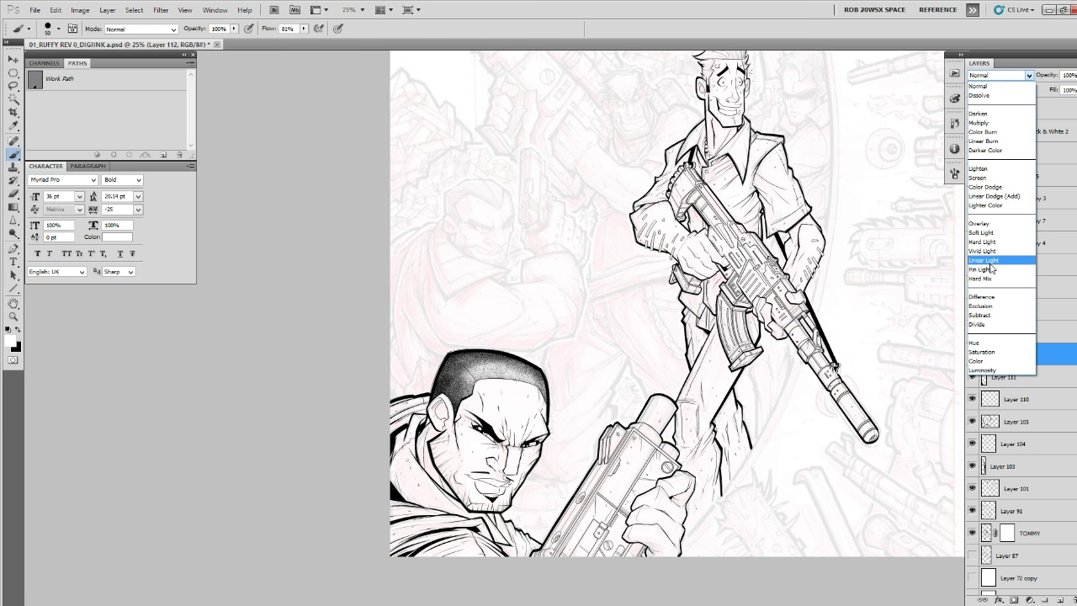
pyautogui.click(982, 297)
# Paint over the jacket's sleeve, shoulder and hood folds on the Difference layer to invert them to black with white linework.
pyautogui.moveTo(393, 535)
pyautogui.mouseDown()
pyautogui.moveTo(394, 551)
pyautogui.moveTo(400, 530)
pyautogui.moveTo(423, 523)
pyautogui.moveTo(403, 546)
pyautogui.moveTo(427, 543)
pyautogui.moveTo(416, 528)
pyautogui.moveTo(425, 525)
pyautogui.moveTo(412, 523)
pyautogui.moveTo(464, 538)
pyautogui.moveTo(394, 514)
pyautogui.moveTo(406, 509)
pyautogui.moveTo(394, 503)
pyautogui.mouseUp()
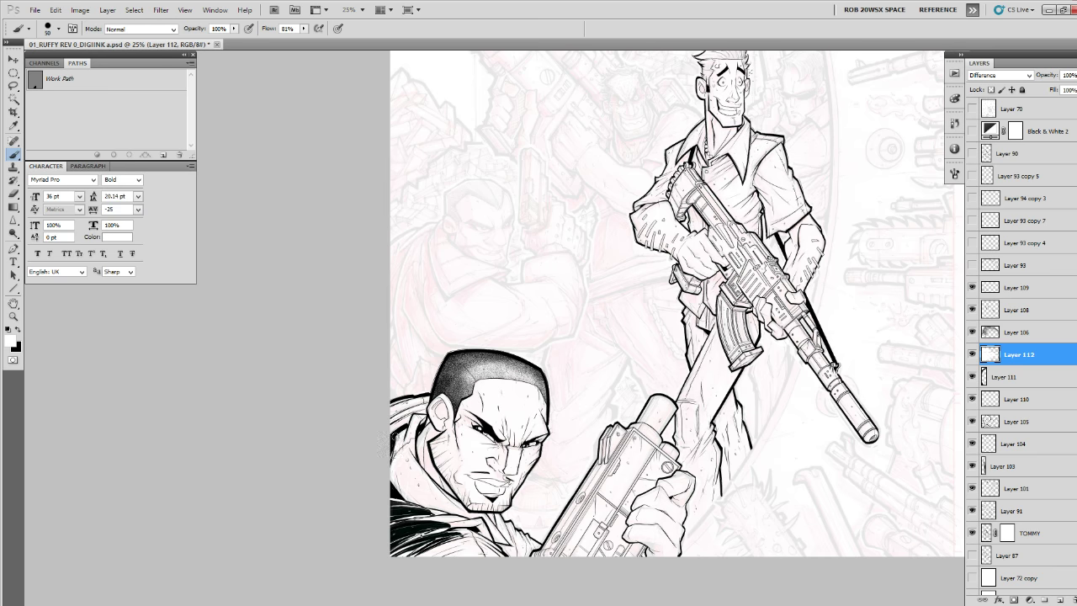
pyautogui.moveTo(396, 439)
pyautogui.mouseDown()
pyautogui.moveTo(399, 472)
pyautogui.moveTo(395, 454)
pyautogui.mouseUp()
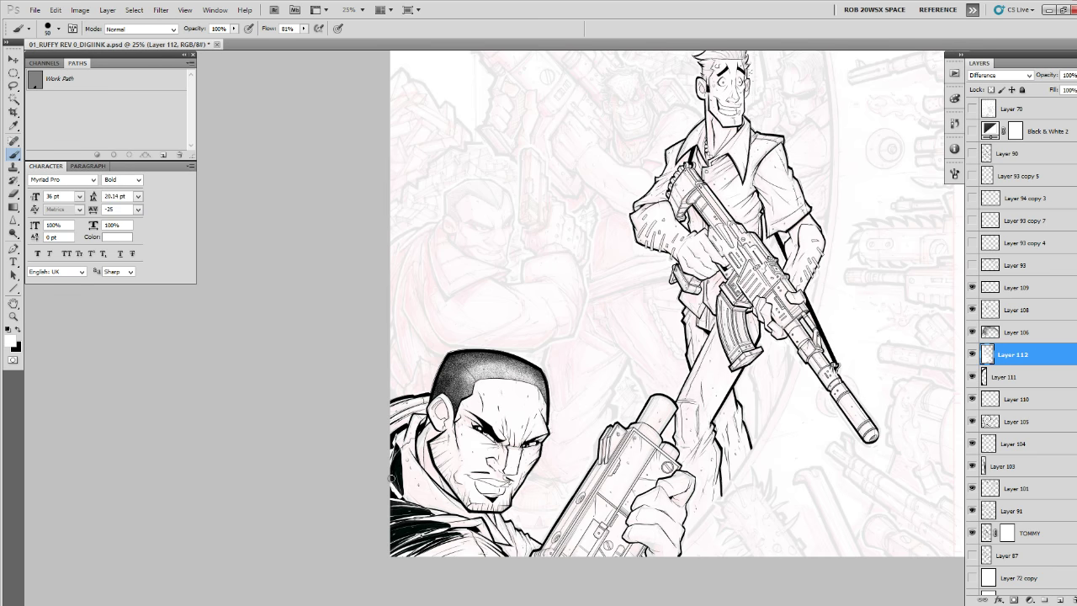
pyautogui.press('x')
pyautogui.moveTo(387, 481)
pyautogui.mouseDown()
pyautogui.moveTo(393, 409)
pyautogui.moveTo(402, 412)
pyautogui.mouseUp()
pyautogui.press('x')
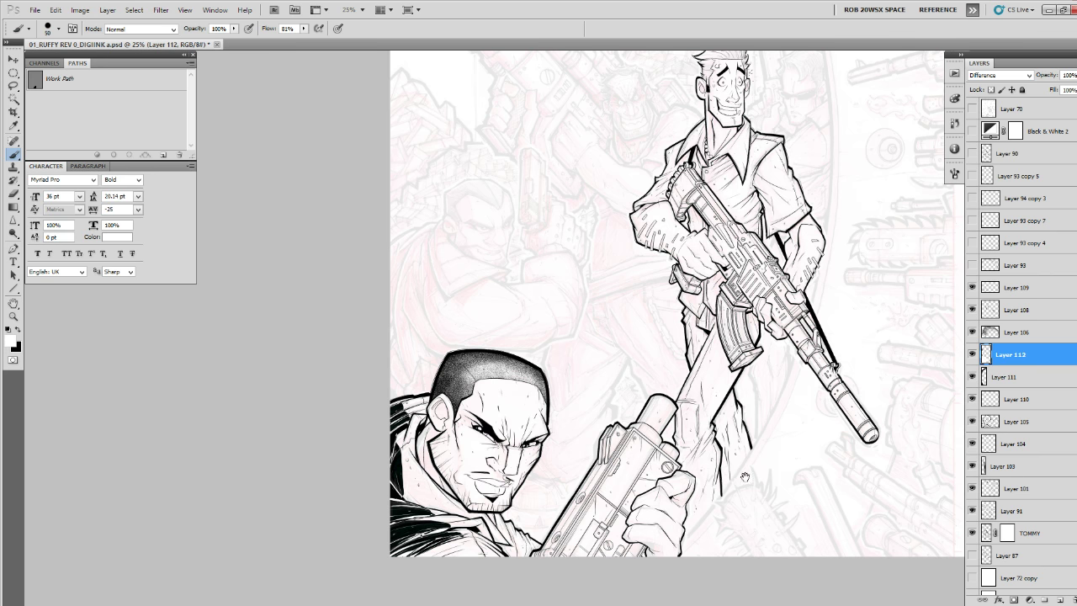
# Paint over the body of the foreground gun on the Difference layer to invert it to black with white linework.
pyautogui.moveTo(745, 477); pyautogui.dragTo(737, 460)
pyautogui.moveTo(587, 488); pyautogui.dragTo(549, 546)
pyautogui.moveTo(549, 546)
pyautogui.mouseDown()
pyautogui.moveTo(591, 485)
pyautogui.moveTo(579, 505)
pyautogui.moveTo(589, 521)
pyautogui.moveTo(612, 509)
pyautogui.moveTo(610, 532)
pyautogui.moveTo(594, 473)
pyautogui.moveTo(612, 440)
pyautogui.moveTo(620, 488)
pyautogui.moveTo(659, 454)
pyautogui.moveTo(626, 419)
pyautogui.moveTo(642, 464)
pyautogui.moveTo(648, 439)
pyautogui.moveTo(629, 422)
pyautogui.moveTo(654, 445)
pyautogui.mouseUp()
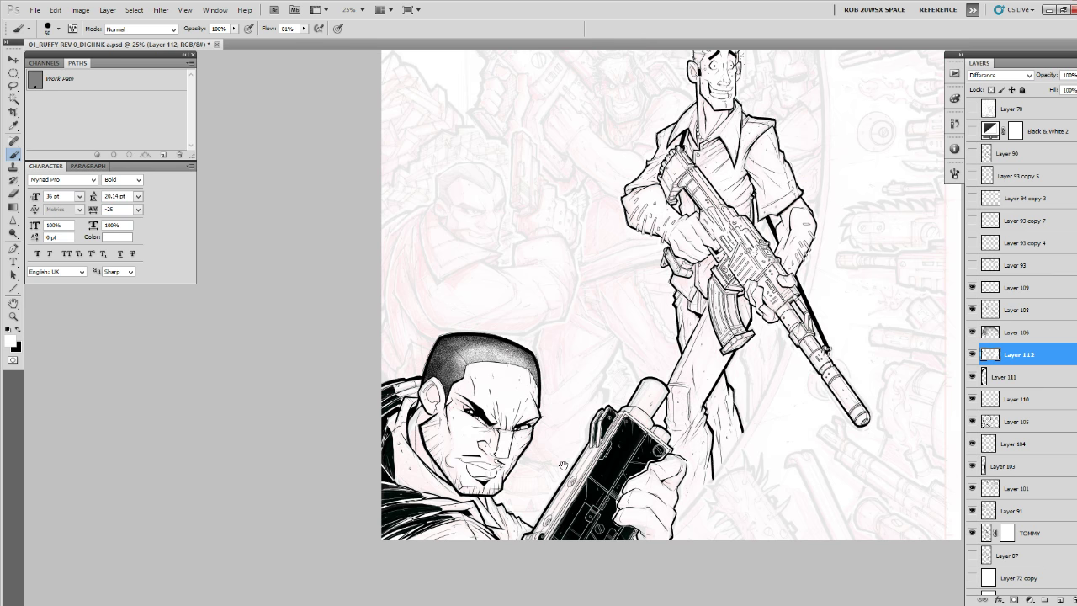
pyautogui.moveTo(564, 466); pyautogui.dragTo(569, 466)
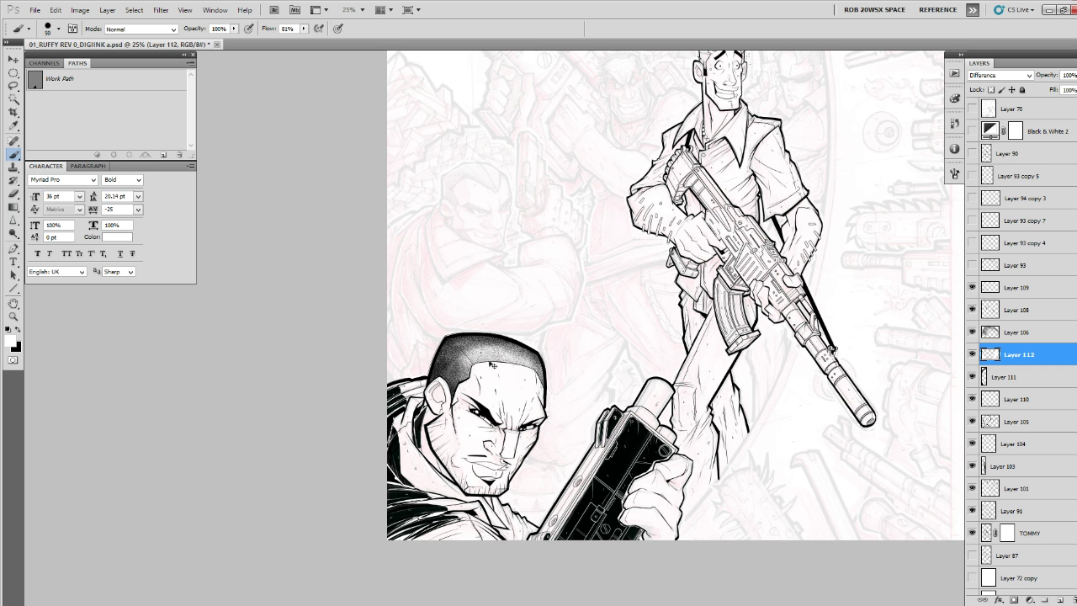
pyautogui.scroll(-2, 478, 425)
pyautogui.scroll(-3, 479, 437)
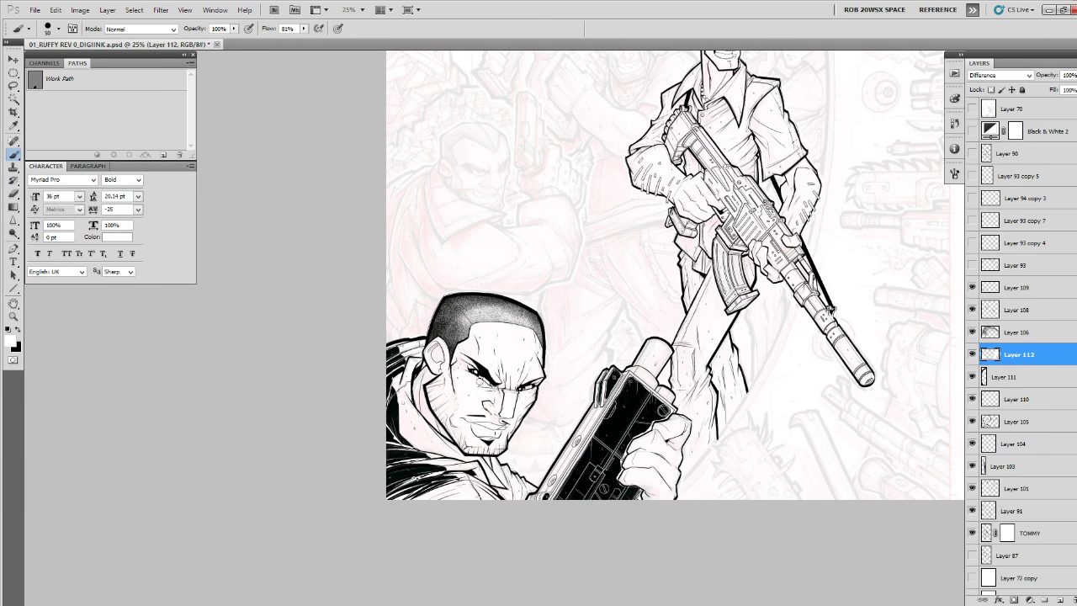
pyautogui.moveTo(519, 445); pyautogui.dragTo(604, 434)
pyautogui.moveTo(519, 487)
pyautogui.mouseDown()
pyautogui.moveTo(571, 473)
pyautogui.moveTo(467, 554)
pyautogui.moveTo(474, 524)
pyautogui.mouseUp()
pyautogui.press('e')
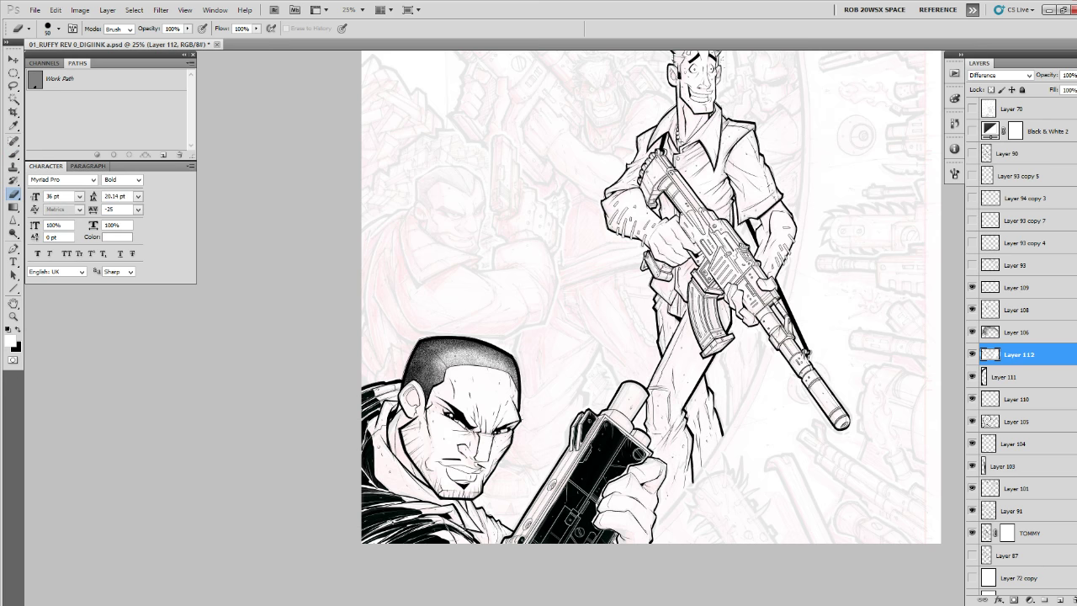
pyautogui.moveTo(627, 389); pyautogui.dragTo(590, 421)
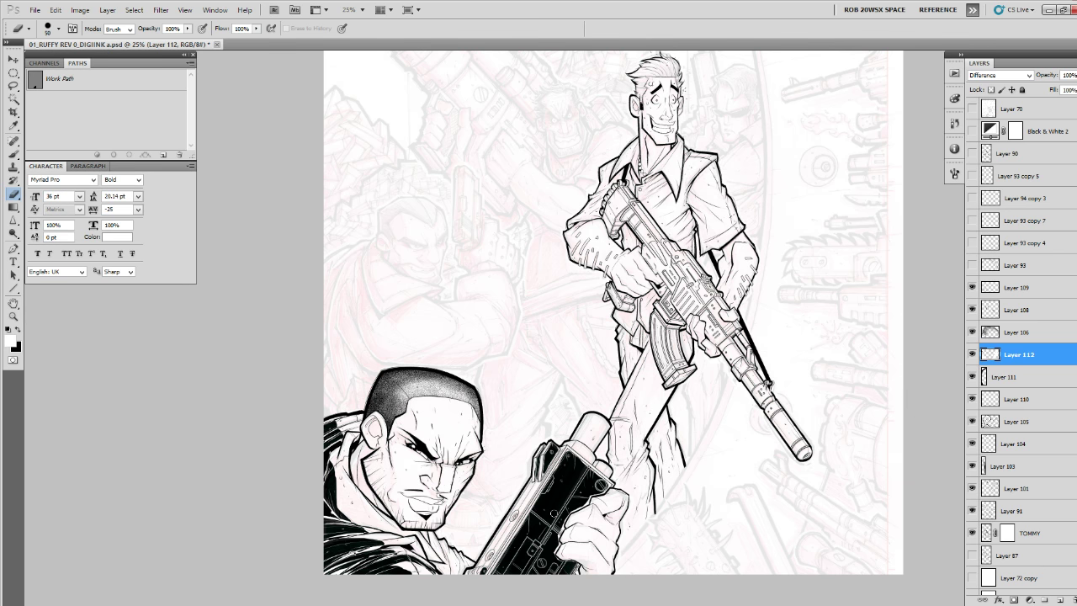
# Create a new layer above Layer 112 and set up the 10 px ROB OIL brush in black for the standing man's hair.
pyautogui.press('z')
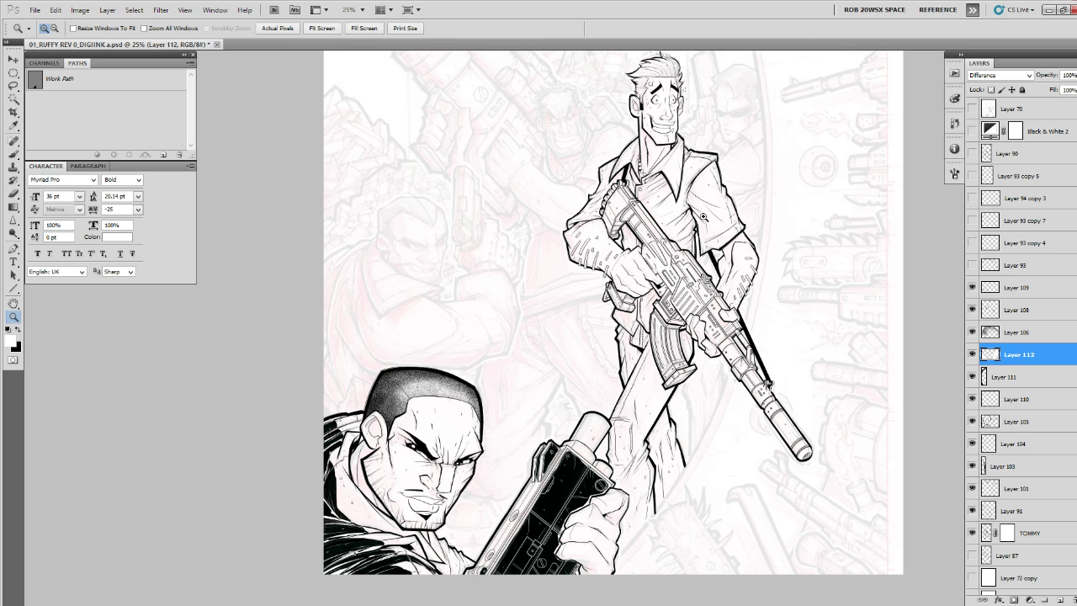
pyautogui.click(681, 109)
pyautogui.scroll(5, 686, 352)
pyautogui.press('b')
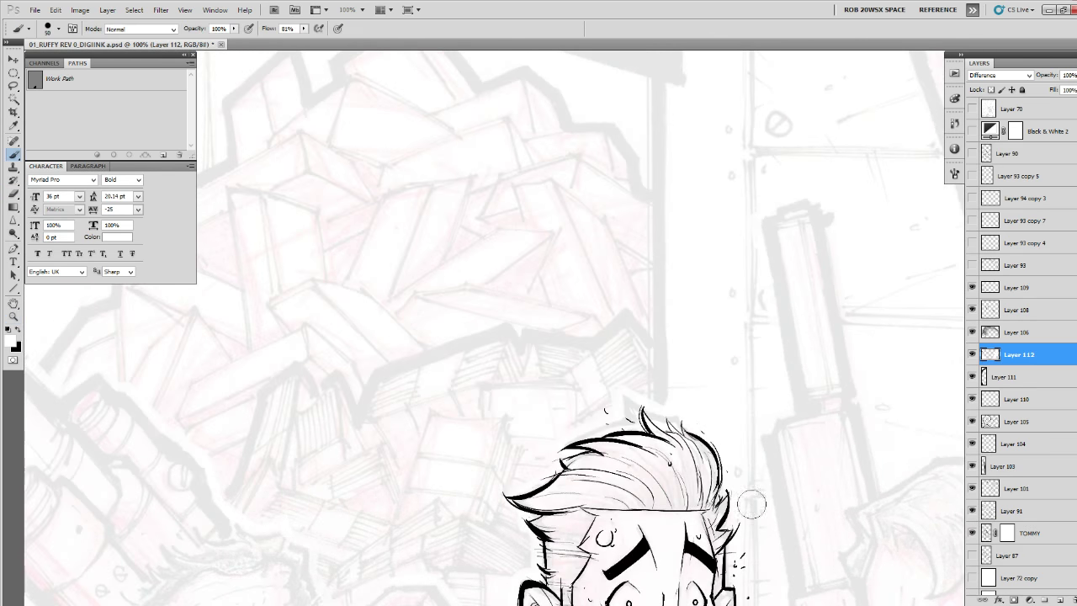
pyautogui.click(1058, 599)
pyautogui.rightClick(671, 434)
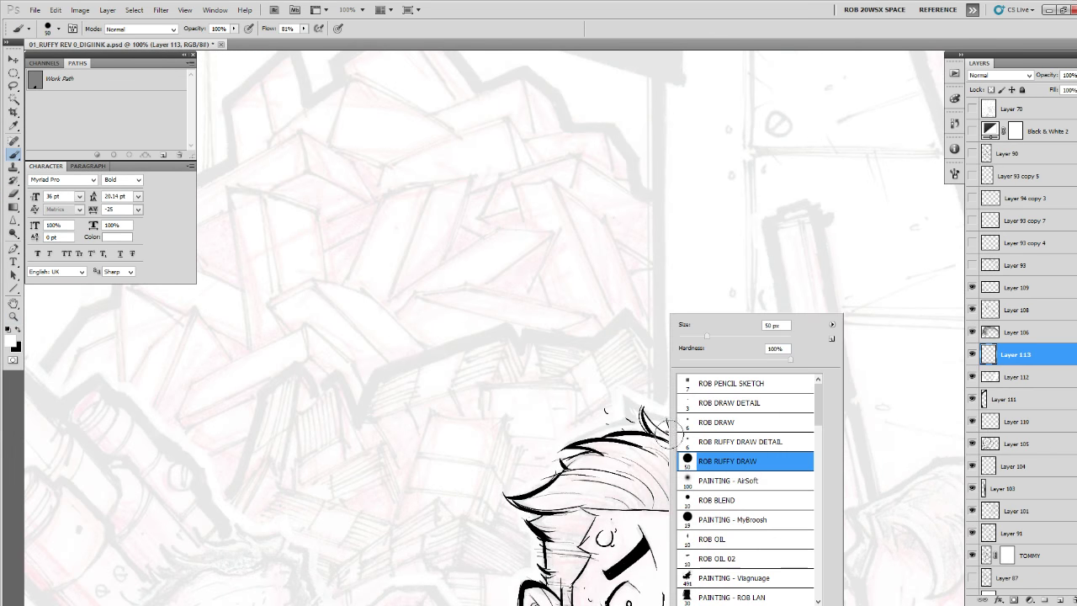
pyautogui.doubleClick(711, 539)
pyautogui.hotkey('ctrl', '+')
pyautogui.hotkey('ctrl', '+')
pyautogui.moveTo(728, 451)
pyautogui.mouseDown()
pyautogui.moveTo(825, 505)
pyautogui.moveTo(787, 470)
pyautogui.moveTo(634, 412)
pyautogui.moveTo(591, 424)
pyautogui.moveTo(551, 421)
pyautogui.mouseUp()
pyautogui.press('x')
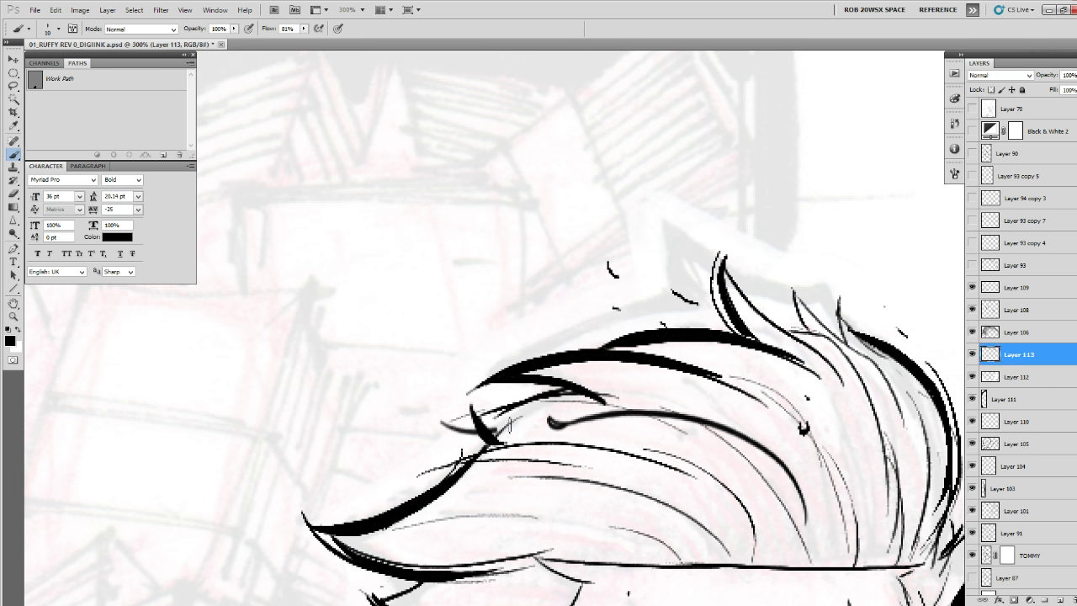
# Ink flicked tufts on the crown of the standing man's hair and thin curved strands running down to the hairline.
pyautogui.moveTo(874, 488); pyautogui.dragTo(712, 459)
pyautogui.moveTo(771, 416); pyautogui.dragTo(700, 434)
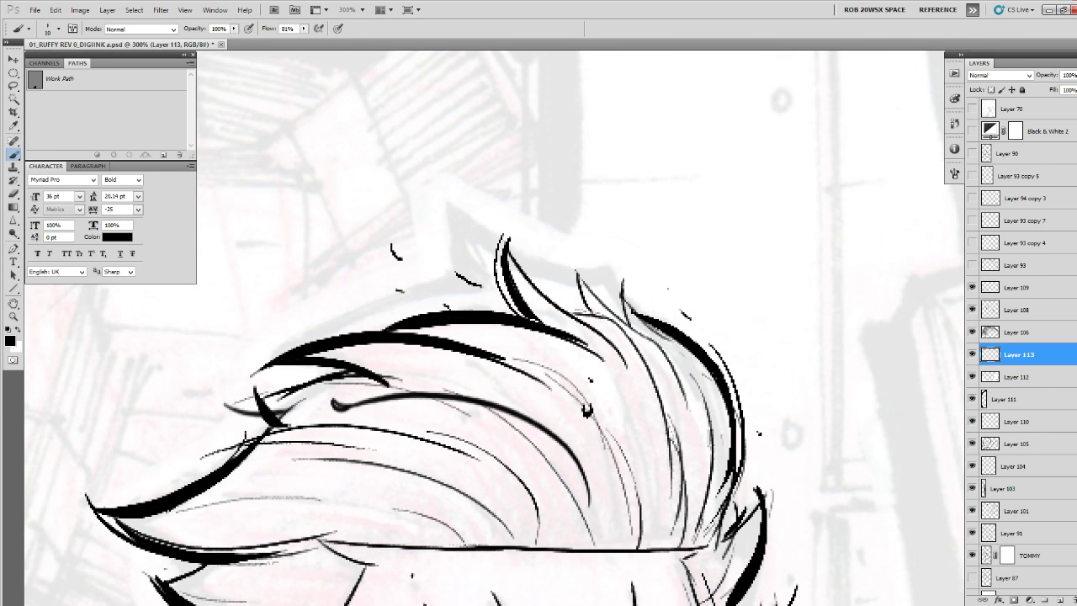
pyautogui.moveTo(695, 343); pyautogui.dragTo(688, 317)
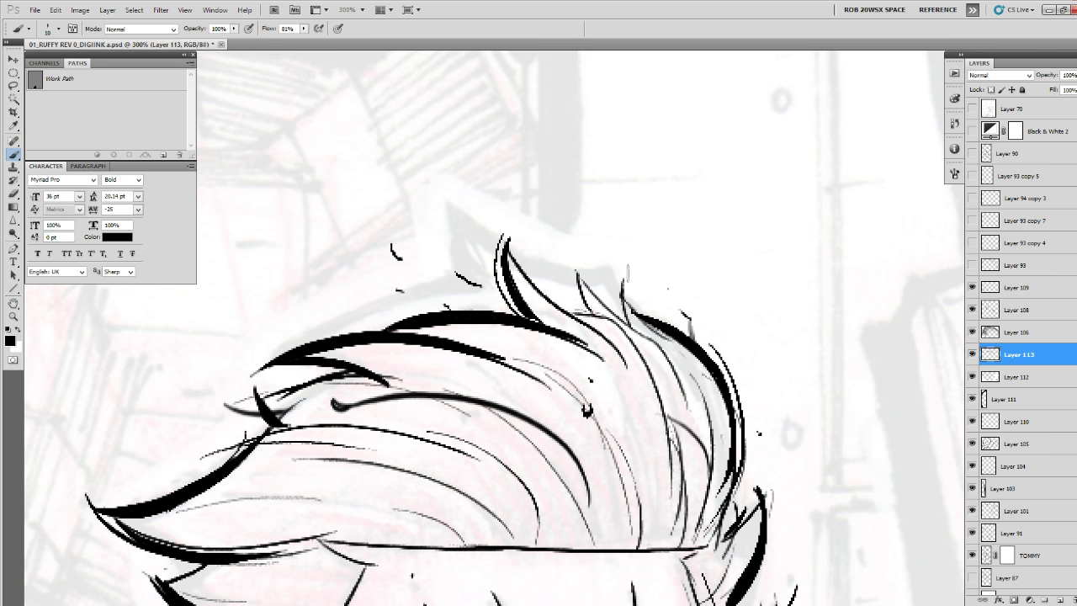
pyautogui.moveTo(629, 274)
pyautogui.mouseDown()
pyautogui.moveTo(635, 312)
pyautogui.moveTo(559, 283)
pyautogui.moveTo(643, 346)
pyautogui.mouseUp()
pyautogui.moveTo(670, 405); pyautogui.dragTo(644, 366)
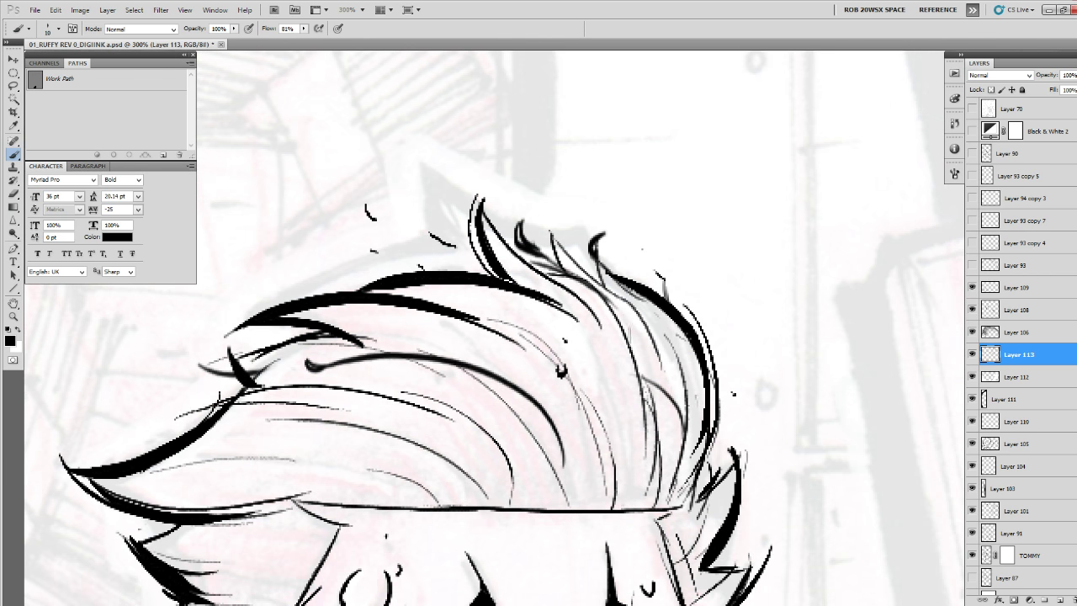
pyautogui.moveTo(591, 320); pyautogui.dragTo(650, 509)
pyautogui.hotkey('ctrl', 'z')
pyautogui.moveTo(627, 331)
pyautogui.mouseDown()
pyautogui.moveTo(667, 365)
pyautogui.moveTo(653, 507)
pyautogui.mouseUp()
pyautogui.moveTo(687, 428); pyautogui.dragTo(660, 498)
# Move the new hair layer down the layer stack to sit directly above the TOMMY layer.
pyautogui.keyDown('ctrl'); pyautogui.keyDown('alt'); pyautogui.click(689, 407); pyautogui.keyUp('alt'); pyautogui.keyUp('ctrl')
pyautogui.keyDown('alt'); pyautogui.click(688, 406); pyautogui.keyUp('alt')
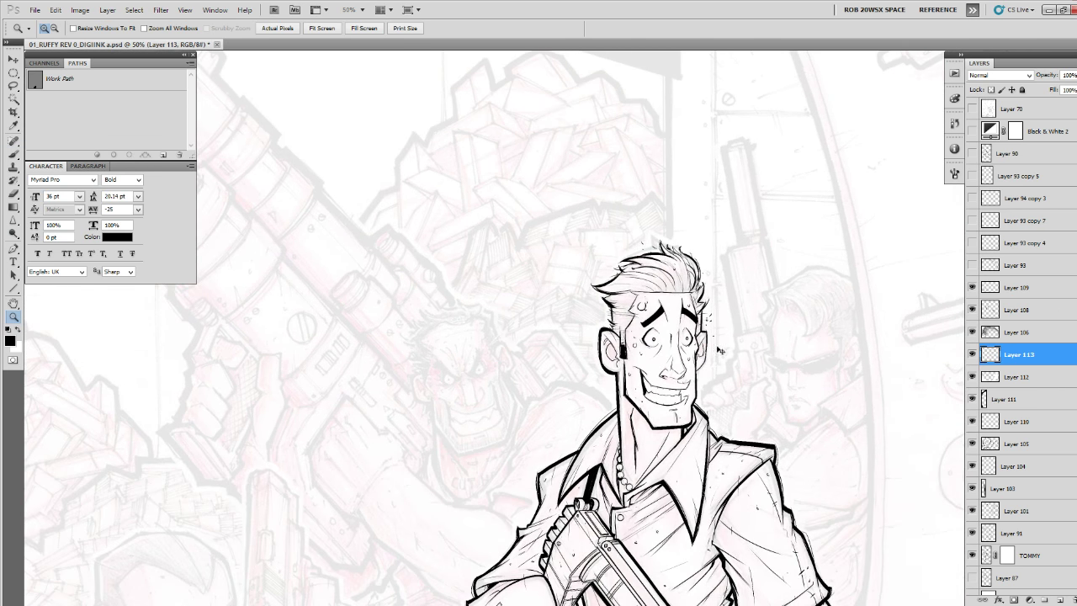
pyautogui.keyDown('alt'); pyautogui.click(717, 345); pyautogui.keyUp('alt')
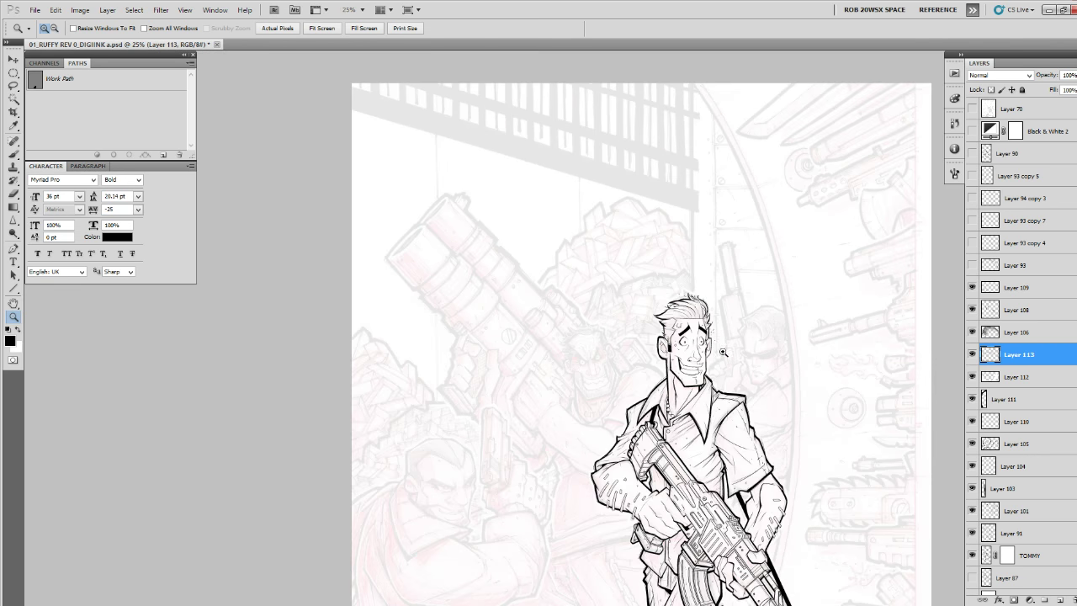
pyautogui.moveTo(779, 429); pyautogui.dragTo(755, 272)
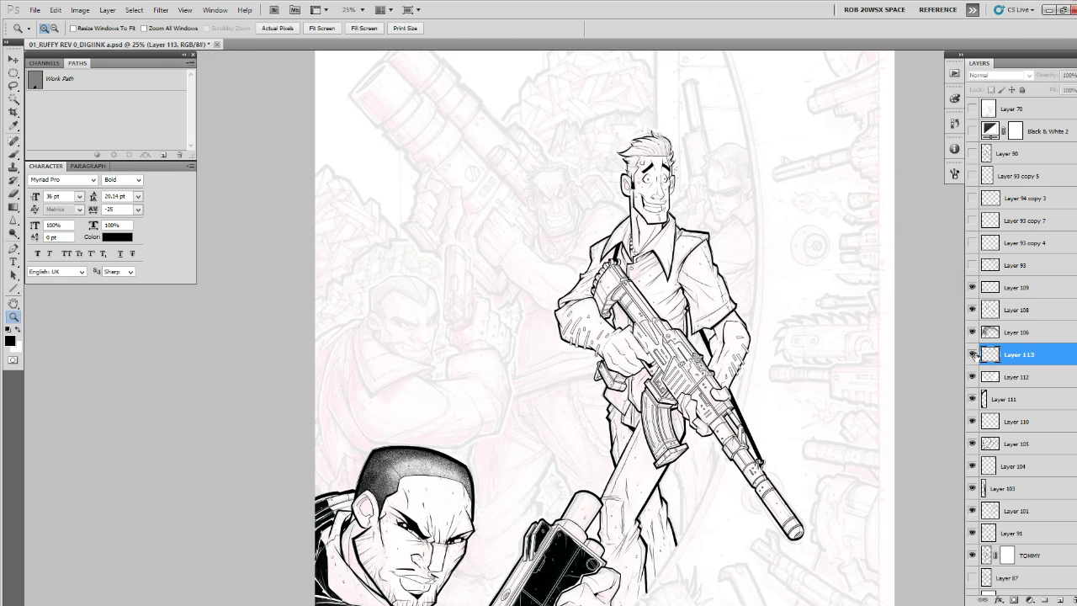
pyautogui.moveTo(1035, 355); pyautogui.dragTo(1012, 533)
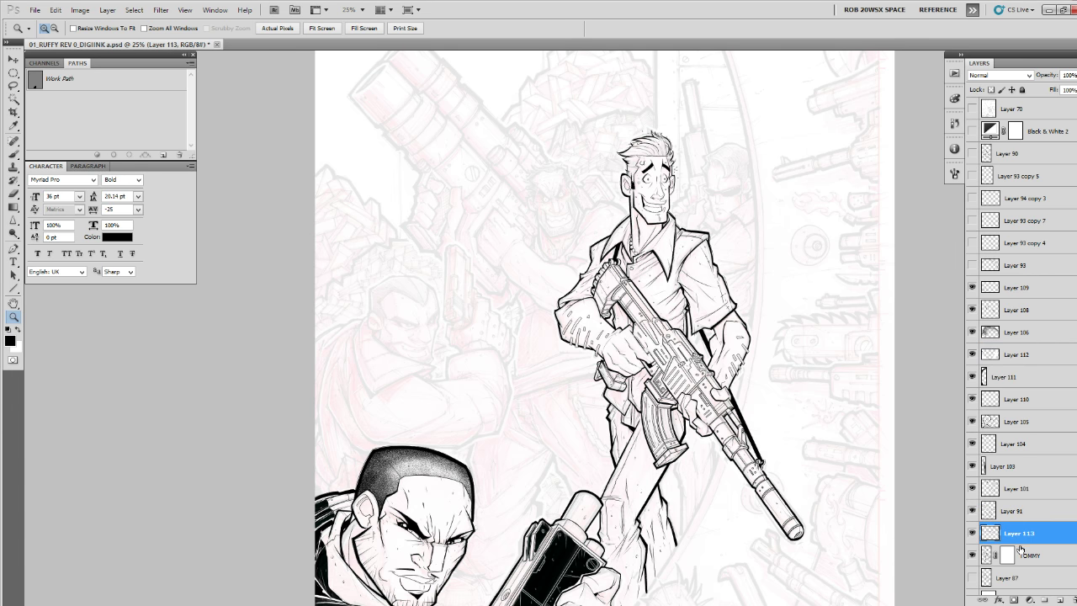
# Merge the new hair layer with the TOMMY layer beneath it and make Layer 111 active.
pyautogui.hotkey('ctrl', 'e')
pyautogui.click(993, 380)
# Compare the illustration with and without the black fills on Layer 112, and leave Layer 112 hidden.
pyautogui.moveTo(851, 459); pyautogui.dragTo(829, 336)
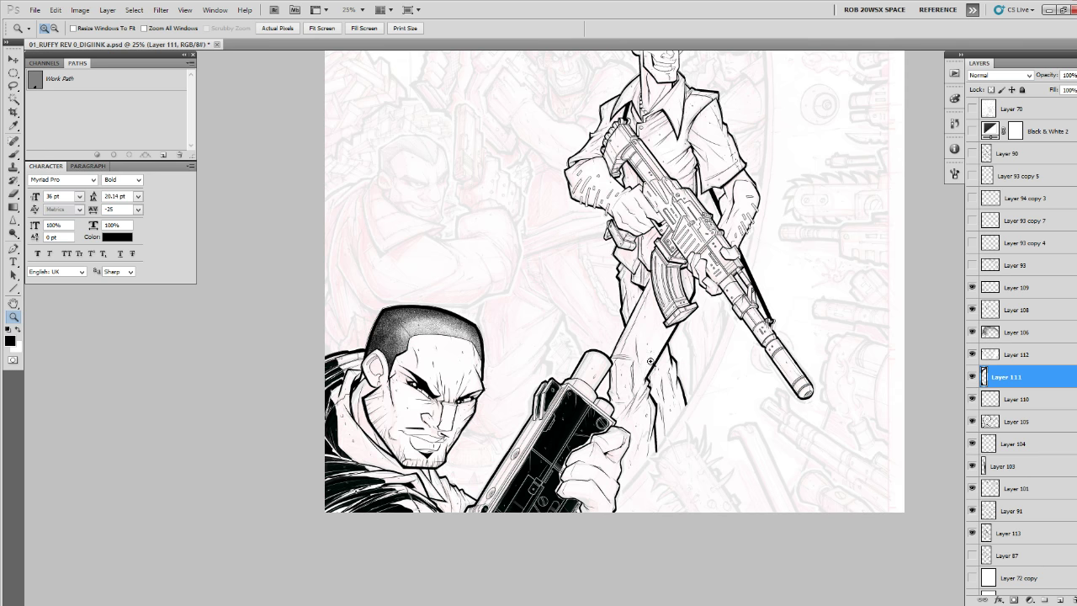
pyautogui.moveTo(649, 355); pyautogui.dragTo(644, 390)
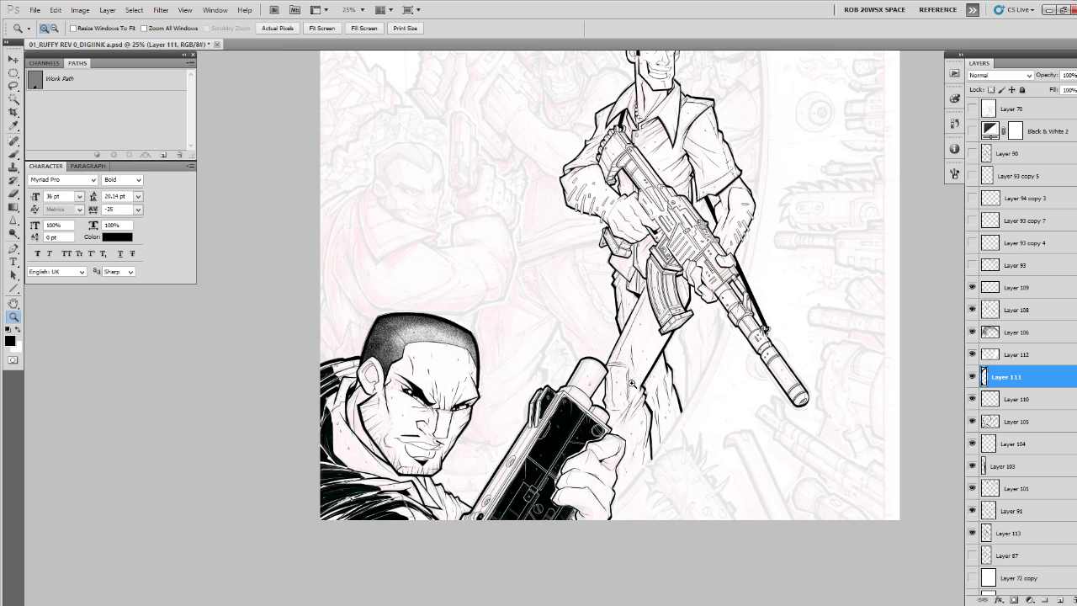
pyautogui.moveTo(616, 416); pyautogui.dragTo(624, 461)
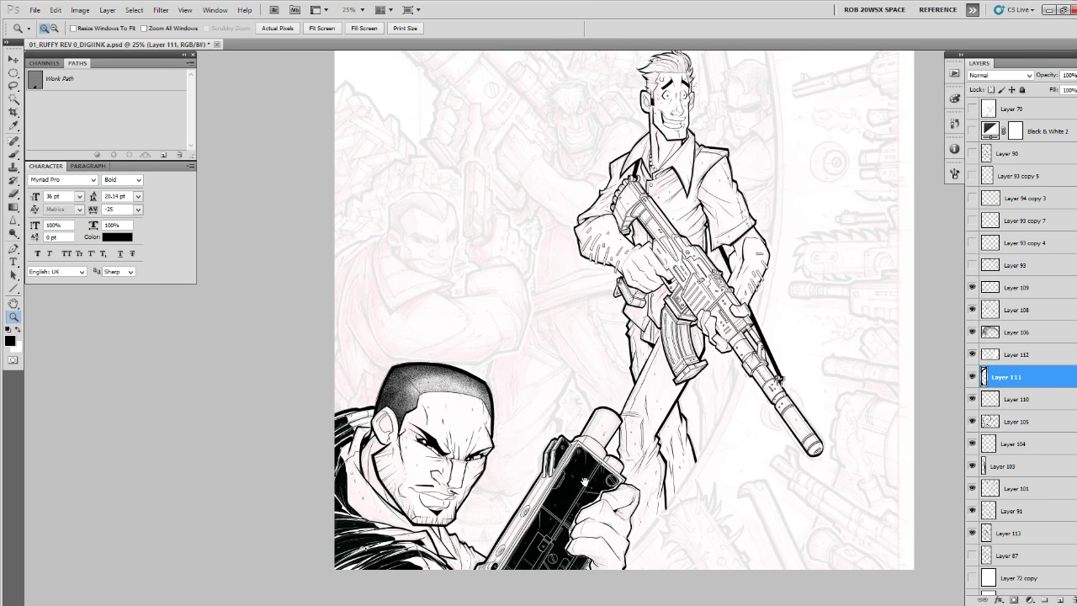
pyautogui.moveTo(582, 471); pyautogui.dragTo(657, 416)
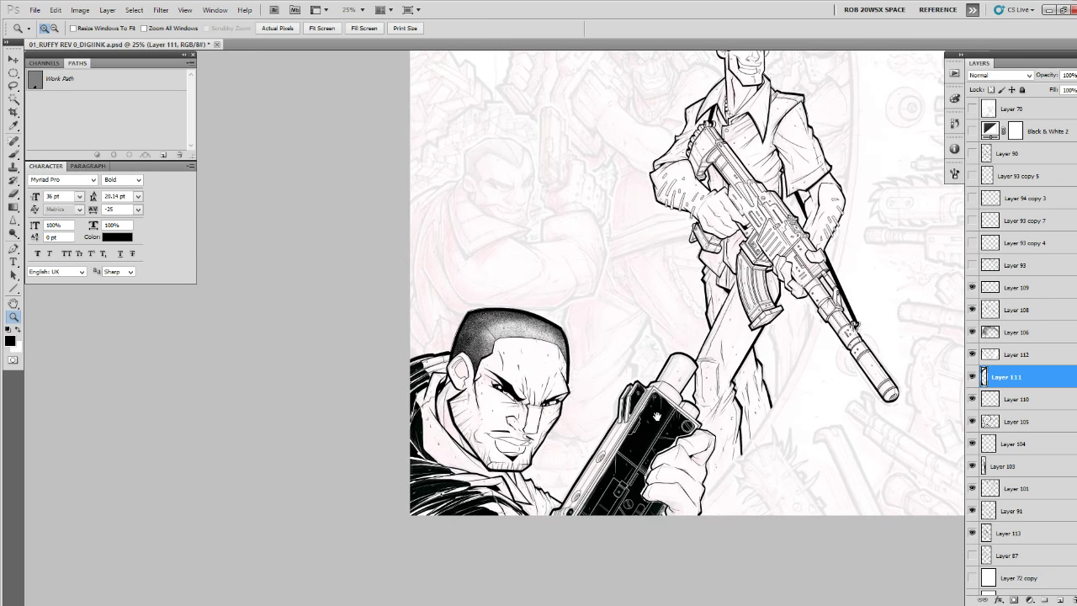
pyautogui.click(973, 354)
pyautogui.click(973, 355)
pyautogui.keyDown('alt'); pyautogui.click(909, 353); pyautogui.keyUp('alt')
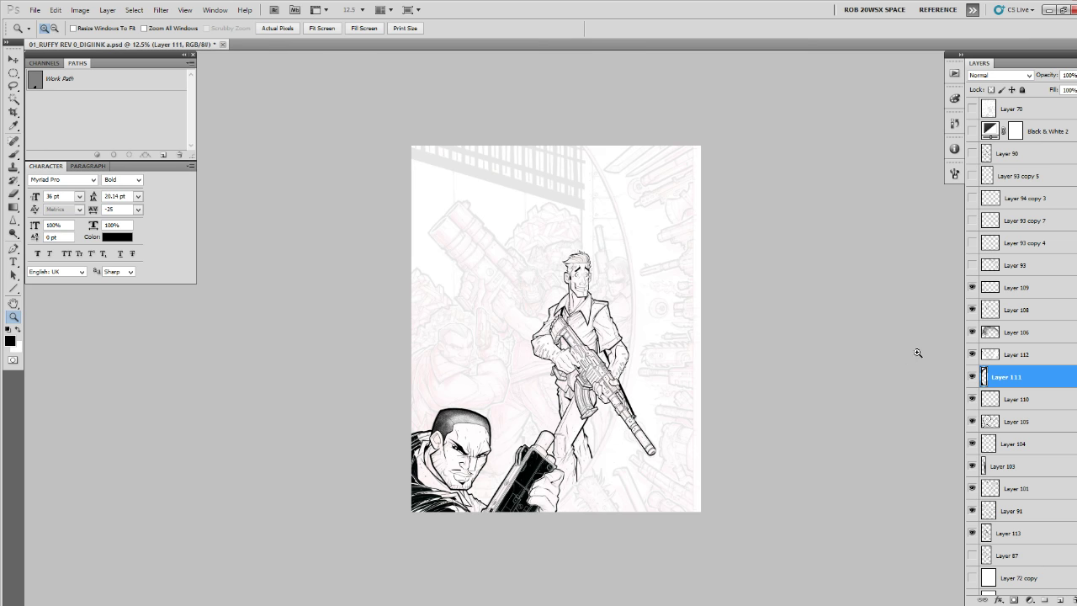
pyautogui.click(973, 354)
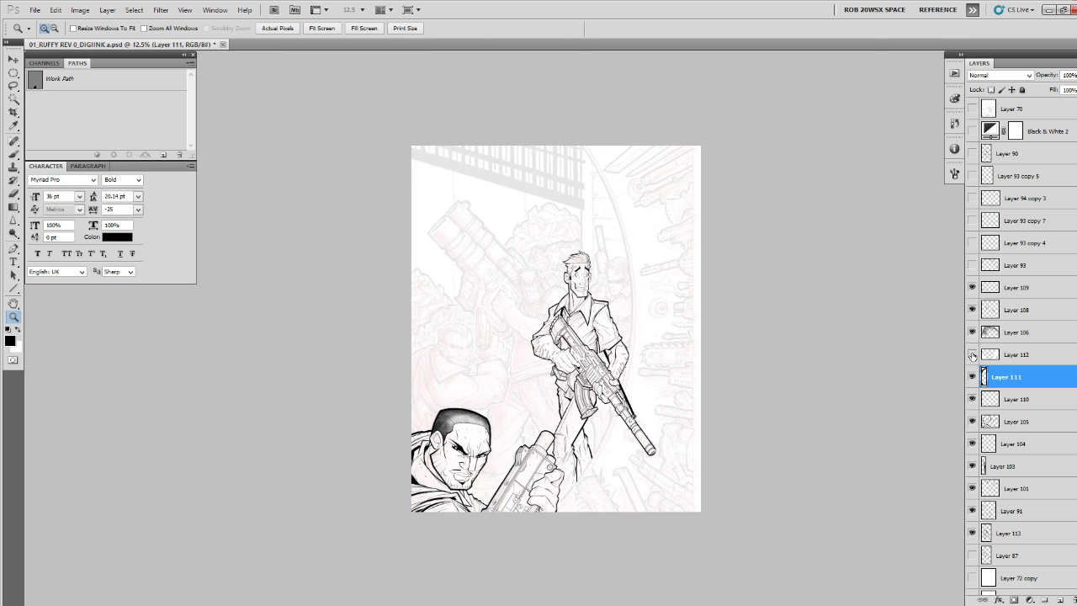
pyautogui.click(972, 355)
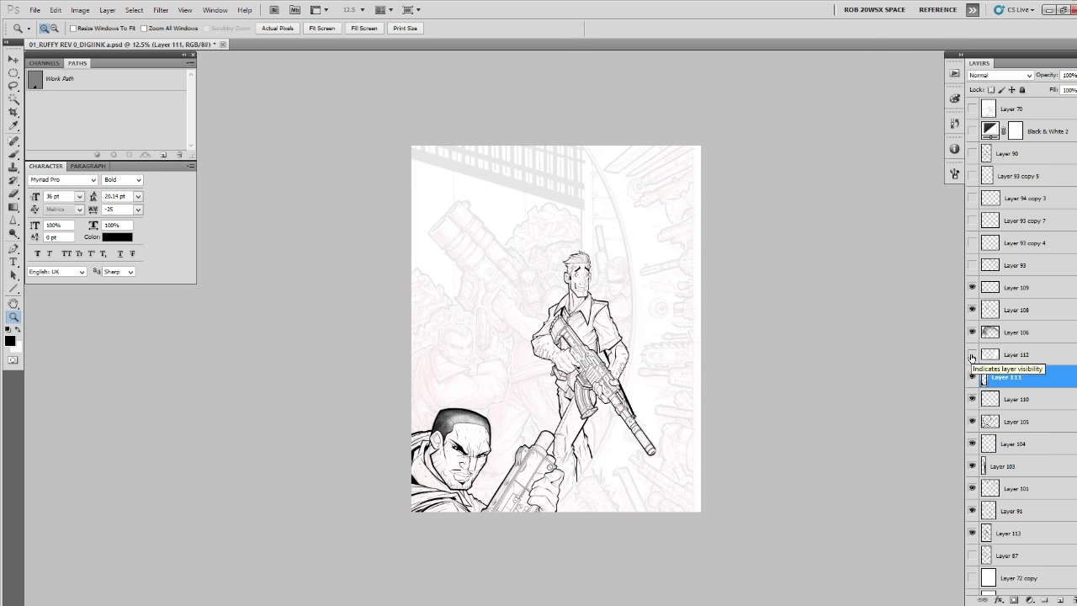
pyautogui.click(989, 355)
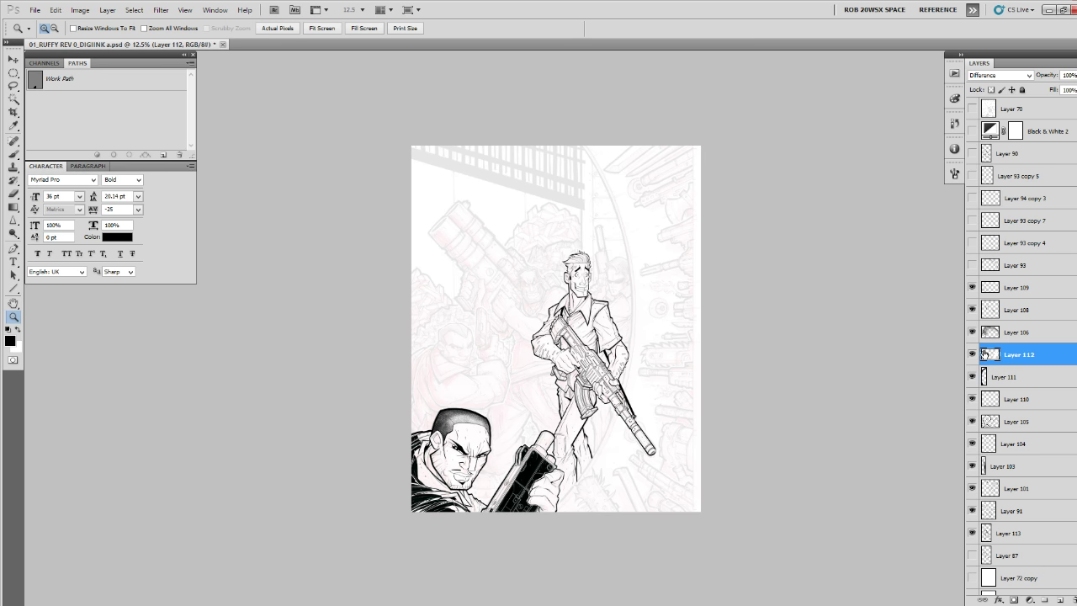
pyautogui.click(973, 354)
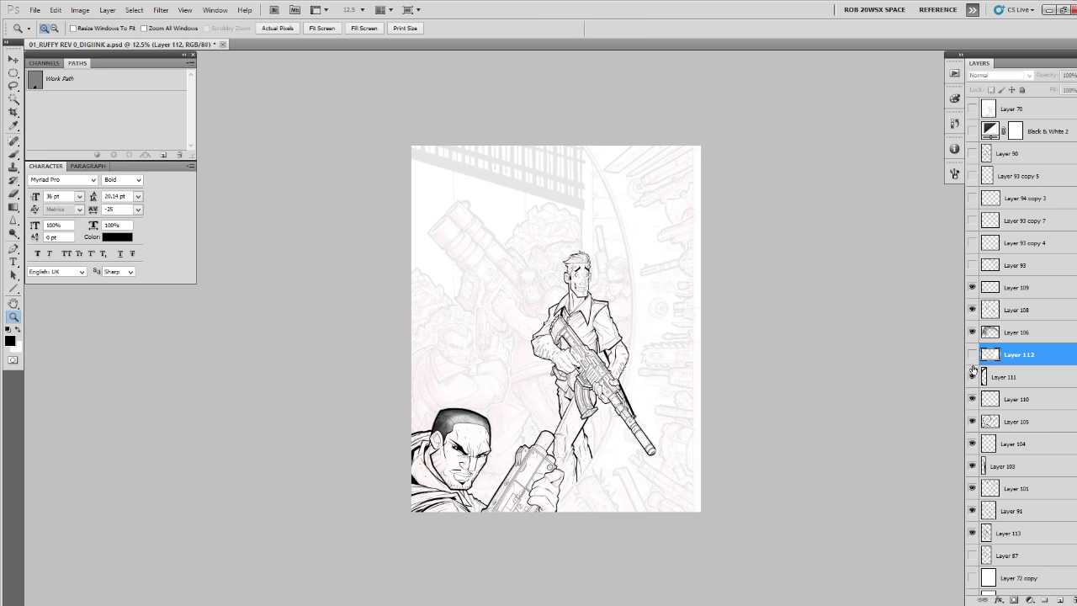
# Merge Layer 109 into Layer 108 and place the merged layer between Layer 112 and Layer 111.
pyautogui.click(973, 331)
pyautogui.click(972, 331)
pyautogui.click(973, 311)
pyautogui.click(997, 287)
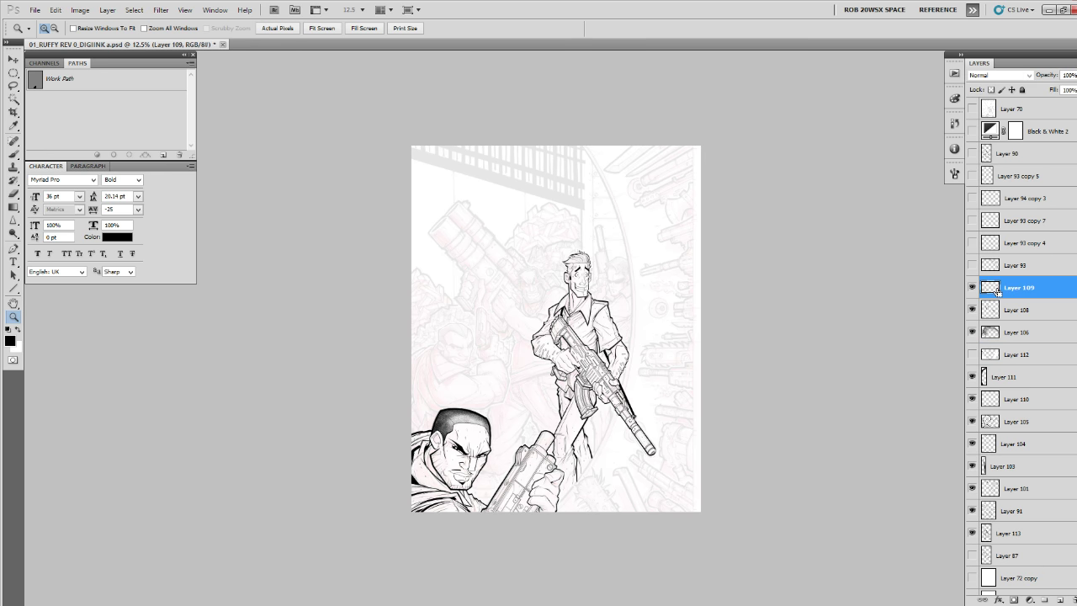
pyautogui.press('Delete')
pyautogui.moveTo(999, 288); pyautogui.dragTo(973, 353)
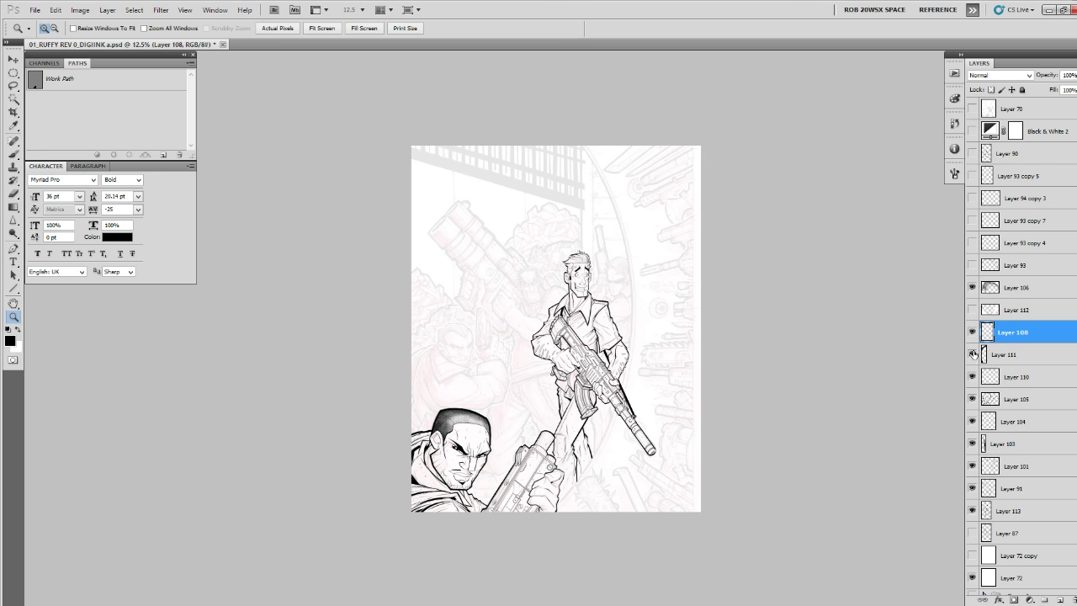
# On Layer 111, brush black along the shoulder fold of the shaved-haired man's jacket to thicken its shadow.
pyautogui.click(974, 354)
pyautogui.click(973, 356)
pyautogui.click(984, 355)
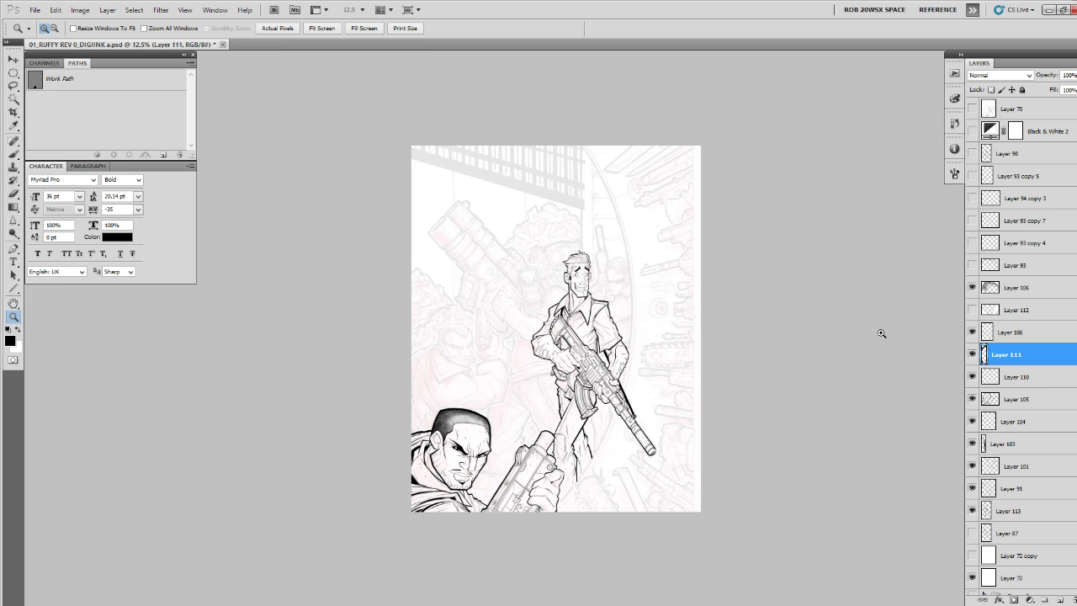
pyautogui.click(399, 480)
pyautogui.click(408, 473)
pyautogui.click(408, 472)
pyautogui.click(409, 472)
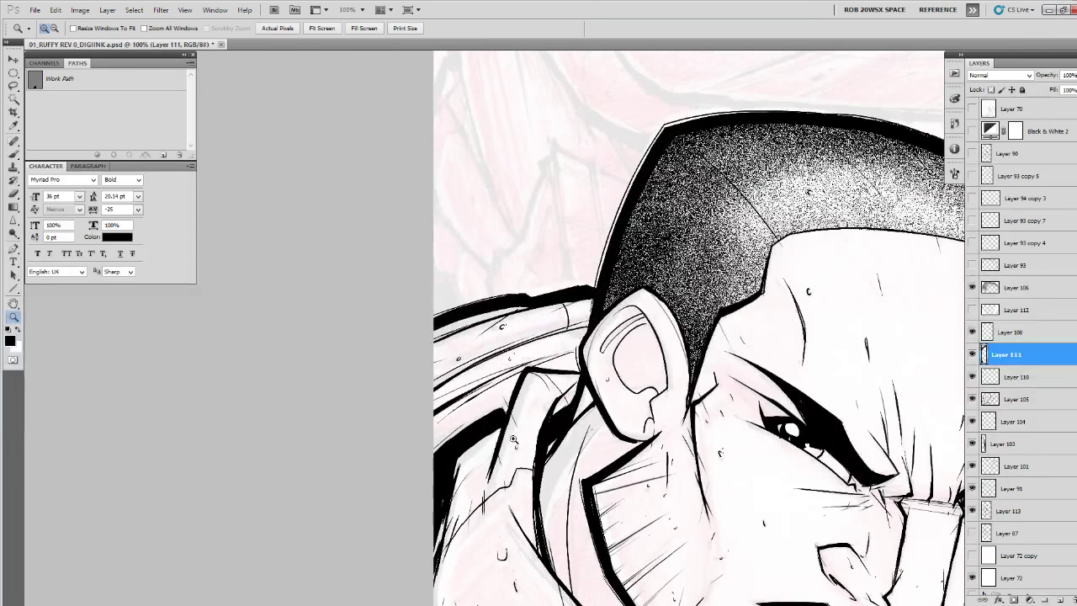
pyautogui.press('b')
pyautogui.moveTo(508, 403); pyautogui.dragTo(434, 452)
pyautogui.press('z')
pyautogui.click(474, 440)
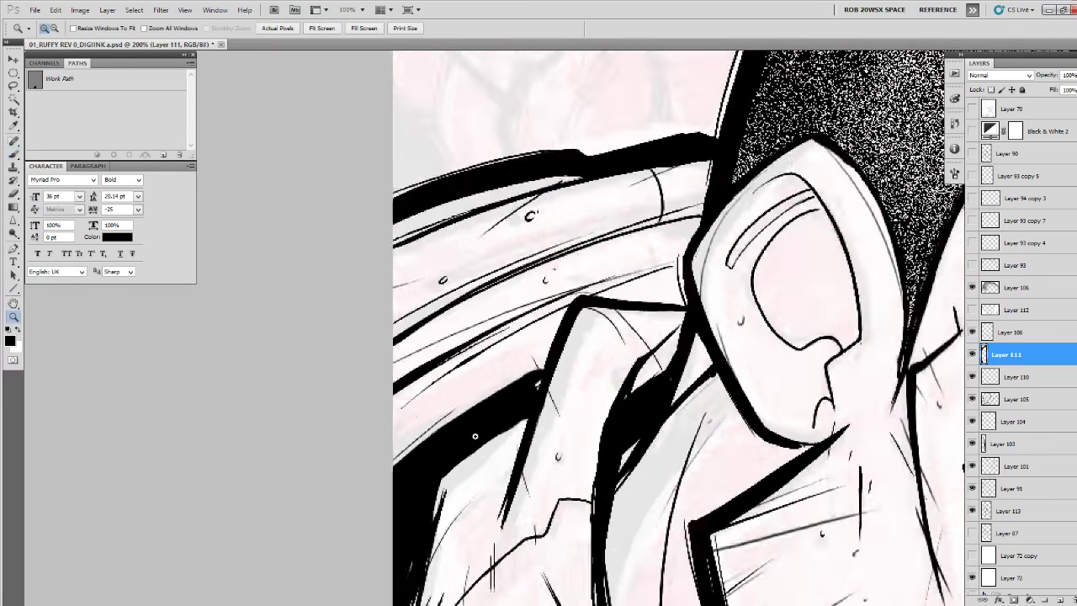
pyautogui.click(473, 439)
pyautogui.press('b')
pyautogui.moveTo(565, 366)
pyautogui.mouseDown()
pyautogui.moveTo(571, 340)
pyautogui.moveTo(352, 481)
pyautogui.mouseUp()
pyautogui.moveTo(345, 520); pyautogui.dragTo(363, 496)
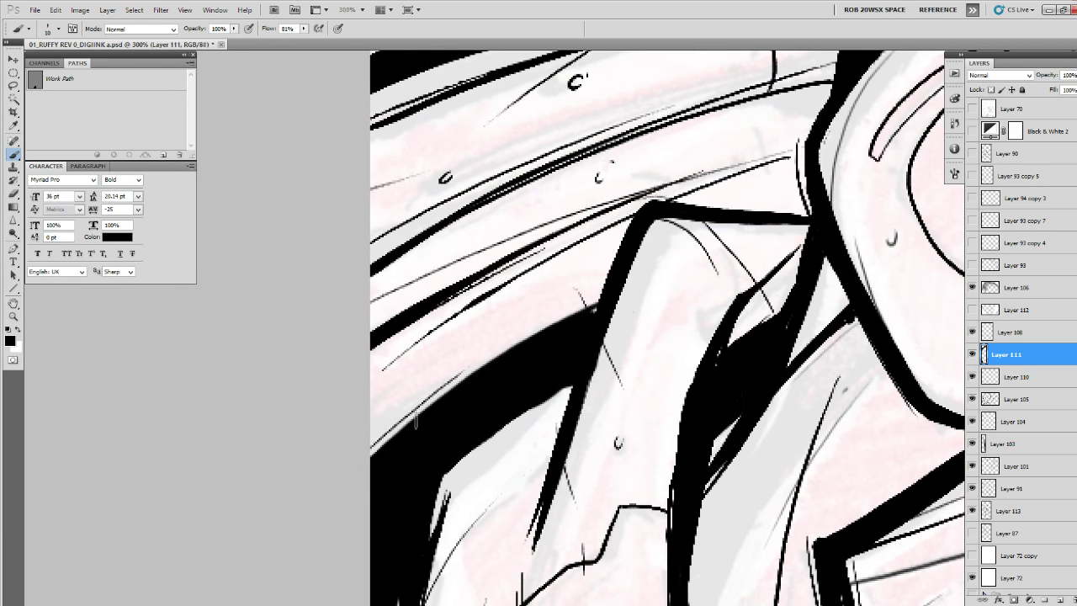
pyautogui.moveTo(370, 456); pyautogui.dragTo(546, 312)
pyautogui.moveTo(574, 376); pyautogui.dragTo(633, 279)
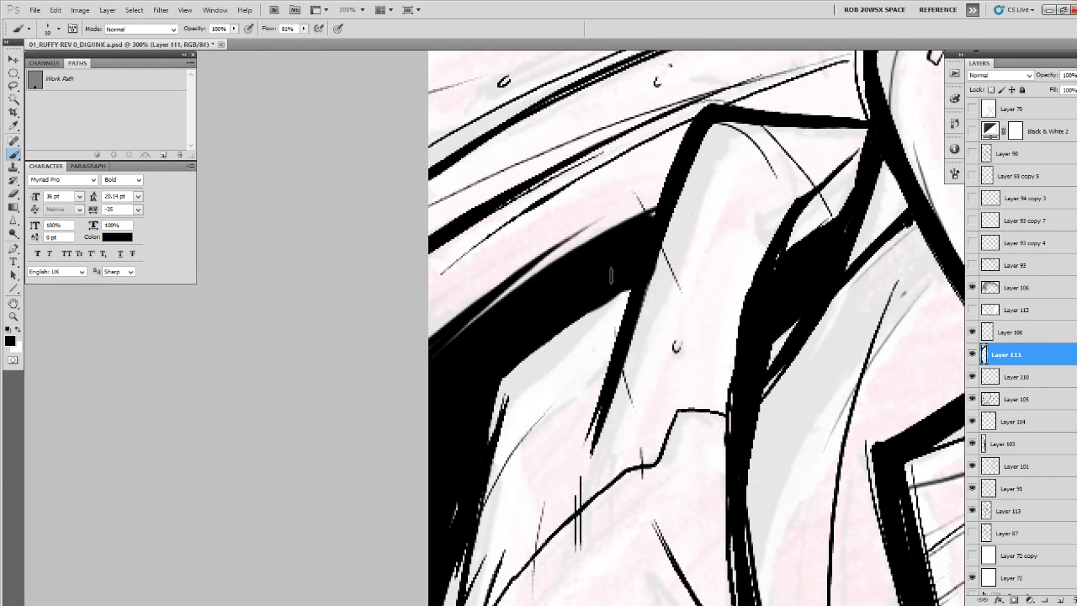
# Extend the black shadow down the jacket's outer edge and fill the gap behind the collar below the ear.
pyautogui.moveTo(480, 464); pyautogui.dragTo(482, 394)
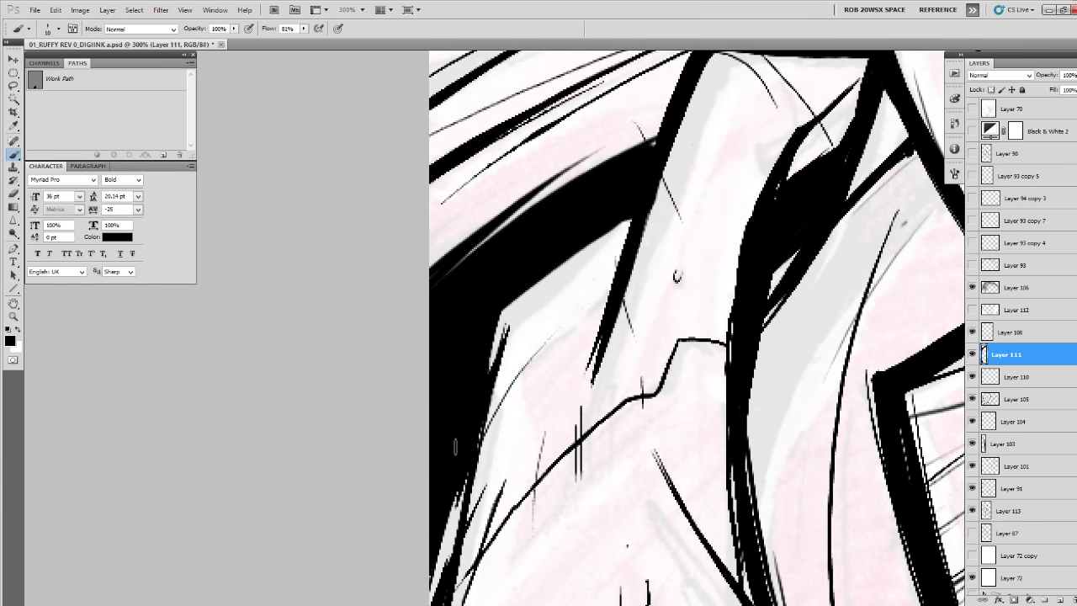
pyautogui.moveTo(455, 447)
pyautogui.mouseDown()
pyautogui.moveTo(475, 356)
pyautogui.moveTo(445, 587)
pyautogui.mouseUp()
pyautogui.moveTo(568, 347); pyautogui.dragTo(488, 497)
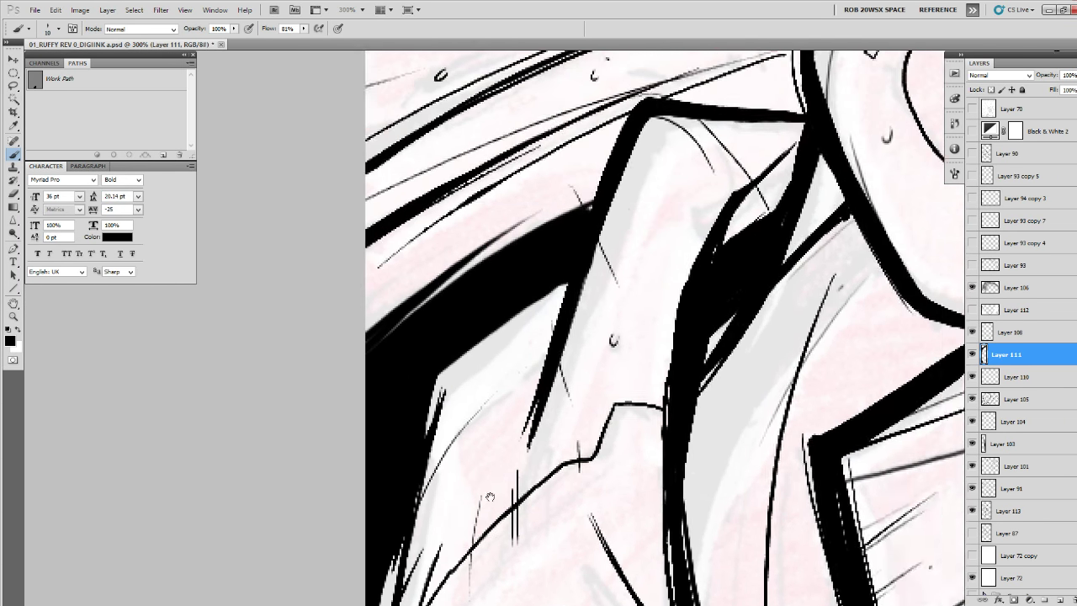
pyautogui.moveTo(535, 348); pyautogui.dragTo(484, 468)
pyautogui.moveTo(527, 393); pyautogui.dragTo(363, 513)
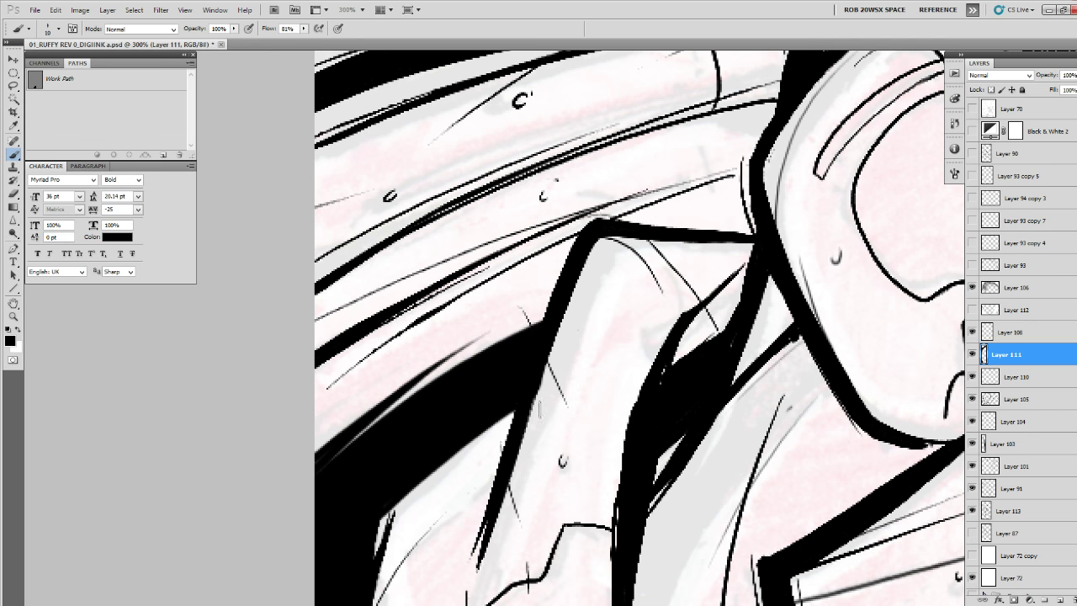
pyautogui.moveTo(696, 376); pyautogui.dragTo(733, 341)
pyautogui.moveTo(662, 437); pyautogui.dragTo(662, 396)
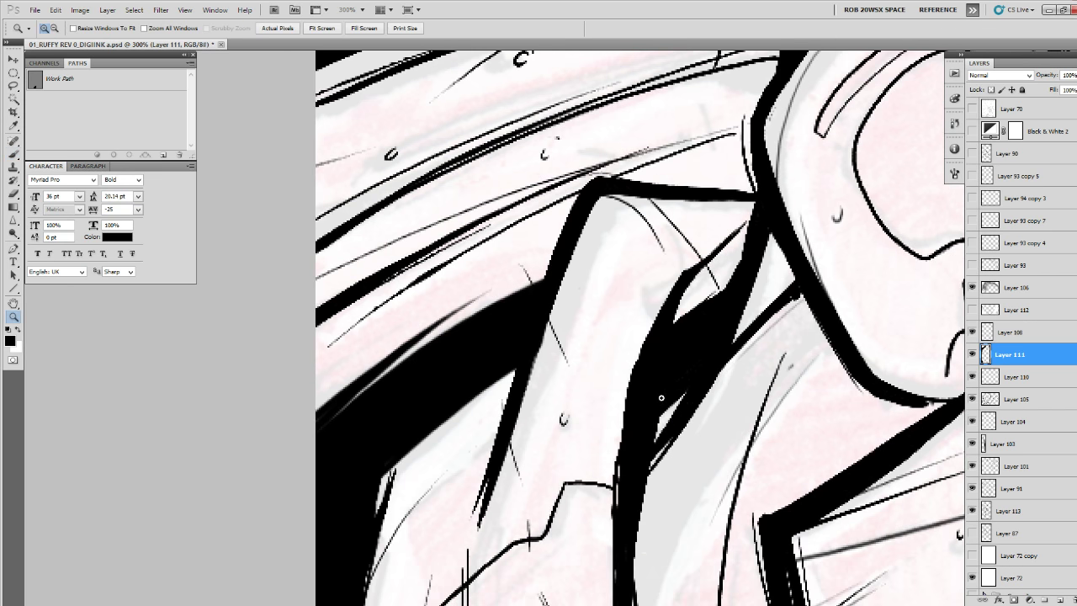
# Compare the shaved-haired man's jacket with and without the Layer 111 inks.
pyautogui.keyDown('alt'); pyautogui.click(662, 397); pyautogui.keyUp('alt')
pyautogui.keyDown('alt'); pyautogui.click(662, 398); pyautogui.keyUp('alt')
pyautogui.keyDown('alt'); pyautogui.click(662, 404); pyautogui.keyUp('alt')
pyautogui.keyDown('alt'); pyautogui.click(663, 406); pyautogui.keyUp('alt')
pyautogui.keyDown('alt'); pyautogui.click(663, 407); pyautogui.keyUp('alt')
pyautogui.keyDown('alt'); pyautogui.click(664, 408); pyautogui.keyUp('alt')
pyautogui.moveTo(796, 514); pyautogui.dragTo(734, 500)
pyautogui.click(973, 356)
pyautogui.click(974, 354)
pyautogui.click(973, 354)
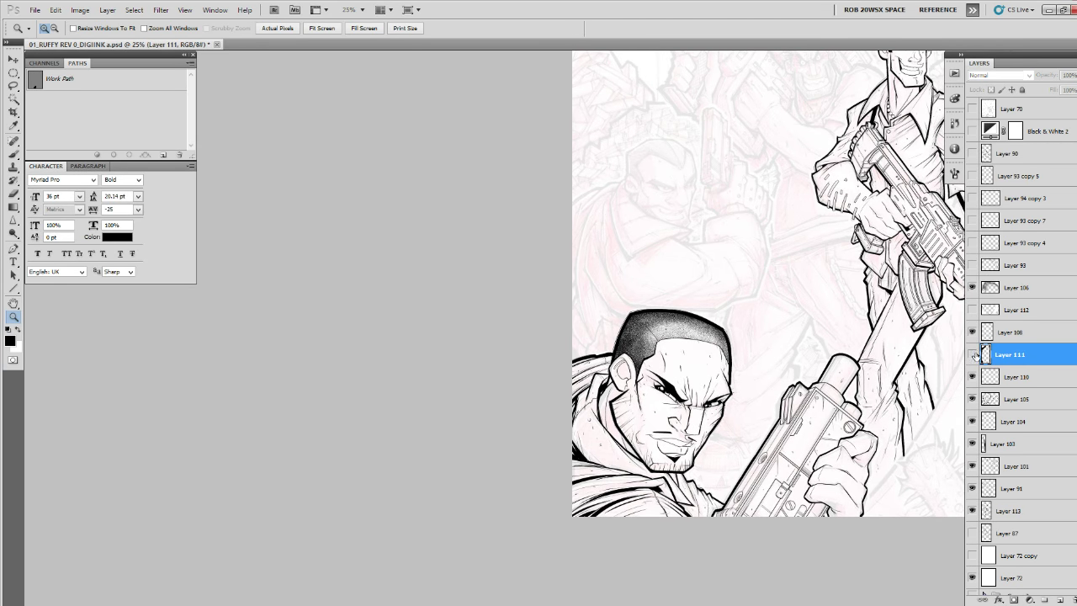
pyautogui.click(973, 354)
# Thicken the upper outline of the lowest finger gripping the foreground gun, continuing over its knuckle and down the hand.
pyautogui.moveTo(847, 478); pyautogui.dragTo(736, 448)
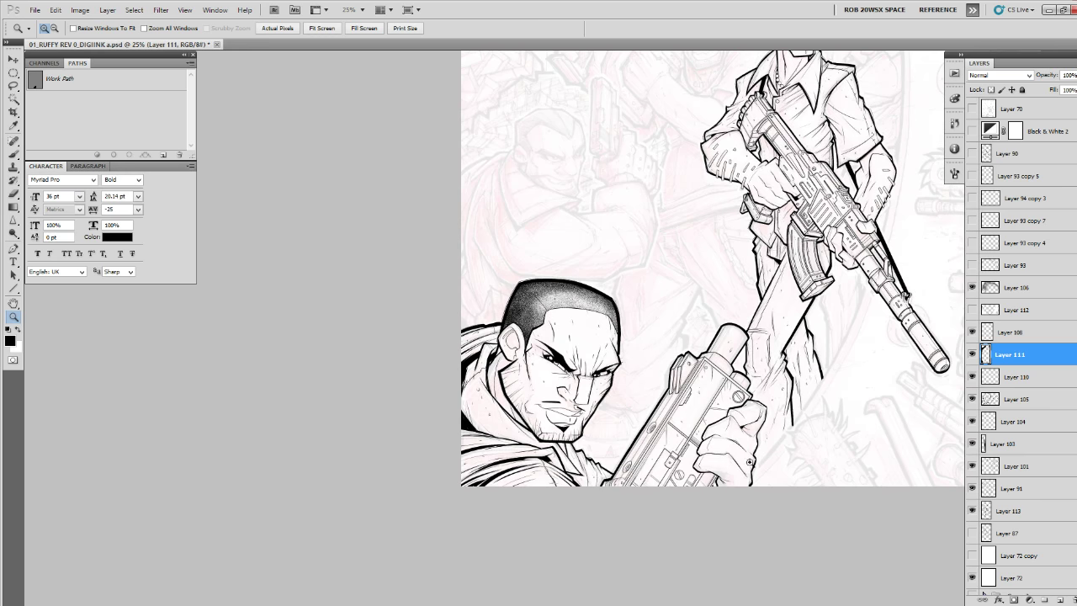
pyautogui.click(749, 461)
pyautogui.click(749, 461)
pyautogui.click(750, 462)
pyautogui.click(750, 462)
pyautogui.click(750, 462)
pyautogui.click(749, 461)
pyautogui.press('b')
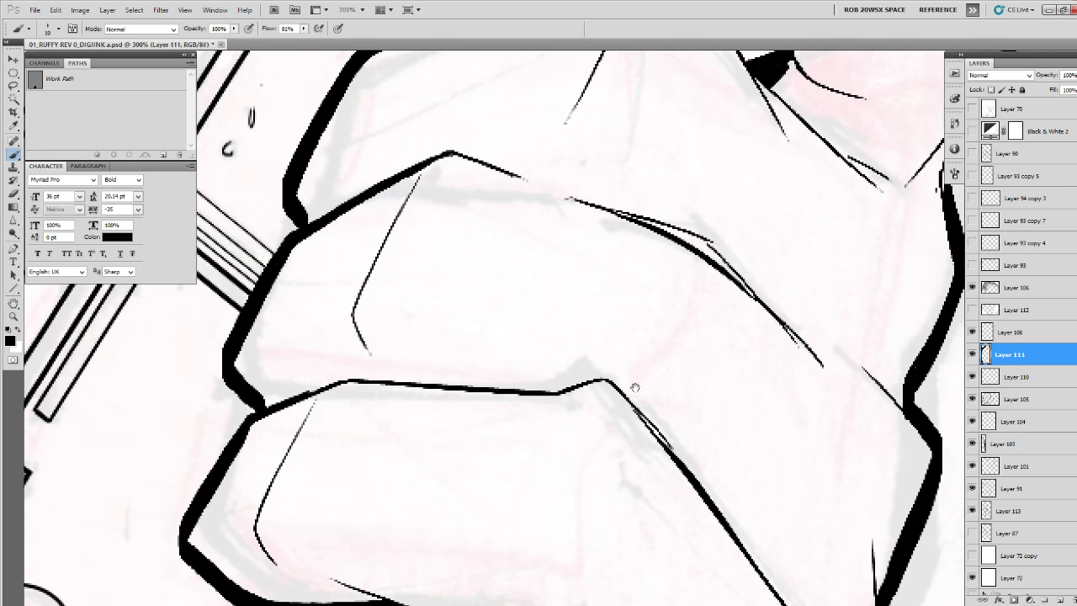
pyautogui.moveTo(635, 387); pyautogui.dragTo(812, 422)
pyautogui.moveTo(867, 509)
pyautogui.mouseDown()
pyautogui.moveTo(776, 411)
pyautogui.moveTo(689, 428)
pyautogui.moveTo(530, 414)
pyautogui.moveTo(460, 444)
pyautogui.mouseUp()
pyautogui.moveTo(580, 483); pyautogui.dragTo(333, 302)
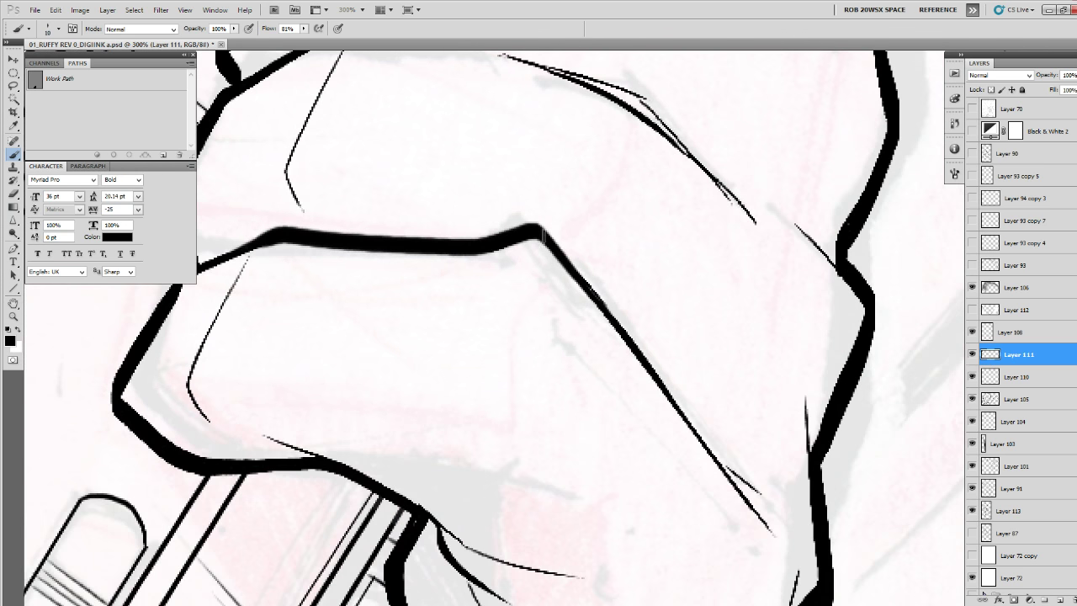
pyautogui.moveTo(544, 236)
pyautogui.mouseDown()
pyautogui.moveTo(667, 402)
pyautogui.moveTo(647, 303)
pyautogui.mouseUp()
# Thicken the crease running from below the lowest finger to the bottom edge of the picture.
pyautogui.moveTo(398, 404)
pyautogui.mouseDown()
pyautogui.moveTo(443, 442)
pyautogui.moveTo(546, 475)
pyautogui.mouseUp()
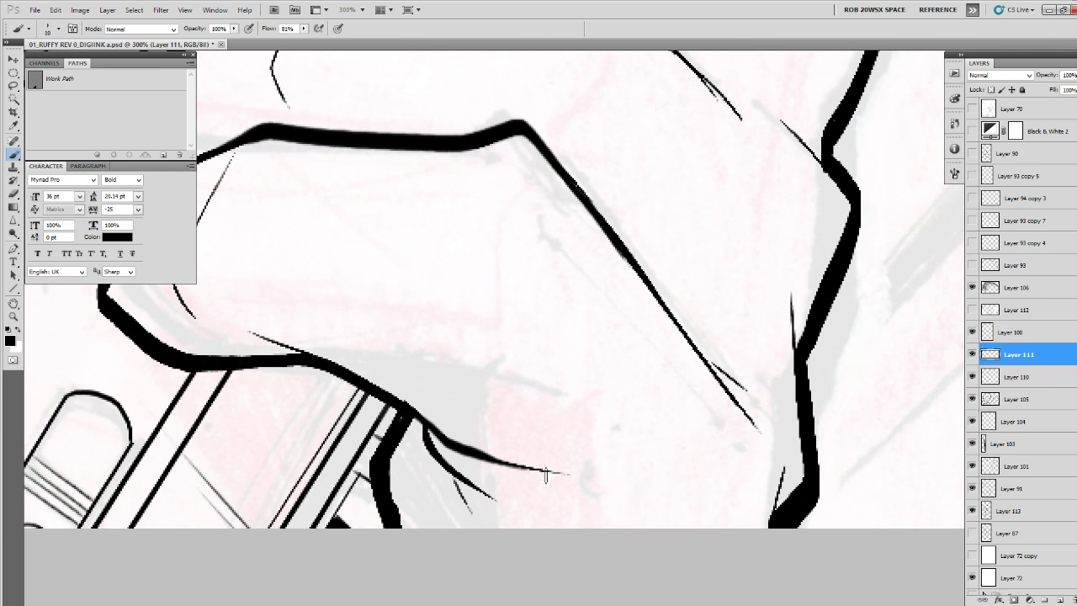
pyautogui.hotkey('ctrl', 'z')
pyautogui.moveTo(417, 408)
pyautogui.mouseDown()
pyautogui.moveTo(423, 448)
pyautogui.moveTo(531, 527)
pyautogui.mouseUp()
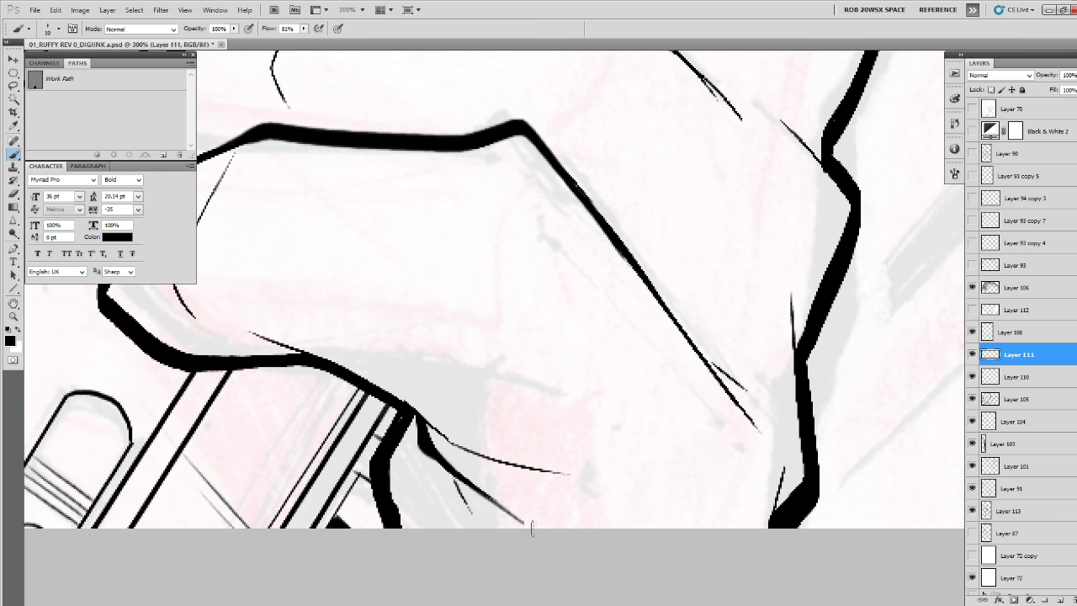
# Thicken the knuckle crease and the upper outline of the middle finger on the gripping hand.
pyautogui.moveTo(606, 244); pyautogui.dragTo(491, 535)
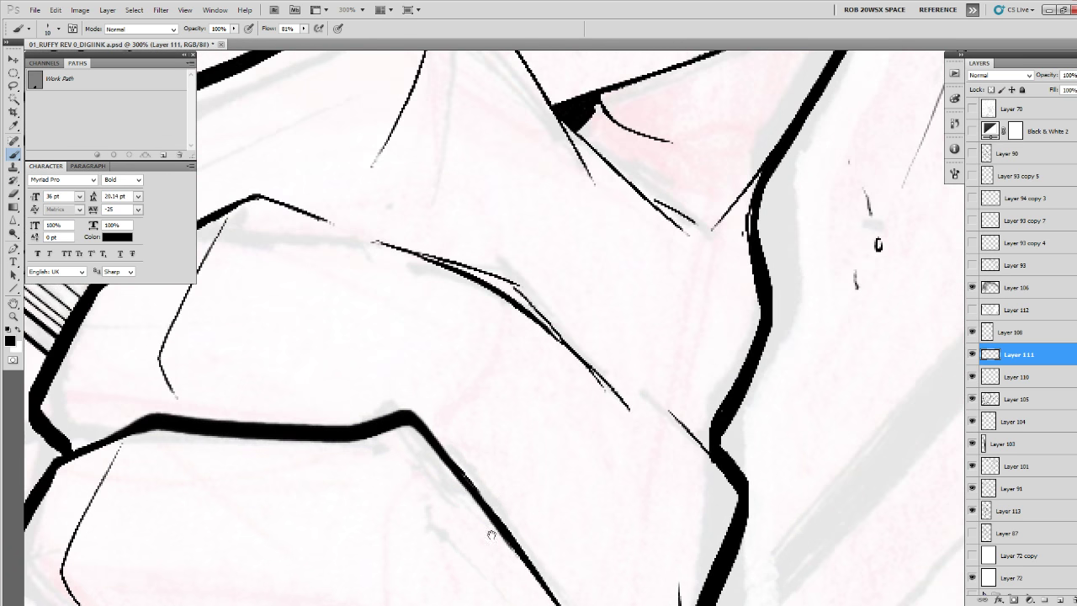
pyautogui.moveTo(404, 250)
pyautogui.mouseDown()
pyautogui.moveTo(498, 298)
pyautogui.moveTo(621, 406)
pyautogui.mouseUp()
pyautogui.moveTo(601, 358); pyautogui.dragTo(820, 511)
pyautogui.moveTo(554, 377)
pyautogui.mouseDown()
pyautogui.moveTo(491, 354)
pyautogui.moveTo(428, 367)
pyautogui.moveTo(324, 432)
pyautogui.mouseUp()
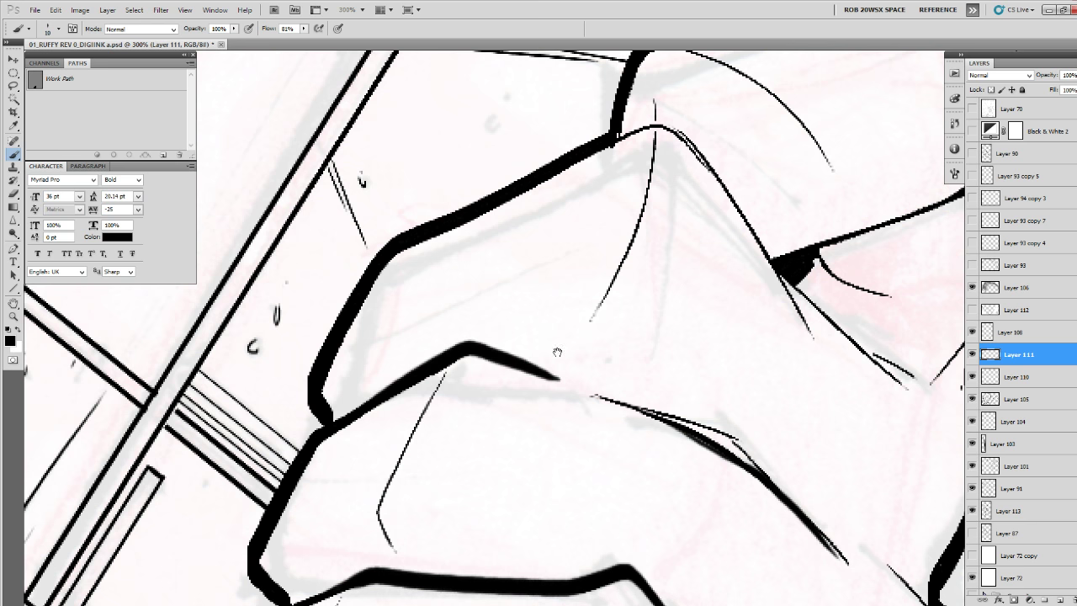
# Thicken the line over the next finger's knuckle and the creases running down from the black wedge beside it.
pyautogui.moveTo(754, 277); pyautogui.dragTo(642, 460)
pyautogui.moveTo(732, 520)
pyautogui.mouseDown()
pyautogui.moveTo(573, 319)
pyautogui.moveTo(514, 302)
pyautogui.moveTo(475, 340)
pyautogui.mouseUp()
pyautogui.moveTo(636, 402); pyautogui.dragTo(447, 390)
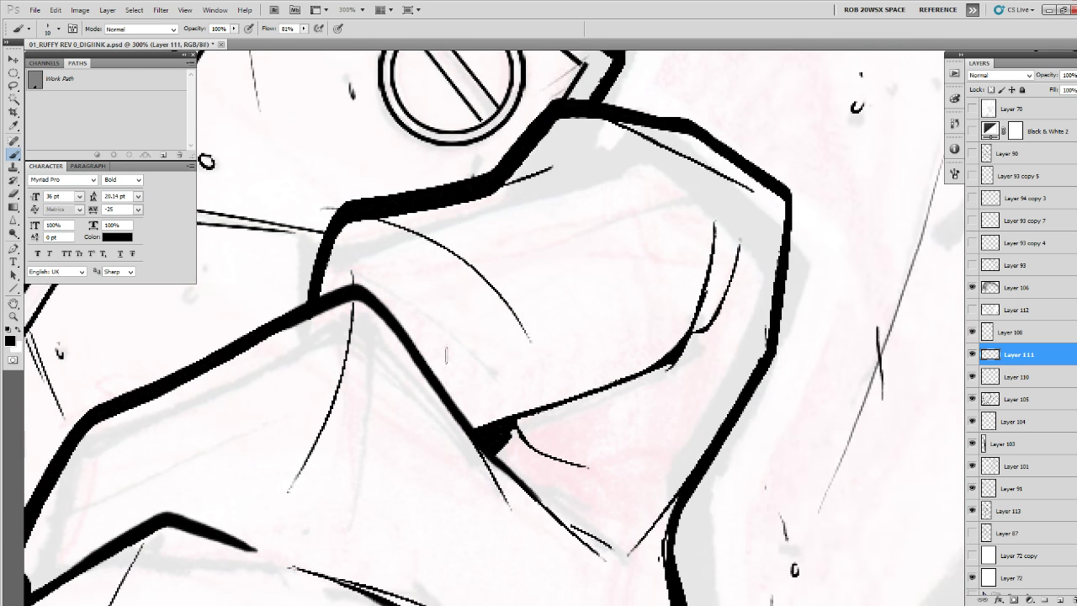
pyautogui.moveTo(364, 292)
pyautogui.mouseDown()
pyautogui.moveTo(415, 347)
pyautogui.moveTo(524, 527)
pyautogui.mouseUp()
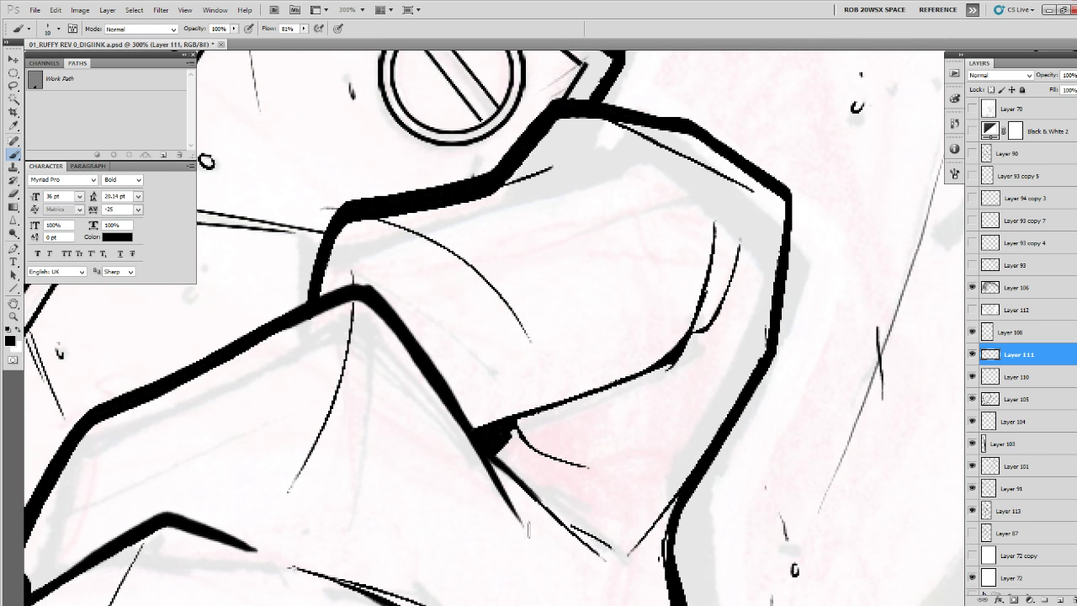
pyautogui.moveTo(478, 439); pyautogui.dragTo(612, 568)
# Thicken the lower edge of the topmost finger and the hand's outer contour around the knuckle.
pyautogui.moveTo(669, 431); pyautogui.dragTo(661, 530)
pyautogui.moveTo(705, 305)
pyautogui.mouseDown()
pyautogui.moveTo(691, 393)
pyautogui.moveTo(665, 448)
pyautogui.moveTo(492, 514)
pyautogui.moveTo(454, 515)
pyautogui.mouseUp()
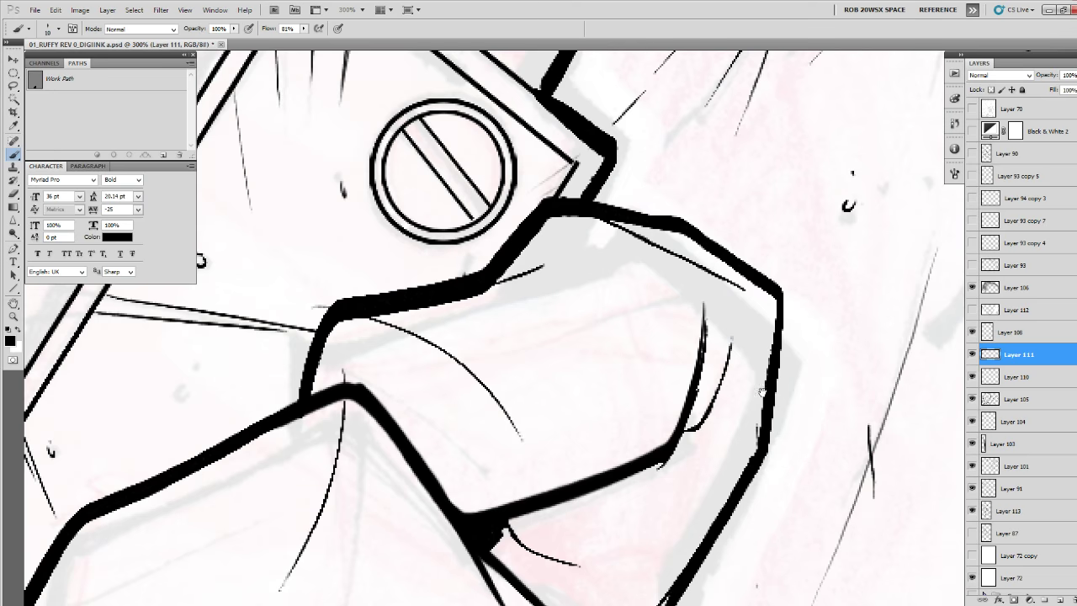
pyautogui.moveTo(767, 393); pyautogui.dragTo(665, 454)
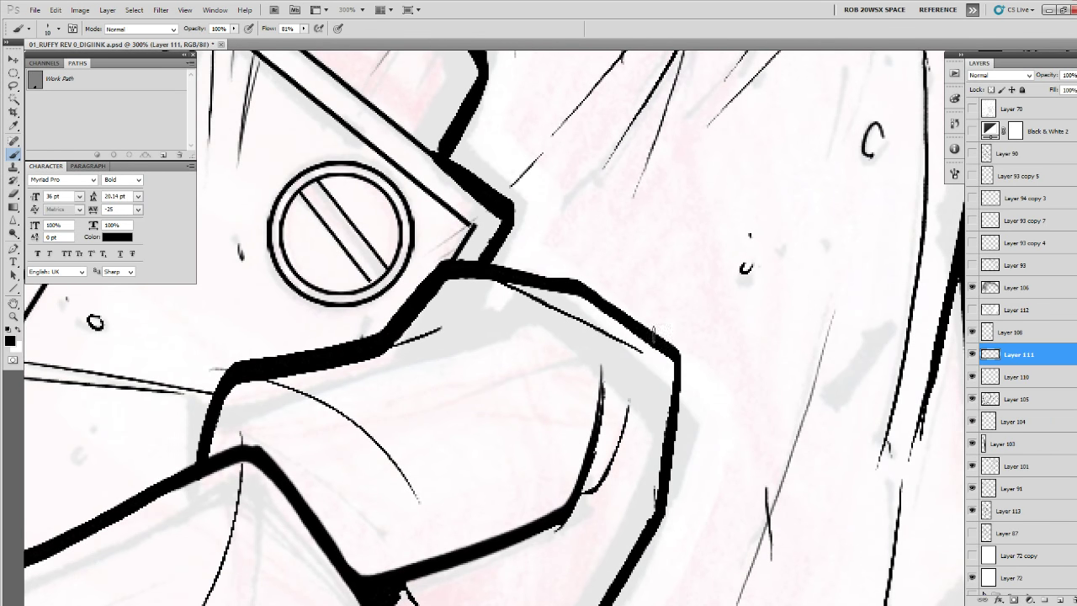
pyautogui.moveTo(652, 330)
pyautogui.mouseDown()
pyautogui.moveTo(686, 349)
pyautogui.moveTo(670, 498)
pyautogui.mouseUp()
pyautogui.moveTo(670, 416); pyautogui.dragTo(697, 272)
pyautogui.hotkey('ctrl', 'z')
pyautogui.moveTo(669, 178)
pyautogui.mouseDown()
pyautogui.moveTo(705, 214)
pyautogui.moveTo(712, 257)
pyautogui.moveTo(697, 337)
pyautogui.mouseUp()
pyautogui.moveTo(711, 213)
pyautogui.mouseDown()
pyautogui.moveTo(694, 370)
pyautogui.moveTo(626, 484)
pyautogui.moveTo(698, 283)
pyautogui.mouseUp()
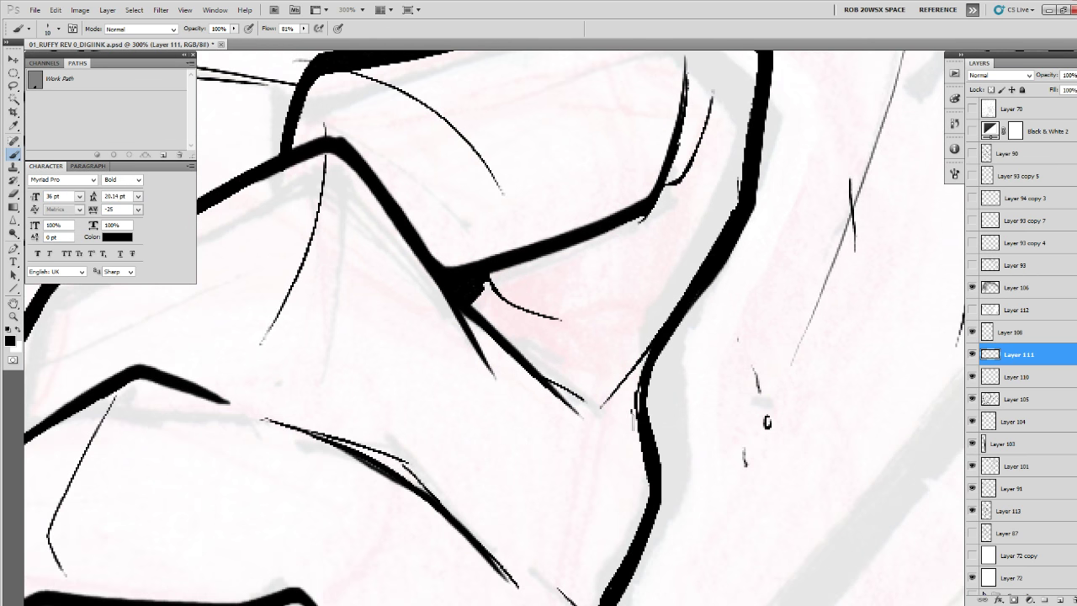
# Thicken the outer contour of the back of the hand down to the wrist, adding tapered crease strokes at its bends.
pyautogui.moveTo(628, 392)
pyautogui.mouseDown()
pyautogui.moveTo(654, 513)
pyautogui.moveTo(656, 366)
pyautogui.mouseUp()
pyautogui.moveTo(610, 396); pyautogui.dragTo(615, 468)
pyautogui.moveTo(622, 476); pyautogui.dragTo(608, 363)
pyautogui.moveTo(547, 305)
pyautogui.mouseDown()
pyautogui.moveTo(626, 407)
pyautogui.moveTo(621, 458)
pyautogui.mouseUp()
pyautogui.moveTo(616, 466); pyautogui.dragTo(662, 273)
pyautogui.moveTo(605, 272); pyautogui.dragTo(629, 509)
pyautogui.press('z')
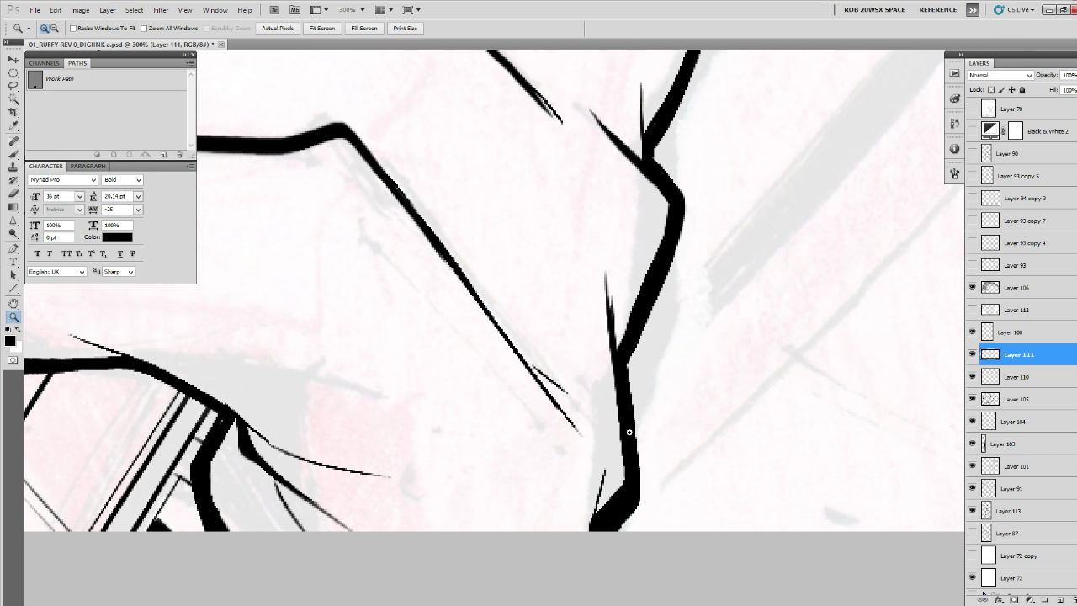
pyautogui.keyDown('alt'); pyautogui.click(633, 455); pyautogui.keyUp('alt')
pyautogui.keyDown('alt'); pyautogui.click(633, 455); pyautogui.keyUp('alt')
pyautogui.keyDown('alt'); pyautogui.click(633, 455); pyautogui.keyUp('alt')
pyautogui.keyDown('alt'); pyautogui.click(633, 455); pyautogui.keyUp('alt')
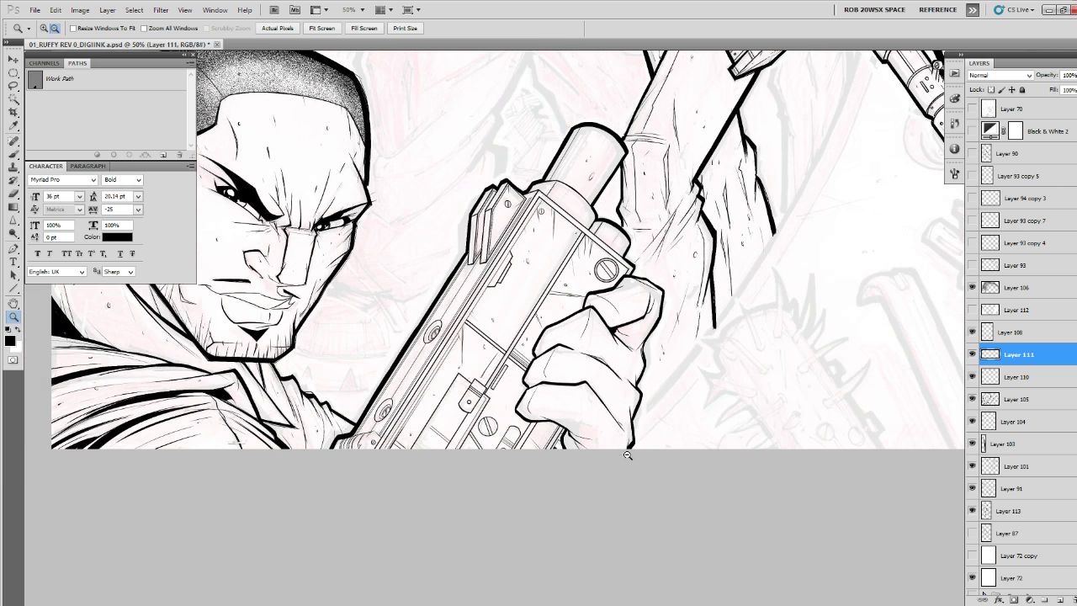
# Compare the whole illustration with and without the solid black shadows on Layer 112, leaving that layer hidden.
pyautogui.keyDown('alt'); pyautogui.click(579, 439); pyautogui.keyUp('alt')
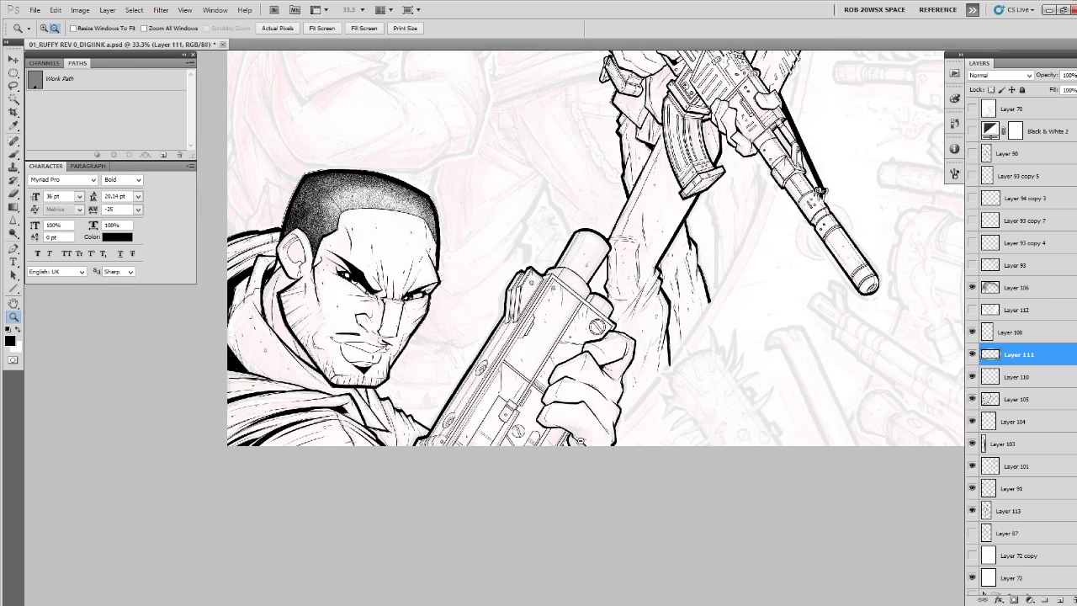
pyautogui.keyDown('alt'); pyautogui.click(578, 439); pyautogui.keyUp('alt')
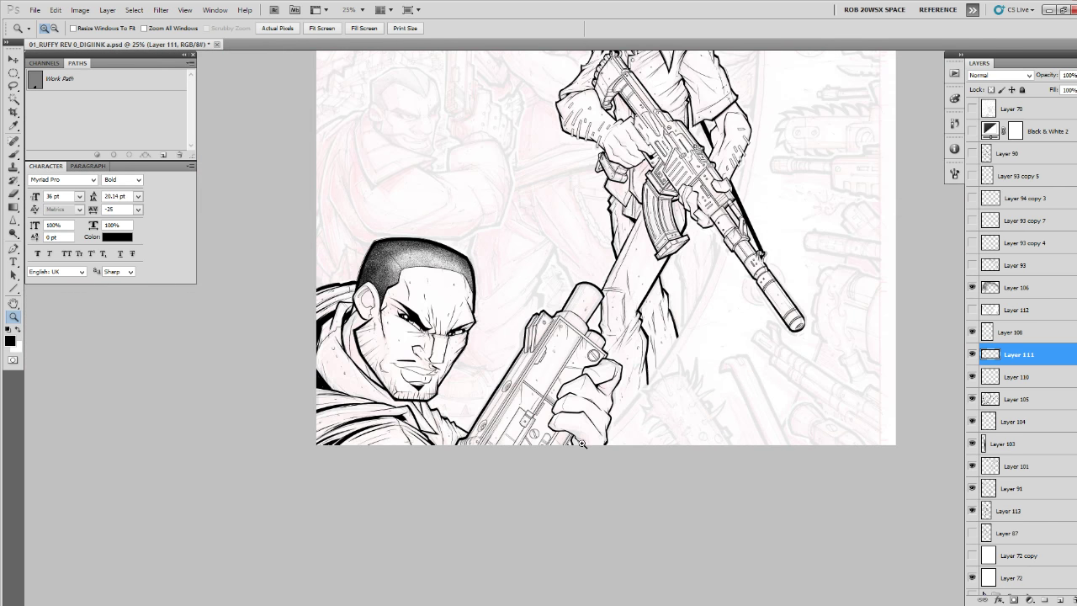
pyautogui.click(973, 310)
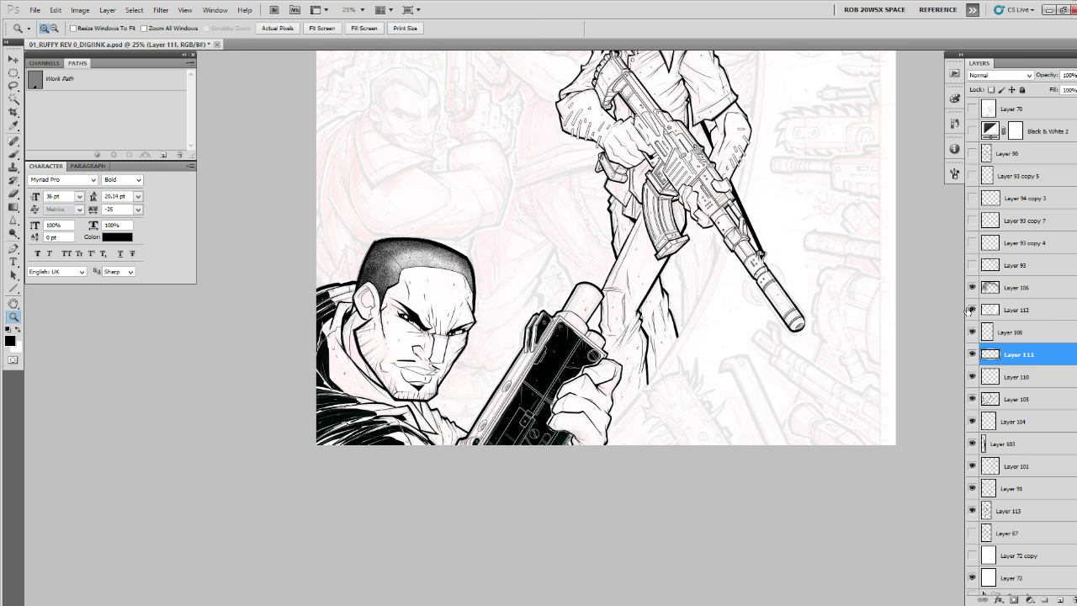
pyautogui.moveTo(850, 348); pyautogui.dragTo(871, 438)
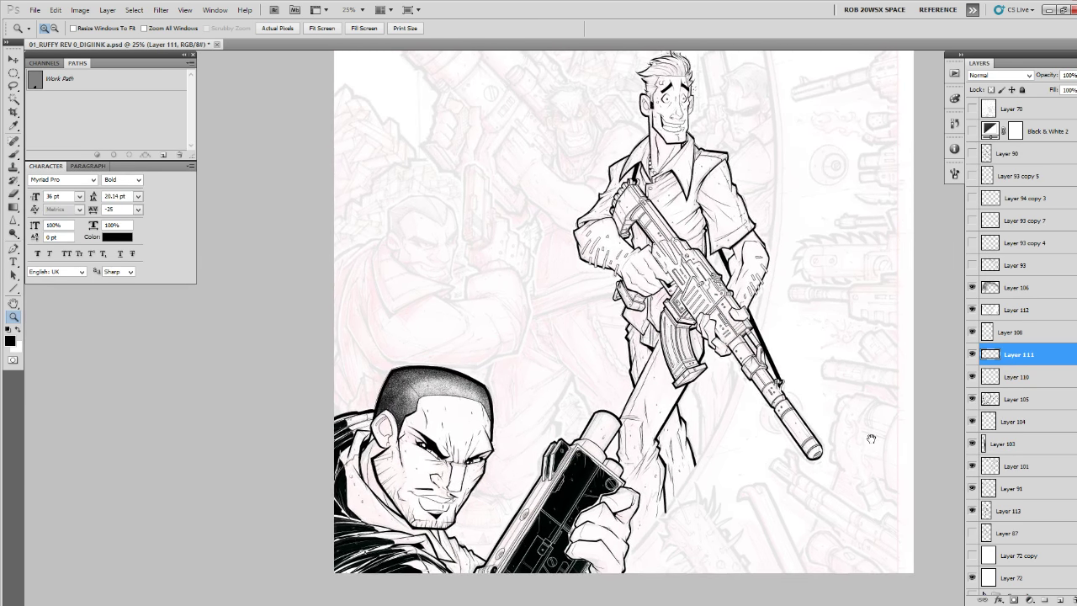
pyautogui.click(973, 308)
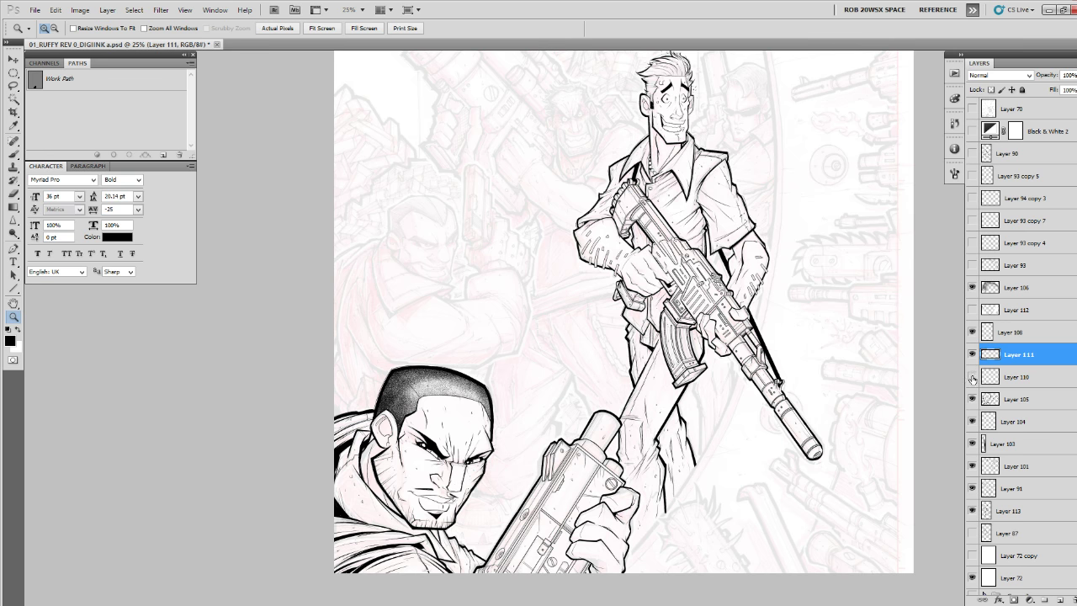
# Merge Layer 111 down into Layer 110, and merge that result down into Layer 105.
pyautogui.hotkey('ctrl', 'e')
pyautogui.click(973, 378)
pyautogui.click(973, 378)
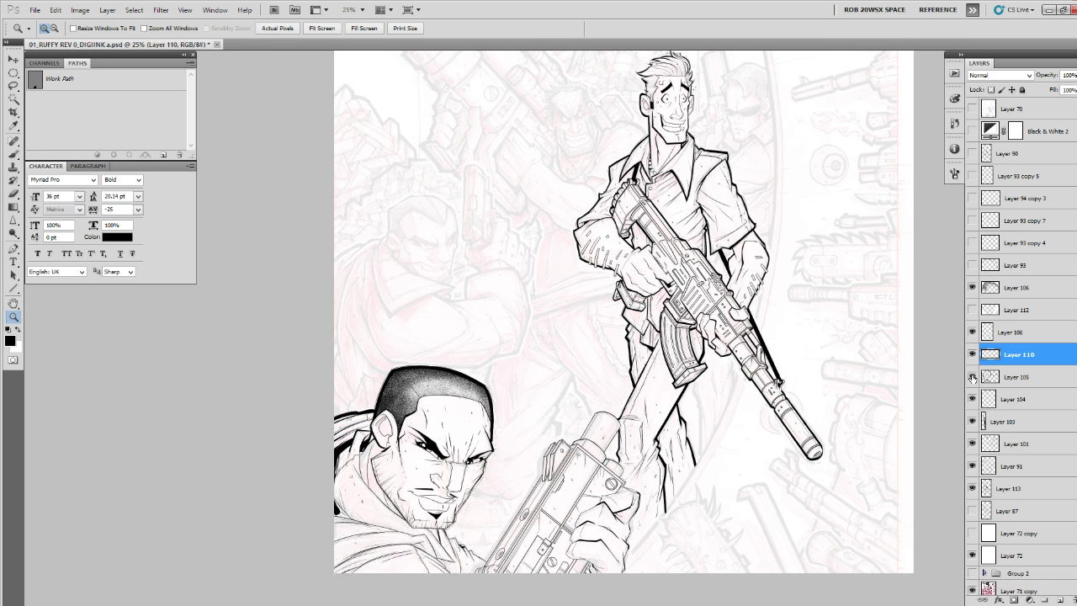
pyautogui.hotkey('ctrl', 'e')
# Check the contents of Layer 105 and Layer 104 by toggling their visibility, and merge Layer 105 into Layer 104.
pyautogui.click(972, 354)
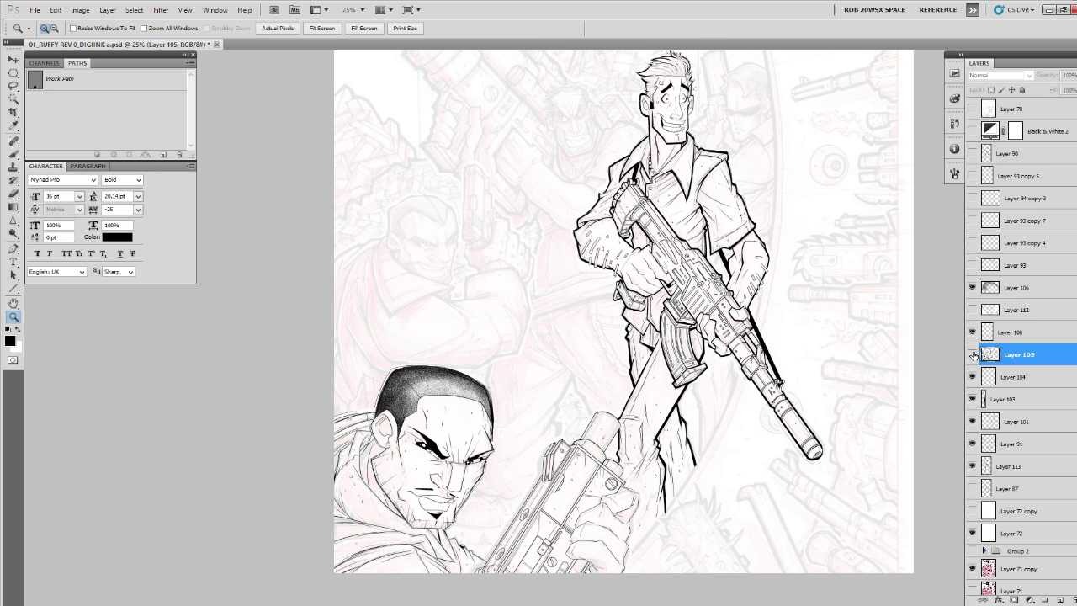
pyautogui.click(972, 355)
pyautogui.click(974, 376)
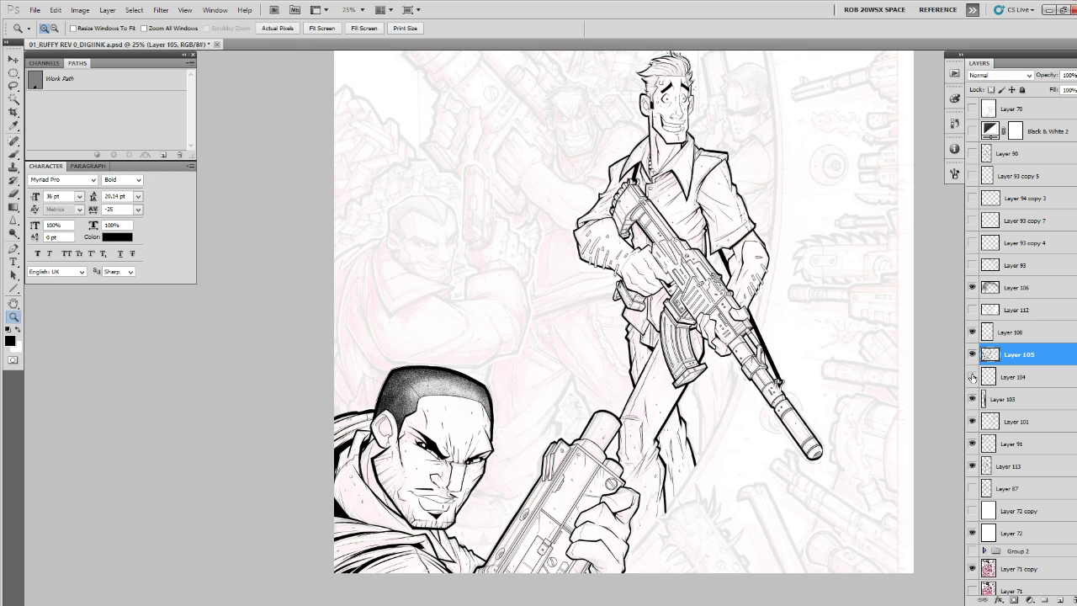
pyautogui.click(974, 377)
pyautogui.click(973, 377)
pyautogui.hotkey('ctrl', 'e')
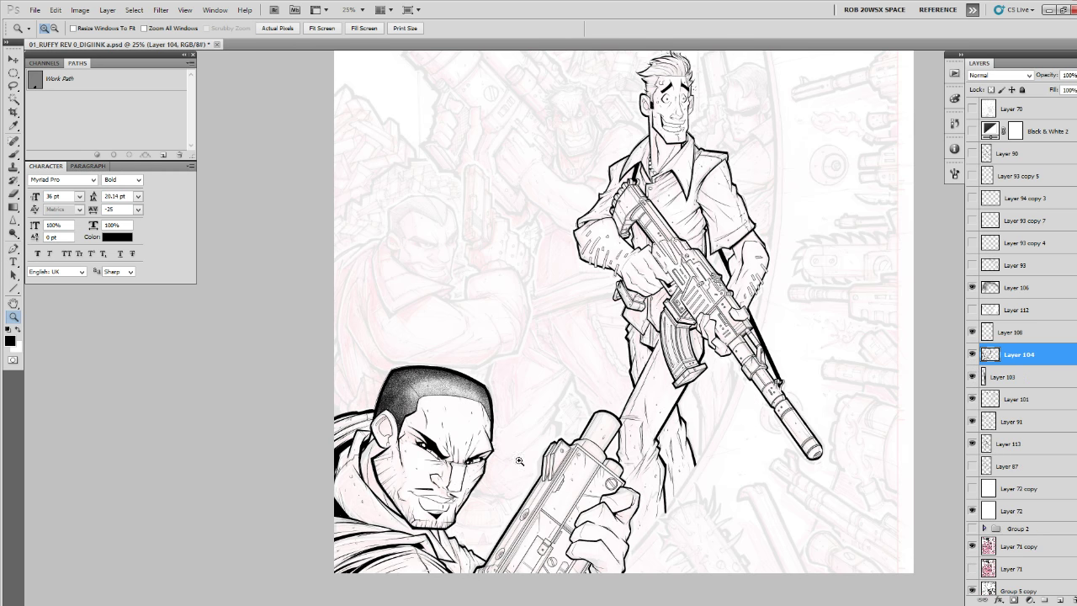
# Examine the merged line work around the shaved-haired man's nose, eyes and forehead up close.
pyautogui.click(454, 478)
pyautogui.click(454, 478)
pyautogui.click(455, 477)
pyautogui.click(454, 477)
pyautogui.press('e')
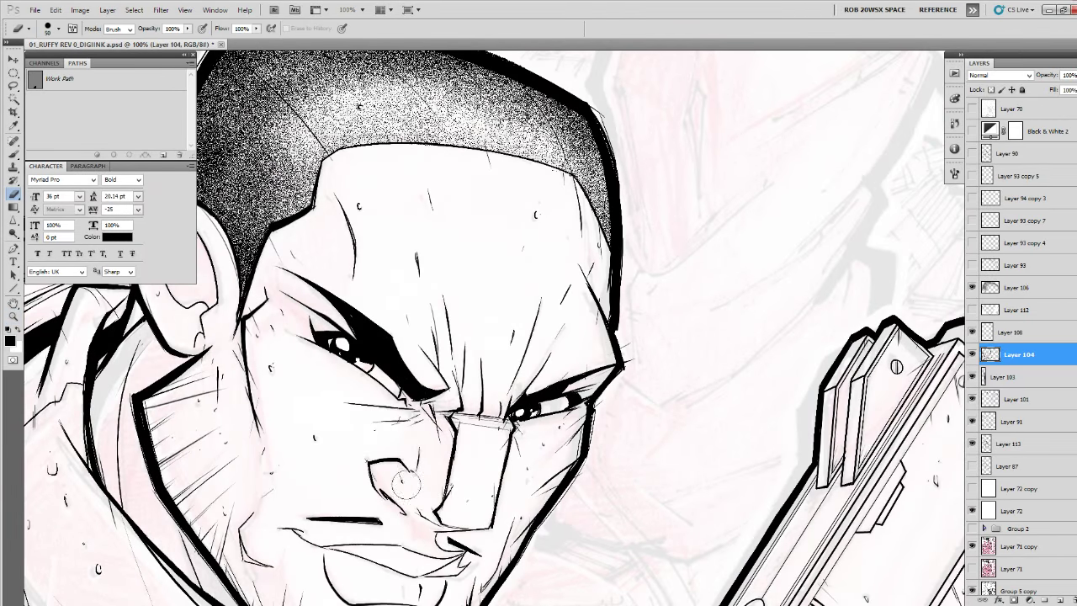
pyautogui.keyDown('alt'); pyautogui.click(446, 452); pyautogui.keyUp('alt')
pyautogui.keyDown('alt'); pyautogui.click(446, 453); pyautogui.keyUp('alt')
pyautogui.click(446, 474)
pyautogui.click(446, 474)
pyautogui.click(447, 475)
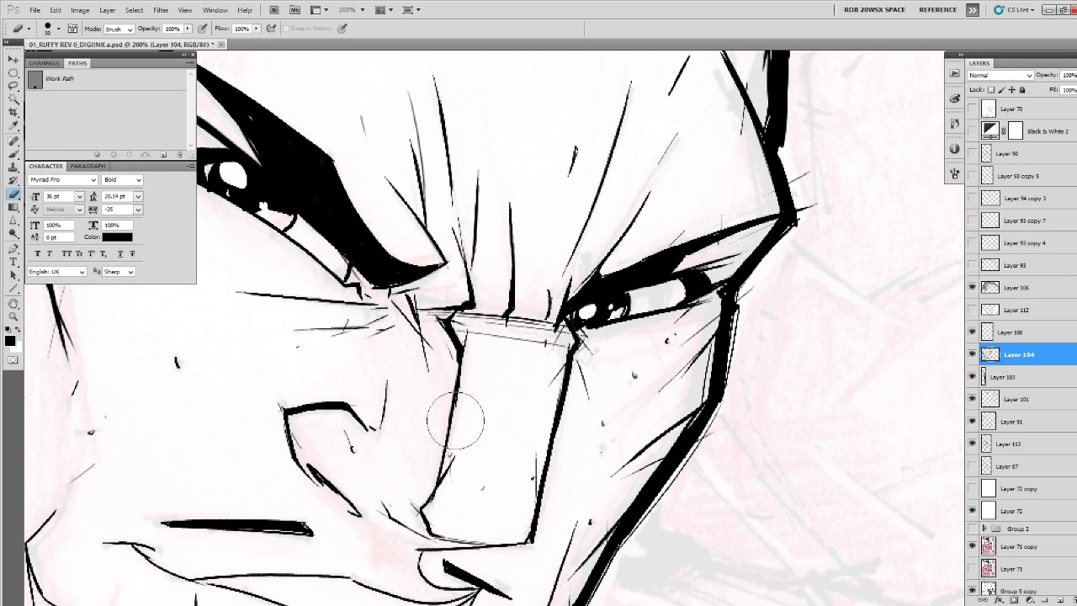
pyautogui.scroll(-4, 455, 419)
pyautogui.scroll(2, 437, 425)
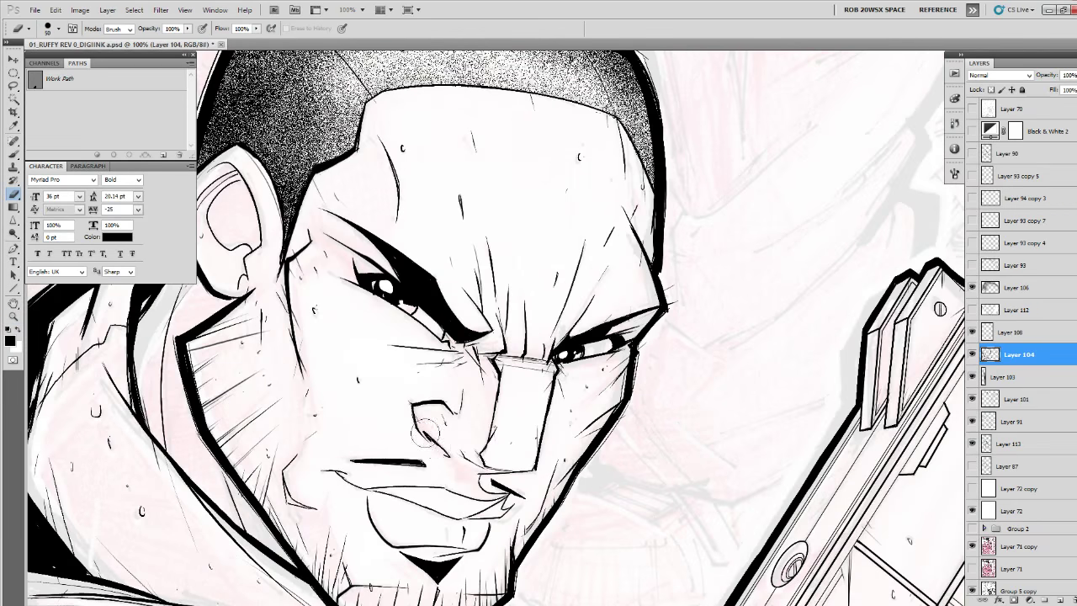
pyautogui.press('z')
pyautogui.scroll(-3, 454, 446)
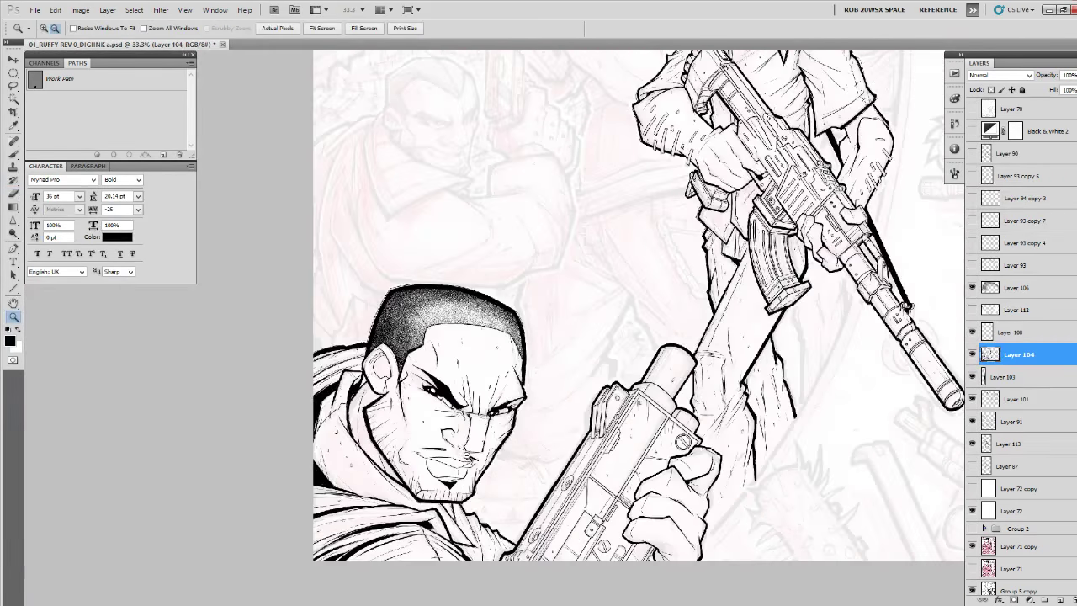
# Compare the drawing with Layer 104 hidden and shown, and inspect the ink lines around the man's mouth and chin.
pyautogui.keyDown('alt'); pyautogui.click(468, 455); pyautogui.keyUp('alt')
pyautogui.moveTo(468, 456); pyautogui.dragTo(563, 425)
pyautogui.click(972, 355)
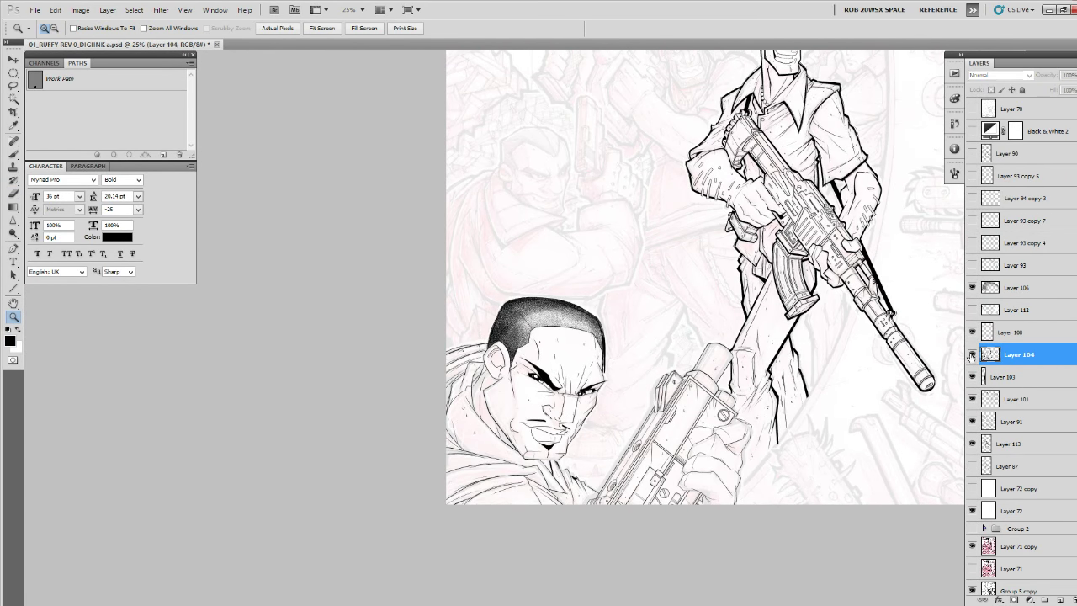
pyautogui.click(971, 354)
pyautogui.scroll(5, 555, 454)
pyautogui.press('b')
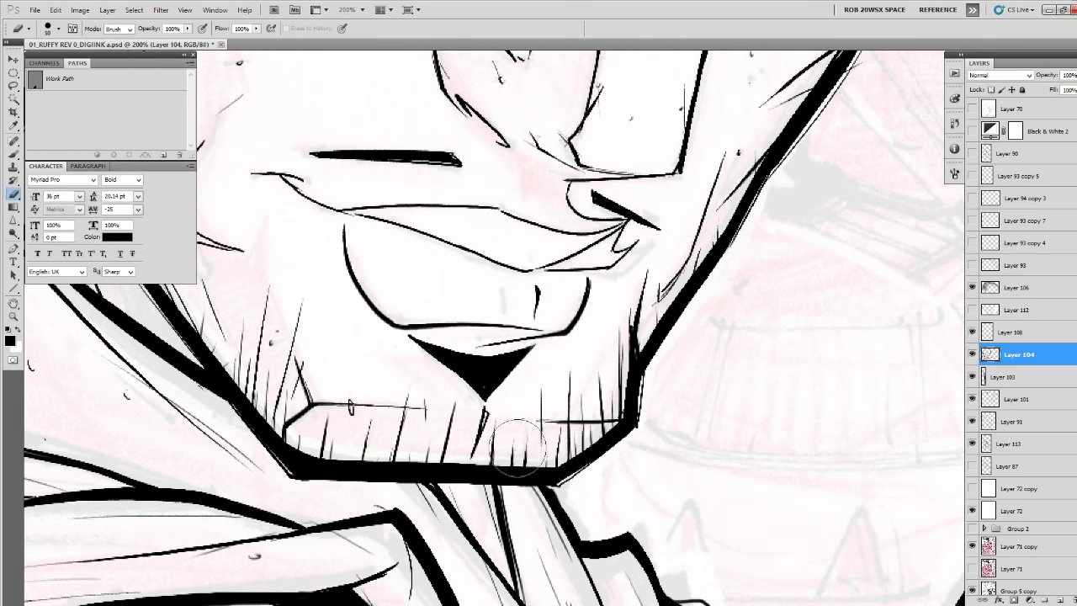
pyautogui.press('z')
pyautogui.keyDown('alt'); pyautogui.click(562, 404); pyautogui.keyUp('alt')
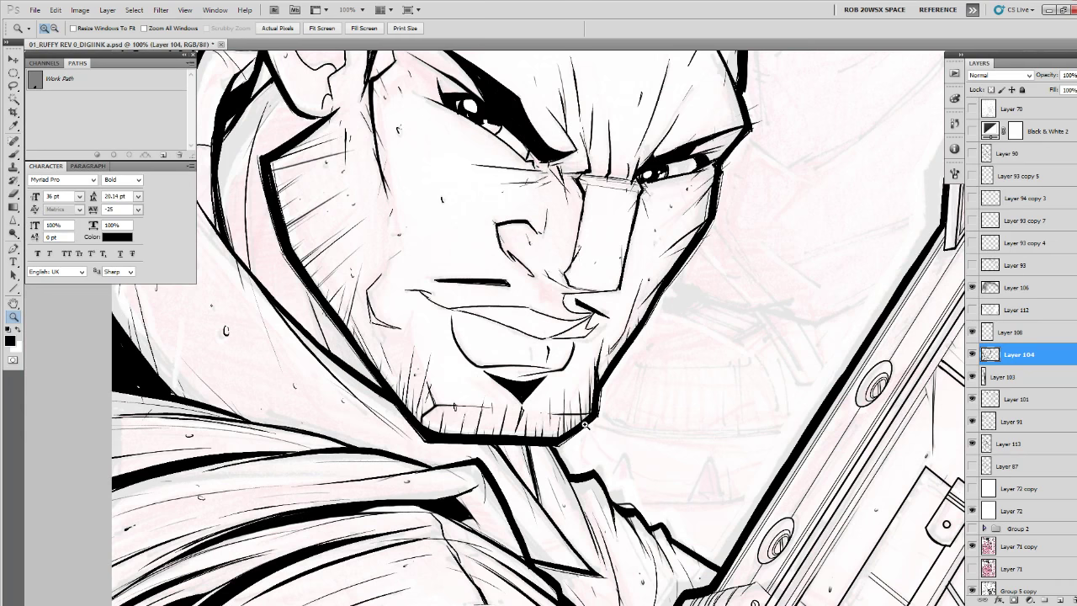
pyautogui.keyDown('alt'); pyautogui.click(585, 425); pyautogui.keyUp('alt')
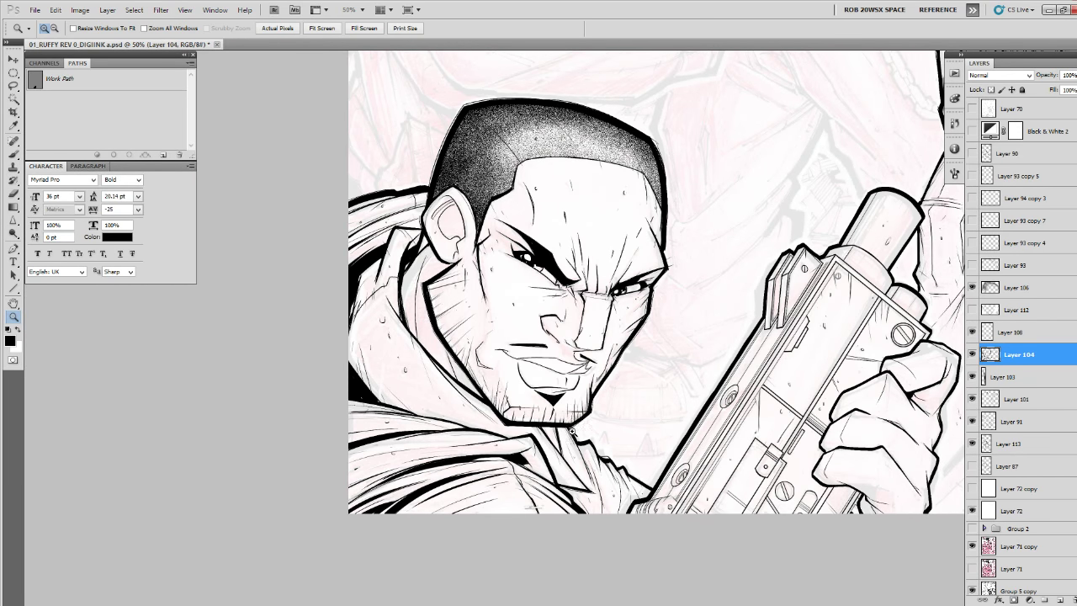
pyautogui.moveTo(526, 415); pyautogui.dragTo(540, 452)
# Add a new layer above Layer 104 and ink a solid black shadow on the neck beneath the man's jawline.
pyautogui.click(1060, 600)
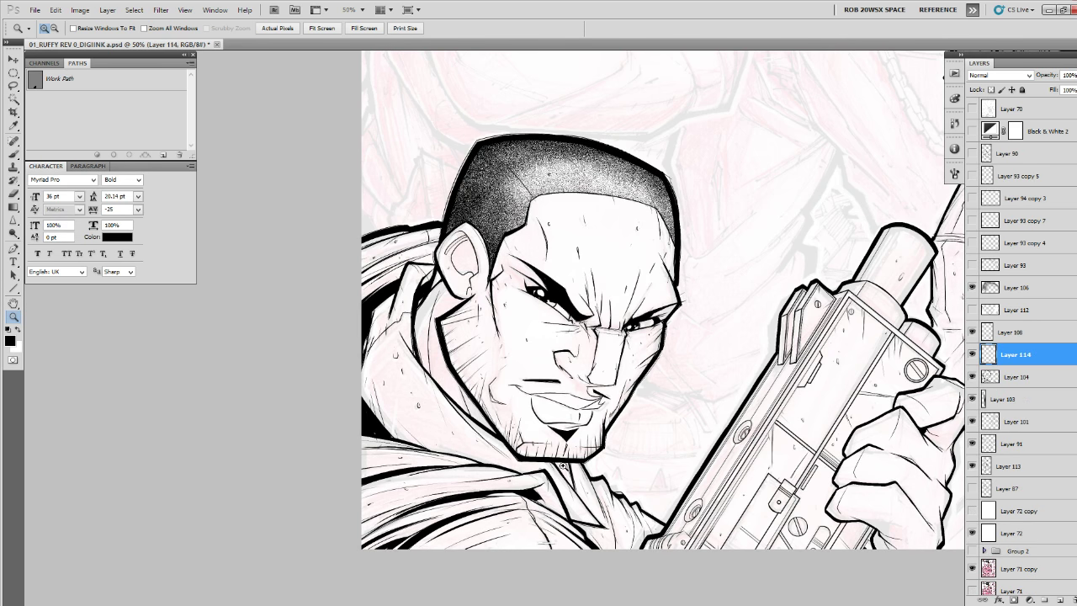
pyautogui.click(485, 425)
pyautogui.press('b')
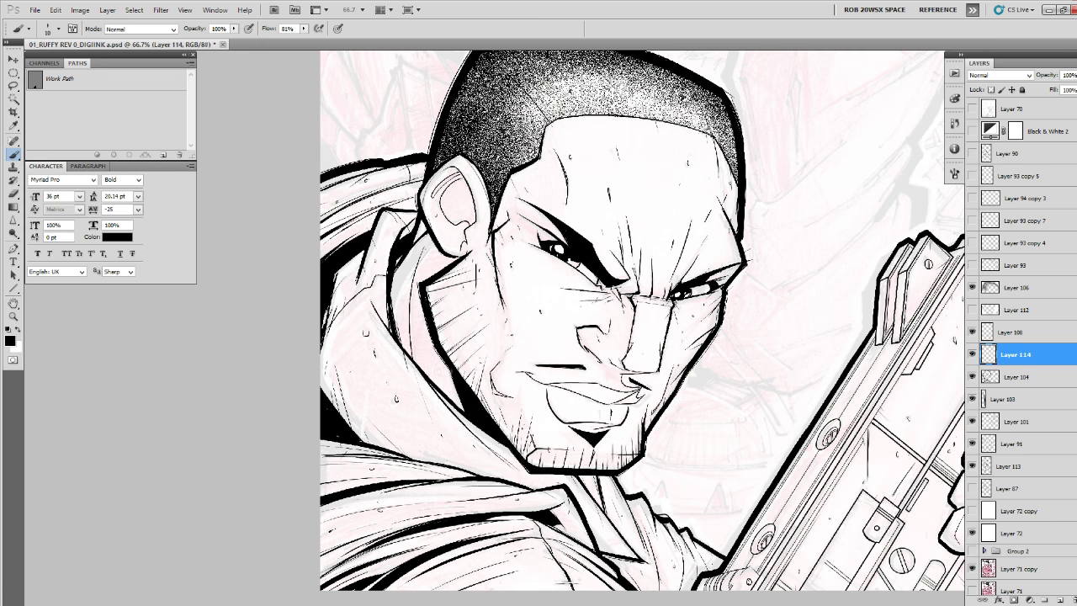
pyautogui.press('z')
pyautogui.keyDown('alt'); pyautogui.click(636, 404); pyautogui.keyUp('alt')
pyautogui.keyDown('alt'); pyautogui.click(637, 404); pyautogui.keyUp('alt')
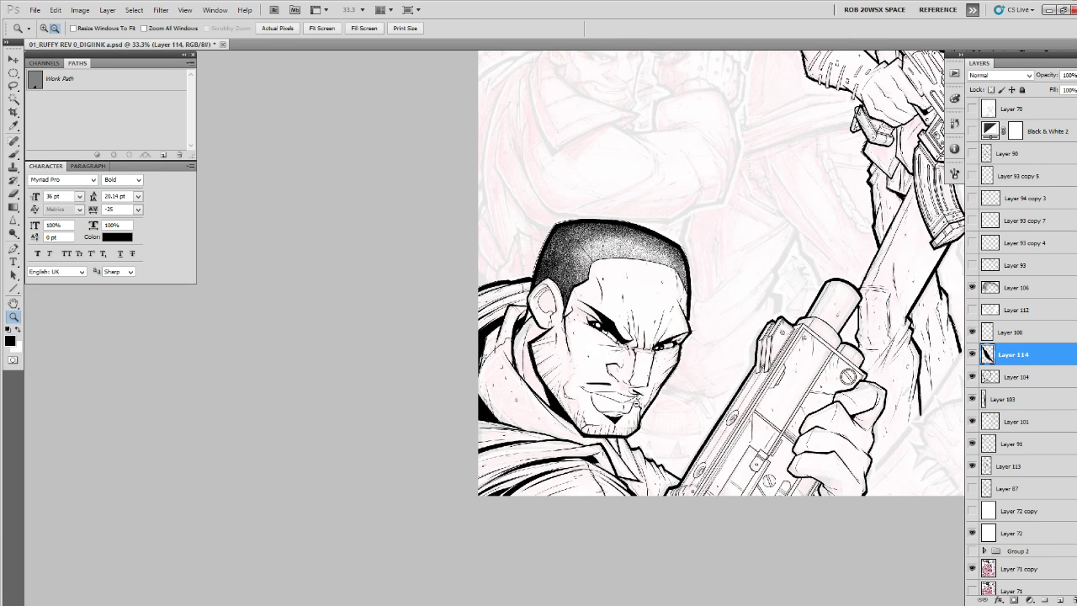
# Lasso the small triangular gap behind the man's ear and stipple it with black using a 100 px brush in Dissolve mode.
pyautogui.click(539, 306)
pyautogui.click(538, 306)
pyautogui.click(538, 306)
pyautogui.click(539, 305)
pyautogui.press('b')
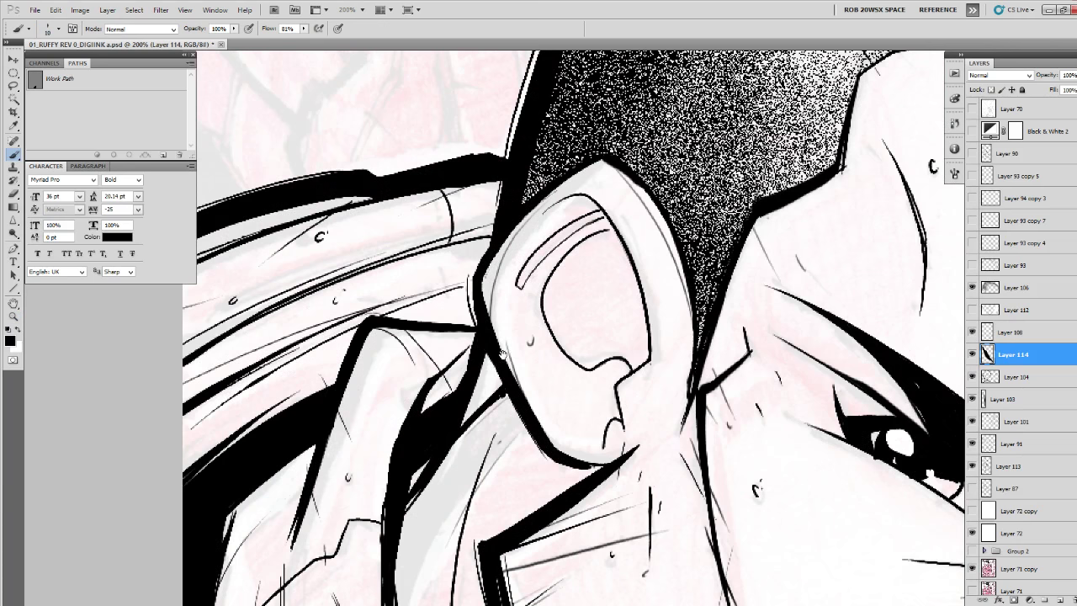
pyautogui.press('l')
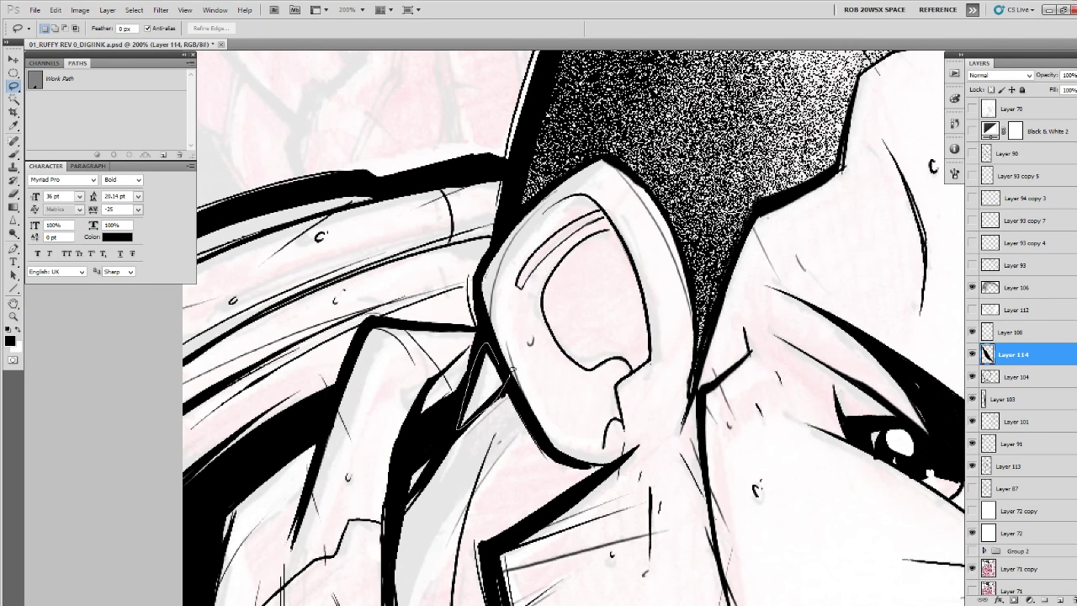
pyautogui.moveTo(512, 370); pyautogui.dragTo(487, 345)
pyautogui.press('b')
pyautogui.rightClick(477, 380)
pyautogui.click(507, 481)
pyautogui.click(155, 30)
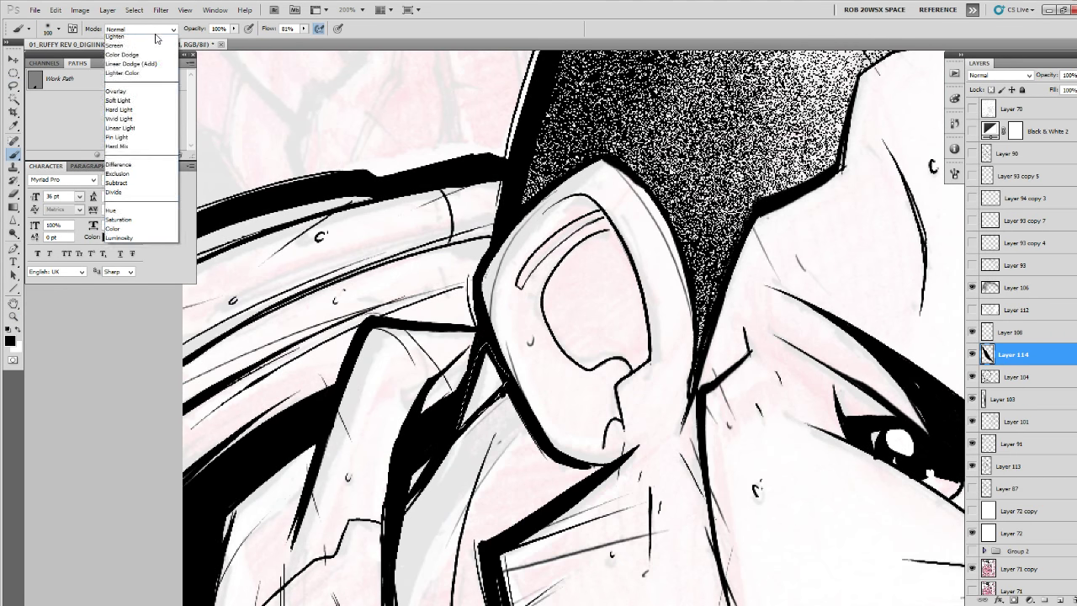
pyautogui.click(154, 48)
pyautogui.moveTo(472, 424)
pyautogui.mouseDown()
pyautogui.moveTo(492, 353)
pyautogui.moveTo(457, 438)
pyautogui.moveTo(470, 384)
pyautogui.moveTo(458, 353)
pyautogui.moveTo(482, 349)
pyautogui.moveTo(440, 450)
pyautogui.moveTo(471, 420)
pyautogui.moveTo(424, 495)
pyautogui.mouseUp()
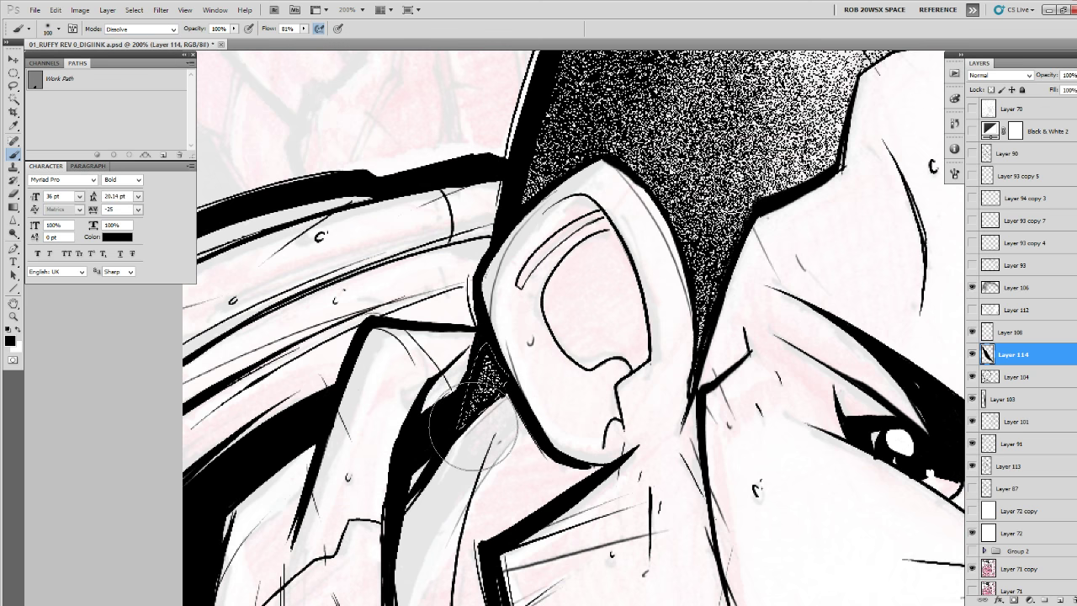
pyautogui.hotkey('ctrl', 'd')
# Show the black shadows on Layer 112 again and add a new layer directly above it.
pyautogui.press('z')
pyautogui.keyDown('alt'); pyautogui.click(518, 387); pyautogui.keyUp('alt')
pyautogui.keyDown('alt'); pyautogui.click(522, 397); pyautogui.keyUp('alt')
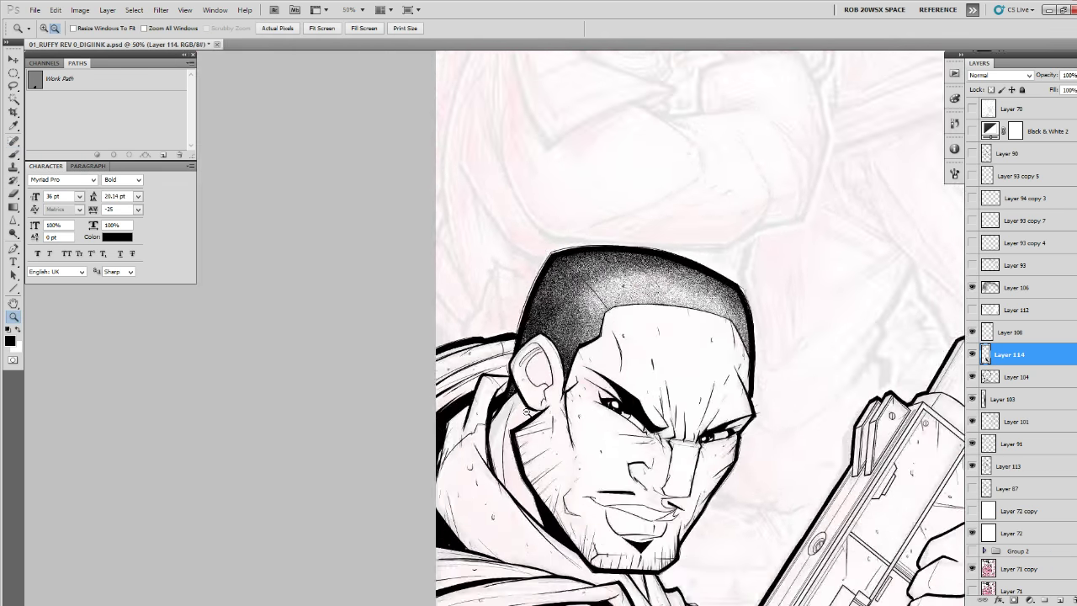
pyautogui.keyDown('alt'); pyautogui.click(526, 412); pyautogui.keyUp('alt')
pyautogui.keyDown('alt'); pyautogui.click(552, 429); pyautogui.keyUp('alt')
pyautogui.moveTo(706, 475); pyautogui.dragTo(699, 396)
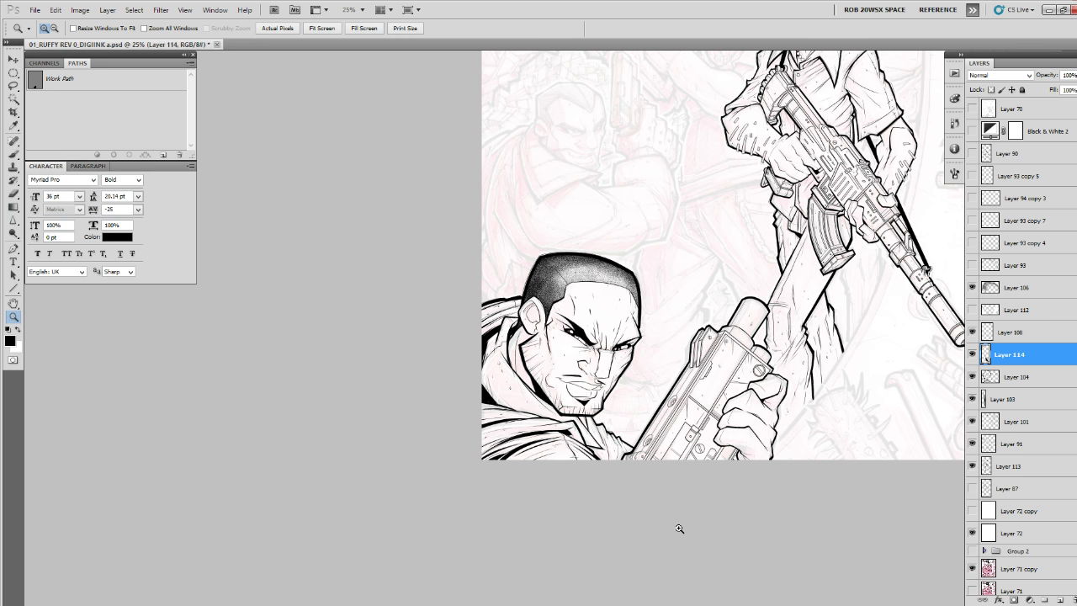
pyautogui.click(972, 311)
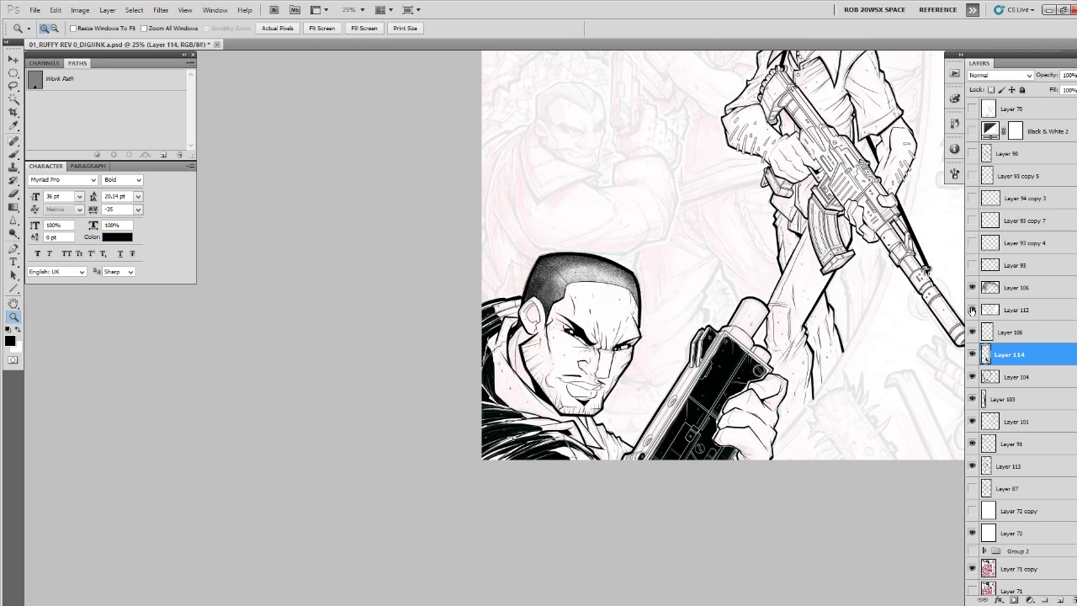
pyautogui.click(985, 312)
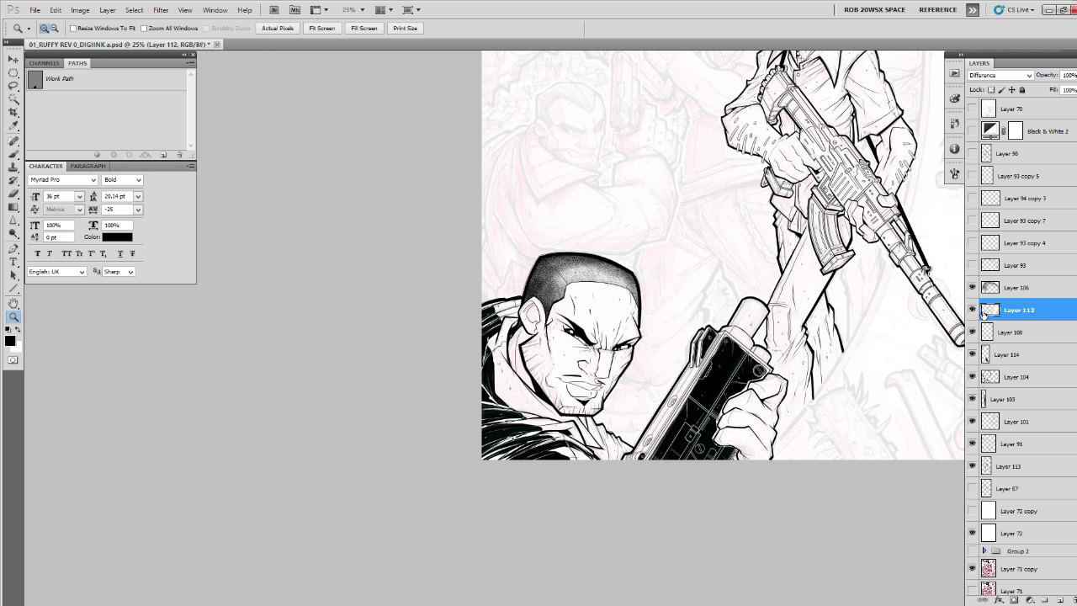
pyautogui.click(1059, 600)
# Choose a 10 px brush with white as the colour and try a stroke across the jacket's shoulder folds.
pyautogui.click(546, 439)
pyautogui.click(546, 438)
pyautogui.click(545, 439)
pyautogui.click(545, 438)
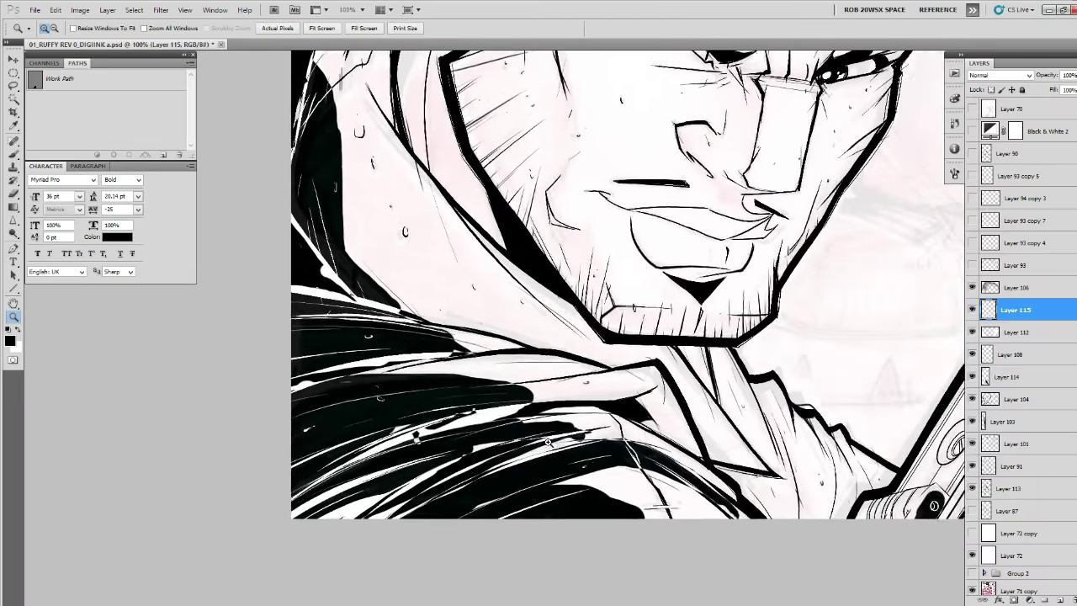
pyautogui.moveTo(549, 434); pyautogui.dragTo(681, 463)
pyautogui.press('b')
pyautogui.rightClick(669, 510)
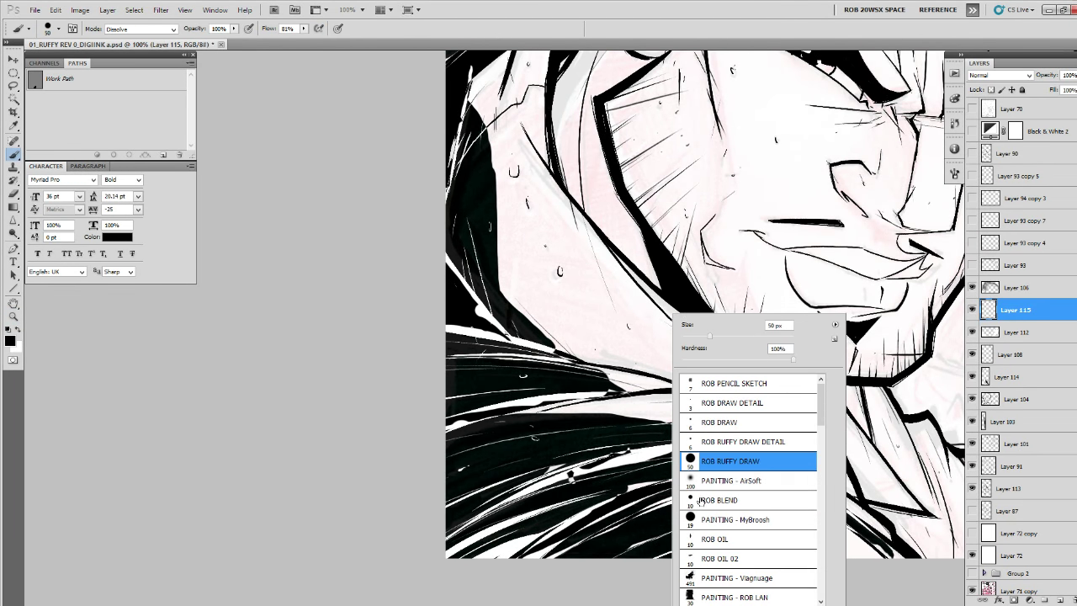
pyautogui.moveTo(641, 569); pyautogui.dragTo(641, 562)
pyautogui.press('x')
pyautogui.moveTo(522, 490); pyautogui.dragTo(624, 462)
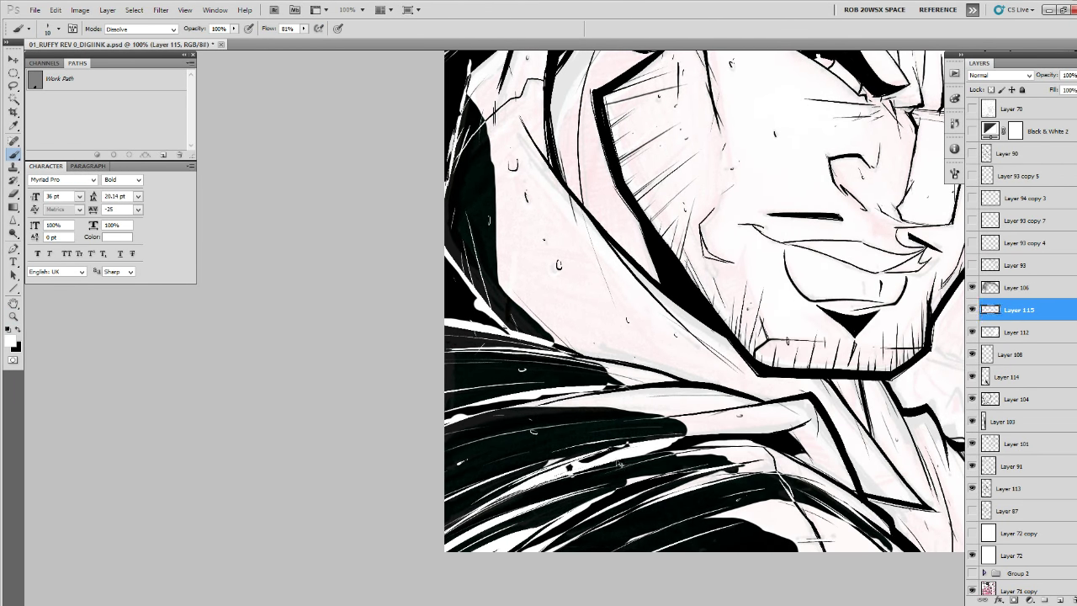
pyautogui.hotkey('ctrl', 'z')
# Set the brush mode to Normal and paint tapered black strokes over the white gaps between the jacket's shoulder folds.
pyautogui.click(165, 31)
pyautogui.click(138, 40)
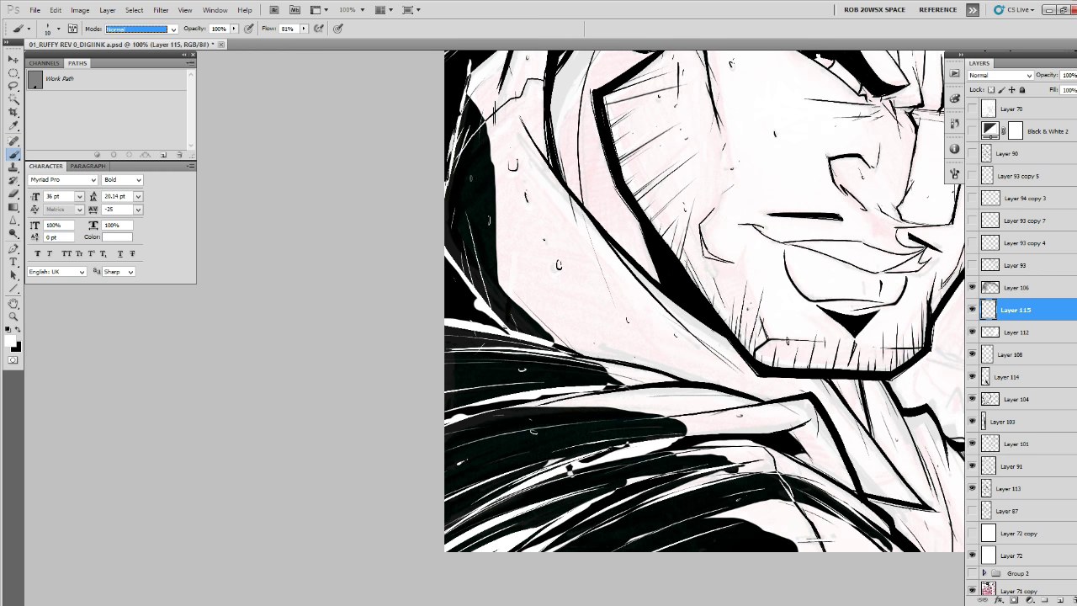
pyautogui.moveTo(630, 461)
pyautogui.mouseDown()
pyautogui.moveTo(530, 486)
pyautogui.moveTo(602, 464)
pyautogui.mouseUp()
pyautogui.hotkey('ctrl', 'z')
pyautogui.press('x')
pyautogui.keyDown('ctrl'); pyautogui.click(570, 473); pyautogui.keyUp('ctrl')
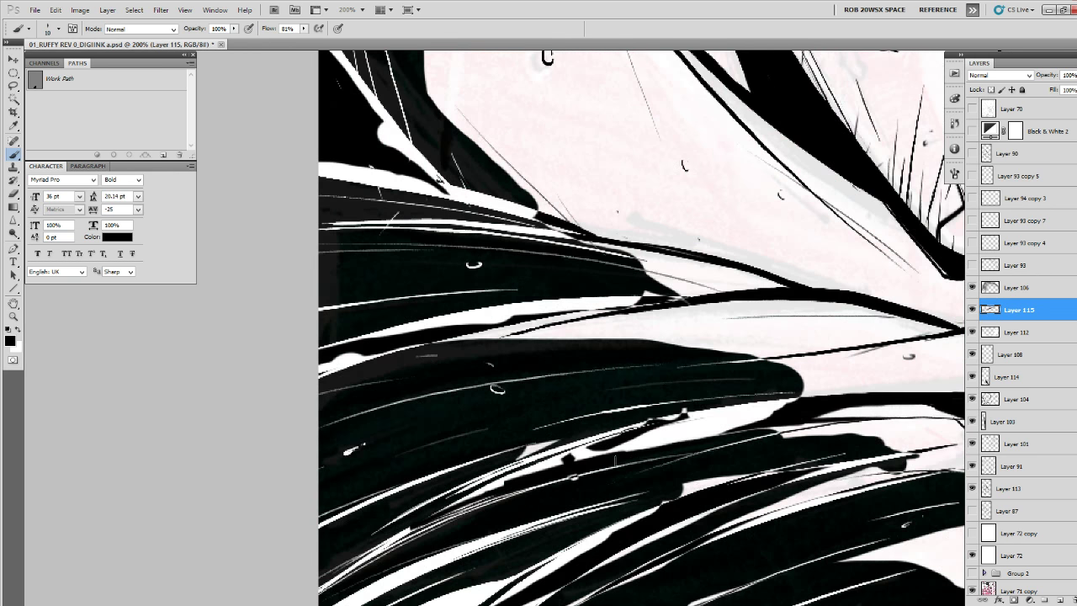
pyautogui.moveTo(809, 413)
pyautogui.mouseDown()
pyautogui.moveTo(644, 429)
pyautogui.moveTo(483, 483)
pyautogui.mouseUp()
pyautogui.moveTo(671, 433); pyautogui.dragTo(409, 513)
pyautogui.moveTo(592, 451); pyautogui.dragTo(396, 530)
# Paint thin white strokes over the ragged black marks between the jacket's lower shoulder folds to clean up the highlights.
pyautogui.press('x')
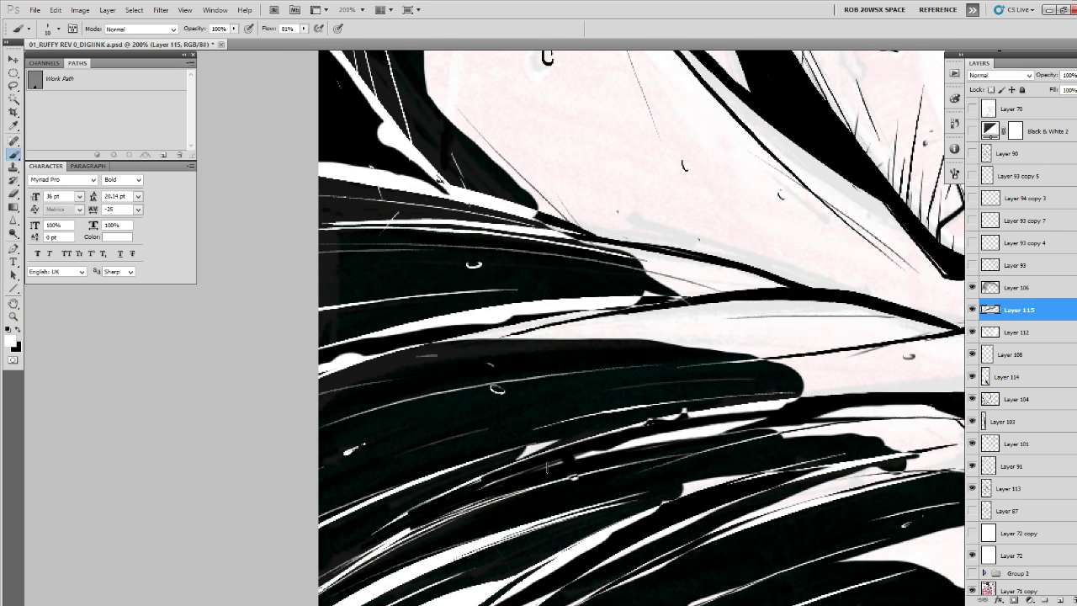
pyautogui.moveTo(528, 473)
pyautogui.mouseDown()
pyautogui.moveTo(737, 429)
pyautogui.moveTo(678, 450)
pyautogui.moveTo(685, 455)
pyautogui.moveTo(504, 494)
pyautogui.mouseUp()
pyautogui.hotkey('ctrl', 'z')
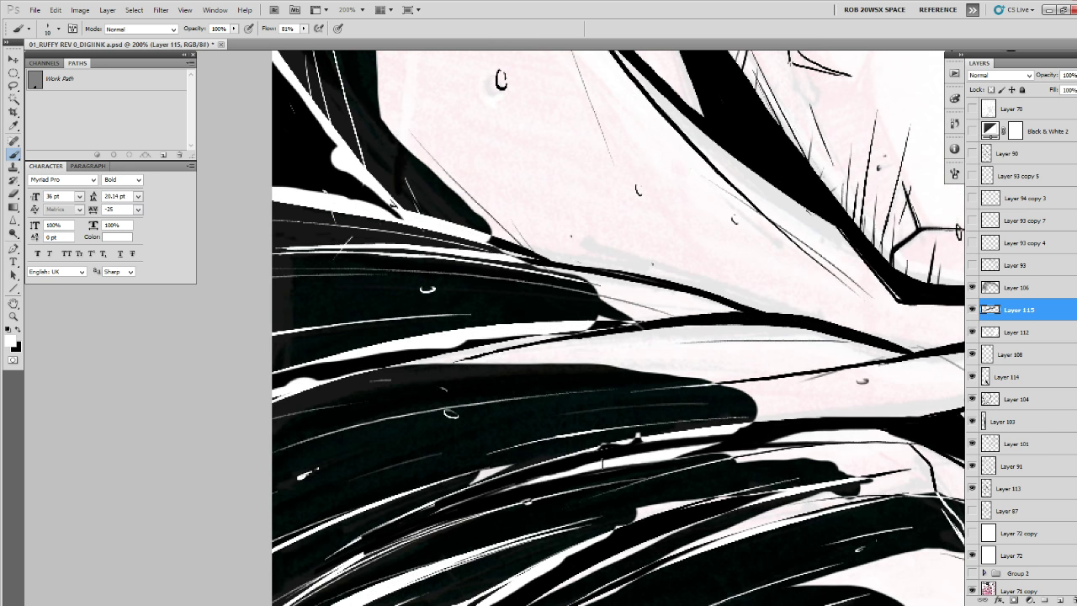
pyautogui.moveTo(602, 465); pyautogui.dragTo(490, 498)
pyautogui.moveTo(656, 440); pyautogui.dragTo(513, 471)
pyautogui.moveTo(708, 423); pyautogui.dragTo(478, 478)
# Smooth the white gap beneath the jacket's upper shoulder fold with black strokes and white touch-ups.
pyautogui.press('x')
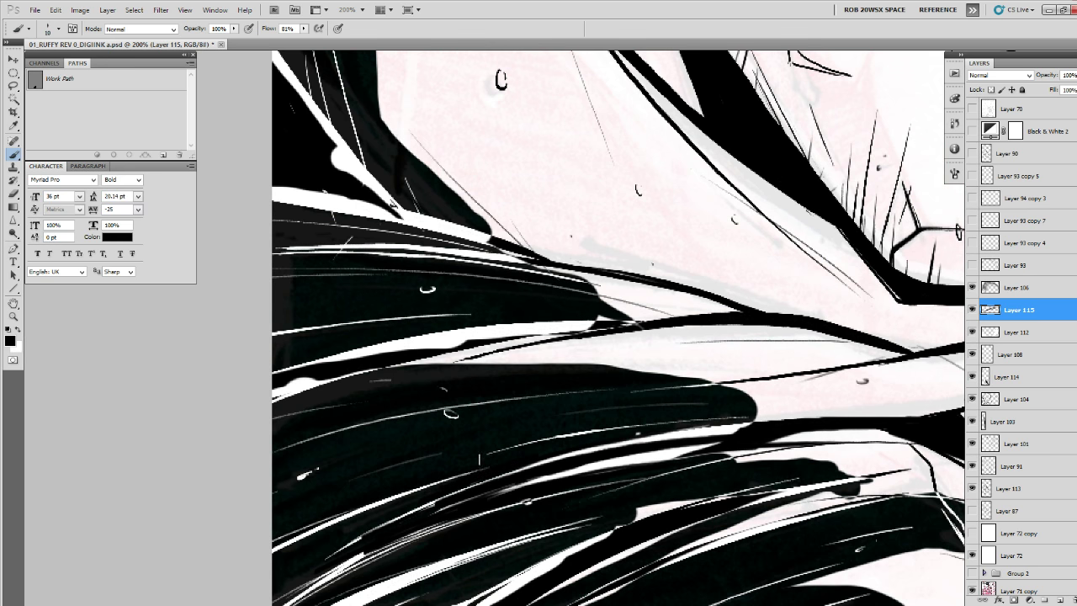
pyautogui.moveTo(638, 323)
pyautogui.mouseDown()
pyautogui.moveTo(742, 439)
pyautogui.moveTo(429, 502)
pyautogui.mouseUp()
pyautogui.moveTo(520, 478); pyautogui.dragTo(678, 452)
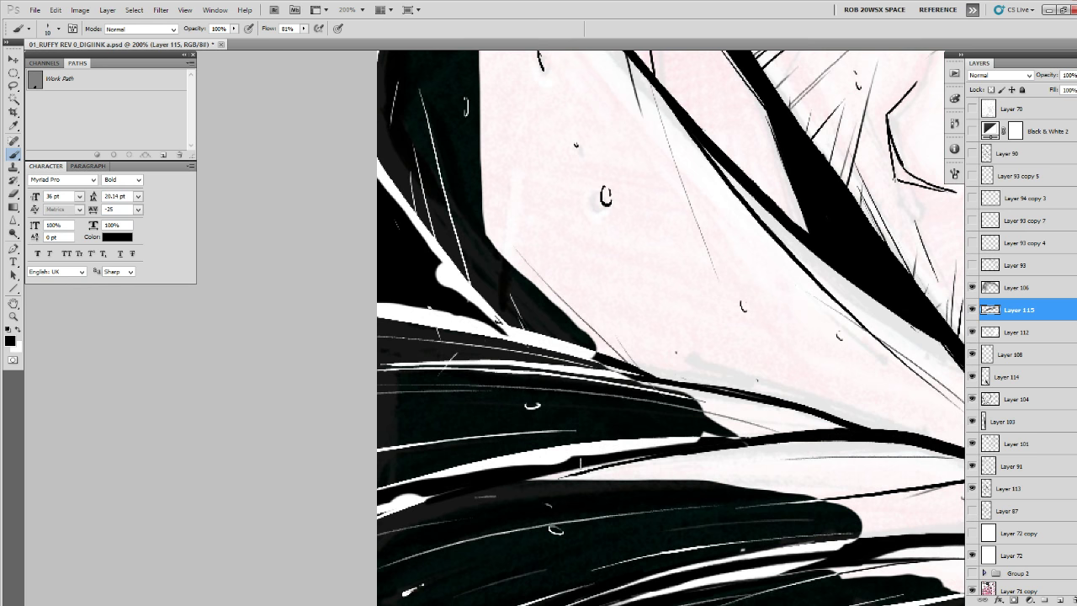
pyautogui.moveTo(581, 465)
pyautogui.mouseDown()
pyautogui.moveTo(733, 439)
pyautogui.moveTo(552, 463)
pyautogui.mouseUp()
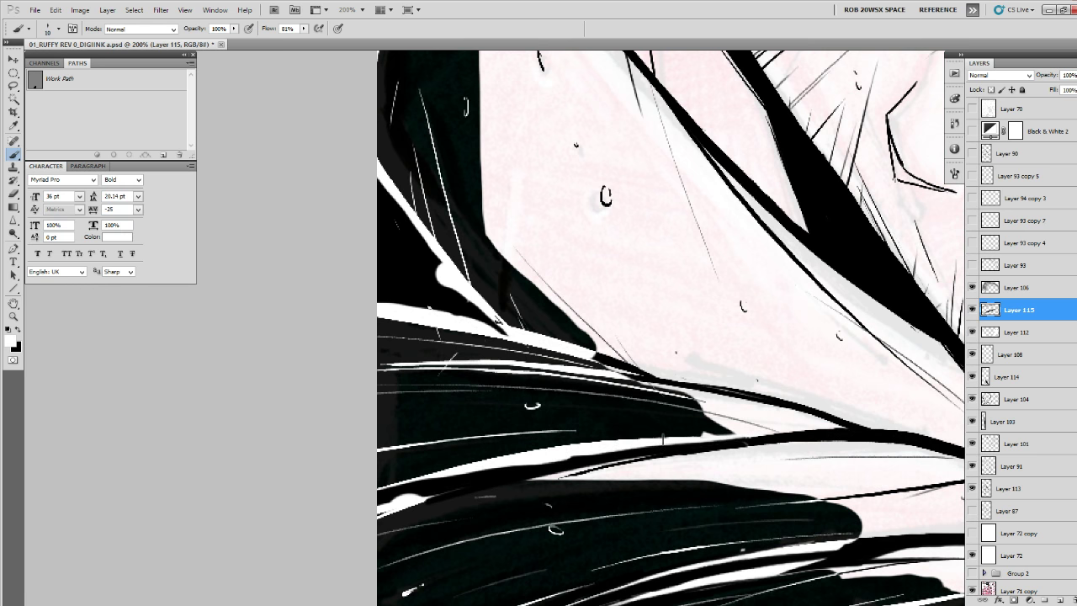
pyautogui.moveTo(723, 434); pyautogui.dragTo(673, 465)
pyautogui.moveTo(595, 464)
pyautogui.mouseDown()
pyautogui.moveTo(696, 468)
pyautogui.moveTo(626, 472)
pyautogui.mouseUp()
# Paint black strokes along the upper shoulder folds and the contour where the jacket meets the collar.
pyautogui.press('x')
pyautogui.moveTo(700, 467)
pyautogui.mouseDown()
pyautogui.moveTo(649, 470)
pyautogui.moveTo(722, 533)
pyautogui.moveTo(683, 496)
pyautogui.moveTo(445, 482)
pyautogui.mouseUp()
pyautogui.hotkey('ctrl', 'z')
pyautogui.press('x')
pyautogui.moveTo(733, 505)
pyautogui.mouseDown()
pyautogui.moveTo(529, 473)
pyautogui.moveTo(327, 489)
pyautogui.mouseUp()
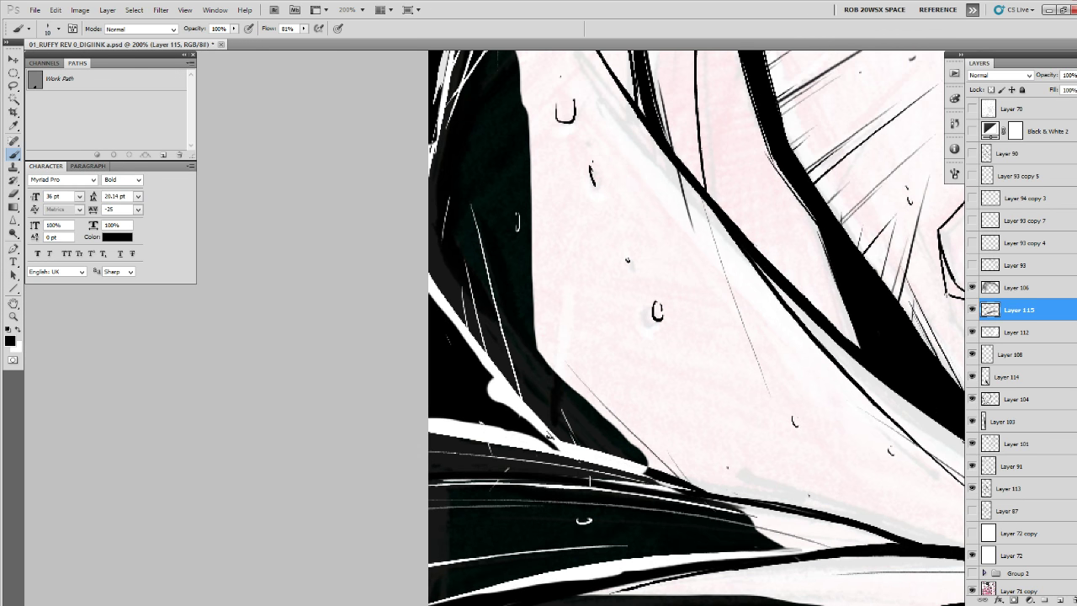
pyautogui.moveTo(686, 491); pyautogui.dragTo(371, 467)
pyautogui.moveTo(689, 486)
pyautogui.mouseDown()
pyautogui.moveTo(518, 444)
pyautogui.moveTo(347, 434)
pyautogui.mouseUp()
pyautogui.moveTo(641, 457); pyautogui.dragTo(486, 522)
# Paint the white seam along the collar's lower edge and trim its round blob with black.
pyautogui.press('x')
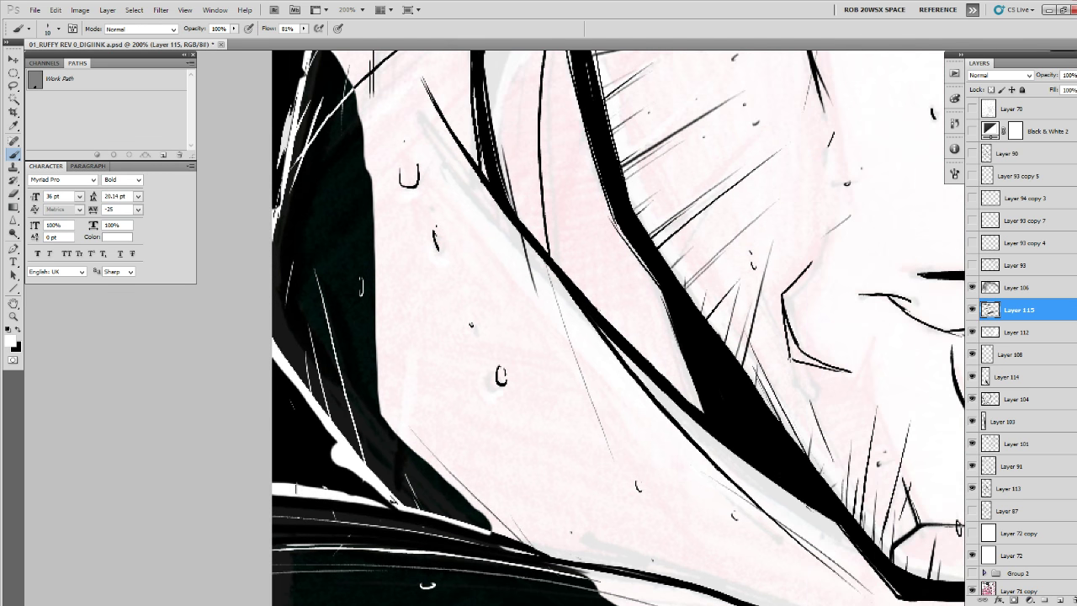
pyautogui.moveTo(334, 494); pyautogui.dragTo(521, 546)
pyautogui.moveTo(462, 524); pyautogui.dragTo(528, 549)
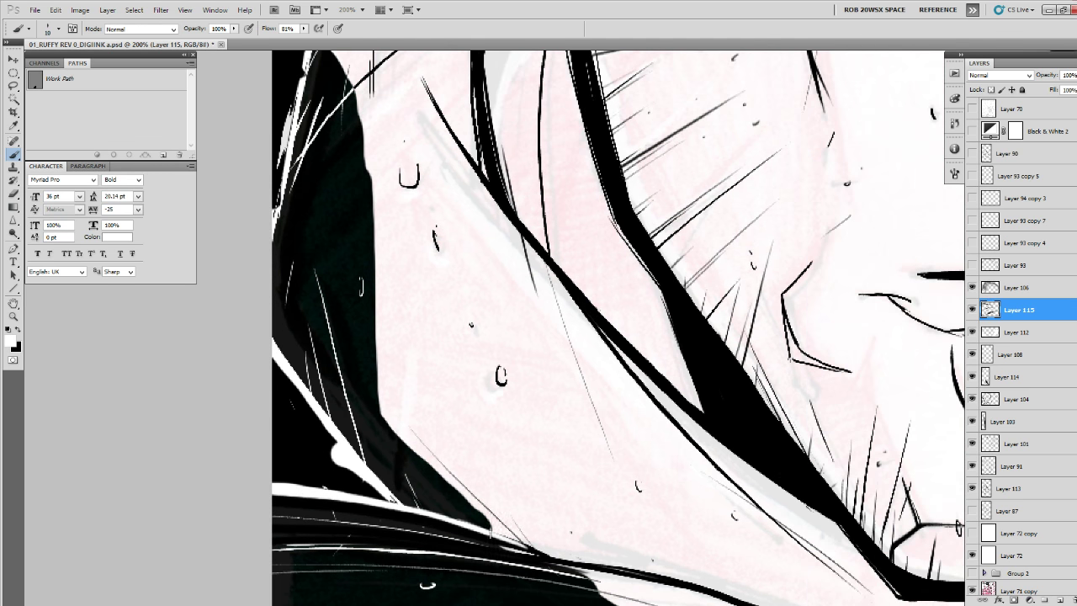
pyautogui.moveTo(286, 382); pyautogui.dragTo(353, 482)
pyautogui.press('x')
pyautogui.moveTo(307, 429); pyautogui.dragTo(364, 490)
pyautogui.moveTo(337, 451); pyautogui.dragTo(368, 488)
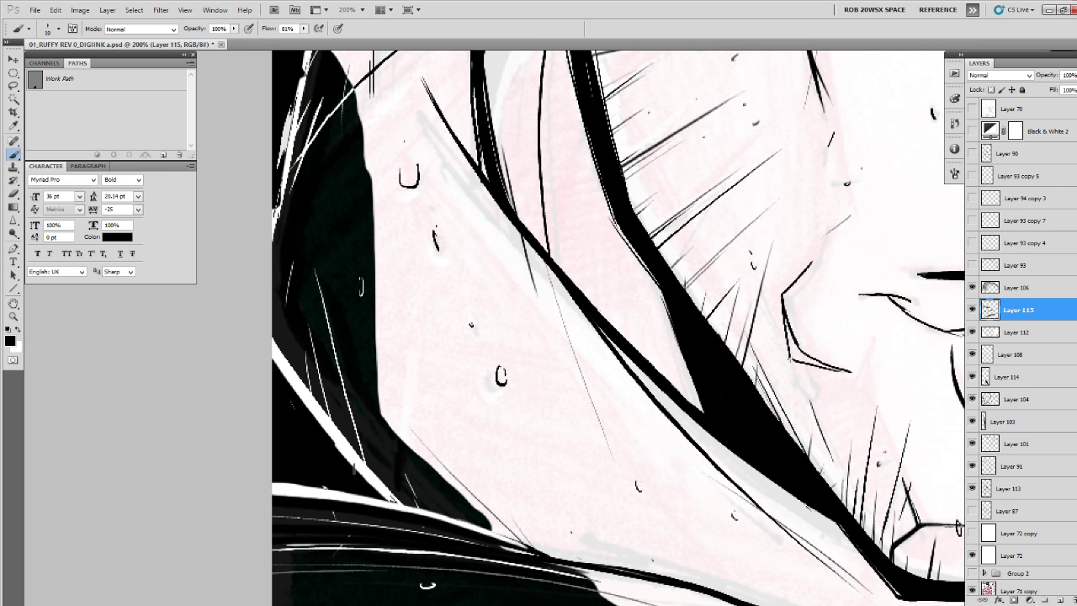
# Redraw the white seams that meet at the base of the collar with smooth, tapered strokes.
pyautogui.press('x')
pyautogui.moveTo(277, 362)
pyautogui.mouseDown()
pyautogui.moveTo(358, 471)
pyautogui.moveTo(447, 528)
pyautogui.mouseUp()
pyautogui.hotkey('ctrl', 'z')
pyautogui.moveTo(261, 482); pyautogui.dragTo(455, 526)
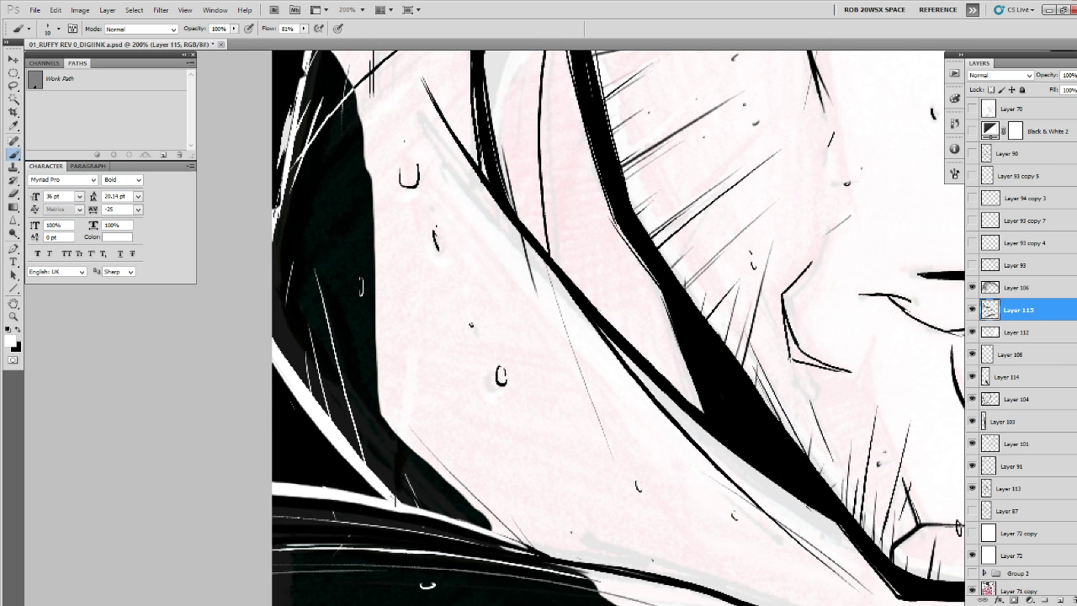
# Paint long tapered white highlights up through the black shadow on the back of the collar.
pyautogui.moveTo(322, 233); pyautogui.dragTo(401, 472)
pyautogui.moveTo(404, 183); pyautogui.dragTo(361, 407)
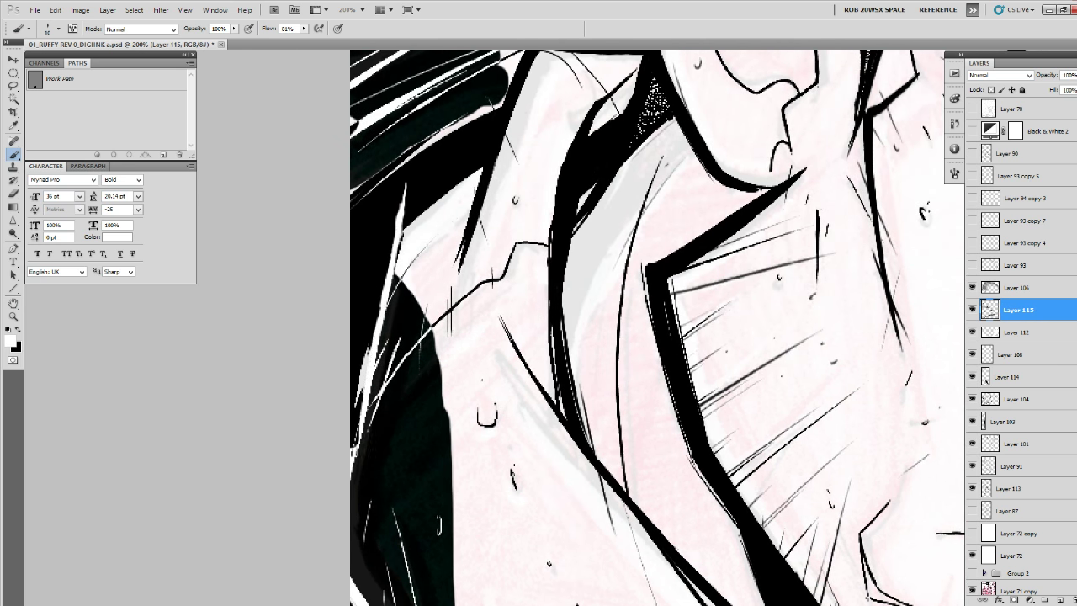
pyautogui.moveTo(395, 320); pyautogui.dragTo(370, 413)
pyautogui.hotkey('ctrl', 'z')
pyautogui.moveTo(383, 263); pyautogui.dragTo(337, 491)
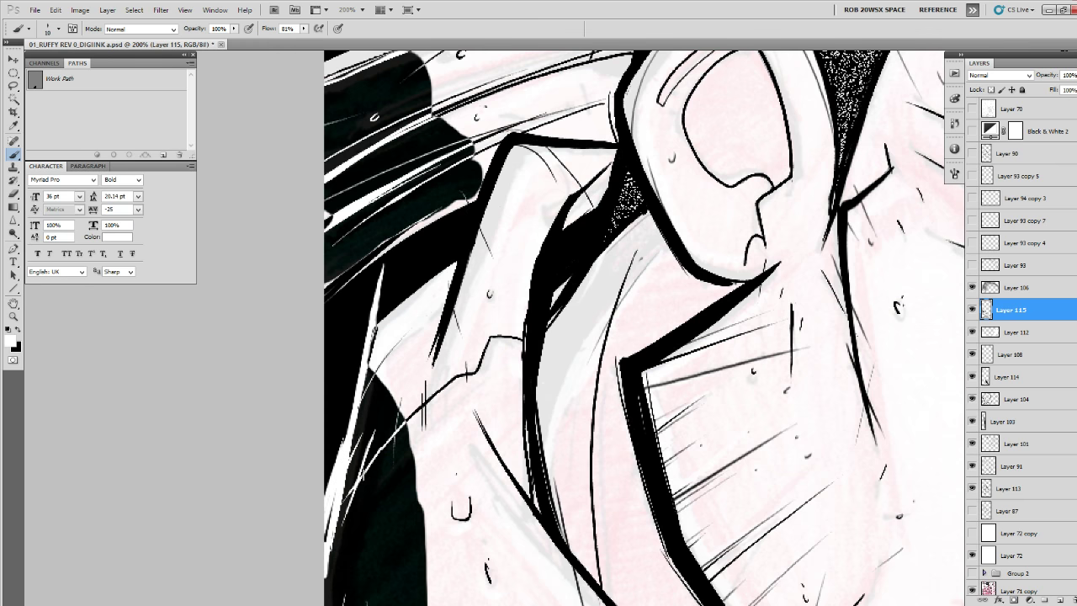
pyautogui.moveTo(421, 330); pyautogui.dragTo(441, 535)
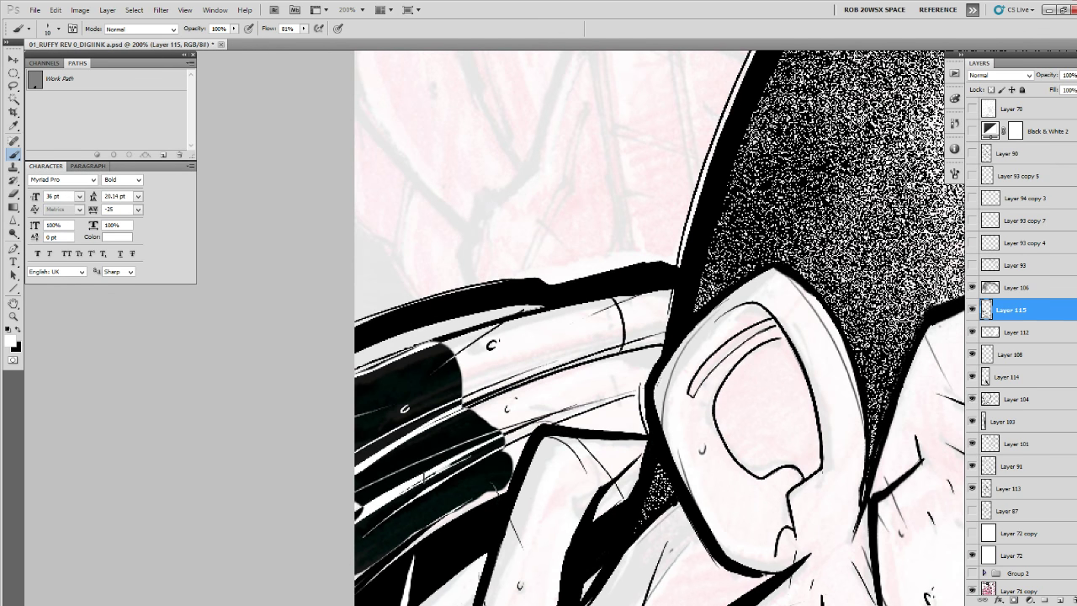
# Paint tapered white highlights across the black hood folds behind the man's ear.
pyautogui.press('x')
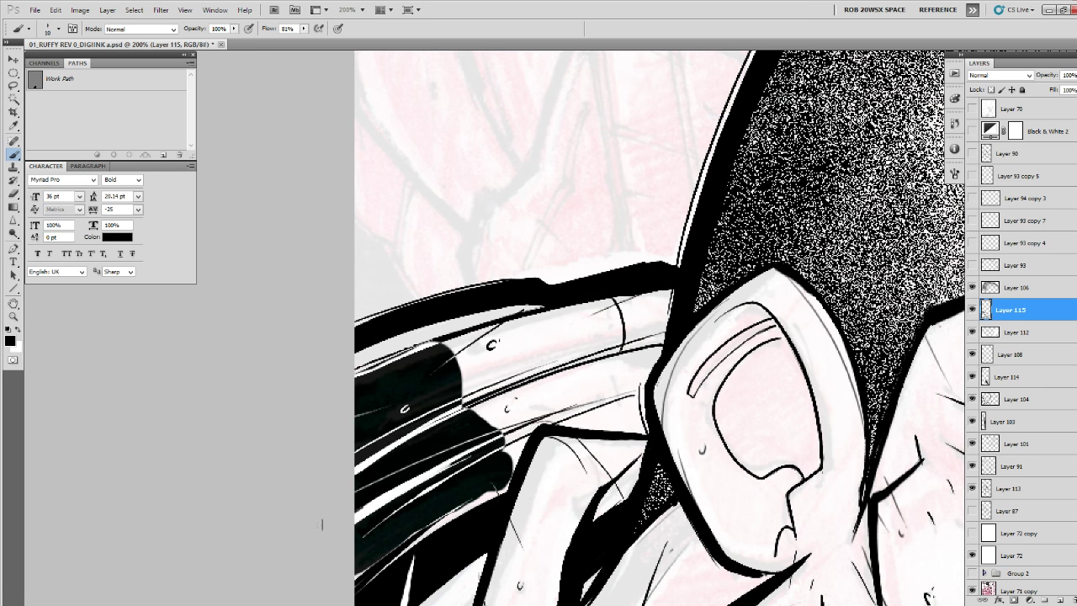
pyautogui.press('x')
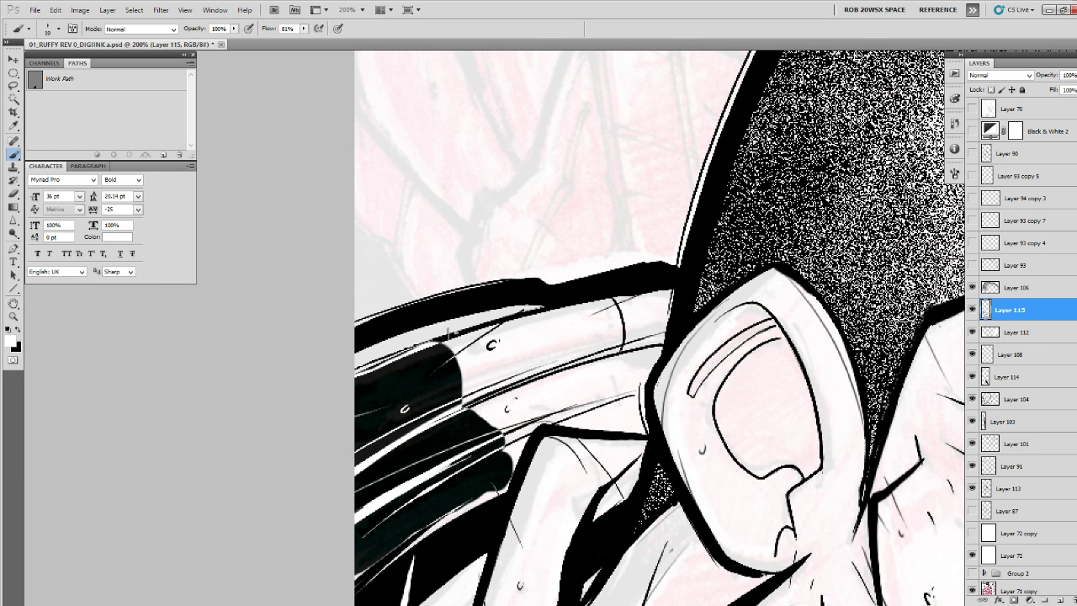
pyautogui.moveTo(452, 333); pyautogui.dragTo(288, 410)
pyautogui.moveTo(421, 363); pyautogui.dragTo(479, 439)
pyautogui.hotkey('ctrl', 'z')
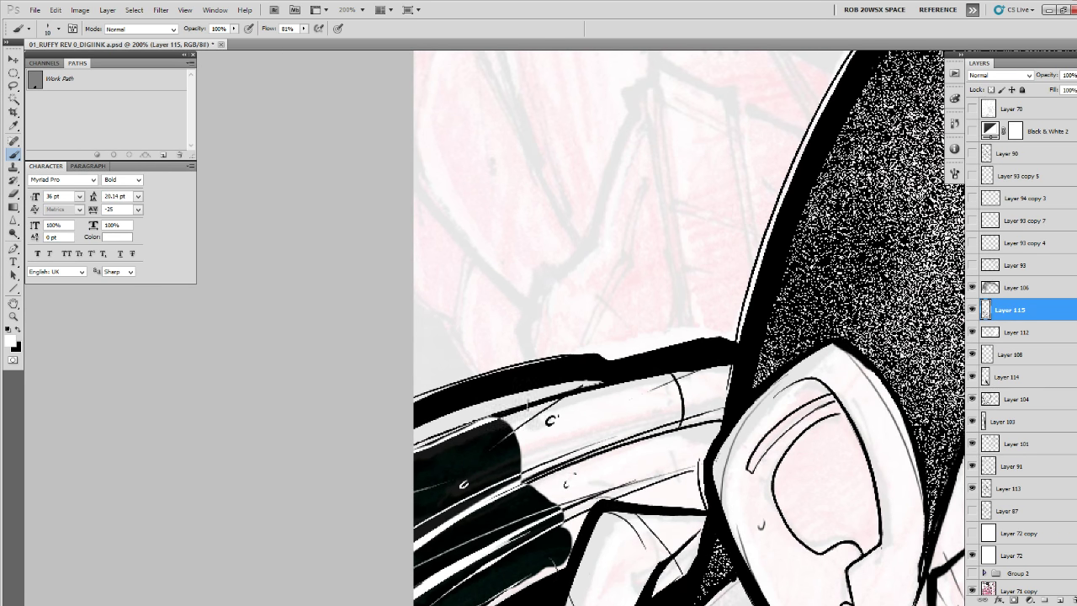
pyautogui.moveTo(528, 406); pyautogui.dragTo(327, 500)
pyautogui.moveTo(668, 486)
pyautogui.mouseDown()
pyautogui.moveTo(638, 391)
pyautogui.moveTo(640, 296)
pyautogui.mouseUp()
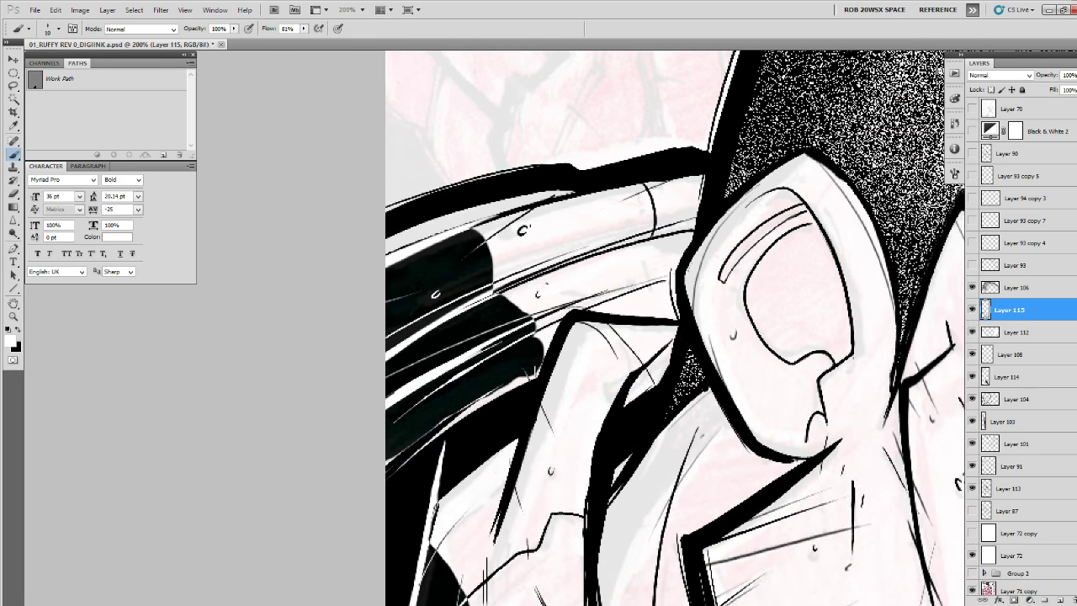
pyautogui.moveTo(546, 364); pyautogui.dragTo(428, 442)
pyautogui.moveTo(512, 375); pyautogui.dragTo(341, 503)
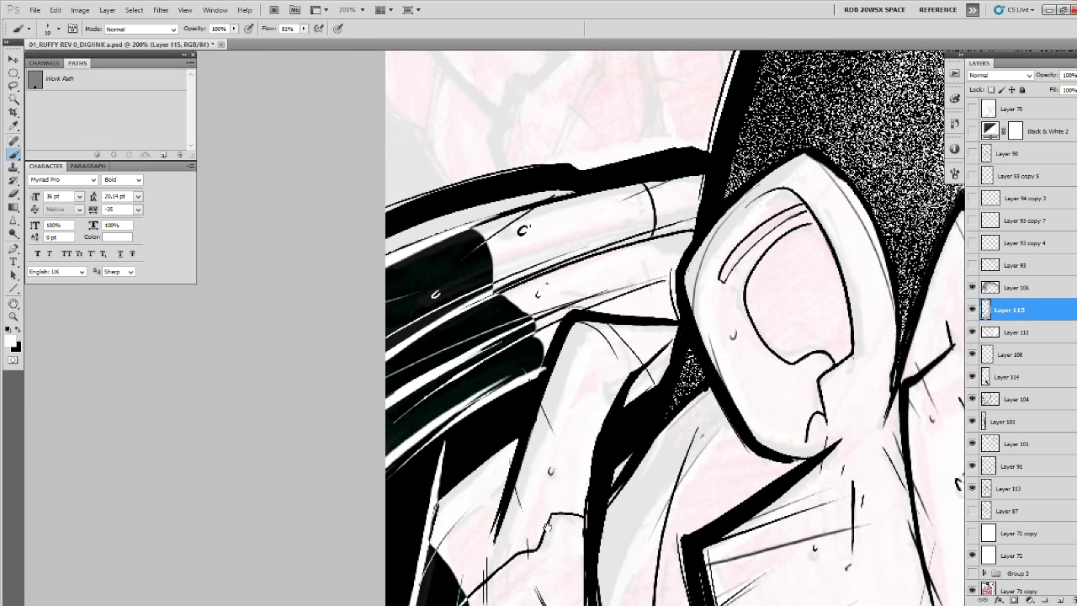
# Finish the white highlight below the hood folds and refine the collar's shadow edges with black strokes.
pyautogui.moveTo(572, 522)
pyautogui.mouseDown()
pyautogui.moveTo(587, 430)
pyautogui.moveTo(568, 297)
pyautogui.mouseUp()
pyautogui.moveTo(522, 439); pyautogui.dragTo(517, 372)
pyautogui.press('x')
pyautogui.moveTo(459, 305)
pyautogui.mouseDown()
pyautogui.moveTo(480, 444)
pyautogui.moveTo(469, 352)
pyautogui.mouseUp()
pyautogui.moveTo(452, 184); pyautogui.dragTo(472, 293)
pyautogui.moveTo(471, 529)
pyautogui.mouseDown()
pyautogui.moveTo(420, 387)
pyautogui.moveTo(479, 427)
pyautogui.mouseUp()
pyautogui.moveTo(490, 436)
pyautogui.mouseDown()
pyautogui.moveTo(399, 372)
pyautogui.moveTo(476, 440)
pyautogui.mouseUp()
pyautogui.moveTo(439, 417); pyautogui.dragTo(488, 448)
pyautogui.moveTo(360, 326); pyautogui.dragTo(488, 444)
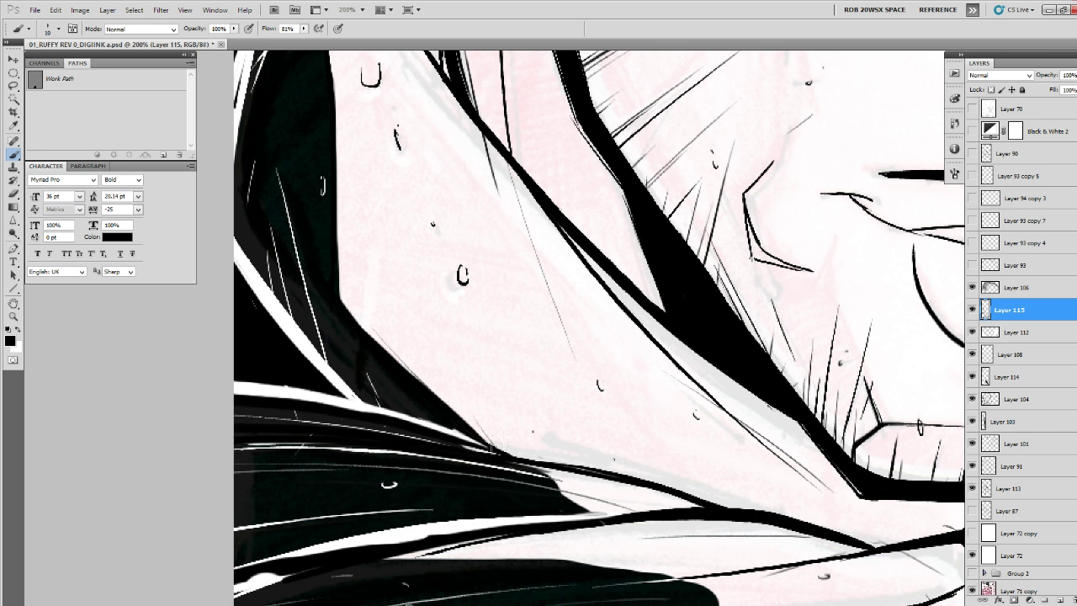
# Fill the white blob between the upper shoulder folds and sharpen the fold shadows with black strokes.
pyautogui.moveTo(646, 539)
pyautogui.mouseDown()
pyautogui.moveTo(579, 454)
pyautogui.moveTo(792, 374)
pyautogui.moveTo(493, 403)
pyautogui.moveTo(410, 426)
pyautogui.mouseUp()
pyautogui.moveTo(848, 346); pyautogui.dragTo(550, 388)
pyautogui.moveTo(696, 355); pyautogui.dragTo(466, 403)
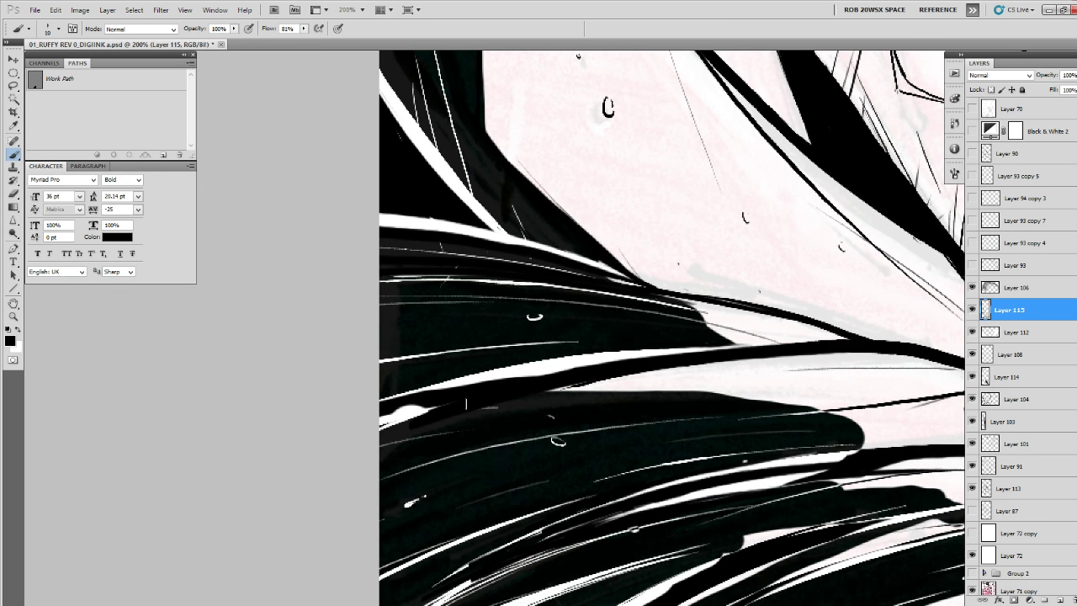
pyautogui.moveTo(553, 379); pyautogui.dragTo(323, 431)
pyautogui.moveTo(913, 473); pyautogui.dragTo(718, 407)
pyautogui.moveTo(792, 437); pyautogui.dragTo(786, 514)
pyautogui.moveTo(808, 457); pyautogui.dragTo(765, 457)
pyautogui.moveTo(618, 421); pyautogui.dragTo(385, 414)
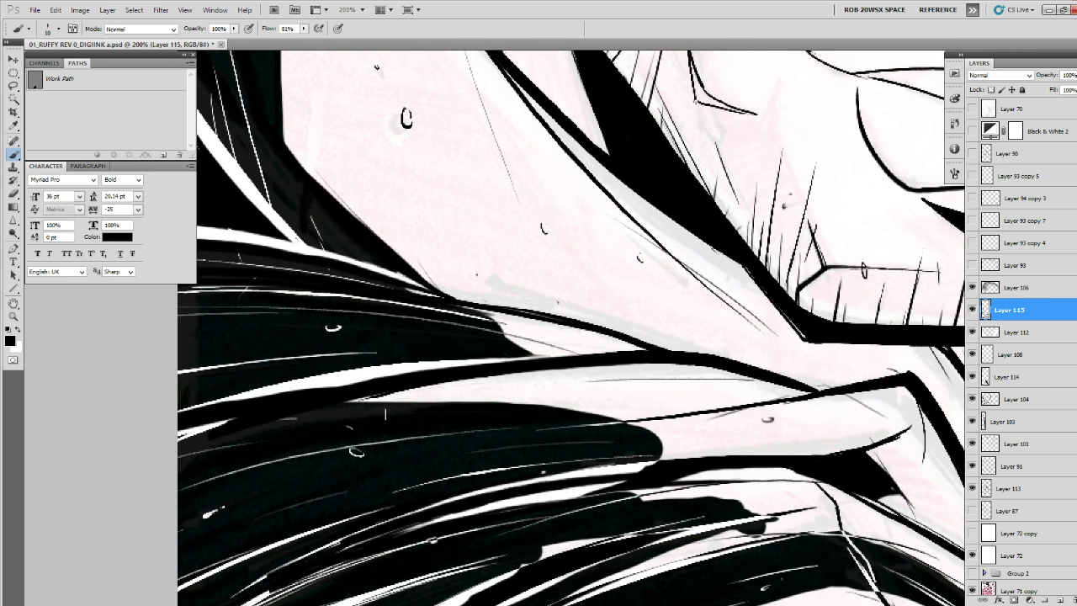
pyautogui.moveTo(749, 471); pyautogui.dragTo(747, 462)
# Paint a long white highlight along the lower edge of the large middle shoulder fold.
pyautogui.press('x')
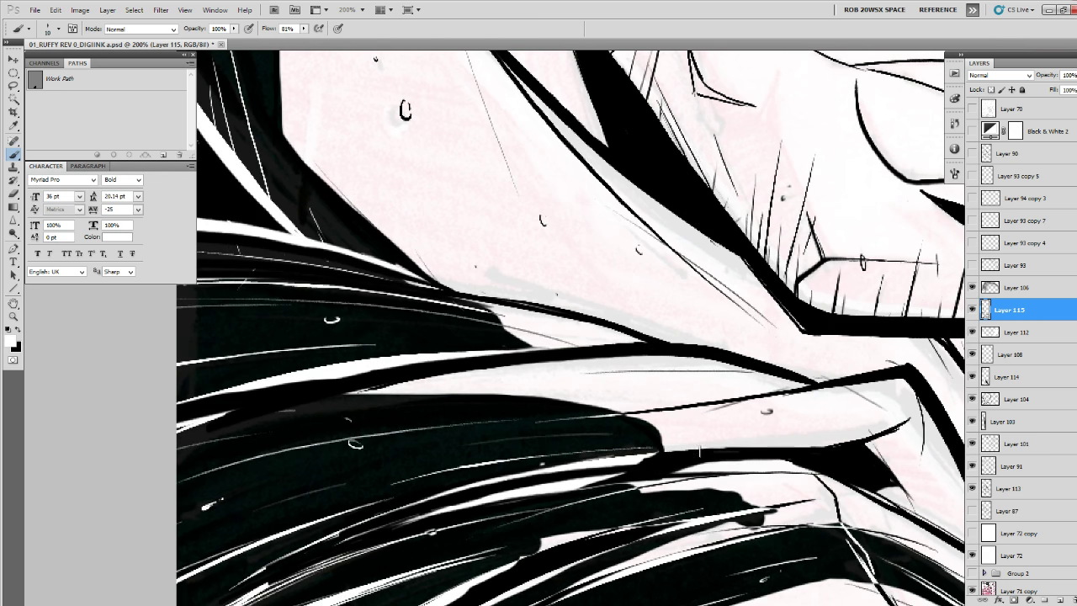
pyautogui.moveTo(569, 455)
pyautogui.mouseDown()
pyautogui.moveTo(818, 448)
pyautogui.moveTo(609, 451)
pyautogui.moveTo(340, 491)
pyautogui.mouseUp()
pyautogui.hotkey('ctrl', 'z')
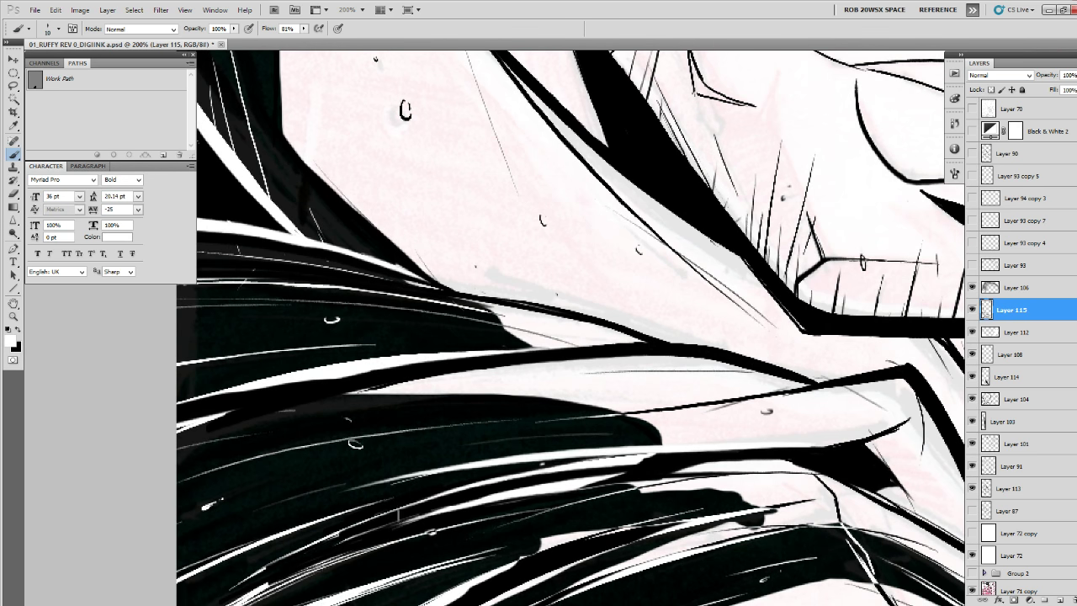
# Paint tapered black strokes over the gaps and rounded shadow ends of the lowest shoulder folds.
pyautogui.moveTo(826, 518)
pyautogui.mouseDown()
pyautogui.moveTo(771, 442)
pyautogui.moveTo(609, 441)
pyautogui.mouseUp()
pyautogui.press('x')
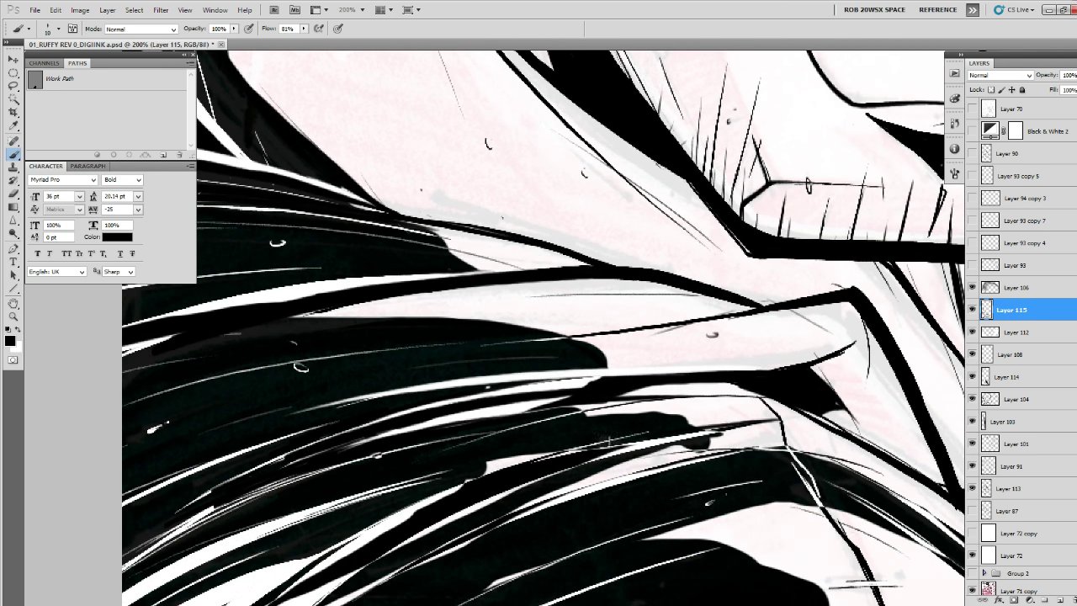
pyautogui.moveTo(725, 429)
pyautogui.mouseDown()
pyautogui.moveTo(673, 413)
pyautogui.moveTo(584, 419)
pyautogui.mouseUp()
pyautogui.moveTo(668, 410); pyautogui.dragTo(590, 407)
pyautogui.moveTo(754, 396); pyautogui.dragTo(484, 441)
pyautogui.moveTo(835, 504); pyautogui.dragTo(767, 433)
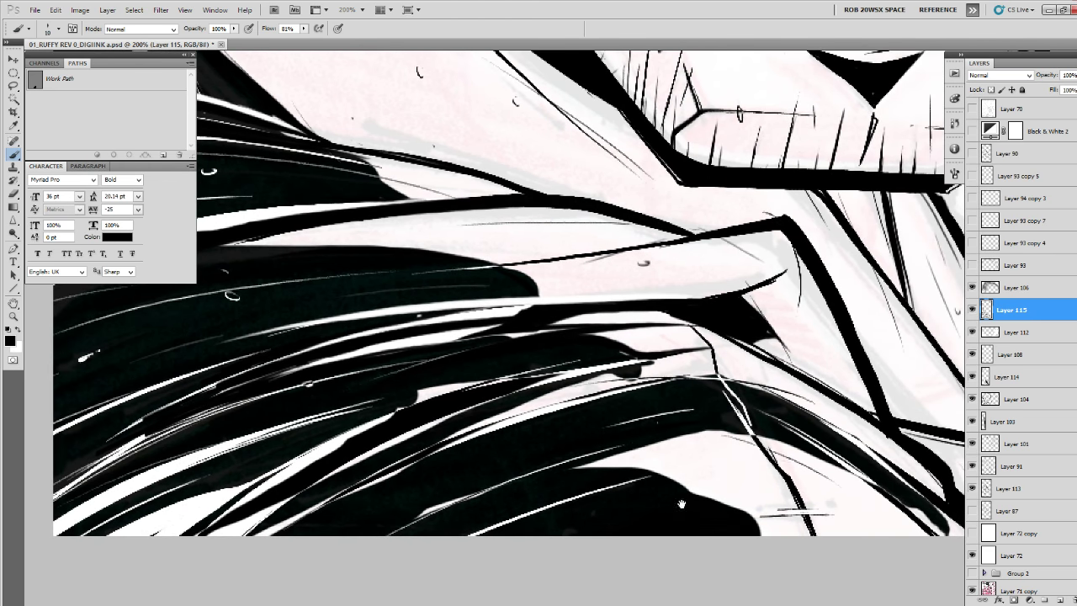
pyautogui.moveTo(871, 514); pyautogui.dragTo(602, 539)
pyautogui.moveTo(545, 469); pyautogui.dragTo(634, 525)
pyautogui.moveTo(624, 459); pyautogui.dragTo(659, 577)
pyautogui.moveTo(523, 462); pyautogui.dragTo(575, 532)
# Zoom out to 25% and hide Layer 115 and Layer 112 to examine the inks without the black shadows.
pyautogui.press('z')
pyautogui.keyDown('alt'); pyautogui.click(580, 422); pyautogui.keyUp('alt')
pyautogui.keyDown('alt'); pyautogui.click(582, 424); pyautogui.keyUp('alt')
pyautogui.keyDown('alt'); pyautogui.click(600, 433); pyautogui.keyUp('alt')
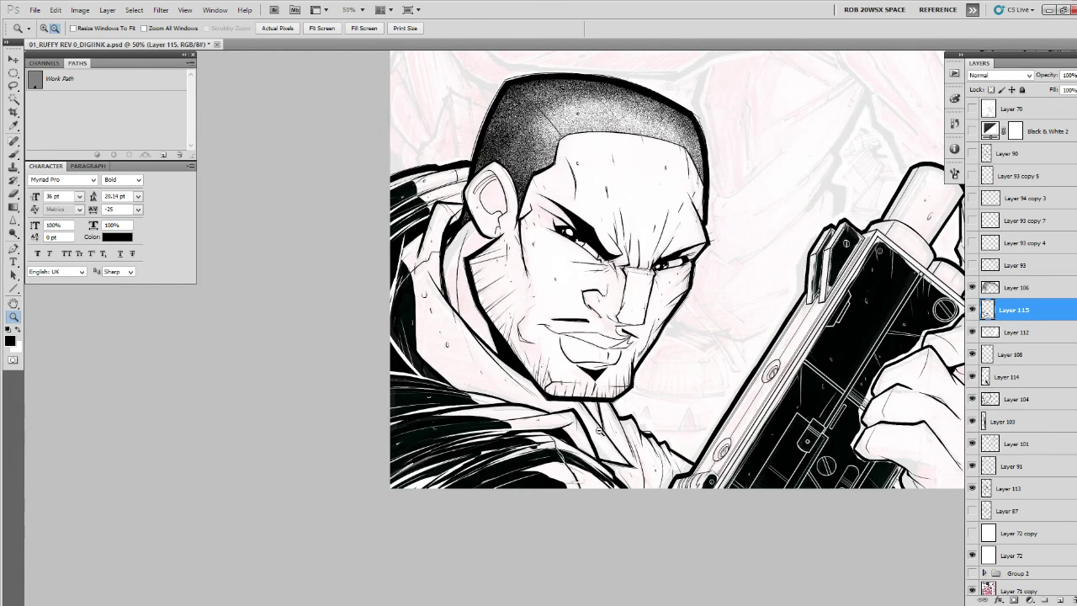
pyautogui.keyDown('alt'); pyautogui.click(601, 432); pyautogui.keyUp('alt')
pyautogui.keyDown('alt'); pyautogui.click(701, 416); pyautogui.keyUp('alt')
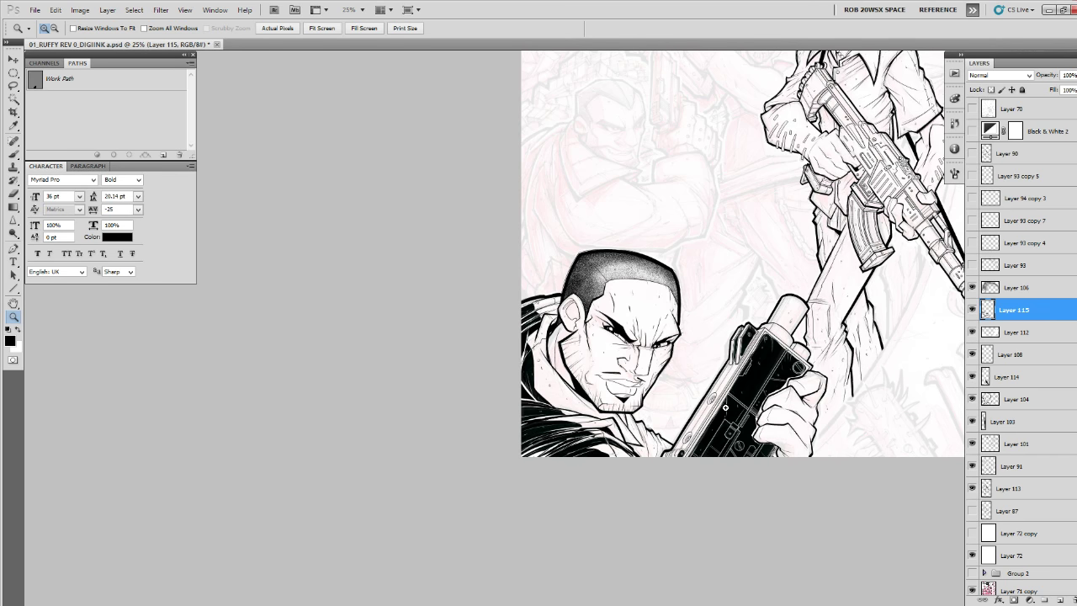
pyautogui.click(972, 310)
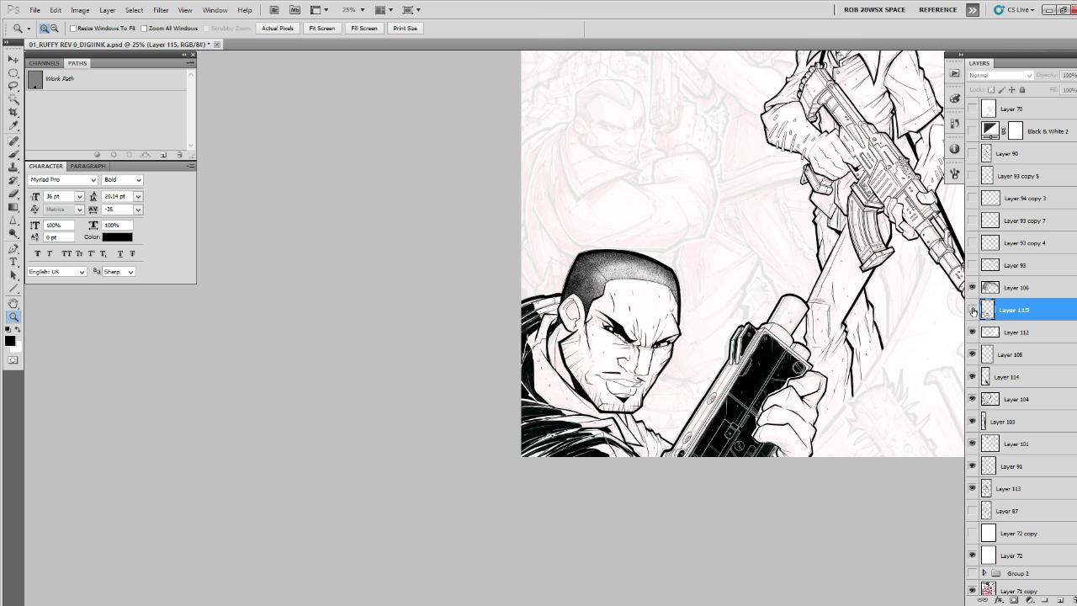
pyautogui.click(973, 328)
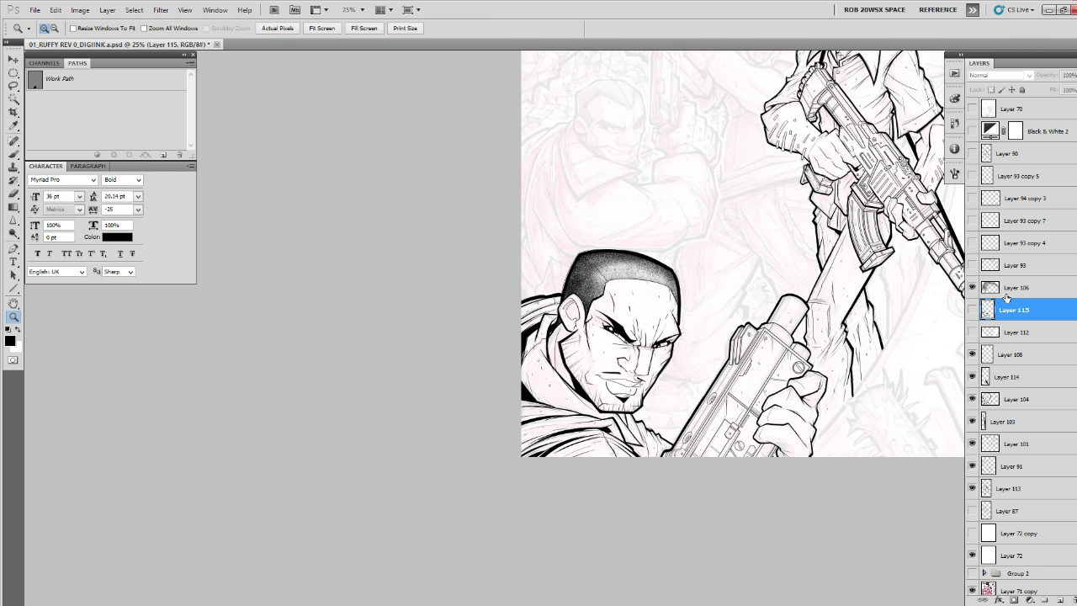
# Delete Layer 115 and Layer 112 together.
pyautogui.keyDown('shift'); pyautogui.click(1014, 329); pyautogui.keyUp('shift')
pyautogui.moveTo(1014, 329); pyautogui.dragTo(1075, 599)
pyautogui.moveTo(878, 464); pyautogui.dragTo(646, 471)
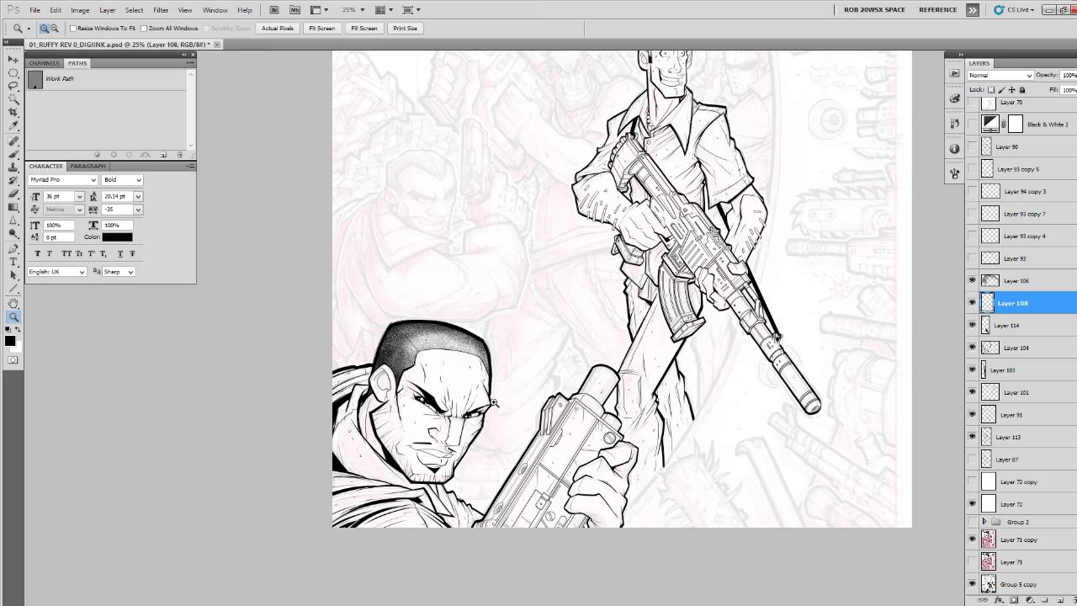
# On a new layer above Layer 108, brush short, fine black hair strokes along the foreground man's hairline.
pyautogui.click(461, 343)
pyautogui.moveTo(463, 342); pyautogui.dragTo(774, 374)
pyautogui.press('b')
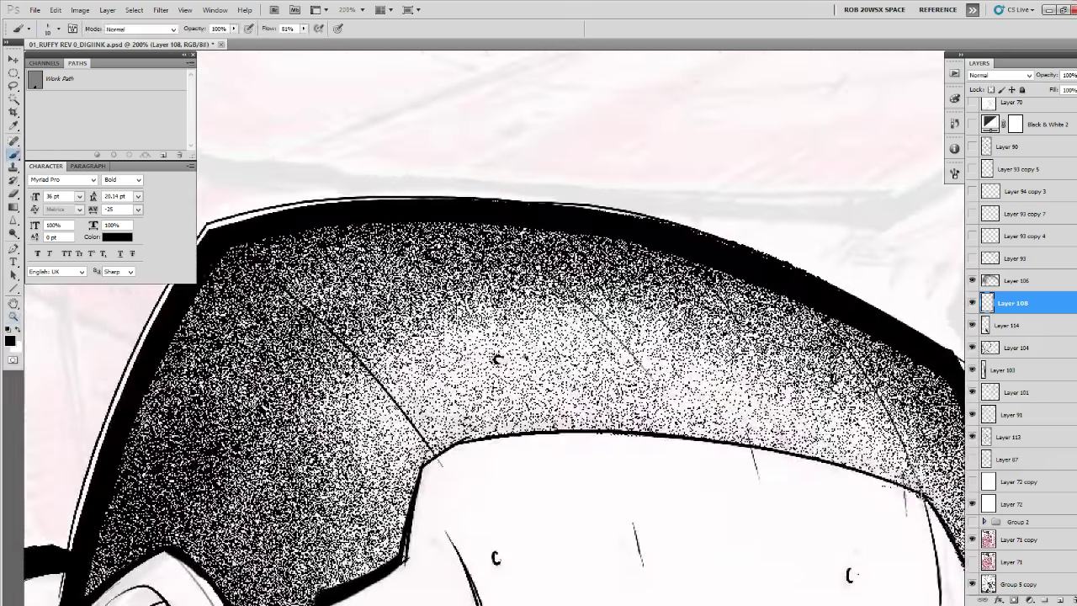
pyautogui.click(1060, 599)
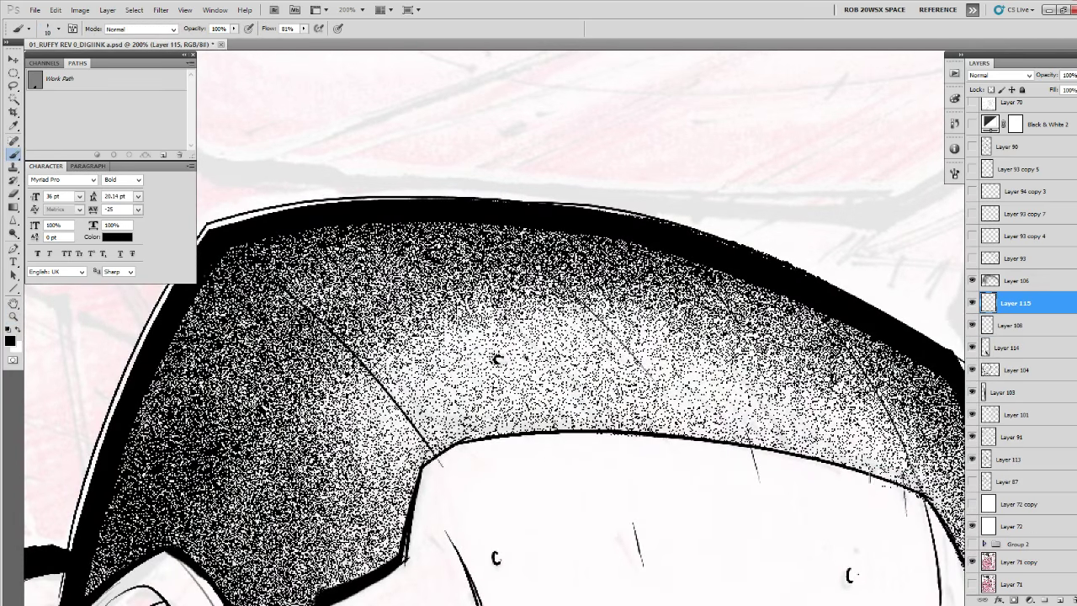
pyautogui.moveTo(855, 471)
pyautogui.mouseDown()
pyautogui.moveTo(558, 427)
pyautogui.moveTo(455, 441)
pyautogui.moveTo(414, 479)
pyautogui.moveTo(402, 551)
pyautogui.mouseUp()
pyautogui.moveTo(898, 503); pyautogui.dragTo(778, 463)
pyautogui.moveTo(691, 418)
pyautogui.mouseDown()
pyautogui.moveTo(777, 439)
pyautogui.moveTo(822, 482)
pyautogui.moveTo(631, 375)
pyautogui.mouseUp()
pyautogui.moveTo(608, 339)
pyautogui.mouseDown()
pyautogui.moveTo(675, 484)
pyautogui.moveTo(691, 337)
pyautogui.mouseUp()
# Add a new layer above Layer 115 for detailing the foreground man's hand on the gun.
pyautogui.press('z')
pyautogui.keyDown('alt'); pyautogui.click(675, 467); pyautogui.keyUp('alt')
pyautogui.keyDown('alt'); pyautogui.click(676, 467); pyautogui.keyUp('alt')
pyautogui.keyDown('alt'); pyautogui.click(675, 468); pyautogui.keyUp('alt')
pyautogui.keyDown('alt'); pyautogui.click(676, 468); pyautogui.keyUp('alt')
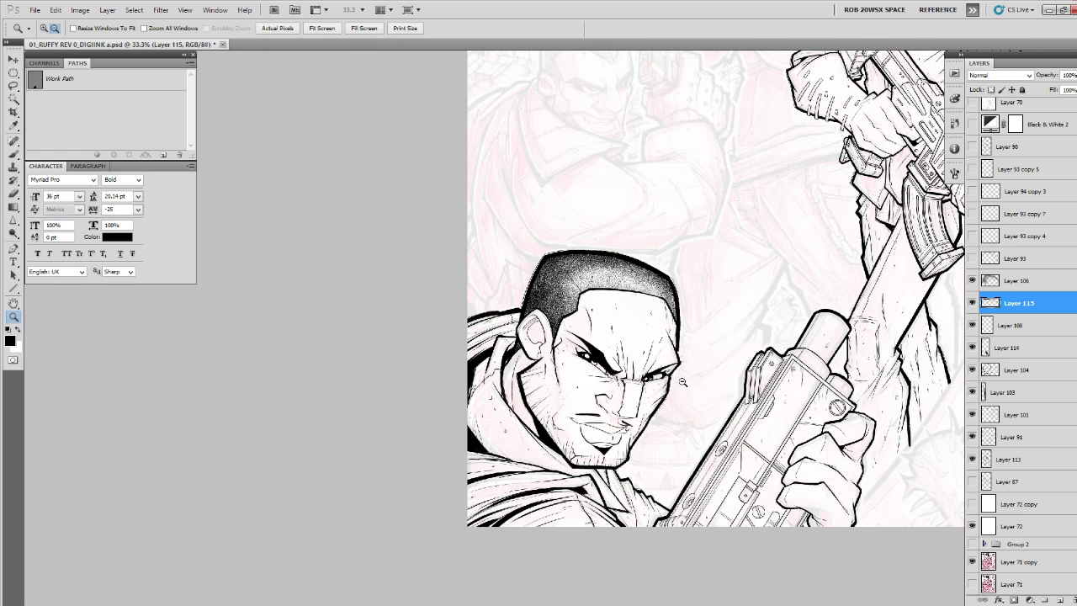
pyautogui.keyDown('alt'); pyautogui.click(680, 380); pyautogui.keyUp('alt')
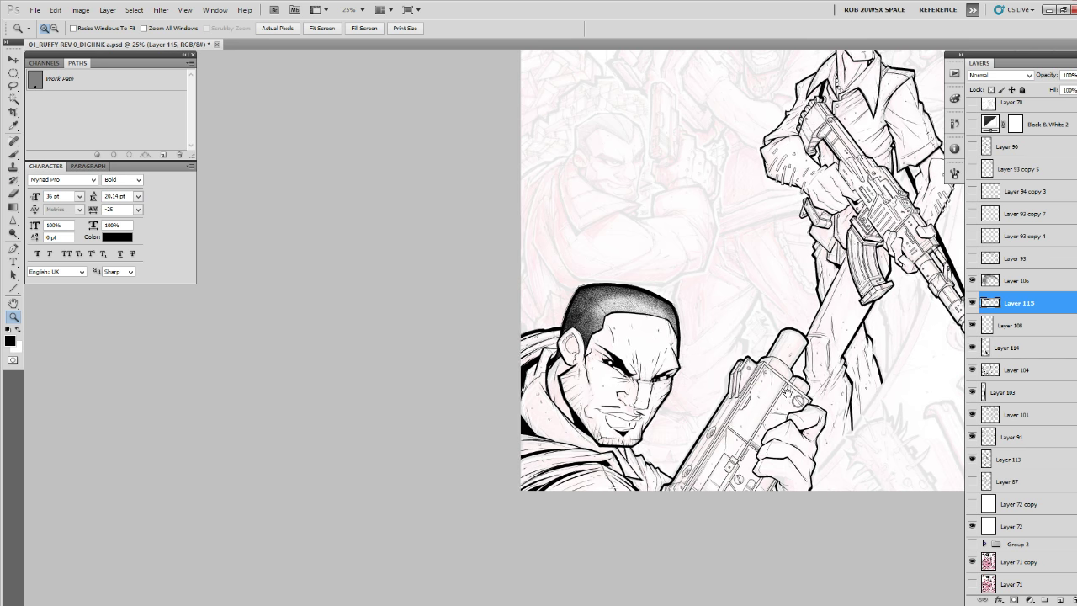
pyautogui.moveTo(786, 394)
pyautogui.mouseDown()
pyautogui.moveTo(606, 489)
pyautogui.moveTo(771, 357)
pyautogui.mouseUp()
pyautogui.keyDown('alt'); pyautogui.click(650, 445); pyautogui.keyUp('alt')
pyautogui.doubleClick(637, 469)
pyautogui.click(605, 433)
pyautogui.tripleClick(606, 432)
pyautogui.press('b')
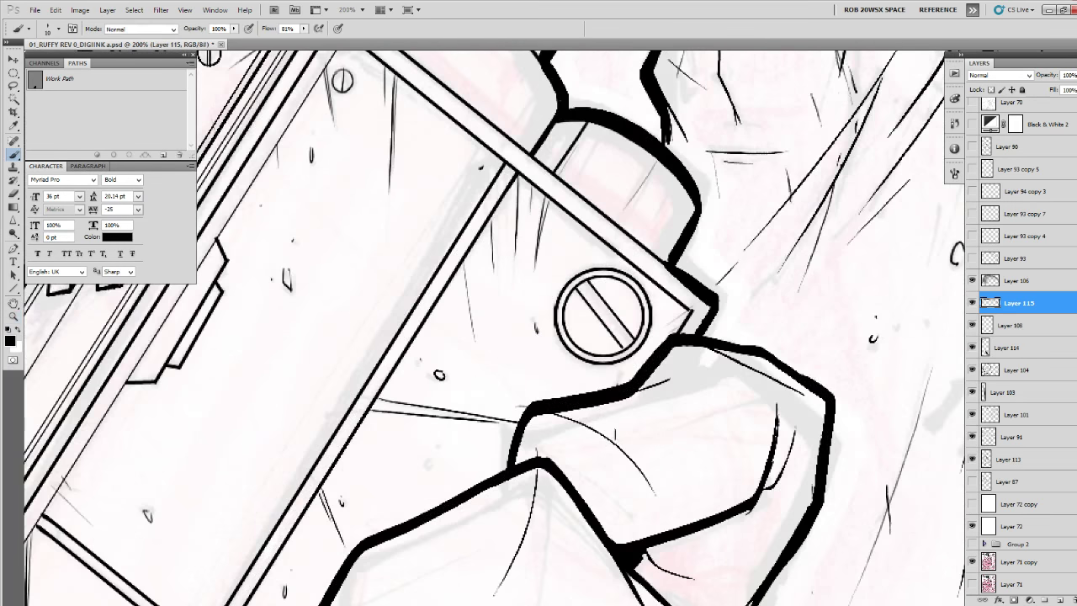
pyautogui.click(1061, 600)
pyautogui.moveTo(724, 513); pyautogui.dragTo(738, 393)
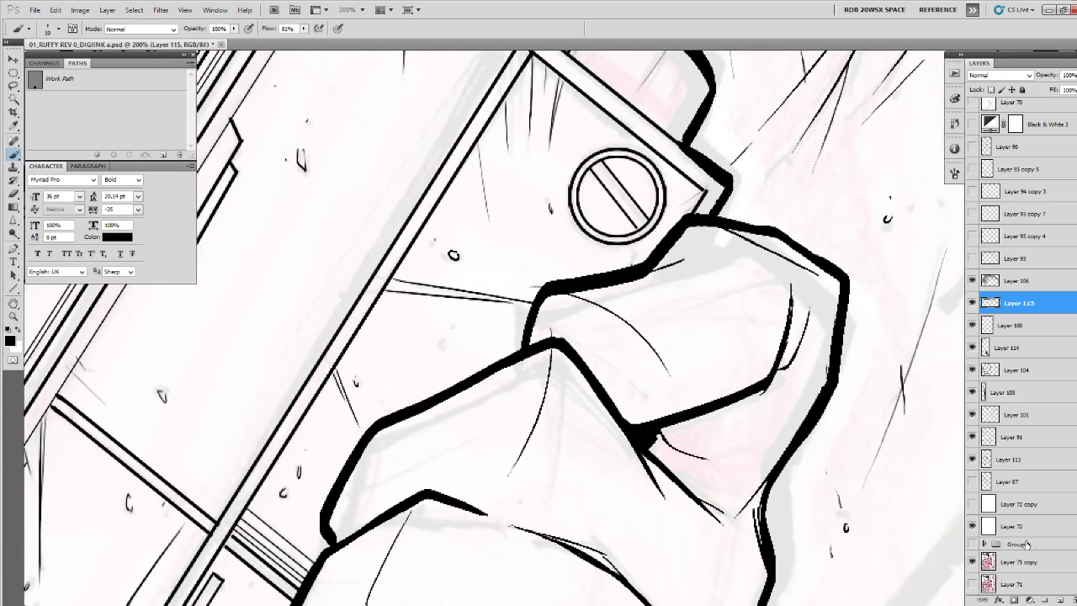
pyautogui.click(1062, 601)
pyautogui.rightClick(682, 426)
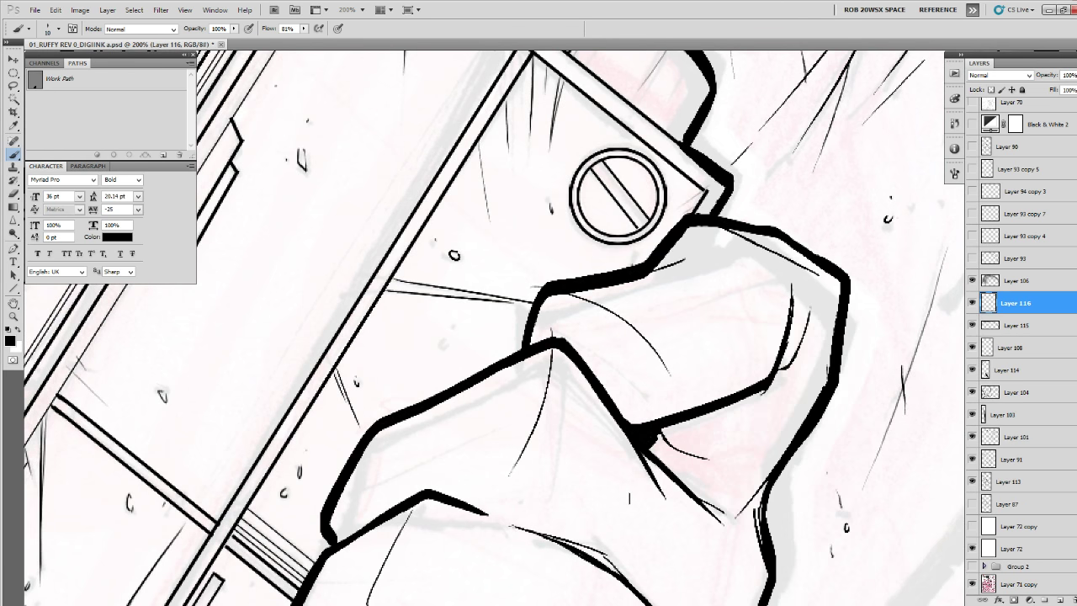
# Reduce the brush size and ink a thin crease line along the upper edge of the hand's second finger.
pyautogui.moveTo(510, 385); pyautogui.dragTo(312, 490)
pyautogui.moveTo(485, 501); pyautogui.dragTo(567, 372)
pyautogui.hotkey('ctrl', 'z')
pyautogui.press('[')
pyautogui.moveTo(445, 327); pyautogui.dragTo(599, 268)
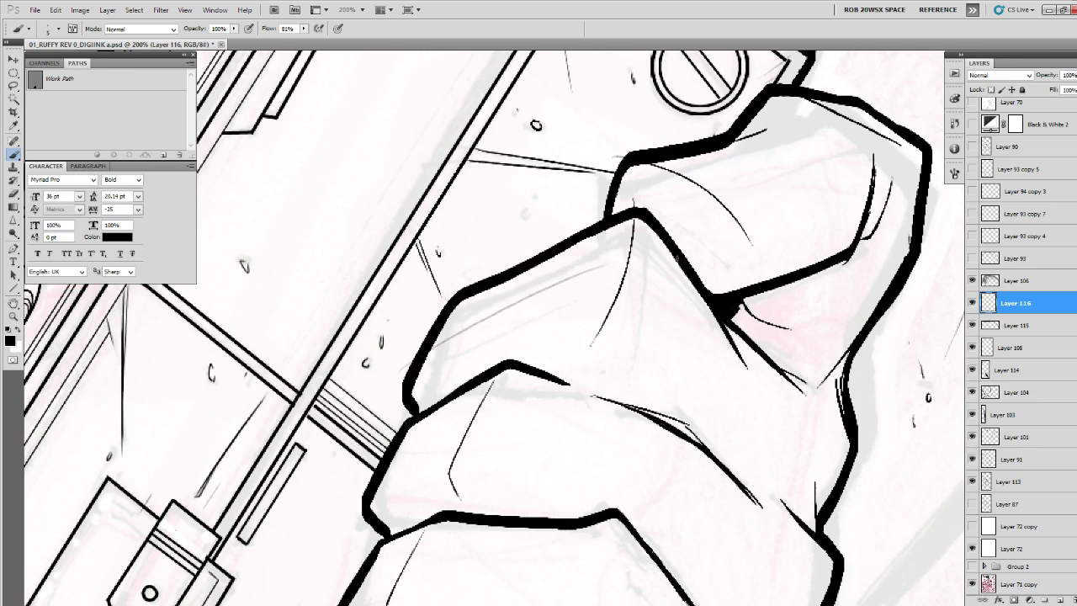
pyautogui.hotkey('ctrl', 'z')
pyautogui.moveTo(445, 326); pyautogui.dragTo(538, 285)
# Ink thin crease lines and small texture marks on the hand's middle and lower fingers.
pyautogui.moveTo(495, 350)
pyautogui.mouseDown()
pyautogui.moveTo(574, 420)
pyautogui.moveTo(511, 370)
pyautogui.mouseUp()
pyautogui.moveTo(627, 472); pyautogui.dragTo(487, 466)
pyautogui.moveTo(491, 414); pyautogui.dragTo(496, 412)
pyautogui.moveTo(503, 402); pyautogui.dragTo(512, 427)
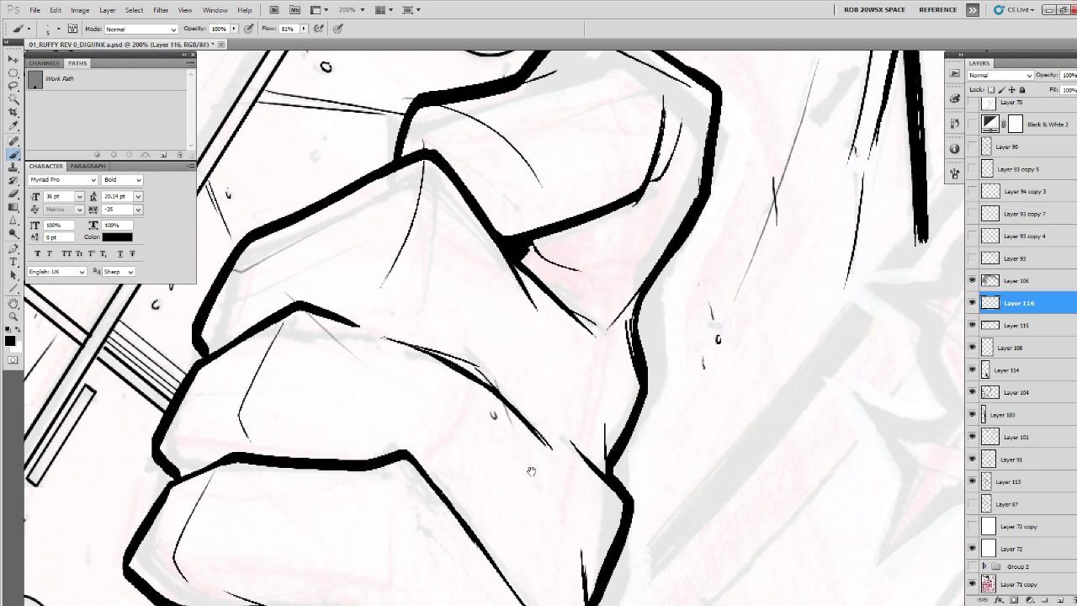
pyautogui.moveTo(530, 471); pyautogui.dragTo(514, 373)
pyautogui.moveTo(402, 418); pyautogui.dragTo(455, 480)
pyautogui.moveTo(494, 520)
pyautogui.mouseDown()
pyautogui.moveTo(438, 407)
pyautogui.moveTo(489, 471)
pyautogui.mouseUp()
pyautogui.moveTo(496, 364); pyautogui.dragTo(479, 517)
pyautogui.moveTo(504, 418); pyautogui.dragTo(534, 447)
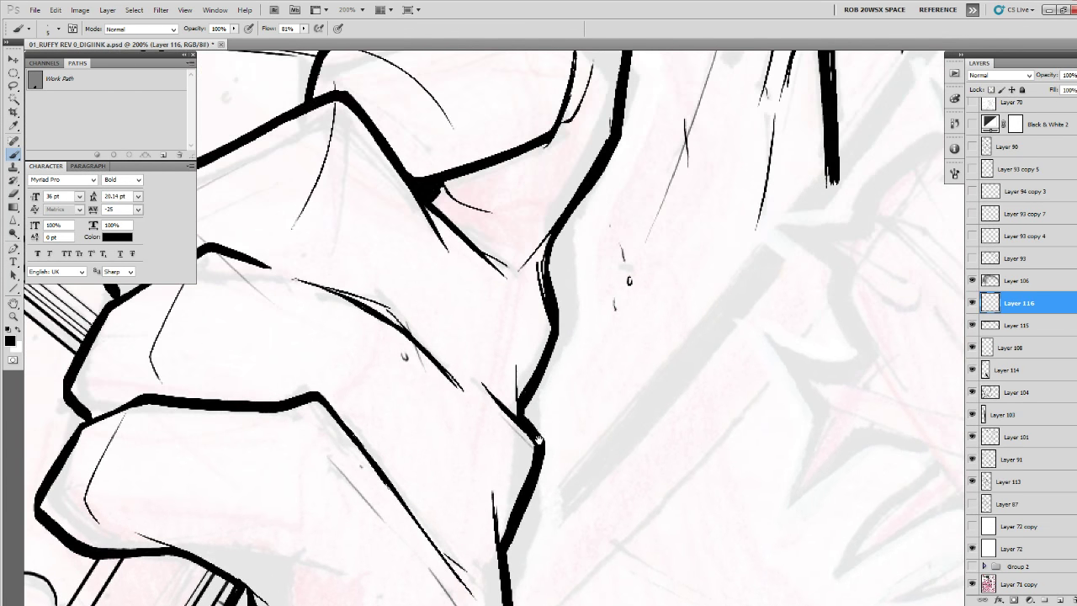
# Ink fine creases and small texture ticks on the hand's uppermost finger.
pyautogui.moveTo(558, 352)
pyautogui.mouseDown()
pyautogui.moveTo(587, 454)
pyautogui.moveTo(562, 374)
pyautogui.moveTo(568, 519)
pyautogui.mouseUp()
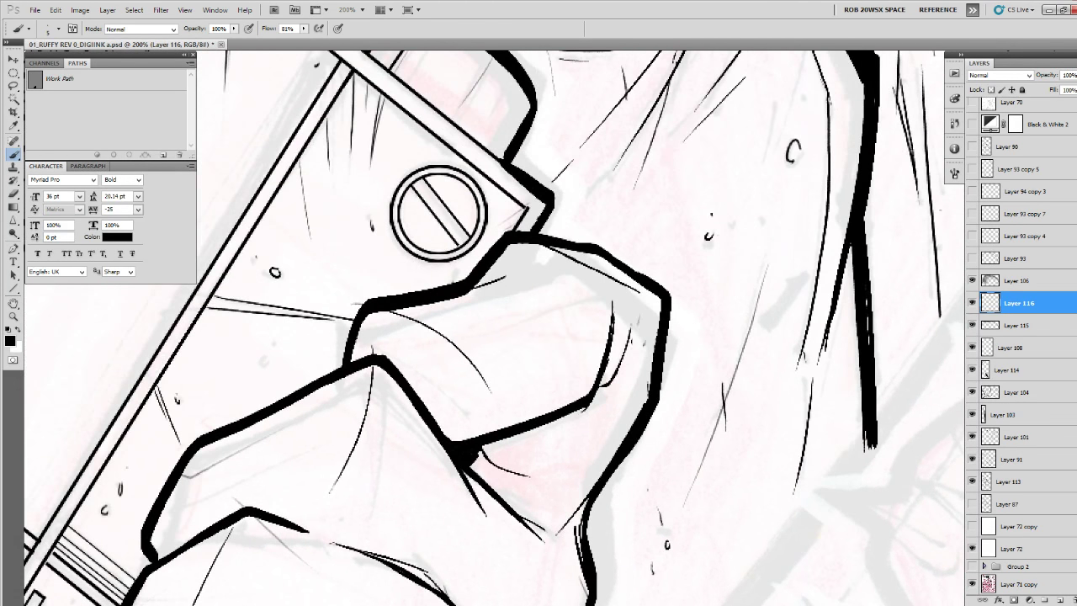
pyautogui.moveTo(639, 321); pyautogui.dragTo(594, 450)
pyautogui.moveTo(498, 339); pyautogui.dragTo(549, 462)
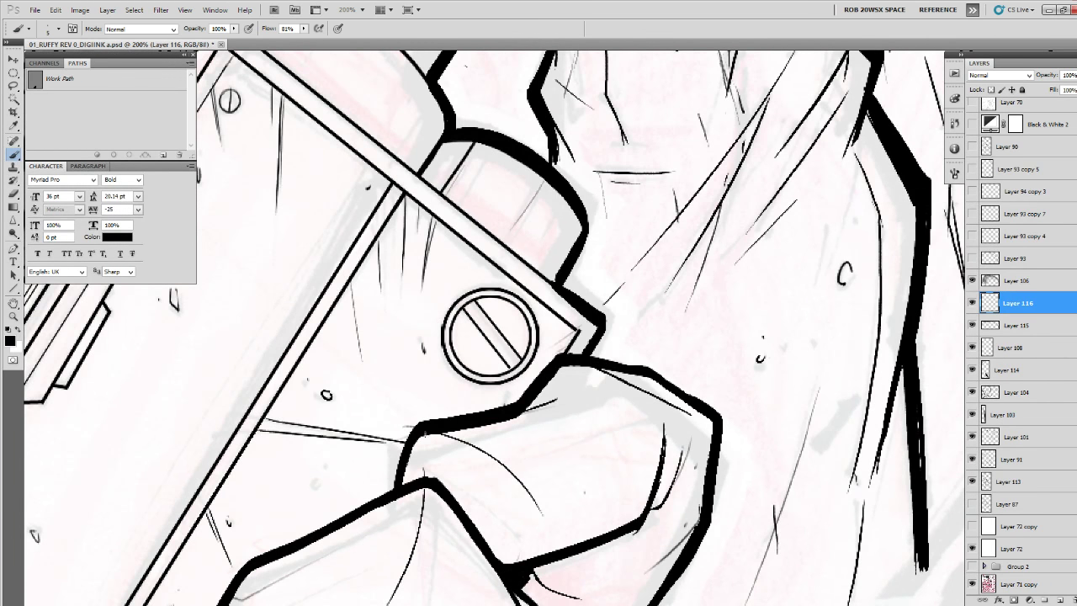
pyautogui.moveTo(442, 433)
pyautogui.mouseDown()
pyautogui.moveTo(523, 420)
pyautogui.moveTo(558, 395)
pyautogui.moveTo(588, 415)
pyautogui.moveTo(647, 504)
pyautogui.moveTo(632, 506)
pyautogui.mouseUp()
pyautogui.moveTo(565, 526); pyautogui.dragTo(561, 534)
pyautogui.moveTo(535, 500); pyautogui.dragTo(621, 355)
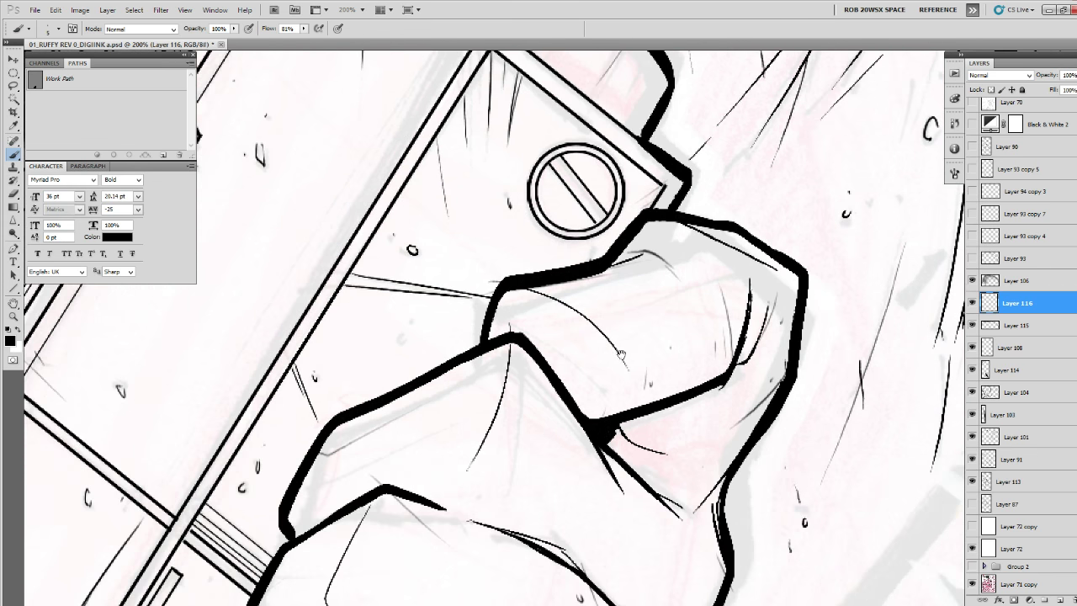
# Ink fine hatching and small contour touches on the tips of the hand's lower fingers.
pyautogui.moveTo(432, 587); pyautogui.dragTo(513, 399)
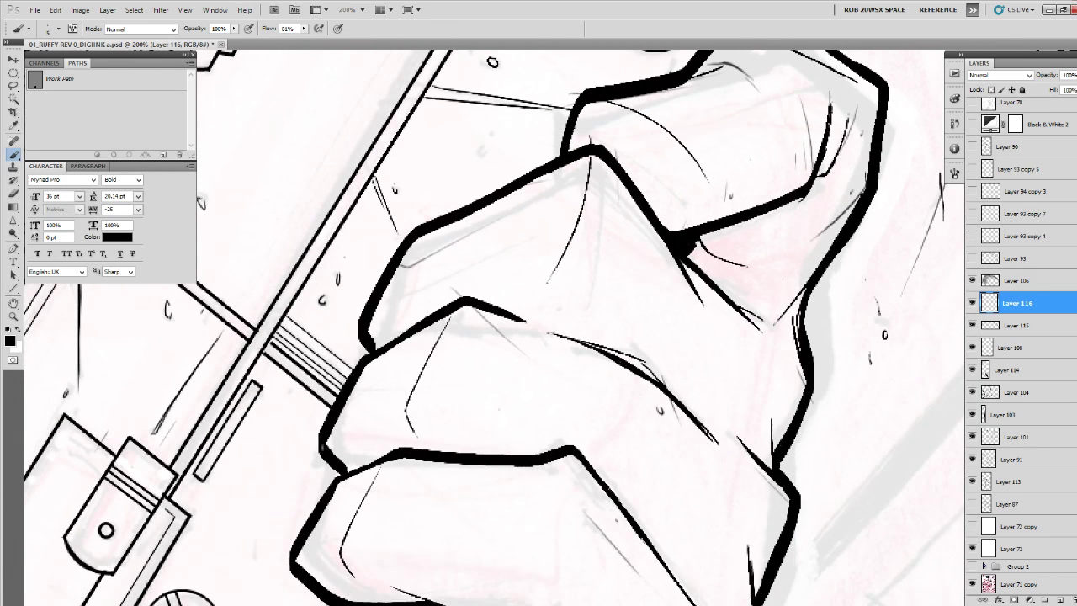
pyautogui.moveTo(434, 405); pyautogui.dragTo(556, 322)
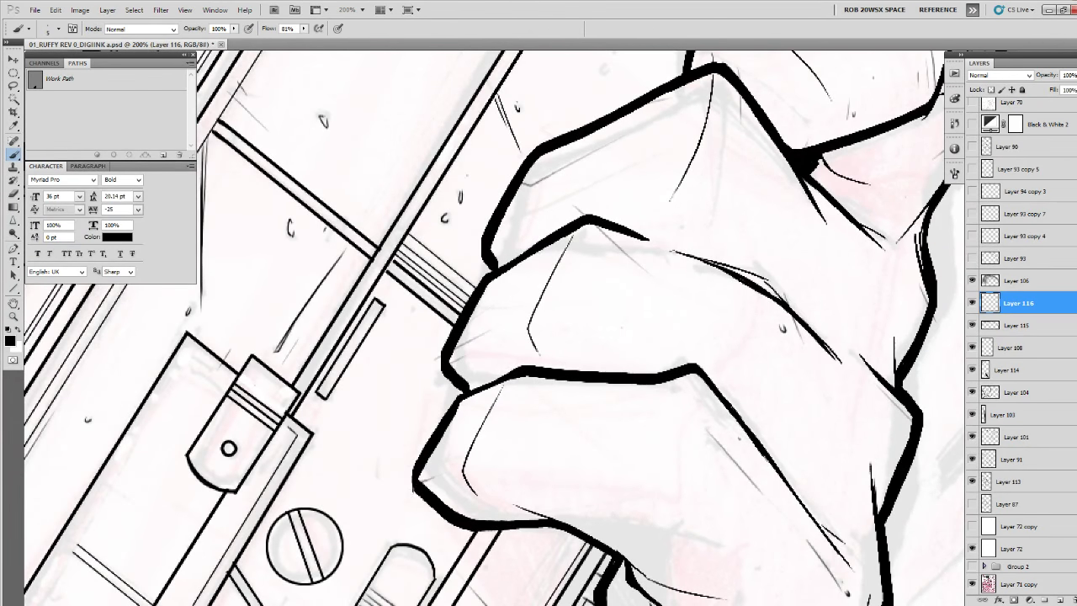
pyautogui.moveTo(419, 478); pyautogui.dragTo(520, 448)
pyautogui.hotkey('ctrl', 'z')
pyautogui.moveTo(417, 461); pyautogui.dragTo(416, 492)
pyautogui.moveTo(472, 526)
pyautogui.mouseDown()
pyautogui.moveTo(511, 458)
pyautogui.moveTo(426, 595)
pyautogui.mouseUp()
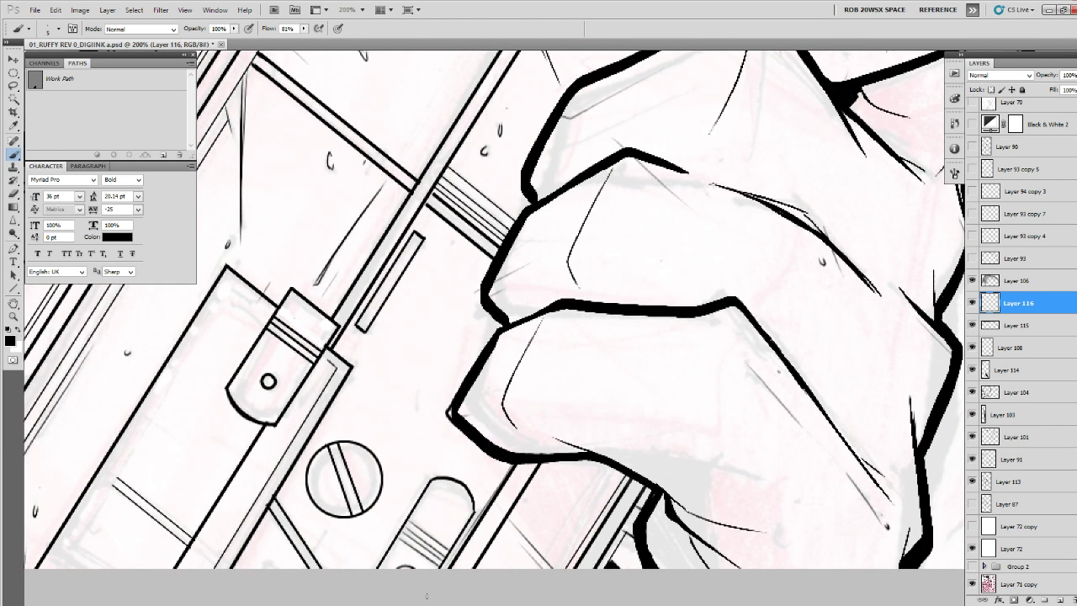
pyautogui.moveTo(615, 430); pyautogui.dragTo(530, 484)
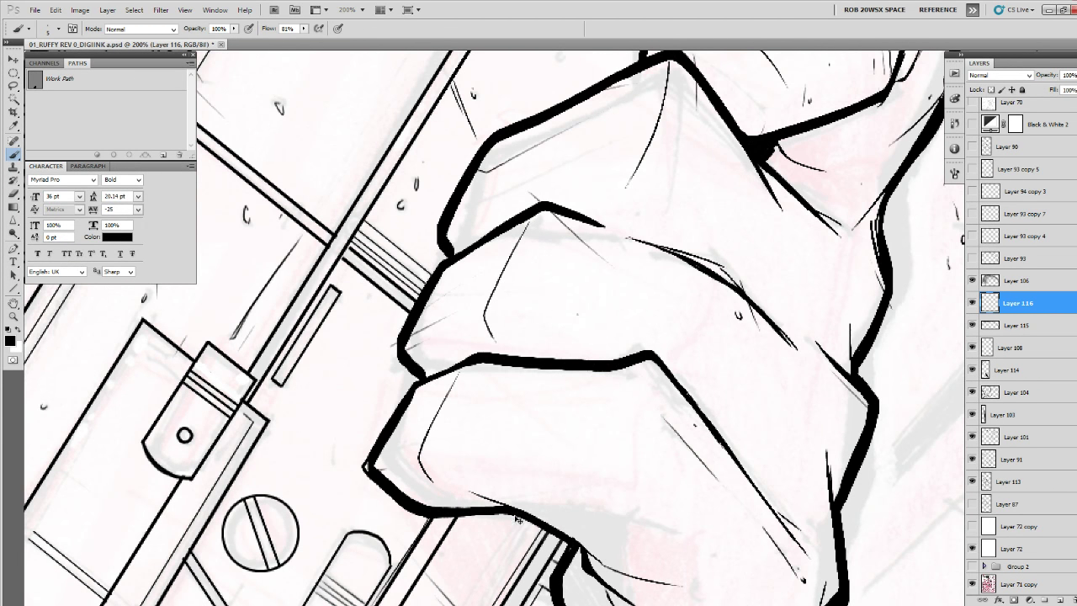
# Merge Layer 116 down into Layer 115.
pyautogui.click(997, 325)
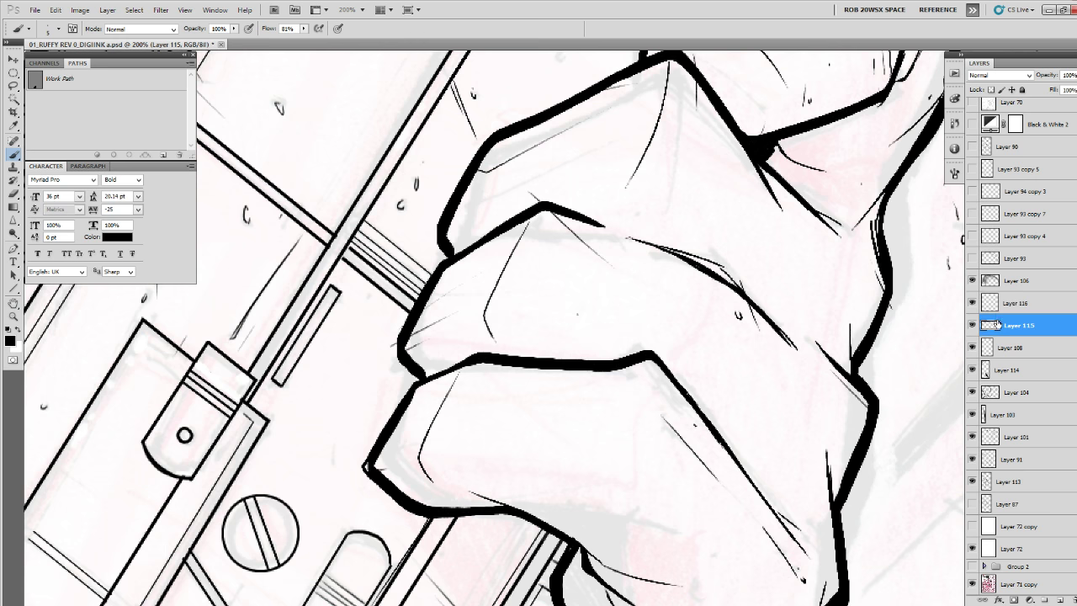
pyautogui.click(1009, 304)
pyautogui.hotkey('ctrl', 'e')
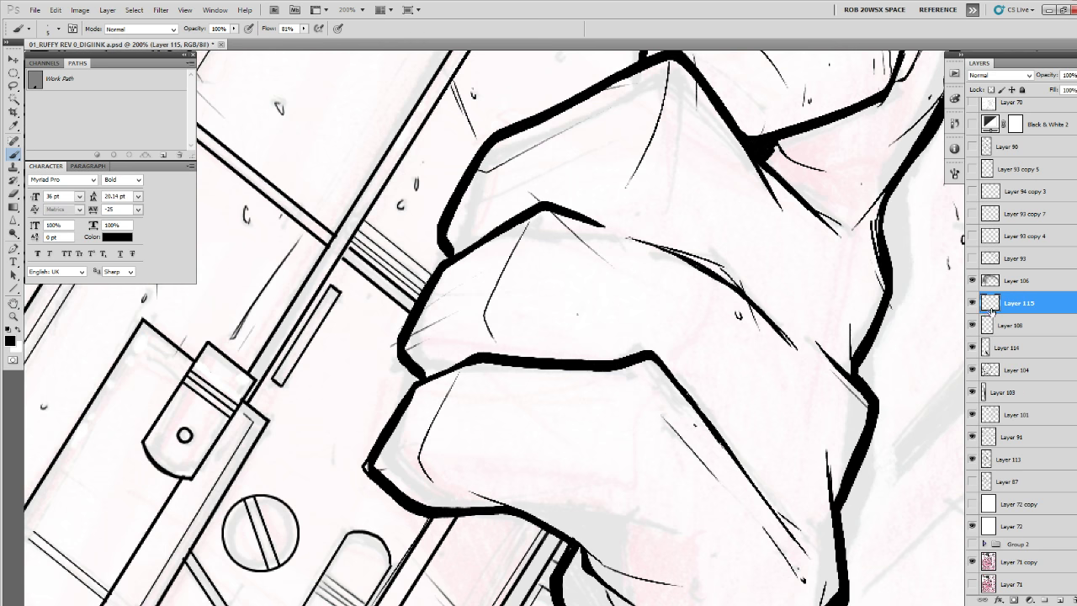
# Compare the drawing with Layer 115 hidden and shown, and merge that layer down into Layer 108.
pyautogui.press('z')
pyautogui.keyDown('alt'); pyautogui.click(899, 357); pyautogui.keyUp('alt')
pyautogui.keyDown('alt'); pyautogui.click(899, 357); pyautogui.keyUp('alt')
pyautogui.keyDown('alt'); pyautogui.click(899, 357); pyautogui.keyUp('alt')
pyautogui.keyDown('alt'); pyautogui.click(899, 357); pyautogui.keyUp('alt')
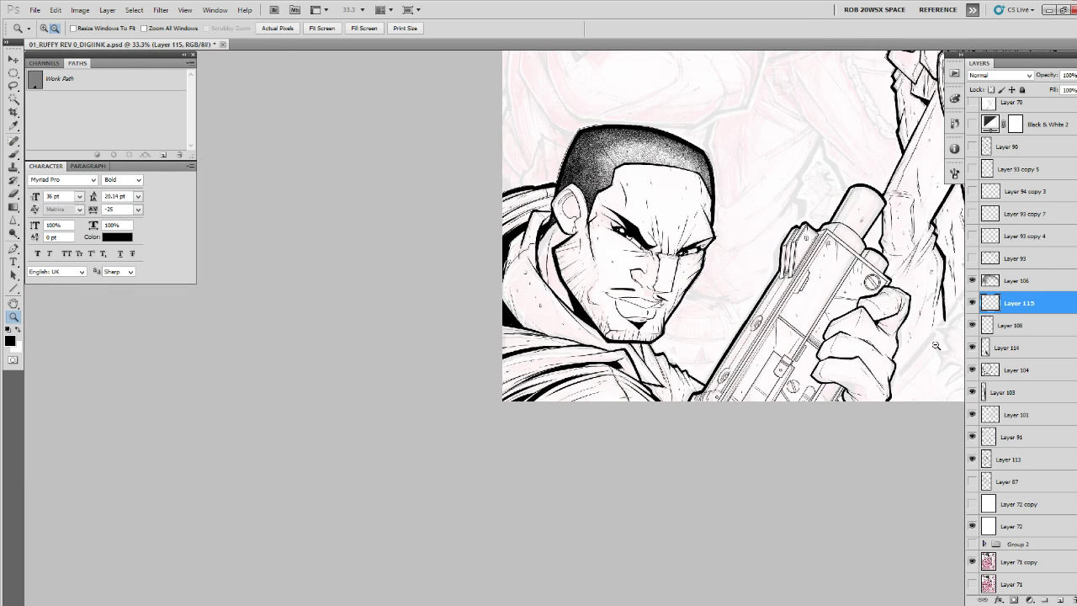
pyautogui.click(972, 303)
pyautogui.click(972, 303)
pyautogui.click(972, 303)
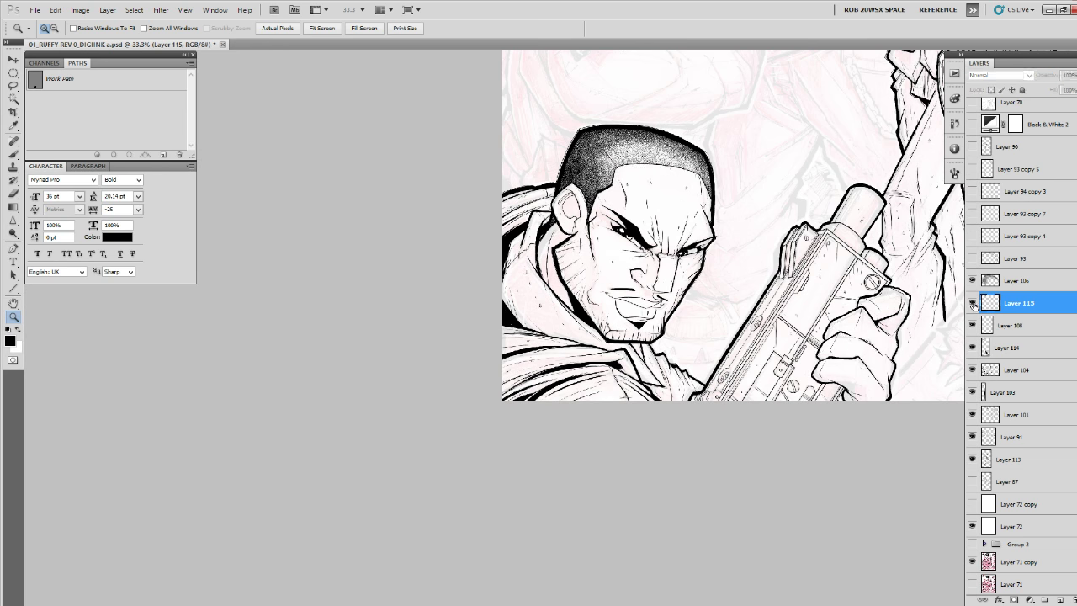
pyautogui.click(972, 303)
pyautogui.hotkey('ctrl', 'e')
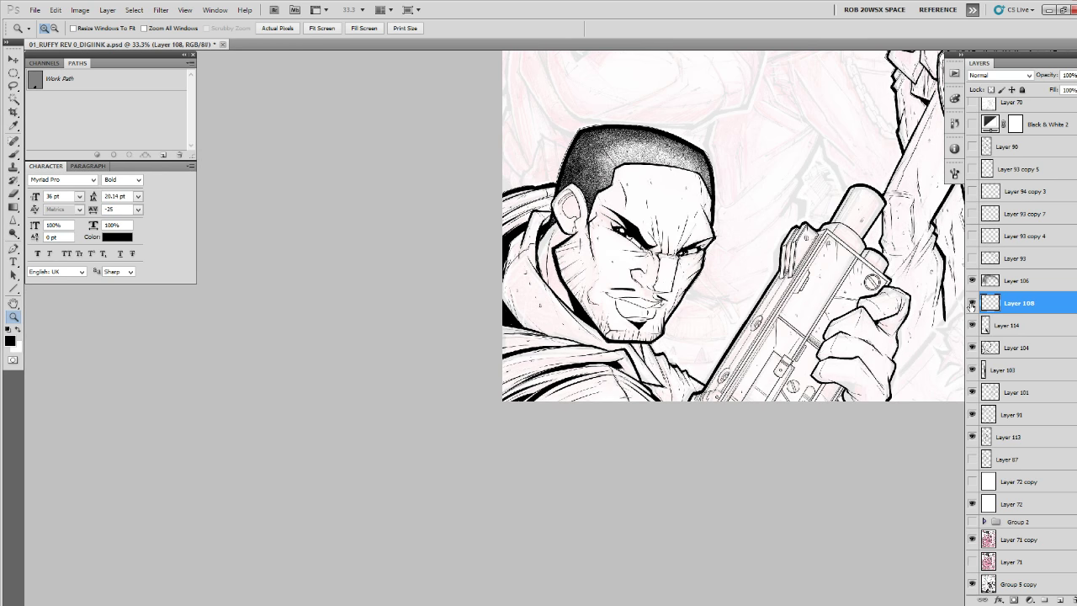
# Check Layer 108 by toggling its visibility and merge it with Layer 114.
pyautogui.click(973, 302)
pyautogui.click(973, 302)
pyautogui.click(973, 303)
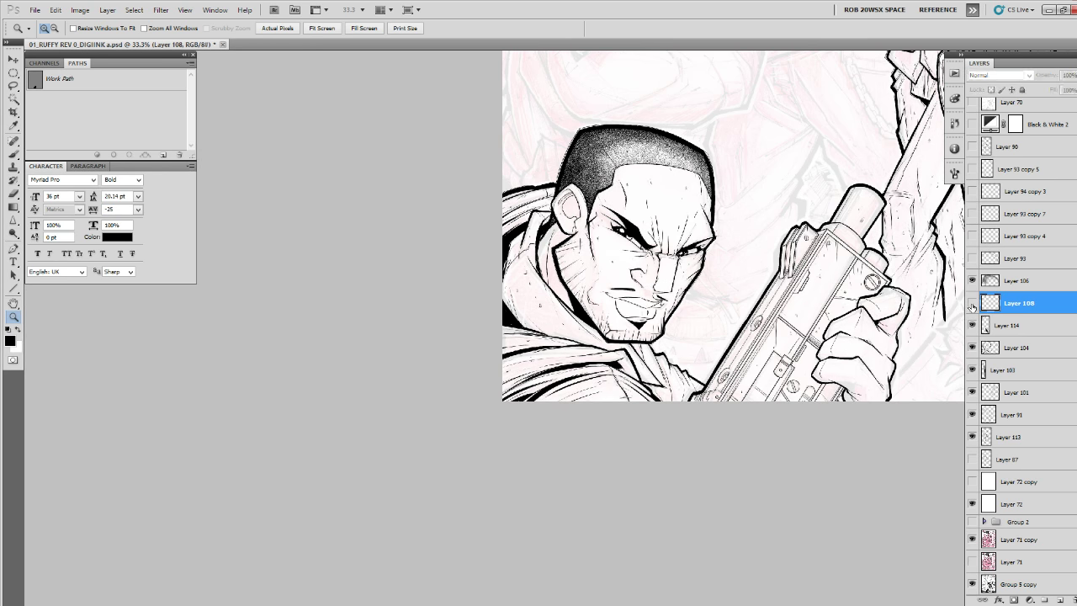
pyautogui.click(973, 303)
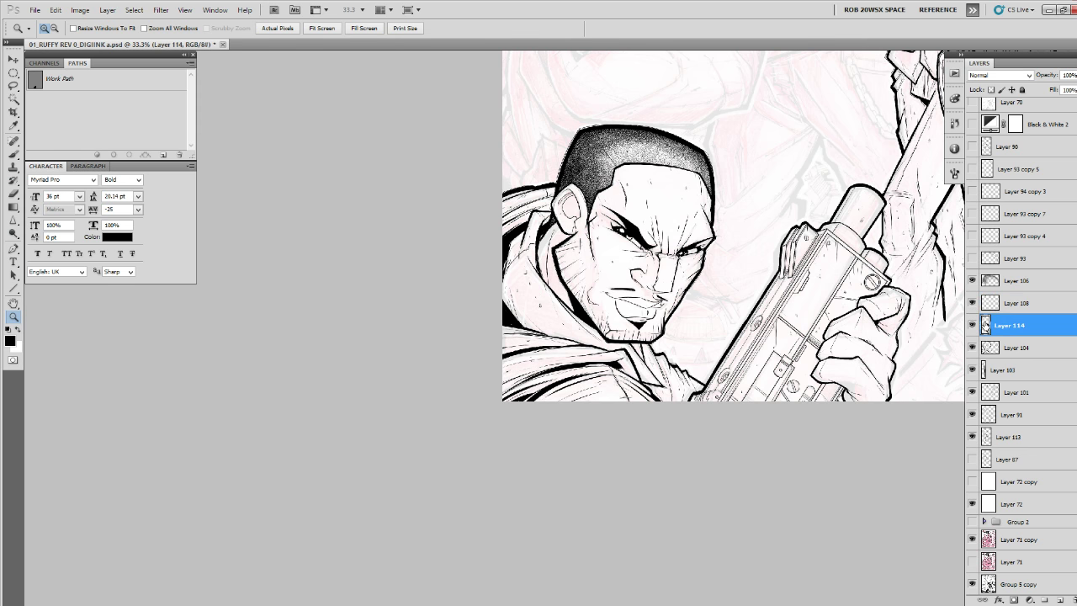
pyautogui.hotkey('ctrl', 'e')
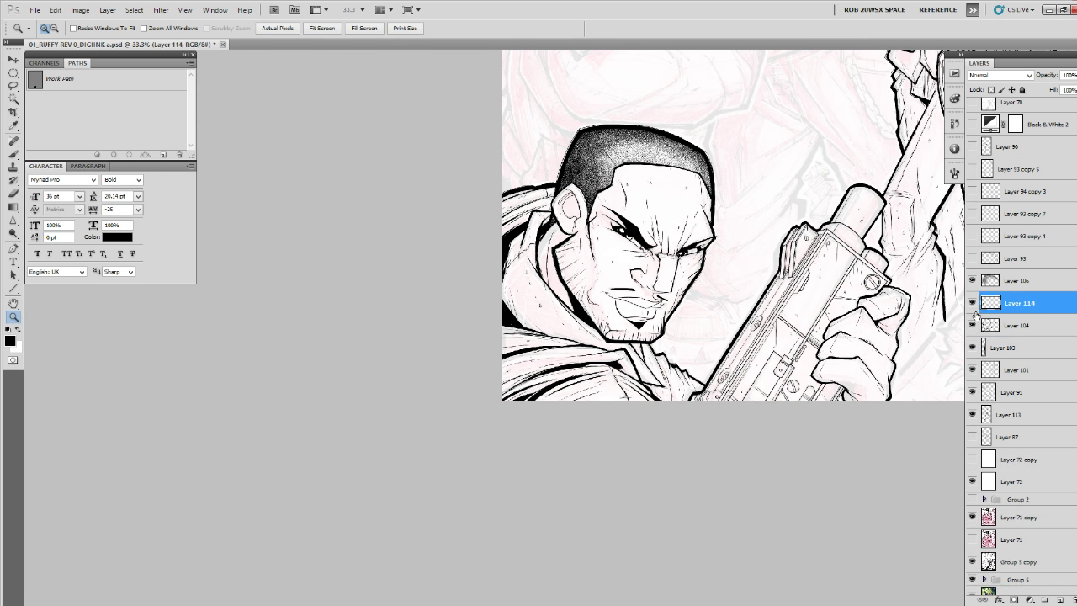
# Check the contents of Layer 104 and merge Layer 114 down into it.
pyautogui.click(972, 325)
pyautogui.click(972, 324)
pyautogui.hotkey('ctrl', 'e')
# Check Layer 104 by toggling its visibility and merge it down into Layer 103.
pyautogui.click(973, 303)
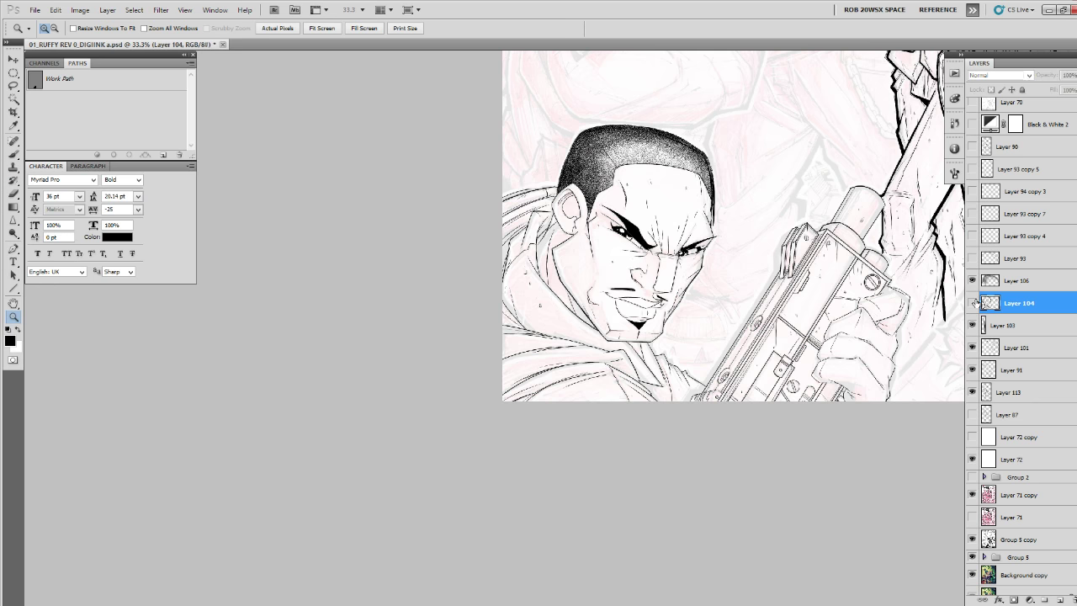
pyautogui.click(972, 303)
pyautogui.click(972, 303)
pyautogui.click(973, 303)
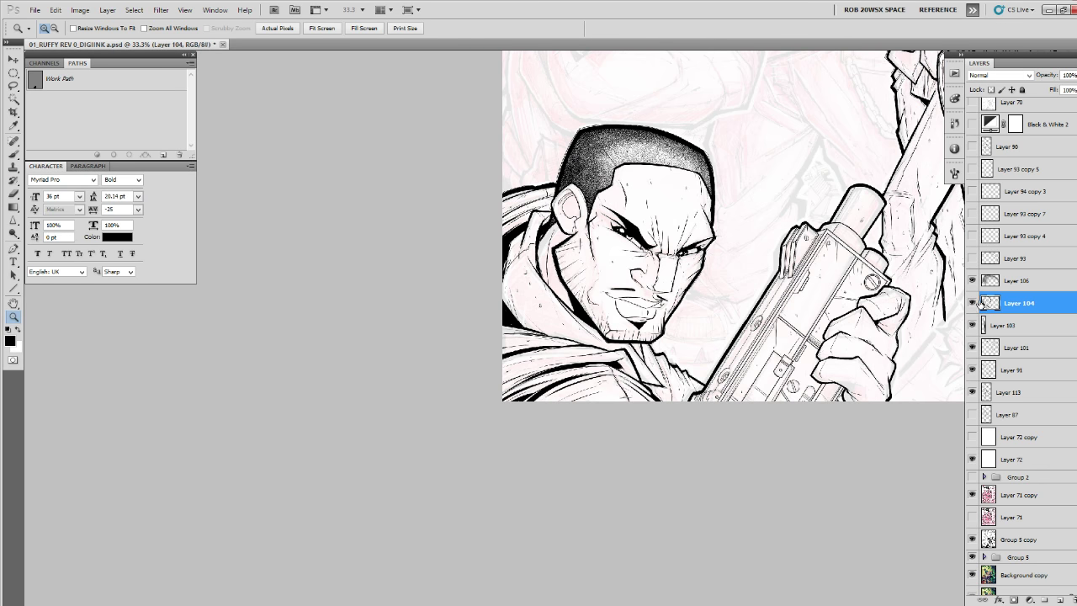
pyautogui.click(986, 320)
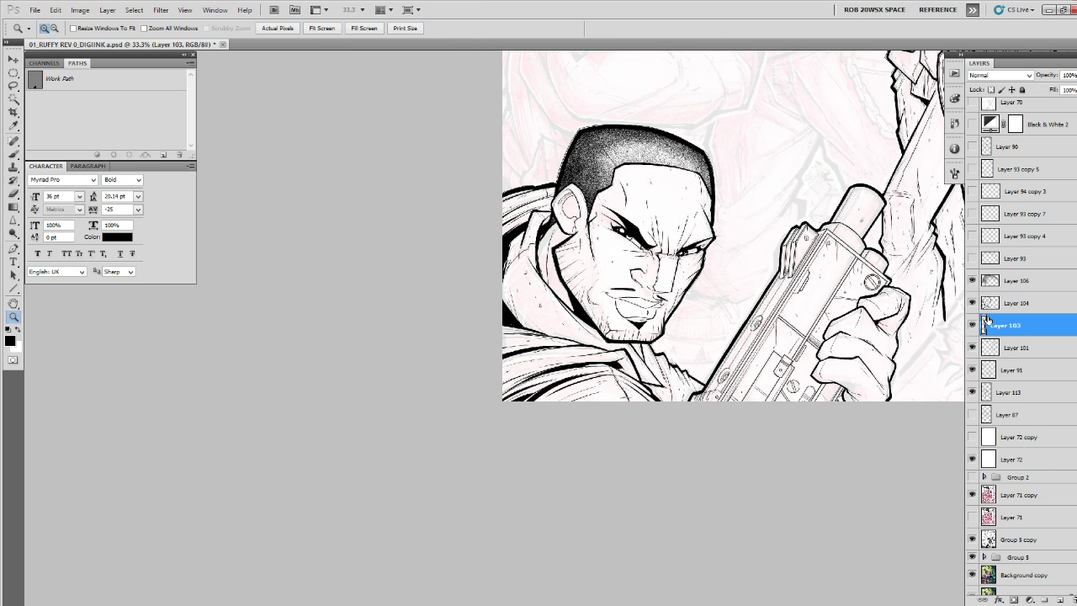
pyautogui.click(994, 308)
pyautogui.hotkey('ctrl', 'e')
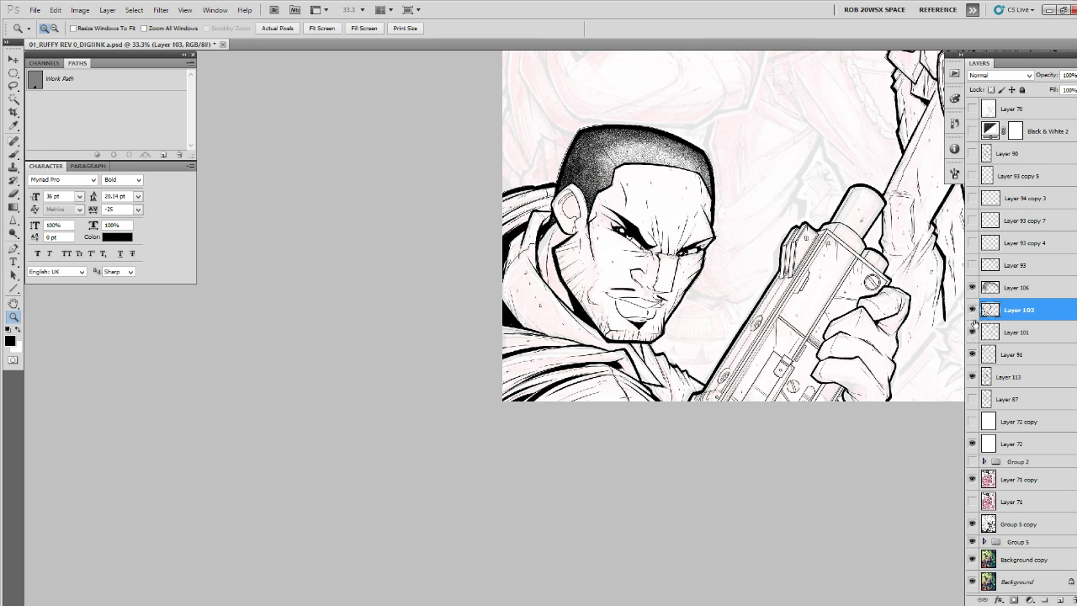
# Examine what Layers 101 and 103 contribute to the inks and review both inked figures across the page.
pyautogui.click(973, 330)
pyautogui.click(974, 330)
pyautogui.click(972, 309)
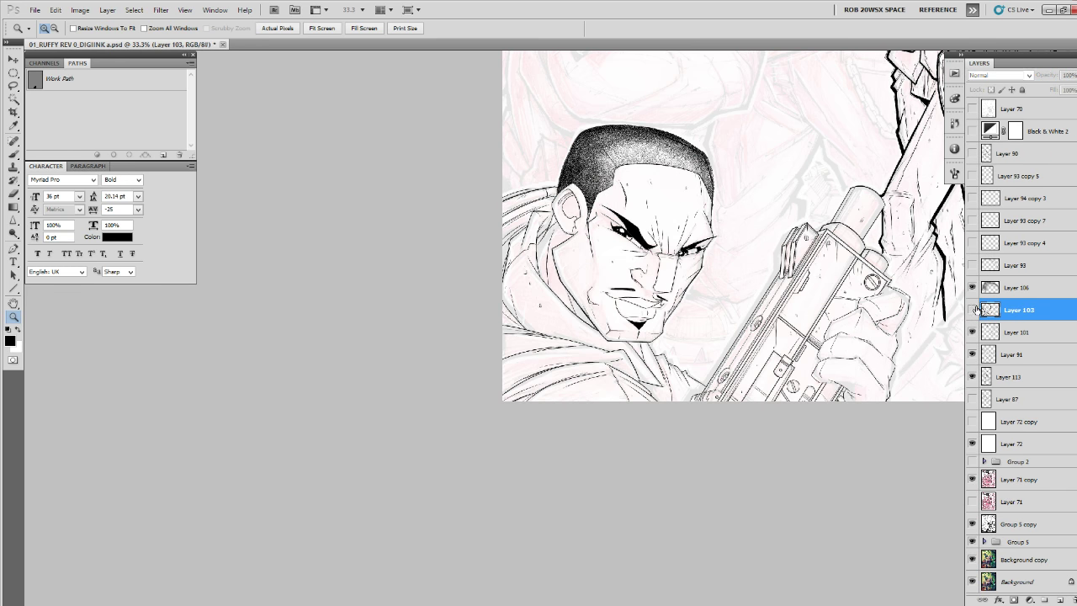
pyautogui.click(974, 309)
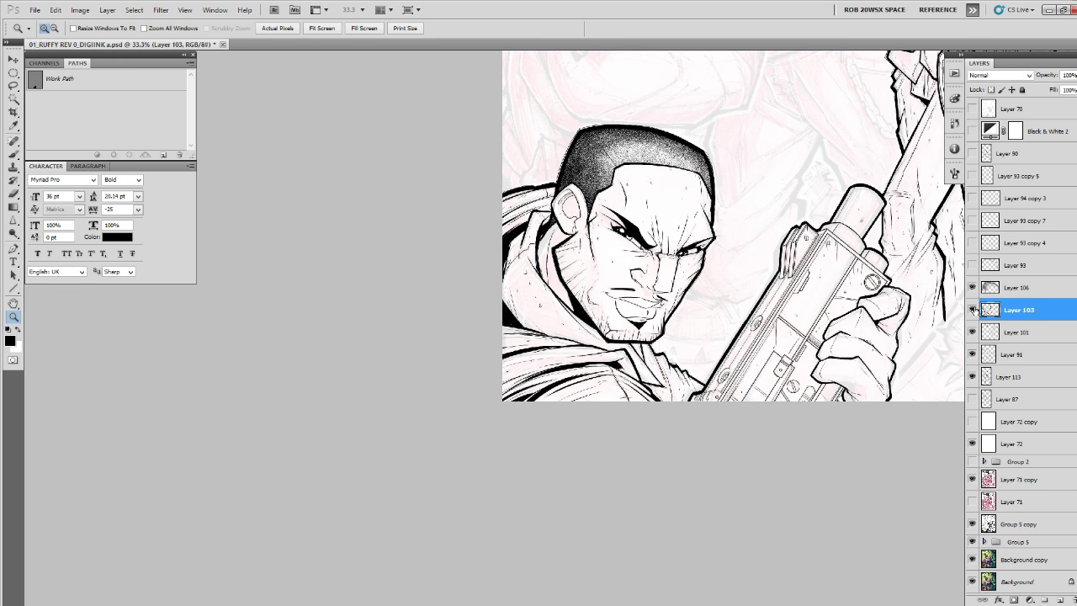
pyautogui.keyDown('alt'); pyautogui.click(870, 343); pyautogui.keyUp('alt')
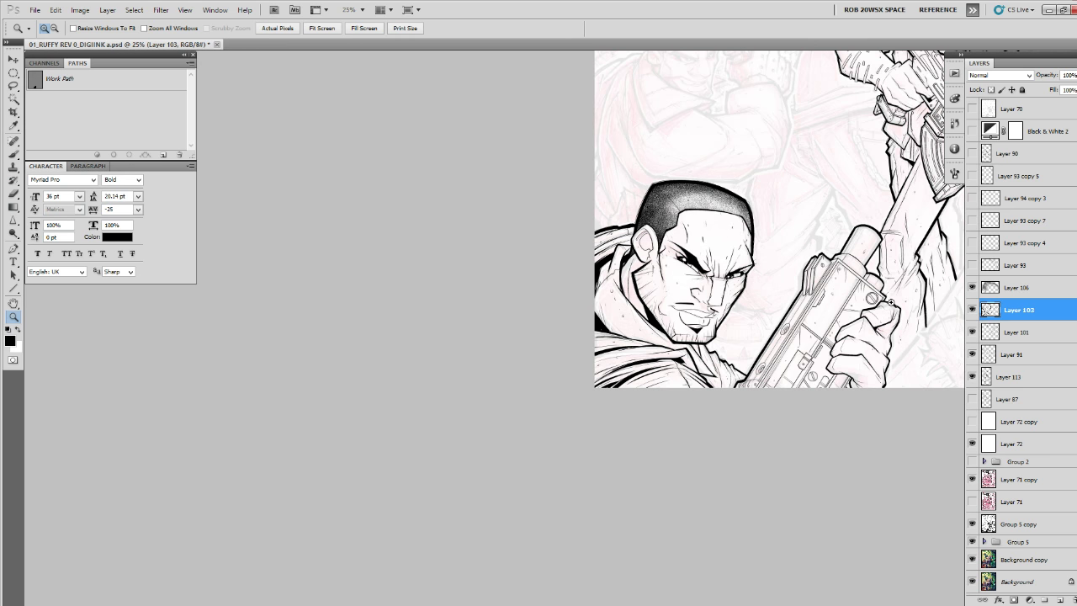
pyautogui.moveTo(844, 304); pyautogui.dragTo(523, 543)
pyautogui.moveTo(577, 456)
pyautogui.mouseDown()
pyautogui.moveTo(581, 574)
pyautogui.moveTo(584, 440)
pyautogui.moveTo(579, 557)
pyautogui.moveTo(572, 470)
pyautogui.mouseUp()
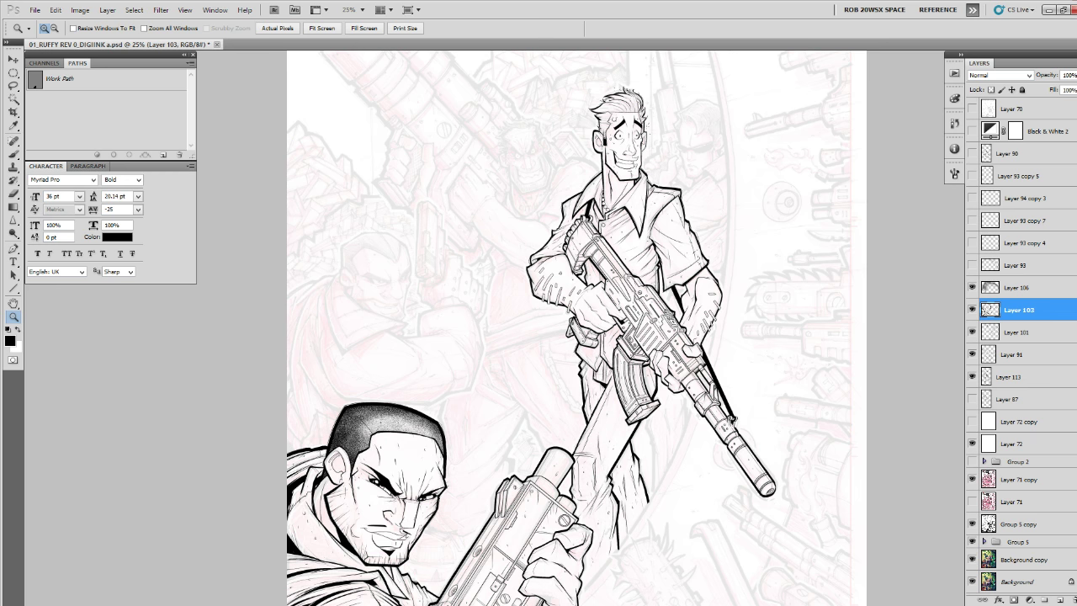
pyautogui.click(571, 487)
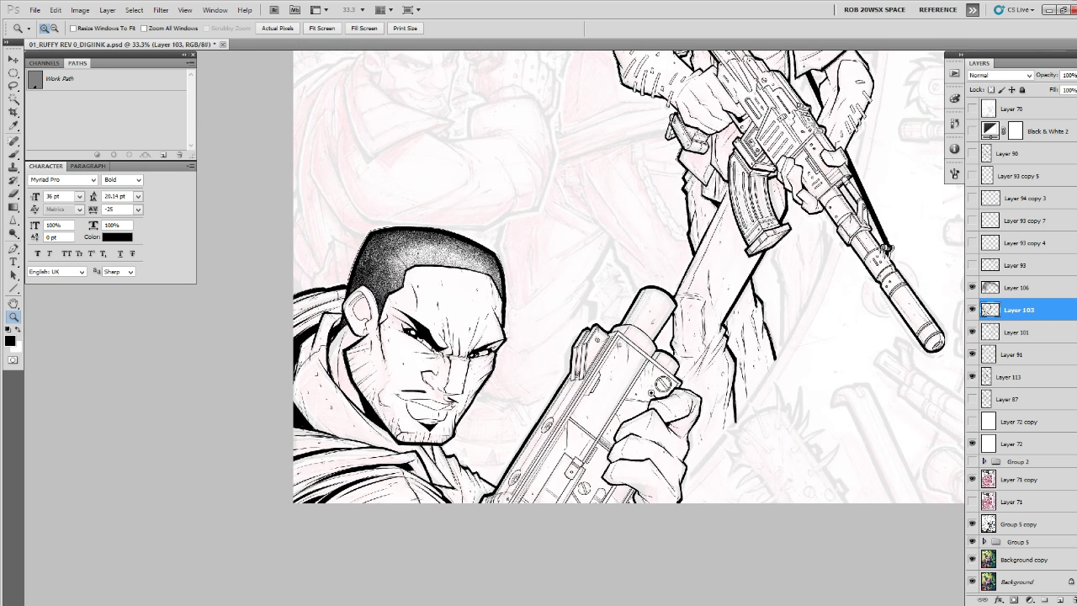
pyautogui.keyDown('alt'); pyautogui.click(653, 392); pyautogui.keyUp('alt')
pyautogui.moveTo(632, 438)
pyautogui.mouseDown()
pyautogui.moveTo(616, 485)
pyautogui.moveTo(651, 440)
pyautogui.mouseUp()
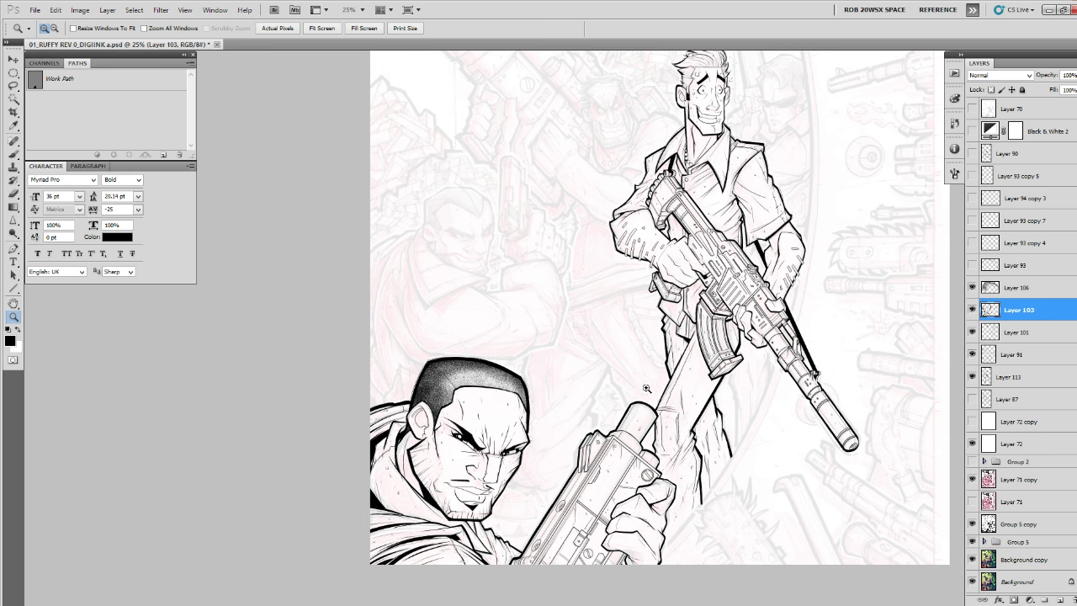
# Add a new layer above Layer 103 and ink short fine lines along the rim of the lower gun's round muzzle.
pyautogui.click(1061, 599)
pyautogui.click(663, 427)
pyautogui.click(663, 427)
pyautogui.click(663, 427)
pyautogui.click(663, 426)
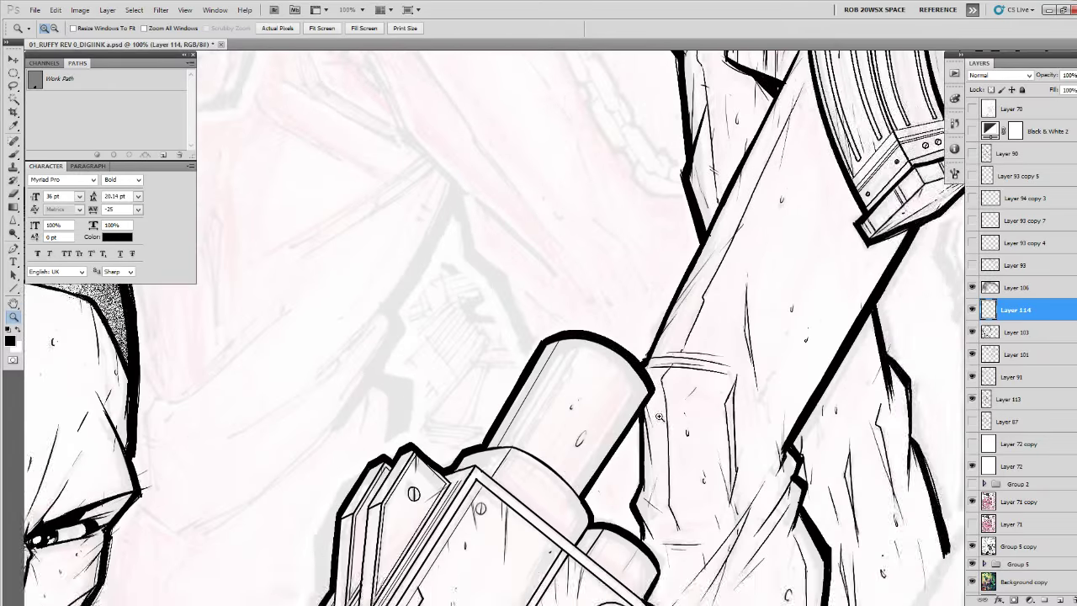
pyautogui.moveTo(619, 377); pyautogui.dragTo(697, 412)
pyautogui.press('b')
pyautogui.click(696, 411)
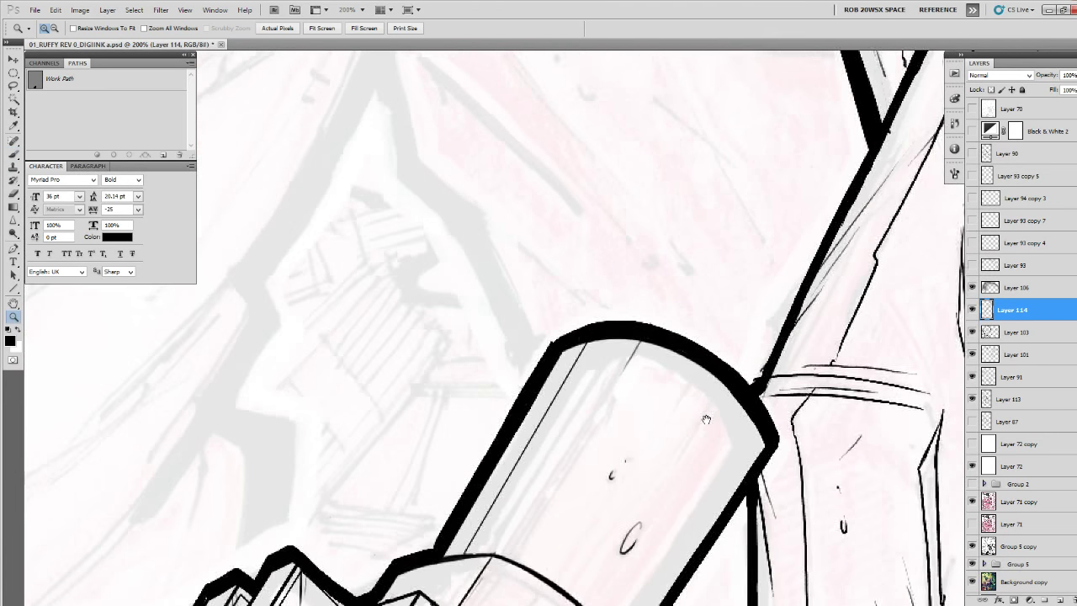
pyautogui.moveTo(708, 345); pyautogui.dragTo(677, 416)
pyautogui.moveTo(739, 374)
pyautogui.mouseDown()
pyautogui.moveTo(712, 417)
pyautogui.moveTo(759, 388)
pyautogui.moveTo(768, 401)
pyautogui.moveTo(746, 441)
pyautogui.mouseUp()
pyautogui.moveTo(788, 401); pyautogui.dragTo(778, 413)
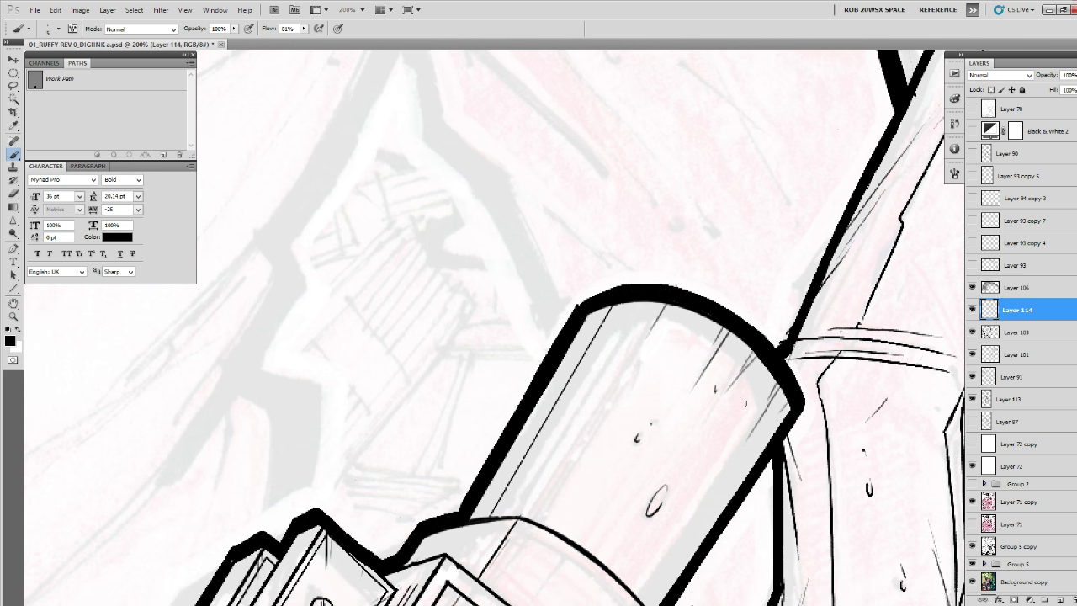
# Ink fine detail strokes along the muzzle barrel and around its collar, undoing the stray stroke.
pyautogui.moveTo(653, 303)
pyautogui.mouseDown()
pyautogui.moveTo(641, 326)
pyautogui.moveTo(594, 333)
pyautogui.moveTo(472, 484)
pyautogui.mouseUp()
pyautogui.moveTo(523, 532)
pyautogui.mouseDown()
pyautogui.moveTo(575, 310)
pyautogui.moveTo(609, 339)
pyautogui.moveTo(581, 385)
pyautogui.mouseUp()
pyautogui.hotkey('ctrl', 'z')
pyautogui.moveTo(667, 391)
pyautogui.mouseDown()
pyautogui.moveTo(645, 399)
pyautogui.moveTo(666, 381)
pyautogui.mouseUp()
pyautogui.moveTo(695, 426); pyautogui.dragTo(669, 476)
pyautogui.moveTo(484, 326)
pyautogui.mouseDown()
pyautogui.moveTo(478, 391)
pyautogui.moveTo(496, 396)
pyautogui.moveTo(619, 335)
pyautogui.mouseUp()
pyautogui.moveTo(447, 354); pyautogui.dragTo(455, 388)
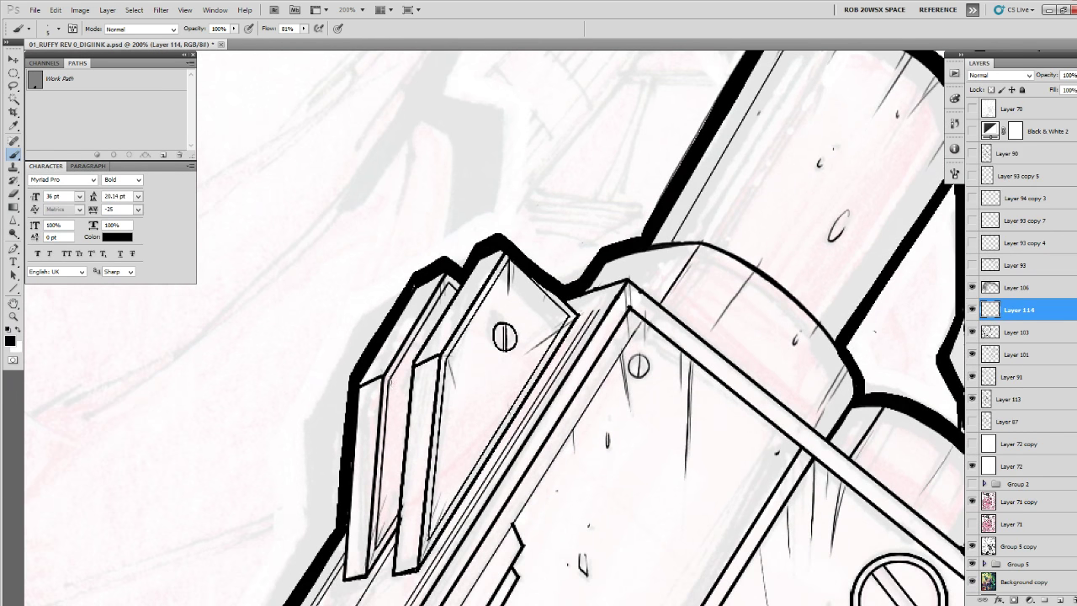
# Hatch fine shading lines on the two angled plates beside the gun's receiver, redoing the outer plate's line.
pyautogui.moveTo(389, 378); pyautogui.dragTo(397, 401)
pyautogui.moveTo(412, 433); pyautogui.dragTo(441, 364)
pyautogui.moveTo(406, 453); pyautogui.dragTo(418, 409)
pyautogui.moveTo(393, 319); pyautogui.dragTo(388, 429)
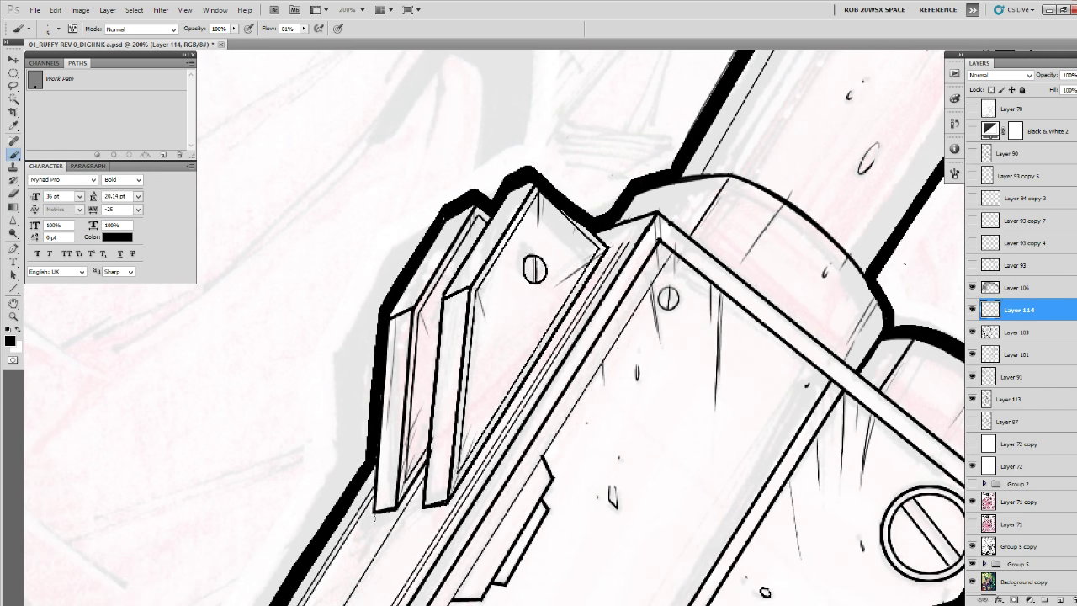
pyautogui.hotkey('ctrl', 'z')
pyautogui.moveTo(397, 315); pyautogui.dragTo(391, 435)
pyautogui.moveTo(420, 328)
pyautogui.mouseDown()
pyautogui.moveTo(340, 463)
pyautogui.moveTo(340, 406)
pyautogui.mouseUp()
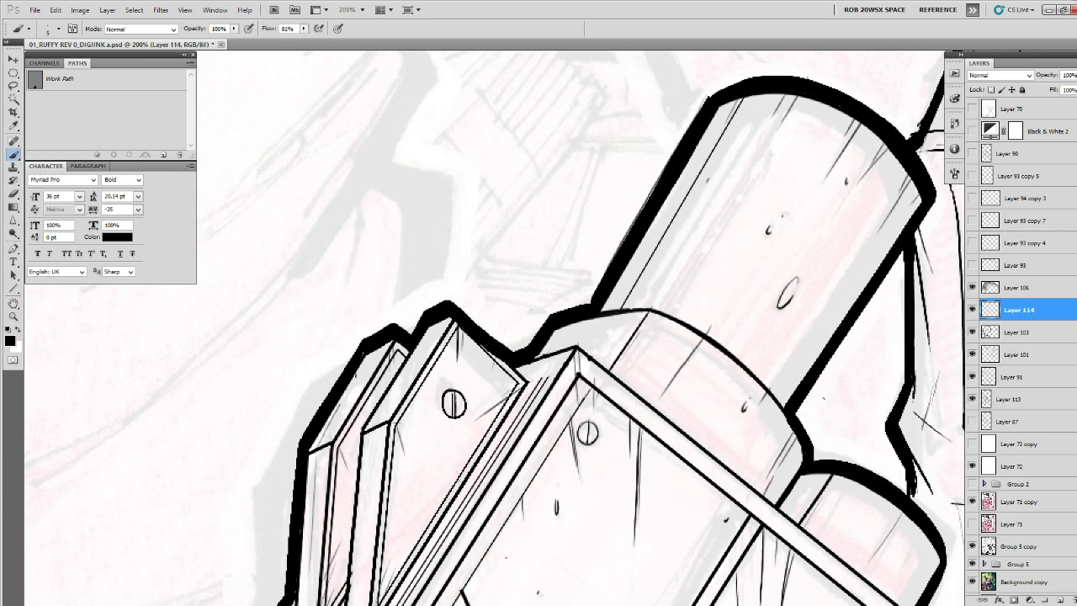
# Ink fine lines on the upper edges of the angled plates and down the gun's side rail.
pyautogui.moveTo(368, 356); pyautogui.dragTo(340, 402)
pyautogui.moveTo(438, 319)
pyautogui.mouseDown()
pyautogui.moveTo(376, 425)
pyautogui.moveTo(441, 279)
pyautogui.mouseUp()
pyautogui.moveTo(442, 277)
pyautogui.mouseDown()
pyautogui.moveTo(421, 484)
pyautogui.moveTo(472, 311)
pyautogui.moveTo(397, 409)
pyautogui.moveTo(396, 331)
pyautogui.moveTo(358, 392)
pyautogui.mouseUp()
pyautogui.moveTo(354, 442); pyautogui.dragTo(428, 328)
pyautogui.moveTo(508, 269); pyautogui.dragTo(471, 312)
pyautogui.moveTo(465, 326); pyautogui.dragTo(534, 224)
pyautogui.moveTo(283, 485)
pyautogui.mouseDown()
pyautogui.moveTo(405, 327)
pyautogui.moveTo(390, 414)
pyautogui.mouseUp()
pyautogui.moveTo(339, 482); pyautogui.dragTo(423, 366)
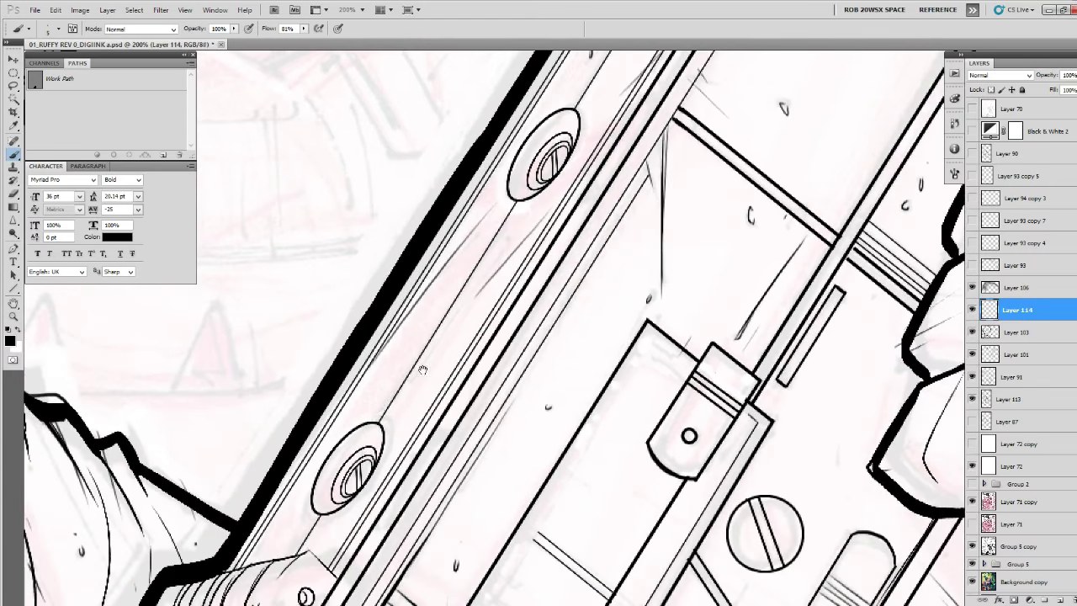
# Add thin streaks and a small speck to the side rail around the recessed round screws.
pyautogui.moveTo(466, 314); pyautogui.dragTo(372, 420)
pyautogui.moveTo(416, 392); pyautogui.dragTo(415, 397)
pyautogui.moveTo(407, 434); pyautogui.dragTo(467, 347)
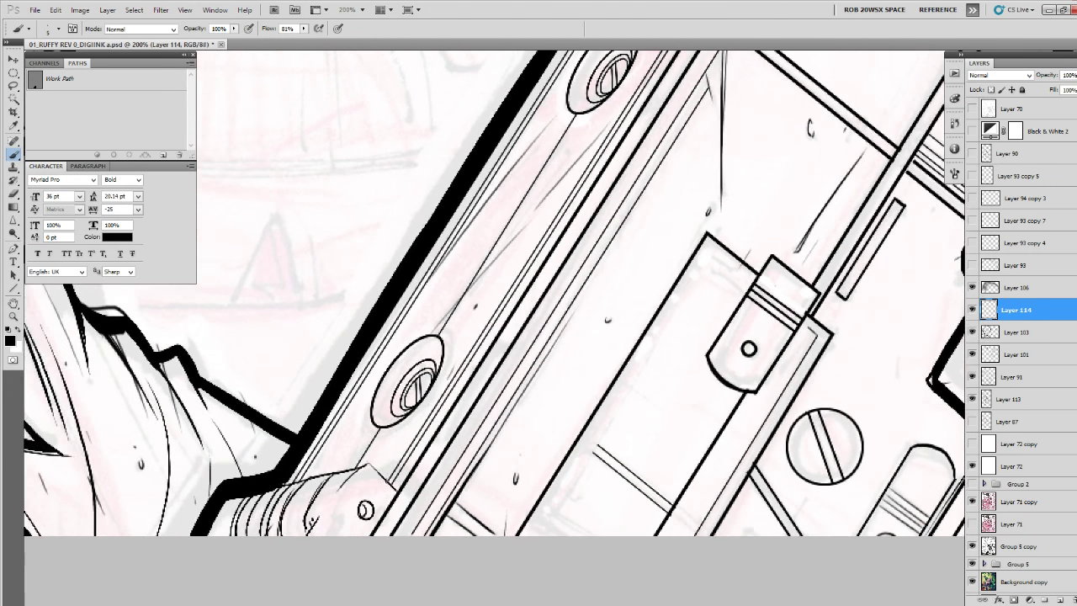
pyautogui.moveTo(386, 483); pyautogui.dragTo(454, 377)
# Thicken and shade the curved ridges of the ribbed part at the gun's base by the page edge.
pyautogui.moveTo(366, 465); pyautogui.dragTo(305, 533)
pyautogui.moveTo(318, 491); pyautogui.dragTo(293, 535)
pyautogui.moveTo(344, 468); pyautogui.dragTo(463, 458)
pyautogui.moveTo(396, 476); pyautogui.dragTo(367, 525)
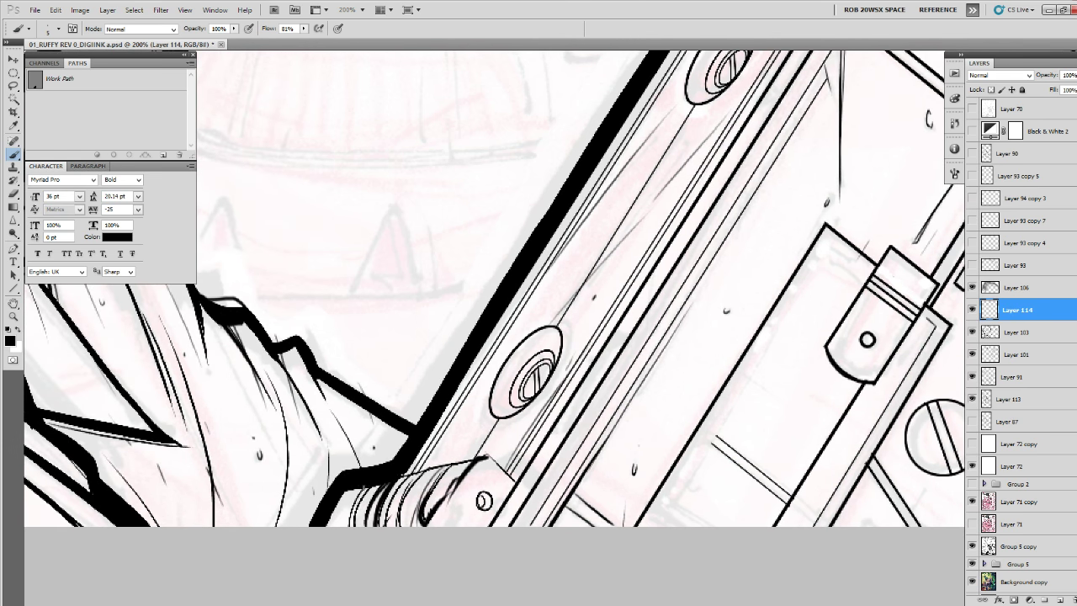
pyautogui.moveTo(367, 485)
pyautogui.mouseDown()
pyautogui.moveTo(350, 525)
pyautogui.moveTo(332, 530)
pyautogui.mouseUp()
# Strengthen the fold lines of the bald-faded character's clothing between his collar and the gun's base.
pyautogui.moveTo(304, 488)
pyautogui.mouseDown()
pyautogui.moveTo(427, 487)
pyautogui.moveTo(393, 528)
pyautogui.mouseUp()
pyautogui.moveTo(408, 422)
pyautogui.mouseDown()
pyautogui.moveTo(409, 435)
pyautogui.moveTo(432, 421)
pyautogui.mouseUp()
pyautogui.moveTo(413, 352)
pyautogui.mouseDown()
pyautogui.moveTo(434, 429)
pyautogui.moveTo(416, 511)
pyautogui.mouseUp()
pyautogui.moveTo(429, 461); pyautogui.dragTo(413, 514)
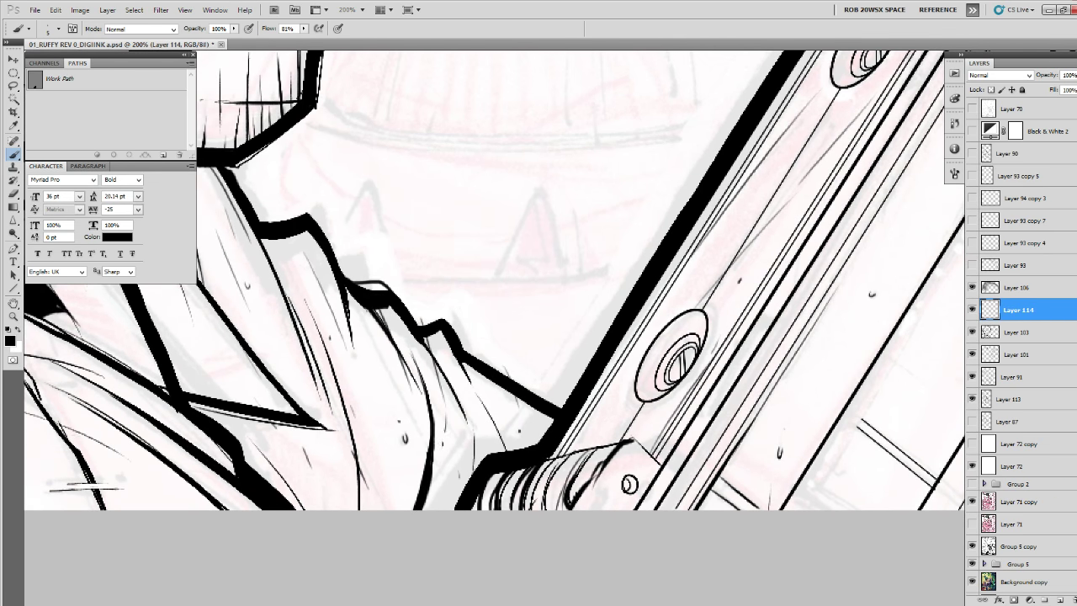
pyautogui.moveTo(444, 431); pyautogui.dragTo(422, 511)
pyautogui.moveTo(343, 381); pyautogui.dragTo(377, 512)
pyautogui.moveTo(359, 439); pyautogui.dragTo(380, 514)
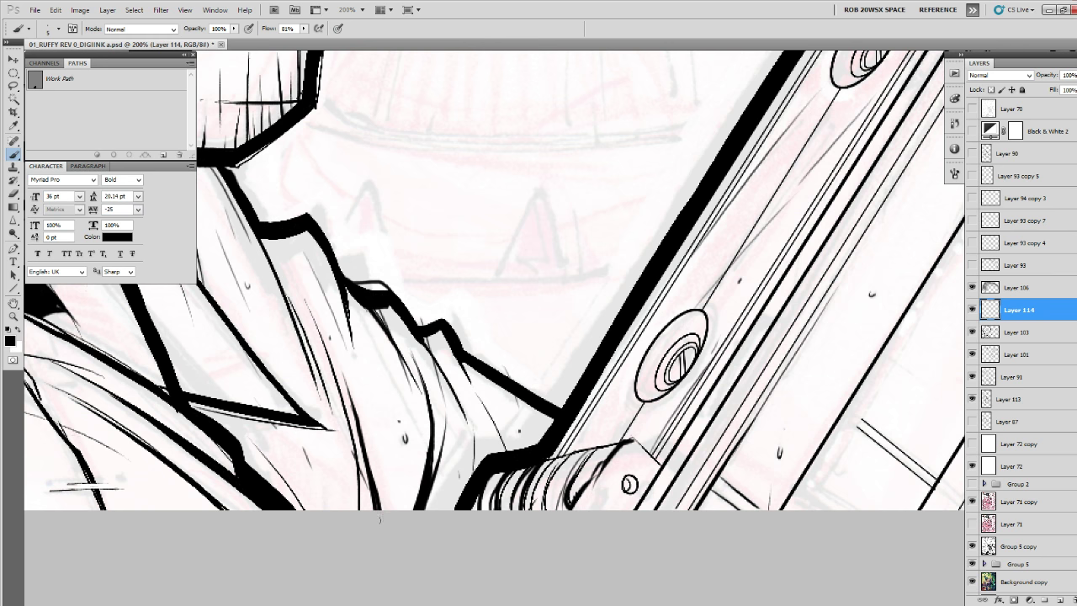
pyautogui.moveTo(354, 454); pyautogui.dragTo(365, 515)
pyautogui.moveTo(341, 392)
pyautogui.mouseDown()
pyautogui.moveTo(358, 493)
pyautogui.moveTo(372, 513)
pyautogui.mouseUp()
pyautogui.moveTo(375, 466)
pyautogui.mouseDown()
pyautogui.moveTo(539, 451)
pyautogui.moveTo(497, 498)
pyautogui.mouseUp()
pyautogui.moveTo(463, 411); pyautogui.dragTo(496, 507)
# Ink fine streaks and small chips on the gun section beneath the gripping hand's lowest finger.
pyautogui.press('z')
pyautogui.keyDown('alt'); pyautogui.click(519, 412); pyautogui.keyUp('alt')
pyautogui.keyDown('alt'); pyautogui.click(519, 411); pyautogui.keyUp('alt')
pyautogui.keyDown('alt'); pyautogui.click(519, 412); pyautogui.keyUp('alt')
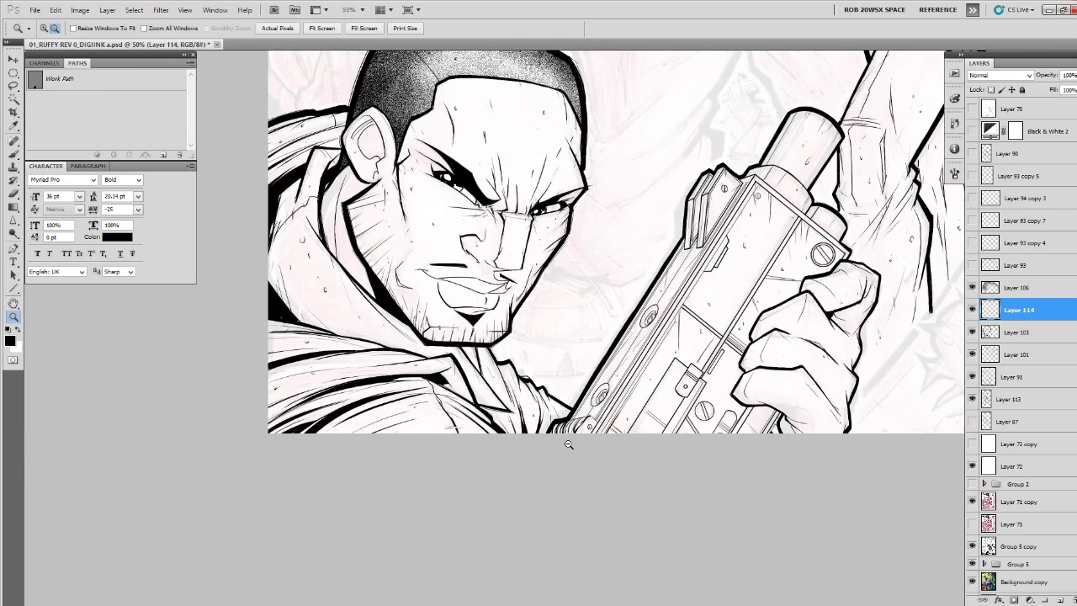
pyautogui.keyDown('alt'); pyautogui.click(570, 443); pyautogui.keyUp('alt')
pyautogui.moveTo(711, 467); pyautogui.dragTo(617, 479)
pyautogui.click(629, 449)
pyautogui.click(630, 449)
pyautogui.click(629, 449)
pyautogui.click(630, 449)
pyautogui.press('b')
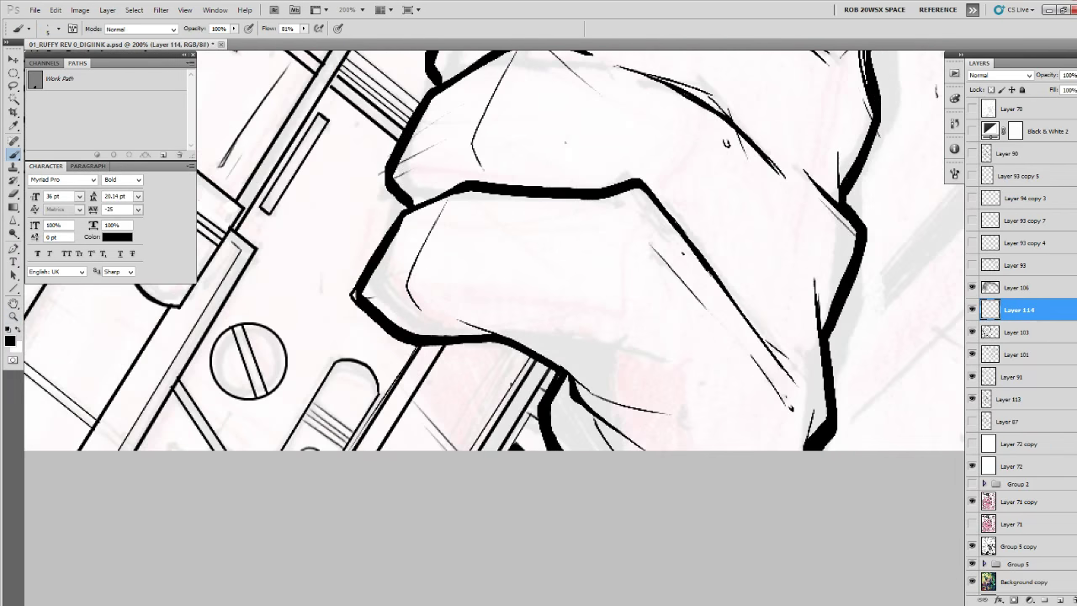
pyautogui.moveTo(495, 371)
pyautogui.mouseDown()
pyautogui.moveTo(501, 413)
pyautogui.moveTo(441, 454)
pyautogui.mouseUp()
pyautogui.moveTo(446, 397); pyautogui.dragTo(438, 429)
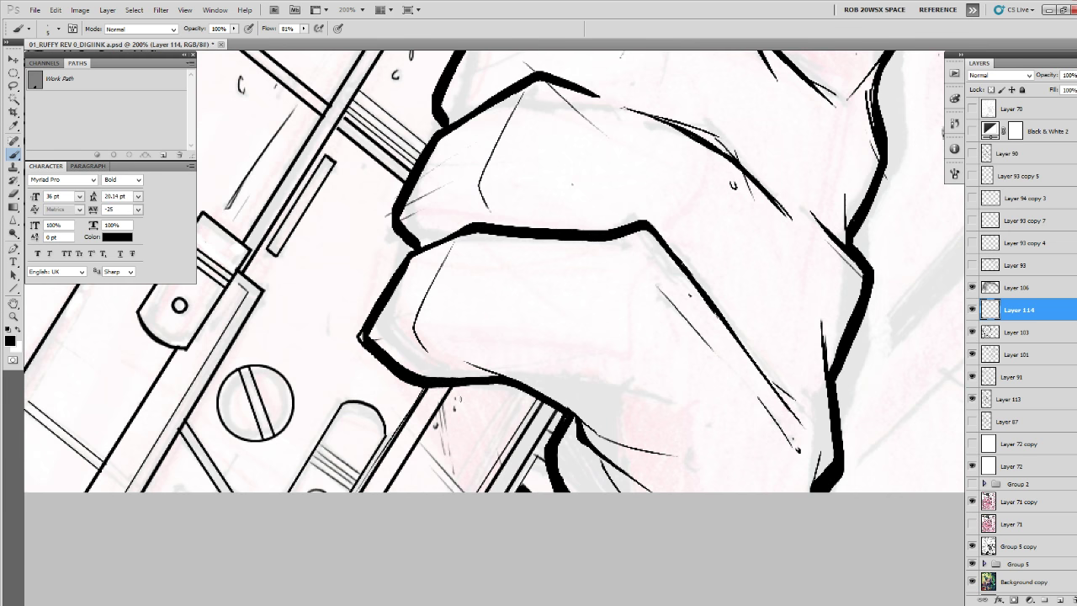
pyautogui.moveTo(394, 489); pyautogui.dragTo(437, 415)
pyautogui.moveTo(467, 375); pyautogui.dragTo(470, 380)
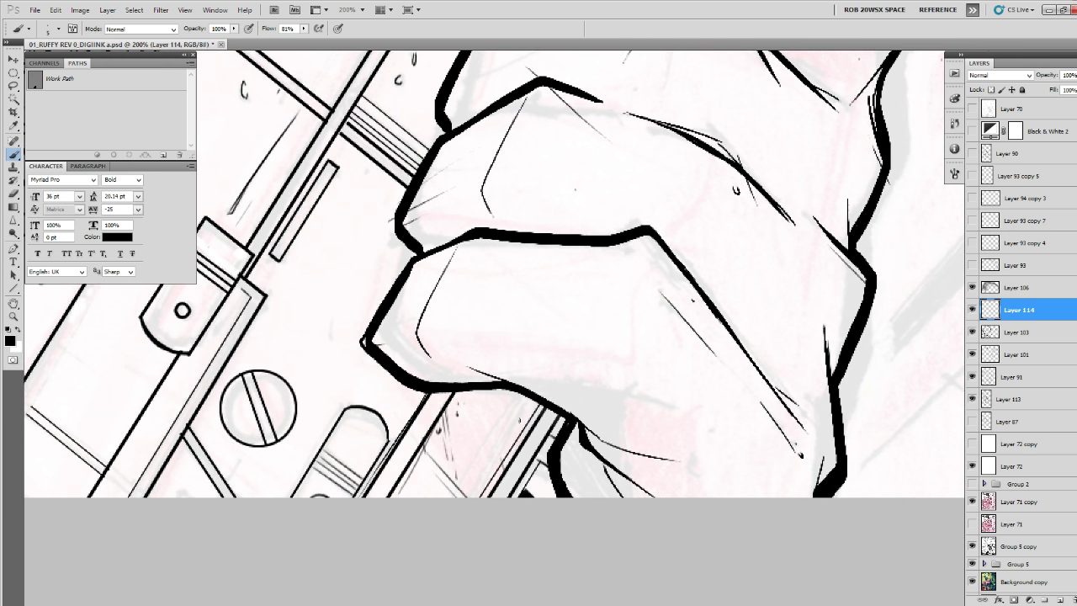
pyautogui.moveTo(491, 493)
pyautogui.mouseDown()
pyautogui.moveTo(491, 446)
pyautogui.moveTo(481, 503)
pyautogui.mouseUp()
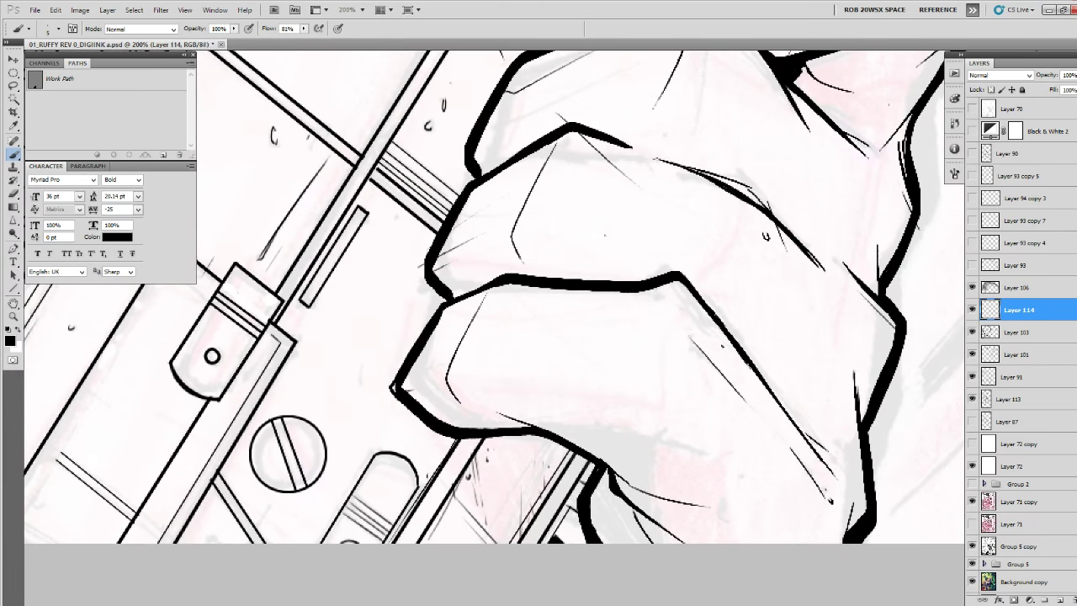
# Add small specks and short scratches to the gun panel between the slotted screw and the knuckles.
pyautogui.moveTo(427, 480)
pyautogui.mouseDown()
pyautogui.moveTo(485, 498)
pyautogui.moveTo(511, 489)
pyautogui.mouseUp()
pyautogui.moveTo(362, 384)
pyautogui.mouseDown()
pyautogui.moveTo(366, 403)
pyautogui.moveTo(371, 382)
pyautogui.moveTo(326, 450)
pyautogui.mouseUp()
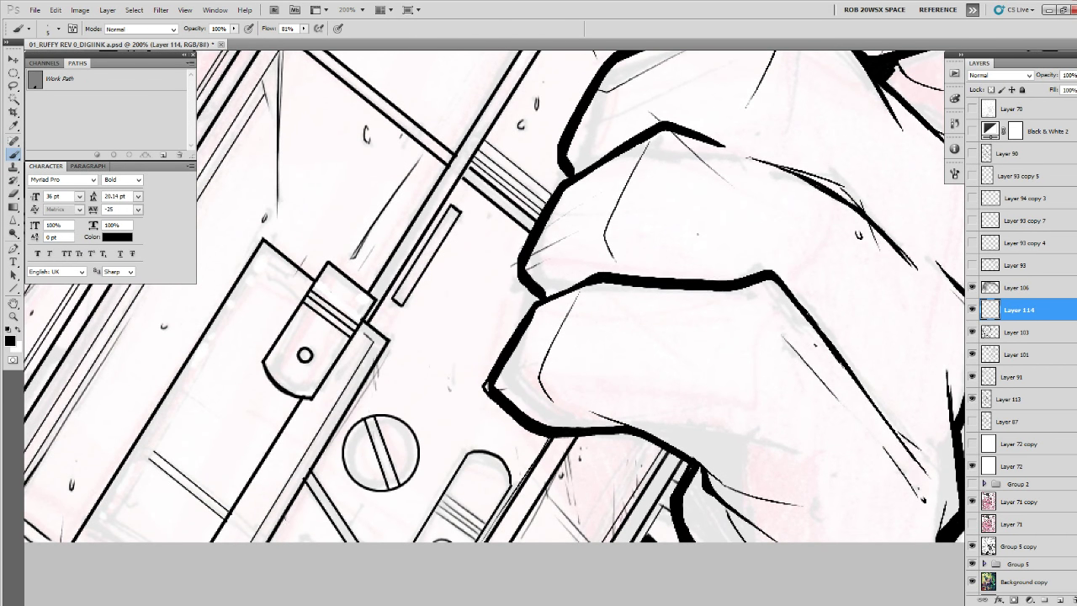
pyautogui.moveTo(339, 504); pyautogui.dragTo(343, 502)
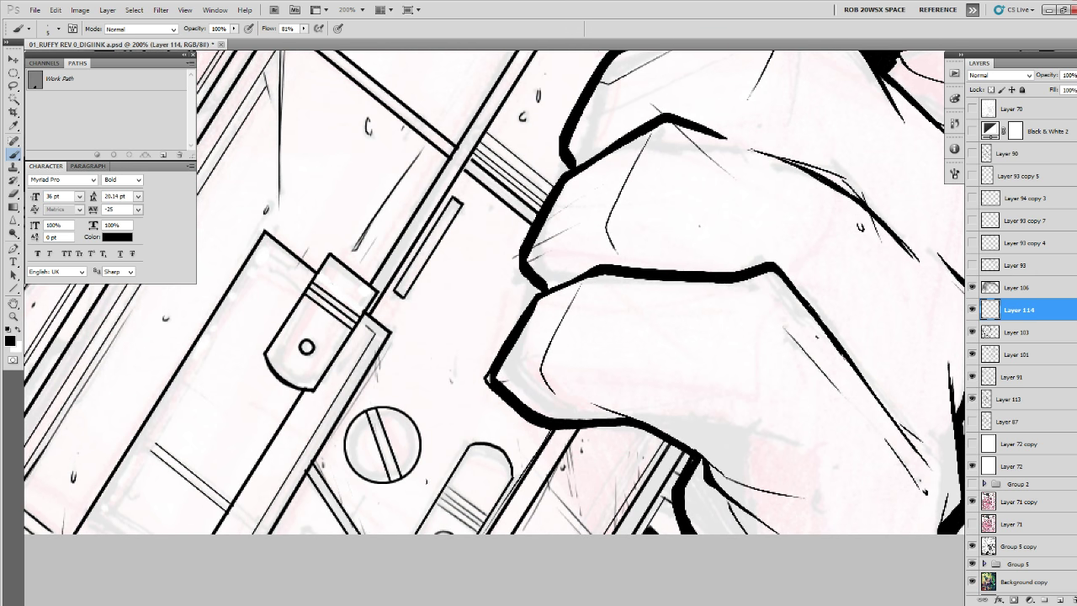
pyautogui.moveTo(459, 324); pyautogui.dragTo(460, 418)
pyautogui.moveTo(466, 316)
pyautogui.mouseDown()
pyautogui.moveTo(462, 349)
pyautogui.moveTo(487, 404)
pyautogui.mouseUp()
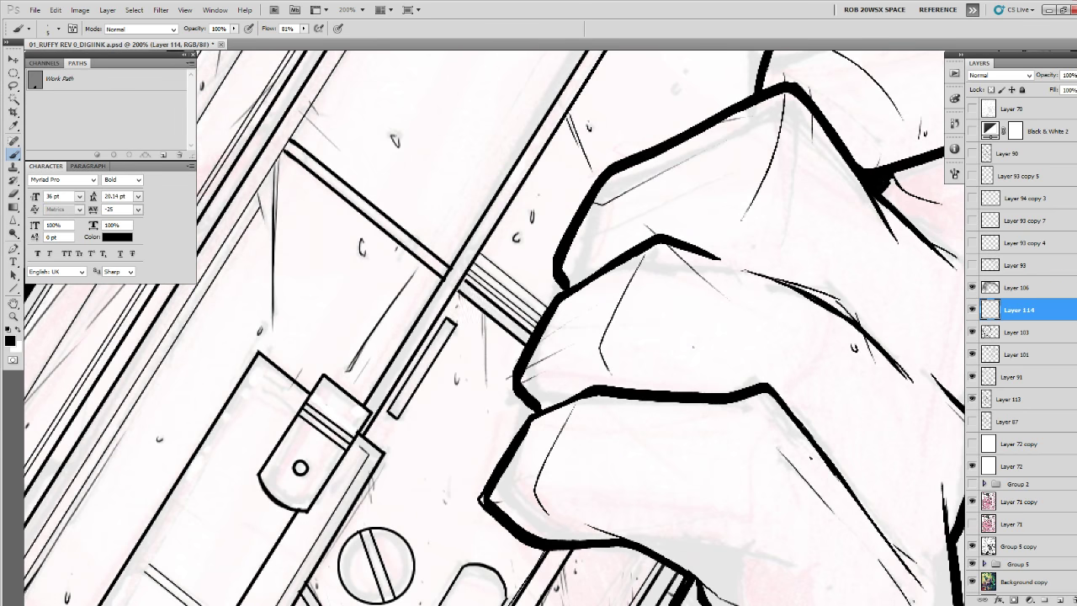
# Ink specks on the receiver's upper panels and a long thin shading line along its inner edge.
pyautogui.moveTo(446, 252); pyautogui.dragTo(421, 399)
pyautogui.moveTo(542, 292); pyautogui.dragTo(482, 459)
pyautogui.moveTo(452, 282); pyautogui.dragTo(357, 347)
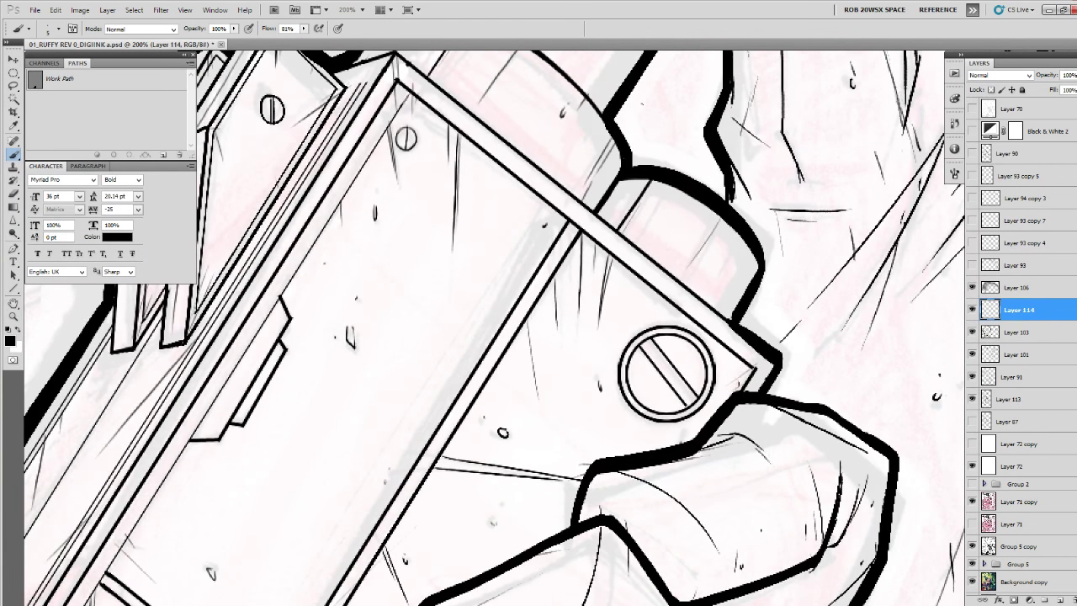
pyautogui.moveTo(521, 410); pyautogui.dragTo(562, 416)
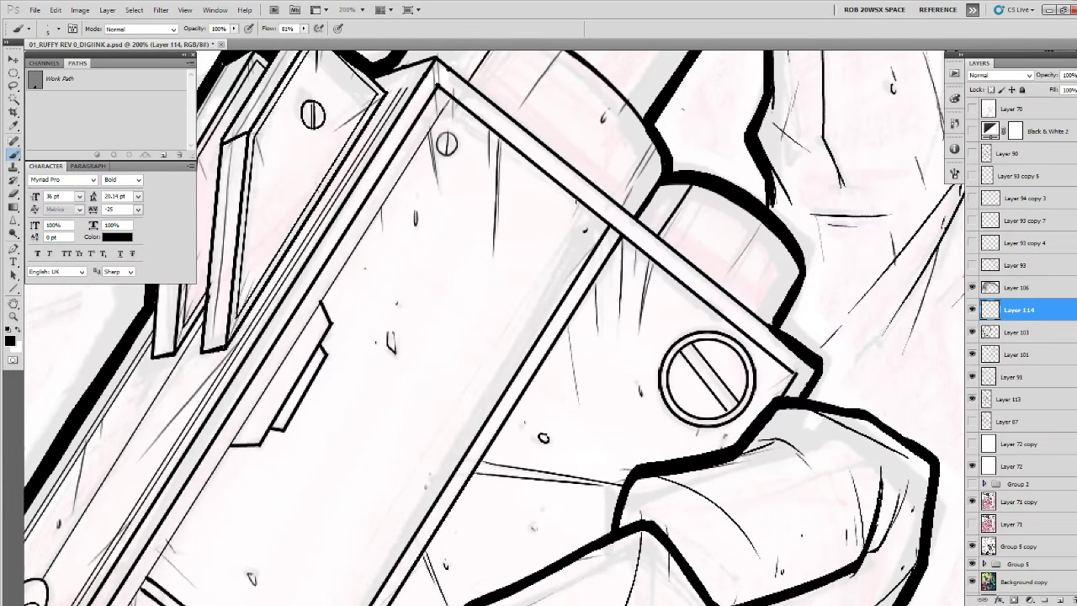
pyautogui.moveTo(503, 455); pyautogui.dragTo(588, 252)
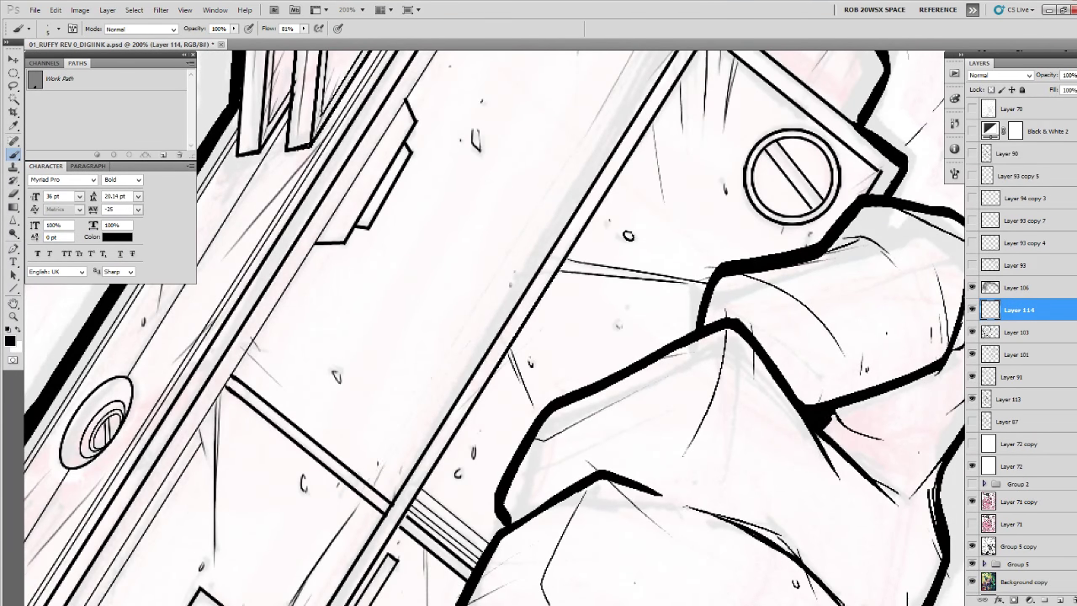
pyautogui.moveTo(333, 333); pyautogui.dragTo(352, 397)
pyautogui.moveTo(398, 201); pyautogui.dragTo(363, 369)
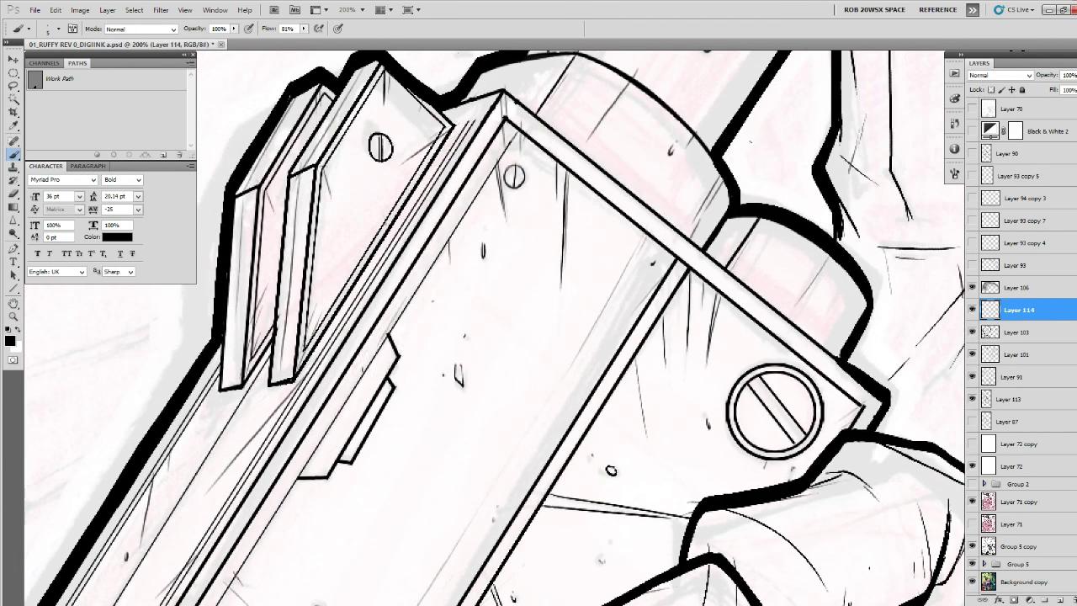
pyautogui.moveTo(627, 449); pyautogui.dragTo(586, 523)
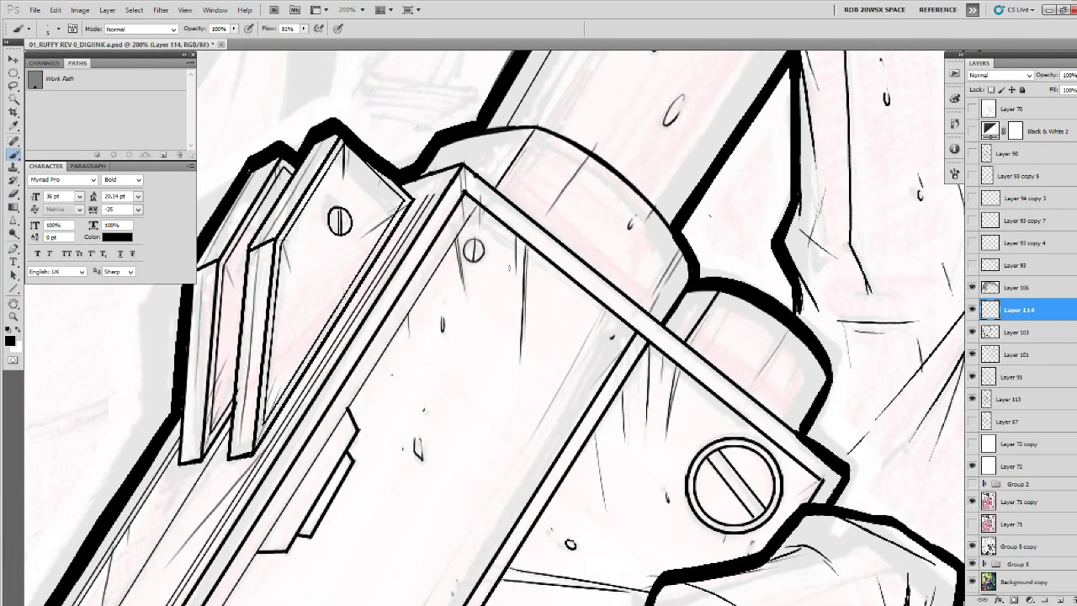
# Add fine strokes to the barrel collar and small specks and lines to the angled plates beside the receiver.
pyautogui.moveTo(556, 251); pyautogui.dragTo(516, 482)
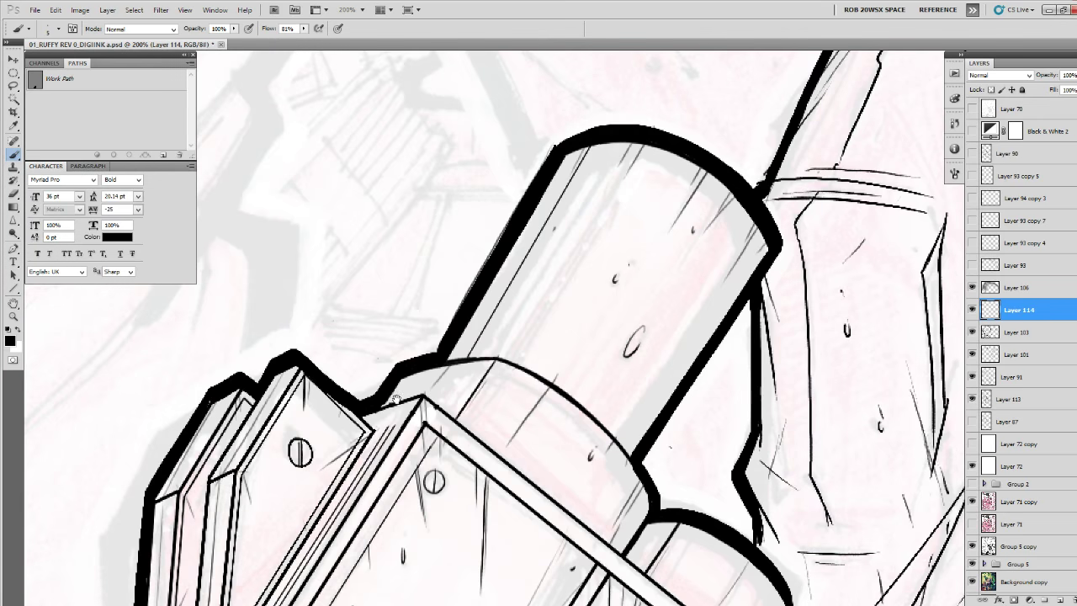
pyautogui.moveTo(397, 399); pyautogui.dragTo(466, 349)
pyautogui.moveTo(426, 377); pyautogui.dragTo(495, 293)
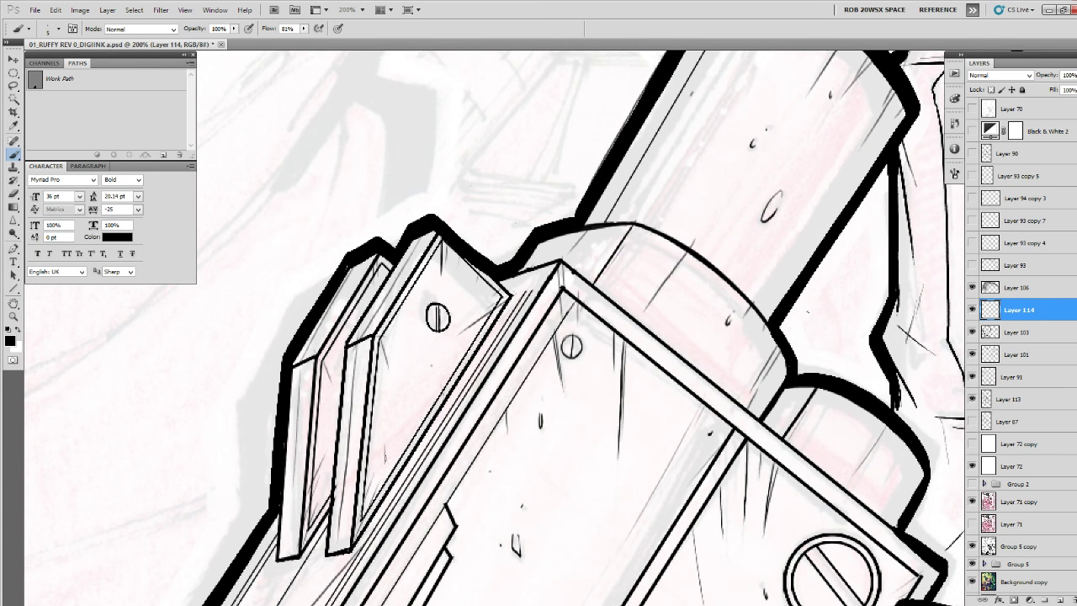
pyautogui.moveTo(372, 434); pyautogui.dragTo(397, 445)
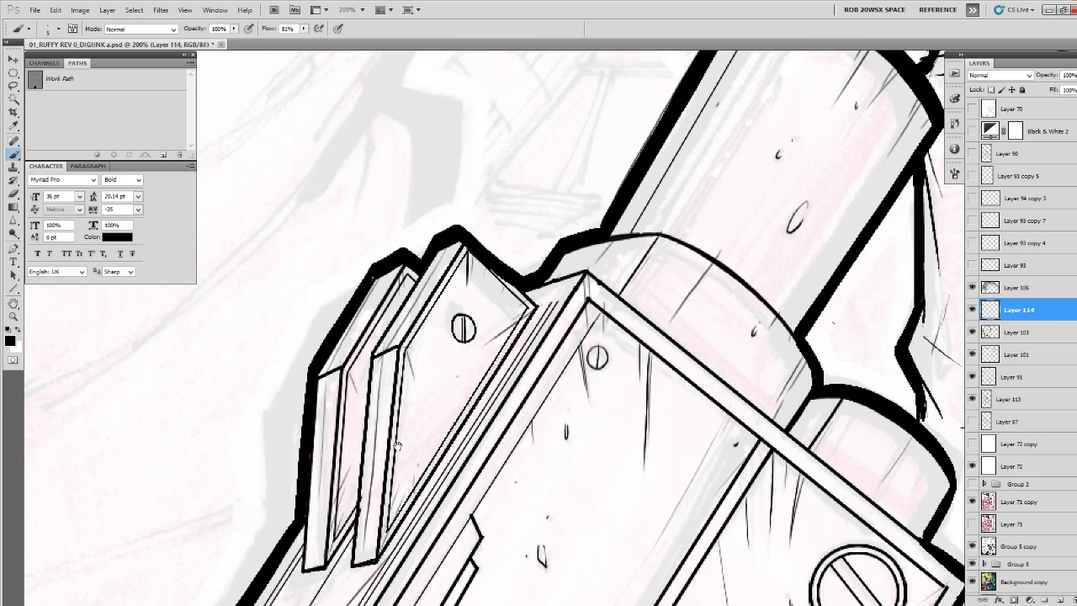
pyautogui.moveTo(350, 372); pyautogui.dragTo(342, 485)
pyautogui.moveTo(351, 370); pyautogui.dragTo(411, 278)
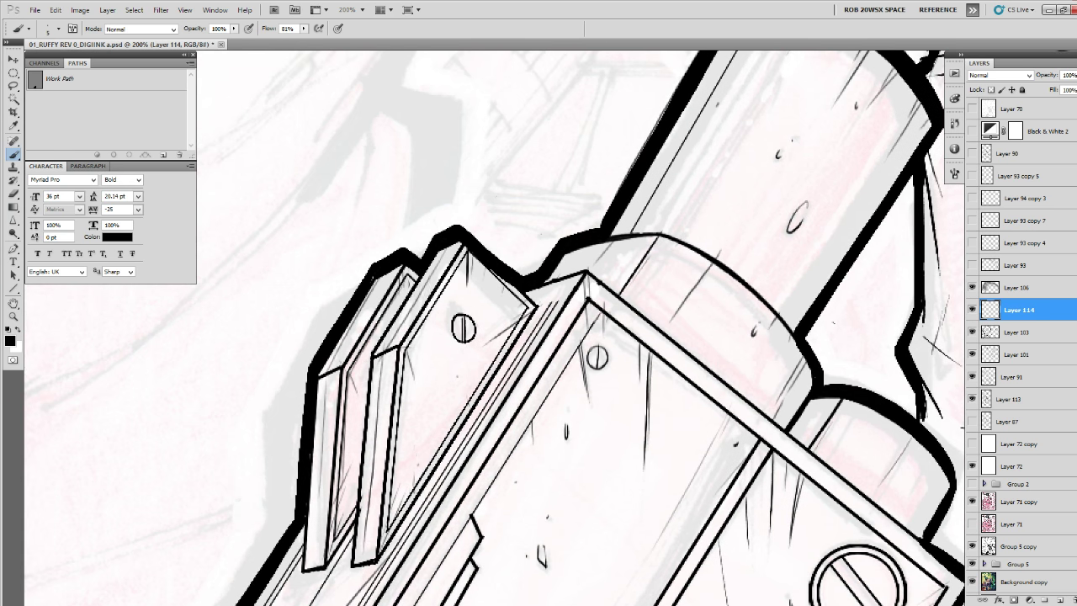
# Ink short fine lines around the receiver's top corner, near its small screw and parallel edge grooves.
pyautogui.moveTo(518, 360); pyautogui.dragTo(530, 321)
pyautogui.moveTo(640, 403); pyautogui.dragTo(578, 230)
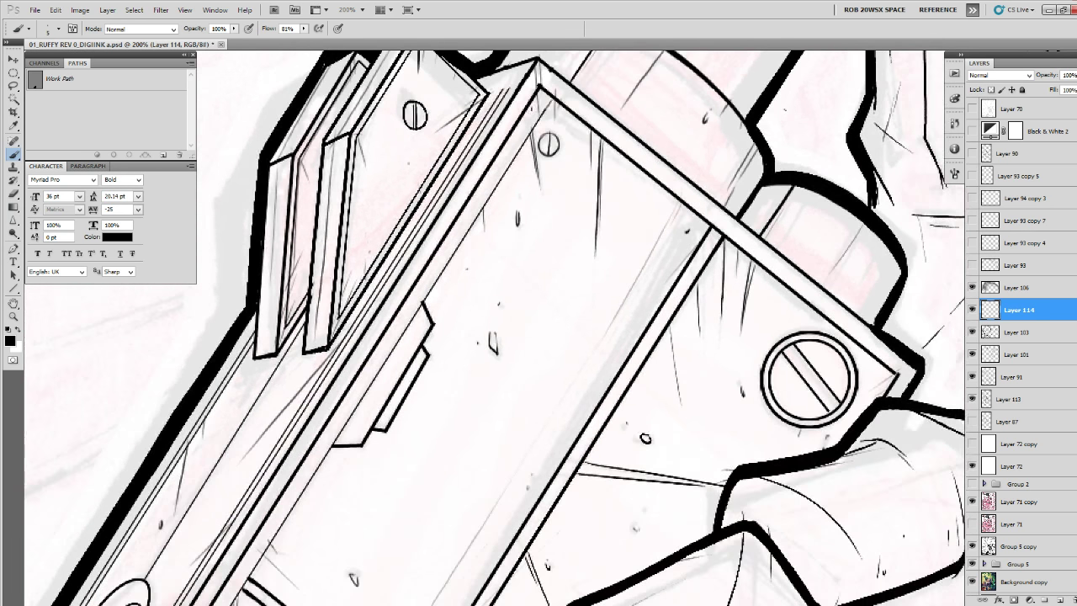
pyautogui.moveTo(541, 117); pyautogui.dragTo(547, 189)
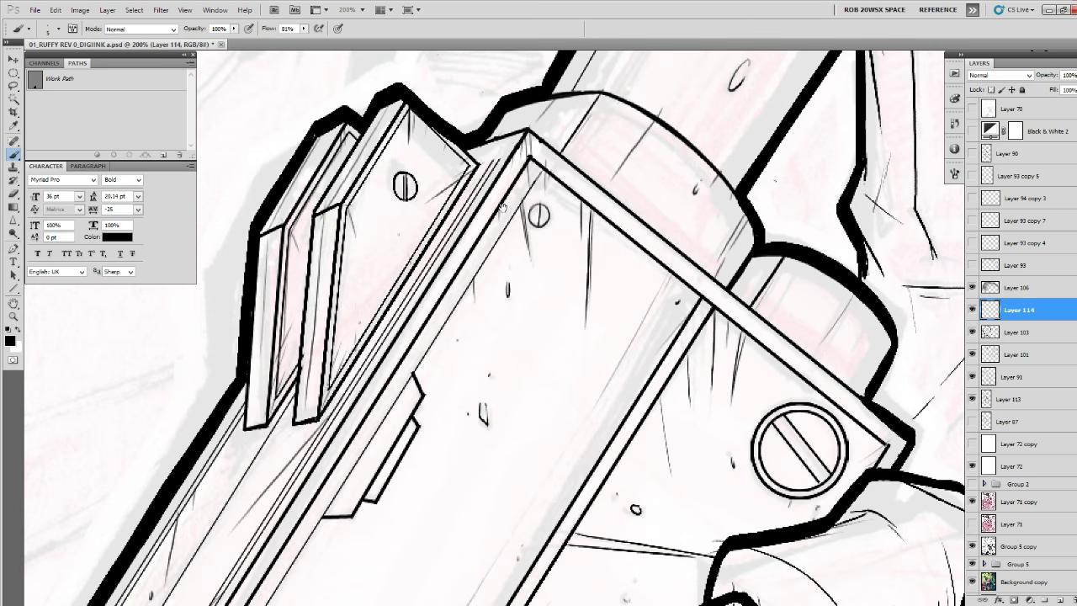
pyautogui.moveTo(504, 208); pyautogui.dragTo(510, 190)
pyautogui.moveTo(447, 293); pyautogui.dragTo(379, 427)
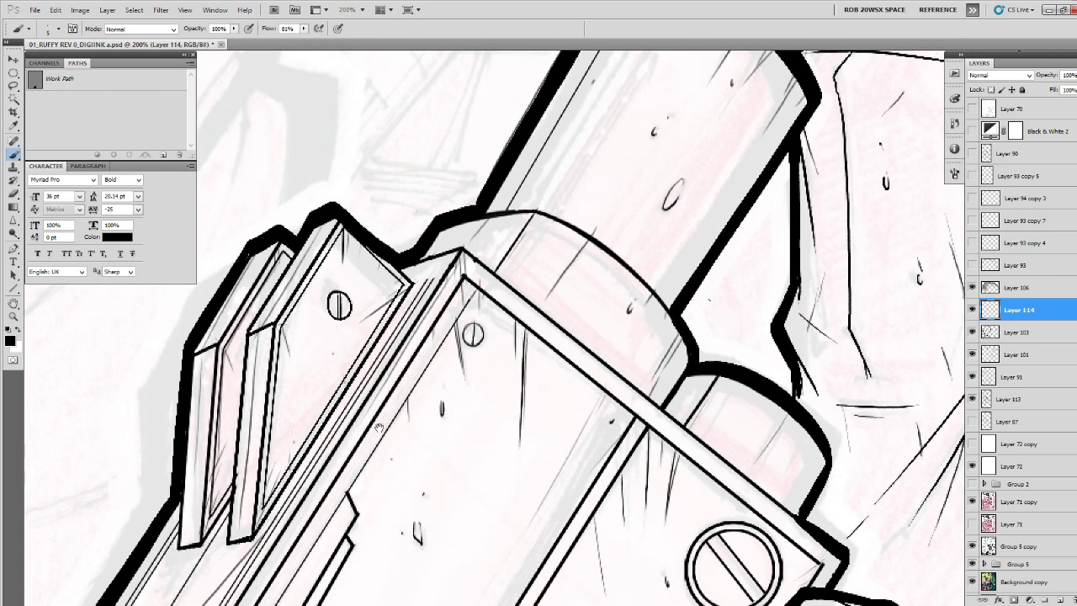
pyautogui.moveTo(455, 253)
pyautogui.mouseDown()
pyautogui.moveTo(412, 305)
pyautogui.moveTo(433, 275)
pyautogui.moveTo(419, 276)
pyautogui.mouseUp()
pyautogui.moveTo(360, 372); pyautogui.dragTo(439, 247)
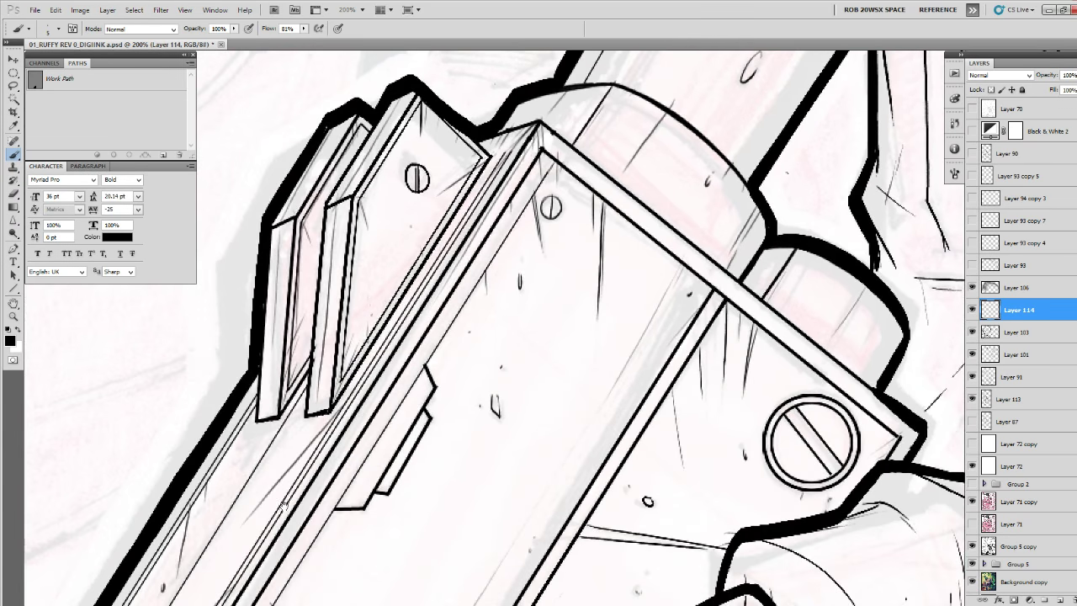
# Add fine texture lines along the lower side rail and small marks inside the recesses of its round screws.
pyautogui.moveTo(291, 473); pyautogui.dragTo(386, 293)
pyautogui.moveTo(334, 233); pyautogui.dragTo(261, 352)
pyautogui.moveTo(260, 352); pyautogui.dragTo(422, 83)
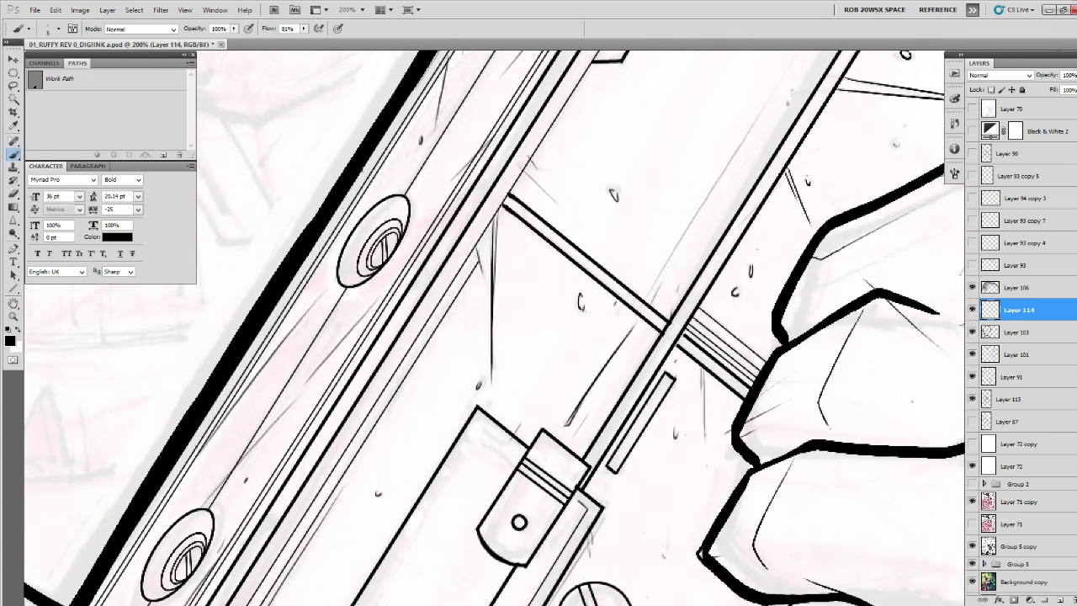
pyautogui.moveTo(345, 198); pyautogui.dragTo(250, 353)
pyautogui.moveTo(395, 199); pyautogui.dragTo(398, 221)
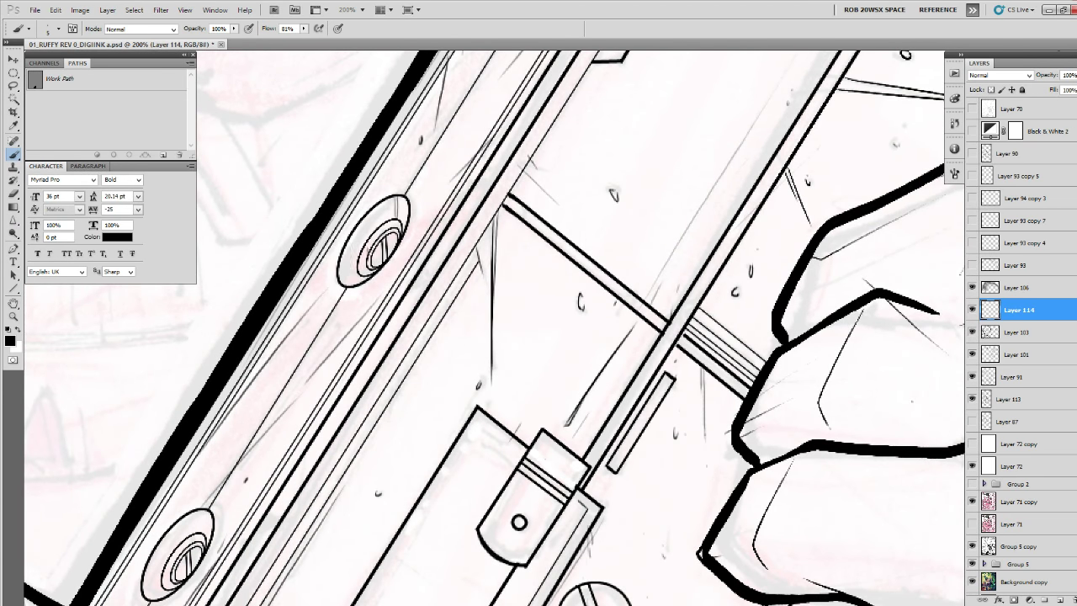
pyautogui.moveTo(269, 429); pyautogui.dragTo(419, 244)
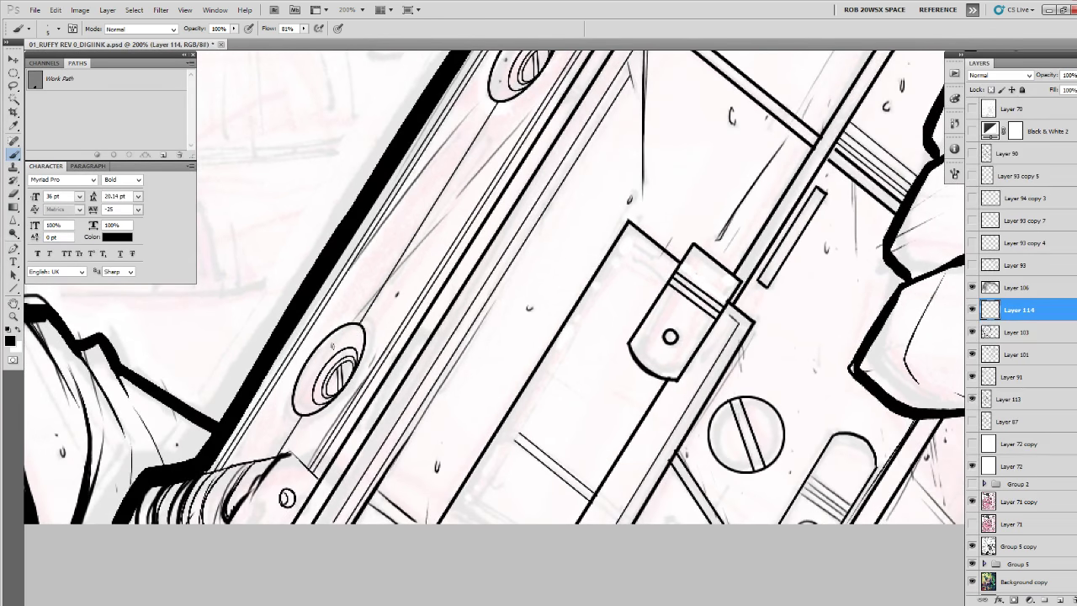
# Ink short fine strokes along the bracket's edge and the lower end of the side rail beside the round screw.
pyautogui.moveTo(292, 442); pyautogui.dragTo(318, 482)
pyautogui.moveTo(276, 498)
pyautogui.mouseDown()
pyautogui.moveTo(304, 456)
pyautogui.moveTo(266, 481)
pyautogui.mouseUp()
pyautogui.moveTo(286, 438); pyautogui.dragTo(262, 481)
pyautogui.moveTo(285, 414)
pyautogui.mouseDown()
pyautogui.moveTo(264, 424)
pyautogui.moveTo(241, 476)
pyautogui.mouseUp()
pyautogui.moveTo(269, 471)
pyautogui.mouseDown()
pyautogui.moveTo(347, 523)
pyautogui.moveTo(219, 534)
pyautogui.mouseUp()
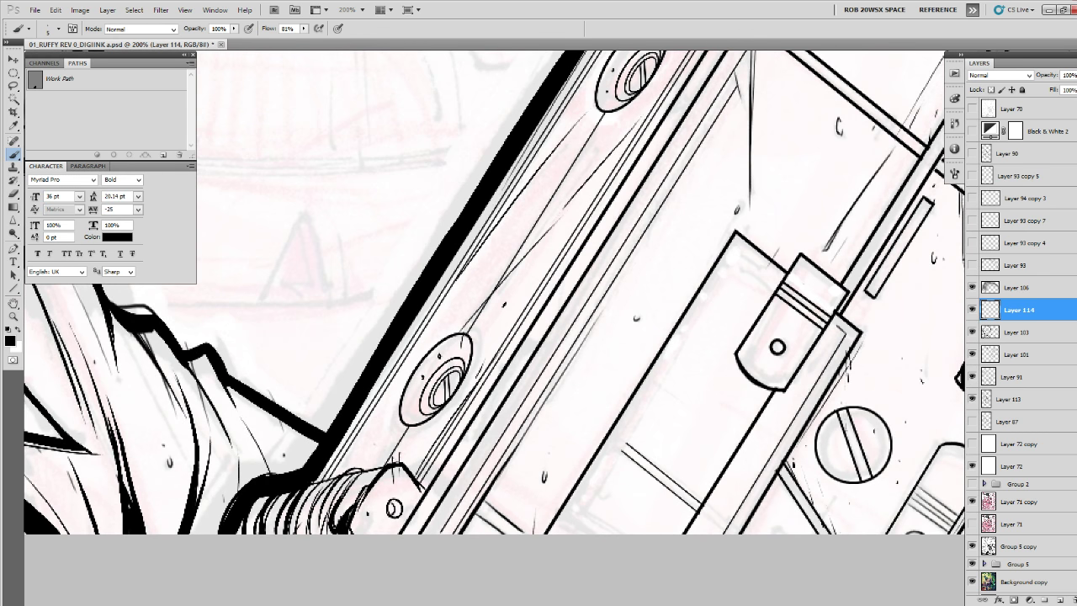
# Toggle the visibility of Layer 114 to compare the gun with and without its fine texture lines.
pyautogui.click(972, 311)
pyautogui.click(972, 311)
pyautogui.click(971, 310)
pyautogui.click(971, 310)
pyautogui.press('z')
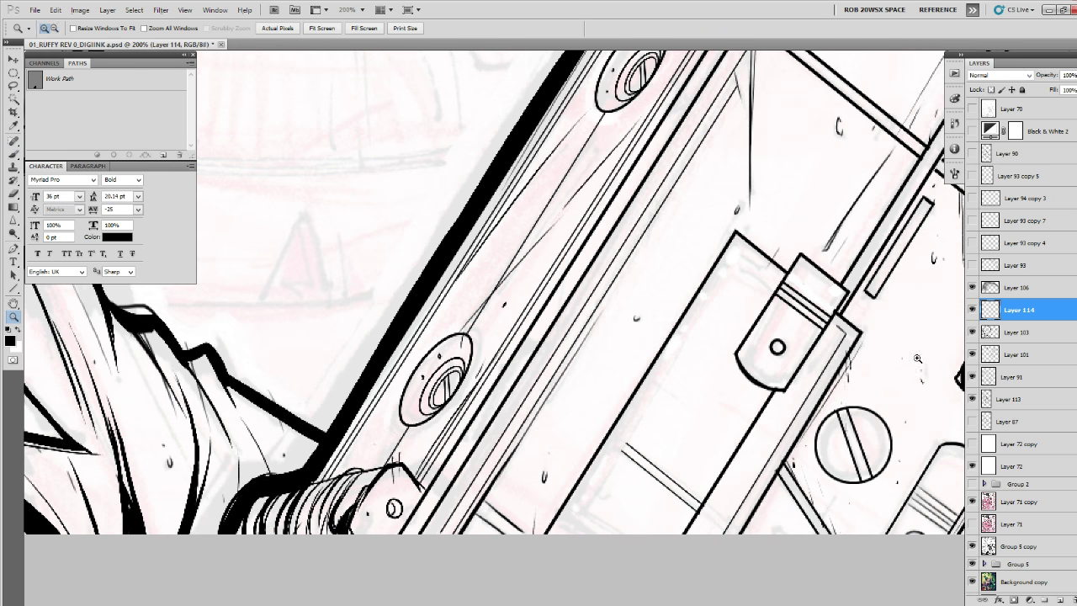
pyautogui.keyDown('alt'); pyautogui.click(918, 373); pyautogui.keyUp('alt')
pyautogui.keyDown('alt'); pyautogui.click(918, 373); pyautogui.keyUp('alt')
pyautogui.keyDown('alt'); pyautogui.click(918, 372); pyautogui.keyUp('alt')
pyautogui.keyDown('alt'); pyautogui.click(919, 373); pyautogui.keyUp('alt')
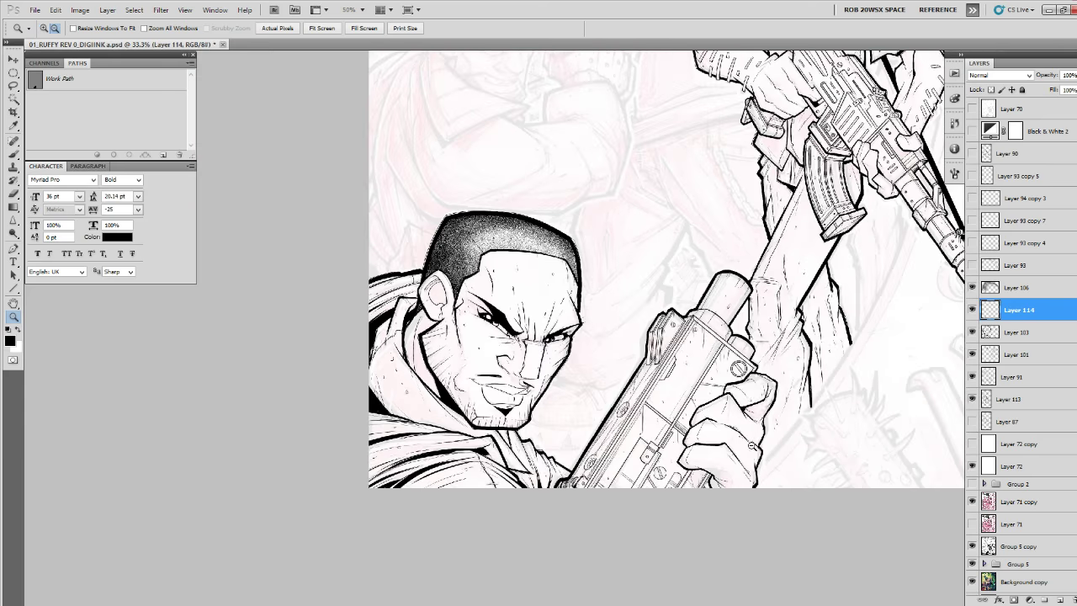
# Ink dense parallel hatching inside the dark edge of the rounded knob beside the barrel, on a new layer.
pyautogui.click(763, 381)
pyautogui.click(763, 381)
pyautogui.click(763, 381)
pyautogui.click(763, 382)
pyautogui.moveTo(763, 381); pyautogui.dragTo(737, 530)
pyautogui.press('b')
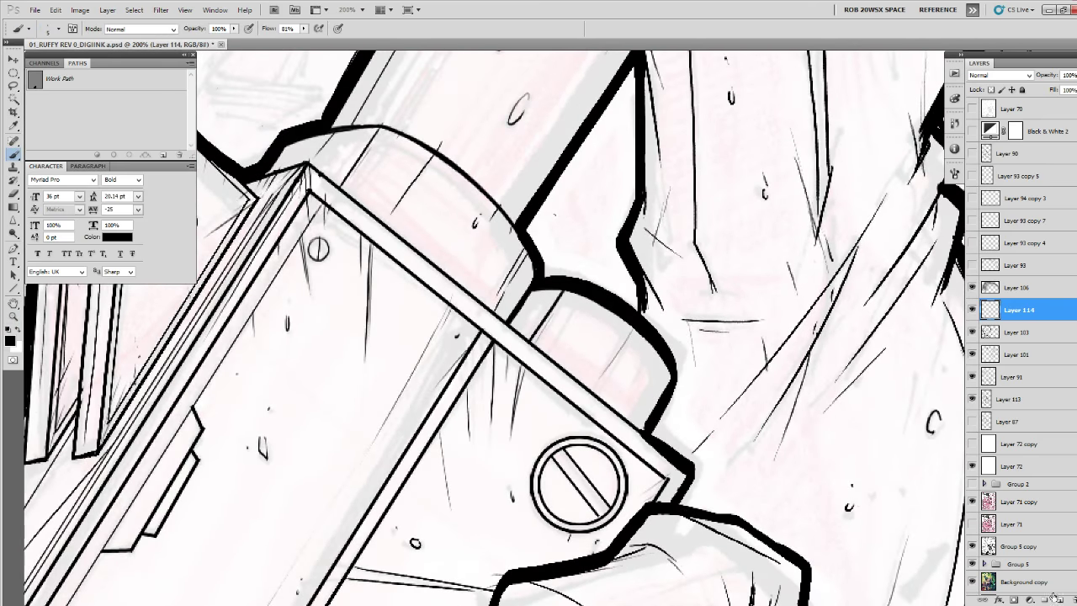
pyautogui.click(1060, 600)
pyautogui.press('z')
pyautogui.click(699, 422)
pyautogui.press('b')
pyautogui.moveTo(669, 375)
pyautogui.mouseDown()
pyautogui.moveTo(669, 451)
pyautogui.moveTo(668, 427)
pyautogui.moveTo(648, 479)
pyautogui.mouseUp()
pyautogui.moveTo(657, 427); pyautogui.dragTo(617, 510)
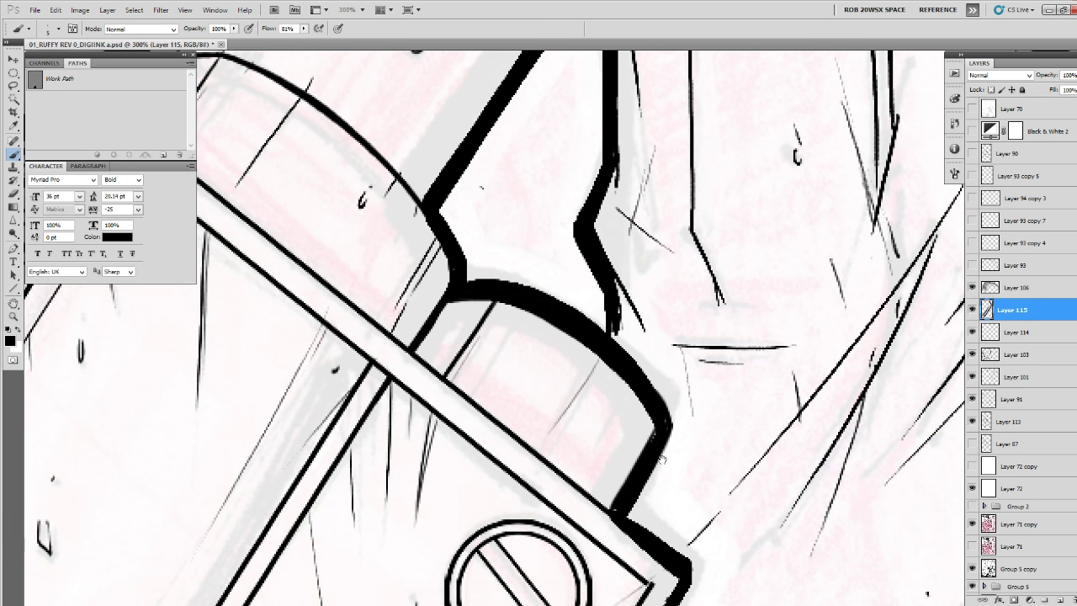
pyautogui.moveTo(680, 404)
pyautogui.mouseDown()
pyautogui.moveTo(455, 429)
pyautogui.moveTo(379, 531)
pyautogui.mouseUp()
pyautogui.moveTo(429, 441); pyautogui.dragTo(378, 534)
pyautogui.moveTo(431, 437)
pyautogui.mouseDown()
pyautogui.moveTo(383, 533)
pyautogui.moveTo(394, 493)
pyautogui.moveTo(362, 527)
pyautogui.moveTo(391, 474)
pyautogui.moveTo(355, 520)
pyautogui.moveTo(353, 510)
pyautogui.mouseUp()
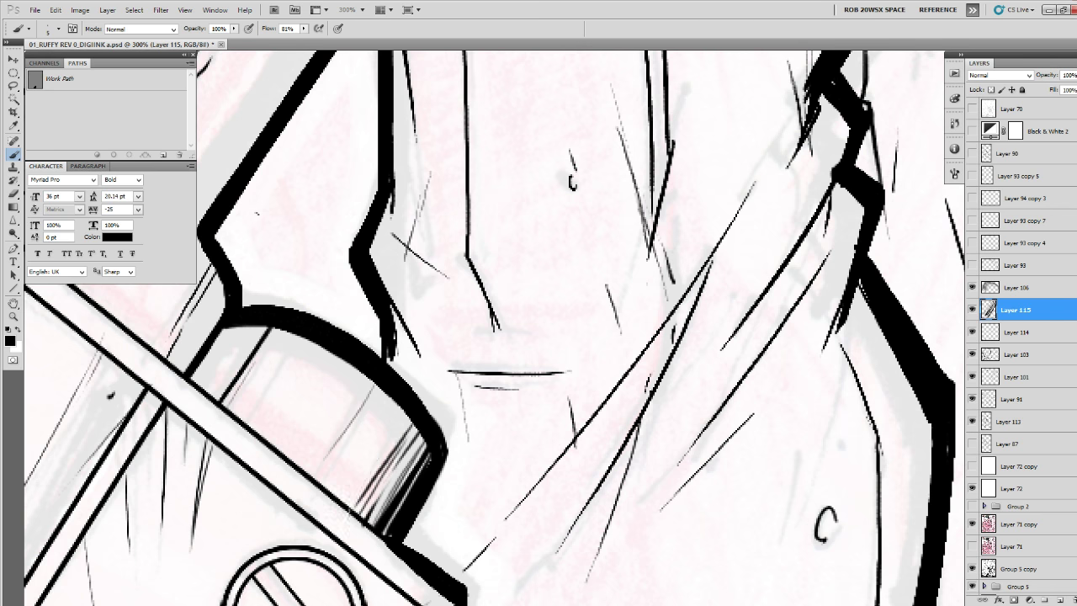
pyautogui.moveTo(397, 429); pyautogui.dragTo(365, 478)
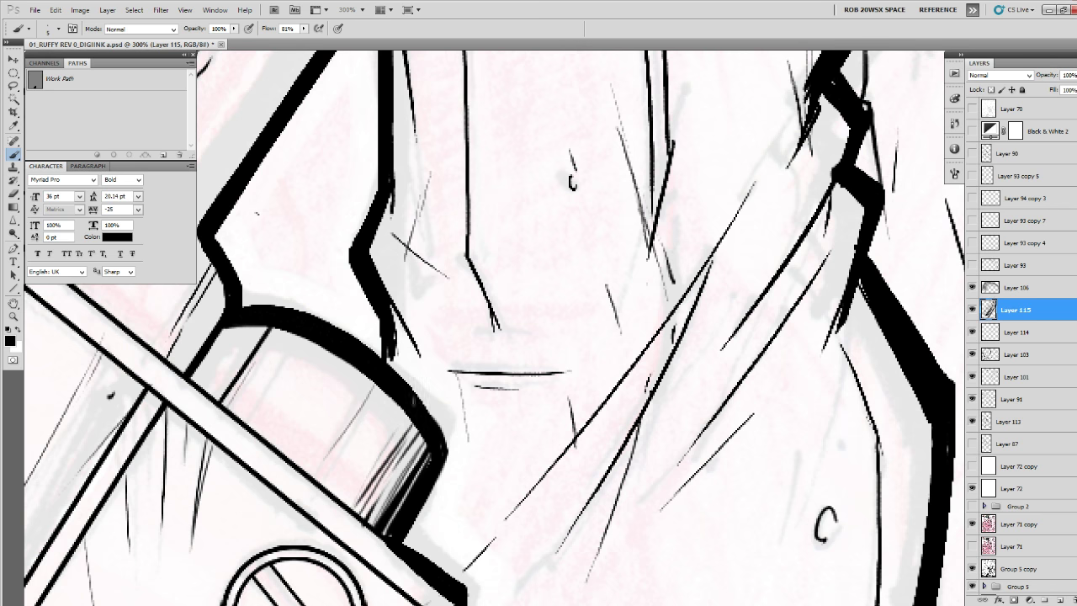
# Delete the new layer holding the rounded knob's hatching.
pyautogui.press('z')
pyautogui.keyDown('alt'); pyautogui.click(473, 453); pyautogui.keyUp('alt')
pyautogui.keyDown('alt'); pyautogui.click(473, 452); pyautogui.keyUp('alt')
pyautogui.keyDown('alt'); pyautogui.click(473, 453); pyautogui.keyUp('alt')
pyautogui.keyDown('alt'); pyautogui.click(472, 452); pyautogui.keyUp('alt')
pyautogui.keyDown('alt'); pyautogui.click(473, 453); pyautogui.keyUp('alt')
pyautogui.moveTo(473, 453); pyautogui.dragTo(700, 312)
pyautogui.click(678, 309)
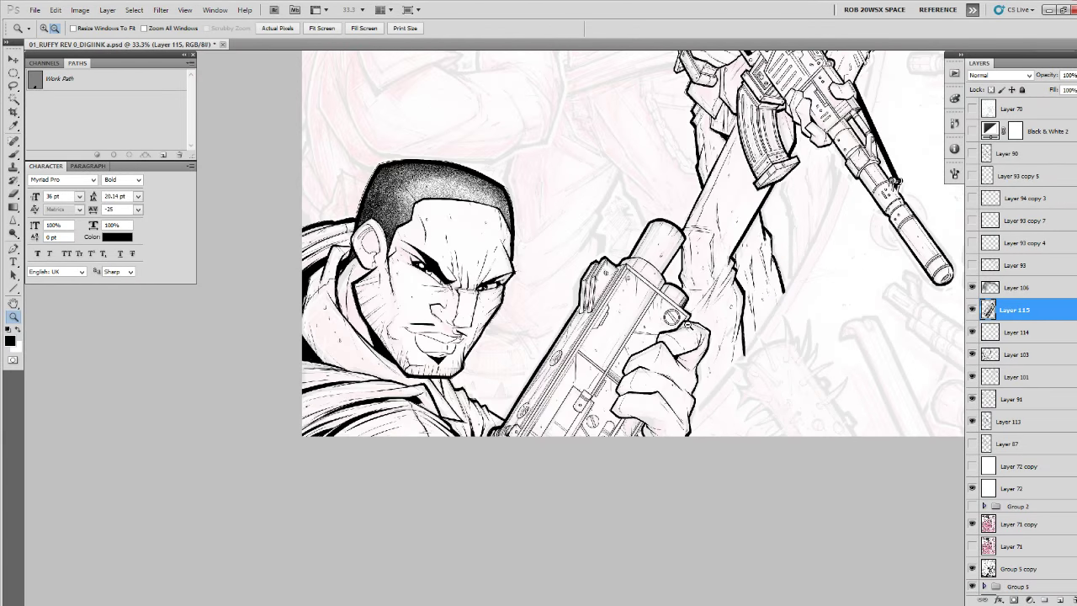
pyautogui.keyDown('alt'); pyautogui.click(689, 325); pyautogui.keyUp('alt')
pyautogui.click(451, 315)
pyautogui.click(450, 315)
pyautogui.click(451, 315)
pyautogui.click(450, 315)
pyautogui.click(451, 314)
pyautogui.press('b')
pyautogui.moveTo(1030, 572); pyautogui.dragTo(1074, 599)
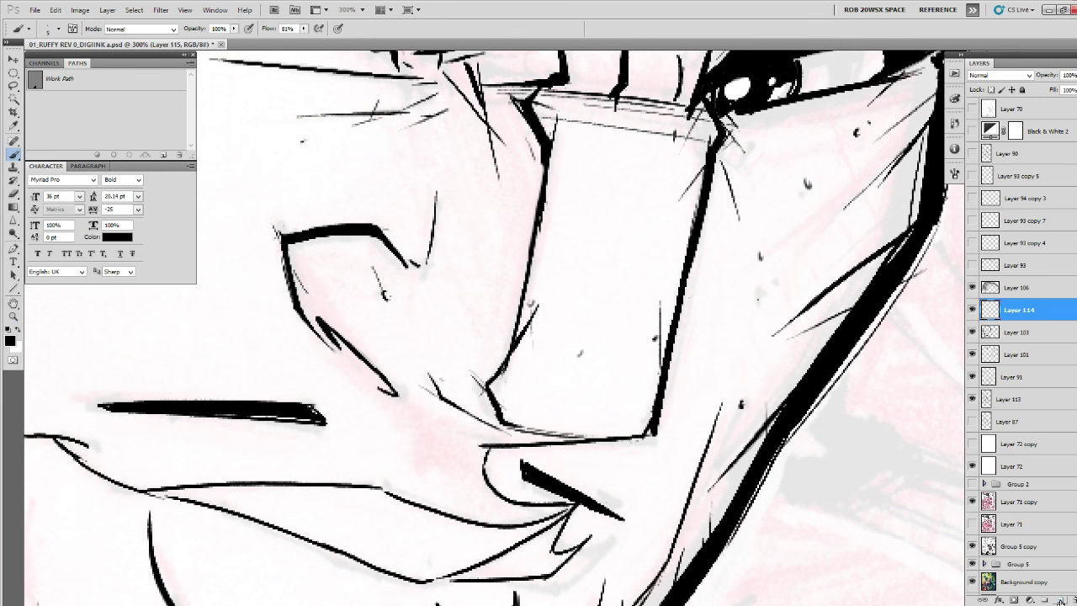
# Ink a thin line along the nostril wing and small specks on the foreground man's face, on a new layer.
pyautogui.click(1061, 599)
pyautogui.moveTo(554, 405); pyautogui.dragTo(556, 449)
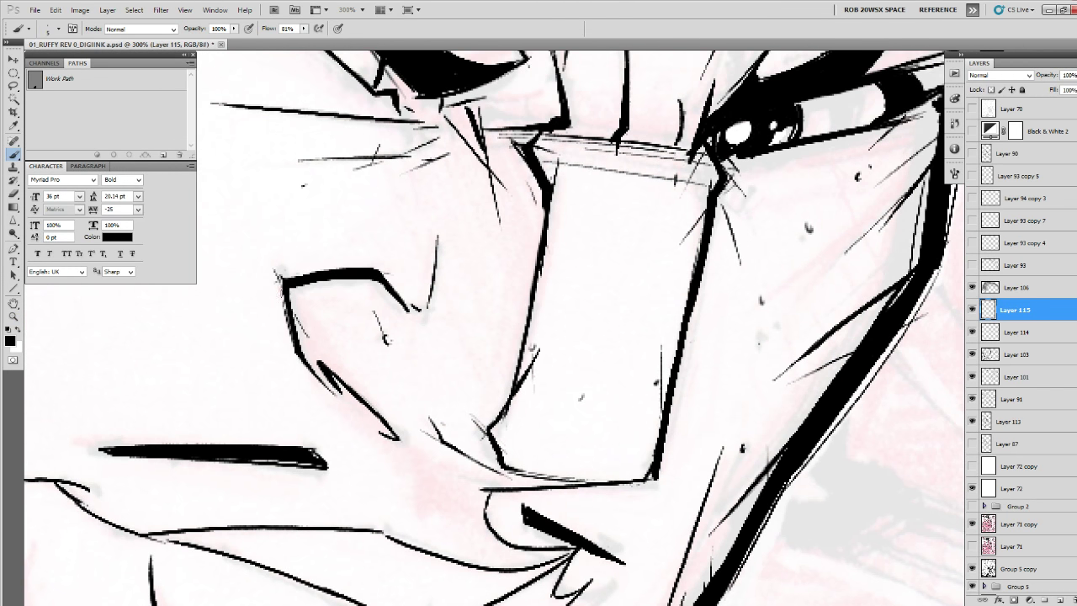
pyautogui.moveTo(291, 306); pyautogui.dragTo(452, 454)
pyautogui.hotkey('ctrl', 'z')
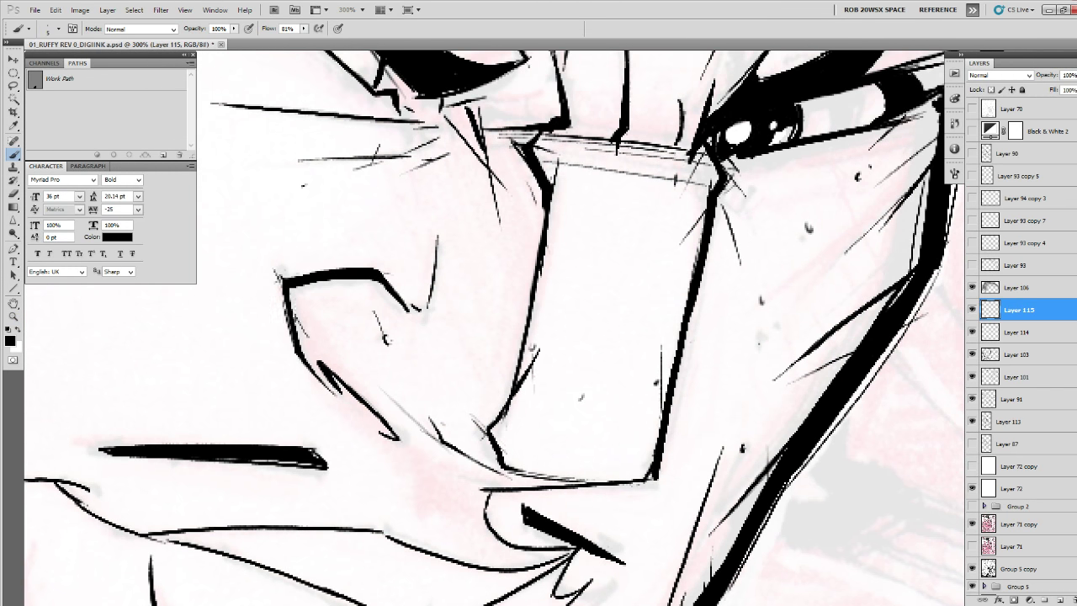
pyautogui.moveTo(289, 306); pyautogui.dragTo(445, 455)
pyautogui.press('z')
pyautogui.keyDown('alt'); pyautogui.click(423, 413); pyautogui.keyUp('alt')
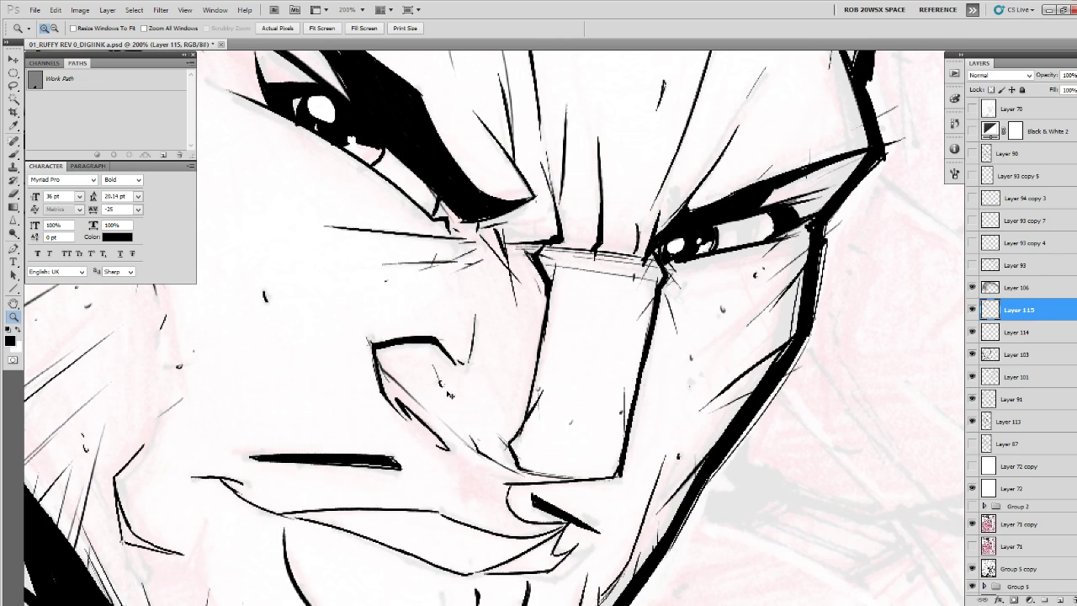
pyautogui.press('b')
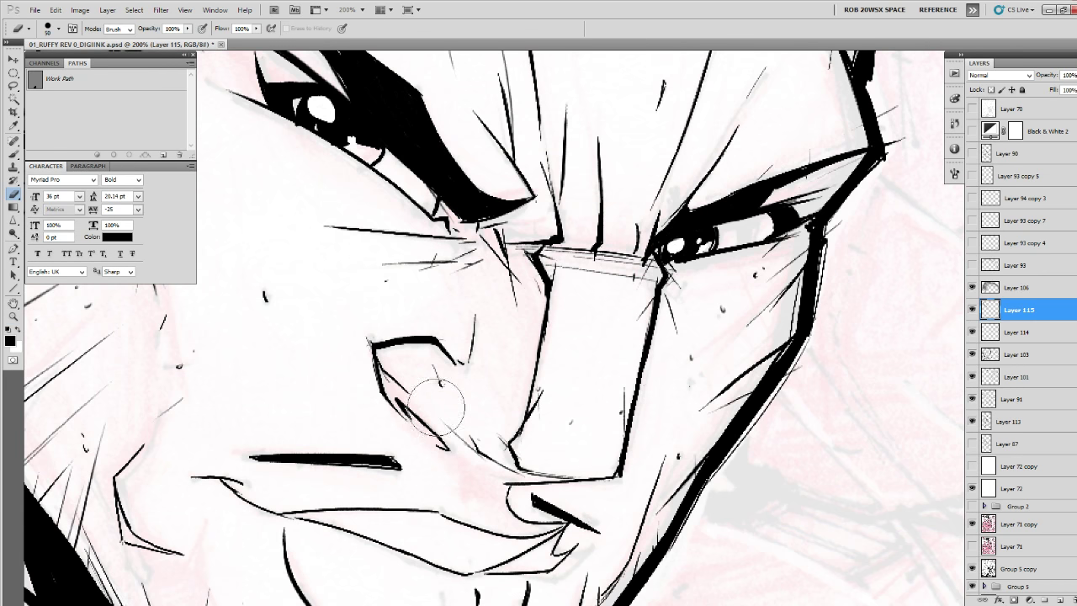
pyautogui.press('b')
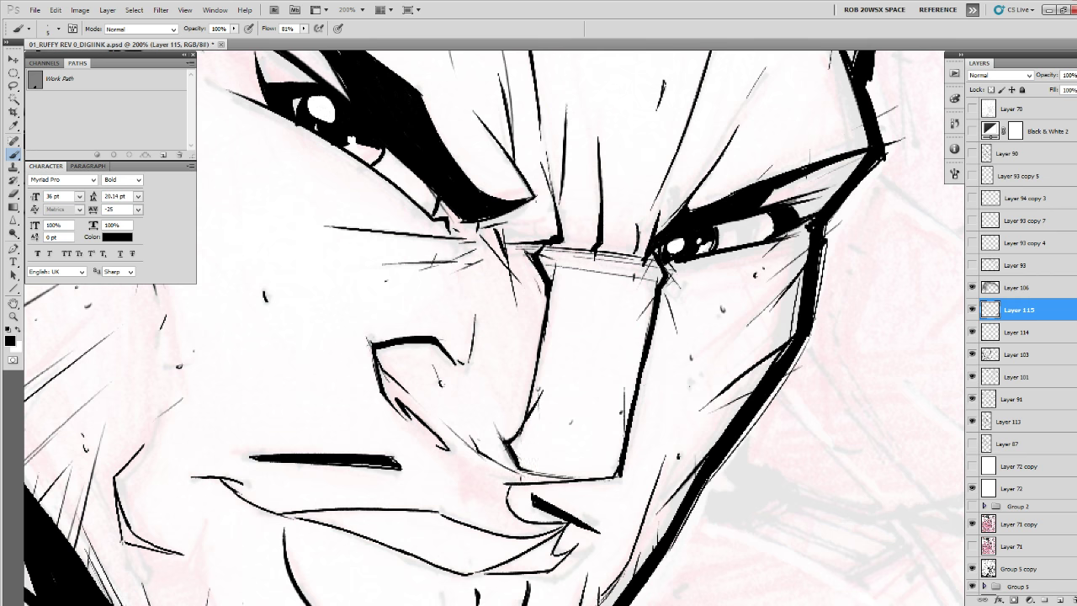
pyautogui.press('x')
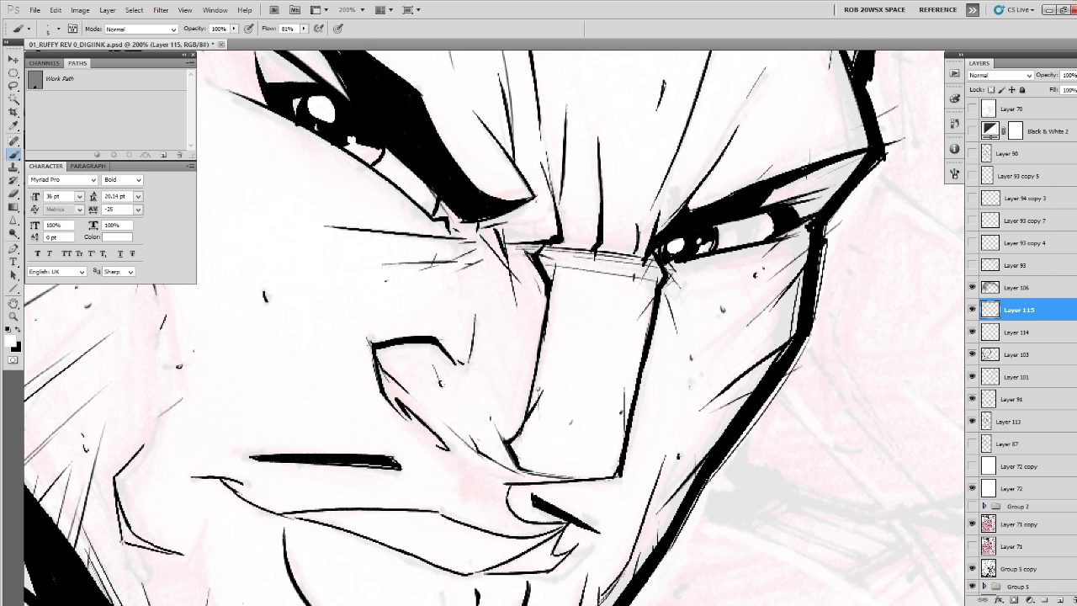
pyautogui.press('z')
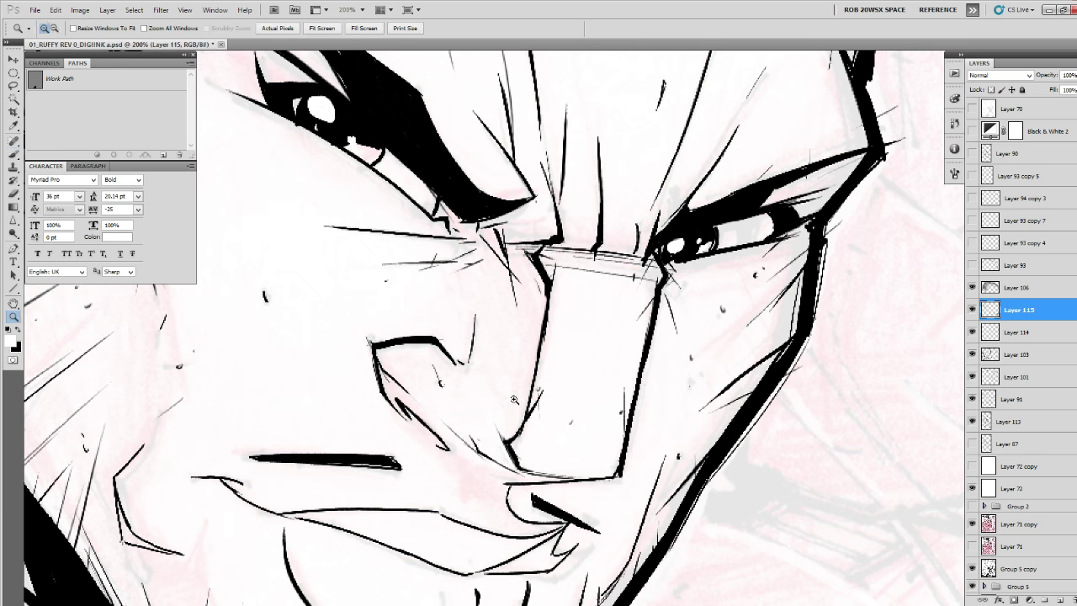
# Delete the new layer holding the nostril line and face specks.
pyautogui.keyDown('alt'); pyautogui.click(515, 399); pyautogui.keyUp('alt')
pyautogui.keyDown('alt'); pyautogui.click(516, 400); pyautogui.keyUp('alt')
pyautogui.keyDown('alt'); pyautogui.click(536, 435); pyautogui.keyUp('alt')
pyautogui.keyDown('alt'); pyautogui.click(539, 439); pyautogui.keyUp('alt')
pyautogui.keyDown('alt'); pyautogui.click(543, 436); pyautogui.keyUp('alt')
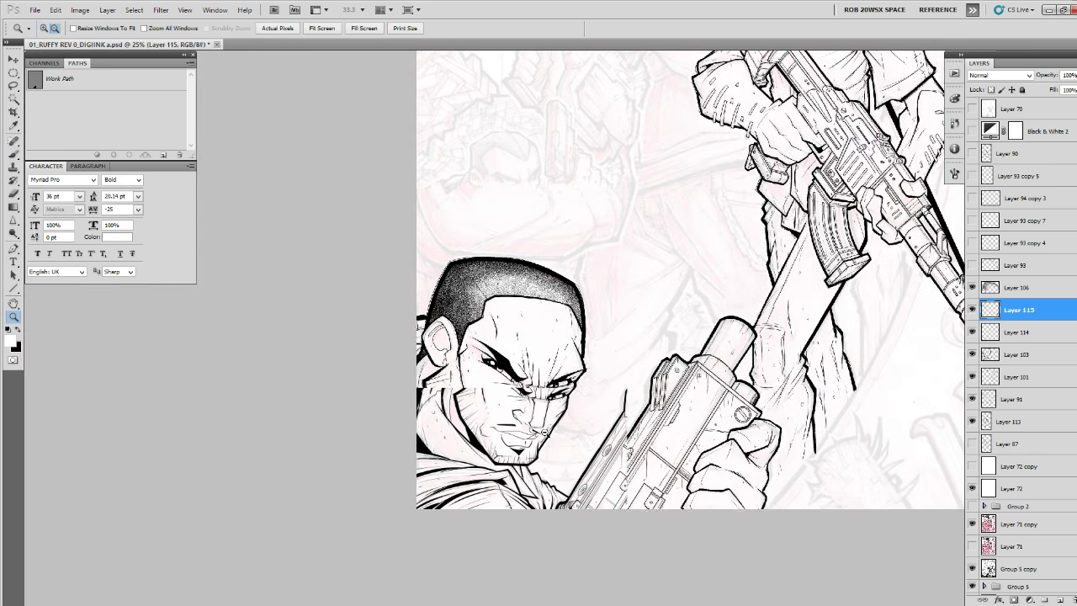
pyautogui.moveTo(829, 437); pyautogui.dragTo(713, 486)
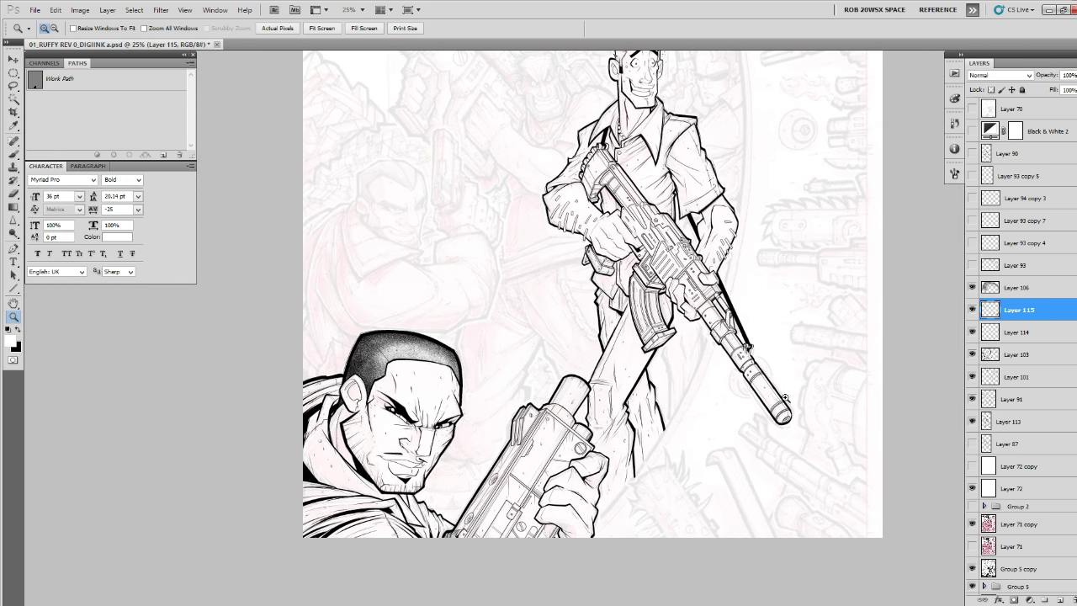
pyautogui.press('Delete')
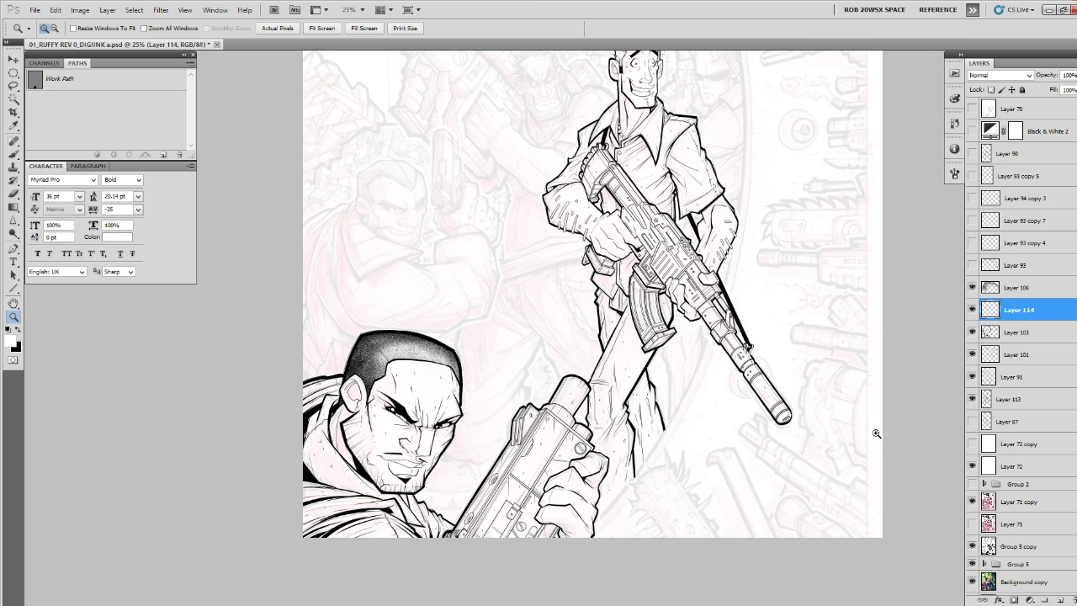
# Ink a thin black outer contour down the side of the foreground man's head and brow, on a new layer.
pyautogui.moveTo(872, 440); pyautogui.dragTo(853, 457)
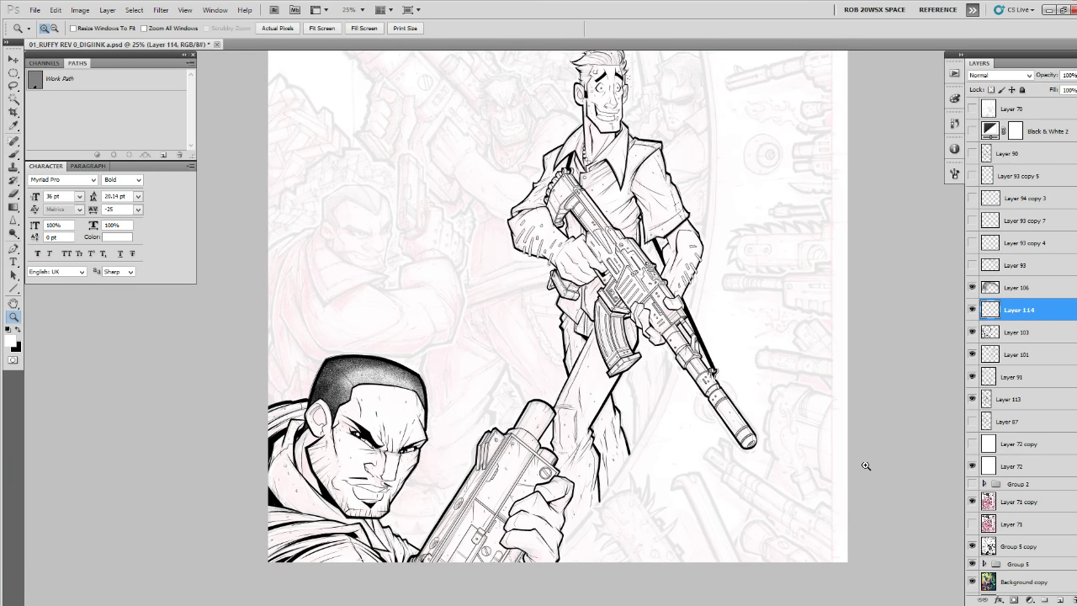
pyautogui.moveTo(492, 477); pyautogui.dragTo(735, 439)
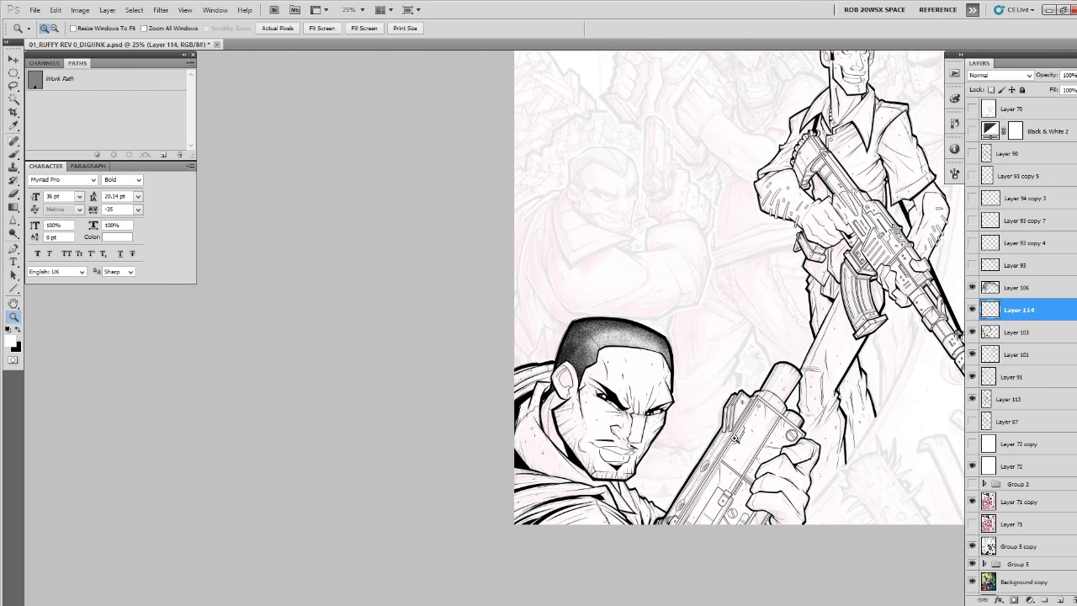
pyautogui.click(702, 396)
pyautogui.click(702, 396)
pyautogui.click(700, 396)
pyautogui.click(642, 336)
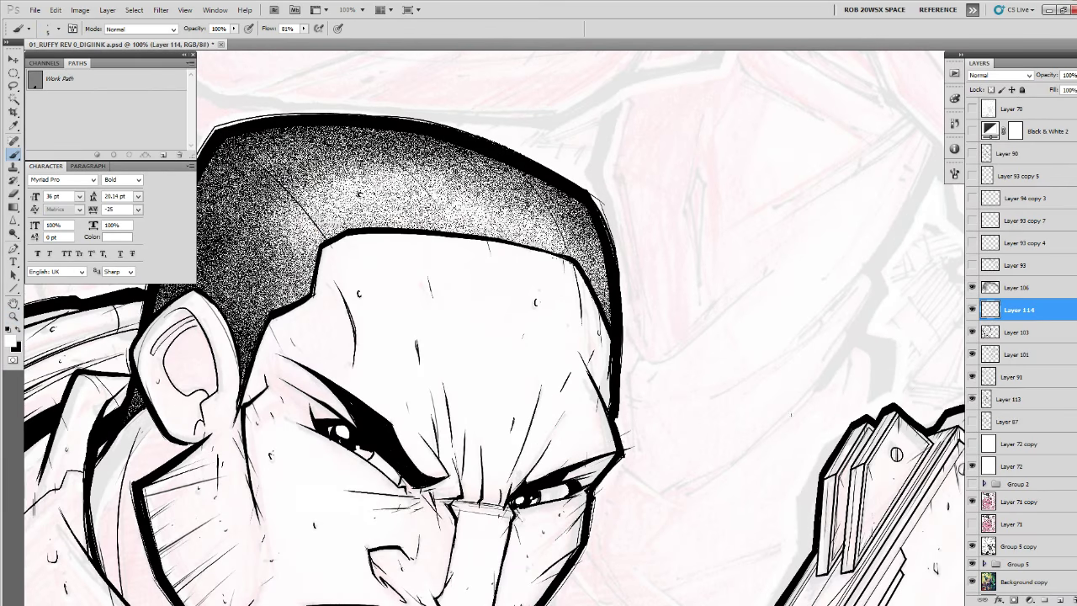
pyautogui.click(1060, 599)
pyautogui.press('x')
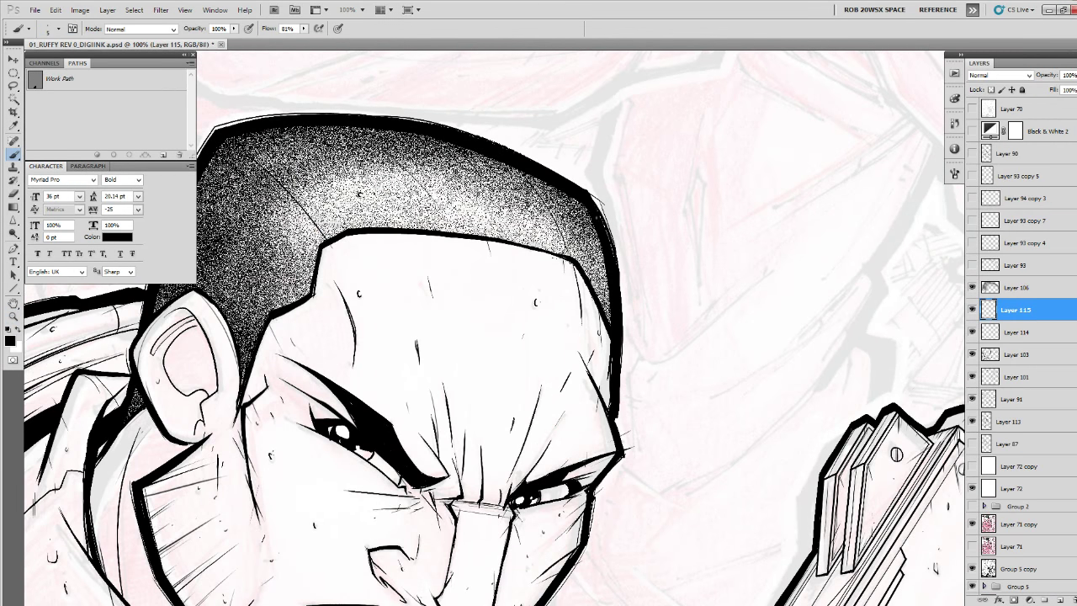
pyautogui.moveTo(604, 221)
pyautogui.mouseDown()
pyautogui.moveTo(621, 398)
pyautogui.moveTo(638, 287)
pyautogui.moveTo(631, 349)
pyautogui.mouseUp()
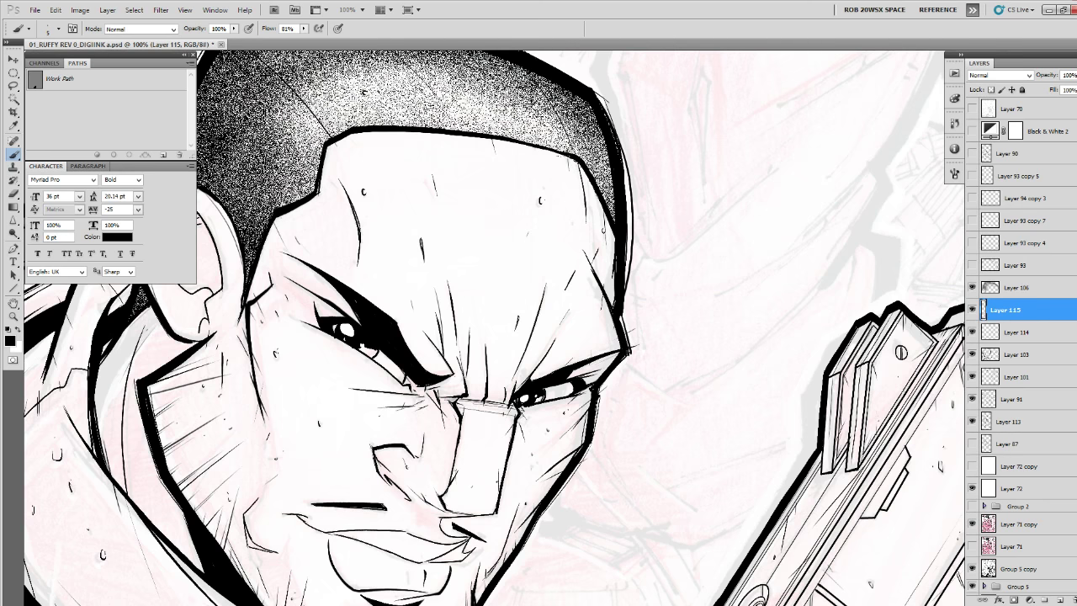
pyautogui.moveTo(621, 215); pyautogui.dragTo(583, 440)
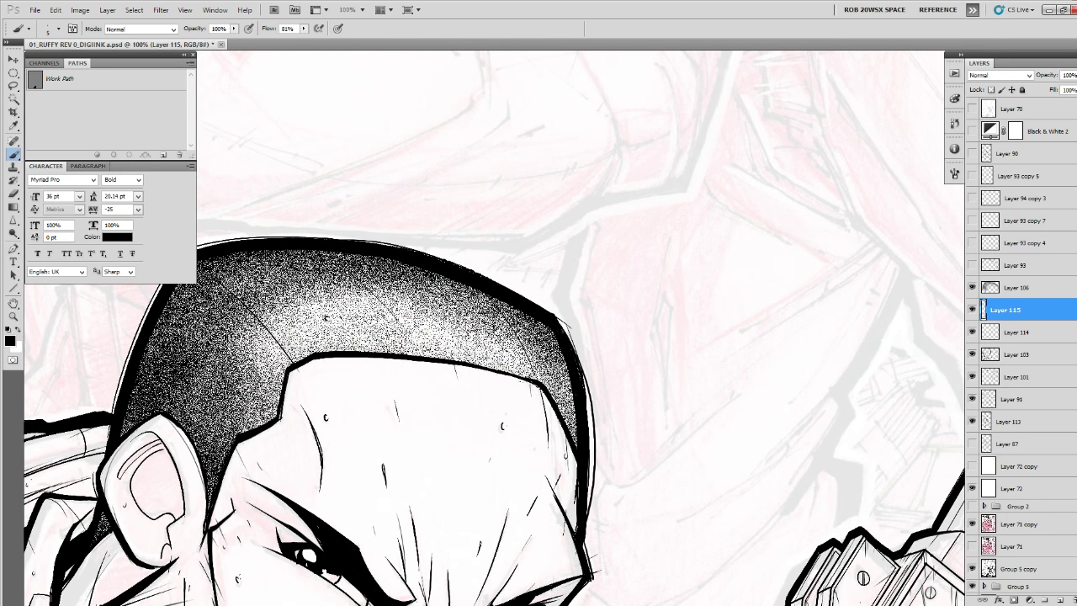
# Add a thin line over the upper corner of the foreground man's hair outline.
pyautogui.moveTo(582, 333); pyautogui.dragTo(527, 325)
pyautogui.hotkey('ctrl', '+')
pyautogui.hotkey('ctrl', '+')
pyautogui.moveTo(452, 263)
pyautogui.mouseDown()
pyautogui.moveTo(481, 291)
pyautogui.moveTo(520, 384)
pyautogui.moveTo(474, 294)
pyautogui.moveTo(507, 378)
pyautogui.mouseUp()
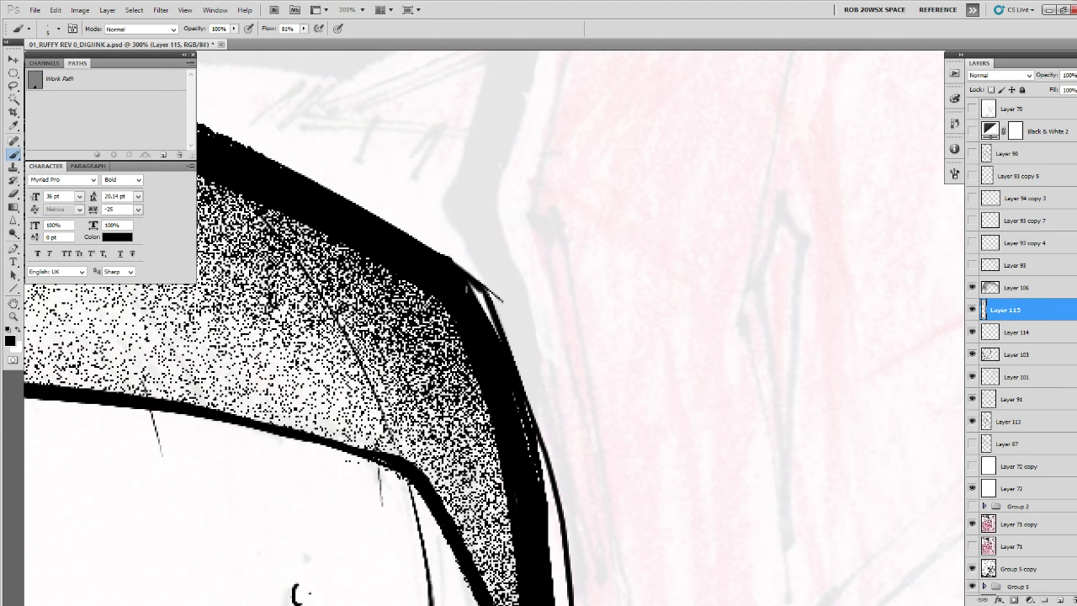
# Examine the inked foreground head, gun and standing figure at overview and closer zoom.
pyautogui.press('z')
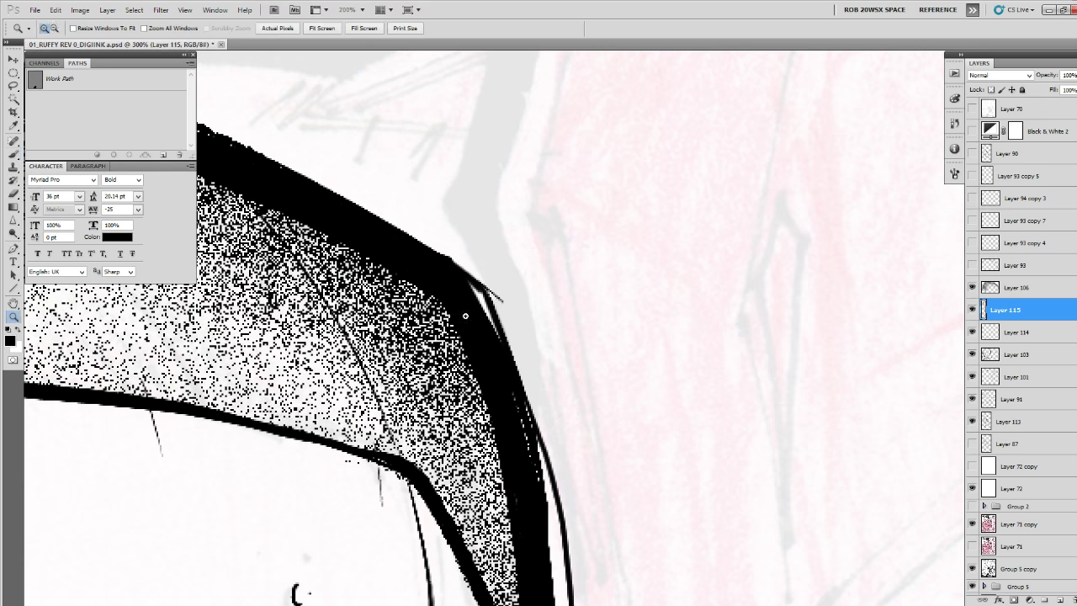
pyautogui.keyDown('alt'); pyautogui.click(470, 319); pyautogui.keyUp('alt')
pyautogui.keyDown('alt'); pyautogui.click(471, 319); pyautogui.keyUp('alt')
pyautogui.keyDown('alt'); pyautogui.click(471, 319); pyautogui.keyUp('alt')
pyautogui.keyDown('alt'); pyautogui.click(471, 319); pyautogui.keyUp('alt')
pyautogui.keyDown('alt'); pyautogui.click(470, 319); pyautogui.keyUp('alt')
pyautogui.keyDown('alt'); pyautogui.click(470, 329); pyautogui.keyUp('alt')
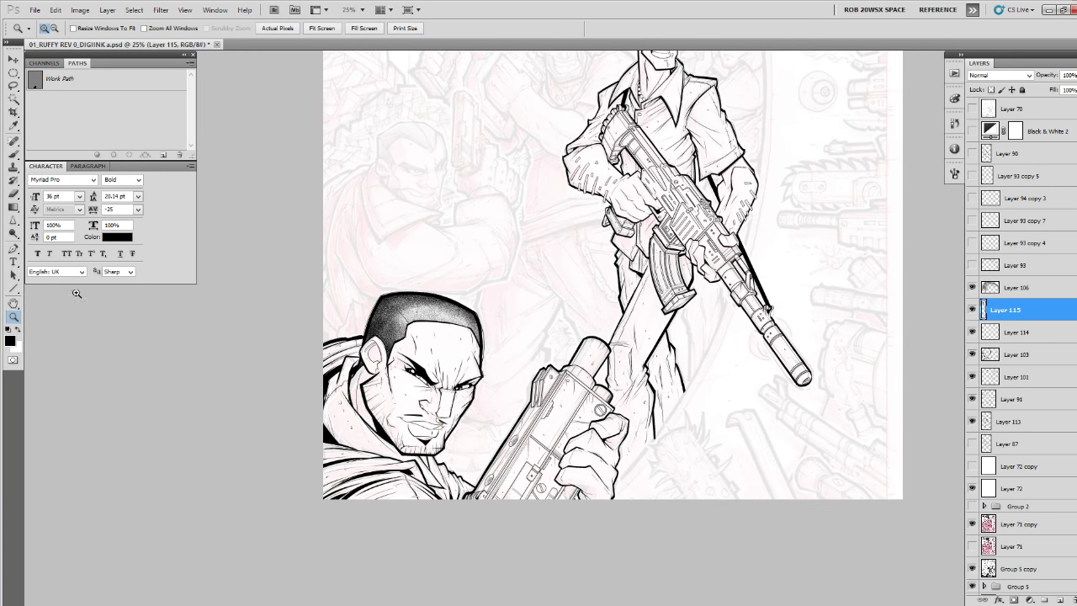
pyautogui.hotkey('ctrl', 'Tab')
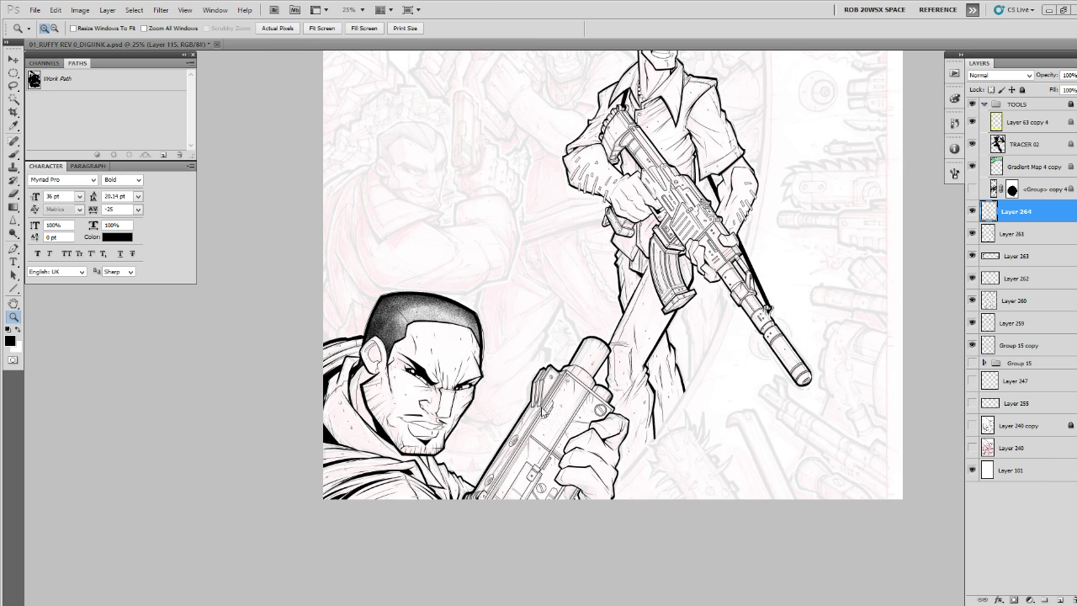
pyautogui.click(615, 436)
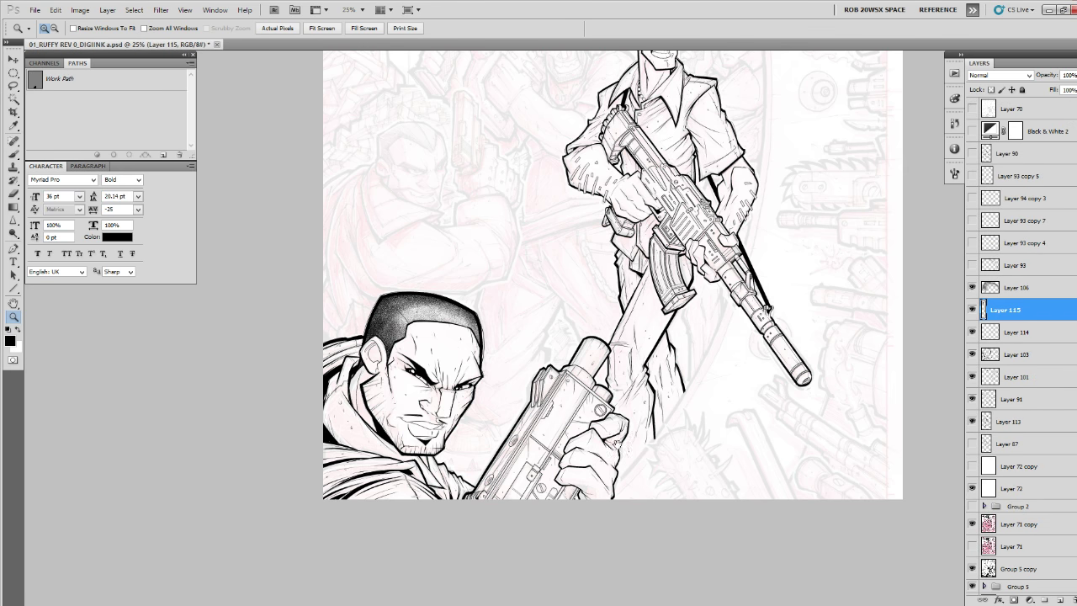
pyautogui.click(609, 438)
pyautogui.click(609, 437)
pyautogui.click(609, 437)
pyautogui.moveTo(639, 465); pyautogui.dragTo(595, 420)
pyautogui.keyDown('alt'); pyautogui.click(596, 421); pyautogui.keyUp('alt')
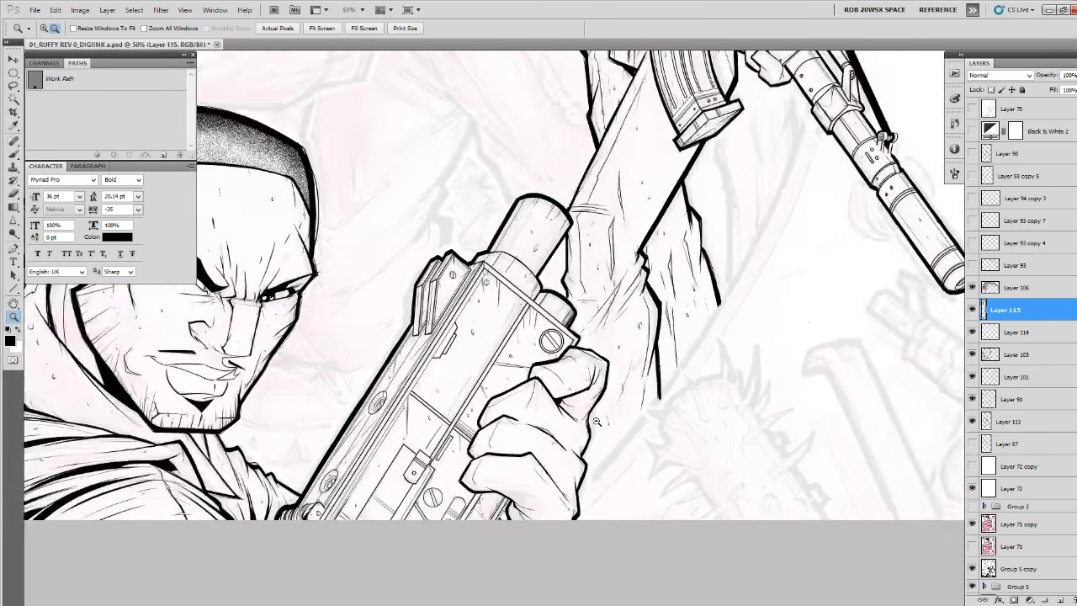
pyautogui.keyDown('alt'); pyautogui.click(596, 420); pyautogui.keyUp('alt')
pyautogui.keyDown('alt'); pyautogui.click(596, 420); pyautogui.keyUp('alt')
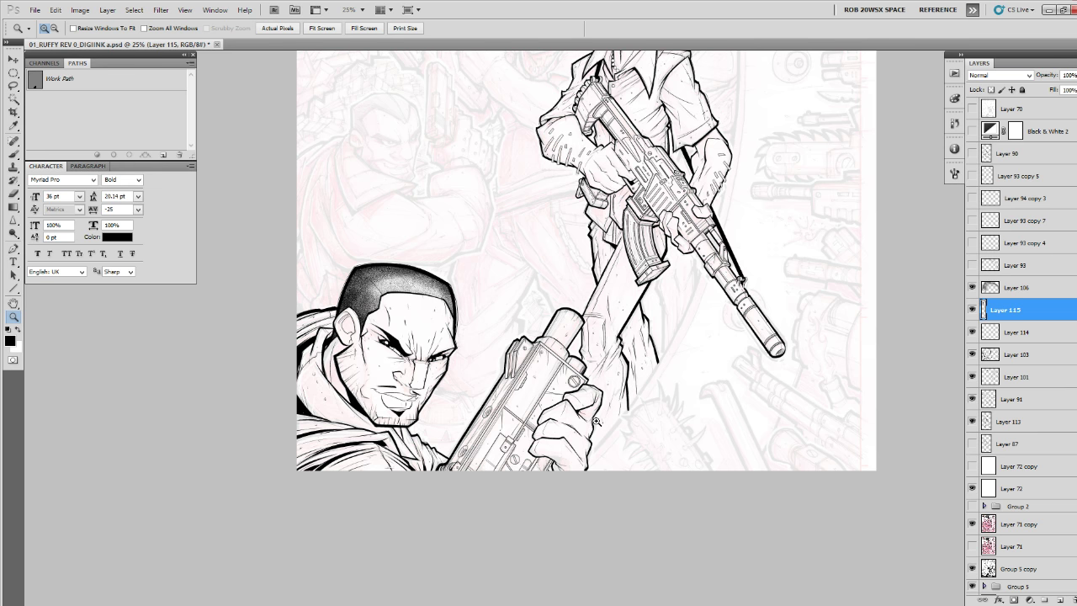
# Add a new empty layer directly above Layer 115.
pyautogui.moveTo(495, 343); pyautogui.dragTo(453, 478)
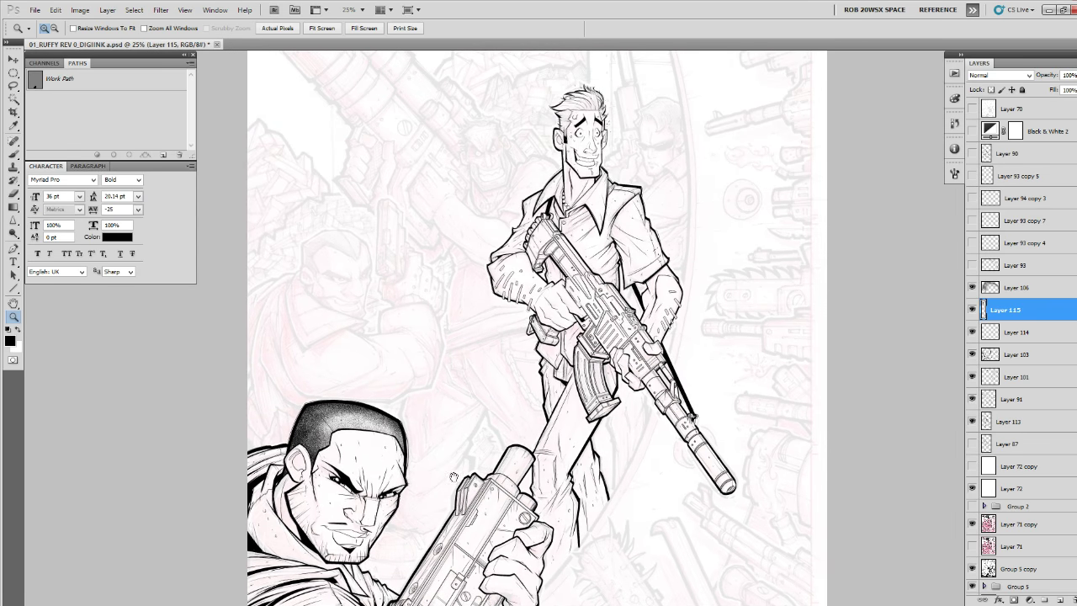
pyautogui.press('alt')
pyautogui.keyDown('alt'); pyautogui.click(515, 448); pyautogui.keyUp('alt')
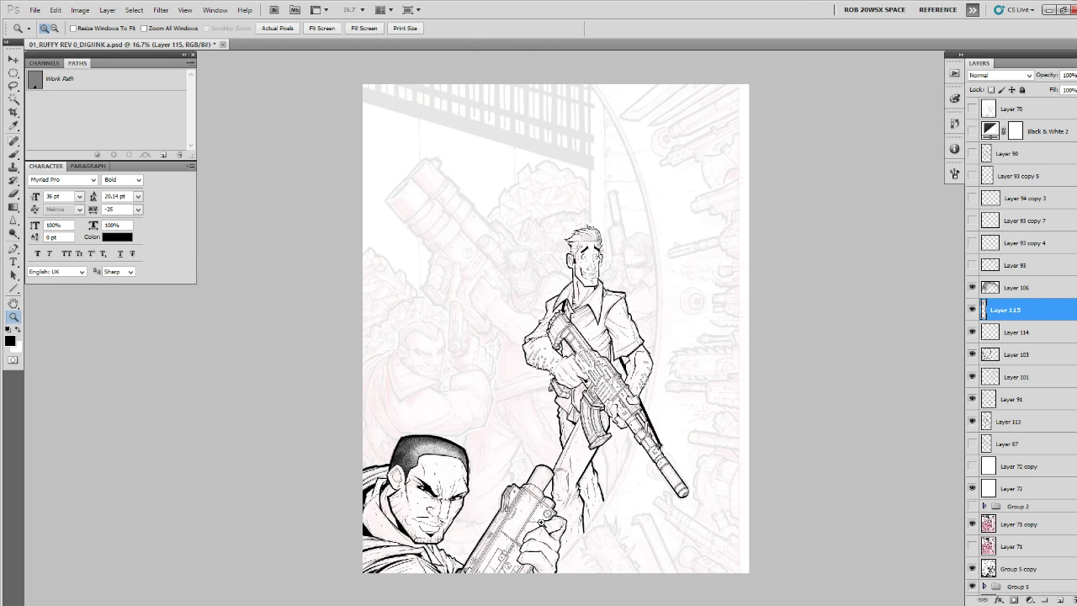
pyautogui.click(540, 520)
pyautogui.click(1059, 599)
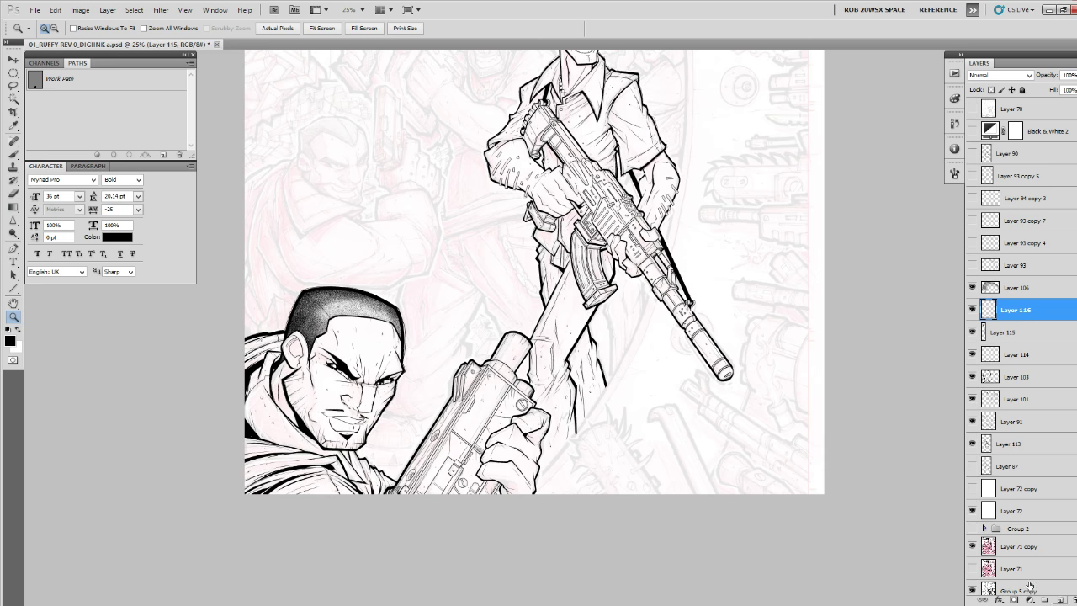
# Thicken the lower edge of the foreground gun's muzzle cylinder in black with the ROB OIL brush, and merge the strokes into Layer 115.
pyautogui.click(541, 338)
pyautogui.click(541, 338)
pyautogui.click(542, 338)
pyautogui.click(541, 338)
pyautogui.click(542, 338)
pyautogui.press('b')
pyautogui.moveTo(500, 370); pyautogui.dragTo(509, 282)
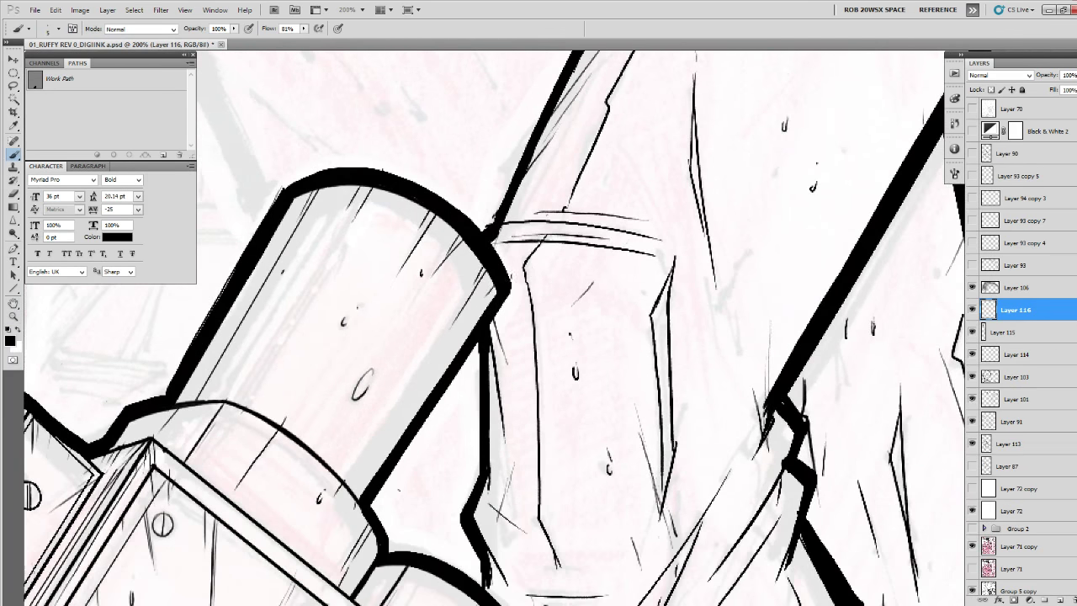
pyautogui.press('x')
pyautogui.press('x')
pyautogui.rightClick(509, 282)
pyautogui.click(534, 468)
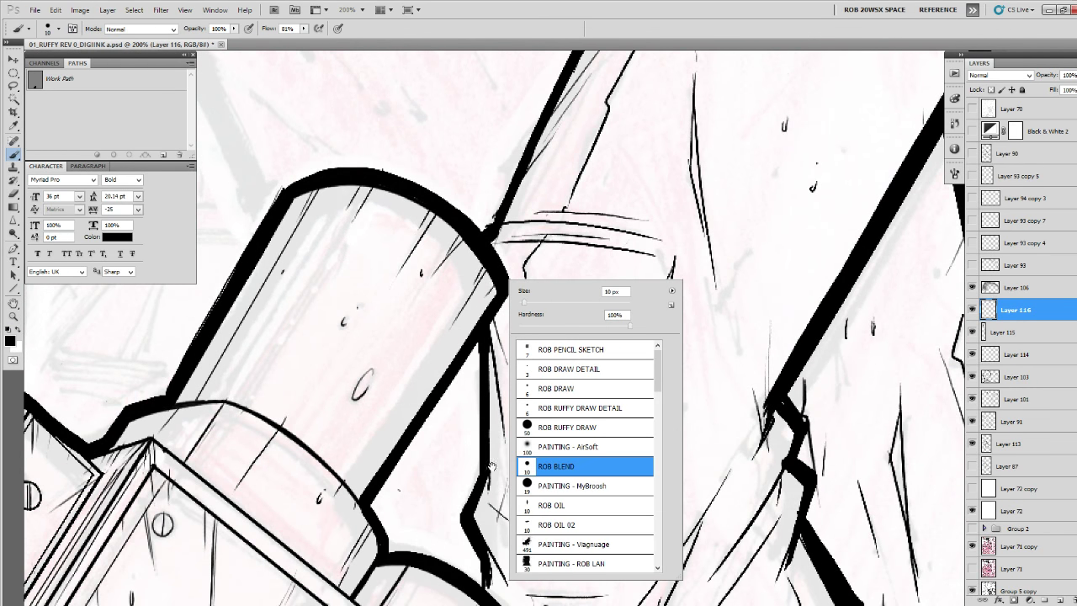
pyautogui.doubleClick(530, 504)
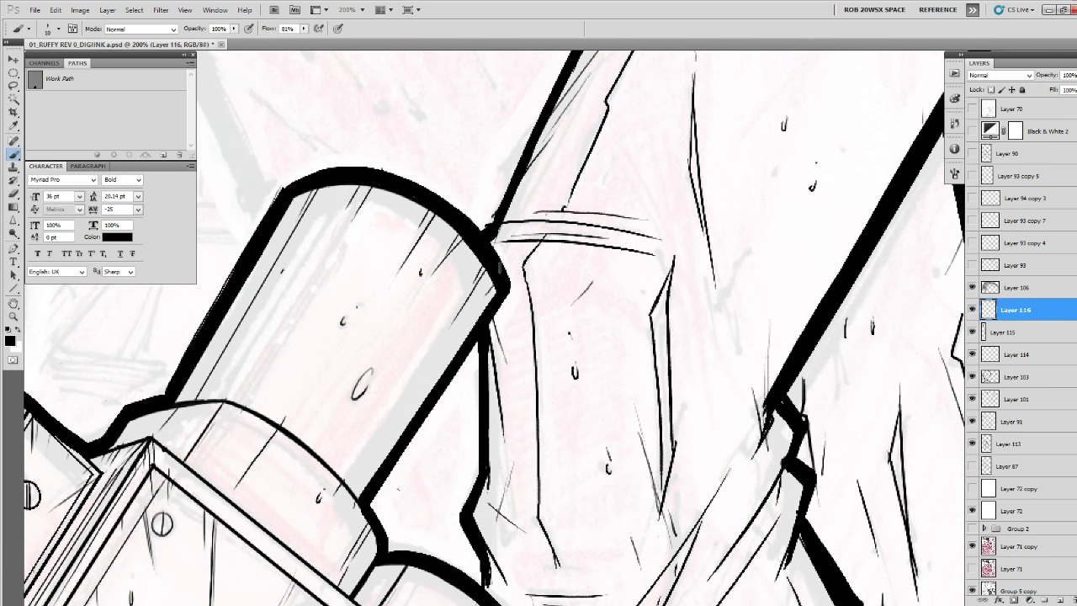
pyautogui.moveTo(501, 270); pyautogui.dragTo(509, 298)
pyautogui.press(']')
pyautogui.moveTo(507, 283)
pyautogui.mouseDown()
pyautogui.moveTo(507, 305)
pyautogui.moveTo(372, 505)
pyautogui.mouseUp()
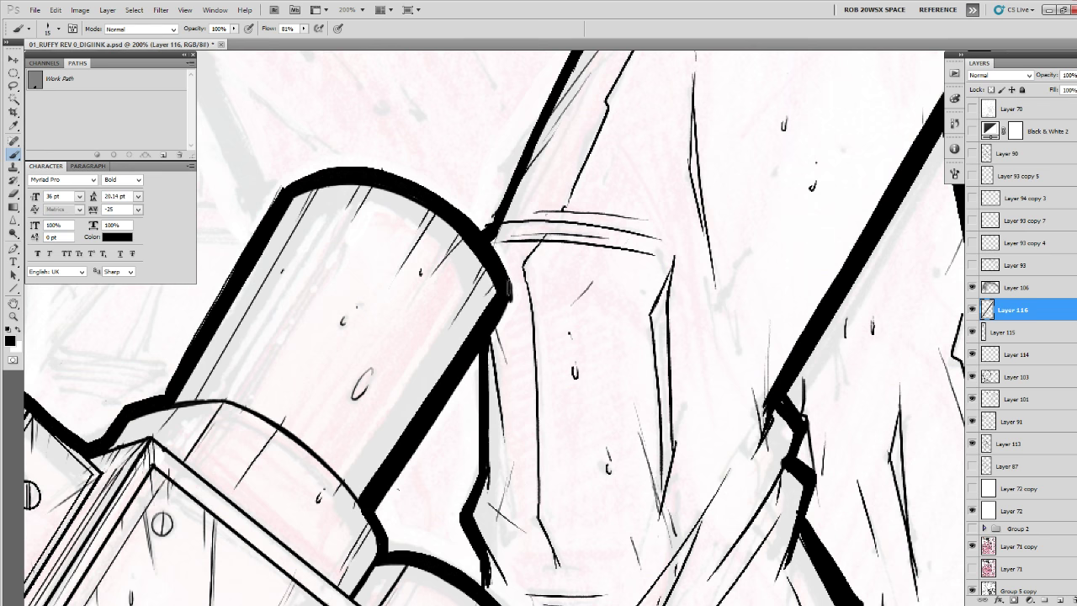
pyautogui.moveTo(510, 280)
pyautogui.mouseDown()
pyautogui.moveTo(511, 300)
pyautogui.moveTo(378, 515)
pyautogui.moveTo(386, 547)
pyautogui.mouseUp()
pyautogui.moveTo(508, 293); pyautogui.dragTo(371, 514)
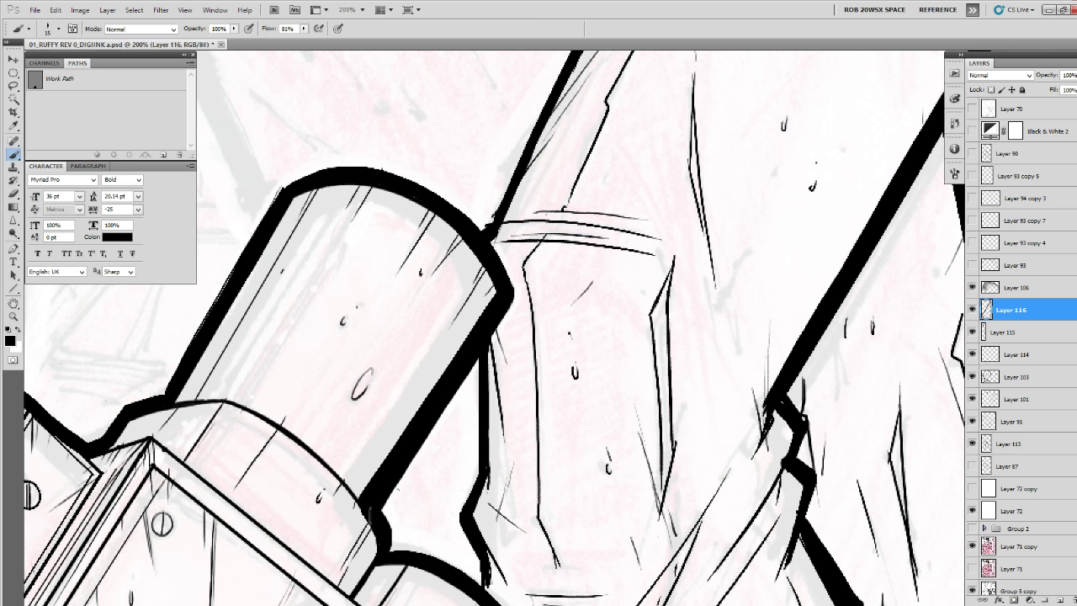
pyautogui.hotkey('ctrl', 'e')
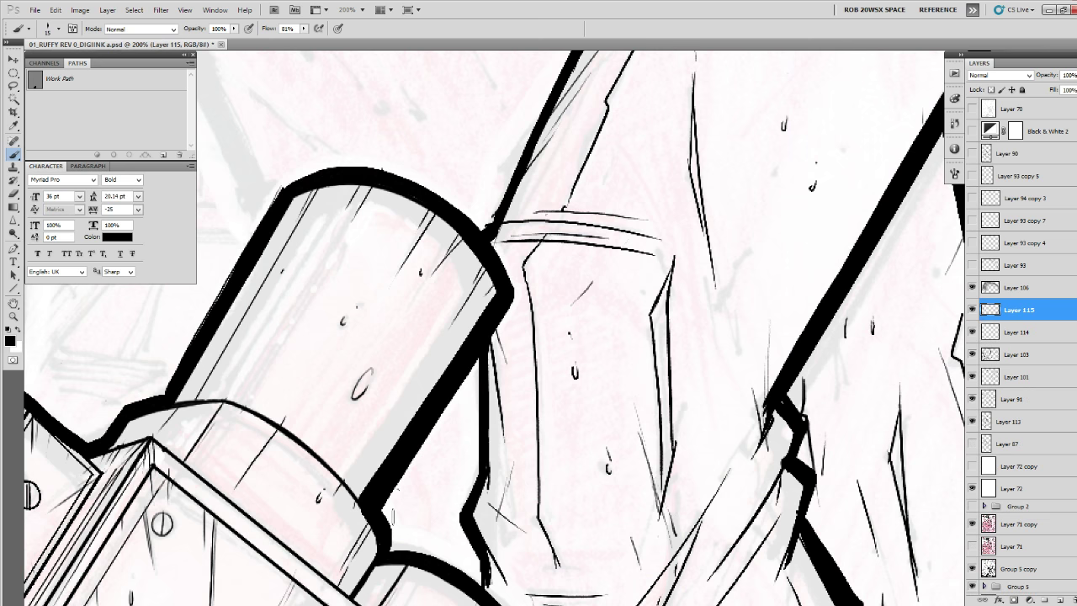
# Examine the thickened muzzle outline against the whole illustration at overview zoom.
pyautogui.press('z')
pyautogui.keyDown('alt'); pyautogui.click(775, 384); pyautogui.keyUp('alt')
pyautogui.keyDown('alt'); pyautogui.click(776, 383); pyautogui.keyUp('alt')
pyautogui.keyDown('alt'); pyautogui.click(776, 383); pyautogui.keyUp('alt')
pyautogui.keyDown('alt'); pyautogui.click(775, 383); pyautogui.keyUp('alt')
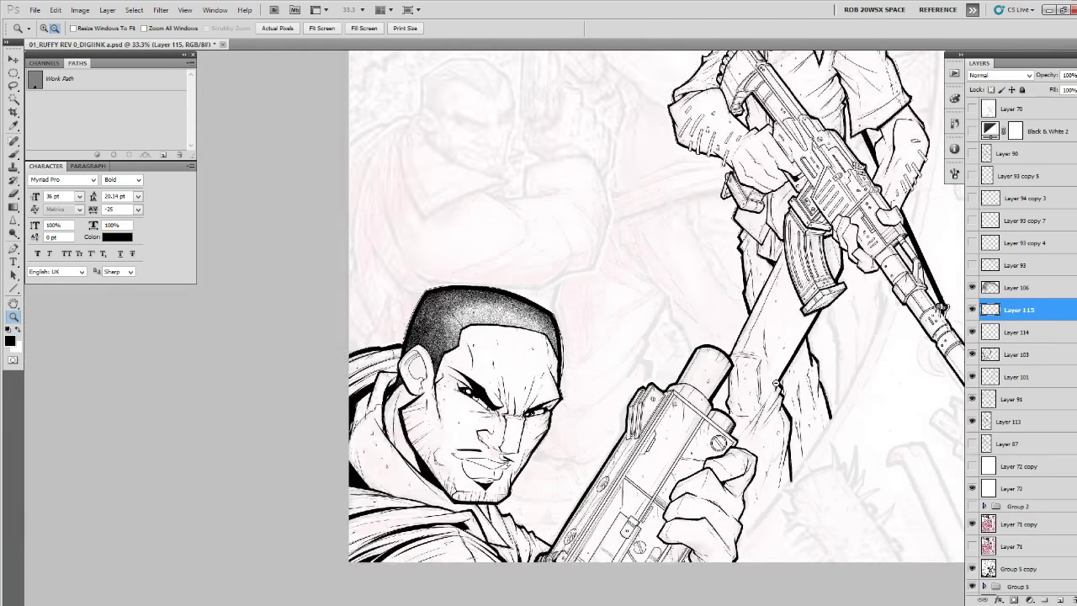
pyautogui.keyDown('alt'); pyautogui.click(775, 384); pyautogui.keyUp('alt')
pyautogui.keyDown('alt'); pyautogui.click(778, 386); pyautogui.keyUp('alt')
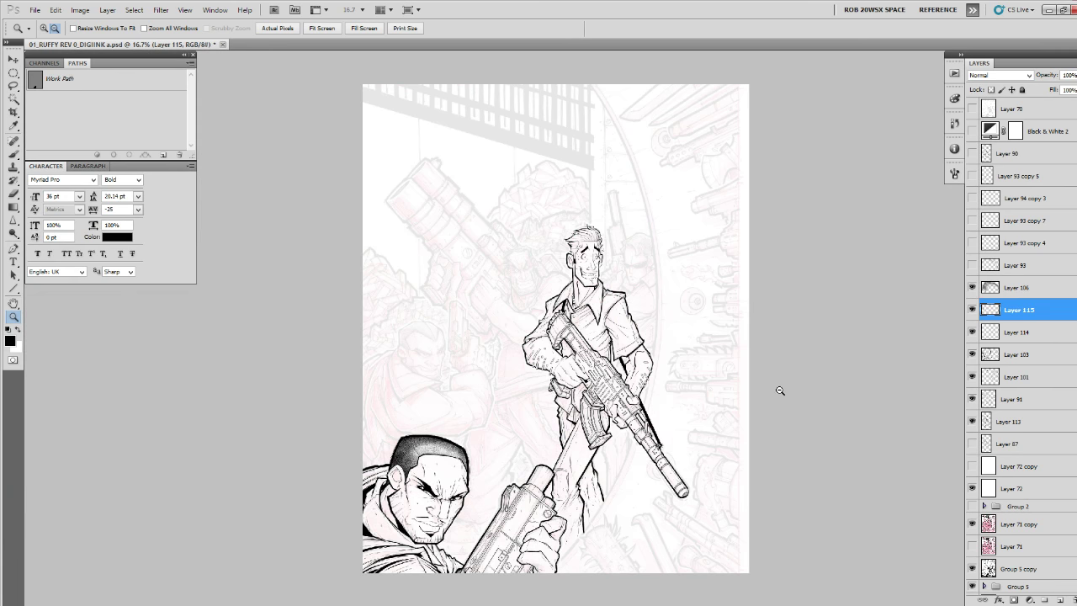
pyautogui.click(651, 494)
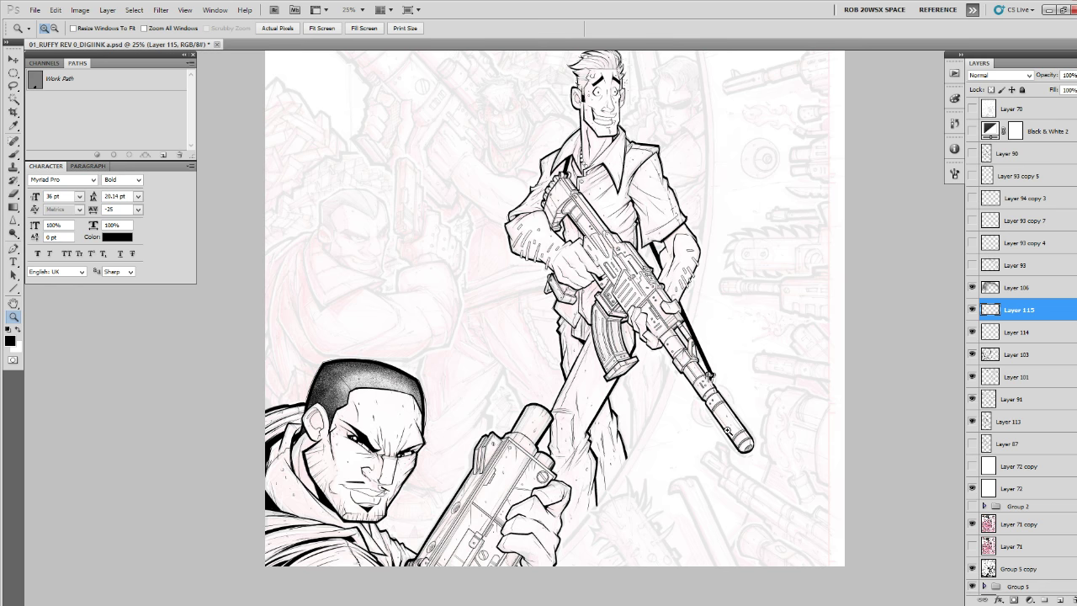
# Switch the brush colour to white and add a new layer directly above Layer 106 for the hair highlights.
pyautogui.click(361, 379)
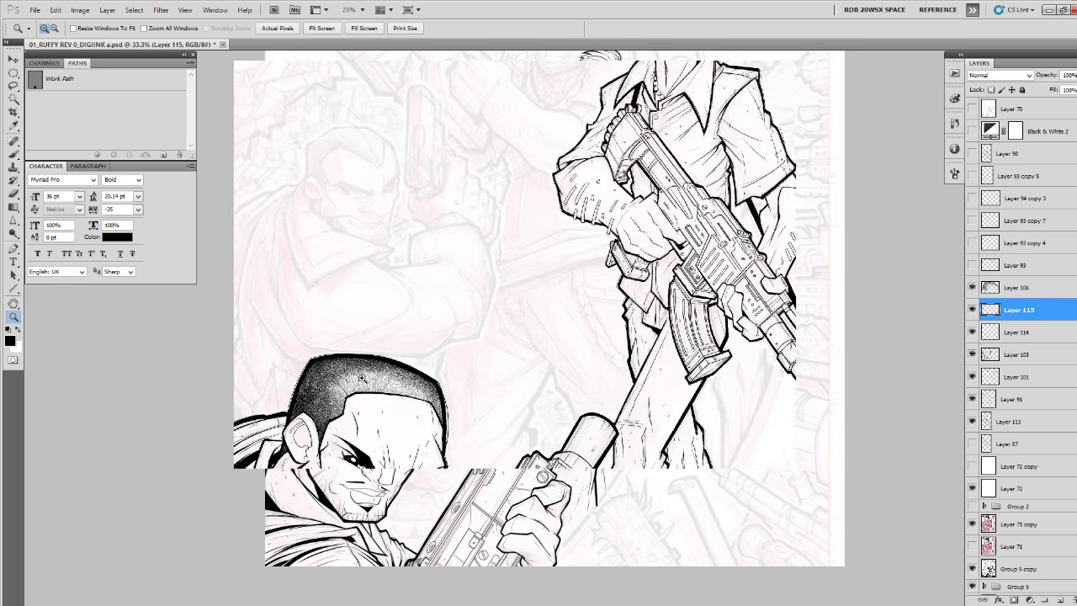
pyautogui.click(362, 379)
pyautogui.press('b')
pyautogui.press('x')
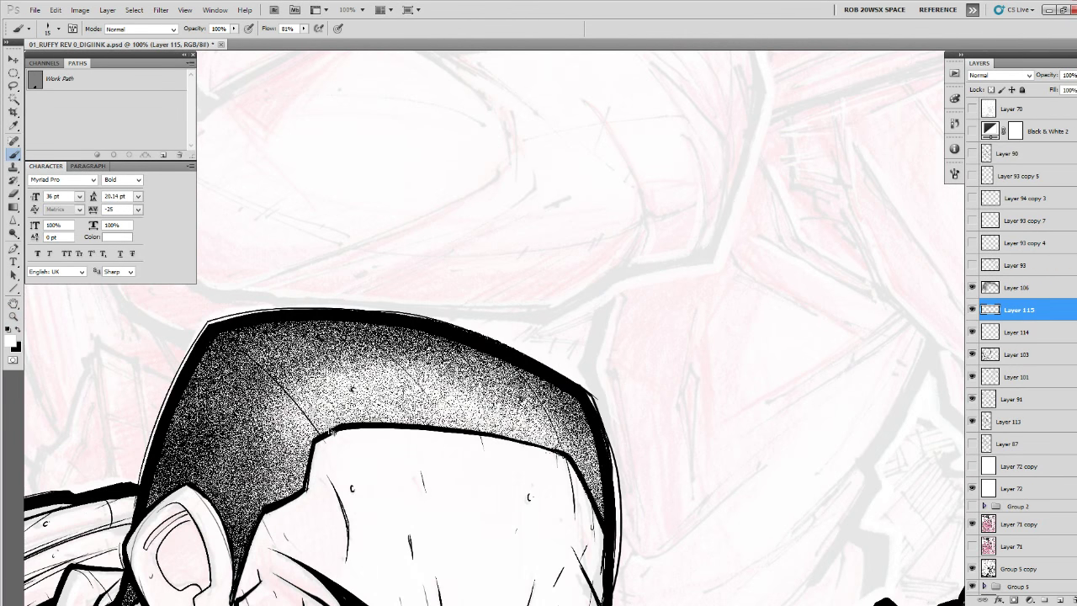
pyautogui.click(1057, 599)
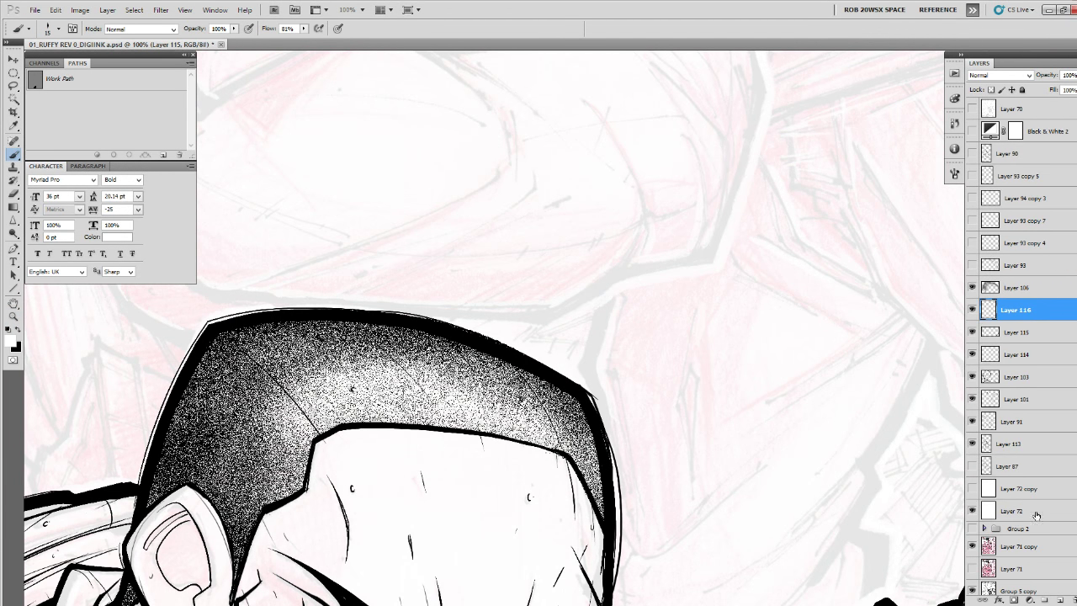
pyautogui.moveTo(1017, 310); pyautogui.dragTo(1017, 288)
# Paint a thin white line running diagonally from the crown to the hairline corner of the foreground man's hair.
pyautogui.moveTo(240, 346); pyautogui.dragTo(318, 428)
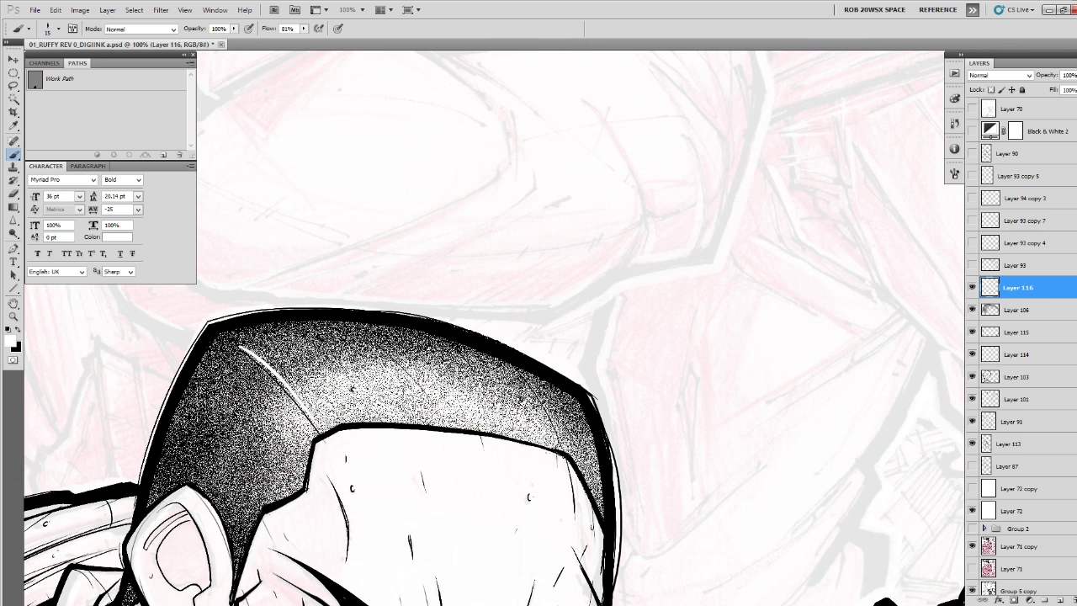
pyautogui.hotkey('ctrl', 'z')
pyautogui.hotkey('ctrl', 'z')
pyautogui.hotkey('ctrl', 'z')
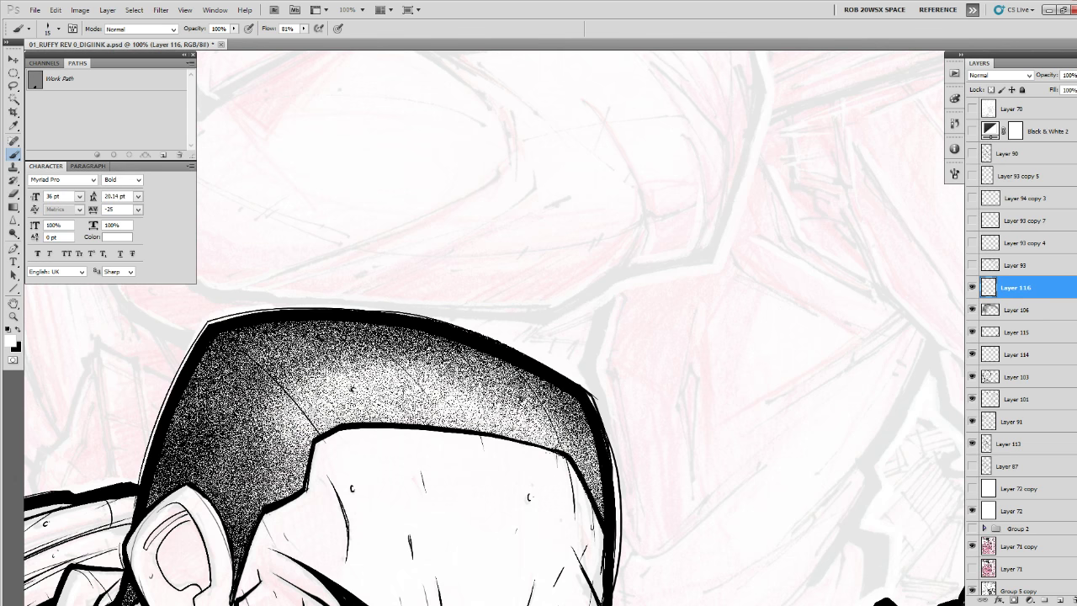
pyautogui.moveTo(237, 344); pyautogui.dragTo(315, 423)
pyautogui.hotkey('ctrl', 'z')
pyautogui.moveTo(236, 345); pyautogui.dragTo(316, 428)
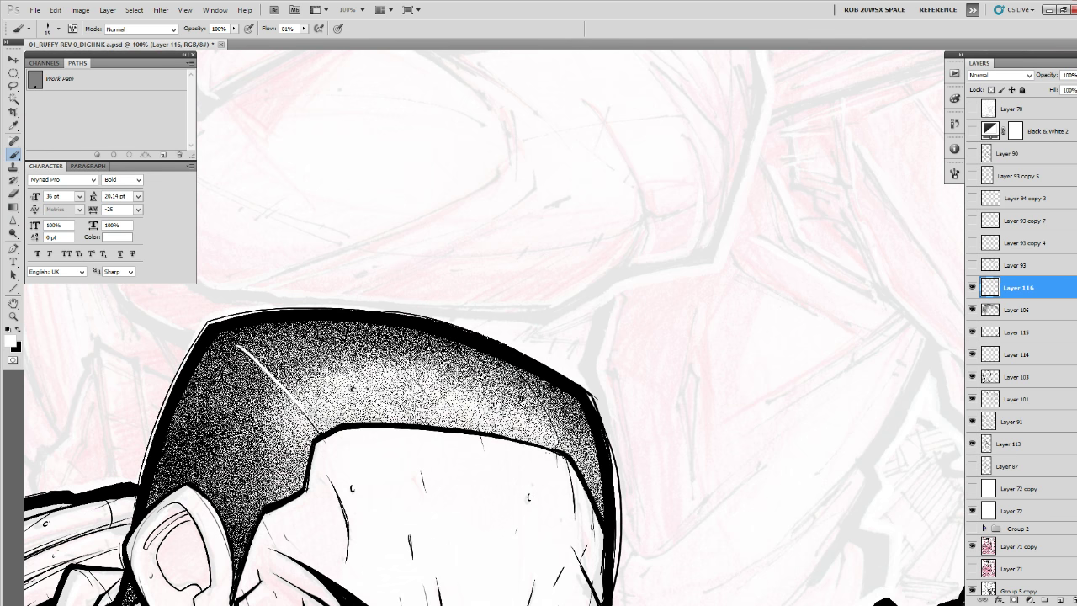
# Add several more thin white curved highlight strokes across the top and far side of the foreground man's hair.
pyautogui.click(316, 336)
pyautogui.moveTo(376, 341); pyautogui.dragTo(431, 397)
pyautogui.moveTo(474, 415); pyautogui.dragTo(449, 438)
pyautogui.moveTo(423, 359); pyautogui.dragTo(459, 420)
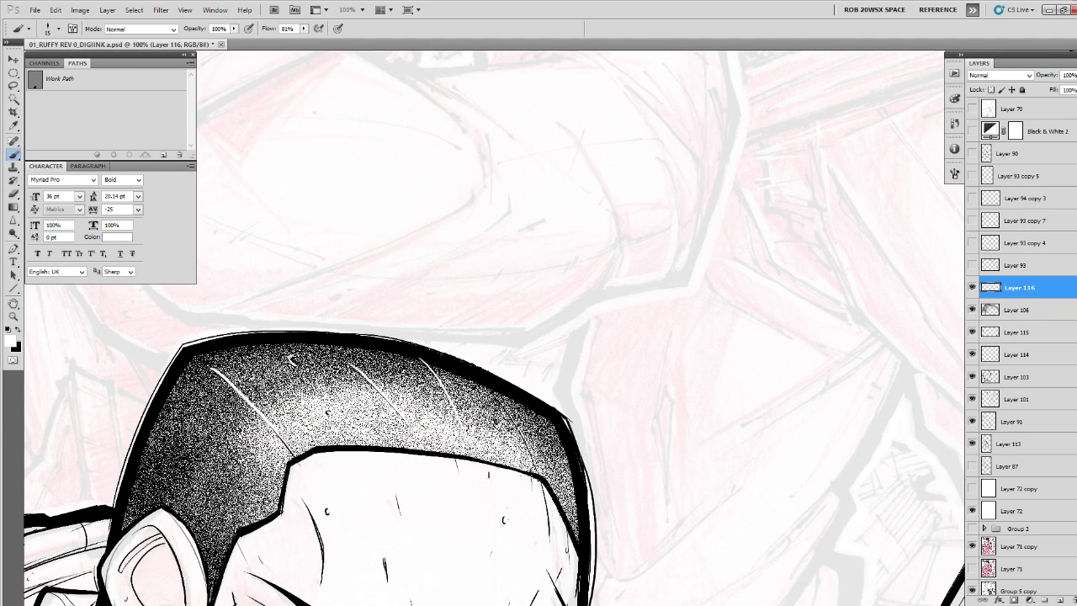
pyautogui.moveTo(488, 384); pyautogui.dragTo(543, 492)
pyautogui.moveTo(546, 413); pyautogui.dragTo(576, 500)
pyautogui.moveTo(535, 529); pyautogui.dragTo(578, 415)
pyautogui.moveTo(212, 331); pyautogui.dragTo(251, 373)
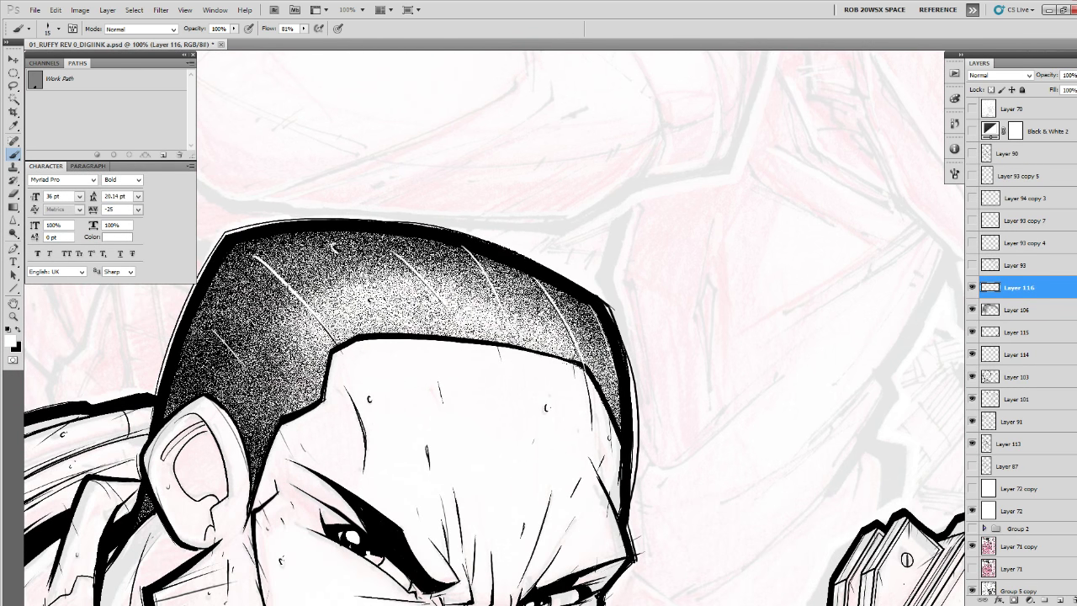
pyautogui.hotkey('ctrl', 'z')
pyautogui.click(233, 257)
# Examine the white hair highlights on the foreground man's head at overview and closer zoom.
pyautogui.scroll(-3, 407, 214)
pyautogui.press('e')
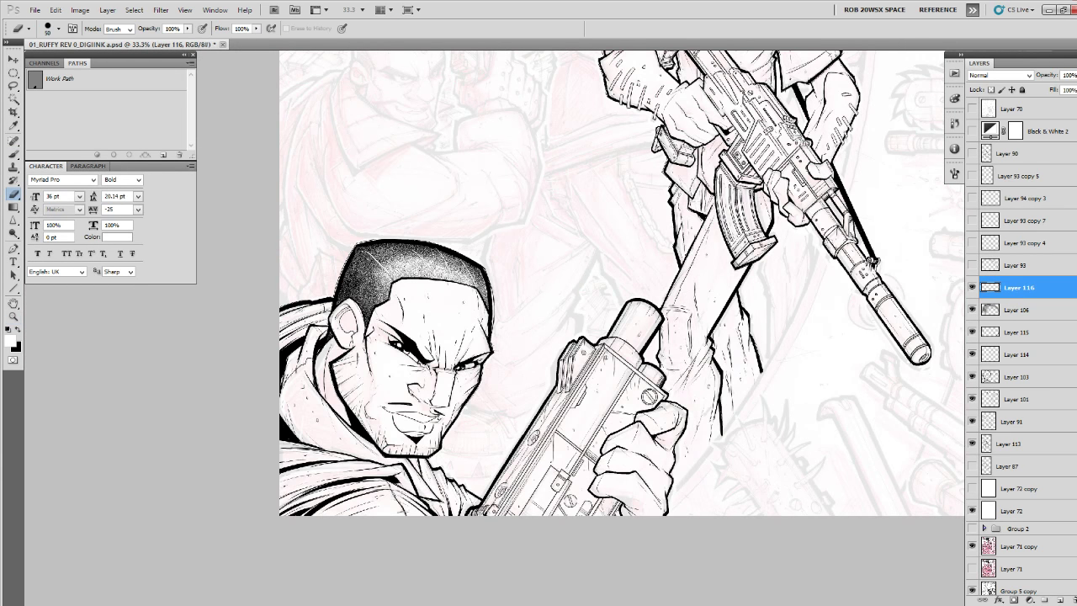
pyautogui.click(360, 250)
pyautogui.press('z')
pyautogui.click(446, 248)
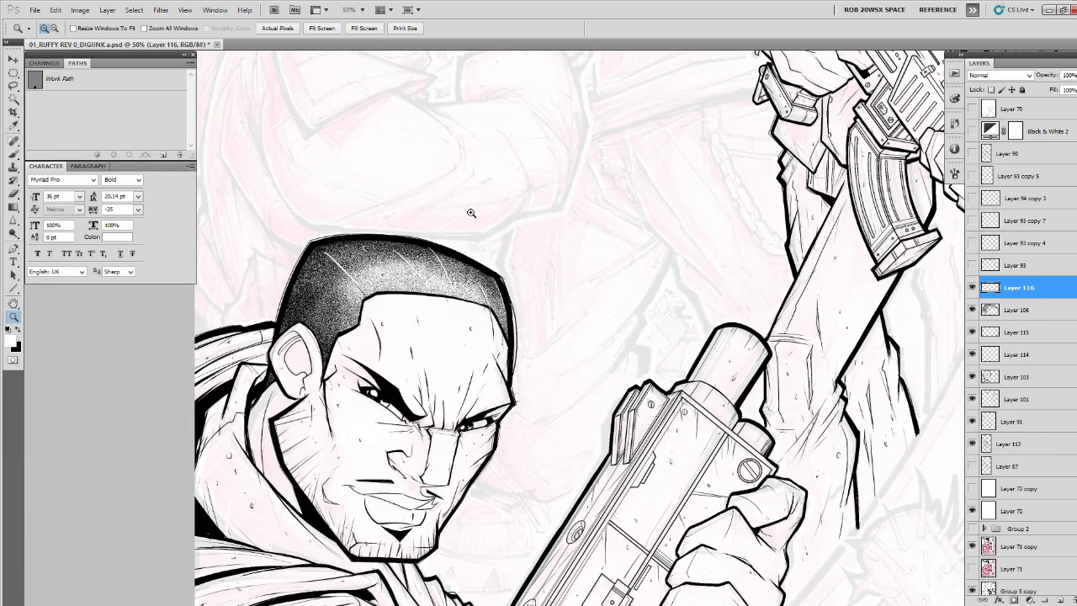
pyautogui.keyDown('alt'); pyautogui.click(457, 257); pyautogui.keyUp('alt')
pyautogui.keyDown('alt'); pyautogui.click(457, 258); pyautogui.keyUp('alt')
pyautogui.click(455, 256)
pyautogui.click(454, 256)
pyautogui.click(455, 255)
pyautogui.click(455, 256)
pyautogui.press('e')
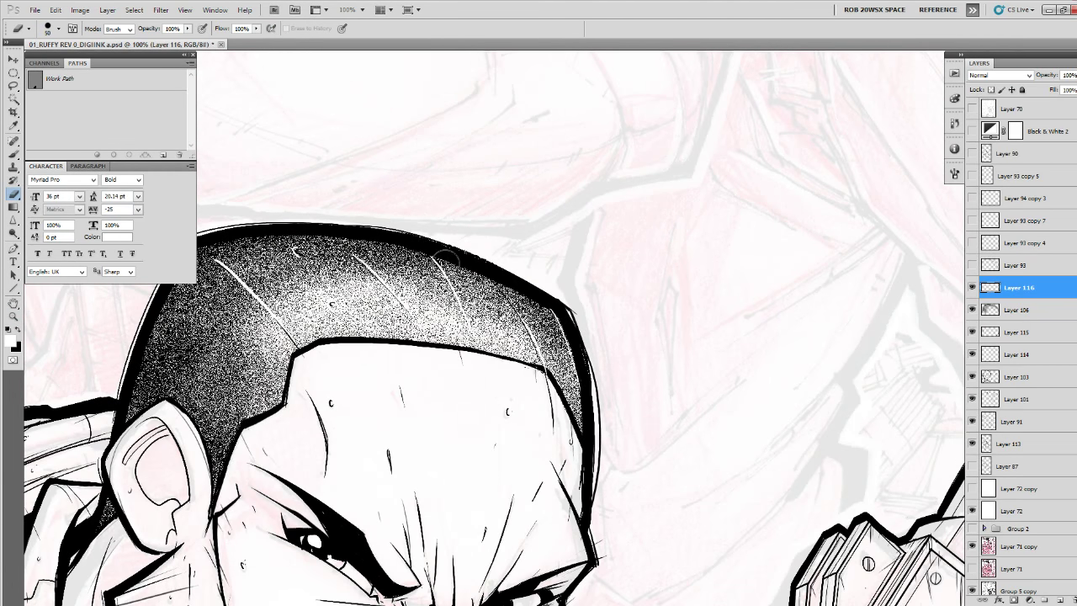
pyautogui.press('z')
pyautogui.keyDown('alt'); pyautogui.click(438, 245); pyautogui.keyUp('alt')
pyautogui.keyDown('alt'); pyautogui.click(439, 246); pyautogui.keyUp('alt')
pyautogui.keyDown('alt'); pyautogui.click(438, 245); pyautogui.keyUp('alt')
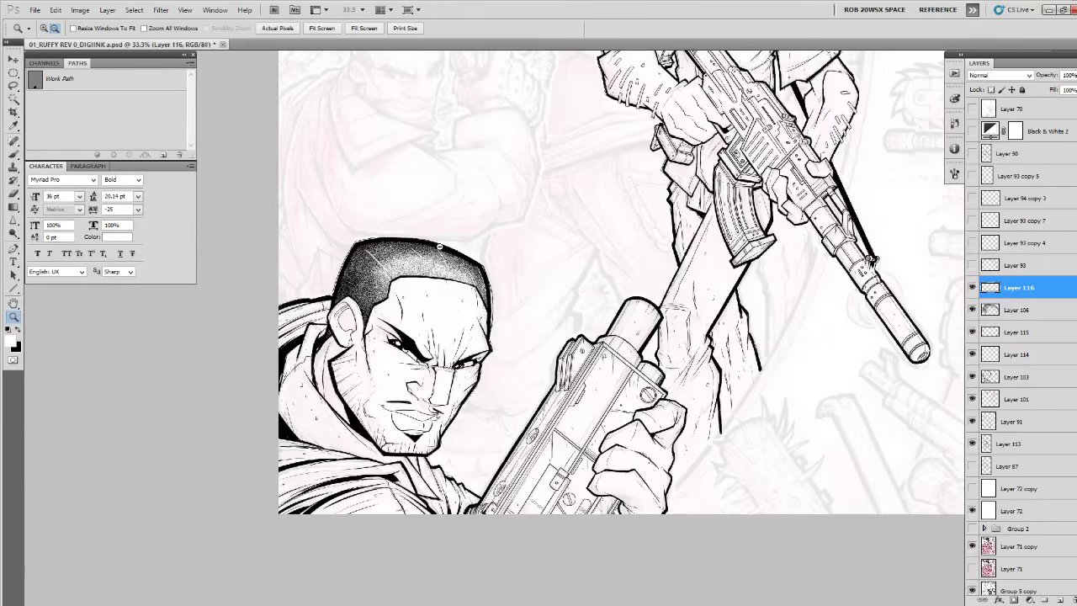
pyautogui.keyDown('alt'); pyautogui.click(439, 245); pyautogui.keyUp('alt')
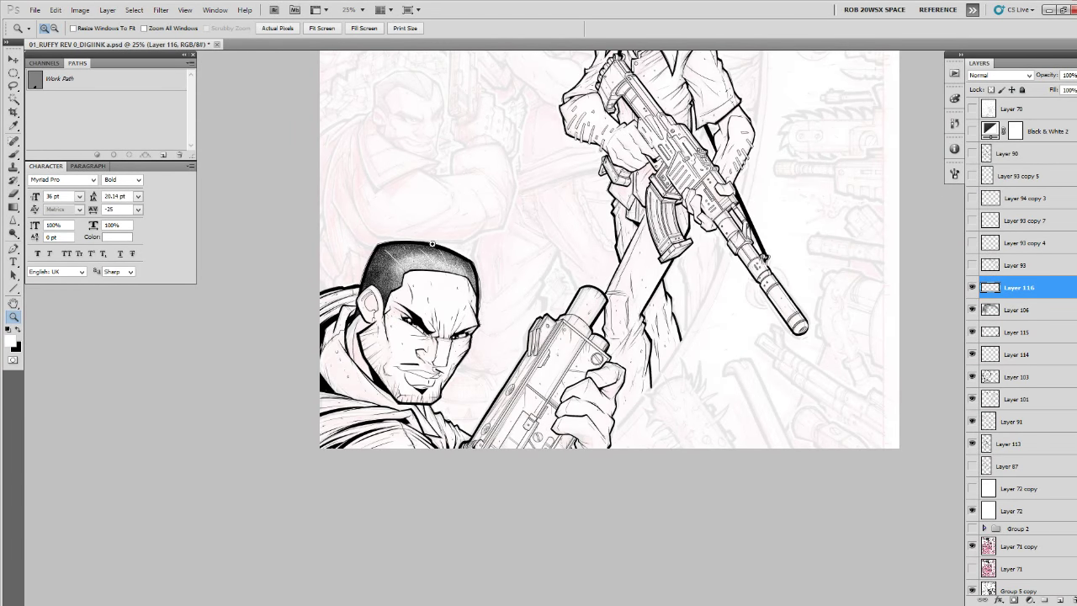
pyautogui.moveTo(433, 244); pyautogui.dragTo(467, 269)
# On a new layer, touch up the neck outline beneath the foreground man's ear with white and black brush strokes.
pyautogui.click(392, 351)
pyautogui.click(392, 350)
pyautogui.click(392, 350)
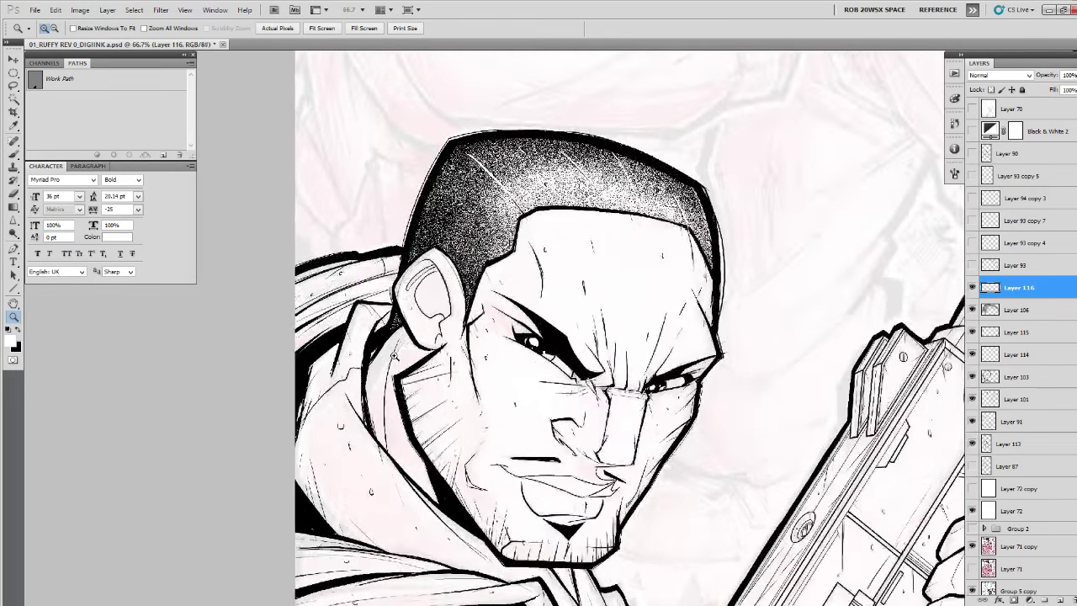
pyautogui.click(392, 351)
pyautogui.press('b')
pyautogui.click(1057, 599)
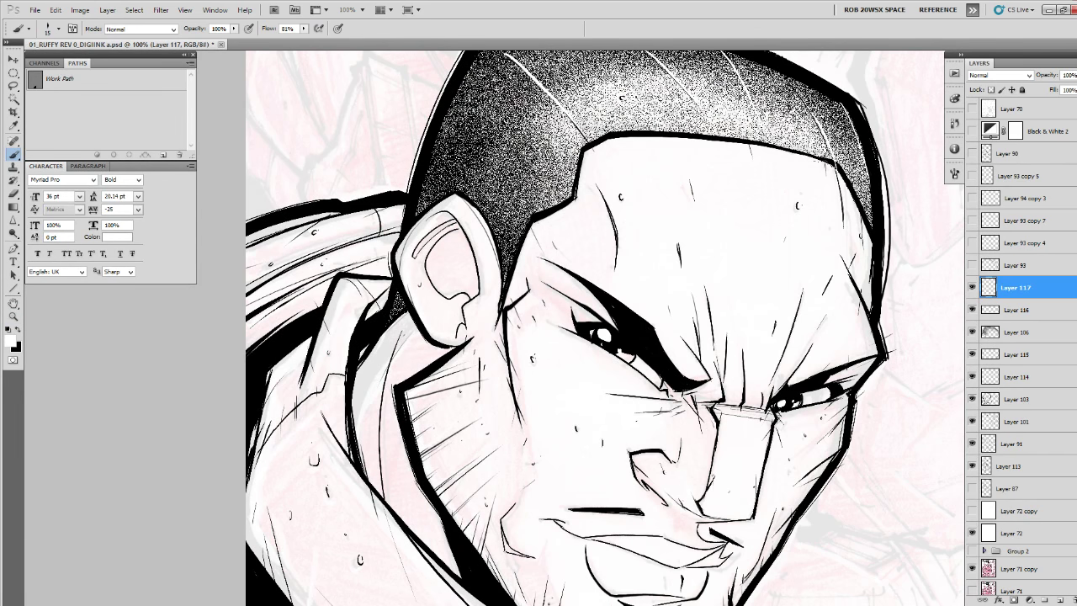
pyautogui.moveTo(404, 329)
pyautogui.mouseDown()
pyautogui.moveTo(384, 380)
pyautogui.moveTo(407, 332)
pyautogui.mouseUp()
pyautogui.press('x')
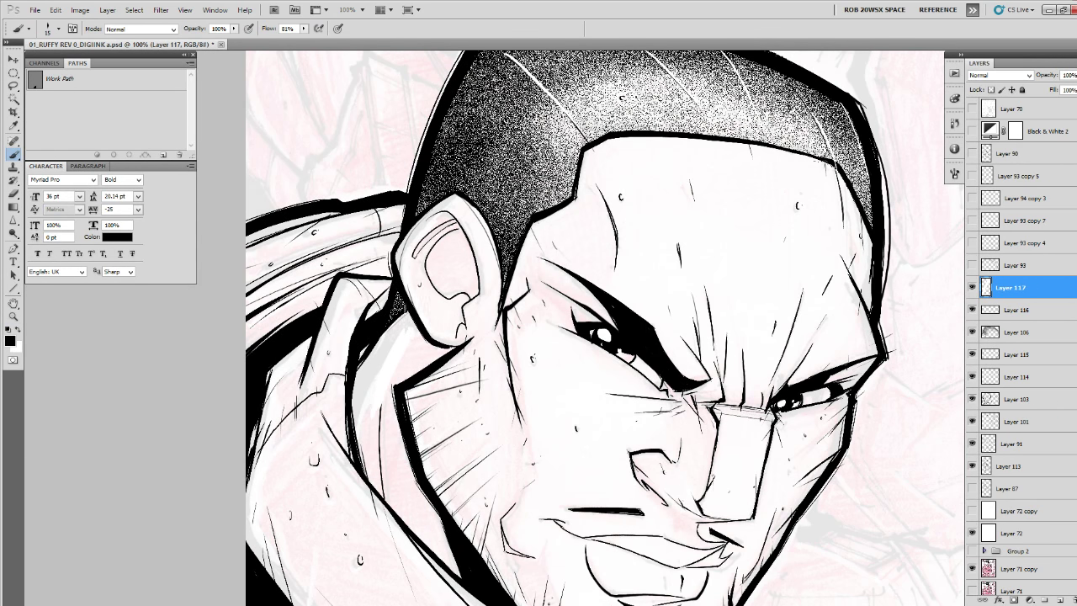
pyautogui.moveTo(405, 309); pyautogui.dragTo(359, 356)
pyautogui.press('z')
pyautogui.keyDown('alt'); pyautogui.click(403, 433); pyautogui.keyUp('alt')
pyautogui.keyDown('alt'); pyautogui.click(403, 433); pyautogui.keyUp('alt')
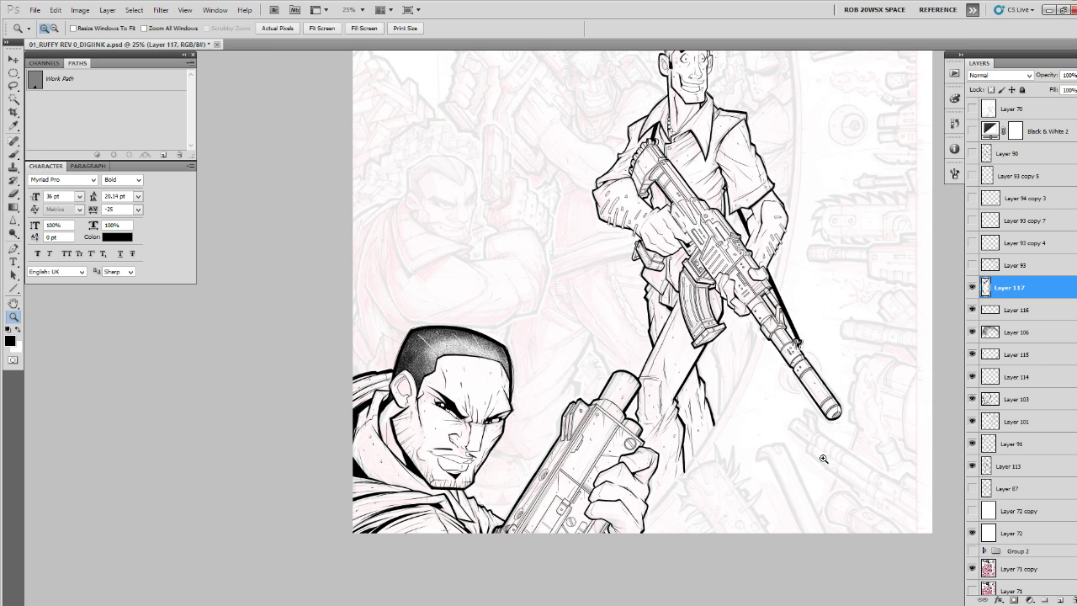
# On a new layer, thicken the black inner contour of the foreground man's ear.
pyautogui.click(1057, 599)
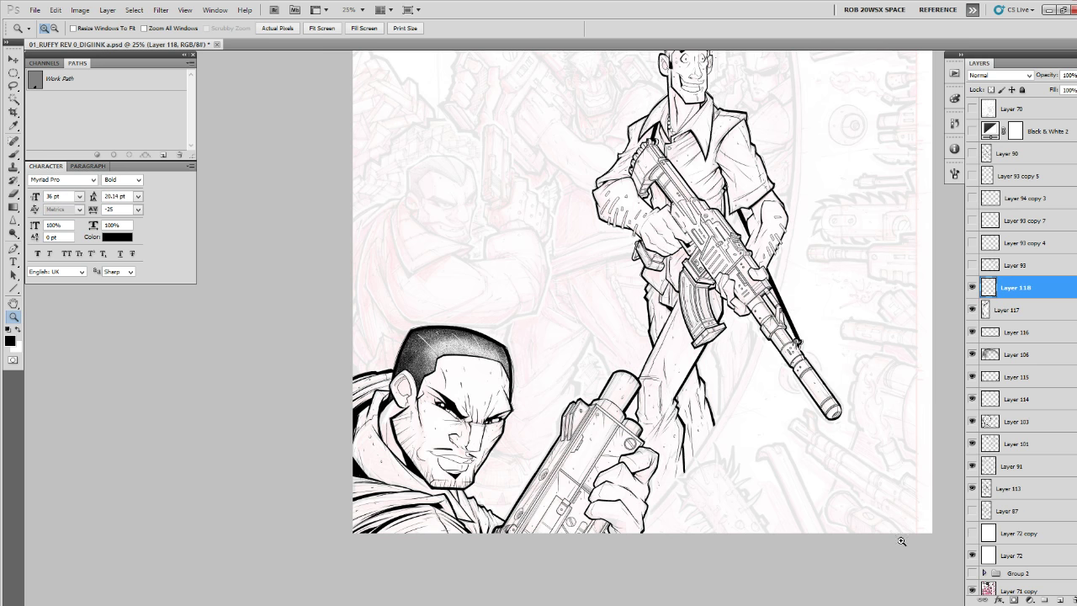
pyautogui.click(417, 421)
pyautogui.click(416, 419)
pyautogui.click(414, 414)
pyautogui.click(413, 406)
pyautogui.click(410, 399)
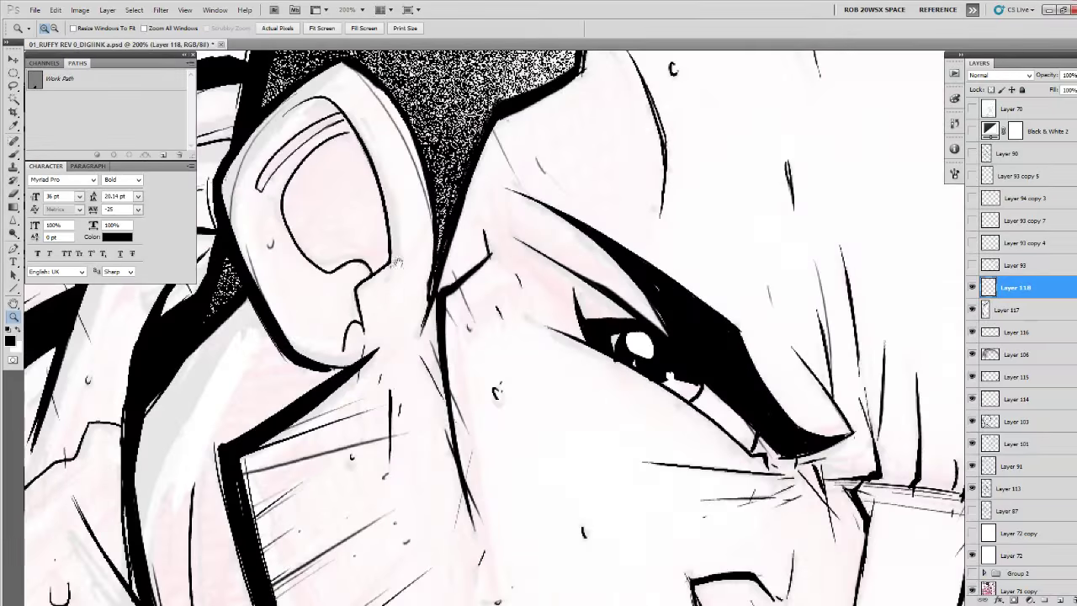
pyautogui.moveTo(397, 262); pyautogui.dragTo(499, 468)
pyautogui.click(495, 464)
pyautogui.press('b')
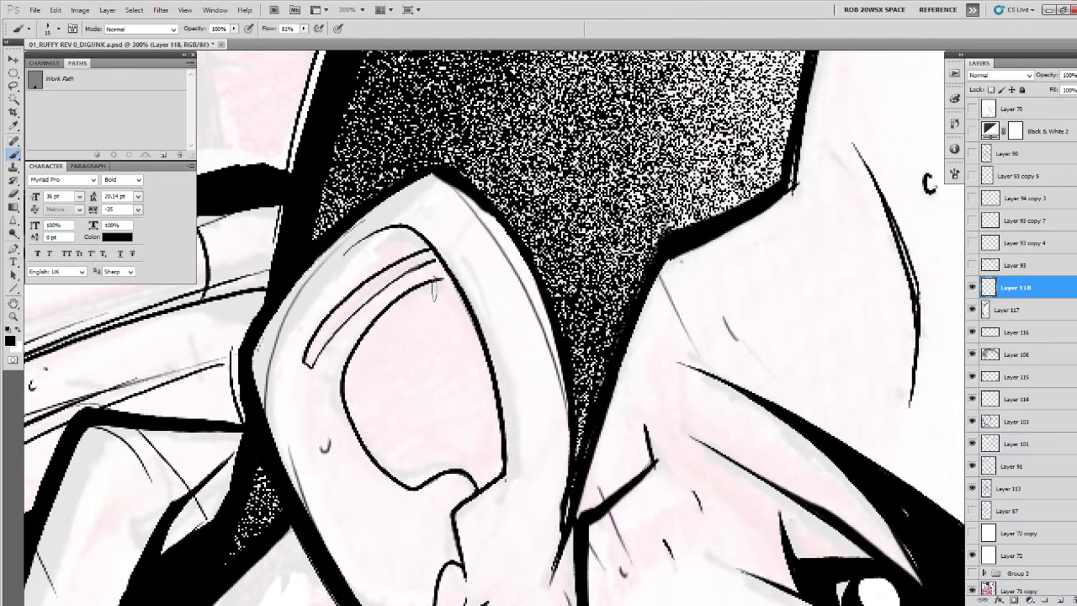
pyautogui.moveTo(411, 229)
pyautogui.mouseDown()
pyautogui.moveTo(467, 321)
pyautogui.moveTo(481, 301)
pyautogui.mouseUp()
pyautogui.hotkey('ctrl', 'z')
pyautogui.moveTo(410, 215); pyautogui.dragTo(442, 275)
pyautogui.moveTo(430, 237)
pyautogui.mouseDown()
pyautogui.moveTo(482, 438)
pyautogui.moveTo(479, 379)
pyautogui.mouseUp()
pyautogui.moveTo(475, 355)
pyautogui.mouseDown()
pyautogui.moveTo(477, 372)
pyautogui.moveTo(433, 422)
pyautogui.moveTo(442, 497)
pyautogui.mouseUp()
pyautogui.moveTo(445, 412)
pyautogui.mouseDown()
pyautogui.moveTo(466, 482)
pyautogui.moveTo(364, 427)
pyautogui.moveTo(347, 326)
pyautogui.mouseUp()
pyautogui.moveTo(446, 268); pyautogui.dragTo(340, 383)
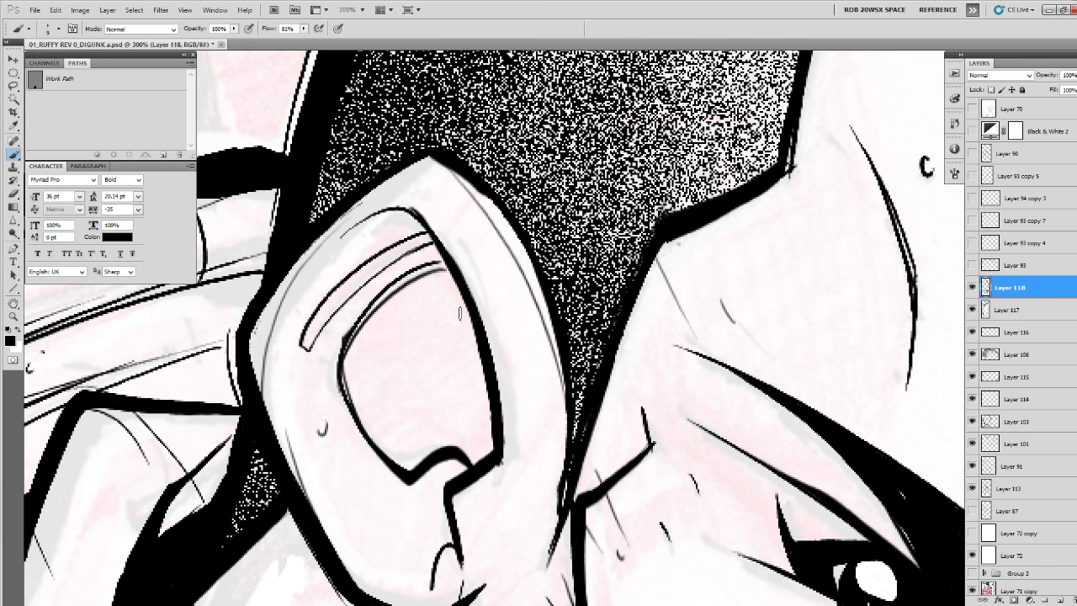
# Reinforce the upper fold lines and outer edge of the foreground man's ear with black strokes.
pyautogui.moveTo(436, 239)
pyautogui.mouseDown()
pyautogui.moveTo(365, 284)
pyautogui.moveTo(316, 341)
pyautogui.mouseUp()
pyautogui.hotkey('ctrl', 'z')
pyautogui.moveTo(424, 223)
pyautogui.mouseDown()
pyautogui.moveTo(352, 273)
pyautogui.moveTo(301, 354)
pyautogui.moveTo(383, 276)
pyautogui.moveTo(338, 244)
pyautogui.mouseUp()
pyautogui.moveTo(431, 242); pyautogui.dragTo(347, 308)
pyautogui.moveTo(278, 326); pyautogui.dragTo(279, 472)
pyautogui.moveTo(278, 475)
pyautogui.mouseDown()
pyautogui.moveTo(264, 346)
pyautogui.moveTo(316, 433)
pyautogui.moveTo(422, 489)
pyautogui.mouseUp()
pyautogui.hotkey('ctrl', 'z')
pyautogui.moveTo(349, 473)
pyautogui.mouseDown()
pyautogui.moveTo(406, 492)
pyautogui.moveTo(356, 482)
pyautogui.mouseUp()
# Merge Layer 118 and Layer 117 down into Layer 116.
pyautogui.press('z')
pyautogui.keyDown('alt'); pyautogui.click(454, 428); pyautogui.keyUp('alt')
pyautogui.keyDown('alt'); pyautogui.click(454, 426); pyautogui.keyUp('alt')
pyautogui.keyDown('alt'); pyautogui.click(453, 426); pyautogui.keyUp('alt')
pyautogui.keyDown('alt'); pyautogui.click(454, 426); pyautogui.keyUp('alt')
pyautogui.keyDown('alt'); pyautogui.click(466, 424); pyautogui.keyUp('alt')
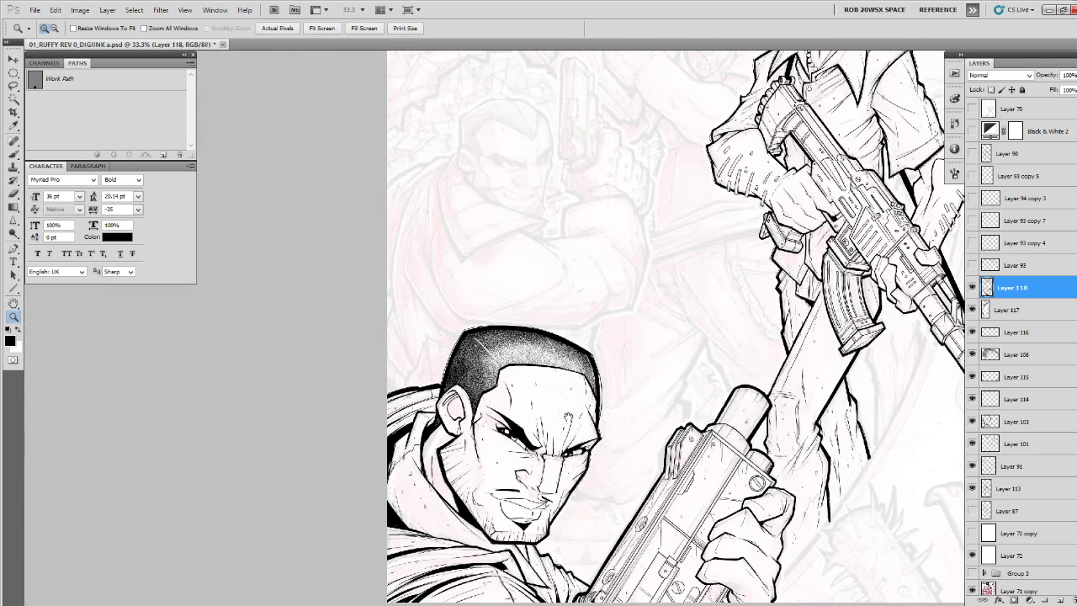
pyautogui.moveTo(601, 439); pyautogui.dragTo(607, 352)
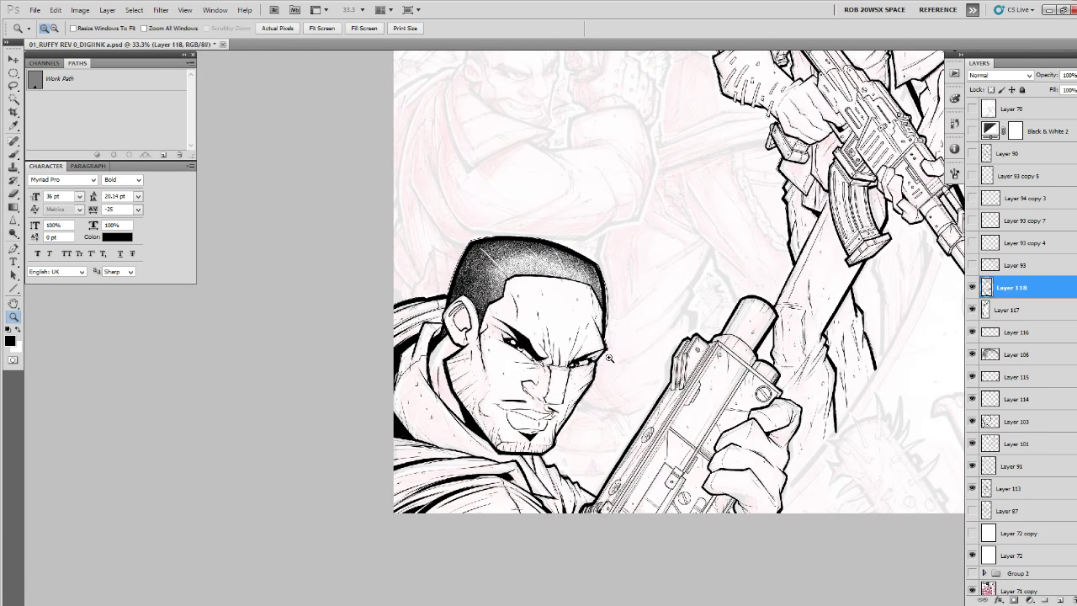
pyautogui.hotkey('ctrl', 'e')
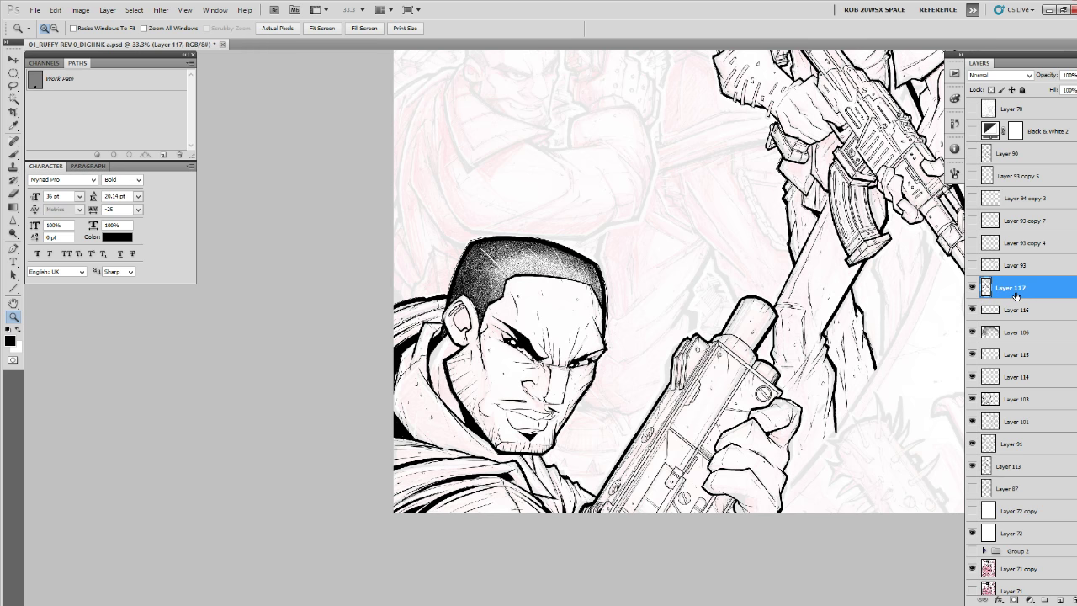
pyautogui.hotkey('ctrl', 'e')
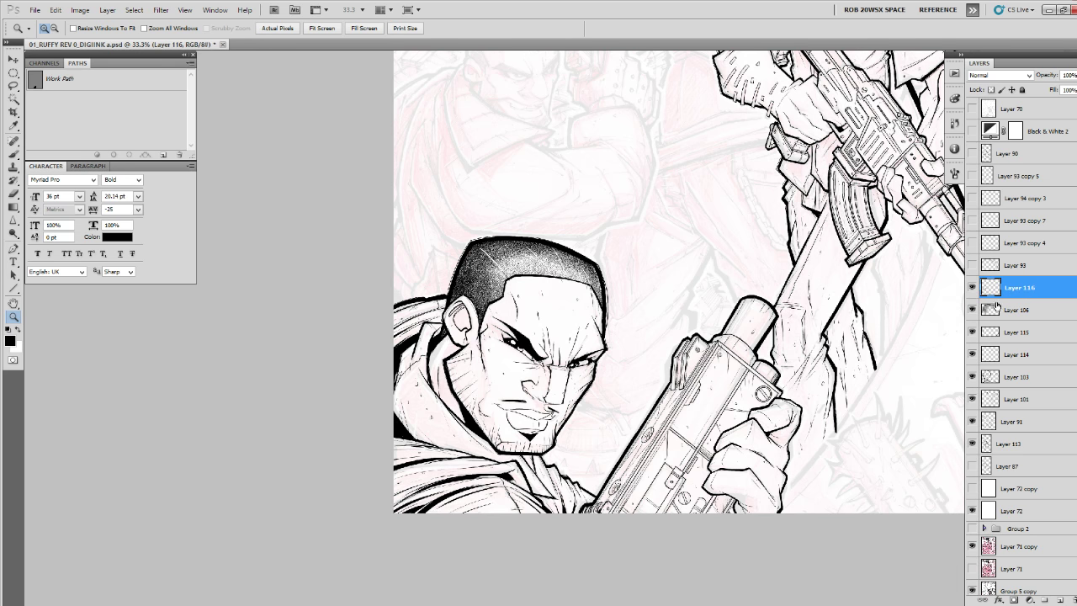
# Compare the artwork with Layer 116 hidden and shown, and merge that layer down into Layer 106.
pyautogui.click(973, 288)
pyautogui.click(972, 288)
pyautogui.click(1010, 306)
pyautogui.click(1011, 290)
pyautogui.hotkey('ctrl', 'e')
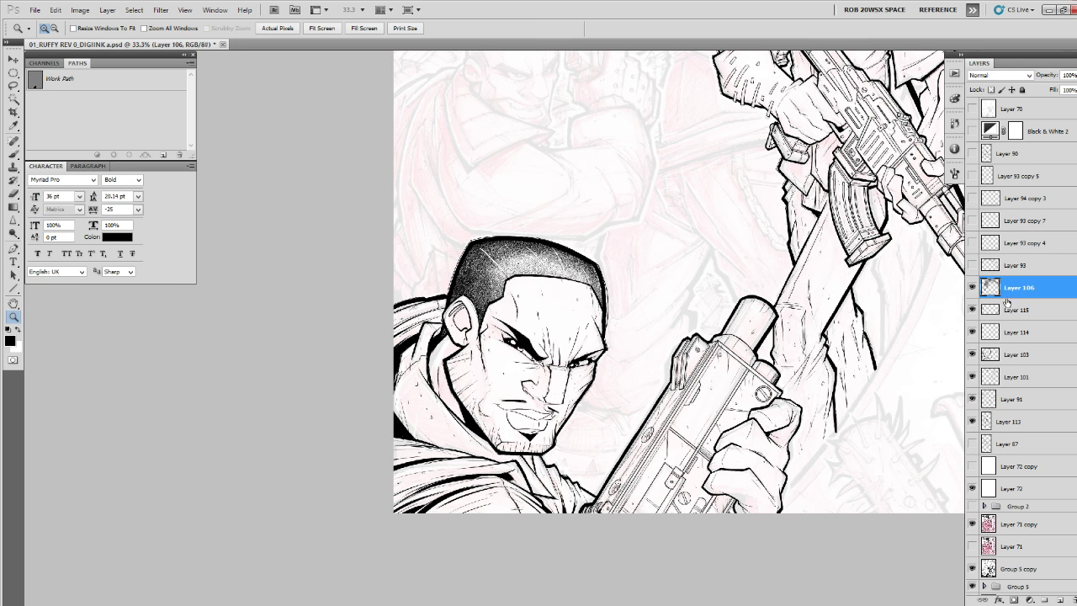
# Merge Layer 106 down through Layers 115 and 114 into Layer 103, comparing the artwork with layers hidden and shown.
pyautogui.hotkey('ctrl', 'e')
pyautogui.click(973, 288)
pyautogui.click(973, 288)
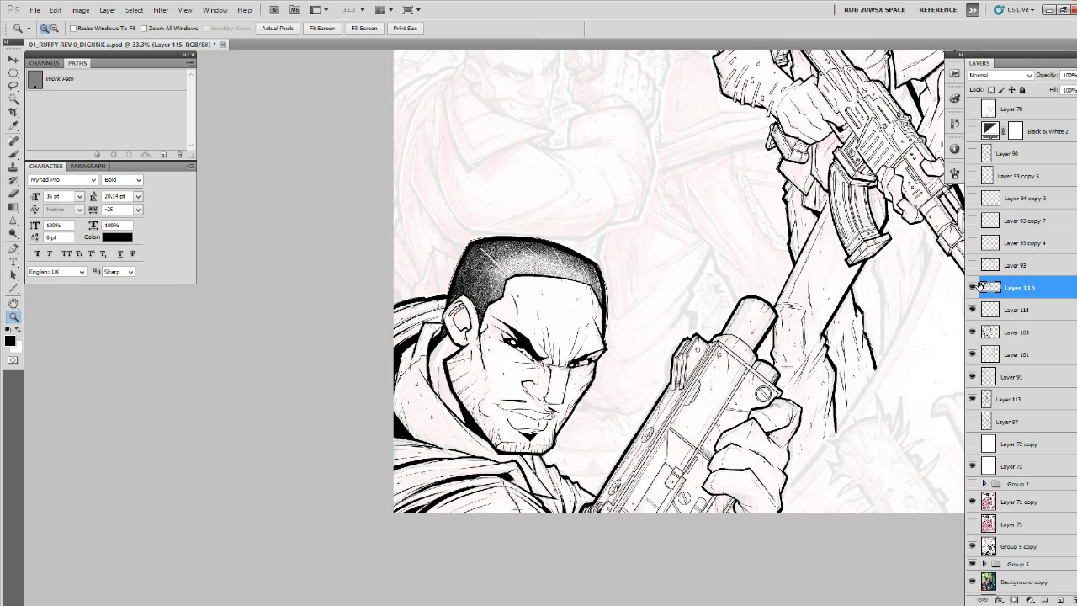
pyautogui.hotkey('ctrl', 'e')
pyautogui.click(972, 308)
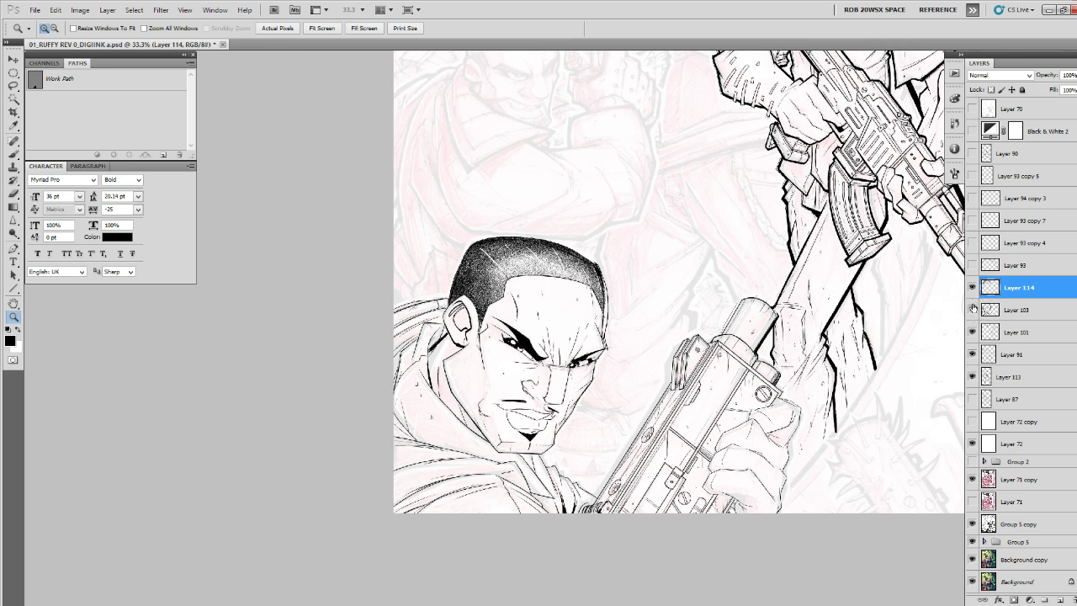
pyautogui.click(972, 308)
pyautogui.hotkey('ctrl', 'e')
pyautogui.click(973, 288)
pyautogui.click(973, 287)
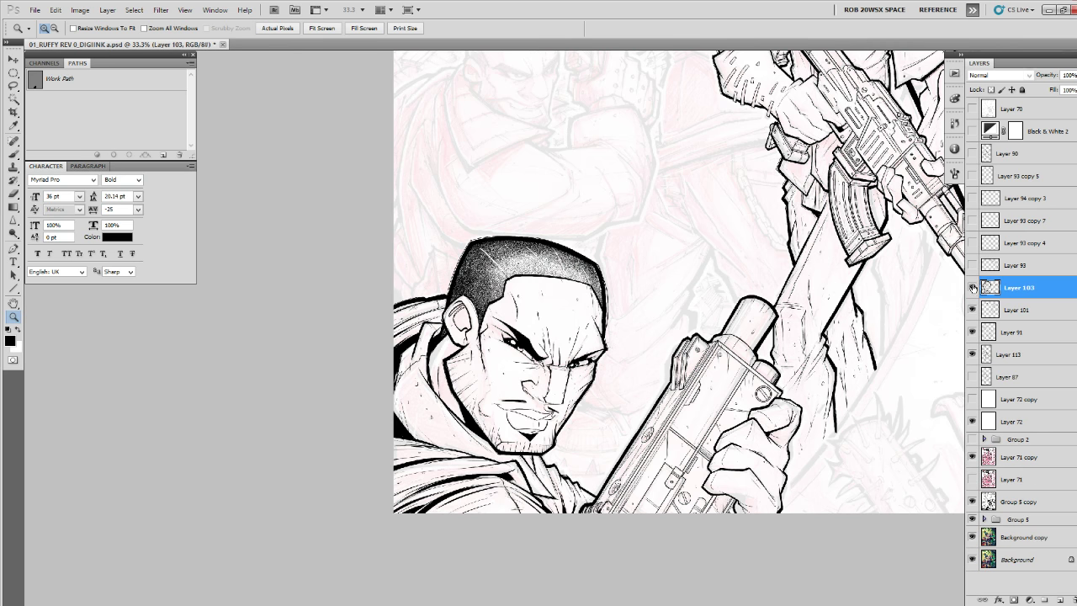
pyautogui.click(973, 288)
pyautogui.click(973, 287)
# On a new layer, try black hatching strokes along the neck shadow edge below the foreground man's jaw.
pyautogui.keyDown('alt'); pyautogui.click(914, 305); pyautogui.keyUp('alt')
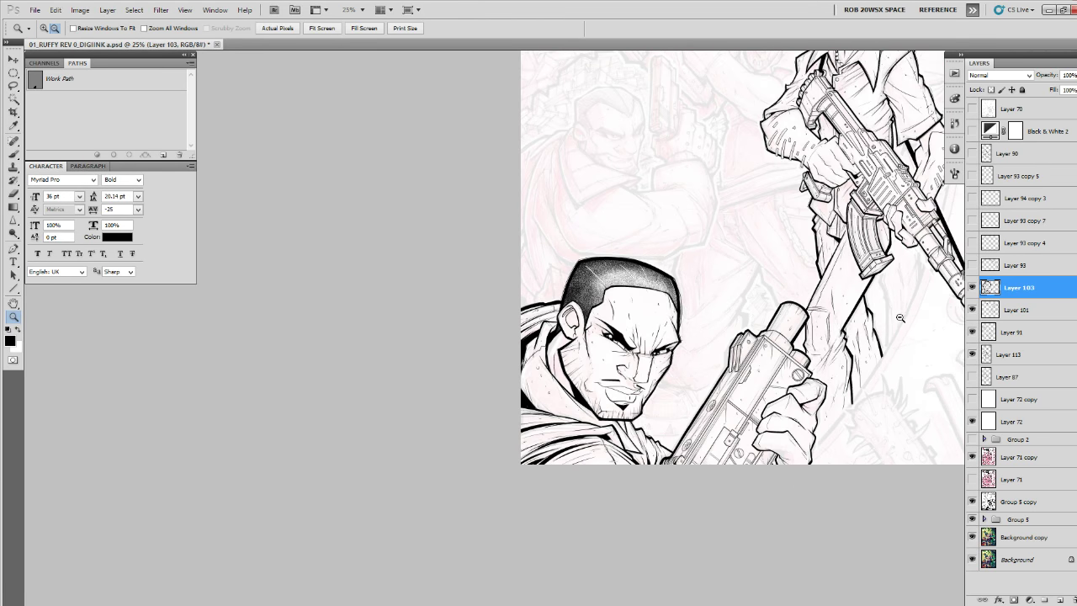
pyautogui.keyDown('alt'); pyautogui.click(898, 319); pyautogui.keyUp('alt')
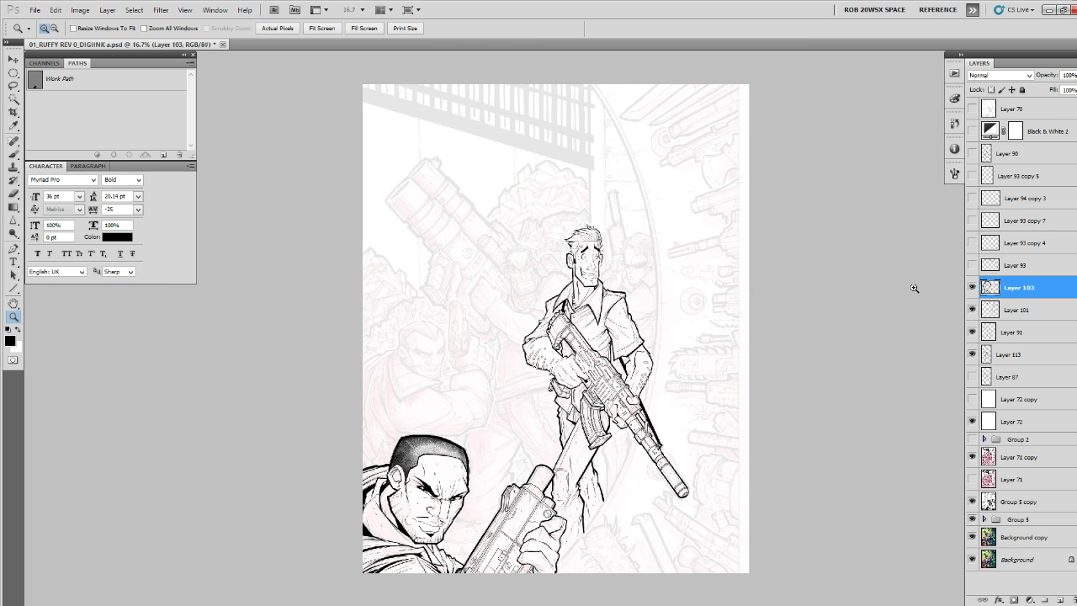
pyautogui.click(676, 411)
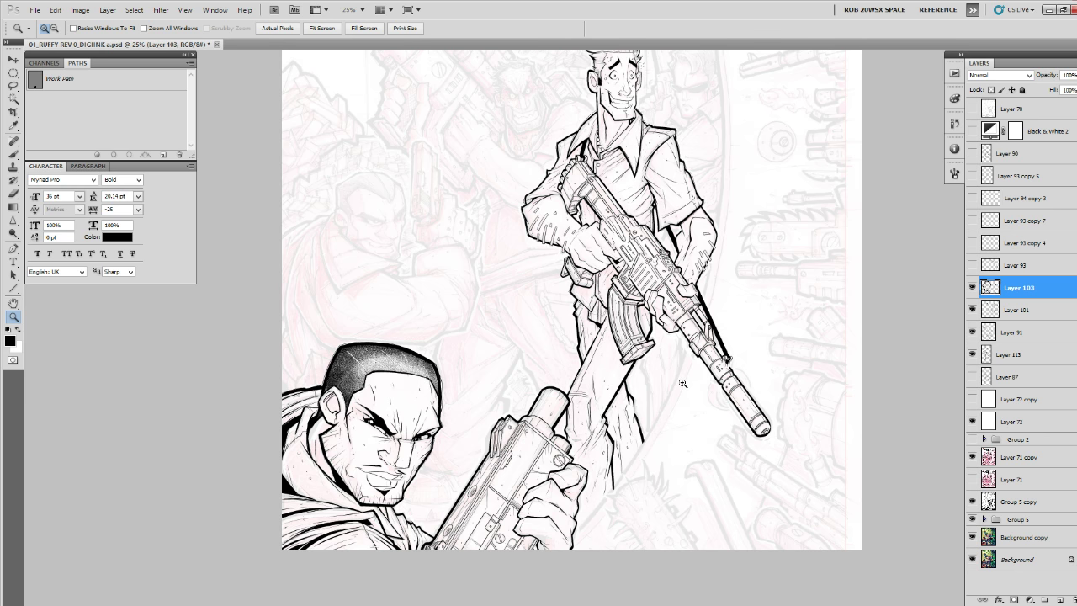
pyautogui.moveTo(653, 412); pyautogui.dragTo(736, 369)
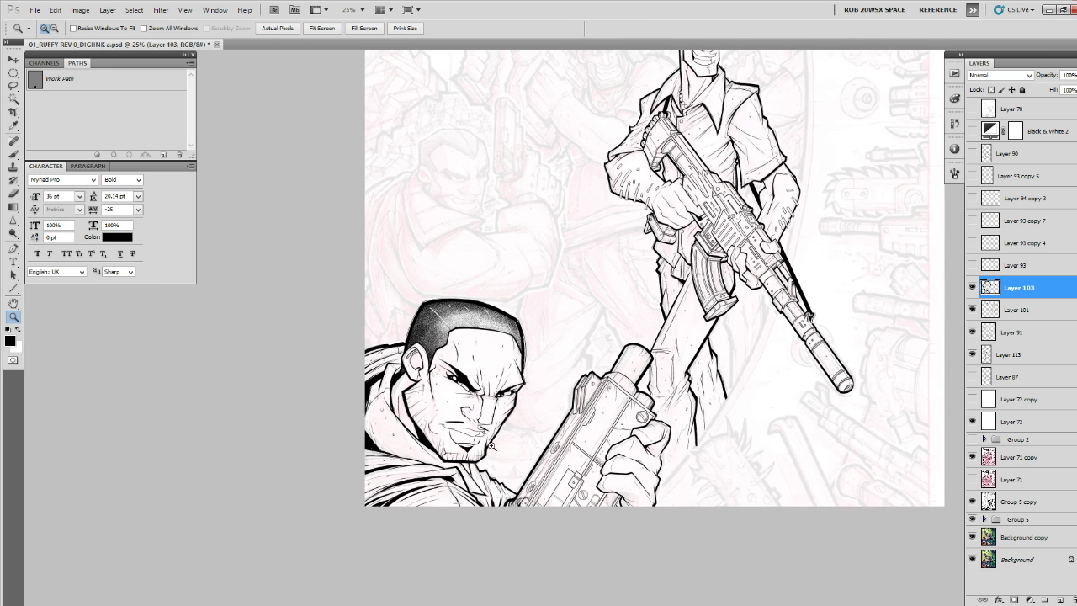
pyautogui.click(418, 423)
pyautogui.click(418, 423)
pyautogui.click(418, 423)
pyautogui.press('b')
pyautogui.press('z')
pyautogui.click(420, 444)
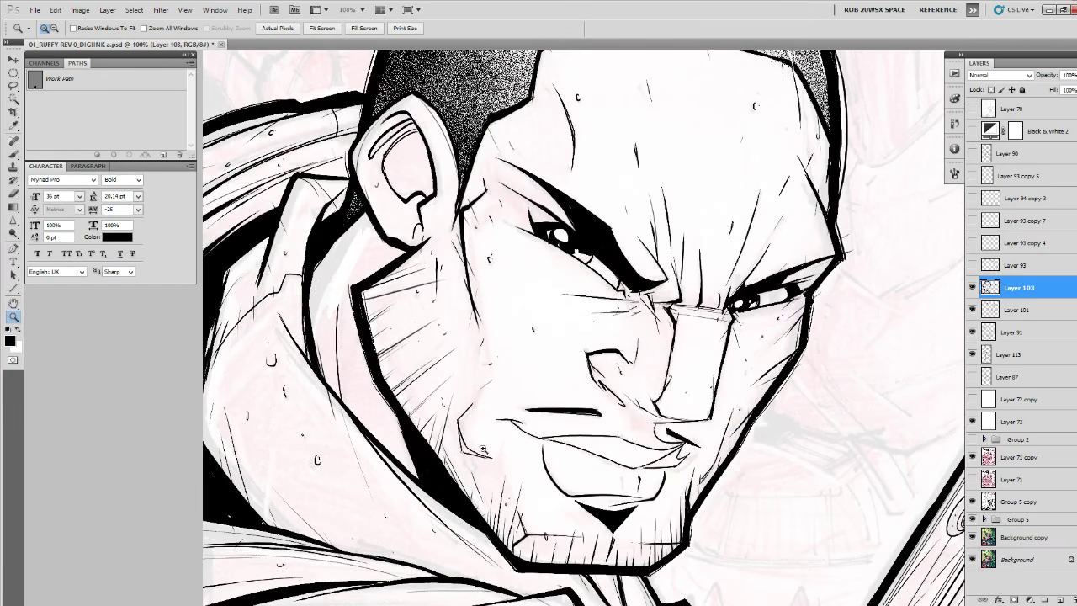
pyautogui.click(1060, 599)
pyautogui.press('b')
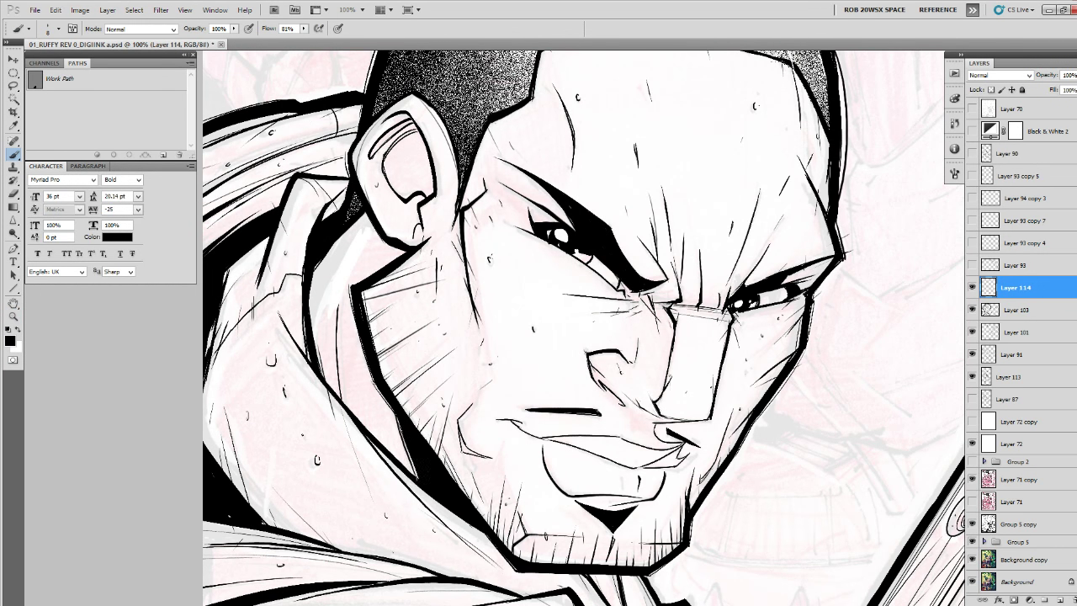
pyautogui.press('z')
pyautogui.click(394, 409)
pyautogui.click(394, 410)
pyautogui.press('b')
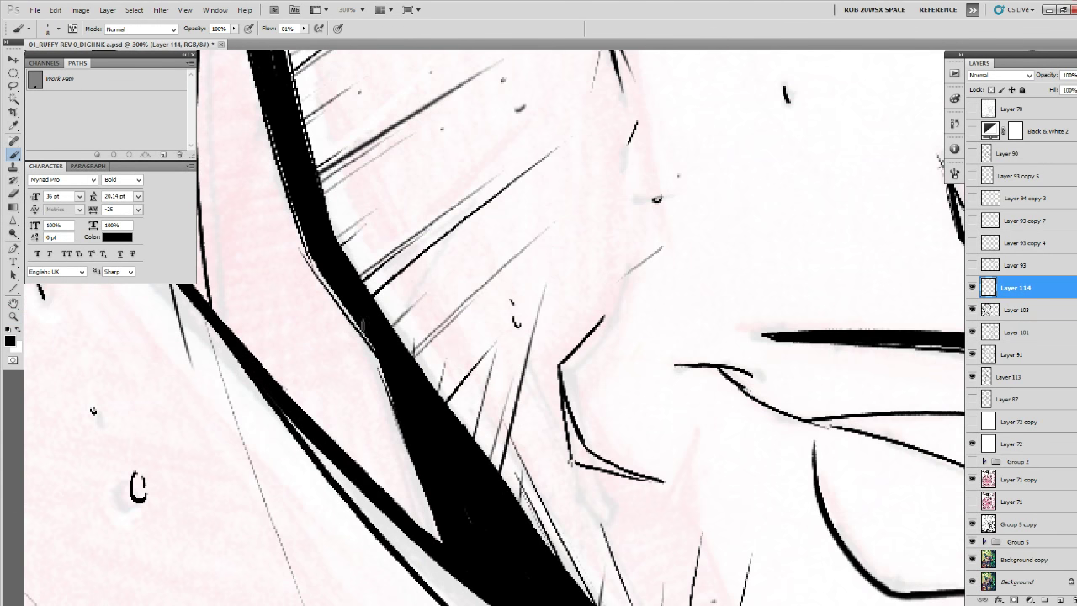
pyautogui.moveTo(369, 340); pyautogui.dragTo(433, 538)
pyautogui.moveTo(365, 333)
pyautogui.mouseDown()
pyautogui.moveTo(394, 463)
pyautogui.moveTo(362, 372)
pyautogui.moveTo(384, 456)
pyautogui.mouseUp()
pyautogui.moveTo(367, 369); pyautogui.dragTo(400, 492)
pyautogui.moveTo(358, 321)
pyautogui.mouseDown()
pyautogui.moveTo(370, 371)
pyautogui.moveTo(361, 346)
pyautogui.mouseUp()
pyautogui.moveTo(378, 359); pyautogui.dragTo(449, 571)
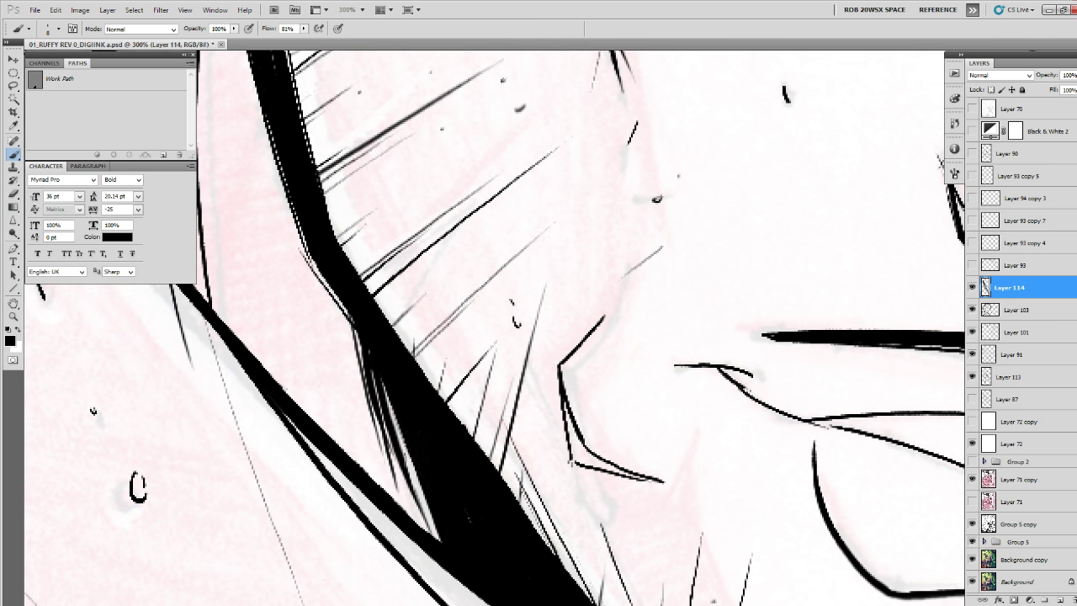
pyautogui.moveTo(369, 341); pyautogui.dragTo(449, 569)
pyautogui.moveTo(401, 435); pyautogui.dragTo(449, 574)
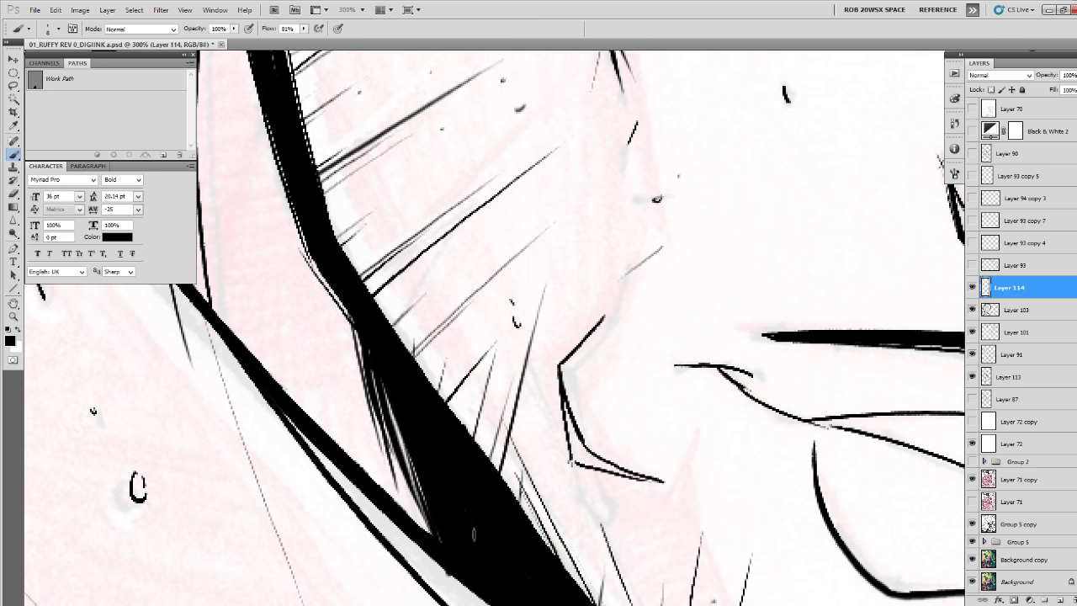
# Review the neck hatching against the wider artwork and delete its layer.
pyautogui.press('z')
pyautogui.keyDown('alt'); pyautogui.click(452, 462); pyautogui.keyUp('alt')
pyautogui.keyDown('alt'); pyautogui.click(453, 464); pyautogui.keyUp('alt')
pyautogui.keyDown('alt'); pyautogui.click(455, 466); pyautogui.keyUp('alt')
pyautogui.keyDown('alt'); pyautogui.click(458, 473); pyautogui.keyUp('alt')
pyautogui.keyDown('alt'); pyautogui.click(462, 479); pyautogui.keyUp('alt')
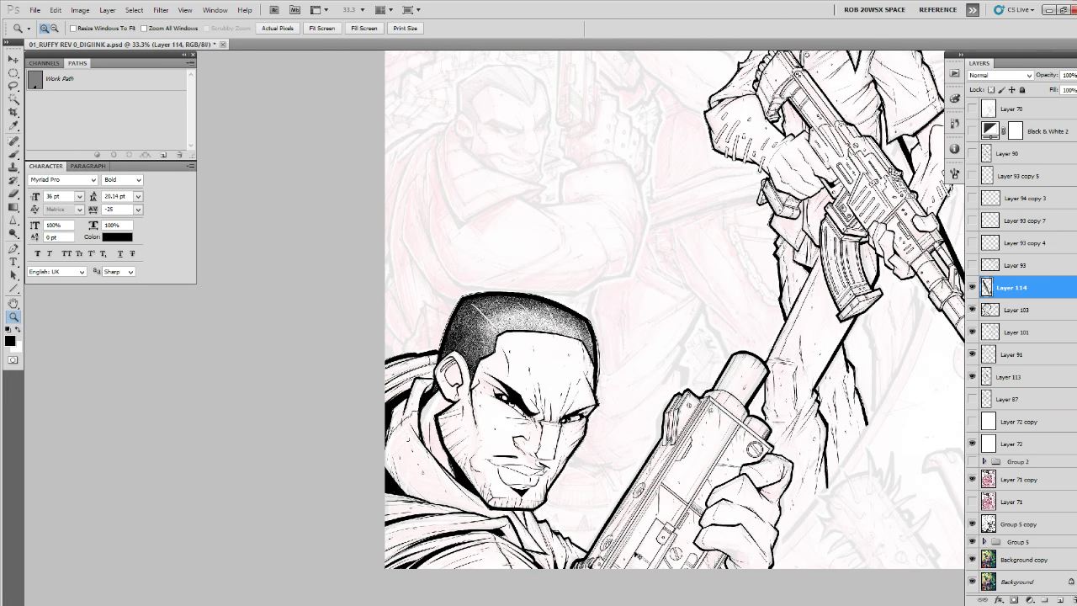
pyautogui.press('Delete')
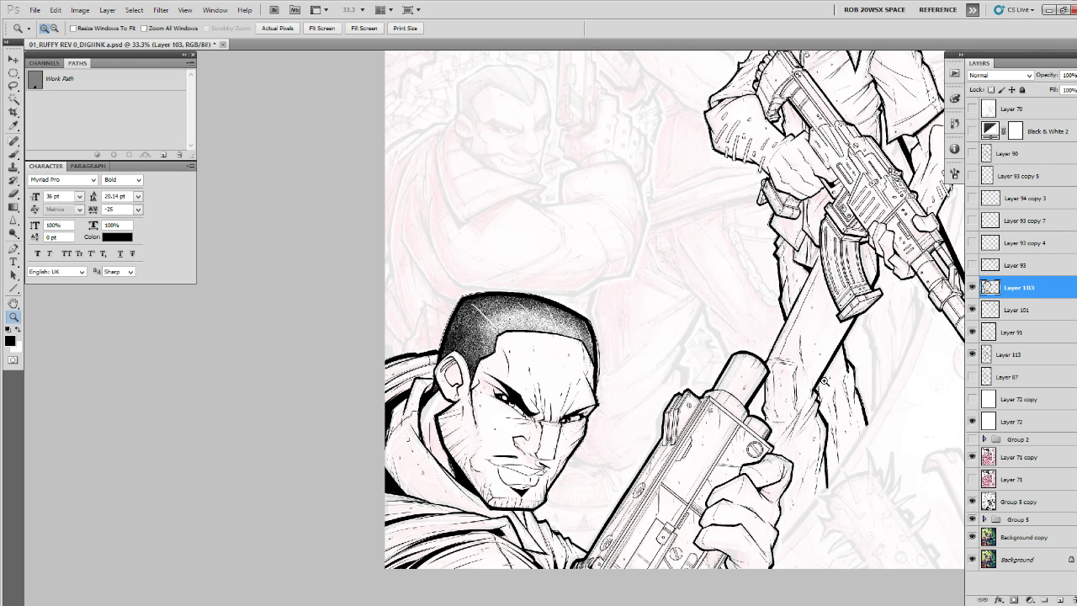
# On a new layer, thicken the foreground man's mouth line, upper lip contour and the creases at the mouth corner.
pyautogui.keyDown('alt'); pyautogui.click(823, 404); pyautogui.keyUp('alt')
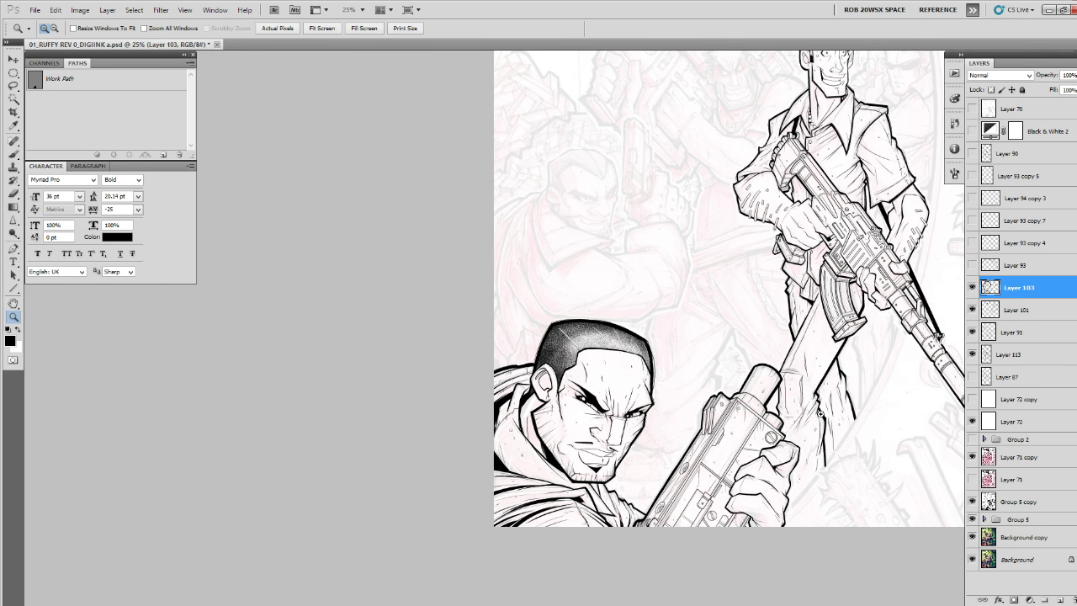
pyautogui.click(1058, 599)
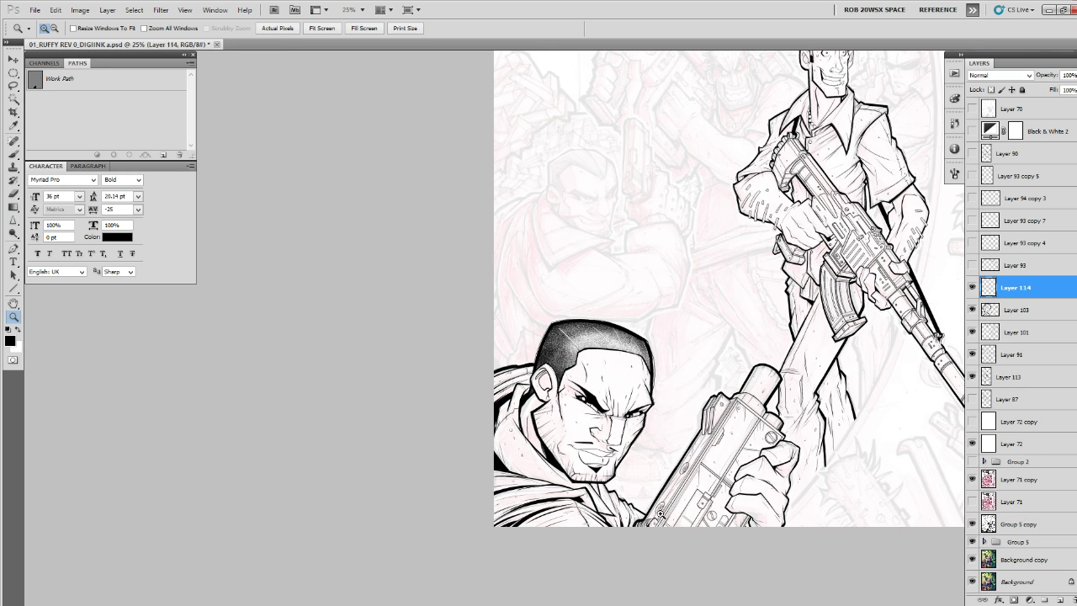
pyautogui.click(659, 513)
pyautogui.press('b')
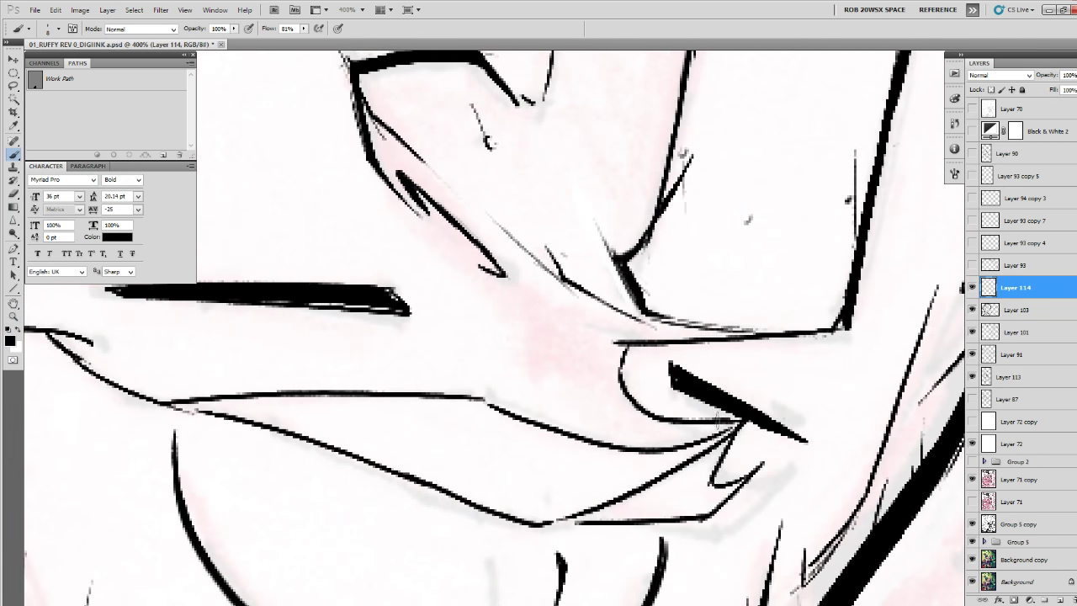
pyautogui.moveTo(745, 419)
pyautogui.mouseDown()
pyautogui.moveTo(607, 500)
pyautogui.moveTo(719, 497)
pyautogui.moveTo(673, 517)
pyautogui.moveTo(496, 459)
pyautogui.mouseUp()
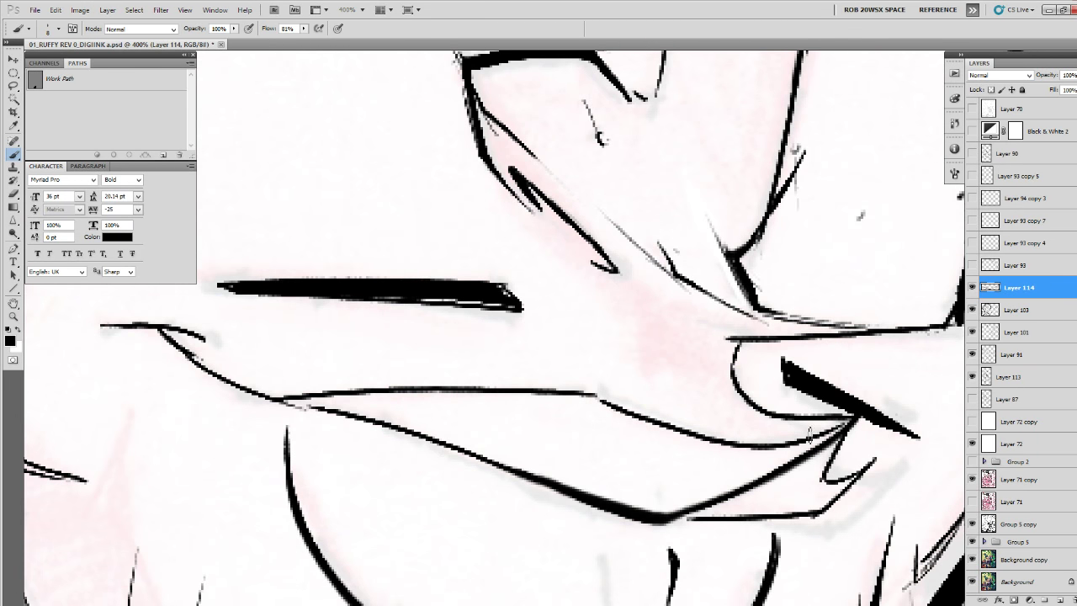
pyautogui.moveTo(828, 429)
pyautogui.mouseDown()
pyautogui.moveTo(750, 444)
pyautogui.moveTo(552, 395)
pyautogui.moveTo(365, 397)
pyautogui.moveTo(331, 419)
pyautogui.mouseUp()
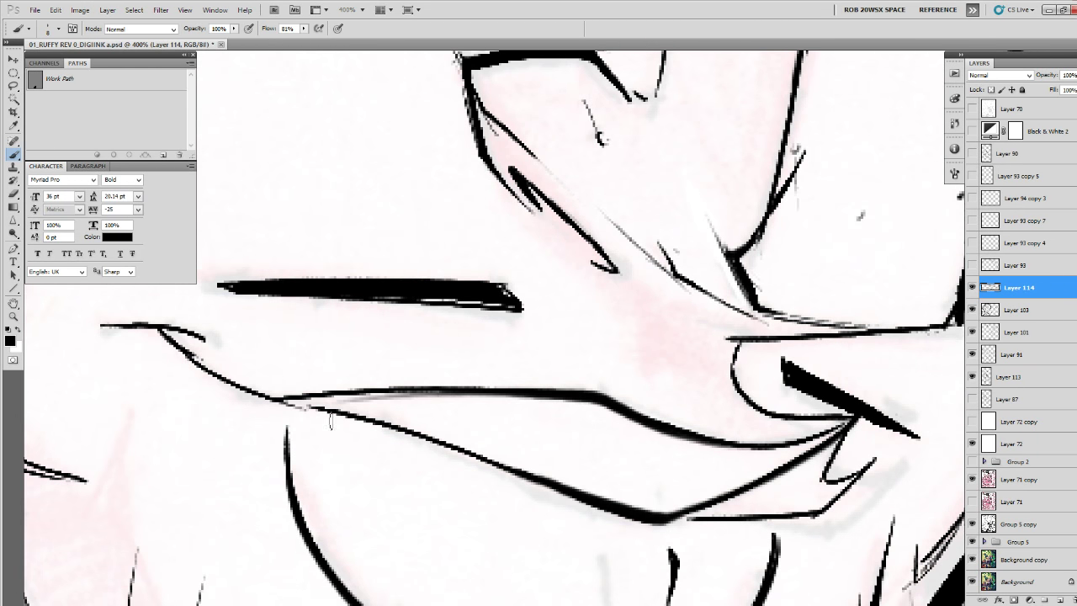
pyautogui.moveTo(853, 419); pyautogui.dragTo(821, 483)
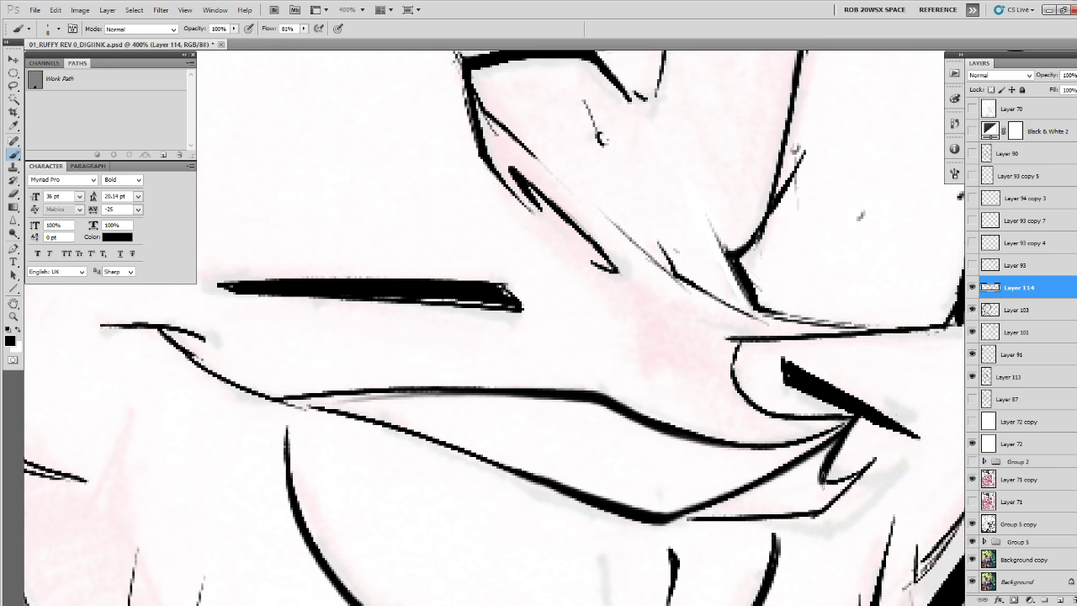
pyautogui.moveTo(883, 444)
pyautogui.mouseDown()
pyautogui.moveTo(810, 511)
pyautogui.moveTo(721, 519)
pyautogui.moveTo(682, 518)
pyautogui.mouseUp()
pyautogui.press('z')
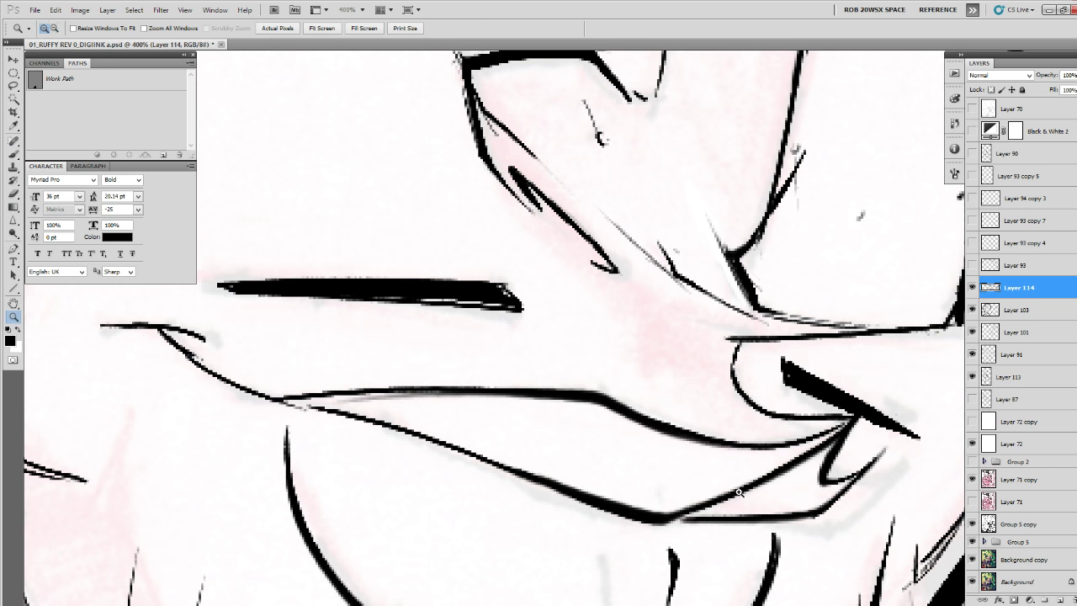
pyautogui.keyDown('alt'); pyautogui.click(739, 492); pyautogui.keyUp('alt')
pyautogui.keyDown('alt'); pyautogui.click(740, 496); pyautogui.keyUp('alt')
pyautogui.keyDown('alt'); pyautogui.click(748, 503); pyautogui.keyUp('alt')
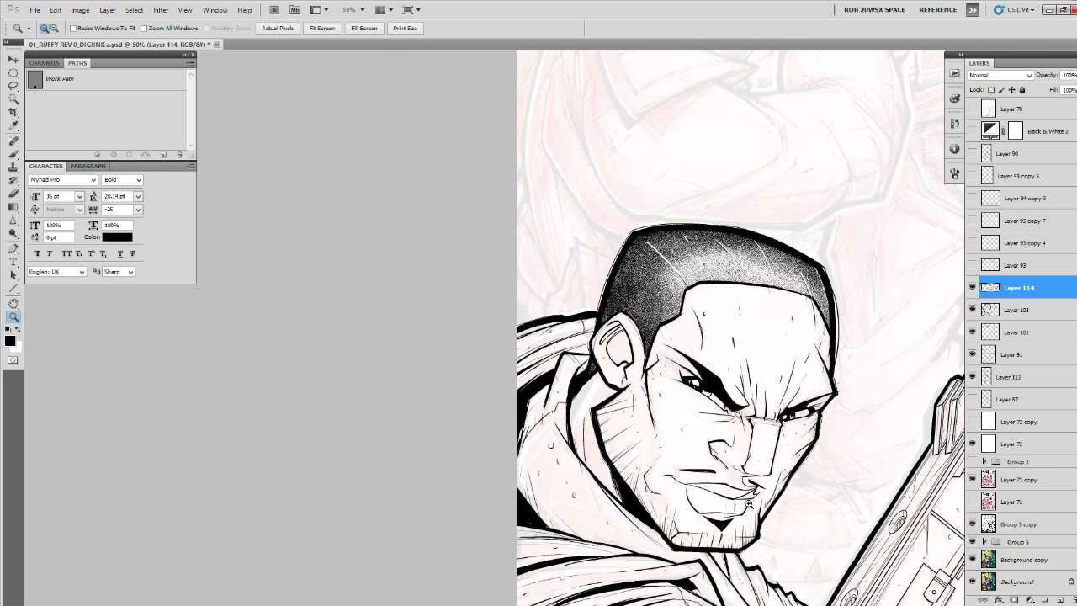
# Thicken the black line under the foreground man's nose and the small curved crease between nose and lip.
pyautogui.click(753, 478)
pyautogui.click(752, 478)
pyautogui.click(753, 478)
pyautogui.click(753, 478)
pyautogui.click(753, 478)
pyautogui.press('b')
pyautogui.moveTo(821, 463)
pyautogui.mouseDown()
pyautogui.moveTo(702, 456)
pyautogui.moveTo(620, 419)
pyautogui.moveTo(673, 431)
pyautogui.moveTo(623, 421)
pyautogui.moveTo(693, 454)
pyautogui.moveTo(845, 473)
pyautogui.moveTo(736, 463)
pyautogui.moveTo(896, 458)
pyautogui.moveTo(780, 464)
pyautogui.moveTo(888, 457)
pyautogui.mouseUp()
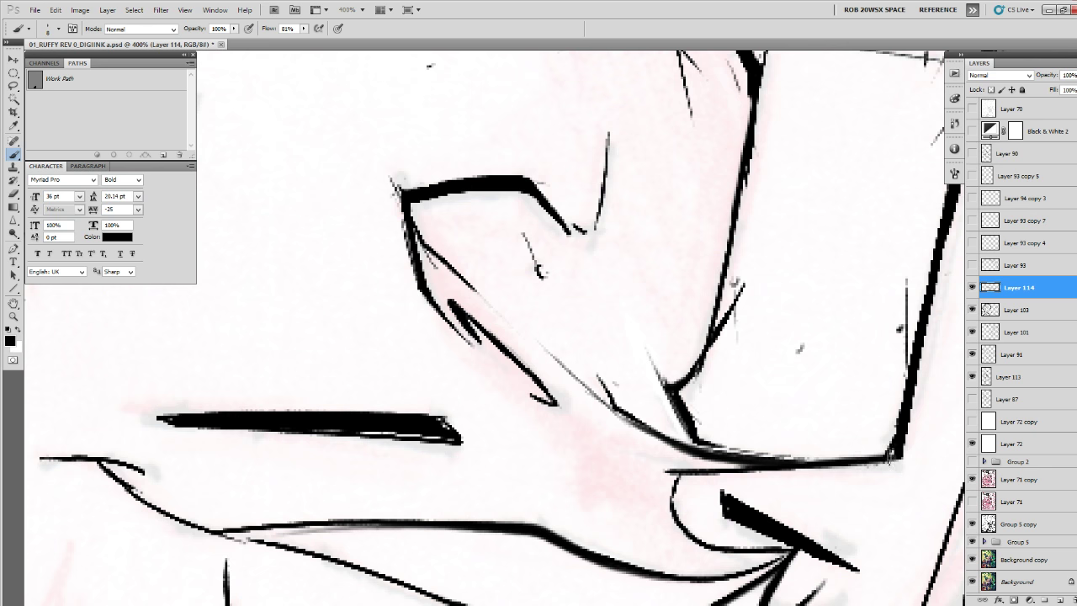
pyautogui.moveTo(673, 473)
pyautogui.mouseDown()
pyautogui.moveTo(670, 509)
pyautogui.moveTo(707, 544)
pyautogui.moveTo(741, 547)
pyautogui.mouseUp()
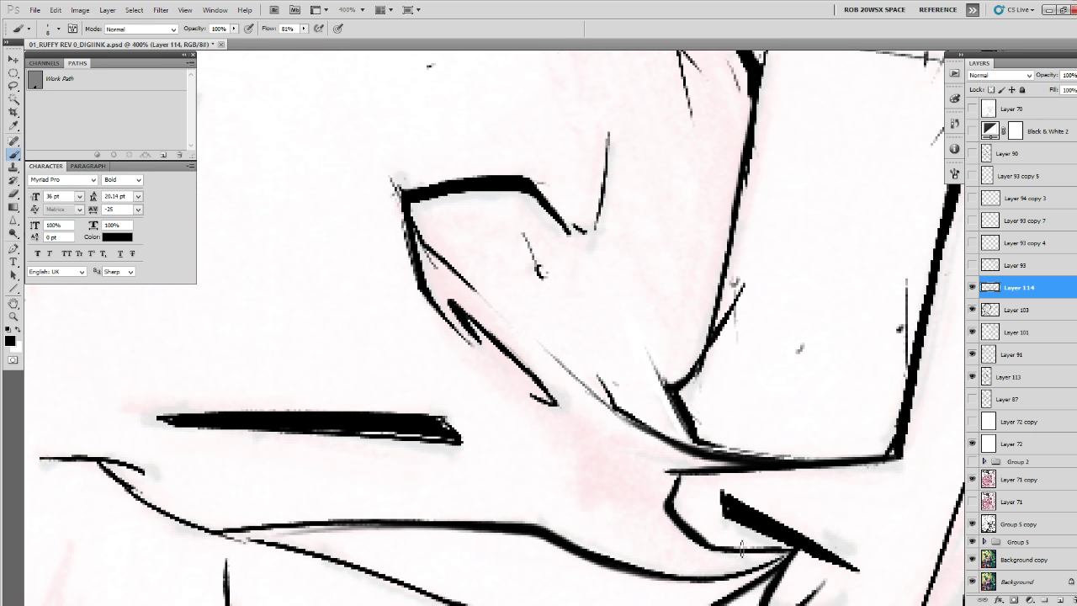
# Merge Layer 114 with the mouth and nose strokes down into Layer 103.
pyautogui.hotkey('ctrl', 'e')
pyautogui.press('z')
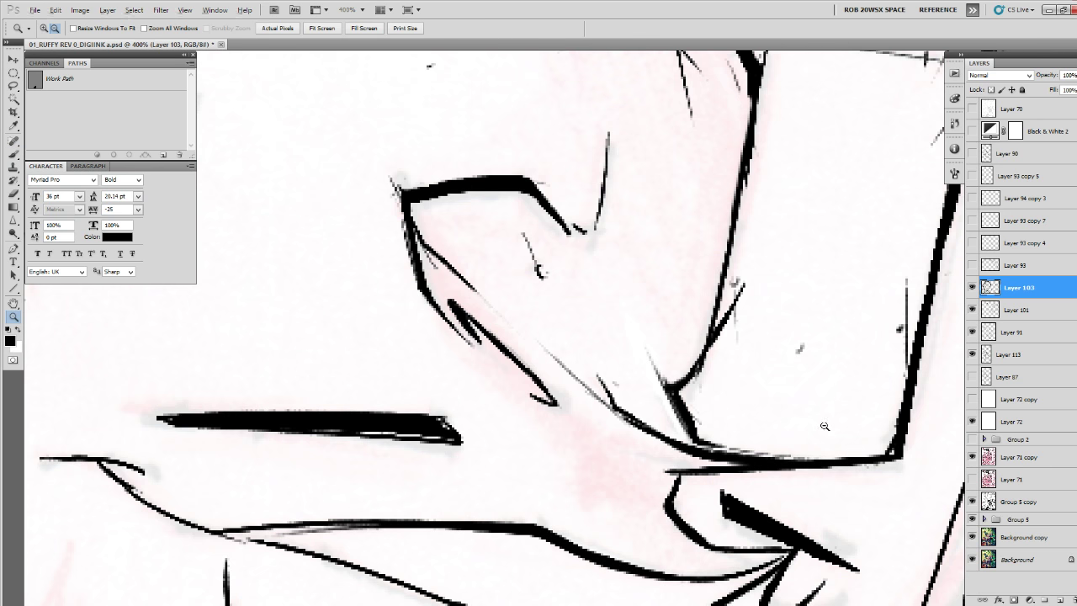
pyautogui.keyDown('alt'); pyautogui.click(824, 426); pyautogui.keyUp('alt')
pyautogui.keyDown('alt'); pyautogui.click(824, 427); pyautogui.keyUp('alt')
pyautogui.keyDown('alt'); pyautogui.click(824, 426); pyautogui.keyUp('alt')
pyautogui.keyDown('alt'); pyautogui.click(826, 427); pyautogui.keyUp('alt')
pyautogui.keyDown('alt'); pyautogui.click(829, 433); pyautogui.keyUp('alt')
pyautogui.keyDown('alt'); pyautogui.click(830, 434); pyautogui.keyUp('alt')
pyautogui.keyDown('alt'); pyautogui.click(831, 434); pyautogui.keyUp('alt')
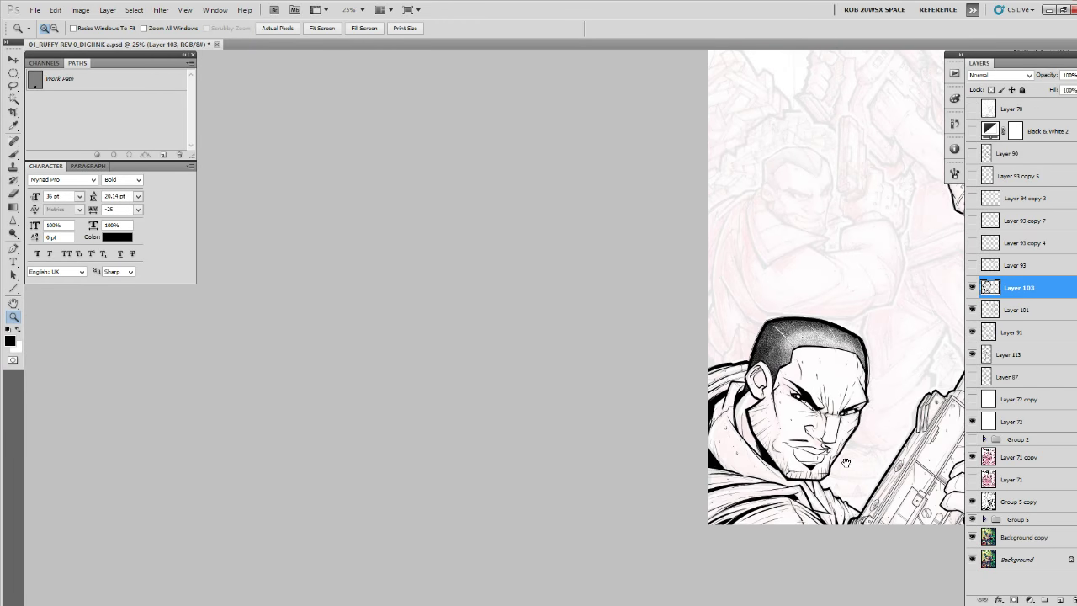
pyautogui.moveTo(845, 463); pyautogui.dragTo(734, 452)
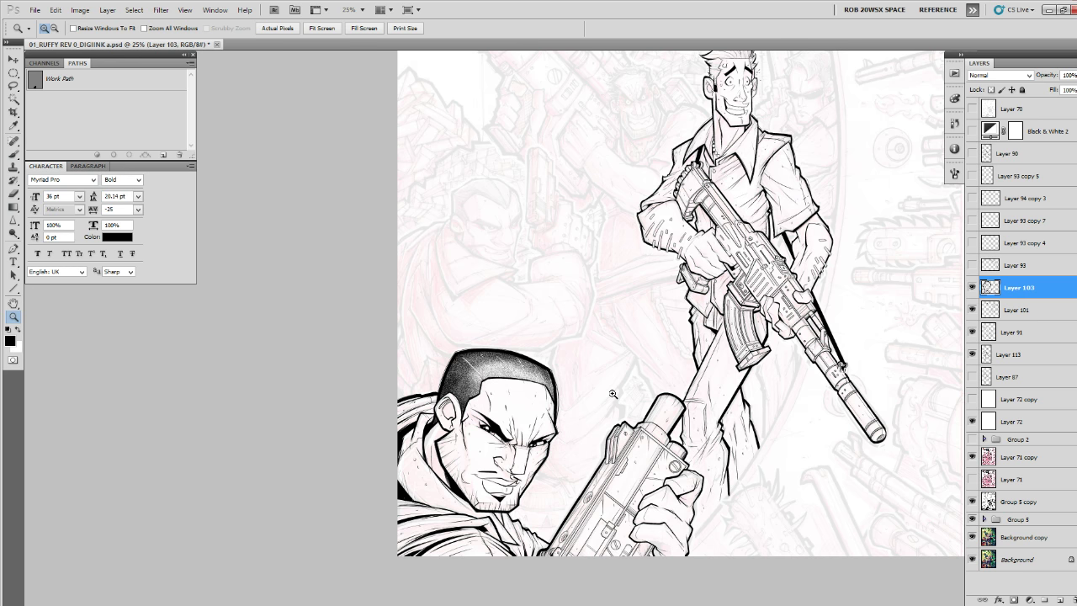
# On a new layer, reinforce the side contours of the foreground man's nose bridge with black strokes.
pyautogui.click(1058, 600)
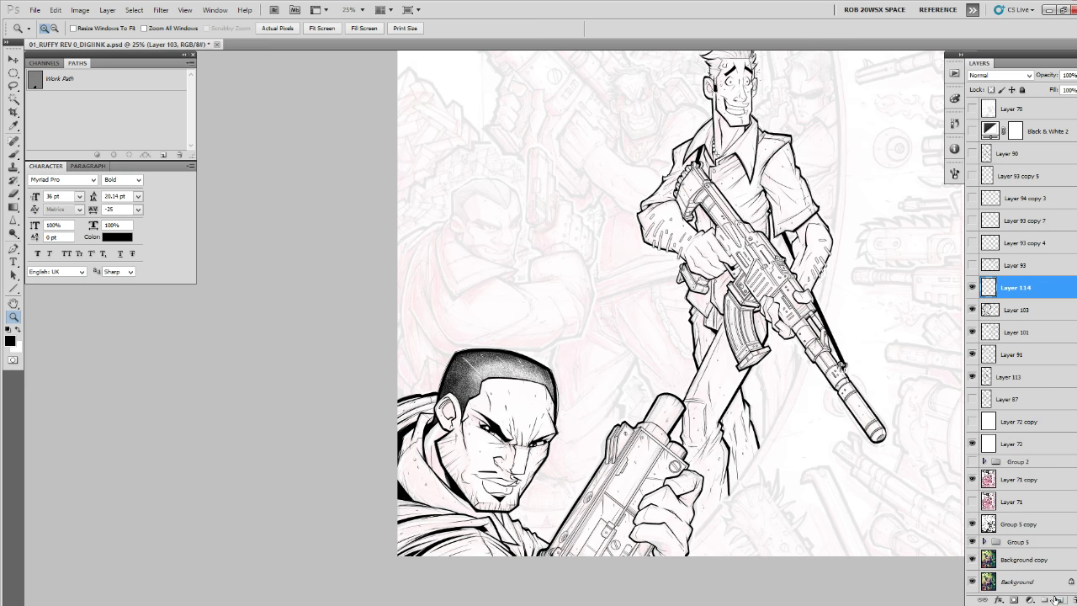
pyautogui.click(507, 455)
pyautogui.click(511, 457)
pyautogui.click(511, 457)
pyautogui.click(511, 457)
pyautogui.click(511, 456)
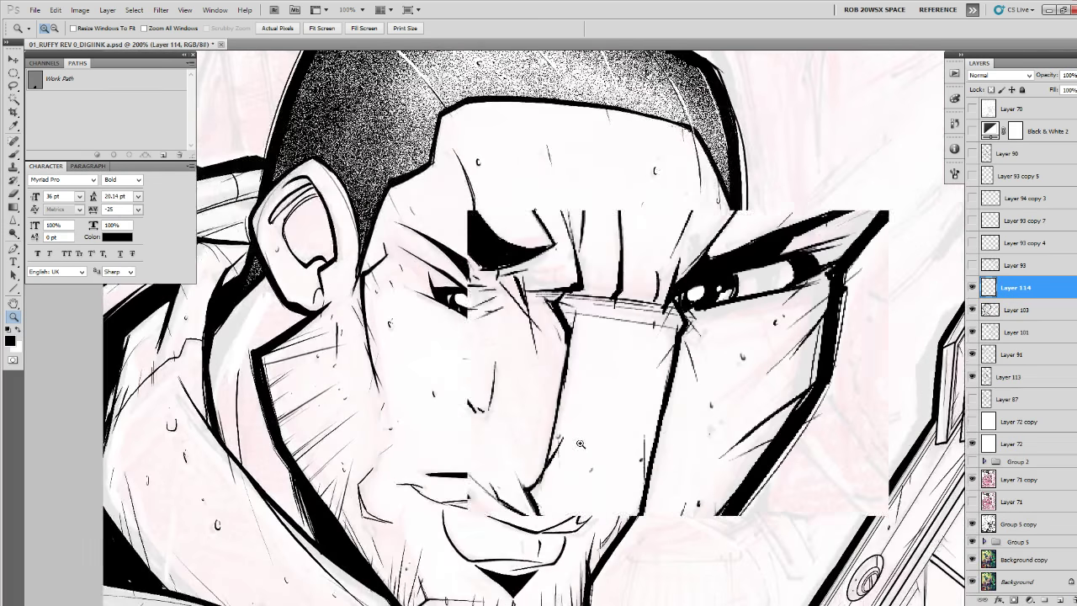
pyautogui.press('b')
pyautogui.moveTo(568, 332)
pyautogui.mouseDown()
pyautogui.moveTo(548, 459)
pyautogui.moveTo(529, 490)
pyautogui.mouseUp()
pyautogui.moveTo(544, 428); pyautogui.dragTo(548, 493)
pyautogui.moveTo(639, 413); pyautogui.dragTo(640, 421)
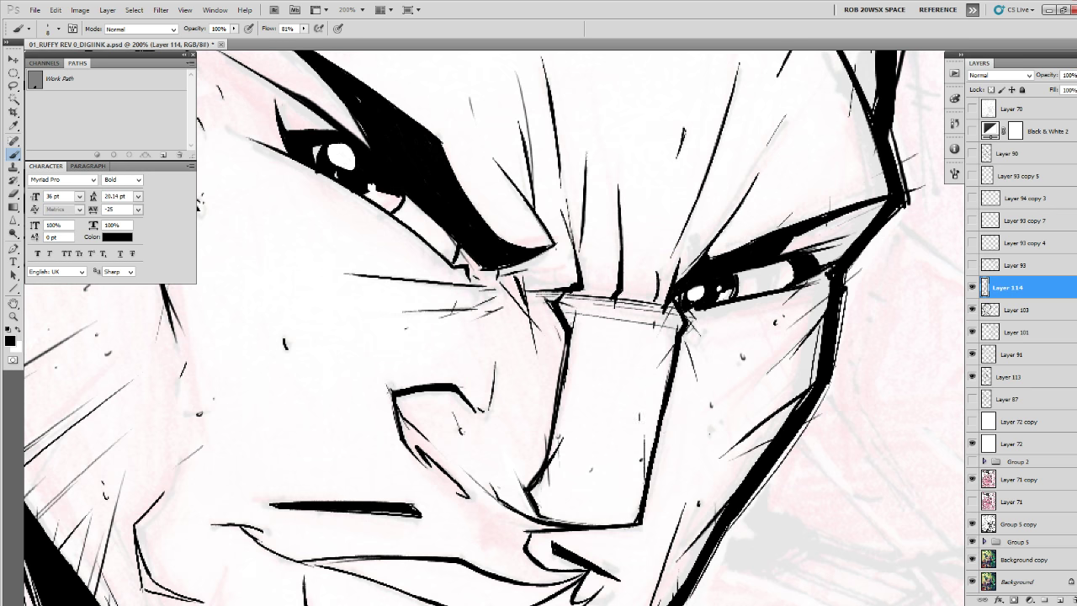
# Round off and thicken the lower corners and bottom edge of the foreground man's nose tip.
pyautogui.moveTo(646, 471)
pyautogui.mouseDown()
pyautogui.moveTo(628, 525)
pyautogui.moveTo(589, 527)
pyautogui.mouseUp()
pyautogui.moveTo(627, 520)
pyautogui.mouseDown()
pyautogui.moveTo(580, 527)
pyautogui.moveTo(598, 529)
pyautogui.mouseUp()
pyautogui.moveTo(609, 524); pyautogui.dragTo(540, 521)
pyautogui.moveTo(551, 504); pyautogui.dragTo(539, 518)
pyautogui.moveTo(538, 512); pyautogui.dragTo(572, 523)
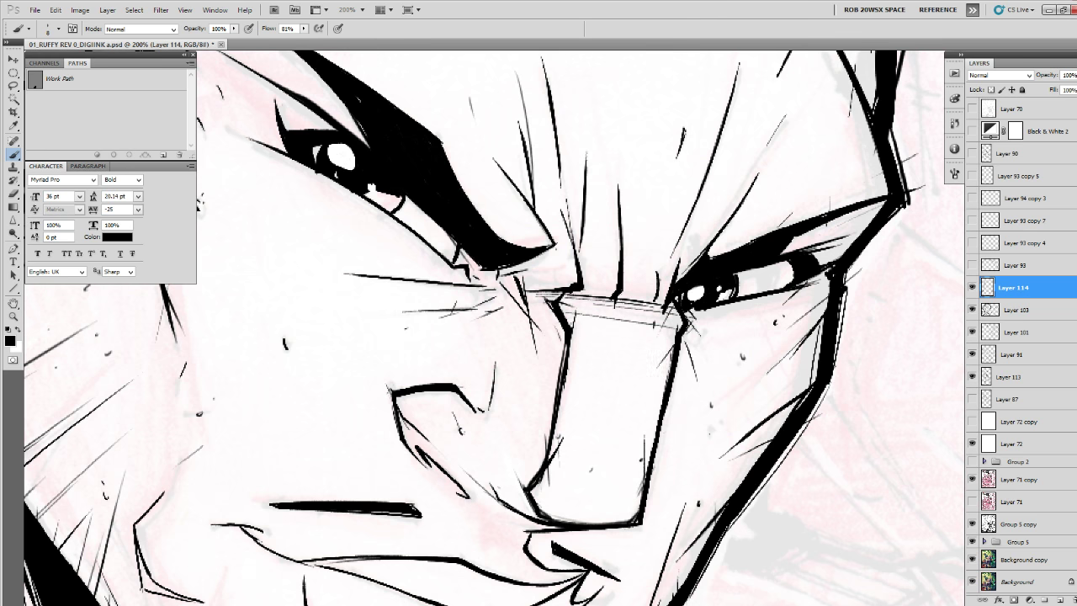
# Ink the creases beside the foreground man's nose bridge and strengthen the nostril wing contour.
pyautogui.moveTo(671, 350)
pyautogui.mouseDown()
pyautogui.moveTo(659, 435)
pyautogui.moveTo(669, 384)
pyautogui.mouseUp()
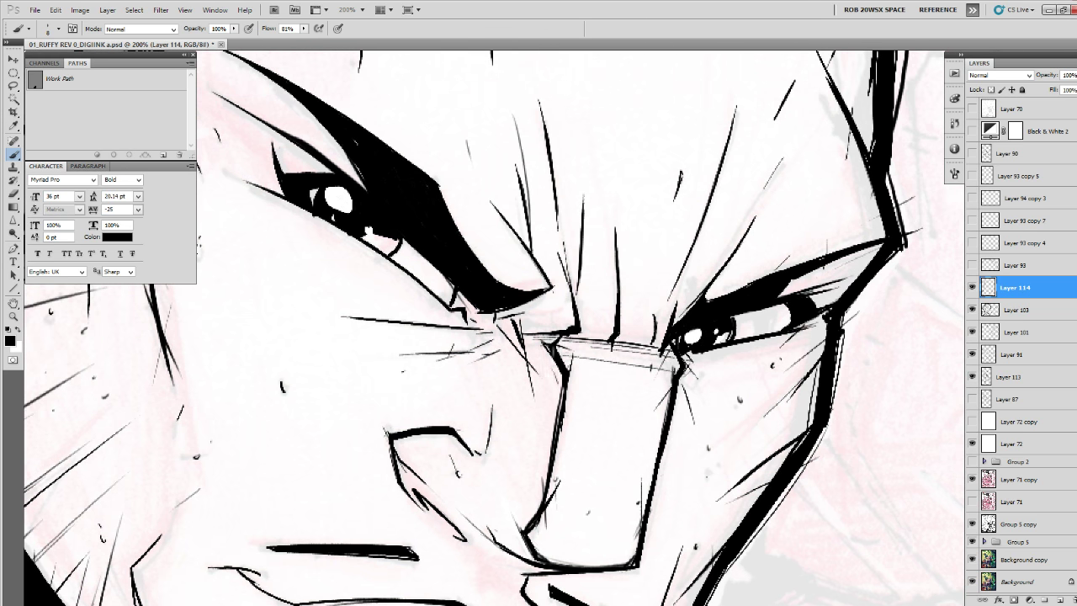
pyautogui.moveTo(557, 349); pyautogui.dragTo(601, 354)
pyautogui.moveTo(496, 325); pyautogui.dragTo(535, 384)
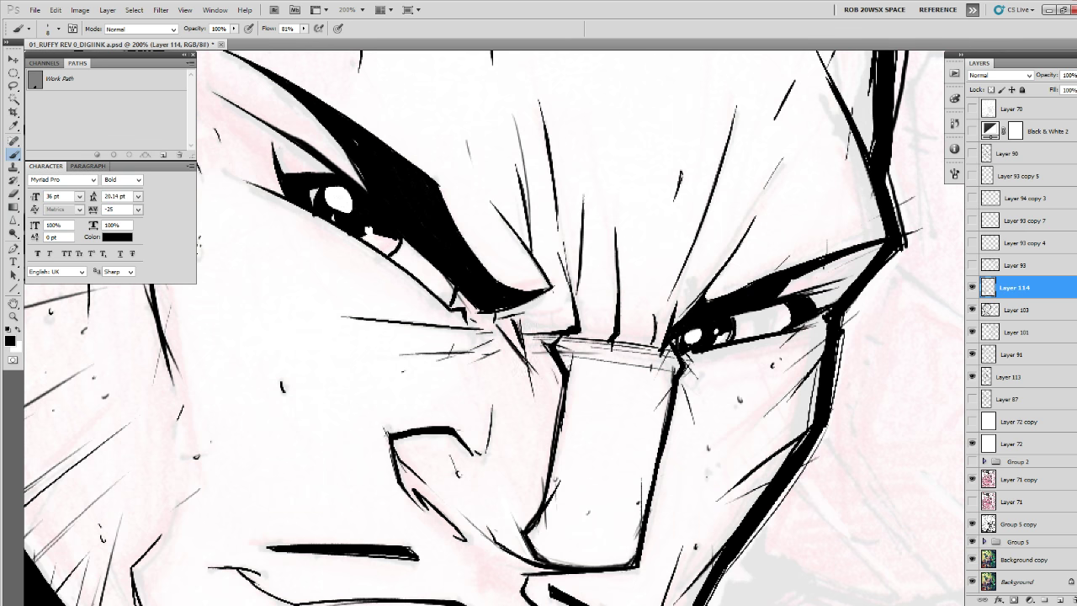
pyautogui.moveTo(519, 333)
pyautogui.mouseDown()
pyautogui.moveTo(534, 414)
pyautogui.moveTo(476, 464)
pyautogui.mouseUp()
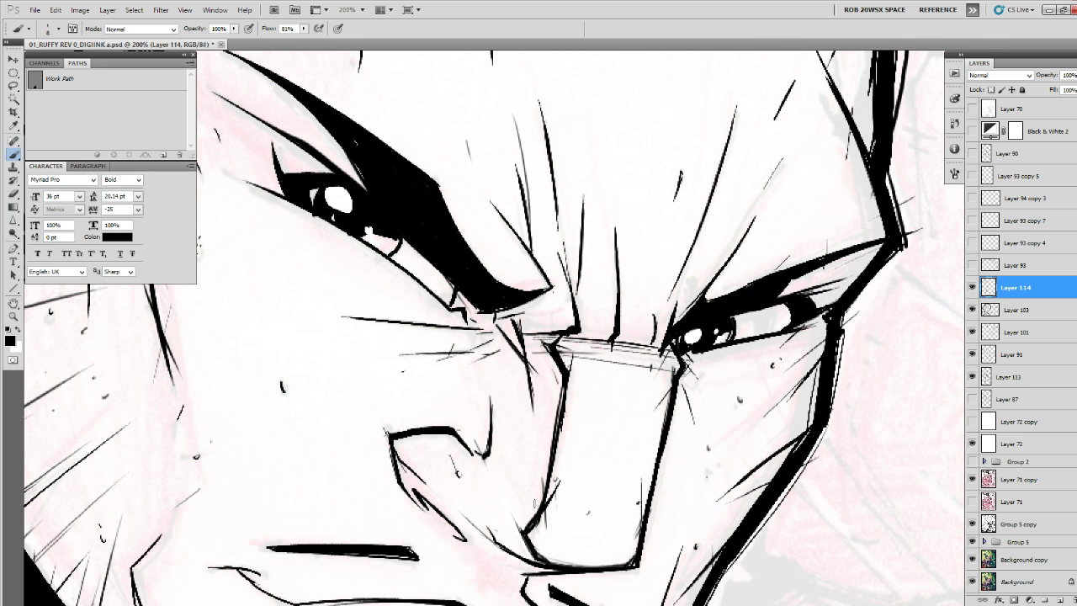
pyautogui.moveTo(543, 503); pyautogui.dragTo(546, 513)
pyautogui.moveTo(393, 434); pyautogui.dragTo(403, 460)
pyautogui.moveTo(566, 390); pyautogui.dragTo(607, 493)
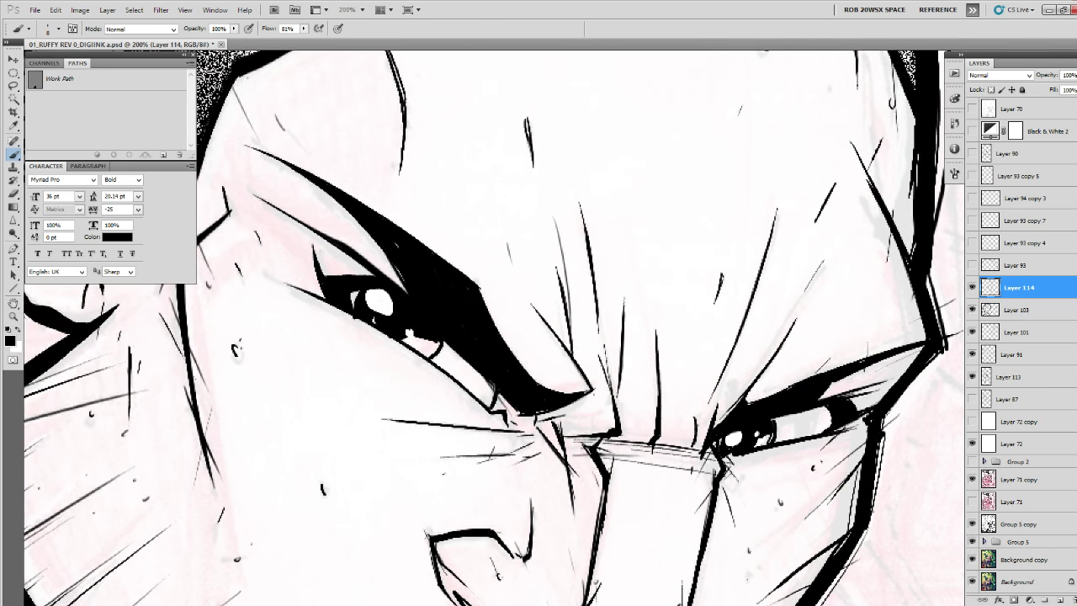
# Strengthen the lower lid line at the inner corner of the foreground man's eye nearest his ear.
pyautogui.moveTo(497, 393); pyautogui.dragTo(517, 413)
pyautogui.moveTo(502, 373); pyautogui.dragTo(579, 463)
pyautogui.press('z')
pyautogui.keyDown('alt'); pyautogui.click(582, 462); pyautogui.keyUp('alt')
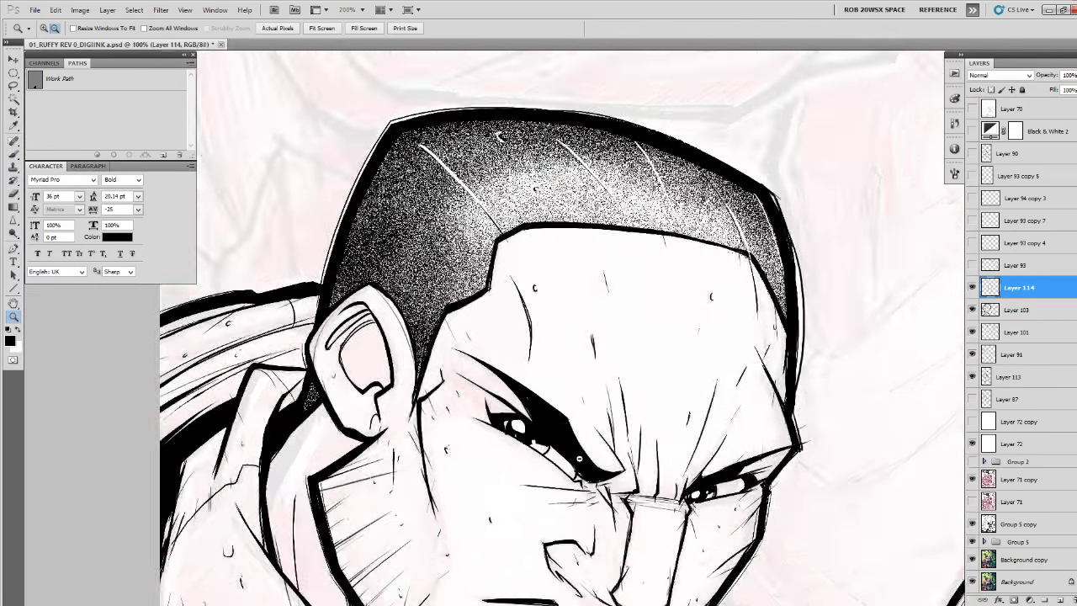
pyautogui.keyDown('alt'); pyautogui.click(599, 468); pyautogui.keyUp('alt')
pyautogui.keyDown('alt'); pyautogui.click(654, 493); pyautogui.keyUp('alt')
pyautogui.moveTo(702, 497); pyautogui.dragTo(717, 432)
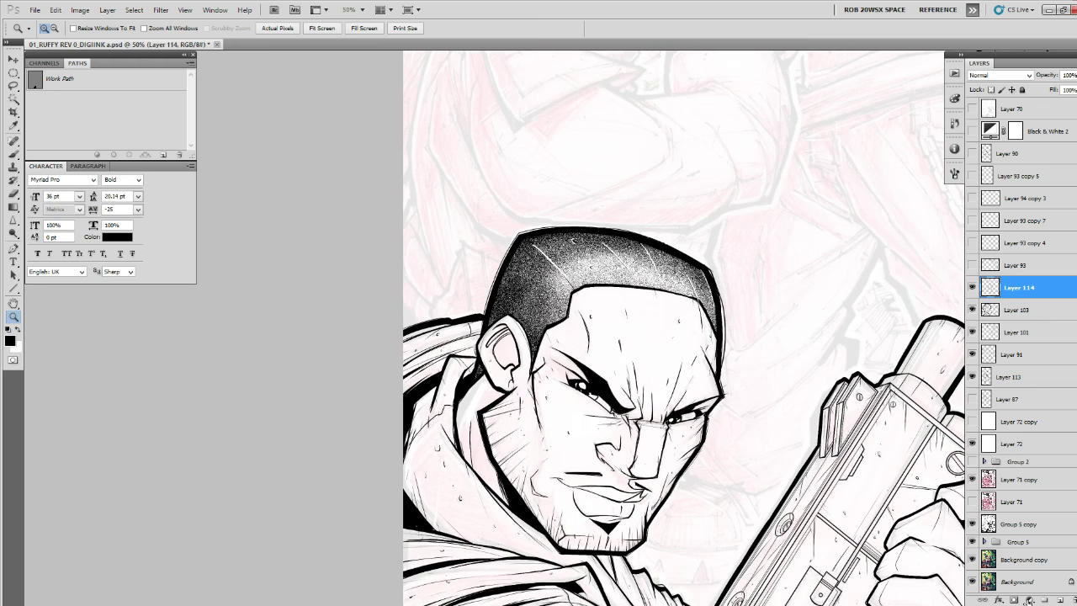
# Add a new layer above Layer 114 and choose the 3 px ROB DRAW DETAIL brush.
pyautogui.click(1057, 600)
pyautogui.press('b')
pyautogui.rightClick(607, 432)
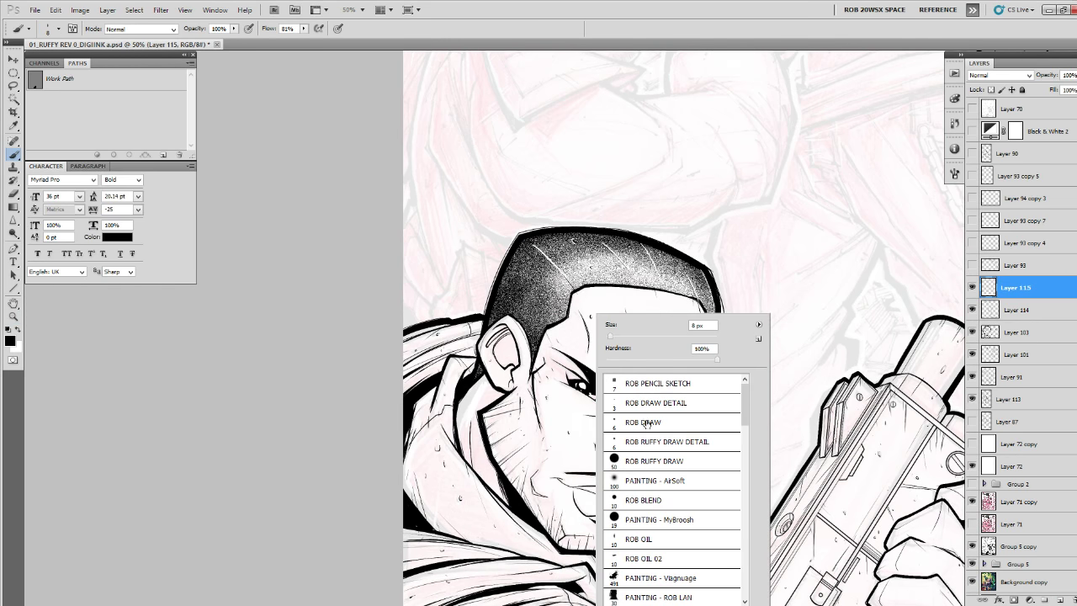
pyautogui.doubleClick(647, 402)
pyautogui.press('z')
pyautogui.click(607, 431)
pyautogui.click(607, 431)
pyautogui.press('b')
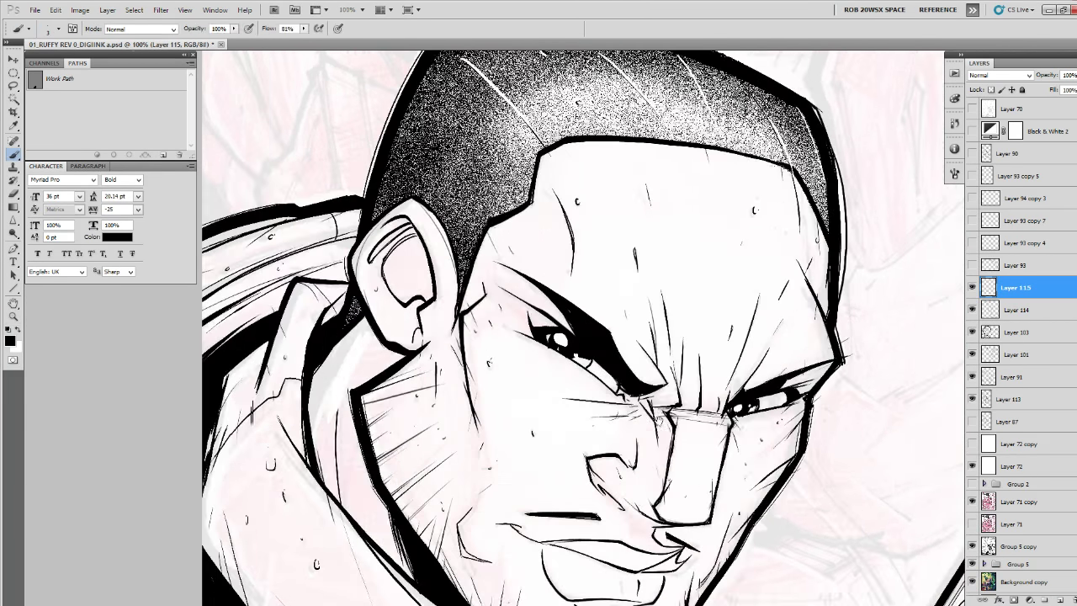
# Add fine shading strokes on the foreground man's forehead edge, nose bridge and the area beneath his nose.
pyautogui.moveTo(695, 421); pyautogui.dragTo(625, 436)
pyautogui.press('z')
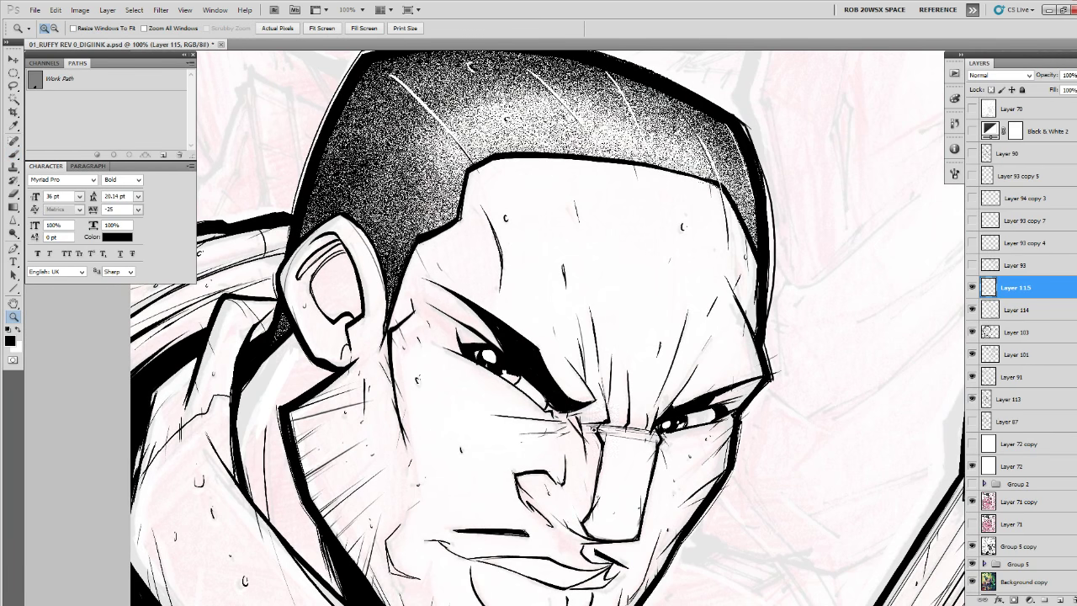
pyautogui.keyDown('alt'); pyautogui.click(595, 429); pyautogui.keyUp('alt')
pyautogui.keyDown('alt'); pyautogui.click(595, 429); pyautogui.keyUp('alt')
pyautogui.press('b')
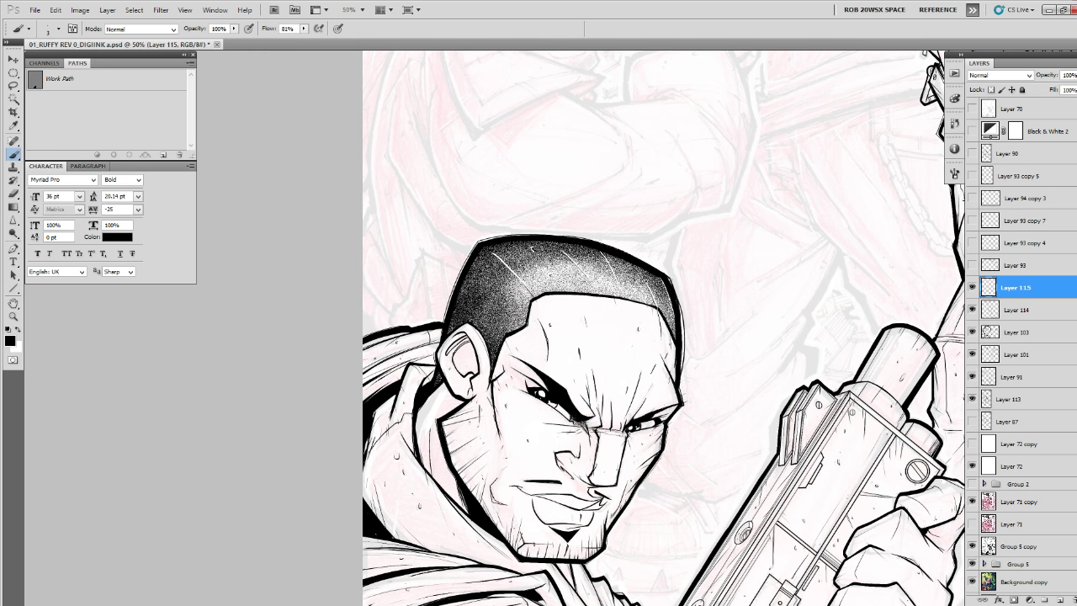
pyautogui.moveTo(645, 371); pyautogui.dragTo(646, 375)
pyautogui.moveTo(599, 430); pyautogui.dragTo(597, 439)
pyautogui.moveTo(585, 488); pyautogui.dragTo(592, 499)
# Hatch shadows inside the foreground man's ear and eye sockets, and add fine strokes beside the jaw and behind the ear.
pyautogui.moveTo(454, 350); pyautogui.dragTo(477, 375)
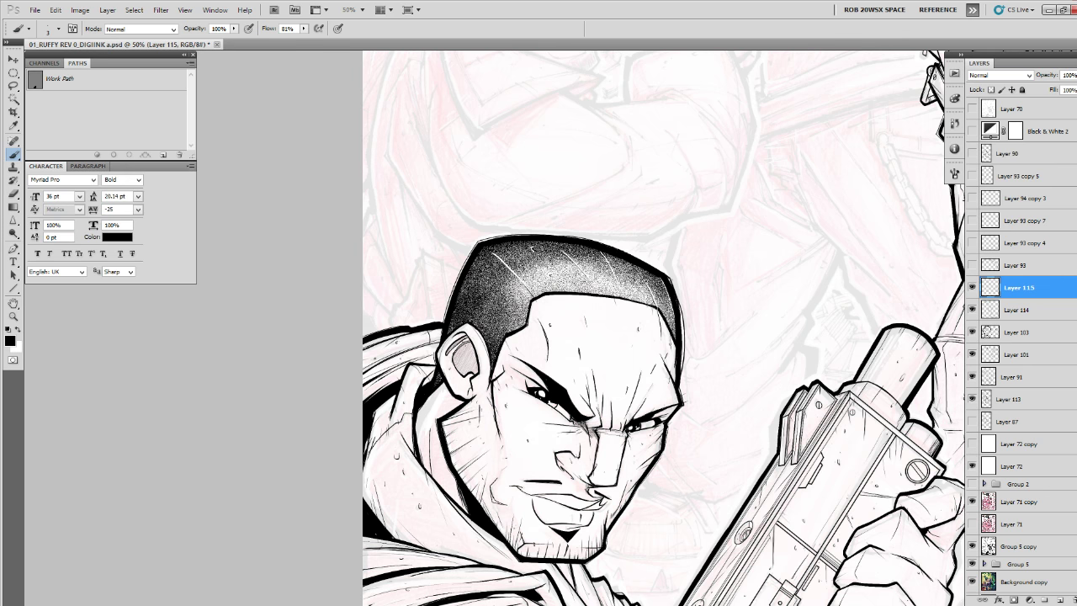
pyautogui.moveTo(465, 352)
pyautogui.mouseDown()
pyautogui.moveTo(470, 380)
pyautogui.moveTo(480, 370)
pyautogui.mouseUp()
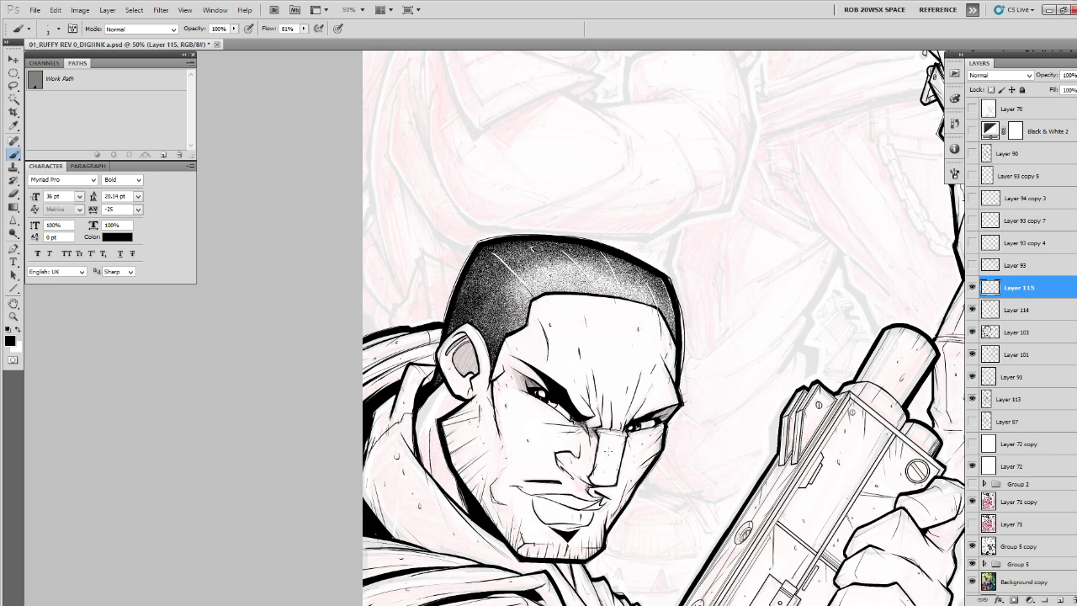
pyautogui.moveTo(493, 497); pyautogui.dragTo(493, 503)
pyautogui.moveTo(653, 536); pyautogui.dragTo(701, 411)
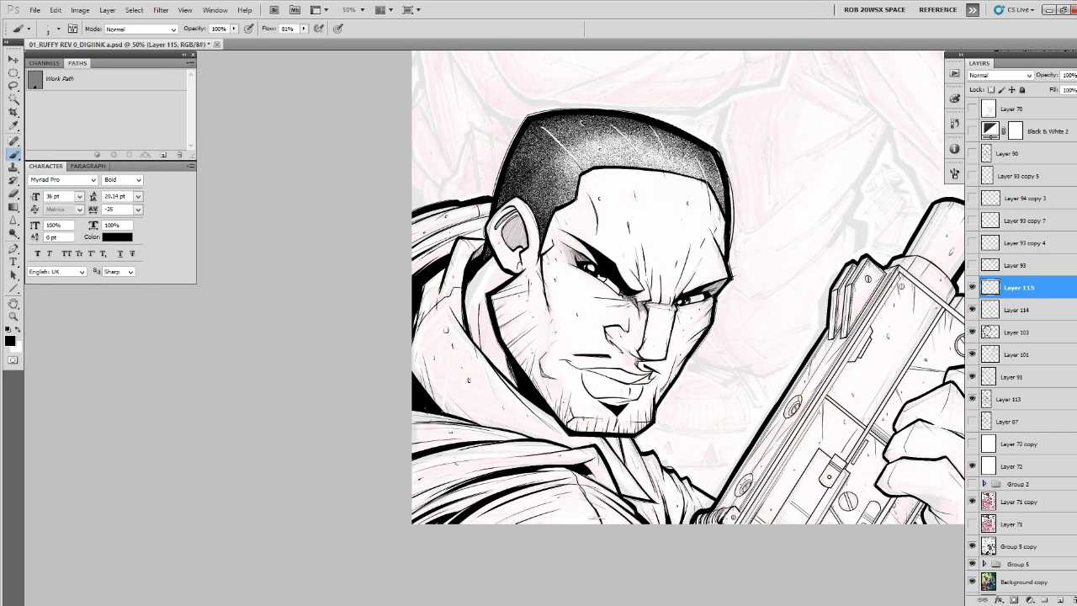
pyautogui.moveTo(481, 249); pyautogui.dragTo(473, 266)
# Look over the inked foreground man and standing gunman at reduced zoom, and save the document.
pyautogui.moveTo(755, 446); pyautogui.dragTo(683, 505)
pyautogui.press('z')
pyautogui.keyDown('alt'); pyautogui.click(675, 462); pyautogui.keyUp('alt')
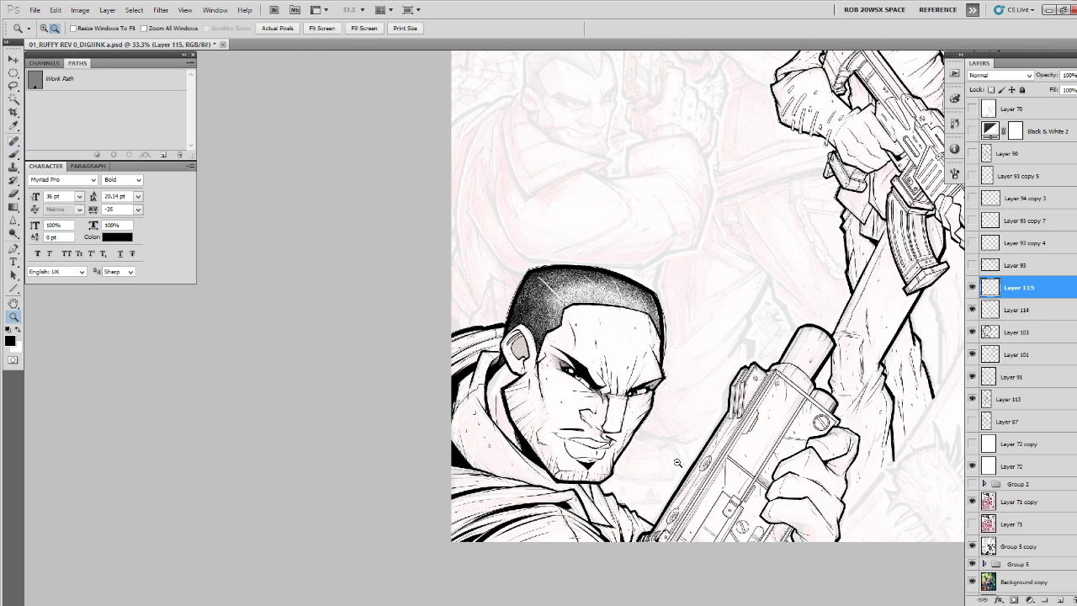
pyautogui.click(652, 438)
pyautogui.press('e')
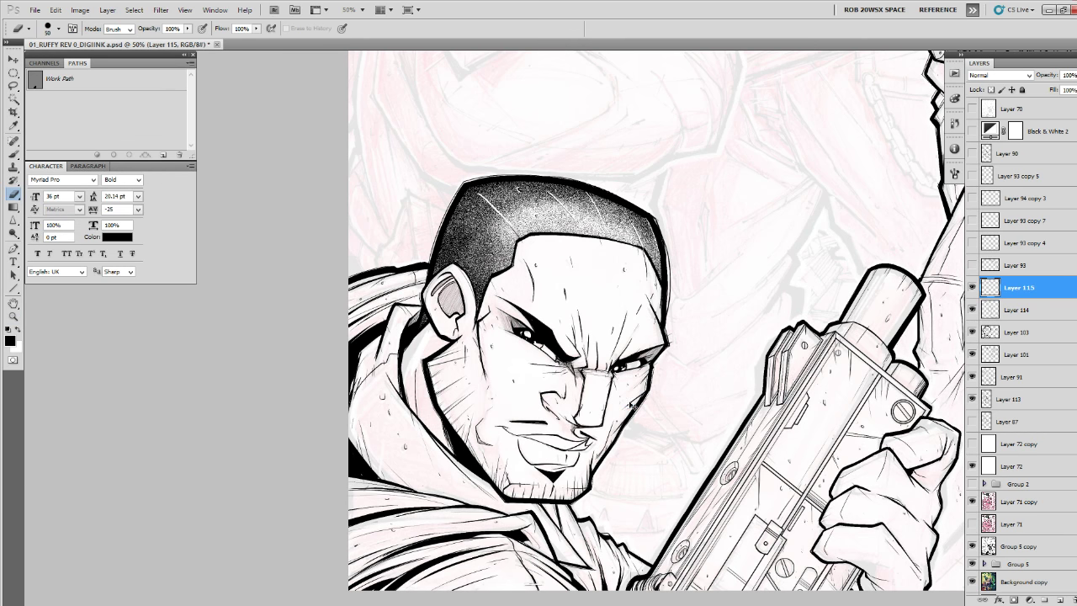
pyautogui.press('z')
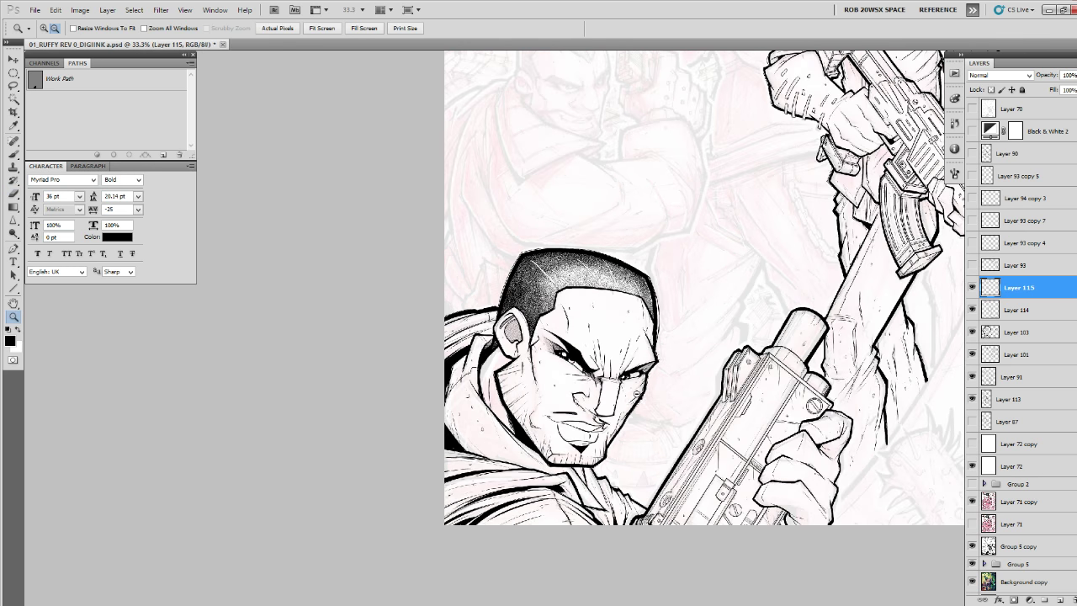
pyautogui.keyDown('alt'); pyautogui.click(639, 395); pyautogui.keyUp('alt')
pyautogui.keyDown('alt'); pyautogui.click(646, 394); pyautogui.keyUp('alt')
pyautogui.moveTo(722, 371); pyautogui.dragTo(653, 384)
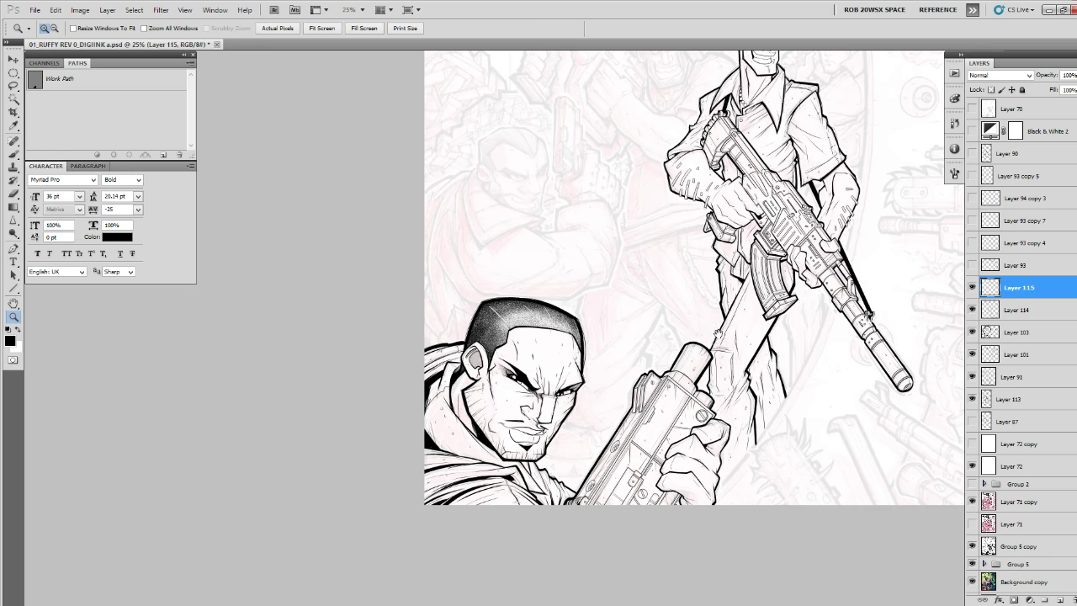
pyautogui.moveTo(713, 335); pyautogui.dragTo(649, 374)
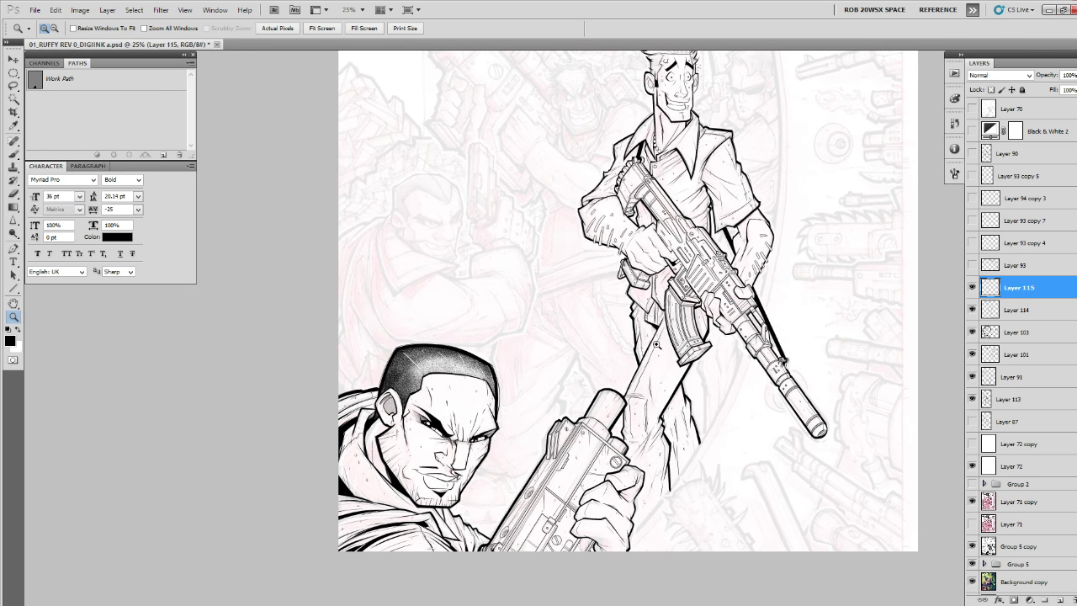
pyautogui.click(35, 10)
pyautogui.click(67, 169)
# On a new layer, paint white over the sketch tones in the foreground man's clothing with the 50 px ROB RUFFY DRAW brush.
pyautogui.click(1056, 599)
pyautogui.press('b')
pyautogui.rightClick(413, 463)
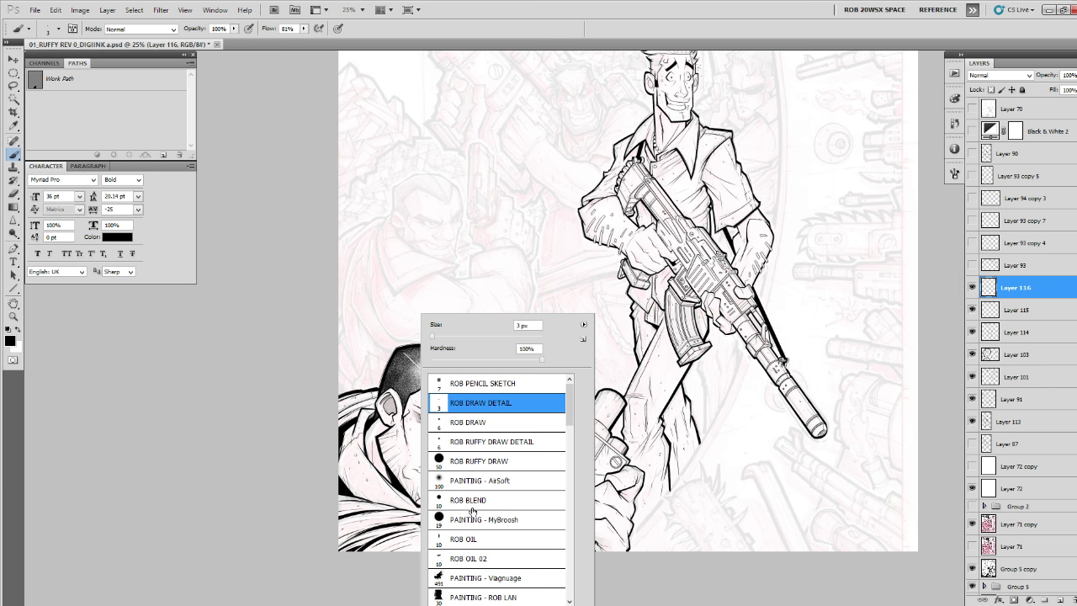
pyautogui.doubleClick(470, 461)
pyautogui.press('x')
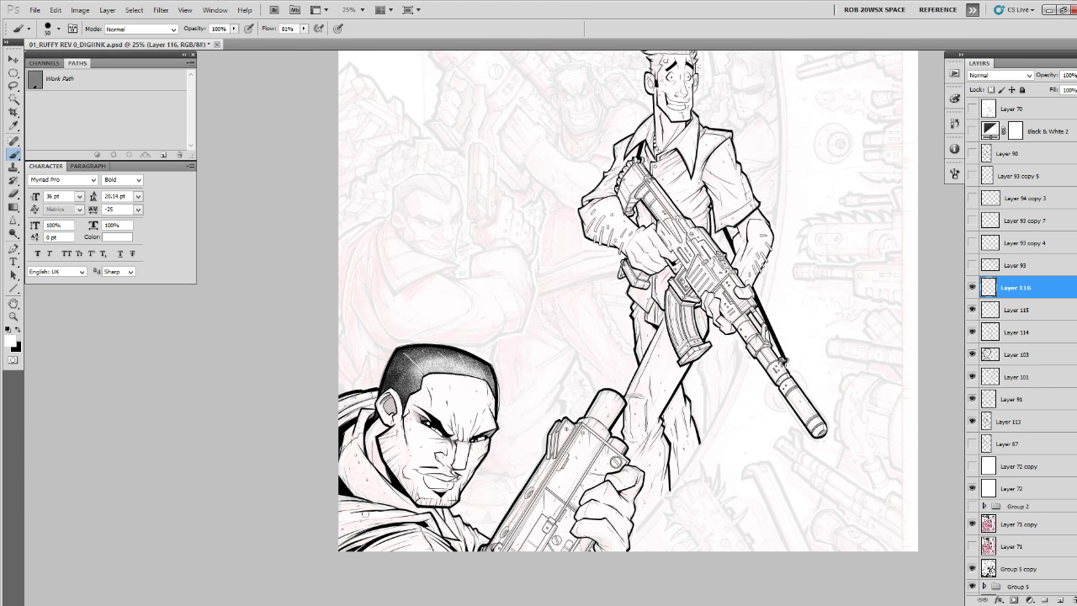
pyautogui.moveTo(365, 512)
pyautogui.mouseDown()
pyautogui.moveTo(395, 513)
pyautogui.moveTo(308, 526)
pyautogui.mouseUp()
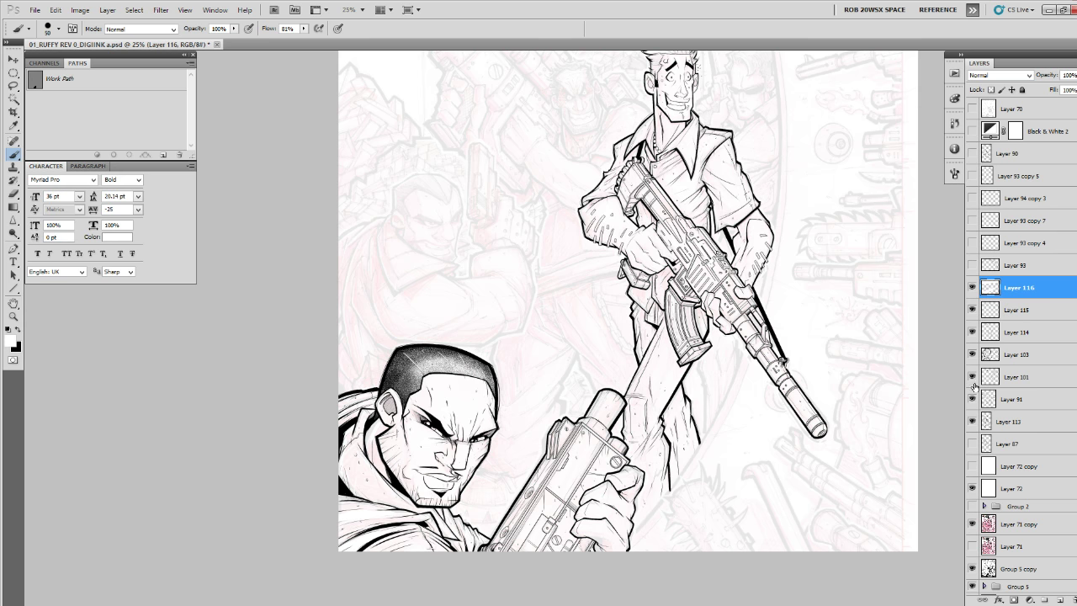
# Group the layers from Layer 116 down to Layer 91 and name the group CJ.
pyautogui.click(973, 422)
pyautogui.click(972, 422)
pyautogui.keyDown('shift'); pyautogui.click(998, 397); pyautogui.keyUp('shift')
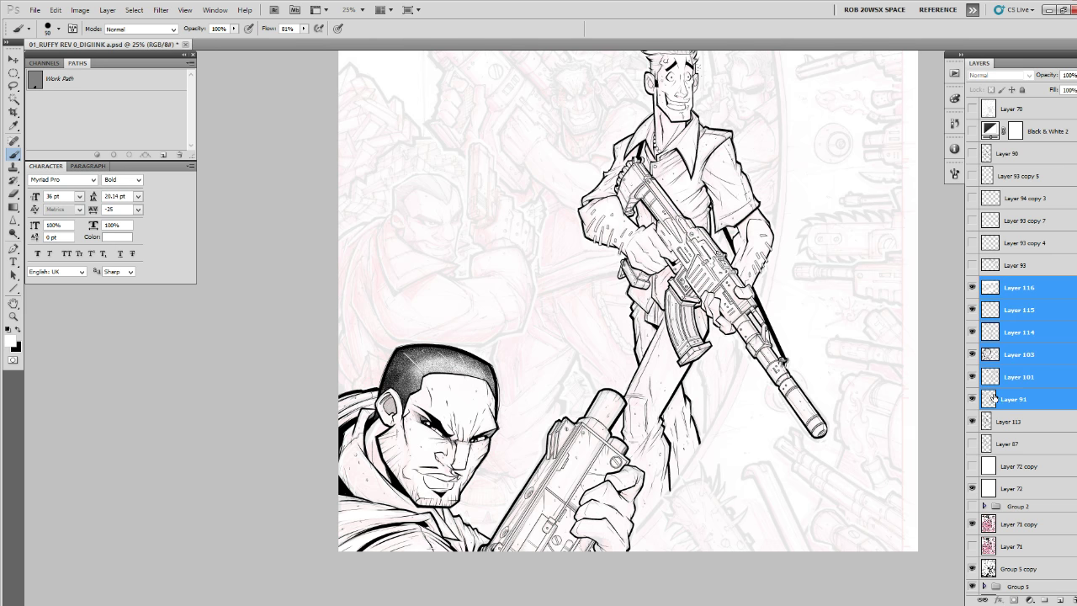
pyautogui.hotkey('ctrl', 'g')
pyautogui.click(972, 282)
pyautogui.click(973, 282)
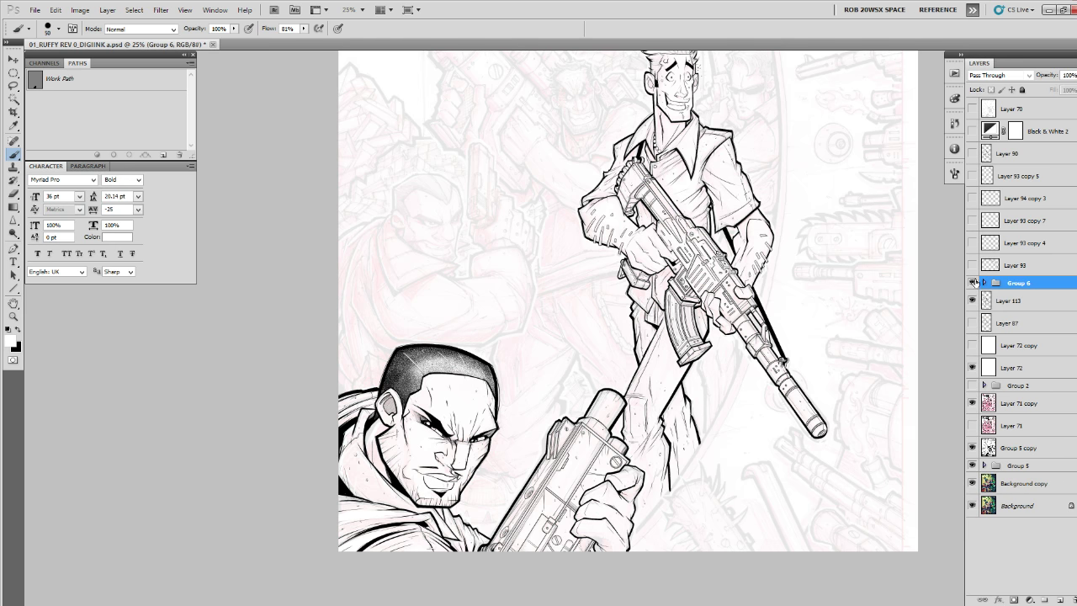
pyautogui.doubleClick(1020, 283)
pyautogui.write('CJ')
# Rename Layer 113 to TOMMY and fully lock both that layer and the CJ group.
pyautogui.doubleClick(1013, 299)
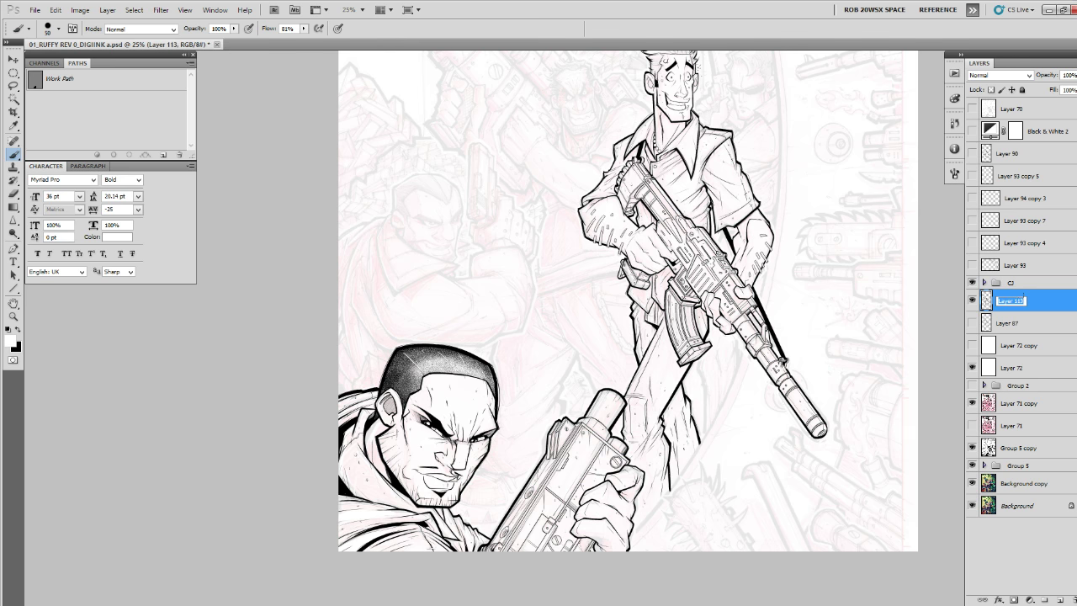
pyautogui.write('TOMMY')
pyautogui.press('Return')
pyautogui.click(1016, 283)
pyautogui.click(1022, 89)
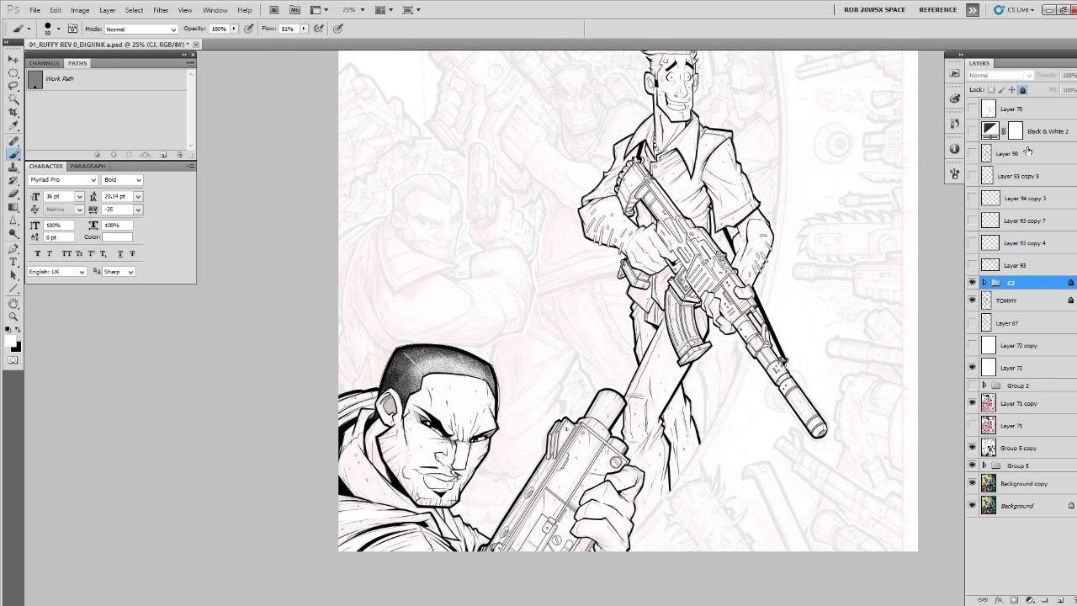
# Delete the hidden layers from Layer 93 up to Layer 90 and add a new empty layer above the CJ group.
pyautogui.click(984, 263)
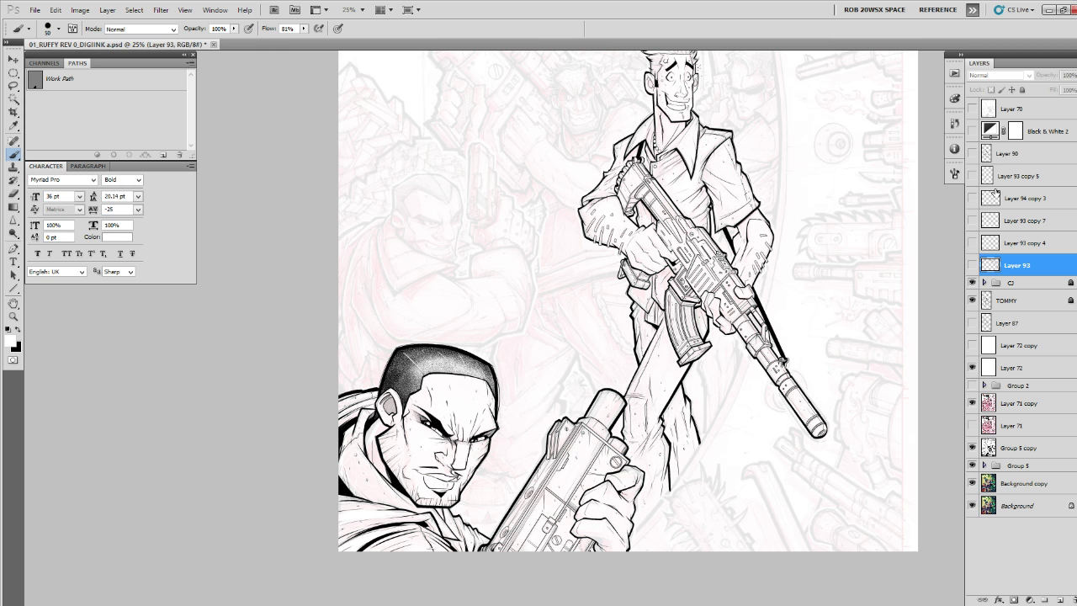
pyautogui.click(972, 154)
pyautogui.click(973, 154)
pyautogui.click(972, 154)
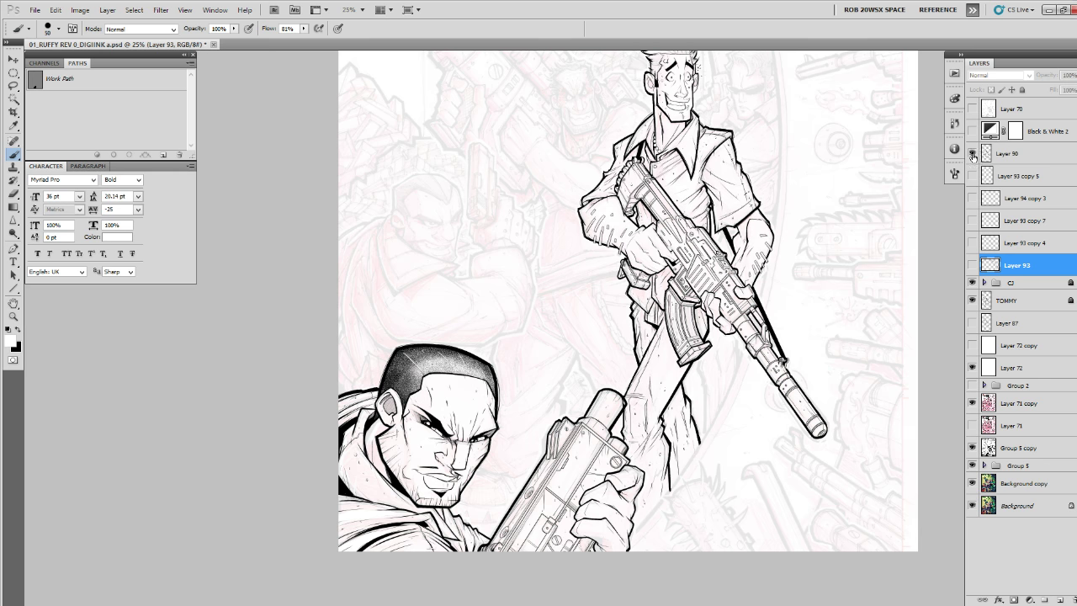
pyautogui.click(973, 154)
pyautogui.keyDown('shift'); pyautogui.click(999, 157); pyautogui.keyUp('shift')
pyautogui.moveTo(998, 157); pyautogui.dragTo(1074, 599)
pyautogui.click(1060, 600)
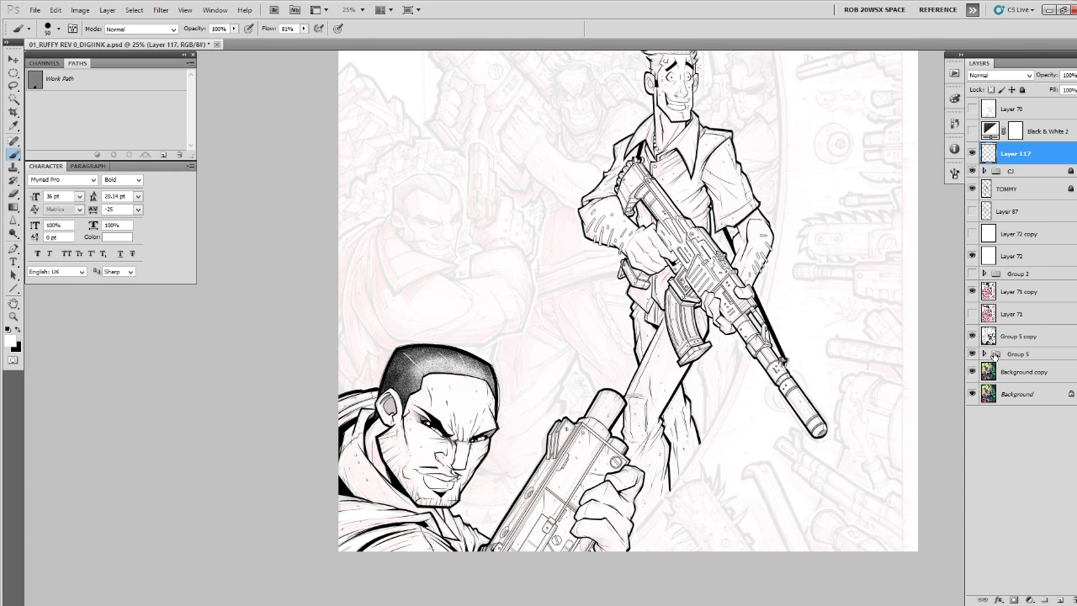
# Delete the hidden Layer 87 and save the document.
pyautogui.click(973, 211)
pyautogui.click(973, 211)
pyautogui.moveTo(1006, 211); pyautogui.dragTo(1069, 599)
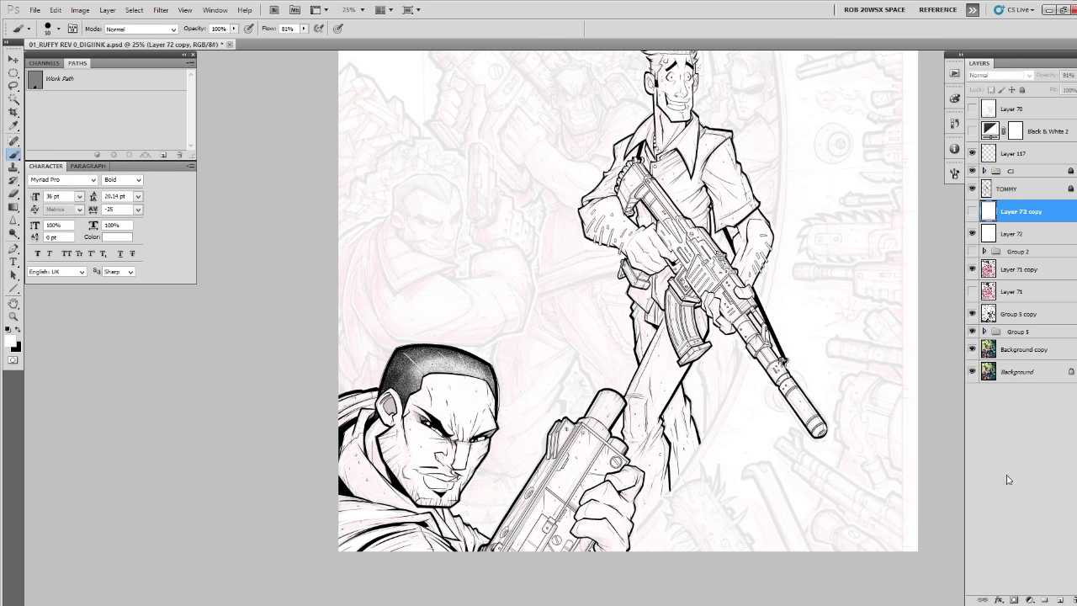
pyautogui.moveTo(894, 250); pyautogui.dragTo(850, 331)
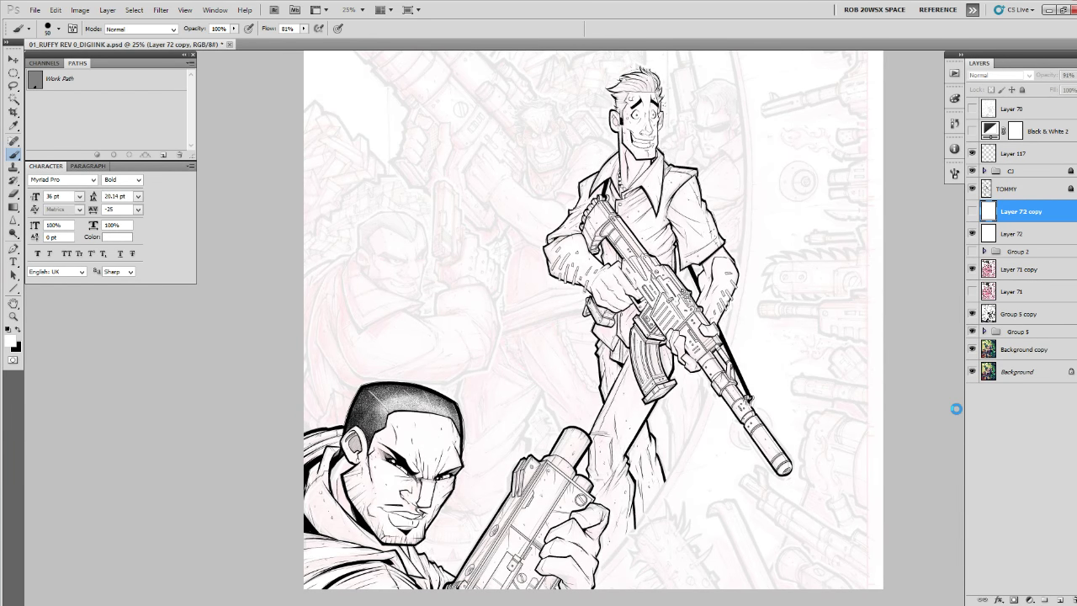
pyautogui.hotkey('ctrl', 's')
# Create a history snapshot of the current artwork and delete the older Snapshot 7.
pyautogui.click(953, 123)
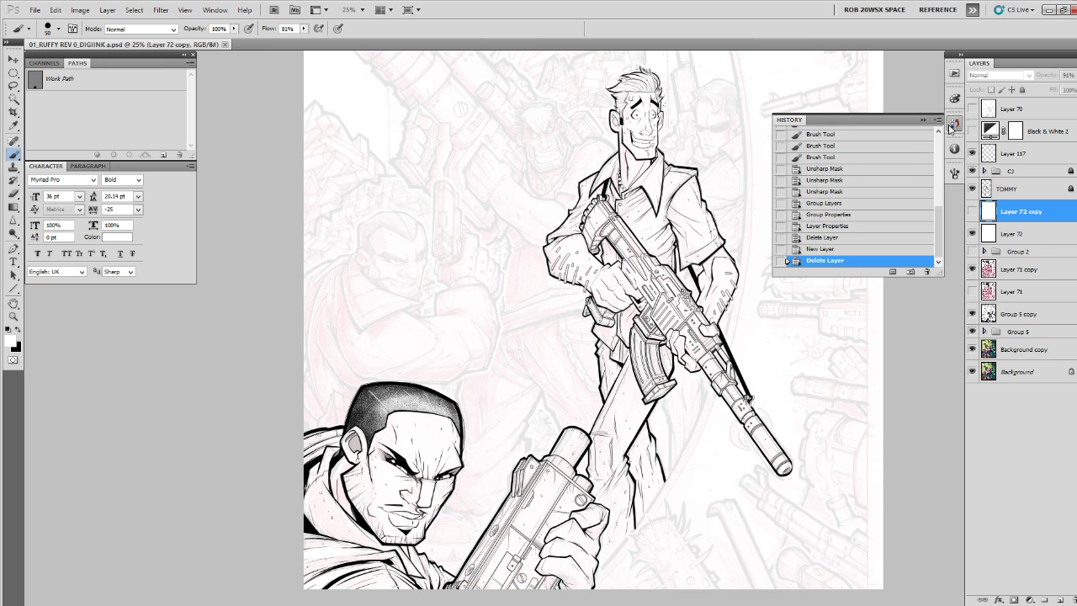
pyautogui.click(910, 272)
pyautogui.moveTo(938, 243); pyautogui.dragTo(938, 178)
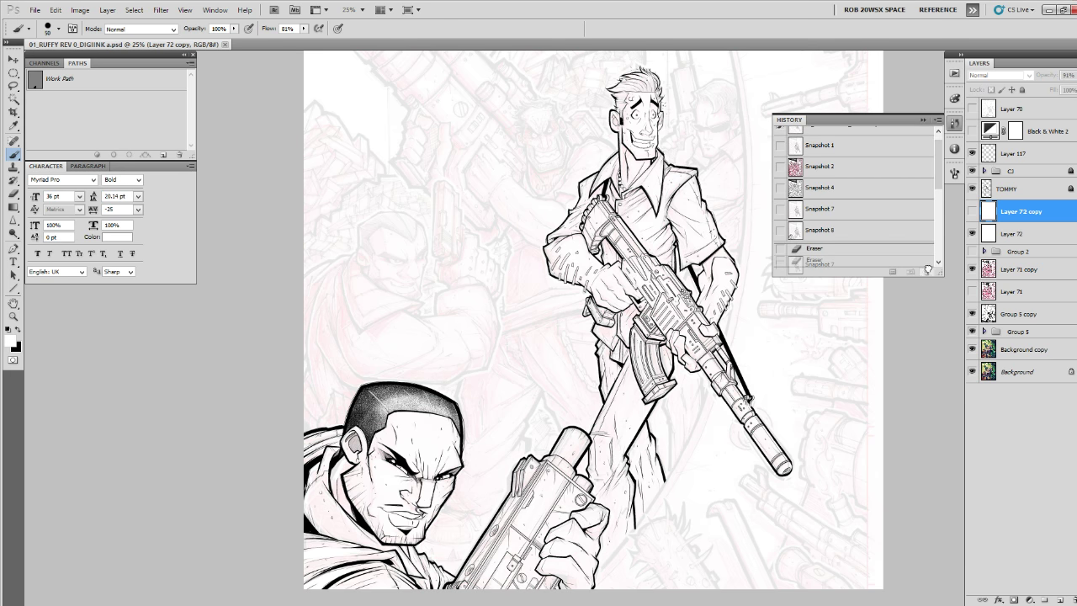
pyautogui.scroll(-10, 925, 253)
pyautogui.scroll(10, 925, 237)
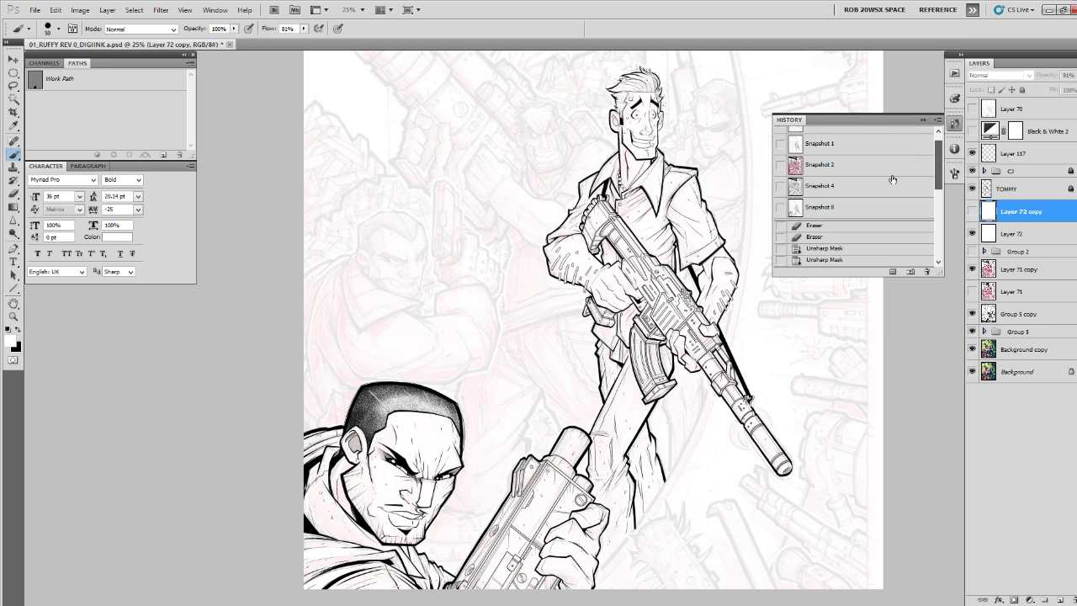
# Alternate between Snapshot 4 and Snapshot 8 to compare the original line drawing with the current inks.
pyautogui.click(865, 186)
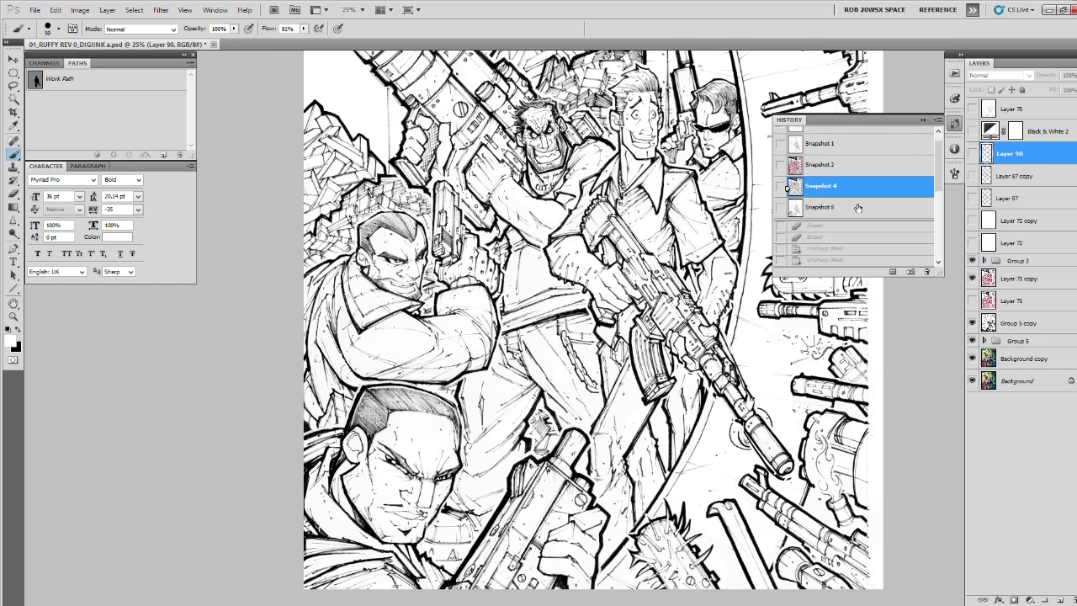
pyautogui.click(857, 208)
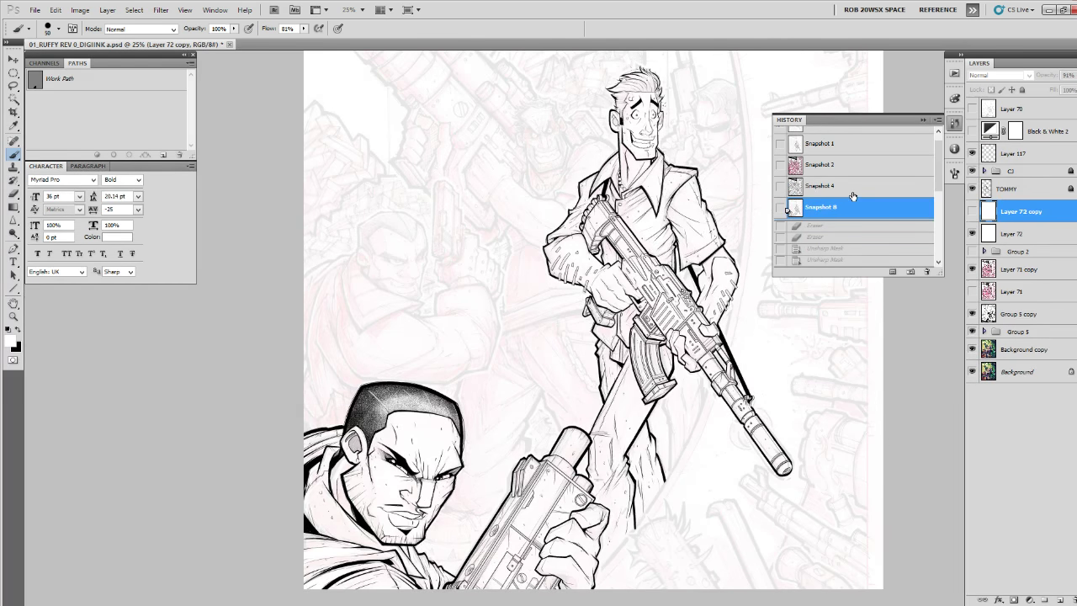
pyautogui.click(852, 196)
pyautogui.click(851, 207)
pyautogui.click(847, 194)
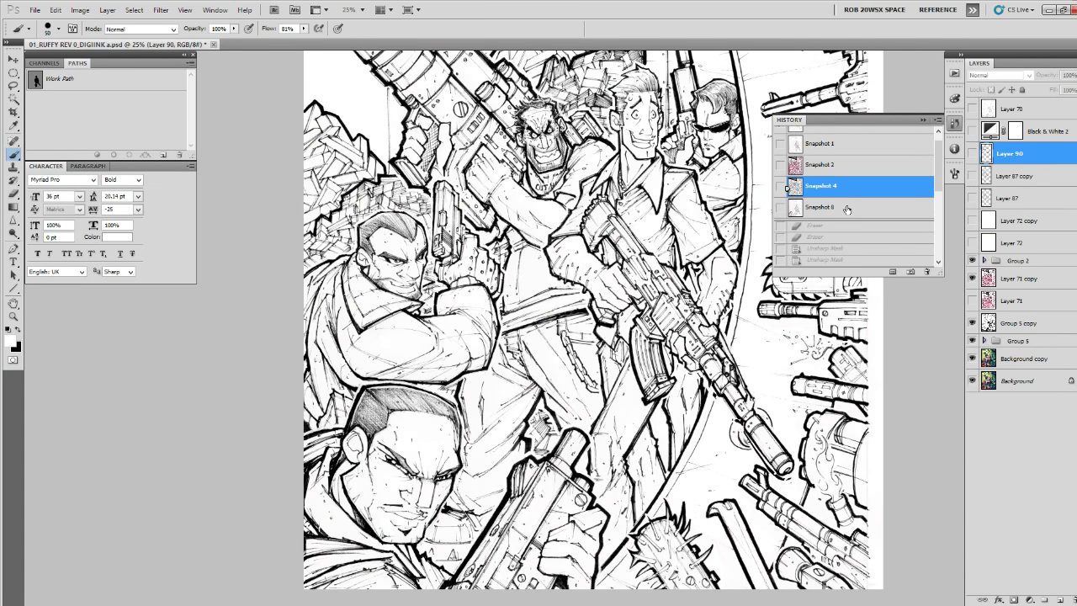
pyautogui.click(846, 208)
pyautogui.click(843, 196)
pyautogui.click(844, 208)
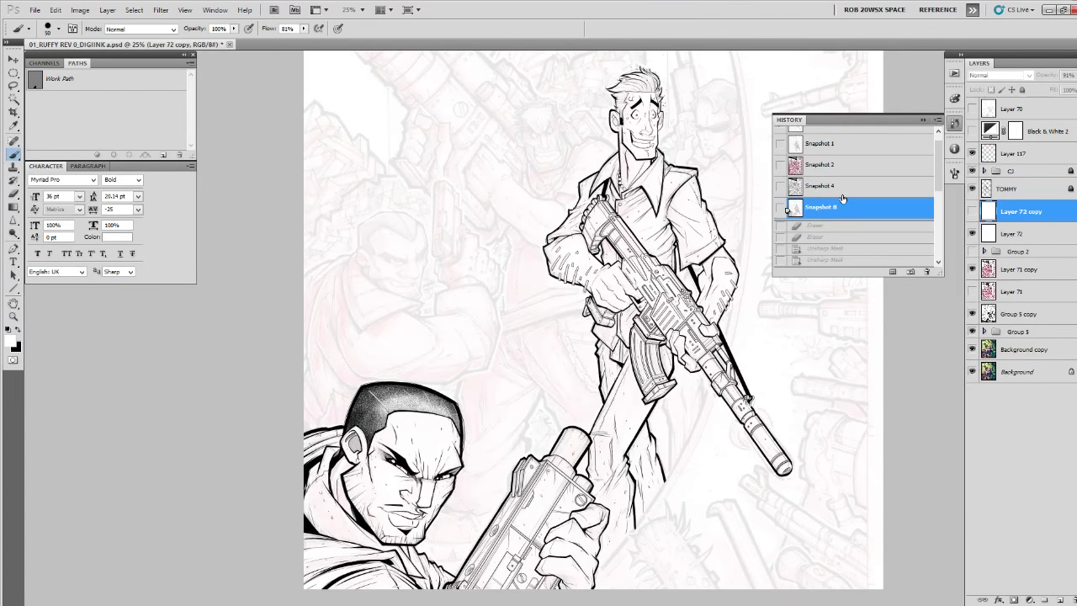
pyautogui.click(843, 195)
pyautogui.click(845, 208)
pyautogui.click(843, 195)
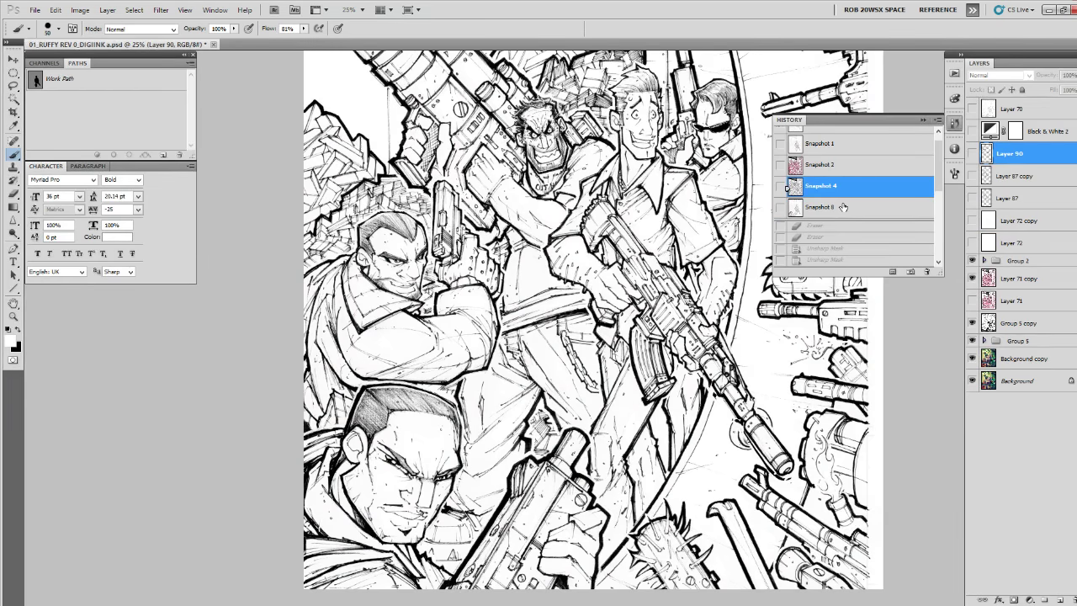
pyautogui.click(843, 207)
pyautogui.click(843, 196)
pyautogui.click(845, 208)
pyautogui.click(845, 195)
pyautogui.click(849, 207)
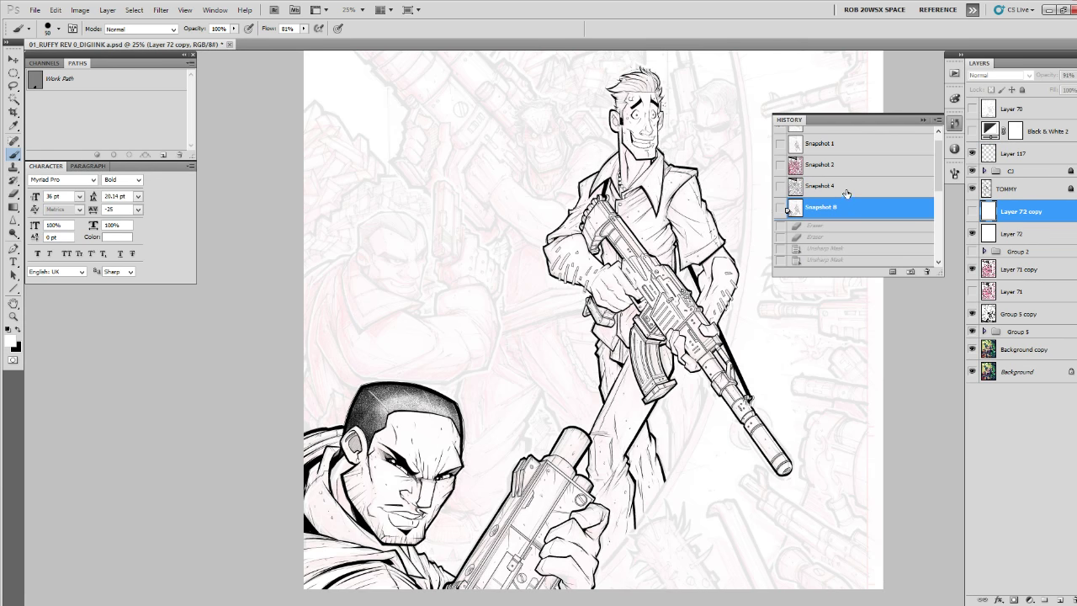
# On Layer 117, fill the gap beneath the gloved hand beside the gun with solid black using the ROB RUFFY DRAW brush.
pyautogui.click(844, 195)
pyautogui.click(846, 207)
pyautogui.click(1014, 154)
pyautogui.press('z')
pyautogui.click(595, 559)
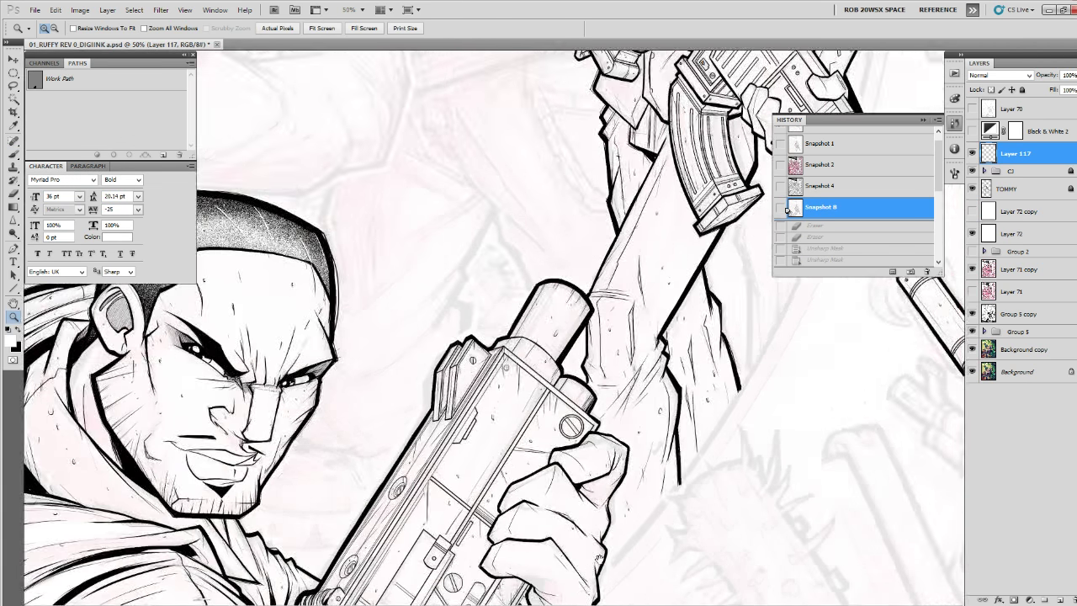
pyautogui.moveTo(598, 557); pyautogui.dragTo(683, 452)
pyautogui.press('b')
pyautogui.rightClick(620, 473)
pyautogui.click(654, 482)
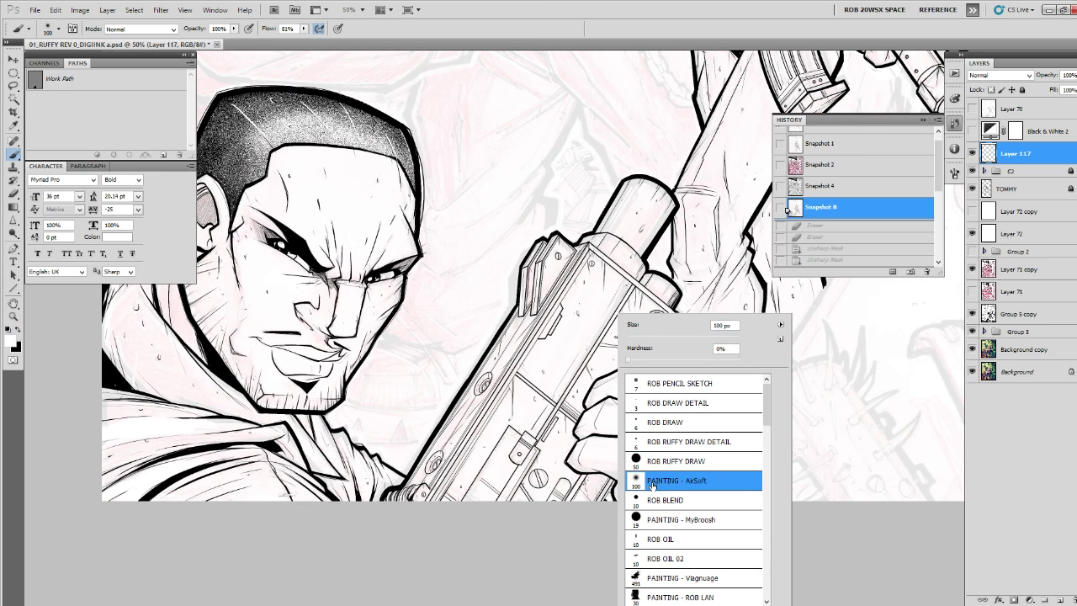
pyautogui.doubleClick(654, 463)
pyautogui.press('x')
pyautogui.moveTo(619, 482); pyautogui.dragTo(607, 494)
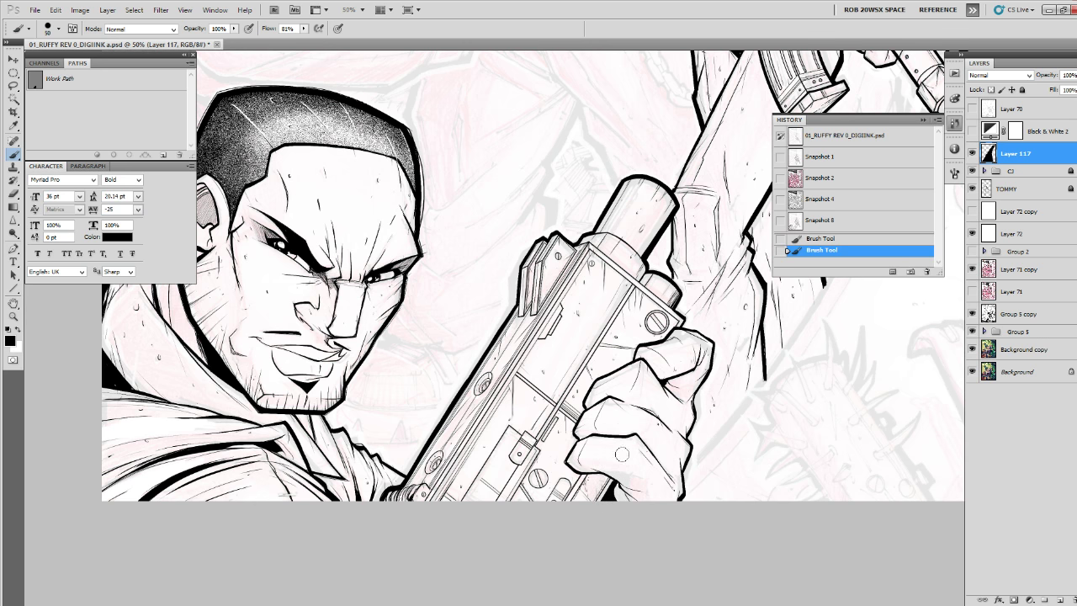
# Move Layer 117 into the CJ group, collapse the group and create a history snapshot of the current artwork.
pyautogui.press('z')
pyautogui.click(984, 171)
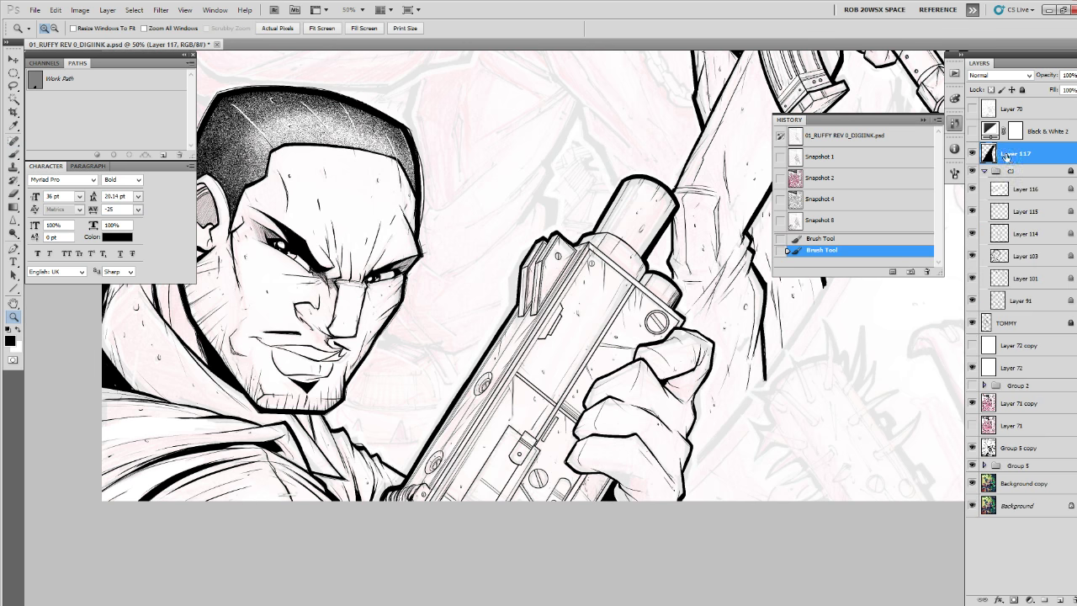
pyautogui.moveTo(1006, 156); pyautogui.dragTo(1001, 175)
pyautogui.click(984, 149)
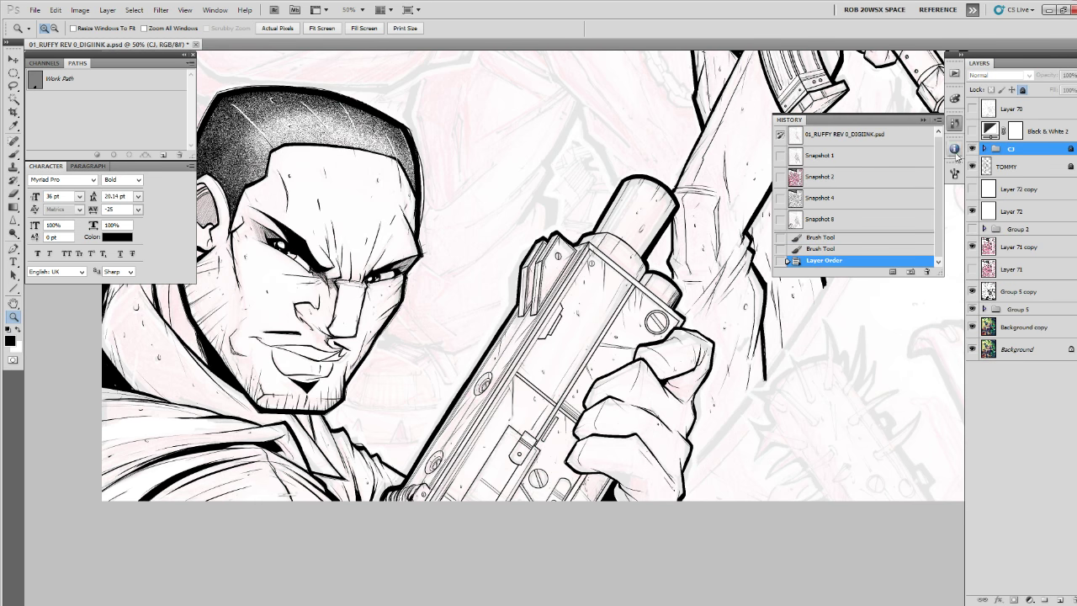
pyautogui.click(910, 270)
# Compare Snapshot 4 and Snapshot 9 repeatedly to examine the foreground character's inks against the original drawing, ending on Snapshot 9.
pyautogui.click(899, 202)
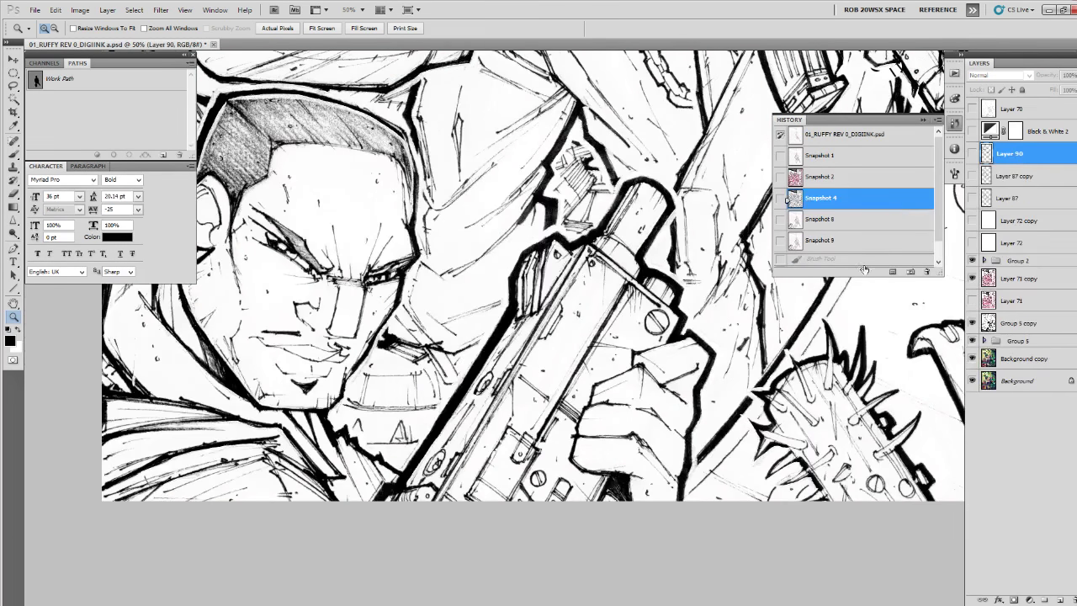
pyautogui.click(857, 322)
pyautogui.click(857, 322)
pyautogui.keyDown('alt'); pyautogui.click(847, 320); pyautogui.keyUp('alt')
pyautogui.keyDown('alt'); pyautogui.click(847, 320); pyautogui.keyUp('alt')
pyautogui.keyDown('alt'); pyautogui.click(848, 320); pyautogui.keyUp('alt')
pyautogui.keyDown('alt'); pyautogui.click(847, 320); pyautogui.keyUp('alt')
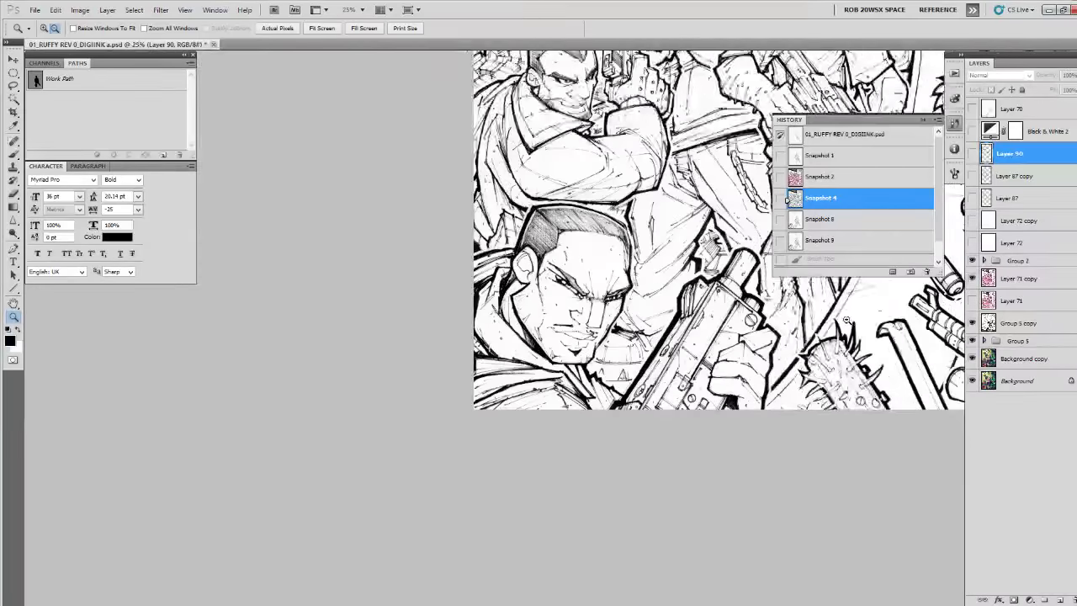
pyautogui.click(847, 321)
pyautogui.click(857, 241)
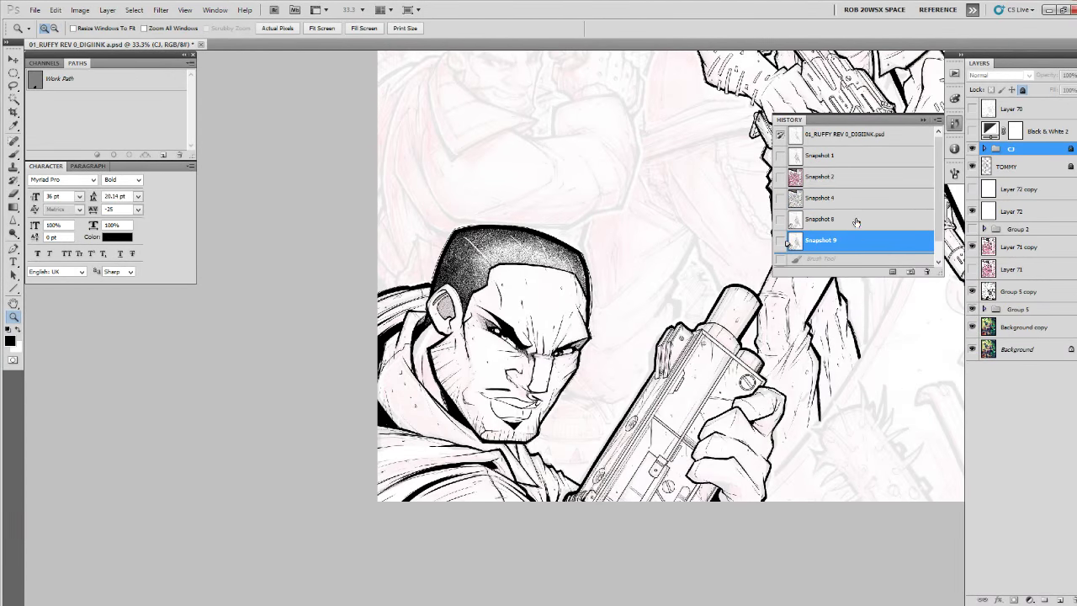
pyautogui.click(857, 202)
pyautogui.click(854, 242)
pyautogui.click(856, 217)
pyautogui.click(852, 240)
pyautogui.click(856, 203)
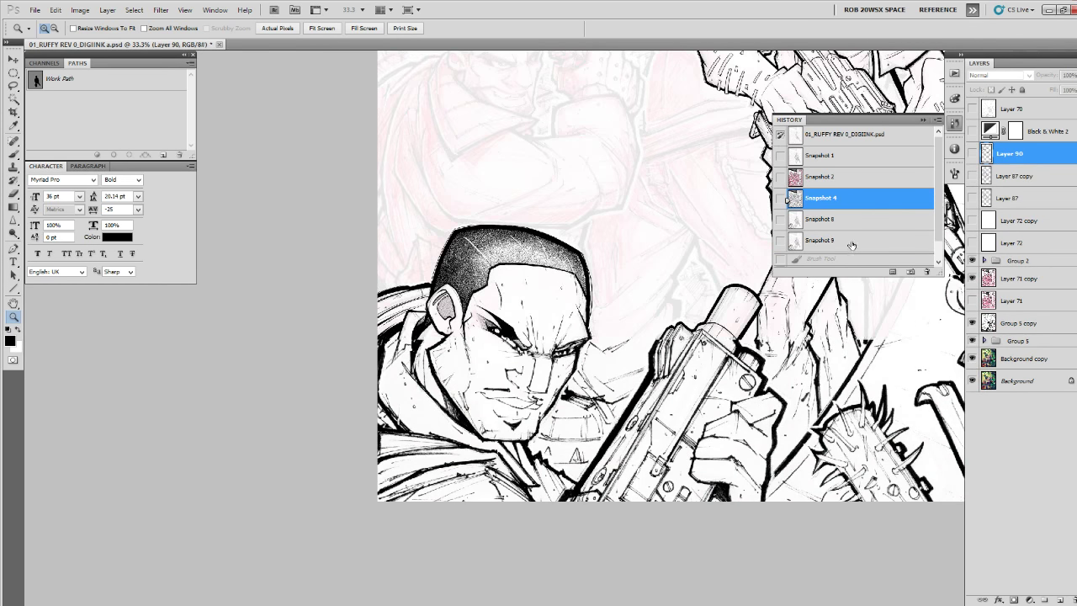
pyautogui.click(852, 243)
pyautogui.click(856, 206)
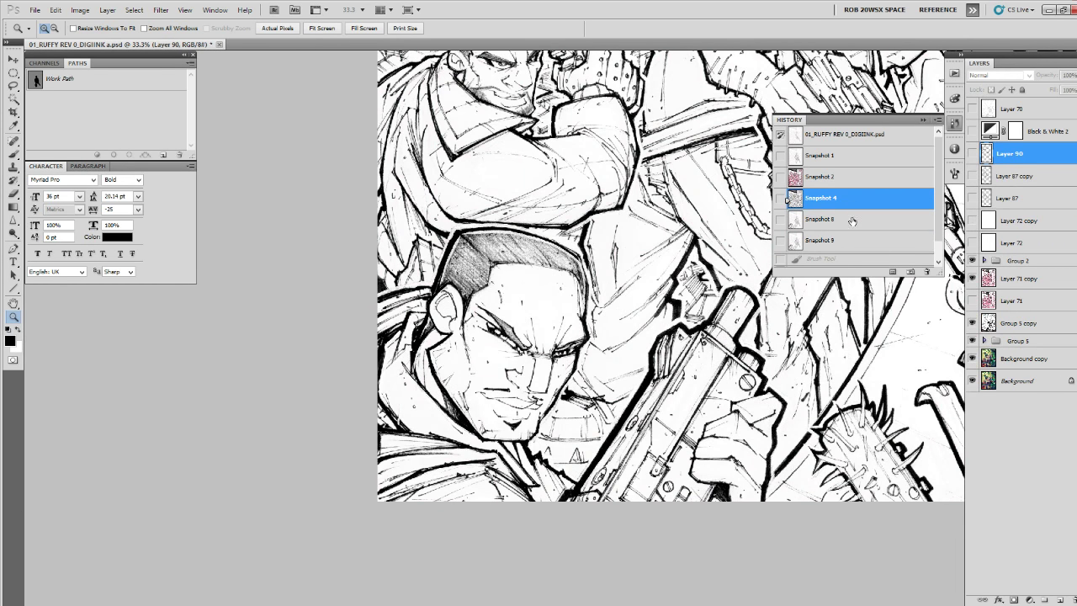
pyautogui.click(850, 243)
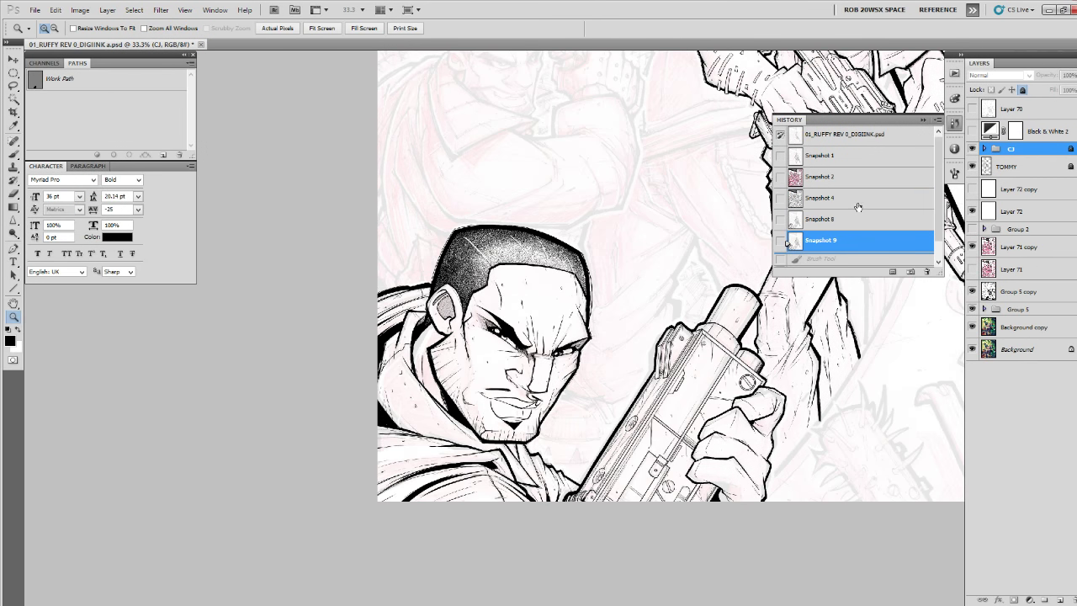
pyautogui.click(855, 202)
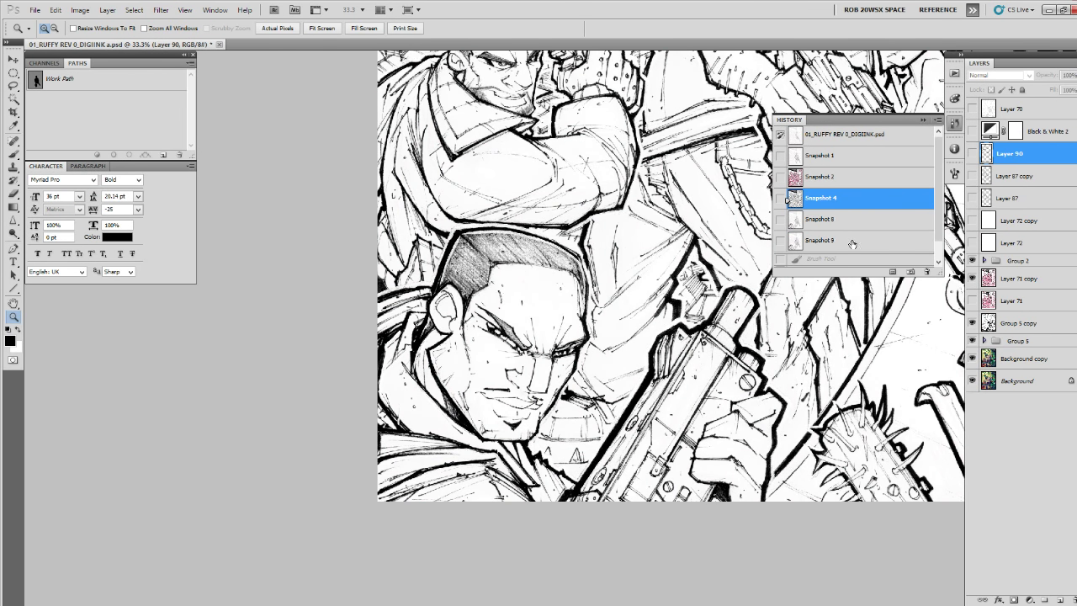
pyautogui.click(853, 243)
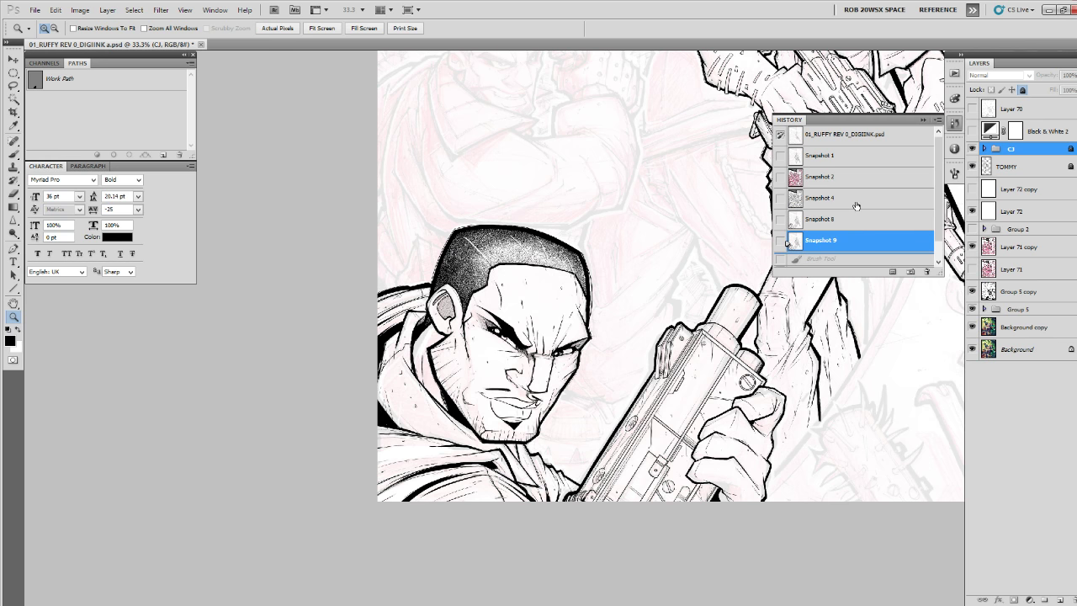
pyautogui.click(855, 207)
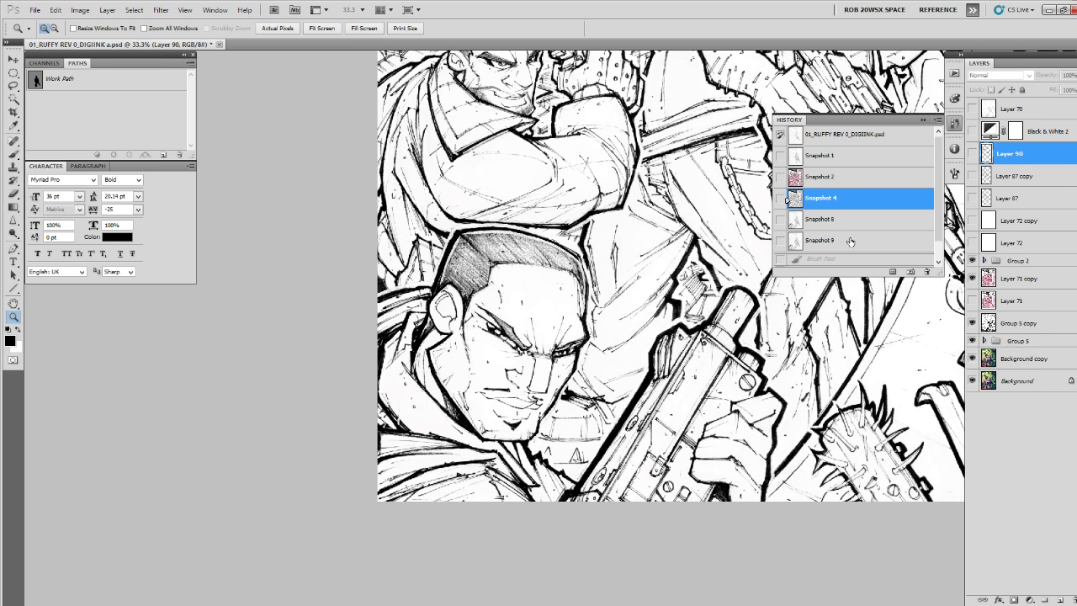
pyautogui.click(851, 240)
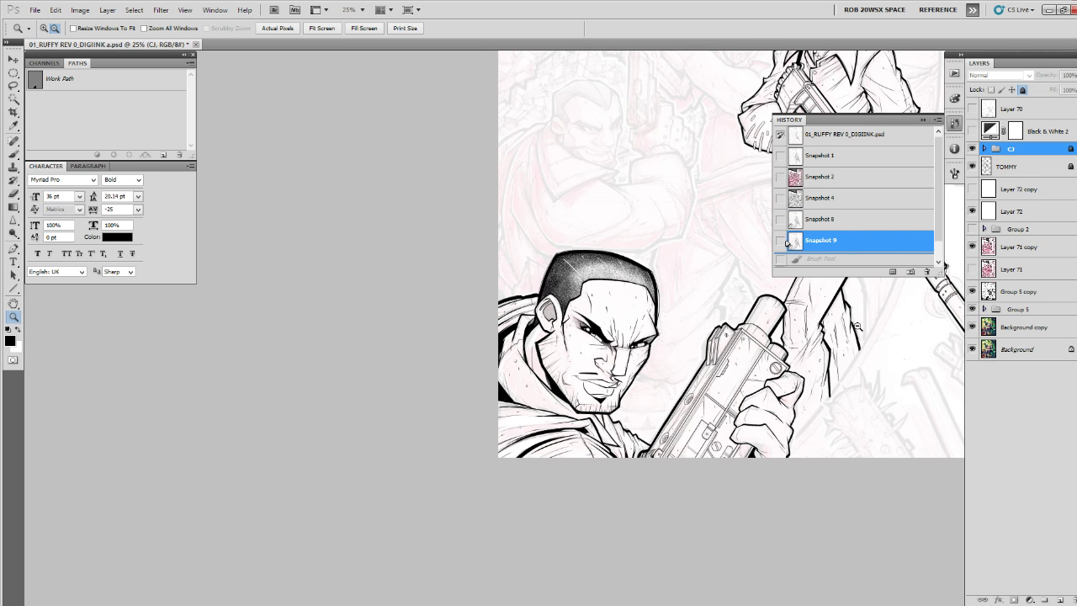
pyautogui.click(858, 327)
pyautogui.click(639, 438)
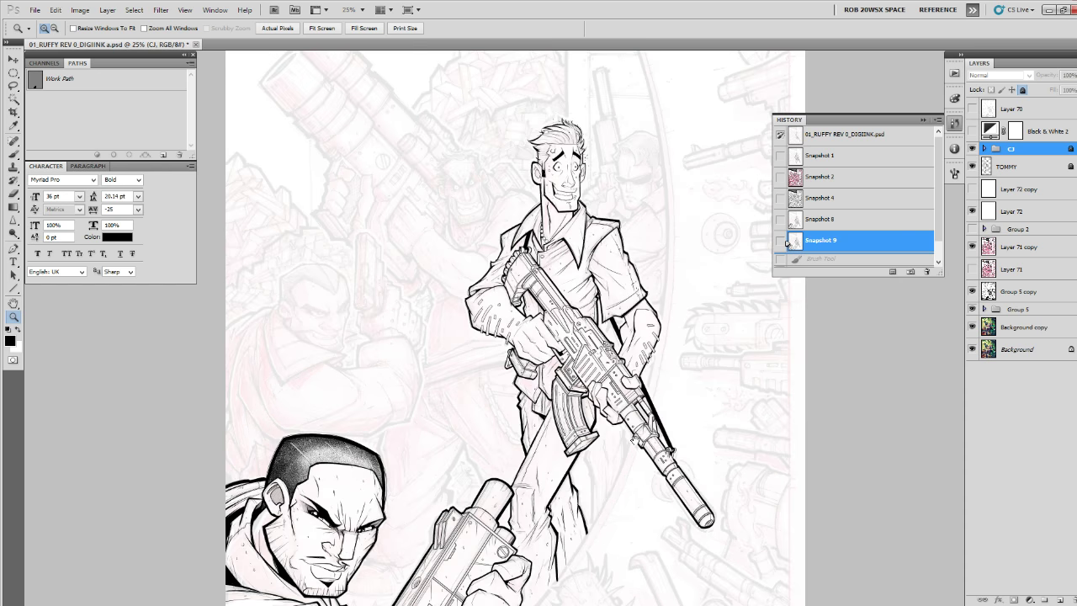
pyautogui.moveTo(639, 438); pyautogui.dragTo(682, 385)
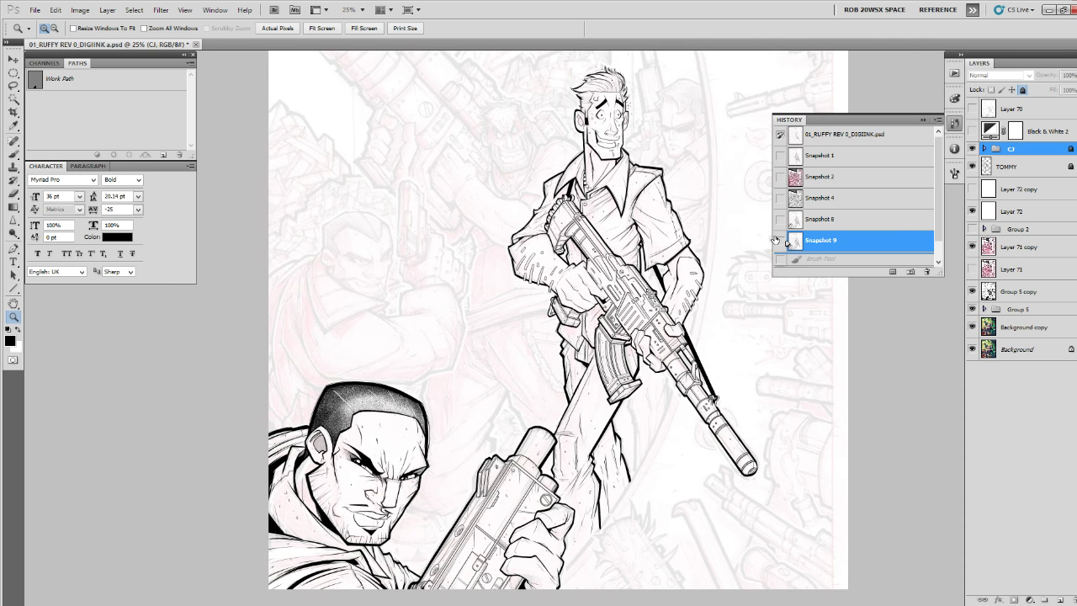
pyautogui.click(776, 239)
# Save the document and save a JPEG copy named 17 in the WIP folder.
pyautogui.hotkey('ctrl', 's')
pyautogui.click(36, 9)
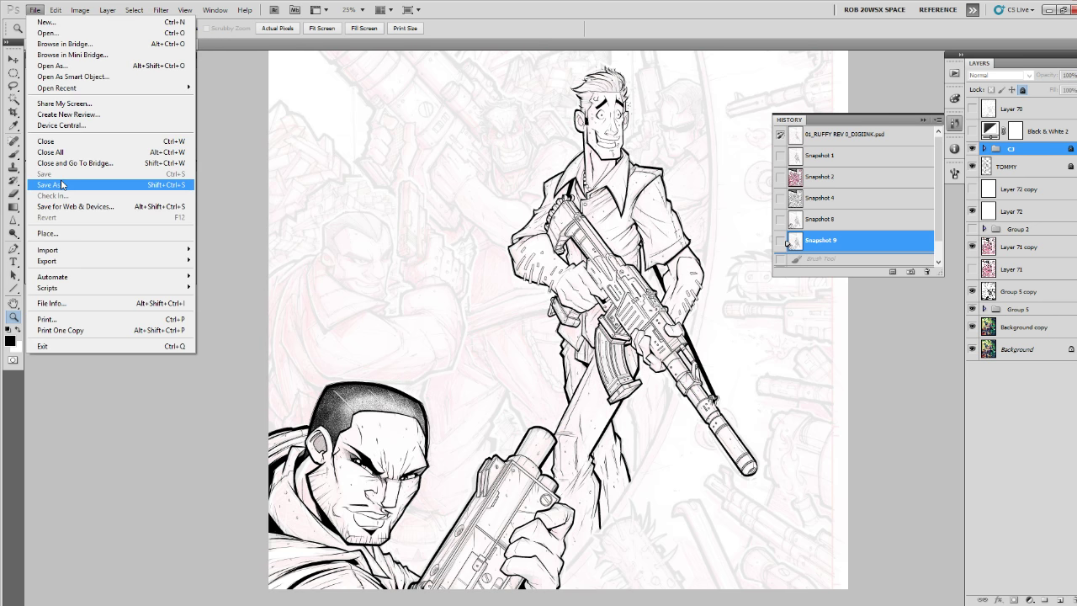
pyautogui.click(61, 184)
pyautogui.doubleClick(337, 148)
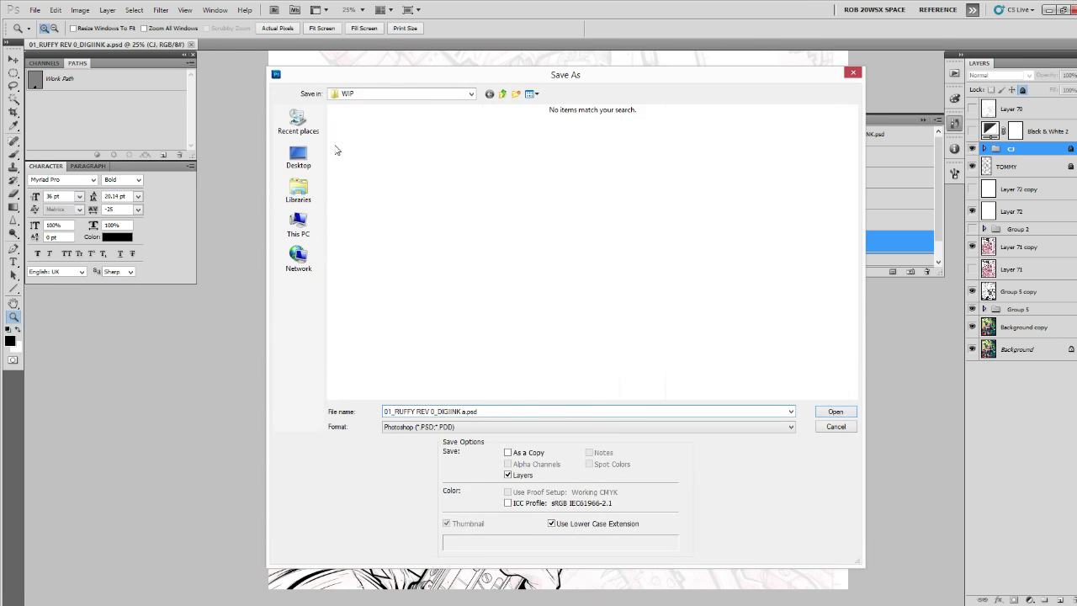
pyautogui.click(505, 427)
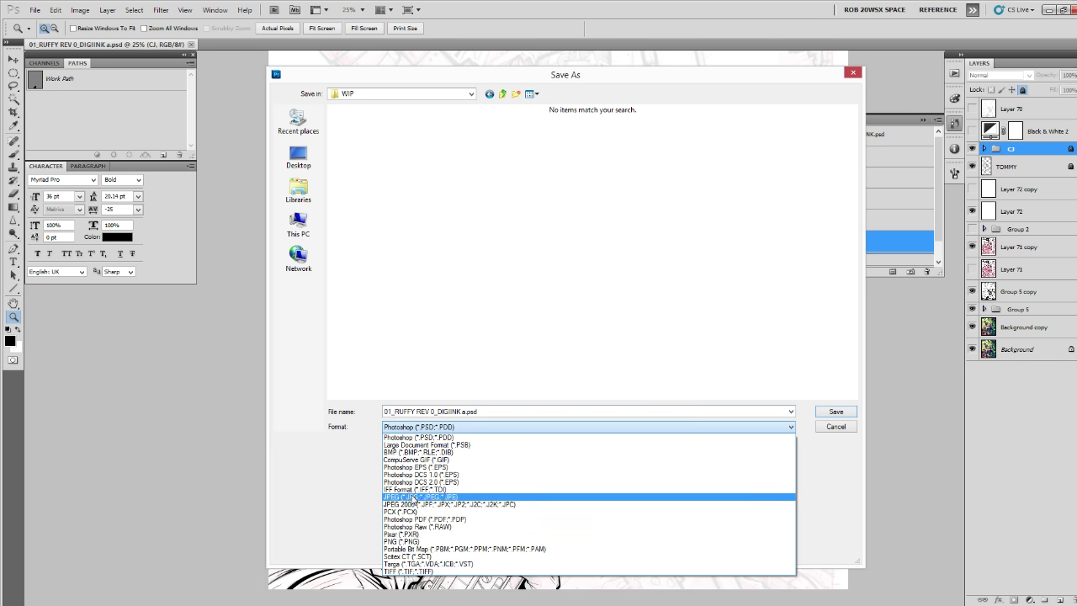
pyautogui.click(547, 496)
pyautogui.moveTo(384, 411); pyautogui.dragTo(487, 411)
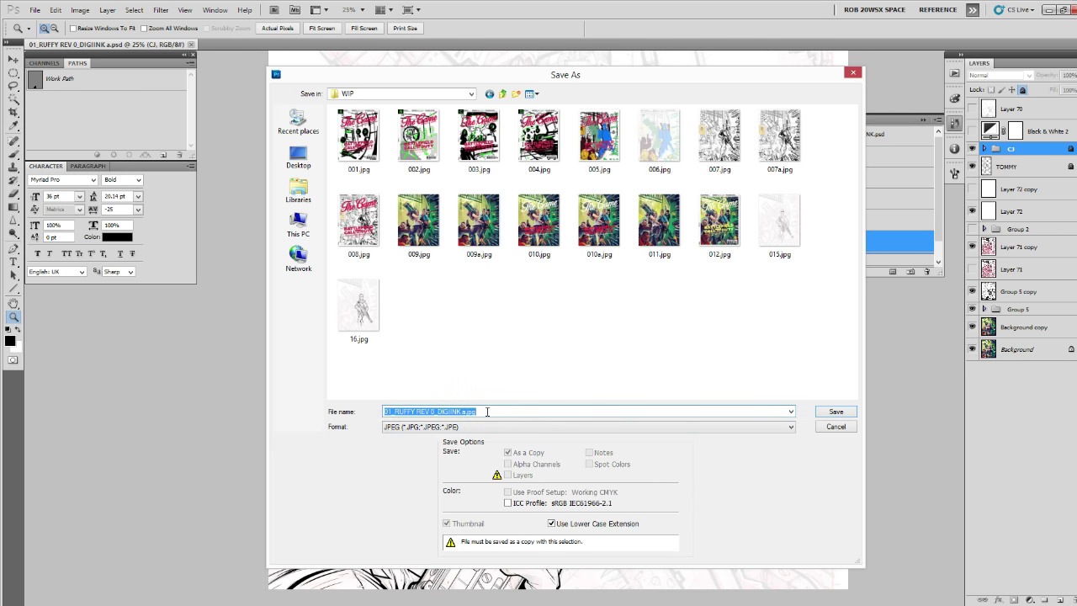
pyautogui.write('17')
pyautogui.click(835, 411)
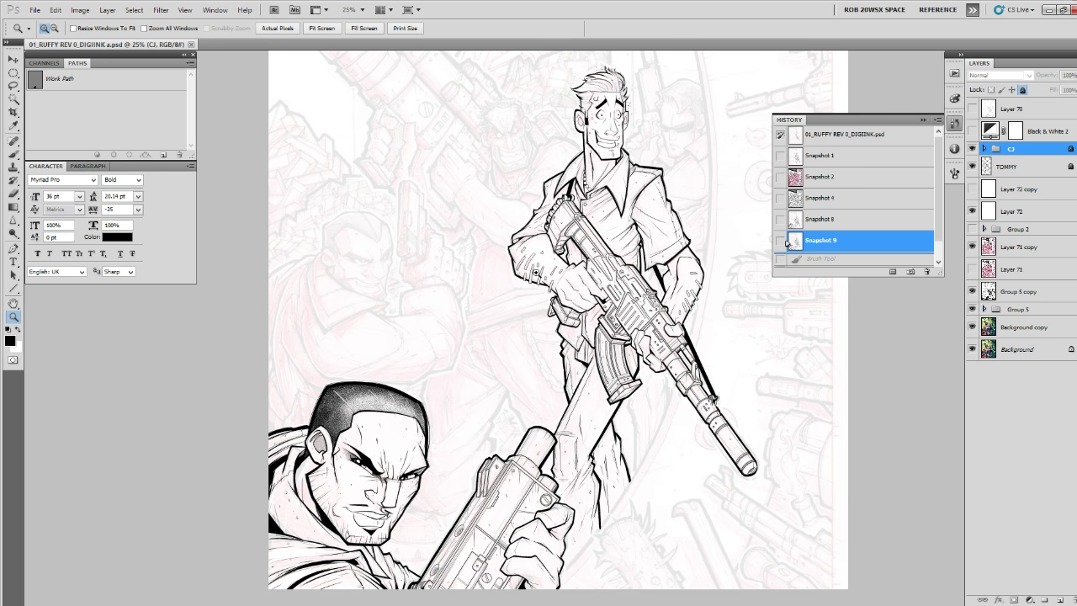
# Add a new layer above the CJ group and place a large elliptical selection over the upper part of the illustration.
pyautogui.moveTo(587, 298); pyautogui.dragTo(594, 461)
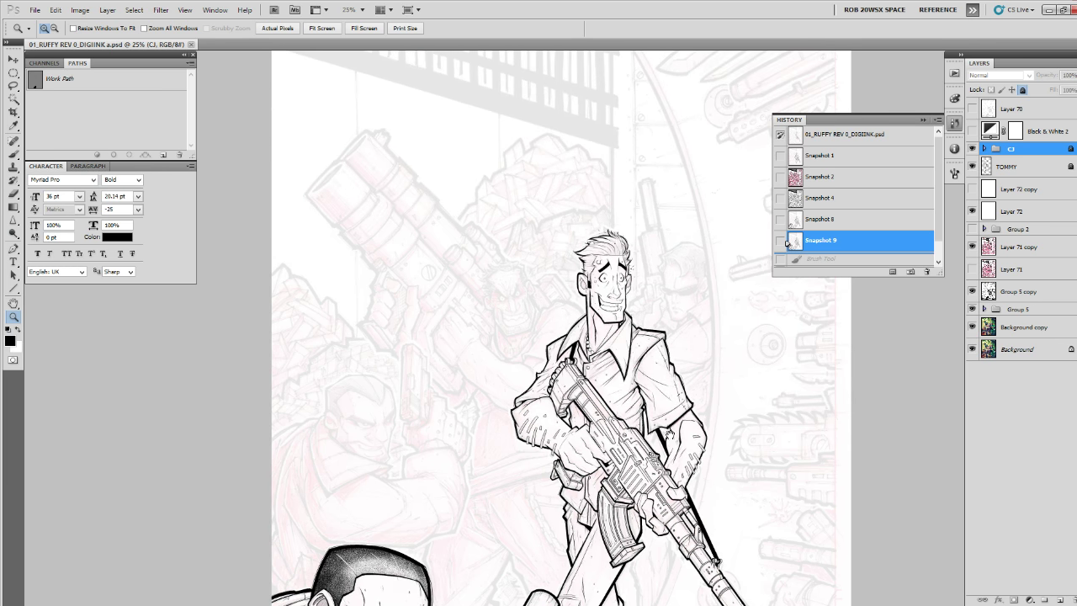
pyautogui.moveTo(670, 434); pyautogui.dragTo(626, 367)
pyautogui.scroll(-1, 621, 327)
pyautogui.keyDown('alt'); pyautogui.click(621, 327); pyautogui.keyUp('alt')
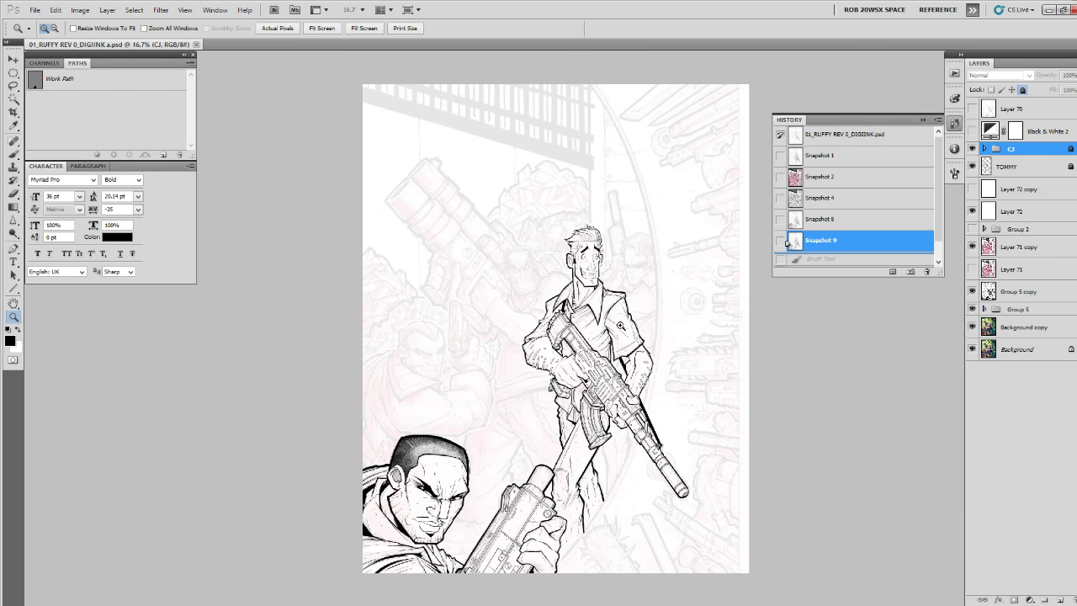
pyautogui.click(1057, 599)
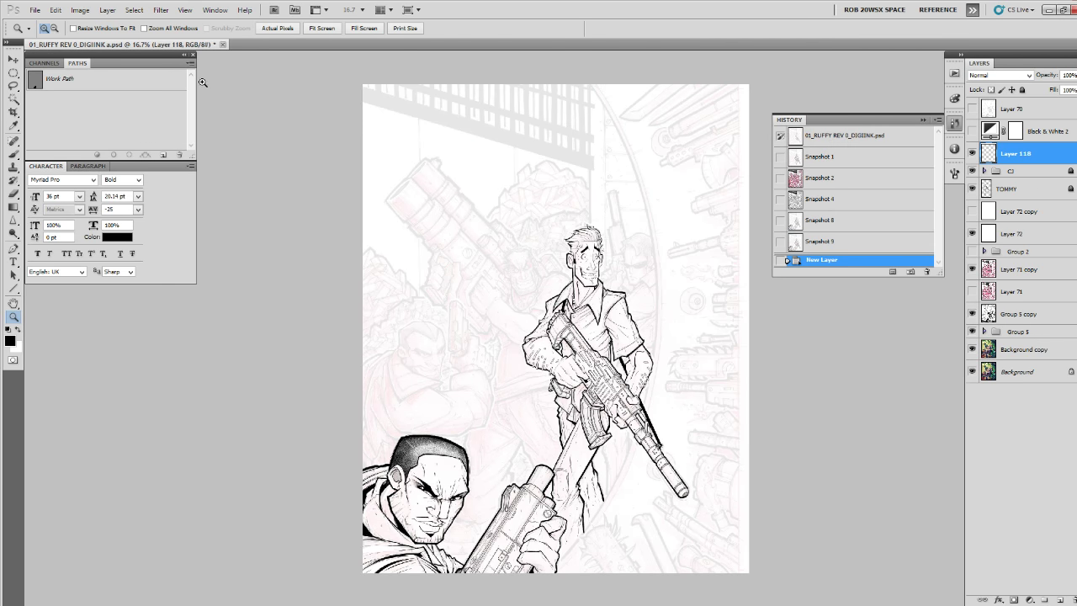
pyautogui.click(13, 73)
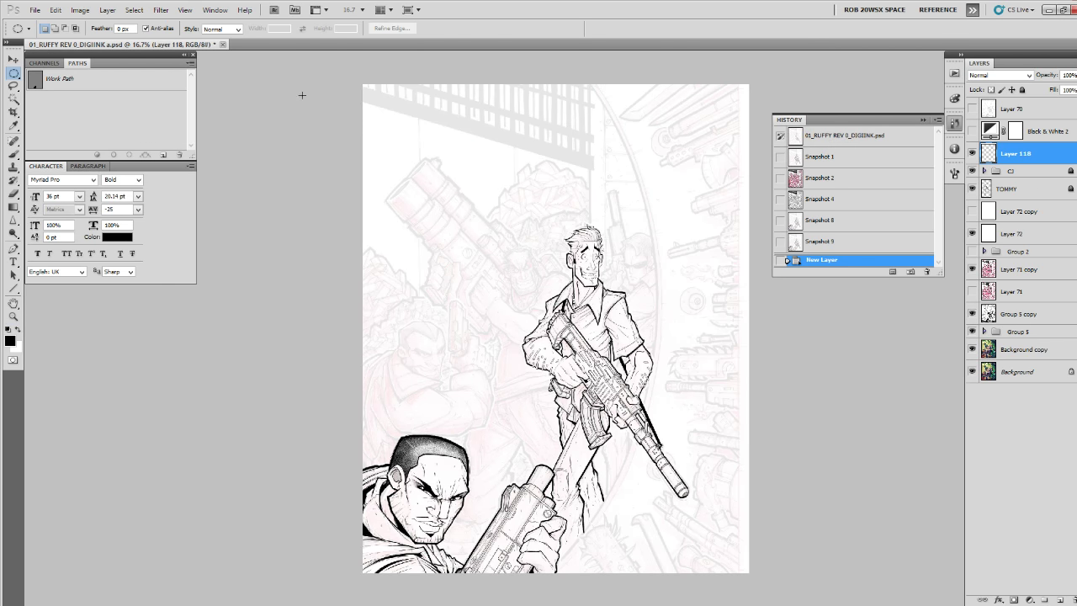
pyautogui.moveTo(353, 71); pyautogui.dragTo(659, 594)
pyautogui.moveTo(482, 181); pyautogui.dragTo(457, 247)
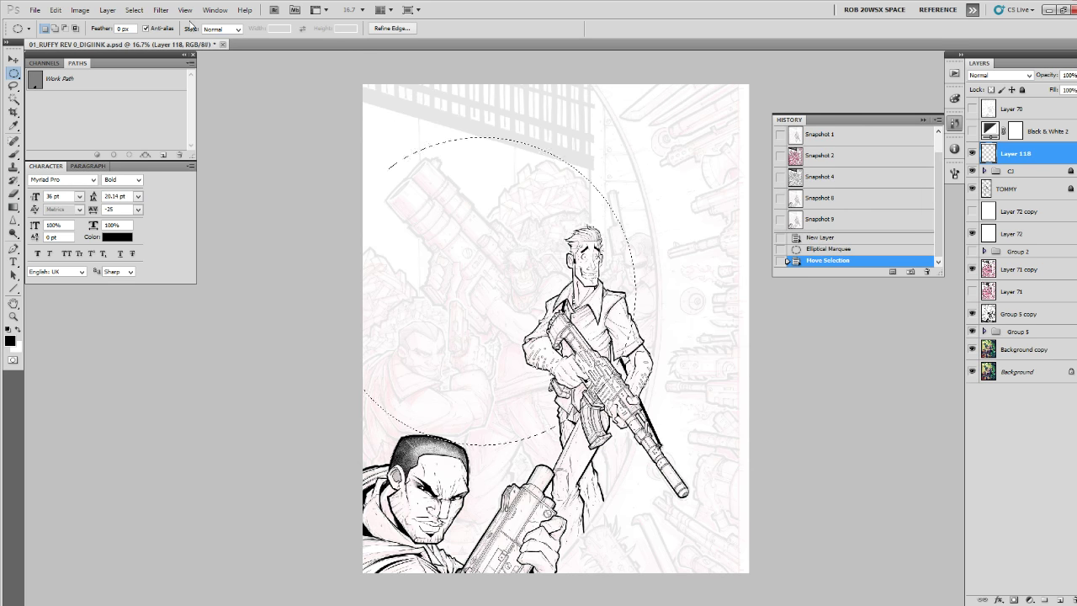
# Transform the elliptical selection to about 144% width and 188% height with a -2.14° vertical skew, following the curved arch behind the standing character.
pyautogui.click(136, 11)
pyautogui.click(168, 178)
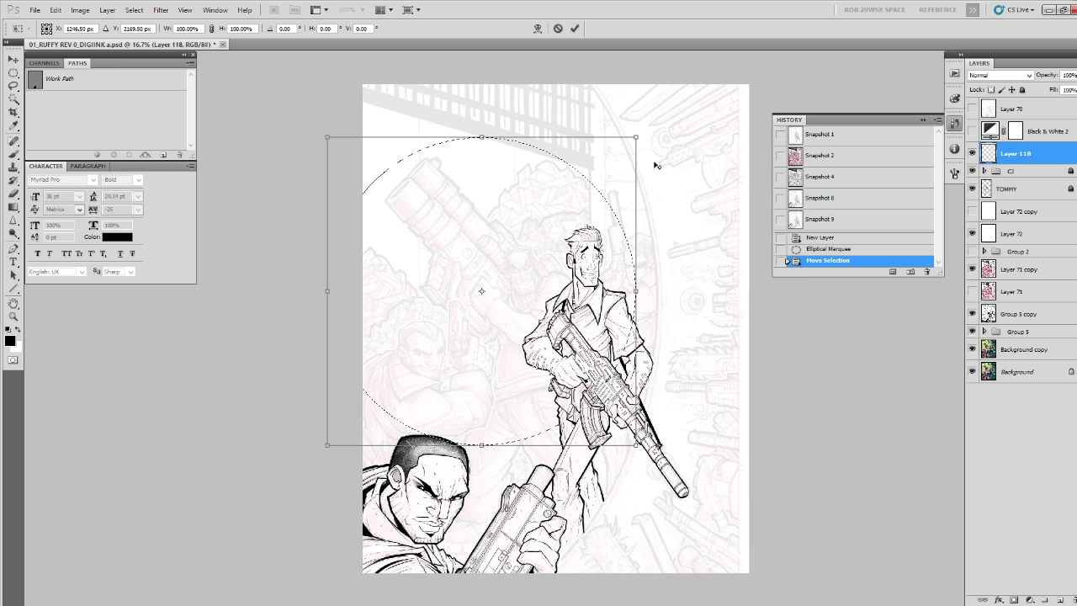
pyautogui.moveTo(635, 138); pyautogui.dragTo(719, 56)
pyautogui.moveTo(679, 108); pyautogui.dragTo(647, 115)
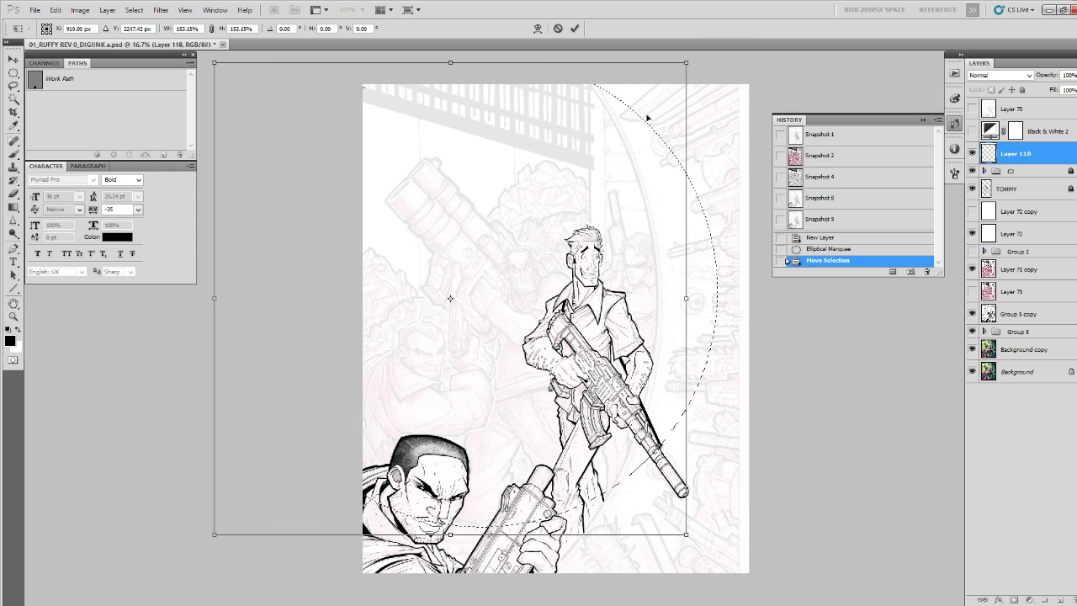
pyautogui.moveTo(686, 298); pyautogui.dragTo(659, 298)
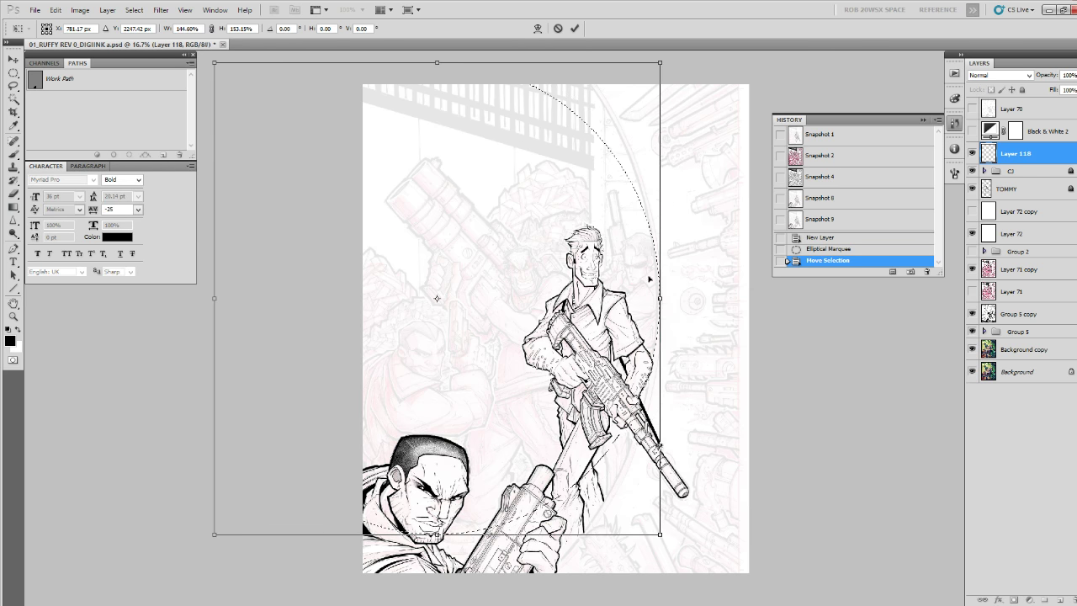
pyautogui.moveTo(438, 63); pyautogui.dragTo(438, 37)
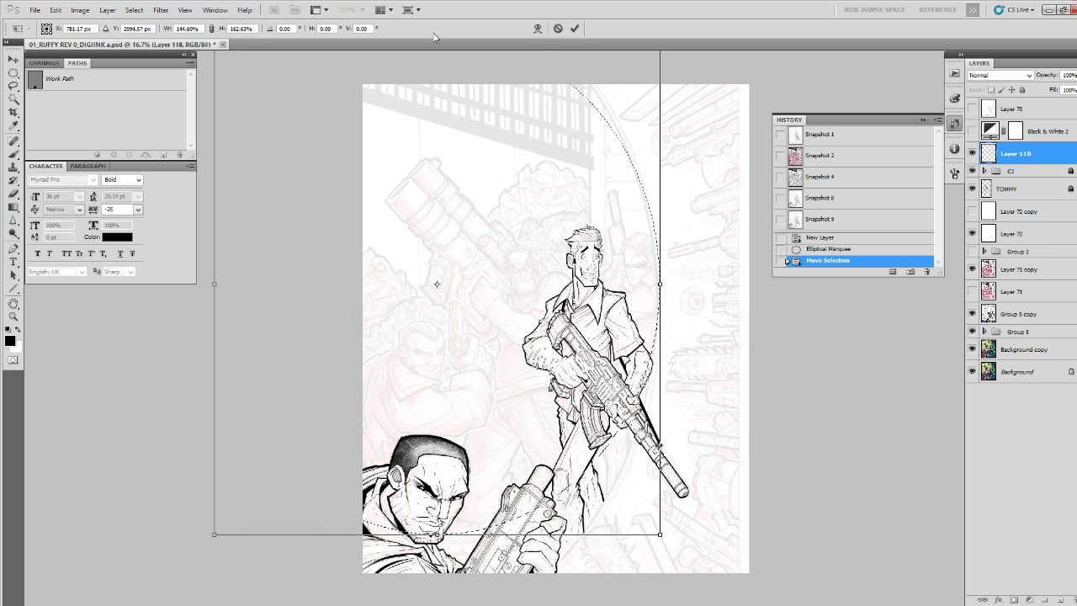
pyautogui.moveTo(437, 533); pyautogui.dragTo(436, 604)
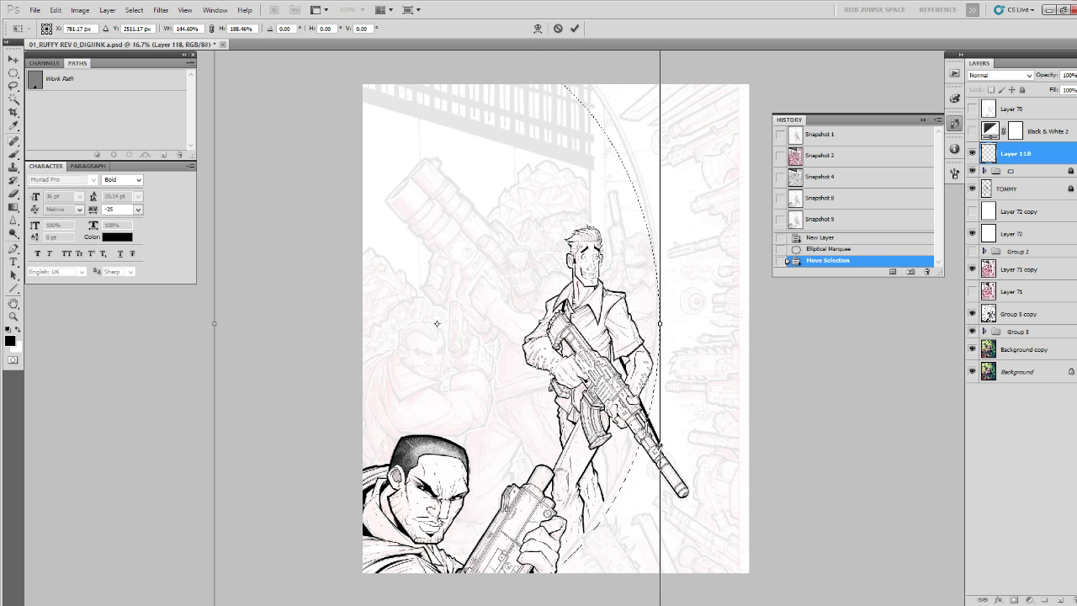
pyautogui.moveTo(660, 325); pyautogui.dragTo(659, 311)
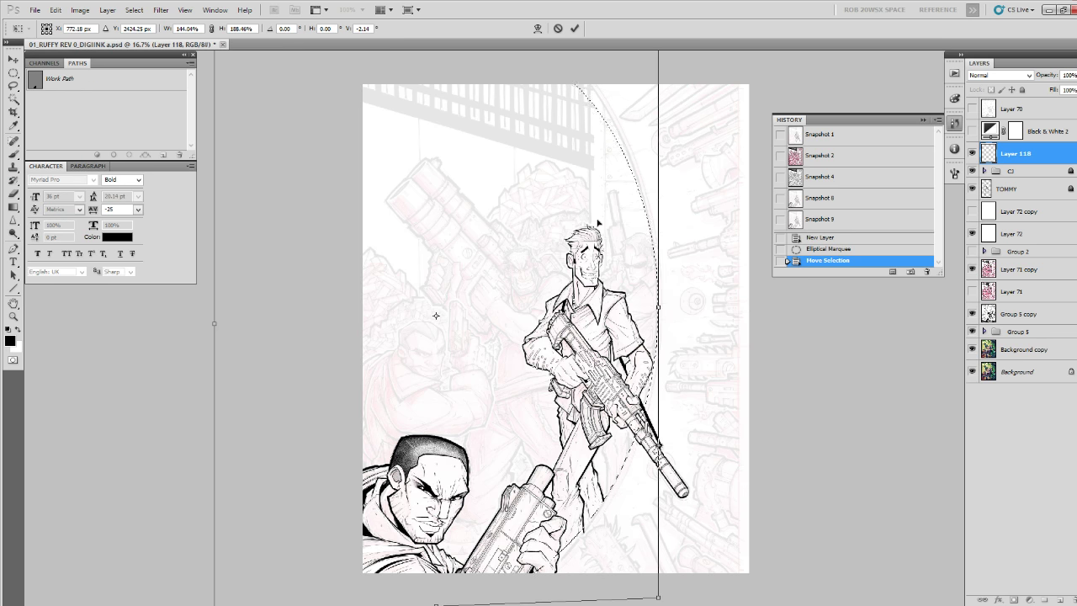
pyautogui.press('Return')
pyautogui.press('z')
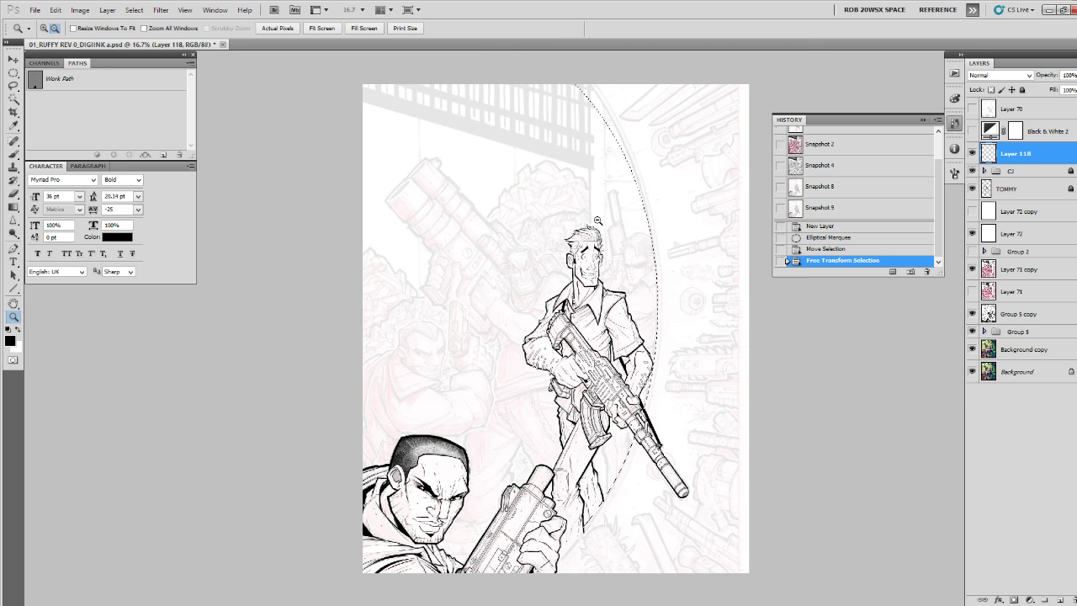
pyautogui.keyDown('alt'); pyautogui.click(538, 197); pyautogui.keyUp('alt')
pyautogui.keyDown('alt'); pyautogui.click(534, 193); pyautogui.keyUp('alt')
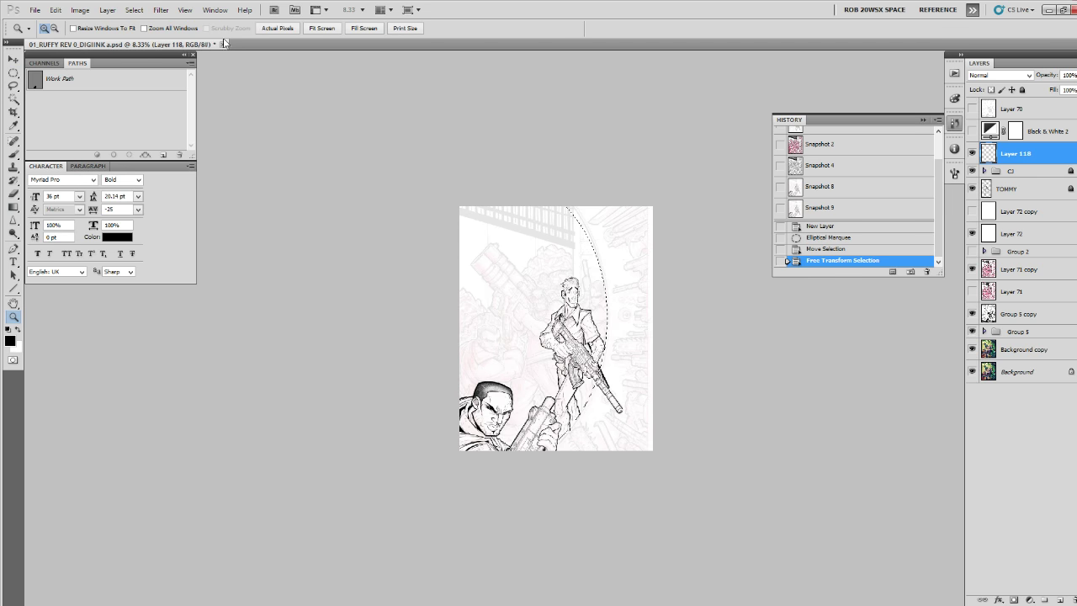
# Stretch the elliptical selection to about 104% height to follow the curved arch behind the standing character.
pyautogui.click(134, 10)
pyautogui.click(190, 179)
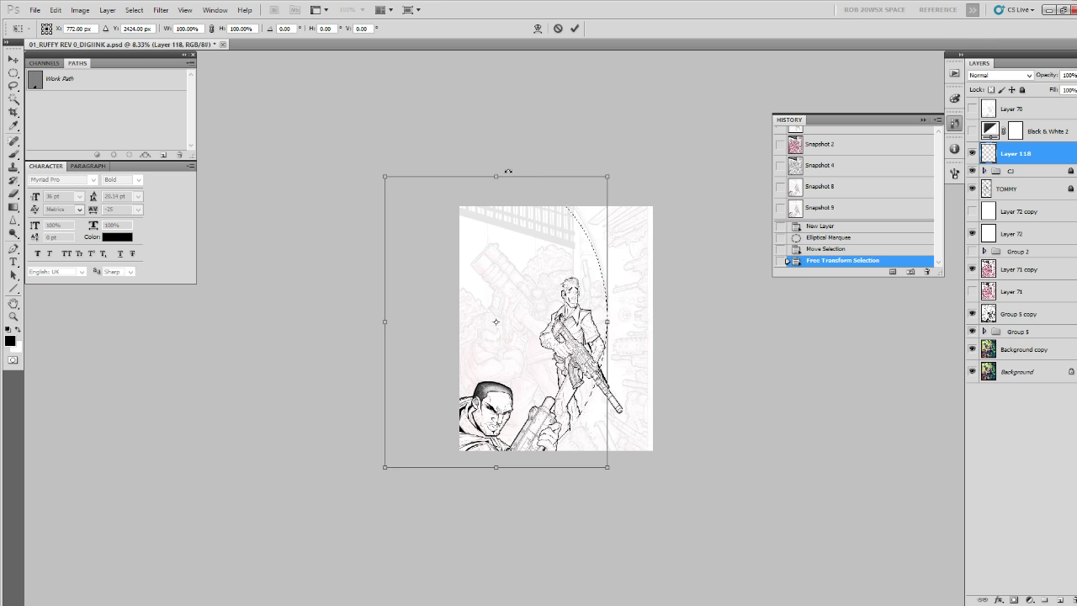
pyautogui.moveTo(498, 176); pyautogui.dragTo(498, 169)
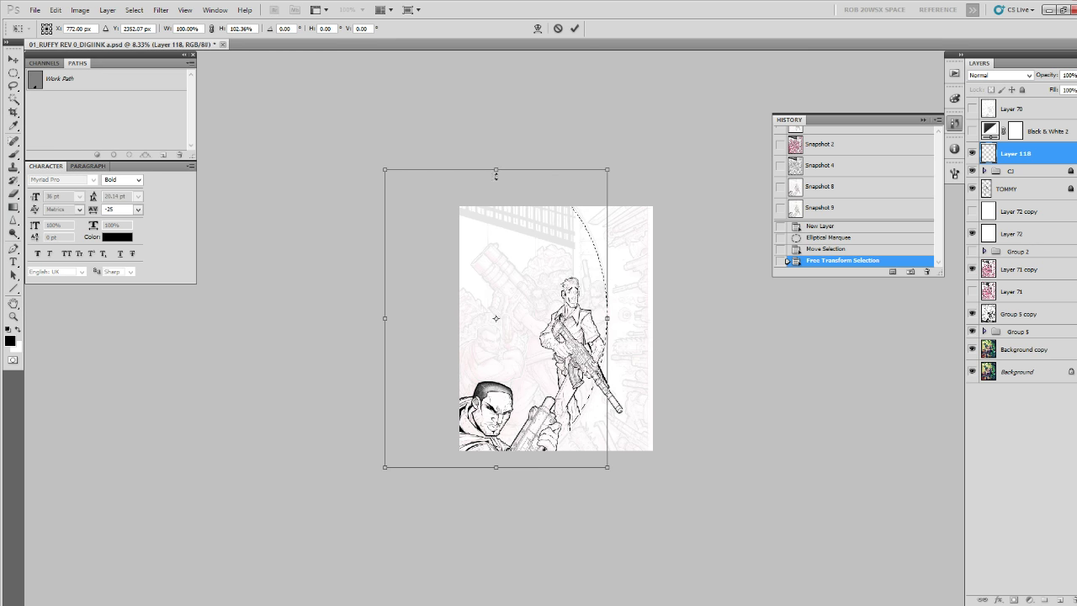
pyautogui.moveTo(497, 467); pyautogui.dragTo(497, 471)
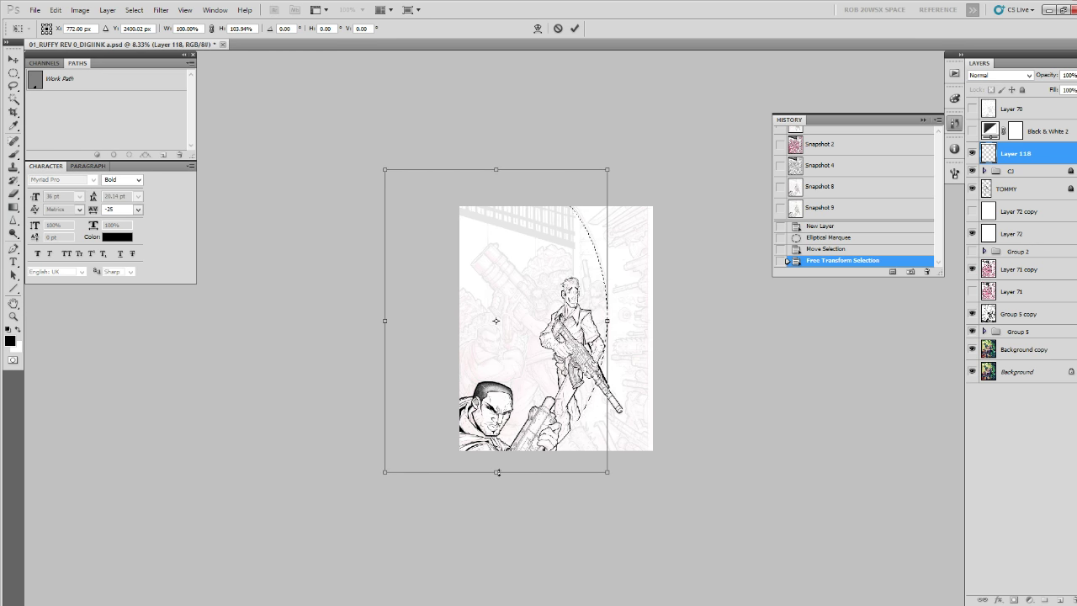
pyautogui.press('Return')
# Stroke the elliptical selection twice with a 12 px black line centred on its edge, and clear the selection.
pyautogui.press('z')
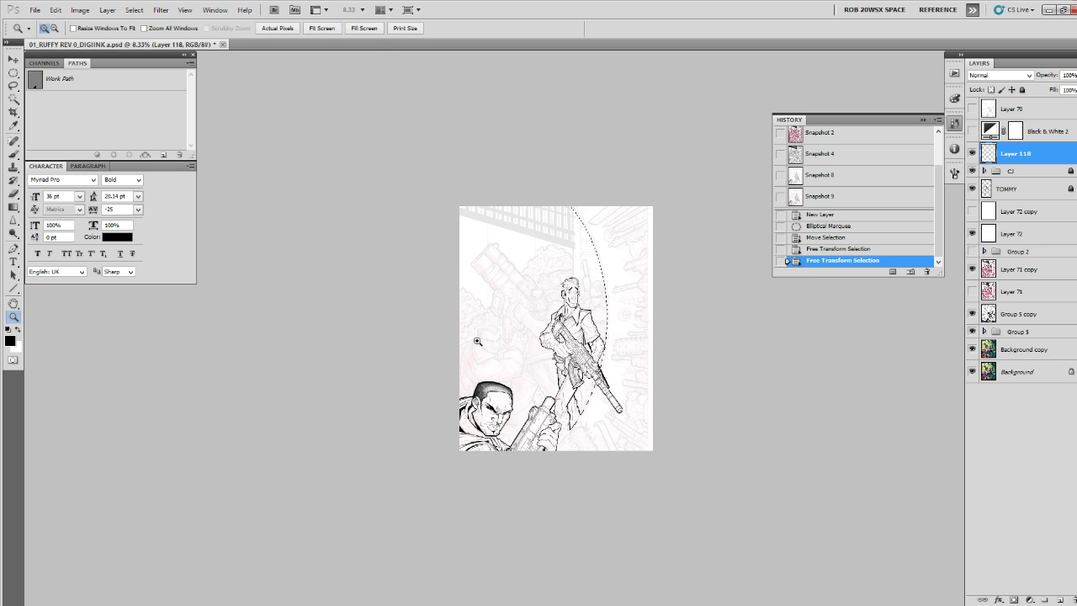
pyautogui.click(650, 322)
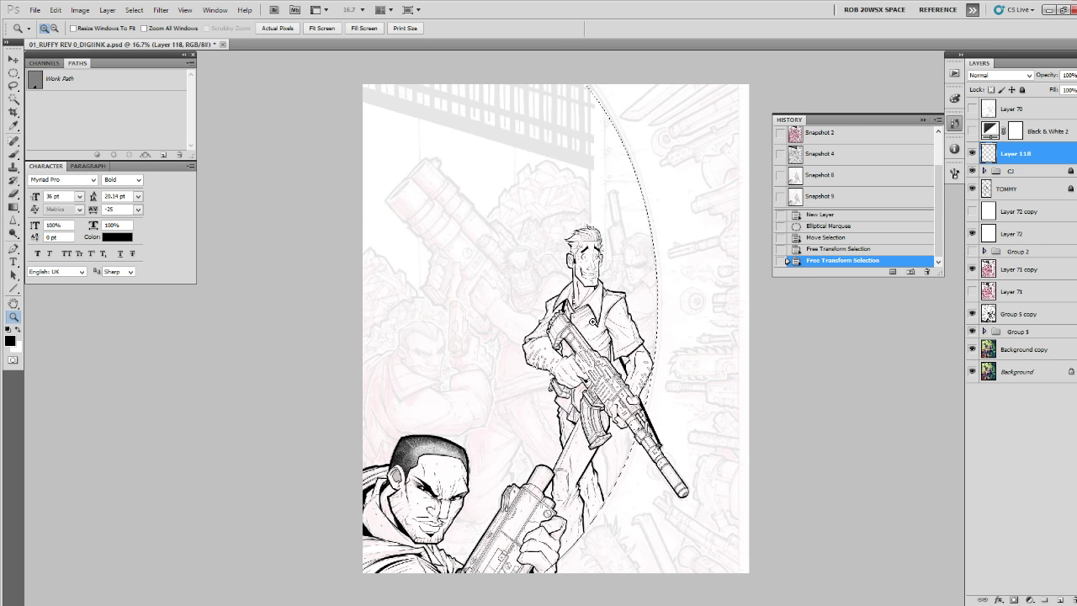
pyautogui.click(54, 9)
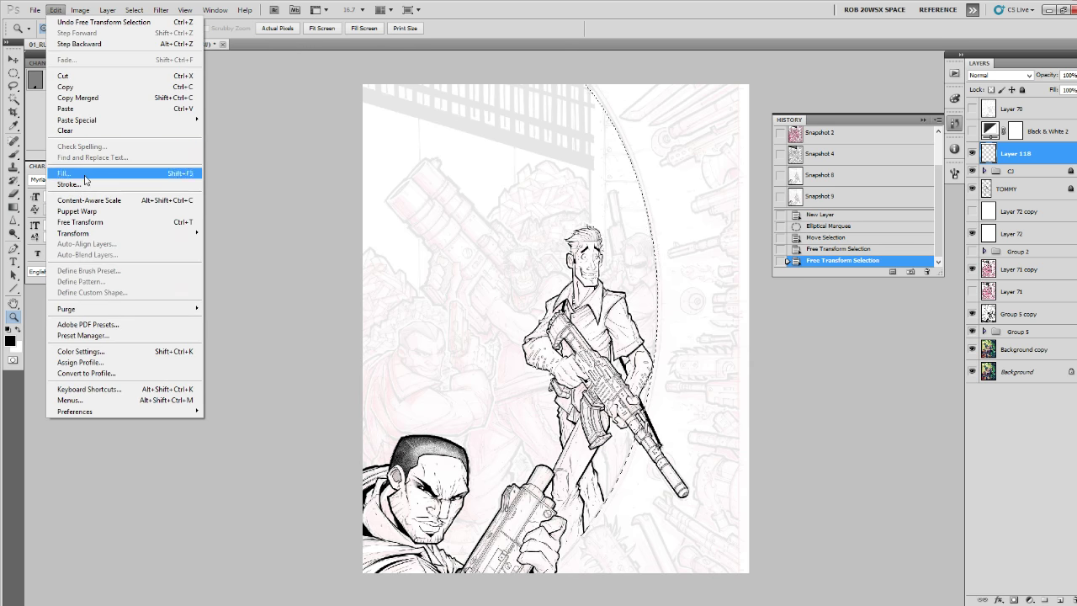
pyautogui.click(115, 185)
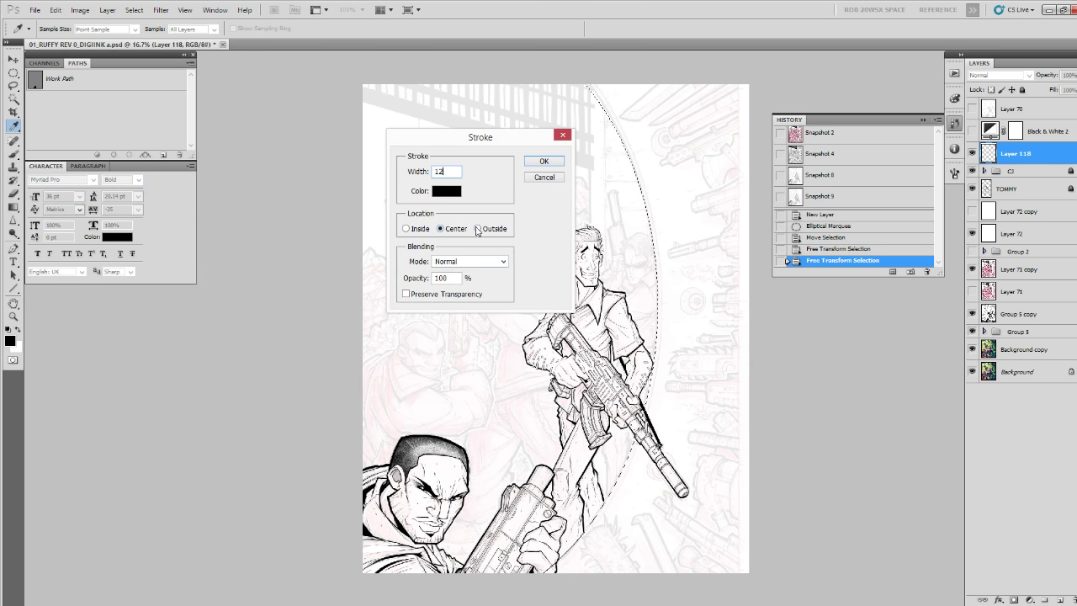
pyautogui.click(543, 160)
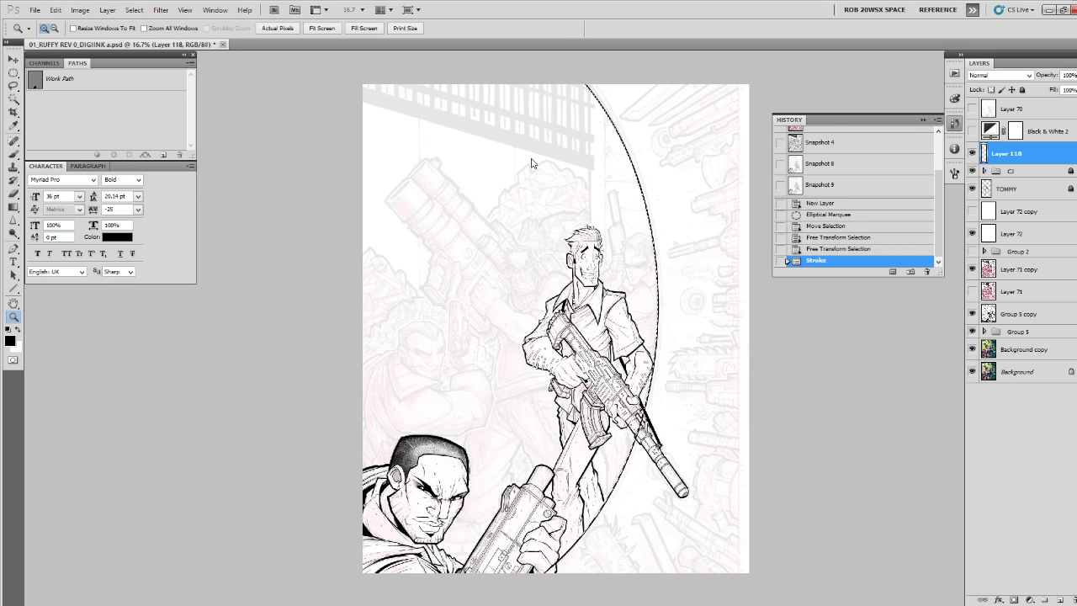
pyautogui.click(55, 10)
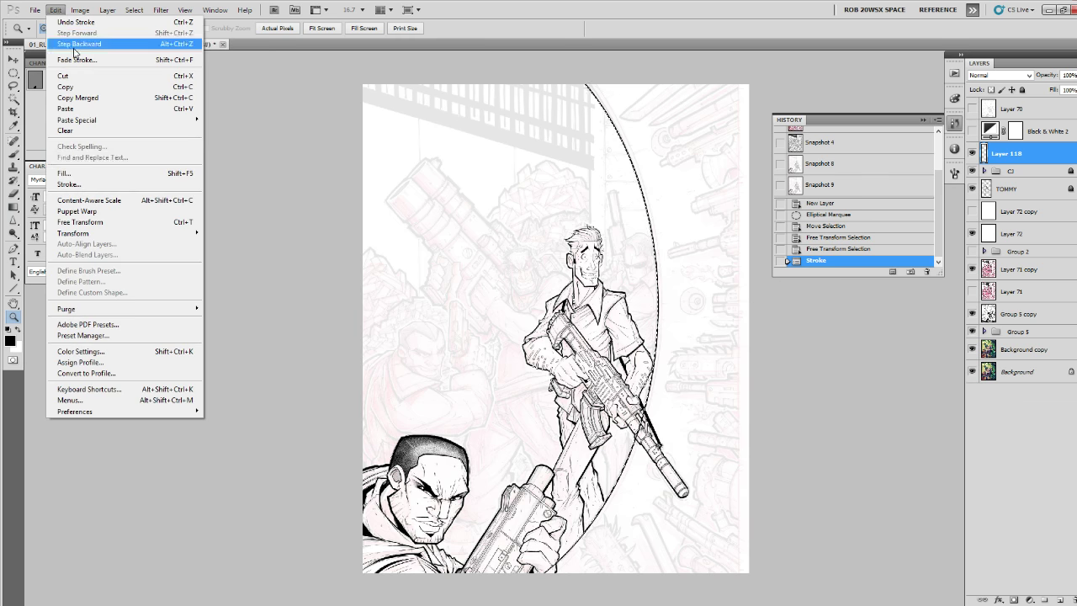
pyautogui.click(70, 182)
pyautogui.click(541, 161)
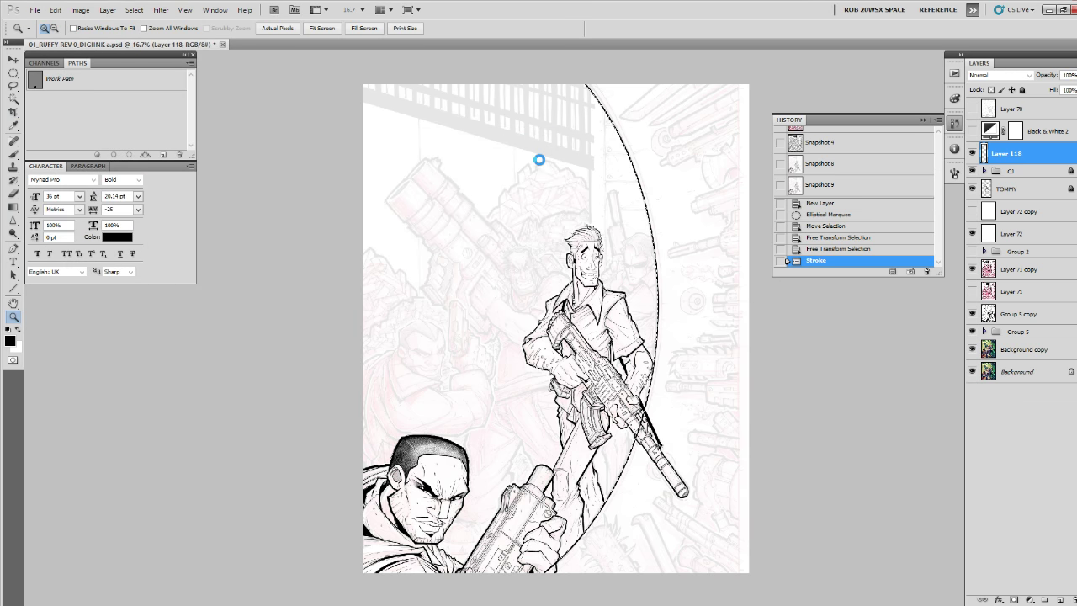
pyautogui.hotkey('ctrl', 'd')
# Nudge the inked arc to the right, duplicate its layer, and nudge the copy left into a parallel inner arc.
pyautogui.press('v')
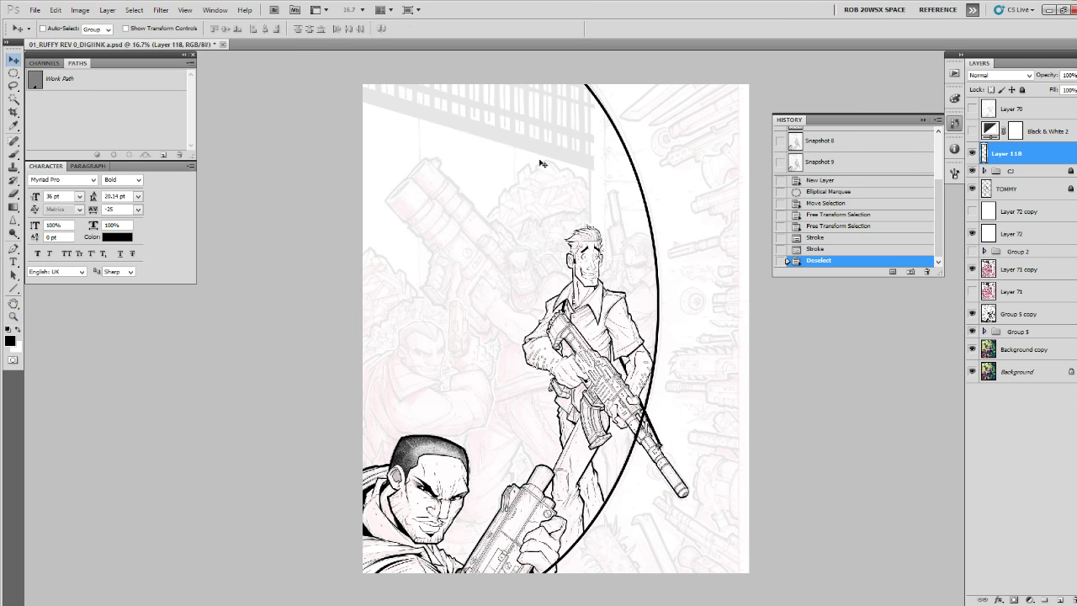
pyautogui.hotkey('shift', 'Right')
pyautogui.hotkey('shift', 'Left')
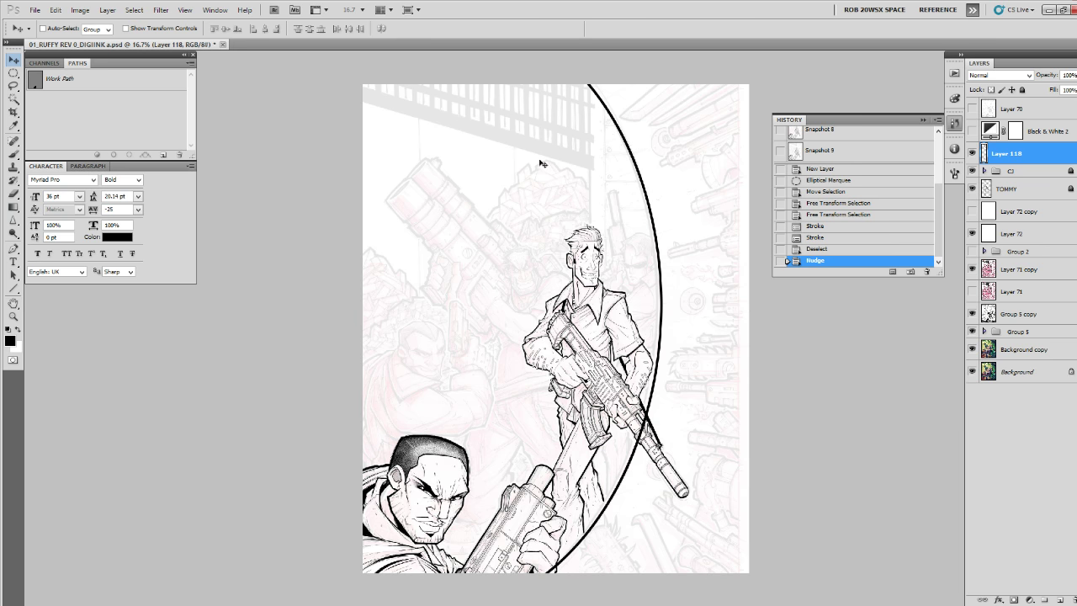
pyautogui.hotkey('ctrl', 'j')
pyautogui.hotkey('shift', 'Left')
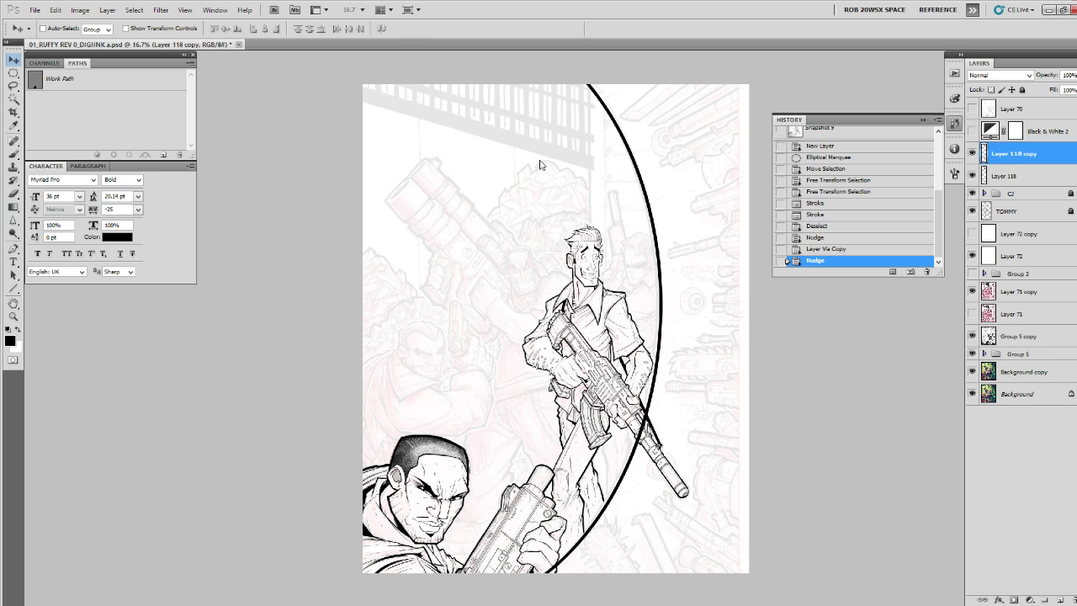
pyautogui.hotkey('shift', 'Left')
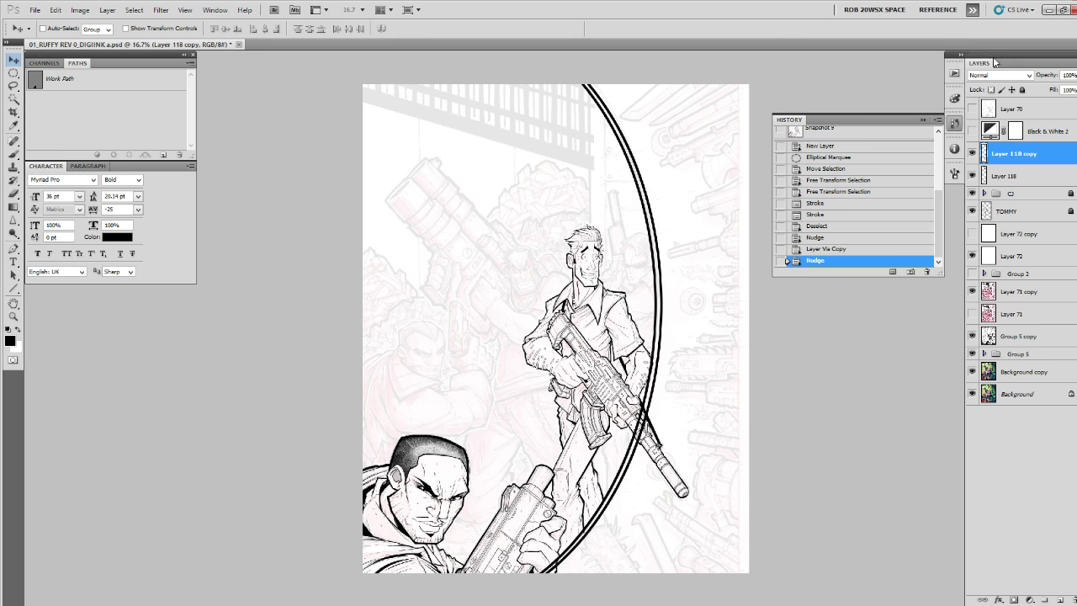
pyautogui.hotkey('shift', 'Left')
# Load the duplicated arc's outline as a selection and contract it by 6 pixels.
pyautogui.keyDown('ctrl'); pyautogui.click(985, 158); pyautogui.keyUp('ctrl')
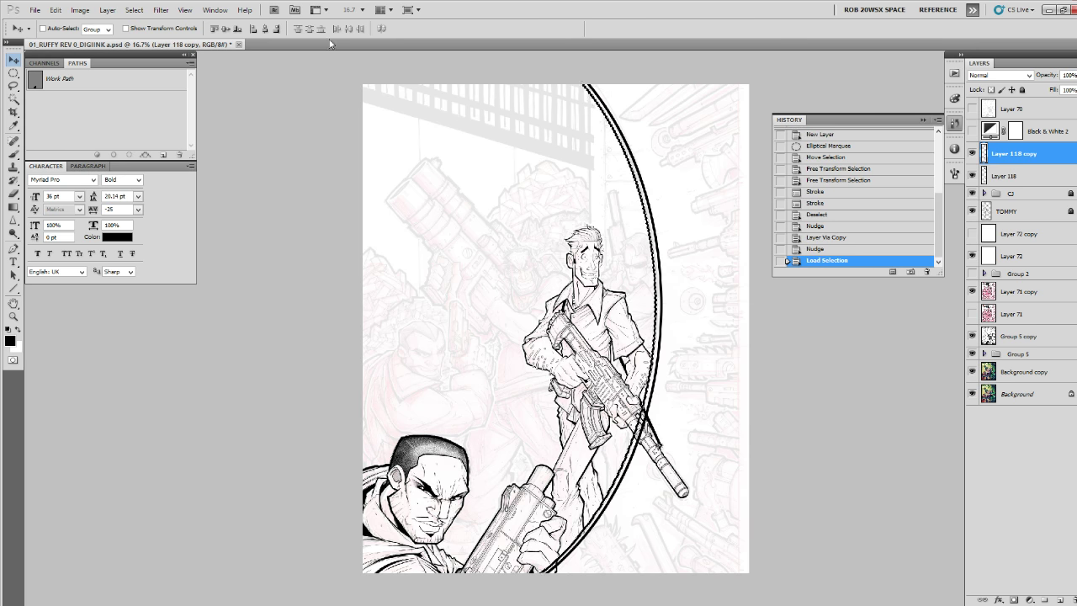
pyautogui.click(134, 10)
pyautogui.moveTo(159, 136)
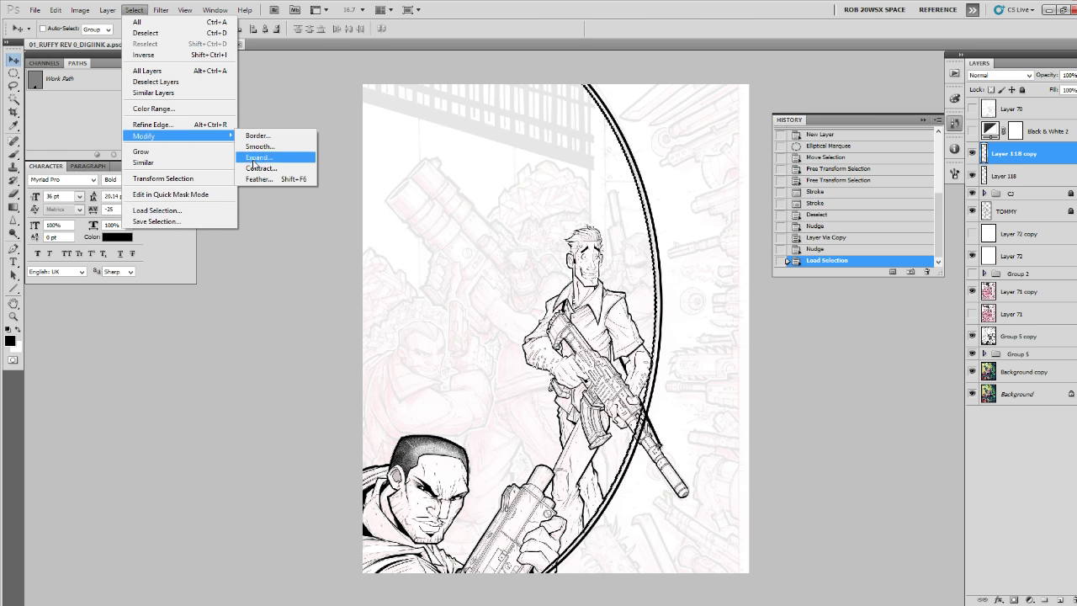
pyautogui.click(271, 167)
pyautogui.write('6')
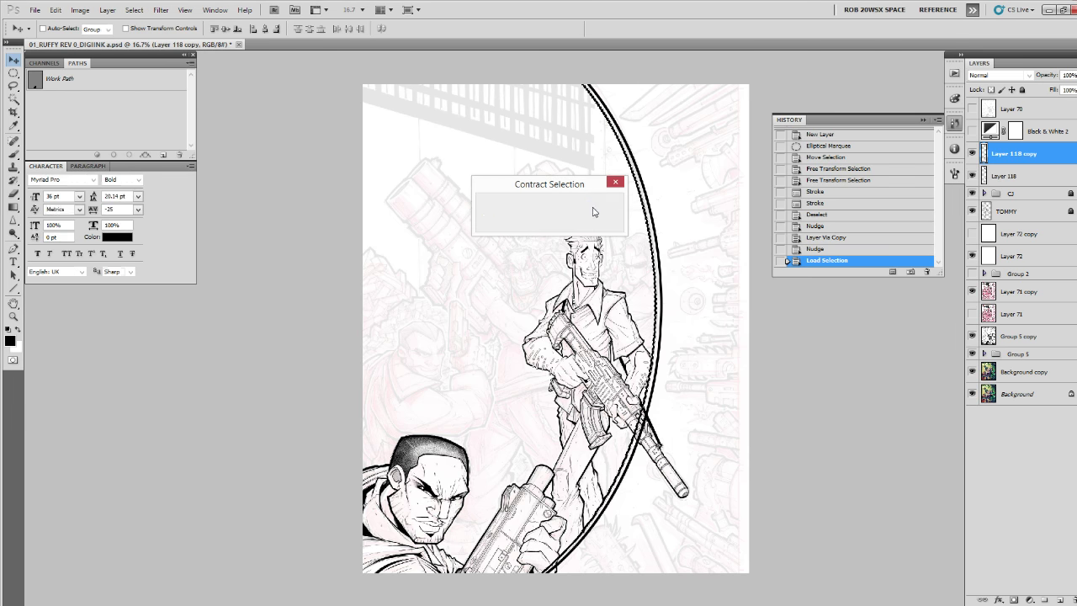
pyautogui.click(593, 204)
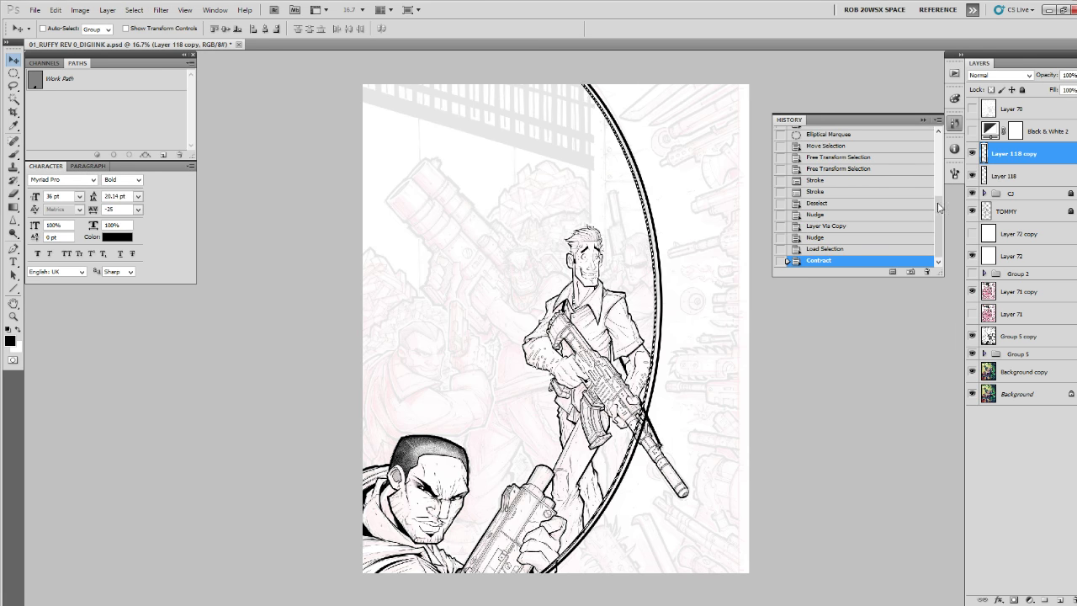
# Fill the contracted selection with black on a new layer, with the duplicated thick arc hidden, and deselect.
pyautogui.click(1058, 598)
pyautogui.press('i')
pyautogui.hotkey('shift', 'F5')
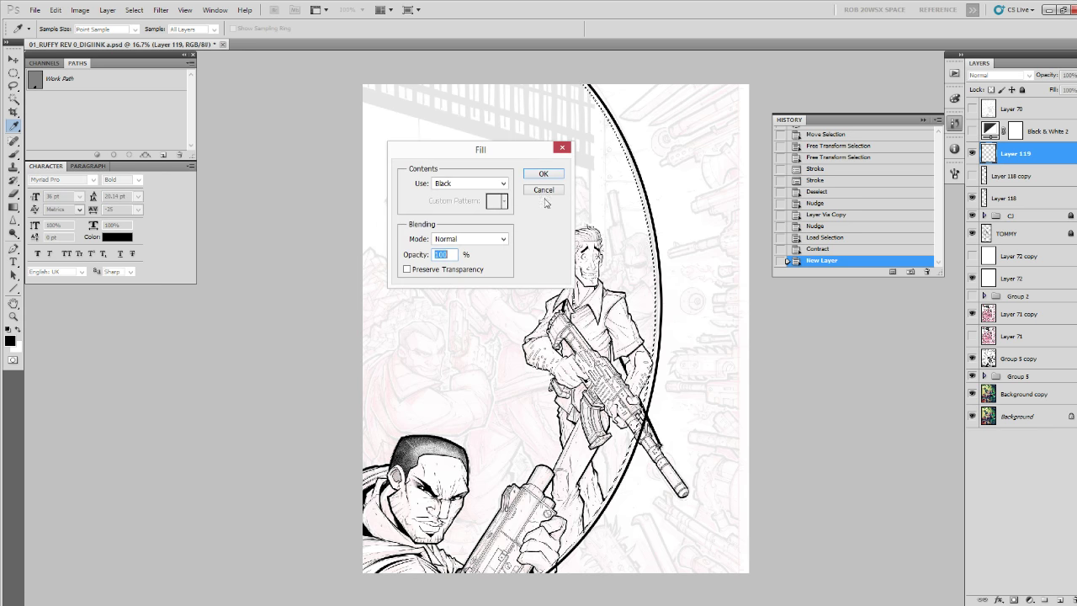
pyautogui.click(533, 174)
pyautogui.press('v')
pyautogui.hotkey('ctrl', 'd')
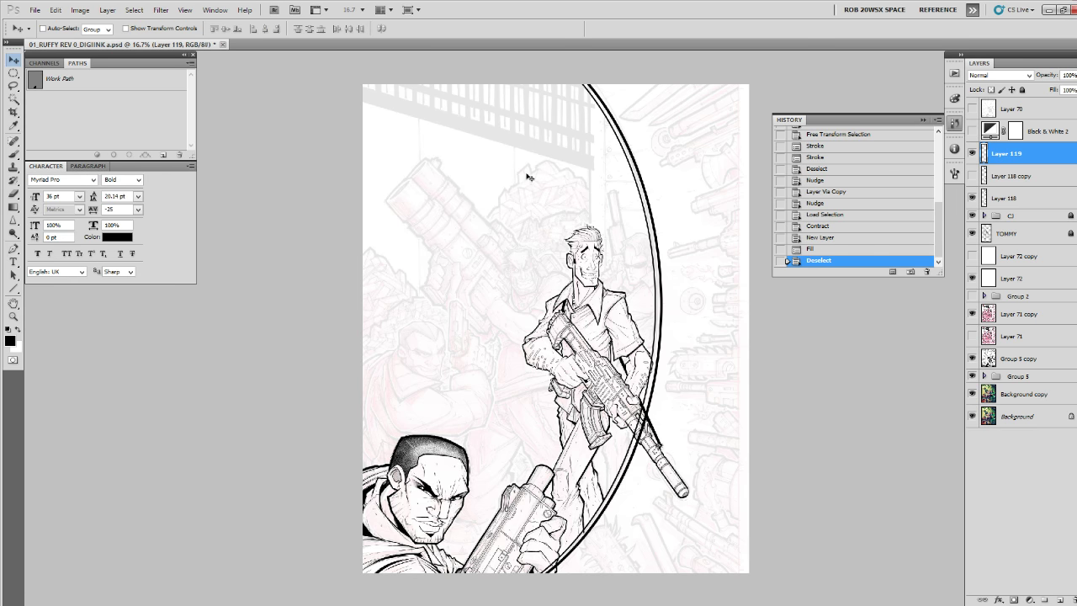
# Nudge the thin arc right beside the thick arc and merge it down into Layer 118.
pyautogui.press('Right')
pyautogui.press('Right')
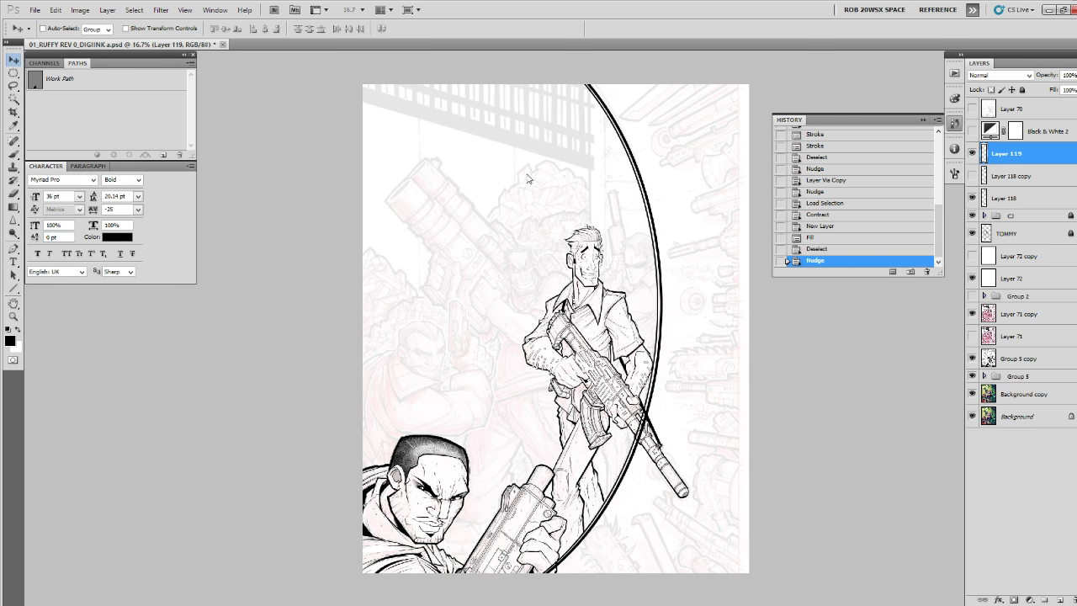
pyautogui.press('Right')
pyautogui.moveTo(997, 159); pyautogui.dragTo(998, 190)
pyautogui.hotkey('ctrl', 'e')
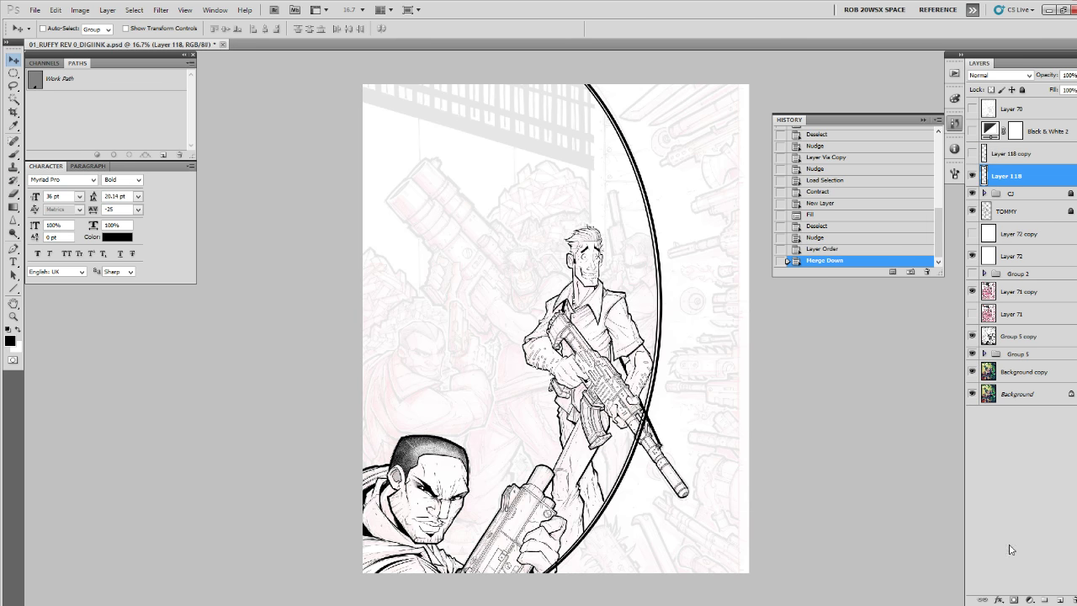
# Add a layer mask to Layer 118 and paint out the arcs where they cross the standing character's rifle.
pyautogui.click(1014, 599)
pyautogui.press('b')
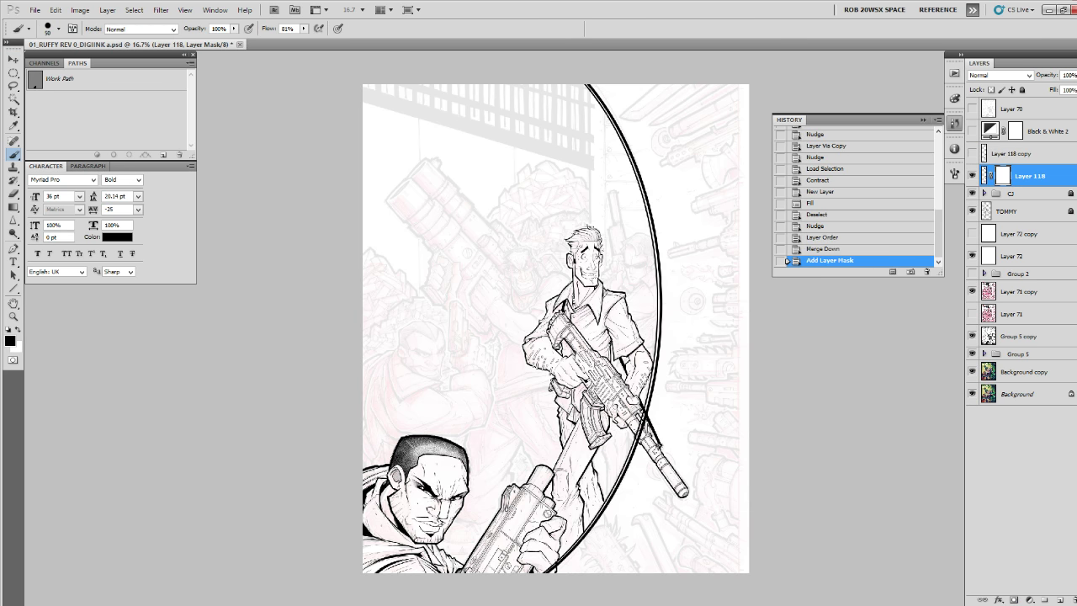
pyautogui.moveTo(641, 422); pyautogui.dragTo(631, 433)
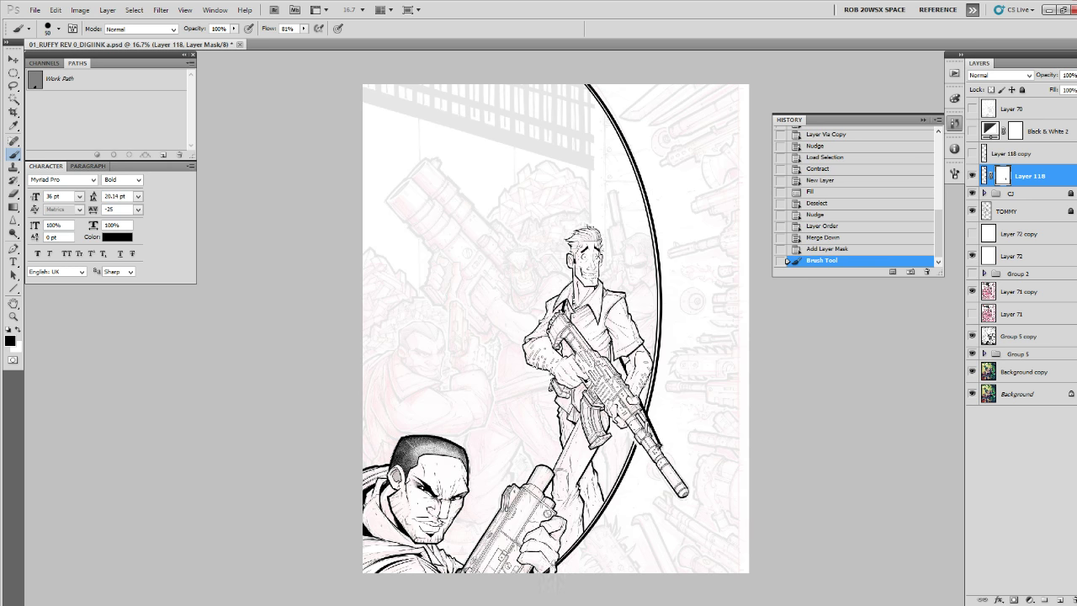
# Refine the mask around the rifle barrel by painting in white to restore the arcs up to the gun's outline.
pyautogui.press('z')
pyautogui.click(640, 418)
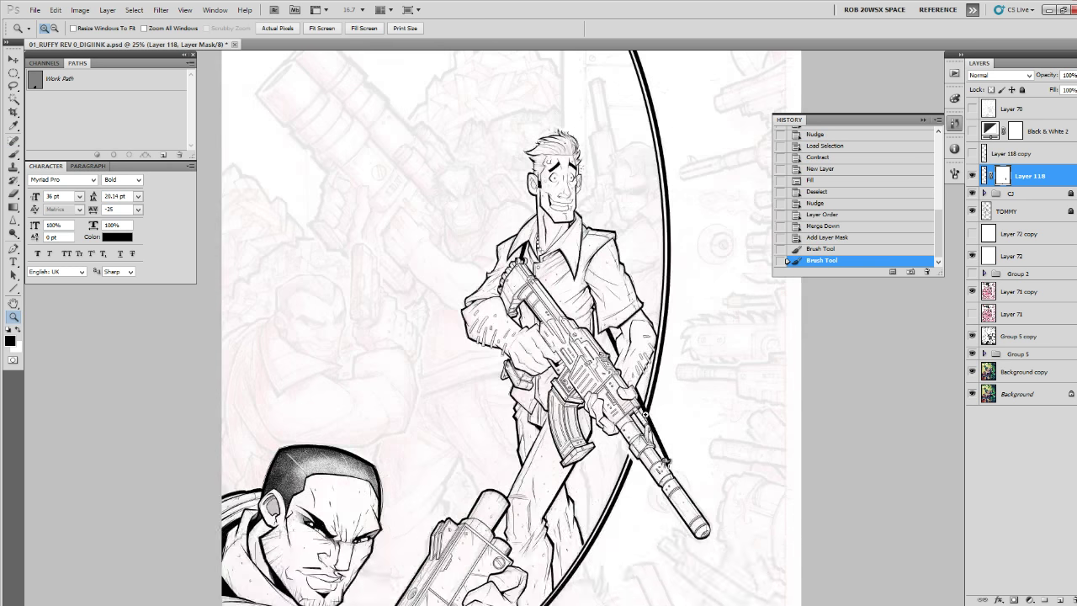
pyautogui.click(652, 413)
pyautogui.click(653, 413)
pyautogui.click(654, 413)
pyautogui.press('b')
pyautogui.press('x')
pyautogui.moveTo(646, 424); pyautogui.dragTo(643, 446)
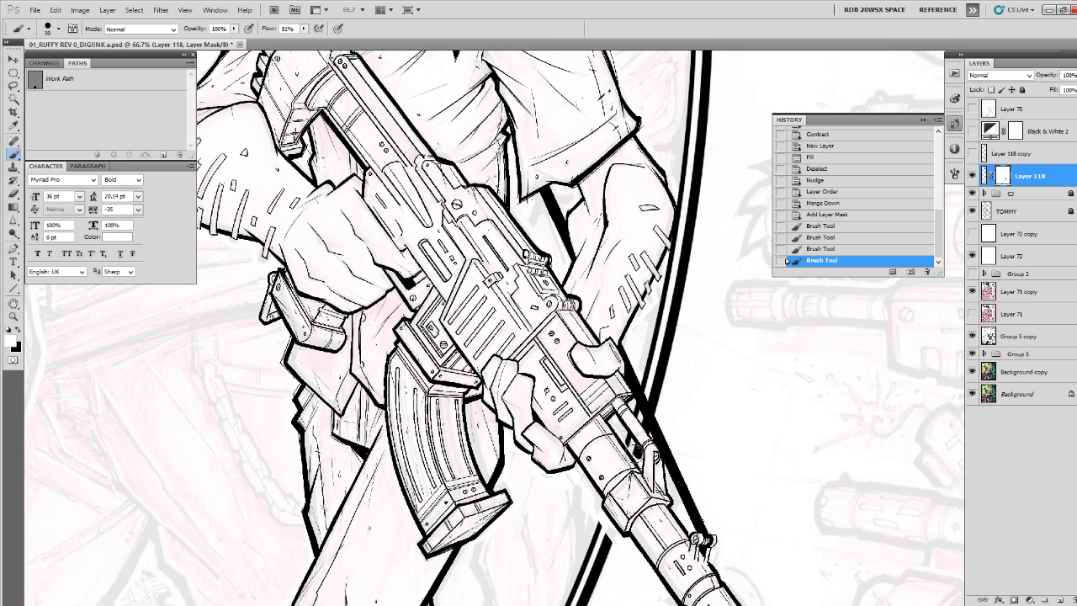
pyautogui.moveTo(607, 531); pyautogui.dragTo(609, 523)
pyautogui.moveTo(644, 323); pyautogui.dragTo(614, 480)
# Mask out the arcs over the standing character's forearm and restore the lines along the arm's outer edge.
pyautogui.press('x')
pyautogui.moveTo(637, 408); pyautogui.dragTo(648, 349)
pyautogui.press('x')
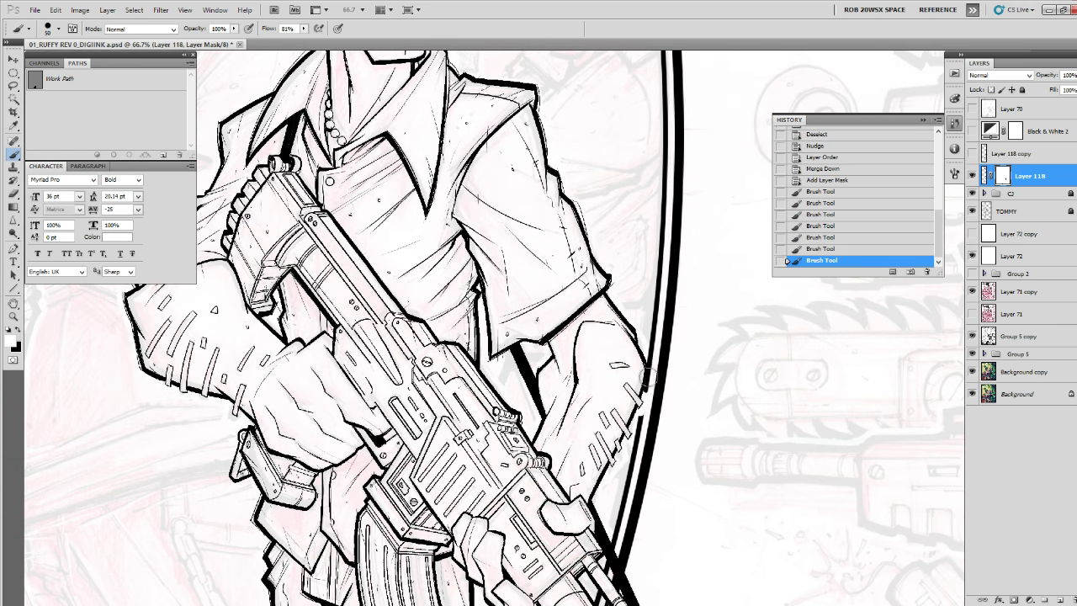
pyautogui.moveTo(644, 410); pyautogui.dragTo(643, 414)
pyautogui.moveTo(659, 320); pyautogui.dragTo(636, 497)
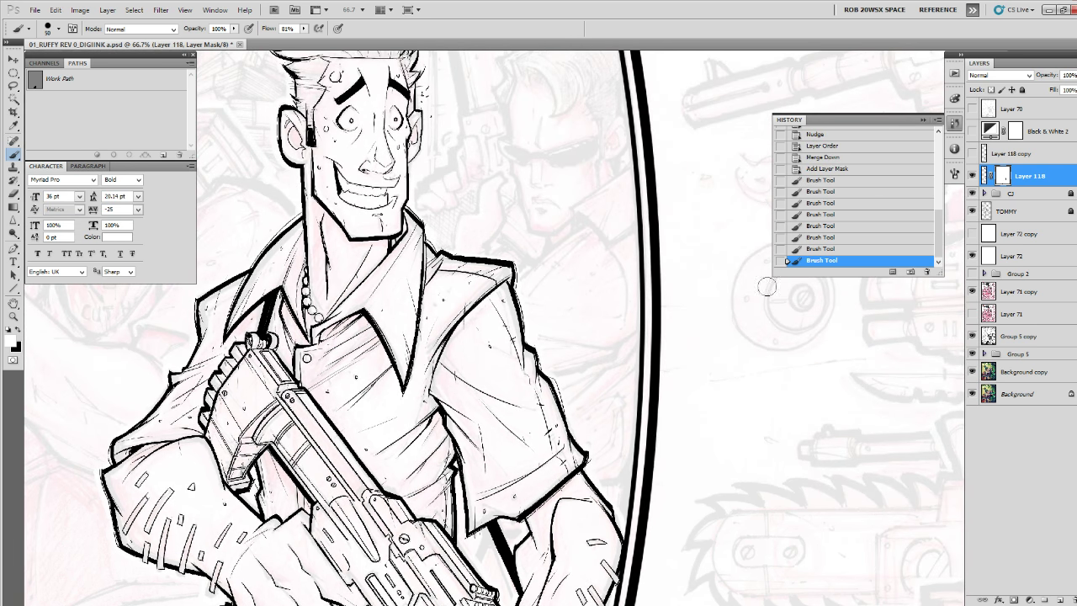
# Sharpen the arc artwork on Layer 118, not its mask, by applying Unsharp Mask four times.
pyautogui.click(986, 176)
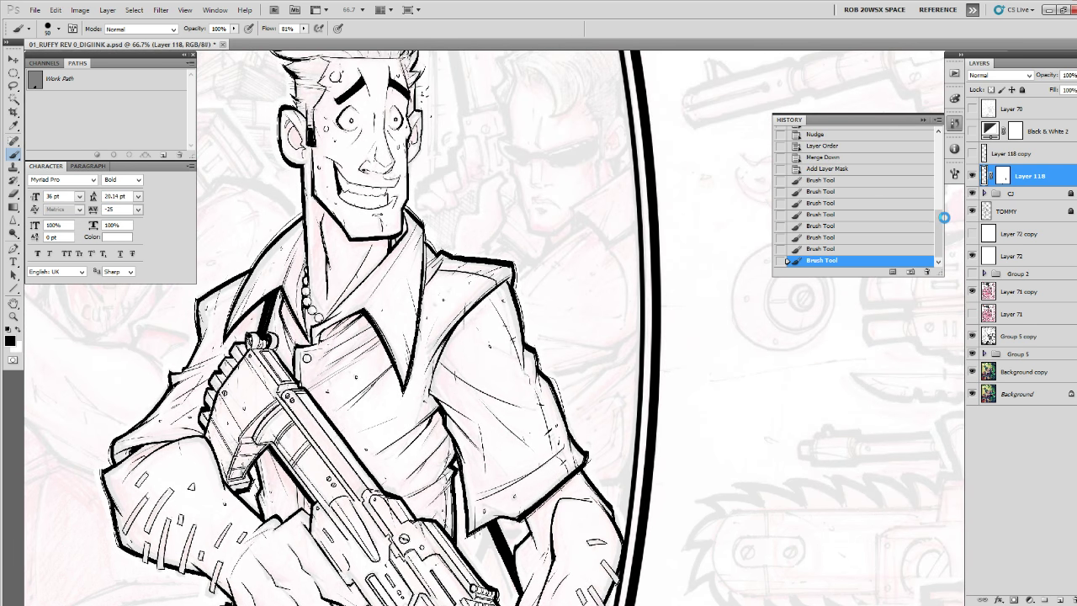
pyautogui.hotkey('ctrl', 'f')
pyautogui.hotkey('ctrl', 'f')
pyautogui.hotkey('ctrl', 'f')
pyautogui.hotkey('ctrl', 'f')
pyautogui.press('z')
pyautogui.keyDown('alt'); pyautogui.click(674, 440); pyautogui.keyUp('alt')
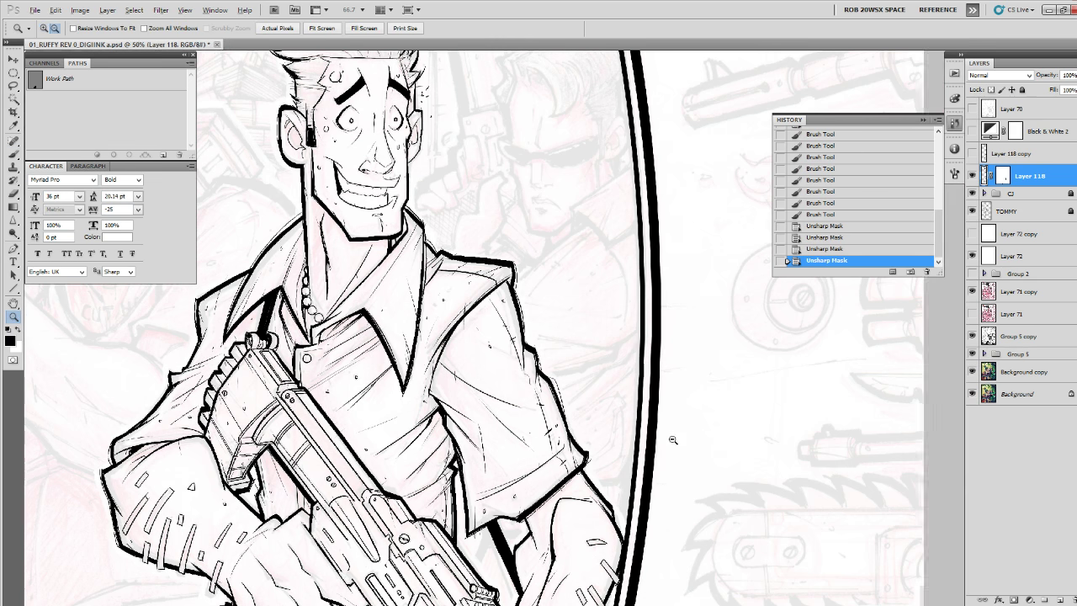
pyautogui.keyDown('alt'); pyautogui.click(676, 441); pyautogui.keyUp('alt')
pyautogui.keyDown('alt'); pyautogui.click(677, 443); pyautogui.keyUp('alt')
pyautogui.keyDown('alt'); pyautogui.click(679, 441); pyautogui.keyUp('alt')
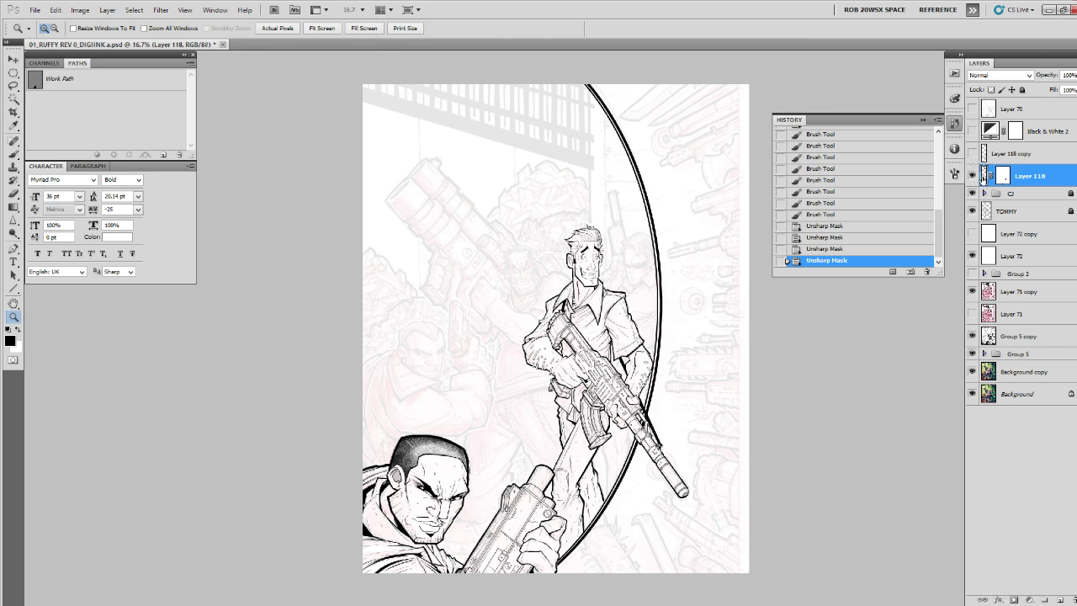
# Show Layer 118 copy and move its arc right to the outer curve of the background arch.
pyautogui.click(972, 153)
pyautogui.click(985, 154)
pyautogui.press('v')
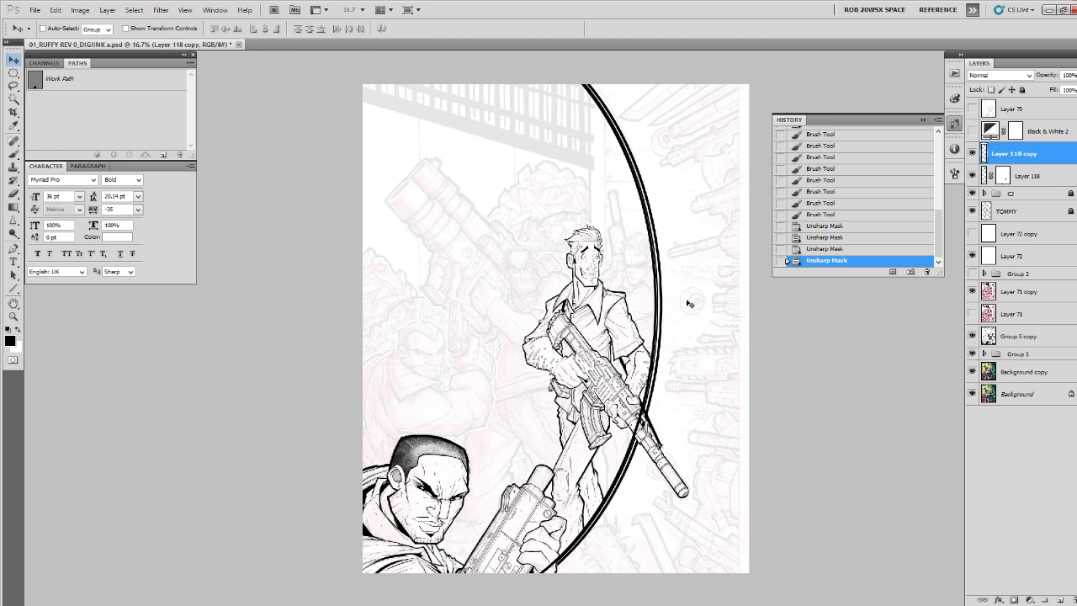
pyautogui.moveTo(687, 318); pyautogui.dragTo(759, 328)
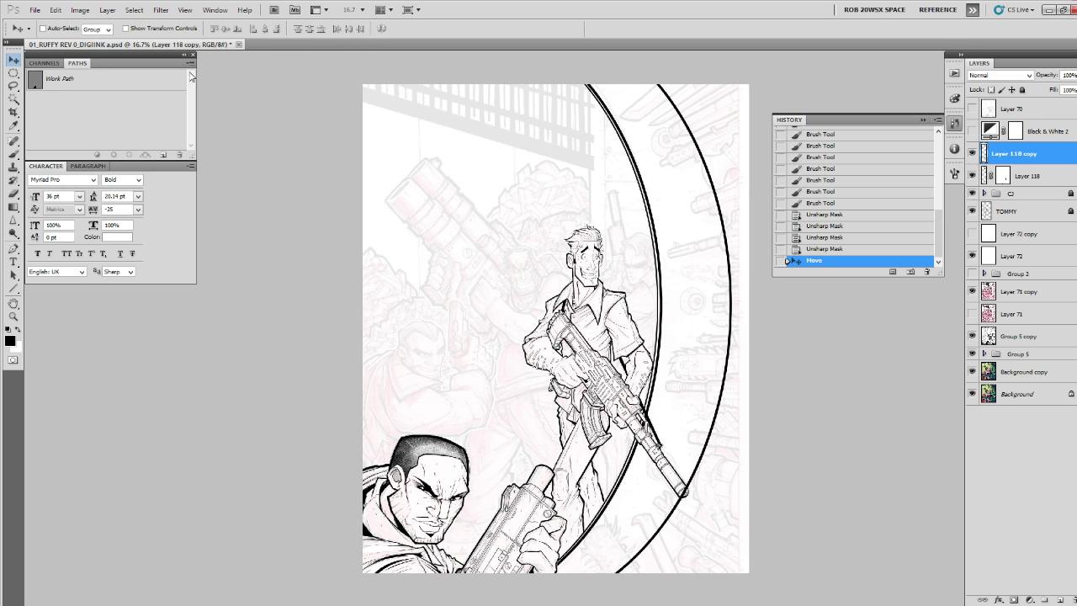
pyautogui.click(134, 10)
pyautogui.click(379, 194)
# Duplicate Layer 118 copy, hide the original, and stretch and distort the duplicated arc past the page's upper and lower edges to flatten its curve.
pyautogui.hotkey('ctrl', 'j')
pyautogui.press('z')
pyautogui.keyDown('alt'); pyautogui.click(738, 245); pyautogui.keyUp('alt')
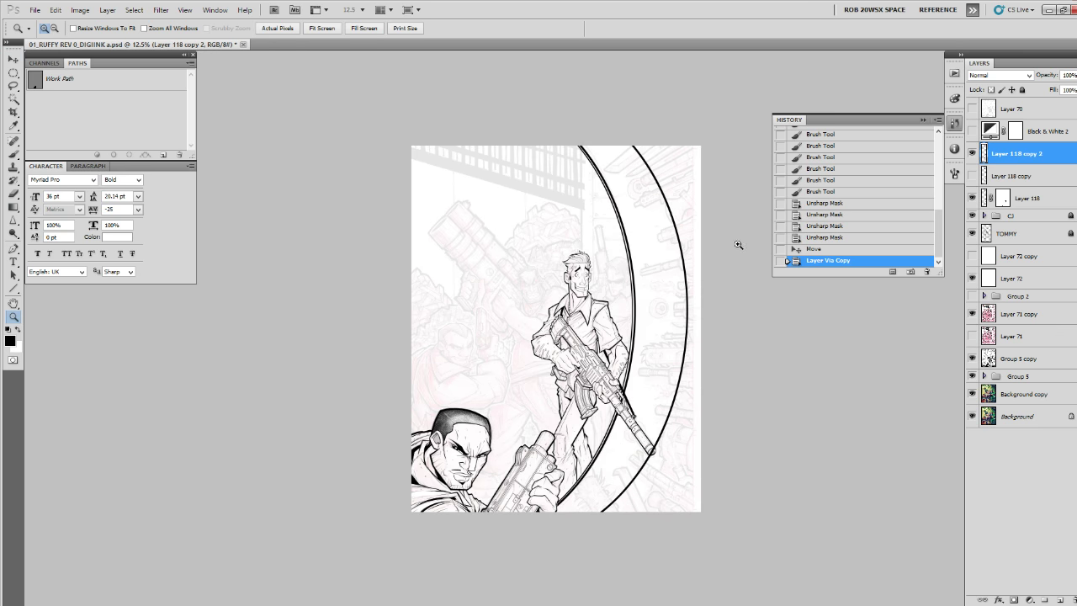
pyautogui.hotkey('ctrl', 't')
pyautogui.moveTo(643, 147); pyautogui.dragTo(649, 121)
pyautogui.moveTo(644, 512); pyautogui.dragTo(648, 549)
pyautogui.moveTo(695, 338); pyautogui.dragTo(689, 332)
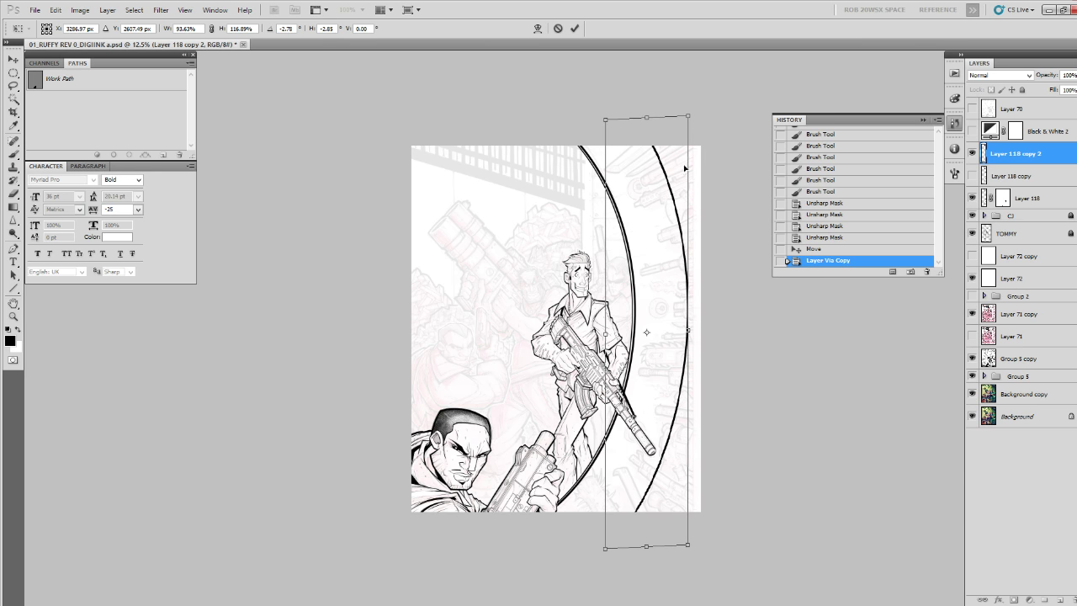
pyautogui.moveTo(614, 120); pyautogui.dragTo(604, 87)
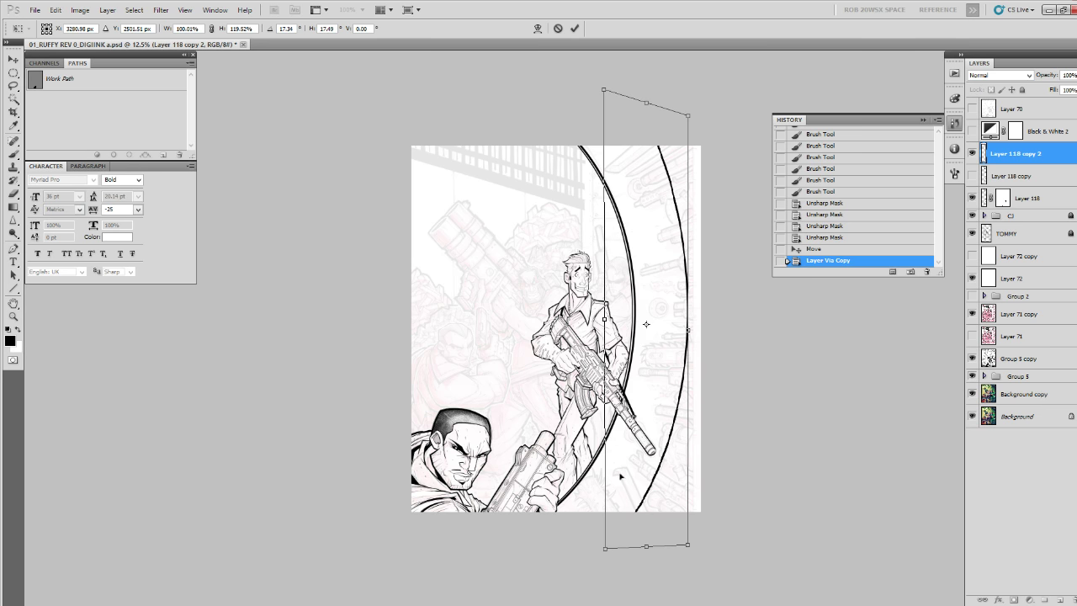
pyautogui.moveTo(605, 548); pyautogui.dragTo(604, 556)
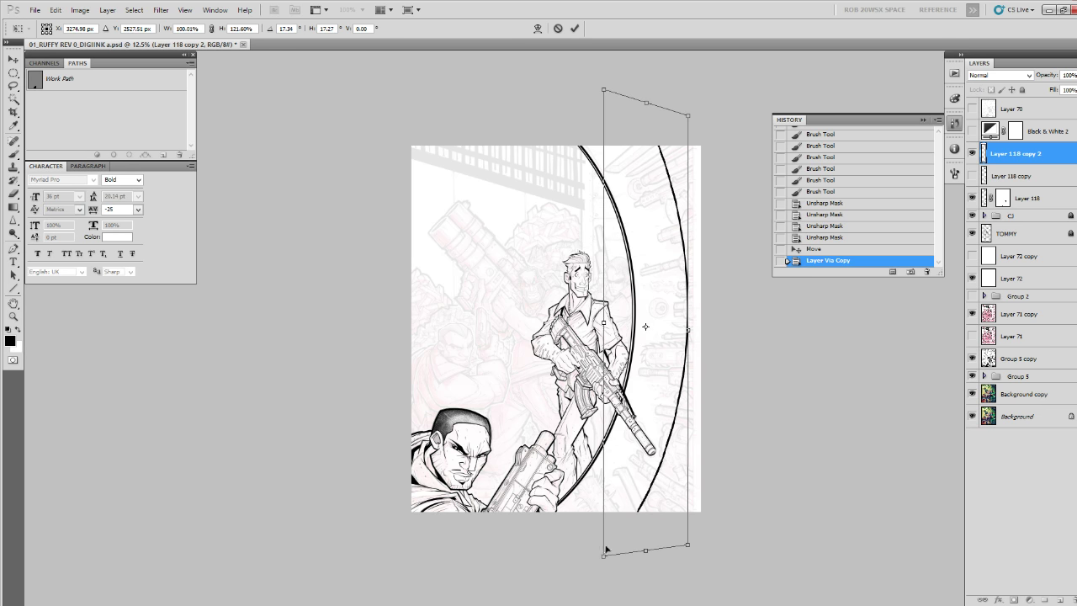
pyautogui.press('Return')
pyautogui.press('z')
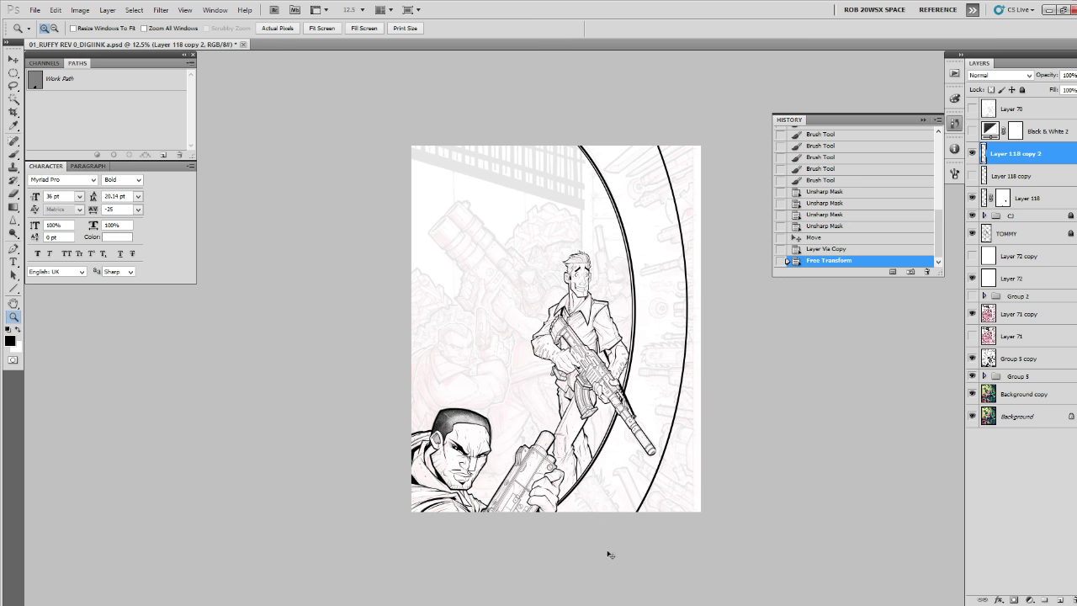
# Thicken the distorted outer arc by duplicating its layer, nudging the copies right, and merging the upper copy into Layer 118 copy 3.
pyautogui.hotkey('ctrl', 'j')
pyautogui.hotkey('ctrl', 'e')
pyautogui.hotkey('ctrl', 'j')
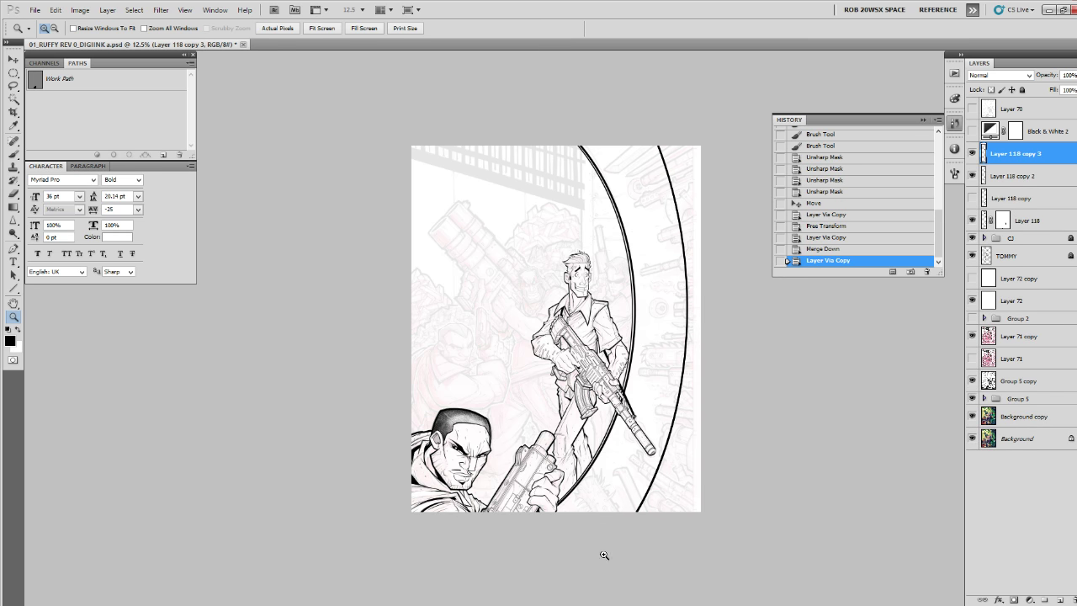
pyautogui.press('v')
pyautogui.press('Right')
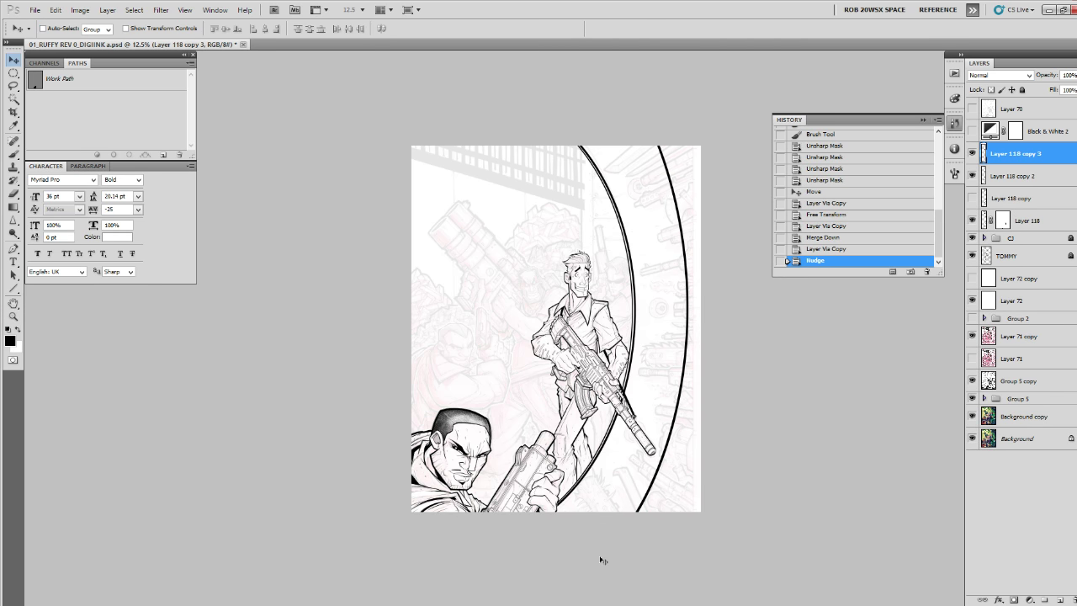
pyautogui.hotkey('ctrl', 'j')
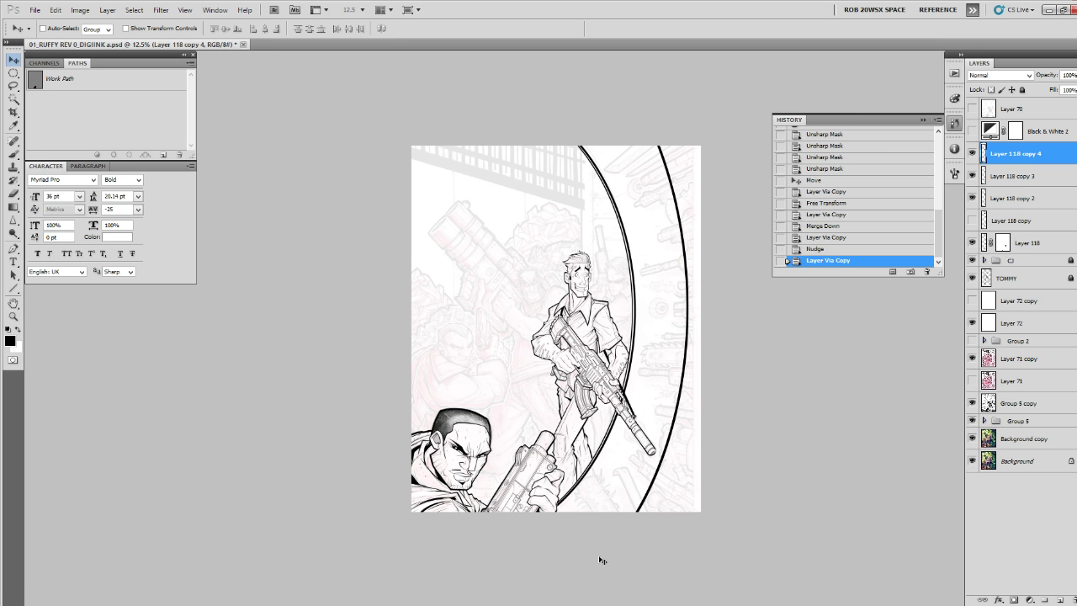
pyautogui.press('Right')
pyautogui.press('Right')
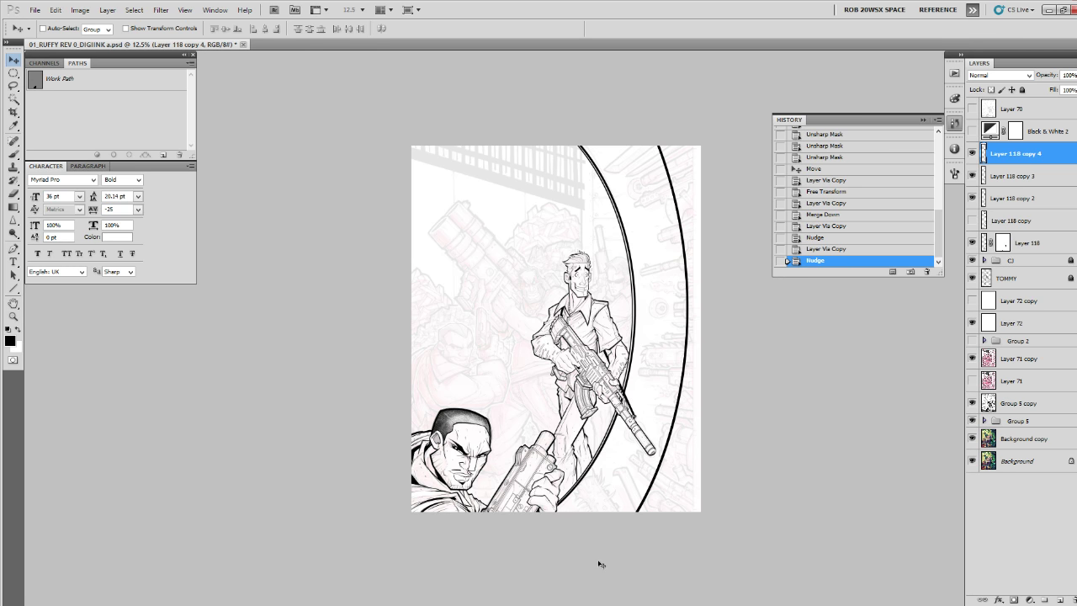
pyautogui.hotkey('ctrl', 'e')
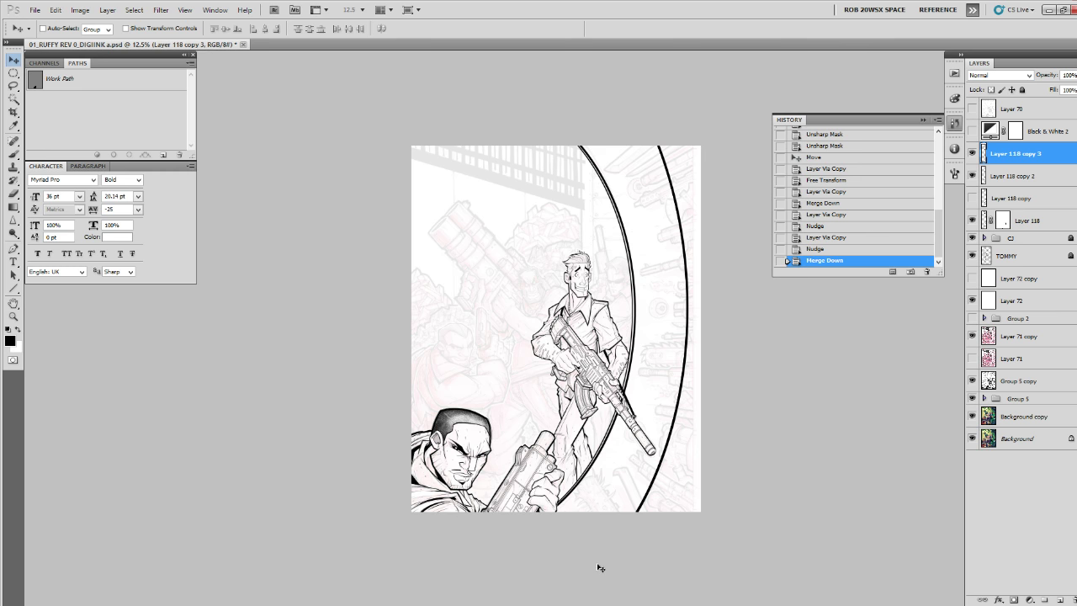
# Duplicate Layer 118 copy 3, nudge the duplicate left, load its pixels as a selection, hide it, and add a new layer.
pyautogui.hotkey('ctrl', 'j')
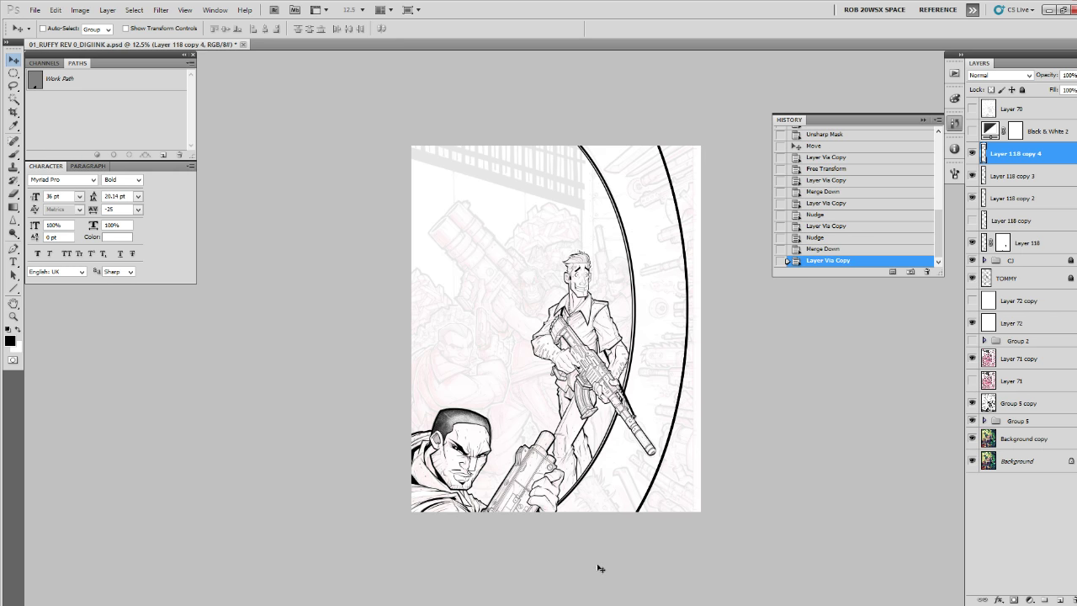
pyautogui.press('Left')
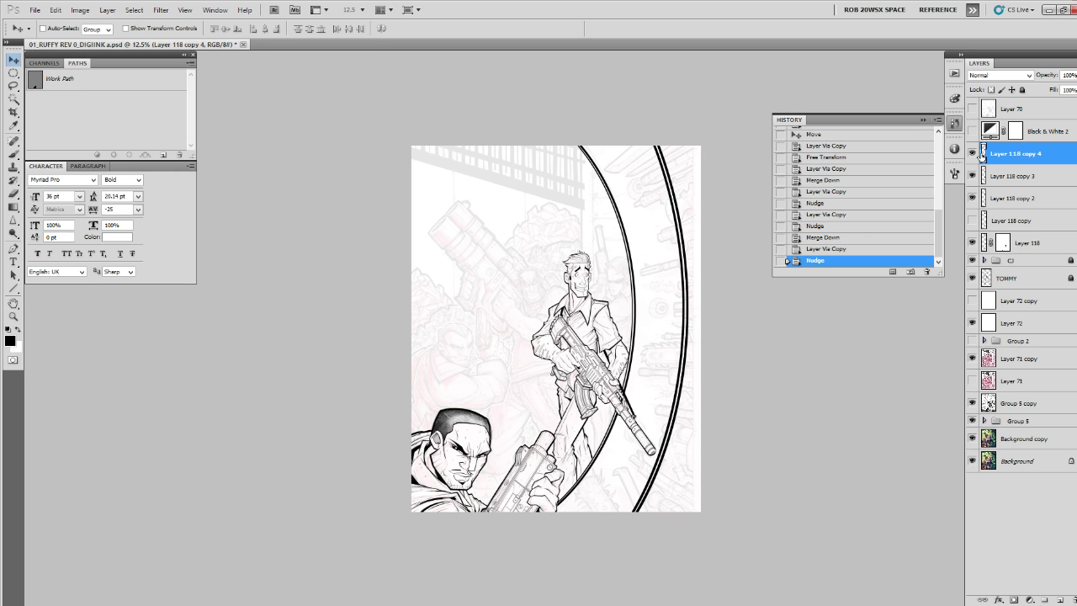
pyautogui.keyDown('ctrl'); pyautogui.click(981, 156); pyautogui.keyUp('ctrl')
pyautogui.click(973, 154)
pyautogui.click(1060, 600)
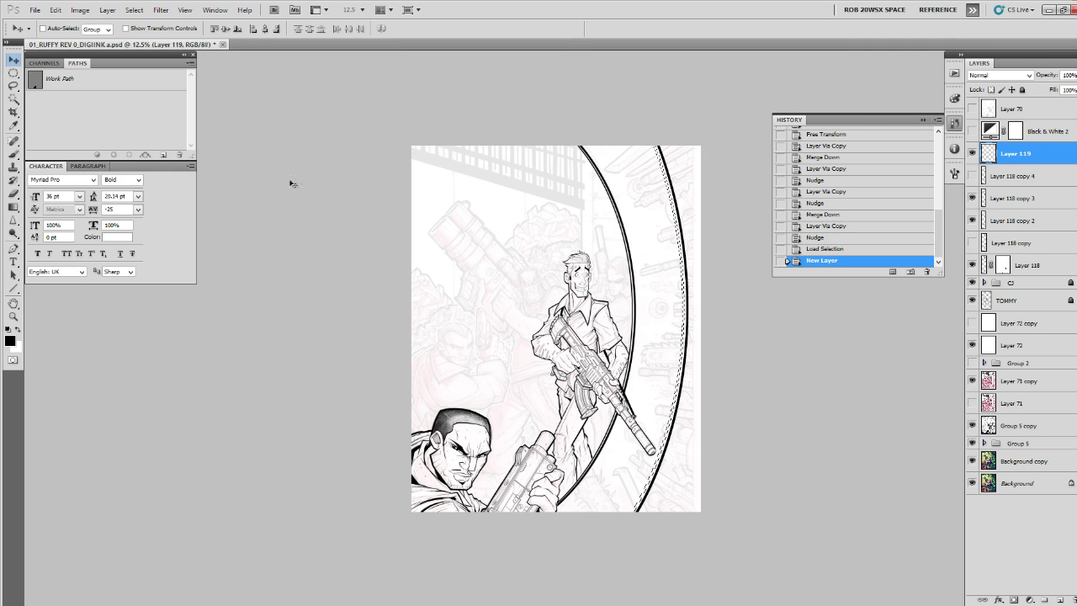
# Add another empty layer and load the arc on Layer 118 copy 3 as the selection.
pyautogui.click(135, 10)
pyautogui.click(137, 22)
pyautogui.click(134, 9)
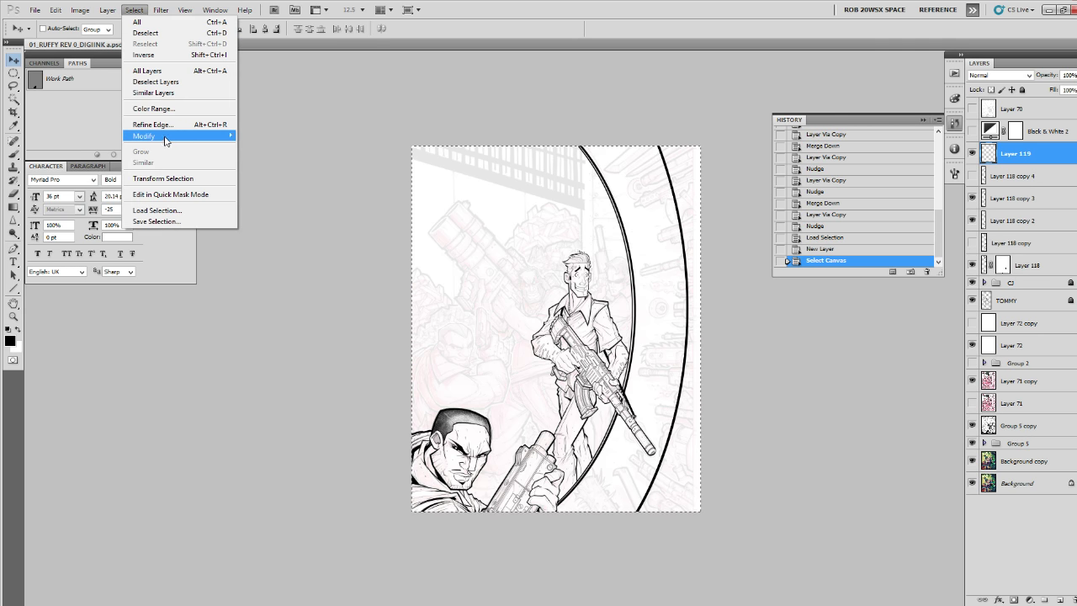
pyautogui.click(1058, 599)
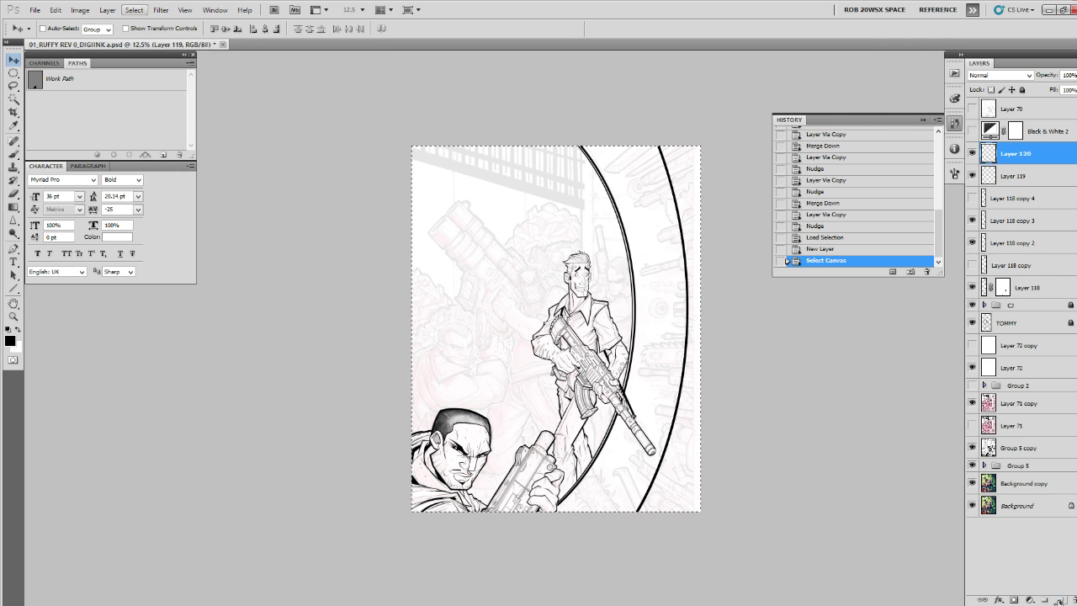
pyautogui.keyDown('ctrl'); pyautogui.click(986, 176); pyautogui.keyUp('ctrl')
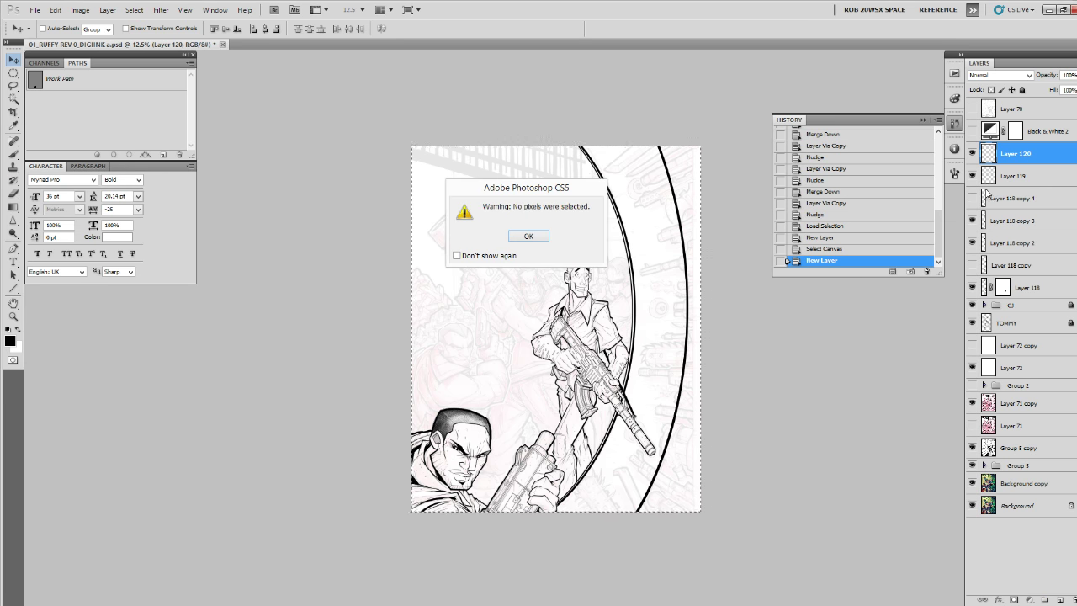
pyautogui.press('Return')
pyautogui.keyDown('ctrl'); pyautogui.click(984, 198); pyautogui.keyUp('ctrl')
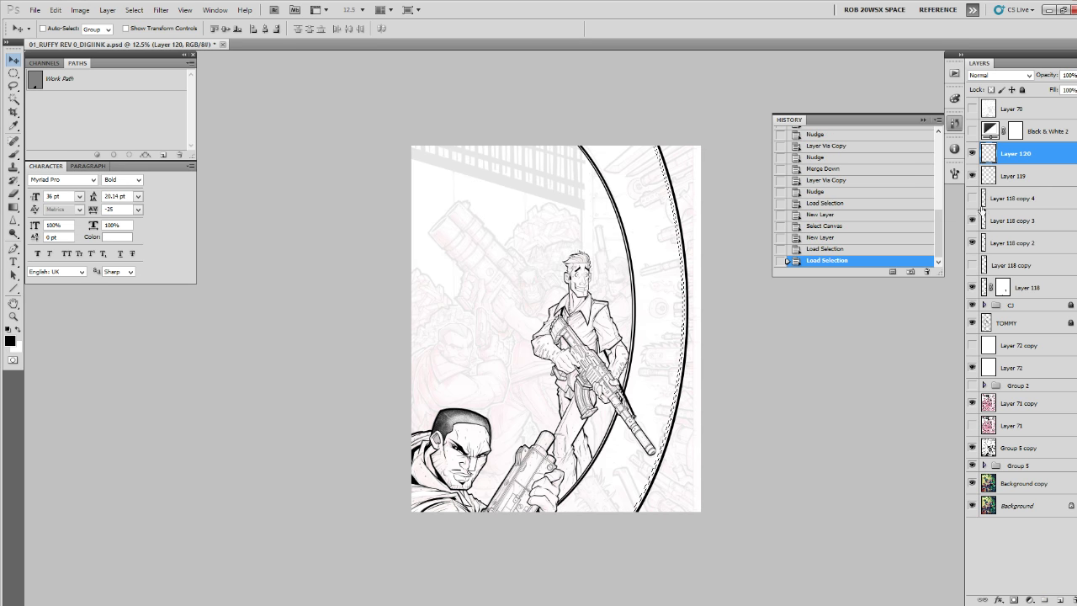
pyautogui.keyDown('ctrl'); pyautogui.click(983, 211); pyautogui.keyUp('ctrl')
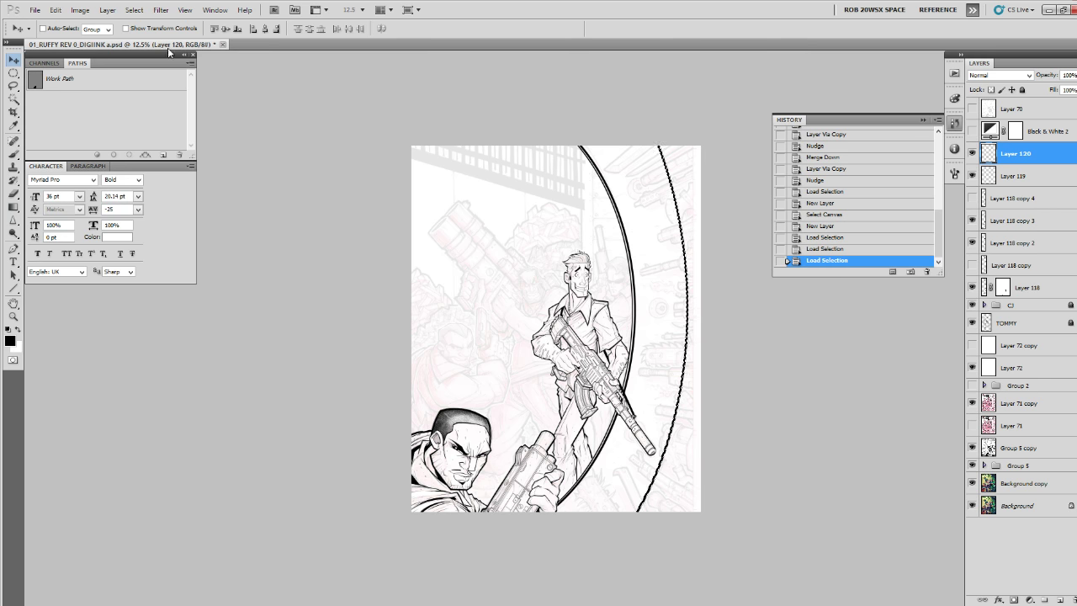
# Contract the arc selection, fill it with black on Layer 120, and deselect.
pyautogui.click(134, 10)
pyautogui.moveTo(144, 134)
pyautogui.click(313, 167)
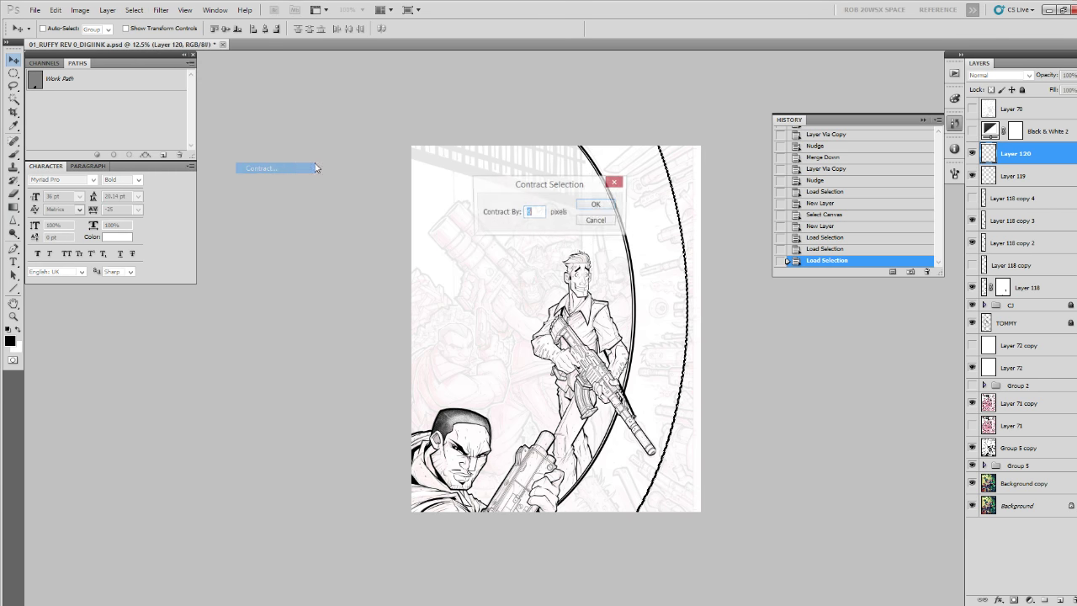
pyautogui.click(581, 206)
pyautogui.hotkey('shift', 'F5')
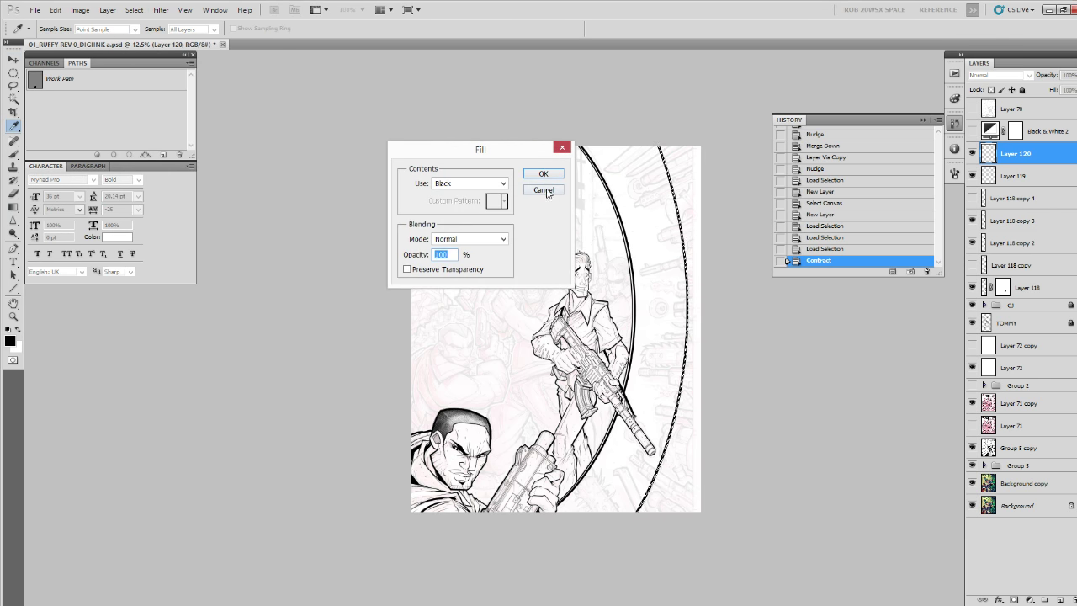
pyautogui.press('Return')
pyautogui.hotkey('ctrl', 'd')
# Nudge the filled thin arc sideways until it runs parallel just outside the thick outer arc.
pyautogui.press('v')
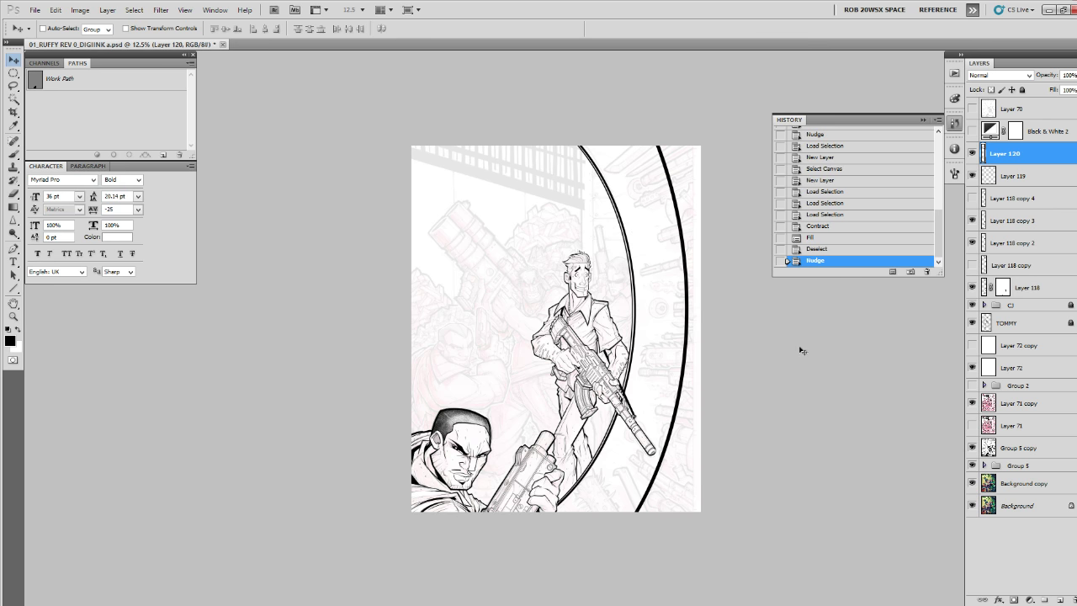
pyautogui.hotkey('shift', 'Left')
pyautogui.hotkey('shift', 'Left')
pyautogui.hotkey('shift', 'Left')
pyautogui.hotkey('shift', 'Left')
pyautogui.hotkey('shift', 'Left')
pyautogui.hotkey('shift', 'Left')
pyautogui.hotkey('shift', 'Left')
pyautogui.hotkey('shift', 'Left')
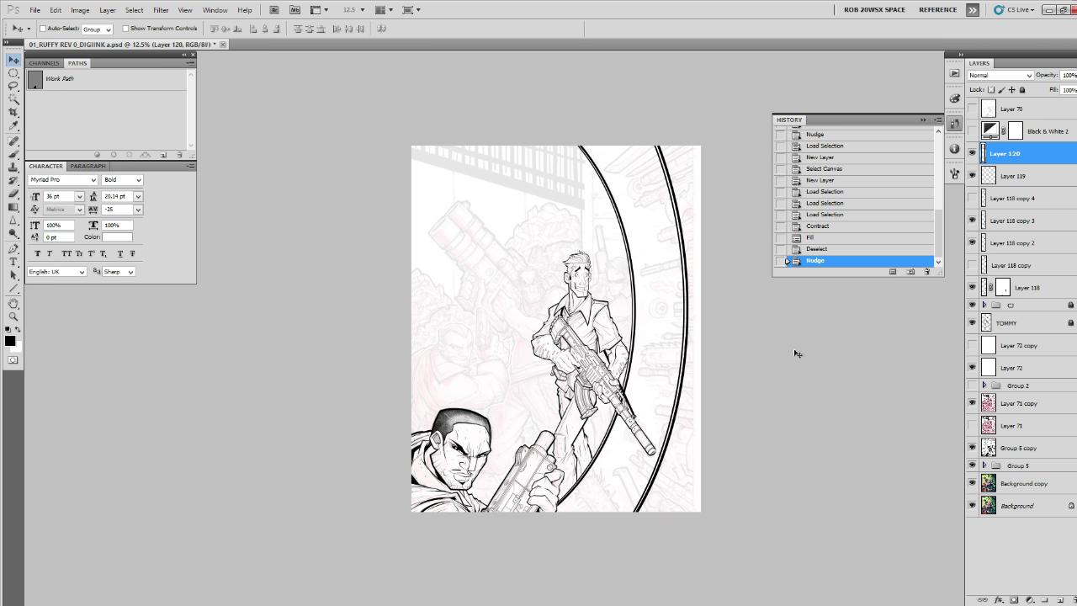
pyautogui.hotkey('shift', 'Left')
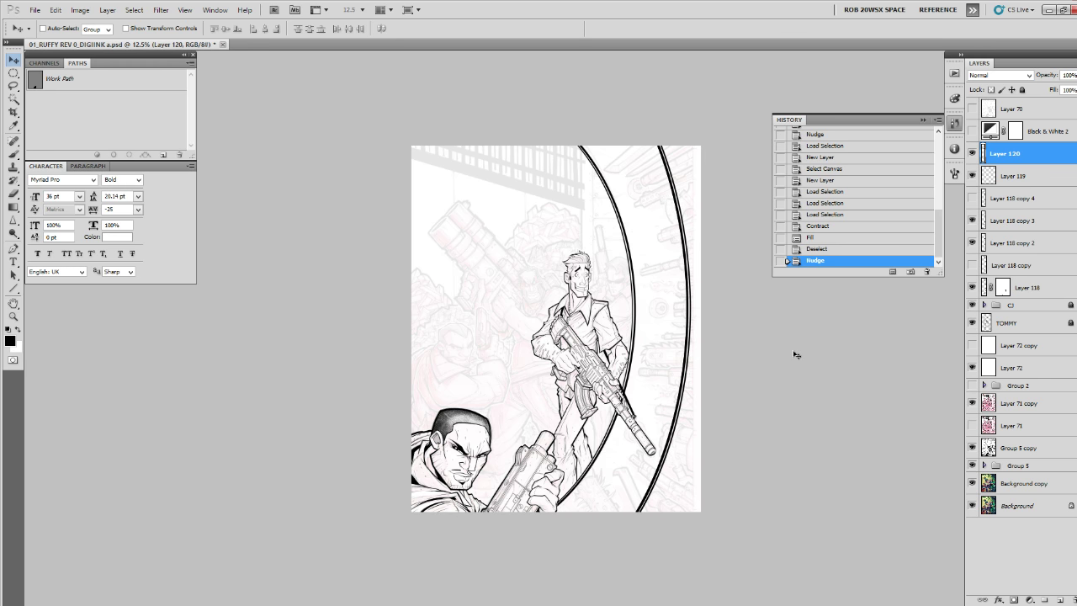
# Move Layer 120 directly above Layer 118 copy 3, and merge Layer 118 copy 3 down into Layer 118 copy 2.
pyautogui.moveTo(997, 164); pyautogui.dragTo(992, 210)
pyautogui.click(973, 221)
pyautogui.click(974, 220)
pyautogui.click(976, 221)
pyautogui.click(973, 221)
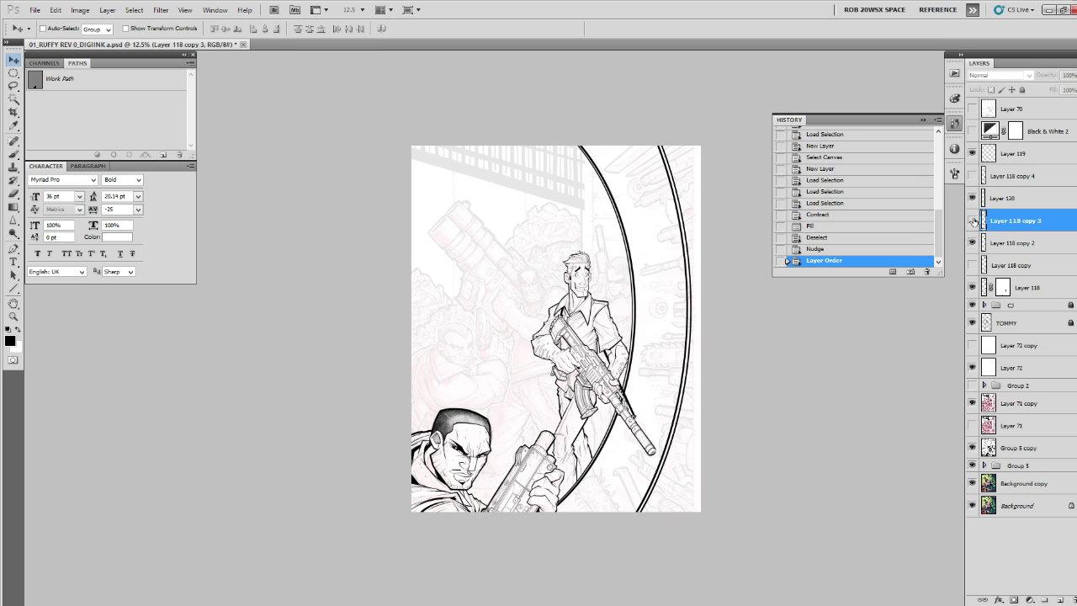
pyautogui.click(974, 220)
pyautogui.hotkey('ctrl', 'e')
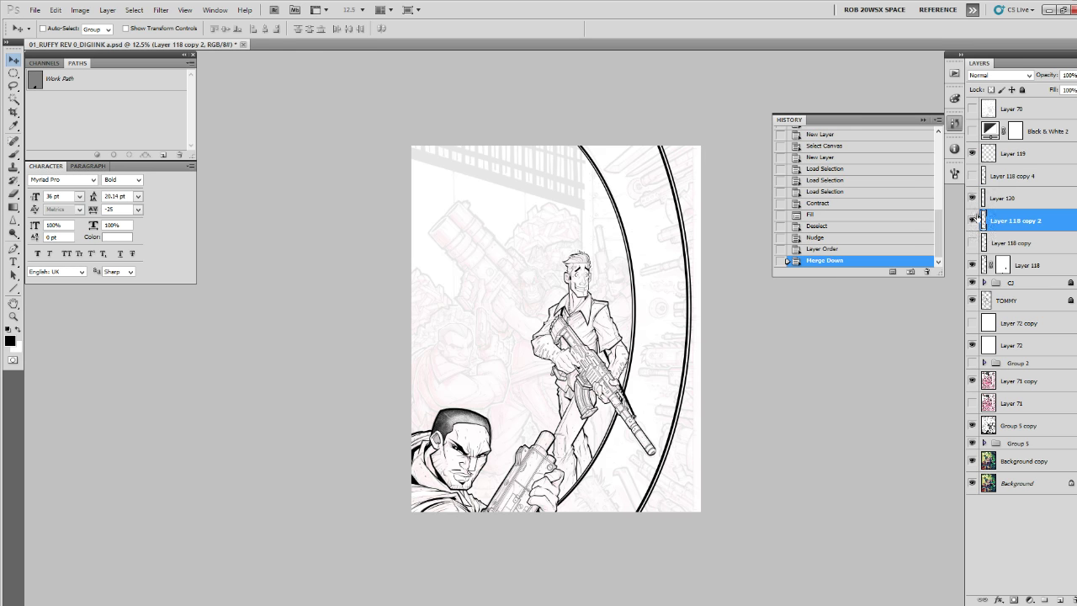
# Nudge the merged thick arc on Layer 118 copy 2 left, and nudge the thin arc on Layer 120 to adjust the gap.
pyautogui.hotkey('shift', 'Left')
pyautogui.click(973, 220)
pyautogui.click(973, 220)
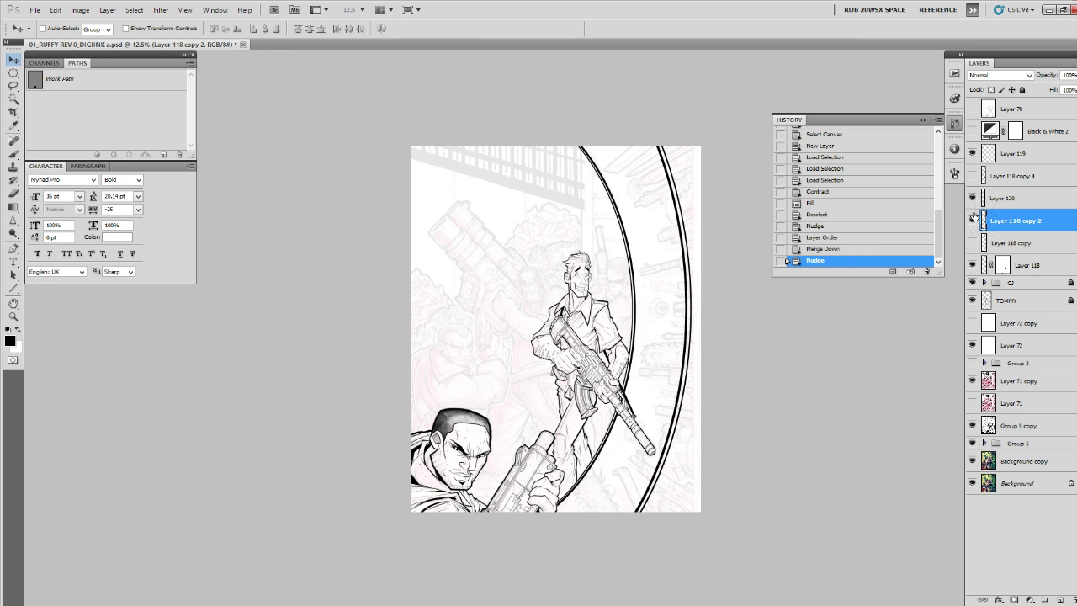
pyautogui.click(992, 197)
pyautogui.press('Right')
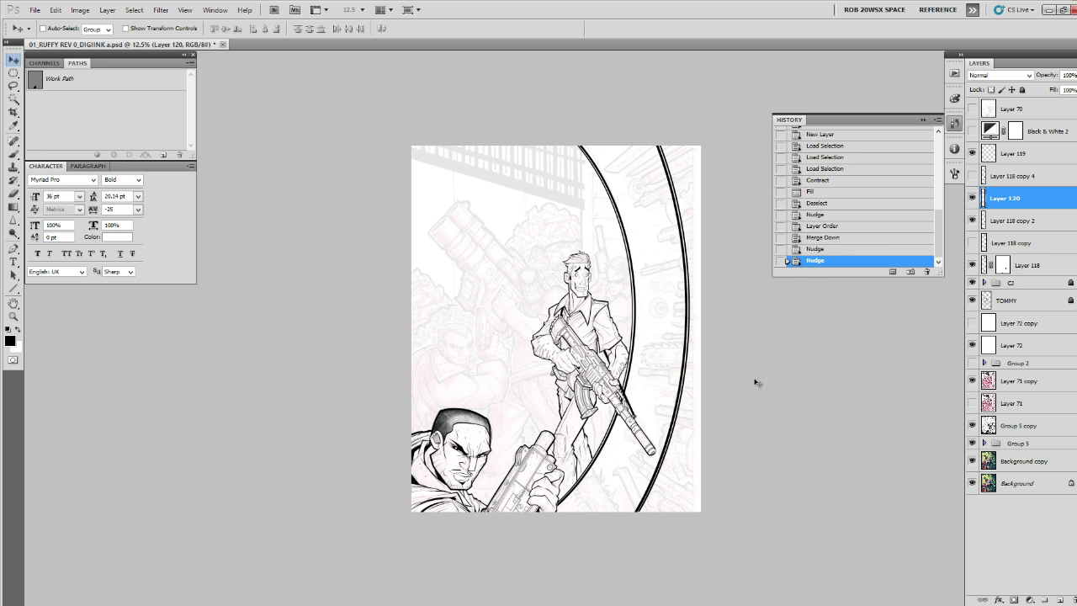
# Distort the thin arc slightly with Free Transform, pulling its lower corner down at the page's bottom edge.
pyautogui.press('z')
pyautogui.click(681, 492)
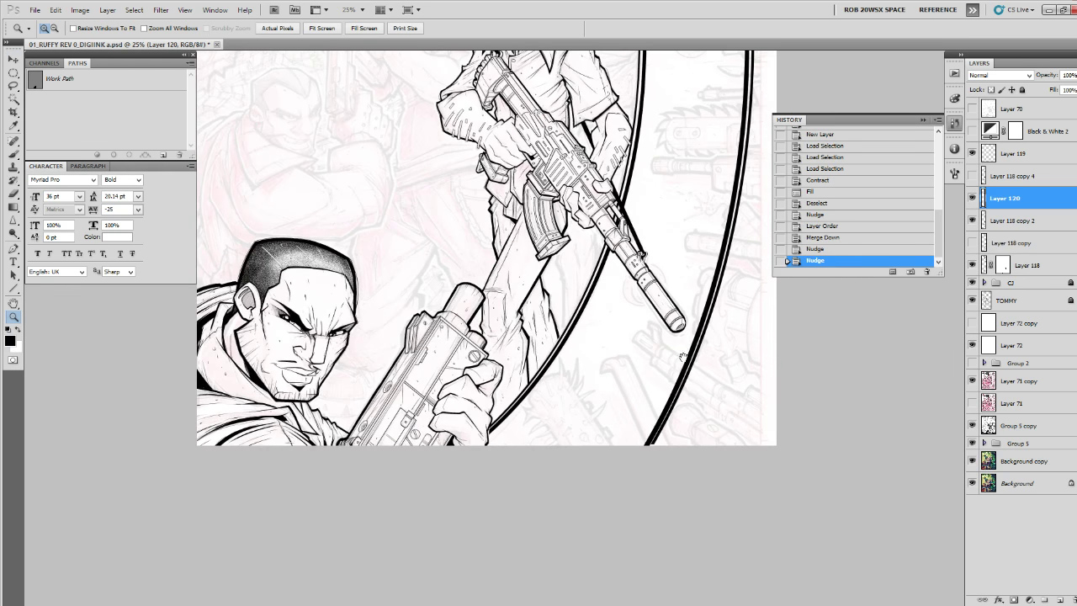
pyautogui.click(688, 409)
pyautogui.hotkey('ctrl', 't')
pyautogui.moveTo(639, 456); pyautogui.dragTo(641, 459)
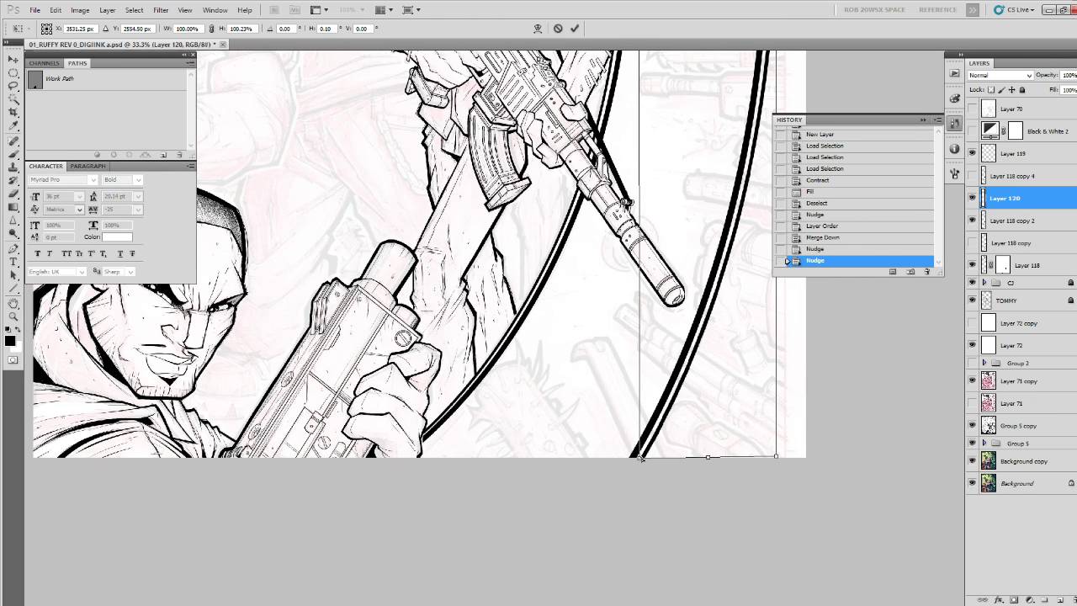
pyautogui.press('Return')
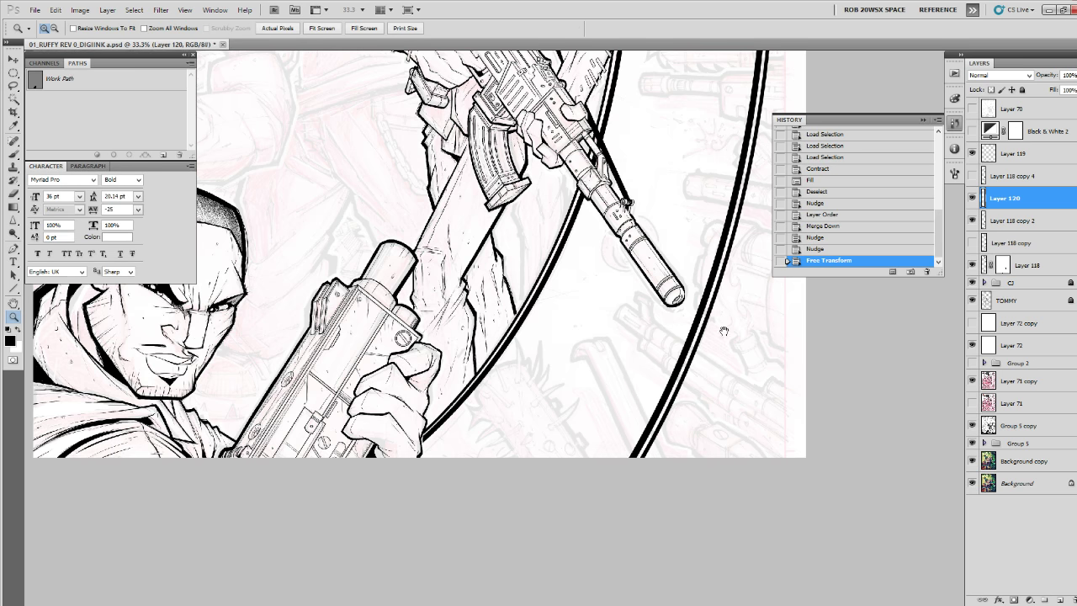
# Inspect the arc pair along its length, and nudge the thin arc on Layer 120 to the inner side of the thick arc.
pyautogui.moveTo(721, 328); pyautogui.dragTo(673, 551)
pyautogui.moveTo(707, 354); pyautogui.dragTo(692, 579)
pyautogui.moveTo(673, 415); pyautogui.dragTo(688, 550)
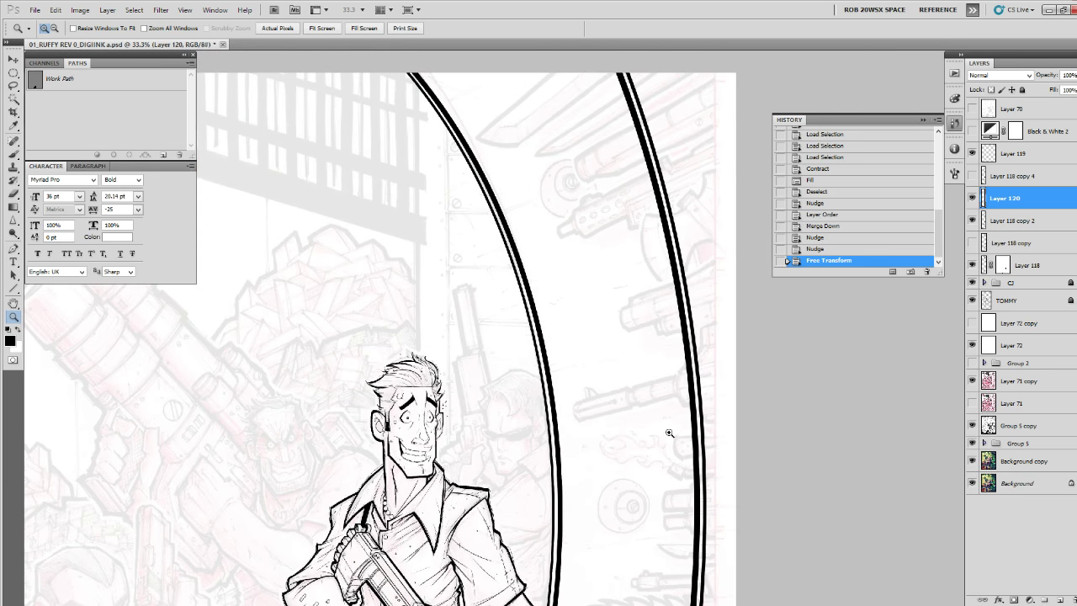
pyautogui.keyDown('alt'); pyautogui.click(671, 432); pyautogui.keyUp('alt')
pyautogui.keyDown('alt'); pyautogui.click(672, 432); pyautogui.keyUp('alt')
pyautogui.press('v')
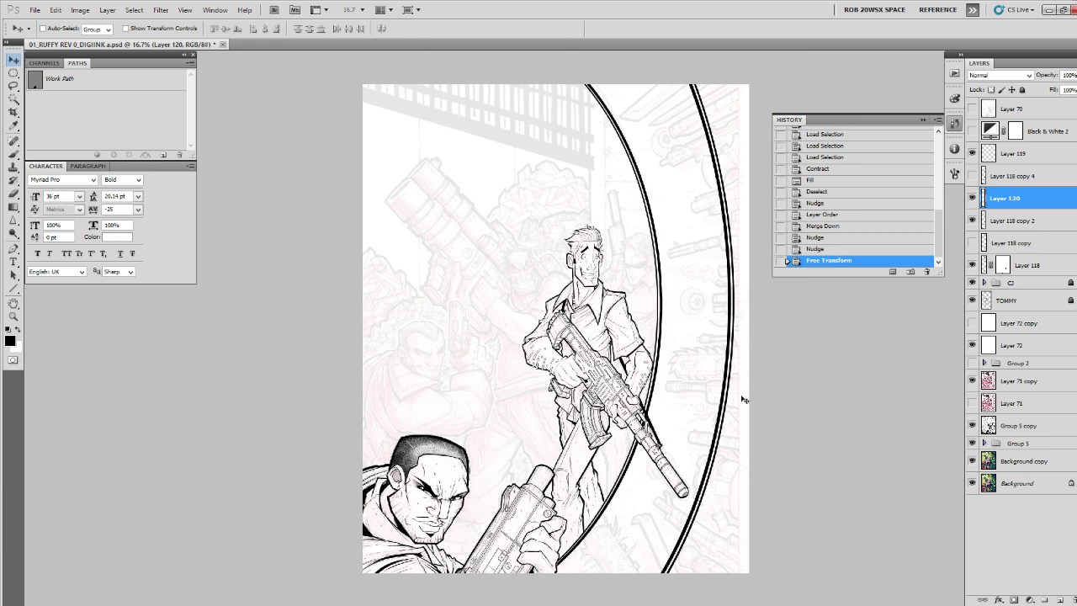
pyautogui.press('Left')
pyautogui.hotkey('shift', 'Left')
pyautogui.hotkey('shift', 'Left')
pyautogui.hotkey('shift', 'Left')
pyautogui.hotkey('shift', 'Left')
pyautogui.hotkey('shift', 'Up')
pyautogui.hotkey('shift', 'Up')
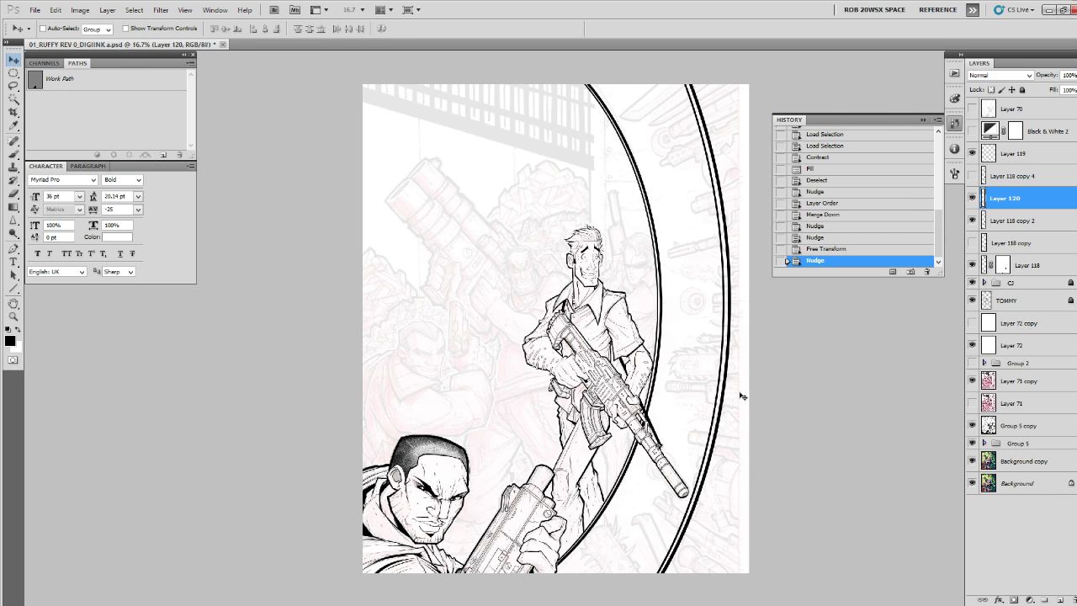
pyautogui.hotkey('shift', 'Right')
pyautogui.hotkey('shift', 'Right')
pyautogui.hotkey('shift', 'Right')
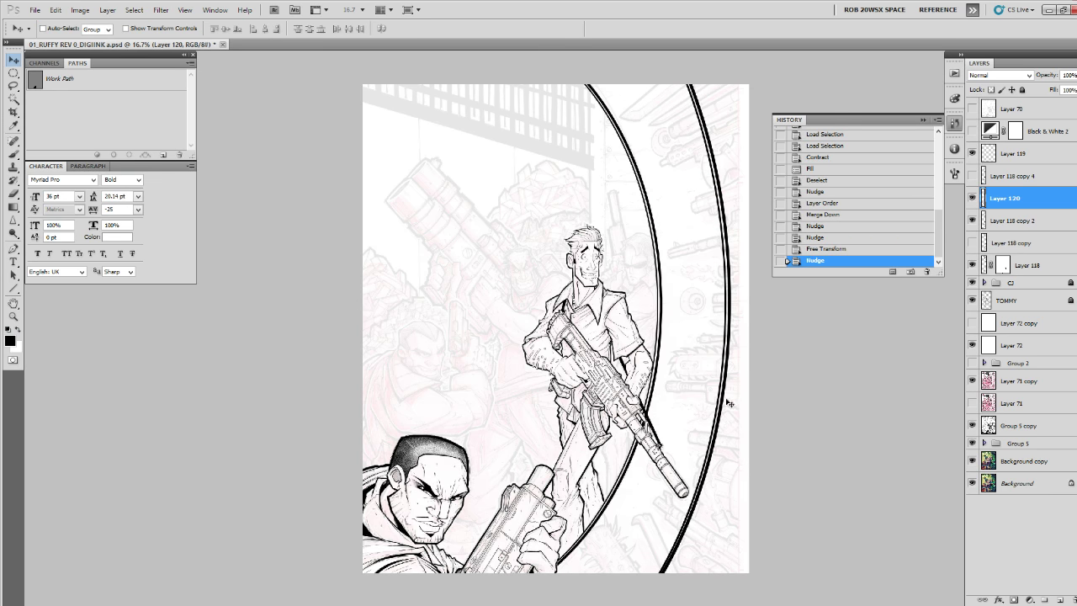
# Try to distort the thin arc on Layer 120 with Free Transform, adjusting its lower corner, upper edge and side.
pyautogui.hotkey('ctrl', 't')
pyautogui.moveTo(660, 576); pyautogui.dragTo(653, 575)
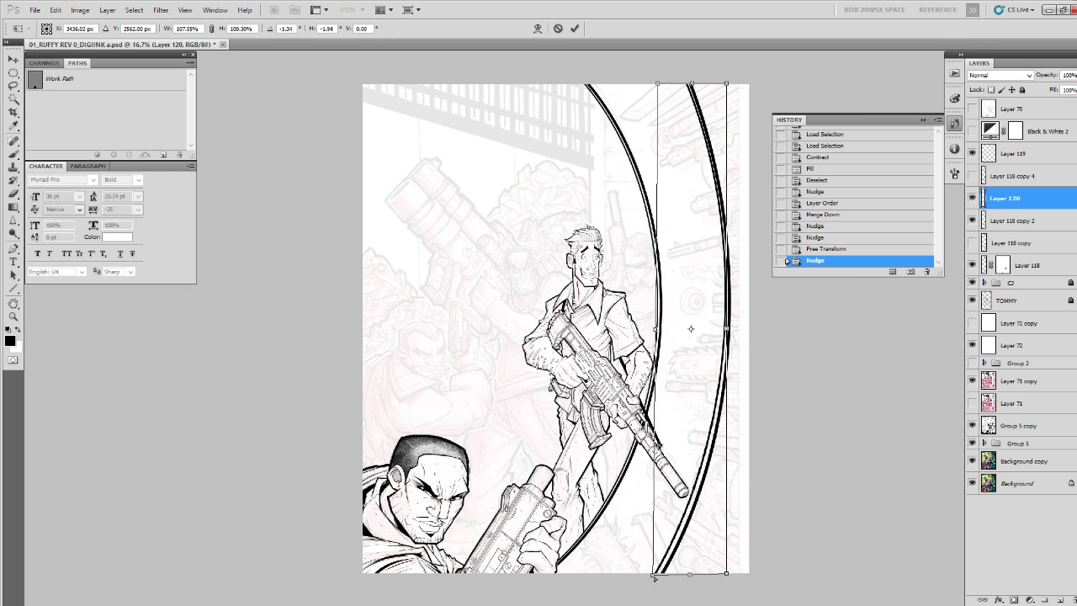
pyautogui.moveTo(690, 84); pyautogui.dragTo(689, 80)
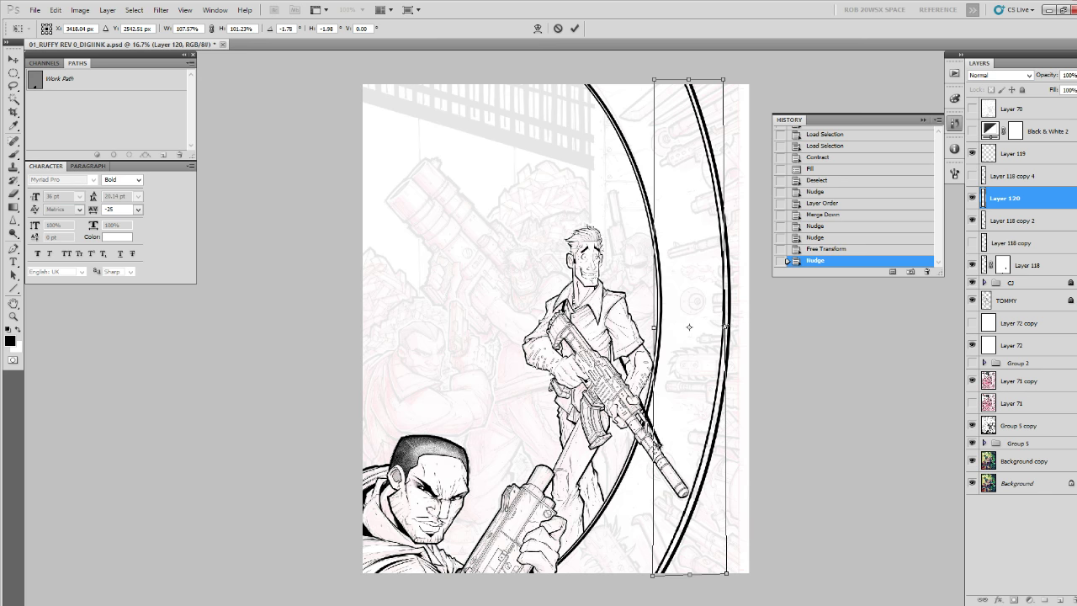
pyautogui.moveTo(724, 326); pyautogui.dragTo(727, 328)
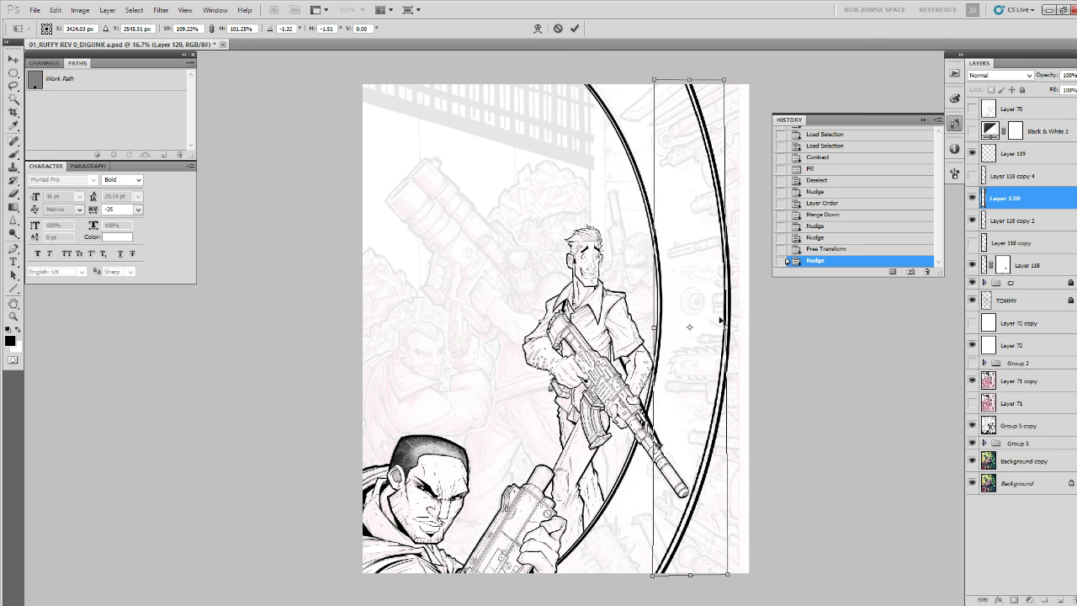
pyautogui.press('Return')
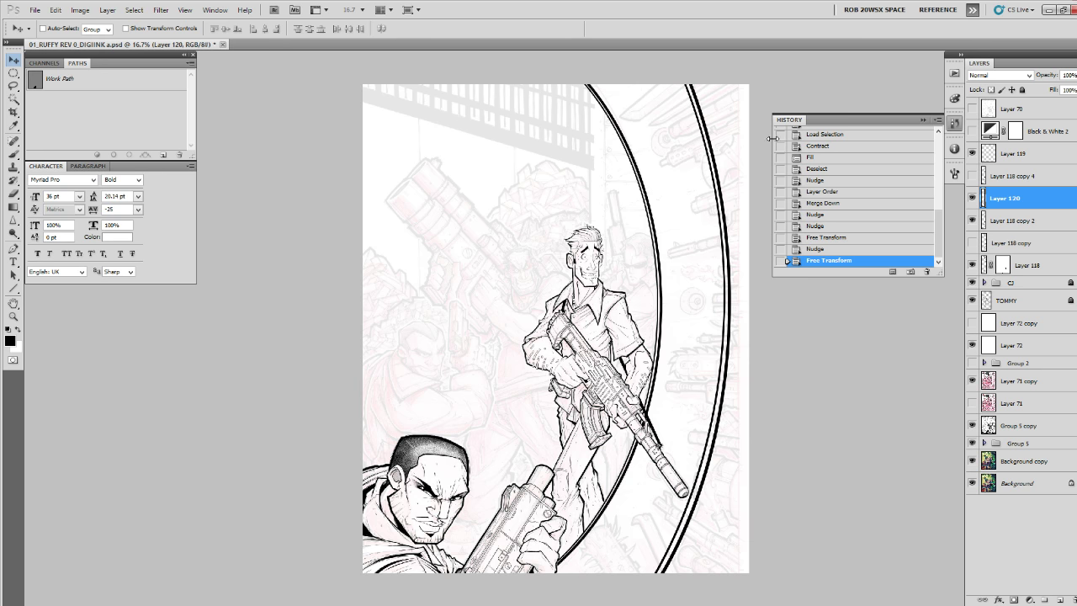
pyautogui.press('Right')
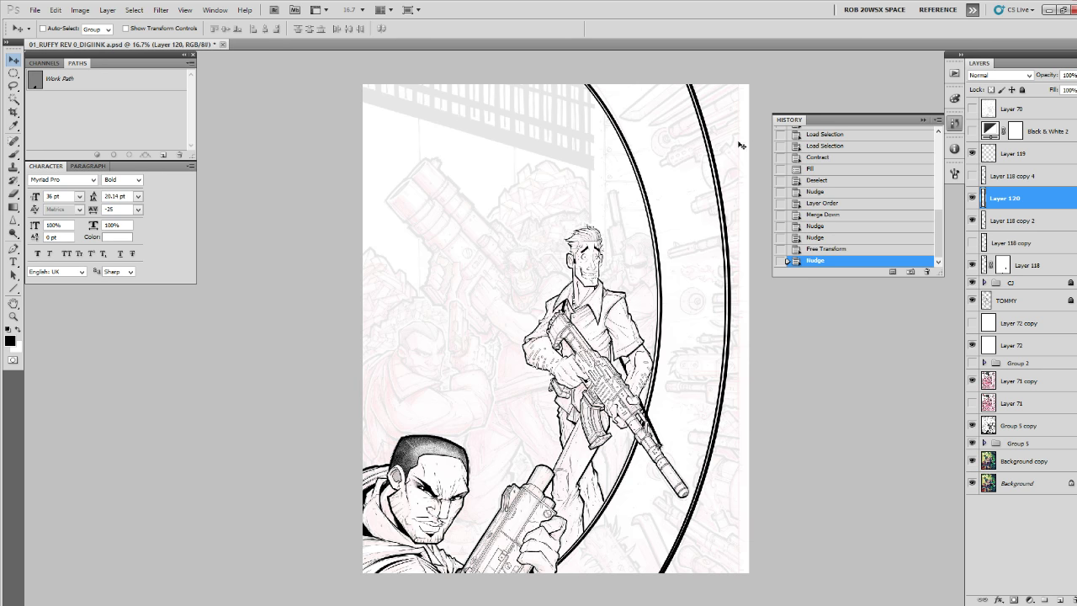
# Try to pull the thin arc's lower corner slightly away from the thick arc with Free Transform, and nudge the arc.
pyautogui.hotkey('ctrl', 't')
pyautogui.moveTo(659, 577); pyautogui.dragTo(657, 577)
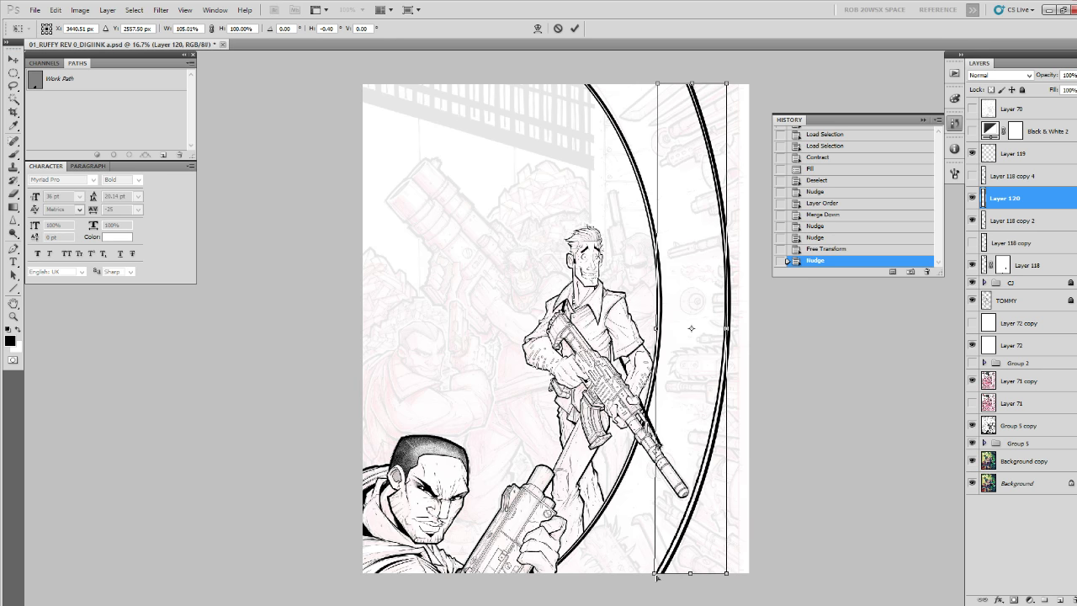
pyautogui.press('Return')
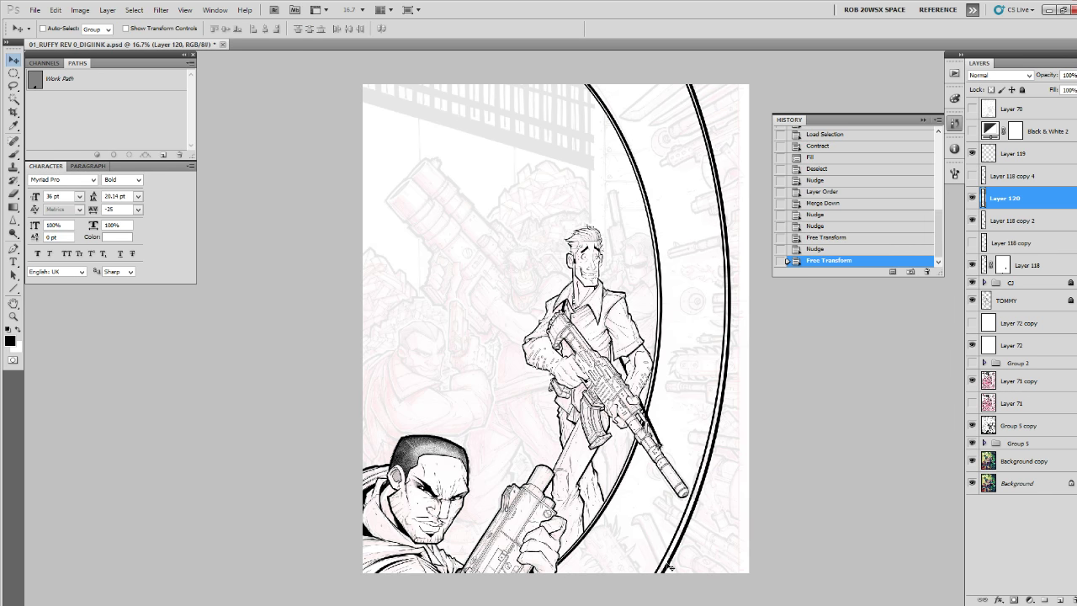
pyautogui.hotkey('ctrl', 't')
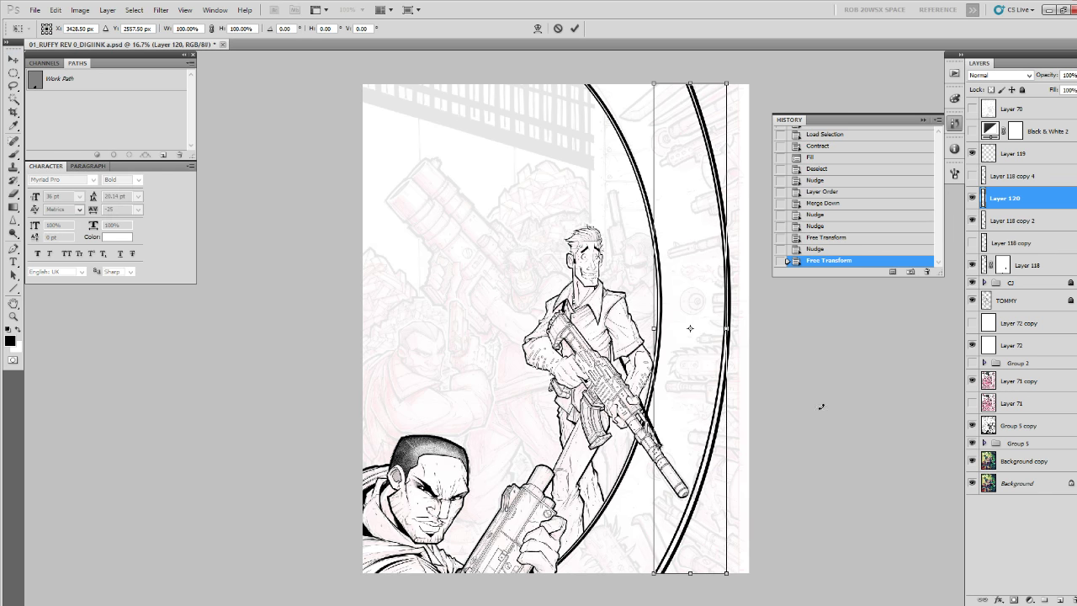
pyautogui.press('Return')
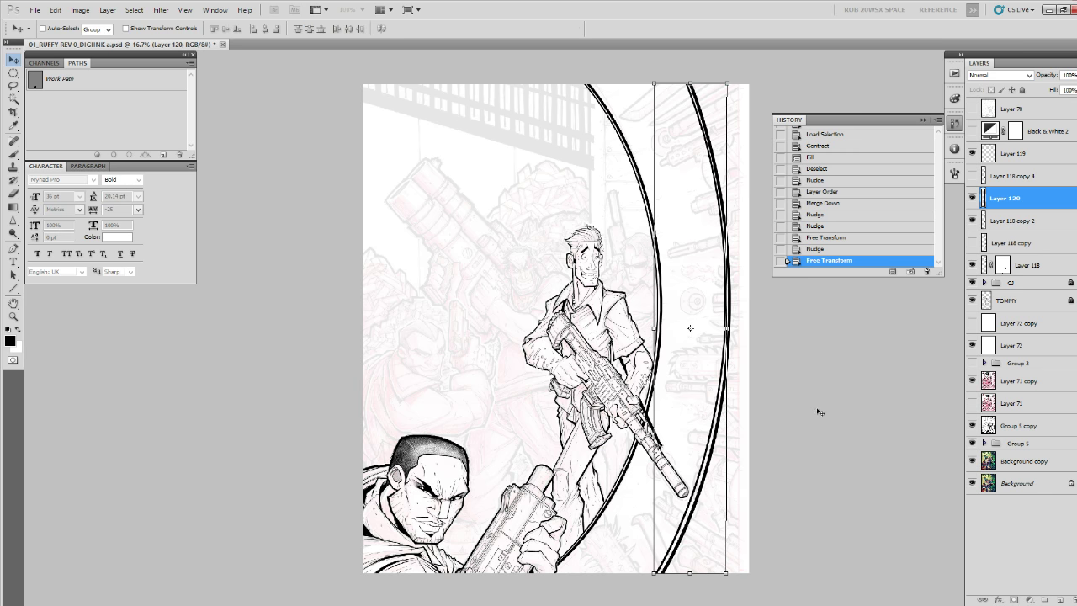
pyautogui.press('Right')
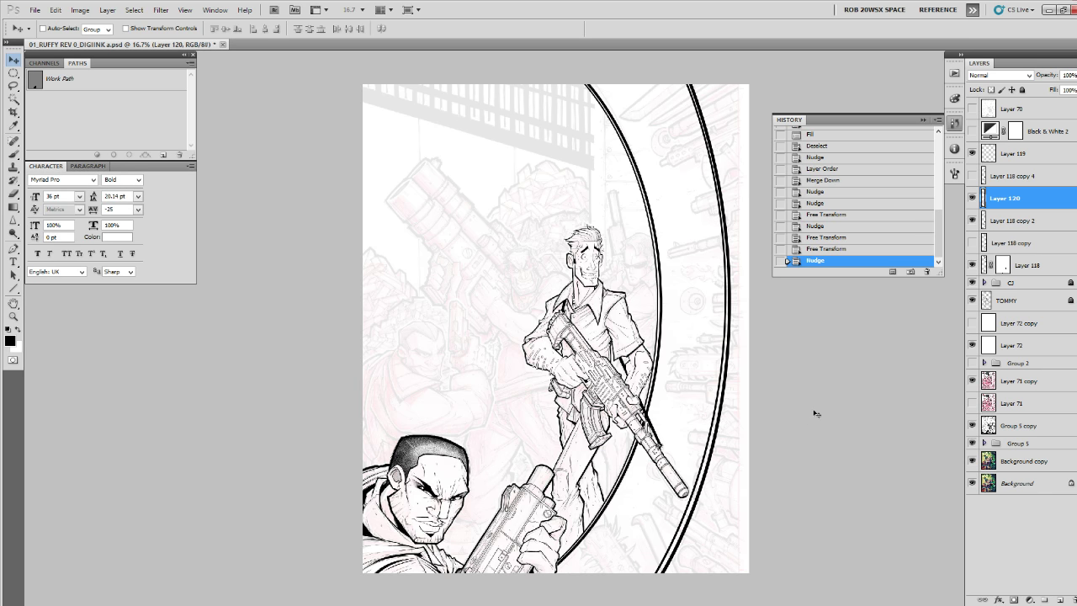
# Undo the last nudge and two Free Transforms of the thin arc, and check the arcs by toggling their layers' visibility.
pyautogui.hotkey('ctrl', 'z')
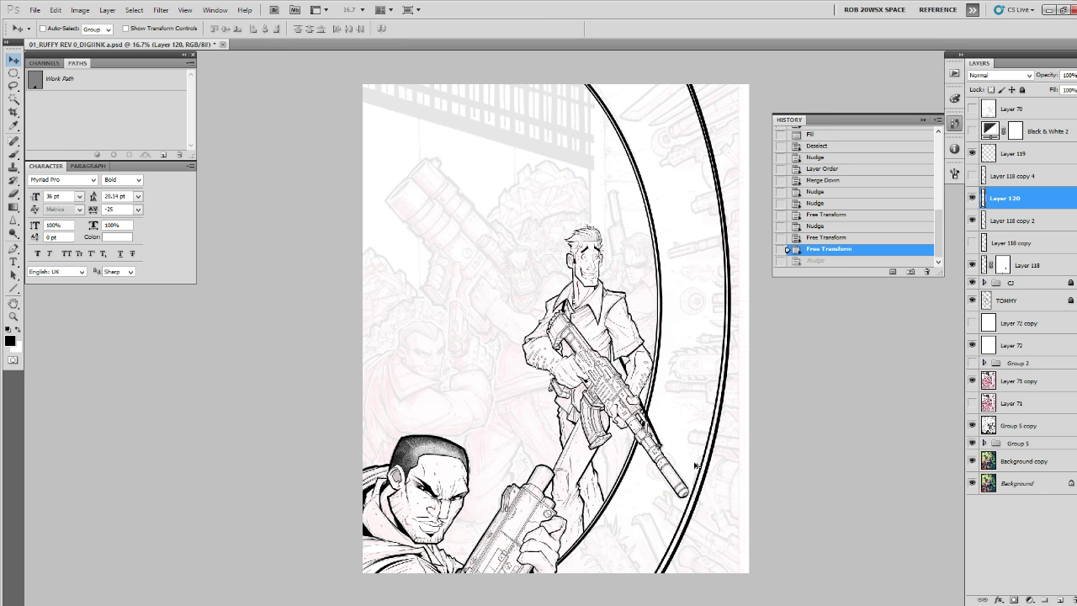
pyautogui.hotkey('ctrl', 'alt', 'z')
pyautogui.hotkey('ctrl', 'alt', 'z')
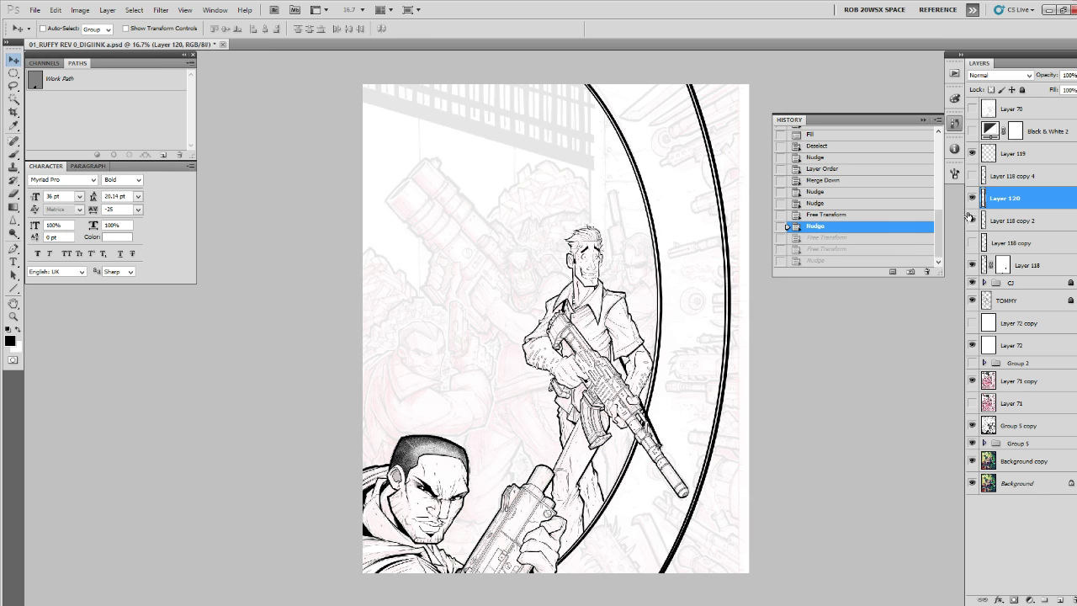
pyautogui.click(972, 201)
pyautogui.click(972, 221)
pyautogui.click(972, 221)
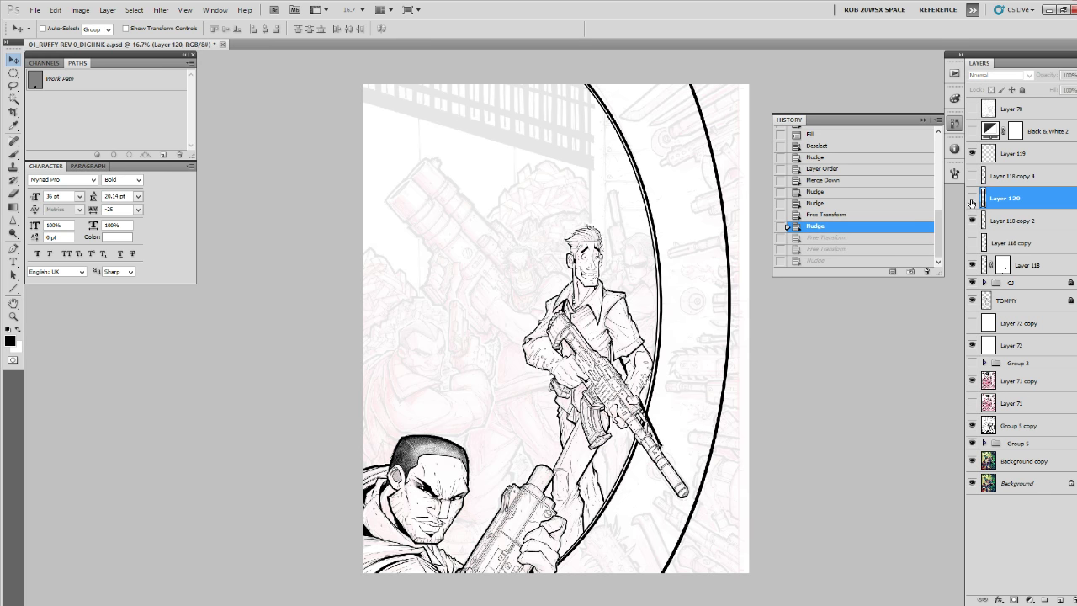
pyautogui.click(972, 198)
# Try another Free Transform of the thin arc's lower corner, comparing before and after through undo and redo.
pyautogui.hotkey('ctrl', 't')
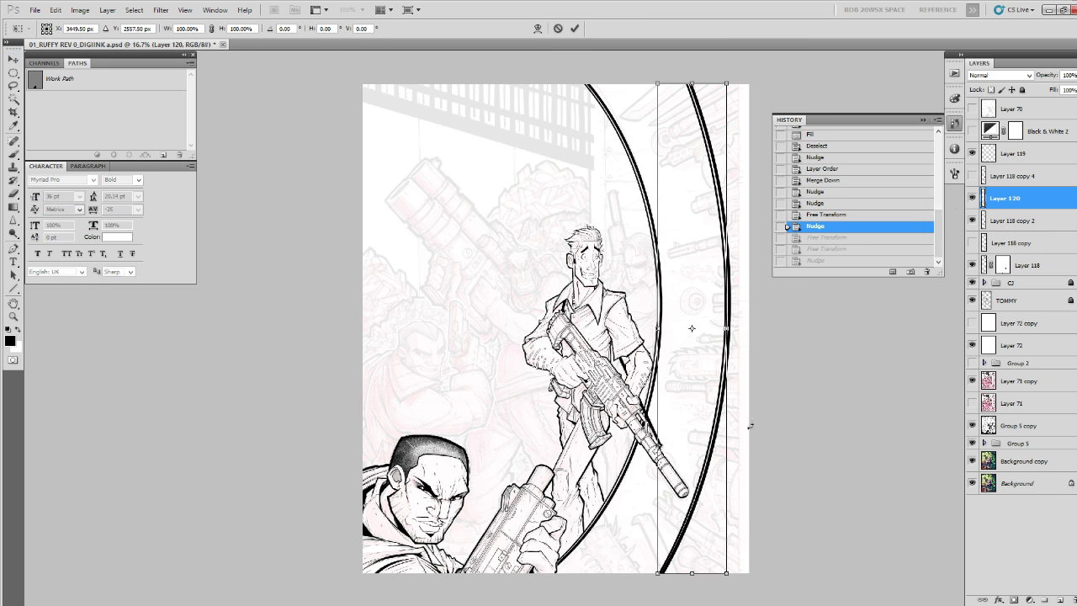
pyautogui.moveTo(658, 575); pyautogui.dragTo(654, 571)
pyautogui.press('Return')
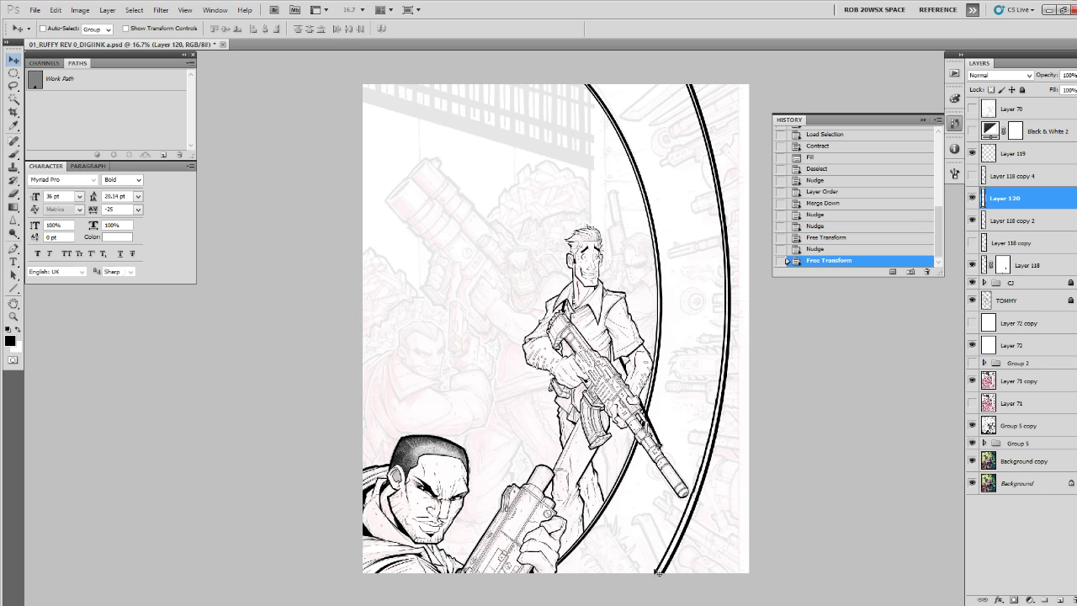
pyautogui.hotkey('ctrl', 'z')
pyautogui.hotkey('ctrl', 'z')
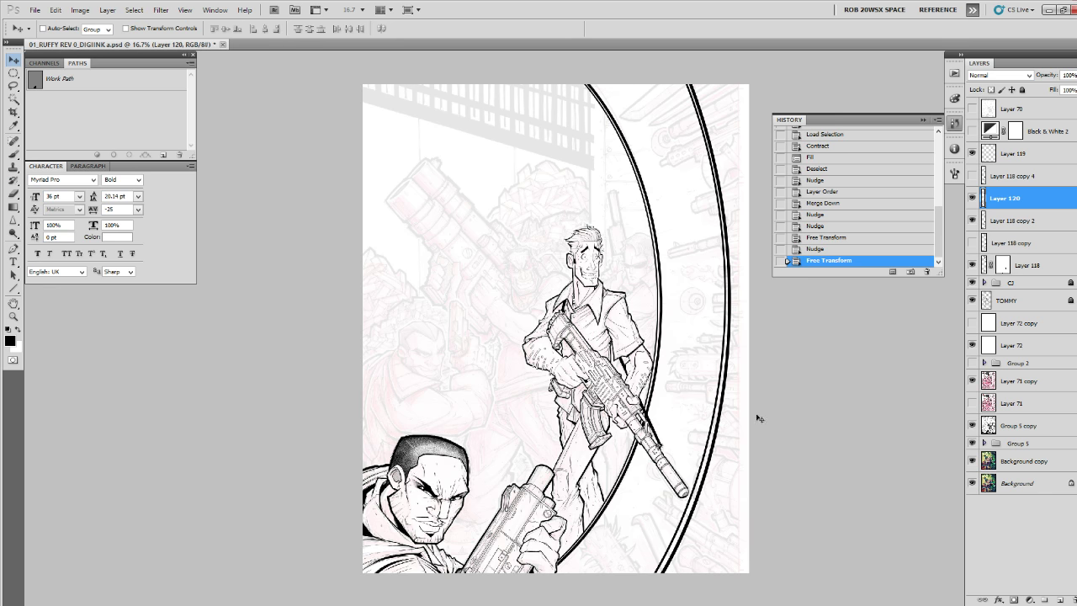
pyautogui.hotkey('ctrl', 'z')
pyautogui.hotkey('ctrl', 'z')
pyautogui.hotkey('ctrl', 'z')
# Use Free Transform on Layer 120 to shift the thin arc's lower end slightly away from the thick arc.
pyautogui.click(973, 198)
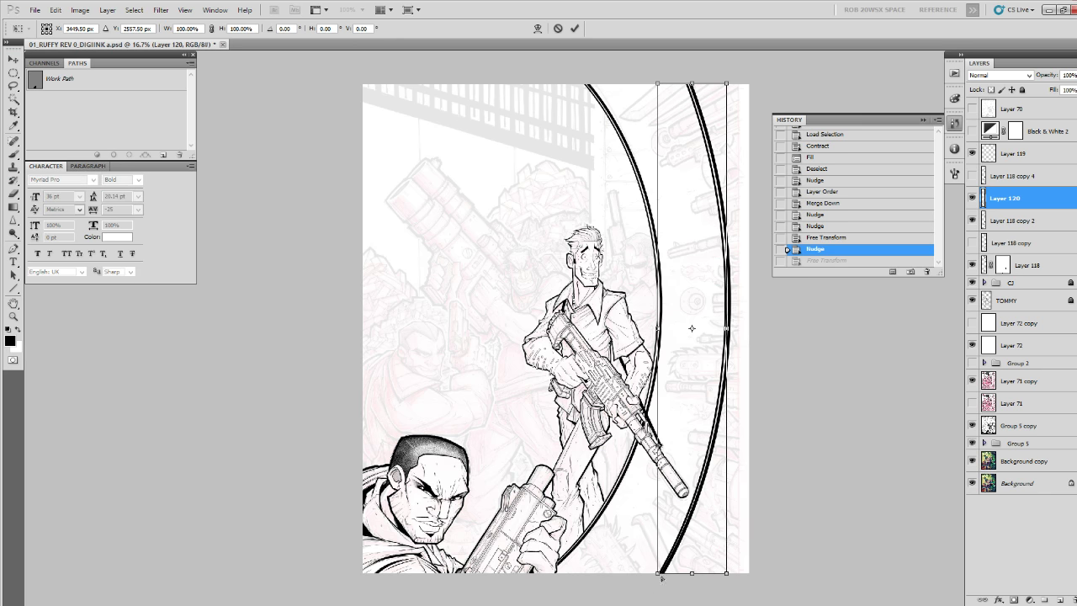
pyautogui.moveTo(661, 578); pyautogui.dragTo(660, 578)
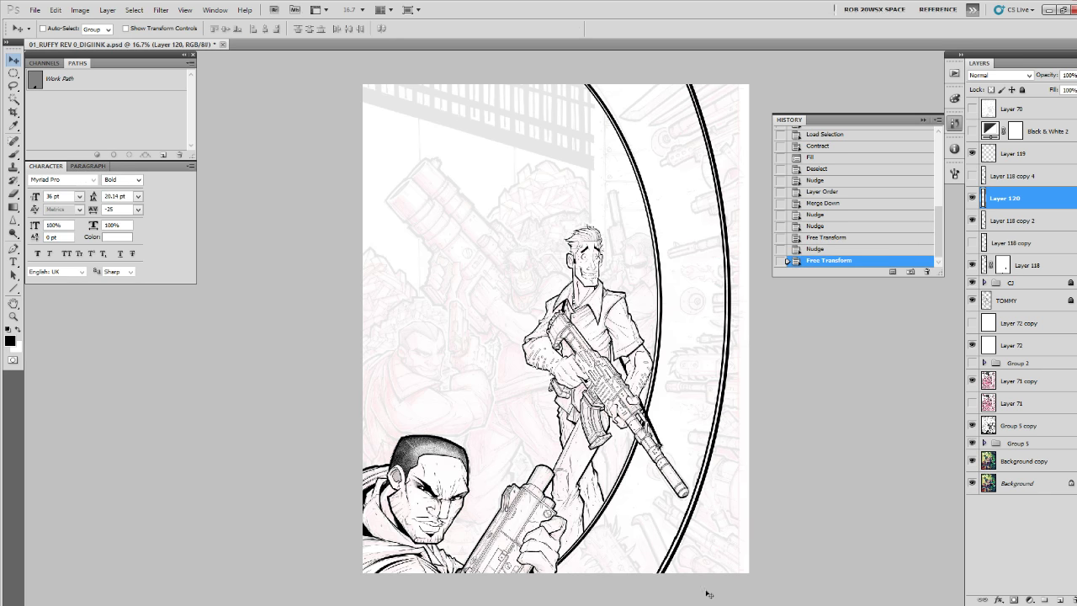
pyautogui.press('Return')
# Skew the thin arc's upper end slightly away from the thick arc at the page's top edge with Free Transform.
pyautogui.press('z')
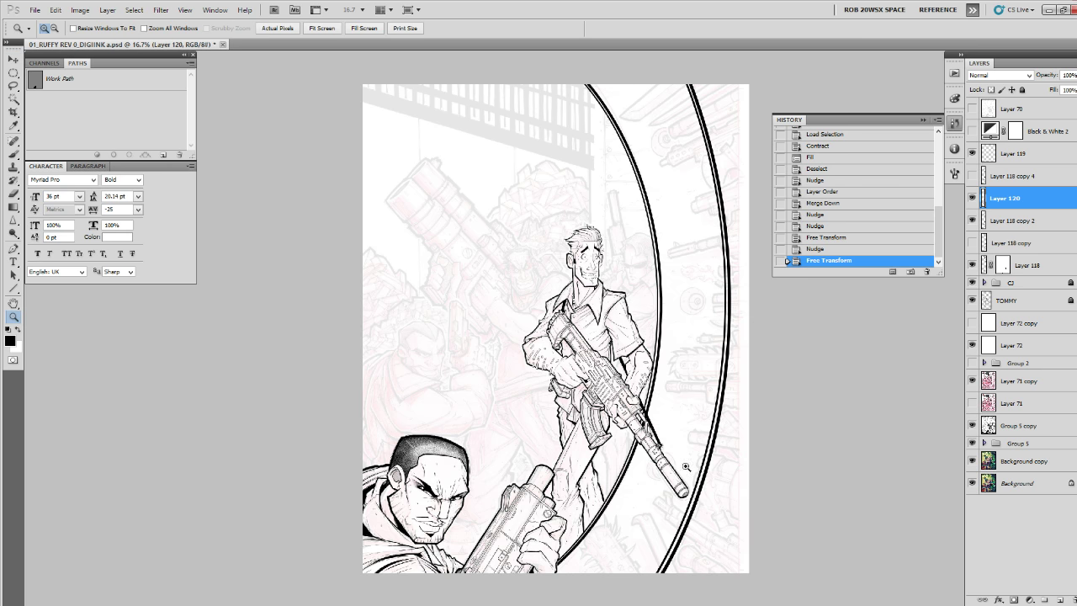
pyautogui.click(716, 89)
pyautogui.moveTo(699, 141); pyautogui.dragTo(682, 250)
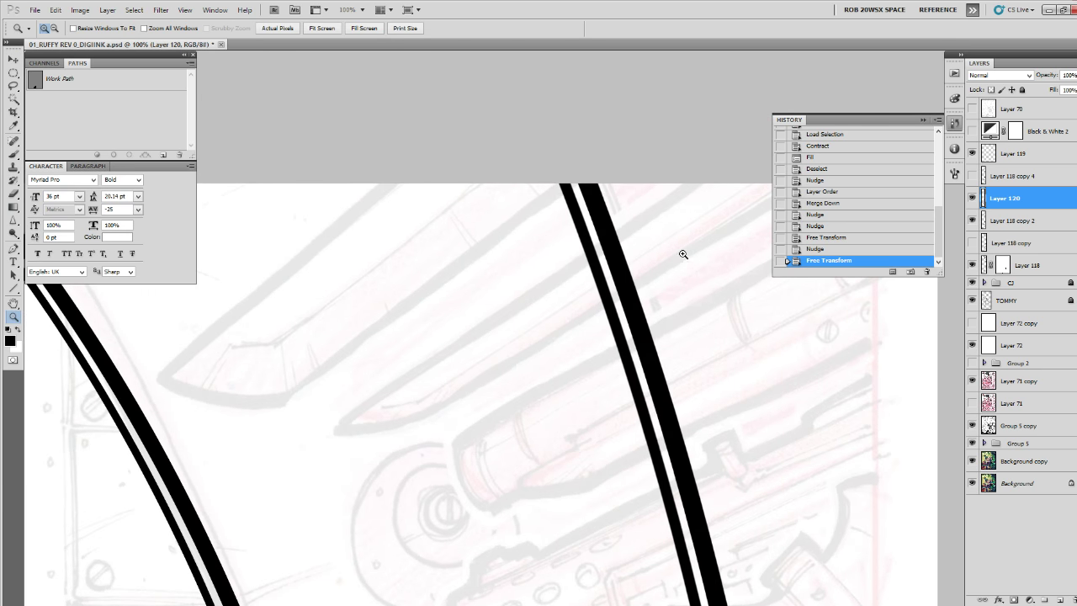
pyautogui.hotkey('ctrl', 't')
pyautogui.moveTo(592, 178); pyautogui.dragTo(588, 178)
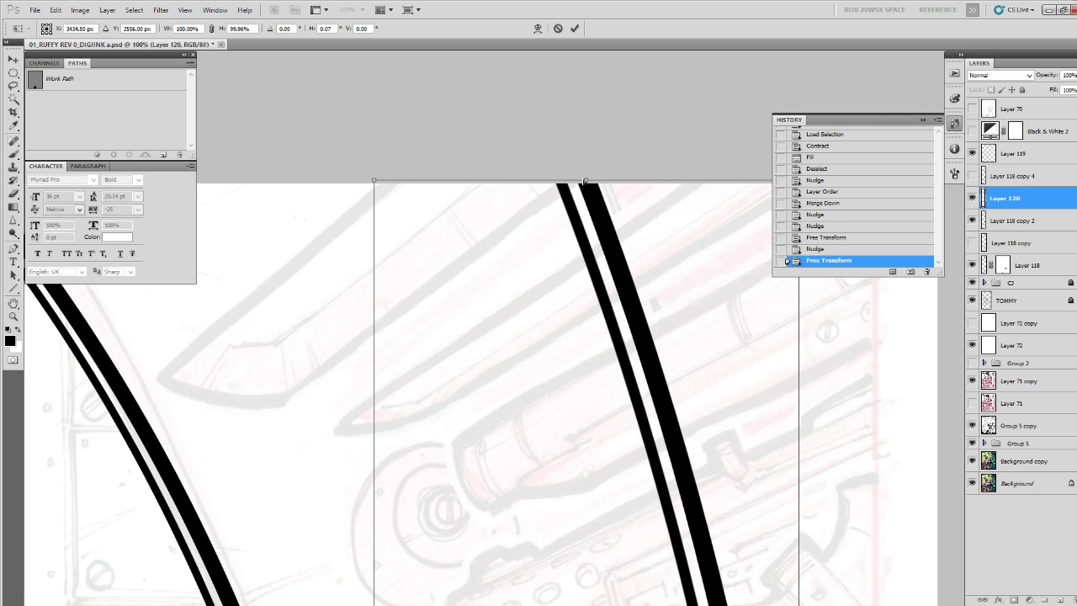
pyautogui.press('Return')
# Compare the arcs over the full page by toggling the visibility of Layer 118 copy 2, Layer 120 and Layer 118.
pyautogui.press('z')
pyautogui.keyDown('alt'); pyautogui.click(630, 228); pyautogui.keyUp('alt')
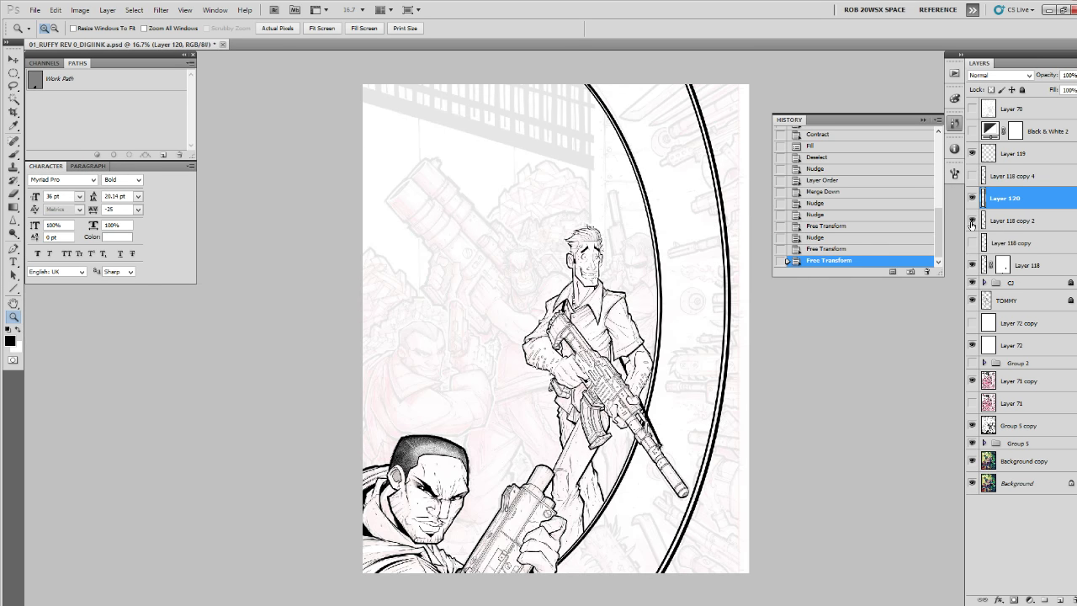
pyautogui.click(972, 222)
pyautogui.click(972, 221)
pyautogui.click(972, 198)
pyautogui.click(972, 197)
pyautogui.click(972, 264)
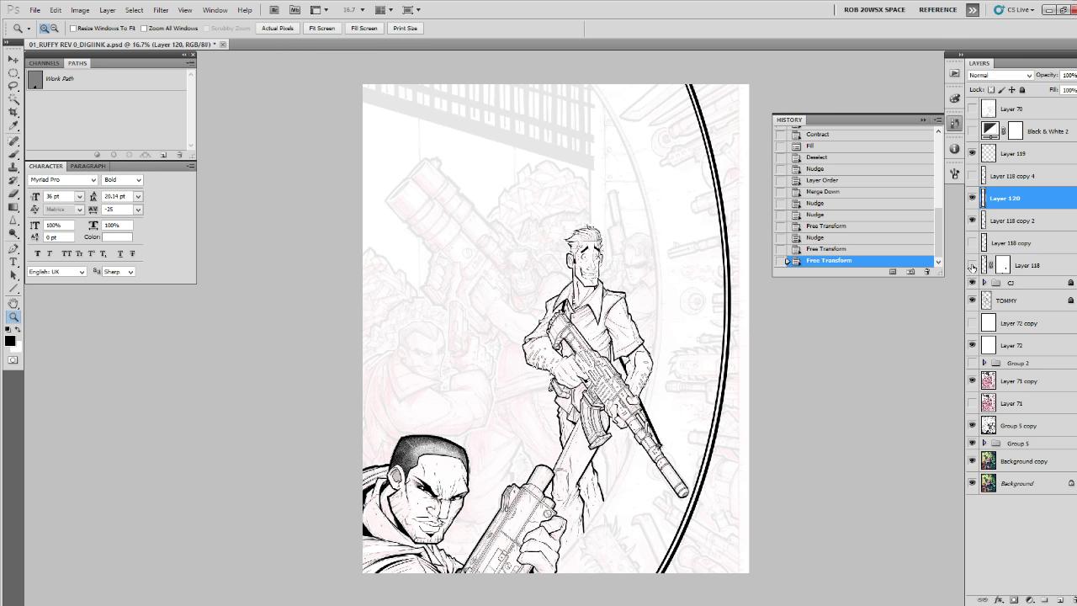
pyautogui.click(972, 266)
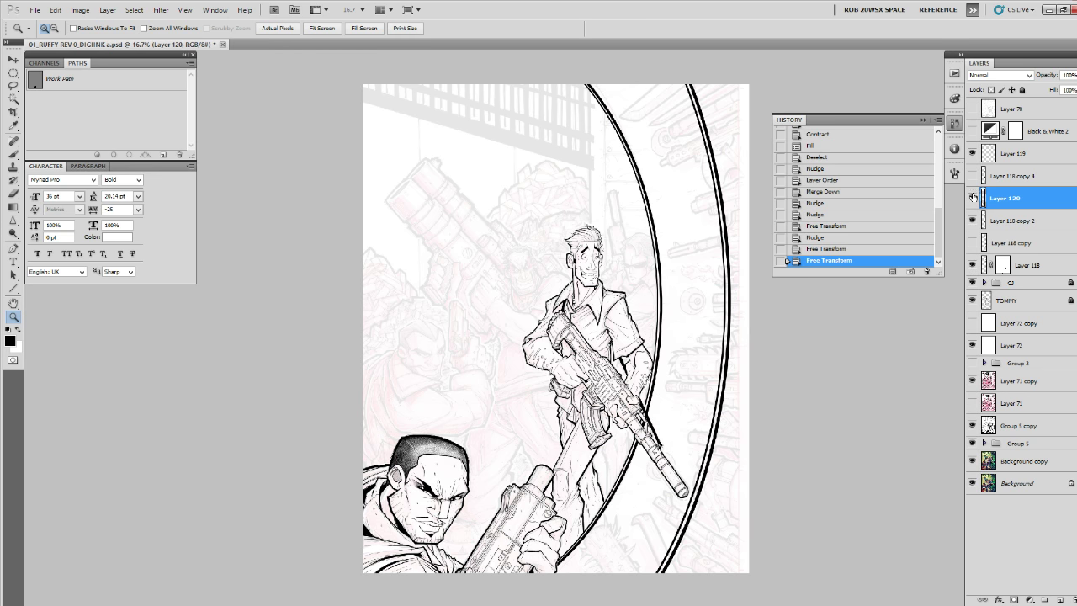
# Sharpen the outer arc pair with repeated Unsharp Mask passes, and merge Layer 120 with Layer 118 copy 2.
pyautogui.hotkey('ctrl', 'f')
pyautogui.hotkey('ctrl', 'f')
pyautogui.hotkey('ctrl', 'f')
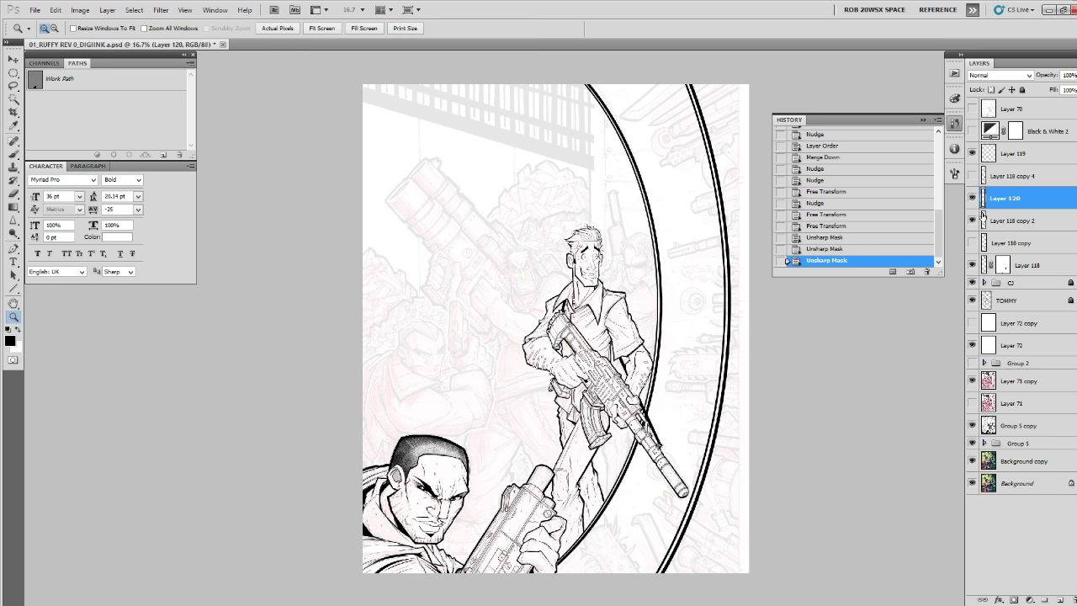
pyautogui.click(982, 219)
pyautogui.keyDown('shift'); pyautogui.click(995, 200); pyautogui.keyUp('shift')
pyautogui.hotkey('ctrl', 'e')
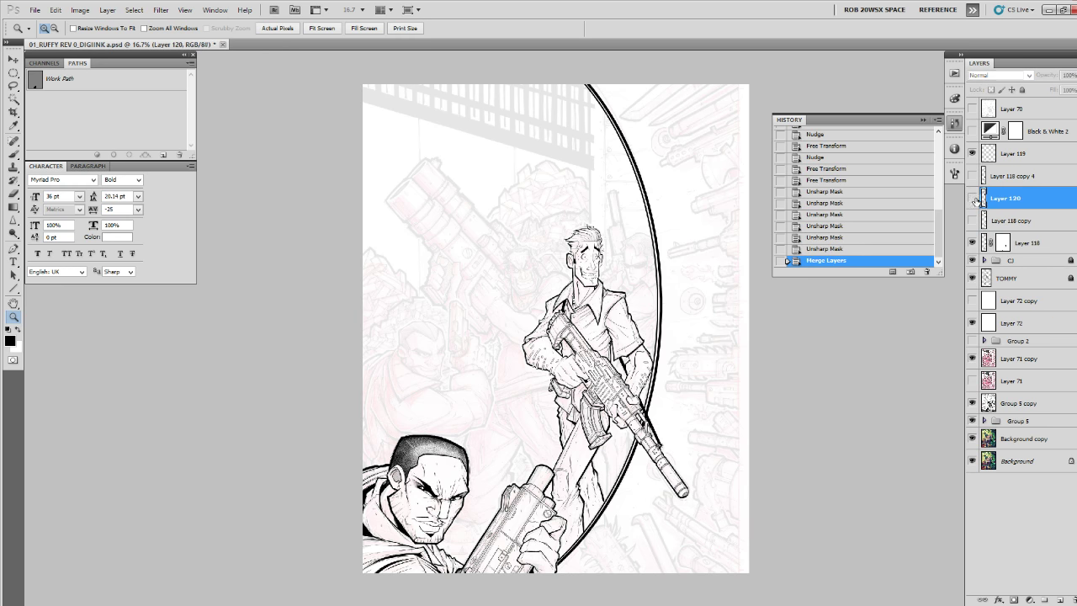
# Move the merged Layer 120 directly above Layer 118, and check the inner arc pair by toggling Layer 118's visibility.
pyautogui.click(973, 199)
pyautogui.moveTo(991, 199); pyautogui.dragTo(984, 233)
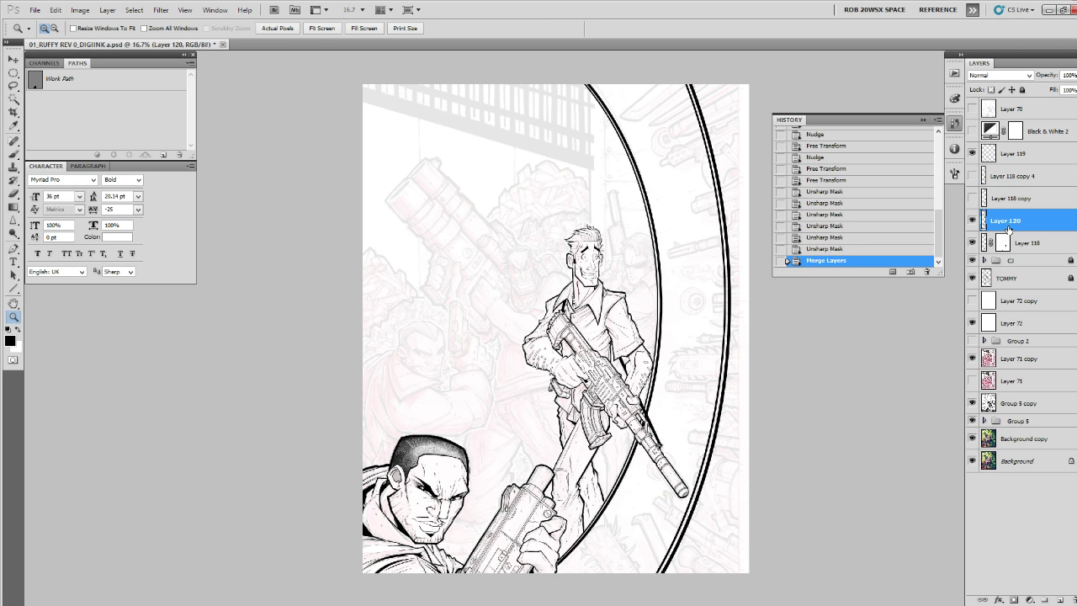
pyautogui.click(974, 243)
pyautogui.click(974, 244)
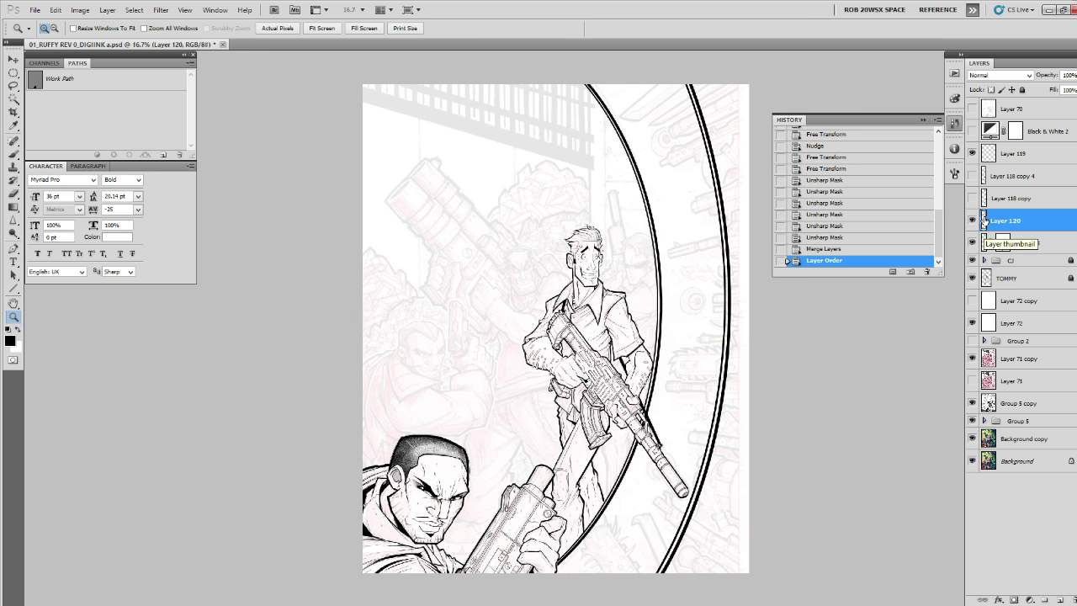
# Add a new layer above Layer 120 and draw a slightly slanted 2 px line across the band between the arc pairs.
pyautogui.click(1059, 600)
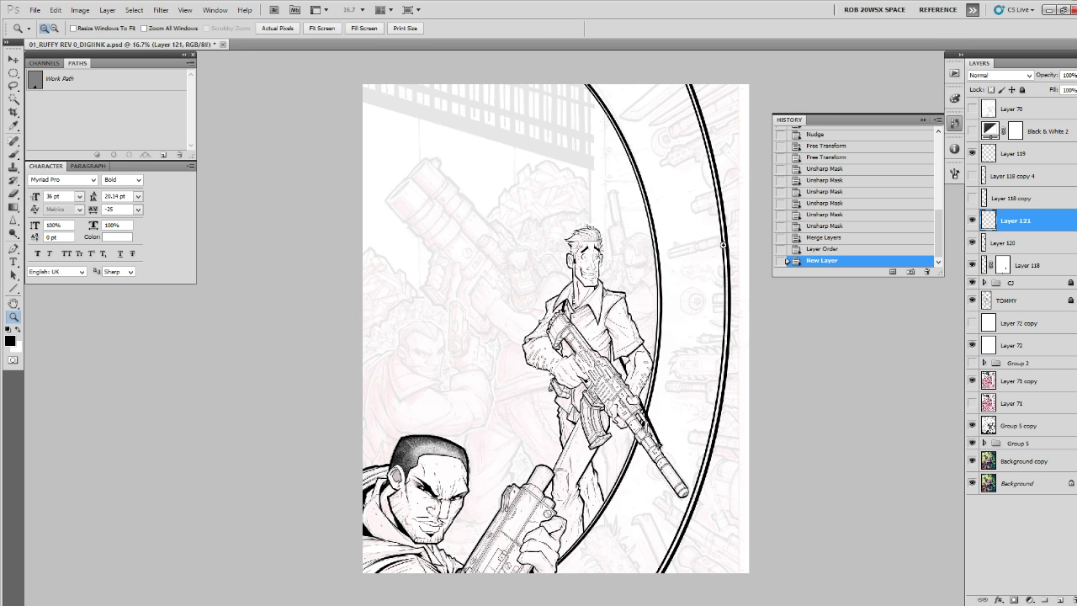
pyautogui.click(736, 298)
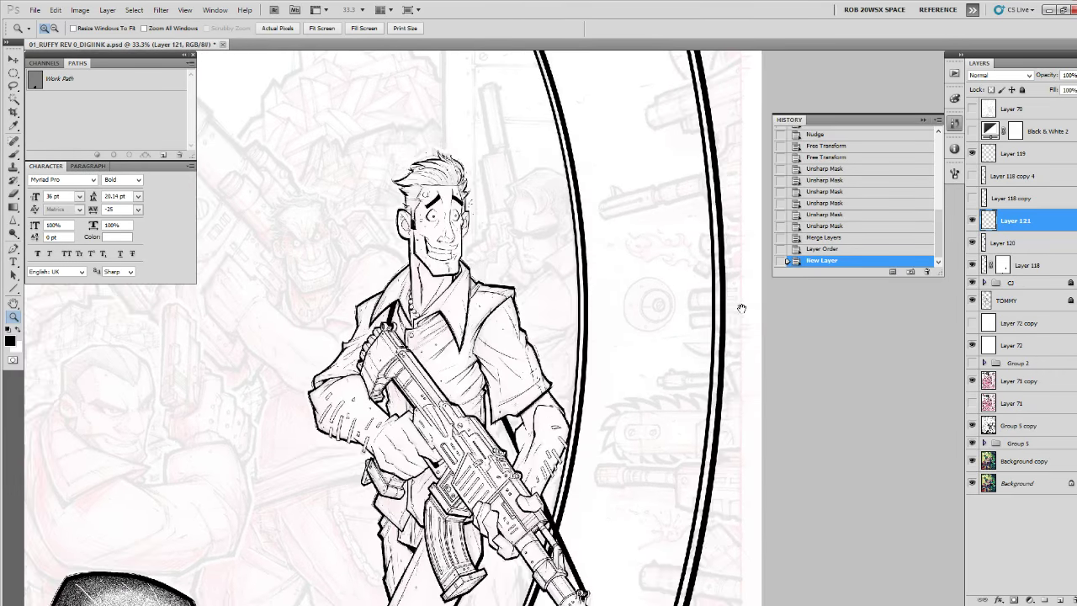
pyautogui.click(738, 304)
pyautogui.press('u')
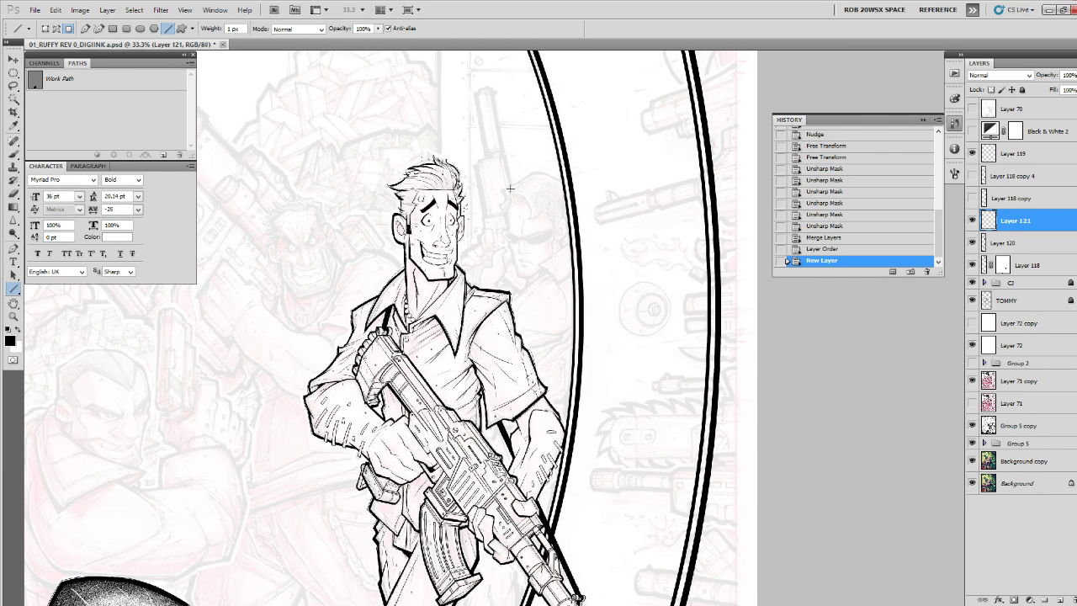
pyautogui.moveTo(234, 28); pyautogui.dragTo(209, 28)
pyautogui.moveTo(565, 355); pyautogui.dragTo(725, 337)
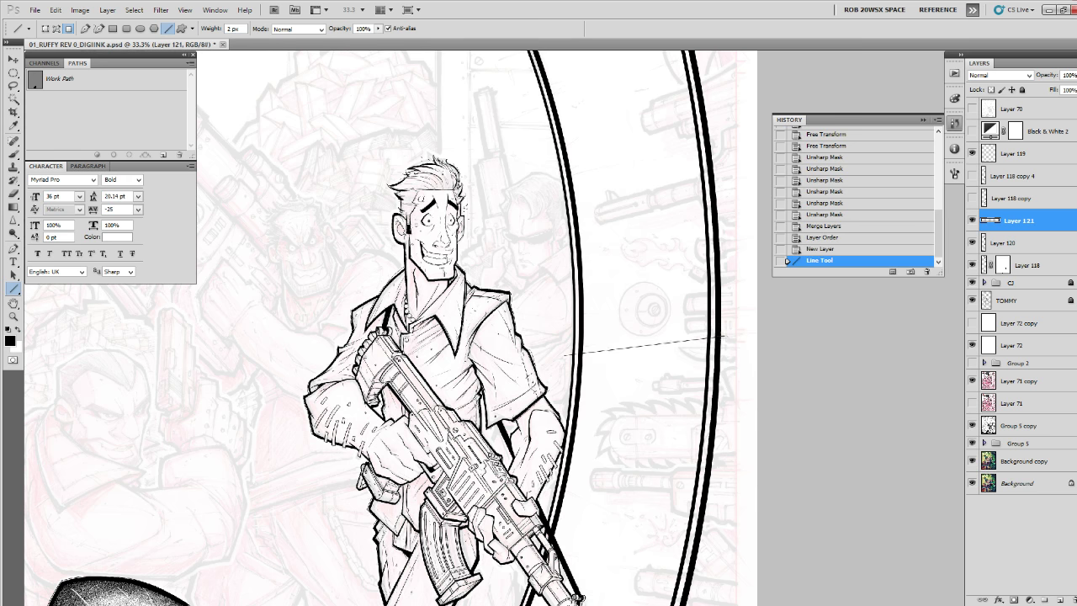
# Erase the ends of the thin line on Layer 121 that overrun the inner and outer arcs.
pyautogui.press('b')
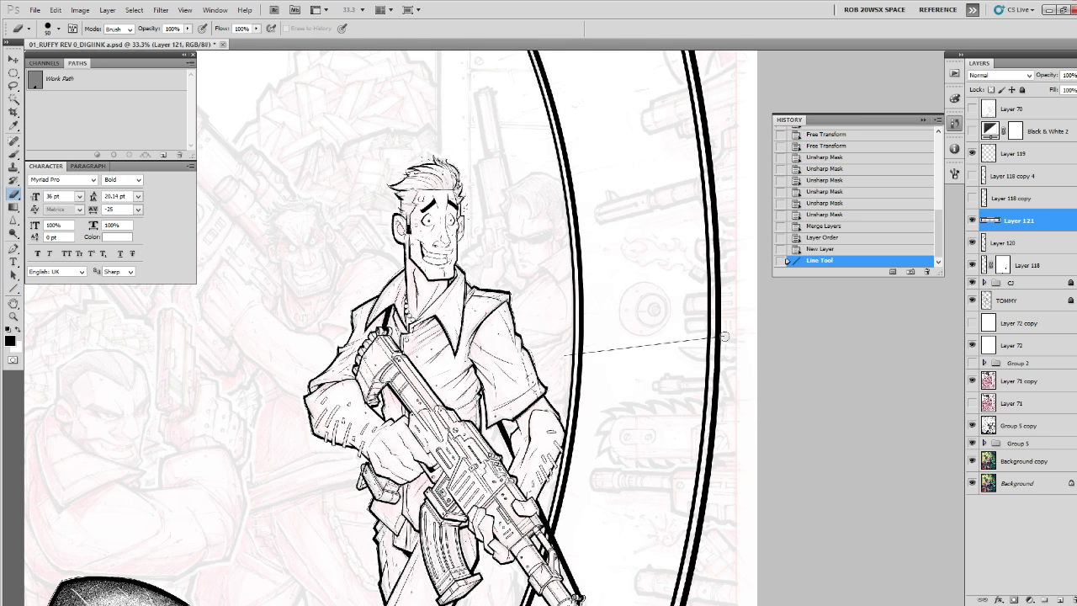
pyautogui.click(719, 342)
pyautogui.click(572, 353)
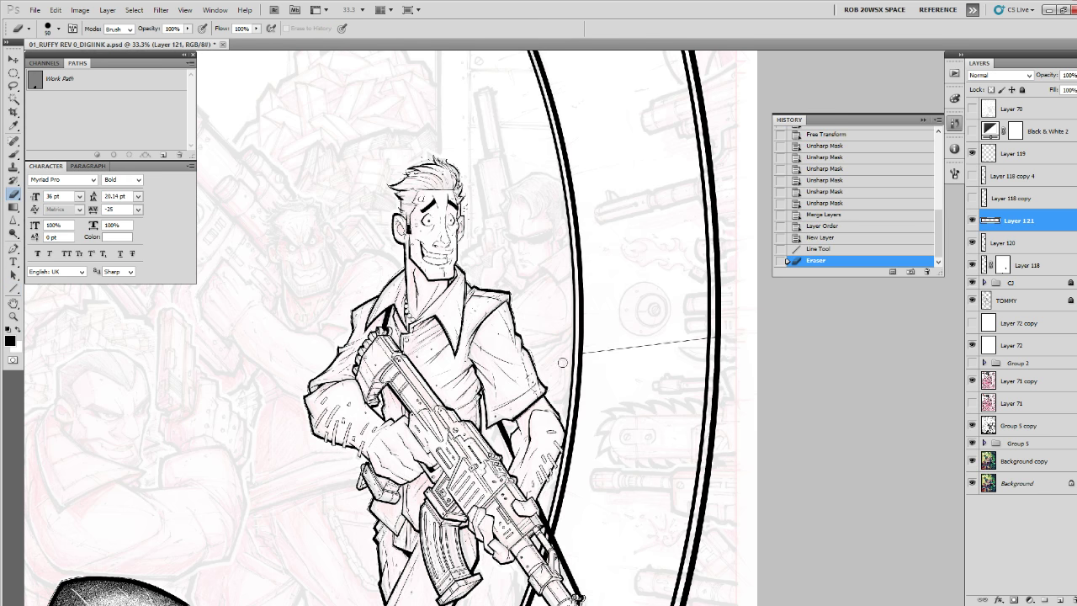
pyautogui.click(717, 337)
# Add a new layer above Layer 121 and draw 3 px line segments continuing the panel line past the outer arc and into the inner arc pair.
pyautogui.moveTo(717, 337)
pyautogui.mouseDown()
pyautogui.moveTo(712, 409)
pyautogui.moveTo(649, 454)
pyautogui.moveTo(644, 434)
pyautogui.mouseUp()
pyautogui.press('u')
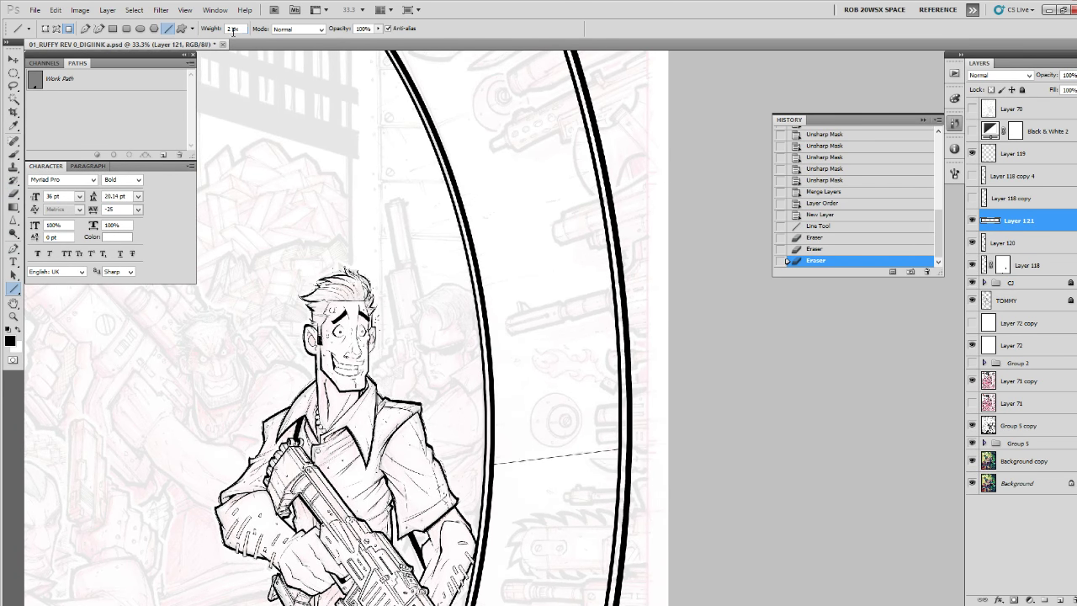
pyautogui.click(1057, 599)
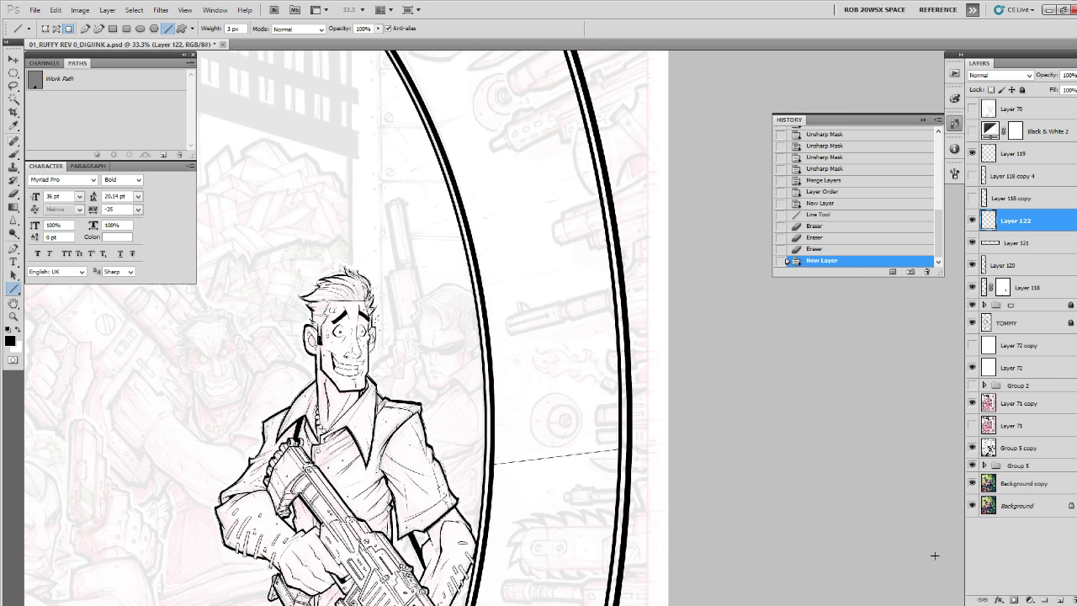
pyautogui.moveTo(655, 453); pyautogui.dragTo(655, 452)
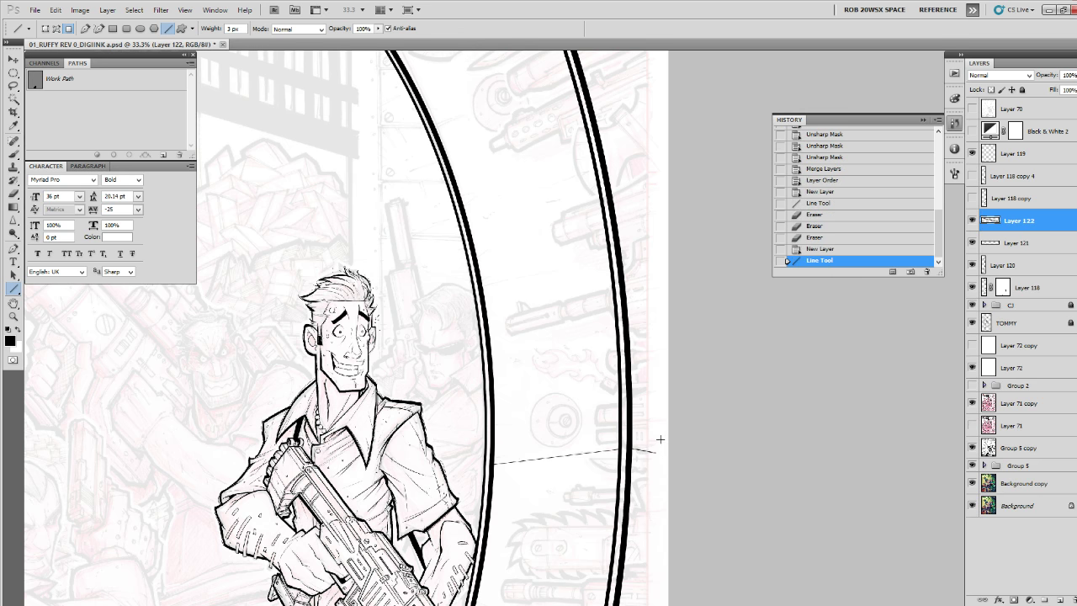
pyautogui.moveTo(487, 469); pyautogui.dragTo(486, 469)
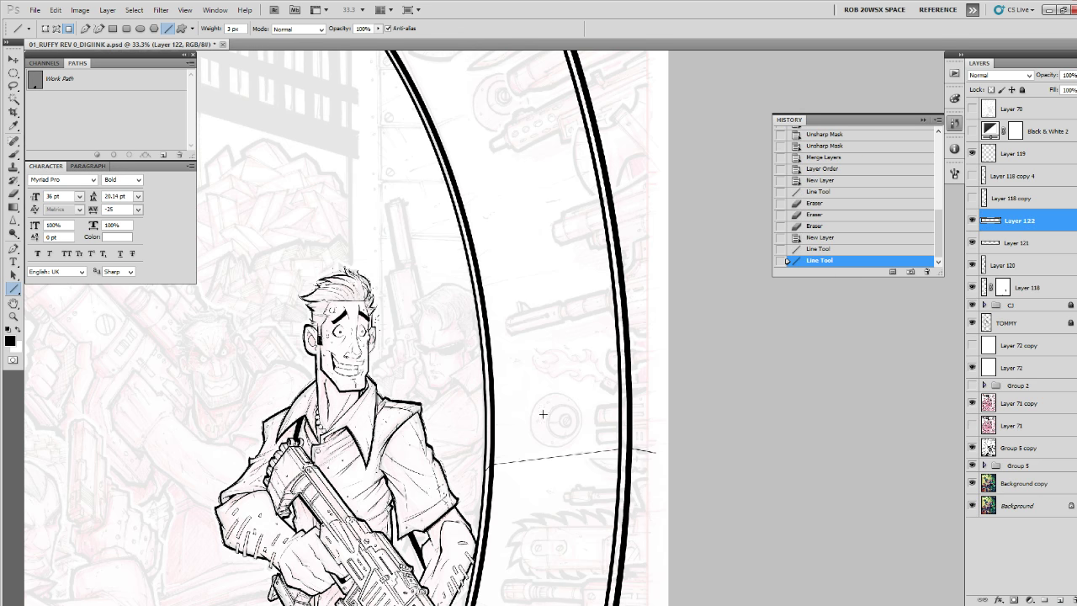
# Draw a slanted 3 px panel line across the band's upper part, with short continuations at the inner arc and beyond the outer arc.
pyautogui.moveTo(632, 342); pyautogui.dragTo(508, 387)
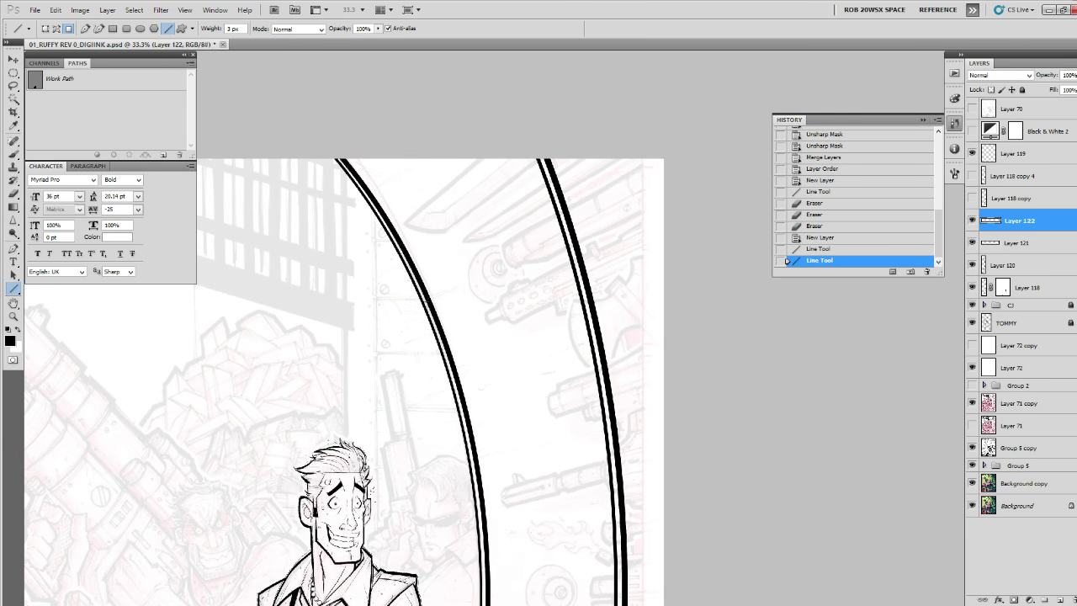
pyautogui.moveTo(429, 300); pyautogui.dragTo(563, 231)
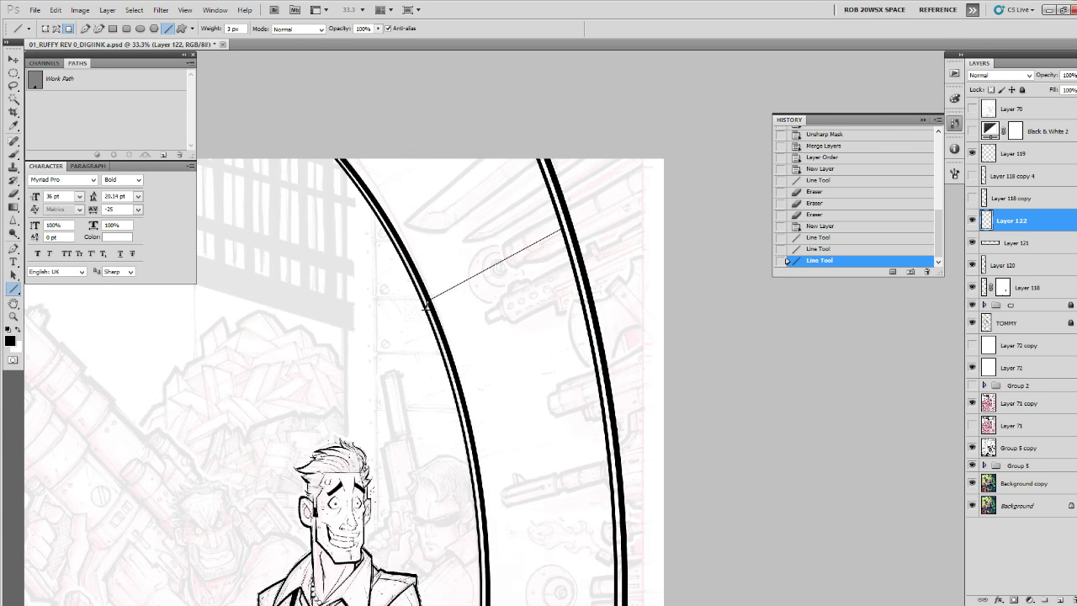
pyautogui.moveTo(429, 303); pyautogui.dragTo(426, 308)
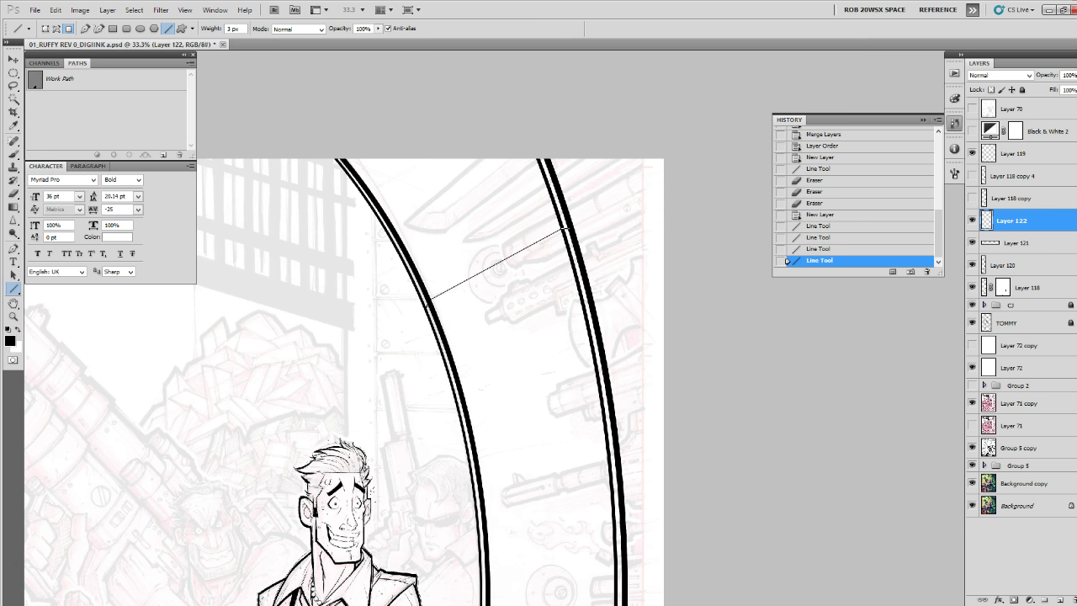
pyautogui.moveTo(563, 229); pyautogui.dragTo(640, 228)
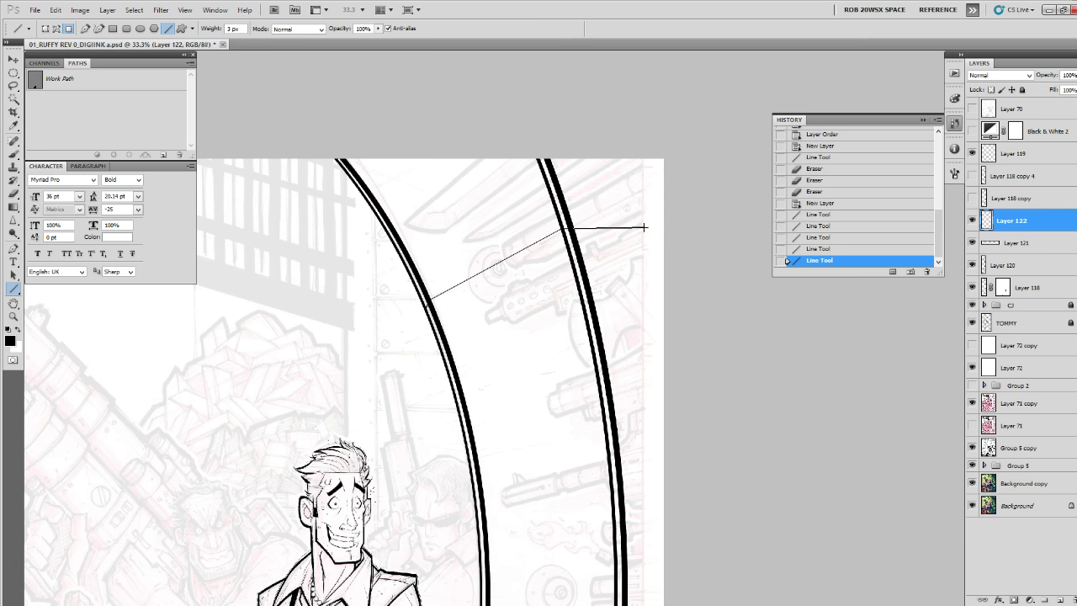
pyautogui.hotkey('ctrl', 'z')
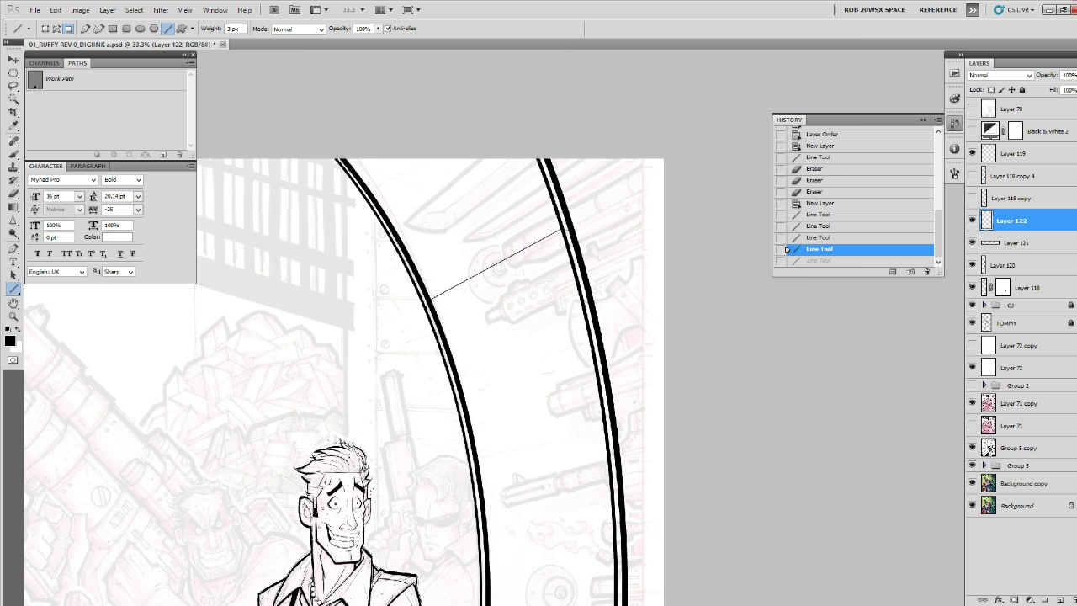
pyautogui.moveTo(564, 228); pyautogui.dragTo(666, 212)
# Draw a 3 px panel line across the band's lower part below the silencer, with a steeper segment continuing outside the outer arc.
pyautogui.scroll(-10, 644, 295)
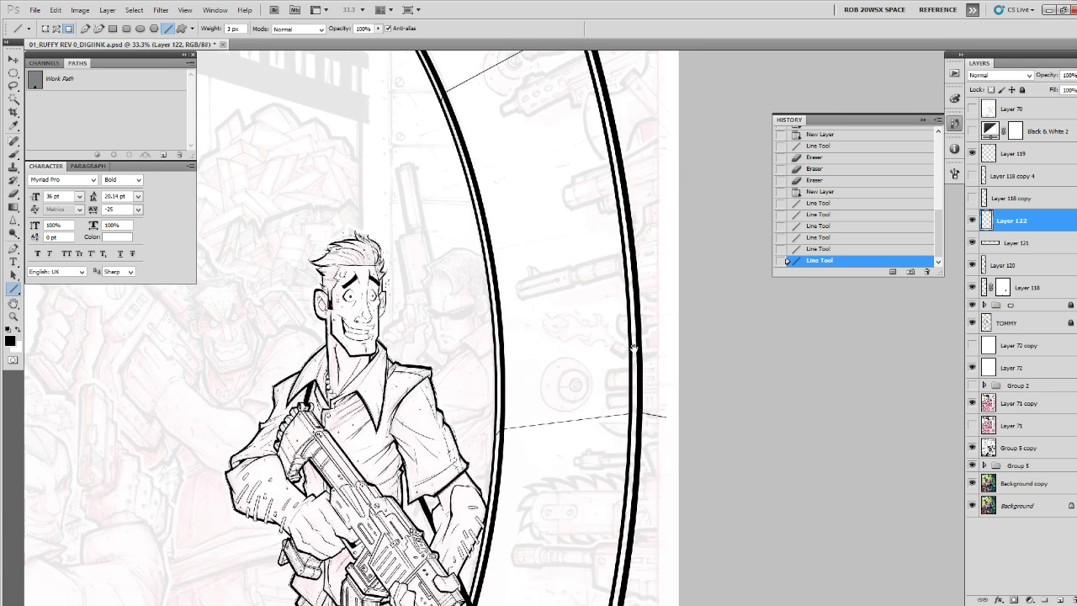
pyautogui.scroll(-8, 630, 354)
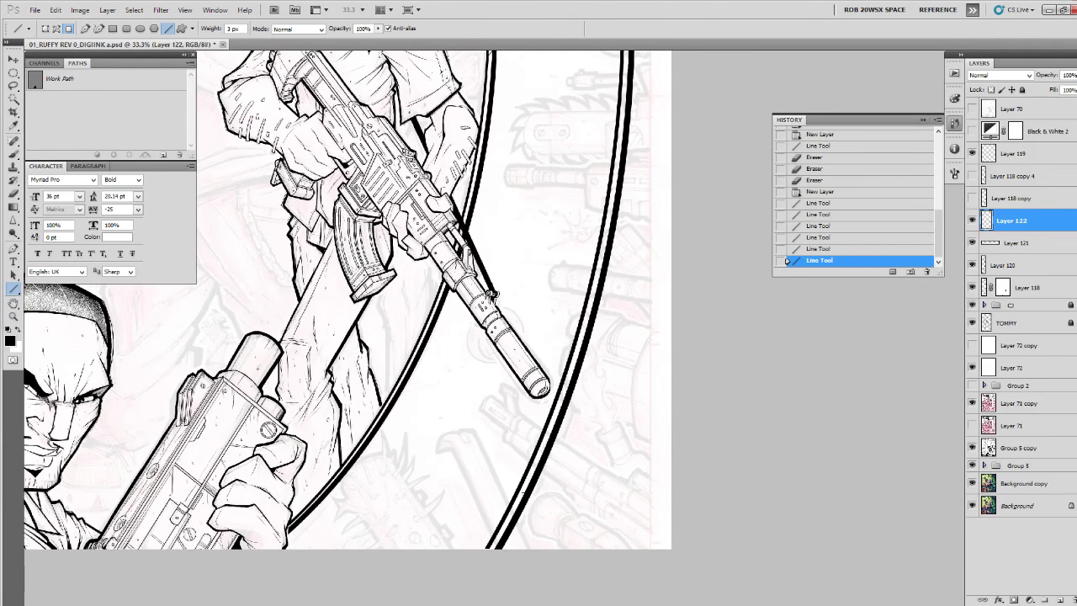
pyautogui.moveTo(527, 503); pyautogui.dragTo(601, 570)
pyautogui.moveTo(563, 504)
pyautogui.mouseDown()
pyautogui.moveTo(698, 481)
pyautogui.moveTo(471, 464)
pyautogui.mouseUp()
pyautogui.hotkey('ctrl', 'z')
pyautogui.moveTo(654, 479); pyautogui.dragTo(471, 466)
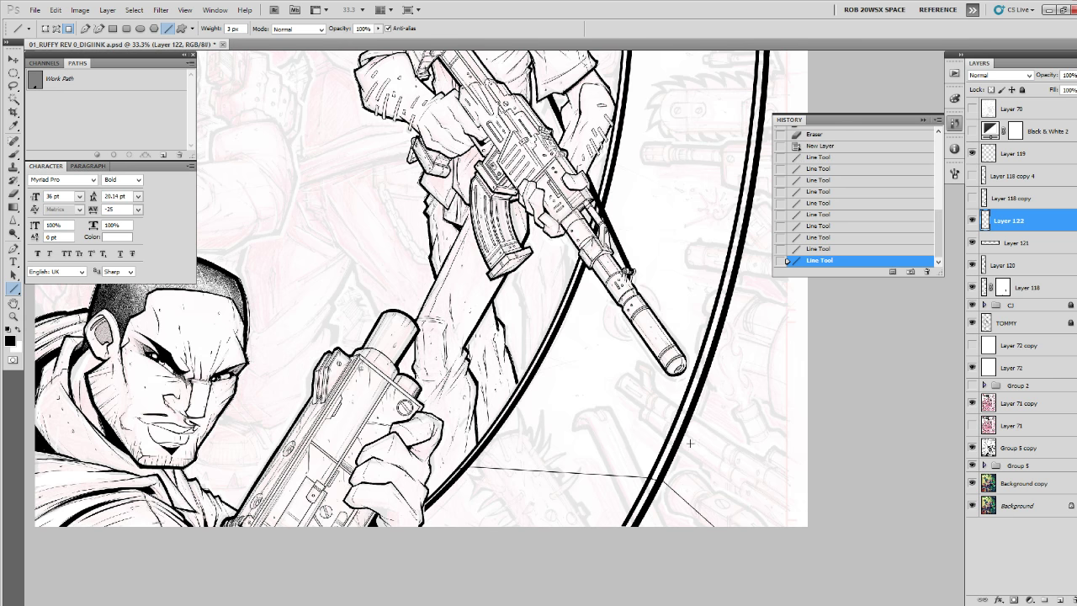
# Lasso the lower panel line's segment outside the outer arc, nudge it slightly into place, and deselect.
pyautogui.press('b')
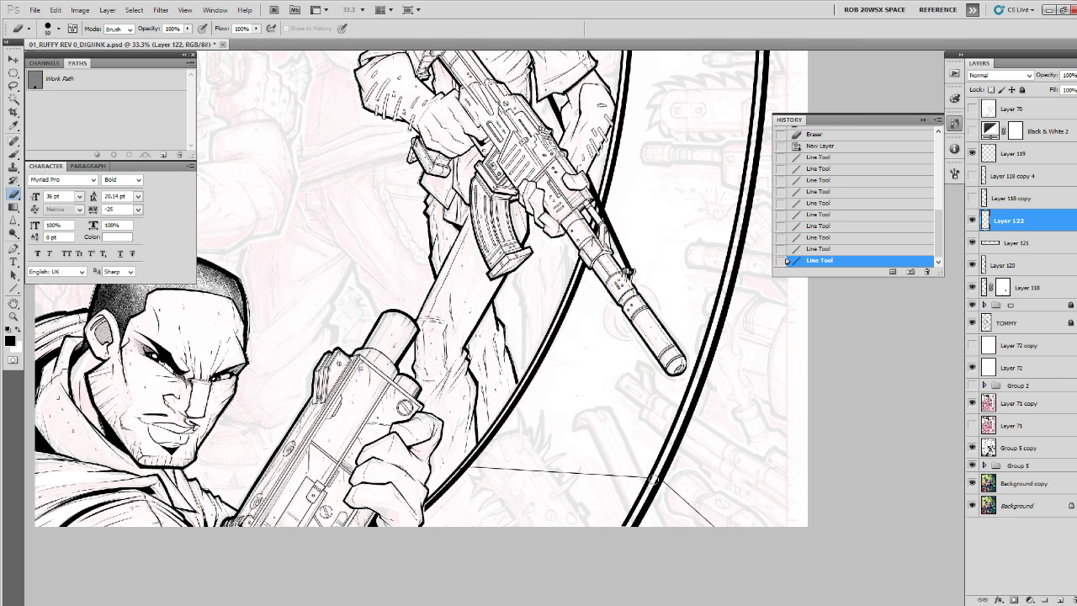
pyautogui.press('l')
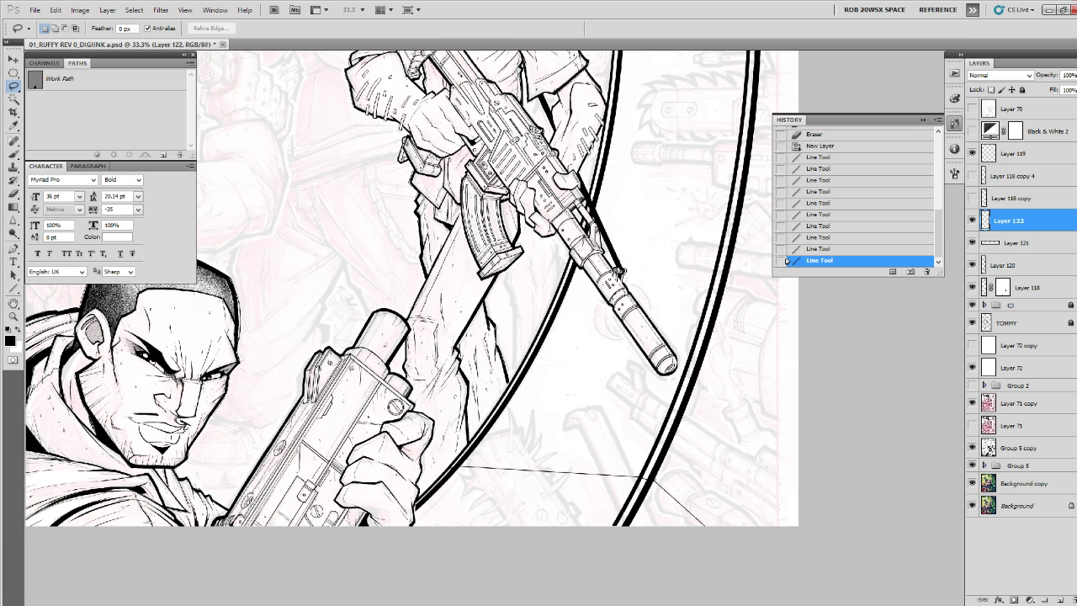
pyautogui.moveTo(648, 482)
pyautogui.mouseDown()
pyautogui.moveTo(726, 511)
pyautogui.moveTo(665, 461)
pyautogui.mouseUp()
pyautogui.press('v')
pyautogui.press('Left')
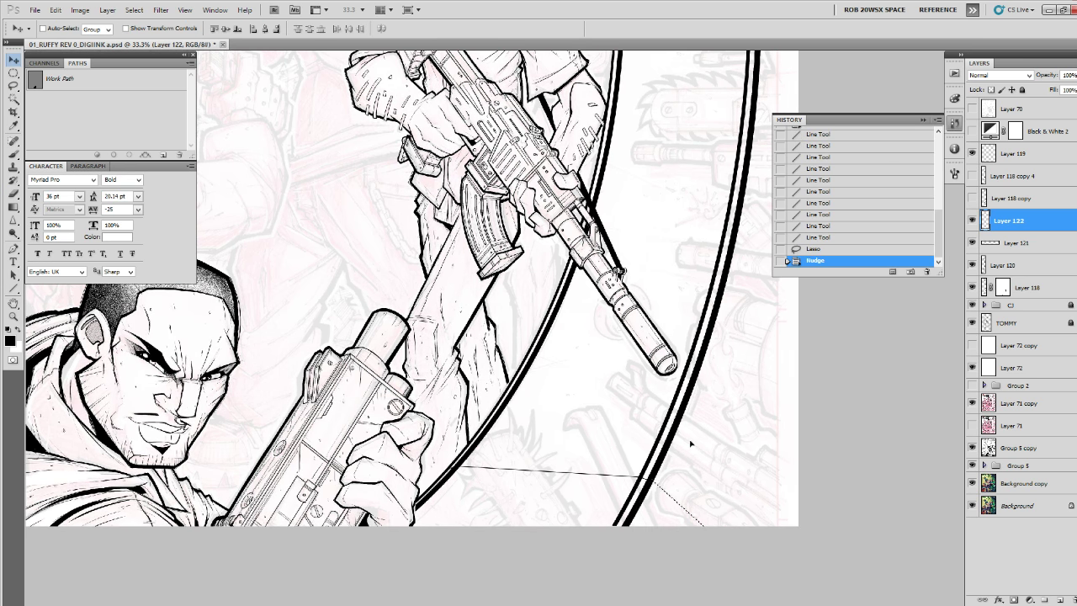
pyautogui.hotkey('ctrl', 't')
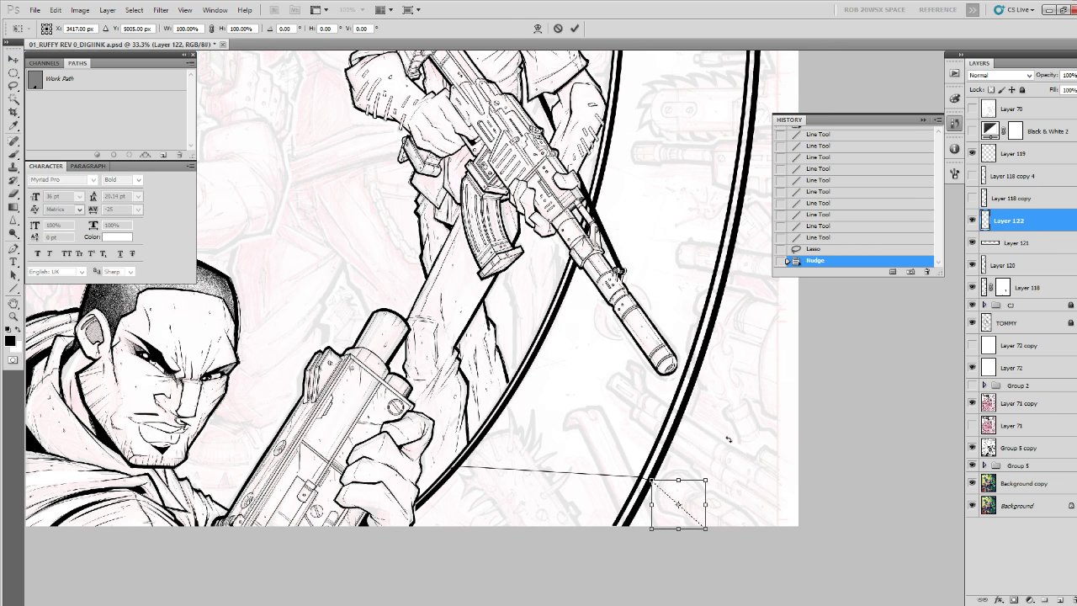
pyautogui.press('Return')
pyautogui.press('Down')
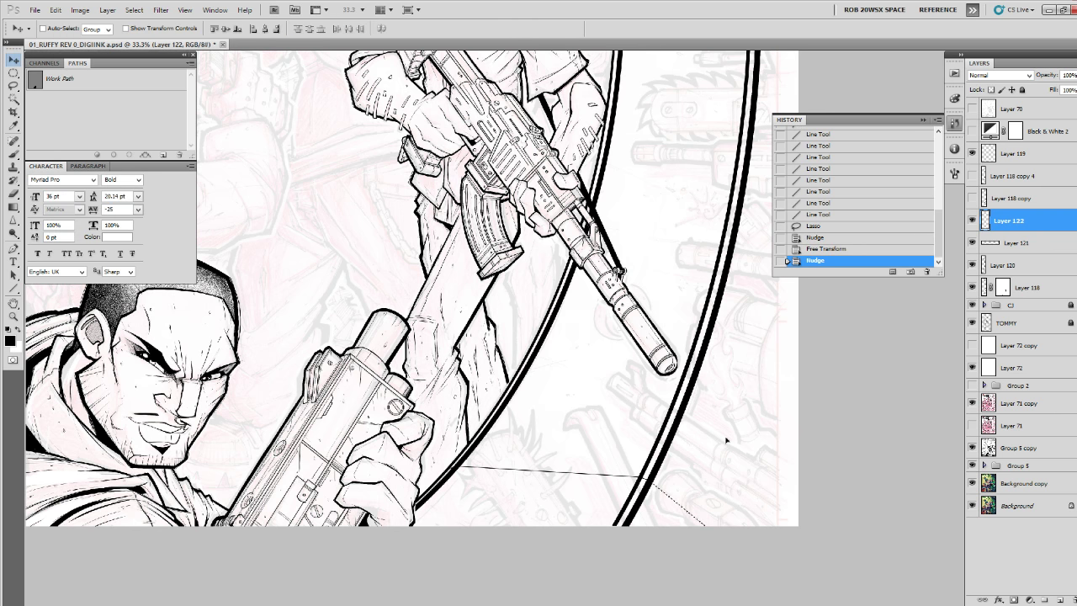
pyautogui.moveTo(710, 386); pyautogui.dragTo(675, 527)
pyautogui.hotkey('ctrl', 'd')
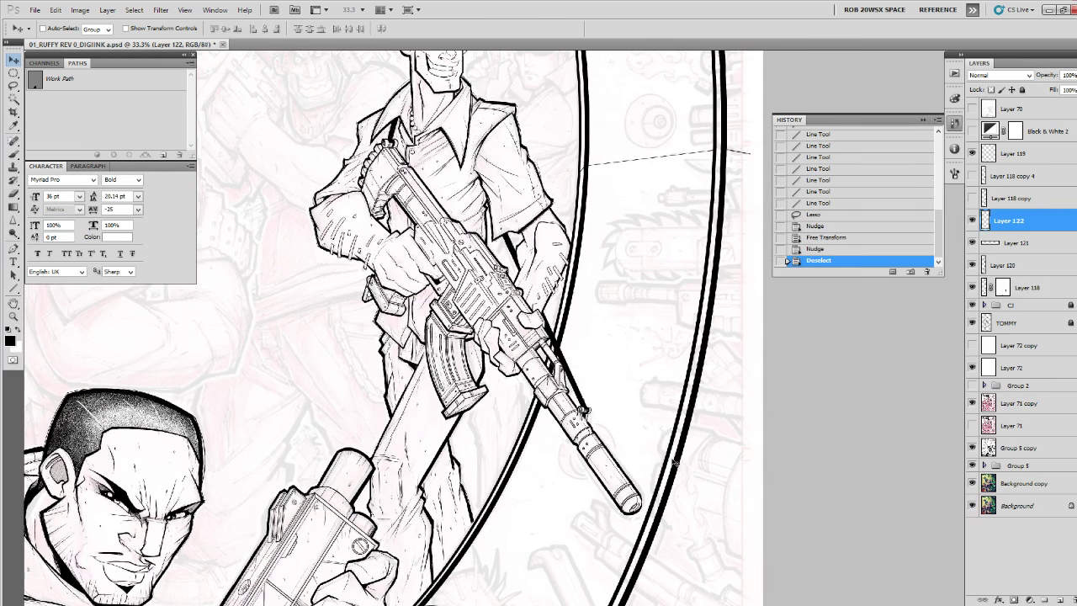
# Add a new layer above Layer 122 and place a circular selection over the sketched round fitting above the middle panel line.
pyautogui.press('z')
pyautogui.keyDown('alt'); pyautogui.click(686, 390); pyautogui.keyUp('alt')
pyautogui.keyDown('alt'); pyautogui.click(686, 390); pyautogui.keyUp('alt')
pyautogui.keyDown('alt'); pyautogui.click(686, 390); pyautogui.keyUp('alt')
pyautogui.click(684, 390)
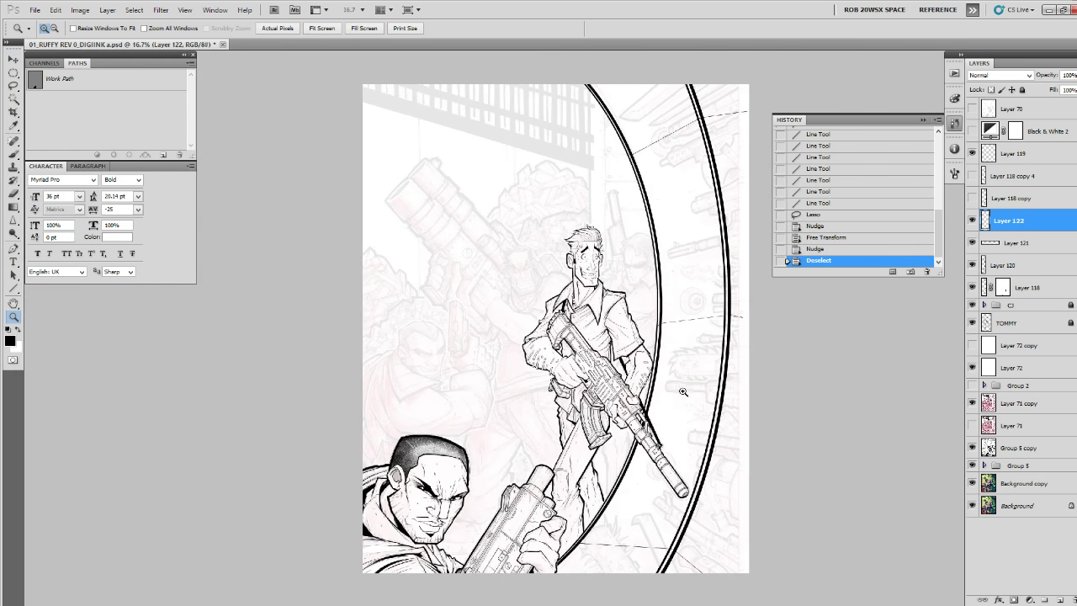
pyautogui.click(684, 391)
pyautogui.moveTo(728, 375); pyautogui.dragTo(673, 394)
pyautogui.scroll(-1, 673, 395)
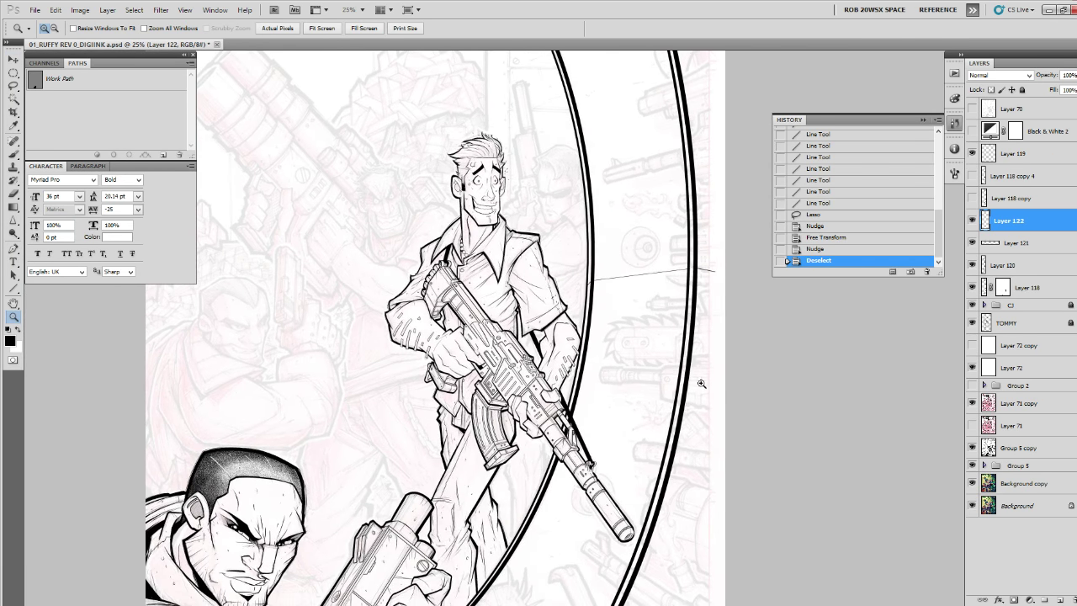
pyautogui.click(1059, 600)
pyautogui.click(13, 74)
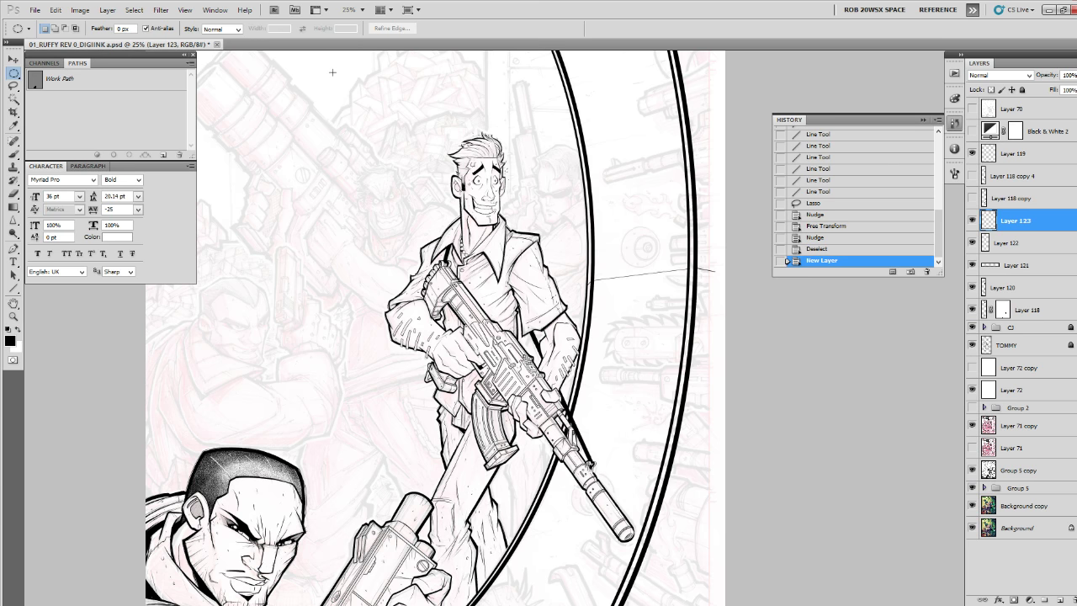
pyautogui.moveTo(643, 263); pyautogui.dragTo(659, 281)
pyautogui.moveTo(647, 266); pyautogui.dragTo(647, 251)
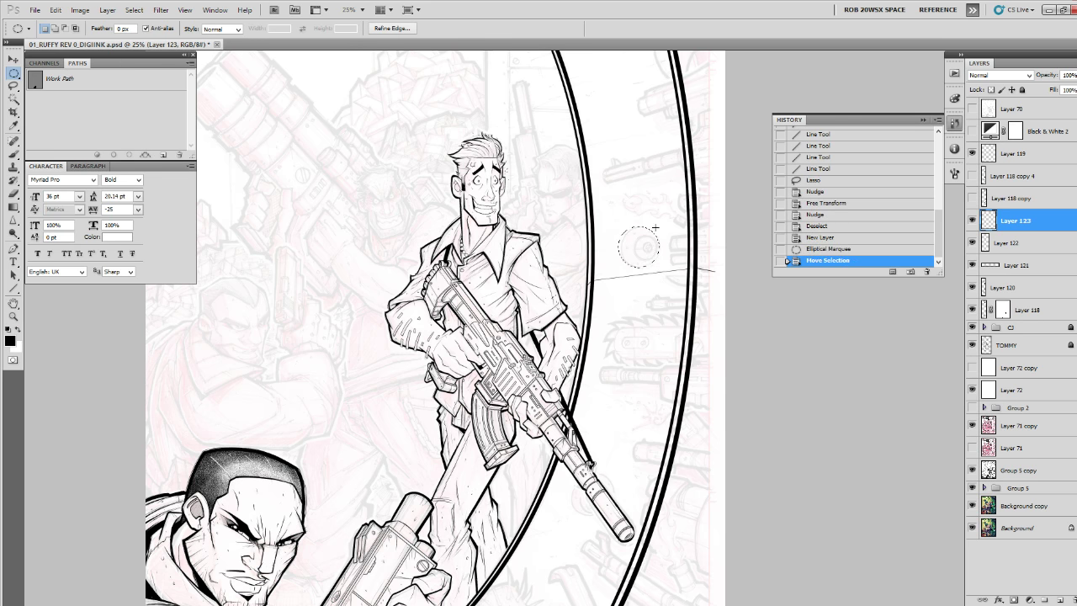
# Stroke the circular selection with a centred black outline at 100% opacity, and deselect.
pyautogui.click(56, 10)
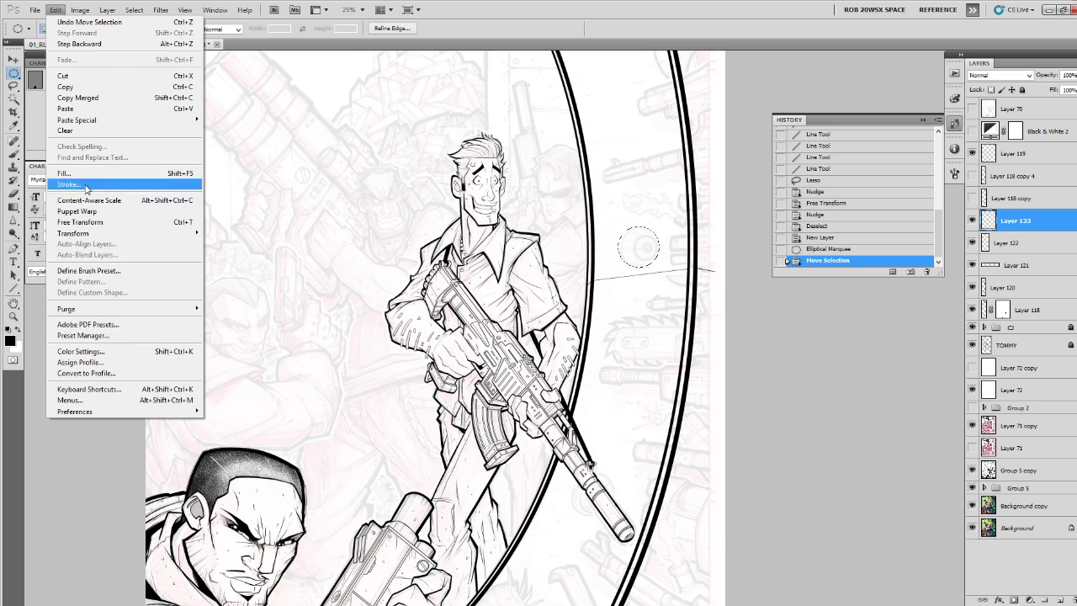
pyautogui.click(118, 187)
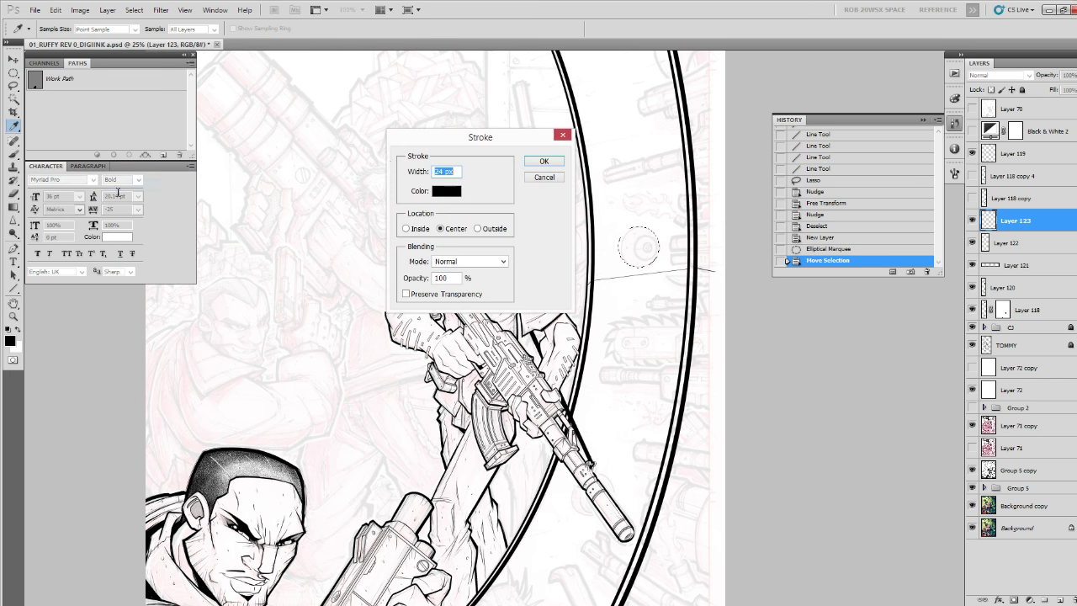
pyautogui.click(540, 162)
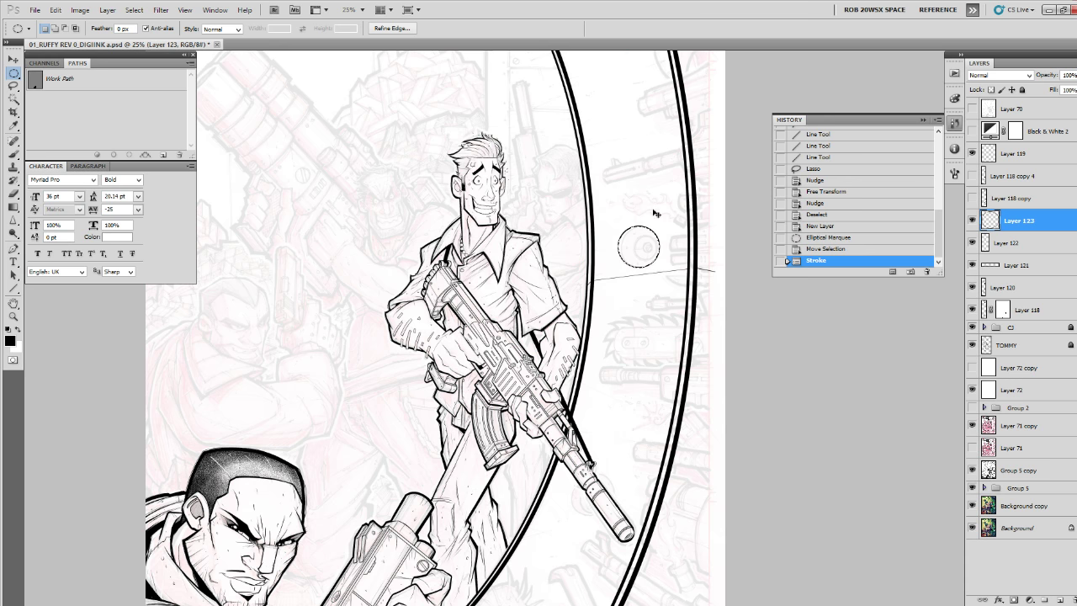
pyautogui.hotkey('ctrl', 'd')
# Duplicate the circle's layer, scale the copy to about 63%, and shift it right inside the larger circle over the sketched inner ring.
pyautogui.press('z')
pyautogui.click(658, 234)
pyautogui.click(659, 234)
pyautogui.click(659, 235)
pyautogui.click(659, 235)
pyautogui.hotkey('ctrl', 'j')
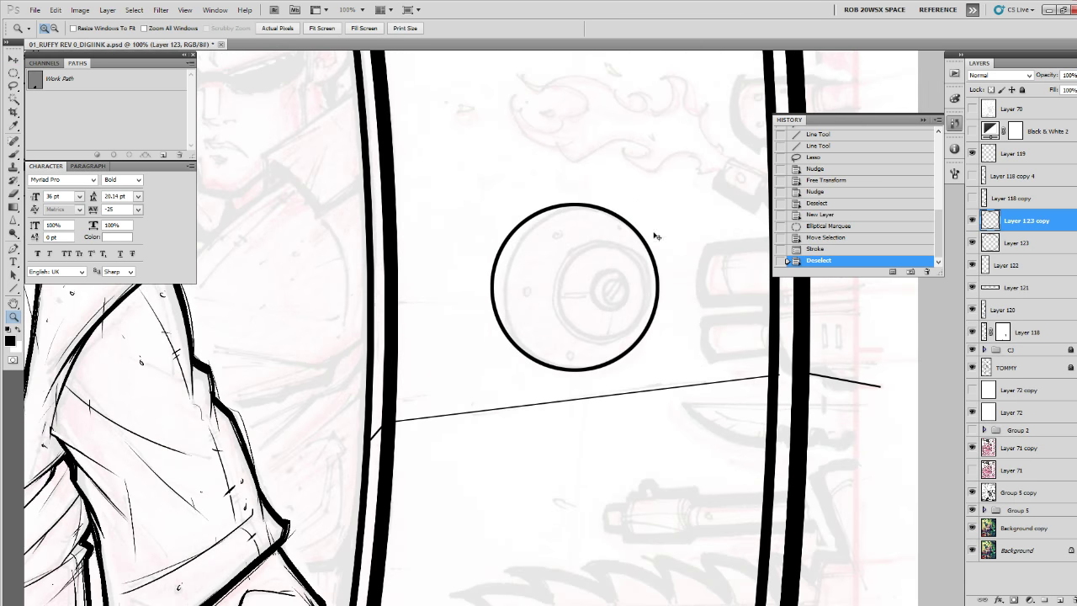
pyautogui.hotkey('ctrl', 't')
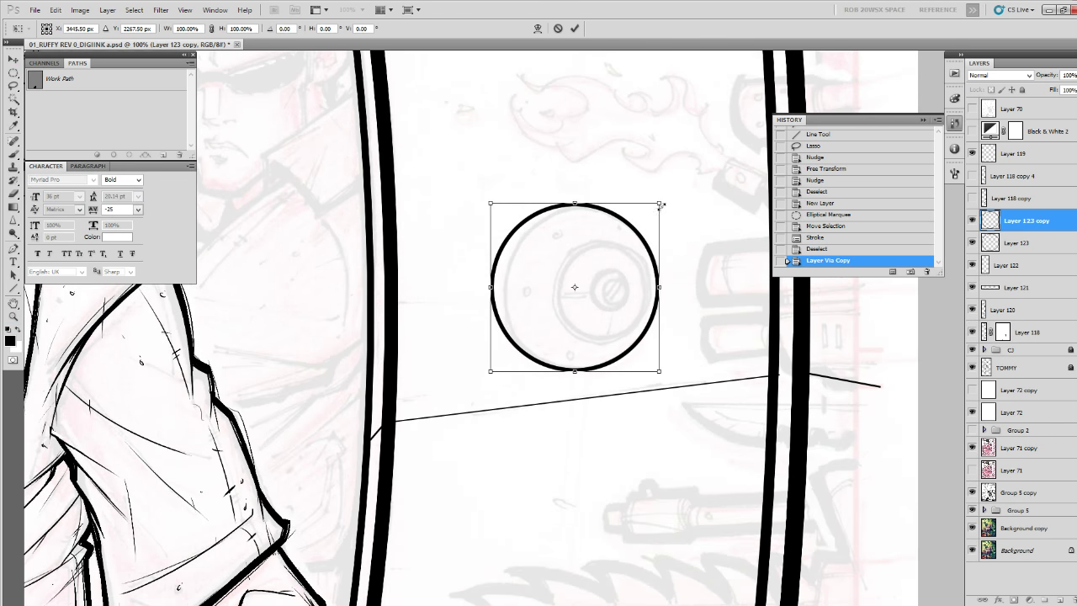
pyautogui.moveTo(661, 206); pyautogui.dragTo(629, 237)
pyautogui.moveTo(608, 265); pyautogui.dragTo(629, 265)
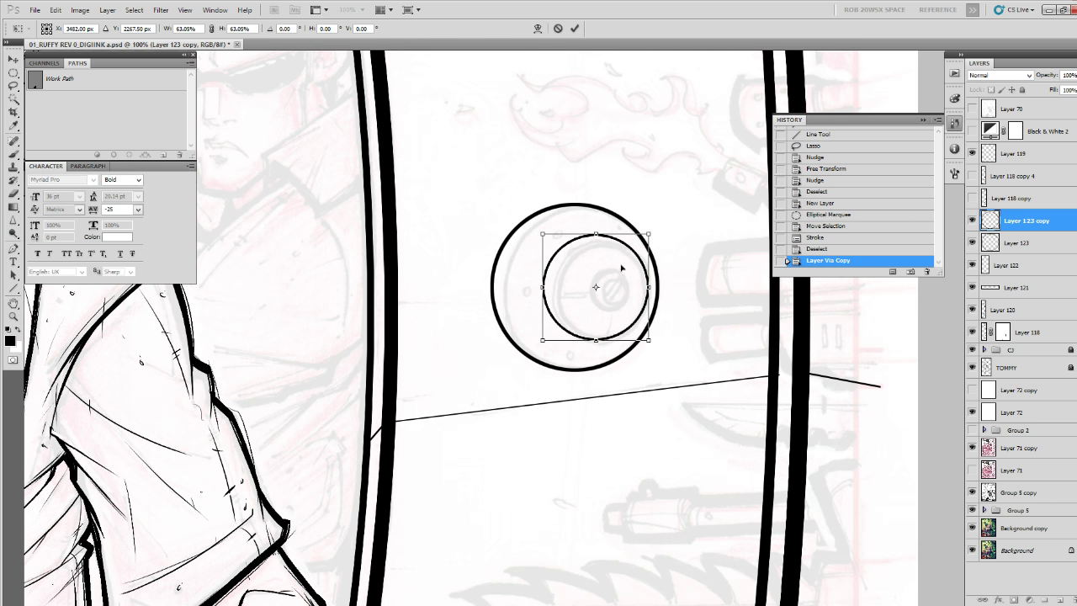
# Narrow the inner circle to about 59% width, then add a duplicate scaled to about 87% inside it, nudged slightly right.
pyautogui.moveTo(543, 287); pyautogui.dragTo(550, 291)
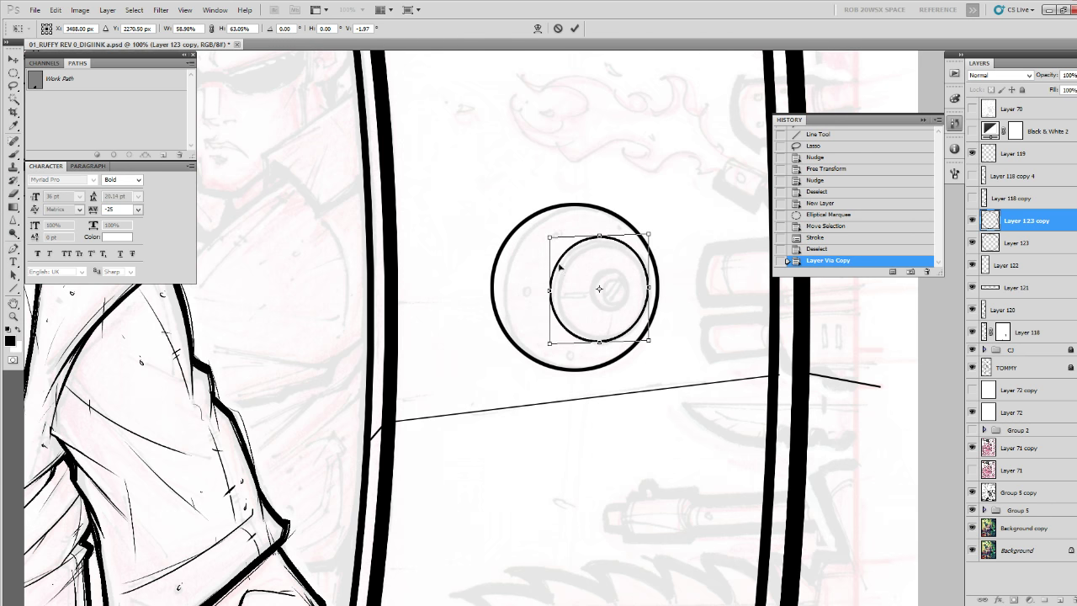
pyautogui.press('Return')
pyautogui.hotkey('ctrl', 'j')
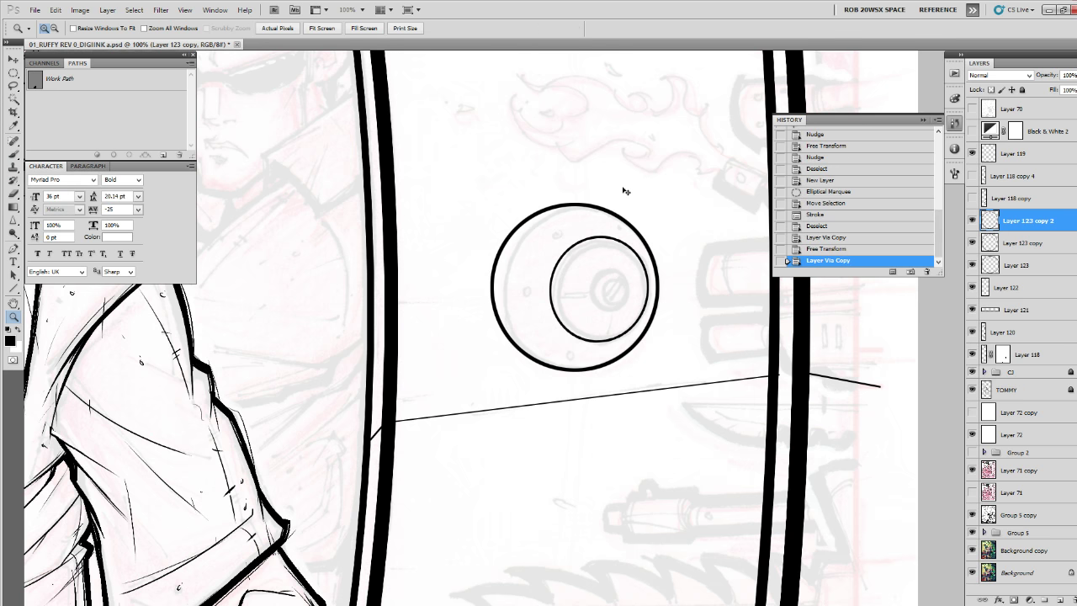
pyautogui.hotkey('ctrl', 't')
pyautogui.moveTo(648, 235); pyautogui.dragTo(644, 239)
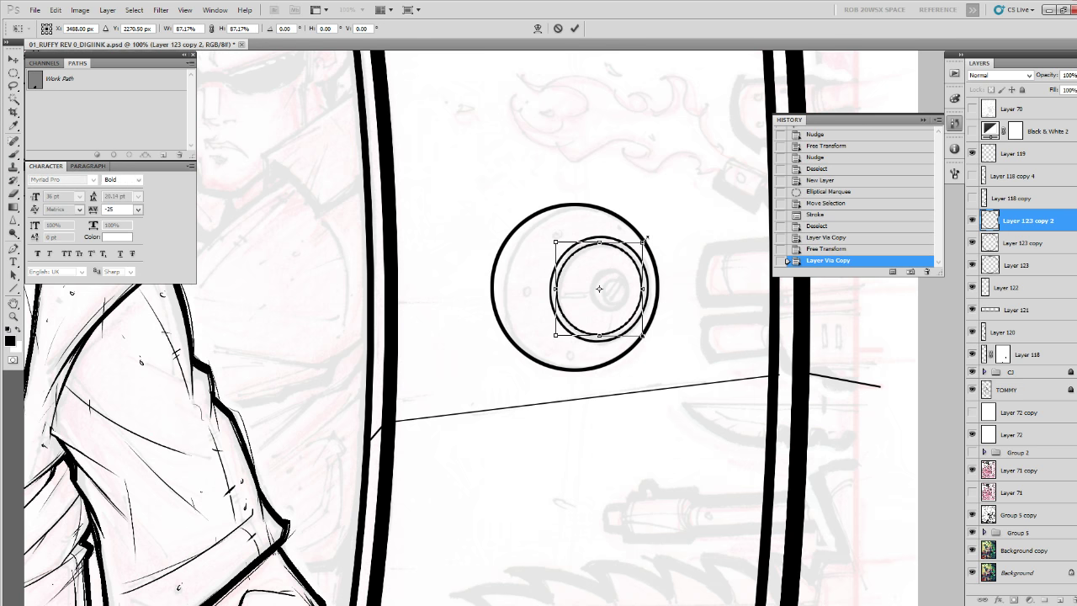
pyautogui.press('Return')
pyautogui.press('z')
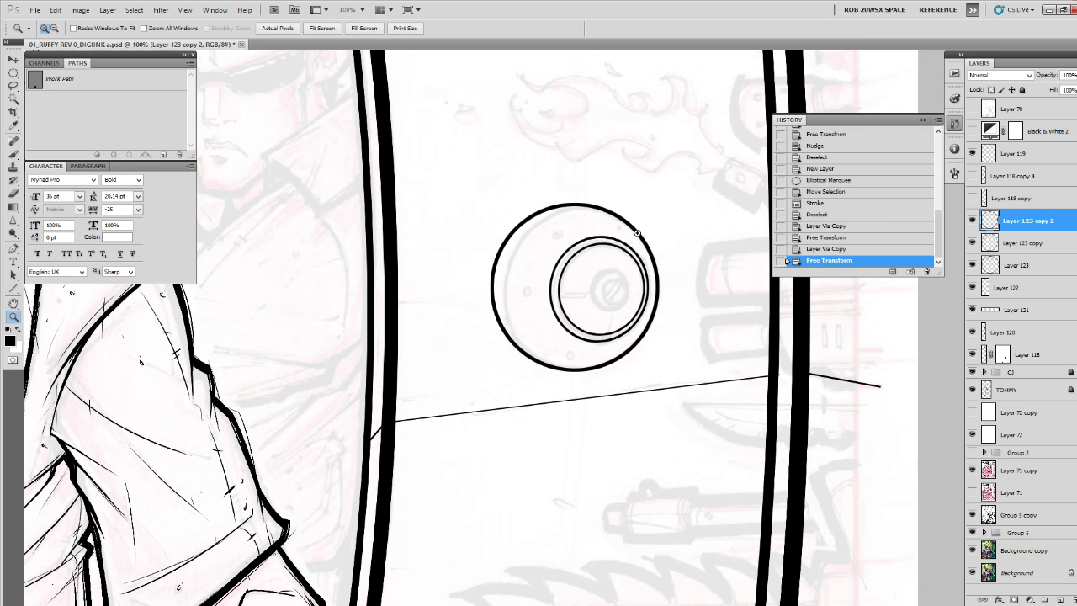
pyautogui.press('v')
pyautogui.press('Left')
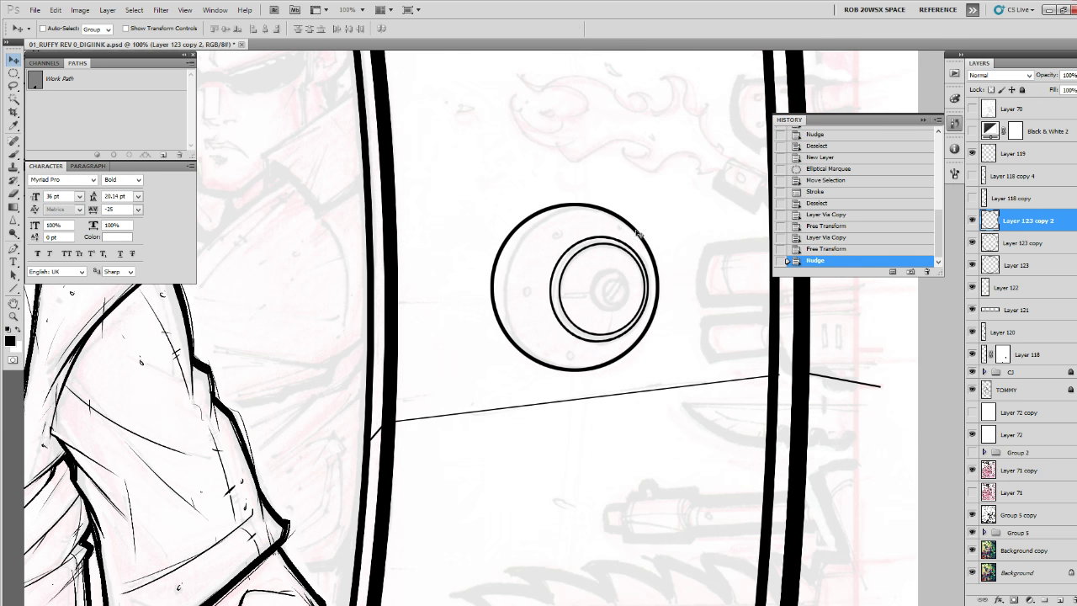
pyautogui.press('Right')
pyautogui.press('Down')
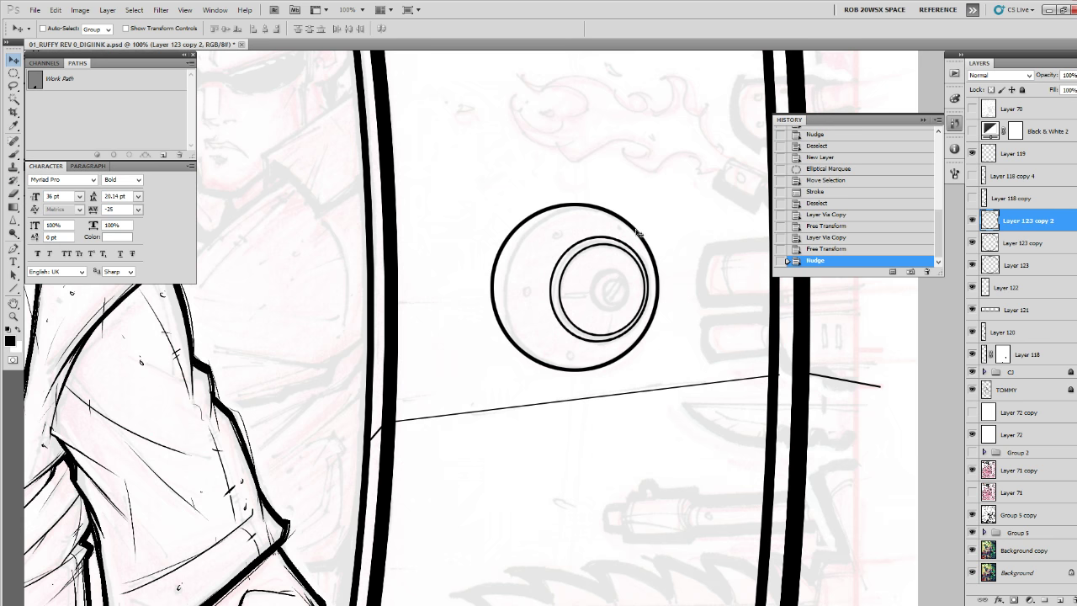
# Duplicate the inner ring and shrink it to a small circle around the sketched screw, nudged slightly right.
pyautogui.hotkey('ctrl', 'j')
pyautogui.hotkey('ctrl', 't')
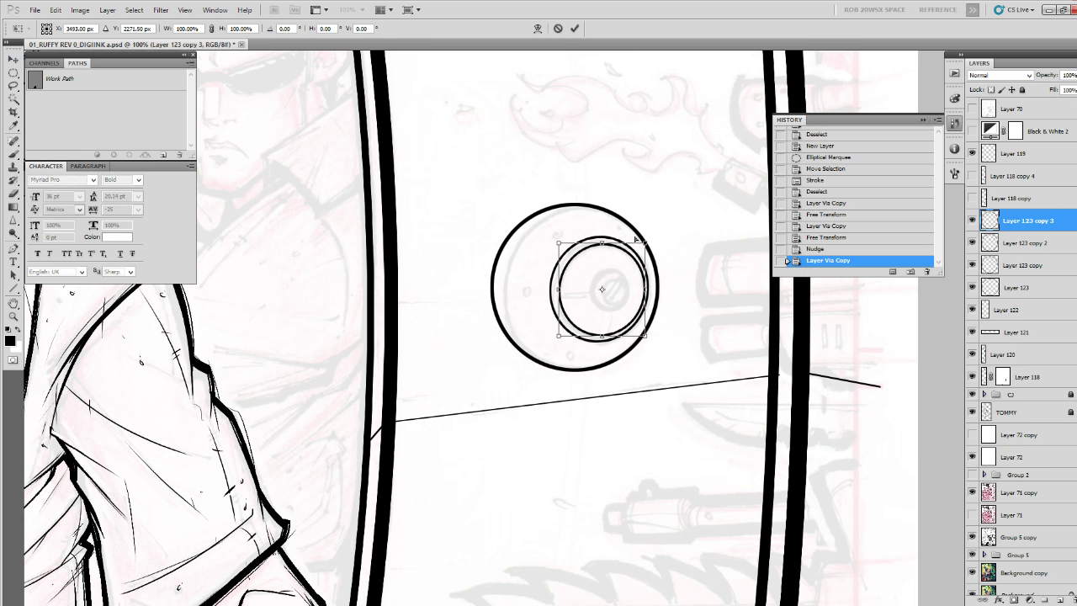
pyautogui.moveTo(646, 239); pyautogui.dragTo(615, 288)
pyautogui.press('Return')
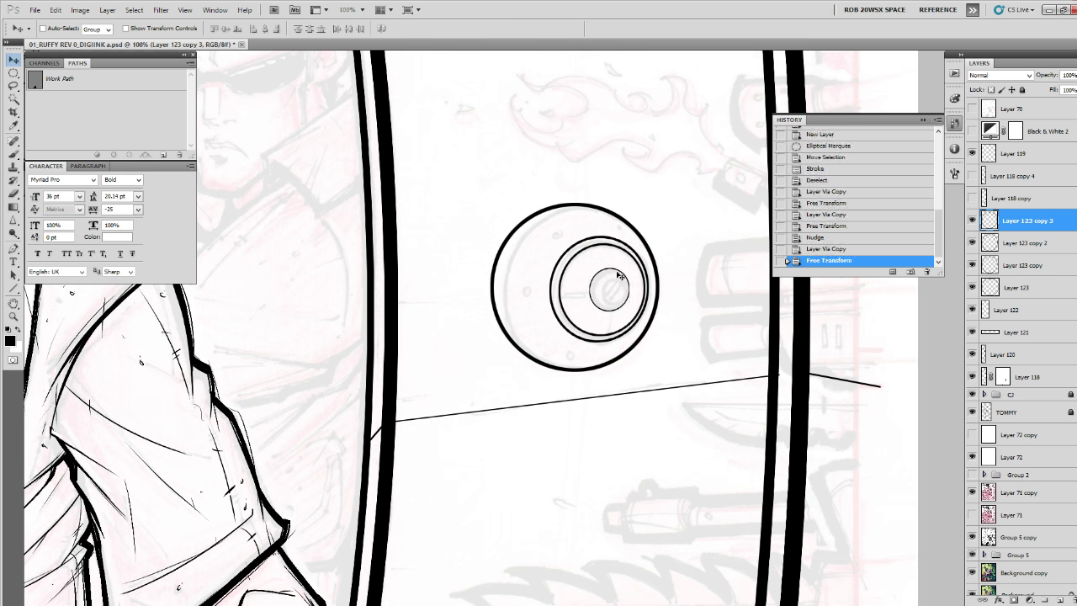
pyautogui.press('Right')
pyautogui.press('Right')
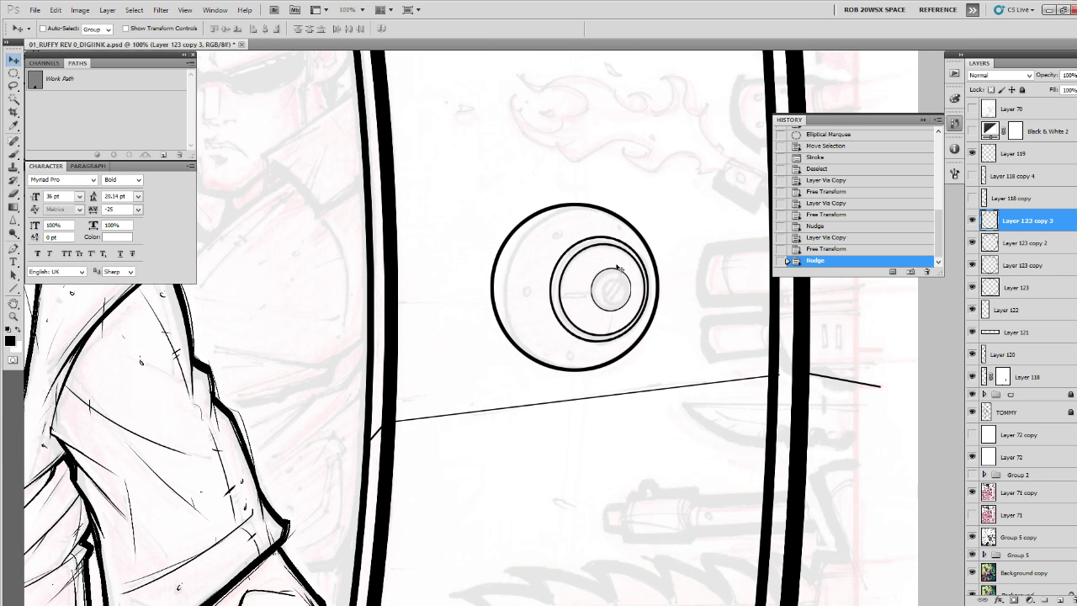
# Darken the small circle's outline by repeatedly duplicating its layer and merging the duplicate down.
pyautogui.hotkey('ctrl', 'j')
pyautogui.hotkey('ctrl', 'e')
pyautogui.hotkey('ctrl', 'j')
pyautogui.hotkey('ctrl', 'e')
pyautogui.hotkey('ctrl', 'j')
pyautogui.hotkey('ctrl', 'e')
pyautogui.hotkey('ctrl', 'j')
pyautogui.hotkey('ctrl', 'e')
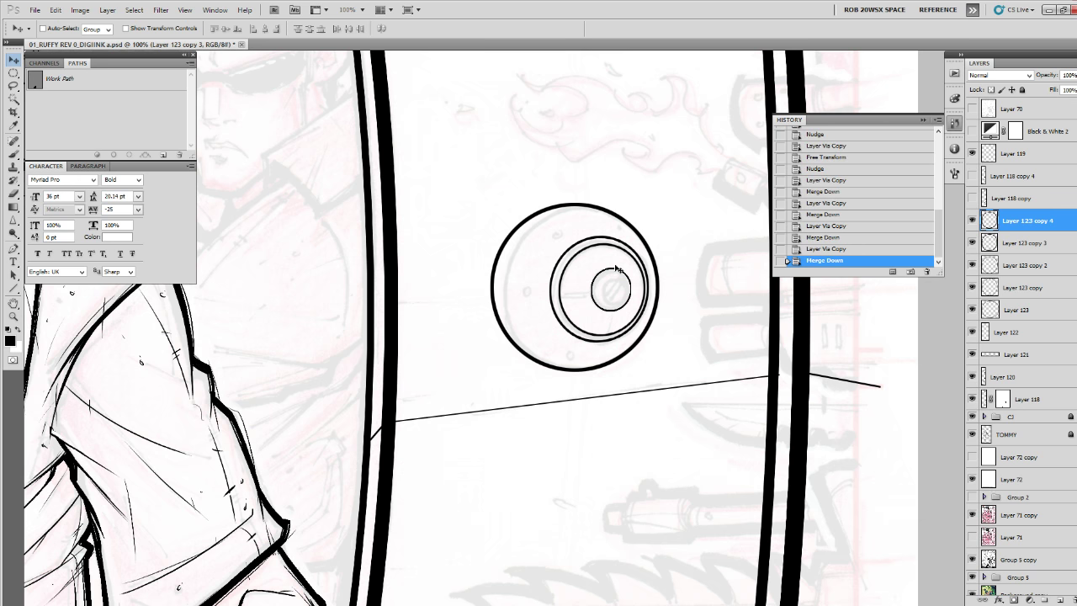
# Duplicate the small circle and scale the duplicate to about 88% to form a double ring.
pyautogui.hotkey('ctrl', 'j')
pyautogui.hotkey('ctrl', 't')
pyautogui.moveTo(634, 265); pyautogui.dragTo(632, 268)
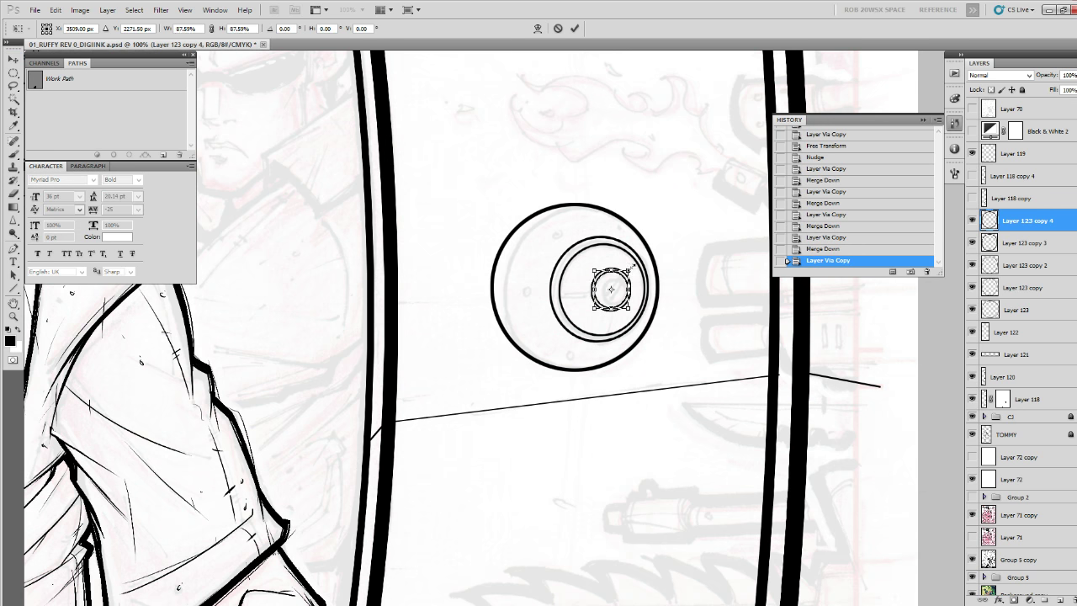
pyautogui.press('Return')
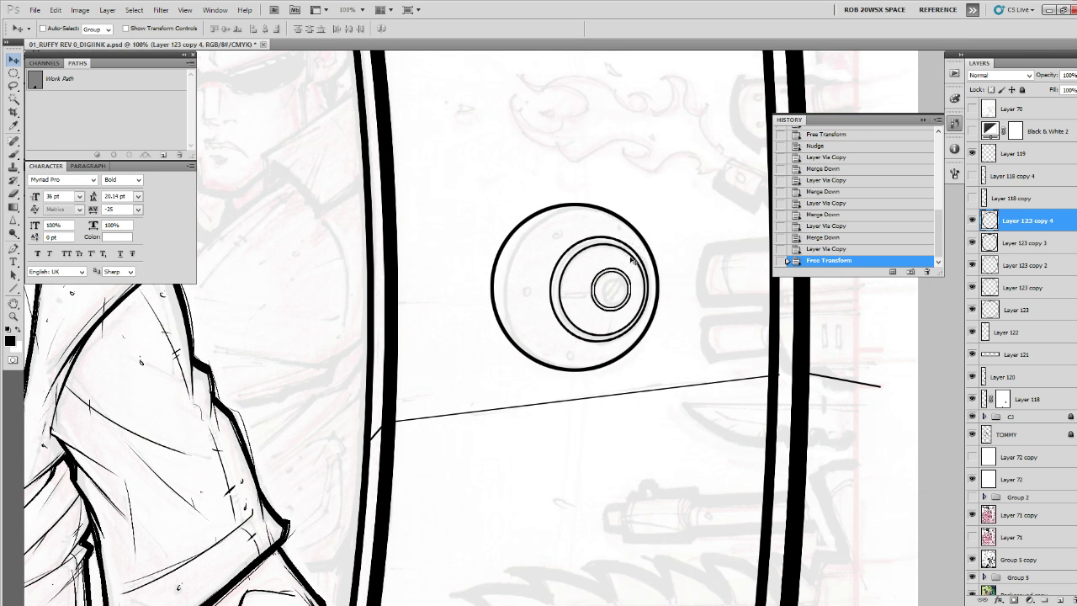
# Duplicate the ring once more, shrink it to the screw head's size and nudge it right and down inside the double ring.
pyautogui.hotkey('ctrl', 'j')
pyautogui.hotkey('ctrl', 't')
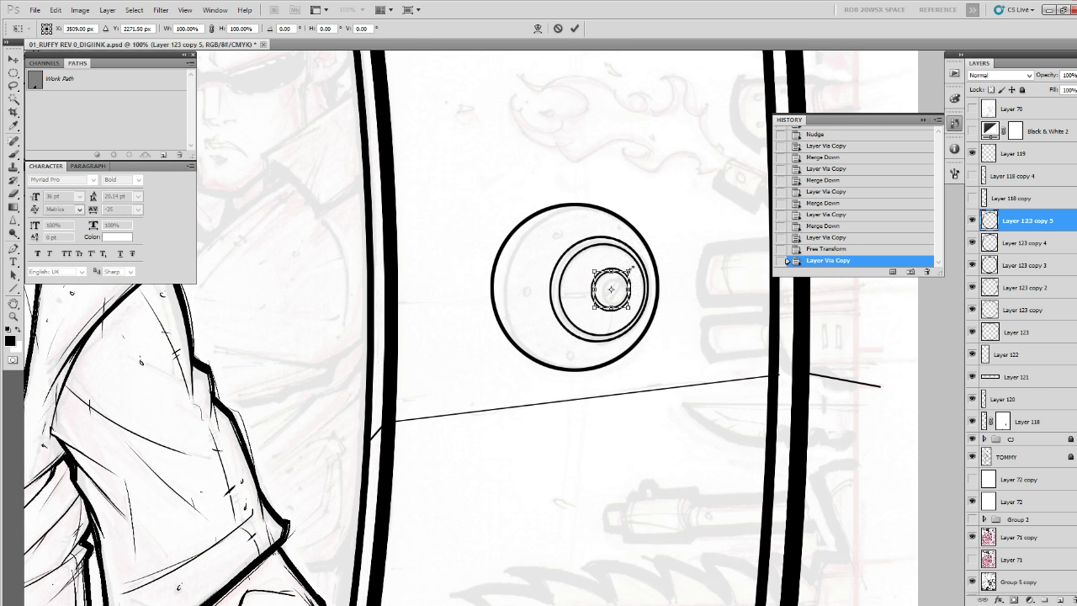
pyautogui.moveTo(630, 270); pyautogui.dragTo(627, 272)
pyautogui.press('Return')
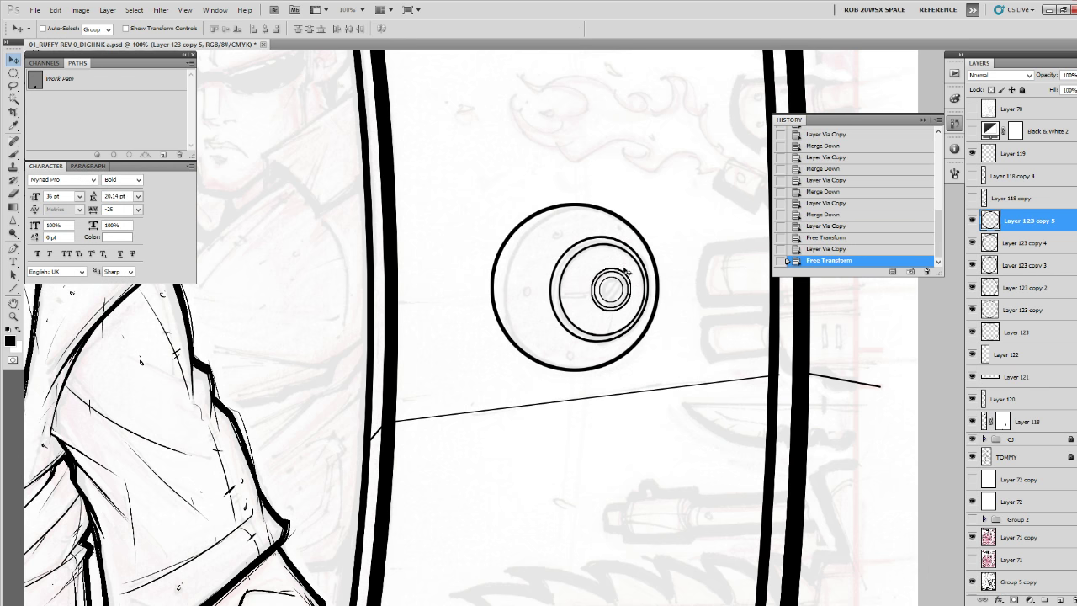
pyautogui.press('Right')
pyautogui.press('Right')
pyautogui.press('Right')
pyautogui.press('Right')
pyautogui.press('Right')
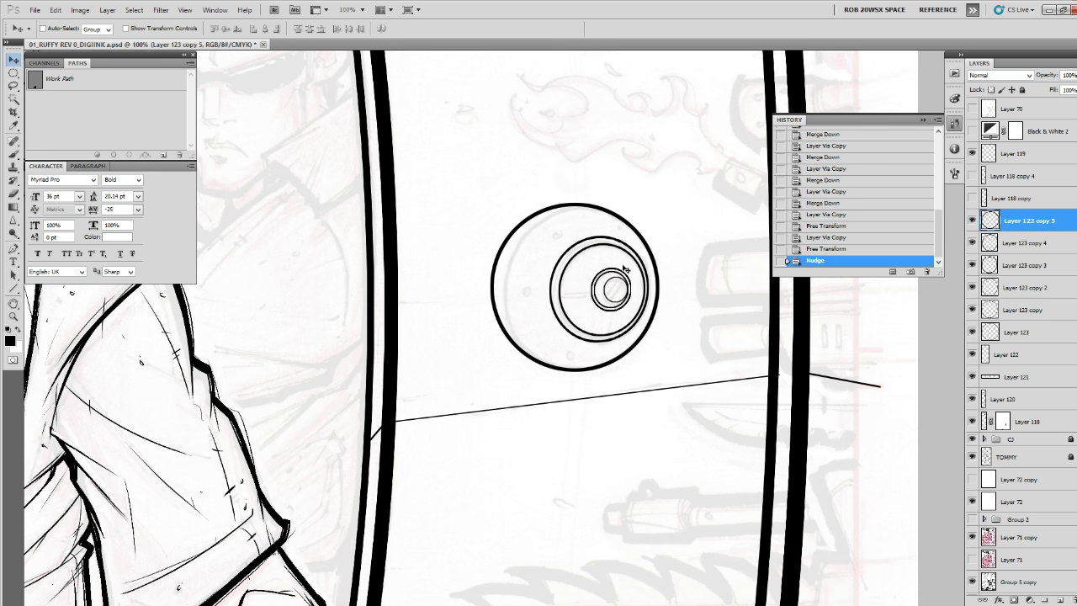
pyautogui.press('Down')
# Darken the screw head's outline with repeated layer duplicates merged down, leaving one final duplicate layer on top.
pyautogui.hotkey('ctrl', 'j')
pyautogui.hotkey('ctrl', 'e')
pyautogui.hotkey('ctrl', 'j')
pyautogui.hotkey('ctrl', 'e')
pyautogui.hotkey('ctrl', 'j')
pyautogui.hotkey('ctrl', 'e')
pyautogui.hotkey('ctrl', 'j')
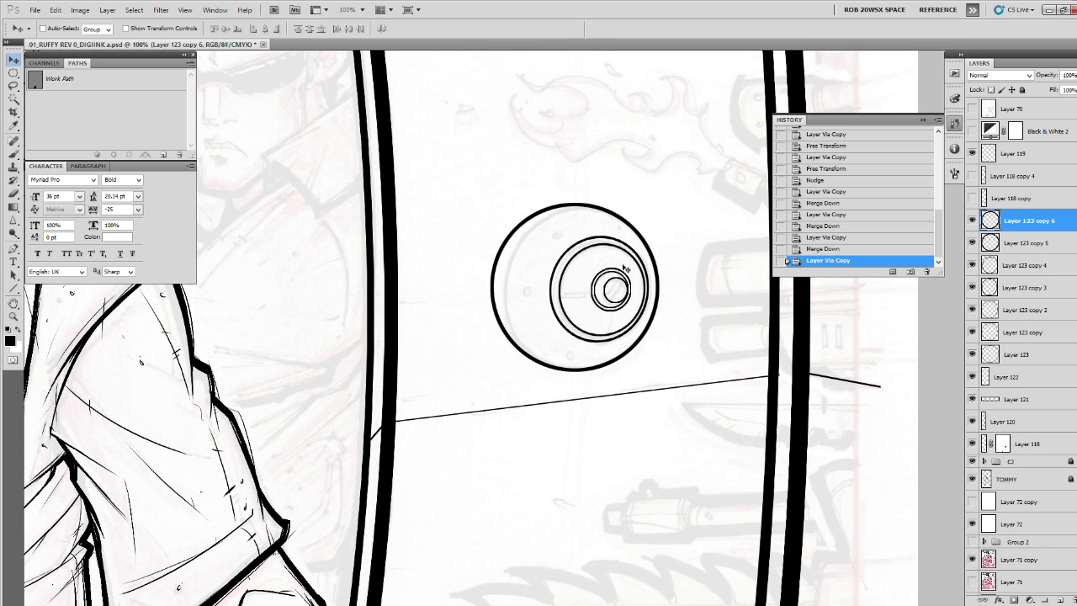
# Draw the screw slot as two parallel diagonal 3 px lines across the innermost circle.
pyautogui.press('z')
pyautogui.click(621, 268)
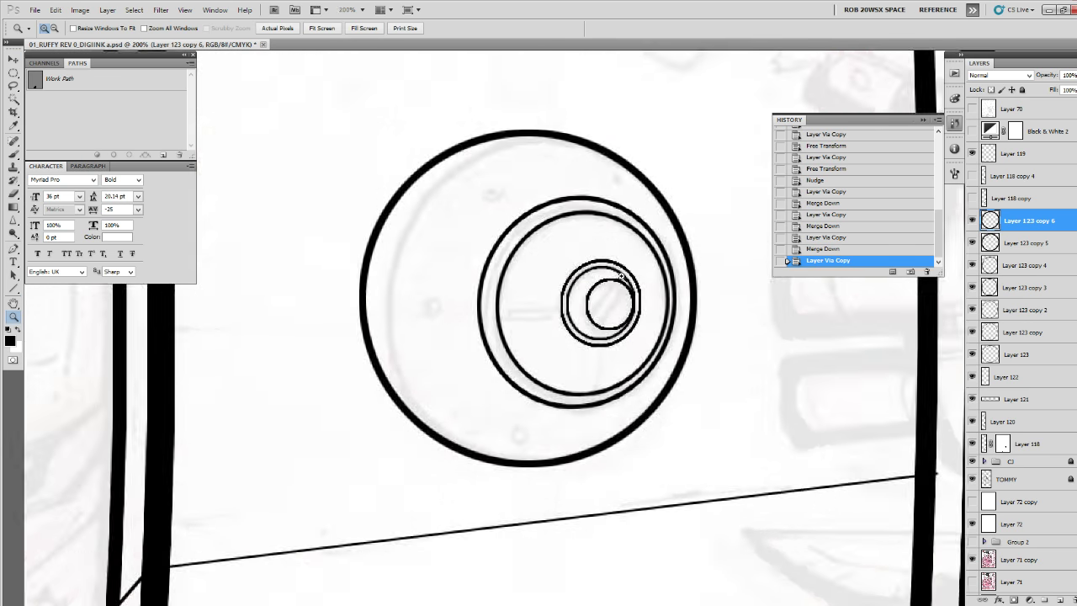
pyautogui.click(618, 261)
pyautogui.press('u')
pyautogui.moveTo(613, 284)
pyautogui.mouseDown()
pyautogui.moveTo(558, 357)
pyautogui.moveTo(579, 374)
pyautogui.mouseUp()
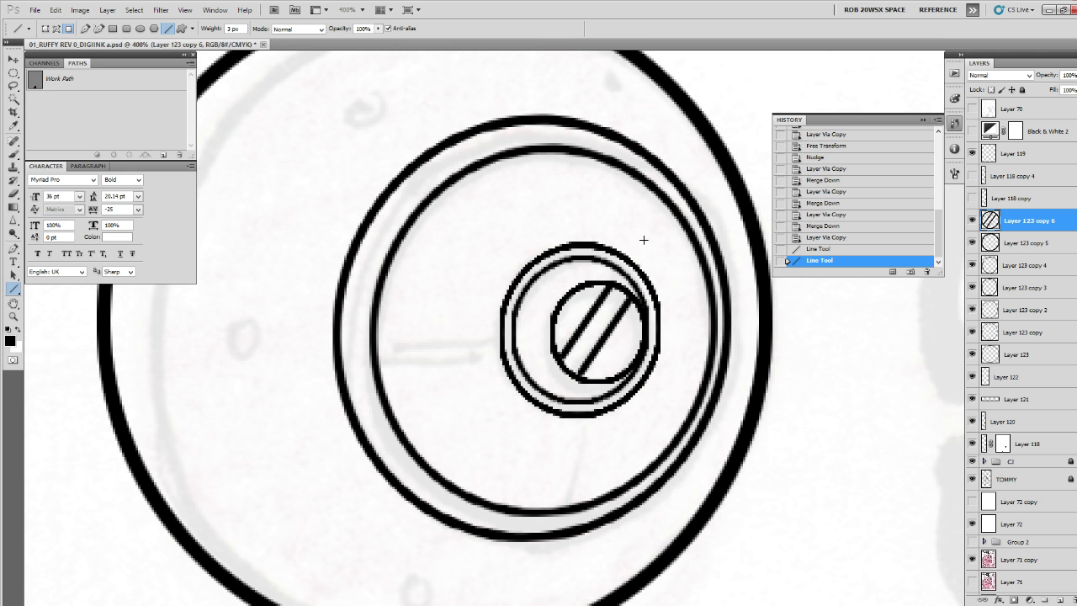
# Draw small rivet circles at the upper left, left and bottom of the outer disc with the ROB DRAW brush.
pyautogui.press('space')
pyautogui.moveTo(631, 244); pyautogui.dragTo(679, 392)
pyautogui.press('b')
pyautogui.click(425, 262)
pyautogui.rightClick(411, 248)
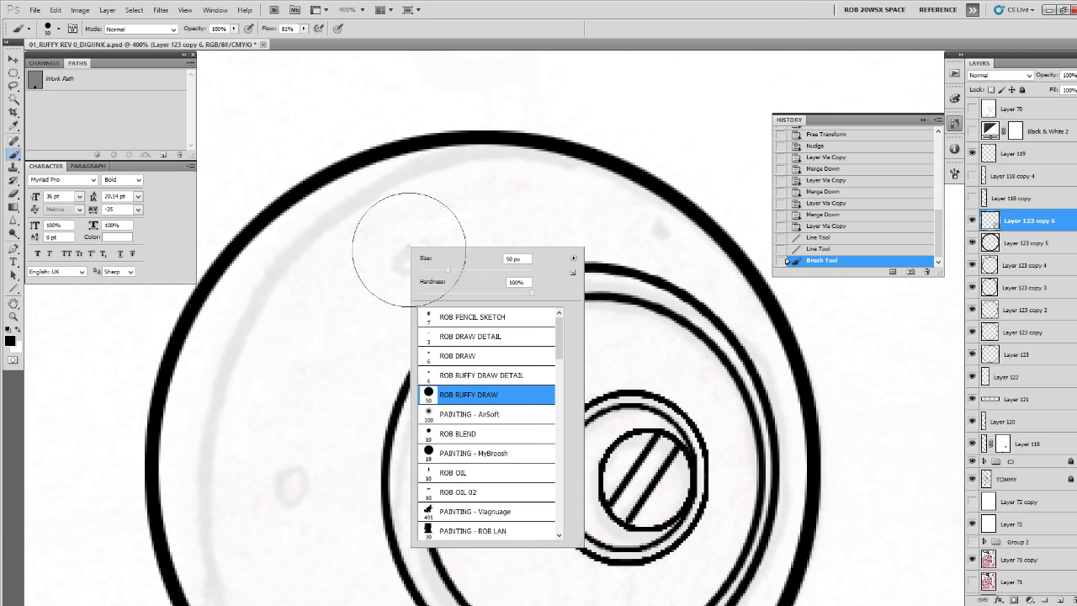
pyautogui.click(435, 355)
pyautogui.click(390, 309)
pyautogui.moveTo(407, 245)
pyautogui.mouseDown()
pyautogui.moveTo(401, 251)
pyautogui.moveTo(425, 250)
pyautogui.moveTo(405, 244)
pyautogui.mouseUp()
pyautogui.moveTo(398, 310)
pyautogui.mouseDown()
pyautogui.moveTo(469, 203)
pyautogui.moveTo(391, 298)
pyautogui.moveTo(398, 322)
pyautogui.moveTo(401, 294)
pyautogui.mouseUp()
pyautogui.moveTo(407, 338); pyautogui.dragTo(383, 275)
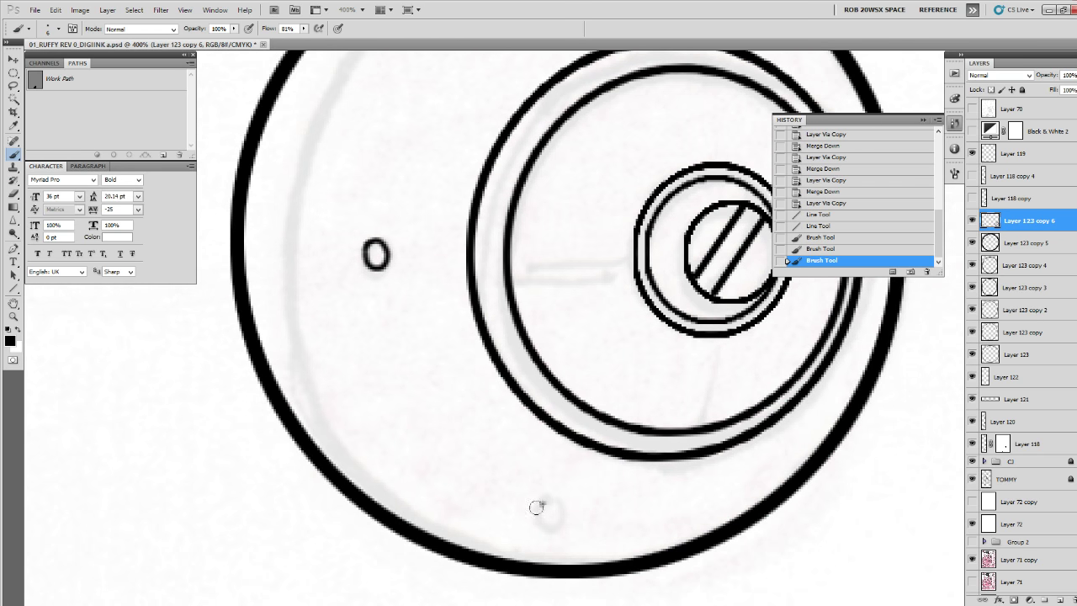
pyautogui.moveTo(541, 507)
pyautogui.mouseDown()
pyautogui.moveTo(558, 515)
pyautogui.moveTo(543, 503)
pyautogui.mouseUp()
# Add a partial rivet at the outer disc's upper-right edge with the brush.
pyautogui.moveTo(726, 349); pyautogui.dragTo(514, 583)
pyautogui.press('z')
pyautogui.keyDown('alt'); pyautogui.click(609, 338); pyautogui.keyUp('alt')
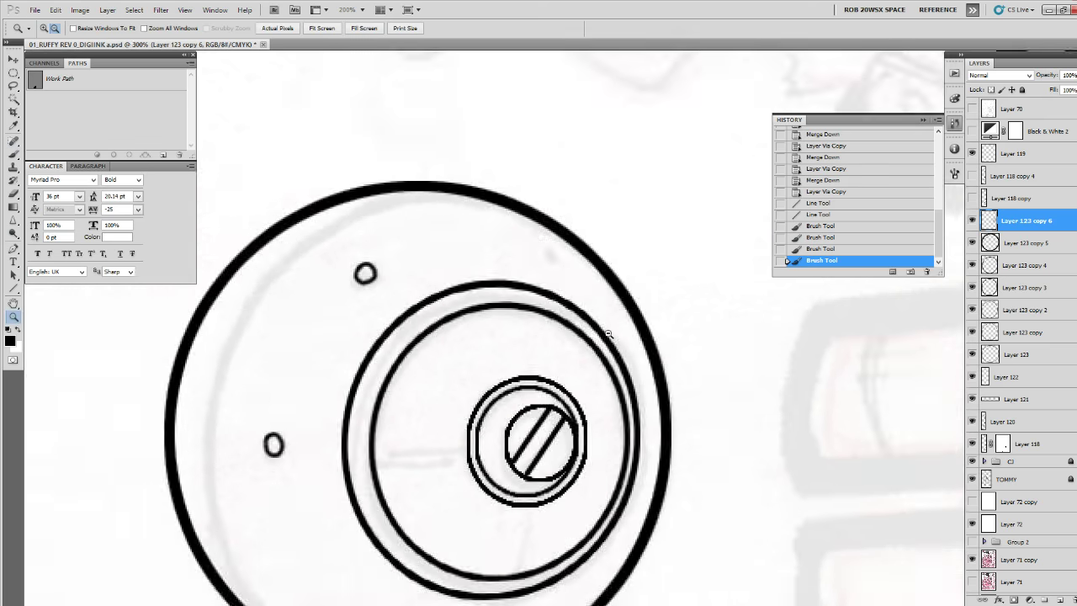
pyautogui.keyDown('alt'); pyautogui.click(609, 337); pyautogui.keyUp('alt')
pyautogui.keyDown('alt'); pyautogui.click(609, 336); pyautogui.keyUp('alt')
pyautogui.keyDown('alt'); pyautogui.click(609, 337); pyautogui.keyUp('alt')
pyautogui.keyDown('alt'); pyautogui.click(609, 336); pyautogui.keyUp('alt')
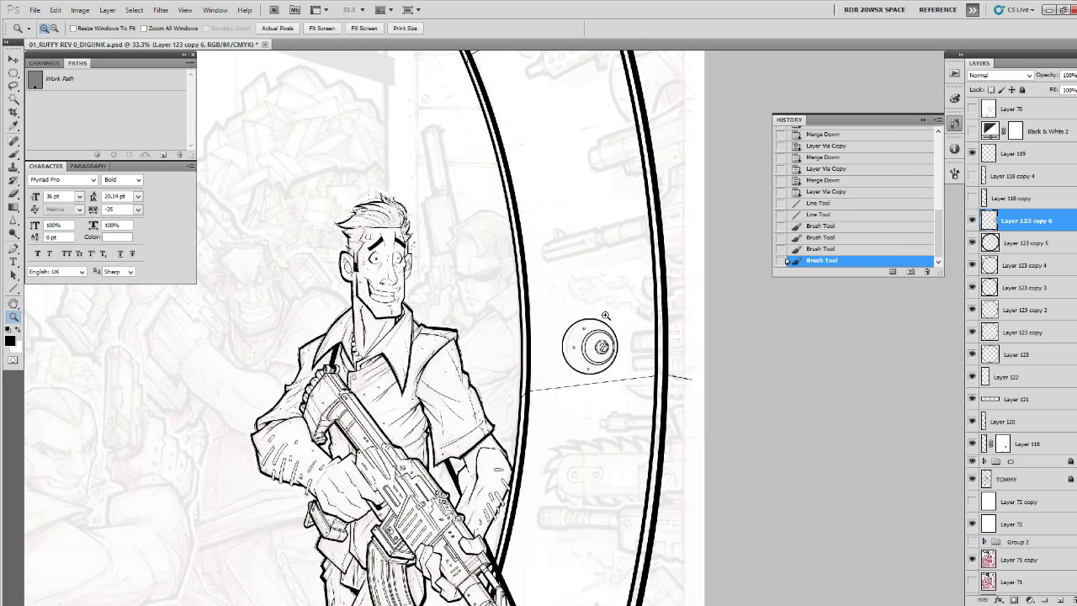
pyautogui.scroll(5, 607, 316)
pyautogui.moveTo(688, 481)
pyautogui.mouseDown()
pyautogui.moveTo(700, 499)
pyautogui.moveTo(693, 503)
pyautogui.mouseUp()
pyautogui.hotkey('ctrl', 'z')
pyautogui.scroll(-6, 697, 459)
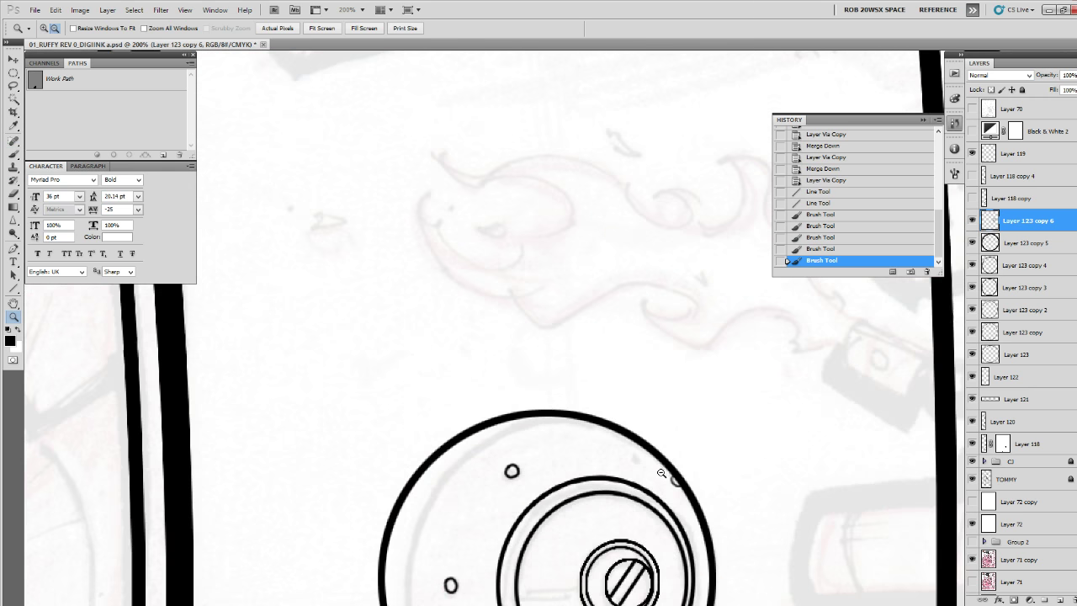
# Merge the stacked circle layers down into Layer 123 and toggle its visibility to check the complete disc.
pyautogui.hotkey('ctrl', 'e')
pyautogui.hotkey('ctrl', 'e')
pyautogui.hotkey('ctrl', 'e')
pyautogui.hotkey('ctrl', 'e')
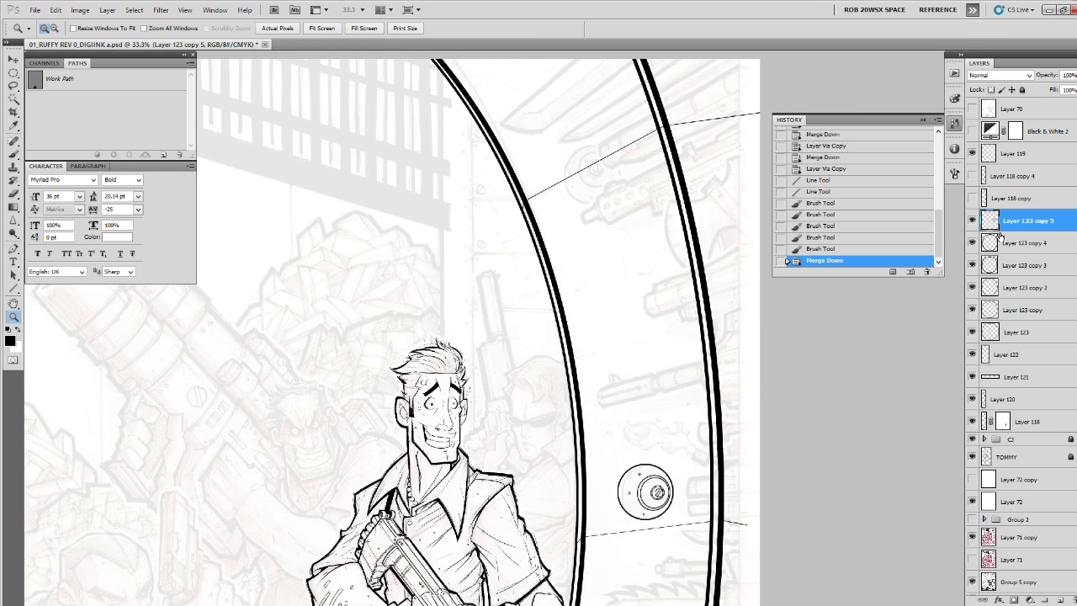
pyautogui.hotkey('ctrl', 'e')
pyautogui.hotkey('ctrl', 'e')
pyautogui.click(973, 219)
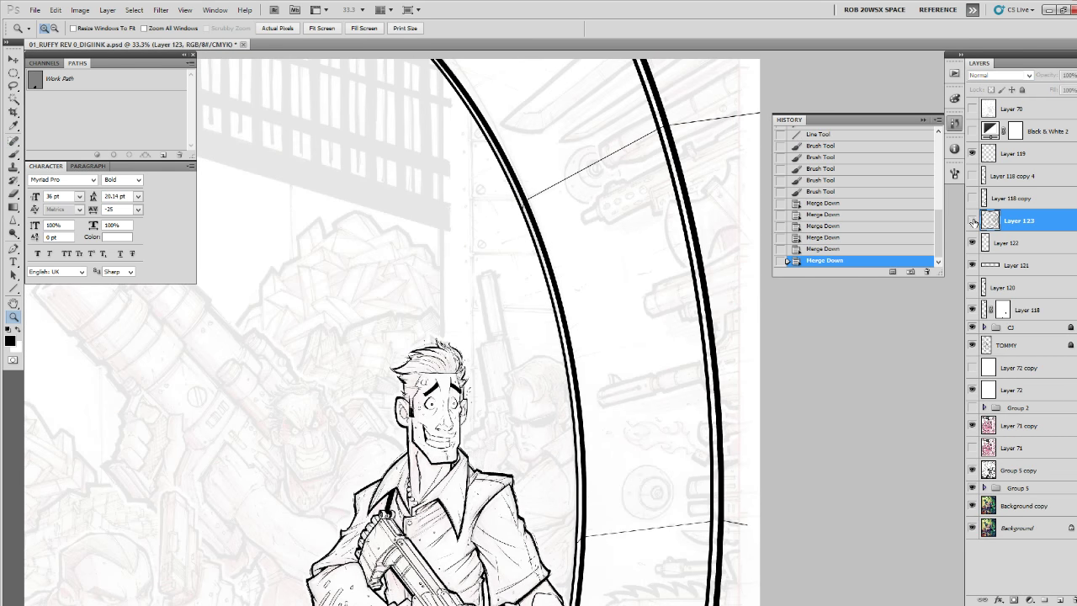
pyautogui.click(973, 219)
# Sharpen the disc line art by reapplying the Unsharp Mask filter three times and inspect it up close.
pyautogui.hotkey('ctrl', 'f')
pyautogui.hotkey('ctrl', 'f')
pyautogui.hotkey('ctrl', 'f')
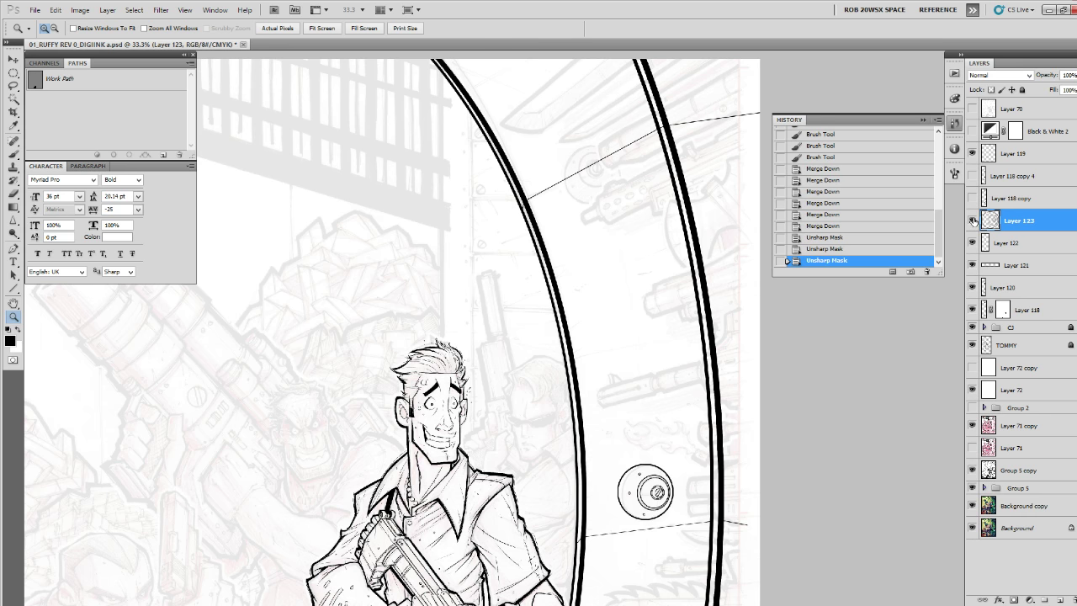
pyautogui.click(660, 495)
pyautogui.click(660, 494)
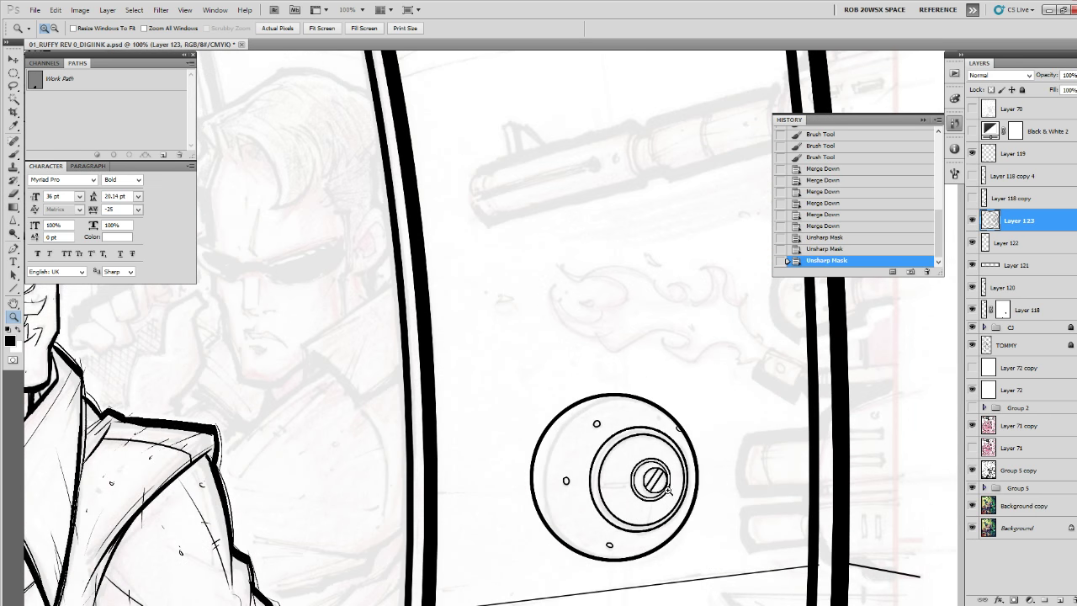
pyautogui.keyDown('alt'); pyautogui.click(685, 443); pyautogui.keyUp('alt')
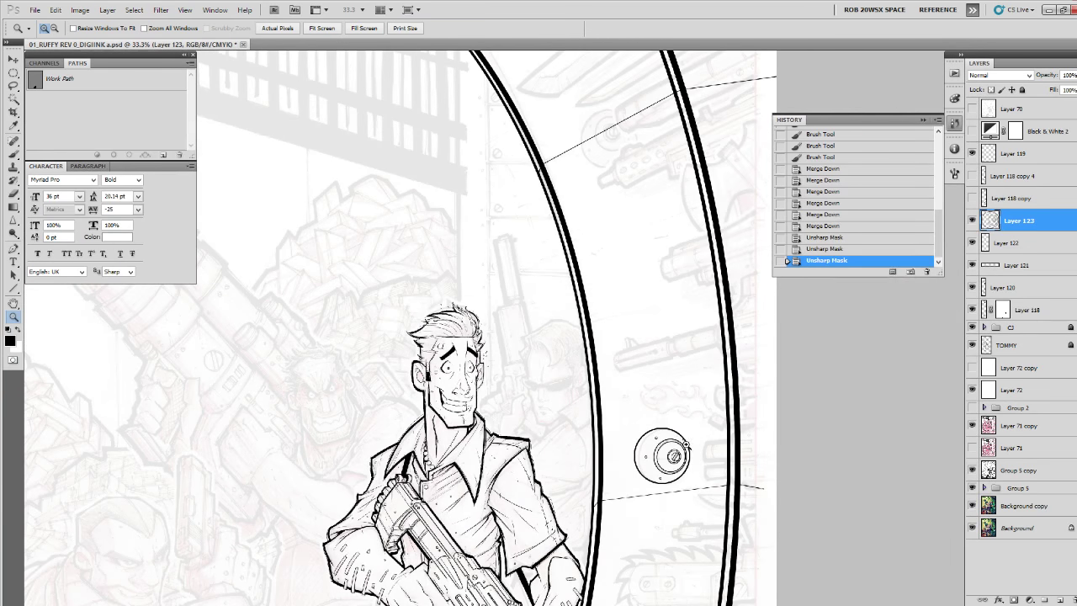
# Duplicate the disc layer, move the copy onto the arch's upper seam line and rotate it counterclockwise.
pyautogui.hotkey('ctrl', 'j')
pyautogui.press('v')
pyautogui.moveTo(684, 448); pyautogui.dragTo(629, 128)
pyautogui.moveTo(651, 175); pyautogui.dragTo(654, 176)
pyautogui.hotkey('ctrl', 't')
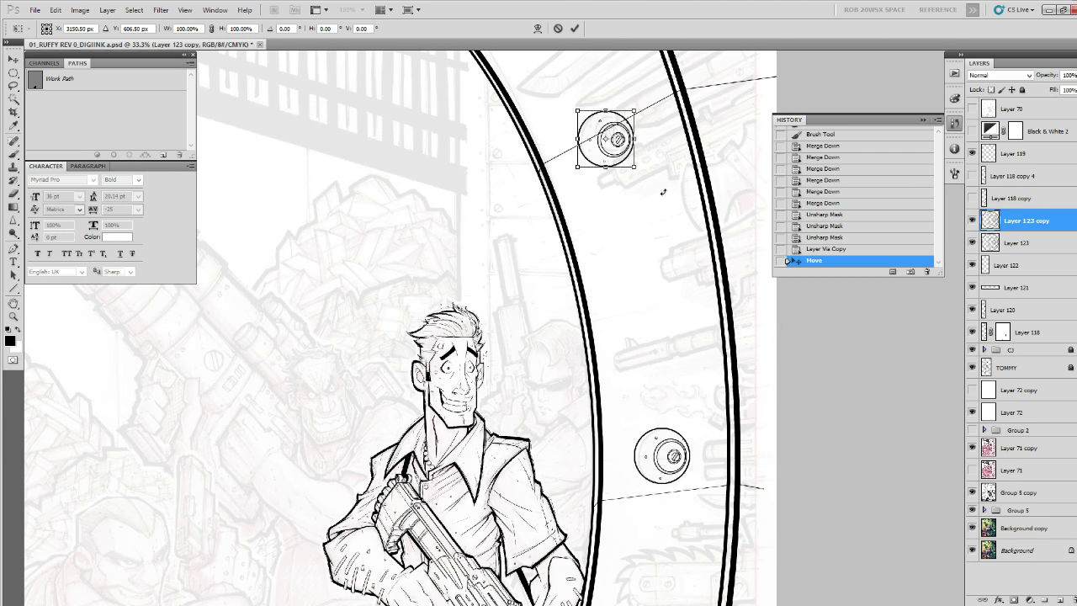
pyautogui.moveTo(663, 192); pyautogui.dragTo(689, 159)
pyautogui.press('Return')
# Nudge the upper disc copy up and to the left until it sits centred on the upper seam.
pyautogui.hotkey('shift', 'Right')
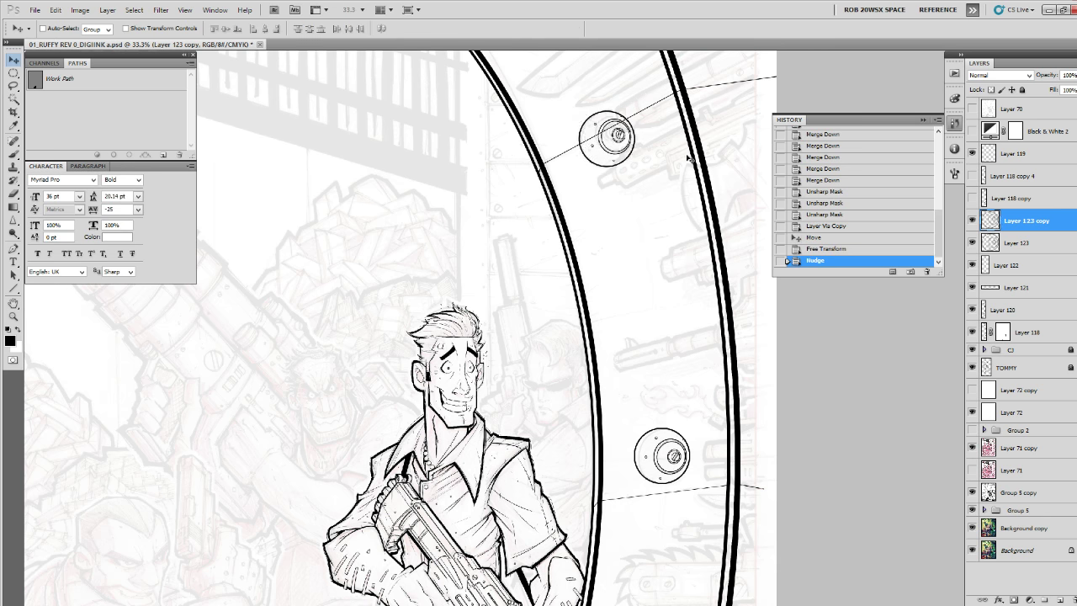
pyautogui.press('Up')
pyautogui.press('Up')
pyautogui.press('Up')
pyautogui.press('Up')
pyautogui.press('Up')
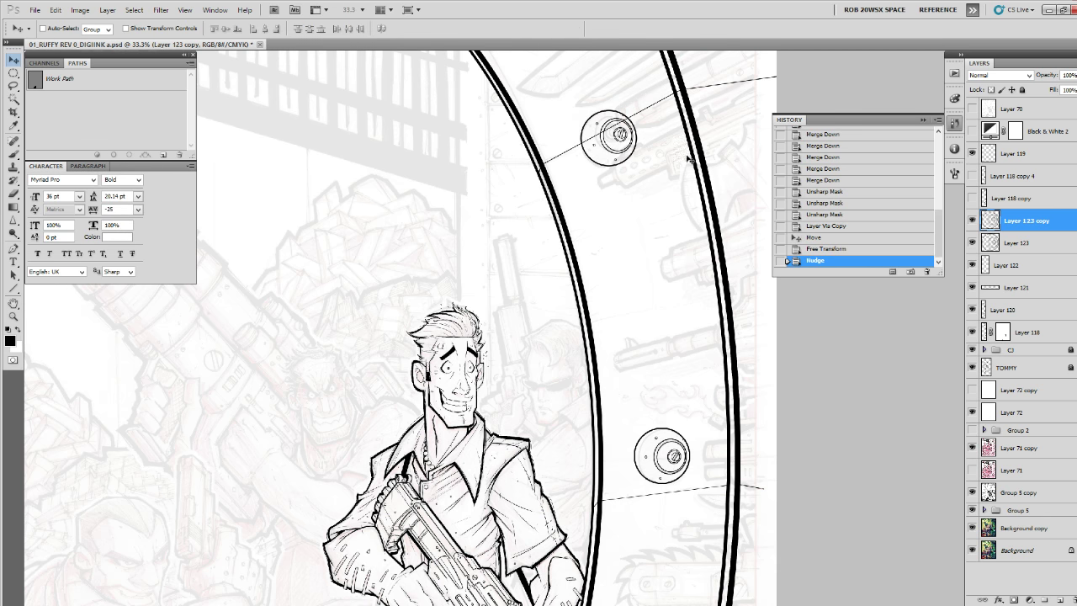
pyautogui.hotkey('shift', 'Left')
pyautogui.hotkey('shift', 'Left')
pyautogui.hotkey('shift', 'Left')
pyautogui.hotkey('shift', 'Left')
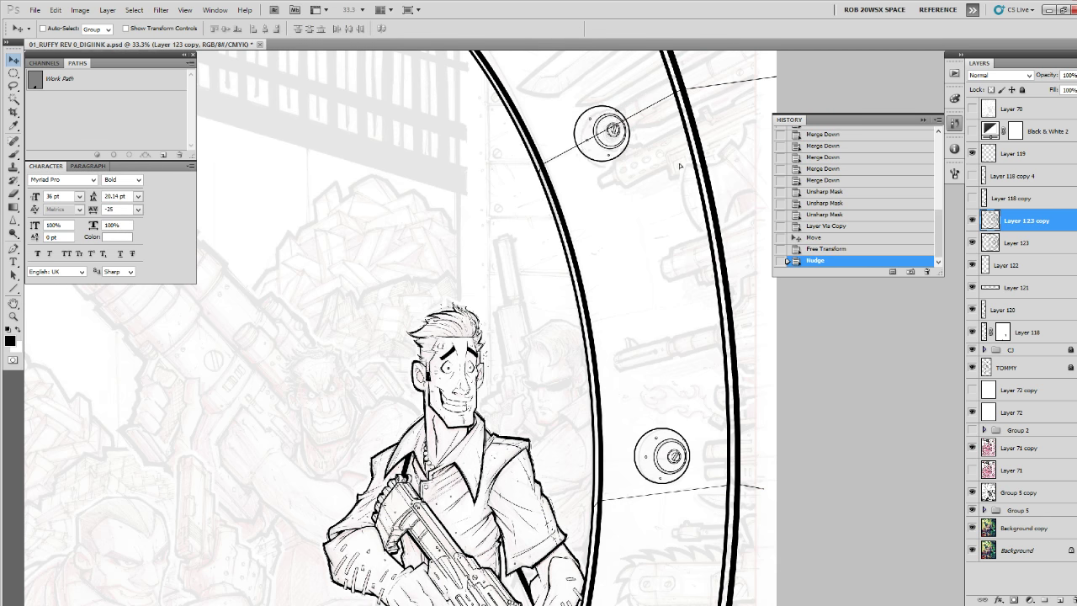
pyautogui.hotkey('shift', 'Up')
pyautogui.hotkey('shift', 'Up')
pyautogui.press('Left')
pyautogui.press('Up')
pyautogui.press('Left')
pyautogui.press('Up')
pyautogui.press('Left')
pyautogui.press('Up')
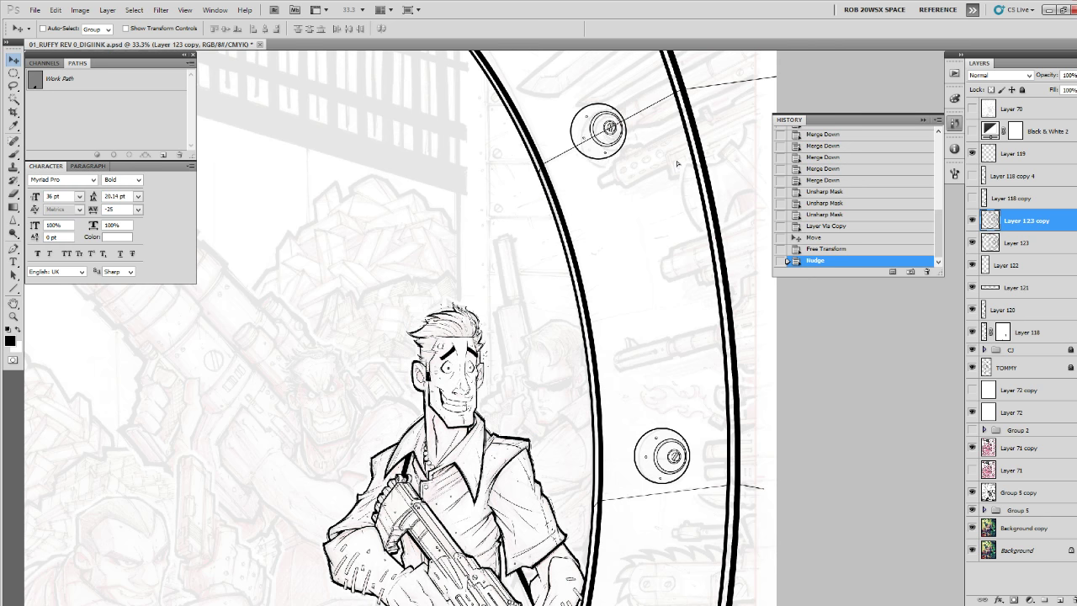
pyautogui.press('Right')
pyautogui.press('Right')
pyautogui.press('Right')
pyautogui.press('Right')
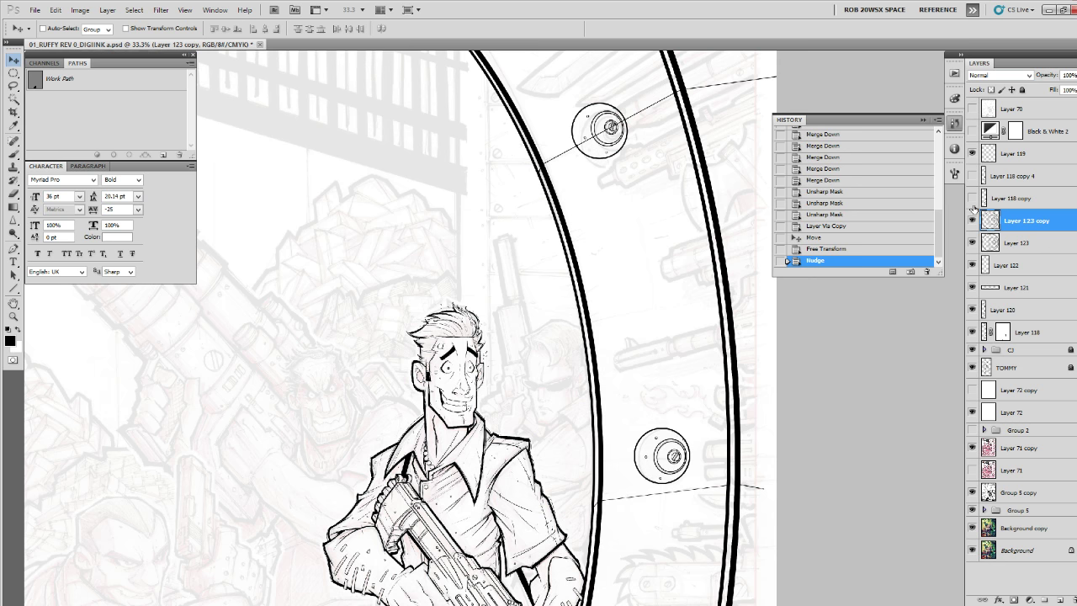
# Select Layer 123, move the original disc down onto the lower seam line and rotate it slightly clockwise.
pyautogui.click(993, 243)
pyautogui.moveTo(722, 351); pyautogui.dragTo(655, 252)
pyautogui.moveTo(652, 334); pyautogui.dragTo(648, 367)
pyautogui.hotkey('ctrl', 't')
pyautogui.moveTo(649, 325); pyautogui.dragTo(656, 338)
pyautogui.press('Return')
# Nudge the lower disc upward until it is centred on the lower seam line.
pyautogui.press('Up')
pyautogui.press('Up')
pyautogui.press('Up')
pyautogui.press('Up')
pyautogui.press('Up')
pyautogui.press('Up')
pyautogui.press('Up')
pyautogui.press('Up')
pyautogui.press('Up')
pyautogui.press('Up')
pyautogui.press('Up')
pyautogui.press('Up')
pyautogui.press('Up')
pyautogui.press('Up')
pyautogui.press('Up')
pyautogui.press('Up')
pyautogui.press('Up')
pyautogui.press('Up')
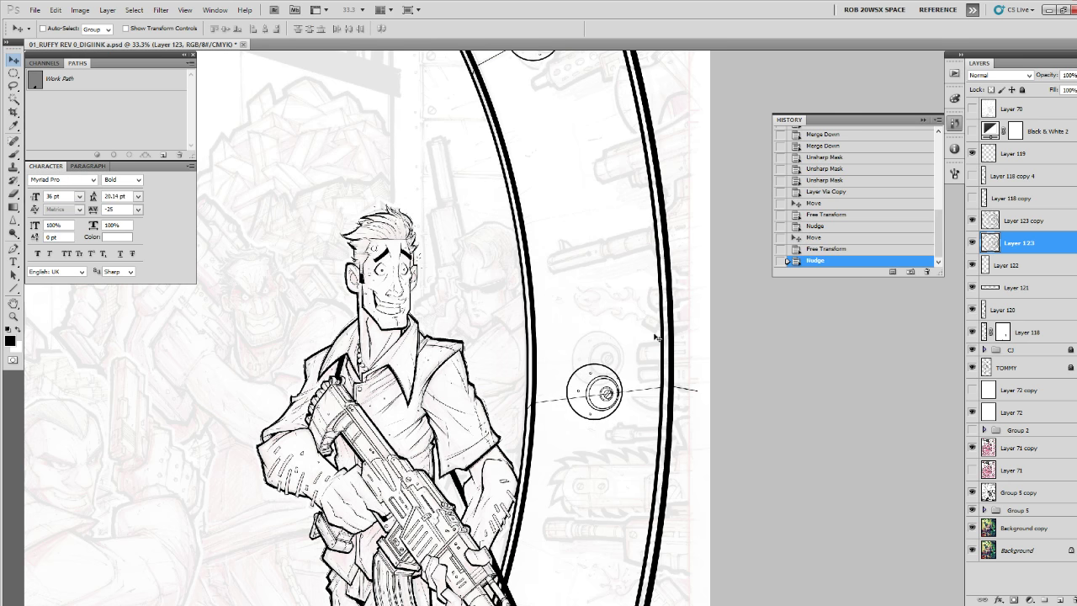
# Nudge the Layer 123 disc in small increments to fine-tune its centring on the middle seam line.
pyautogui.press('Down')
pyautogui.press('Down')
pyautogui.press('Down')
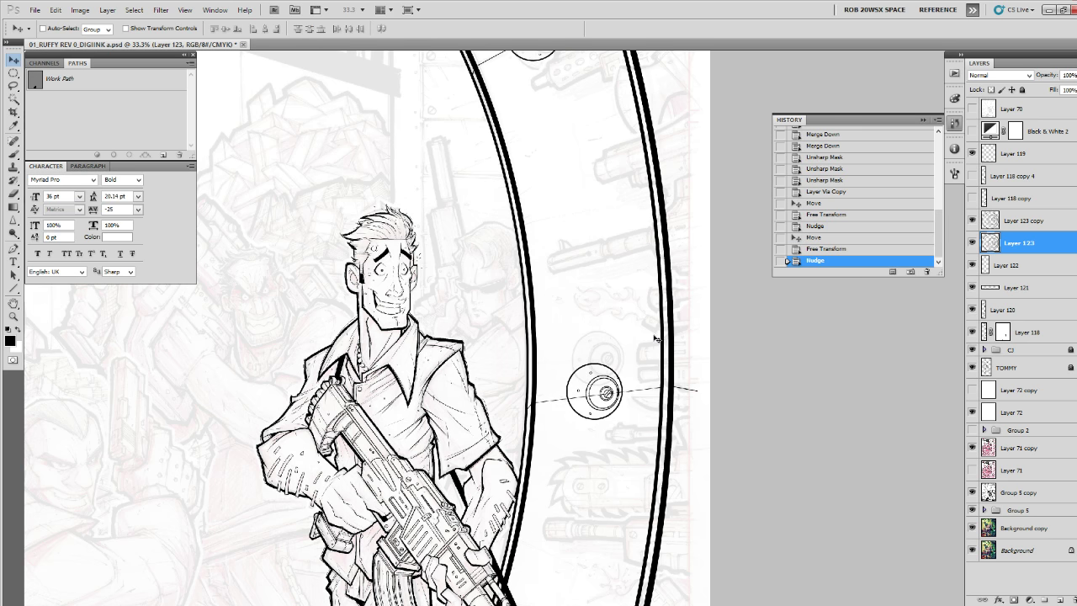
pyautogui.press('Right')
pyautogui.press('Right')
pyautogui.press('Right')
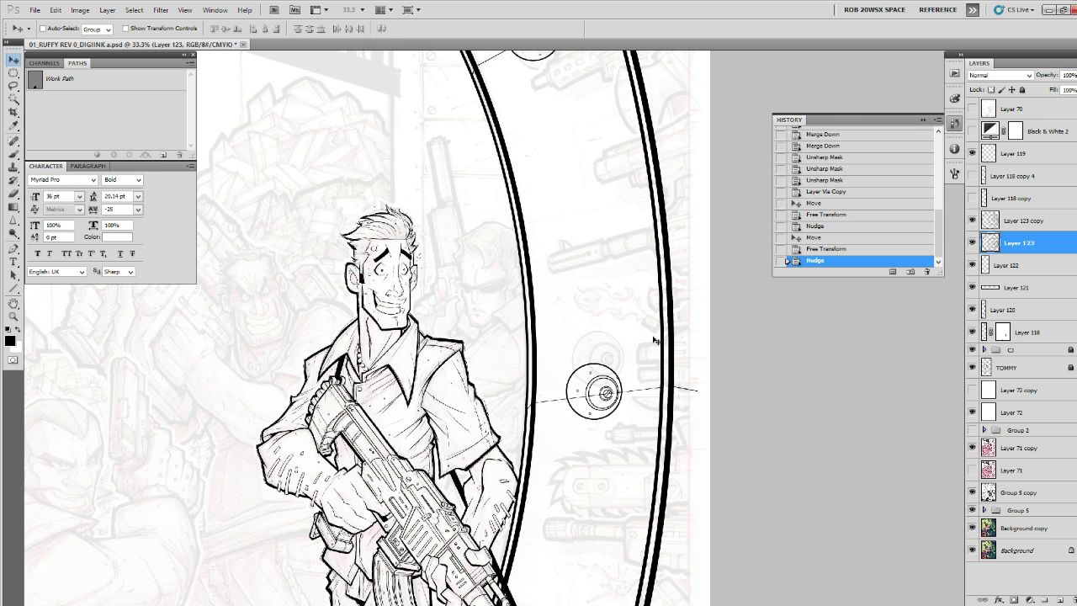
# Duplicate the Layer 123 disc, move the copy down onto the arch's lowest seam and rotate it about 42° clockwise.
pyautogui.scroll(-5, 639, 354)
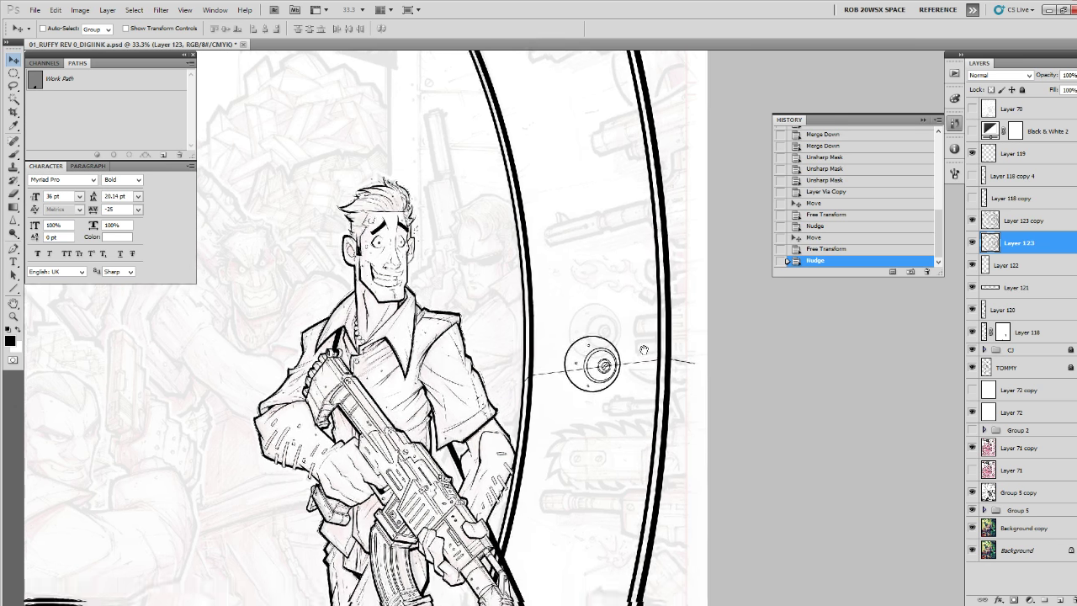
pyautogui.hotkey('ctrl', 'j')
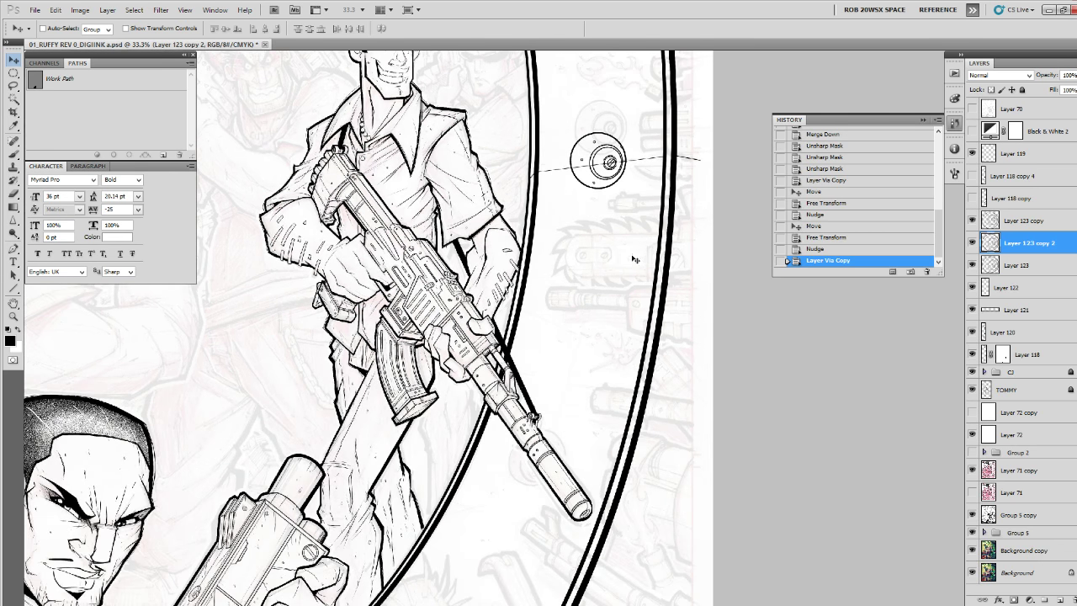
pyautogui.scroll(-1, 640, 260)
pyautogui.moveTo(632, 202); pyautogui.dragTo(545, 509)
pyautogui.press('space')
pyautogui.moveTo(591, 380); pyautogui.dragTo(526, 449)
pyautogui.hotkey('ctrl', 't')
pyautogui.moveTo(508, 383); pyautogui.dragTo(548, 426)
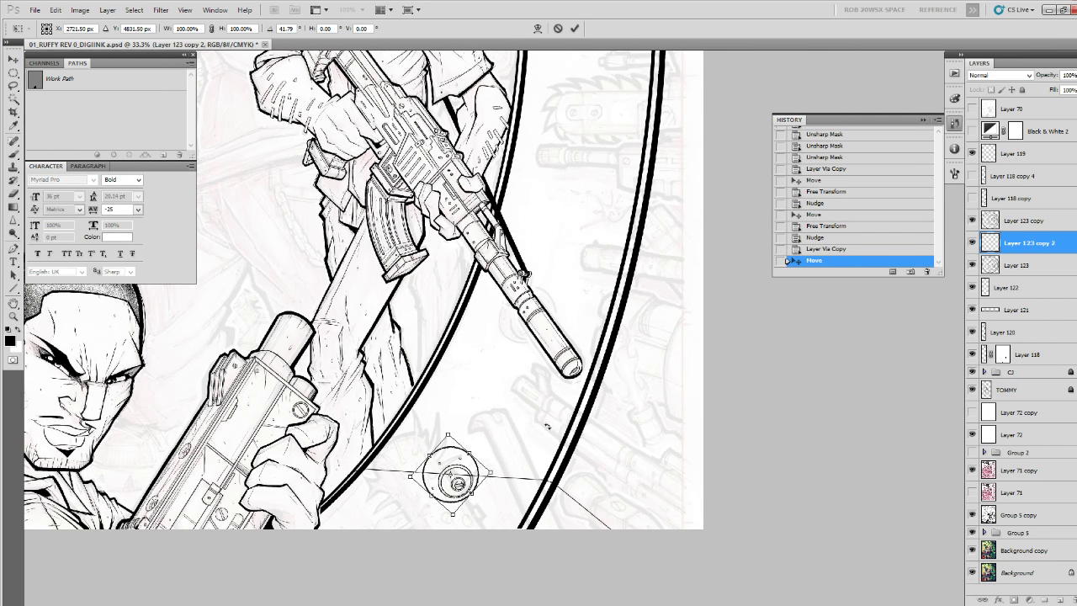
pyautogui.press('Return')
# Nudge the lowest disc copy left and down to bring it closer to the seam line.
pyautogui.press('Left')
pyautogui.press('Left')
pyautogui.press('Left')
pyautogui.press('Down')
pyautogui.press('Down')
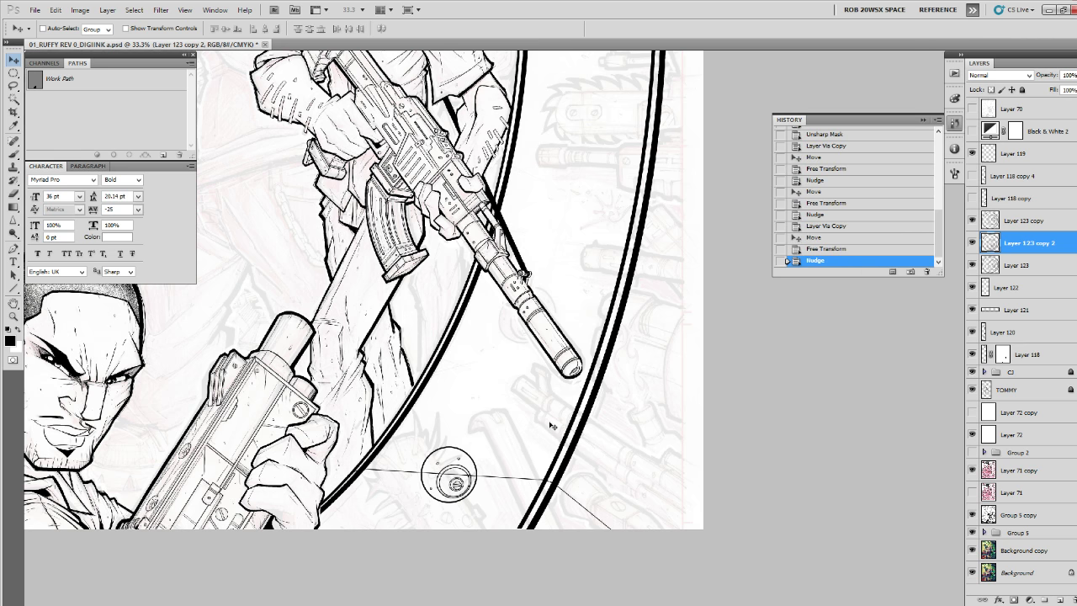
pyautogui.press('Left')
# Readjust the lowest disc slightly with Free Transform and fine-tune its position on the seam with small nudges.
pyautogui.hotkey('ctrl', 't')
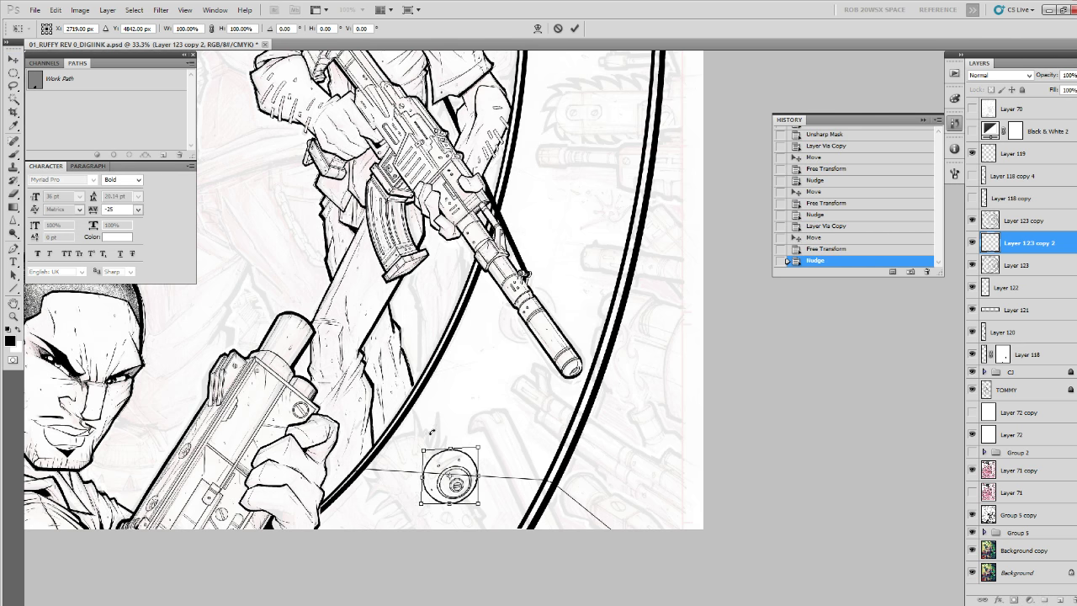
pyautogui.press('Return')
pyautogui.press('Left')
pyautogui.press('Left')
pyautogui.press('Down')
pyautogui.press('Right')
pyautogui.press('Up')
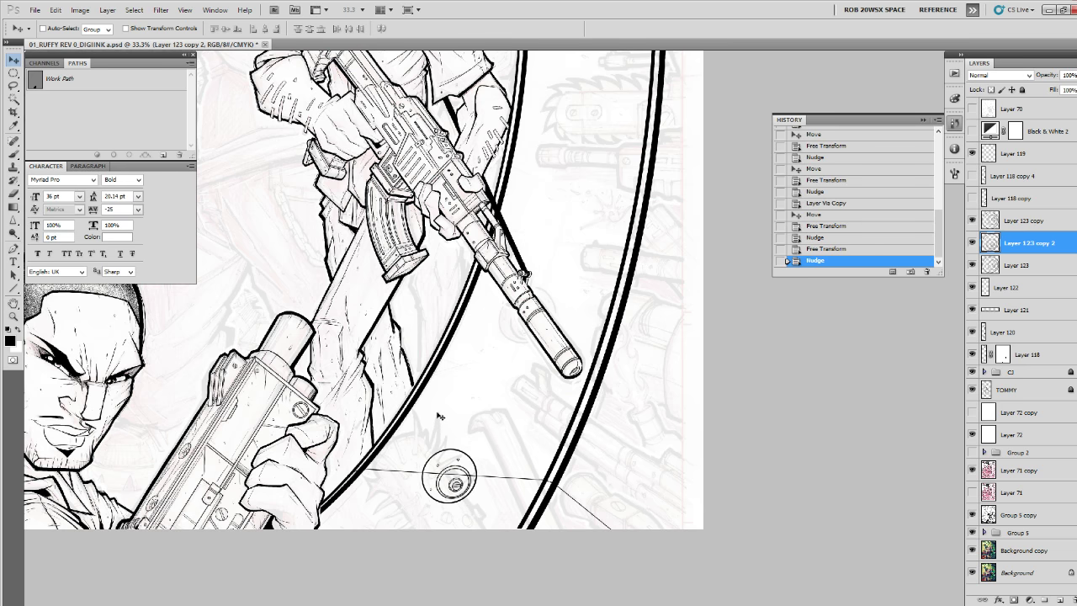
pyautogui.press('Right')
# With the whole page in view, transform the lowest disc again and nudge it down and slightly left.
pyautogui.moveTo(593, 284); pyautogui.dragTo(587, 331)
pyautogui.press('z')
pyautogui.keyDown('alt'); pyautogui.click(575, 328); pyautogui.keyUp('alt')
pyautogui.keyDown('alt'); pyautogui.click(575, 329); pyautogui.keyUp('alt')
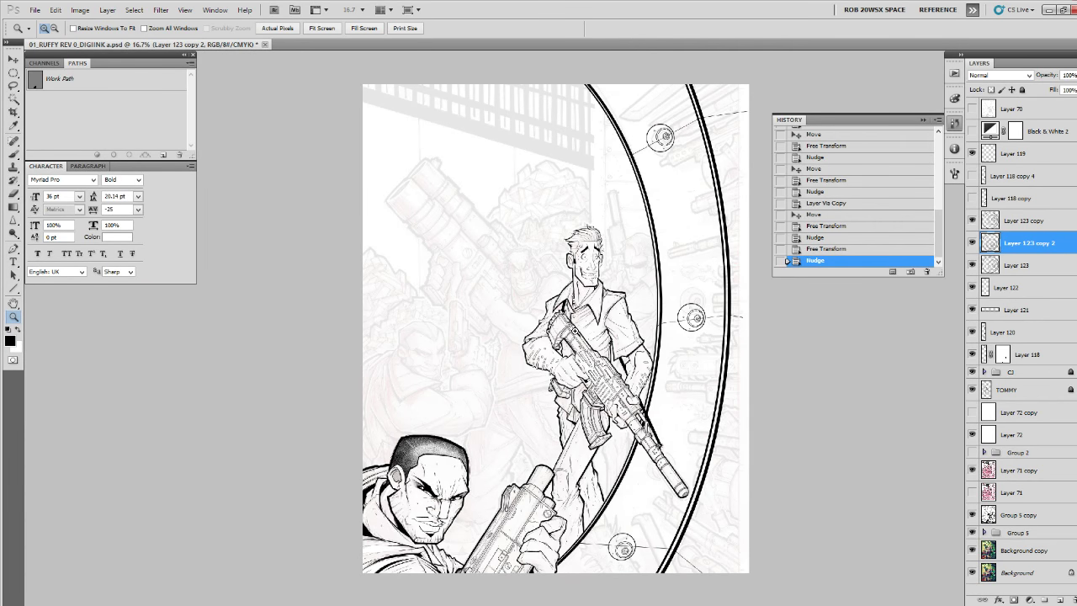
pyautogui.hotkey('ctrl', 't')
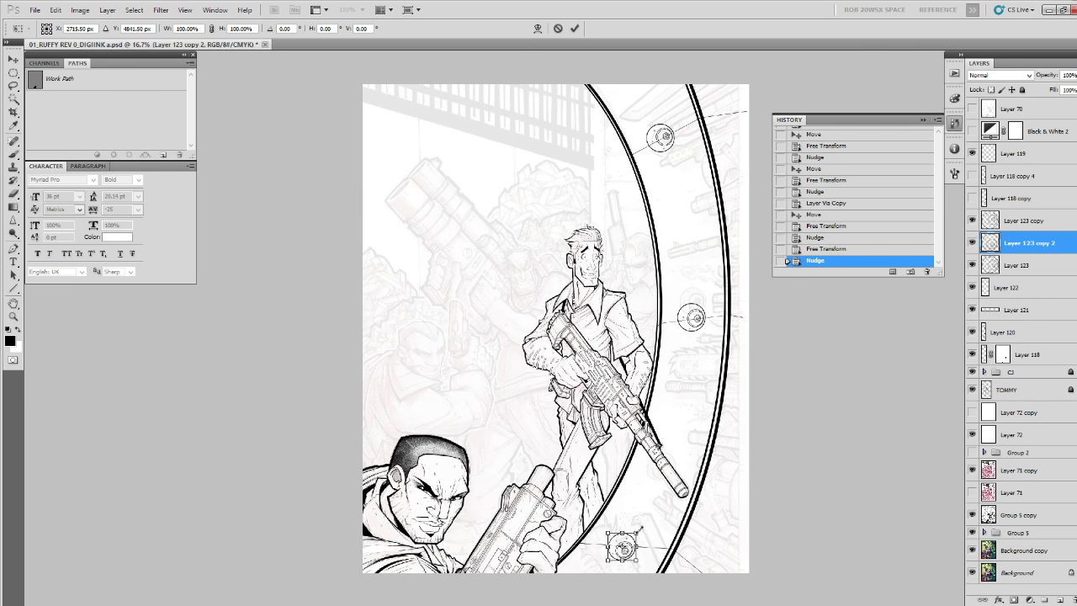
pyautogui.press('Return')
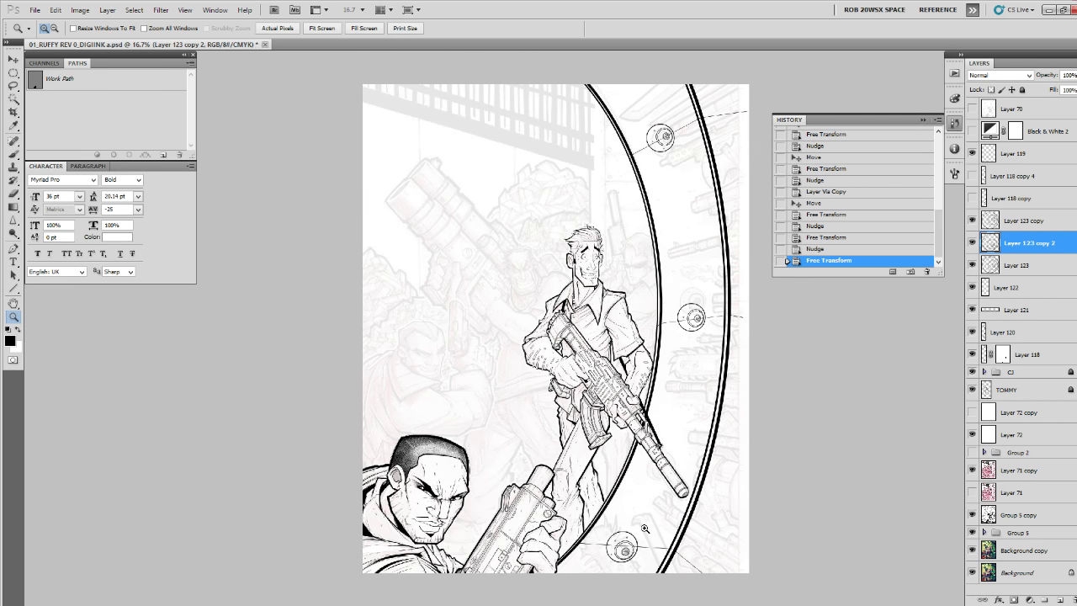
pyautogui.press('v')
pyautogui.press('Down')
pyautogui.press('Down')
pyautogui.press('Left')
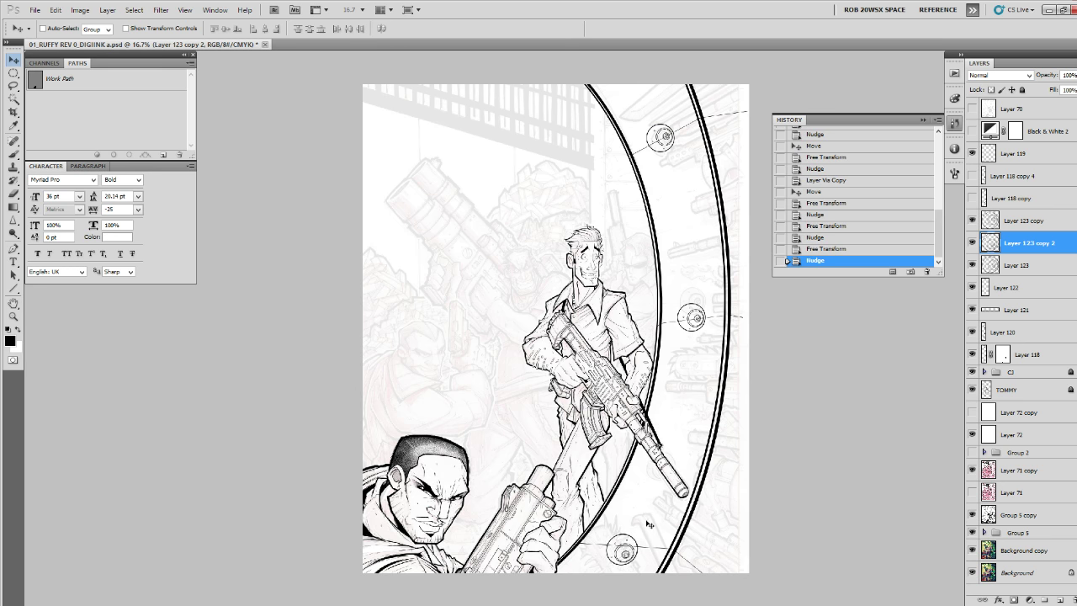
# Nudge the lowest disc up and to the right until it sits centred on its seam.
pyautogui.press('Up')
pyautogui.press('Up')
pyautogui.press('Up')
pyautogui.press('Up')
pyautogui.press('Up')
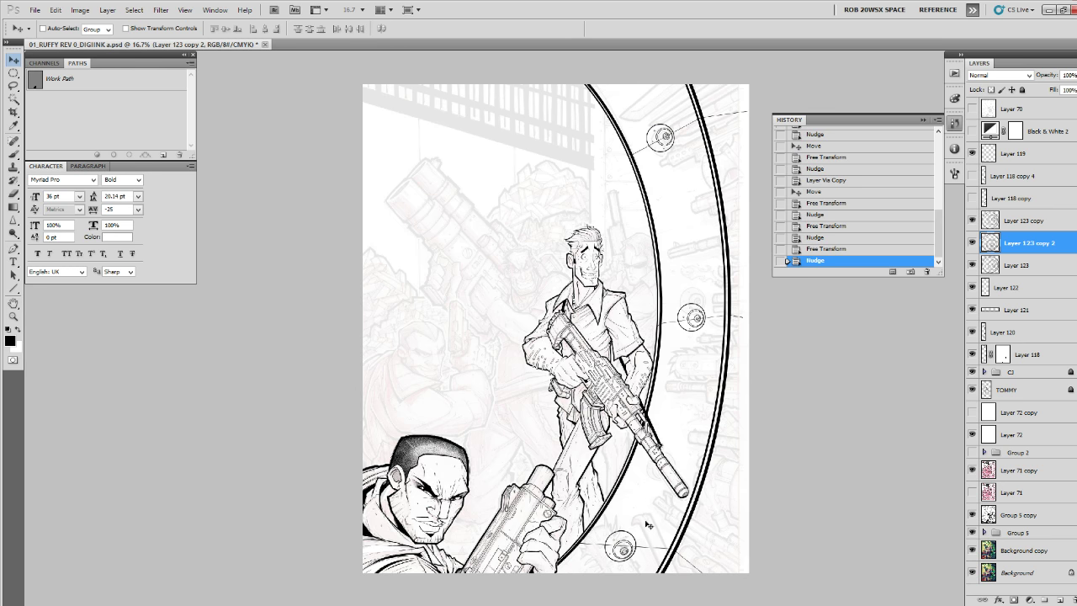
pyautogui.press('Right')
pyautogui.press('Right')
pyautogui.press('Up')
pyautogui.press('Up')
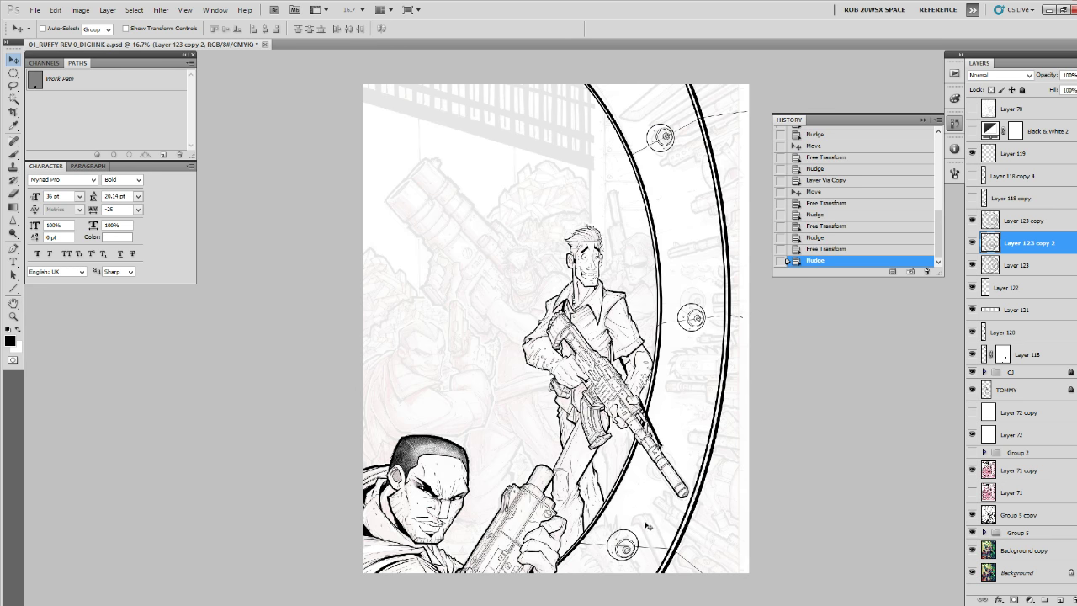
# Scale the lowest disc to about 93% height with a -2.22° horizontal skew, and nudge it up and right.
pyautogui.hotkey('ctrl', 't')
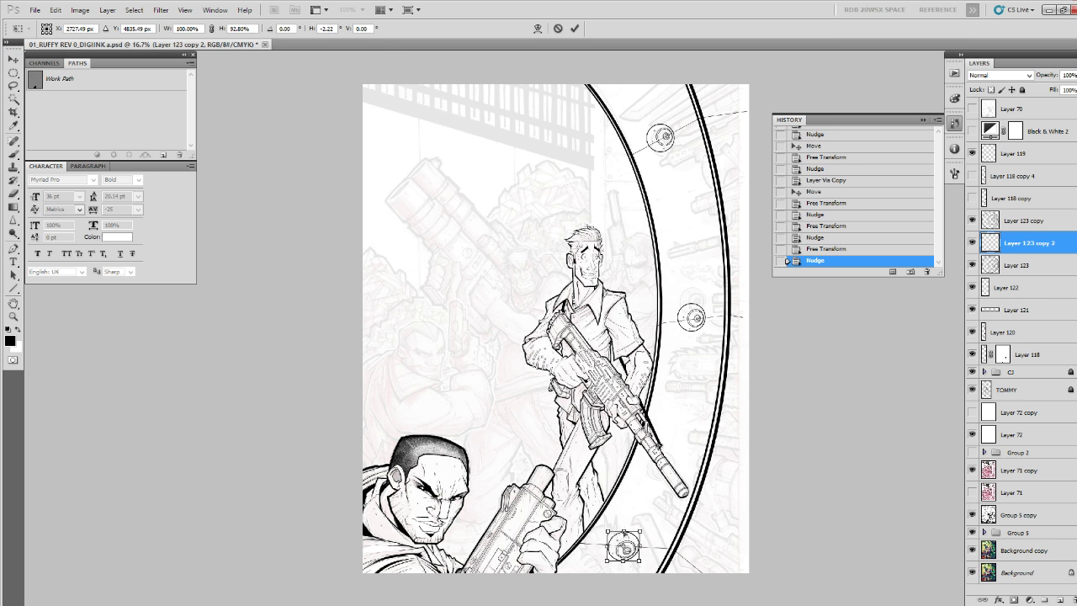
pyautogui.press('Return')
pyautogui.press('Up')
pyautogui.press('Up')
pyautogui.press('Up')
pyautogui.press('Up')
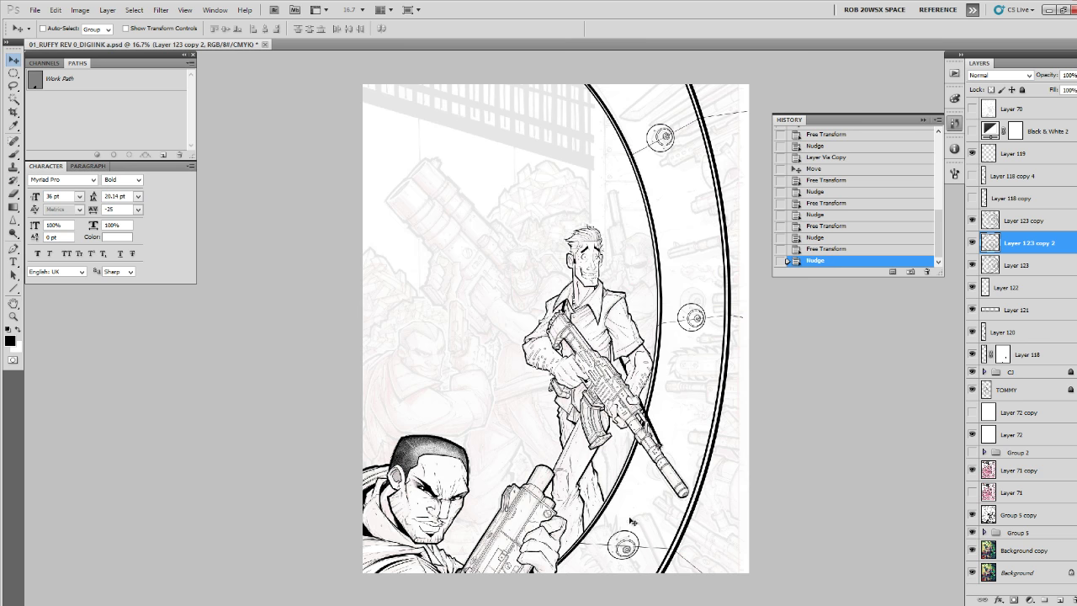
pyautogui.press('Right')
pyautogui.press('Right')
pyautogui.press('Right')
pyautogui.press('Right')
pyautogui.press('Right')
# Toggle Layer 123 to identify its disc, and nudge the lowest disc slightly higher and across to finish its placement.
pyautogui.click(973, 265)
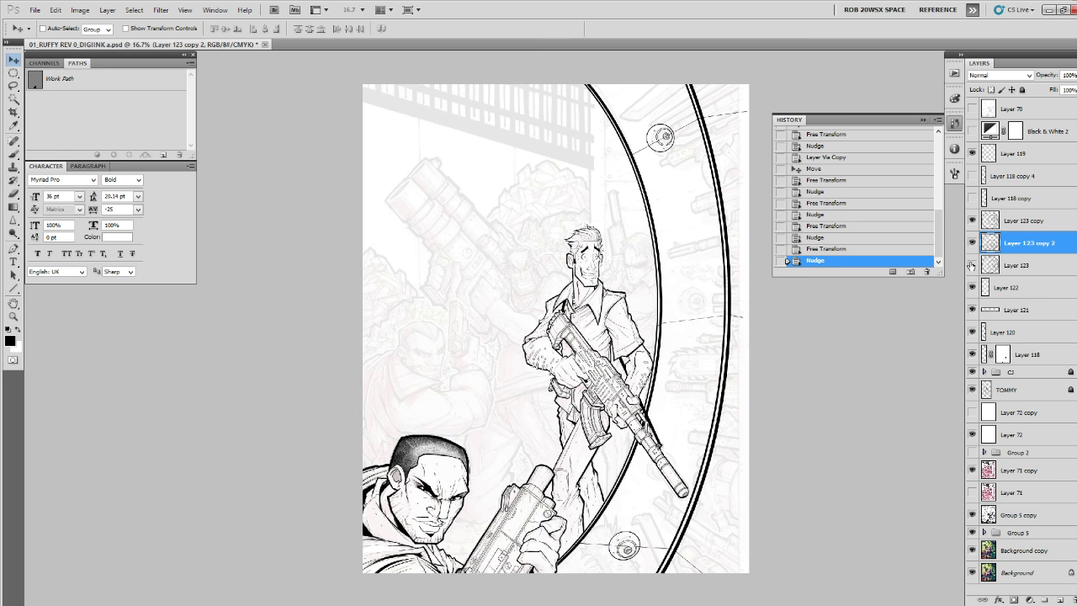
pyautogui.click(973, 265)
pyautogui.hotkey('shift', 'Up')
pyautogui.hotkey('shift', 'Up')
pyautogui.hotkey('shift', 'Up')
pyautogui.hotkey('shift', 'Up')
pyautogui.hotkey('shift', 'Up')
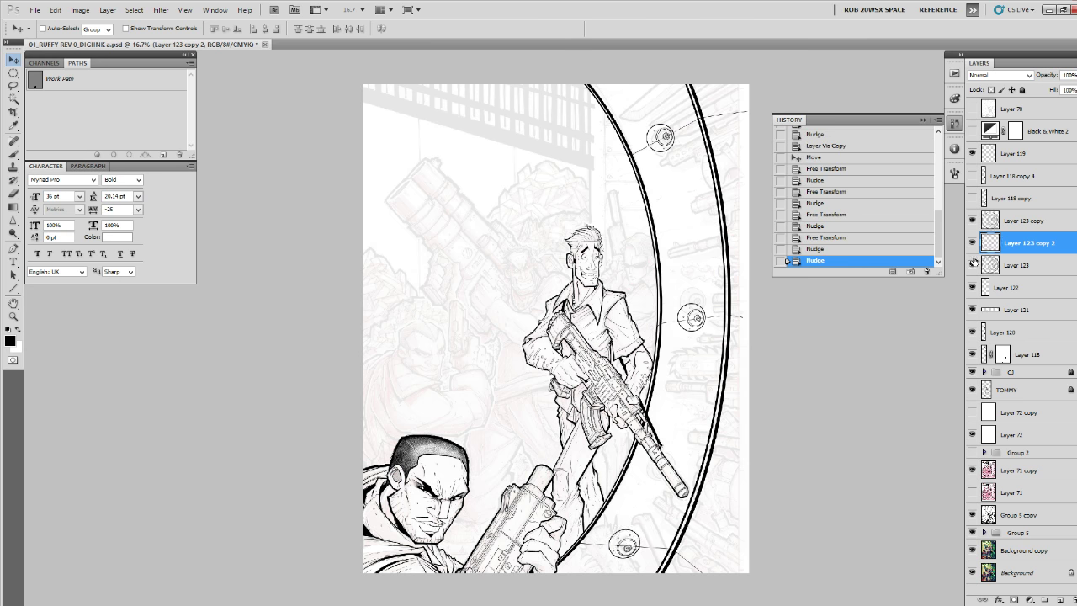
pyautogui.hotkey('shift', 'Right')
pyautogui.hotkey('shift', 'Right')
pyautogui.hotkey('shift', 'Left')
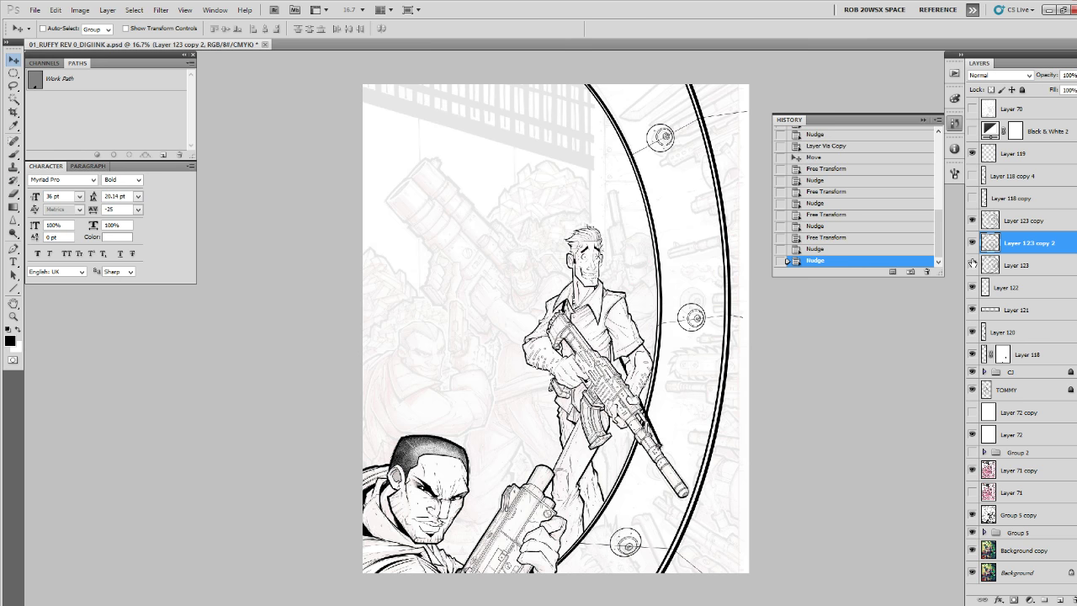
pyautogui.hotkey('shift', 'Down')
pyautogui.hotkey('shift', 'Left')
pyautogui.hotkey('shift', 'Right')
pyautogui.hotkey('shift', 'Left')
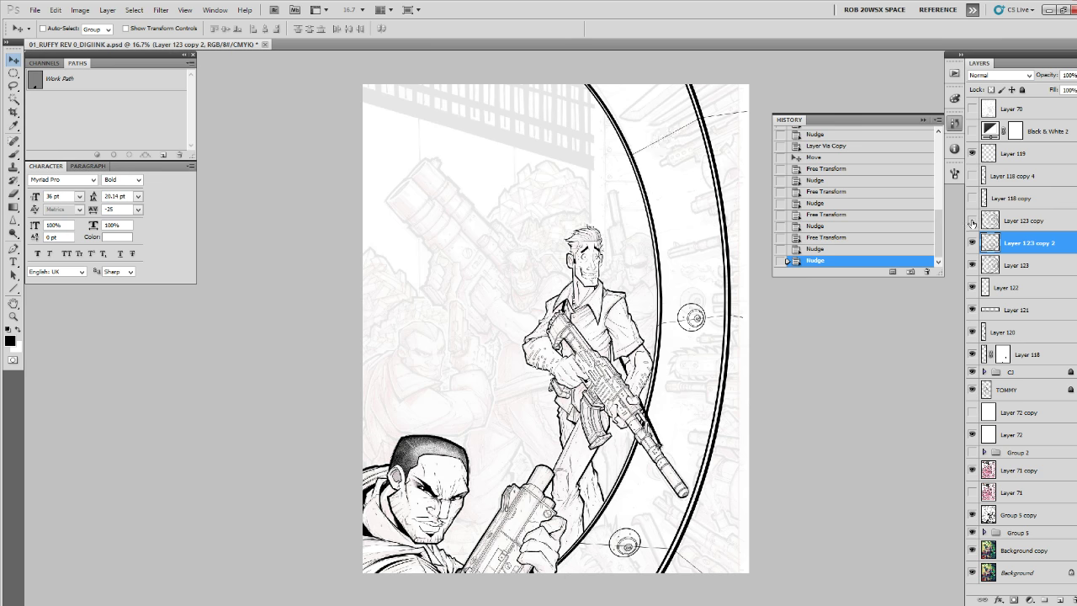
# Merge Layer 123 copy and Layer 123 copy 2 down into Layer 123, and toggle its visibility to check the discs.
pyautogui.click(990, 220)
pyautogui.hotkey('ctrl', 'e')
pyautogui.hotkey('ctrl', 'e')
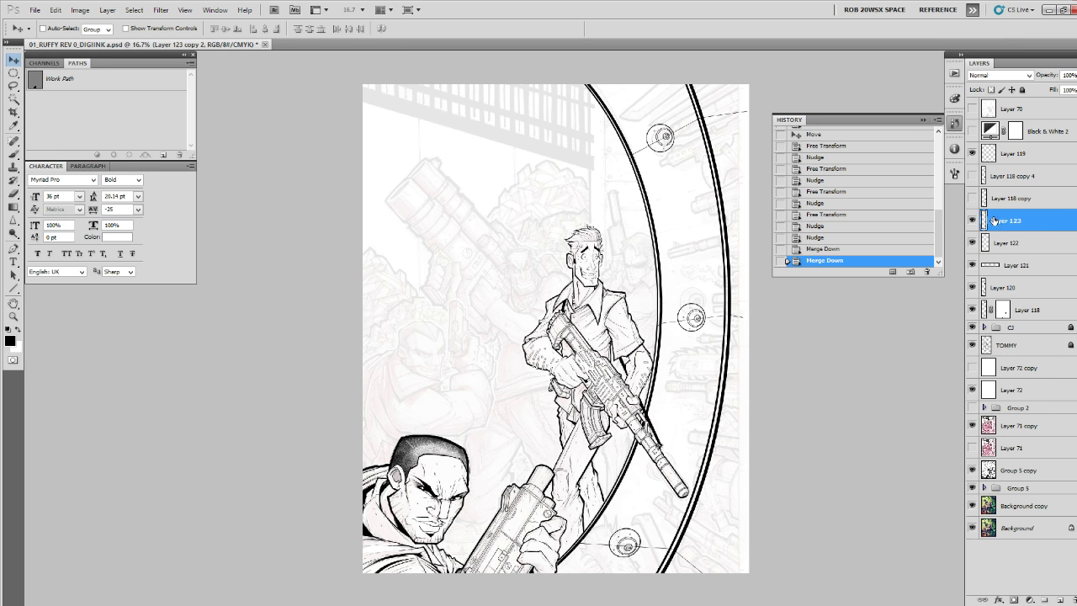
pyautogui.click(974, 221)
pyautogui.click(973, 221)
# Select the seam lines on Layer 122 and erase the part running through the lowest disc.
pyautogui.click(972, 243)
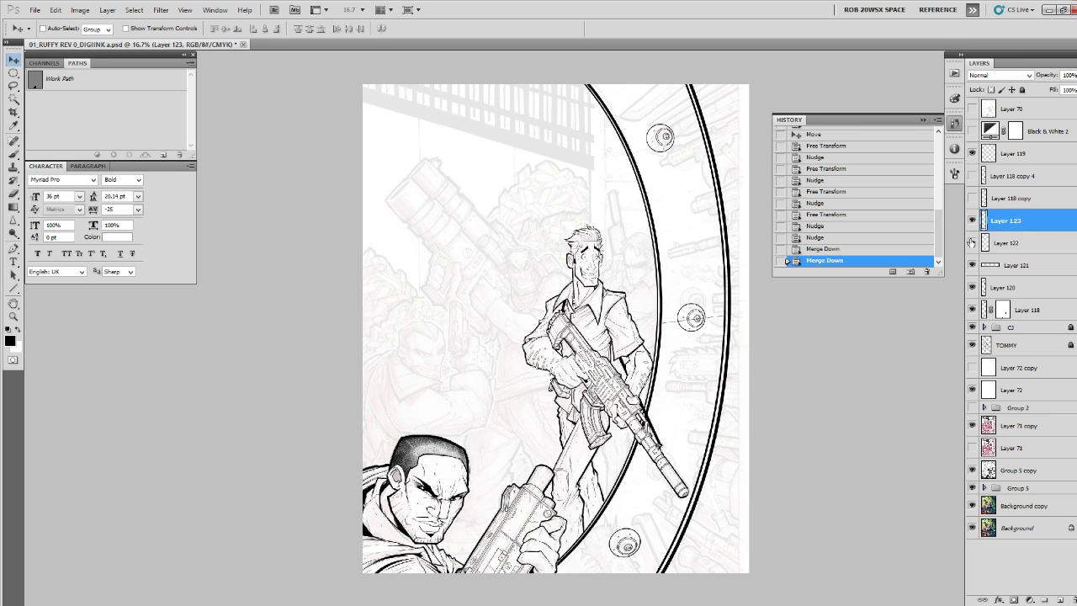
pyautogui.click(972, 242)
pyautogui.click(986, 243)
pyautogui.press('z')
pyautogui.click(636, 528)
pyautogui.click(636, 527)
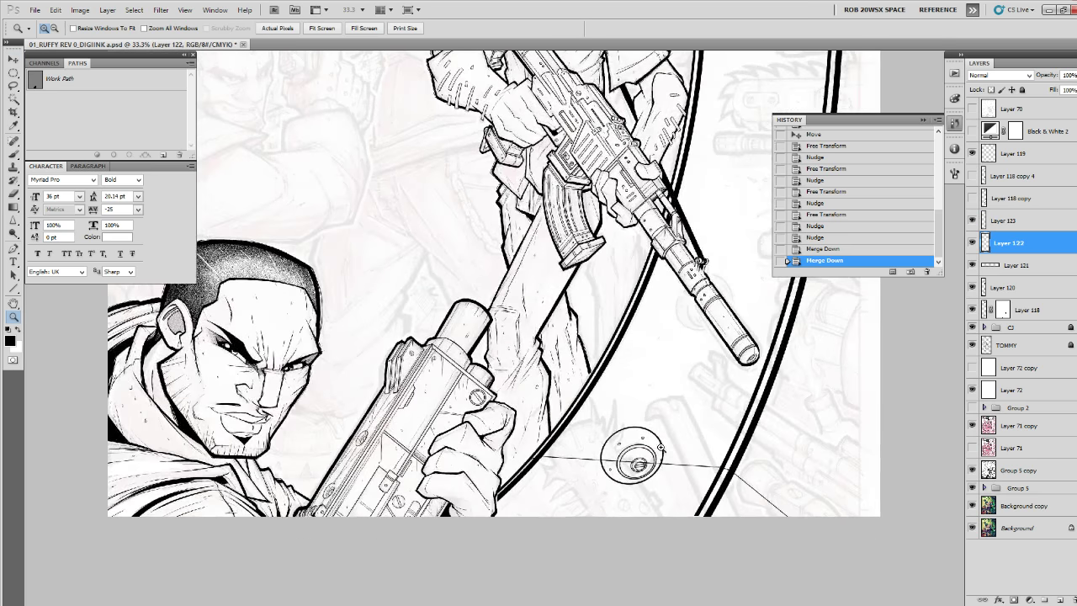
pyautogui.click(636, 527)
pyautogui.press('b')
pyautogui.moveTo(641, 471); pyautogui.dragTo(574, 463)
pyautogui.moveTo(736, 328); pyautogui.dragTo(643, 566)
pyautogui.moveTo(727, 360); pyautogui.dragTo(623, 568)
pyautogui.moveTo(637, 276)
pyautogui.mouseDown()
pyautogui.moveTo(682, 464)
pyautogui.moveTo(712, 489)
pyautogui.mouseUp()
# Merge Layer 122 down into Layer 121 and erase the seam line inside the middle disc.
pyautogui.hotkey('ctrl', 'e')
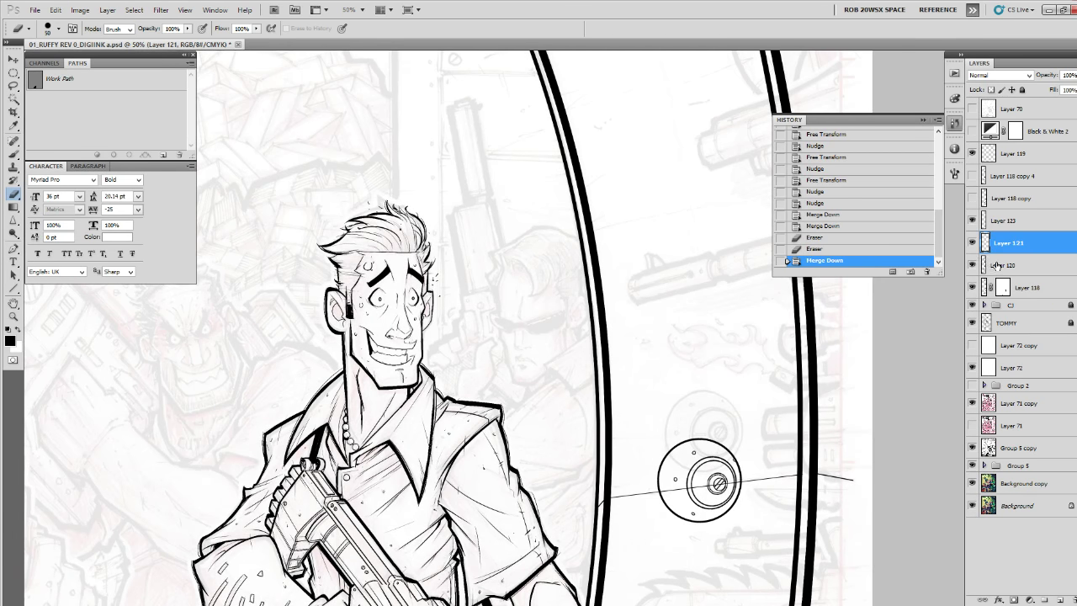
pyautogui.click(974, 264)
pyautogui.click(973, 264)
pyautogui.moveTo(718, 483)
pyautogui.mouseDown()
pyautogui.moveTo(667, 488)
pyautogui.moveTo(736, 477)
pyautogui.mouseUp()
pyautogui.moveTo(729, 362); pyautogui.dragTo(728, 514)
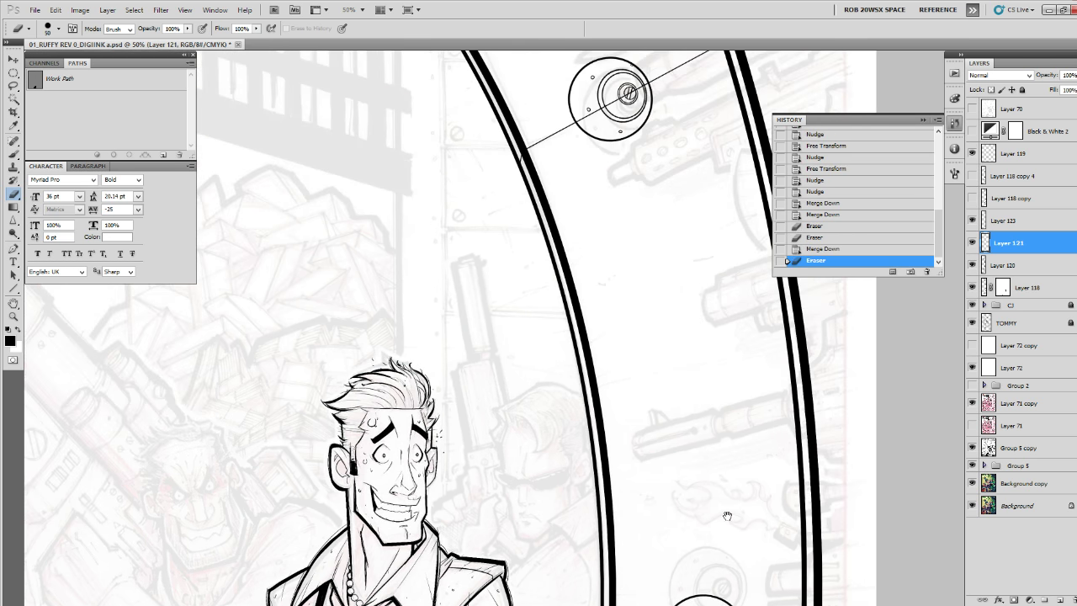
# Erase the seam line crossing the upper disc and return to the whole-page view.
pyautogui.moveTo(682, 318)
pyautogui.mouseDown()
pyautogui.moveTo(704, 457)
pyautogui.moveTo(750, 589)
pyautogui.mouseUp()
pyautogui.moveTo(702, 382)
pyautogui.mouseDown()
pyautogui.moveTo(717, 373)
pyautogui.moveTo(656, 406)
pyautogui.mouseUp()
pyautogui.press('z')
pyautogui.keyDown('alt'); pyautogui.click(669, 400); pyautogui.keyUp('alt')
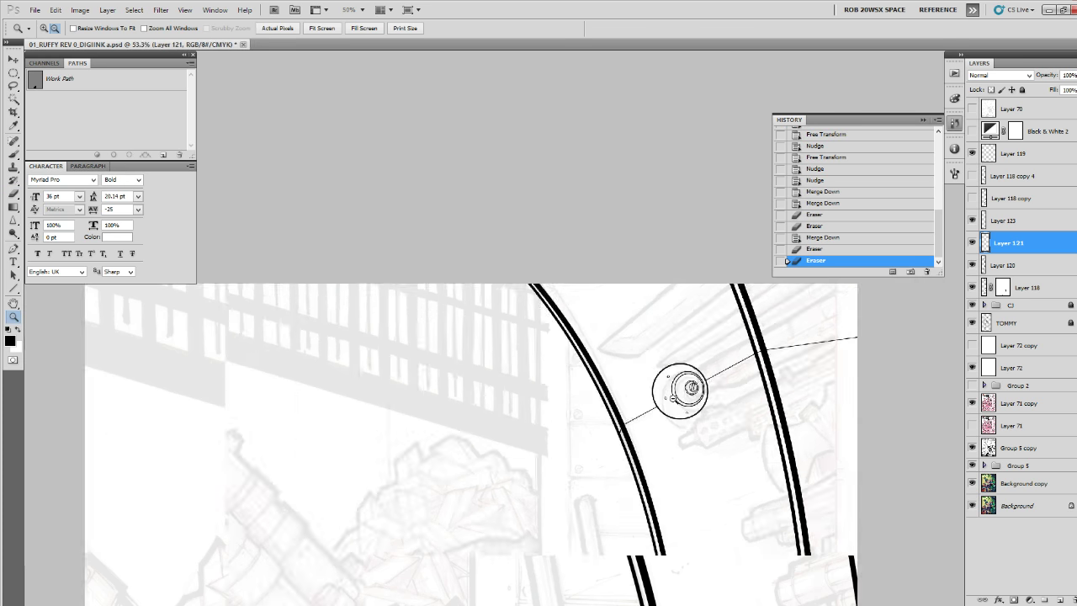
pyautogui.keyDown('alt'); pyautogui.click(679, 397); pyautogui.keyUp('alt')
pyautogui.keyDown('alt'); pyautogui.click(681, 397); pyautogui.keyUp('alt')
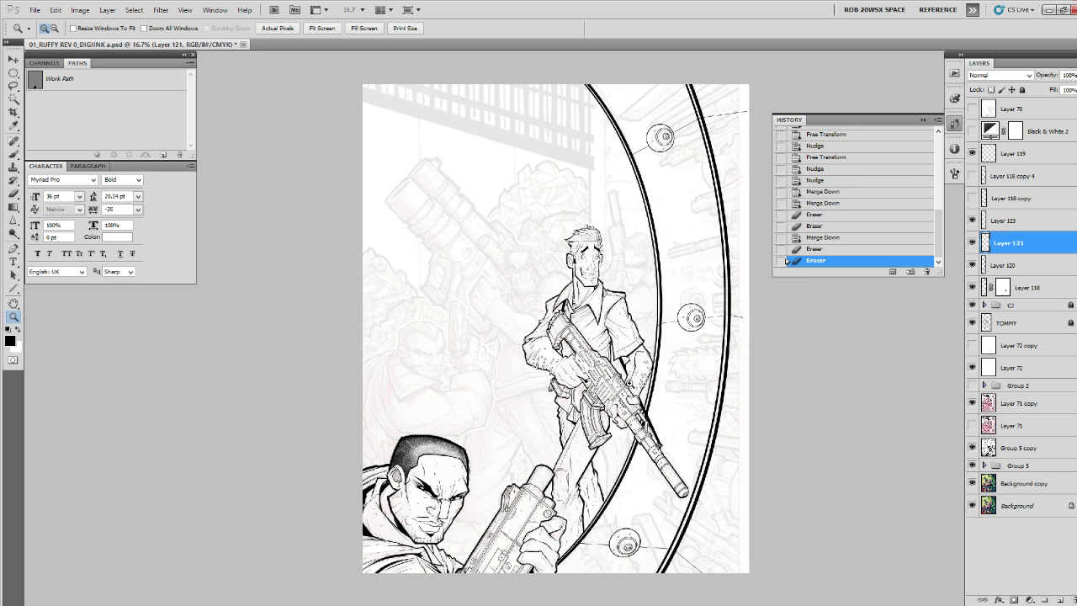
# Look over the inked figures and the arch's discs and seams across the page at 25% zoom.
pyautogui.click(488, 464)
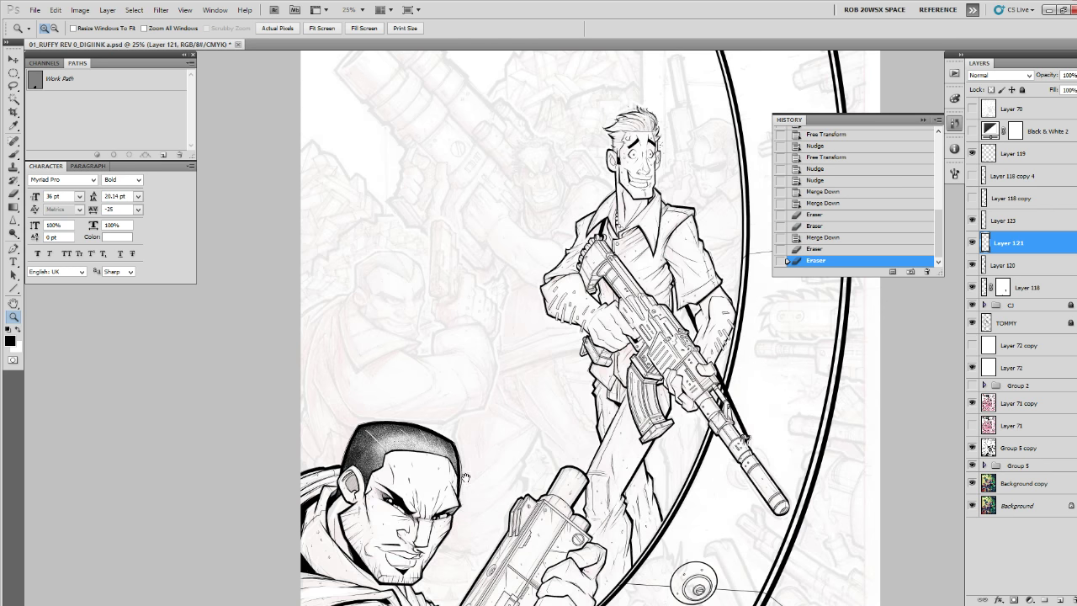
pyautogui.moveTo(466, 478); pyautogui.dragTo(518, 434)
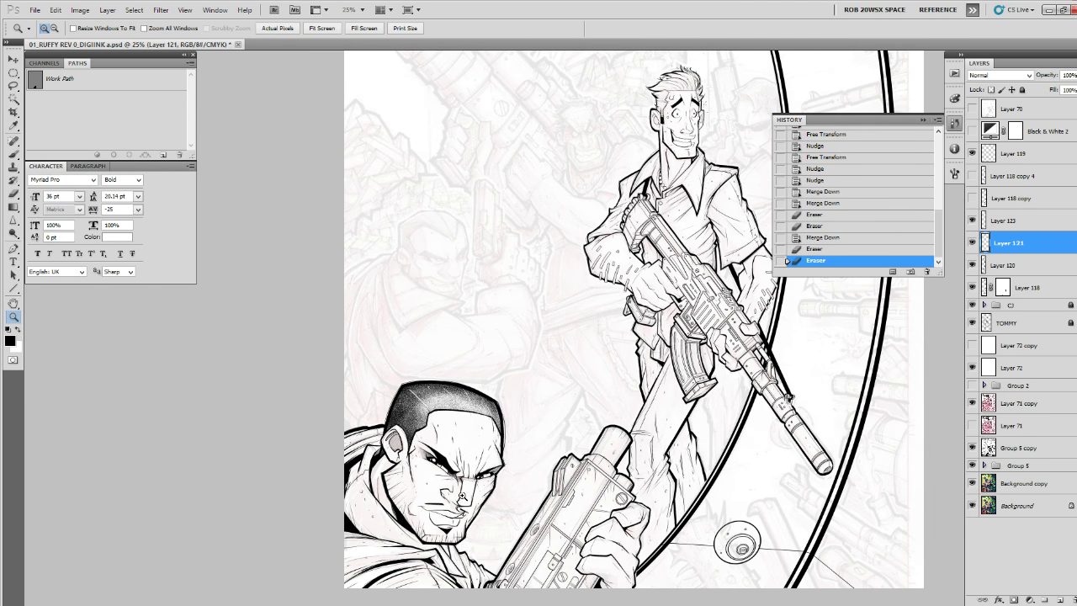
pyautogui.moveTo(517, 356); pyautogui.dragTo(518, 436)
pyautogui.moveTo(638, 439); pyautogui.dragTo(507, 456)
pyautogui.moveTo(663, 465); pyautogui.dragTo(562, 333)
pyautogui.moveTo(477, 249); pyautogui.dragTo(567, 473)
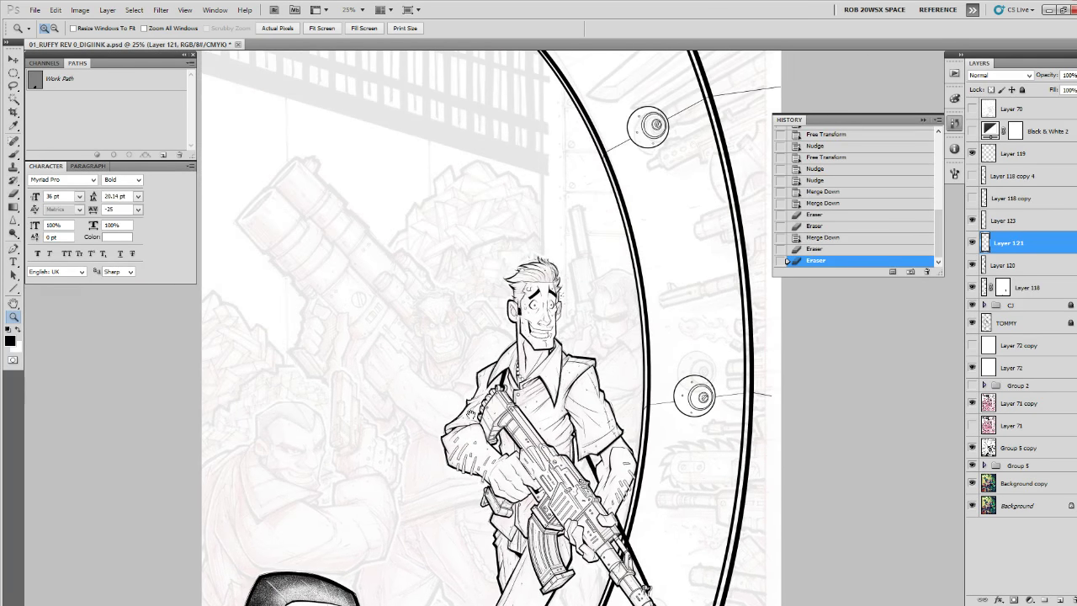
pyautogui.moveTo(447, 407); pyautogui.dragTo(498, 348)
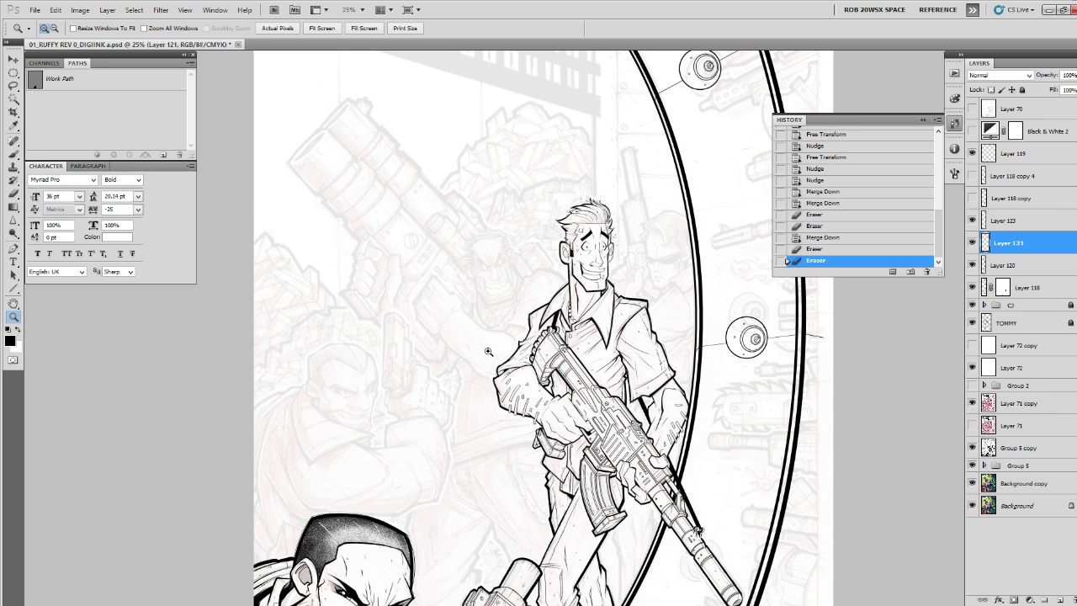
pyautogui.moveTo(520, 395); pyautogui.dragTo(487, 279)
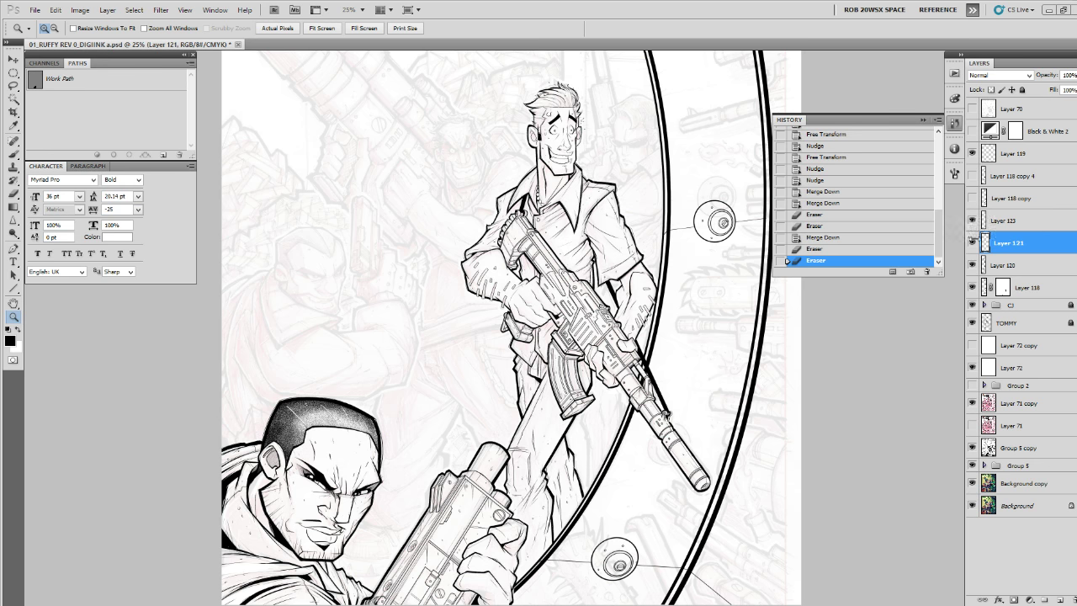
# Check what Layers 121 and 123 contain, and merge Layer 123 down through Layer 121 into Layer 120.
pyautogui.click(972, 243)
pyautogui.click(973, 243)
pyautogui.click(972, 220)
pyautogui.click(973, 221)
pyautogui.click(989, 217)
pyautogui.hotkey('ctrl', 'e')
pyautogui.hotkey('ctrl', 'e')
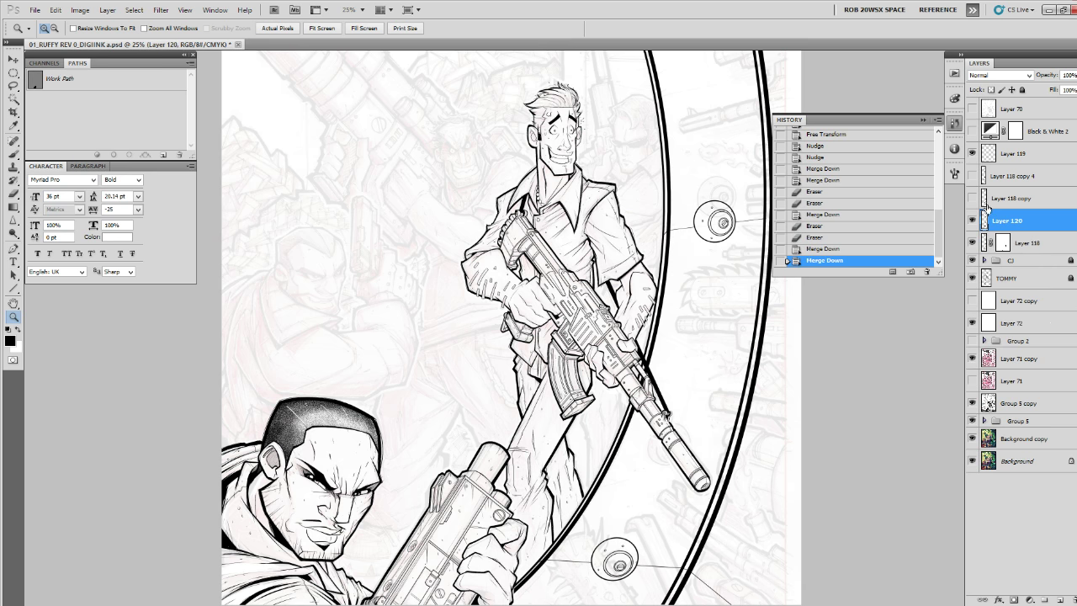
# Check the contents of Layers 120 and 118, select both and merge them into one arch layer.
pyautogui.click(972, 221)
pyautogui.click(972, 220)
pyautogui.click(973, 243)
pyautogui.click(972, 243)
pyautogui.keyDown('shift'); pyautogui.click(1018, 244); pyautogui.keyUp('shift')
pyautogui.moveTo(921, 296); pyautogui.dragTo(843, 365)
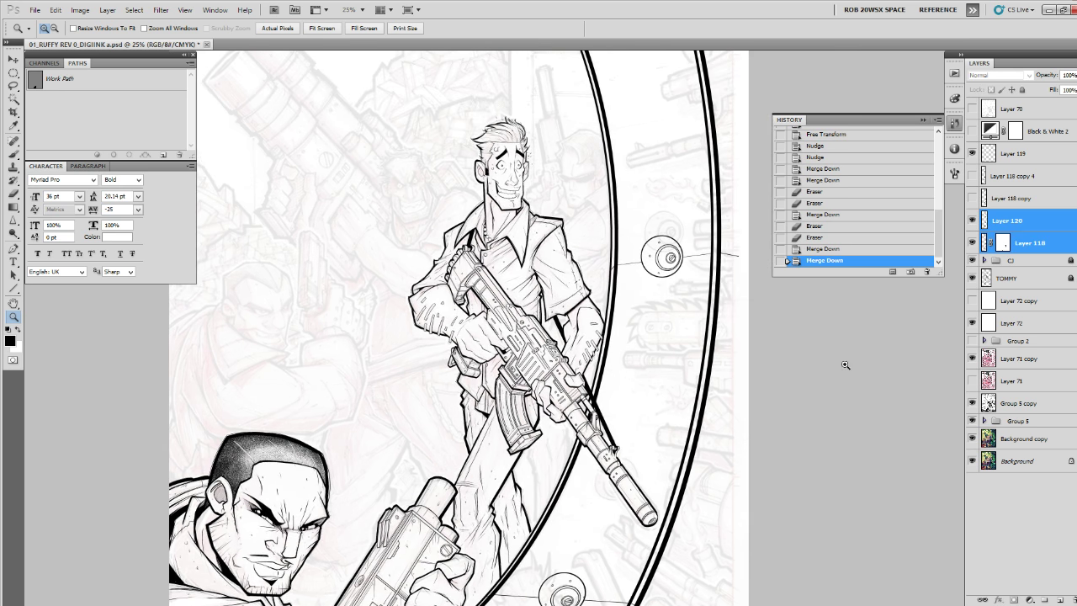
pyautogui.hotkey('ctrl', 'e')
pyautogui.moveTo(851, 315); pyautogui.dragTo(833, 331)
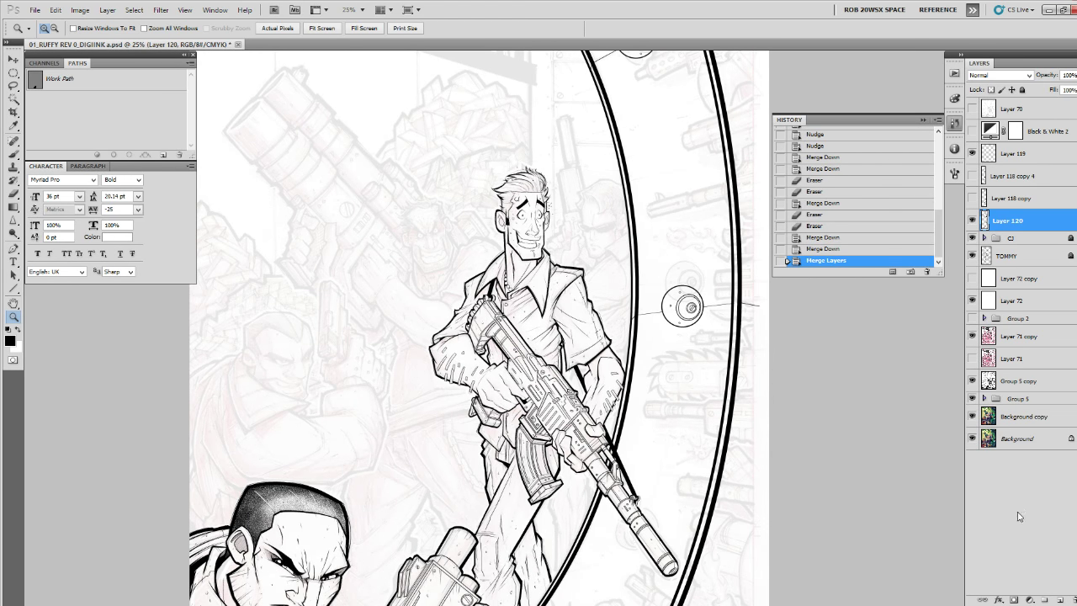
# On a new layer, draw a straight vertical 12 px black line down the full page through the standing man's head.
pyautogui.click(1059, 599)
pyautogui.keyDown('alt'); pyautogui.click(654, 436); pyautogui.keyUp('alt')
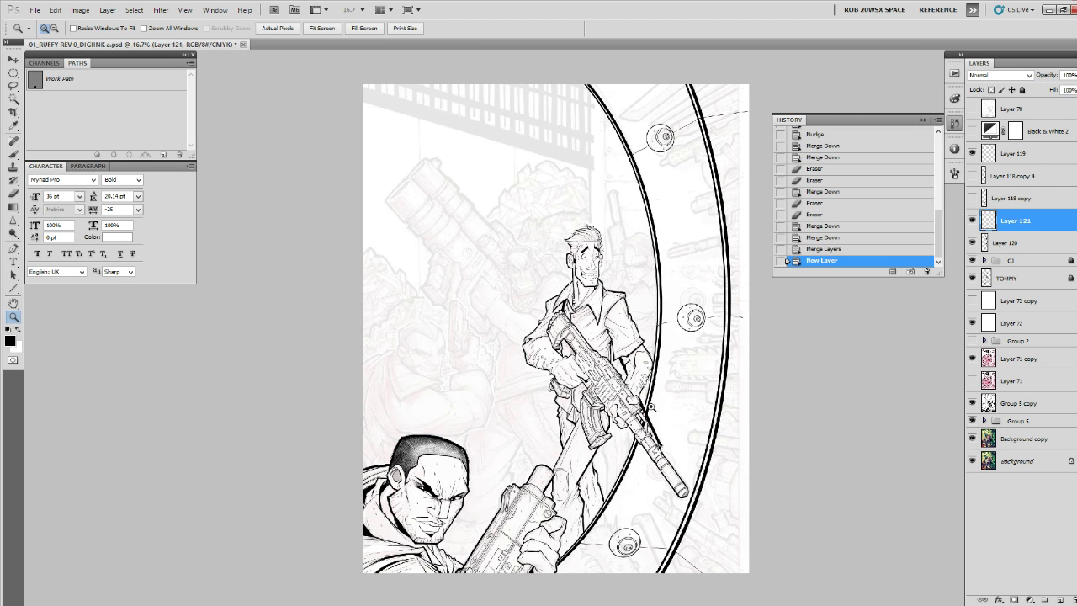
pyautogui.press('u')
pyautogui.moveTo(590, 80); pyautogui.dragTo(591, 597)
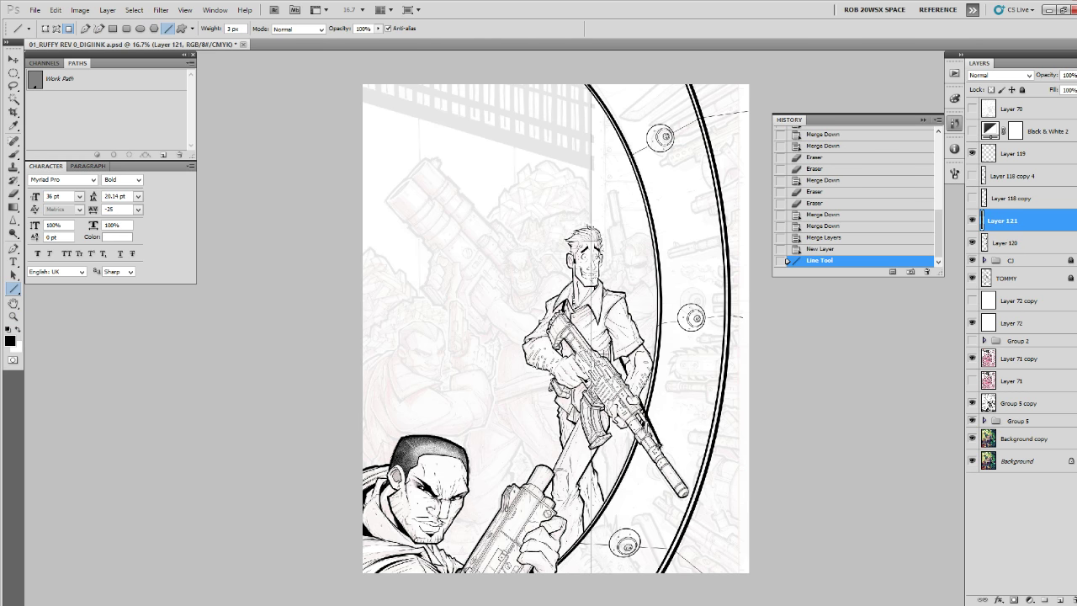
pyautogui.hotkey('ctrl', 'z')
pyautogui.press('Return')
pyautogui.write('12')
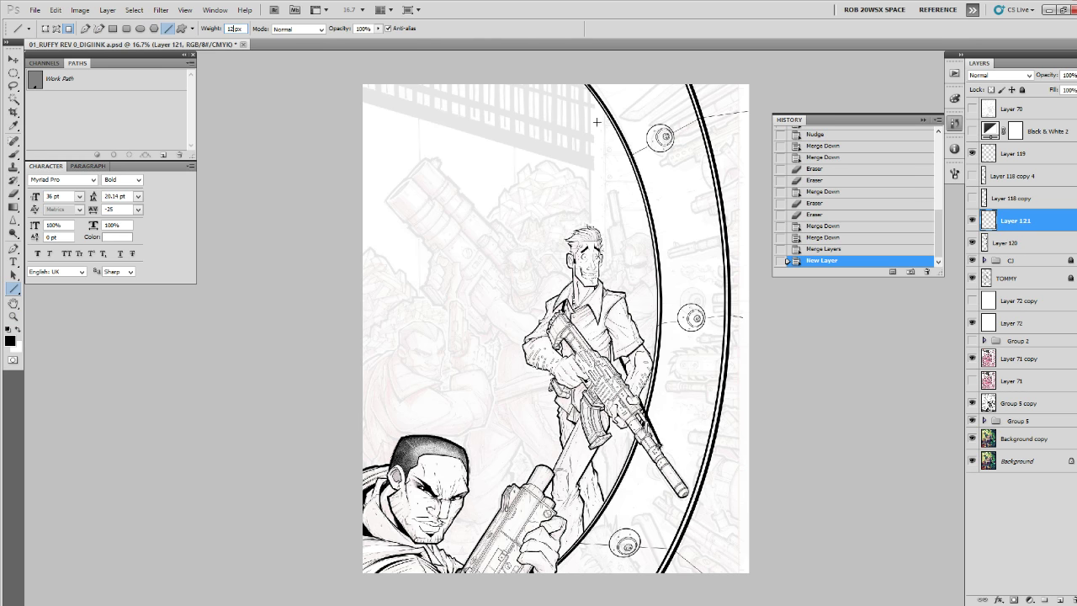
pyautogui.moveTo(589, 76); pyautogui.dragTo(594, 602)
# Nudge the vertical line left, thicken it with a duplicate nudged right, and merge the duplicate down.
pyautogui.press('v')
pyautogui.press('Left')
pyautogui.press('Left')
pyautogui.press('Left')
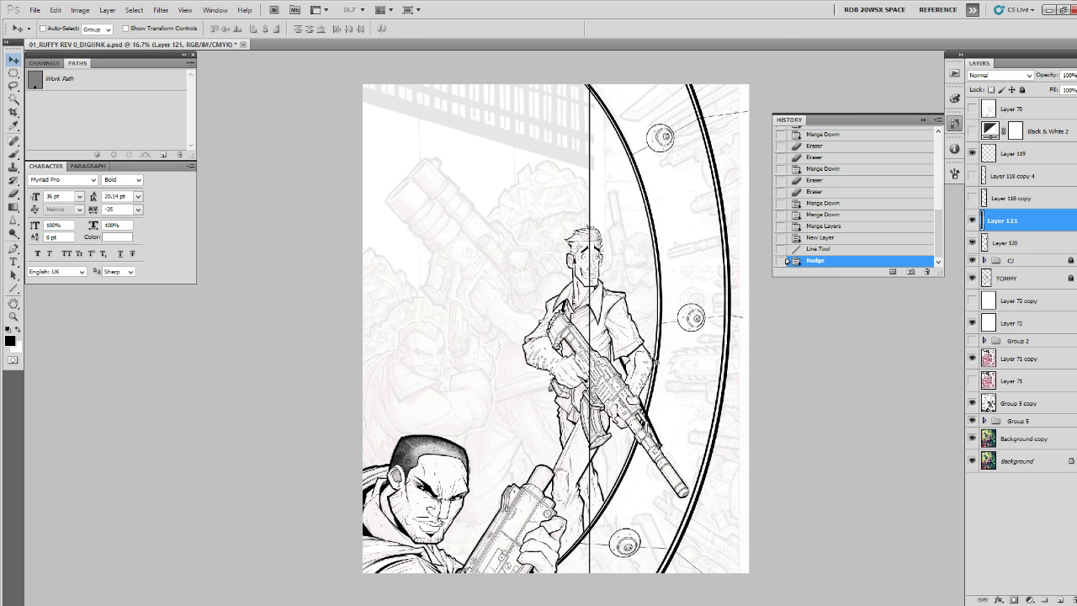
pyautogui.hotkey('ctrl', 'j')
pyautogui.press('Right')
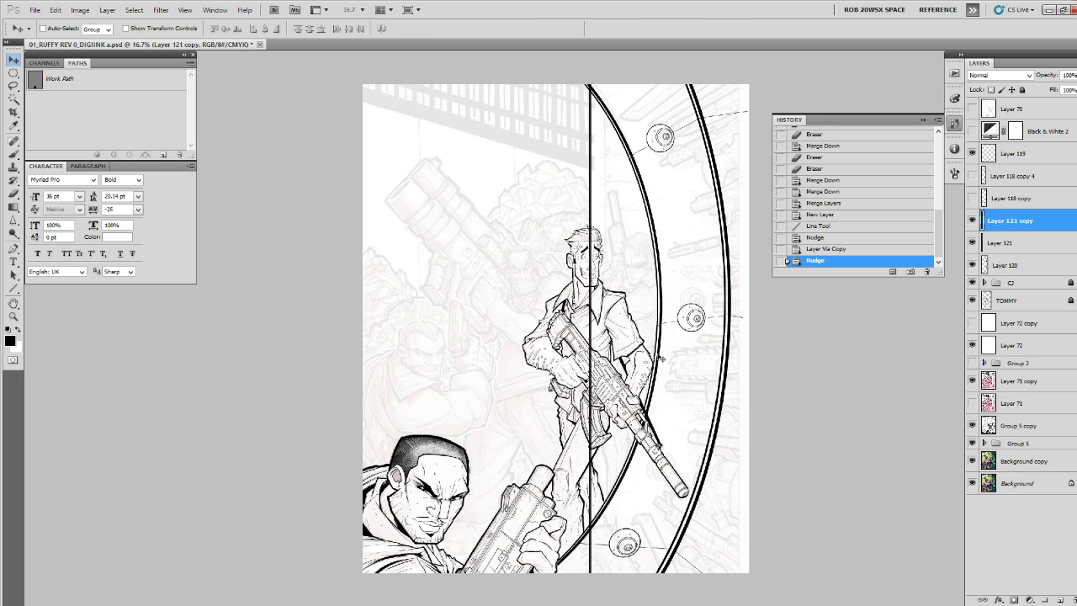
pyautogui.hotkey('ctrl', 'e')
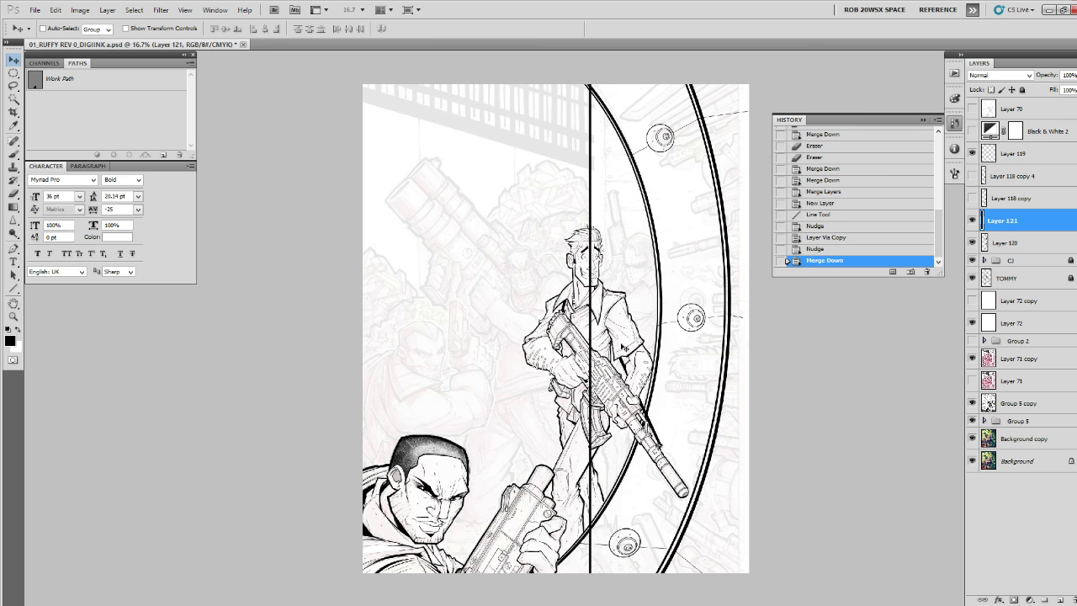
# Erase the vertical line from the top of the standing man's hair down to the page's bottom edge.
pyautogui.press('e')
pyautogui.click(592, 230)
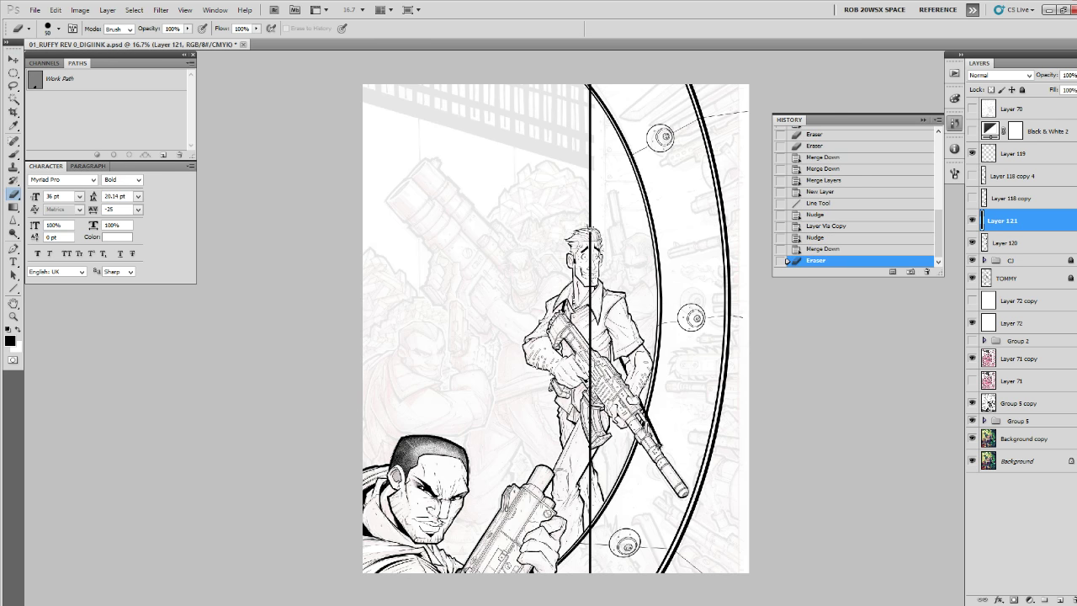
pyautogui.moveTo(591, 230); pyautogui.dragTo(590, 582)
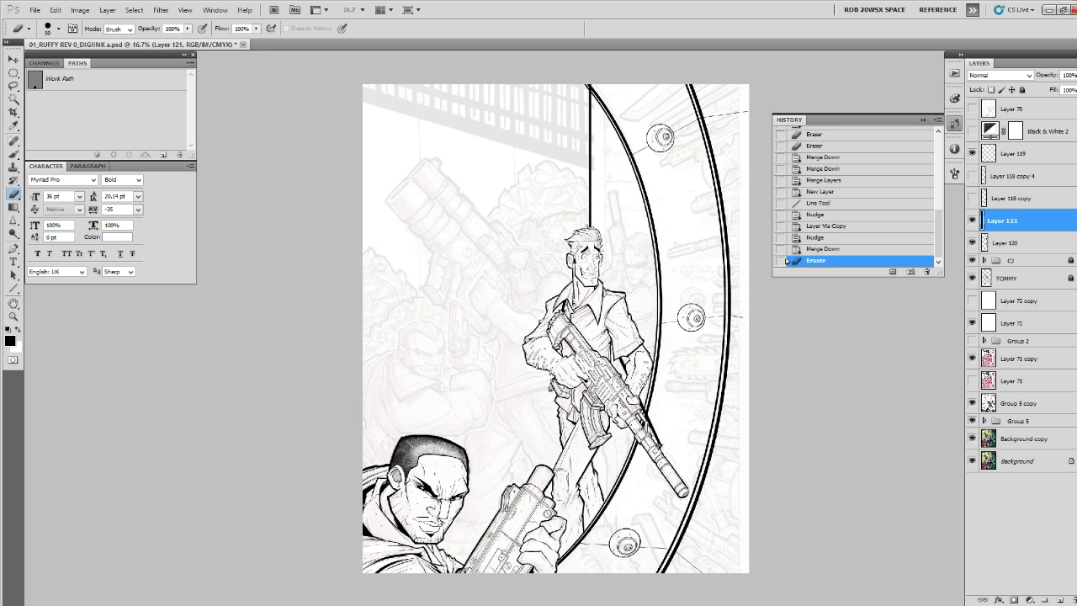
# Clean up the vertical line's lower end at 200% zoom so it meets the standing man's hair strands.
pyautogui.press('z')
pyautogui.click(591, 225)
pyautogui.press('b')
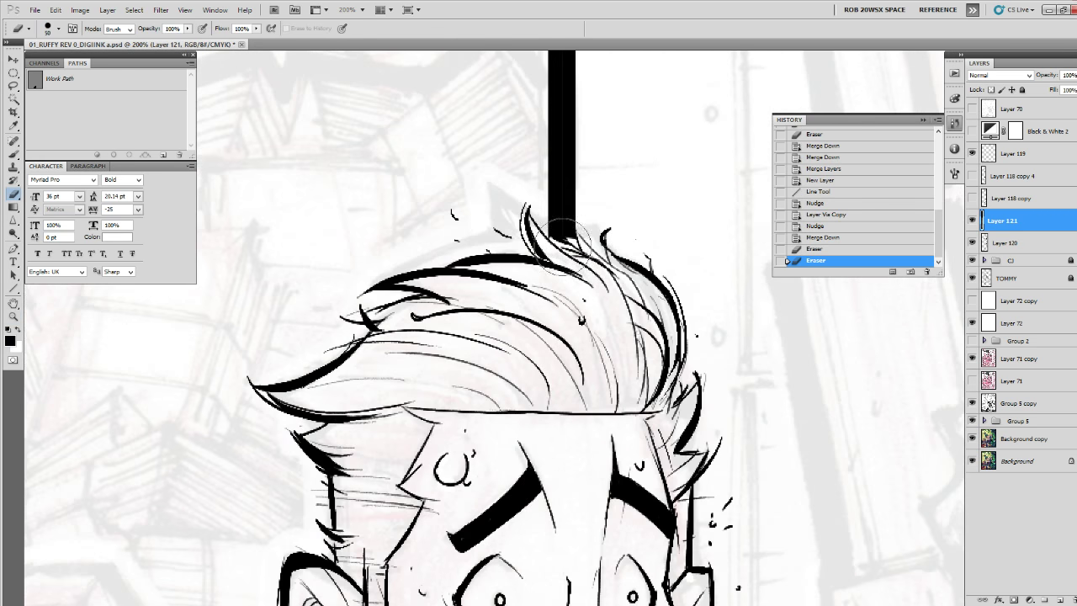
pyautogui.moveTo(547, 232); pyautogui.dragTo(551, 241)
pyautogui.moveTo(575, 245)
pyautogui.mouseDown()
pyautogui.moveTo(586, 330)
pyautogui.moveTo(568, 307)
pyautogui.moveTo(570, 318)
pyautogui.moveTo(592, 331)
pyautogui.moveTo(558, 312)
pyautogui.moveTo(570, 330)
pyautogui.moveTo(586, 333)
pyautogui.moveTo(566, 324)
pyautogui.moveTo(560, 299)
pyautogui.moveTo(557, 322)
pyautogui.moveTo(562, 306)
pyautogui.mouseUp()
pyautogui.press('b')
pyautogui.press('e')
pyautogui.press('b')
pyautogui.press('e')
pyautogui.moveTo(598, 354); pyautogui.dragTo(599, 351)
pyautogui.press('z')
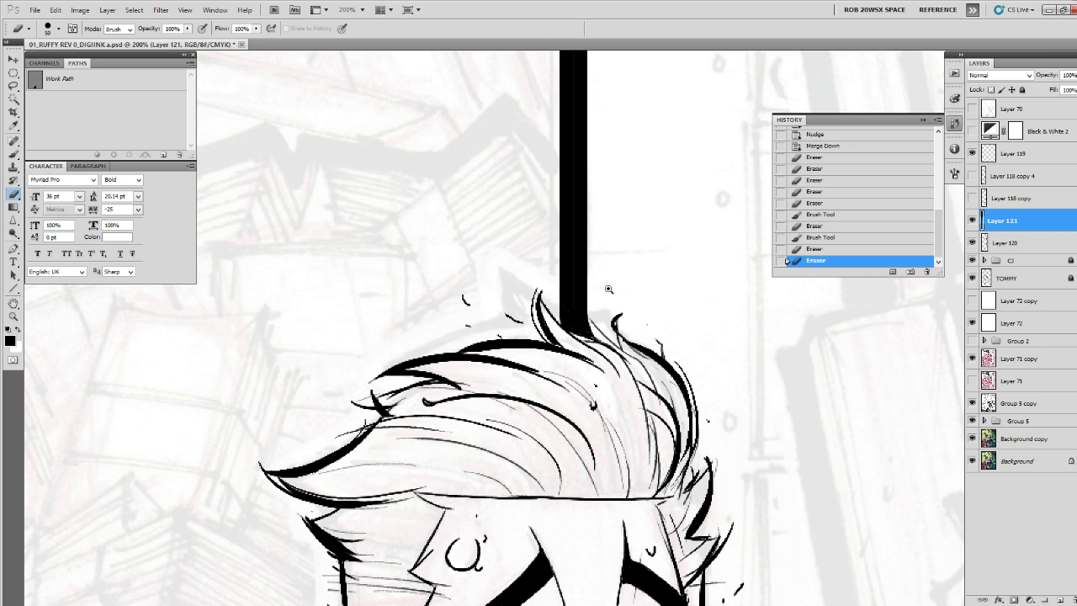
# Erase the vertical line's upper end where it extends past the curved arch at the top of the page.
pyautogui.keyDown('alt'); pyautogui.click(616, 295); pyautogui.keyUp('alt')
pyautogui.keyDown('alt'); pyautogui.click(616, 295); pyautogui.keyUp('alt')
pyautogui.keyDown('alt'); pyautogui.click(619, 303); pyautogui.keyUp('alt')
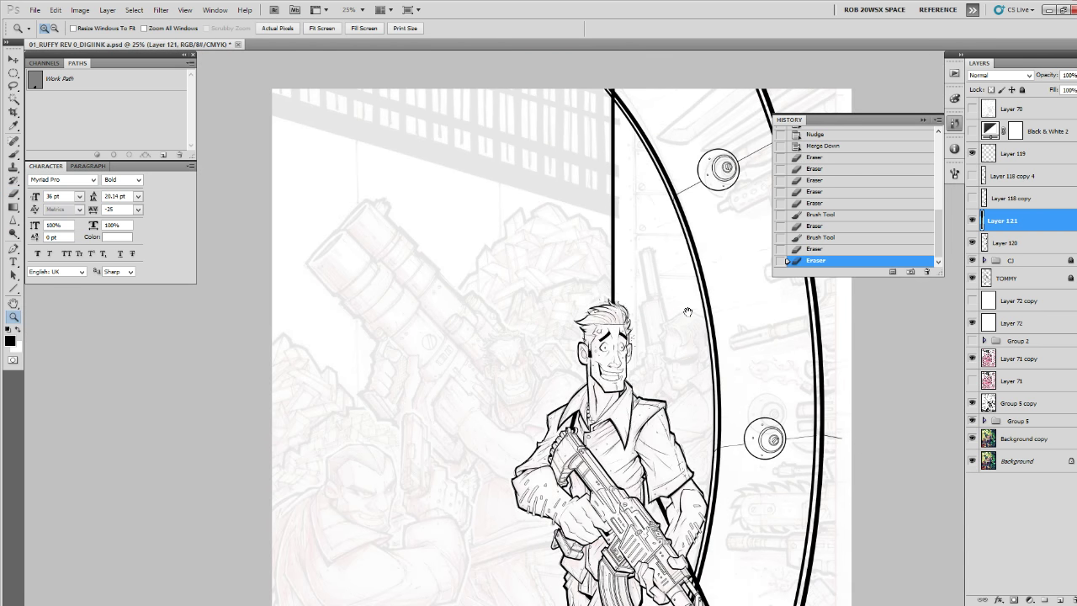
pyautogui.moveTo(687, 307); pyautogui.dragTo(617, 367)
pyautogui.press('e')
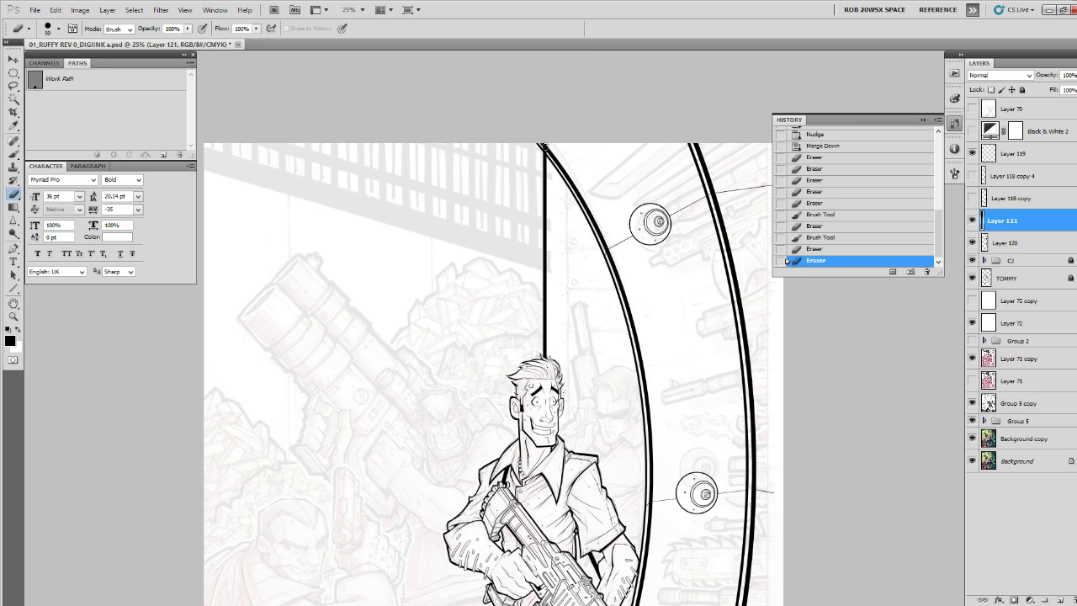
pyautogui.moveTo(545, 148); pyautogui.dragTo(544, 116)
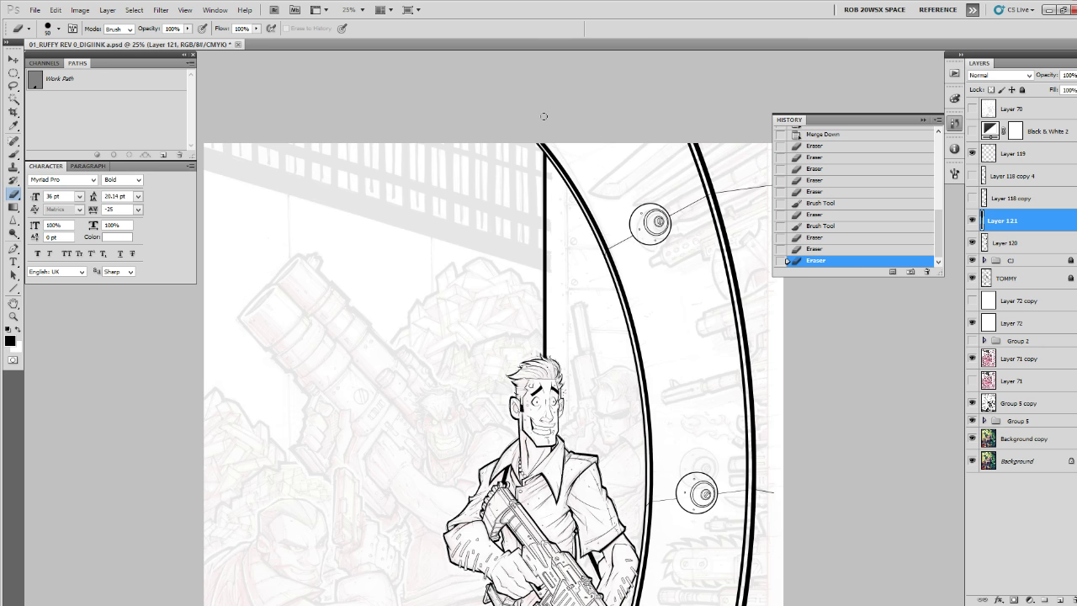
pyautogui.click(581, 494)
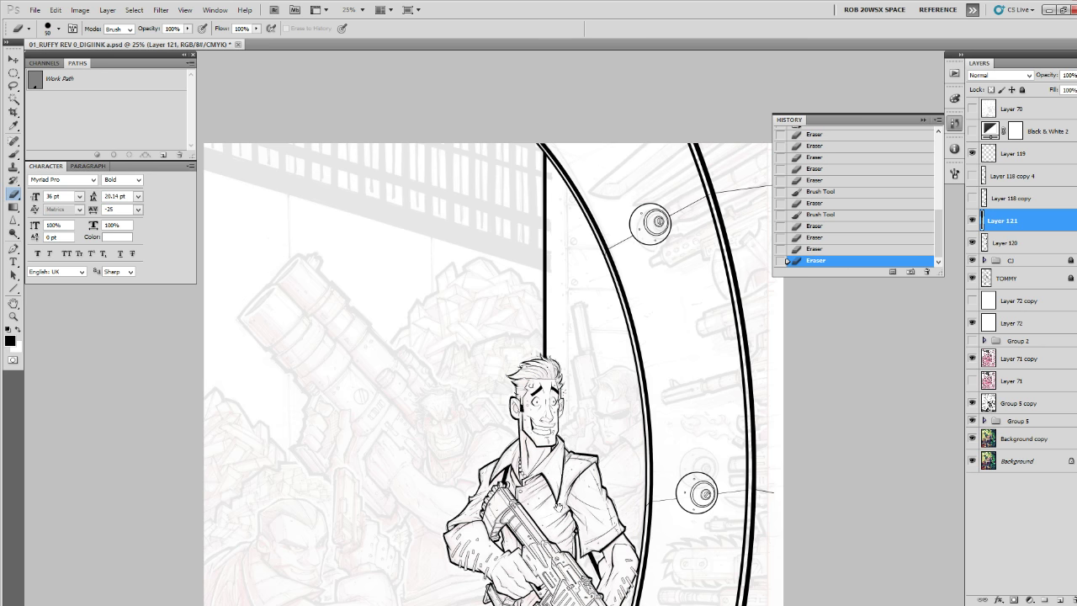
# Add a new layer and choose a brush tip for inking the face of the smirking man in the background sketch.
pyautogui.moveTo(464, 604)
pyautogui.mouseDown()
pyautogui.moveTo(576, 428)
pyautogui.moveTo(640, 400)
pyautogui.mouseUp()
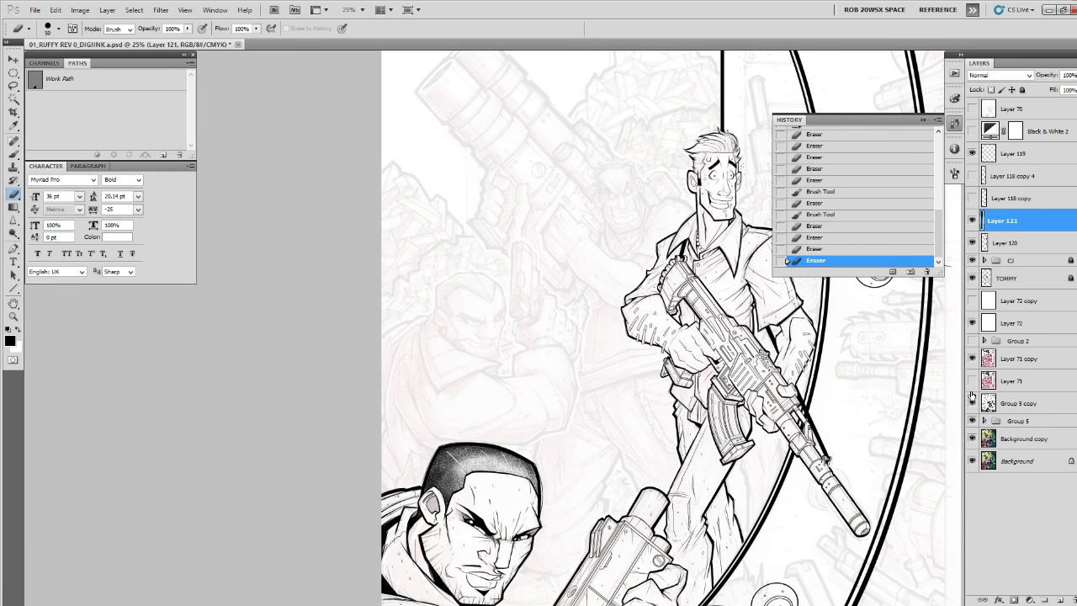
pyautogui.moveTo(873, 368); pyautogui.dragTo(829, 414)
pyautogui.click(1044, 599)
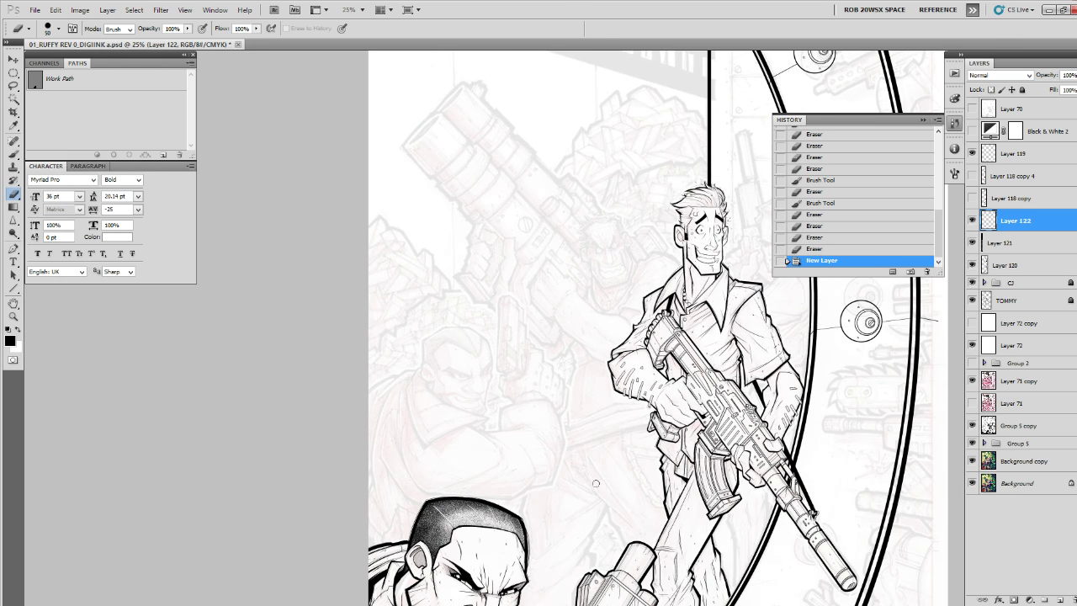
pyautogui.press('z')
pyautogui.click(490, 385)
pyautogui.click(491, 384)
pyautogui.click(490, 385)
pyautogui.moveTo(490, 389); pyautogui.dragTo(715, 500)
pyautogui.press('b')
pyautogui.rightClick(609, 409)
pyautogui.click(585, 509)
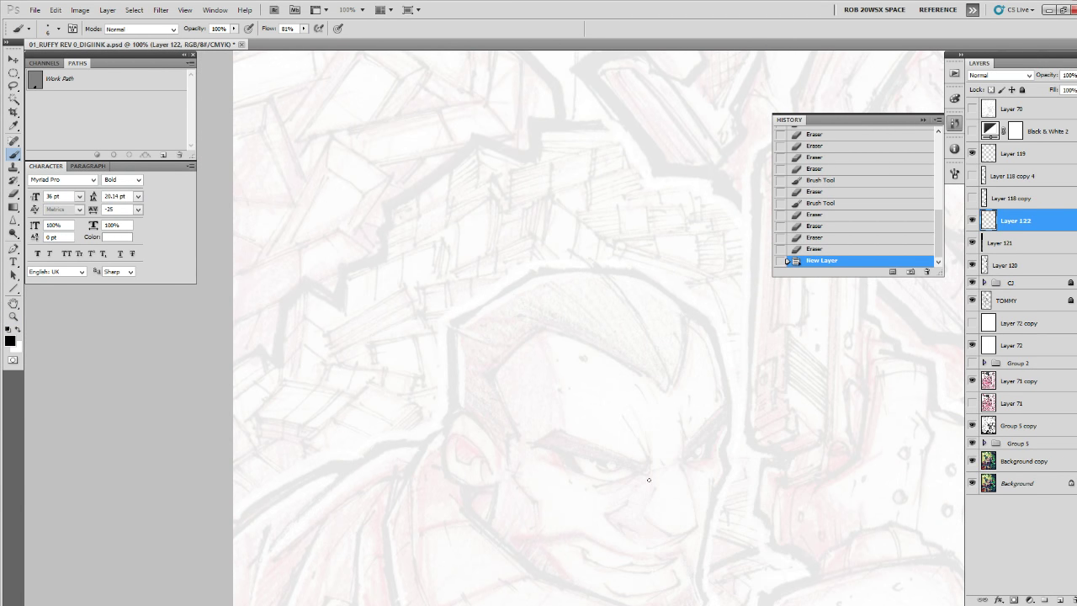
# Try to ink the far contour of the smirking man's nose with one long stroke.
pyautogui.keyDown('ctrl'); pyautogui.click(687, 465); pyautogui.keyUp('ctrl')
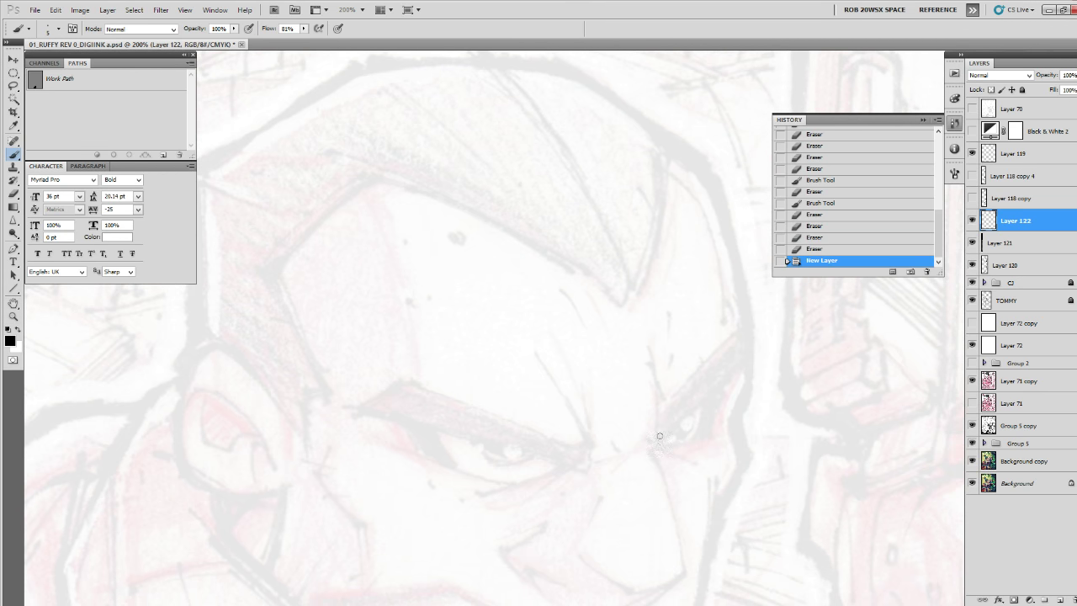
pyautogui.moveTo(702, 481); pyautogui.dragTo(646, 343)
pyautogui.keyDown('ctrl'); pyautogui.click(656, 370); pyautogui.keyUp('ctrl')
pyautogui.moveTo(599, 293)
pyautogui.mouseDown()
pyautogui.moveTo(646, 402)
pyautogui.moveTo(662, 481)
pyautogui.mouseUp()
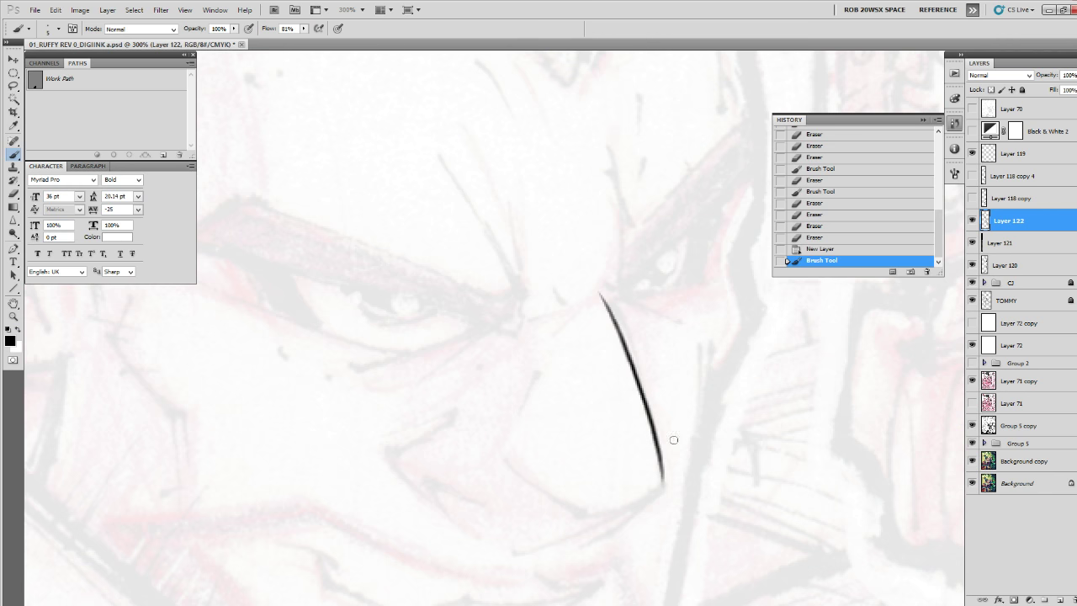
pyautogui.hotkey('ctrl', 'z')
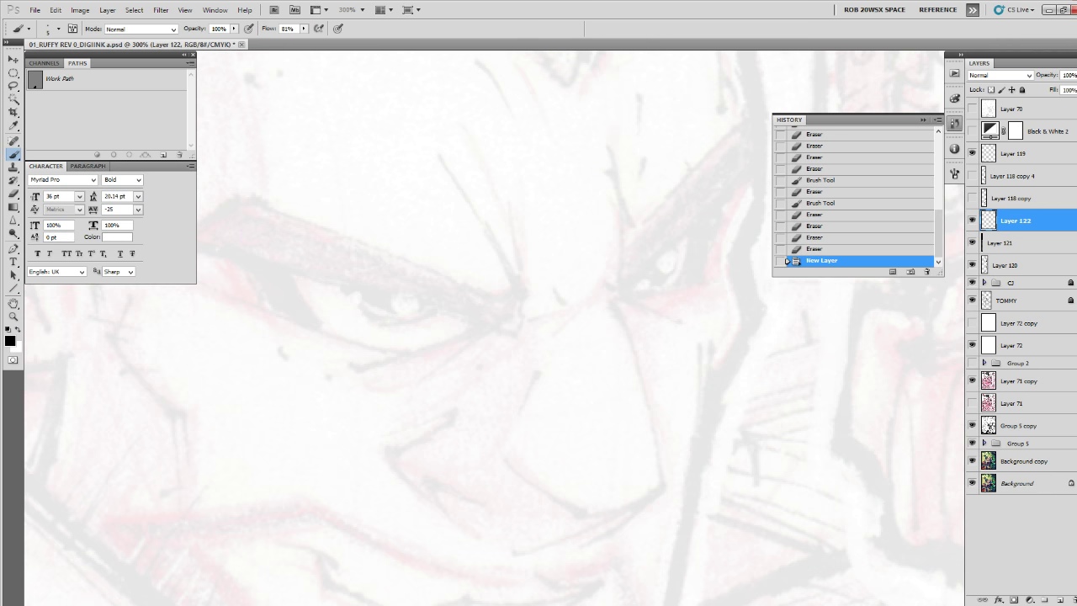
pyautogui.hotkey('ctrl', 'Tab')
pyautogui.hotkey('ctrl', 'Tab')
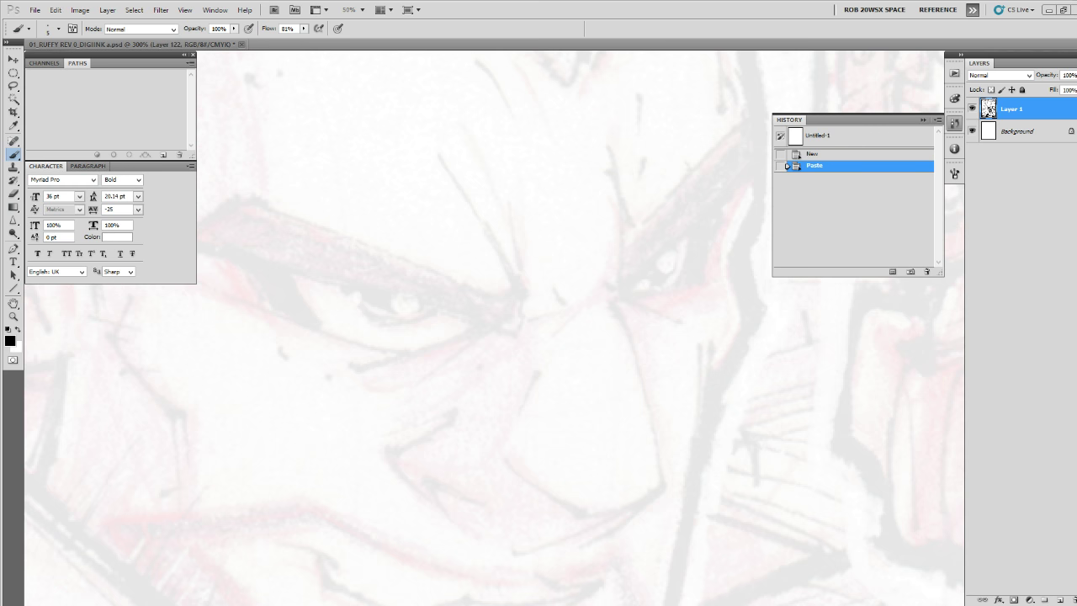
pyautogui.click(711, 479)
pyautogui.keyDown('ctrl'); pyautogui.click(664, 459); pyautogui.keyUp('ctrl')
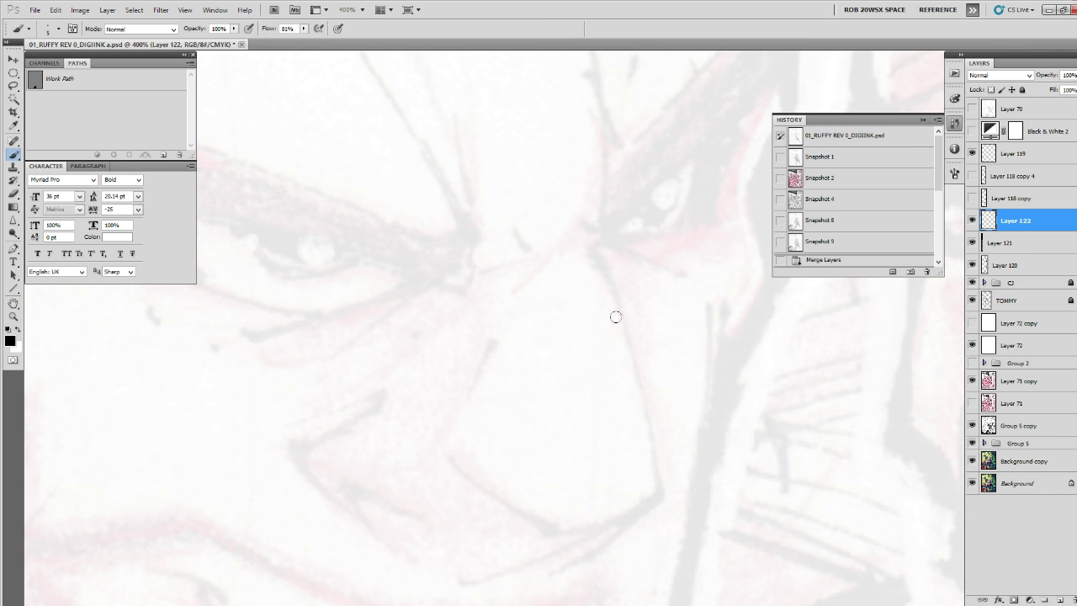
pyautogui.moveTo(581, 240); pyautogui.dragTo(660, 482)
pyautogui.hotkey('ctrl', 'z')
pyautogui.moveTo(616, 319); pyautogui.dragTo(567, 305)
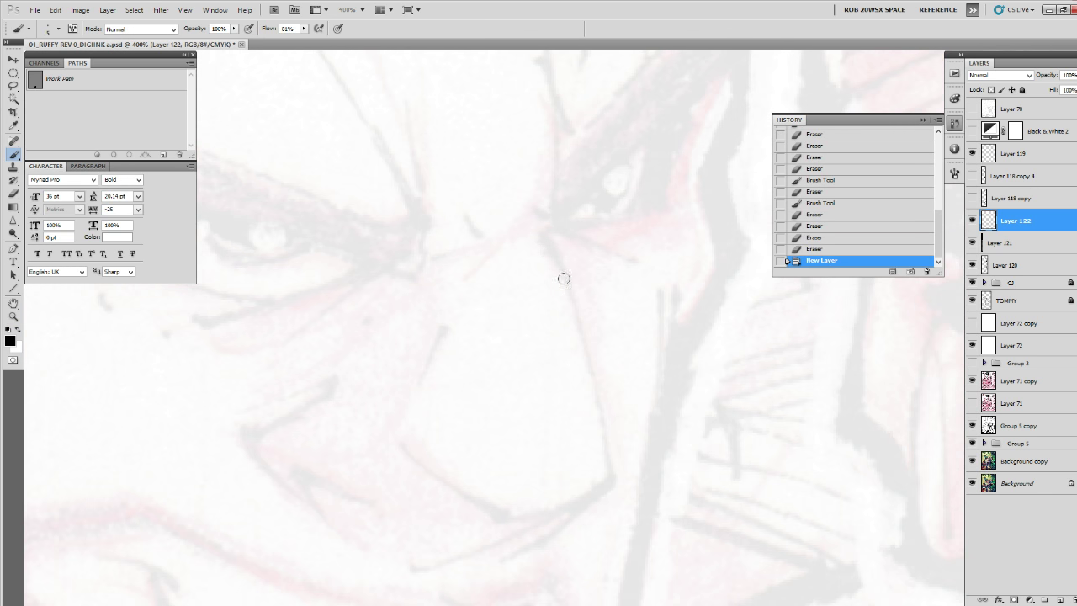
pyautogui.moveTo(531, 215)
pyautogui.mouseDown()
pyautogui.moveTo(571, 310)
pyautogui.moveTo(605, 481)
pyautogui.mouseUp()
pyautogui.hotkey('ctrl', 'z')
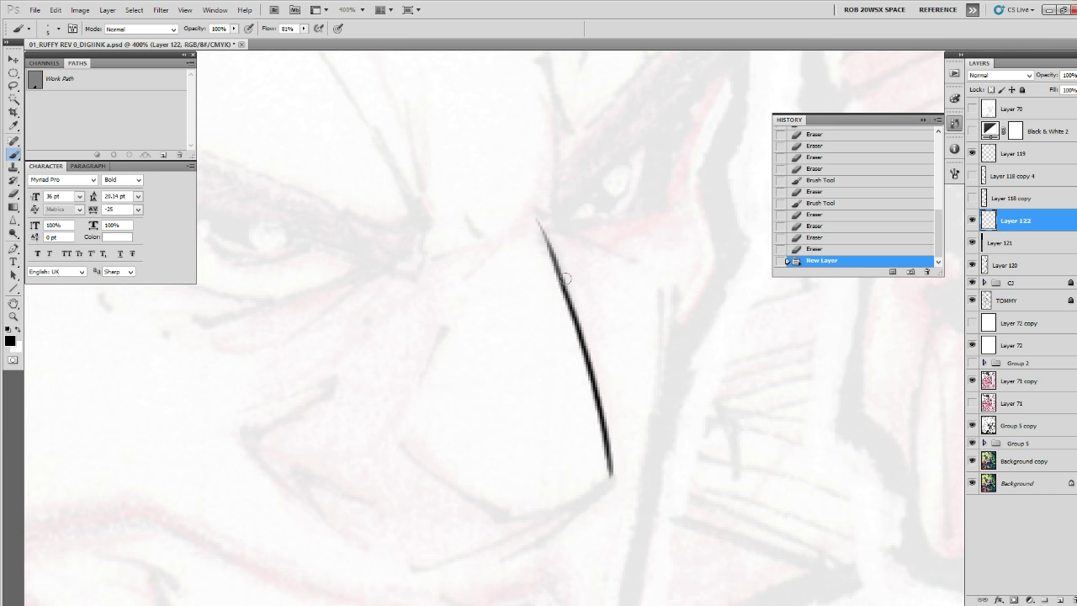
# Ink the smirking man's nose outline: the far contour, the rounded tip, the underside and the near edge.
pyautogui.moveTo(535, 223)
pyautogui.mouseDown()
pyautogui.moveTo(567, 286)
pyautogui.moveTo(620, 473)
pyautogui.moveTo(754, 403)
pyautogui.moveTo(744, 391)
pyautogui.mouseUp()
pyautogui.moveTo(742, 376); pyautogui.dragTo(745, 389)
pyautogui.moveTo(745, 387)
pyautogui.mouseDown()
pyautogui.moveTo(544, 480)
pyautogui.moveTo(712, 397)
pyautogui.moveTo(703, 474)
pyautogui.mouseUp()
pyautogui.moveTo(565, 291); pyautogui.dragTo(513, 401)
pyautogui.moveTo(545, 334)
pyautogui.mouseDown()
pyautogui.moveTo(506, 418)
pyautogui.moveTo(533, 457)
pyautogui.mouseUp()
pyautogui.moveTo(500, 410)
pyautogui.mouseDown()
pyautogui.moveTo(525, 448)
pyautogui.moveTo(616, 509)
pyautogui.moveTo(642, 514)
pyautogui.moveTo(733, 464)
pyautogui.mouseUp()
pyautogui.moveTo(659, 353)
pyautogui.mouseDown()
pyautogui.moveTo(682, 458)
pyautogui.moveTo(658, 482)
pyautogui.mouseUp()
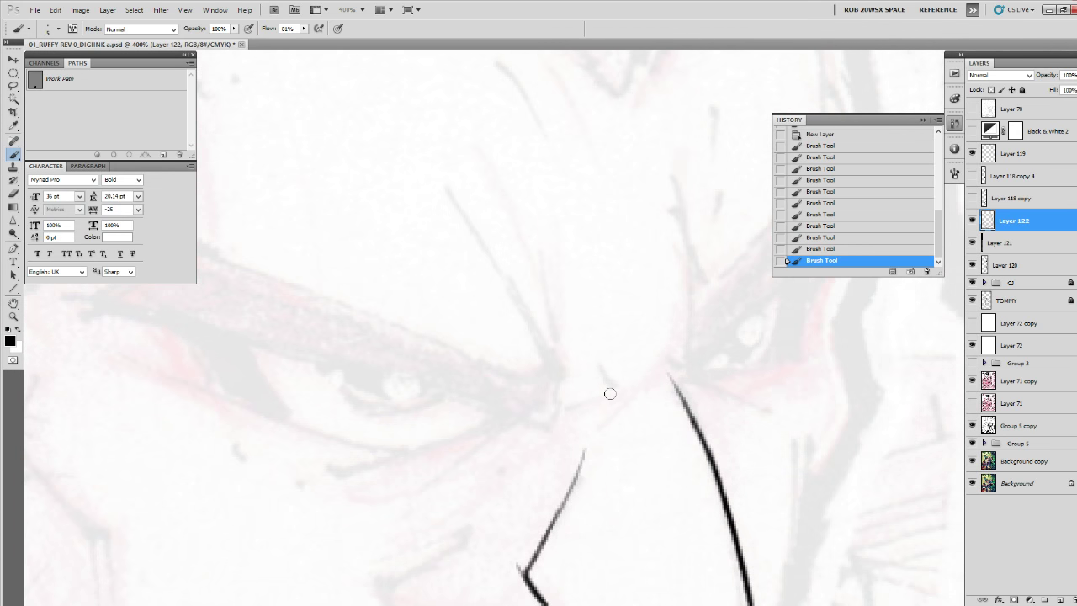
# Ink the creases at the bridge of the nose and between the brows.
pyautogui.moveTo(611, 390)
pyautogui.mouseDown()
pyautogui.moveTo(636, 456)
pyautogui.moveTo(623, 450)
pyautogui.mouseUp()
pyautogui.moveTo(621, 350)
pyautogui.mouseDown()
pyautogui.moveTo(651, 445)
pyautogui.moveTo(673, 430)
pyautogui.mouseUp()
pyautogui.moveTo(723, 286); pyautogui.dragTo(676, 371)
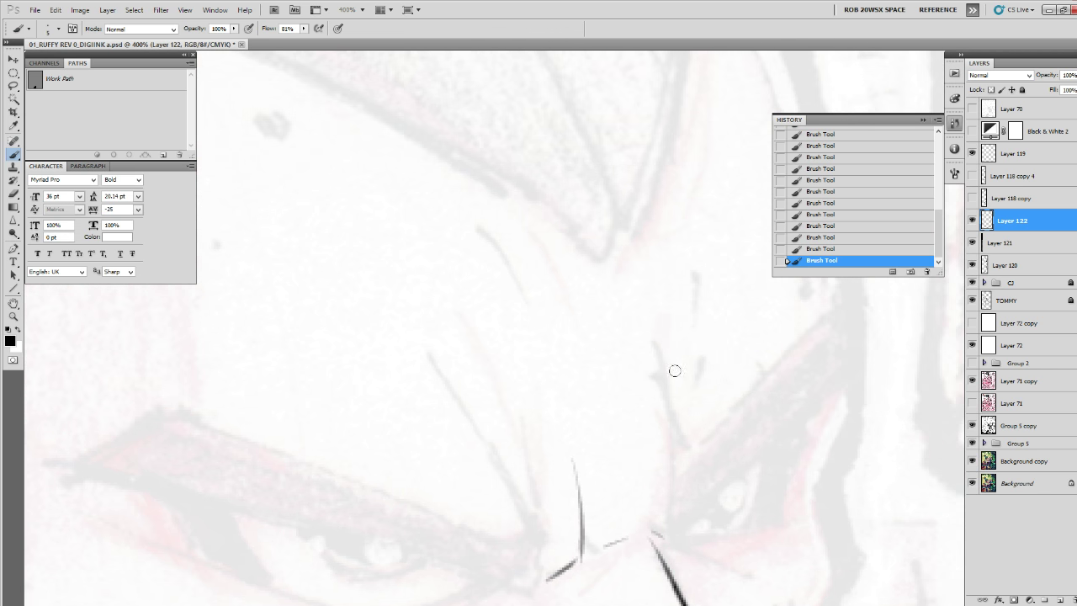
pyautogui.moveTo(641, 318)
pyautogui.mouseDown()
pyautogui.moveTo(668, 494)
pyautogui.moveTo(663, 544)
pyautogui.moveTo(692, 465)
pyautogui.mouseUp()
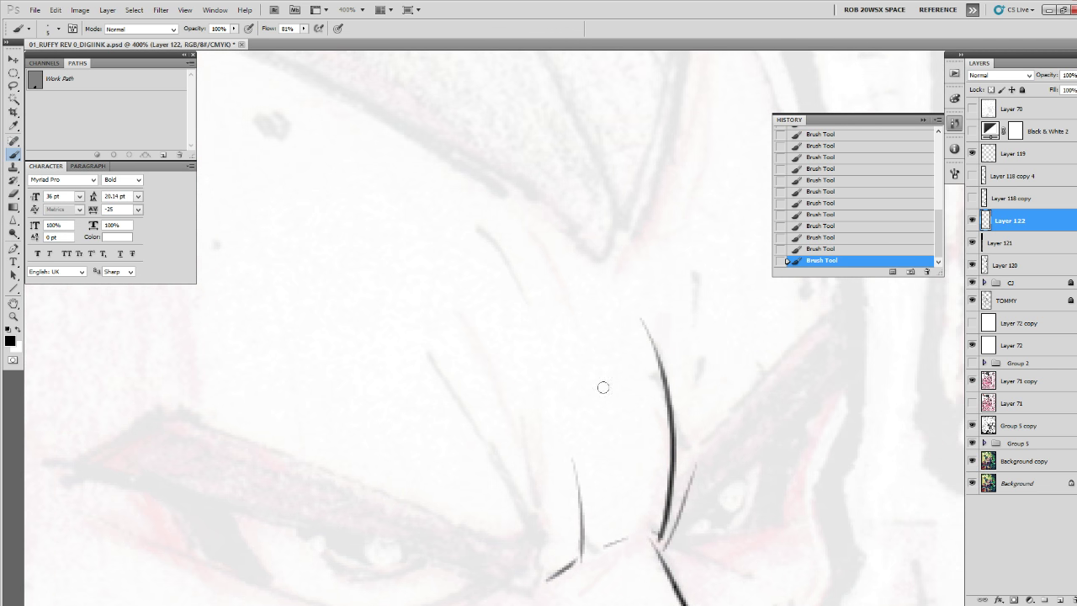
pyautogui.moveTo(602, 387); pyautogui.dragTo(620, 444)
pyautogui.moveTo(612, 570)
pyautogui.mouseDown()
pyautogui.moveTo(689, 392)
pyautogui.moveTo(672, 412)
pyautogui.mouseUp()
# Ink the near nostril and its wing, and add a second contour line under the nose tip.
pyautogui.moveTo(703, 534)
pyautogui.mouseDown()
pyautogui.moveTo(726, 420)
pyautogui.moveTo(812, 325)
pyautogui.mouseUp()
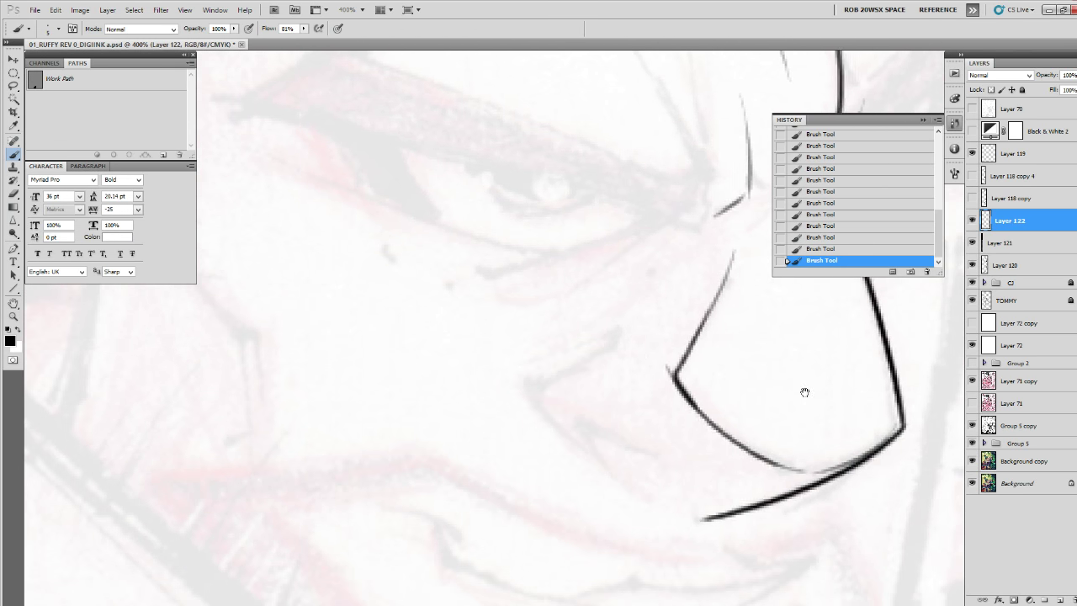
pyautogui.moveTo(621, 318)
pyautogui.mouseDown()
pyautogui.moveTo(622, 337)
pyautogui.moveTo(531, 381)
pyautogui.mouseUp()
pyautogui.moveTo(632, 397); pyautogui.dragTo(482, 389)
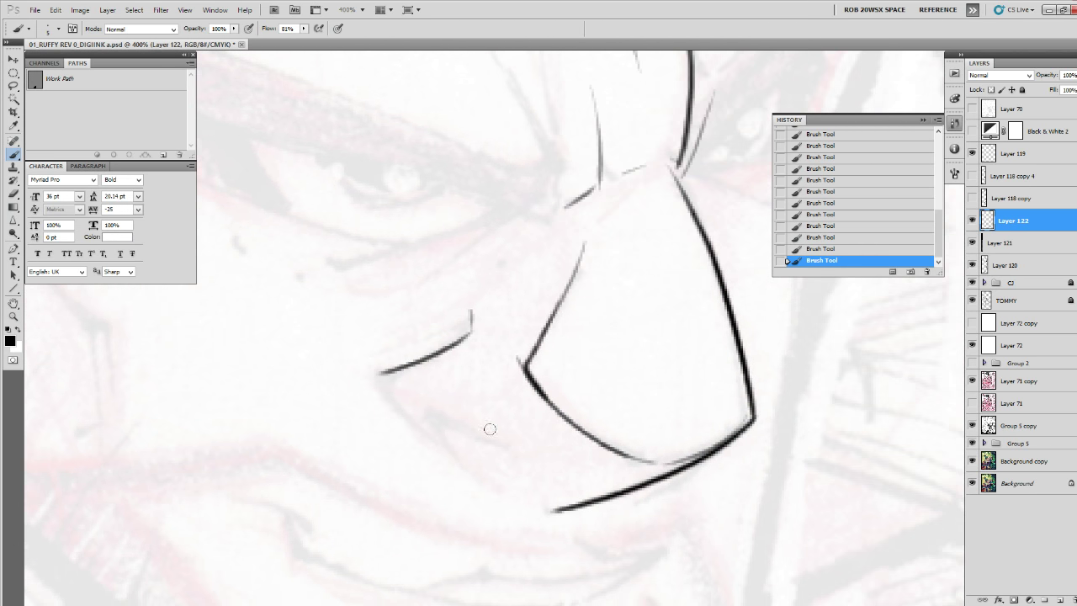
pyautogui.moveTo(429, 413)
pyautogui.mouseDown()
pyautogui.moveTo(453, 445)
pyautogui.moveTo(471, 435)
pyautogui.moveTo(495, 446)
pyautogui.moveTo(435, 422)
pyautogui.moveTo(483, 451)
pyautogui.mouseUp()
pyautogui.moveTo(380, 370)
pyautogui.mouseDown()
pyautogui.moveTo(395, 404)
pyautogui.moveTo(375, 368)
pyautogui.moveTo(434, 446)
pyautogui.mouseUp()
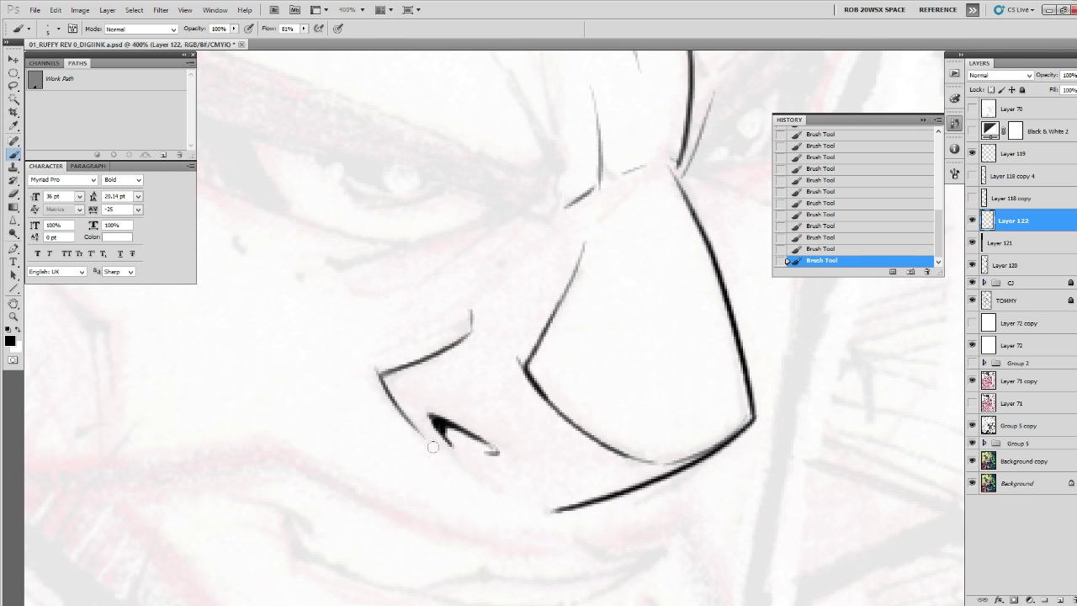
pyautogui.moveTo(389, 402); pyautogui.dragTo(513, 496)
pyautogui.moveTo(608, 523)
pyautogui.mouseDown()
pyautogui.moveTo(658, 431)
pyautogui.moveTo(604, 438)
pyautogui.mouseUp()
pyautogui.moveTo(740, 429); pyautogui.dragTo(698, 468)
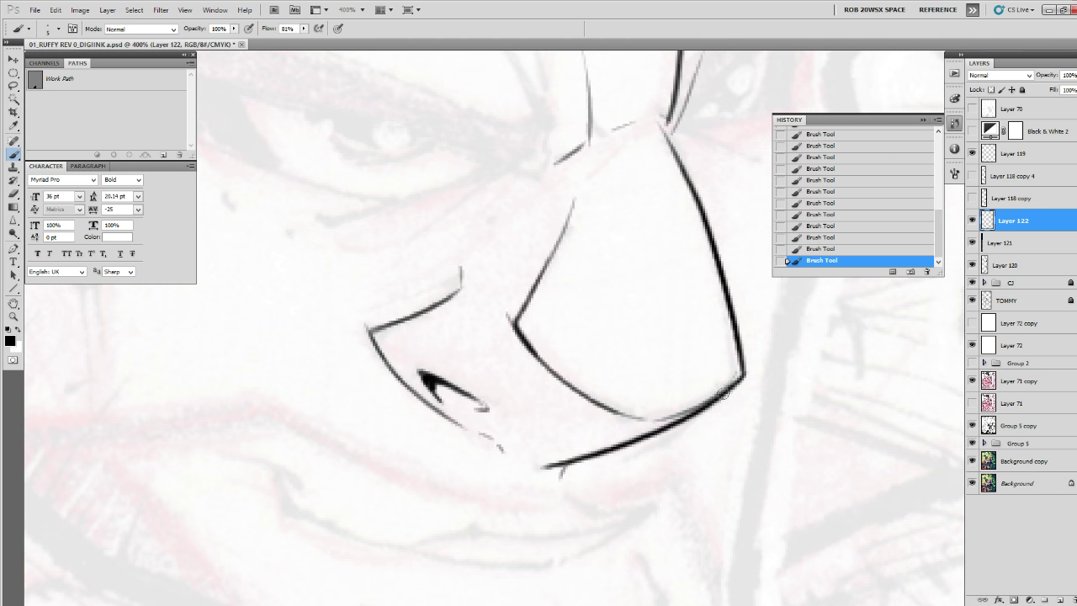
pyautogui.moveTo(728, 388)
pyautogui.mouseDown()
pyautogui.moveTo(668, 442)
pyautogui.moveTo(598, 463)
pyautogui.moveTo(635, 464)
pyautogui.moveTo(776, 383)
pyautogui.moveTo(787, 418)
pyautogui.mouseUp()
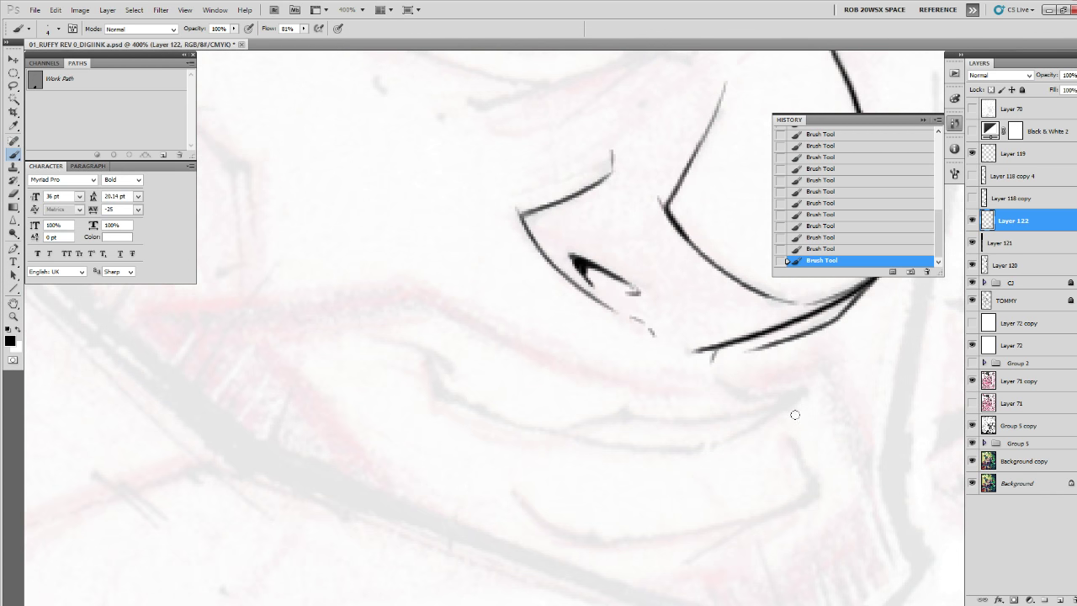
# Ink the long line between the smirking man's lips, with the curled crease at the near mouth corner.
pyautogui.keyDown('ctrl'); pyautogui.click(762, 447); pyautogui.keyUp('ctrl')
pyautogui.moveTo(826, 372); pyautogui.dragTo(666, 469)
pyautogui.moveTo(656, 477); pyautogui.dragTo(767, 509)
pyautogui.moveTo(821, 486)
pyautogui.mouseDown()
pyautogui.moveTo(502, 430)
pyautogui.moveTo(608, 443)
pyautogui.mouseUp()
pyautogui.hotkey('ctrl', 'z')
pyautogui.moveTo(866, 509)
pyautogui.mouseDown()
pyautogui.moveTo(731, 497)
pyautogui.moveTo(530, 429)
pyautogui.moveTo(577, 451)
pyautogui.mouseUp()
pyautogui.moveTo(545, 419)
pyautogui.mouseDown()
pyautogui.moveTo(557, 454)
pyautogui.moveTo(574, 461)
pyautogui.moveTo(474, 401)
pyautogui.moveTo(586, 448)
pyautogui.moveTo(473, 401)
pyautogui.mouseUp()
pyautogui.hotkey('ctrl', 'alt', 'z')
pyautogui.hotkey('ctrl', 'alt', 'z')
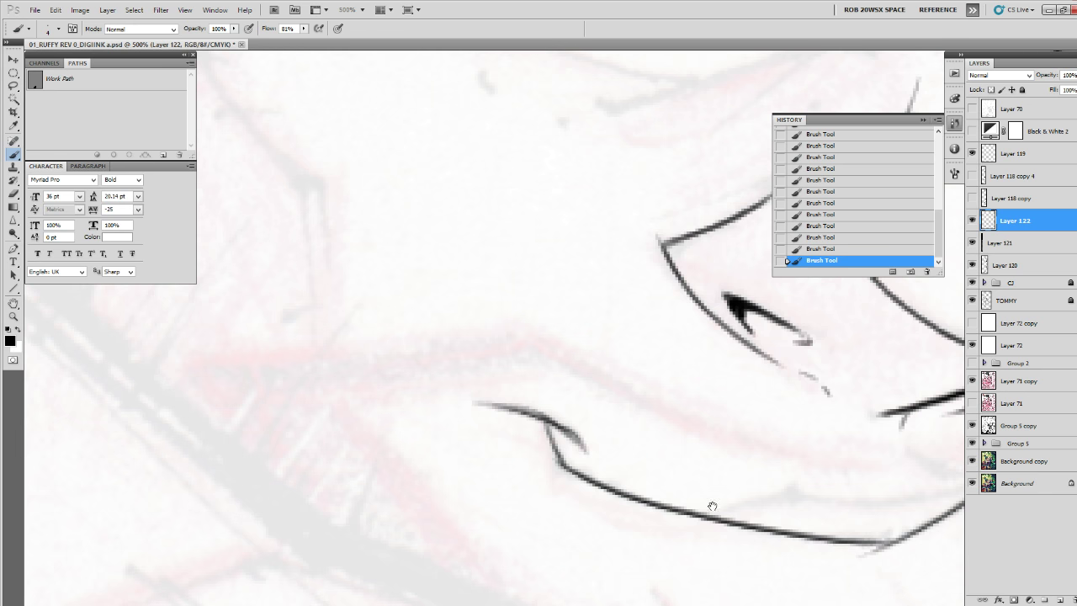
# Ink the upper edge of the mouth opening and the curved crease between the far mouth corner and the nose.
pyautogui.moveTo(883, 531); pyautogui.dragTo(629, 486)
pyautogui.moveTo(770, 416)
pyautogui.mouseDown()
pyautogui.moveTo(626, 449)
pyautogui.moveTo(545, 439)
pyautogui.moveTo(462, 458)
pyautogui.mouseUp()
pyautogui.moveTo(772, 410)
pyautogui.mouseDown()
pyautogui.moveTo(670, 422)
pyautogui.moveTo(649, 378)
pyautogui.mouseUp()
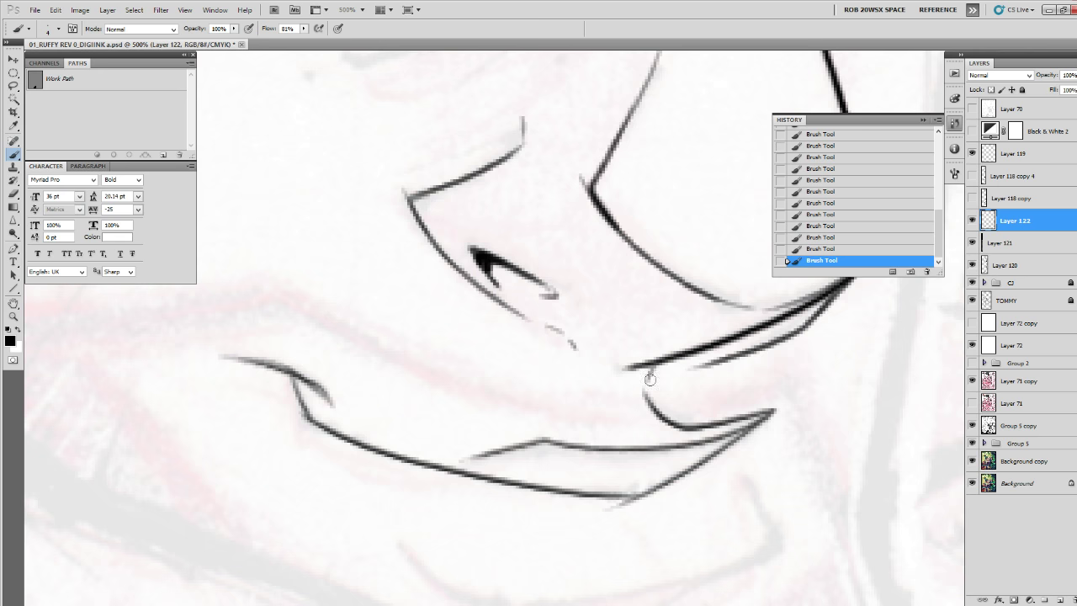
pyautogui.moveTo(782, 462); pyautogui.dragTo(745, 400)
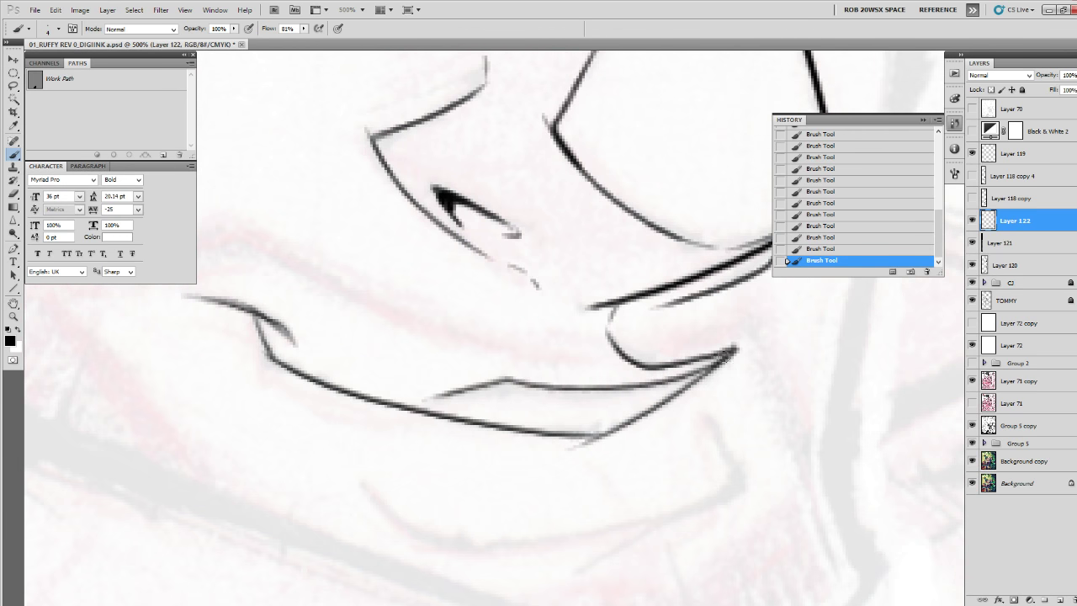
# Ink the smirking man's lower lip, from the far mouth corner around its underside, with the short chin crease below.
pyautogui.moveTo(725, 360); pyautogui.dragTo(693, 393)
pyautogui.moveTo(691, 392)
pyautogui.mouseDown()
pyautogui.moveTo(716, 424)
pyautogui.moveTo(740, 490)
pyautogui.mouseUp()
pyautogui.moveTo(740, 503)
pyautogui.mouseDown()
pyautogui.moveTo(809, 478)
pyautogui.moveTo(836, 471)
pyautogui.mouseUp()
pyautogui.hotkey('ctrl', 'z')
pyautogui.moveTo(791, 364)
pyautogui.mouseDown()
pyautogui.moveTo(836, 441)
pyautogui.moveTo(785, 474)
pyautogui.moveTo(594, 509)
pyautogui.moveTo(547, 509)
pyautogui.mouseUp()
pyautogui.moveTo(447, 436)
pyautogui.mouseDown()
pyautogui.moveTo(496, 495)
pyautogui.moveTo(633, 509)
pyautogui.mouseUp()
pyautogui.moveTo(838, 440)
pyautogui.mouseDown()
pyautogui.moveTo(721, 518)
pyautogui.moveTo(656, 543)
pyautogui.mouseUp()
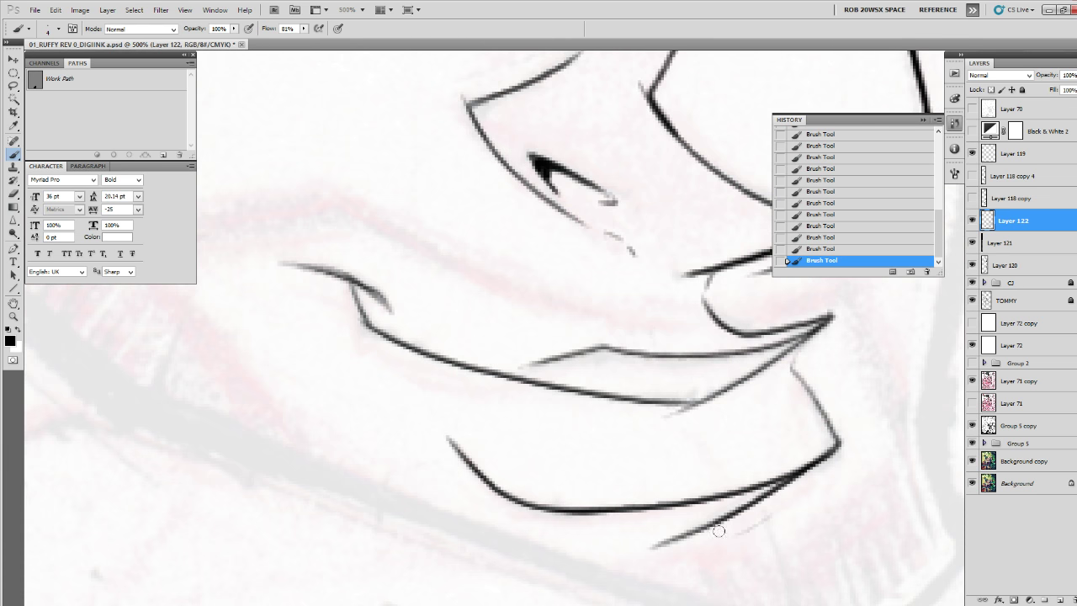
pyautogui.moveTo(752, 405); pyautogui.dragTo(634, 553)
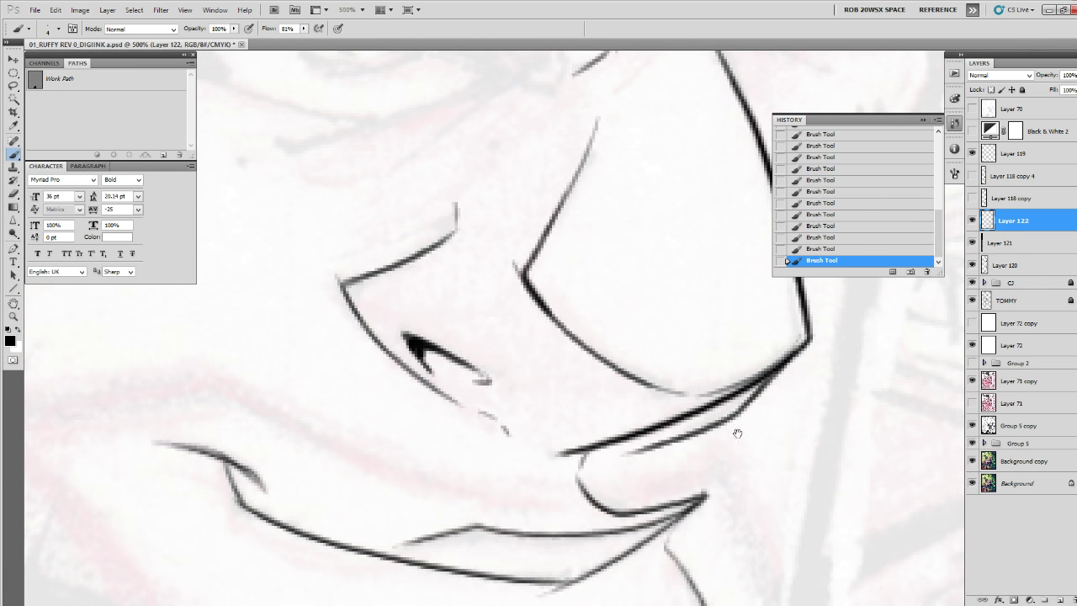
# Ink the near eye's long upper lid line, the inner corner crease and the lower lid contour.
pyautogui.moveTo(737, 433); pyautogui.dragTo(577, 541)
pyautogui.moveTo(651, 391); pyautogui.dragTo(611, 532)
pyautogui.keyDown('alt'); pyautogui.click(625, 443); pyautogui.keyUp('alt')
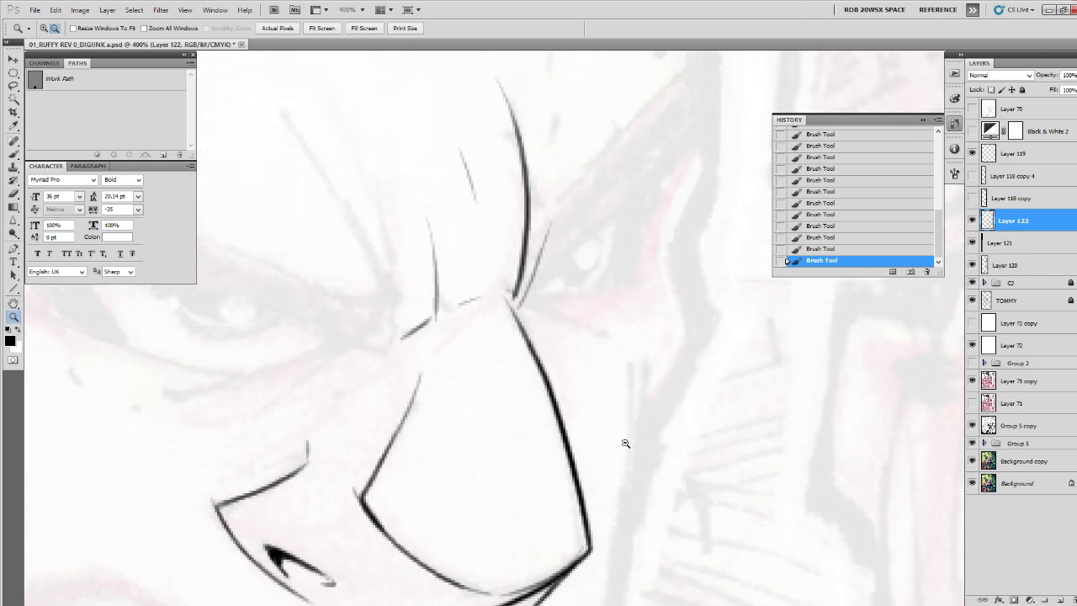
pyautogui.keyDown('alt'); pyautogui.click(625, 443); pyautogui.keyUp('alt')
pyautogui.moveTo(629, 382); pyautogui.dragTo(618, 473)
pyautogui.moveTo(548, 438); pyautogui.dragTo(777, 440)
pyautogui.keyDown('ctrl'); pyautogui.click(688, 441); pyautogui.keyUp('ctrl')
pyautogui.moveTo(688, 442)
pyautogui.mouseDown()
pyautogui.moveTo(841, 480)
pyautogui.moveTo(886, 520)
pyautogui.moveTo(386, 404)
pyautogui.moveTo(895, 521)
pyautogui.moveTo(831, 476)
pyautogui.moveTo(581, 523)
pyautogui.mouseUp()
pyautogui.press('b')
pyautogui.moveTo(645, 523); pyautogui.dragTo(728, 557)
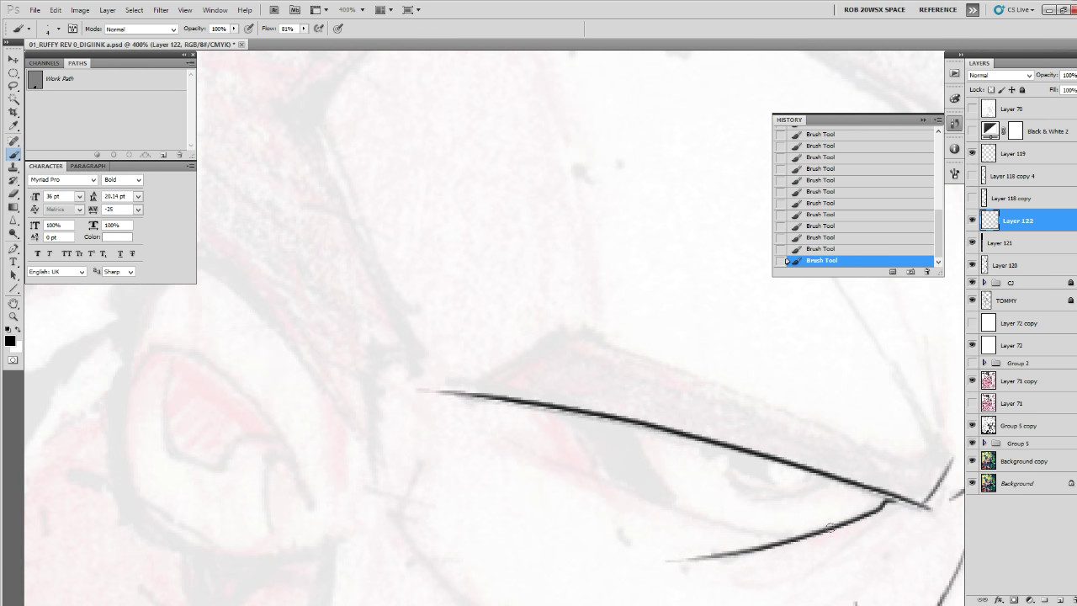
pyautogui.moveTo(831, 527)
pyautogui.mouseDown()
pyautogui.moveTo(738, 524)
pyautogui.moveTo(539, 451)
pyautogui.mouseUp()
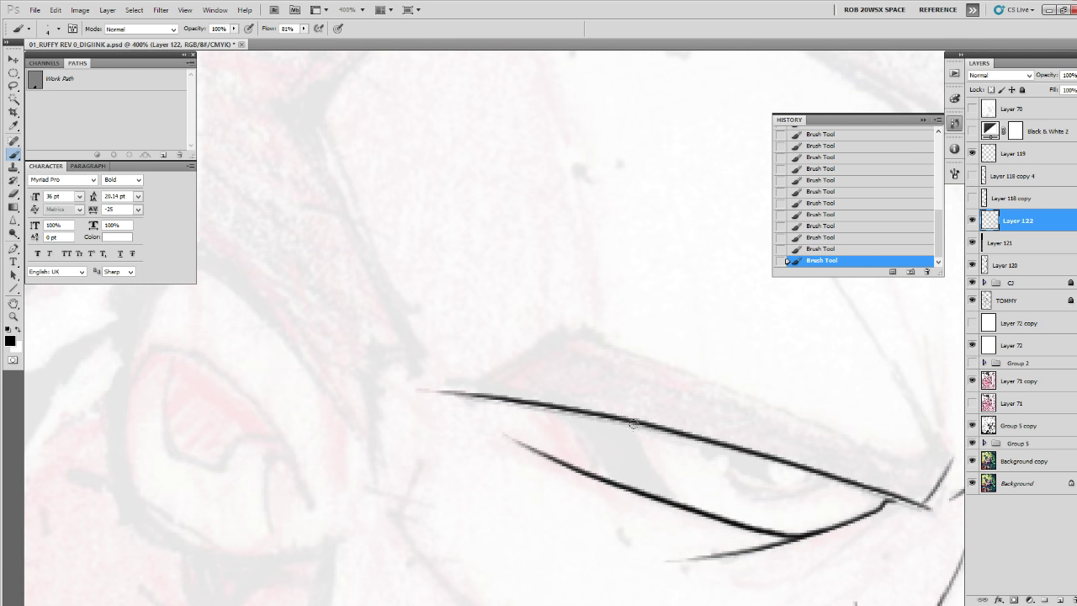
# Outline the slanted shadow band across the outer part of the near eye and fill it with black.
pyautogui.moveTo(632, 423); pyautogui.dragTo(671, 496)
pyautogui.moveTo(562, 412); pyautogui.dragTo(583, 463)
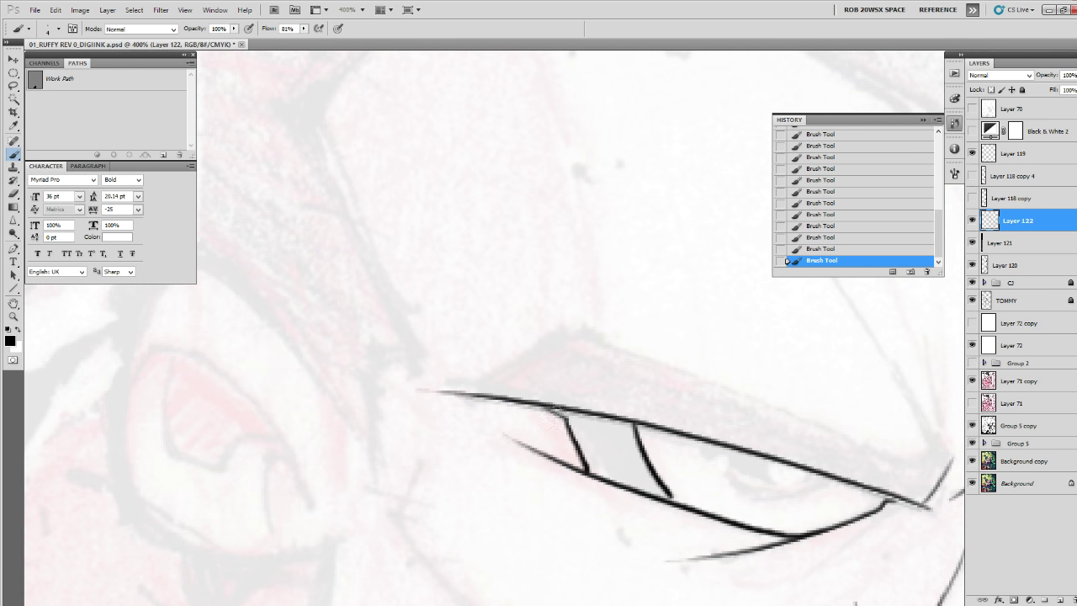
pyautogui.moveTo(556, 412)
pyautogui.mouseDown()
pyautogui.moveTo(627, 422)
pyautogui.moveTo(556, 453)
pyautogui.moveTo(452, 417)
pyautogui.moveTo(371, 410)
pyautogui.moveTo(389, 441)
pyautogui.moveTo(406, 446)
pyautogui.moveTo(409, 400)
pyautogui.moveTo(452, 466)
pyautogui.moveTo(434, 451)
pyautogui.moveTo(383, 443)
pyautogui.mouseUp()
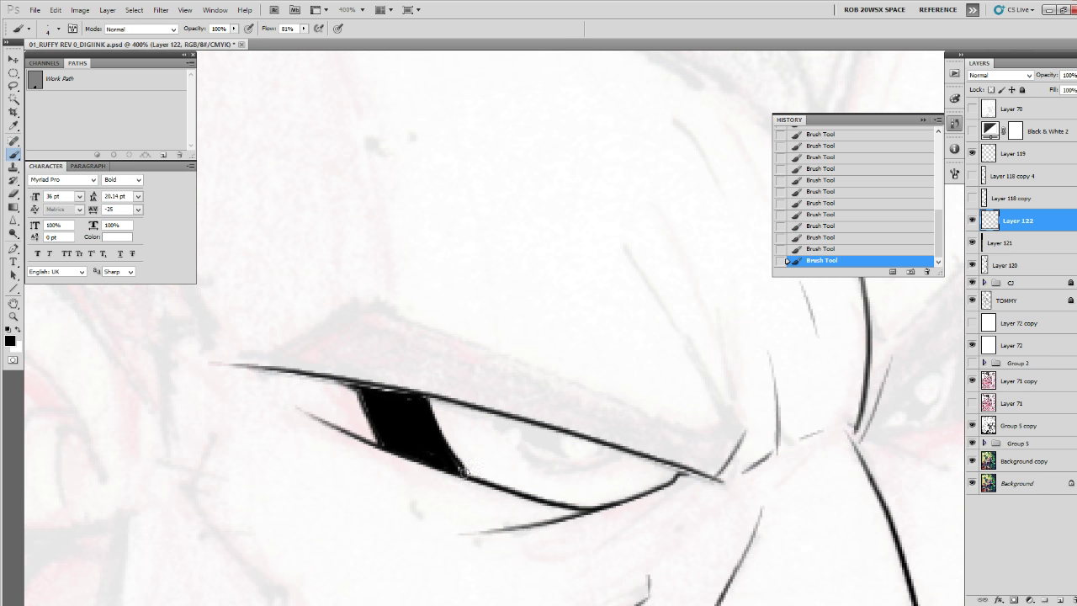
# Ink the angular outline of the near eyebrow and the frown creases rising from its inner end.
pyautogui.moveTo(865, 521); pyautogui.dragTo(691, 523)
pyautogui.moveTo(578, 446)
pyautogui.mouseDown()
pyautogui.moveTo(699, 488)
pyautogui.moveTo(890, 522)
pyautogui.moveTo(791, 498)
pyautogui.moveTo(517, 389)
pyautogui.moveTo(341, 448)
pyautogui.mouseUp()
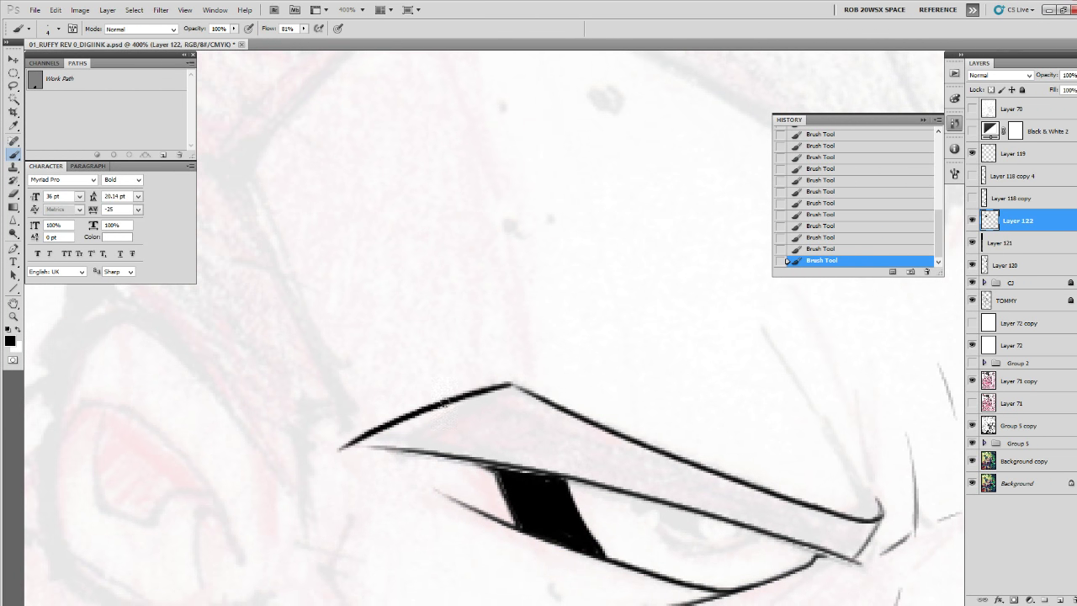
pyautogui.moveTo(786, 508); pyautogui.dragTo(394, 506)
pyautogui.moveTo(108, 380)
pyautogui.mouseDown()
pyautogui.moveTo(473, 523)
pyautogui.moveTo(481, 500)
pyautogui.moveTo(431, 461)
pyautogui.mouseUp()
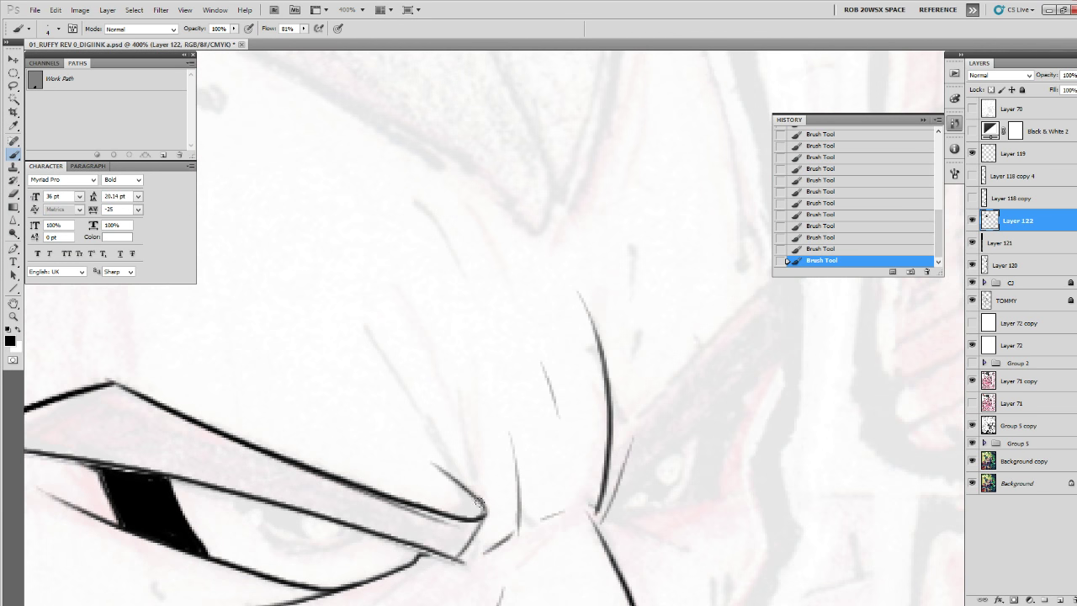
pyautogui.moveTo(427, 360); pyautogui.dragTo(473, 493)
# Ink the far eye's slanted upper lid line, its lower lid and the inner edge of its shadow band.
pyautogui.hscroll(3, 656, 496)
pyautogui.scroll(1, 656, 497)
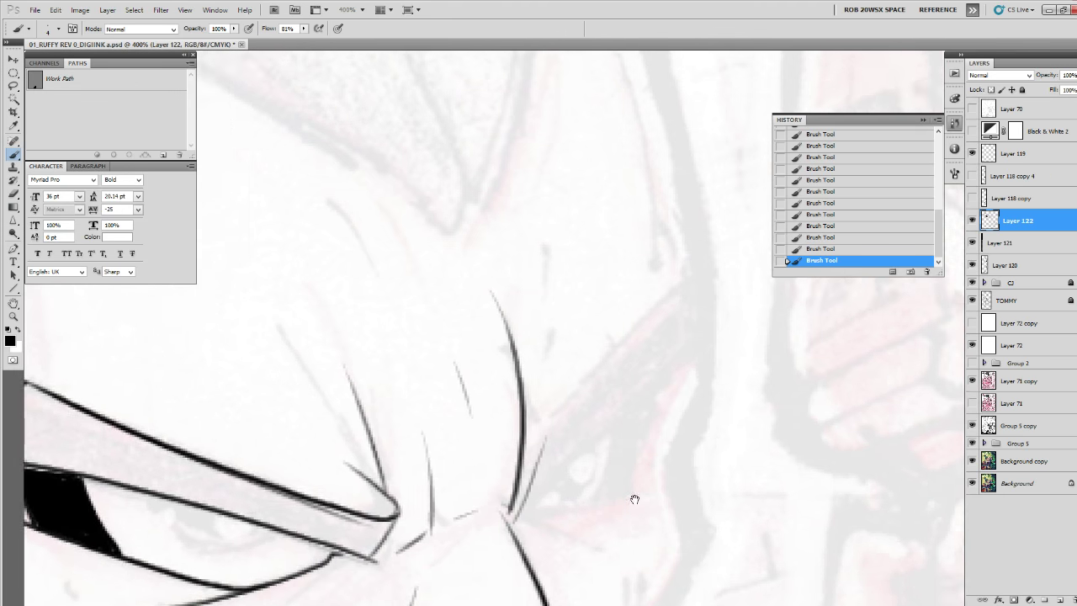
pyautogui.moveTo(664, 348)
pyautogui.mouseDown()
pyautogui.moveTo(457, 548)
pyautogui.moveTo(560, 519)
pyautogui.mouseUp()
pyautogui.moveTo(567, 438); pyautogui.dragTo(545, 518)
pyautogui.scroll(-3, 545, 518)
pyautogui.hscroll(-1, 545, 519)
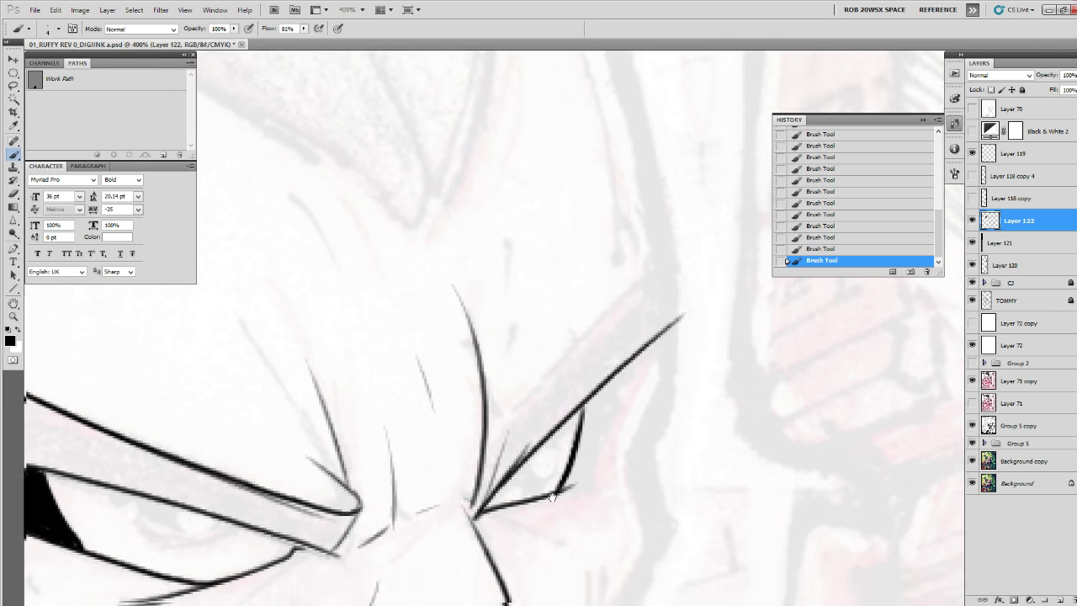
# Fill the far eye's shadow band with black and add the creases beneath the eye.
pyautogui.moveTo(520, 431)
pyautogui.mouseDown()
pyautogui.moveTo(617, 448)
pyautogui.moveTo(514, 475)
pyautogui.mouseUp()
pyautogui.scroll(1, 653, 440)
pyautogui.moveTo(653, 346)
pyautogui.mouseDown()
pyautogui.moveTo(633, 437)
pyautogui.moveTo(634, 358)
pyautogui.moveTo(629, 396)
pyautogui.moveTo(619, 369)
pyautogui.mouseUp()
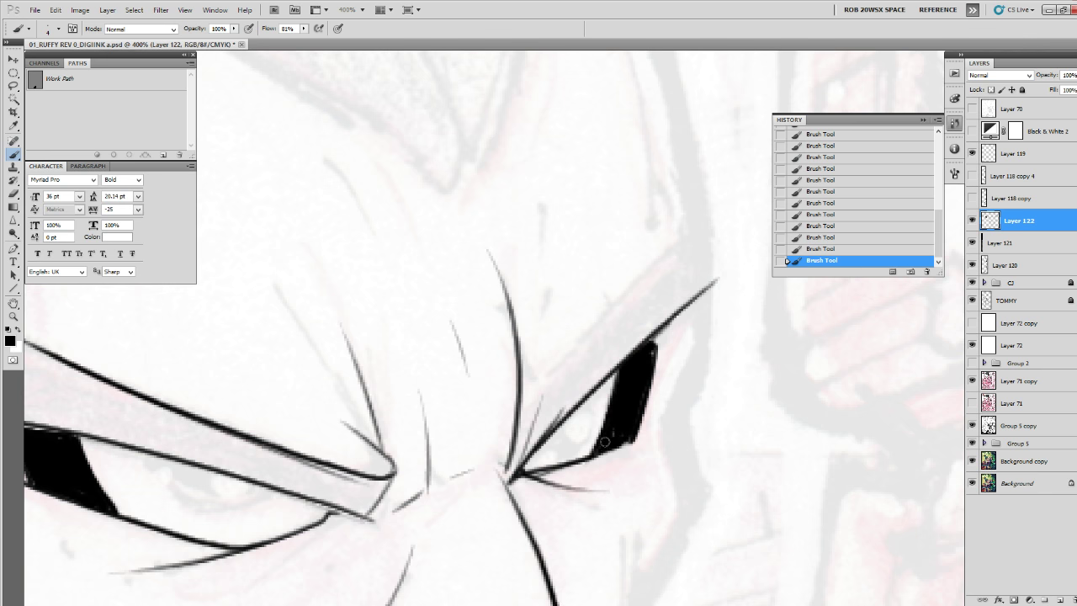
pyautogui.moveTo(633, 442); pyautogui.dragTo(660, 426)
# Ink the far edge of the face from the eye socket over the cheekbone and down the cheek.
pyautogui.moveTo(709, 306); pyautogui.dragTo(673, 419)
pyautogui.moveTo(689, 371); pyautogui.dragTo(669, 434)
pyautogui.moveTo(671, 429)
pyautogui.mouseDown()
pyautogui.moveTo(654, 353)
pyautogui.moveTo(677, 443)
pyautogui.moveTo(671, 273)
pyautogui.moveTo(603, 357)
pyautogui.mouseUp()
pyautogui.moveTo(596, 411)
pyautogui.mouseDown()
pyautogui.moveTo(661, 272)
pyautogui.moveTo(607, 420)
pyautogui.mouseUp()
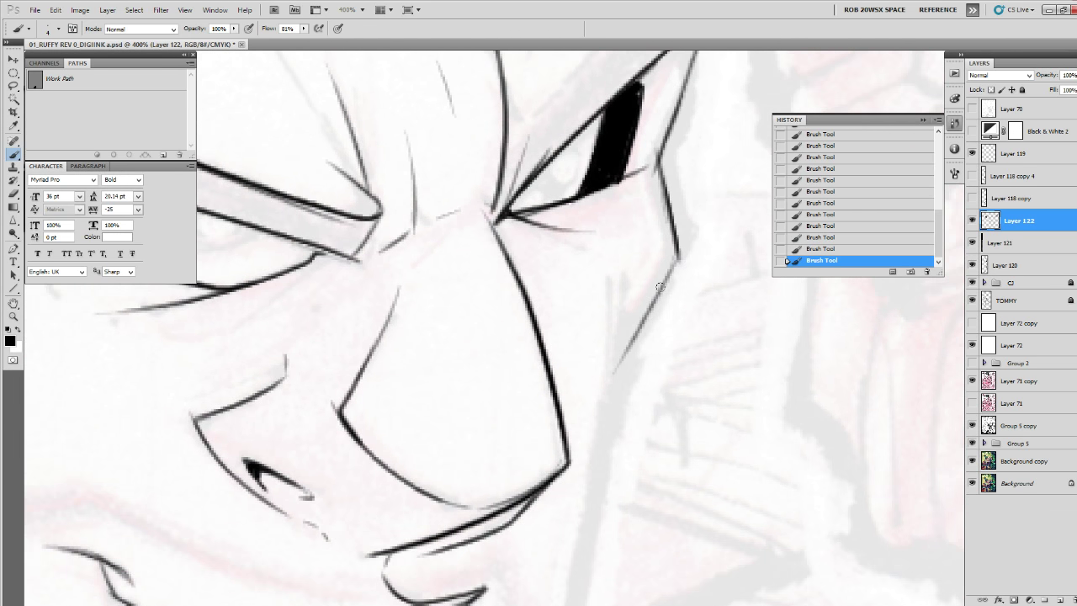
pyautogui.moveTo(665, 273)
pyautogui.mouseDown()
pyautogui.moveTo(597, 413)
pyautogui.moveTo(637, 300)
pyautogui.mouseUp()
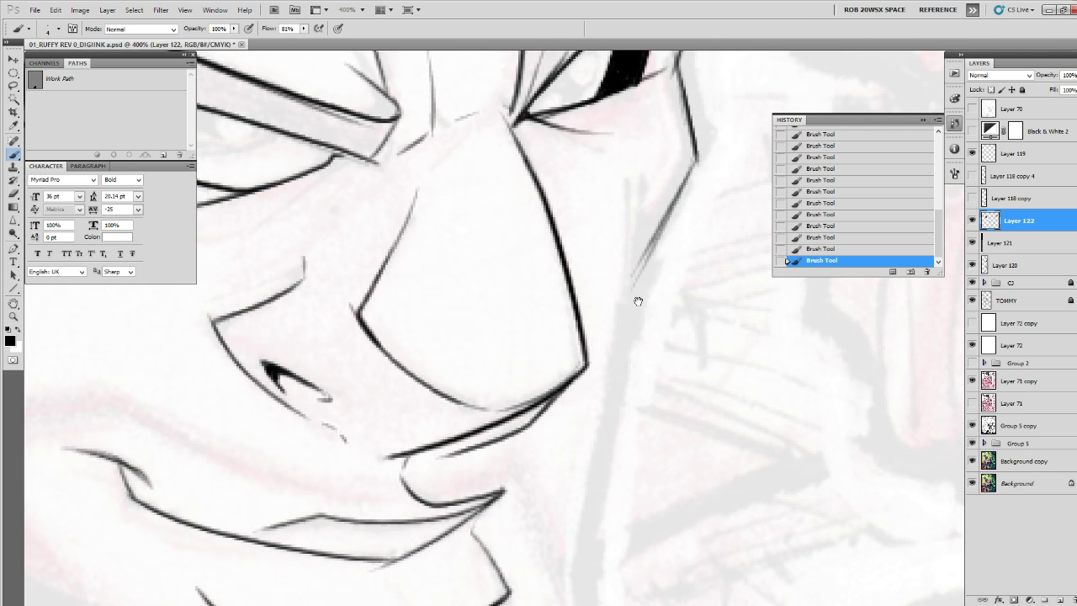
pyautogui.moveTo(680, 205)
pyautogui.mouseDown()
pyautogui.moveTo(654, 251)
pyautogui.moveTo(592, 470)
pyautogui.moveTo(628, 315)
pyautogui.mouseUp()
pyautogui.moveTo(635, 143)
pyautogui.mouseDown()
pyautogui.moveTo(606, 290)
pyautogui.moveTo(610, 471)
pyautogui.mouseUp()
pyautogui.moveTo(611, 488); pyautogui.dragTo(588, 373)
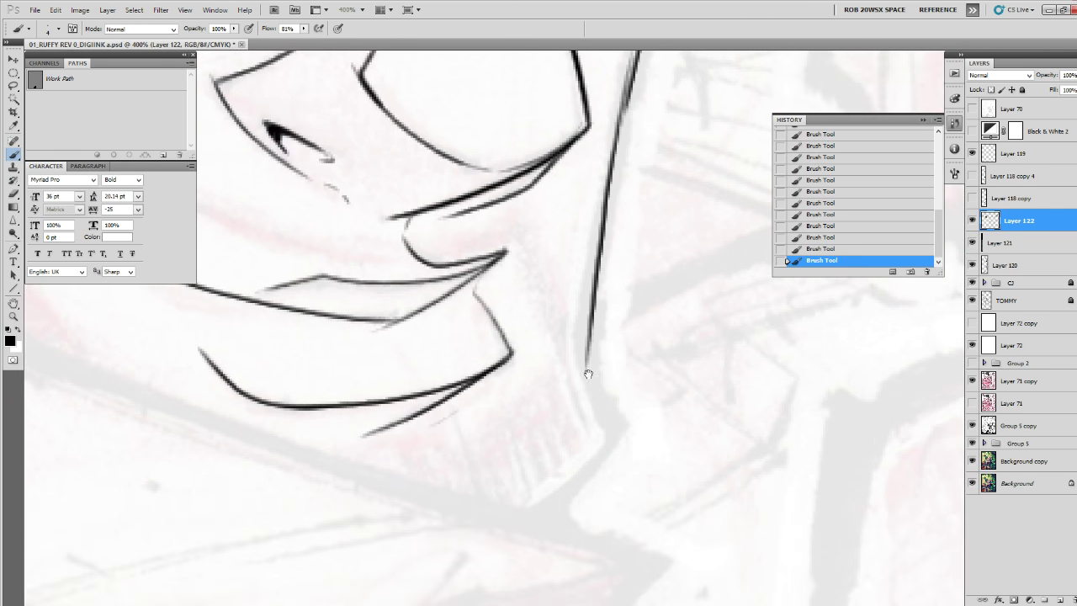
# Ink the angular corner of the chin and jaw below the far cheek, thickening its lines.
pyautogui.moveTo(543, 271); pyautogui.dragTo(594, 399)
pyautogui.moveTo(576, 348)
pyautogui.mouseDown()
pyautogui.moveTo(599, 409)
pyautogui.moveTo(588, 339)
pyautogui.moveTo(614, 422)
pyautogui.mouseUp()
pyautogui.moveTo(595, 390)
pyautogui.mouseDown()
pyautogui.moveTo(617, 435)
pyautogui.moveTo(515, 522)
pyautogui.mouseUp()
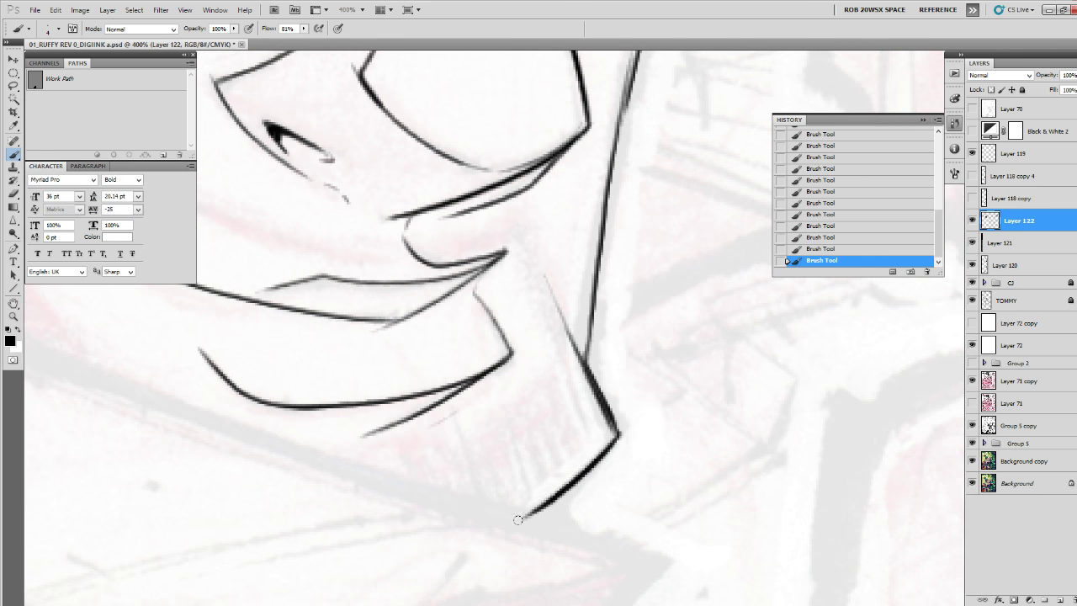
pyautogui.moveTo(615, 433); pyautogui.dragTo(533, 508)
pyautogui.moveTo(607, 412)
pyautogui.mouseDown()
pyautogui.moveTo(617, 434)
pyautogui.moveTo(532, 516)
pyautogui.mouseUp()
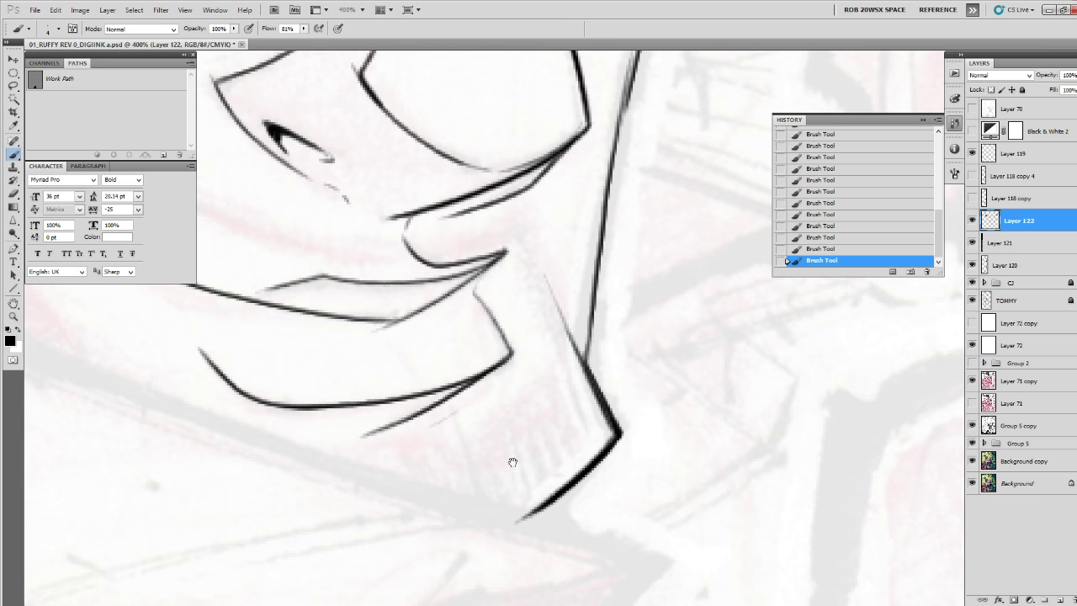
# Ink the near cheekbone contour from beside the eye down to the hooked cheek hollow, reworking the diagonal stroke.
pyautogui.moveTo(541, 372)
pyautogui.mouseDown()
pyautogui.moveTo(733, 539)
pyautogui.moveTo(817, 584)
pyautogui.mouseUp()
pyautogui.moveTo(498, 442); pyautogui.dragTo(711, 534)
pyautogui.moveTo(685, 391); pyautogui.dragTo(699, 455)
pyautogui.moveTo(386, 245); pyautogui.dragTo(359, 307)
pyautogui.moveTo(359, 308)
pyautogui.mouseDown()
pyautogui.moveTo(448, 409)
pyautogui.moveTo(453, 458)
pyautogui.mouseUp()
pyautogui.press('e')
pyautogui.moveTo(383, 244)
pyautogui.mouseDown()
pyautogui.moveTo(373, 288)
pyautogui.moveTo(440, 392)
pyautogui.moveTo(373, 272)
pyautogui.moveTo(354, 302)
pyautogui.moveTo(455, 413)
pyautogui.mouseUp()
pyautogui.press('b')
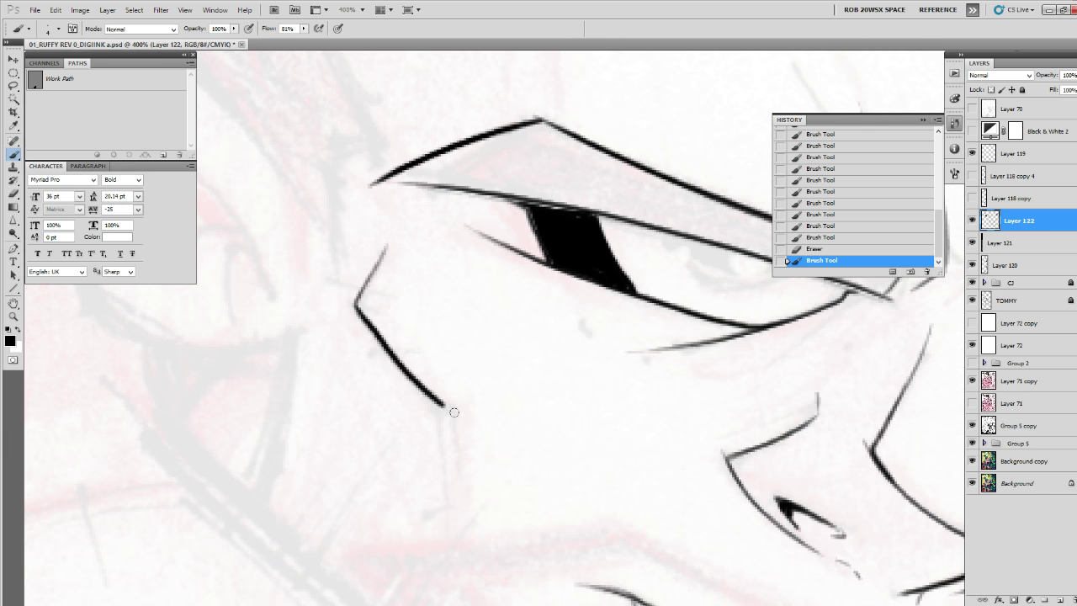
pyautogui.scroll(3, 462, 307)
pyautogui.hotkey('ctrl', 'z')
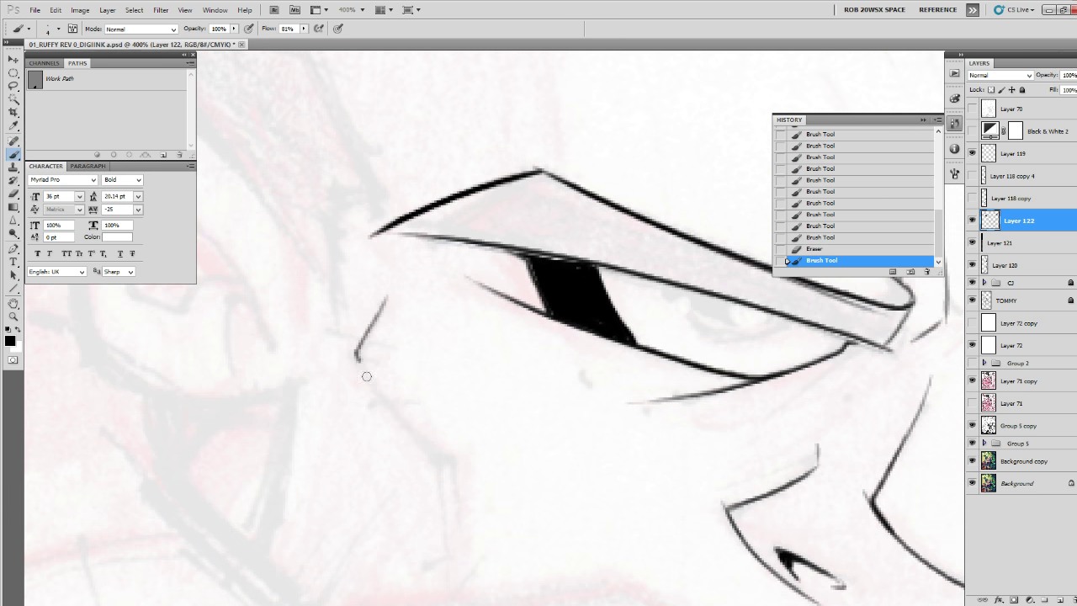
pyautogui.moveTo(367, 376); pyautogui.dragTo(382, 400)
pyautogui.moveTo(354, 351)
pyautogui.mouseDown()
pyautogui.moveTo(388, 408)
pyautogui.moveTo(460, 469)
pyautogui.moveTo(456, 511)
pyautogui.mouseUp()
pyautogui.moveTo(430, 452)
pyautogui.mouseDown()
pyautogui.moveTo(456, 509)
pyautogui.moveTo(443, 552)
pyautogui.mouseUp()
# Ink the jaw line below the ear and the ear's oval outer contour, redrawing the contour's upper curve.
pyautogui.moveTo(454, 471); pyautogui.dragTo(632, 408)
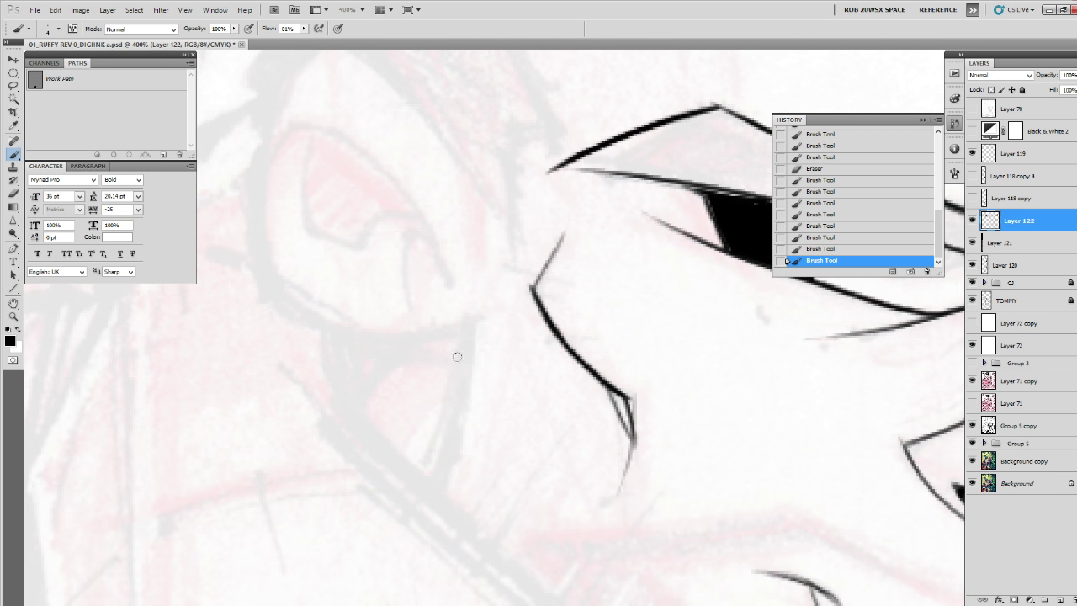
pyautogui.moveTo(466, 318); pyautogui.dragTo(418, 496)
pyautogui.moveTo(495, 313)
pyautogui.mouseDown()
pyautogui.moveTo(507, 348)
pyautogui.moveTo(663, 497)
pyautogui.moveTo(520, 296)
pyautogui.moveTo(423, 478)
pyautogui.moveTo(637, 578)
pyautogui.moveTo(666, 576)
pyautogui.mouseUp()
pyautogui.moveTo(690, 537); pyautogui.dragTo(699, 444)
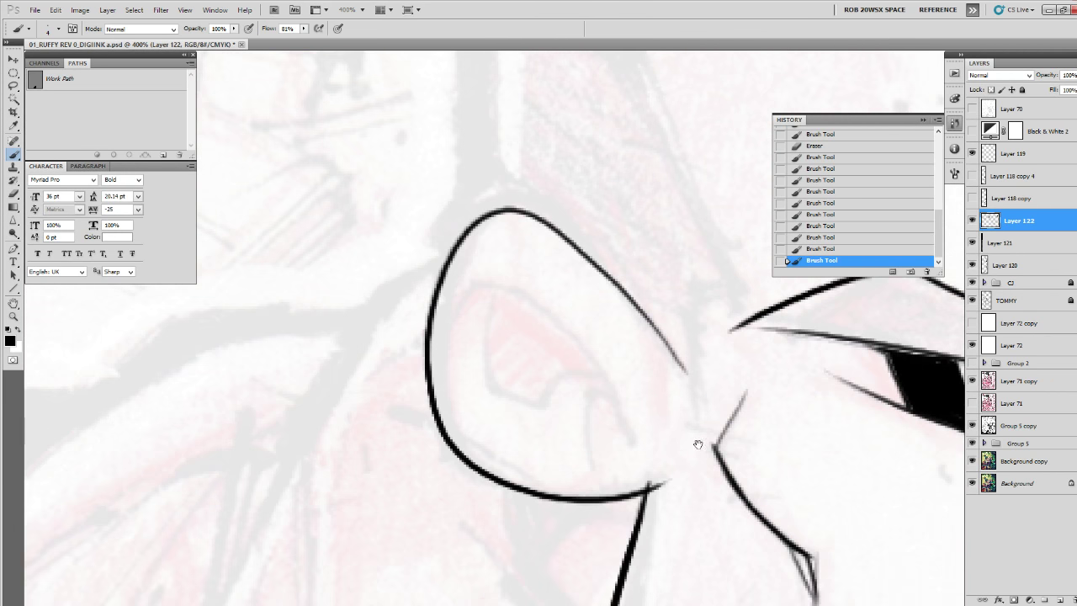
pyautogui.hotkey('ctrl', 'z')
pyautogui.moveTo(680, 373)
pyautogui.mouseDown()
pyautogui.moveTo(680, 305)
pyautogui.moveTo(513, 197)
pyautogui.moveTo(471, 470)
pyautogui.moveTo(683, 463)
pyautogui.mouseUp()
pyautogui.moveTo(427, 362); pyautogui.dragTo(480, 284)
pyautogui.hotkey('ctrl', 'z')
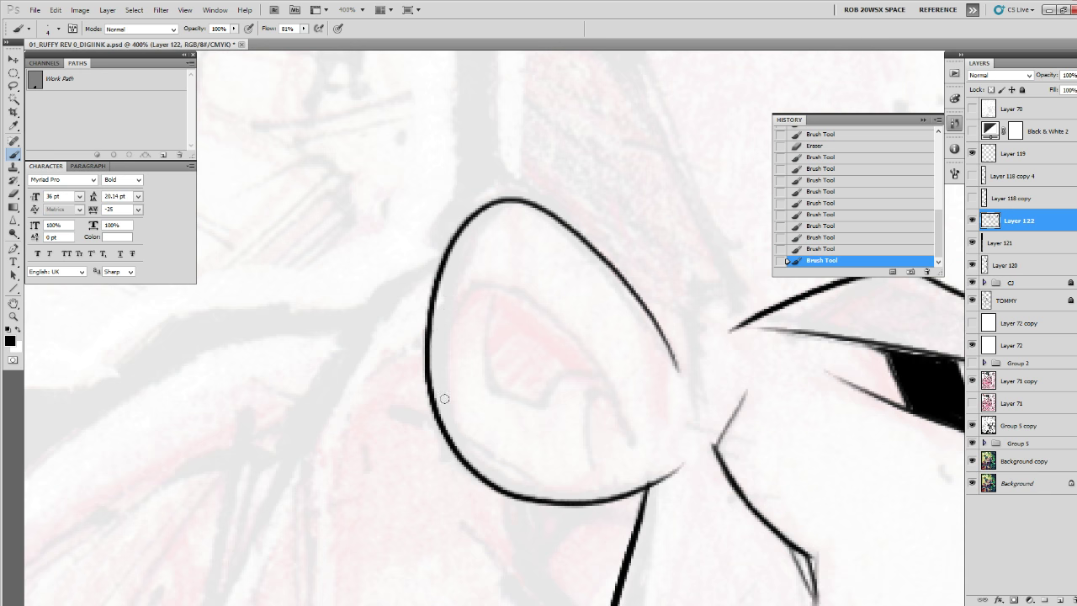
# Ink the ear's inner rim, the curved hollow inside it and the small fold lines.
pyautogui.moveTo(441, 373)
pyautogui.mouseDown()
pyautogui.moveTo(509, 291)
pyautogui.moveTo(619, 457)
pyautogui.moveTo(603, 407)
pyautogui.moveTo(587, 465)
pyautogui.mouseUp()
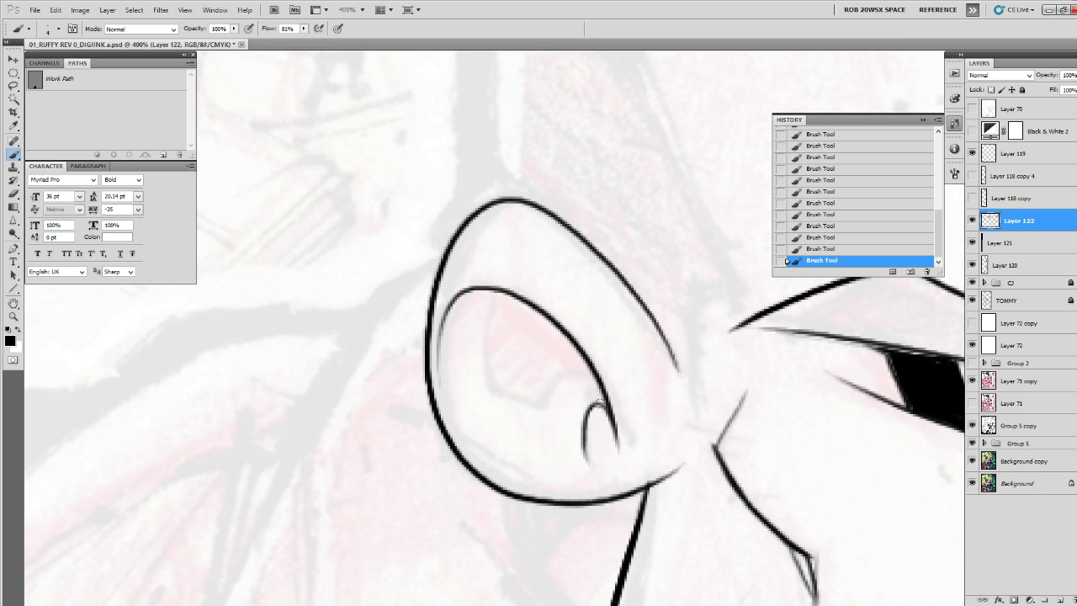
pyautogui.moveTo(598, 377)
pyautogui.mouseDown()
pyautogui.moveTo(558, 388)
pyautogui.moveTo(477, 325)
pyautogui.moveTo(497, 291)
pyautogui.mouseUp()
pyautogui.moveTo(760, 359); pyautogui.dragTo(615, 480)
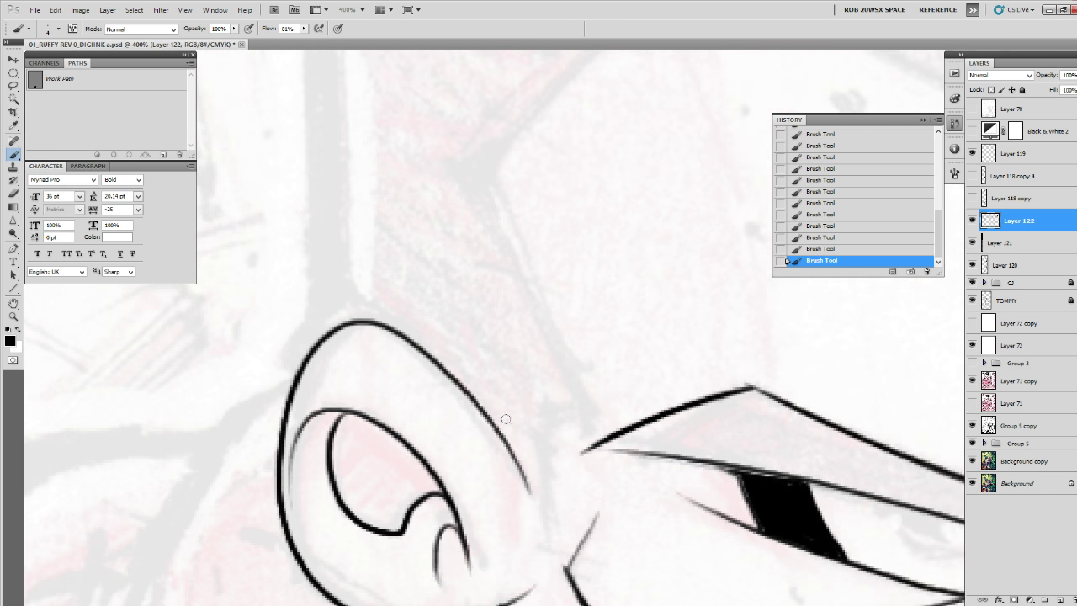
pyautogui.moveTo(505, 418); pyautogui.dragTo(536, 510)
# Ink the top and back outline of the head down to the ear, redrawing the vertical back stroke.
pyautogui.moveTo(721, 346); pyautogui.dragTo(519, 593)
pyautogui.moveTo(660, 361)
pyautogui.mouseDown()
pyautogui.moveTo(620, 423)
pyautogui.moveTo(736, 544)
pyautogui.mouseUp()
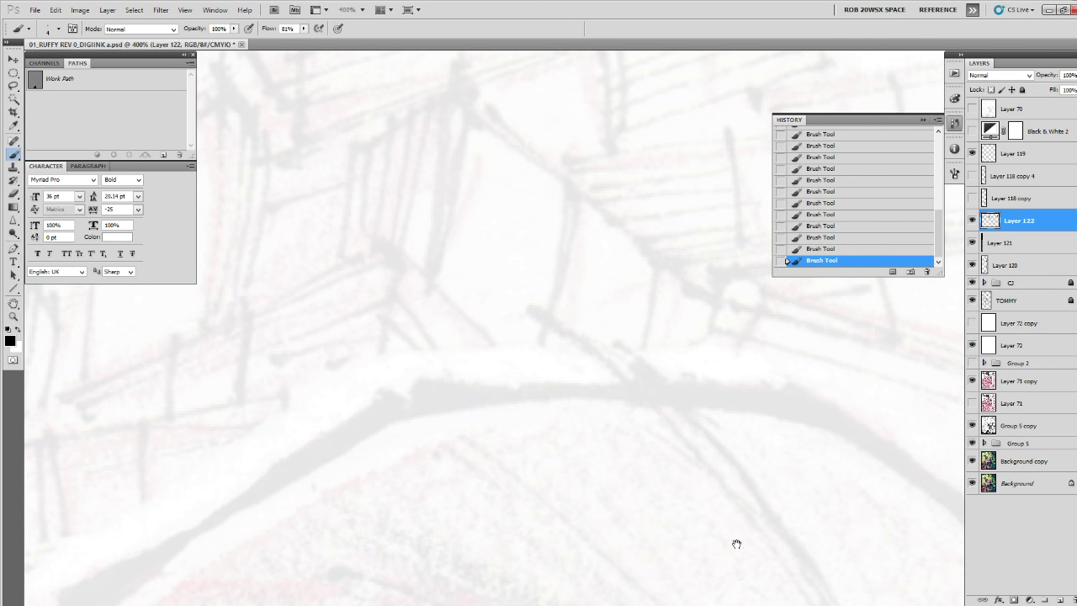
pyautogui.moveTo(893, 451)
pyautogui.mouseDown()
pyautogui.moveTo(831, 414)
pyautogui.moveTo(752, 398)
pyautogui.moveTo(423, 404)
pyautogui.mouseUp()
pyautogui.moveTo(439, 415)
pyautogui.mouseDown()
pyautogui.moveTo(493, 401)
pyautogui.moveTo(688, 306)
pyautogui.moveTo(574, 353)
pyautogui.moveTo(337, 498)
pyautogui.mouseUp()
pyautogui.moveTo(369, 504)
pyautogui.mouseDown()
pyautogui.moveTo(542, 211)
pyautogui.moveTo(516, 576)
pyautogui.mouseUp()
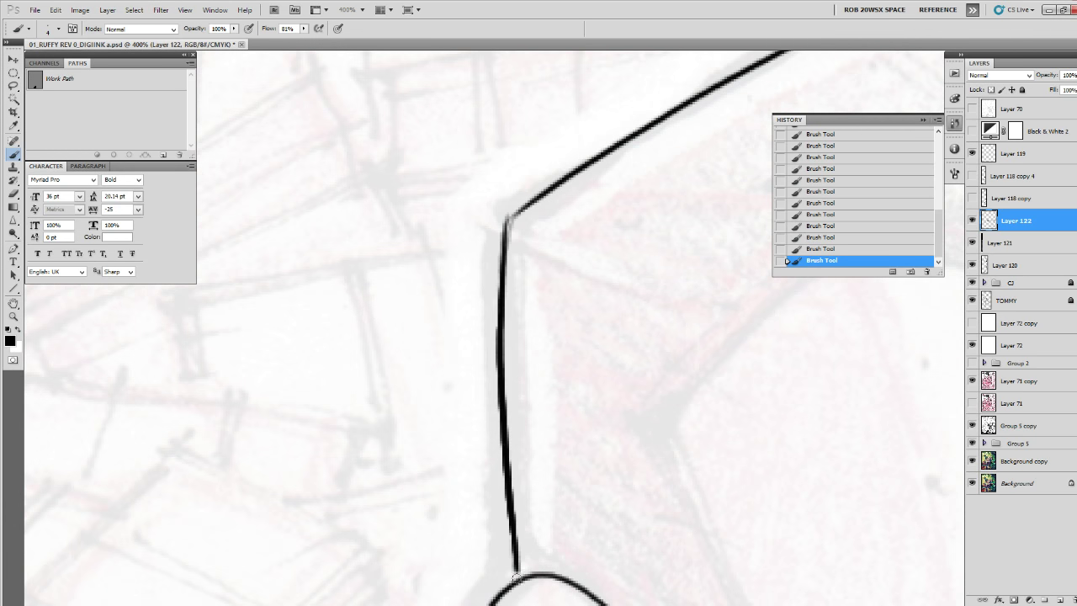
pyautogui.hotkey('ctrl', 'z')
pyautogui.moveTo(504, 221); pyautogui.dragTo(513, 580)
pyautogui.moveTo(669, 486); pyautogui.dragTo(505, 472)
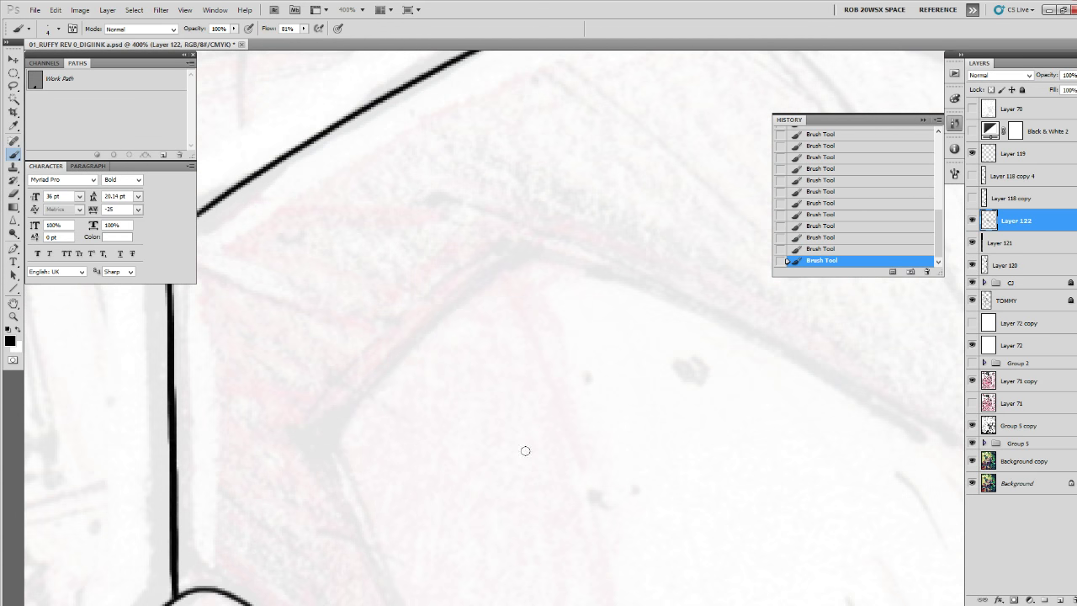
# Ink the far outline of the head from the crown to the far eye, redrawing the temple stroke.
pyautogui.moveTo(839, 419)
pyautogui.mouseDown()
pyautogui.moveTo(565, 466)
pyautogui.moveTo(296, 559)
pyautogui.mouseUp()
pyautogui.moveTo(613, 459); pyautogui.dragTo(532, 512)
pyautogui.moveTo(301, 250); pyautogui.dragTo(340, 276)
pyautogui.moveTo(296, 239)
pyautogui.mouseDown()
pyautogui.moveTo(281, 239)
pyautogui.moveTo(544, 432)
pyautogui.moveTo(462, 196)
pyautogui.moveTo(520, 540)
pyautogui.mouseUp()
pyautogui.moveTo(520, 540)
pyautogui.mouseDown()
pyautogui.moveTo(540, 404)
pyautogui.moveTo(560, 466)
pyautogui.mouseUp()
pyautogui.hotkey('ctrl', 'z')
pyautogui.moveTo(473, 92); pyautogui.dragTo(555, 465)
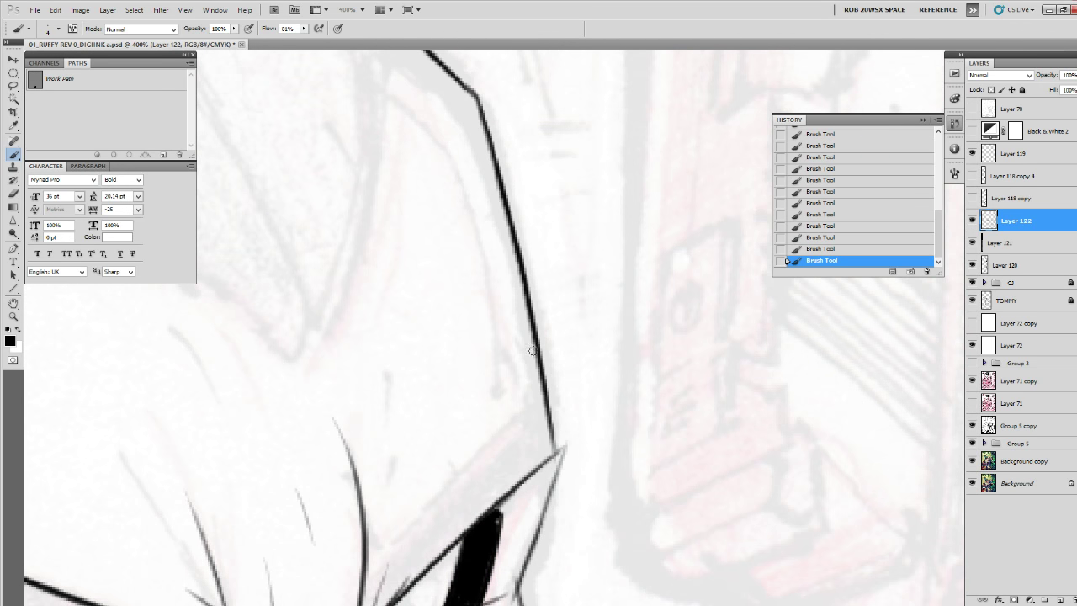
pyautogui.hotkey('ctrl', 'z')
pyautogui.moveTo(471, 88); pyautogui.dragTo(565, 457)
# Ink the far edge of the hairline as a curve running down to the widow's peak.
pyautogui.moveTo(566, 383); pyautogui.dragTo(653, 551)
pyautogui.moveTo(605, 393); pyautogui.dragTo(704, 441)
pyautogui.moveTo(570, 241)
pyautogui.mouseDown()
pyautogui.moveTo(568, 377)
pyautogui.moveTo(497, 587)
pyautogui.mouseUp()
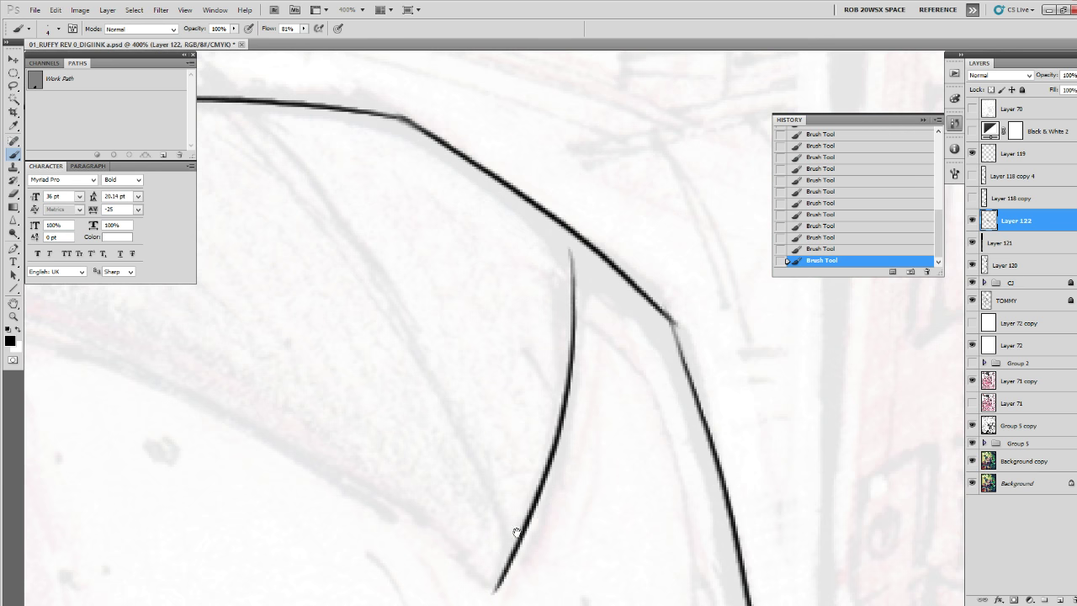
pyautogui.moveTo(516, 532)
pyautogui.mouseDown()
pyautogui.moveTo(872, 488)
pyautogui.moveTo(896, 575)
pyautogui.moveTo(302, 308)
pyautogui.moveTo(268, 304)
pyautogui.mouseUp()
pyautogui.moveTo(593, 447)
pyautogui.mouseDown()
pyautogui.moveTo(692, 366)
pyautogui.moveTo(570, 259)
pyautogui.mouseUp()
# Ink the near hairline from the widow's peak across the forehead and down the temple to the sideburn.
pyautogui.moveTo(532, 210)
pyautogui.mouseDown()
pyautogui.moveTo(304, 397)
pyautogui.moveTo(399, 200)
pyautogui.mouseUp()
pyautogui.moveTo(495, 194); pyautogui.dragTo(447, 324)
pyautogui.hotkey('ctrl', 'z')
pyautogui.moveTo(525, 154)
pyautogui.mouseDown()
pyautogui.moveTo(433, 223)
pyautogui.moveTo(321, 332)
pyautogui.mouseUp()
pyautogui.moveTo(324, 337)
pyautogui.mouseDown()
pyautogui.moveTo(356, 283)
pyautogui.moveTo(364, 222)
pyautogui.moveTo(375, 274)
pyautogui.moveTo(468, 471)
pyautogui.moveTo(479, 468)
pyautogui.moveTo(494, 327)
pyautogui.mouseUp()
pyautogui.moveTo(414, 344); pyautogui.dragTo(415, 446)
pyautogui.moveTo(401, 522); pyautogui.dragTo(495, 271)
# Ink the curved lower edge of the near eye's iris with a thickened line.
pyautogui.press('z')
pyautogui.keyDown('alt'); pyautogui.click(474, 345); pyautogui.keyUp('alt')
pyautogui.keyDown('alt'); pyautogui.click(476, 345); pyautogui.keyUp('alt')
pyautogui.keyDown('alt'); pyautogui.click(476, 346); pyautogui.keyUp('alt')
pyautogui.keyDown('alt'); pyautogui.click(474, 346); pyautogui.keyUp('alt')
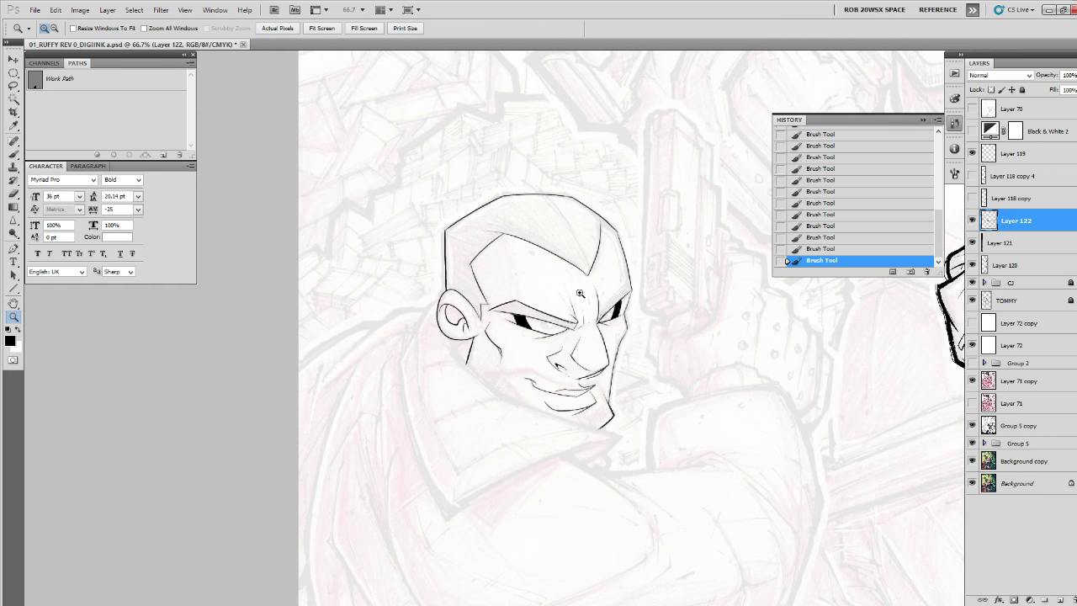
pyautogui.click(623, 334)
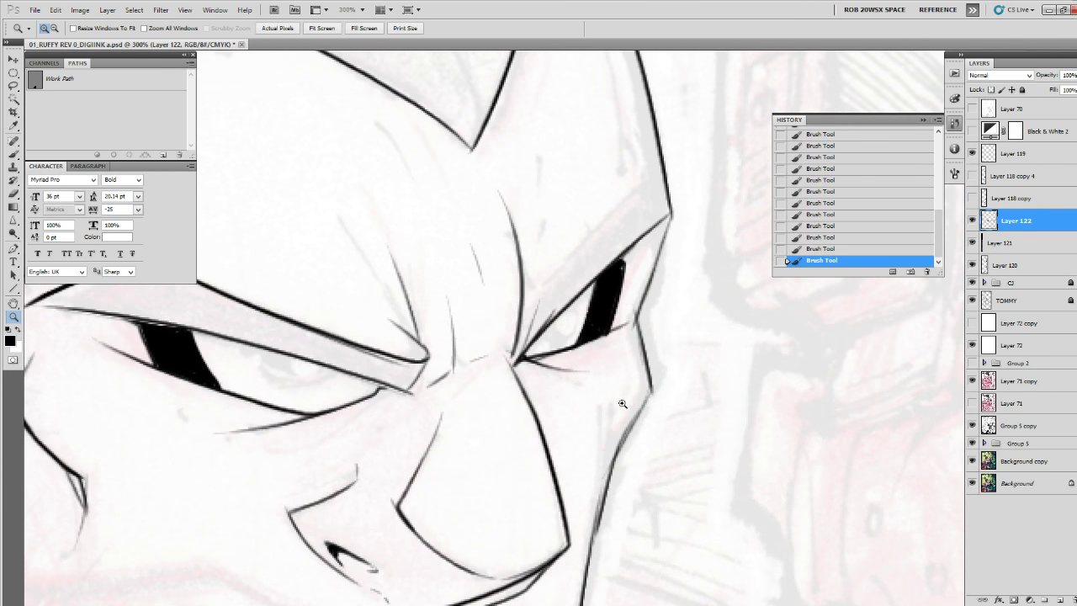
pyautogui.press('b')
pyautogui.moveTo(593, 351); pyautogui.dragTo(699, 425)
pyautogui.press('z')
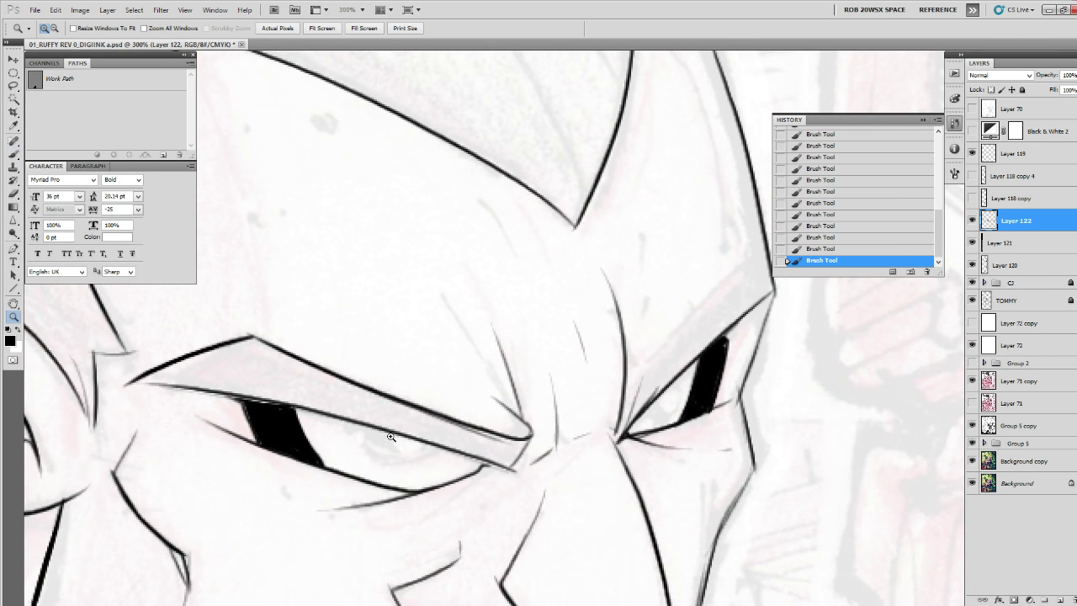
pyautogui.click(398, 437)
pyautogui.click(397, 438)
pyautogui.press('b')
pyautogui.moveTo(310, 407)
pyautogui.mouseDown()
pyautogui.moveTo(385, 477)
pyautogui.moveTo(462, 454)
pyautogui.moveTo(386, 475)
pyautogui.mouseUp()
pyautogui.moveTo(317, 413); pyautogui.dragTo(386, 479)
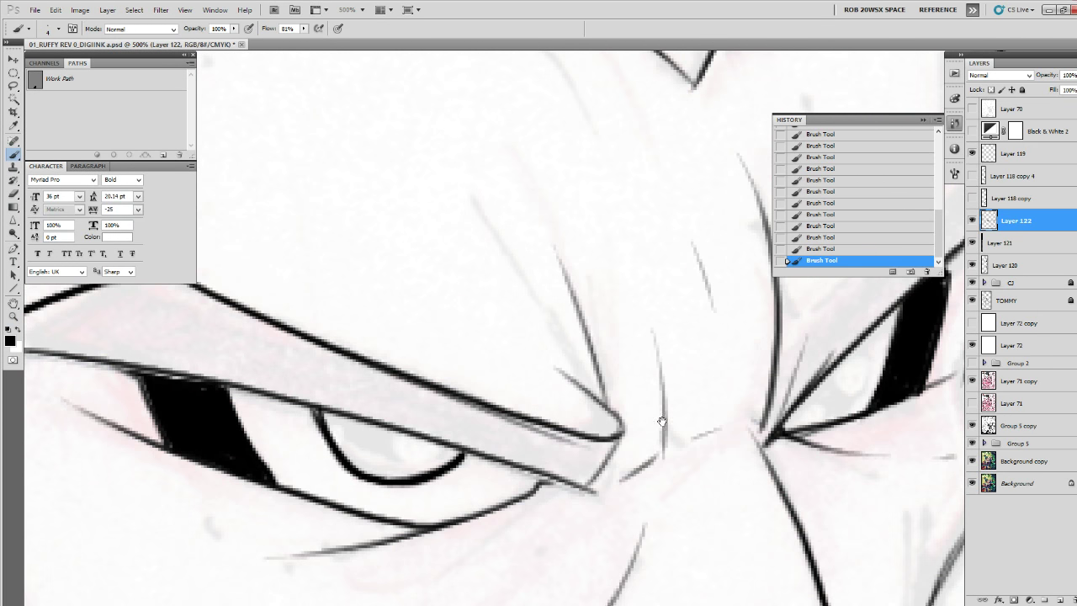
# Ink the far eye's iris in black and paint a white highlight in it.
pyautogui.moveTo(844, 444); pyautogui.dragTo(729, 481)
pyautogui.moveTo(690, 436)
pyautogui.mouseDown()
pyautogui.moveTo(742, 410)
pyautogui.moveTo(741, 374)
pyautogui.moveTo(715, 446)
pyautogui.moveTo(716, 419)
pyautogui.moveTo(705, 425)
pyautogui.moveTo(728, 402)
pyautogui.mouseUp()
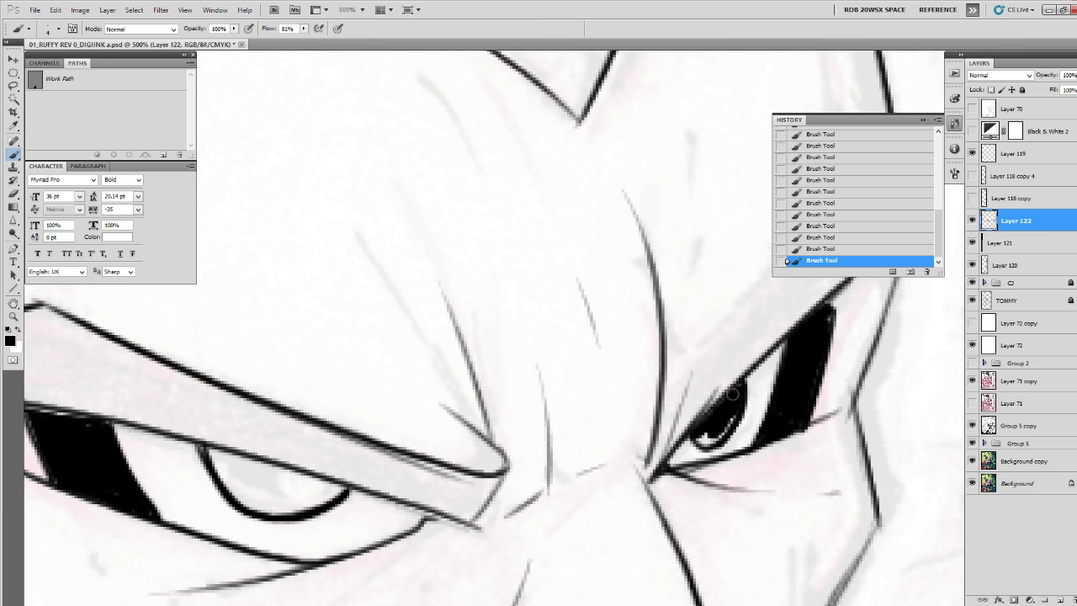
pyautogui.press('x')
pyautogui.moveTo(732, 394); pyautogui.dragTo(725, 409)
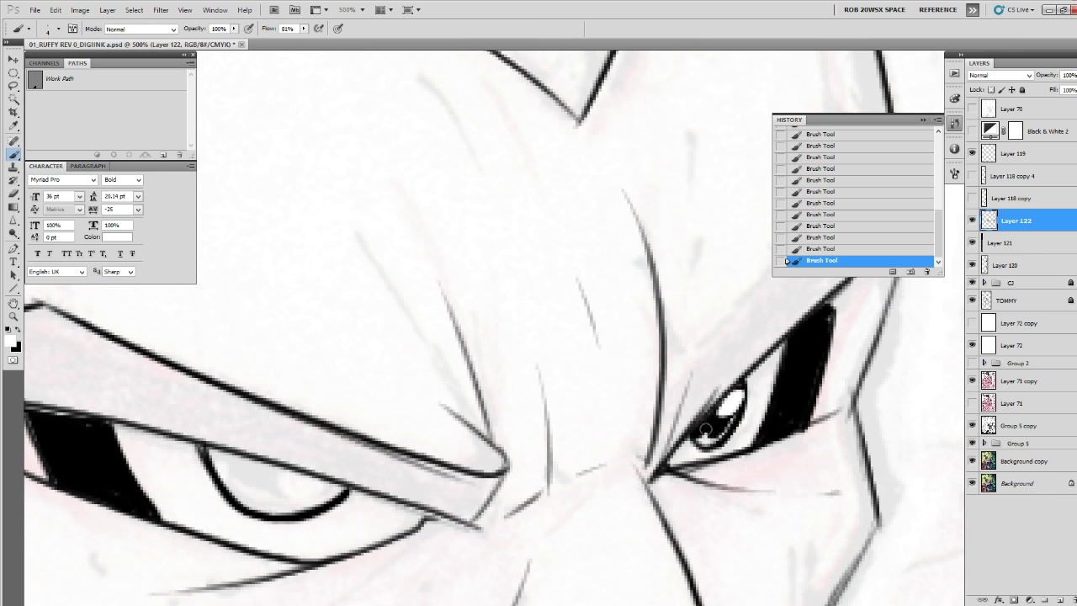
# Ink the near eye's iris in black and paint white highlights in it.
pyautogui.moveTo(513, 508); pyautogui.dragTo(774, 504)
pyautogui.press('x')
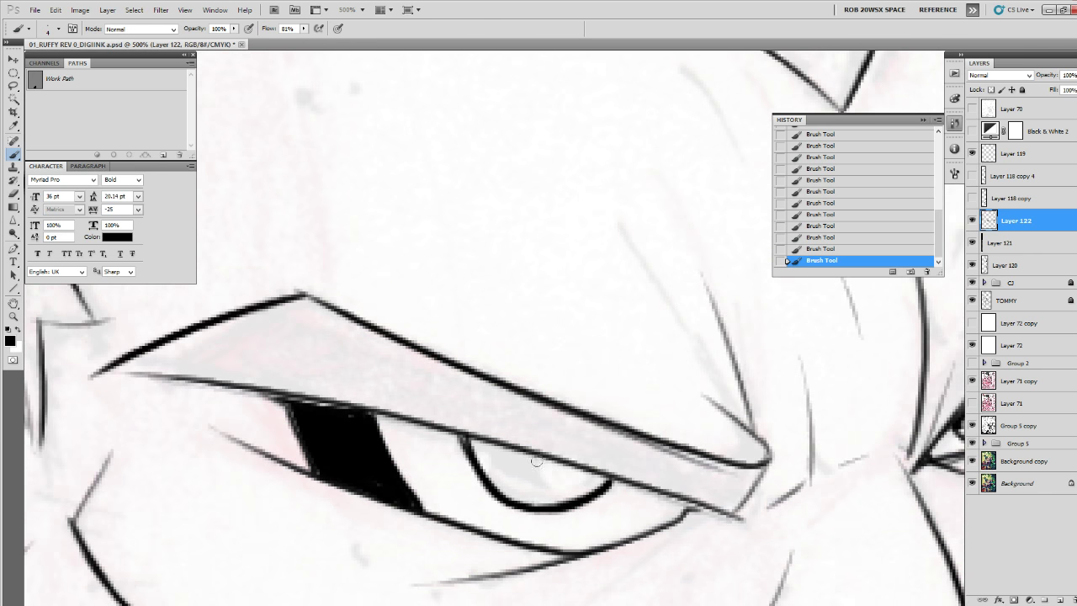
pyautogui.moveTo(532, 458)
pyautogui.mouseDown()
pyautogui.moveTo(515, 484)
pyautogui.moveTo(561, 478)
pyautogui.moveTo(472, 443)
pyautogui.moveTo(599, 482)
pyautogui.moveTo(547, 487)
pyautogui.moveTo(515, 473)
pyautogui.moveTo(564, 474)
pyautogui.moveTo(553, 480)
pyautogui.moveTo(573, 487)
pyautogui.moveTo(517, 457)
pyautogui.mouseUp()
pyautogui.press('x')
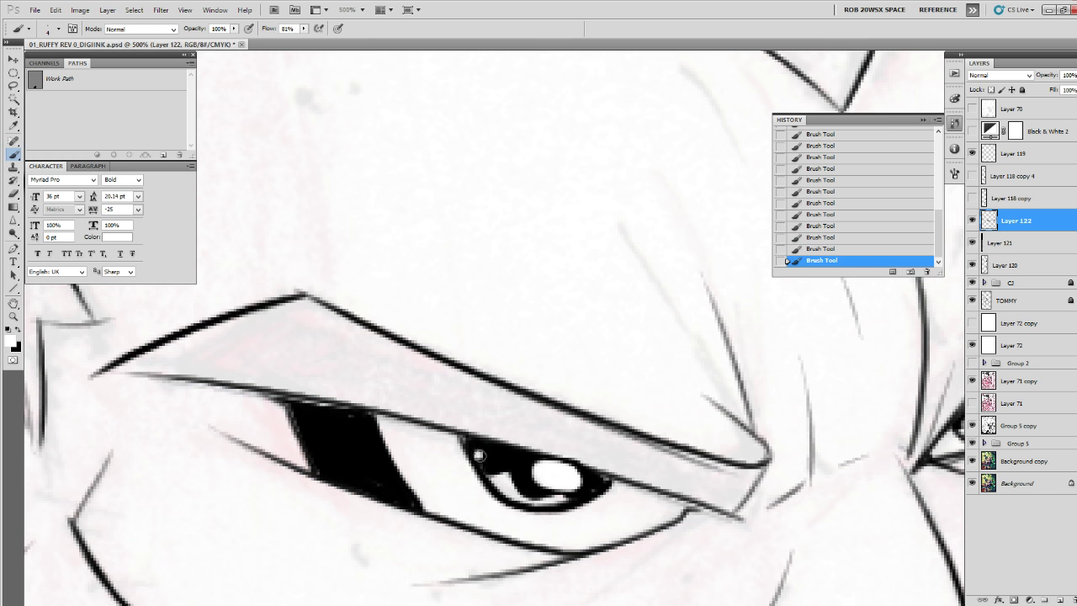
# Ink the collar's near outer edge as a long curve running down to its lower corner point.
pyautogui.moveTo(804, 503); pyautogui.dragTo(678, 384)
pyautogui.press('z')
pyautogui.keyDown('alt'); pyautogui.click(640, 452); pyautogui.keyUp('alt')
pyautogui.keyDown('alt'); pyautogui.click(640, 455); pyautogui.keyUp('alt')
pyautogui.keyDown('alt'); pyautogui.click(639, 459); pyautogui.keyUp('alt')
pyautogui.keyDown('alt'); pyautogui.click(641, 465); pyautogui.keyUp('alt')
pyautogui.keyDown('alt'); pyautogui.click(649, 480); pyautogui.keyUp('alt')
pyautogui.keyDown('alt'); pyautogui.click(655, 485); pyautogui.keyUp('alt')
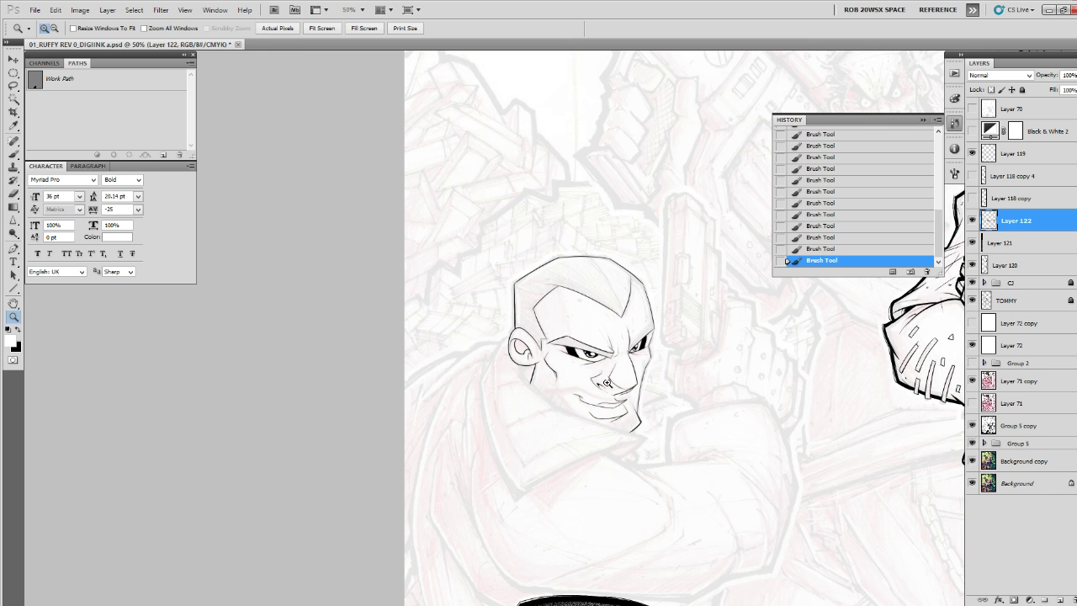
pyautogui.scroll(3, 562, 423)
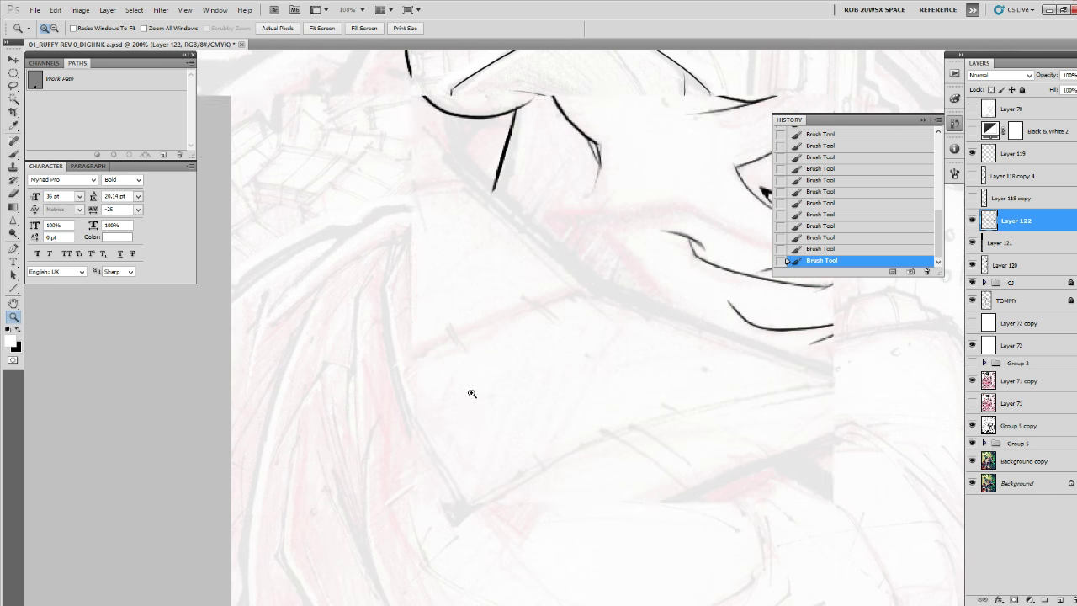
pyautogui.scroll(-1, 317, 168)
pyautogui.press('b')
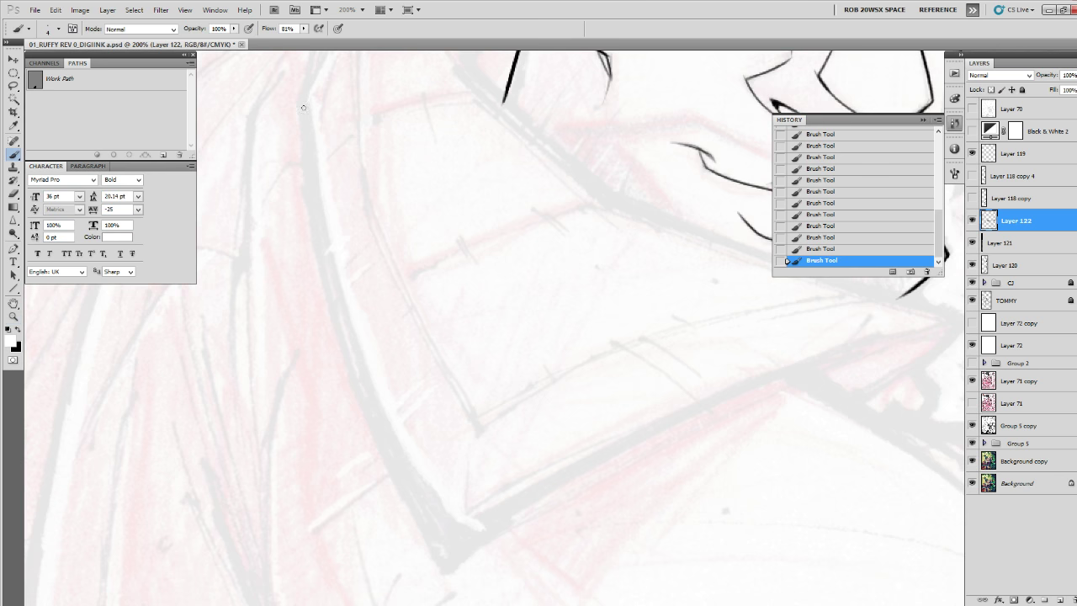
pyautogui.press('x')
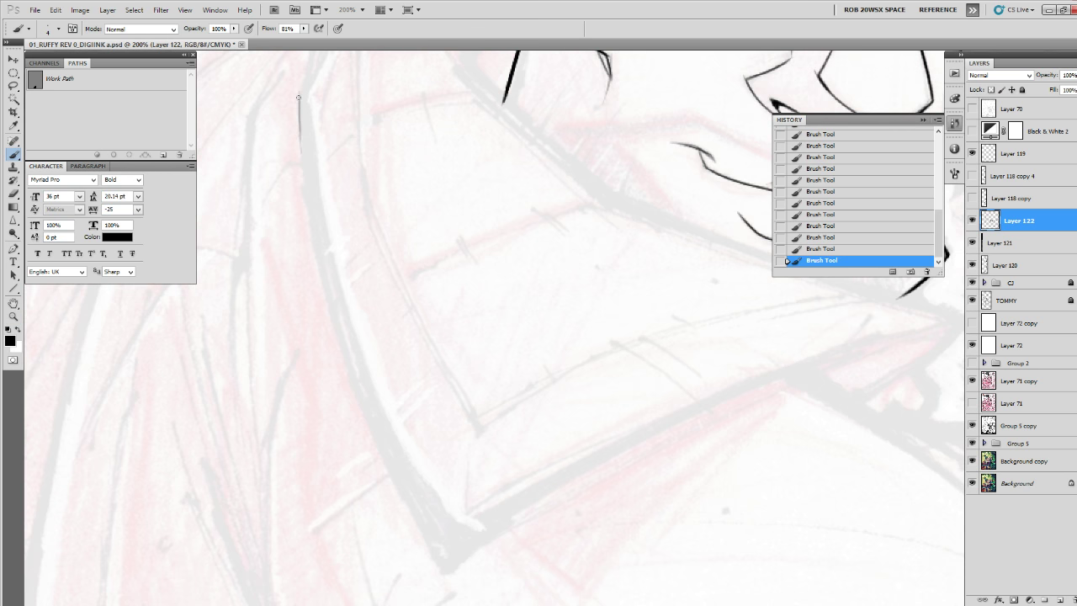
pyautogui.moveTo(299, 125)
pyautogui.mouseDown()
pyautogui.moveTo(372, 428)
pyautogui.moveTo(454, 579)
pyautogui.mouseUp()
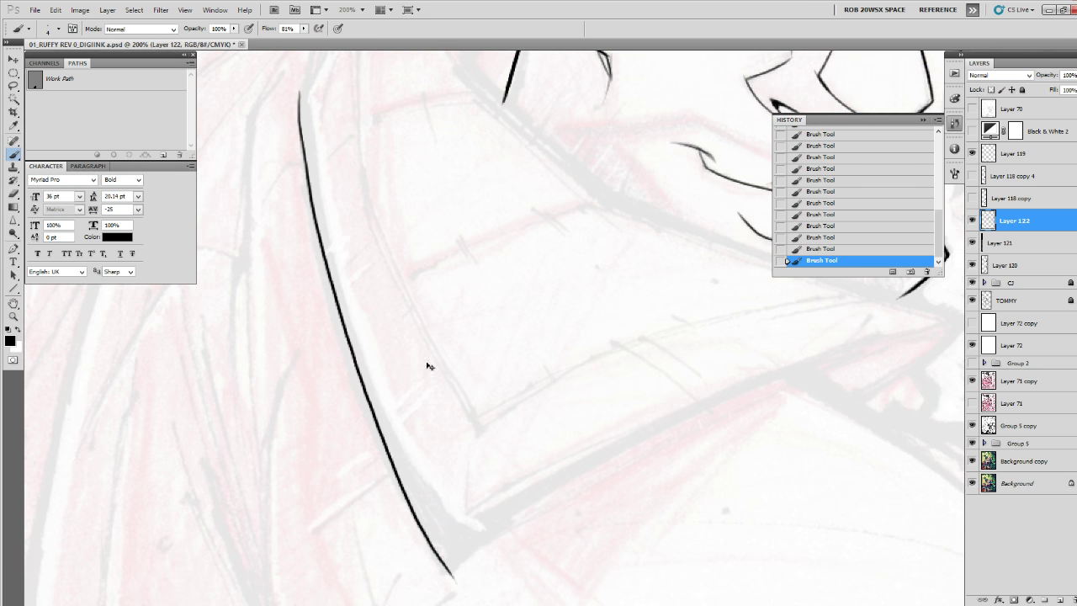
pyautogui.hotkey('ctrl', 'z')
pyautogui.moveTo(323, 155); pyautogui.dragTo(320, 140)
pyautogui.moveTo(294, 68)
pyautogui.mouseDown()
pyautogui.moveTo(324, 287)
pyautogui.moveTo(441, 565)
pyautogui.mouseUp()
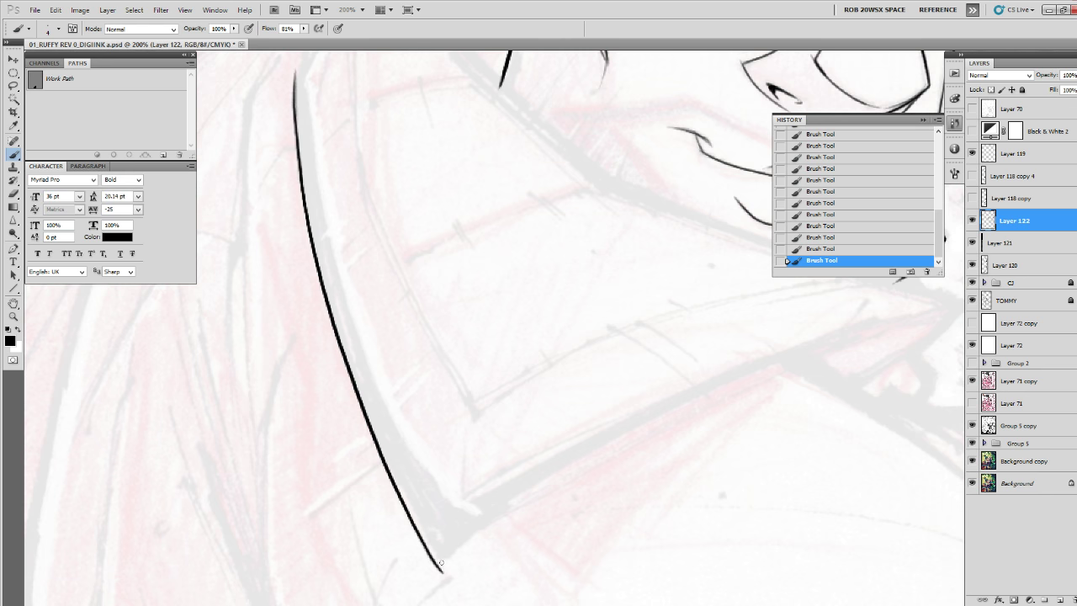
# Ink the collar's lower edge as a curve from the lower corner point up to the tip beneath the chin.
pyautogui.moveTo(724, 450); pyautogui.dragTo(576, 425)
pyautogui.moveTo(766, 305)
pyautogui.mouseDown()
pyautogui.moveTo(759, 329)
pyautogui.moveTo(681, 335)
pyautogui.moveTo(285, 570)
pyautogui.moveTo(328, 510)
pyautogui.moveTo(474, 422)
pyautogui.mouseUp()
pyautogui.press('e')
pyautogui.keyDown('ctrl'); pyautogui.click(315, 529); pyautogui.keyUp('ctrl')
pyautogui.press('b')
pyautogui.moveTo(385, 404); pyautogui.dragTo(410, 455)
pyautogui.moveTo(379, 387); pyautogui.dragTo(428, 484)
pyautogui.moveTo(401, 445)
pyautogui.mouseDown()
pyautogui.moveTo(429, 491)
pyautogui.moveTo(470, 468)
pyautogui.moveTo(392, 531)
pyautogui.moveTo(480, 446)
pyautogui.mouseUp()
pyautogui.moveTo(740, 314)
pyautogui.mouseDown()
pyautogui.moveTo(581, 409)
pyautogui.moveTo(420, 528)
pyautogui.mouseUp()
# Ink the collar's upper edge from below the ear along the jaw towards the tip.
pyautogui.moveTo(744, 373)
pyautogui.mouseDown()
pyautogui.moveTo(673, 449)
pyautogui.moveTo(886, 523)
pyautogui.mouseUp()
pyautogui.moveTo(314, 308)
pyautogui.mouseDown()
pyautogui.moveTo(340, 346)
pyautogui.moveTo(874, 517)
pyautogui.mouseUp()
pyautogui.moveTo(875, 518)
pyautogui.mouseDown()
pyautogui.moveTo(649, 392)
pyautogui.moveTo(673, 400)
pyautogui.moveTo(593, 481)
pyautogui.moveTo(497, 524)
pyautogui.mouseUp()
pyautogui.moveTo(463, 401); pyautogui.dragTo(787, 559)
pyautogui.moveTo(509, 399); pyautogui.dragTo(538, 538)
pyautogui.moveTo(261, 291); pyautogui.dragTo(562, 553)
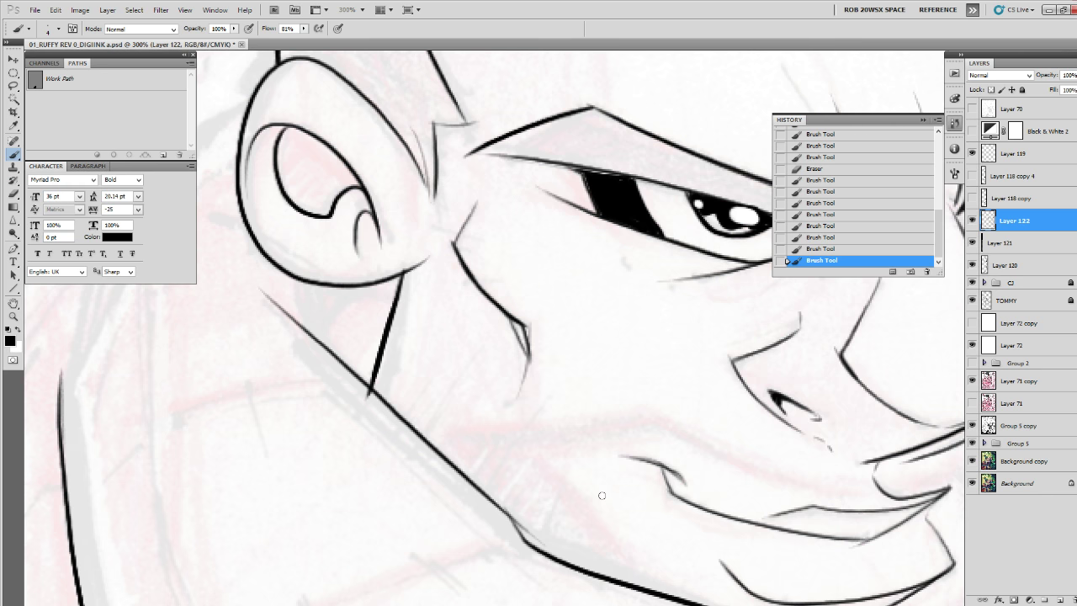
# Ink the back of the collar from the top of its outer edge up to behind the ear.
pyautogui.press('e')
pyautogui.press('[')
pyautogui.press('[')
pyautogui.press('[')
pyautogui.press('[')
pyautogui.press('[')
pyautogui.press('[')
pyautogui.press('[')
pyautogui.press('[')
pyautogui.moveTo(360, 341); pyautogui.dragTo(619, 475)
pyautogui.moveTo(509, 237)
pyautogui.mouseDown()
pyautogui.moveTo(460, 250)
pyautogui.moveTo(422, 389)
pyautogui.mouseUp()
pyautogui.moveTo(414, 427); pyautogui.dragTo(437, 336)
pyautogui.moveTo(466, 207)
pyautogui.mouseDown()
pyautogui.moveTo(433, 313)
pyautogui.moveTo(463, 197)
pyautogui.moveTo(341, 415)
pyautogui.moveTo(342, 478)
pyautogui.mouseUp()
# Erase along the stray line at the back of the collar, switching the eraser to the ROB RUFFY DRAW DETAIL brush.
pyautogui.press('e')
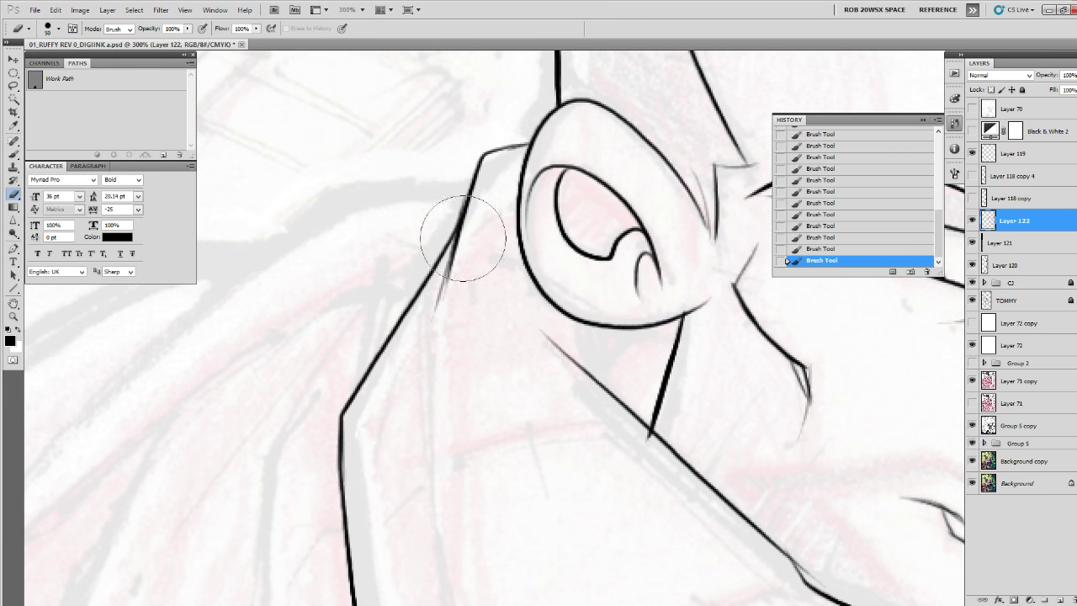
pyautogui.moveTo(463, 239); pyautogui.dragTo(445, 313)
pyautogui.rightClick(472, 223)
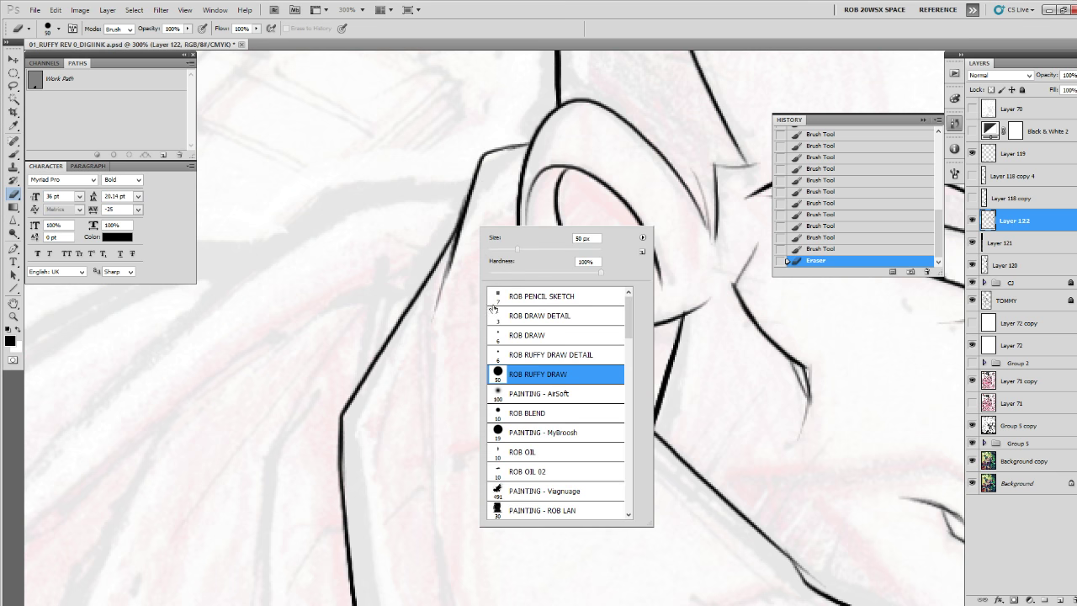
pyautogui.click(509, 357)
pyautogui.click(473, 221)
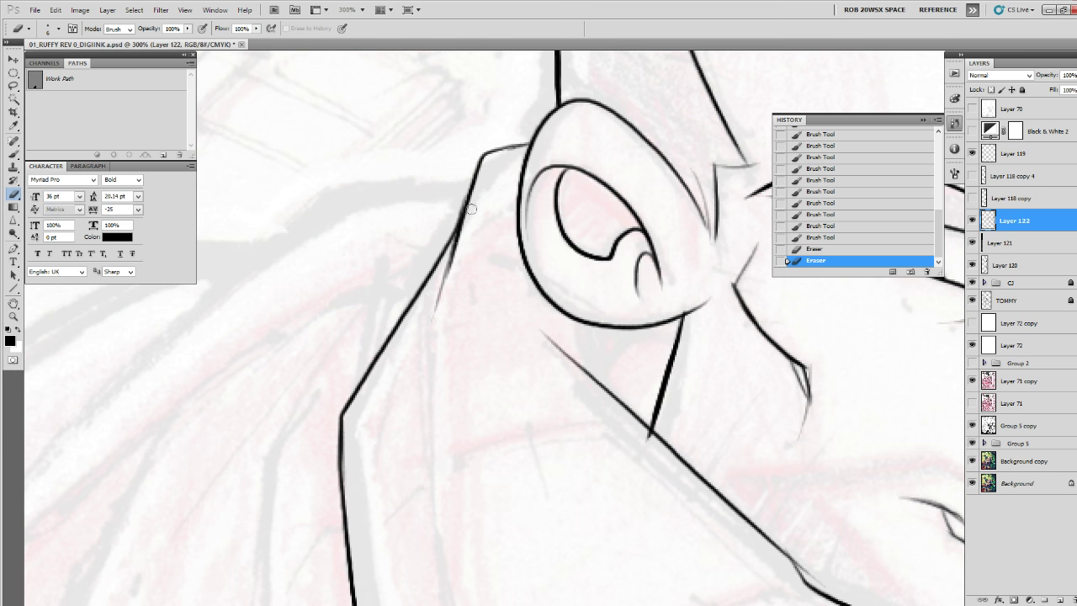
pyautogui.moveTo(471, 209); pyautogui.dragTo(448, 295)
# Examine the inked head and collar outline as a whole and the collar's tip up close.
pyautogui.press('z')
pyautogui.keyDown('alt'); pyautogui.click(436, 348); pyautogui.keyUp('alt')
pyautogui.keyDown('alt'); pyautogui.click(438, 348); pyautogui.keyUp('alt')
pyautogui.keyDown('alt'); pyautogui.click(440, 350); pyautogui.keyUp('alt')
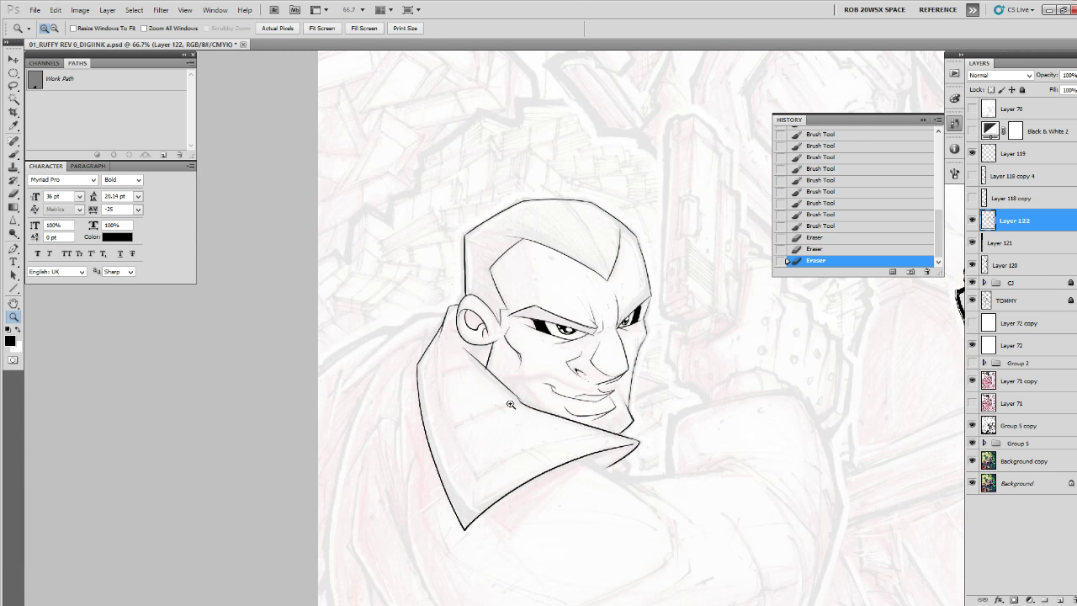
pyautogui.moveTo(689, 506); pyautogui.dragTo(608, 355)
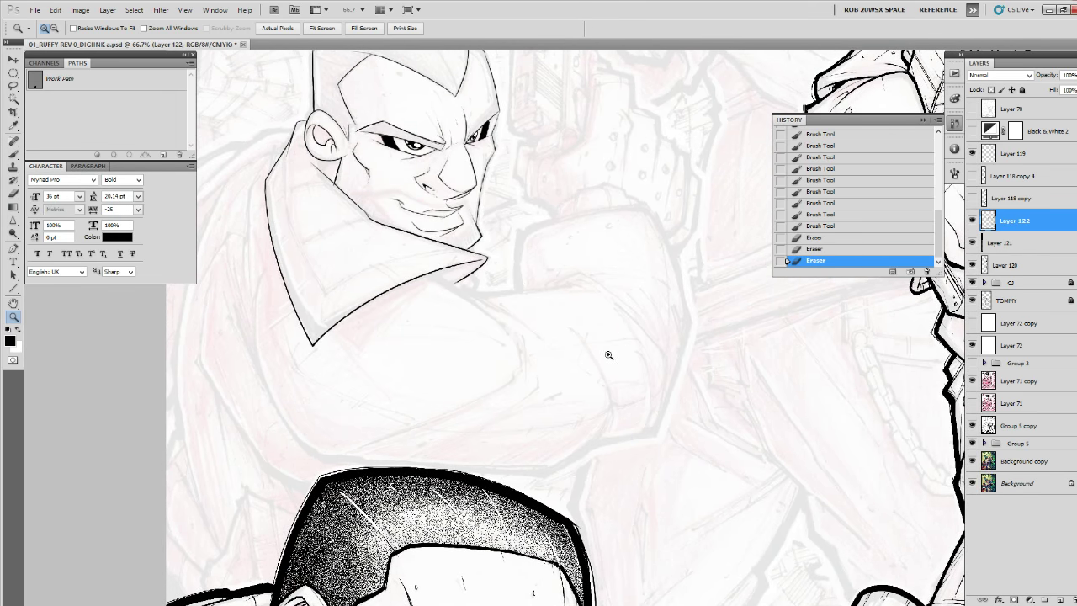
pyautogui.moveTo(476, 330); pyautogui.dragTo(545, 443)
pyautogui.click(530, 375)
pyautogui.click(523, 375)
pyautogui.click(523, 375)
pyautogui.click(523, 376)
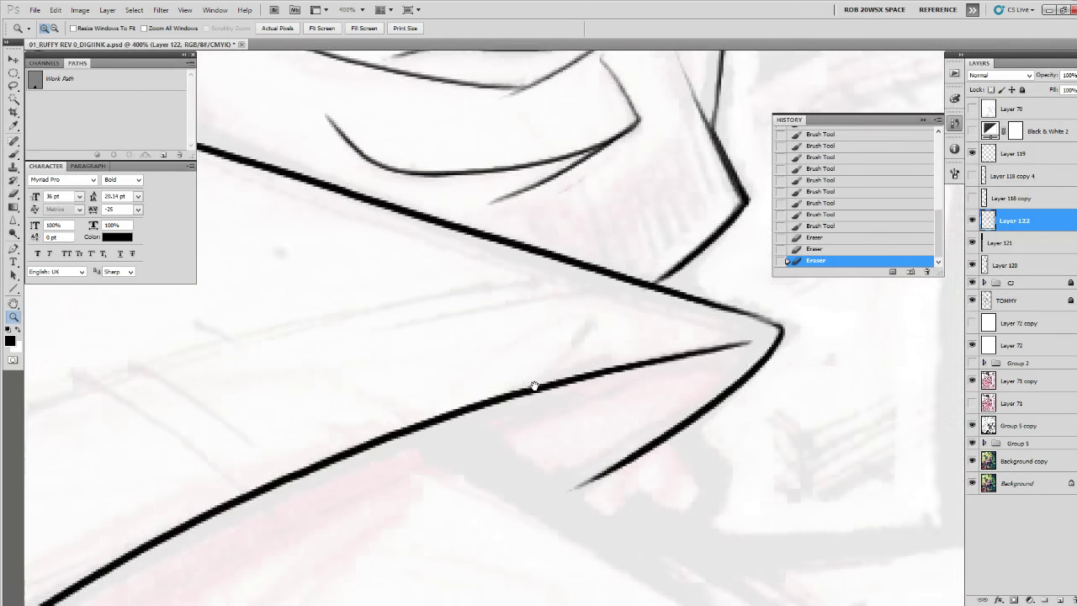
pyautogui.moveTo(533, 385); pyautogui.dragTo(760, 464)
pyautogui.press('b')
pyautogui.moveTo(782, 397)
pyautogui.mouseDown()
pyautogui.moveTo(826, 337)
pyautogui.moveTo(823, 358)
pyautogui.mouseUp()
pyautogui.press('z')
pyautogui.keyDown('alt'); pyautogui.click(845, 342); pyautogui.keyUp('alt')
pyautogui.press('b')
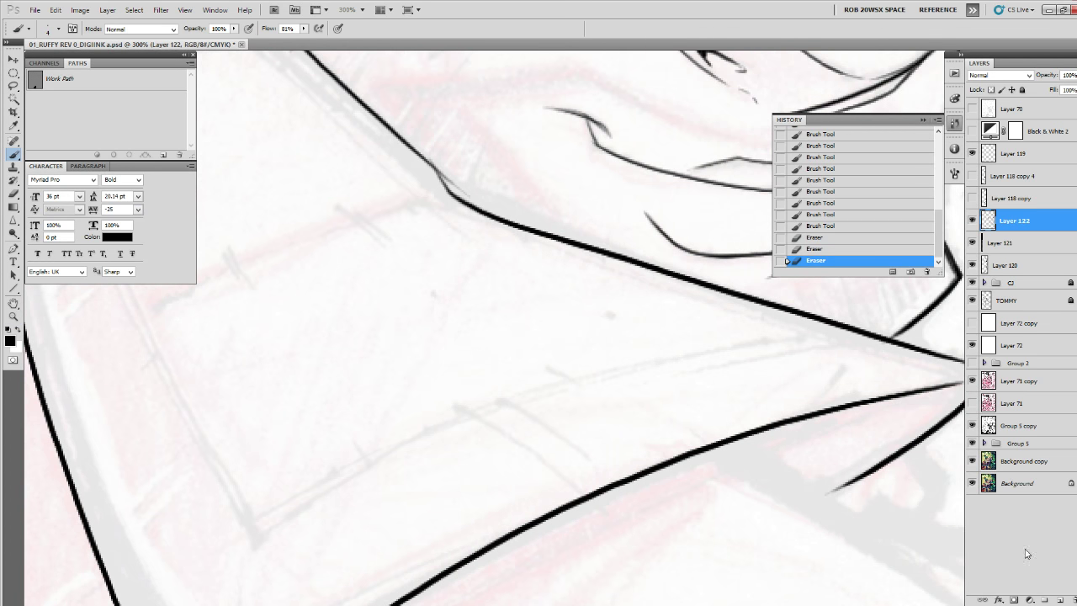
pyautogui.moveTo(877, 500); pyautogui.dragTo(870, 507)
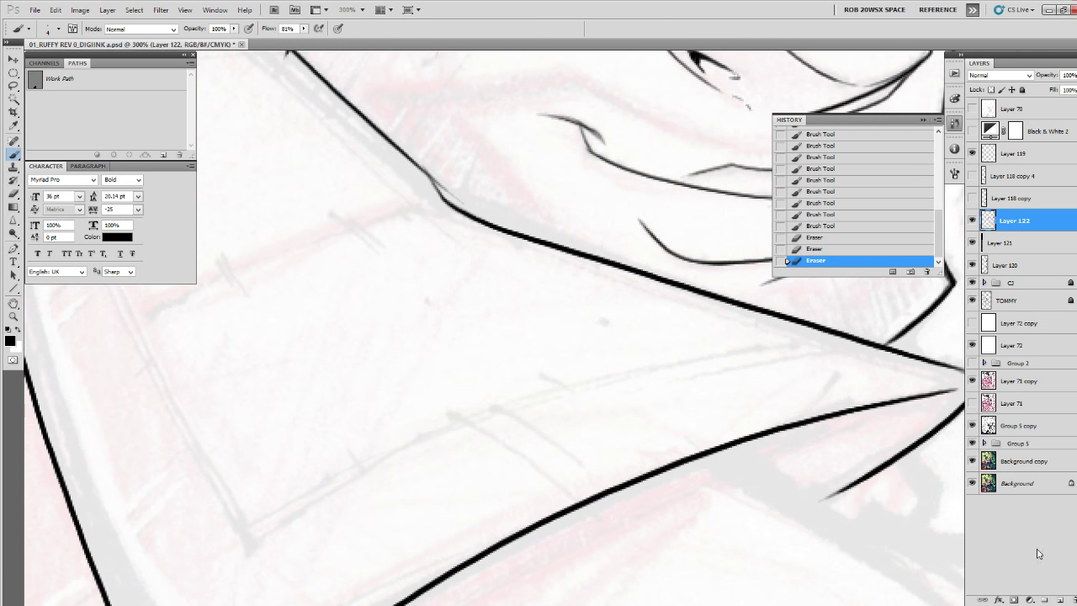
# Add a new layer above Layer 122 and ink a thin inner seam line parallel to the collar's lower edge.
pyautogui.click(972, 220)
pyautogui.click(973, 220)
pyautogui.click(1060, 599)
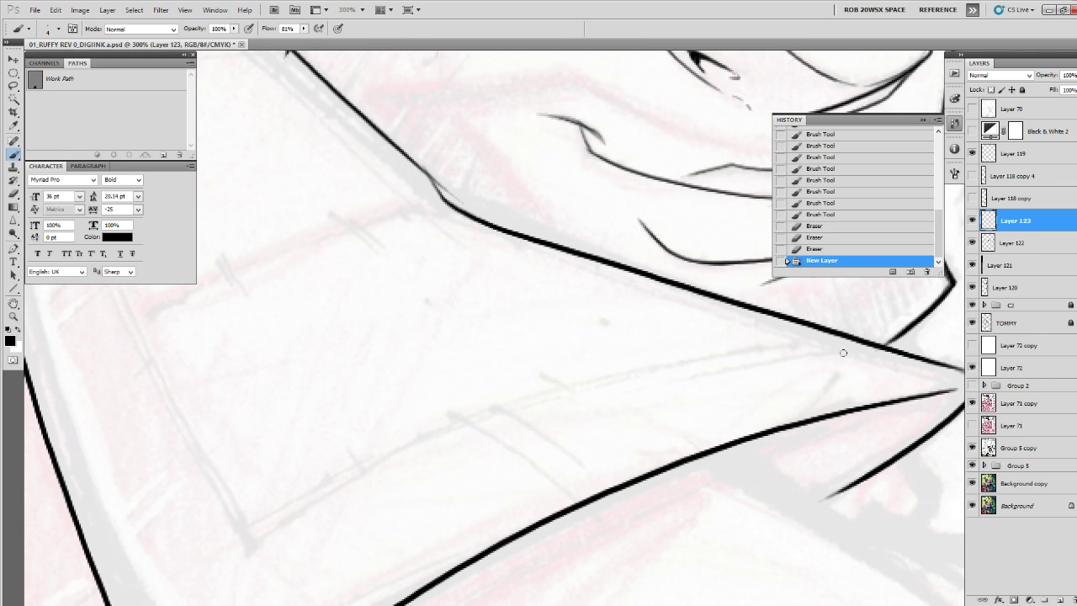
pyautogui.moveTo(852, 333)
pyautogui.mouseDown()
pyautogui.moveTo(779, 339)
pyautogui.moveTo(416, 434)
pyautogui.moveTo(236, 532)
pyautogui.mouseUp()
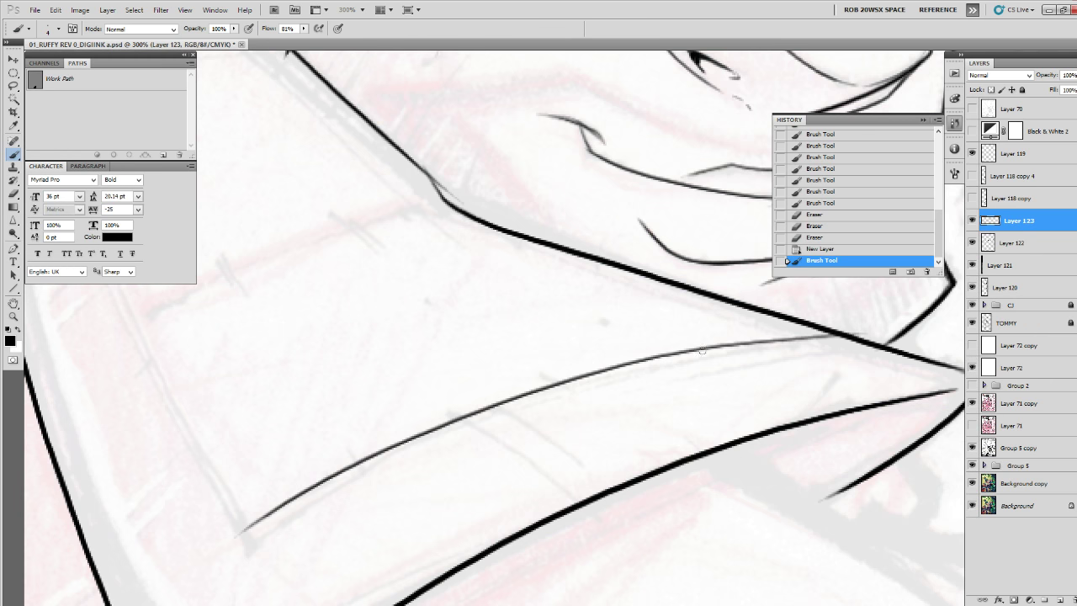
pyautogui.moveTo(846, 332)
pyautogui.mouseDown()
pyautogui.moveTo(496, 415)
pyautogui.moveTo(210, 559)
pyautogui.mouseUp()
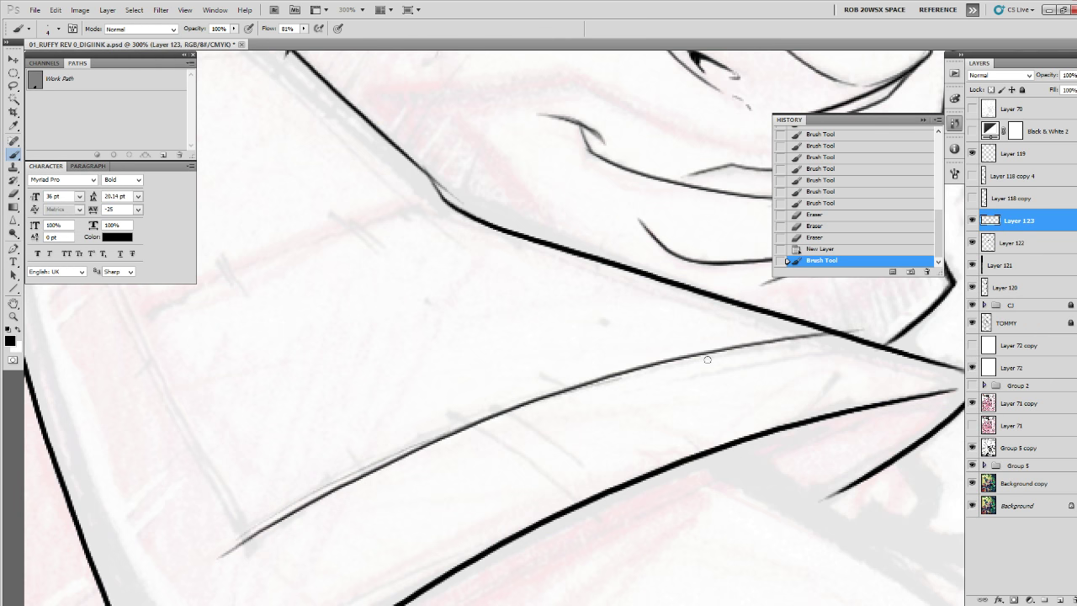
# Ink the inner seam along the collar's near edge down to the lower seam and erase the overshoot at their corner.
pyautogui.moveTo(475, 362); pyautogui.dragTo(693, 553)
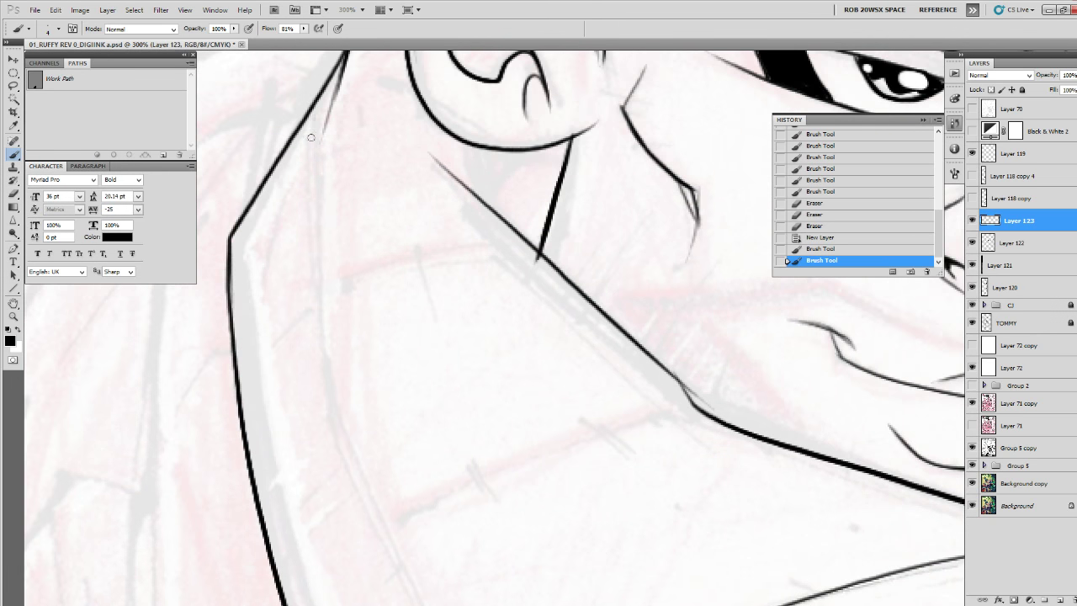
pyautogui.moveTo(312, 118); pyautogui.dragTo(337, 375)
pyautogui.moveTo(345, 437); pyautogui.dragTo(281, 207)
pyautogui.moveTo(262, 110); pyautogui.dragTo(279, 191)
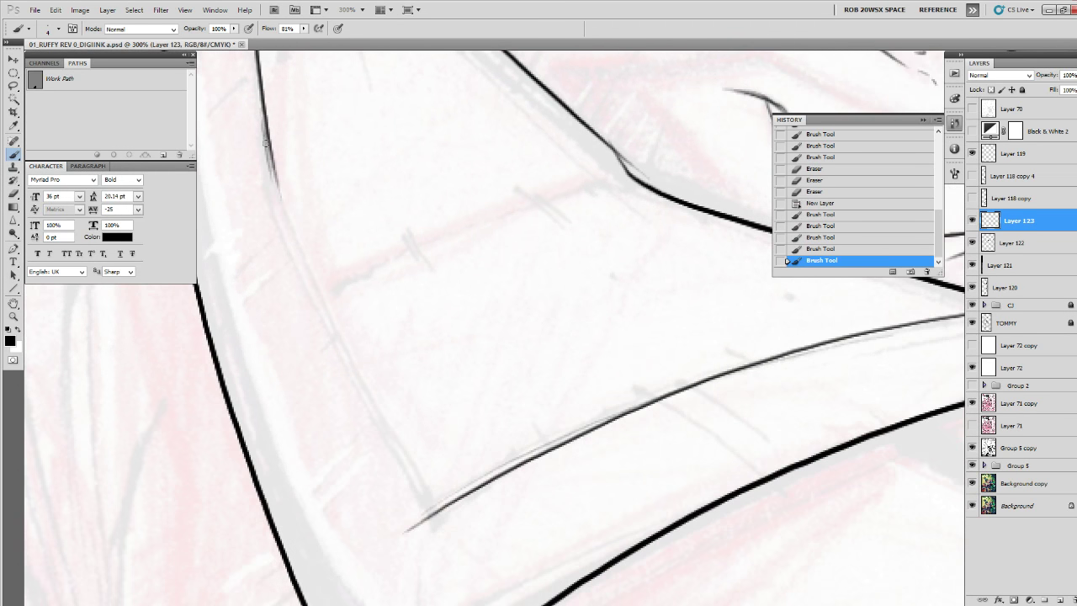
pyautogui.moveTo(260, 97); pyautogui.dragTo(285, 211)
pyautogui.moveTo(264, 148)
pyautogui.mouseDown()
pyautogui.moveTo(311, 281)
pyautogui.moveTo(419, 503)
pyautogui.mouseUp()
pyautogui.moveTo(396, 455); pyautogui.dragTo(428, 521)
pyautogui.moveTo(402, 476)
pyautogui.mouseDown()
pyautogui.moveTo(398, 510)
pyautogui.moveTo(395, 473)
pyautogui.mouseUp()
pyautogui.press('e')
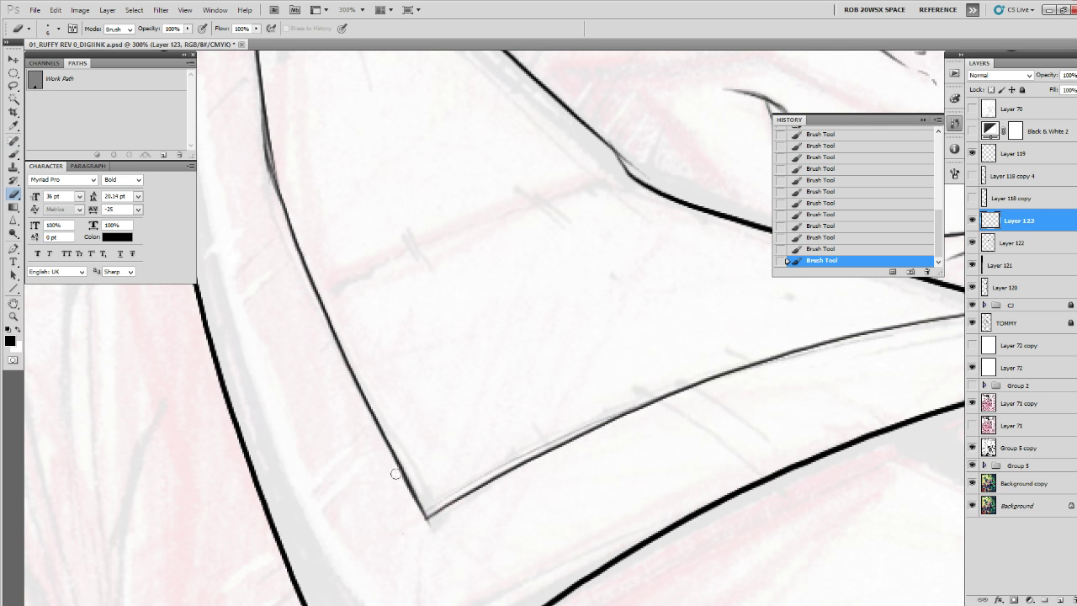
pyautogui.moveTo(425, 522)
pyautogui.mouseDown()
pyautogui.moveTo(397, 464)
pyautogui.moveTo(428, 525)
pyautogui.moveTo(431, 510)
pyautogui.moveTo(426, 530)
pyautogui.moveTo(356, 389)
pyautogui.moveTo(322, 574)
pyautogui.mouseUp()
# Ink short crease lines between the seam corner and the collar's point, and across the collar's lower band.
pyautogui.press('b')
pyautogui.press('e')
pyautogui.press('b')
pyautogui.moveTo(357, 398); pyautogui.dragTo(357, 415)
pyautogui.moveTo(295, 546); pyautogui.dragTo(334, 370)
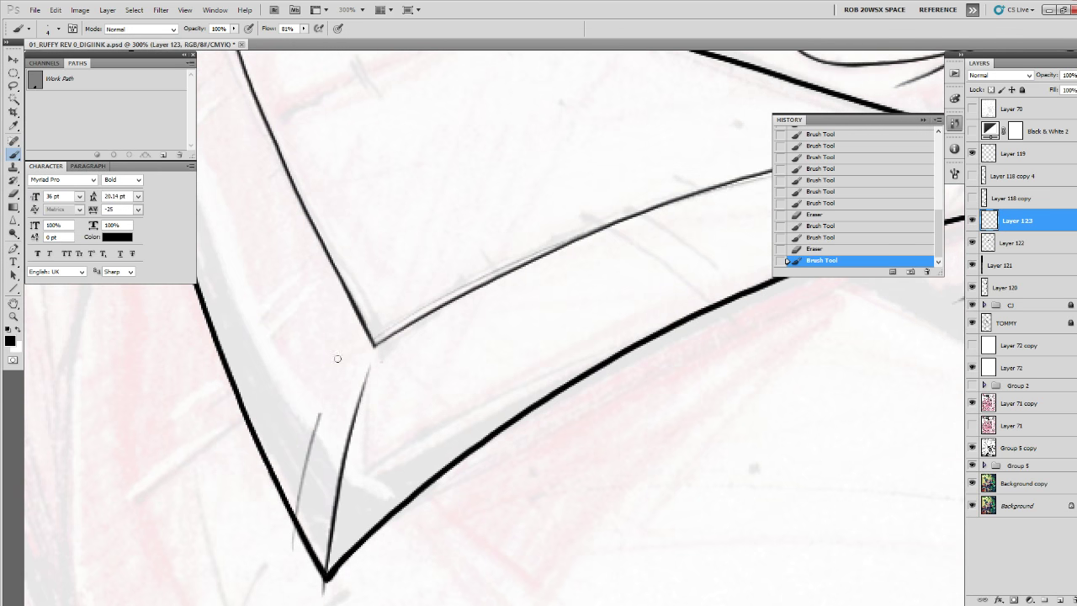
pyautogui.moveTo(374, 294); pyautogui.dragTo(389, 382)
pyautogui.moveTo(678, 392); pyautogui.dragTo(446, 481)
pyautogui.moveTo(399, 407); pyautogui.dragTo(483, 483)
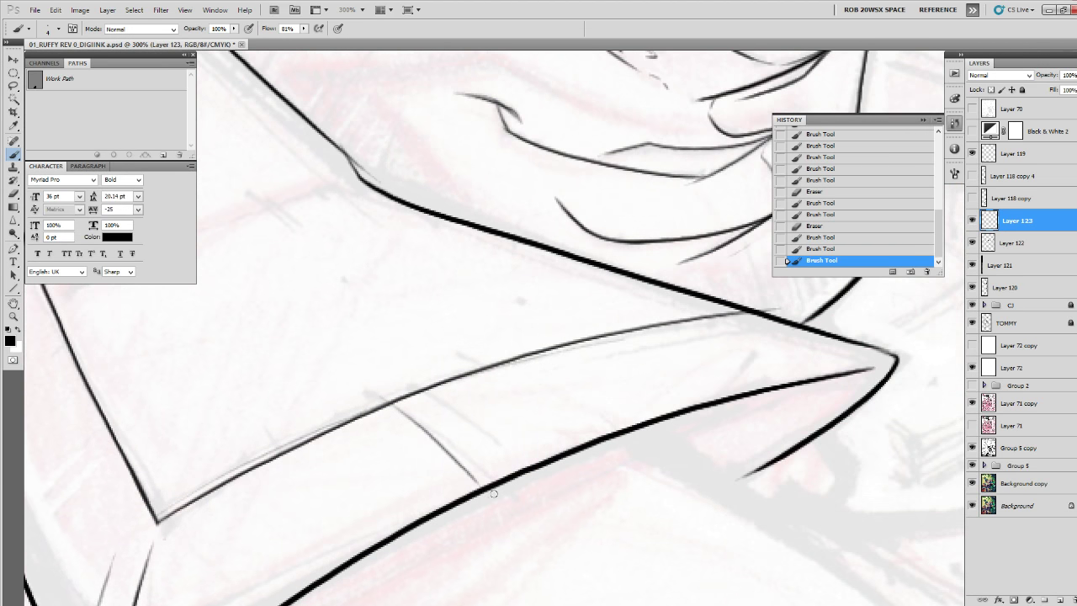
pyautogui.moveTo(408, 381); pyautogui.dragTo(549, 479)
# Erase the rough overlap at the bend in the collar's upper edge below the jaw on Layer 122.
pyautogui.moveTo(502, 282)
pyautogui.mouseDown()
pyautogui.moveTo(708, 531)
pyautogui.moveTo(592, 583)
pyautogui.mouseUp()
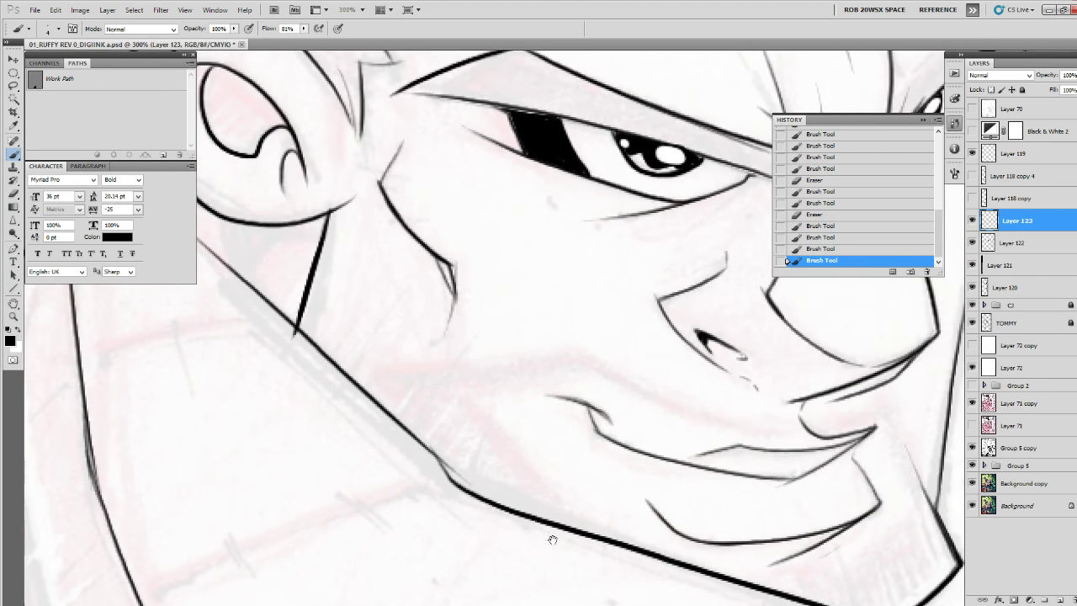
pyautogui.press('e')
pyautogui.moveTo(426, 457); pyautogui.dragTo(443, 471)
pyautogui.click(1013, 240)
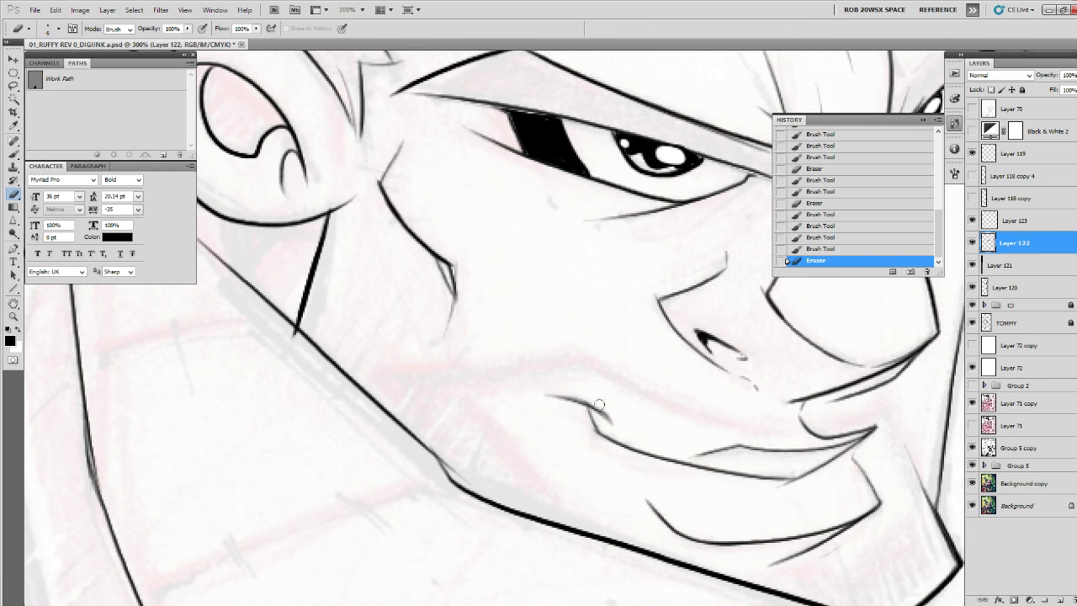
pyautogui.moveTo(545, 448); pyautogui.dragTo(425, 440)
pyautogui.moveTo(332, 460)
pyautogui.mouseDown()
pyautogui.moveTo(360, 495)
pyautogui.moveTo(301, 441)
pyautogui.moveTo(370, 492)
pyautogui.mouseUp()
# Re-ink the bend in the collar's upper edge with thicker, continuous strokes.
pyautogui.press('b')
pyautogui.moveTo(311, 443)
pyautogui.mouseDown()
pyautogui.moveTo(371, 491)
pyautogui.moveTo(421, 513)
pyautogui.mouseUp()
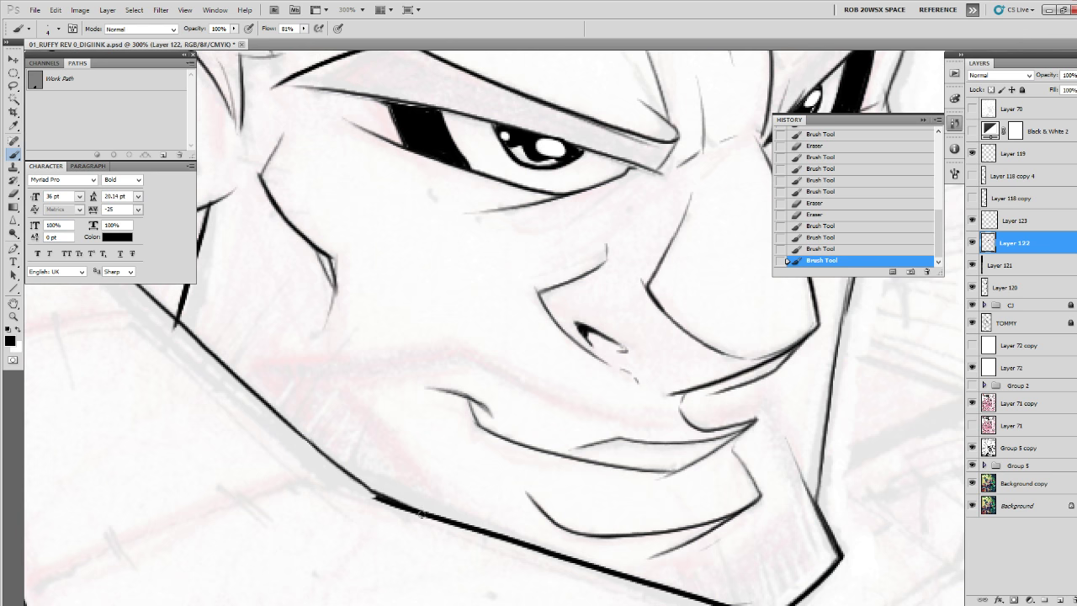
pyautogui.moveTo(290, 425); pyautogui.dragTo(347, 473)
pyautogui.moveTo(295, 430); pyautogui.dragTo(373, 493)
pyautogui.moveTo(323, 452); pyautogui.dragTo(378, 490)
# Ink a small black shadow between the underside of the ear and the collar's upper edge.
pyautogui.moveTo(345, 459); pyautogui.dragTo(505, 595)
pyautogui.moveTo(411, 450); pyautogui.dragTo(546, 505)
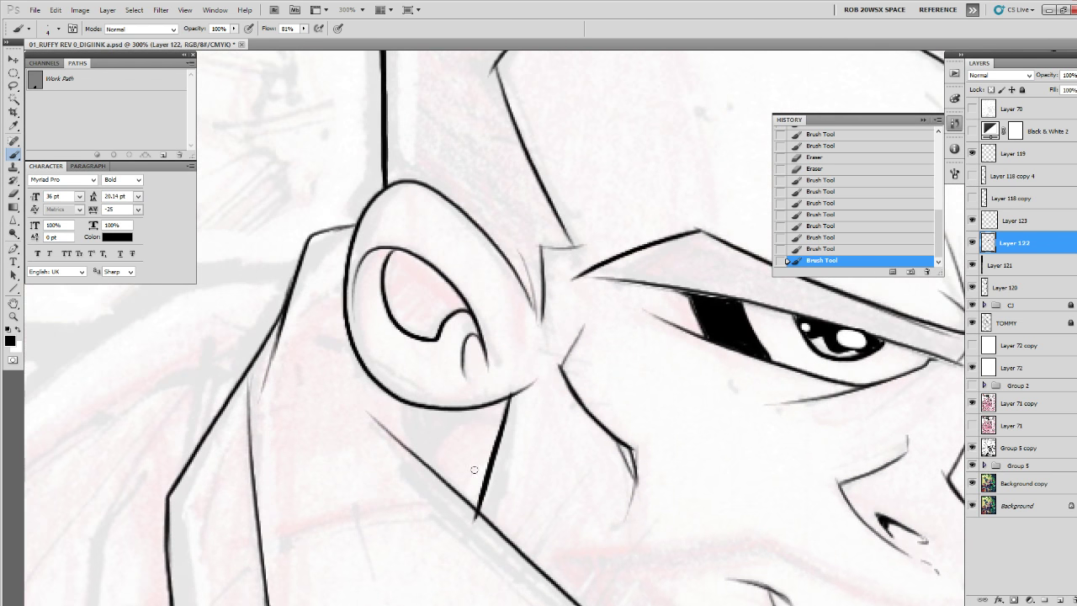
pyautogui.moveTo(430, 411)
pyautogui.mouseDown()
pyautogui.moveTo(448, 479)
pyautogui.moveTo(427, 414)
pyautogui.moveTo(442, 479)
pyautogui.moveTo(426, 414)
pyautogui.moveTo(421, 429)
pyautogui.moveTo(427, 406)
pyautogui.moveTo(418, 433)
pyautogui.moveTo(409, 406)
pyautogui.moveTo(405, 420)
pyautogui.moveTo(755, 305)
pyautogui.mouseUp()
pyautogui.hotkey('ctrl', 'z')
pyautogui.hotkey('ctrl', 'z')
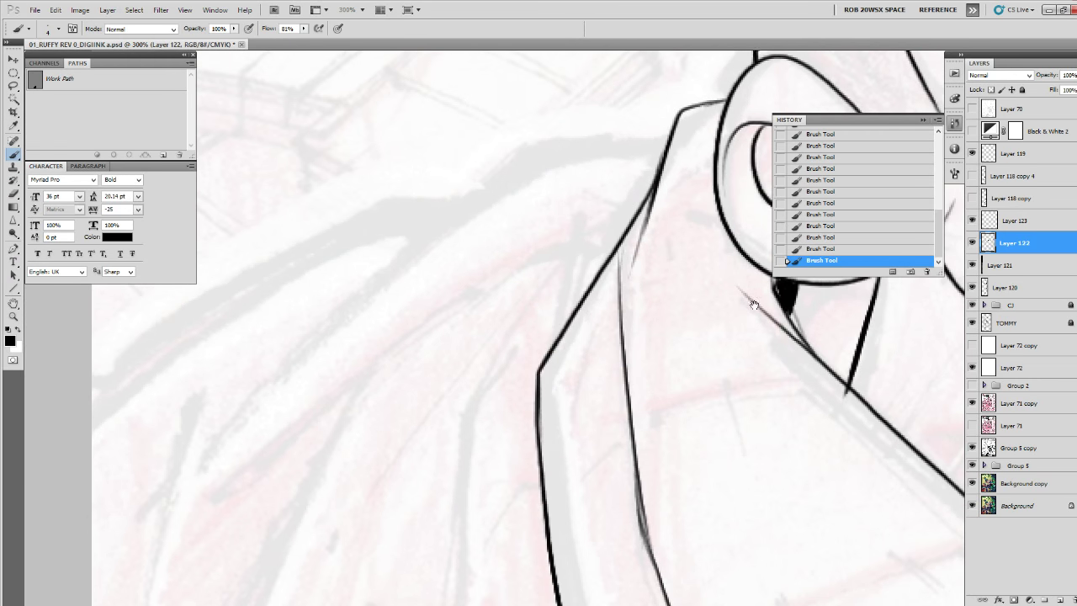
# Ink a long fold line in the coat behind the collar, from the shoulder downwards, with a short branching crease.
pyautogui.moveTo(577, 412)
pyautogui.mouseDown()
pyautogui.moveTo(533, 418)
pyautogui.moveTo(521, 445)
pyautogui.mouseUp()
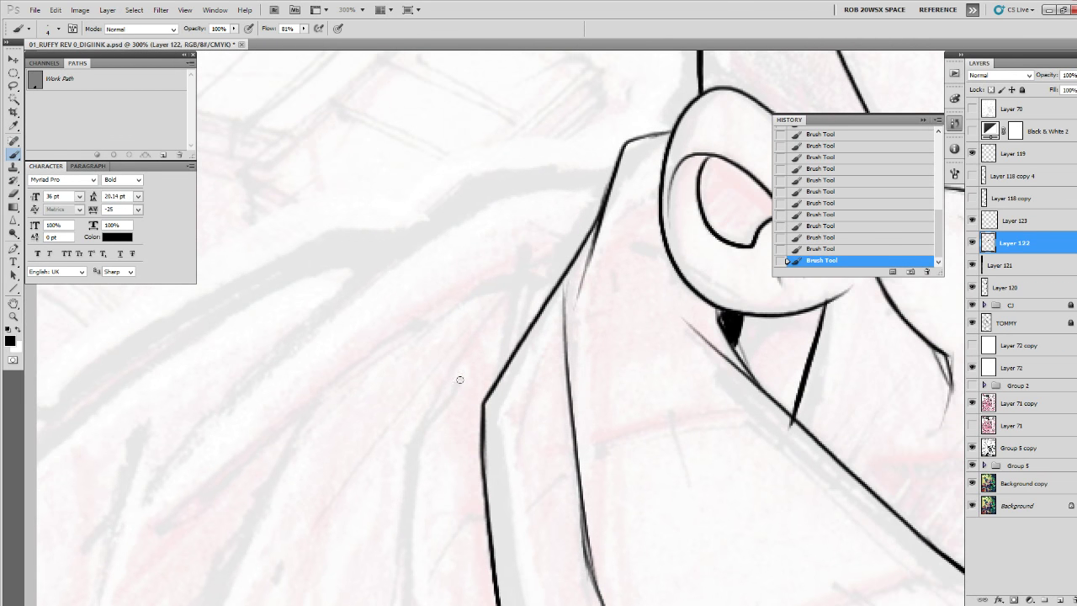
pyautogui.moveTo(463, 373); pyautogui.dragTo(431, 427)
pyautogui.moveTo(447, 421); pyautogui.dragTo(449, 336)
pyautogui.moveTo(495, 224)
pyautogui.mouseDown()
pyautogui.moveTo(458, 275)
pyautogui.moveTo(407, 506)
pyautogui.mouseUp()
pyautogui.moveTo(409, 555)
pyautogui.mouseDown()
pyautogui.moveTo(431, 175)
pyautogui.moveTo(425, 324)
pyautogui.mouseUp()
pyautogui.moveTo(405, 194); pyautogui.dragTo(412, 462)
pyautogui.moveTo(405, 502); pyautogui.dragTo(392, 214)
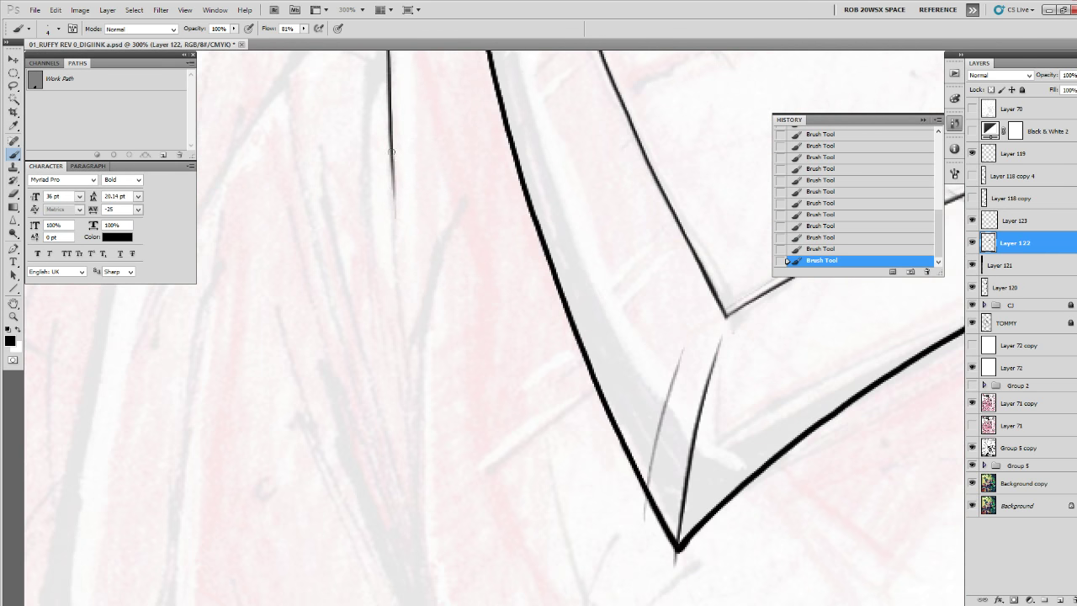
pyautogui.moveTo(388, 127); pyautogui.dragTo(401, 398)
pyautogui.moveTo(412, 362); pyautogui.dragTo(419, 536)
pyautogui.moveTo(395, 241); pyautogui.dragTo(375, 304)
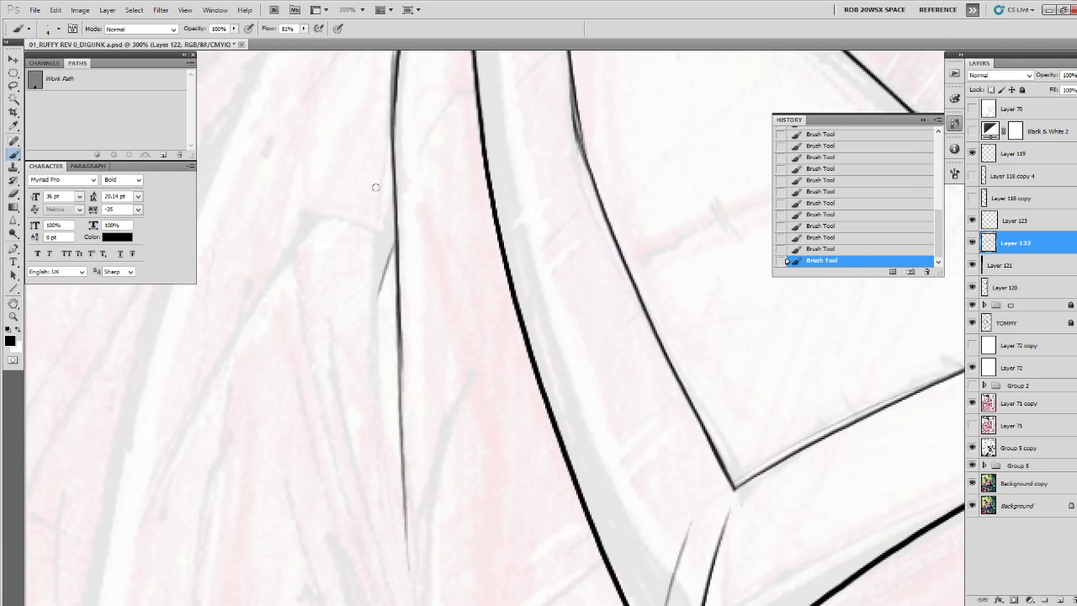
# Ink a thin crease beside the long coat fold, and the coat's outer back contour from the shoulder downwards on Layer 122.
pyautogui.moveTo(376, 124)
pyautogui.mouseDown()
pyautogui.moveTo(370, 385)
pyautogui.moveTo(393, 591)
pyautogui.mouseUp()
pyautogui.moveTo(422, 236); pyautogui.dragTo(477, 558)
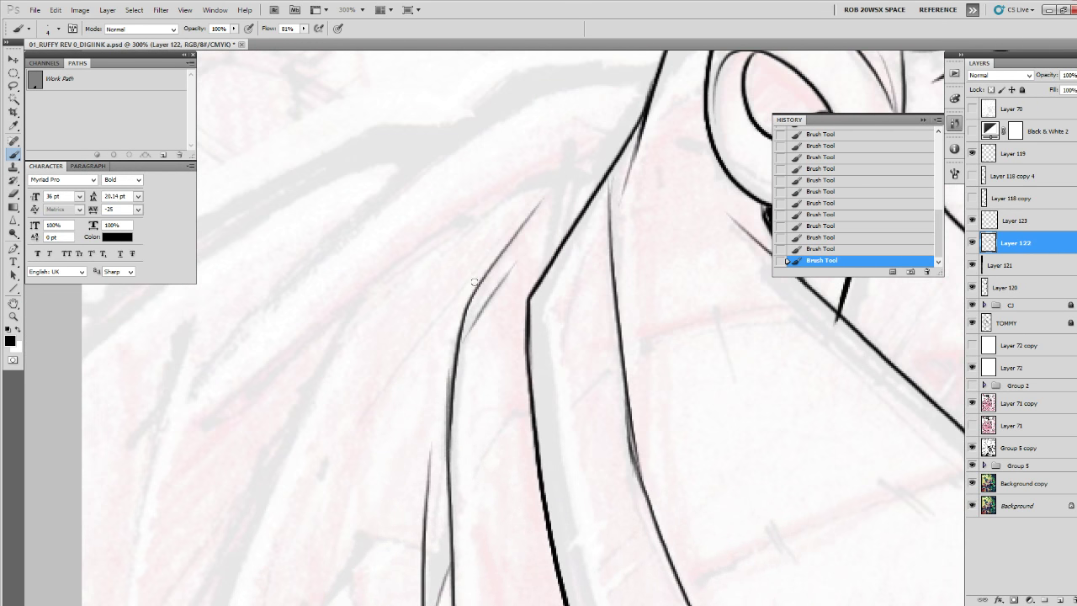
pyautogui.moveTo(503, 183); pyautogui.dragTo(335, 318)
pyautogui.moveTo(351, 309)
pyautogui.mouseDown()
pyautogui.moveTo(464, 142)
pyautogui.moveTo(329, 437)
pyautogui.moveTo(302, 535)
pyautogui.mouseUp()
pyautogui.moveTo(303, 535); pyautogui.dragTo(380, 211)
pyautogui.moveTo(406, 107)
pyautogui.mouseDown()
pyautogui.moveTo(333, 415)
pyautogui.moveTo(308, 603)
pyautogui.mouseUp()
pyautogui.moveTo(312, 520)
pyautogui.mouseDown()
pyautogui.moveTo(360, 145)
pyautogui.moveTo(374, 460)
pyautogui.moveTo(358, 257)
pyautogui.mouseUp()
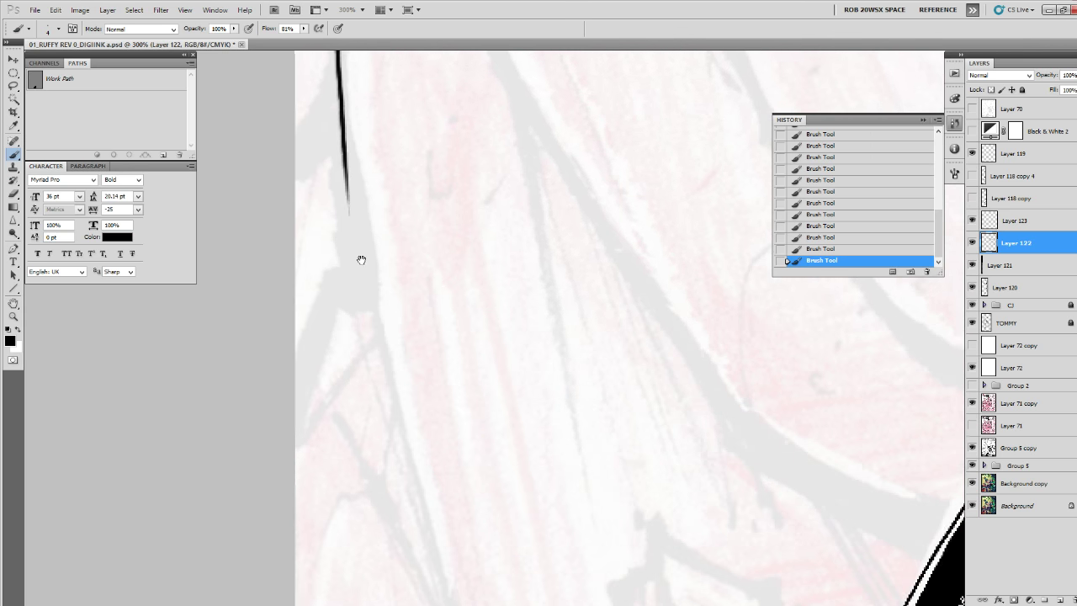
pyautogui.moveTo(340, 114)
pyautogui.mouseDown()
pyautogui.moveTo(405, 468)
pyautogui.moveTo(442, 578)
pyautogui.mouseUp()
# Ink the back contour of the near sleeve as a long curve from behind the collar down towards the elbow.
pyautogui.press('z')
pyautogui.keyDown('alt'); pyautogui.click(440, 410); pyautogui.keyUp('alt')
pyautogui.keyDown('alt'); pyautogui.click(440, 400); pyautogui.keyUp('alt')
pyautogui.keyDown('alt'); pyautogui.click(440, 390); pyautogui.keyUp('alt')
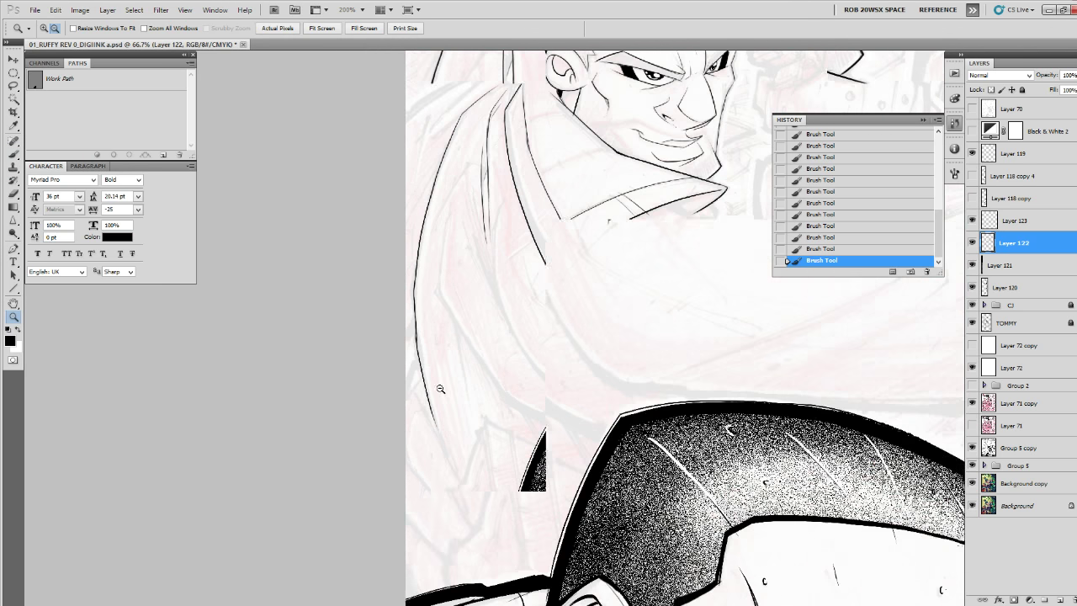
pyautogui.moveTo(648, 348); pyautogui.dragTo(601, 510)
pyautogui.click(508, 445)
pyautogui.click(507, 446)
pyautogui.press('b')
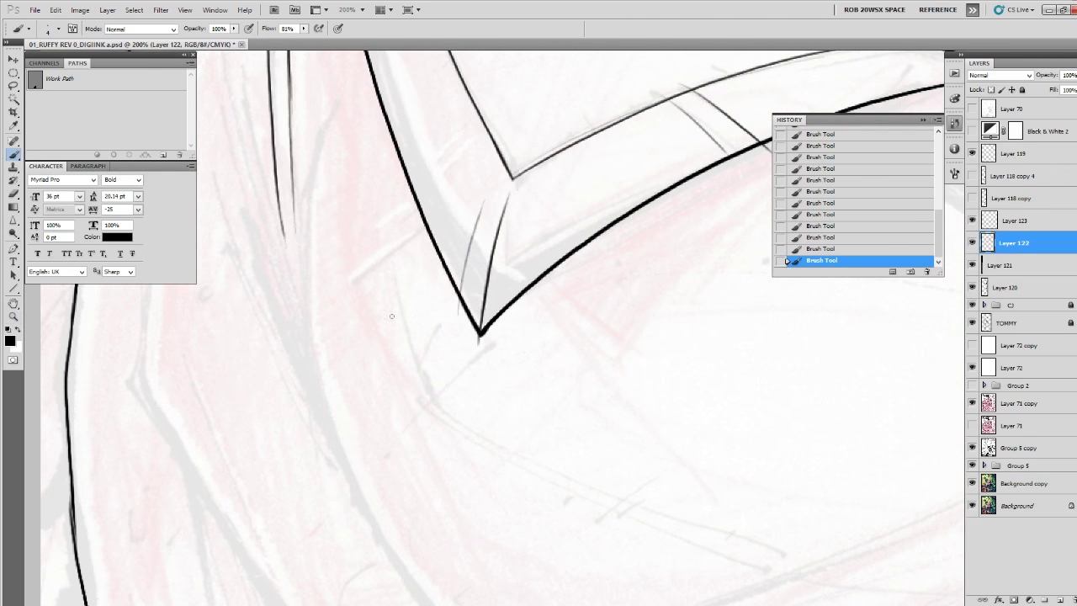
pyautogui.moveTo(335, 105)
pyautogui.mouseDown()
pyautogui.moveTo(308, 217)
pyautogui.moveTo(377, 538)
pyautogui.moveTo(311, 331)
pyautogui.mouseUp()
pyautogui.press('z')
pyautogui.click(311, 304)
pyautogui.press('b')
pyautogui.moveTo(236, 190)
pyautogui.mouseDown()
pyautogui.moveTo(364, 413)
pyautogui.moveTo(487, 511)
pyautogui.mouseUp()
# Ink the long diagonal fold across the sleeve below the collar, and extend the sleeve's back contour around the elbow bend.
pyautogui.moveTo(841, 508)
pyautogui.mouseDown()
pyautogui.moveTo(514, 527)
pyautogui.moveTo(589, 543)
pyautogui.mouseUp()
pyautogui.press('z')
pyautogui.keyDown('alt'); pyautogui.click(618, 507); pyautogui.keyUp('alt')
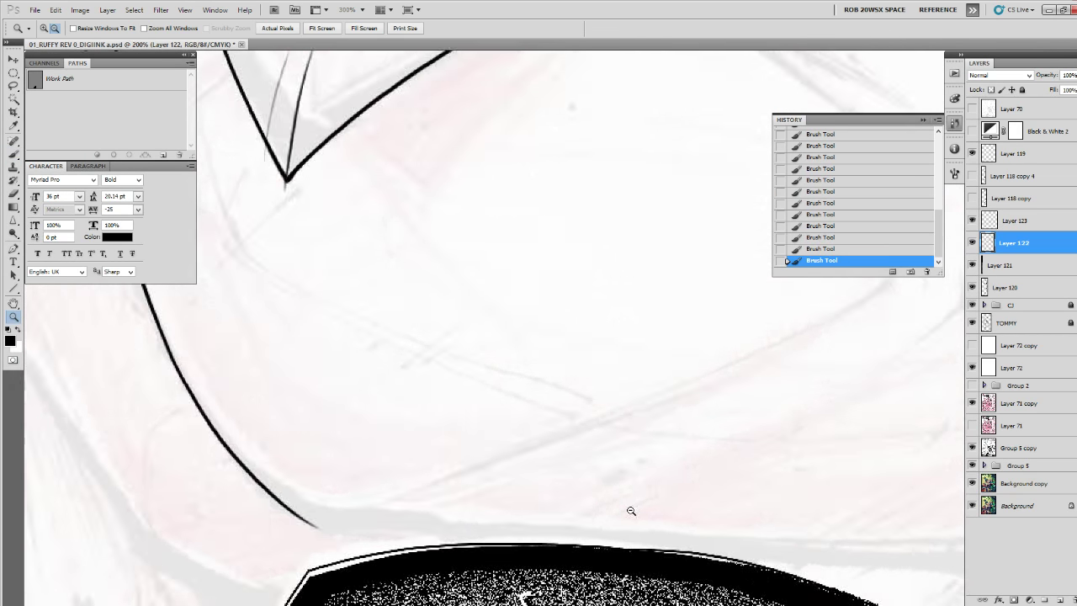
pyautogui.keyDown('alt'); pyautogui.click(643, 511); pyautogui.keyUp('alt')
pyautogui.keyDown('alt'); pyautogui.click(644, 510); pyautogui.keyUp('alt')
pyautogui.click(676, 507)
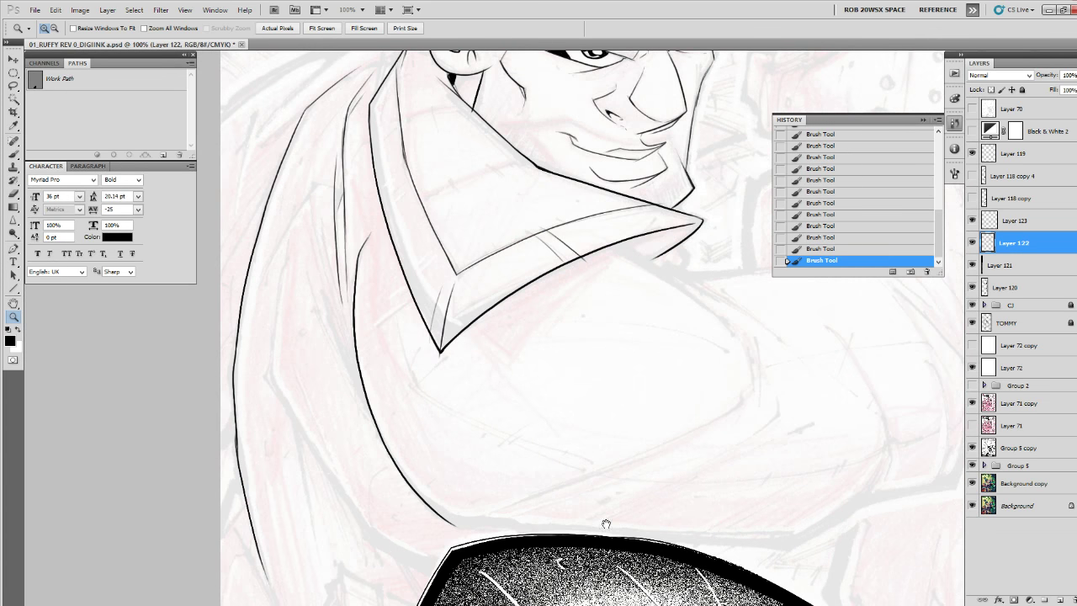
pyautogui.click(551, 513)
pyautogui.press('b')
pyautogui.moveTo(793, 412); pyautogui.dragTo(711, 466)
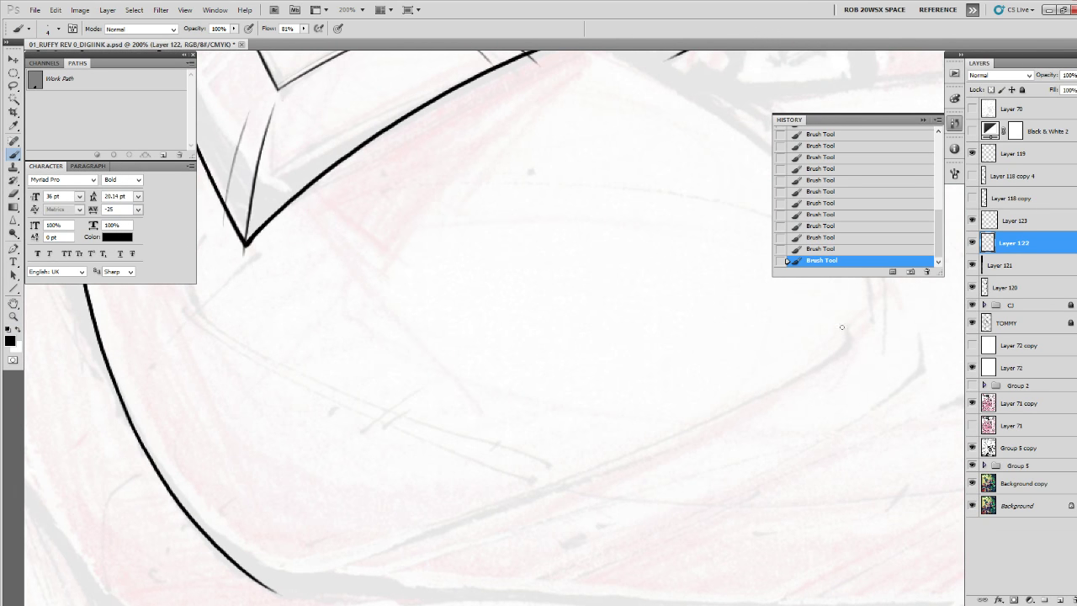
pyautogui.moveTo(856, 326)
pyautogui.mouseDown()
pyautogui.moveTo(787, 388)
pyautogui.moveTo(312, 562)
pyautogui.mouseUp()
pyautogui.moveTo(479, 548); pyautogui.dragTo(614, 455)
pyautogui.keyDown('ctrl'); pyautogui.click(556, 486); pyautogui.keyUp('ctrl')
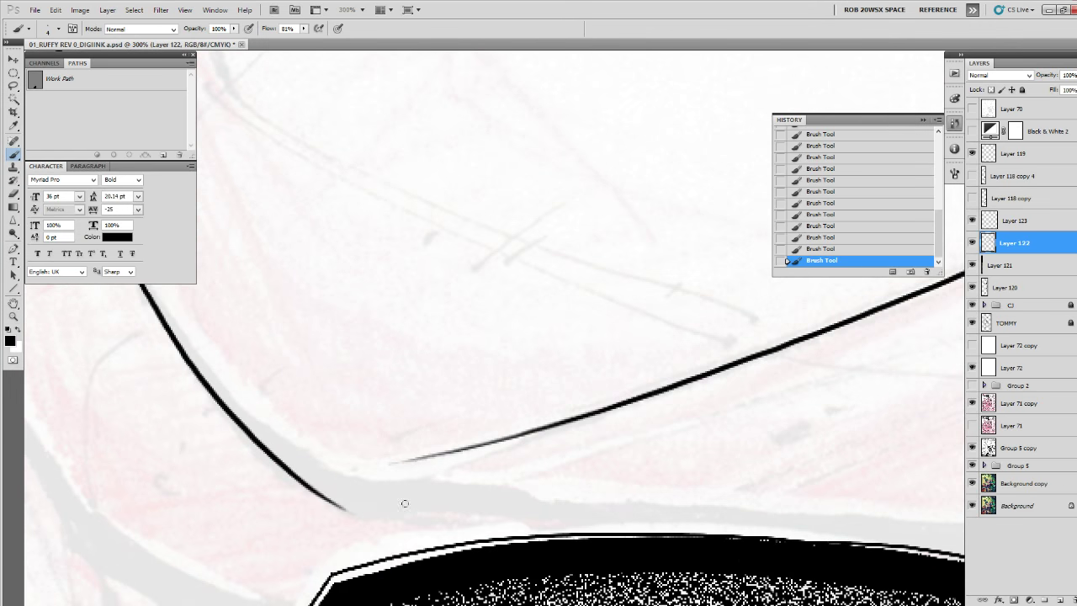
pyautogui.moveTo(308, 490)
pyautogui.mouseDown()
pyautogui.moveTo(485, 494)
pyautogui.moveTo(638, 454)
pyautogui.mouseUp()
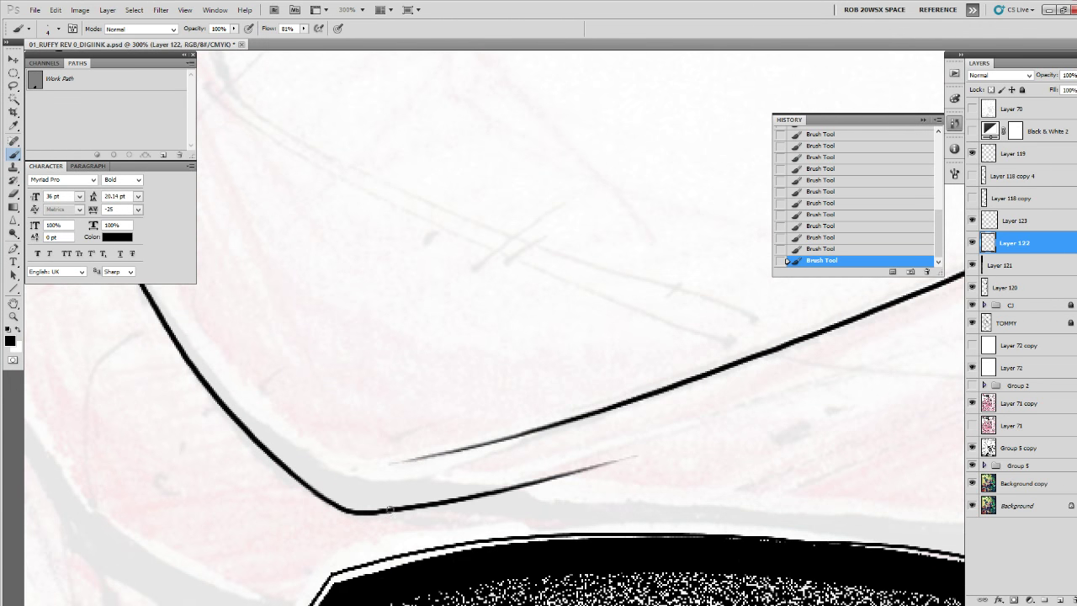
pyautogui.moveTo(390, 509); pyautogui.dragTo(762, 506)
pyautogui.moveTo(901, 526); pyautogui.dragTo(320, 514)
pyautogui.moveTo(784, 535)
pyautogui.mouseDown()
pyautogui.moveTo(814, 530)
pyautogui.moveTo(152, 497)
pyautogui.mouseUp()
pyautogui.hotkey('ctrl', 'z')
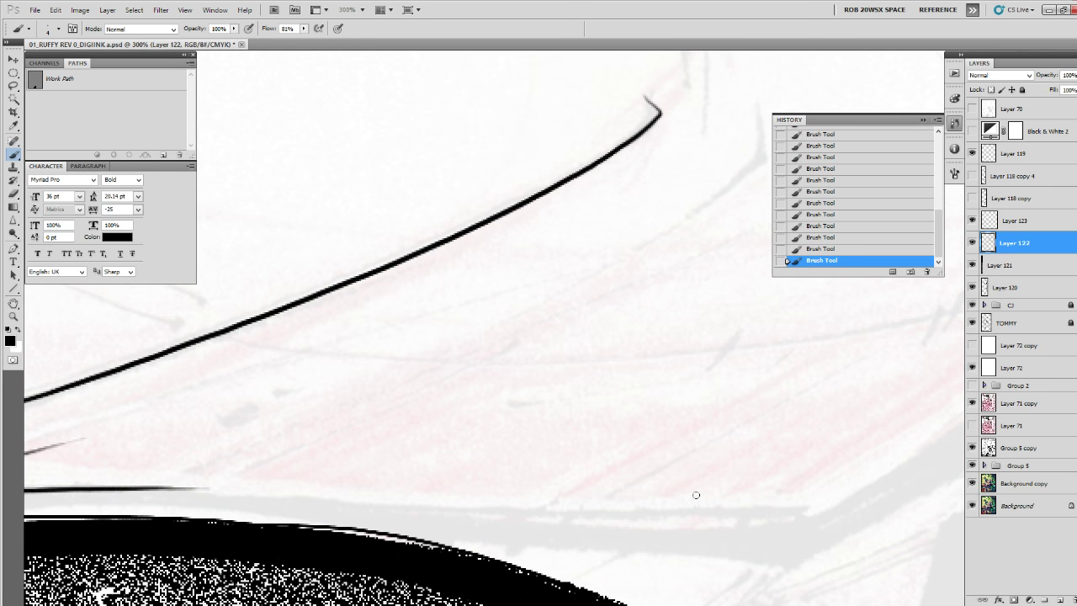
pyautogui.keyDown('alt'); pyautogui.click(697, 501); pyautogui.keyUp('alt')
pyautogui.press('z')
pyautogui.keyDown('alt'); pyautogui.click(707, 504); pyautogui.keyUp('alt')
pyautogui.keyDown('alt'); pyautogui.click(707, 504); pyautogui.keyUp('alt')
pyautogui.keyDown('alt'); pyautogui.click(707, 504); pyautogui.keyUp('alt')
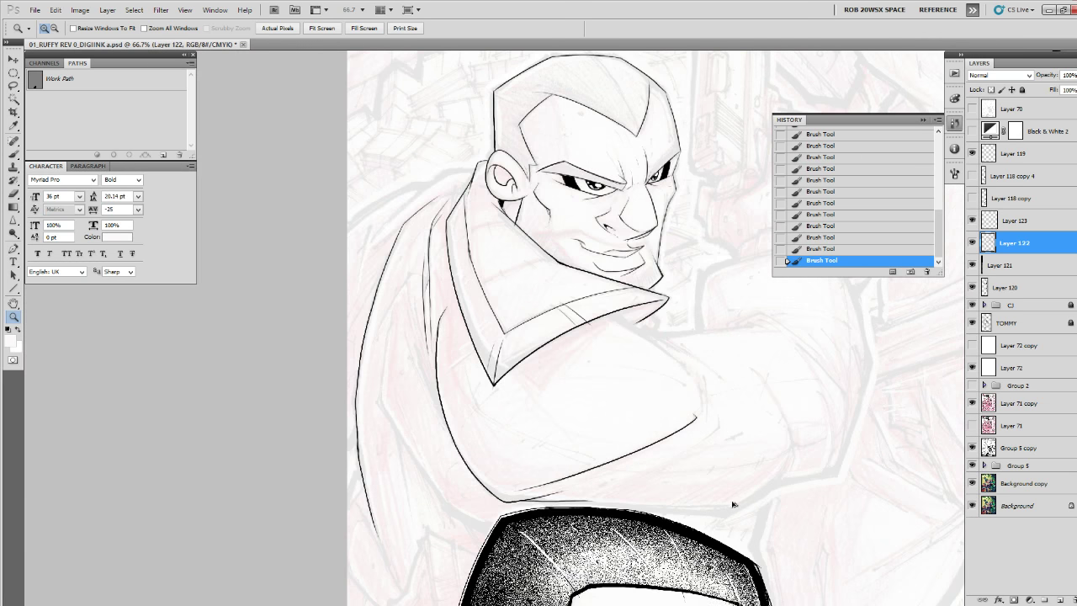
pyautogui.hotkey('ctrl', 'z')
# Draw a straight black line with the Line tool along the sleeve's lower edge, starting from the elbow bend.
pyautogui.click(765, 504)
pyautogui.click(764, 504)
pyautogui.moveTo(746, 509); pyautogui.dragTo(913, 492)
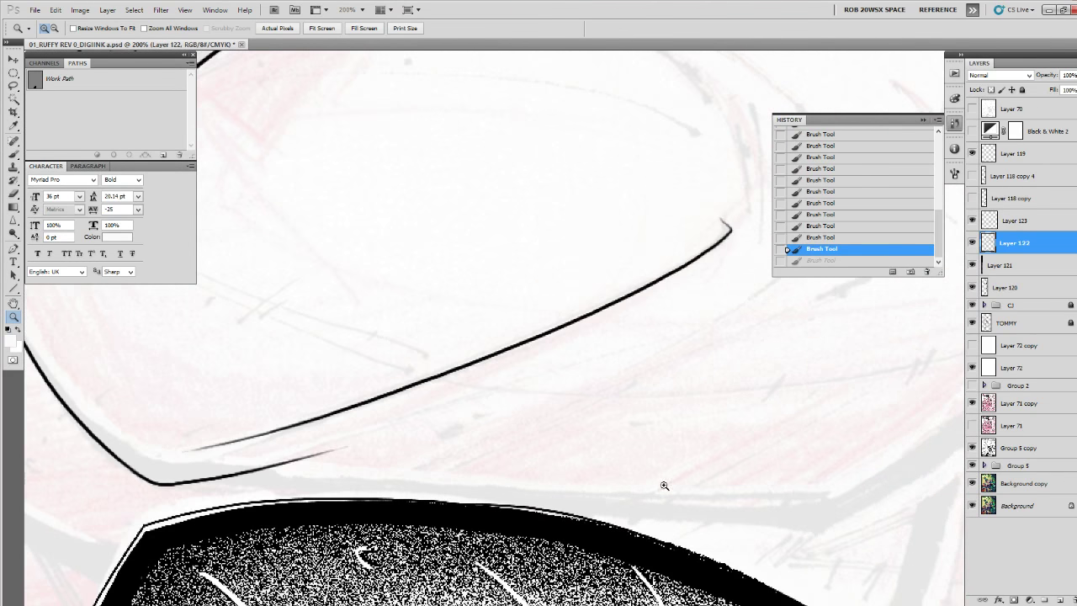
pyautogui.press('u')
pyautogui.moveTo(154, 483); pyautogui.dragTo(818, 516)
pyautogui.hotkey('ctrl', 'z')
pyautogui.doubleClick(230, 29)
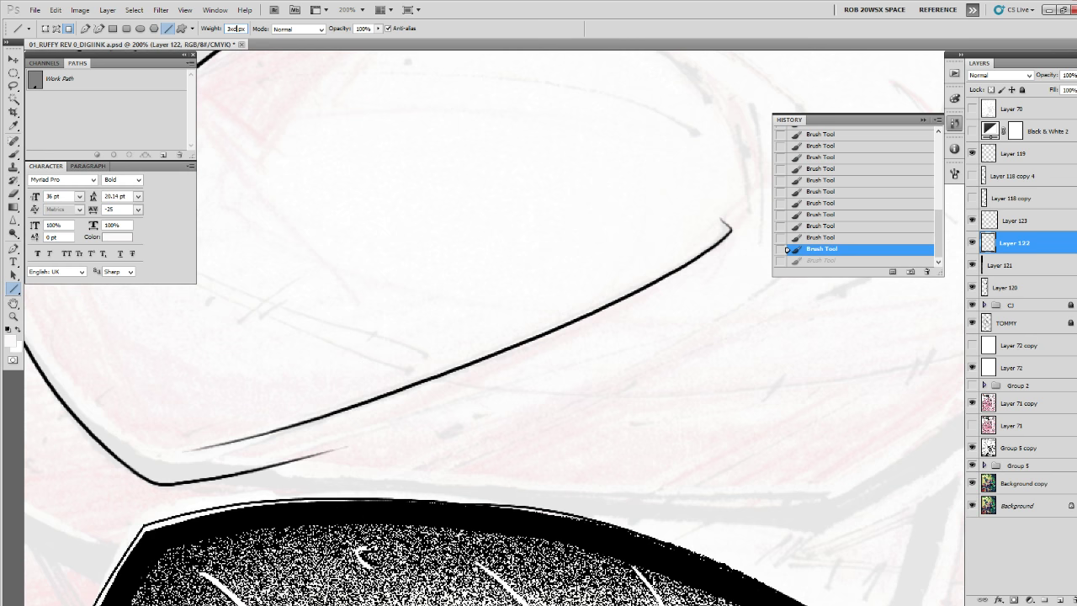
pyautogui.press('d')
pyautogui.moveTo(175, 488); pyautogui.dragTo(817, 517)
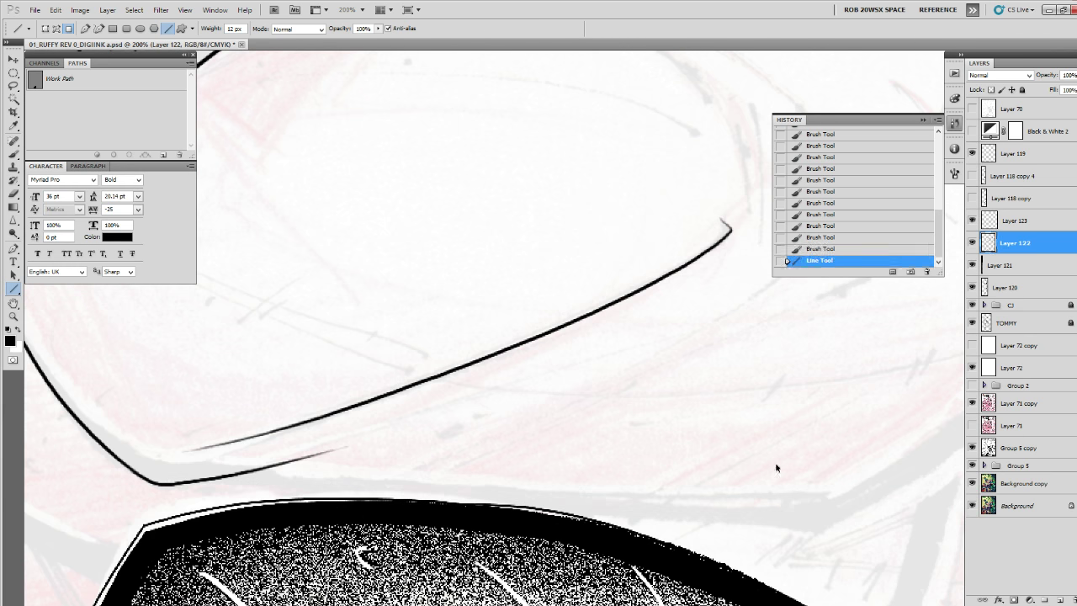
pyautogui.hotkey('ctrl', 'z')
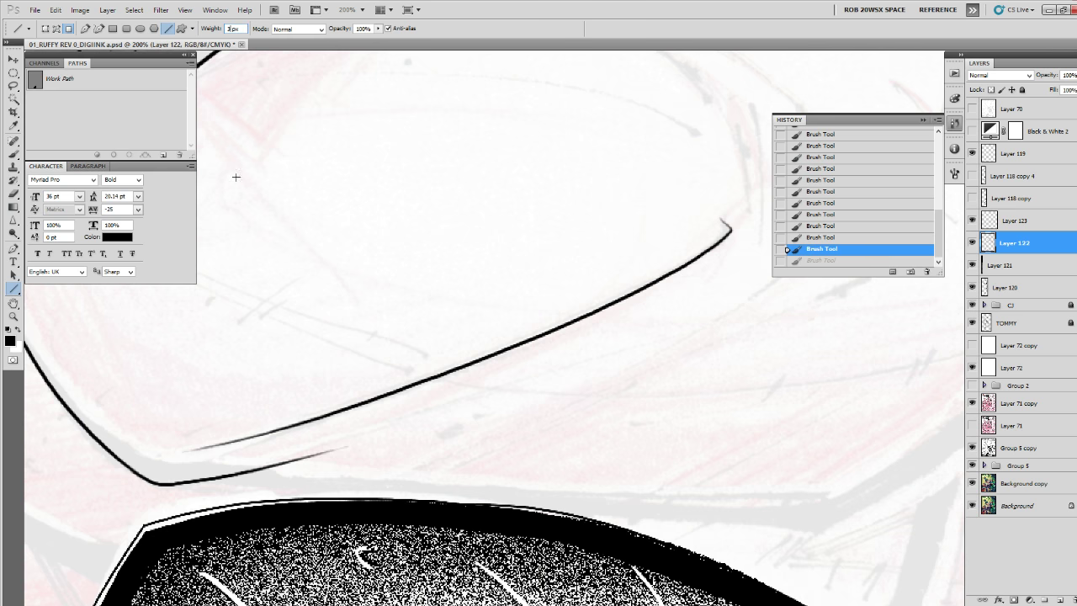
pyautogui.moveTo(169, 486); pyautogui.dragTo(826, 511)
pyautogui.moveTo(905, 509)
pyautogui.mouseDown()
pyautogui.moveTo(661, 525)
pyautogui.moveTo(533, 582)
pyautogui.mouseUp()
# Ink the rounded sleeve contour that curves down to the far end of the straight lower edge.
pyautogui.press('b')
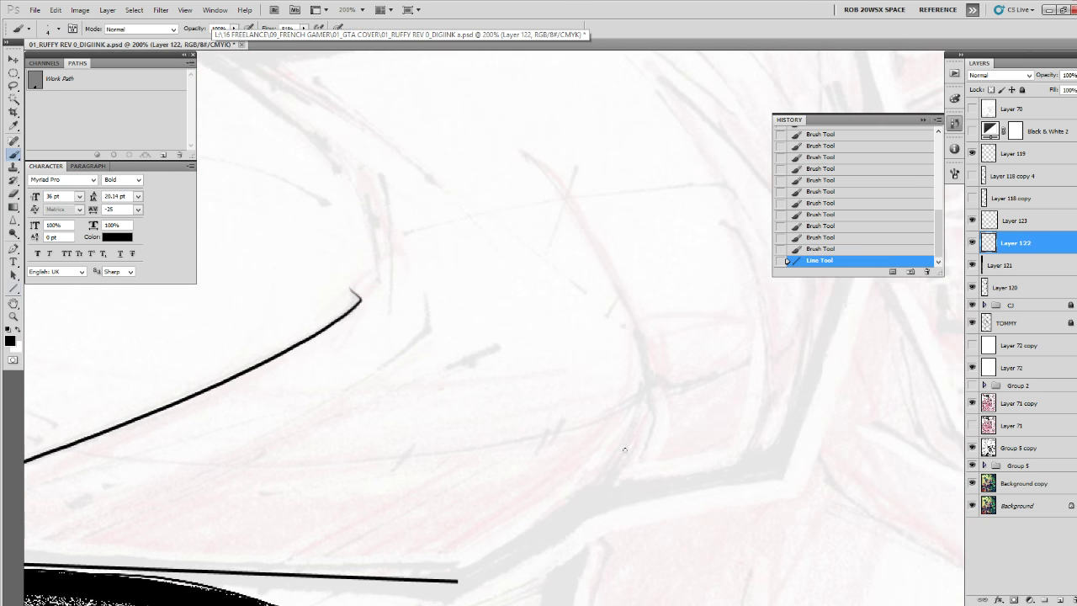
pyautogui.click(646, 373)
pyautogui.moveTo(639, 355)
pyautogui.mouseDown()
pyautogui.moveTo(618, 469)
pyautogui.moveTo(458, 580)
pyautogui.mouseUp()
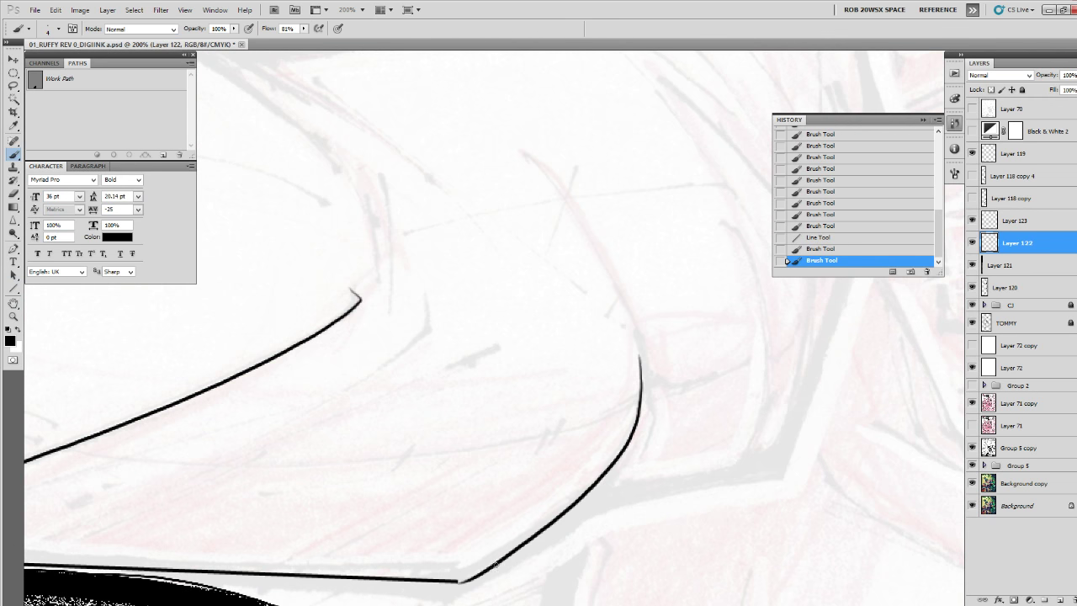
# Erase the rough join between the rounded sleeve contour and the straight lower edge, and re-ink it as a sharp corner.
pyautogui.press('z')
pyautogui.click(503, 565)
pyautogui.press('b')
pyautogui.moveTo(538, 528)
pyautogui.mouseDown()
pyautogui.moveTo(517, 532)
pyautogui.moveTo(582, 504)
pyautogui.moveTo(548, 522)
pyautogui.mouseUp()
pyautogui.press('b')
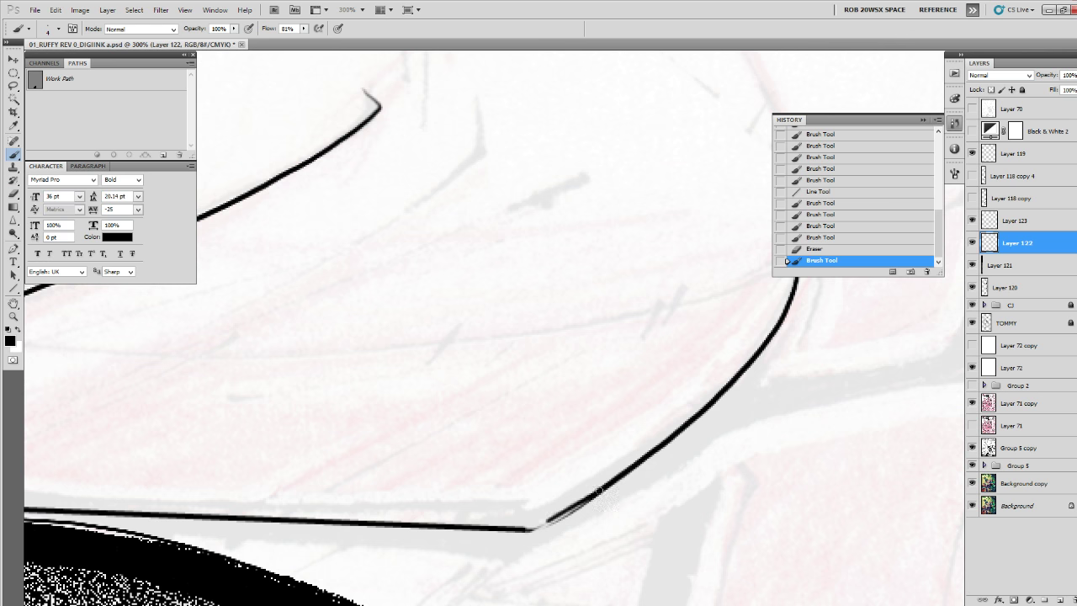
pyautogui.moveTo(597, 491)
pyautogui.mouseDown()
pyautogui.moveTo(522, 529)
pyautogui.moveTo(582, 500)
pyautogui.moveTo(542, 528)
pyautogui.mouseUp()
pyautogui.moveTo(559, 515); pyautogui.dragTo(579, 503)
pyautogui.moveTo(733, 407); pyautogui.dragTo(519, 572)
pyautogui.moveTo(615, 401); pyautogui.dragTo(574, 556)
# Ink a long thin curve down the sleeve that meets the upper end of the rounded contour.
pyautogui.moveTo(352, 182); pyautogui.dragTo(558, 511)
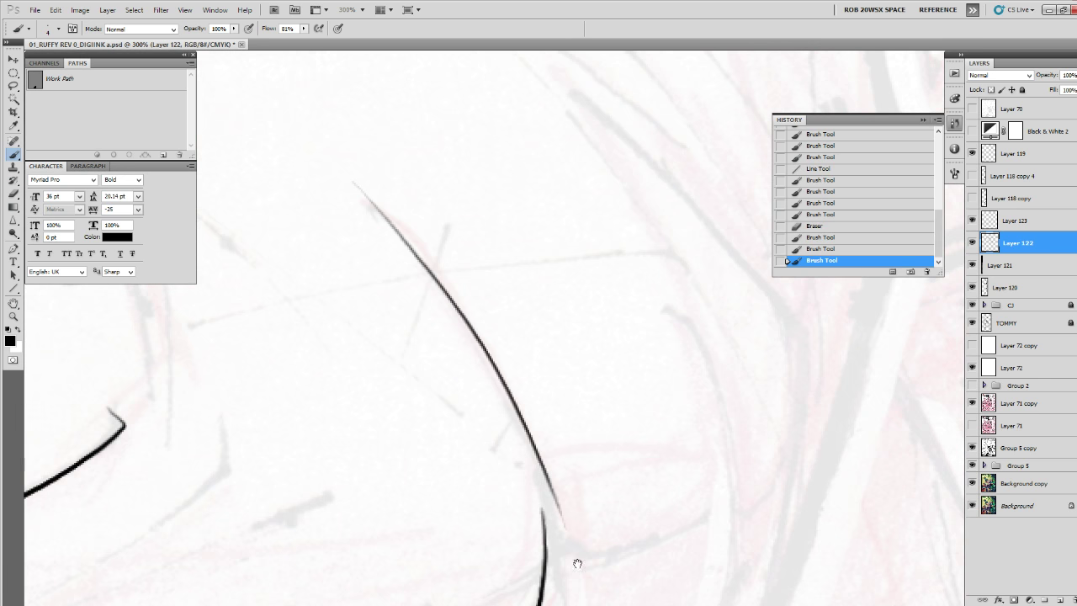
pyautogui.moveTo(577, 563); pyautogui.dragTo(571, 446)
pyautogui.hotkey('ctrl', 'z')
pyautogui.moveTo(347, 92)
pyautogui.mouseDown()
pyautogui.moveTo(445, 202)
pyautogui.moveTo(554, 445)
pyautogui.mouseUp()
pyautogui.moveTo(561, 469); pyautogui.dragTo(540, 327)
pyautogui.moveTo(492, 144)
pyautogui.mouseDown()
pyautogui.moveTo(515, 231)
pyautogui.moveTo(522, 418)
pyautogui.mouseUp()
pyautogui.hotkey('ctrl', 'z')
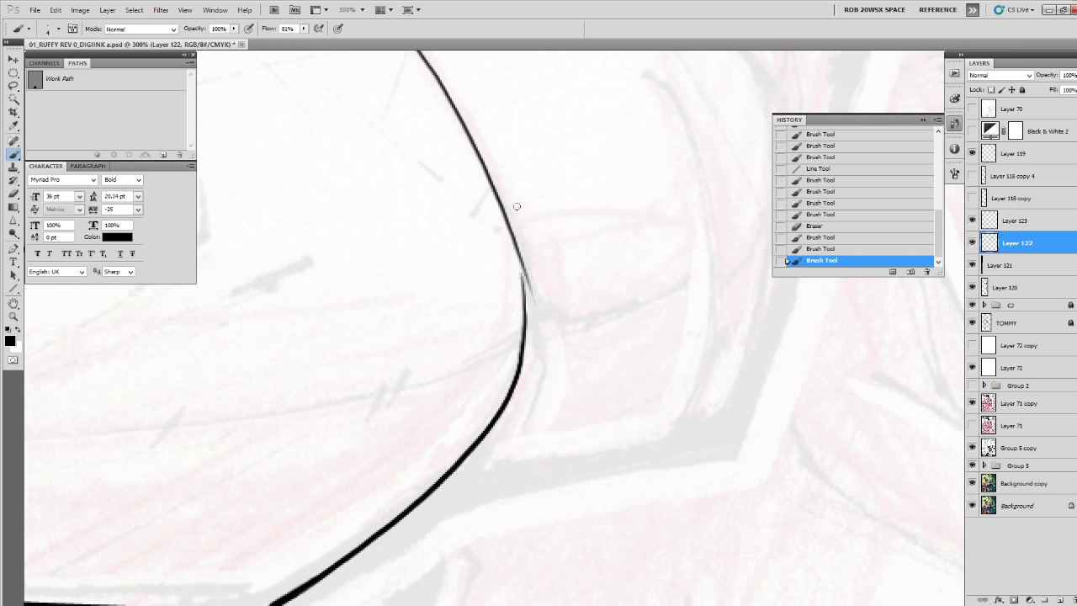
# Ink a thin notched crease beside the rounded sleeve contour, and the angular lower edge running outward beneath it.
pyautogui.moveTo(518, 212)
pyautogui.mouseDown()
pyautogui.moveTo(536, 336)
pyautogui.moveTo(487, 463)
pyautogui.mouseUp()
pyautogui.moveTo(467, 509); pyautogui.dragTo(491, 467)
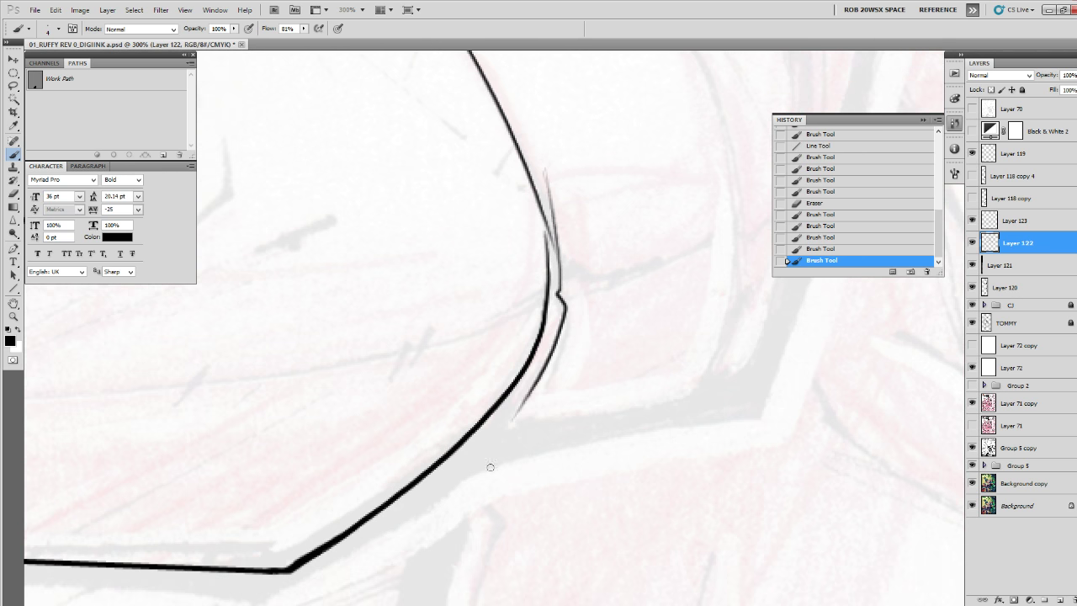
pyautogui.moveTo(383, 506)
pyautogui.mouseDown()
pyautogui.moveTo(434, 497)
pyautogui.moveTo(564, 417)
pyautogui.mouseUp()
pyautogui.moveTo(689, 402); pyautogui.dragTo(657, 438)
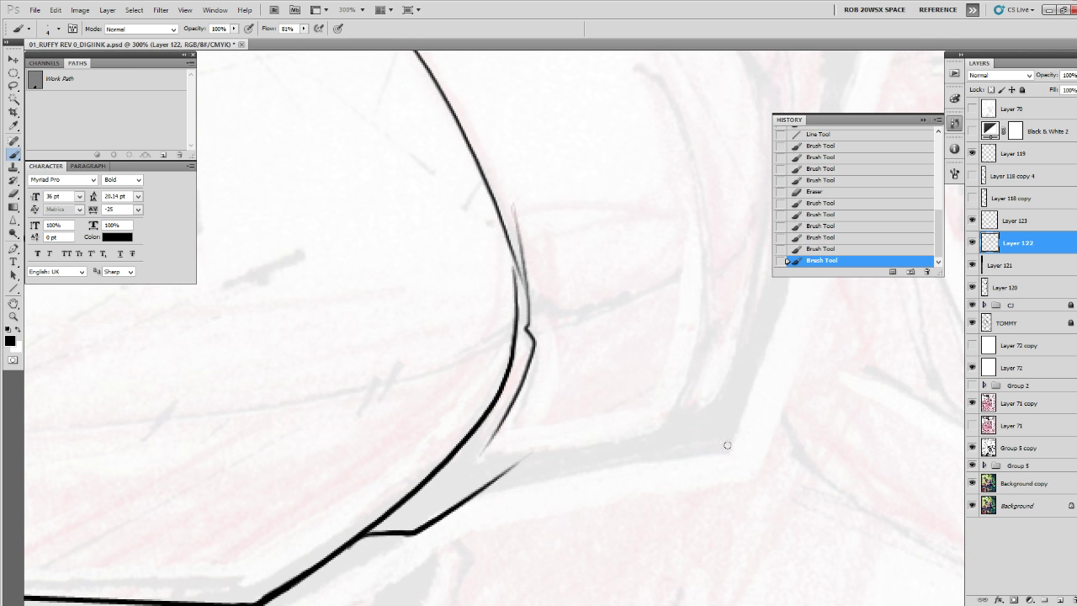
pyautogui.moveTo(728, 445); pyautogui.dragTo(461, 499)
pyautogui.moveTo(772, 420); pyautogui.dragTo(636, 553)
pyautogui.moveTo(651, 439)
pyautogui.mouseDown()
pyautogui.moveTo(631, 442)
pyautogui.moveTo(627, 404)
pyautogui.mouseUp()
pyautogui.moveTo(581, 147)
pyautogui.mouseDown()
pyautogui.moveTo(617, 205)
pyautogui.moveTo(614, 190)
pyautogui.mouseUp()
pyautogui.moveTo(638, 264); pyautogui.dragTo(509, 431)
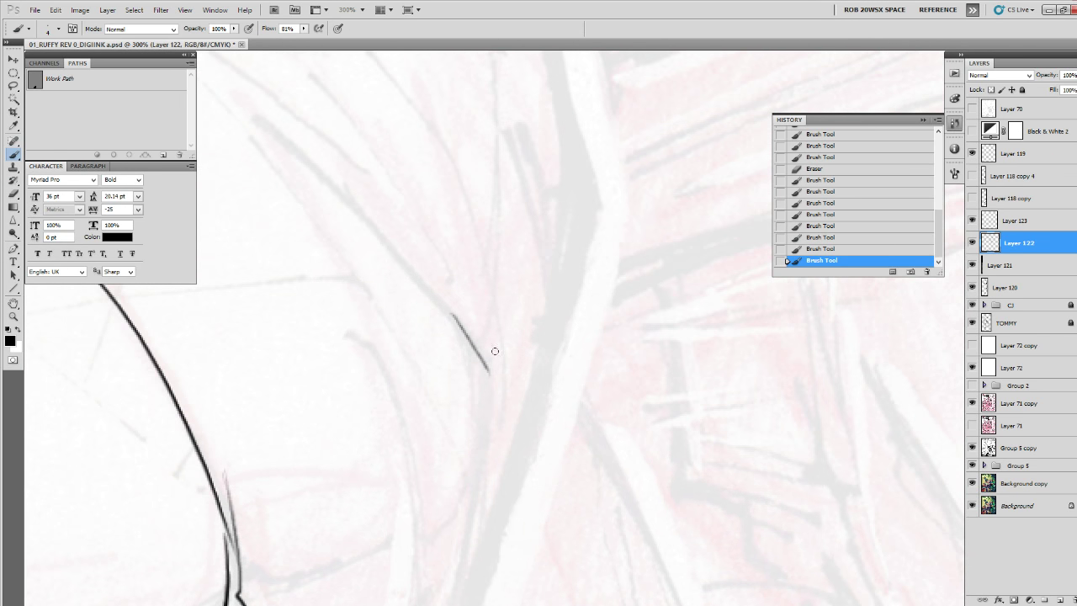
pyautogui.hotkey('ctrl', 'z')
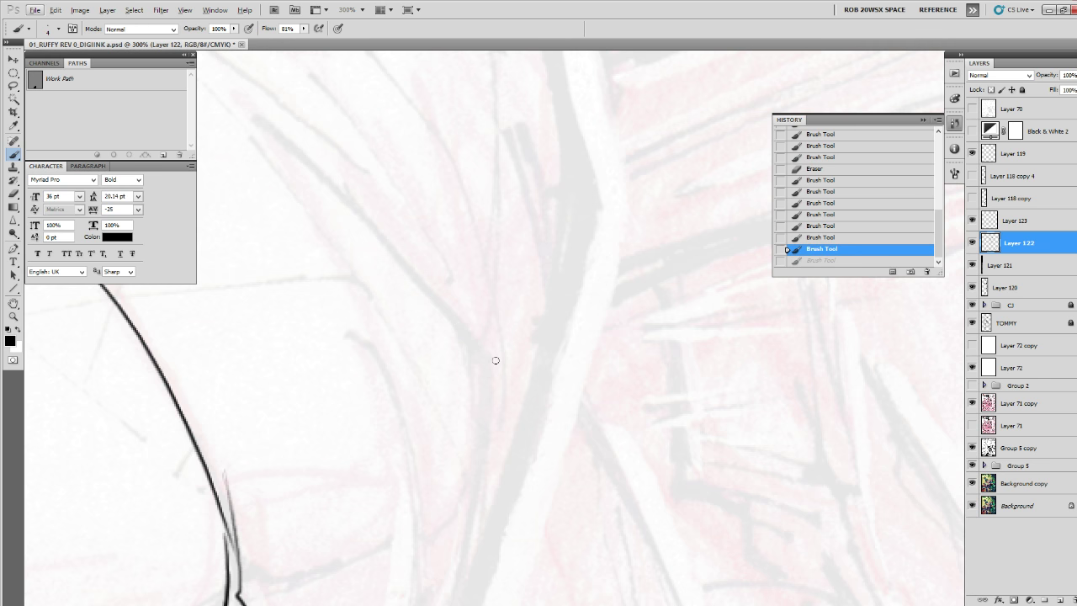
pyautogui.moveTo(465, 343); pyautogui.dragTo(428, 467)
pyautogui.moveTo(224, 262); pyautogui.dragTo(488, 534)
pyautogui.moveTo(488, 533)
pyautogui.mouseDown()
pyautogui.moveTo(456, 243)
pyautogui.moveTo(516, 517)
pyautogui.mouseUp()
pyautogui.hotkey('ctrl', 'z')
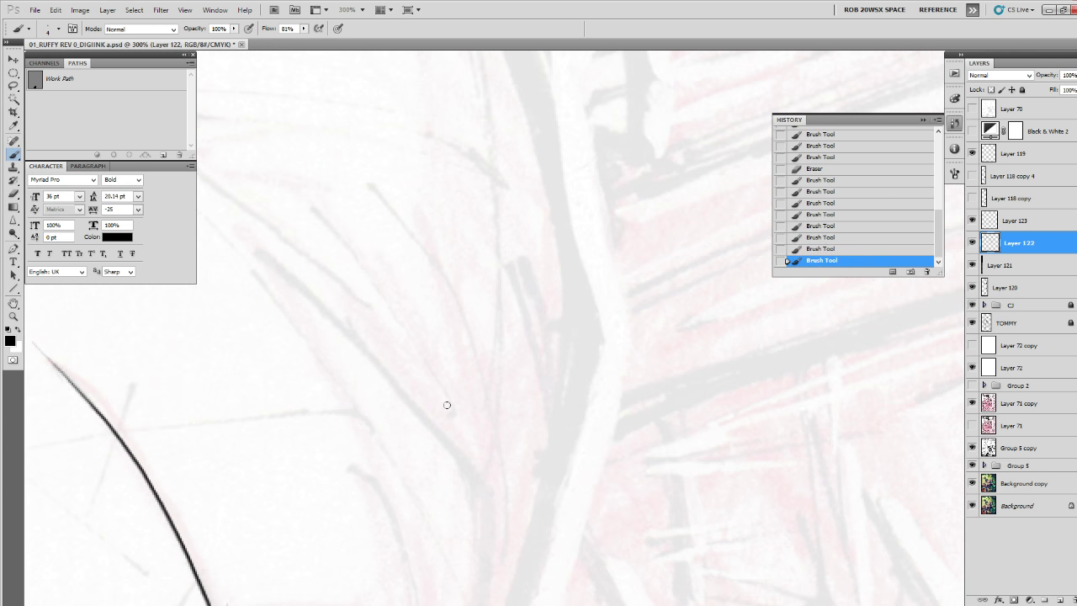
# Ink the sleeve's outer contour as a thick diagonal that bends at the elbow and runs down to the lower corner.
pyautogui.keyDown('ctrl'); pyautogui.click(451, 403); pyautogui.keyUp('ctrl')
pyautogui.moveTo(457, 393); pyautogui.dragTo(557, 345)
pyautogui.moveTo(261, 129); pyautogui.dragTo(599, 483)
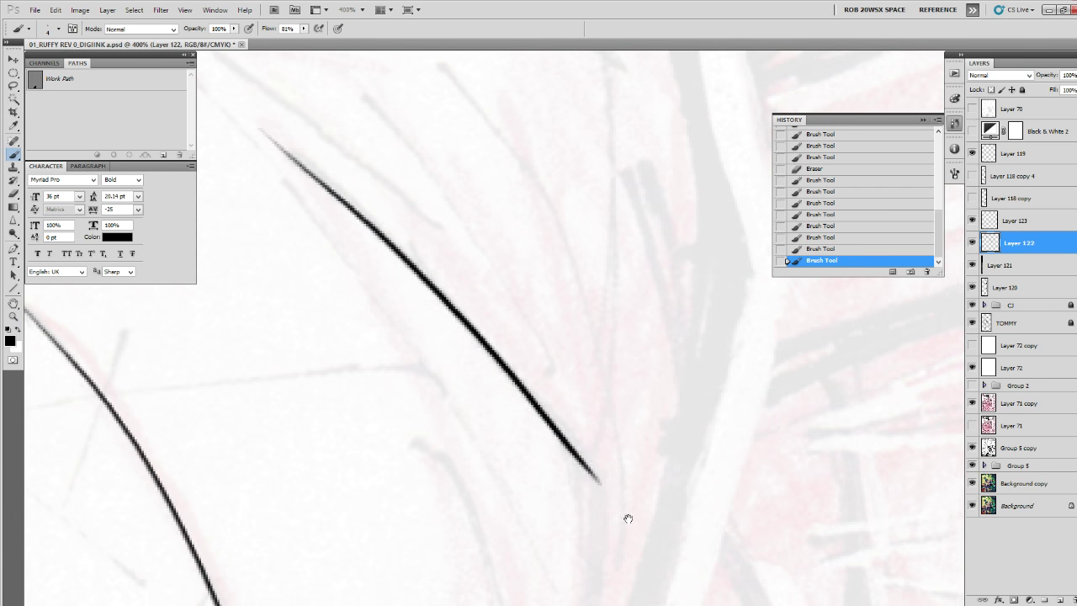
pyautogui.moveTo(625, 516)
pyautogui.mouseDown()
pyautogui.moveTo(560, 362)
pyautogui.moveTo(484, 308)
pyautogui.mouseUp()
pyautogui.moveTo(479, 362); pyautogui.dragTo(481, 252)
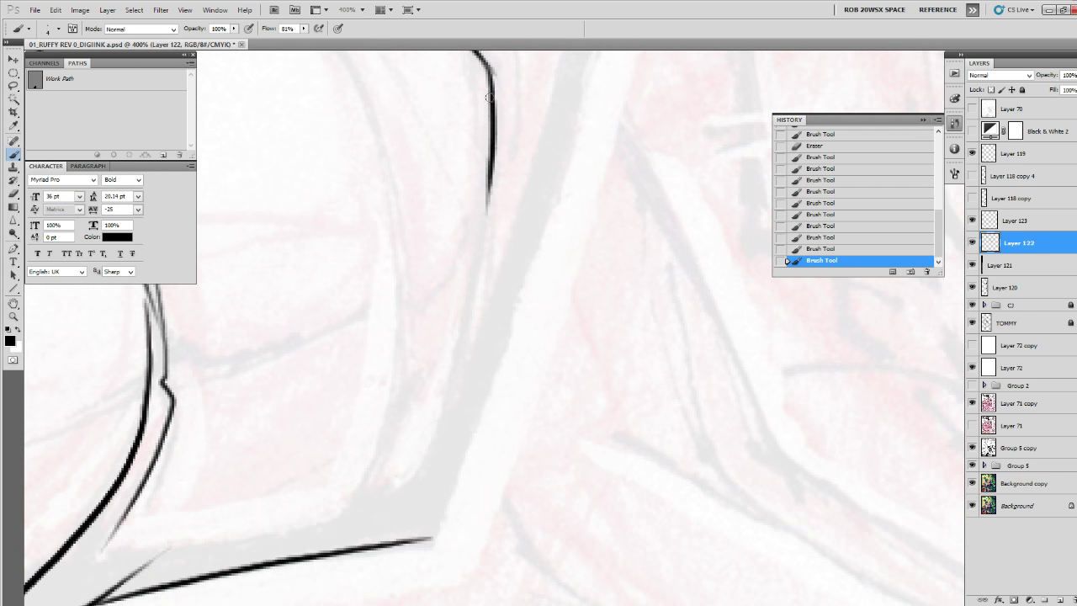
pyautogui.moveTo(490, 94)
pyautogui.mouseDown()
pyautogui.moveTo(440, 414)
pyautogui.moveTo(411, 530)
pyautogui.mouseUp()
pyautogui.moveTo(413, 529)
pyautogui.mouseDown()
pyautogui.moveTo(528, 445)
pyautogui.moveTo(642, 411)
pyautogui.moveTo(426, 478)
pyautogui.moveTo(511, 456)
pyautogui.mouseUp()
# Erase the uneven ends at the sleeve's lower outer corner and re-ink the corner and lower edge with thicker strokes.
pyautogui.press('e')
pyautogui.moveTo(673, 426)
pyautogui.mouseDown()
pyautogui.moveTo(537, 453)
pyautogui.moveTo(564, 447)
pyautogui.mouseUp()
pyautogui.press('b')
pyautogui.moveTo(640, 419); pyautogui.dragTo(332, 484)
pyautogui.moveTo(564, 434); pyautogui.dragTo(324, 485)
pyautogui.press('e')
pyautogui.moveTo(644, 423); pyautogui.dragTo(514, 449)
pyautogui.press('b')
pyautogui.moveTo(641, 410); pyautogui.dragTo(564, 443)
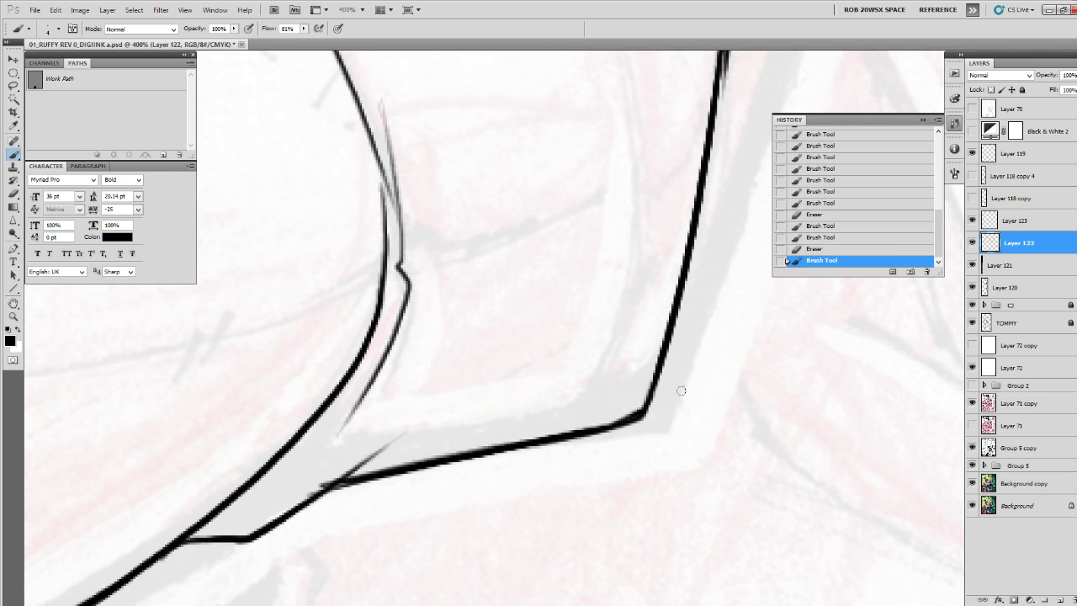
# Ink the nearly straight upper edge of the folded sleeve, extending outward from below the collar's pointed tip.
pyautogui.press('z')
pyautogui.keyDown('alt'); pyautogui.click(685, 382); pyautogui.keyUp('alt')
pyautogui.moveTo(692, 382); pyautogui.dragTo(558, 520)
pyautogui.moveTo(614, 324); pyautogui.dragTo(531, 516)
pyautogui.moveTo(522, 468); pyautogui.dragTo(890, 498)
pyautogui.click(595, 415)
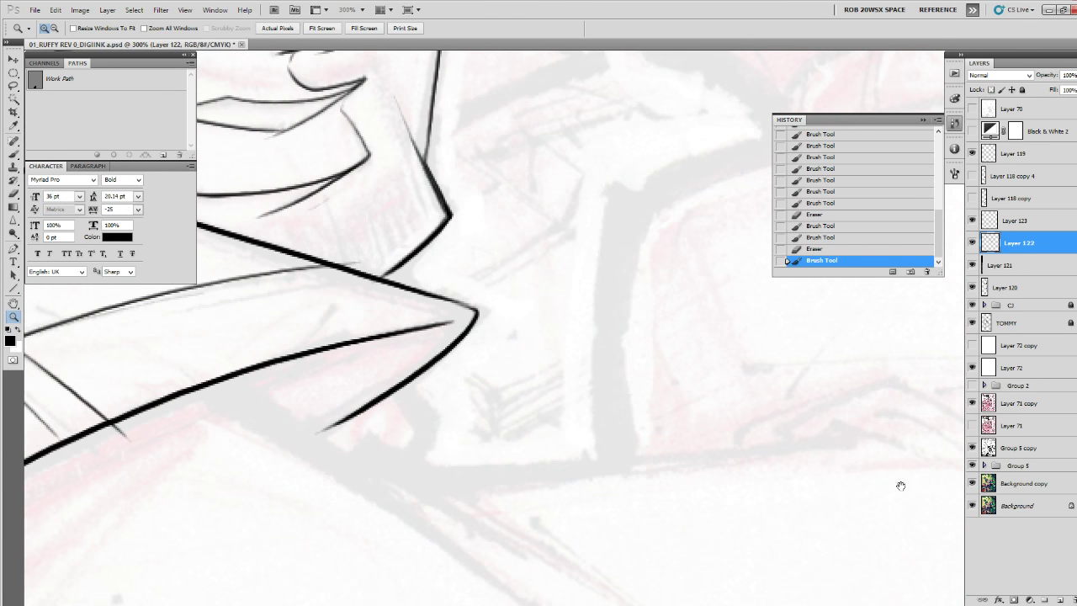
pyautogui.press('b')
pyautogui.moveTo(858, 439); pyautogui.dragTo(433, 485)
pyautogui.moveTo(856, 466); pyautogui.dragTo(561, 513)
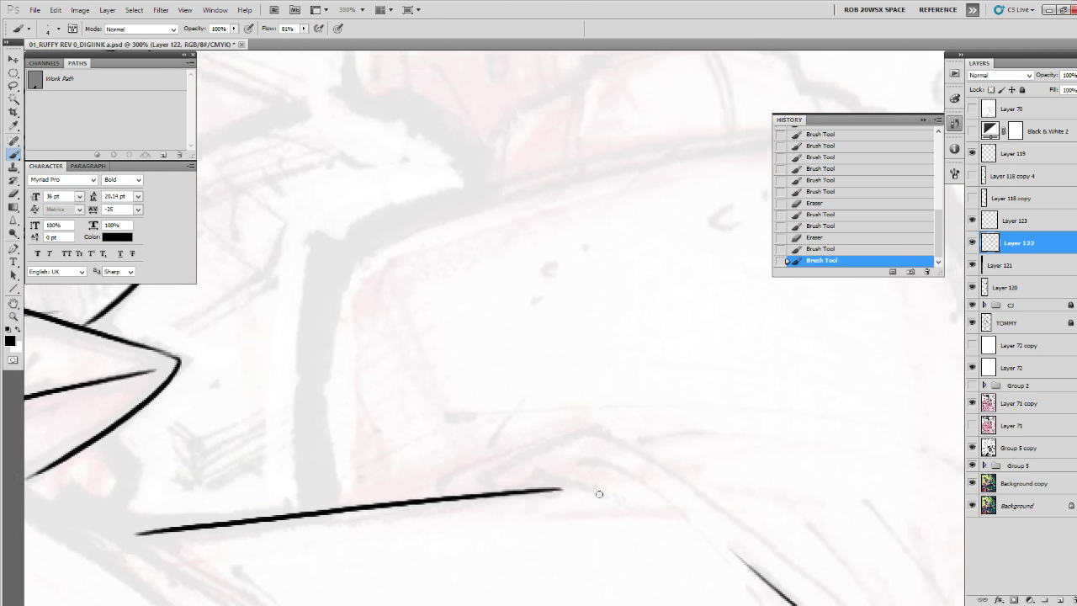
# Ink the raised cloth fold at the end of the sleeve's upper edge, with small crease lines inside it.
pyautogui.keyDown('ctrl'); pyautogui.click(599, 490); pyautogui.keyUp('ctrl')
pyautogui.moveTo(510, 474); pyautogui.dragTo(681, 518)
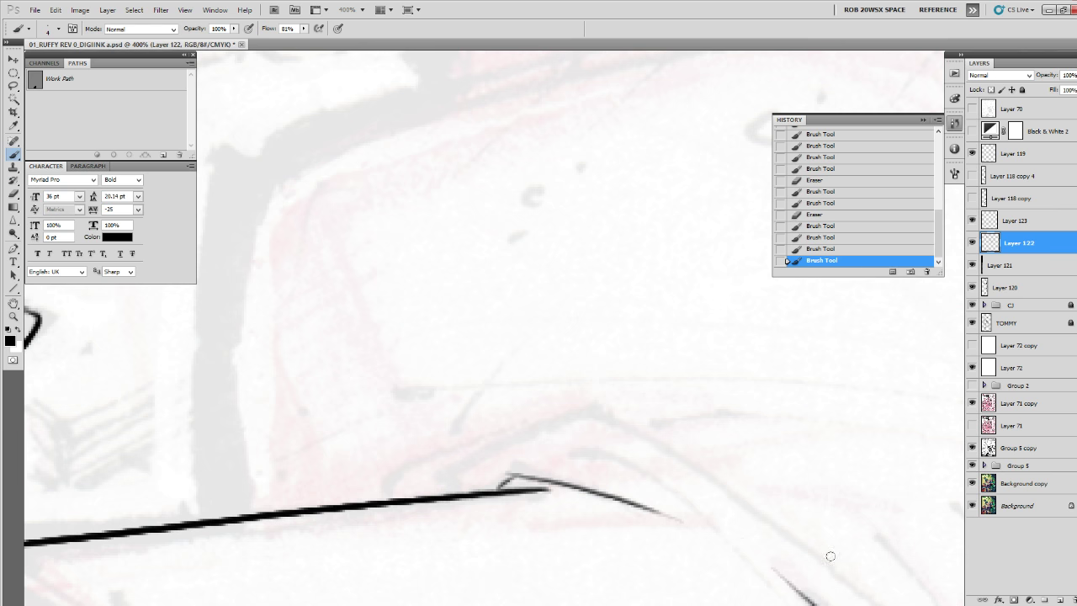
pyautogui.moveTo(834, 564)
pyautogui.mouseDown()
pyautogui.moveTo(683, 458)
pyautogui.moveTo(582, 412)
pyautogui.moveTo(459, 460)
pyautogui.moveTo(445, 496)
pyautogui.mouseUp()
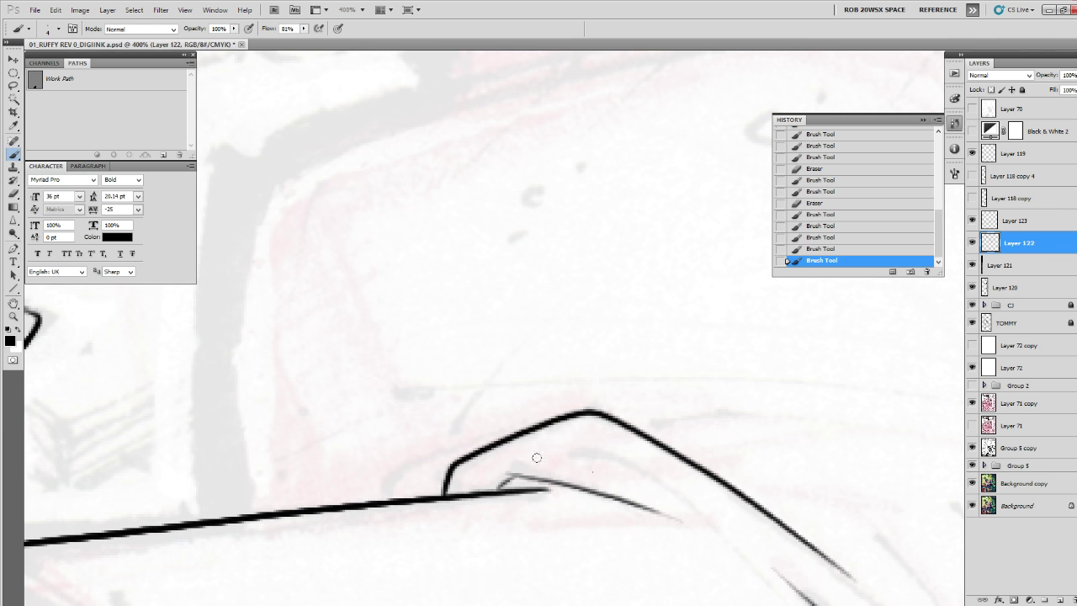
pyautogui.moveTo(561, 459); pyautogui.dragTo(690, 495)
# Ink a long tapering fold line inside the sleeve's outer contour, with overlapping strokes down towards the lower corner.
pyautogui.moveTo(827, 556); pyautogui.dragTo(604, 329)
pyautogui.moveTo(509, 323)
pyautogui.mouseDown()
pyautogui.moveTo(582, 395)
pyautogui.moveTo(398, 233)
pyautogui.moveTo(525, 366)
pyautogui.moveTo(688, 594)
pyautogui.mouseUp()
pyautogui.moveTo(653, 536)
pyautogui.mouseDown()
pyautogui.moveTo(465, 249)
pyautogui.moveTo(540, 383)
pyautogui.mouseUp()
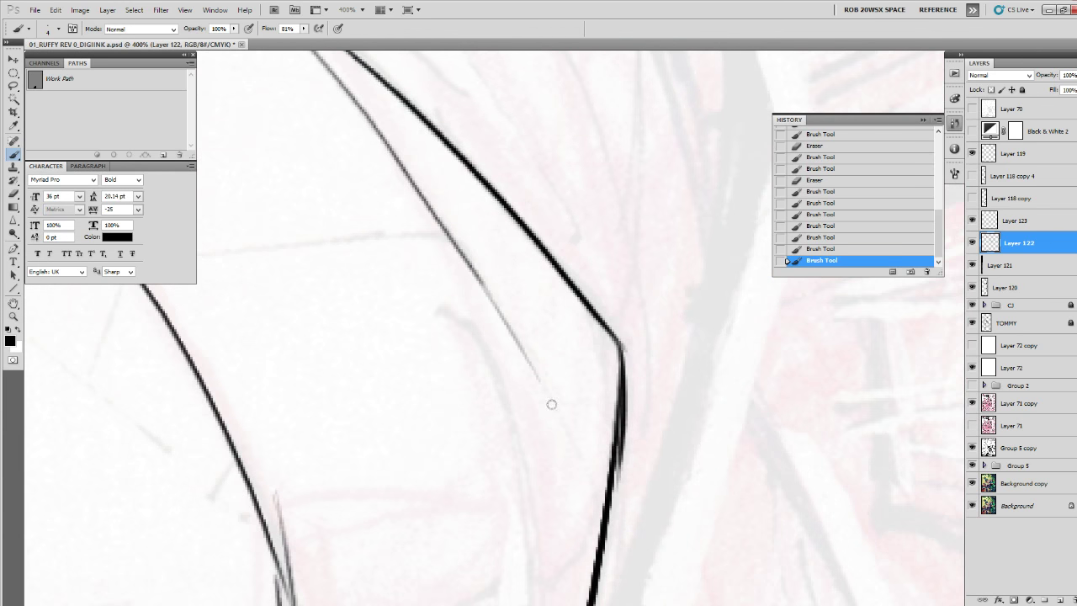
pyautogui.moveTo(542, 420)
pyautogui.mouseDown()
pyautogui.moveTo(561, 371)
pyautogui.moveTo(510, 241)
pyautogui.mouseUp()
pyautogui.moveTo(411, 121)
pyautogui.mouseDown()
pyautogui.moveTo(482, 298)
pyautogui.moveTo(491, 473)
pyautogui.mouseUp()
pyautogui.moveTo(486, 530); pyautogui.dragTo(492, 293)
pyautogui.moveTo(503, 82); pyautogui.dragTo(505, 183)
pyautogui.moveTo(500, 108)
pyautogui.mouseDown()
pyautogui.moveTo(506, 181)
pyautogui.moveTo(440, 486)
pyautogui.mouseUp()
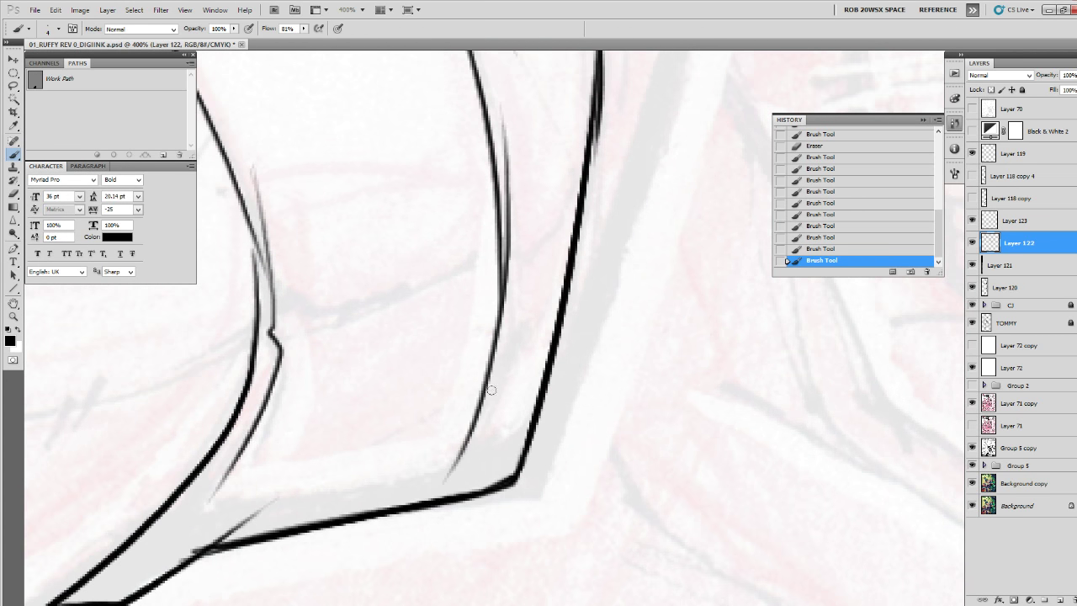
pyautogui.press('z')
pyautogui.keyDown('alt'); pyautogui.click(492, 390); pyautogui.keyUp('alt')
pyautogui.keyDown('alt'); pyautogui.click(492, 391); pyautogui.keyUp('alt')
pyautogui.keyDown('alt'); pyautogui.click(491, 393); pyautogui.keyUp('alt')
pyautogui.click(492, 393)
pyautogui.click(491, 393)
pyautogui.press('b')
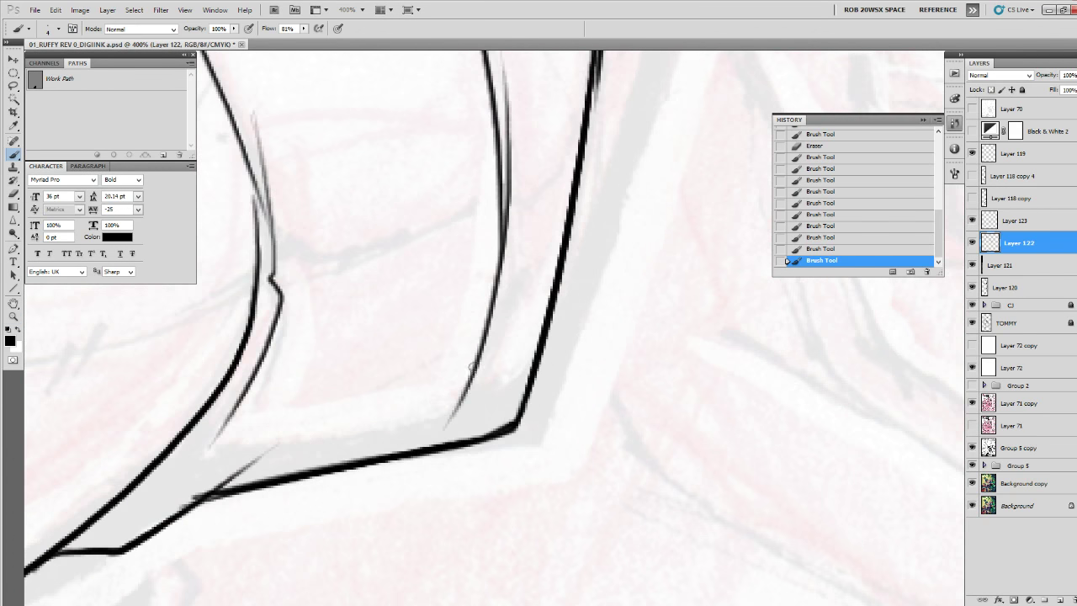
# Ink the long curved upper-arm contour running from beneath the collar's pointed tip down across the folded arms.
pyautogui.moveTo(476, 365)
pyautogui.mouseDown()
pyautogui.moveTo(418, 447)
pyautogui.moveTo(730, 542)
pyautogui.mouseUp()
pyautogui.press('z')
pyautogui.keyDown('alt'); pyautogui.click(439, 434); pyautogui.keyUp('alt')
pyautogui.keyDown('alt'); pyautogui.click(434, 432); pyautogui.keyUp('alt')
pyautogui.keyDown('alt'); pyautogui.click(429, 431); pyautogui.keyUp('alt')
pyautogui.click(572, 411)
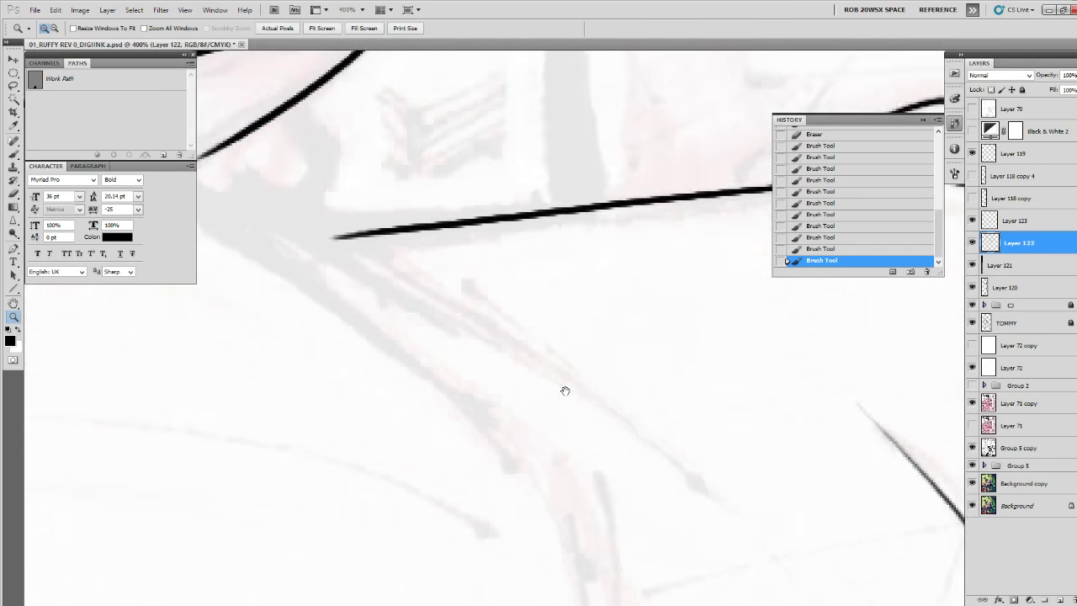
pyautogui.click(563, 390)
pyautogui.press('b')
pyautogui.moveTo(875, 579)
pyautogui.mouseDown()
pyautogui.moveTo(685, 395)
pyautogui.moveTo(396, 221)
pyautogui.moveTo(361, 212)
pyautogui.mouseUp()
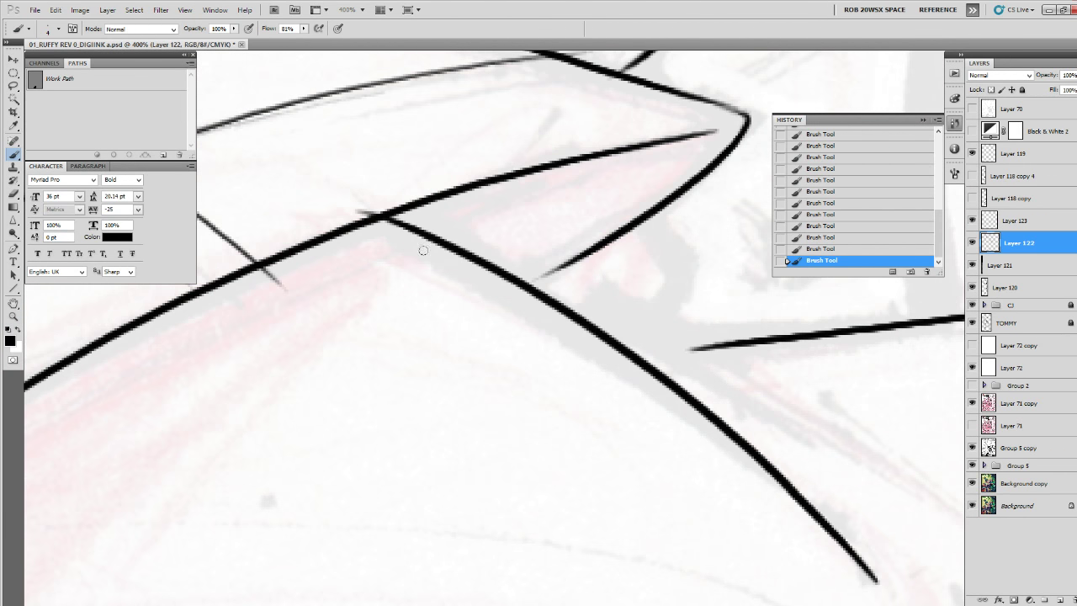
pyautogui.moveTo(877, 465); pyautogui.dragTo(776, 531)
pyautogui.moveTo(474, 375); pyautogui.dragTo(820, 530)
pyautogui.moveTo(732, 457); pyautogui.dragTo(509, 470)
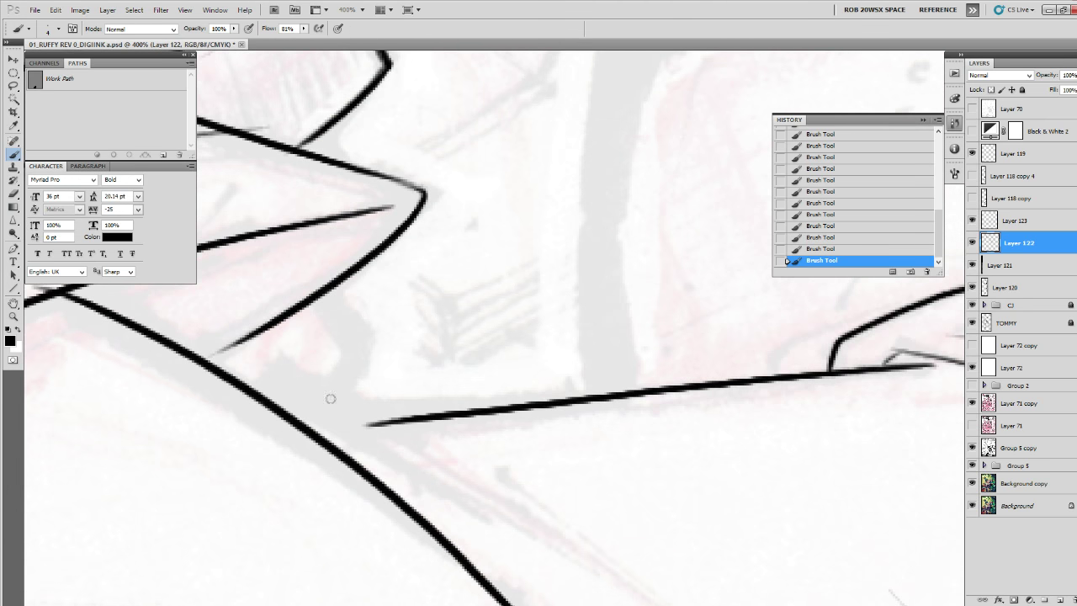
# Ink a small angular cloth fold with tapering lines where the upper-arm contour meets the folded sleeve's upper edge.
pyautogui.moveTo(269, 394)
pyautogui.mouseDown()
pyautogui.moveTo(303, 383)
pyautogui.moveTo(576, 536)
pyautogui.mouseUp()
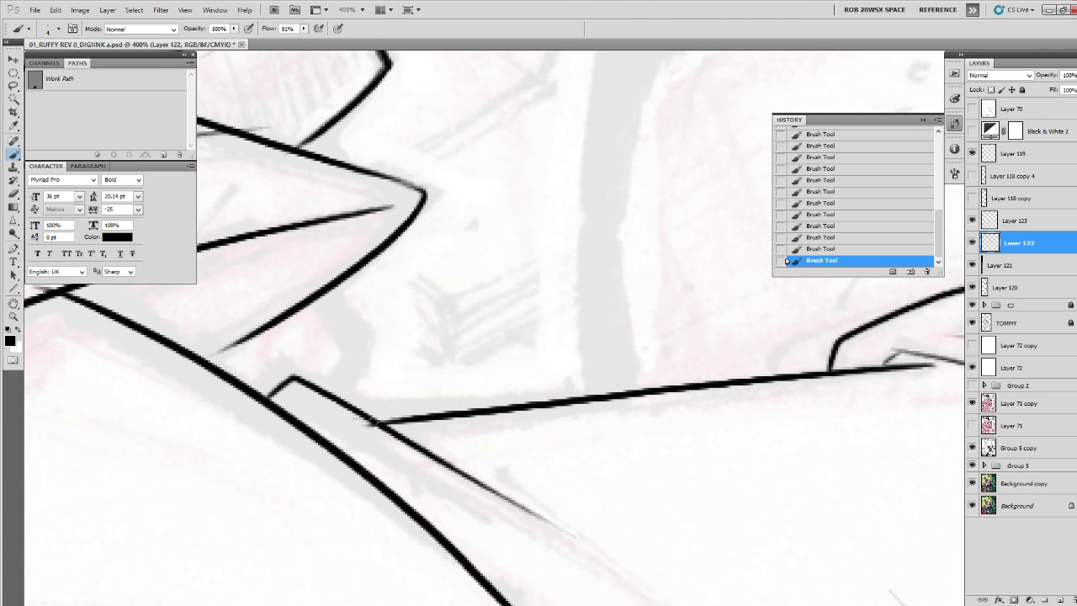
pyautogui.moveTo(375, 423); pyautogui.dragTo(764, 562)
pyautogui.moveTo(635, 510); pyautogui.dragTo(509, 404)
pyautogui.hotkey('ctrl', 'z')
pyautogui.moveTo(342, 369)
pyautogui.mouseDown()
pyautogui.moveTo(442, 414)
pyautogui.moveTo(589, 530)
pyautogui.mouseUp()
pyautogui.moveTo(673, 570)
pyautogui.mouseDown()
pyautogui.moveTo(630, 541)
pyautogui.moveTo(470, 481)
pyautogui.mouseUp()
pyautogui.moveTo(708, 231); pyautogui.dragTo(565, 432)
pyautogui.moveTo(684, 384); pyautogui.dragTo(533, 540)
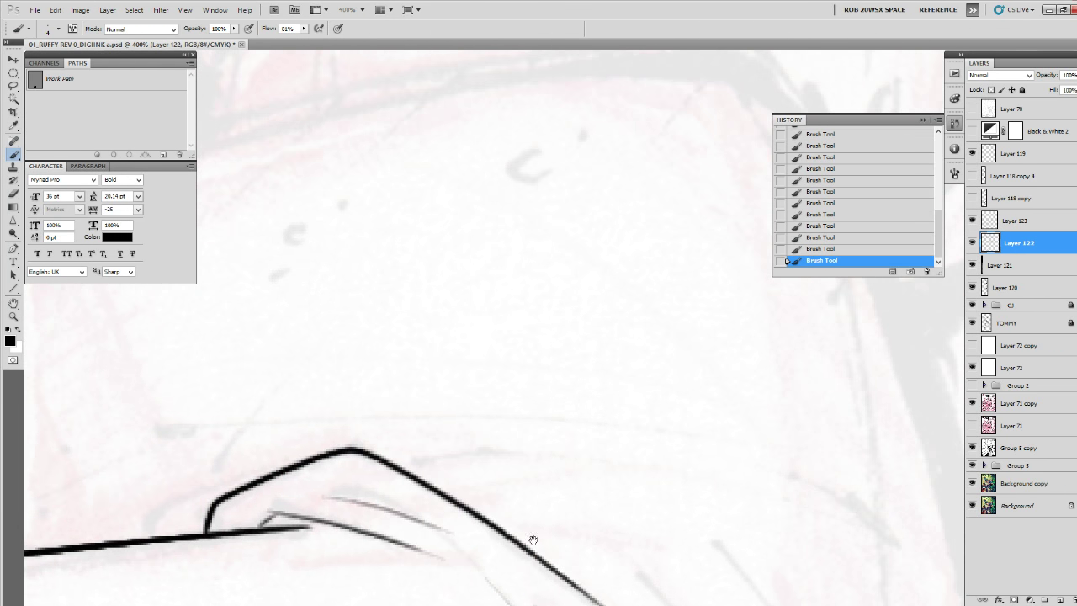
# Ink the arched sleeve line behind the raised cloth fold and a thinner second contour around that fold.
pyautogui.keyDown('alt'); pyautogui.click(734, 467); pyautogui.keyUp('alt')
pyautogui.keyDown('alt'); pyautogui.click(735, 468); pyautogui.keyUp('alt')
pyautogui.keyDown('ctrl'); pyautogui.click(724, 464); pyautogui.keyUp('ctrl')
pyautogui.keyDown('ctrl'); pyautogui.click(724, 463); pyautogui.keyUp('ctrl')
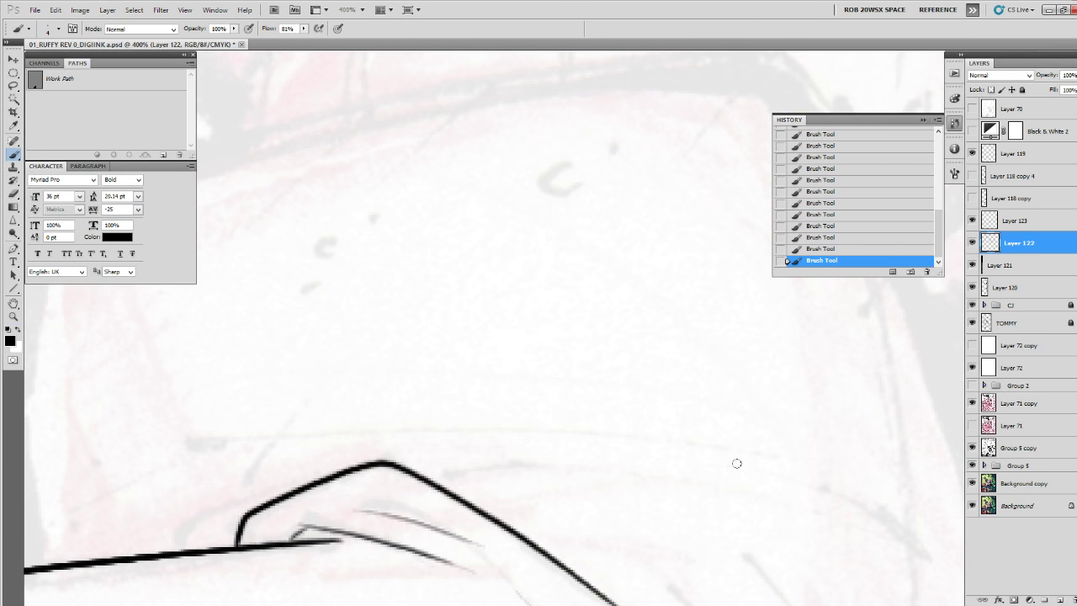
pyautogui.moveTo(831, 514)
pyautogui.mouseDown()
pyautogui.moveTo(699, 480)
pyautogui.moveTo(428, 475)
pyautogui.moveTo(654, 457)
pyautogui.mouseUp()
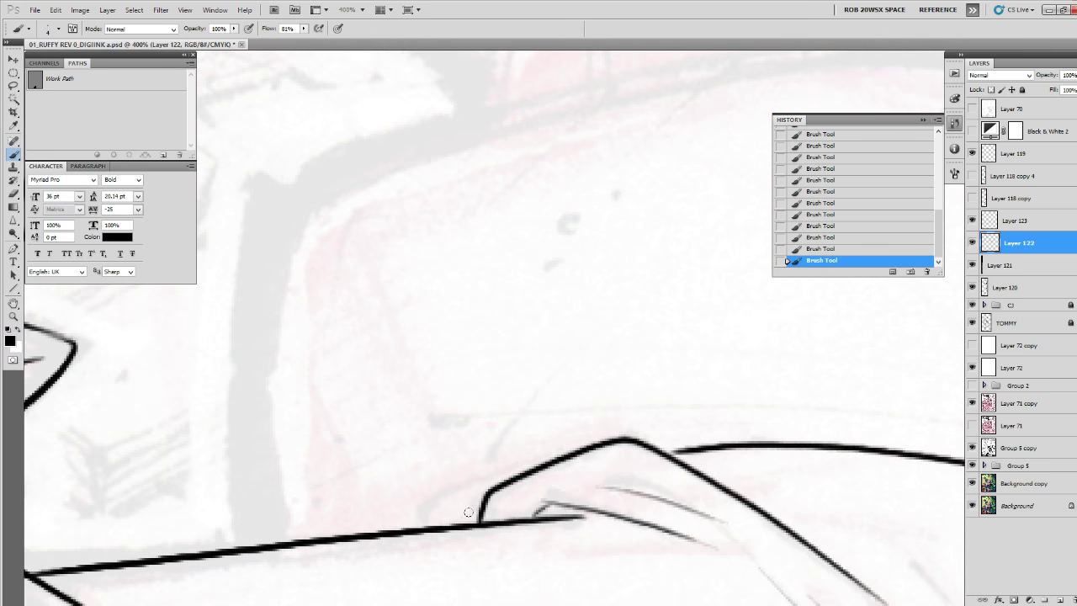
pyautogui.moveTo(415, 527)
pyautogui.mouseDown()
pyautogui.moveTo(431, 492)
pyautogui.moveTo(747, 414)
pyautogui.mouseUp()
pyautogui.moveTo(838, 413); pyautogui.dragTo(587, 590)
# Ink the gently arched cuff edge of the raised forearm, including its rounded outer corner and side edge.
pyautogui.moveTo(687, 438); pyautogui.dragTo(713, 556)
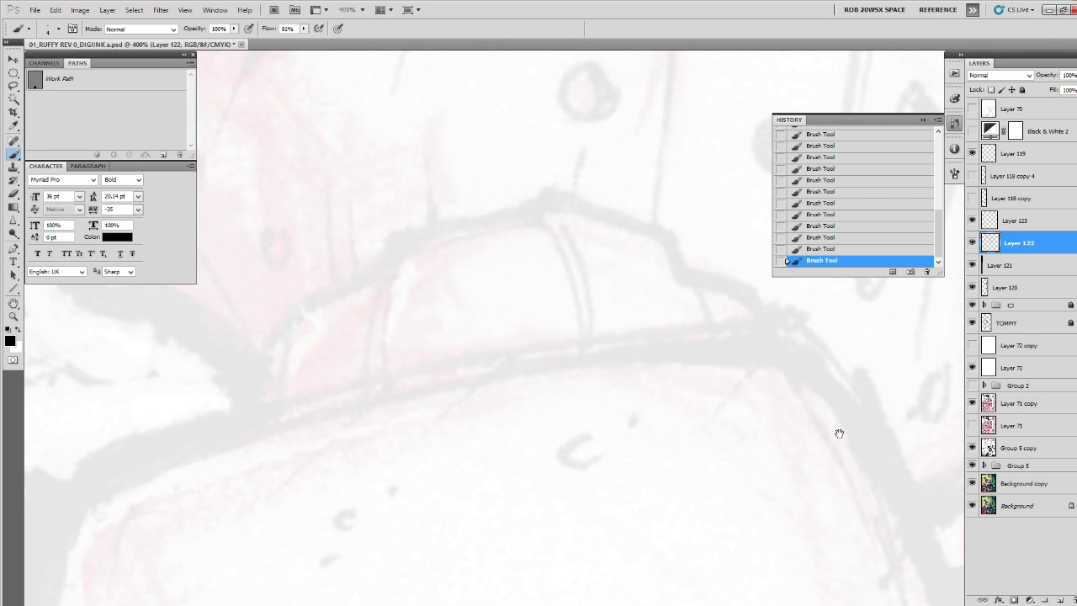
pyautogui.moveTo(870, 416)
pyautogui.mouseDown()
pyautogui.moveTo(632, 341)
pyautogui.moveTo(200, 445)
pyautogui.mouseUp()
pyautogui.moveTo(207, 454)
pyautogui.mouseDown()
pyautogui.moveTo(550, 337)
pyautogui.moveTo(410, 419)
pyautogui.moveTo(485, 202)
pyautogui.moveTo(438, 286)
pyautogui.moveTo(453, 512)
pyautogui.mouseUp()
pyautogui.moveTo(818, 438); pyautogui.dragTo(247, 566)
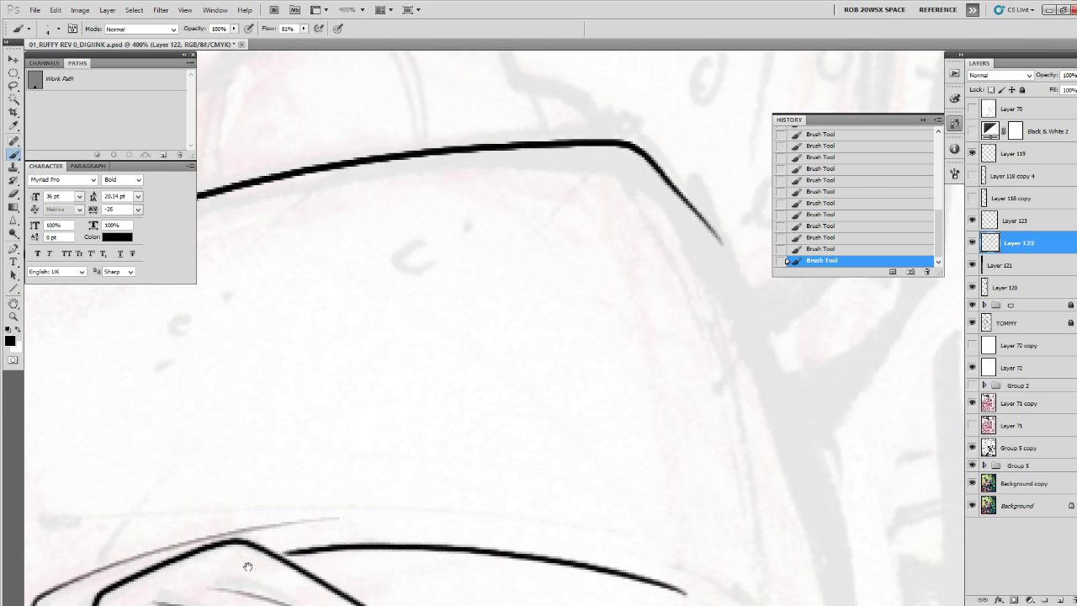
# Erase the uneven stroke end at the cuff's outer corner and ink the forearm's outer contour down towards the elbow.
pyautogui.moveTo(650, 409); pyautogui.dragTo(440, 430)
pyautogui.press('e')
pyautogui.moveTo(437, 180)
pyautogui.mouseDown()
pyautogui.moveTo(562, 419)
pyautogui.moveTo(604, 543)
pyautogui.mouseUp()
pyautogui.press('b')
pyautogui.moveTo(607, 556); pyautogui.dragTo(495, 196)
pyautogui.moveTo(474, 126)
pyautogui.mouseDown()
pyautogui.moveTo(497, 221)
pyautogui.moveTo(531, 583)
pyautogui.moveTo(528, 307)
pyautogui.moveTo(514, 406)
pyautogui.mouseUp()
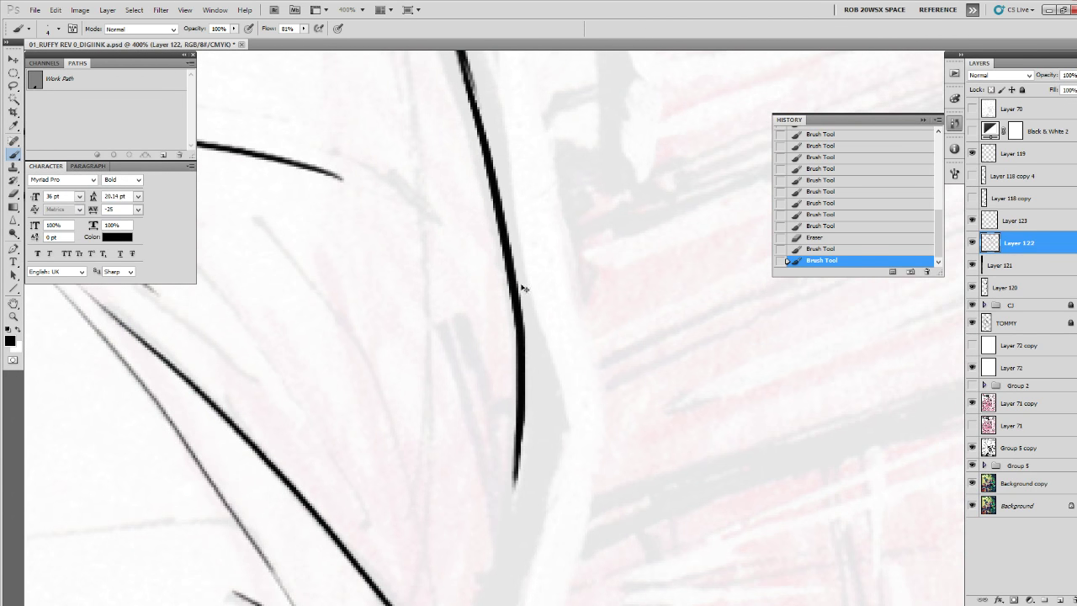
pyautogui.hotkey('ctrl', 'z')
pyautogui.moveTo(522, 284); pyautogui.dragTo(522, 599)
# Continue the raised forearm's outer contour around the elbow bend and join it to the sleeve's lower outer corner.
pyautogui.moveTo(423, 274); pyautogui.dragTo(493, 496)
pyautogui.moveTo(501, 531); pyautogui.dragTo(441, 233)
pyautogui.moveTo(412, 122)
pyautogui.mouseDown()
pyautogui.moveTo(457, 580)
pyautogui.moveTo(447, 445)
pyautogui.mouseUp()
pyautogui.moveTo(325, 116)
pyautogui.mouseDown()
pyautogui.moveTo(407, 328)
pyautogui.moveTo(443, 497)
pyautogui.mouseUp()
pyautogui.moveTo(435, 497); pyautogui.dragTo(452, 215)
pyautogui.moveTo(453, 177)
pyautogui.mouseDown()
pyautogui.moveTo(455, 222)
pyautogui.moveTo(439, 267)
pyautogui.mouseUp()
pyautogui.moveTo(447, 273); pyautogui.dragTo(496, 195)
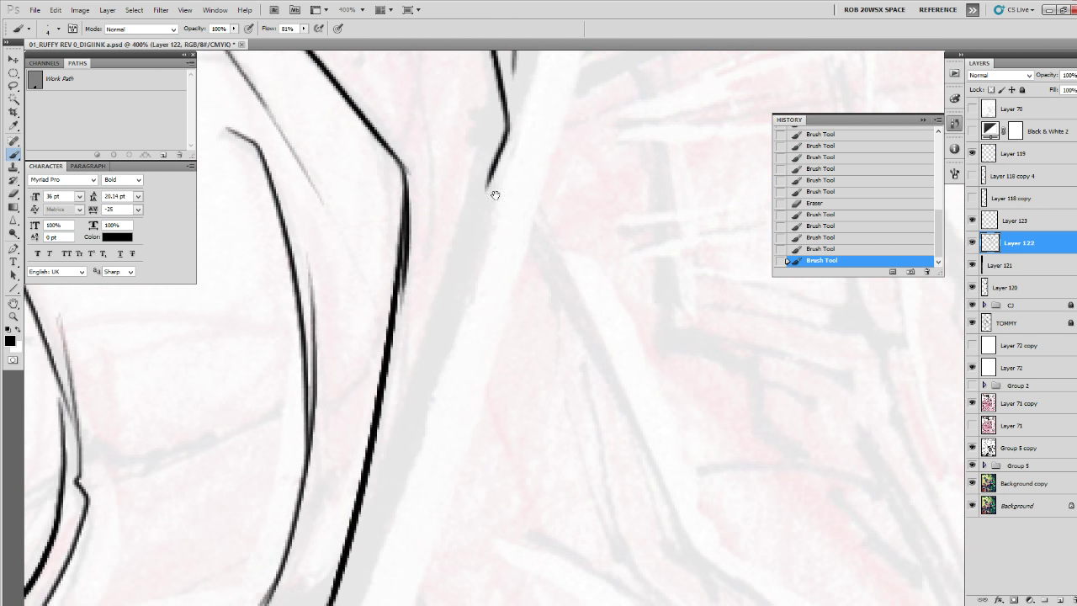
pyautogui.moveTo(494, 158)
pyautogui.mouseDown()
pyautogui.moveTo(339, 575)
pyautogui.moveTo(427, 394)
pyautogui.mouseUp()
pyautogui.moveTo(455, 326); pyautogui.dragTo(411, 450)
pyautogui.moveTo(411, 450); pyautogui.dragTo(659, 412)
pyautogui.moveTo(673, 370)
pyautogui.mouseDown()
pyautogui.moveTo(658, 406)
pyautogui.moveTo(535, 434)
pyautogui.mouseUp()
pyautogui.moveTo(341, 480); pyautogui.dragTo(530, 457)
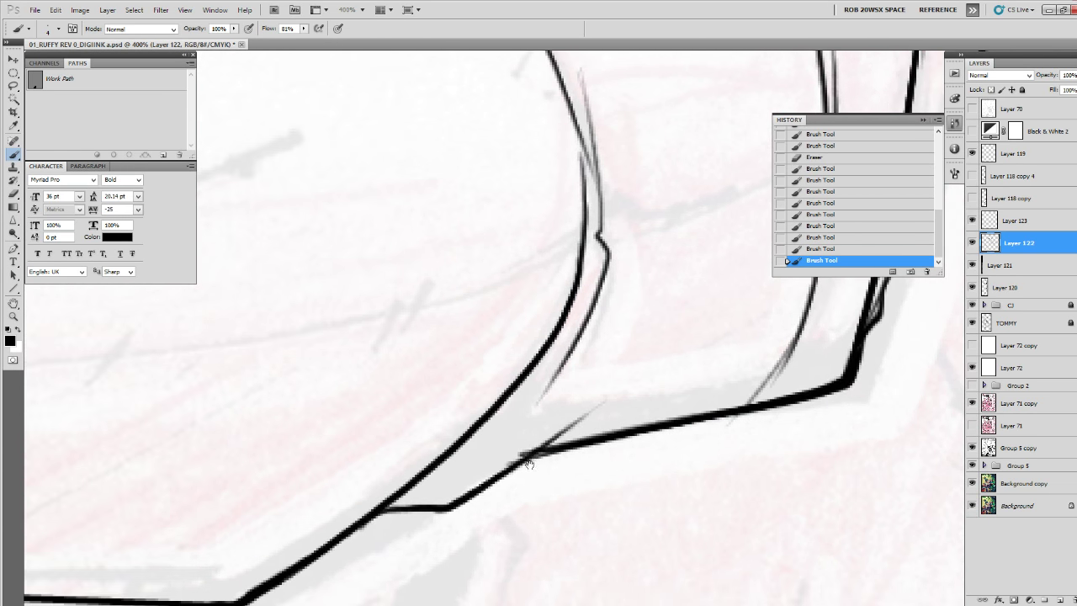
# Ink a thin inner line beside the forearm's outer contour and a tapering curved fold inside the elbow, redoing the fold stroke once.
pyautogui.keyDown('alt'); pyautogui.click(537, 440); pyautogui.keyUp('alt')
pyautogui.keyDown('alt'); pyautogui.click(536, 440); pyautogui.keyUp('alt')
pyautogui.keyDown('alt'); pyautogui.click(536, 441); pyautogui.keyUp('alt')
pyautogui.keyDown('alt'); pyautogui.click(536, 440); pyautogui.keyUp('alt')
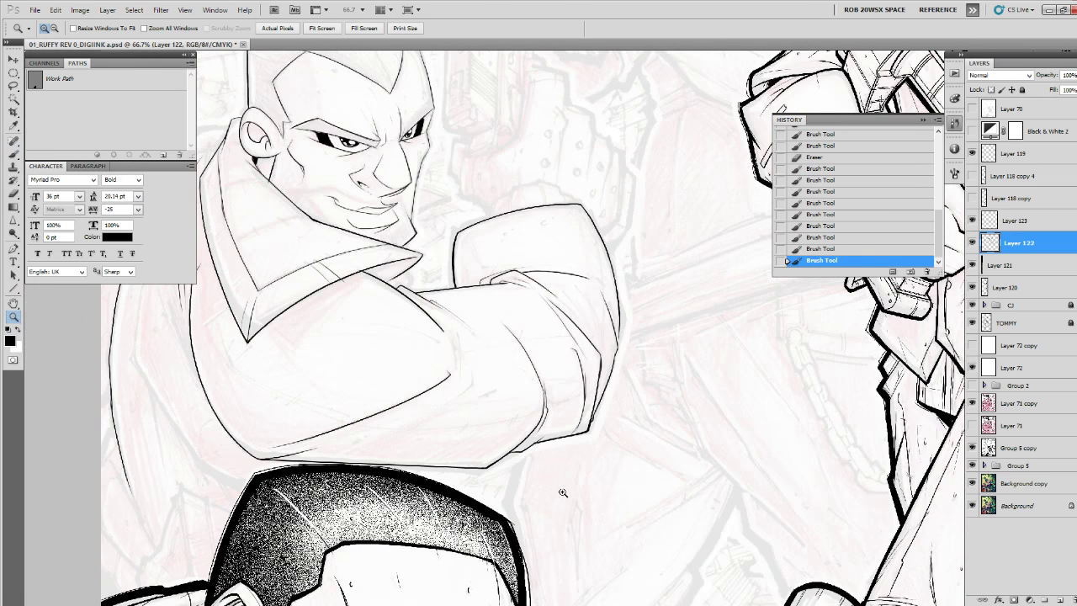
pyautogui.moveTo(553, 409); pyautogui.dragTo(532, 523)
pyautogui.click(579, 364)
pyautogui.click(579, 365)
pyautogui.click(579, 362)
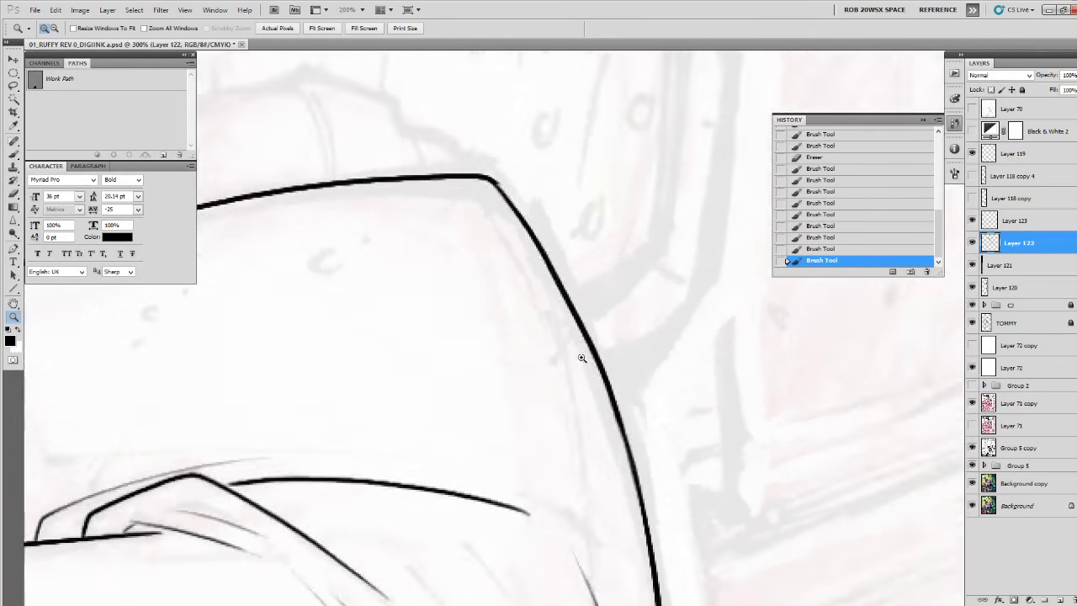
pyautogui.click(579, 357)
pyautogui.moveTo(459, 126); pyautogui.dragTo(590, 559)
pyautogui.moveTo(587, 561)
pyautogui.mouseDown()
pyautogui.moveTo(577, 334)
pyautogui.moveTo(597, 560)
pyautogui.moveTo(594, 371)
pyautogui.mouseUp()
pyautogui.moveTo(428, 326)
pyautogui.mouseDown()
pyautogui.moveTo(647, 483)
pyautogui.moveTo(675, 570)
pyautogui.mouseUp()
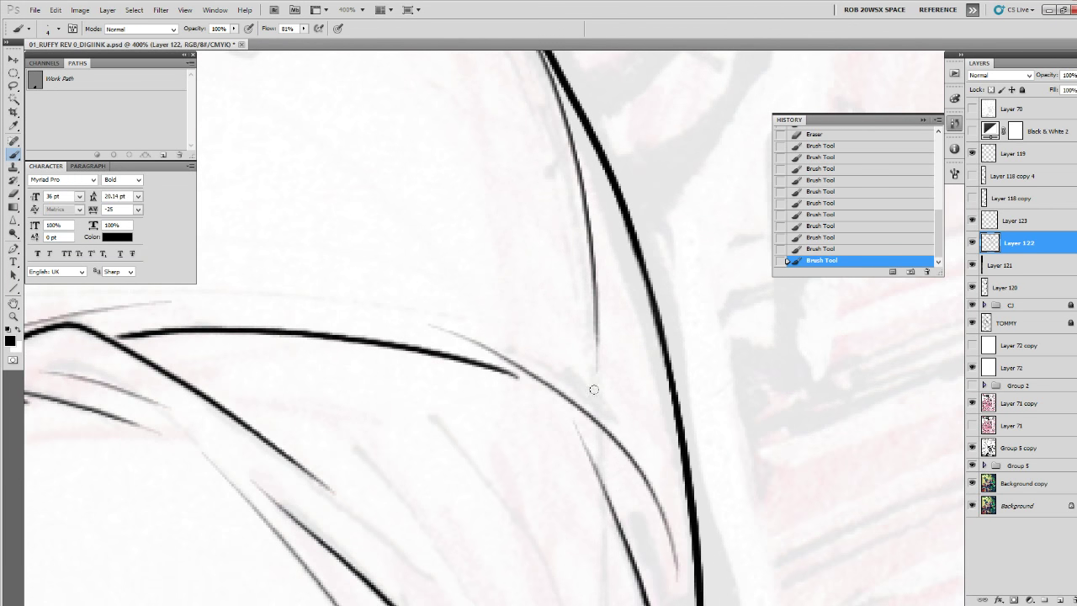
pyautogui.hotkey('ctrl', 'z')
pyautogui.moveTo(435, 320); pyautogui.dragTo(654, 560)
# Try to ink separate rounded fingers above the raised cuff, starting with the large middle finger and those on its inner side.
pyautogui.moveTo(500, 186)
pyautogui.mouseDown()
pyautogui.moveTo(632, 477)
pyautogui.moveTo(859, 604)
pyautogui.mouseUp()
pyautogui.press('z')
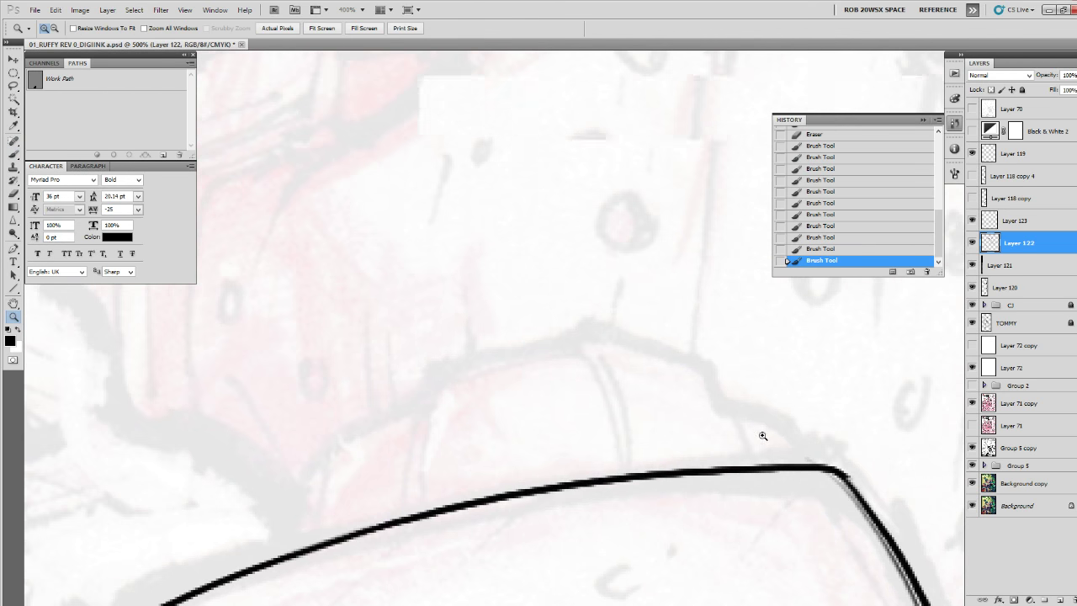
pyautogui.click(763, 436)
pyautogui.moveTo(733, 426); pyautogui.dragTo(868, 421)
pyautogui.press('b')
pyautogui.moveTo(713, 341)
pyautogui.mouseDown()
pyautogui.moveTo(678, 308)
pyautogui.moveTo(505, 362)
pyautogui.moveTo(473, 525)
pyautogui.mouseUp()
pyautogui.moveTo(490, 367)
pyautogui.mouseDown()
pyautogui.moveTo(456, 510)
pyautogui.moveTo(459, 547)
pyautogui.moveTo(441, 371)
pyautogui.moveTo(371, 436)
pyautogui.moveTo(355, 561)
pyautogui.mouseUp()
pyautogui.moveTo(365, 441)
pyautogui.mouseDown()
pyautogui.moveTo(348, 546)
pyautogui.moveTo(329, 445)
pyautogui.moveTo(317, 577)
pyautogui.mouseUp()
pyautogui.moveTo(305, 533); pyautogui.dragTo(317, 585)
# Try to ink the remaining rounded fingers towards the cuff's outer corner, with short crease lines between them.
pyautogui.press('space')
pyautogui.moveTo(796, 481); pyautogui.dragTo(477, 532)
pyautogui.moveTo(379, 366)
pyautogui.mouseDown()
pyautogui.moveTo(437, 523)
pyautogui.moveTo(452, 361)
pyautogui.moveTo(579, 515)
pyautogui.mouseUp()
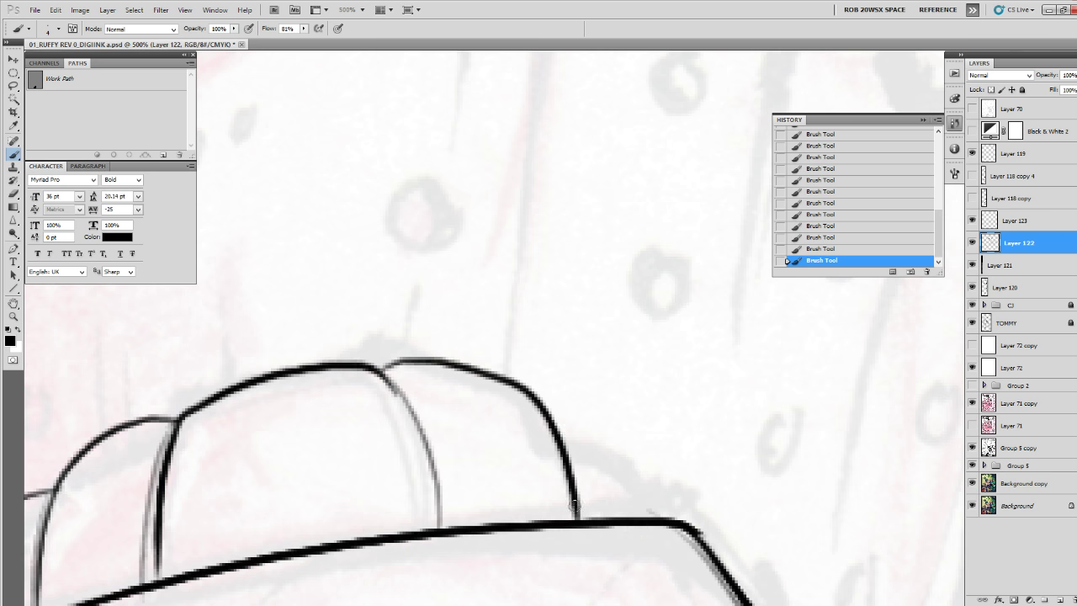
pyautogui.moveTo(556, 423)
pyautogui.mouseDown()
pyautogui.moveTo(583, 513)
pyautogui.moveTo(621, 421)
pyautogui.moveTo(661, 518)
pyautogui.mouseUp()
pyautogui.moveTo(652, 473); pyautogui.dragTo(665, 520)
pyautogui.press('z')
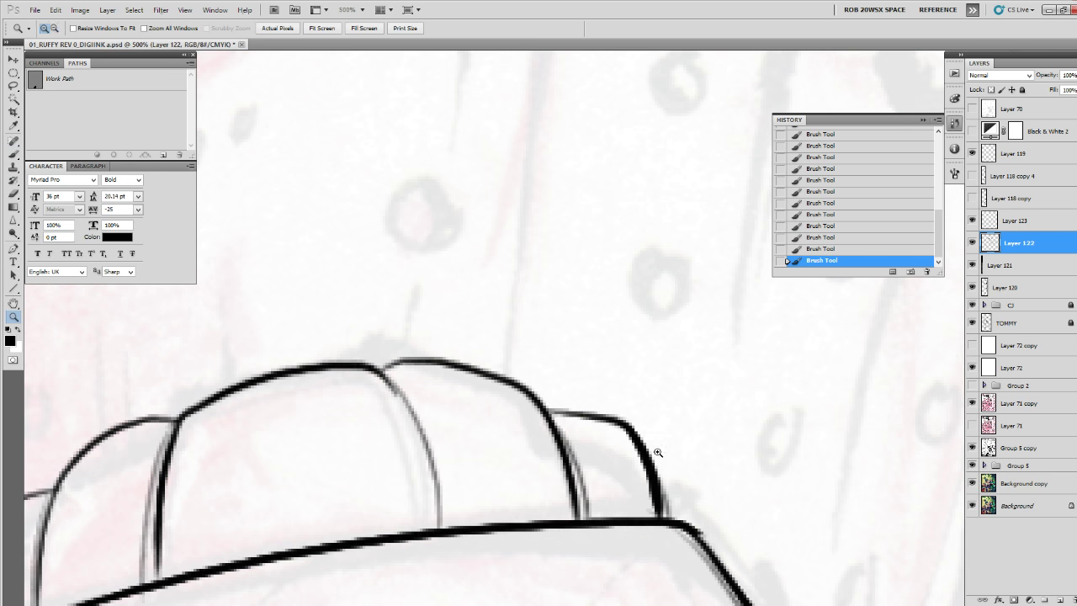
# Undo all the separate finger strokes above the raised cuff.
pyautogui.keyDown('alt'); pyautogui.click(660, 456); pyautogui.keyUp('alt')
pyautogui.keyDown('alt'); pyautogui.click(660, 458); pyautogui.keyUp('alt')
pyautogui.keyDown('alt'); pyautogui.click(660, 458); pyautogui.keyUp('alt')
pyautogui.keyDown('alt'); pyautogui.click(660, 457); pyautogui.keyUp('alt')
pyautogui.keyDown('alt'); pyautogui.click(660, 457); pyautogui.keyUp('alt')
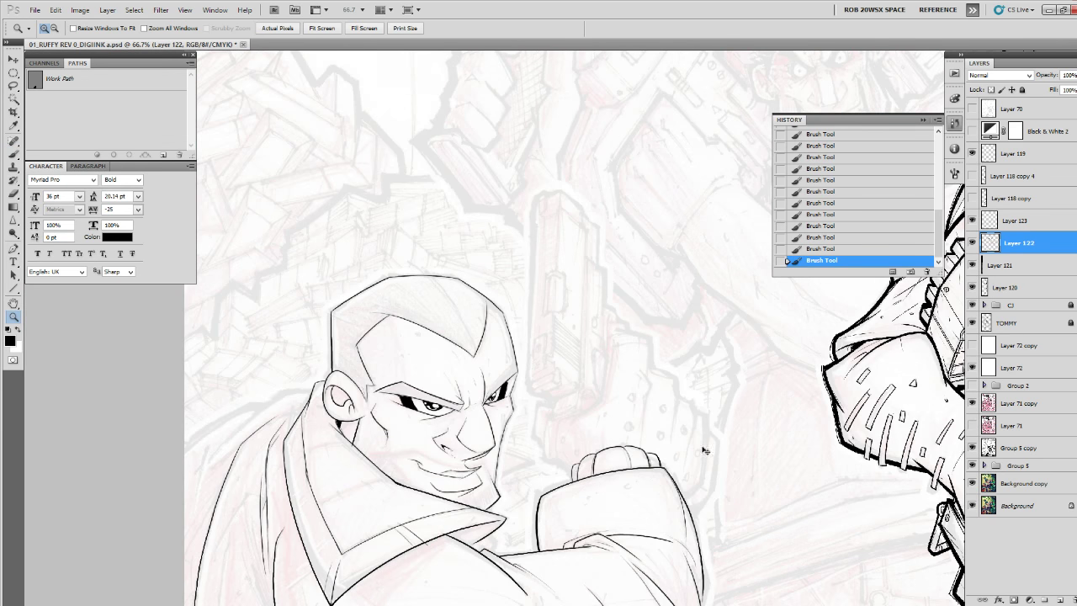
pyautogui.moveTo(700, 490); pyautogui.dragTo(704, 401)
pyautogui.hotkey('ctrl', 'alt', 'z')
pyautogui.hotkey('ctrl', 'alt', 'z')
pyautogui.hotkey('ctrl', 'alt', 'z')
pyautogui.hotkey('ctrl', 'alt', 'z')
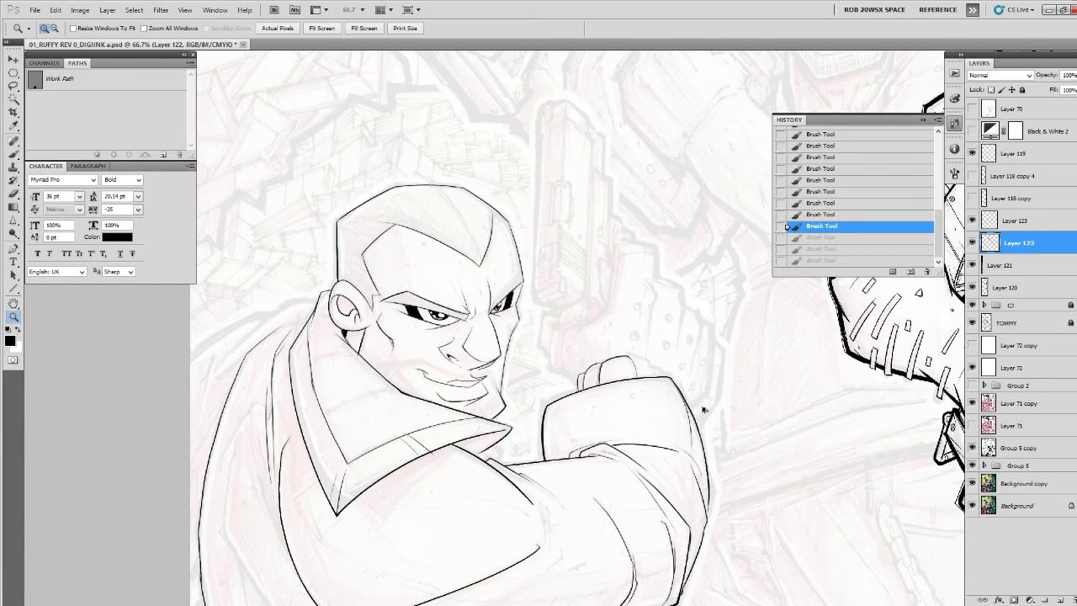
pyautogui.hotkey('ctrl', 'alt', 'z')
pyautogui.hotkey('ctrl', 'alt', 'z')
pyautogui.hotkey('ctrl', 'alt', 'z')
pyautogui.hotkey('ctrl', 'alt', 'z')
pyautogui.hotkey('ctrl', 'alt', 'z')
pyautogui.hotkey('ctrl', 'alt', 'z')
pyautogui.hotkey('ctrl', 'alt', 'z')
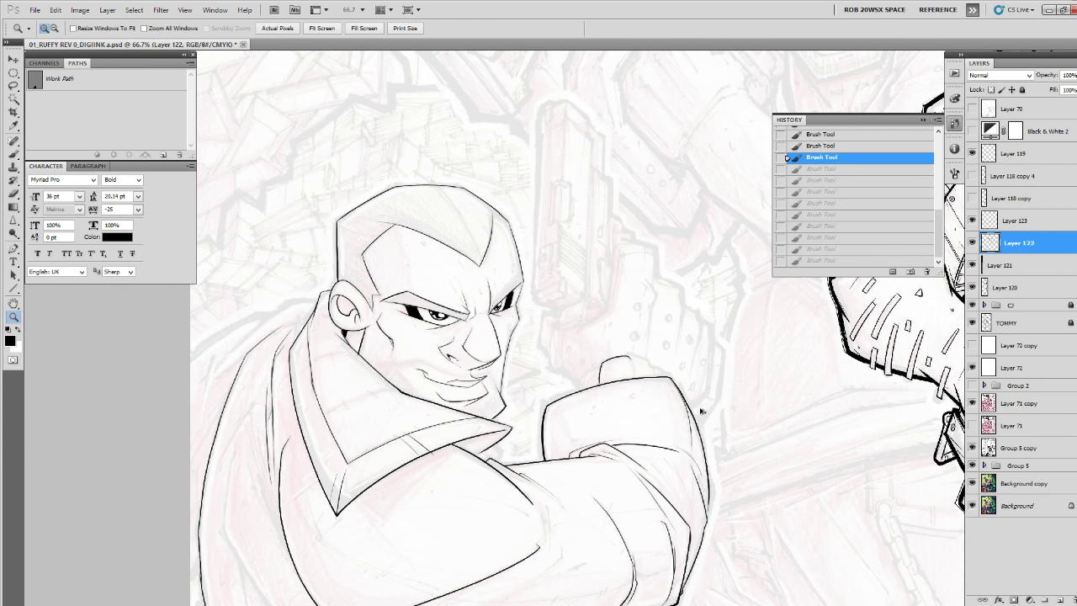
pyautogui.hotkey('ctrl', 'alt', 'z')
# Ink the fist as one large rounded outline arching over the cuff, closing its inner side down to the cuff edge.
pyautogui.click(665, 368)
pyautogui.click(665, 369)
pyautogui.click(665, 369)
pyautogui.click(665, 369)
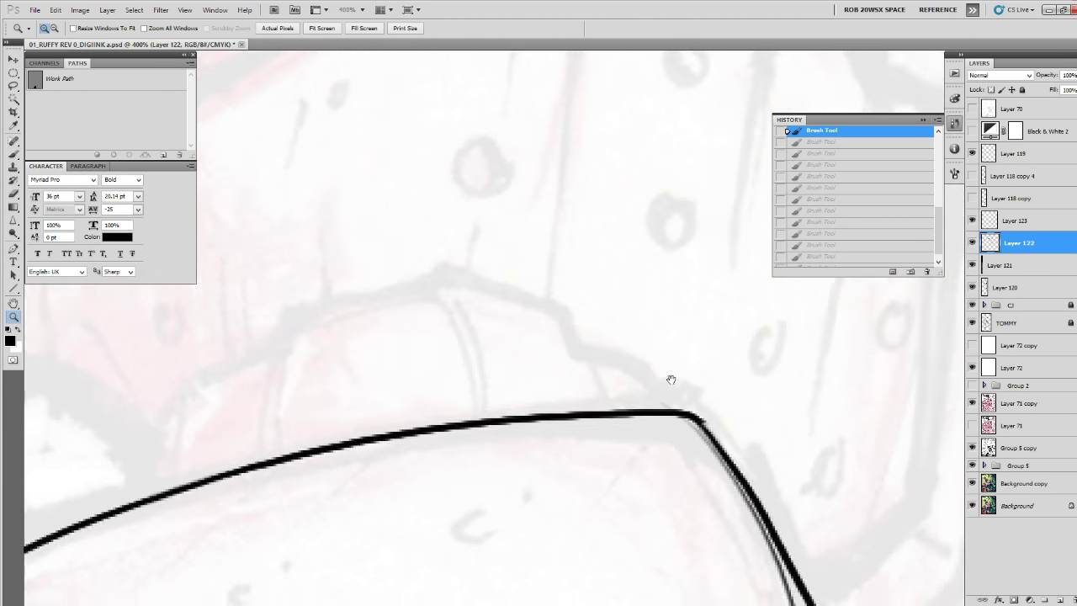
pyautogui.moveTo(671, 380); pyautogui.dragTo(820, 418)
pyautogui.moveTo(911, 496)
pyautogui.mouseDown()
pyautogui.moveTo(926, 576)
pyautogui.moveTo(905, 495)
pyautogui.moveTo(685, 315)
pyautogui.moveTo(372, 391)
pyautogui.mouseUp()
pyautogui.press('z')
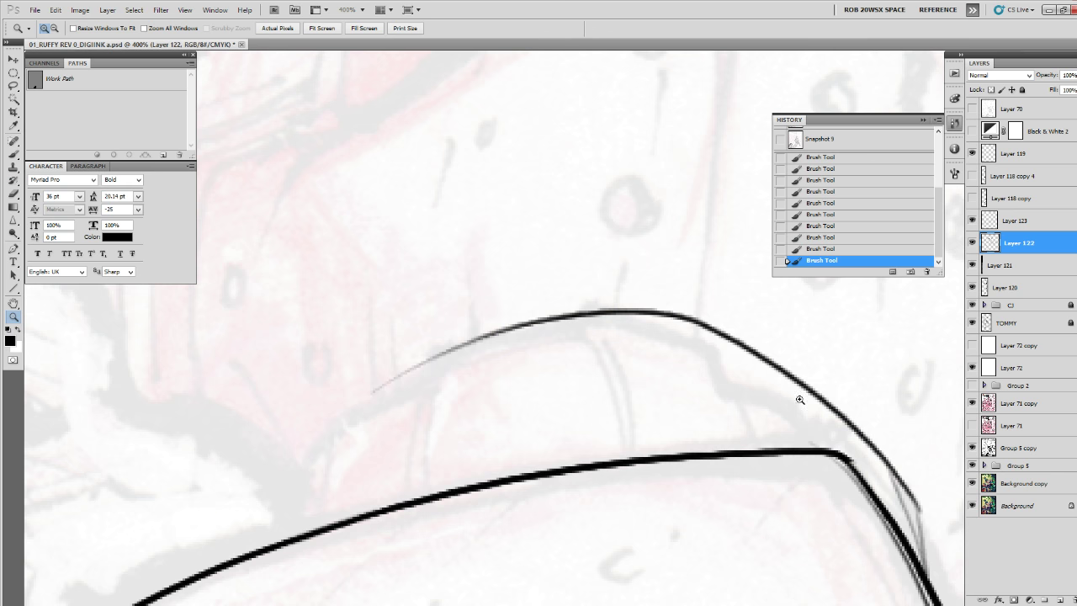
pyautogui.click(675, 318)
pyautogui.keyDown('alt'); pyautogui.click(678, 316); pyautogui.keyUp('alt')
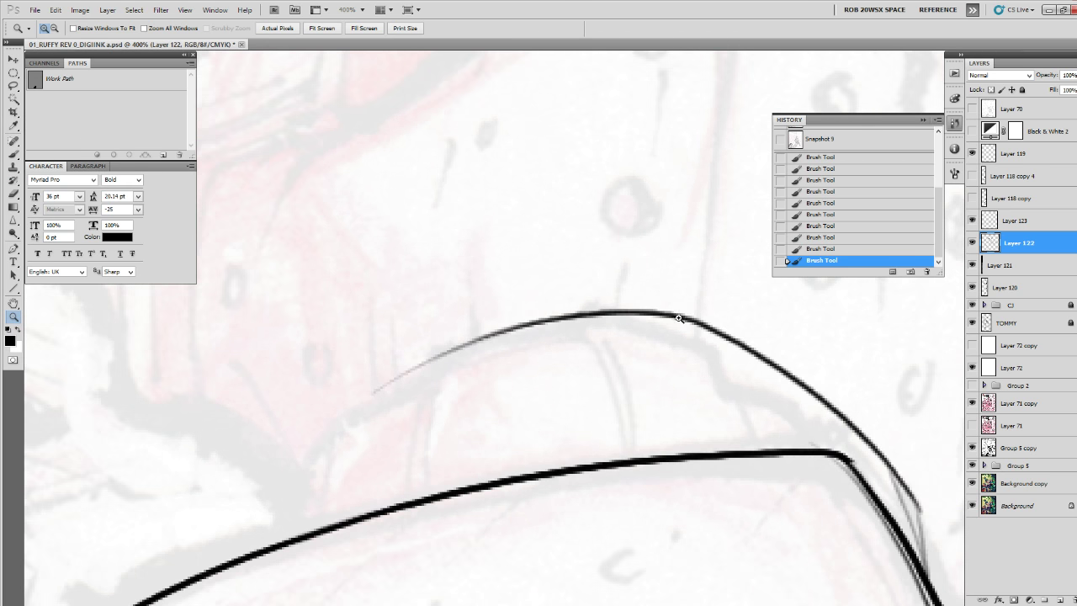
pyautogui.press('b')
pyautogui.moveTo(676, 318)
pyautogui.mouseDown()
pyautogui.moveTo(547, 324)
pyautogui.moveTo(312, 432)
pyautogui.mouseUp()
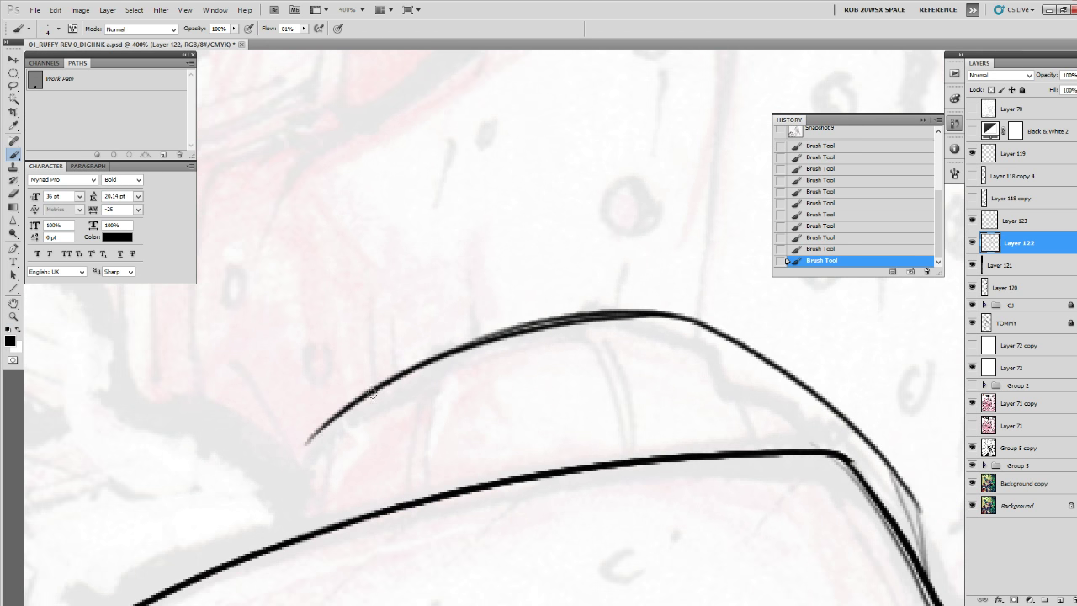
pyautogui.moveTo(402, 379); pyautogui.dragTo(293, 462)
pyautogui.moveTo(316, 427)
pyautogui.mouseDown()
pyautogui.moveTo(296, 458)
pyautogui.moveTo(288, 538)
pyautogui.mouseUp()
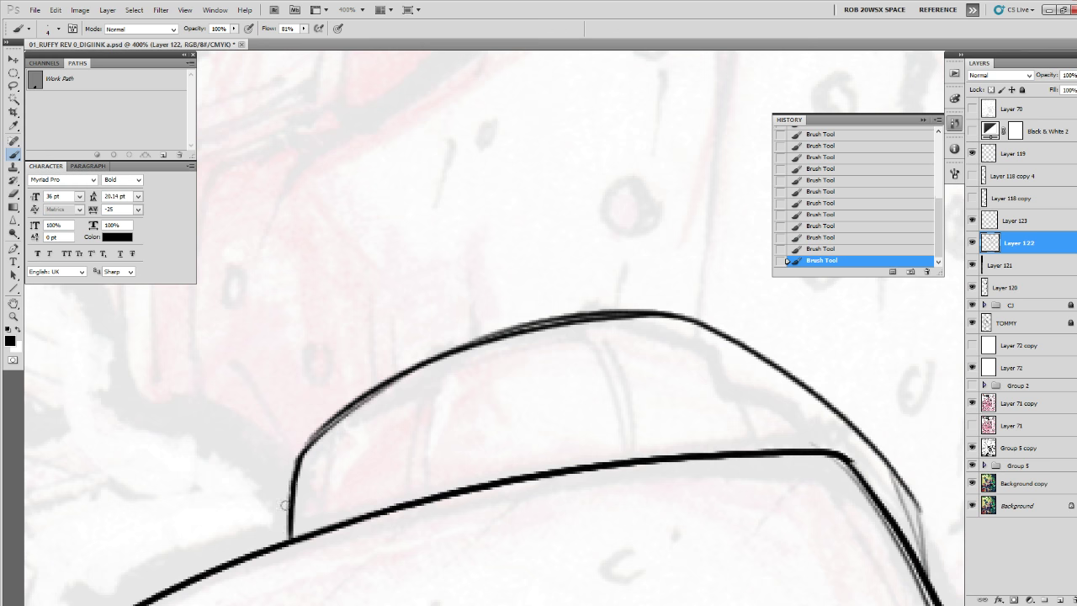
pyautogui.moveTo(291, 486)
pyautogui.mouseDown()
pyautogui.moveTo(276, 541)
pyautogui.moveTo(308, 445)
pyautogui.mouseUp()
# Erase the doubled strokes along the fist's upper curve and re-ink that stretch with a cleaner line.
pyautogui.press('e')
pyautogui.moveTo(625, 314)
pyautogui.mouseDown()
pyautogui.moveTo(536, 322)
pyautogui.moveTo(307, 435)
pyautogui.mouseUp()
pyautogui.moveTo(659, 322)
pyautogui.mouseDown()
pyautogui.moveTo(512, 333)
pyautogui.moveTo(311, 442)
pyautogui.mouseUp()
pyautogui.press('b')
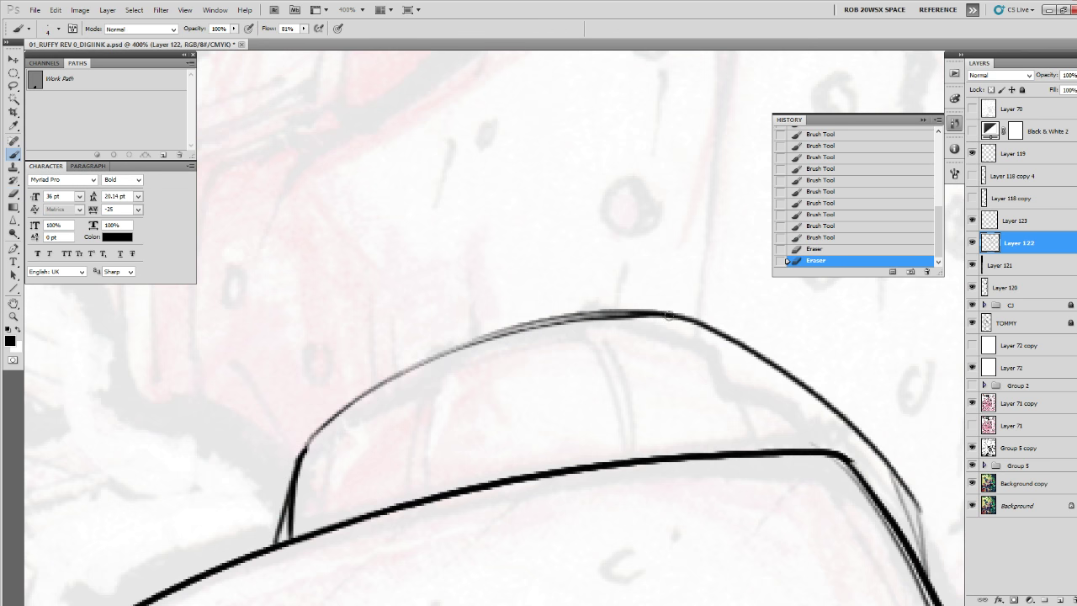
pyautogui.moveTo(669, 315)
pyautogui.mouseDown()
pyautogui.moveTo(483, 339)
pyautogui.moveTo(315, 433)
pyautogui.mouseUp()
pyautogui.moveTo(365, 394); pyautogui.dragTo(293, 473)
# Thicken the fist outline's outer slope and close it with short strokes against the sleeve's outer contour.
pyautogui.moveTo(724, 446); pyautogui.dragTo(345, 488)
pyautogui.moveTo(274, 356)
pyautogui.mouseDown()
pyautogui.moveTo(396, 408)
pyautogui.moveTo(520, 518)
pyautogui.mouseUp()
pyautogui.moveTo(539, 546); pyautogui.dragTo(465, 405)
pyautogui.moveTo(409, 341)
pyautogui.mouseDown()
pyautogui.moveTo(463, 408)
pyautogui.moveTo(467, 481)
pyautogui.mouseUp()
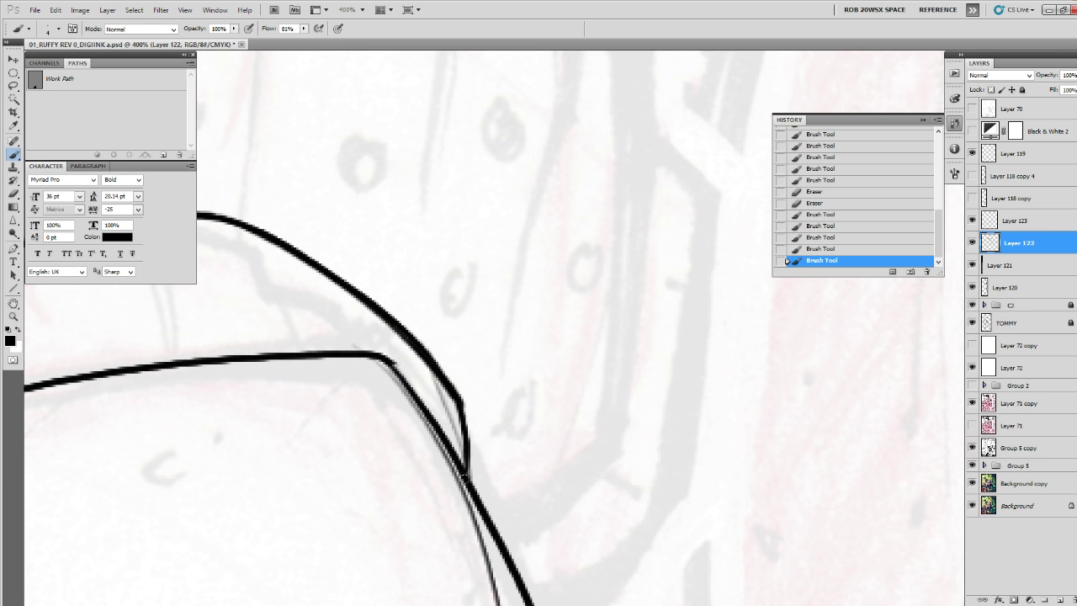
pyautogui.moveTo(460, 400); pyautogui.dragTo(472, 488)
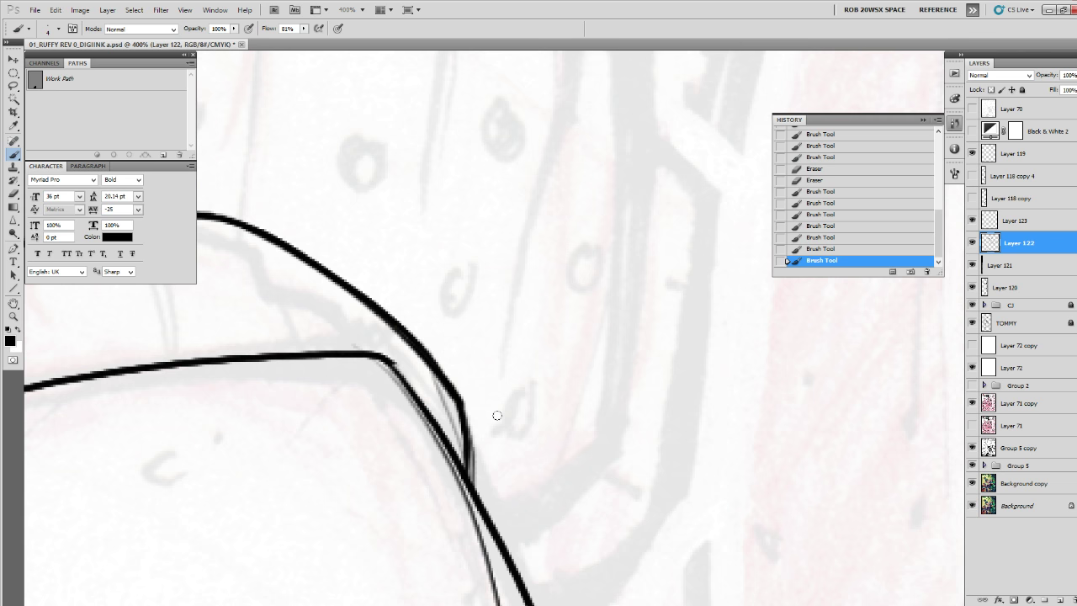
# Ink the first curved finger division inside the fist outline and reinforce the outline's inner side.
pyautogui.press('z')
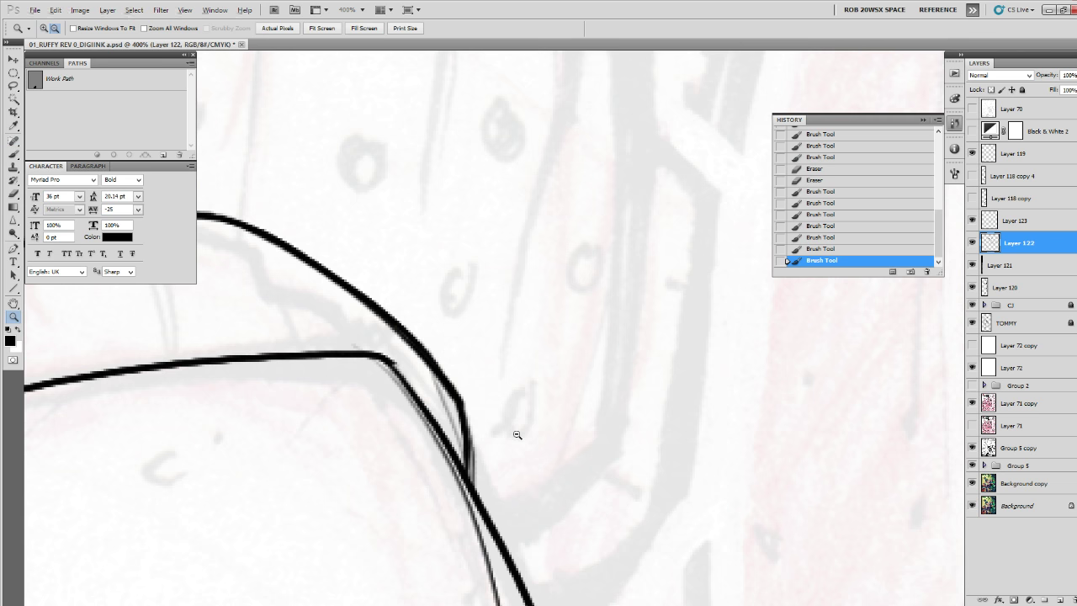
pyautogui.keyDown('alt'); pyautogui.click(518, 435); pyautogui.keyUp('alt')
pyautogui.keyDown('alt'); pyautogui.click(517, 435); pyautogui.keyUp('alt')
pyautogui.moveTo(517, 435); pyautogui.dragTo(550, 425)
pyautogui.click(468, 392)
pyautogui.click(466, 391)
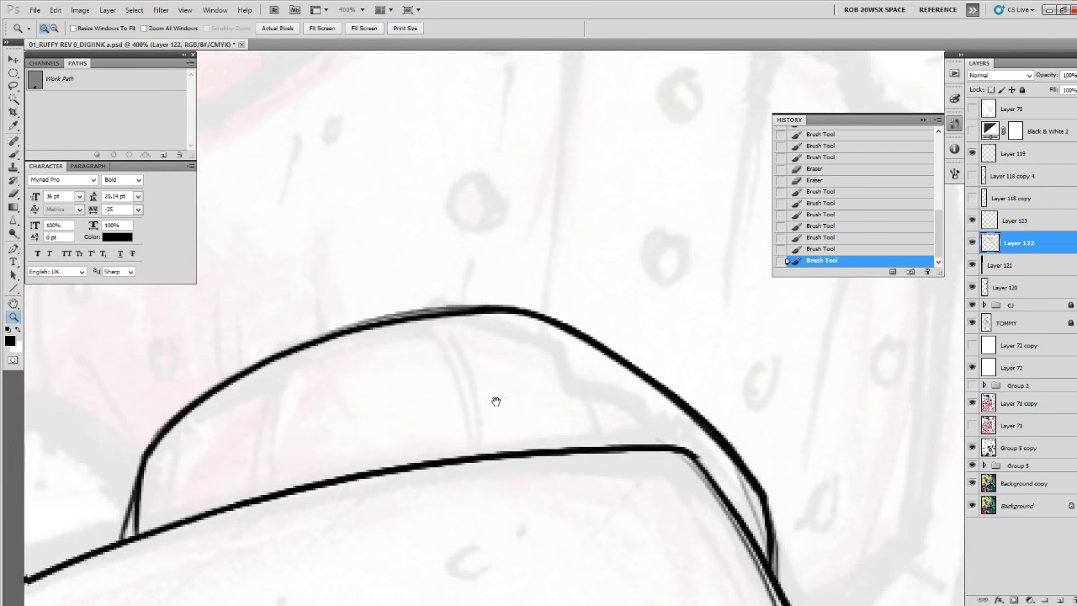
pyautogui.click(467, 392)
pyautogui.press('b')
pyautogui.moveTo(468, 344); pyautogui.dragTo(415, 504)
pyautogui.moveTo(434, 371); pyautogui.dragTo(411, 519)
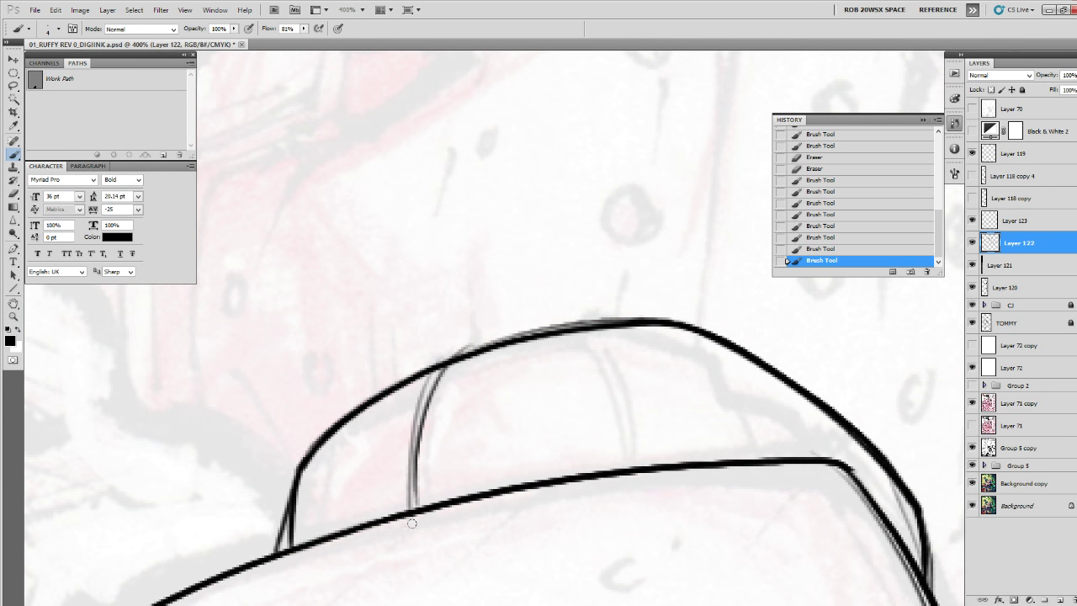
pyautogui.moveTo(333, 411); pyautogui.dragTo(295, 543)
# Ink the remaining curved finger divisions across the fist towards its outer side.
pyautogui.moveTo(537, 482); pyautogui.dragTo(442, 512)
pyautogui.moveTo(544, 335); pyautogui.dragTo(621, 492)
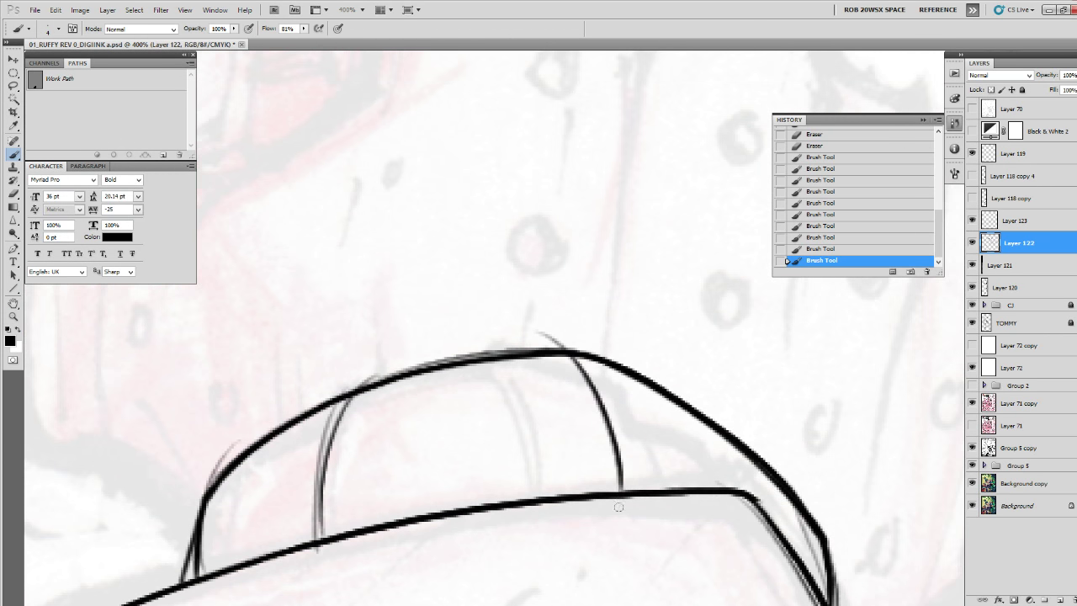
pyautogui.moveTo(695, 432); pyautogui.dragTo(664, 435)
pyautogui.moveTo(532, 345); pyautogui.dragTo(603, 505)
pyautogui.moveTo(665, 408)
pyautogui.mouseDown()
pyautogui.moveTo(713, 466)
pyautogui.moveTo(725, 505)
pyautogui.mouseUp()
pyautogui.moveTo(753, 497); pyautogui.dragTo(762, 536)
# Lasso the sketched upright gun and hand above the inked fist on the Layer 71 copy layer.
pyautogui.press('z')
pyautogui.keyDown('alt'); pyautogui.click(775, 462); pyautogui.keyUp('alt')
pyautogui.keyDown('alt'); pyautogui.click(775, 462); pyautogui.keyUp('alt')
pyautogui.keyDown('alt'); pyautogui.click(775, 462); pyautogui.keyUp('alt')
pyautogui.keyDown('alt'); pyautogui.click(774, 462); pyautogui.keyUp('alt')
pyautogui.moveTo(834, 479); pyautogui.dragTo(774, 421)
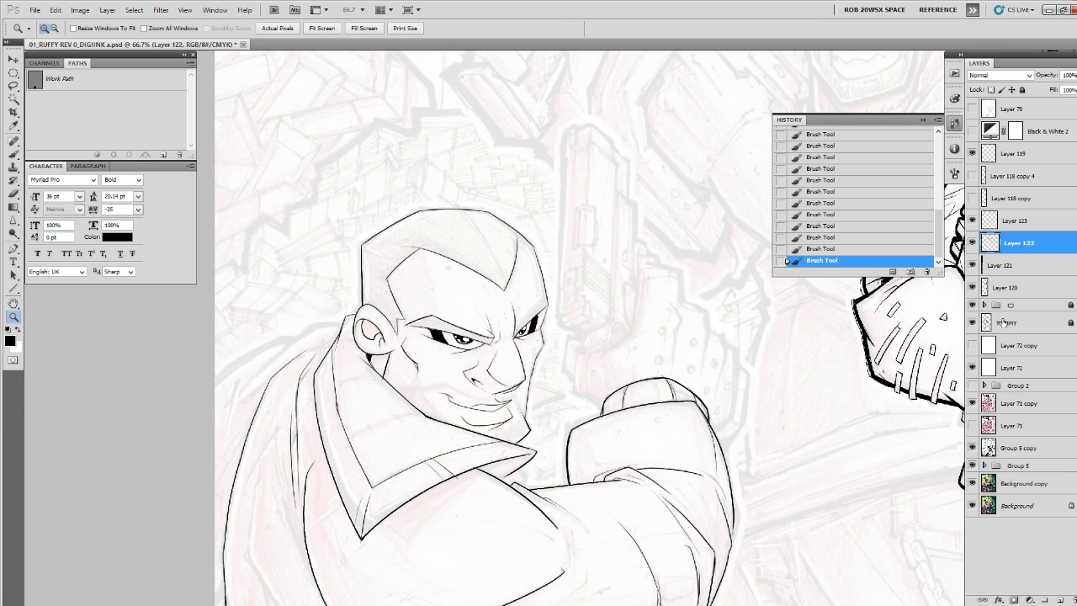
pyautogui.click(994, 407)
pyautogui.press('l')
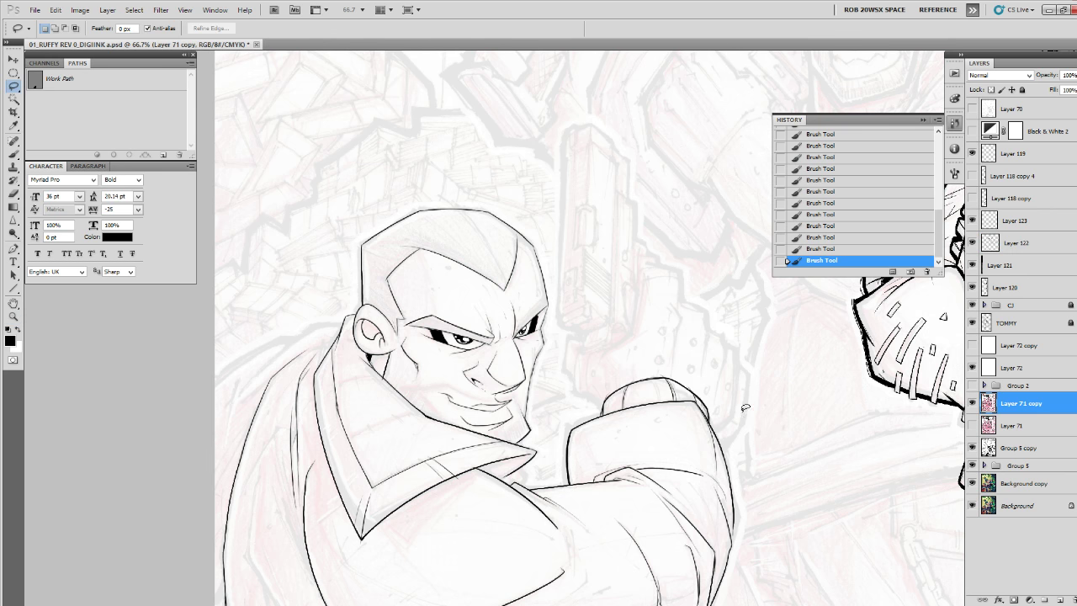
pyautogui.moveTo(751, 383)
pyautogui.mouseDown()
pyautogui.moveTo(750, 405)
pyautogui.moveTo(602, 412)
pyautogui.moveTo(612, 125)
pyautogui.moveTo(709, 311)
pyautogui.moveTo(737, 343)
pyautogui.mouseUp()
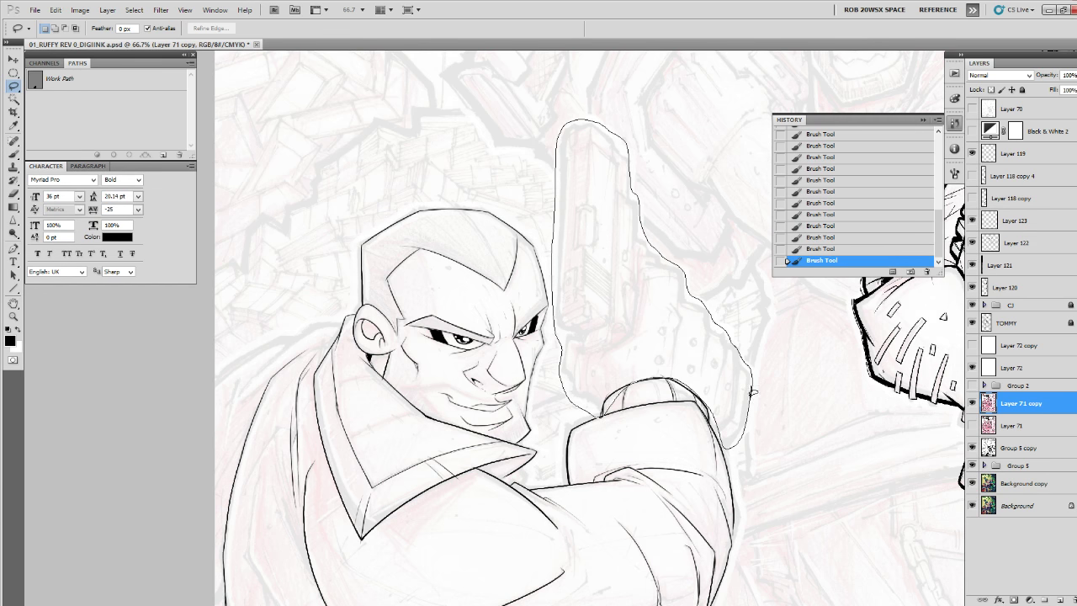
pyautogui.moveTo(751, 392)
pyautogui.mouseDown()
pyautogui.moveTo(730, 425)
pyautogui.moveTo(710, 408)
pyautogui.moveTo(722, 436)
pyautogui.moveTo(732, 406)
pyautogui.mouseUp()
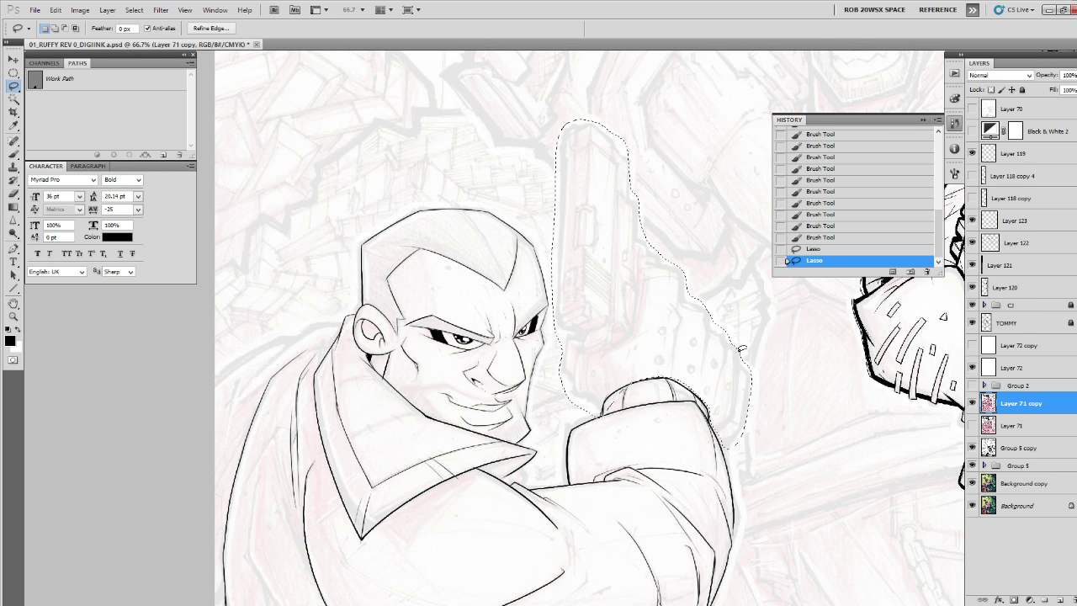
# Distort the selected gun sketch slightly by pulling its lower outer corner inward, apply the transform and clear the selection.
pyautogui.hotkey('ctrl', 'd')
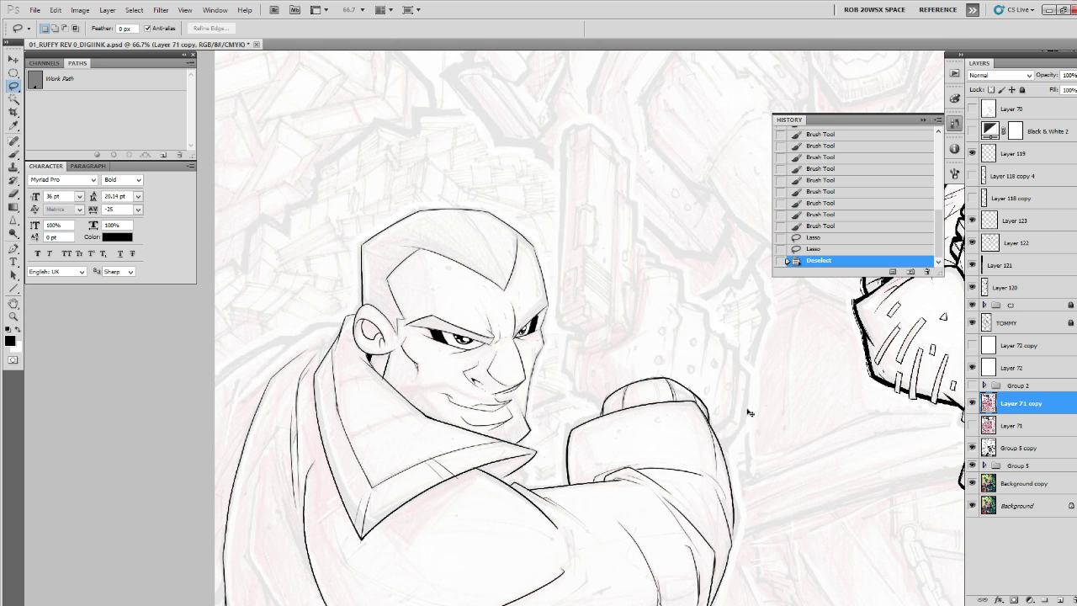
pyautogui.hotkey('ctrl', 'z')
pyautogui.hotkey('ctrl', 't')
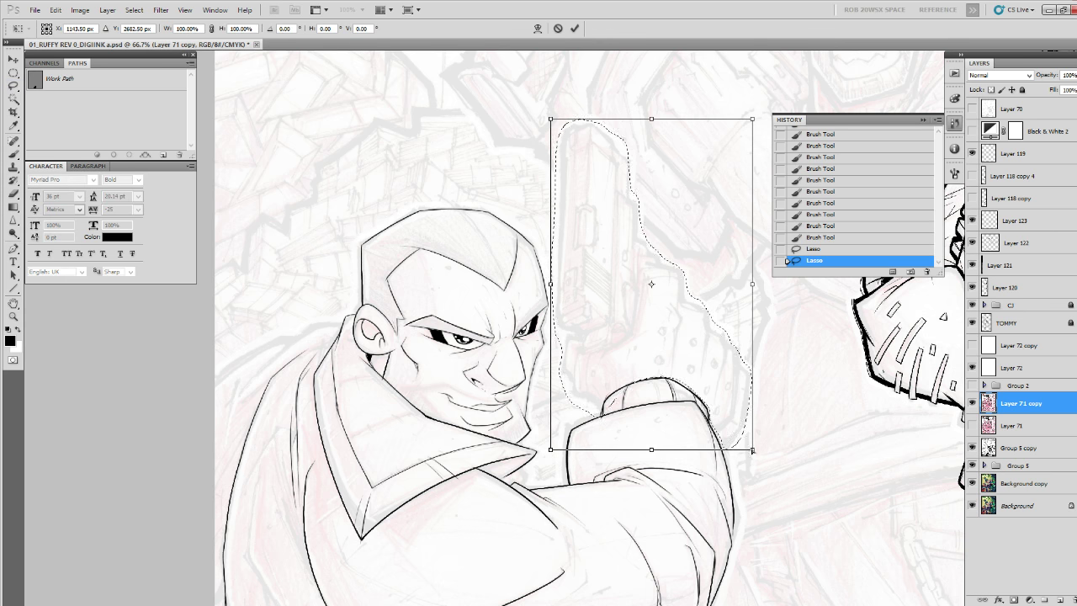
pyautogui.moveTo(752, 450); pyautogui.dragTo(747, 443)
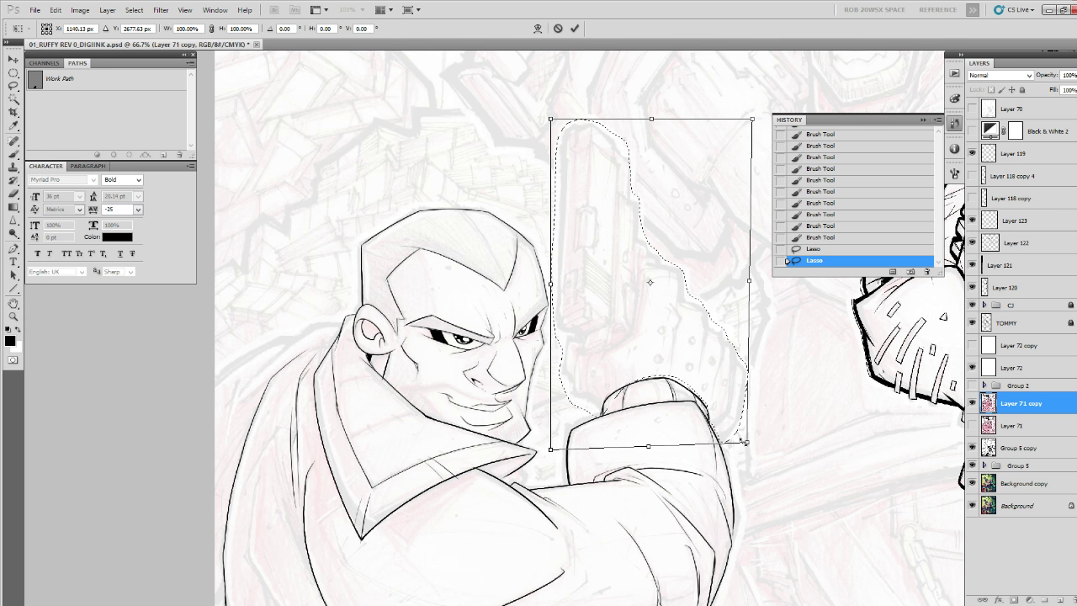
pyautogui.press('Return')
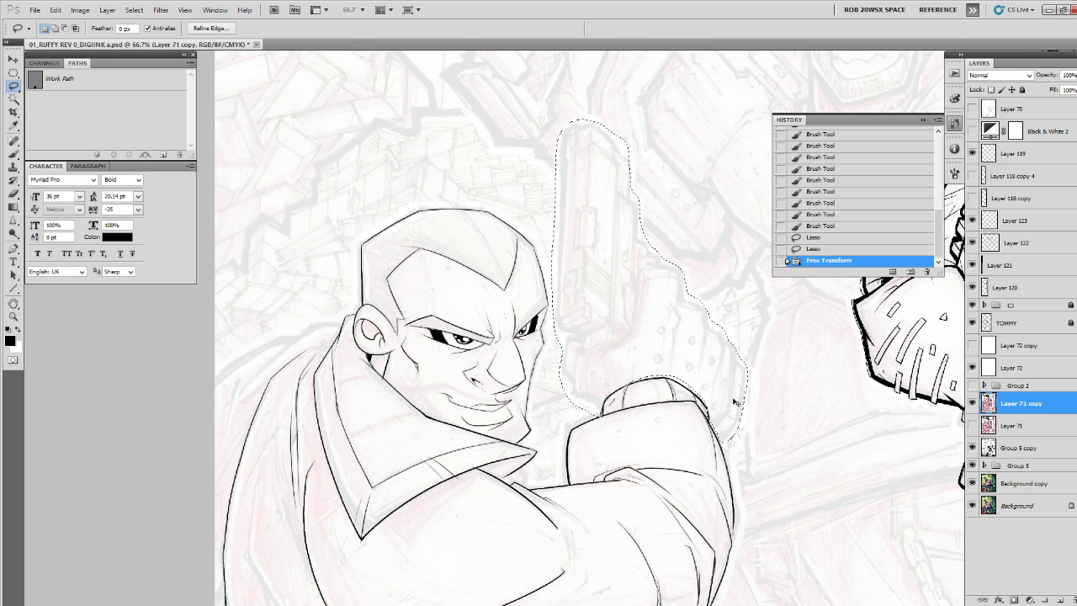
pyautogui.hotkey('ctrl', 'd')
# Try to ink the seam across the lower part of the coat collar on the Layer 71 copy layer.
pyautogui.moveTo(698, 440); pyautogui.dragTo(753, 379)
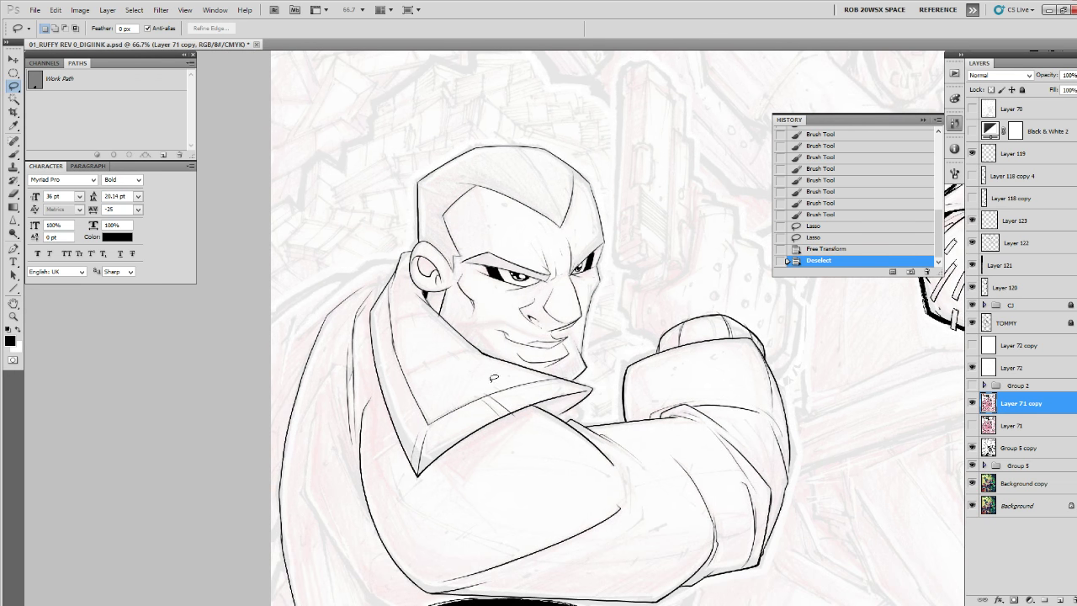
pyautogui.moveTo(580, 389); pyautogui.dragTo(901, 447)
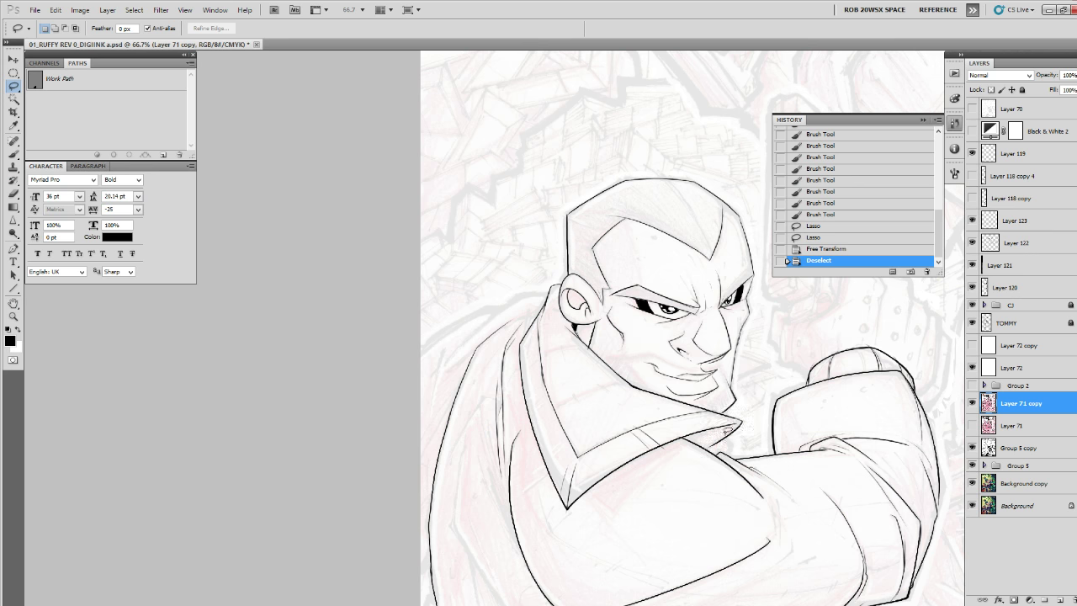
pyautogui.press('b')
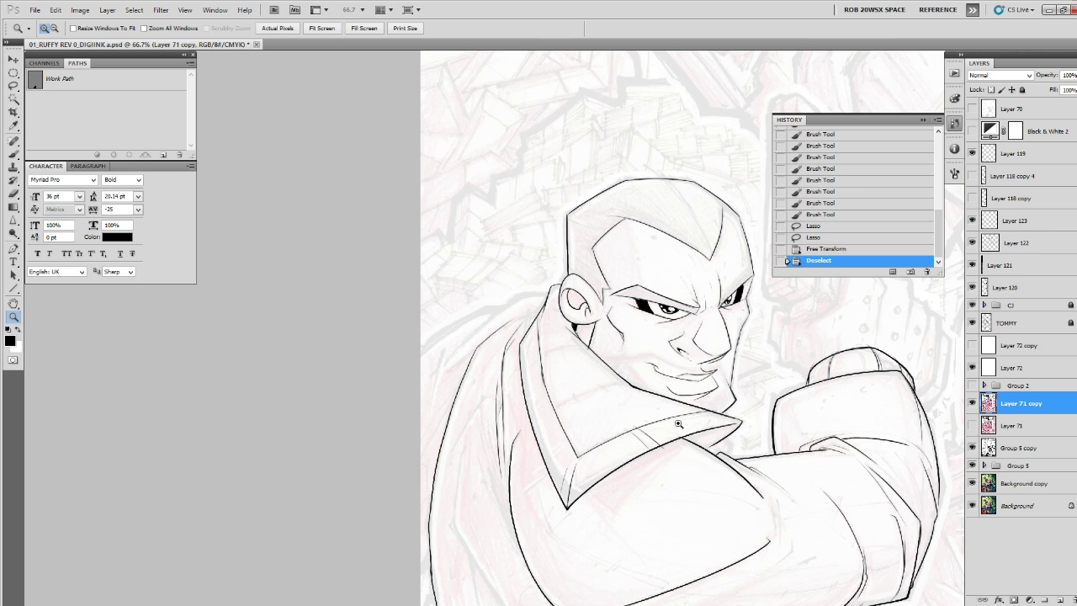
pyautogui.scroll(4, 729, 445)
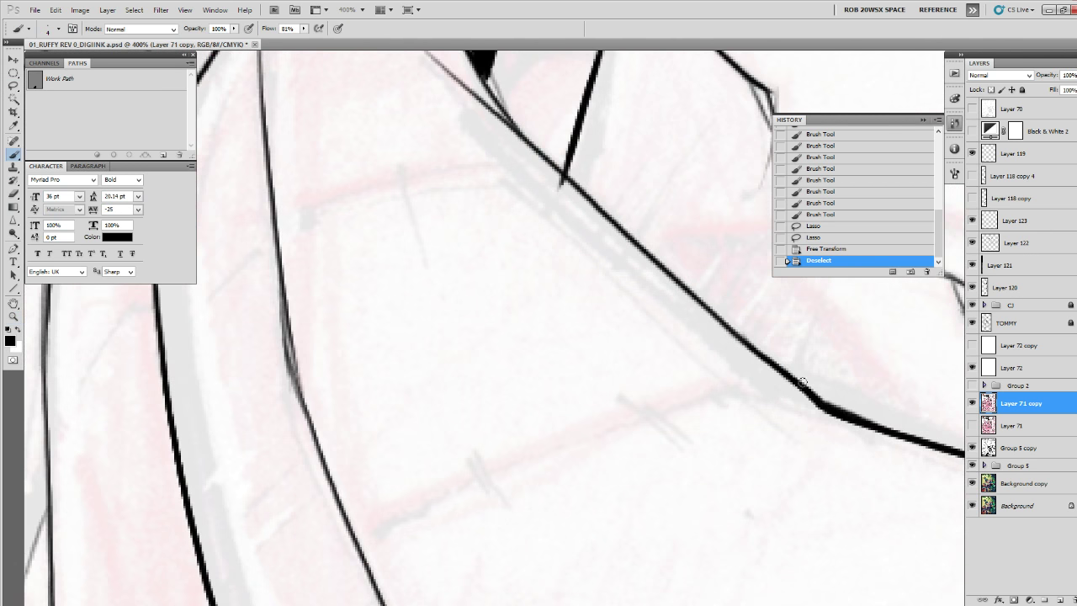
pyautogui.moveTo(358, 556)
pyautogui.mouseDown()
pyautogui.moveTo(715, 402)
pyautogui.moveTo(703, 432)
pyautogui.mouseUp()
pyautogui.hotkey('ctrl', 'z')
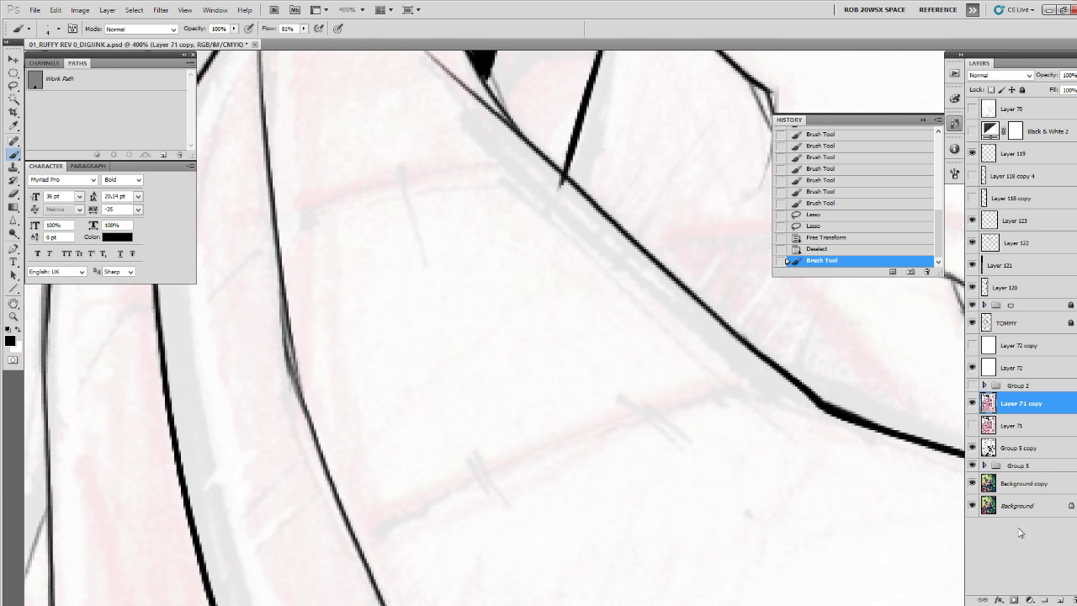
# Add a new layer above Layer 71 copy and make Layer 123 the active layer.
pyautogui.click(1058, 599)
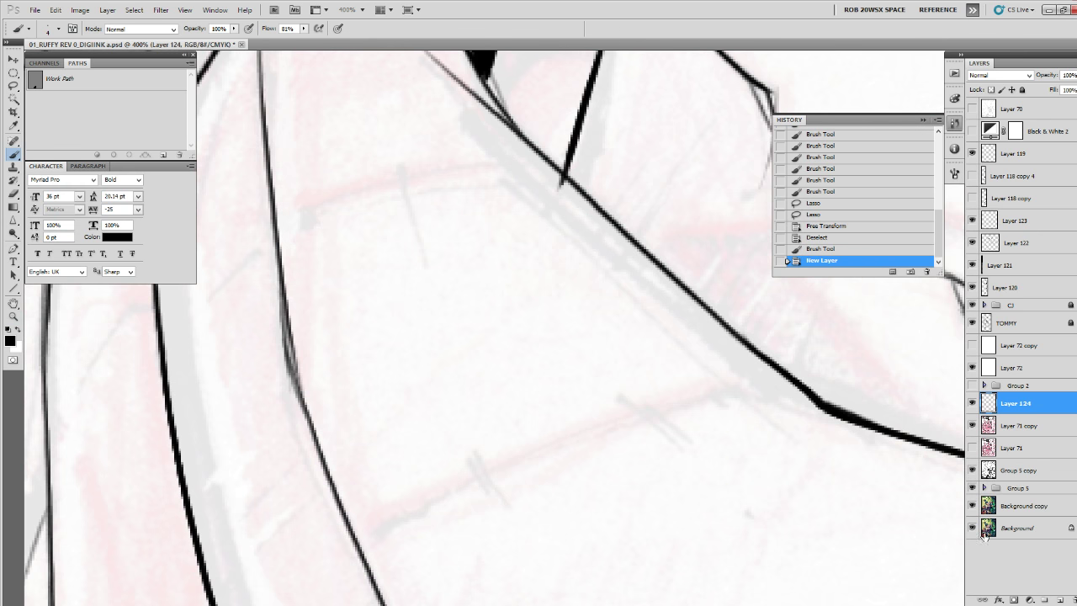
pyautogui.click(973, 220)
pyautogui.click(973, 220)
pyautogui.click(996, 220)
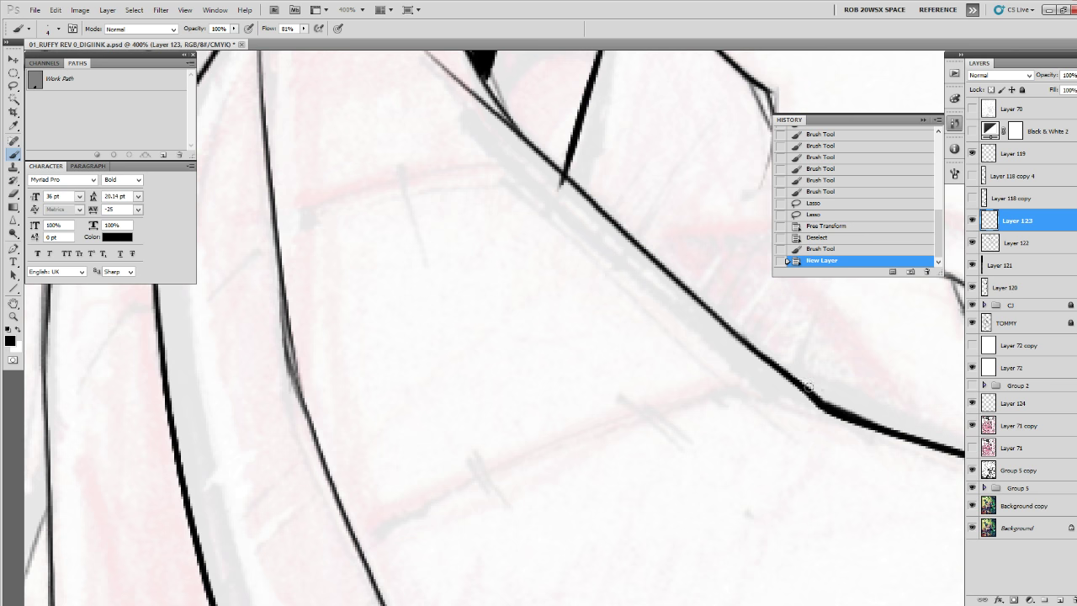
# Ink thin curved seam lines across the coat collar, one on its lower part and one below the ear.
pyautogui.moveTo(806, 385)
pyautogui.mouseDown()
pyautogui.moveTo(552, 442)
pyautogui.moveTo(318, 585)
pyautogui.mouseUp()
pyautogui.moveTo(662, 363); pyautogui.dragTo(796, 552)
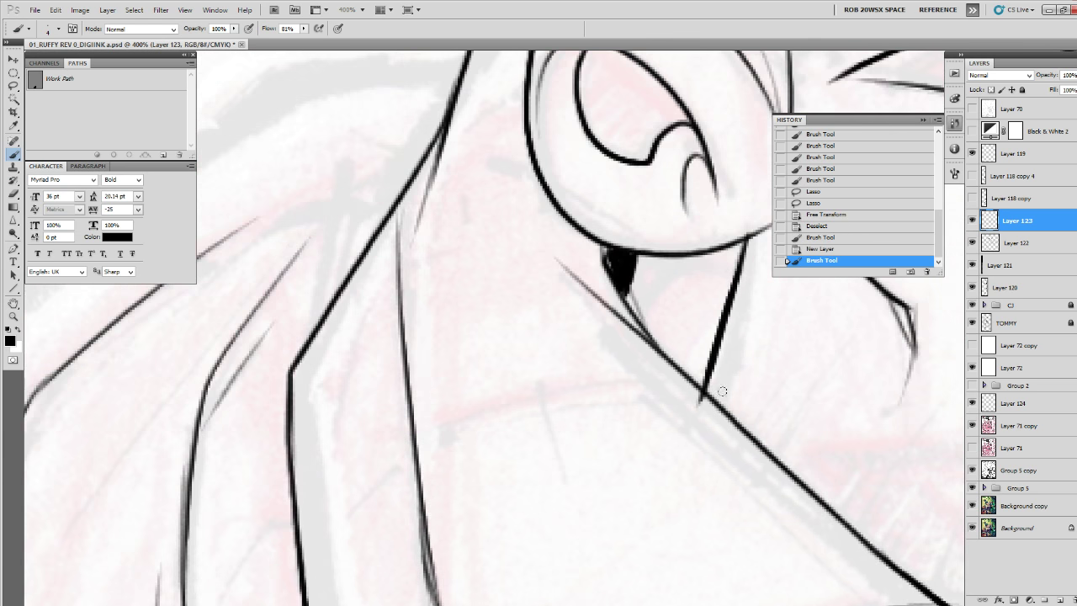
pyautogui.moveTo(688, 379)
pyautogui.mouseDown()
pyautogui.moveTo(522, 402)
pyautogui.moveTo(425, 452)
pyautogui.mouseUp()
pyautogui.moveTo(326, 535); pyautogui.dragTo(480, 414)
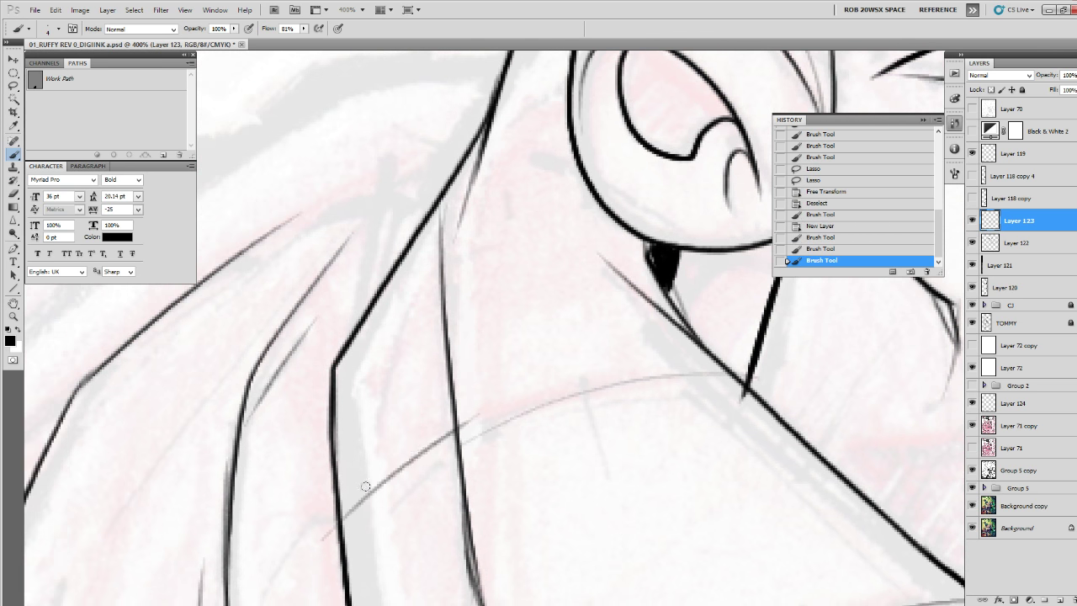
pyautogui.moveTo(348, 495); pyautogui.dragTo(434, 426)
pyautogui.moveTo(552, 364); pyautogui.dragTo(556, 578)
pyautogui.moveTo(510, 393); pyautogui.dragTo(570, 326)
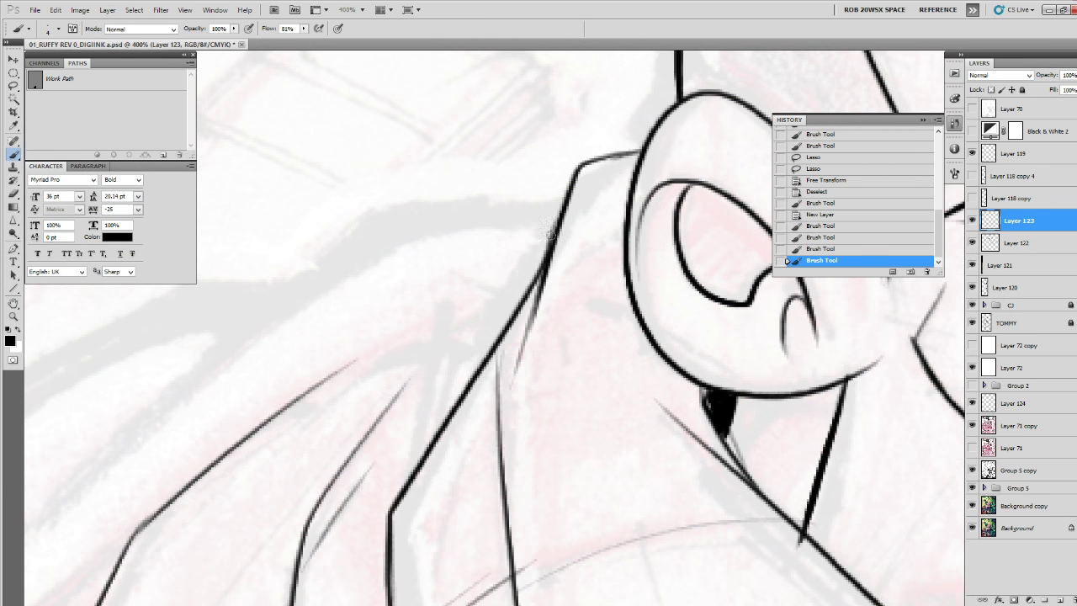
# Undo a doubled stroke along the collar's outer edge and ink a short curved fold where the shoulder meets the collar.
pyautogui.moveTo(551, 235)
pyautogui.mouseDown()
pyautogui.moveTo(525, 261)
pyautogui.moveTo(413, 472)
pyautogui.moveTo(393, 544)
pyautogui.mouseUp()
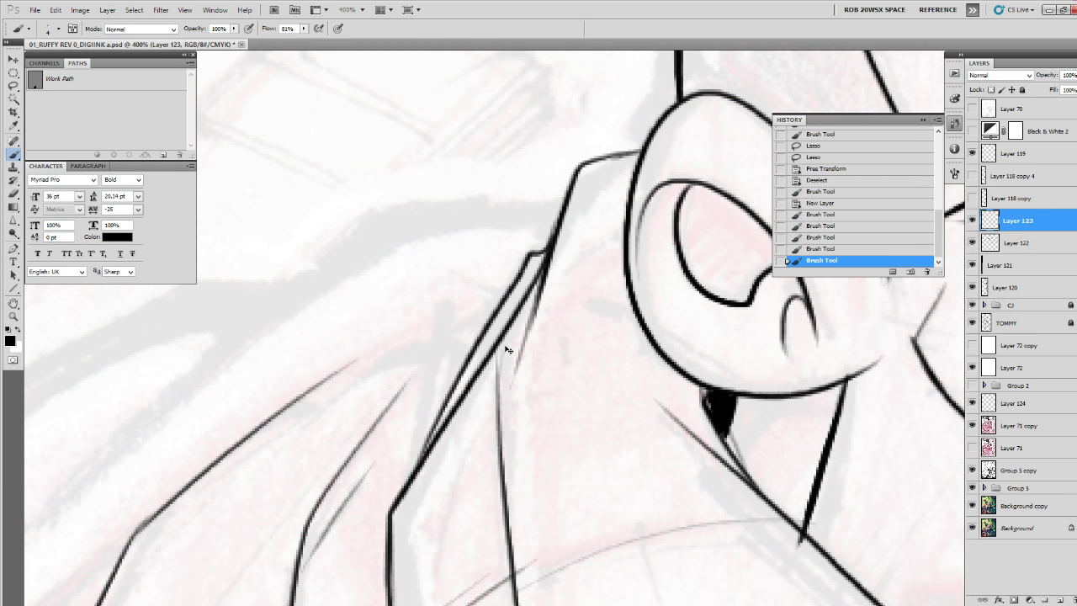
pyautogui.hotkey('ctrl', 'z')
pyautogui.scroll(2, 548, 261)
pyautogui.hscroll(-5, 548, 260)
pyautogui.moveTo(649, 384); pyautogui.dragTo(476, 469)
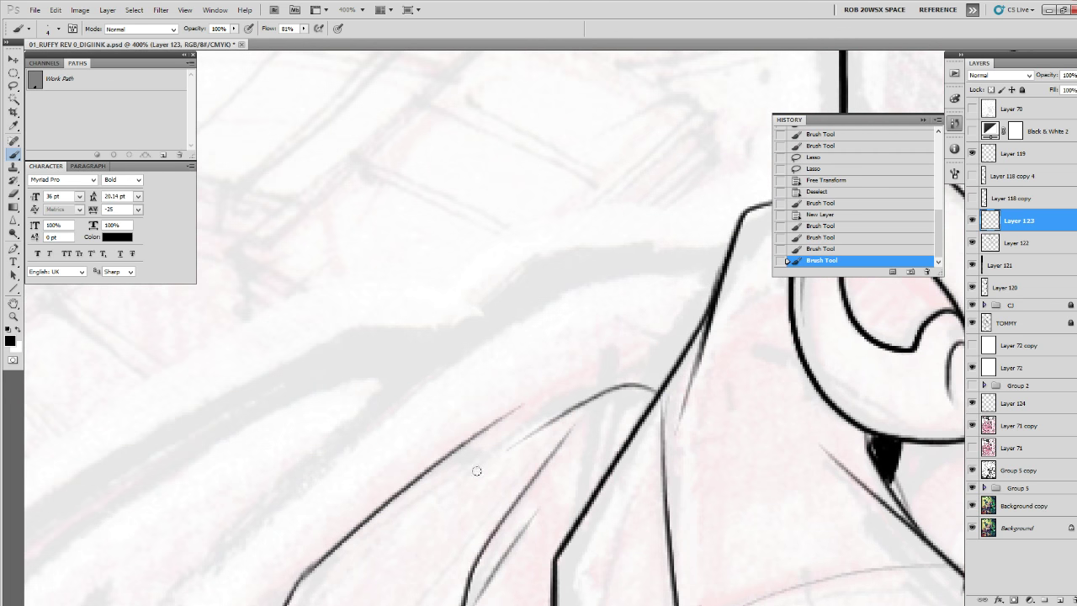
# Ink the long coat line sloping from the collar over the shoulder towards the back, replacing the first attempt.
pyautogui.moveTo(714, 258)
pyautogui.mouseDown()
pyautogui.moveTo(613, 244)
pyautogui.moveTo(309, 467)
pyautogui.mouseUp()
pyautogui.scroll(-2, 474, 308)
pyautogui.hscroll(-3, 474, 308)
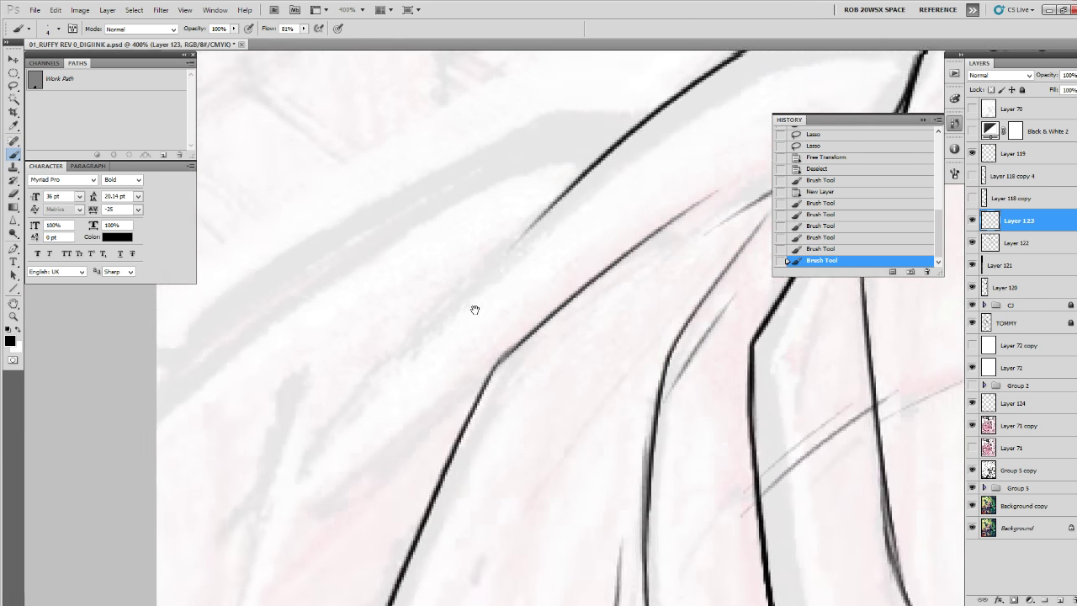
pyautogui.hotkey('ctrl', 'z')
pyautogui.moveTo(684, 300); pyautogui.dragTo(580, 360)
pyautogui.moveTo(687, 281)
pyautogui.mouseDown()
pyautogui.moveTo(509, 288)
pyautogui.moveTo(346, 413)
pyautogui.mouseUp()
pyautogui.moveTo(271, 498); pyautogui.dragTo(358, 400)
pyautogui.scroll(-2, 357, 400)
pyautogui.hscroll(-2, 357, 399)
pyautogui.moveTo(631, 114)
pyautogui.mouseDown()
pyautogui.moveTo(458, 273)
pyautogui.moveTo(332, 414)
pyautogui.mouseUp()
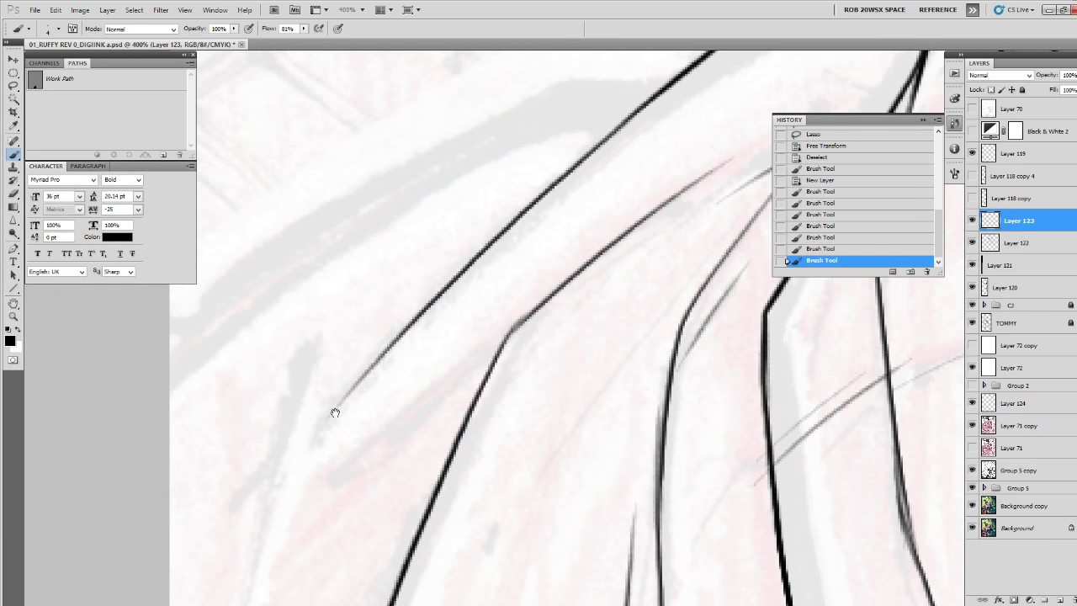
# Ink two tapered fold lines fanning out from the coat's back contour towards the canvas edge.
pyautogui.scroll(3, 547, 356)
pyautogui.hscroll(-1, 548, 356)
pyautogui.press('z')
pyautogui.keyDown('alt'); pyautogui.click(661, 337); pyautogui.keyUp('alt')
pyautogui.keyDown('alt'); pyautogui.click(661, 337); pyautogui.keyUp('alt')
pyautogui.keyDown('alt'); pyautogui.click(661, 338); pyautogui.keyUp('alt')
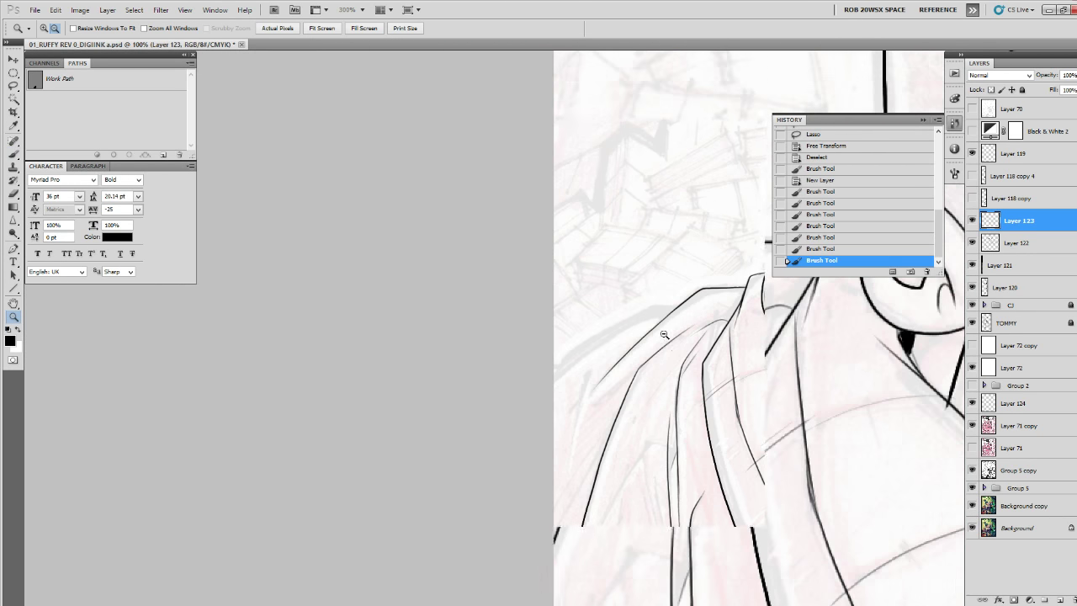
pyautogui.moveTo(684, 407); pyautogui.dragTo(620, 294)
pyautogui.click(545, 337)
pyautogui.click(545, 336)
pyautogui.scroll(2, 545, 336)
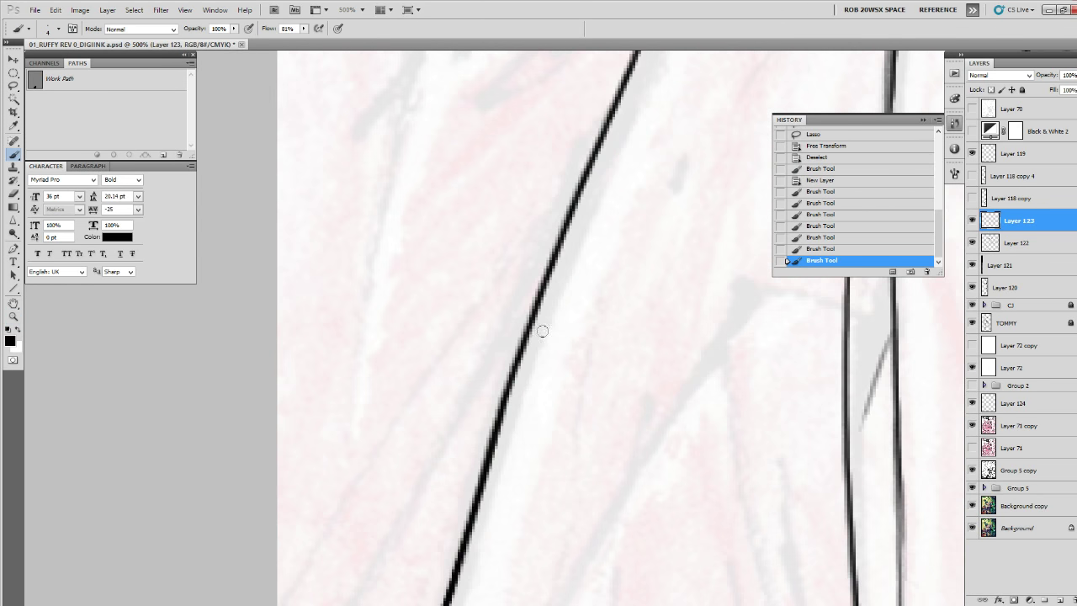
pyautogui.press('b')
pyautogui.moveTo(530, 126)
pyautogui.mouseDown()
pyautogui.moveTo(297, 564)
pyautogui.moveTo(356, 389)
pyautogui.mouseUp()
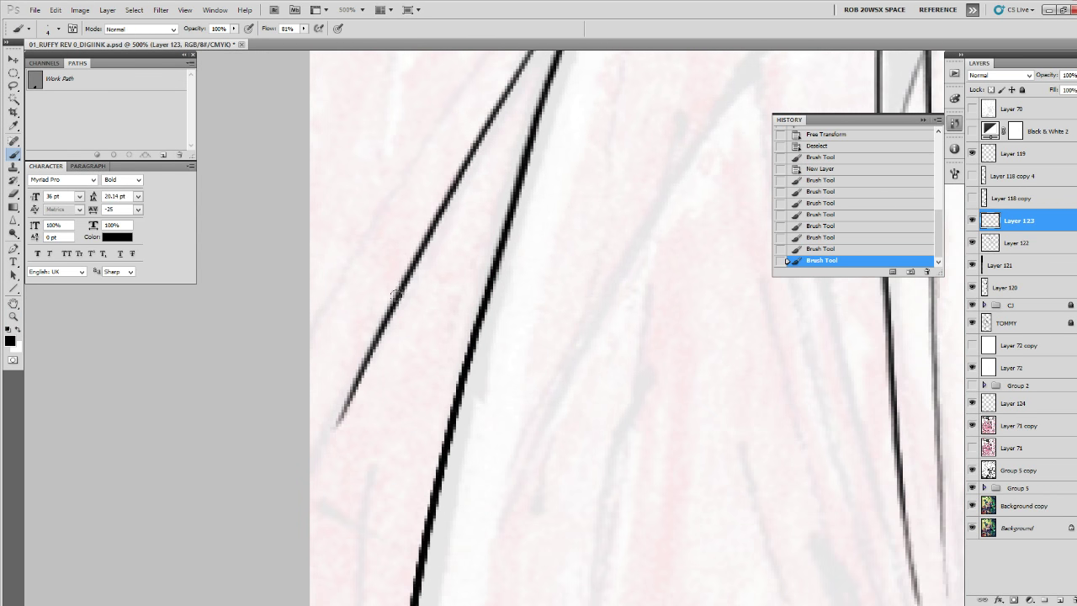
pyautogui.moveTo(385, 326); pyautogui.dragTo(281, 541)
pyautogui.moveTo(412, 311); pyautogui.dragTo(326, 478)
pyautogui.moveTo(452, 143); pyautogui.dragTo(221, 524)
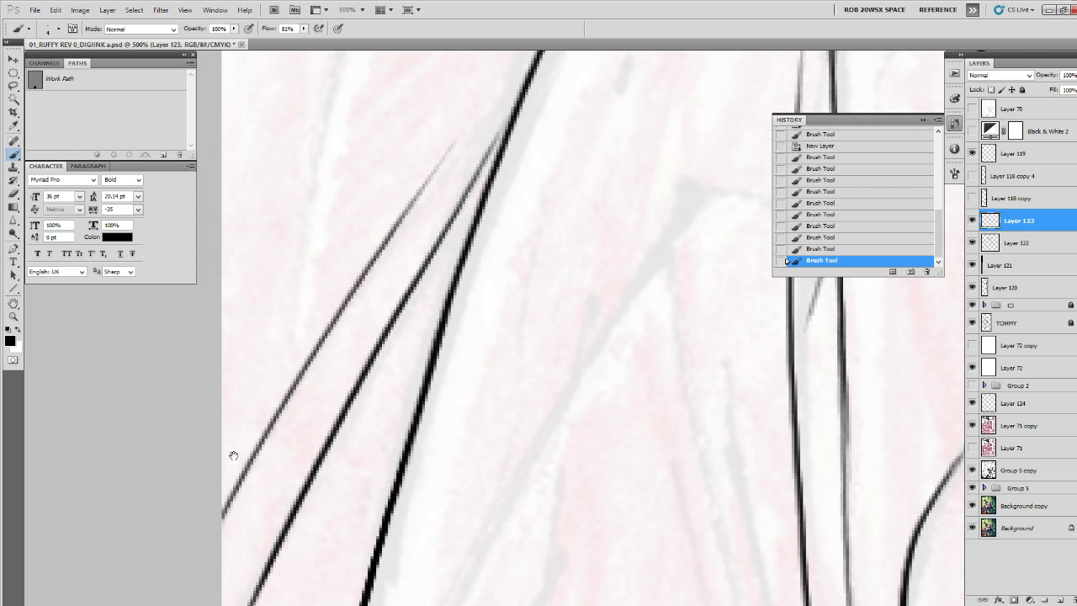
# Ink the thick outer shoulder outline from the sloping coat line down to the canvas edge.
pyautogui.moveTo(403, 216); pyautogui.dragTo(315, 531)
pyautogui.moveTo(394, 274); pyautogui.dragTo(373, 437)
pyautogui.moveTo(487, 235); pyautogui.dragTo(526, 398)
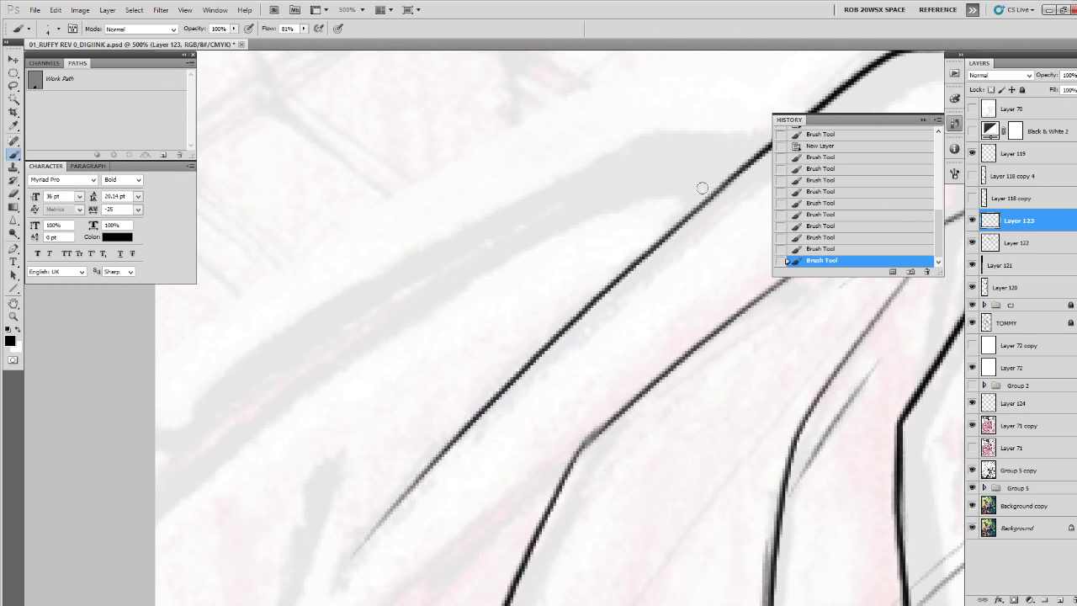
pyautogui.moveTo(744, 163)
pyautogui.mouseDown()
pyautogui.moveTo(663, 159)
pyautogui.moveTo(518, 223)
pyautogui.moveTo(117, 529)
pyautogui.moveTo(99, 556)
pyautogui.mouseUp()
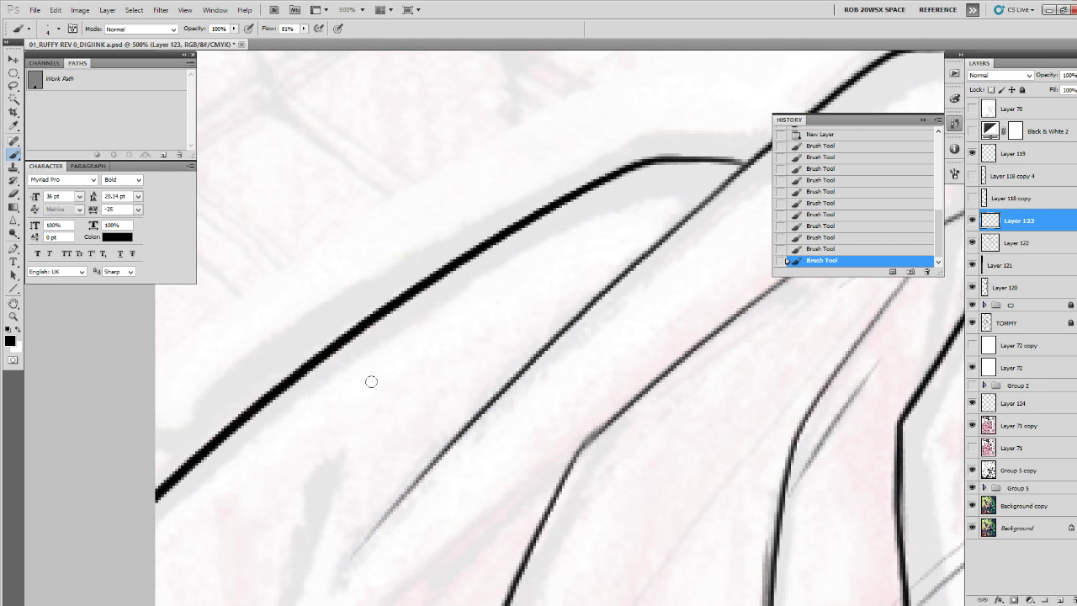
pyautogui.moveTo(623, 264); pyautogui.dragTo(514, 378)
pyautogui.moveTo(638, 273)
pyautogui.mouseDown()
pyautogui.moveTo(533, 273)
pyautogui.moveTo(412, 345)
pyautogui.mouseUp()
pyautogui.moveTo(428, 467)
pyautogui.mouseDown()
pyautogui.moveTo(597, 159)
pyautogui.moveTo(601, 130)
pyautogui.mouseUp()
pyautogui.moveTo(405, 306); pyautogui.dragTo(412, 280)
# Ink the sketched inner coat fold between the back contour and the upper sleeve down to its bend.
pyautogui.press('z')
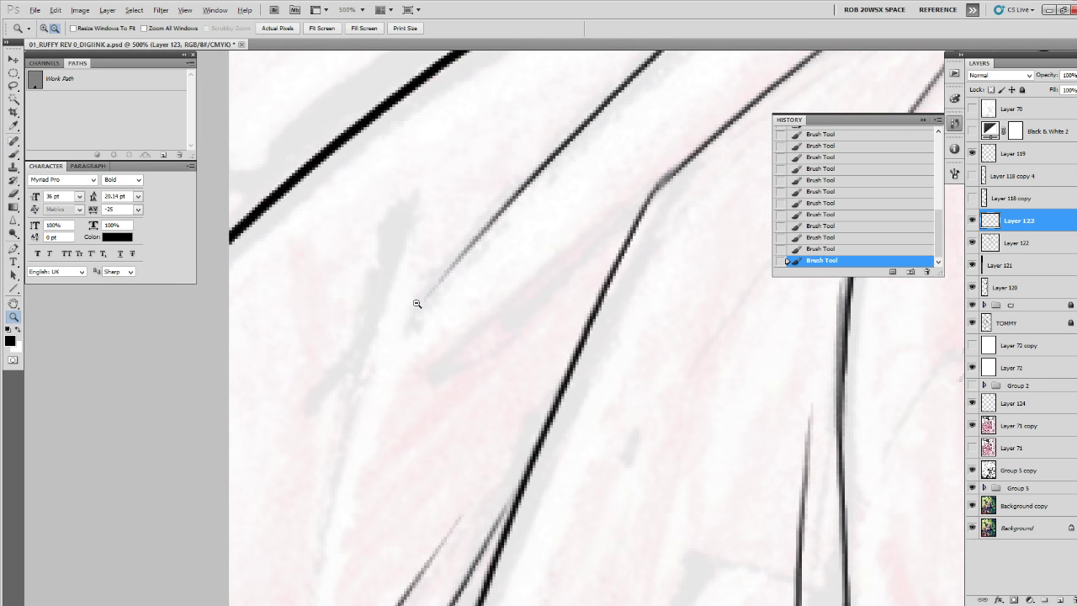
pyautogui.keyDown('alt'); pyautogui.click(417, 304); pyautogui.keyUp('alt')
pyautogui.keyDown('alt'); pyautogui.click(418, 305); pyautogui.keyUp('alt')
pyautogui.keyDown('alt'); pyautogui.click(419, 306); pyautogui.keyUp('alt')
pyautogui.keyDown('alt'); pyautogui.click(421, 307); pyautogui.keyUp('alt')
pyautogui.keyDown('alt'); pyautogui.click(421, 308); pyautogui.keyUp('alt')
pyautogui.moveTo(516, 411); pyautogui.dragTo(501, 330)
pyautogui.click(468, 370)
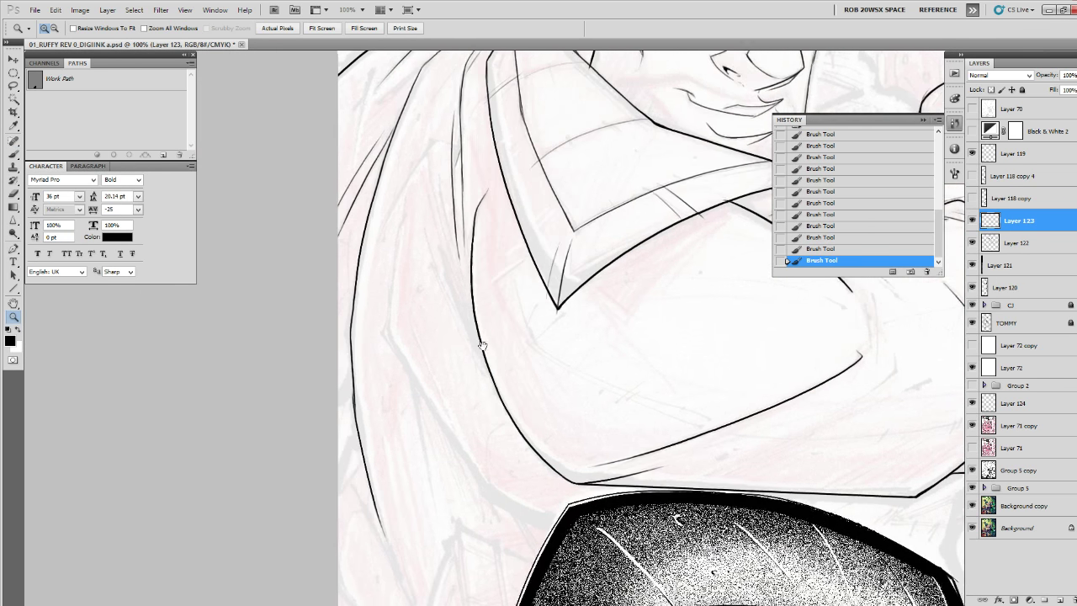
pyautogui.click(409, 356)
pyautogui.press('b')
pyautogui.press('z')
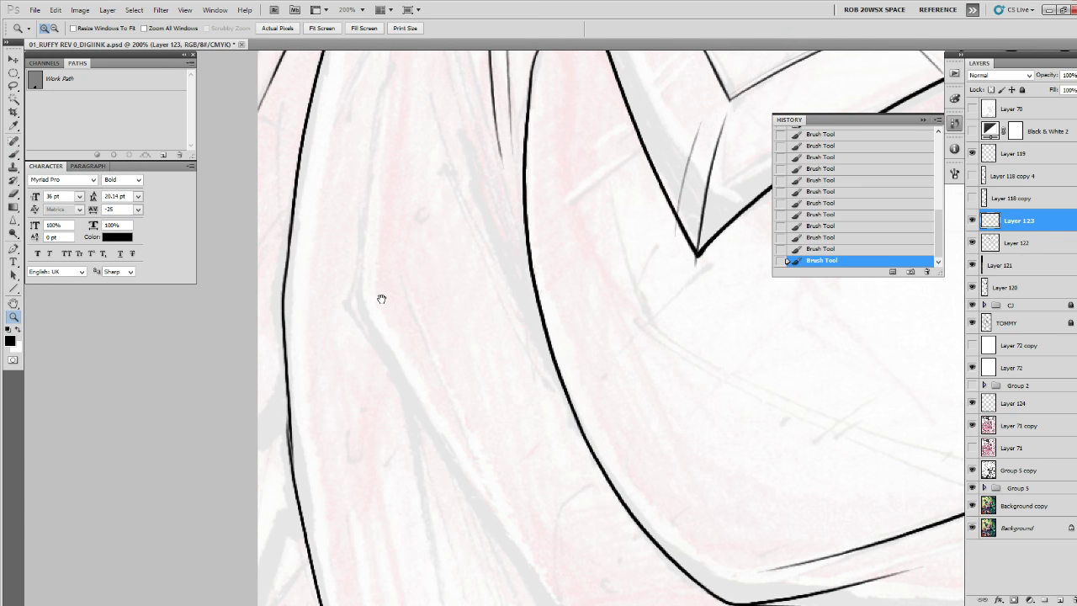
pyautogui.click(382, 302)
pyautogui.press('b')
pyautogui.moveTo(387, 296); pyautogui.dragTo(364, 505)
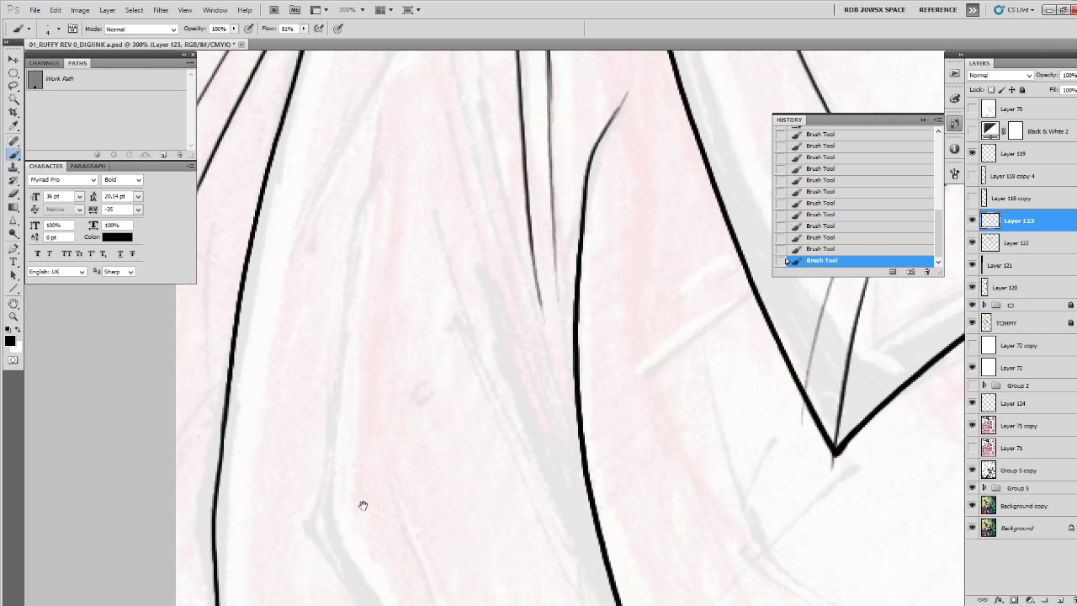
pyautogui.moveTo(345, 296); pyautogui.dragTo(321, 551)
pyautogui.moveTo(323, 523)
pyautogui.mouseDown()
pyautogui.moveTo(327, 245)
pyautogui.moveTo(516, 552)
pyautogui.mouseUp()
# Continue the inner coat fold diagonally below the sleeve and curve it into the edge of the speckled black shape.
pyautogui.moveTo(510, 539); pyautogui.dragTo(333, 229)
pyautogui.moveTo(278, 149); pyautogui.dragTo(483, 449)
pyautogui.hotkey('ctrl', 'z')
pyautogui.moveTo(285, 160); pyautogui.dragTo(352, 261)
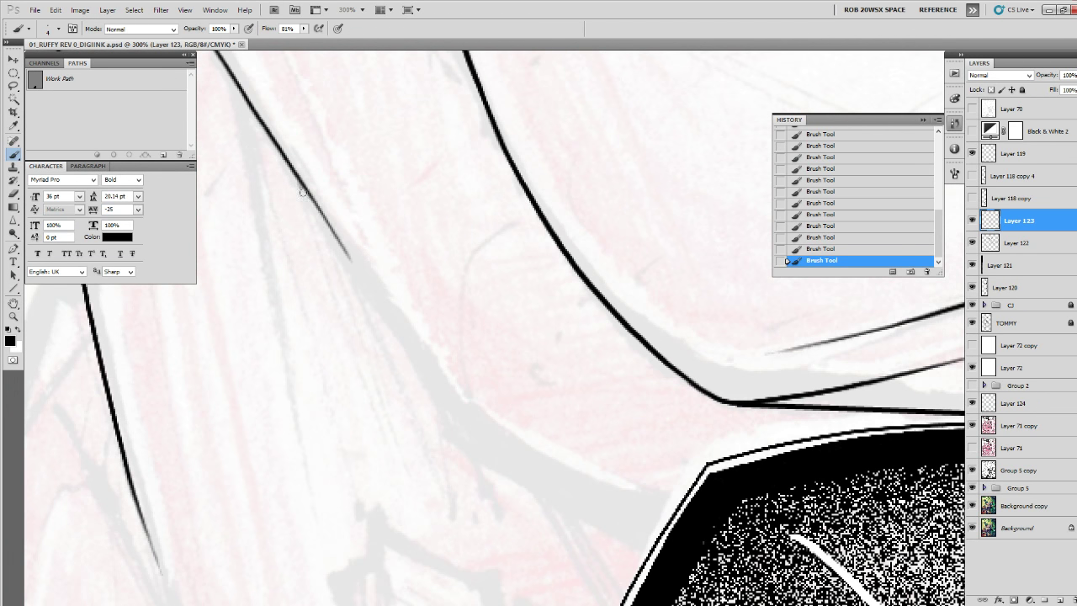
pyautogui.moveTo(300, 188); pyautogui.dragTo(468, 441)
pyautogui.moveTo(411, 367)
pyautogui.mouseDown()
pyautogui.moveTo(447, 417)
pyautogui.moveTo(662, 539)
pyautogui.mouseUp()
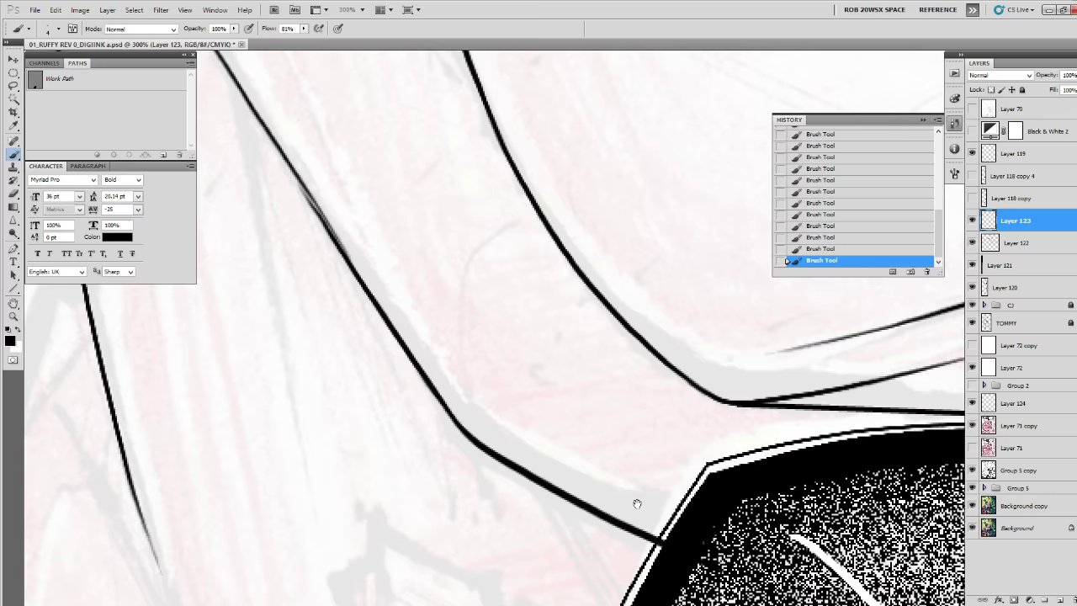
pyautogui.moveTo(637, 498); pyautogui.dragTo(620, 289)
pyautogui.moveTo(579, 339); pyautogui.dragTo(620, 435)
pyautogui.press('z')
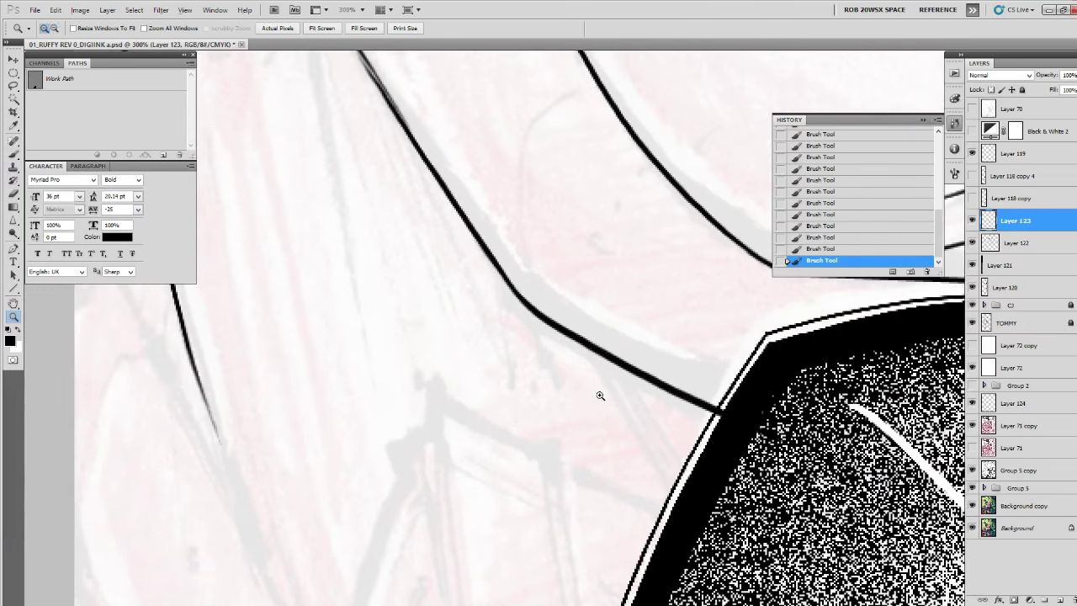
# Ink two tapered crease lines branching downward from the inner coat fold's long diagonal.
pyautogui.keyDown('alt'); pyautogui.click(599, 395); pyautogui.keyUp('alt')
pyautogui.keyDown('alt'); pyautogui.click(599, 394); pyautogui.keyUp('alt')
pyautogui.keyDown('alt'); pyautogui.click(601, 396); pyautogui.keyUp('alt')
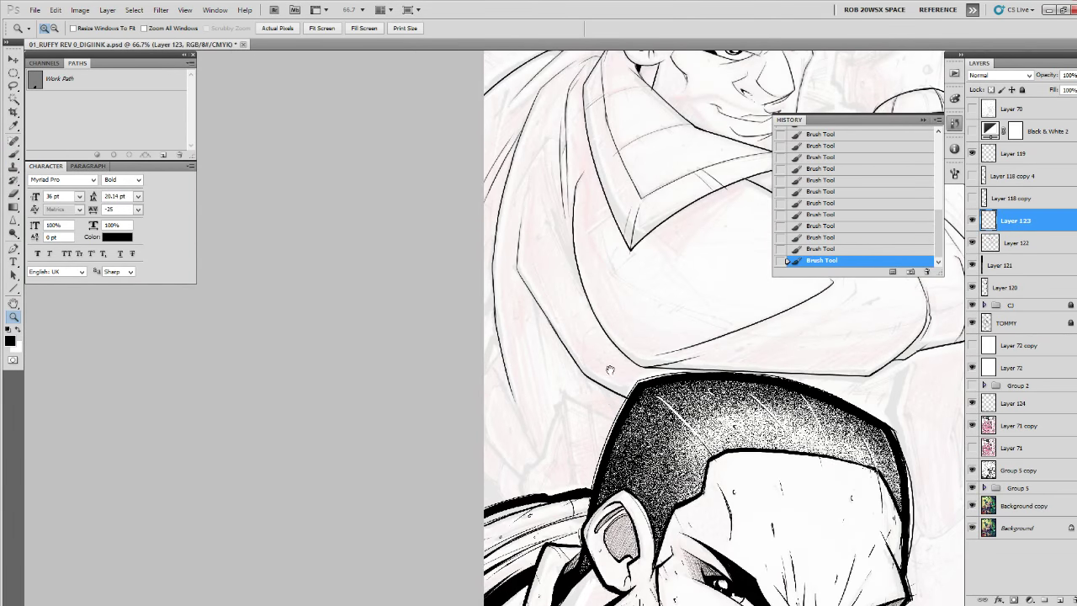
pyautogui.scroll(5, 611, 370)
pyautogui.press('b')
pyautogui.moveTo(459, 181); pyautogui.dragTo(508, 458)
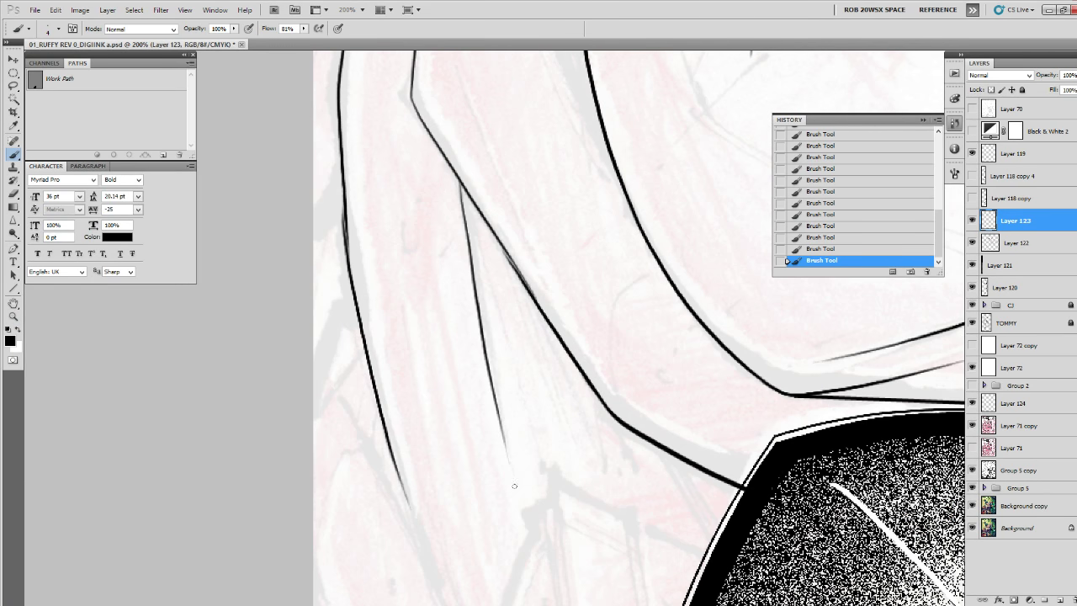
pyautogui.hotkey('ctrl', 'z')
pyautogui.hotkey('ctrl', '+')
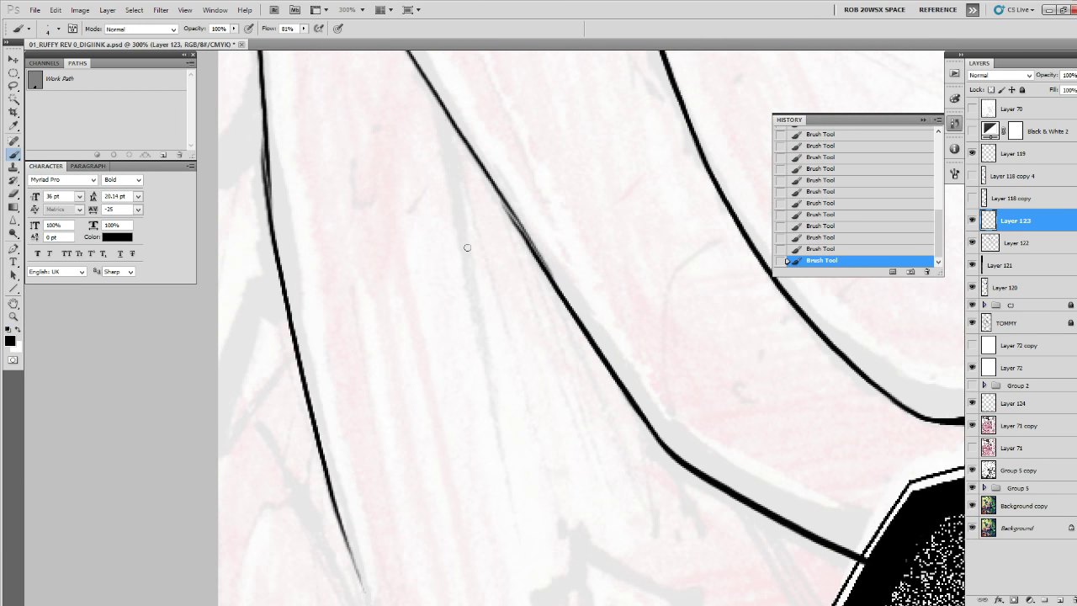
pyautogui.moveTo(432, 94); pyautogui.dragTo(514, 511)
pyautogui.moveTo(576, 383); pyautogui.dragTo(548, 351)
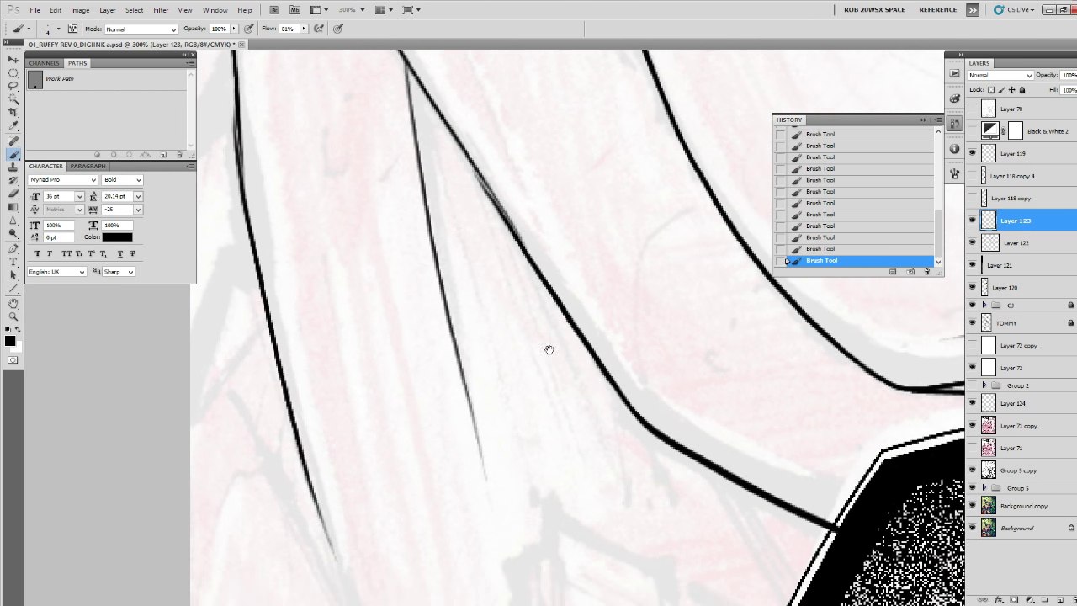
pyautogui.moveTo(527, 255); pyautogui.dragTo(644, 511)
pyautogui.moveTo(496, 321); pyautogui.dragTo(584, 411)
# Merge Layer 123 down into Layer 122, and erase and re-ink the doubled section of the outer coat line.
pyautogui.press('e')
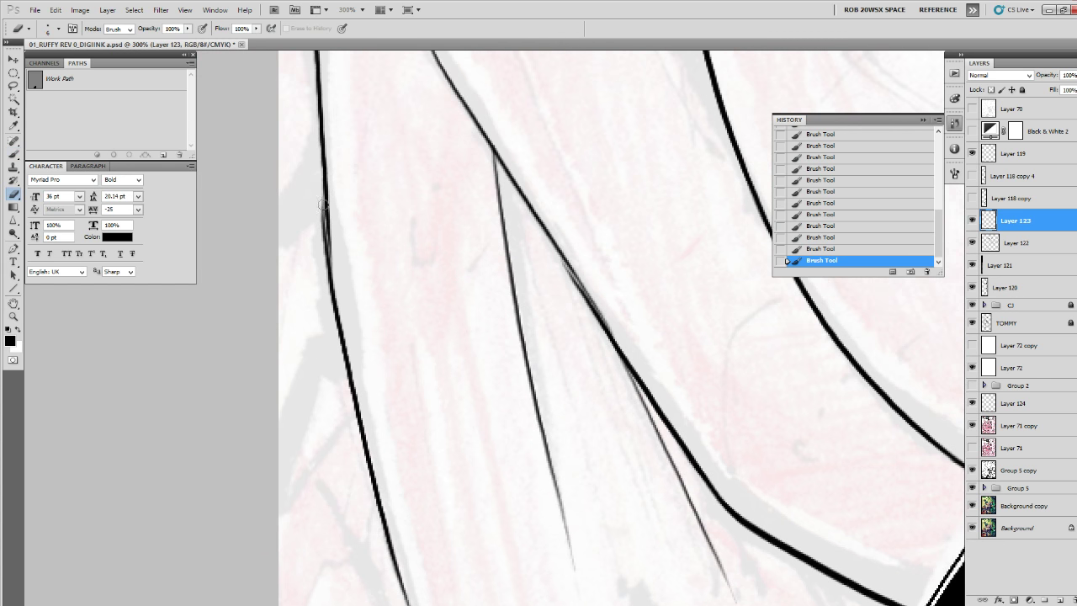
pyautogui.click(327, 205)
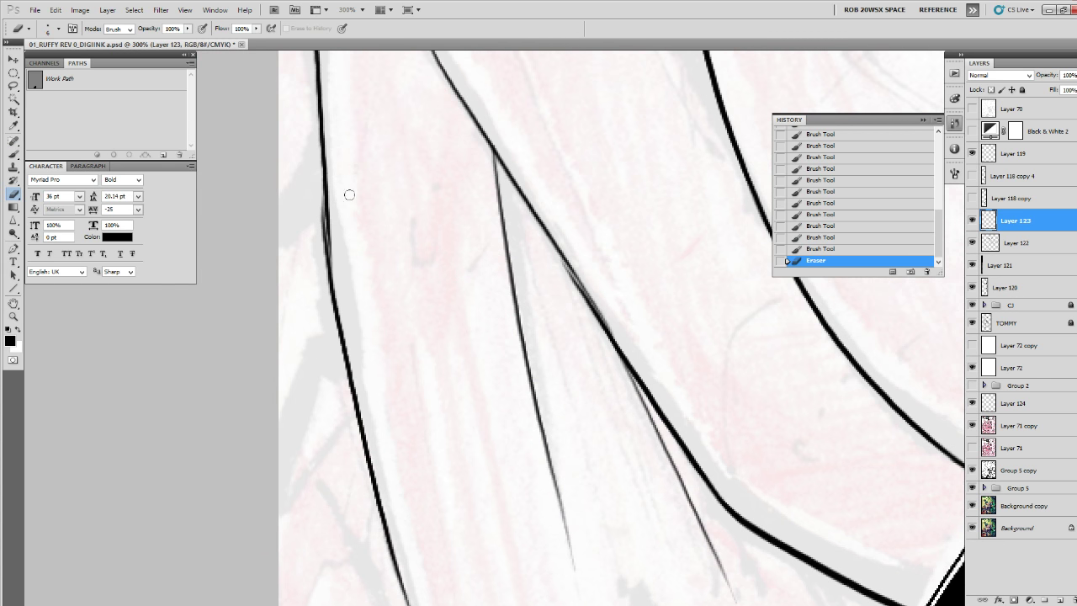
pyautogui.click(973, 221)
pyautogui.click(972, 221)
pyautogui.click(973, 243)
pyautogui.click(973, 243)
pyautogui.hotkey('ctrl', 'e')
pyautogui.moveTo(324, 203); pyautogui.dragTo(331, 284)
pyautogui.press('b')
pyautogui.moveTo(326, 238); pyautogui.dragTo(339, 317)
# Ink a short curved crease off the outer coat line and a long curved fold running down beside its tapered end.
pyautogui.moveTo(510, 477); pyautogui.dragTo(544, 339)
pyautogui.press('z')
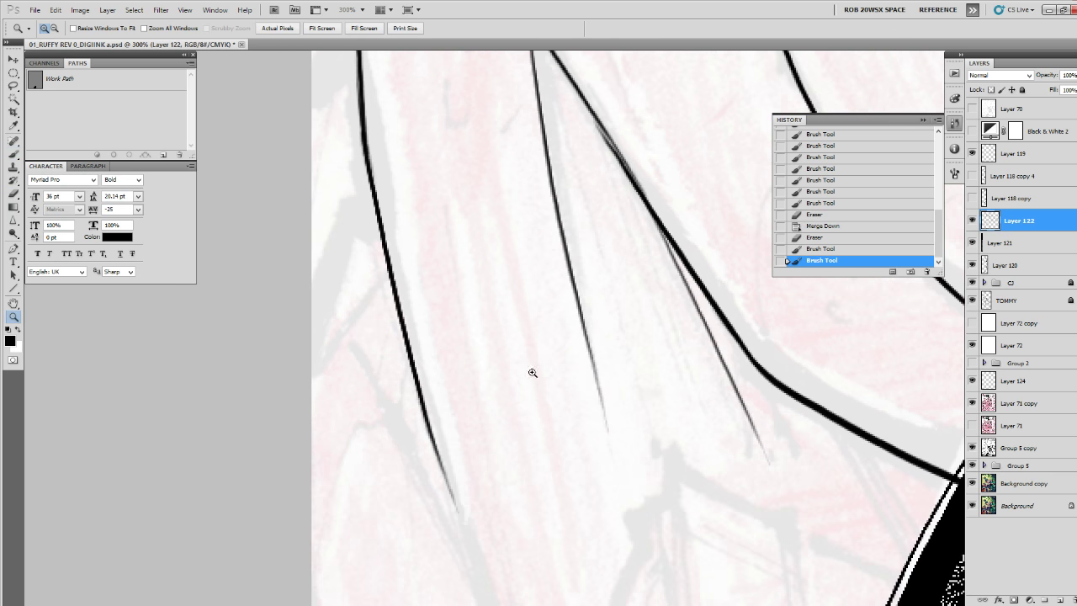
pyautogui.keyDown('alt'); pyautogui.click(532, 385); pyautogui.keyUp('alt')
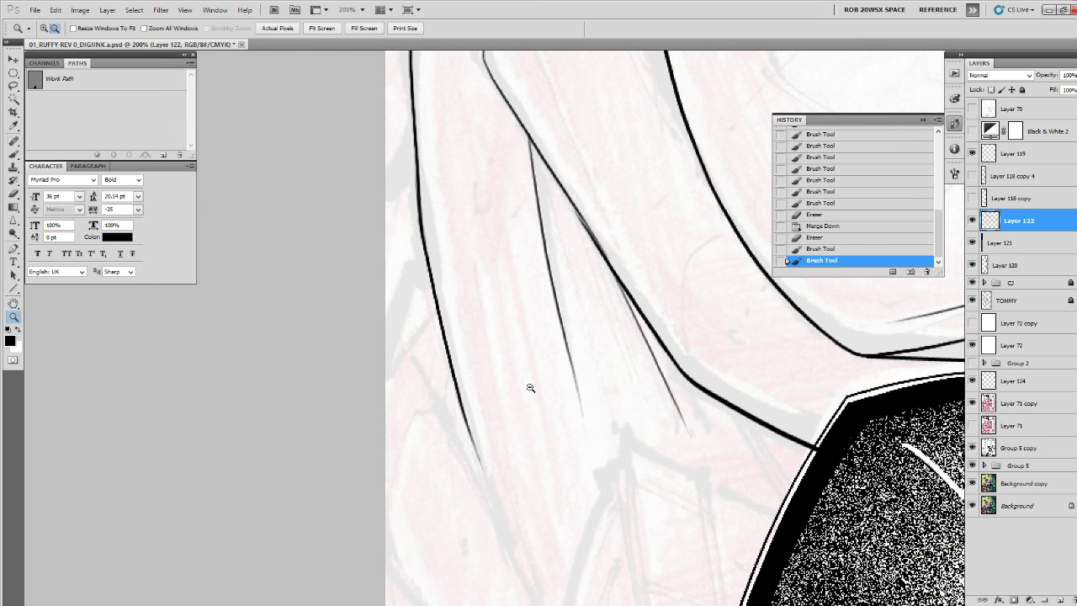
pyautogui.keyDown('alt'); pyautogui.click(530, 388); pyautogui.keyUp('alt')
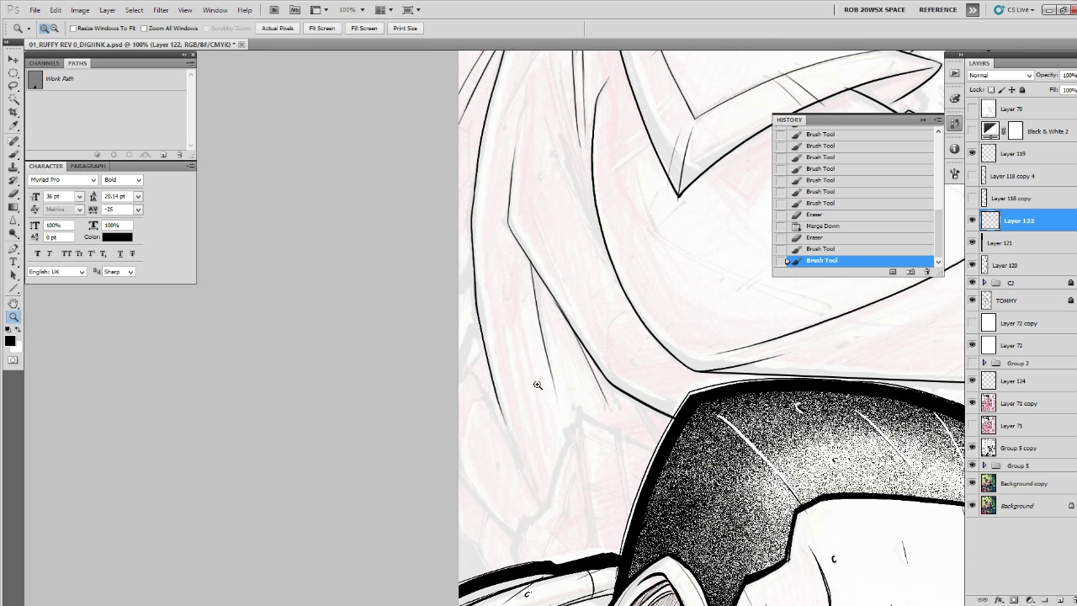
pyautogui.doubleClick(496, 379)
pyautogui.press('b')
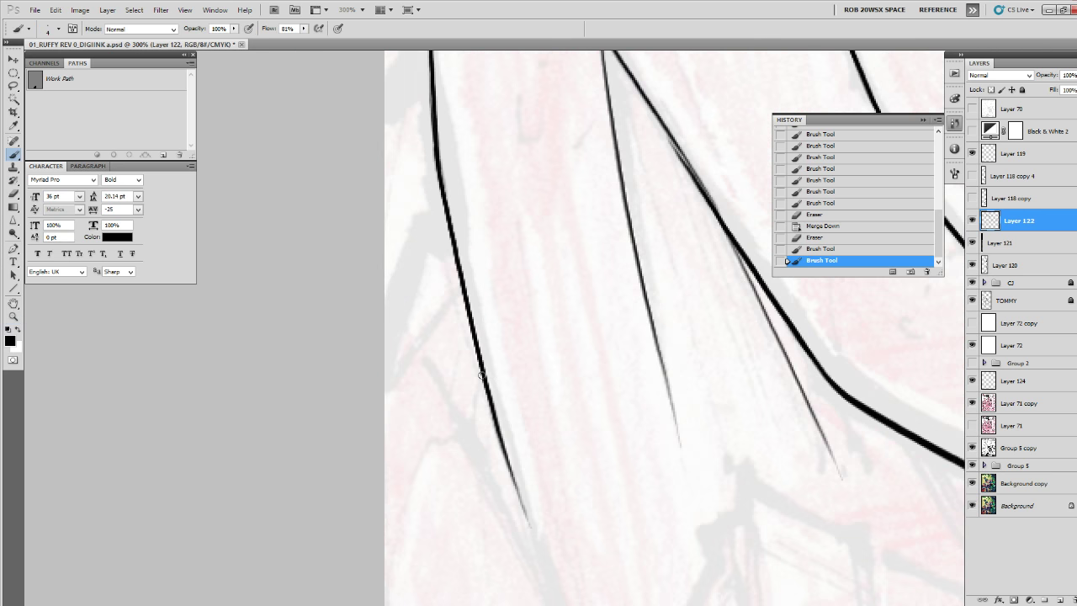
pyautogui.moveTo(479, 359); pyautogui.dragTo(469, 428)
pyautogui.hotkey('ctrl', 'z')
pyautogui.moveTo(472, 320); pyautogui.dragTo(458, 405)
pyautogui.moveTo(465, 424); pyautogui.dragTo(456, 294)
pyautogui.moveTo(422, 198)
pyautogui.mouseDown()
pyautogui.moveTo(594, 569)
pyautogui.moveTo(537, 435)
pyautogui.mouseUp()
pyautogui.moveTo(460, 311); pyautogui.dragTo(572, 482)
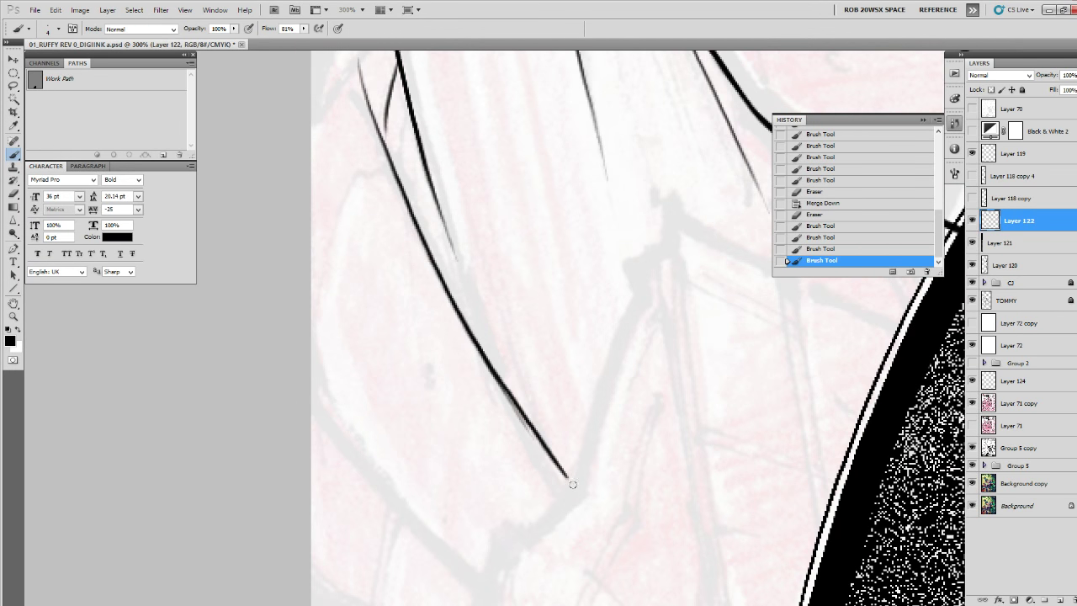
# Ink the angular coat bulge running off the canvas edge and the curved fold line below it.
pyautogui.moveTo(500, 304); pyautogui.dragTo(641, 604)
pyautogui.moveTo(521, 279); pyautogui.dragTo(441, 449)
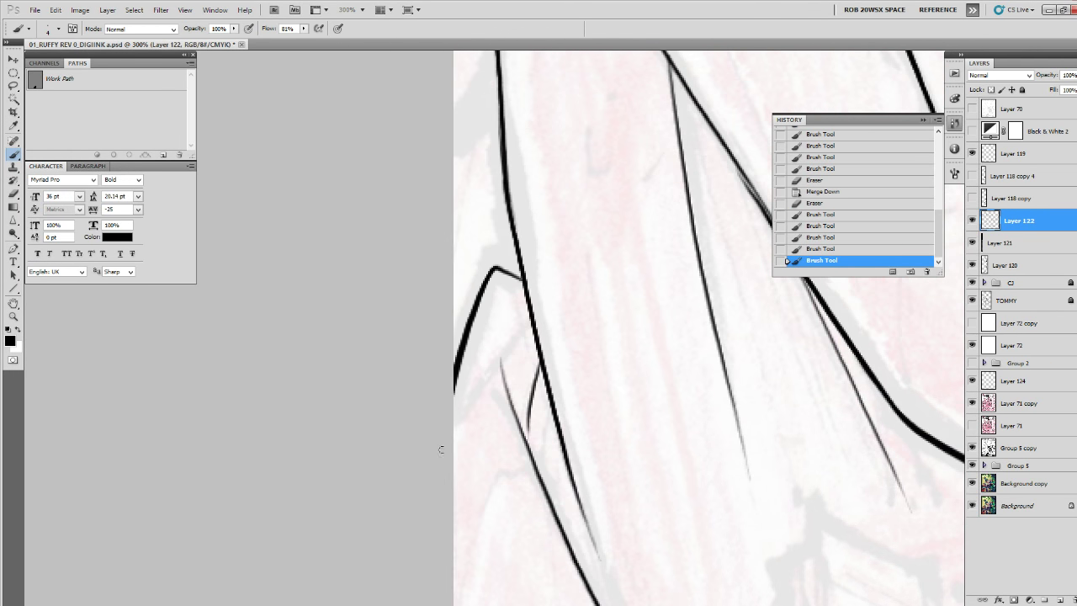
pyautogui.moveTo(465, 539); pyautogui.dragTo(437, 274)
pyautogui.moveTo(461, 387); pyautogui.dragTo(378, 258)
pyautogui.moveTo(332, 227)
pyautogui.mouseDown()
pyautogui.moveTo(371, 328)
pyautogui.moveTo(517, 485)
pyautogui.mouseUp()
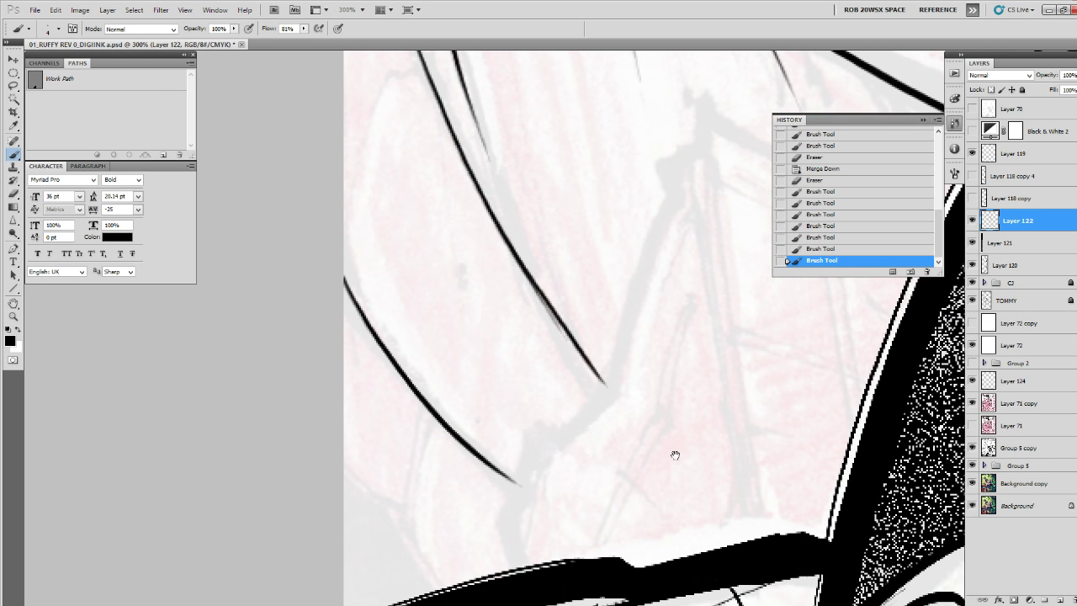
# Ink the pointed coat fold's central crease, peak and upper edge across to the speckled hair's outline.
pyautogui.moveTo(675, 452)
pyautogui.mouseDown()
pyautogui.moveTo(617, 493)
pyautogui.moveTo(512, 243)
pyautogui.moveTo(487, 143)
pyautogui.moveTo(583, 574)
pyautogui.mouseUp()
pyautogui.moveTo(530, 212); pyautogui.dragTo(542, 435)
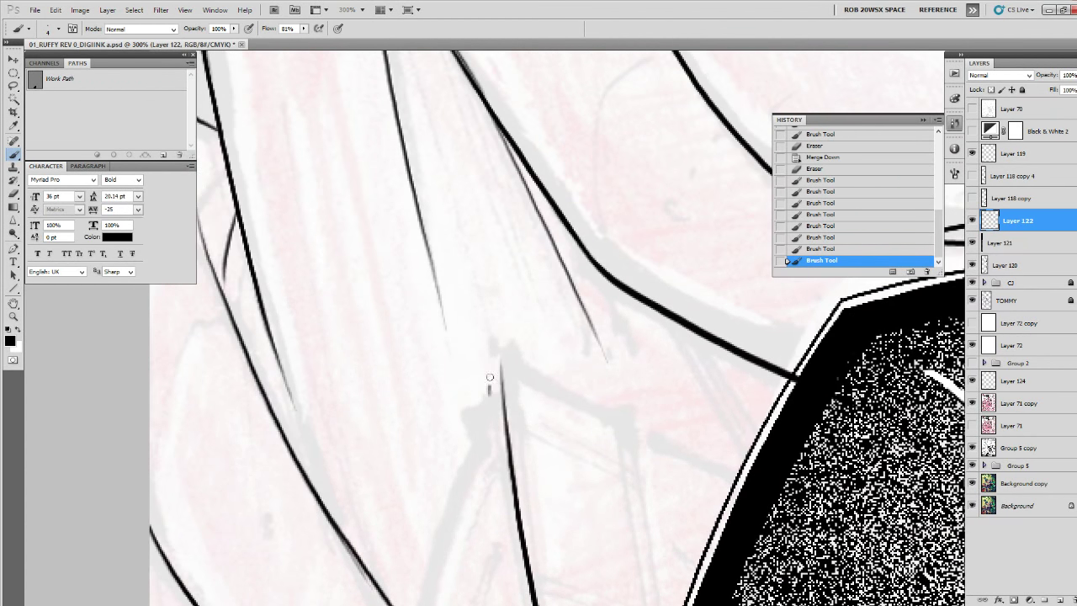
pyautogui.moveTo(489, 392)
pyautogui.mouseDown()
pyautogui.moveTo(502, 338)
pyautogui.moveTo(545, 392)
pyautogui.moveTo(624, 414)
pyautogui.moveTo(740, 476)
pyautogui.mouseUp()
pyautogui.moveTo(641, 457); pyautogui.dragTo(606, 343)
pyautogui.moveTo(598, 283); pyautogui.dragTo(656, 583)
pyautogui.moveTo(578, 308)
pyautogui.mouseDown()
pyautogui.moveTo(640, 576)
pyautogui.moveTo(637, 422)
pyautogui.mouseUp()
# Ink the long inner crease of the pointed fold and its stepped outer contour down to the thick black outline.
pyautogui.moveTo(505, 173)
pyautogui.mouseDown()
pyautogui.moveTo(535, 327)
pyautogui.moveTo(602, 545)
pyautogui.mouseUp()
pyautogui.hotkey('ctrl', 'z')
pyautogui.moveTo(505, 166)
pyautogui.mouseDown()
pyautogui.moveTo(527, 296)
pyautogui.moveTo(610, 546)
pyautogui.mouseUp()
pyautogui.moveTo(616, 520); pyautogui.dragTo(662, 530)
pyautogui.moveTo(503, 162)
pyautogui.mouseDown()
pyautogui.moveTo(424, 427)
pyautogui.moveTo(353, 465)
pyautogui.moveTo(327, 548)
pyautogui.moveTo(340, 587)
pyautogui.mouseUp()
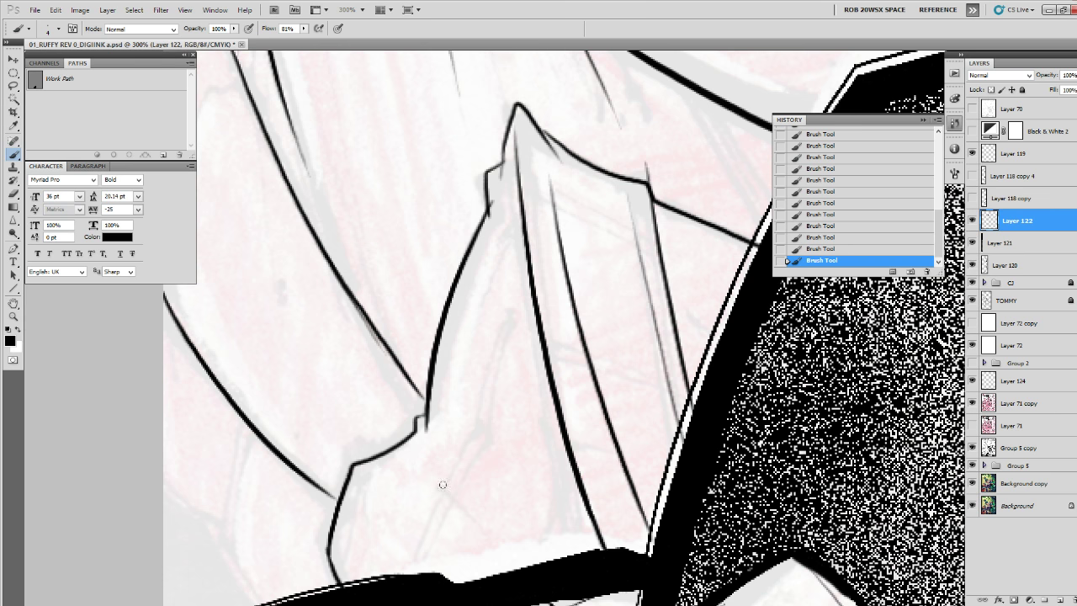
# Ink a thin diagonal crease across the base of the pointed coat fold.
pyautogui.moveTo(418, 451); pyautogui.dragTo(497, 543)
pyautogui.moveTo(419, 474); pyautogui.dragTo(530, 565)
pyautogui.moveTo(568, 460); pyautogui.dragTo(574, 480)
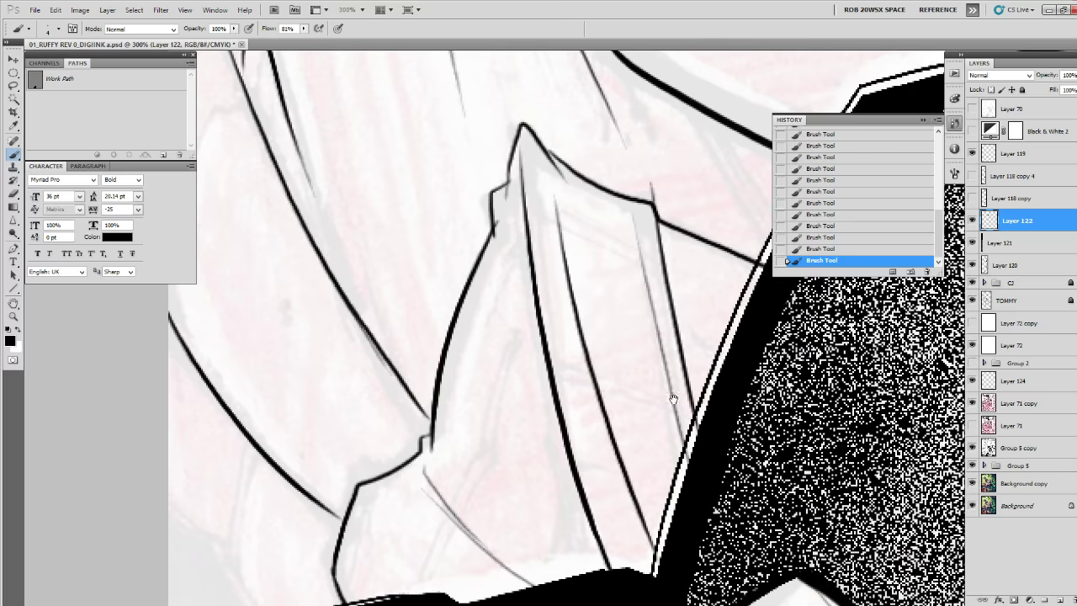
pyautogui.moveTo(662, 396); pyautogui.dragTo(579, 583)
pyautogui.moveTo(692, 430); pyautogui.dragTo(671, 460)
# Ink the small rounded fold beneath the lower coat curve and the short line joining it to the canvas edge.
pyautogui.moveTo(590, 508); pyautogui.dragTo(690, 349)
pyautogui.moveTo(535, 471); pyautogui.dragTo(709, 317)
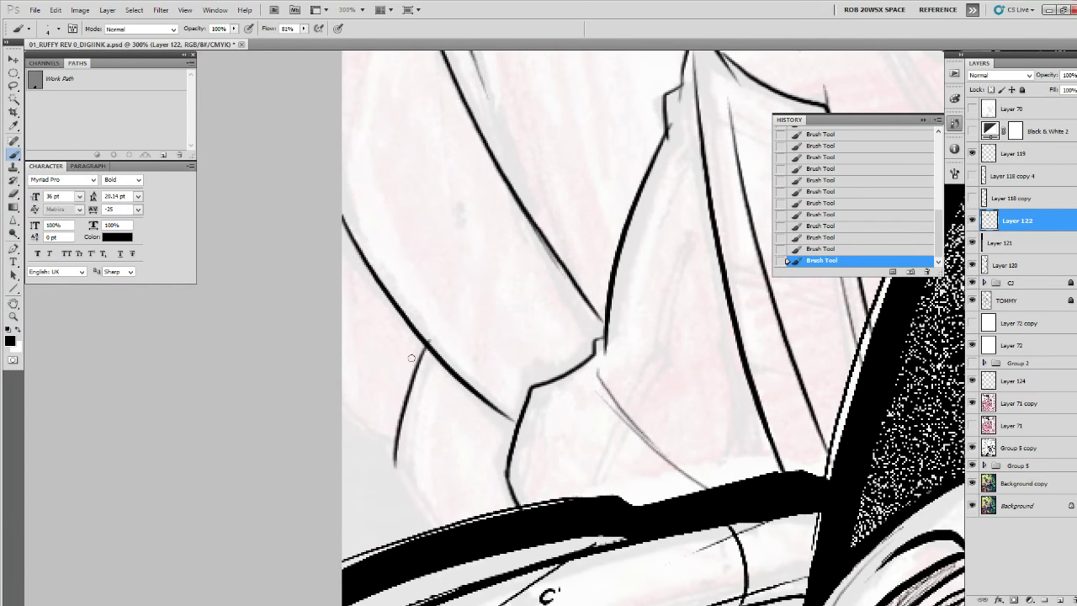
pyautogui.hotkey('ctrl', 'z')
pyautogui.moveTo(420, 335); pyautogui.dragTo(397, 447)
pyautogui.moveTo(412, 341)
pyautogui.mouseDown()
pyautogui.moveTo(391, 462)
pyautogui.moveTo(442, 530)
pyautogui.mouseUp()
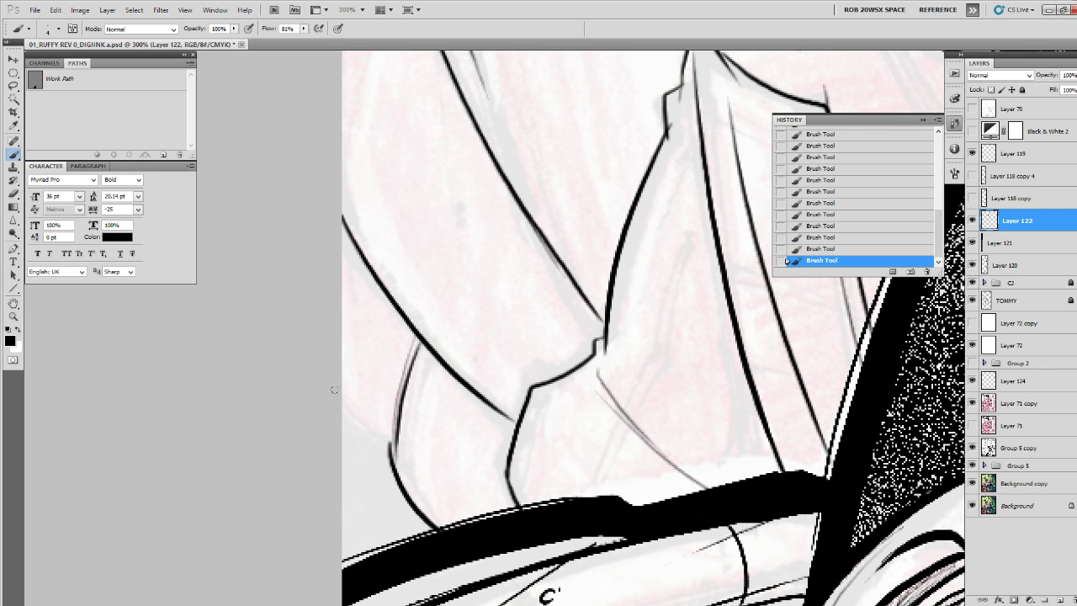
pyautogui.moveTo(337, 408); pyautogui.dragTo(392, 447)
# Ink thin crease lines inside the pointed coat fold, branching off its central crease and crossing its upper part.
pyautogui.moveTo(753, 365)
pyautogui.mouseDown()
pyautogui.moveTo(653, 426)
pyautogui.moveTo(643, 412)
pyautogui.mouseUp()
pyautogui.moveTo(596, 257)
pyautogui.mouseDown()
pyautogui.moveTo(550, 350)
pyautogui.moveTo(518, 462)
pyautogui.mouseUp()
pyautogui.moveTo(596, 265)
pyautogui.mouseDown()
pyautogui.moveTo(528, 463)
pyautogui.moveTo(519, 477)
pyautogui.moveTo(512, 469)
pyautogui.moveTo(478, 550)
pyautogui.mouseUp()
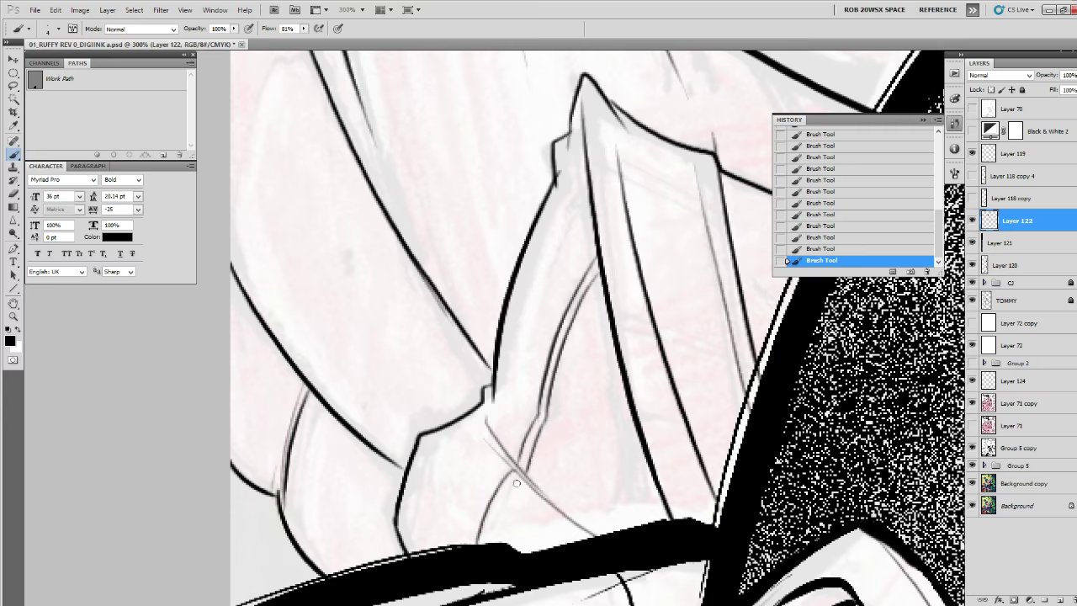
pyautogui.moveTo(518, 482); pyautogui.dragTo(495, 544)
pyautogui.moveTo(714, 398)
pyautogui.mouseDown()
pyautogui.moveTo(638, 491)
pyautogui.moveTo(634, 530)
pyautogui.mouseUp()
pyautogui.moveTo(573, 466); pyautogui.dragTo(686, 492)
pyautogui.moveTo(540, 313); pyautogui.dragTo(673, 355)
# Extend the upper sleeve's edge in a tapering curve down towards the corner of the sleeve's lower line.
pyautogui.moveTo(727, 375); pyautogui.dragTo(572, 539)
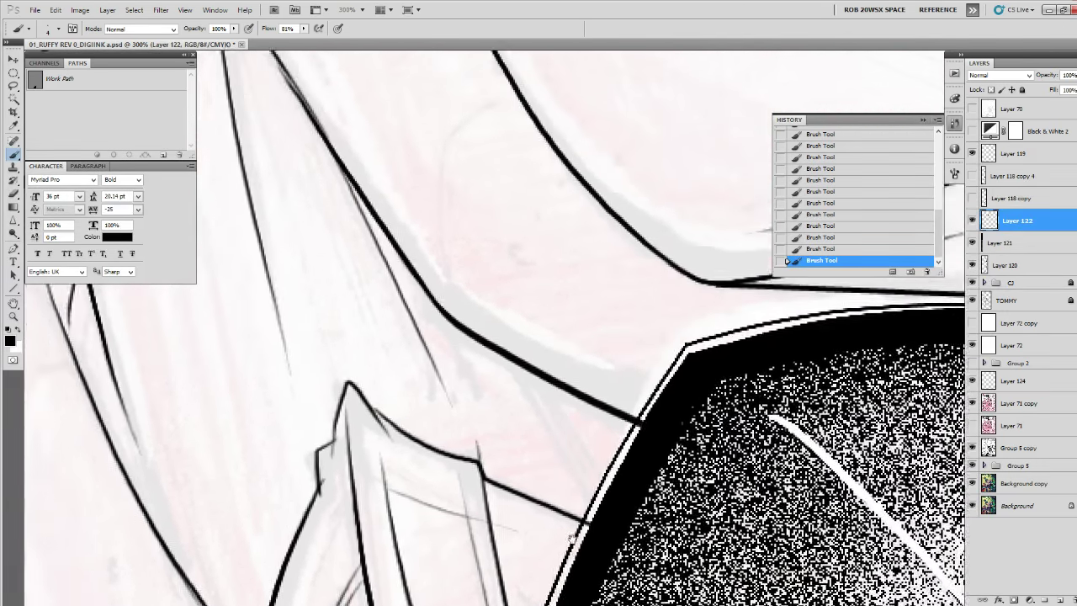
pyautogui.moveTo(597, 418); pyautogui.dragTo(571, 478)
pyautogui.moveTo(485, 413); pyautogui.dragTo(574, 551)
pyautogui.moveTo(700, 330); pyautogui.dragTo(680, 543)
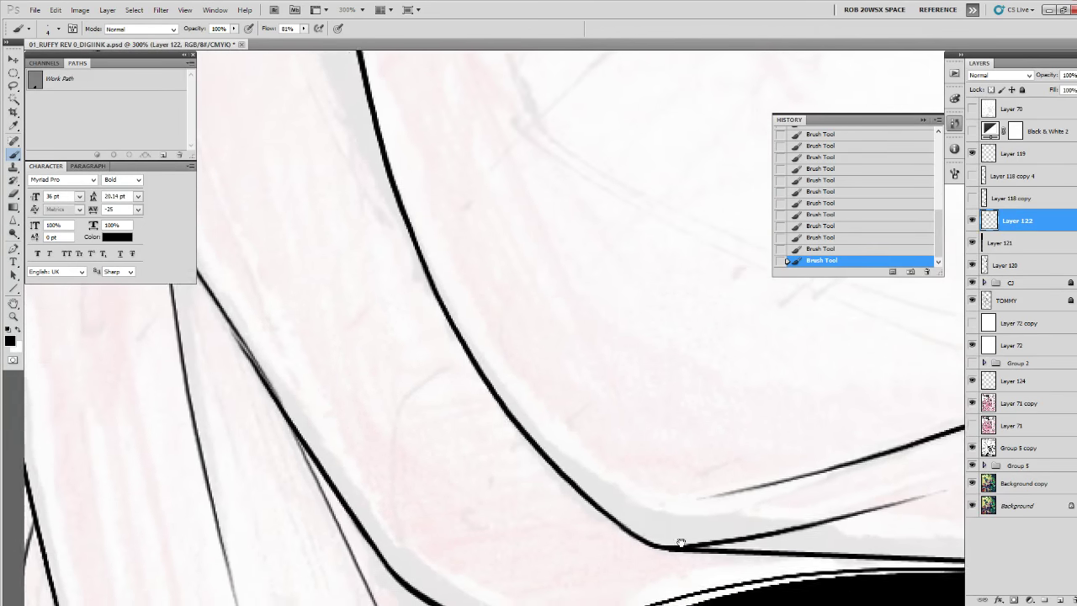
pyautogui.moveTo(795, 388); pyautogui.dragTo(688, 500)
pyautogui.keyDown('alt'); pyautogui.click(699, 476); pyautogui.keyUp('alt')
pyautogui.keyDown('alt'); pyautogui.click(699, 476); pyautogui.keyUp('alt')
pyautogui.keyDown('alt'); pyautogui.click(699, 477); pyautogui.keyUp('alt')
pyautogui.keyDown('alt'); pyautogui.click(699, 480); pyautogui.keyUp('alt')
pyautogui.moveTo(833, 493)
pyautogui.mouseDown()
pyautogui.moveTo(707, 504)
pyautogui.moveTo(704, 471)
pyautogui.moveTo(639, 377)
pyautogui.mouseUp()
pyautogui.click(704, 459)
pyautogui.click(701, 454)
pyautogui.click(701, 453)
pyautogui.click(701, 453)
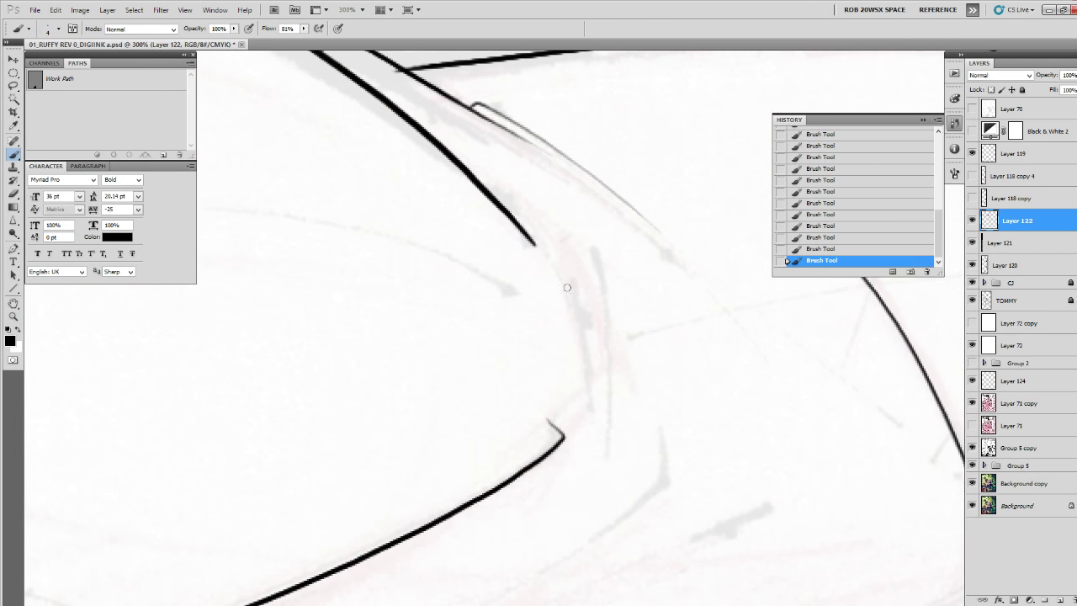
pyautogui.moveTo(529, 221)
pyautogui.mouseDown()
pyautogui.moveTo(593, 406)
pyautogui.moveTo(646, 268)
pyautogui.mouseUp()
# Ink the bent fold line beside the upper sleeve's corner and a long tapered crease running diagonally beneath it.
pyautogui.moveTo(644, 277); pyautogui.dragTo(655, 338)
pyautogui.moveTo(659, 375); pyautogui.dragTo(718, 282)
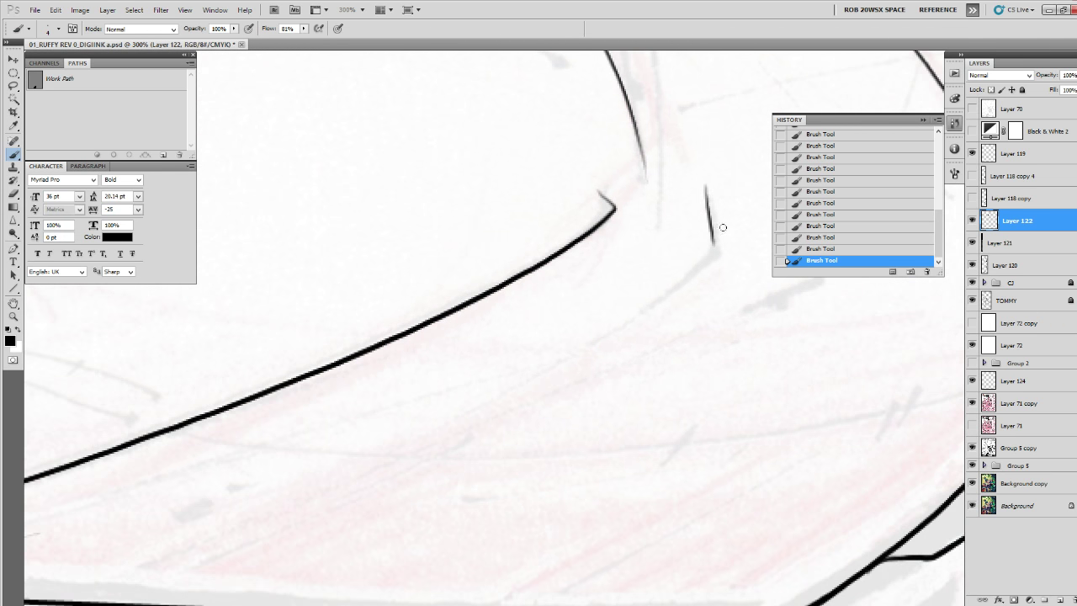
pyautogui.moveTo(711, 225)
pyautogui.mouseDown()
pyautogui.moveTo(684, 278)
pyautogui.moveTo(370, 455)
pyautogui.mouseUp()
pyautogui.moveTo(806, 443); pyautogui.dragTo(541, 502)
pyautogui.moveTo(641, 429); pyautogui.dragTo(814, 368)
pyautogui.moveTo(730, 277); pyautogui.dragTo(84, 551)
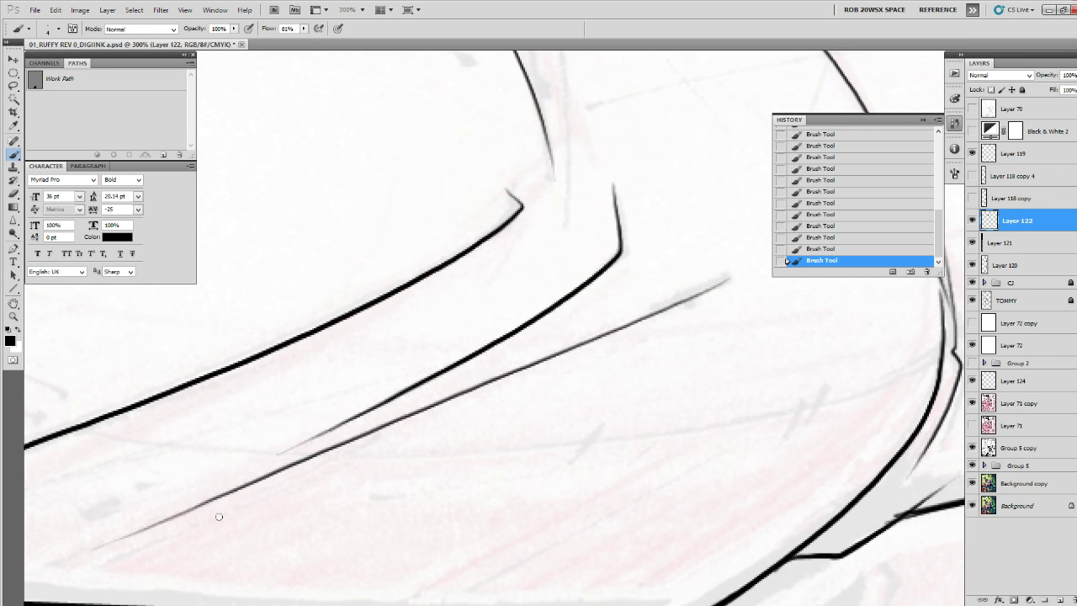
# Ink the long sketched crease across the forearm sleeve, sweeping from the cuff folds back to the diagonal crease.
pyautogui.moveTo(773, 411); pyautogui.dragTo(476, 563)
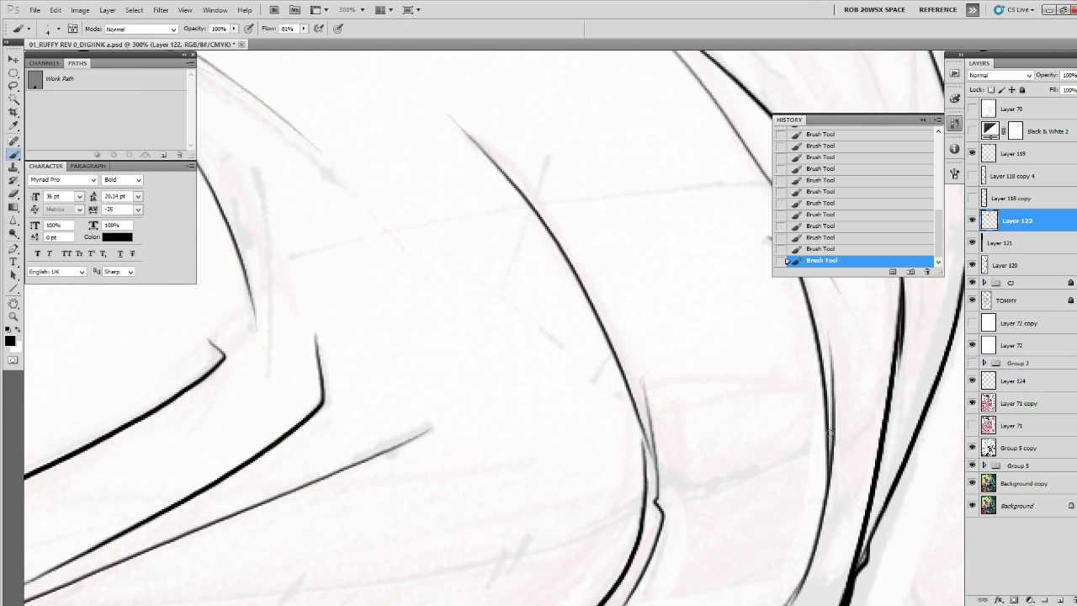
pyautogui.moveTo(829, 446)
pyautogui.mouseDown()
pyautogui.moveTo(658, 494)
pyautogui.moveTo(815, 442)
pyautogui.moveTo(696, 487)
pyautogui.mouseUp()
pyautogui.hotkey('ctrl', 'z')
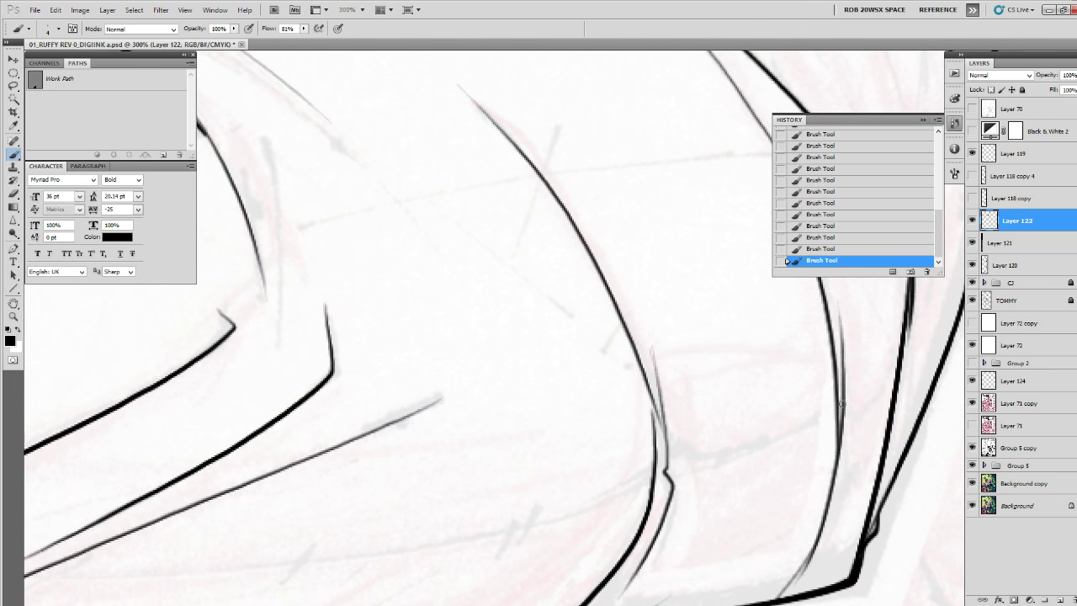
pyautogui.moveTo(841, 407)
pyautogui.mouseDown()
pyautogui.moveTo(694, 487)
pyautogui.moveTo(874, 410)
pyautogui.moveTo(822, 430)
pyautogui.moveTo(547, 483)
pyautogui.moveTo(196, 509)
pyautogui.mouseUp()
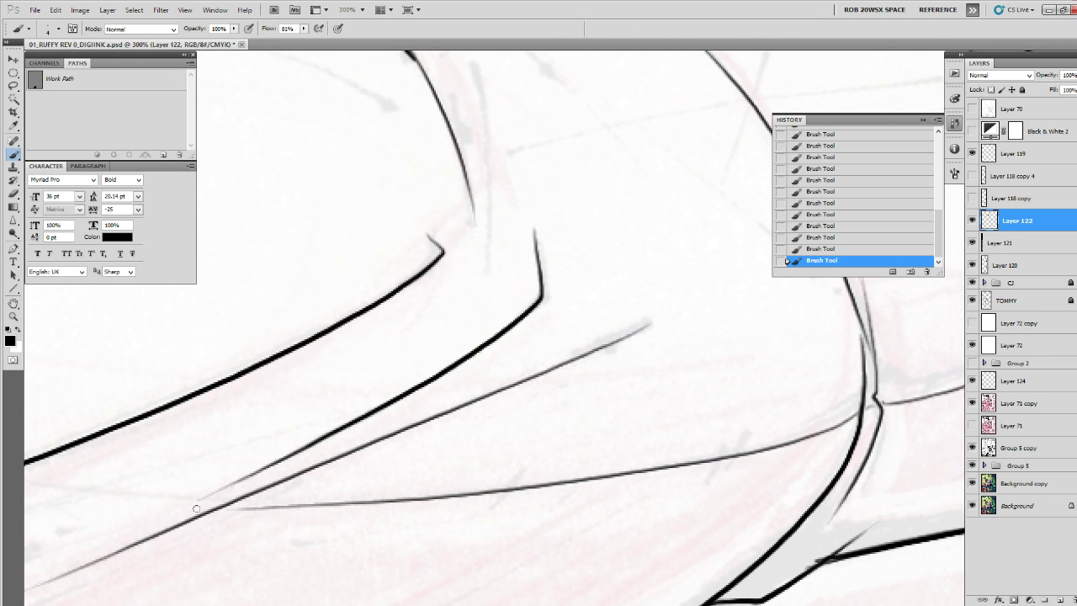
# Ink the sketched curved seam across the upper sleeve, from below the collar's point to the sleeve's lower line.
pyautogui.moveTo(302, 495)
pyautogui.mouseDown()
pyautogui.moveTo(767, 483)
pyautogui.moveTo(841, 491)
pyautogui.mouseUp()
pyautogui.moveTo(761, 505)
pyautogui.mouseDown()
pyautogui.moveTo(476, 465)
pyautogui.moveTo(750, 493)
pyautogui.moveTo(862, 549)
pyautogui.moveTo(769, 531)
pyautogui.moveTo(318, 290)
pyautogui.mouseUp()
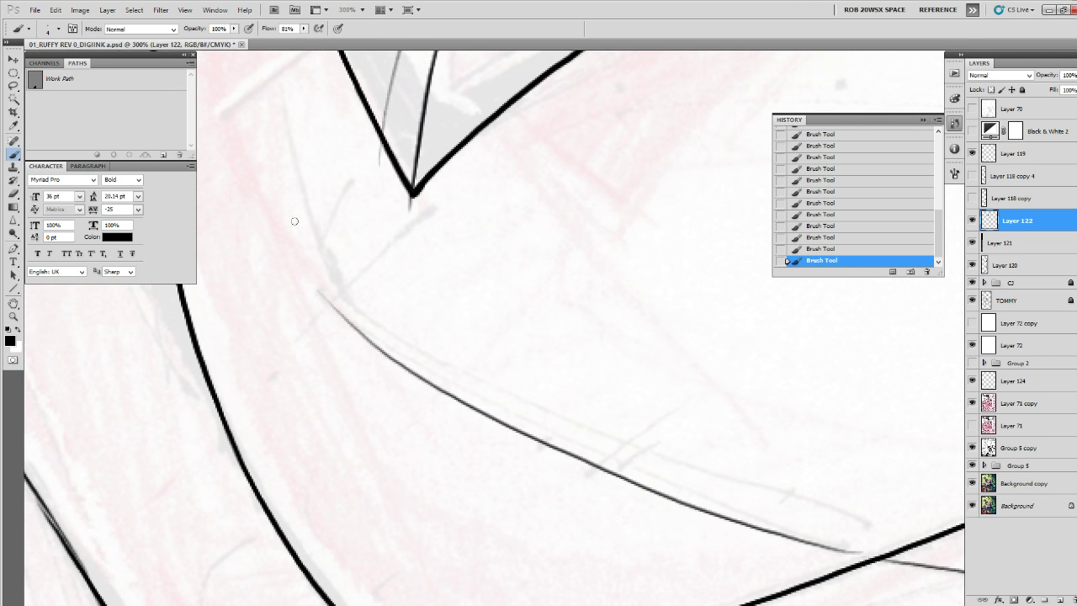
pyautogui.hotkey('ctrl', 'z')
pyautogui.press('z')
pyautogui.keyDown('alt'); pyautogui.click(788, 421); pyautogui.keyUp('alt')
pyautogui.keyDown('alt'); pyautogui.click(787, 424); pyautogui.keyUp('alt')
pyautogui.keyDown('alt'); pyautogui.click(788, 423); pyautogui.keyUp('alt')
pyautogui.keyDown('alt'); pyautogui.click(787, 424); pyautogui.keyUp('alt')
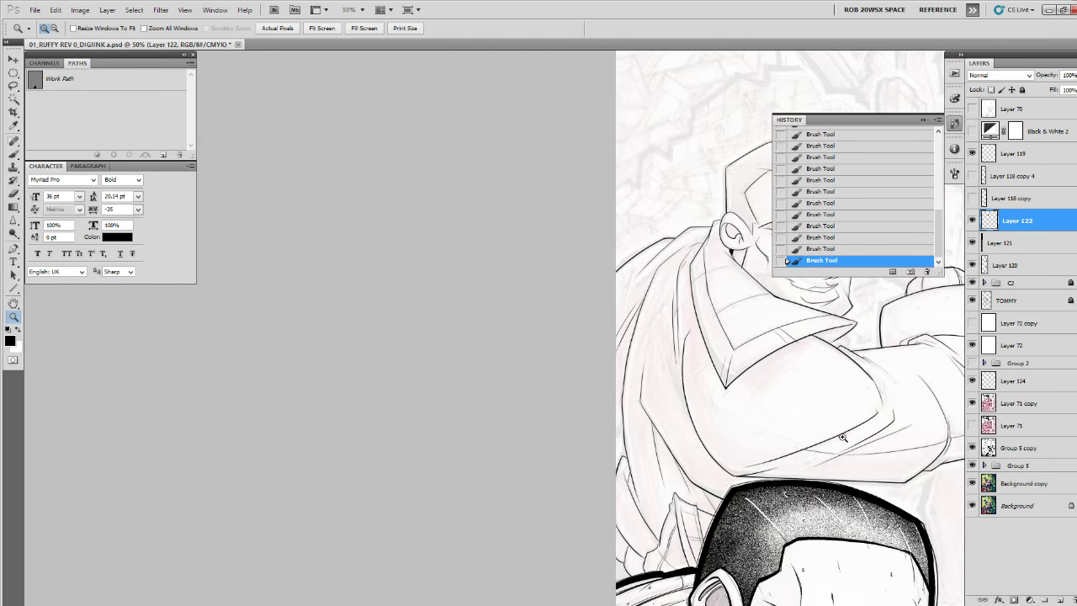
pyautogui.moveTo(841, 433); pyautogui.dragTo(602, 503)
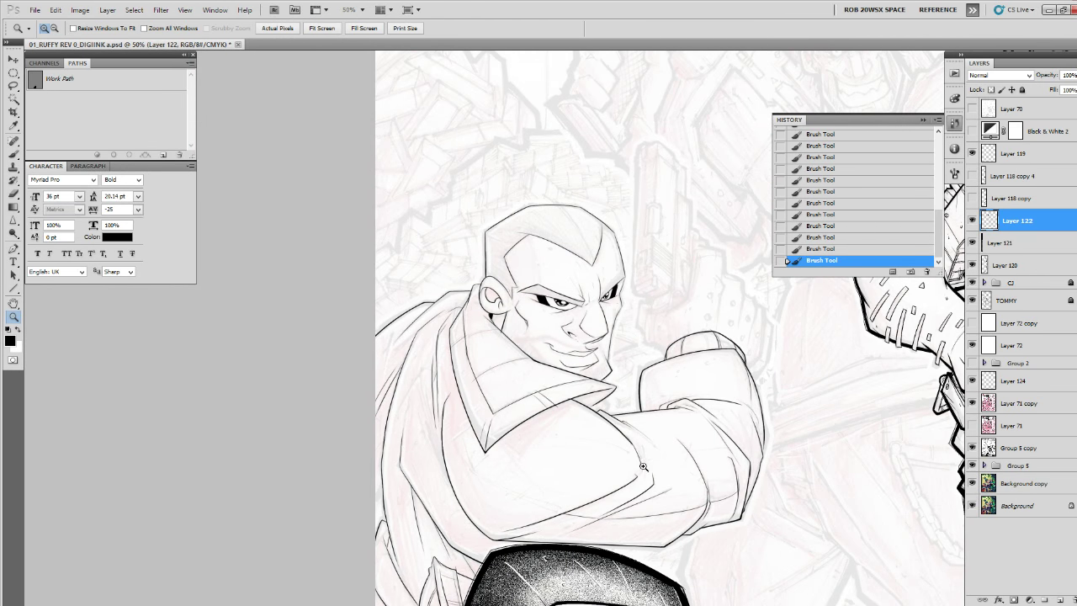
pyautogui.click(514, 484)
pyautogui.click(502, 480)
pyautogui.moveTo(504, 480); pyautogui.dragTo(286, 368)
pyautogui.click(284, 366)
pyautogui.press('b')
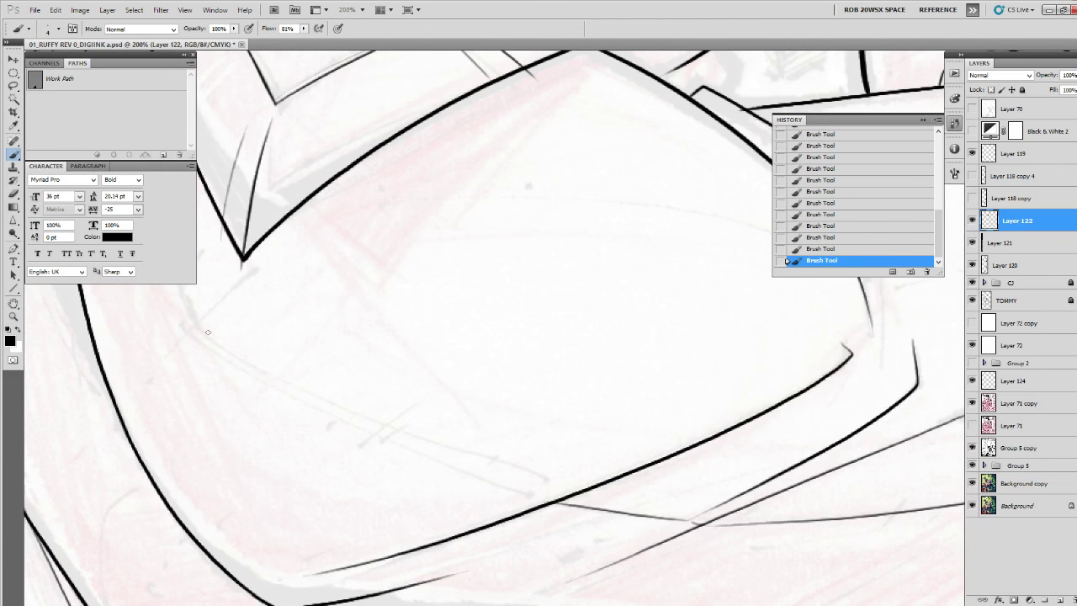
pyautogui.moveTo(193, 322)
pyautogui.mouseDown()
pyautogui.moveTo(298, 388)
pyautogui.moveTo(560, 484)
pyautogui.mouseUp()
pyautogui.hotkey('ctrl', 'z')
pyautogui.moveTo(192, 321)
pyautogui.mouseDown()
pyautogui.moveTo(292, 400)
pyautogui.moveTo(582, 498)
pyautogui.mouseUp()
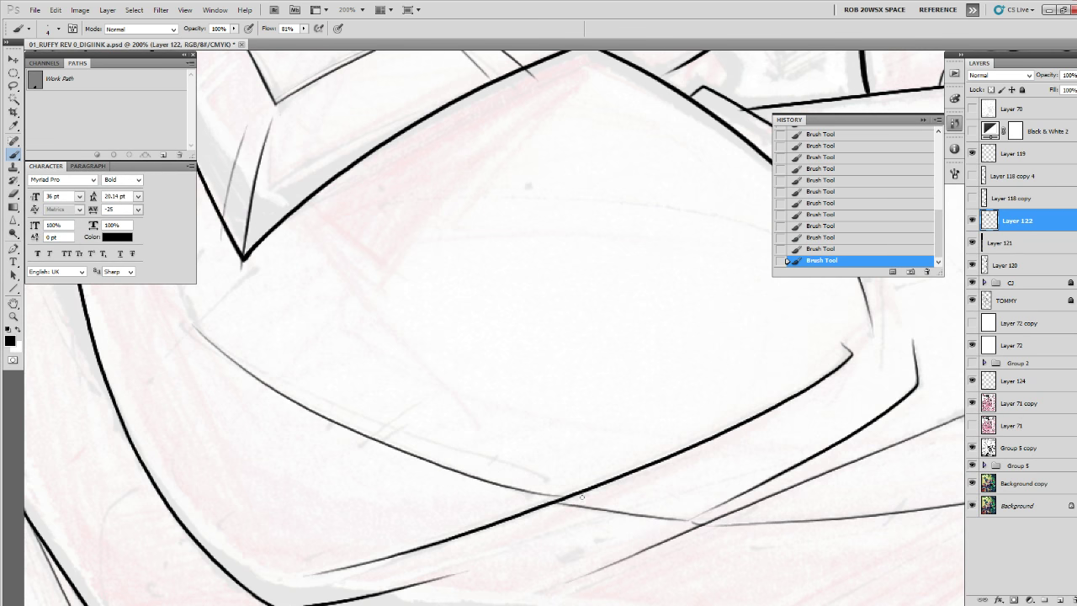
pyautogui.hotkey('ctrl', 'z')
pyautogui.moveTo(193, 322)
pyautogui.mouseDown()
pyautogui.moveTo(319, 417)
pyautogui.moveTo(573, 501)
pyautogui.mouseUp()
# Continue the upper sleeve seam upward in a tapered curve between the collar edge and the thick sleeve outline.
pyautogui.moveTo(306, 332); pyautogui.dragTo(483, 440)
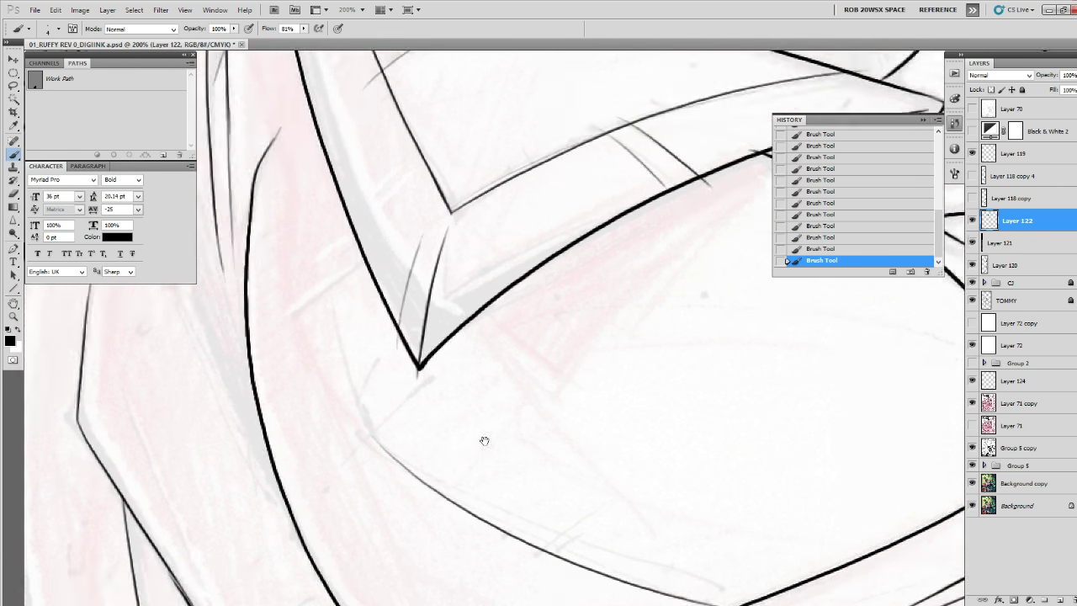
pyautogui.press('z')
pyautogui.click(387, 383)
pyautogui.moveTo(387, 384)
pyautogui.mouseDown()
pyautogui.moveTo(491, 420)
pyautogui.moveTo(496, 401)
pyautogui.mouseUp()
pyautogui.press('b')
pyautogui.moveTo(371, 92)
pyautogui.mouseDown()
pyautogui.moveTo(372, 144)
pyautogui.moveTo(469, 490)
pyautogui.mouseUp()
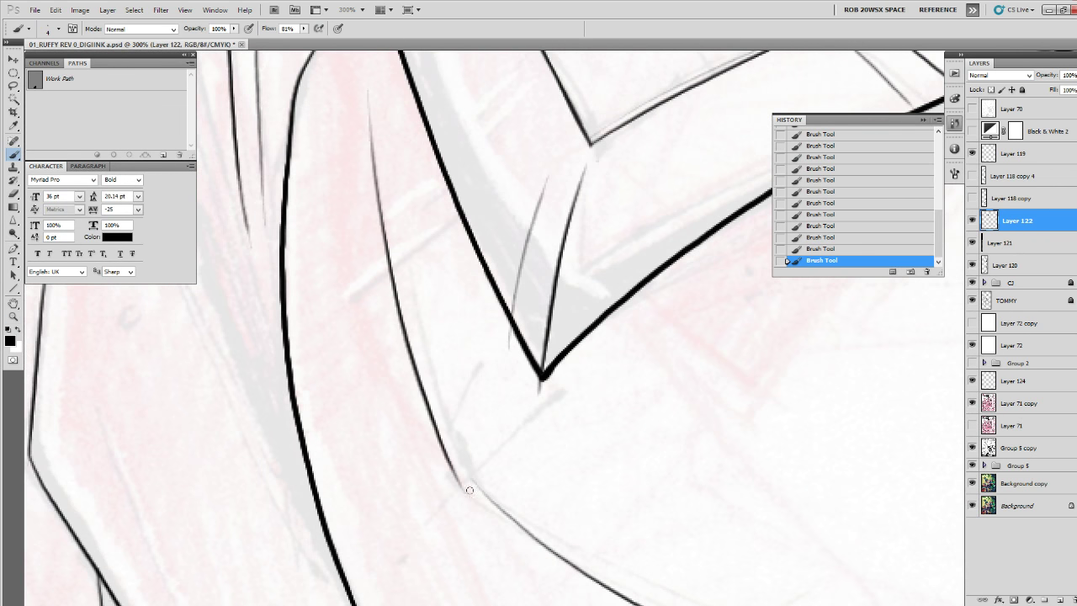
pyautogui.hotkey('ctrl', 'z')
pyautogui.moveTo(354, 87)
pyautogui.mouseDown()
pyautogui.moveTo(408, 352)
pyautogui.moveTo(473, 484)
pyautogui.mouseUp()
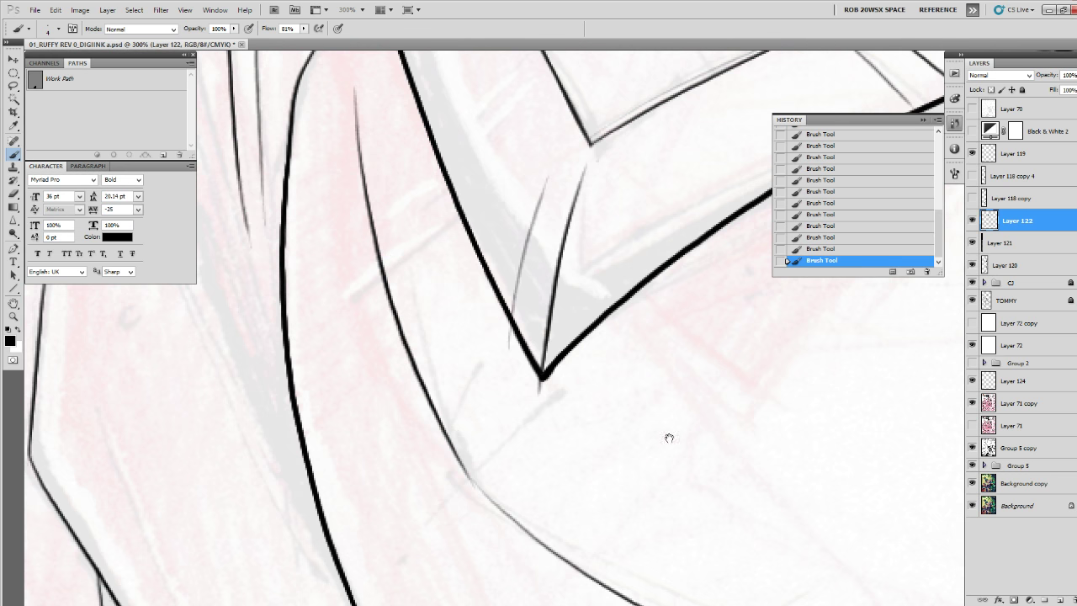
# Reinforce the upper sleeve seam where it bends below the collar's point, joining its upper and lower curves.
pyautogui.moveTo(669, 438); pyautogui.dragTo(599, 410)
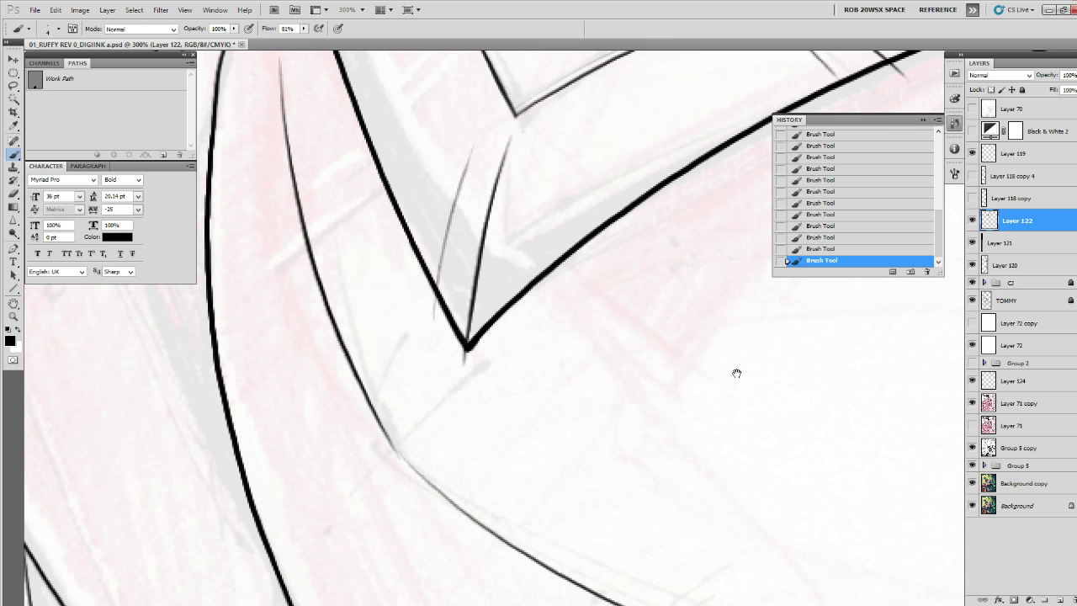
pyautogui.moveTo(735, 373); pyautogui.dragTo(637, 423)
pyautogui.moveTo(548, 428); pyautogui.dragTo(531, 334)
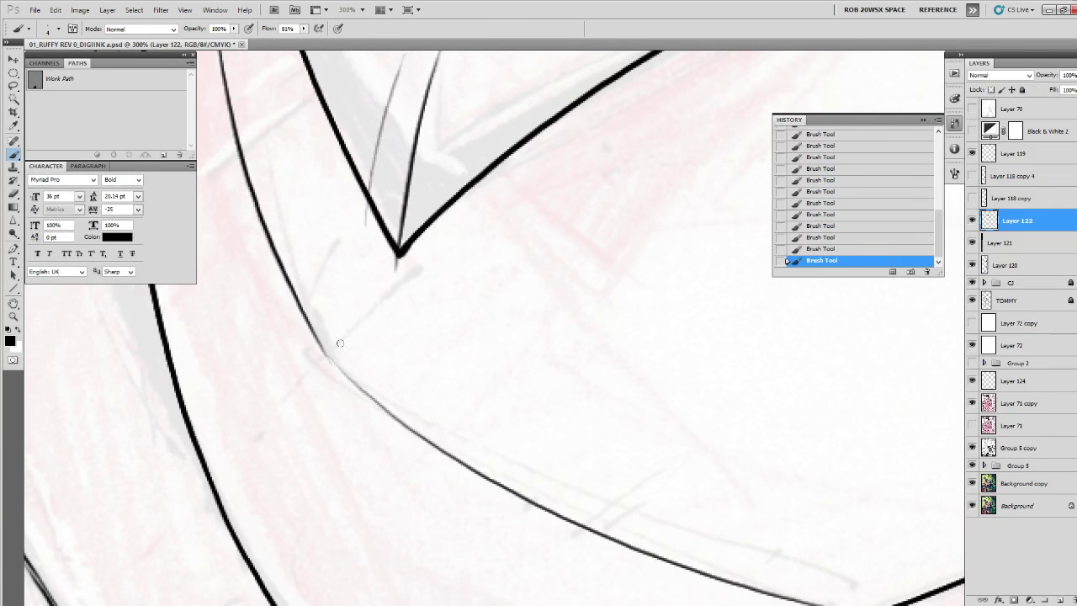
pyautogui.moveTo(317, 339)
pyautogui.mouseDown()
pyautogui.moveTo(334, 366)
pyautogui.moveTo(433, 448)
pyautogui.mouseUp()
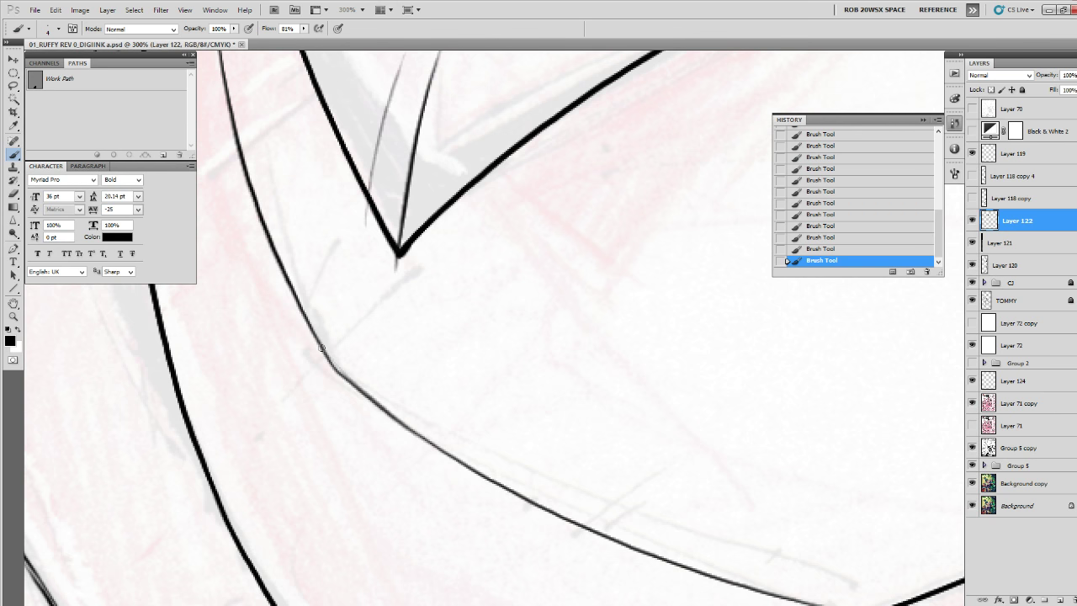
pyautogui.moveTo(321, 347); pyautogui.dragTo(375, 404)
pyautogui.moveTo(334, 366); pyautogui.dragTo(385, 407)
# Ink a long tapered fold on the back of the coat, curving down beside the pair of thin vertical creases.
pyautogui.moveTo(347, 256); pyautogui.dragTo(400, 458)
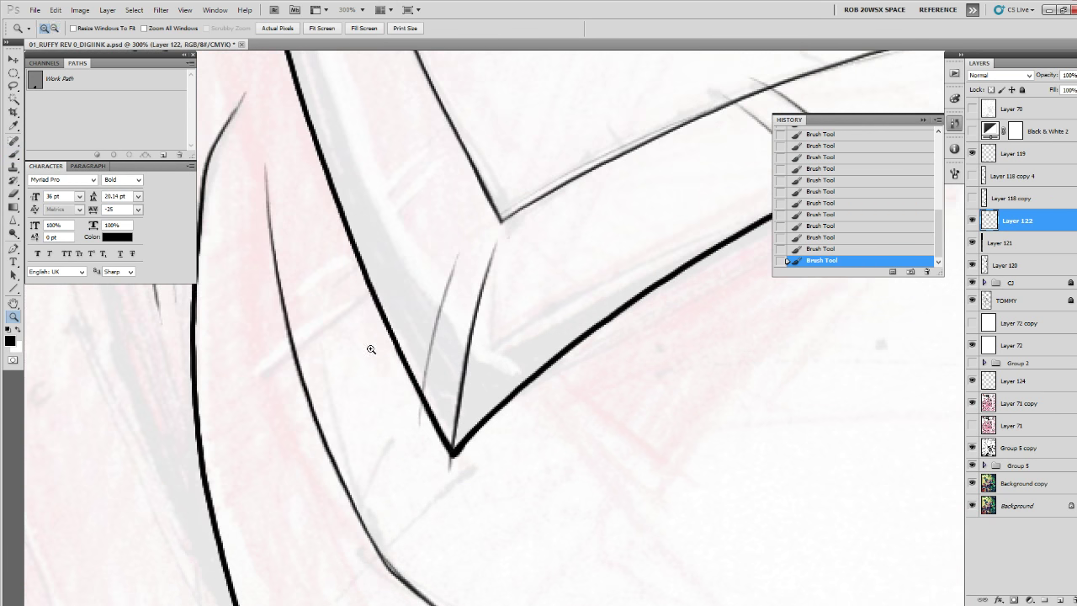
pyautogui.keyDown('alt'); pyautogui.click(371, 275); pyautogui.keyUp('alt')
pyautogui.keyDown('alt'); pyautogui.click(370, 274); pyautogui.keyUp('alt')
pyautogui.moveTo(373, 255); pyautogui.dragTo(418, 425)
pyautogui.click(351, 346)
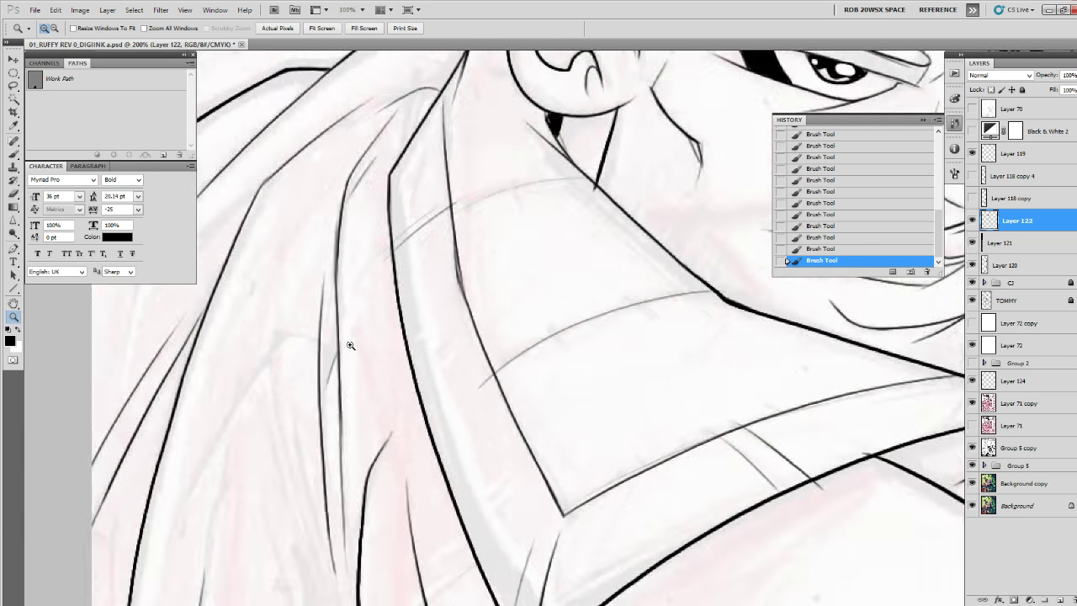
pyautogui.click(350, 345)
pyautogui.press('b')
pyautogui.scroll(2, 538, 217)
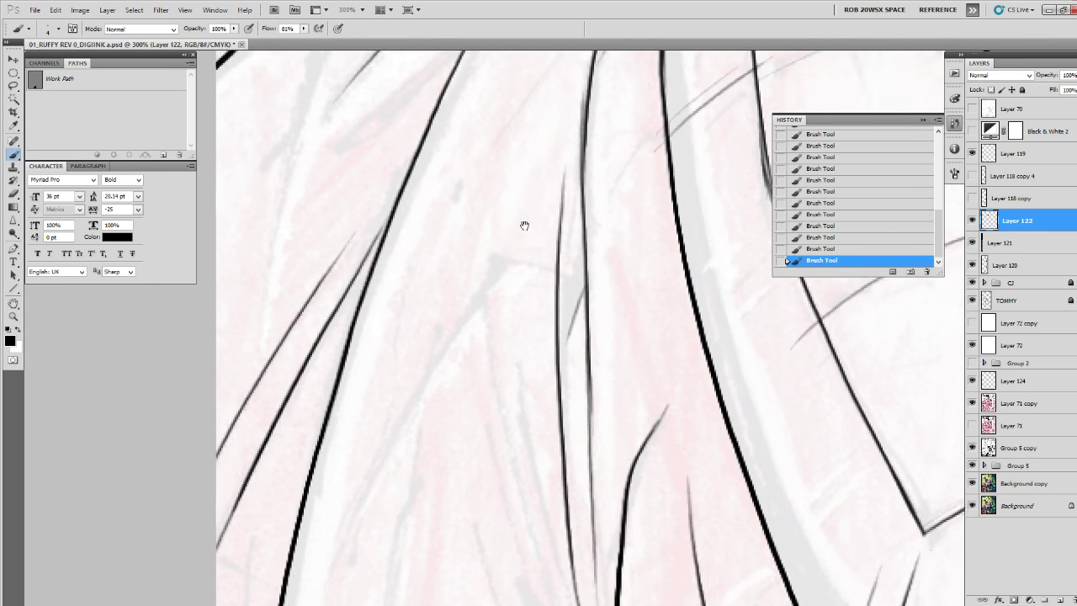
pyautogui.moveTo(512, 108)
pyautogui.mouseDown()
pyautogui.moveTo(482, 381)
pyautogui.moveTo(537, 587)
pyautogui.moveTo(498, 332)
pyautogui.moveTo(507, 427)
pyautogui.mouseUp()
pyautogui.moveTo(479, 305); pyautogui.dragTo(544, 547)
pyautogui.moveTo(546, 555); pyautogui.dragTo(504, 395)
pyautogui.hotkey('ctrl', 'z')
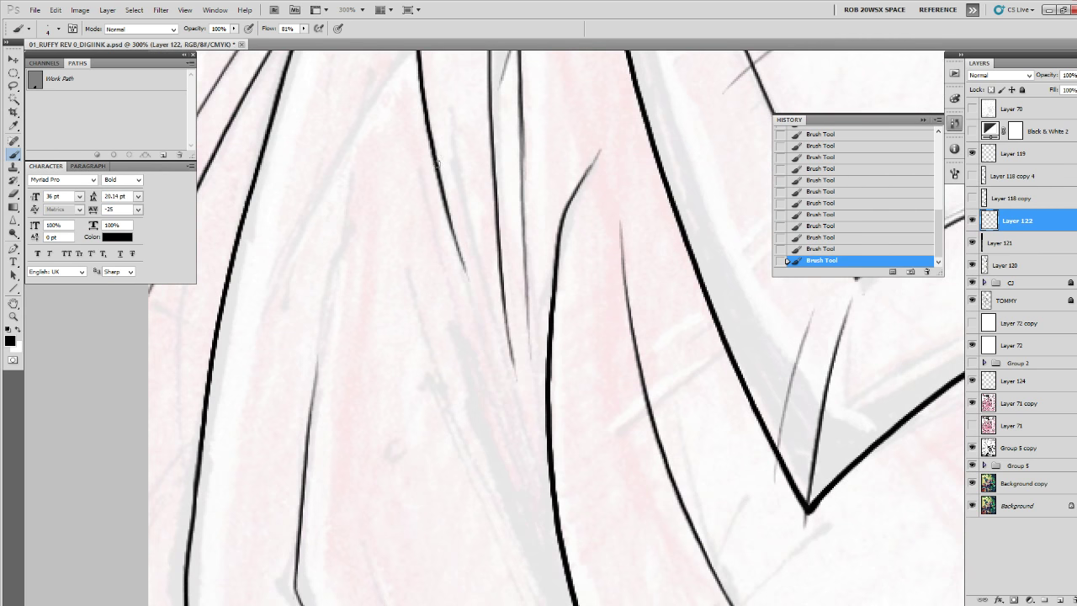
pyautogui.moveTo(436, 167); pyautogui.dragTo(529, 495)
pyautogui.moveTo(516, 346); pyautogui.dragTo(527, 554)
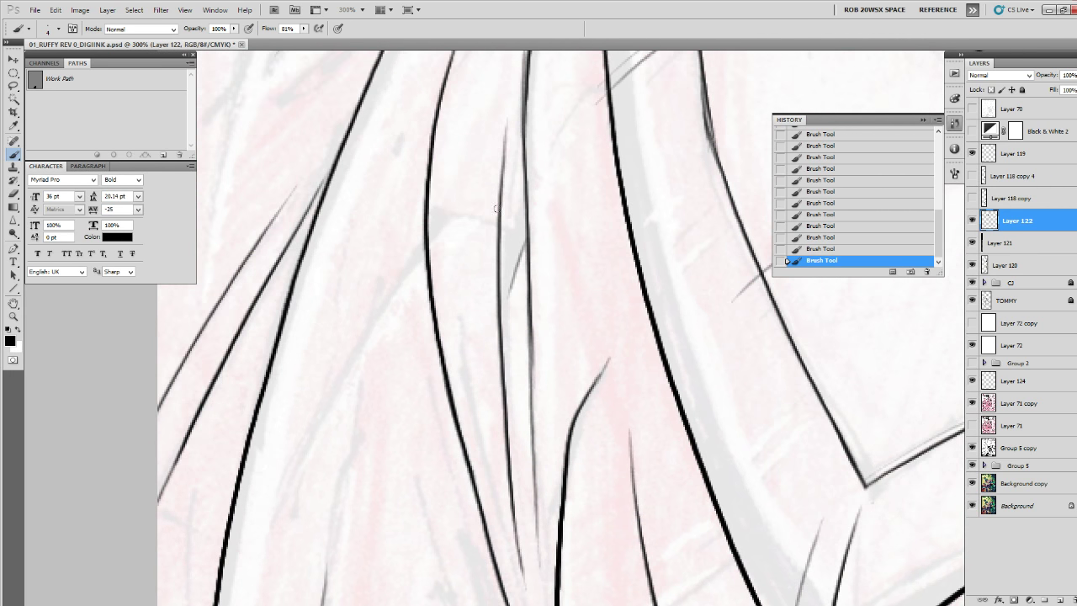
# Ink the small arch and hooked fold branching from the long coat fold, and extend the lower fold line upward in a taper.
pyautogui.moveTo(496, 208)
pyautogui.mouseDown()
pyautogui.moveTo(423, 238)
pyautogui.moveTo(363, 327)
pyautogui.moveTo(280, 525)
pyautogui.mouseUp()
pyautogui.moveTo(334, 477); pyautogui.dragTo(373, 281)
pyautogui.moveTo(392, 217); pyautogui.dragTo(363, 473)
pyautogui.hotkey('ctrl', 'z')
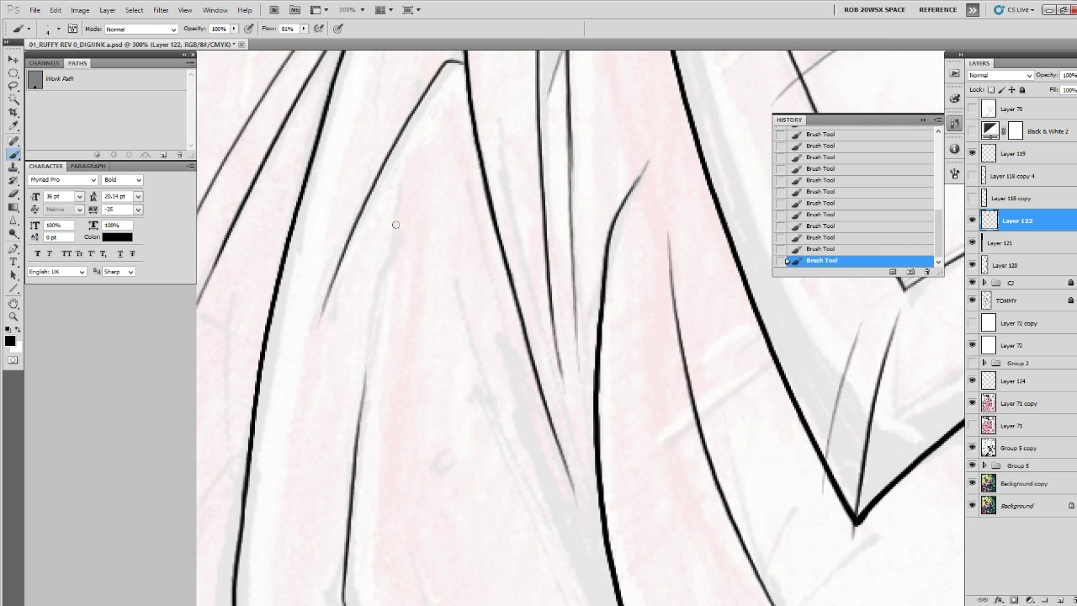
pyautogui.moveTo(391, 235); pyautogui.dragTo(364, 502)
pyautogui.hotkey('ctrl', 'z')
pyautogui.moveTo(392, 221); pyautogui.dragTo(356, 524)
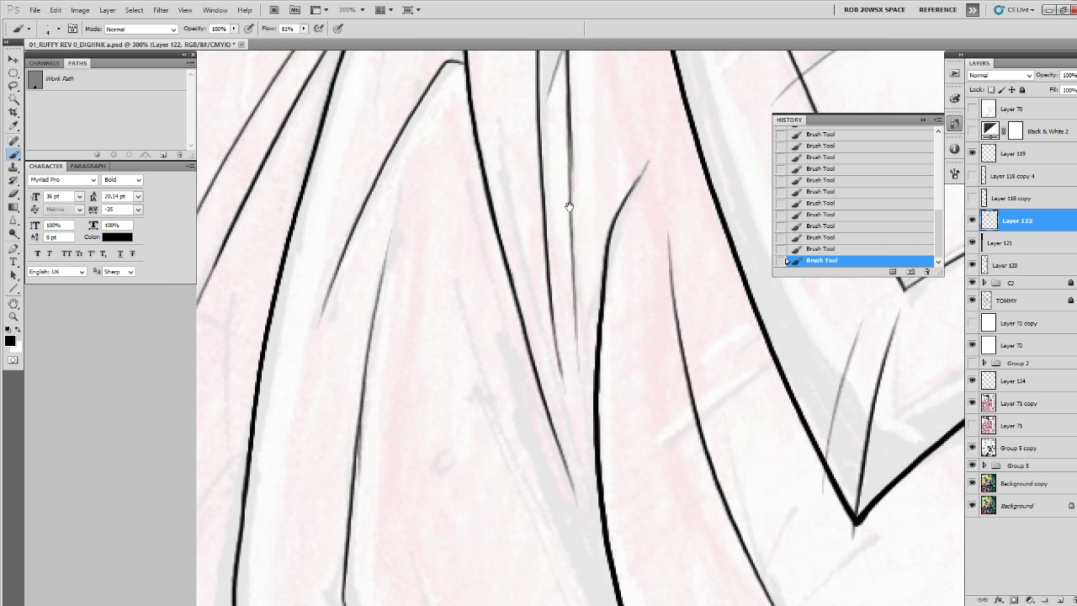
pyautogui.moveTo(569, 206); pyautogui.dragTo(473, 340)
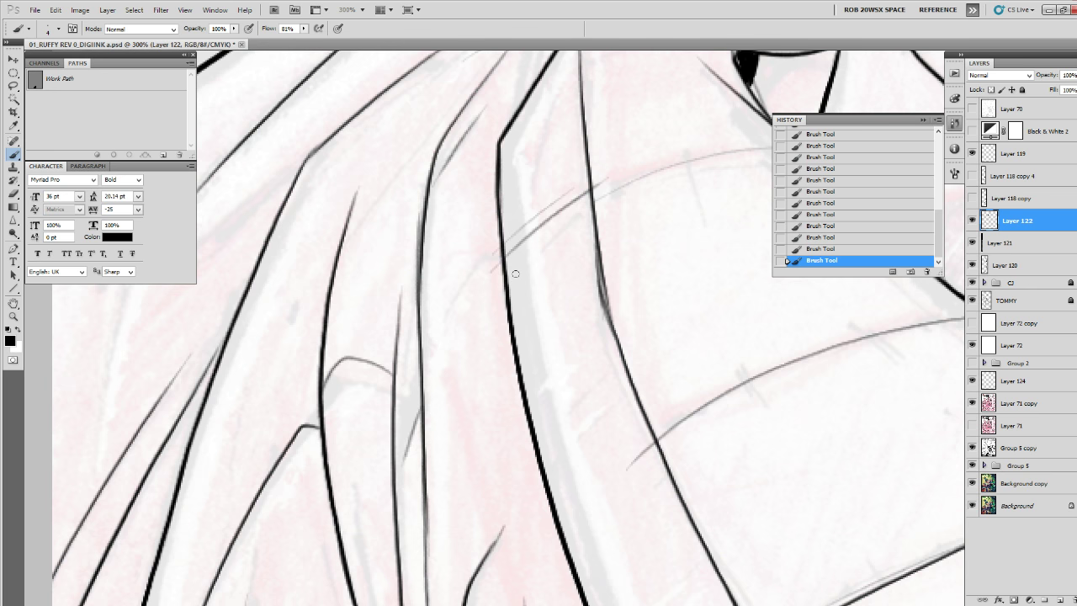
# Ink a curved tapered crease at the inner elbow, between the upper sleeve's edge and the forearm folds.
pyautogui.press('z')
pyautogui.keyDown('alt'); pyautogui.click(531, 251); pyautogui.keyUp('alt')
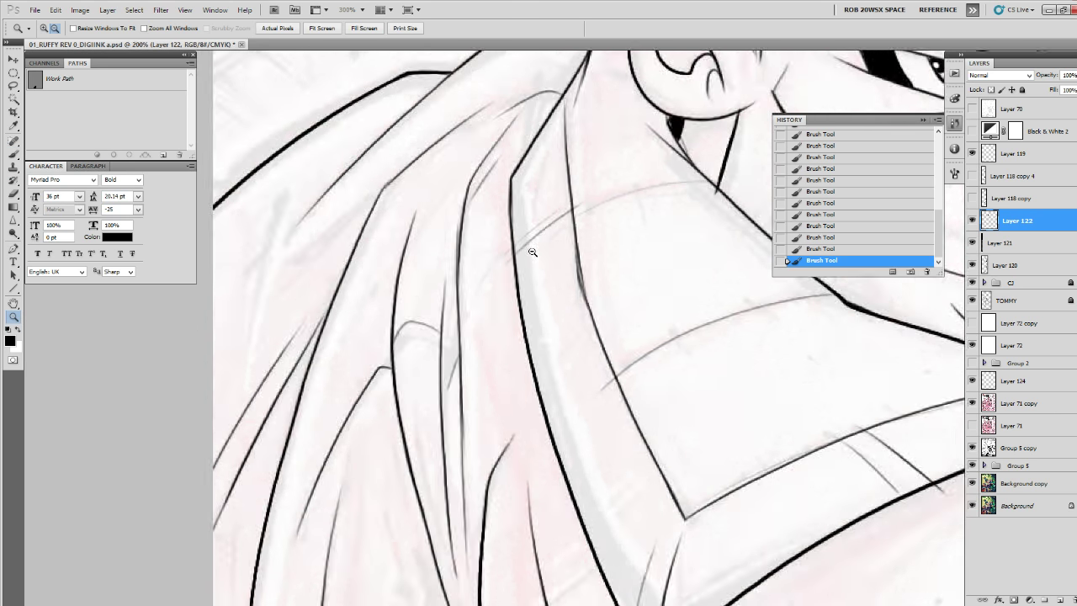
pyautogui.keyDown('alt'); pyautogui.click(532, 251); pyautogui.keyUp('alt')
pyautogui.keyDown('alt'); pyautogui.click(531, 251); pyautogui.keyUp('alt')
pyautogui.keyDown('alt'); pyautogui.click(628, 216); pyautogui.keyUp('alt')
pyautogui.keyDown('alt'); pyautogui.click(628, 217); pyautogui.keyUp('alt')
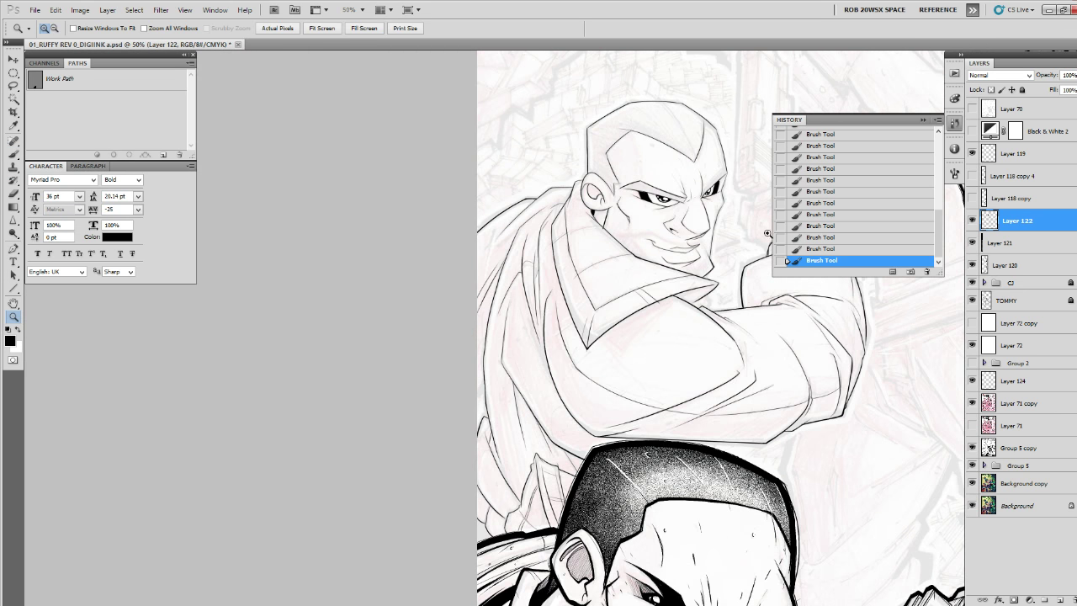
pyautogui.click(792, 360)
pyautogui.click(792, 361)
pyautogui.click(792, 360)
pyautogui.click(767, 370)
pyautogui.press('b')
pyautogui.moveTo(503, 211); pyautogui.dragTo(531, 495)
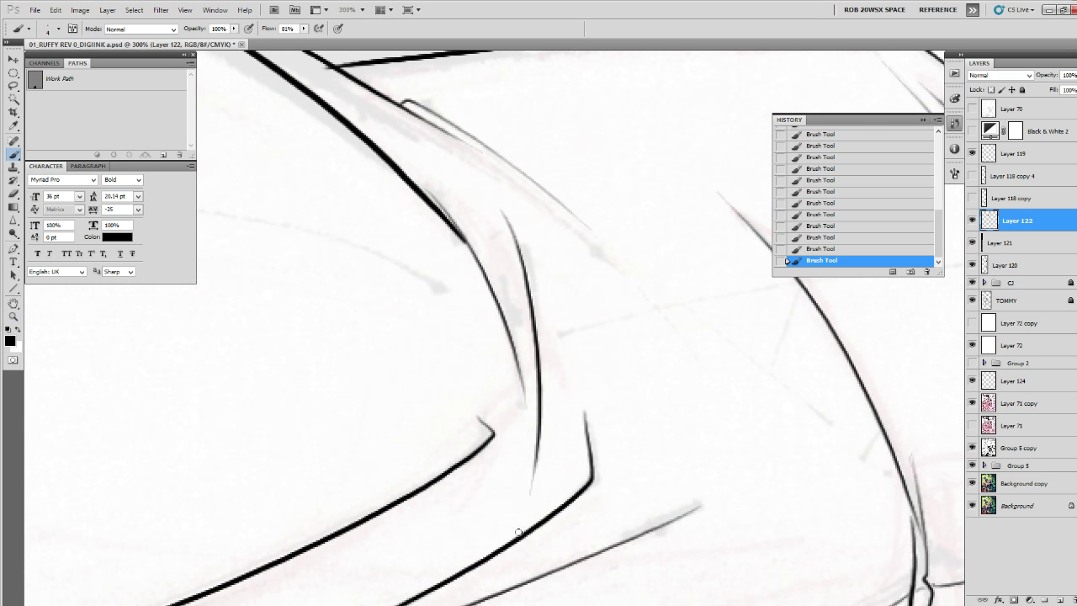
pyautogui.moveTo(540, 383); pyautogui.dragTo(559, 460)
# Ink the arched seam across the forearm sleeve and extend the long diagonal crease down through it.
pyautogui.moveTo(735, 425); pyautogui.dragTo(657, 572)
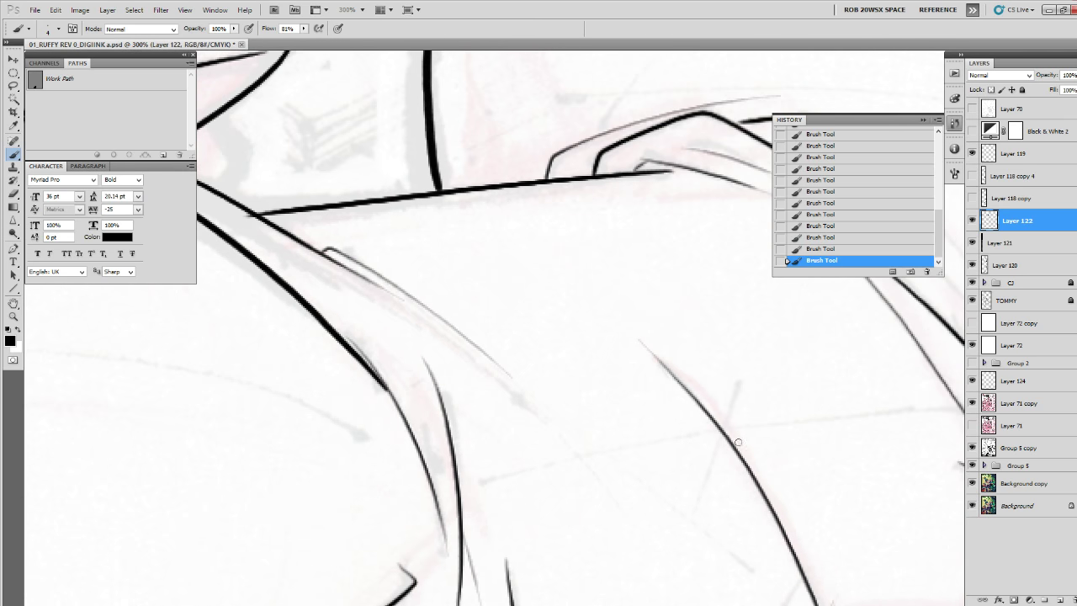
pyautogui.moveTo(732, 427); pyautogui.dragTo(468, 502)
pyautogui.moveTo(516, 400)
pyautogui.mouseDown()
pyautogui.moveTo(468, 384)
pyautogui.moveTo(648, 576)
pyautogui.mouseUp()
pyautogui.moveTo(705, 559); pyautogui.dragTo(487, 461)
pyautogui.moveTo(441, 287); pyautogui.dragTo(508, 386)
pyautogui.moveTo(646, 335); pyautogui.dragTo(626, 595)
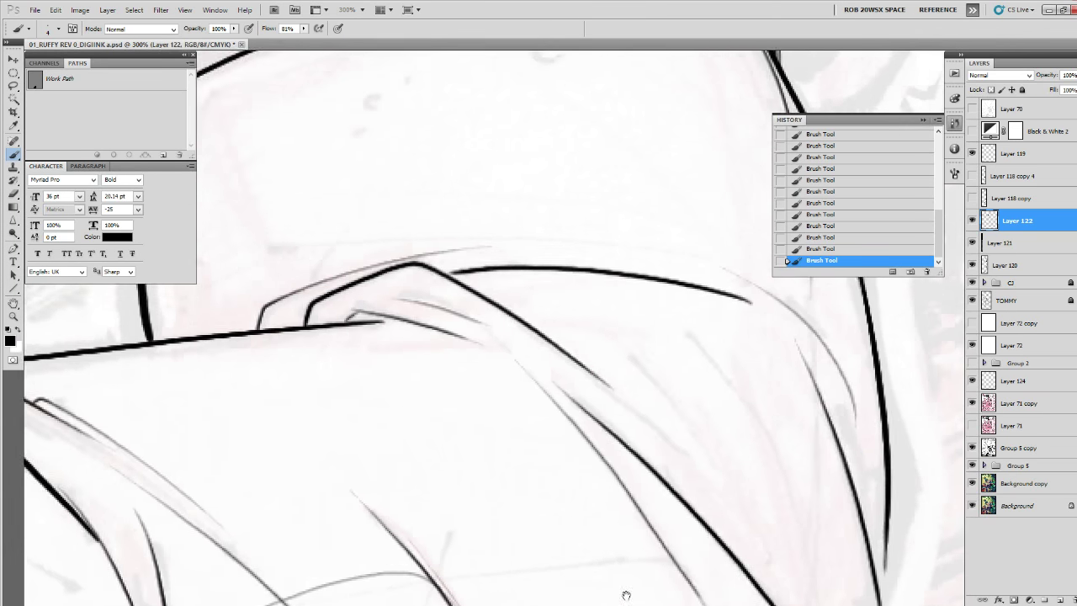
# Ink two long curved folds sweeping from beneath the raised cuff down the outer side of the bent sleeve.
pyautogui.moveTo(751, 412); pyautogui.dragTo(649, 410)
pyautogui.press('z')
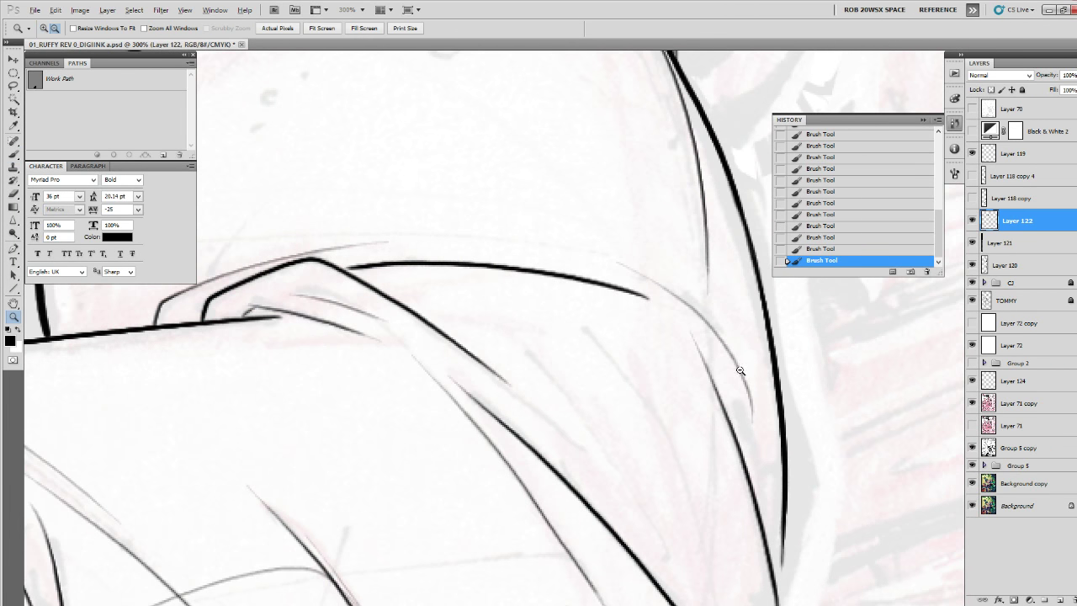
pyautogui.keyDown('alt'); pyautogui.click(743, 369); pyautogui.keyUp('alt')
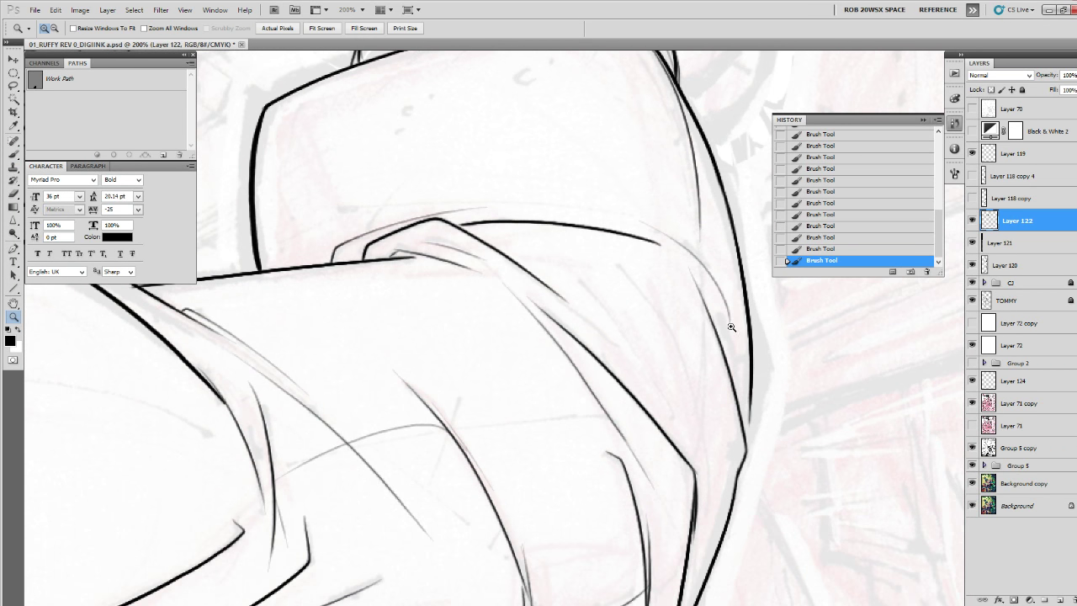
pyautogui.click(722, 346)
pyautogui.press('b')
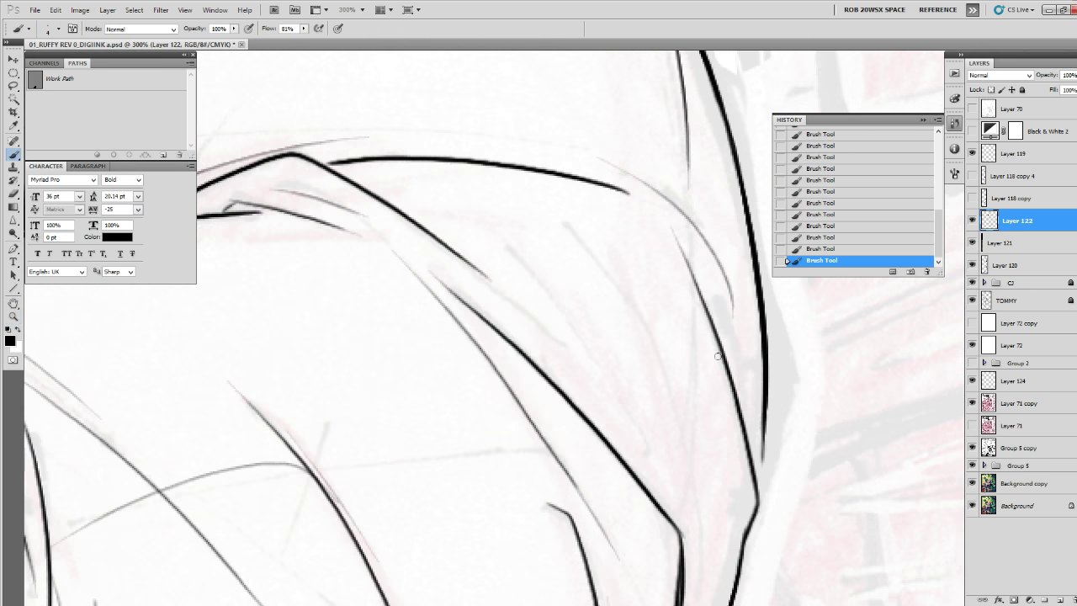
pyautogui.moveTo(466, 218)
pyautogui.mouseDown()
pyautogui.moveTo(532, 278)
pyautogui.moveTo(656, 472)
pyautogui.mouseUp()
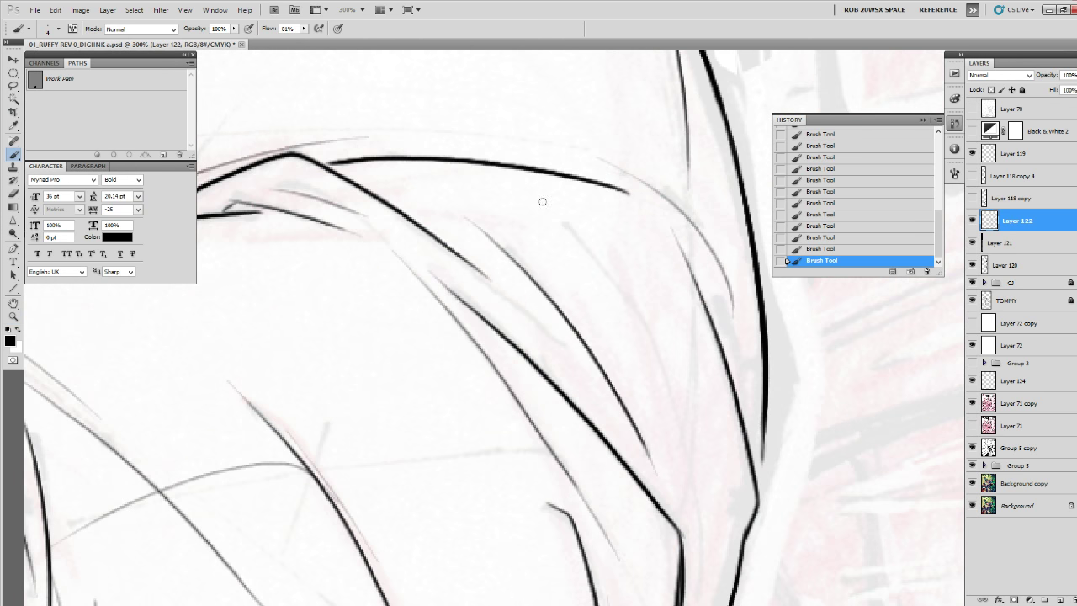
pyautogui.moveTo(545, 204); pyautogui.dragTo(716, 581)
pyautogui.moveTo(710, 488); pyautogui.dragTo(696, 265)
pyautogui.moveTo(695, 207)
pyautogui.mouseDown()
pyautogui.moveTo(678, 459)
pyautogui.moveTo(649, 537)
pyautogui.mouseUp()
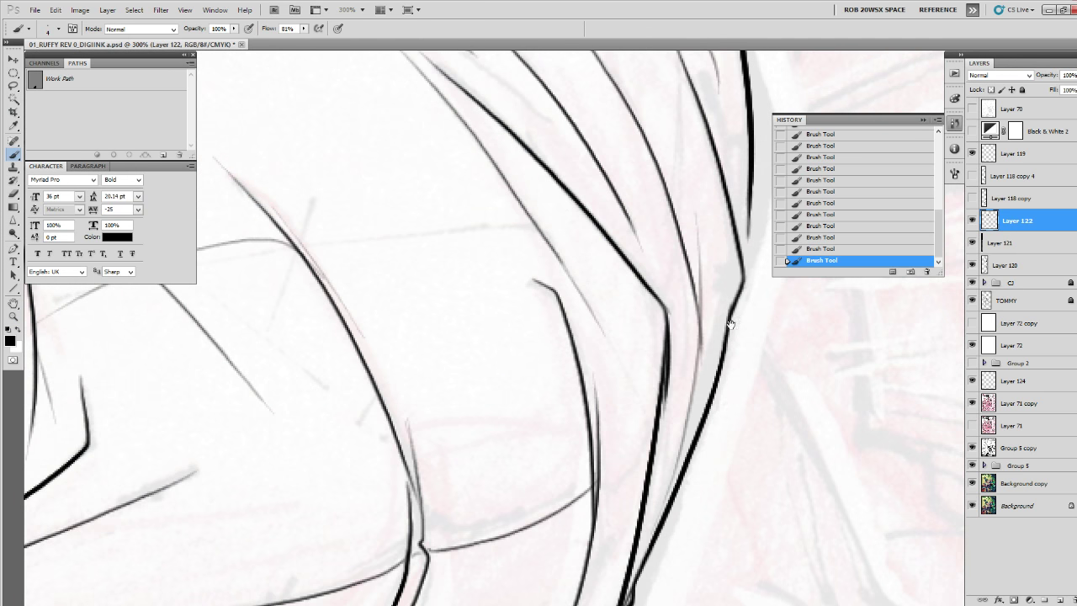
# Ink the small curved hole and dent marks on the raised cuff below the fist.
pyautogui.moveTo(730, 324); pyautogui.dragTo(666, 526)
pyautogui.moveTo(641, 311); pyautogui.dragTo(646, 431)
pyautogui.moveTo(646, 341); pyautogui.dragTo(663, 550)
pyautogui.moveTo(627, 365)
pyautogui.mouseDown()
pyautogui.moveTo(683, 428)
pyautogui.moveTo(705, 405)
pyautogui.mouseUp()
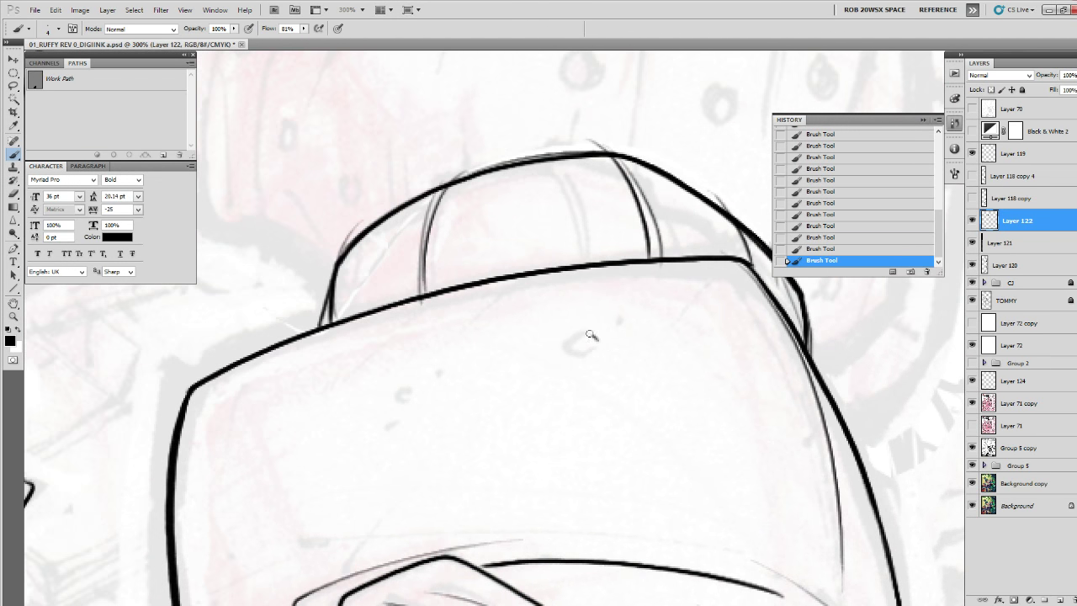
pyautogui.moveTo(591, 335); pyautogui.dragTo(593, 351)
pyautogui.moveTo(551, 407); pyautogui.dragTo(731, 286)
pyautogui.keyDown('ctrl'); pyautogui.click(598, 308); pyautogui.keyUp('ctrl')
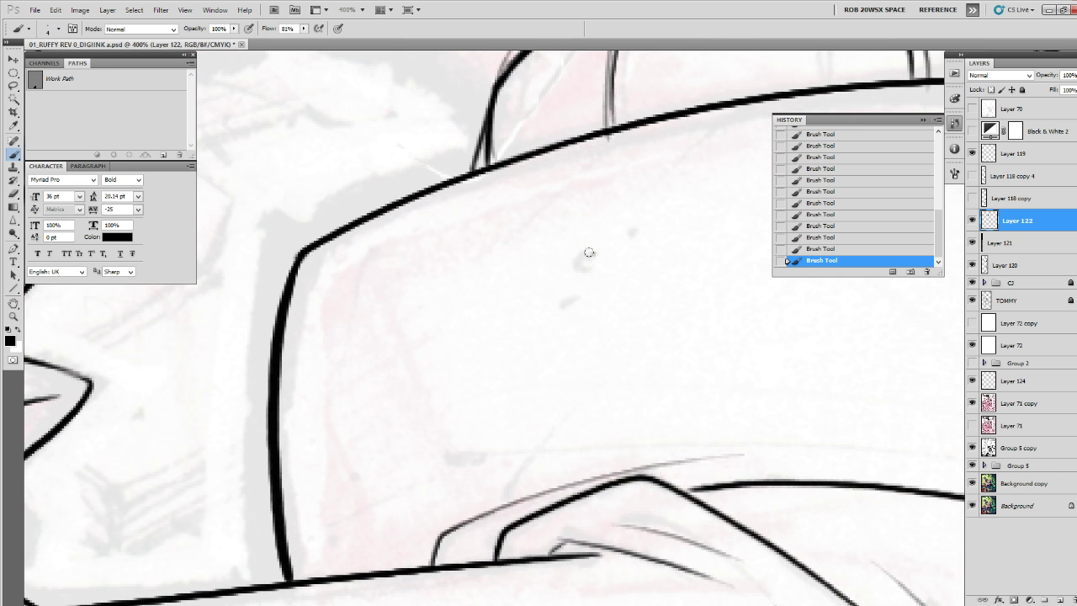
pyautogui.moveTo(592, 253); pyautogui.dragTo(589, 269)
pyautogui.moveTo(562, 308); pyautogui.dragTo(585, 293)
# Ink the long thin seam along the cuff's lower edge with a small hooked end, and a line beside the cuff's side outline.
pyautogui.moveTo(375, 481); pyautogui.dragTo(915, 449)
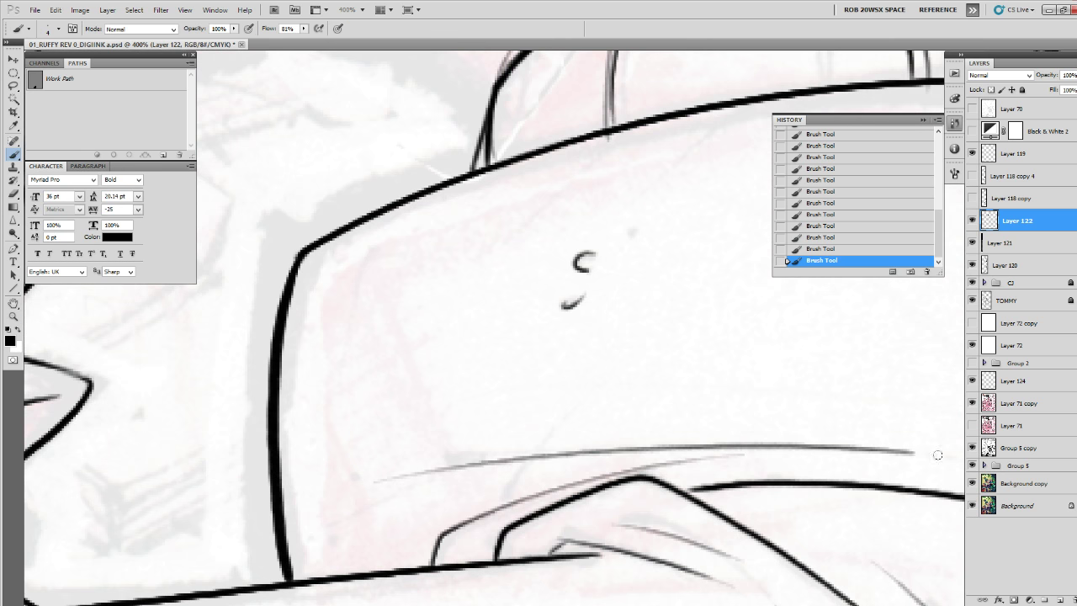
pyautogui.hotkey('ctrl', 'z')
pyautogui.moveTo(521, 463); pyautogui.dragTo(365, 455)
pyautogui.moveTo(233, 453)
pyautogui.mouseDown()
pyautogui.moveTo(606, 440)
pyautogui.moveTo(961, 465)
pyautogui.mouseUp()
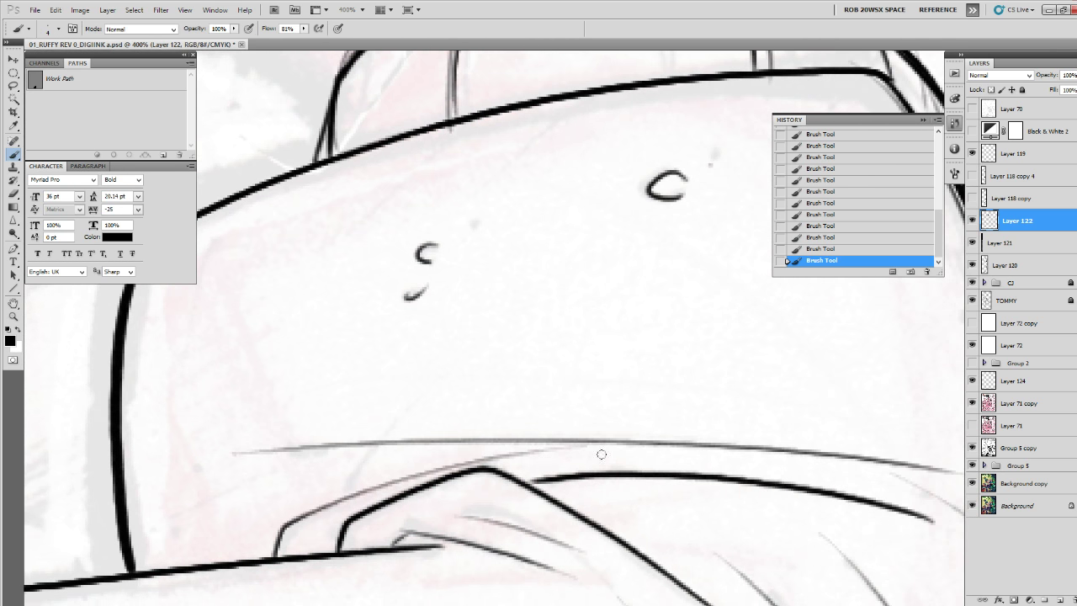
pyautogui.moveTo(418, 452); pyautogui.dragTo(614, 446)
pyautogui.moveTo(496, 443)
pyautogui.mouseDown()
pyautogui.moveTo(462, 448)
pyautogui.moveTo(495, 450)
pyautogui.mouseUp()
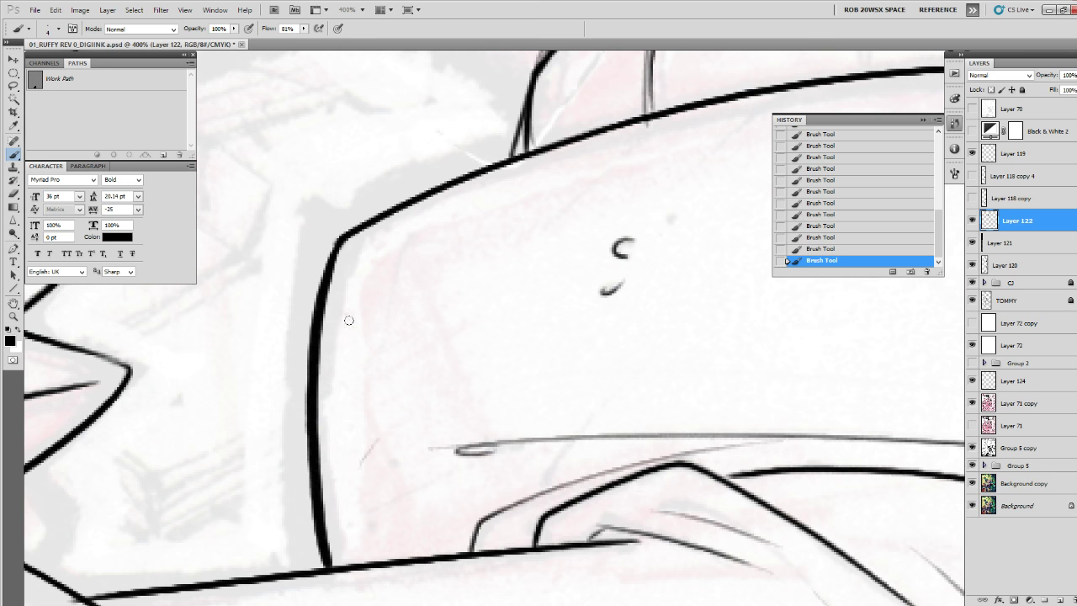
pyautogui.moveTo(348, 320); pyautogui.dragTo(351, 507)
# Ink a thin tapered line parallel to the collar's inner border and a short crease near the collar's tip.
pyautogui.moveTo(556, 249); pyautogui.dragTo(349, 591)
pyautogui.press('z')
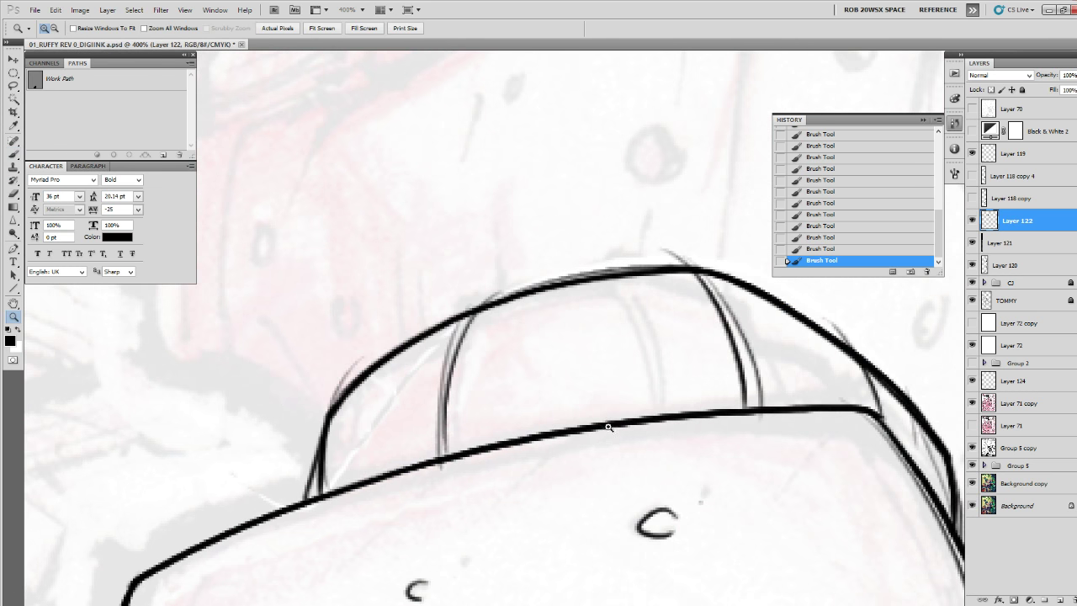
pyautogui.keyDown('alt'); pyautogui.click(645, 433); pyautogui.keyUp('alt')
pyautogui.keyDown('alt'); pyautogui.click(647, 434); pyautogui.keyUp('alt')
pyautogui.keyDown('alt'); pyautogui.click(700, 472); pyautogui.keyUp('alt')
pyautogui.moveTo(696, 500); pyautogui.dragTo(711, 380)
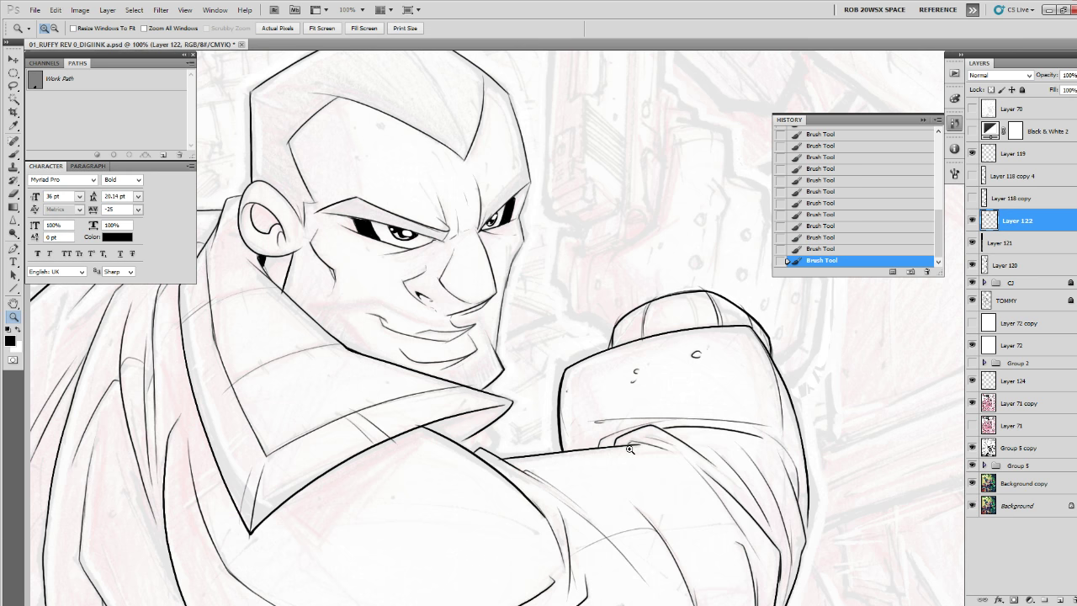
pyautogui.click(436, 413)
pyautogui.click(436, 413)
pyautogui.moveTo(440, 411); pyautogui.dragTo(681, 464)
pyautogui.press('b')
pyautogui.moveTo(779, 393)
pyautogui.mouseDown()
pyautogui.moveTo(635, 420)
pyautogui.moveTo(462, 473)
pyautogui.mouseUp()
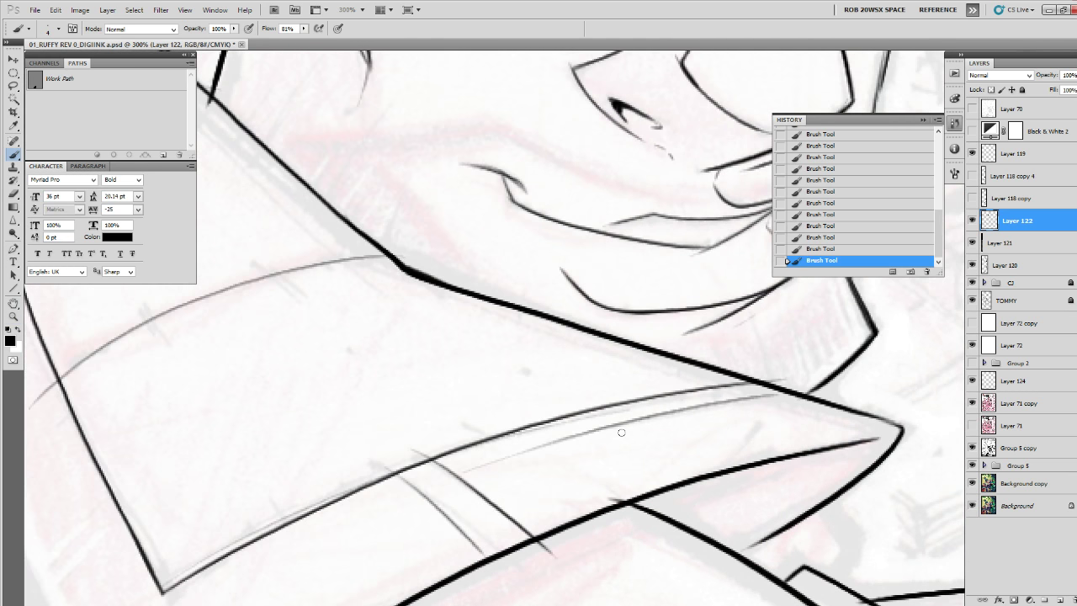
pyautogui.moveTo(768, 423); pyautogui.dragTo(732, 454)
# Ink small dots and short wear marks across the broad face of the collar.
pyautogui.moveTo(569, 432); pyautogui.dragTo(743, 395)
pyautogui.click(698, 333)
pyautogui.moveTo(575, 395); pyautogui.dragTo(567, 398)
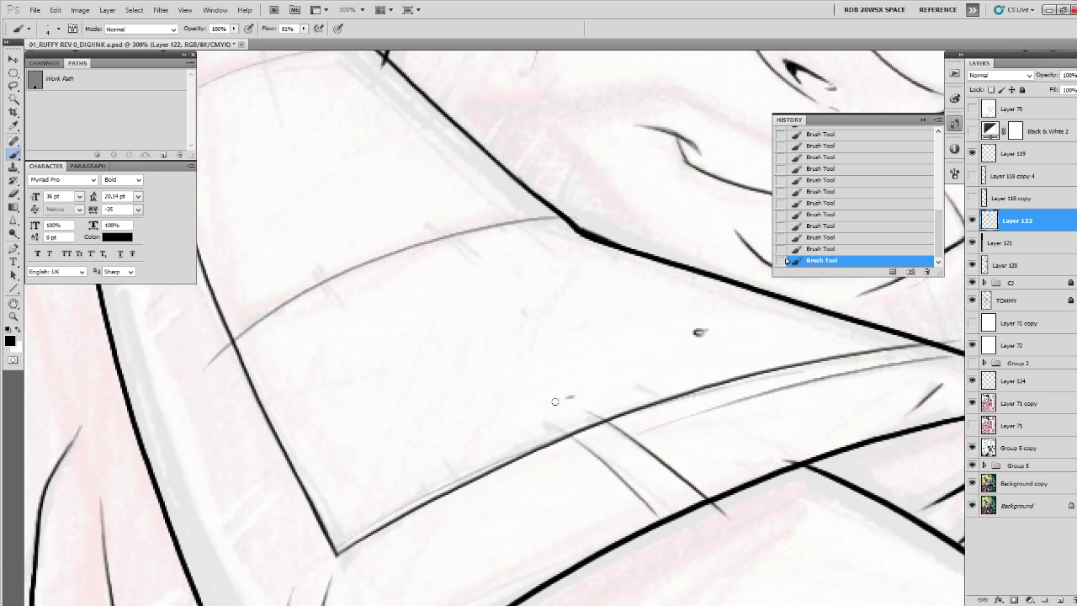
pyautogui.moveTo(351, 518)
pyautogui.mouseDown()
pyautogui.moveTo(448, 389)
pyautogui.moveTo(427, 392)
pyautogui.moveTo(406, 490)
pyautogui.mouseUp()
pyautogui.moveTo(298, 517); pyautogui.dragTo(387, 405)
# Ink a short crease crossing the collar's upper seam and a thin line along the collar edge behind the ear.
pyautogui.moveTo(452, 335); pyautogui.dragTo(544, 583)
pyautogui.moveTo(481, 377); pyautogui.dragTo(413, 500)
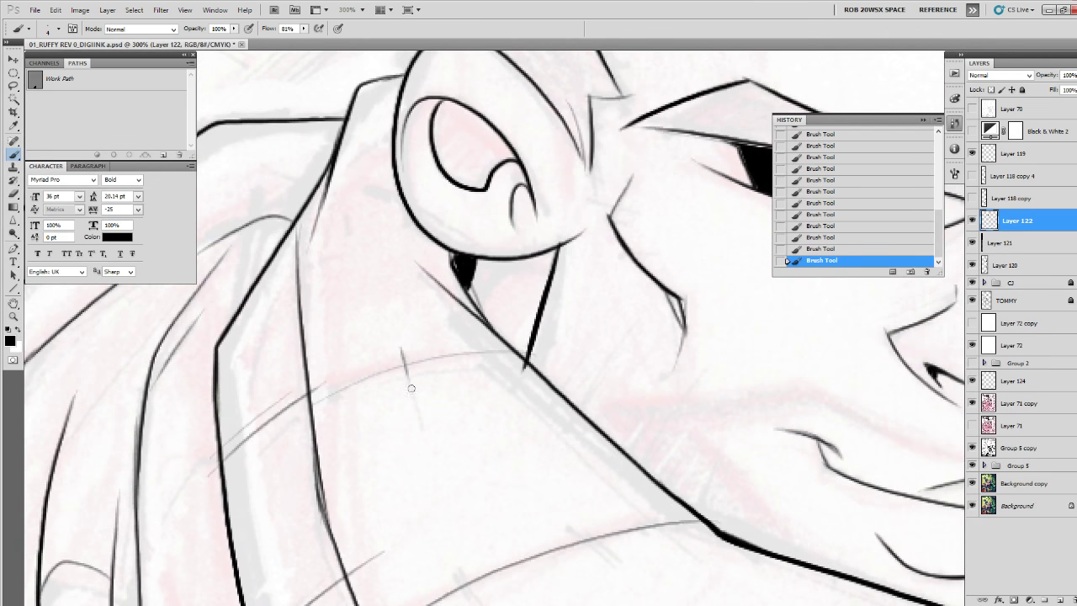
pyautogui.moveTo(570, 349); pyautogui.dragTo(467, 557)
pyautogui.moveTo(399, 423); pyautogui.dragTo(581, 511)
pyautogui.moveTo(432, 381); pyautogui.dragTo(495, 352)
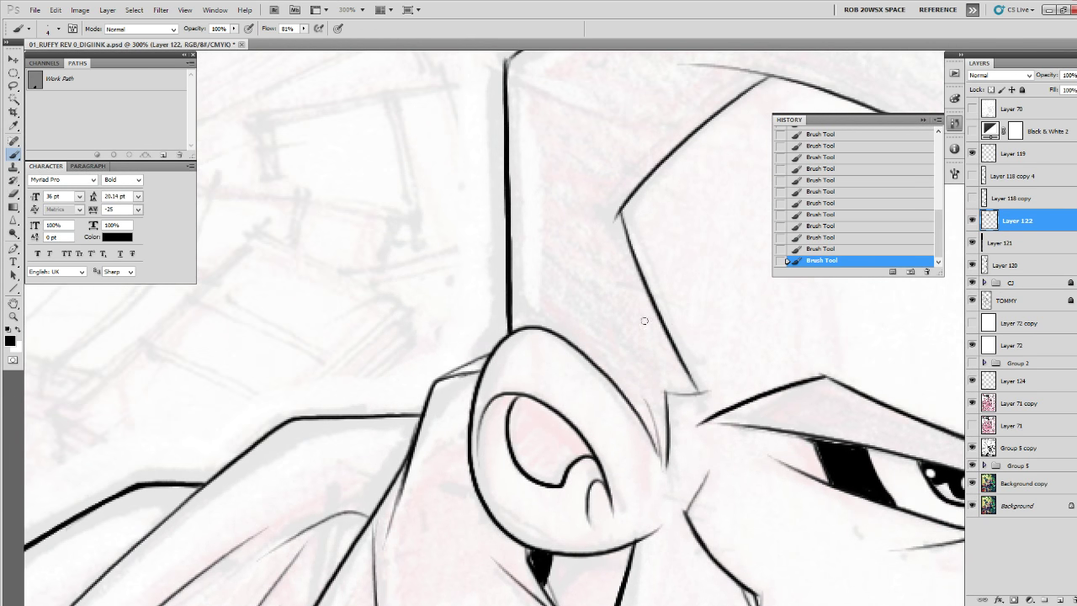
# Ink the small curved mark on the forehead below the hairline, and try a short crease between the eyebrows.
pyautogui.moveTo(643, 321)
pyautogui.mouseDown()
pyautogui.moveTo(555, 491)
pyautogui.moveTo(355, 444)
pyautogui.mouseUp()
pyautogui.moveTo(679, 367); pyautogui.dragTo(433, 296)
pyautogui.moveTo(708, 486); pyautogui.dragTo(624, 372)
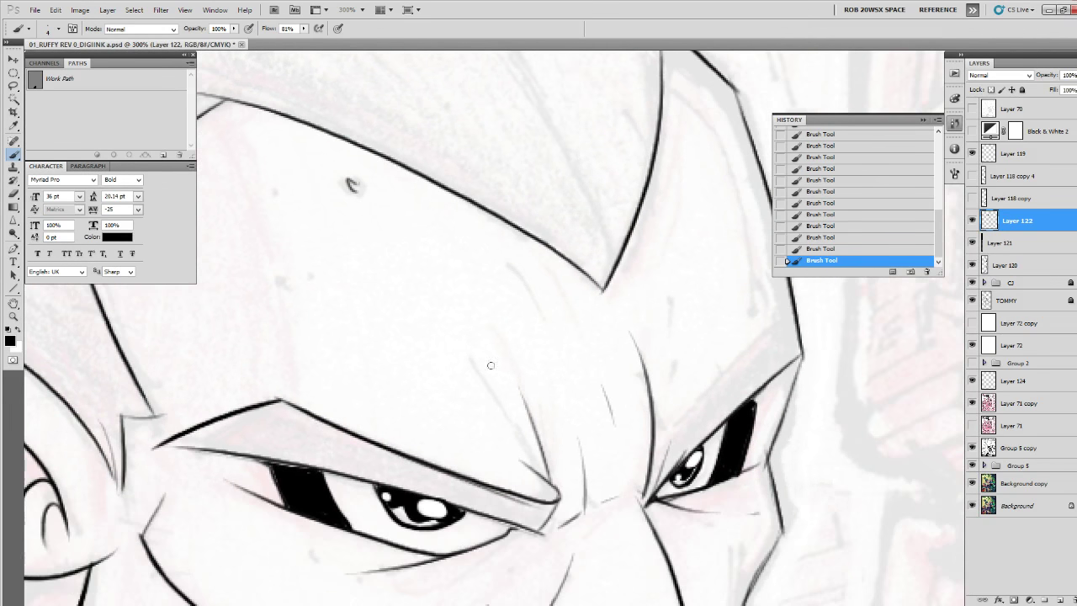
pyautogui.moveTo(713, 408); pyautogui.dragTo(644, 441)
pyautogui.moveTo(549, 487)
pyautogui.mouseDown()
pyautogui.moveTo(708, 320)
pyautogui.moveTo(562, 440)
pyautogui.moveTo(511, 508)
pyautogui.mouseUp()
pyautogui.hotkey('ctrl', 'z')
# Reinforce the face contour beside the far eye, from the brow's outer corner down to the cheek.
pyautogui.keyDown('ctrl'); pyautogui.click(646, 425); pyautogui.keyUp('ctrl')
pyautogui.moveTo(690, 279)
pyautogui.mouseDown()
pyautogui.moveTo(706, 370)
pyautogui.moveTo(636, 434)
pyautogui.mouseUp()
pyautogui.moveTo(707, 381); pyautogui.dragTo(663, 491)
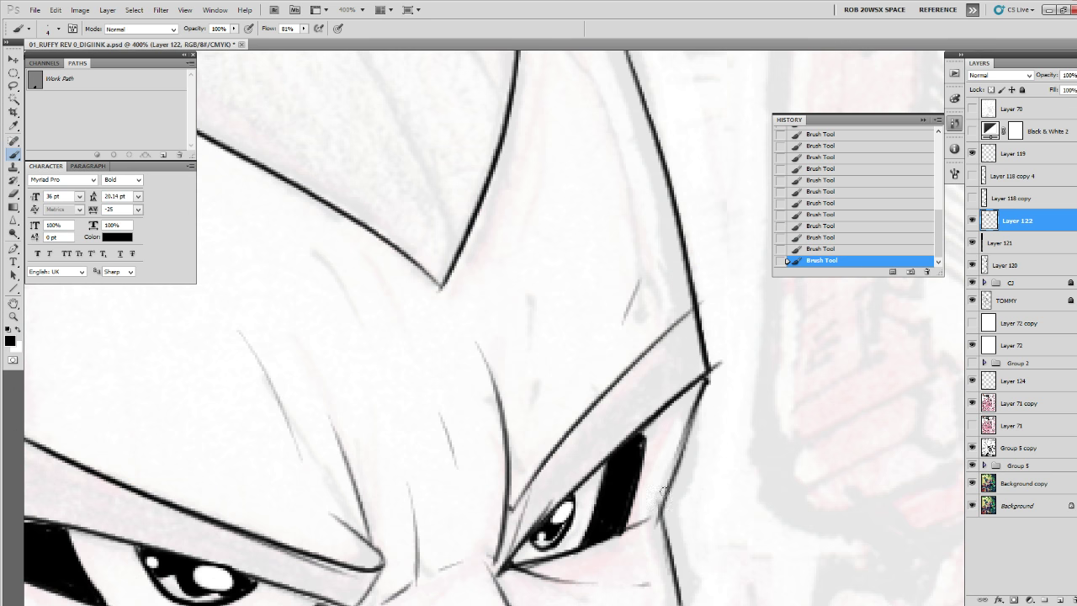
pyautogui.press('z')
pyautogui.keyDown('alt'); pyautogui.click(692, 425); pyautogui.keyUp('alt')
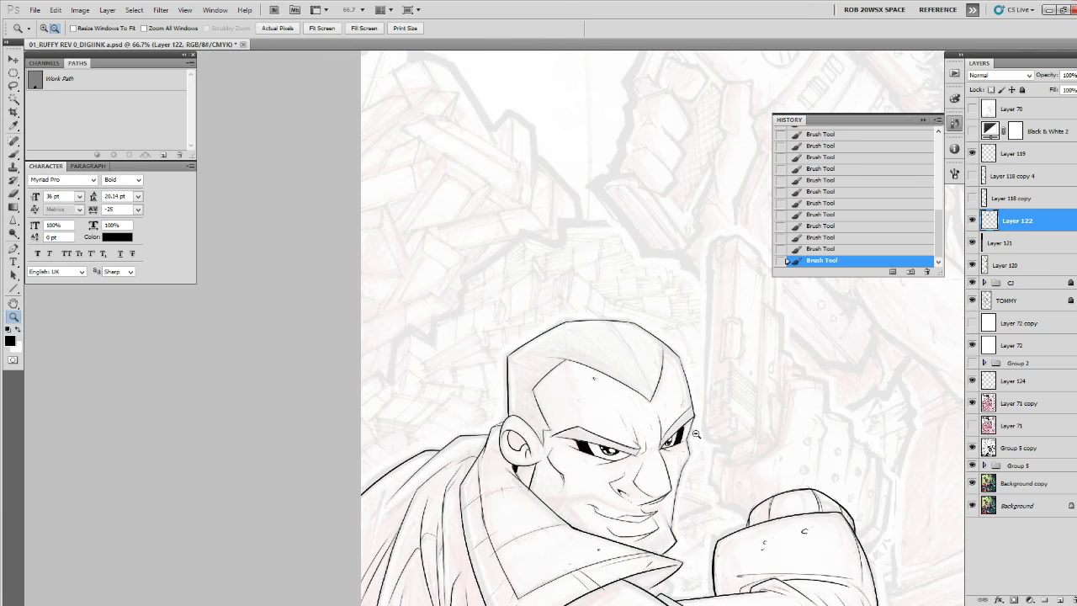
# Ink a small dot and faint short creases on the cheek between the near eye and the nostril.
pyautogui.keyDown('alt'); pyautogui.click(696, 434); pyautogui.keyUp('alt')
pyautogui.moveTo(698, 487); pyautogui.dragTo(702, 413)
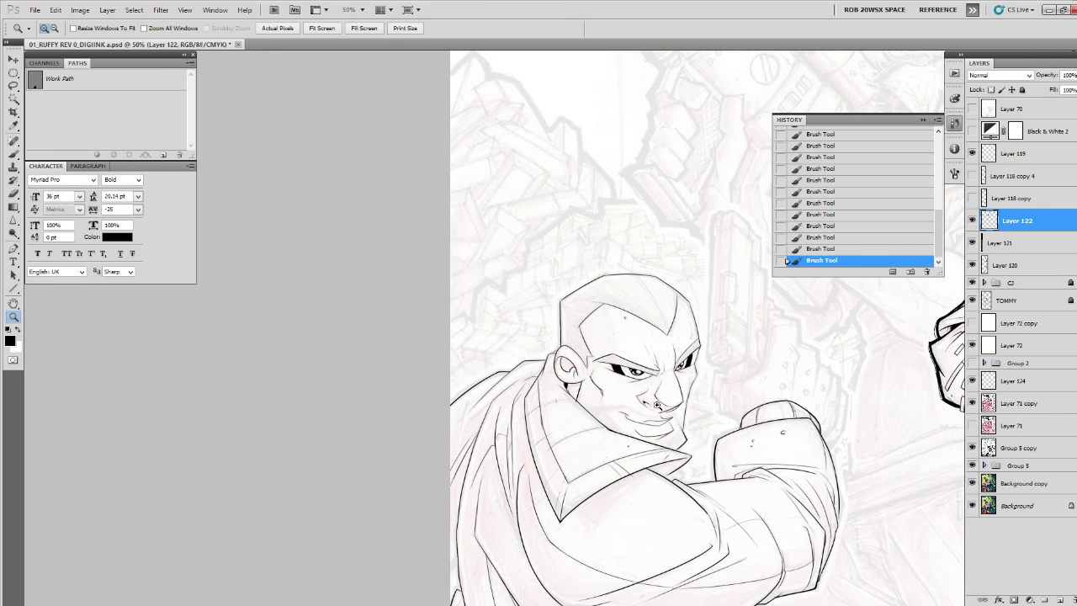
pyautogui.click(646, 398)
pyautogui.click(645, 398)
pyautogui.doubleClick(650, 396)
pyautogui.press('b')
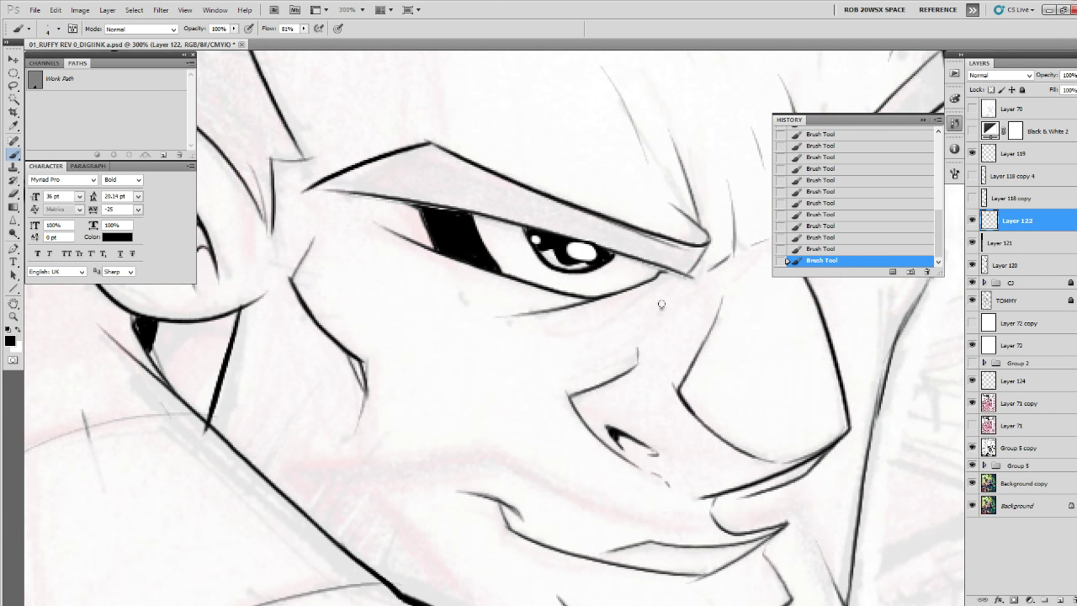
pyautogui.moveTo(653, 289); pyautogui.dragTo(563, 330)
pyautogui.moveTo(616, 355); pyautogui.dragTo(593, 364)
# Ink short stubble strokes rising from the jawline between the ear and the mouth corner.
pyautogui.moveTo(412, 478); pyautogui.dragTo(343, 498)
pyautogui.moveTo(357, 416); pyautogui.dragTo(409, 403)
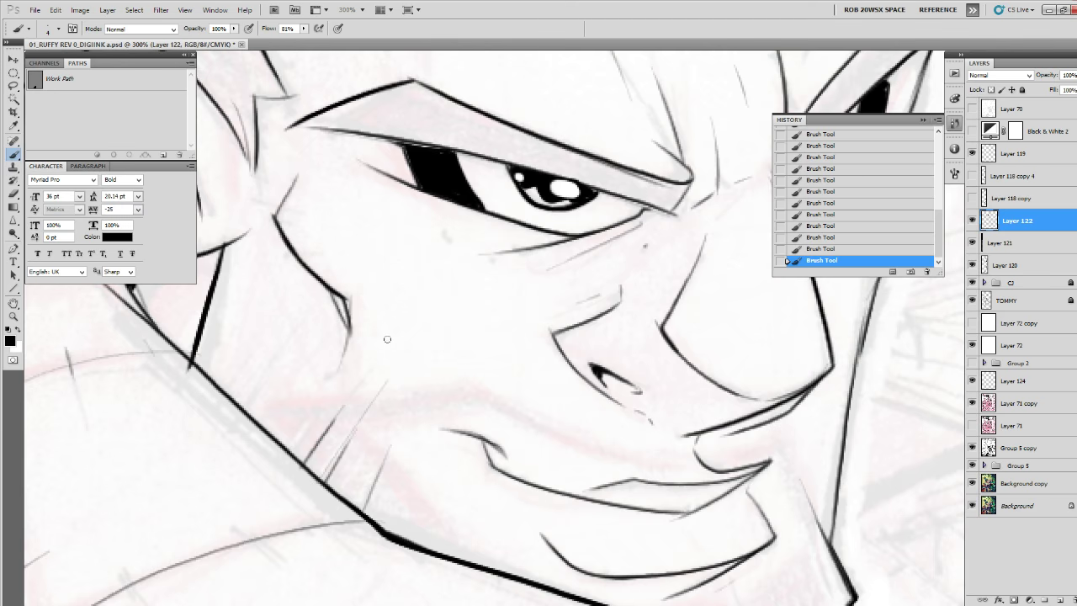
pyautogui.moveTo(384, 339); pyautogui.dragTo(509, 458)
pyautogui.moveTo(434, 525); pyautogui.dragTo(417, 550)
pyautogui.moveTo(404, 467)
pyautogui.mouseDown()
pyautogui.moveTo(370, 513)
pyautogui.moveTo(372, 500)
pyautogui.mouseUp()
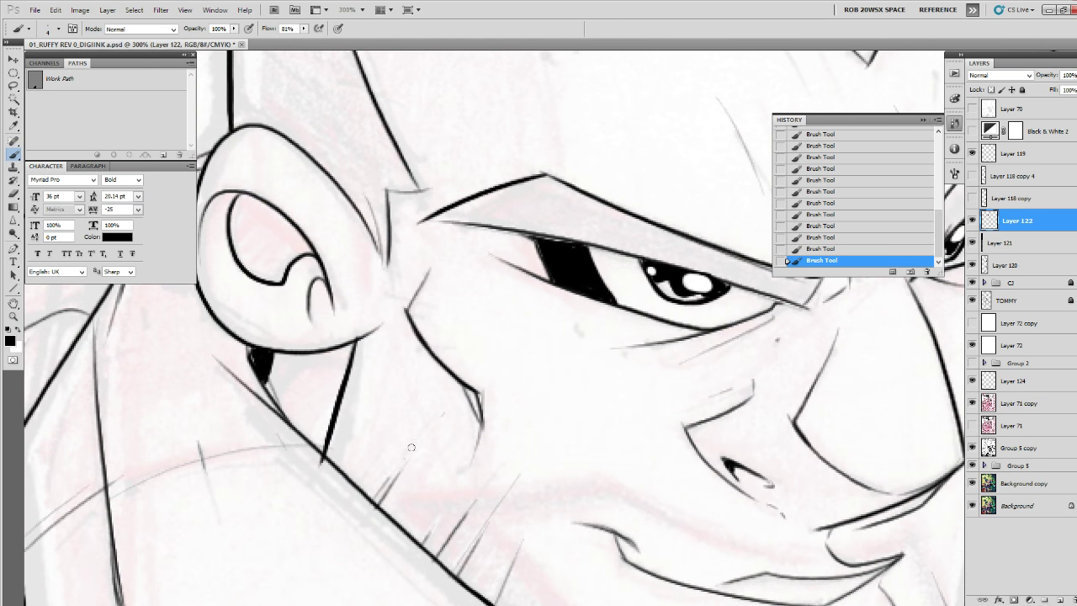
pyautogui.moveTo(436, 418); pyautogui.dragTo(389, 477)
pyautogui.moveTo(377, 458); pyautogui.dragTo(359, 482)
pyautogui.moveTo(639, 510); pyautogui.dragTo(508, 353)
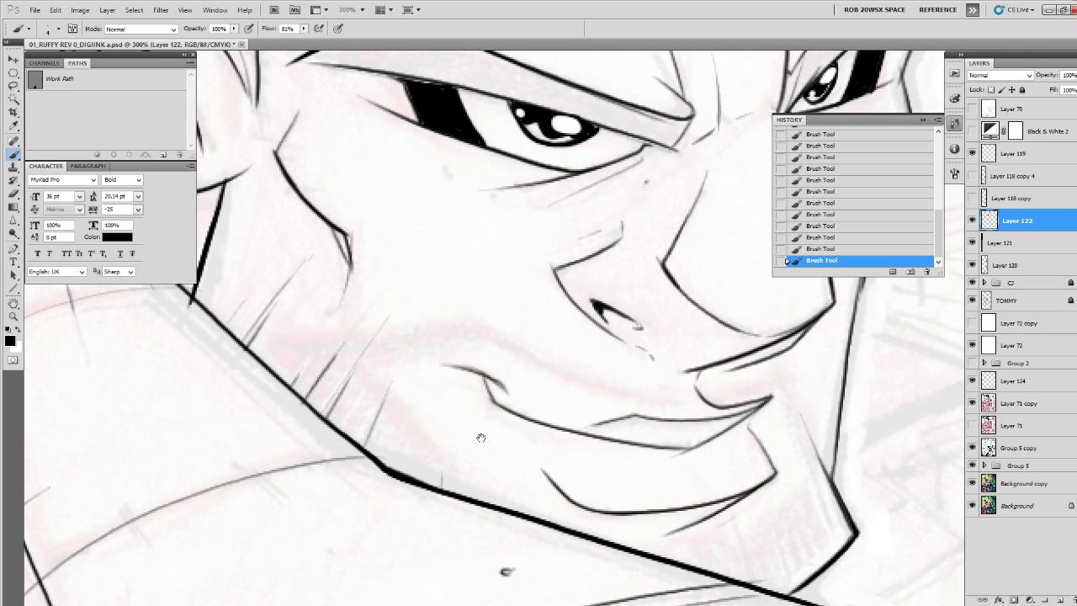
# Continue the stubble strokes along the jaw below the mouth to the tip of the chin, redoing one misplaced stroke.
pyautogui.moveTo(480, 437); pyautogui.dragTo(495, 443)
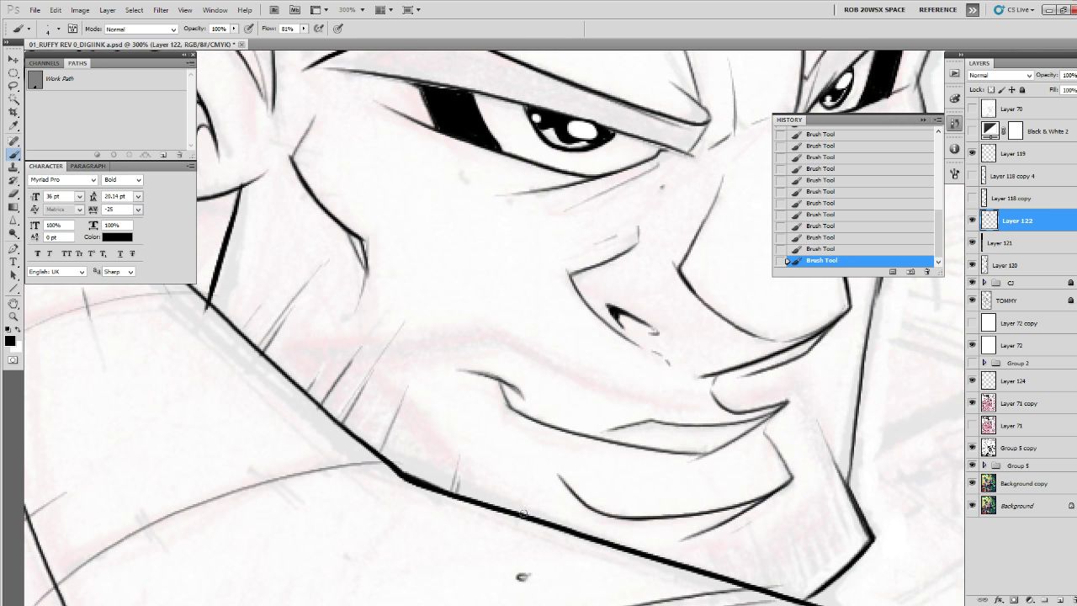
pyautogui.moveTo(523, 513)
pyautogui.mouseDown()
pyautogui.moveTo(533, 461)
pyautogui.moveTo(511, 481)
pyautogui.mouseUp()
pyautogui.moveTo(661, 507); pyautogui.dragTo(551, 457)
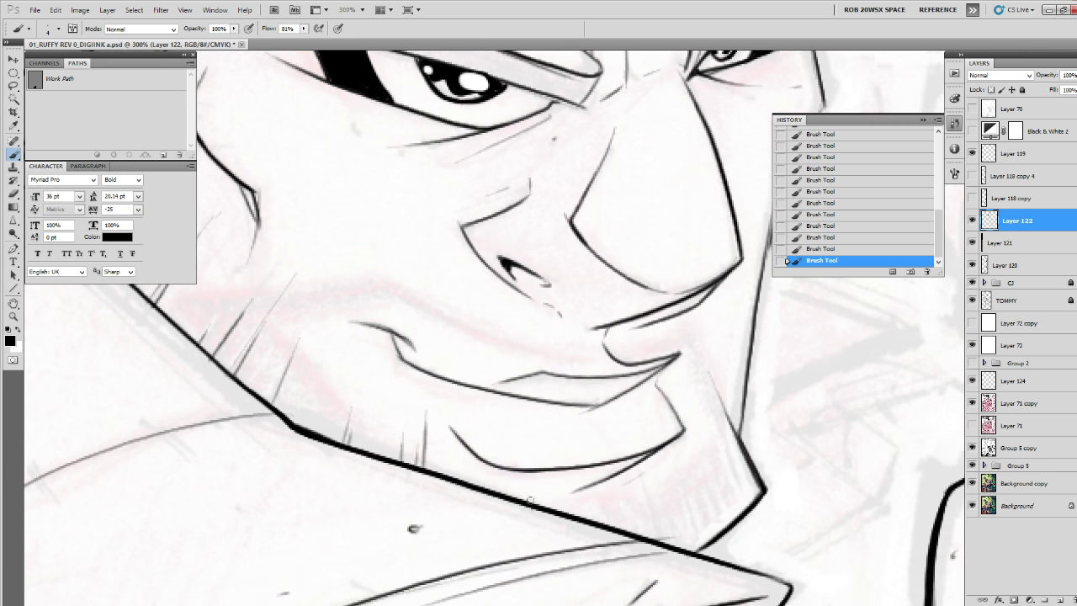
pyautogui.moveTo(613, 505); pyautogui.dragTo(498, 485)
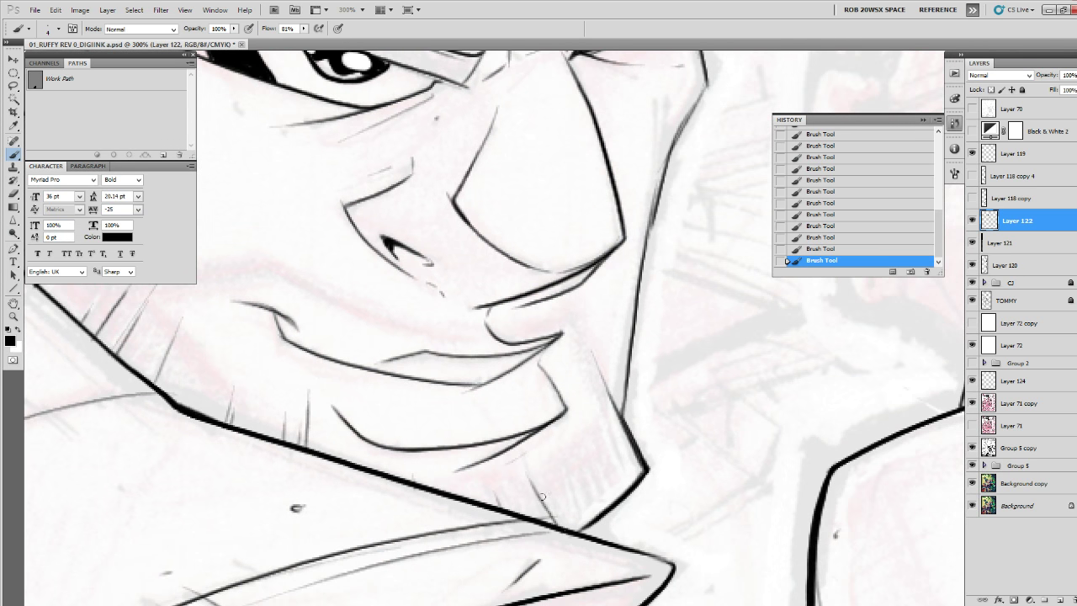
pyautogui.moveTo(570, 472); pyautogui.dragTo(485, 499)
pyautogui.hotkey('ctrl', 'z')
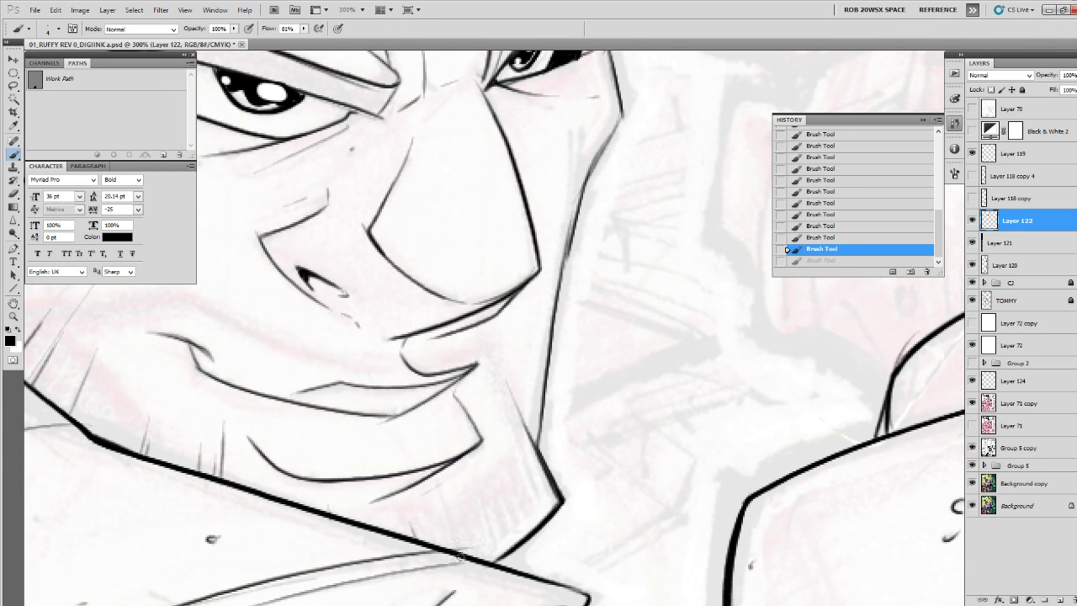
pyautogui.moveTo(441, 493); pyautogui.dragTo(466, 556)
pyautogui.moveTo(478, 508); pyautogui.dragTo(510, 557)
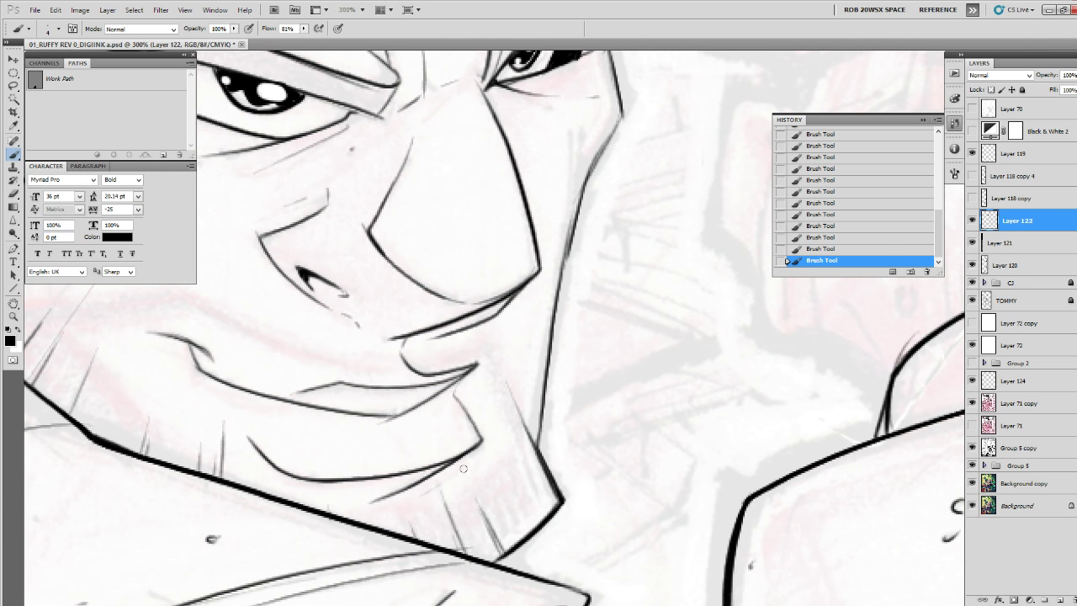
pyautogui.moveTo(515, 482); pyautogui.dragTo(547, 528)
# Ink a short crease just inside the contour of the far cheek.
pyautogui.moveTo(491, 426)
pyautogui.mouseDown()
pyautogui.moveTo(545, 518)
pyautogui.moveTo(517, 439)
pyautogui.moveTo(553, 488)
pyautogui.moveTo(552, 434)
pyautogui.mouseUp()
pyautogui.moveTo(534, 353)
pyautogui.mouseDown()
pyautogui.moveTo(602, 416)
pyautogui.moveTo(624, 512)
pyautogui.mouseUp()
pyautogui.moveTo(679, 390); pyautogui.dragTo(686, 417)
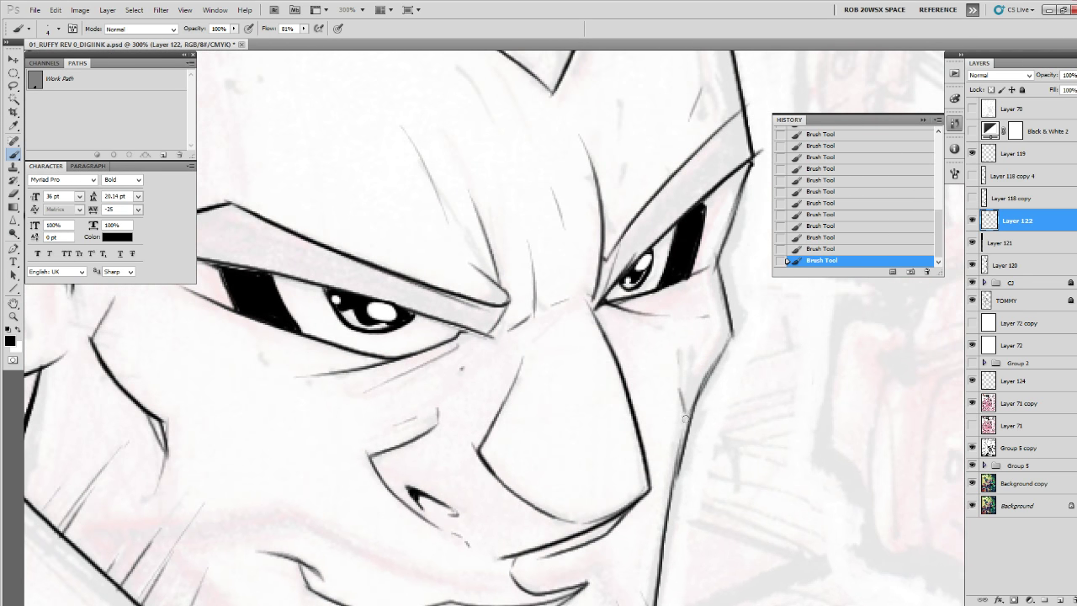
# Ink a long thin curved fold across the upper sleeve below the collar.
pyautogui.press('z')
pyautogui.keyDown('alt'); pyautogui.click(680, 382); pyautogui.keyUp('alt')
pyautogui.keyDown('alt'); pyautogui.click(680, 381); pyautogui.keyUp('alt')
pyautogui.keyDown('alt'); pyautogui.click(679, 380); pyautogui.keyUp('alt')
pyautogui.keyDown('alt'); pyautogui.click(677, 381); pyautogui.keyUp('alt')
pyautogui.keyDown('alt'); pyautogui.click(677, 381); pyautogui.keyUp('alt')
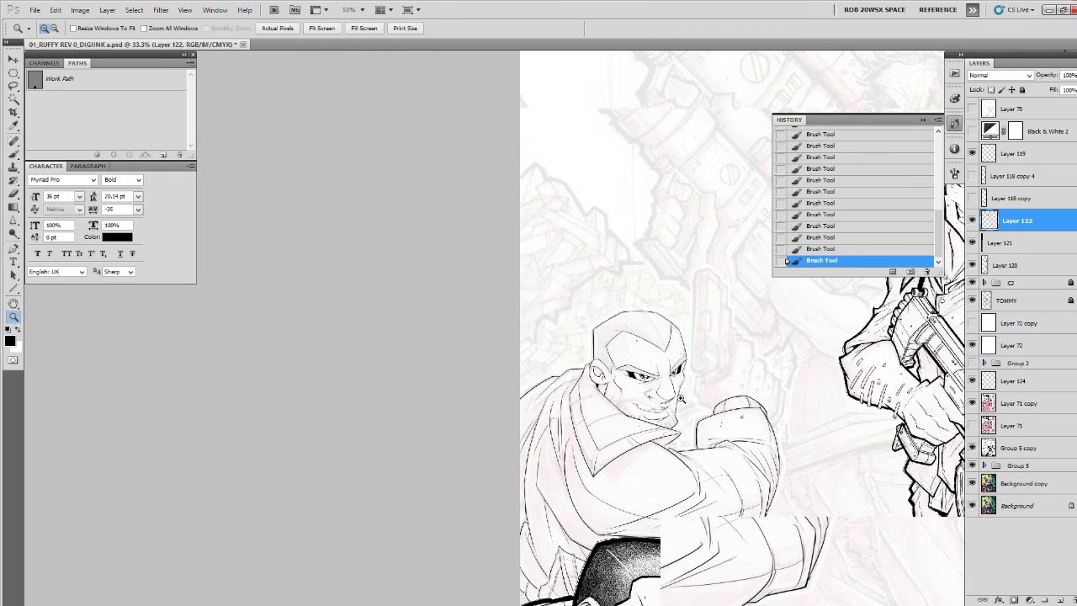
pyautogui.moveTo(694, 456); pyautogui.dragTo(679, 358)
pyautogui.click(662, 359)
pyautogui.click(662, 359)
pyautogui.click(661, 359)
pyautogui.click(661, 359)
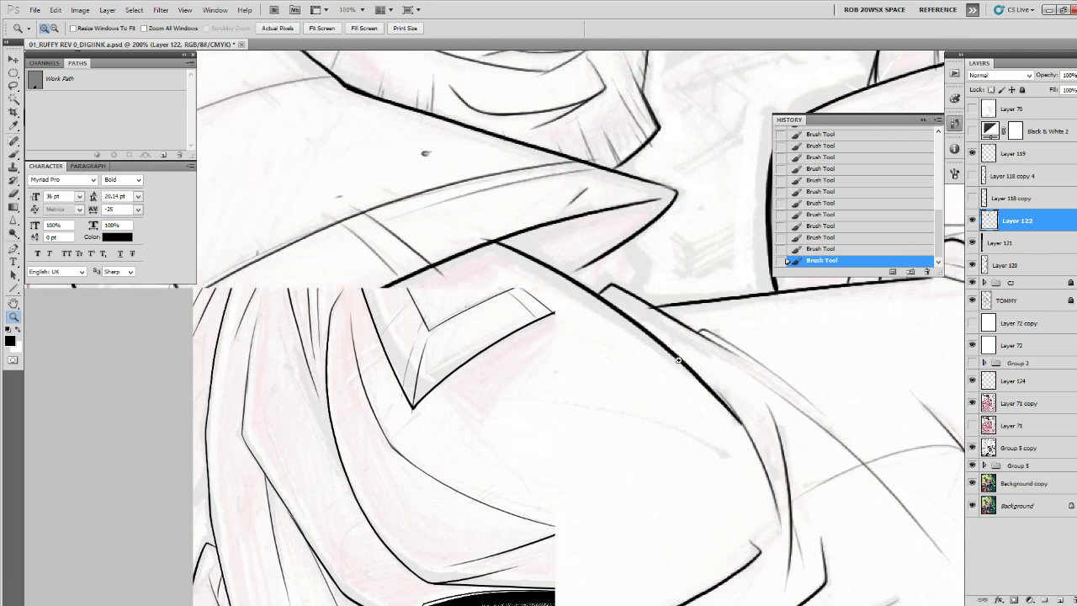
pyautogui.moveTo(728, 406); pyautogui.dragTo(847, 498)
pyautogui.press('b')
pyautogui.moveTo(870, 556); pyautogui.dragTo(461, 417)
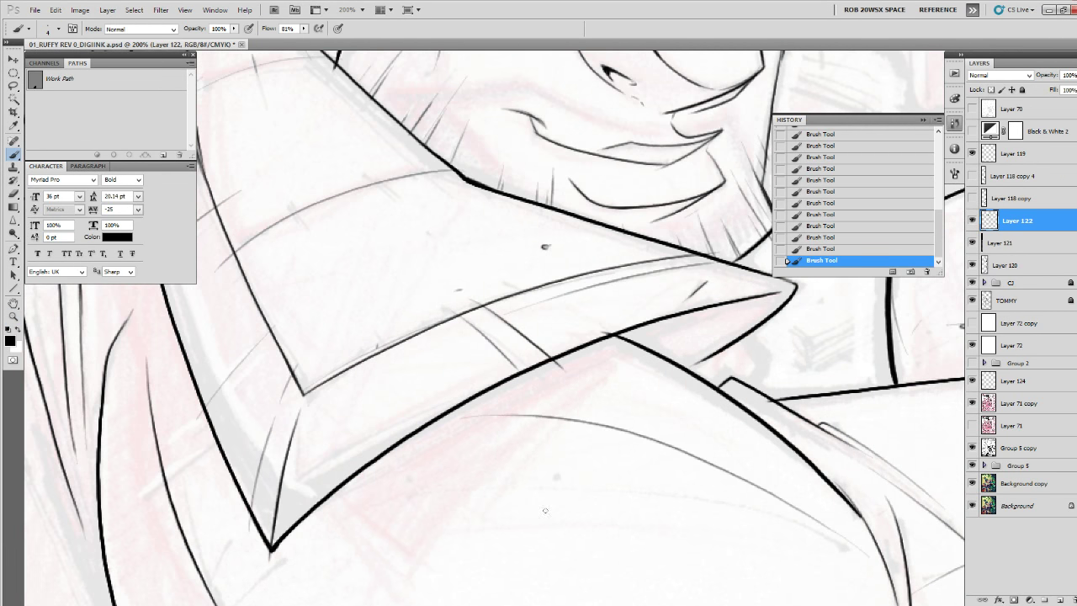
# Ink short curved folds along the lower back edge of the coat, above the foreground figure's shoulder.
pyautogui.press('z')
pyautogui.keyDown('alt'); pyautogui.click(681, 490); pyautogui.keyUp('alt')
pyautogui.keyDown('alt'); pyautogui.click(683, 489); pyautogui.keyUp('alt')
pyautogui.keyDown('alt'); pyautogui.click(684, 489); pyautogui.keyUp('alt')
pyautogui.moveTo(838, 533); pyautogui.dragTo(691, 324)
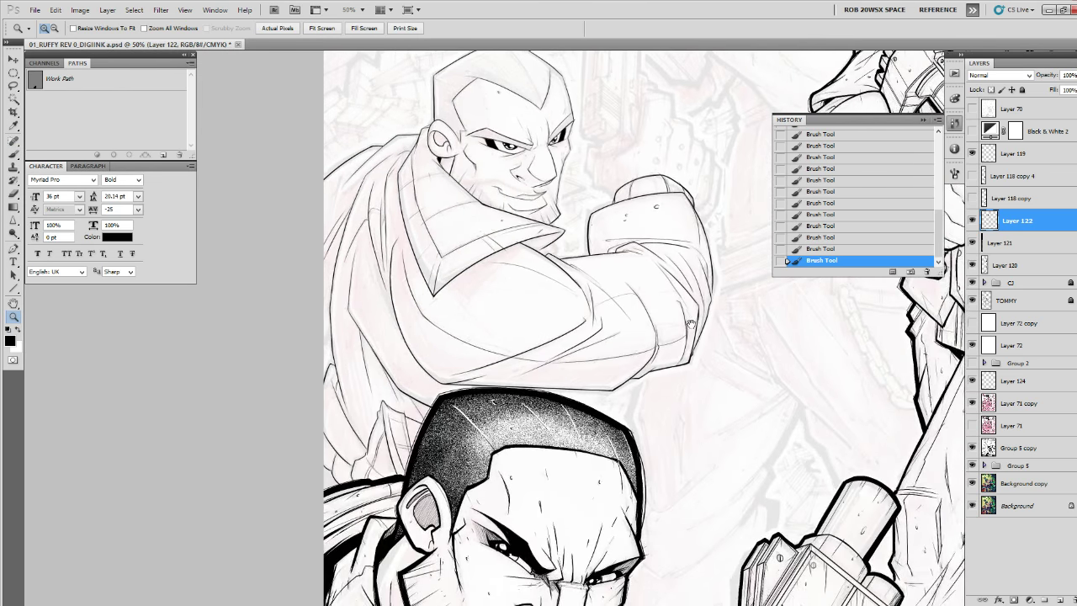
pyautogui.click(400, 405)
pyautogui.click(463, 373)
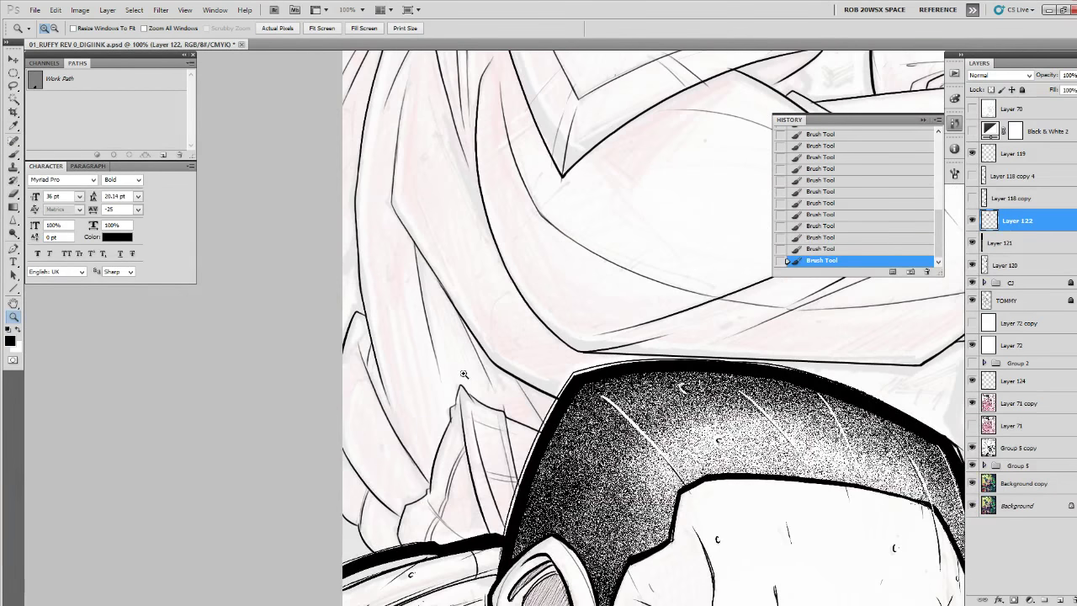
pyautogui.click(408, 406)
pyautogui.moveTo(378, 366); pyautogui.dragTo(504, 367)
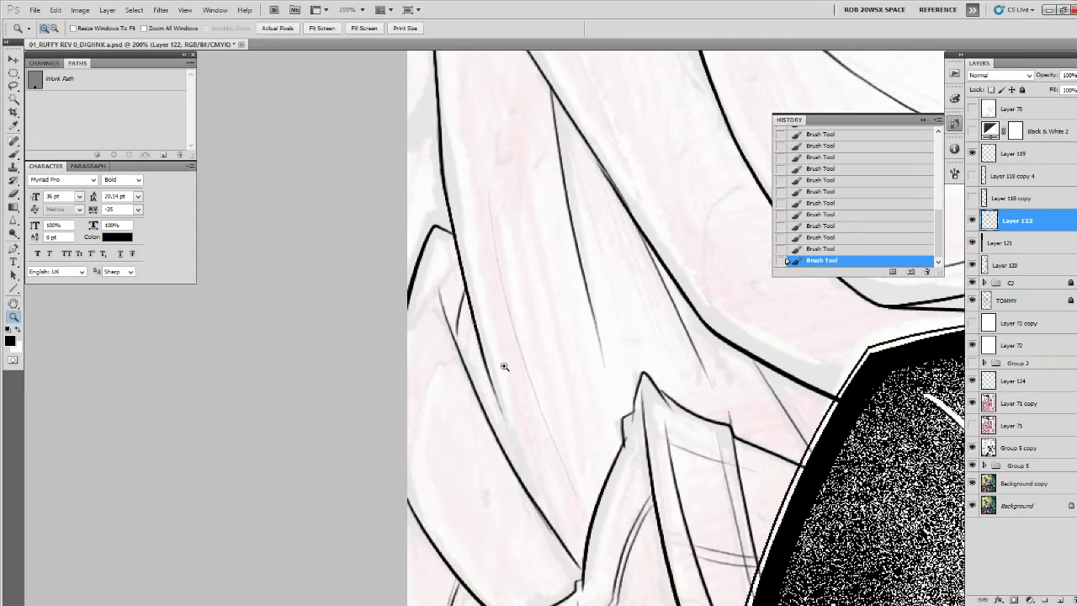
pyautogui.press('b')
pyautogui.moveTo(471, 317)
pyautogui.mouseDown()
pyautogui.moveTo(463, 359)
pyautogui.moveTo(441, 363)
pyautogui.moveTo(411, 476)
pyautogui.moveTo(412, 397)
pyautogui.mouseUp()
pyautogui.scroll(-1, 411, 474)
pyautogui.moveTo(425, 351); pyautogui.dragTo(406, 584)
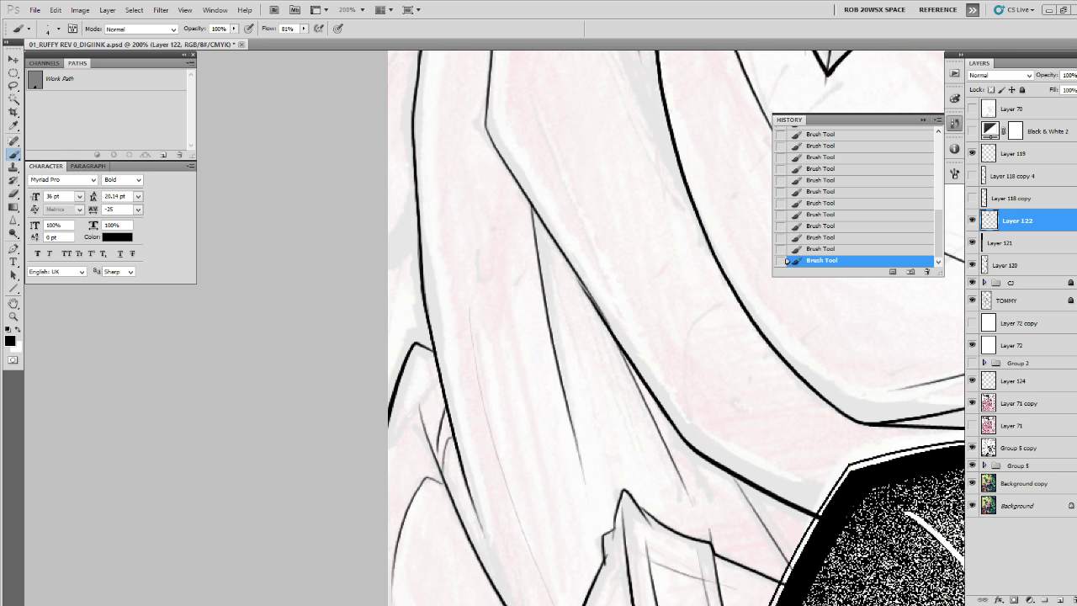
# Collapse the history list to clear the canvas around the raised fist.
pyautogui.press('z')
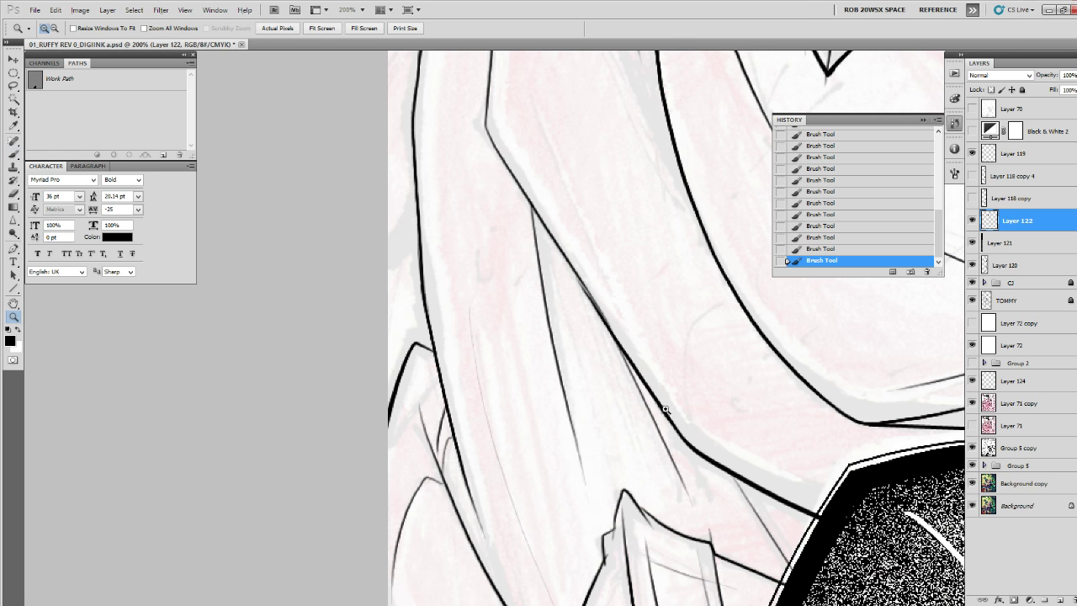
pyautogui.keyDown('alt'); pyautogui.click(667, 404); pyautogui.keyUp('alt')
pyautogui.keyDown('alt'); pyautogui.click(671, 404); pyautogui.keyUp('alt')
pyautogui.moveTo(697, 399); pyautogui.dragTo(535, 424)
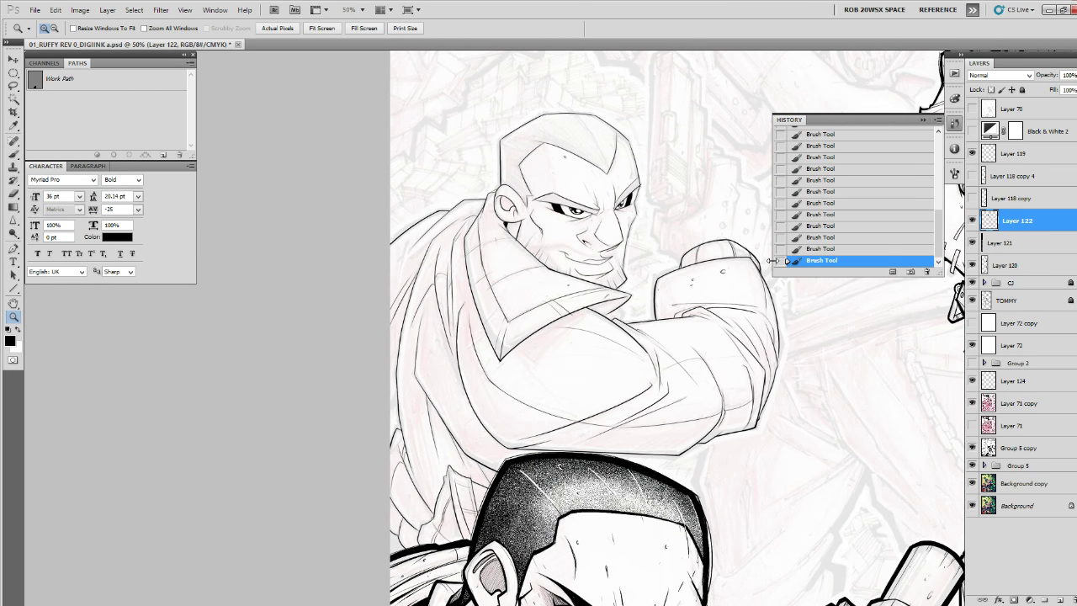
pyautogui.moveTo(744, 297); pyautogui.dragTo(693, 329)
pyautogui.click(934, 120)
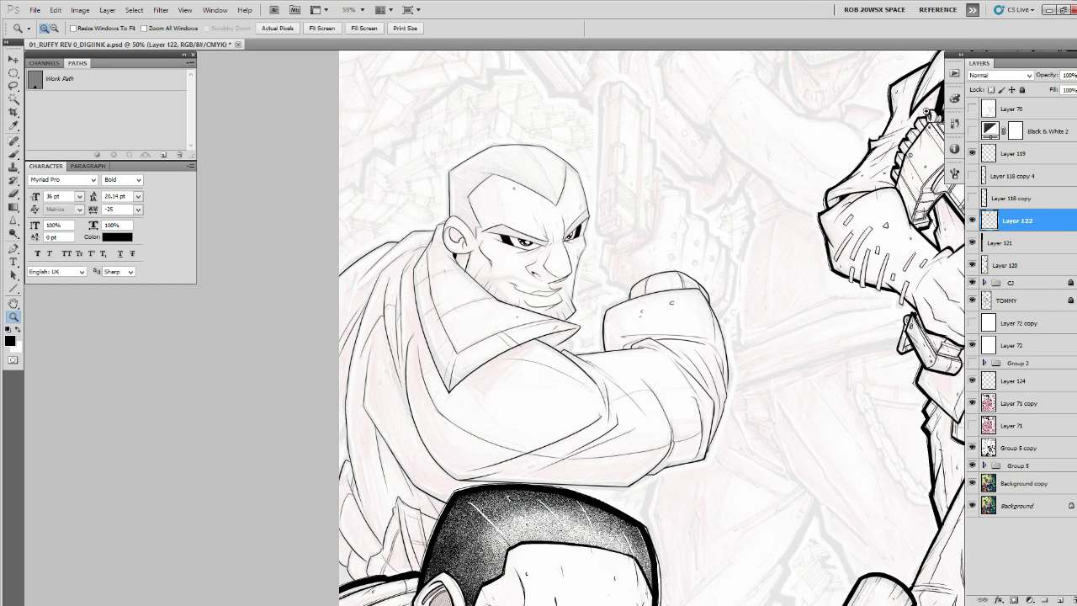
# Start inking the background debris above the raised fist with a notched crack and a long edge line rising from it.
pyautogui.click(684, 223)
pyautogui.click(684, 224)
pyautogui.click(682, 225)
pyautogui.click(681, 225)
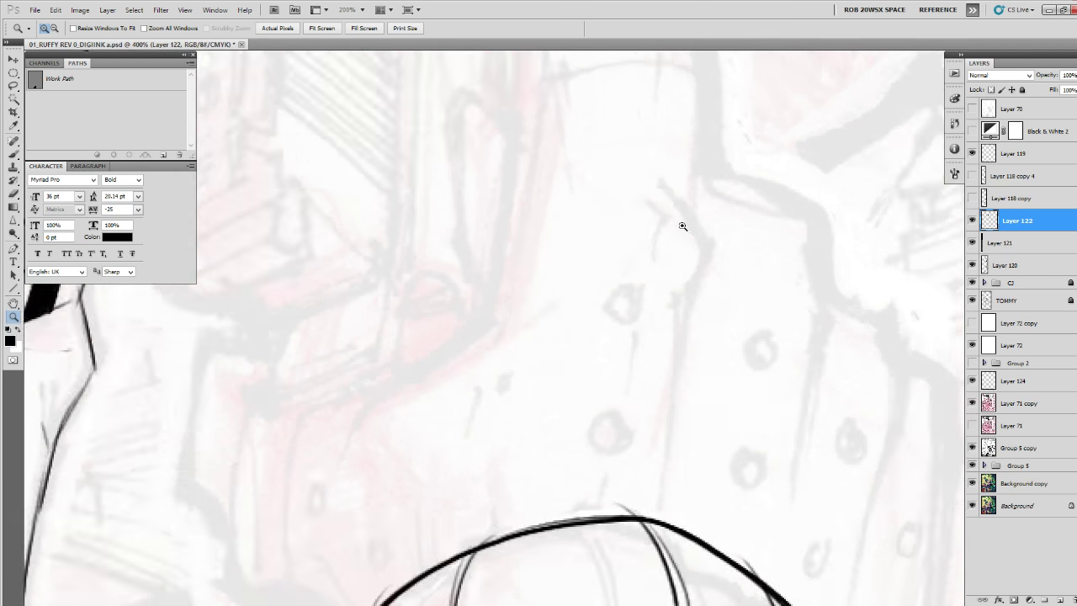
pyautogui.click(682, 225)
pyautogui.press('b')
pyautogui.moveTo(688, 268); pyautogui.dragTo(644, 394)
pyautogui.moveTo(622, 307)
pyautogui.mouseDown()
pyautogui.moveTo(652, 353)
pyautogui.moveTo(617, 439)
pyautogui.mouseUp()
pyautogui.moveTo(615, 446)
pyautogui.mouseDown()
pyautogui.moveTo(668, 251)
pyautogui.moveTo(638, 469)
pyautogui.mouseUp()
pyautogui.moveTo(664, 274); pyautogui.dragTo(631, 577)
pyautogui.moveTo(688, 202); pyautogui.dragTo(679, 407)
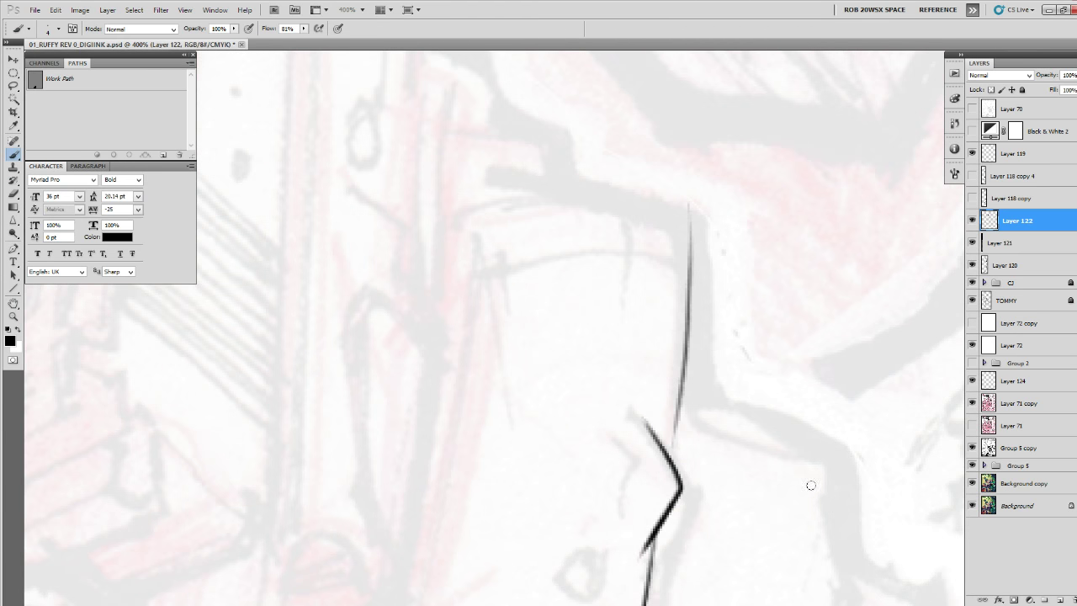
pyautogui.moveTo(718, 354)
pyautogui.mouseDown()
pyautogui.moveTo(781, 373)
pyautogui.moveTo(889, 441)
pyautogui.mouseUp()
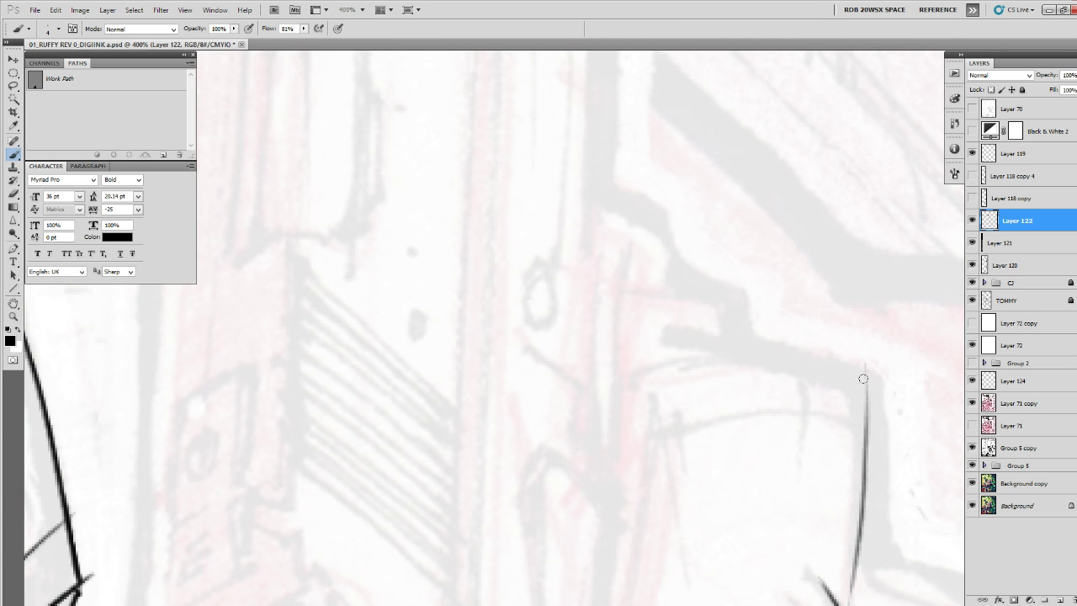
pyautogui.press('z')
pyautogui.keyDown('alt'); pyautogui.click(774, 397); pyautogui.keyUp('alt')
pyautogui.keyDown('alt'); pyautogui.click(774, 397); pyautogui.keyUp('alt')
pyautogui.keyDown('alt'); pyautogui.click(774, 397); pyautogui.keyUp('alt')
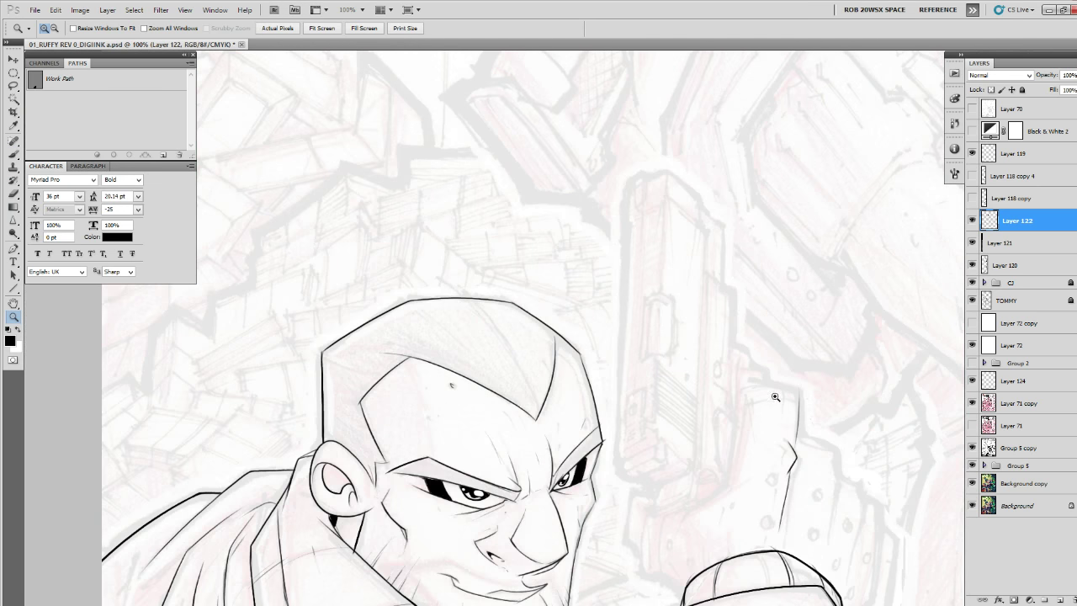
pyautogui.moveTo(775, 407); pyautogui.dragTo(764, 399)
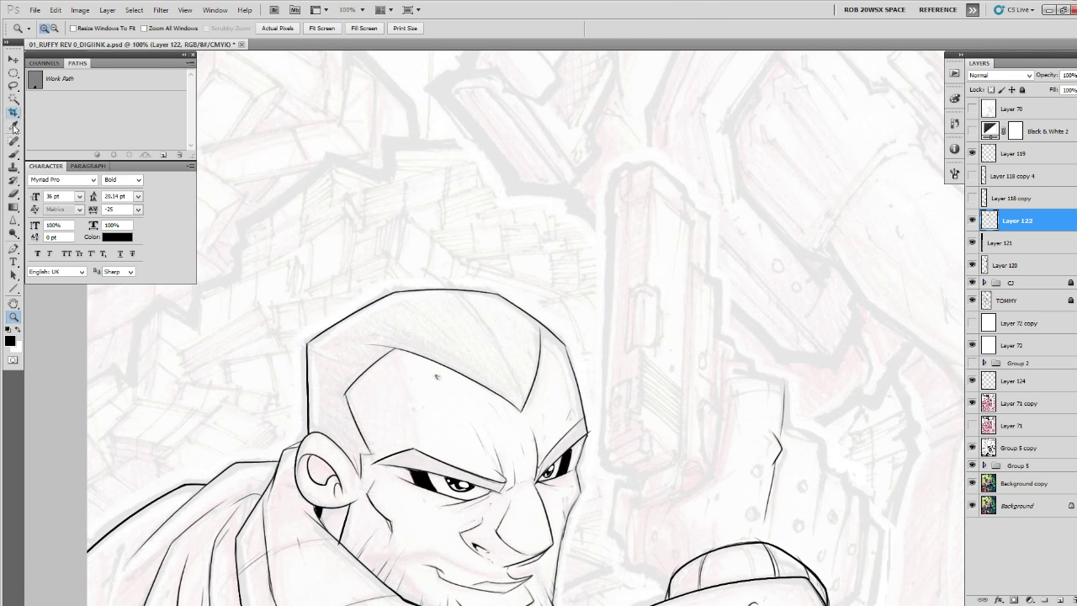
pyautogui.hotkey('alt', 'Tab')
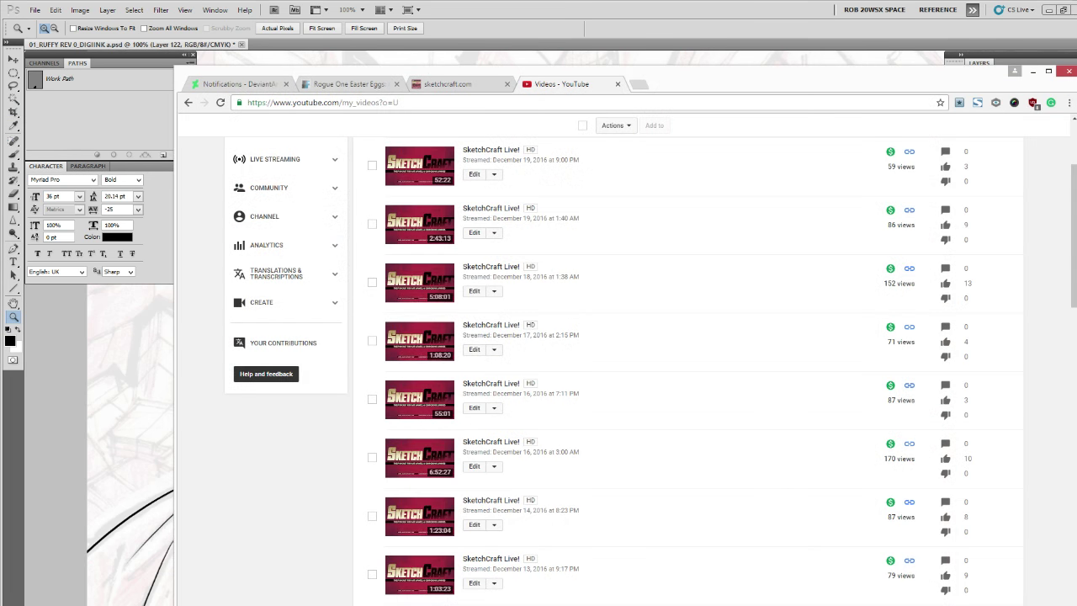
pyautogui.click(1032, 71)
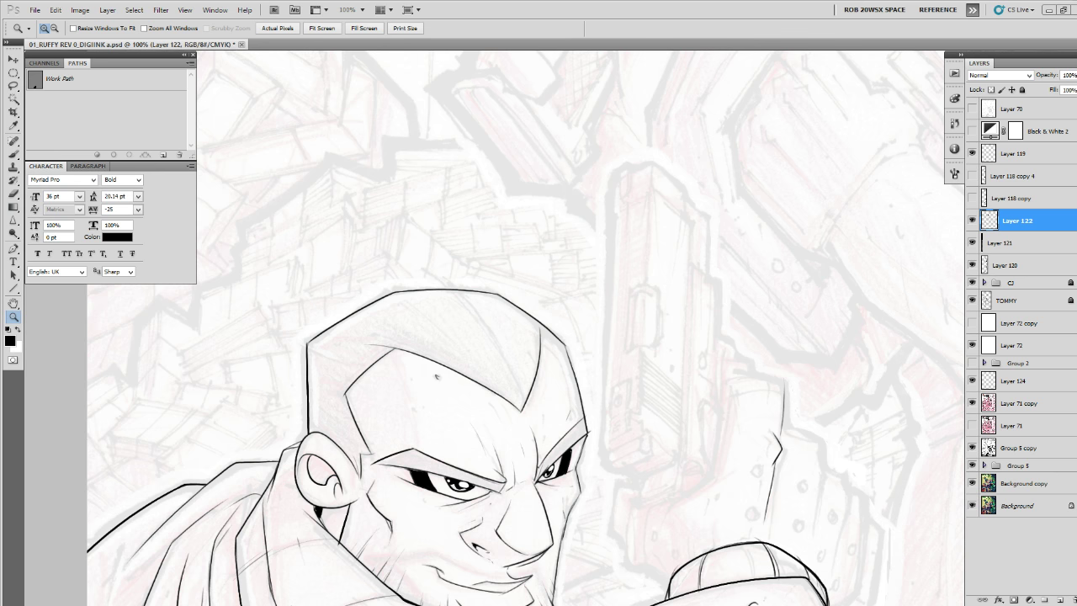
pyautogui.click(537, 375)
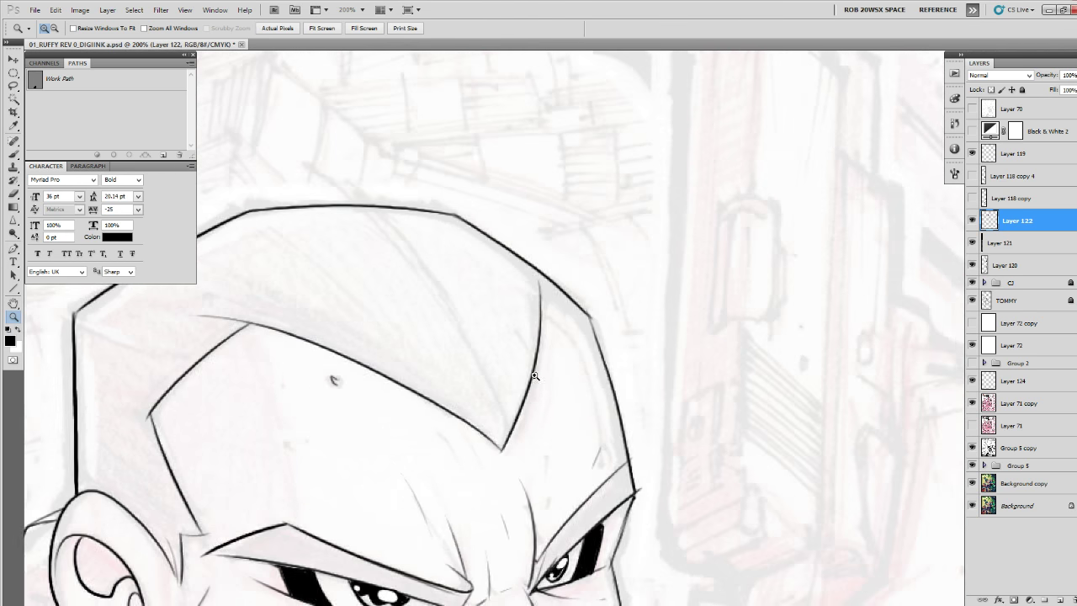
# Ink the curved crease running through the bald man's hairline down toward the widow's peak.
pyautogui.moveTo(534, 375); pyautogui.dragTo(653, 407)
pyautogui.press('b')
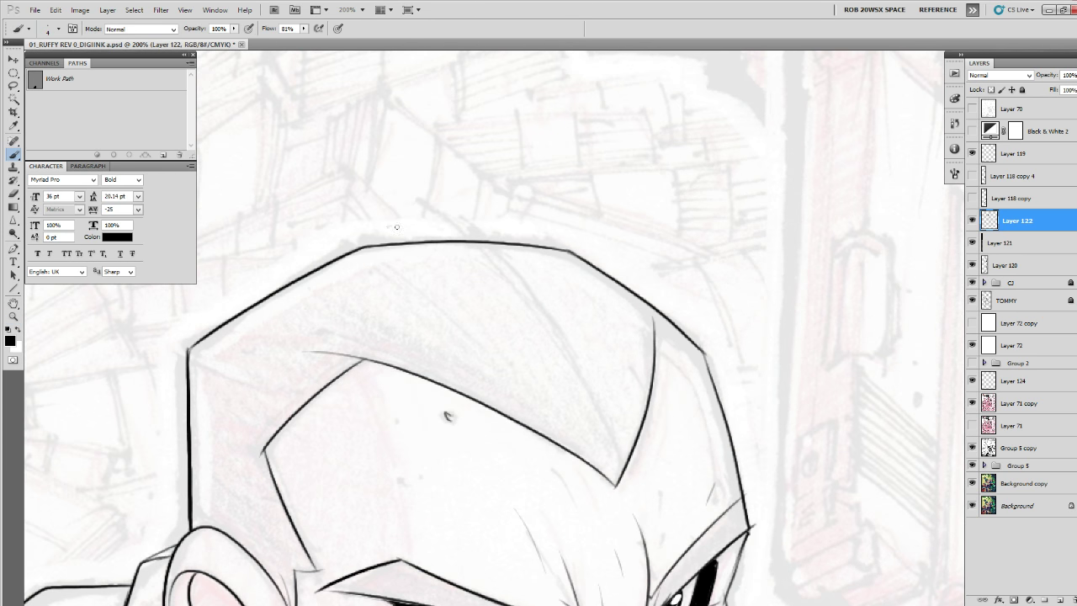
pyautogui.moveTo(396, 227); pyautogui.dragTo(620, 471)
pyautogui.moveTo(428, 313)
pyautogui.mouseDown()
pyautogui.moveTo(434, 296)
pyautogui.moveTo(712, 231)
pyautogui.mouseUp()
pyautogui.moveTo(651, 562); pyautogui.dragTo(622, 276)
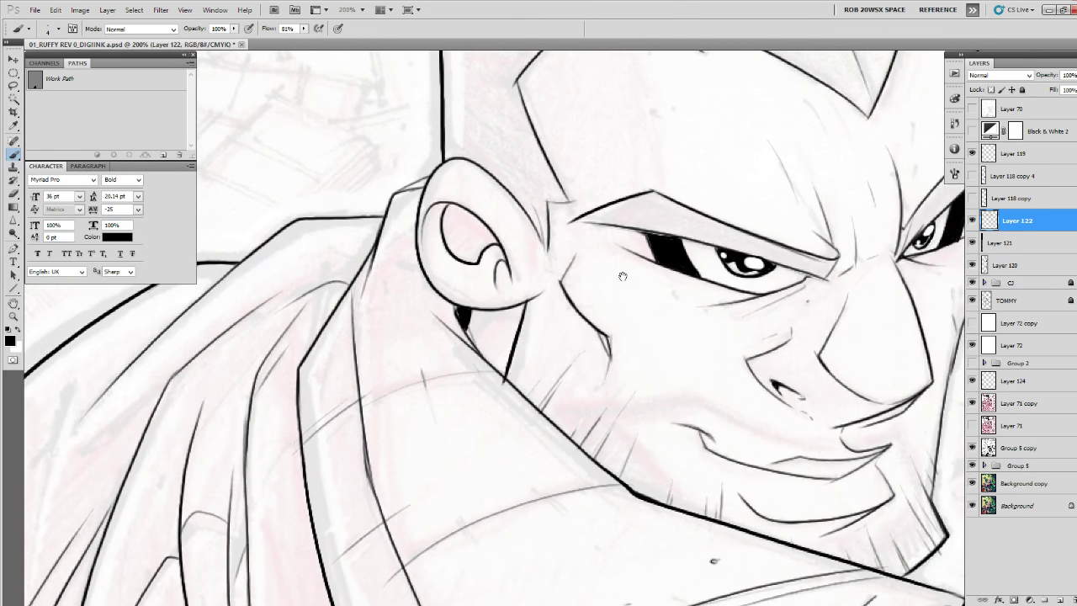
# Ink a fold line down the coat collar beside the ear, redoing the first stroke.
pyautogui.moveTo(377, 253); pyautogui.dragTo(366, 339)
pyautogui.hotkey('ctrl', 'z')
pyautogui.moveTo(364, 273); pyautogui.dragTo(403, 455)
pyautogui.moveTo(705, 525); pyautogui.dragTo(605, 352)
pyautogui.moveTo(722, 391); pyautogui.dragTo(607, 433)
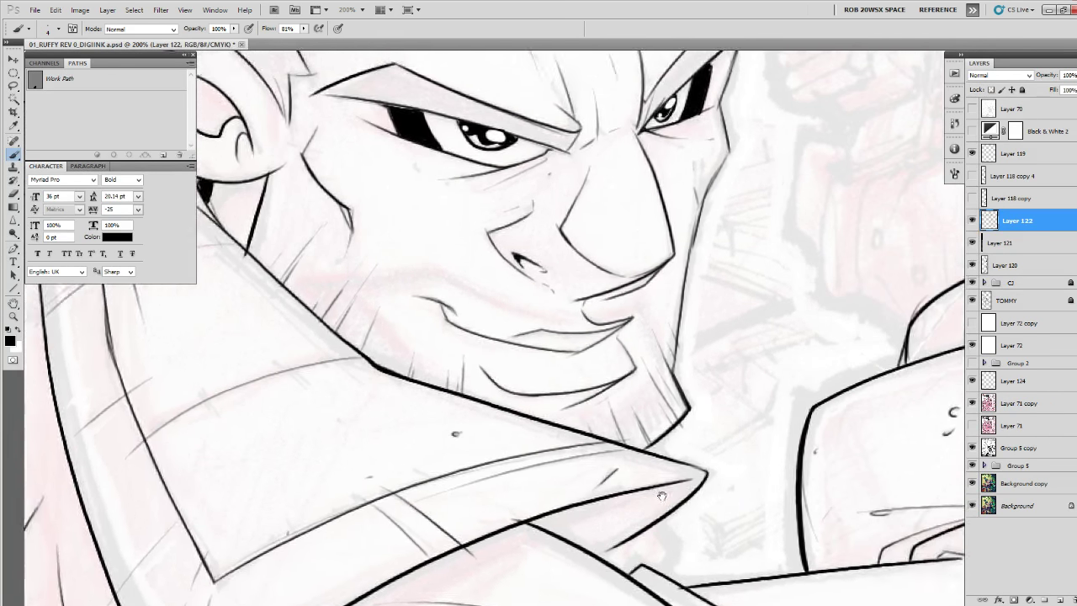
pyautogui.moveTo(699, 483); pyautogui.dragTo(612, 528)
pyautogui.moveTo(551, 411); pyautogui.dragTo(574, 499)
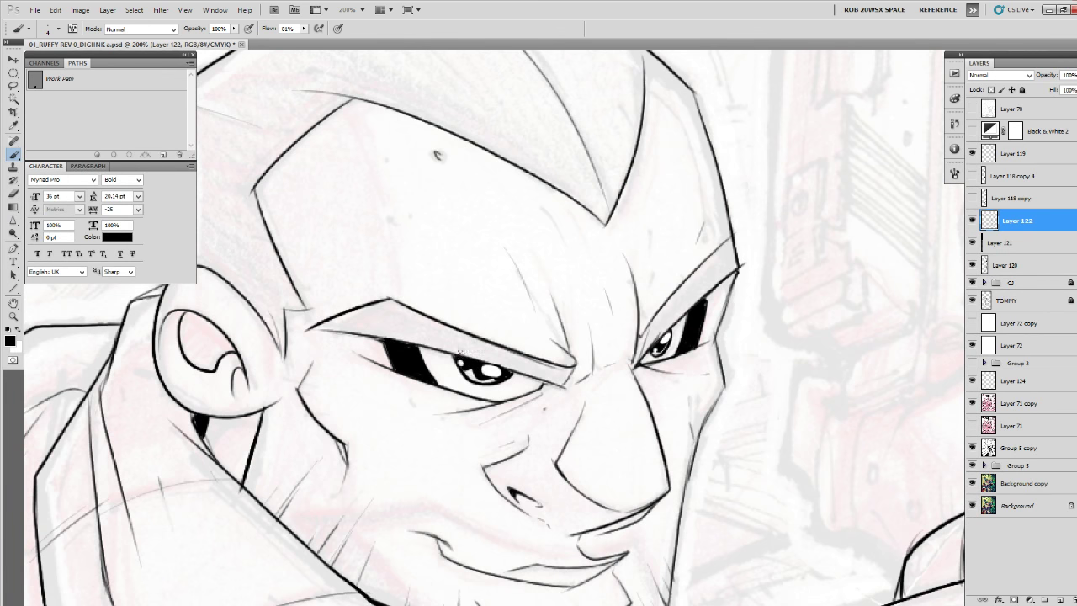
# Create a new layer above the figure's inks and draw a straight line along the outer edge of the sketched upright gun.
pyautogui.press('z')
pyautogui.keyDown('alt'); pyautogui.click(628, 372); pyautogui.keyUp('alt')
pyautogui.keyDown('alt'); pyautogui.click(631, 370); pyautogui.keyUp('alt')
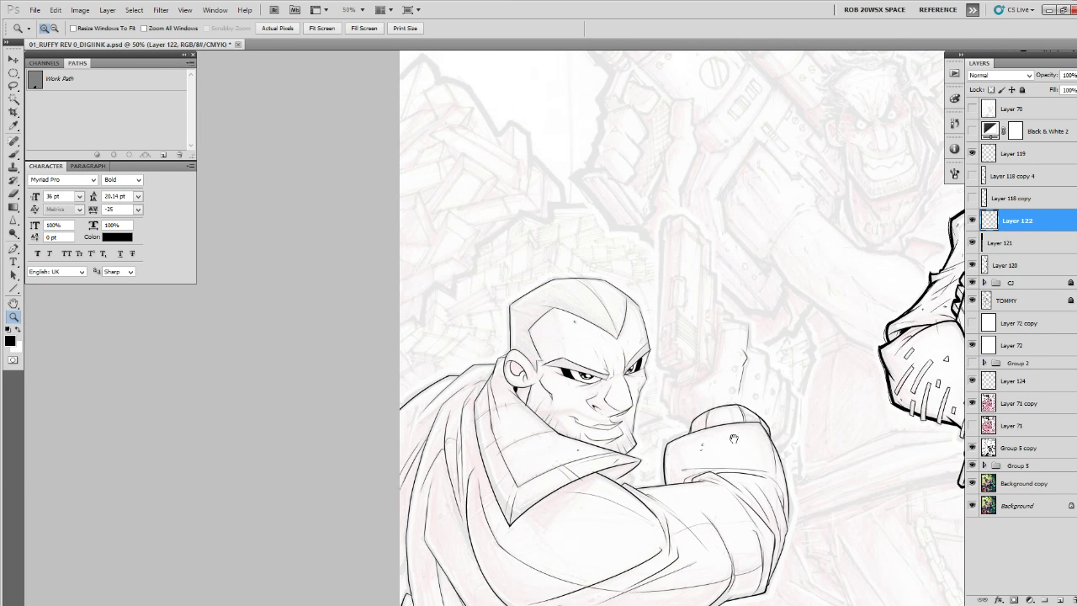
pyautogui.moveTo(735, 457); pyautogui.dragTo(739, 410)
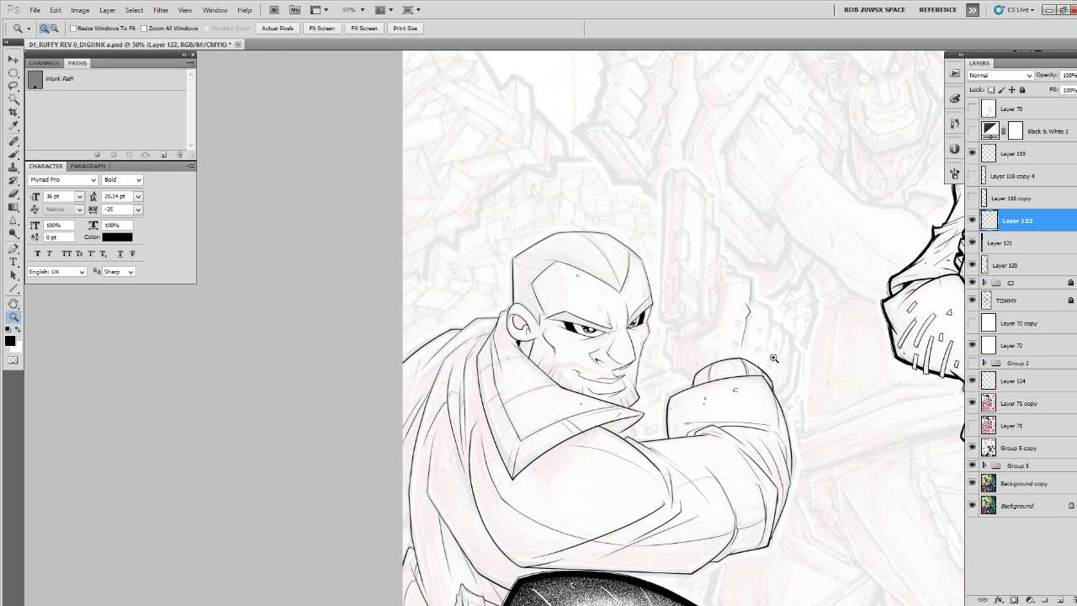
pyautogui.click(1059, 600)
pyautogui.click(692, 245)
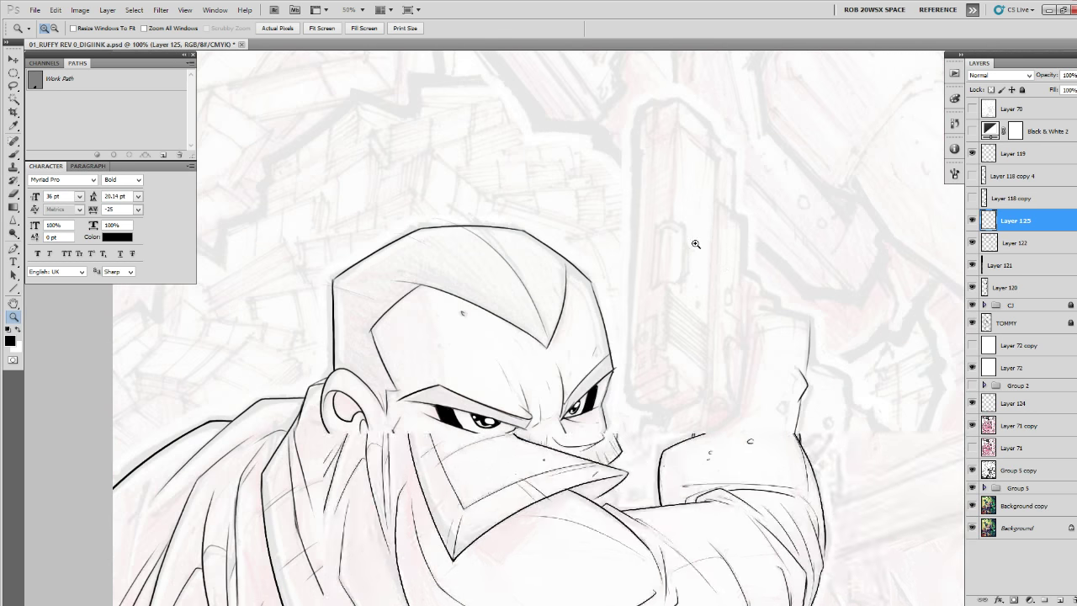
pyautogui.moveTo(692, 245); pyautogui.dragTo(576, 318)
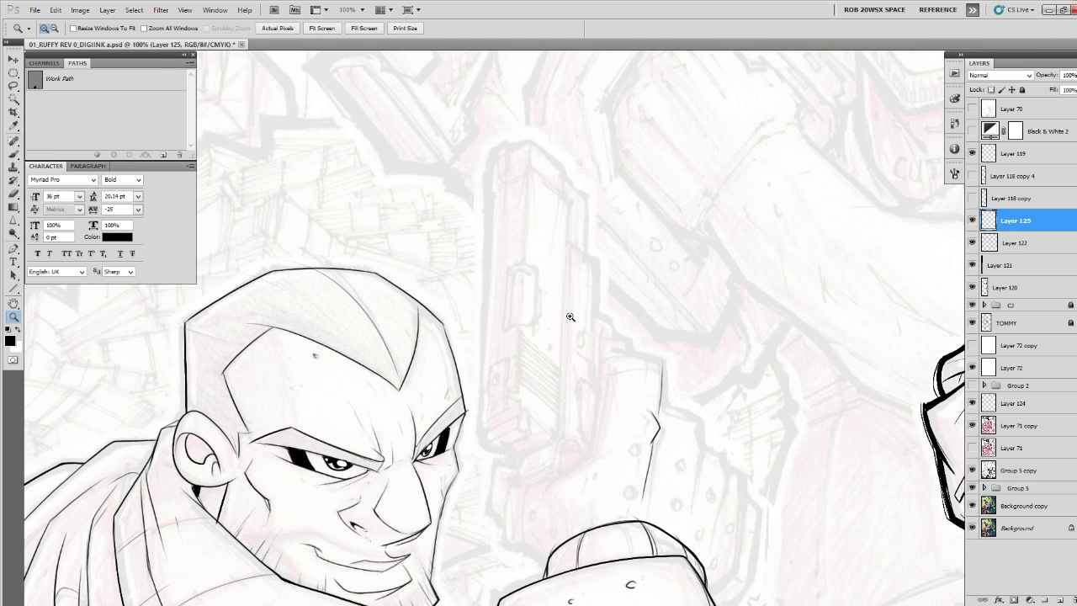
pyautogui.press('u')
pyautogui.moveTo(490, 158); pyautogui.dragTo(478, 434)
# Duplicate the straight line twice and place the copies along the gun's front corner and its far side edge.
pyautogui.hotkey('ctrl', 'j')
pyautogui.press('v')
pyautogui.moveTo(524, 343); pyautogui.dragTo(560, 330)
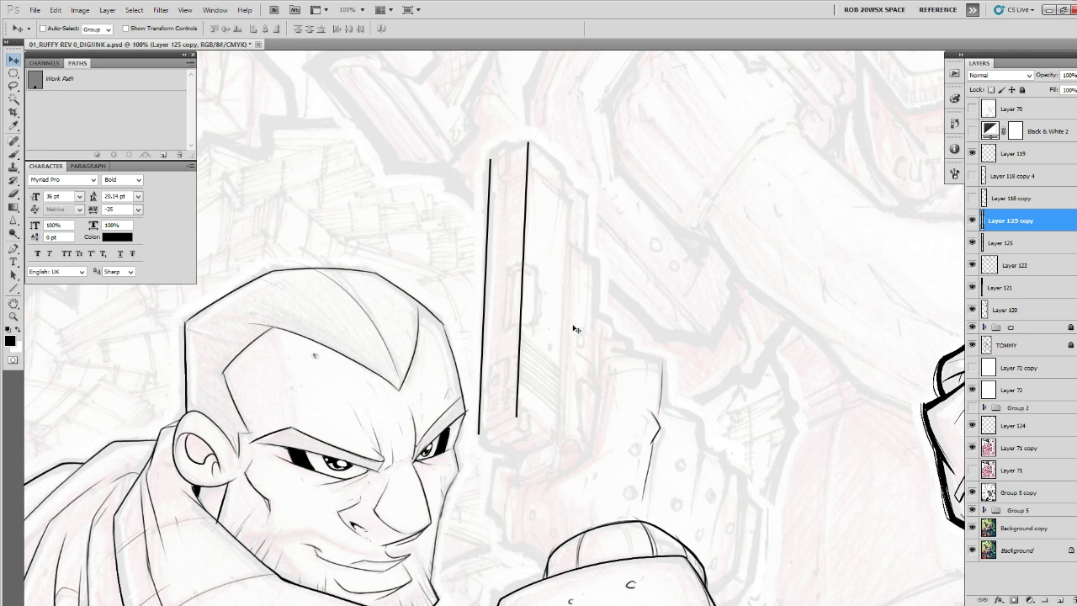
pyautogui.hotkey('ctrl', 'j')
pyautogui.moveTo(561, 312); pyautogui.dragTo(597, 343)
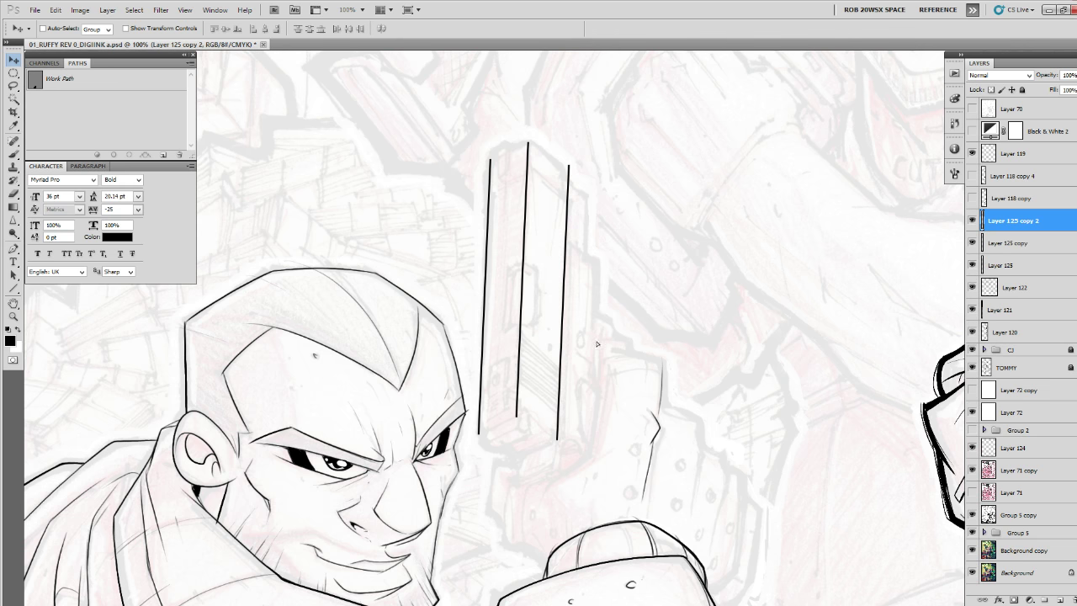
pyautogui.moveTo(591, 297); pyautogui.dragTo(593, 335)
# Rotate the third gun line slightly clockwise to follow the sketched edge.
pyautogui.hotkey('ctrl', 't')
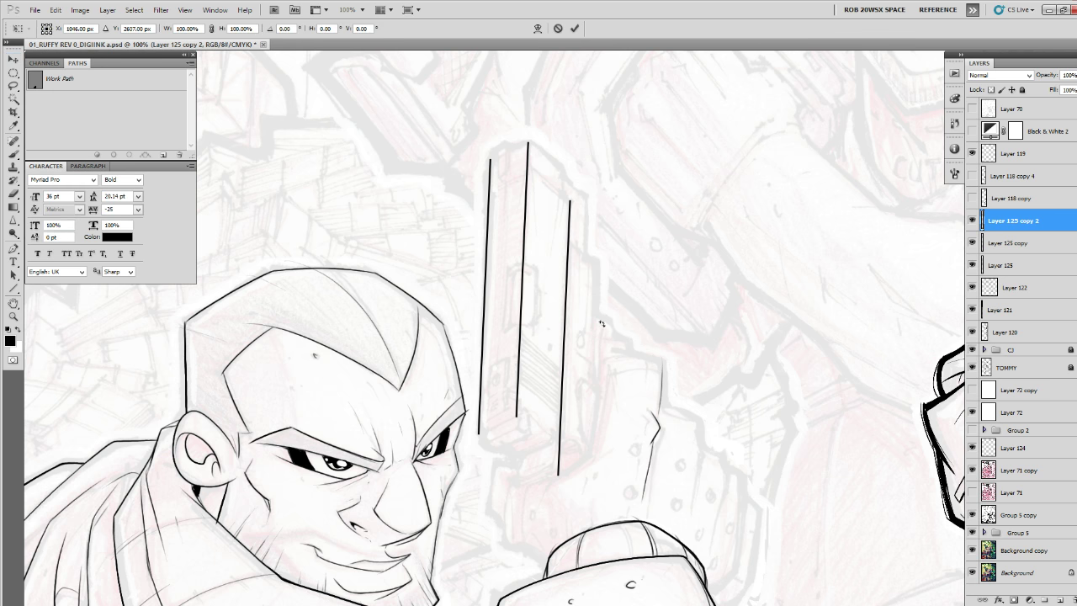
pyautogui.moveTo(640, 256); pyautogui.dragTo(640, 256)
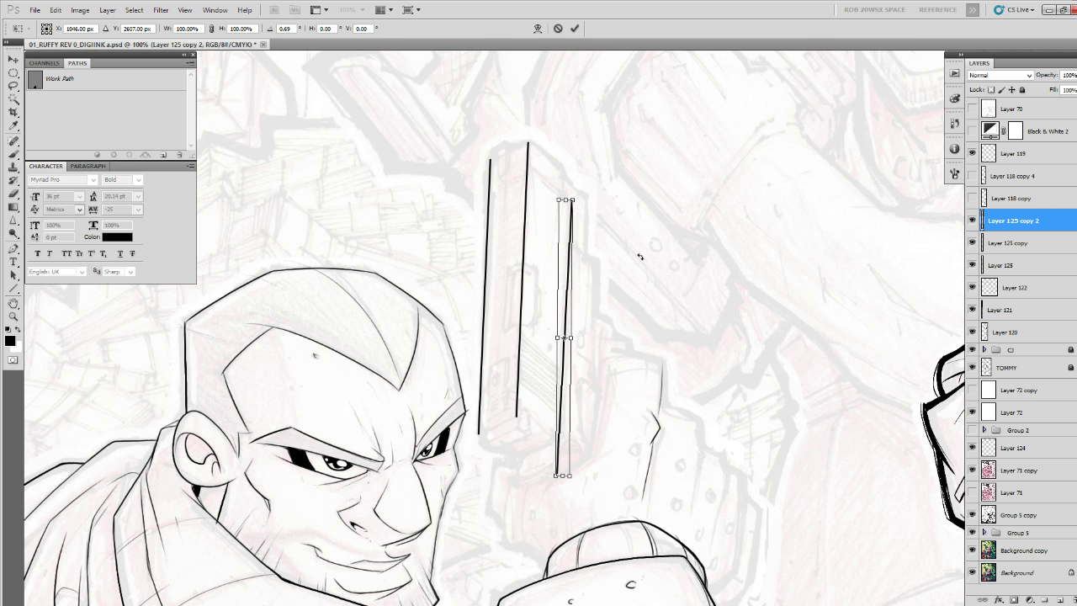
pyautogui.press('Return')
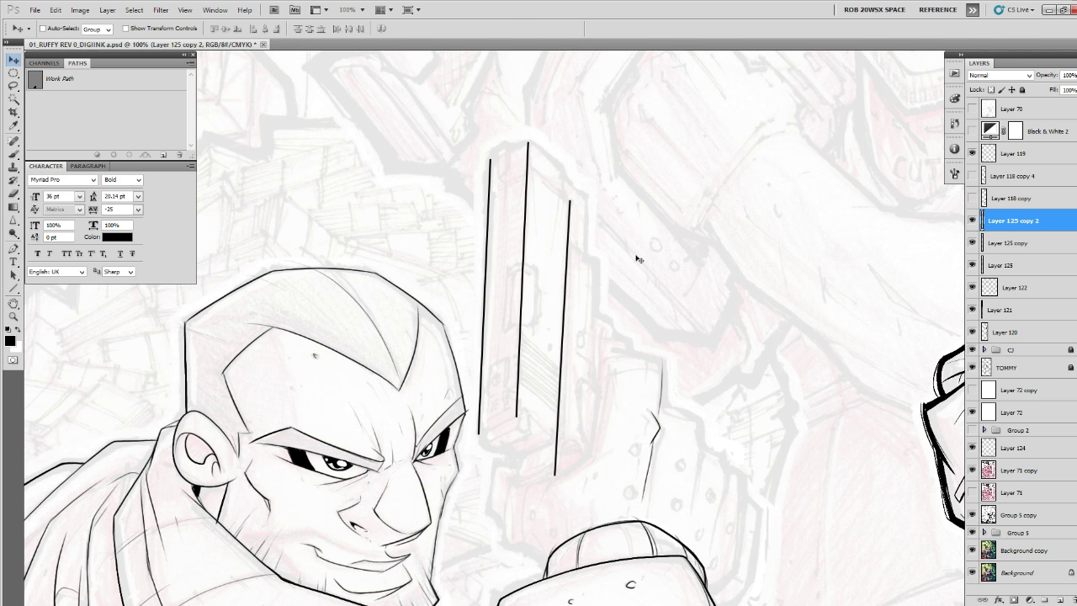
# Duplicate the rotated line slightly up and to the left, and erase all but the copy's short upper end.
pyautogui.hotkey('ctrl', 'j')
pyautogui.moveTo(628, 288); pyautogui.dragTo(621, 255)
pyautogui.press('e')
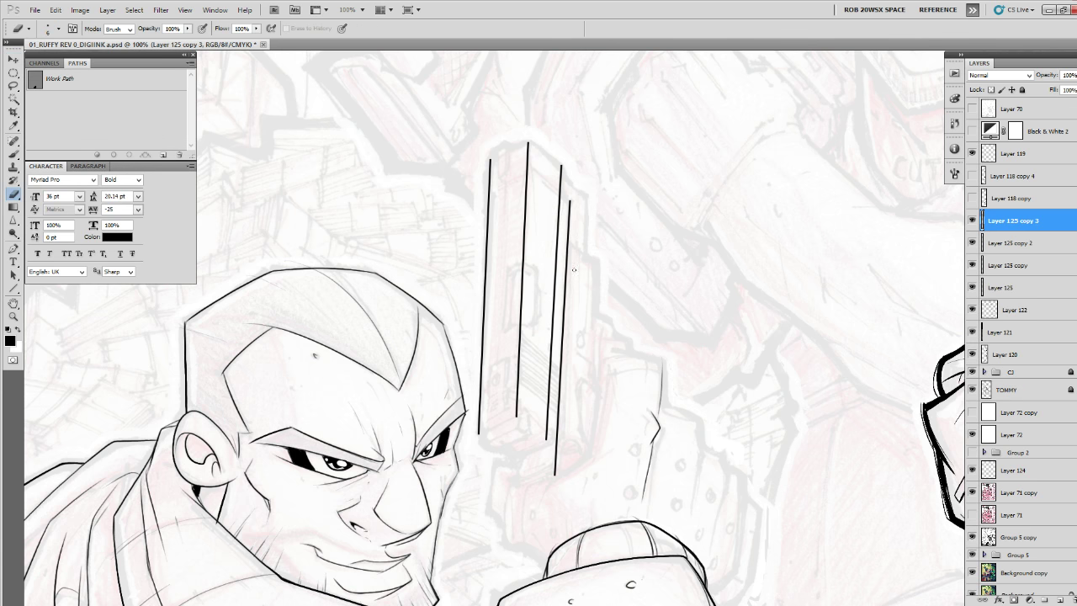
pyautogui.moveTo(555, 239); pyautogui.dragTo(553, 323)
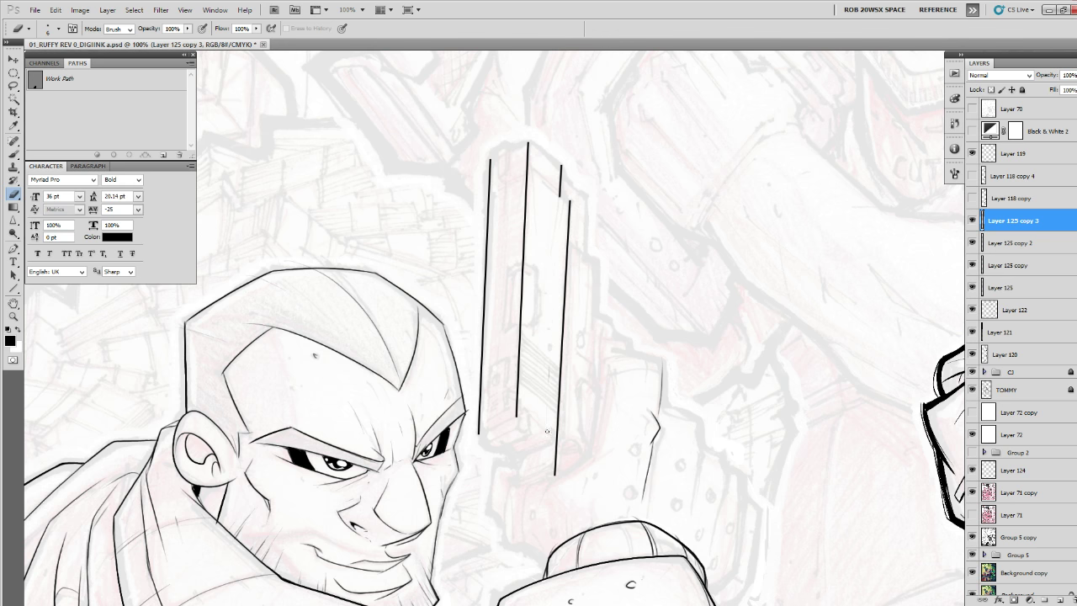
# Duplicate the rotated line on Layer 125 copy 2 twice and place the copies stepwise farther right along the gun's back.
pyautogui.click(994, 242)
pyautogui.hotkey('ctrl', 'j')
pyautogui.press('v')
pyautogui.moveTo(575, 357); pyautogui.dragTo(612, 397)
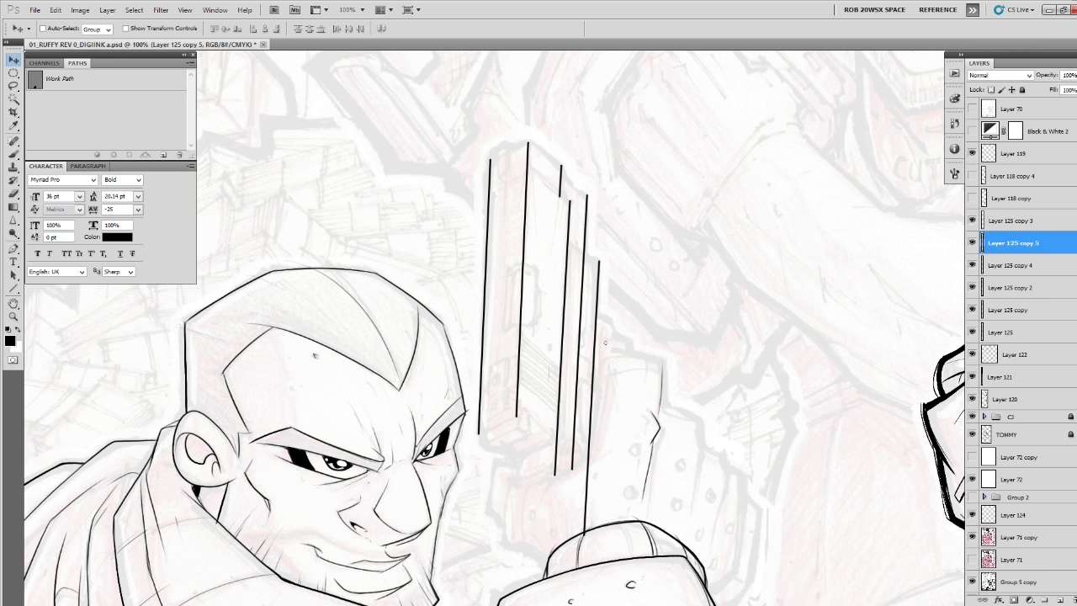
# Erase the lower parts of the two new back lines and trim the lower end of the long line beside them.
pyautogui.press('e')
pyautogui.moveTo(595, 337); pyautogui.dragTo(587, 461)
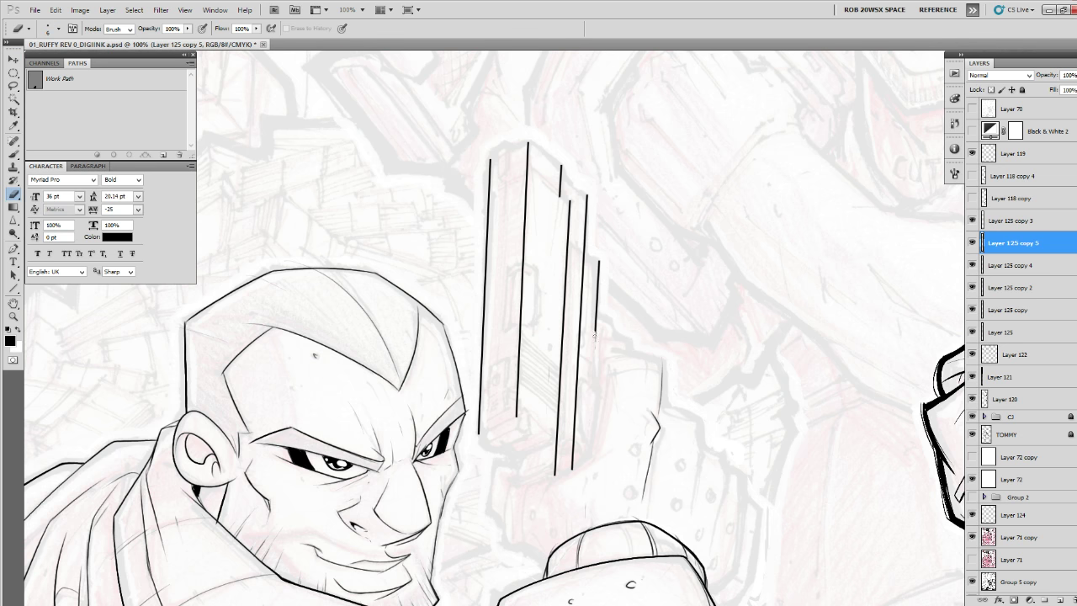
pyautogui.click(994, 266)
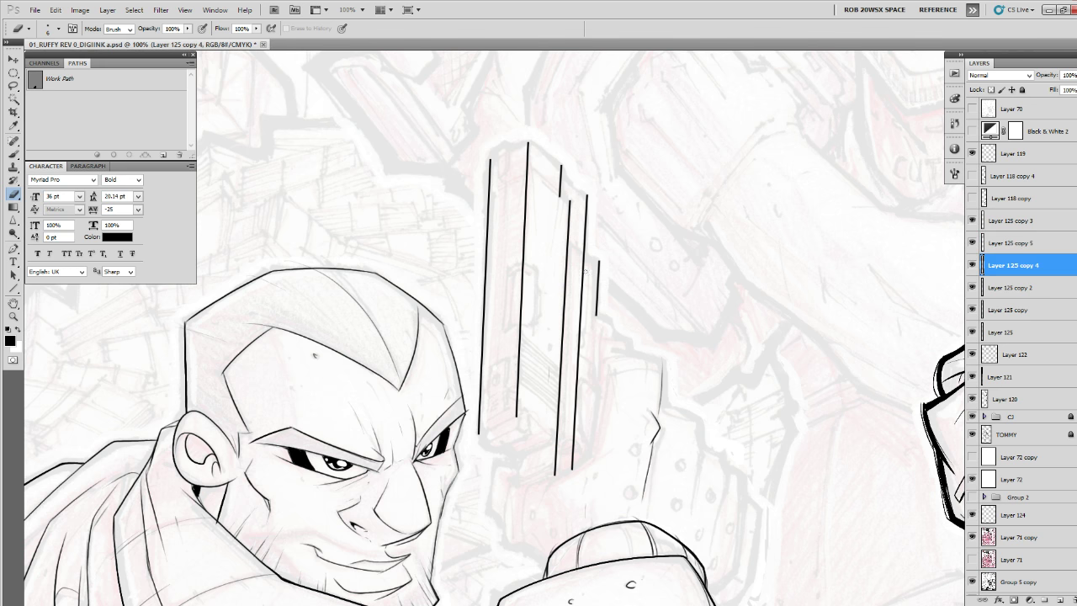
pyautogui.moveTo(583, 260)
pyautogui.mouseDown()
pyautogui.moveTo(576, 411)
pyautogui.moveTo(577, 385)
pyautogui.mouseUp()
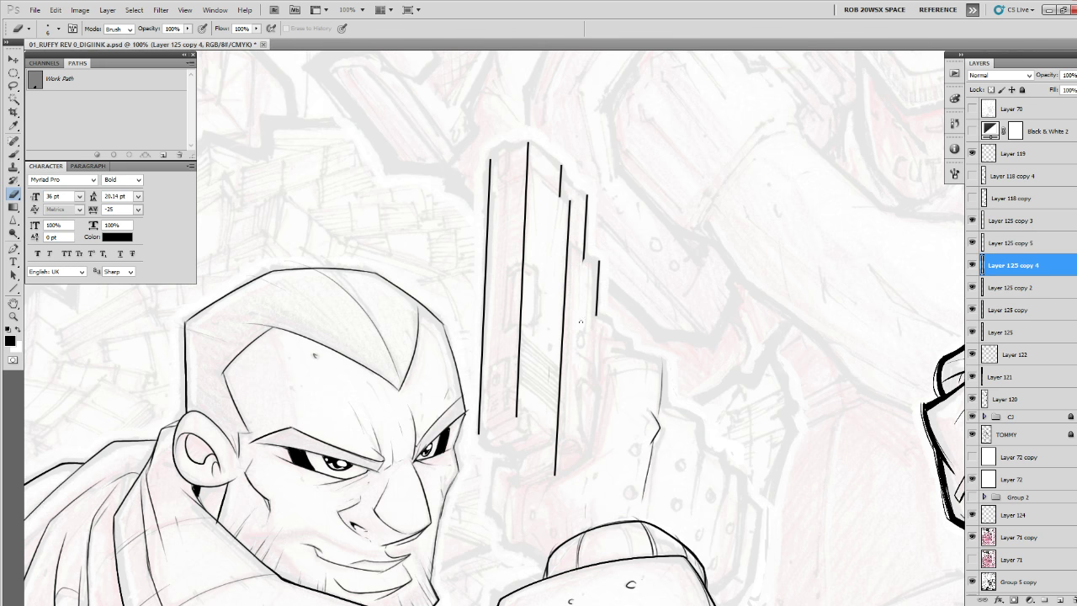
pyautogui.hotkey('alt', '[')
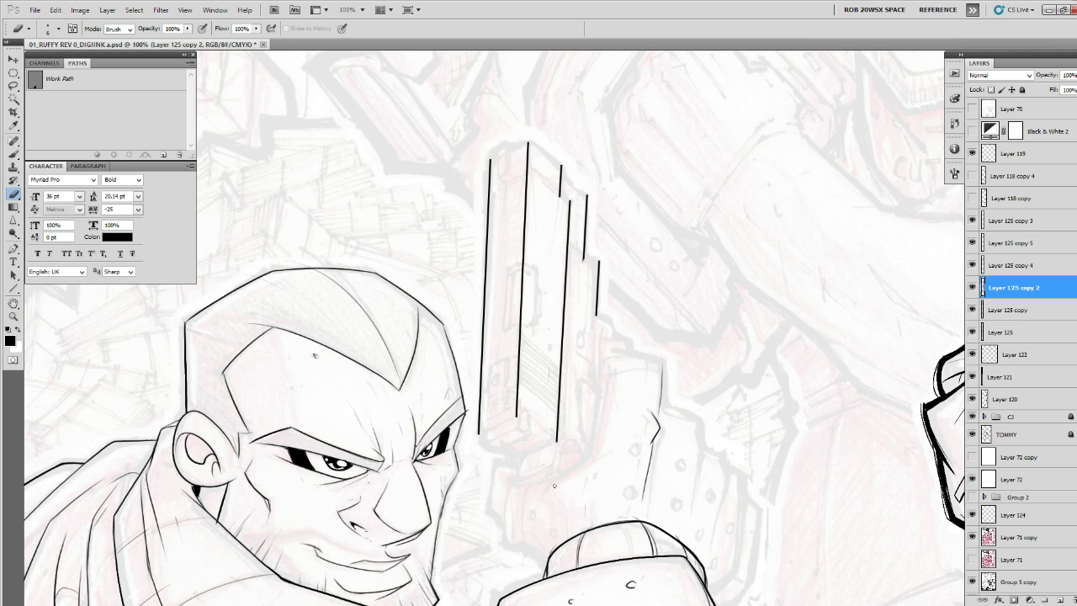
# Connect the upper ends of the gun's vertical lines with slanted strokes and straight lines to close its top outline.
pyautogui.press('z')
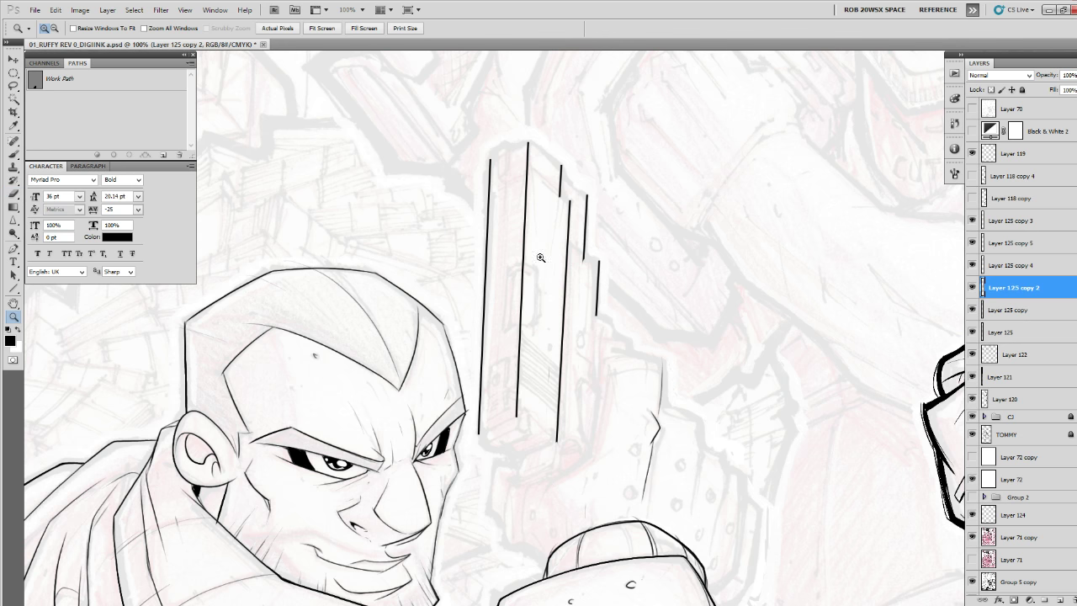
pyautogui.click(533, 149)
pyautogui.click(533, 149)
pyautogui.click(533, 149)
pyautogui.click(534, 149)
pyautogui.moveTo(531, 193)
pyautogui.mouseDown()
pyautogui.moveTo(658, 372)
pyautogui.moveTo(634, 334)
pyautogui.moveTo(473, 412)
pyautogui.mouseUp()
pyautogui.press('b')
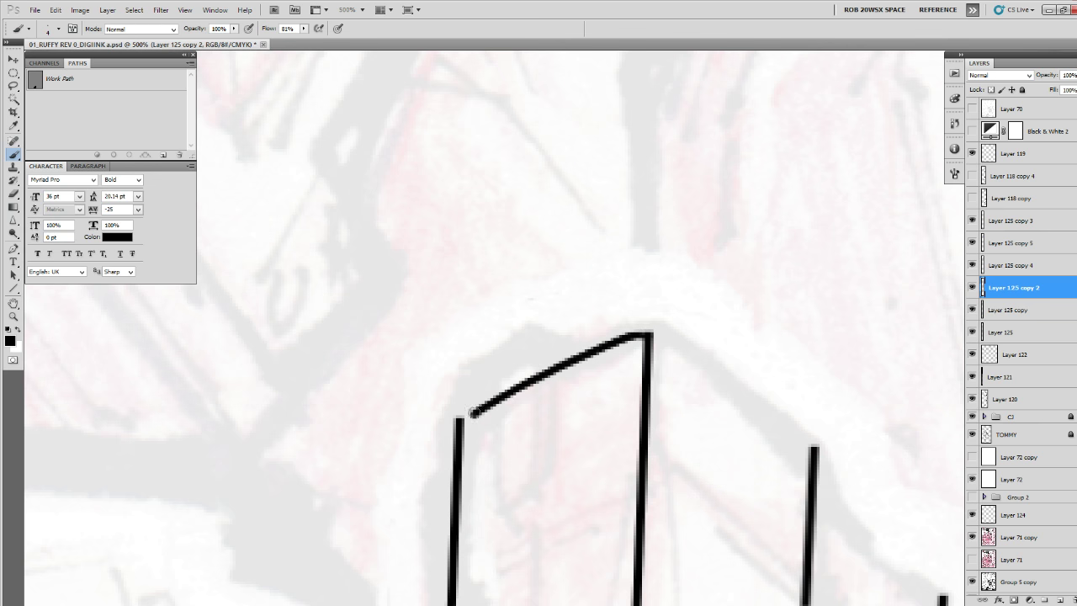
pyautogui.moveTo(649, 332)
pyautogui.mouseDown()
pyautogui.moveTo(609, 342)
pyautogui.moveTo(459, 426)
pyautogui.moveTo(541, 371)
pyautogui.moveTo(651, 325)
pyautogui.moveTo(445, 390)
pyautogui.moveTo(380, 399)
pyautogui.moveTo(546, 515)
pyautogui.mouseUp()
pyautogui.press('u')
pyautogui.moveTo(628, 559); pyautogui.dragTo(480, 216)
pyautogui.moveTo(396, 219); pyautogui.dragTo(528, 319)
# Draw a thinner, short straight line for the left side of the sketched recess in the middle of the gun.
pyautogui.press('z')
pyautogui.keyDown('alt'); pyautogui.click(516, 362); pyautogui.keyUp('alt')
pyautogui.keyDown('alt'); pyautogui.click(517, 362); pyautogui.keyUp('alt')
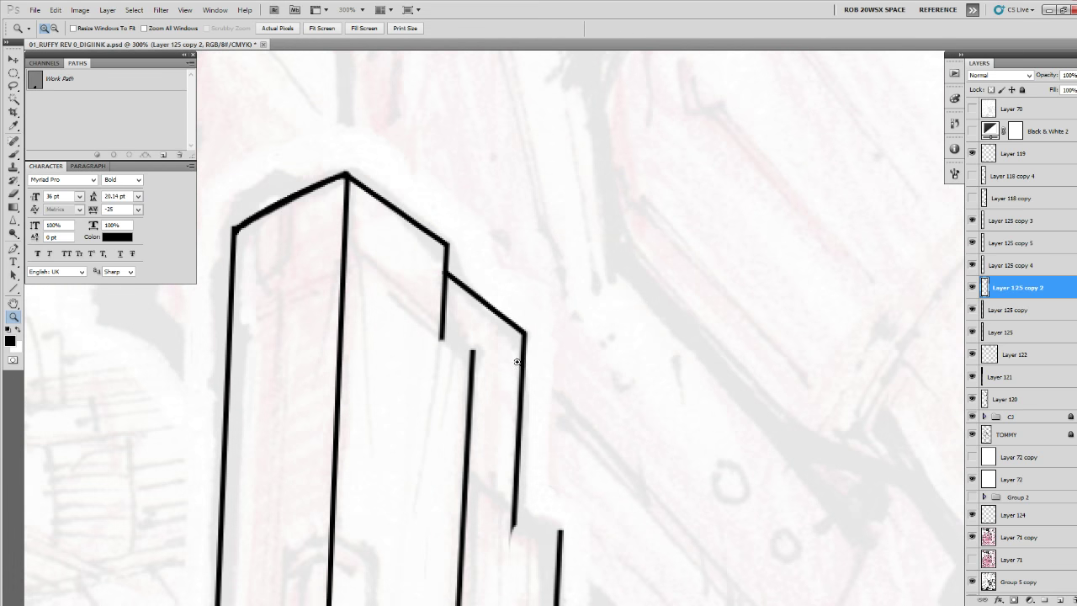
pyautogui.moveTo(520, 373); pyautogui.dragTo(555, 294)
pyautogui.keyDown('alt'); pyautogui.click(536, 332); pyautogui.keyUp('alt')
pyautogui.moveTo(532, 399); pyautogui.dragTo(549, 195)
pyautogui.moveTo(543, 345); pyautogui.dragTo(546, 346)
pyautogui.click(432, 254)
pyautogui.moveTo(443, 253); pyautogui.dragTo(463, 342)
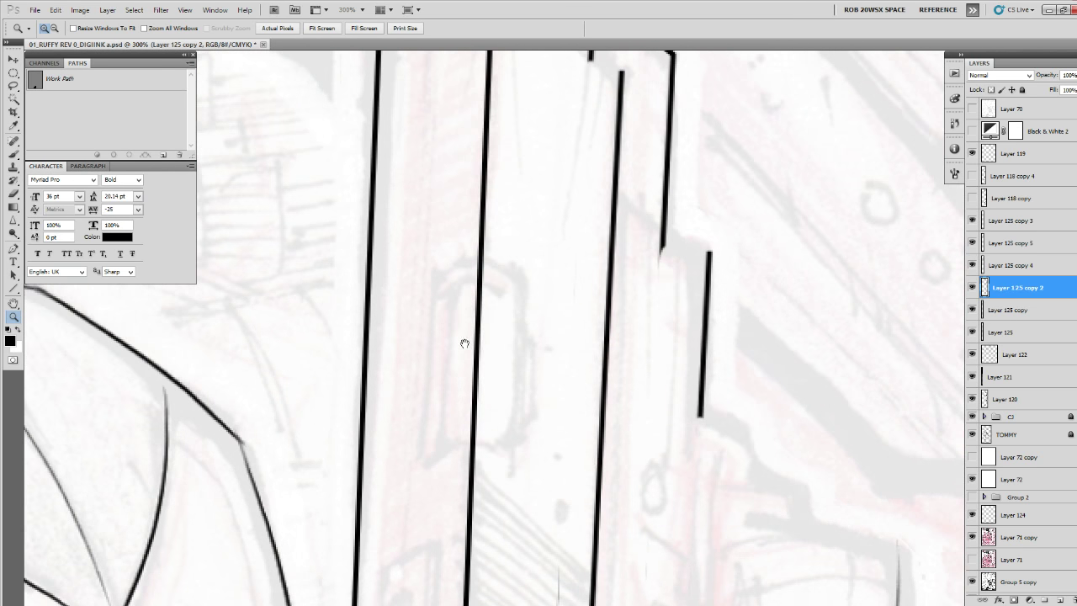
pyautogui.press('u')
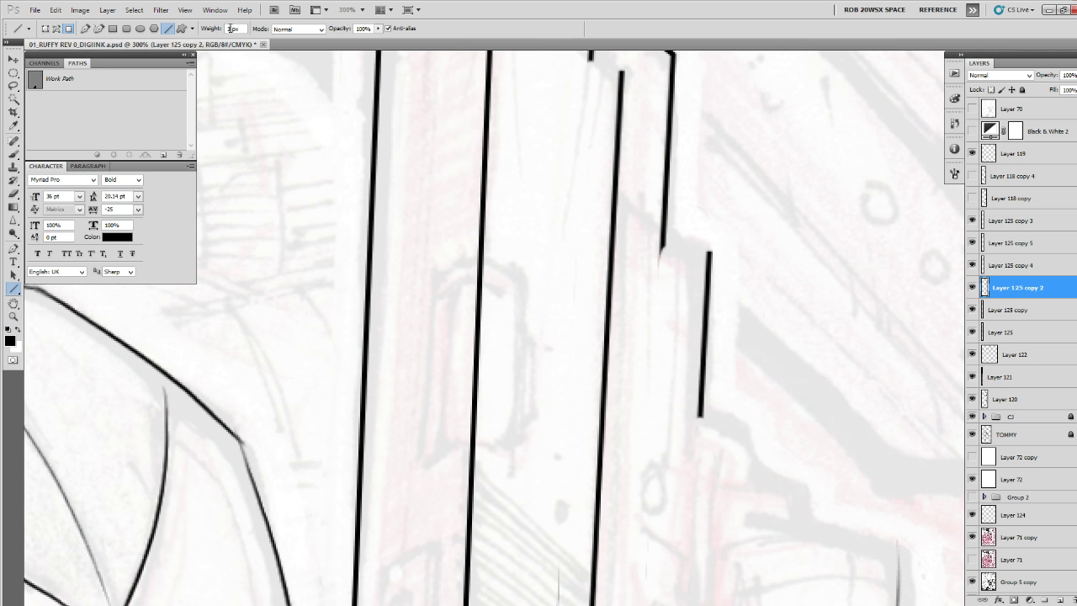
pyautogui.moveTo(434, 271); pyautogui.dragTo(423, 468)
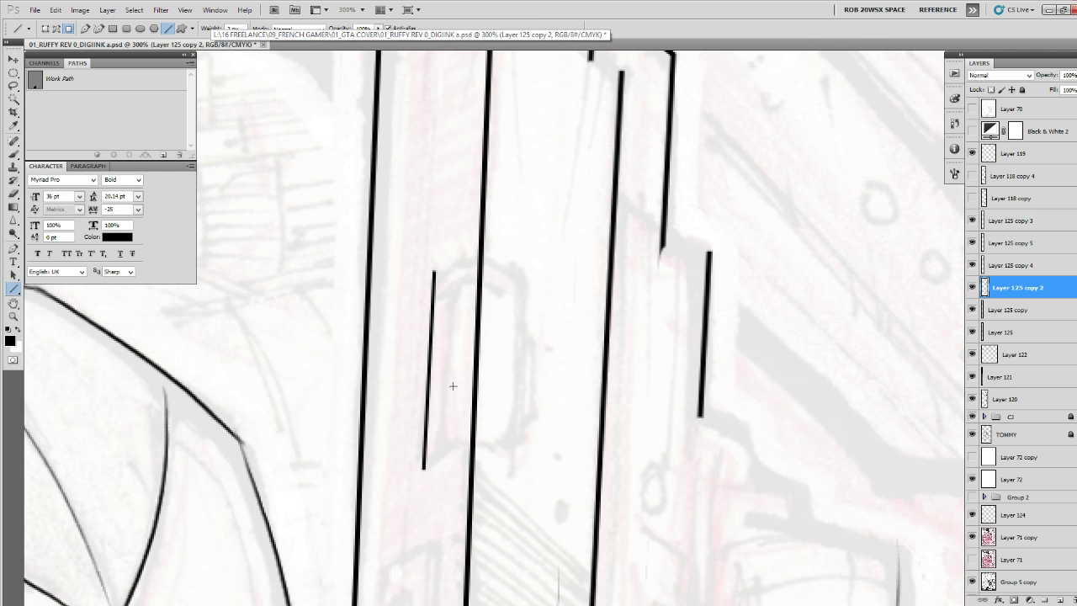
# Select the short recess line with the Lasso and rotate it slightly counterclockwise.
pyautogui.press('l')
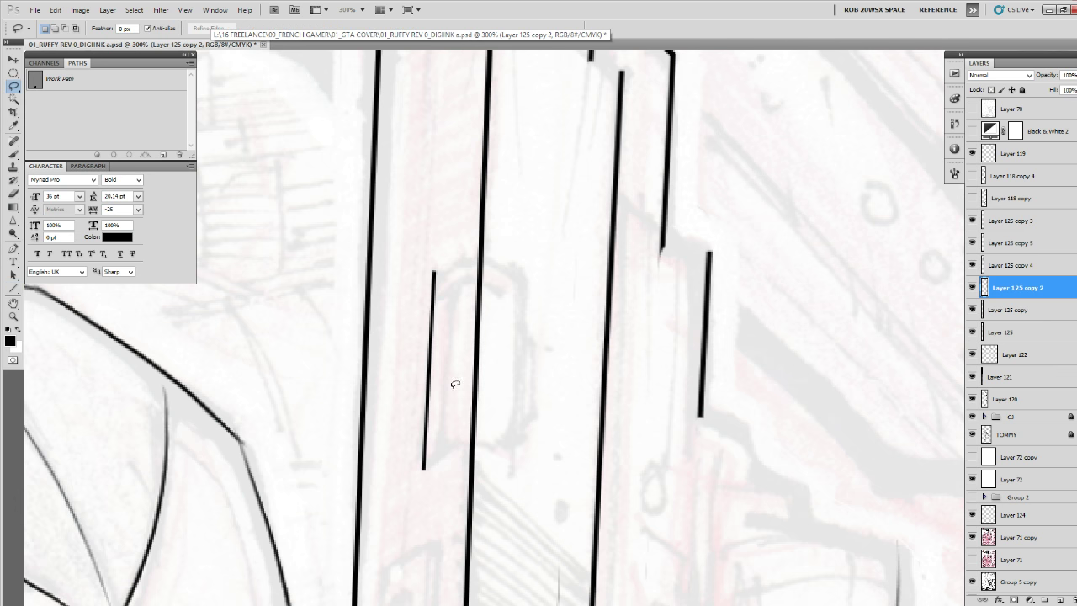
pyautogui.moveTo(454, 385)
pyautogui.mouseDown()
pyautogui.moveTo(417, 252)
pyautogui.moveTo(461, 295)
pyautogui.mouseUp()
pyautogui.hotkey('ctrl', 't')
pyautogui.moveTo(499, 213); pyautogui.dragTo(497, 207)
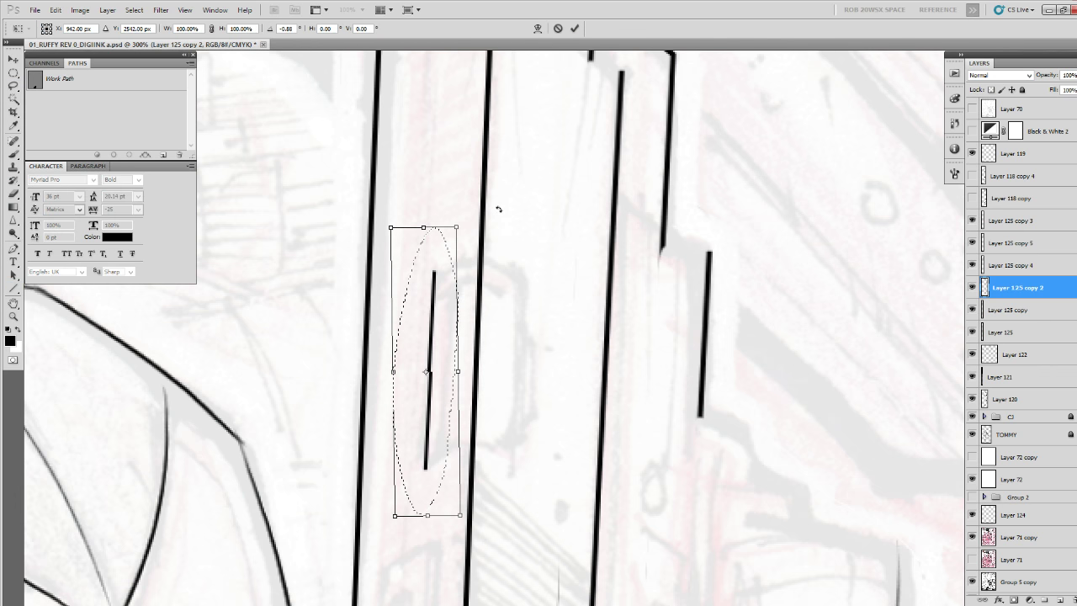
pyautogui.press('Return')
# Place a slightly shorter duplicate of the recess line just to its right and merge it into the layer below.
pyautogui.hotkey('ctrl', 'j')
pyautogui.press('v')
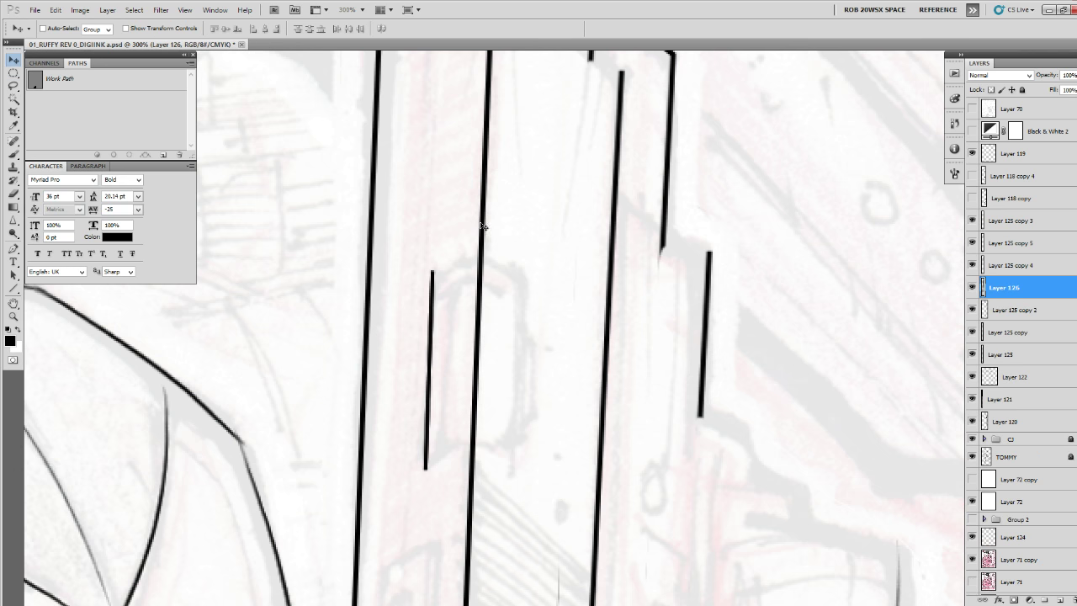
pyautogui.press('Right')
pyautogui.press('Right')
pyautogui.press('Right')
pyautogui.press('Right')
pyautogui.press('Right')
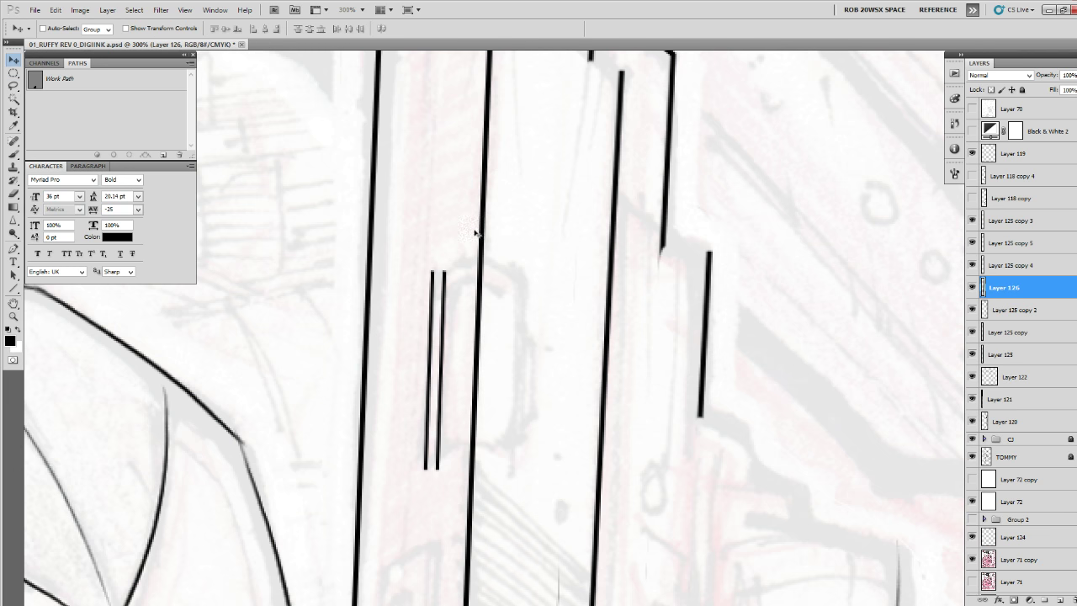
pyautogui.press('e')
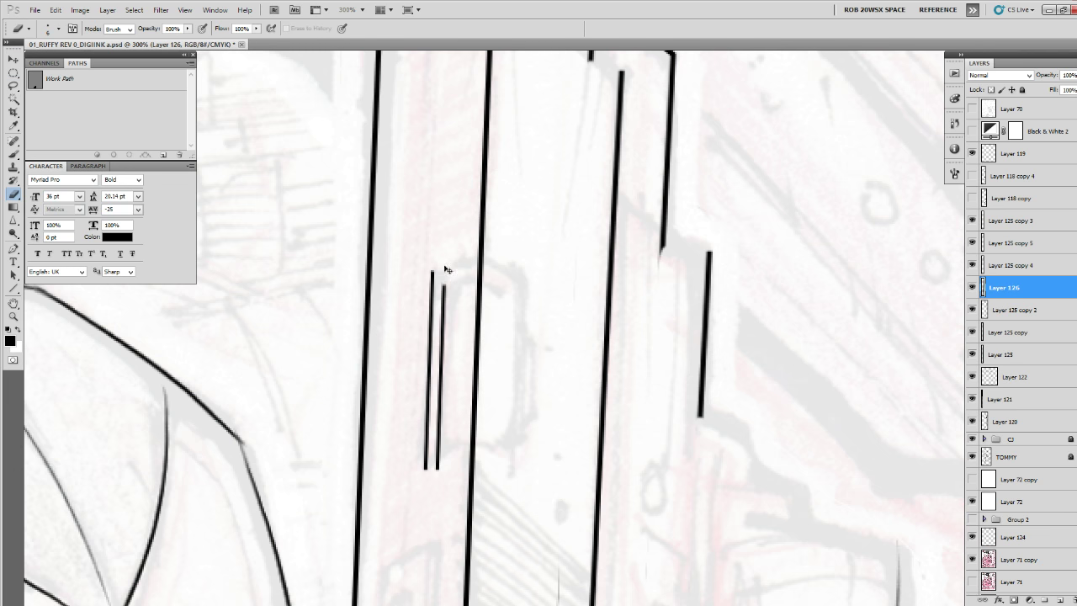
pyautogui.hotkey('ctrl', 'e')
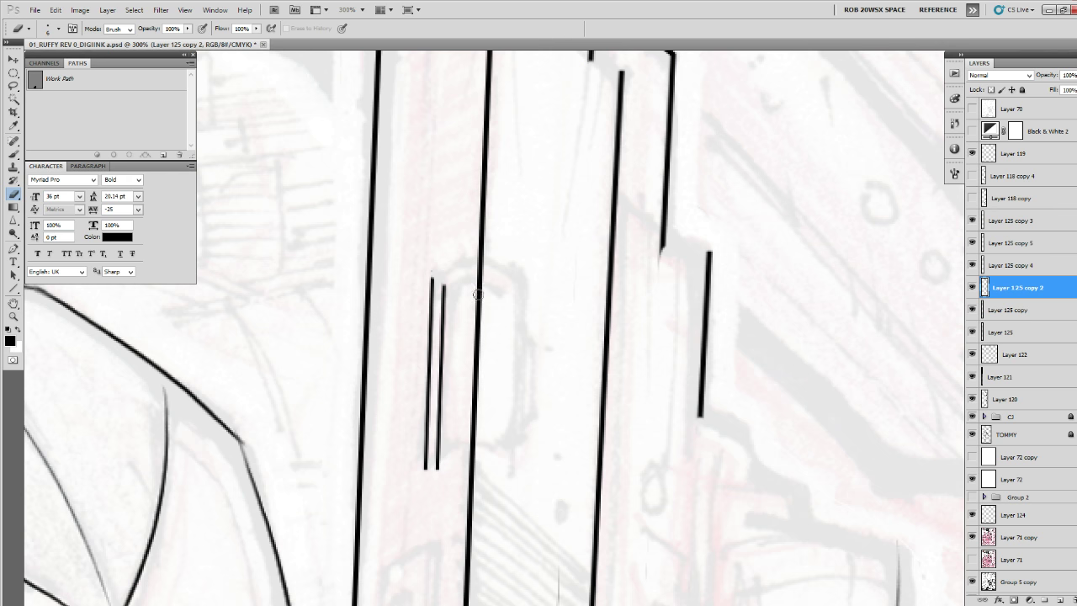
# Draw a slanted stroke joining the top of the outer recess line to the gun's corner edge, replacing the first attempt.
pyautogui.press('z')
pyautogui.doubleClick(471, 292)
pyautogui.moveTo(471, 288)
pyautogui.mouseDown()
pyautogui.moveTo(501, 423)
pyautogui.moveTo(519, 371)
pyautogui.mouseUp()
pyautogui.press('b')
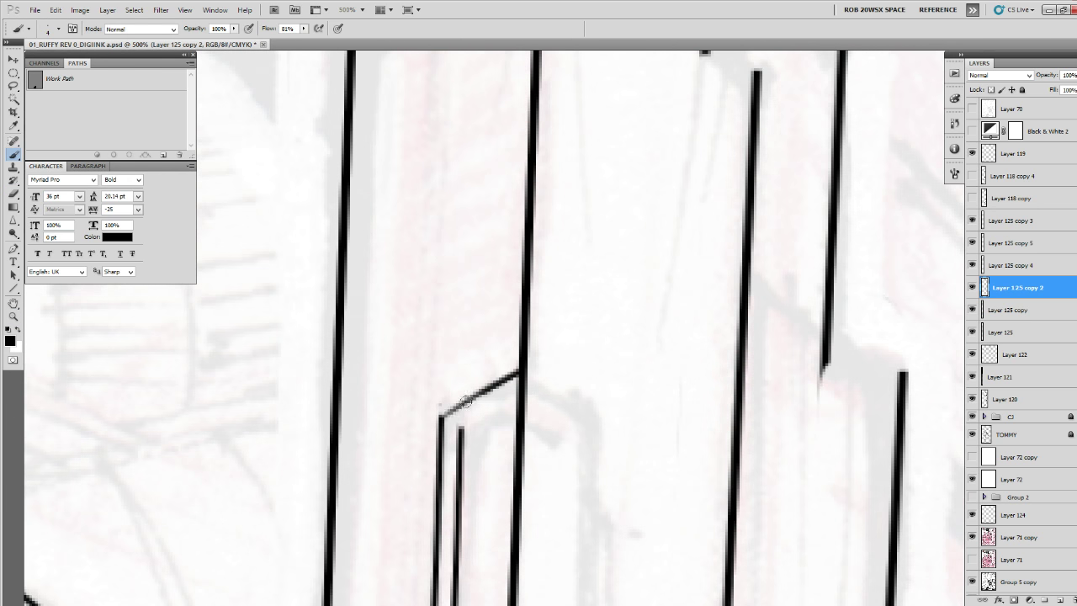
pyautogui.moveTo(465, 401); pyautogui.dragTo(498, 389)
pyautogui.hotkey('ctrl', 'z')
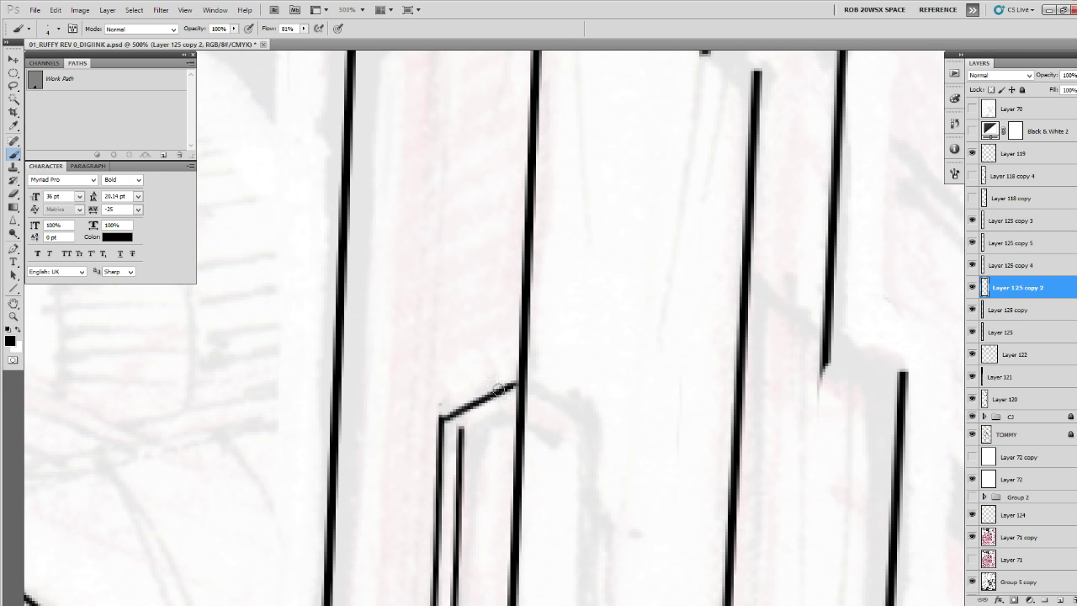
# Ink the recess's right half with slanted top and bottom edges and a straight side, and add the inner top slant on its left half.
pyautogui.moveTo(460, 427)
pyautogui.mouseDown()
pyautogui.moveTo(515, 403)
pyautogui.moveTo(357, 352)
pyautogui.moveTo(409, 384)
pyautogui.mouseUp()
pyautogui.moveTo(360, 353)
pyautogui.mouseDown()
pyautogui.moveTo(452, 398)
pyautogui.moveTo(479, 227)
pyautogui.moveTo(465, 225)
pyautogui.moveTo(457, 539)
pyautogui.mouseUp()
pyautogui.press('u')
pyautogui.moveTo(484, 500); pyautogui.dragTo(667, 460)
pyautogui.press('b')
pyautogui.moveTo(638, 494)
pyautogui.mouseDown()
pyautogui.moveTo(568, 466)
pyautogui.moveTo(559, 476)
pyautogui.mouseUp()
pyautogui.press('e')
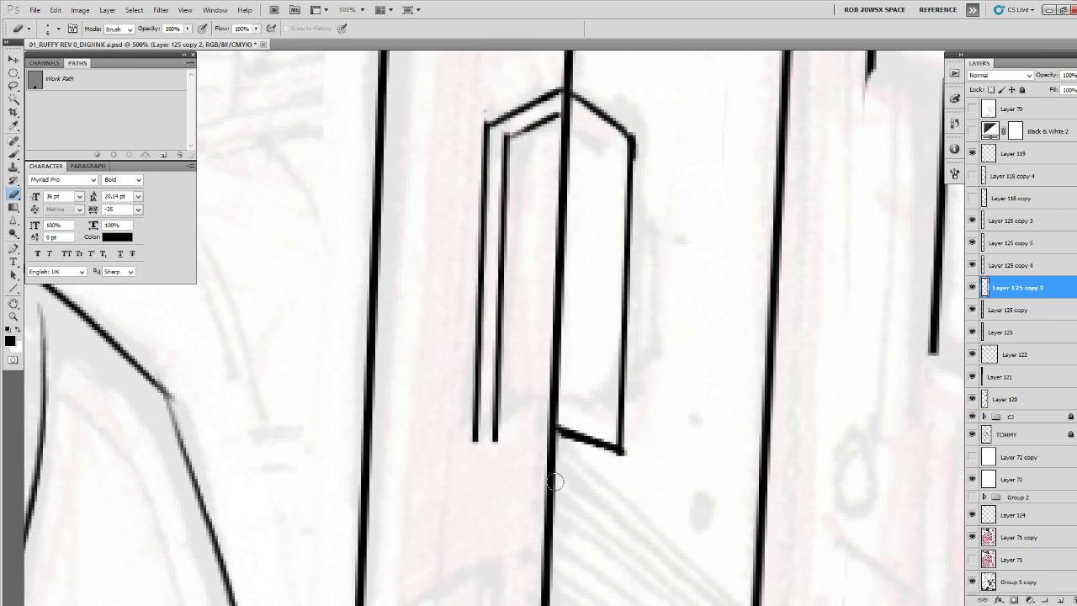
# Draw the slanted bottom edge of the recess's left half and thin the bottom edge of its right half with the Eraser.
pyautogui.press('u')
pyautogui.moveTo(555, 428); pyautogui.dragTo(472, 441)
pyautogui.press('space')
pyautogui.moveTo(688, 455); pyautogui.dragTo(676, 459)
pyautogui.press('e')
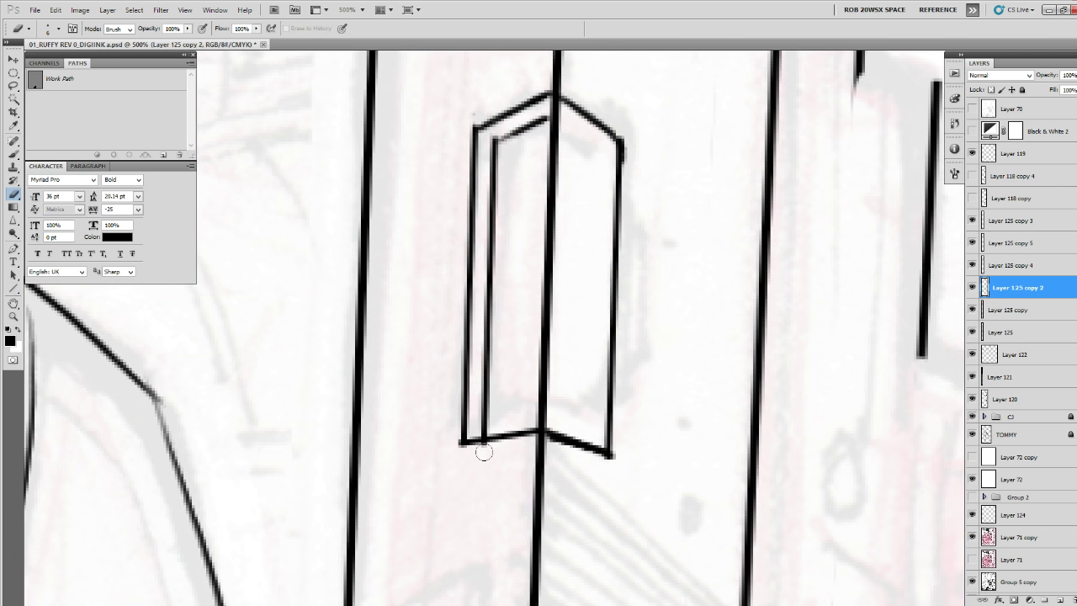
pyautogui.hscroll(5, 505, 463)
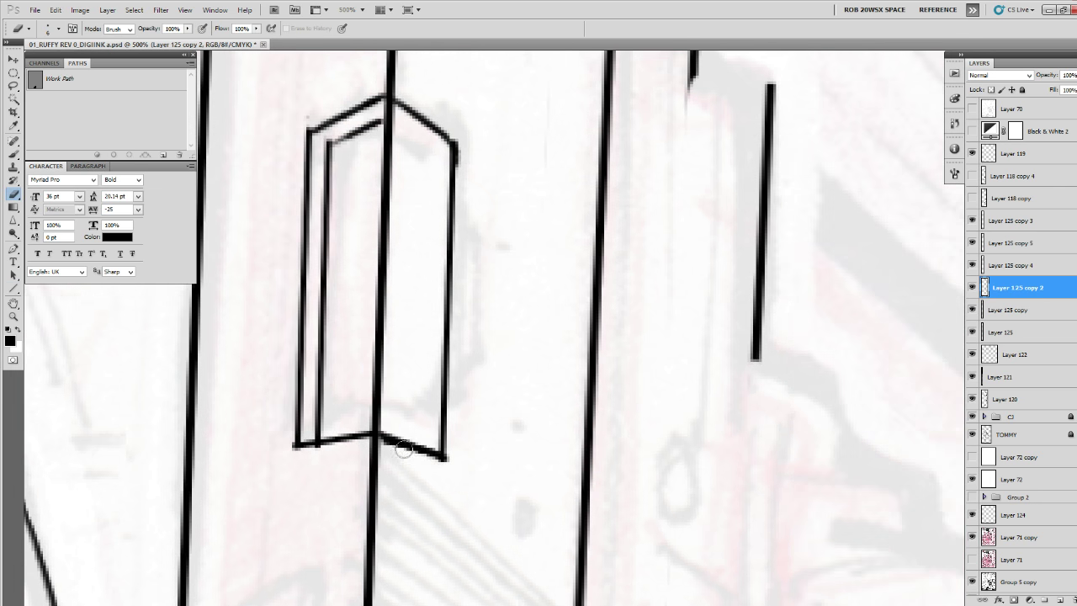
pyautogui.moveTo(404, 450)
pyautogui.mouseDown()
pyautogui.moveTo(389, 441)
pyautogui.moveTo(444, 462)
pyautogui.mouseUp()
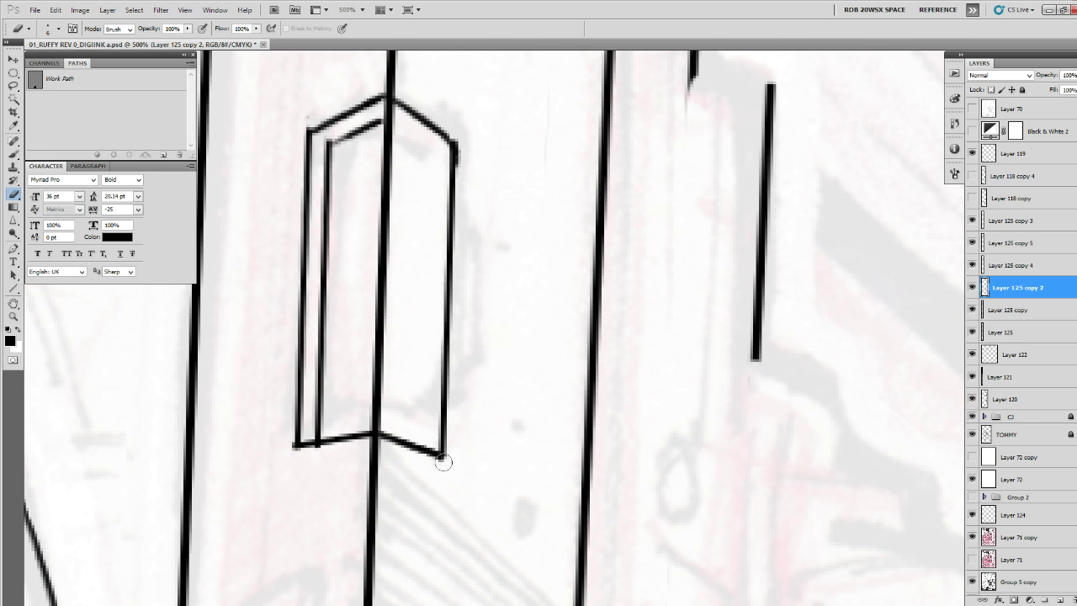
# Ink the recess's inner top-right slant, join the upper-left corners, and draw the straight inner line on the right side.
pyautogui.moveTo(451, 344); pyautogui.dragTo(416, 428)
pyautogui.press('b')
pyautogui.moveTo(340, 223)
pyautogui.mouseDown()
pyautogui.moveTo(383, 261)
pyautogui.moveTo(402, 227)
pyautogui.moveTo(481, 205)
pyautogui.mouseUp()
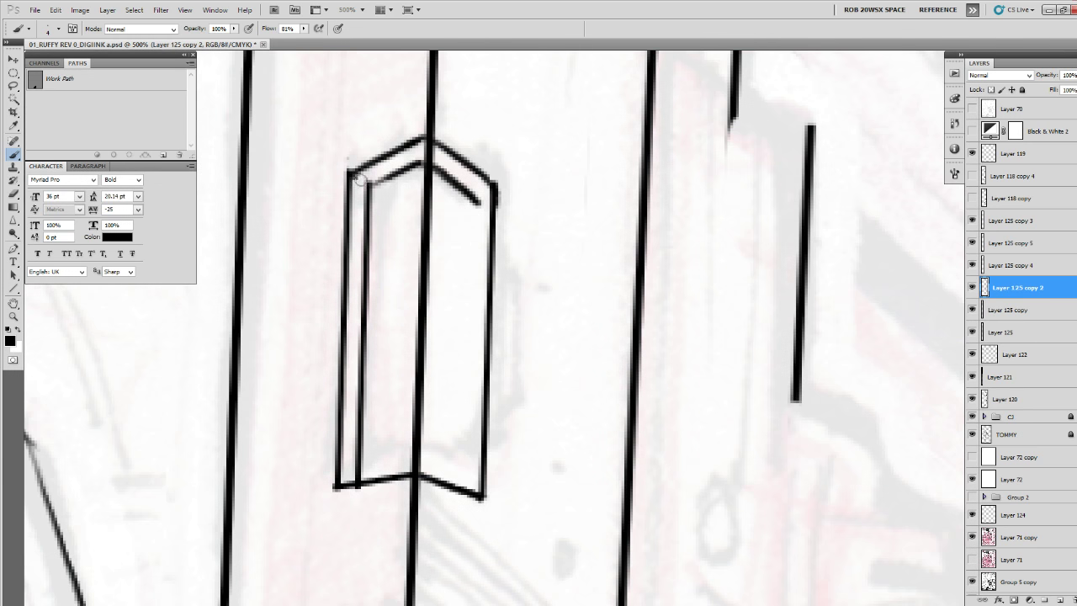
pyautogui.moveTo(360, 180); pyautogui.dragTo(366, 183)
pyautogui.press('u')
pyautogui.moveTo(477, 229); pyautogui.dragTo(468, 493)
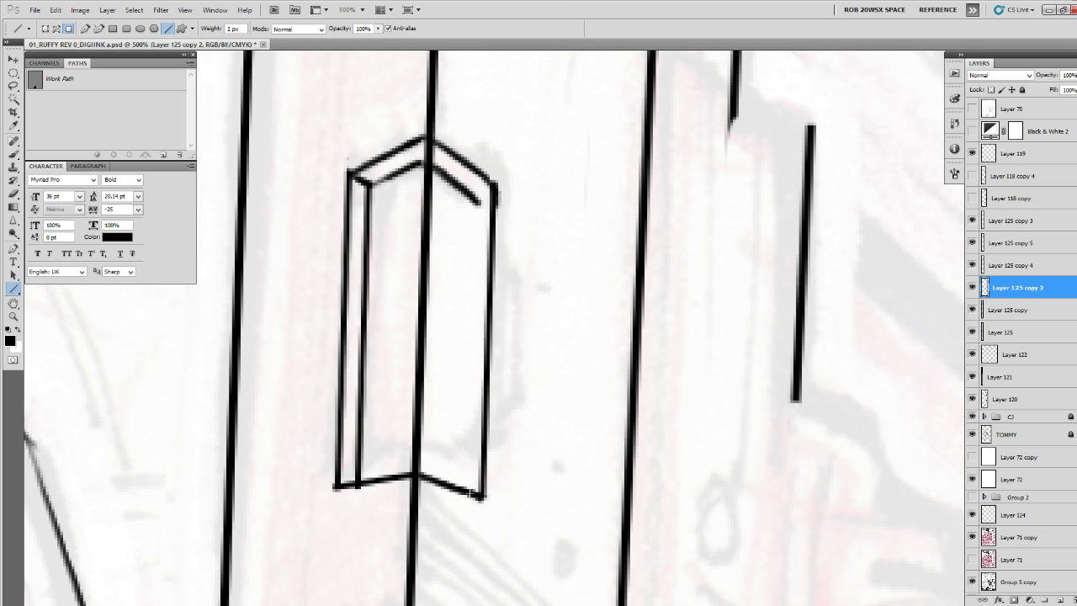
# Erase both bottom edges of the recess and redraw them as steeper straight lines meeting at the gun's corner edge.
pyautogui.press('z')
pyautogui.keyDown('alt'); pyautogui.click(462, 428); pyautogui.keyUp('alt')
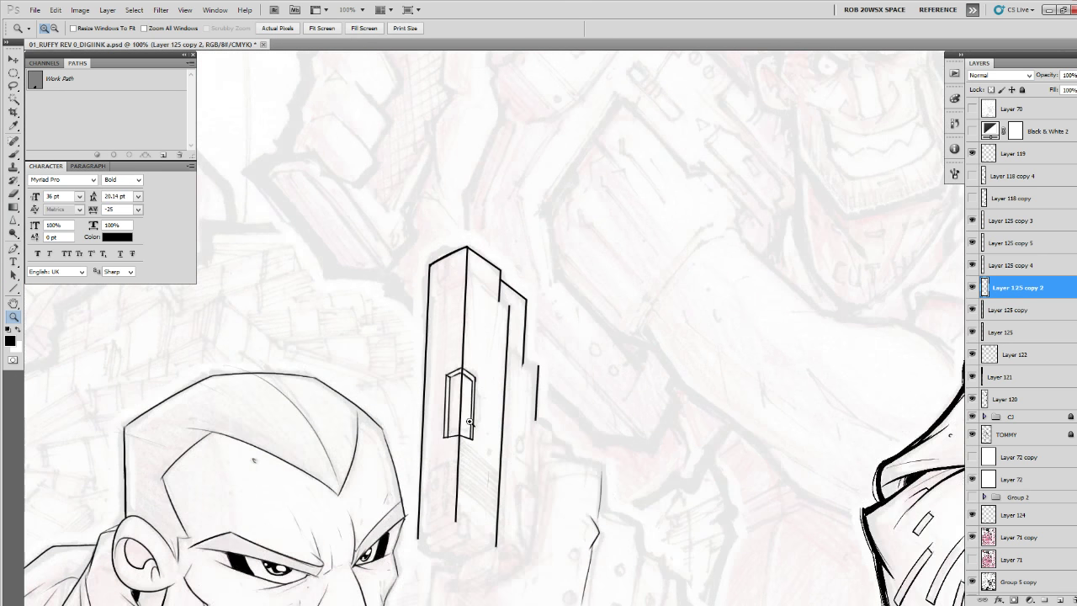
pyautogui.click(469, 422)
pyautogui.click(470, 422)
pyautogui.click(469, 421)
pyautogui.moveTo(470, 423); pyautogui.dragTo(503, 421)
pyautogui.press('e')
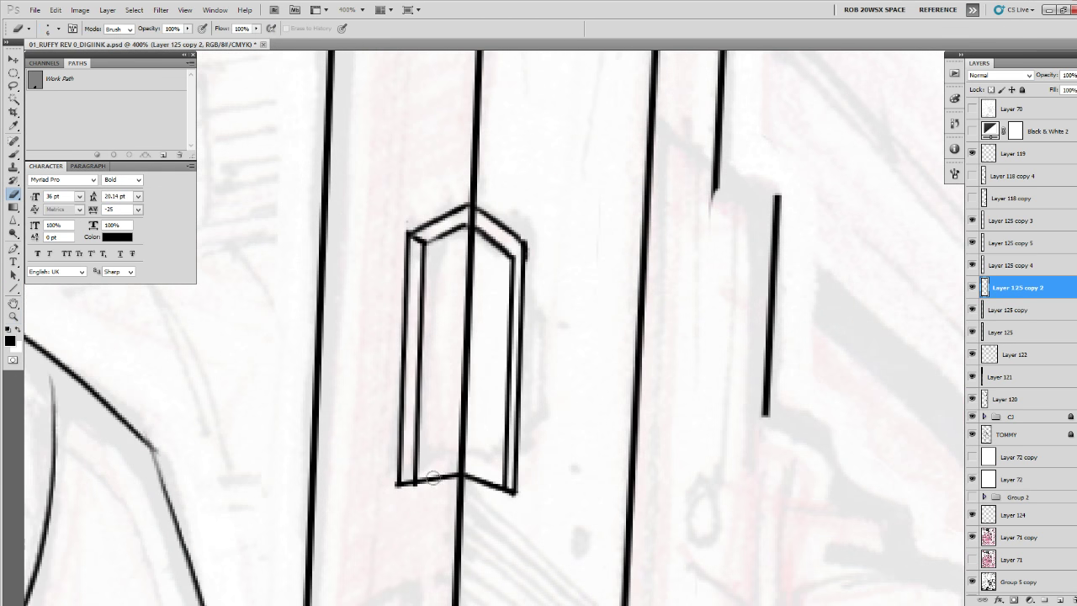
pyautogui.moveTo(423, 481); pyautogui.dragTo(450, 476)
pyautogui.press('u')
pyautogui.moveTo(396, 484)
pyautogui.mouseDown()
pyautogui.moveTo(459, 468)
pyautogui.moveTo(516, 494)
pyautogui.mouseUp()
pyautogui.press('e')
pyautogui.press('u')
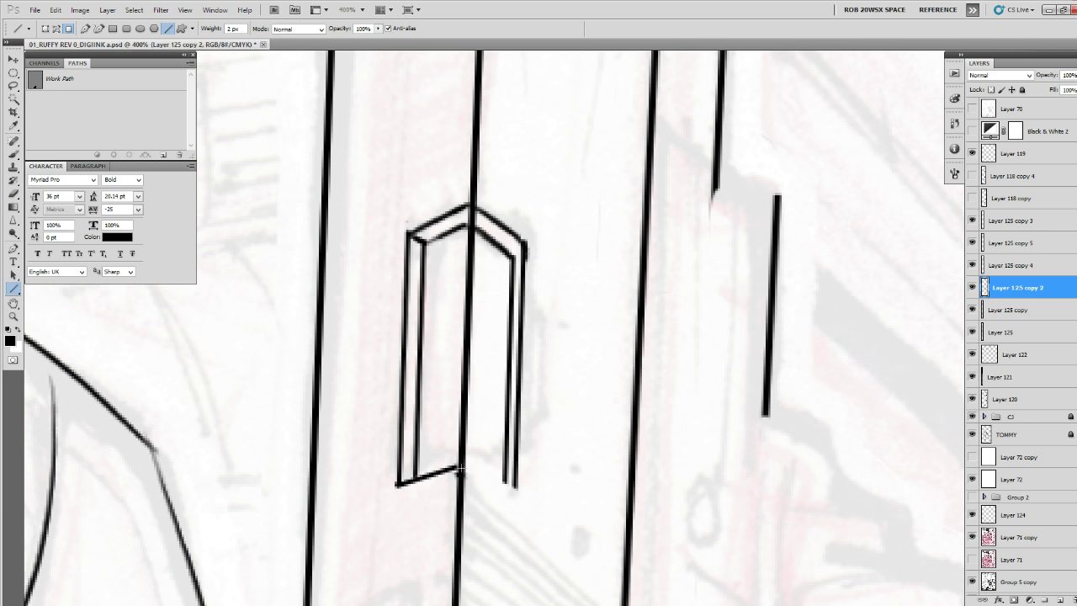
pyautogui.moveTo(459, 468); pyautogui.dragTo(517, 489)
# Erase and redraw the recess's inner right line slightly further inward, and go over the outer right line with a straight line.
pyautogui.press('e')
pyautogui.moveTo(512, 249); pyautogui.dragTo(505, 477)
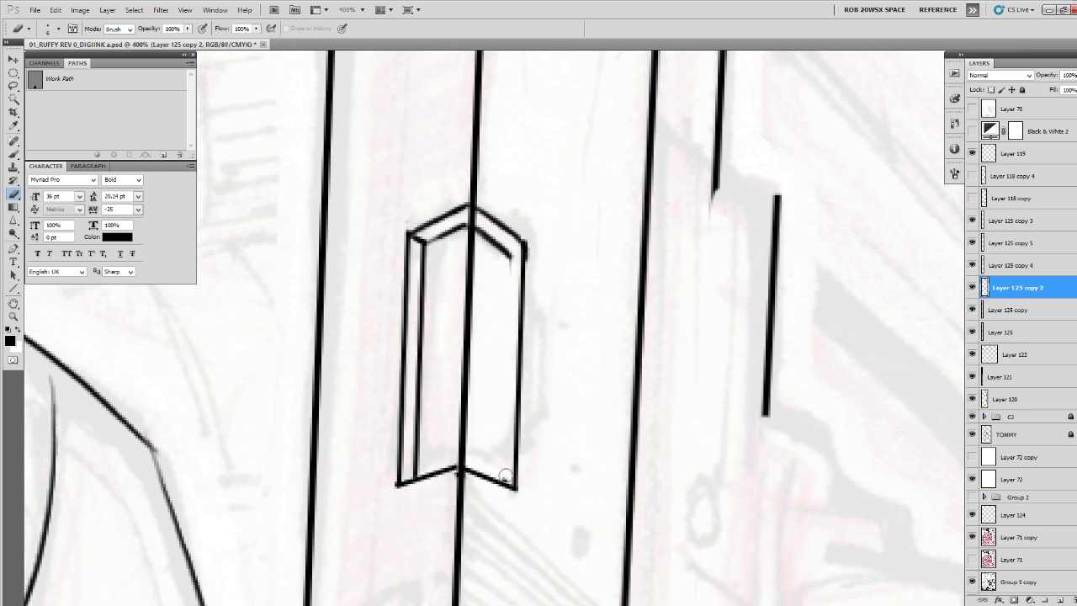
pyautogui.press('u')
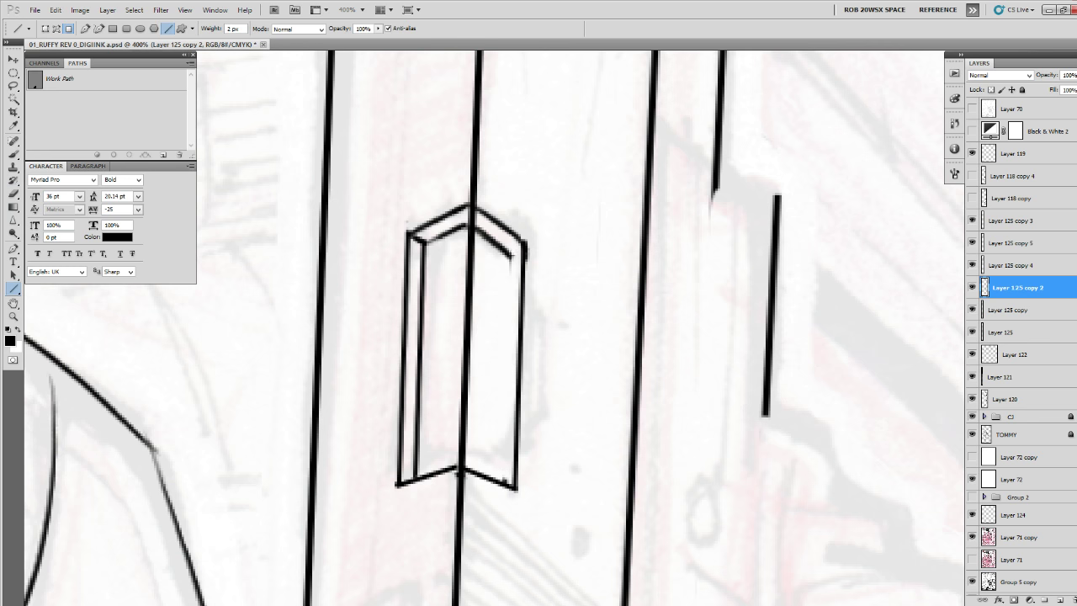
pyautogui.moveTo(510, 253); pyautogui.dragTo(503, 486)
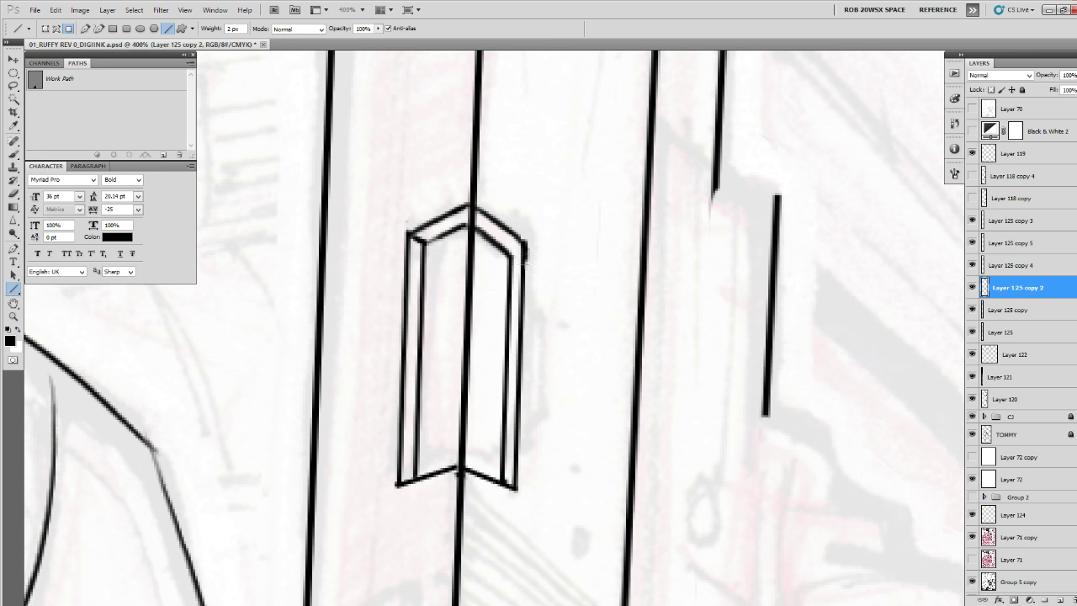
pyautogui.moveTo(525, 240); pyautogui.dragTo(517, 488)
# Join the inner and outer lines at the recess's upper-right corner with the Brush and erase the excess ink outside it.
pyautogui.press('b')
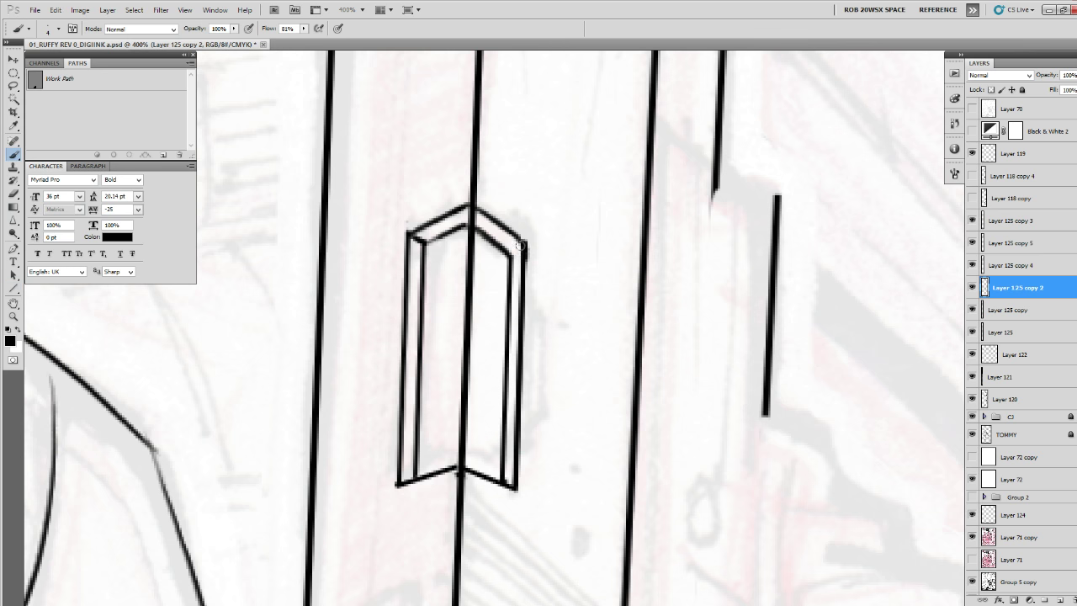
pyautogui.moveTo(545, 260); pyautogui.dragTo(489, 340)
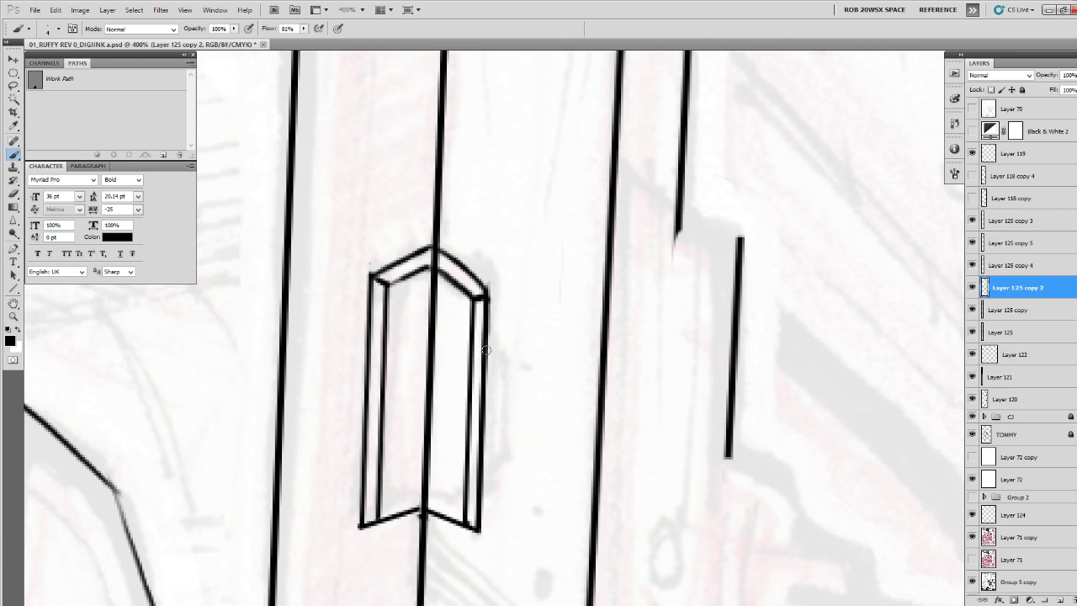
pyautogui.press('e')
pyautogui.moveTo(492, 280); pyautogui.dragTo(492, 359)
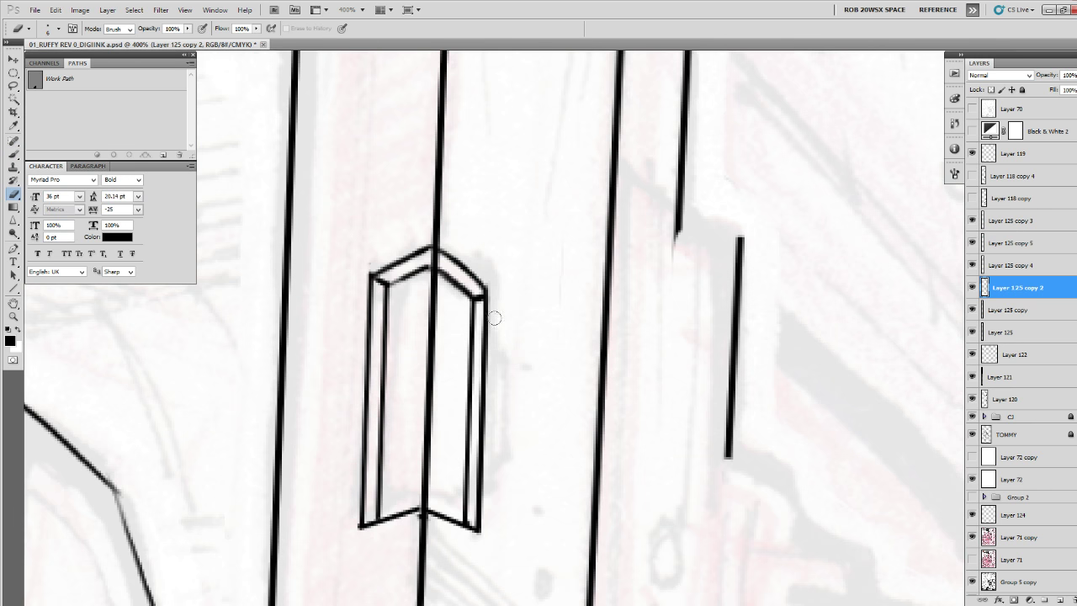
# Inspect the gun within the whole cover, hiding and reshowing the recess linework layer to compare.
pyautogui.press('z')
pyautogui.keyDown('alt'); pyautogui.click(496, 291); pyautogui.keyUp('alt')
pyautogui.keyDown('alt'); pyautogui.click(496, 291); pyautogui.keyUp('alt')
pyautogui.keyDown('alt'); pyautogui.click(495, 291); pyautogui.keyUp('alt')
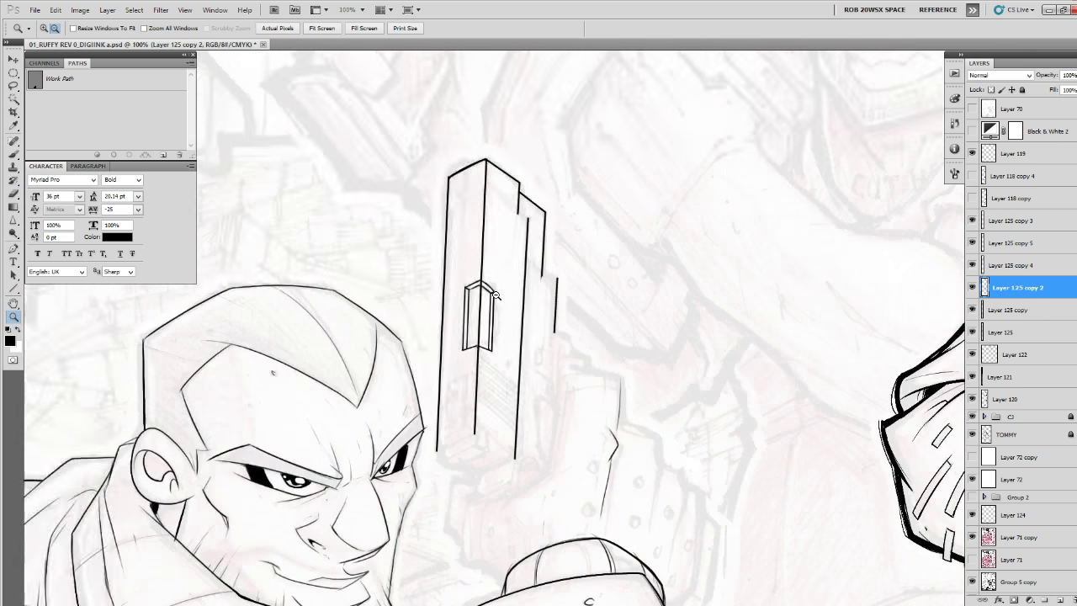
pyautogui.keyDown('alt'); pyautogui.click(496, 292); pyautogui.keyUp('alt')
pyautogui.keyDown('alt'); pyautogui.click(502, 298); pyautogui.keyUp('alt')
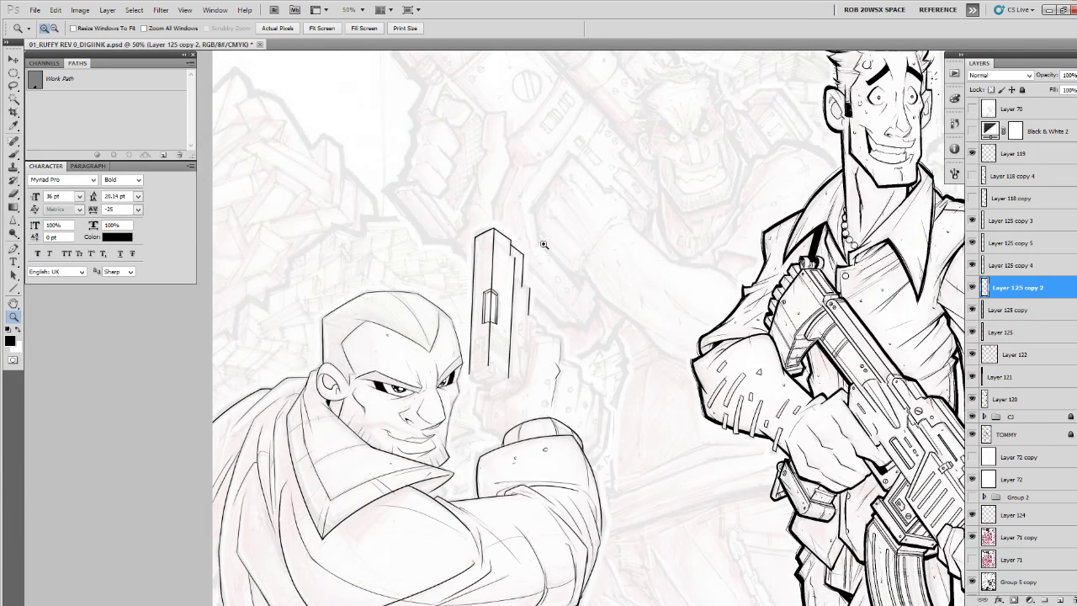
pyautogui.click(973, 288)
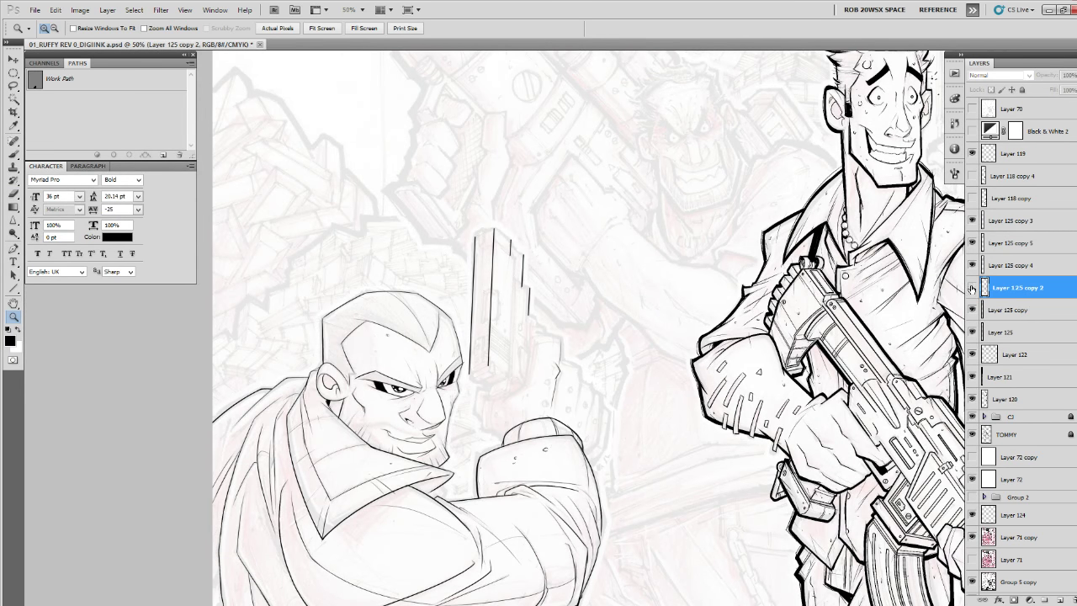
pyautogui.click(973, 288)
# Erase the recess's pointed top edges and redraw them as two parallel, gently rounded arches.
pyautogui.click(496, 289)
pyautogui.click(496, 288)
pyautogui.press('e')
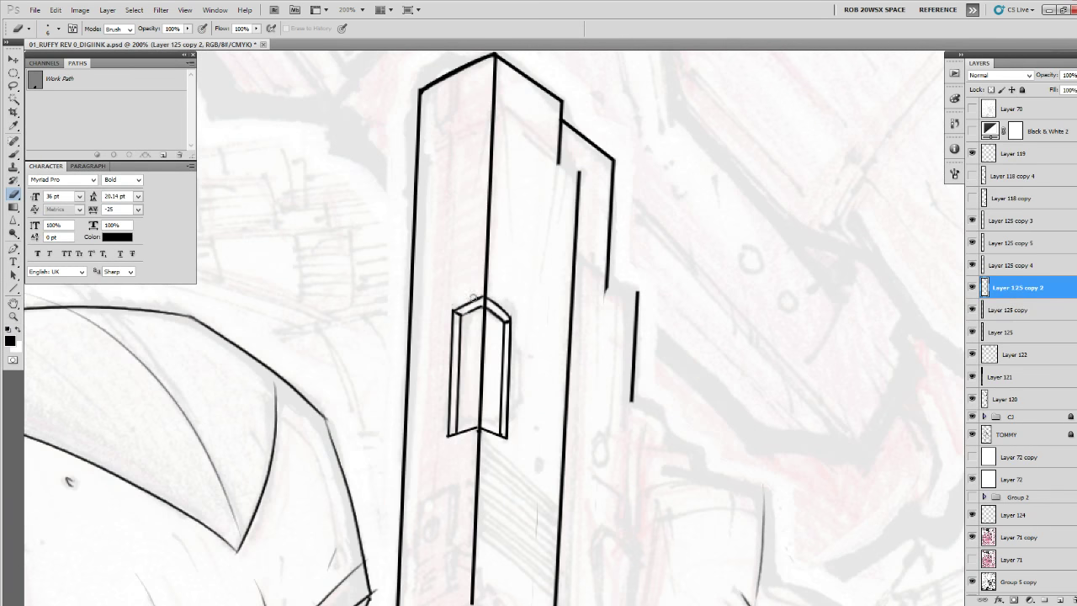
pyautogui.moveTo(459, 305); pyautogui.dragTo(504, 309)
pyautogui.press('z')
pyautogui.click(510, 316)
pyautogui.click(510, 316)
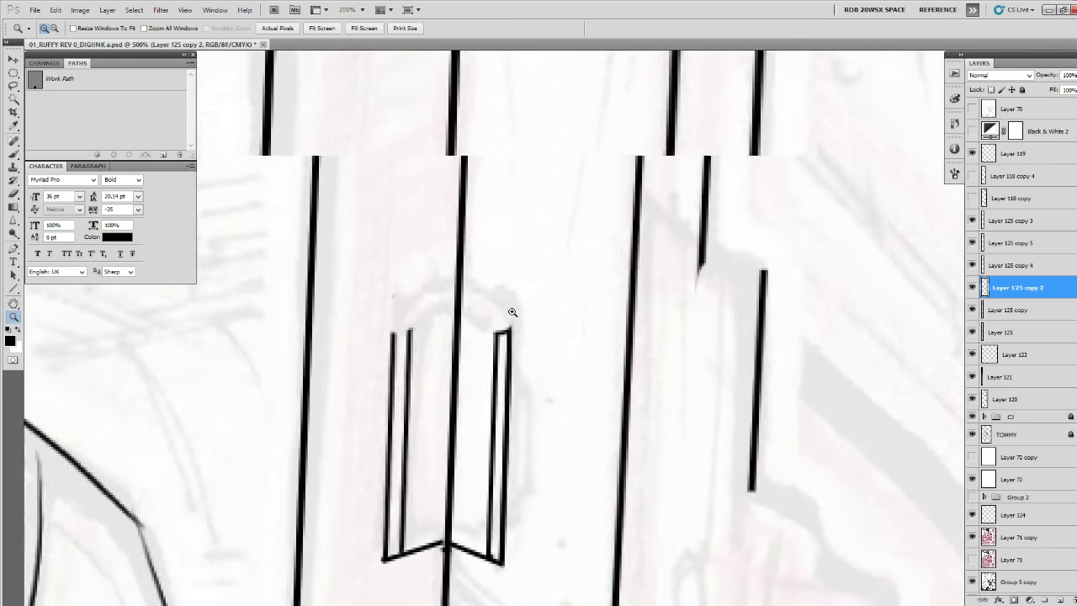
pyautogui.click(512, 315)
pyautogui.moveTo(520, 304); pyautogui.dragTo(731, 413)
pyautogui.press('b')
pyautogui.moveTo(701, 449)
pyautogui.mouseDown()
pyautogui.moveTo(641, 424)
pyautogui.moveTo(570, 444)
pyautogui.moveTo(547, 426)
pyautogui.moveTo(621, 392)
pyautogui.moveTo(673, 404)
pyautogui.moveTo(723, 439)
pyautogui.moveTo(635, 393)
pyautogui.moveTo(551, 429)
pyautogui.moveTo(562, 445)
pyautogui.mouseUp()
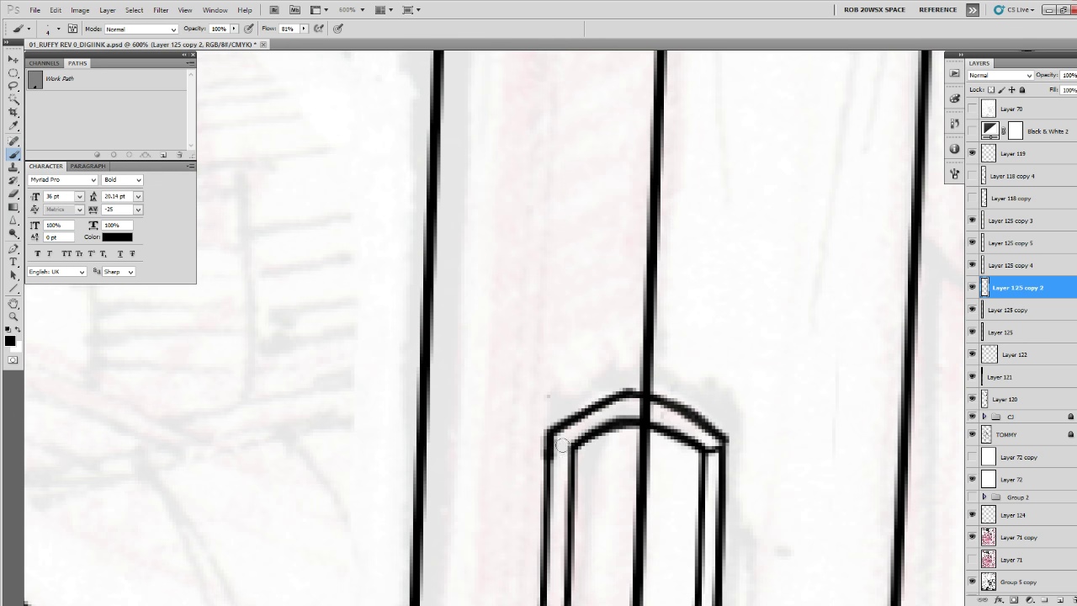
# Trim the outer arch of the recess with the Eraser and brush in the join between its upper-left corners.
pyautogui.press('e')
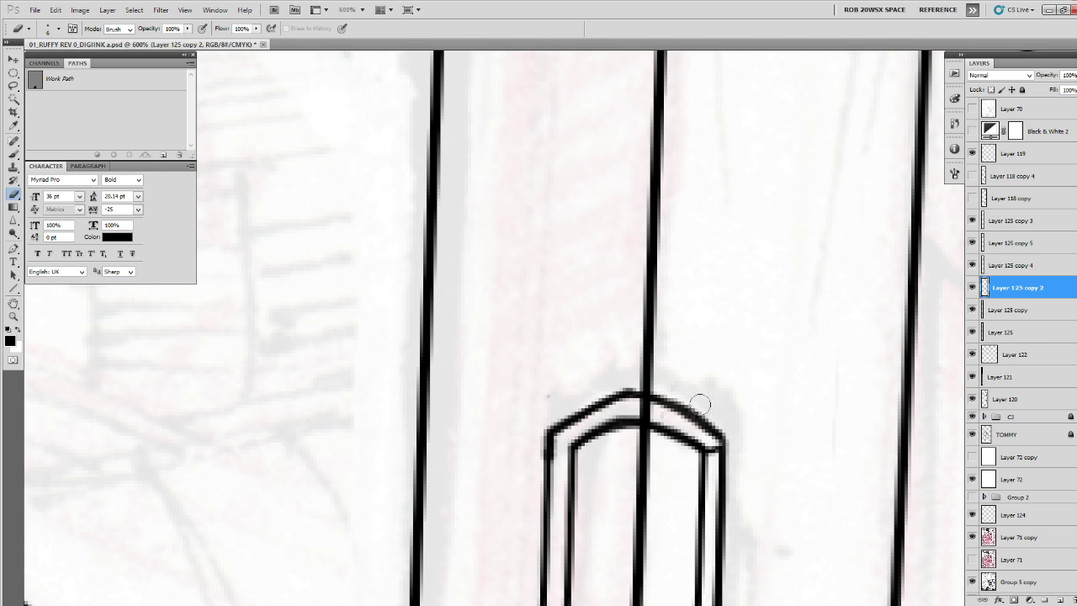
pyautogui.moveTo(624, 386); pyautogui.dragTo(720, 423)
pyautogui.moveTo(687, 414)
pyautogui.mouseDown()
pyautogui.moveTo(619, 396)
pyautogui.moveTo(550, 433)
pyautogui.moveTo(549, 464)
pyautogui.moveTo(572, 448)
pyautogui.mouseUp()
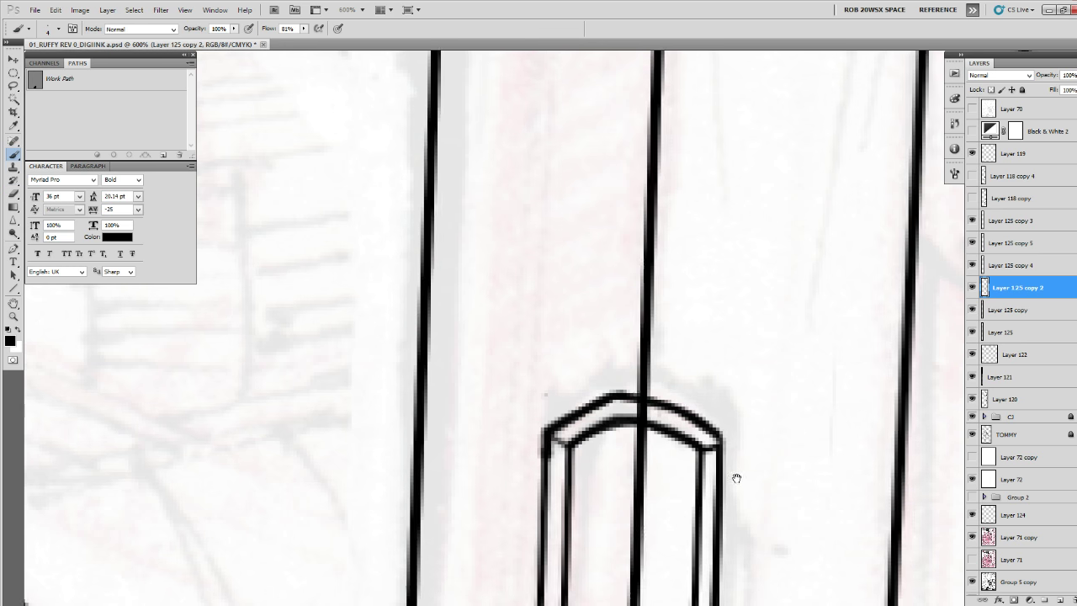
# Erase the part of the gun's central corner edge that runs through the recess, working on that edge's own layer.
pyautogui.moveTo(695, 507); pyautogui.dragTo(602, 251)
pyautogui.press('e')
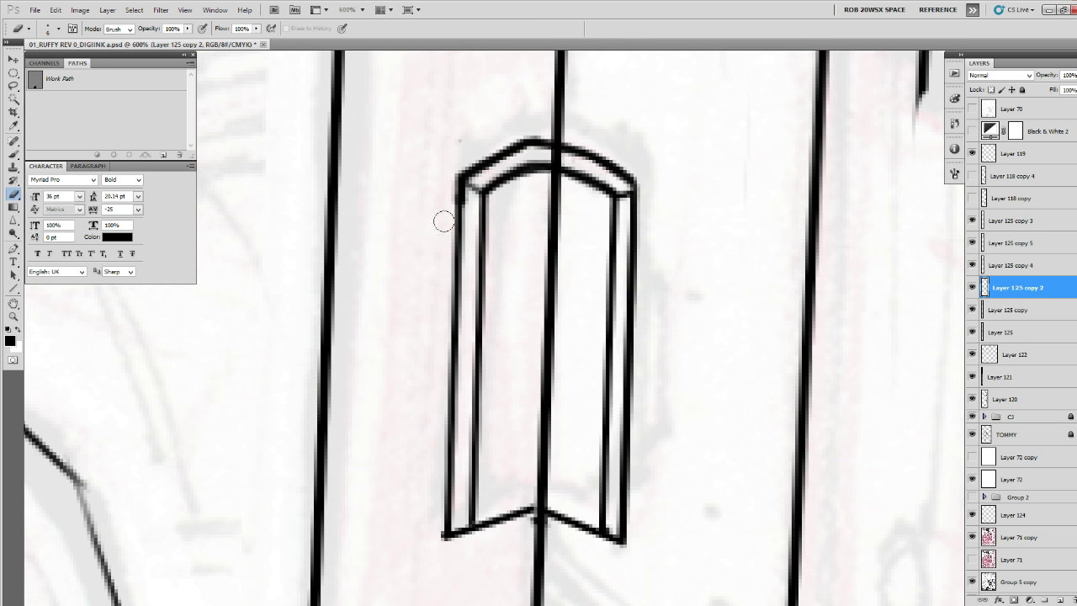
pyautogui.click(972, 309)
pyautogui.click(973, 310)
pyautogui.click(984, 310)
pyautogui.moveTo(551, 157); pyautogui.dragTo(543, 493)
# Add a new layer and draw a straight slanted line just below the lower end of the gun's left face.
pyautogui.press('z')
pyautogui.keyDown('alt'); pyautogui.click(557, 183); pyautogui.keyUp('alt')
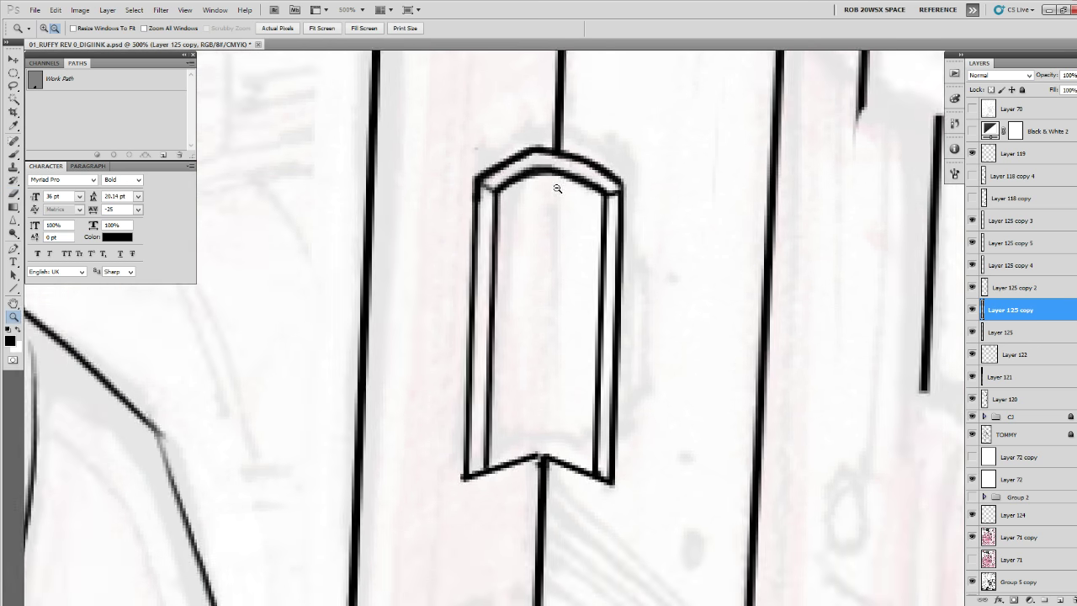
pyautogui.keyDown('alt'); pyautogui.click(558, 188); pyautogui.keyUp('alt')
pyautogui.keyDown('alt'); pyautogui.click(559, 190); pyautogui.keyUp('alt')
pyautogui.keyDown('alt'); pyautogui.click(561, 193); pyautogui.keyUp('alt')
pyautogui.keyDown('alt'); pyautogui.click(561, 195); pyautogui.keyUp('alt')
pyautogui.click(569, 355)
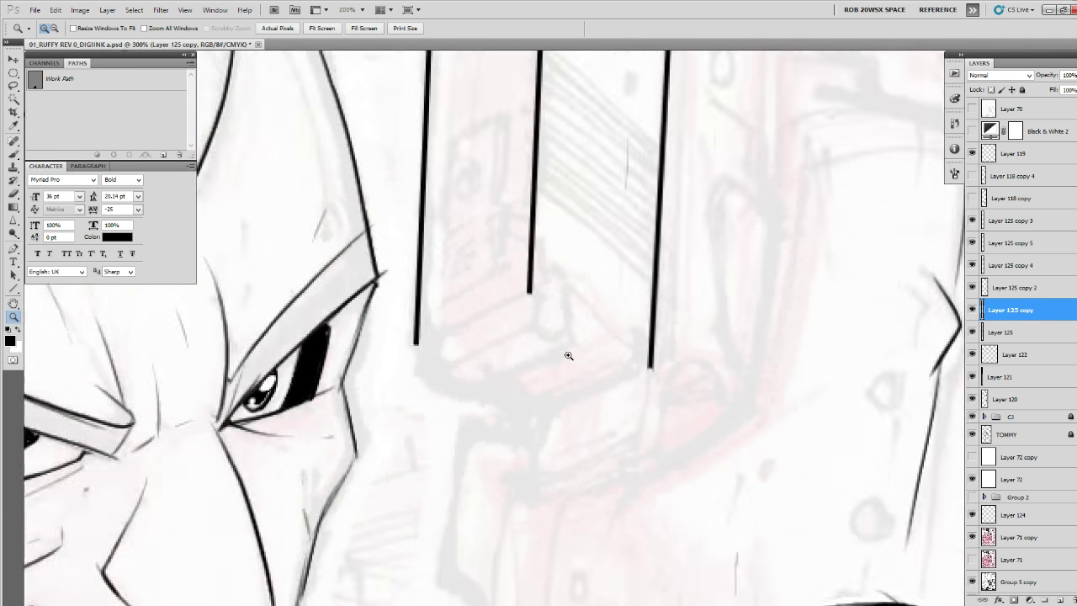
pyautogui.press('u')
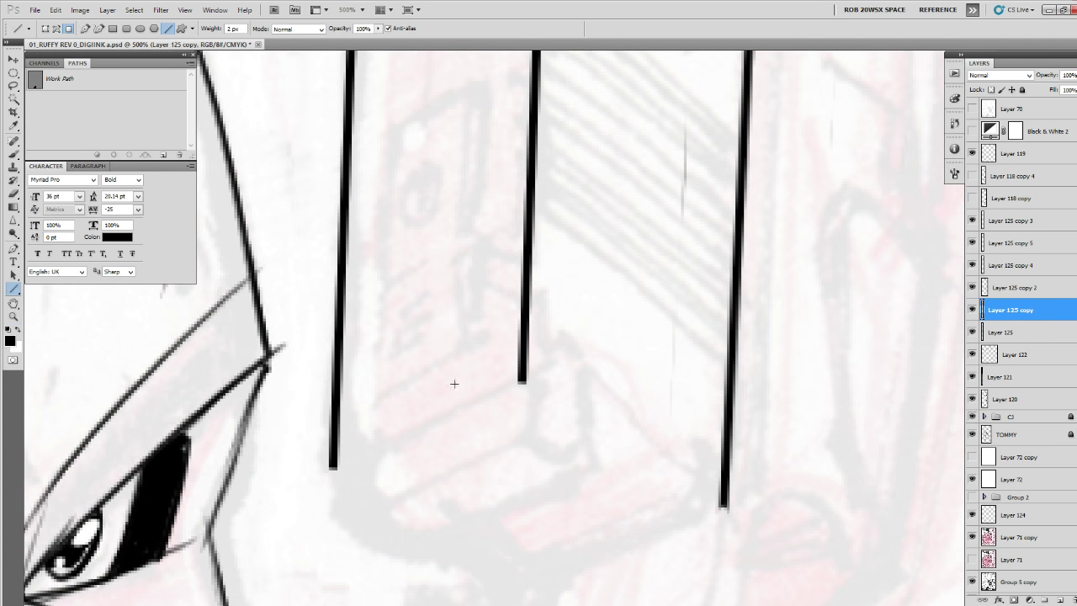
pyautogui.click(1050, 594)
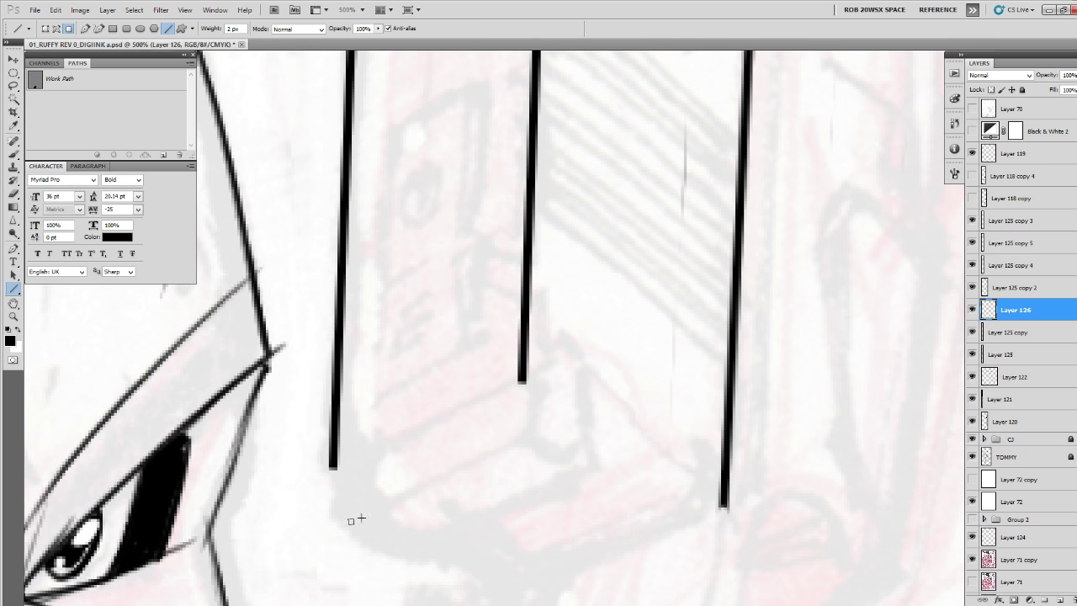
pyautogui.moveTo(350, 519); pyautogui.dragTo(532, 441)
# Duplicate the slanted line, move the copy up to the lower ends of the gun's left and central edges, and rotate it slightly.
pyautogui.hotkey('ctrl', 'j')
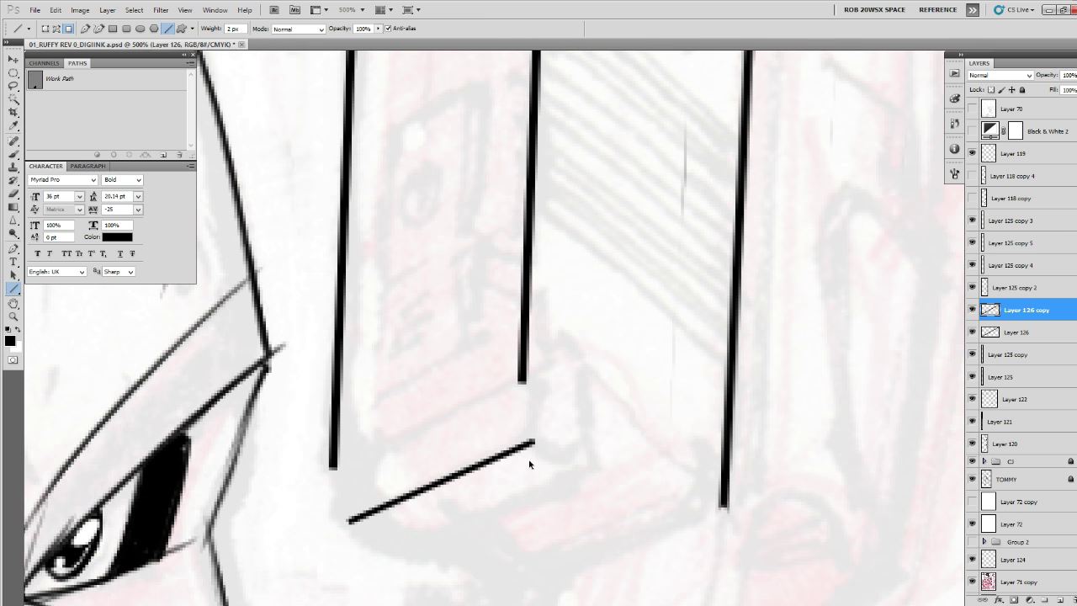
pyautogui.press('v')
pyautogui.moveTo(536, 502); pyautogui.dragTo(533, 460)
pyautogui.hotkey('ctrl', 't')
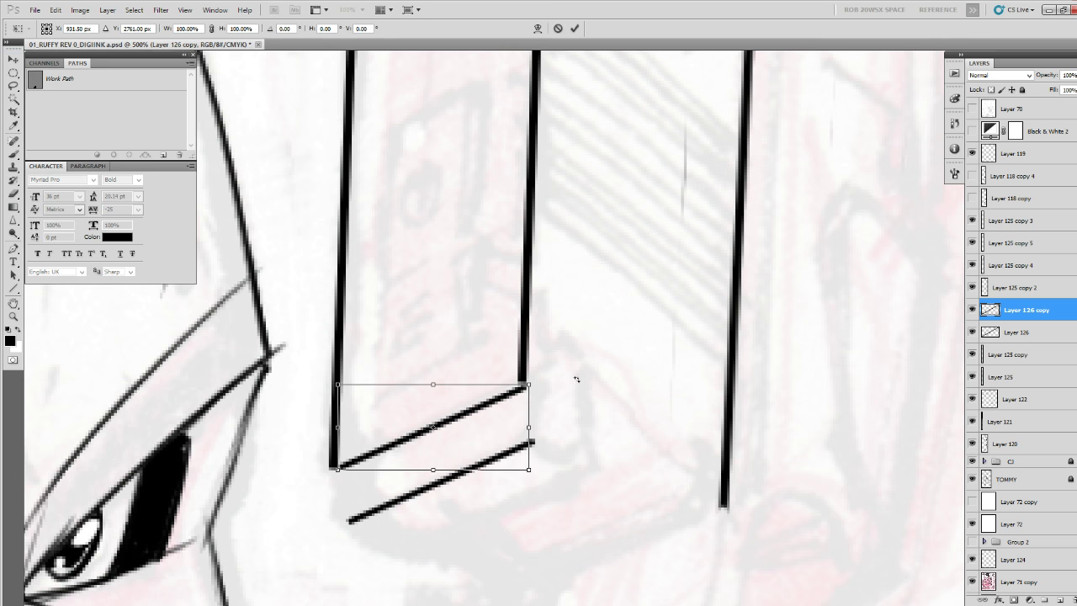
pyautogui.moveTo(577, 379); pyautogui.dragTo(576, 374)
pyautogui.press('Return')
# Join the left ends of the two slanted lines with a short brushed stroke.
pyautogui.press('b')
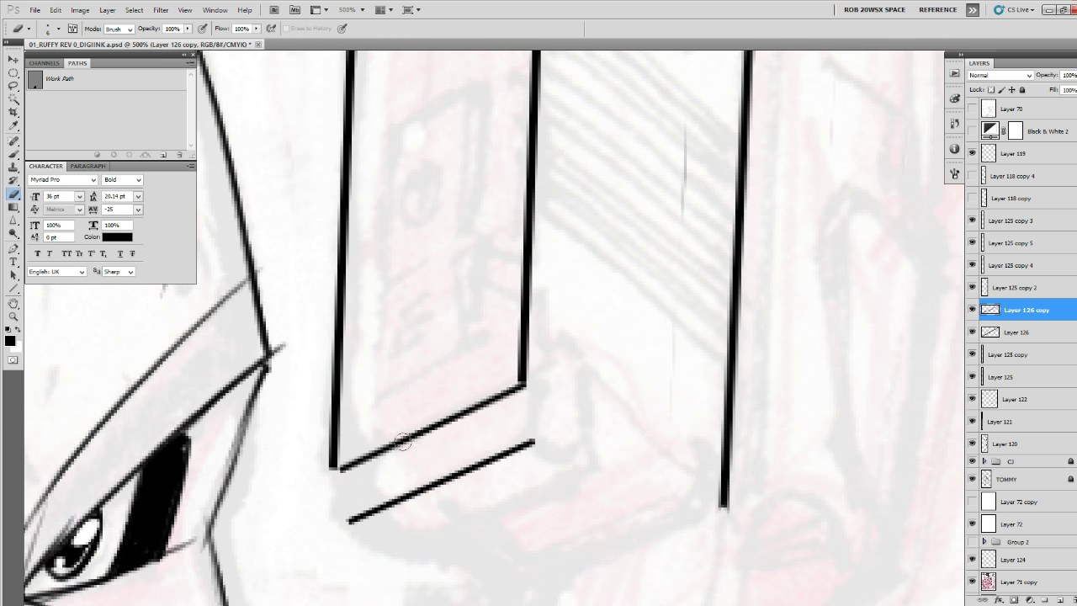
pyautogui.hotkey('ctrl', 'space')
pyautogui.click(361, 475)
pyautogui.moveTo(356, 461)
pyautogui.mouseDown()
pyautogui.moveTo(330, 527)
pyautogui.moveTo(347, 530)
pyautogui.mouseUp()
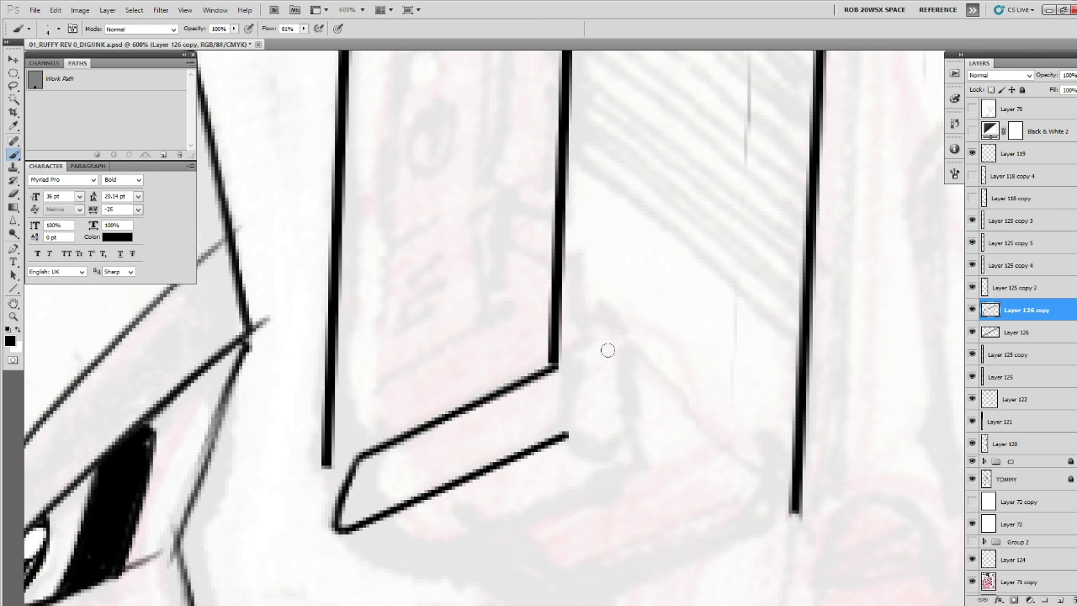
# Ink a rounded tab at the slanted lines' right ends, link it to the gun's central edge, and add a slanted outer side.
pyautogui.moveTo(621, 339)
pyautogui.mouseDown()
pyautogui.moveTo(587, 312)
pyautogui.moveTo(569, 429)
pyautogui.mouseUp()
pyautogui.moveTo(571, 370)
pyautogui.mouseDown()
pyautogui.moveTo(570, 445)
pyautogui.moveTo(624, 392)
pyautogui.mouseUp()
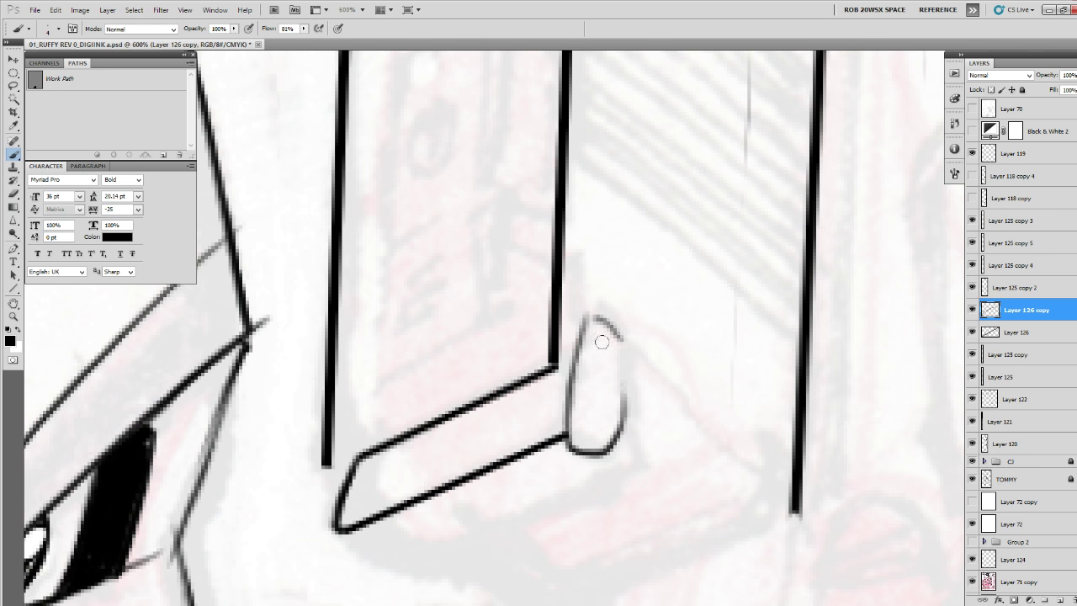
pyautogui.moveTo(587, 326)
pyautogui.mouseDown()
pyautogui.moveTo(568, 333)
pyautogui.moveTo(558, 359)
pyautogui.mouseUp()
pyautogui.moveTo(616, 327); pyautogui.dragTo(639, 454)
# Brush the curved lower-left corner and parallel lower edge of the gun's slanted base piece, and thicken the slanted line above them.
pyautogui.moveTo(647, 450); pyautogui.dragTo(700, 385)
pyautogui.moveTo(381, 460); pyautogui.dragTo(497, 493)
pyautogui.moveTo(691, 395); pyautogui.dragTo(471, 500)
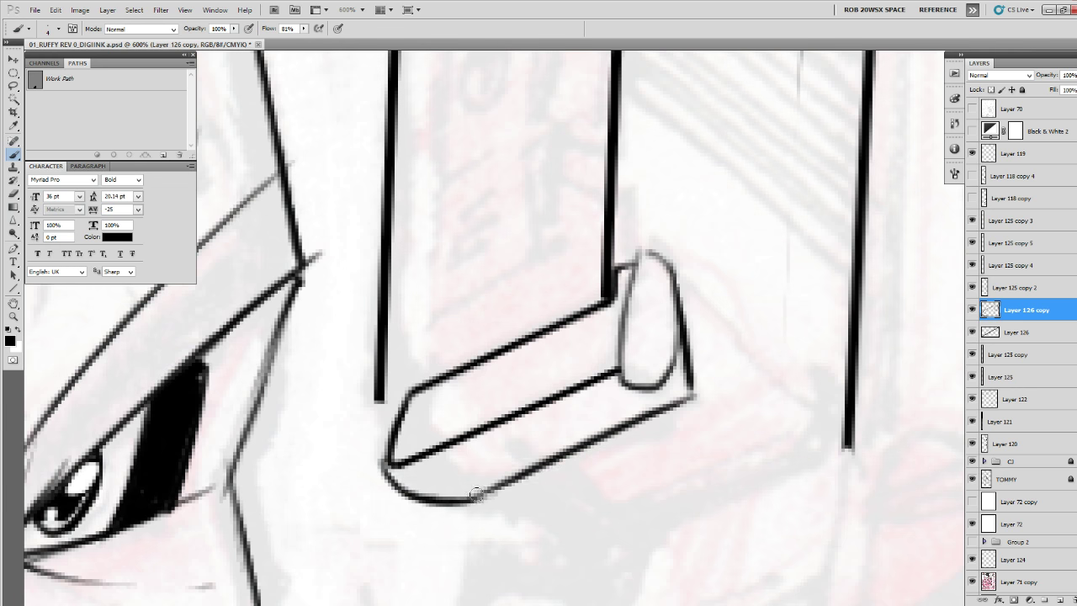
pyautogui.moveTo(608, 374)
pyautogui.mouseDown()
pyautogui.moveTo(453, 440)
pyautogui.moveTo(391, 462)
pyautogui.mouseUp()
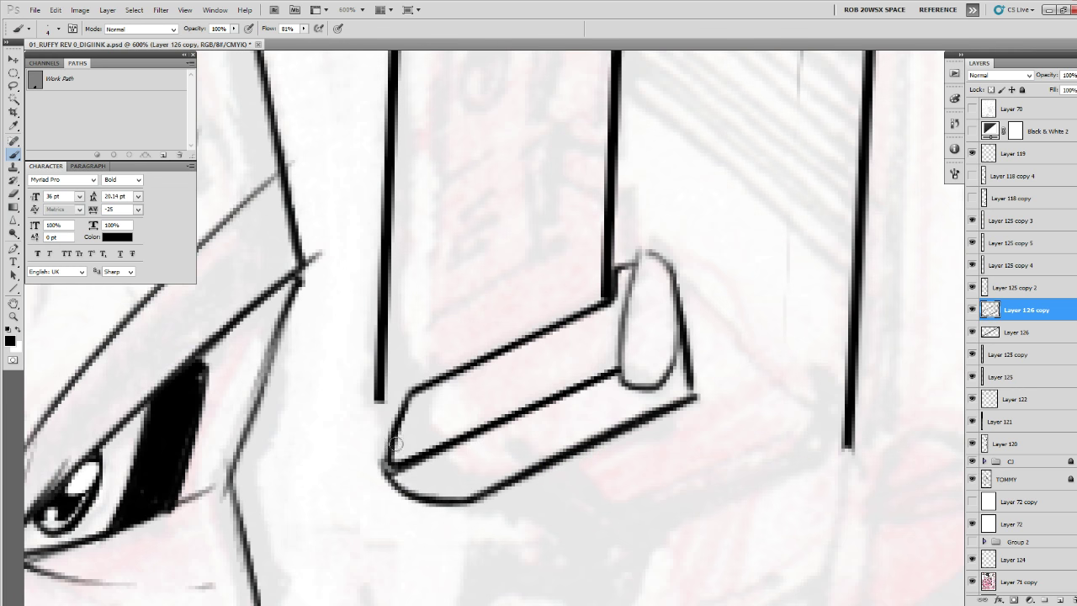
# Join the gun's left edge to the base piece with a small notched connection and thicken the base piece's middle slanted line.
pyautogui.moveTo(377, 403)
pyautogui.mouseDown()
pyautogui.moveTo(386, 443)
pyautogui.moveTo(398, 407)
pyautogui.moveTo(386, 471)
pyautogui.mouseUp()
pyautogui.moveTo(624, 370); pyautogui.dragTo(472, 415)
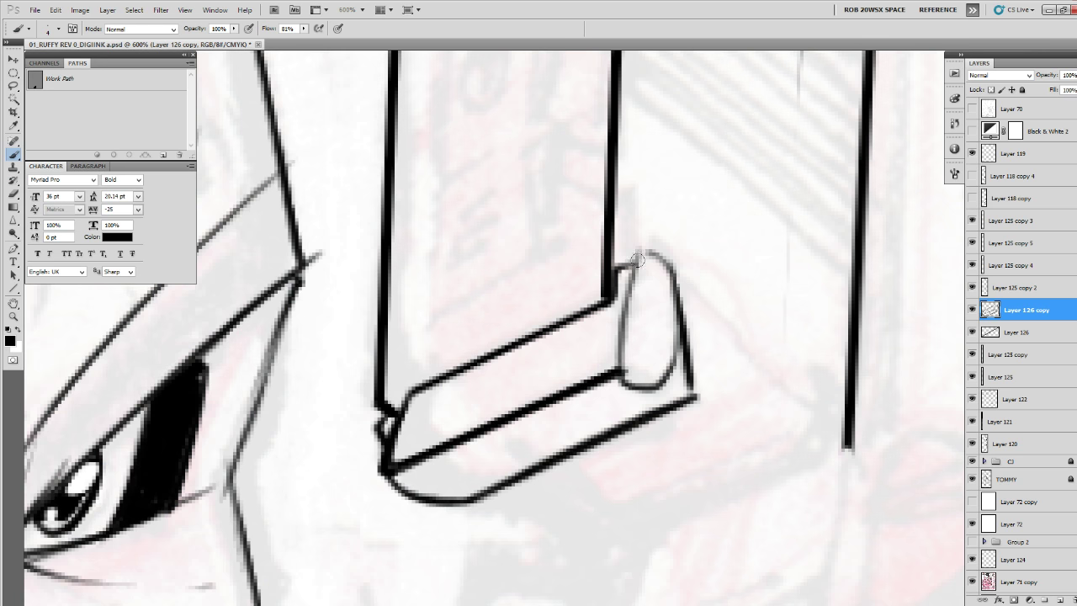
# Rework the rounded tab's inner side with a small notch and heavy edge, firm up its outline, and add a small oval.
pyautogui.moveTo(646, 252)
pyautogui.mouseDown()
pyautogui.moveTo(630, 261)
pyautogui.moveTo(622, 370)
pyautogui.mouseUp()
pyautogui.press('e')
pyautogui.moveTo(632, 268); pyautogui.dragTo(623, 384)
pyautogui.press('b')
pyautogui.moveTo(634, 288)
pyautogui.mouseDown()
pyautogui.moveTo(640, 252)
pyautogui.moveTo(629, 258)
pyautogui.moveTo(622, 301)
pyautogui.mouseUp()
pyautogui.moveTo(622, 301)
pyautogui.mouseDown()
pyautogui.moveTo(625, 385)
pyautogui.moveTo(615, 318)
pyautogui.moveTo(612, 369)
pyautogui.mouseUp()
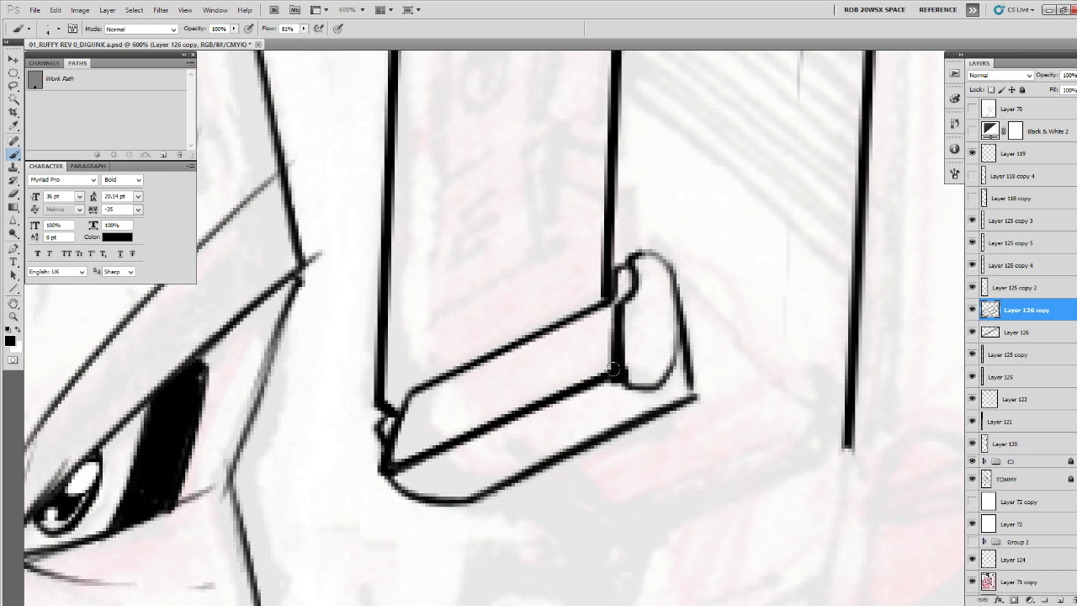
pyautogui.moveTo(685, 266); pyautogui.dragTo(636, 413)
pyautogui.moveTo(624, 335); pyautogui.dragTo(629, 394)
# Draw a slanted top edge and two straight sides for a panel on the gun's left face, and thicken the top edge.
pyautogui.press('u')
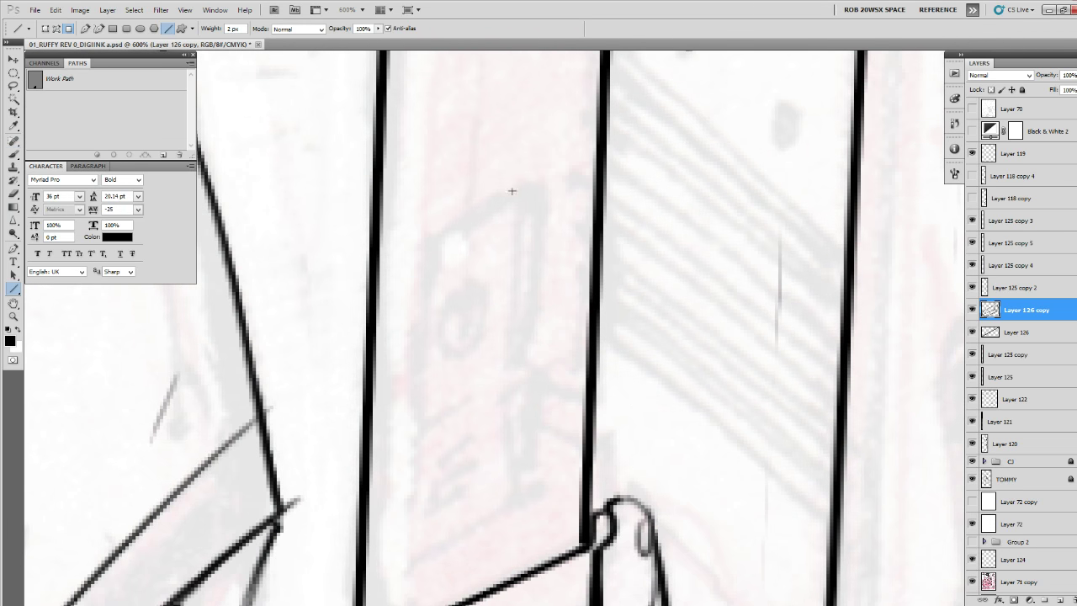
pyautogui.moveTo(517, 185); pyautogui.dragTo(425, 244)
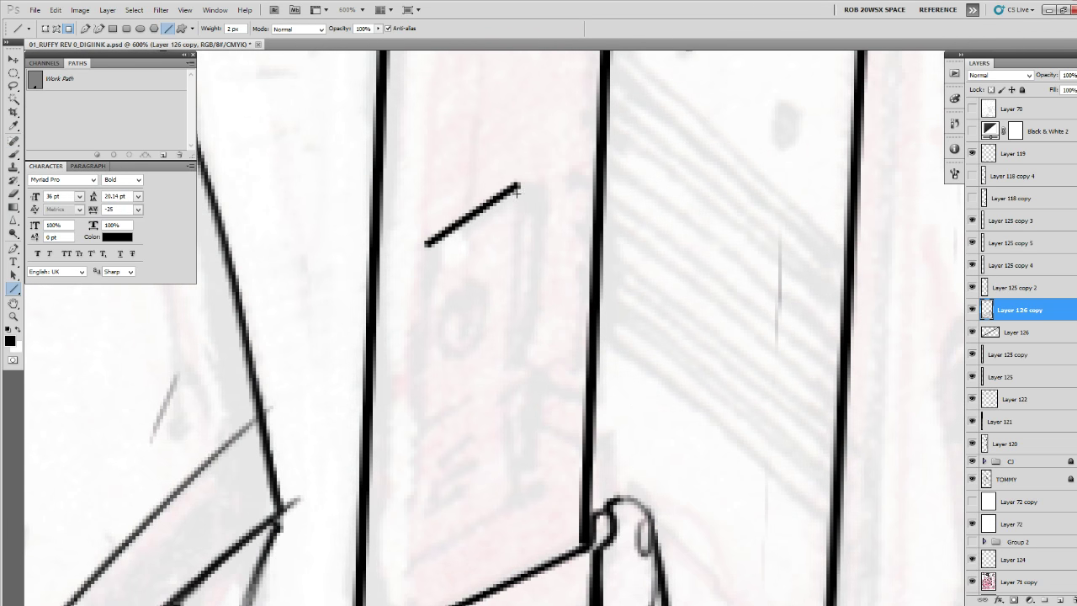
pyautogui.moveTo(517, 191); pyautogui.dragTo(512, 353)
pyautogui.moveTo(423, 244)
pyautogui.mouseDown()
pyautogui.moveTo(427, 370)
pyautogui.moveTo(413, 400)
pyautogui.mouseUp()
pyautogui.press('b')
pyautogui.moveTo(419, 245); pyautogui.dragTo(514, 182)
# Ink a slotted screw inside the panel, close its lower edge, and add parallel slanted lines beneath it.
pyautogui.moveTo(459, 292)
pyautogui.mouseDown()
pyautogui.moveTo(442, 342)
pyautogui.moveTo(471, 297)
pyautogui.moveTo(436, 335)
pyautogui.moveTo(436, 315)
pyautogui.moveTo(469, 330)
pyautogui.moveTo(448, 293)
pyautogui.moveTo(440, 357)
pyautogui.moveTo(471, 307)
pyautogui.moveTo(457, 300)
pyautogui.moveTo(438, 351)
pyautogui.mouseUp()
pyautogui.hotkey('ctrl', 'z')
pyautogui.moveTo(480, 306); pyautogui.dragTo(487, 267)
pyautogui.moveTo(425, 361)
pyautogui.mouseDown()
pyautogui.moveTo(501, 307)
pyautogui.moveTo(424, 373)
pyautogui.mouseUp()
pyautogui.moveTo(469, 340)
pyautogui.mouseDown()
pyautogui.moveTo(522, 310)
pyautogui.moveTo(409, 401)
pyautogui.moveTo(534, 323)
pyautogui.mouseUp()
pyautogui.moveTo(502, 378); pyautogui.dragTo(527, 316)
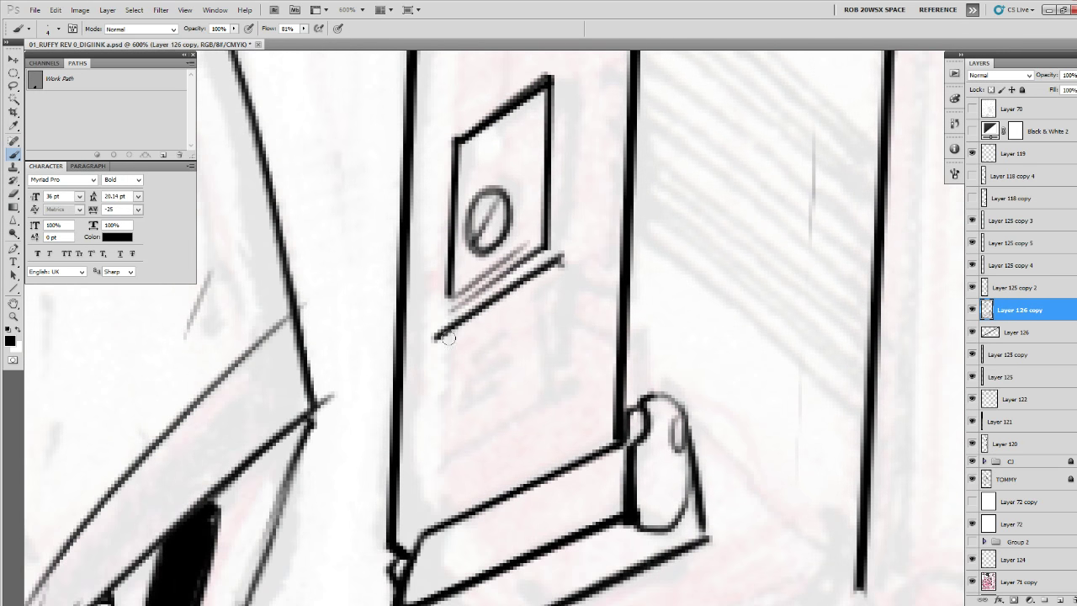
# Outline a second panel below the first with straight left and lower edges and a latch shape along its right side.
pyautogui.press('u')
pyautogui.moveTo(436, 335); pyautogui.dragTo(432, 469)
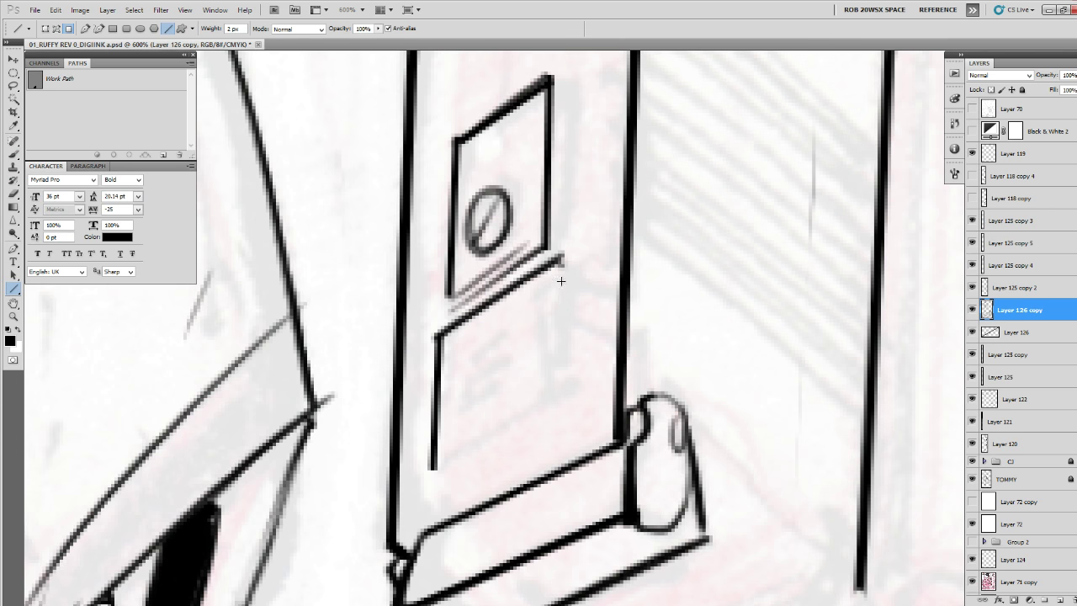
pyautogui.moveTo(564, 296); pyautogui.dragTo(563, 353)
pyautogui.press('b')
pyautogui.moveTo(560, 262)
pyautogui.mouseDown()
pyautogui.moveTo(540, 291)
pyautogui.moveTo(568, 272)
pyautogui.moveTo(546, 313)
pyautogui.moveTo(542, 294)
pyautogui.moveTo(539, 342)
pyautogui.moveTo(544, 363)
pyautogui.moveTo(573, 387)
pyautogui.mouseUp()
pyautogui.moveTo(574, 323)
pyautogui.mouseDown()
pyautogui.moveTo(558, 396)
pyautogui.moveTo(438, 464)
pyautogui.moveTo(569, 392)
pyautogui.mouseUp()
pyautogui.moveTo(434, 467); pyautogui.dragTo(566, 392)
# Brush three short slanted slats inside the lower panel and a small slot above the screw in the upper panel.
pyautogui.moveTo(462, 402)
pyautogui.mouseDown()
pyautogui.moveTo(510, 376)
pyautogui.moveTo(509, 330)
pyautogui.moveTo(446, 485)
pyautogui.mouseUp()
pyautogui.moveTo(393, 340); pyautogui.dragTo(422, 324)
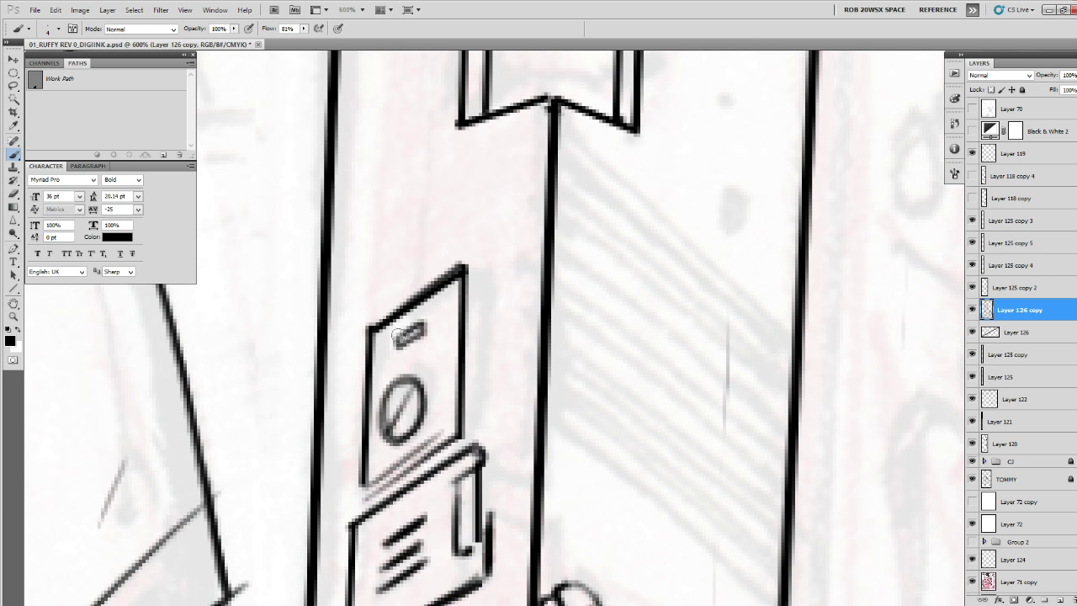
# Brush two parallel curved lines across the left face near the gun's upper end.
pyautogui.moveTo(589, 233); pyautogui.dragTo(510, 417)
pyautogui.press('z')
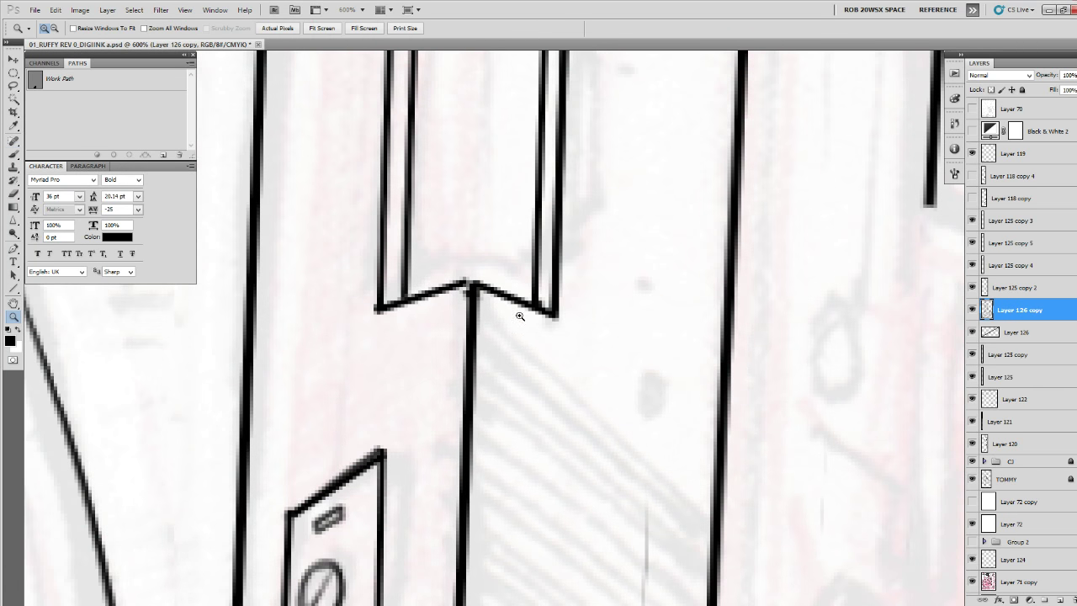
pyautogui.keyDown('alt'); pyautogui.click(519, 319); pyautogui.keyUp('alt')
pyautogui.keyDown('alt'); pyautogui.click(519, 319); pyautogui.keyUp('alt')
pyautogui.keyDown('alt'); pyautogui.click(520, 320); pyautogui.keyUp('alt')
pyautogui.keyDown('alt'); pyautogui.click(520, 319); pyautogui.keyUp('alt')
pyautogui.keyDown('alt'); pyautogui.click(520, 320); pyautogui.keyUp('alt')
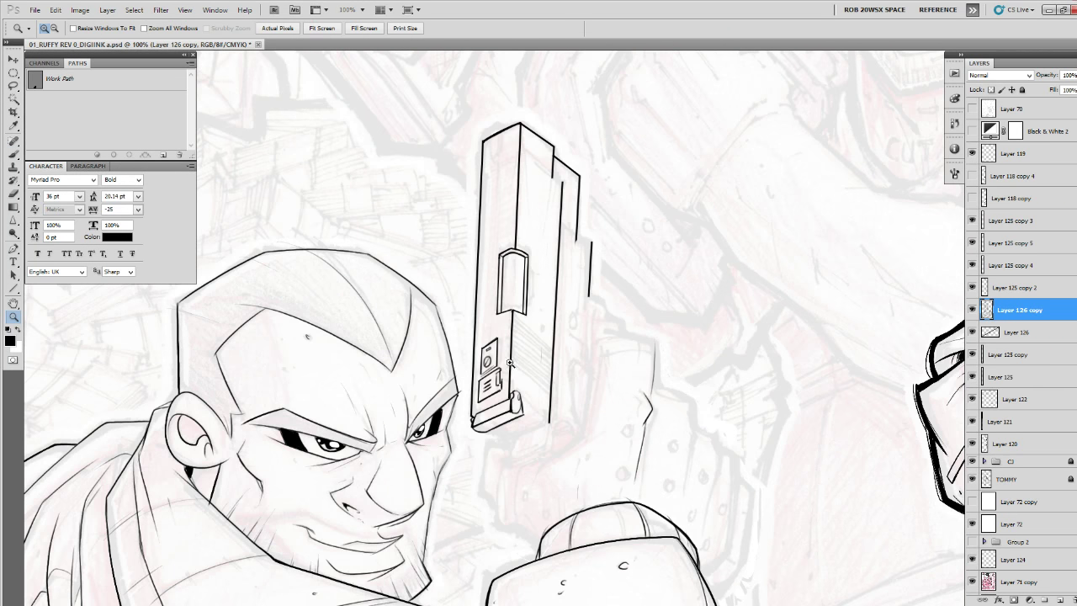
pyautogui.click(513, 302)
pyautogui.moveTo(517, 175); pyautogui.dragTo(507, 360)
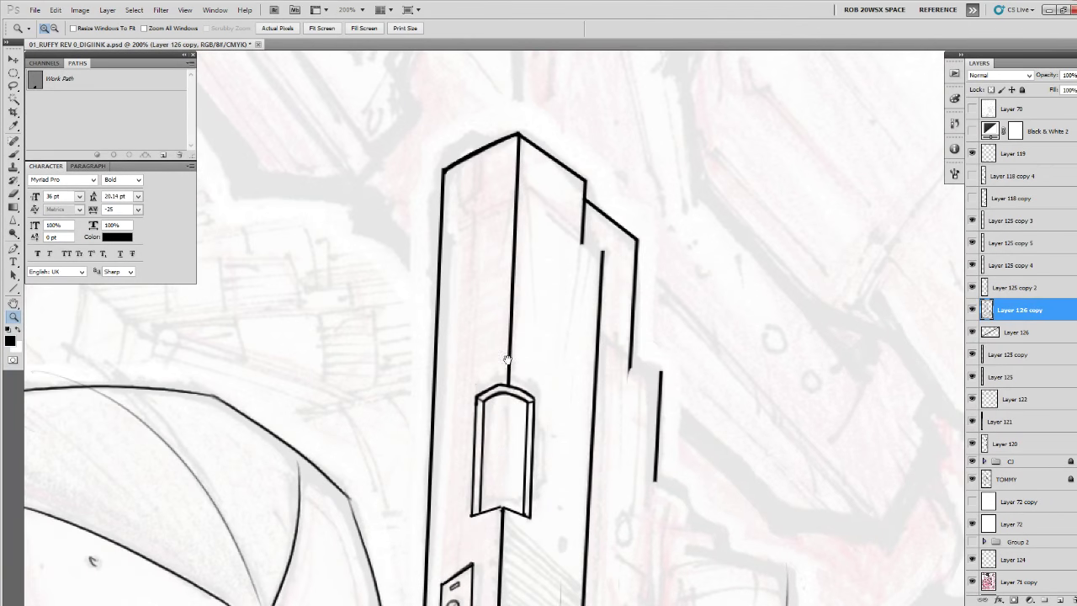
pyautogui.moveTo(501, 290); pyautogui.dragTo(506, 441)
pyautogui.click(545, 320)
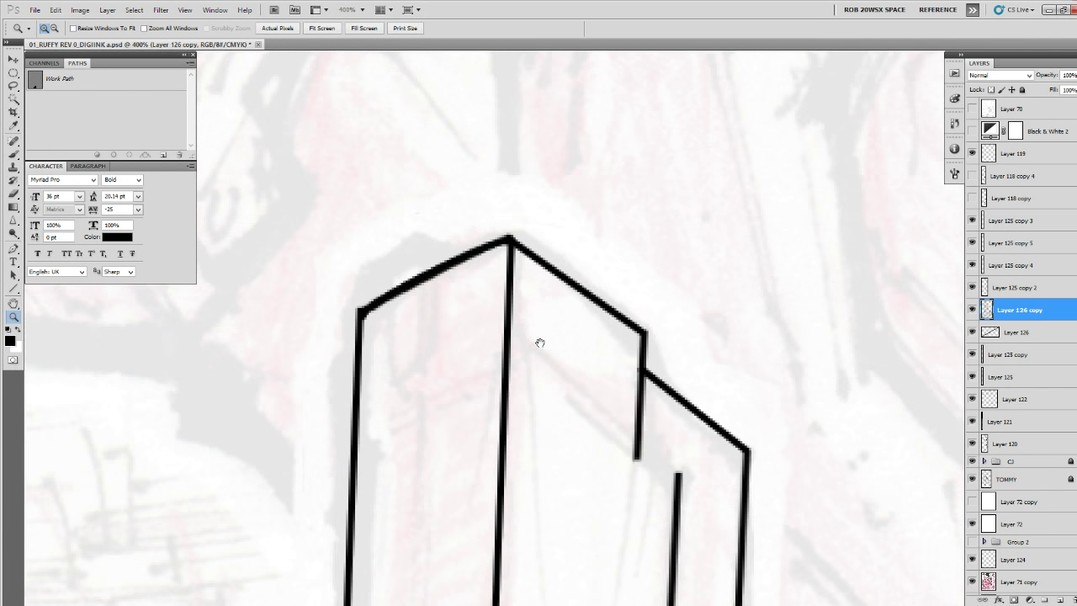
pyautogui.press('b')
pyautogui.moveTo(538, 344)
pyautogui.mouseDown()
pyautogui.moveTo(599, 349)
pyautogui.moveTo(417, 443)
pyautogui.mouseUp()
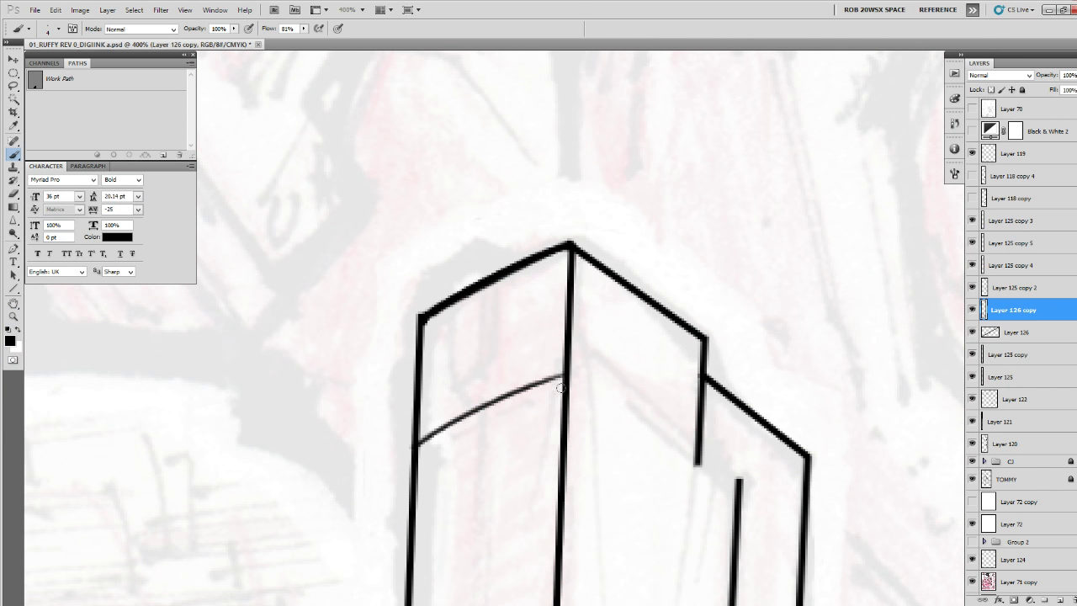
pyautogui.moveTo(560, 387)
pyautogui.mouseDown()
pyautogui.moveTo(417, 459)
pyautogui.moveTo(554, 392)
pyautogui.mouseUp()
pyautogui.moveTo(695, 467); pyautogui.dragTo(464, 486)
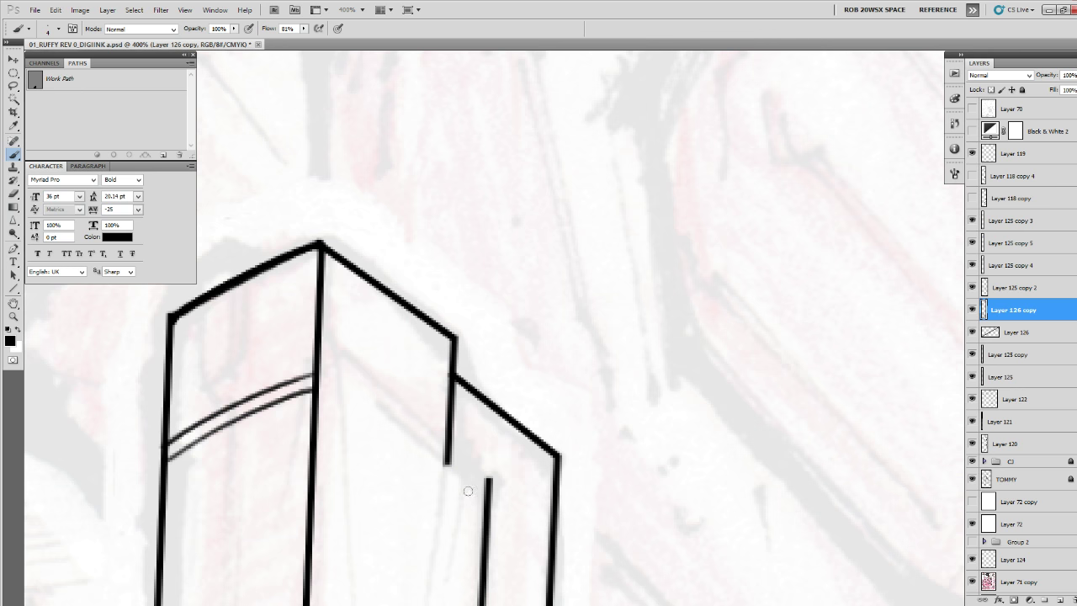
# Draw two parallel straight lines continuing the curved band down across the gun's right face to the inner right edge.
pyautogui.press('u')
pyautogui.moveTo(316, 376)
pyautogui.mouseDown()
pyautogui.moveTo(392, 409)
pyautogui.moveTo(504, 486)
pyautogui.moveTo(490, 486)
pyautogui.mouseUp()
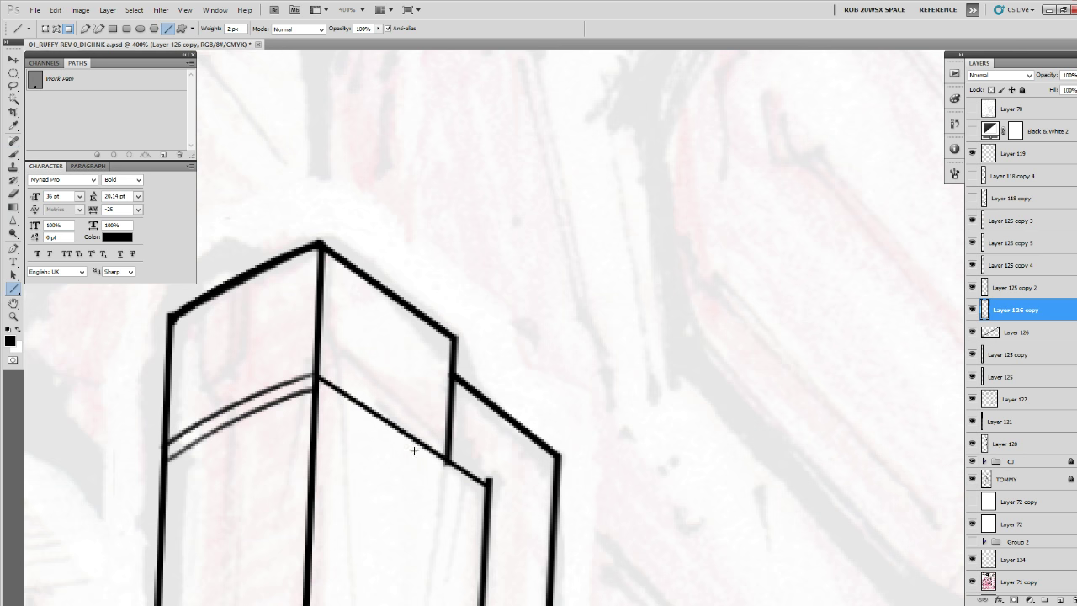
pyautogui.moveTo(316, 388)
pyautogui.mouseDown()
pyautogui.moveTo(488, 502)
pyautogui.moveTo(509, 401)
pyautogui.moveTo(514, 288)
pyautogui.mouseUp()
# Merge Layer 126 copy down through Layer 126 and Layer 125 copy into Layer 125.
pyautogui.press('z')
pyautogui.keyDown('alt'); pyautogui.click(493, 489); pyautogui.keyUp('alt')
pyautogui.keyDown('alt'); pyautogui.click(492, 489); pyautogui.keyUp('alt')
pyautogui.keyDown('alt'); pyautogui.click(492, 489); pyautogui.keyUp('alt')
pyautogui.click(514, 287)
pyautogui.click(514, 288)
pyautogui.click(513, 288)
pyautogui.press('b')
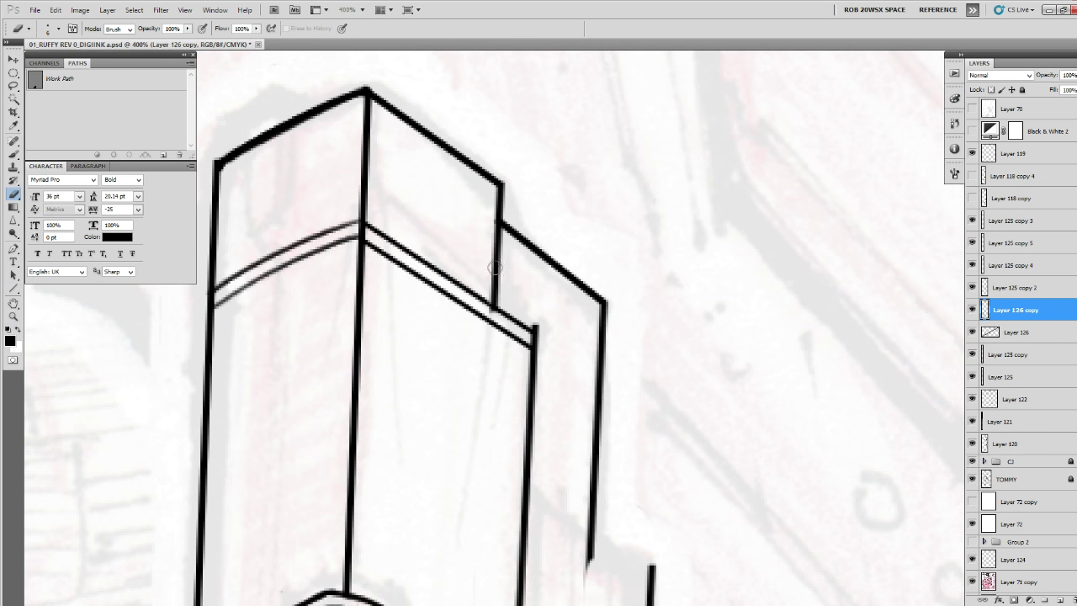
pyautogui.hotkey('ctrl', 'e')
pyautogui.hotkey('ctrl', 'e')
pyautogui.hotkey('ctrl', 'e')
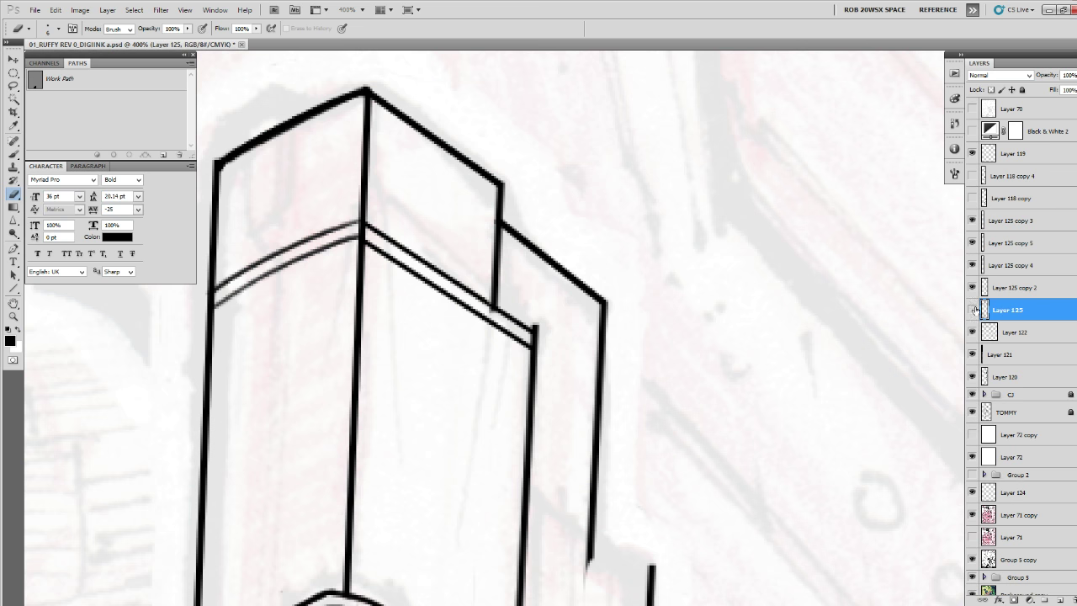
# Check the contents of Layer 125 and Layer 125 copy 2 by toggling visibility, and merge the copy into Layer 125.
pyautogui.click(973, 309)
pyautogui.click(973, 310)
pyautogui.click(973, 288)
pyautogui.click(973, 288)
pyautogui.click(987, 286)
pyautogui.hotkey('ctrl', 'e')
pyautogui.click(973, 288)
pyautogui.click(973, 287)
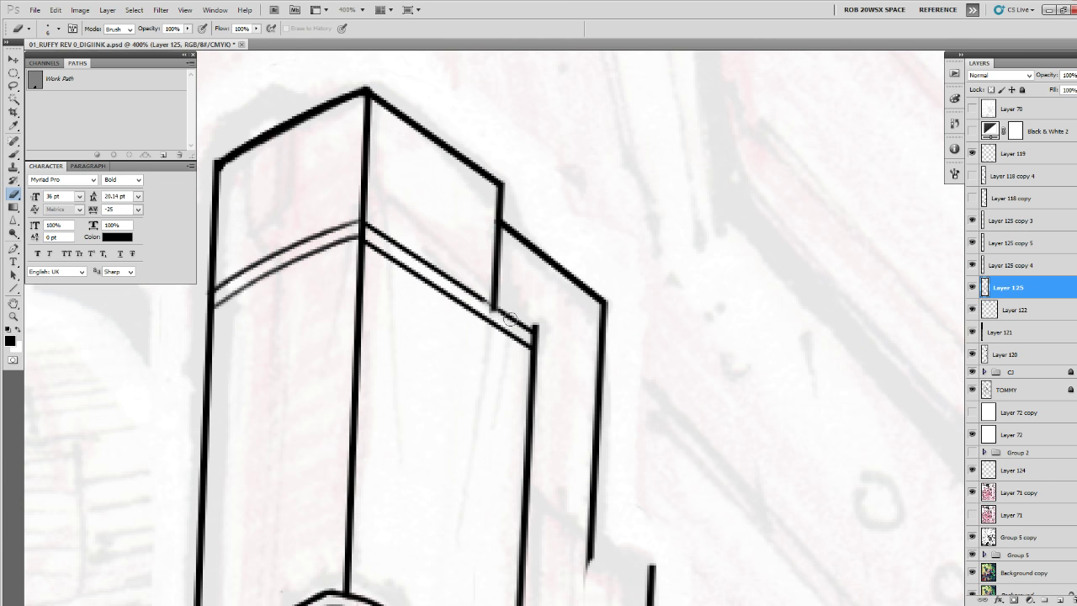
# Check the remaining Layer 125 copies by toggling visibility, and merge copies 3 and 5 down into Layer 125 copy 4.
pyautogui.click(973, 265)
pyautogui.click(973, 265)
pyautogui.click(972, 242)
pyautogui.click(973, 242)
pyautogui.click(972, 220)
pyautogui.click(973, 221)
pyautogui.click(993, 221)
pyautogui.hotkey('ctrl', 'e')
pyautogui.hotkey('ctrl', 'e')
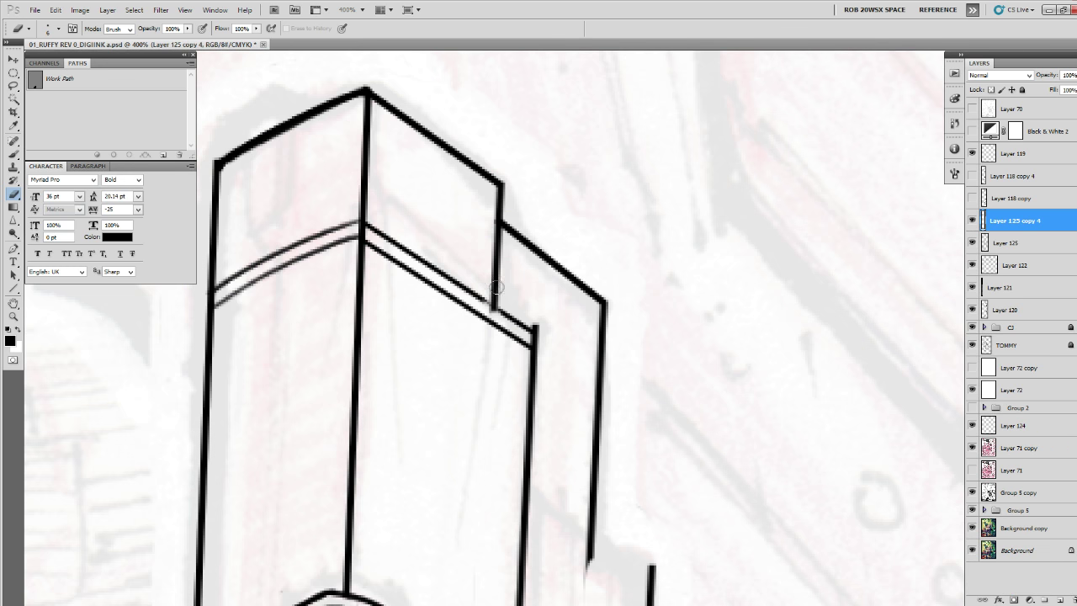
# Erase the overlap where the gun's stepped right edge meets the double band, and touch up the nearby corner.
pyautogui.moveTo(533, 312); pyautogui.dragTo(507, 345)
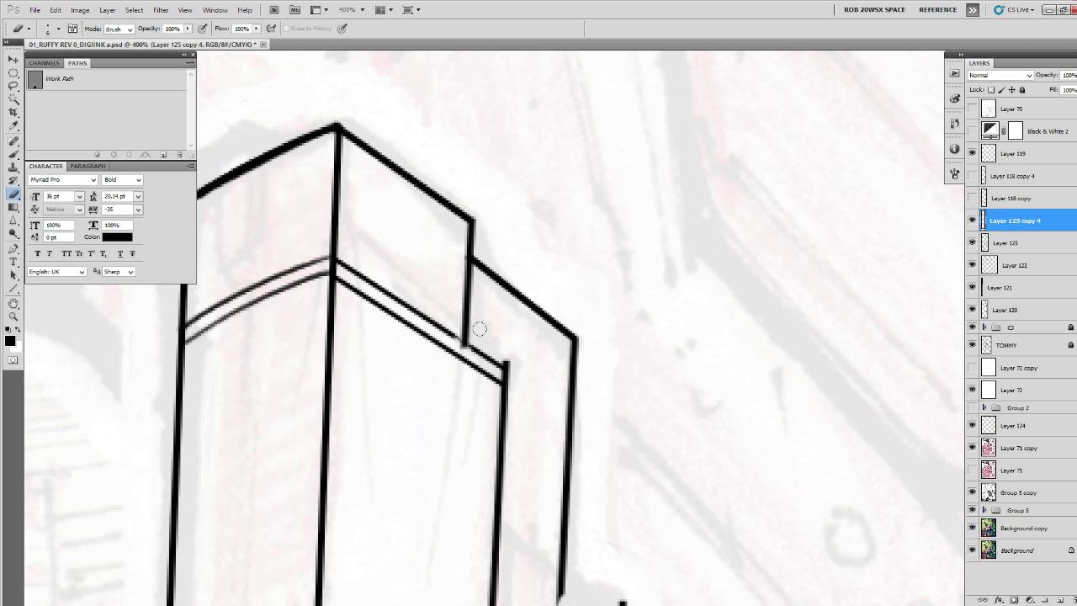
pyautogui.press('b')
pyautogui.moveTo(480, 285); pyautogui.dragTo(500, 307)
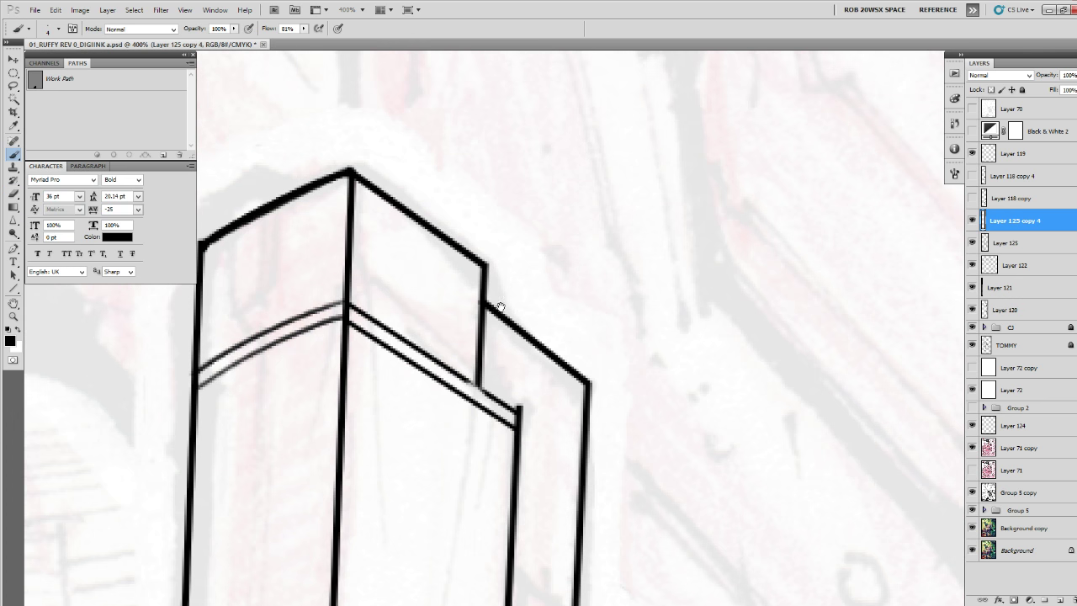
pyautogui.moveTo(469, 243); pyautogui.dragTo(493, 292)
# Ink a narrow sight piece with a rounded lower end and visible side thickness across the gun's upper-left edge.
pyautogui.moveTo(376, 254); pyautogui.dragTo(554, 288)
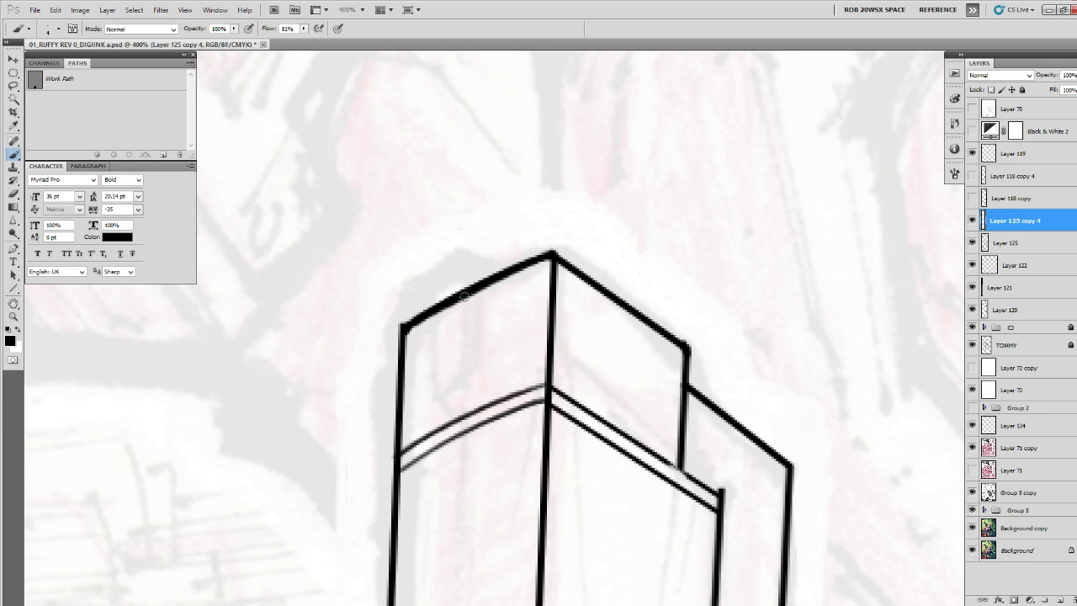
pyautogui.moveTo(436, 288); pyautogui.dragTo(431, 385)
pyautogui.moveTo(437, 284)
pyautogui.mouseDown()
pyautogui.moveTo(467, 263)
pyautogui.moveTo(433, 384)
pyautogui.mouseUp()
pyautogui.moveTo(471, 265); pyautogui.dragTo(468, 356)
pyautogui.moveTo(472, 266); pyautogui.dragTo(467, 365)
pyautogui.moveTo(441, 283)
pyautogui.mouseDown()
pyautogui.moveTo(471, 258)
pyautogui.moveTo(480, 377)
pyautogui.mouseUp()
pyautogui.moveTo(468, 338)
pyautogui.mouseDown()
pyautogui.moveTo(458, 376)
pyautogui.moveTo(429, 369)
pyautogui.moveTo(431, 386)
pyautogui.moveTo(476, 372)
pyautogui.moveTo(483, 272)
pyautogui.mouseUp()
pyautogui.moveTo(468, 261); pyautogui.dragTo(461, 345)
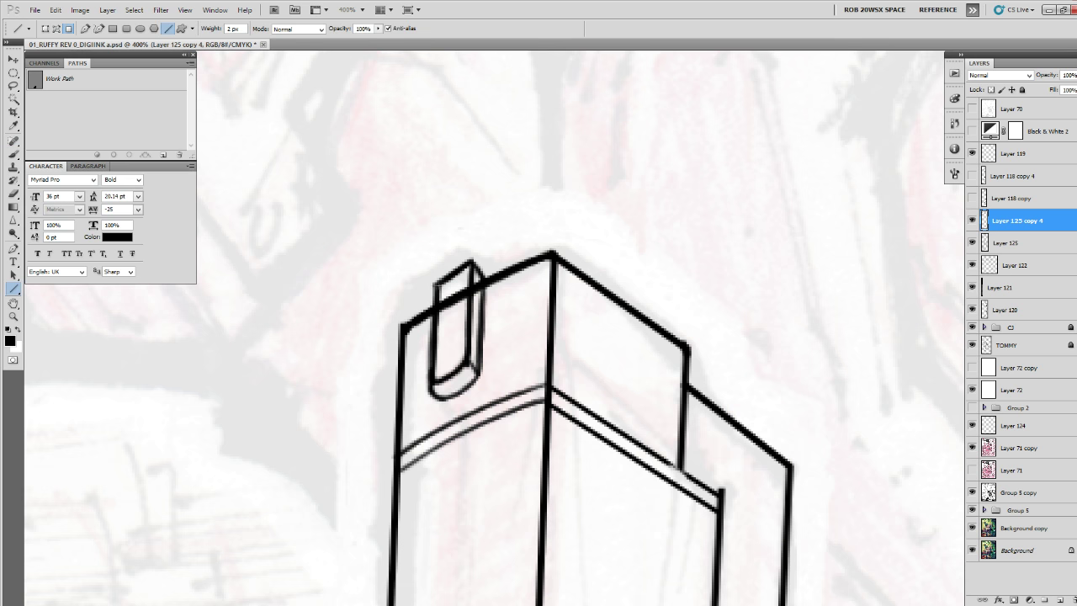
pyautogui.press('e')
pyautogui.moveTo(438, 368); pyautogui.dragTo(440, 351)
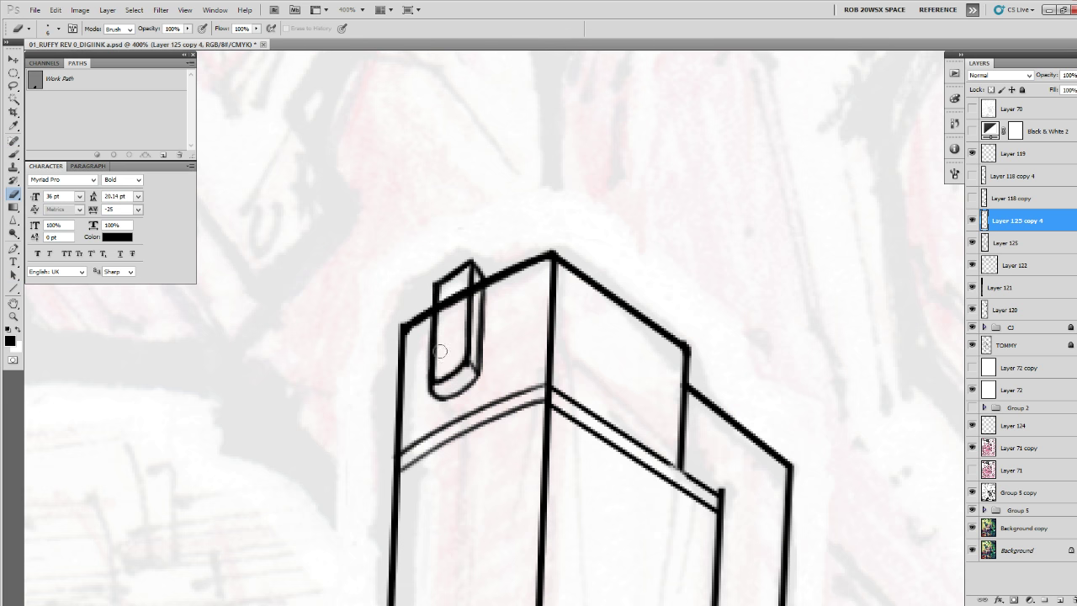
pyautogui.press('b')
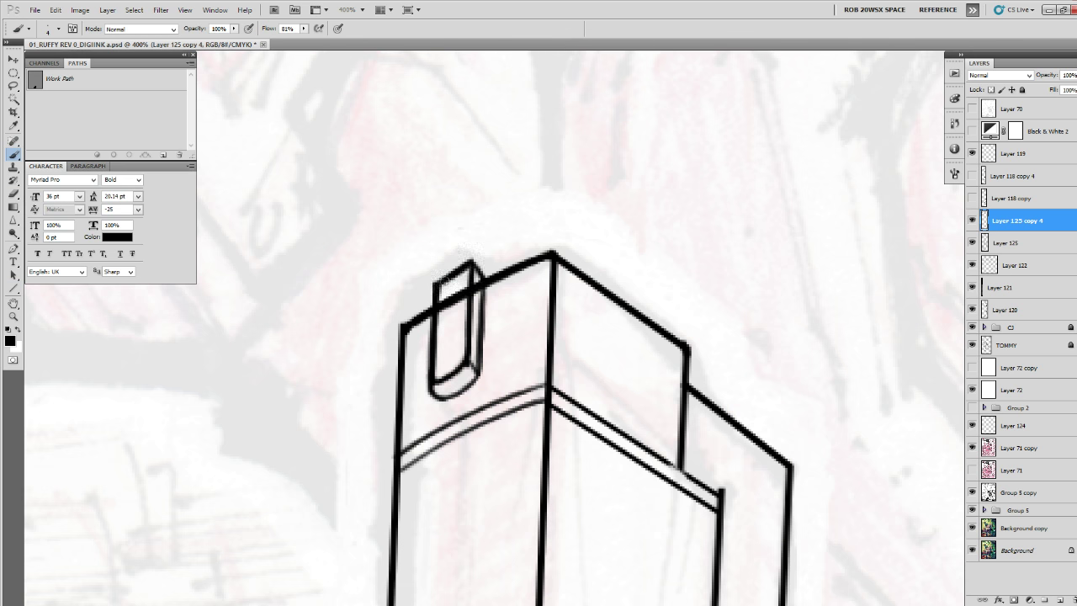
# Ink the slanted top edge and notched left side of the block beneath the lower end of the gun's right edge.
pyautogui.press('z')
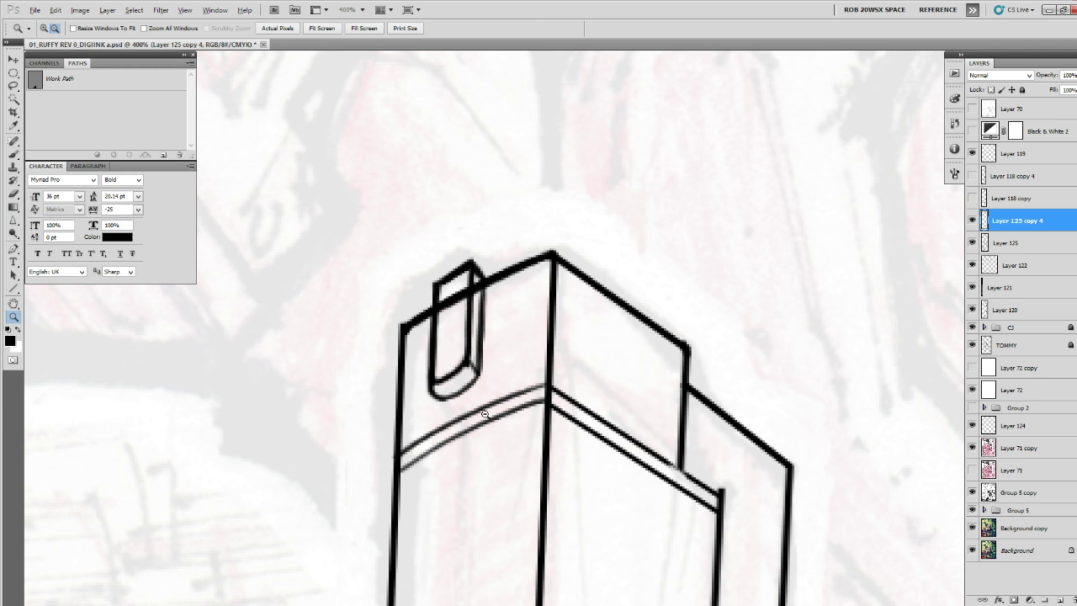
pyautogui.keyDown('alt'); pyautogui.click(485, 413); pyautogui.keyUp('alt')
pyautogui.keyDown('alt'); pyautogui.click(486, 413); pyautogui.keyUp('alt')
pyautogui.keyDown('alt'); pyautogui.click(485, 413); pyautogui.keyUp('alt')
pyautogui.keyDown('alt'); pyautogui.click(486, 413); pyautogui.keyUp('alt')
pyautogui.moveTo(485, 413); pyautogui.dragTo(483, 258)
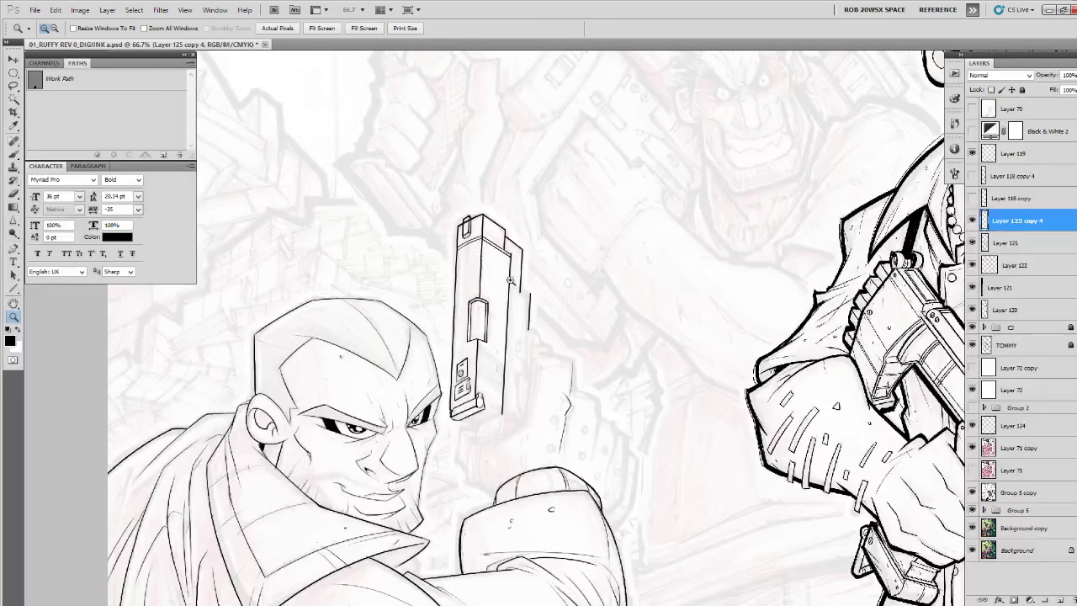
pyautogui.click(520, 403)
pyautogui.click(518, 404)
pyautogui.doubleClick(514, 406)
pyautogui.moveTo(514, 406); pyautogui.dragTo(524, 328)
pyautogui.press('b')
pyautogui.moveTo(463, 350)
pyautogui.mouseDown()
pyautogui.moveTo(478, 371)
pyautogui.moveTo(454, 380)
pyautogui.mouseUp()
pyautogui.moveTo(458, 389); pyautogui.dragTo(540, 384)
pyautogui.moveTo(532, 360)
pyautogui.mouseDown()
pyautogui.moveTo(397, 413)
pyautogui.moveTo(369, 498)
pyautogui.mouseUp()
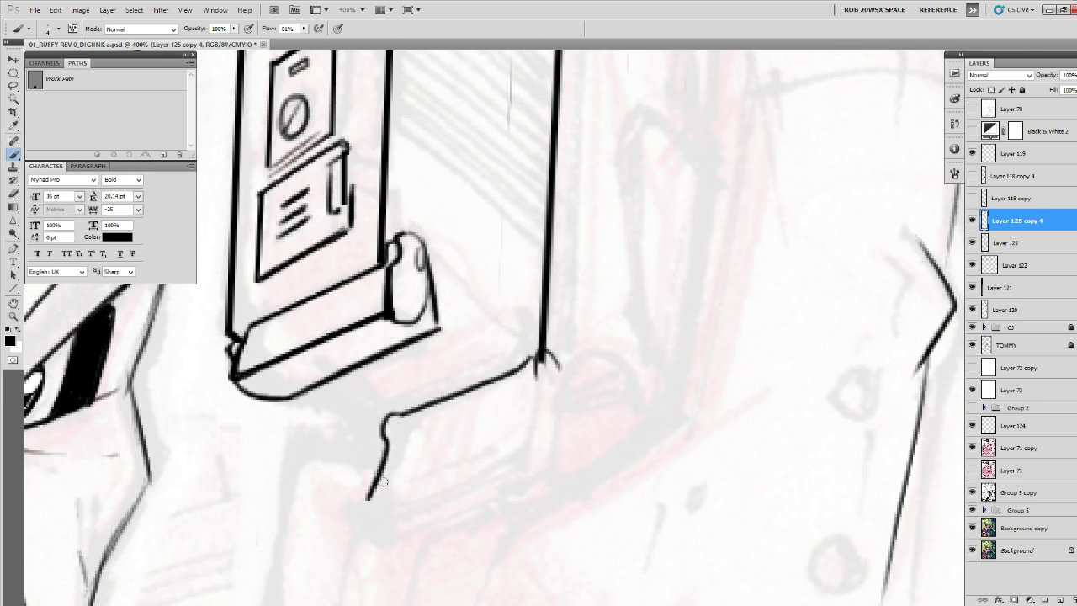
# Ink the block's slanted lower lip and its right side face up to the gun's right edge.
pyautogui.moveTo(569, 432); pyautogui.dragTo(614, 418)
pyautogui.moveTo(402, 494)
pyautogui.mouseDown()
pyautogui.moveTo(564, 443)
pyautogui.moveTo(406, 493)
pyautogui.moveTo(433, 514)
pyautogui.mouseUp()
pyautogui.moveTo(580, 363)
pyautogui.mouseDown()
pyautogui.moveTo(570, 442)
pyautogui.moveTo(595, 455)
pyautogui.mouseUp()
pyautogui.moveTo(605, 401)
pyautogui.mouseDown()
pyautogui.moveTo(593, 460)
pyautogui.moveTo(429, 516)
pyautogui.moveTo(595, 468)
pyautogui.mouseUp()
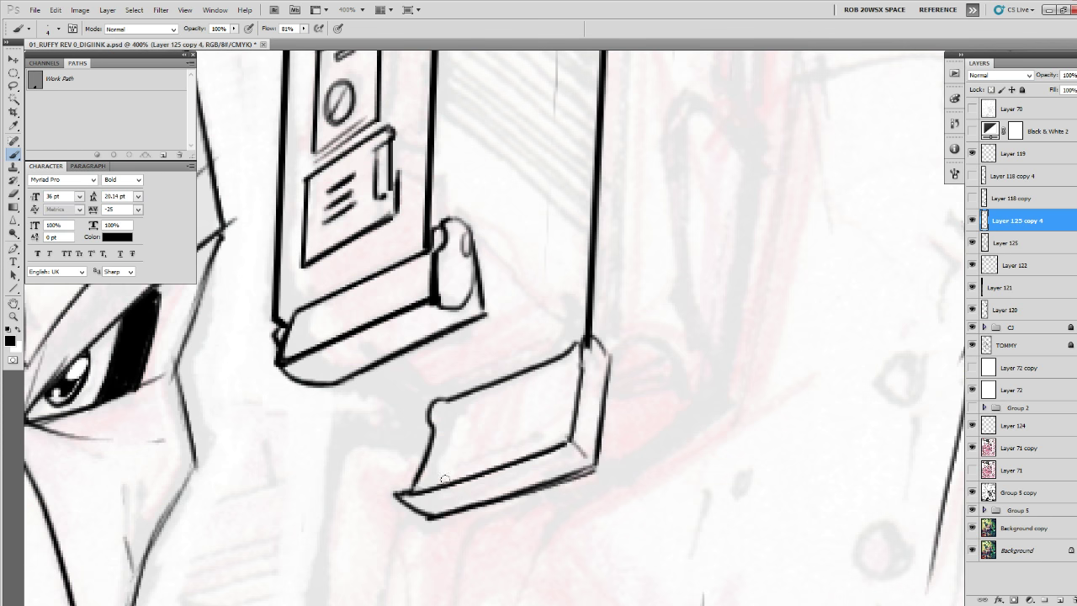
# Add slanted detail lines inside the block and a parallel line along its top edge.
pyautogui.moveTo(419, 488)
pyautogui.mouseDown()
pyautogui.moveTo(570, 441)
pyautogui.moveTo(574, 421)
pyautogui.mouseUp()
pyautogui.moveTo(444, 444)
pyautogui.mouseDown()
pyautogui.moveTo(569, 401)
pyautogui.moveTo(433, 447)
pyautogui.mouseUp()
pyautogui.scroll(2, 539, 407)
pyautogui.moveTo(559, 411); pyautogui.dragTo(446, 454)
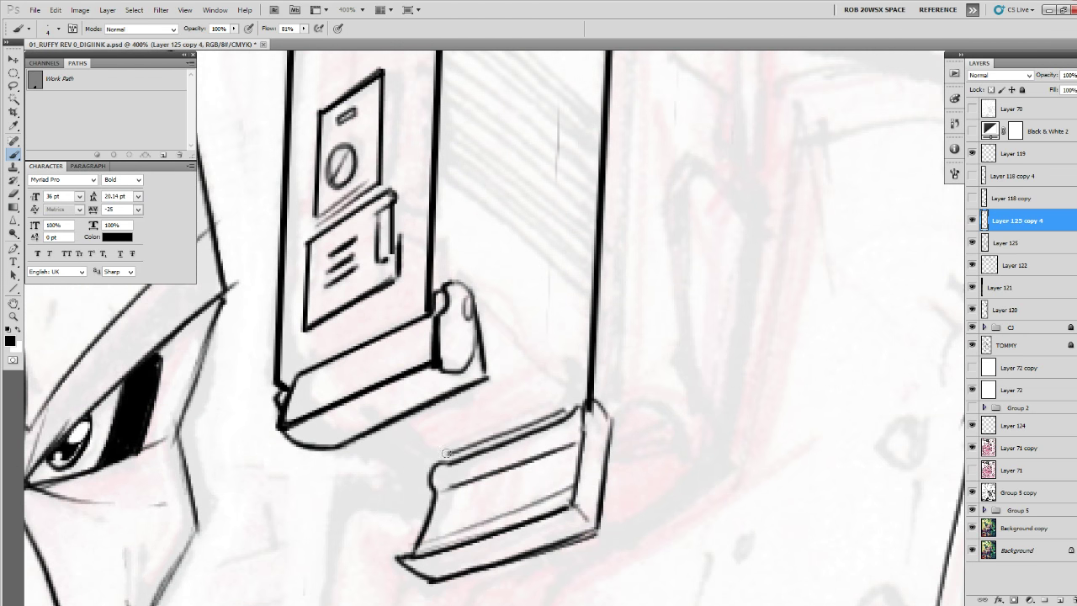
pyautogui.moveTo(537, 433); pyautogui.dragTo(531, 436)
# Ink the line connecting the base piece to the block, and the small tabs hanging beneath it.
pyautogui.moveTo(630, 450)
pyautogui.mouseDown()
pyautogui.moveTo(637, 396)
pyautogui.moveTo(605, 425)
pyautogui.moveTo(564, 412)
pyautogui.mouseUp()
pyautogui.moveTo(305, 424)
pyautogui.mouseDown()
pyautogui.moveTo(361, 457)
pyautogui.moveTo(383, 451)
pyautogui.moveTo(340, 502)
pyautogui.moveTo(367, 507)
pyautogui.moveTo(340, 451)
pyautogui.moveTo(337, 476)
pyautogui.mouseUp()
pyautogui.hotkey('ctrl', 'z')
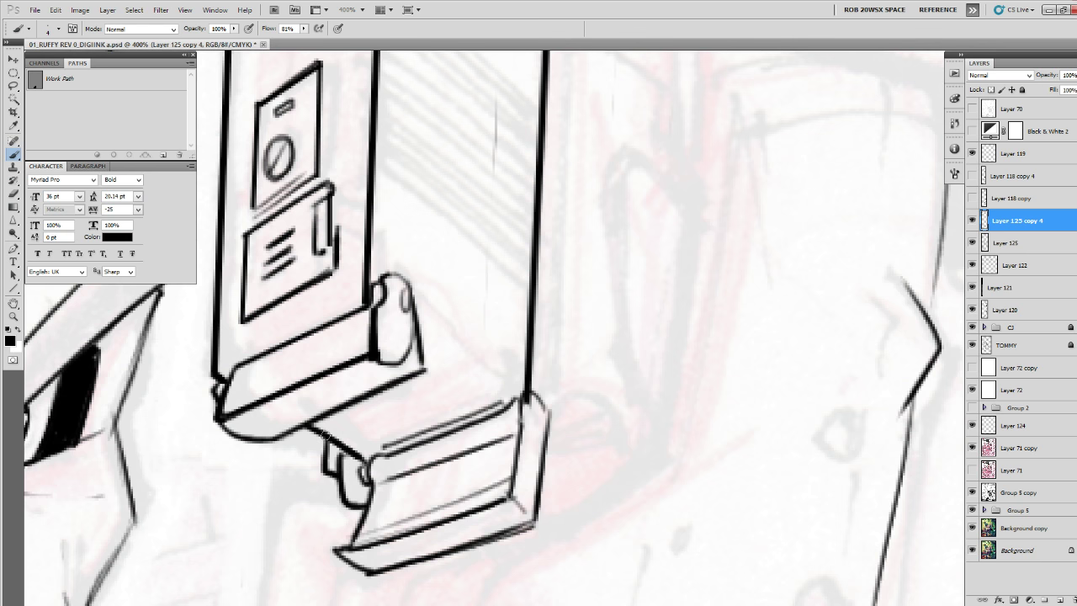
pyautogui.moveTo(326, 436); pyautogui.dragTo(323, 472)
# Ink a curved arm from behind the rounded tab down to the block, and add a light slanted line across the connecting surface.
pyautogui.moveTo(605, 409); pyautogui.dragTo(579, 423)
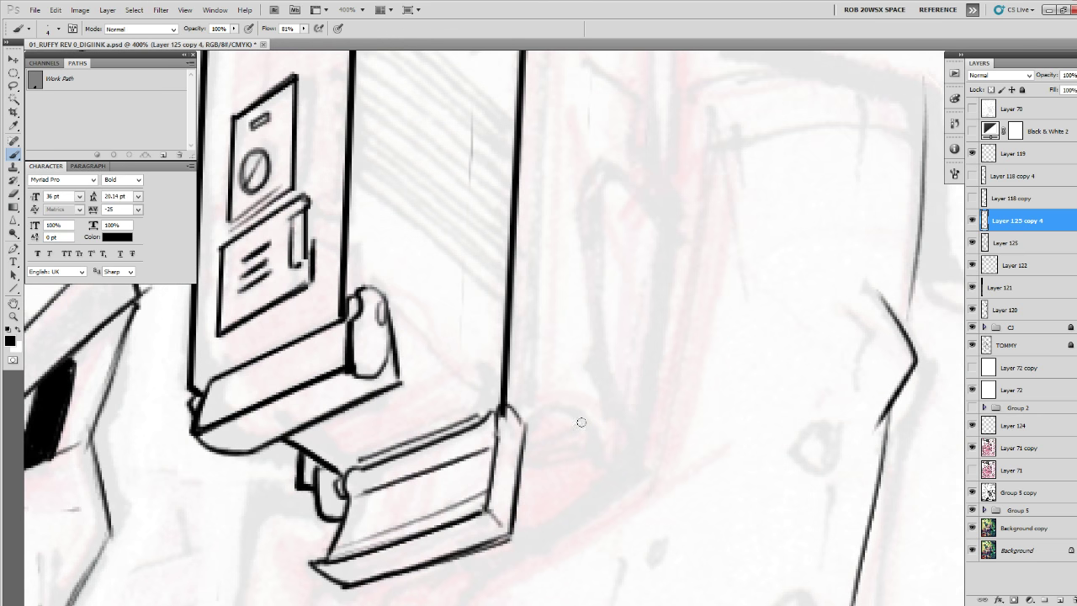
pyautogui.moveTo(581, 404)
pyautogui.mouseDown()
pyautogui.moveTo(572, 438)
pyautogui.moveTo(542, 460)
pyautogui.mouseUp()
pyautogui.moveTo(342, 362)
pyautogui.mouseDown()
pyautogui.moveTo(392, 409)
pyautogui.moveTo(399, 442)
pyautogui.moveTo(458, 490)
pyautogui.mouseUp()
pyautogui.moveTo(551, 487); pyautogui.dragTo(669, 390)
pyautogui.moveTo(570, 356); pyautogui.dragTo(431, 418)
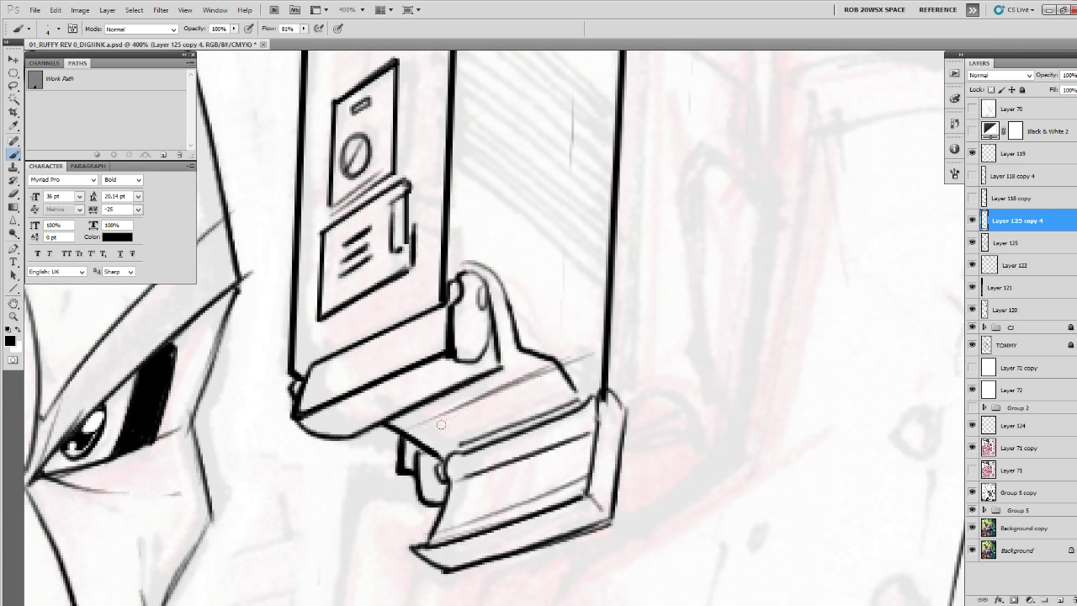
# Try to draw a straight diagonal line along the lowest sketched hatch line on the gun's right face.
pyautogui.moveTo(669, 364)
pyautogui.mouseDown()
pyautogui.moveTo(645, 386)
pyautogui.moveTo(687, 373)
pyautogui.moveTo(550, 495)
pyautogui.mouseUp()
pyautogui.press('u')
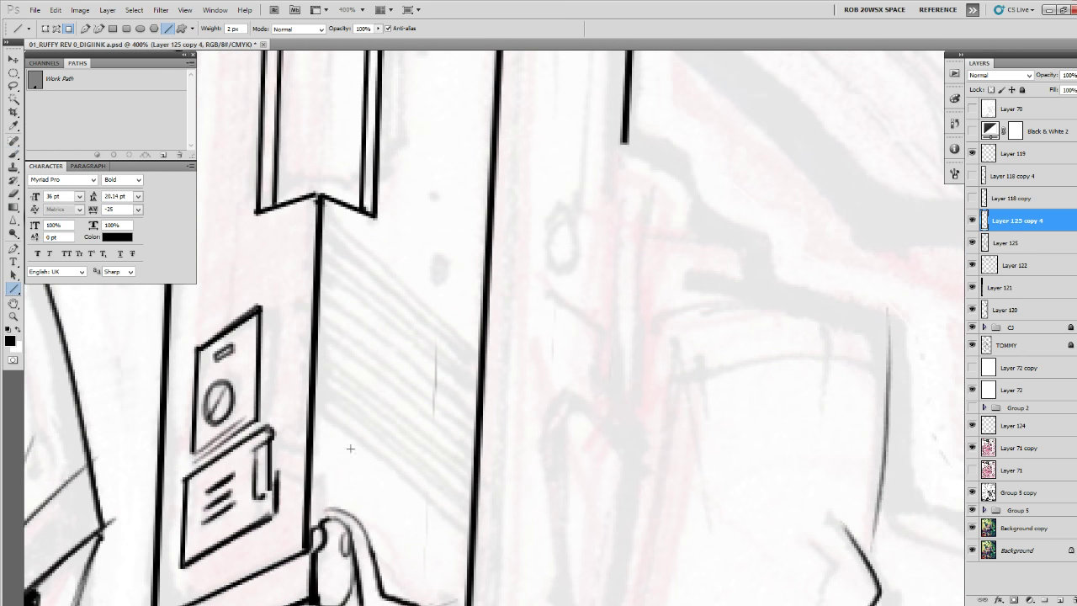
pyautogui.moveTo(344, 429); pyautogui.dragTo(467, 535)
pyautogui.moveTo(484, 493); pyautogui.dragTo(340, 509)
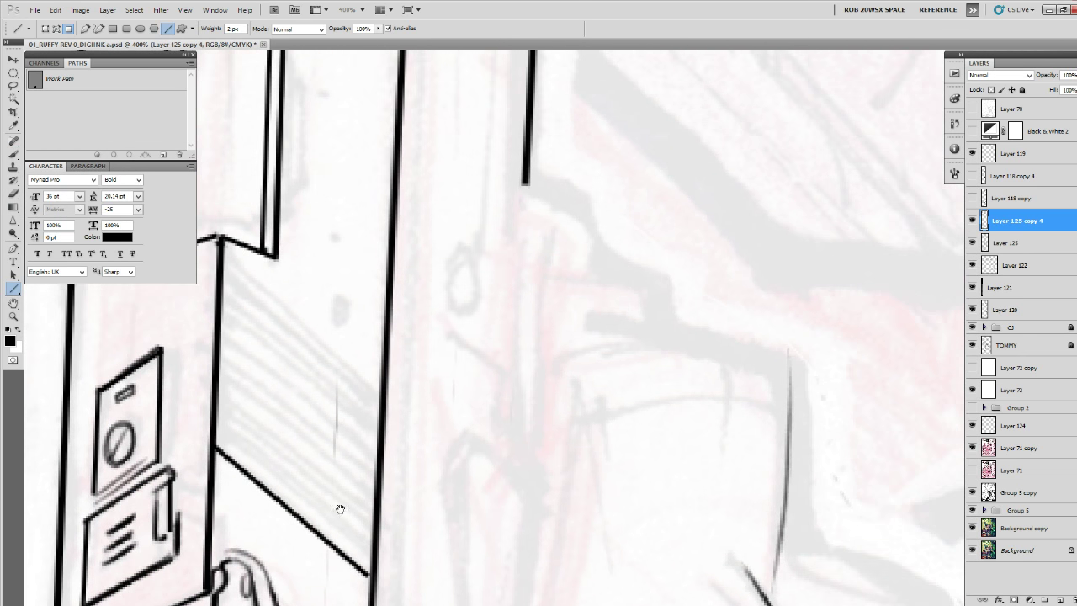
# On a new layer, draw a straight line along the lowest sketched hatch on the gun's right face and merge a higher duplicate into it.
pyautogui.click(1058, 595)
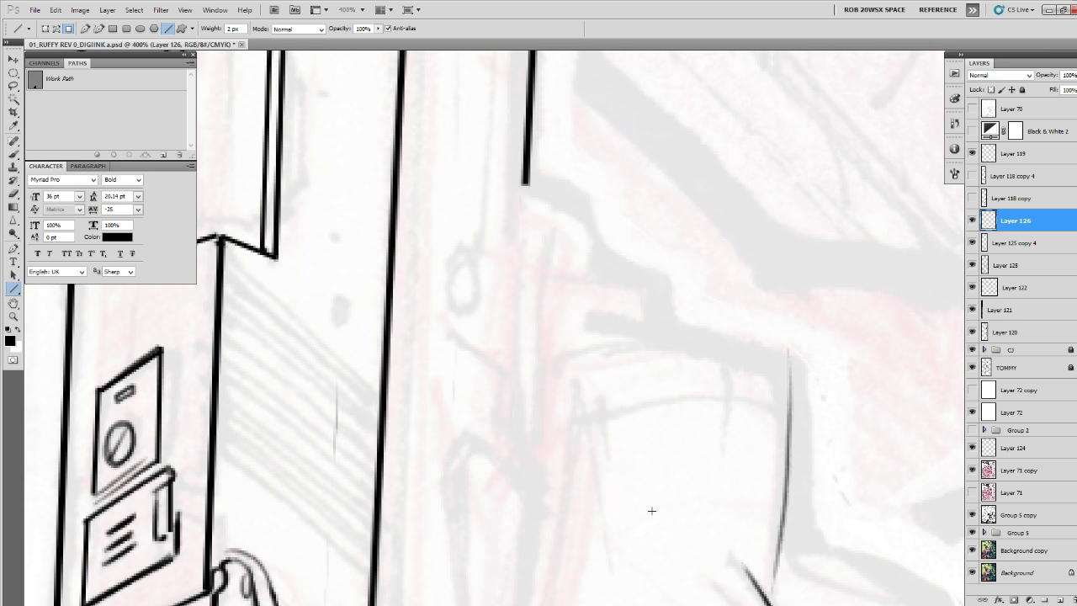
pyautogui.moveTo(216, 449); pyautogui.dragTo(370, 575)
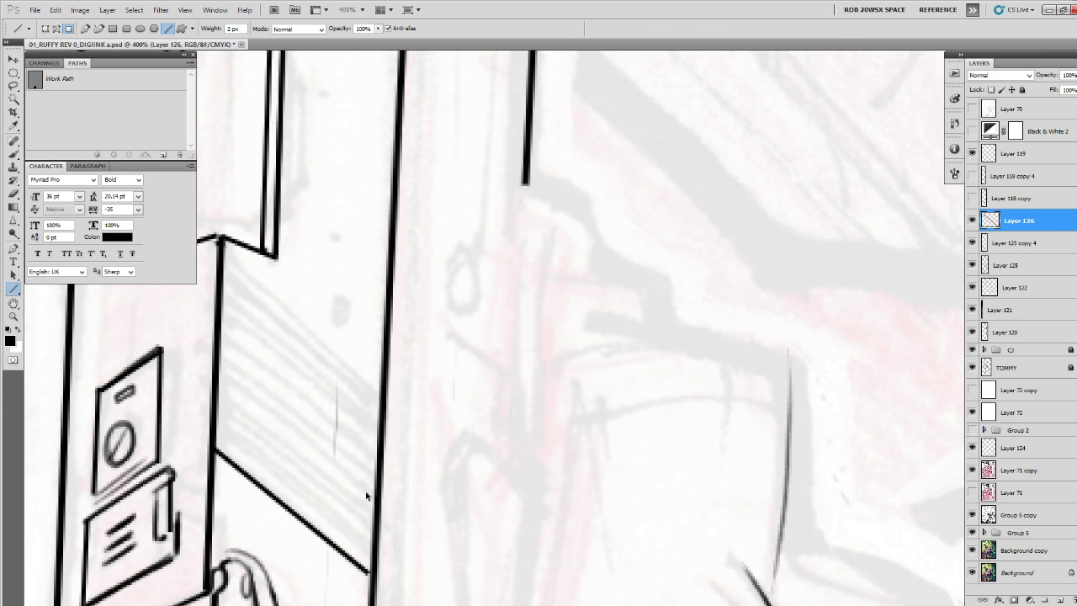
pyautogui.hotkey('ctrl', 'j')
pyautogui.press('v')
pyautogui.moveTo(358, 478); pyautogui.dragTo(373, 419)
pyautogui.hotkey('ctrl', 'e')
# Duplicate the hatch line layer and nudge the copy upward to form four evenly spaced diagonal lines.
pyautogui.hotkey('ctrl', 'j')
pyautogui.press('Up')
pyautogui.press('Up')
pyautogui.press('Up')
pyautogui.press('Up')
pyautogui.press('Up')
pyautogui.press('Up')
pyautogui.press('Up')
pyautogui.press('Up')
pyautogui.press('Up')
pyautogui.press('Up')
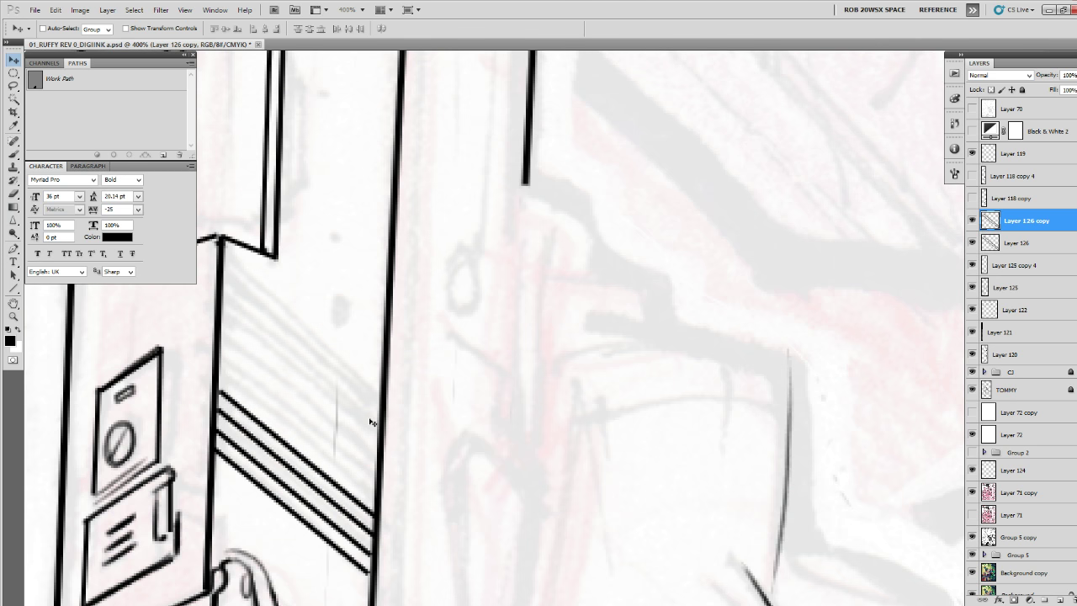
pyautogui.press('Down')
pyautogui.press('Up')
# Extend the hatching upward with more copied lines, and slightly stretch and skew the upper set to follow the face's edges.
pyautogui.moveTo(367, 428)
pyautogui.mouseDown()
pyautogui.moveTo(384, 347)
pyautogui.moveTo(384, 360)
pyautogui.mouseUp()
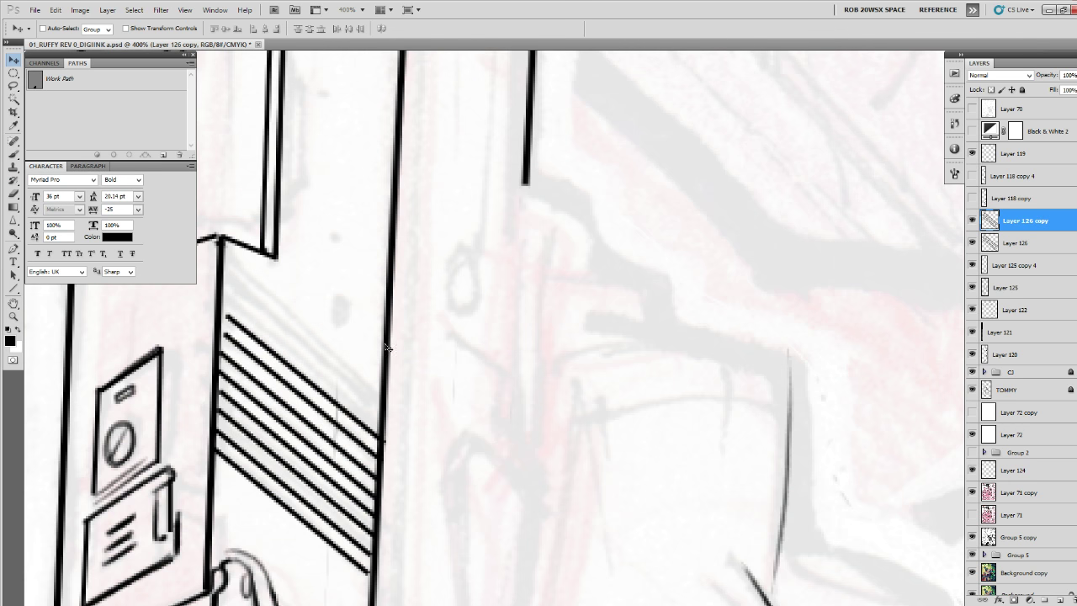
pyautogui.hotkey('ctrl', 't')
pyautogui.moveTo(298, 313); pyautogui.dragTo(298, 312)
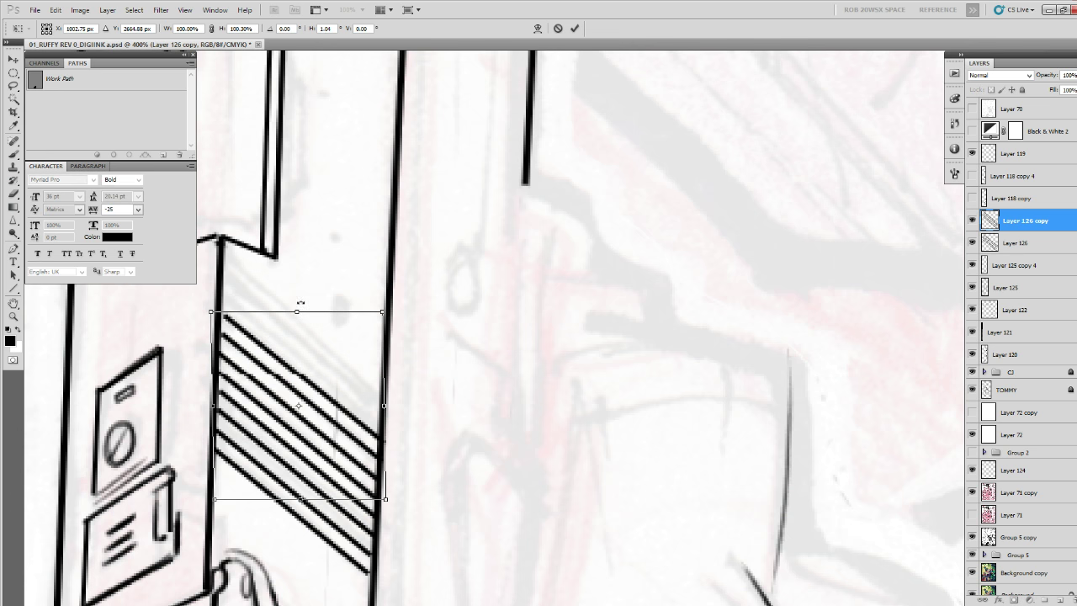
pyautogui.press('Return')
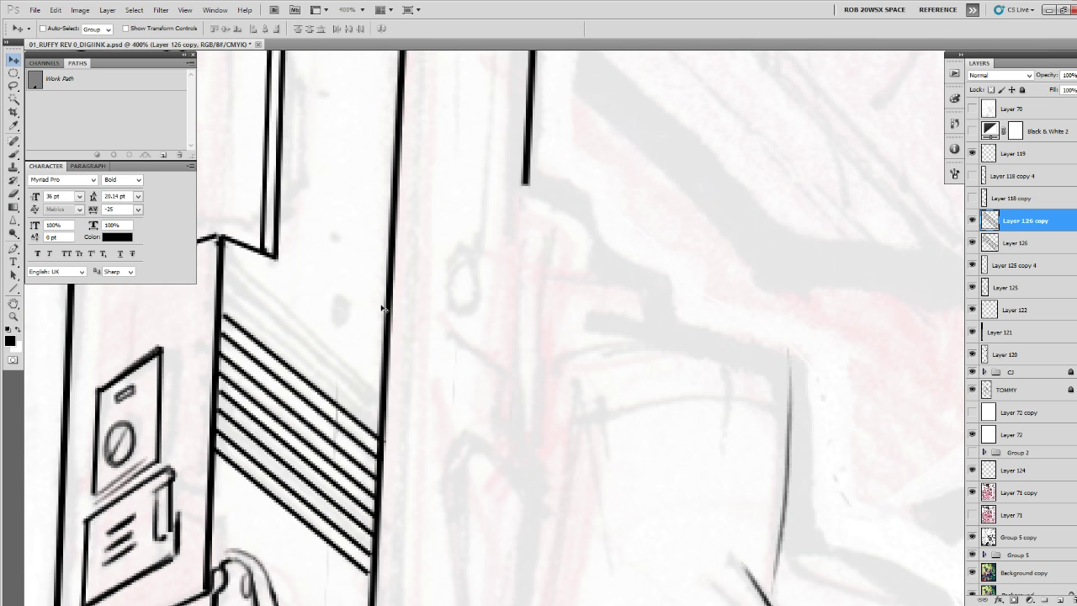
pyautogui.press('Up')
pyautogui.press('Up')
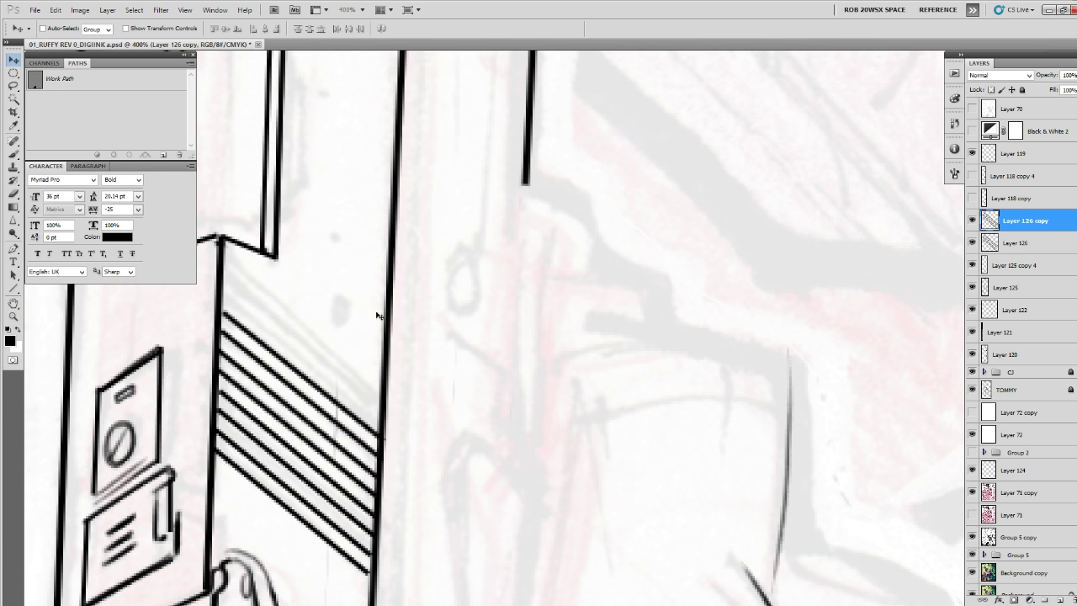
pyautogui.press('Down')
# Add another copy of the hatch lines up to the slide's notch, align its spacing, and merge all hatching into Layer 126.
pyautogui.keyDown('alt'); pyautogui.moveTo(374, 321); pyautogui.dragTo(384, 298); pyautogui.keyUp('alt')
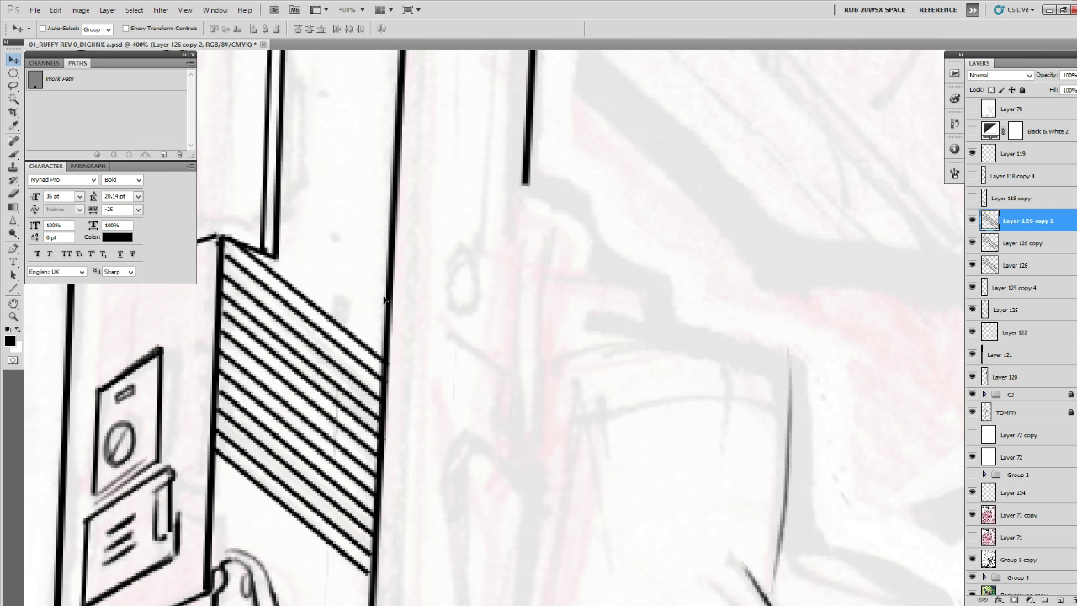
pyautogui.hotkey('ctrl', 'e')
pyautogui.hotkey('ctrl', 'e')
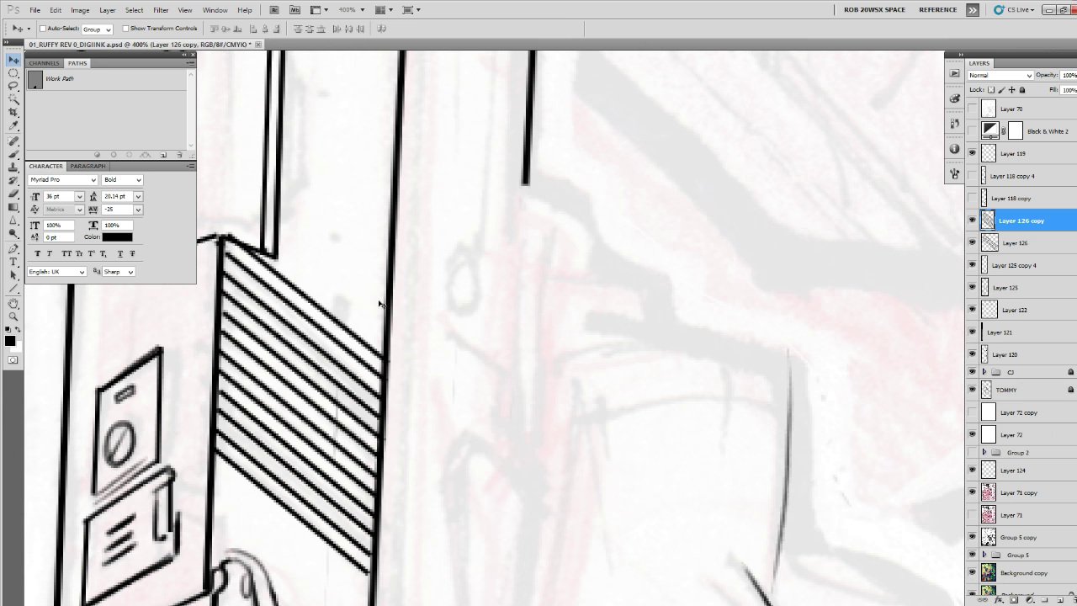
pyautogui.moveTo(359, 394); pyautogui.dragTo(355, 422)
pyautogui.moveTo(393, 349); pyautogui.dragTo(413, 291)
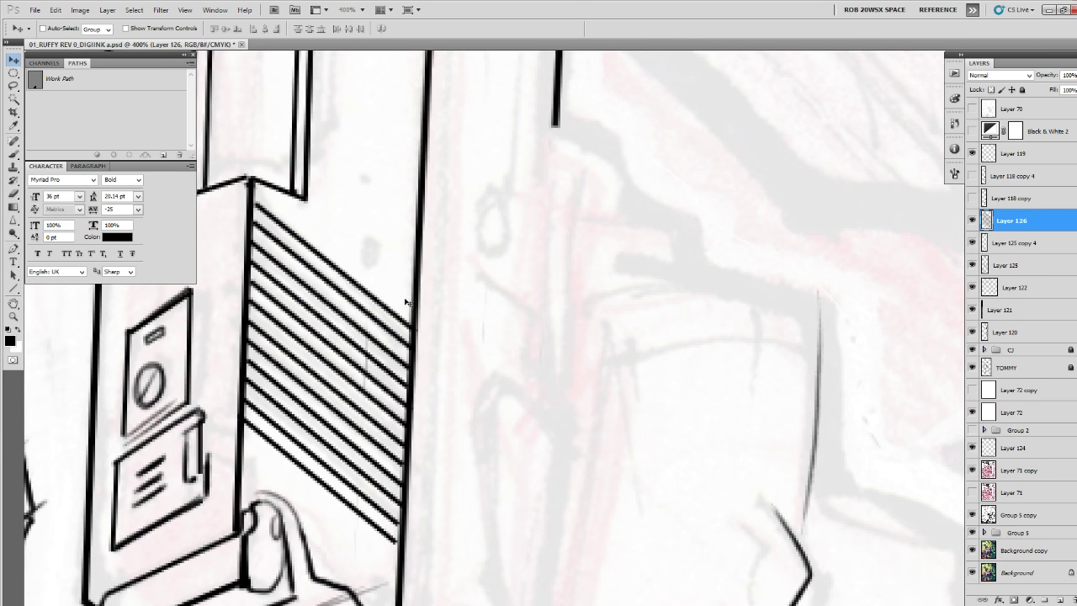
# Rotate the merged hatching by about -1.03° to fit the gun's right face.
pyautogui.hotkey('ctrl', 't')
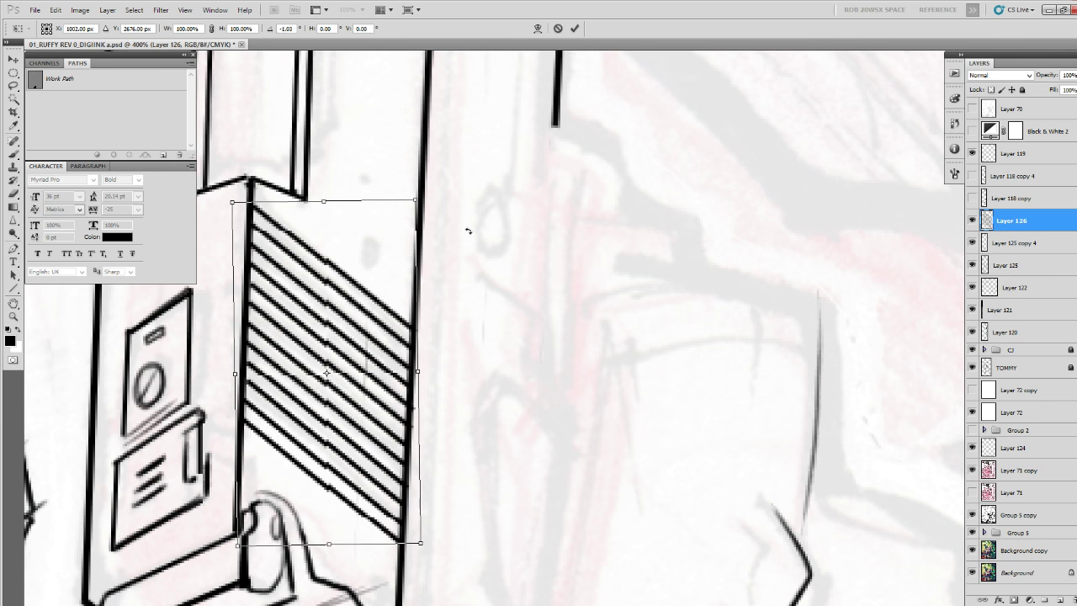
pyautogui.press('Return')
# Draw a thin straight line parallel to the slide's long right edge, and merge Layer 126 into Layer 125 copy 4.
pyautogui.press('z')
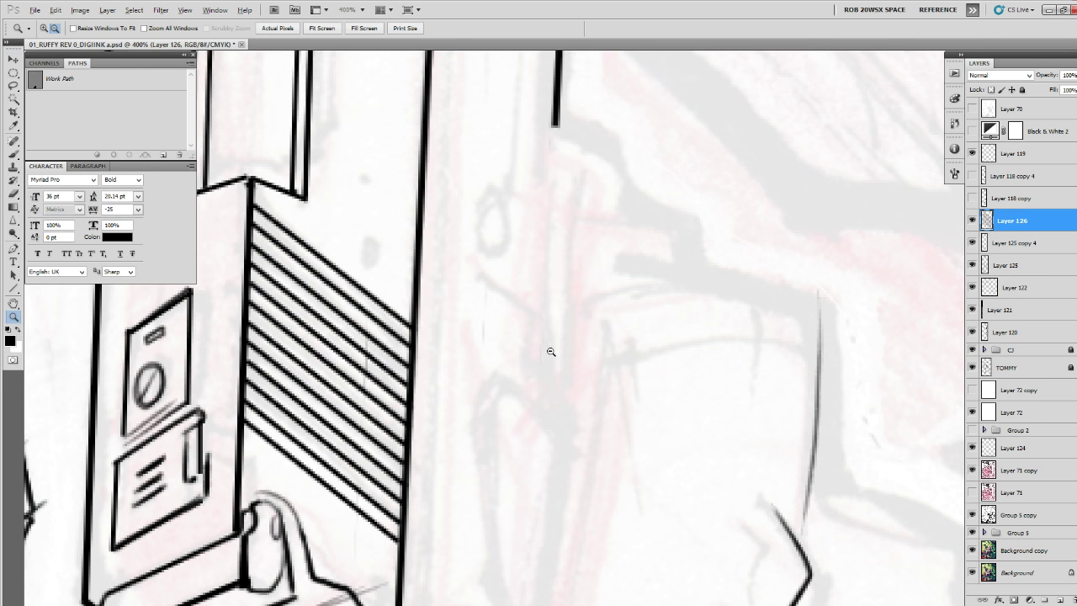
pyautogui.keyDown('alt'); pyautogui.click(550, 351); pyautogui.keyUp('alt')
pyautogui.keyDown('alt'); pyautogui.click(551, 352); pyautogui.keyUp('alt')
pyautogui.keyDown('alt'); pyautogui.click(550, 351); pyautogui.keyUp('alt')
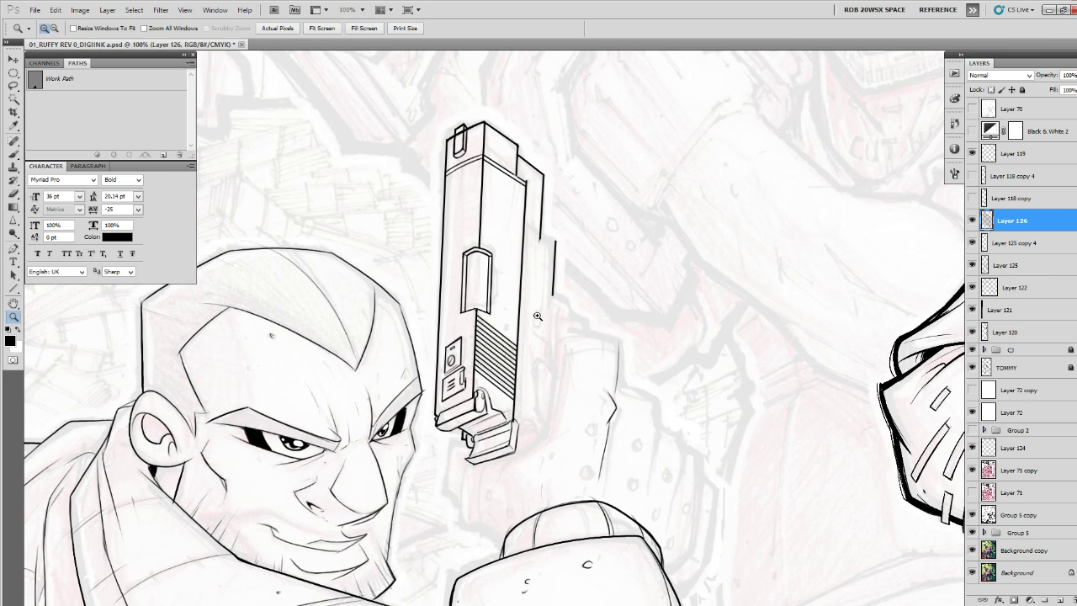
pyautogui.click(537, 317)
pyautogui.press('u')
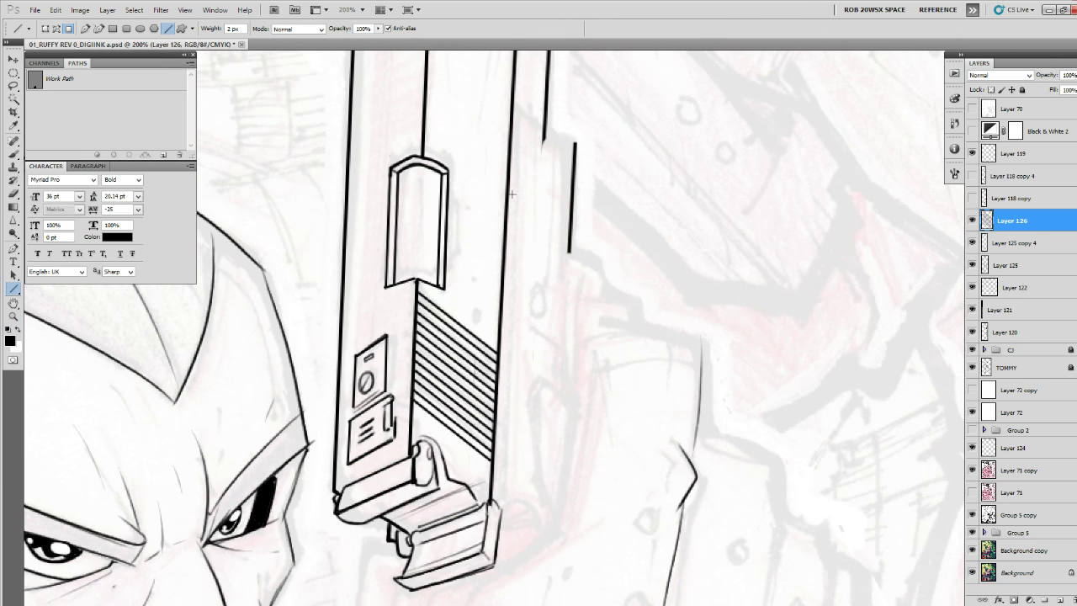
pyautogui.moveTo(519, 109); pyautogui.dragTo(498, 497)
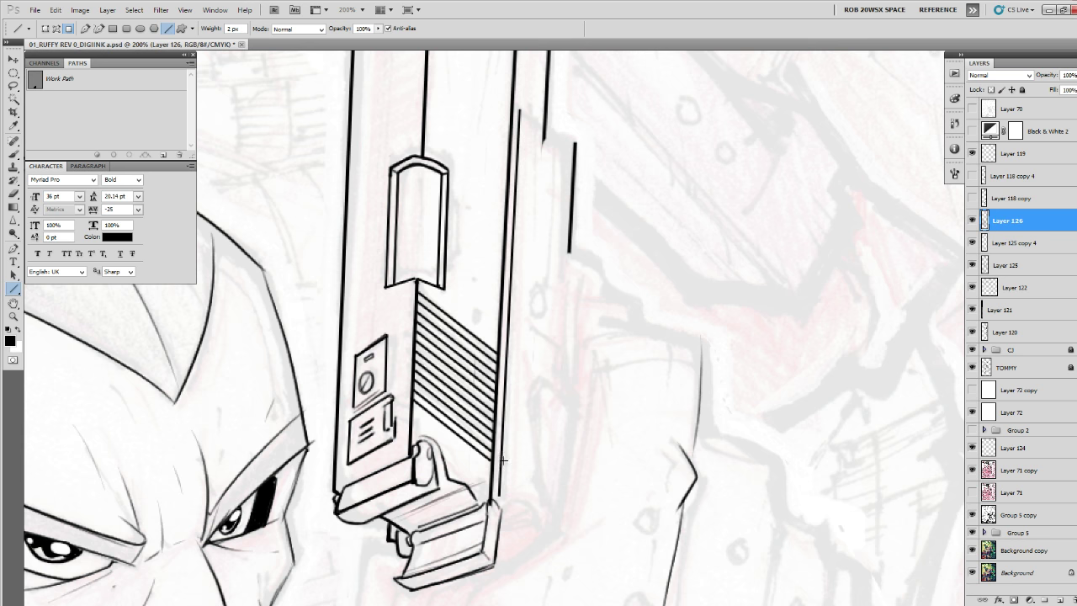
pyautogui.moveTo(571, 290)
pyautogui.mouseDown()
pyautogui.moveTo(541, 404)
pyautogui.moveTo(493, 510)
pyautogui.mouseUp()
pyautogui.press('b')
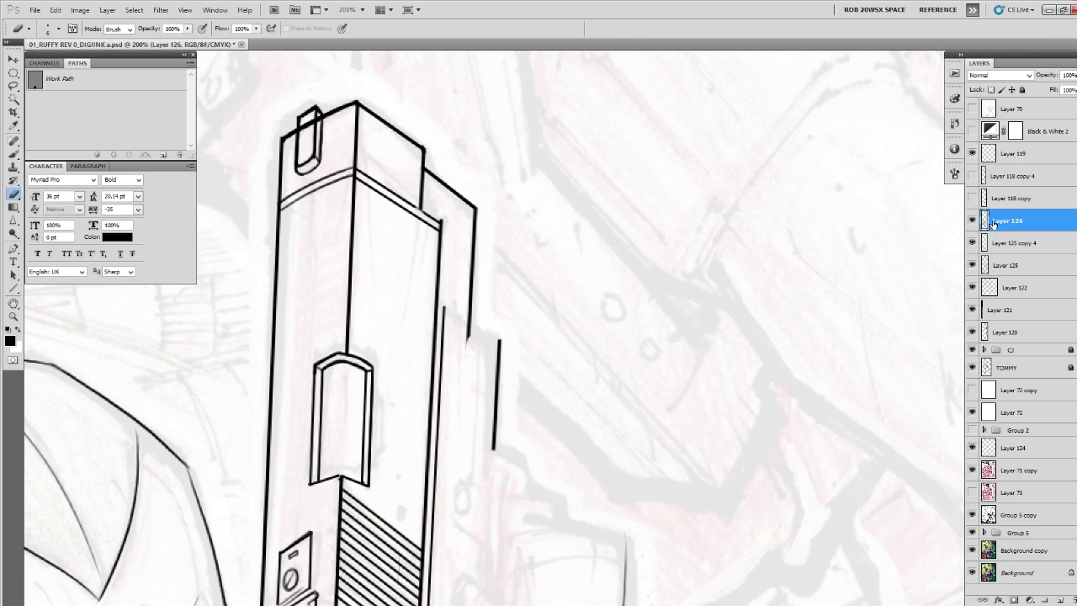
pyautogui.hotkey('ctrl', 'e')
pyautogui.click(973, 221)
pyautogui.click(974, 221)
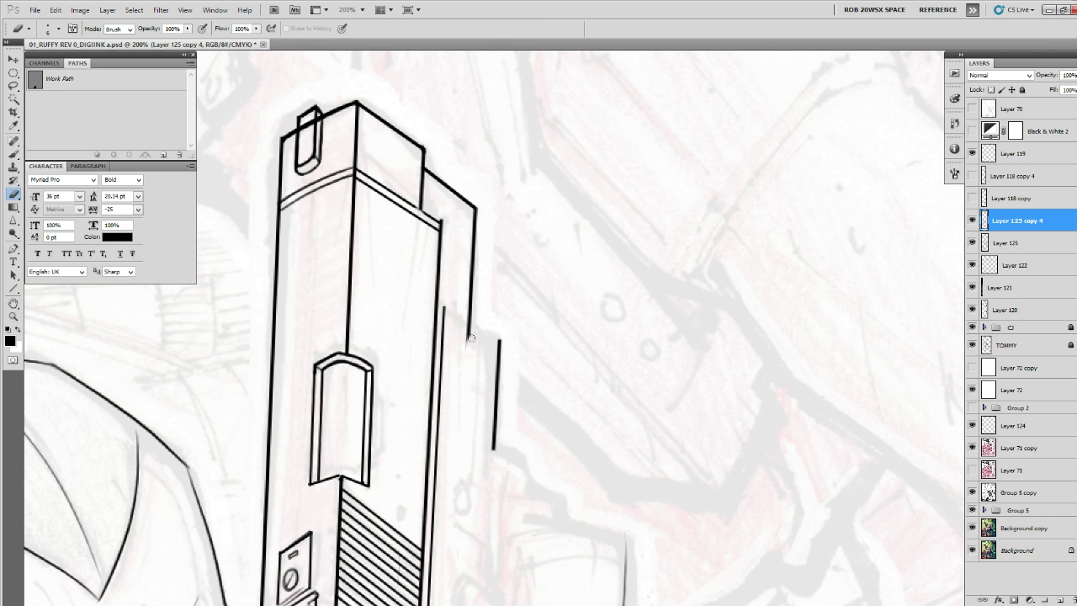
# Ink the short slanted edge joining the gun's two stepped outer contour lines, and clean up its corners with the Eraser.
pyautogui.press('z')
pyautogui.click(484, 329)
pyautogui.moveTo(505, 340); pyautogui.dragTo(385, 413)
pyautogui.press('b')
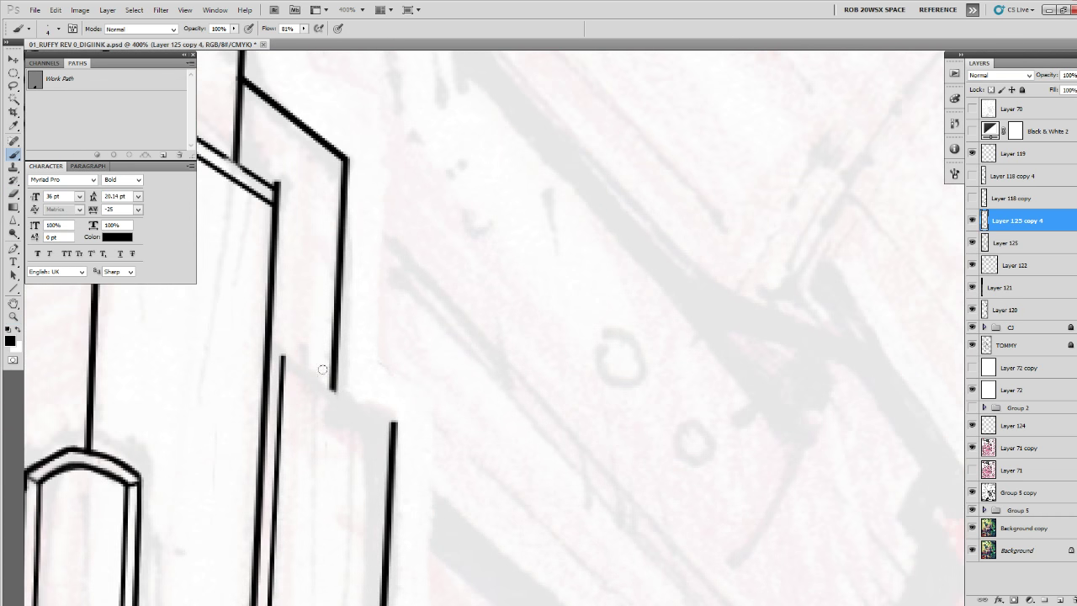
pyautogui.moveTo(334, 388)
pyautogui.mouseDown()
pyautogui.moveTo(372, 414)
pyautogui.moveTo(426, 412)
pyautogui.moveTo(465, 447)
pyautogui.mouseUp()
pyautogui.press('u')
pyautogui.press('b')
pyautogui.moveTo(418, 420); pyautogui.dragTo(461, 449)
pyautogui.press('e')
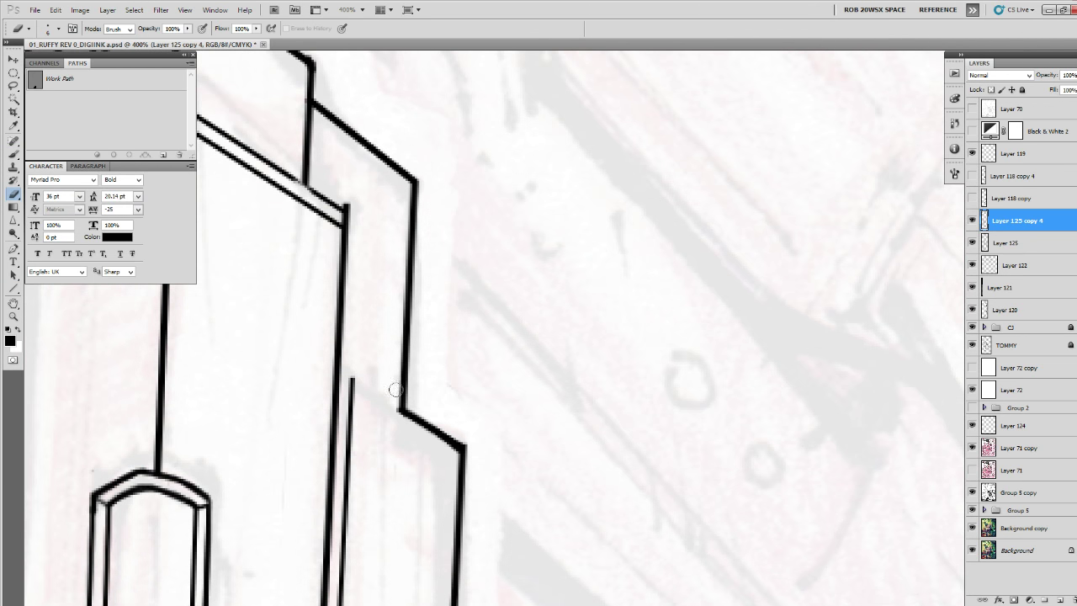
pyautogui.moveTo(410, 367); pyautogui.dragTo(476, 323)
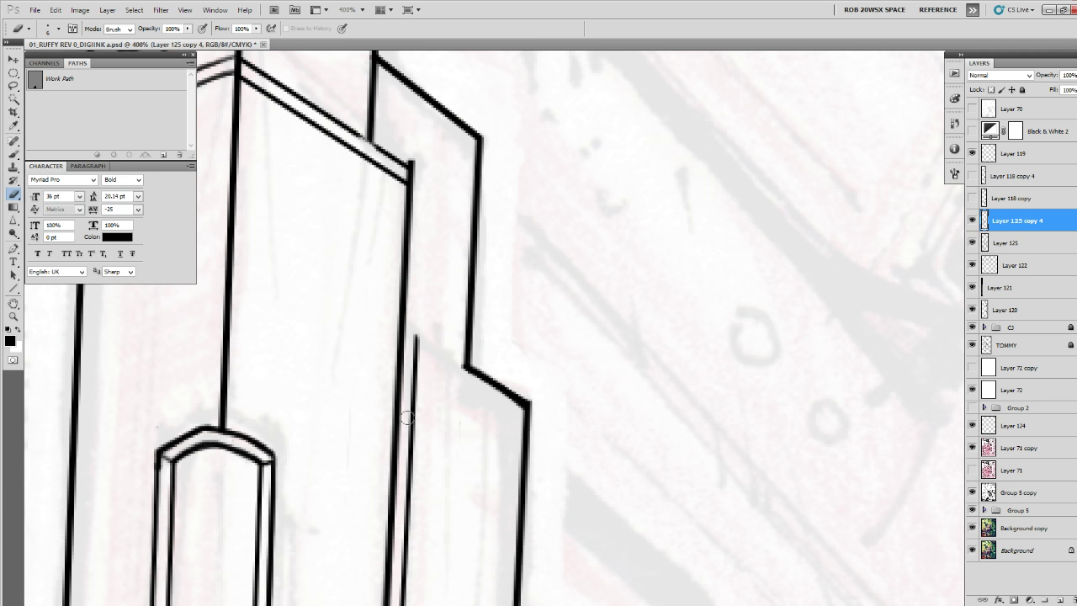
# Draw a thin straight line just inside the lower stepped contour, and erase its excess lower end.
pyautogui.press('z')
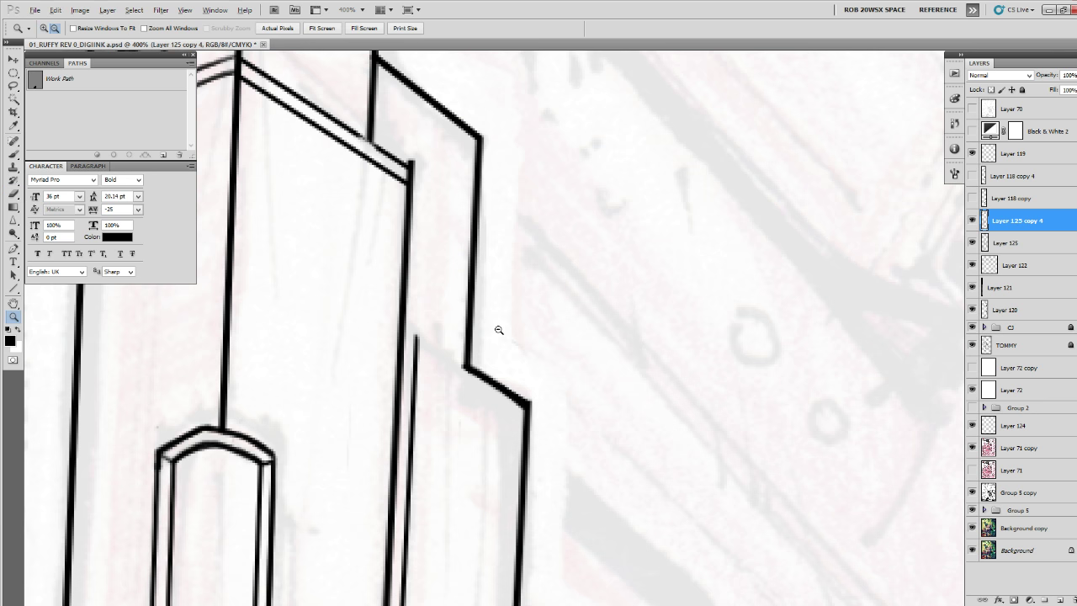
pyautogui.keyDown('alt'); pyautogui.click(497, 329); pyautogui.keyUp('alt')
pyautogui.click(499, 334)
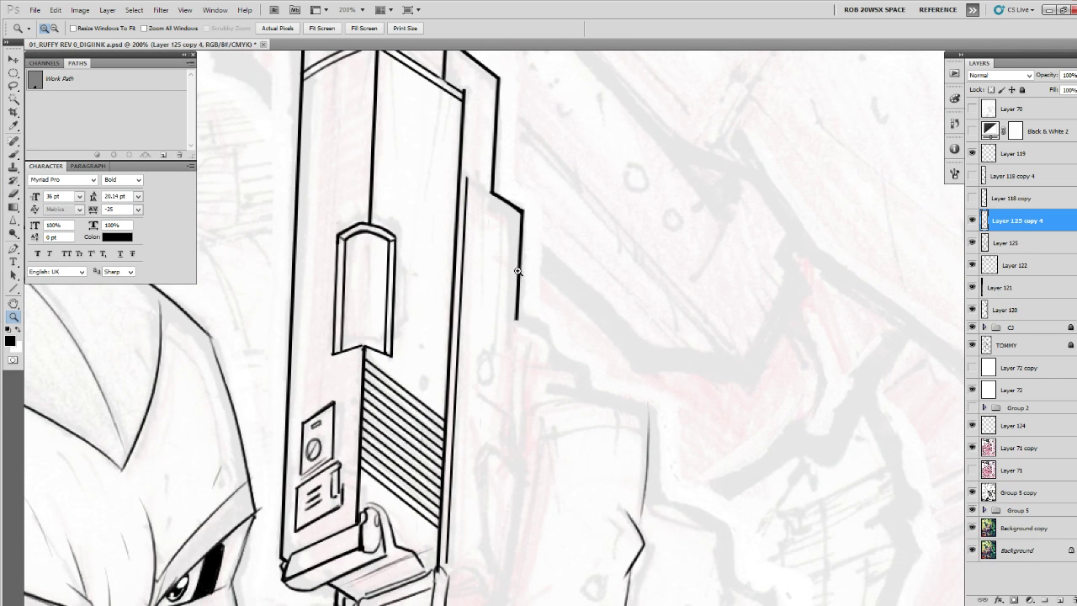
pyautogui.press('u')
pyautogui.moveTo(503, 207); pyautogui.dragTo(493, 392)
pyautogui.press('z')
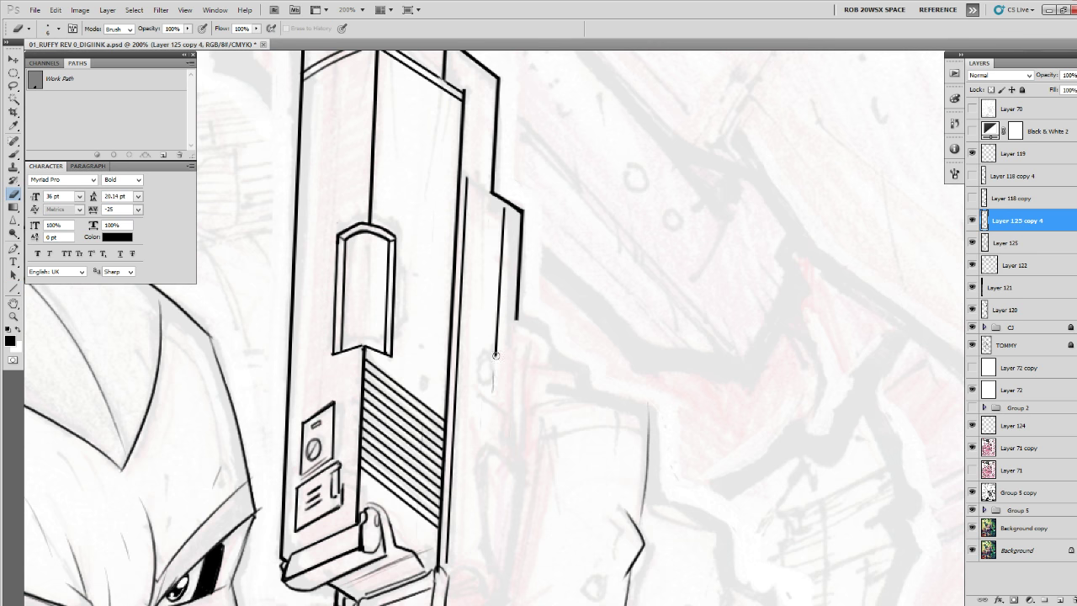
pyautogui.click(496, 359)
pyautogui.click(496, 360)
pyautogui.press('b')
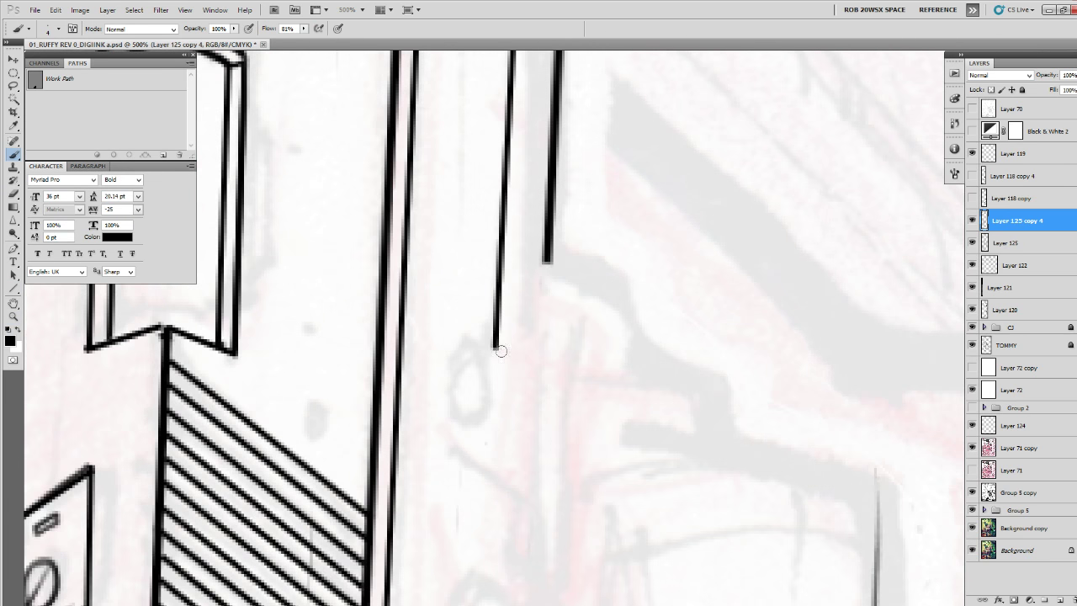
pyautogui.moveTo(497, 349)
pyautogui.mouseDown()
pyautogui.moveTo(464, 370)
pyautogui.moveTo(474, 418)
pyautogui.moveTo(515, 389)
pyautogui.mouseUp()
pyautogui.hotkey('ctrl', 'z')
pyautogui.moveTo(493, 350)
pyautogui.mouseDown()
pyautogui.moveTo(457, 386)
pyautogui.moveTo(500, 416)
pyautogui.moveTo(504, 362)
pyautogui.moveTo(466, 377)
pyautogui.moveTo(490, 425)
pyautogui.mouseUp()
pyautogui.press('z')
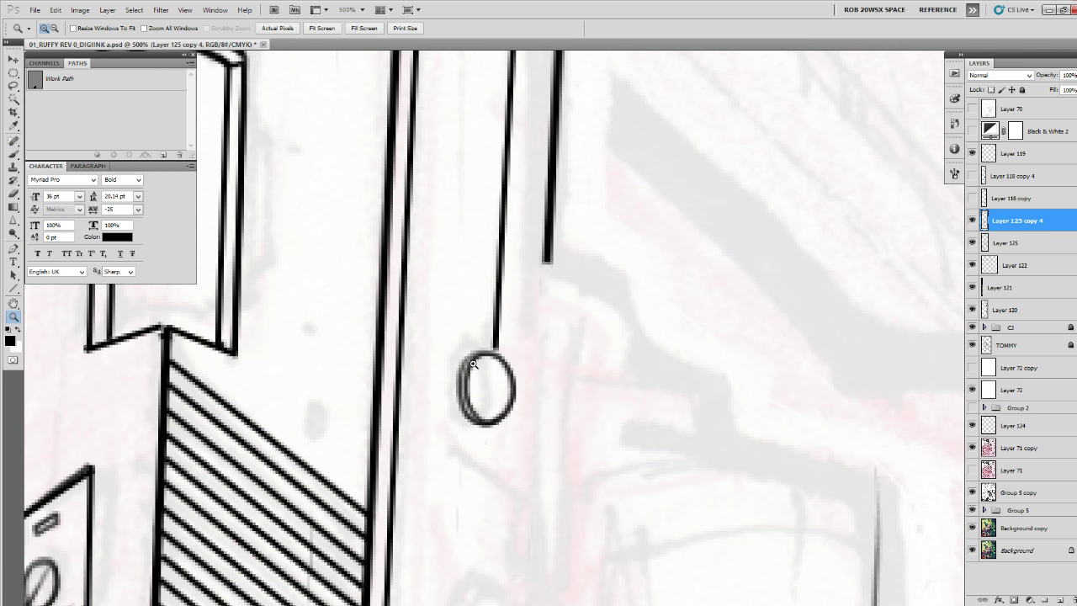
pyautogui.hotkey('ctrl', 'z')
pyautogui.press('b')
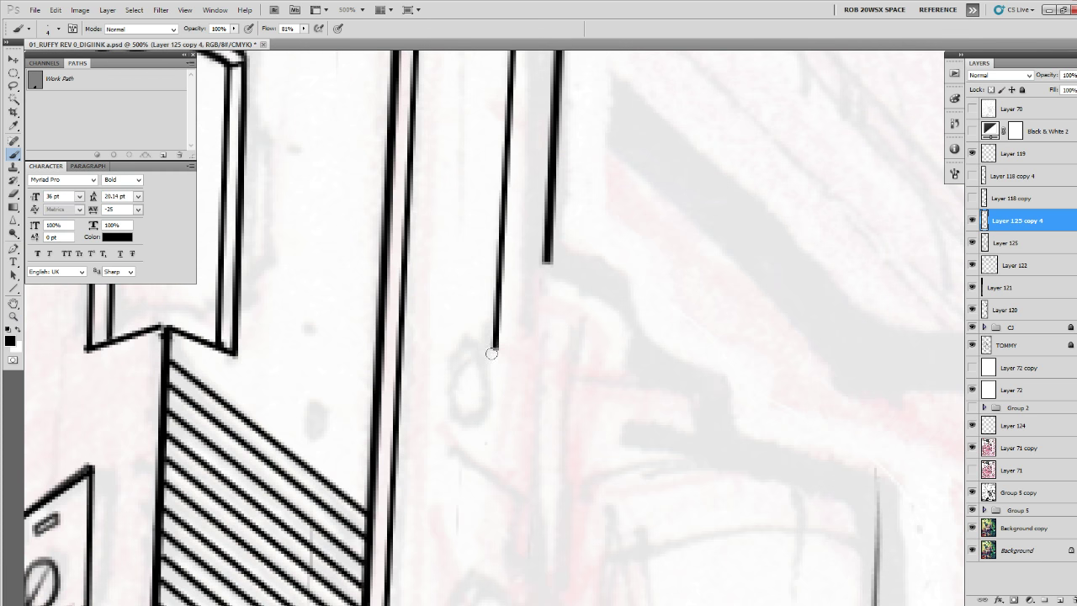
pyautogui.moveTo(474, 354)
pyautogui.mouseDown()
pyautogui.moveTo(460, 400)
pyautogui.moveTo(499, 423)
pyautogui.moveTo(516, 387)
pyautogui.moveTo(481, 348)
pyautogui.moveTo(465, 414)
pyautogui.moveTo(516, 391)
pyautogui.moveTo(472, 364)
pyautogui.moveTo(497, 424)
pyautogui.mouseUp()
pyautogui.hotkey('ctrl', 'z')
# Ink a small oval screw with a slanted slot beneath the thin inner line's lower end.
pyautogui.moveTo(485, 365)
pyautogui.mouseDown()
pyautogui.moveTo(510, 419)
pyautogui.moveTo(493, 311)
pyautogui.mouseUp()
pyautogui.scroll(-6, 510, 353)
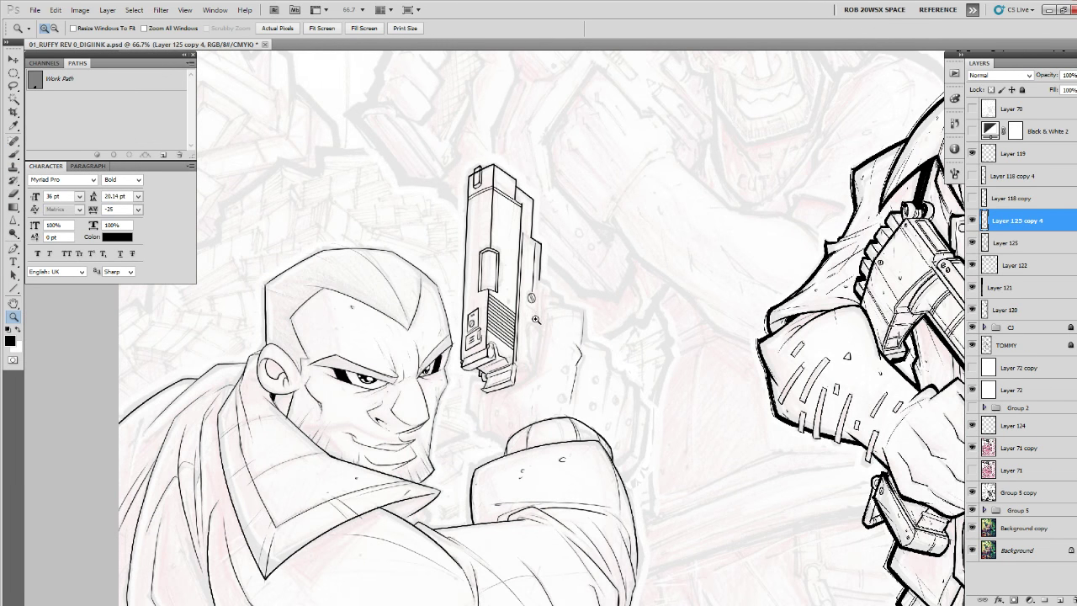
# Toggle the visibility of Layer 125 copy 4 and Layer 125 to examine which gun lines each layer holds.
pyautogui.click(514, 337)
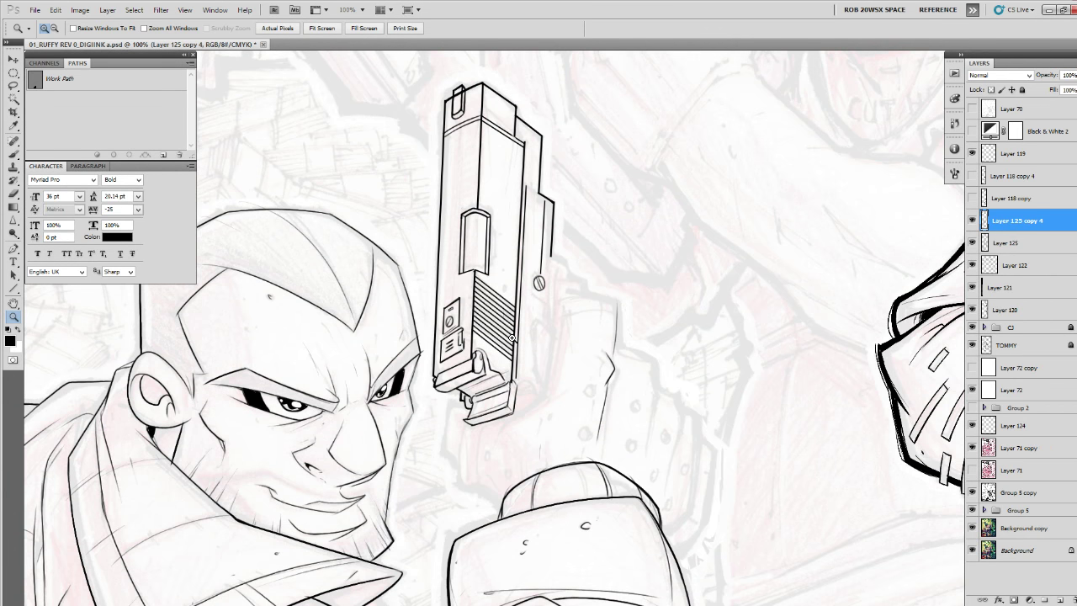
pyautogui.press('b')
pyautogui.click(972, 220)
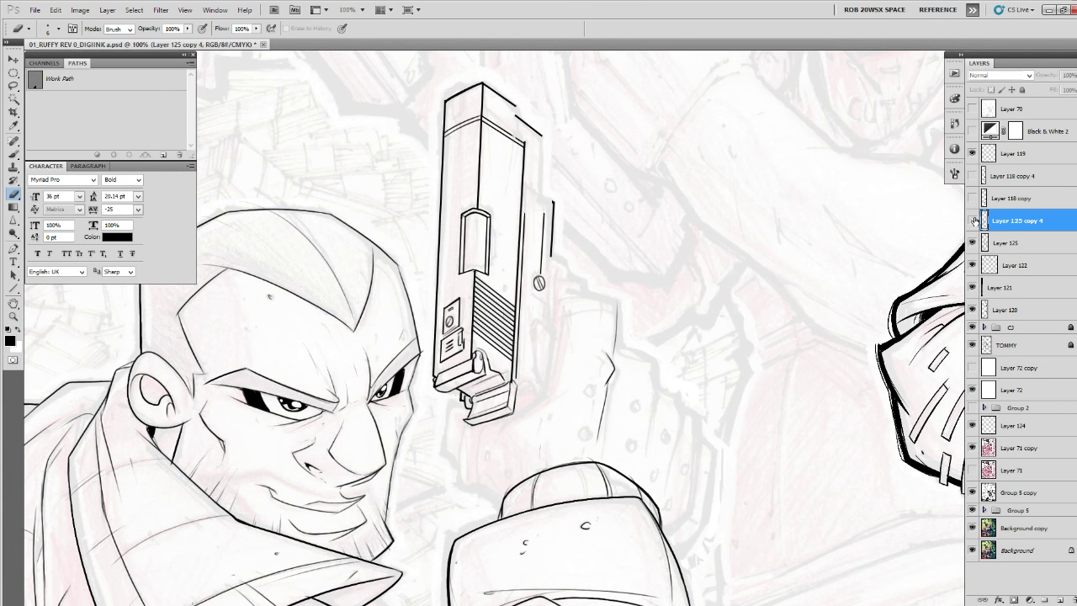
pyautogui.click(972, 243)
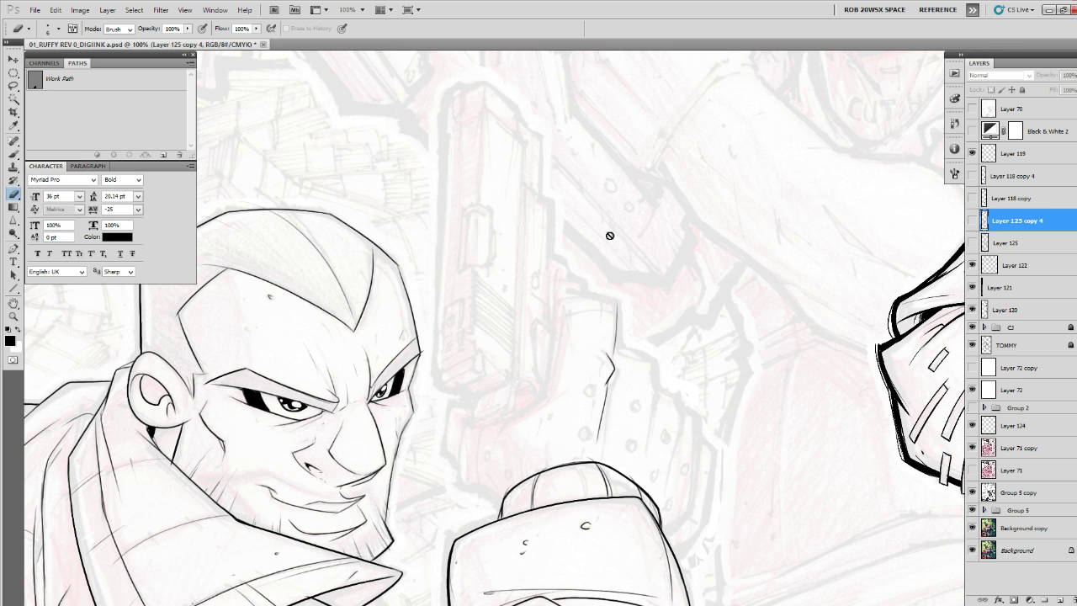
pyautogui.scroll(2, 610, 236)
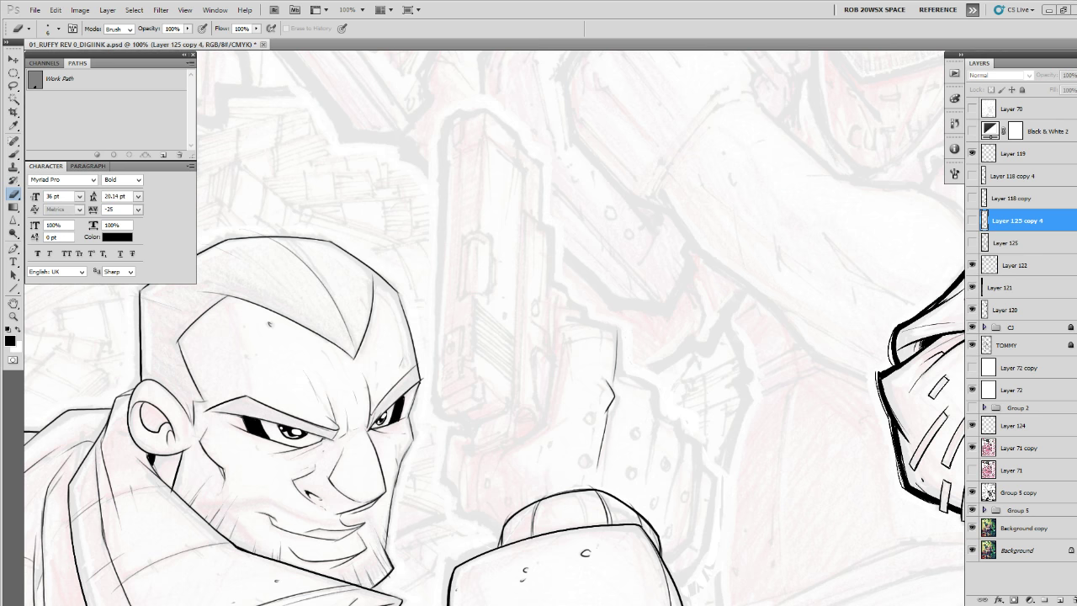
pyautogui.click(972, 242)
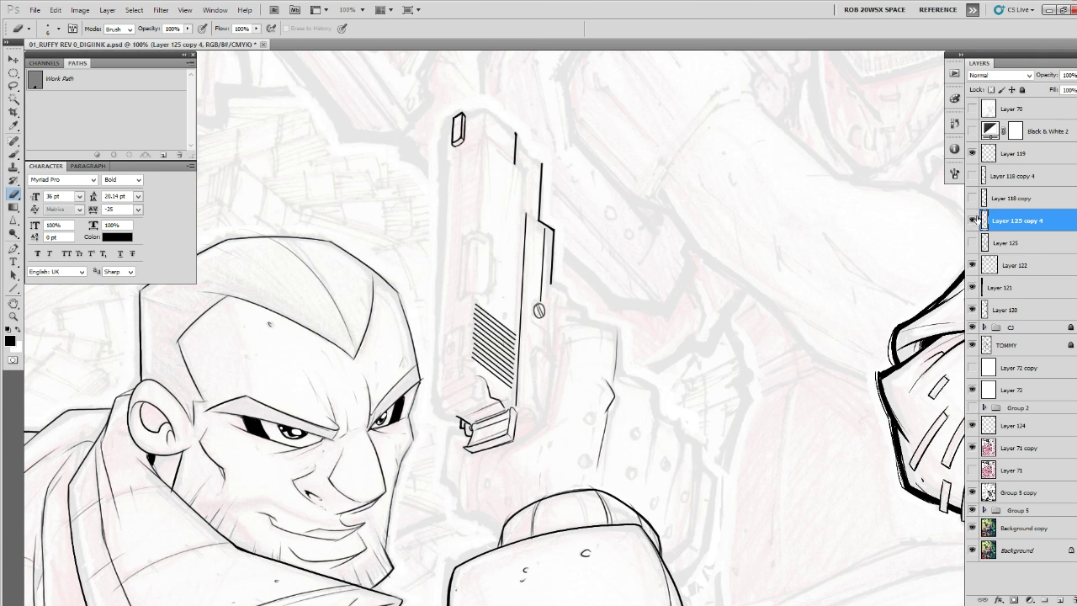
pyautogui.click(973, 242)
pyautogui.click(973, 242)
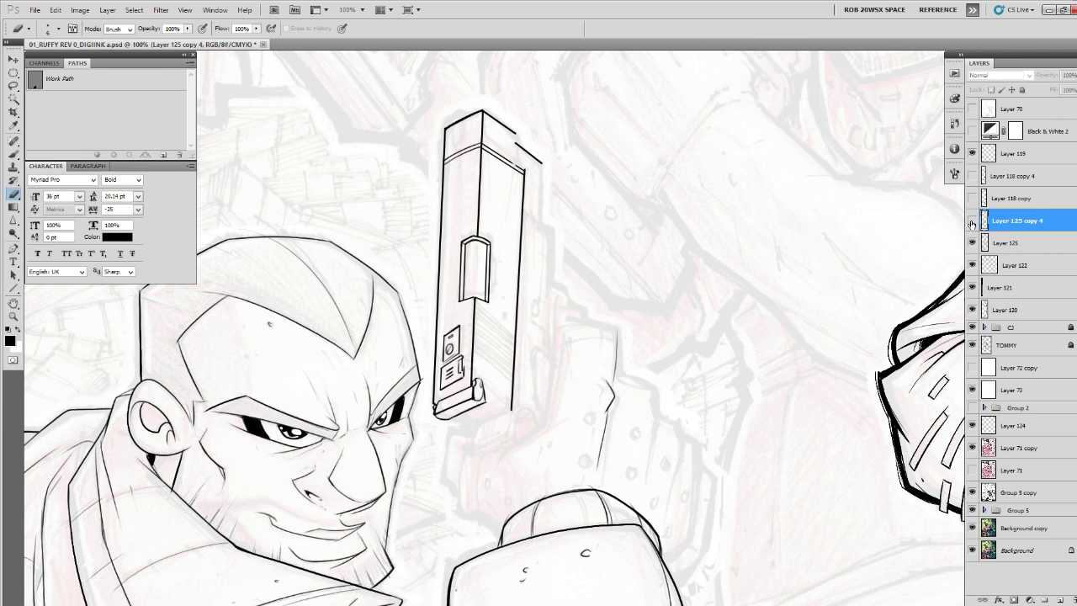
pyautogui.click(972, 220)
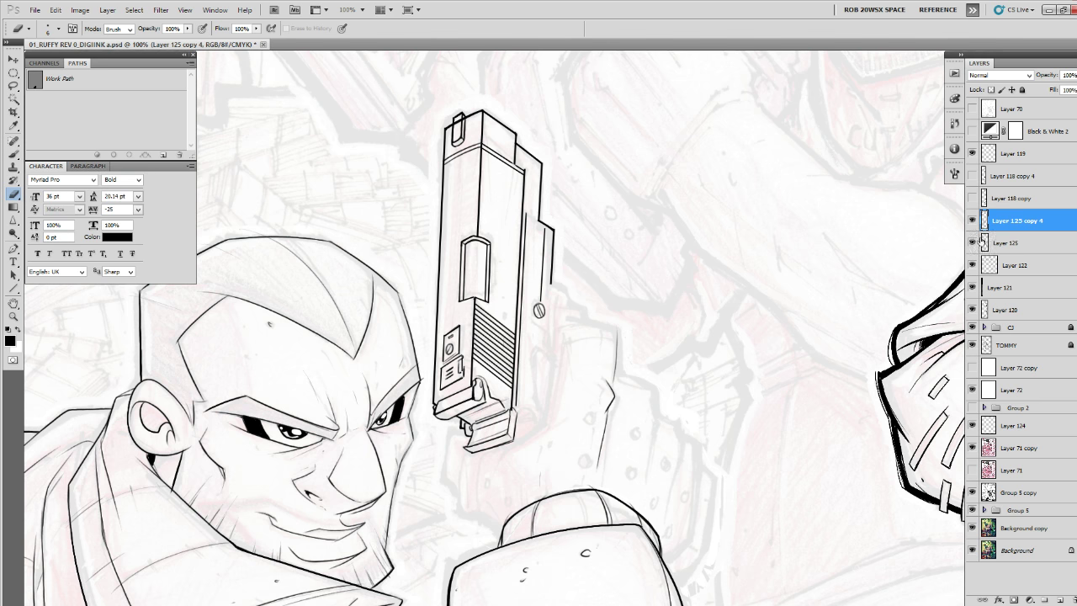
# On Layer 125, erase the small panel details on the slide's narrow side and the rough outline at its lower outer corner.
pyautogui.click(981, 242)
pyautogui.press('w')
pyautogui.press('e')
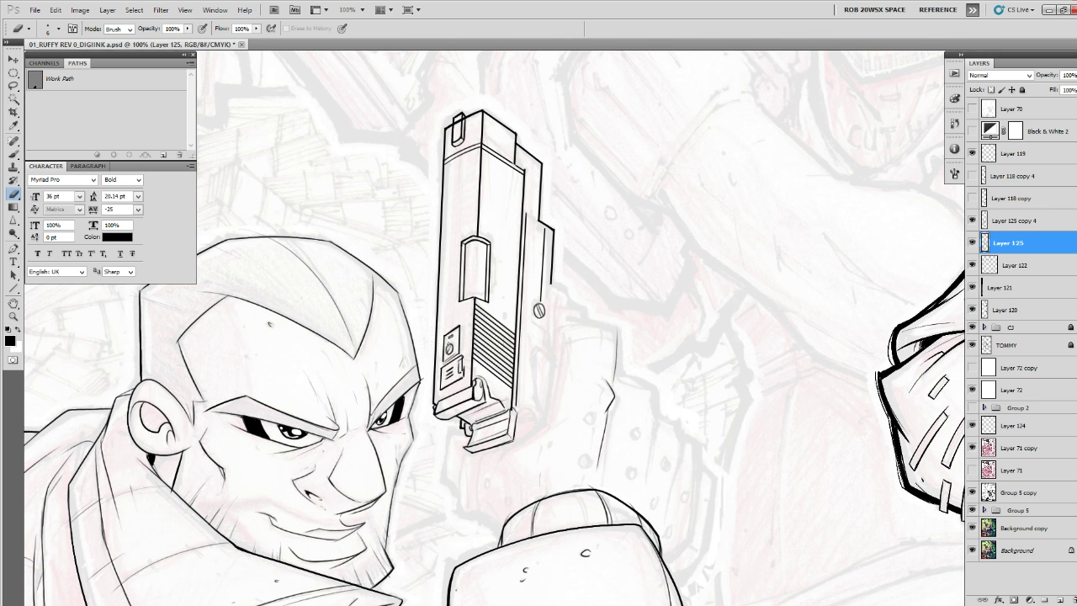
pyautogui.moveTo(443, 337)
pyautogui.mouseDown()
pyautogui.moveTo(440, 385)
pyautogui.moveTo(454, 353)
pyautogui.mouseUp()
pyautogui.moveTo(458, 358)
pyautogui.mouseDown()
pyautogui.moveTo(458, 332)
pyautogui.moveTo(458, 368)
pyautogui.mouseUp()
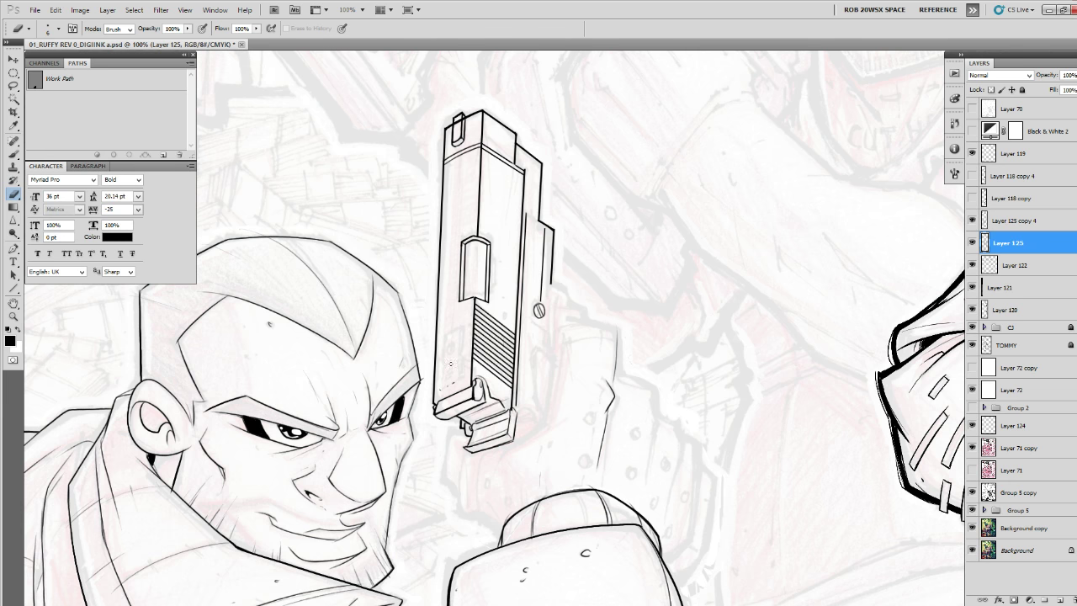
pyautogui.moveTo(443, 385)
pyautogui.mouseDown()
pyautogui.moveTo(436, 404)
pyautogui.moveTo(433, 381)
pyautogui.mouseUp()
pyautogui.press('z')
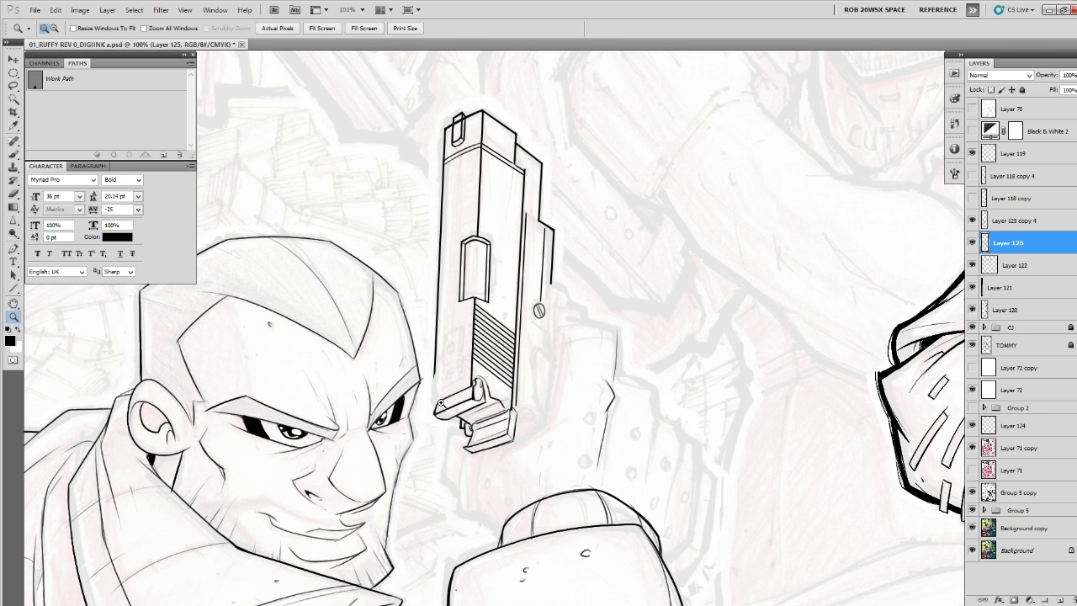
pyautogui.press('e')
pyautogui.moveTo(437, 401); pyautogui.dragTo(431, 414)
# Ink the slide's outer edge straight down to the lower block, cleaning its overrunning end with the Eraser.
pyautogui.press('b')
pyautogui.scroll(3, 430, 414)
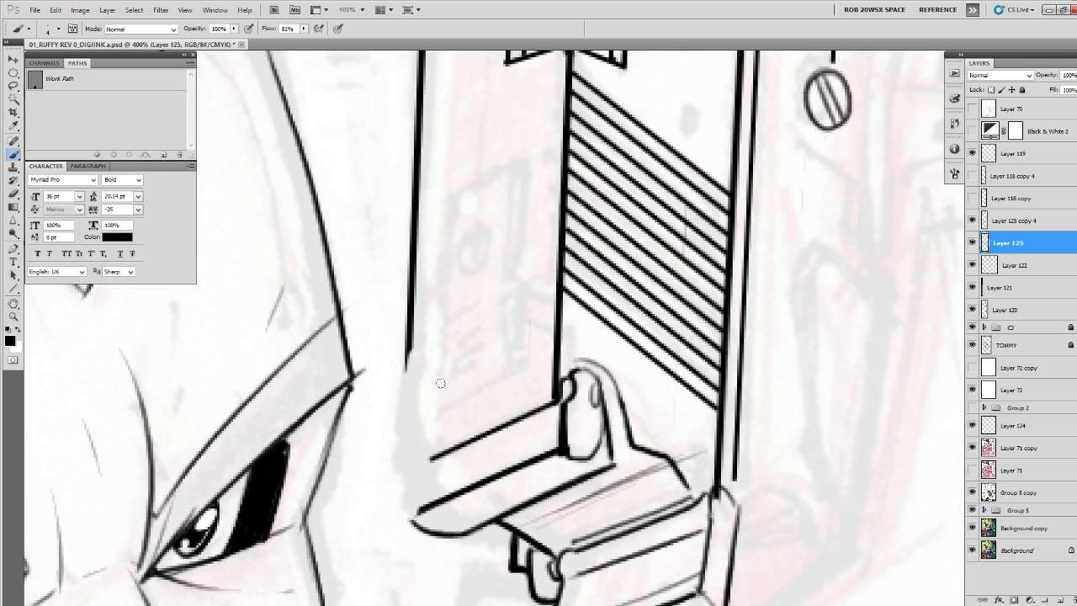
pyautogui.moveTo(409, 336)
pyautogui.mouseDown()
pyautogui.moveTo(404, 425)
pyautogui.moveTo(421, 458)
pyautogui.moveTo(402, 429)
pyautogui.moveTo(421, 459)
pyautogui.mouseUp()
pyautogui.moveTo(542, 372)
pyautogui.mouseDown()
pyautogui.moveTo(551, 402)
pyautogui.moveTo(541, 369)
pyautogui.mouseUp()
pyautogui.moveTo(556, 350); pyautogui.dragTo(543, 378)
pyautogui.press('e')
pyautogui.moveTo(390, 411)
pyautogui.mouseDown()
pyautogui.moveTo(387, 459)
pyautogui.moveTo(406, 485)
pyautogui.mouseUp()
pyautogui.press('b')
pyautogui.moveTo(397, 383); pyautogui.dragTo(396, 479)
pyautogui.moveTo(394, 419)
pyautogui.mouseDown()
pyautogui.moveTo(396, 496)
pyautogui.moveTo(419, 488)
pyautogui.moveTo(399, 497)
pyautogui.moveTo(396, 438)
pyautogui.mouseUp()
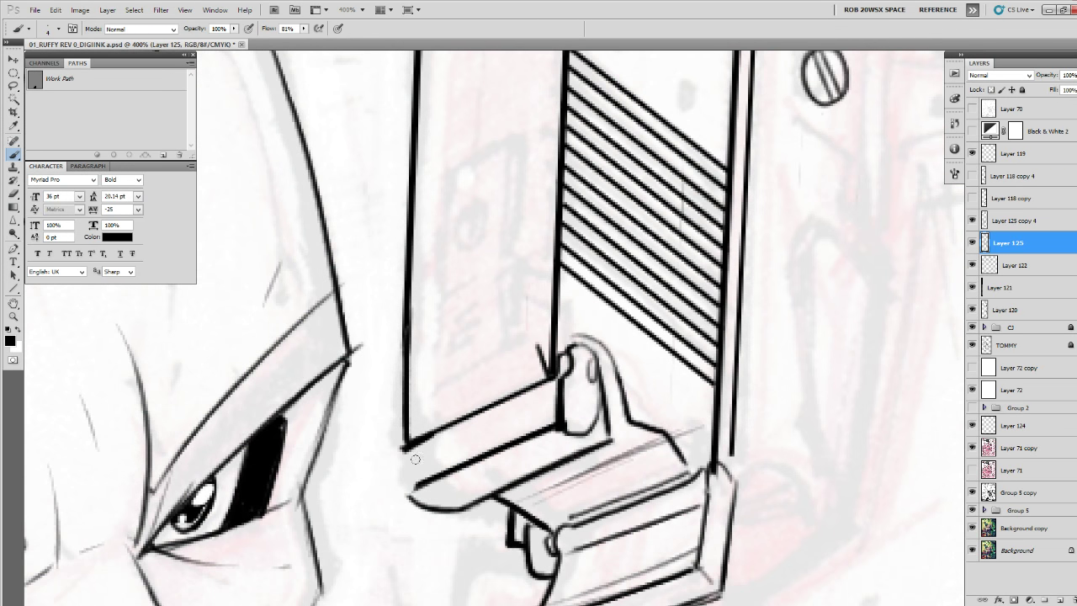
# Redraw the lower block's angled outer end and long bottom edge in bold lines, trimming the corner with the Eraser.
pyautogui.moveTo(402, 444); pyautogui.dragTo(403, 496)
pyautogui.hotkey('ctrl', 'z')
pyautogui.moveTo(403, 447); pyautogui.dragTo(411, 488)
pyautogui.moveTo(414, 496)
pyautogui.mouseDown()
pyautogui.moveTo(452, 505)
pyautogui.moveTo(409, 494)
pyautogui.moveTo(408, 479)
pyautogui.moveTo(429, 501)
pyautogui.moveTo(461, 507)
pyautogui.moveTo(447, 510)
pyautogui.moveTo(504, 485)
pyautogui.moveTo(450, 508)
pyautogui.mouseUp()
pyautogui.press('b')
pyautogui.press('e')
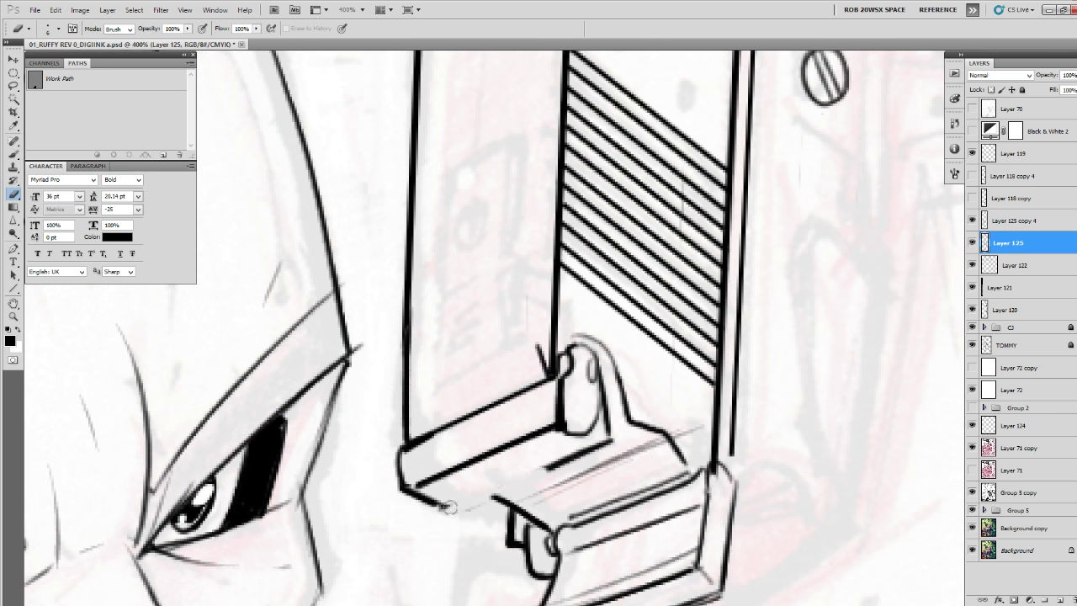
pyautogui.moveTo(515, 479); pyautogui.dragTo(453, 507)
pyautogui.press('b')
pyautogui.moveTo(560, 464); pyautogui.dragTo(448, 503)
pyautogui.moveTo(486, 488); pyautogui.dragTo(604, 445)
pyautogui.press('e')
pyautogui.moveTo(455, 507)
pyautogui.mouseDown()
pyautogui.moveTo(577, 456)
pyautogui.moveTo(452, 507)
pyautogui.mouseUp()
pyautogui.press('b')
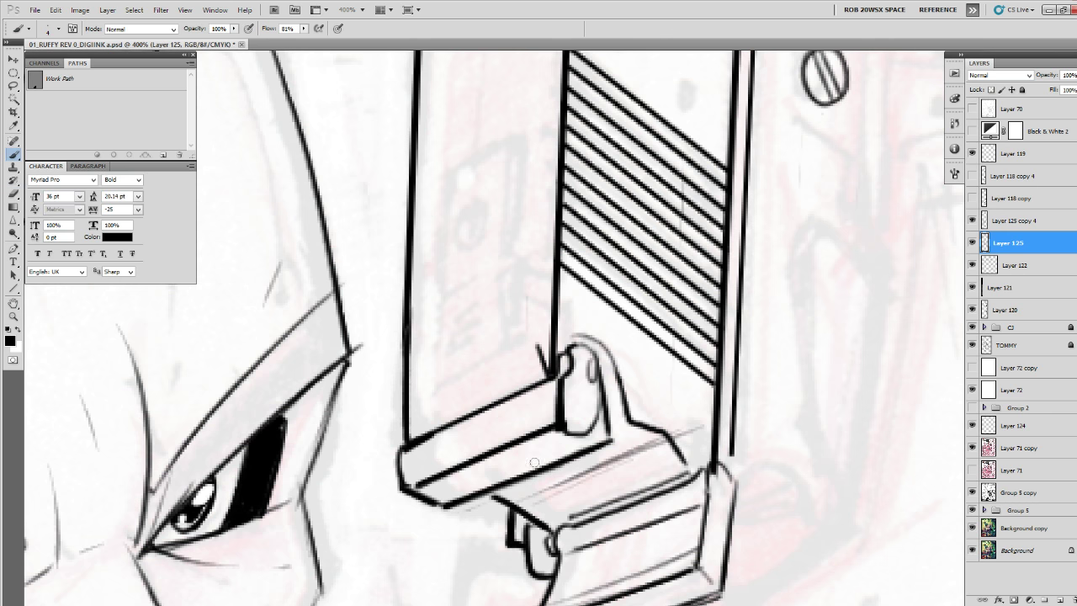
# Ink a thin line along the lower block's top edge and a narrow upright bar standing above it.
pyautogui.moveTo(573, 469)
pyautogui.mouseDown()
pyautogui.moveTo(548, 462)
pyautogui.moveTo(524, 422)
pyautogui.mouseUp()
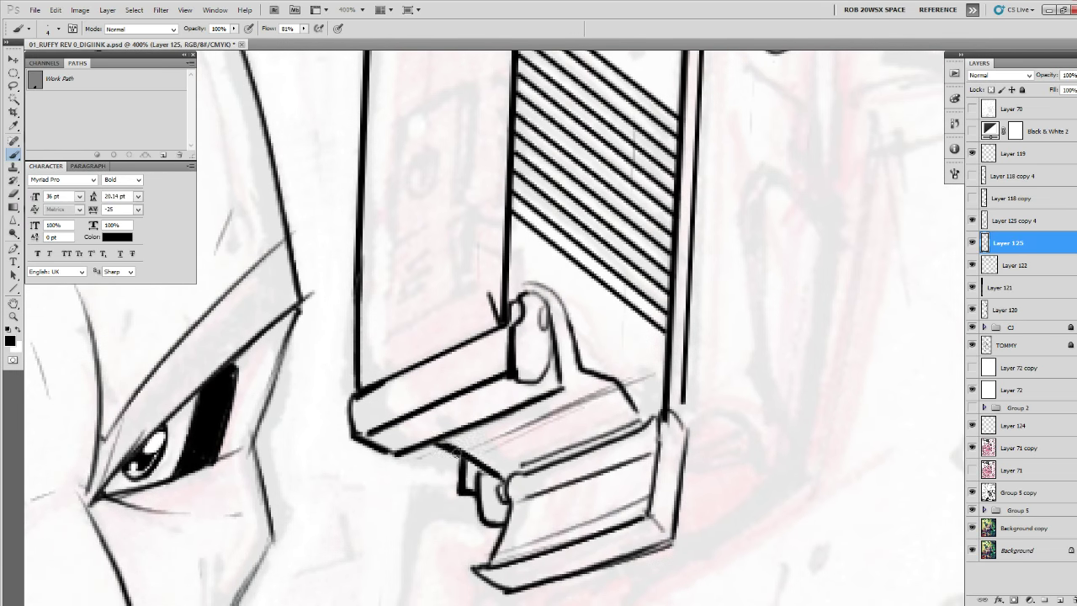
pyautogui.moveTo(439, 428); pyautogui.dragTo(421, 465)
pyautogui.moveTo(337, 420); pyautogui.dragTo(345, 427)
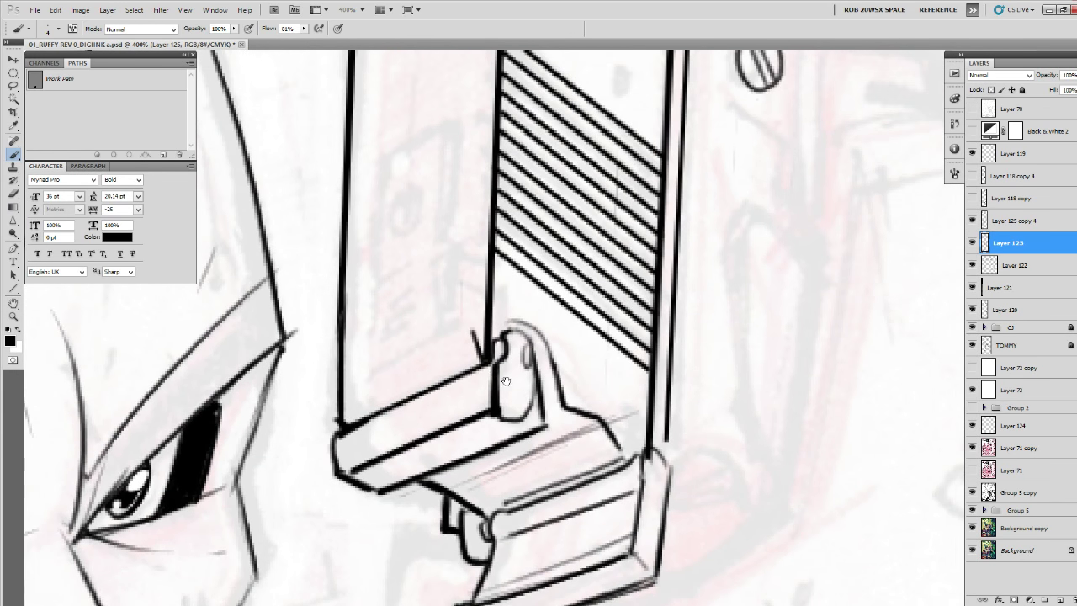
pyautogui.moveTo(505, 381); pyautogui.dragTo(586, 443)
pyautogui.moveTo(429, 483)
pyautogui.mouseDown()
pyautogui.moveTo(554, 425)
pyautogui.moveTo(542, 463)
pyautogui.moveTo(482, 427)
pyautogui.mouseUp()
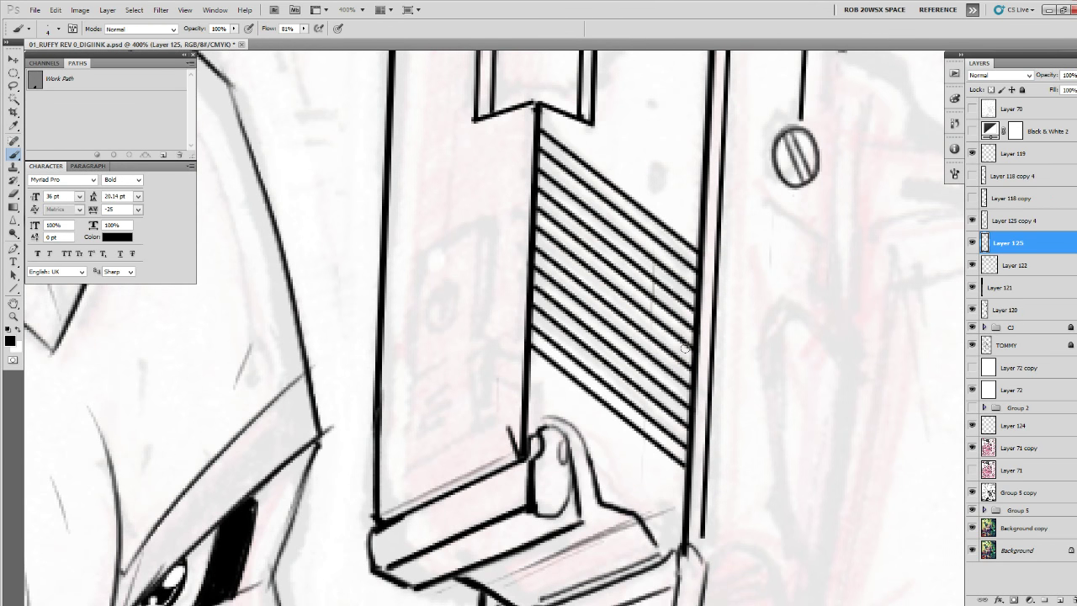
pyautogui.moveTo(469, 364)
pyautogui.mouseDown()
pyautogui.moveTo(465, 448)
pyautogui.moveTo(482, 444)
pyautogui.moveTo(485, 354)
pyautogui.moveTo(485, 434)
pyautogui.moveTo(484, 453)
pyautogui.moveTo(466, 455)
pyautogui.moveTo(468, 362)
pyautogui.mouseUp()
pyautogui.moveTo(467, 455)
pyautogui.mouseDown()
pyautogui.moveTo(473, 474)
pyautogui.moveTo(490, 467)
pyautogui.mouseUp()
pyautogui.moveTo(484, 356)
pyautogui.mouseDown()
pyautogui.moveTo(497, 347)
pyautogui.moveTo(491, 473)
pyautogui.mouseUp()
pyautogui.hotkey('ctrl', 'z')
# Draw the upright bar's long side as a straight 2 px line with the Line tool.
pyautogui.press('u')
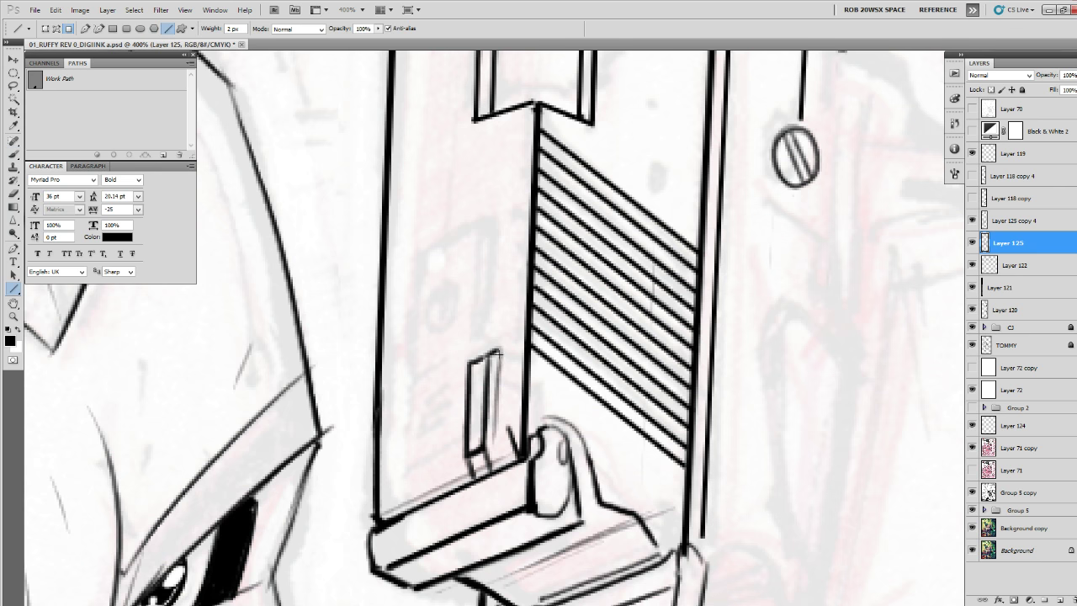
pyautogui.moveTo(499, 351); pyautogui.dragTo(493, 470)
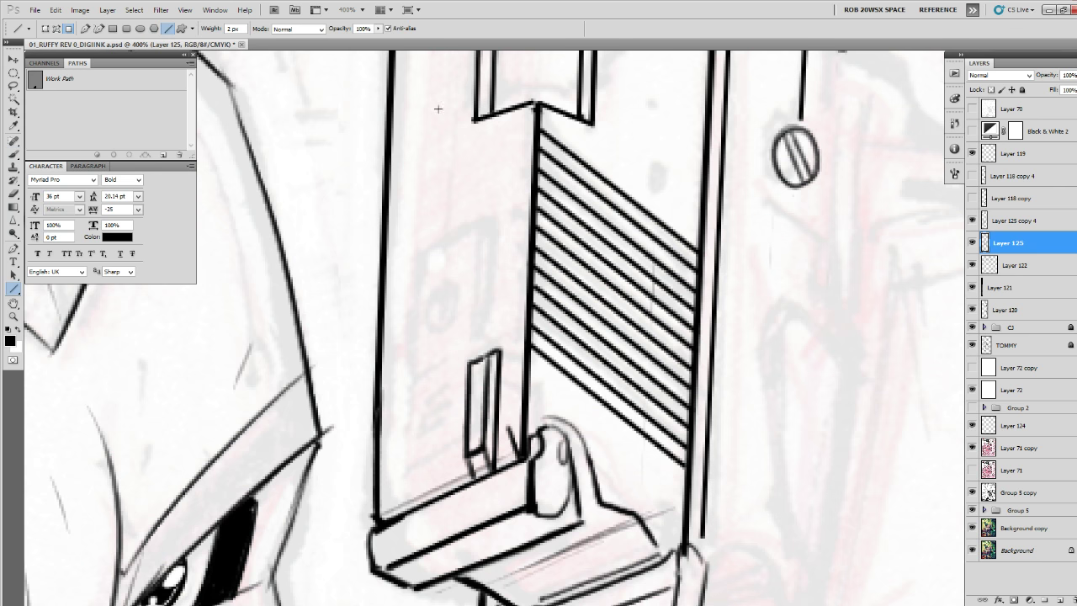
pyautogui.hotkey('ctrl', 'z')
pyautogui.moveTo(498, 349); pyautogui.dragTo(494, 469)
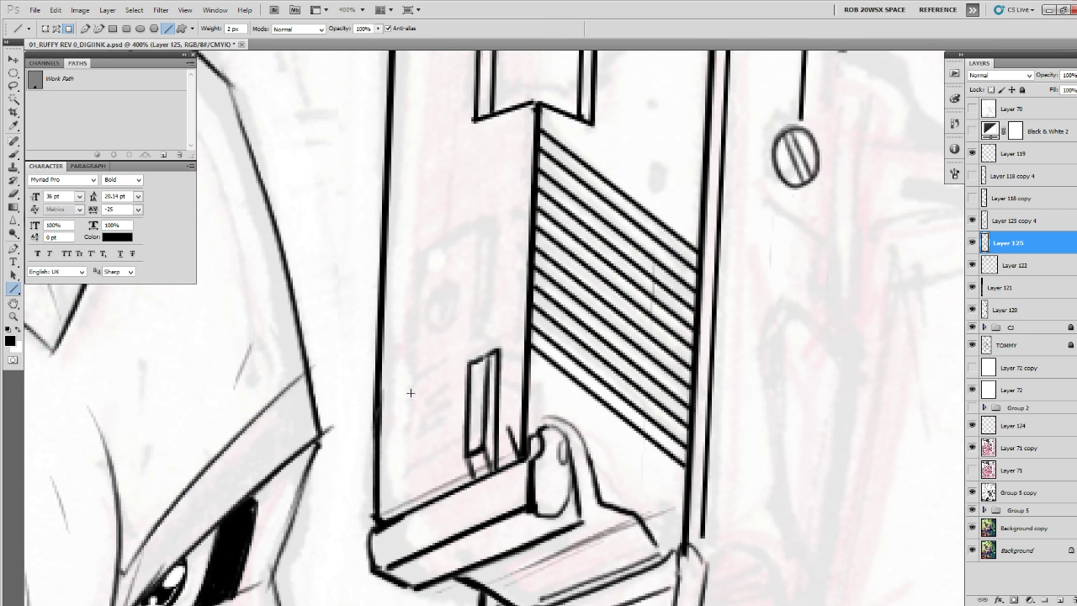
# Lasso the upright bar, copy it to a new layer and place the copy nearer the slide's outer edge.
pyautogui.press('l')
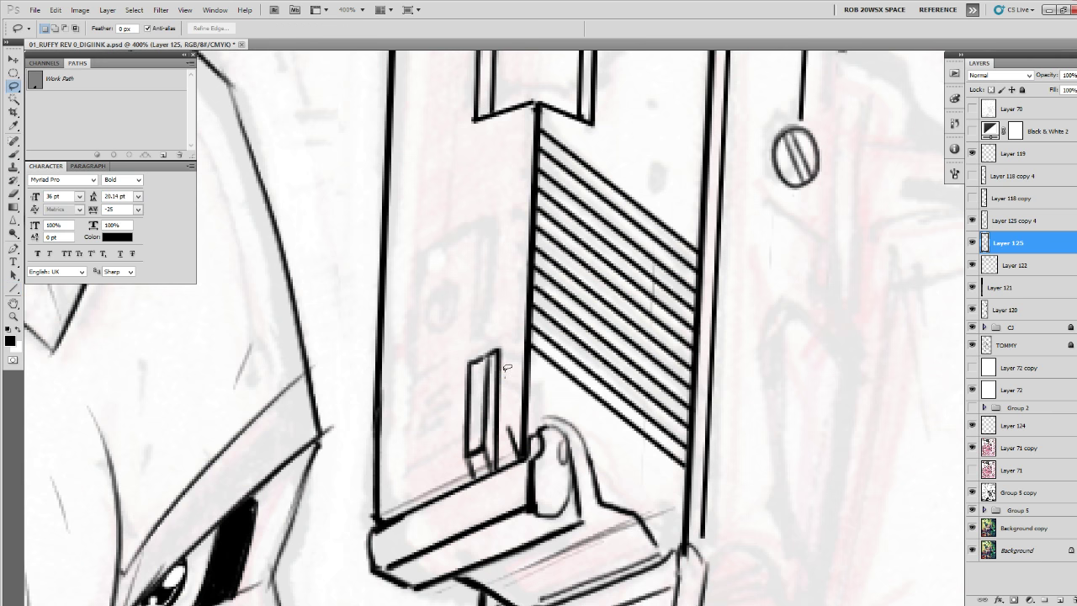
pyautogui.moveTo(502, 372)
pyautogui.mouseDown()
pyautogui.moveTo(475, 346)
pyautogui.moveTo(470, 481)
pyautogui.moveTo(504, 458)
pyautogui.moveTo(501, 391)
pyautogui.moveTo(447, 417)
pyautogui.moveTo(468, 385)
pyautogui.mouseUp()
pyautogui.hotkey('ctrl', 'j')
pyautogui.press('v')
pyautogui.press('u')
pyautogui.hotkey('ctrl', 'z')
# Connect the two upright bars with straight slanted crossbars near their upper and lower ends.
pyautogui.moveTo(427, 417); pyautogui.dragTo(467, 398)
pyautogui.moveTo(429, 463); pyautogui.dragTo(465, 445)
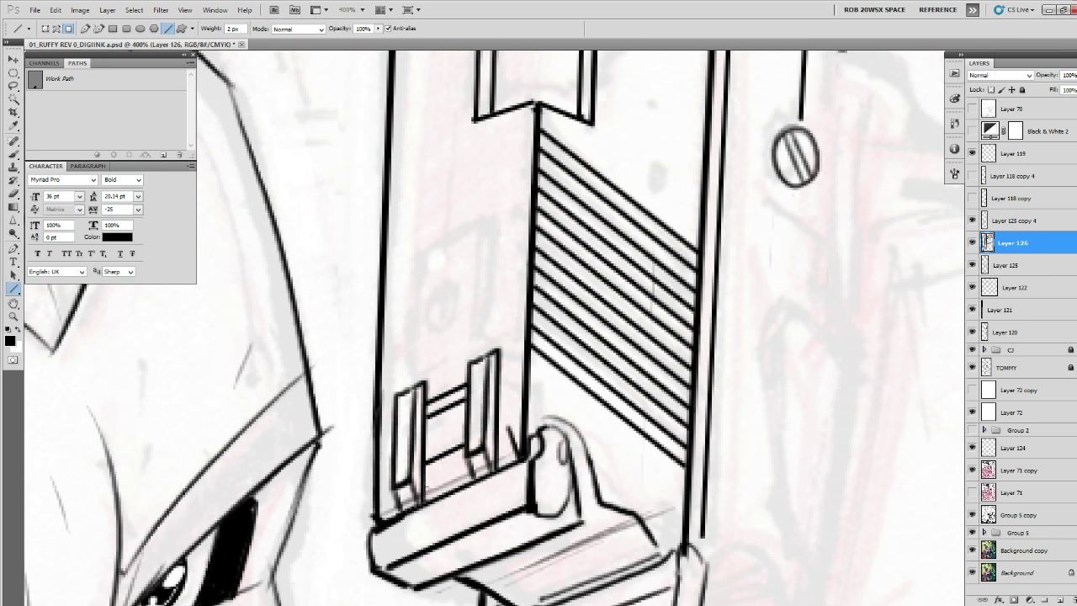
pyautogui.moveTo(425, 486); pyautogui.dragTo(467, 466)
pyautogui.press('b')
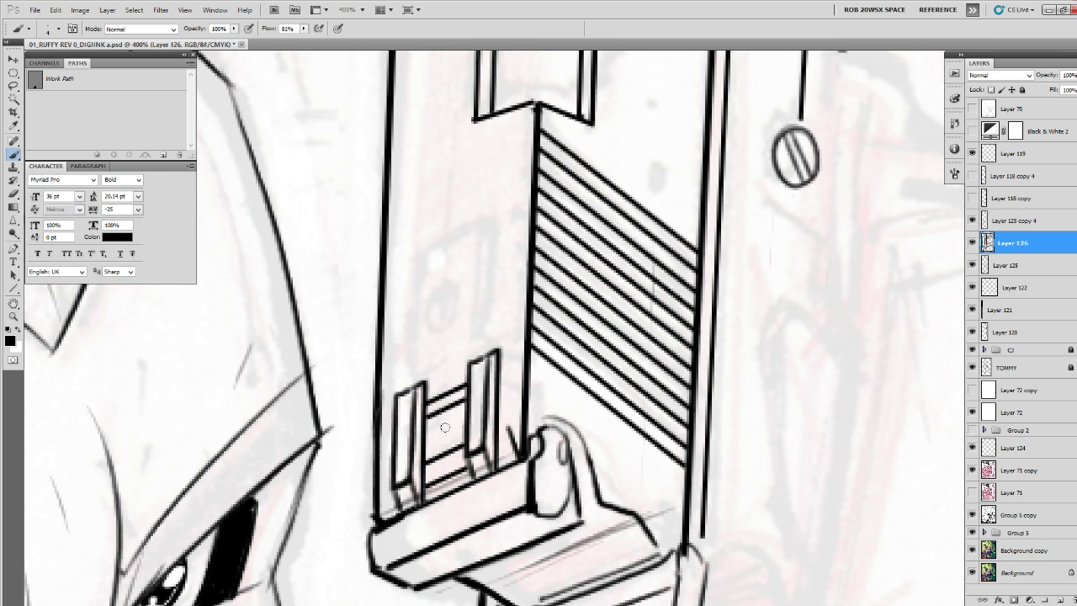
pyautogui.moveTo(444, 425)
pyautogui.mouseDown()
pyautogui.moveTo(436, 437)
pyautogui.moveTo(484, 407)
pyautogui.moveTo(557, 405)
pyautogui.mouseUp()
pyautogui.hotkey('ctrl', 'z')
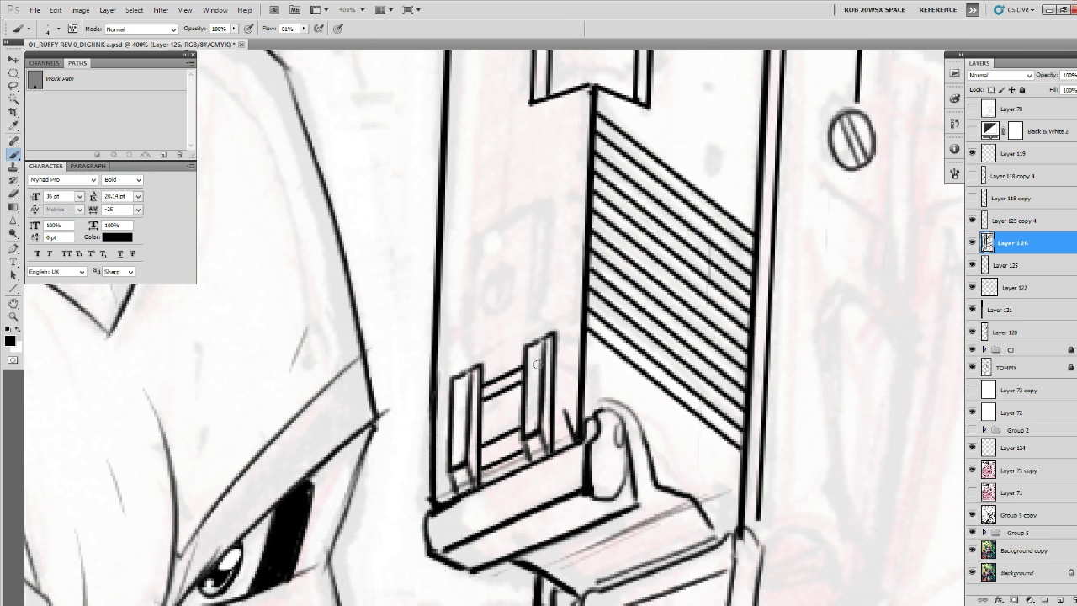
# Draw a slanted four-sided plate above the bars in straight 2 px lines, with a parallel line beside its inner edge.
pyautogui.moveTo(539, 364); pyautogui.dragTo(523, 439)
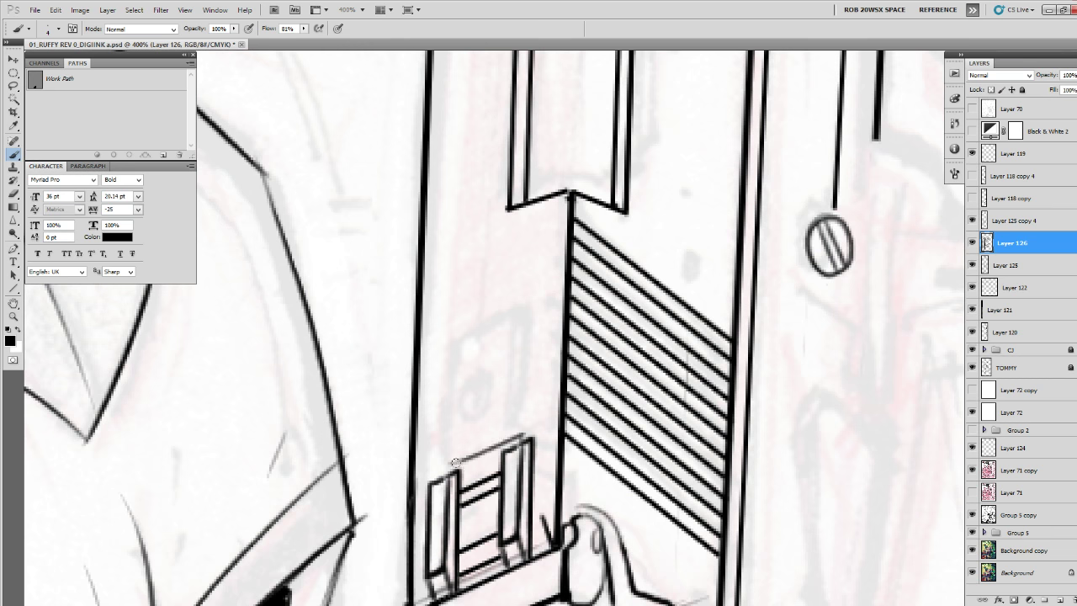
pyautogui.press('u')
pyautogui.moveTo(468, 455); pyautogui.dragTo(520, 429)
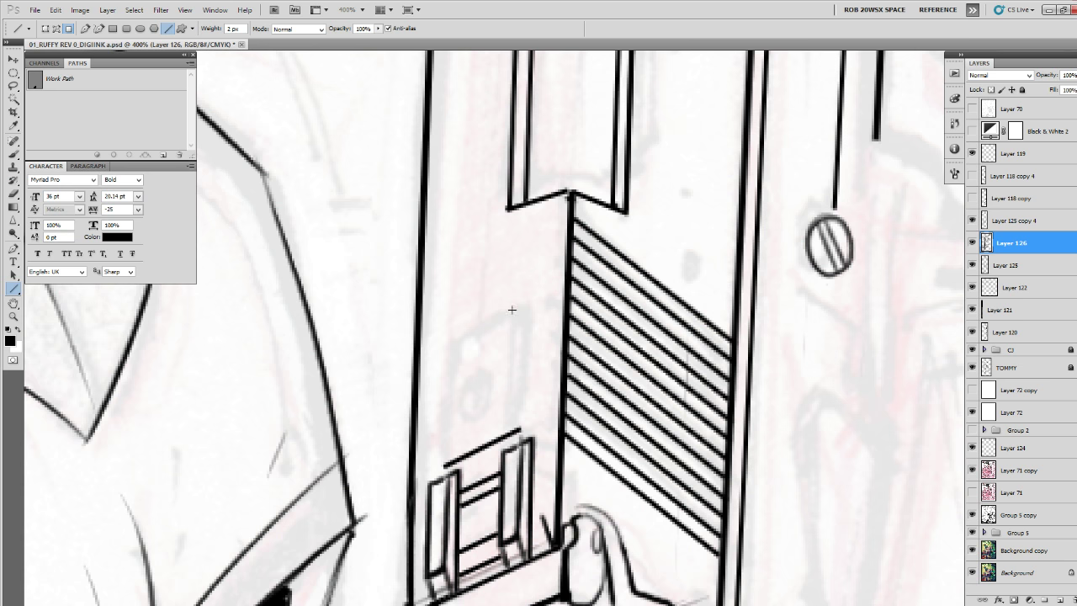
pyautogui.moveTo(512, 309); pyautogui.dragTo(504, 431)
pyautogui.moveTo(512, 310); pyautogui.dragTo(444, 464)
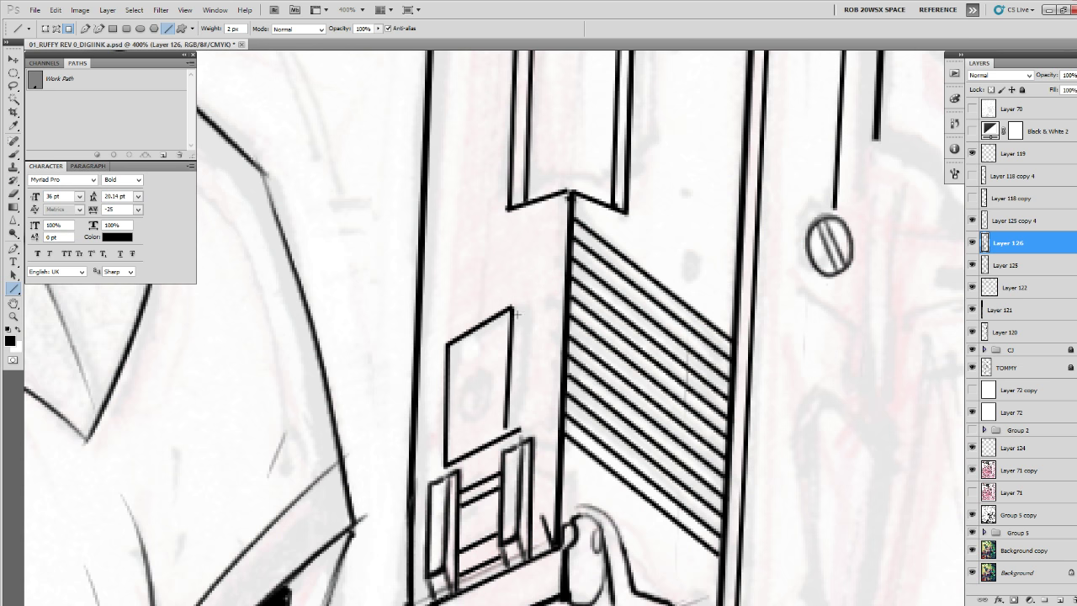
pyautogui.hotkey('ctrl', 'z')
pyautogui.moveTo(450, 343); pyautogui.dragTo(444, 465)
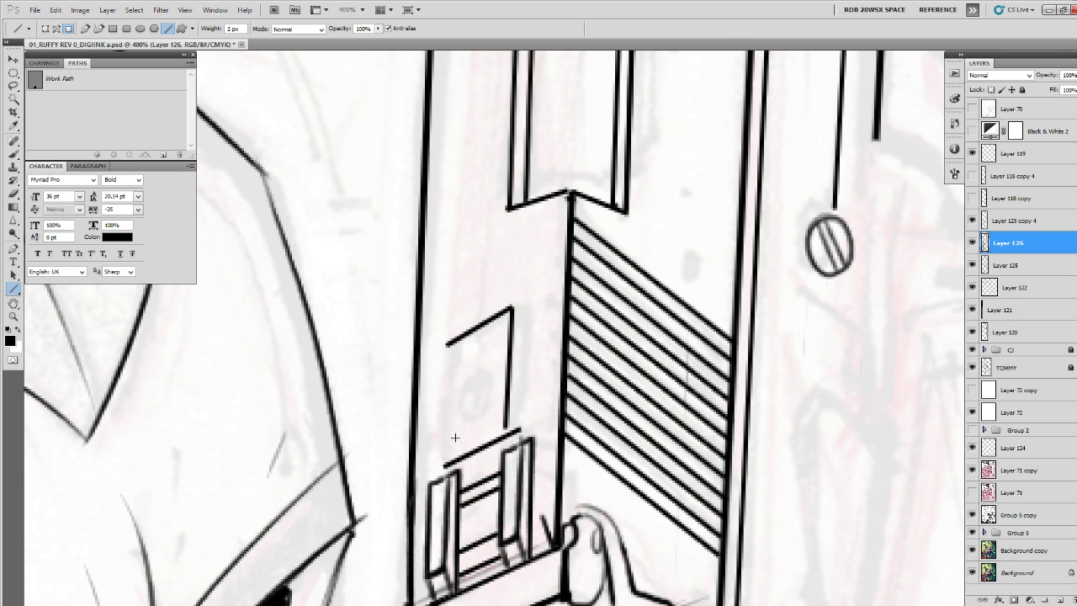
pyautogui.moveTo(525, 301); pyautogui.dragTo(516, 427)
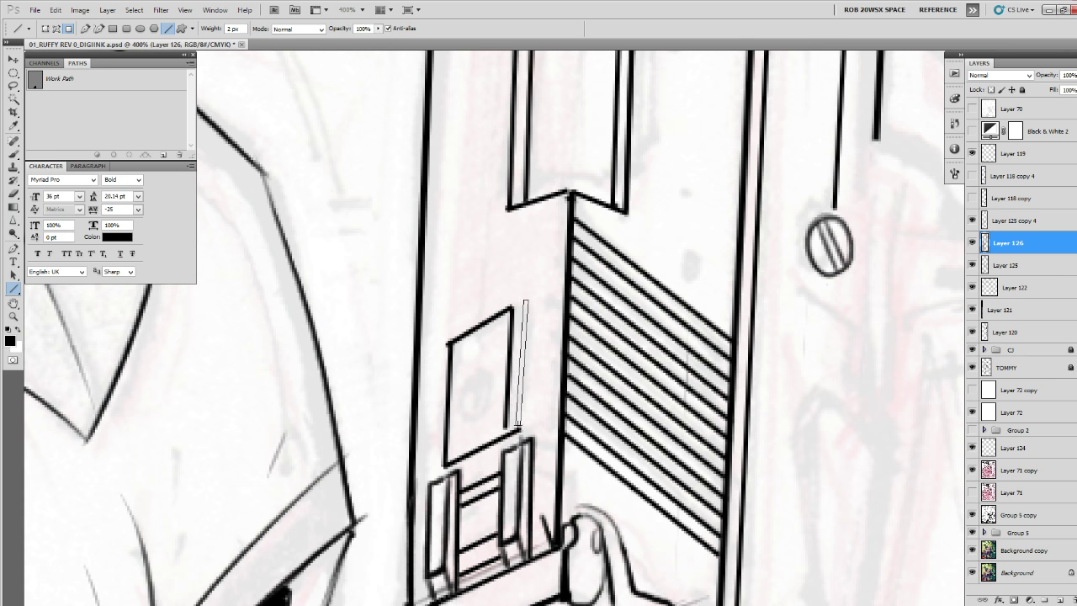
pyautogui.moveTo(533, 306); pyautogui.dragTo(523, 455)
pyautogui.hotkey('ctrl', 'z')
# Ink a round screw in the plate's lower half and small rivets in its two upper corners.
pyautogui.press('b')
pyautogui.moveTo(488, 401)
pyautogui.mouseDown()
pyautogui.moveTo(476, 409)
pyautogui.moveTo(493, 446)
pyautogui.moveTo(475, 448)
pyautogui.moveTo(480, 415)
pyautogui.moveTo(486, 423)
pyautogui.mouseUp()
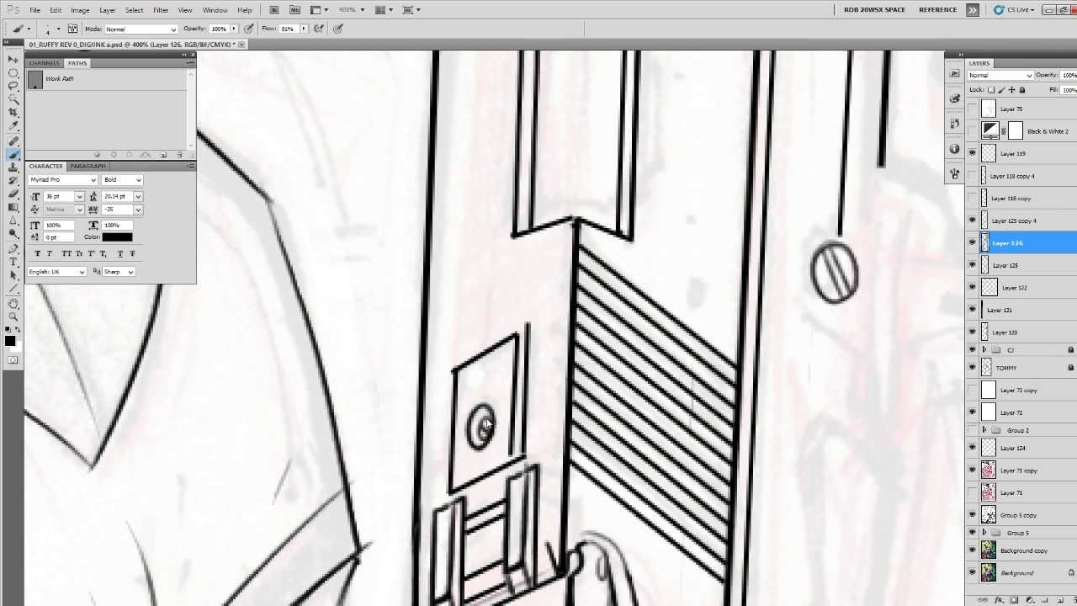
pyautogui.moveTo(464, 382); pyautogui.dragTo(466, 377)
pyautogui.moveTo(506, 444); pyautogui.dragTo(532, 309)
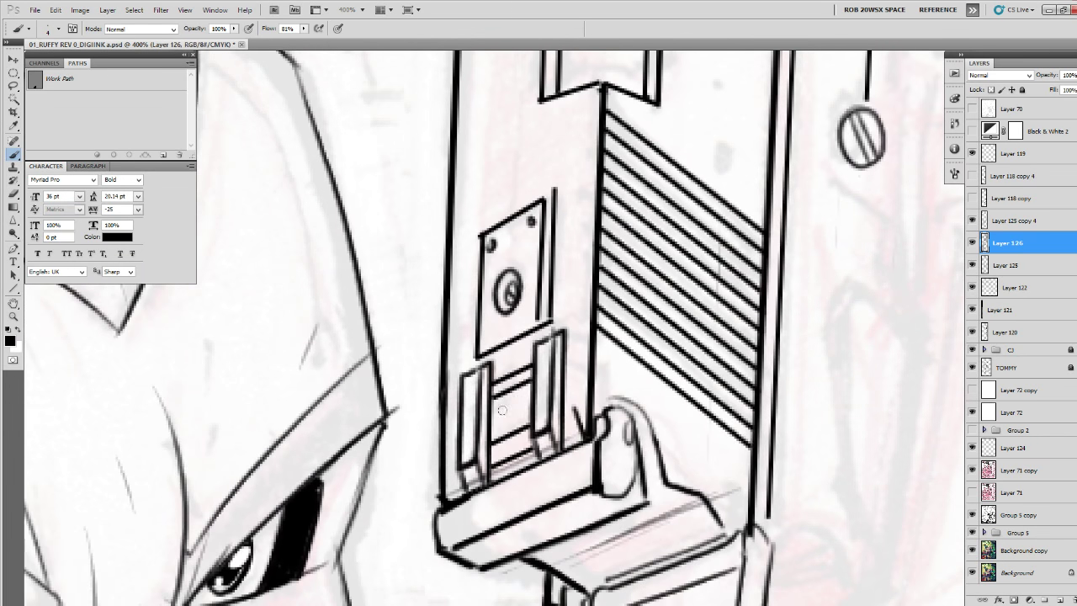
# Hatch the space between the two bars, add small dots beneath it, and ink a thin curve across the lower block's face.
pyautogui.moveTo(492, 410)
pyautogui.mouseDown()
pyautogui.moveTo(528, 390)
pyautogui.moveTo(499, 412)
pyautogui.moveTo(525, 401)
pyautogui.moveTo(504, 414)
pyautogui.moveTo(526, 416)
pyautogui.moveTo(509, 385)
pyautogui.mouseUp()
pyautogui.click(504, 449)
pyautogui.click(519, 442)
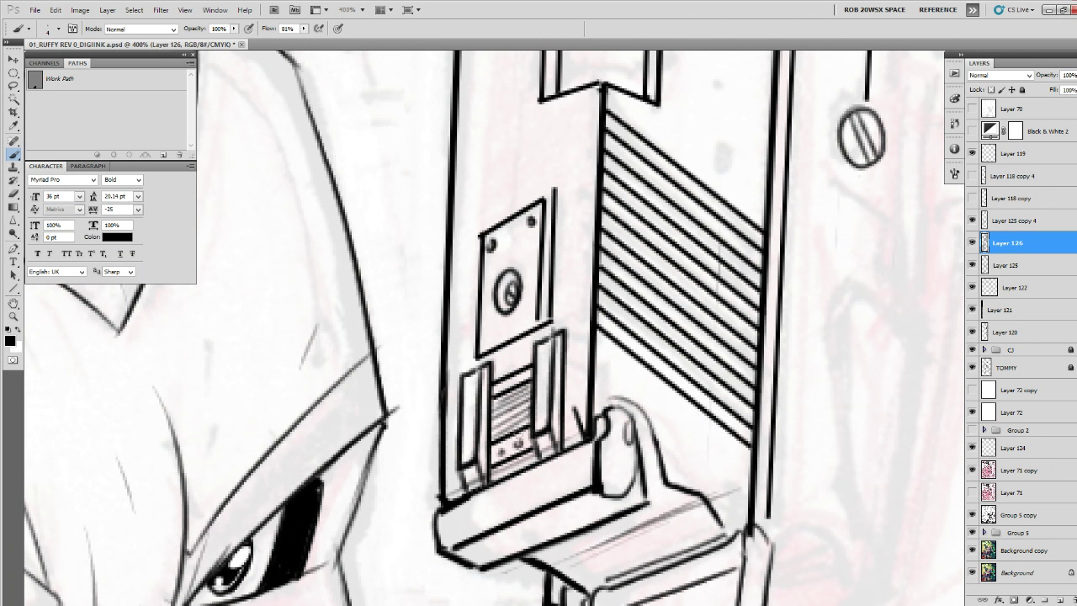
pyautogui.moveTo(619, 434); pyautogui.dragTo(599, 352)
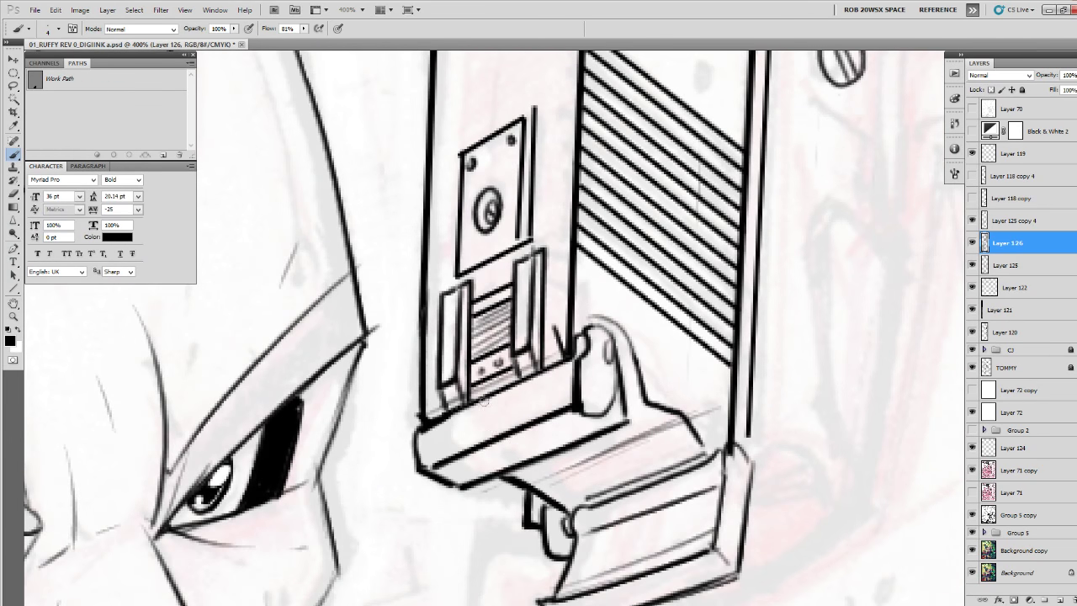
pyautogui.moveTo(483, 401); pyautogui.dragTo(488, 437)
pyautogui.moveTo(710, 445); pyautogui.dragTo(667, 402)
# On Layer 125 copy 4, ink thin parallel lines along the ledge below the block, erase their excess, and merge down into Layer 126.
pyautogui.press('e')
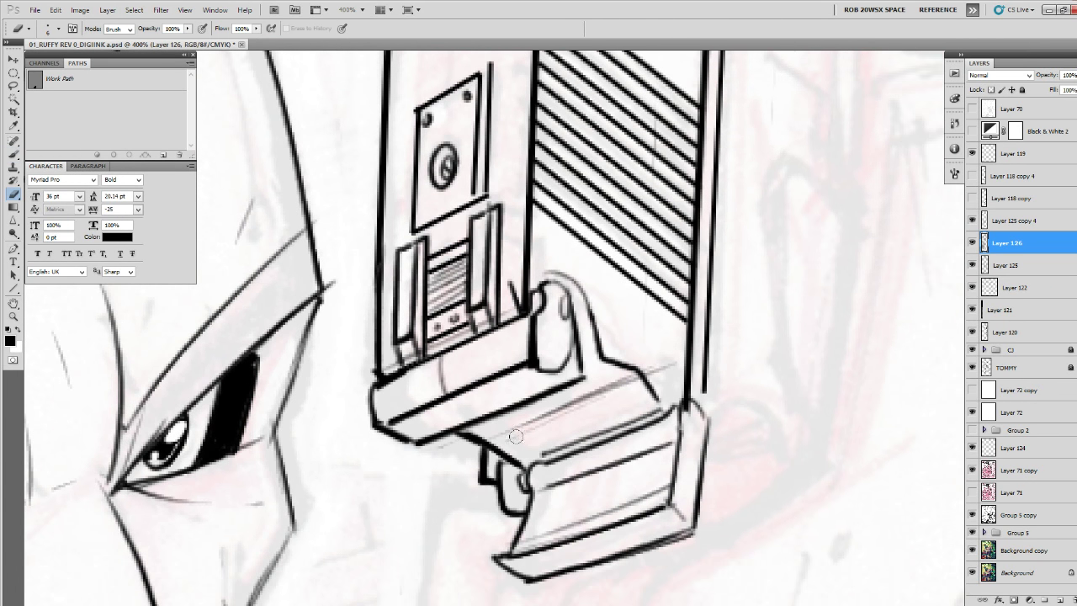
pyautogui.click(972, 220)
pyautogui.click(973, 220)
pyautogui.click(1017, 220)
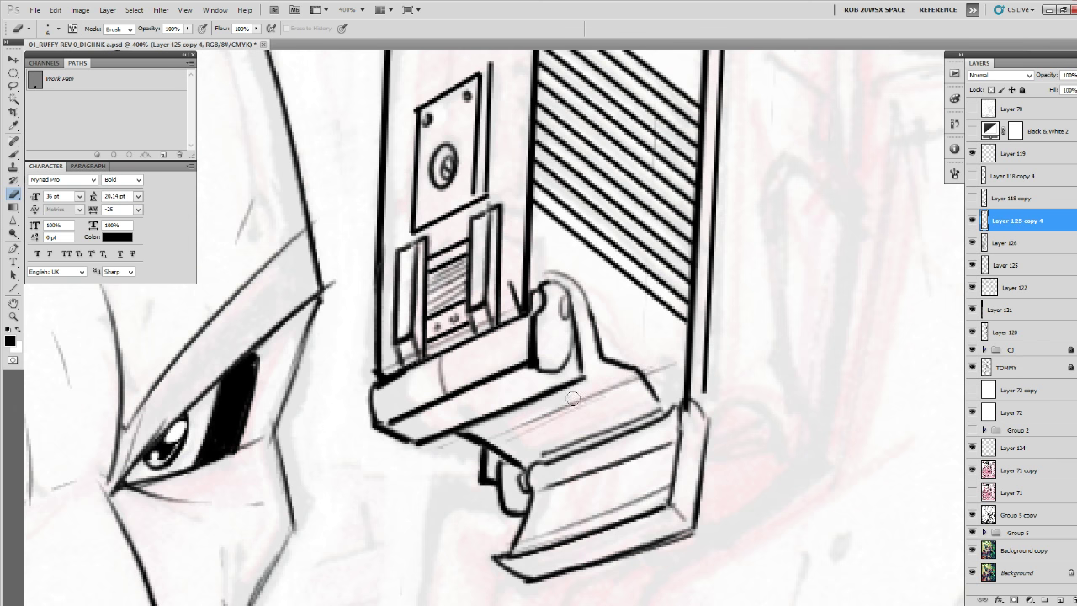
pyautogui.press('b')
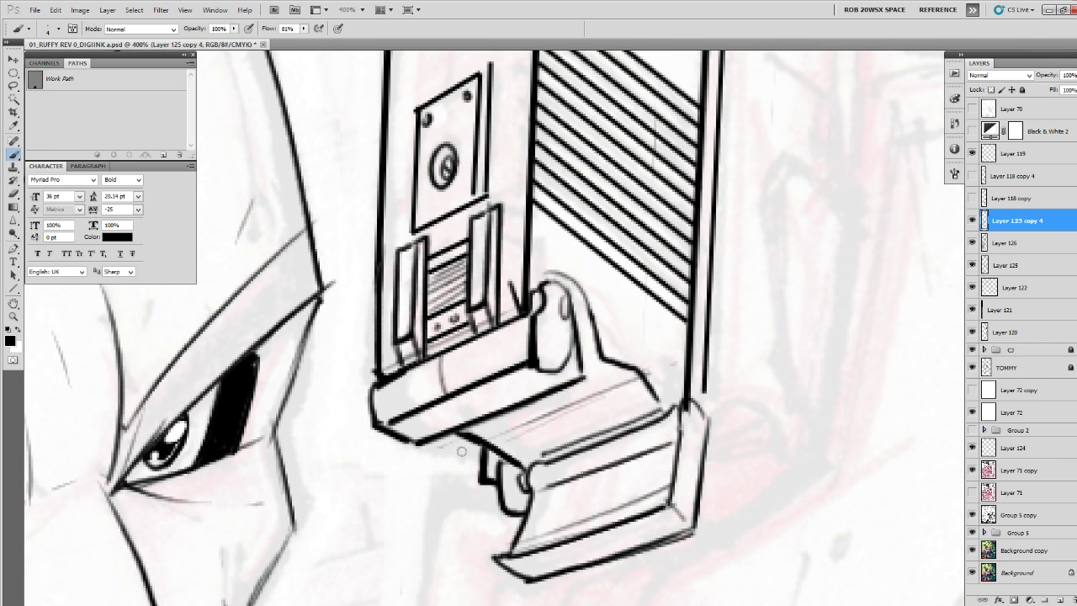
pyautogui.moveTo(461, 451); pyautogui.dragTo(677, 362)
pyautogui.moveTo(492, 444); pyautogui.dragTo(672, 372)
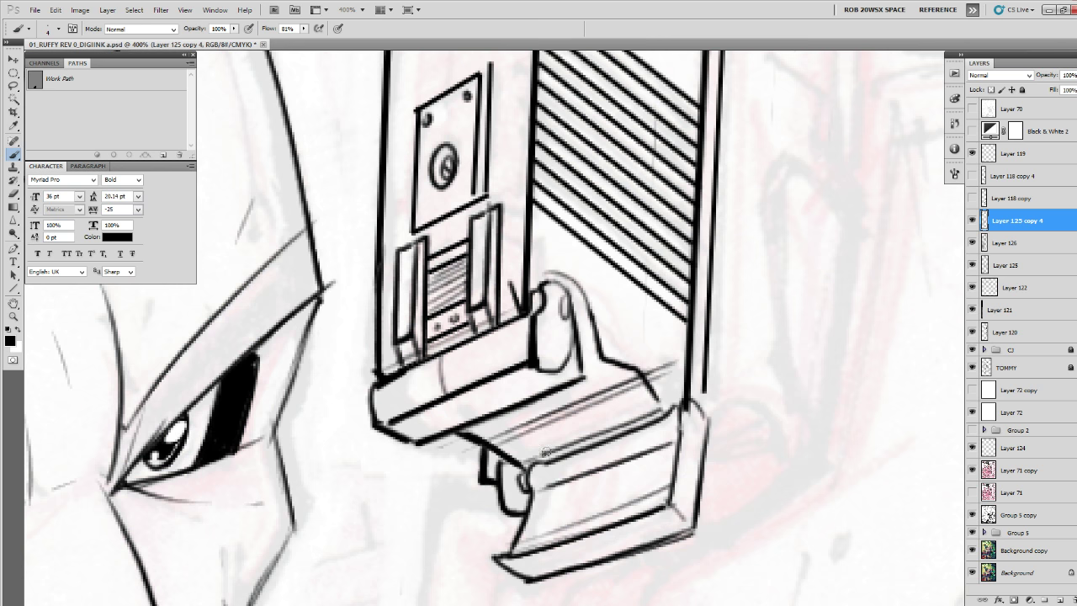
pyautogui.moveTo(517, 455)
pyautogui.mouseDown()
pyautogui.moveTo(679, 392)
pyautogui.moveTo(622, 406)
pyautogui.moveTo(669, 360)
pyautogui.moveTo(642, 387)
pyautogui.mouseUp()
pyautogui.press('e')
pyautogui.moveTo(649, 382); pyautogui.dragTo(627, 392)
pyautogui.hotkey('ctrl', 'e')
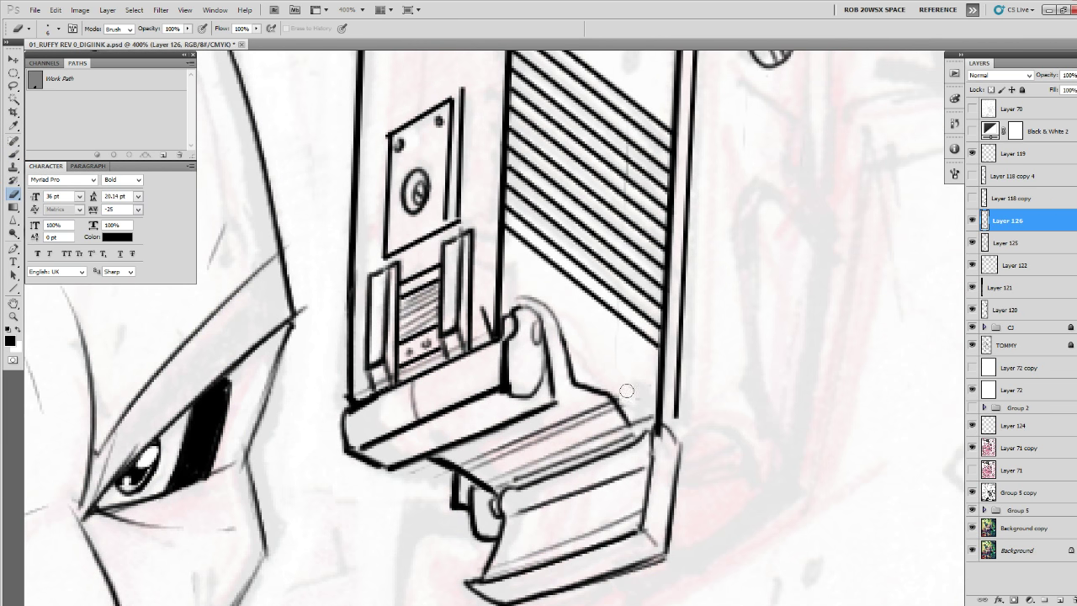
# Ink a small oval hole above the ledge's inner end and a round pin on the lowest block's upper corner.
pyautogui.press('b')
pyautogui.moveTo(637, 359)
pyautogui.mouseDown()
pyautogui.moveTo(643, 411)
pyautogui.moveTo(633, 384)
pyautogui.mouseUp()
pyautogui.moveTo(664, 436)
pyautogui.mouseDown()
pyautogui.moveTo(651, 364)
pyautogui.moveTo(652, 398)
pyautogui.moveTo(649, 390)
pyautogui.mouseUp()
pyautogui.hotkey('ctrl', 'z')
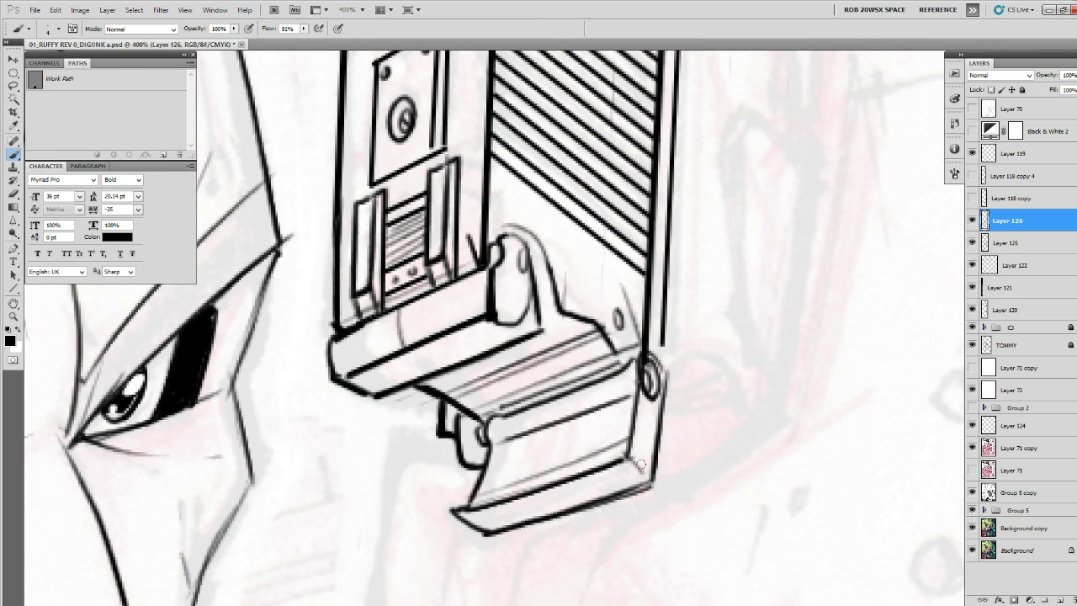
# Ink the short bevel edges at both ends of the lowest block's bottom lip and strengthen its corners.
pyautogui.moveTo(629, 461)
pyautogui.mouseDown()
pyautogui.moveTo(651, 485)
pyautogui.moveTo(642, 479)
pyautogui.mouseUp()
pyautogui.moveTo(453, 511)
pyautogui.mouseDown()
pyautogui.moveTo(467, 506)
pyautogui.moveTo(478, 473)
pyautogui.mouseUp()
pyautogui.moveTo(555, 467); pyautogui.dragTo(510, 444)
pyautogui.moveTo(414, 483); pyautogui.dragTo(446, 508)
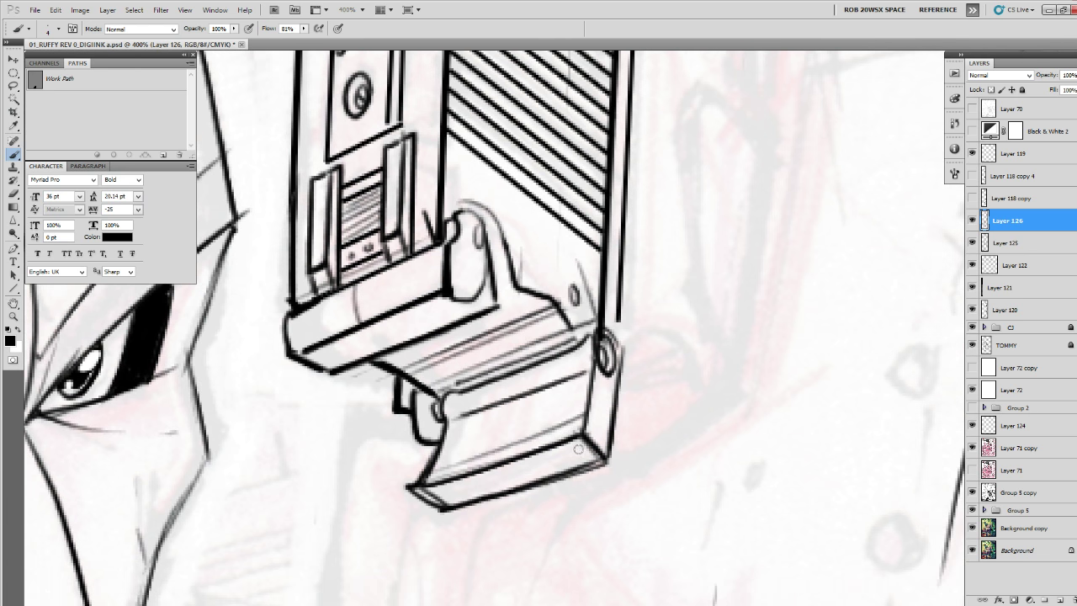
pyautogui.moveTo(578, 449); pyautogui.dragTo(601, 464)
# Add thin detail lines across the lowest block's front face.
pyautogui.moveTo(506, 411)
pyautogui.mouseDown()
pyautogui.moveTo(497, 454)
pyautogui.moveTo(584, 463)
pyautogui.moveTo(612, 393)
pyautogui.mouseUp()
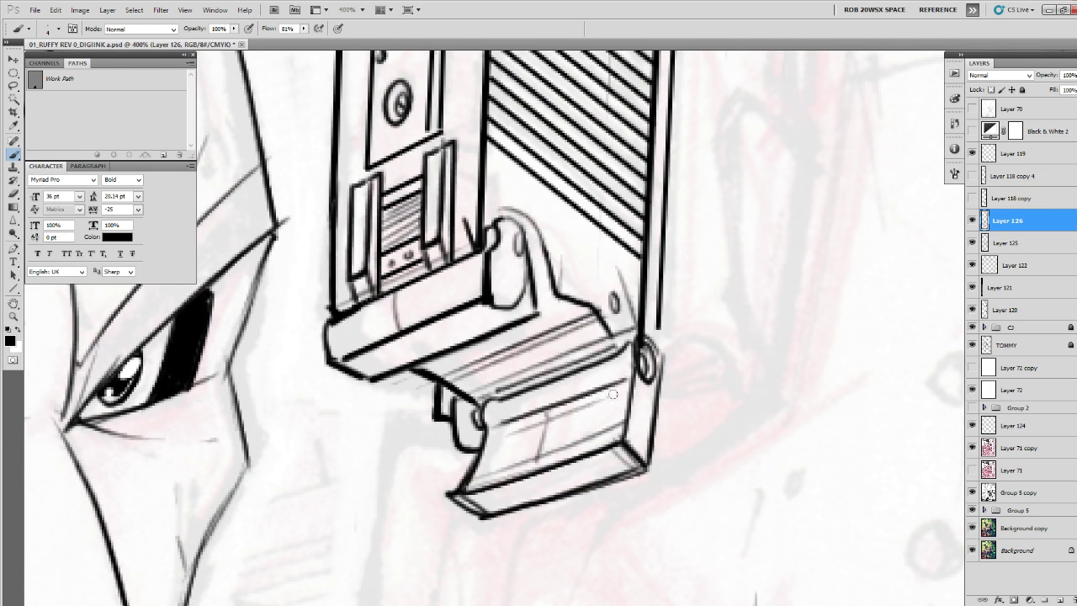
pyautogui.moveTo(510, 441); pyautogui.dragTo(593, 412)
pyautogui.moveTo(643, 365); pyautogui.dragTo(601, 459)
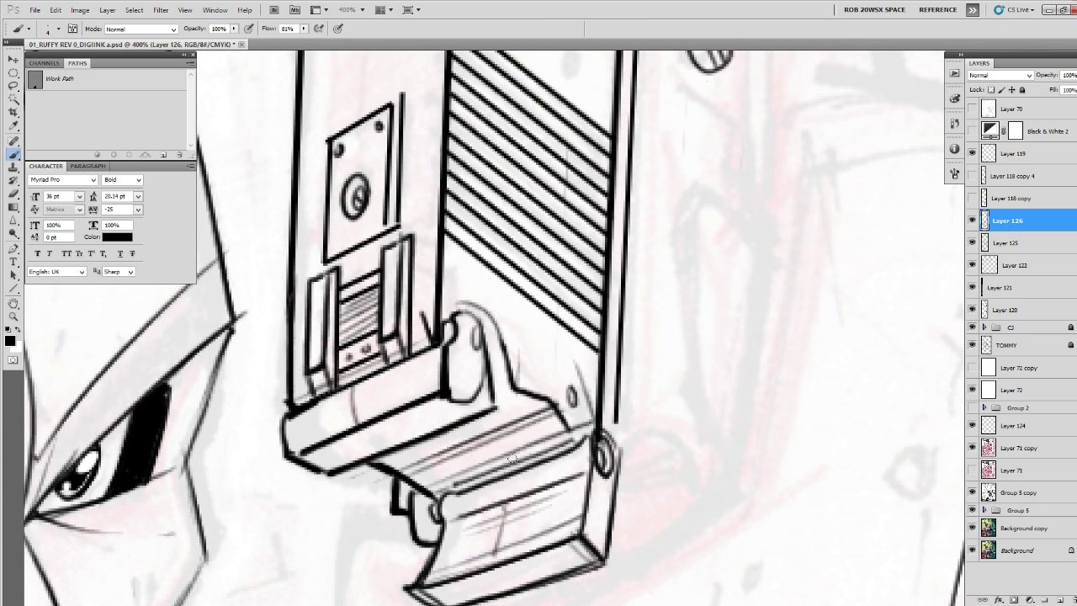
# Ink short cross lines on the ledge below the upper block and merge Layer 126 down into Layer 125.
pyautogui.moveTo(452, 459); pyautogui.dragTo(455, 470)
pyautogui.moveTo(550, 373); pyautogui.dragTo(477, 517)
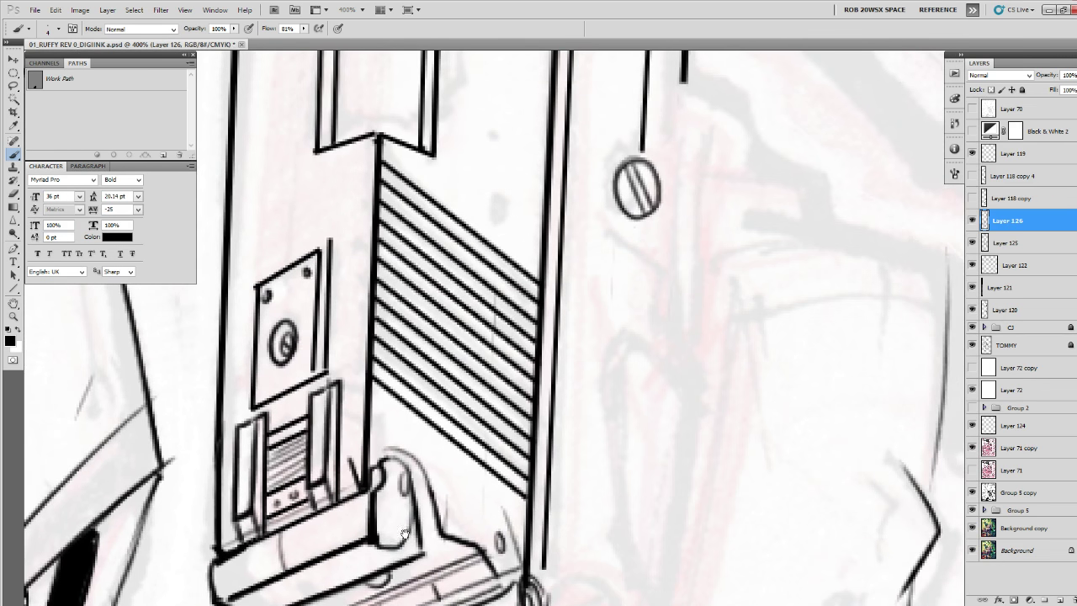
pyautogui.press('e')
pyautogui.moveTo(404, 538)
pyautogui.mouseDown()
pyautogui.moveTo(494, 457)
pyautogui.moveTo(499, 424)
pyautogui.moveTo(498, 474)
pyautogui.moveTo(510, 443)
pyautogui.mouseUp()
pyautogui.hotkey('ctrl', 'e')
# Ink the edges of the upper block's inner end face with clean, sharper corners.
pyautogui.press('b')
pyautogui.moveTo(502, 405); pyautogui.dragTo(511, 474)
pyautogui.moveTo(362, 513)
pyautogui.mouseDown()
pyautogui.moveTo(425, 478)
pyautogui.moveTo(400, 478)
pyautogui.moveTo(429, 470)
pyautogui.mouseUp()
pyautogui.press('e')
pyautogui.press('b')
pyautogui.press('z')
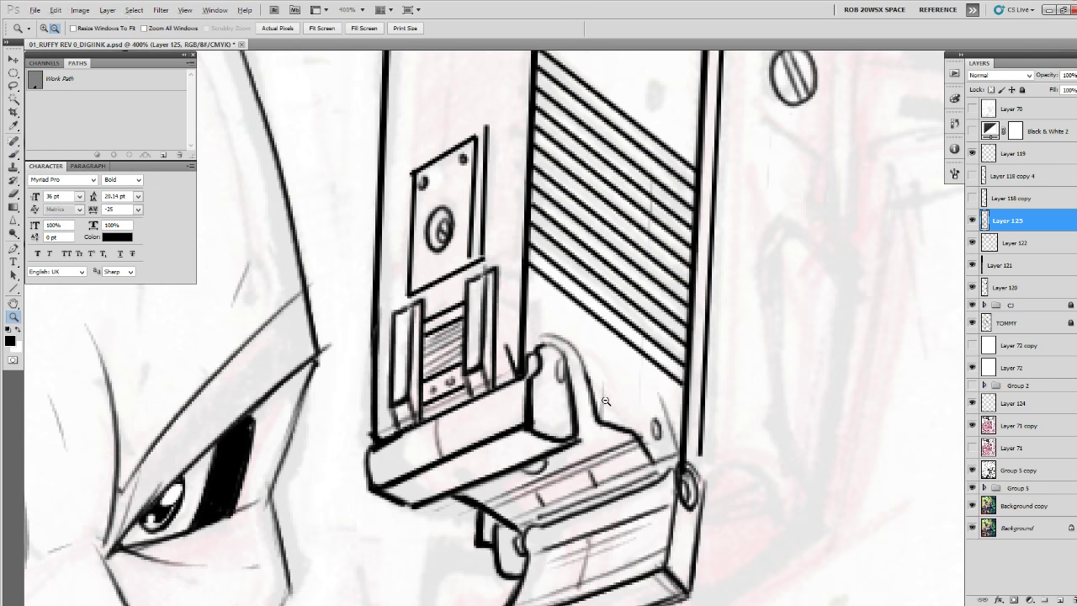
# Clean up the front sight's side edge at the gun's muzzle end and ink a small oval on its face.
pyautogui.keyDown('alt'); pyautogui.click(607, 403); pyautogui.keyUp('alt')
pyautogui.keyDown('alt'); pyautogui.click(607, 405); pyautogui.keyUp('alt')
pyautogui.keyDown('alt'); pyautogui.click(608, 407); pyautogui.keyUp('alt')
pyautogui.keyDown('alt'); pyautogui.click(607, 409); pyautogui.keyUp('alt')
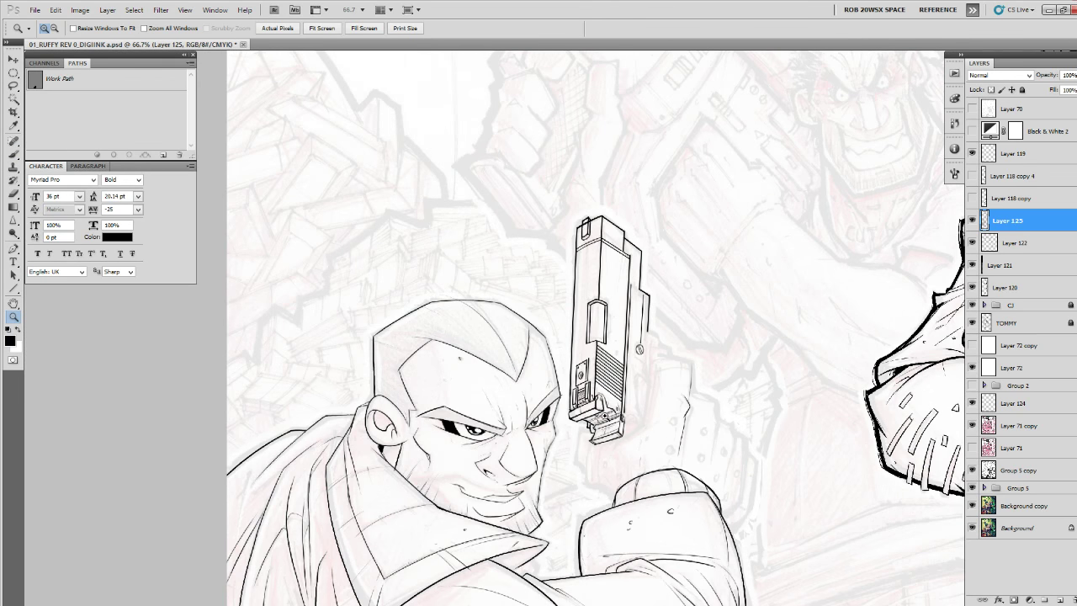
pyautogui.moveTo(584, 220); pyautogui.dragTo(584, 221)
pyautogui.press('b')
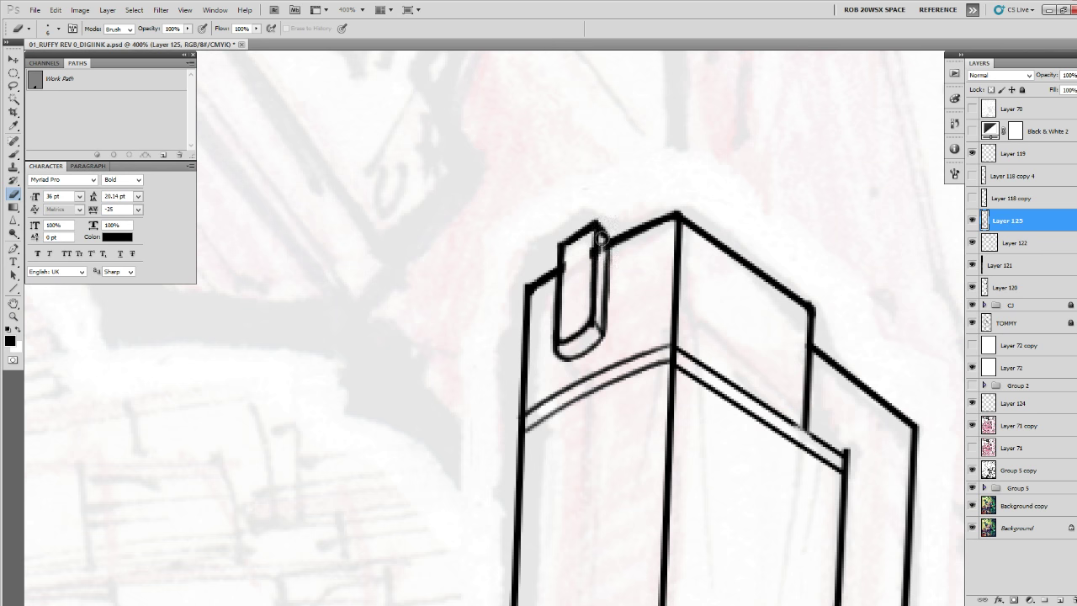
pyautogui.press('b')
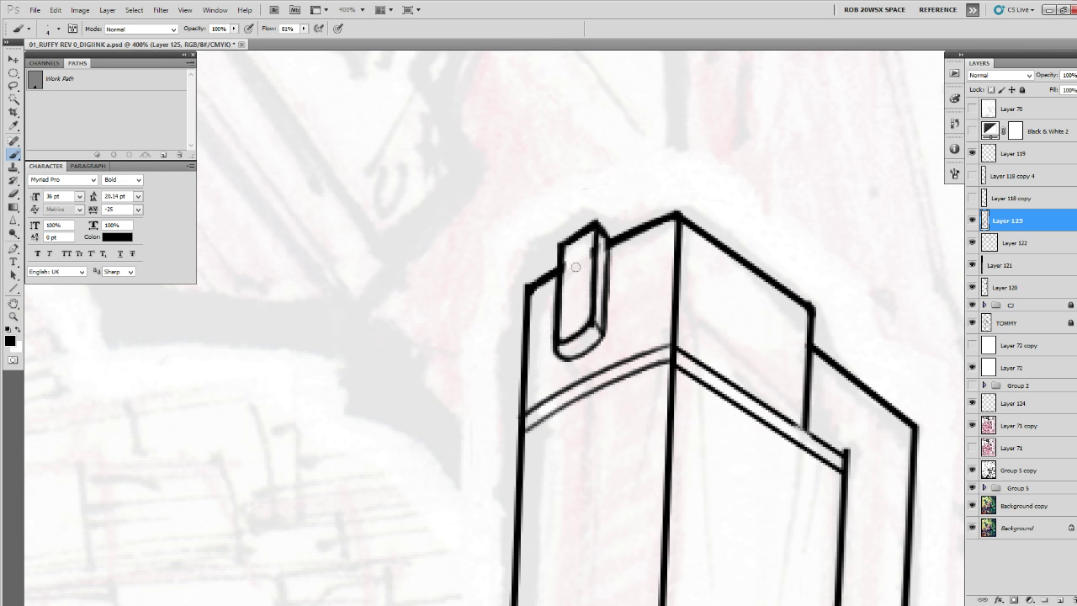
pyautogui.moveTo(573, 262); pyautogui.dragTo(575, 266)
pyautogui.moveTo(791, 522); pyautogui.dragTo(587, 330)
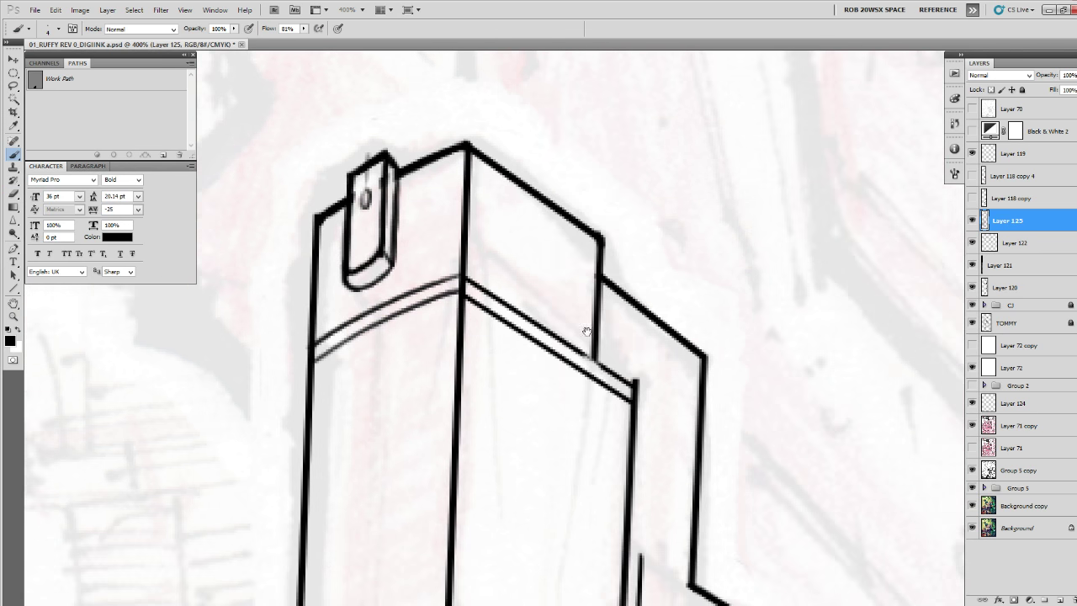
# Ink the slanted top, long outer edge and short base of the tapered panel beside the slide's hatched end.
pyautogui.moveTo(659, 485)
pyautogui.mouseDown()
pyautogui.moveTo(614, 296)
pyautogui.moveTo(648, 369)
pyautogui.moveTo(622, 229)
pyautogui.mouseUp()
pyautogui.moveTo(613, 358); pyautogui.dragTo(612, 199)
pyautogui.moveTo(642, 408); pyautogui.dragTo(582, 204)
pyautogui.moveTo(608, 361); pyautogui.dragTo(613, 324)
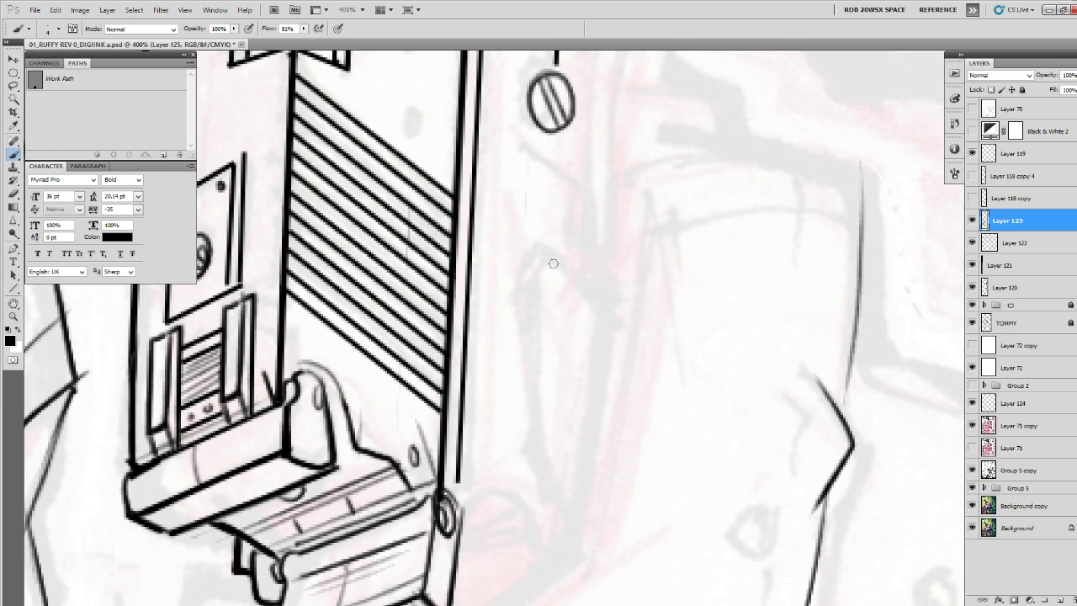
pyautogui.moveTo(553, 257)
pyautogui.mouseDown()
pyautogui.moveTo(531, 282)
pyautogui.moveTo(616, 320)
pyautogui.moveTo(594, 259)
pyautogui.moveTo(563, 503)
pyautogui.moveTo(627, 343)
pyautogui.moveTo(620, 411)
pyautogui.moveTo(590, 409)
pyautogui.mouseUp()
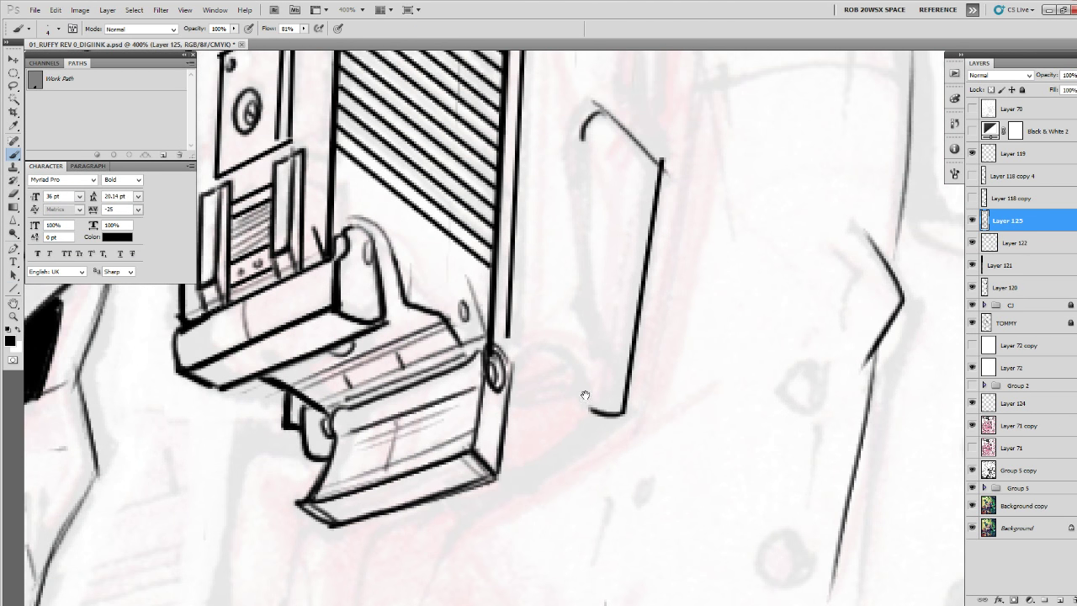
# Ink the rounded bump with its cross lines and the frame's lower edge between the pin and the tapered panel.
pyautogui.moveTo(508, 370)
pyautogui.mouseDown()
pyautogui.moveTo(539, 351)
pyautogui.moveTo(581, 410)
pyautogui.moveTo(509, 440)
pyautogui.mouseUp()
pyautogui.moveTo(510, 440)
pyautogui.mouseDown()
pyautogui.moveTo(621, 415)
pyautogui.moveTo(569, 410)
pyautogui.moveTo(580, 408)
pyautogui.mouseUp()
pyautogui.moveTo(510, 426)
pyautogui.mouseDown()
pyautogui.moveTo(544, 417)
pyautogui.moveTo(507, 429)
pyautogui.mouseUp()
pyautogui.moveTo(576, 408); pyautogui.dragTo(508, 412)
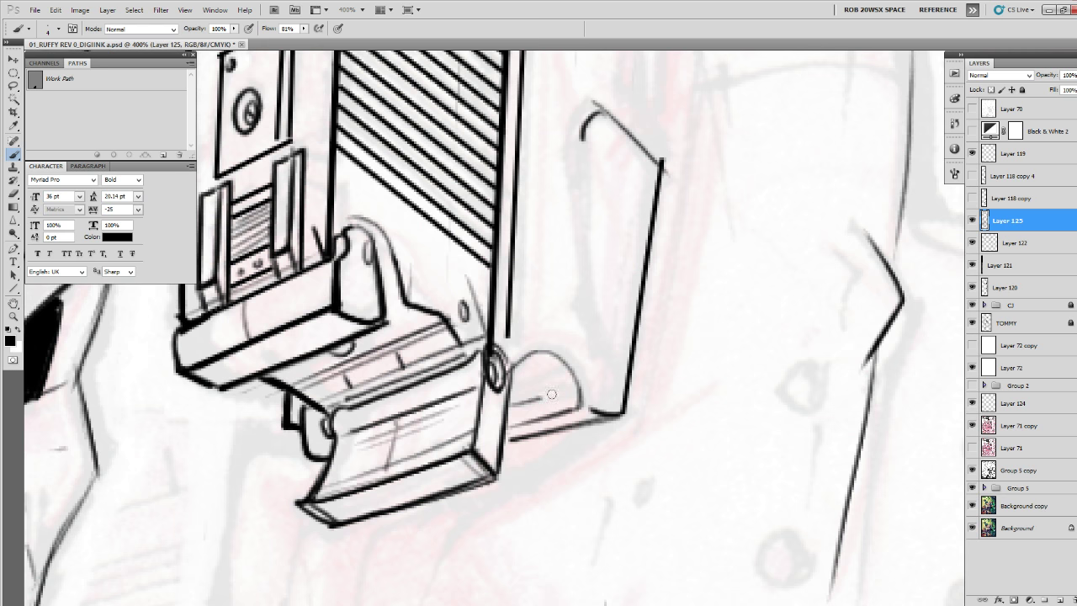
pyautogui.moveTo(580, 386); pyautogui.dragTo(505, 399)
pyautogui.moveTo(644, 352); pyautogui.dragTo(578, 437)
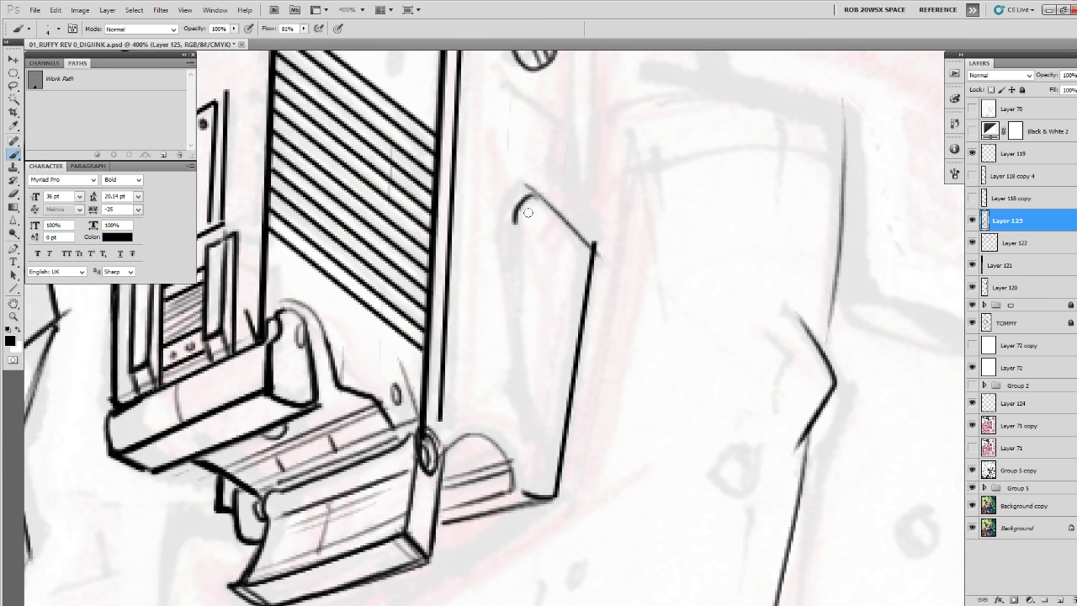
# Ink the tapered panel's double inner edge, its curved lower corner and a thin inner line along the outer edge.
pyautogui.moveTo(529, 194)
pyautogui.mouseDown()
pyautogui.moveTo(515, 214)
pyautogui.moveTo(520, 297)
pyautogui.mouseUp()
pyautogui.moveTo(517, 233); pyautogui.dragTo(519, 408)
pyautogui.moveTo(518, 345)
pyautogui.mouseDown()
pyautogui.moveTo(526, 442)
pyautogui.moveTo(566, 455)
pyautogui.mouseUp()
pyautogui.moveTo(526, 186)
pyautogui.mouseDown()
pyautogui.moveTo(504, 215)
pyautogui.moveTo(509, 296)
pyautogui.mouseUp()
pyautogui.moveTo(504, 225); pyautogui.dragTo(510, 375)
pyautogui.moveTo(505, 283); pyautogui.dragTo(507, 417)
pyautogui.moveTo(509, 347)
pyautogui.mouseDown()
pyautogui.moveTo(511, 439)
pyautogui.moveTo(562, 461)
pyautogui.mouseUp()
pyautogui.moveTo(569, 205); pyautogui.dragTo(553, 447)
pyautogui.moveTo(563, 285)
pyautogui.mouseDown()
pyautogui.moveTo(566, 418)
pyautogui.moveTo(550, 503)
pyautogui.mouseUp()
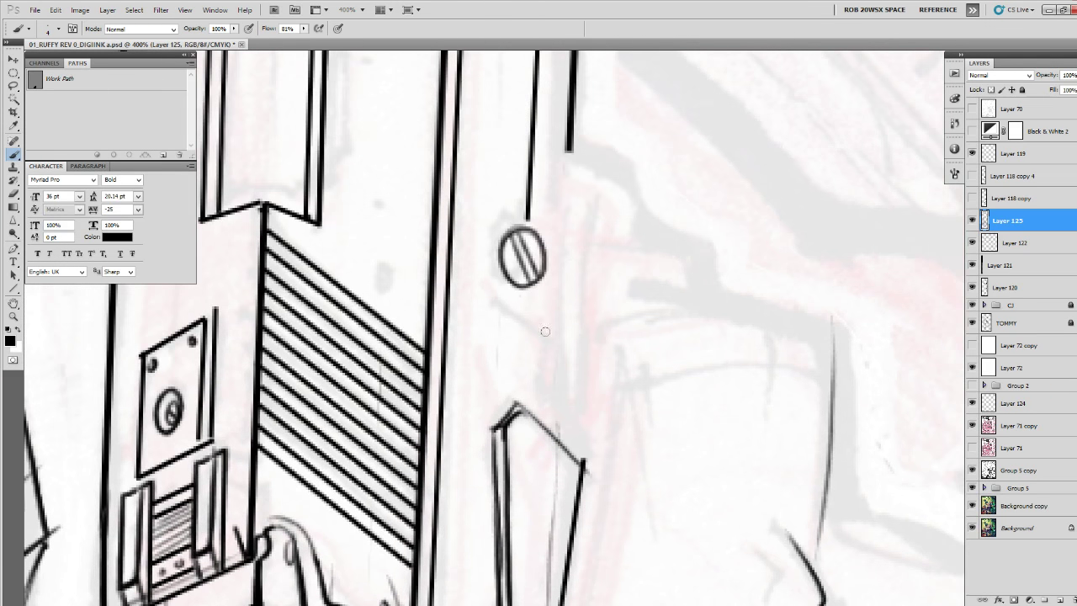
# Ink the slanted line below the frame's screw and the short vertical edge running down to the tapered panel.
pyautogui.moveTo(492, 299)
pyautogui.mouseDown()
pyautogui.moveTo(558, 345)
pyautogui.moveTo(564, 444)
pyautogui.mouseUp()
pyautogui.moveTo(563, 348); pyautogui.dragTo(564, 436)
pyautogui.moveTo(581, 273); pyautogui.dragTo(569, 379)
pyautogui.moveTo(659, 308); pyautogui.dragTo(652, 297)
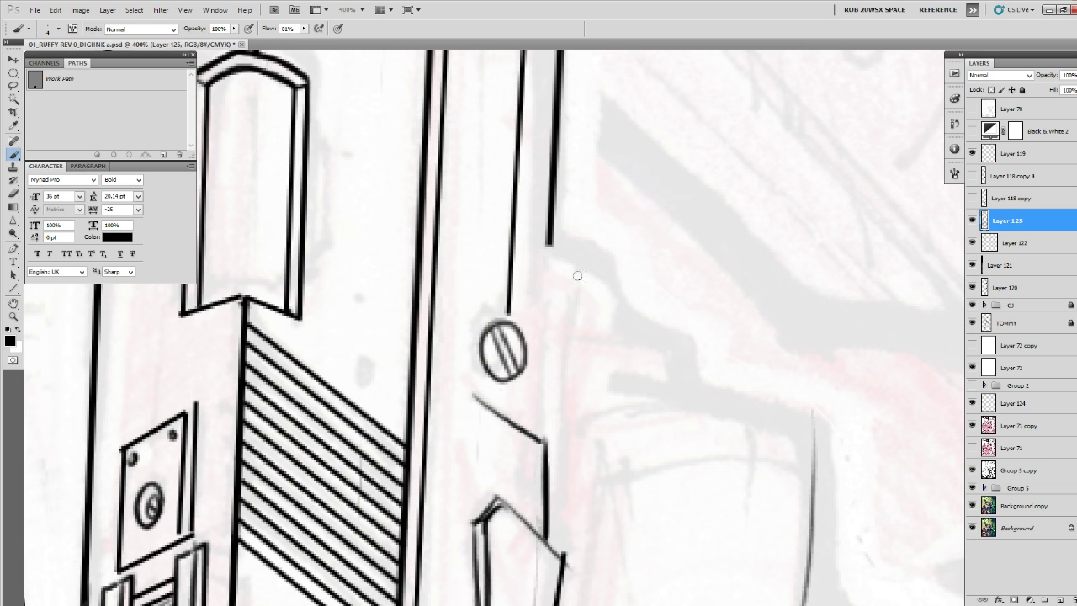
# Ink the trigger guard's outer contour, inner curve and long side edge, redrawing the guard's slanted outer end thinner.
pyautogui.moveTo(577, 276); pyautogui.dragTo(561, 534)
pyautogui.moveTo(562, 494); pyautogui.dragTo(589, 519)
pyautogui.moveTo(620, 461); pyautogui.dragTo(602, 520)
pyautogui.moveTo(553, 355); pyautogui.dragTo(607, 402)
pyautogui.moveTo(532, 291)
pyautogui.mouseDown()
pyautogui.moveTo(612, 341)
pyautogui.moveTo(627, 410)
pyautogui.mouseUp()
pyautogui.press('e')
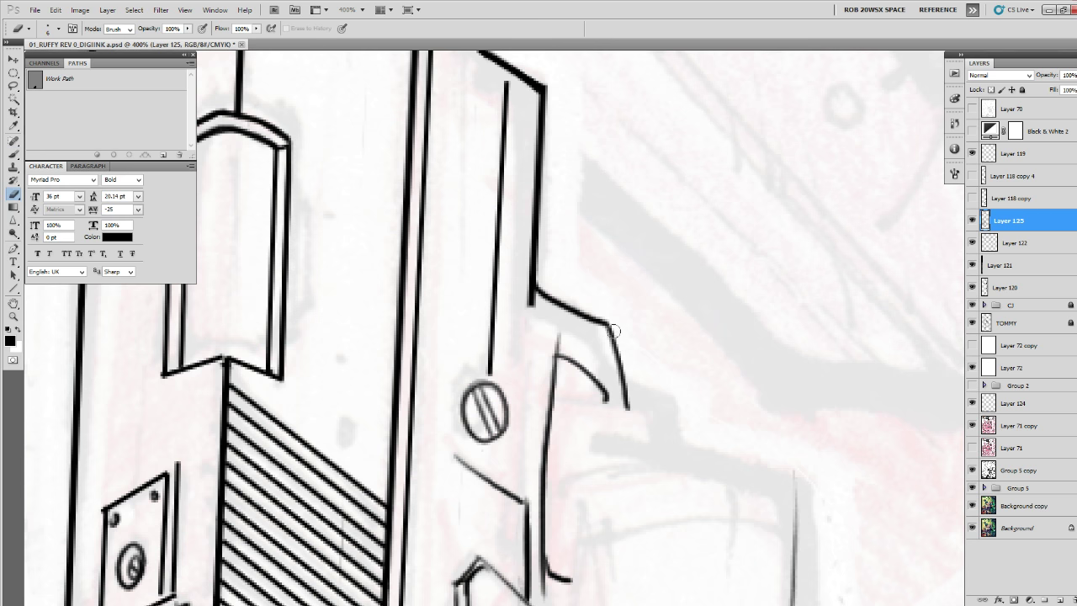
pyautogui.moveTo(613, 331)
pyautogui.mouseDown()
pyautogui.moveTo(626, 407)
pyautogui.moveTo(619, 385)
pyautogui.mouseUp()
pyautogui.press('b')
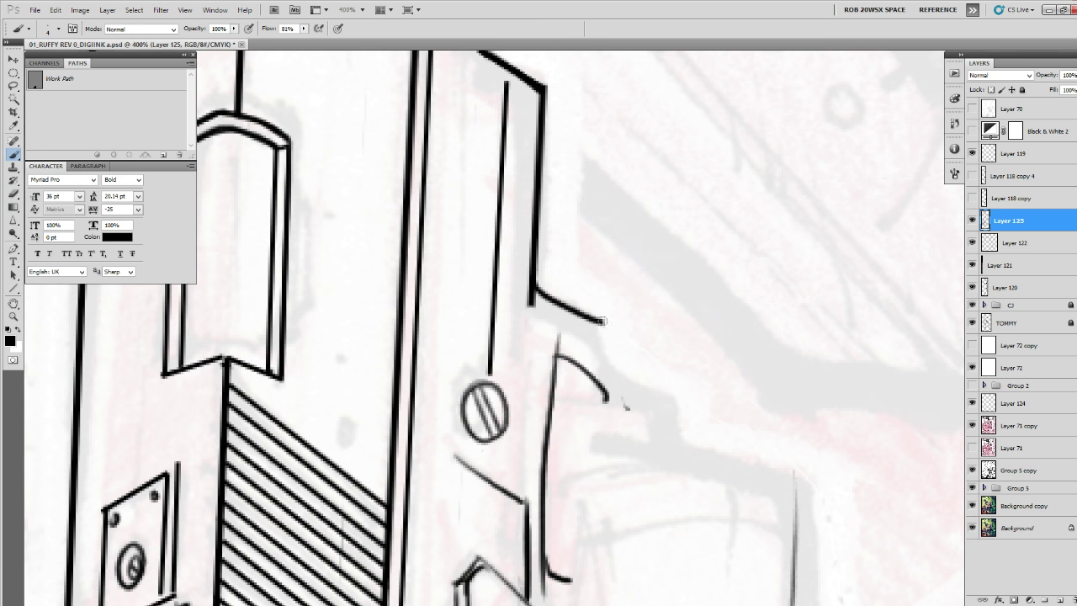
pyautogui.moveTo(602, 321); pyautogui.dragTo(627, 405)
pyautogui.press('e')
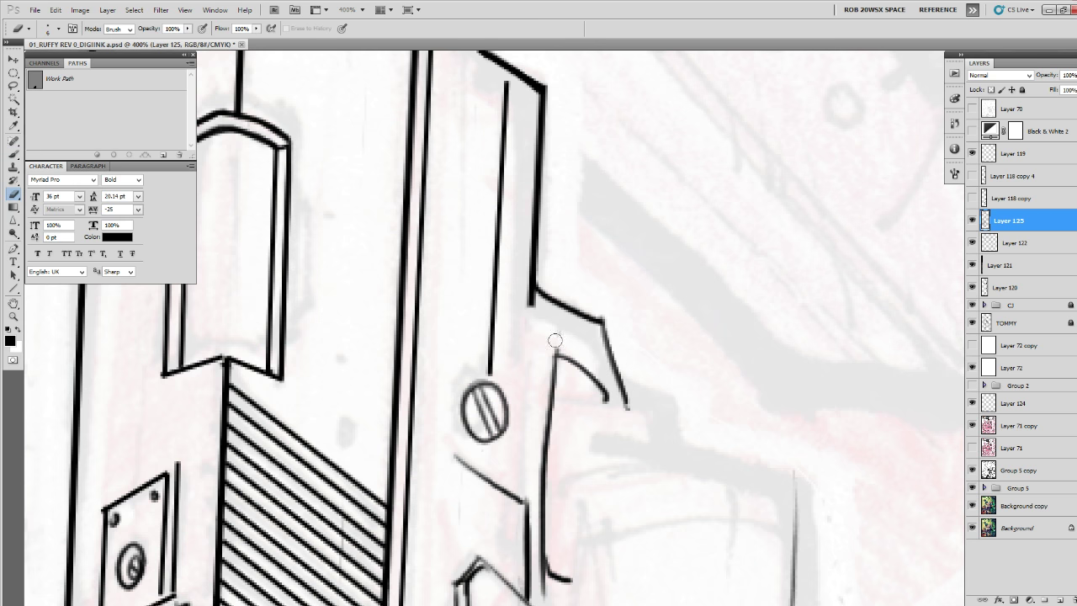
# Extend the frame's outer edge downward beside the trigger guard and undo the stray horizontal stroke.
pyautogui.press('b')
pyautogui.moveTo(516, 275); pyautogui.dragTo(534, 434)
pyautogui.moveTo(539, 370); pyautogui.dragTo(534, 474)
pyautogui.moveTo(535, 406)
pyautogui.mouseDown()
pyautogui.moveTo(534, 474)
pyautogui.moveTo(554, 508)
pyautogui.mouseUp()
pyautogui.moveTo(558, 442); pyautogui.dragTo(552, 518)
pyautogui.moveTo(561, 468); pyautogui.dragTo(625, 466)
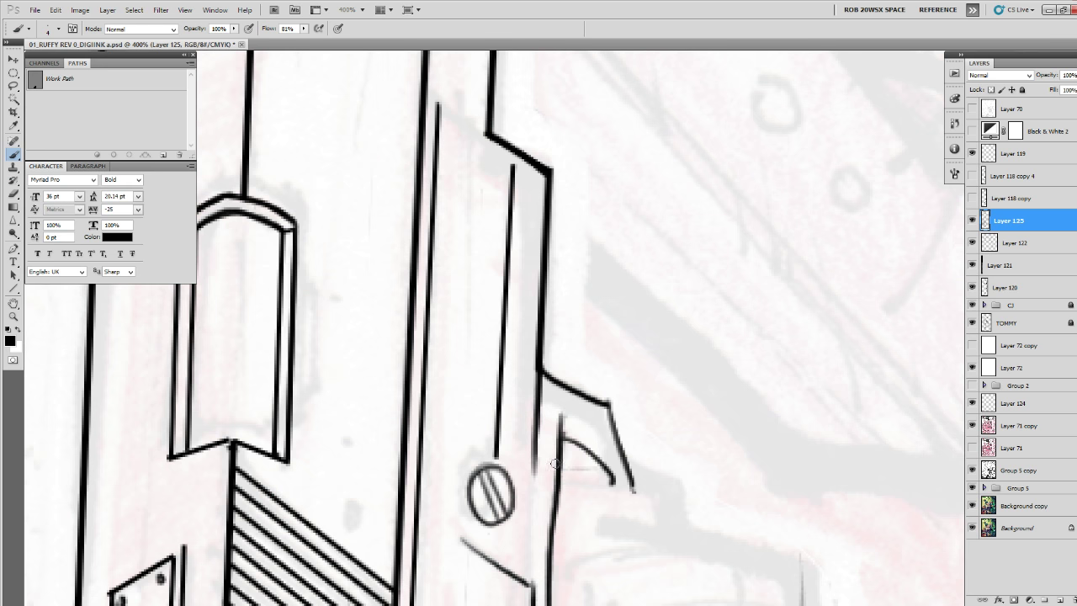
pyautogui.hotkey('ctrl', 'z')
# Ink a small oval notch above the slide's hatching and a thin vertical line inside the arched opening.
pyautogui.moveTo(370, 498); pyautogui.dragTo(513, 500)
pyautogui.moveTo(494, 524); pyautogui.dragTo(501, 510)
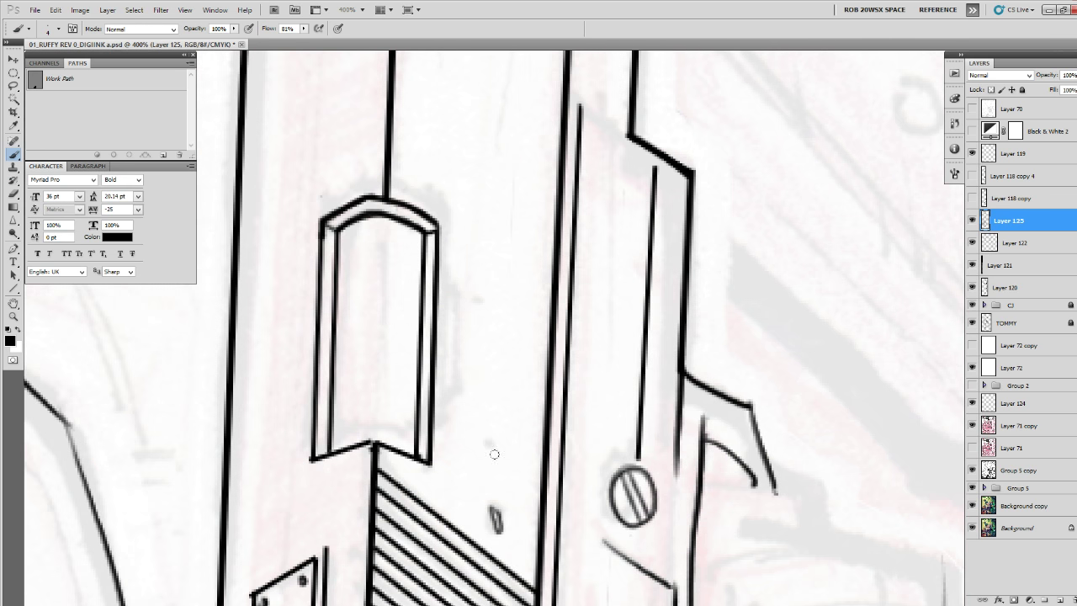
pyautogui.moveTo(442, 362); pyautogui.dragTo(466, 455)
pyautogui.scroll(-10, 406, 338)
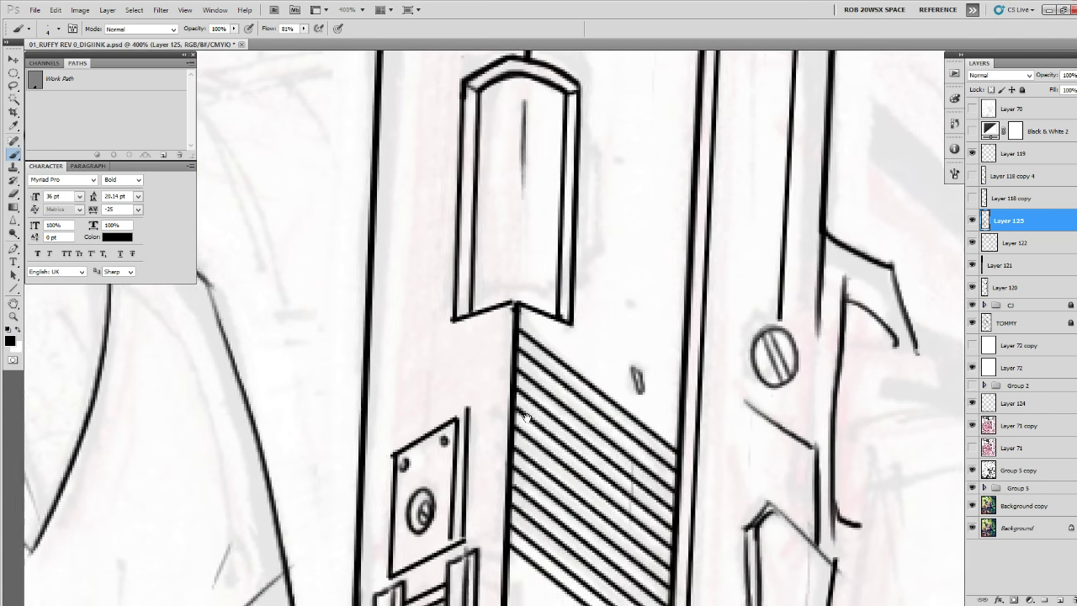
# Erase the freehand long edge below the trigger guard and redraw it as a straight line with a short foot.
pyautogui.moveTo(472, 198); pyautogui.dragTo(462, 376)
pyautogui.keyDown('ctrl'); pyautogui.keyDown('alt'); pyautogui.click(463, 374); pyautogui.keyUp('alt'); pyautogui.keyUp('ctrl')
pyautogui.keyDown('ctrl'); pyautogui.keyDown('alt'); pyautogui.click(464, 370); pyautogui.keyUp('alt'); pyautogui.keyUp('ctrl')
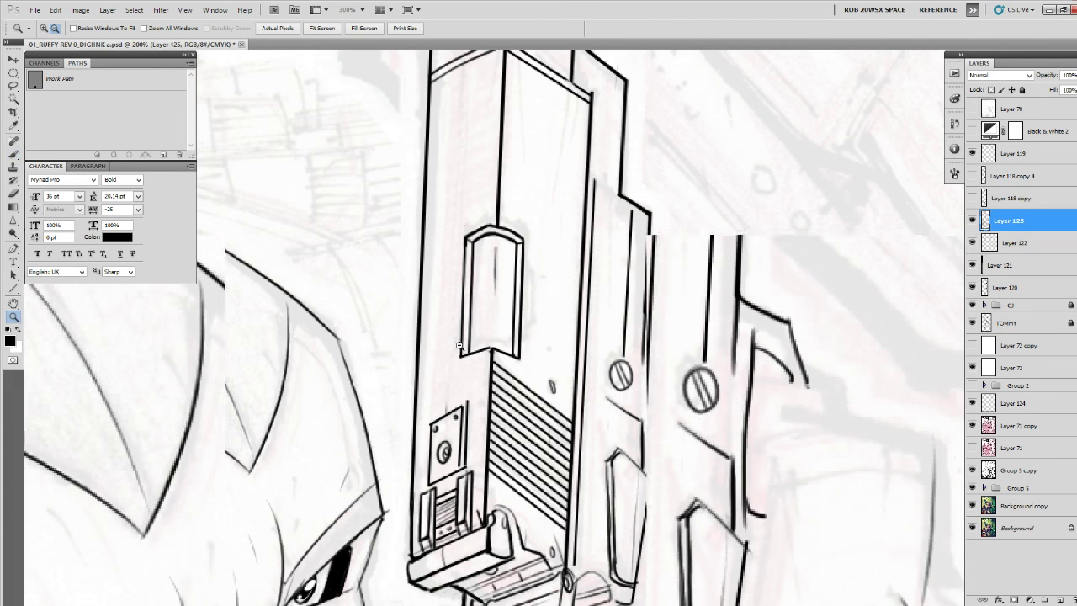
pyautogui.keyDown('ctrl'); pyautogui.keyDown('alt'); pyautogui.click(474, 351); pyautogui.keyUp('alt'); pyautogui.keyUp('ctrl')
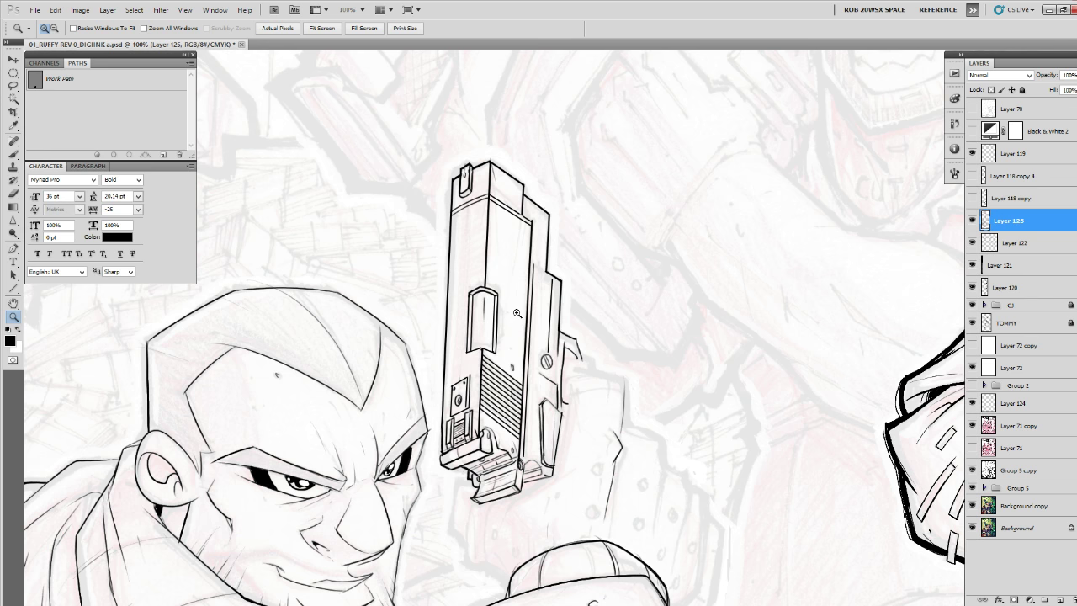
pyautogui.click(564, 405)
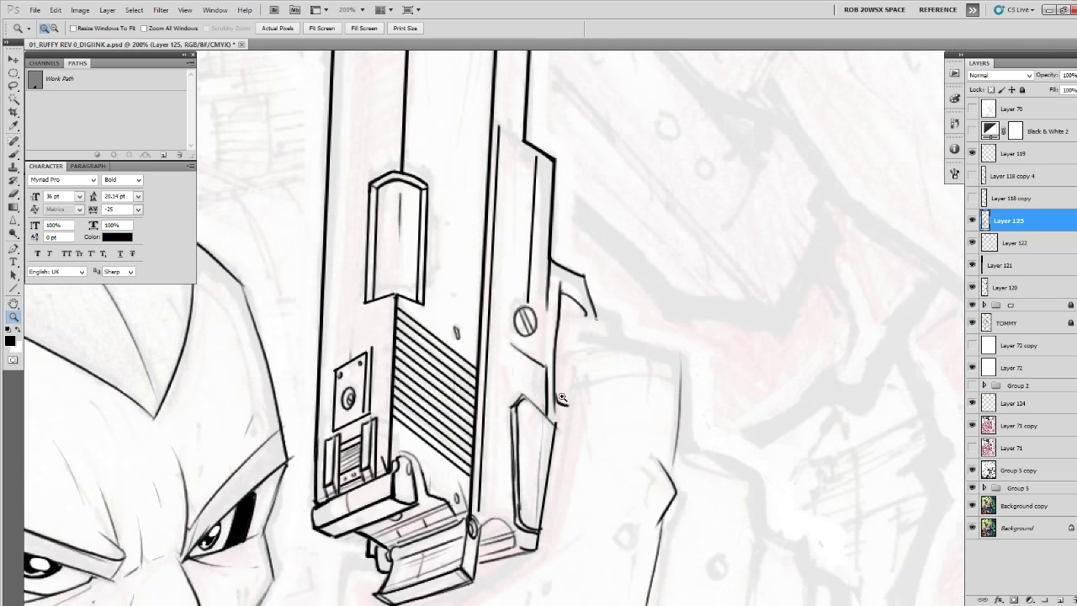
pyautogui.click(563, 397)
pyautogui.press('b')
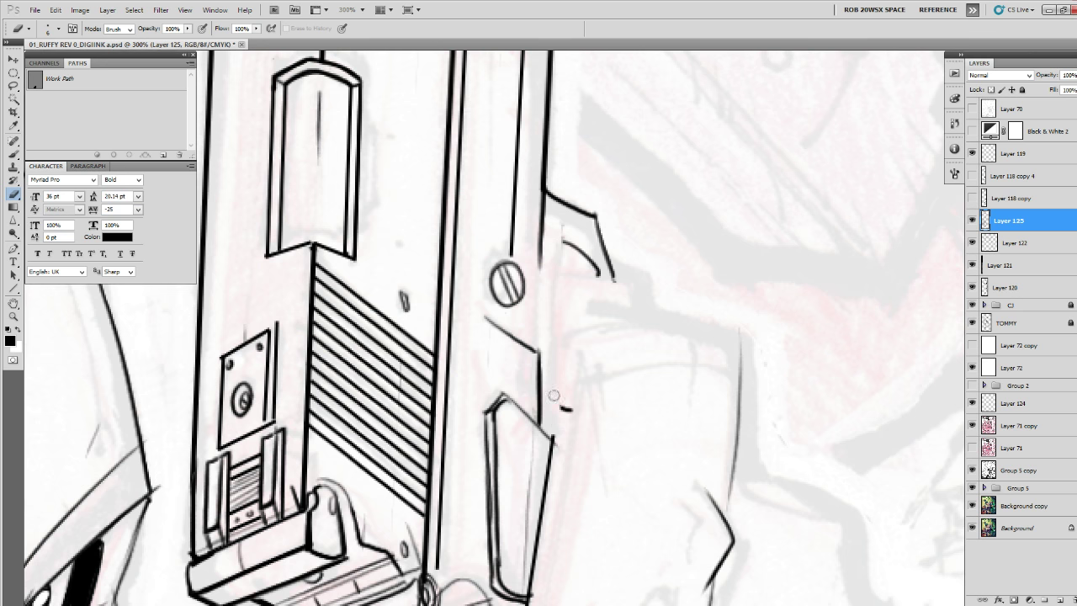
pyautogui.press('u')
pyautogui.moveTo(559, 220)
pyautogui.mouseDown()
pyautogui.moveTo(552, 425)
pyautogui.moveTo(572, 422)
pyautogui.mouseUp()
pyautogui.press('b')
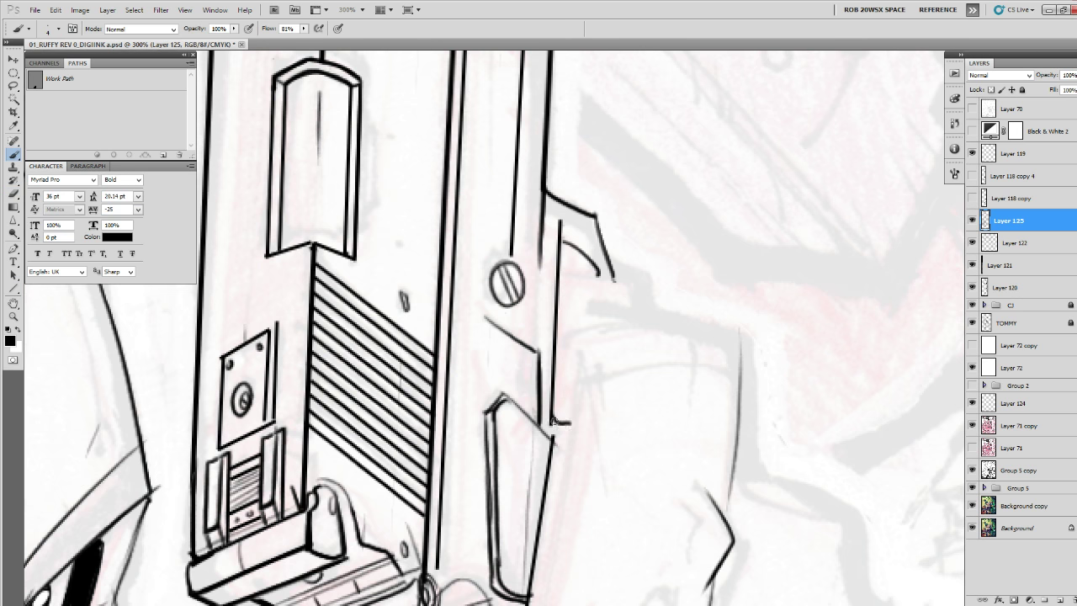
# Reshape the trigger guard's inner curve by erasing part of its end.
pyautogui.scroll(1, 580, 395)
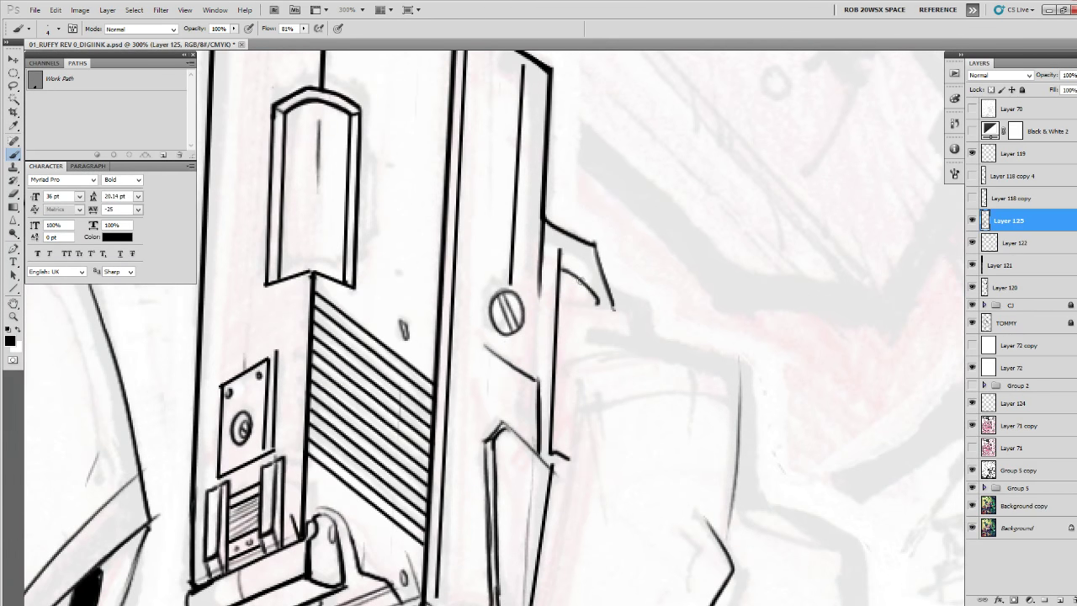
pyautogui.press('e')
pyautogui.moveTo(587, 285); pyautogui.dragTo(593, 303)
pyautogui.press('b')
pyautogui.press('z')
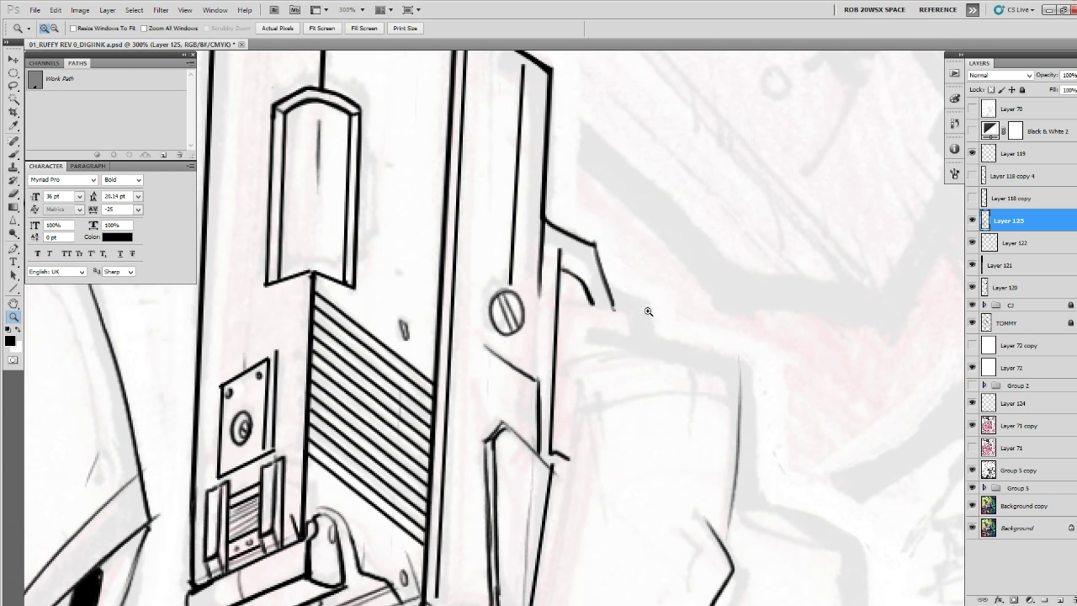
# Ink the hand's contour along the tapered panel and under the lowest block, with tapering folds on the palm.
pyautogui.keyDown('alt'); pyautogui.click(648, 312); pyautogui.keyUp('alt')
pyautogui.keyDown('alt'); pyautogui.click(648, 311); pyautogui.keyUp('alt')
pyautogui.keyDown('alt'); pyautogui.click(648, 311); pyautogui.keyUp('alt')
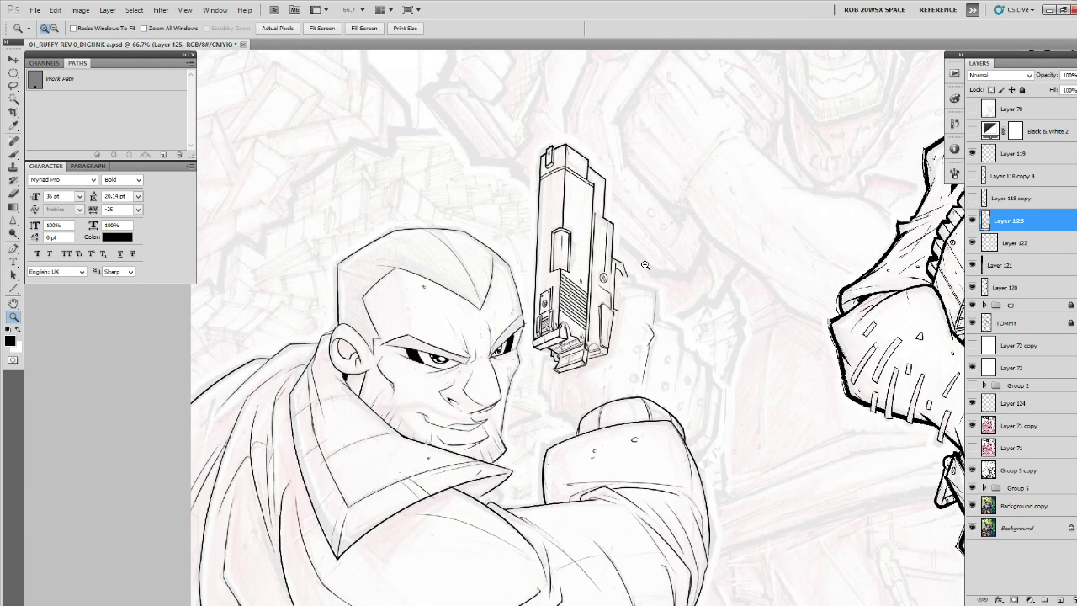
pyautogui.click(647, 305)
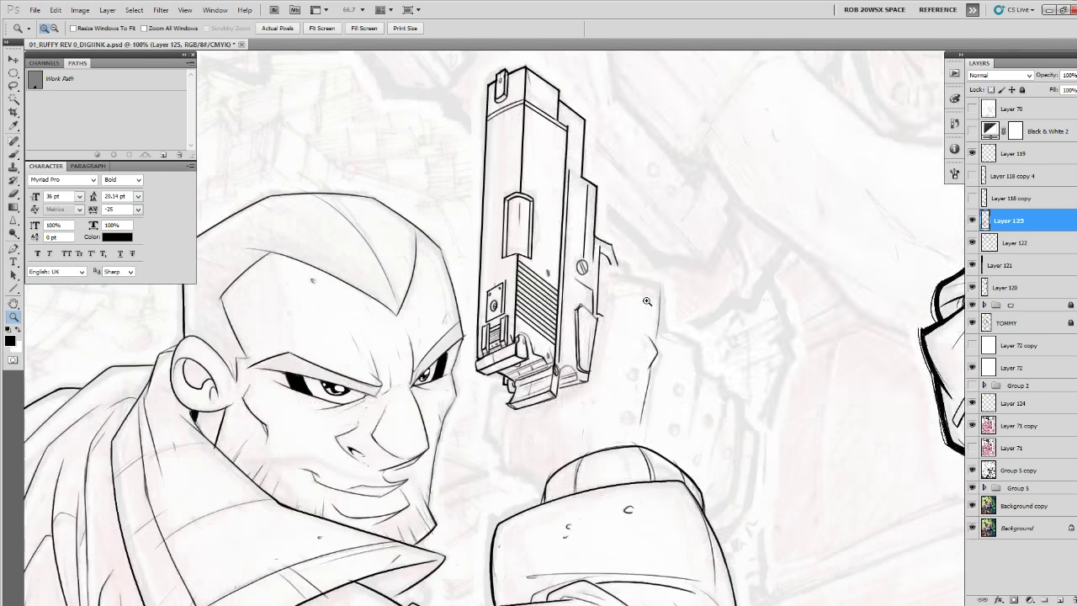
pyautogui.click(647, 305)
pyautogui.click(647, 305)
pyautogui.click(646, 305)
pyautogui.press('b')
pyautogui.moveTo(486, 304)
pyautogui.mouseDown()
pyautogui.moveTo(509, 162)
pyautogui.moveTo(448, 510)
pyautogui.mouseUp()
pyautogui.moveTo(436, 540); pyautogui.dragTo(572, 315)
pyautogui.moveTo(596, 241)
pyautogui.mouseDown()
pyautogui.moveTo(397, 368)
pyautogui.moveTo(362, 469)
pyautogui.mouseUp()
pyautogui.moveTo(382, 440); pyautogui.dragTo(504, 325)
pyautogui.moveTo(544, 229)
pyautogui.mouseDown()
pyautogui.moveTo(467, 242)
pyautogui.moveTo(418, 395)
pyautogui.mouseUp()
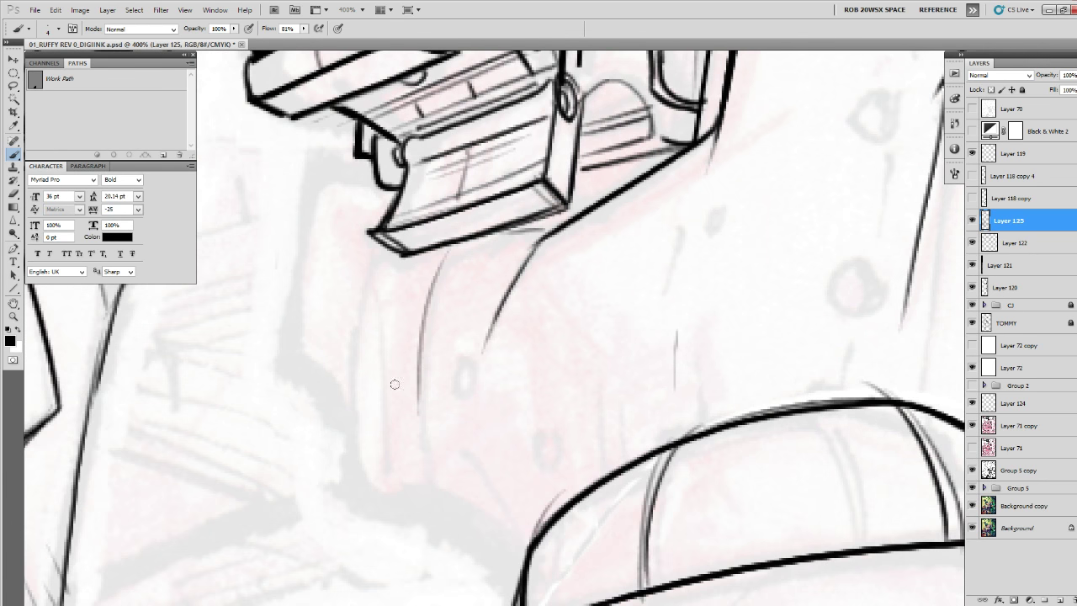
# Ink the heavy stepped outline of the hand's inner side from beneath the lowest block toward the cuff.
pyautogui.moveTo(363, 269)
pyautogui.mouseDown()
pyautogui.moveTo(353, 471)
pyautogui.moveTo(378, 506)
pyautogui.moveTo(421, 506)
pyautogui.moveTo(509, 561)
pyautogui.mouseUp()
pyautogui.moveTo(514, 417); pyautogui.dragTo(539, 460)
pyautogui.moveTo(396, 203)
pyautogui.mouseDown()
pyautogui.moveTo(351, 205)
pyautogui.moveTo(328, 221)
pyautogui.moveTo(317, 345)
pyautogui.moveTo(313, 424)
pyautogui.moveTo(373, 477)
pyautogui.mouseUp()
pyautogui.moveTo(804, 377); pyautogui.dragTo(671, 413)
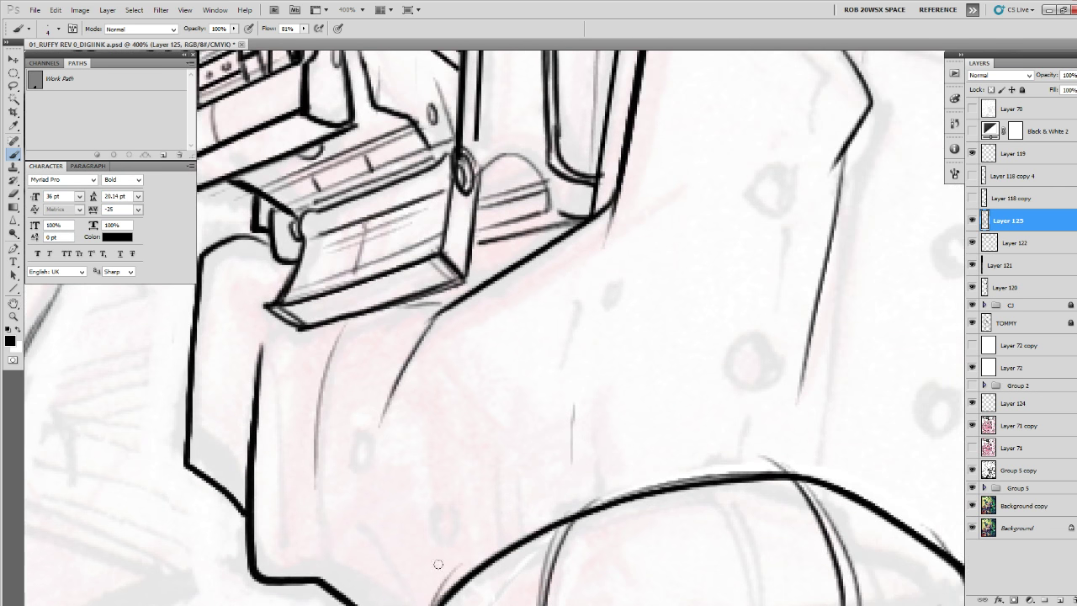
# Lengthen the thin fold line on the palm and ink an angled crease running to the cuff's corner.
pyautogui.moveTo(599, 404); pyautogui.dragTo(606, 381)
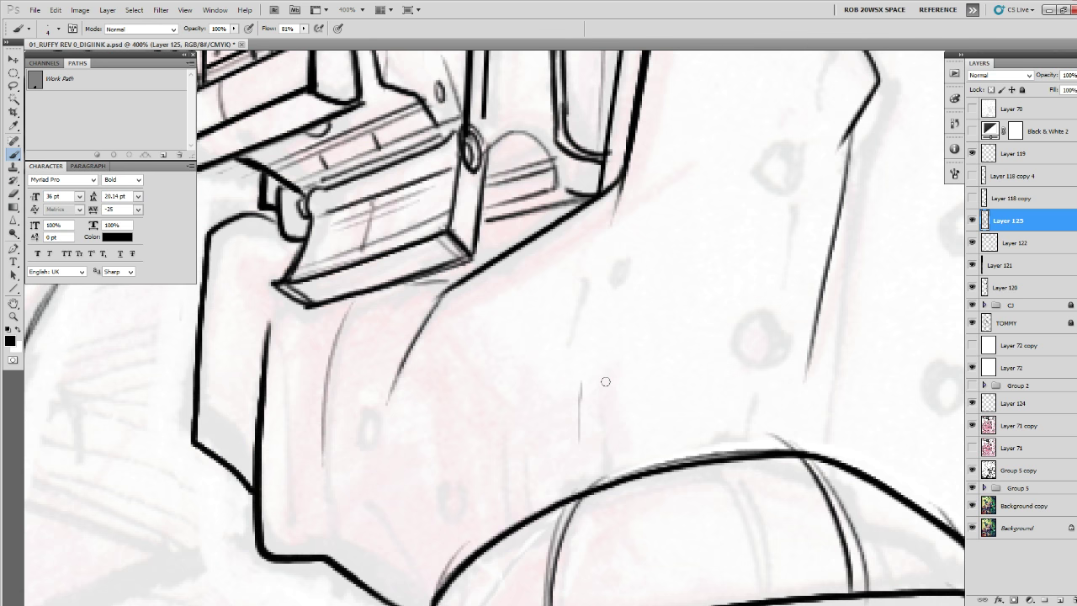
pyautogui.scroll(-3, 586, 498)
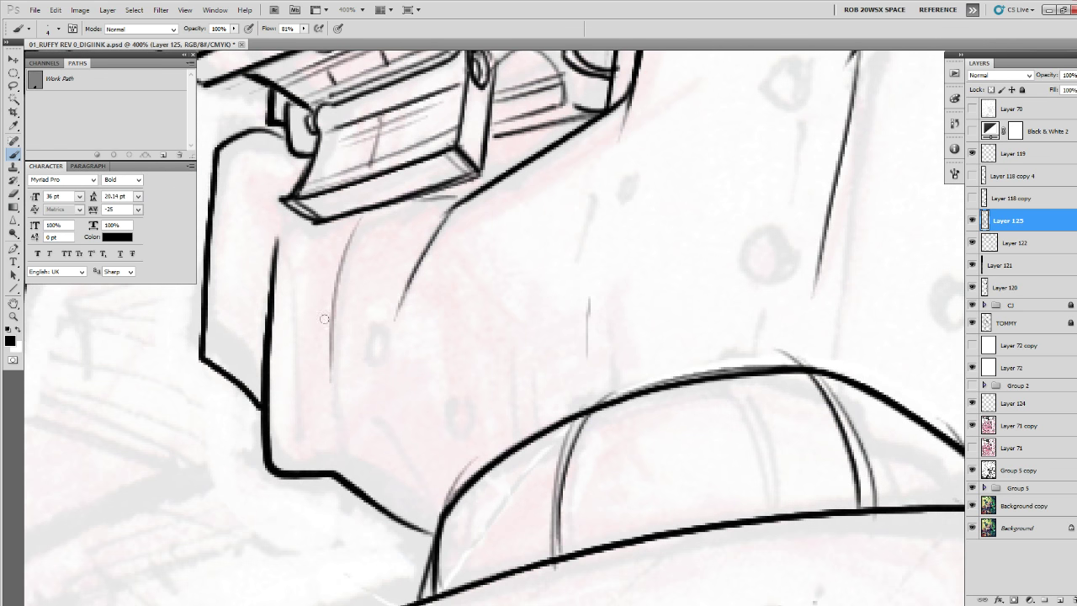
pyautogui.moveTo(333, 440); pyautogui.dragTo(329, 334)
pyautogui.moveTo(358, 404)
pyautogui.mouseDown()
pyautogui.moveTo(435, 533)
pyautogui.moveTo(430, 547)
pyautogui.mouseUp()
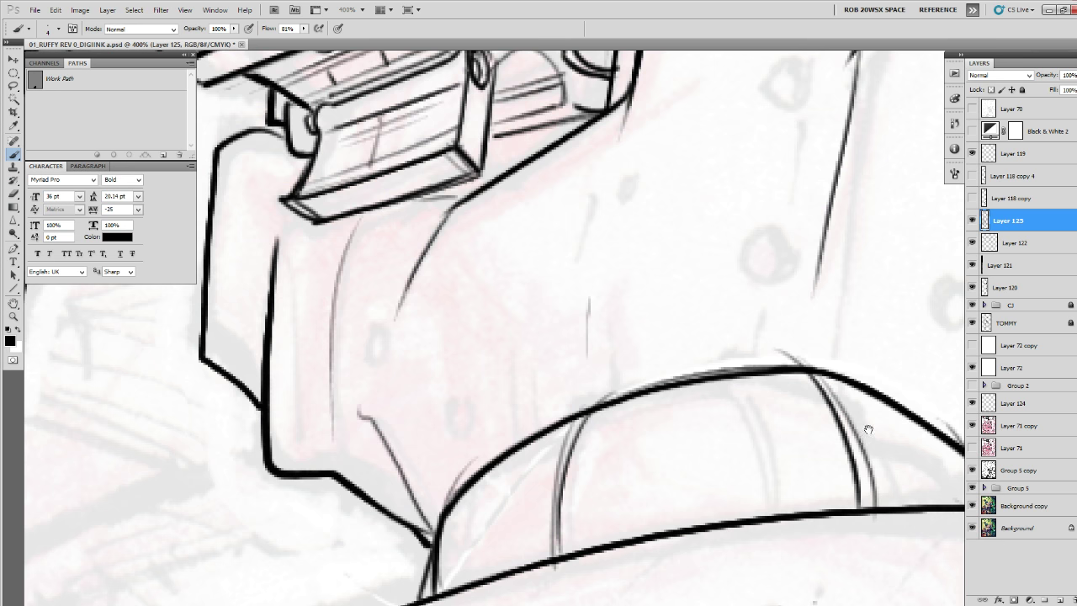
# Ink the next two finger edges above the cuff, each bent at the knuckle and tapering downward.
pyautogui.moveTo(911, 387); pyautogui.dragTo(833, 435)
pyautogui.moveTo(951, 279); pyautogui.dragTo(688, 441)
pyautogui.moveTo(694, 238)
pyautogui.mouseDown()
pyautogui.moveTo(720, 306)
pyautogui.moveTo(716, 264)
pyautogui.mouseUp()
pyautogui.hotkey('ctrl', 'z')
pyautogui.moveTo(689, 188)
pyautogui.mouseDown()
pyautogui.moveTo(704, 236)
pyautogui.moveTo(639, 545)
pyautogui.mouseUp()
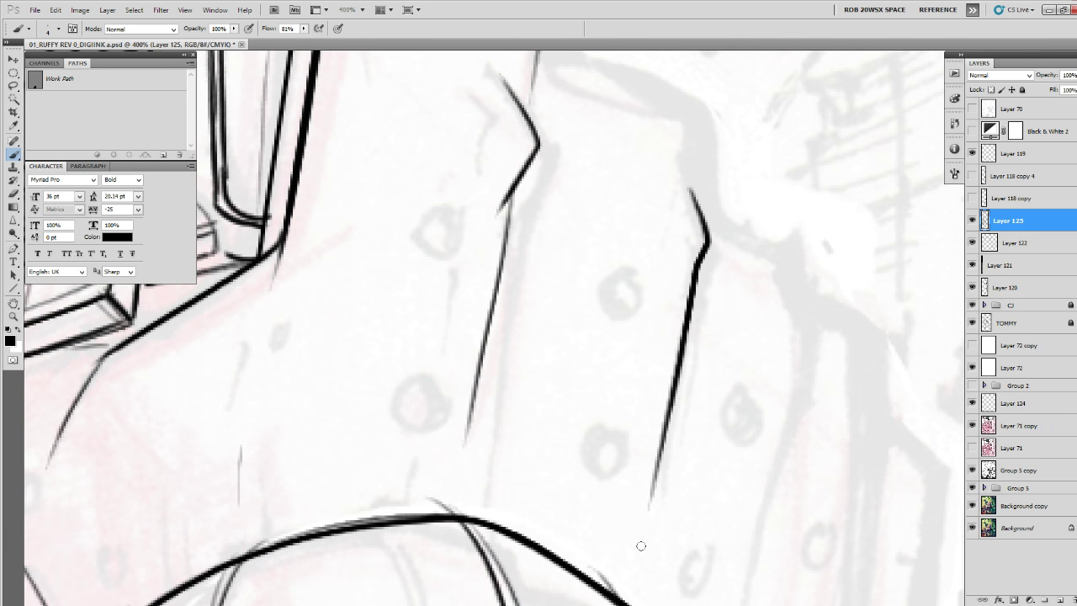
pyautogui.moveTo(730, 529); pyautogui.dragTo(696, 432)
pyautogui.moveTo(757, 186)
pyautogui.mouseDown()
pyautogui.moveTo(773, 211)
pyautogui.moveTo(775, 270)
pyautogui.moveTo(698, 515)
pyautogui.mouseUp()
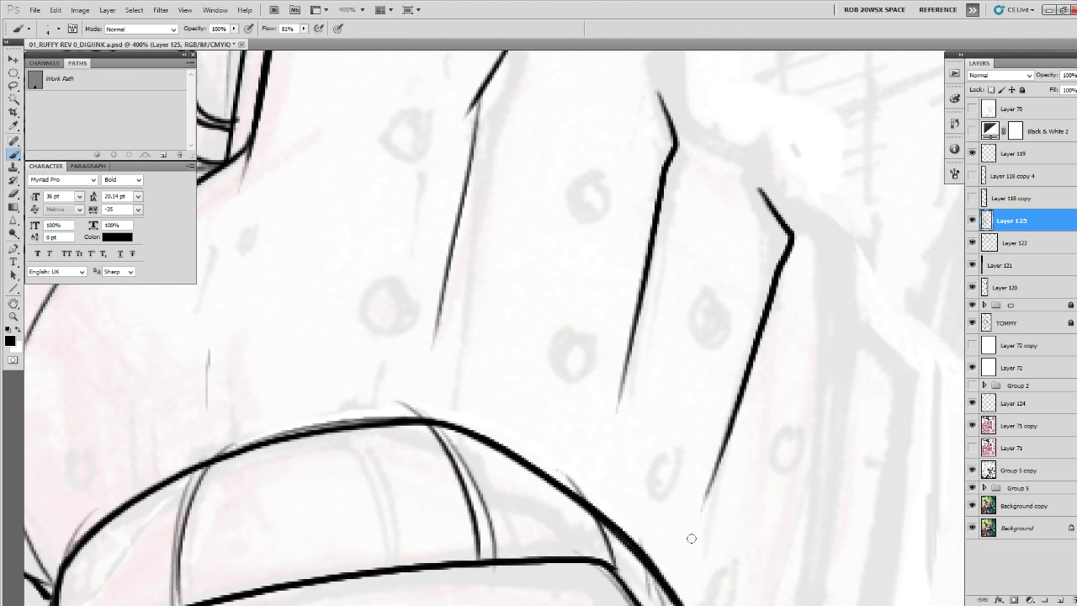
# Ink the outermost finger's edge and the curved top contour of the uppermost finger beside the gun frame.
pyautogui.moveTo(765, 478); pyautogui.dragTo(710, 371)
pyautogui.moveTo(783, 171)
pyautogui.mouseDown()
pyautogui.moveTo(798, 191)
pyautogui.moveTo(798, 237)
pyautogui.moveTo(735, 504)
pyautogui.moveTo(751, 411)
pyautogui.moveTo(731, 463)
pyautogui.moveTo(657, 532)
pyautogui.mouseUp()
pyautogui.moveTo(787, 187); pyautogui.dragTo(739, 594)
pyautogui.moveTo(661, 368)
pyautogui.mouseDown()
pyautogui.moveTo(766, 498)
pyautogui.moveTo(728, 421)
pyautogui.moveTo(796, 392)
pyautogui.moveTo(856, 484)
pyautogui.mouseUp()
pyautogui.moveTo(848, 447)
pyautogui.mouseDown()
pyautogui.moveTo(770, 414)
pyautogui.moveTo(625, 406)
pyautogui.mouseUp()
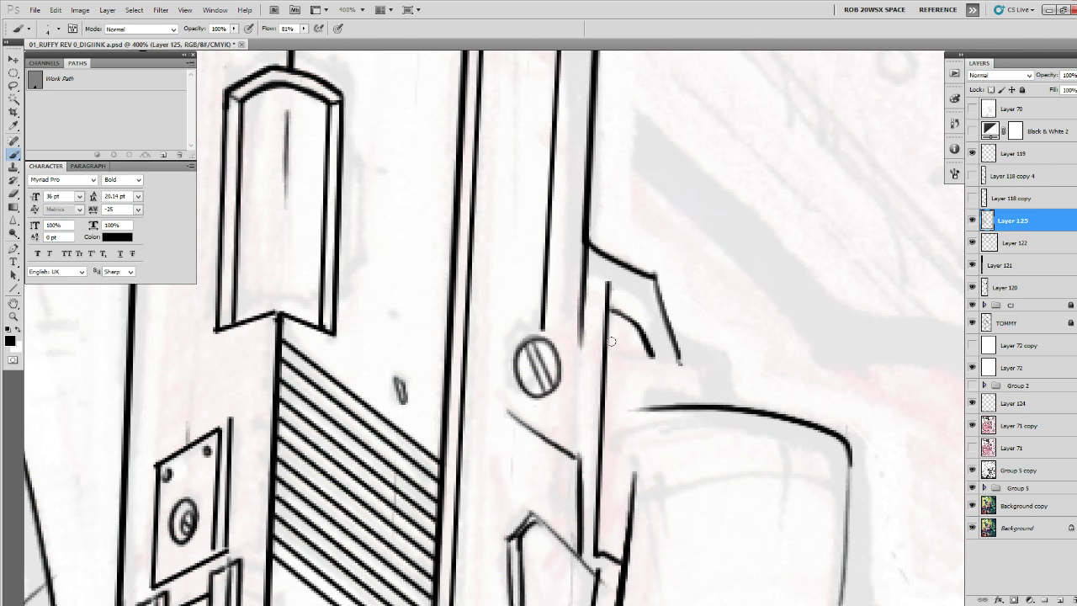
# Ink the stepped edge projecting from the gun frame above the uppermost finger and thicken its line and corner.
pyautogui.moveTo(612, 340)
pyautogui.mouseDown()
pyautogui.moveTo(711, 374)
pyautogui.moveTo(713, 408)
pyautogui.mouseUp()
pyautogui.moveTo(776, 456); pyautogui.dragTo(723, 270)
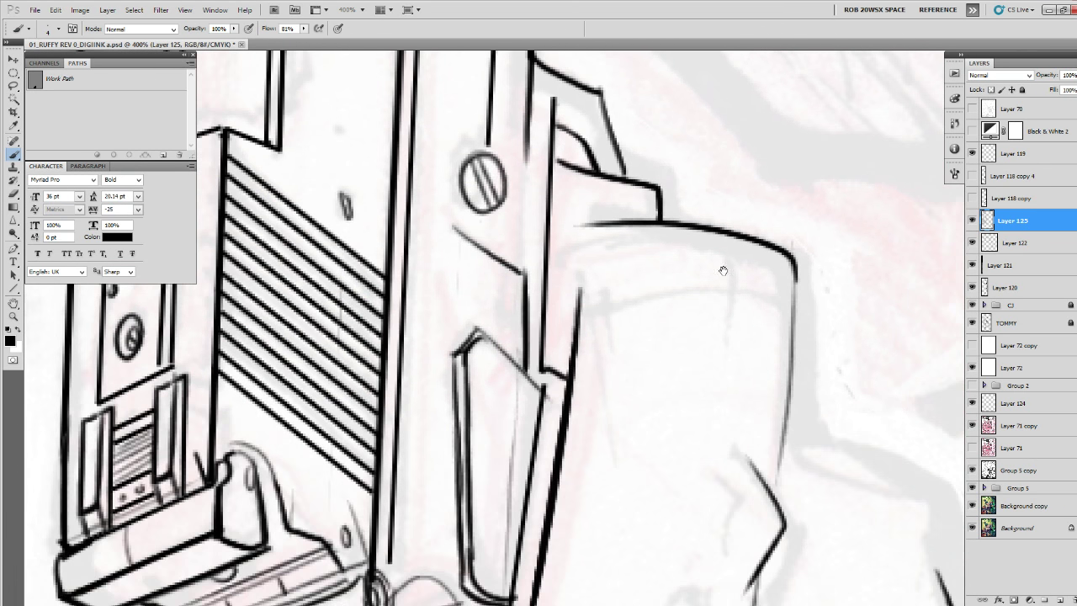
pyautogui.moveTo(547, 164)
pyautogui.mouseDown()
pyautogui.moveTo(646, 187)
pyautogui.moveTo(661, 217)
pyautogui.mouseUp()
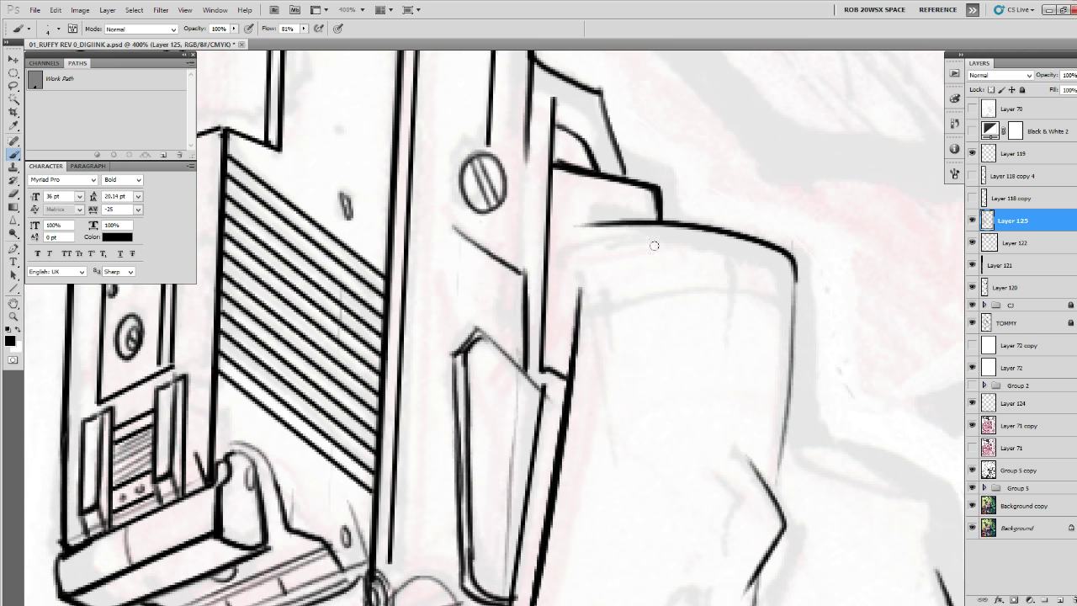
pyautogui.moveTo(561, 232); pyautogui.dragTo(550, 288)
pyautogui.moveTo(894, 555); pyautogui.dragTo(656, 446)
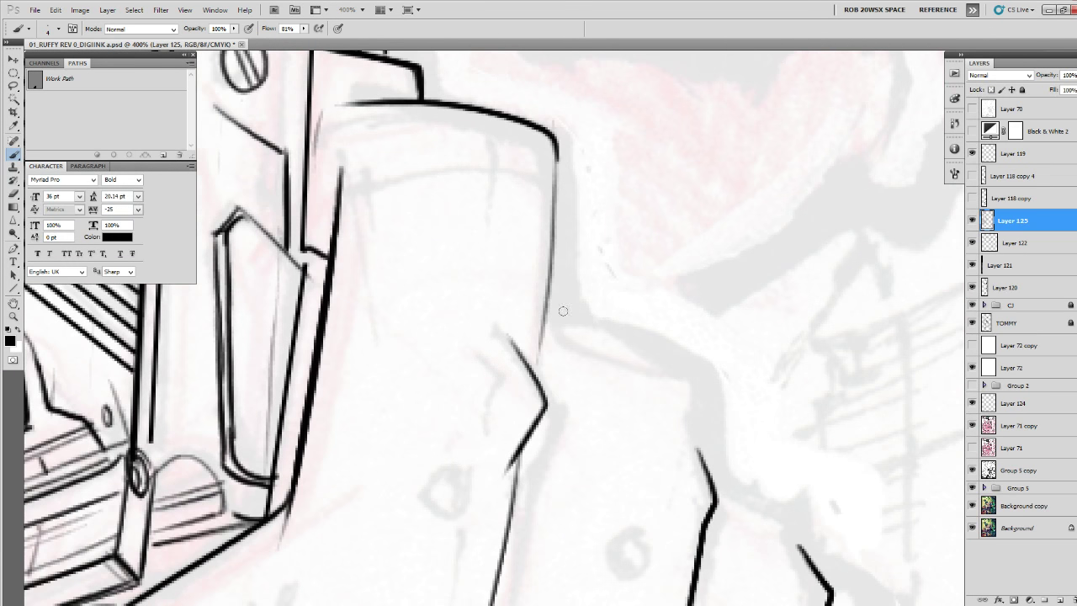
# Ink the rounded knuckle contours of the three lower fingers, stepping down from the uppermost finger's outer edge.
pyautogui.moveTo(551, 297)
pyautogui.mouseDown()
pyautogui.moveTo(667, 342)
pyautogui.moveTo(695, 385)
pyautogui.moveTo(701, 438)
pyautogui.moveTo(680, 361)
pyautogui.moveTo(554, 317)
pyautogui.moveTo(681, 352)
pyautogui.moveTo(714, 432)
pyautogui.mouseUp()
pyautogui.hotkey('ctrl', 'z')
pyautogui.hotkey('ctrl', 'z')
pyautogui.moveTo(727, 495); pyautogui.dragTo(668, 356)
pyautogui.moveTo(652, 292); pyautogui.dragTo(658, 335)
pyautogui.moveTo(664, 329); pyautogui.dragTo(754, 424)
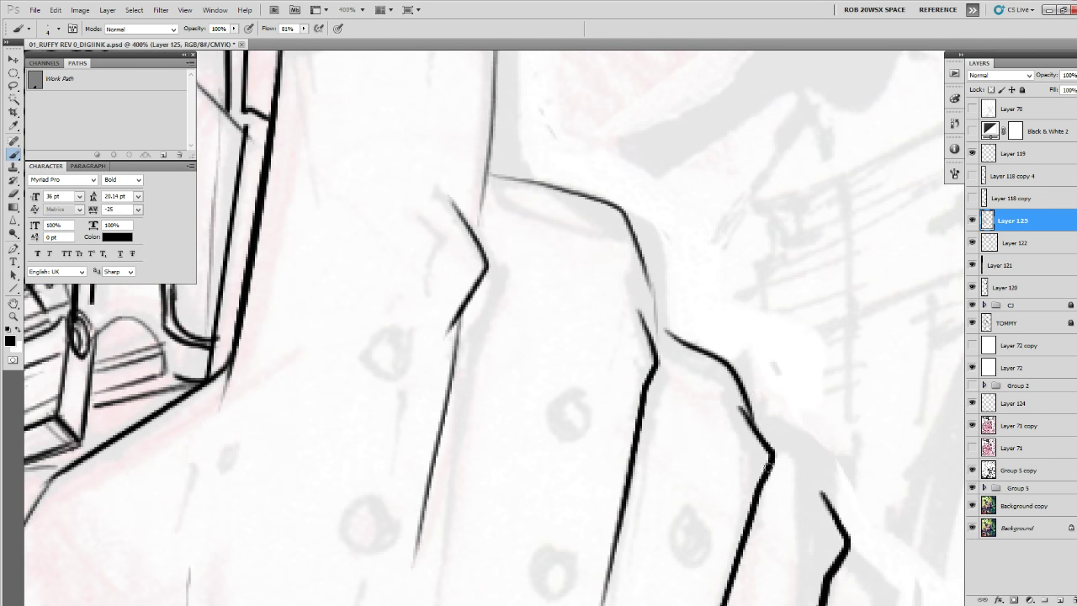
pyautogui.moveTo(770, 461)
pyautogui.mouseDown()
pyautogui.moveTo(724, 334)
pyautogui.moveTo(772, 363)
pyautogui.moveTo(809, 482)
pyautogui.moveTo(784, 353)
pyautogui.moveTo(800, 250)
pyautogui.mouseUp()
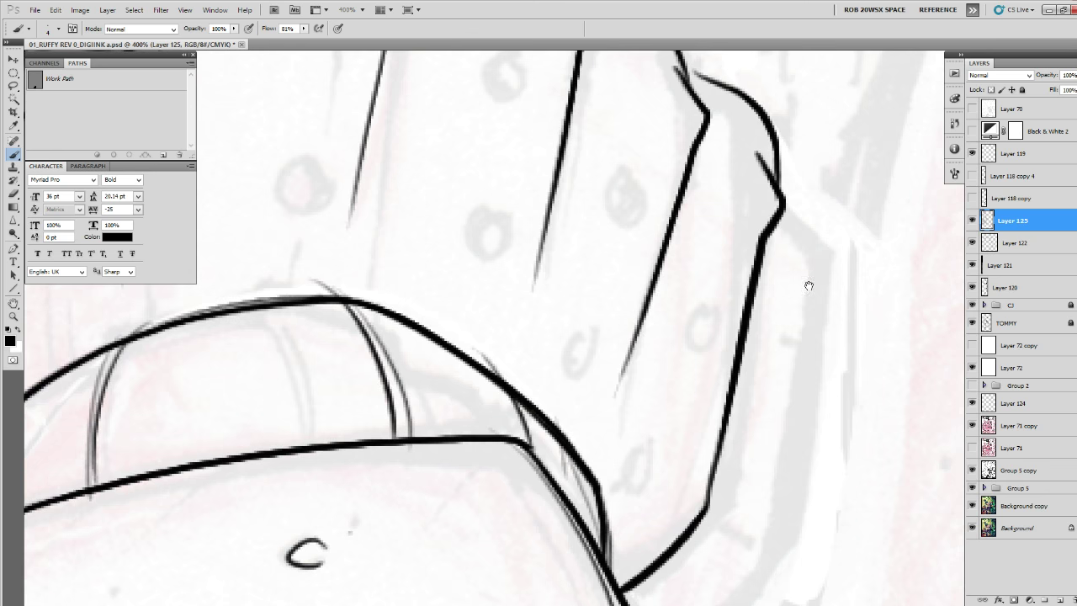
pyautogui.moveTo(808, 286); pyautogui.dragTo(801, 283)
# Erase the second finger's knuckle contour, redraw it as a cleaner curve, and thicken the uppermost finger's outer edge.
pyautogui.press('z')
pyautogui.keyDown('alt'); pyautogui.click(721, 317); pyautogui.keyUp('alt')
pyautogui.keyDown('alt'); pyautogui.click(722, 321); pyautogui.keyUp('alt')
pyautogui.keyDown('alt'); pyautogui.click(722, 323); pyautogui.keyUp('alt')
pyautogui.keyDown('alt'); pyautogui.click(724, 325); pyautogui.keyUp('alt')
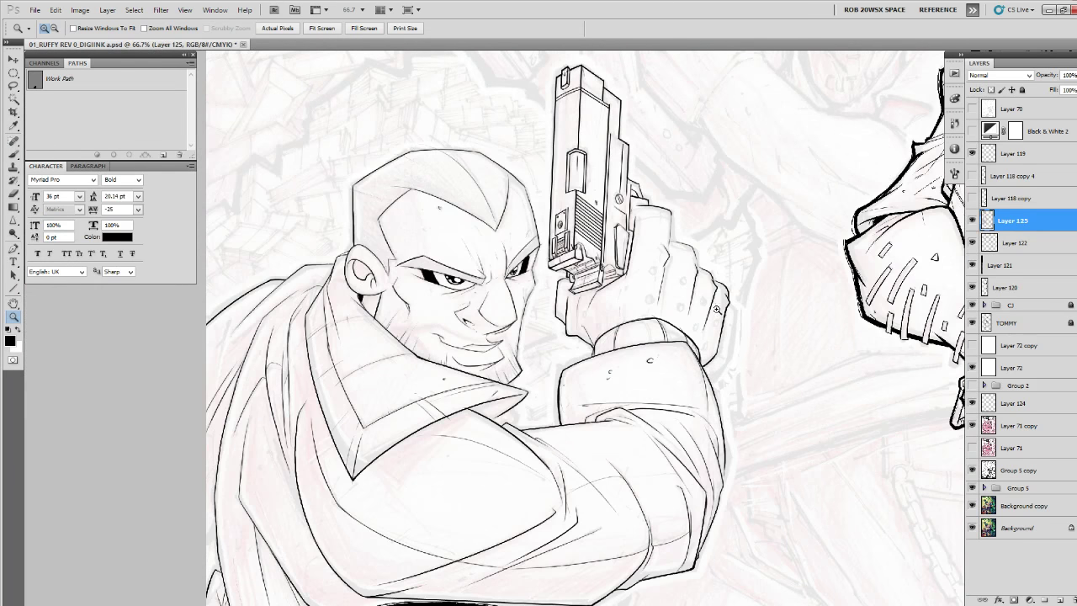
pyautogui.click(716, 309)
pyautogui.click(717, 345)
pyautogui.click(723, 383)
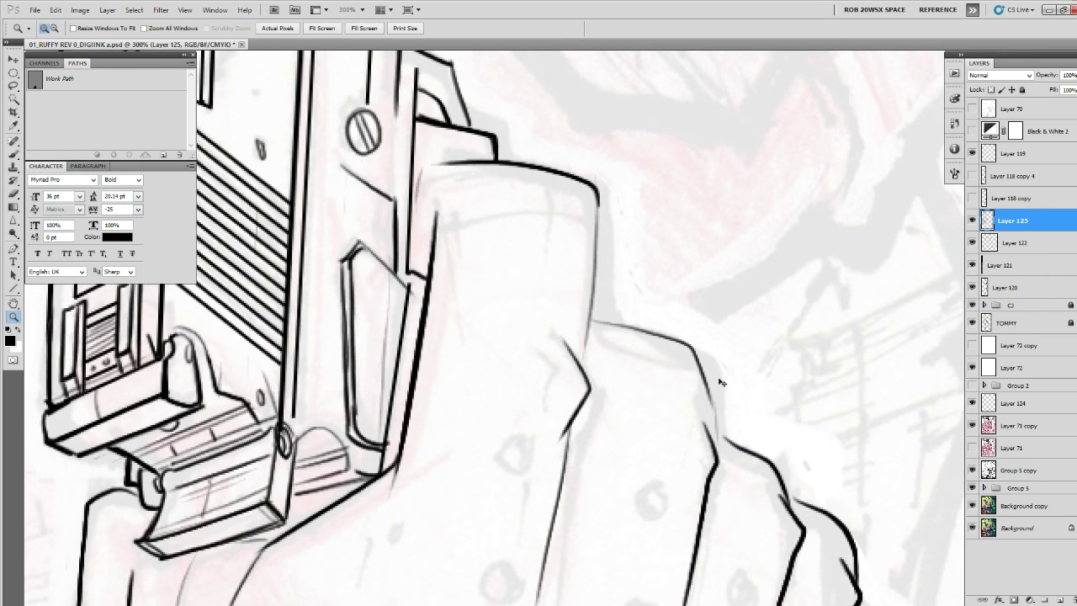
pyautogui.press('b')
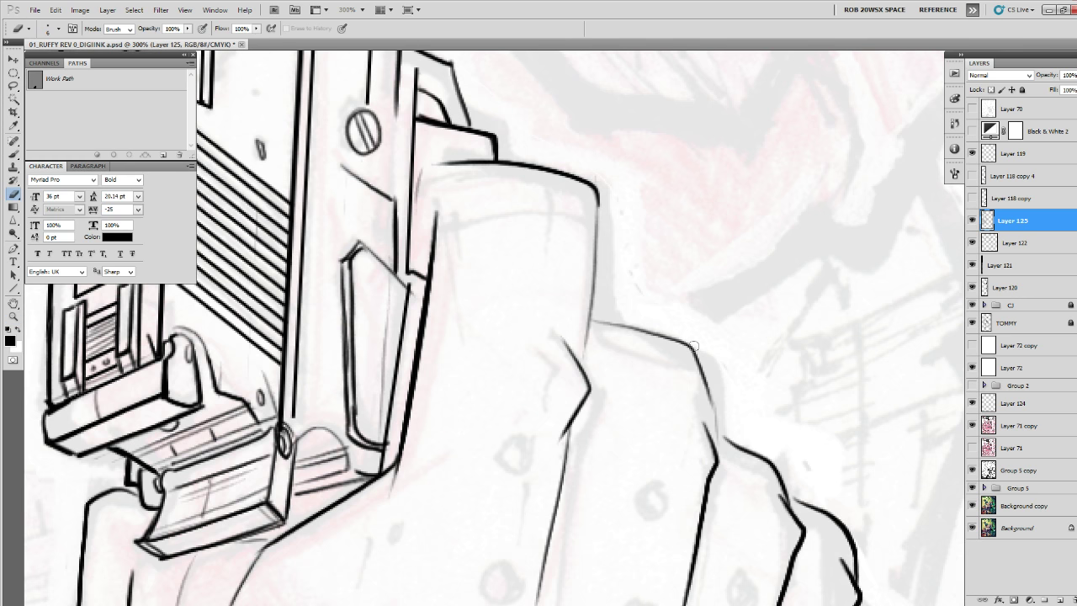
pyautogui.moveTo(689, 350)
pyautogui.mouseDown()
pyautogui.moveTo(603, 322)
pyautogui.moveTo(765, 370)
pyautogui.moveTo(852, 414)
pyautogui.mouseUp()
pyautogui.press('z')
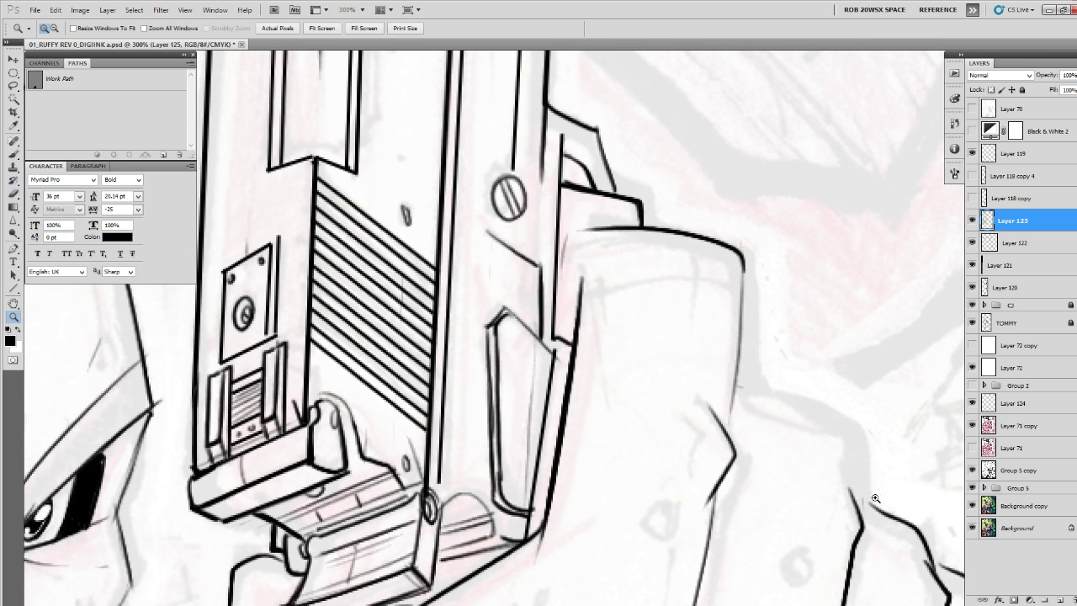
pyautogui.press('b')
pyautogui.moveTo(872, 505)
pyautogui.mouseDown()
pyautogui.moveTo(846, 426)
pyautogui.moveTo(736, 395)
pyautogui.mouseUp()
pyautogui.moveTo(743, 254); pyautogui.dragTo(726, 426)
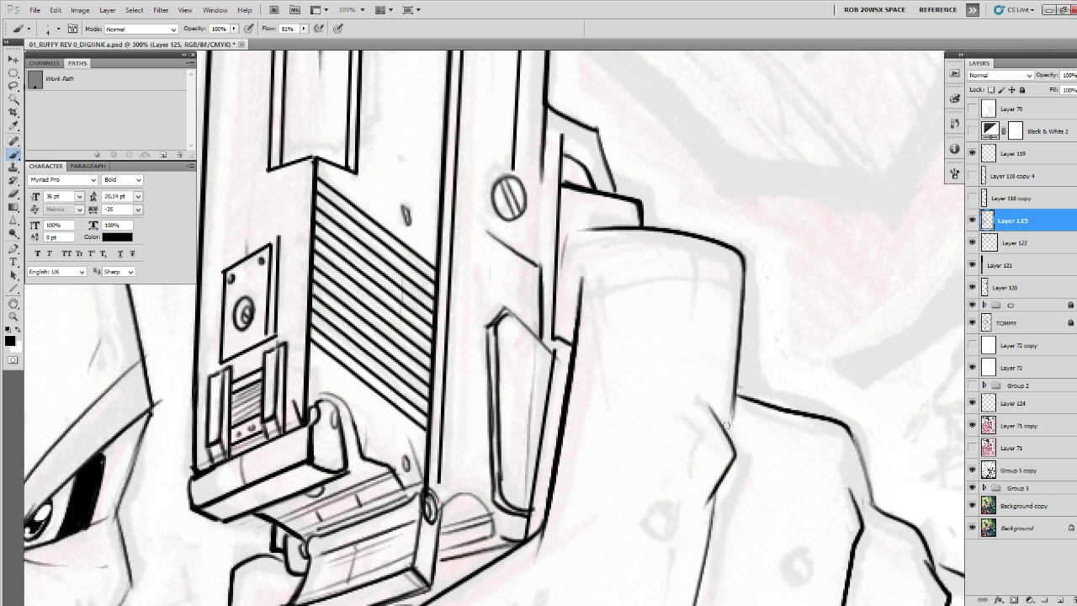
# Ink two curved bands across the uppermost finger and a short line joining the upper band to the gun frame.
pyautogui.moveTo(733, 353); pyautogui.dragTo(832, 507)
pyautogui.moveTo(681, 459)
pyautogui.mouseDown()
pyautogui.moveTo(793, 448)
pyautogui.moveTo(839, 464)
pyautogui.mouseUp()
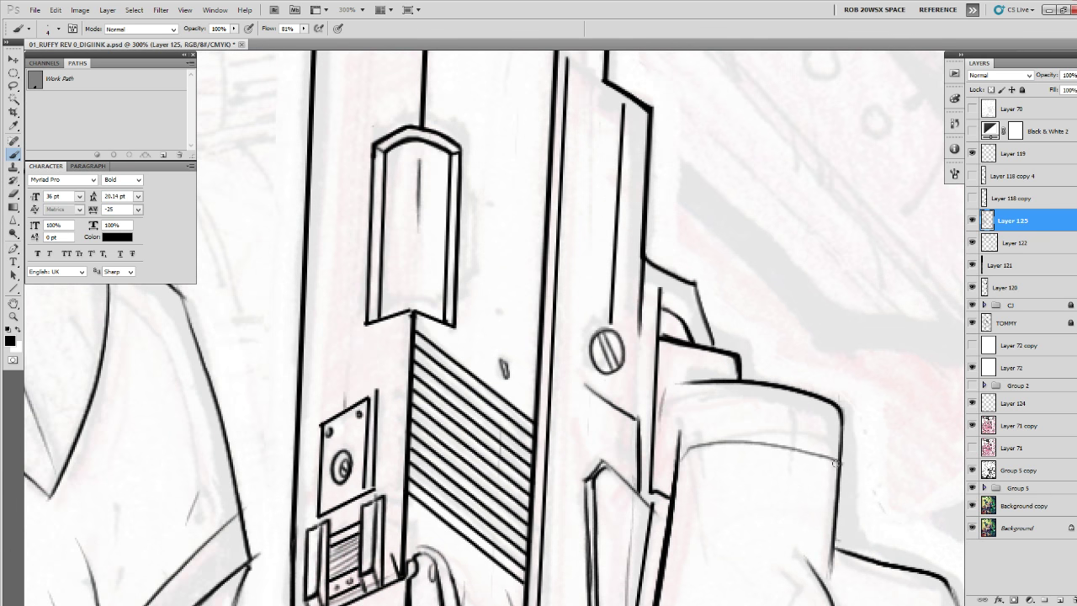
pyautogui.moveTo(842, 503); pyautogui.dragTo(856, 480)
pyautogui.moveTo(688, 474); pyautogui.dragTo(856, 491)
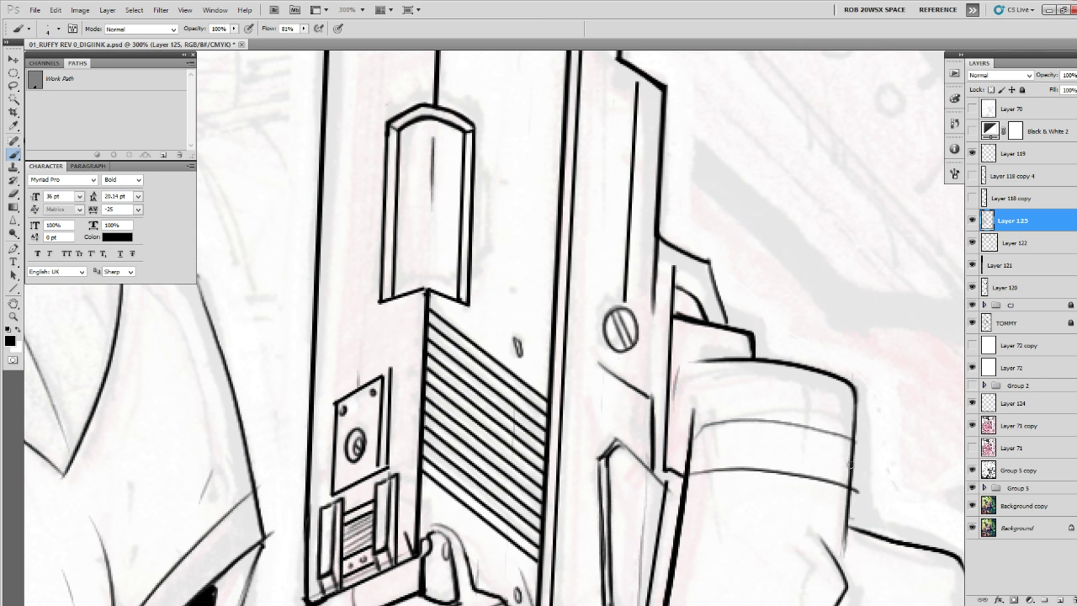
pyautogui.moveTo(845, 437)
pyautogui.mouseDown()
pyautogui.moveTo(714, 423)
pyautogui.moveTo(691, 439)
pyautogui.mouseUp()
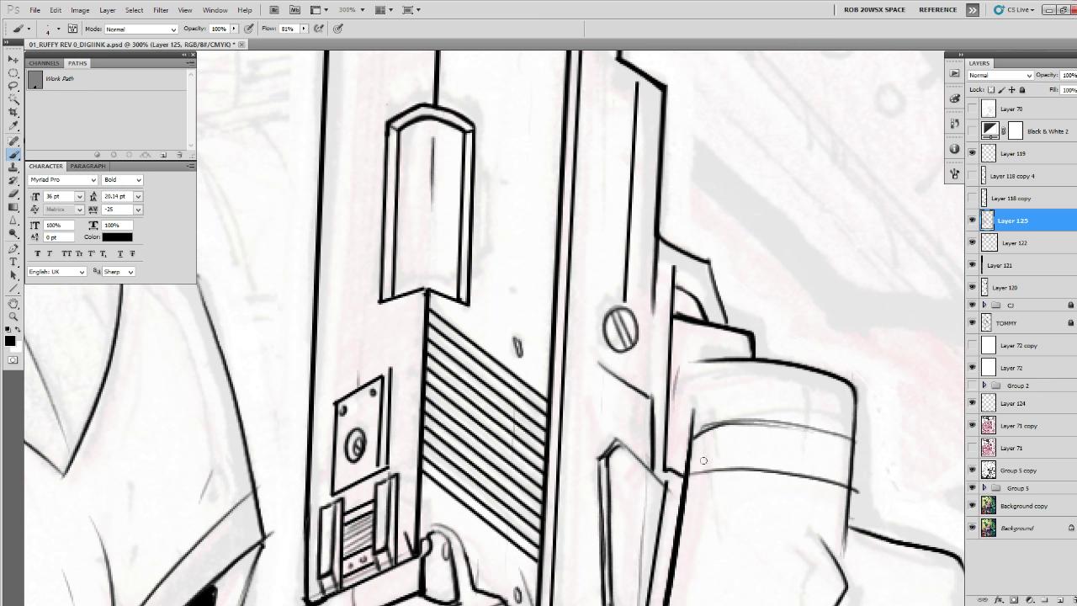
pyautogui.moveTo(831, 546); pyautogui.dragTo(764, 473)
pyautogui.moveTo(602, 363); pyautogui.dragTo(624, 367)
# Rework the second finger's top contour into a single heavy line.
pyautogui.moveTo(847, 502)
pyautogui.mouseDown()
pyautogui.moveTo(792, 471)
pyautogui.moveTo(702, 392)
pyautogui.mouseUp()
pyautogui.moveTo(647, 329)
pyautogui.mouseDown()
pyautogui.moveTo(743, 375)
pyautogui.moveTo(645, 329)
pyautogui.mouseUp()
pyautogui.hotkey('ctrl', 'z')
pyautogui.keyDown('ctrl'); pyautogui.click(747, 378); pyautogui.keyUp('ctrl')
pyautogui.moveTo(747, 379)
pyautogui.mouseDown()
pyautogui.moveTo(856, 466)
pyautogui.moveTo(797, 429)
pyautogui.moveTo(705, 405)
pyautogui.mouseUp()
pyautogui.press('b')
pyautogui.moveTo(878, 503); pyautogui.dragTo(697, 348)
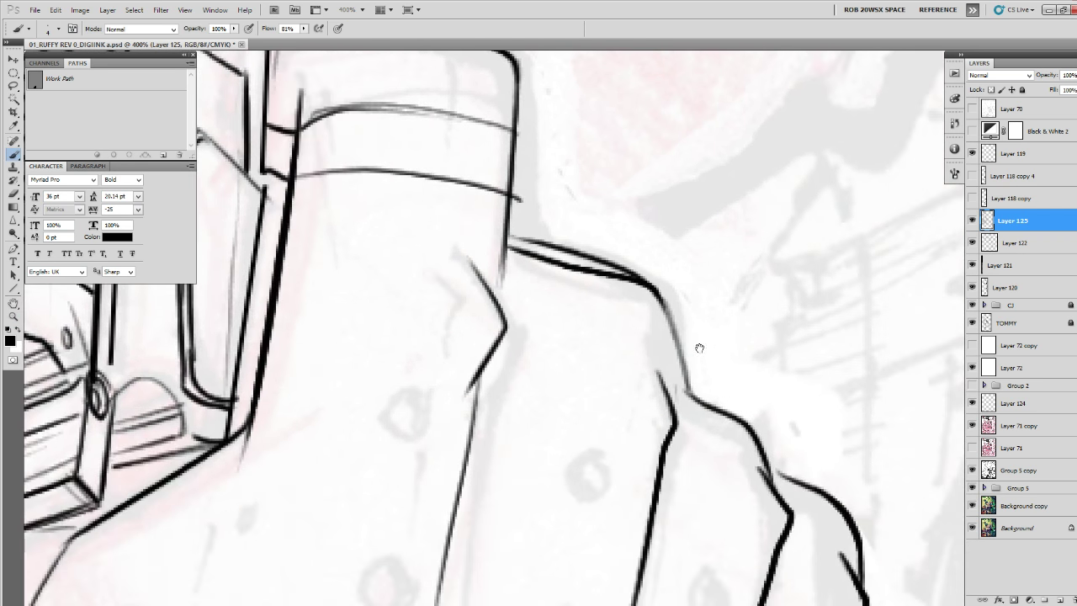
pyautogui.moveTo(684, 482)
pyautogui.mouseDown()
pyautogui.moveTo(776, 437)
pyautogui.moveTo(841, 353)
pyautogui.mouseUp()
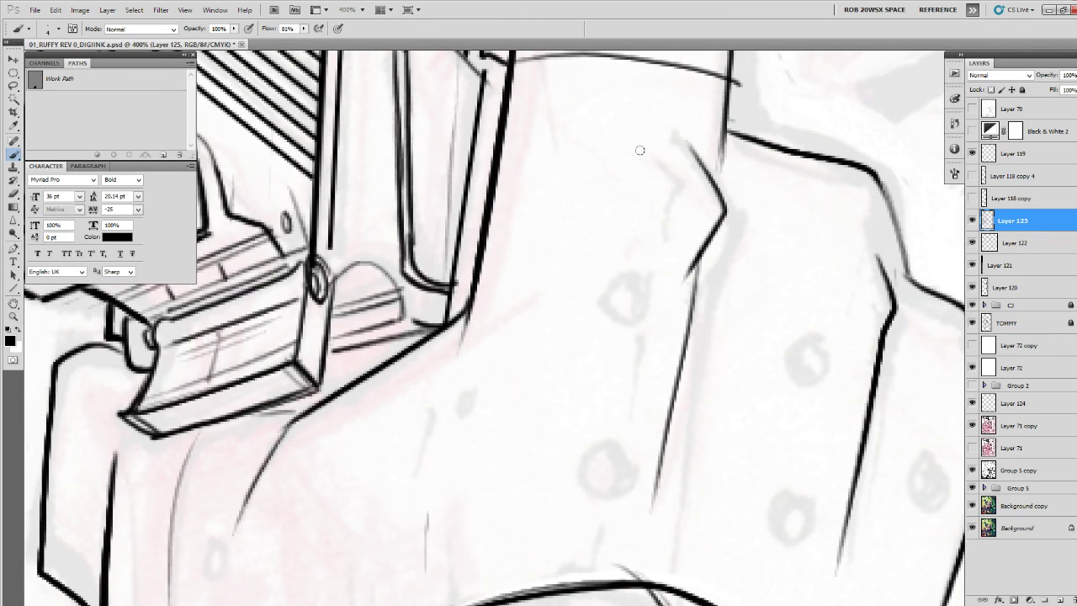
# Ink an angular knuckle crease with a trailing fold and two round studs down the first finger.
pyautogui.moveTo(639, 150); pyautogui.dragTo(626, 251)
pyautogui.moveTo(621, 292)
pyautogui.mouseDown()
pyautogui.moveTo(678, 313)
pyautogui.moveTo(649, 295)
pyautogui.mouseUp()
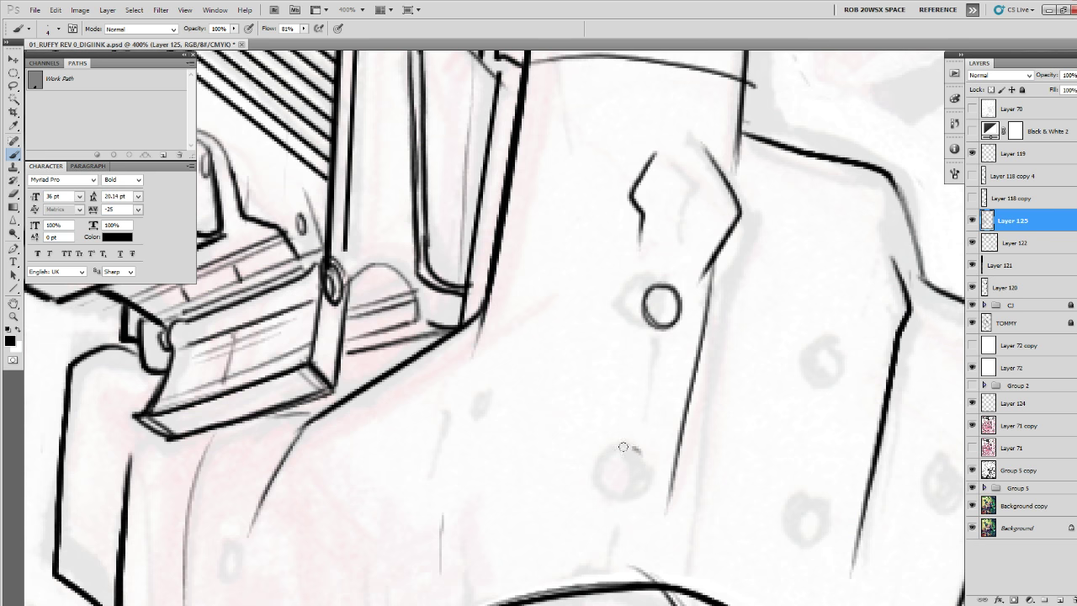
pyautogui.moveTo(622, 446)
pyautogui.mouseDown()
pyautogui.moveTo(652, 471)
pyautogui.moveTo(644, 494)
pyautogui.mouseUp()
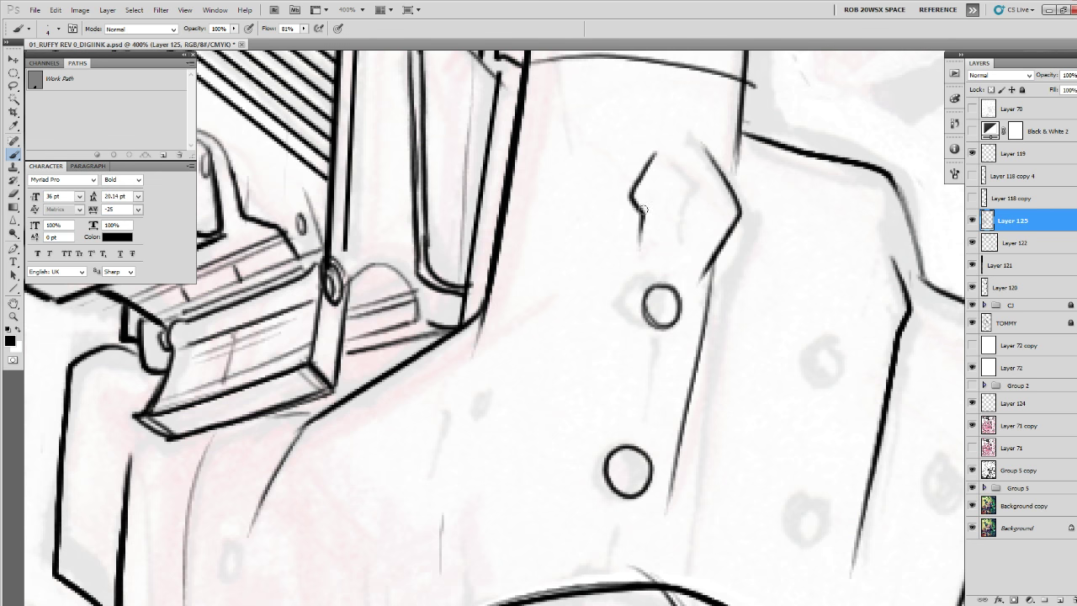
pyautogui.moveTo(642, 211); pyautogui.dragTo(625, 323)
pyautogui.moveTo(606, 403); pyautogui.dragTo(605, 412)
# Ink a hooked crease across the back of the glove and two narrow oval studs near the thumb side.
pyautogui.moveTo(463, 437); pyautogui.dragTo(555, 329)
pyautogui.moveTo(527, 294)
pyautogui.mouseDown()
pyautogui.moveTo(513, 382)
pyautogui.moveTo(537, 360)
pyautogui.mouseUp()
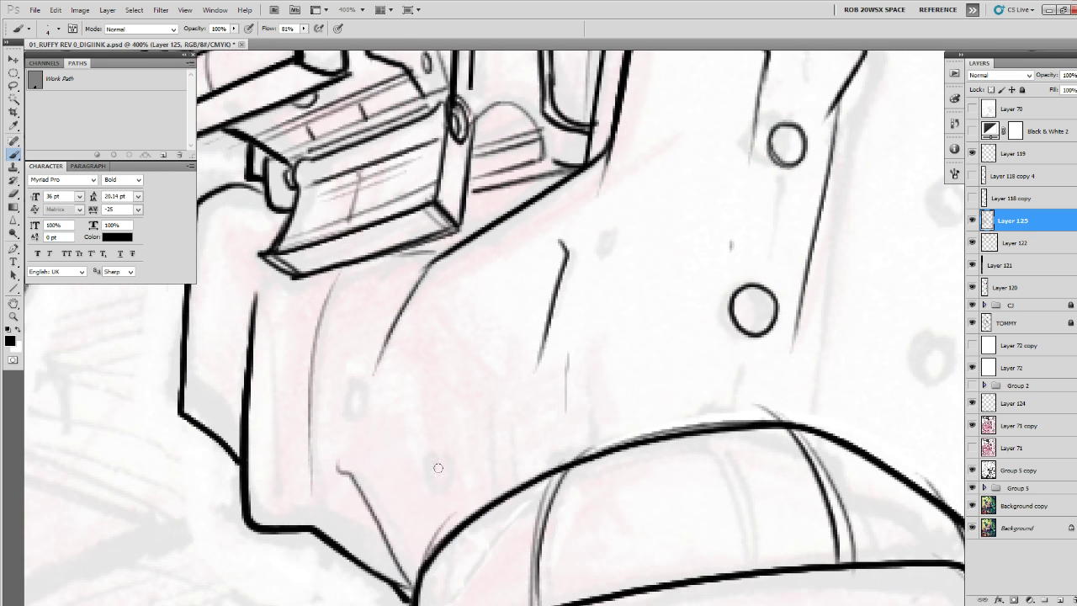
pyautogui.moveTo(436, 450)
pyautogui.mouseDown()
pyautogui.moveTo(429, 494)
pyautogui.moveTo(435, 450)
pyautogui.mouseUp()
pyautogui.moveTo(343, 391)
pyautogui.mouseDown()
pyautogui.moveTo(340, 416)
pyautogui.moveTo(364, 425)
pyautogui.mouseUp()
pyautogui.moveTo(443, 469); pyautogui.dragTo(433, 496)
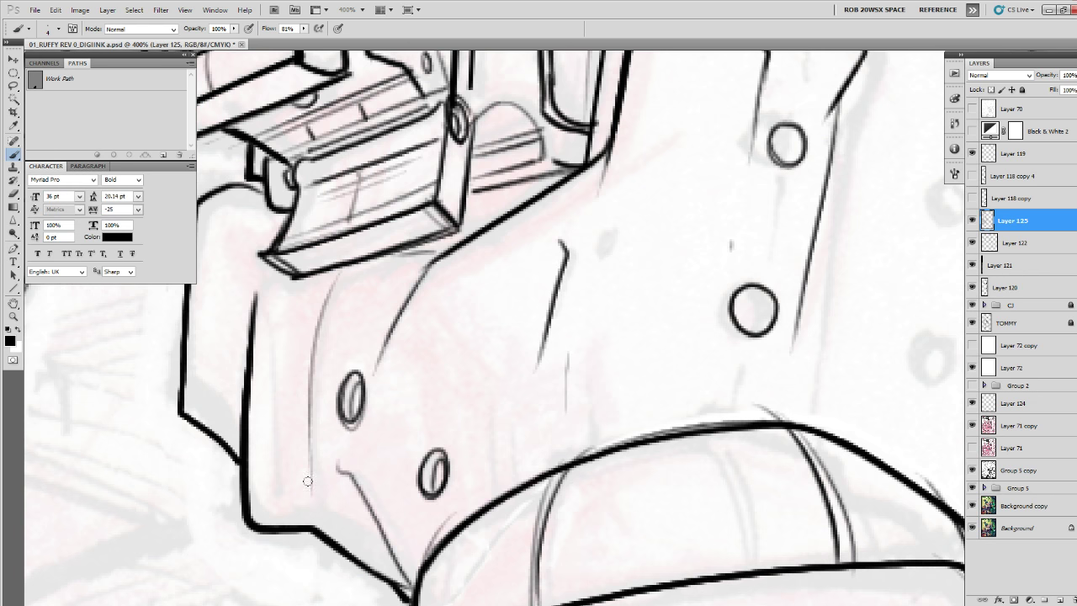
# Extend the glove's thick side edge up to the gun's base and ink curved fold lines running down beside it.
pyautogui.moveTo(287, 348); pyautogui.dragTo(376, 396)
pyautogui.moveTo(413, 364); pyautogui.dragTo(429, 297)
pyautogui.moveTo(374, 250); pyautogui.dragTo(363, 300)
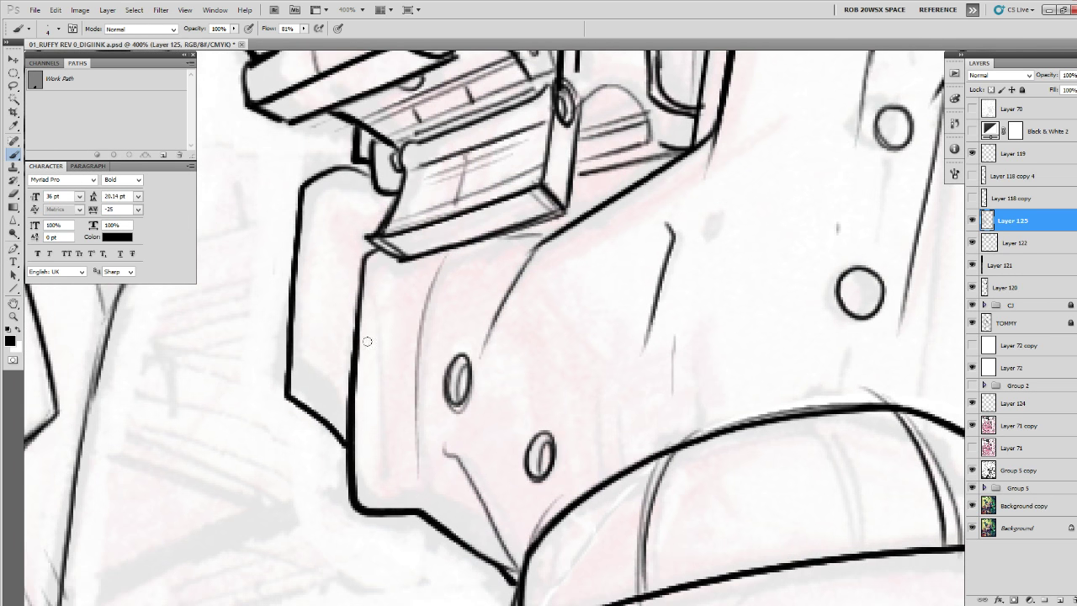
pyautogui.moveTo(431, 266); pyautogui.dragTo(410, 495)
pyautogui.moveTo(421, 455)
pyautogui.mouseDown()
pyautogui.moveTo(421, 430)
pyautogui.moveTo(442, 535)
pyautogui.mouseUp()
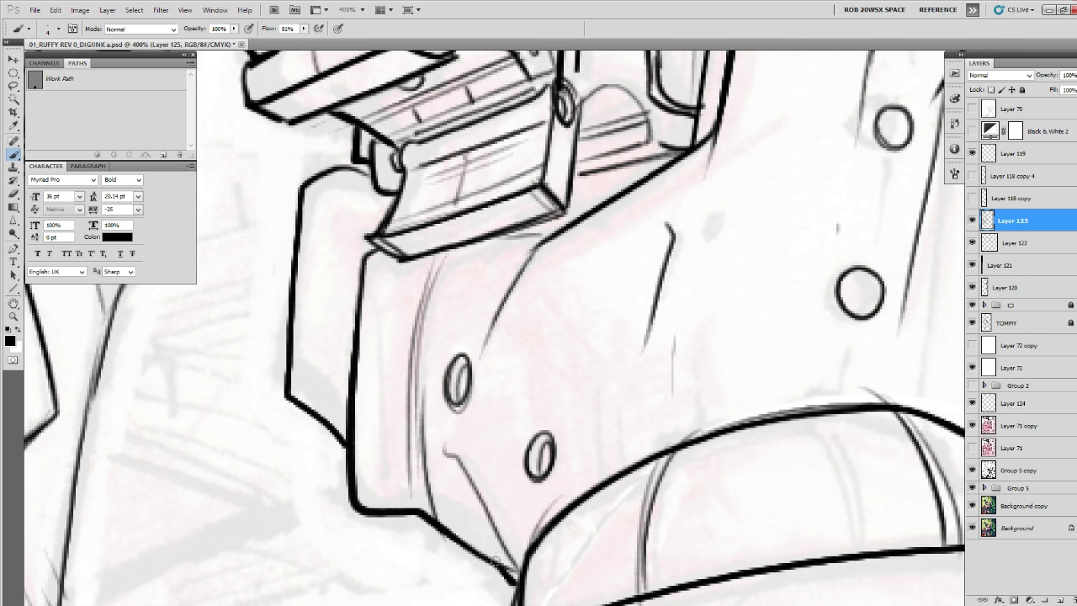
pyautogui.moveTo(850, 439); pyautogui.dragTo(627, 493)
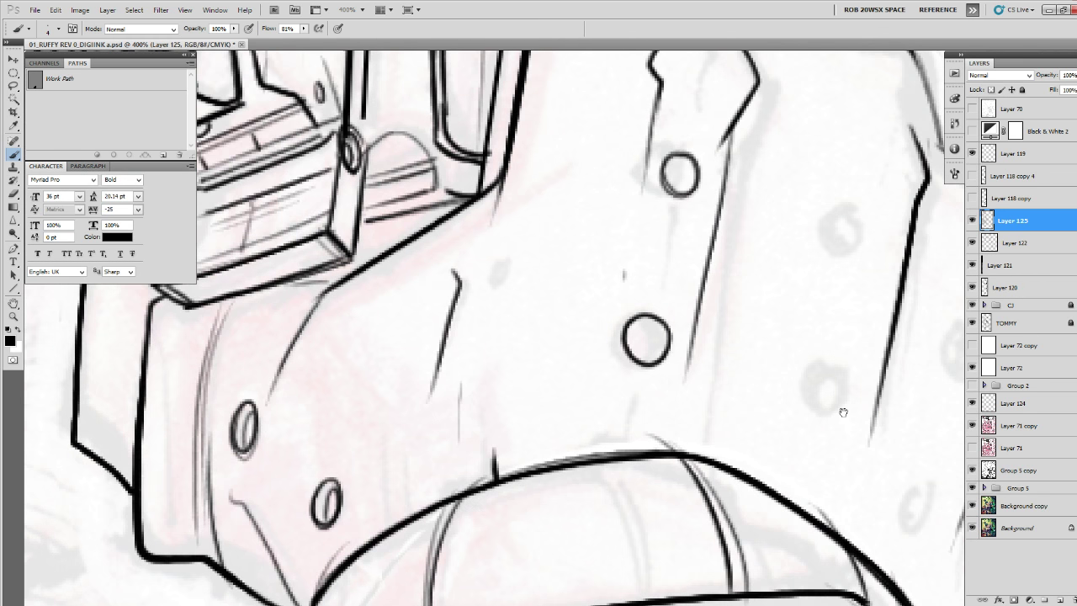
# Ink two oval studs on the second finger and add inner rim curves to the studs on the first two fingers.
pyautogui.moveTo(843, 412); pyautogui.dragTo(729, 357)
pyautogui.moveTo(730, 269)
pyautogui.mouseDown()
pyautogui.moveTo(711, 308)
pyautogui.moveTo(732, 271)
pyautogui.mouseUp()
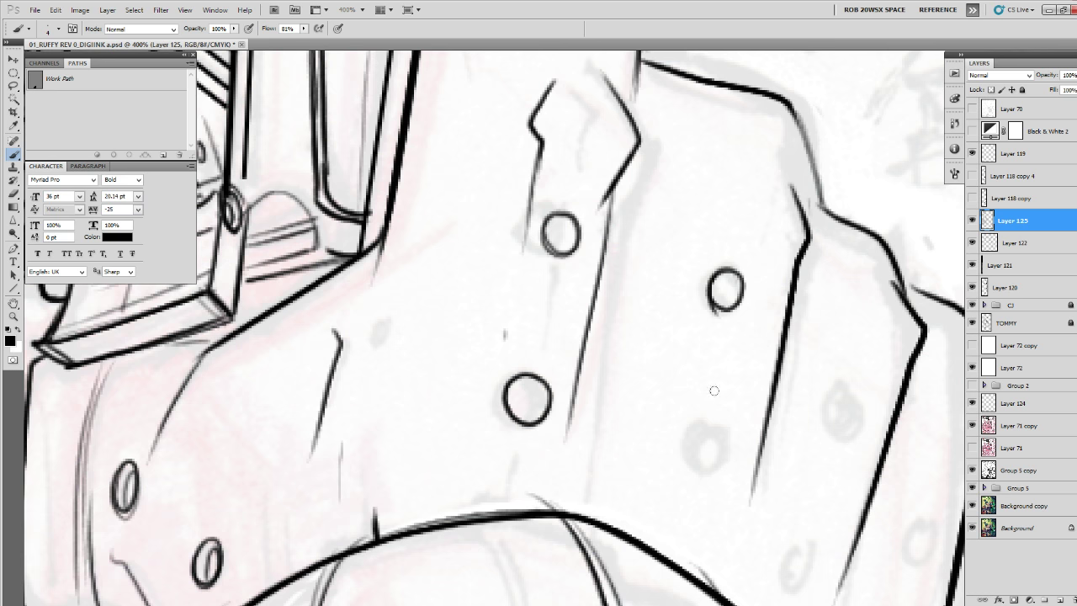
pyautogui.moveTo(707, 438)
pyautogui.mouseDown()
pyautogui.moveTo(683, 461)
pyautogui.moveTo(707, 435)
pyautogui.mouseUp()
pyautogui.moveTo(772, 472); pyautogui.dragTo(765, 471)
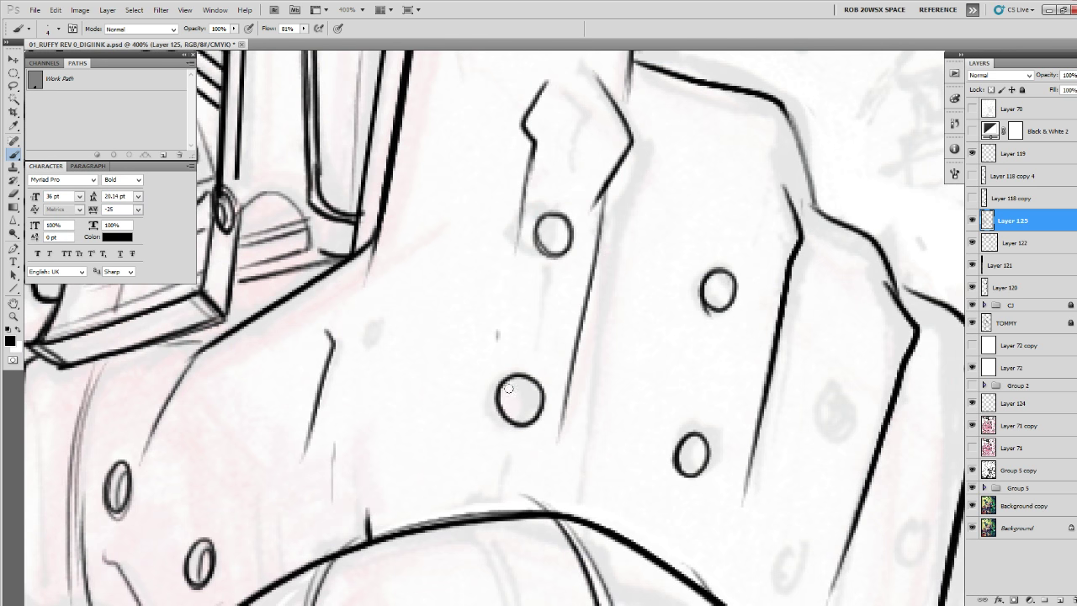
pyautogui.moveTo(530, 382); pyautogui.dragTo(526, 423)
pyautogui.moveTo(562, 220); pyautogui.dragTo(559, 252)
pyautogui.moveTo(727, 274); pyautogui.dragTo(721, 312)
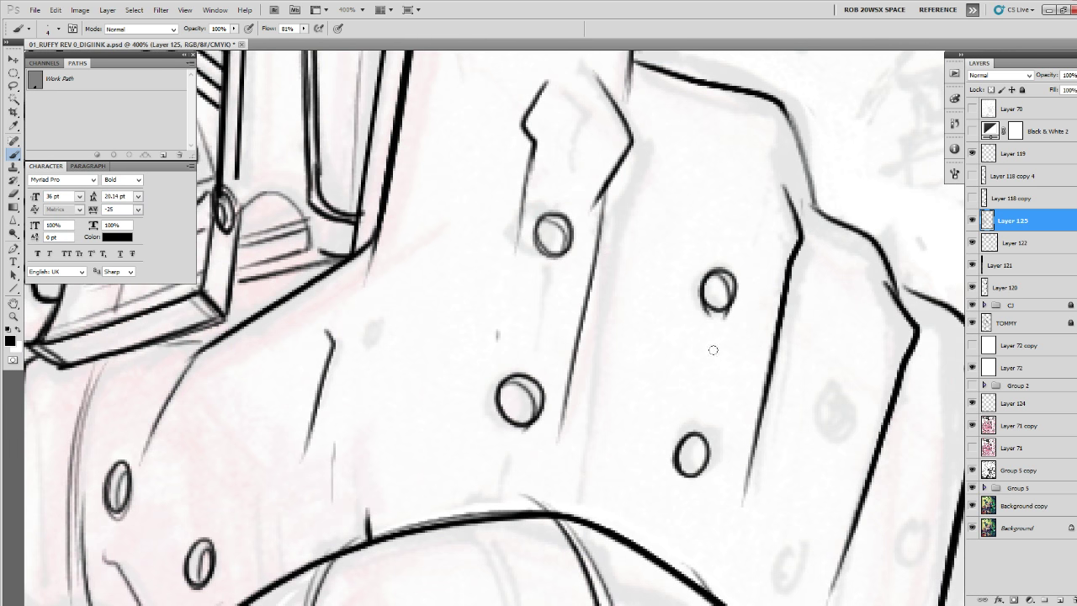
pyautogui.moveTo(696, 439); pyautogui.dragTo(691, 479)
# Ink two rimmed oval studs on each of the two outer fingers and reinforce the edge between these fingers.
pyautogui.moveTo(786, 511)
pyautogui.mouseDown()
pyautogui.moveTo(679, 438)
pyautogui.moveTo(624, 419)
pyautogui.mouseUp()
pyautogui.moveTo(687, 291)
pyautogui.mouseDown()
pyautogui.moveTo(670, 320)
pyautogui.moveTo(685, 335)
pyautogui.mouseUp()
pyautogui.moveTo(632, 458)
pyautogui.mouseDown()
pyautogui.moveTo(623, 475)
pyautogui.moveTo(644, 471)
pyautogui.moveTo(633, 497)
pyautogui.mouseUp()
pyautogui.moveTo(742, 473); pyautogui.dragTo(731, 417)
pyautogui.moveTo(746, 377); pyautogui.dragTo(739, 419)
pyautogui.moveTo(747, 376); pyautogui.dragTo(740, 429)
pyautogui.moveTo(700, 523); pyautogui.dragTo(687, 559)
pyautogui.moveTo(696, 522)
pyautogui.mouseDown()
pyautogui.moveTo(691, 561)
pyautogui.moveTo(691, 551)
pyautogui.mouseUp()
pyautogui.moveTo(676, 421); pyautogui.dragTo(667, 488)
pyautogui.moveTo(731, 320); pyautogui.dragTo(682, 551)
# Ink a short vertical accent line down from the second finger's knuckle corner.
pyautogui.moveTo(684, 379)
pyautogui.mouseDown()
pyautogui.moveTo(748, 408)
pyautogui.moveTo(796, 537)
pyautogui.mouseUp()
pyautogui.moveTo(686, 433); pyautogui.dragTo(754, 485)
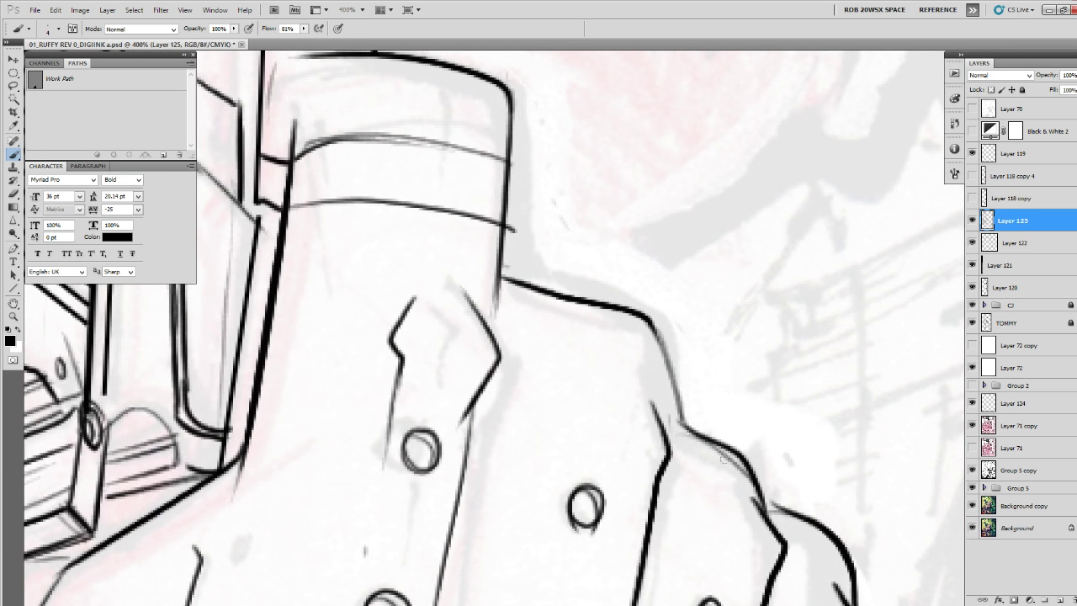
pyautogui.moveTo(648, 317); pyautogui.dragTo(652, 395)
pyautogui.keyDown('alt'); pyautogui.click(637, 402); pyautogui.keyUp('alt')
pyautogui.keyDown('alt'); pyautogui.click(637, 400); pyautogui.keyUp('alt')
pyautogui.keyDown('alt'); pyautogui.click(637, 399); pyautogui.keyUp('alt')
pyautogui.keyDown('alt'); pyautogui.click(637, 399); pyautogui.keyUp('alt')
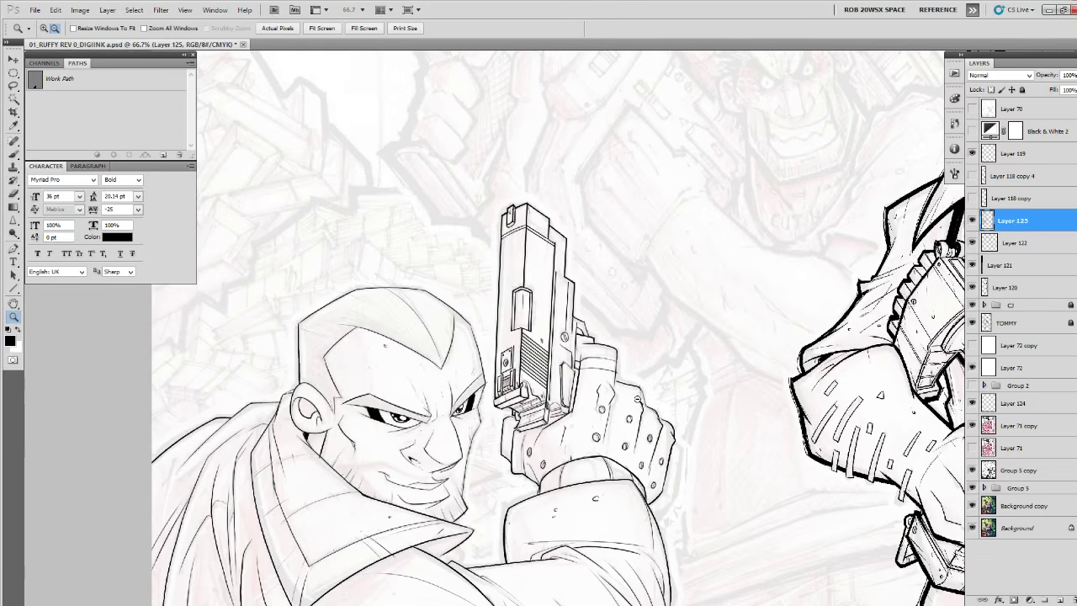
# Ink an inner crease inside the first finger's knuckle and a long vertical seam line crossing its two bands.
pyautogui.click(624, 394)
pyautogui.click(620, 393)
pyautogui.click(620, 393)
pyautogui.click(620, 392)
pyautogui.moveTo(620, 392)
pyautogui.mouseDown()
pyautogui.moveTo(656, 429)
pyautogui.moveTo(561, 415)
pyautogui.moveTo(558, 461)
pyautogui.mouseUp()
pyautogui.hotkey('ctrl', 'z')
pyautogui.moveTo(616, 423)
pyautogui.mouseDown()
pyautogui.moveTo(598, 410)
pyautogui.moveTo(558, 479)
pyautogui.mouseUp()
pyautogui.scroll(3, 601, 392)
pyautogui.moveTo(604, 279); pyautogui.dragTo(578, 507)
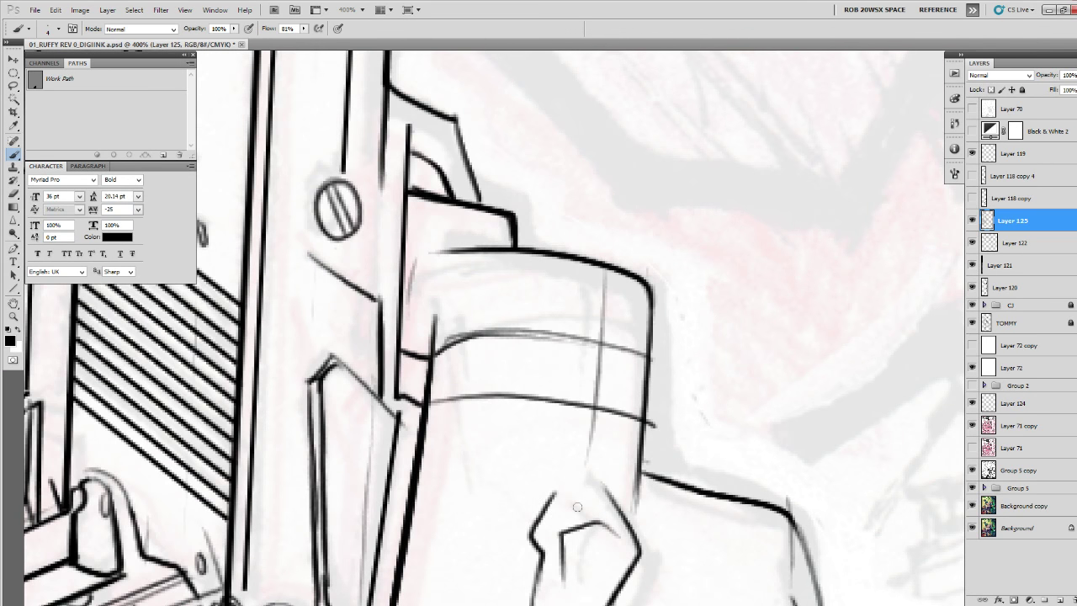
# Ink a flat elliptical highlight with a smaller one inside it at the uppermost finger's top.
pyautogui.moveTo(614, 359); pyautogui.dragTo(655, 496)
pyautogui.moveTo(669, 423)
pyautogui.mouseDown()
pyautogui.moveTo(606, 425)
pyautogui.moveTo(654, 431)
pyautogui.moveTo(602, 405)
pyautogui.moveTo(671, 434)
pyautogui.moveTo(621, 421)
pyautogui.mouseUp()
pyautogui.hotkey('ctrl', 'z')
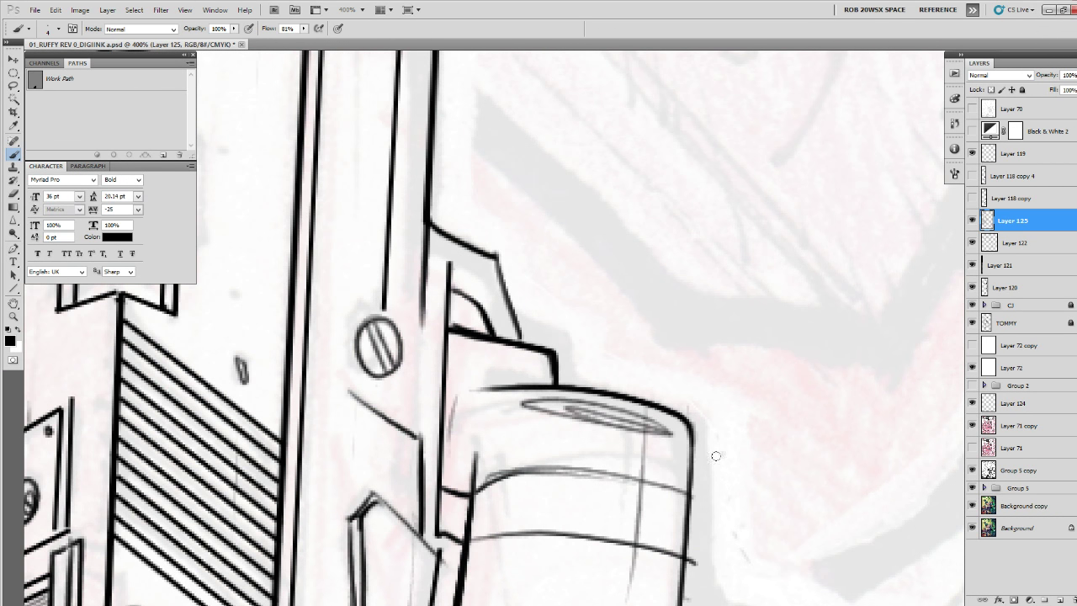
# Ink an accent line along the side of the second finger's knuckle and tidy the contour with the eraser.
pyautogui.scroll(-5, 715, 455)
pyautogui.hscroll(4, 658, 363)
pyautogui.moveTo(650, 485); pyautogui.dragTo(694, 589)
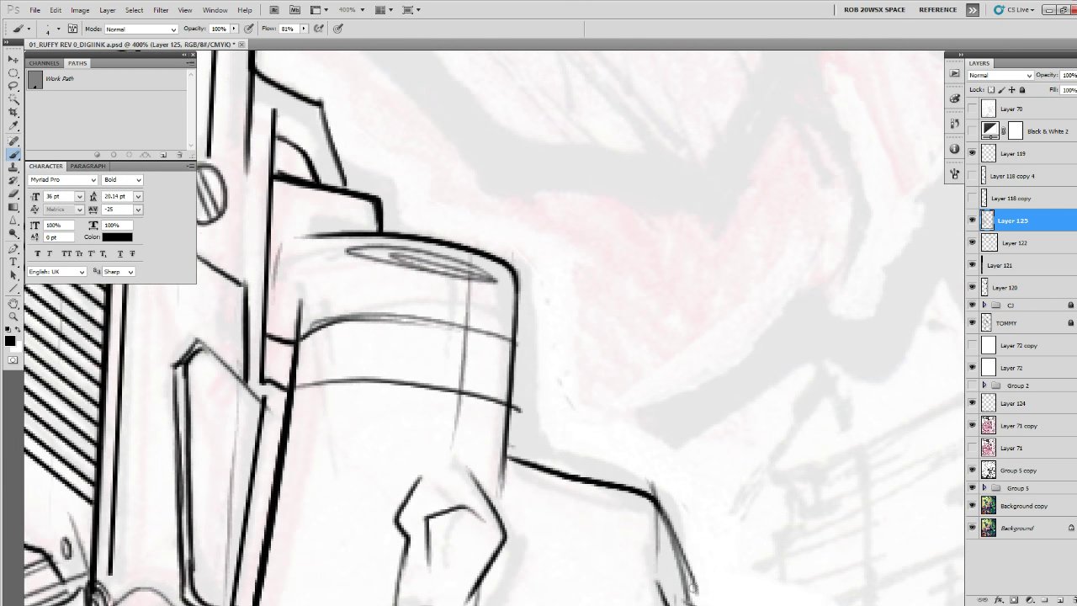
pyautogui.moveTo(671, 540)
pyautogui.mouseDown()
pyautogui.moveTo(668, 524)
pyautogui.moveTo(505, 452)
pyautogui.mouseUp()
pyautogui.moveTo(720, 519)
pyautogui.mouseDown()
pyautogui.moveTo(604, 354)
pyautogui.moveTo(580, 431)
pyautogui.mouseUp()
pyautogui.press('e')
pyautogui.moveTo(564, 361); pyautogui.dragTo(581, 430)
pyautogui.keyDown('alt'); pyautogui.click(579, 381); pyautogui.keyUp('alt')
pyautogui.keyDown('alt'); pyautogui.click(578, 380); pyautogui.keyUp('alt')
pyautogui.keyDown('alt'); pyautogui.click(579, 380); pyautogui.keyUp('alt')
pyautogui.keyDown('alt'); pyautogui.click(586, 384); pyautogui.keyUp('alt')
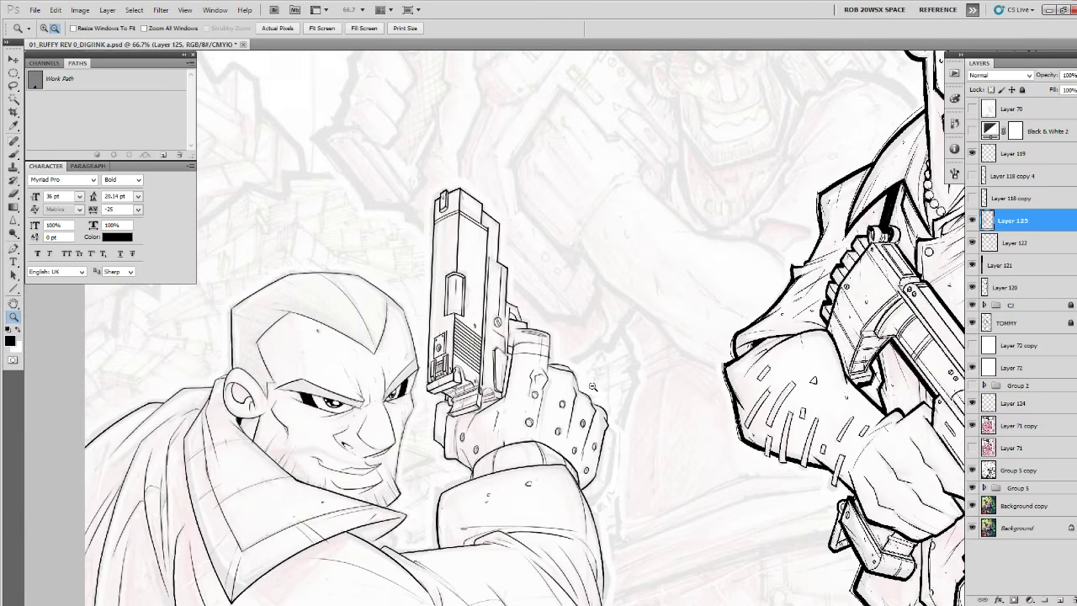
pyautogui.keyDown('alt'); pyautogui.click(595, 388); pyautogui.keyUp('alt')
# Ink a small hooked stroke and a short descending edge just below the outermost finger's knuckle.
pyautogui.moveTo(599, 388); pyautogui.dragTo(676, 310)
pyautogui.click(673, 311)
pyautogui.click(673, 311)
pyautogui.click(672, 311)
pyautogui.click(670, 312)
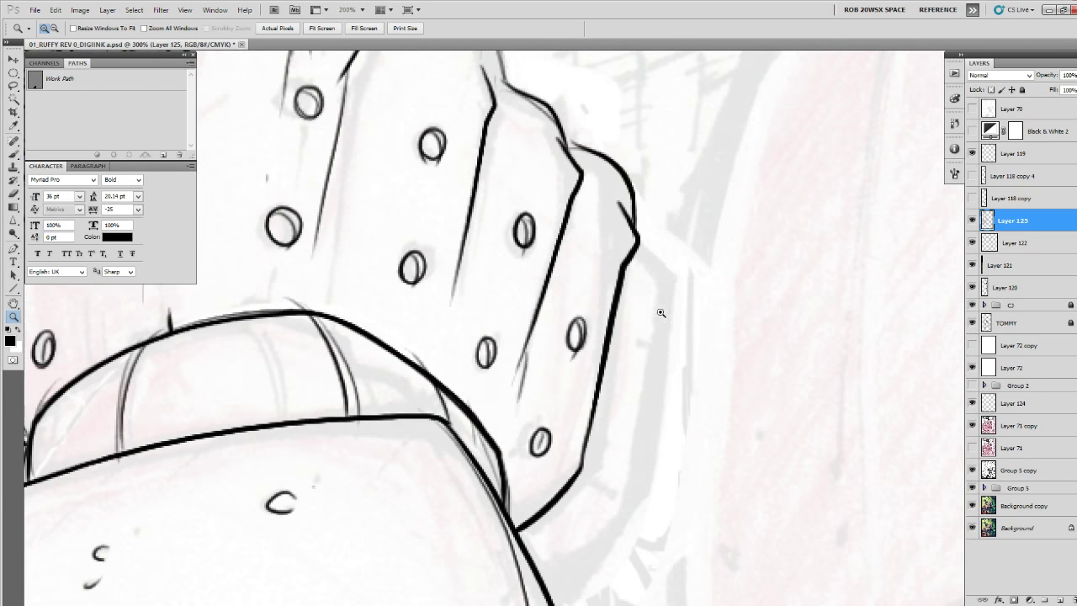
pyautogui.press('b')
pyautogui.hotkey('ctrl', 'z')
pyautogui.moveTo(623, 266)
pyautogui.mouseDown()
pyautogui.moveTo(636, 294)
pyautogui.moveTo(657, 279)
pyautogui.mouseUp()
pyautogui.moveTo(658, 298)
pyautogui.mouseDown()
pyautogui.moveTo(632, 288)
pyautogui.moveTo(623, 346)
pyautogui.mouseUp()
# Ink a straight inner edge of the grip block beside the outermost finger and tidy the small hook at its upper end.
pyautogui.press('u')
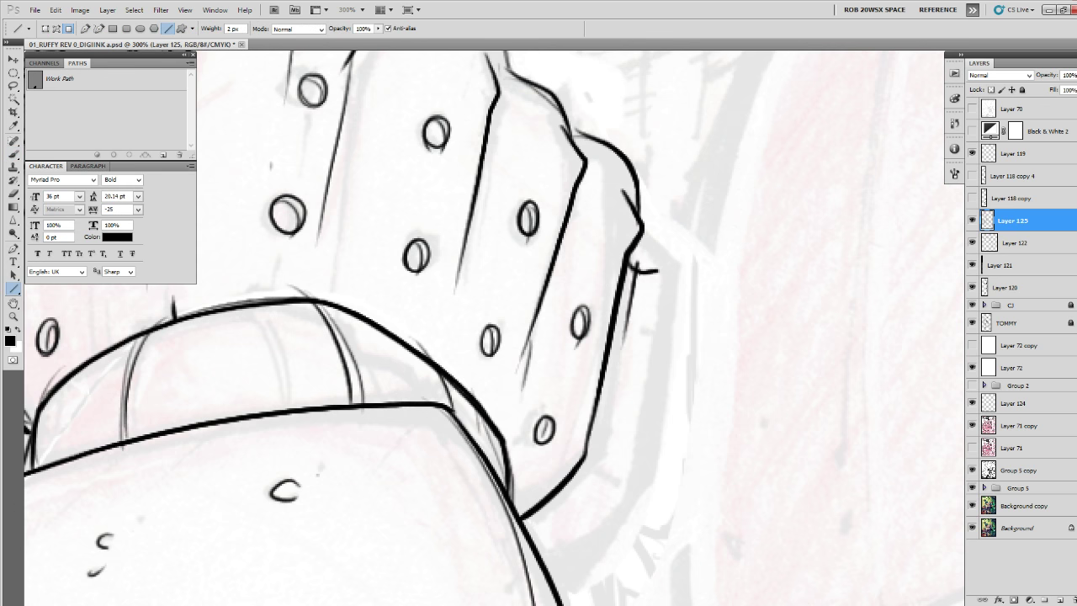
pyautogui.moveTo(638, 265)
pyautogui.mouseDown()
pyautogui.moveTo(594, 468)
pyautogui.moveTo(629, 488)
pyautogui.mouseUp()
pyautogui.press('b')
pyautogui.scroll(-1, 640, 454)
pyautogui.press('e')
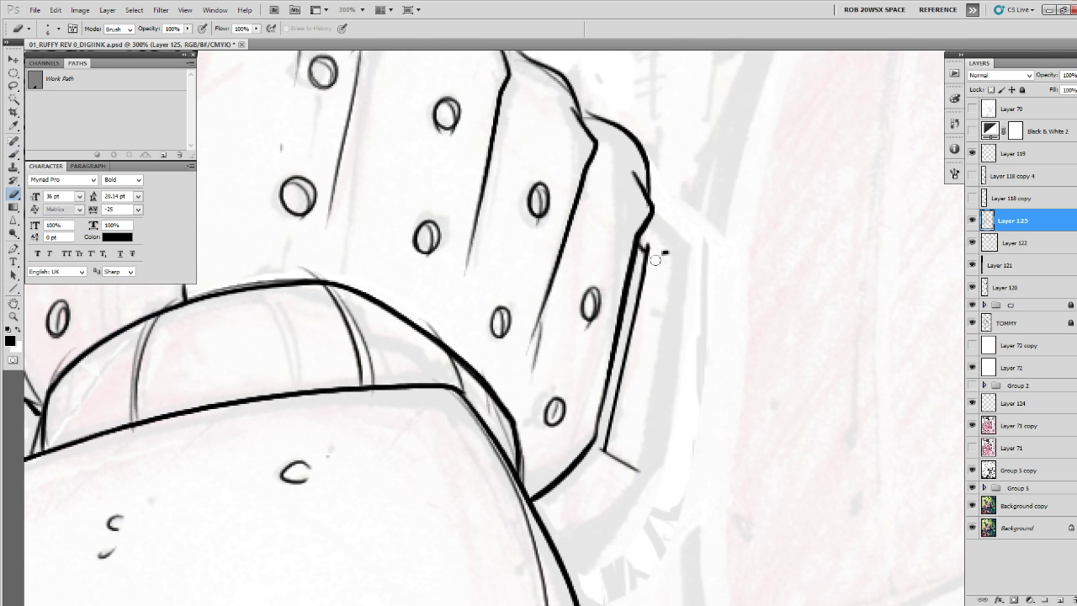
pyautogui.press('b')
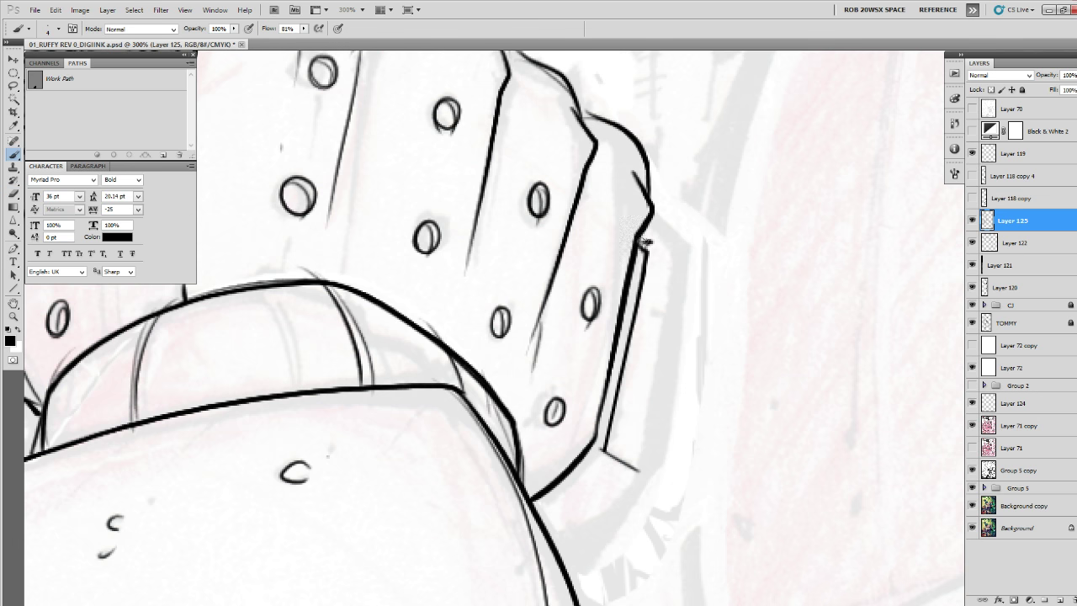
pyautogui.moveTo(640, 244); pyautogui.dragTo(652, 241)
pyautogui.press('e')
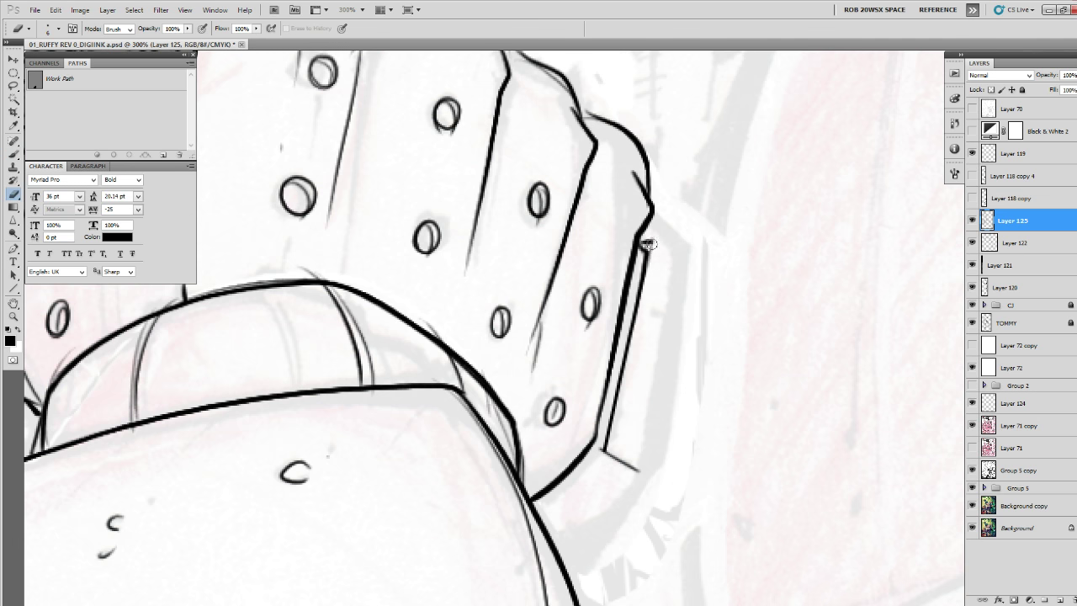
# Ink a parallel outer edge for the block beside the outermost finger, then close its upper end and curved lower corner.
pyautogui.press('u')
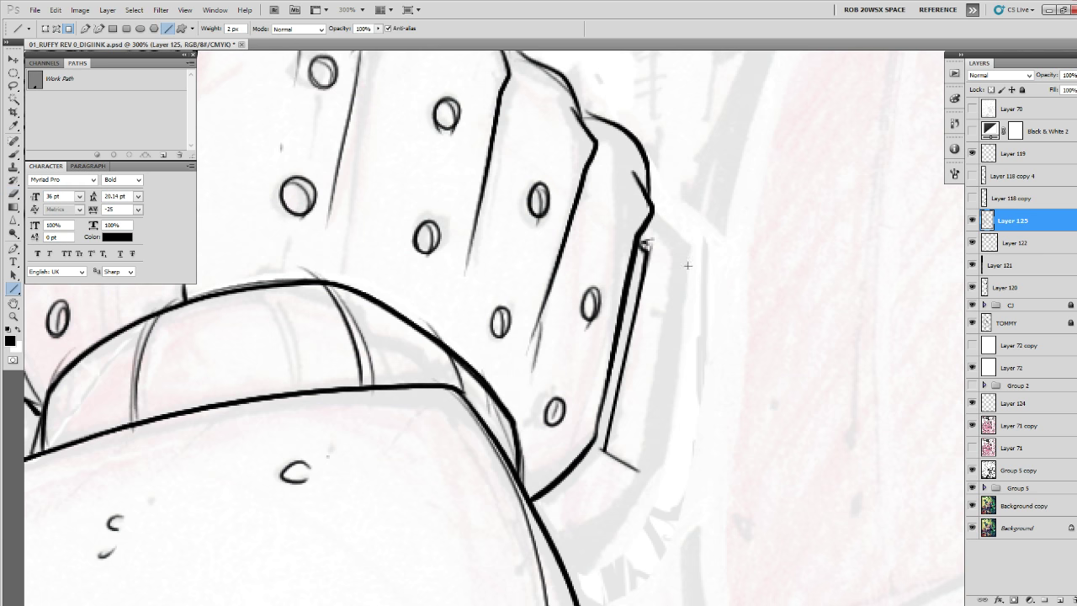
pyautogui.moveTo(692, 251); pyautogui.dragTo(644, 486)
pyautogui.press('b')
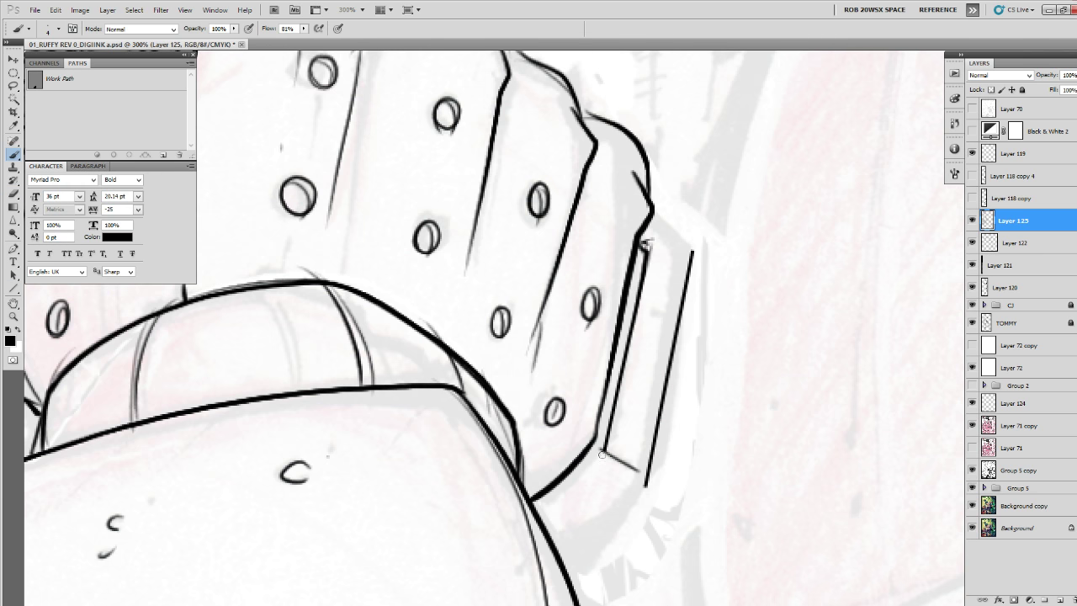
pyautogui.moveTo(603, 452); pyautogui.dragTo(578, 463)
pyautogui.moveTo(645, 482); pyautogui.dragTo(552, 535)
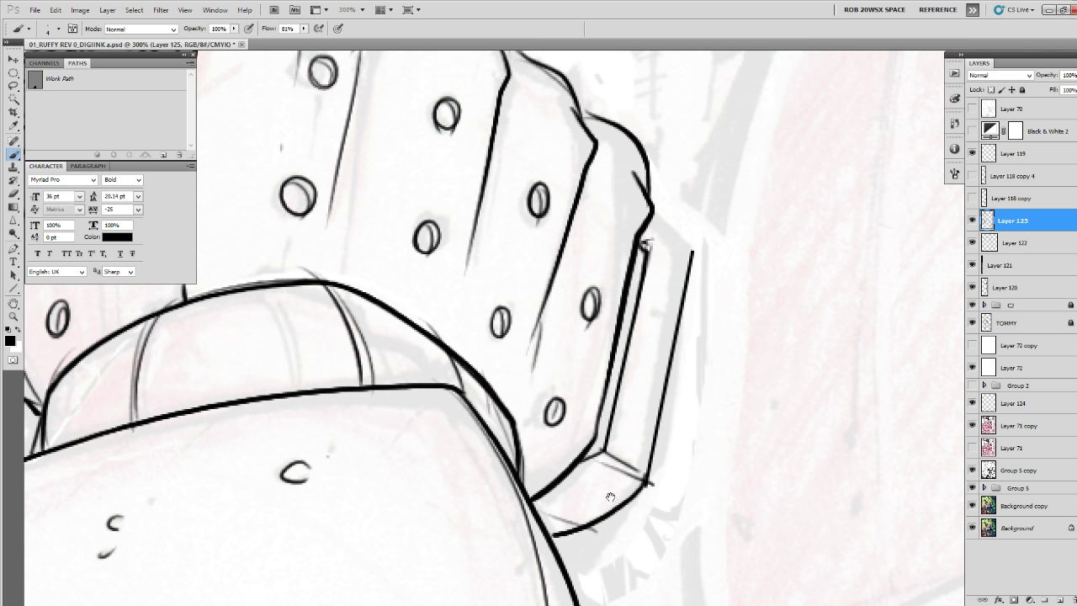
pyautogui.moveTo(687, 355); pyautogui.dragTo(687, 473)
pyautogui.moveTo(654, 355); pyautogui.dragTo(647, 377)
pyautogui.moveTo(653, 353)
pyautogui.mouseDown()
pyautogui.moveTo(694, 370)
pyautogui.moveTo(652, 353)
pyautogui.moveTo(691, 370)
pyautogui.moveTo(690, 319)
pyautogui.mouseUp()
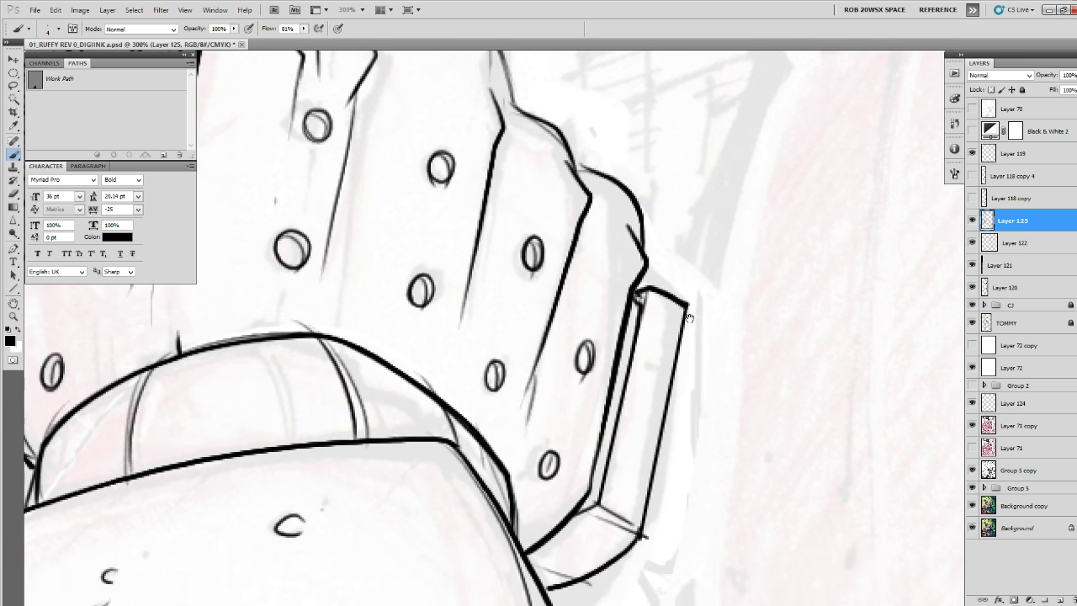
# Ink light creases on the glove at the base of the thumb, just below the gun's magazine well.
pyautogui.press('z')
pyautogui.keyDown('alt'); pyautogui.click(610, 433); pyautogui.keyUp('alt')
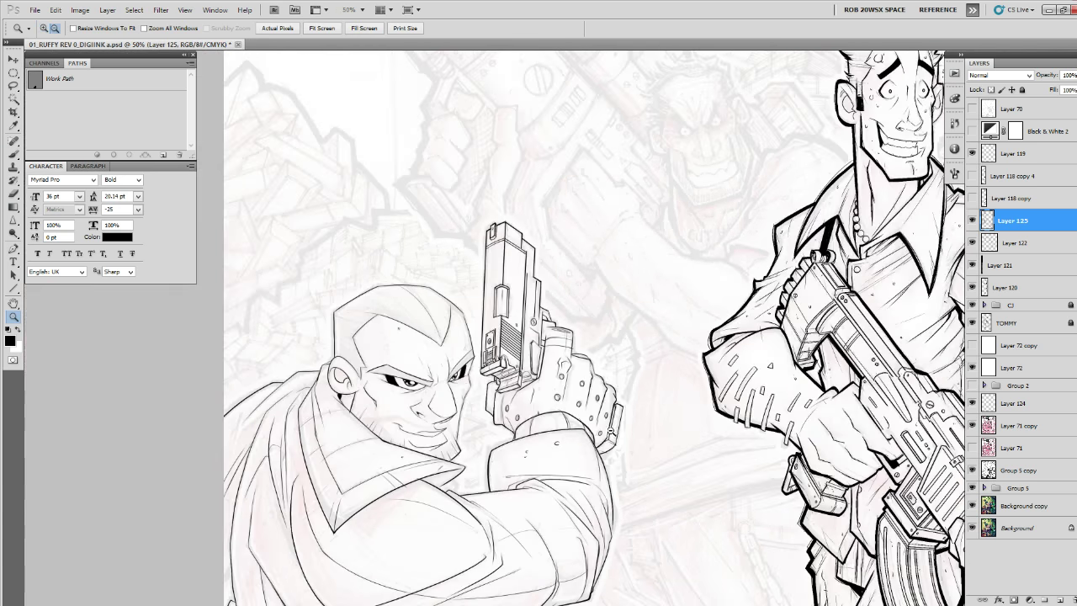
pyautogui.click(540, 390)
pyautogui.click(538, 385)
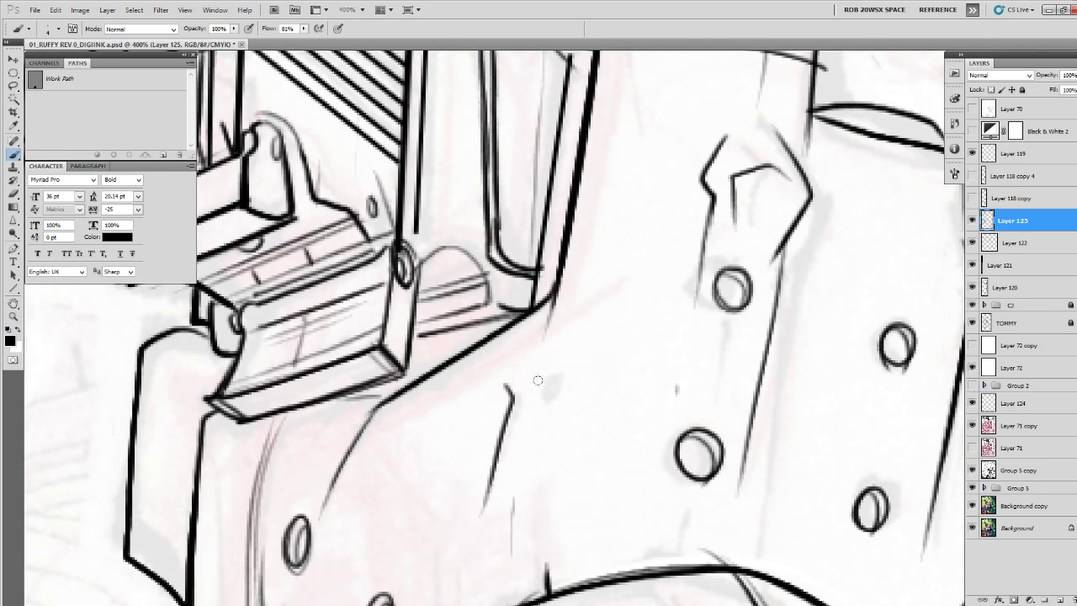
pyautogui.press('b')
pyautogui.moveTo(552, 294); pyautogui.dragTo(507, 362)
pyautogui.moveTo(466, 421); pyautogui.dragTo(602, 341)
pyautogui.hotkey('ctrl', 'z')
pyautogui.moveTo(539, 309)
pyautogui.mouseDown()
pyautogui.moveTo(420, 396)
pyautogui.moveTo(399, 349)
pyautogui.mouseUp()
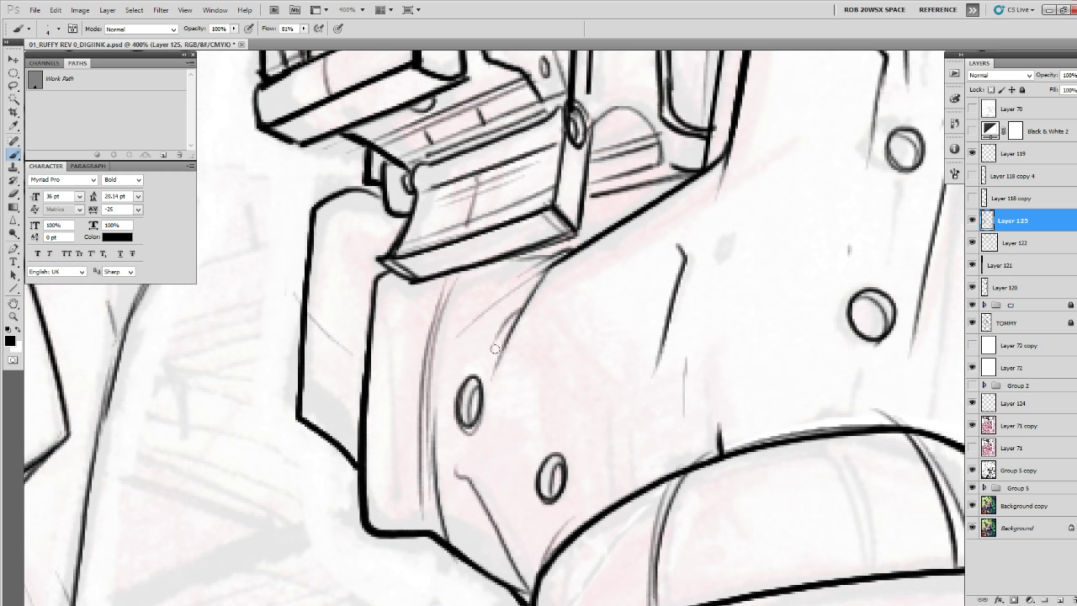
# Ink the far collar's pointed tip behind the bald man's chin with two tapering lines meeting in front of the glove.
pyautogui.press('z')
pyautogui.keyDown('alt'); pyautogui.click(503, 321); pyautogui.keyUp('alt')
pyautogui.keyDown('alt'); pyautogui.click(503, 320); pyautogui.keyUp('alt')
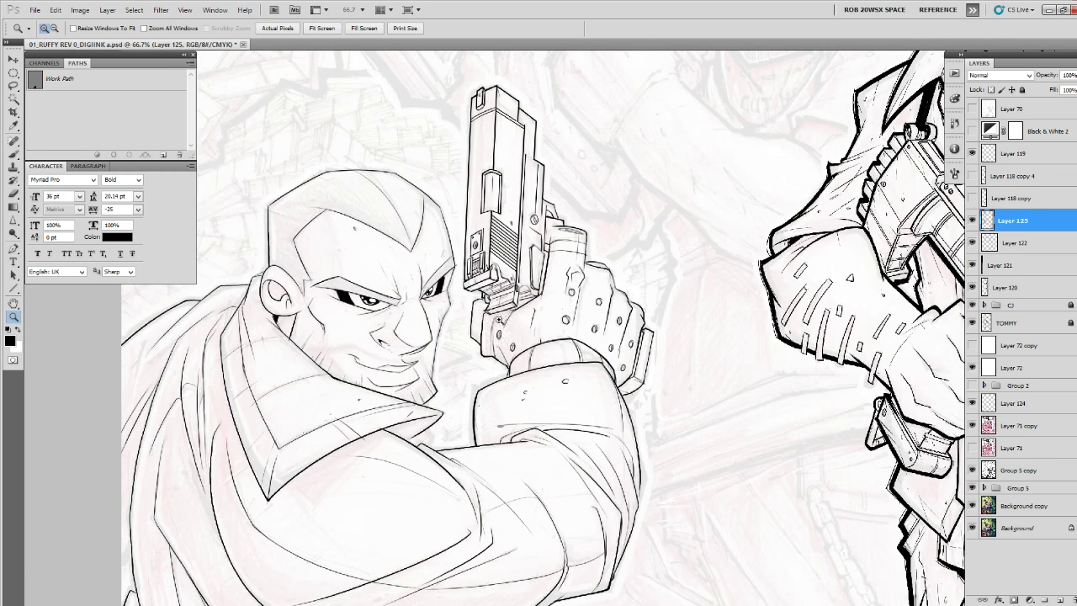
pyautogui.keyDown('alt'); pyautogui.click(503, 321); pyautogui.keyUp('alt')
pyautogui.moveTo(589, 295); pyautogui.dragTo(590, 276)
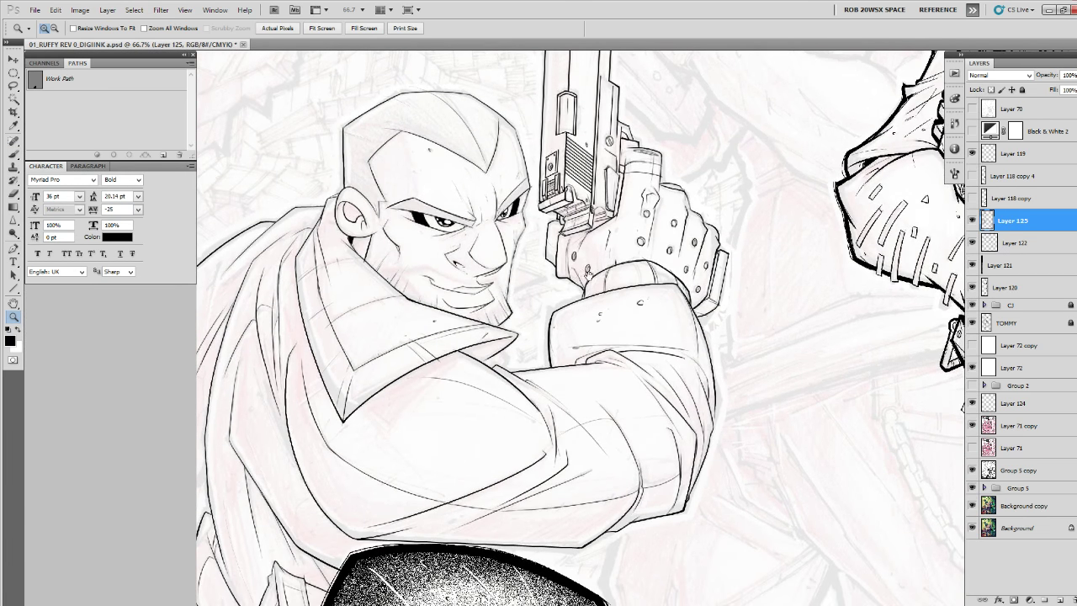
pyautogui.click(510, 350)
pyautogui.click(509, 350)
pyautogui.click(509, 350)
pyautogui.press('b')
pyautogui.moveTo(474, 250); pyautogui.dragTo(478, 262)
pyautogui.moveTo(477, 359)
pyautogui.mouseDown()
pyautogui.moveTo(502, 405)
pyautogui.moveTo(493, 446)
pyautogui.mouseUp()
pyautogui.moveTo(563, 236); pyautogui.dragTo(507, 507)
pyautogui.moveTo(619, 318)
pyautogui.mouseDown()
pyautogui.moveTo(643, 375)
pyautogui.moveTo(784, 424)
pyautogui.mouseUp()
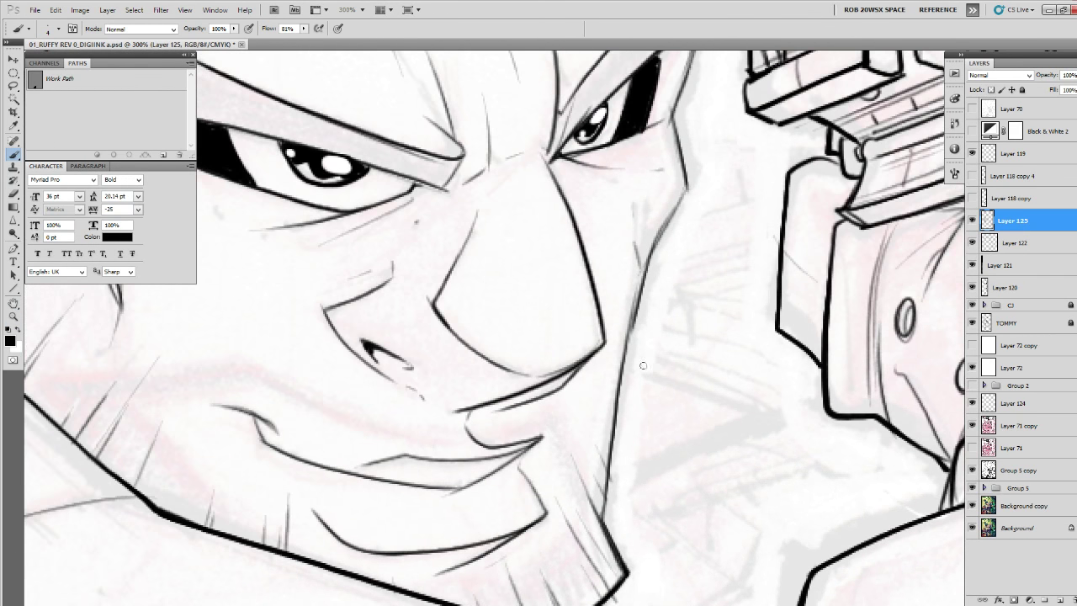
pyautogui.moveTo(626, 357)
pyautogui.mouseDown()
pyautogui.moveTo(795, 423)
pyautogui.moveTo(612, 488)
pyautogui.moveTo(803, 427)
pyautogui.mouseUp()
pyautogui.moveTo(627, 357); pyautogui.dragTo(806, 424)
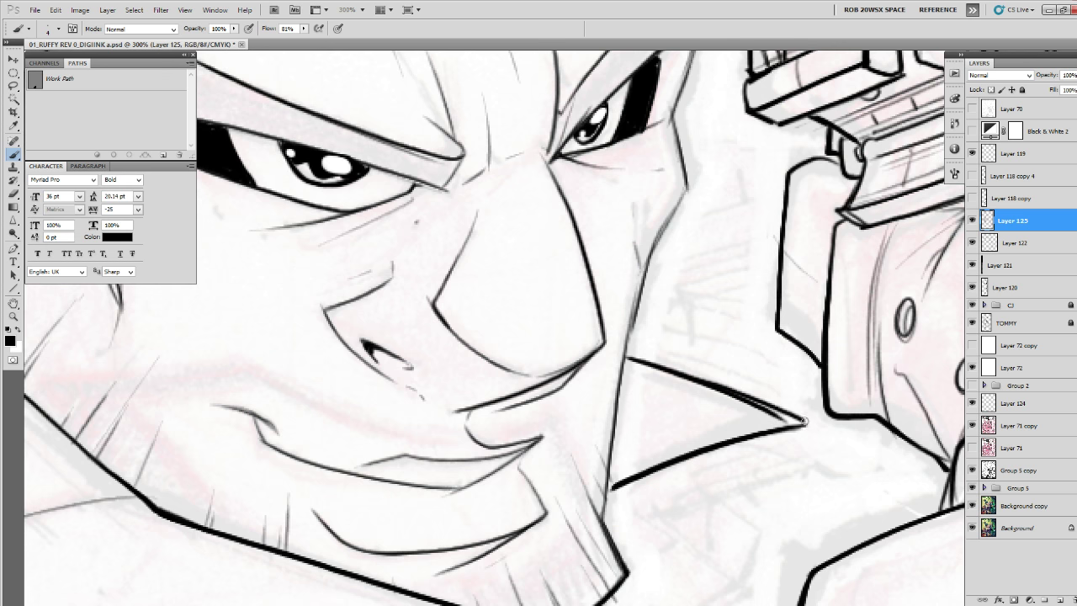
pyautogui.hotkey('ctrl', 'z')
pyautogui.moveTo(627, 356); pyautogui.dragTo(783, 417)
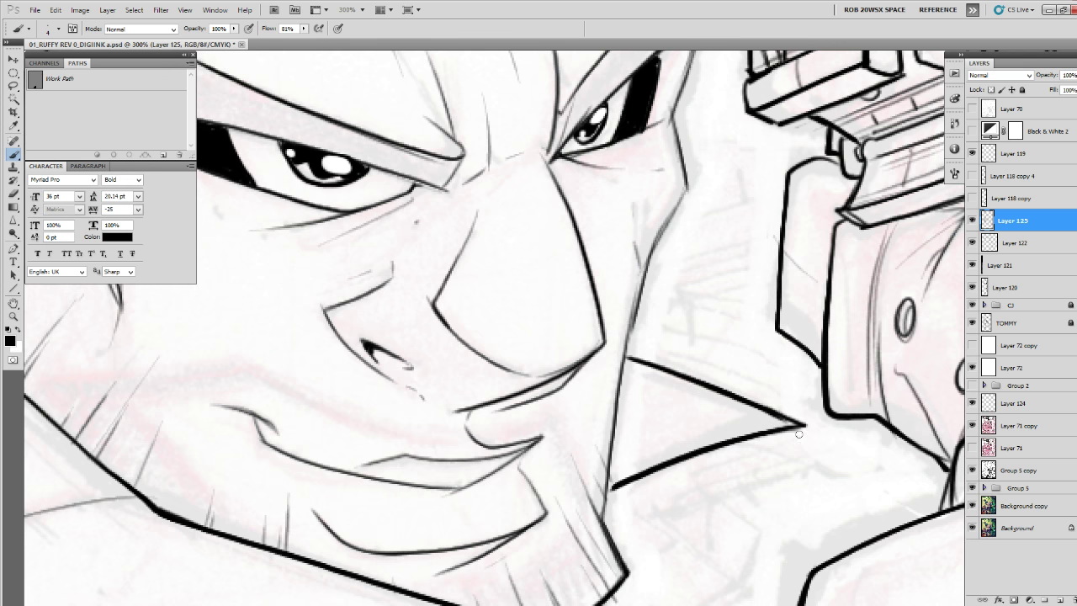
# Ink a long thin crease down the coat between the folds behind the collar.
pyautogui.press('z')
pyautogui.keyDown('alt'); pyautogui.click(741, 454); pyautogui.keyUp('alt')
pyautogui.keyDown('alt'); pyautogui.click(740, 454); pyautogui.keyUp('alt')
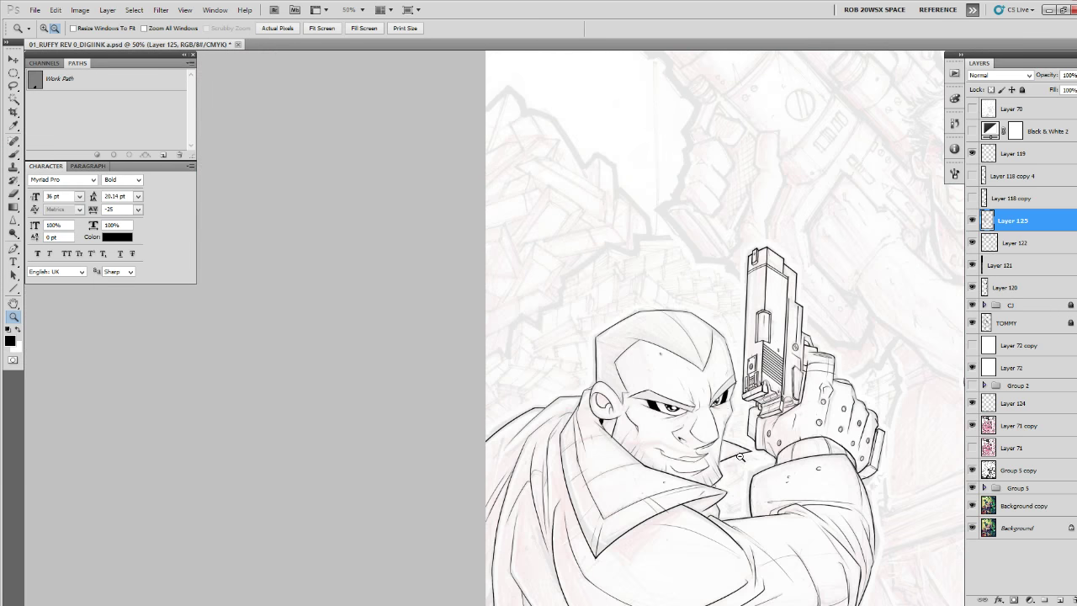
pyautogui.keyDown('alt'); pyautogui.click(741, 453); pyautogui.keyUp('alt')
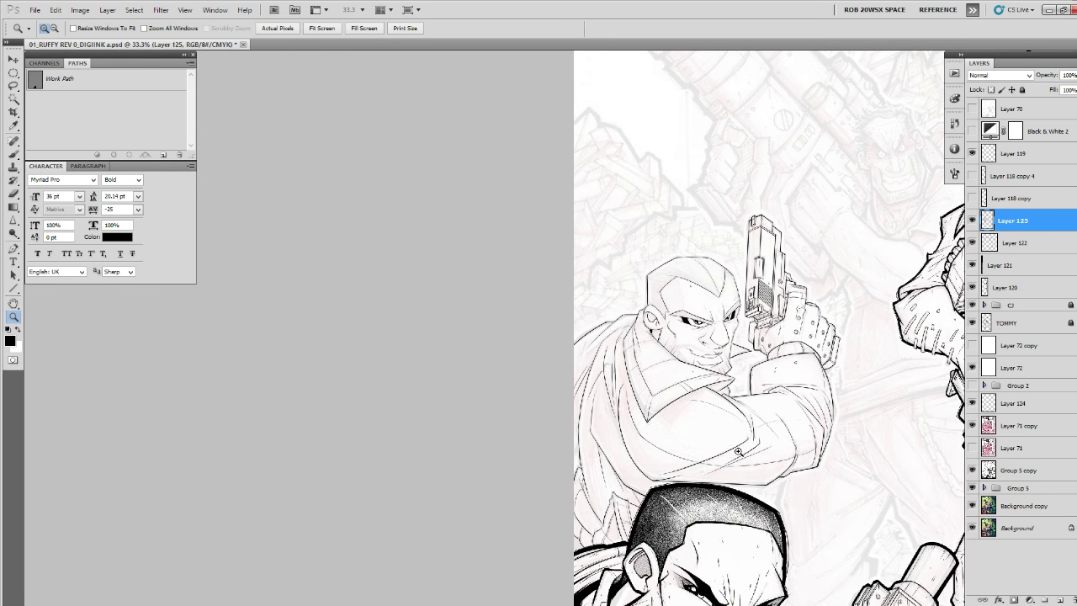
pyautogui.click(589, 452)
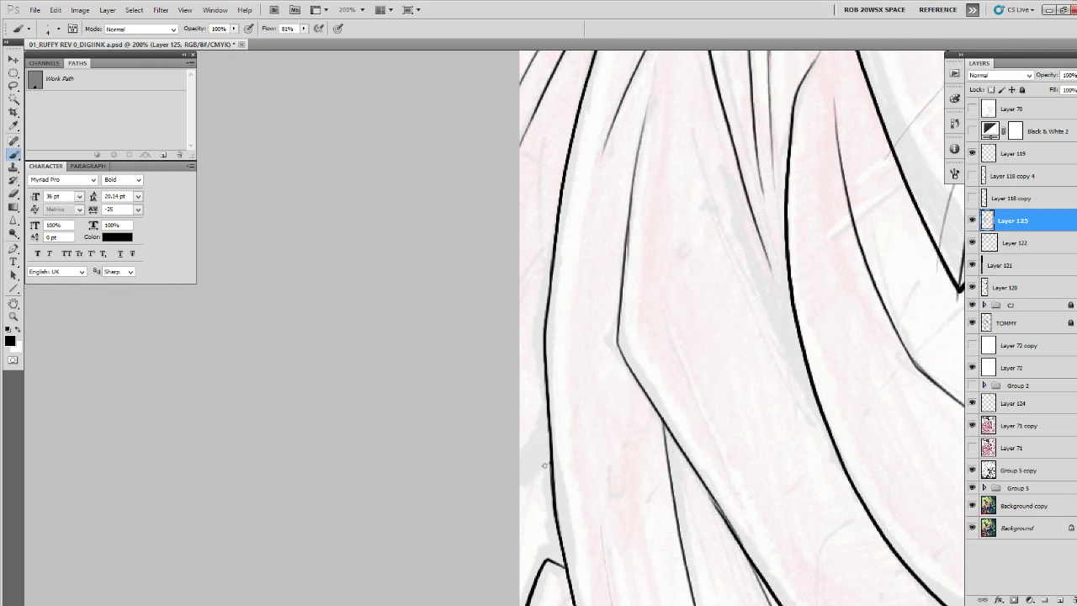
pyautogui.moveTo(562, 397); pyautogui.dragTo(492, 585)
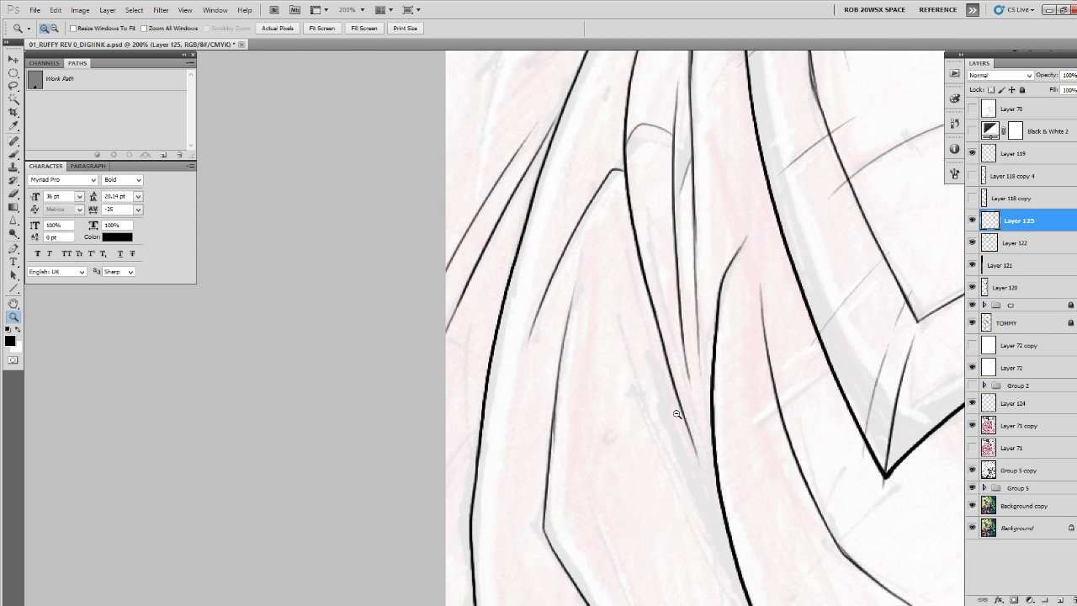
pyautogui.keyDown('alt'); pyautogui.click(683, 421); pyautogui.keyUp('alt')
pyautogui.moveTo(751, 467); pyautogui.dragTo(648, 320)
pyautogui.click(606, 322)
pyautogui.press('b')
pyautogui.moveTo(507, 161); pyautogui.dragTo(590, 370)
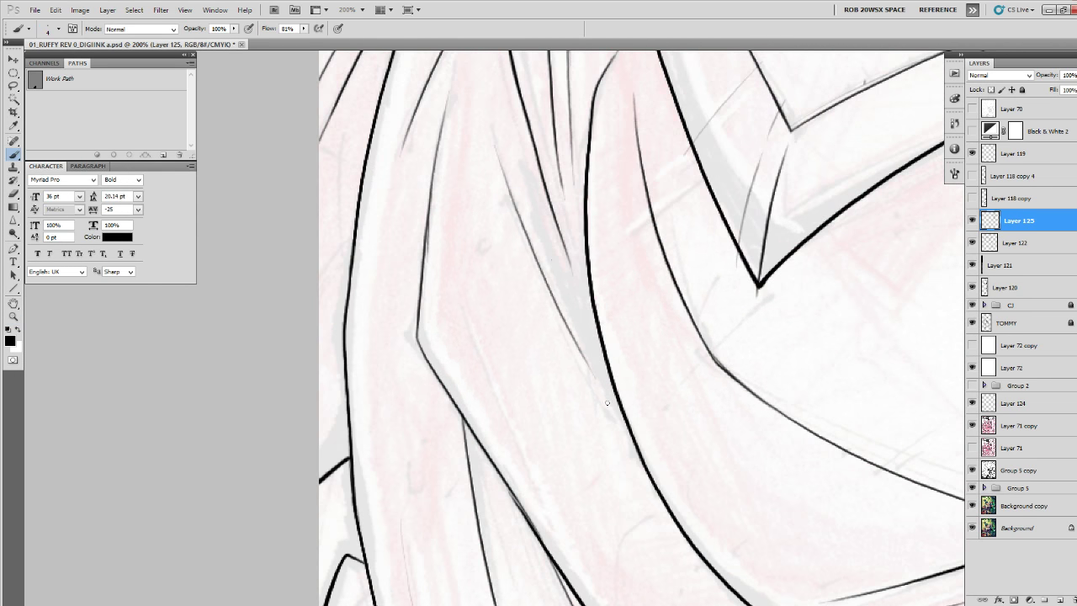
# Ink a second long fold line beside the new coat crease, running down toward the sleeve's heavy contour.
pyautogui.moveTo(506, 121)
pyautogui.mouseDown()
pyautogui.moveTo(625, 424)
pyautogui.moveTo(617, 463)
pyautogui.moveTo(597, 487)
pyautogui.mouseUp()
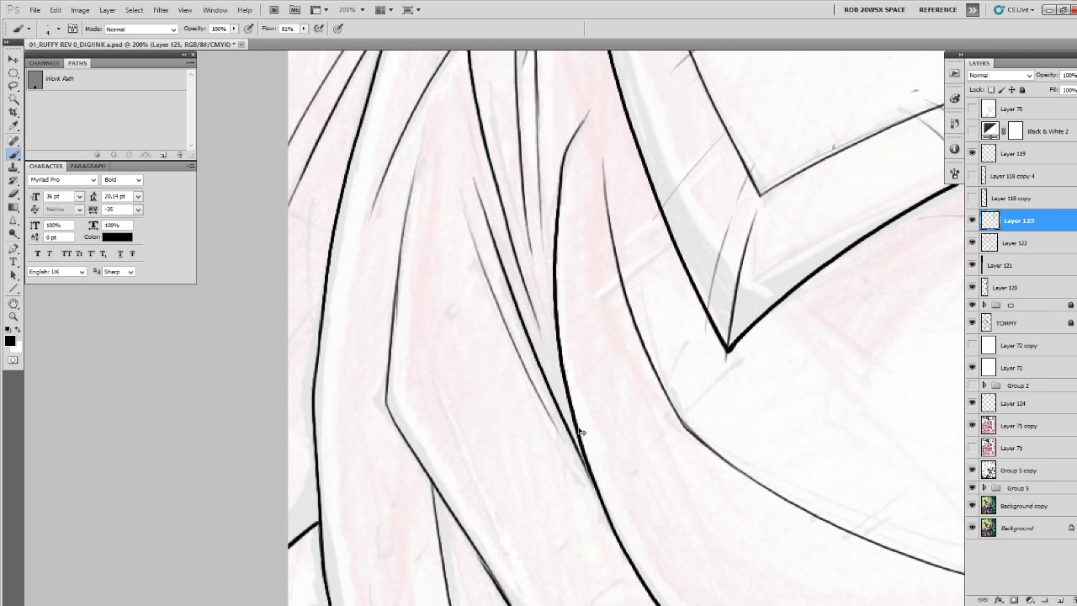
pyautogui.keyDown('ctrl'); pyautogui.click(577, 426); pyautogui.keyUp('ctrl')
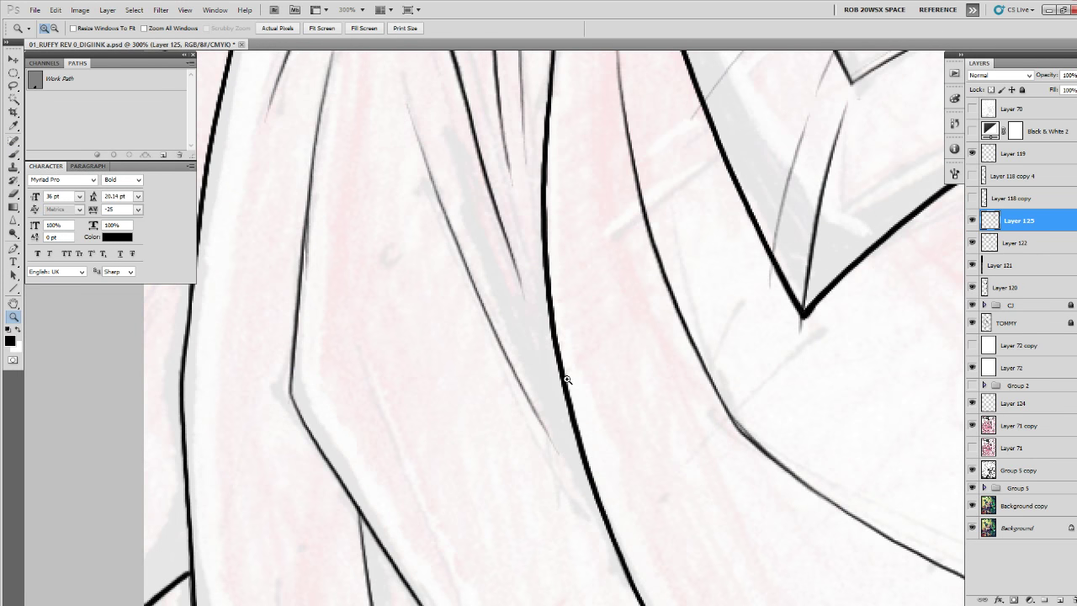
pyautogui.moveTo(440, 126); pyautogui.dragTo(603, 516)
pyautogui.moveTo(604, 516)
pyautogui.mouseDown()
pyautogui.moveTo(577, 445)
pyautogui.moveTo(485, 303)
pyautogui.mouseUp()
pyautogui.moveTo(313, 157); pyautogui.dragTo(448, 451)
pyautogui.moveTo(494, 522); pyautogui.dragTo(462, 239)
pyautogui.moveTo(473, 323); pyautogui.dragTo(598, 200)
pyautogui.moveTo(413, 410); pyautogui.dragTo(459, 261)
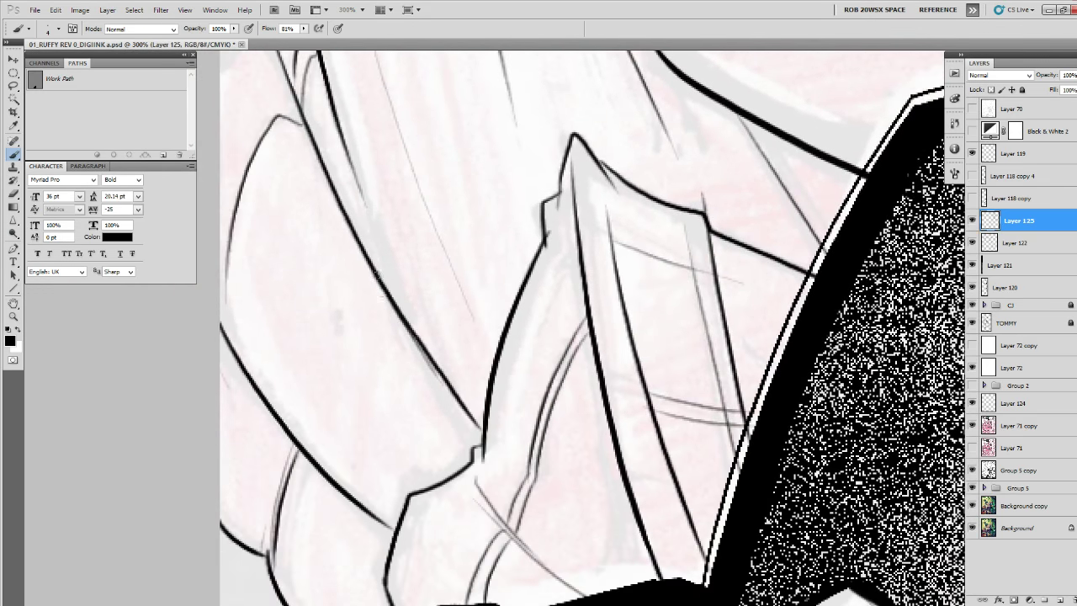
# Ink a short crease along the lower coat fold and a small C-shaped mark on the panel beside it.
pyautogui.moveTo(368, 269); pyautogui.dragTo(416, 373)
pyautogui.moveTo(334, 310); pyautogui.dragTo(342, 326)
pyautogui.moveTo(341, 317); pyautogui.dragTo(335, 311)
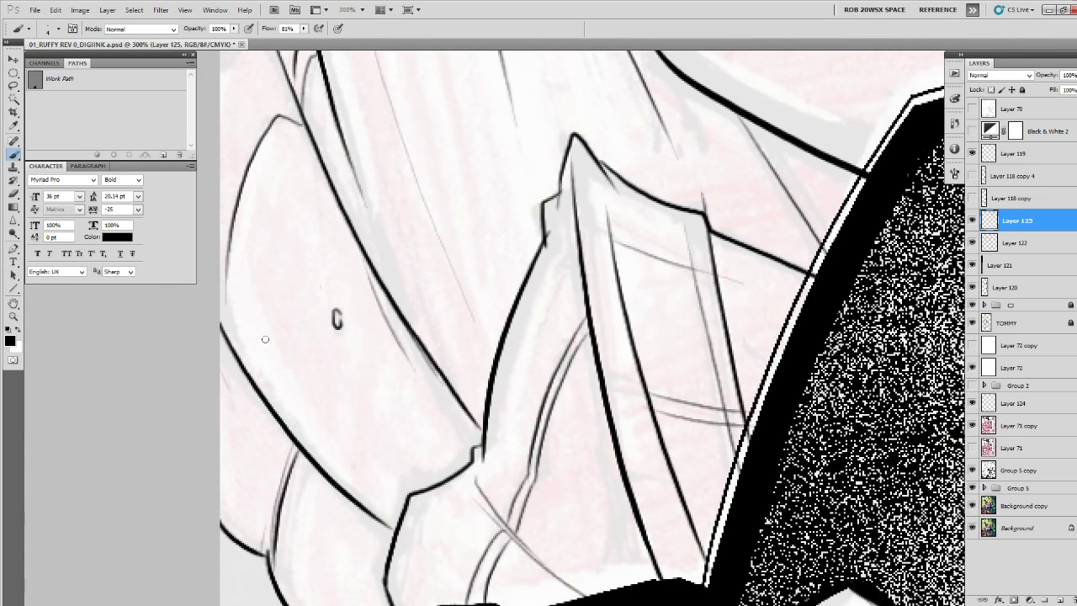
pyautogui.moveTo(267, 350); pyautogui.dragTo(284, 409)
pyautogui.moveTo(326, 464); pyautogui.dragTo(355, 309)
pyautogui.moveTo(324, 450); pyautogui.dragTo(320, 385)
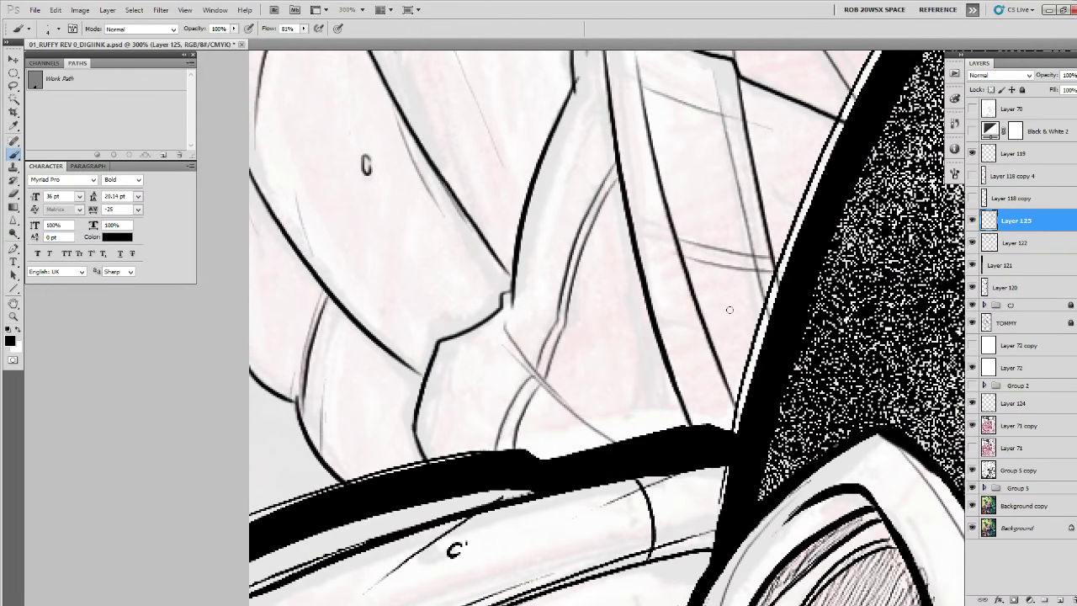
# Ink and touch up curved crease lines in the sleeve folds beside the raised arm's elbow.
pyautogui.press('z')
pyautogui.keyDown('alt'); pyautogui.click(717, 358); pyautogui.keyUp('alt')
pyautogui.keyDown('alt'); pyautogui.click(717, 358); pyautogui.keyUp('alt')
pyautogui.keyDown('alt'); pyautogui.click(717, 358); pyautogui.keyUp('alt')
pyautogui.keyDown('alt'); pyautogui.click(720, 360); pyautogui.keyUp('alt')
pyautogui.keyDown('alt'); pyautogui.click(750, 360); pyautogui.keyUp('alt')
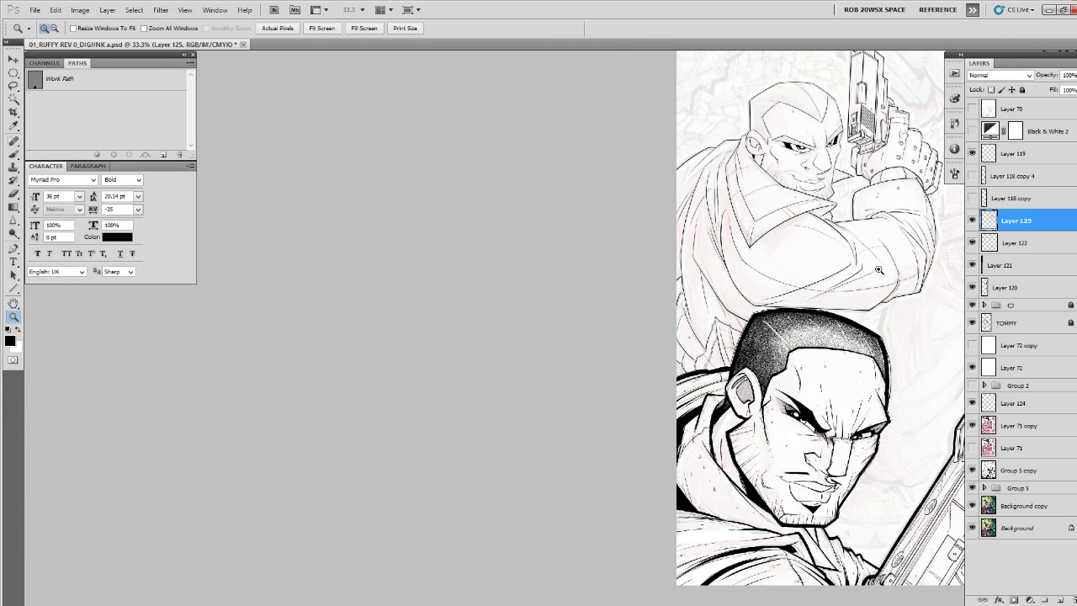
pyautogui.moveTo(879, 271); pyautogui.dragTo(747, 326)
pyautogui.click(791, 329)
pyautogui.click(790, 329)
pyautogui.click(788, 330)
pyautogui.click(787, 332)
pyautogui.click(785, 334)
pyautogui.press('b')
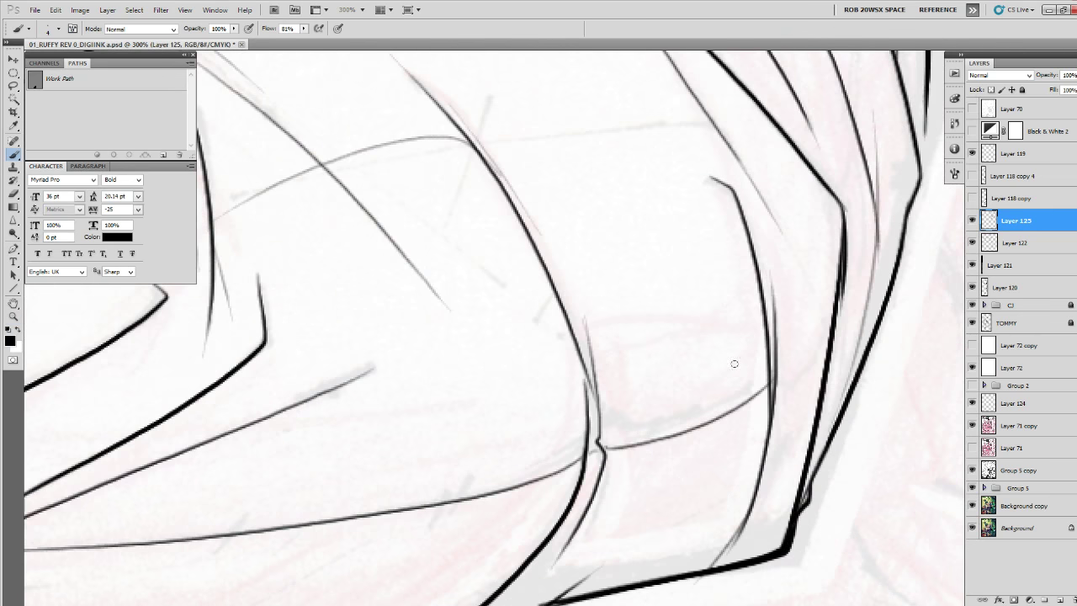
pyautogui.moveTo(691, 404); pyautogui.dragTo(683, 459)
pyautogui.press('x')
pyautogui.moveTo(740, 389)
pyautogui.mouseDown()
pyautogui.moveTo(672, 471)
pyautogui.moveTo(755, 460)
pyautogui.mouseUp()
pyautogui.press('x')
pyautogui.moveTo(783, 409)
pyautogui.mouseDown()
pyautogui.moveTo(753, 477)
pyautogui.moveTo(737, 477)
pyautogui.mouseUp()
pyautogui.moveTo(752, 444); pyautogui.dragTo(707, 518)
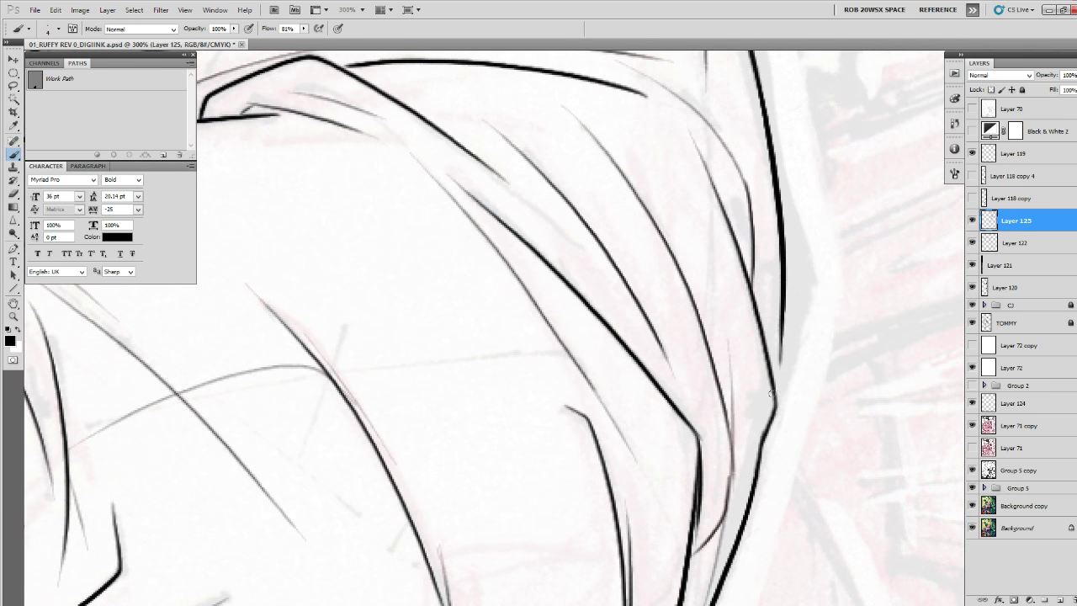
# Ink a short crease running inward from the notch in the raised sleeve's outer contour.
pyautogui.moveTo(773, 408); pyautogui.dragTo(728, 498)
pyautogui.moveTo(753, 383); pyautogui.dragTo(733, 466)
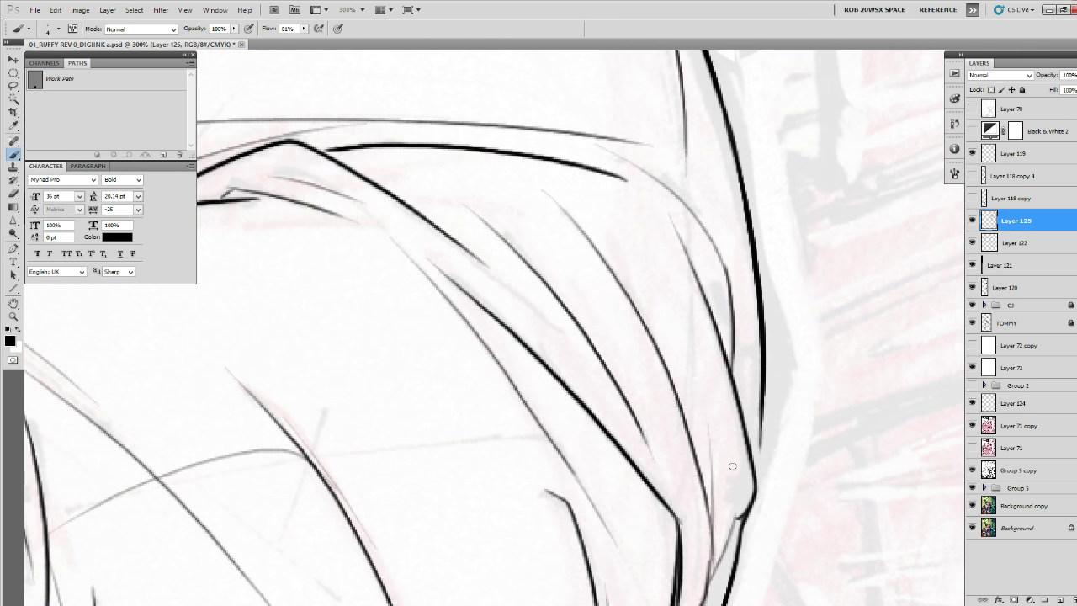
pyautogui.moveTo(760, 410); pyautogui.dragTo(754, 469)
pyautogui.moveTo(767, 387); pyautogui.dragTo(734, 542)
# Ink thin fold lines beneath the raised sleeve's cuff and along its outer side.
pyautogui.moveTo(688, 408)
pyautogui.mouseDown()
pyautogui.moveTo(686, 448)
pyautogui.moveTo(729, 339)
pyautogui.moveTo(722, 477)
pyautogui.mouseUp()
pyautogui.moveTo(711, 383); pyautogui.dragTo(758, 522)
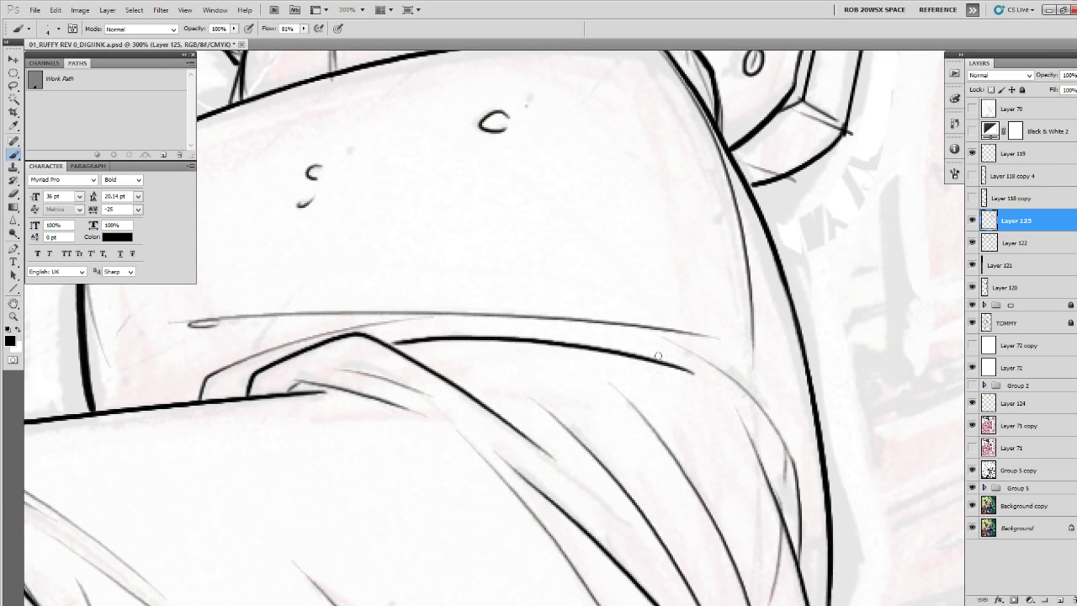
pyautogui.moveTo(669, 423)
pyautogui.mouseDown()
pyautogui.moveTo(726, 418)
pyautogui.moveTo(809, 433)
pyautogui.mouseUp()
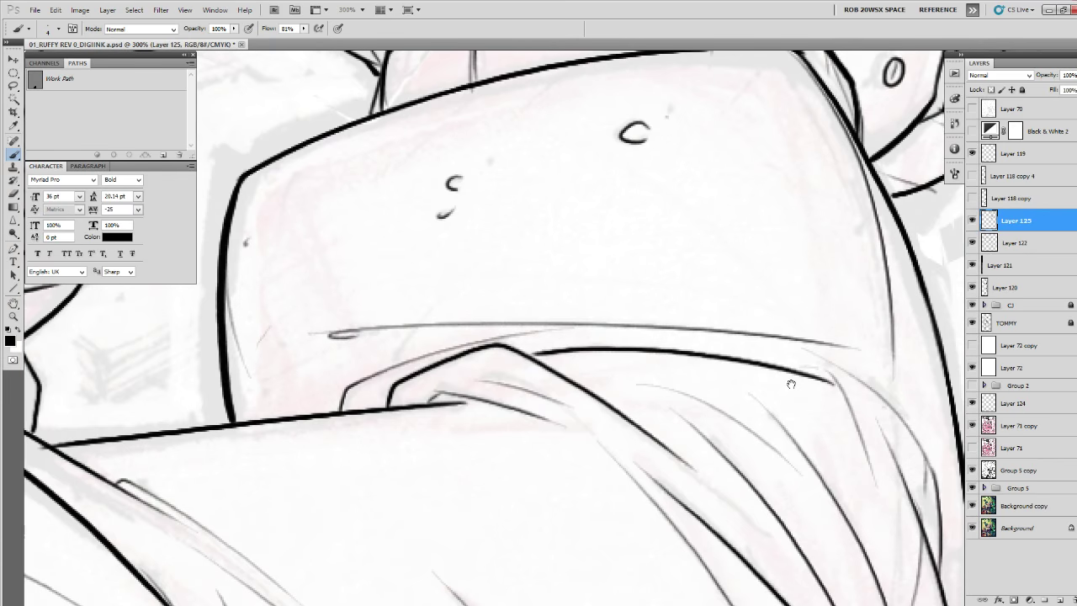
pyautogui.moveTo(791, 384); pyautogui.dragTo(727, 531)
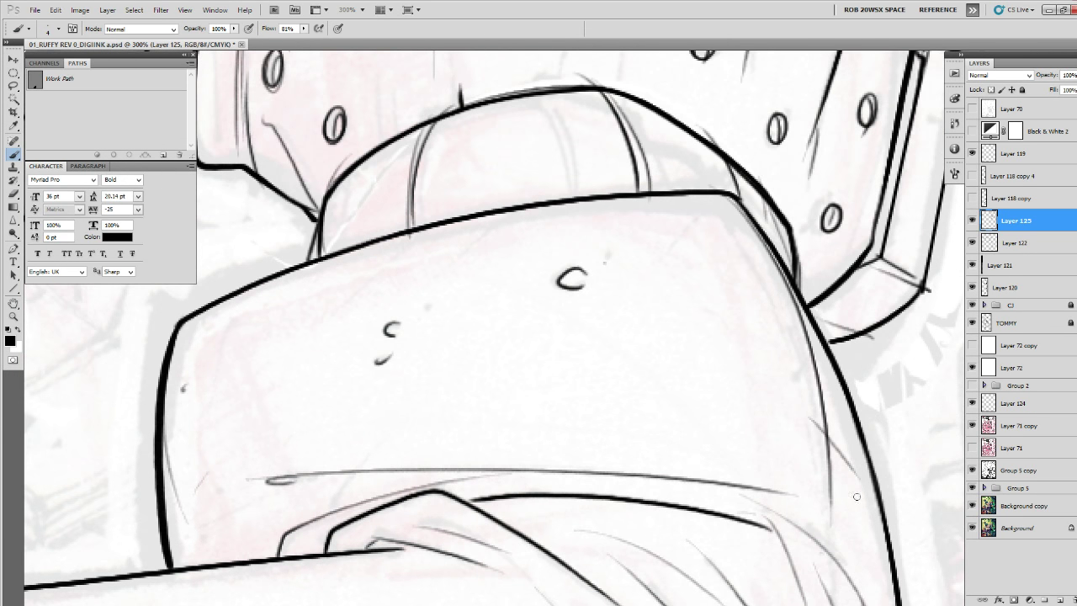
pyautogui.press('z')
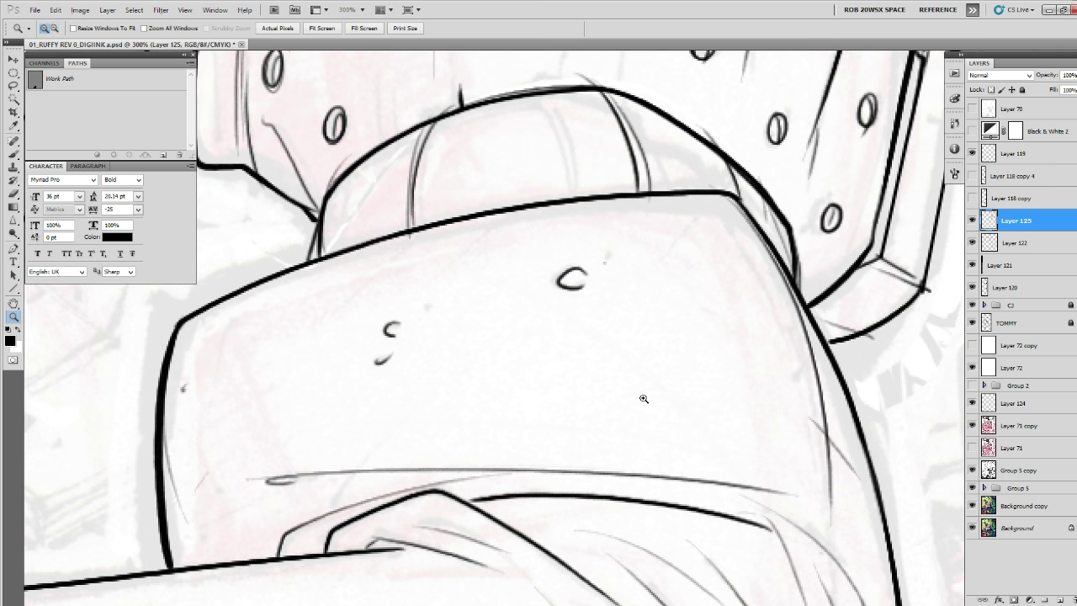
pyautogui.keyDown('alt'); pyautogui.click(645, 403); pyautogui.keyUp('alt')
pyautogui.keyDown('alt'); pyautogui.click(645, 403); pyautogui.keyUp('alt')
pyautogui.keyDown('alt'); pyautogui.click(646, 403); pyautogui.keyUp('alt')
pyautogui.keyDown('alt'); pyautogui.click(643, 407); pyautogui.keyUp('alt')
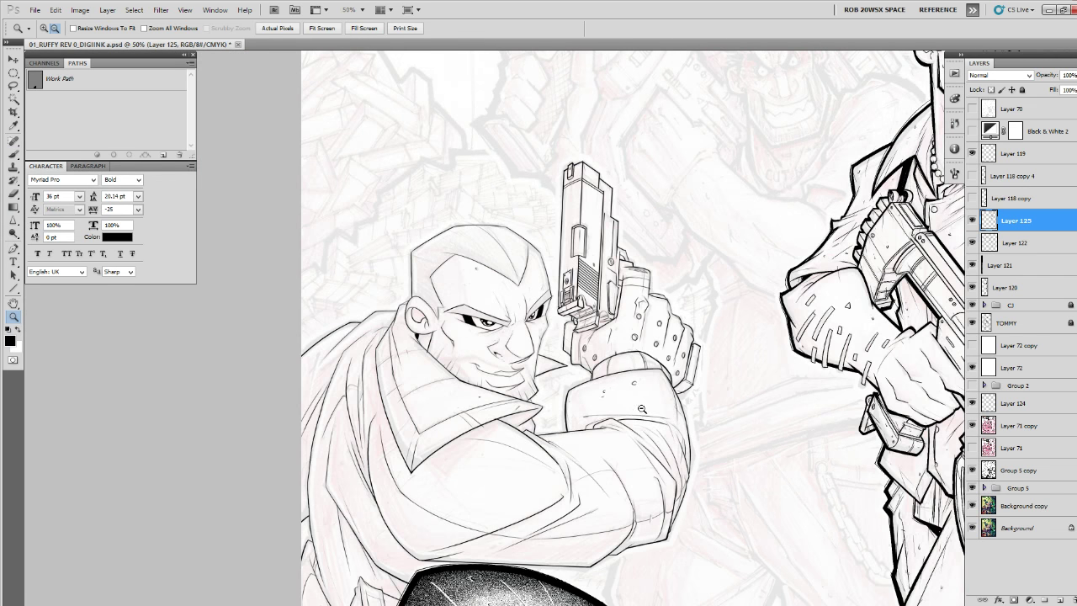
# Inspect the bald man's inked coat shoulder and folds up close, then the figure as a whole.
pyautogui.keyDown('alt'); pyautogui.click(641, 412); pyautogui.keyUp('alt')
pyautogui.click(446, 377)
pyautogui.click(445, 379)
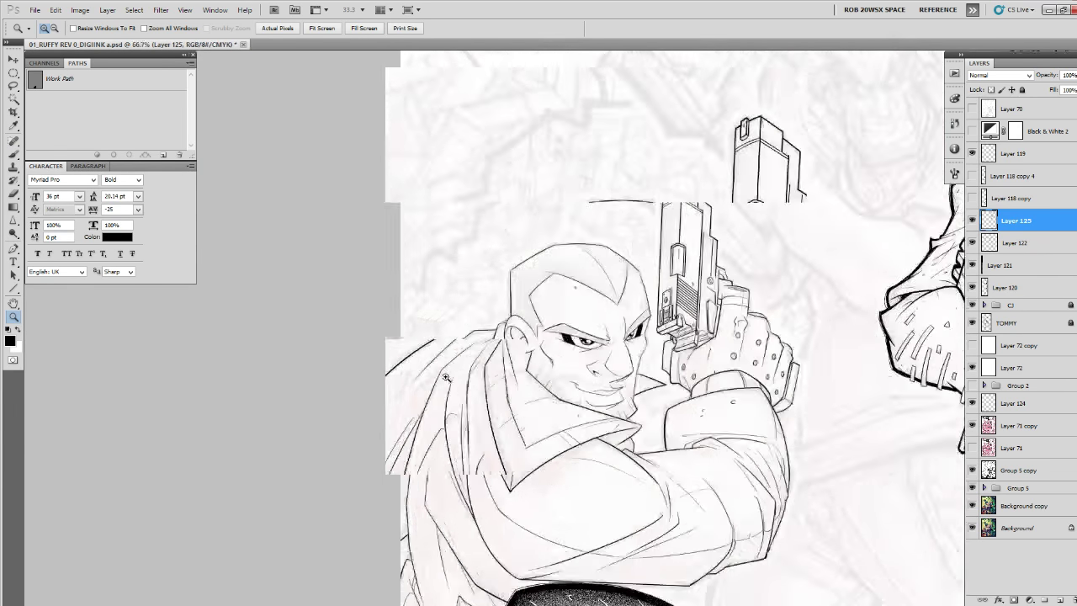
pyautogui.click(442, 383)
pyautogui.click(442, 384)
pyautogui.click(441, 386)
pyautogui.moveTo(441, 388); pyautogui.dragTo(575, 343)
pyautogui.press('b')
pyautogui.moveTo(446, 333); pyautogui.dragTo(476, 207)
pyautogui.moveTo(508, 134)
pyautogui.mouseDown()
pyautogui.moveTo(450, 220)
pyautogui.moveTo(355, 468)
pyautogui.mouseUp()
pyautogui.press('z')
pyautogui.keyDown('alt'); pyautogui.click(533, 328); pyautogui.keyUp('alt')
pyautogui.keyDown('alt'); pyautogui.click(535, 329); pyautogui.keyUp('alt')
pyautogui.keyDown('alt'); pyautogui.click(536, 329); pyautogui.keyUp('alt')
pyautogui.keyDown('alt'); pyautogui.click(536, 328); pyautogui.keyUp('alt')
pyautogui.keyDown('alt'); pyautogui.click(580, 350); pyautogui.keyUp('alt')
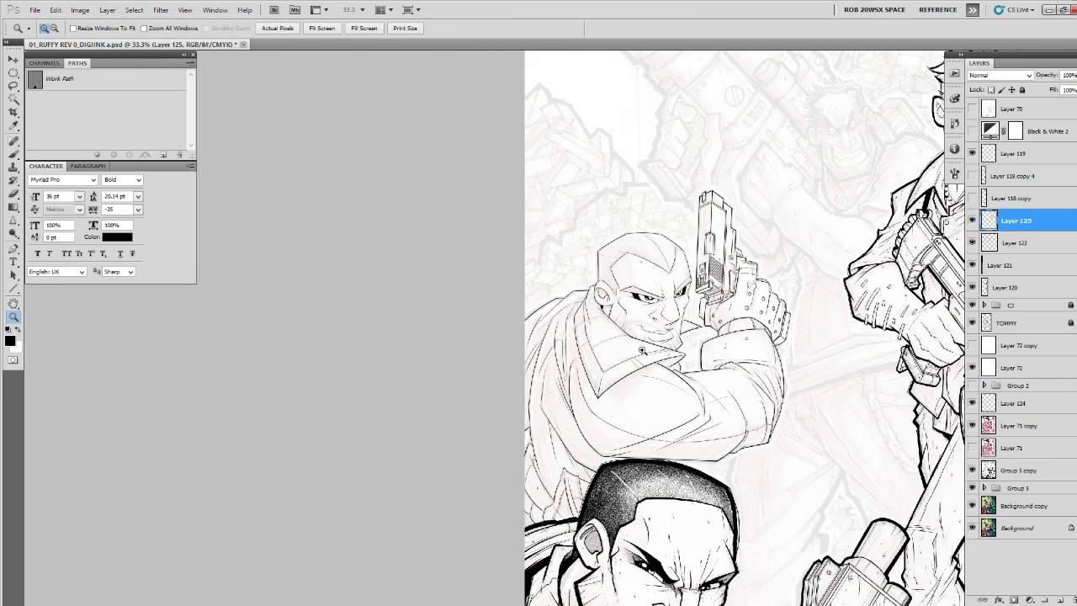
pyautogui.moveTo(744, 399); pyautogui.dragTo(690, 349)
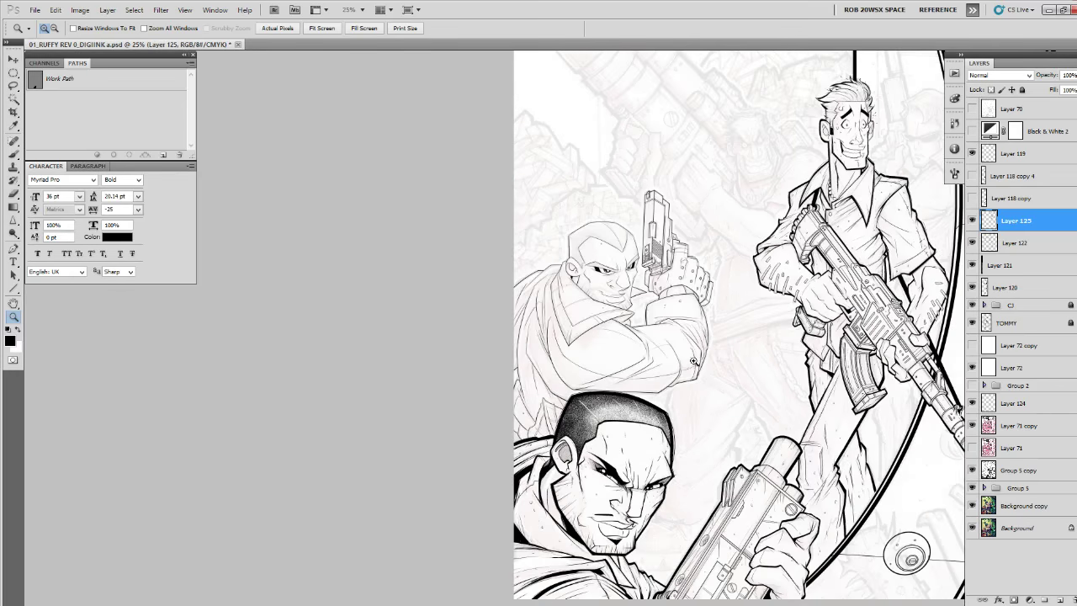
# Touch up the underside of the raised sleeve just above the foreground man's hair with a tiny brush stroke.
pyautogui.keyDown('alt'); pyautogui.click(694, 362); pyautogui.keyUp('alt')
pyautogui.click(636, 395)
pyautogui.click(636, 394)
pyautogui.click(637, 394)
pyautogui.click(636, 393)
pyautogui.press('b')
pyautogui.moveTo(630, 373)
pyautogui.mouseDown()
pyautogui.moveTo(603, 393)
pyautogui.moveTo(633, 372)
pyautogui.mouseUp()
pyautogui.press('z')
pyautogui.keyDown('alt'); pyautogui.click(633, 378); pyautogui.keyUp('alt')
pyautogui.keyDown('alt'); pyautogui.click(634, 380); pyautogui.keyUp('alt')
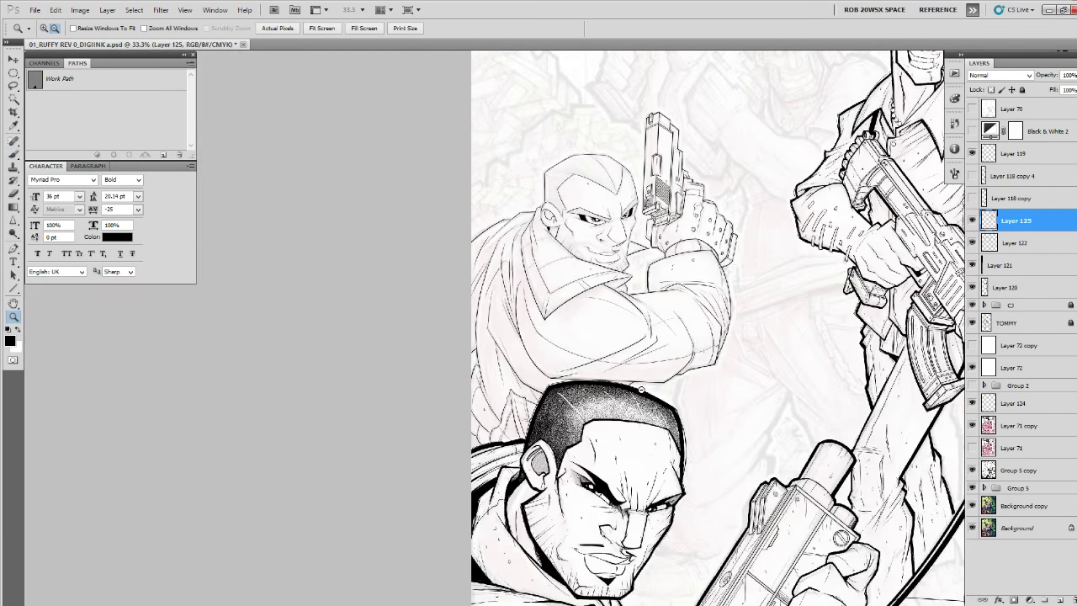
pyautogui.keyDown('alt'); pyautogui.click(637, 387); pyautogui.keyUp('alt')
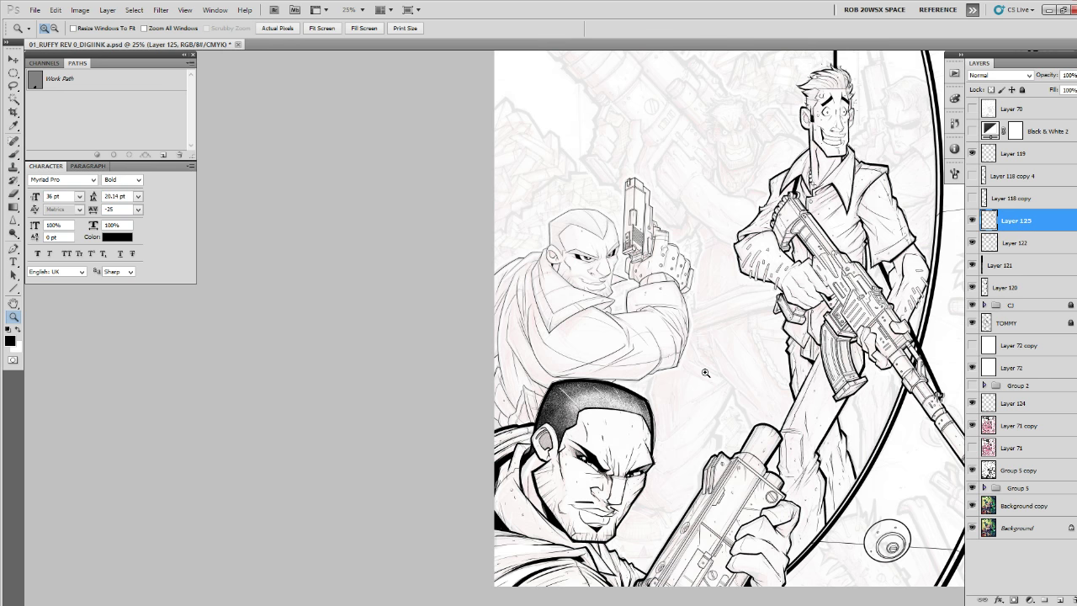
# Compare Layer 125 and Layer 122 by toggling their visibility, and merge Layer 125 down into Layer 122.
pyautogui.click(974, 221)
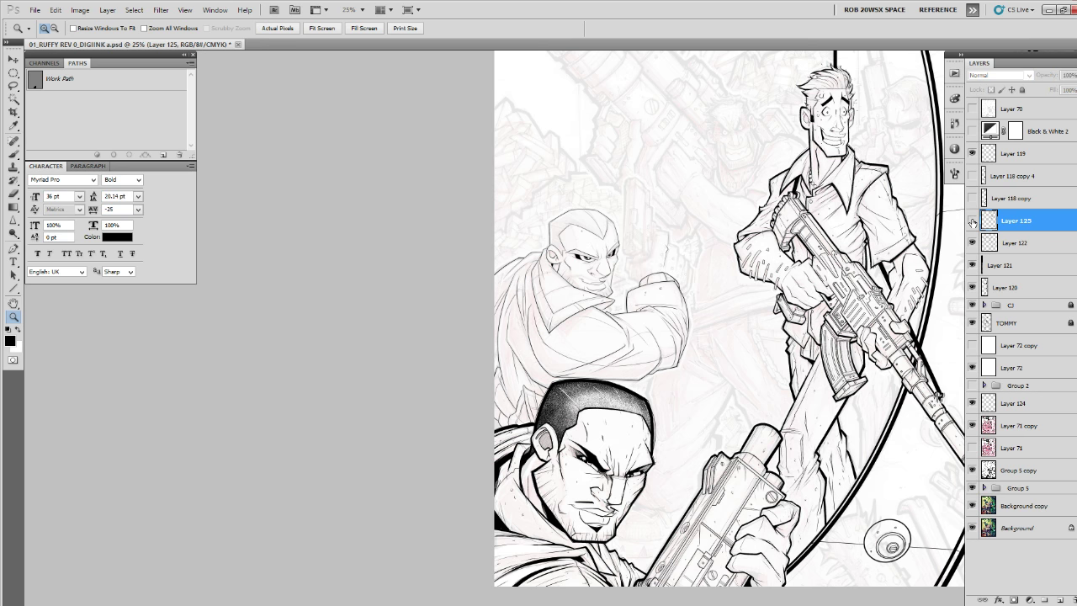
pyautogui.click(974, 220)
pyautogui.click(973, 221)
pyautogui.click(973, 221)
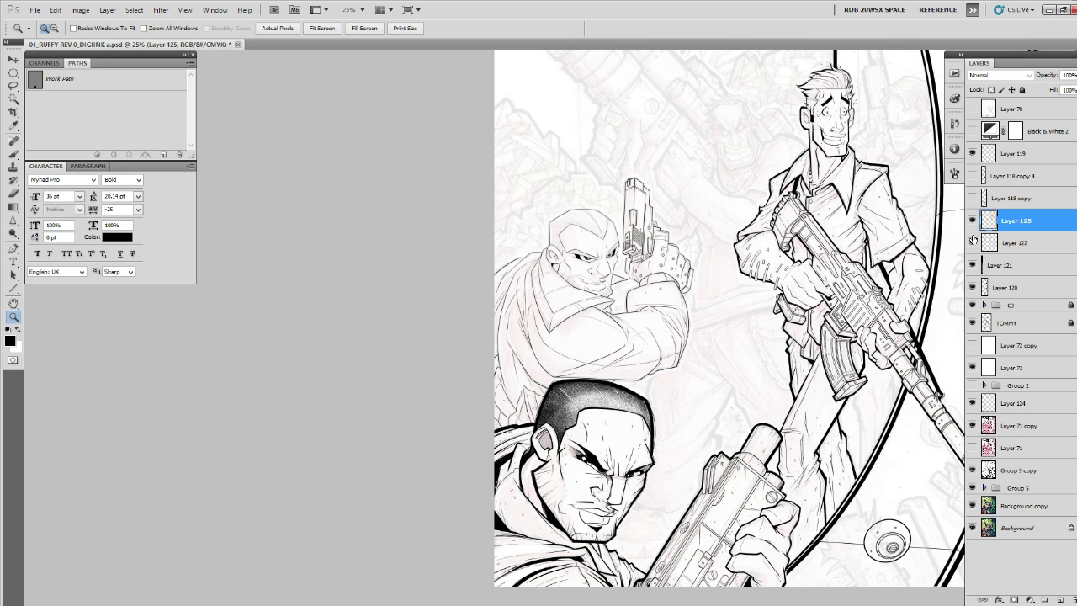
pyautogui.click(973, 243)
pyautogui.click(973, 242)
pyautogui.hotkey('ctrl', 'e')
pyautogui.click(973, 221)
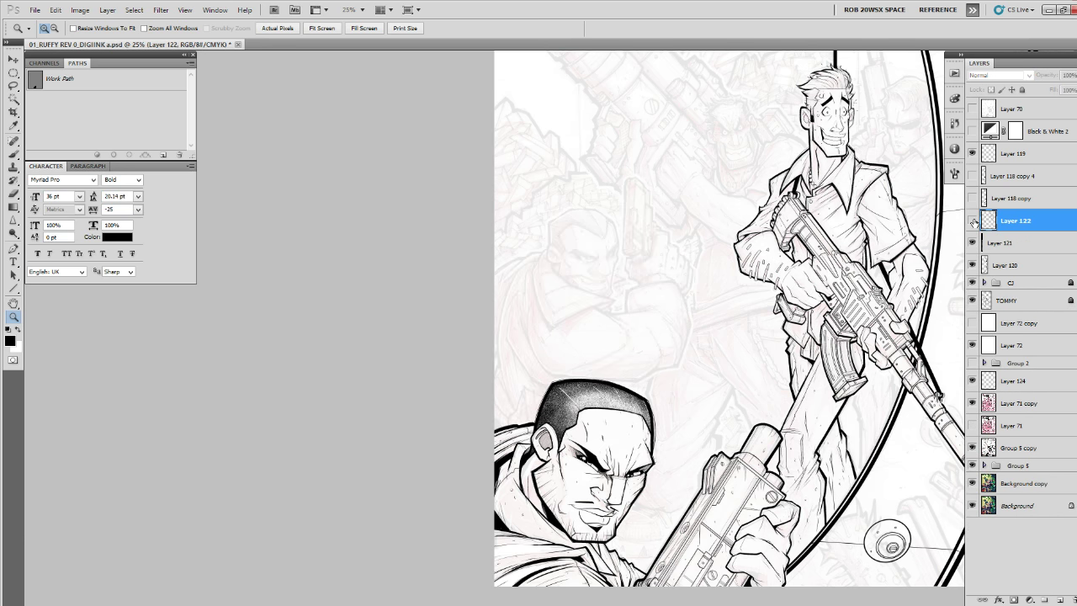
pyautogui.click(973, 220)
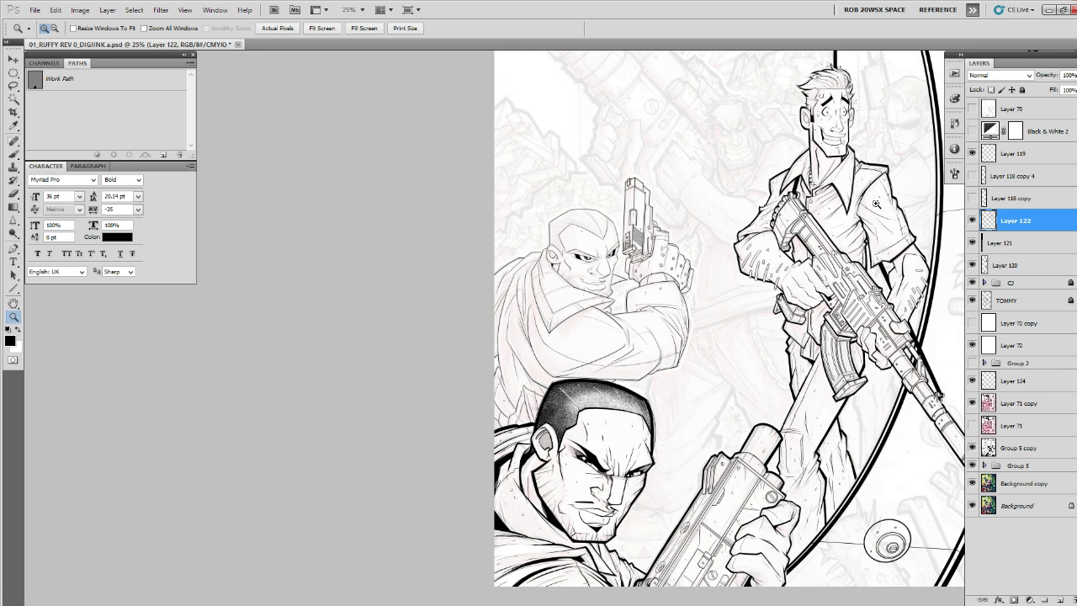
# Ink short stitch ticks across the near collar's seams and a small C-shaped mark on the collar below the ear.
pyautogui.click(622, 274)
pyautogui.click(622, 275)
pyautogui.click(622, 275)
pyautogui.click(623, 274)
pyautogui.click(623, 274)
pyautogui.press('b')
pyautogui.moveTo(557, 295)
pyautogui.mouseDown()
pyautogui.moveTo(602, 279)
pyautogui.moveTo(627, 361)
pyautogui.mouseUp()
pyautogui.moveTo(482, 425)
pyautogui.mouseDown()
pyautogui.moveTo(770, 331)
pyautogui.moveTo(472, 423)
pyautogui.moveTo(479, 442)
pyautogui.mouseUp()
pyautogui.moveTo(432, 486); pyautogui.dragTo(425, 505)
pyautogui.moveTo(435, 465)
pyautogui.mouseDown()
pyautogui.moveTo(461, 384)
pyautogui.moveTo(493, 523)
pyautogui.mouseUp()
pyautogui.moveTo(410, 463); pyautogui.dragTo(408, 501)
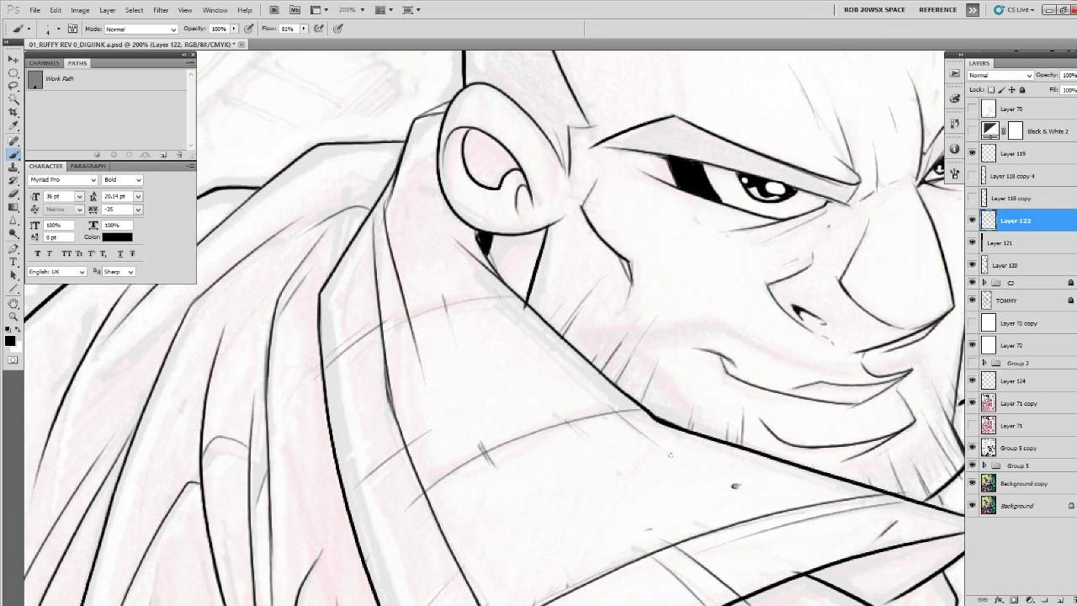
pyautogui.moveTo(582, 377); pyautogui.dragTo(634, 451)
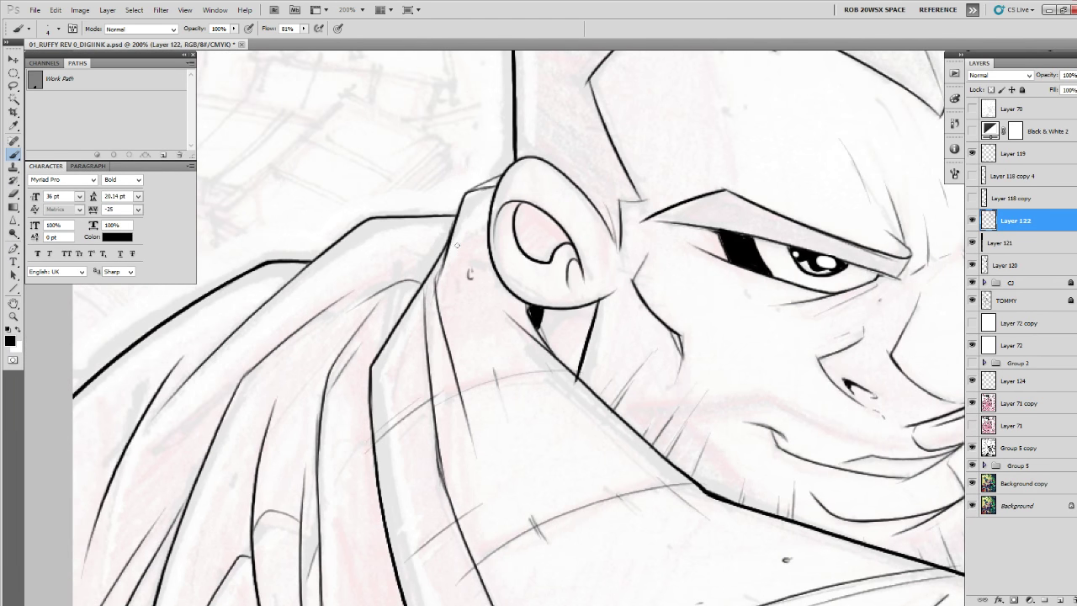
pyautogui.moveTo(452, 313); pyautogui.dragTo(635, 323)
pyautogui.moveTo(618, 271)
pyautogui.mouseDown()
pyautogui.moveTo(525, 320)
pyautogui.moveTo(458, 384)
pyautogui.moveTo(467, 371)
pyautogui.moveTo(529, 370)
pyautogui.moveTo(536, 294)
pyautogui.mouseUp()
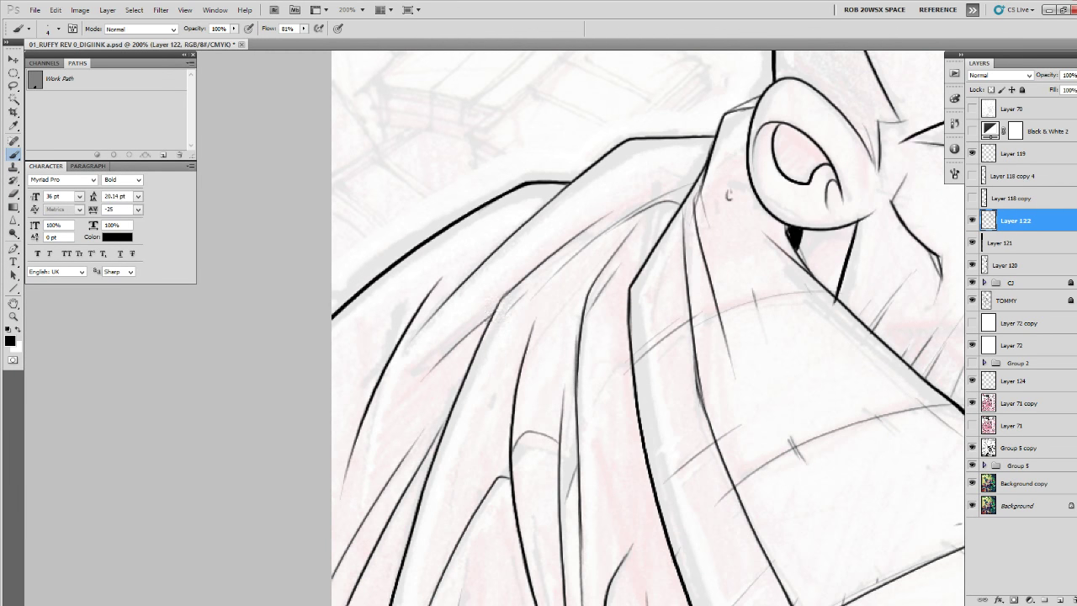
pyautogui.moveTo(475, 321); pyautogui.dragTo(401, 419)
pyautogui.hotkey('ctrl', 'z')
pyautogui.moveTo(494, 312); pyautogui.dragTo(428, 377)
pyautogui.moveTo(490, 311); pyautogui.dragTo(423, 383)
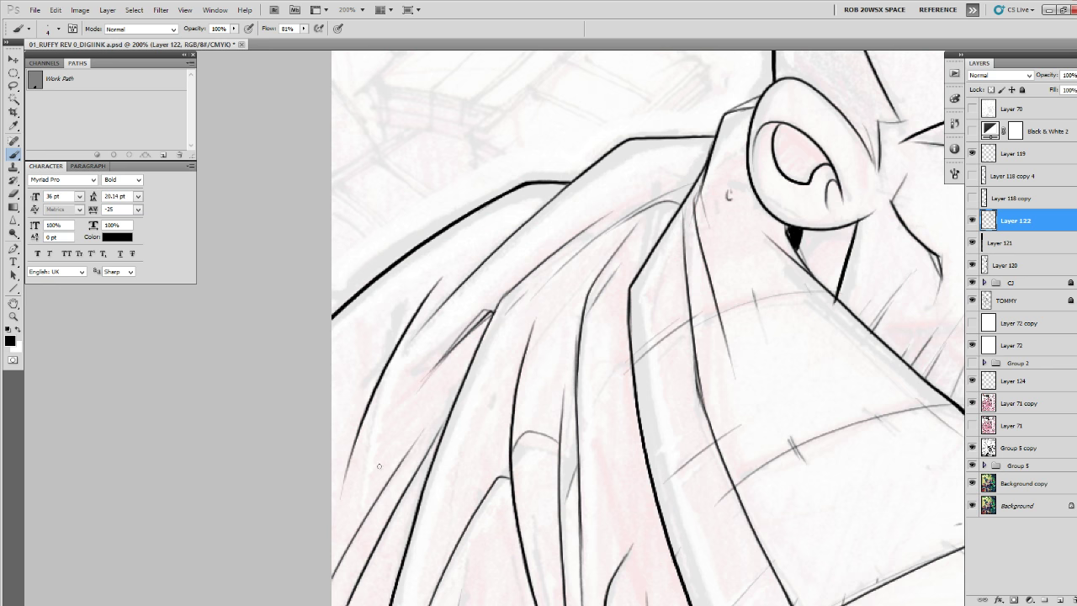
pyautogui.hotkey('ctrl', 'alt', 'z')
pyautogui.hotkey('ctrl', 'alt', 'z')
# Ink thin curved crease lines branching down and outward from the shoulder fold of the coat.
pyautogui.moveTo(490, 311); pyautogui.dragTo(433, 366)
pyautogui.moveTo(458, 327); pyautogui.dragTo(391, 442)
pyautogui.moveTo(368, 482); pyautogui.dragTo(403, 405)
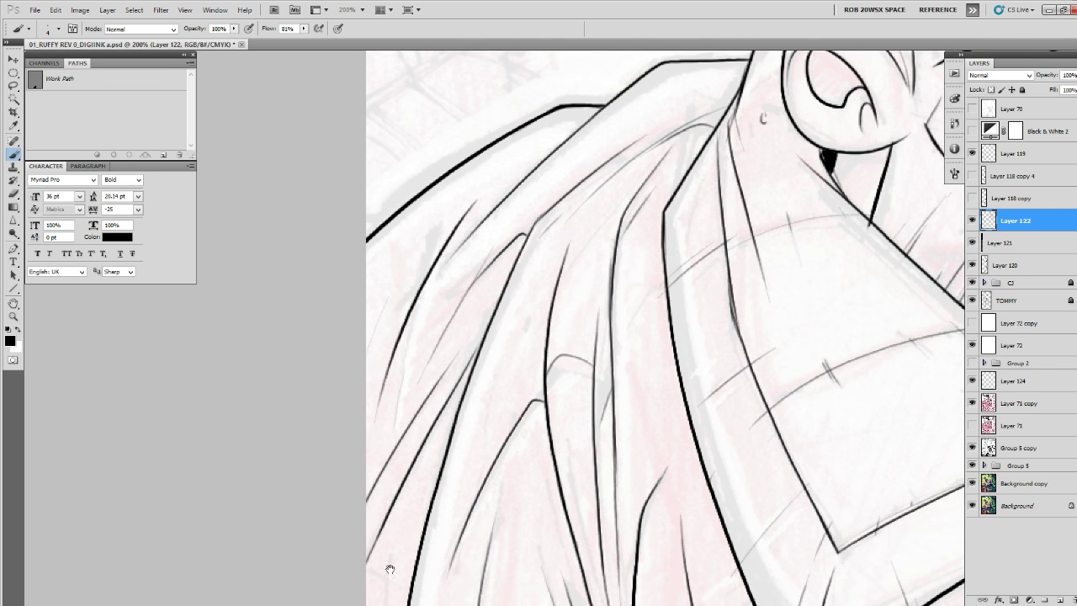
# Ink a small C-shaped mark on the coat panel beside the lower fold.
pyautogui.moveTo(389, 569); pyautogui.dragTo(461, 185)
pyautogui.moveTo(419, 398); pyautogui.dragTo(408, 245)
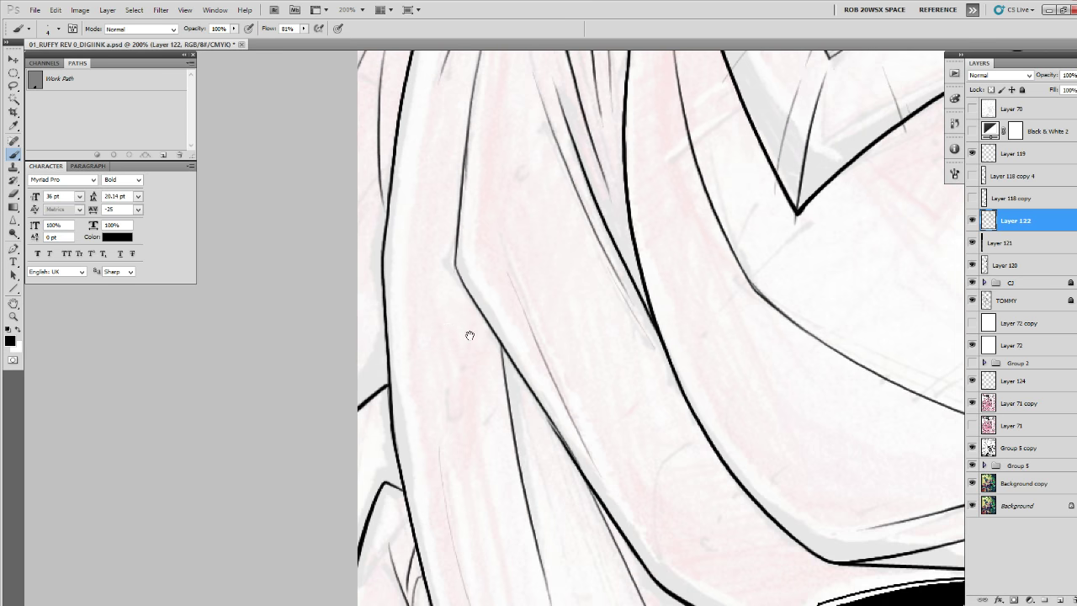
pyautogui.moveTo(527, 397); pyautogui.dragTo(512, 334)
pyautogui.moveTo(438, 326); pyautogui.dragTo(443, 347)
pyautogui.press('z')
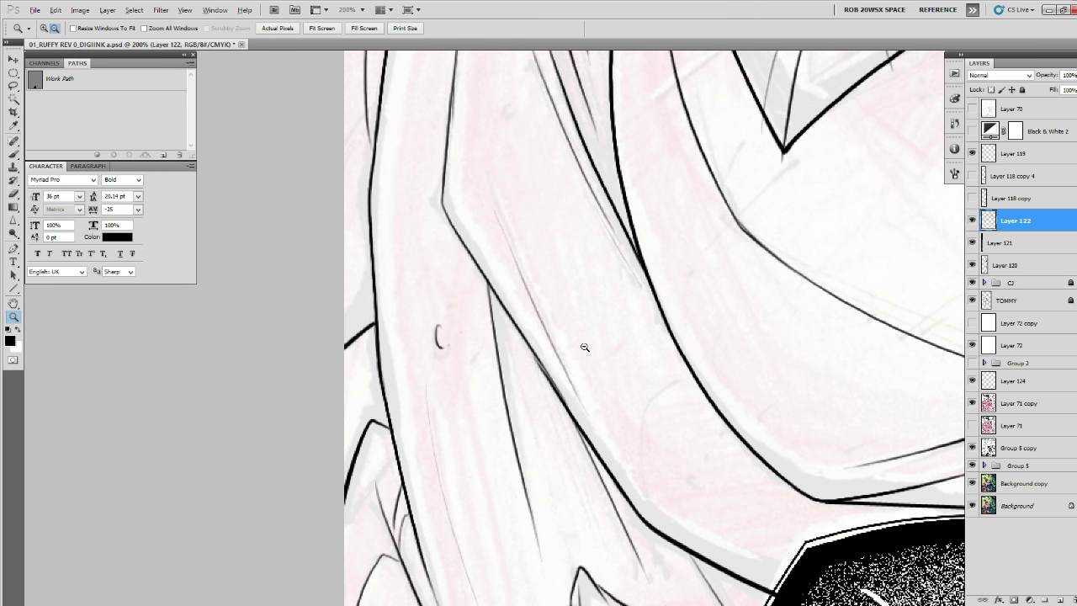
pyautogui.keyDown('alt'); pyautogui.click(586, 348); pyautogui.keyUp('alt')
pyautogui.keyDown('alt'); pyautogui.click(587, 350); pyautogui.keyUp('alt')
# Ink short crease strokes on the coat beside the pointed collar corner, near the upper sleeve's fold line.
pyautogui.moveTo(626, 362); pyautogui.dragTo(604, 335)
pyautogui.moveTo(682, 291); pyautogui.dragTo(607, 355)
pyautogui.click(558, 329)
pyautogui.click(557, 330)
pyautogui.click(556, 331)
pyautogui.press('b')
pyautogui.moveTo(540, 312); pyautogui.dragTo(518, 408)
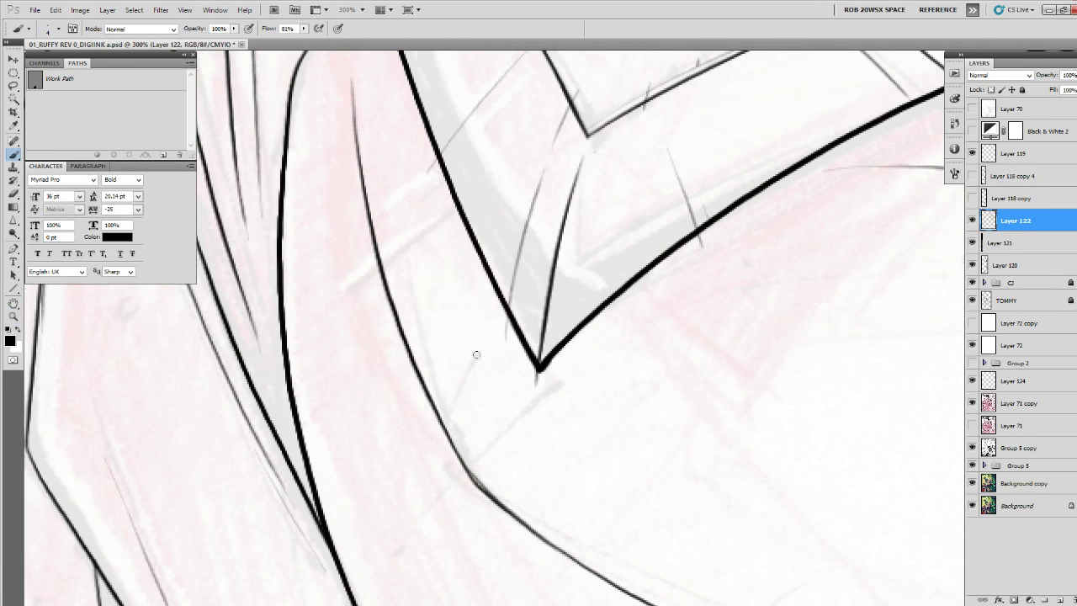
pyautogui.moveTo(423, 286); pyautogui.dragTo(473, 456)
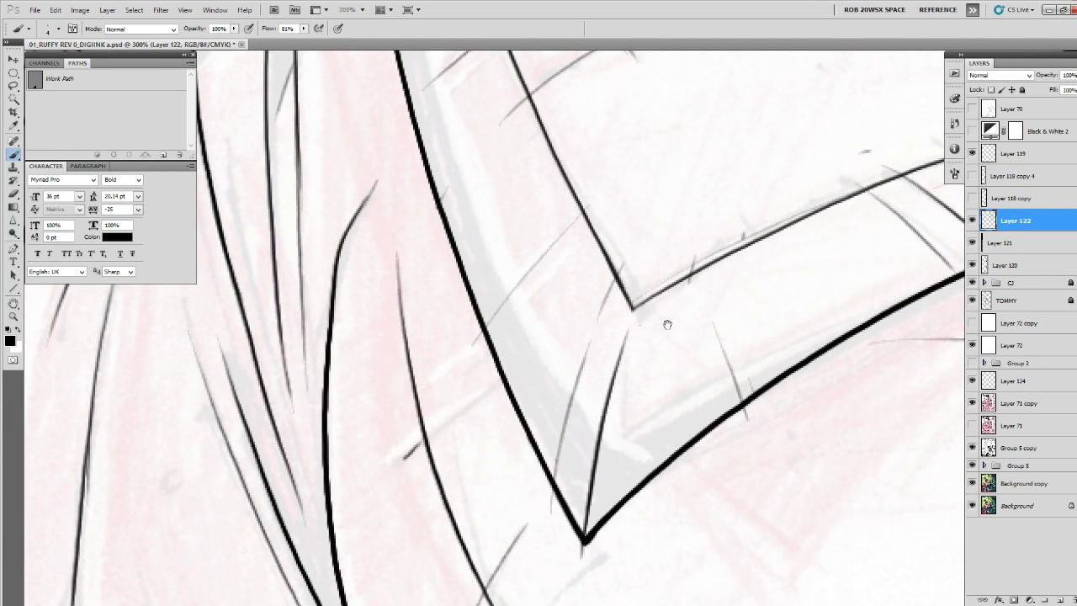
# Check the inked bald man at a reduced view by hiding and showing Layer 122.
pyautogui.moveTo(667, 324); pyautogui.dragTo(608, 557)
pyautogui.press('z')
pyautogui.keyDown('alt'); pyautogui.click(620, 409); pyautogui.keyUp('alt')
pyautogui.keyDown('alt'); pyautogui.click(631, 419); pyautogui.keyUp('alt')
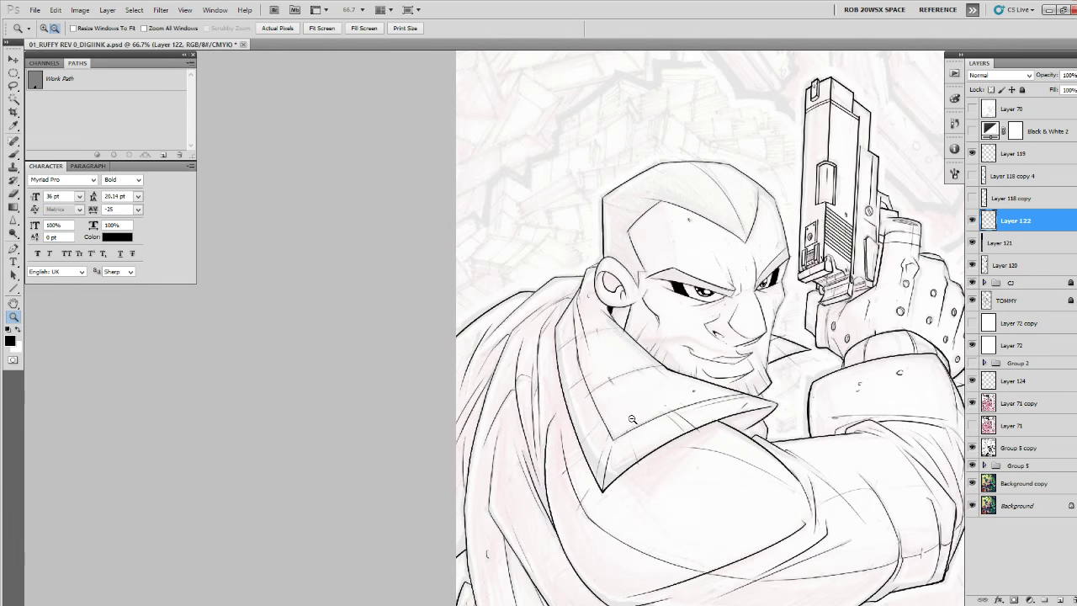
pyautogui.moveTo(732, 335); pyautogui.dragTo(638, 419)
pyautogui.moveTo(790, 425); pyautogui.dragTo(776, 426)
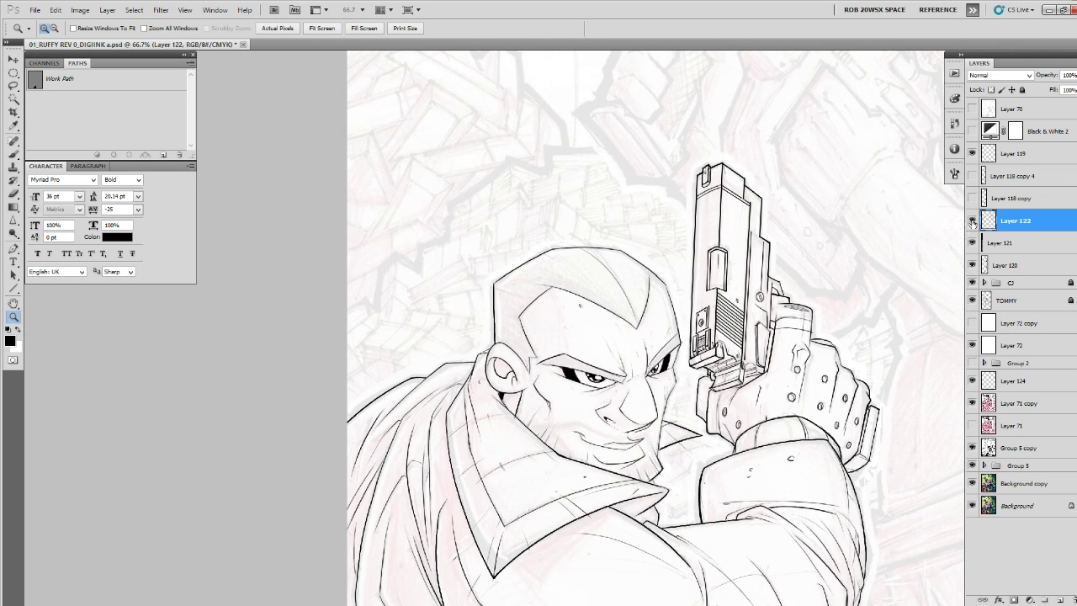
pyautogui.click(973, 220)
pyautogui.click(972, 221)
# Ink a small C-shaped mark and short crease strokes on the cheek below the near eye.
pyautogui.click(671, 340)
pyautogui.press('b')
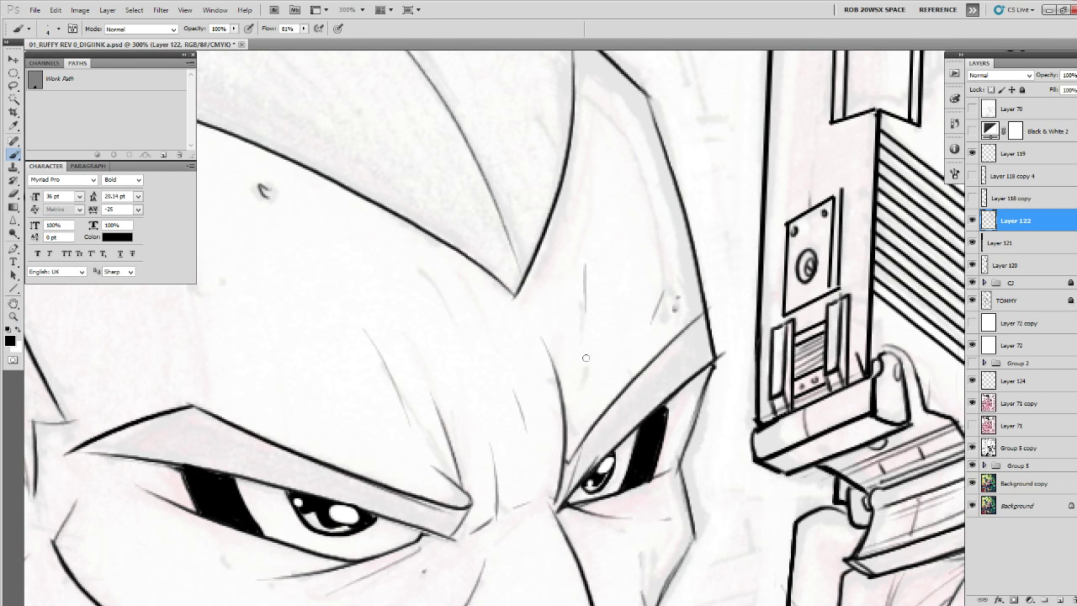
pyautogui.scroll(-2, 576, 437)
pyautogui.moveTo(561, 411)
pyautogui.mouseDown()
pyautogui.moveTo(584, 437)
pyautogui.moveTo(710, 415)
pyautogui.mouseUp()
pyautogui.moveTo(541, 403); pyautogui.dragTo(469, 437)
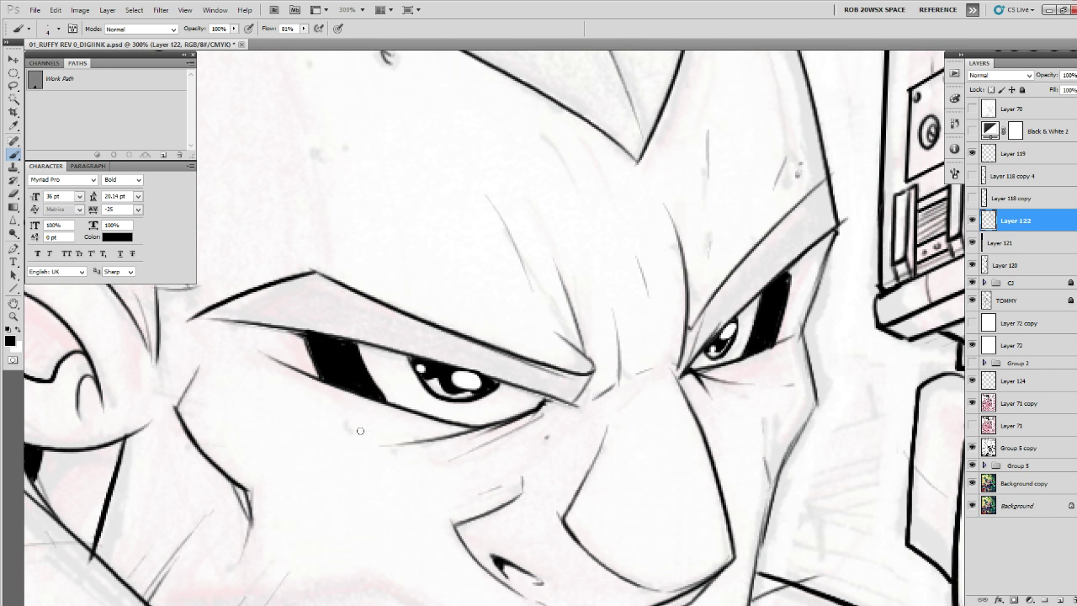
pyautogui.moveTo(338, 421); pyautogui.dragTo(432, 315)
pyautogui.moveTo(461, 491); pyautogui.dragTo(451, 456)
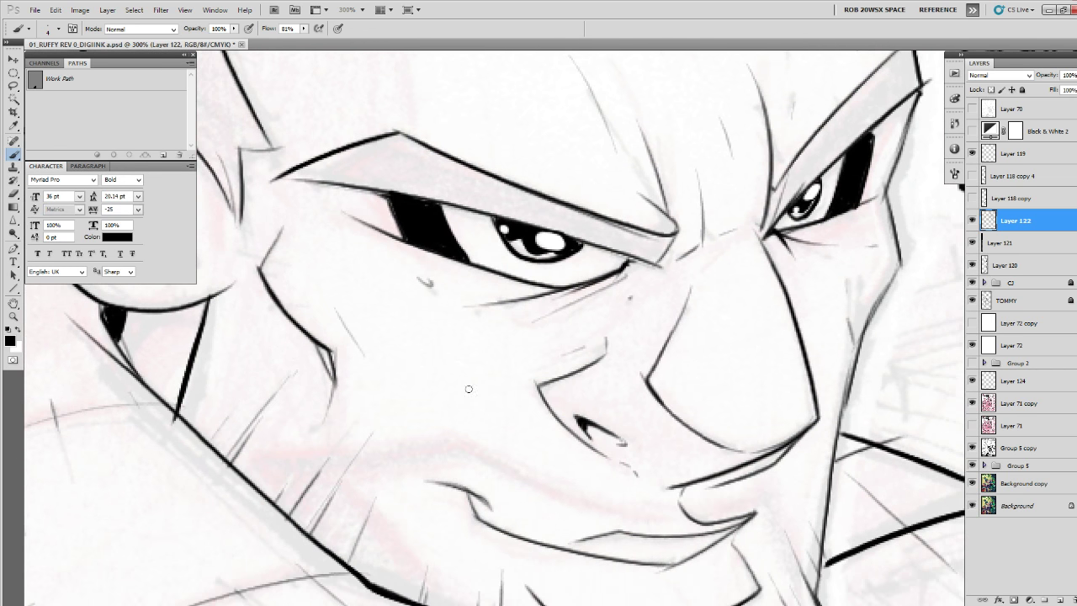
pyautogui.moveTo(789, 487); pyautogui.dragTo(641, 478)
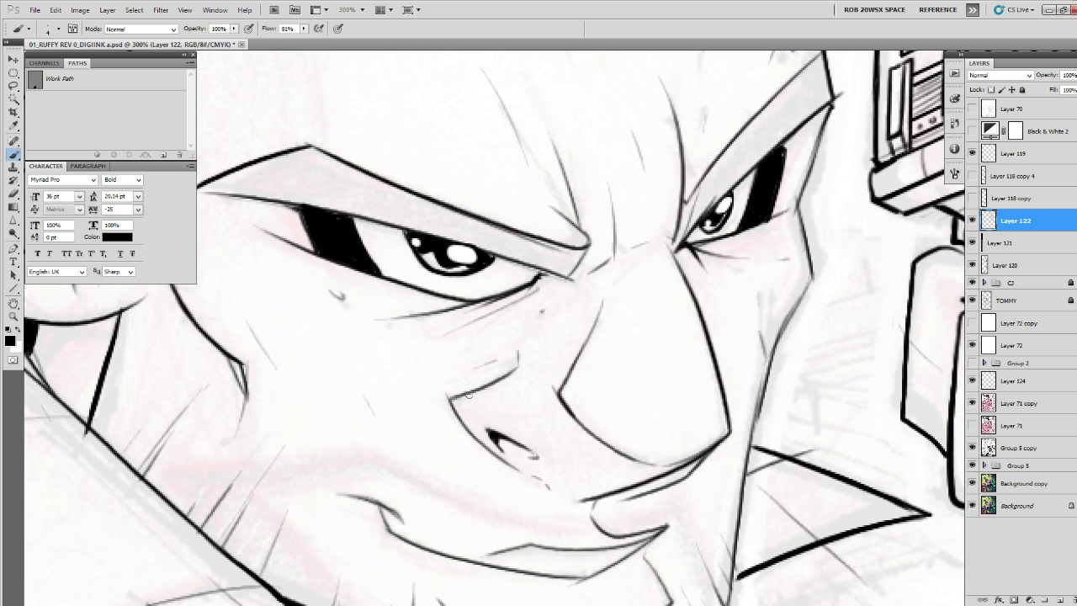
# Strengthen the nostril wing and the nose's side line, adding a thin curve over the nostril and a notch at the bridge.
pyautogui.moveTo(447, 393); pyautogui.dragTo(468, 432)
pyautogui.moveTo(446, 397); pyautogui.dragTo(555, 422)
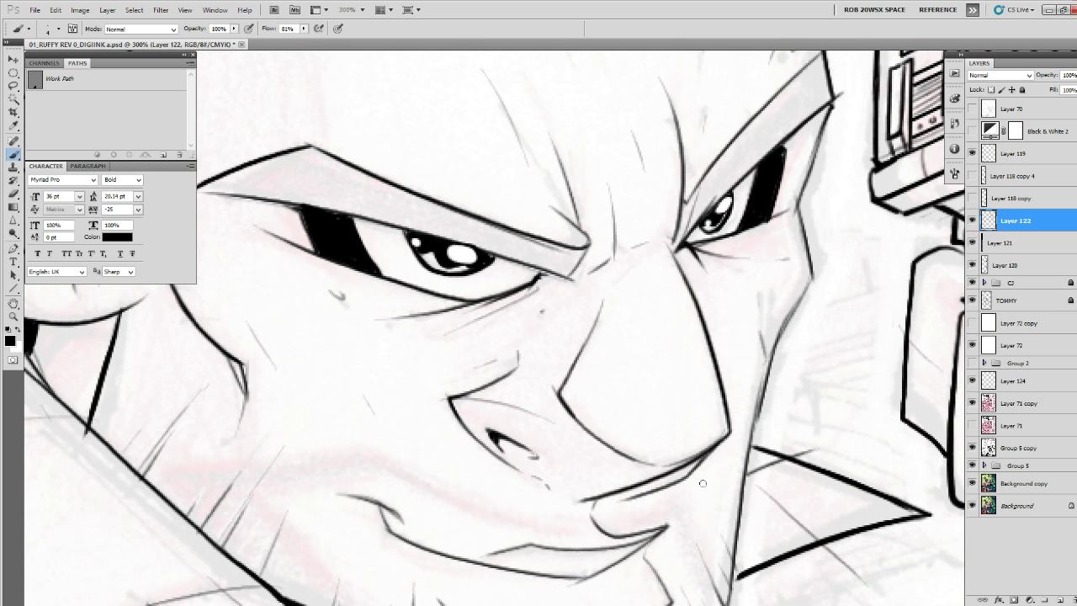
pyautogui.moveTo(734, 464); pyautogui.dragTo(731, 464)
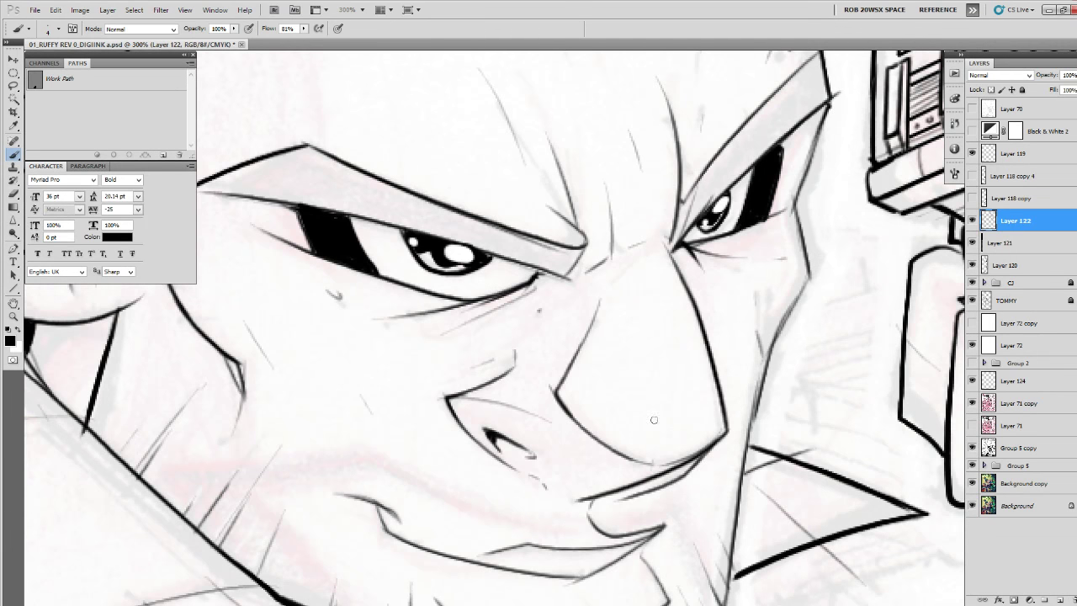
pyautogui.scroll(3, 654, 419)
pyautogui.moveTo(594, 379); pyautogui.dragTo(555, 450)
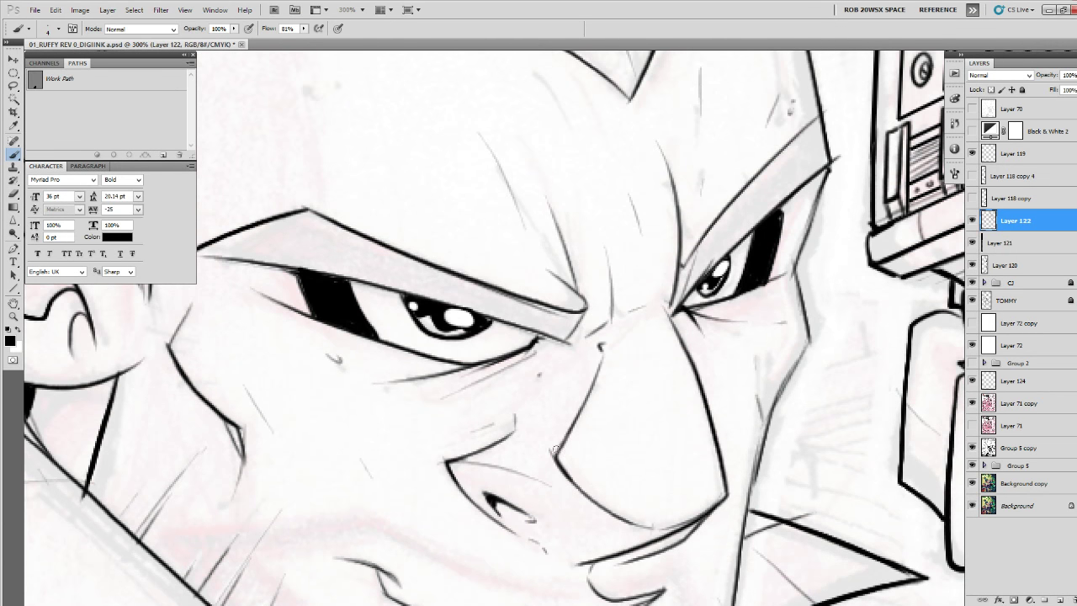
pyautogui.moveTo(599, 341); pyautogui.dragTo(601, 357)
pyautogui.moveTo(667, 301); pyautogui.dragTo(658, 357)
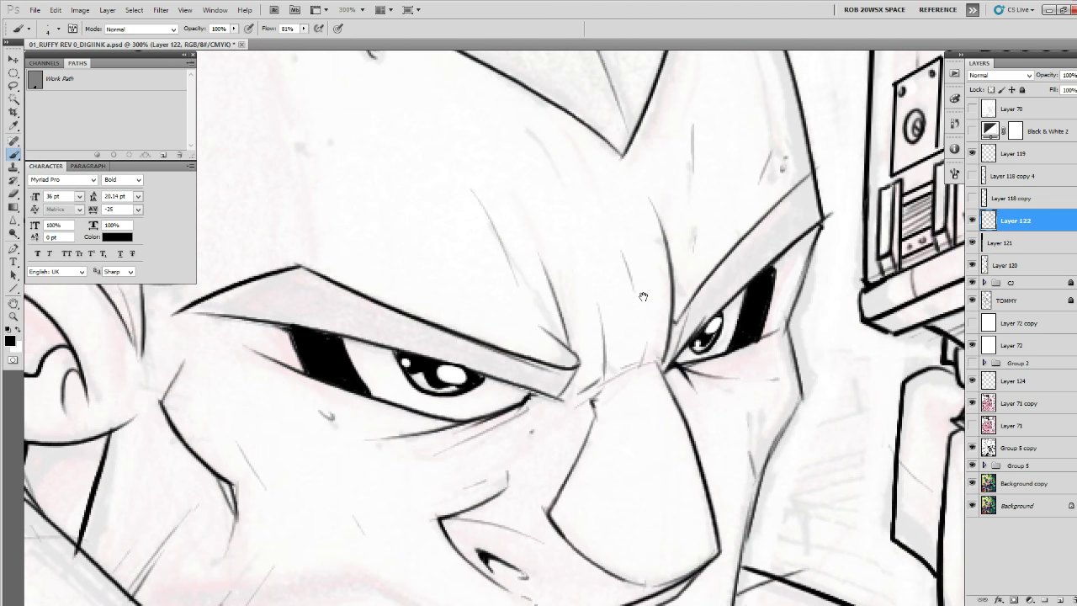
# Ink a small C-shaped mark and a short crease on the forehead, plus a short line at the far temple.
pyautogui.moveTo(643, 296); pyautogui.dragTo(734, 481)
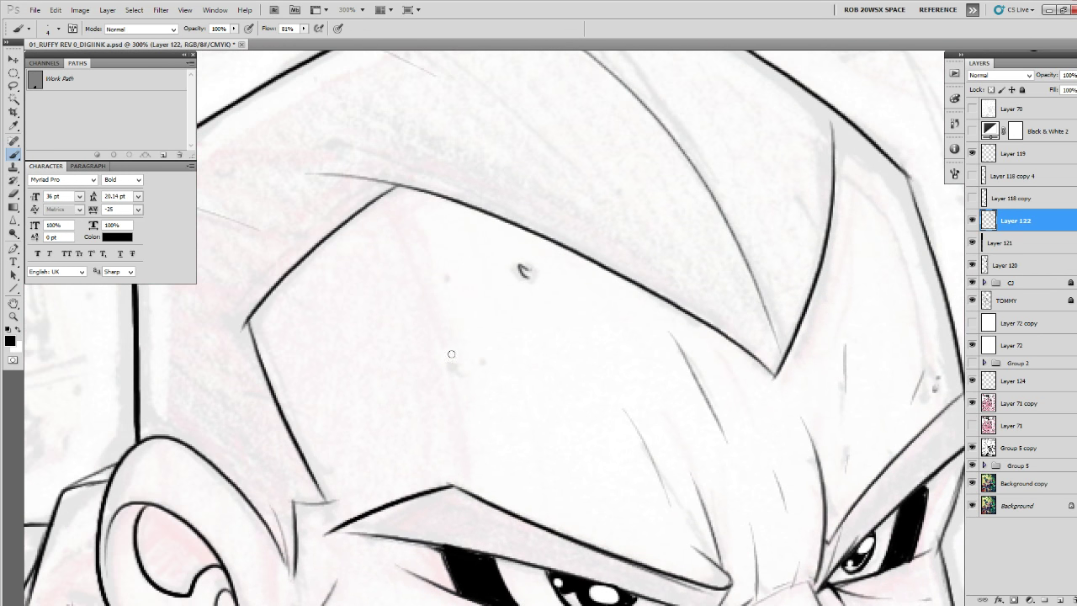
pyautogui.moveTo(451, 355); pyautogui.dragTo(461, 368)
pyautogui.moveTo(415, 233); pyautogui.dragTo(440, 278)
pyautogui.moveTo(844, 409); pyautogui.dragTo(678, 426)
pyautogui.moveTo(738, 205); pyautogui.dragTo(735, 241)
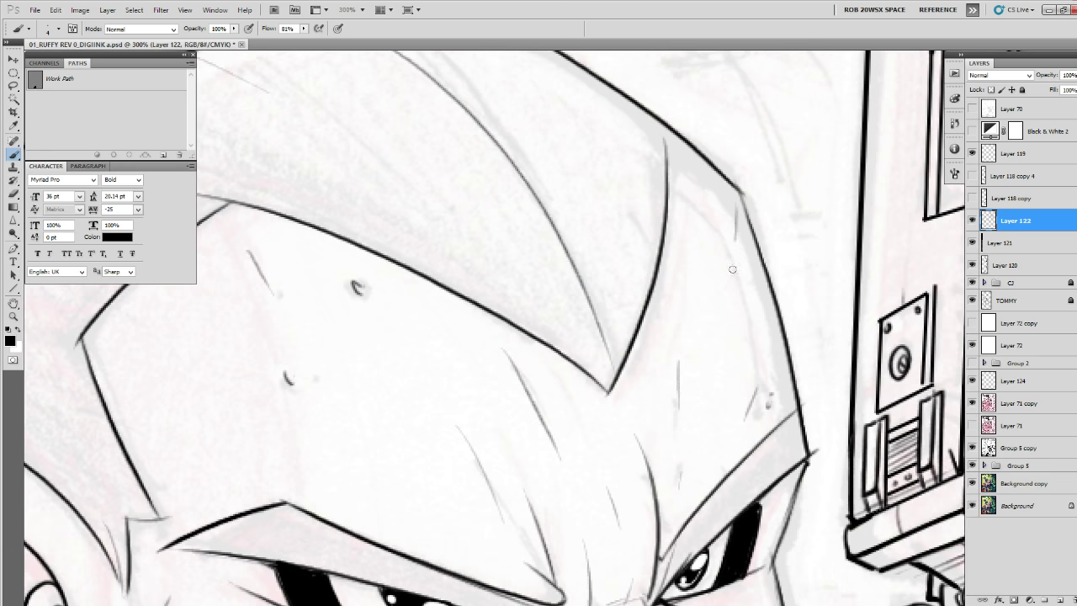
# Thicken the far contour of the face from beside the nose down to the chin.
pyautogui.moveTo(732, 437); pyautogui.dragTo(662, 209)
pyautogui.moveTo(661, 523)
pyautogui.mouseDown()
pyautogui.moveTo(675, 406)
pyautogui.moveTo(662, 513)
pyautogui.mouseUp()
pyautogui.moveTo(657, 474); pyautogui.dragTo(677, 263)
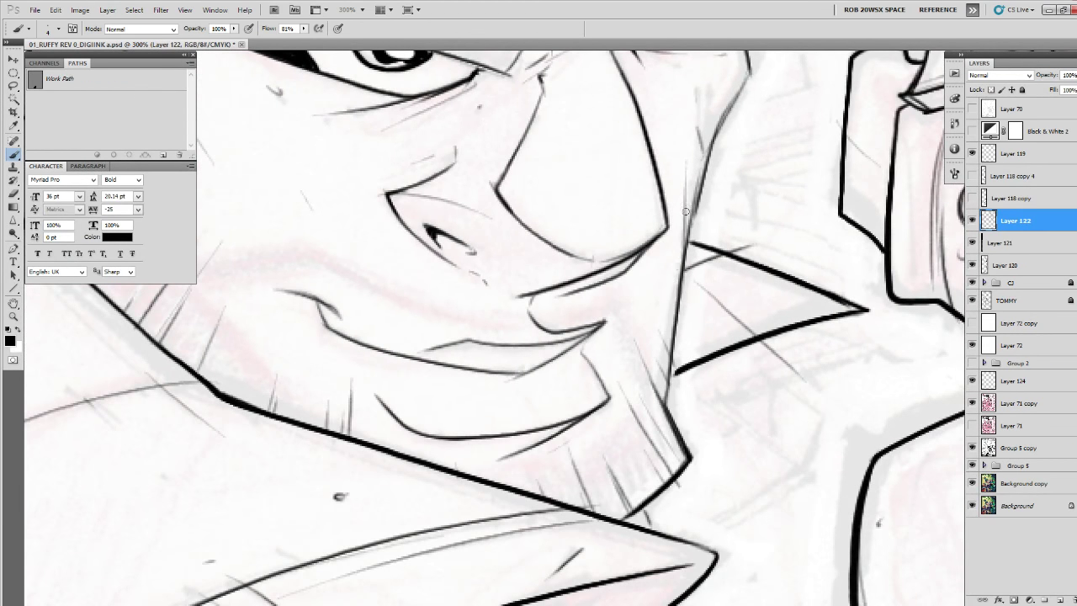
pyautogui.moveTo(685, 212); pyautogui.dragTo(666, 403)
pyautogui.moveTo(675, 313); pyautogui.dragTo(668, 412)
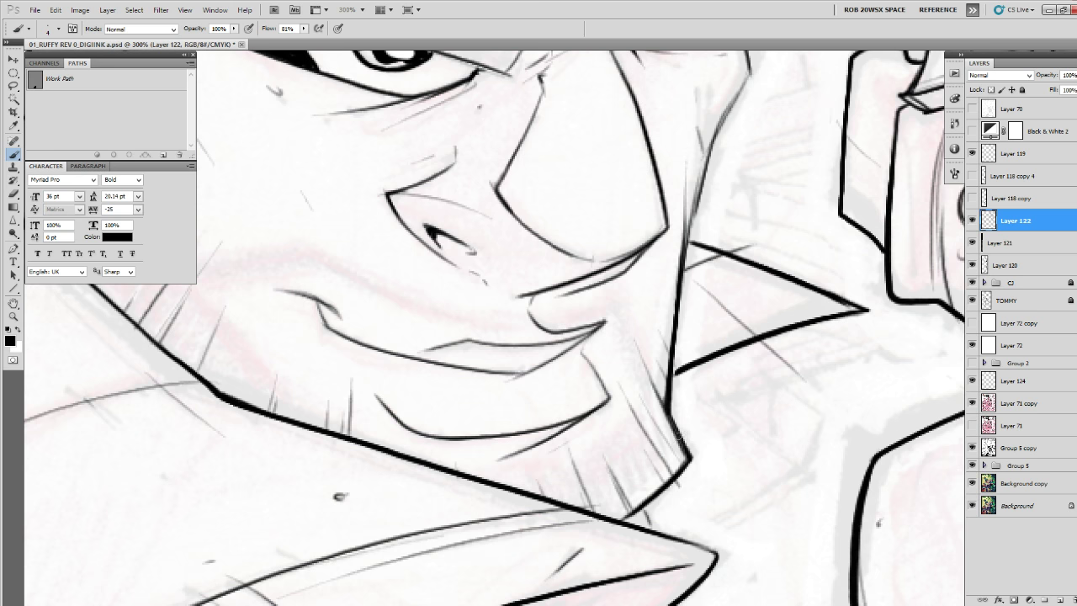
pyautogui.press('z')
pyautogui.keyDown('alt'); pyautogui.click(665, 416); pyautogui.keyUp('alt')
pyautogui.keyDown('alt'); pyautogui.click(665, 416); pyautogui.keyUp('alt')
pyautogui.keyDown('alt'); pyautogui.click(666, 416); pyautogui.keyUp('alt')
pyautogui.keyDown('alt'); pyautogui.click(666, 415); pyautogui.keyUp('alt')
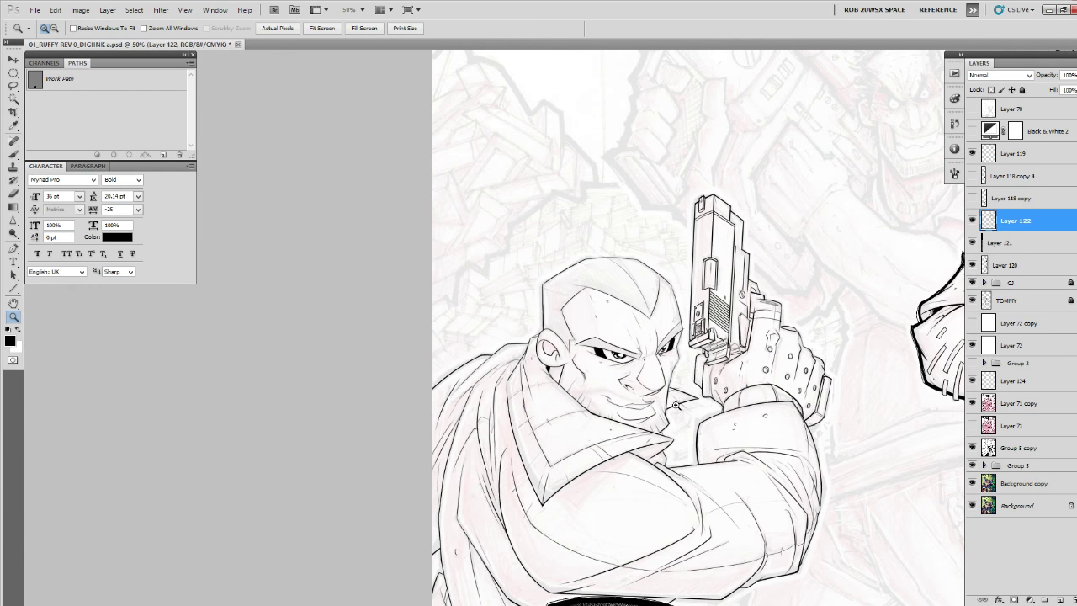
# Ink the toothed zip edge and small inner details in the gap beneath the near collar tip.
pyautogui.click(675, 405)
pyautogui.press('b')
pyautogui.moveTo(661, 446)
pyautogui.mouseDown()
pyautogui.moveTo(526, 526)
pyautogui.moveTo(614, 480)
pyautogui.mouseUp()
pyautogui.moveTo(523, 519); pyautogui.dragTo(618, 472)
pyautogui.moveTo(736, 488); pyautogui.dragTo(652, 417)
pyautogui.moveTo(568, 454)
pyautogui.mouseDown()
pyautogui.moveTo(586, 502)
pyautogui.moveTo(584, 490)
pyautogui.mouseUp()
pyautogui.moveTo(615, 435)
pyautogui.mouseDown()
pyautogui.moveTo(633, 468)
pyautogui.moveTo(627, 515)
pyautogui.mouseUp()
pyautogui.moveTo(562, 460)
pyautogui.mouseDown()
pyautogui.moveTo(557, 498)
pyautogui.moveTo(552, 462)
pyautogui.mouseUp()
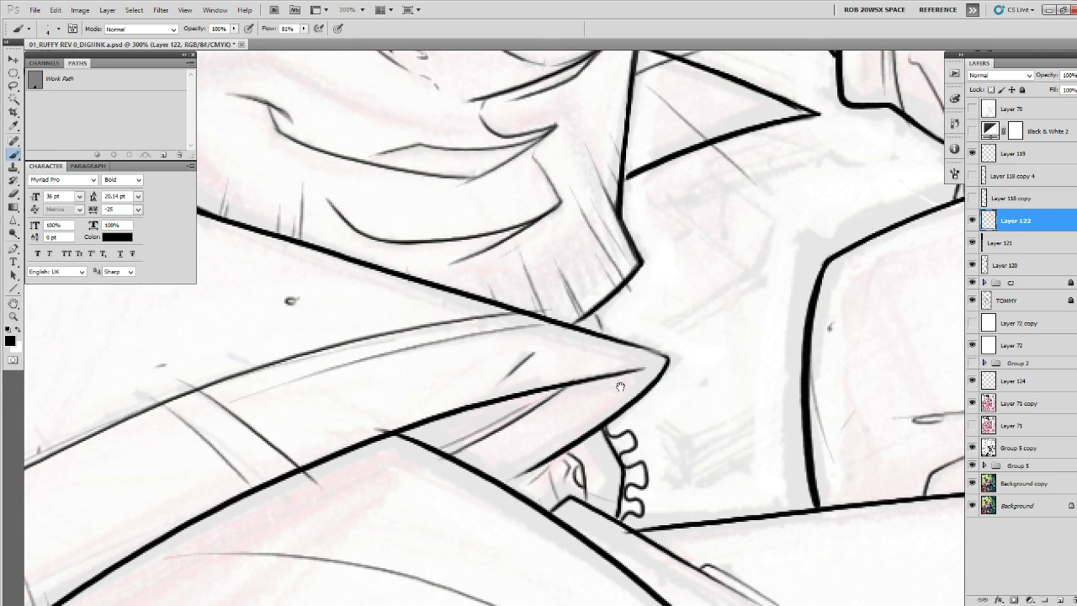
pyautogui.moveTo(648, 340); pyautogui.dragTo(570, 494)
pyautogui.press('z')
pyautogui.keyDown('alt'); pyautogui.click(699, 390); pyautogui.keyUp('alt')
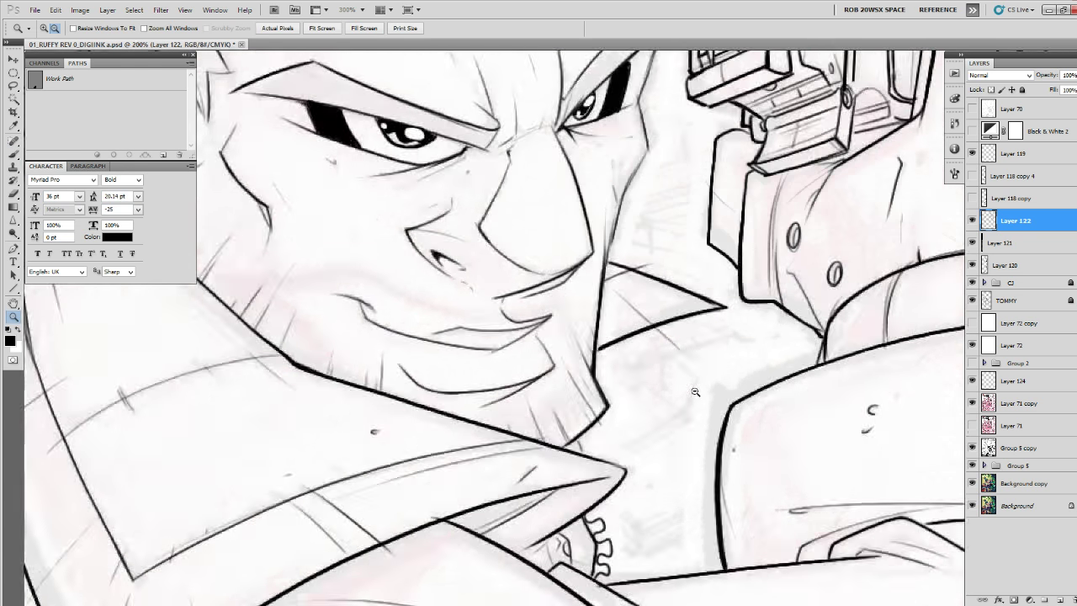
# Ink a second contour line along the jagged fold at the coat's lower edge, thicken its upper edge and add short creases beside it.
pyautogui.keyDown('alt'); pyautogui.click(700, 390); pyautogui.keyUp('alt')
pyautogui.keyDown('alt'); pyautogui.click(700, 390); pyautogui.keyUp('alt')
pyautogui.keyDown('alt'); pyautogui.click(700, 391); pyautogui.keyUp('alt')
pyautogui.moveTo(701, 442); pyautogui.dragTo(701, 362)
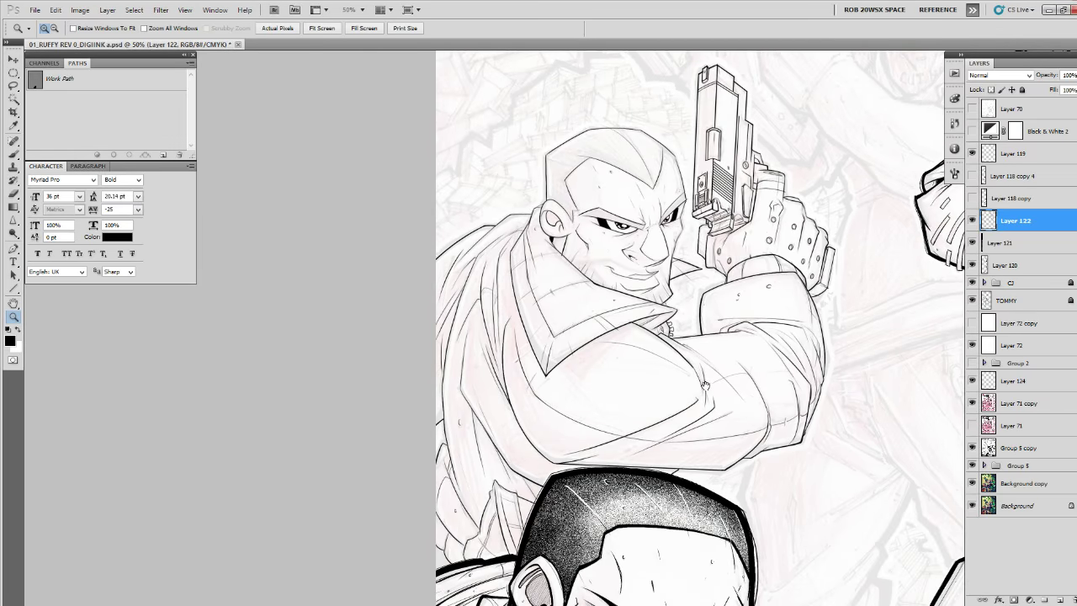
pyautogui.click(495, 512)
pyautogui.click(495, 512)
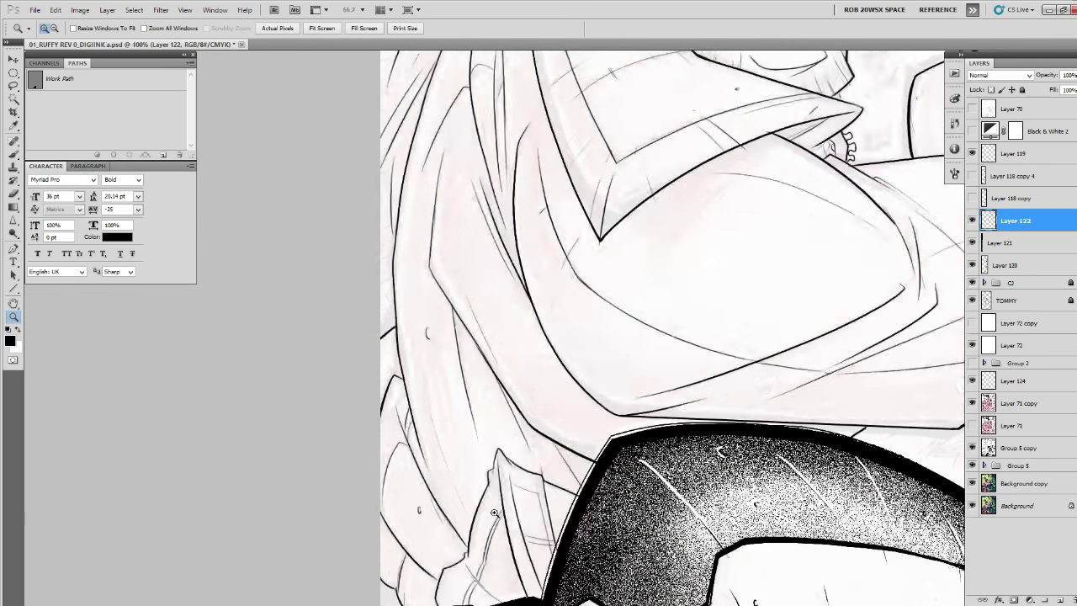
pyautogui.click(496, 517)
pyautogui.click(496, 517)
pyautogui.click(496, 518)
pyautogui.moveTo(507, 521); pyautogui.dragTo(587, 351)
pyautogui.press('b')
pyautogui.moveTo(579, 291)
pyautogui.mouseDown()
pyautogui.moveTo(580, 183)
pyautogui.moveTo(473, 461)
pyautogui.moveTo(508, 354)
pyautogui.moveTo(466, 379)
pyautogui.moveTo(429, 506)
pyautogui.mouseUp()
pyautogui.moveTo(463, 379); pyautogui.dragTo(419, 510)
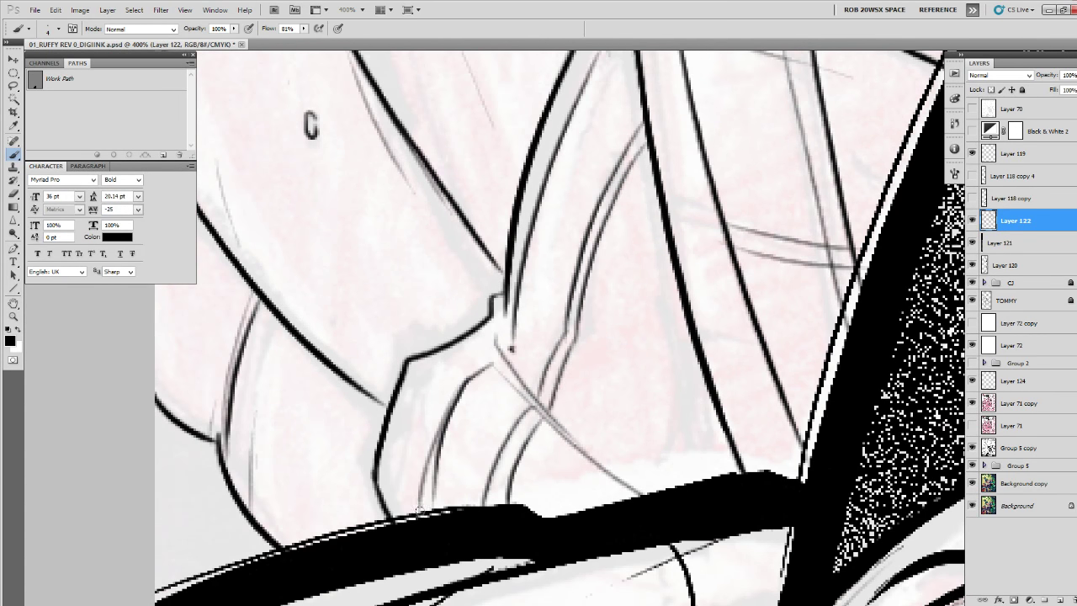
pyautogui.moveTo(404, 353)
pyautogui.mouseDown()
pyautogui.moveTo(360, 468)
pyautogui.moveTo(394, 531)
pyautogui.mouseUp()
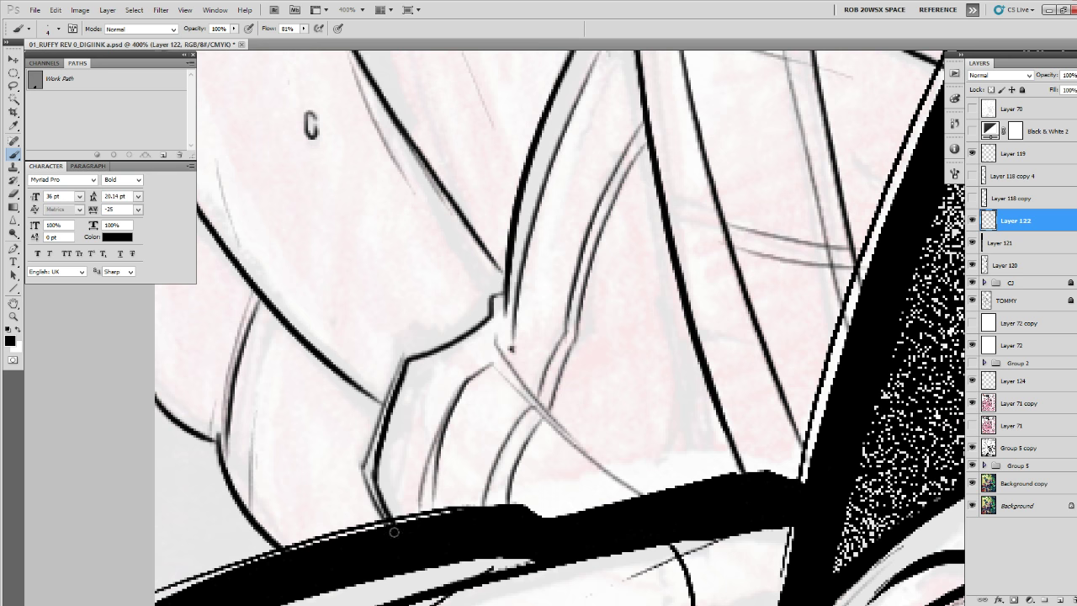
pyautogui.moveTo(404, 364); pyautogui.dragTo(484, 314)
pyautogui.moveTo(383, 380); pyautogui.dragTo(345, 442)
pyautogui.moveTo(343, 491); pyautogui.dragTo(317, 535)
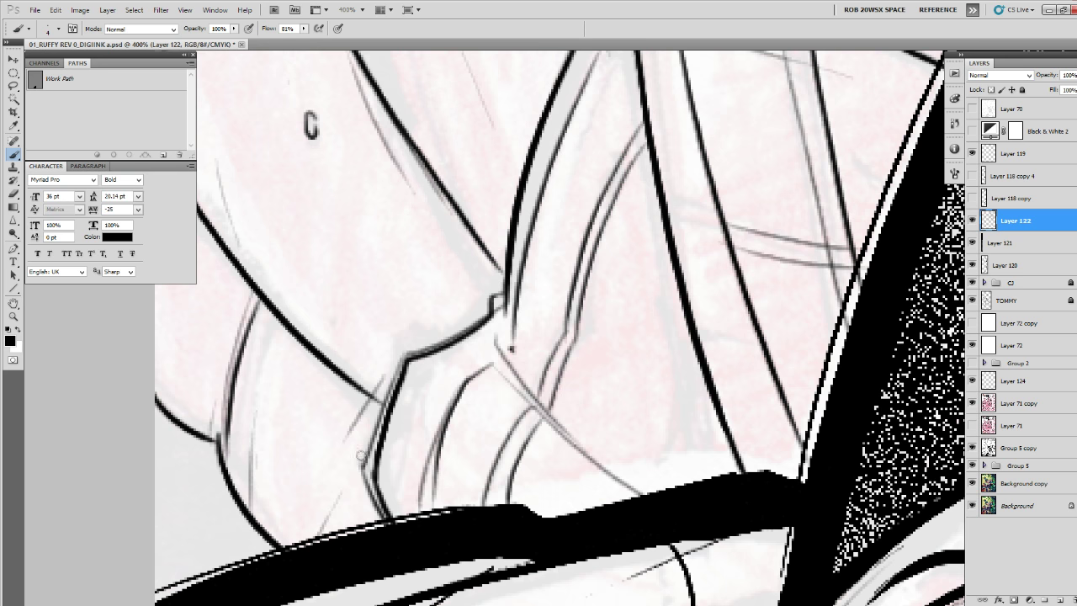
# Ink small curved marks and dots on the cloth between the long folds of the coat's lower back.
pyautogui.moveTo(313, 468)
pyautogui.mouseDown()
pyautogui.moveTo(320, 454)
pyautogui.moveTo(316, 468)
pyautogui.mouseUp()
pyautogui.moveTo(318, 413); pyautogui.dragTo(300, 422)
pyautogui.moveTo(291, 349); pyautogui.dragTo(424, 470)
pyautogui.moveTo(322, 400); pyautogui.dragTo(329, 411)
pyautogui.moveTo(329, 388); pyautogui.dragTo(318, 381)
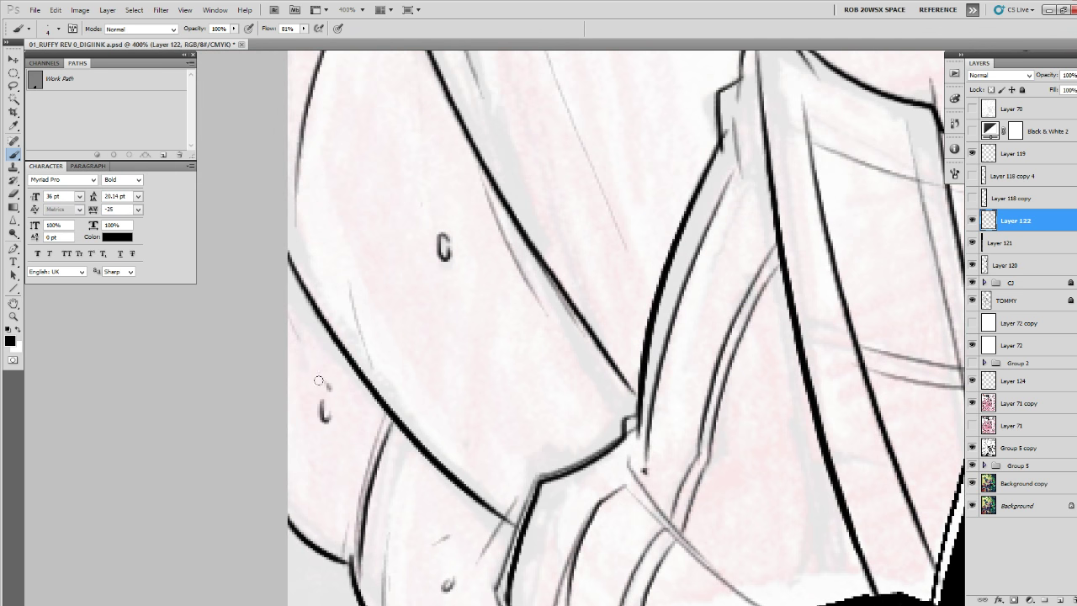
pyautogui.moveTo(304, 535); pyautogui.dragTo(297, 446)
pyautogui.moveTo(303, 521); pyautogui.dragTo(306, 577)
pyautogui.moveTo(294, 308); pyautogui.dragTo(289, 332)
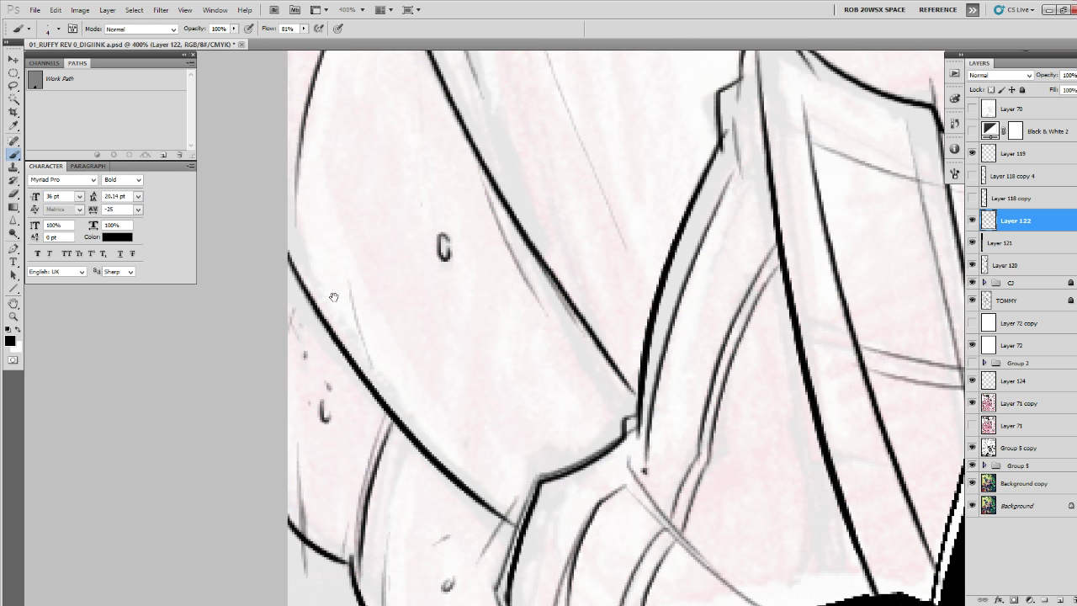
pyautogui.moveTo(384, 274); pyautogui.dragTo(404, 601)
pyautogui.moveTo(349, 351); pyautogui.dragTo(332, 426)
pyautogui.moveTo(425, 335); pyautogui.dragTo(439, 605)
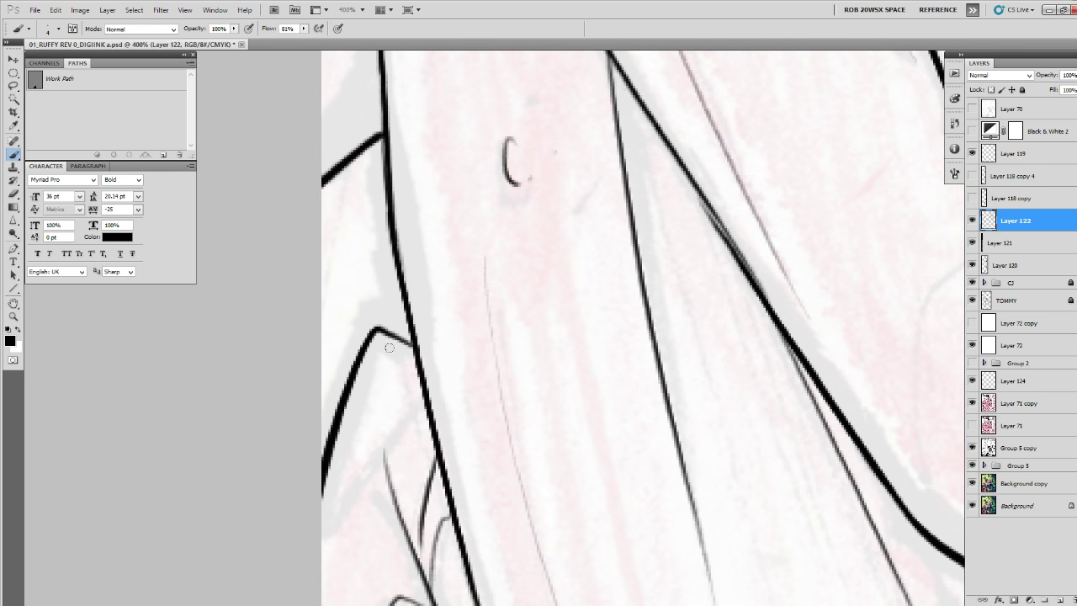
pyautogui.moveTo(398, 359); pyautogui.dragTo(417, 441)
pyautogui.moveTo(546, 103); pyautogui.dragTo(496, 435)
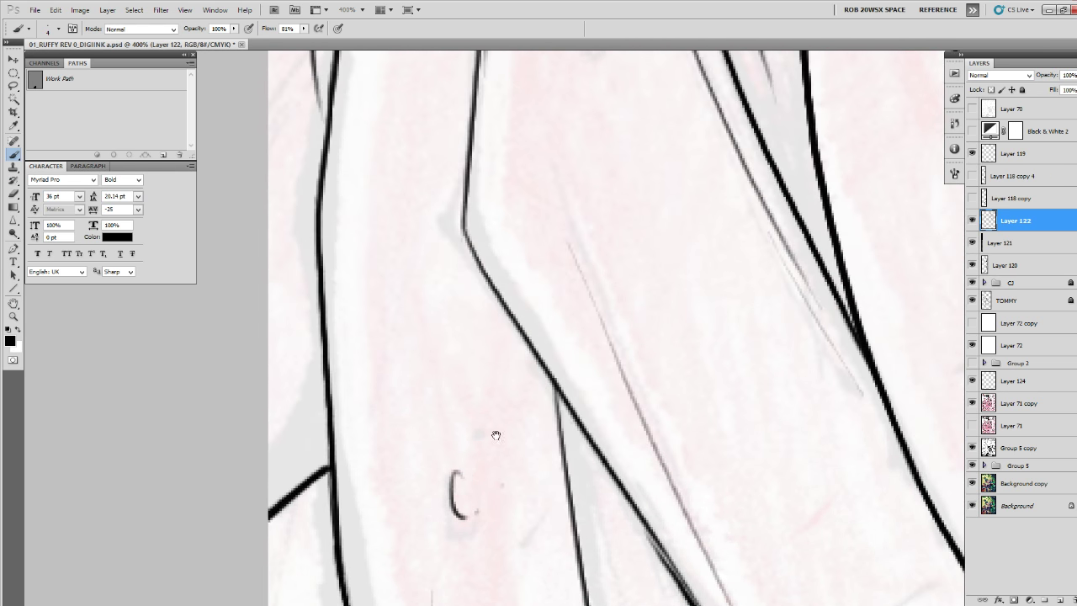
# Check the bald man's line work at a reduced view by hiding and showing Layer 122.
pyautogui.press('z')
pyautogui.keyDown('alt'); pyautogui.click(560, 424); pyautogui.keyUp('alt')
pyautogui.keyDown('alt'); pyautogui.click(560, 424); pyautogui.keyUp('alt')
pyautogui.keyDown('alt'); pyautogui.click(561, 424); pyautogui.keyUp('alt')
pyautogui.keyDown('alt'); pyautogui.click(560, 424); pyautogui.keyUp('alt')
pyautogui.keyDown('alt'); pyautogui.click(560, 424); pyautogui.keyUp('alt')
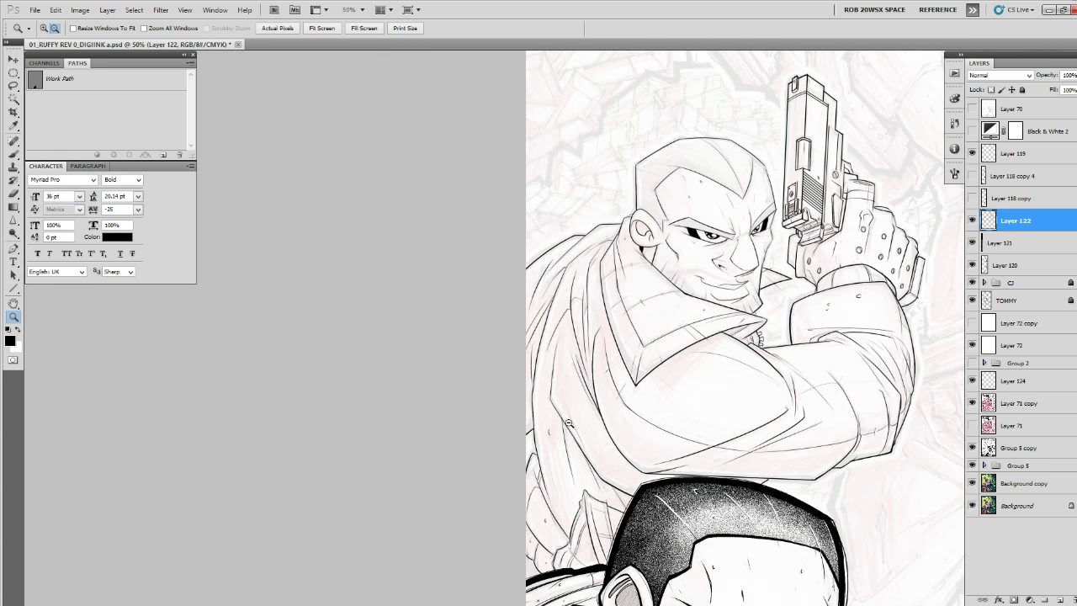
pyautogui.scroll(-2, 887, 362)
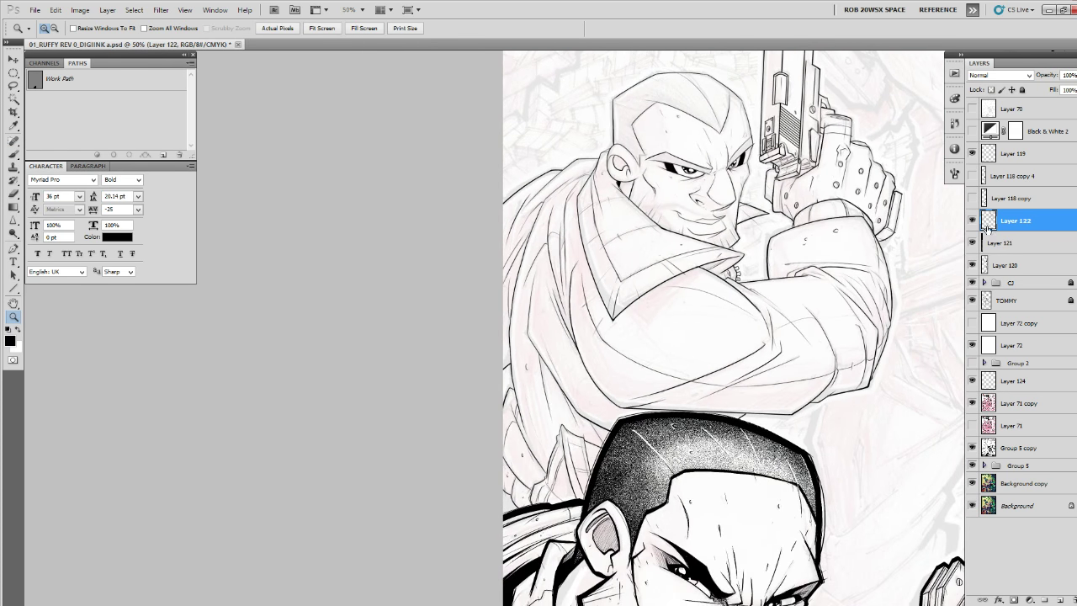
pyautogui.click(971, 220)
pyautogui.click(972, 221)
pyautogui.keyDown('alt'); pyautogui.click(910, 292); pyautogui.keyUp('alt')
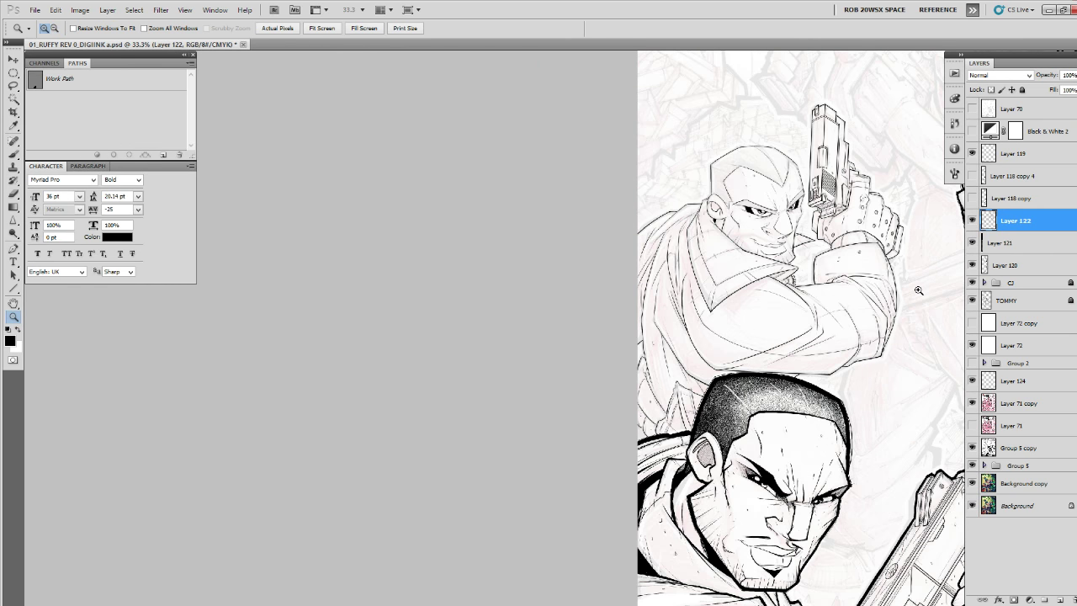
pyautogui.click(917, 290)
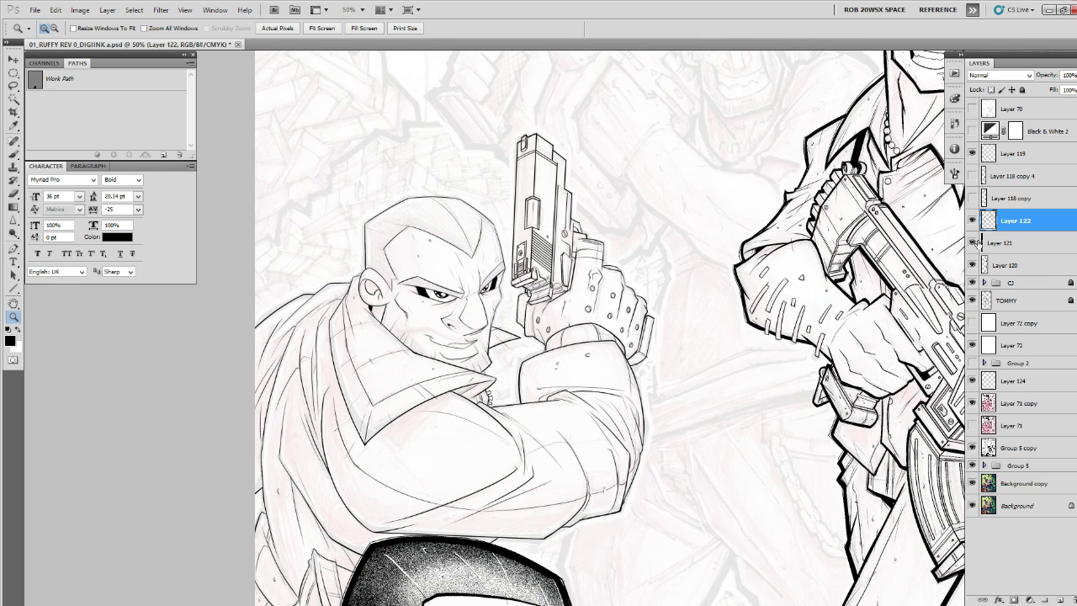
# Check Layer 121 and Layer 120 by toggling their visibility, and merge Layer 121 into Layer 120.
pyautogui.keyDown('shift'); pyautogui.click(982, 244); pyautogui.keyUp('shift')
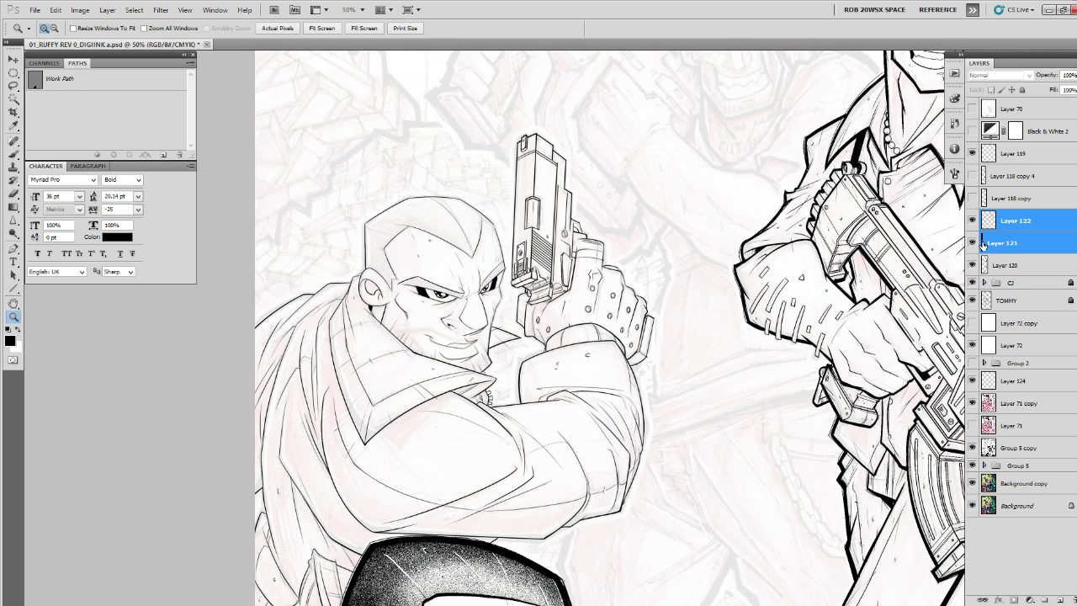
pyautogui.click(982, 244)
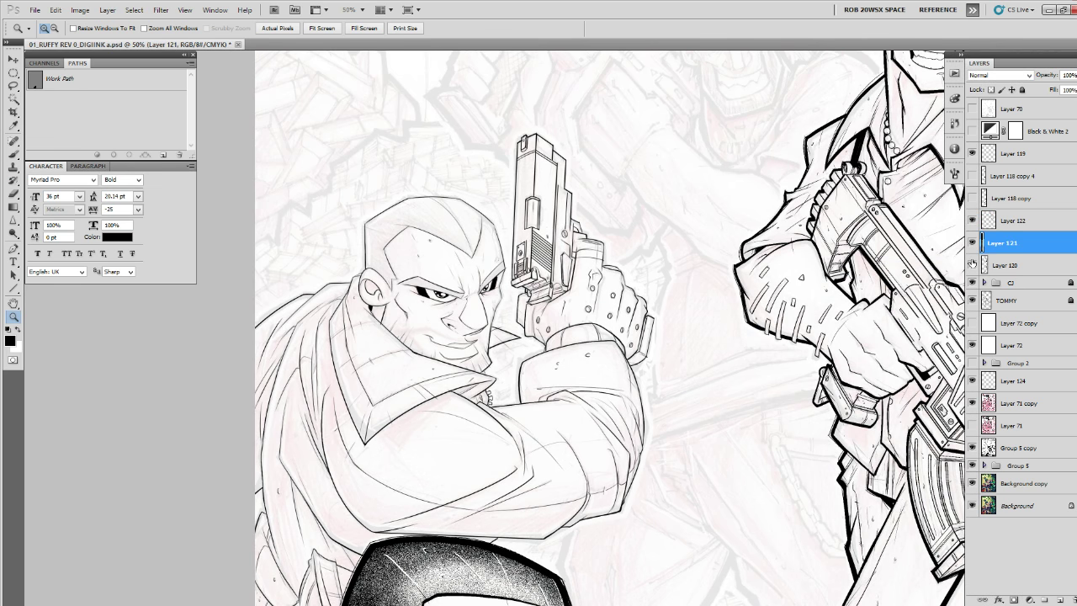
pyautogui.keyDown('alt'); pyautogui.click(864, 291); pyautogui.keyUp('alt')
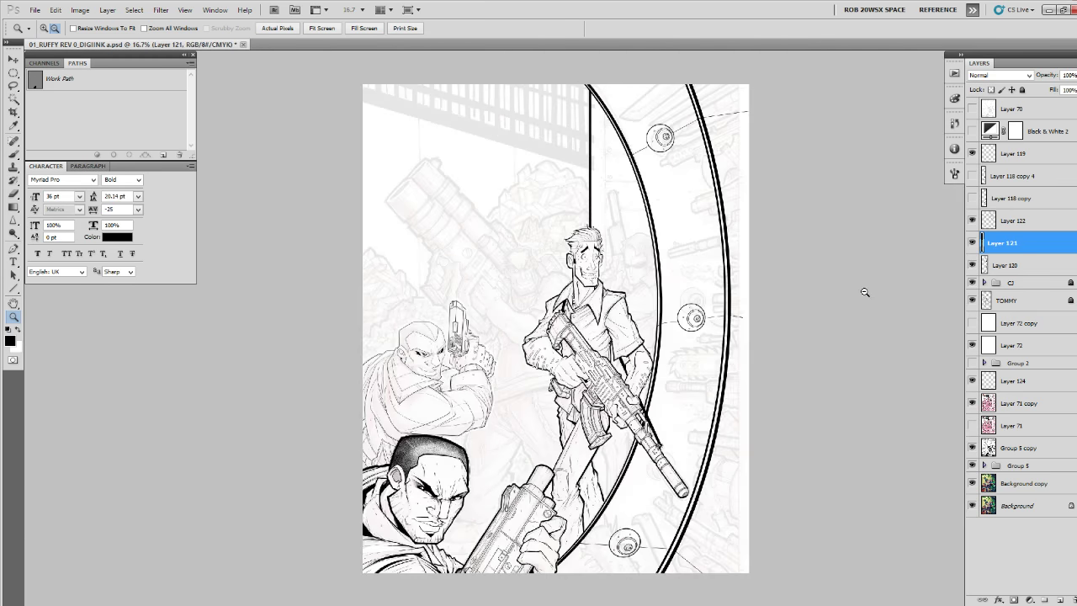
pyautogui.click(972, 244)
pyautogui.click(972, 244)
pyautogui.click(971, 265)
pyautogui.click(971, 266)
pyautogui.hotkey('ctrl', 'e')
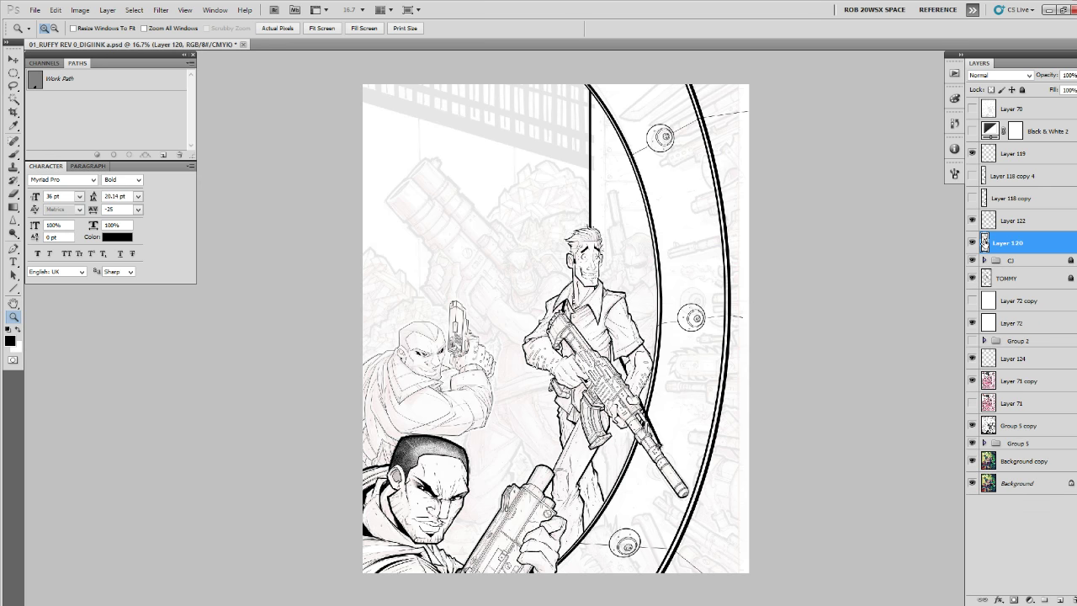
# Check Layer 122 by toggling its visibility, and create a new layer above it for more inking on the bald man.
pyautogui.click(973, 220)
pyautogui.click(972, 220)
pyautogui.click(1014, 220)
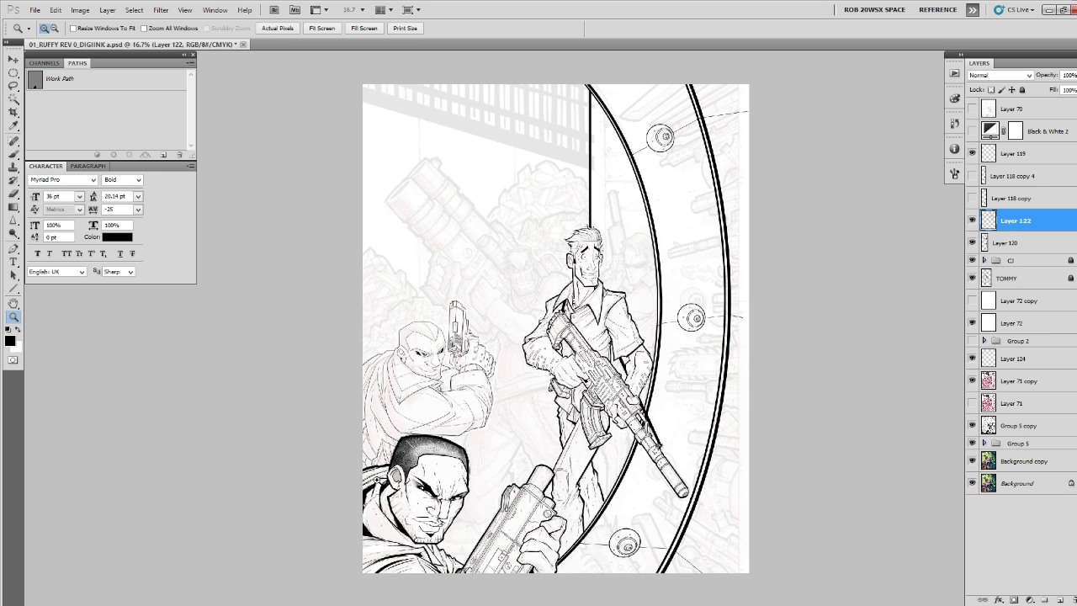
pyautogui.click(377, 480)
pyautogui.click(381, 474)
pyautogui.click(389, 450)
pyautogui.moveTo(530, 264); pyautogui.dragTo(535, 415)
pyautogui.click(518, 349)
pyautogui.click(518, 349)
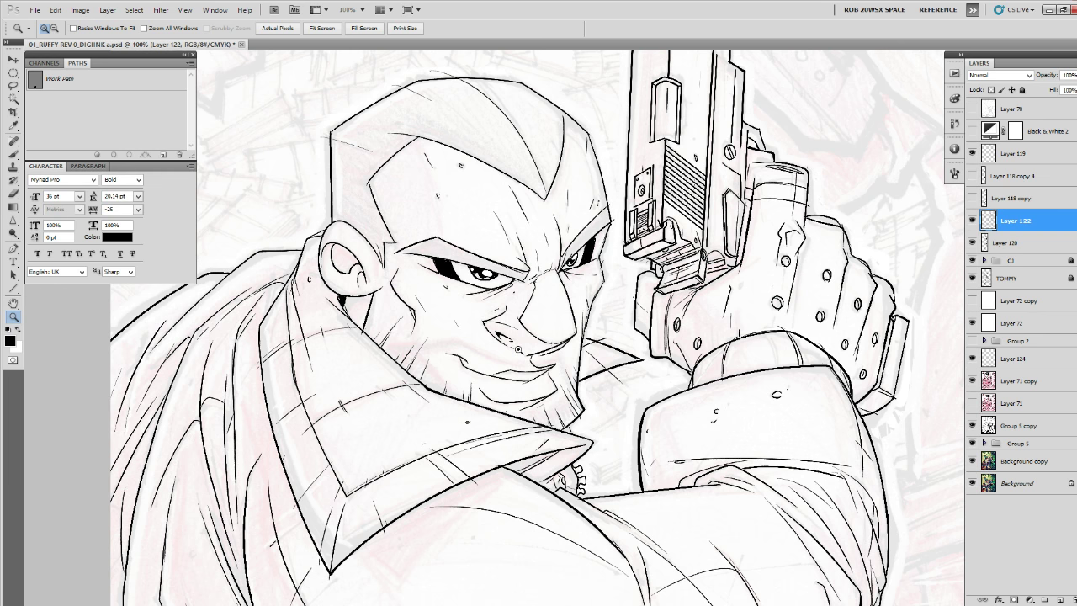
pyautogui.click(1060, 600)
# Ink small ticks, dots and short dashes across the crown of the bald man's head.
pyautogui.moveTo(579, 288); pyautogui.dragTo(725, 500)
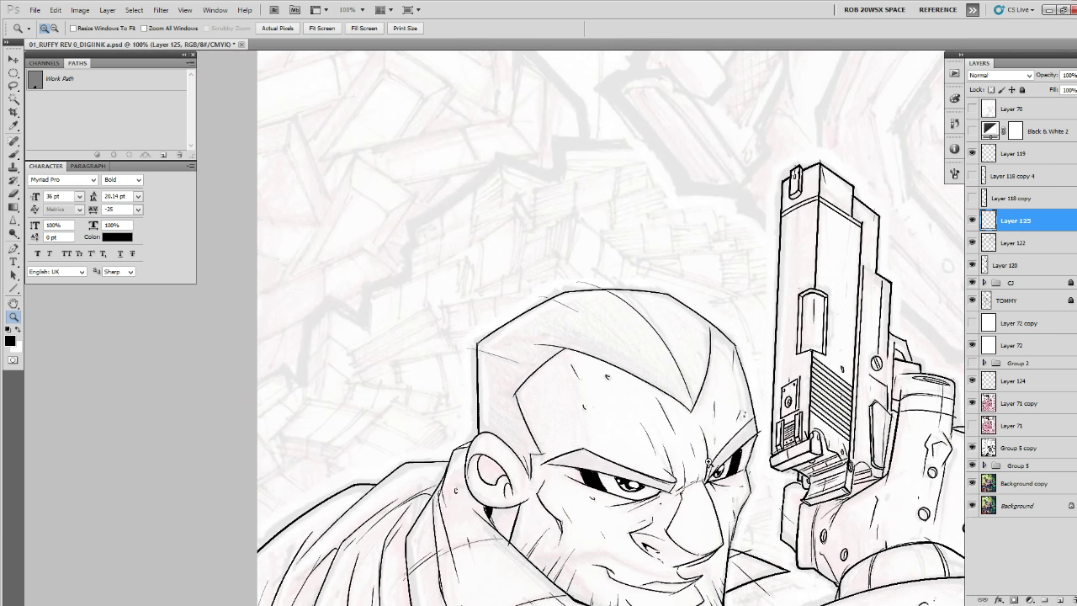
pyautogui.click(709, 423)
pyautogui.click(708, 423)
pyautogui.press('b')
pyautogui.moveTo(703, 237)
pyautogui.mouseDown()
pyautogui.moveTo(702, 375)
pyautogui.moveTo(759, 458)
pyautogui.mouseUp()
pyautogui.moveTo(663, 304); pyautogui.dragTo(674, 308)
pyautogui.moveTo(613, 259); pyautogui.dragTo(621, 268)
pyautogui.moveTo(530, 217); pyautogui.dragTo(569, 255)
pyautogui.moveTo(492, 376); pyautogui.dragTo(503, 384)
pyautogui.moveTo(462, 286); pyautogui.dragTo(482, 292)
pyautogui.moveTo(457, 277); pyautogui.dragTo(429, 275)
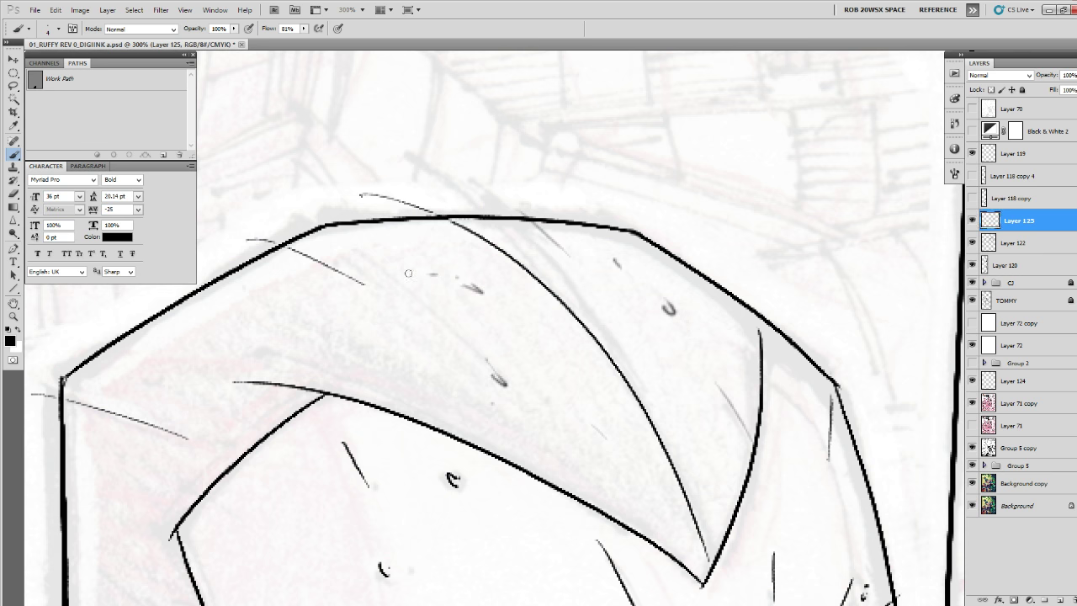
pyautogui.moveTo(298, 303); pyautogui.dragTo(359, 307)
pyautogui.moveTo(217, 309); pyautogui.dragTo(266, 310)
pyautogui.moveTo(365, 325); pyautogui.dragTo(480, 251)
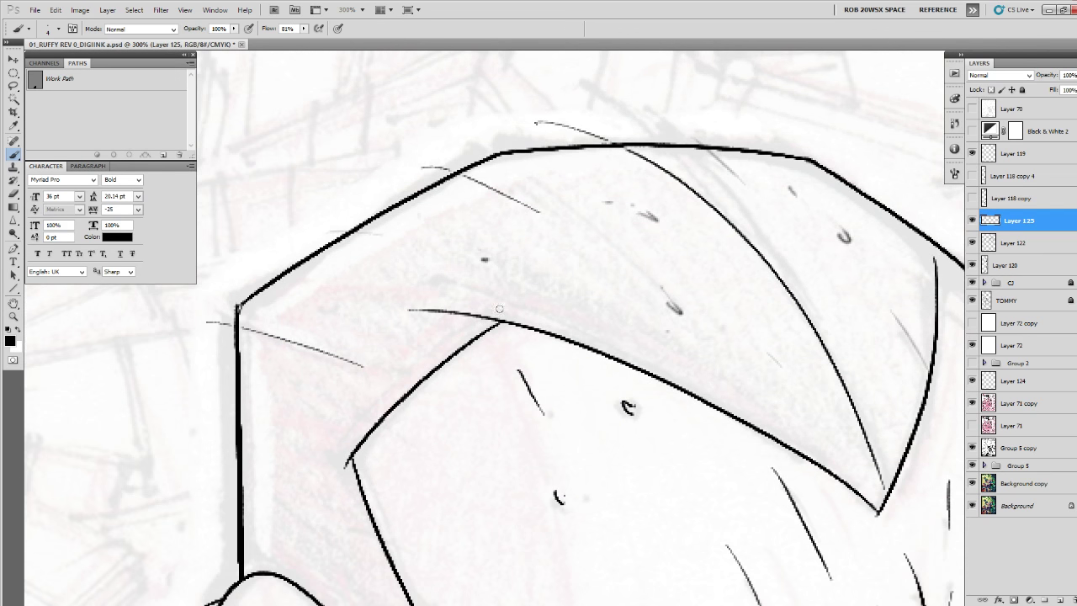
# Ink small marks and thin creases on the side of the head between the hairline and the near ear.
pyautogui.moveTo(315, 437); pyautogui.dragTo(354, 384)
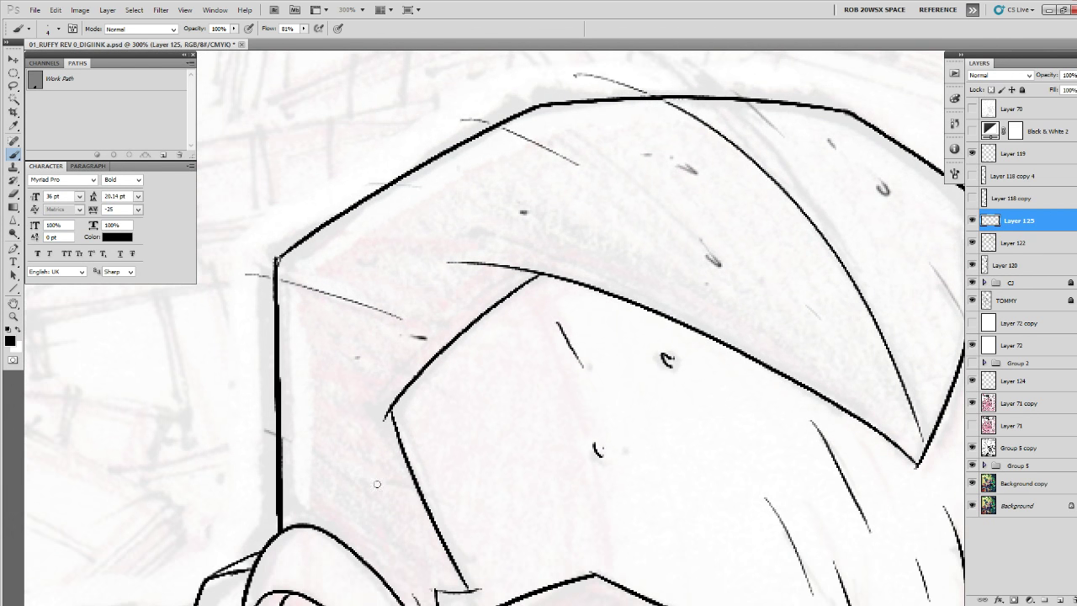
pyautogui.moveTo(402, 496); pyautogui.dragTo(365, 466)
pyautogui.moveTo(287, 470)
pyautogui.mouseDown()
pyautogui.moveTo(440, 532)
pyautogui.moveTo(448, 559)
pyautogui.mouseUp()
pyautogui.moveTo(446, 551); pyautogui.dragTo(451, 437)
pyautogui.hotkey('ctrl', 'alt', 'z')
pyautogui.hotkey('ctrl', 'alt', 'z')
pyautogui.moveTo(318, 362); pyautogui.dragTo(450, 421)
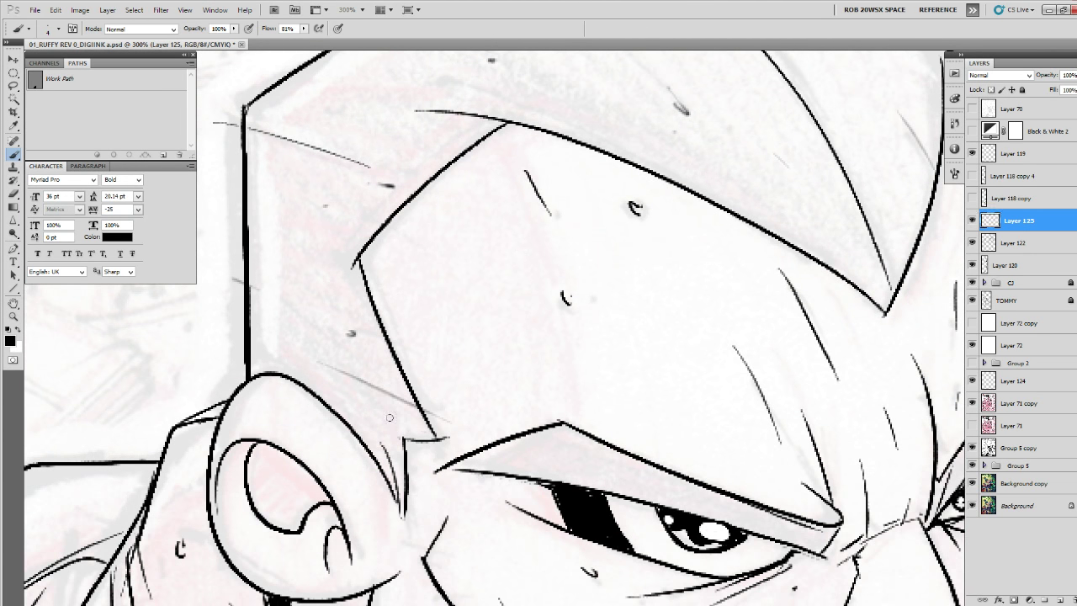
pyautogui.moveTo(385, 412); pyautogui.dragTo(436, 437)
pyautogui.moveTo(293, 377); pyautogui.dragTo(350, 442)
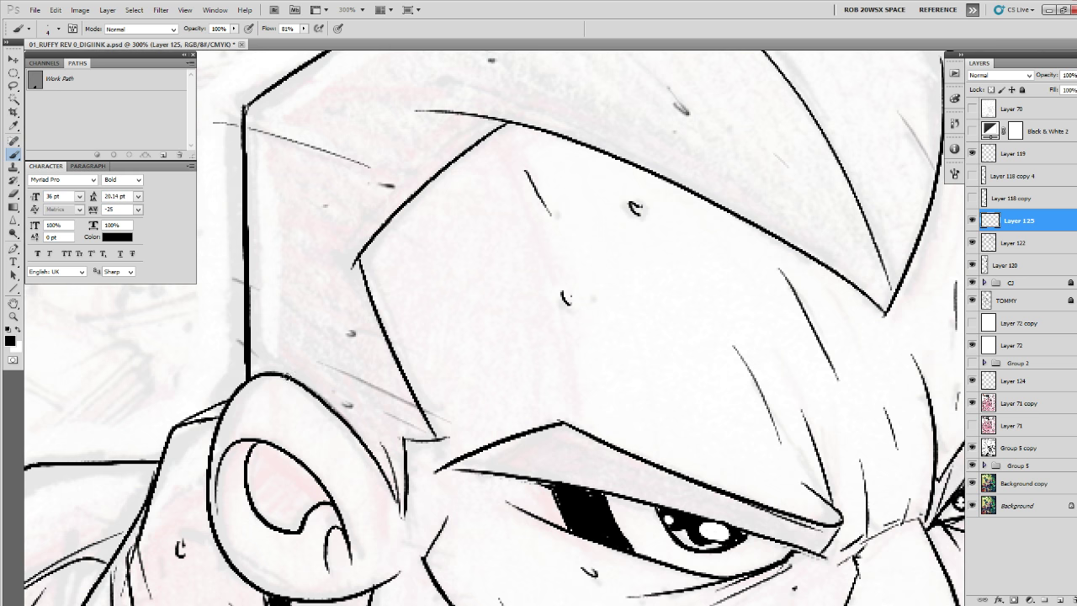
pyautogui.hotkey('ctrl', 'shift', 'z')
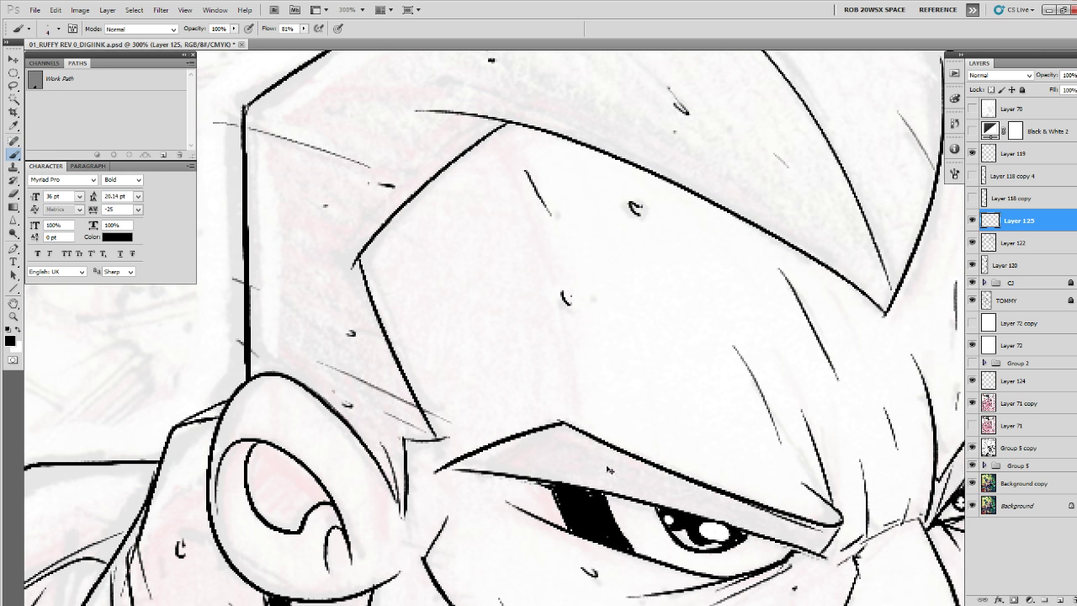
# Merge the scalp details into Layer 122, create a new layer above it and choose the ROB OIL brush at 10 px.
pyautogui.hotkey('ctrl', 'e')
pyautogui.click(1057, 599)
pyautogui.moveTo(475, 298); pyautogui.dragTo(556, 459)
pyautogui.rightClick(474, 360)
pyautogui.doubleClick(526, 541)
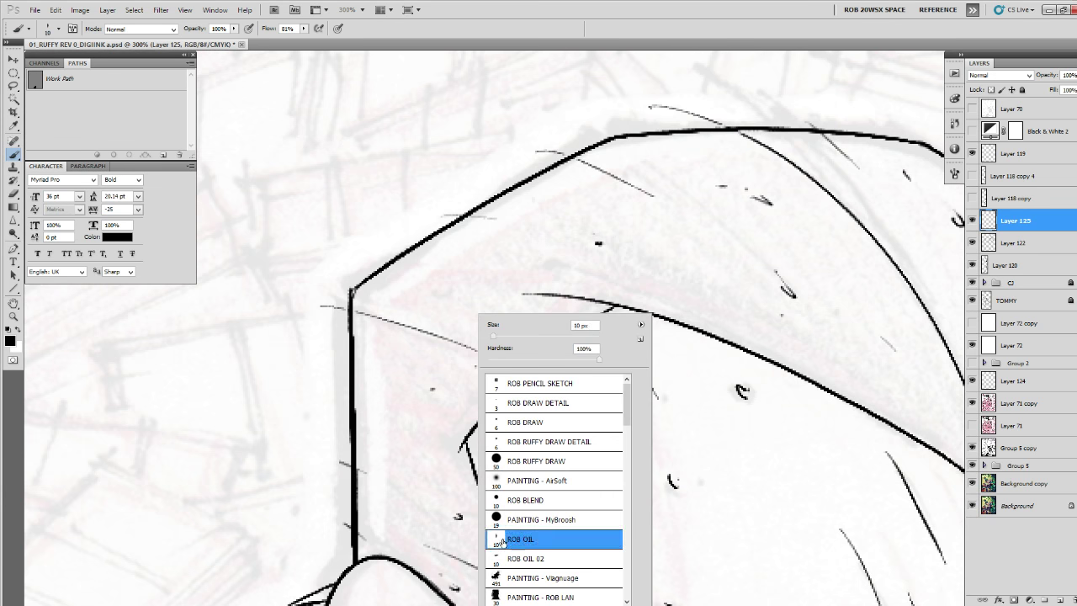
pyautogui.press('z')
pyautogui.click(594, 195)
pyautogui.click(606, 192)
pyautogui.press('b')
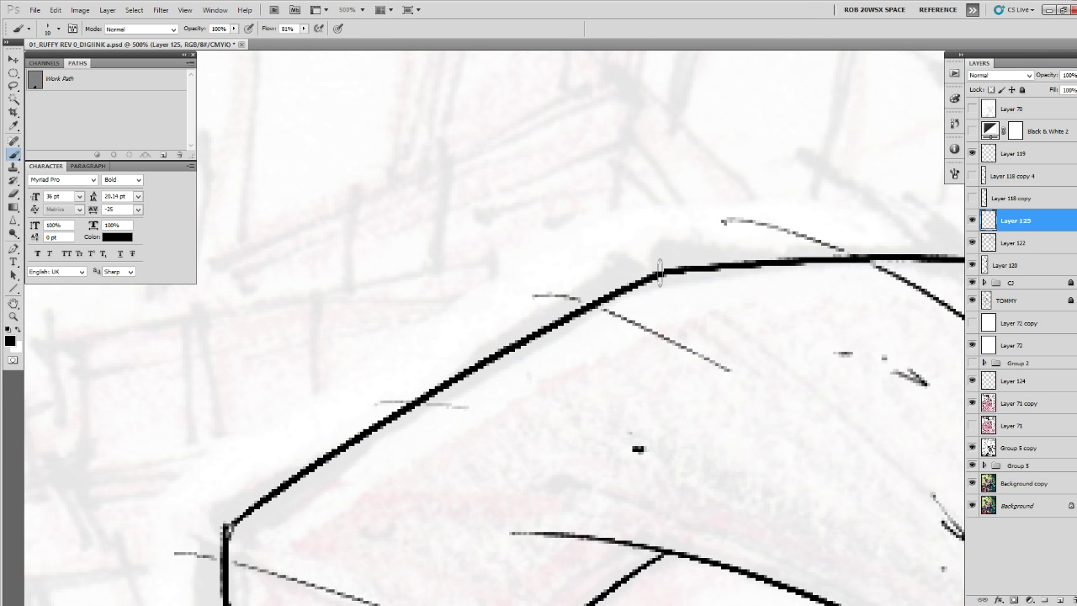
# Ink a heavy outer outline along the sloping top of the head, from the crown to the rear corner.
pyautogui.moveTo(663, 267)
pyautogui.mouseDown()
pyautogui.moveTo(386, 425)
pyautogui.moveTo(548, 309)
pyautogui.mouseUp()
pyautogui.moveTo(739, 175)
pyautogui.mouseDown()
pyautogui.moveTo(382, 402)
pyautogui.moveTo(448, 356)
pyautogui.moveTo(528, 381)
pyautogui.mouseUp()
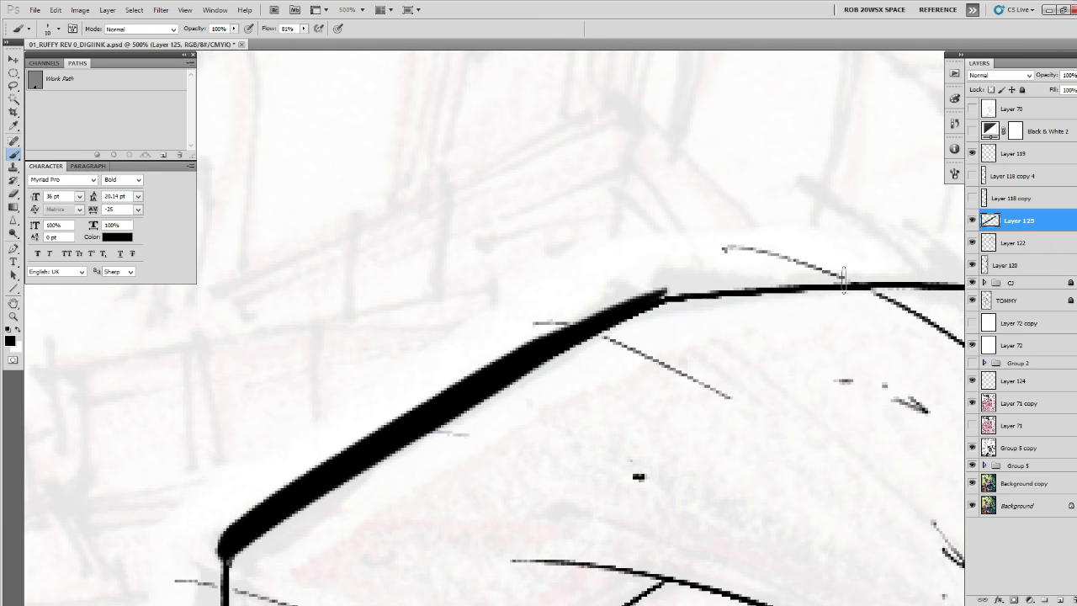
pyautogui.moveTo(881, 279)
pyautogui.mouseDown()
pyautogui.moveTo(658, 284)
pyautogui.moveTo(515, 349)
pyautogui.mouseUp()
pyautogui.moveTo(388, 461)
pyautogui.mouseDown()
pyautogui.moveTo(567, 286)
pyautogui.moveTo(457, 393)
pyautogui.mouseUp()
pyautogui.hotkey('ctrl', 'z')
pyautogui.moveTo(842, 286); pyautogui.dragTo(608, 431)
pyautogui.moveTo(858, 360)
pyautogui.mouseDown()
pyautogui.moveTo(557, 358)
pyautogui.moveTo(438, 387)
pyautogui.moveTo(367, 426)
pyautogui.mouseUp()
pyautogui.moveTo(262, 506); pyautogui.dragTo(625, 155)
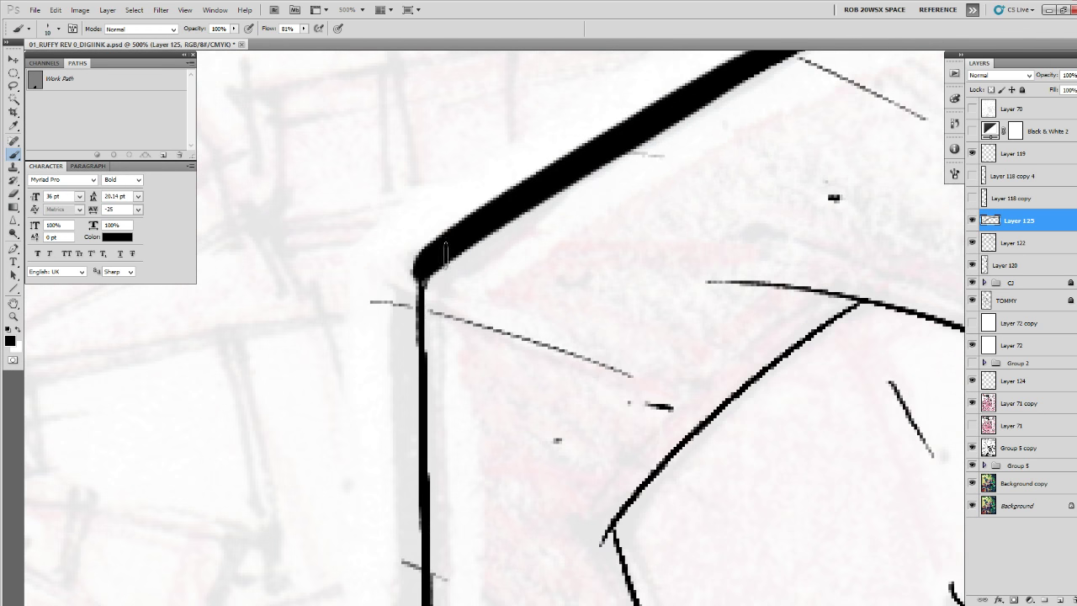
# Thicken the vertical outline at the back of the head down to the ear, using a 15 px brush.
pyautogui.moveTo(434, 249)
pyautogui.mouseDown()
pyautogui.moveTo(419, 262)
pyautogui.moveTo(413, 324)
pyautogui.mouseUp()
pyautogui.moveTo(416, 346); pyautogui.dragTo(423, 281)
pyautogui.press(']')
pyautogui.hotkey('ctrl', 'z')
pyautogui.moveTo(418, 187); pyautogui.dragTo(423, 391)
pyautogui.moveTo(428, 358); pyautogui.dragTo(428, 230)
pyautogui.moveTo(419, 110); pyautogui.dragTo(425, 540)
pyautogui.moveTo(428, 370); pyautogui.dragTo(424, 401)
pyautogui.moveTo(427, 136); pyautogui.dragTo(423, 179)
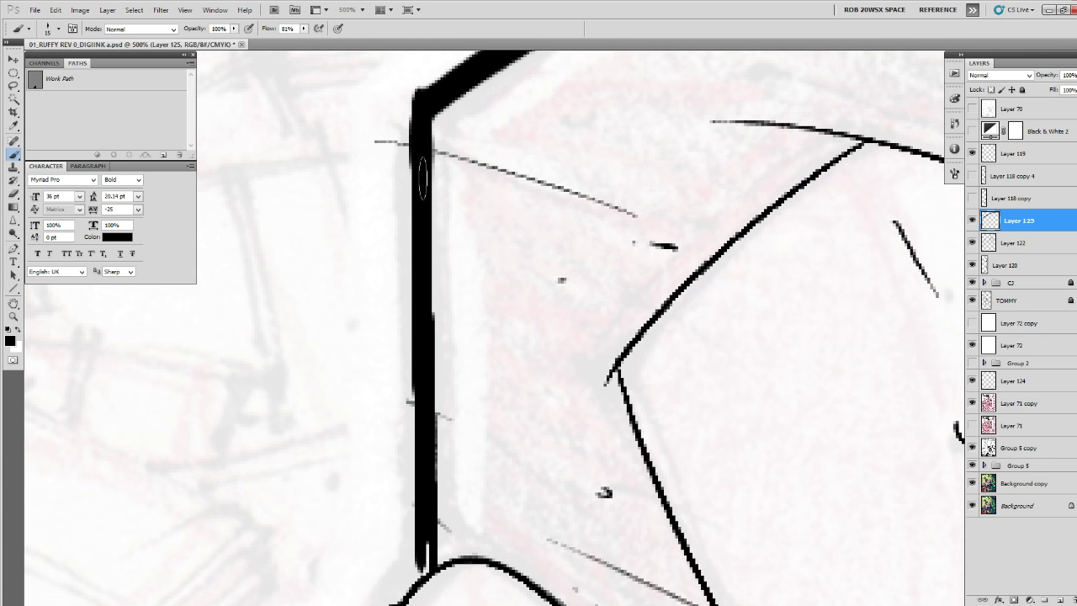
pyautogui.moveTo(413, 102)
pyautogui.mouseDown()
pyautogui.moveTo(423, 554)
pyautogui.moveTo(454, 372)
pyautogui.mouseUp()
pyautogui.press('p')
pyautogui.press('b')
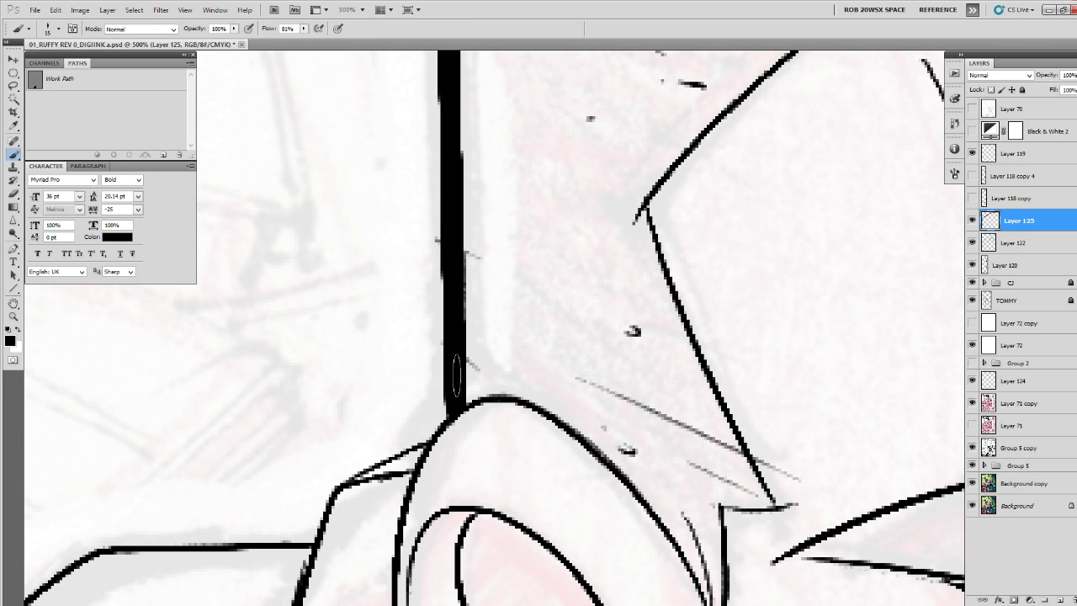
# Thicken the outer contour of the coat's shoulder from behind the collar to the page's edge with a 10 px brush.
pyautogui.moveTo(471, 411)
pyautogui.mouseDown()
pyautogui.moveTo(565, 377)
pyautogui.moveTo(427, 458)
pyautogui.moveTo(419, 492)
pyautogui.moveTo(691, 321)
pyautogui.moveTo(473, 330)
pyautogui.moveTo(326, 442)
pyautogui.moveTo(494, 393)
pyautogui.moveTo(625, 337)
pyautogui.moveTo(538, 328)
pyautogui.moveTo(283, 478)
pyautogui.moveTo(494, 287)
pyautogui.mouseUp()
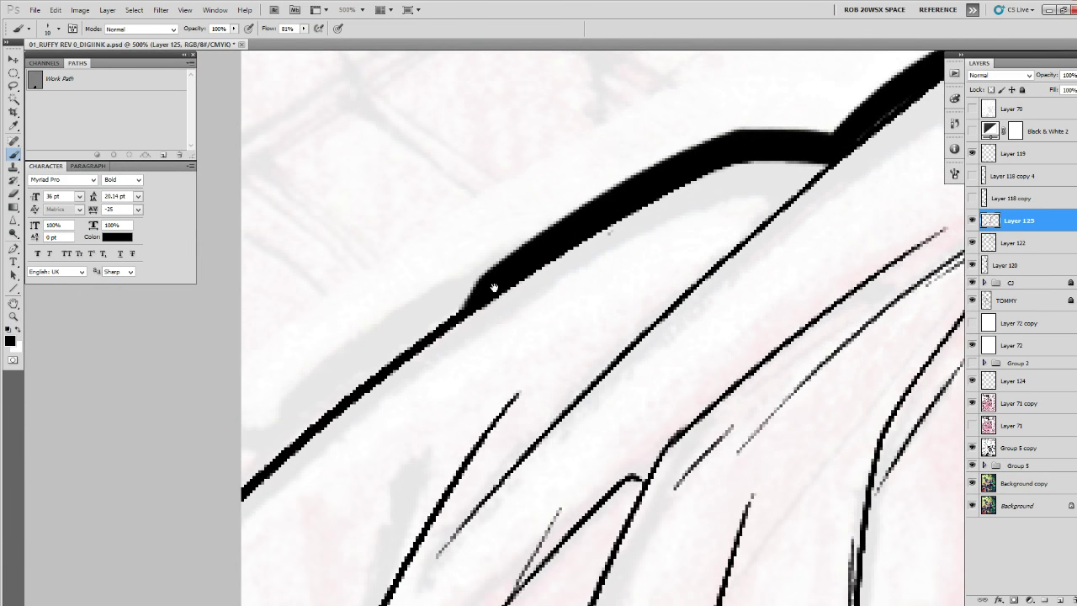
pyautogui.moveTo(677, 168)
pyautogui.mouseDown()
pyautogui.moveTo(466, 288)
pyautogui.moveTo(224, 470)
pyautogui.mouseUp()
pyautogui.moveTo(530, 259)
pyautogui.mouseDown()
pyautogui.moveTo(187, 534)
pyautogui.moveTo(347, 449)
pyautogui.mouseUp()
pyautogui.moveTo(625, 310)
pyautogui.mouseDown()
pyautogui.moveTo(448, 351)
pyautogui.moveTo(218, 499)
pyautogui.mouseUp()
pyautogui.moveTo(717, 260); pyautogui.dragTo(317, 482)
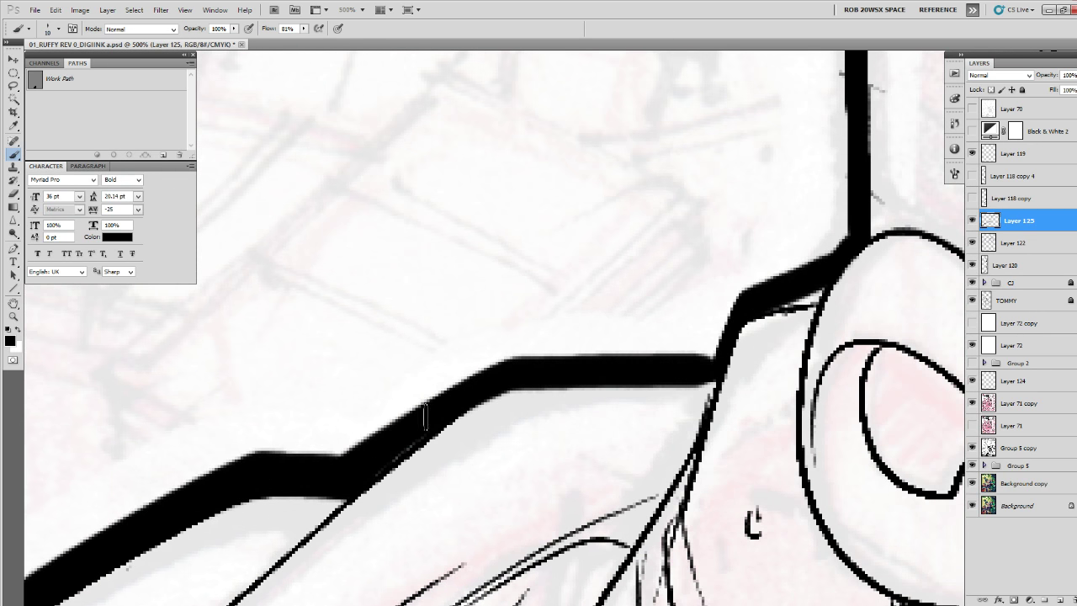
# Thicken the line at the back of the neck, from behind the ear down to the bend in the collar.
pyautogui.moveTo(763, 355); pyautogui.dragTo(539, 454)
pyautogui.moveTo(597, 363)
pyautogui.mouseDown()
pyautogui.moveTo(500, 405)
pyautogui.moveTo(482, 471)
pyautogui.mouseUp()
pyautogui.moveTo(473, 513)
pyautogui.mouseDown()
pyautogui.moveTo(540, 283)
pyautogui.moveTo(471, 410)
pyautogui.mouseUp()
pyautogui.moveTo(442, 480); pyautogui.dragTo(542, 262)
pyautogui.moveTo(591, 149); pyautogui.dragTo(444, 416)
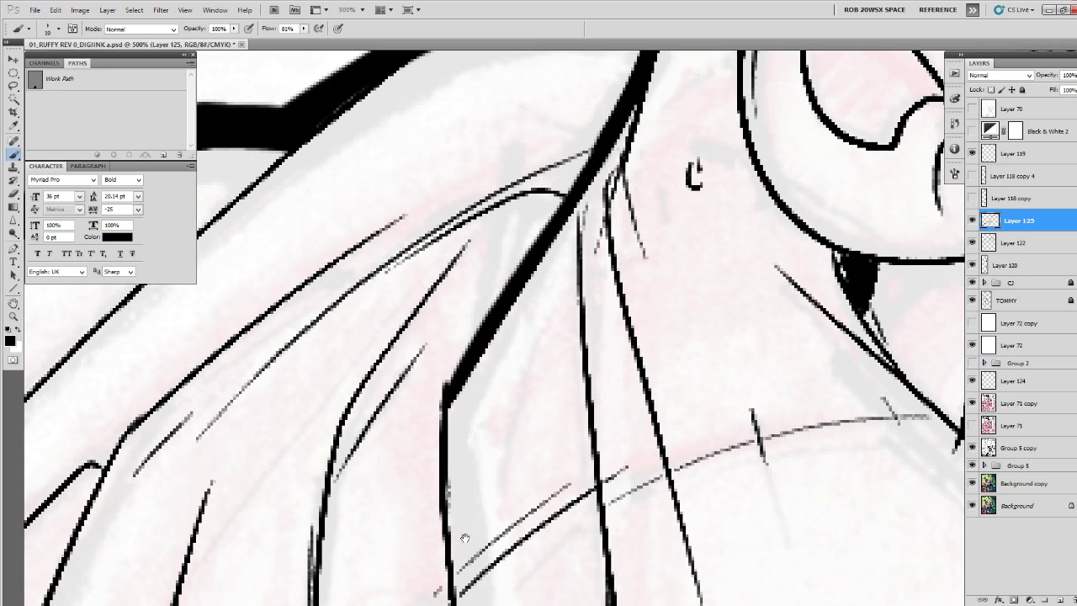
# Thicken the lower outline of the ear and the short line running from the earlobe down to the collar.
pyautogui.moveTo(803, 335); pyautogui.dragTo(415, 596)
pyautogui.moveTo(370, 187)
pyautogui.mouseDown()
pyautogui.moveTo(347, 382)
pyautogui.moveTo(412, 496)
pyautogui.moveTo(517, 526)
pyautogui.moveTo(619, 498)
pyautogui.moveTo(491, 192)
pyautogui.mouseUp()
pyautogui.moveTo(487, 194); pyautogui.dragTo(427, 386)
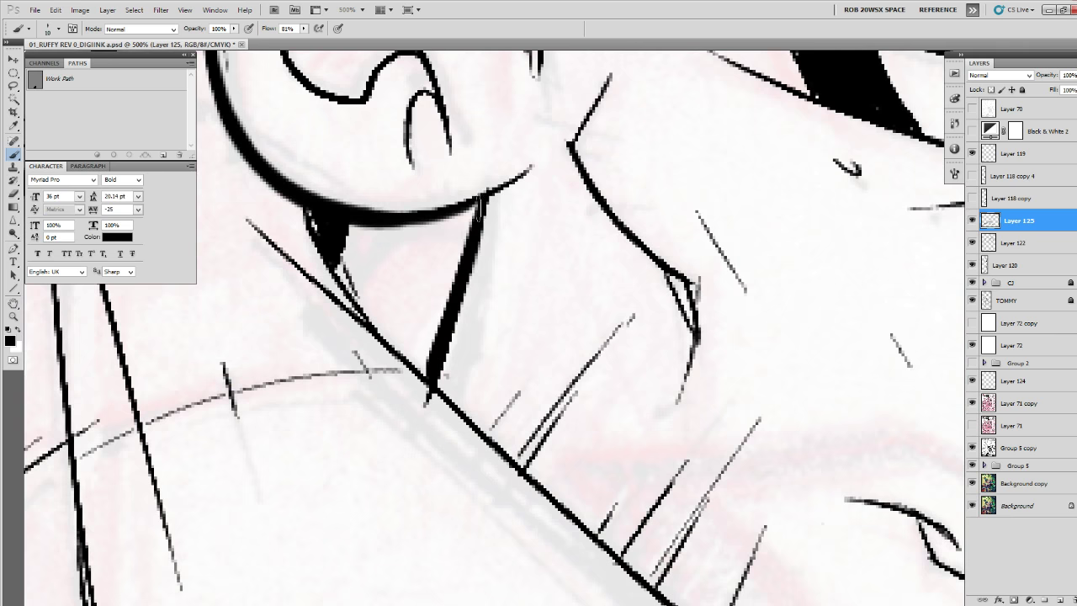
pyautogui.moveTo(481, 199); pyautogui.dragTo(427, 377)
pyautogui.press('z')
pyautogui.keyDown('alt'); pyautogui.click(476, 306); pyautogui.keyUp('alt')
pyautogui.keyDown('alt'); pyautogui.click(477, 306); pyautogui.keyUp('alt')
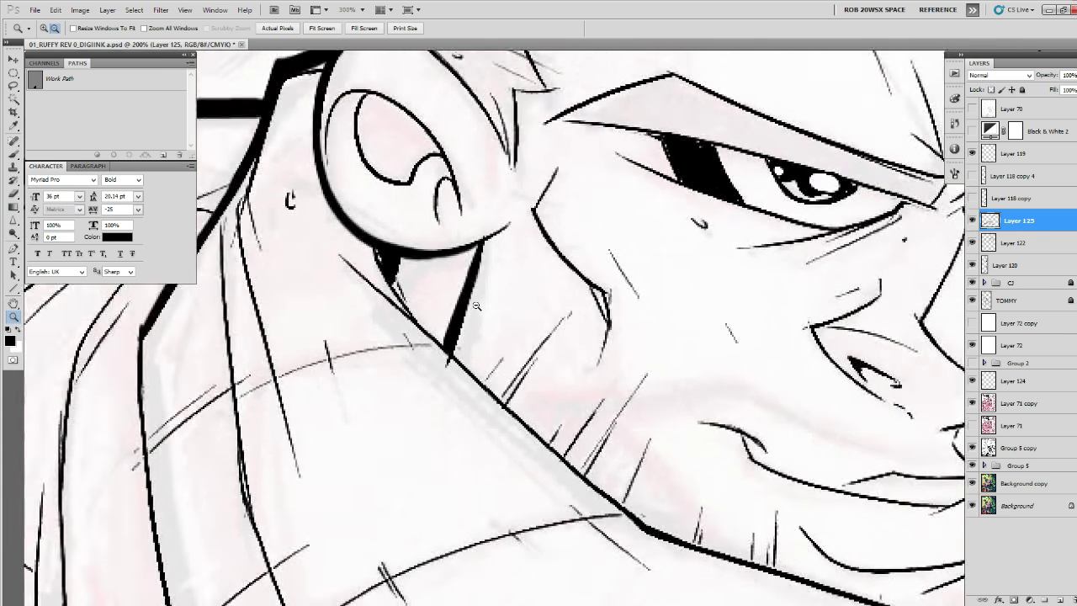
# Thicken the outer contour across the crown of the head and down the slope to the forehead corner.
pyautogui.keyDown('alt'); pyautogui.click(476, 305); pyautogui.keyUp('alt')
pyautogui.keyDown('alt'); pyautogui.click(476, 305); pyautogui.keyUp('alt')
pyautogui.moveTo(619, 277); pyautogui.dragTo(519, 426)
pyautogui.click(579, 242)
pyautogui.click(579, 242)
pyautogui.click(579, 242)
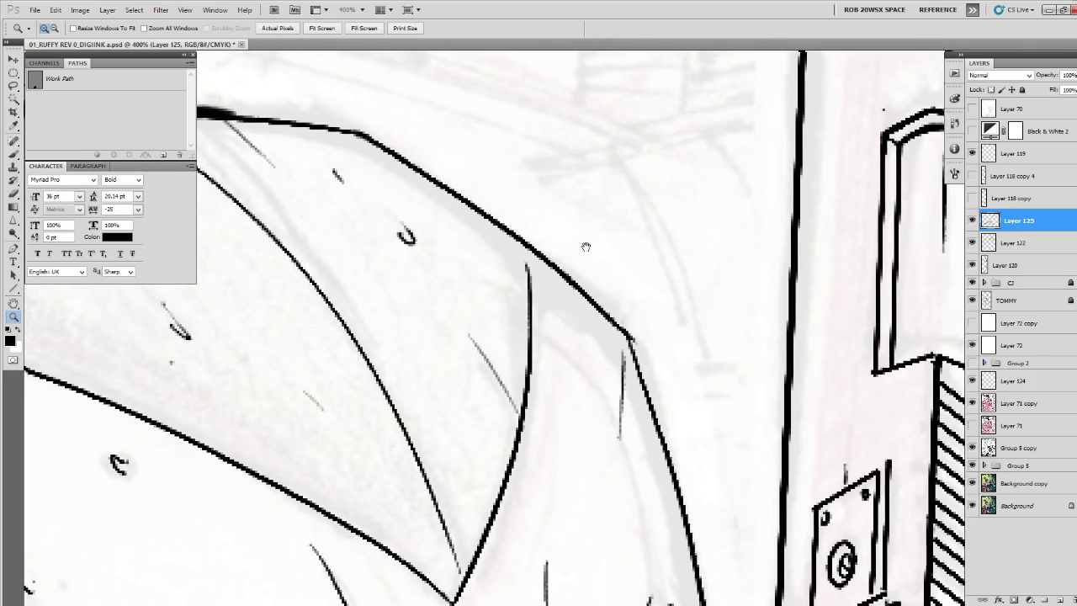
pyautogui.moveTo(586, 245); pyautogui.dragTo(843, 474)
pyautogui.press('b')
pyautogui.press('z')
pyautogui.click(894, 560)
pyautogui.press('b')
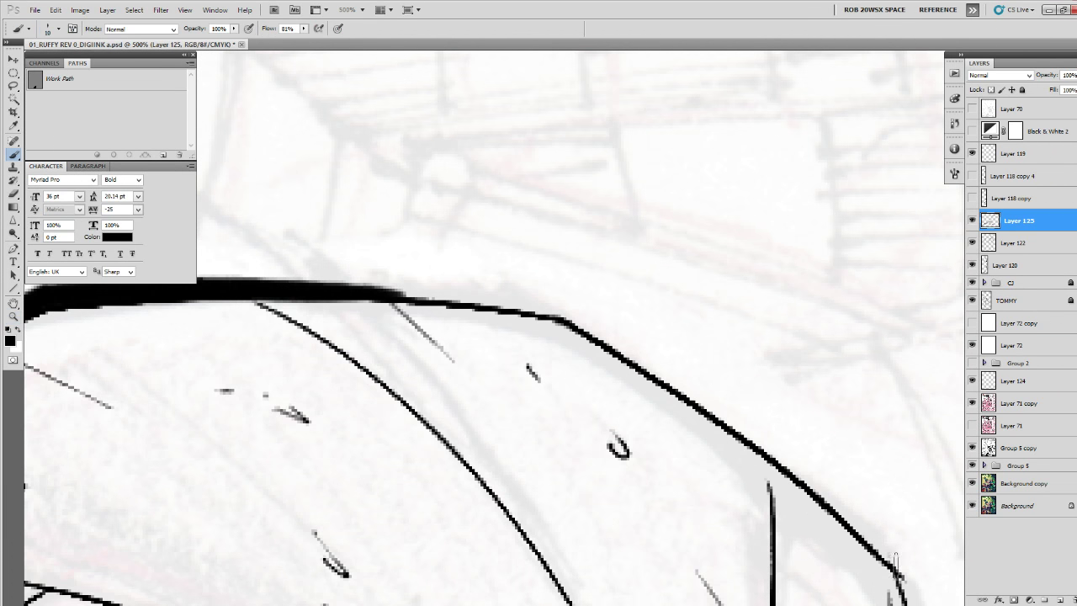
pyautogui.moveTo(890, 560)
pyautogui.mouseDown()
pyautogui.moveTo(709, 411)
pyautogui.moveTo(546, 304)
pyautogui.moveTo(373, 277)
pyautogui.mouseUp()
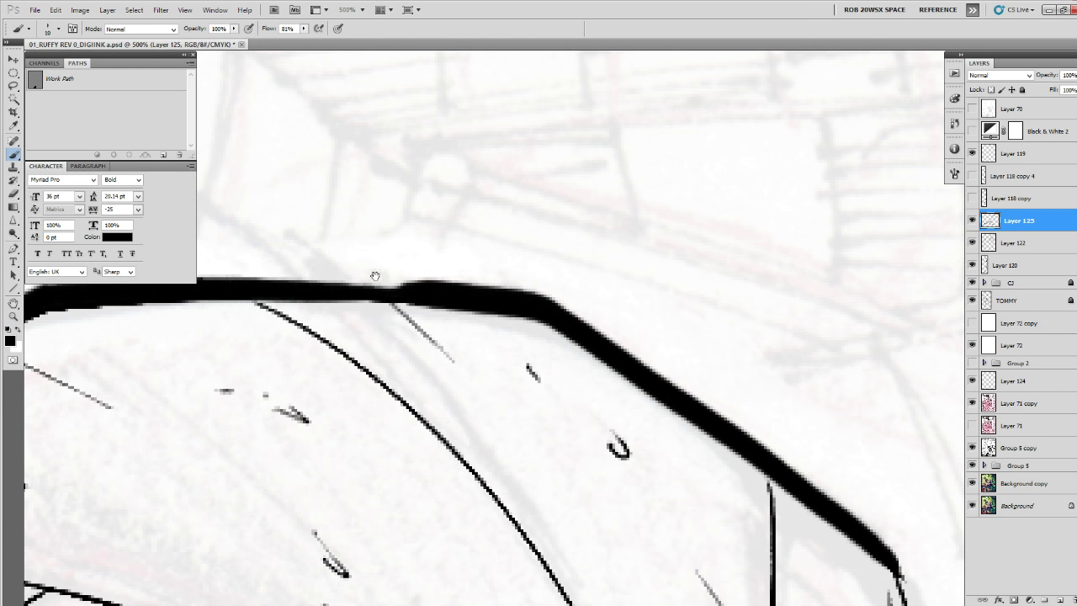
pyautogui.moveTo(525, 290)
pyautogui.mouseDown()
pyautogui.moveTo(812, 364)
pyautogui.moveTo(493, 355)
pyautogui.moveTo(336, 367)
pyautogui.mouseUp()
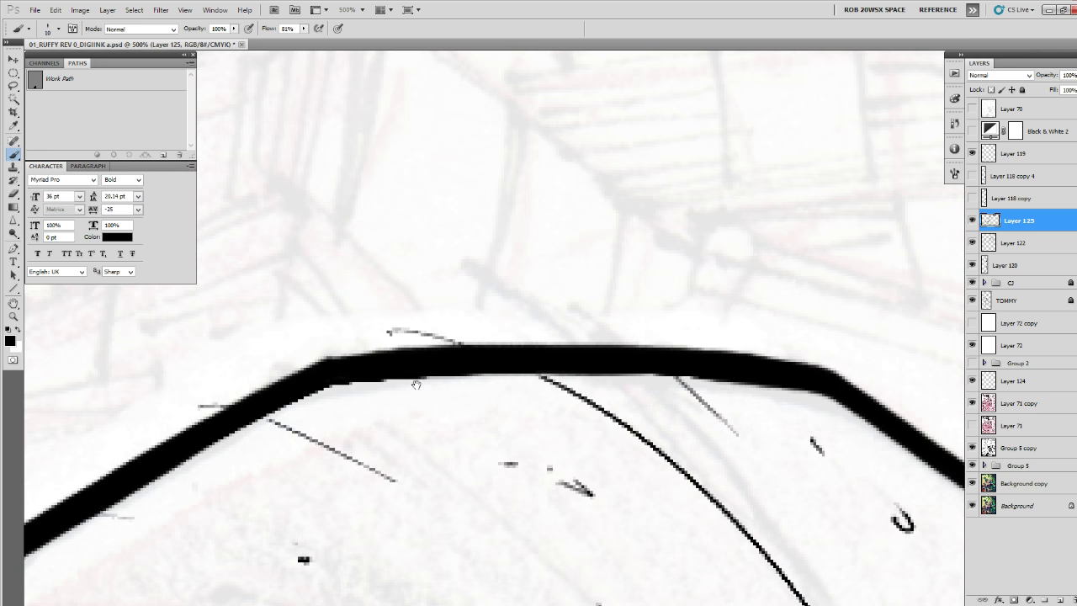
# Thicken the forehead's outer contour from its upper corner down to the brow.
pyautogui.moveTo(840, 523); pyautogui.dragTo(240, 395)
pyautogui.moveTo(242, 248)
pyautogui.mouseDown()
pyautogui.moveTo(580, 509)
pyautogui.moveTo(444, 238)
pyautogui.moveTo(476, 404)
pyautogui.mouseUp()
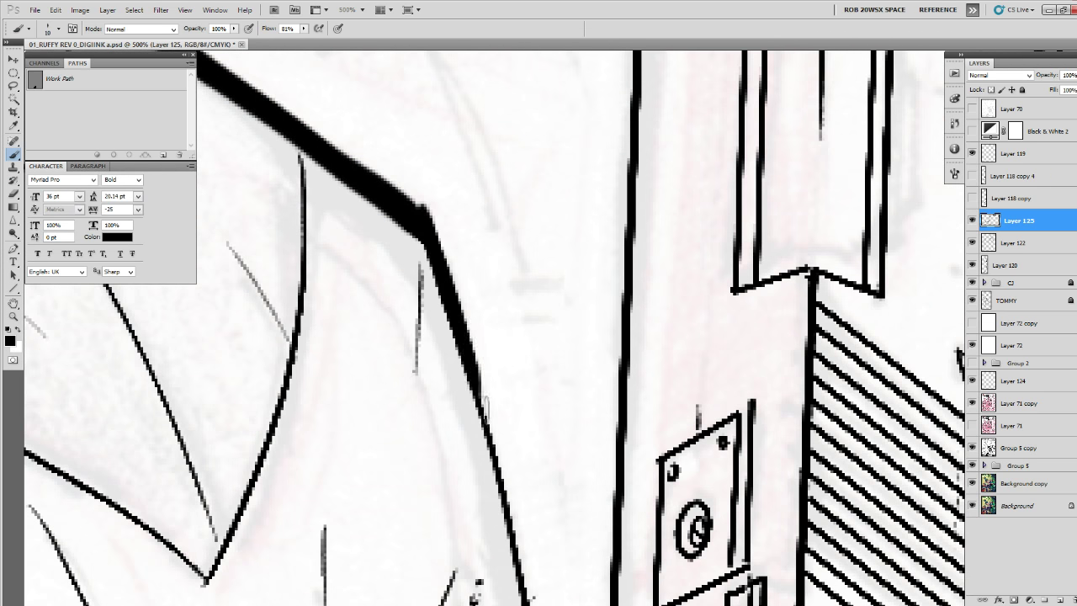
pyautogui.moveTo(465, 337); pyautogui.dragTo(409, 181)
pyautogui.moveTo(421, 218); pyautogui.dragTo(495, 534)
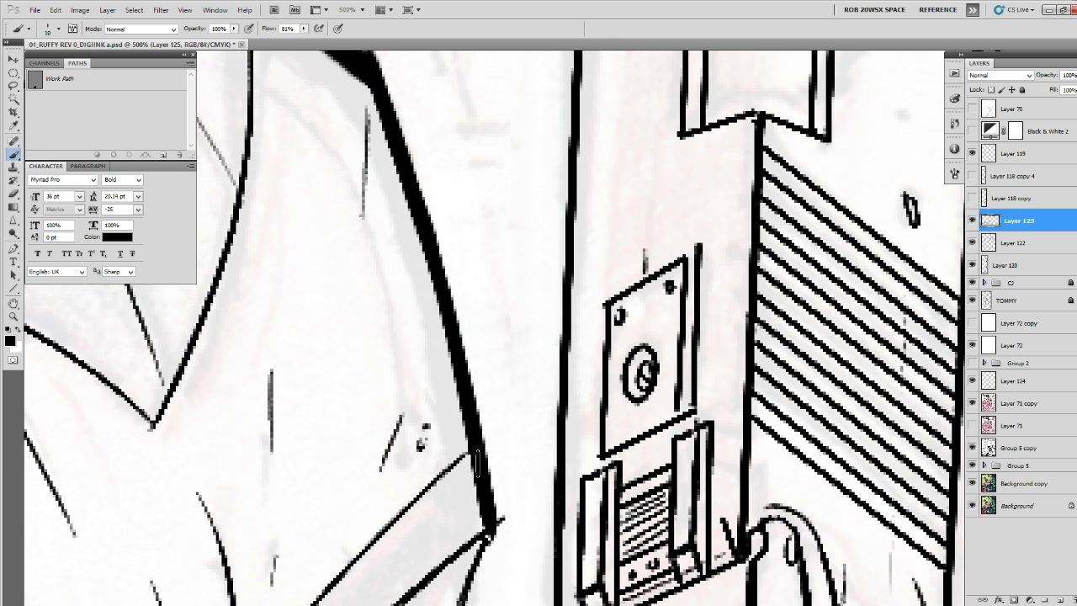
pyautogui.moveTo(437, 268); pyautogui.dragTo(498, 530)
pyautogui.moveTo(498, 526)
pyautogui.mouseDown()
pyautogui.moveTo(517, 217)
pyautogui.moveTo(455, 415)
pyautogui.moveTo(471, 511)
pyautogui.mouseUp()
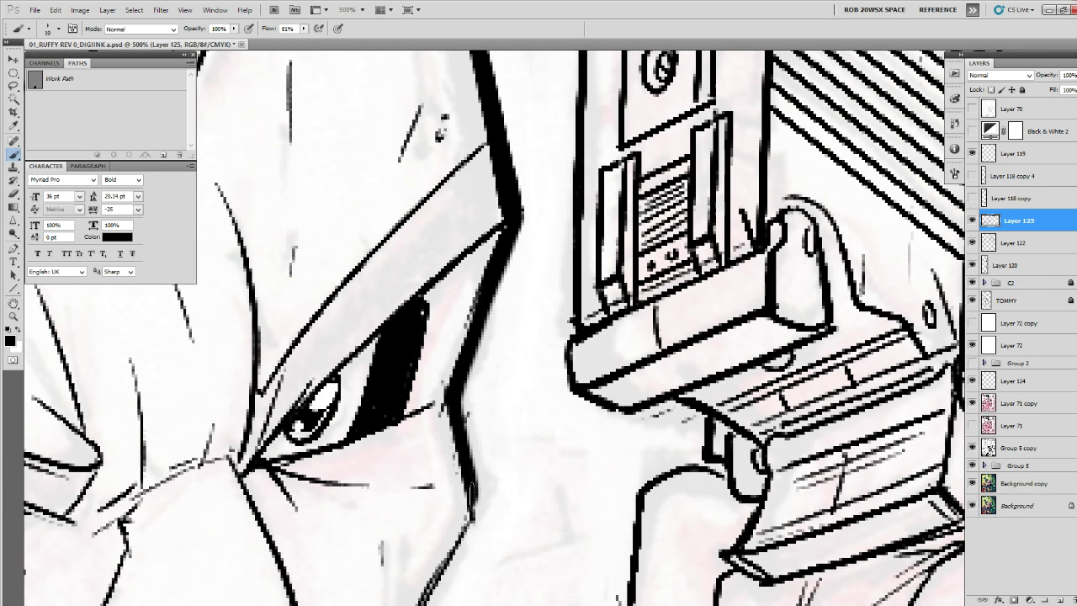
# Thicken the face's outer contour from the brow past the cheek to the jaw, and the edges of the collar tip and chain.
pyautogui.moveTo(461, 410)
pyautogui.mouseDown()
pyautogui.moveTo(489, 515)
pyautogui.moveTo(514, 182)
pyautogui.moveTo(445, 344)
pyautogui.moveTo(402, 509)
pyautogui.moveTo(457, 244)
pyautogui.mouseUp()
pyautogui.moveTo(475, 145)
pyautogui.mouseDown()
pyautogui.moveTo(444, 301)
pyautogui.moveTo(429, 509)
pyautogui.moveTo(444, 542)
pyautogui.moveTo(670, 351)
pyautogui.moveTo(551, 465)
pyautogui.mouseUp()
pyautogui.moveTo(391, 429)
pyautogui.mouseDown()
pyautogui.moveTo(636, 497)
pyautogui.moveTo(698, 528)
pyautogui.moveTo(695, 263)
pyautogui.moveTo(593, 362)
pyautogui.moveTo(488, 420)
pyautogui.mouseUp()
pyautogui.moveTo(589, 374)
pyautogui.mouseDown()
pyautogui.moveTo(619, 370)
pyautogui.moveTo(634, 388)
pyautogui.moveTo(620, 428)
pyautogui.moveTo(636, 416)
pyautogui.moveTo(651, 424)
pyautogui.moveTo(655, 464)
pyautogui.moveTo(629, 467)
pyautogui.moveTo(652, 500)
pyautogui.moveTo(621, 532)
pyautogui.mouseUp()
pyautogui.moveTo(854, 545)
pyautogui.mouseDown()
pyautogui.moveTo(673, 519)
pyautogui.moveTo(530, 518)
pyautogui.mouseUp()
pyautogui.moveTo(703, 465)
pyautogui.mouseDown()
pyautogui.moveTo(802, 457)
pyautogui.moveTo(401, 497)
pyautogui.mouseUp()
pyautogui.moveTo(780, 328)
pyautogui.mouseDown()
pyautogui.moveTo(605, 448)
pyautogui.moveTo(511, 531)
pyautogui.mouseUp()
# Ink a heavy contour along the raised forearm's sleeve, from the glove cuff around the bend and down its outer edge.
pyautogui.moveTo(641, 166); pyautogui.dragTo(444, 271)
pyautogui.moveTo(454, 267); pyautogui.dragTo(534, 117)
pyautogui.moveTo(579, 133); pyautogui.dragTo(489, 309)
pyautogui.moveTo(644, 181); pyautogui.dragTo(435, 276)
pyautogui.moveTo(453, 259)
pyautogui.mouseDown()
pyautogui.moveTo(539, 108)
pyautogui.moveTo(498, 167)
pyautogui.moveTo(476, 454)
pyautogui.moveTo(468, 337)
pyautogui.moveTo(498, 168)
pyautogui.moveTo(467, 421)
pyautogui.moveTo(478, 509)
pyautogui.mouseUp()
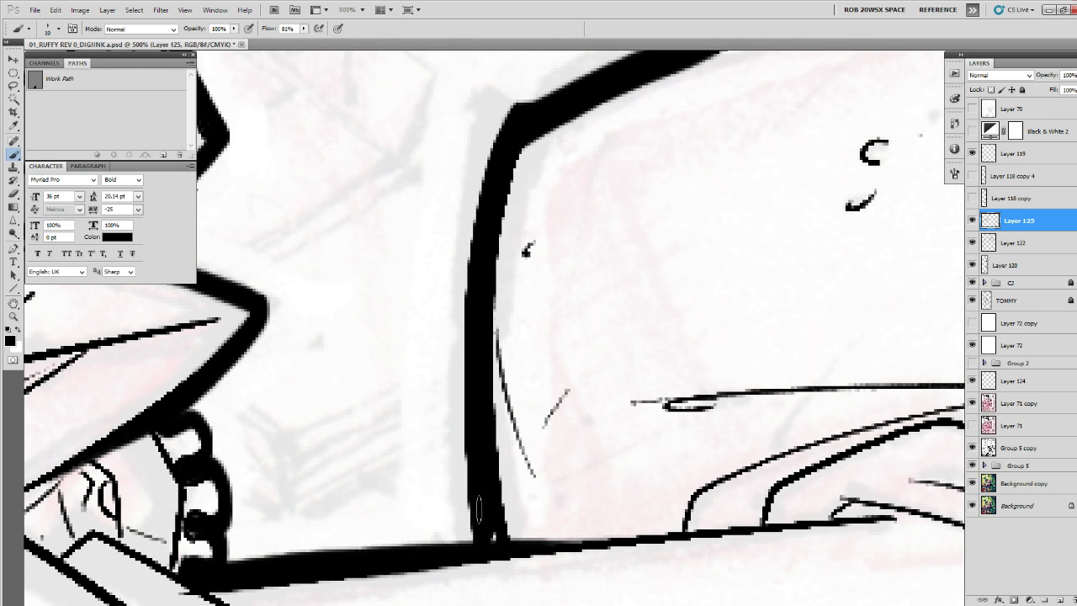
pyautogui.moveTo(717, 239); pyautogui.dragTo(533, 476)
# Thicken the outer outline of the gloved hand from the wrist up to the underside of the pistol.
pyautogui.moveTo(571, 204)
pyautogui.mouseDown()
pyautogui.moveTo(523, 419)
pyautogui.moveTo(542, 464)
pyautogui.mouseUp()
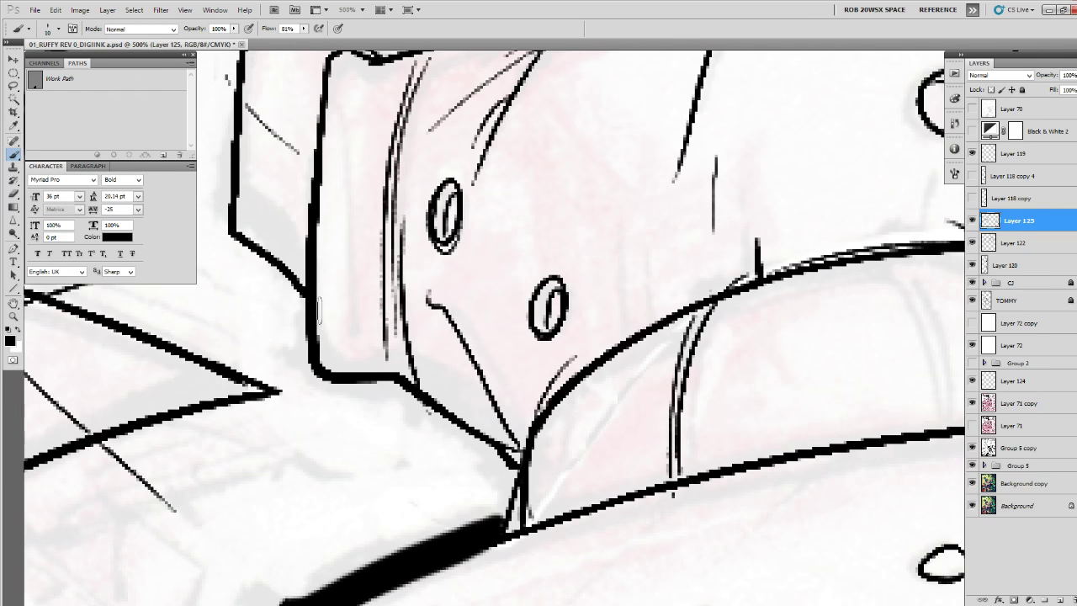
pyautogui.moveTo(309, 209)
pyautogui.mouseDown()
pyautogui.moveTo(306, 371)
pyautogui.moveTo(389, 378)
pyautogui.moveTo(520, 462)
pyautogui.moveTo(497, 530)
pyautogui.mouseUp()
pyautogui.moveTo(526, 230); pyautogui.dragTo(675, 509)
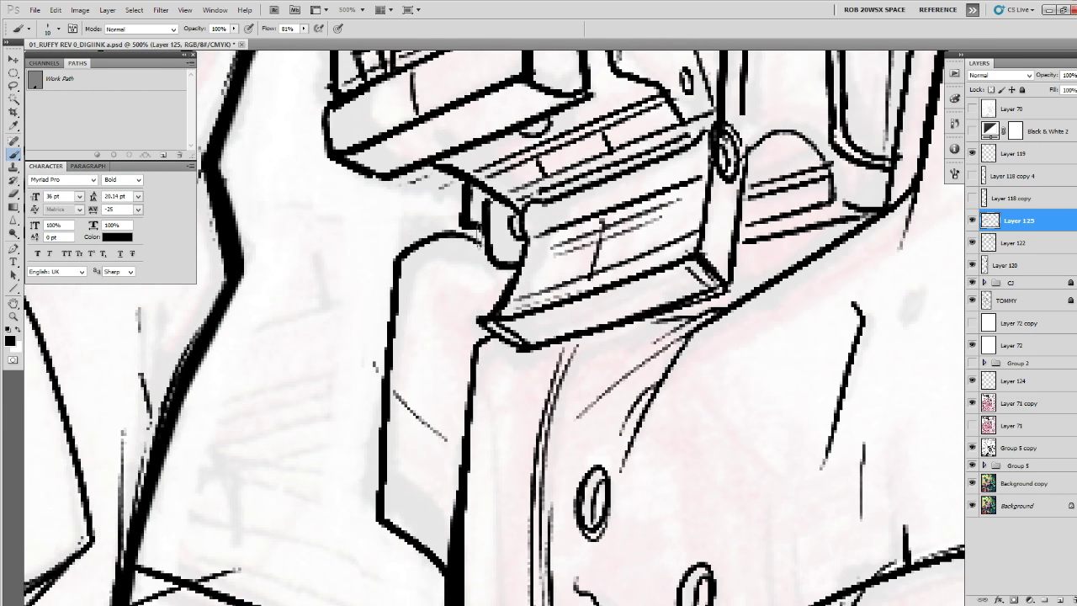
pyautogui.moveTo(479, 243); pyautogui.dragTo(411, 235)
pyautogui.moveTo(393, 290)
pyautogui.mouseDown()
pyautogui.moveTo(376, 525)
pyautogui.moveTo(439, 579)
pyautogui.mouseUp()
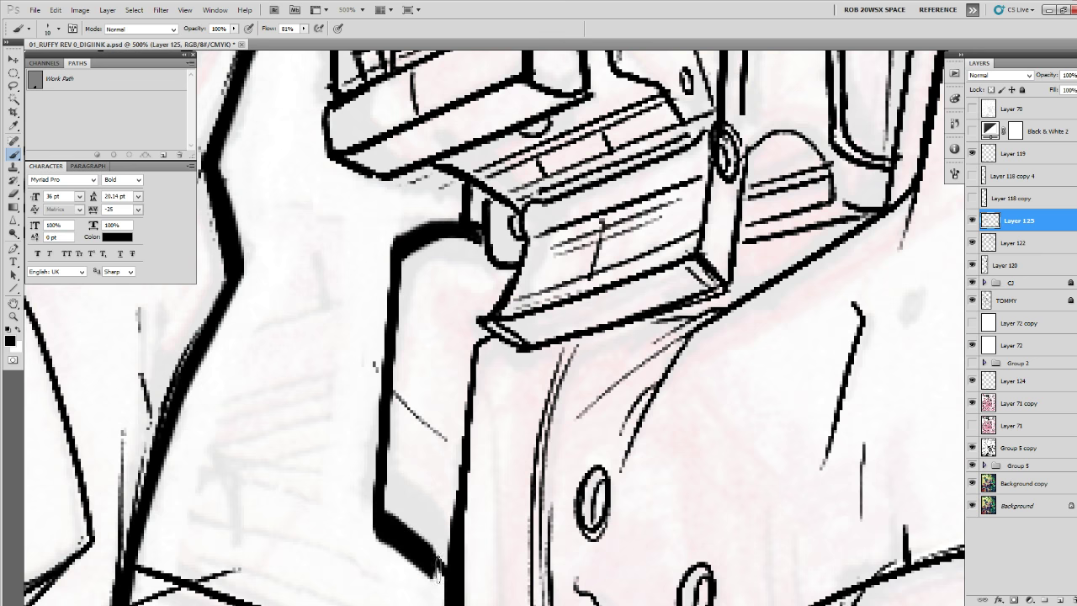
# Thicken the underside of the pistol's rear end and the outline at the muzzle end.
pyautogui.moveTo(483, 294); pyautogui.dragTo(494, 566)
pyautogui.moveTo(339, 370)
pyautogui.mouseDown()
pyautogui.moveTo(332, 431)
pyautogui.moveTo(397, 461)
pyautogui.moveTo(467, 454)
pyautogui.mouseUp()
pyautogui.moveTo(494, 339); pyautogui.dragTo(488, 581)
pyautogui.moveTo(538, 295); pyautogui.dragTo(532, 602)
pyautogui.moveTo(550, 241); pyautogui.dragTo(547, 505)
pyautogui.moveTo(546, 262); pyautogui.dragTo(538, 538)
pyautogui.moveTo(553, 293)
pyautogui.mouseDown()
pyautogui.moveTo(539, 442)
pyautogui.moveTo(557, 491)
pyautogui.mouseUp()
pyautogui.moveTo(561, 217)
pyautogui.mouseDown()
pyautogui.moveTo(418, 252)
pyautogui.moveTo(375, 324)
pyautogui.mouseUp()
pyautogui.moveTo(394, 336); pyautogui.dragTo(495, 192)
# Thicken the long outer edge of the pistol's slide from the muzzle down around its rear lower corner.
pyautogui.moveTo(468, 151)
pyautogui.mouseDown()
pyautogui.moveTo(466, 476)
pyautogui.moveTo(465, 248)
pyautogui.moveTo(451, 458)
pyautogui.mouseUp()
pyautogui.moveTo(456, 482); pyautogui.dragTo(446, 366)
pyautogui.moveTo(448, 122); pyautogui.dragTo(423, 505)
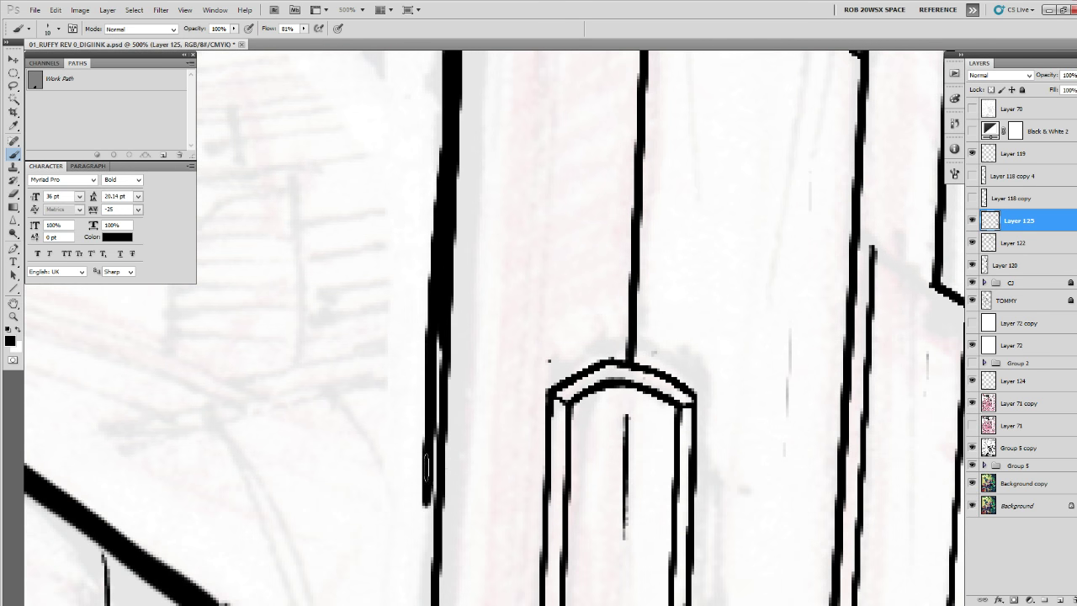
pyautogui.hotkey('ctrl', 'z')
pyautogui.moveTo(448, 118); pyautogui.dragTo(428, 487)
pyautogui.moveTo(439, 335); pyautogui.dragTo(441, 137)
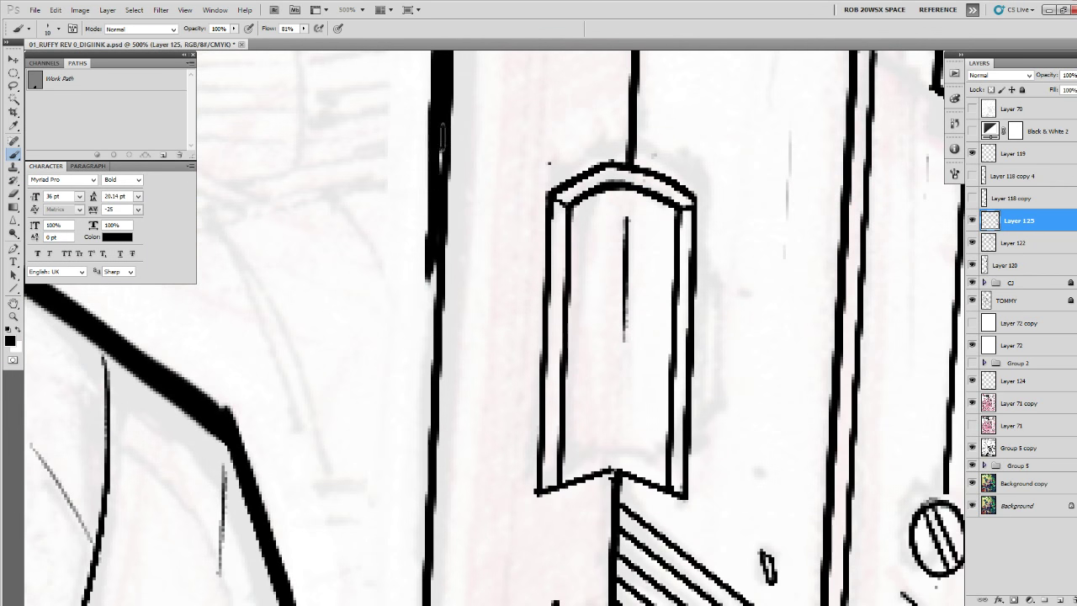
pyautogui.moveTo(429, 245); pyautogui.dragTo(423, 434)
pyautogui.moveTo(424, 370)
pyautogui.mouseDown()
pyautogui.moveTo(432, 140)
pyautogui.moveTo(417, 481)
pyautogui.mouseUp()
pyautogui.moveTo(430, 177)
pyautogui.mouseDown()
pyautogui.moveTo(421, 483)
pyautogui.moveTo(431, 206)
pyautogui.mouseUp()
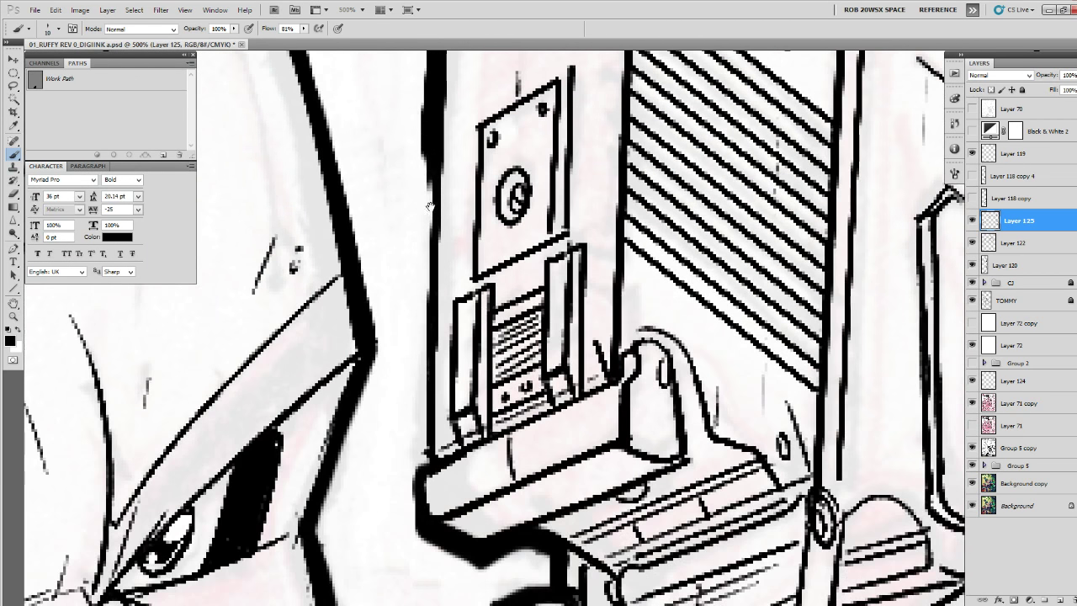
pyautogui.moveTo(425, 119)
pyautogui.mouseDown()
pyautogui.moveTo(412, 472)
pyautogui.moveTo(426, 216)
pyautogui.mouseUp()
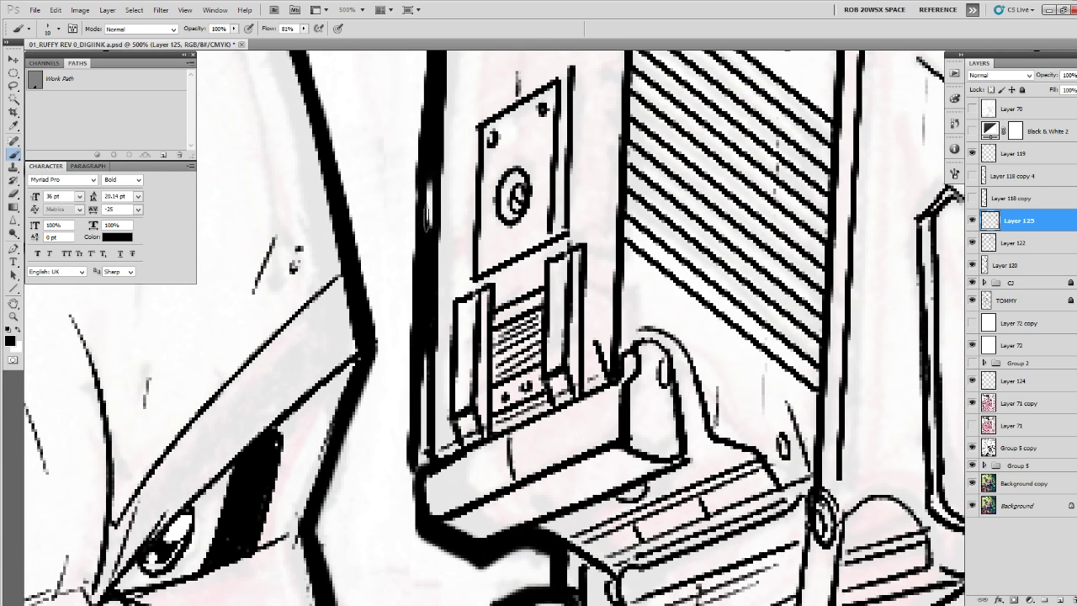
pyautogui.moveTo(421, 300); pyautogui.dragTo(420, 403)
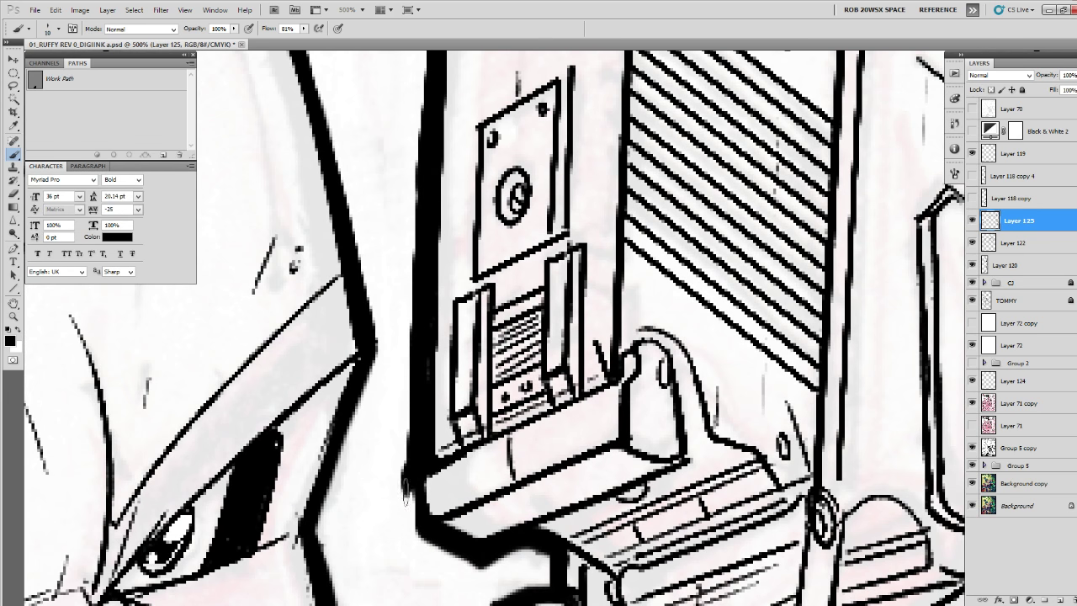
pyautogui.moveTo(406, 530); pyautogui.dragTo(470, 547)
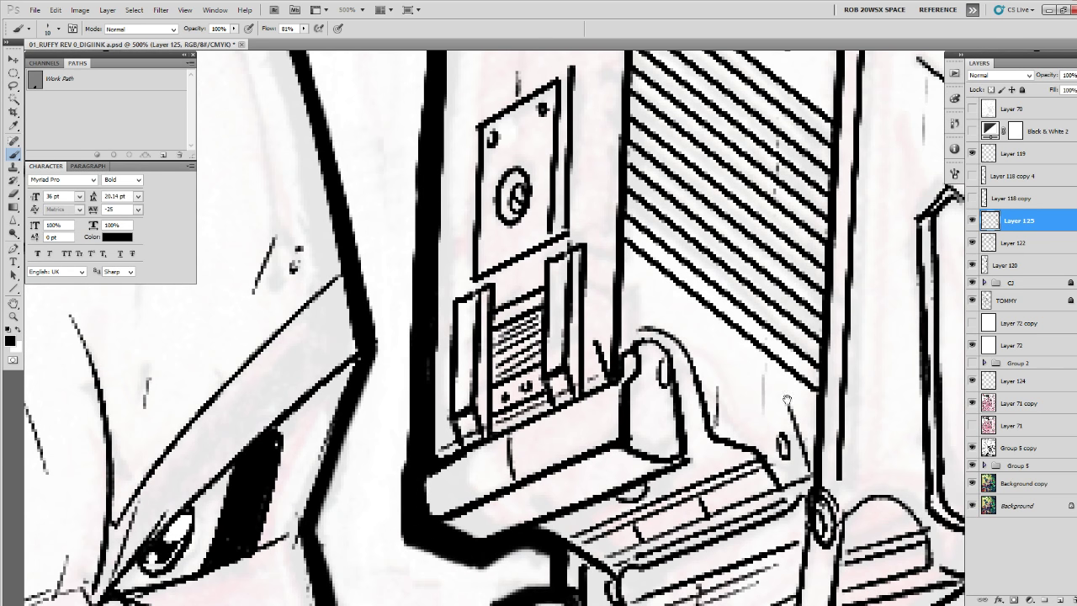
# Thicken both edges of the pointed coat shape that projects behind the man's jaw.
pyautogui.moveTo(787, 400); pyautogui.dragTo(578, 580)
pyautogui.keyDown('ctrl'); pyautogui.keyDown('alt'); pyautogui.click(556, 436); pyautogui.keyUp('alt'); pyautogui.keyUp('ctrl')
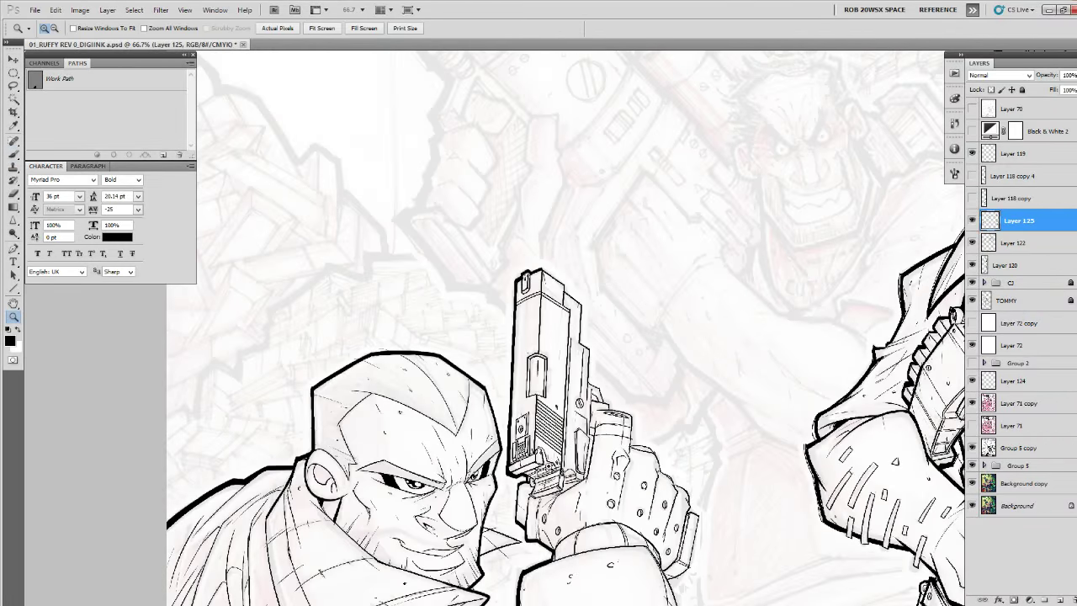
pyautogui.hotkey('ctrl', '+')
pyautogui.hotkey('ctrl', '+')
pyautogui.hotkey('ctrl', '+')
pyautogui.hotkey('ctrl', '+')
pyautogui.hotkey('ctrl', '+')
pyautogui.press('b')
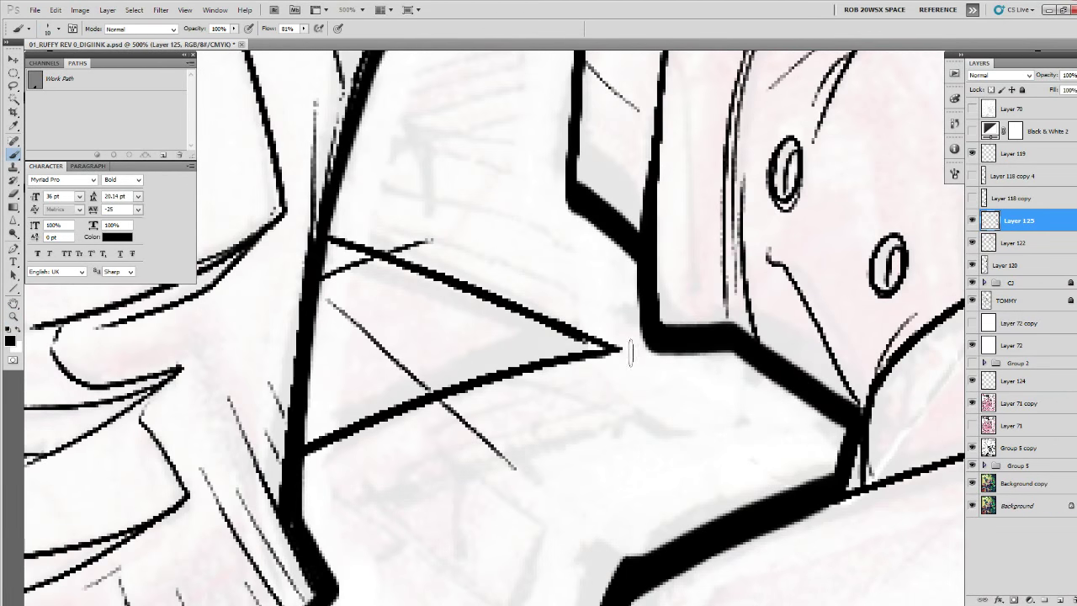
pyautogui.moveTo(630, 351); pyautogui.dragTo(305, 458)
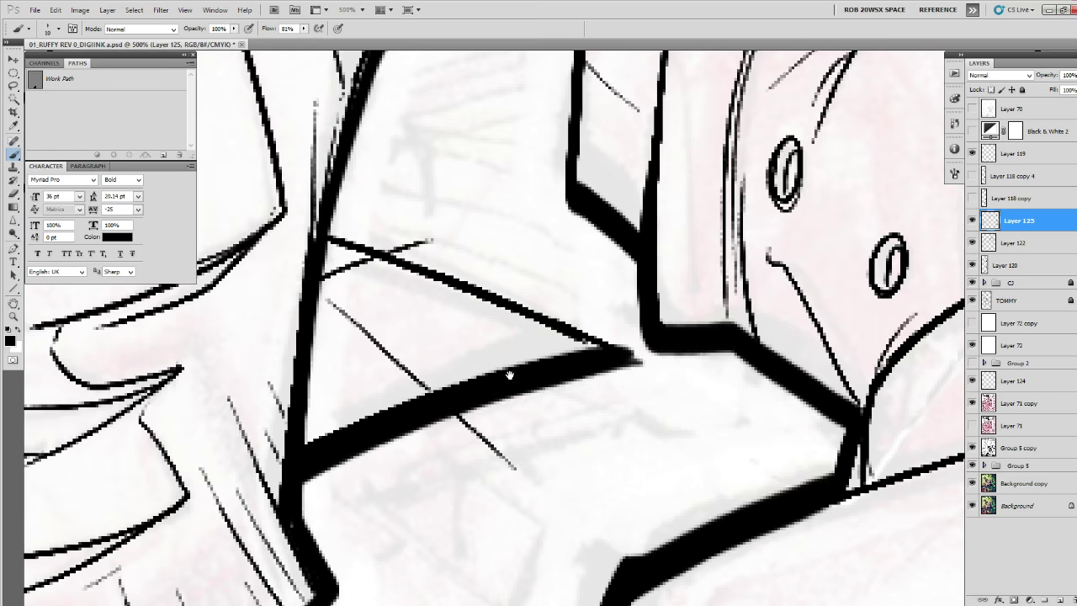
pyautogui.moveTo(511, 378); pyautogui.dragTo(659, 489)
pyautogui.moveTo(779, 460); pyautogui.dragTo(465, 326)
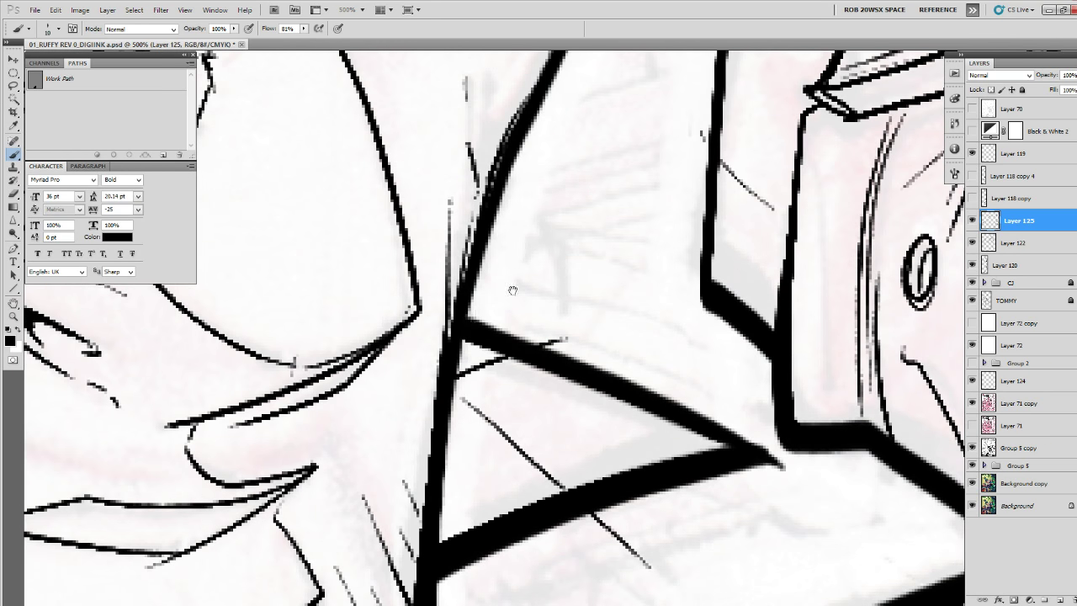
# Thicken the face's outer contour from the cheek down around the chin to the collar.
pyautogui.moveTo(512, 290); pyautogui.dragTo(426, 494)
pyautogui.moveTo(480, 242)
pyautogui.mouseDown()
pyautogui.moveTo(370, 546)
pyautogui.moveTo(420, 246)
pyautogui.mouseUp()
pyautogui.moveTo(462, 110)
pyautogui.mouseDown()
pyautogui.moveTo(415, 280)
pyautogui.moveTo(395, 573)
pyautogui.mouseUp()
pyautogui.moveTo(391, 503); pyautogui.dragTo(381, 238)
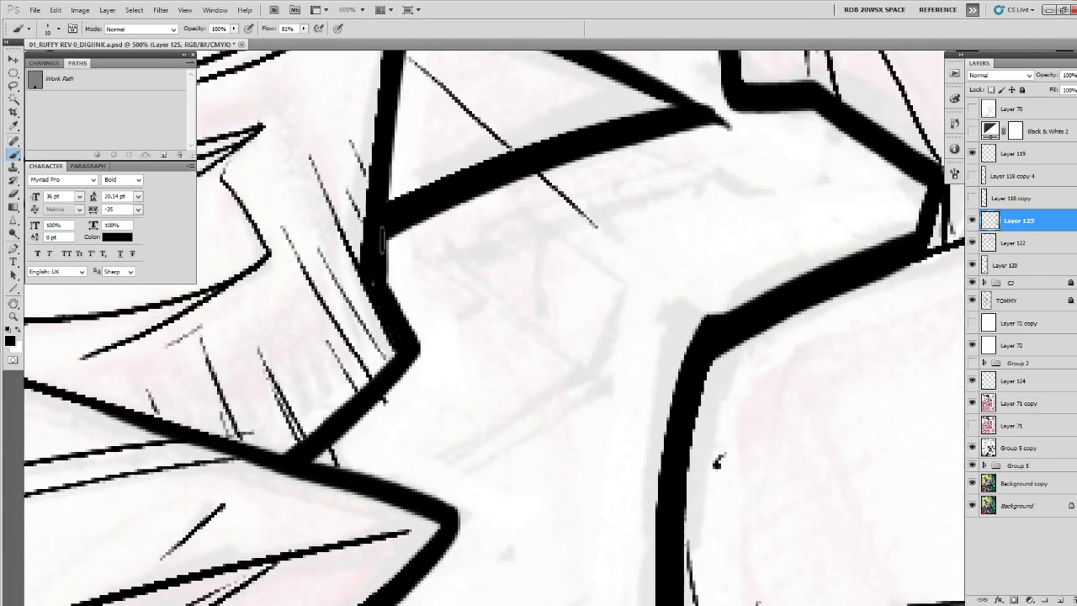
pyautogui.moveTo(389, 299)
pyautogui.mouseDown()
pyautogui.moveTo(421, 357)
pyautogui.moveTo(300, 449)
pyautogui.mouseUp()
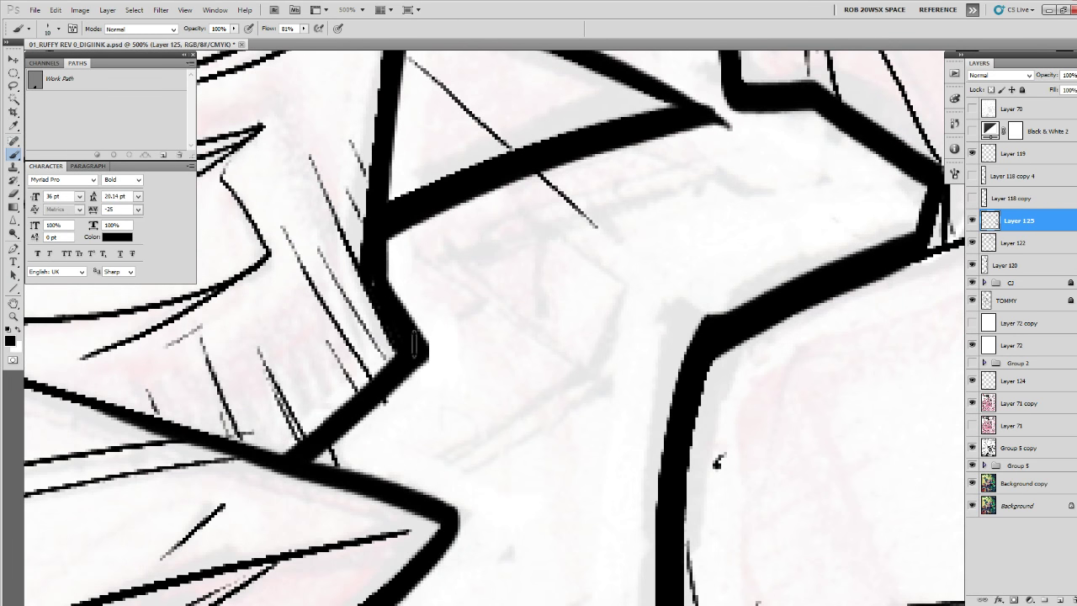
pyautogui.moveTo(418, 364); pyautogui.dragTo(304, 456)
pyautogui.press('z')
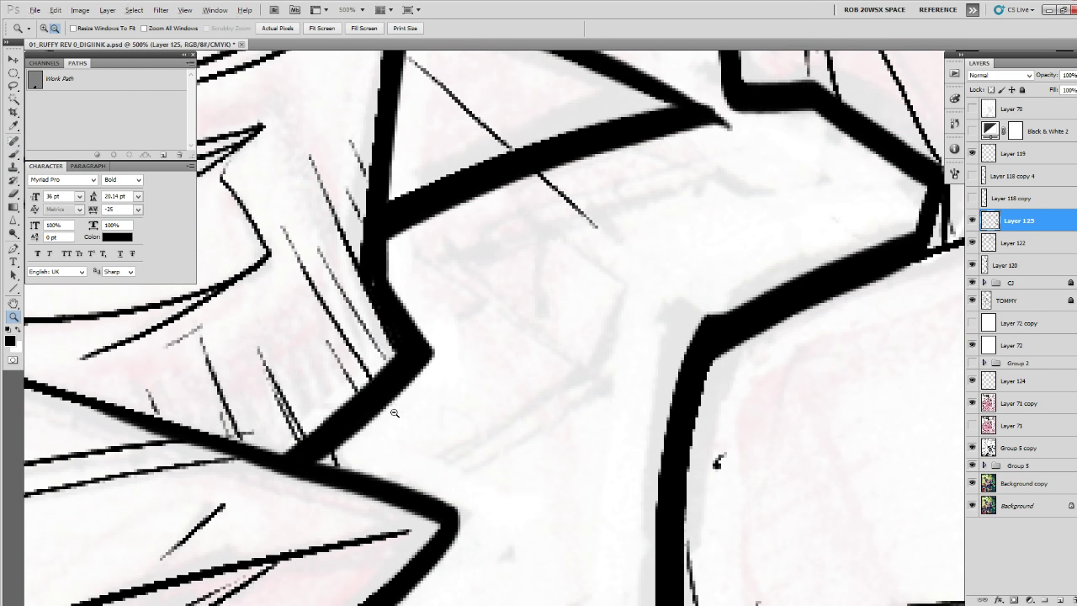
pyautogui.keyDown('alt'); pyautogui.click(393, 409); pyautogui.keyUp('alt')
pyautogui.keyDown('alt'); pyautogui.click(393, 410); pyautogui.keyUp('alt')
pyautogui.keyDown('alt'); pyautogui.click(393, 410); pyautogui.keyUp('alt')
pyautogui.keyDown('alt'); pyautogui.click(393, 410); pyautogui.keyUp('alt')
pyautogui.keyDown('alt'); pyautogui.click(393, 409); pyautogui.keyUp('alt')
# Ink a heavy line along the near collar's lower edge, starting at its pointed tip under the chin.
pyautogui.moveTo(393, 410); pyautogui.dragTo(391, 332)
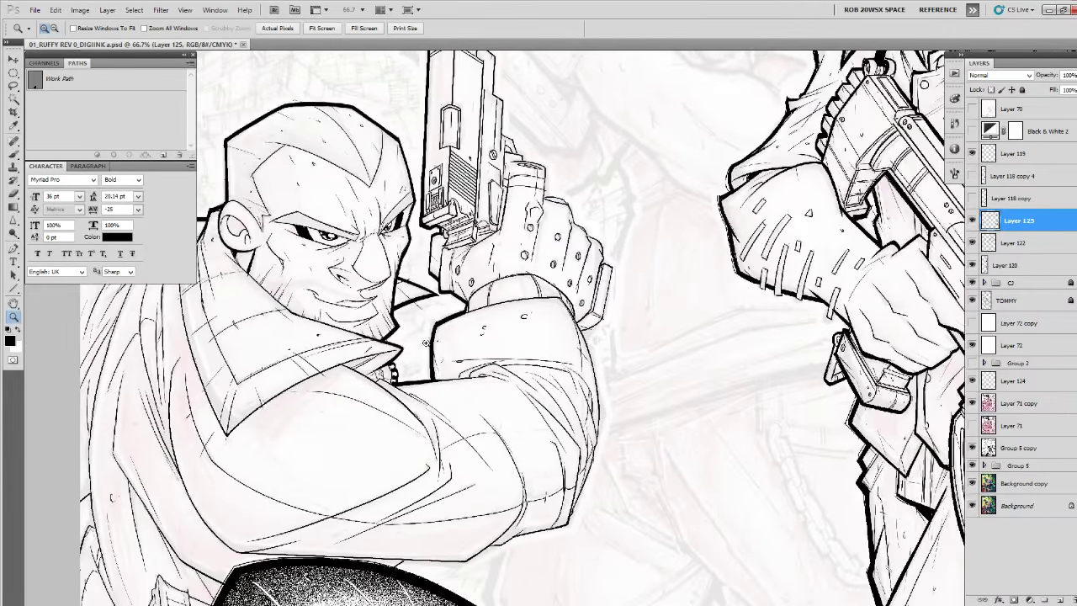
pyautogui.moveTo(381, 399); pyautogui.dragTo(698, 390)
pyautogui.click(544, 307)
pyautogui.click(543, 306)
pyautogui.click(543, 306)
pyautogui.click(697, 391)
pyautogui.press('b')
pyautogui.moveTo(851, 297)
pyautogui.mouseDown()
pyautogui.moveTo(548, 375)
pyautogui.moveTo(347, 457)
pyautogui.mouseUp()
pyautogui.moveTo(350, 460)
pyautogui.mouseDown()
pyautogui.moveTo(508, 370)
pyautogui.moveTo(704, 284)
pyautogui.moveTo(383, 459)
pyautogui.mouseUp()
pyautogui.hotkey('ctrl', 'z')
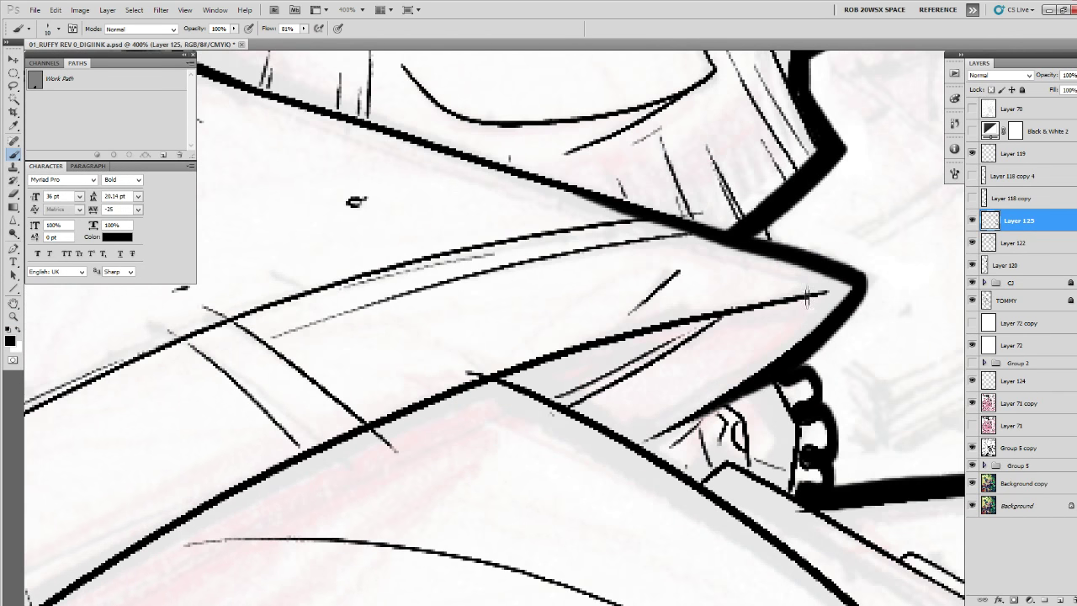
pyautogui.moveTo(794, 299)
pyautogui.mouseDown()
pyautogui.moveTo(567, 364)
pyautogui.moveTo(313, 461)
pyautogui.mouseUp()
# Extend the heavy line along the collar's lower edge down to its bottom corner and sharpen that corner.
pyautogui.moveTo(291, 474); pyautogui.dragTo(614, 267)
pyautogui.moveTo(697, 223)
pyautogui.mouseDown()
pyautogui.moveTo(512, 317)
pyautogui.moveTo(277, 481)
pyautogui.mouseUp()
pyautogui.moveTo(316, 445); pyautogui.dragTo(475, 310)
pyautogui.moveTo(552, 254)
pyautogui.mouseDown()
pyautogui.moveTo(337, 429)
pyautogui.moveTo(301, 474)
pyautogui.mouseUp()
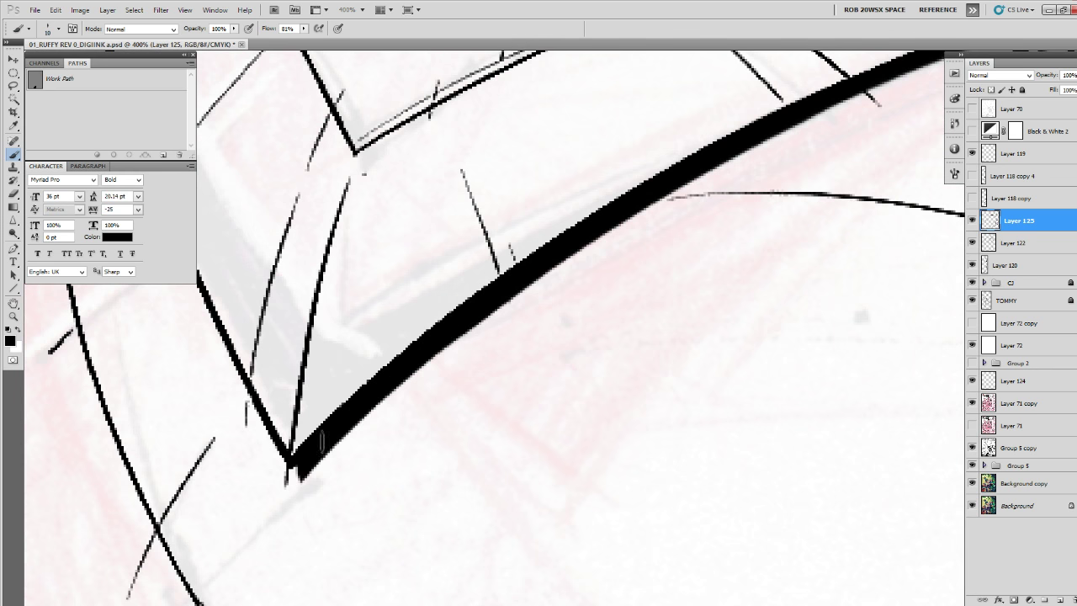
pyautogui.moveTo(498, 291); pyautogui.dragTo(308, 463)
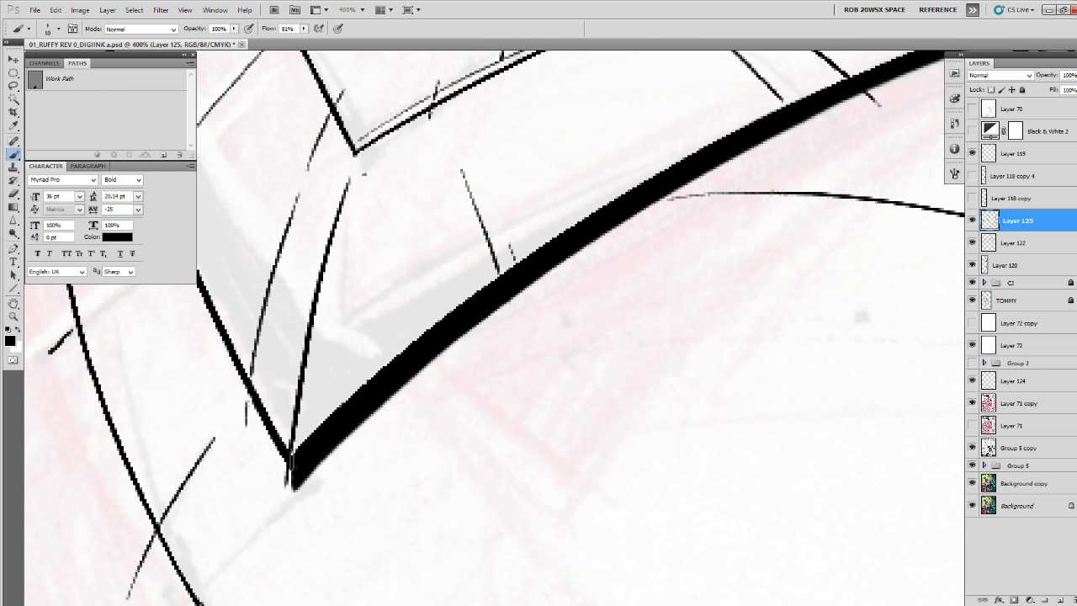
# Thicken the collar's outer edge with black brush strokes from its lower point upward, filling the thin white gap along the line.
pyautogui.moveTo(302, 287); pyautogui.dragTo(541, 572)
pyautogui.moveTo(299, 210)
pyautogui.mouseDown()
pyautogui.moveTo(379, 431)
pyautogui.moveTo(326, 266)
pyautogui.mouseUp()
pyautogui.moveTo(283, 174)
pyautogui.mouseDown()
pyautogui.moveTo(340, 331)
pyautogui.moveTo(319, 280)
pyautogui.mouseUp()
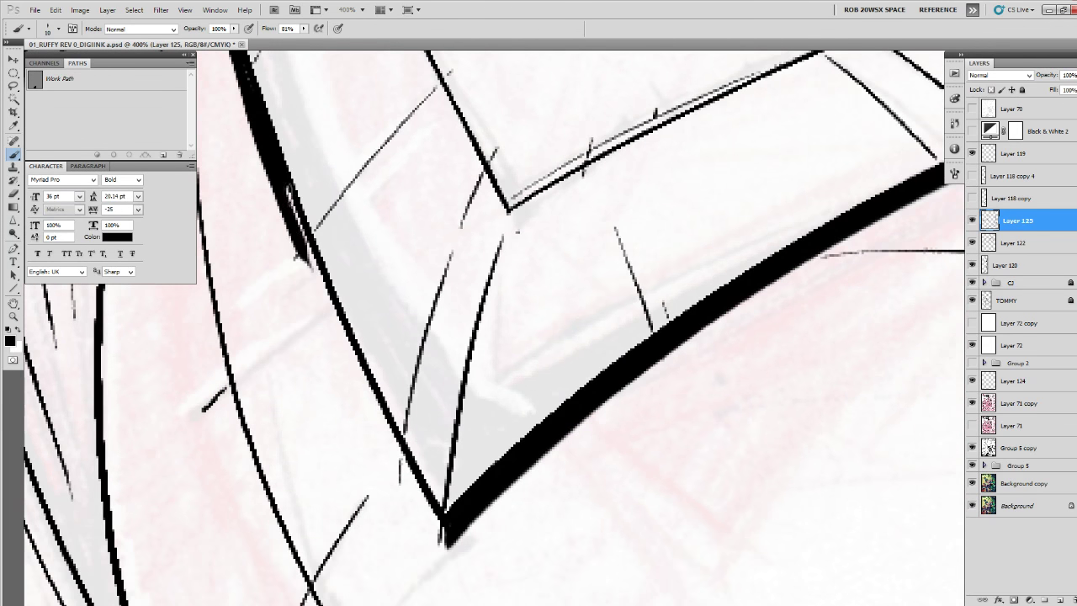
pyautogui.moveTo(289, 194); pyautogui.dragTo(318, 272)
pyautogui.moveTo(272, 171)
pyautogui.mouseDown()
pyautogui.moveTo(335, 334)
pyautogui.moveTo(442, 543)
pyautogui.mouseUp()
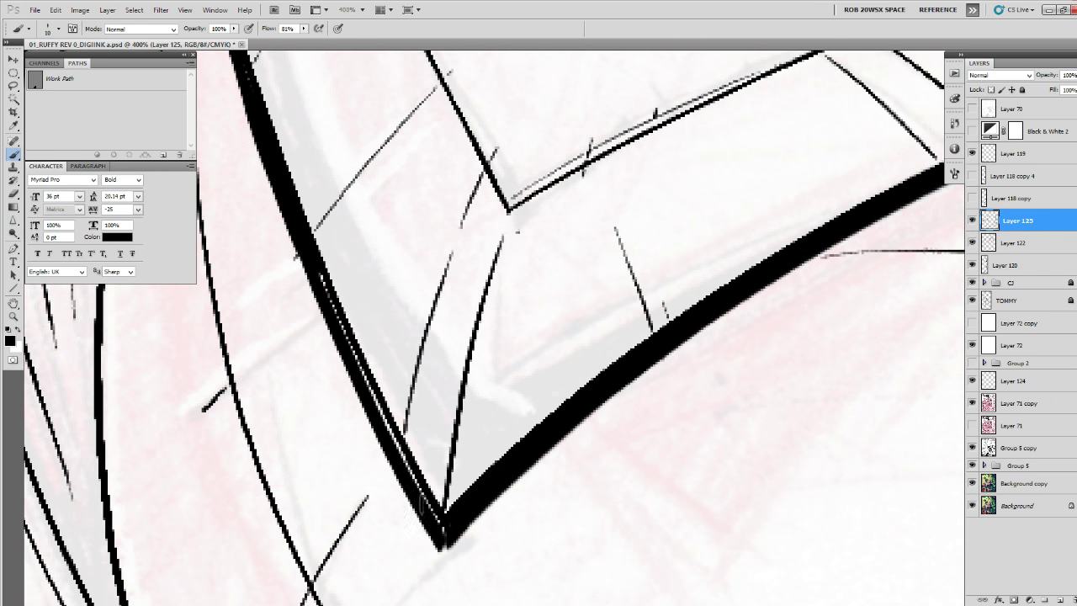
pyautogui.moveTo(315, 268); pyautogui.dragTo(403, 460)
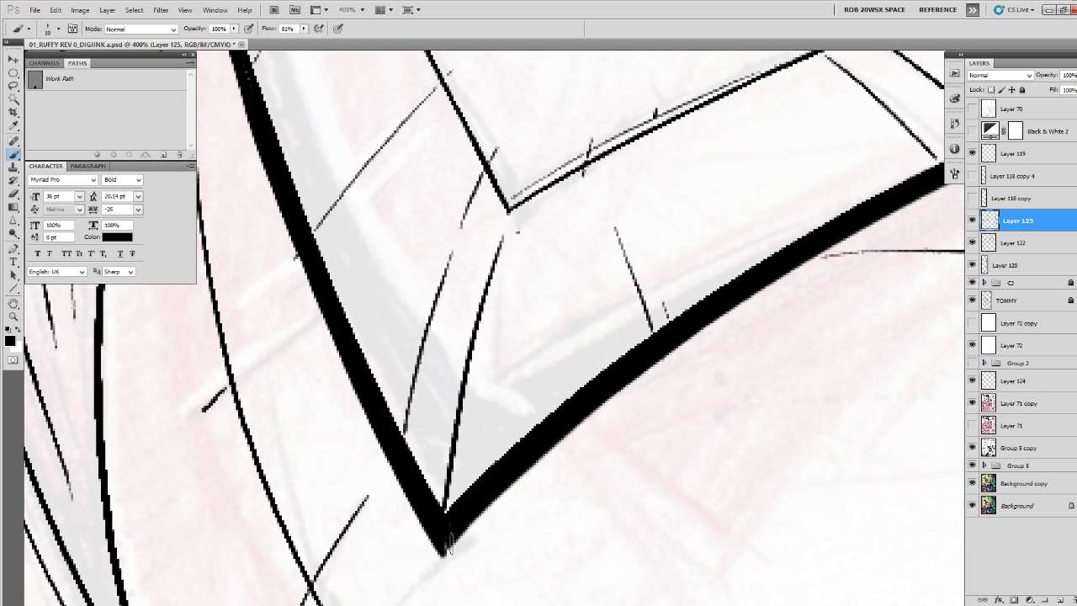
pyautogui.moveTo(404, 220); pyautogui.dragTo(510, 600)
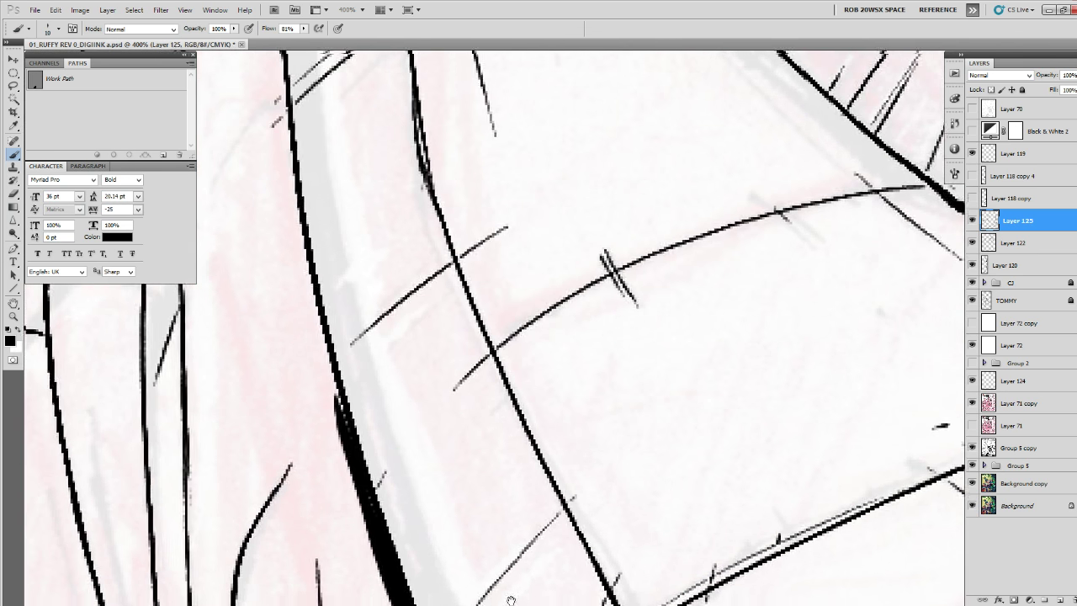
# Continue the heavy black outline up the collar's outer edge to the bend below the ear.
pyautogui.moveTo(392, 336); pyautogui.dragTo(412, 412)
pyautogui.moveTo(306, 192); pyautogui.dragTo(369, 507)
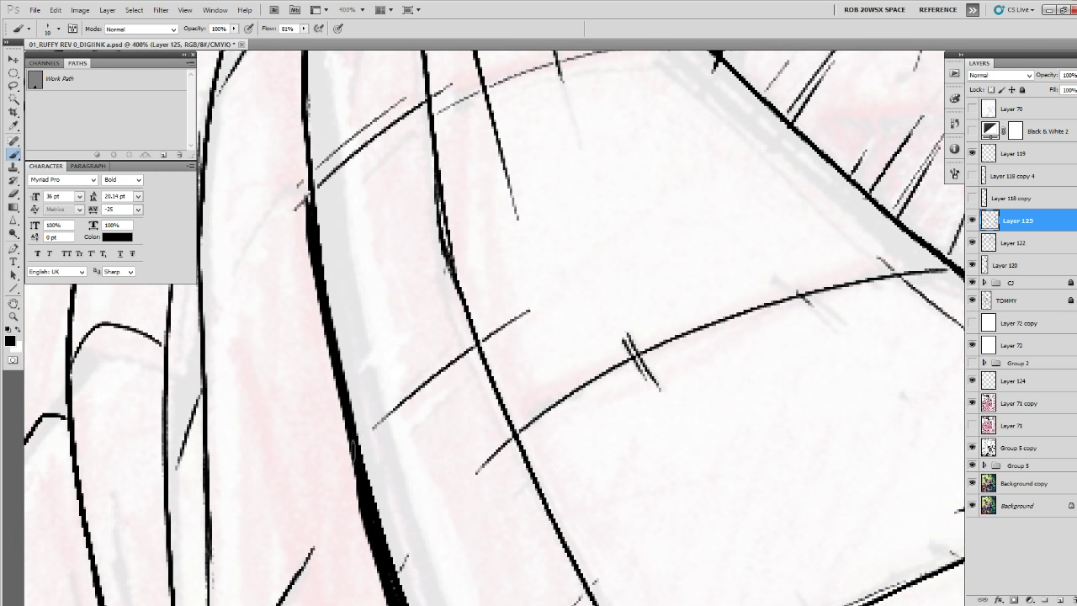
pyautogui.moveTo(318, 290); pyautogui.dragTo(350, 453)
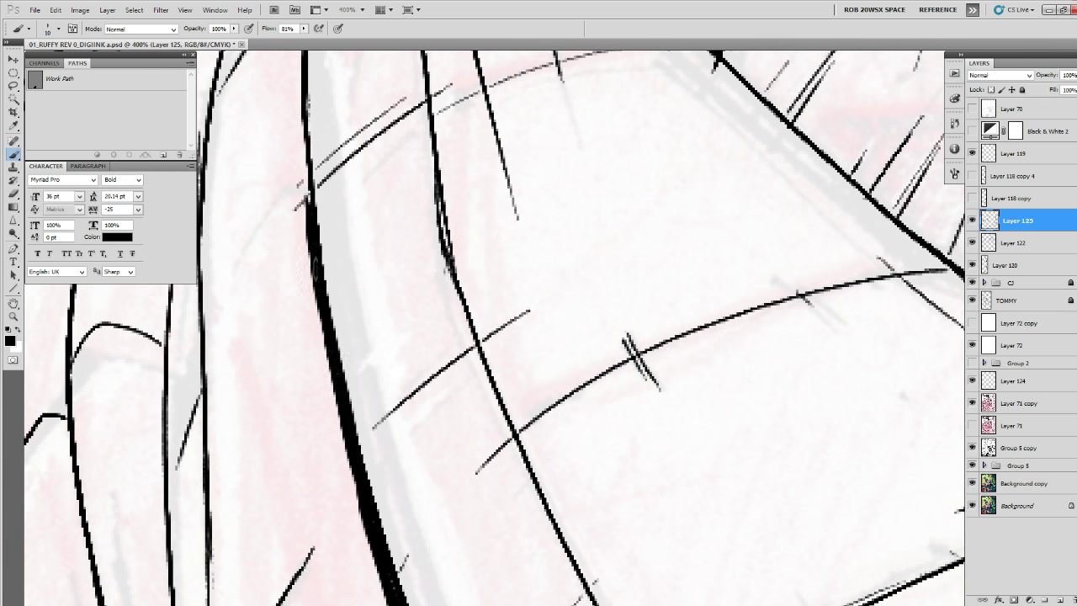
pyautogui.moveTo(355, 168); pyautogui.dragTo(326, 307)
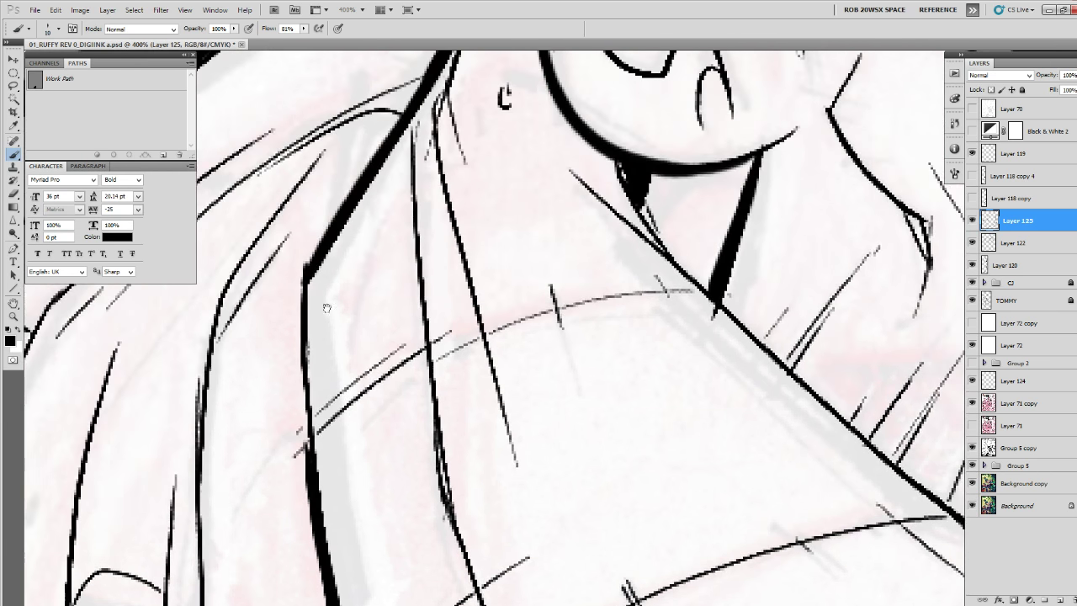
pyautogui.moveTo(303, 273)
pyautogui.mouseDown()
pyautogui.moveTo(310, 451)
pyautogui.moveTo(344, 313)
pyautogui.mouseUp()
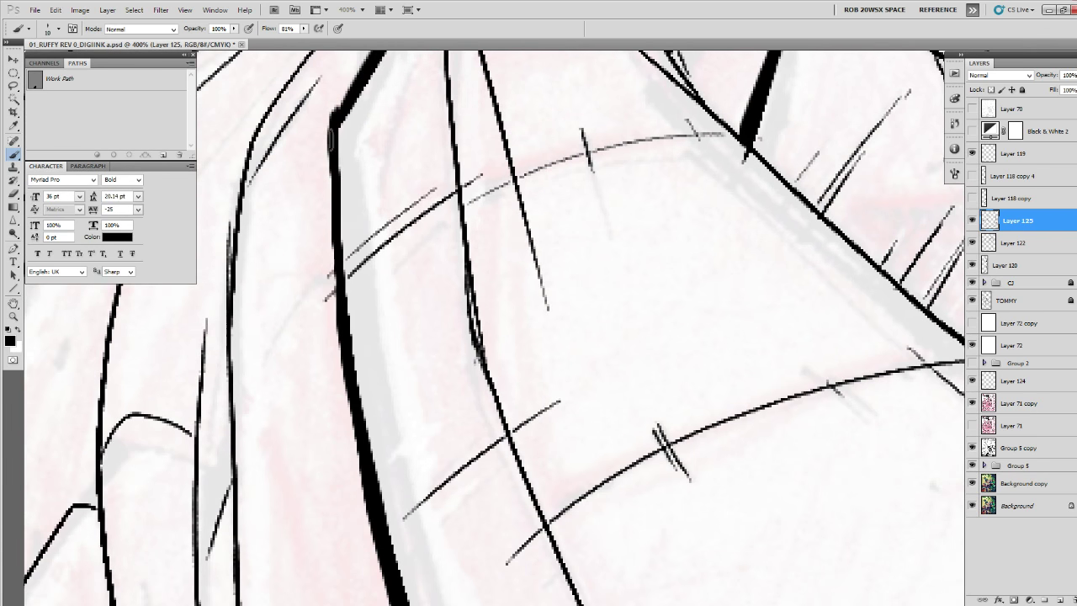
pyautogui.moveTo(330, 174); pyautogui.dragTo(366, 505)
# Thicken the collar's upper edge along the neck and jaw down to its pointed front tip.
pyautogui.press('z')
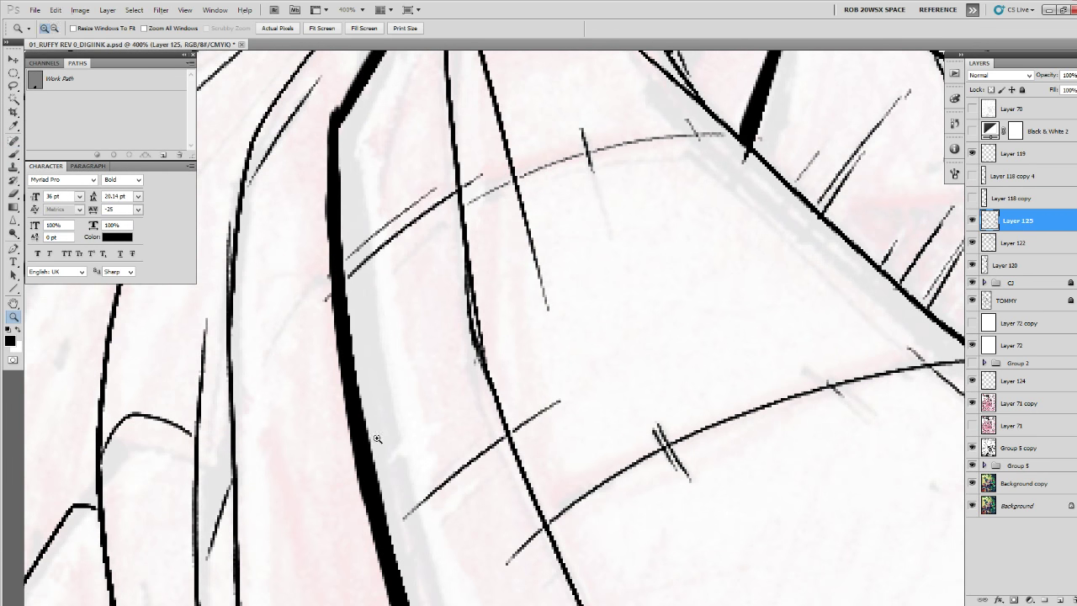
pyautogui.hotkey('ctrl', '1')
pyautogui.keyDown('alt'); pyautogui.click(375, 435); pyautogui.keyUp('alt')
pyautogui.moveTo(600, 498); pyautogui.dragTo(620, 370)
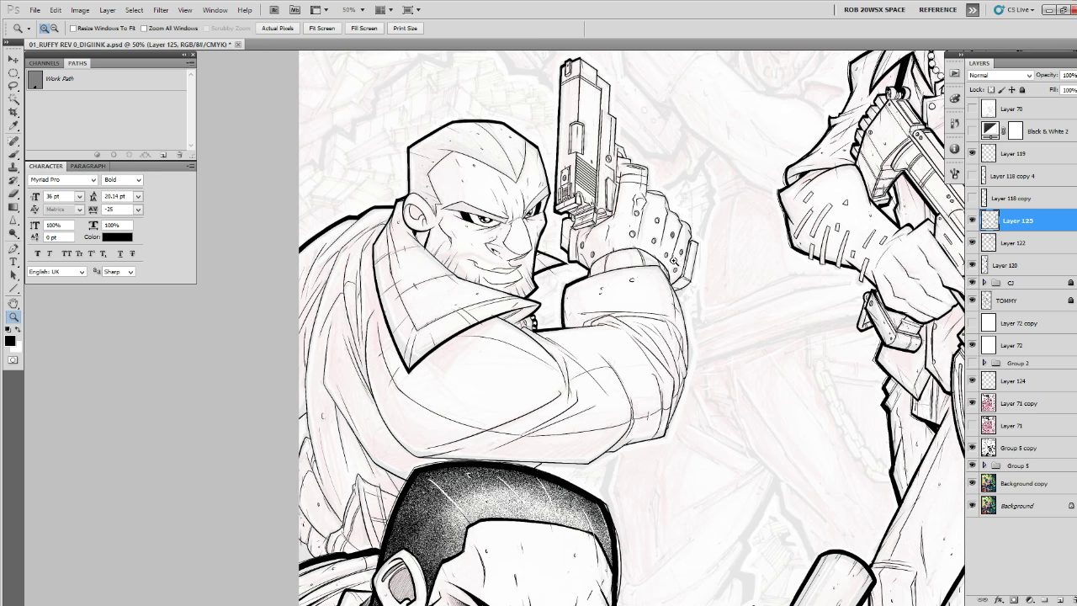
pyautogui.click(441, 242)
pyautogui.click(441, 241)
pyautogui.click(441, 242)
pyautogui.click(440, 242)
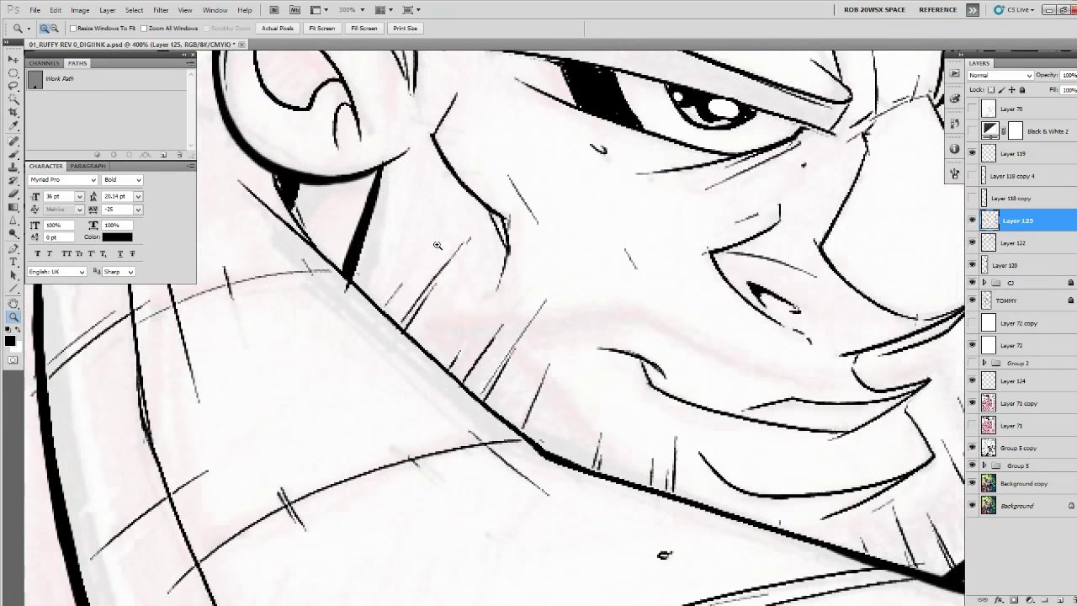
pyautogui.click(441, 242)
pyautogui.press('b')
pyautogui.moveTo(429, 241); pyautogui.dragTo(502, 316)
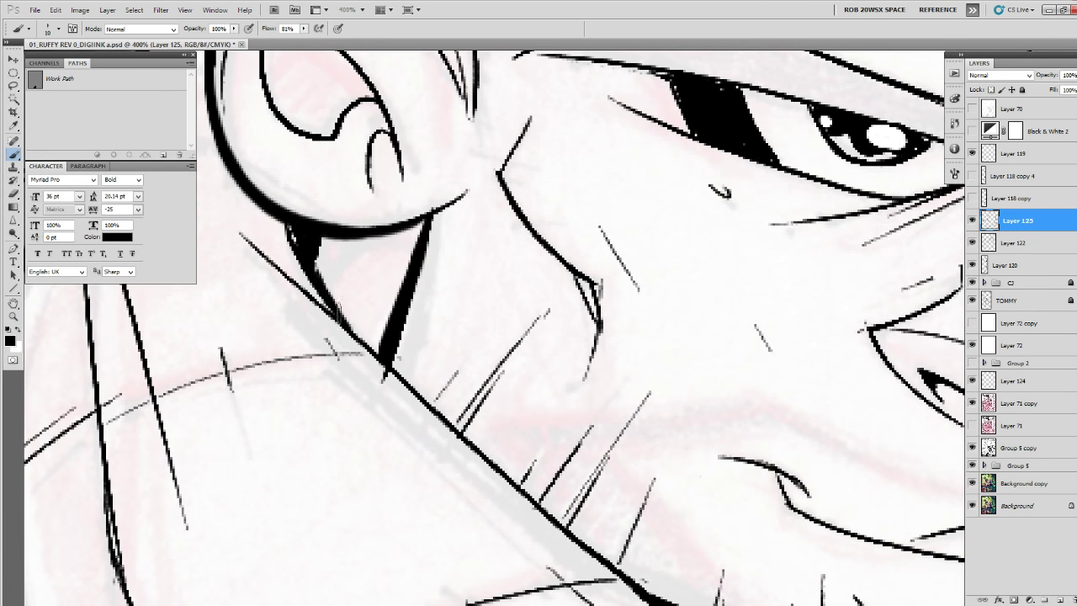
pyautogui.moveTo(338, 312); pyautogui.dragTo(385, 368)
pyautogui.moveTo(428, 407); pyautogui.dragTo(297, 293)
pyautogui.moveTo(253, 248)
pyautogui.mouseDown()
pyautogui.moveTo(397, 387)
pyautogui.moveTo(522, 481)
pyautogui.moveTo(646, 529)
pyautogui.mouseUp()
pyautogui.moveTo(708, 543)
pyautogui.mouseDown()
pyautogui.moveTo(443, 399)
pyautogui.moveTo(915, 554)
pyautogui.mouseUp()
pyautogui.moveTo(910, 538)
pyautogui.mouseDown()
pyautogui.moveTo(717, 326)
pyautogui.moveTo(666, 414)
pyautogui.moveTo(674, 429)
pyautogui.mouseUp()
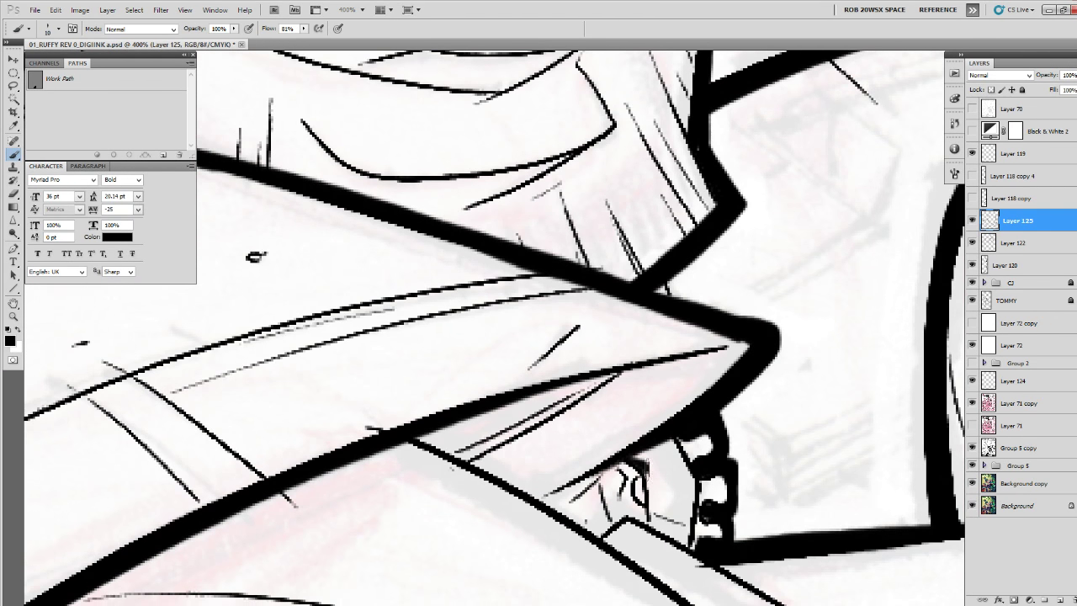
# Set the brush size to 20 and thicken the underside outline of the bent arm from the elbow corner toward the lower figure's head.
pyautogui.moveTo(678, 376); pyautogui.dragTo(625, 586)
pyautogui.press('z')
pyautogui.keyDown('alt'); pyautogui.click(668, 385); pyautogui.keyUp('alt')
pyautogui.keyDown('alt'); pyautogui.click(667, 384); pyautogui.keyUp('alt')
pyautogui.keyDown('alt'); pyautogui.click(670, 390); pyautogui.keyUp('alt')
pyautogui.keyDown('alt'); pyautogui.click(671, 391); pyautogui.keyUp('alt')
pyautogui.keyDown('alt'); pyautogui.click(671, 392); pyautogui.keyUp('alt')
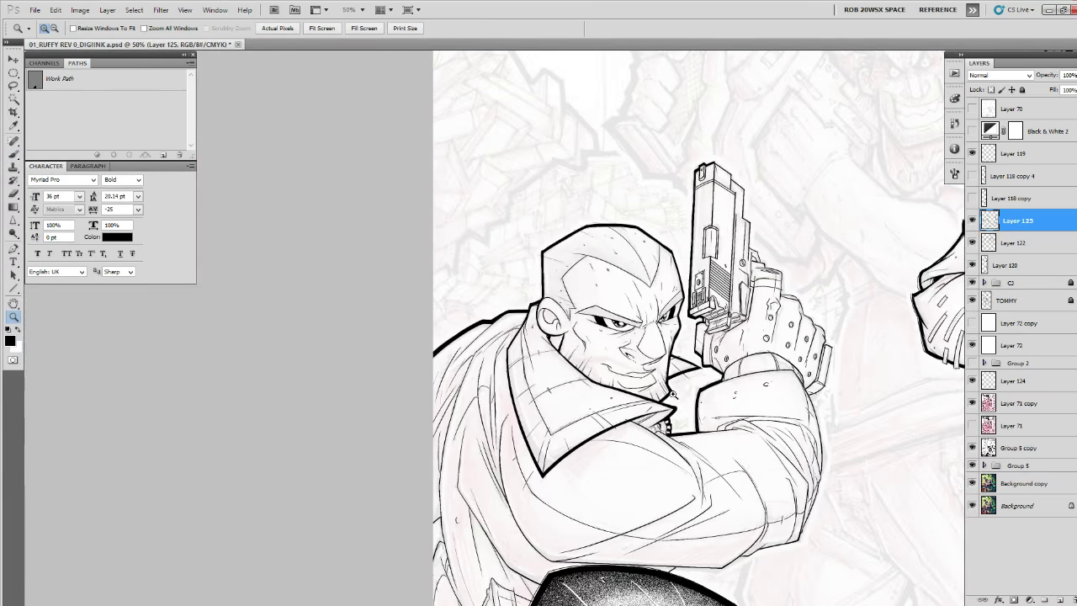
pyautogui.moveTo(685, 457); pyautogui.dragTo(705, 344)
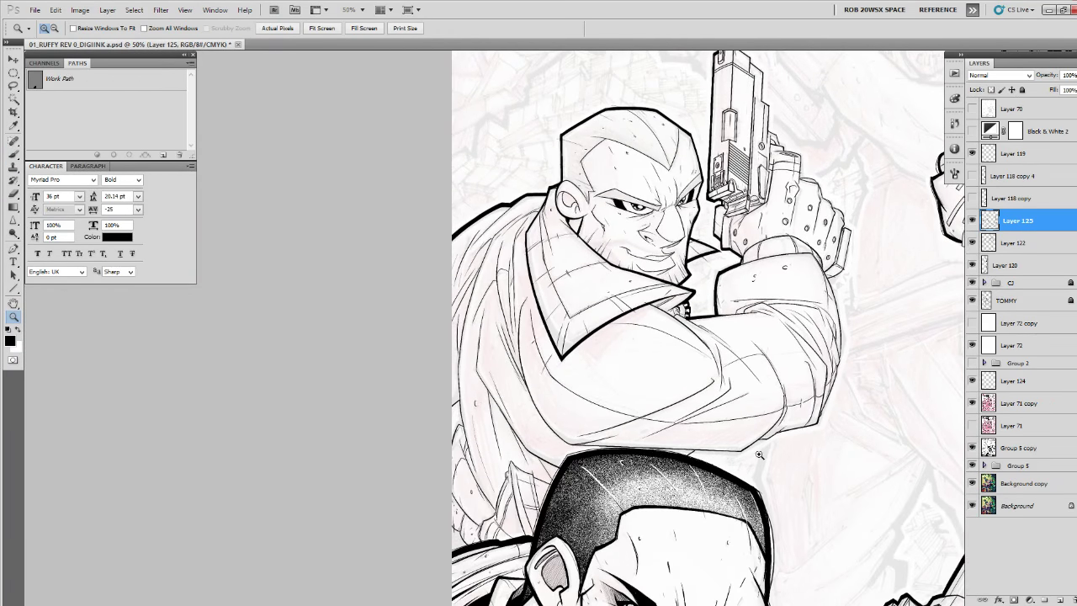
pyautogui.click(775, 441)
pyautogui.click(775, 441)
pyautogui.click(775, 441)
pyautogui.click(775, 441)
pyautogui.press('b')
pyautogui.moveTo(811, 431); pyautogui.dragTo(705, 457)
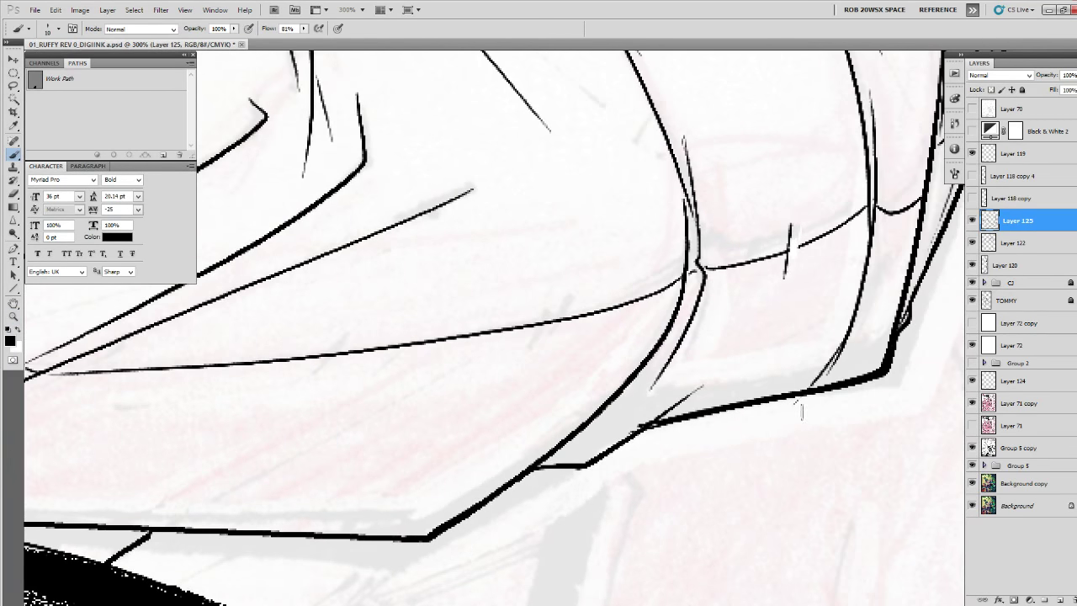
pyautogui.moveTo(870, 387); pyautogui.dragTo(662, 433)
pyautogui.moveTo(732, 432)
pyautogui.mouseDown()
pyautogui.moveTo(851, 423)
pyautogui.moveTo(730, 446)
pyautogui.mouseUp()
pyautogui.hotkey('ctrl', 'z')
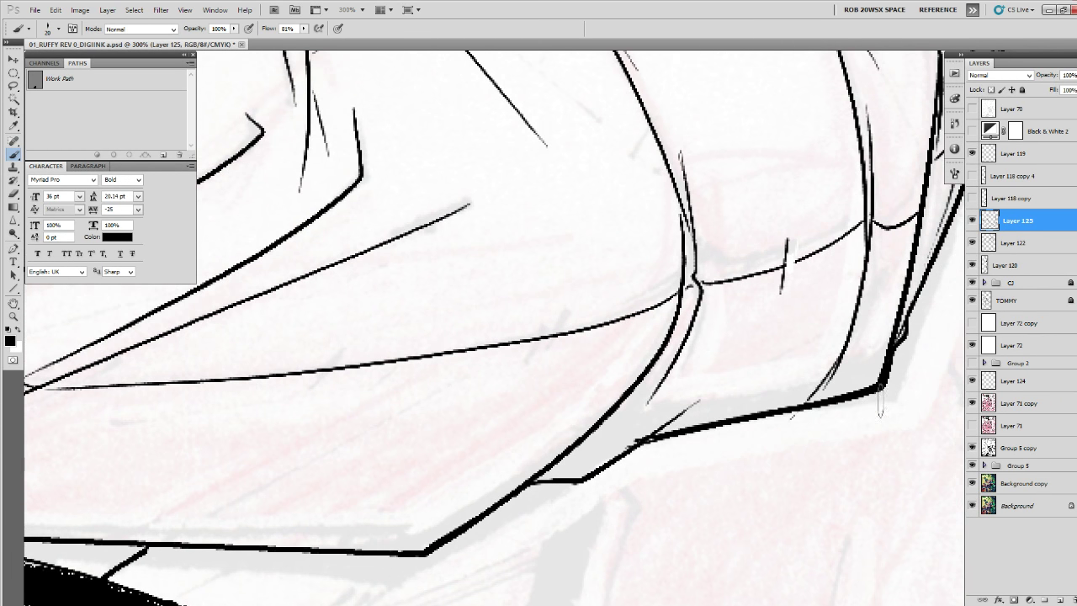
pyautogui.moveTo(856, 406)
pyautogui.mouseDown()
pyautogui.moveTo(648, 439)
pyautogui.moveTo(579, 492)
pyautogui.moveTo(523, 503)
pyautogui.moveTo(858, 410)
pyautogui.moveTo(811, 446)
pyautogui.moveTo(715, 483)
pyautogui.moveTo(206, 461)
pyautogui.mouseUp()
pyautogui.moveTo(725, 485)
pyautogui.mouseDown()
pyautogui.moveTo(833, 421)
pyautogui.moveTo(749, 485)
pyautogui.mouseUp()
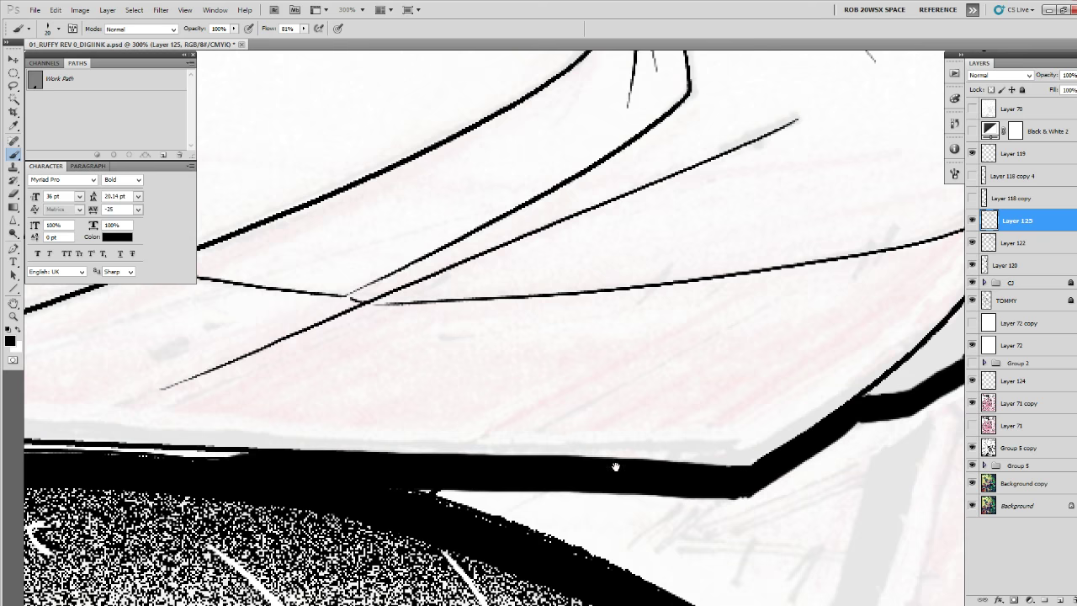
# Thicken the rear curve of the upper arm, its underside above the lower figure's hair, and the adjacent jacket back line.
pyautogui.moveTo(374, 450)
pyautogui.mouseDown()
pyautogui.moveTo(841, 449)
pyautogui.moveTo(966, 474)
pyautogui.mouseUp()
pyautogui.moveTo(833, 479)
pyautogui.mouseDown()
pyautogui.moveTo(527, 486)
pyautogui.moveTo(697, 519)
pyautogui.mouseUp()
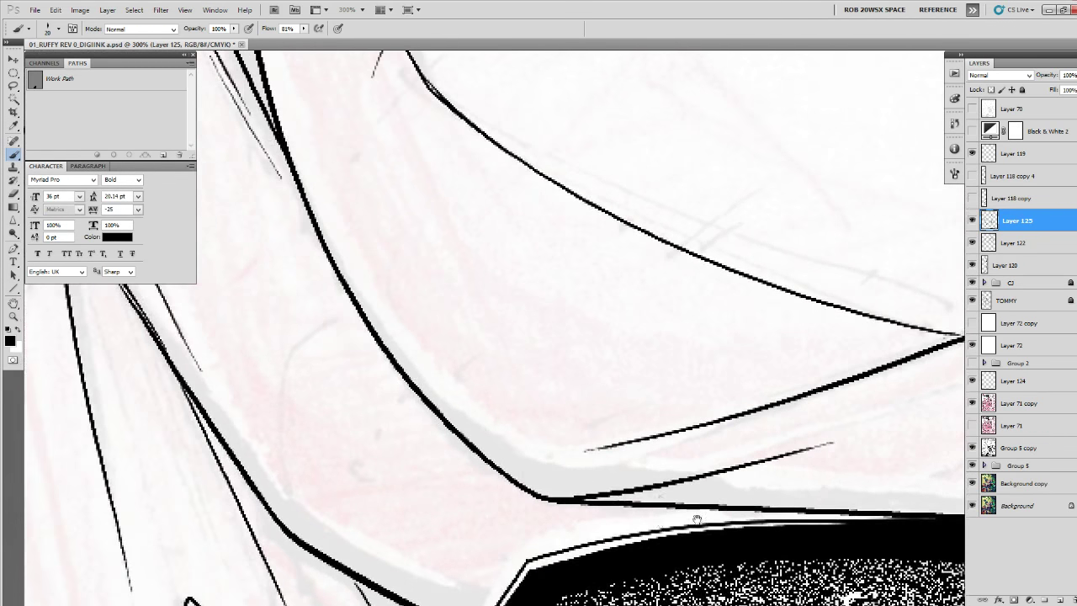
pyautogui.moveTo(330, 246)
pyautogui.mouseDown()
pyautogui.moveTo(375, 346)
pyautogui.moveTo(559, 508)
pyautogui.mouseUp()
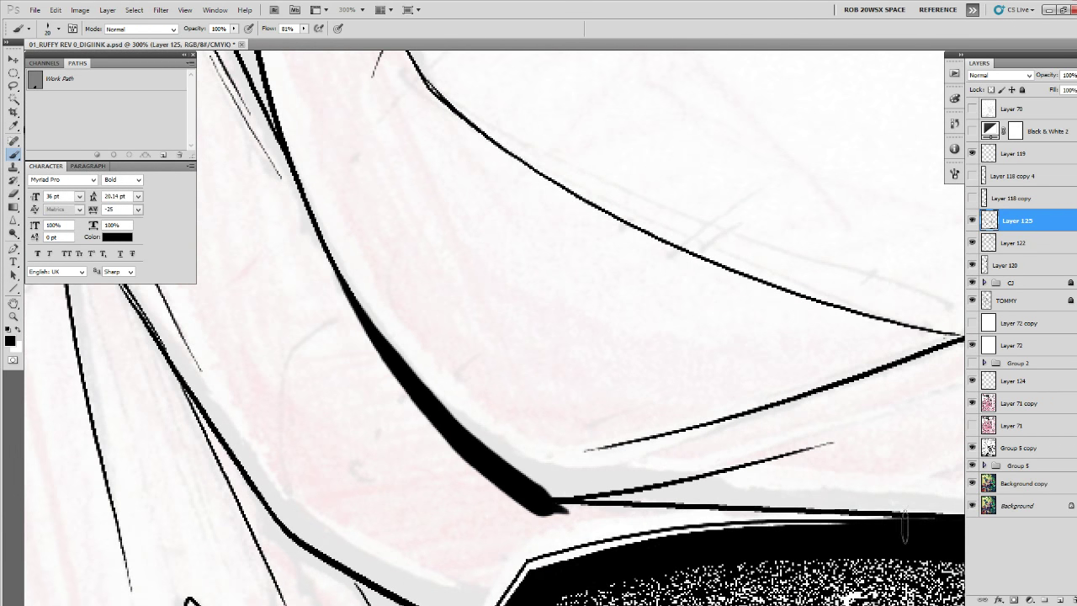
pyautogui.moveTo(905, 526); pyautogui.dragTo(552, 515)
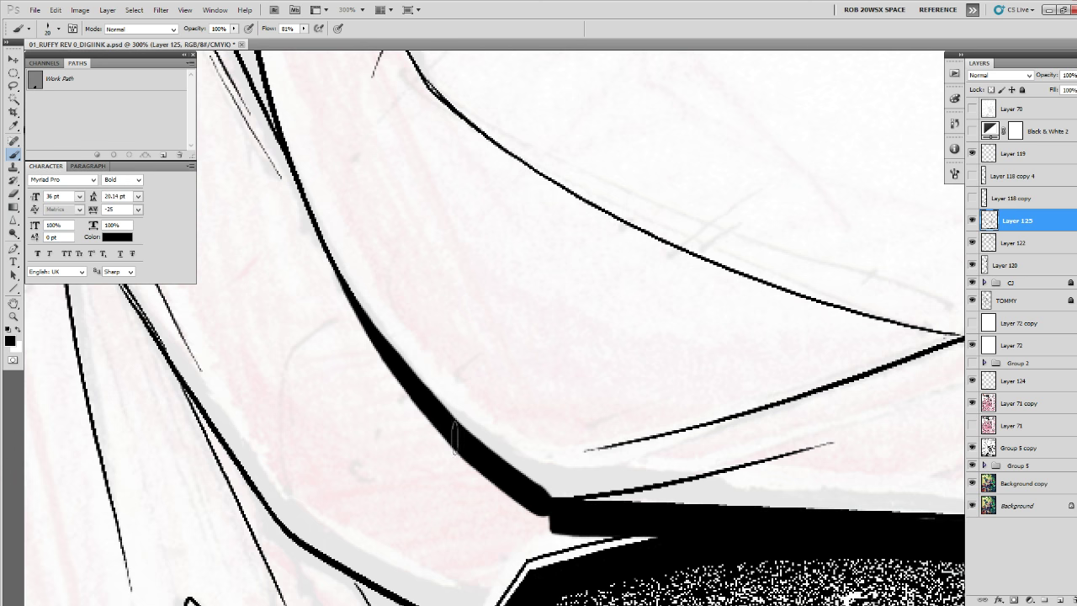
pyautogui.moveTo(455, 437); pyautogui.dragTo(554, 514)
pyautogui.moveTo(533, 439); pyautogui.dragTo(604, 535)
pyautogui.moveTo(321, 123)
pyautogui.mouseDown()
pyautogui.moveTo(348, 244)
pyautogui.moveTo(478, 488)
pyautogui.moveTo(511, 526)
pyautogui.mouseUp()
pyautogui.moveTo(581, 558); pyautogui.dragTo(678, 293)
pyautogui.moveTo(362, 231)
pyautogui.mouseDown()
pyautogui.moveTo(444, 352)
pyautogui.moveTo(643, 468)
pyautogui.mouseUp()
# Thicken the raised forearm's outer sleeve outline from the cuff beside the gloved hand downward.
pyautogui.press('z')
pyautogui.keyDown('alt'); pyautogui.click(642, 463); pyautogui.keyUp('alt')
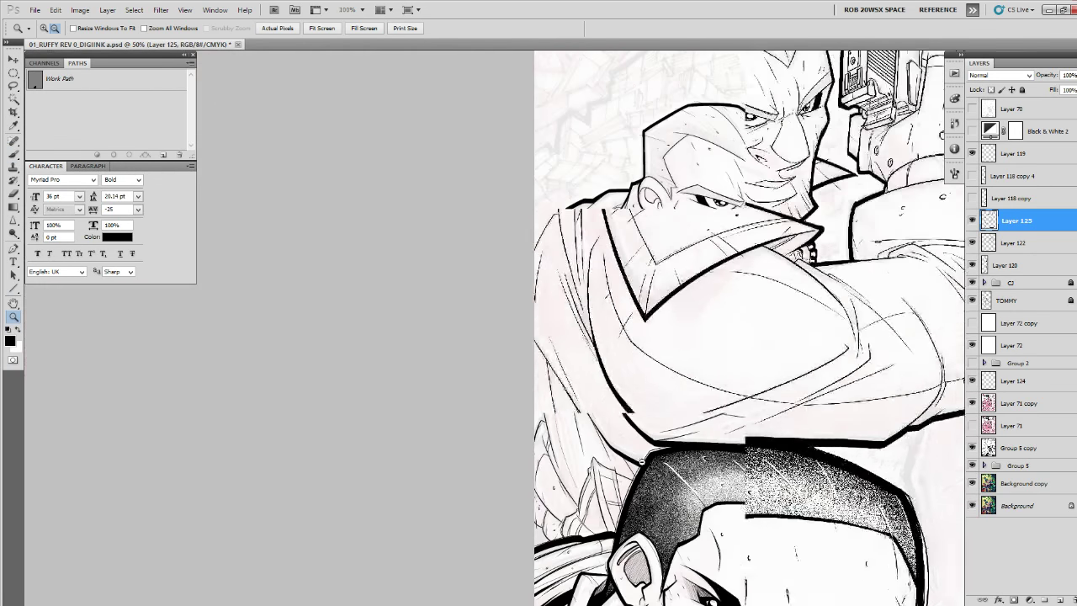
pyautogui.moveTo(889, 429); pyautogui.dragTo(712, 450)
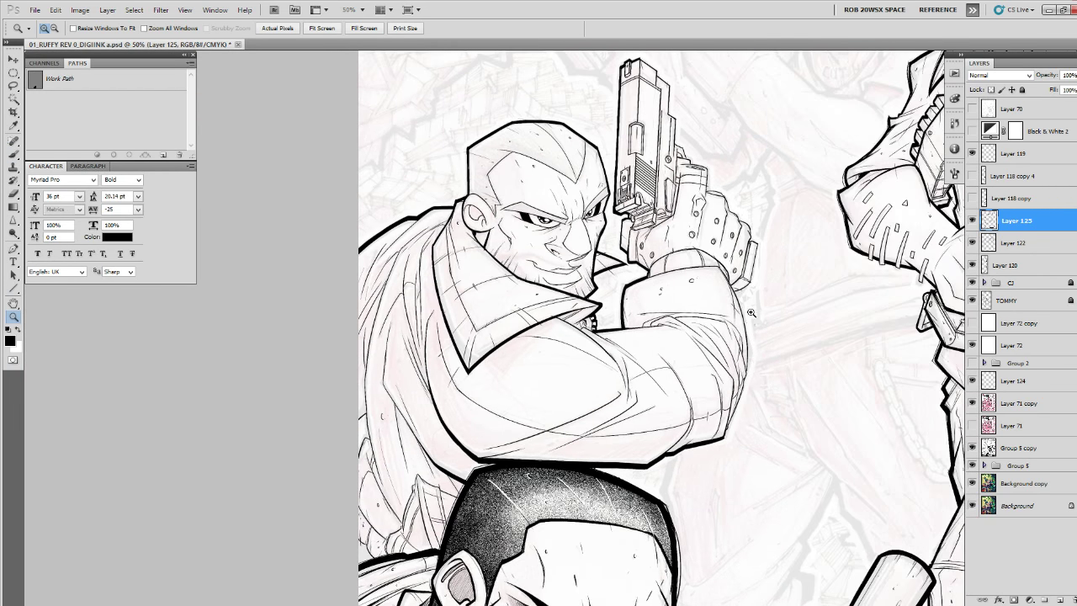
pyautogui.click(743, 308)
pyautogui.click(743, 309)
pyautogui.click(743, 308)
pyautogui.click(744, 308)
pyautogui.press('b')
pyautogui.moveTo(738, 309); pyautogui.dragTo(680, 382)
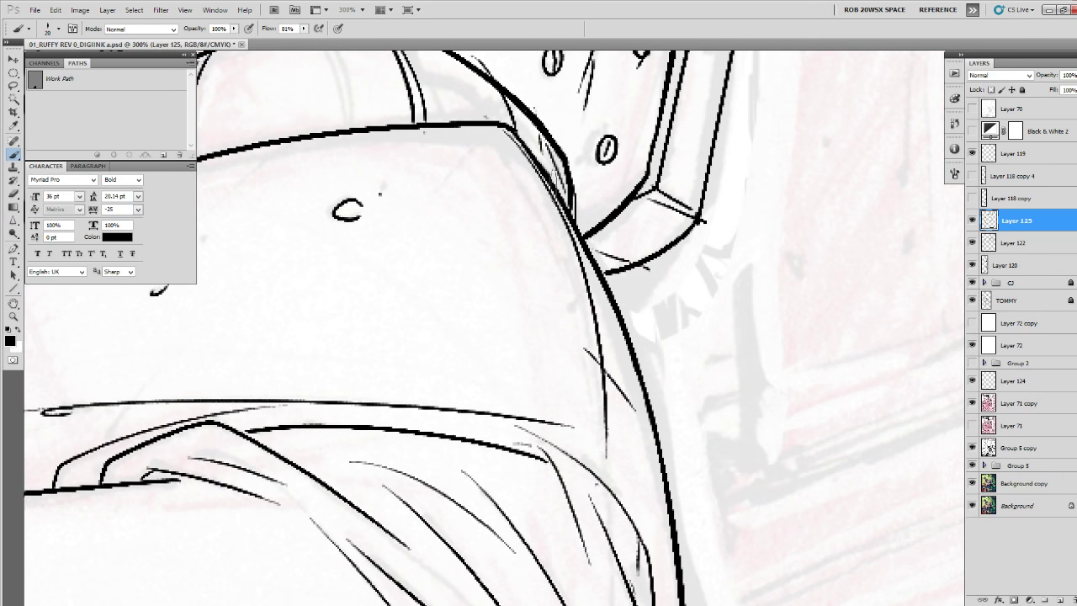
pyautogui.moveTo(552, 184); pyautogui.dragTo(662, 431)
pyautogui.moveTo(675, 462); pyautogui.dragTo(558, 248)
pyautogui.moveTo(503, 82)
pyautogui.mouseDown()
pyautogui.moveTo(558, 257)
pyautogui.moveTo(576, 423)
pyautogui.mouseUp()
pyautogui.moveTo(538, 190); pyautogui.dragTo(565, 326)
pyautogui.moveTo(554, 269); pyautogui.dragTo(571, 407)
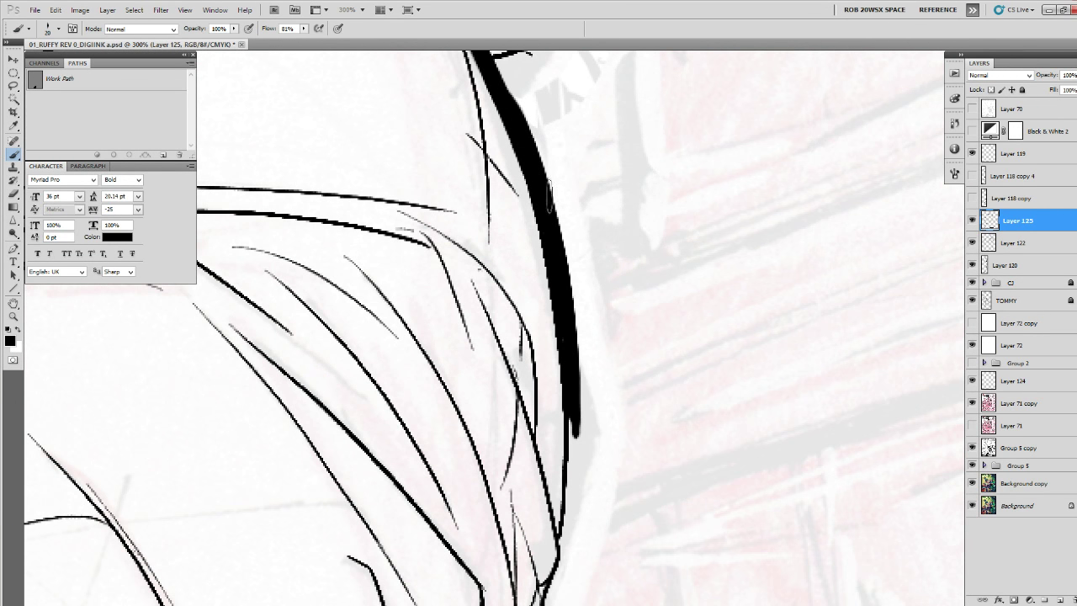
# Extend the heavy outer sleeve outline down past the creases to join the thick line at the elbow corner.
pyautogui.moveTo(549, 196)
pyautogui.mouseDown()
pyautogui.moveTo(580, 399)
pyautogui.moveTo(574, 517)
pyautogui.mouseUp()
pyautogui.moveTo(574, 498); pyautogui.dragTo(589, 337)
pyautogui.moveTo(590, 251); pyautogui.dragTo(585, 349)
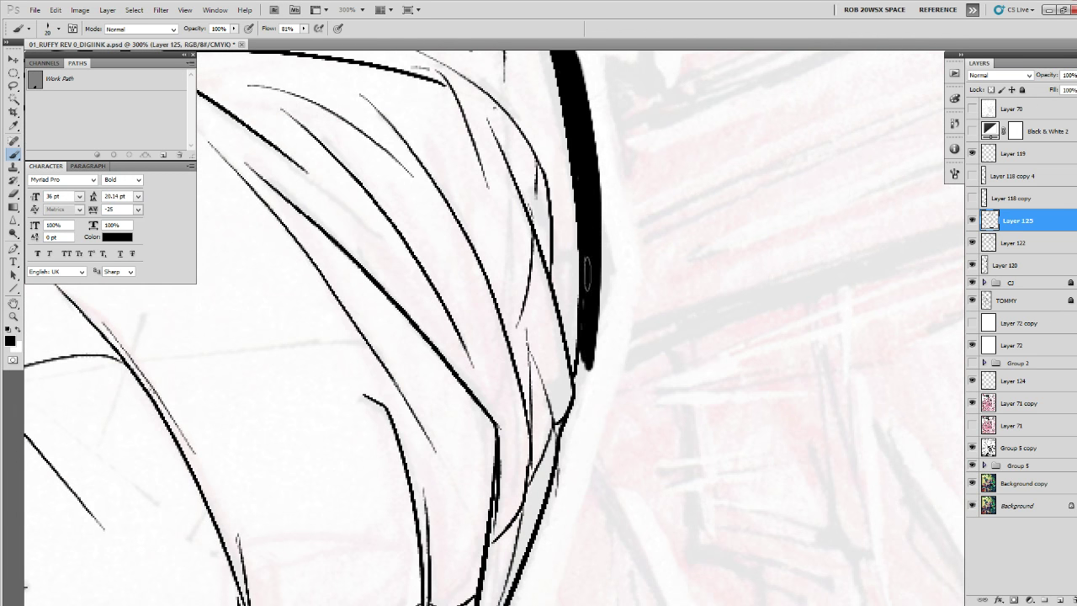
pyautogui.moveTo(586, 272)
pyautogui.mouseDown()
pyautogui.moveTo(575, 416)
pyautogui.moveTo(564, 439)
pyautogui.mouseUp()
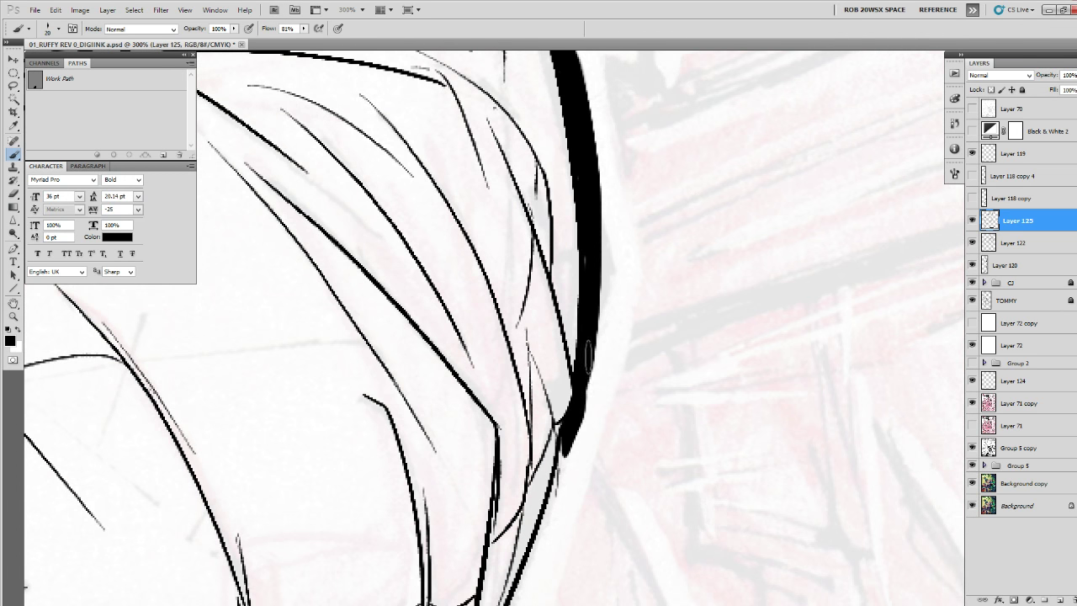
pyautogui.moveTo(583, 399)
pyautogui.mouseDown()
pyautogui.moveTo(562, 471)
pyautogui.moveTo(609, 237)
pyautogui.moveTo(582, 353)
pyautogui.moveTo(486, 589)
pyautogui.moveTo(524, 475)
pyautogui.mouseUp()
pyautogui.moveTo(547, 391)
pyautogui.mouseDown()
pyautogui.moveTo(520, 504)
pyautogui.moveTo(734, 433)
pyautogui.mouseUp()
pyautogui.moveTo(737, 395)
pyautogui.mouseDown()
pyautogui.moveTo(720, 432)
pyautogui.moveTo(483, 480)
pyautogui.moveTo(568, 449)
pyautogui.moveTo(643, 443)
pyautogui.moveTo(508, 476)
pyautogui.moveTo(367, 532)
pyautogui.mouseUp()
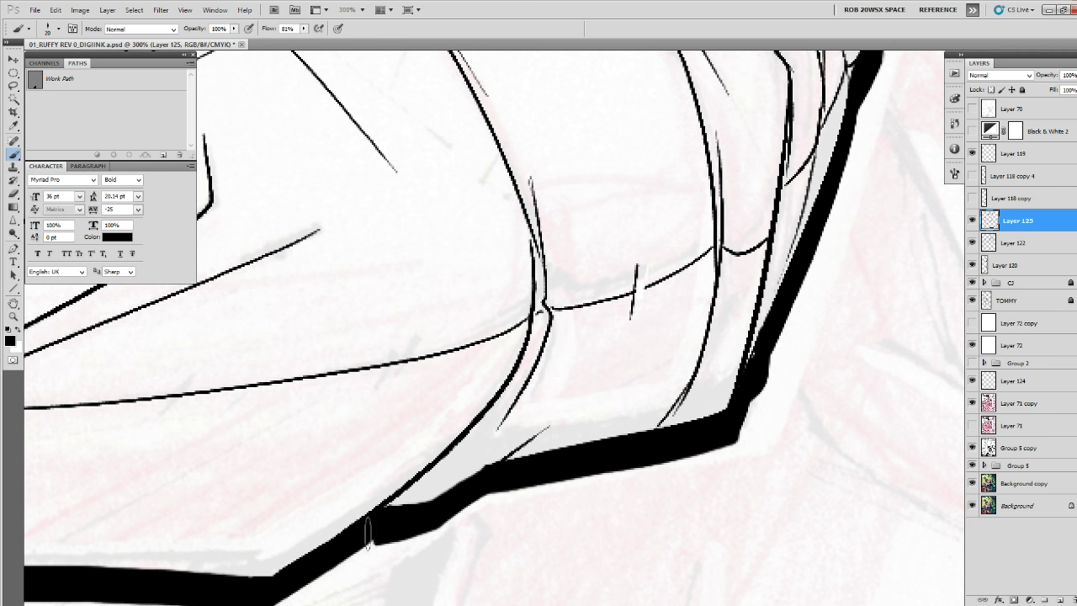
# Smooth the bumps in the thick outer sleeve outline between the forearm creases and the elbow corner.
pyautogui.moveTo(702, 330); pyautogui.dragTo(495, 588)
pyautogui.moveTo(685, 247); pyautogui.dragTo(628, 398)
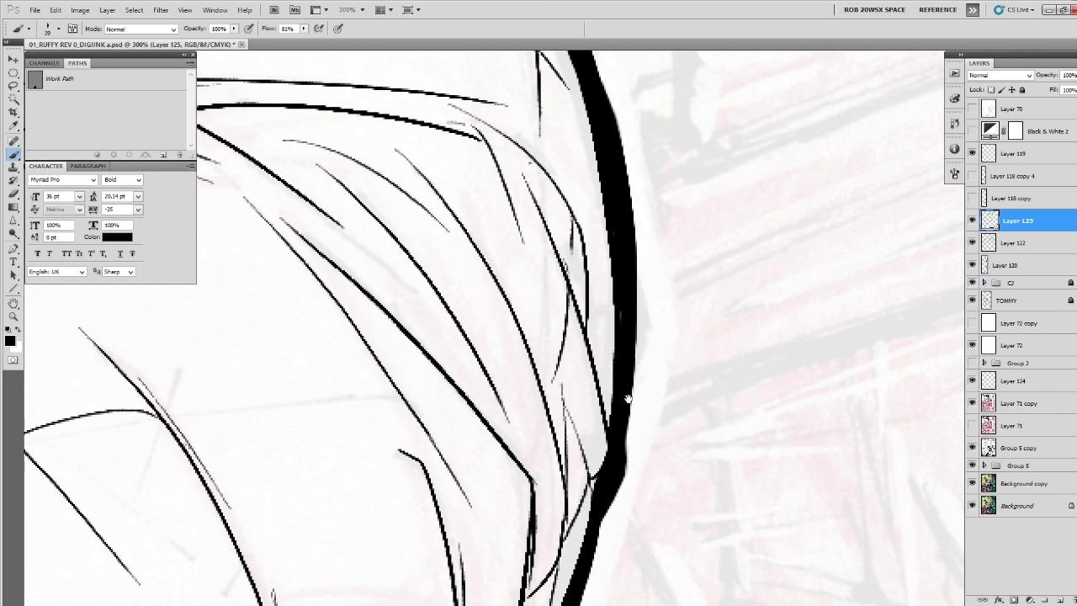
pyautogui.moveTo(629, 239); pyautogui.dragTo(629, 466)
pyautogui.moveTo(630, 466)
pyautogui.mouseDown()
pyautogui.moveTo(652, 278)
pyautogui.moveTo(612, 353)
pyautogui.mouseUp()
pyautogui.moveTo(629, 298)
pyautogui.mouseDown()
pyautogui.moveTo(566, 504)
pyautogui.moveTo(538, 557)
pyautogui.mouseUp()
pyautogui.moveTo(545, 538); pyautogui.dragTo(615, 360)
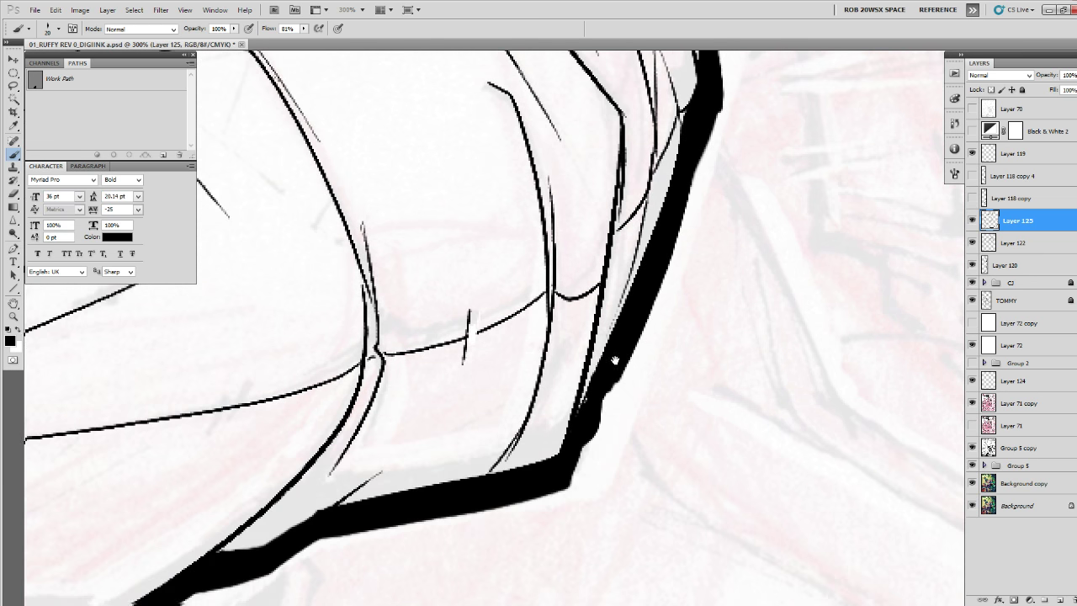
pyautogui.moveTo(644, 304); pyautogui.dragTo(562, 475)
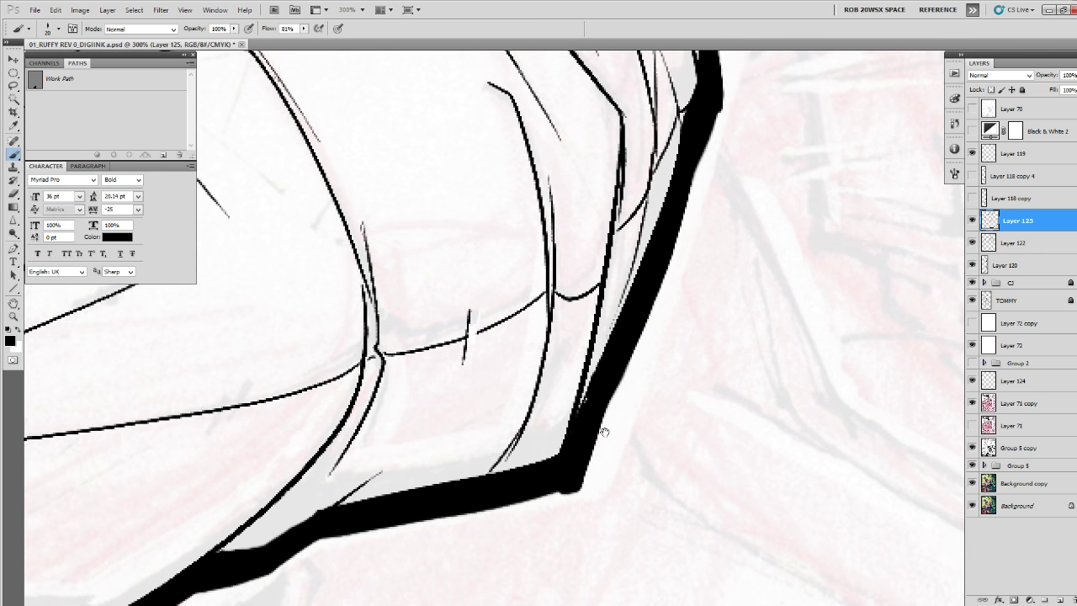
# Refine the thick outline beneath the elbow and ink a tapered fold line into the sleeve at the step in its contour.
pyautogui.moveTo(604, 432); pyautogui.dragTo(864, 356)
pyautogui.moveTo(834, 409); pyautogui.dragTo(525, 495)
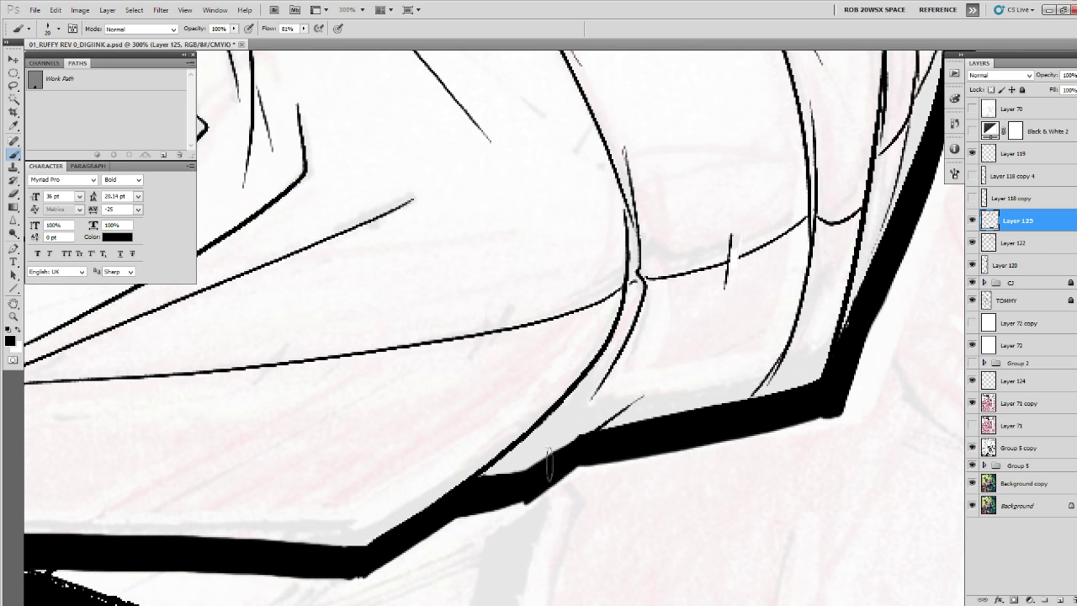
pyautogui.moveTo(581, 438); pyautogui.dragTo(683, 362)
pyautogui.moveTo(610, 425)
pyautogui.mouseDown()
pyautogui.moveTo(543, 488)
pyautogui.moveTo(468, 505)
pyautogui.mouseUp()
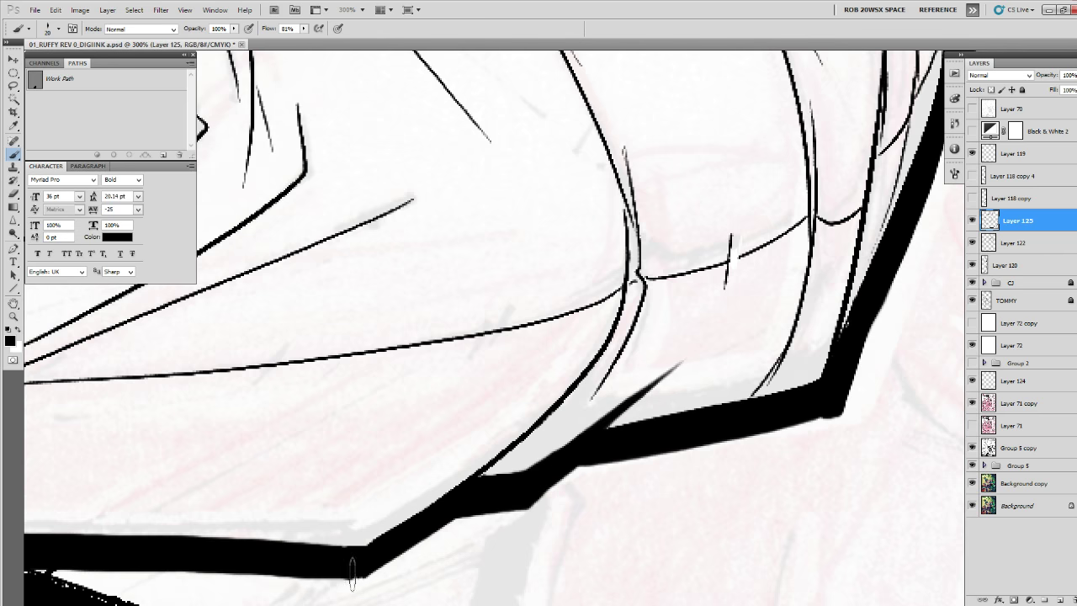
pyautogui.moveTo(353, 572); pyautogui.dragTo(850, 417)
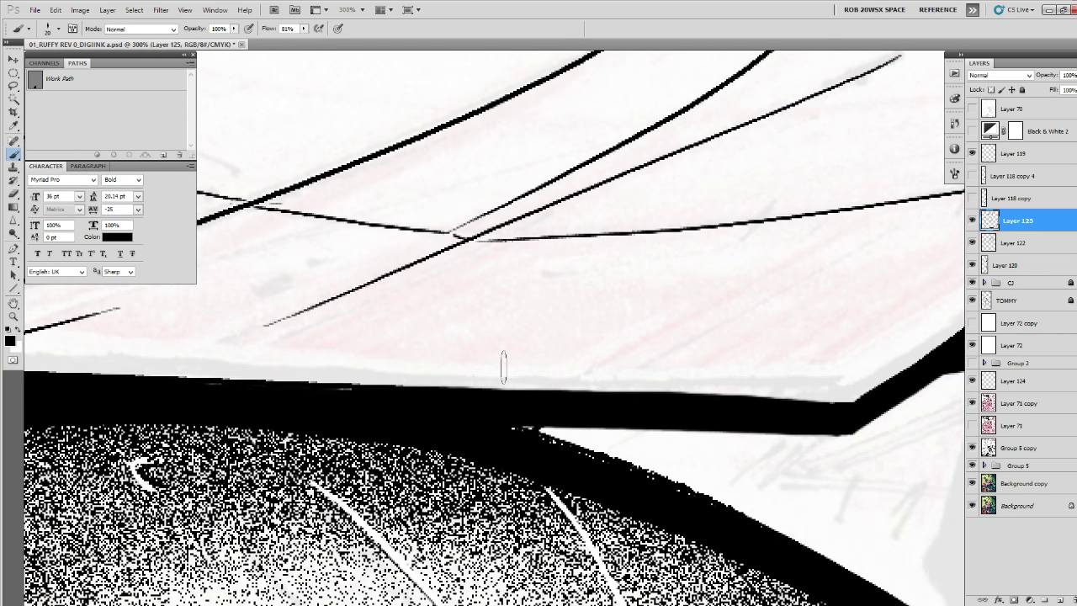
pyautogui.press('z')
pyautogui.keyDown('alt'); pyautogui.click(783, 331); pyautogui.keyUp('alt')
pyautogui.keyDown('alt'); pyautogui.click(784, 331); pyautogui.keyUp('alt')
pyautogui.moveTo(802, 295); pyautogui.dragTo(588, 493)
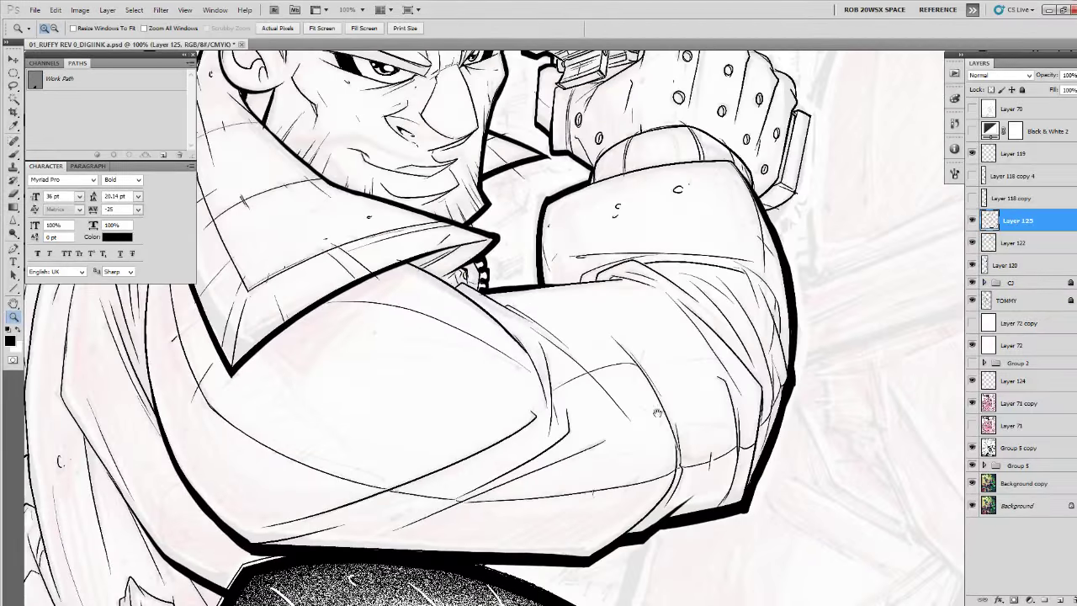
# Ink a solid black wedge of shadow between the underside of the pistol and the gloved hand.
pyautogui.moveTo(657, 413); pyautogui.dragTo(616, 570)
pyautogui.moveTo(674, 387); pyautogui.dragTo(619, 566)
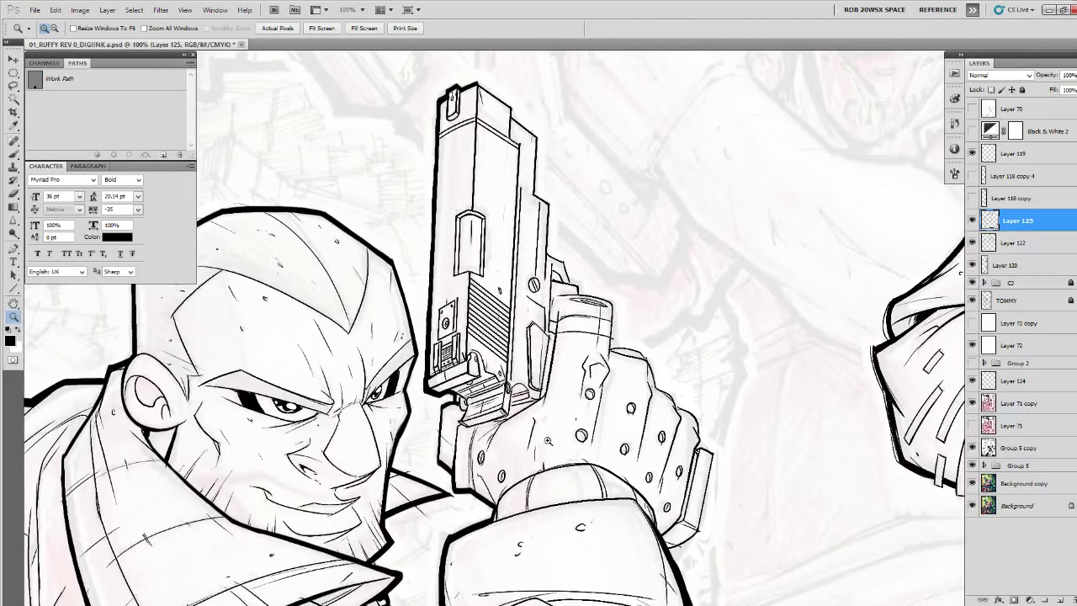
pyautogui.click(523, 399)
pyautogui.click(523, 398)
pyautogui.click(523, 399)
pyautogui.press('b')
pyautogui.moveTo(550, 397); pyautogui.dragTo(631, 419)
pyautogui.moveTo(554, 454)
pyautogui.mouseDown()
pyautogui.moveTo(548, 471)
pyautogui.moveTo(623, 426)
pyautogui.moveTo(589, 464)
pyautogui.moveTo(498, 496)
pyautogui.mouseUp()
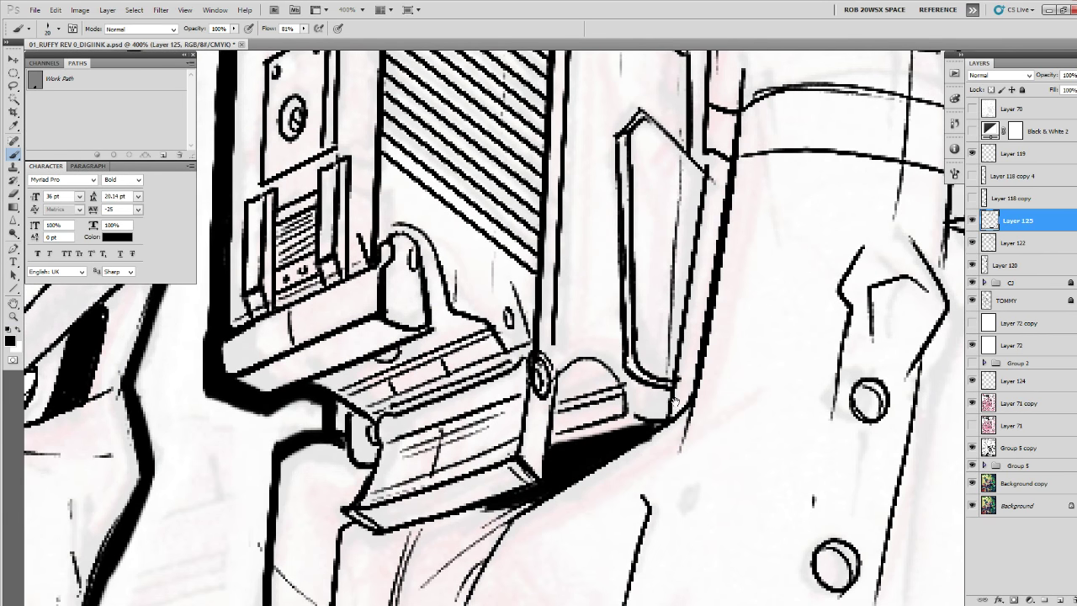
# Ink a heavy black outline around the rear of the pistol, the gloved thumb and the glove's knuckles.
pyautogui.moveTo(746, 353); pyautogui.dragTo(546, 552)
pyautogui.moveTo(593, 370); pyautogui.dragTo(536, 566)
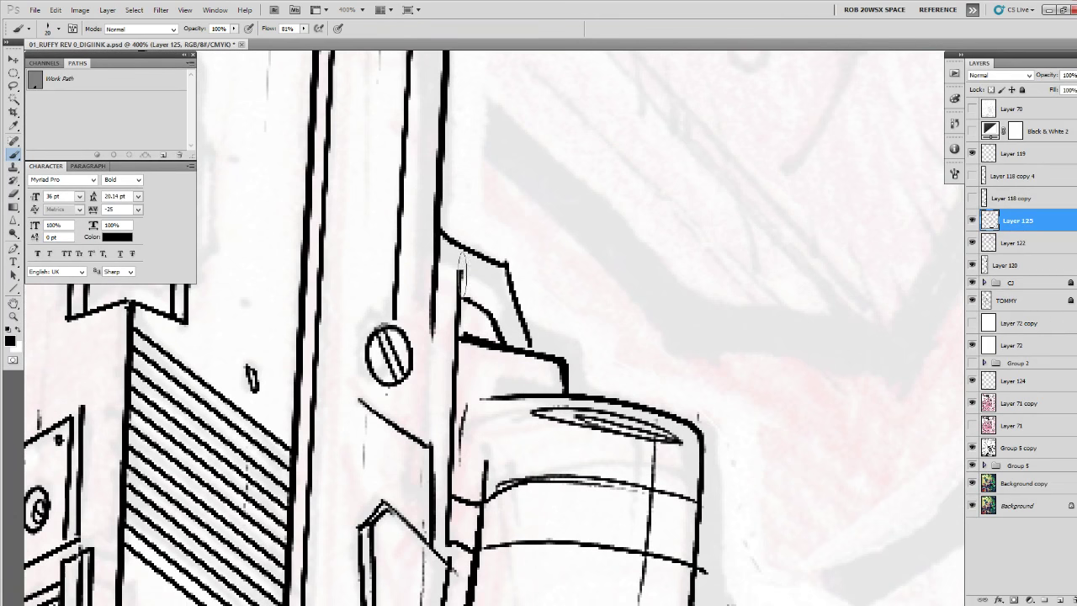
pyautogui.moveTo(439, 222)
pyautogui.mouseDown()
pyautogui.moveTo(515, 301)
pyautogui.moveTo(532, 346)
pyautogui.moveTo(567, 370)
pyautogui.moveTo(586, 406)
pyautogui.moveTo(709, 444)
pyautogui.mouseUp()
pyautogui.moveTo(709, 444)
pyautogui.mouseDown()
pyautogui.moveTo(565, 181)
pyautogui.moveTo(552, 353)
pyautogui.moveTo(580, 341)
pyautogui.moveTo(661, 360)
pyautogui.moveTo(711, 455)
pyautogui.moveTo(732, 526)
pyautogui.moveTo(554, 284)
pyautogui.moveTo(704, 389)
pyautogui.moveTo(730, 501)
pyautogui.mouseUp()
pyautogui.moveTo(729, 502)
pyautogui.mouseDown()
pyautogui.moveTo(733, 249)
pyautogui.moveTo(655, 534)
pyautogui.moveTo(690, 384)
pyautogui.mouseUp()
pyautogui.moveTo(699, 331)
pyautogui.mouseDown()
pyautogui.moveTo(681, 397)
pyautogui.moveTo(548, 513)
pyautogui.mouseUp()
pyautogui.moveTo(700, 161)
pyautogui.mouseDown()
pyautogui.moveTo(737, 172)
pyautogui.moveTo(753, 231)
pyautogui.moveTo(699, 499)
pyautogui.mouseUp()
pyautogui.moveTo(708, 467)
pyautogui.mouseDown()
pyautogui.moveTo(725, 377)
pyautogui.moveTo(618, 485)
pyautogui.moveTo(595, 484)
pyautogui.mouseUp()
pyautogui.moveTo(509, 337); pyautogui.dragTo(821, 567)
pyautogui.moveTo(659, 367); pyautogui.dragTo(611, 595)
# Shade the insides of the glove's round holes with black crescents, switching to the ROB OIL brush partway through.
pyautogui.moveTo(554, 296); pyautogui.dragTo(566, 351)
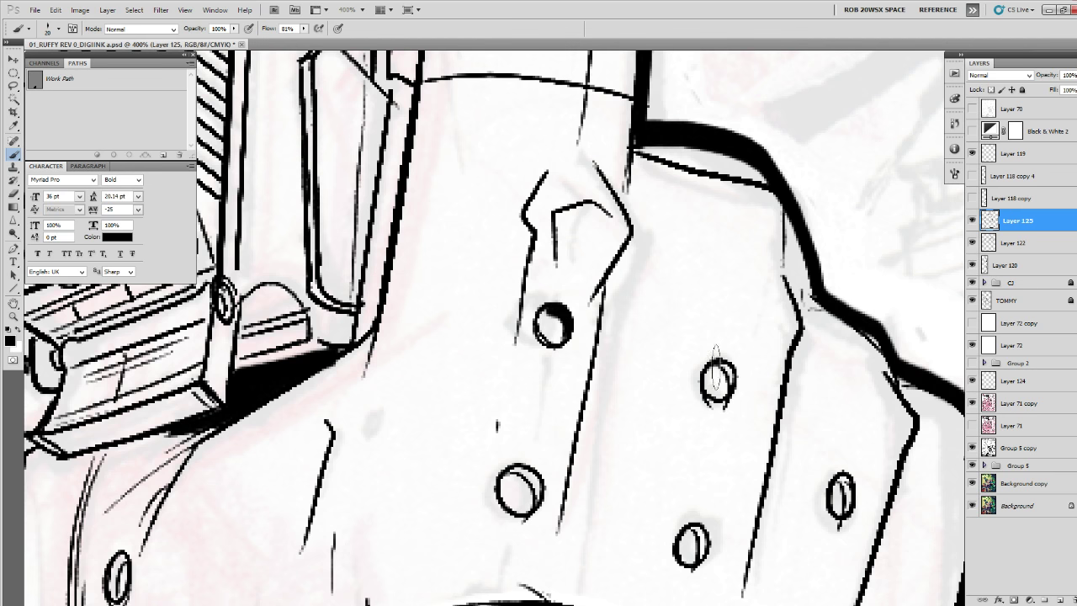
pyautogui.moveTo(714, 370); pyautogui.dragTo(728, 400)
pyautogui.moveTo(848, 472); pyautogui.dragTo(848, 518)
pyautogui.moveTo(784, 461); pyautogui.dragTo(707, 369)
pyautogui.rightClick(708, 396)
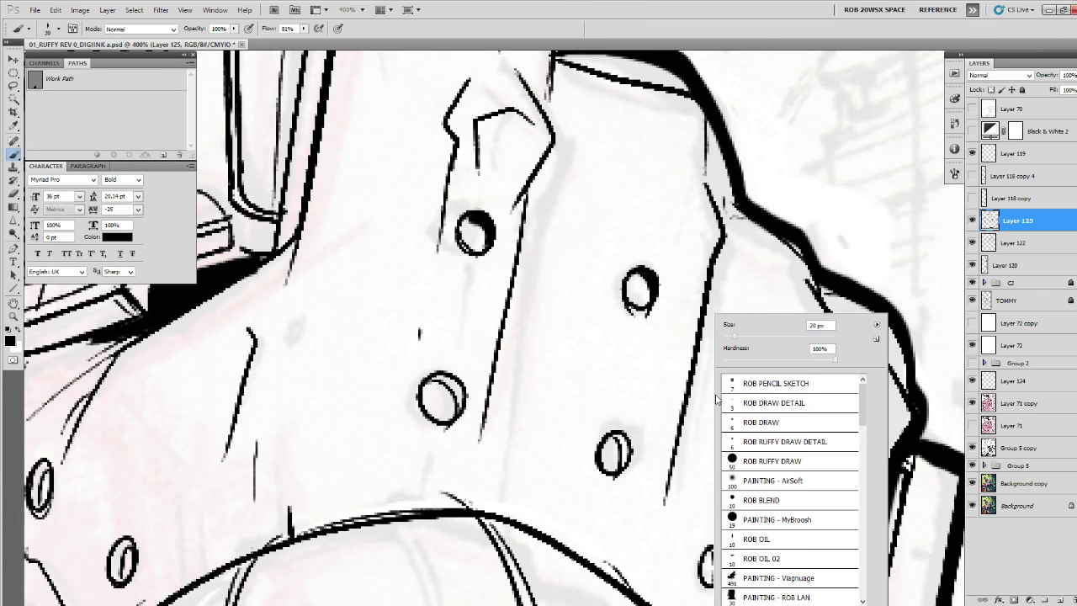
pyautogui.click(747, 502)
pyautogui.click(736, 538)
pyautogui.click(622, 443)
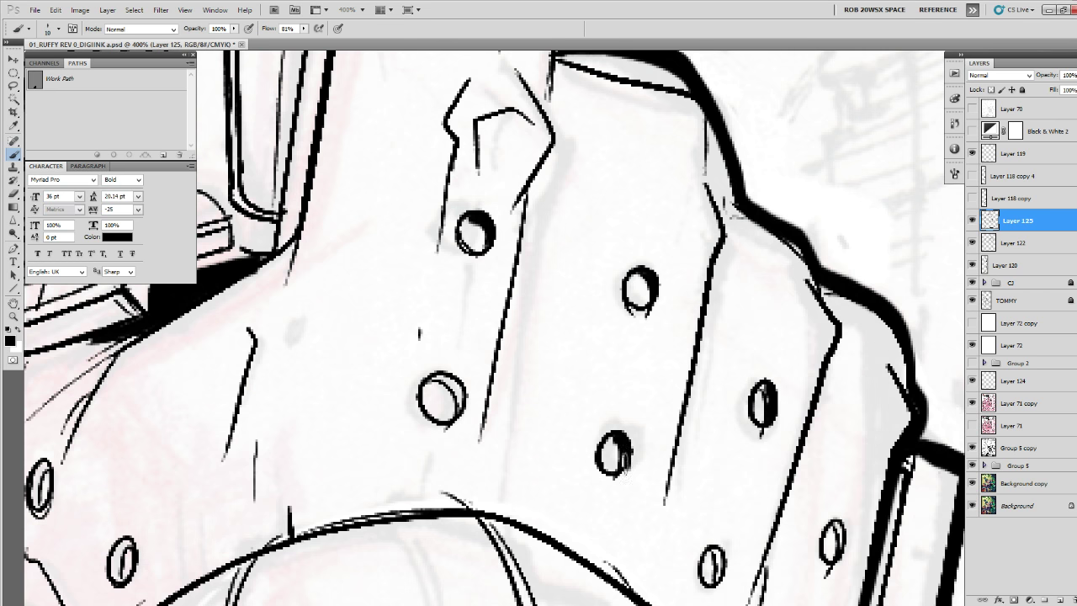
pyautogui.moveTo(758, 388); pyautogui.dragTo(691, 335)
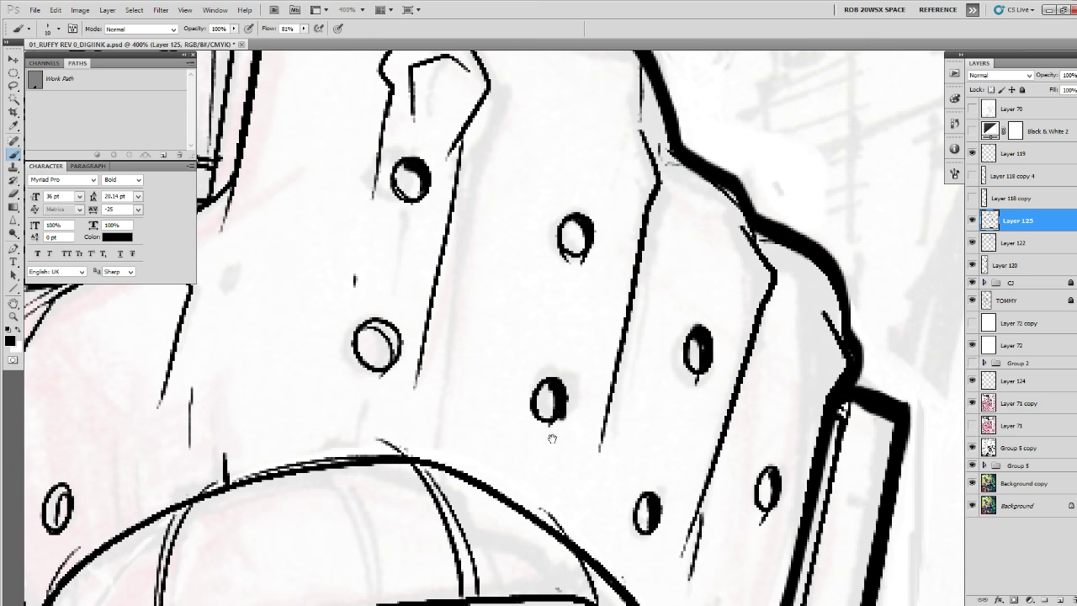
pyautogui.moveTo(552, 438); pyautogui.dragTo(790, 559)
pyautogui.moveTo(611, 443); pyautogui.dragTo(892, 296)
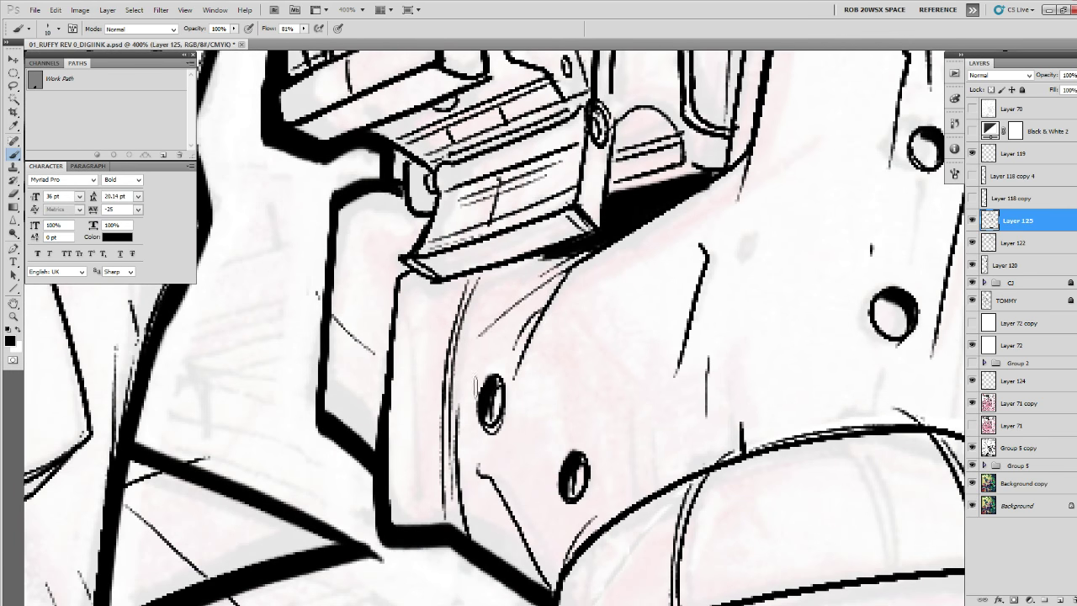
# Thicken the black outline along the lower lip of the pistol's base.
pyautogui.moveTo(509, 267)
pyautogui.mouseDown()
pyautogui.moveTo(541, 492)
pyautogui.moveTo(461, 510)
pyautogui.moveTo(436, 473)
pyautogui.mouseUp()
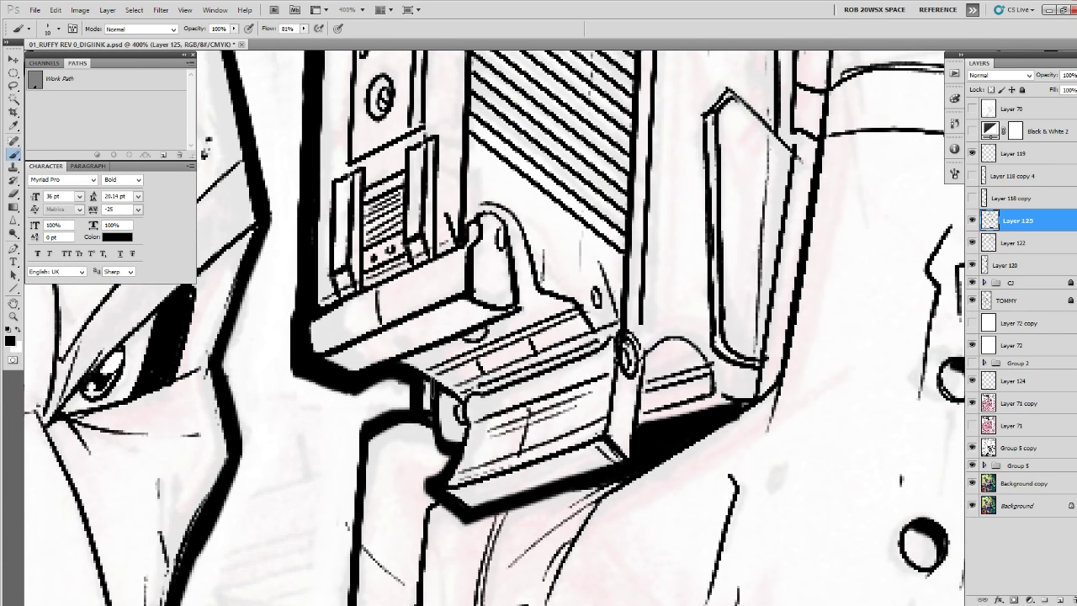
pyautogui.moveTo(418, 414)
pyautogui.mouseDown()
pyautogui.moveTo(575, 304)
pyautogui.moveTo(513, 490)
pyautogui.mouseUp()
pyautogui.moveTo(513, 531)
pyautogui.mouseDown()
pyautogui.moveTo(590, 589)
pyautogui.moveTo(614, 240)
pyautogui.mouseUp()
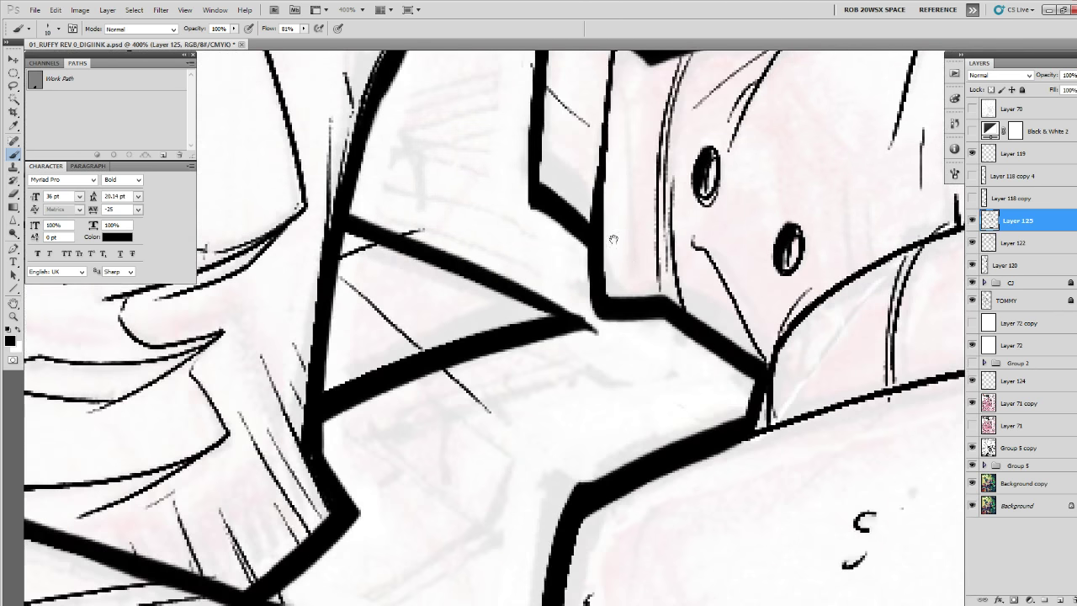
# Ink a thin line just beneath the heavy lower edge of the pointed collar tip behind the jaw.
pyautogui.moveTo(728, 472)
pyautogui.mouseDown()
pyautogui.moveTo(766, 456)
pyautogui.moveTo(843, 464)
pyautogui.mouseUp()
pyautogui.moveTo(713, 321); pyautogui.dragTo(439, 422)
pyautogui.moveTo(878, 451)
pyautogui.mouseDown()
pyautogui.moveTo(760, 443)
pyautogui.moveTo(466, 462)
pyautogui.mouseUp()
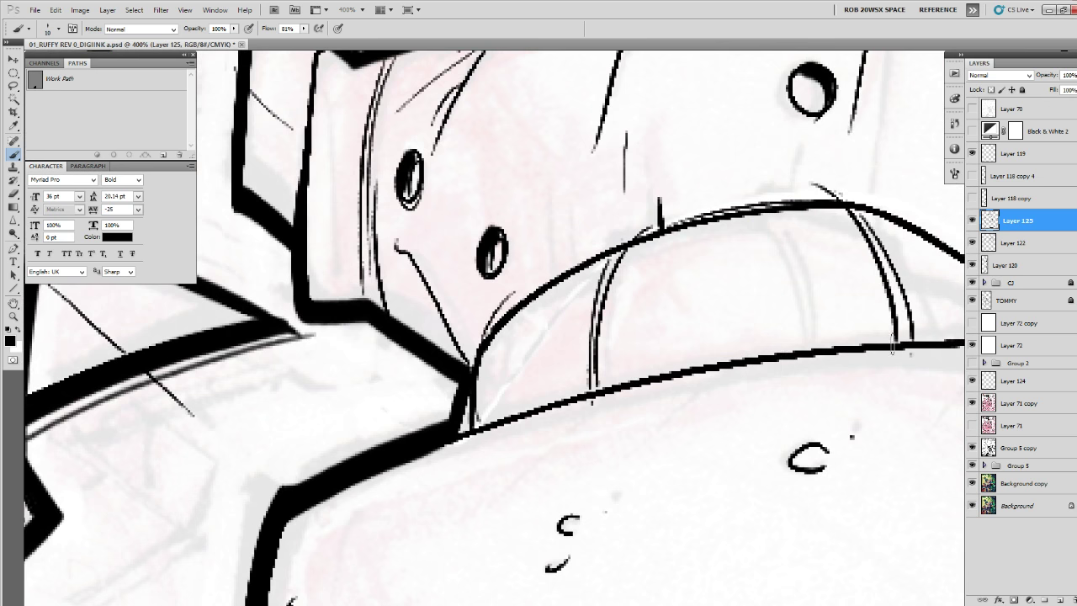
# Thicken the upper edge of the raised sleeve where it meets the glove's cuff, tapering the stroke along the curve.
pyautogui.moveTo(891, 350)
pyautogui.mouseDown()
pyautogui.moveTo(461, 433)
pyautogui.moveTo(324, 509)
pyautogui.mouseUp()
pyautogui.moveTo(270, 539)
pyautogui.mouseDown()
pyautogui.moveTo(522, 362)
pyautogui.moveTo(600, 206)
pyautogui.mouseUp()
pyautogui.moveTo(582, 244)
pyautogui.mouseDown()
pyautogui.moveTo(576, 469)
pyautogui.moveTo(586, 521)
pyautogui.mouseUp()
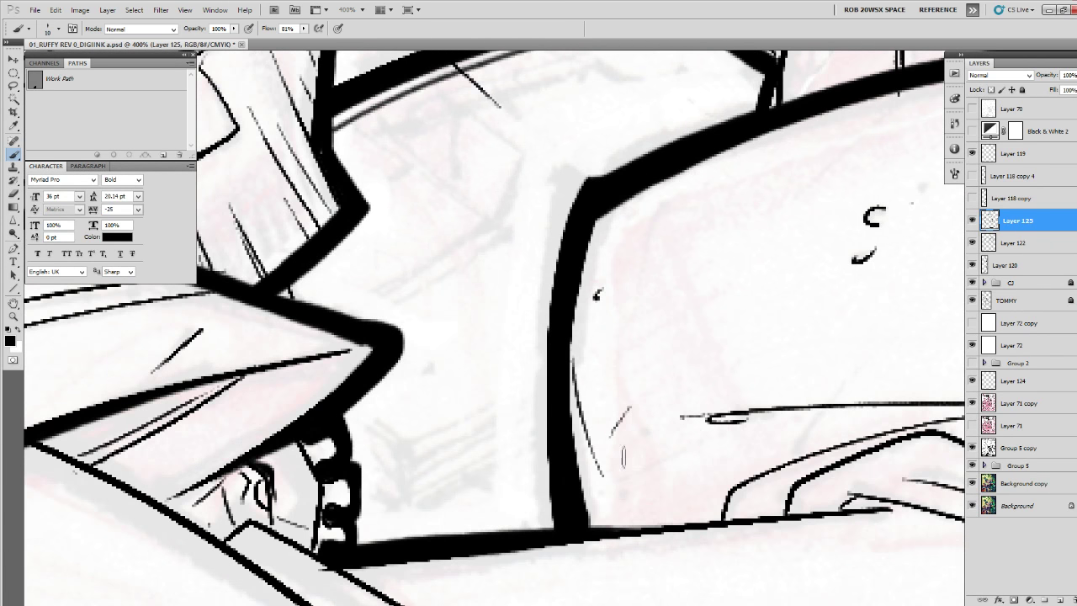
# Ink the hooked fold in the crook of the raised arm as a solid black shape tapering into the crease above.
pyautogui.moveTo(883, 478)
pyautogui.mouseDown()
pyautogui.moveTo(728, 461)
pyautogui.moveTo(529, 468)
pyautogui.mouseUp()
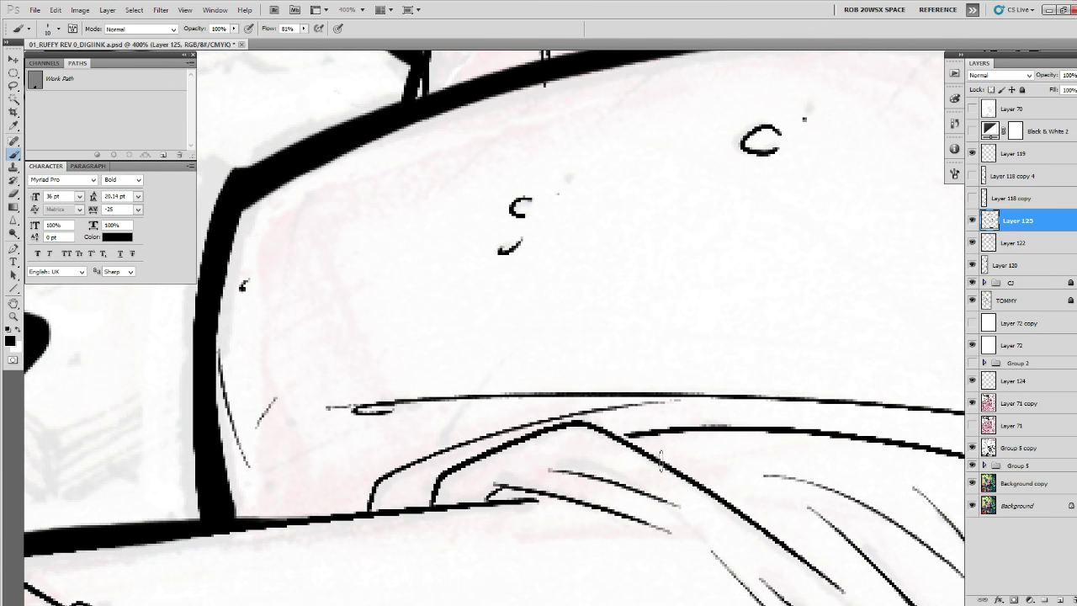
pyautogui.moveTo(661, 457)
pyautogui.mouseDown()
pyautogui.moveTo(539, 433)
pyautogui.moveTo(446, 494)
pyautogui.mouseUp()
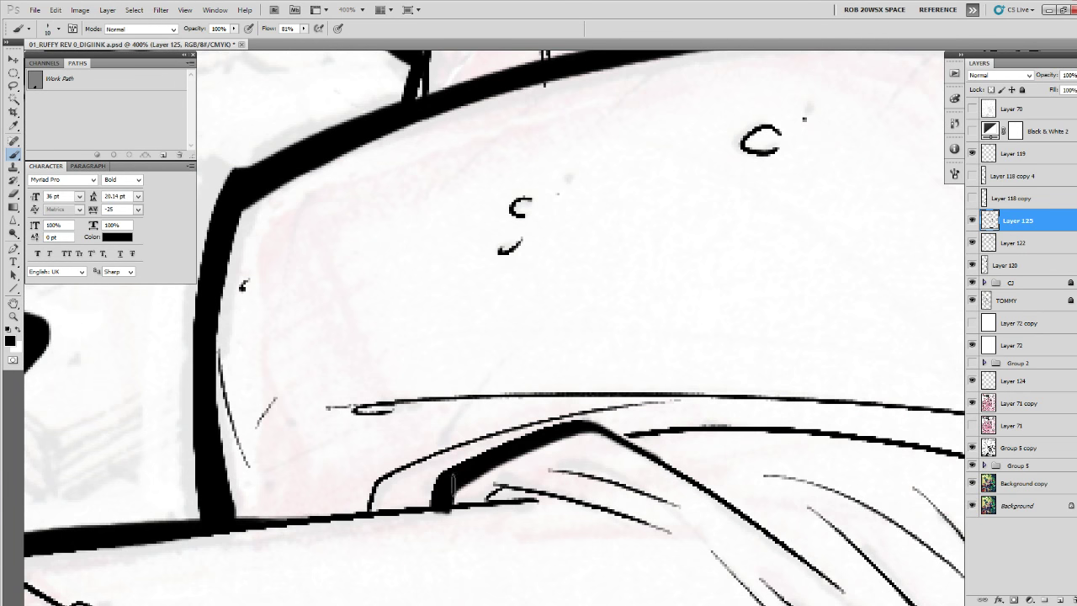
pyautogui.moveTo(753, 451); pyautogui.dragTo(575, 453)
pyautogui.moveTo(446, 437)
pyautogui.mouseDown()
pyautogui.moveTo(624, 430)
pyautogui.moveTo(706, 442)
pyautogui.mouseUp()
pyautogui.moveTo(637, 447); pyautogui.dragTo(852, 442)
pyautogui.moveTo(644, 413)
pyautogui.mouseDown()
pyautogui.moveTo(428, 489)
pyautogui.moveTo(470, 496)
pyautogui.mouseUp()
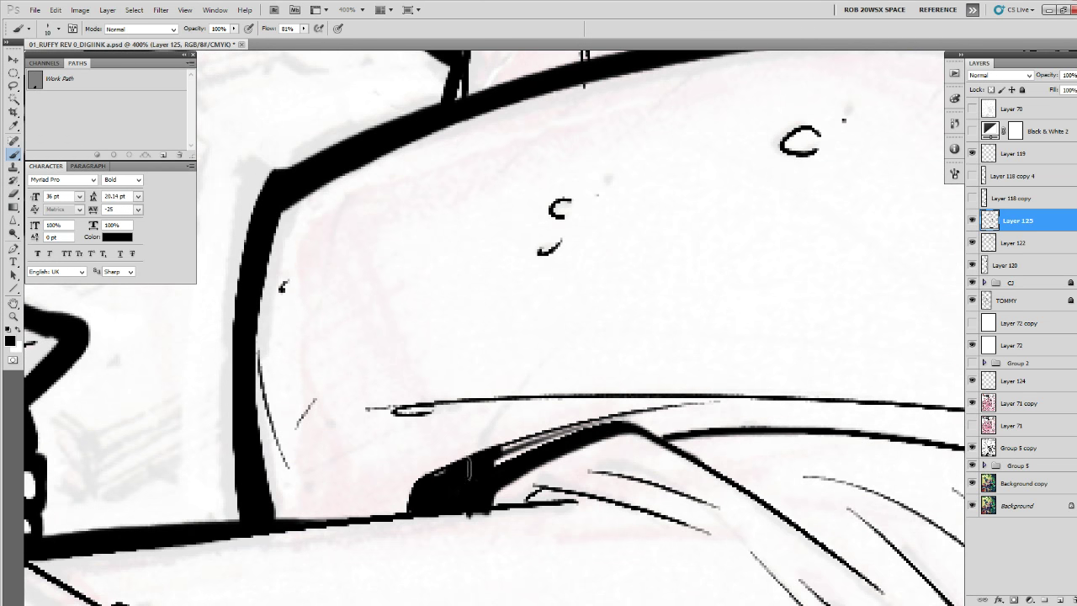
pyautogui.moveTo(515, 439); pyautogui.dragTo(677, 406)
pyautogui.moveTo(531, 432)
pyautogui.mouseDown()
pyautogui.moveTo(770, 395)
pyautogui.moveTo(459, 486)
pyautogui.mouseUp()
pyautogui.moveTo(704, 411); pyautogui.dragTo(653, 439)
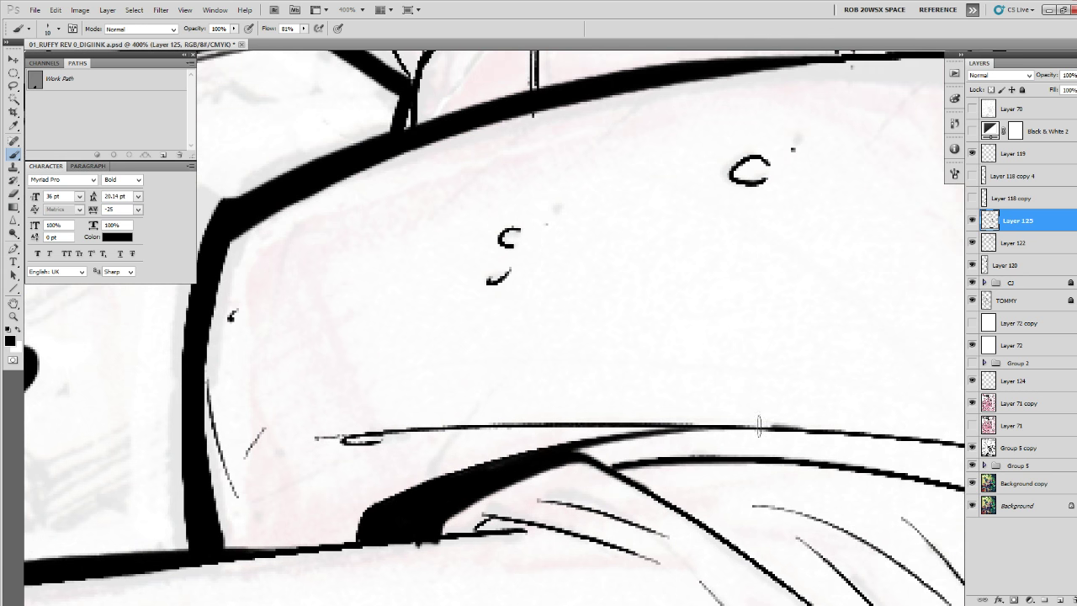
# Thicken the two long creases that run across the forearm from the solid black fold.
pyautogui.moveTo(759, 427); pyautogui.dragTo(390, 437)
pyautogui.moveTo(841, 468); pyautogui.dragTo(543, 454)
pyautogui.moveTo(755, 436); pyautogui.dragTo(371, 404)
# Thicken the long diagonal sleeve fold down to its corner and continue it to the heavy outline near the elbow.
pyautogui.moveTo(729, 572)
pyautogui.mouseDown()
pyautogui.moveTo(790, 380)
pyautogui.moveTo(589, 199)
pyautogui.mouseUp()
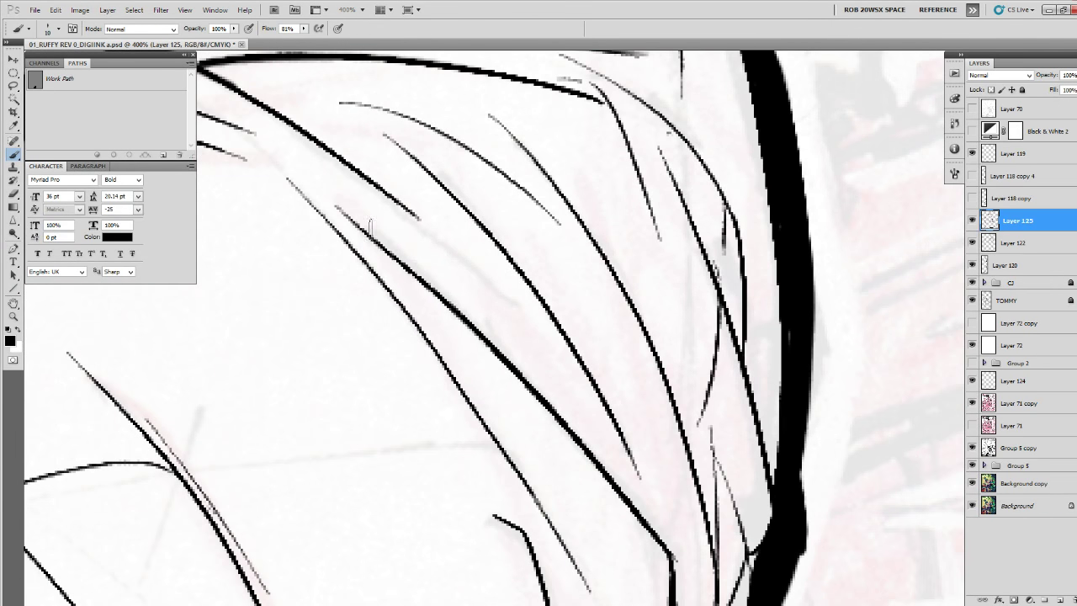
pyautogui.moveTo(369, 226); pyautogui.dragTo(666, 559)
pyautogui.moveTo(666, 560)
pyautogui.mouseDown()
pyautogui.moveTo(589, 295)
pyautogui.moveTo(579, 449)
pyautogui.moveTo(593, 260)
pyautogui.mouseUp()
pyautogui.moveTo(602, 92)
pyautogui.mouseDown()
pyautogui.moveTo(541, 505)
pyautogui.moveTo(513, 589)
pyautogui.mouseUp()
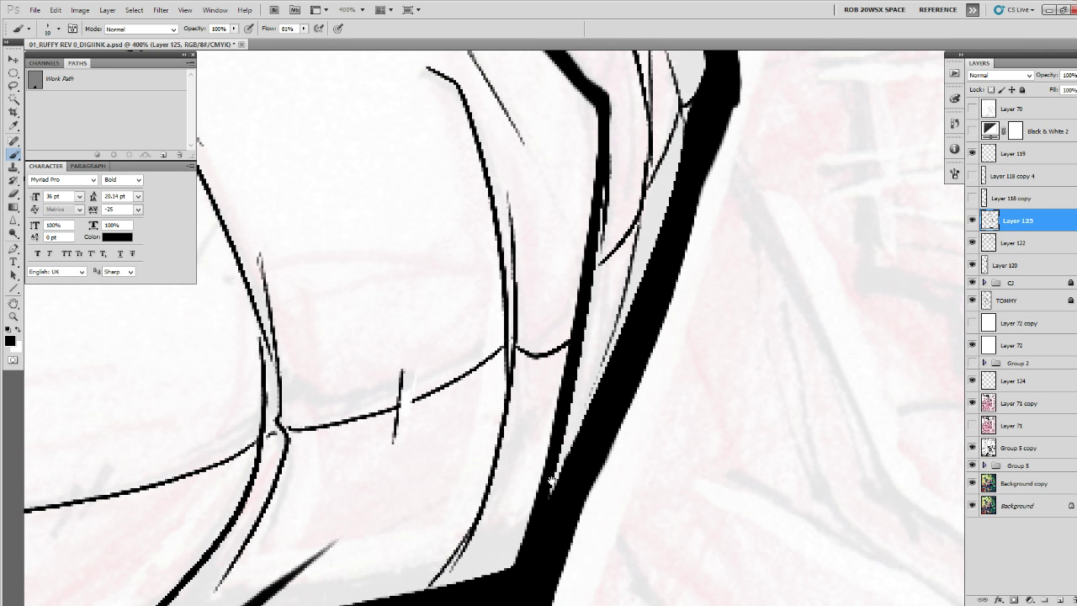
pyautogui.moveTo(551, 481); pyautogui.dragTo(514, 604)
pyautogui.moveTo(609, 180); pyautogui.dragTo(535, 577)
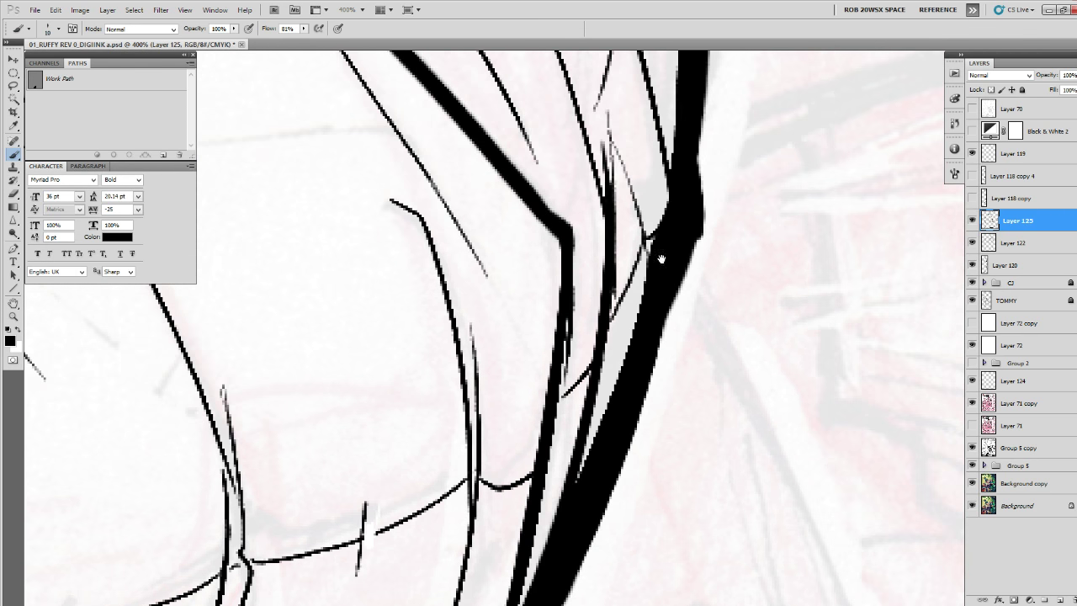
# Thicken the short tapered fold lines beside the sleeve's heavy outer outline above the elbow.
pyautogui.moveTo(661, 259); pyautogui.dragTo(603, 520)
pyautogui.moveTo(541, 363); pyautogui.dragTo(594, 525)
pyautogui.moveTo(611, 396); pyautogui.dragTo(611, 520)
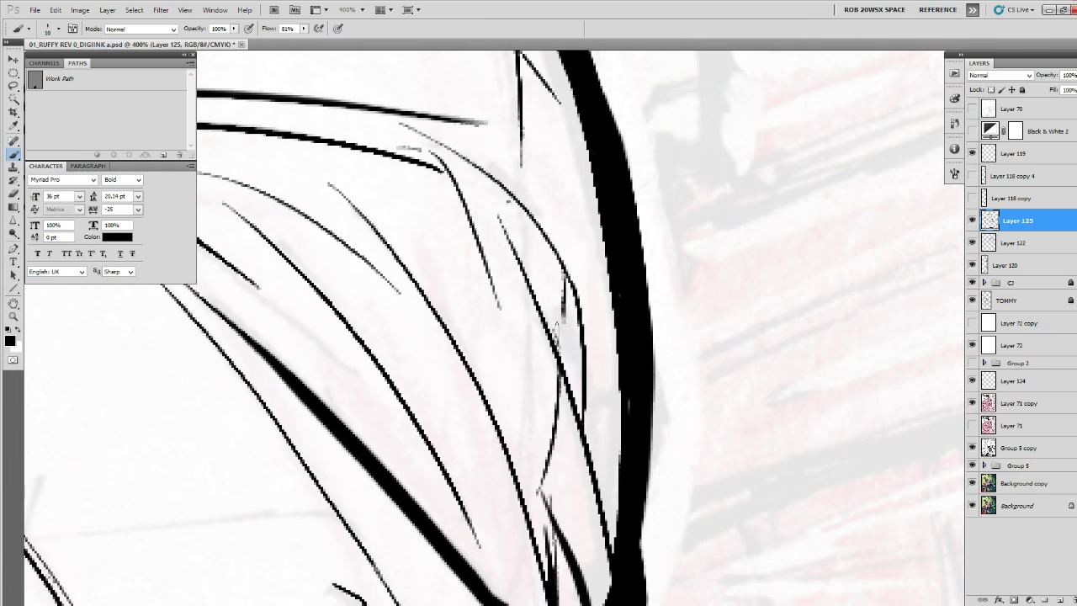
pyautogui.moveTo(504, 215)
pyautogui.mouseDown()
pyautogui.moveTo(568, 395)
pyautogui.moveTo(610, 581)
pyautogui.mouseUp()
pyautogui.moveTo(582, 289)
pyautogui.mouseDown()
pyautogui.moveTo(742, 419)
pyautogui.moveTo(831, 560)
pyautogui.mouseUp()
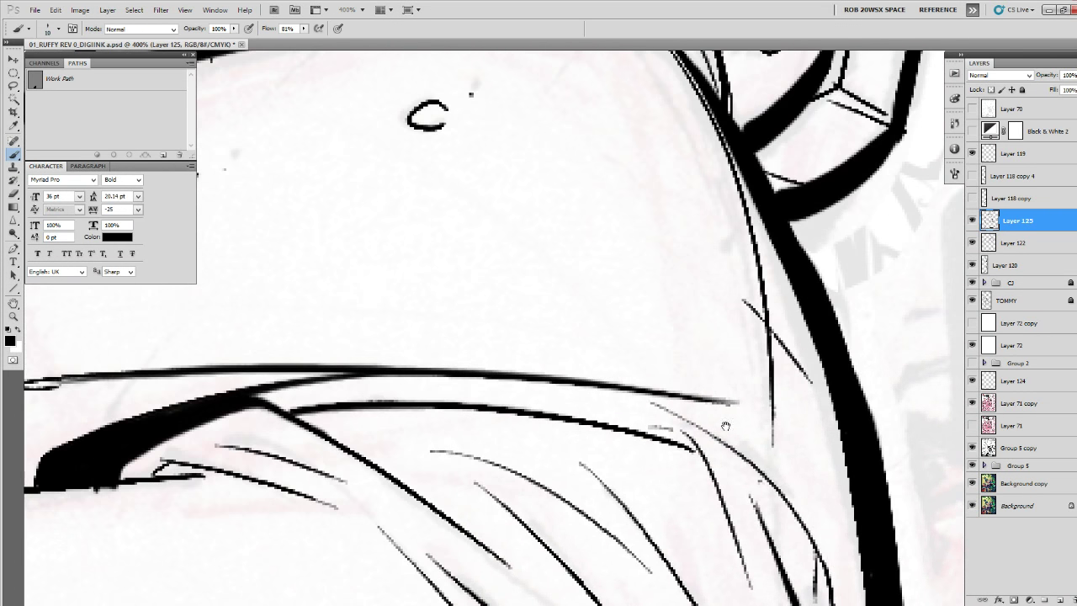
# Add more weight to the outer end of the long upper crease across the forearm.
pyautogui.moveTo(725, 426)
pyautogui.mouseDown()
pyautogui.moveTo(899, 504)
pyautogui.moveTo(269, 490)
pyautogui.mouseUp()
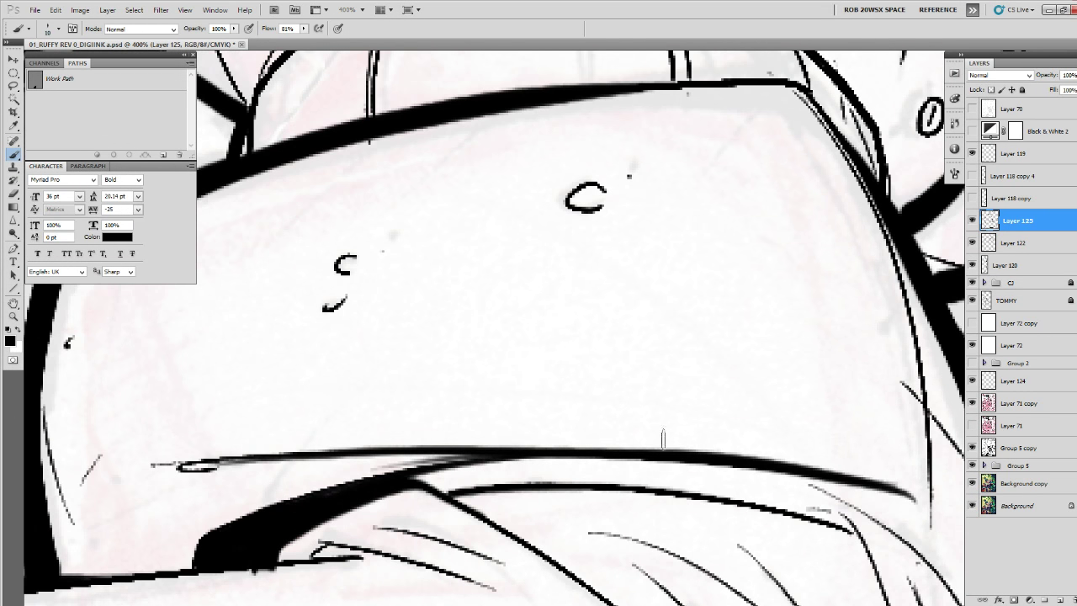
pyautogui.moveTo(764, 424); pyautogui.dragTo(642, 594)
pyautogui.moveTo(771, 357)
pyautogui.mouseDown()
pyautogui.moveTo(835, 559)
pyautogui.moveTo(719, 402)
pyautogui.moveTo(575, 322)
pyautogui.mouseUp()
pyautogui.moveTo(607, 325)
pyautogui.mouseDown()
pyautogui.moveTo(816, 353)
pyautogui.moveTo(545, 392)
pyautogui.moveTo(407, 508)
pyautogui.moveTo(403, 562)
pyautogui.mouseUp()
# Try a straight stroke down the pistol's long front edge with the Line tool at a weight of 24 px.
pyautogui.press('z')
pyautogui.keyDown('alt'); pyautogui.click(446, 491); pyautogui.keyUp('alt')
pyautogui.keyDown('alt'); pyautogui.click(446, 491); pyautogui.keyUp('alt')
pyautogui.keyDown('alt'); pyautogui.click(446, 491); pyautogui.keyUp('alt')
pyautogui.keyDown('alt'); pyautogui.click(446, 491); pyautogui.keyUp('alt')
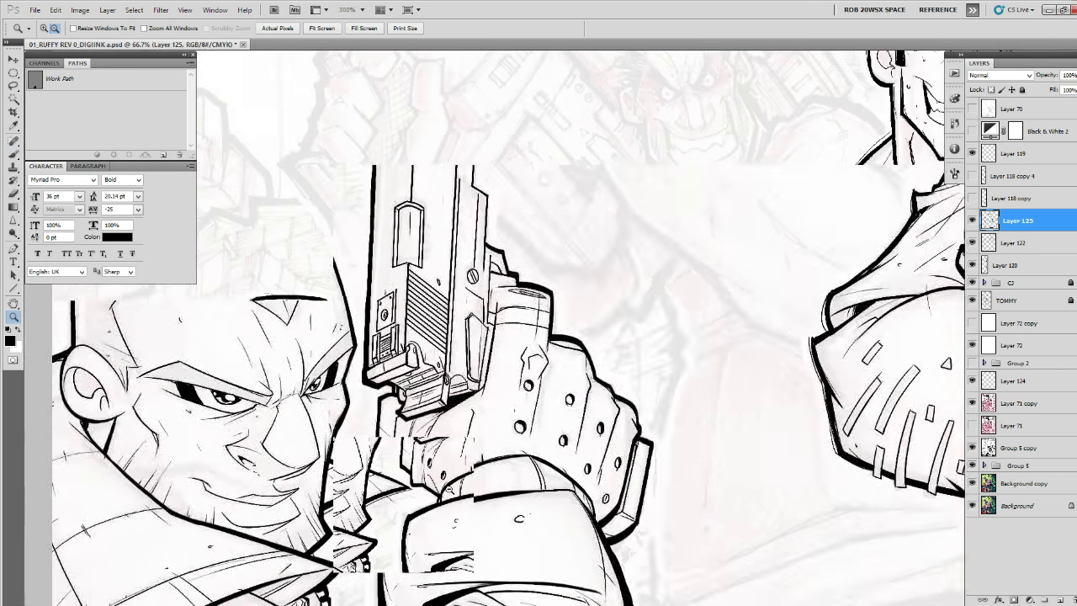
pyautogui.click(531, 159)
pyautogui.click(531, 159)
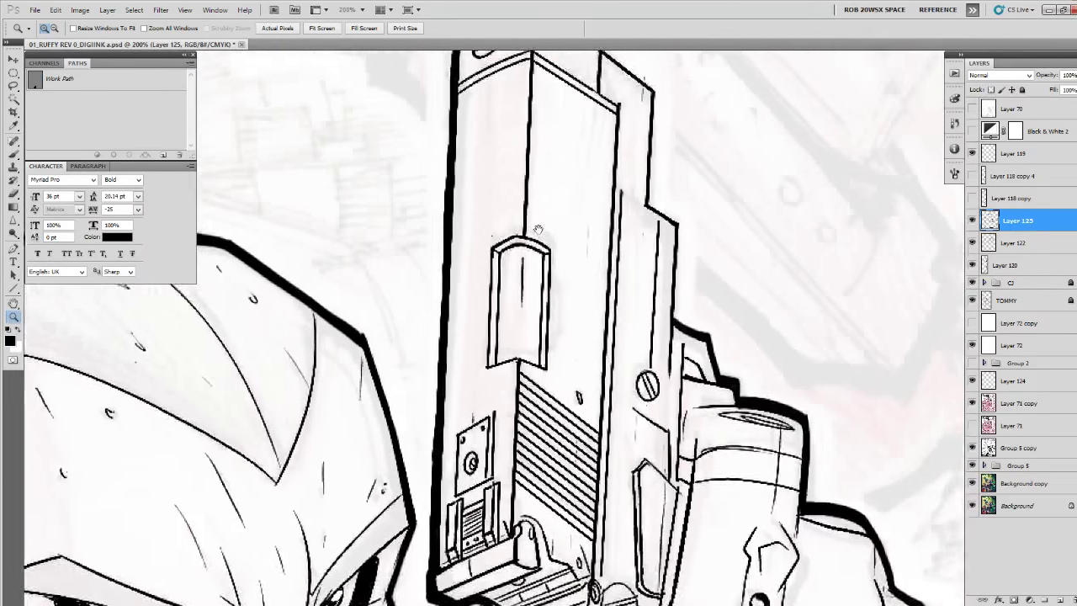
pyautogui.press('b')
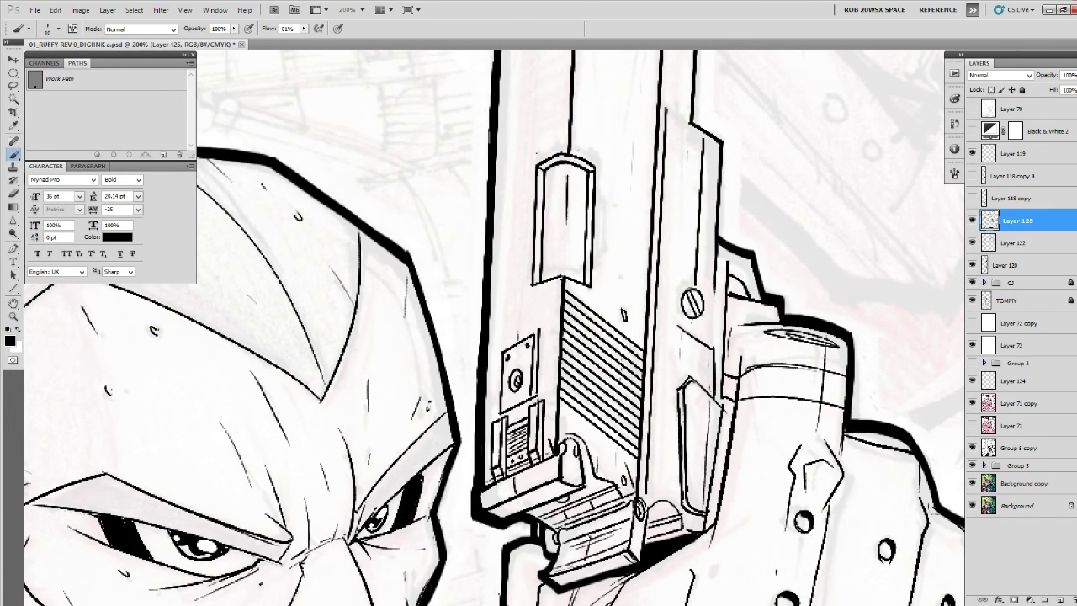
pyautogui.press('u')
pyautogui.moveTo(484, 267); pyautogui.dragTo(473, 467)
pyautogui.press('space')
pyautogui.moveTo(506, 339); pyautogui.dragTo(480, 478)
pyautogui.moveTo(407, 245); pyautogui.dragTo(403, 339)
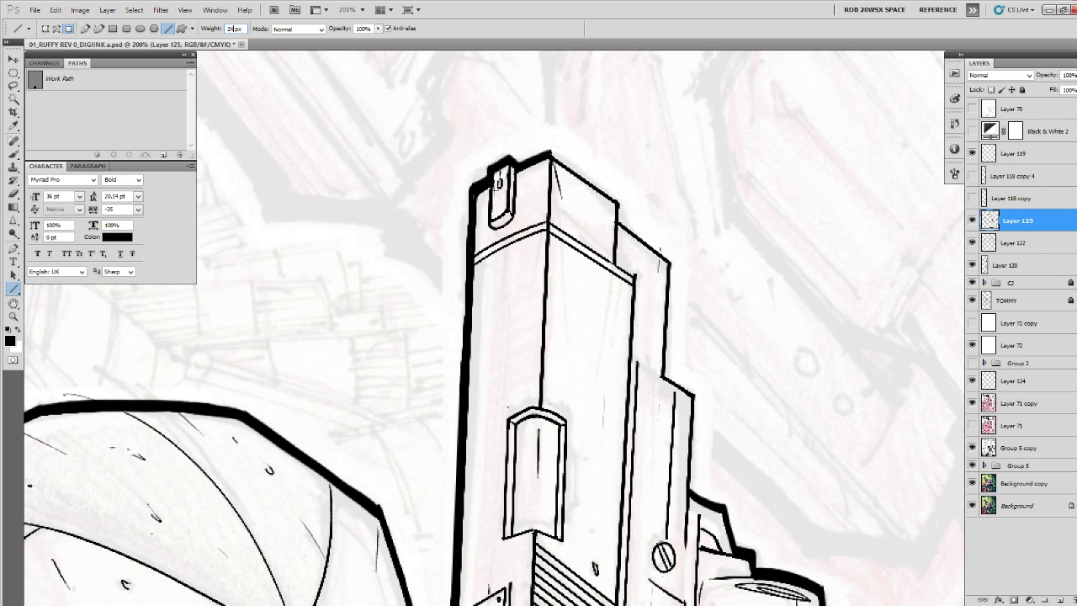
pyautogui.moveTo(474, 185); pyautogui.dragTo(459, 545)
pyautogui.hotkey('ctrl', 'z')
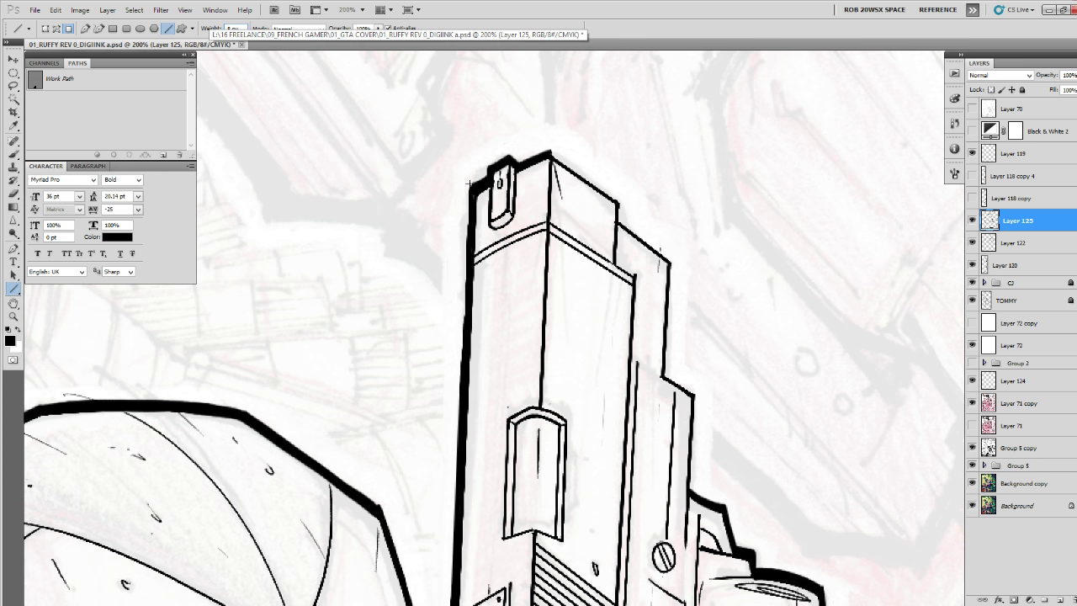
# Reinforce the pistol's long front edge beside the face with straight black lines at a weight of 8 px.
pyautogui.moveTo(469, 185); pyautogui.dragTo(456, 535)
pyautogui.scroll(-5, 473, 266)
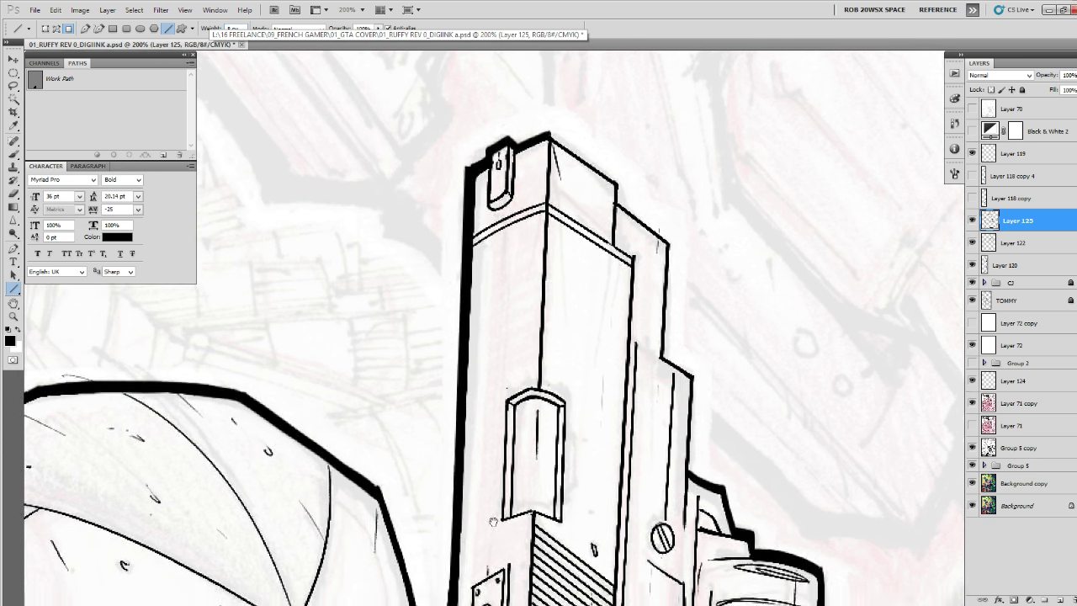
pyautogui.moveTo(468, 111); pyautogui.dragTo(451, 520)
pyautogui.scroll(5, 451, 519)
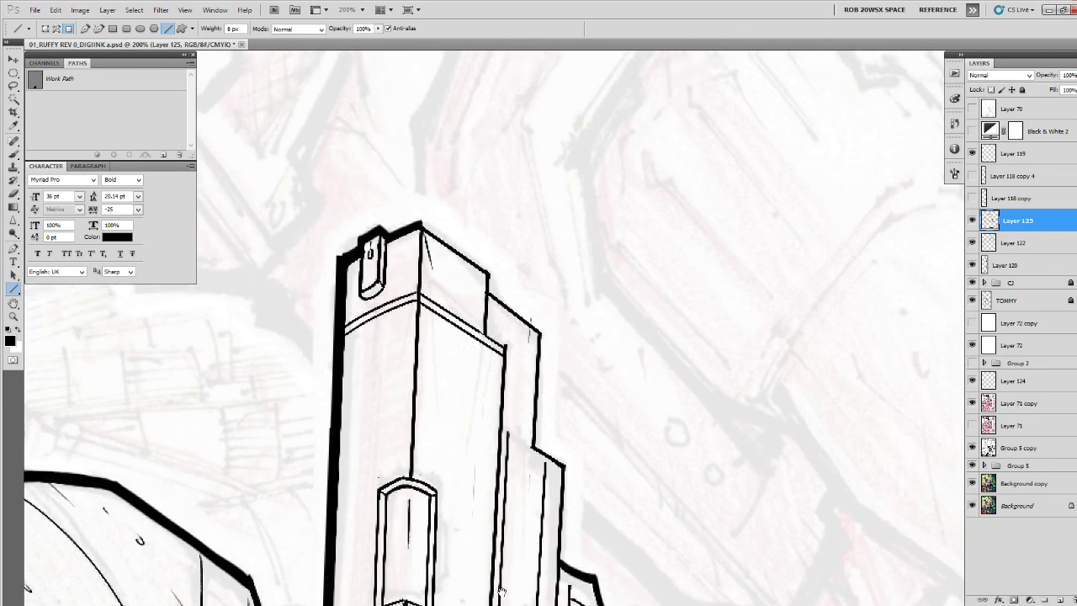
# Thicken the pistol's stepped rear edge, using a straight line on the upper section and brush strokes below.
pyautogui.moveTo(537, 435); pyautogui.dragTo(537, 436)
pyautogui.moveTo(588, 485); pyautogui.dragTo(558, 311)
pyautogui.press('z')
pyautogui.click(529, 276)
pyautogui.press('b')
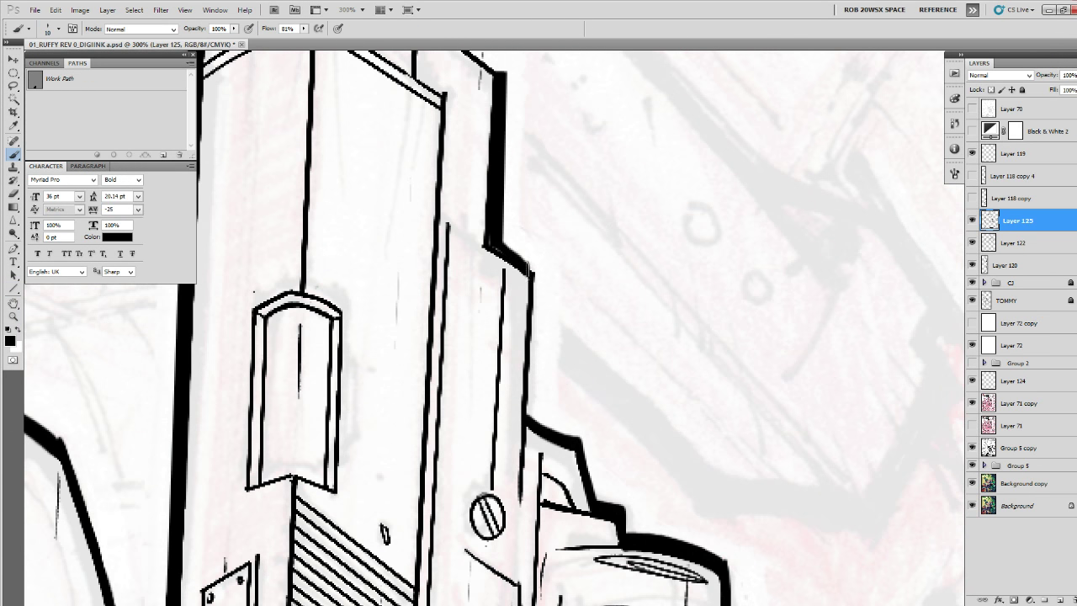
pyautogui.moveTo(535, 270); pyautogui.dragTo(529, 392)
pyautogui.moveTo(540, 461)
pyautogui.mouseDown()
pyautogui.moveTo(541, 275)
pyautogui.moveTo(533, 470)
pyautogui.mouseUp()
pyautogui.moveTo(534, 478); pyautogui.dragTo(531, 287)
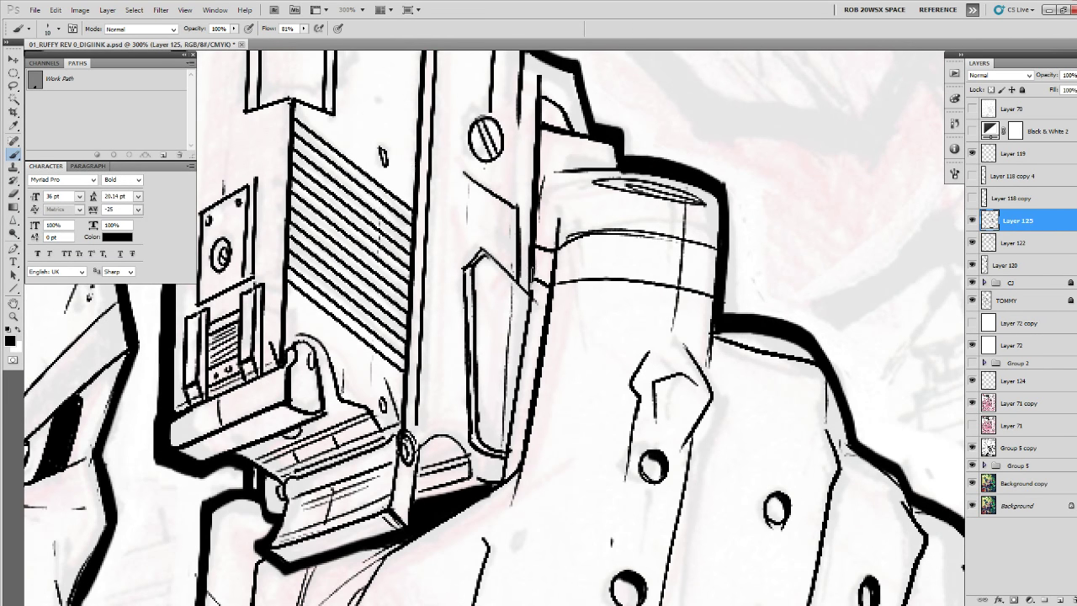
# Thicken the tapered contour between the pistol grip and the thumb, and fill the small arch at the pistol's base black.
pyautogui.moveTo(560, 205)
pyautogui.mouseDown()
pyautogui.moveTo(515, 470)
pyautogui.moveTo(466, 515)
pyautogui.mouseUp()
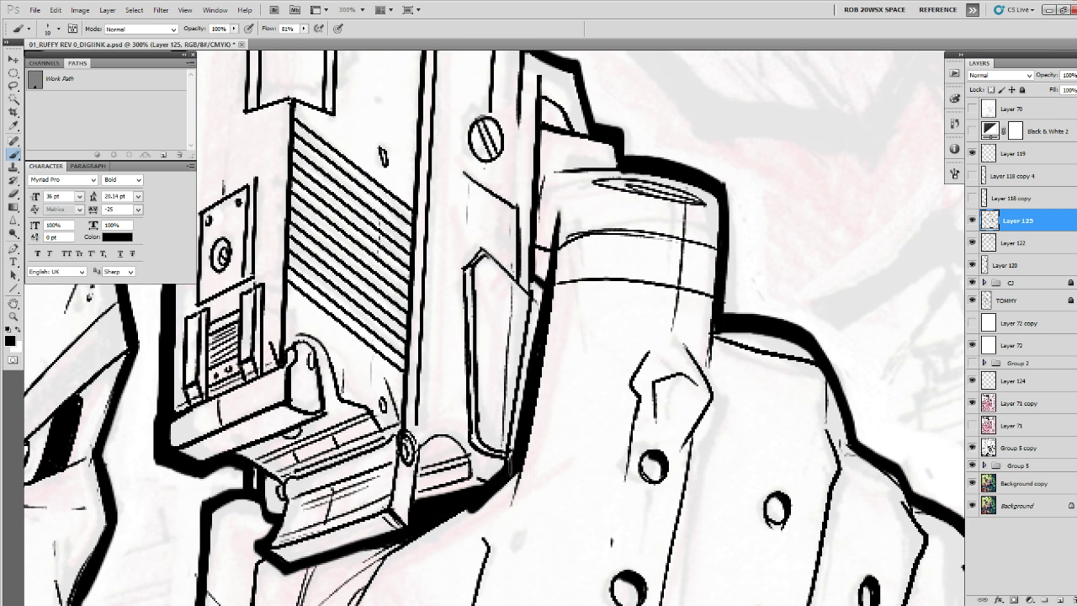
pyautogui.press('e')
pyautogui.press('b')
pyautogui.moveTo(424, 452); pyautogui.dragTo(520, 432)
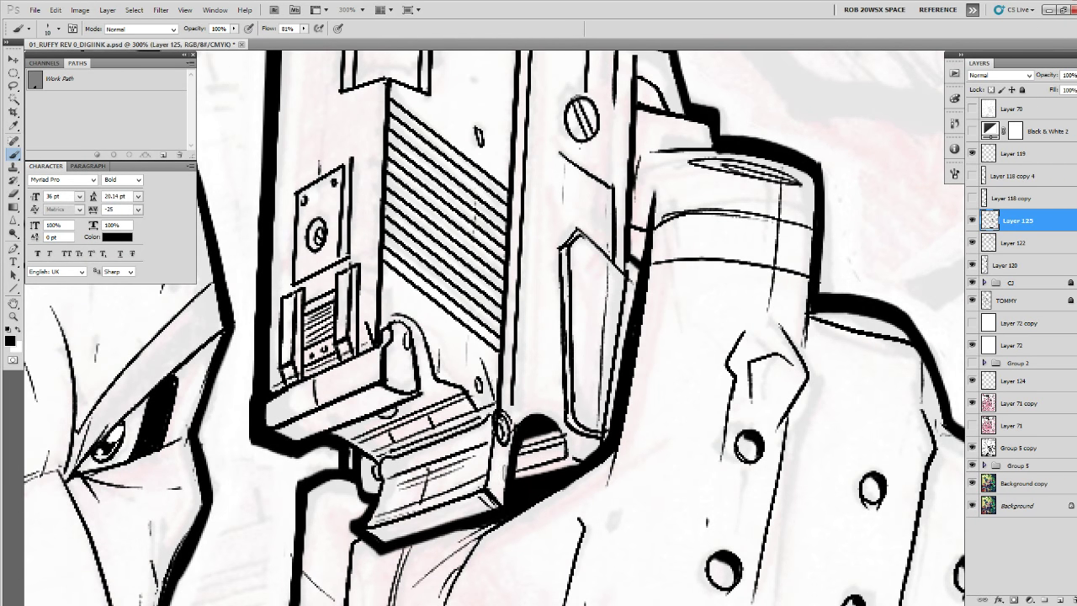
# Fill the arched top rim of the recessed slot in the pistol's slide with solid black.
pyautogui.moveTo(478, 432); pyautogui.dragTo(523, 509)
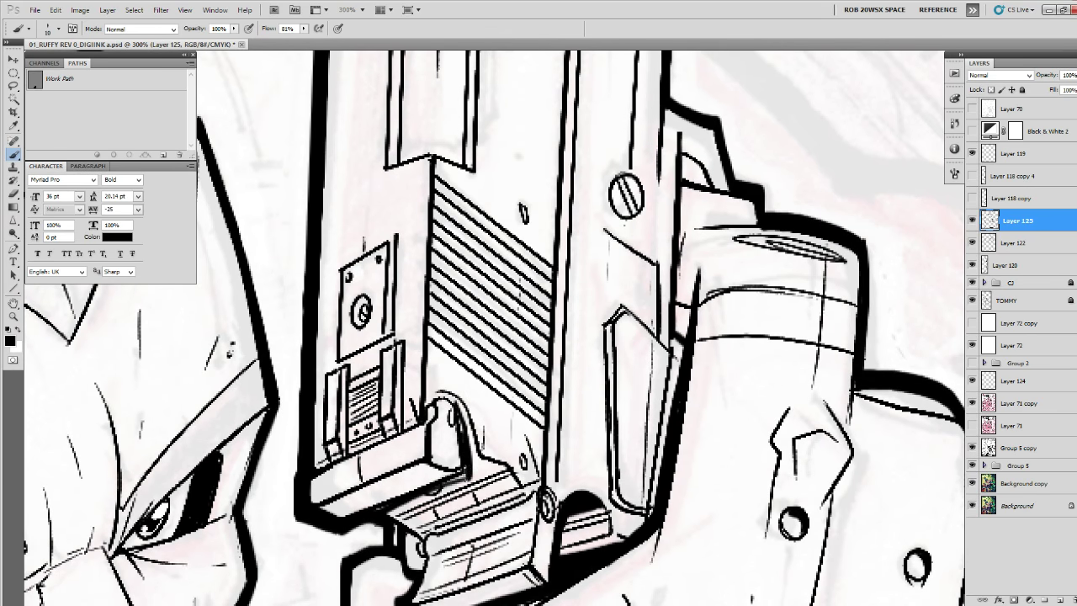
pyautogui.moveTo(503, 197); pyautogui.dragTo(488, 538)
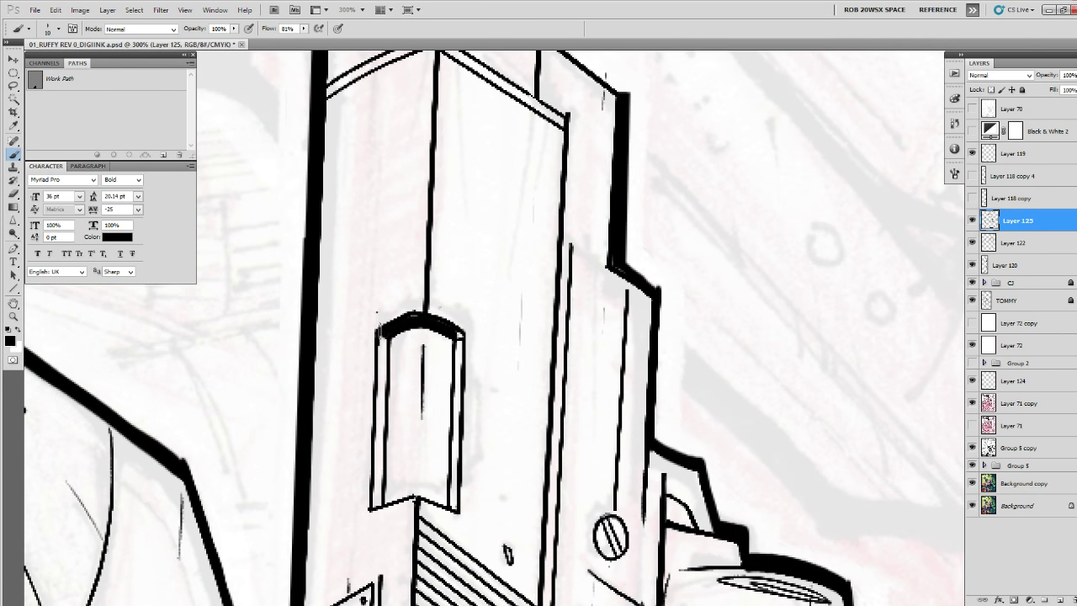
# Thicken the outline around the pistol's muzzle end, including the stepped slanting edges and the notch beside the front sight.
pyautogui.moveTo(457, 333)
pyautogui.mouseDown()
pyautogui.moveTo(487, 520)
pyautogui.moveTo(477, 574)
pyautogui.mouseUp()
pyautogui.moveTo(550, 259); pyautogui.dragTo(380, 442)
pyautogui.moveTo(293, 352); pyautogui.dragTo(337, 383)
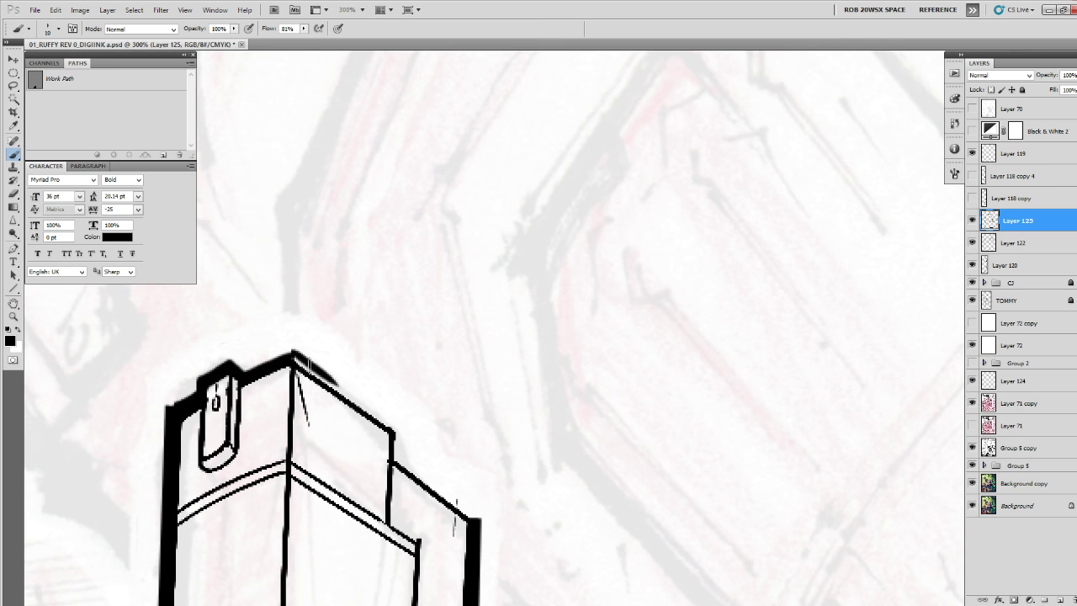
pyautogui.moveTo(295, 355)
pyautogui.mouseDown()
pyautogui.moveTo(406, 421)
pyautogui.moveTo(401, 466)
pyautogui.moveTo(482, 525)
pyautogui.mouseUp()
pyautogui.moveTo(489, 455)
pyautogui.mouseDown()
pyautogui.moveTo(542, 466)
pyautogui.moveTo(815, 535)
pyautogui.mouseUp()
pyautogui.moveTo(730, 505); pyautogui.dragTo(627, 441)
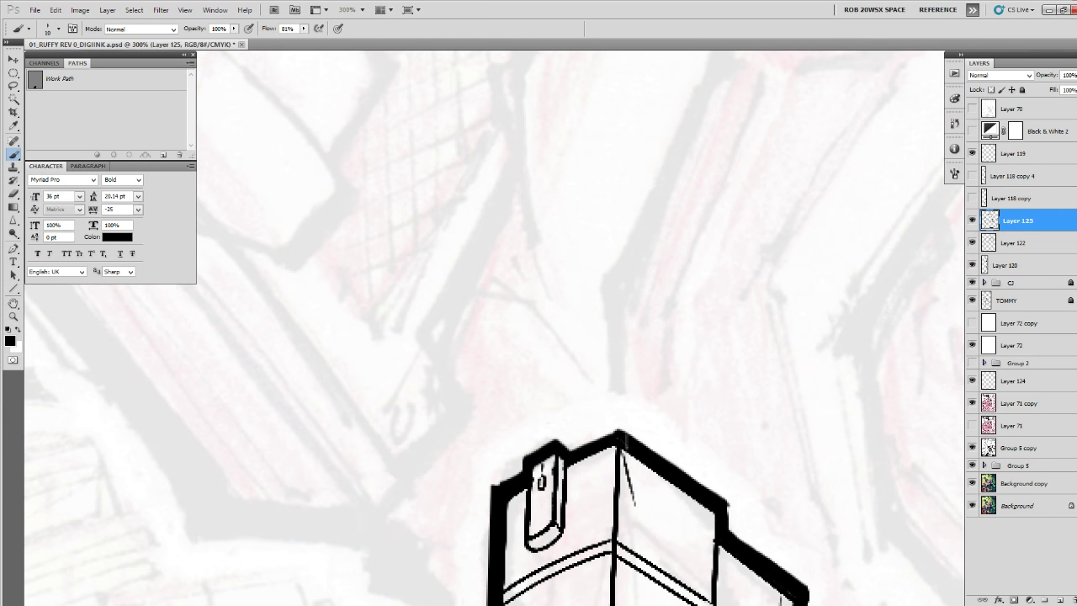
pyautogui.moveTo(525, 460); pyautogui.dragTo(524, 477)
# Fill the left side wall of the recessed slot in the pistol's slide with a straight black line at 8 px weight.
pyautogui.press('z')
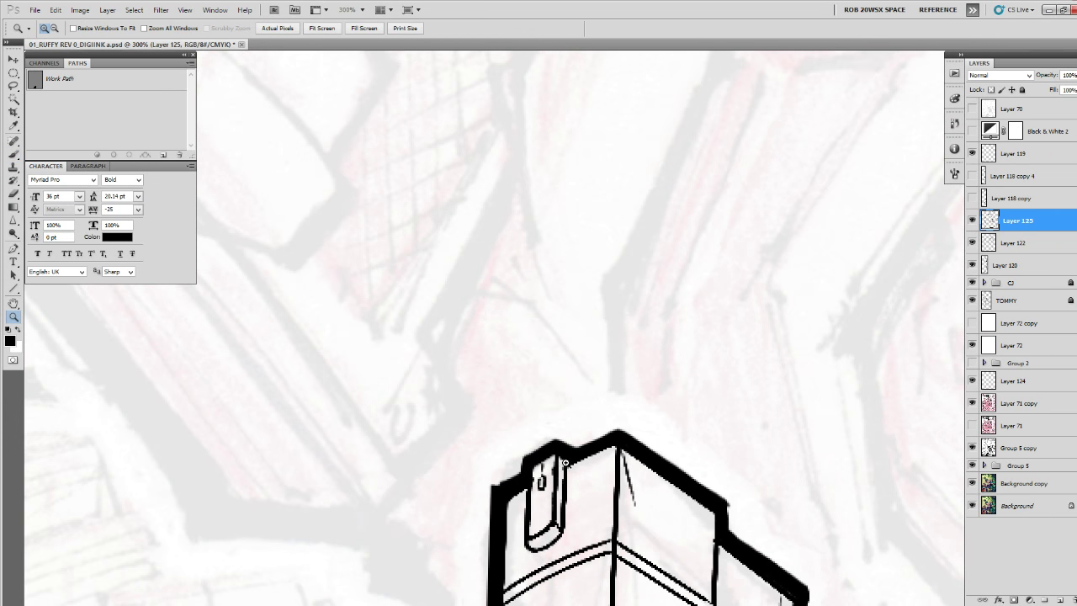
pyautogui.keyDown('alt'); pyautogui.click(569, 466); pyautogui.keyUp('alt')
pyautogui.keyDown('alt'); pyautogui.click(569, 465); pyautogui.keyUp('alt')
pyautogui.moveTo(648, 573); pyautogui.dragTo(619, 255)
pyautogui.moveTo(617, 398); pyautogui.dragTo(626, 300)
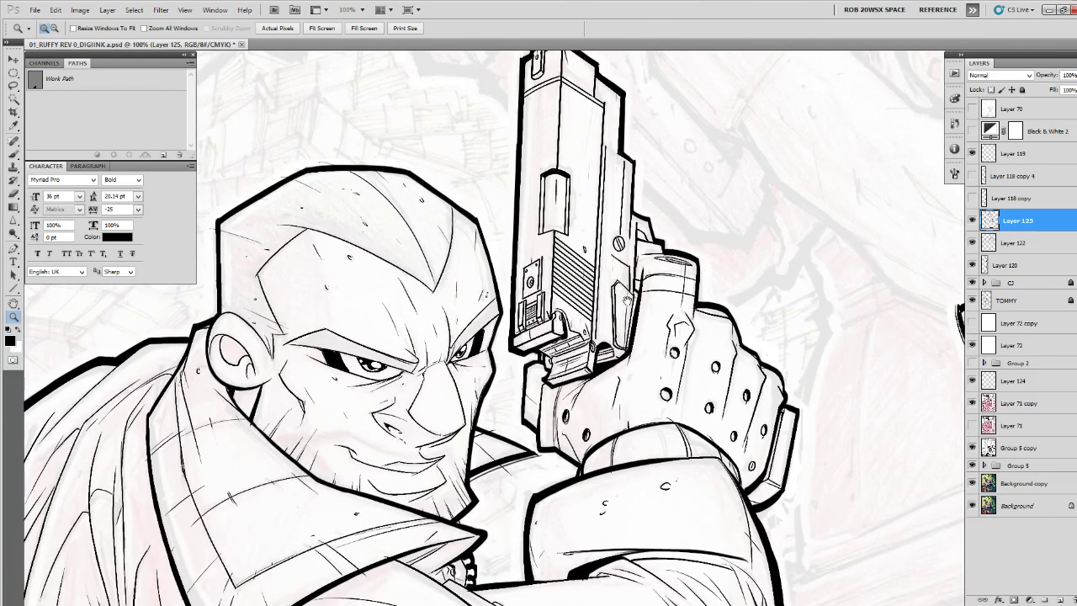
pyautogui.click(543, 179)
pyautogui.click(542, 179)
pyautogui.press('u')
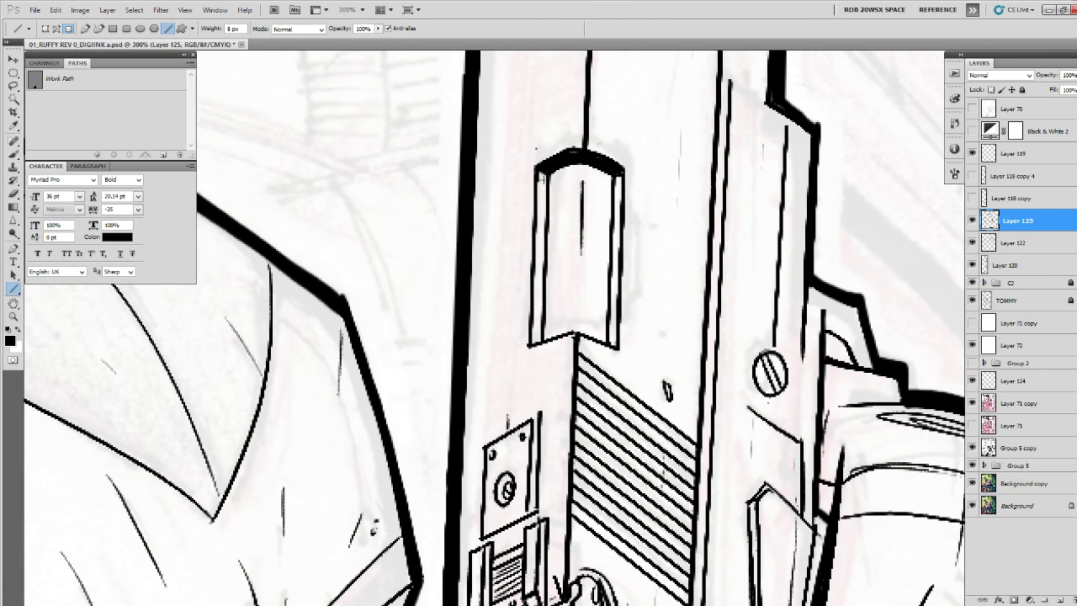
pyautogui.moveTo(540, 307); pyautogui.dragTo(533, 342)
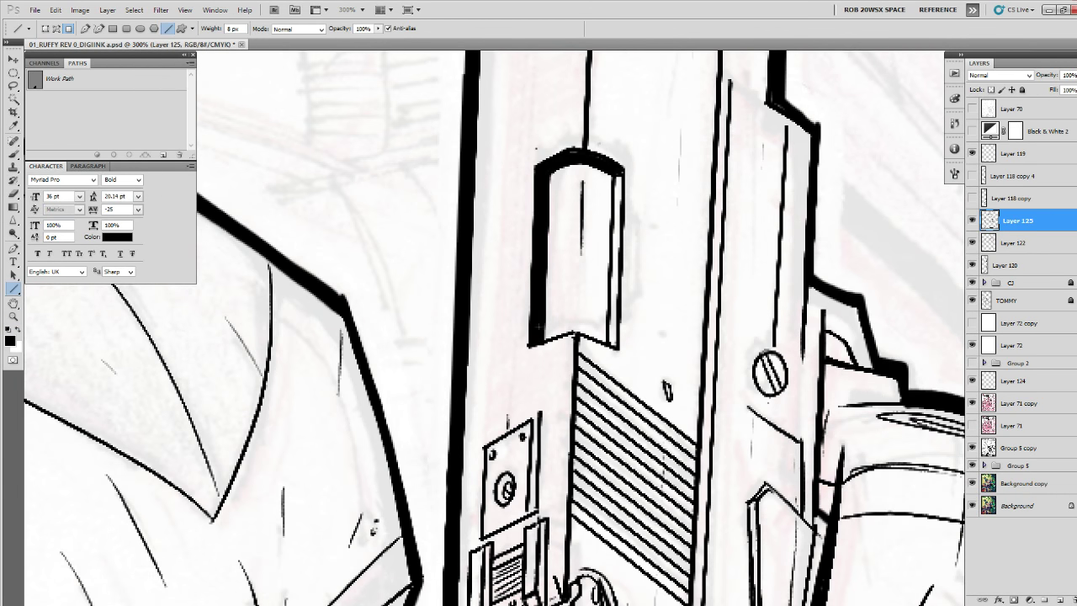
# Extend the fine centre line inside the slide's recessed slot and the thin vertical line beside the small screwed plate.
pyautogui.press('z')
pyautogui.keyDown('alt'); pyautogui.click(593, 226); pyautogui.keyUp('alt')
pyautogui.keyDown('alt'); pyautogui.click(593, 227); pyautogui.keyUp('alt')
pyautogui.click(590, 241)
pyautogui.click(590, 242)
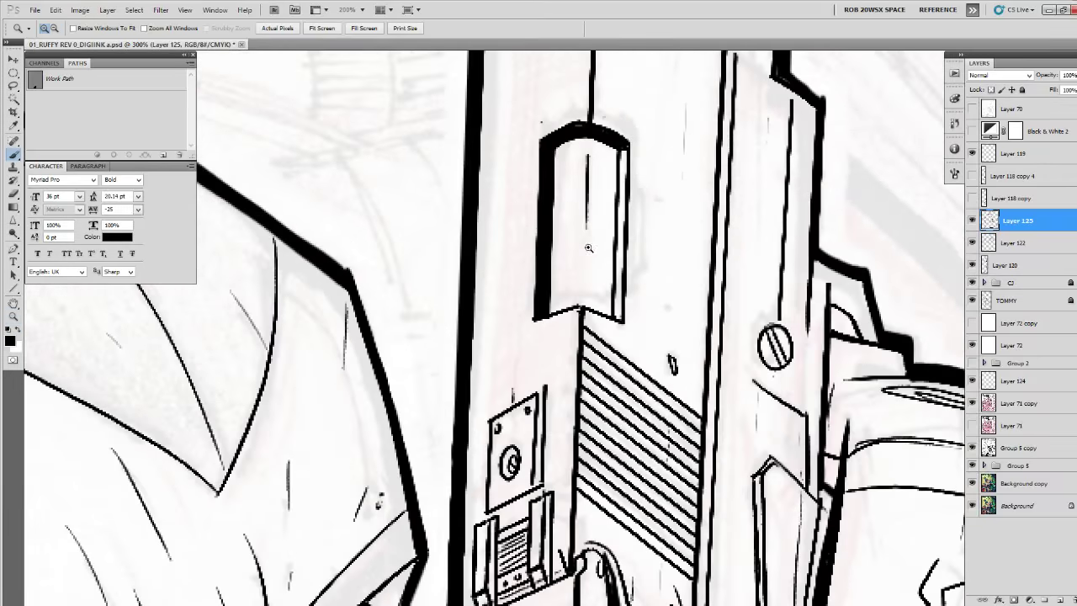
pyautogui.press('b')
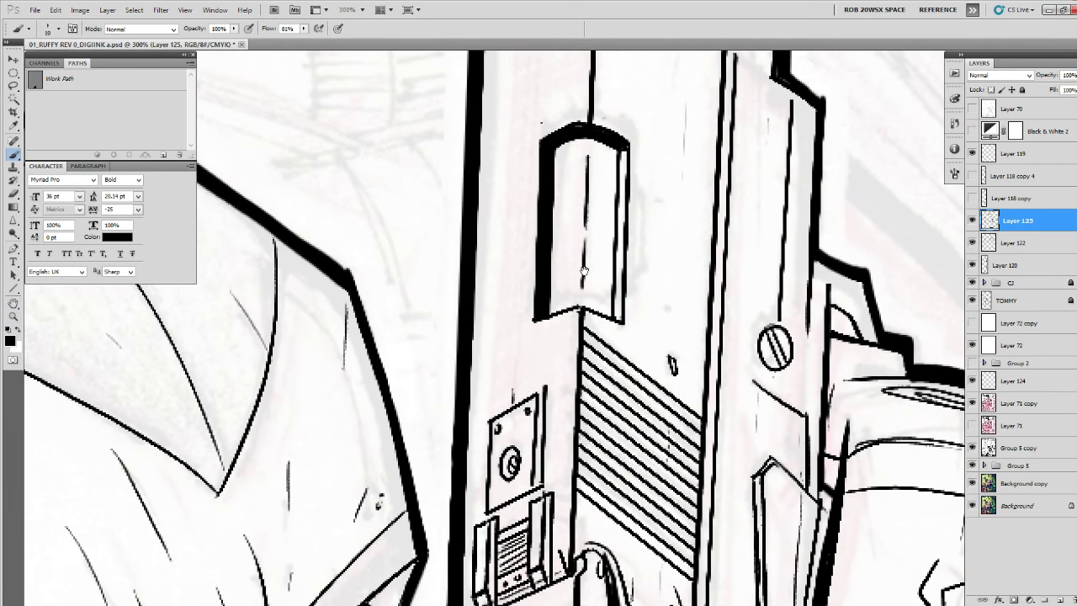
pyautogui.moveTo(564, 316); pyautogui.dragTo(564, 227)
pyautogui.moveTo(484, 311); pyautogui.dragTo(480, 423)
pyautogui.moveTo(529, 391); pyautogui.dragTo(519, 322)
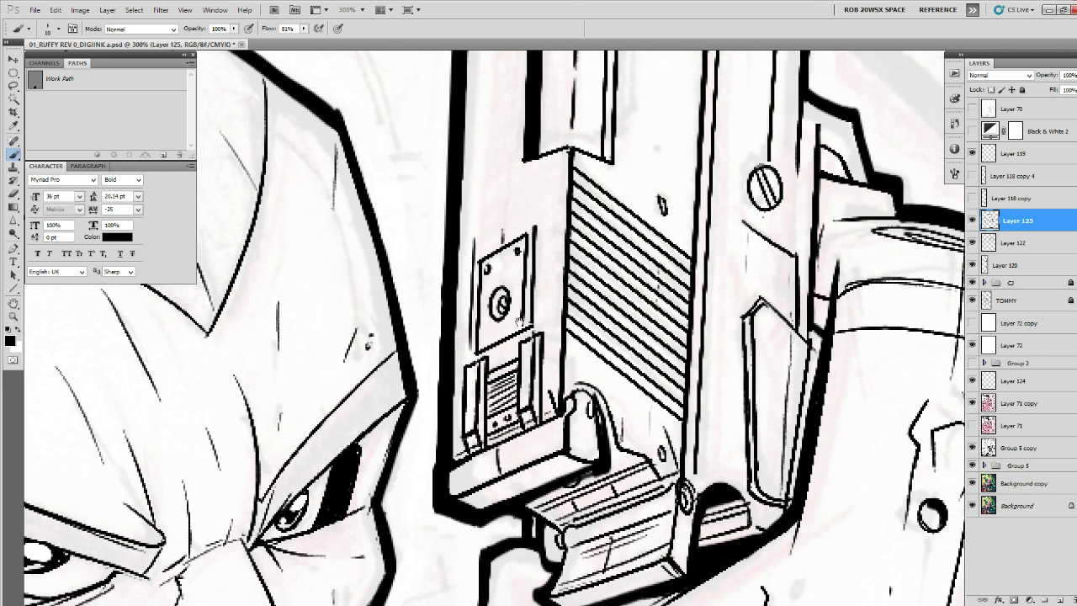
pyautogui.moveTo(543, 193); pyautogui.dragTo(543, 438)
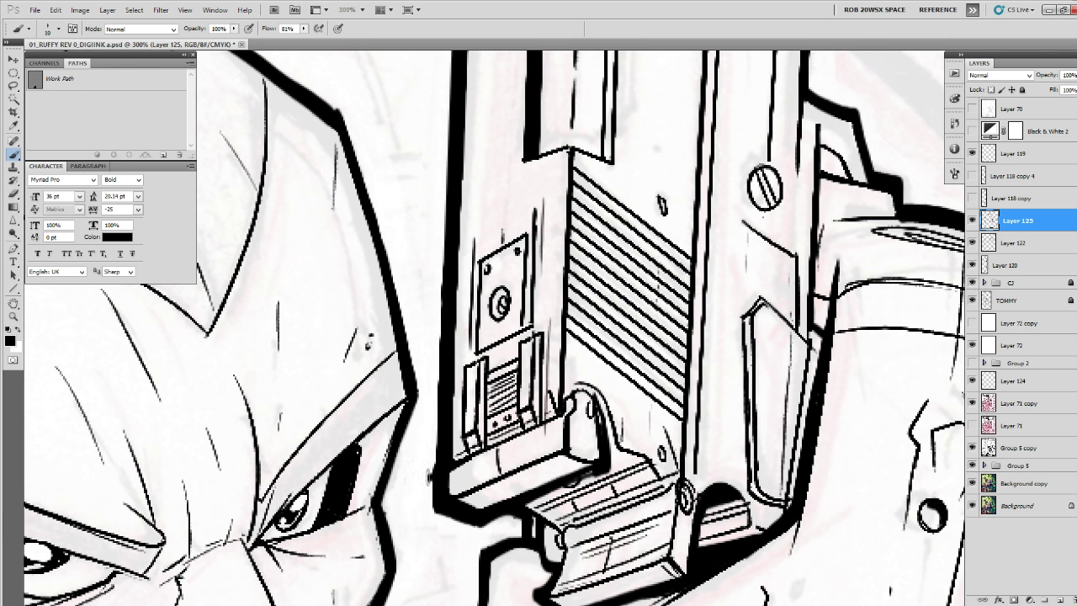
# Thicken the black outline at the lower corner of the pistol slide, next to the gunman's face.
pyautogui.moveTo(430, 491); pyautogui.dragTo(463, 523)
pyautogui.moveTo(587, 477)
pyautogui.mouseDown()
pyautogui.moveTo(581, 404)
pyautogui.moveTo(514, 440)
pyautogui.mouseUp()
pyautogui.moveTo(521, 445); pyautogui.dragTo(608, 398)
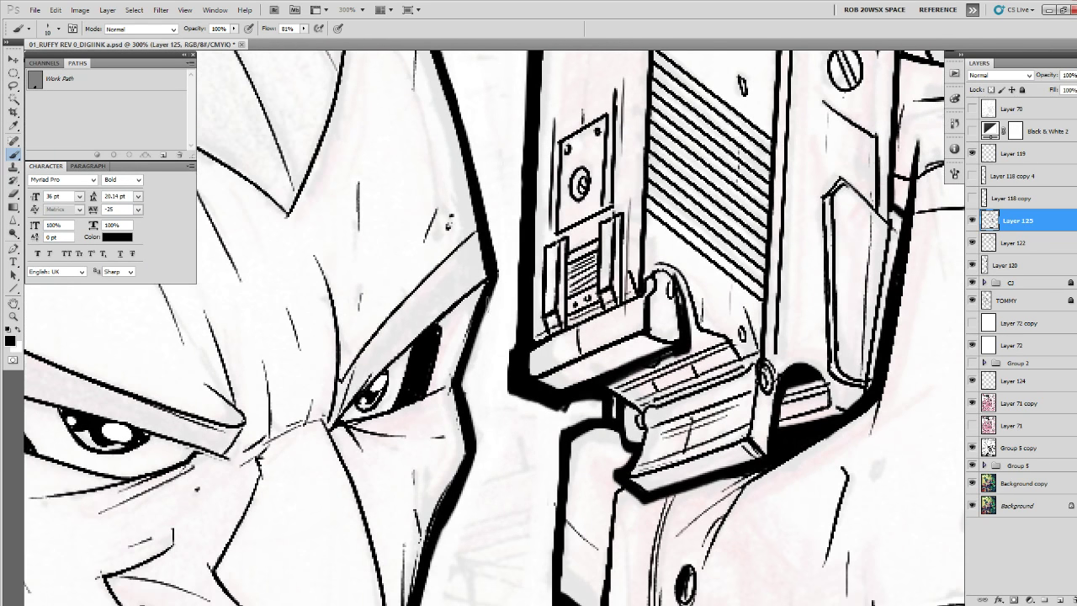
# Thicken the gunman's face contour from beside the eye down along the cheek.
pyautogui.moveTo(480, 296)
pyautogui.mouseDown()
pyautogui.moveTo(456, 385)
pyautogui.moveTo(471, 444)
pyautogui.mouseUp()
pyautogui.moveTo(465, 387); pyautogui.dragTo(473, 454)
pyautogui.moveTo(476, 442)
pyautogui.mouseDown()
pyautogui.moveTo(484, 328)
pyautogui.moveTo(466, 387)
pyautogui.mouseUp()
pyautogui.moveTo(446, 425)
pyautogui.mouseDown()
pyautogui.moveTo(492, 314)
pyautogui.moveTo(472, 399)
pyautogui.mouseUp()
pyautogui.moveTo(460, 454); pyautogui.dragTo(491, 333)
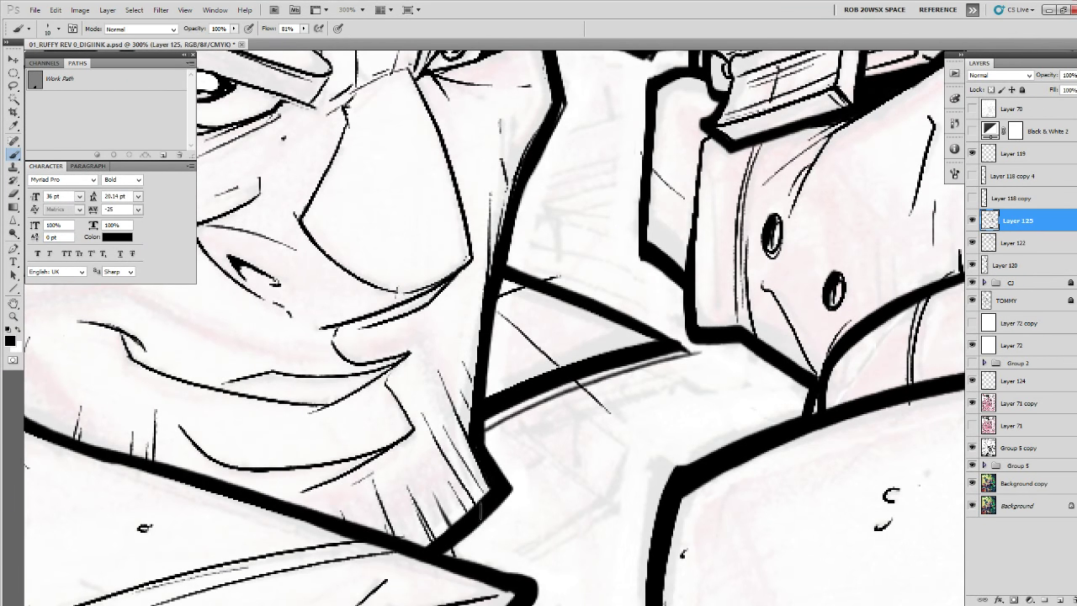
# Reinforce the dark shadow and fold line directly beneath the lower edge of the sleeve's cuff.
pyautogui.press('z')
pyautogui.keyDown('alt'); pyautogui.click(471, 396); pyautogui.keyUp('alt')
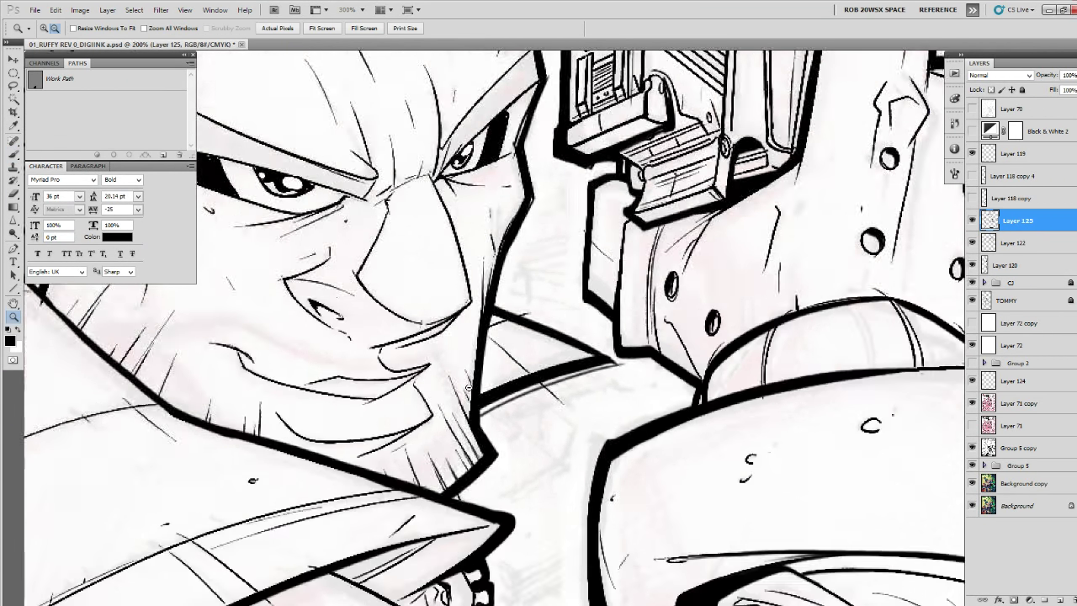
pyautogui.keyDown('alt'); pyautogui.click(471, 395); pyautogui.keyUp('alt')
pyautogui.keyDown('alt'); pyautogui.click(471, 395); pyautogui.keyUp('alt')
pyautogui.keyDown('alt'); pyautogui.click(471, 395); pyautogui.keyUp('alt')
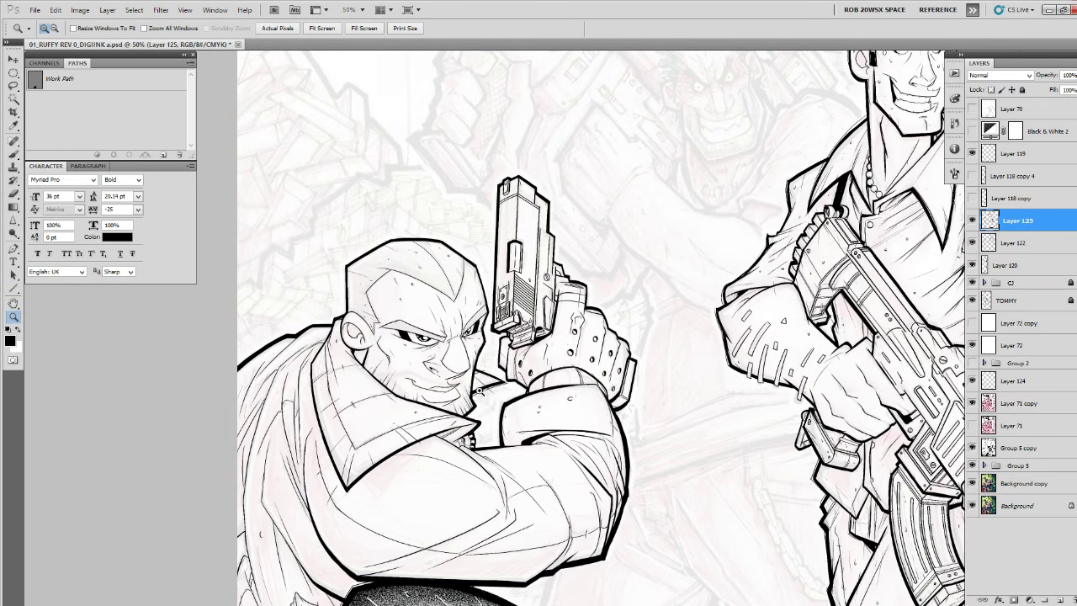
pyautogui.keyDown('alt'); pyautogui.click(499, 401); pyautogui.keyUp('alt')
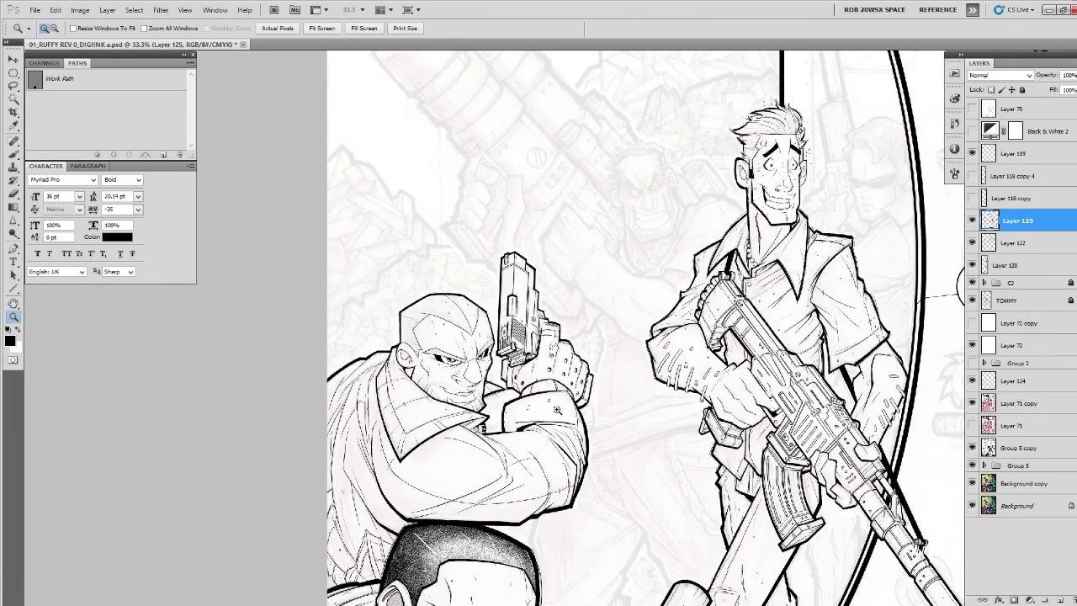
pyautogui.click(557, 409)
pyautogui.click(542, 351)
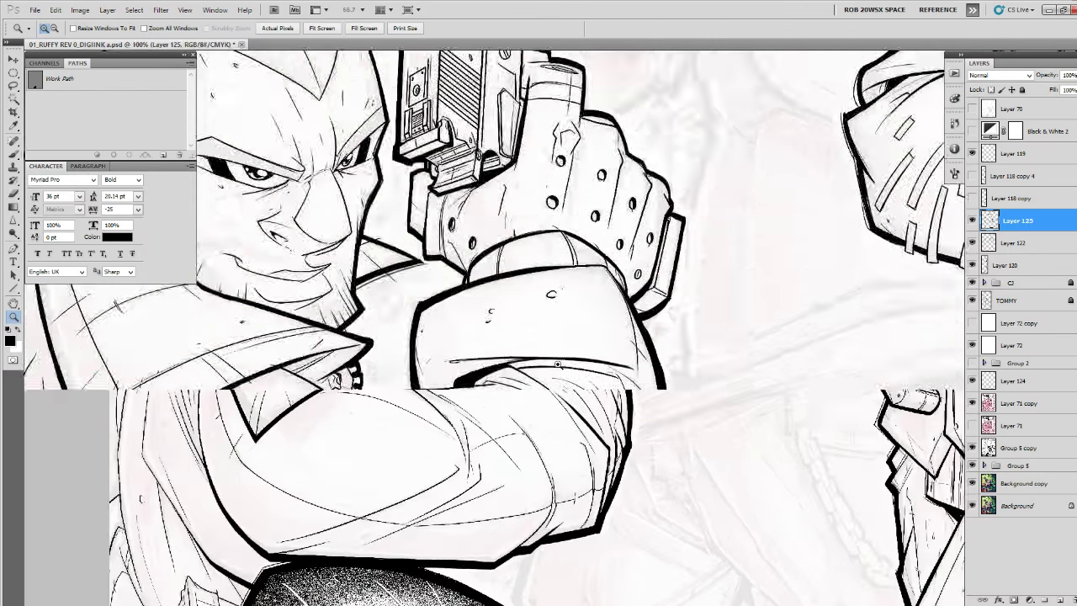
pyautogui.press('b')
pyautogui.moveTo(881, 499)
pyautogui.mouseDown()
pyautogui.moveTo(632, 463)
pyautogui.moveTo(541, 464)
pyautogui.mouseUp()
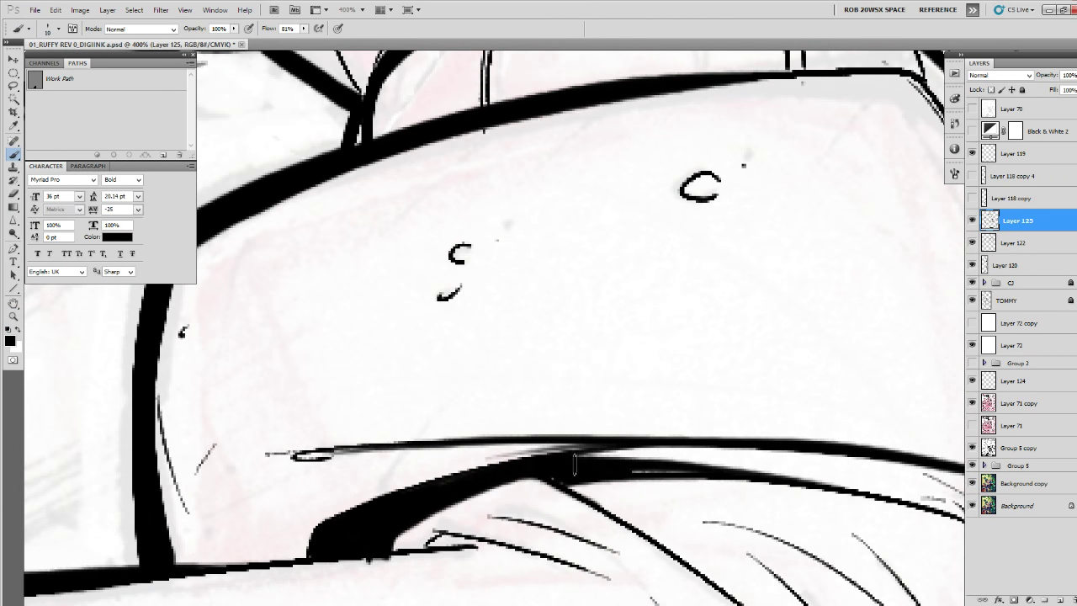
pyautogui.moveTo(796, 494); pyautogui.dragTo(747, 488)
pyautogui.moveTo(667, 470); pyautogui.dragTo(489, 467)
pyautogui.moveTo(860, 528); pyautogui.dragTo(729, 510)
# Thicken the curved sleeve fold below the cuff and add a tapered stroke against the arm's outer contour.
pyautogui.moveTo(728, 567); pyautogui.dragTo(498, 403)
pyautogui.moveTo(754, 515); pyautogui.dragTo(626, 294)
pyautogui.moveTo(555, 284)
pyautogui.mouseDown()
pyautogui.moveTo(598, 345)
pyautogui.moveTo(617, 401)
pyautogui.mouseUp()
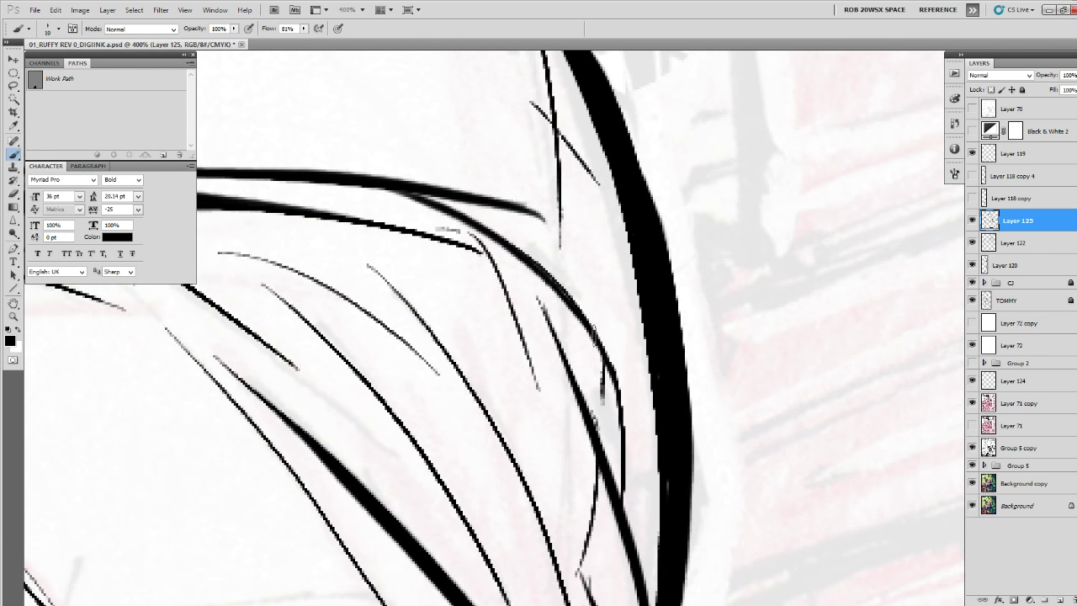
pyautogui.moveTo(594, 336)
pyautogui.mouseDown()
pyautogui.moveTo(603, 437)
pyautogui.moveTo(619, 453)
pyautogui.mouseUp()
pyautogui.moveTo(594, 202); pyautogui.dragTo(653, 387)
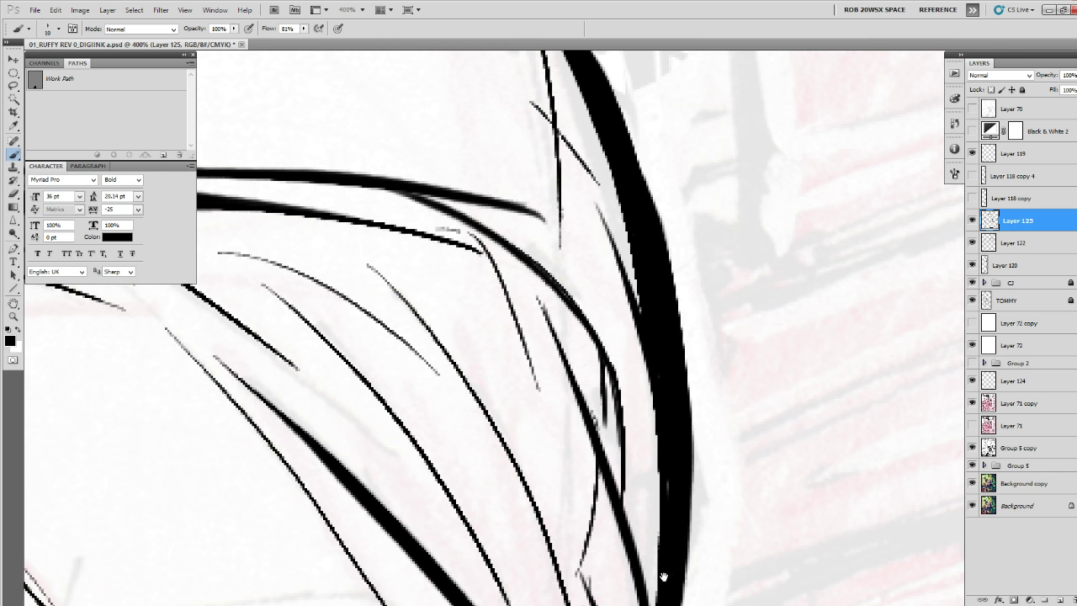
# Strengthen the long sleeve folds near the elbow, including the vertical fold that crosses the curved seam.
pyautogui.moveTo(664, 577); pyautogui.dragTo(655, 349)
pyautogui.moveTo(540, 308); pyautogui.dragTo(577, 488)
pyautogui.moveTo(577, 511)
pyautogui.mouseDown()
pyautogui.moveTo(574, 319)
pyautogui.moveTo(551, 511)
pyautogui.mouseUp()
pyautogui.moveTo(526, 576); pyautogui.dragTo(590, 271)
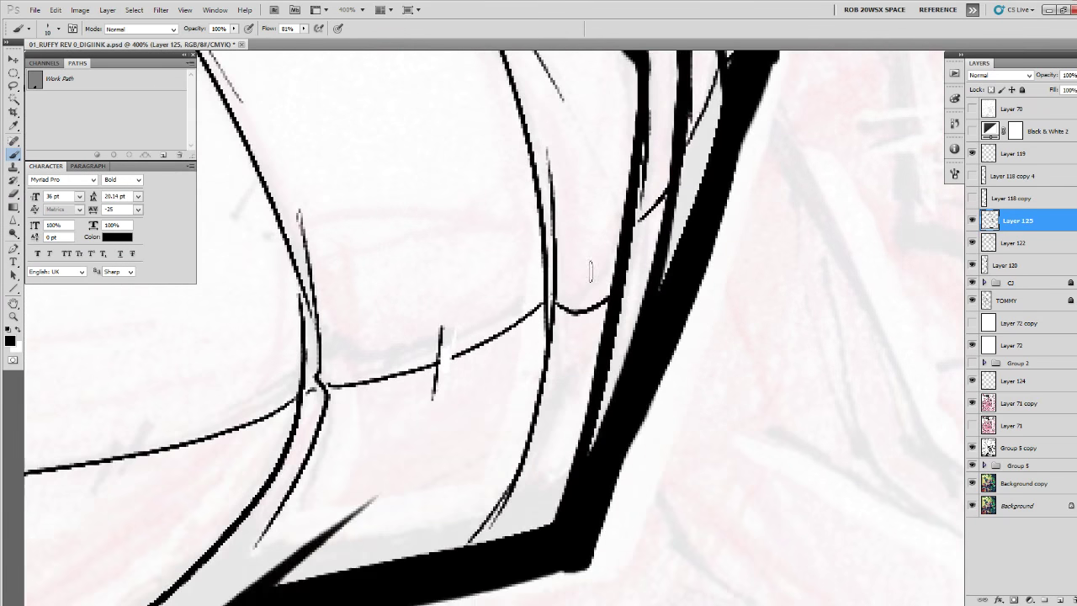
pyautogui.moveTo(537, 122); pyautogui.dragTo(550, 322)
pyautogui.moveTo(546, 264)
pyautogui.mouseDown()
pyautogui.moveTo(543, 380)
pyautogui.moveTo(510, 496)
pyautogui.mouseUp()
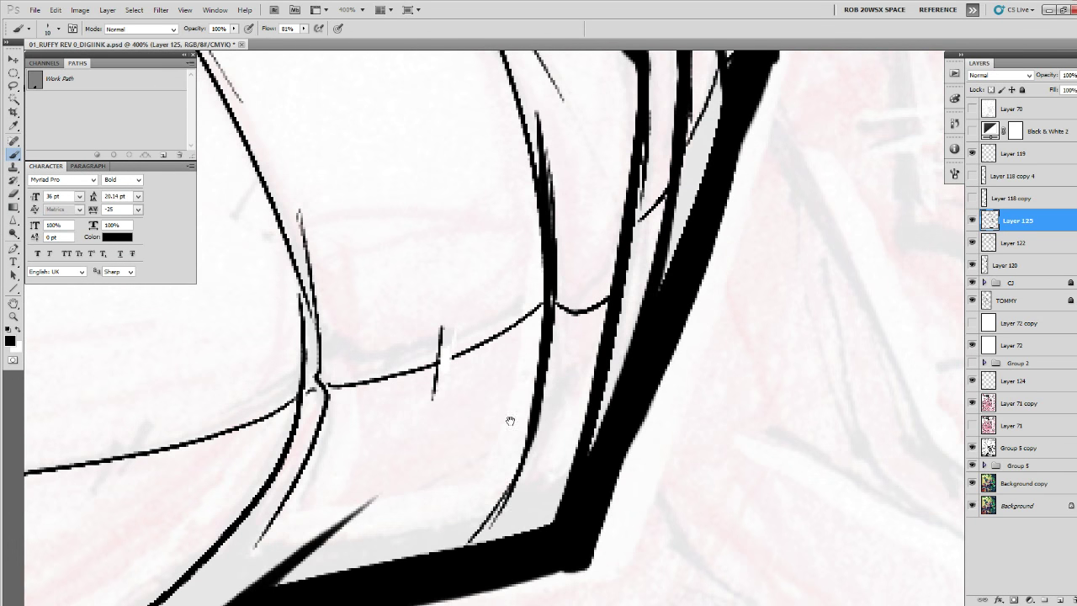
pyautogui.moveTo(510, 419); pyautogui.dragTo(519, 482)
# Ink the inner sleeve fold as a heavy tapered black line running through the seam into the arm's lower outline.
pyautogui.moveTo(552, 207)
pyautogui.mouseDown()
pyautogui.moveTo(561, 324)
pyautogui.moveTo(528, 539)
pyautogui.moveTo(720, 406)
pyautogui.mouseUp()
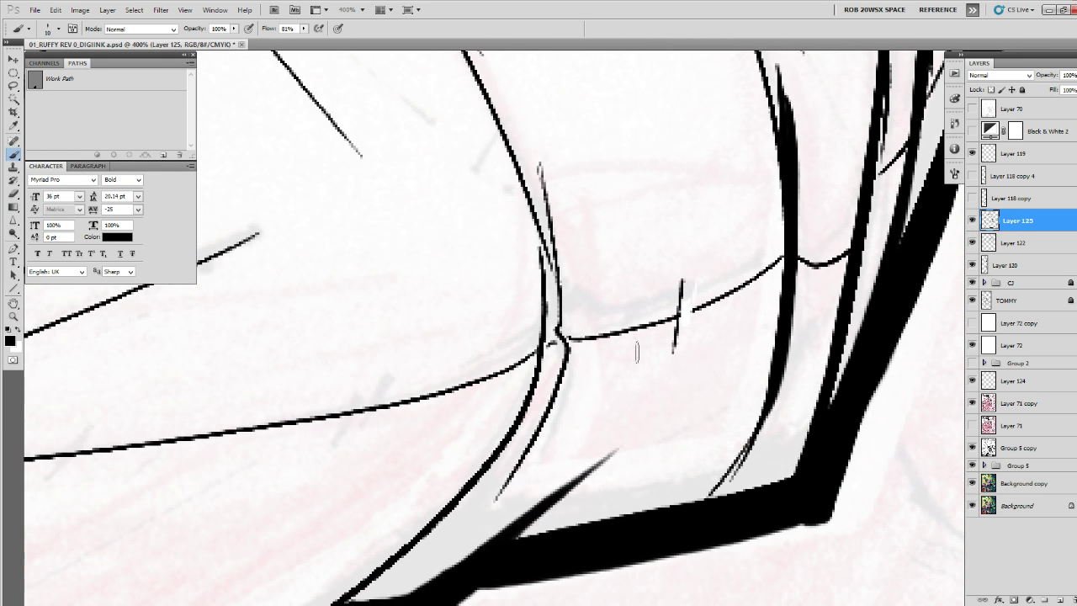
pyautogui.moveTo(516, 96)
pyautogui.mouseDown()
pyautogui.moveTo(561, 360)
pyautogui.moveTo(493, 498)
pyautogui.mouseUp()
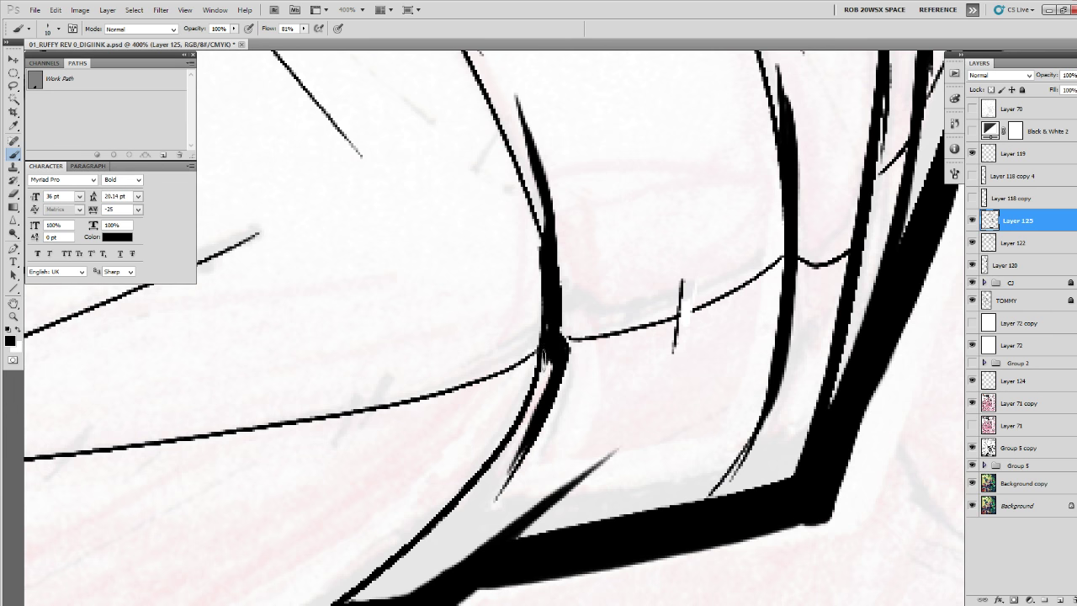
pyautogui.moveTo(543, 351); pyautogui.dragTo(509, 439)
pyautogui.moveTo(510, 424); pyautogui.dragTo(532, 378)
pyautogui.hotkey('ctrl', 'z')
pyautogui.moveTo(570, 292)
pyautogui.mouseDown()
pyautogui.moveTo(556, 356)
pyautogui.moveTo(581, 278)
pyautogui.moveTo(543, 382)
pyautogui.moveTo(451, 480)
pyautogui.moveTo(523, 407)
pyautogui.moveTo(397, 512)
pyautogui.mouseUp()
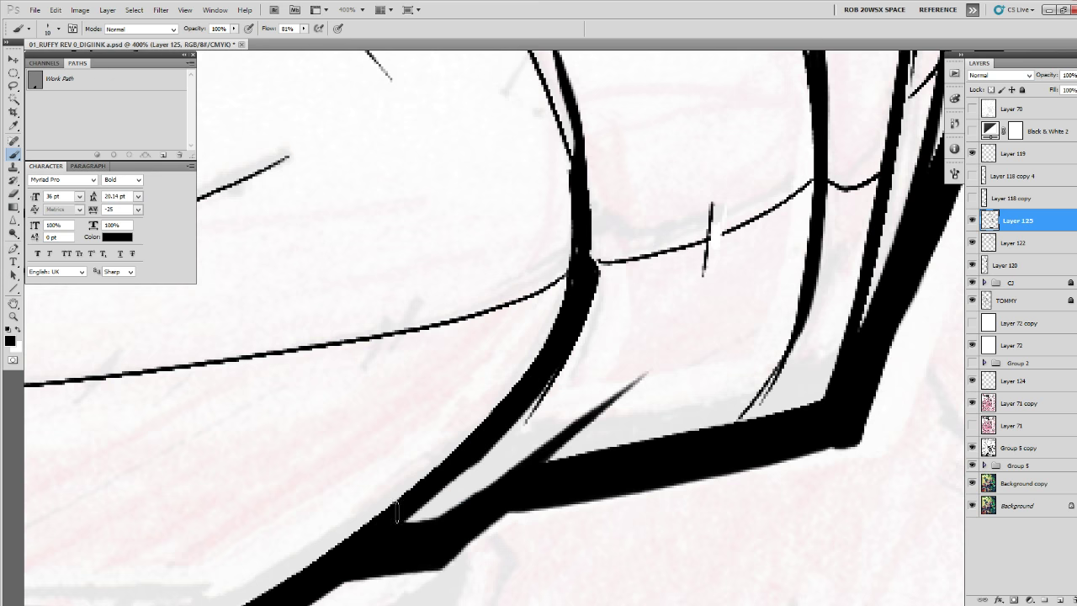
# Examine the inked arm, sleeve and pistol within the wider composition.
pyautogui.press('z')
pyautogui.keyDown('alt'); pyautogui.click(579, 286); pyautogui.keyUp('alt')
pyautogui.keyDown('alt'); pyautogui.click(579, 286); pyautogui.keyUp('alt')
pyautogui.keyDown('alt'); pyautogui.click(578, 286); pyautogui.keyUp('alt')
pyautogui.keyDown('alt'); pyautogui.click(578, 286); pyautogui.keyUp('alt')
pyautogui.keyDown('alt'); pyautogui.click(579, 286); pyautogui.keyUp('alt')
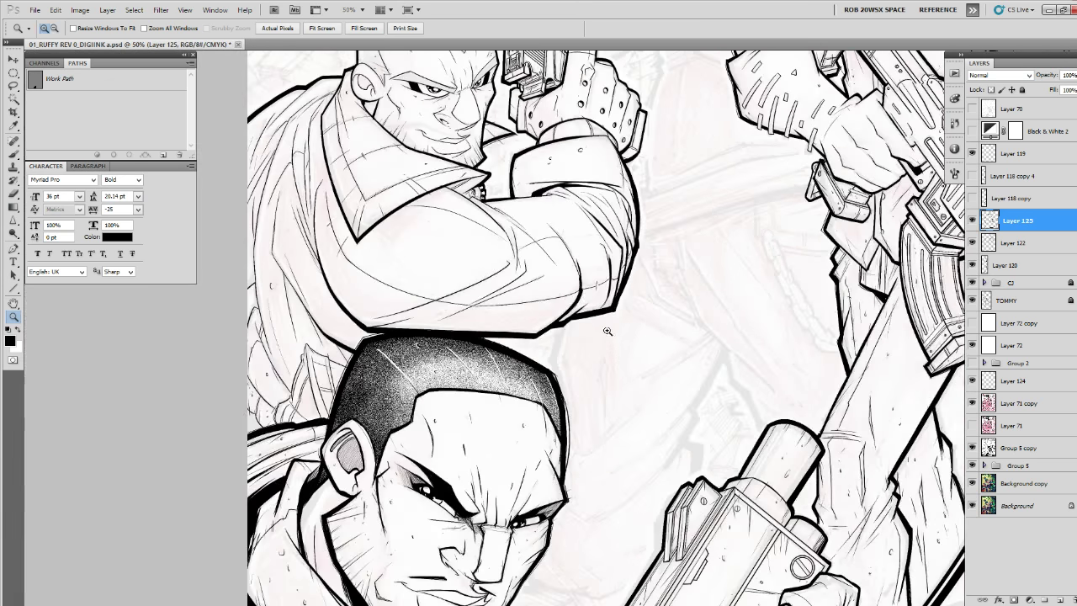
pyautogui.moveTo(605, 319); pyautogui.dragTo(603, 441)
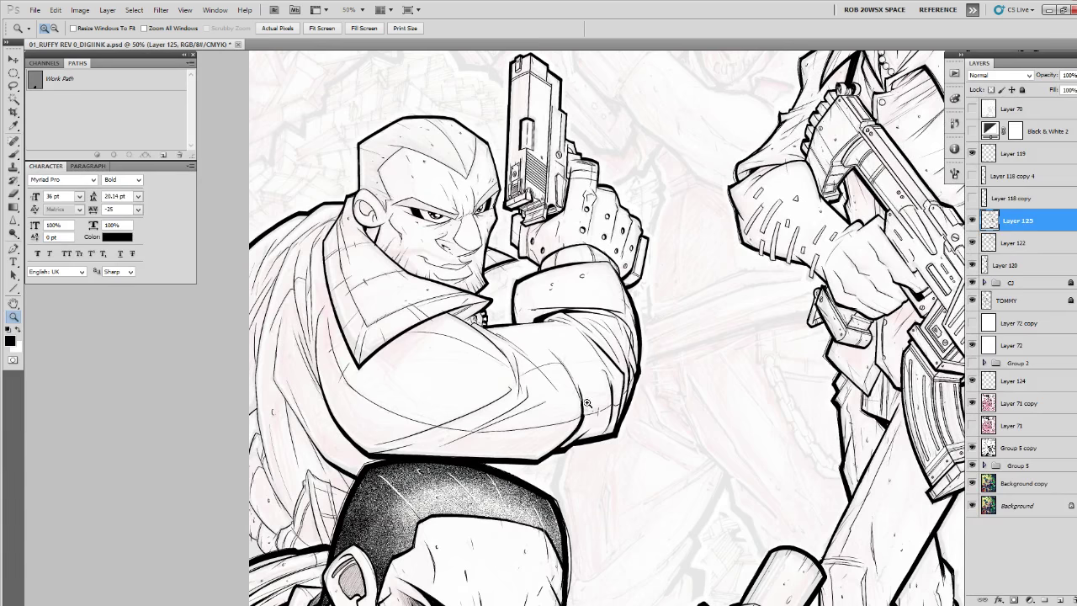
# Thicken the outer contour of the gunman's ear with tapered black strokes.
pyautogui.click(403, 239)
pyautogui.click(402, 239)
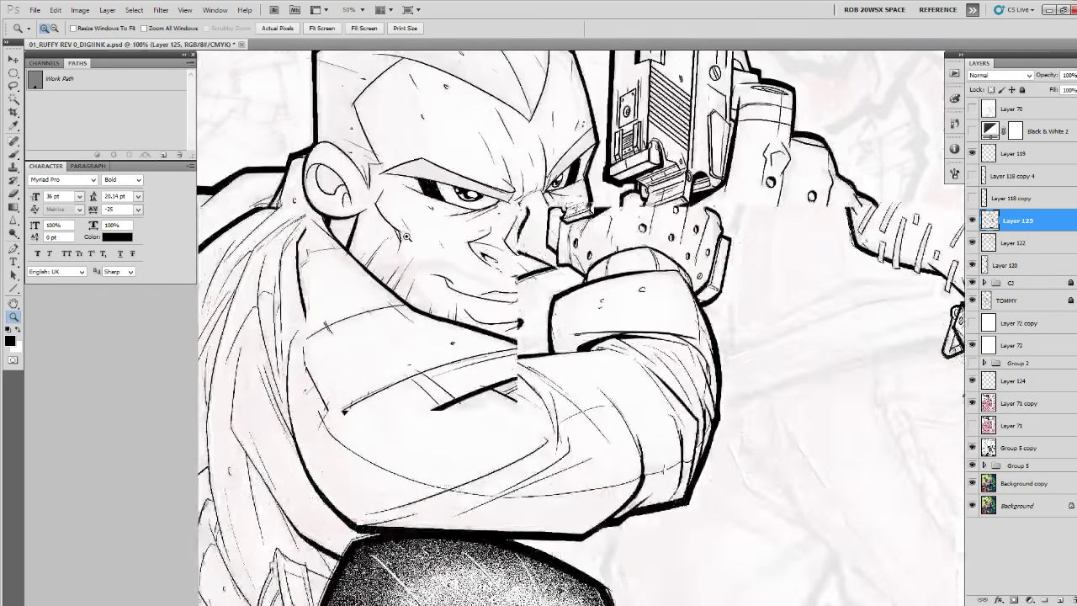
pyautogui.click(402, 239)
pyautogui.click(404, 238)
pyautogui.moveTo(411, 241); pyautogui.dragTo(738, 448)
pyautogui.press('b')
pyautogui.moveTo(488, 429); pyautogui.dragTo(516, 396)
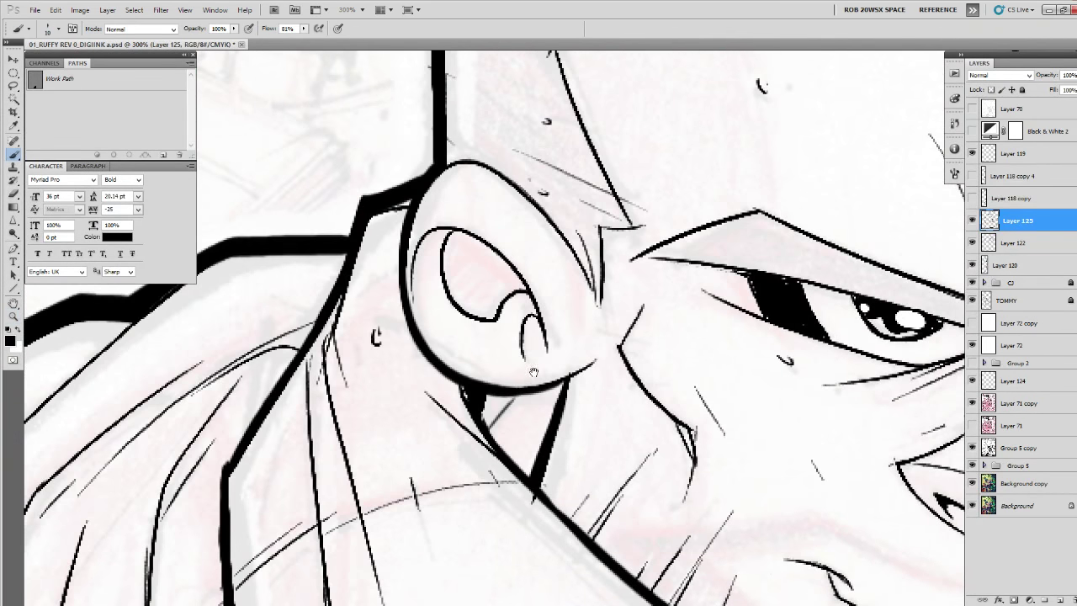
pyautogui.moveTo(566, 273)
pyautogui.mouseDown()
pyautogui.moveTo(562, 418)
pyautogui.moveTo(635, 461)
pyautogui.moveTo(478, 312)
pyautogui.moveTo(423, 342)
pyautogui.mouseUp()
pyautogui.press('z')
pyautogui.click(580, 412)
pyautogui.press('b')
pyautogui.moveTo(458, 314); pyautogui.dragTo(499, 177)
pyautogui.moveTo(438, 231); pyautogui.dragTo(419, 395)
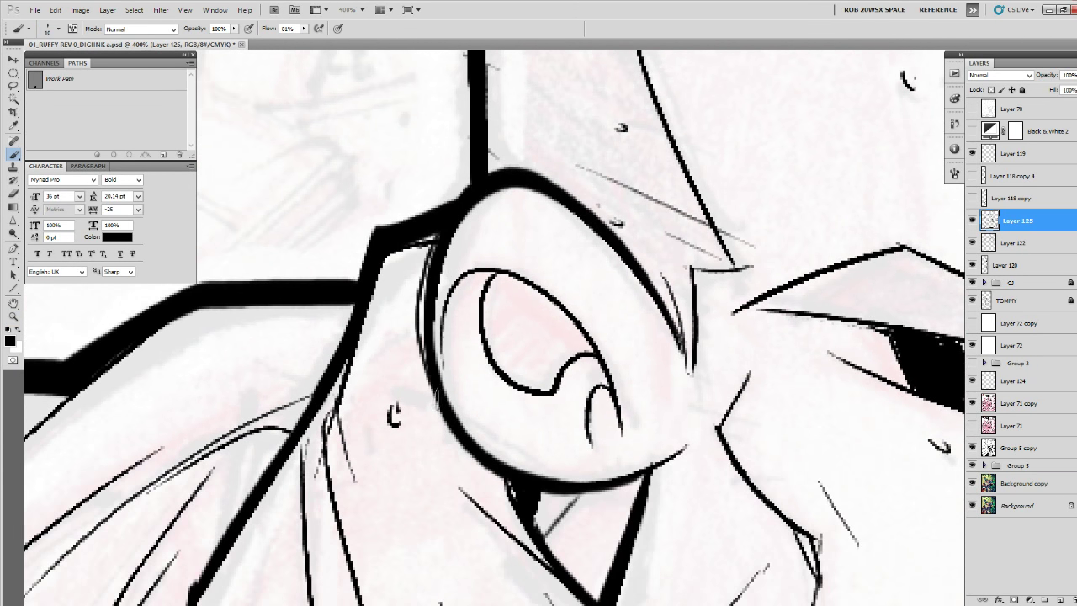
# Thicken the hairline running down the temple above the ear, redoing the stroke from the hairline's corner.
pyautogui.moveTo(698, 357); pyautogui.dragTo(533, 585)
pyautogui.moveTo(397, 309); pyautogui.dragTo(509, 552)
pyautogui.moveTo(489, 495); pyautogui.dragTo(463, 408)
pyautogui.hotkey('ctrl', 'z')
pyautogui.moveTo(373, 222)
pyautogui.mouseDown()
pyautogui.moveTo(488, 469)
pyautogui.moveTo(433, 564)
pyautogui.mouseUp()
# Thicken the hairline across the forehead, from the temple corner over the peak and down to the central point.
pyautogui.moveTo(581, 357); pyautogui.dragTo(494, 587)
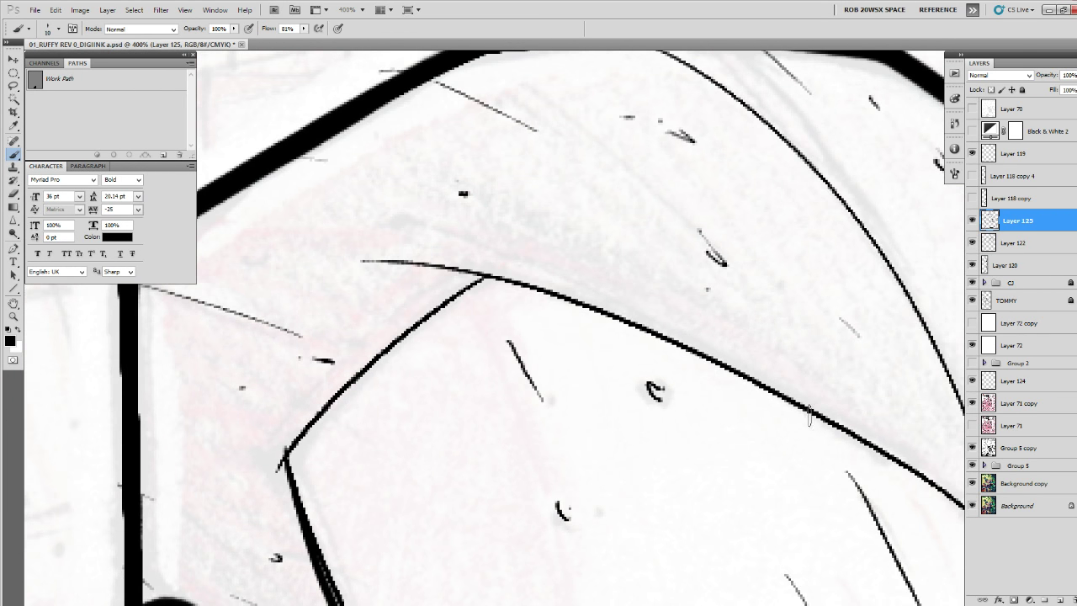
pyautogui.moveTo(488, 278); pyautogui.dragTo(288, 456)
pyautogui.moveTo(740, 451); pyautogui.dragTo(463, 456)
pyautogui.moveTo(275, 318); pyautogui.dragTo(398, 348)
pyautogui.moveTo(317, 308)
pyautogui.mouseDown()
pyautogui.moveTo(685, 454)
pyautogui.moveTo(844, 579)
pyautogui.mouseUp()
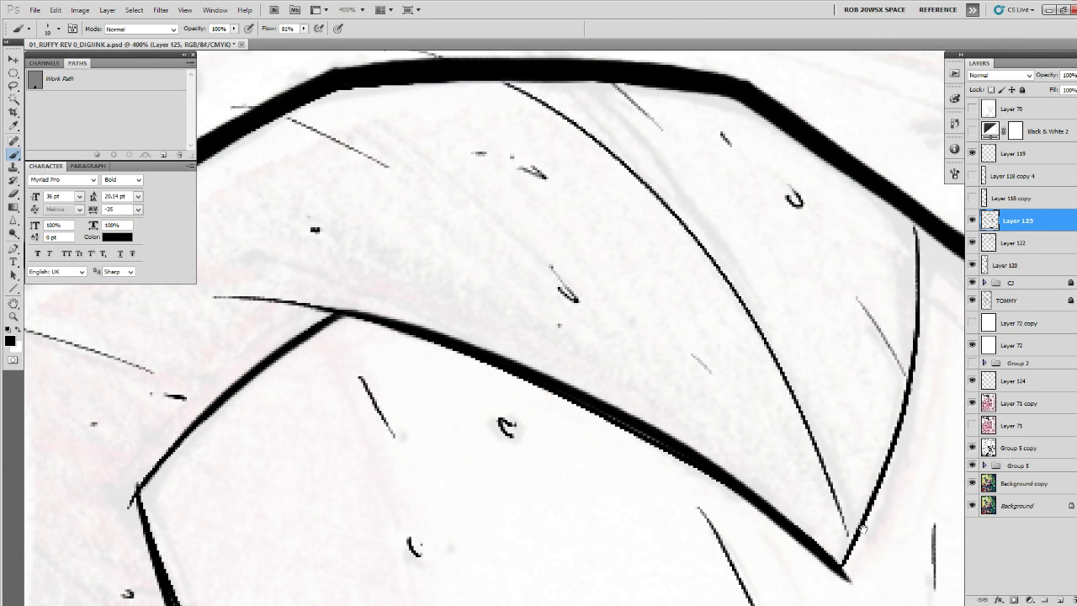
# Thicken the far edge of the hairline's central point up to the head outline, and clean up its tip.
pyautogui.moveTo(883, 417); pyautogui.dragTo(715, 396)
pyautogui.moveTo(751, 239); pyautogui.dragTo(676, 551)
pyautogui.press('e')
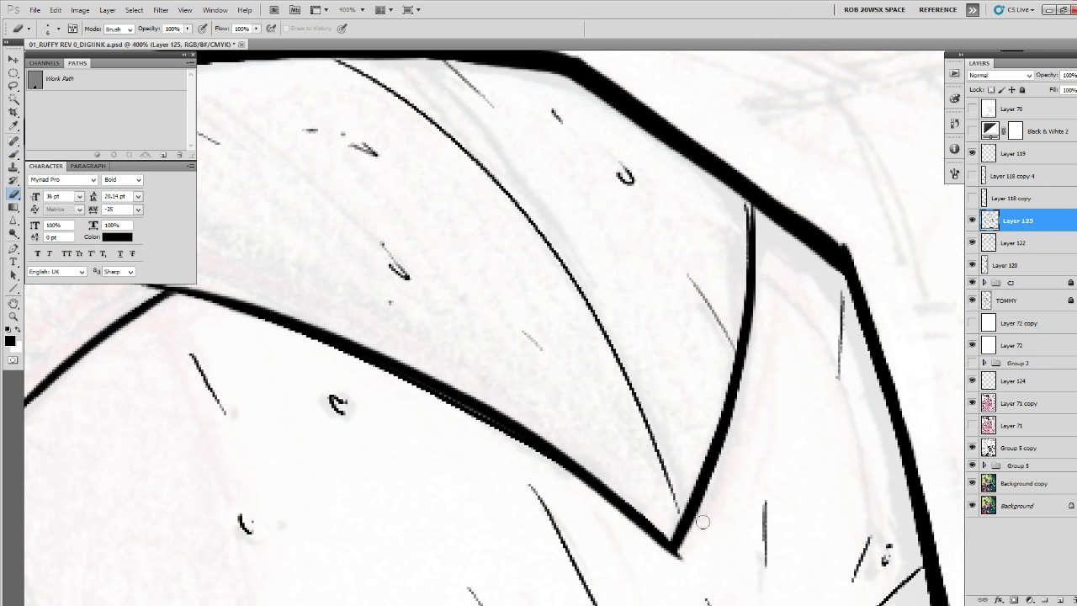
pyautogui.press('b')
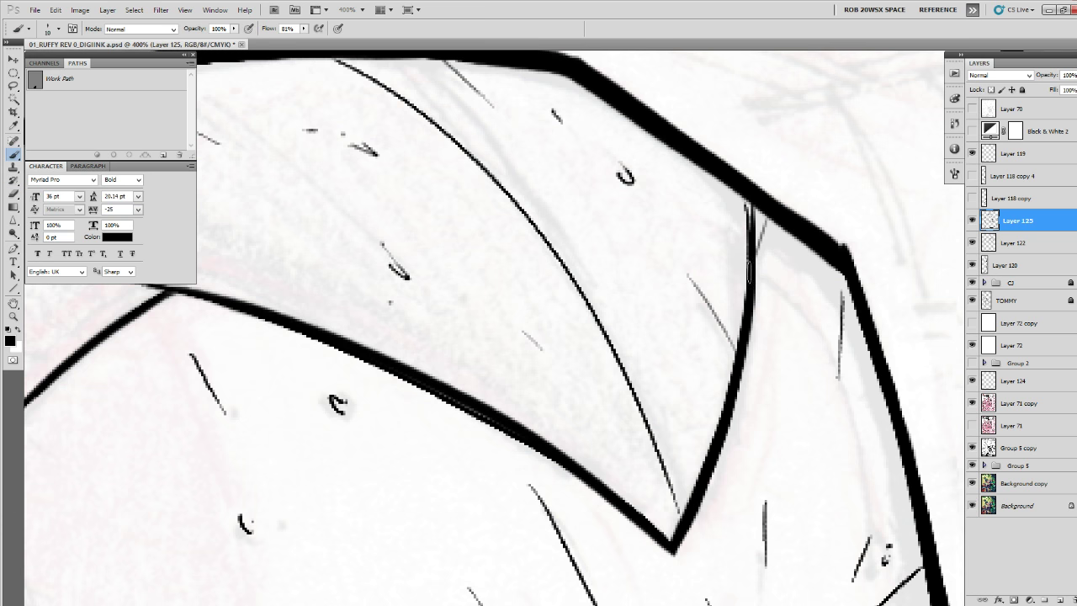
pyautogui.moveTo(754, 252); pyautogui.dragTo(797, 239)
pyautogui.press('z')
pyautogui.keyDown('alt'); pyautogui.click(734, 312); pyautogui.keyUp('alt')
pyautogui.keyDown('alt'); pyautogui.click(733, 310); pyautogui.keyUp('alt')
pyautogui.keyDown('alt'); pyautogui.click(733, 311); pyautogui.keyUp('alt')
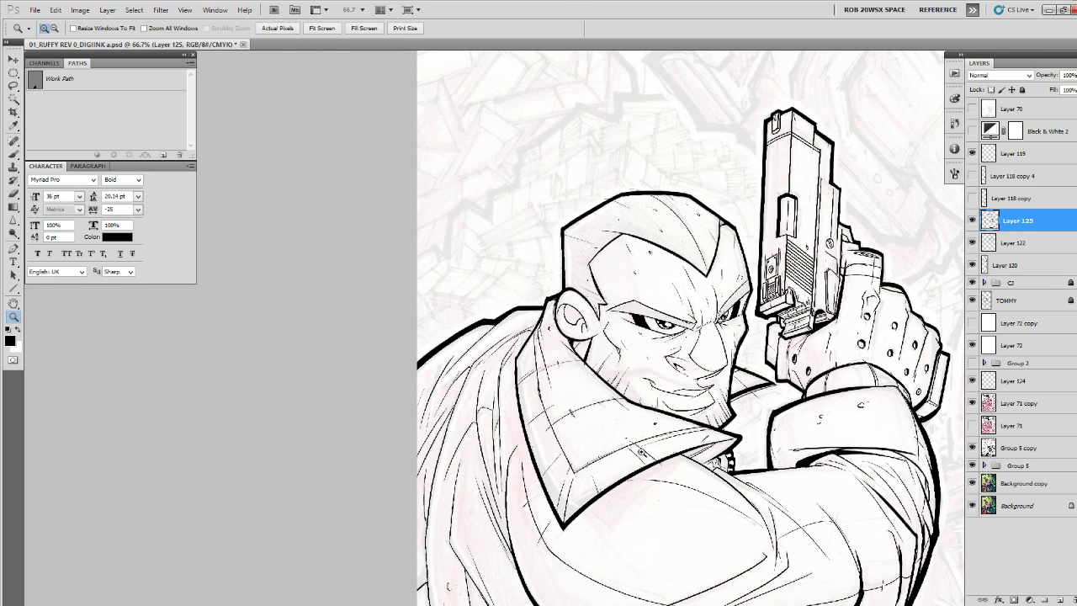
pyautogui.scroll(-3, 690, 328)
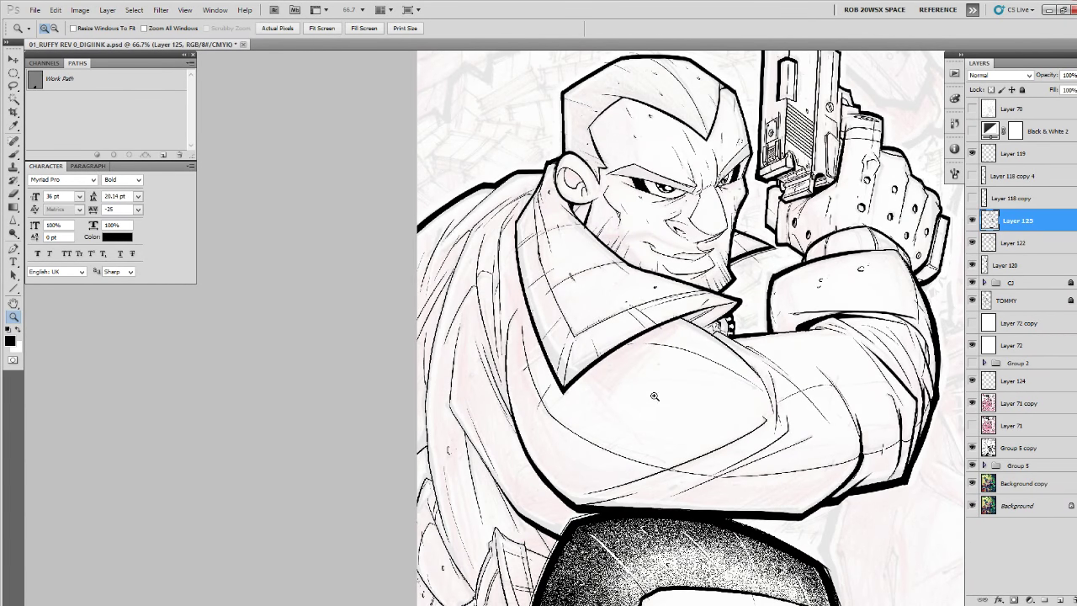
# Thicken the upper stretch of the long sleeve fold descending from the shoulder with heavy black strokes.
pyautogui.click(454, 285)
pyautogui.click(457, 245)
pyautogui.click(392, 281)
pyautogui.press('b')
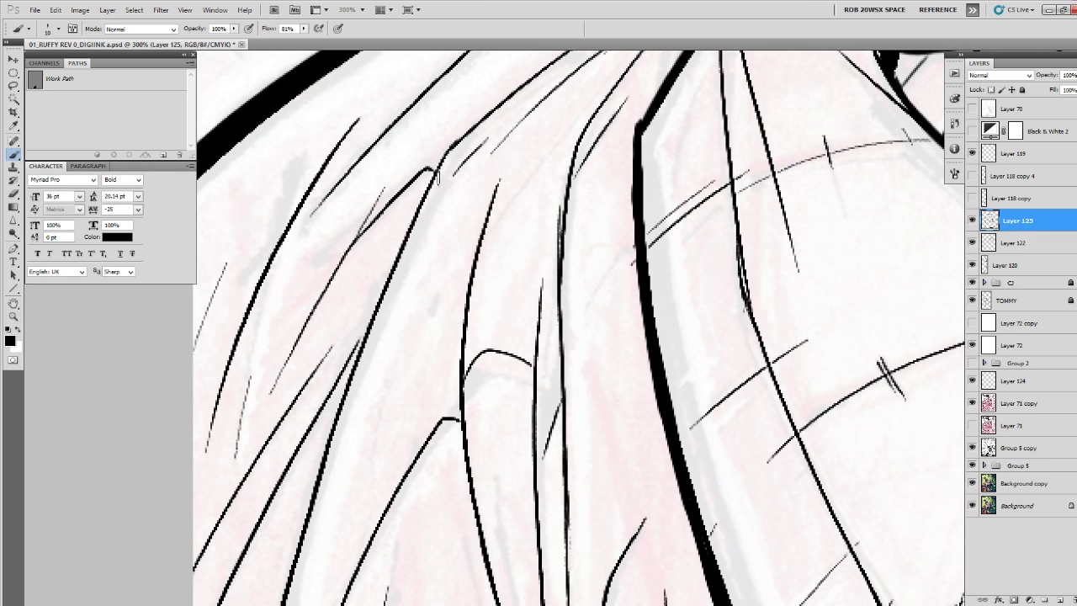
pyautogui.moveTo(446, 143); pyautogui.dragTo(353, 362)
pyautogui.moveTo(349, 383); pyautogui.dragTo(392, 192)
pyautogui.moveTo(424, 84); pyautogui.dragTo(335, 377)
pyautogui.moveTo(385, 182); pyautogui.dragTo(351, 306)
pyautogui.moveTo(362, 244); pyautogui.dragTo(333, 370)
pyautogui.moveTo(341, 333)
pyautogui.mouseDown()
pyautogui.moveTo(371, 167)
pyautogui.moveTo(334, 326)
pyautogui.mouseUp()
pyautogui.moveTo(353, 244); pyautogui.dragTo(329, 391)
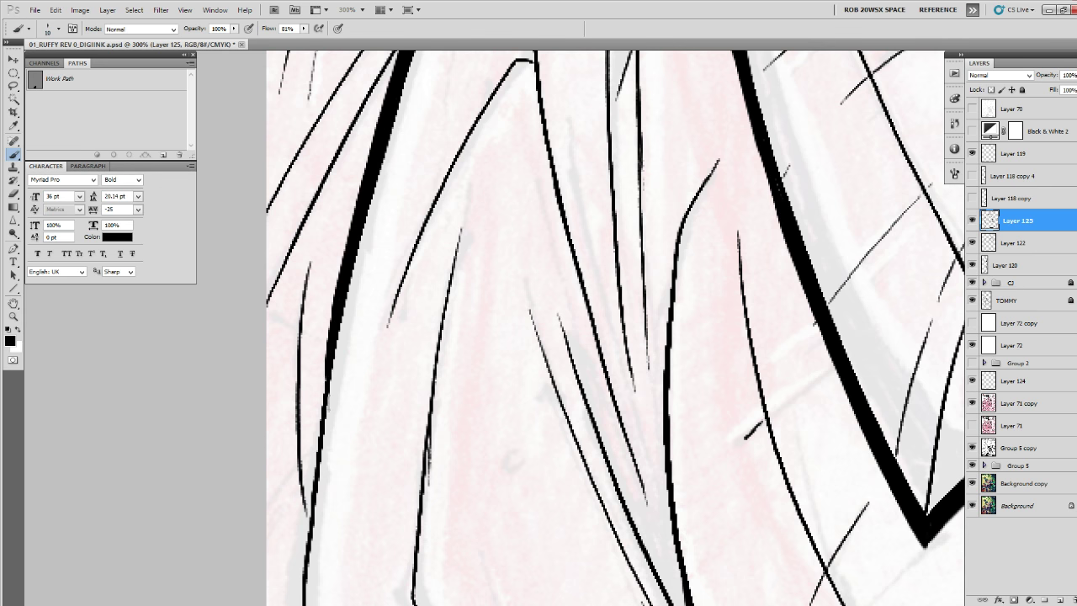
# Continue the heavy black line down the sleeve's outer fold, past the bend to the small creases near the side.
pyautogui.moveTo(335, 302); pyautogui.dragTo(352, 119)
pyautogui.moveTo(360, 78); pyautogui.dragTo(311, 419)
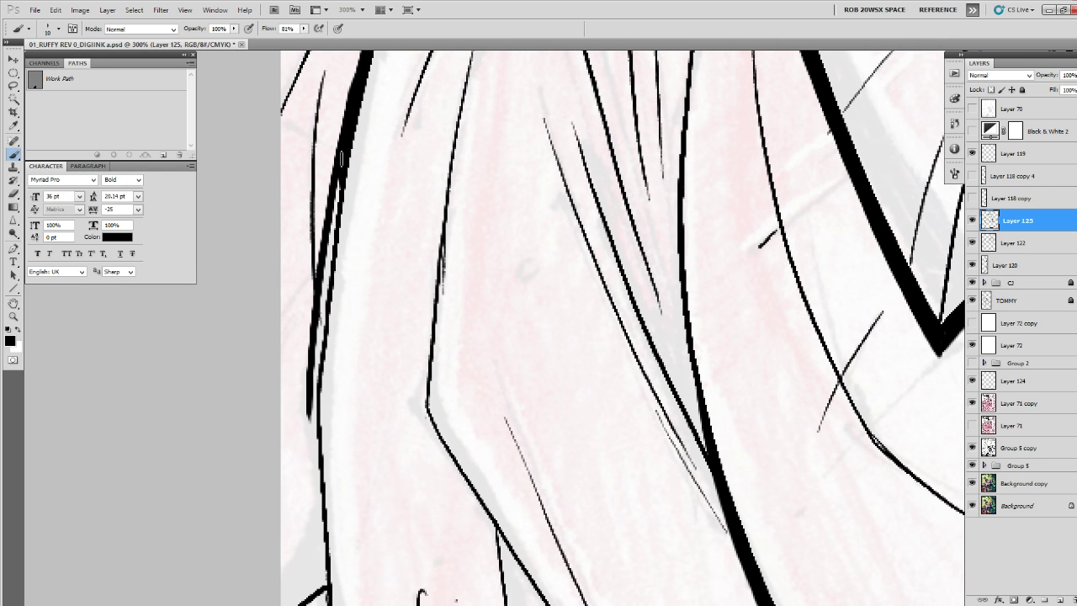
pyautogui.moveTo(342, 160); pyautogui.dragTo(320, 328)
pyautogui.moveTo(338, 191)
pyautogui.mouseDown()
pyautogui.moveTo(315, 399)
pyautogui.moveTo(351, 196)
pyautogui.mouseUp()
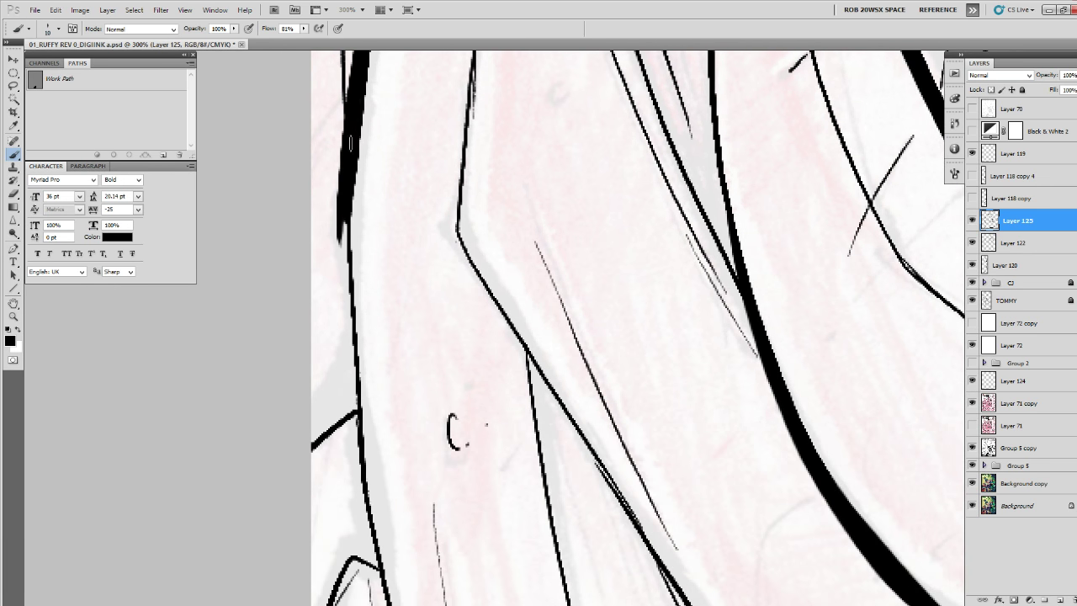
pyautogui.moveTo(349, 288)
pyautogui.mouseDown()
pyautogui.moveTo(352, 147)
pyautogui.moveTo(354, 353)
pyautogui.moveTo(370, 416)
pyautogui.mouseUp()
pyautogui.moveTo(352, 122); pyautogui.dragTo(363, 377)
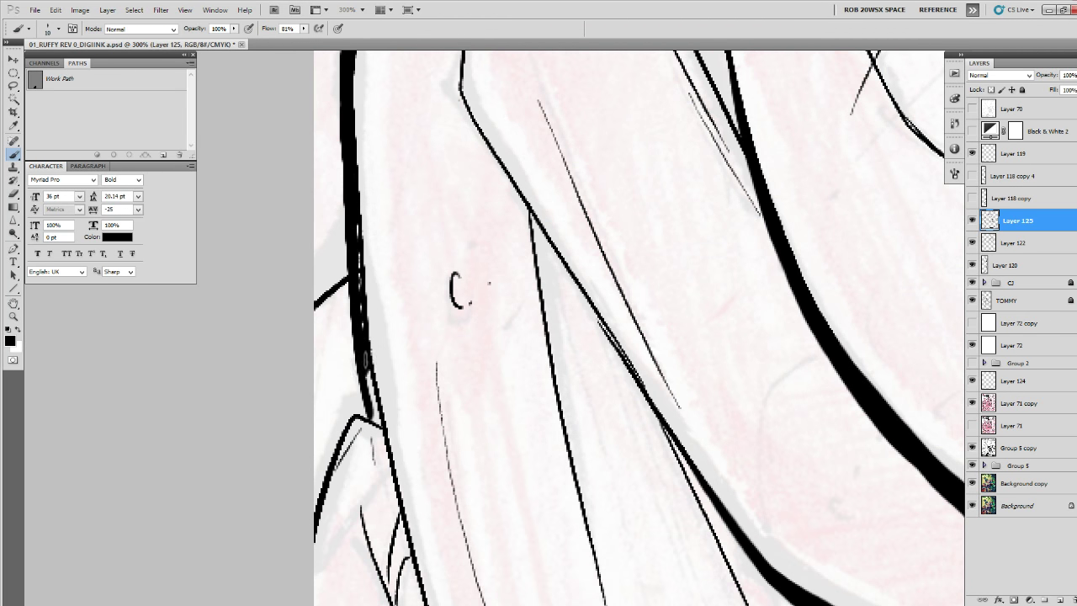
pyautogui.moveTo(358, 266)
pyautogui.mouseDown()
pyautogui.moveTo(377, 421)
pyautogui.moveTo(400, 397)
pyautogui.moveTo(540, 355)
pyautogui.moveTo(506, 364)
pyautogui.moveTo(471, 453)
pyautogui.moveTo(484, 380)
pyautogui.moveTo(530, 367)
pyautogui.moveTo(512, 480)
pyautogui.mouseUp()
pyautogui.moveTo(495, 346); pyautogui.dragTo(440, 415)
pyautogui.moveTo(439, 415)
pyautogui.mouseDown()
pyautogui.moveTo(491, 364)
pyautogui.moveTo(444, 418)
pyautogui.mouseUp()
pyautogui.moveTo(485, 387); pyautogui.dragTo(444, 462)
pyautogui.moveTo(497, 397); pyautogui.dragTo(421, 589)
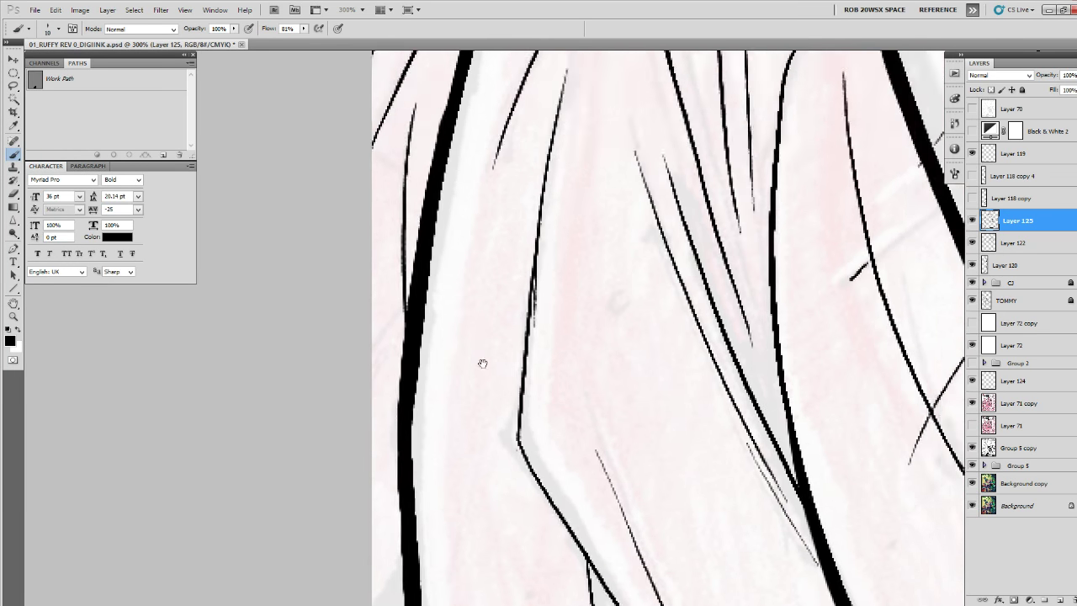
# Even out the middle of the long sleeve fold with another heavy stroke, redoing the first attempt.
pyautogui.moveTo(480, 362); pyautogui.dragTo(447, 525)
pyautogui.moveTo(418, 290)
pyautogui.mouseDown()
pyautogui.moveTo(382, 446)
pyautogui.moveTo(388, 591)
pyautogui.mouseUp()
pyautogui.hotkey('ctrl', 'z')
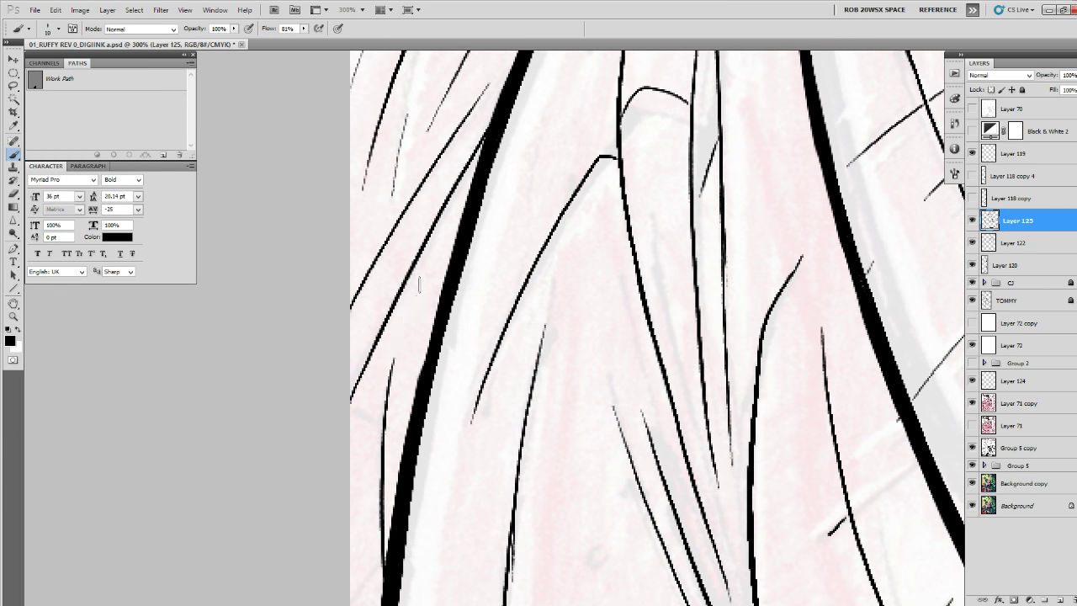
pyautogui.moveTo(418, 288); pyautogui.dragTo(386, 566)
pyautogui.moveTo(385, 413); pyautogui.dragTo(391, 549)
pyautogui.moveTo(520, 214); pyautogui.dragTo(516, 464)
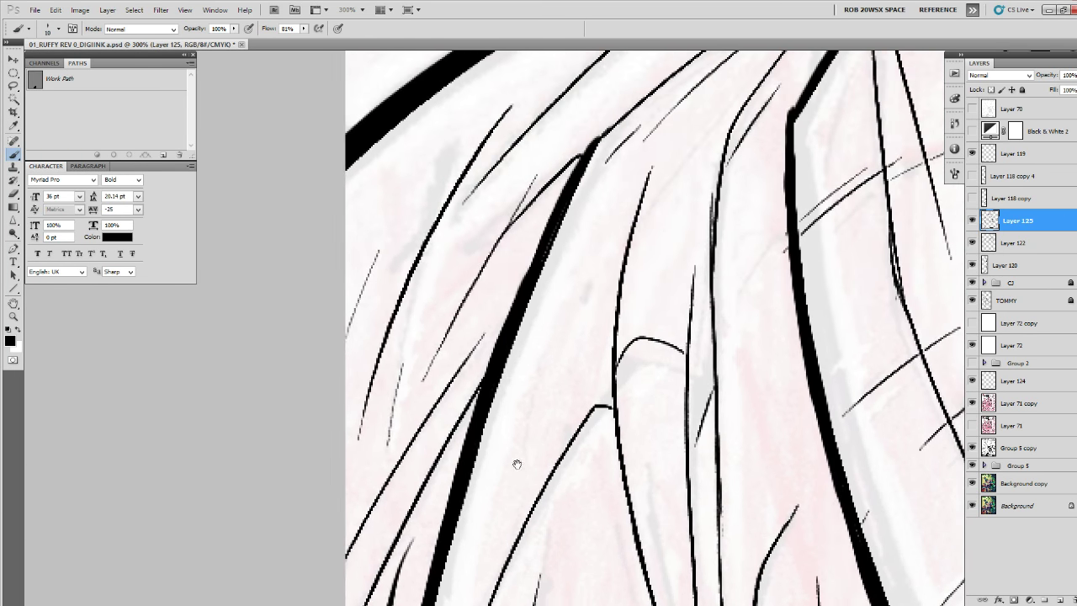
# Thicken the crease branching off the long sleeve fold, redoing the stroke, and build up the fold's upper end.
pyautogui.moveTo(531, 332); pyautogui.dragTo(542, 316)
pyautogui.moveTo(492, 376)
pyautogui.mouseDown()
pyautogui.moveTo(397, 551)
pyautogui.moveTo(545, 183)
pyautogui.moveTo(379, 515)
pyautogui.mouseUp()
pyautogui.hotkey('ctrl', 'z')
pyautogui.moveTo(579, 129); pyautogui.dragTo(428, 505)
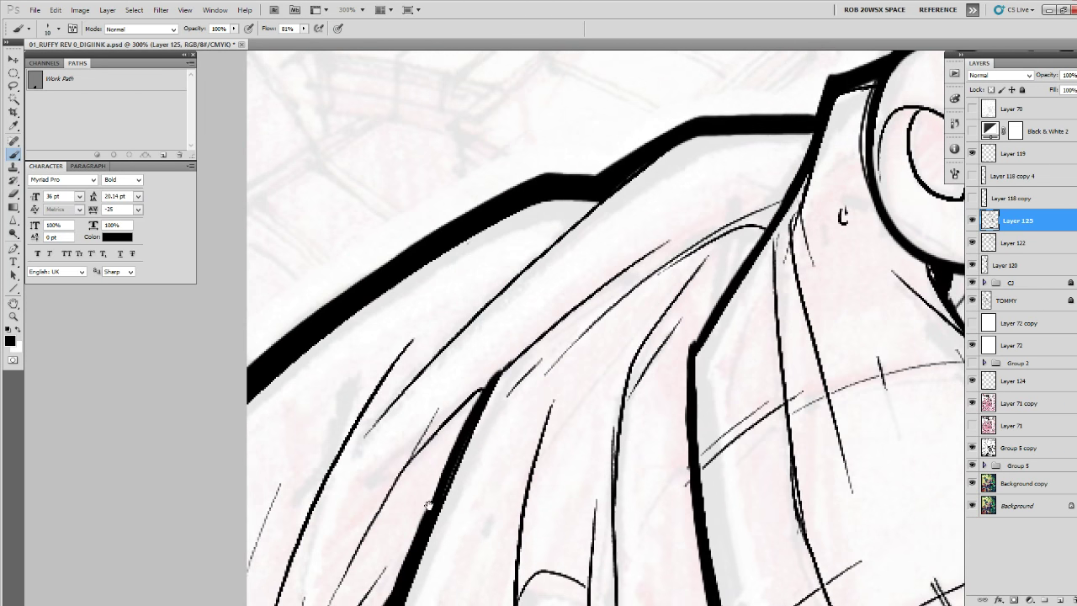
# Thicken the crease below the shoulder outline and the two tapered folds on the jacket's back, redoing the longer one.
pyautogui.moveTo(617, 179); pyautogui.dragTo(357, 449)
pyautogui.moveTo(381, 429)
pyautogui.mouseDown()
pyautogui.moveTo(452, 308)
pyautogui.moveTo(428, 302)
pyautogui.mouseUp()
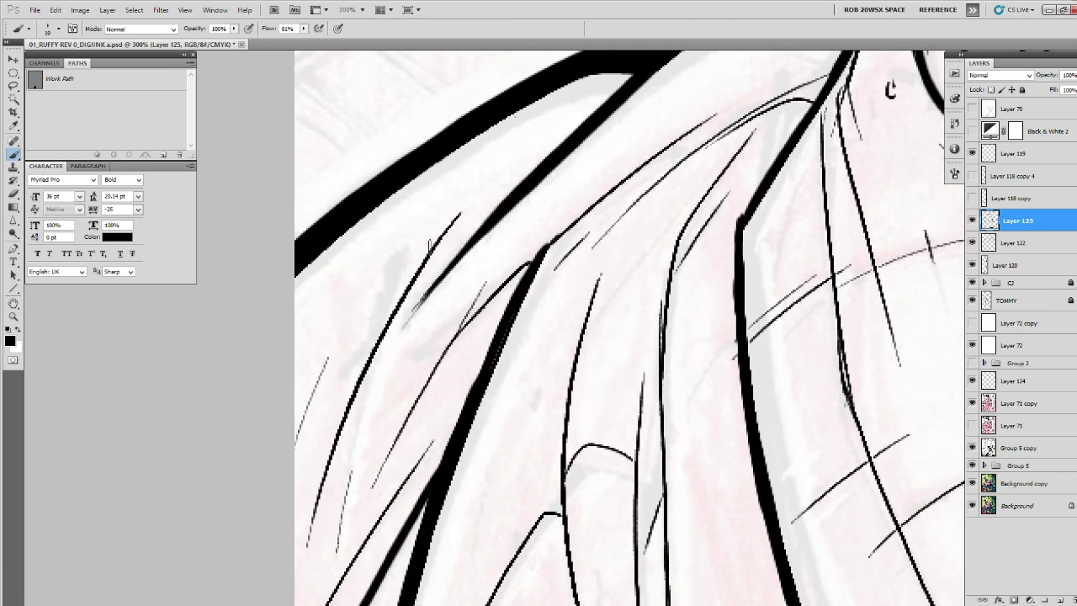
pyautogui.moveTo(426, 216)
pyautogui.mouseDown()
pyautogui.moveTo(301, 412)
pyautogui.moveTo(252, 593)
pyautogui.mouseUp()
pyautogui.moveTo(518, 141)
pyautogui.mouseDown()
pyautogui.moveTo(415, 279)
pyautogui.moveTo(306, 535)
pyautogui.mouseUp()
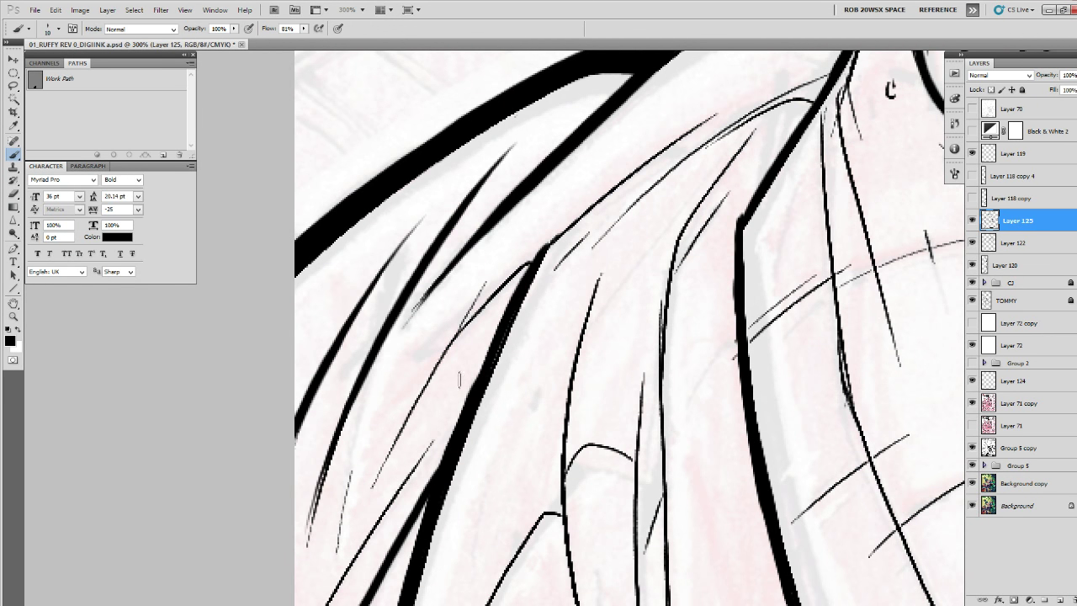
pyautogui.hotkey('ctrl', 'z')
pyautogui.moveTo(514, 145)
pyautogui.mouseDown()
pyautogui.moveTo(329, 449)
pyautogui.moveTo(304, 556)
pyautogui.mouseUp()
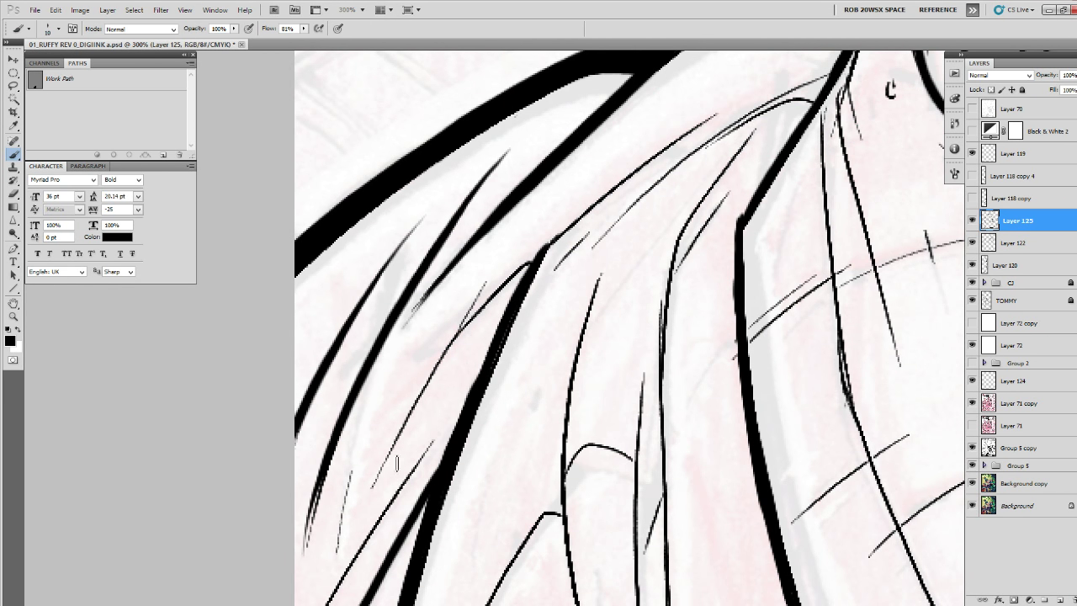
pyautogui.moveTo(397, 464); pyautogui.dragTo(430, 350)
pyautogui.moveTo(355, 355); pyautogui.dragTo(319, 565)
# Thicken the shoulder folds that run from the collar's edge down to the long sleeve fold.
pyautogui.moveTo(558, 230); pyautogui.dragTo(415, 475)
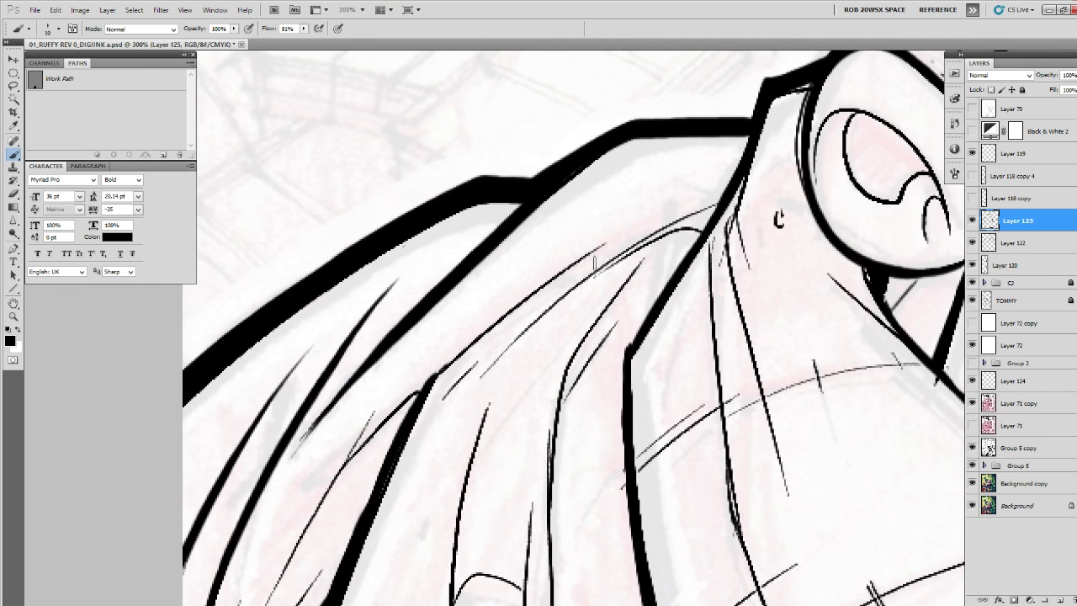
pyautogui.moveTo(615, 237); pyautogui.dragTo(354, 460)
pyautogui.moveTo(559, 305); pyautogui.dragTo(509, 364)
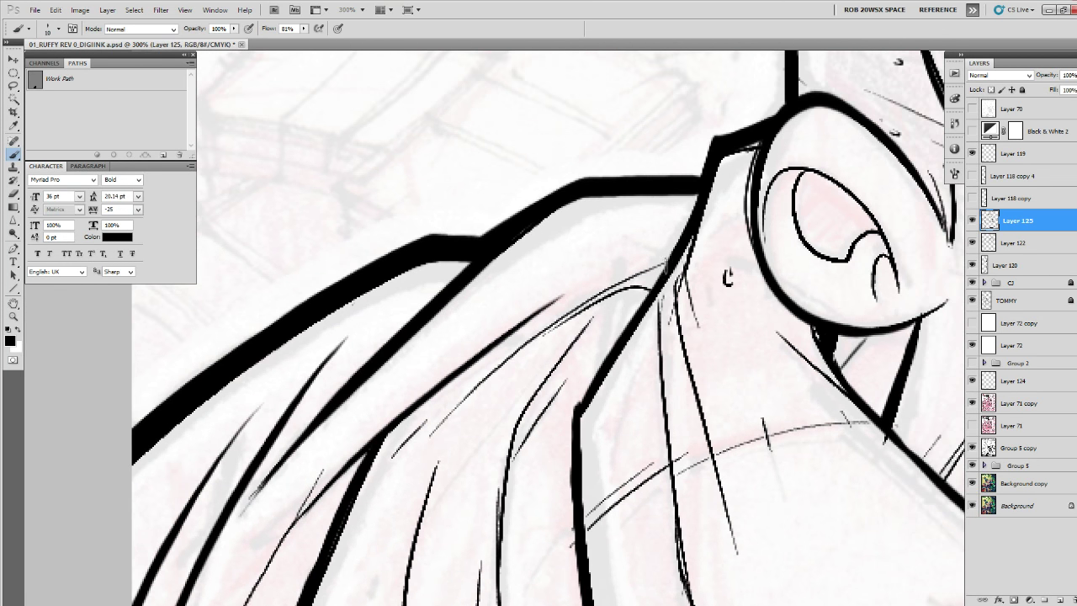
pyautogui.moveTo(659, 265); pyautogui.dragTo(453, 413)
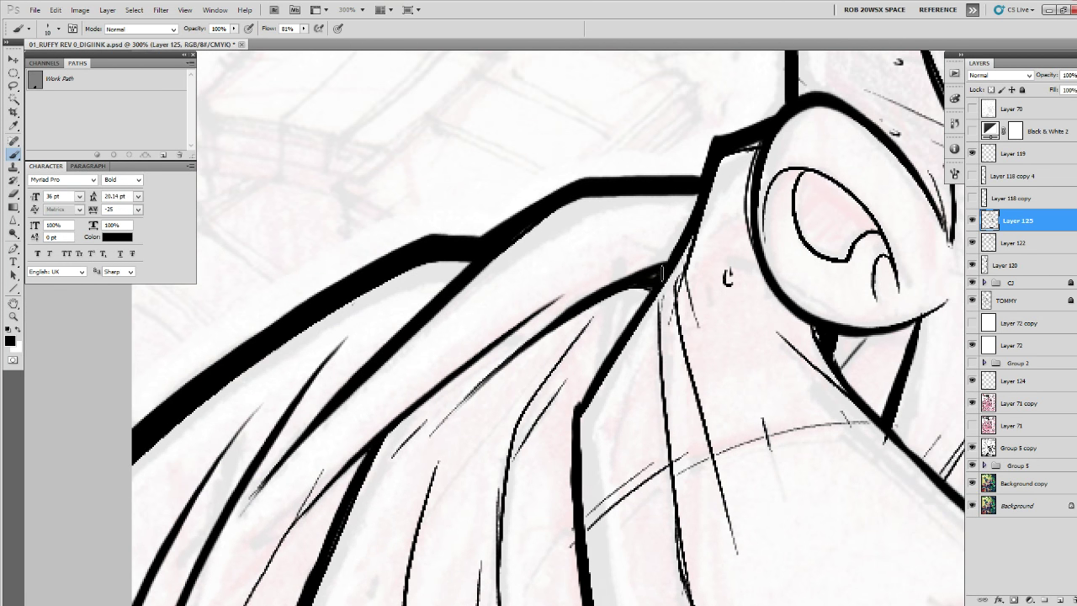
# Thicken the outline of the pointed jacket flap beside the thigh and the short crease above it.
pyautogui.press('z')
pyautogui.keyDown('alt'); pyautogui.click(662, 296); pyautogui.keyUp('alt')
pyautogui.keyDown('alt'); pyautogui.click(663, 301); pyautogui.keyUp('alt')
pyautogui.keyDown('alt'); pyautogui.click(664, 309); pyautogui.keyUp('alt')
pyautogui.moveTo(663, 555); pyautogui.dragTo(610, 319)
pyautogui.click(613, 393)
pyautogui.click(614, 392)
pyautogui.click(613, 392)
pyautogui.click(613, 391)
pyautogui.press('b')
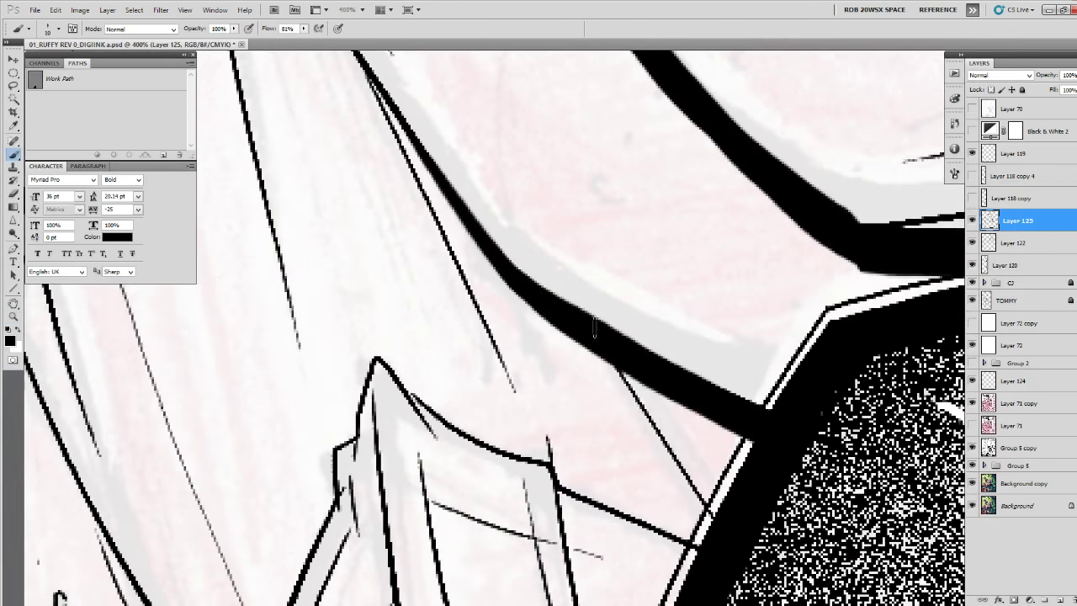
pyautogui.moveTo(623, 373)
pyautogui.mouseDown()
pyautogui.moveTo(695, 505)
pyautogui.moveTo(846, 461)
pyautogui.moveTo(631, 360)
pyautogui.moveTo(530, 281)
pyautogui.moveTo(507, 367)
pyautogui.moveTo(546, 209)
pyautogui.moveTo(518, 221)
pyautogui.moveTo(527, 272)
pyautogui.mouseUp()
pyautogui.moveTo(528, 274); pyautogui.dragTo(527, 176)
pyautogui.moveTo(526, 116); pyautogui.dragTo(445, 446)
pyautogui.moveTo(446, 448); pyautogui.dragTo(522, 262)
pyautogui.moveTo(524, 222)
pyautogui.mouseDown()
pyautogui.moveTo(516, 259)
pyautogui.moveTo(430, 325)
pyautogui.moveTo(393, 439)
pyautogui.moveTo(413, 482)
pyautogui.mouseUp()
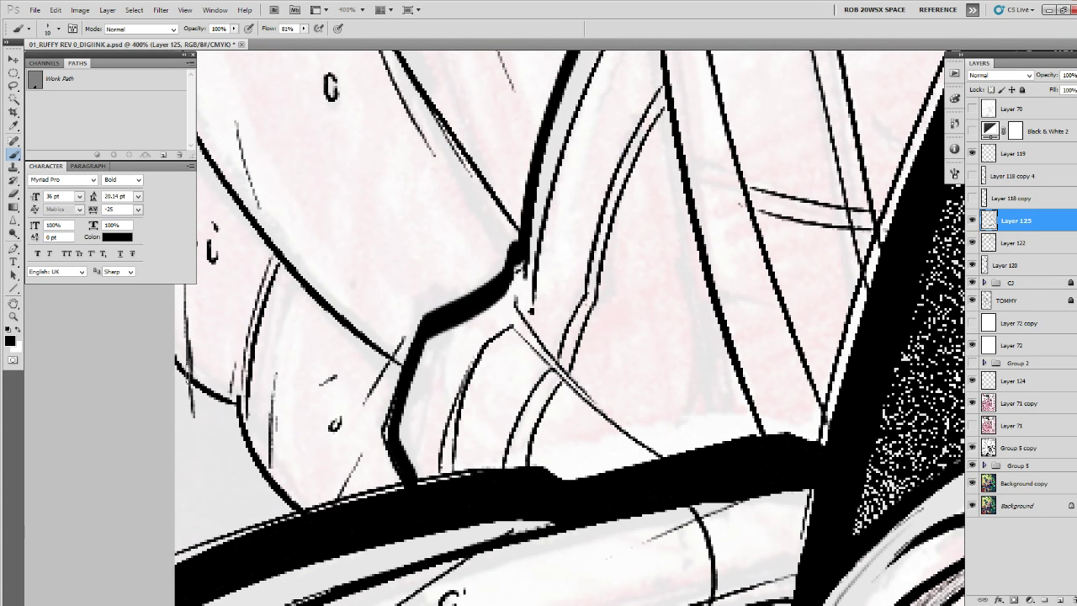
# Thicken the long diagonal jacket folds that run down to the pointed flap's outer edge.
pyautogui.moveTo(175, 360)
pyautogui.mouseDown()
pyautogui.moveTo(225, 414)
pyautogui.moveTo(251, 472)
pyautogui.moveTo(295, 513)
pyautogui.moveTo(182, 377)
pyautogui.moveTo(276, 545)
pyautogui.mouseUp()
pyautogui.moveTo(278, 301); pyautogui.dragTo(486, 534)
pyautogui.moveTo(582, 269); pyautogui.dragTo(533, 435)
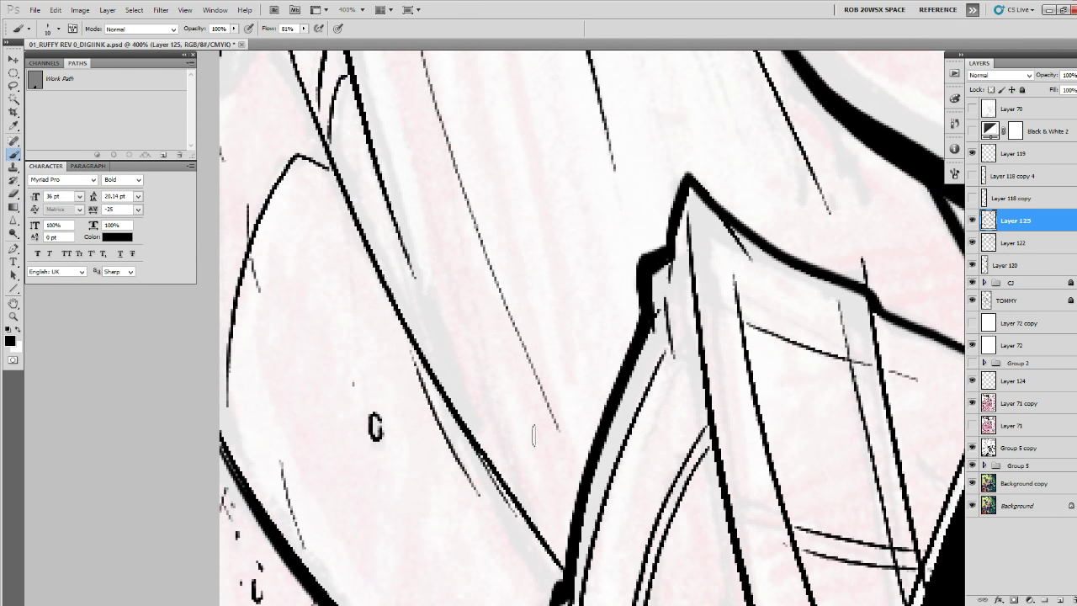
pyautogui.moveTo(309, 99)
pyautogui.mouseDown()
pyautogui.moveTo(454, 425)
pyautogui.moveTo(565, 575)
pyautogui.mouseUp()
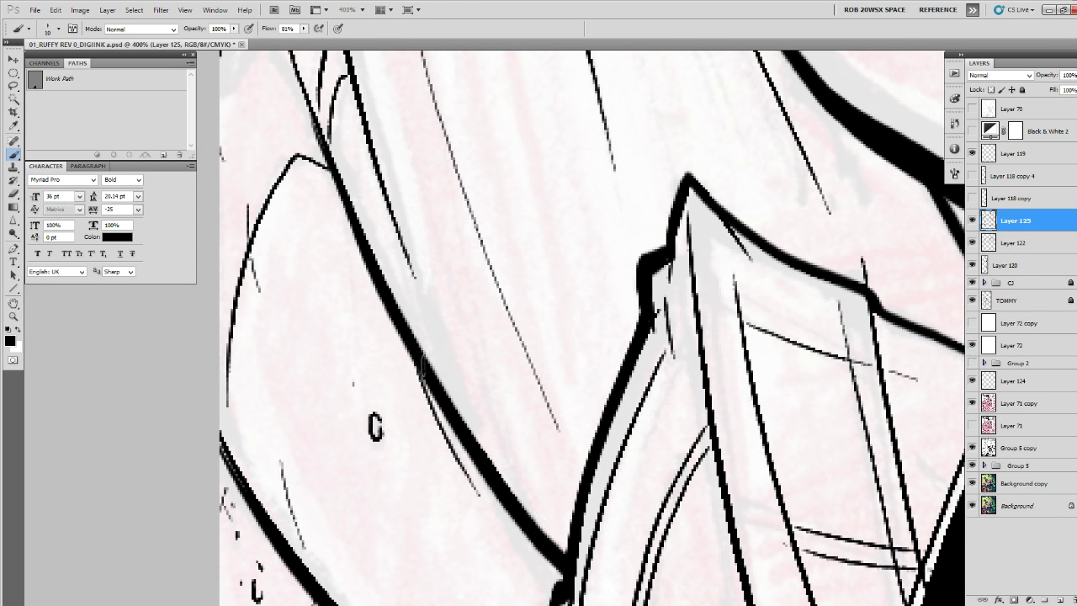
pyautogui.moveTo(422, 363); pyautogui.dragTo(565, 548)
# Thicken the pointed flap's inner vertical line from its peak down to the base, redoing one stroke.
pyautogui.moveTo(756, 271); pyautogui.dragTo(671, 356)
pyautogui.moveTo(608, 278); pyautogui.dragTo(619, 395)
pyautogui.moveTo(622, 438); pyautogui.dragTo(585, 203)
pyautogui.moveTo(576, 150)
pyautogui.mouseDown()
pyautogui.moveTo(645, 483)
pyautogui.moveTo(570, 316)
pyautogui.moveTo(596, 450)
pyautogui.mouseUp()
pyautogui.hotkey('ctrl', 'z')
pyautogui.moveTo(529, 92); pyautogui.dragTo(582, 421)
pyautogui.moveTo(582, 420); pyautogui.dragTo(565, 373)
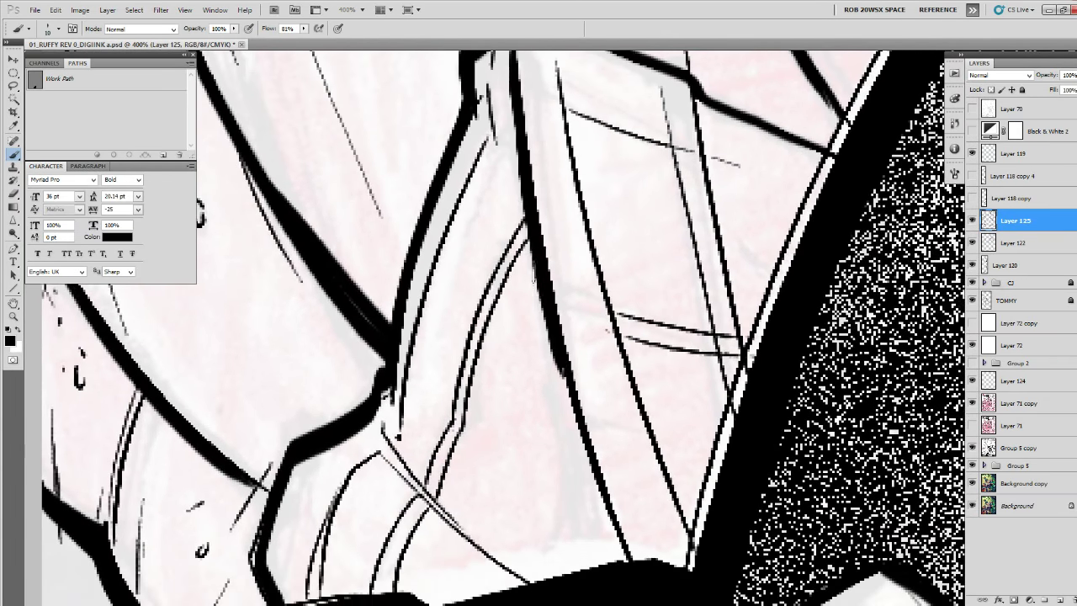
pyautogui.moveTo(529, 218)
pyautogui.mouseDown()
pyautogui.moveTo(553, 343)
pyautogui.moveTo(631, 572)
pyautogui.mouseUp()
pyautogui.moveTo(519, 144)
pyautogui.mouseDown()
pyautogui.moveTo(526, 251)
pyautogui.moveTo(625, 560)
pyautogui.moveTo(612, 488)
pyautogui.mouseUp()
# Thicken the flap's far corner and side, and the line joining it to the thigh outline.
pyautogui.moveTo(375, 395); pyautogui.dragTo(532, 540)
pyautogui.moveTo(705, 307)
pyautogui.mouseDown()
pyautogui.moveTo(664, 399)
pyautogui.moveTo(625, 593)
pyautogui.mouseUp()
pyautogui.moveTo(625, 312); pyautogui.dragTo(639, 419)
pyautogui.moveTo(427, 355)
pyautogui.mouseDown()
pyautogui.moveTo(468, 360)
pyautogui.moveTo(619, 435)
pyautogui.moveTo(643, 525)
pyautogui.mouseUp()
pyautogui.scroll(-3, 619, 383)
pyautogui.moveTo(618, 385); pyautogui.dragTo(632, 496)
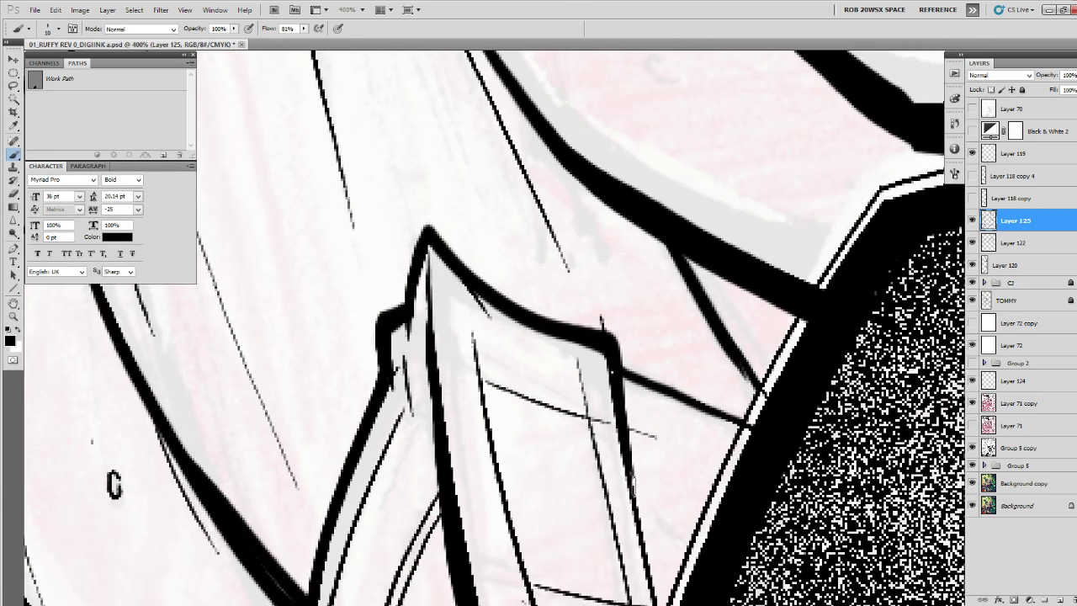
pyautogui.moveTo(618, 357); pyautogui.dragTo(749, 438)
# Thicken the jacket fold sweeping under the arm toward the thigh, along with the tapered crease branching off it.
pyautogui.scroll(5, 668, 332)
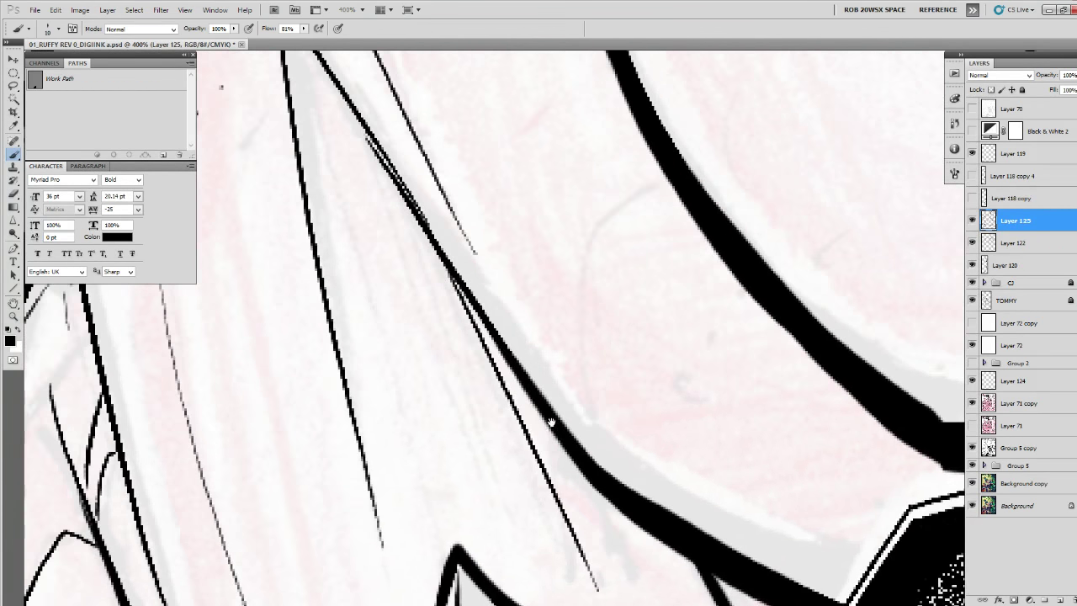
pyautogui.moveTo(439, 227); pyautogui.dragTo(486, 455)
pyautogui.moveTo(305, 183); pyautogui.dragTo(454, 439)
pyautogui.moveTo(488, 478); pyautogui.dragTo(400, 292)
pyautogui.moveTo(367, 254); pyautogui.dragTo(555, 530)
pyautogui.moveTo(540, 489); pyautogui.dragTo(483, 318)
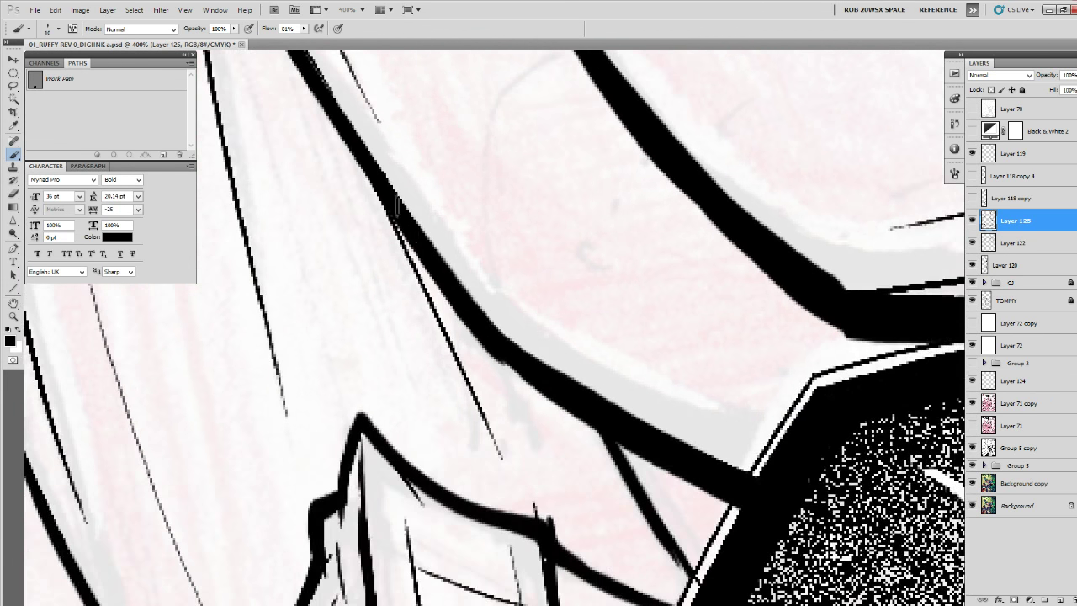
pyautogui.moveTo(397, 208); pyautogui.dragTo(507, 471)
pyautogui.moveTo(541, 388); pyautogui.dragTo(656, 471)
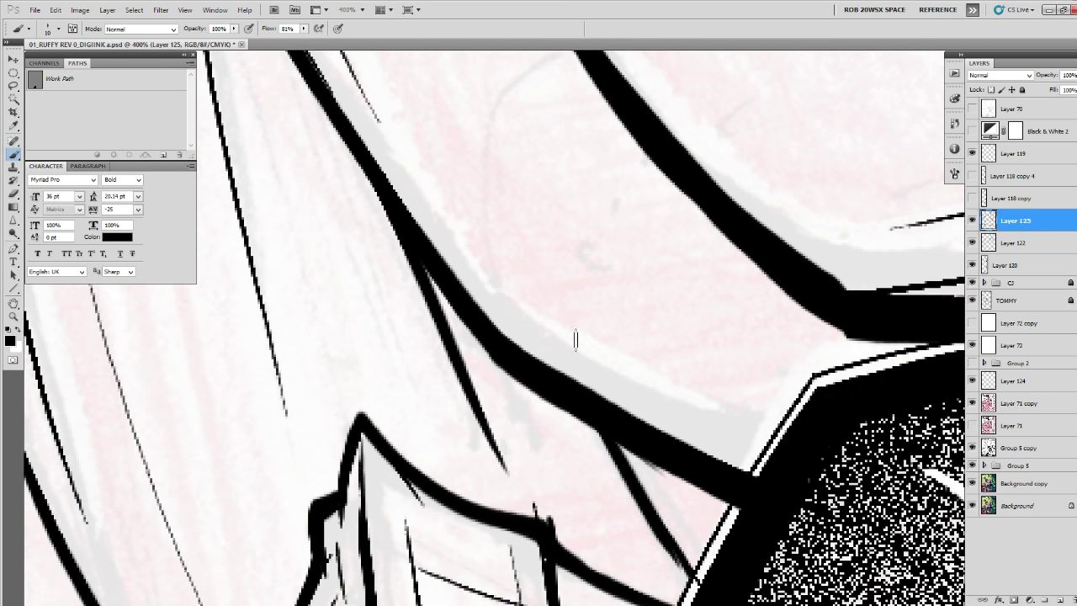
pyautogui.moveTo(471, 212); pyautogui.dragTo(569, 471)
# Thicken the sleeve's inner fold from its upper end around the bend and down toward the hem.
pyautogui.press('z')
pyautogui.keyDown('alt'); pyautogui.click(514, 380); pyautogui.keyUp('alt')
pyautogui.keyDown('alt'); pyautogui.click(514, 380); pyautogui.keyUp('alt')
pyautogui.keyDown('alt'); pyautogui.click(514, 379); pyautogui.keyUp('alt')
pyautogui.moveTo(508, 351); pyautogui.dragTo(556, 495)
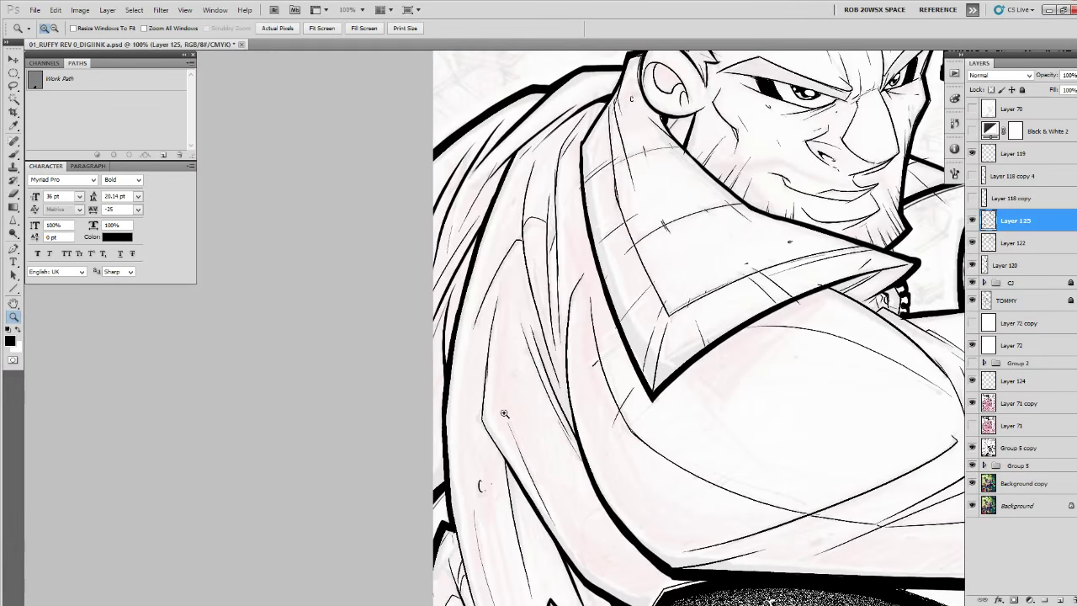
pyautogui.click(506, 415)
pyautogui.click(506, 414)
pyautogui.click(505, 415)
pyautogui.moveTo(512, 415); pyautogui.dragTo(498, 235)
pyautogui.press('b')
pyautogui.moveTo(401, 182)
pyautogui.mouseDown()
pyautogui.moveTo(423, 295)
pyautogui.moveTo(515, 448)
pyautogui.mouseUp()
pyautogui.moveTo(498, 261); pyautogui.dragTo(467, 478)
pyautogui.moveTo(399, 108); pyautogui.dragTo(370, 465)
pyautogui.moveTo(390, 389); pyautogui.dragTo(391, 378)
pyautogui.moveTo(381, 268); pyautogui.dragTo(370, 403)
pyautogui.scroll(-4, 370, 399)
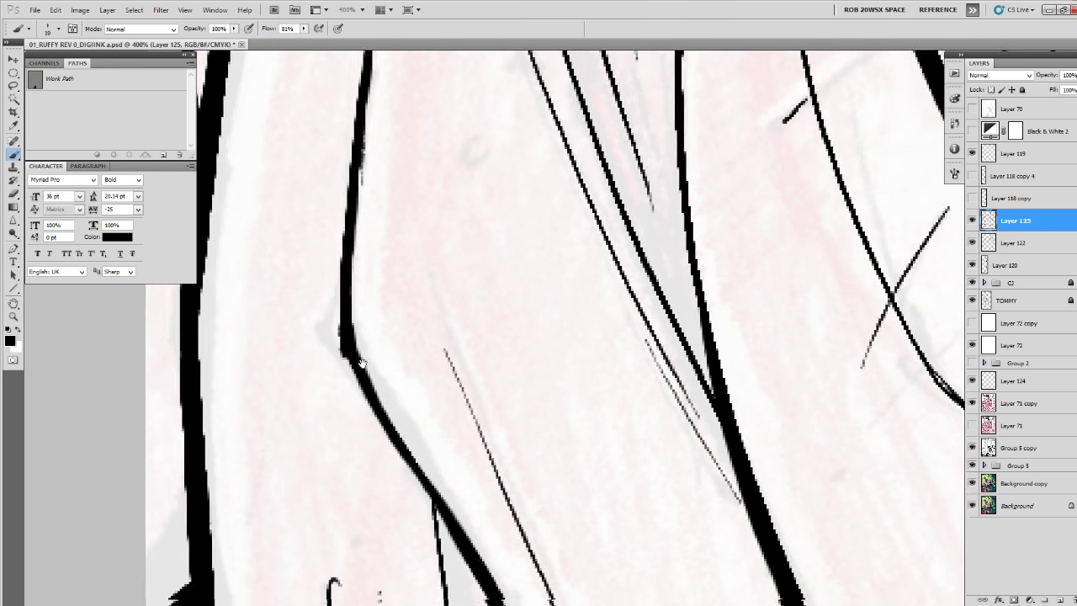
pyautogui.moveTo(341, 299); pyautogui.dragTo(460, 458)
# Thicken the central crease in the cluster of narrow folds and the curved fold line beside it.
pyautogui.moveTo(571, 193)
pyautogui.mouseDown()
pyautogui.moveTo(498, 428)
pyautogui.moveTo(455, 497)
pyautogui.mouseUp()
pyautogui.moveTo(410, 170)
pyautogui.mouseDown()
pyautogui.moveTo(429, 265)
pyautogui.moveTo(505, 463)
pyautogui.mouseUp()
pyautogui.moveTo(532, 522); pyautogui.dragTo(456, 336)
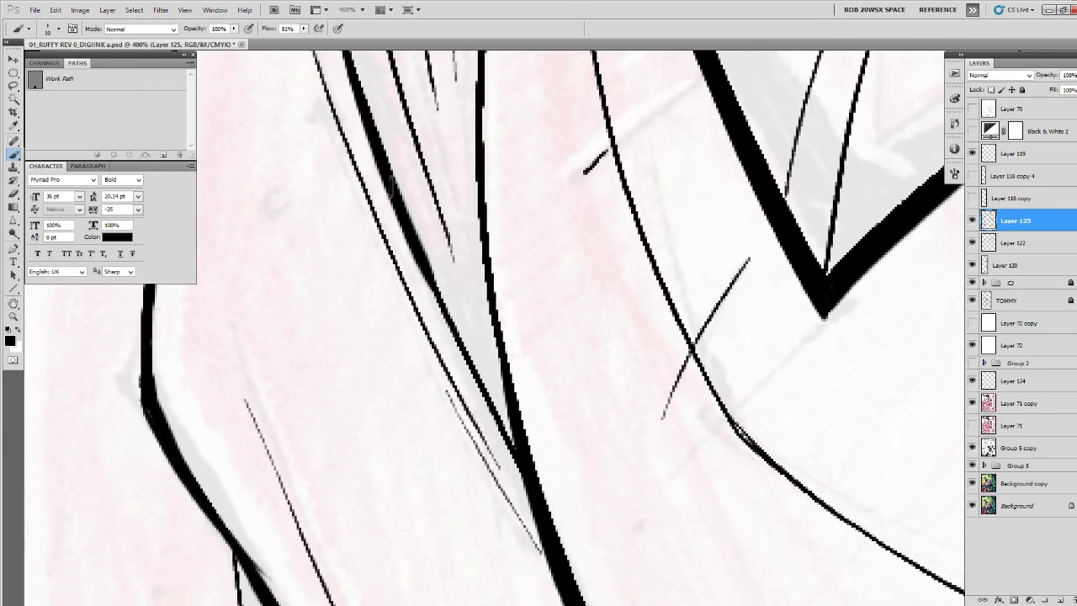
pyautogui.moveTo(411, 231); pyautogui.dragTo(512, 436)
pyautogui.moveTo(419, 263); pyautogui.dragTo(522, 468)
pyautogui.moveTo(608, 274); pyautogui.dragTo(567, 605)
pyautogui.moveTo(501, 288); pyautogui.dragTo(516, 506)
# Thicken the long curved crease that runs down into the cluster of narrow folds beside the collar.
pyautogui.scroll(5, 457, 330)
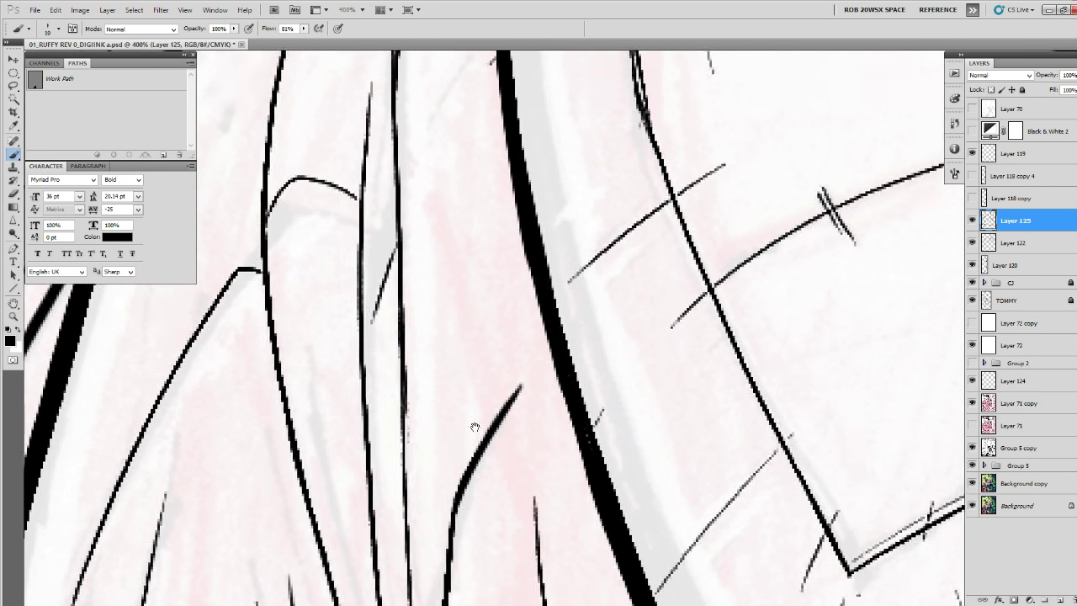
pyautogui.moveTo(322, 119)
pyautogui.mouseDown()
pyautogui.moveTo(296, 204)
pyautogui.moveTo(270, 408)
pyautogui.mouseUp()
pyautogui.moveTo(278, 462); pyautogui.dragTo(322, 276)
pyautogui.moveTo(316, 110)
pyautogui.mouseDown()
pyautogui.moveTo(304, 231)
pyautogui.moveTo(326, 387)
pyautogui.mouseUp()
pyautogui.moveTo(336, 393); pyautogui.dragTo(328, 340)
pyautogui.moveTo(302, 201); pyautogui.dragTo(326, 352)
pyautogui.moveTo(336, 377); pyautogui.dragTo(314, 290)
pyautogui.moveTo(279, 185); pyautogui.dragTo(357, 467)
pyautogui.moveTo(345, 379)
pyautogui.mouseDown()
pyautogui.moveTo(339, 235)
pyautogui.moveTo(382, 419)
pyautogui.mouseUp()
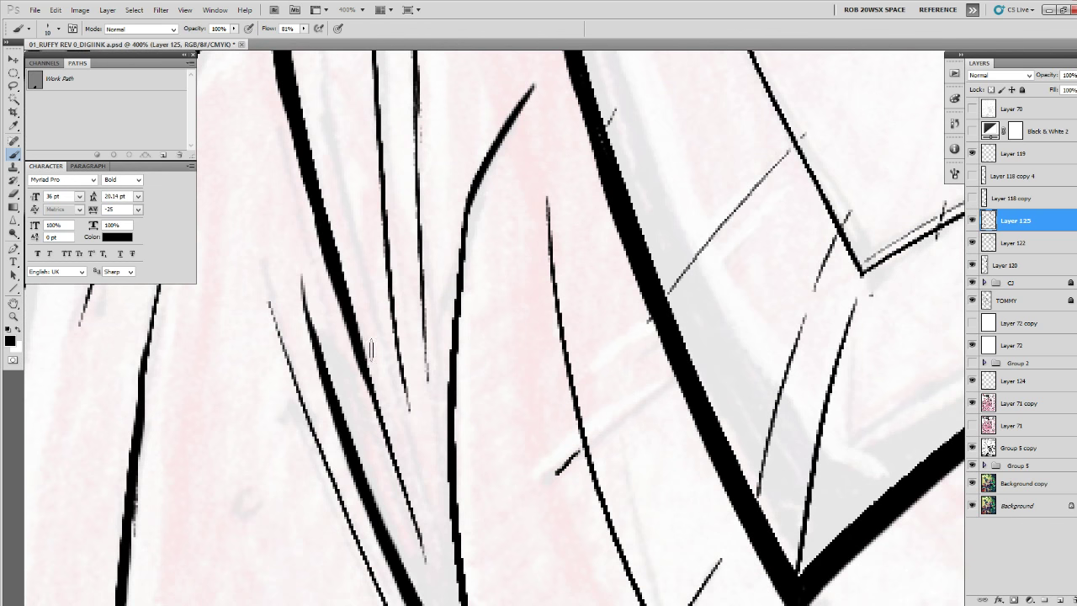
# Ink a heavy edge on the jacket beside the neck chain, just below the collar's tip.
pyautogui.press('z')
pyautogui.keyDown('alt'); pyautogui.click(437, 273); pyautogui.keyUp('alt')
pyautogui.keyDown('alt'); pyautogui.click(446, 274); pyautogui.keyUp('alt')
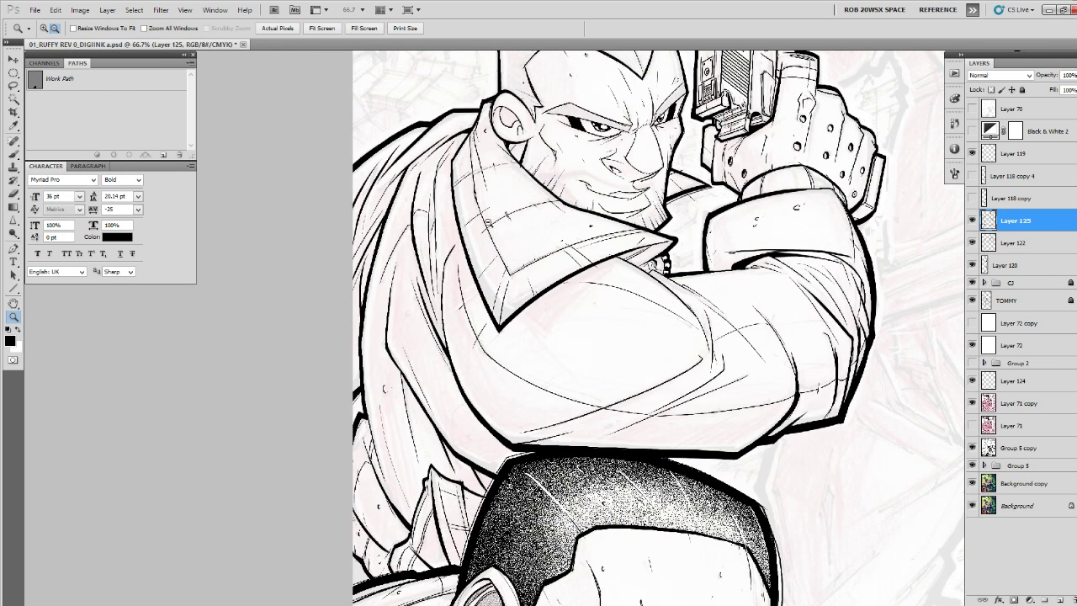
pyautogui.click(677, 274)
pyautogui.click(676, 274)
pyautogui.click(677, 271)
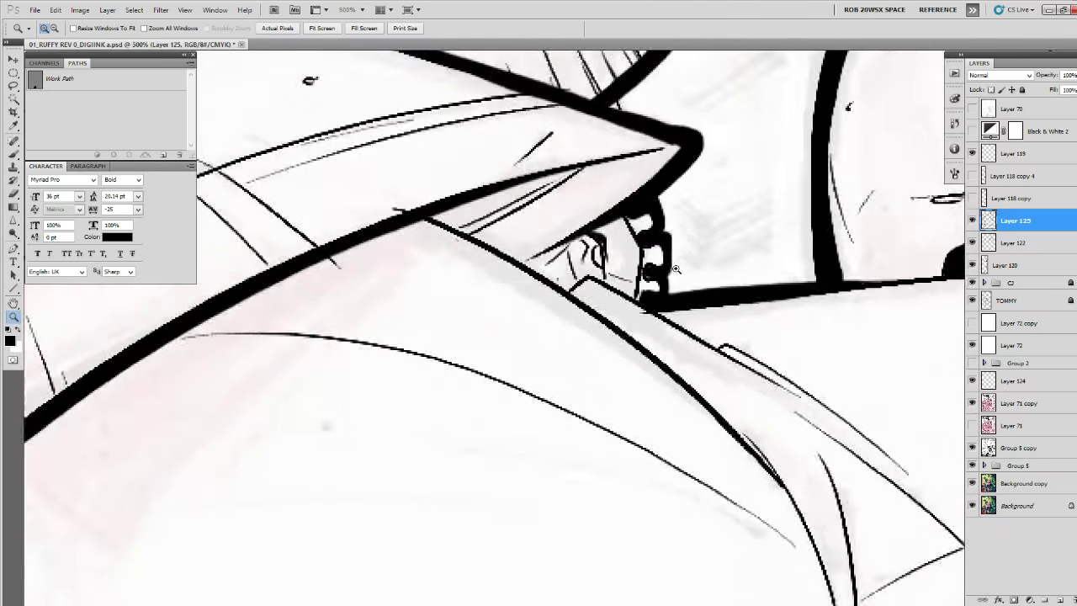
pyautogui.click(678, 270)
pyautogui.click(678, 270)
pyautogui.press('b')
pyautogui.moveTo(691, 313)
pyautogui.mouseDown()
pyautogui.moveTo(879, 473)
pyautogui.moveTo(755, 456)
pyautogui.moveTo(799, 497)
pyautogui.mouseUp()
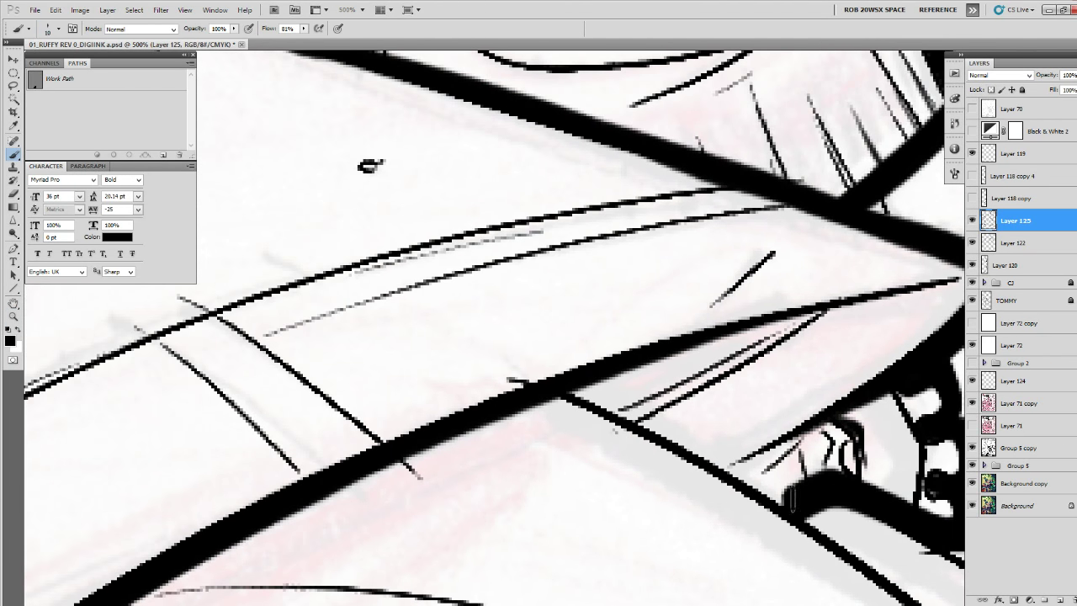
pyautogui.moveTo(787, 496); pyautogui.dragTo(515, 304)
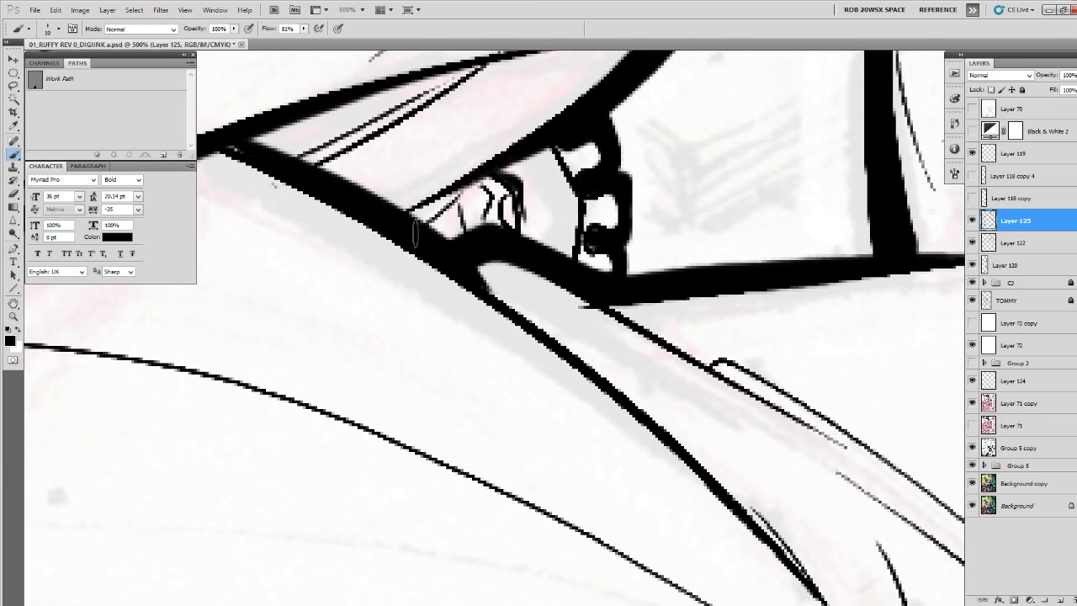
# Thicken the long crease running from under the collar down the upper arm, redoing the stroke.
pyautogui.moveTo(415, 234); pyautogui.dragTo(738, 500)
pyautogui.moveTo(779, 534); pyautogui.dragTo(707, 493)
pyautogui.hotkey('ctrl', 'z')
pyautogui.moveTo(396, 217); pyautogui.dragTo(749, 556)
pyautogui.moveTo(762, 464); pyautogui.dragTo(641, 540)
# Thicken the parallel arm crease that starts below the neck chain with tapered black strokes.
pyautogui.moveTo(367, 323); pyautogui.dragTo(656, 496)
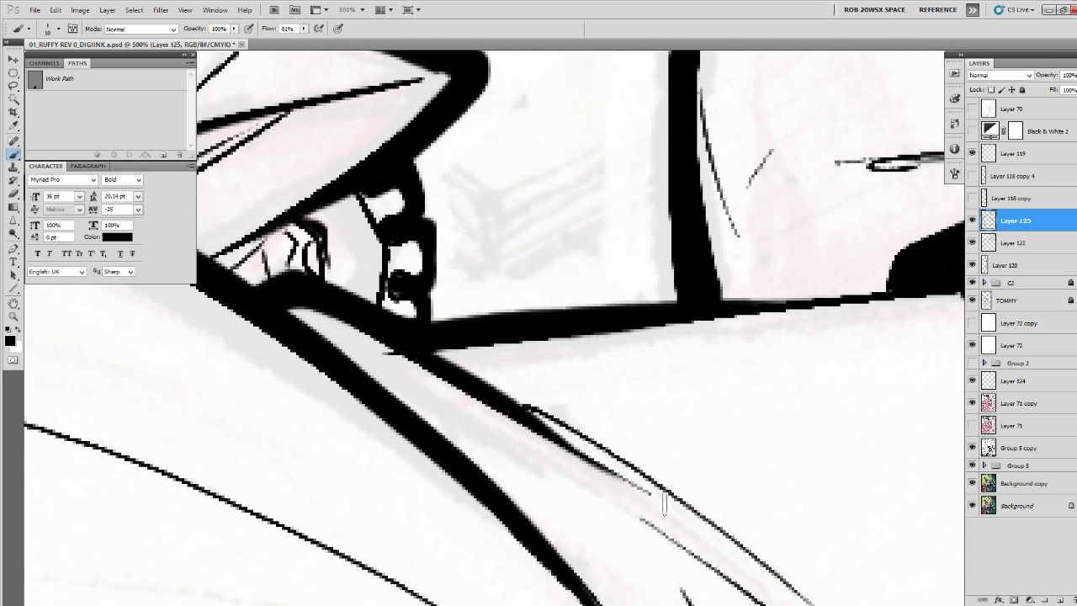
pyautogui.moveTo(510, 410)
pyautogui.mouseDown()
pyautogui.moveTo(524, 396)
pyautogui.moveTo(696, 506)
pyautogui.mouseUp()
pyautogui.moveTo(834, 478); pyautogui.dragTo(551, 552)
pyautogui.moveTo(838, 362)
pyautogui.mouseDown()
pyautogui.moveTo(796, 368)
pyautogui.moveTo(627, 445)
pyautogui.mouseUp()
pyautogui.moveTo(562, 427); pyautogui.dragTo(566, 430)
pyautogui.moveTo(728, 456); pyautogui.dragTo(644, 420)
pyautogui.moveTo(904, 504); pyautogui.dragTo(509, 555)
pyautogui.press('z')
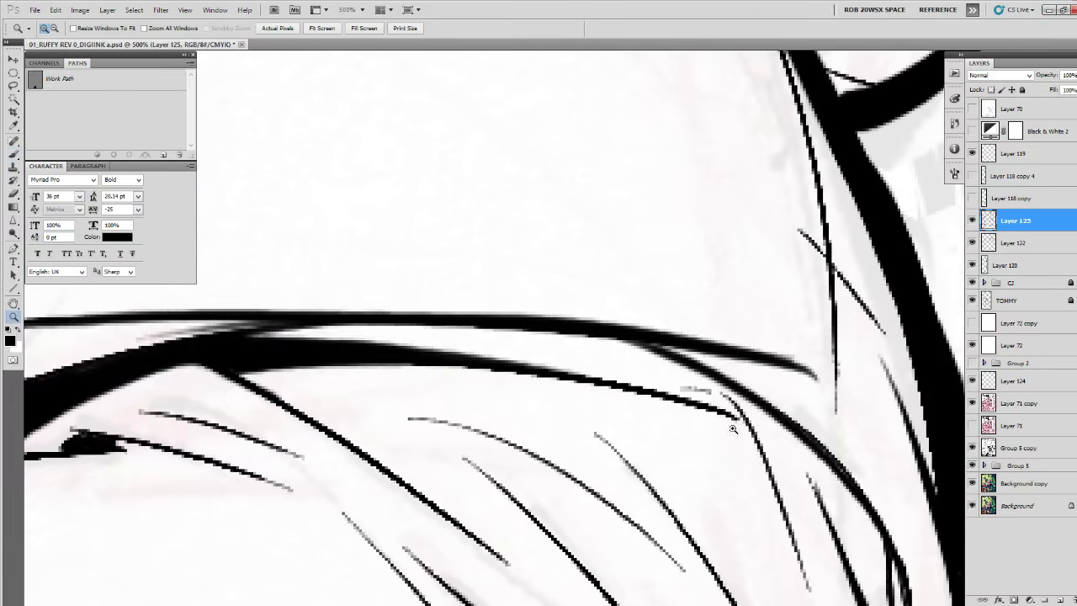
# Thicken the upper stretch of the sleeve crease where the curved cross seam meets it, building a tapered black wedge.
pyautogui.keyDown('alt'); pyautogui.click(732, 434); pyautogui.keyUp('alt')
pyautogui.keyDown('alt'); pyautogui.click(732, 434); pyautogui.keyUp('alt')
pyautogui.keyDown('alt'); pyautogui.click(732, 434); pyautogui.keyUp('alt')
pyautogui.keyDown('alt'); pyautogui.click(732, 434); pyautogui.keyUp('alt')
pyautogui.keyDown('alt'); pyautogui.click(731, 434); pyautogui.keyUp('alt')
pyautogui.moveTo(721, 504); pyautogui.dragTo(744, 412)
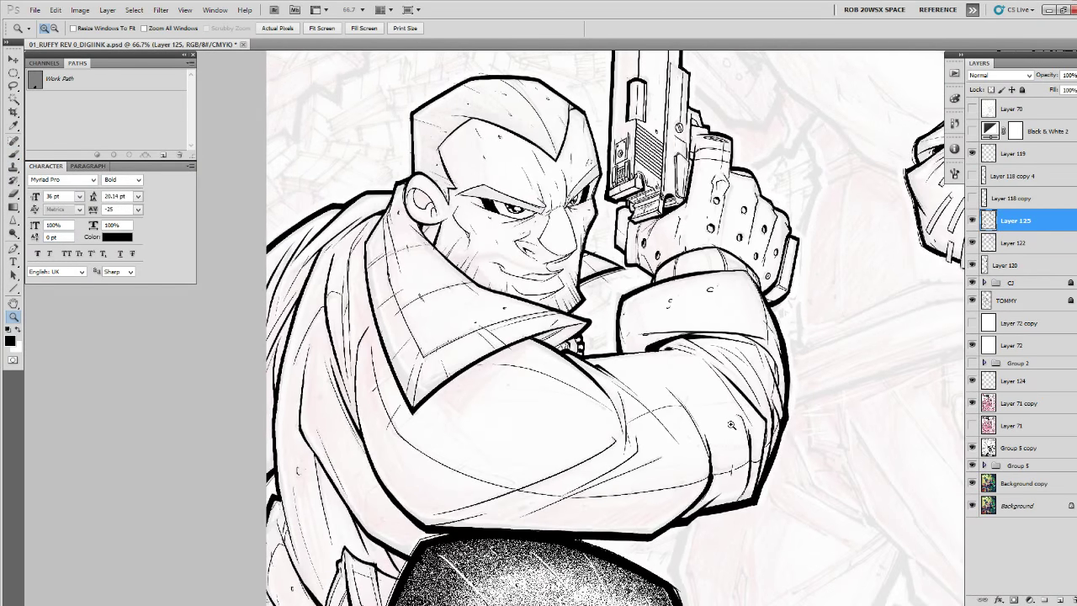
pyautogui.click(757, 439)
pyautogui.click(755, 439)
pyautogui.click(752, 440)
pyautogui.click(749, 436)
pyautogui.click(740, 425)
pyautogui.press('b')
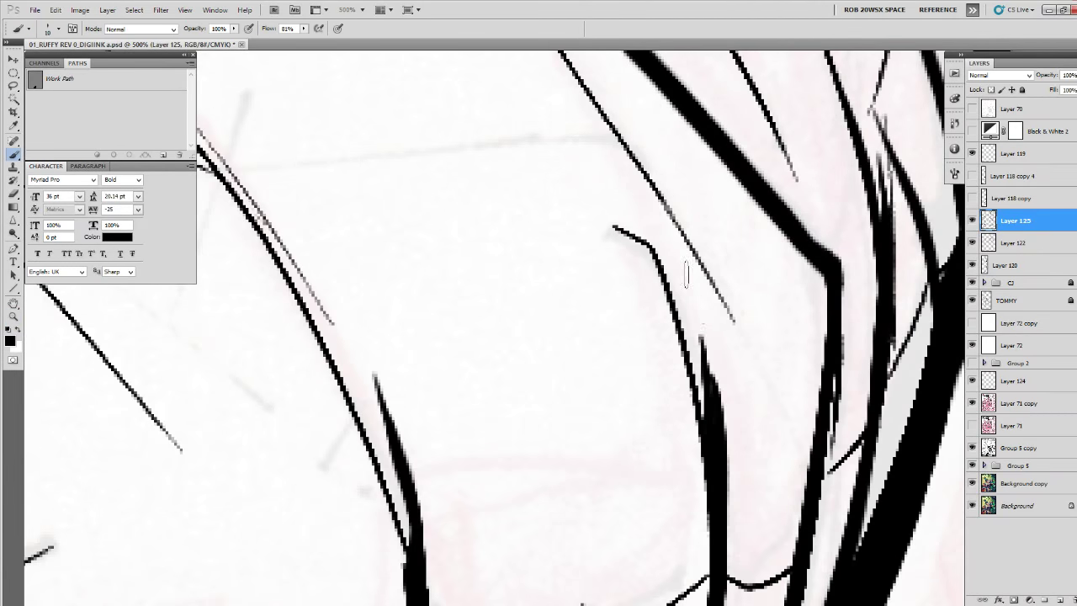
pyautogui.moveTo(685, 267); pyautogui.dragTo(709, 480)
pyautogui.moveTo(611, 291)
pyautogui.mouseDown()
pyautogui.moveTo(911, 577)
pyautogui.moveTo(903, 574)
pyautogui.mouseUp()
pyautogui.moveTo(469, 307); pyautogui.dragTo(586, 339)
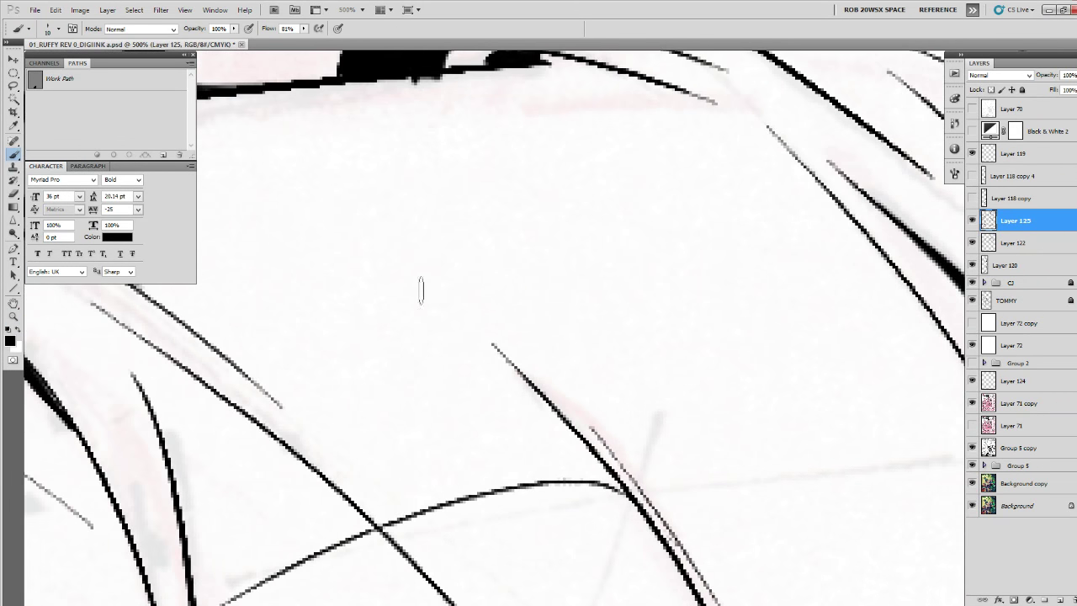
pyautogui.moveTo(412, 284)
pyautogui.mouseDown()
pyautogui.moveTo(711, 599)
pyautogui.moveTo(673, 258)
pyautogui.moveTo(800, 421)
pyautogui.mouseUp()
pyautogui.moveTo(430, 317); pyautogui.dragTo(505, 345)
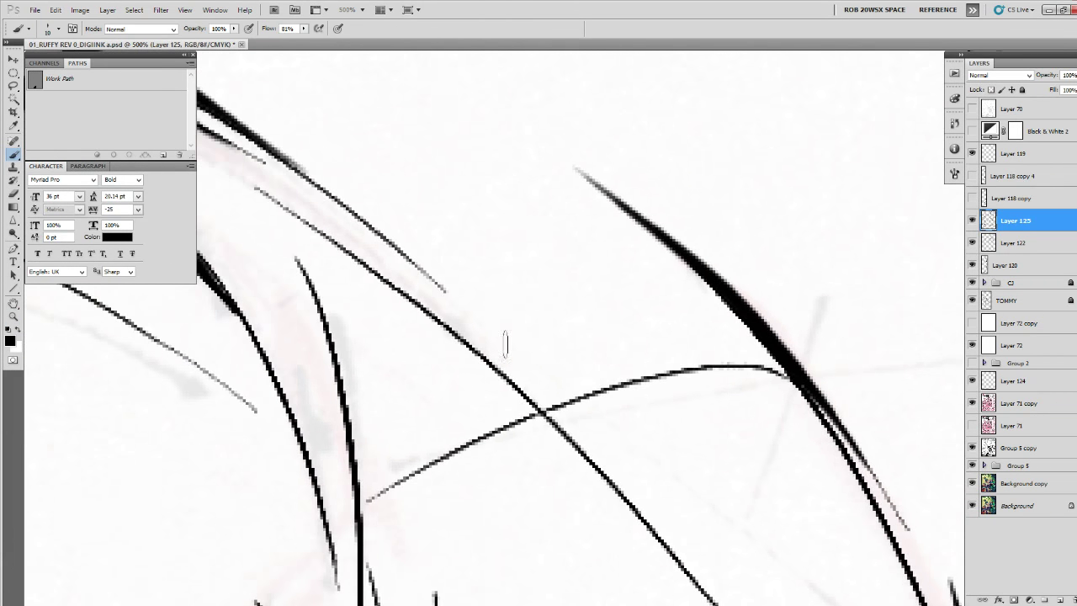
# Thicken the long diagonal sleeve crease that crosses the curved seam, tapering both ends.
pyautogui.moveTo(262, 191); pyautogui.dragTo(683, 555)
pyautogui.moveTo(625, 486)
pyautogui.mouseDown()
pyautogui.moveTo(552, 371)
pyautogui.moveTo(690, 556)
pyautogui.mouseUp()
pyautogui.press('z')
pyautogui.keyDown('alt'); pyautogui.click(648, 471); pyautogui.keyUp('alt')
pyautogui.keyDown('alt'); pyautogui.click(649, 465); pyautogui.keyUp('alt')
pyautogui.keyDown('alt'); pyautogui.click(648, 462); pyautogui.keyUp('alt')
pyautogui.keyDown('alt'); pyautogui.click(648, 462); pyautogui.keyUp('alt')
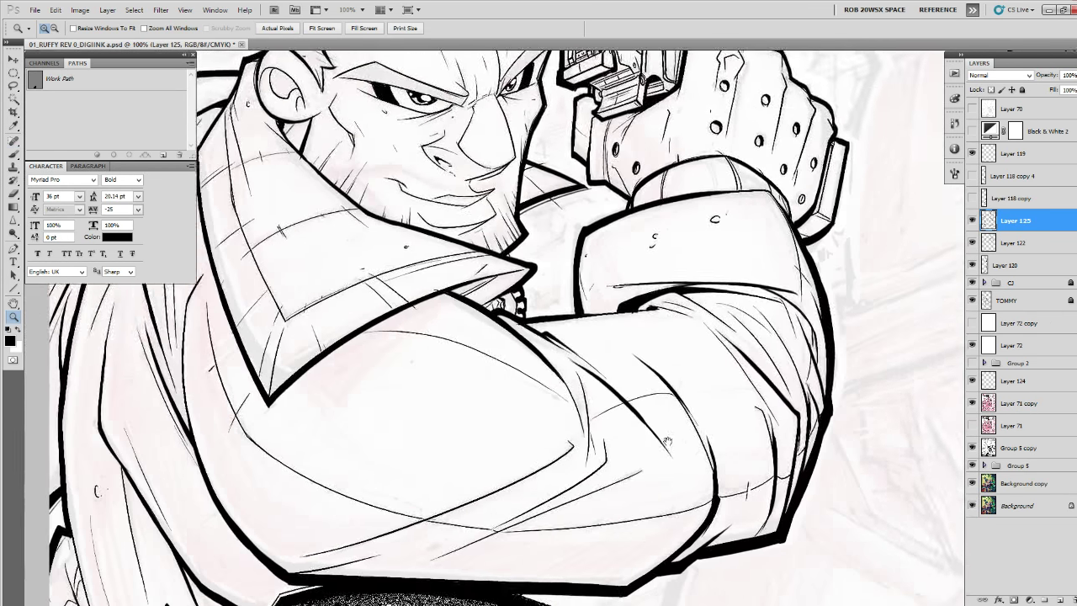
# Strengthen the hooked fold at the inner elbow with a tapered stroke running down from its corner to the sleeve seam.
pyautogui.moveTo(643, 460); pyautogui.dragTo(707, 363)
pyautogui.click(654, 348)
pyautogui.click(655, 348)
pyautogui.click(656, 347)
pyautogui.press('b')
pyautogui.moveTo(643, 288); pyautogui.dragTo(661, 424)
pyautogui.moveTo(660, 441); pyautogui.dragTo(726, 248)
pyautogui.moveTo(727, 154)
pyautogui.mouseDown()
pyautogui.moveTo(701, 253)
pyautogui.moveTo(594, 327)
pyautogui.mouseUp()
pyautogui.moveTo(517, 375); pyautogui.dragTo(683, 286)
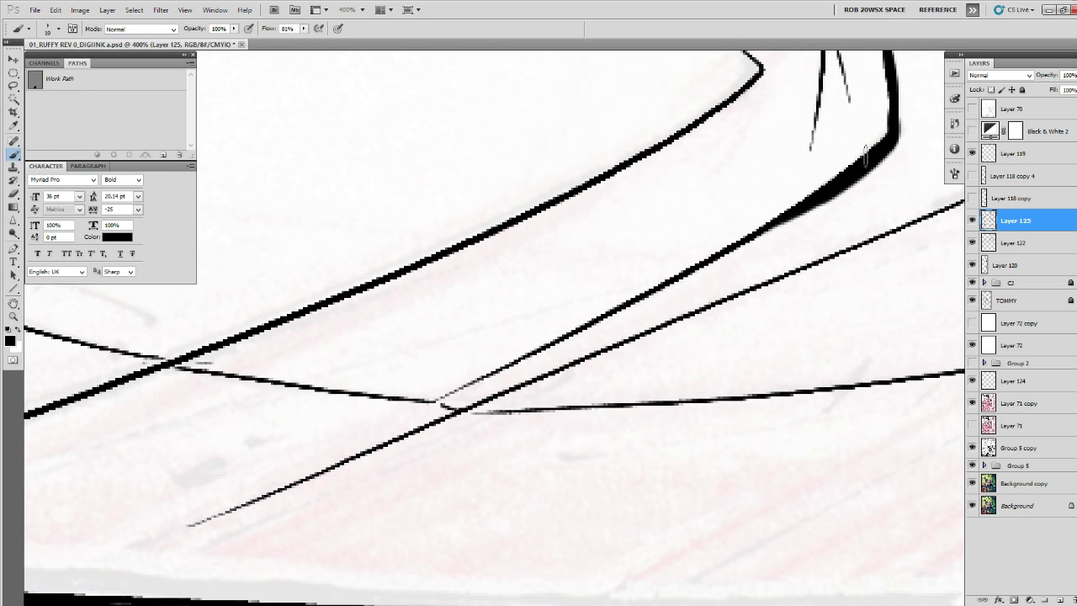
pyautogui.moveTo(830, 187); pyautogui.dragTo(429, 399)
# Build up black where the curved elbow crease joins the sleeve's lower outline, and smooth the underside of the bend.
pyautogui.press('z')
pyautogui.keyDown('alt'); pyautogui.click(693, 323); pyautogui.keyUp('alt')
pyautogui.keyDown('alt'); pyautogui.click(693, 326); pyautogui.keyUp('alt')
pyautogui.keyDown('alt'); pyautogui.click(693, 328); pyautogui.keyUp('alt')
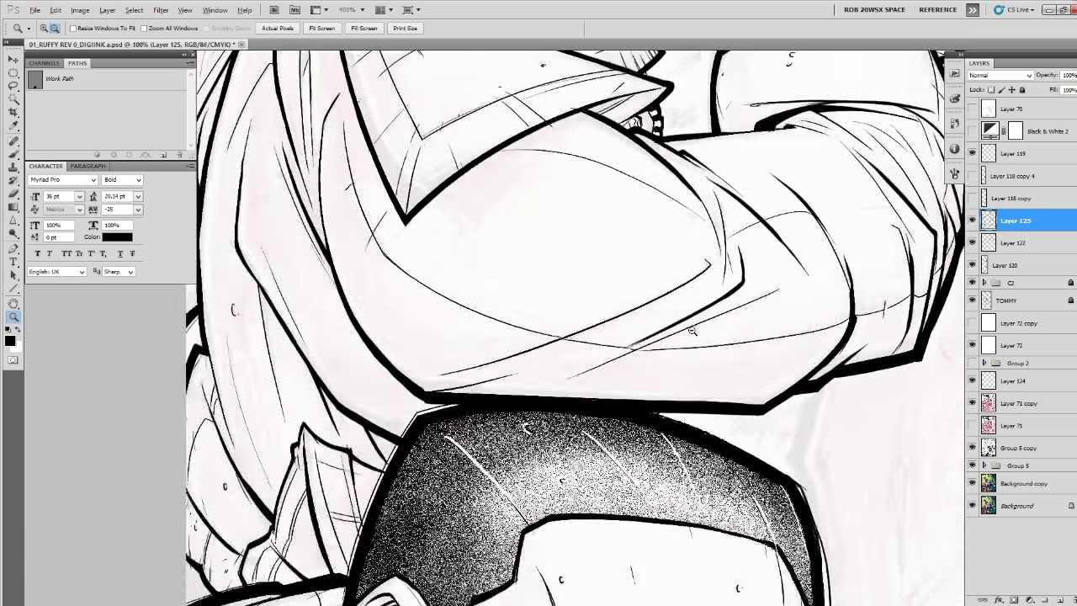
pyautogui.keyDown('alt'); pyautogui.click(694, 330); pyautogui.keyUp('alt')
pyautogui.keyDown('alt'); pyautogui.click(694, 331); pyautogui.keyUp('alt')
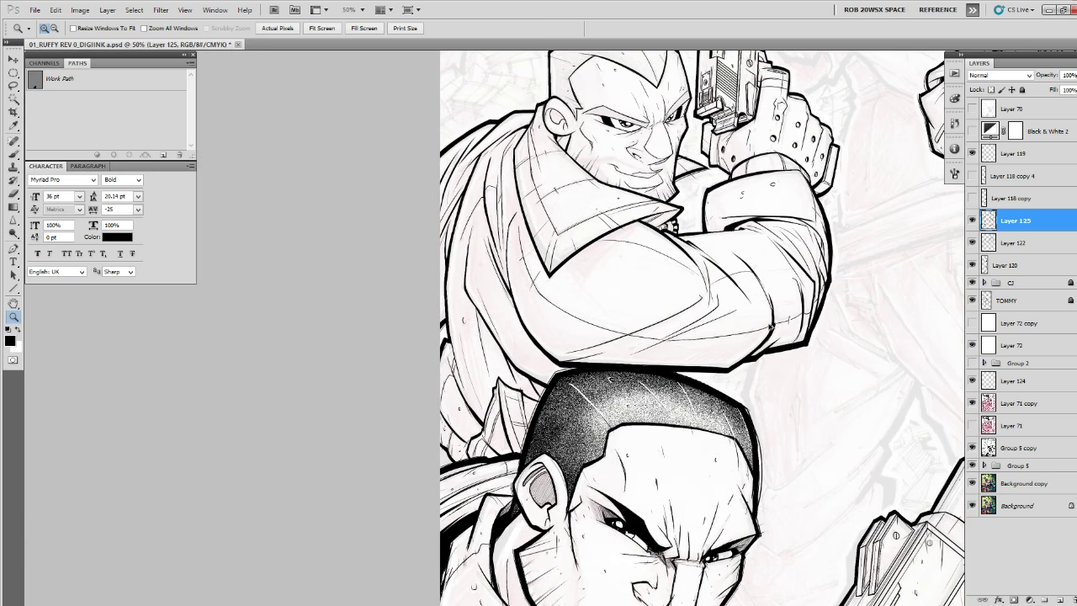
pyautogui.click(743, 366)
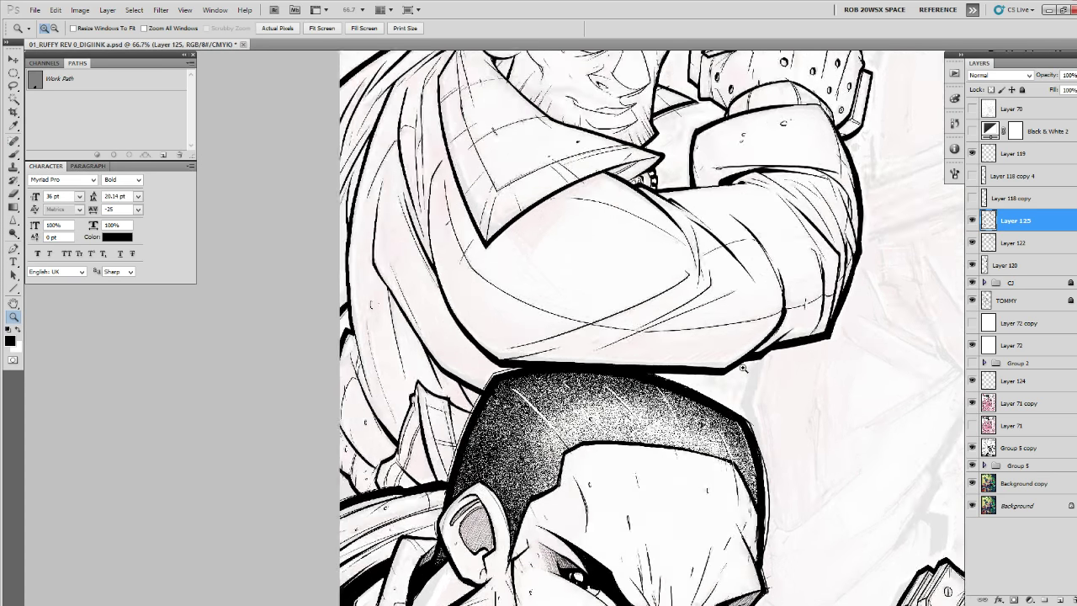
pyautogui.press('b')
pyautogui.moveTo(803, 313); pyautogui.dragTo(698, 371)
pyautogui.moveTo(615, 414); pyautogui.dragTo(711, 445)
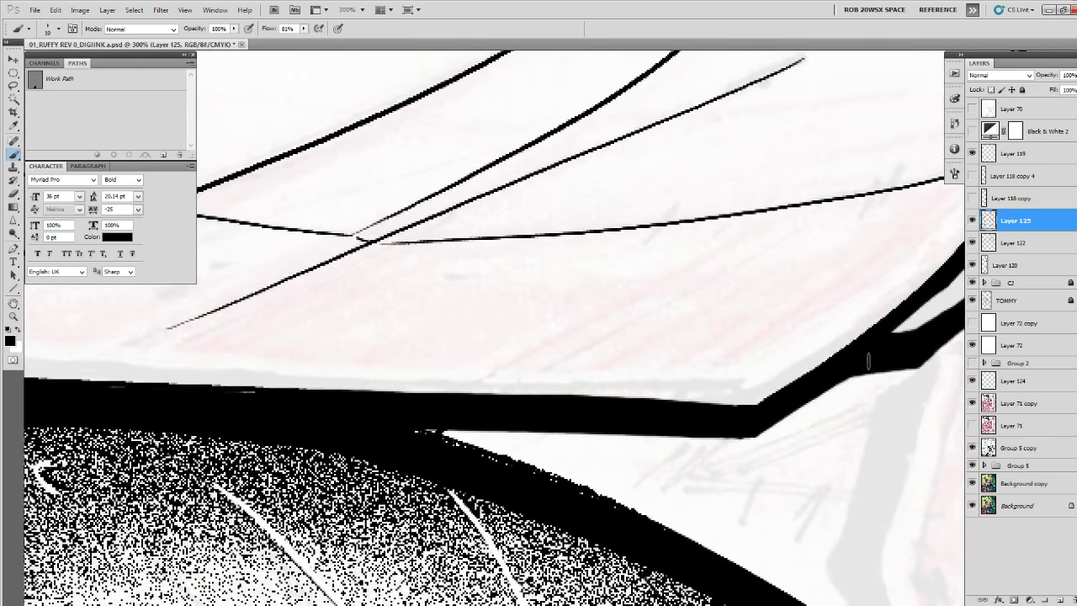
pyautogui.moveTo(858, 370); pyautogui.dragTo(638, 490)
pyautogui.moveTo(862, 307); pyautogui.dragTo(780, 385)
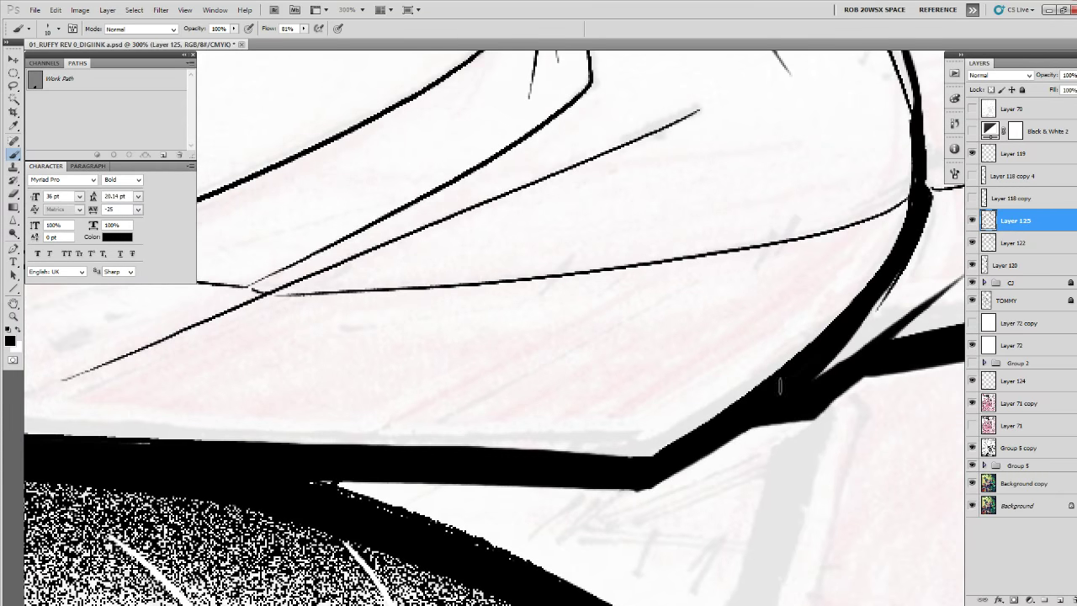
pyautogui.moveTo(627, 479)
pyautogui.mouseDown()
pyautogui.moveTo(791, 446)
pyautogui.moveTo(547, 442)
pyautogui.mouseUp()
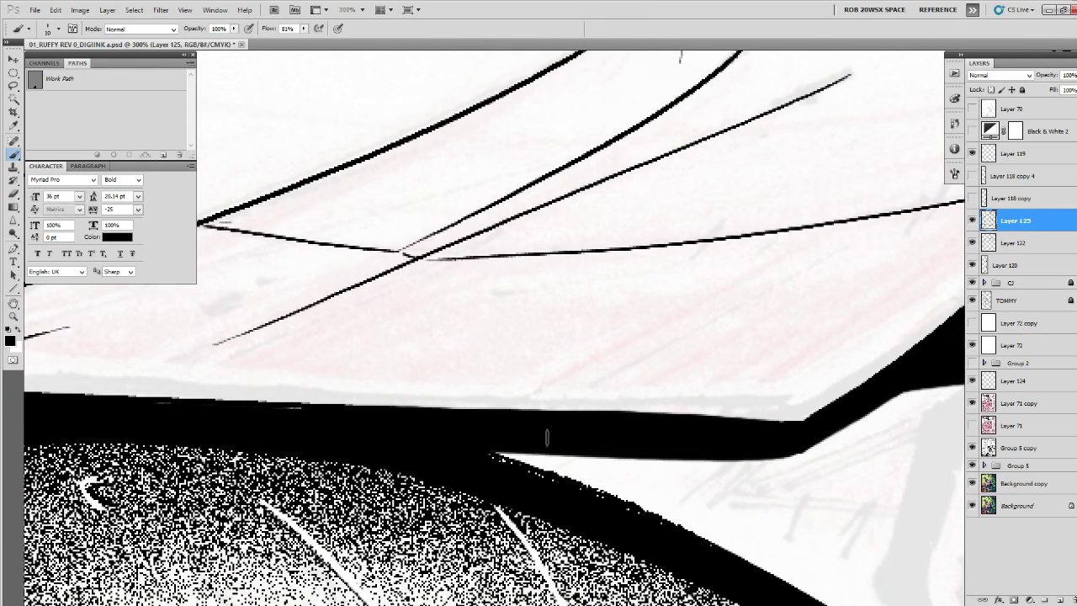
pyautogui.moveTo(894, 411); pyautogui.dragTo(819, 442)
# Thicken the upper edge of the bend in the sleeve's lower outline with repeated black strokes.
pyautogui.press('e')
pyautogui.press('b')
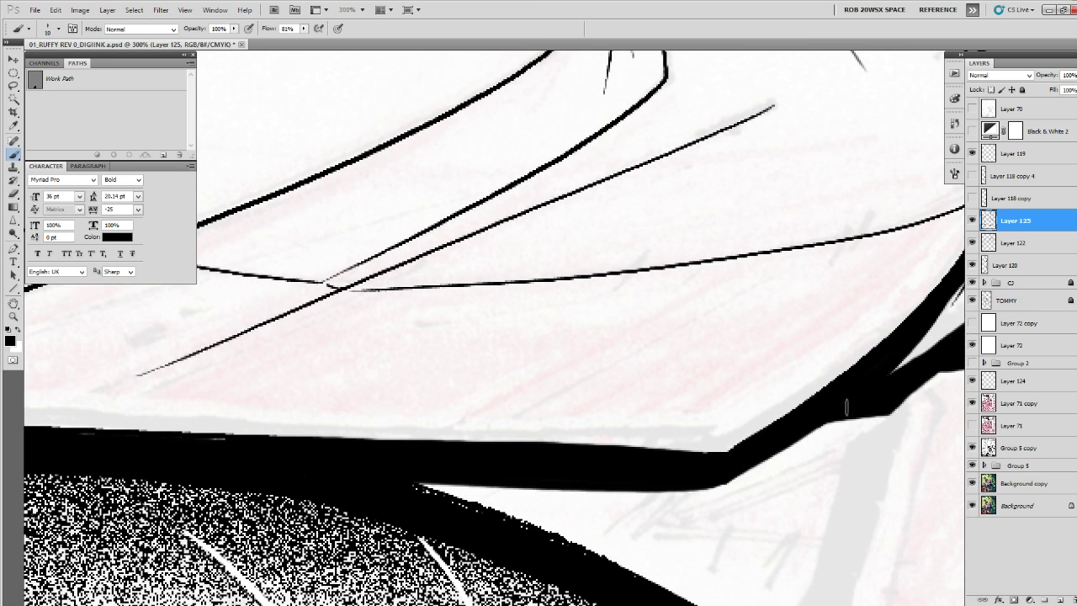
pyautogui.moveTo(836, 382)
pyautogui.mouseDown()
pyautogui.moveTo(712, 450)
pyautogui.moveTo(790, 416)
pyautogui.mouseUp()
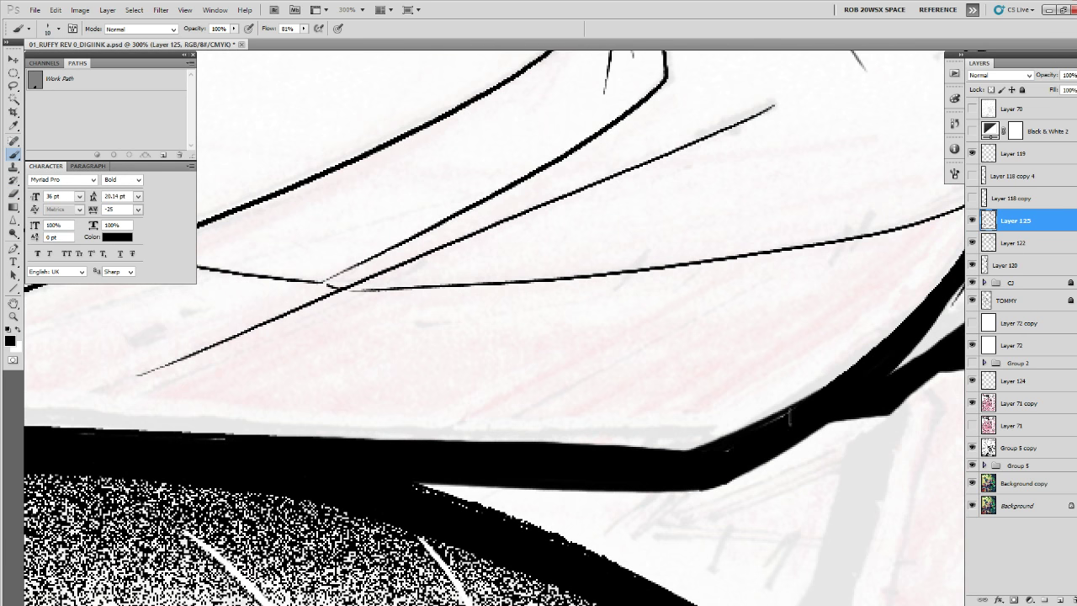
pyautogui.moveTo(725, 469); pyautogui.dragTo(856, 404)
pyautogui.moveTo(880, 393); pyautogui.dragTo(683, 477)
pyautogui.moveTo(750, 446)
pyautogui.mouseDown()
pyautogui.moveTo(673, 490)
pyautogui.moveTo(569, 518)
pyautogui.mouseUp()
pyautogui.moveTo(513, 510); pyautogui.dragTo(954, 481)
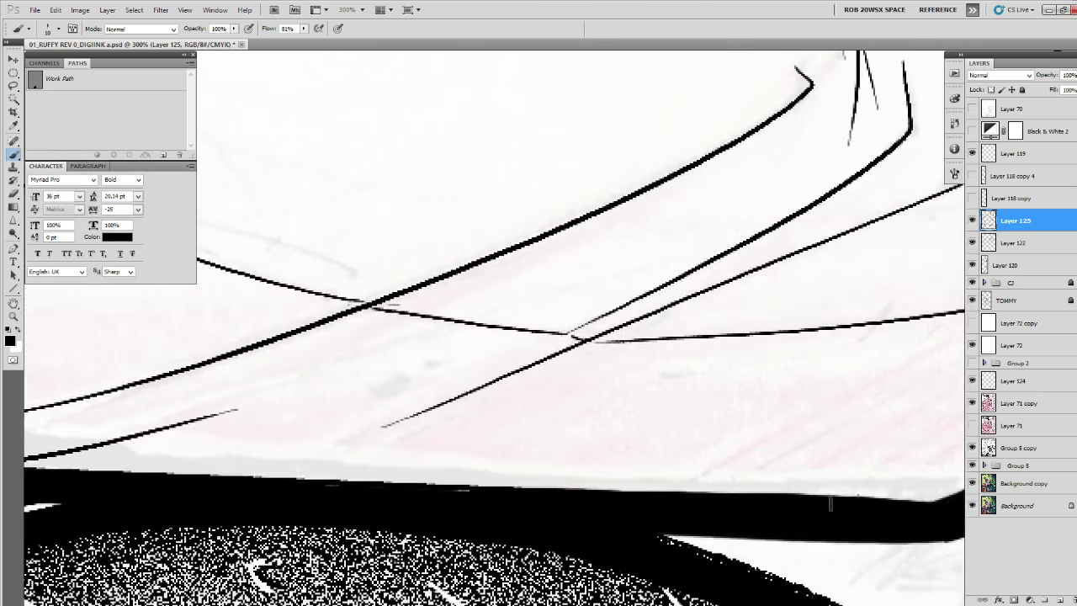
# Extend and thicken the short fold at the far corner of the sleeve's lower outline into a long tapered wedge.
pyautogui.moveTo(469, 495); pyautogui.dragTo(719, 520)
pyautogui.moveTo(427, 507); pyautogui.dragTo(580, 552)
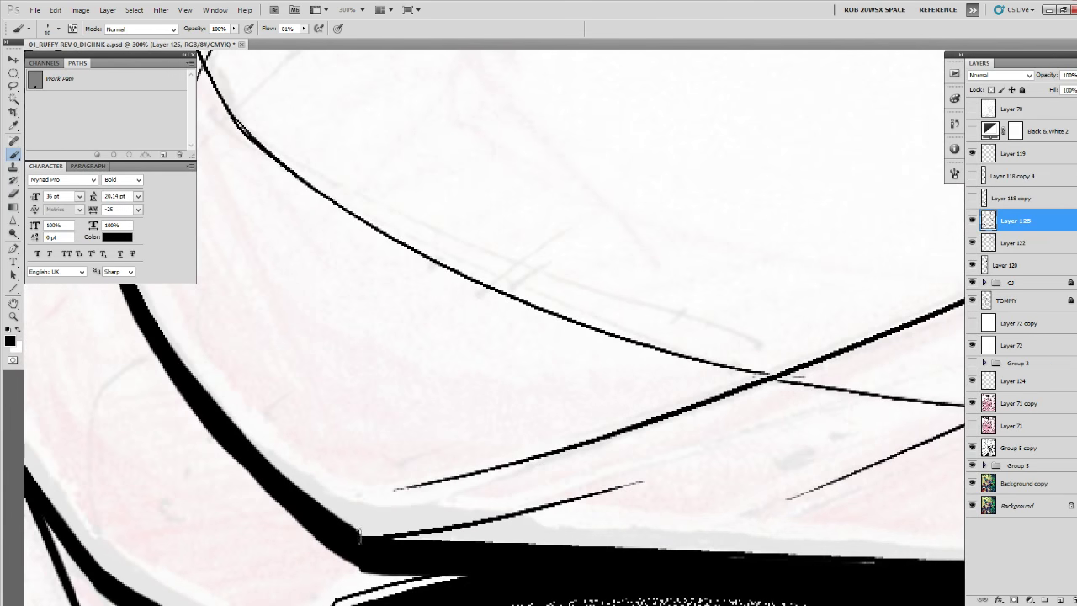
pyautogui.moveTo(359, 536)
pyautogui.mouseDown()
pyautogui.moveTo(492, 523)
pyautogui.moveTo(773, 433)
pyautogui.moveTo(343, 545)
pyautogui.mouseUp()
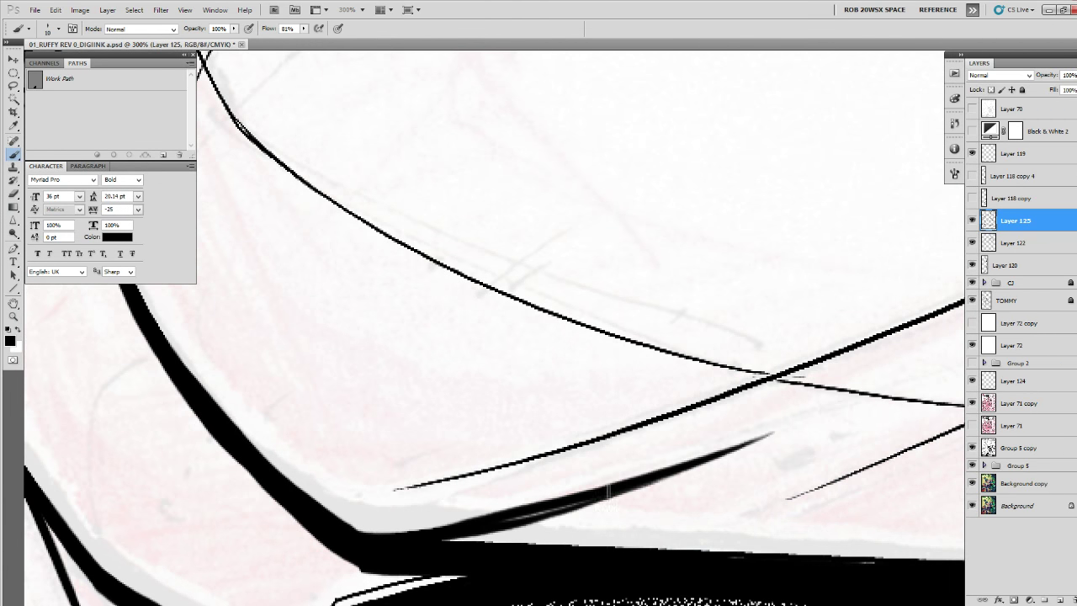
pyautogui.moveTo(608, 492); pyautogui.dragTo(472, 528)
# Add thin fold lines beside the dark spikes under the jacket's diagonal edge, redoing the first stroke.
pyautogui.press('z')
pyautogui.keyDown('alt'); pyautogui.click(419, 477); pyautogui.keyUp('alt')
pyautogui.keyDown('alt'); pyautogui.click(418, 477); pyautogui.keyUp('alt')
pyautogui.keyDown('alt'); pyautogui.click(418, 478); pyautogui.keyUp('alt')
pyautogui.moveTo(418, 478); pyautogui.dragTo(530, 437)
pyautogui.click(477, 422)
pyautogui.click(475, 424)
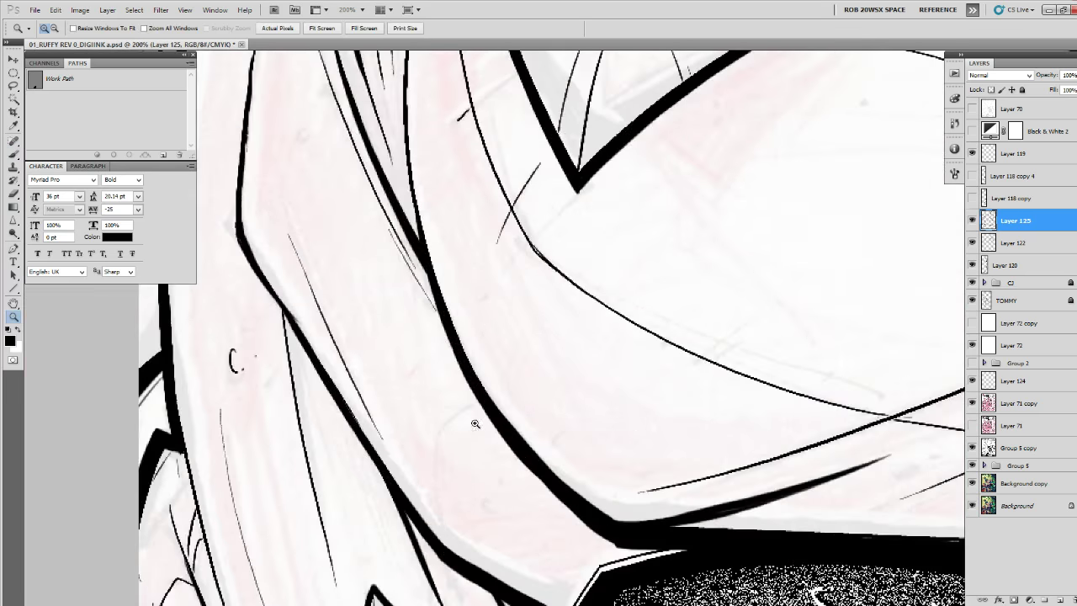
pyautogui.press('b')
pyautogui.moveTo(443, 426)
pyautogui.mouseDown()
pyautogui.moveTo(434, 469)
pyautogui.moveTo(460, 557)
pyautogui.mouseUp()
pyautogui.moveTo(487, 578); pyautogui.dragTo(581, 343)
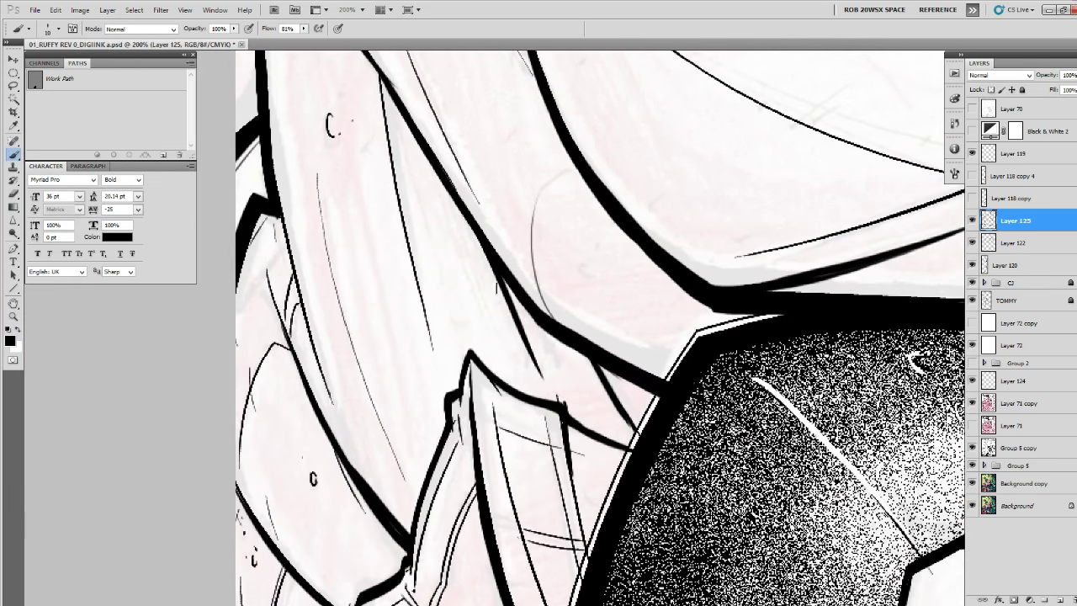
pyautogui.moveTo(467, 231); pyautogui.dragTo(513, 353)
pyautogui.hotkey('ctrl', 'z')
pyautogui.moveTo(468, 225); pyautogui.dragTo(511, 341)
pyautogui.moveTo(521, 364); pyautogui.dragTo(523, 376)
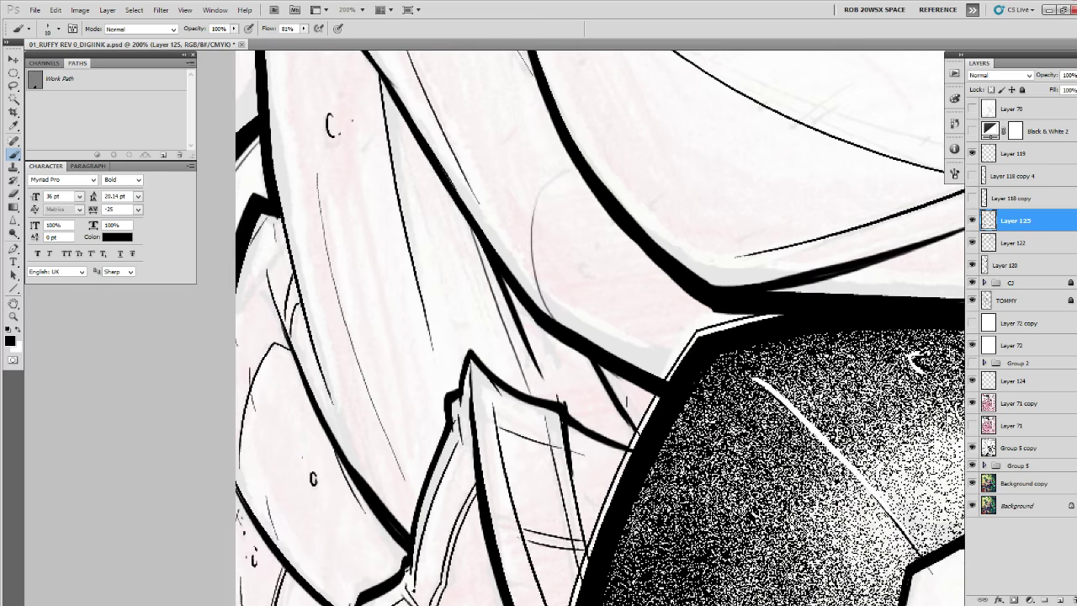
pyautogui.moveTo(607, 366)
pyautogui.mouseDown()
pyautogui.moveTo(647, 433)
pyautogui.moveTo(670, 294)
pyautogui.mouseUp()
# Thicken the jacket's back edge above the lower folds and reinforce the small curved creases beside it.
pyautogui.keyDown('ctrl'); pyautogui.click(429, 377); pyautogui.keyUp('ctrl')
pyautogui.moveTo(429, 377)
pyautogui.mouseDown()
pyautogui.moveTo(524, 378)
pyautogui.moveTo(430, 497)
pyautogui.moveTo(488, 354)
pyautogui.mouseUp()
pyautogui.moveTo(510, 295); pyautogui.dragTo(516, 473)
pyautogui.moveTo(349, 392); pyautogui.dragTo(377, 508)
pyautogui.moveTo(370, 480); pyautogui.dragTo(357, 427)
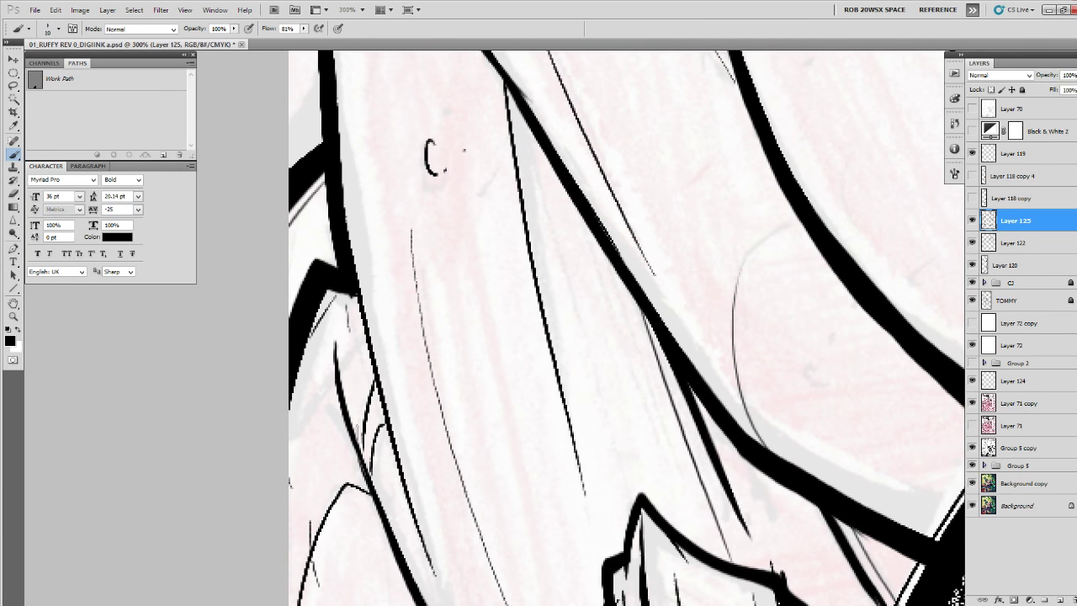
pyautogui.moveTo(374, 375); pyautogui.dragTo(365, 457)
pyautogui.moveTo(350, 274)
pyautogui.mouseDown()
pyautogui.moveTo(380, 399)
pyautogui.moveTo(354, 425)
pyautogui.mouseUp()
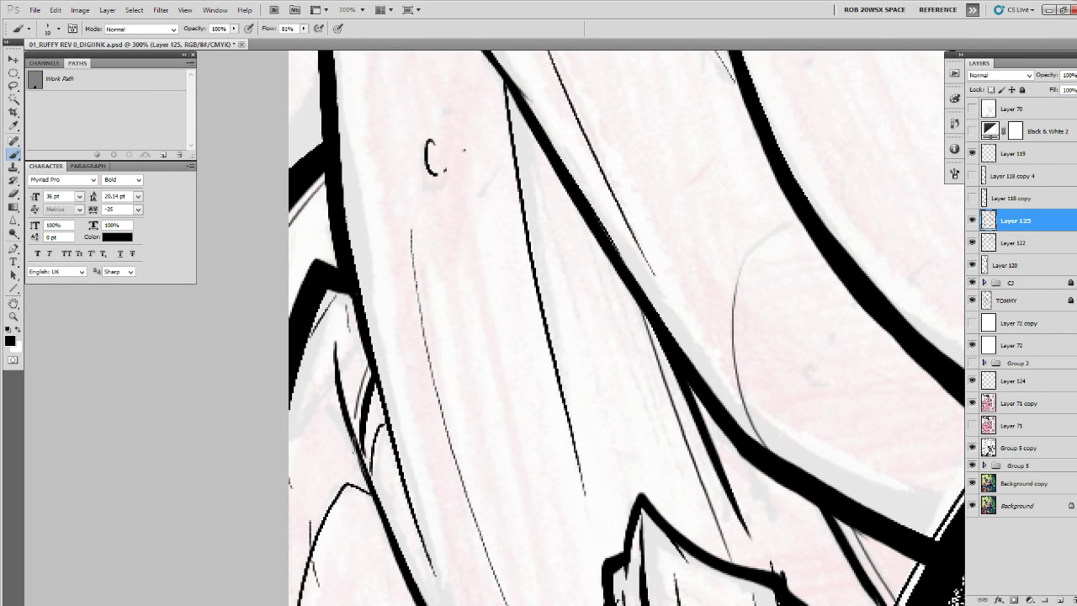
# Thicken the long outer outline of the jacket's back beside the angled sleeve fold.
pyautogui.moveTo(447, 235)
pyautogui.mouseDown()
pyautogui.moveTo(389, 435)
pyautogui.moveTo(408, 584)
pyautogui.mouseUp()
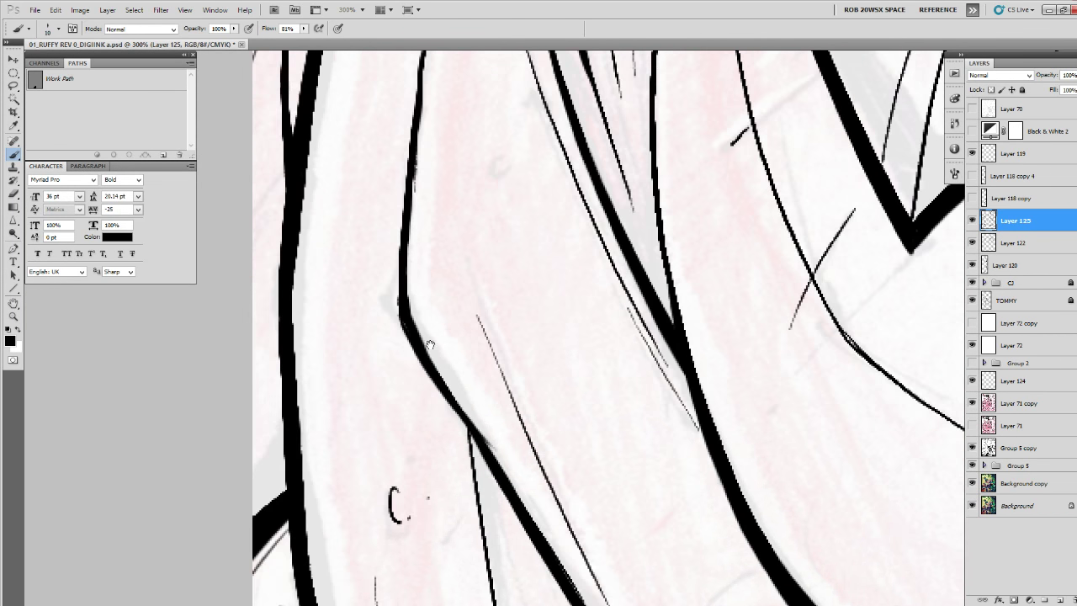
pyautogui.moveTo(430, 345); pyautogui.dragTo(443, 331)
pyautogui.moveTo(302, 360); pyautogui.dragTo(302, 321)
pyautogui.moveTo(304, 202); pyautogui.dragTo(306, 332)
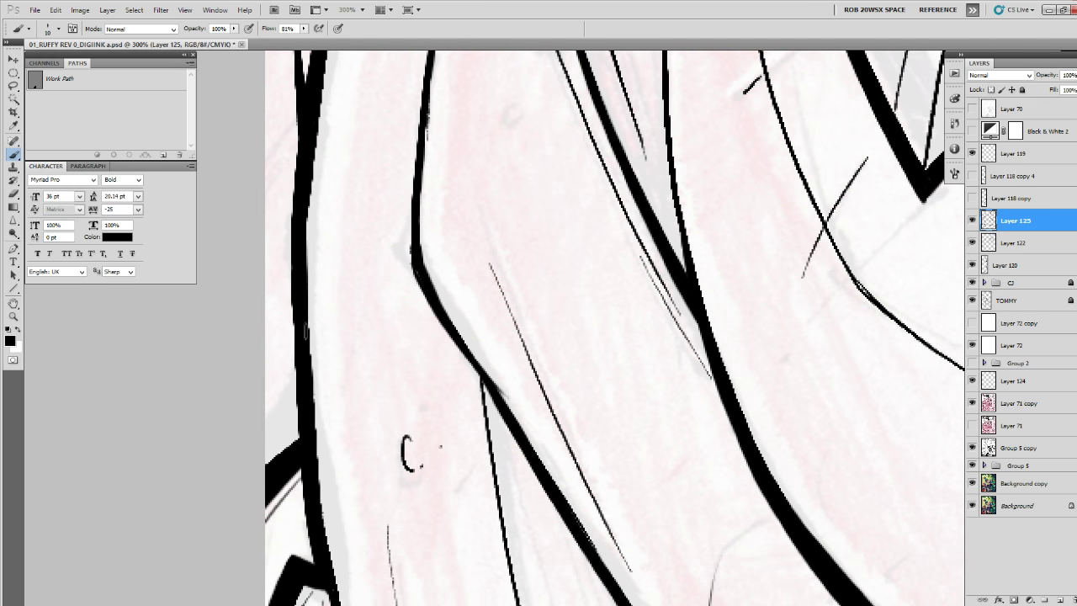
pyautogui.press('z')
pyautogui.keyDown('alt'); pyautogui.click(567, 313); pyautogui.keyUp('alt')
pyautogui.keyDown('alt'); pyautogui.click(568, 313); pyautogui.keyUp('alt')
pyautogui.keyDown('alt'); pyautogui.click(567, 312); pyautogui.keyUp('alt')
pyautogui.keyDown('alt'); pyautogui.click(567, 313); pyautogui.keyUp('alt')
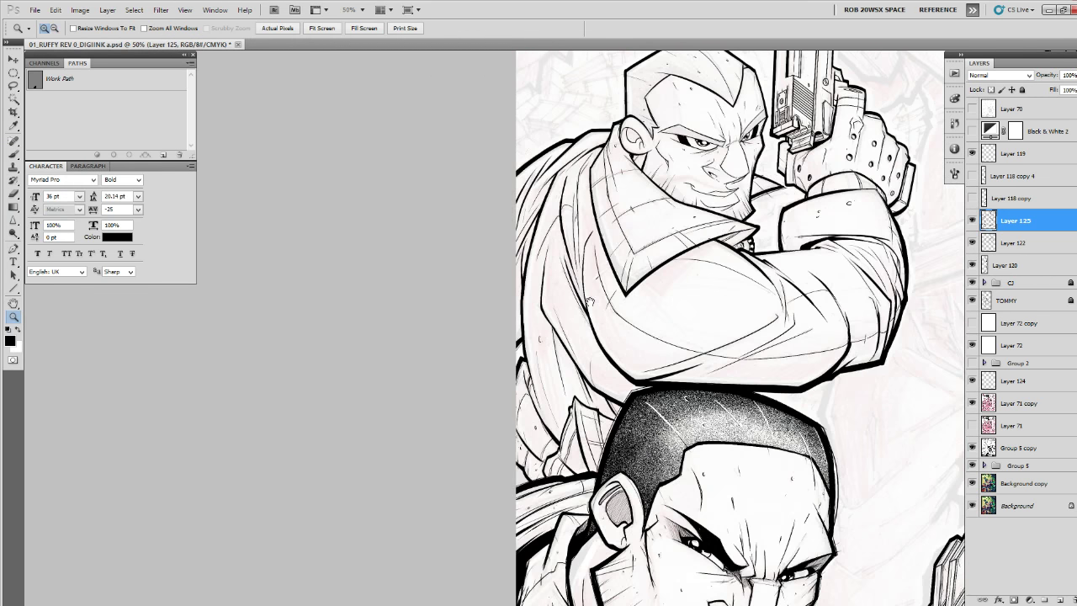
# Ink two slanted black ticks across the sleeve's long seam near the elbow crease, separated by white gaps.
pyautogui.moveTo(611, 299); pyautogui.dragTo(533, 477)
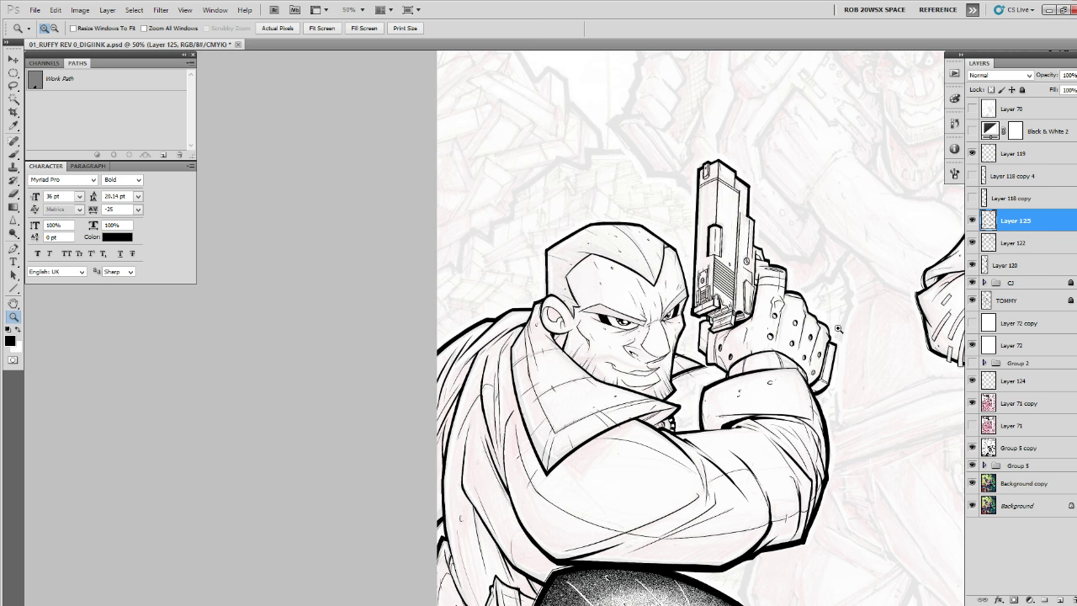
pyautogui.click(791, 473)
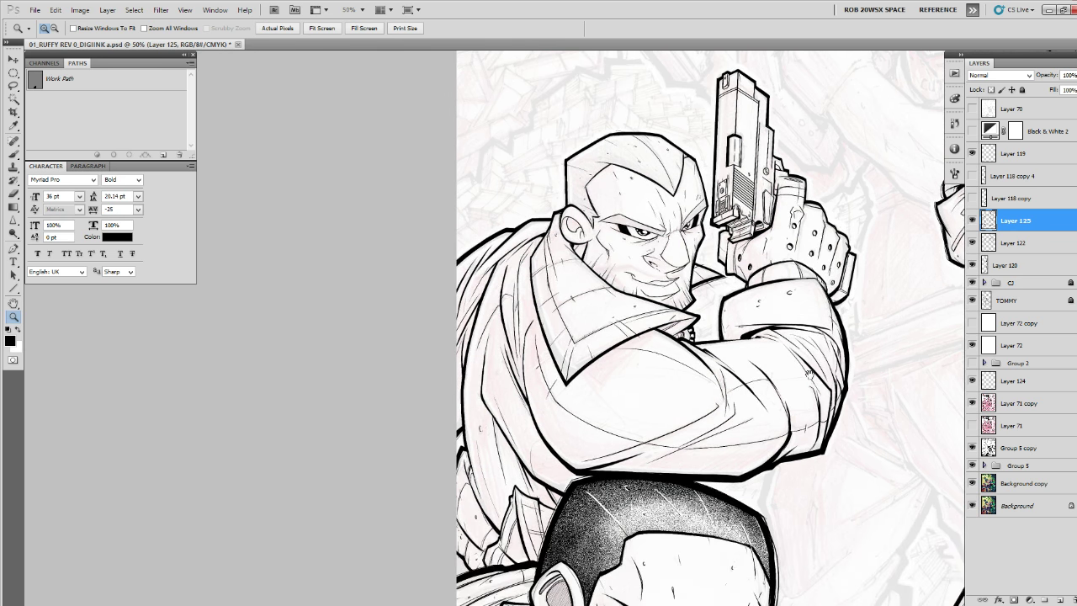
pyautogui.click(808, 433)
pyautogui.click(801, 432)
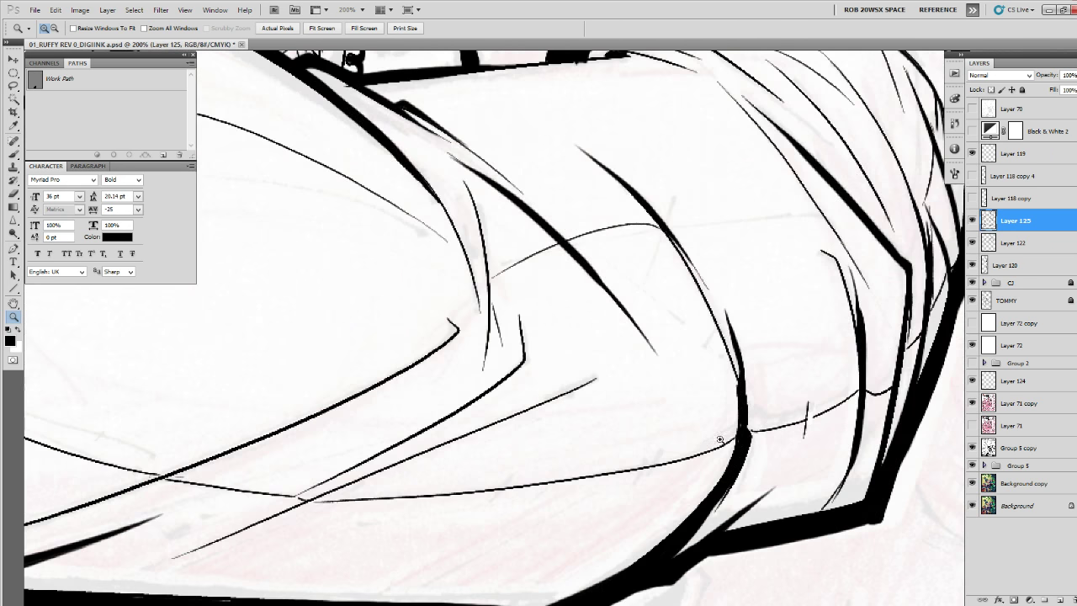
pyautogui.click(641, 468)
pyautogui.press('b')
pyautogui.moveTo(653, 436); pyautogui.dragTo(628, 499)
pyautogui.press('x')
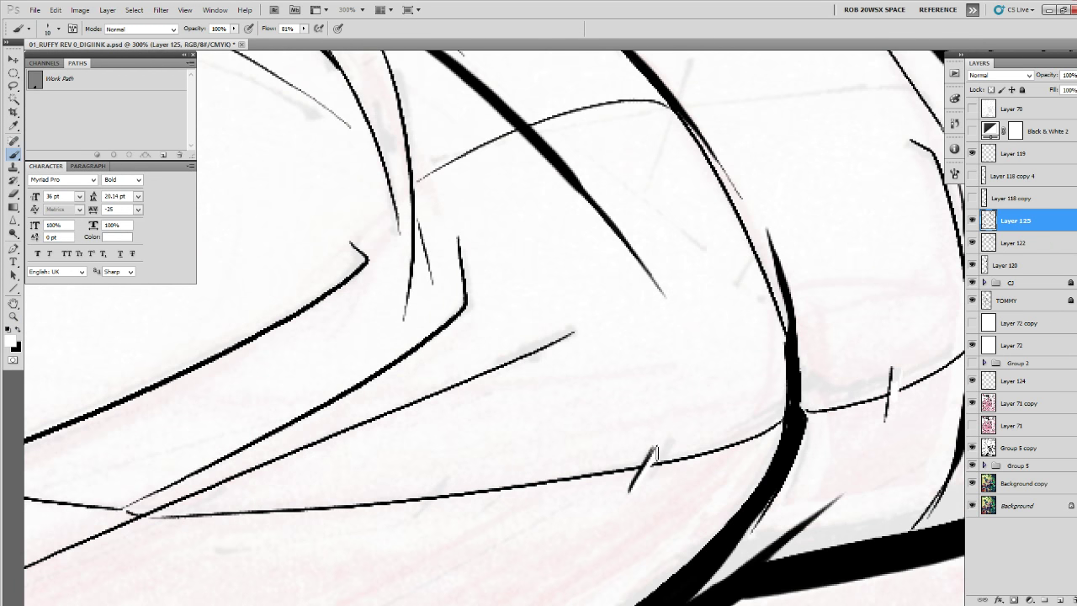
pyautogui.press('x')
pyautogui.moveTo(675, 440); pyautogui.dragTo(653, 486)
pyautogui.press('x')
# Continue the slanted black ticks and white breaks along the sleeve seam toward the crossing folds.
pyautogui.moveTo(582, 505); pyautogui.dragTo(818, 466)
pyautogui.press('x')
pyautogui.moveTo(686, 436); pyautogui.dragTo(653, 493)
pyautogui.press('x')
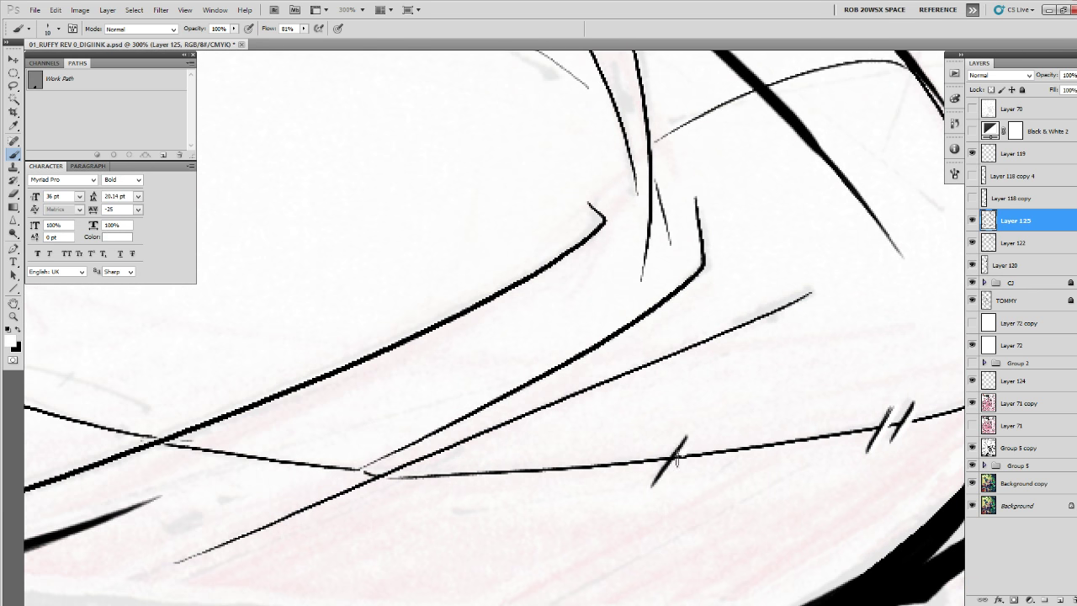
pyautogui.moveTo(501, 473); pyautogui.dragTo(836, 490)
pyautogui.press('x')
pyautogui.moveTo(607, 465)
pyautogui.mouseDown()
pyautogui.moveTo(571, 486)
pyautogui.moveTo(582, 486)
pyautogui.mouseUp()
pyautogui.press('x')
pyautogui.moveTo(488, 435); pyautogui.dragTo(841, 547)
pyautogui.press('x')
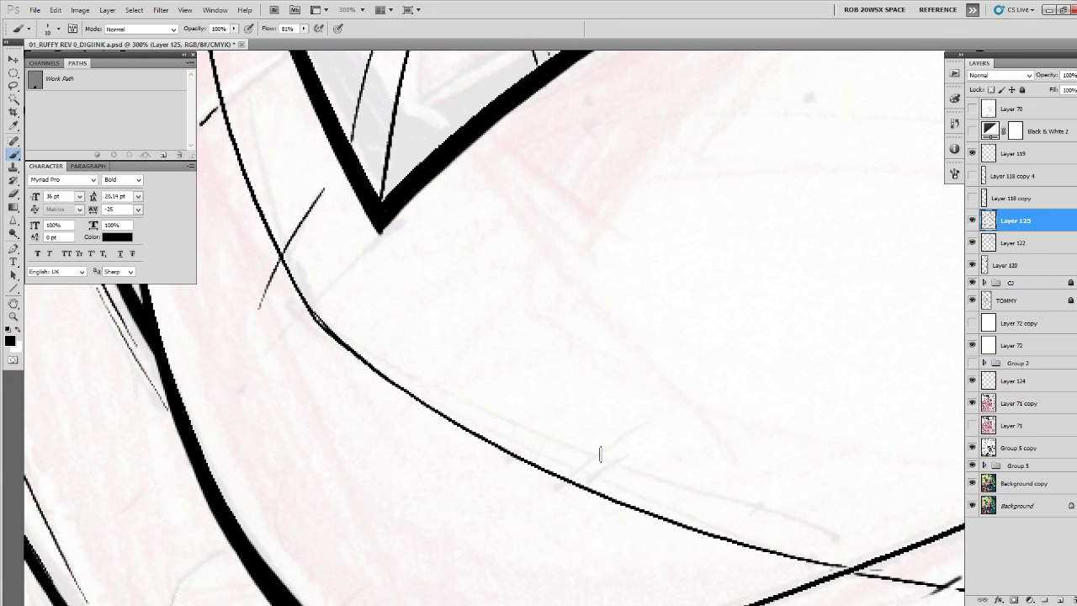
# Ink a close pair of slanted ticks with a white break on the curved seam below the collar point.
pyautogui.moveTo(599, 455); pyautogui.dragTo(540, 500)
pyautogui.press('x')
pyautogui.press('x')
pyautogui.moveTo(599, 476); pyautogui.dragTo(565, 501)
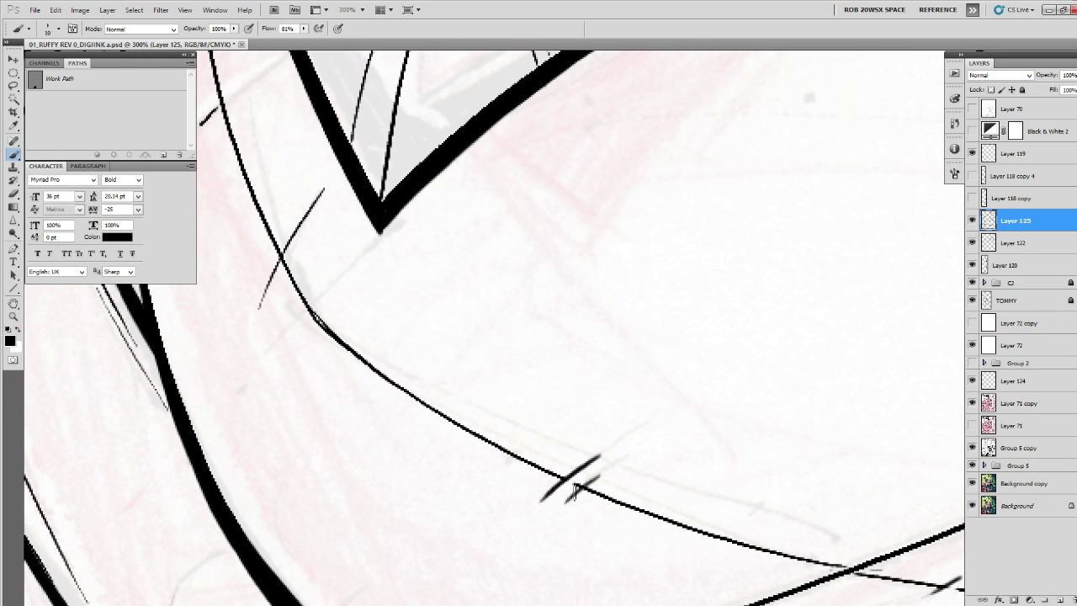
pyautogui.press('x')
pyautogui.moveTo(508, 383); pyautogui.dragTo(703, 520)
pyautogui.press('x')
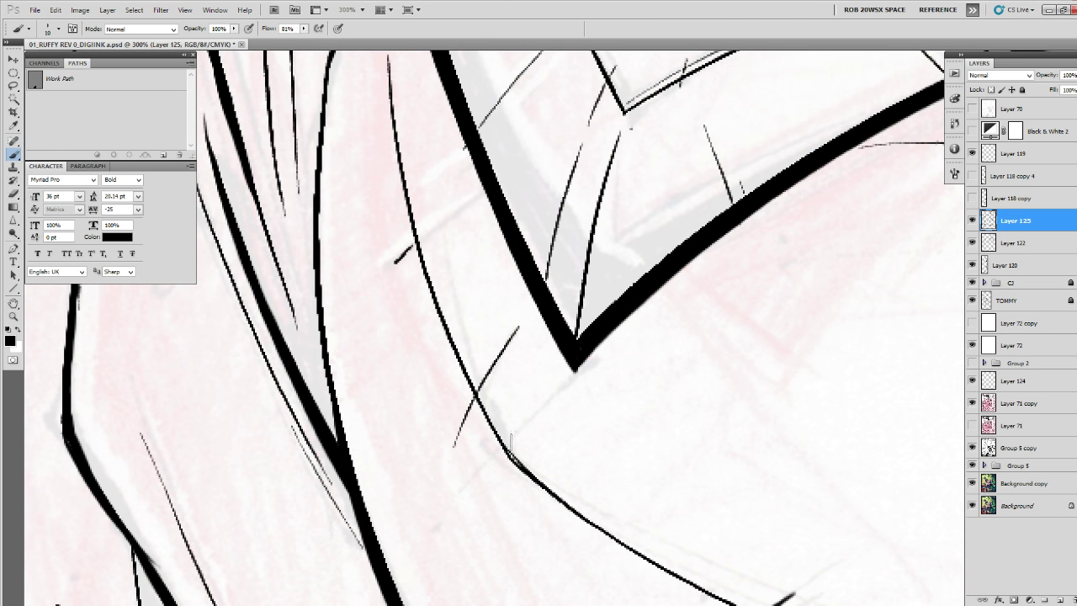
# Add short fold strokes on the jacket's shoulder among the long creases beside the collar.
pyautogui.moveTo(506, 407); pyautogui.dragTo(537, 558)
pyautogui.moveTo(483, 435); pyautogui.dragTo(547, 544)
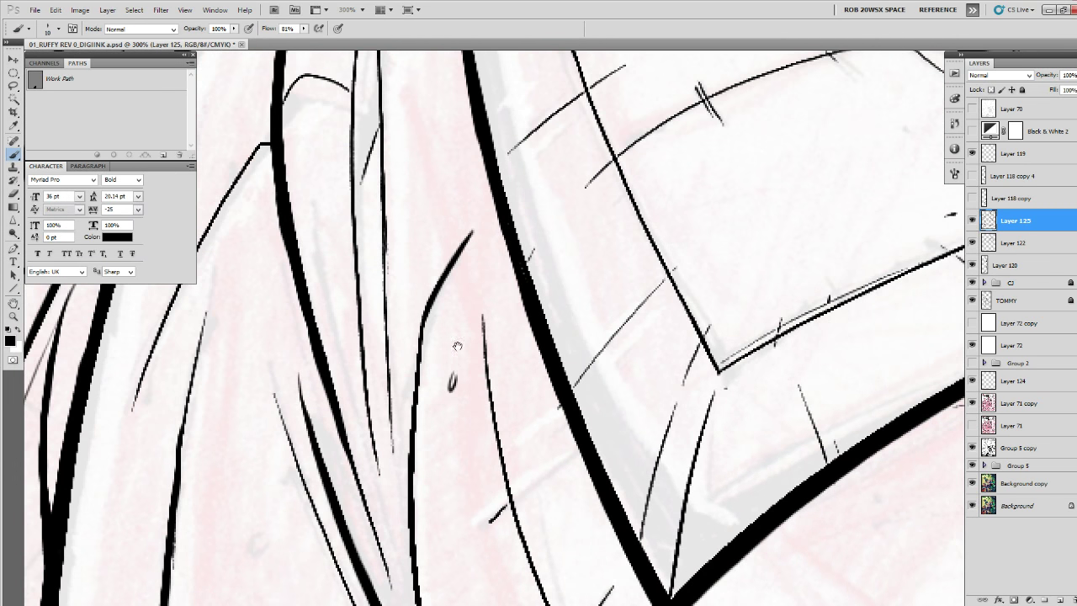
pyautogui.moveTo(457, 346); pyautogui.dragTo(471, 481)
pyautogui.moveTo(464, 385); pyautogui.dragTo(539, 324)
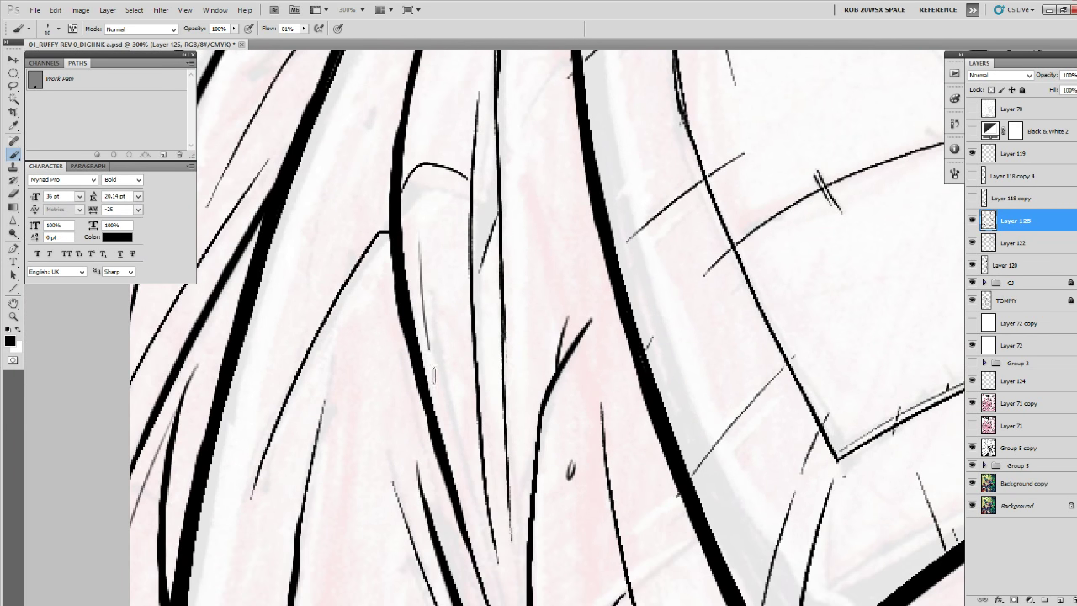
# Add short ticks, small flecks and a heavier fold line among the long creases down the jacket's back.
pyautogui.moveTo(434, 374); pyautogui.dragTo(544, 301)
pyautogui.moveTo(411, 435); pyautogui.dragTo(436, 316)
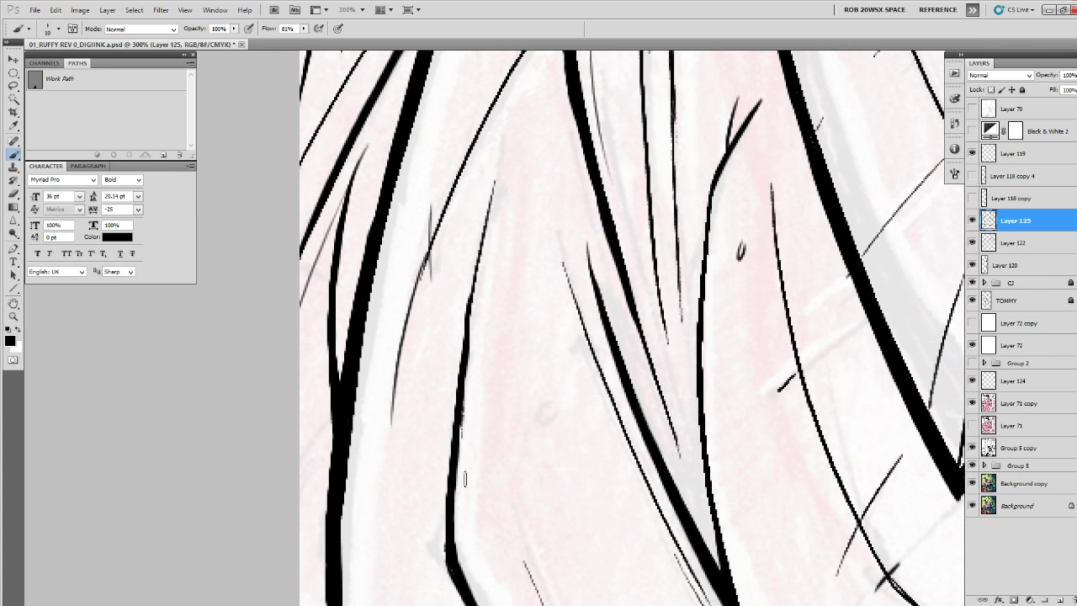
pyautogui.moveTo(535, 435); pyautogui.dragTo(610, 253)
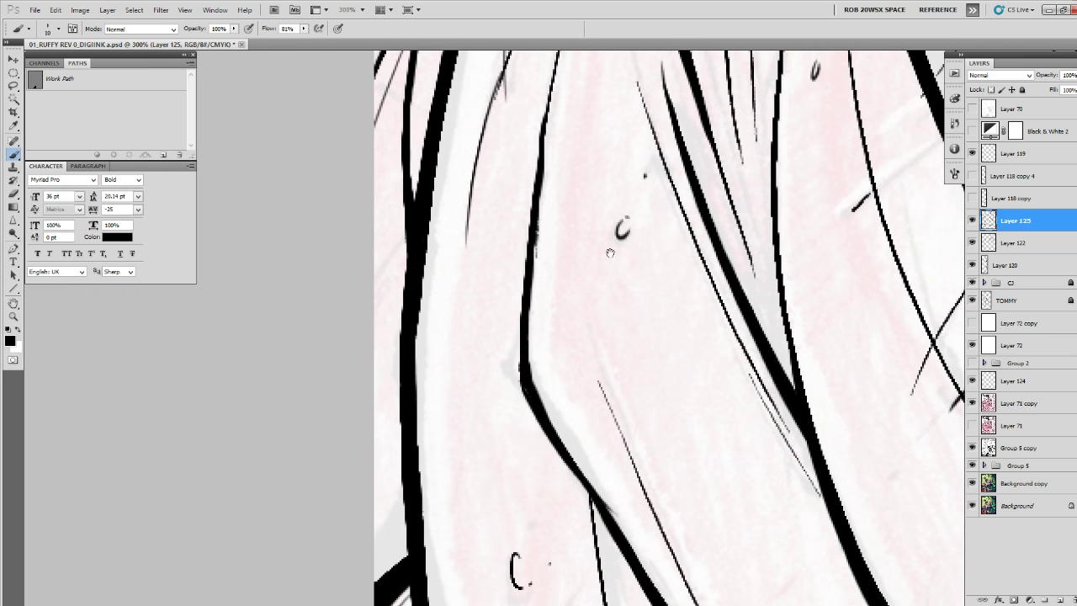
pyautogui.moveTo(484, 430); pyautogui.dragTo(481, 372)
pyautogui.moveTo(434, 246); pyautogui.dragTo(427, 424)
pyautogui.moveTo(434, 535); pyautogui.dragTo(417, 257)
pyautogui.moveTo(406, 138); pyautogui.dragTo(447, 482)
pyautogui.moveTo(460, 528); pyautogui.dragTo(446, 342)
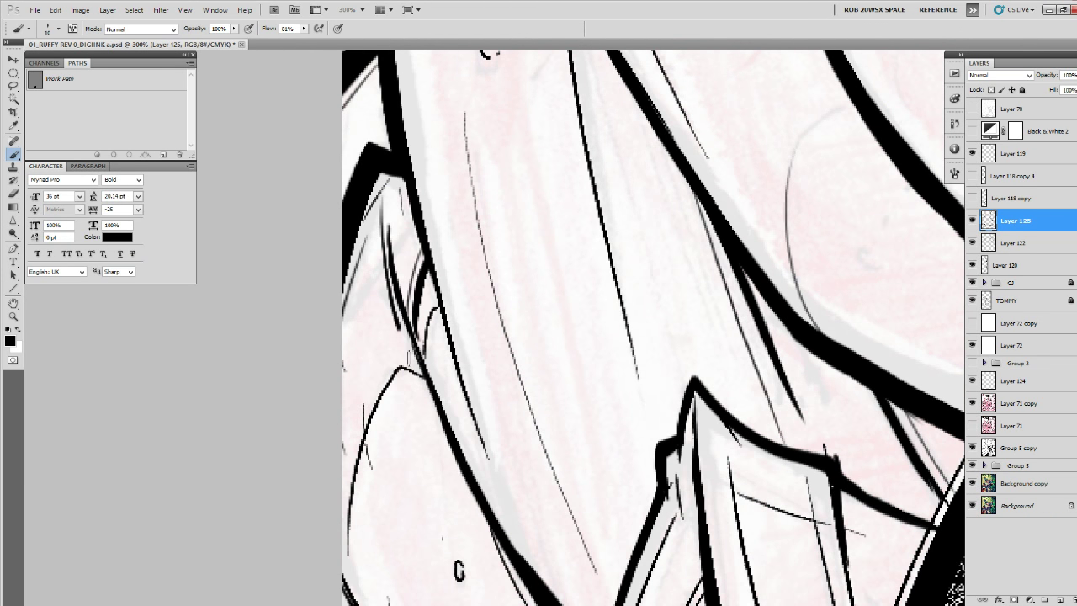
pyautogui.moveTo(384, 200); pyautogui.dragTo(512, 551)
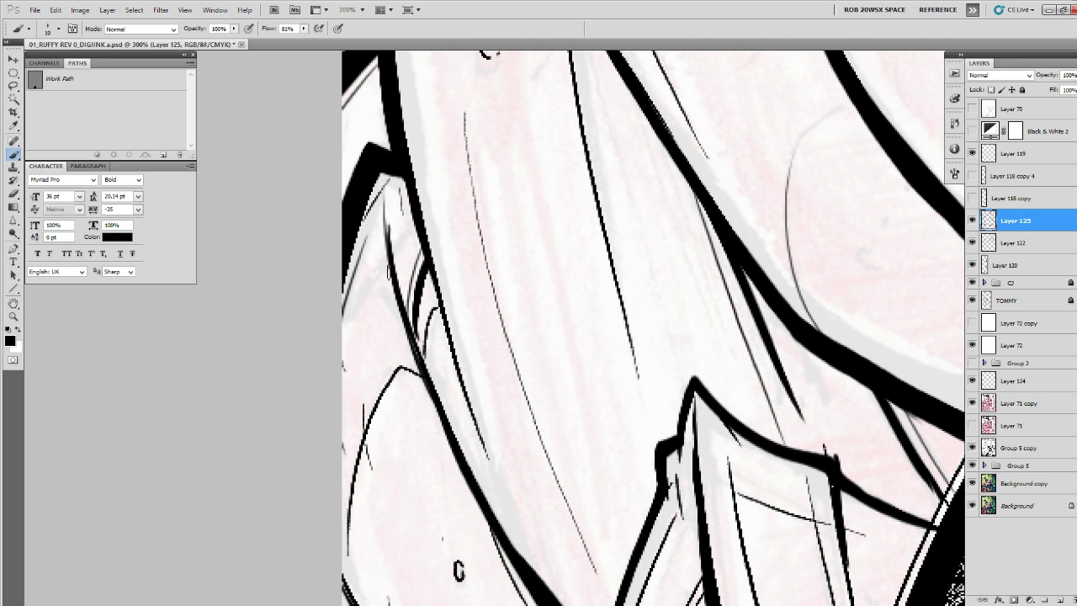
pyautogui.moveTo(404, 473); pyautogui.dragTo(381, 238)
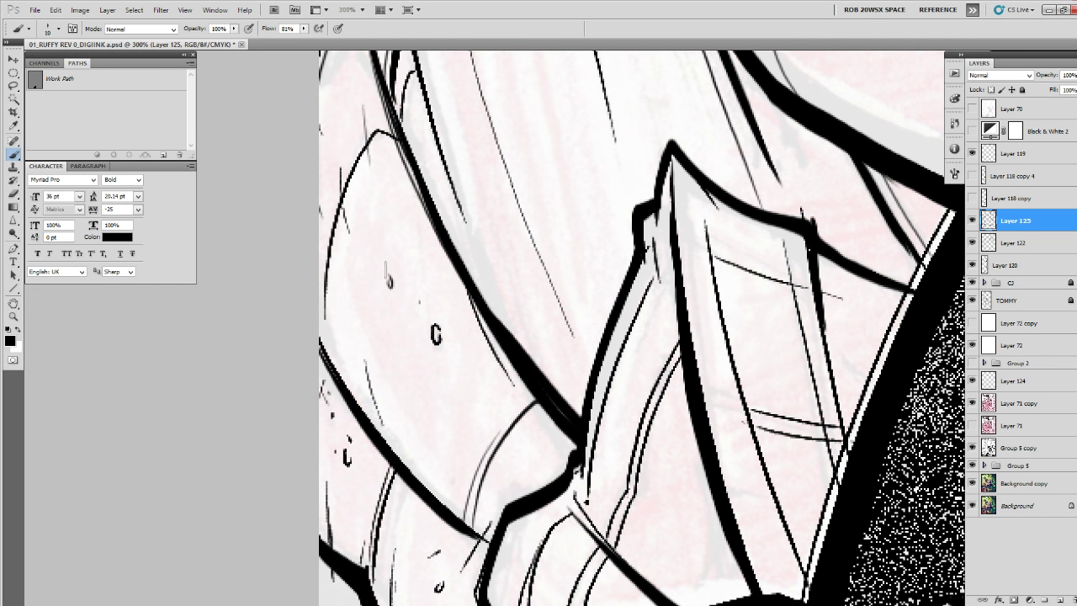
pyautogui.moveTo(449, 524); pyautogui.dragTo(401, 350)
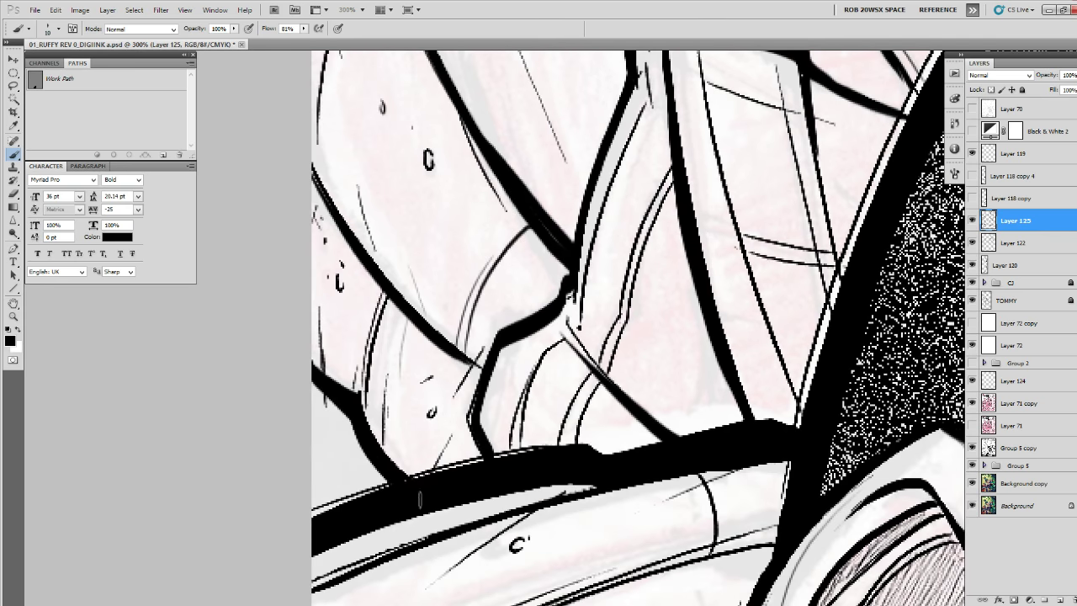
# Thicken the curved fold line above the sleeve seam at the elbow with tapering black strokes.
pyautogui.press('z')
pyautogui.keyDown('alt'); pyautogui.click(512, 401); pyautogui.keyUp('alt')
pyautogui.keyDown('alt'); pyautogui.click(512, 401); pyautogui.keyUp('alt')
pyautogui.keyDown('alt'); pyautogui.click(512, 401); pyautogui.keyUp('alt')
pyautogui.keyDown('alt'); pyautogui.click(512, 400); pyautogui.keyUp('alt')
pyautogui.moveTo(548, 381); pyautogui.dragTo(489, 572)
pyautogui.click(763, 474)
pyautogui.click(763, 474)
pyautogui.click(763, 473)
pyautogui.click(761, 471)
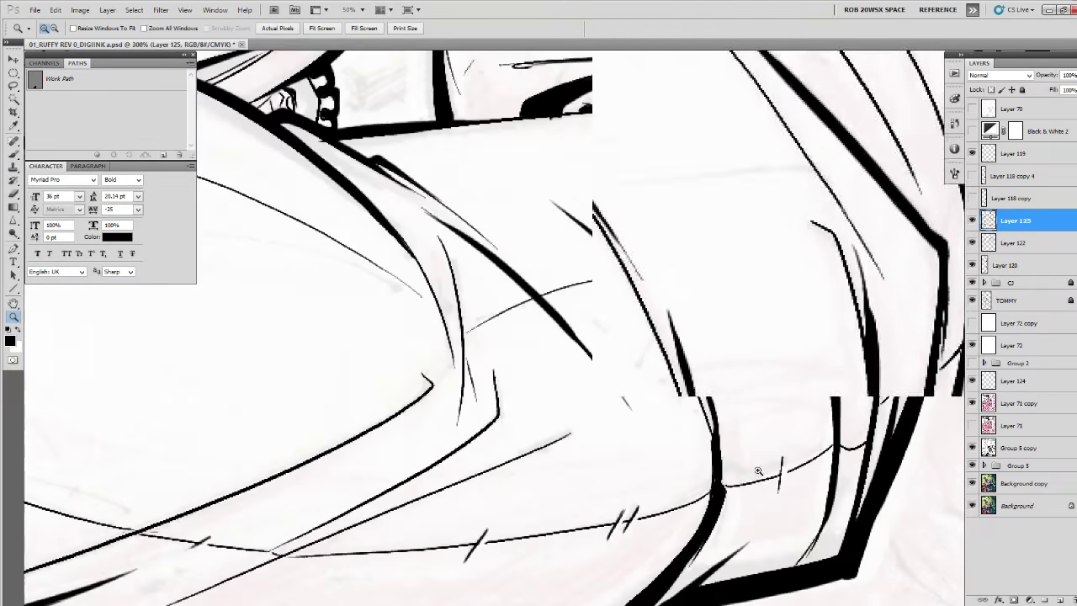
pyautogui.press('b')
pyautogui.moveTo(726, 469); pyautogui.dragTo(697, 408)
pyautogui.moveTo(577, 180); pyautogui.dragTo(653, 416)
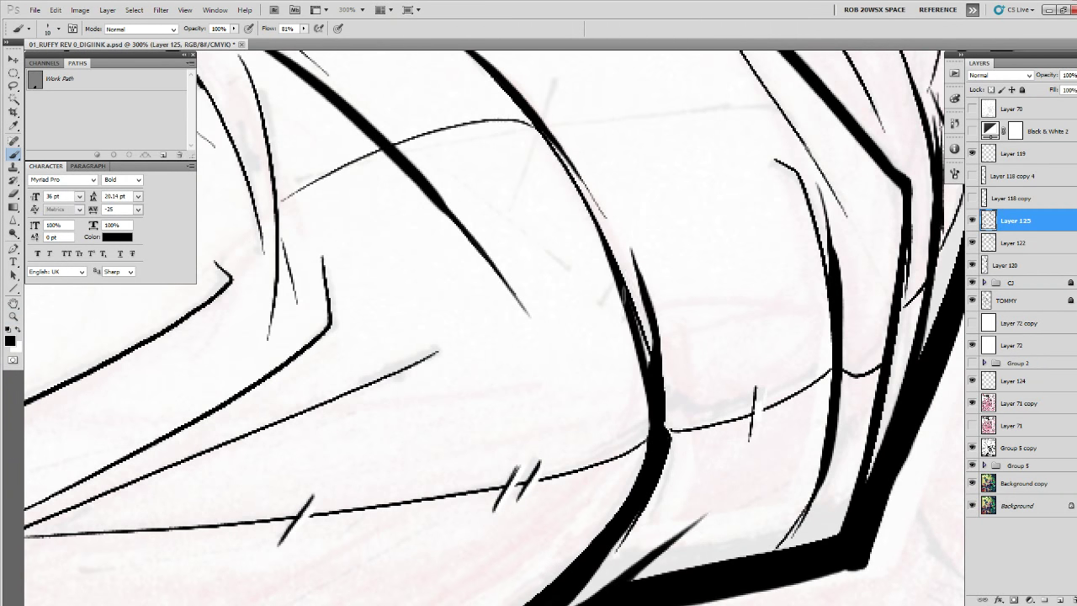
pyautogui.moveTo(635, 312); pyautogui.dragTo(650, 366)
# Ink thin contour lines just beneath the forearm's upper edge and the cuff's upper outline.
pyautogui.moveTo(619, 221)
pyautogui.mouseDown()
pyautogui.moveTo(664, 426)
pyautogui.moveTo(659, 581)
pyautogui.mouseUp()
pyautogui.moveTo(482, 361); pyautogui.dragTo(644, 503)
pyautogui.moveTo(644, 394); pyautogui.dragTo(696, 566)
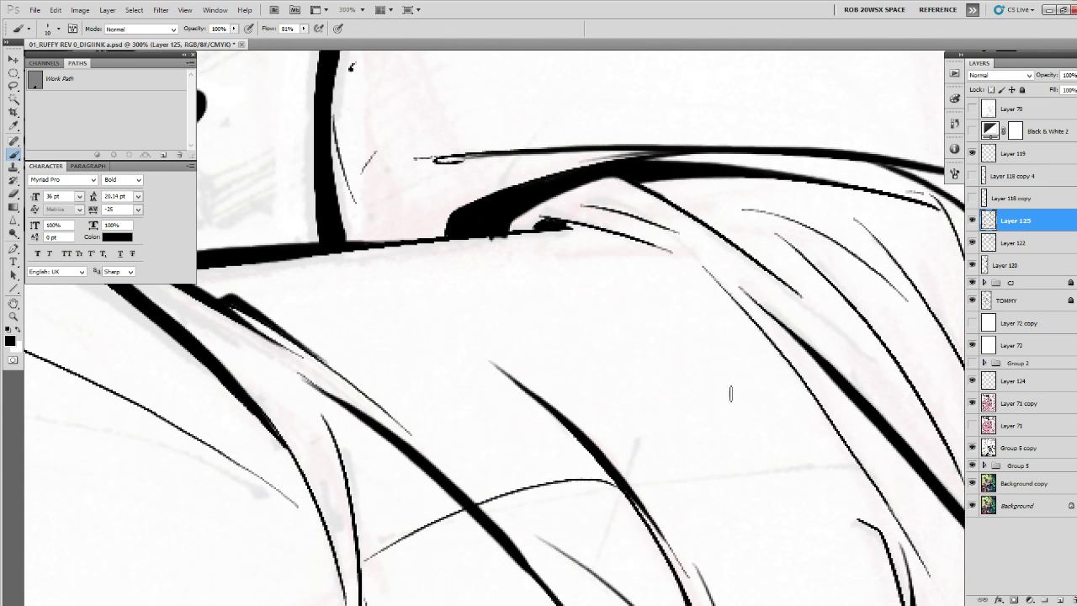
pyautogui.moveTo(646, 299); pyautogui.dragTo(873, 454)
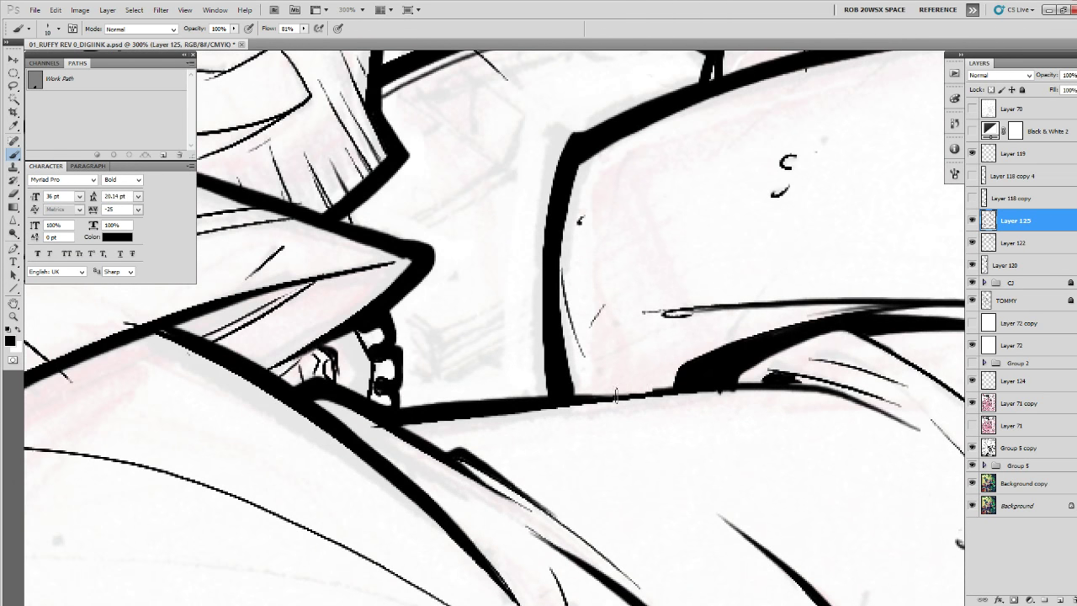
pyautogui.moveTo(448, 414); pyautogui.dragTo(779, 426)
pyautogui.moveTo(845, 421); pyautogui.dragTo(614, 587)
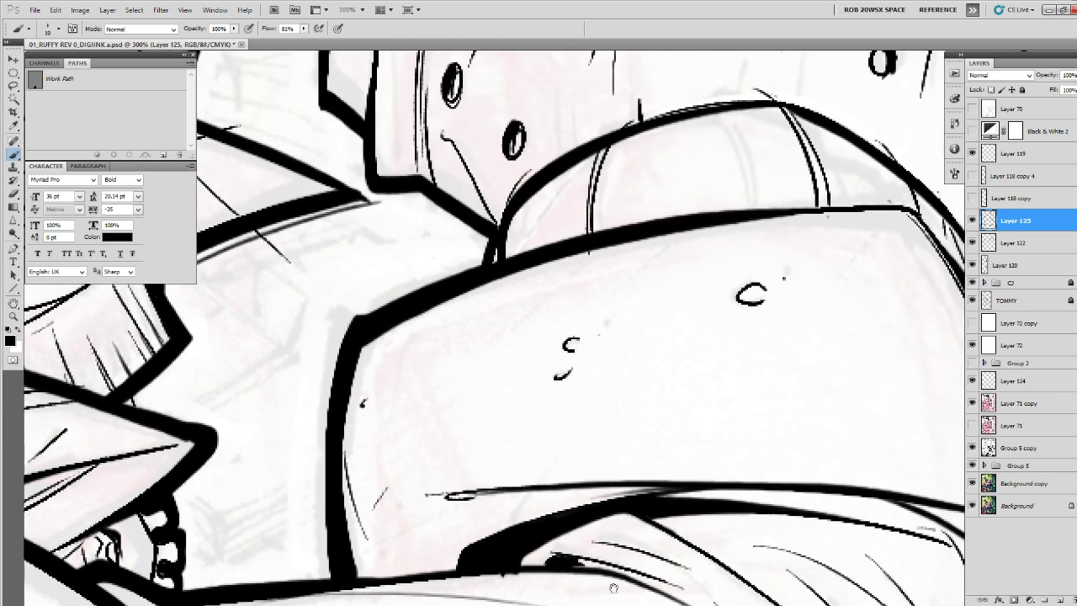
pyautogui.moveTo(673, 393); pyautogui.dragTo(499, 463)
pyautogui.moveTo(546, 431); pyautogui.dragTo(732, 357)
pyautogui.moveTo(677, 276); pyautogui.dragTo(396, 396)
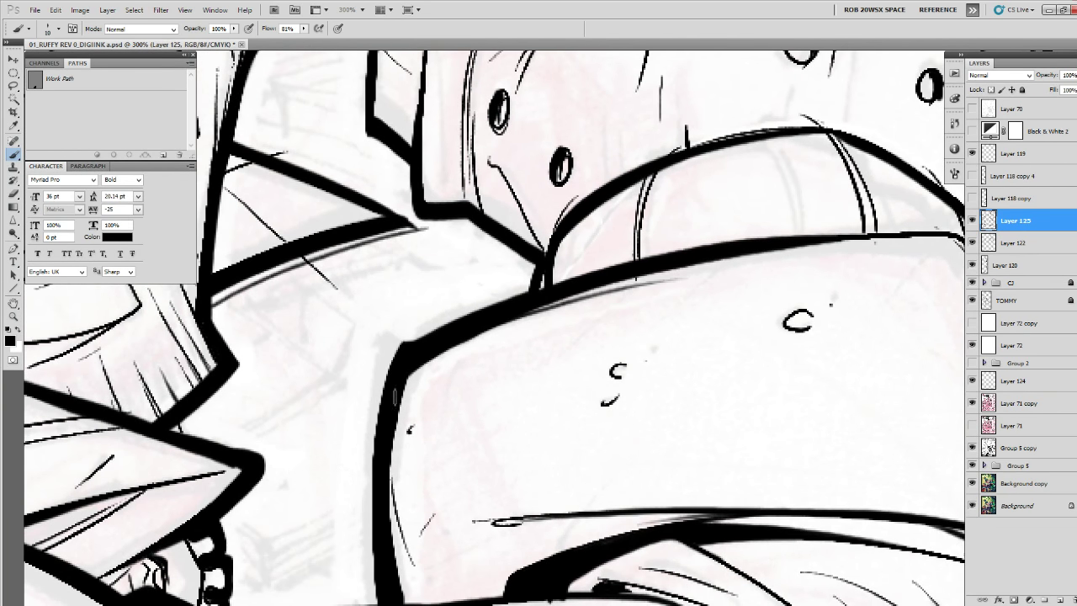
# Thicken the glove's finger creases running down from the knuckles between the round holes.
pyautogui.moveTo(522, 317)
pyautogui.mouseDown()
pyautogui.moveTo(511, 405)
pyautogui.moveTo(482, 473)
pyautogui.mouseUp()
pyautogui.moveTo(564, 416); pyautogui.dragTo(522, 489)
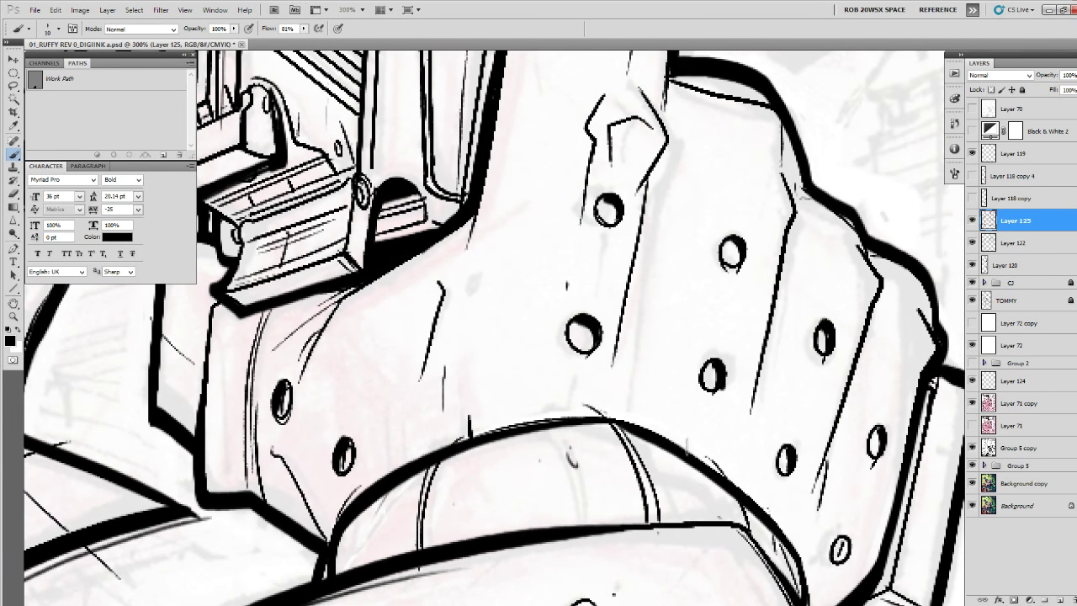
pyautogui.moveTo(746, 419); pyautogui.dragTo(671, 539)
pyautogui.moveTo(595, 238)
pyautogui.mouseDown()
pyautogui.moveTo(624, 290)
pyautogui.moveTo(607, 322)
pyautogui.moveTo(576, 506)
pyautogui.mouseUp()
pyautogui.moveTo(738, 323)
pyautogui.mouseDown()
pyautogui.moveTo(752, 366)
pyautogui.moveTo(739, 409)
pyautogui.mouseUp()
pyautogui.moveTo(743, 521); pyautogui.dragTo(715, 468)
pyautogui.hotkey('ctrl', 'z')
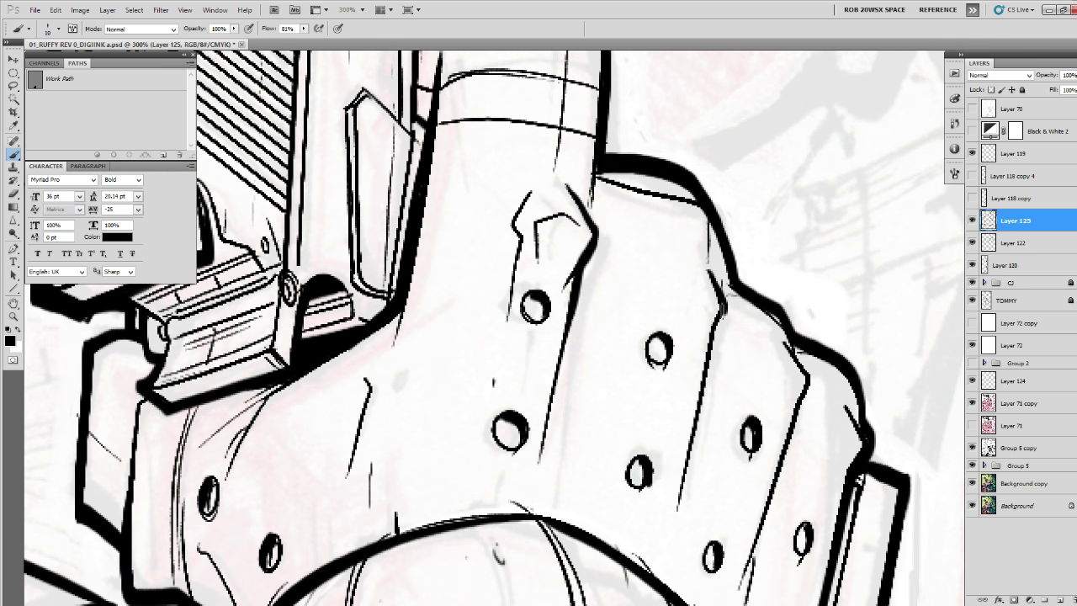
pyautogui.moveTo(725, 303); pyautogui.dragTo(710, 370)
pyautogui.moveTo(811, 367); pyautogui.dragTo(796, 422)
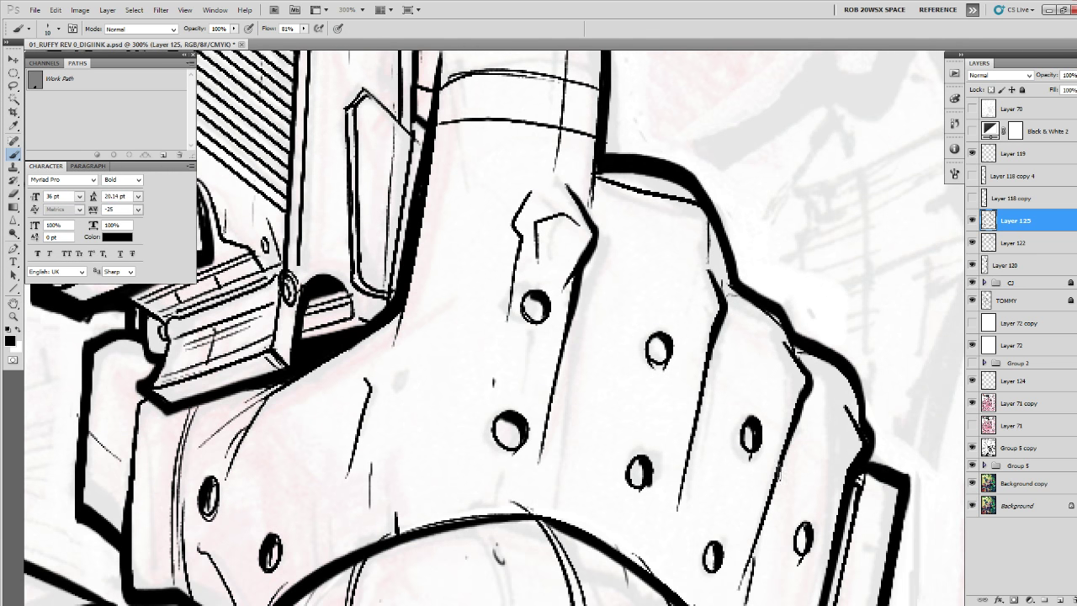
# Ink fine tapering shading strokes on the pistol slide near the muzzle, around the double band and along its side edge.
pyautogui.press('z')
pyautogui.keyDown('alt'); pyautogui.click(786, 415); pyautogui.keyUp('alt')
pyautogui.keyDown('alt'); pyautogui.click(786, 415); pyautogui.keyUp('alt')
pyautogui.keyDown('alt'); pyautogui.click(785, 416); pyautogui.keyUp('alt')
pyautogui.keyDown('alt'); pyautogui.click(786, 415); pyautogui.keyUp('alt')
pyautogui.keyDown('alt'); pyautogui.click(785, 416); pyautogui.keyUp('alt')
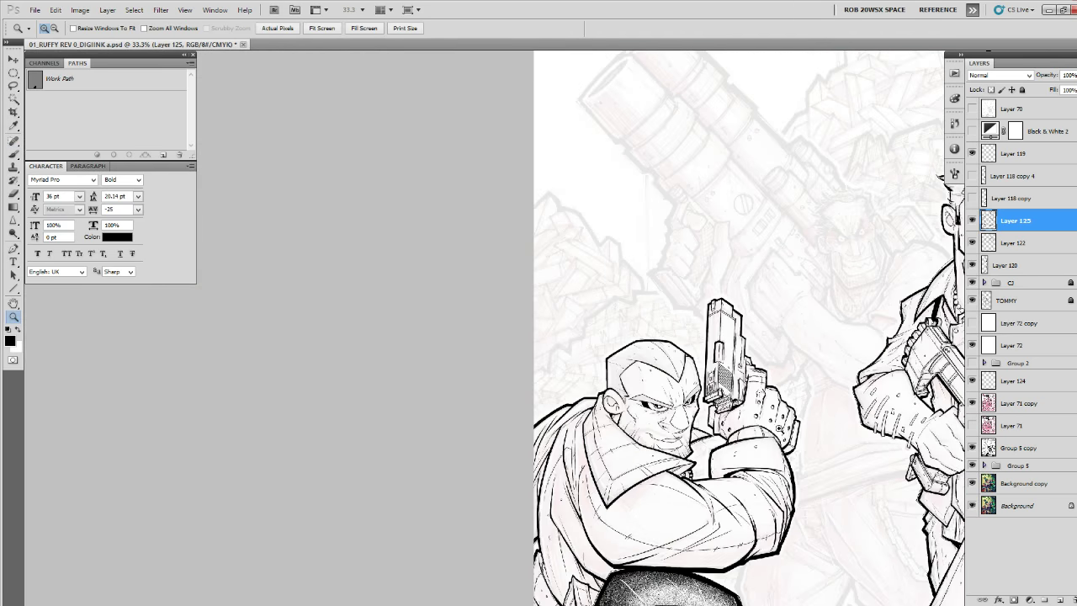
pyautogui.click(740, 313)
pyautogui.press('b')
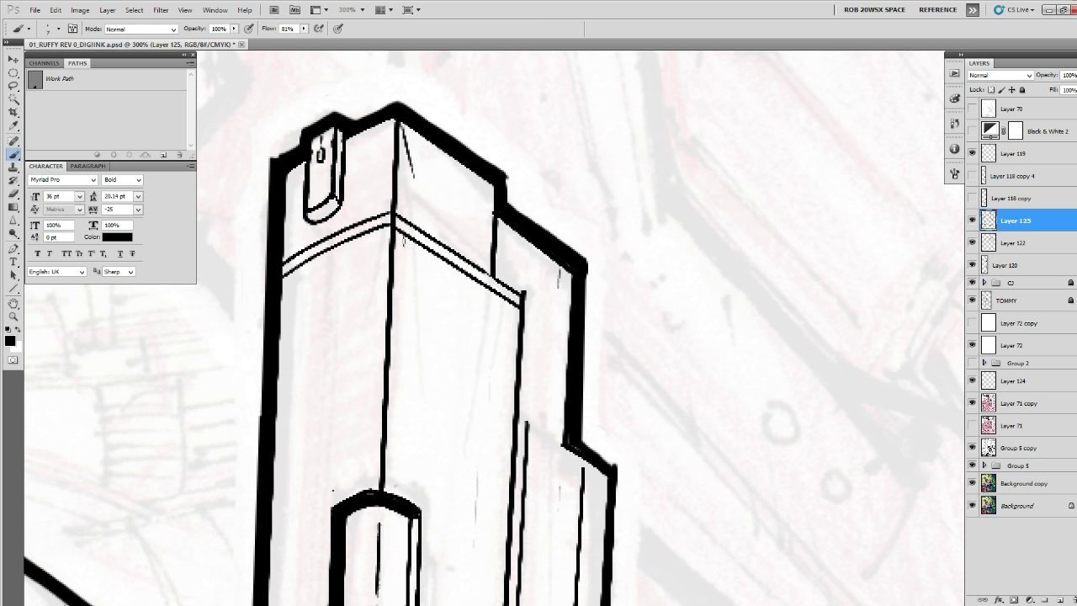
pyautogui.moveTo(396, 248); pyautogui.dragTo(408, 299)
pyautogui.moveTo(469, 217); pyautogui.dragTo(469, 227)
pyautogui.moveTo(461, 165); pyautogui.dragTo(469, 310)
pyautogui.moveTo(493, 175); pyautogui.dragTo(482, 352)
pyautogui.moveTo(496, 423); pyautogui.dragTo(508, 341)
pyautogui.moveTo(521, 211); pyautogui.dragTo(500, 409)
pyautogui.moveTo(443, 254); pyautogui.dragTo(577, 259)
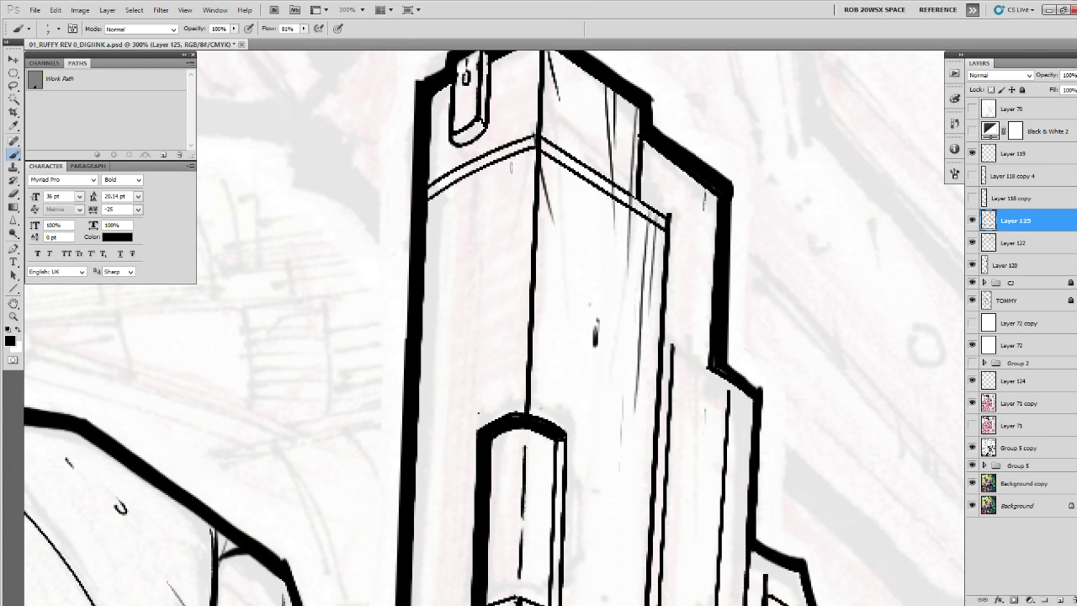
# Add small wear flecks and short strokes to the narrow face of the slide near the front sight.
pyautogui.moveTo(511, 169); pyautogui.dragTo(512, 174)
pyautogui.moveTo(529, 146); pyautogui.dragTo(519, 182)
pyautogui.moveTo(505, 124); pyautogui.dragTo(472, 293)
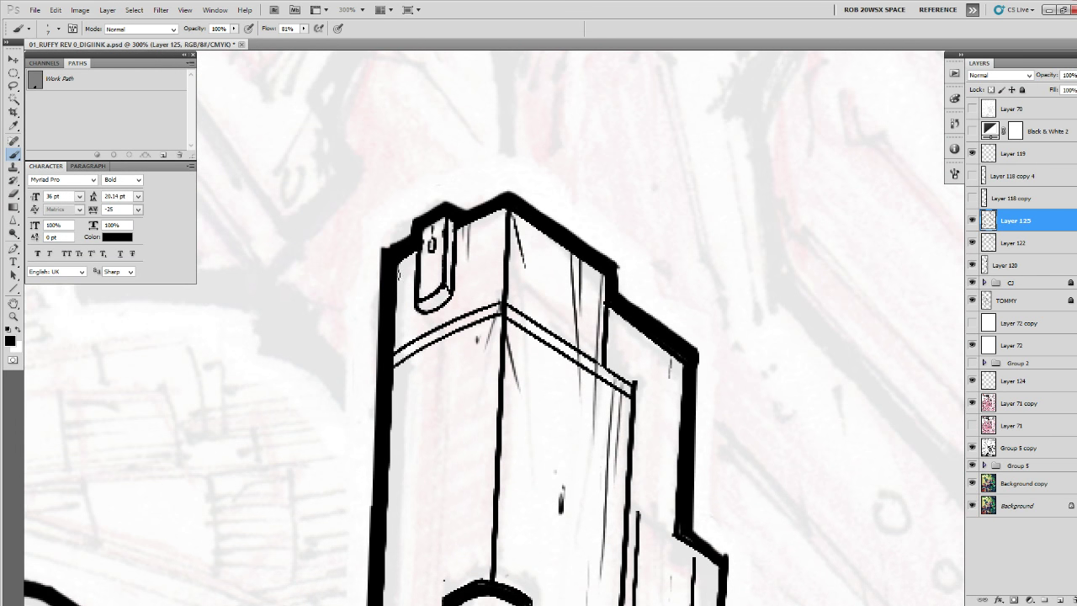
pyautogui.moveTo(398, 267); pyautogui.dragTo(402, 338)
pyautogui.moveTo(408, 400)
pyautogui.mouseDown()
pyautogui.moveTo(408, 226)
pyautogui.moveTo(399, 259)
pyautogui.mouseUp()
pyautogui.moveTo(413, 315); pyautogui.dragTo(413, 210)
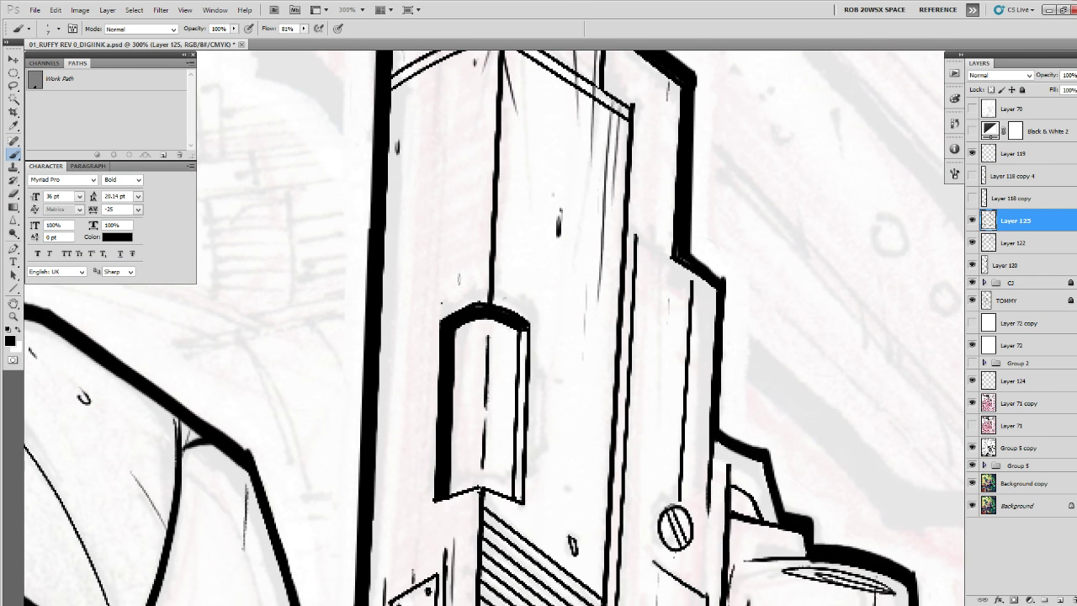
# Add short shading strokes and wear marks across the slide's rear end and the block below the serrations.
pyautogui.scroll(-5, 462, 327)
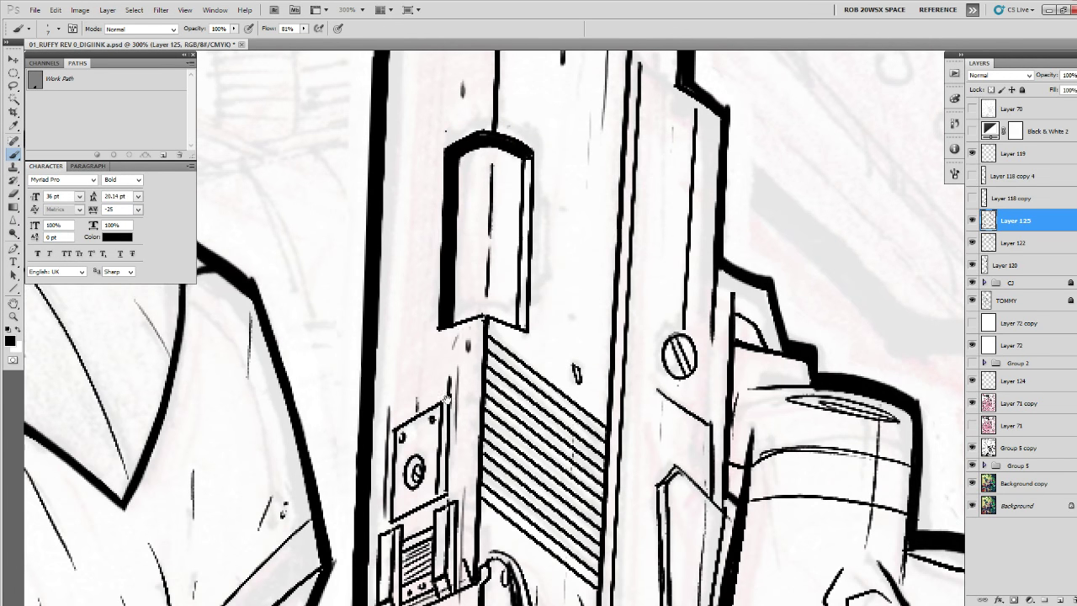
pyautogui.scroll(-3, 496, 328)
pyautogui.scroll(-3, 496, 328)
pyautogui.moveTo(374, 409); pyautogui.dragTo(379, 429)
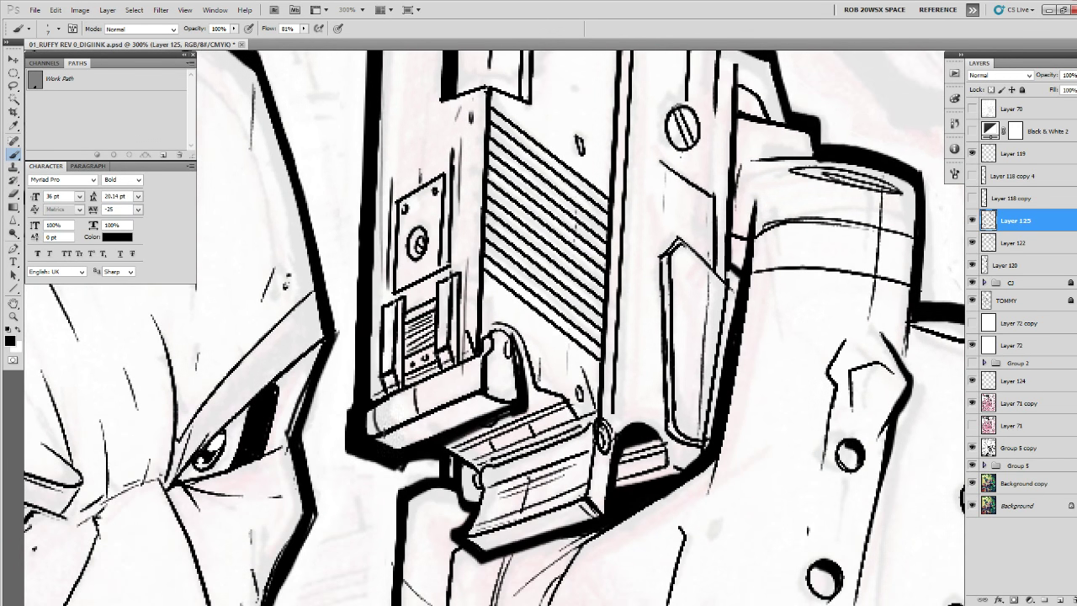
pyautogui.moveTo(439, 379); pyautogui.dragTo(456, 424)
pyautogui.moveTo(500, 493)
pyautogui.mouseDown()
pyautogui.moveTo(462, 444)
pyautogui.moveTo(530, 409)
pyautogui.mouseUp()
pyautogui.moveTo(455, 416)
pyautogui.mouseDown()
pyautogui.moveTo(458, 434)
pyautogui.moveTo(483, 429)
pyautogui.mouseUp()
pyautogui.moveTo(528, 394); pyautogui.dragTo(531, 414)
pyautogui.moveTo(520, 396); pyautogui.dragTo(524, 417)
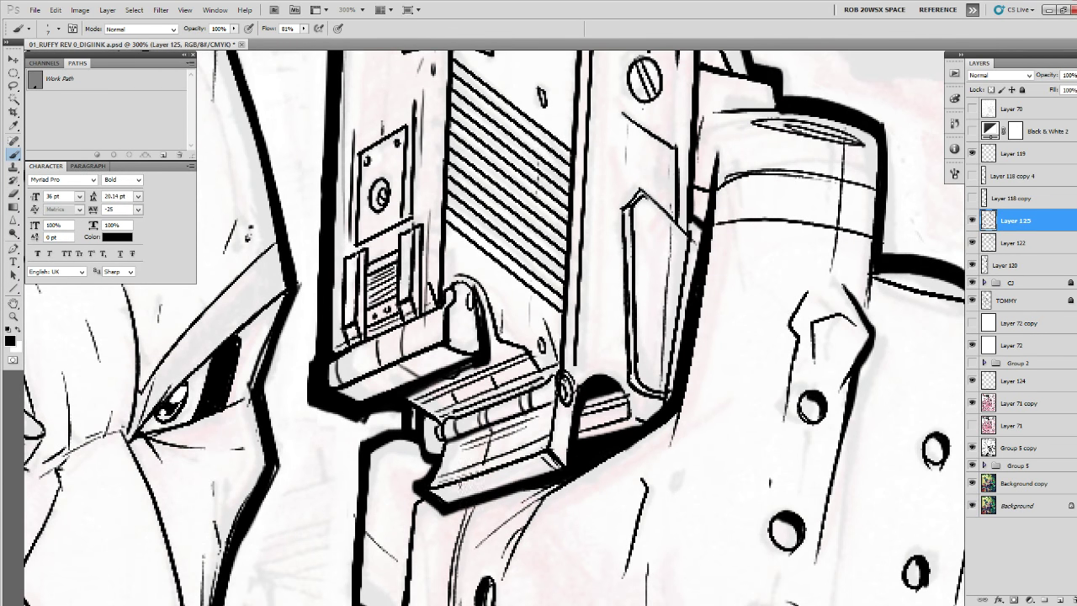
pyautogui.moveTo(439, 478)
pyautogui.mouseDown()
pyautogui.moveTo(452, 499)
pyautogui.moveTo(493, 488)
pyautogui.mouseUp()
# Ink fine vertical strokes on the pistol's grip panel and darken the frame edge beside the screw.
pyautogui.moveTo(568, 414); pyautogui.dragTo(496, 513)
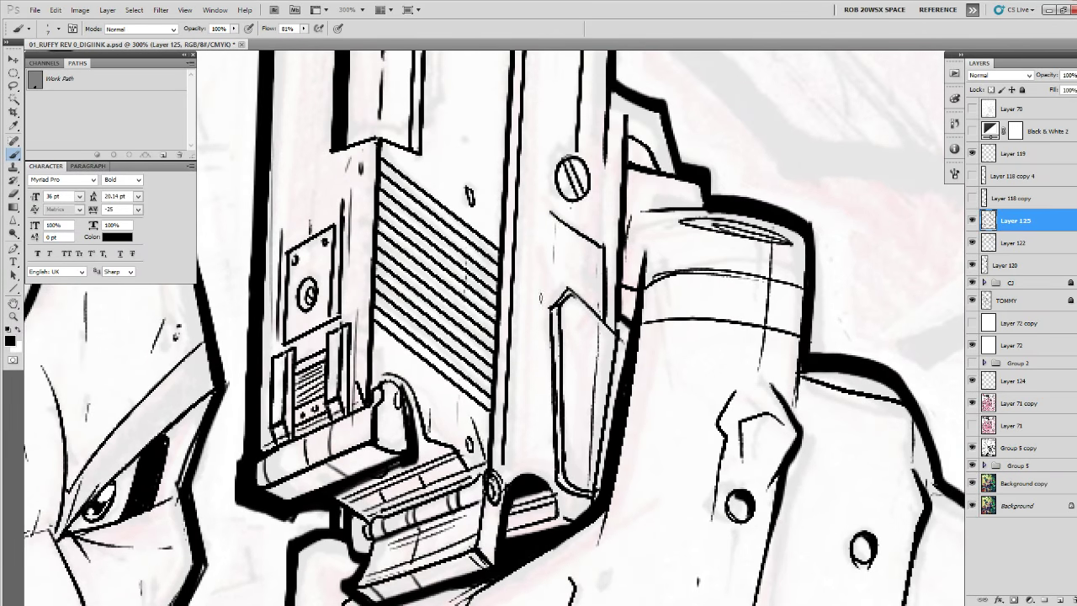
pyautogui.moveTo(549, 305); pyautogui.dragTo(549, 454)
pyautogui.moveTo(577, 352); pyautogui.dragTo(562, 446)
pyautogui.moveTo(570, 318); pyautogui.dragTo(563, 394)
pyautogui.moveTo(578, 304); pyautogui.dragTo(553, 466)
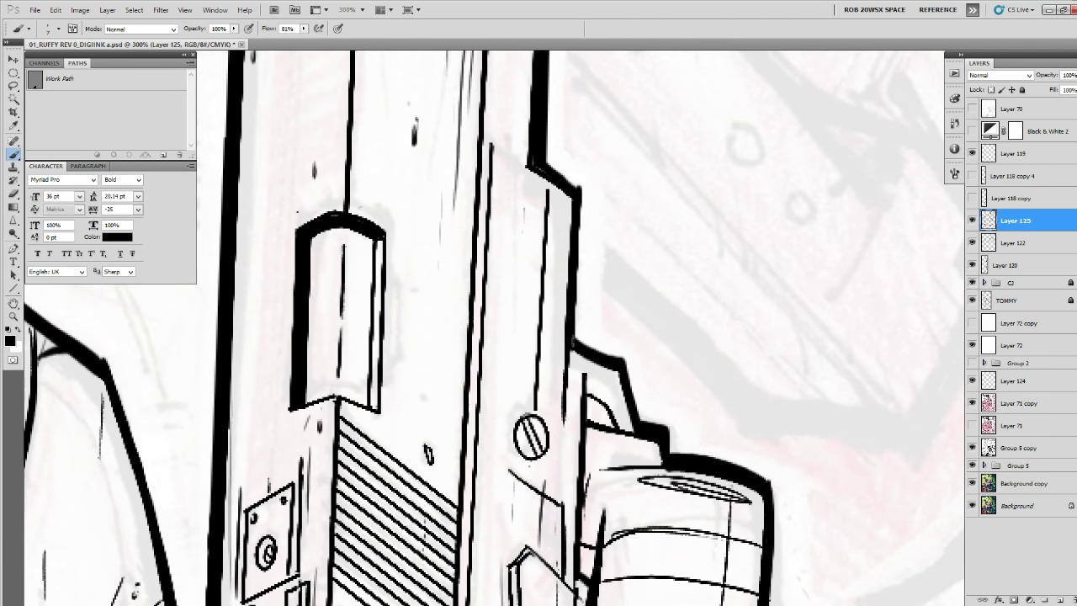
pyautogui.moveTo(573, 338); pyautogui.dragTo(565, 488)
pyautogui.moveTo(555, 317)
pyautogui.mouseDown()
pyautogui.moveTo(567, 438)
pyautogui.moveTo(574, 322)
pyautogui.mouseUp()
# Ink a narrow raised tab along the side of the slide's ejection port and thicken its outer edge.
pyautogui.moveTo(510, 400); pyautogui.dragTo(570, 263)
pyautogui.moveTo(458, 265)
pyautogui.mouseDown()
pyautogui.moveTo(467, 269)
pyautogui.moveTo(462, 353)
pyautogui.mouseUp()
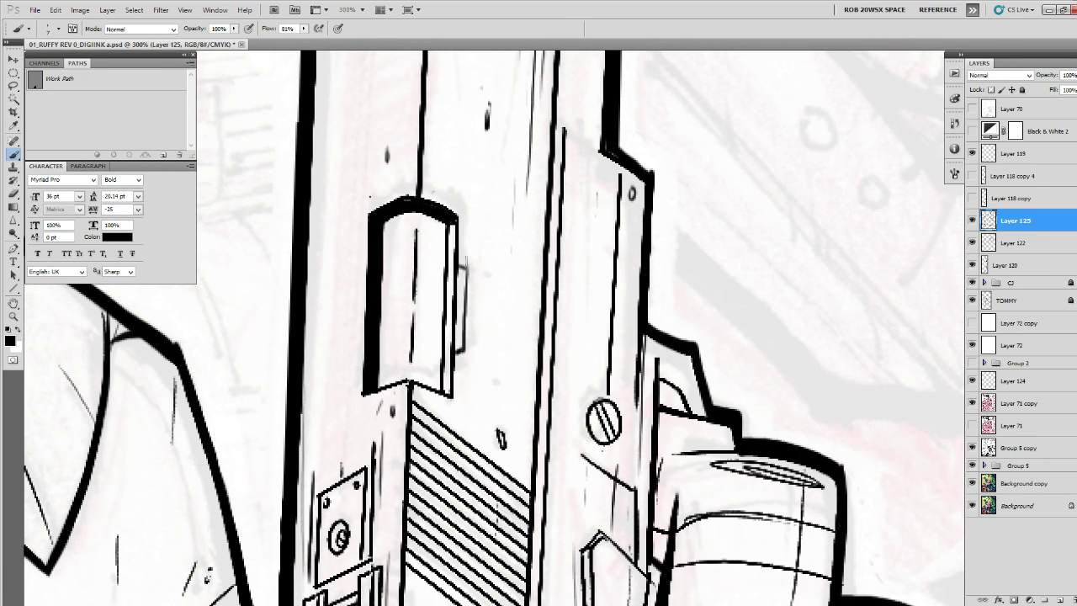
pyautogui.moveTo(467, 262)
pyautogui.mouseDown()
pyautogui.moveTo(464, 354)
pyautogui.moveTo(467, 295)
pyautogui.mouseUp()
pyautogui.moveTo(464, 350); pyautogui.dragTo(455, 356)
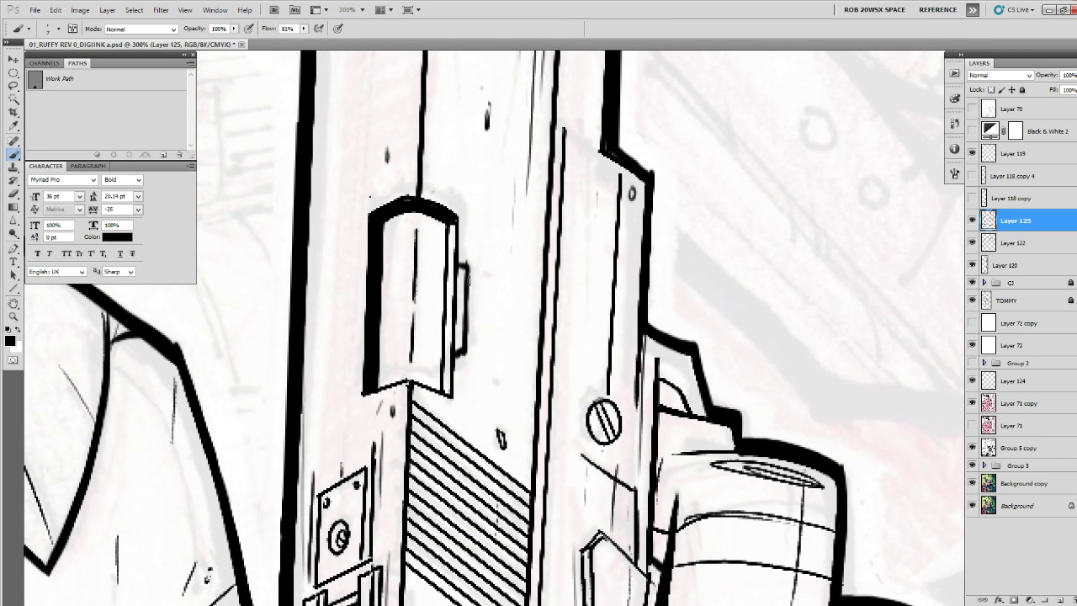
pyautogui.moveTo(468, 278); pyautogui.dragTo(467, 336)
pyautogui.moveTo(463, 372)
pyautogui.mouseDown()
pyautogui.moveTo(462, 384)
pyautogui.moveTo(488, 314)
pyautogui.moveTo(479, 416)
pyautogui.mouseUp()
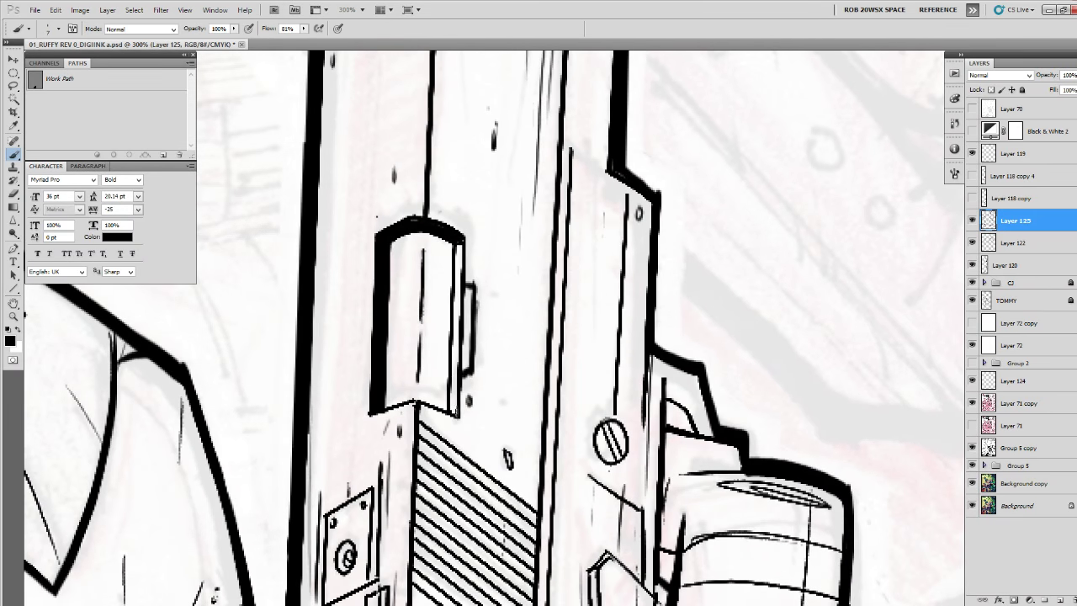
# Draw a long straight line down the narrow face of the pistol's slide with the Line tool.
pyautogui.press('z')
pyautogui.keyDown('alt'); pyautogui.click(442, 363); pyautogui.keyUp('alt')
pyautogui.press('u')
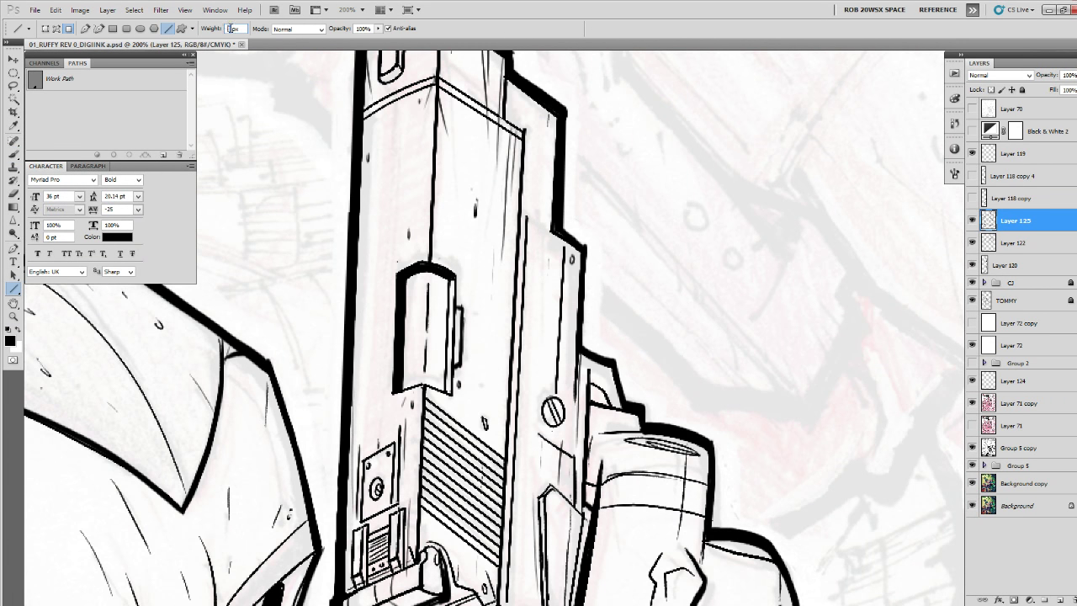
pyautogui.moveTo(392, 98); pyautogui.dragTo(377, 447)
# Ink thin contour strokes just inside the glove's edge below the pistol's rear end.
pyautogui.press('z')
pyautogui.keyDown('alt'); pyautogui.click(406, 393); pyautogui.keyUp('alt')
pyautogui.keyDown('alt'); pyautogui.click(407, 393); pyautogui.keyUp('alt')
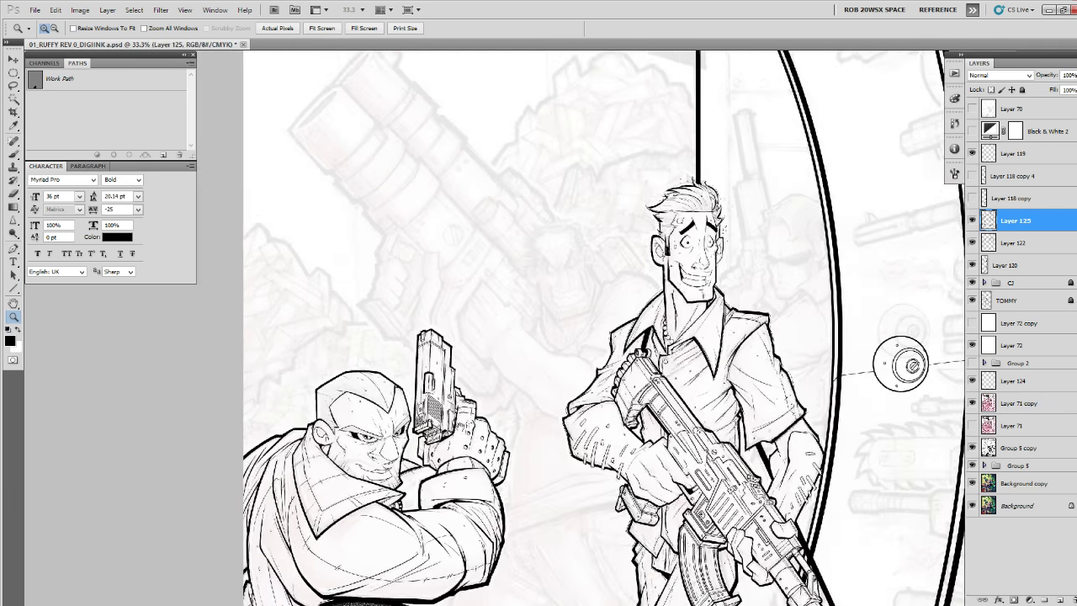
pyautogui.keyDown('alt'); pyautogui.click(458, 397); pyautogui.keyUp('alt')
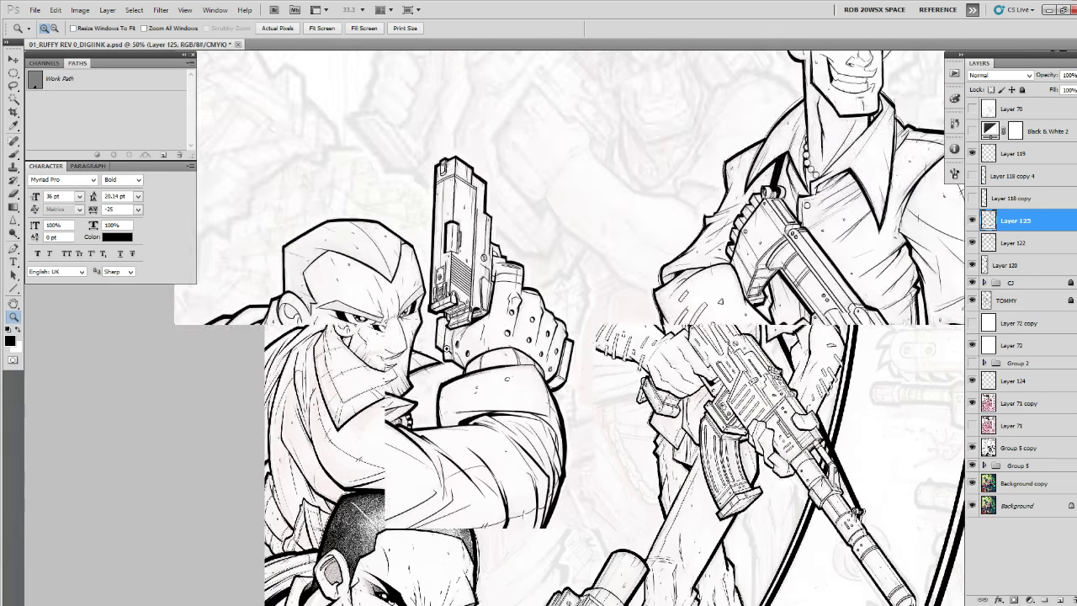
pyautogui.click(447, 349)
pyautogui.click(447, 349)
pyautogui.click(447, 349)
pyautogui.click(447, 349)
pyautogui.press('b')
pyautogui.moveTo(452, 237); pyautogui.dragTo(439, 434)
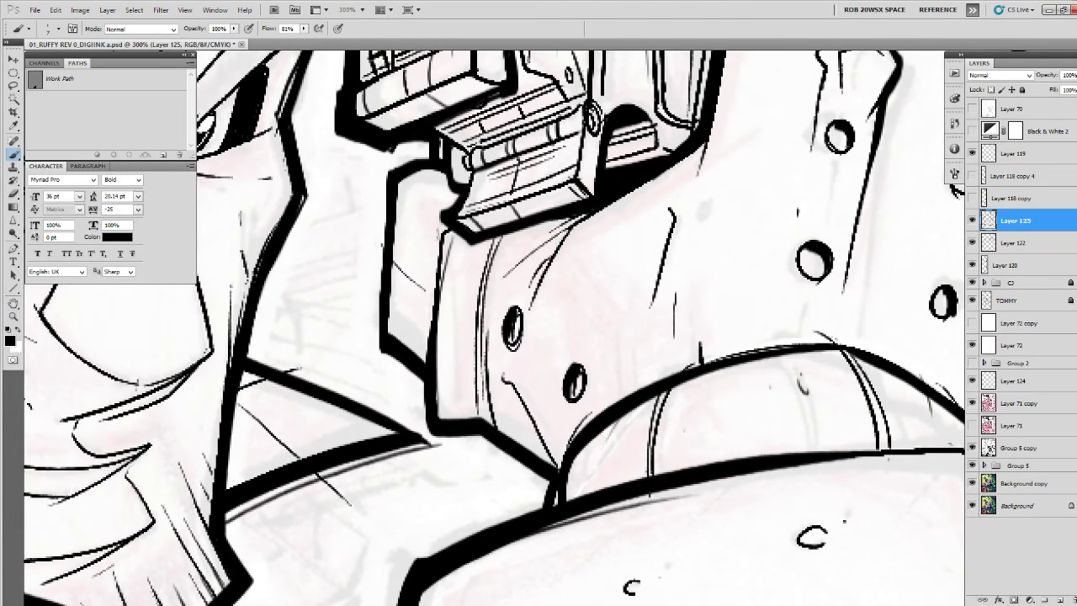
pyautogui.moveTo(440, 231); pyautogui.dragTo(437, 428)
pyautogui.moveTo(437, 387); pyautogui.dragTo(443, 291)
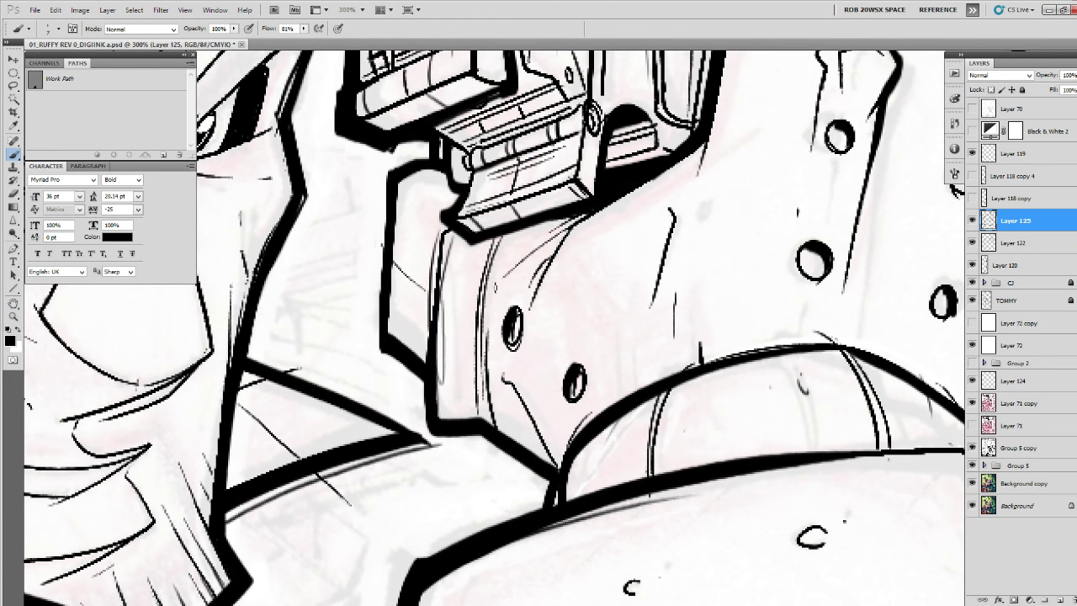
pyautogui.moveTo(720, 308); pyautogui.dragTo(599, 431)
pyautogui.moveTo(321, 409); pyautogui.dragTo(359, 425)
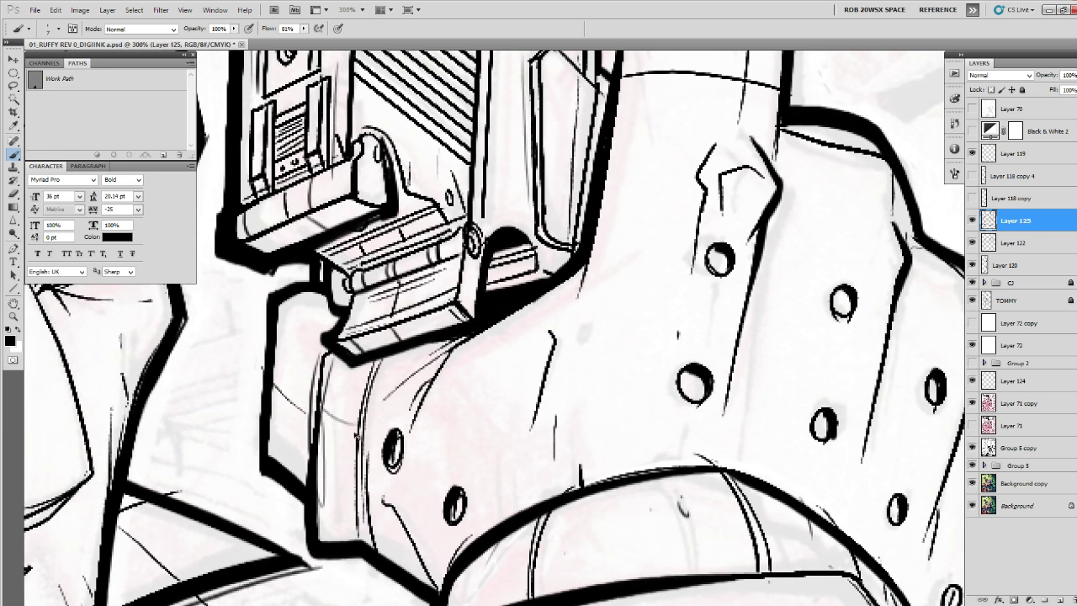
# Add short vertical shading strokes across the band on the gloved finger behind the pistol grip.
pyautogui.moveTo(670, 308)
pyautogui.mouseDown()
pyautogui.moveTo(476, 553)
pyautogui.moveTo(468, 577)
pyautogui.mouseUp()
pyautogui.moveTo(486, 288)
pyautogui.mouseDown()
pyautogui.moveTo(483, 339)
pyautogui.moveTo(494, 347)
pyautogui.mouseUp()
pyautogui.moveTo(575, 297); pyautogui.dragTo(569, 338)
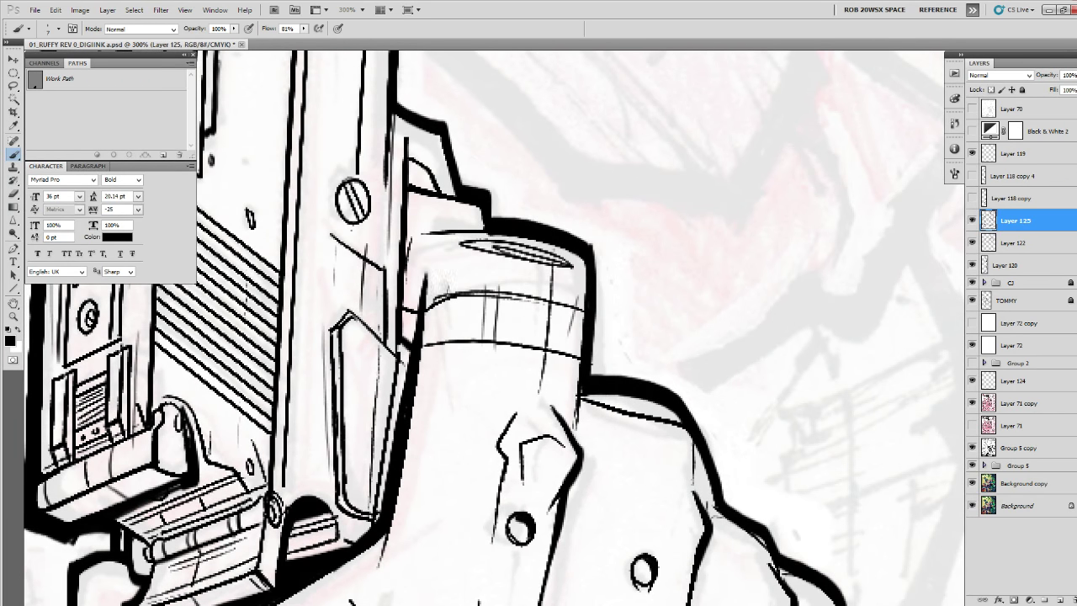
# Ink small crease marks on the two outer knuckle ridges of the glove.
pyautogui.moveTo(418, 472); pyautogui.dragTo(619, 143)
pyautogui.moveTo(325, 319)
pyautogui.mouseDown()
pyautogui.moveTo(362, 334)
pyautogui.moveTo(361, 354)
pyautogui.mouseUp()
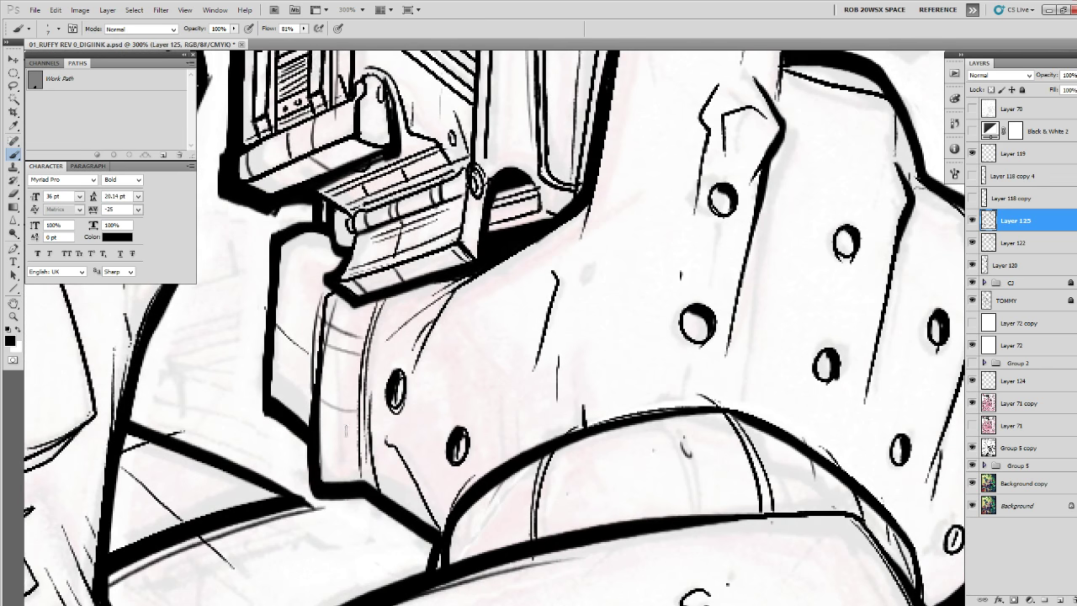
pyautogui.moveTo(326, 468); pyautogui.dragTo(393, 500)
pyautogui.moveTo(813, 339); pyautogui.dragTo(574, 485)
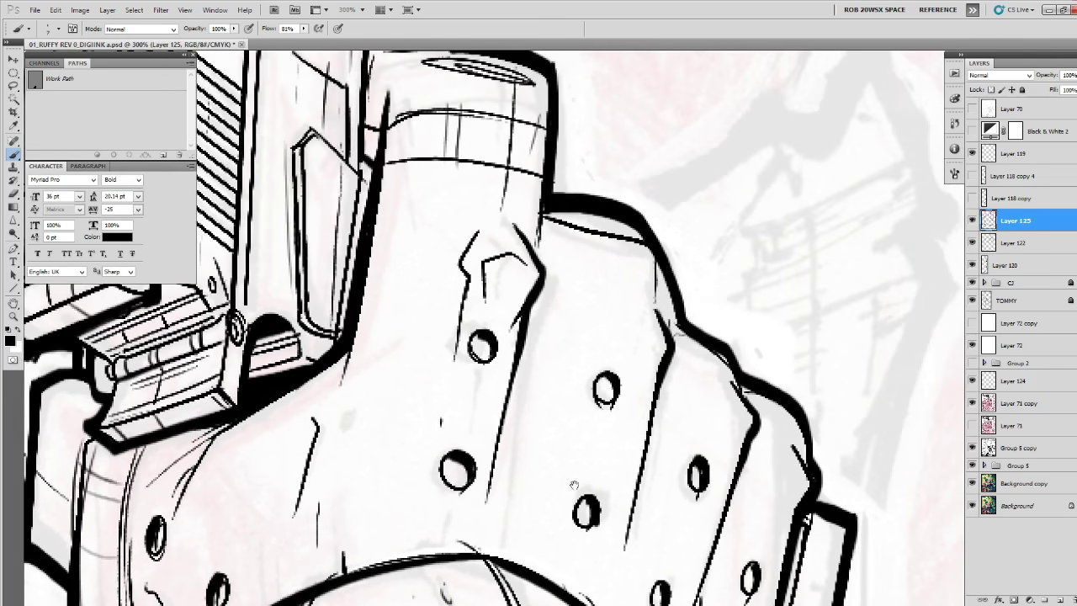
pyautogui.moveTo(708, 468); pyautogui.dragTo(708, 343)
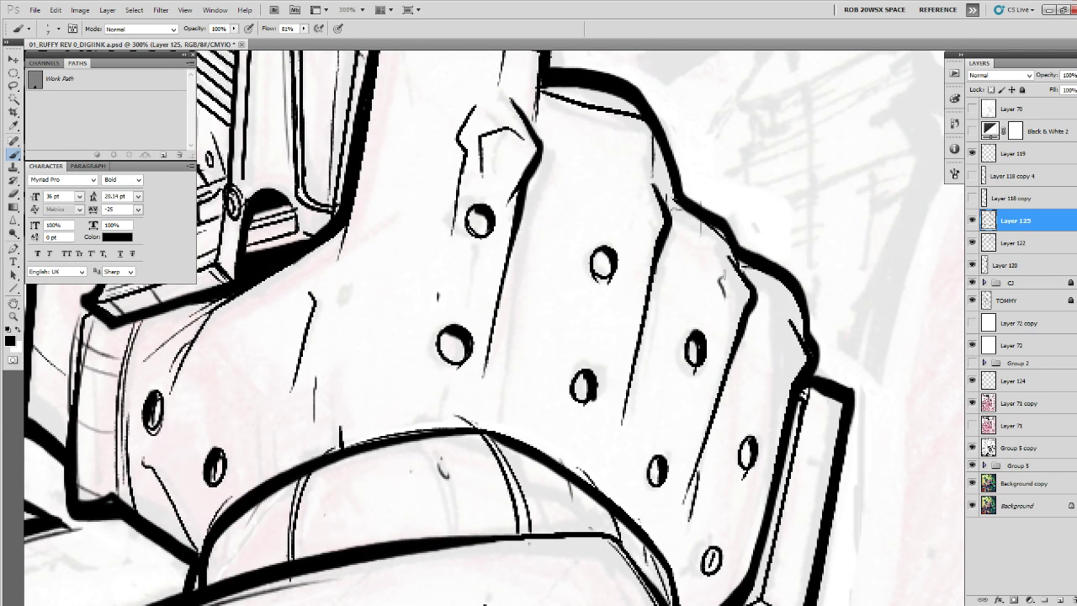
pyautogui.moveTo(724, 281); pyautogui.dragTo(721, 317)
pyautogui.moveTo(775, 344); pyautogui.dragTo(768, 396)
pyautogui.moveTo(585, 261); pyautogui.dragTo(592, 266)
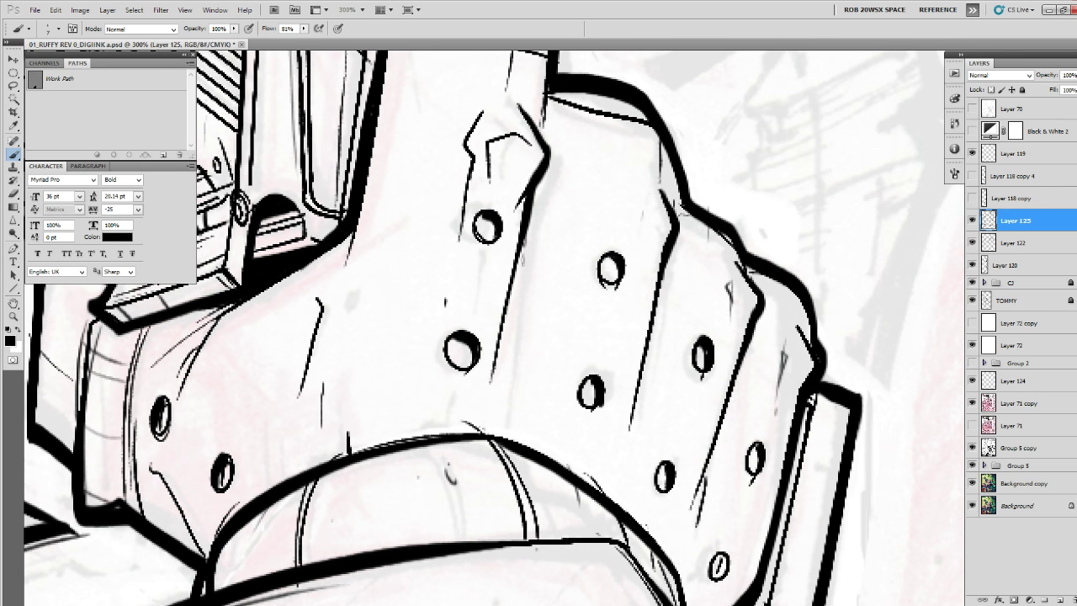
# Ink a long thin fold line beside the first finger's ridge and short creases between the nearby glove studs.
pyautogui.moveTo(526, 243); pyautogui.dragTo(509, 434)
pyautogui.moveTo(519, 375); pyautogui.dragTo(508, 482)
pyautogui.moveTo(477, 327); pyautogui.dragTo(473, 360)
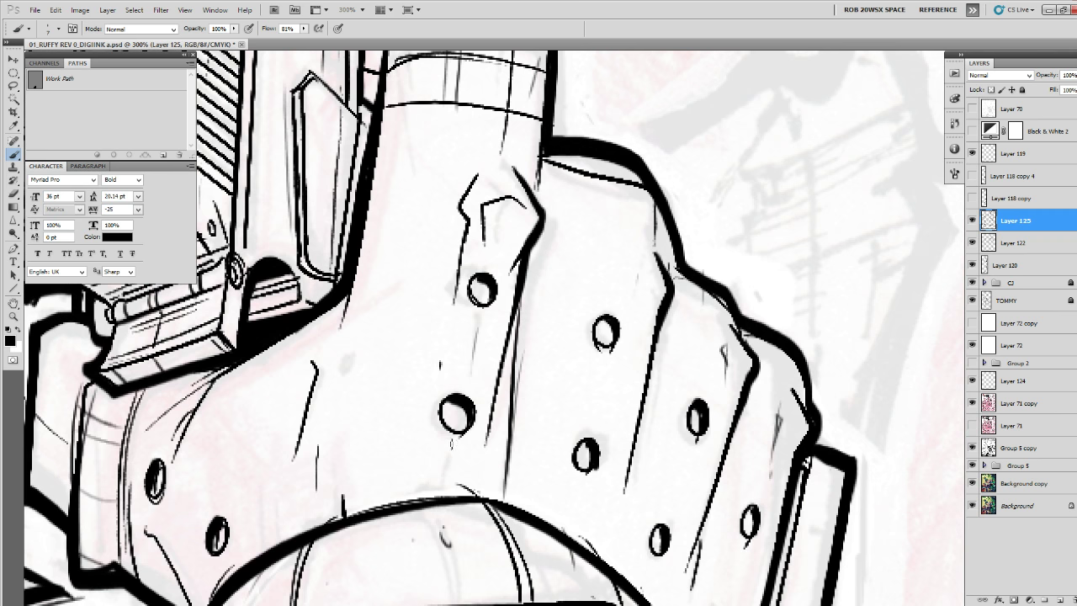
pyautogui.moveTo(451, 446); pyautogui.dragTo(447, 470)
pyautogui.moveTo(601, 501); pyautogui.dragTo(579, 447)
pyautogui.moveTo(587, 300); pyautogui.dragTo(574, 362)
pyautogui.moveTo(561, 424); pyautogui.dragTo(556, 467)
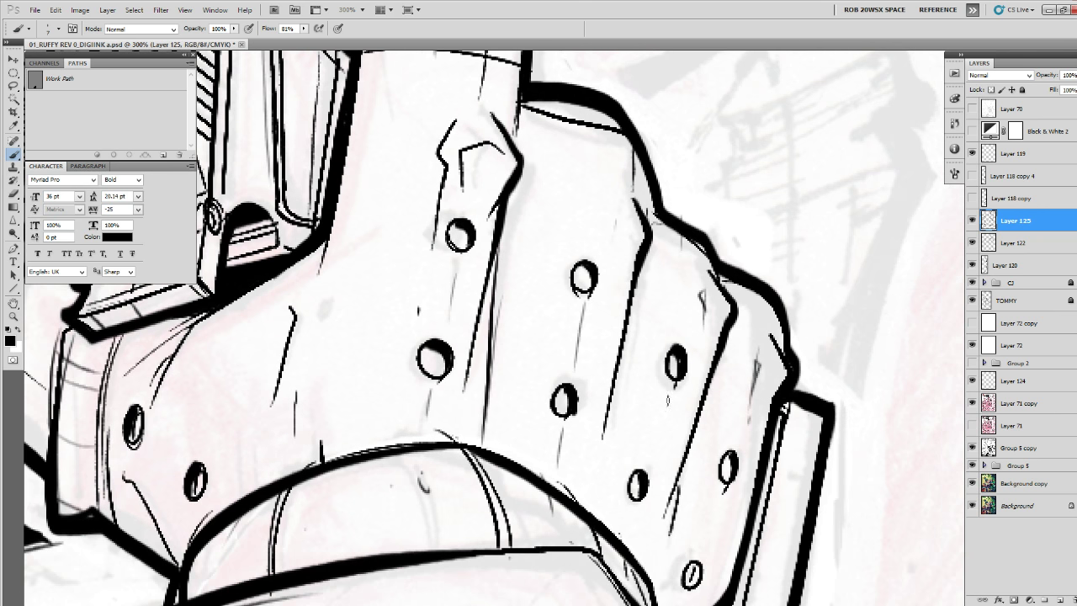
# Add thin crease strokes between and below the studs on the glove's outer fingers.
pyautogui.moveTo(671, 389); pyautogui.dragTo(656, 458)
pyautogui.moveTo(639, 533)
pyautogui.mouseDown()
pyautogui.moveTo(646, 440)
pyautogui.moveTo(691, 400)
pyautogui.mouseUp()
pyautogui.moveTo(739, 375); pyautogui.dragTo(716, 433)
pyautogui.moveTo(700, 472); pyautogui.dragTo(681, 506)
pyautogui.moveTo(760, 293); pyautogui.dragTo(752, 323)
pyautogui.moveTo(555, 303)
pyautogui.mouseDown()
pyautogui.moveTo(574, 329)
pyautogui.moveTo(624, 492)
pyautogui.mouseUp()
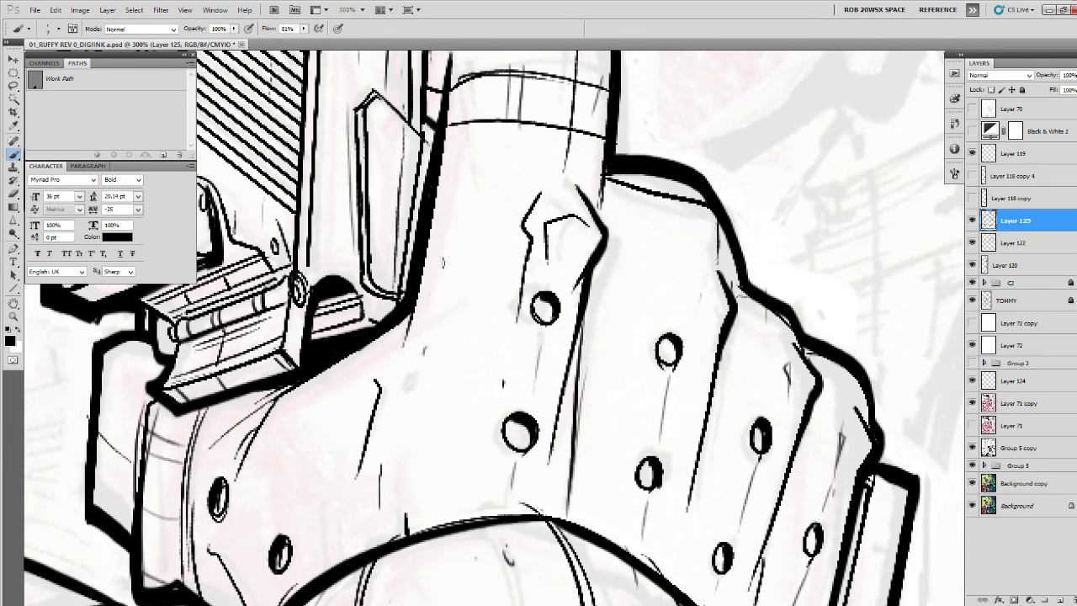
# Thicken the short angled fold line on the back of the glove beside the pistol grip.
pyautogui.moveTo(438, 276); pyautogui.dragTo(372, 436)
pyautogui.moveTo(380, 389); pyautogui.dragTo(345, 508)
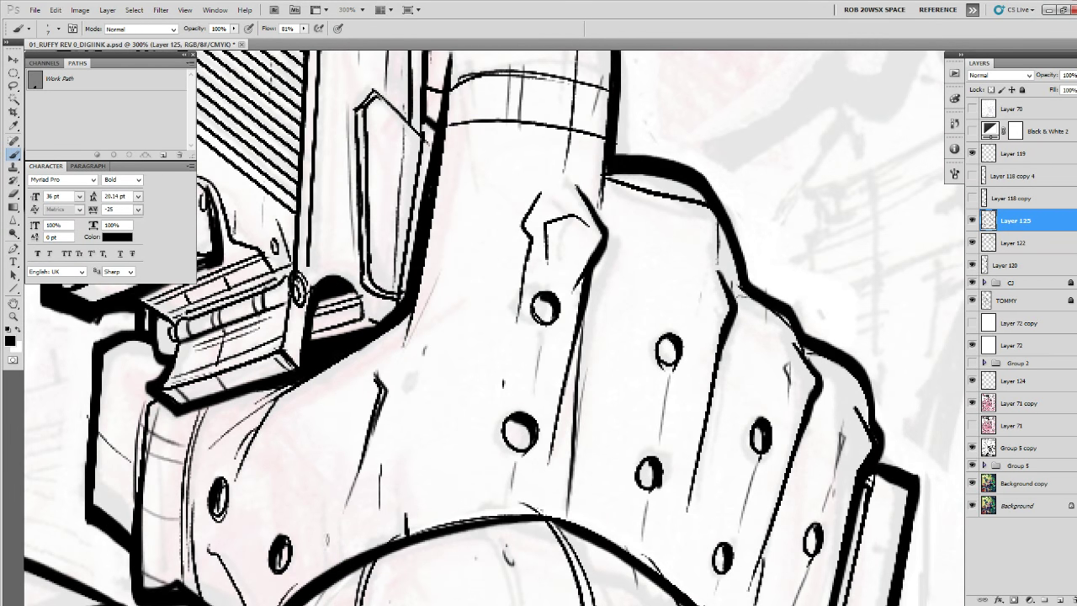
pyautogui.moveTo(323, 577)
pyautogui.mouseDown()
pyautogui.moveTo(327, 460)
pyautogui.moveTo(321, 575)
pyautogui.mouseUp()
pyautogui.moveTo(320, 569)
pyautogui.mouseDown()
pyautogui.moveTo(383, 487)
pyautogui.moveTo(441, 377)
pyautogui.mouseUp()
# Thicken the collar's inner seam down to its corner and ink a small dent mark between the seam and the collar edge.
pyautogui.press('z')
pyautogui.keyDown('alt'); pyautogui.click(395, 487); pyautogui.keyUp('alt')
pyautogui.click(290, 411)
pyautogui.click(290, 411)
pyautogui.click(290, 410)
pyautogui.click(290, 410)
pyautogui.press('b')
pyautogui.moveTo(326, 393); pyautogui.dragTo(479, 474)
pyautogui.moveTo(305, 508); pyautogui.dragTo(562, 376)
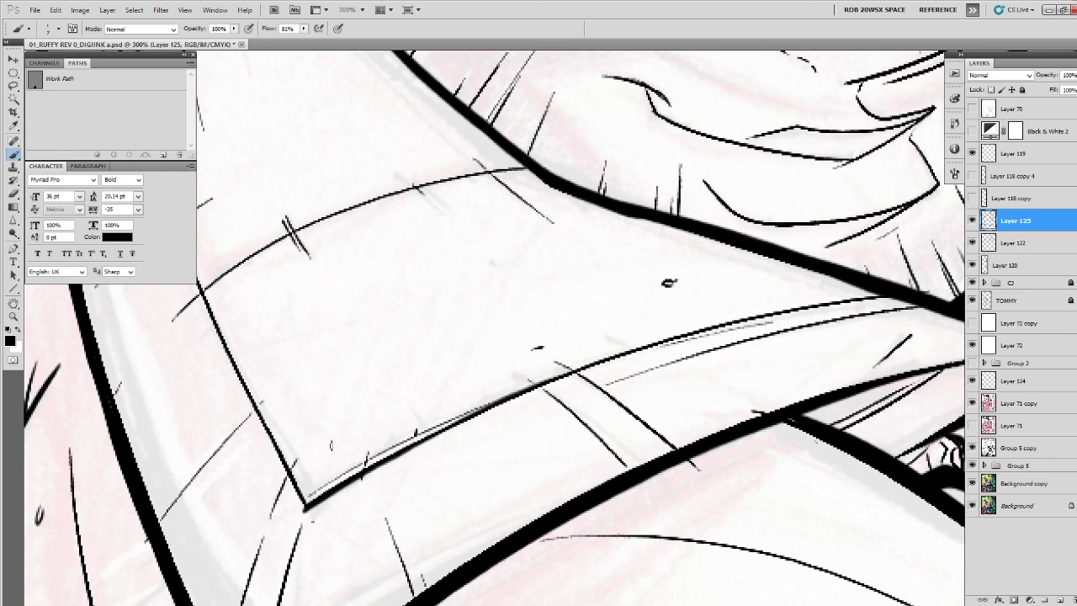
pyautogui.moveTo(236, 360); pyautogui.dragTo(306, 510)
pyautogui.moveTo(308, 464); pyautogui.dragTo(466, 319)
pyautogui.moveTo(329, 473); pyautogui.dragTo(326, 366)
pyautogui.moveTo(331, 264); pyautogui.dragTo(350, 538)
pyautogui.moveTo(325, 442)
pyautogui.mouseDown()
pyautogui.moveTo(327, 461)
pyautogui.moveTo(328, 443)
pyautogui.mouseUp()
pyautogui.moveTo(318, 268); pyautogui.dragTo(339, 515)
pyautogui.moveTo(392, 302)
pyautogui.mouseDown()
pyautogui.moveTo(399, 316)
pyautogui.moveTo(395, 301)
pyautogui.mouseUp()
# Ink tapered strokes along the collar's outer edge, undoing two of the attempts.
pyautogui.moveTo(304, 398); pyautogui.dragTo(339, 330)
pyautogui.moveTo(280, 359); pyautogui.dragTo(284, 300)
pyautogui.moveTo(286, 232); pyautogui.dragTo(303, 497)
pyautogui.hotkey('ctrl', 'z')
pyautogui.moveTo(303, 496); pyautogui.dragTo(316, 337)
pyautogui.moveTo(288, 149)
pyautogui.mouseDown()
pyautogui.moveTo(298, 308)
pyautogui.moveTo(338, 454)
pyautogui.mouseUp()
pyautogui.hotkey('ctrl', 'z')
pyautogui.moveTo(290, 214); pyautogui.dragTo(319, 382)
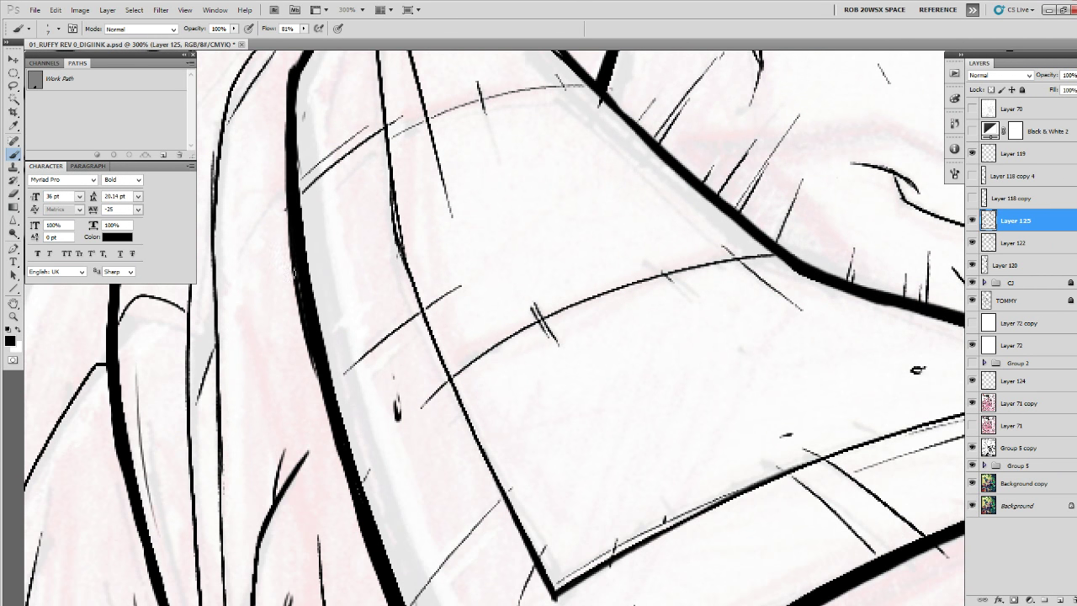
# Run thin contour strokes along the collar's outer edge to its point and along the collar's lower edge.
pyautogui.moveTo(284, 112)
pyautogui.mouseDown()
pyautogui.moveTo(285, 239)
pyautogui.moveTo(374, 551)
pyautogui.mouseUp()
pyautogui.moveTo(315, 355); pyautogui.dragTo(332, 429)
pyautogui.moveTo(339, 475)
pyautogui.mouseDown()
pyautogui.moveTo(296, 246)
pyautogui.moveTo(335, 350)
pyautogui.mouseUp()
pyautogui.moveTo(413, 522); pyautogui.dragTo(409, 355)
pyautogui.moveTo(339, 205); pyautogui.dragTo(452, 461)
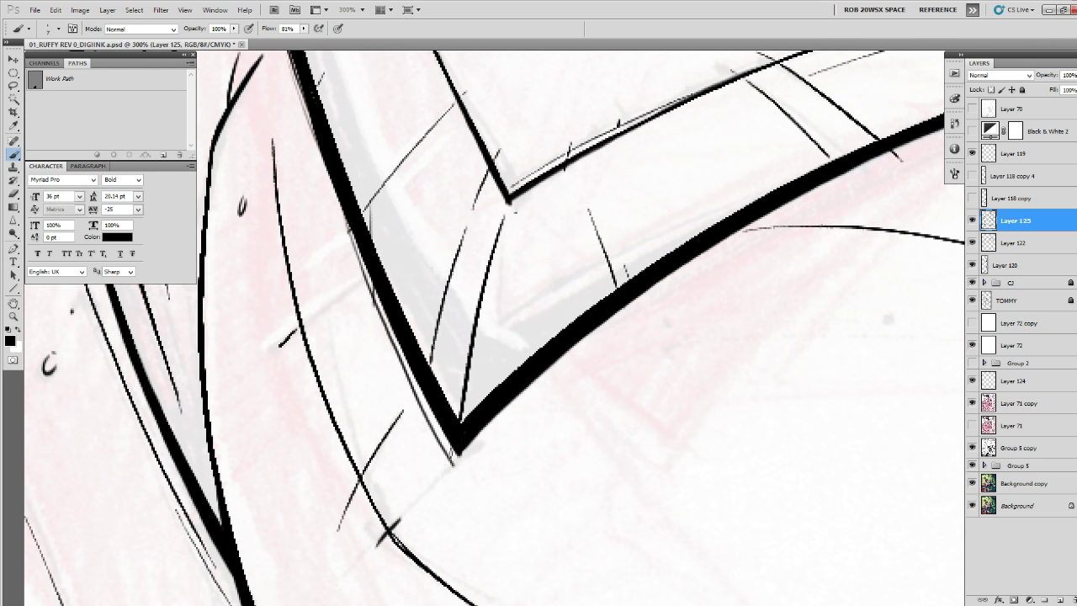
pyautogui.moveTo(663, 291); pyautogui.dragTo(409, 419)
pyautogui.moveTo(732, 227)
pyautogui.mouseDown()
pyautogui.moveTo(542, 302)
pyautogui.moveTo(393, 393)
pyautogui.mouseUp()
pyautogui.moveTo(592, 288); pyautogui.dragTo(358, 477)
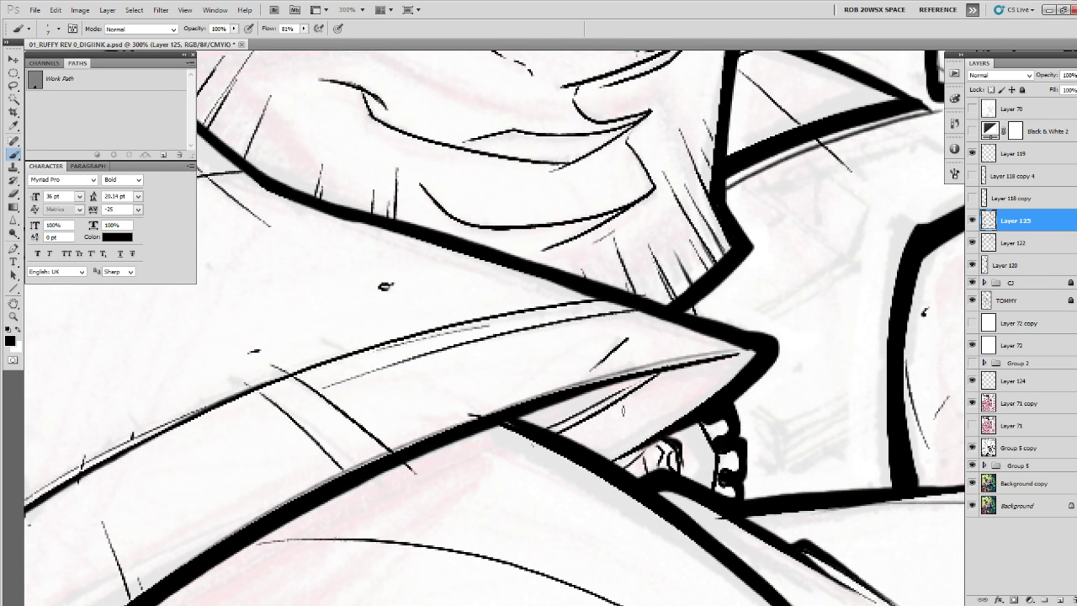
# Add fine crease strokes beneath the collar's tip, across its upper surface and below the ear.
pyautogui.moveTo(584, 415); pyautogui.dragTo(636, 445)
pyautogui.moveTo(665, 399); pyautogui.dragTo(701, 410)
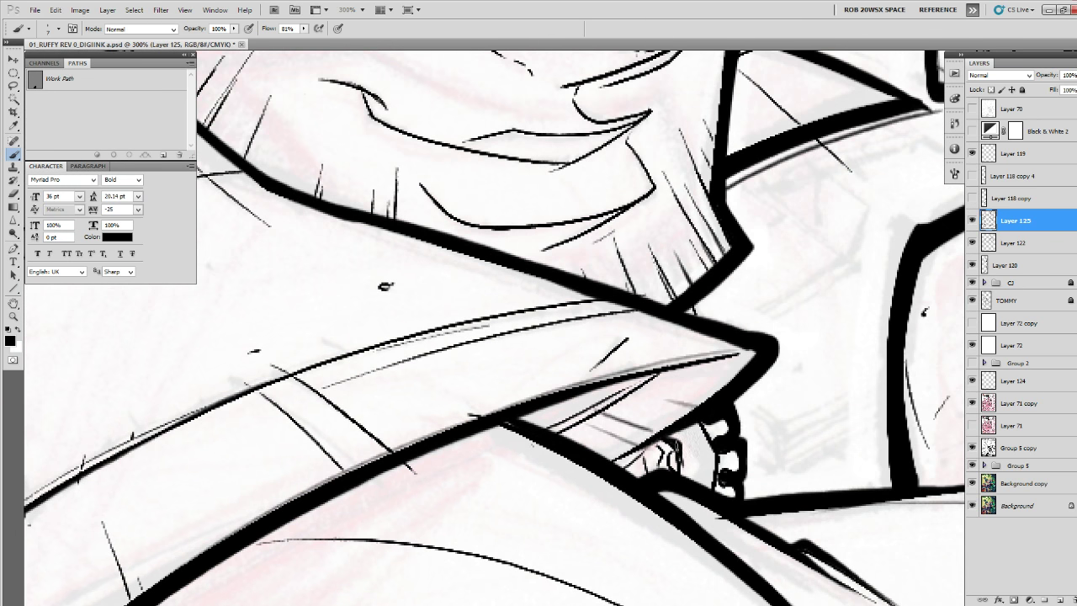
pyautogui.moveTo(665, 350); pyautogui.dragTo(847, 584)
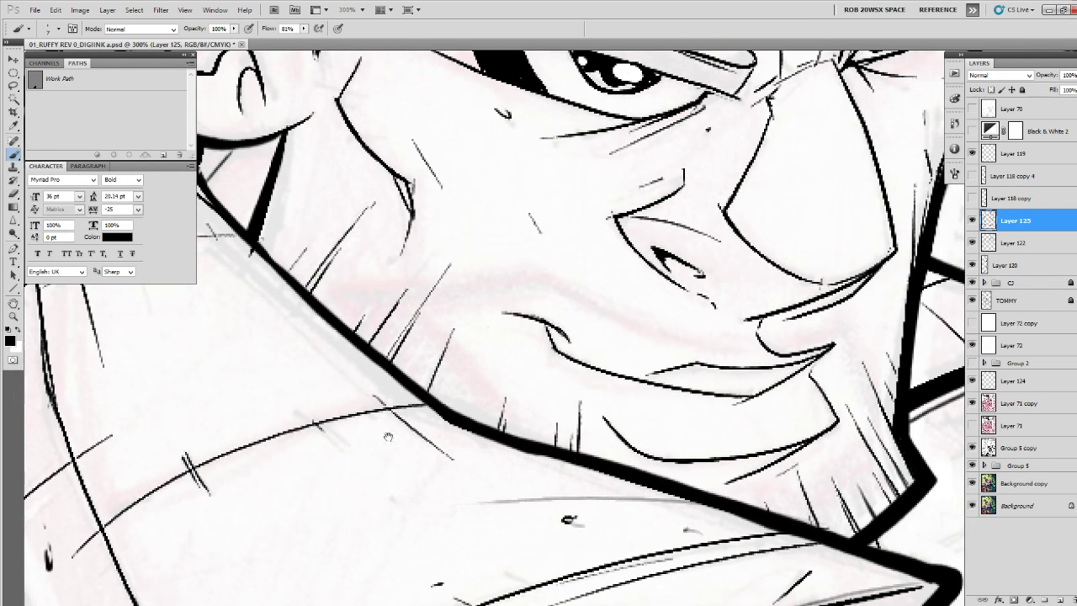
pyautogui.moveTo(388, 436); pyautogui.dragTo(627, 586)
pyautogui.moveTo(414, 337)
pyautogui.mouseDown()
pyautogui.moveTo(479, 397)
pyautogui.moveTo(459, 354)
pyautogui.moveTo(475, 388)
pyautogui.mouseUp()
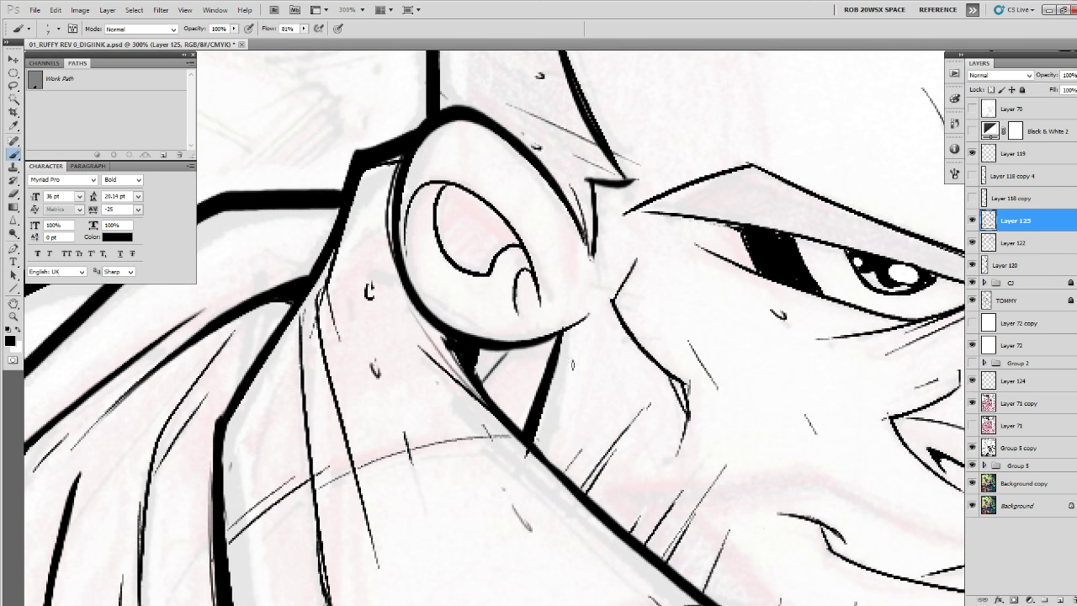
# Ink a small dent mark and curved parallel seam lines at the base of the pointed jacket flap beside the lower man's head.
pyautogui.press('z')
pyautogui.keyDown('alt'); pyautogui.click(551, 337); pyautogui.keyUp('alt')
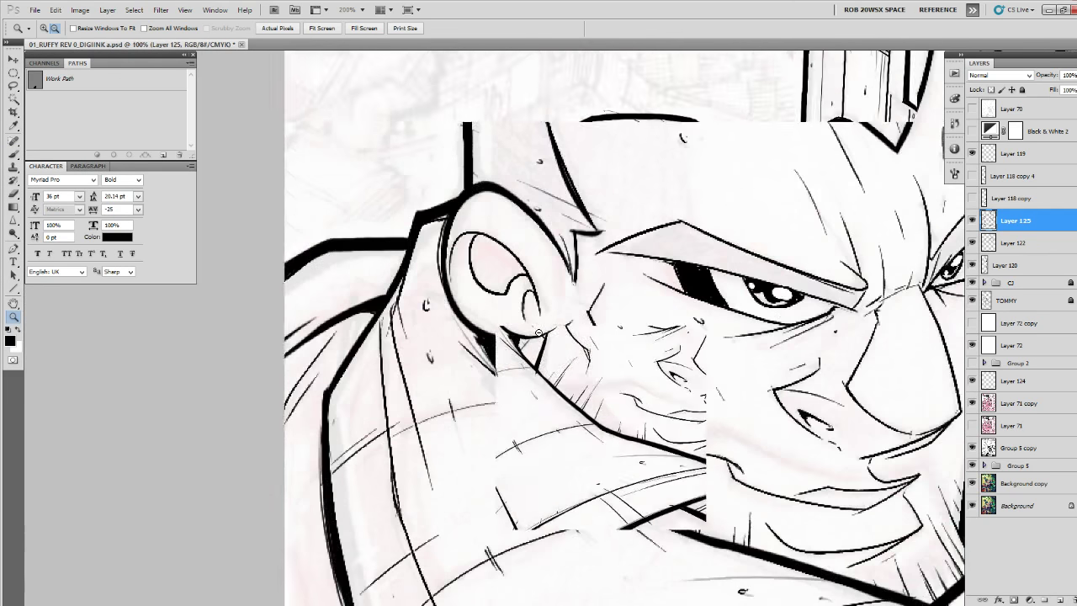
pyautogui.keyDown('alt'); pyautogui.click(559, 338); pyautogui.keyUp('alt')
pyautogui.keyDown('alt'); pyautogui.click(595, 339); pyautogui.keyUp('alt')
pyautogui.click(538, 463)
pyautogui.click(538, 463)
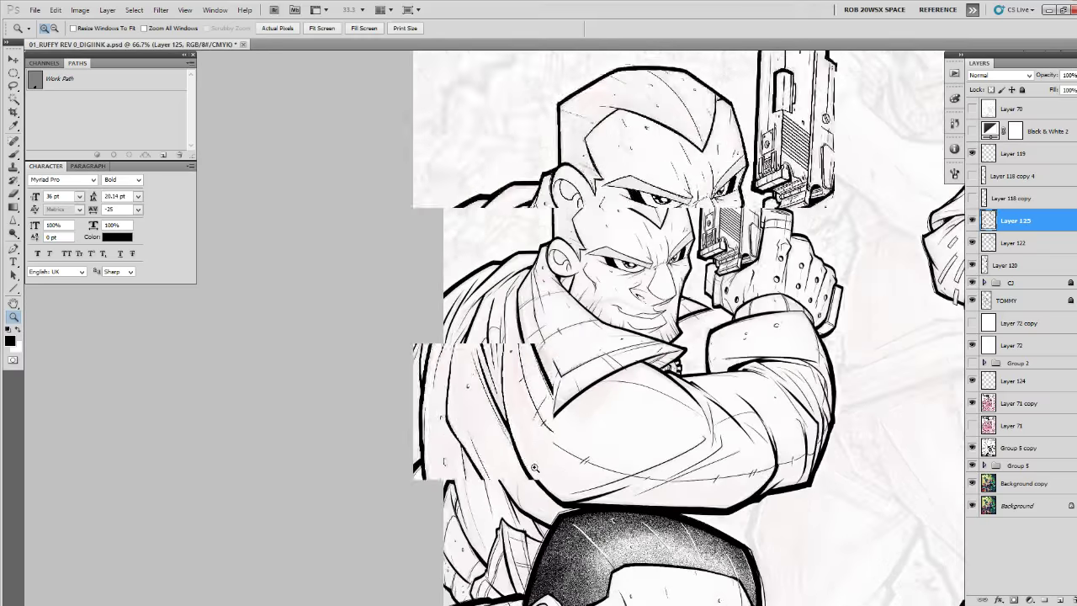
pyautogui.moveTo(535, 479); pyautogui.dragTo(503, 372)
pyautogui.click(503, 371)
pyautogui.press('b')
pyautogui.scroll(-3, 505, 354)
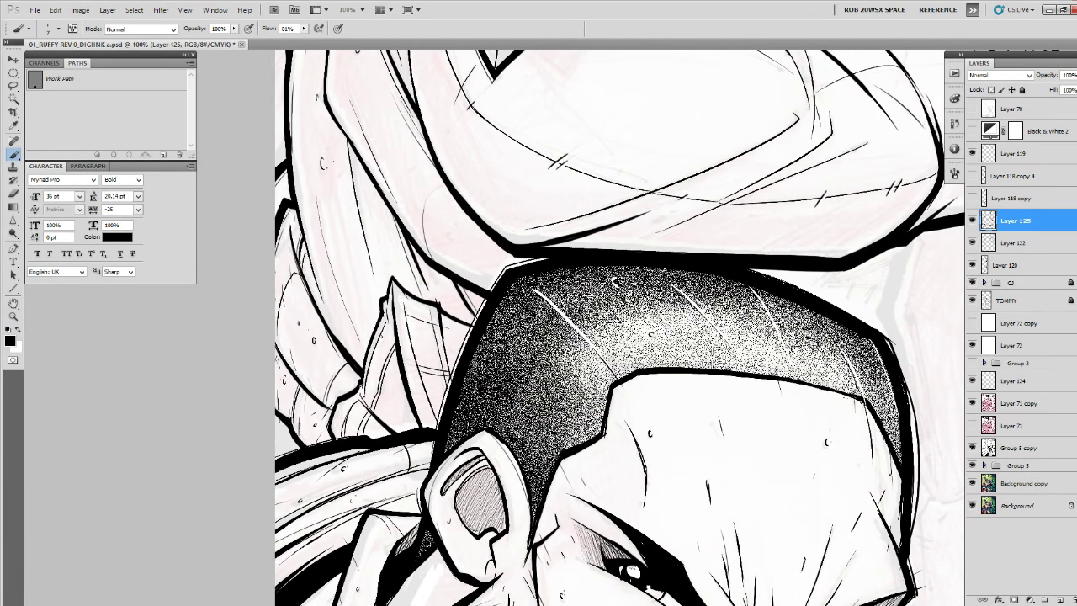
pyautogui.press('z')
pyautogui.click(382, 335)
pyautogui.click(382, 335)
pyautogui.press('b')
pyautogui.moveTo(368, 362); pyautogui.dragTo(357, 324)
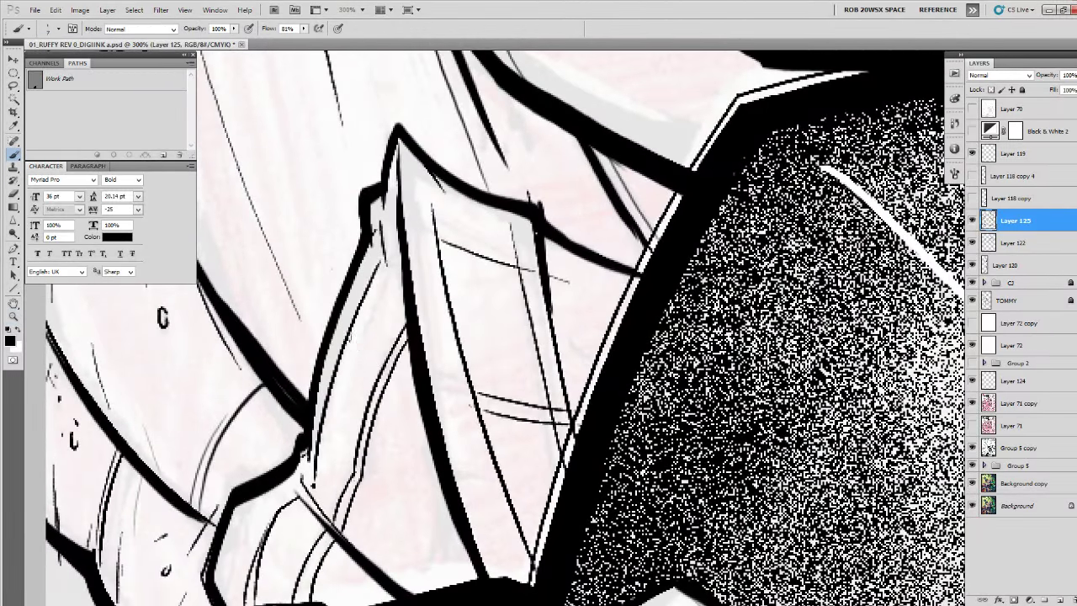
pyautogui.scroll(-2, 357, 370)
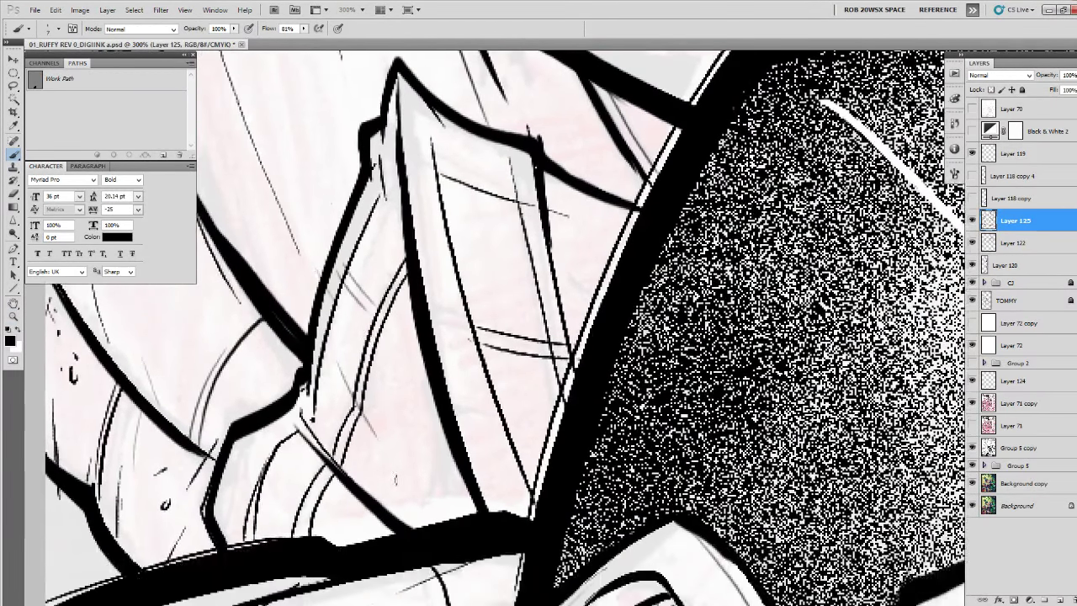
pyautogui.moveTo(390, 468); pyautogui.dragTo(397, 479)
pyautogui.moveTo(443, 425); pyautogui.dragTo(414, 528)
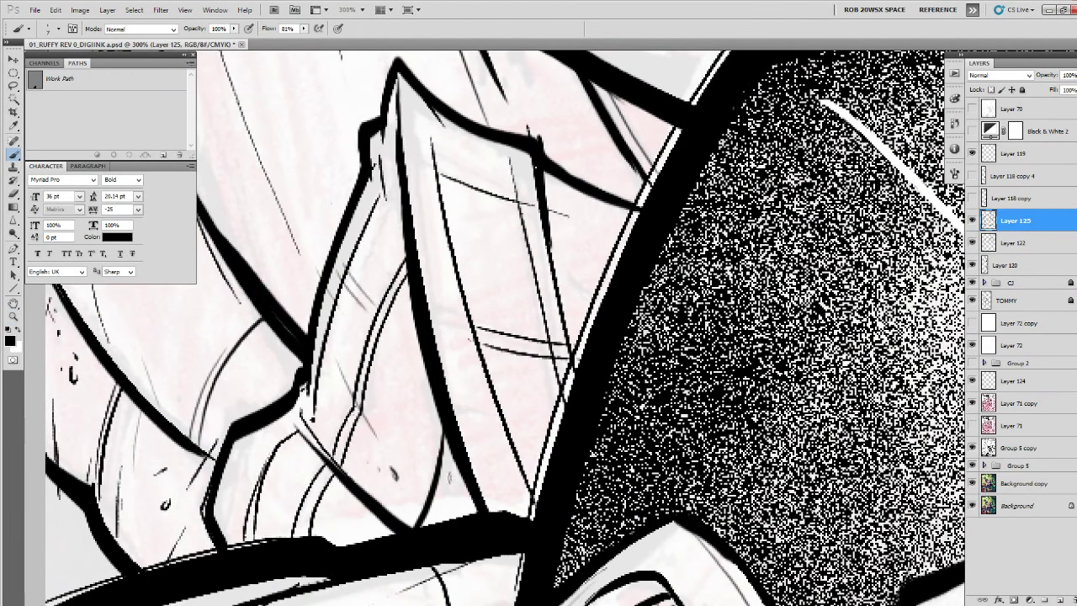
pyautogui.moveTo(452, 459); pyautogui.dragTo(425, 526)
pyautogui.moveTo(442, 429); pyautogui.dragTo(412, 530)
pyautogui.moveTo(454, 471); pyautogui.dragTo(444, 520)
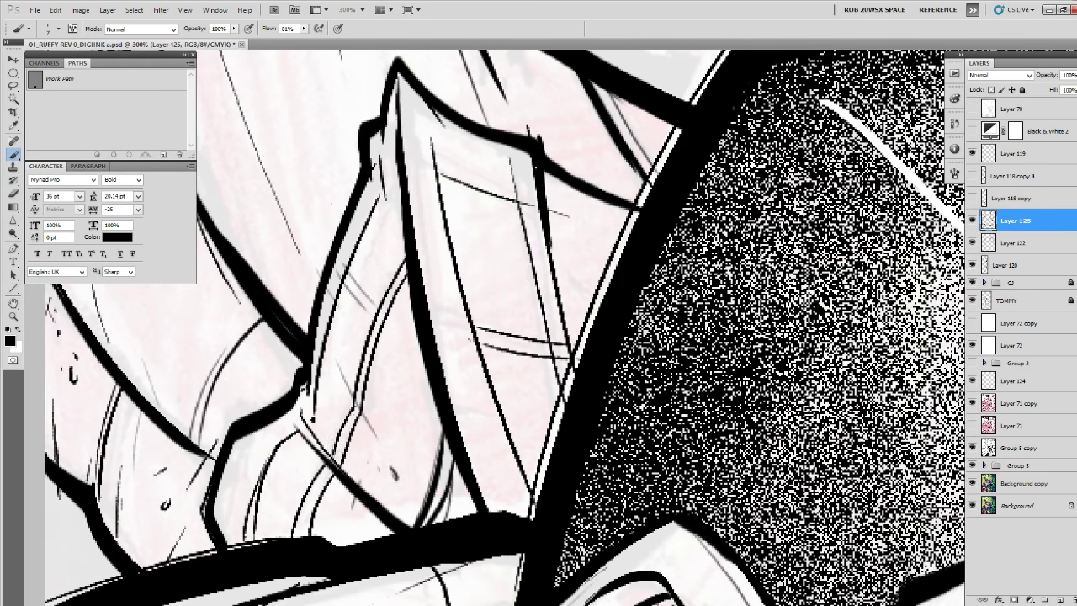
# Ink long tapered fold strokes down the jacket above the pointed flap.
pyautogui.moveTo(325, 459); pyautogui.dragTo(294, 523)
pyautogui.moveTo(327, 181); pyautogui.dragTo(414, 507)
pyautogui.moveTo(339, 247); pyautogui.dragTo(427, 560)
pyautogui.moveTo(376, 390)
pyautogui.mouseDown()
pyautogui.moveTo(351, 326)
pyautogui.moveTo(395, 509)
pyautogui.mouseUp()
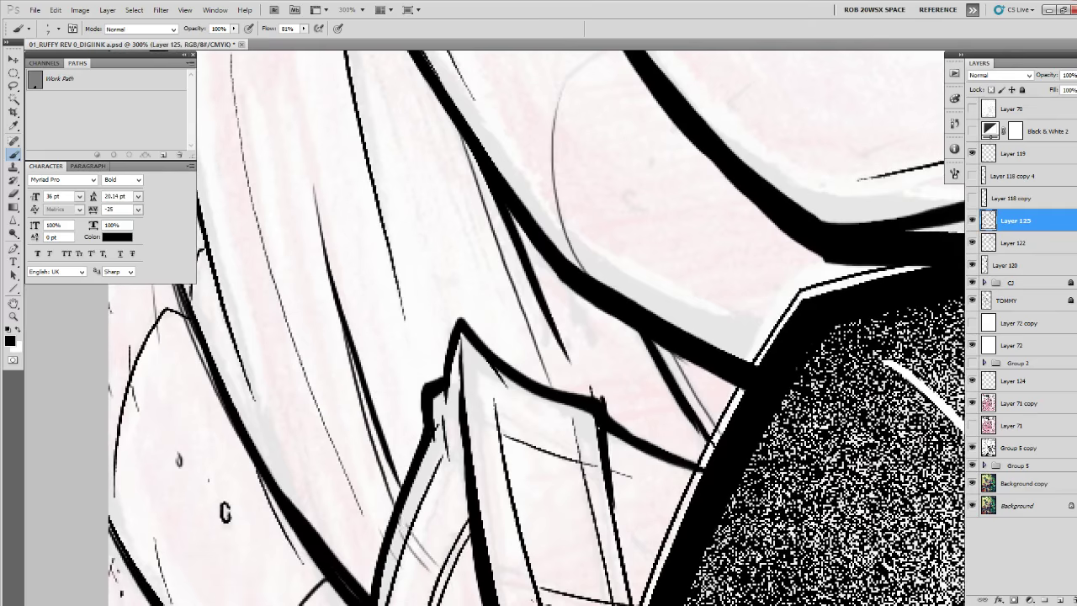
# Add thin contour strokes along the edges of the pointed jacket flap, undoing one stroke.
pyautogui.moveTo(405, 469); pyautogui.dragTo(388, 405)
pyautogui.moveTo(524, 360)
pyautogui.mouseDown()
pyautogui.moveTo(499, 333)
pyautogui.moveTo(471, 248)
pyautogui.moveTo(438, 429)
pyautogui.mouseUp()
pyautogui.moveTo(444, 444)
pyautogui.mouseDown()
pyautogui.moveTo(394, 294)
pyautogui.moveTo(453, 498)
pyautogui.mouseUp()
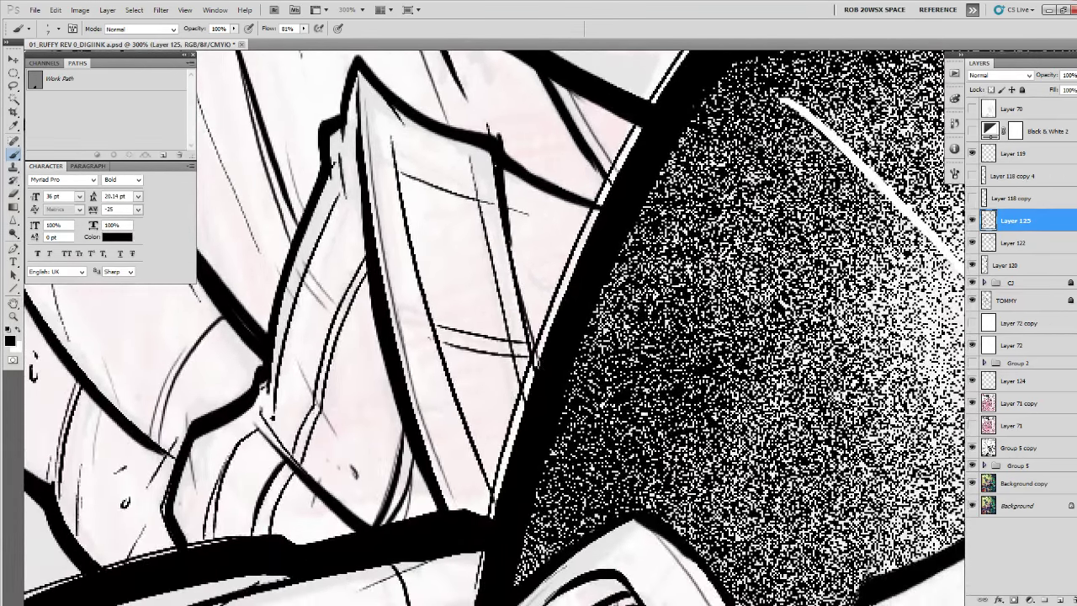
pyautogui.scroll(2, 528, 328)
pyautogui.hotkey('ctrl', 'z')
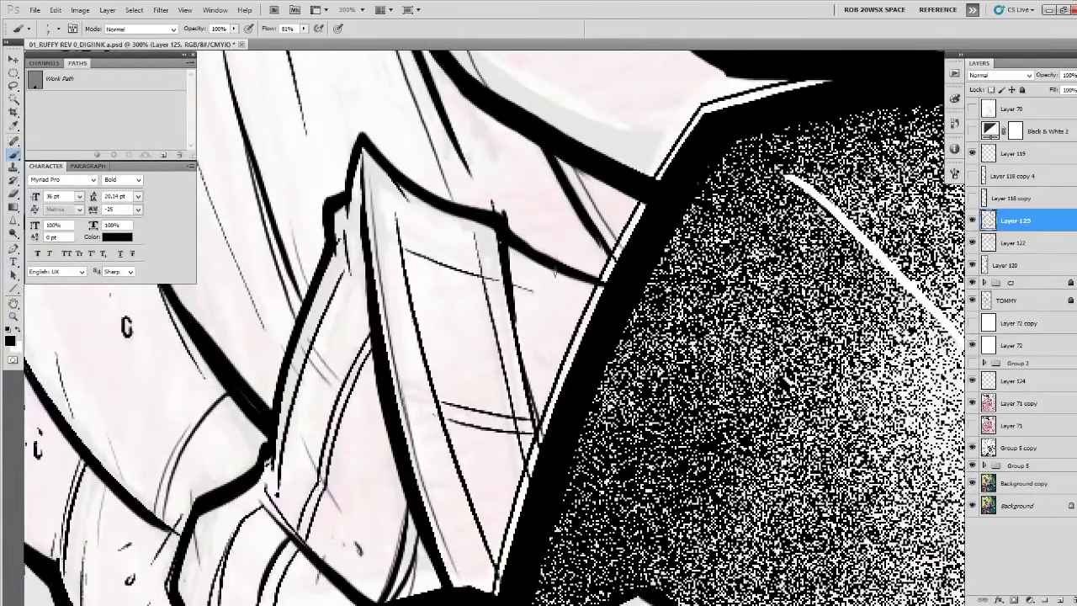
pyautogui.moveTo(549, 342); pyautogui.dragTo(547, 349)
pyautogui.moveTo(432, 455); pyautogui.dragTo(432, 463)
pyautogui.moveTo(485, 291); pyautogui.dragTo(431, 569)
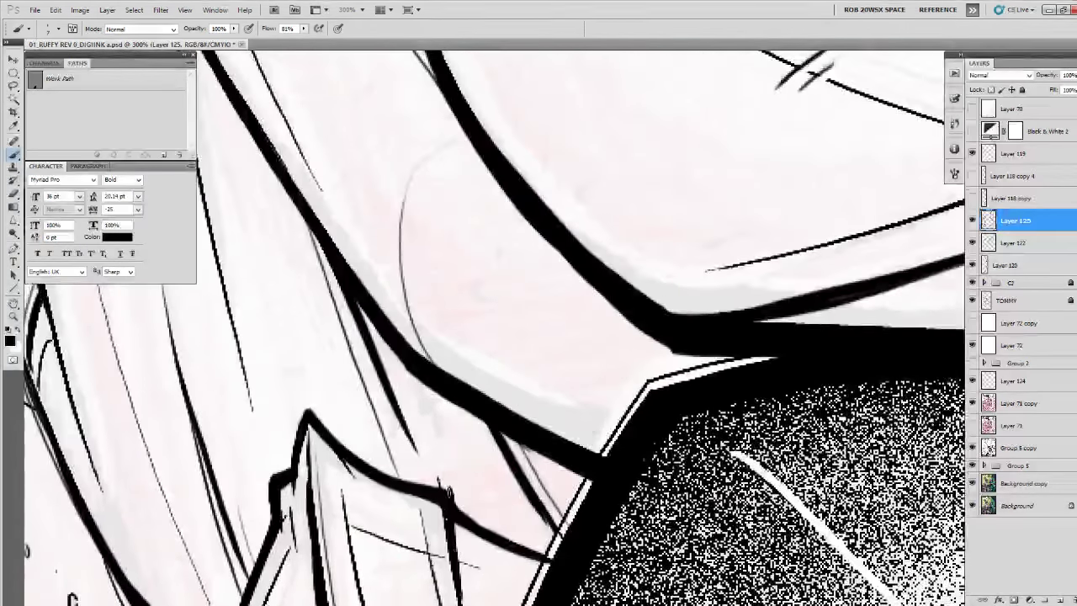
# Add a short shading stroke along the jacket's rear outline.
pyautogui.press('z')
pyautogui.keyDown('alt'); pyautogui.click(533, 387); pyautogui.keyUp('alt')
pyautogui.keyDown('alt'); pyautogui.click(533, 388); pyautogui.keyUp('alt')
pyautogui.keyDown('alt'); pyautogui.click(534, 388); pyautogui.keyUp('alt')
pyautogui.keyDown('alt'); pyautogui.click(533, 388); pyautogui.keyUp('alt')
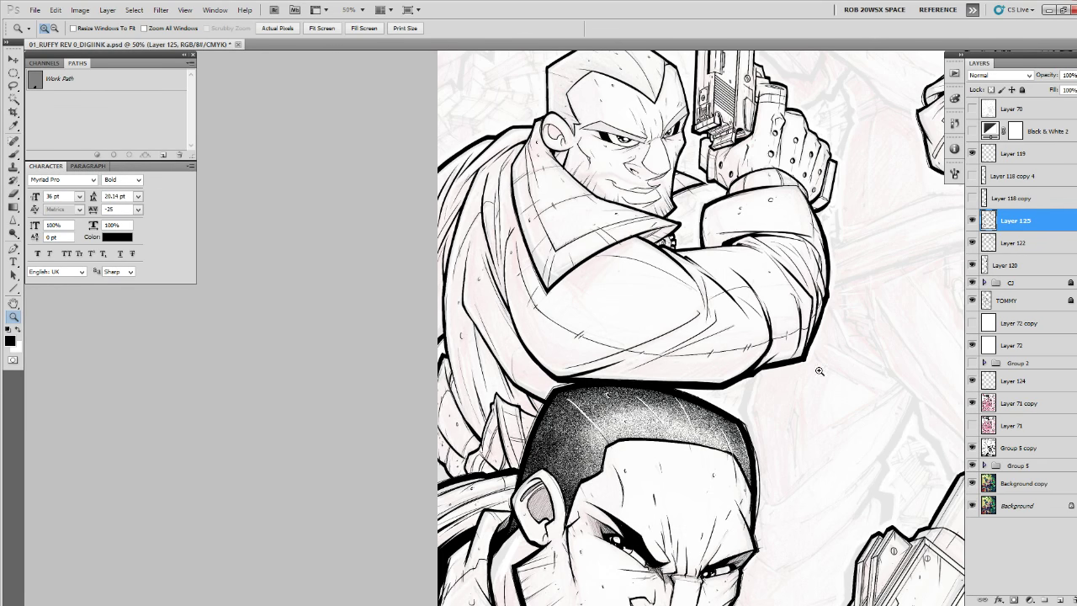
pyautogui.click(450, 326)
pyautogui.click(448, 325)
pyautogui.click(447, 326)
pyautogui.press('b')
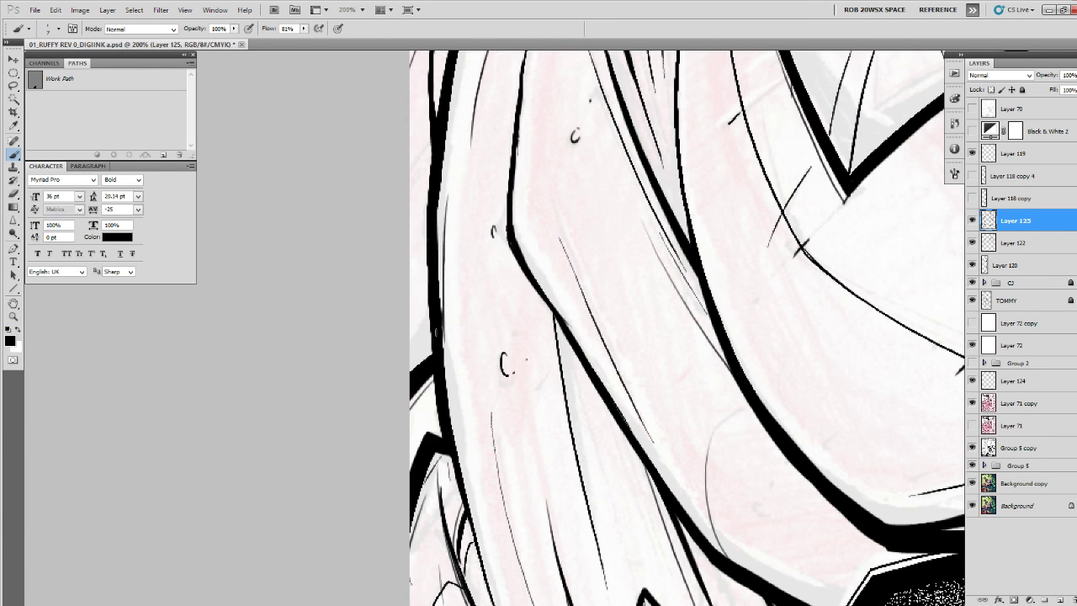
pyautogui.moveTo(431, 337); pyautogui.dragTo(412, 377)
pyautogui.moveTo(444, 491); pyautogui.dragTo(430, 314)
pyautogui.moveTo(442, 511)
pyautogui.mouseDown()
pyautogui.moveTo(444, 297)
pyautogui.moveTo(431, 162)
pyautogui.mouseUp()
# Review the whole figure by switching the visibility of Layer 125 and Layer 122 off and on.
pyautogui.press('z')
pyautogui.keyDown('alt'); pyautogui.click(411, 373); pyautogui.keyUp('alt')
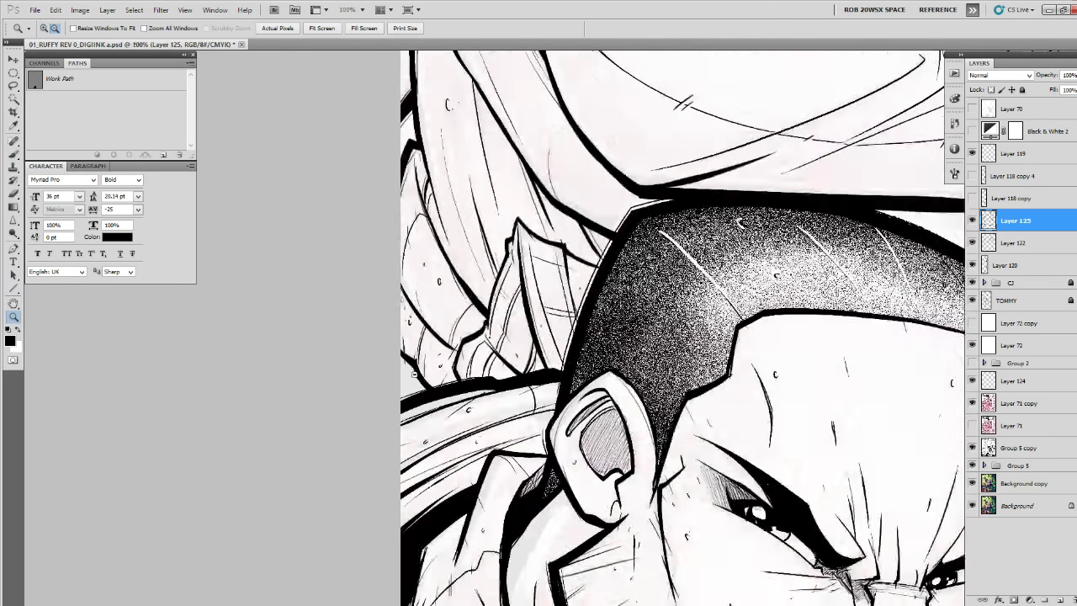
pyautogui.keyDown('alt'); pyautogui.click(411, 373); pyautogui.keyUp('alt')
pyautogui.keyDown('alt'); pyautogui.click(412, 373); pyautogui.keyUp('alt')
pyautogui.keyDown('alt'); pyautogui.click(411, 372); pyautogui.keyUp('alt')
pyautogui.keyDown('alt'); pyautogui.click(412, 372); pyautogui.keyUp('alt')
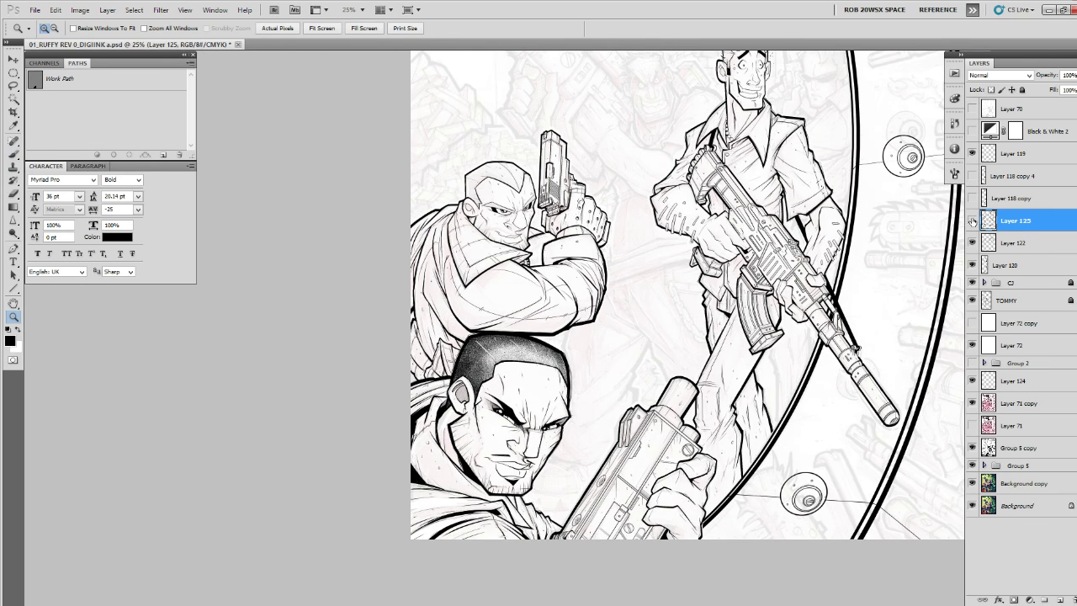
pyautogui.click(973, 220)
pyautogui.click(973, 220)
pyautogui.click(973, 244)
pyautogui.click(972, 244)
pyautogui.click(974, 221)
pyautogui.click(973, 222)
# Create Layer 126 above Layer 125 and ink thin fold strokes inside the sleeve at the bent elbow.
pyautogui.hotkey('ctrl', 'v')
pyautogui.click(588, 305)
pyautogui.click(588, 305)
pyautogui.click(587, 306)
pyautogui.click(588, 307)
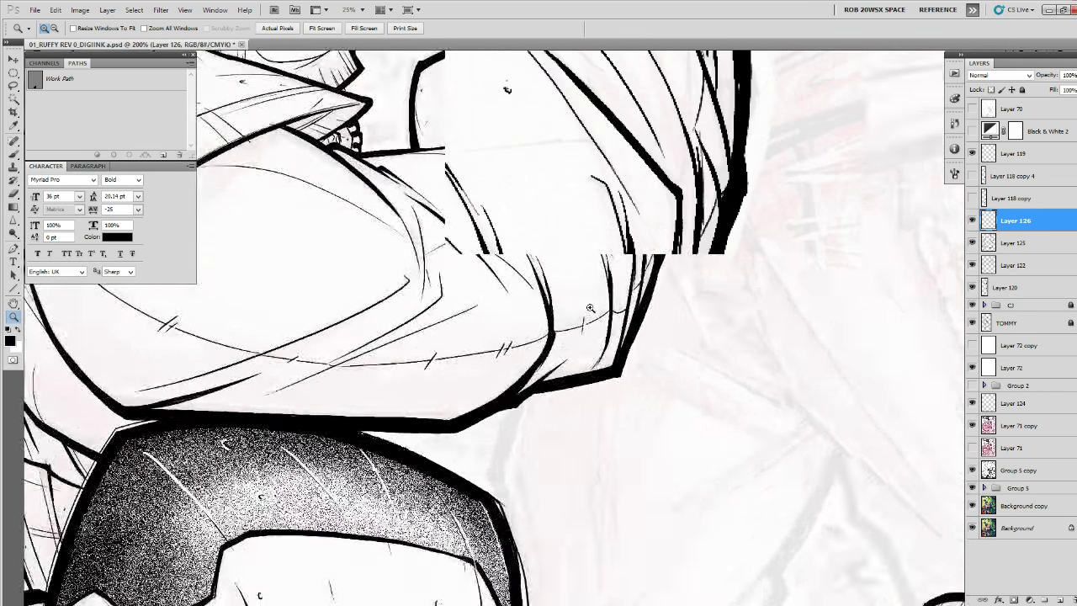
pyautogui.press('b')
pyautogui.moveTo(617, 237); pyautogui.dragTo(607, 410)
pyautogui.moveTo(660, 258); pyautogui.dragTo(648, 376)
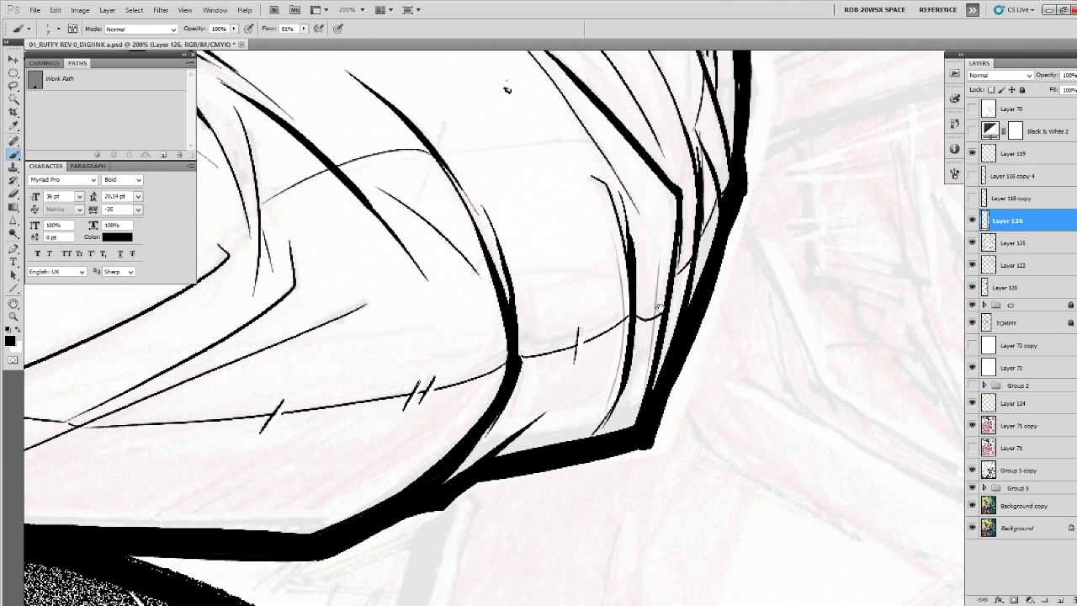
pyautogui.moveTo(659, 308)
pyautogui.mouseDown()
pyautogui.moveTo(637, 426)
pyautogui.moveTo(686, 344)
pyautogui.mouseUp()
pyautogui.moveTo(606, 293); pyautogui.dragTo(604, 311)
pyautogui.moveTo(594, 391); pyautogui.dragTo(588, 417)
pyautogui.moveTo(573, 467); pyautogui.dragTo(694, 408)
pyautogui.moveTo(599, 446); pyautogui.dragTo(567, 490)
# Ink tapered shading strokes along the sleeve's lower edge above the other man's hair, plus a small dent mark.
pyautogui.moveTo(304, 449); pyautogui.dragTo(514, 409)
pyautogui.click(512, 410)
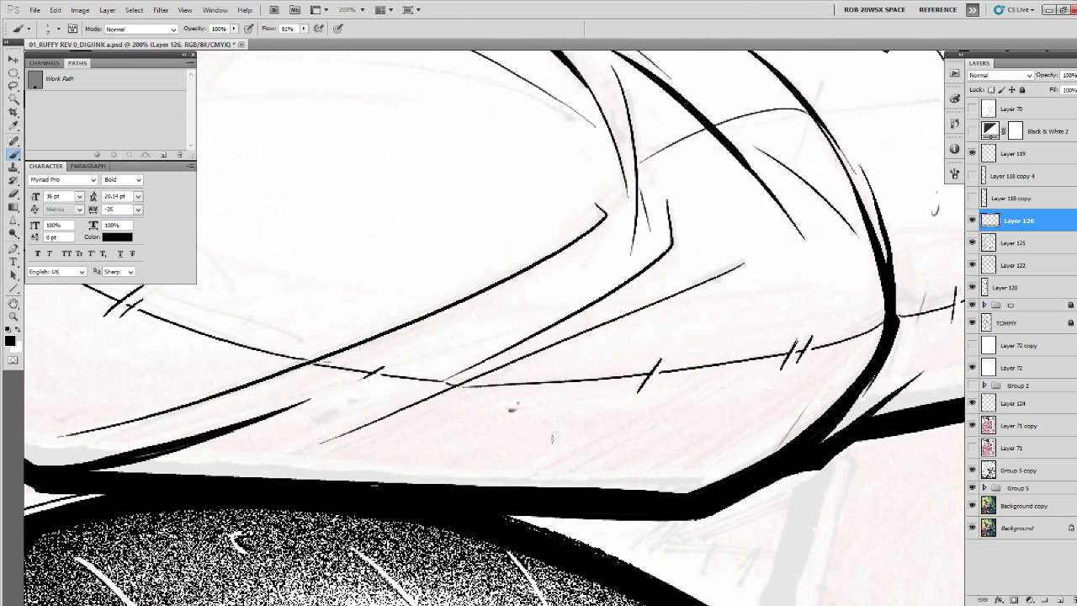
pyautogui.moveTo(513, 485); pyautogui.dragTo(609, 446)
pyautogui.moveTo(508, 485); pyautogui.dragTo(598, 449)
pyautogui.moveTo(575, 486); pyautogui.dragTo(687, 441)
pyautogui.moveTo(571, 409)
pyautogui.mouseDown()
pyautogui.moveTo(820, 409)
pyautogui.moveTo(568, 413)
pyautogui.mouseUp()
pyautogui.moveTo(473, 474); pyautogui.dragTo(519, 459)
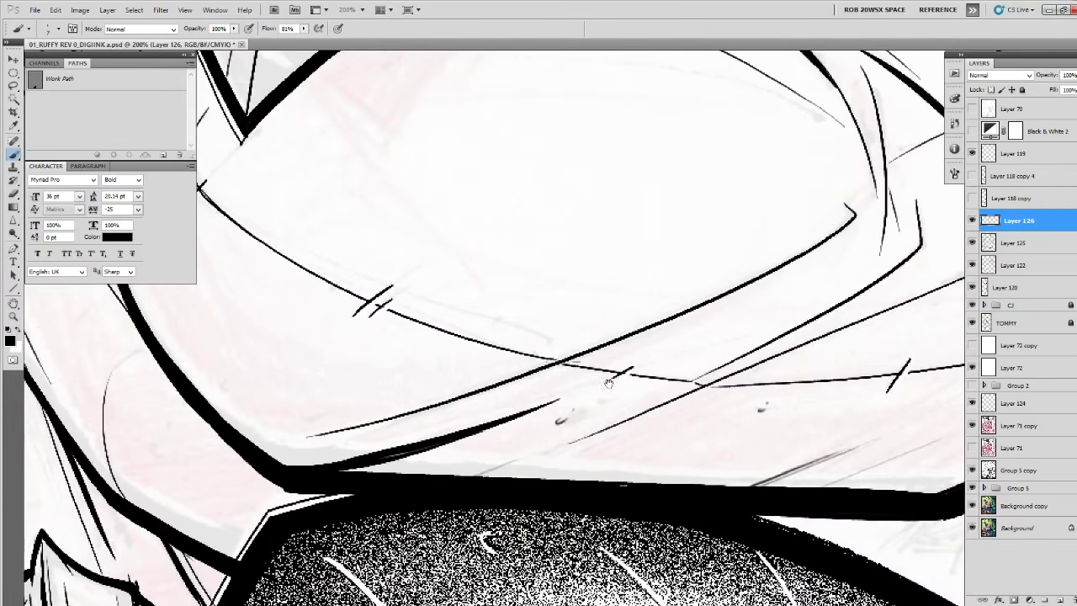
# Add small dent marks on the upper sleeve below the collar.
pyautogui.moveTo(489, 371); pyautogui.dragTo(613, 474)
pyautogui.moveTo(856, 410); pyautogui.dragTo(656, 548)
pyautogui.moveTo(690, 430); pyautogui.dragTo(782, 508)
pyautogui.moveTo(674, 348); pyautogui.dragTo(688, 370)
pyautogui.moveTo(559, 390); pyautogui.dragTo(680, 403)
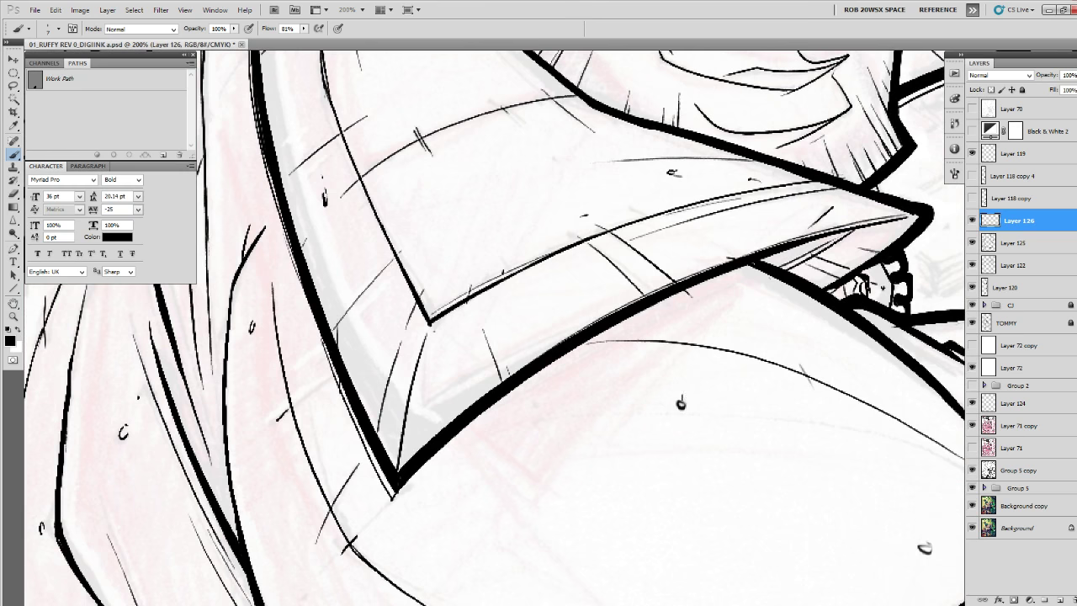
# Add small marks on the sleeve below the collar and ink a thin line along the collar's back edge.
pyautogui.moveTo(540, 446); pyautogui.dragTo(653, 410)
pyautogui.moveTo(602, 473); pyautogui.dragTo(607, 486)
pyautogui.moveTo(594, 397); pyautogui.dragTo(565, 555)
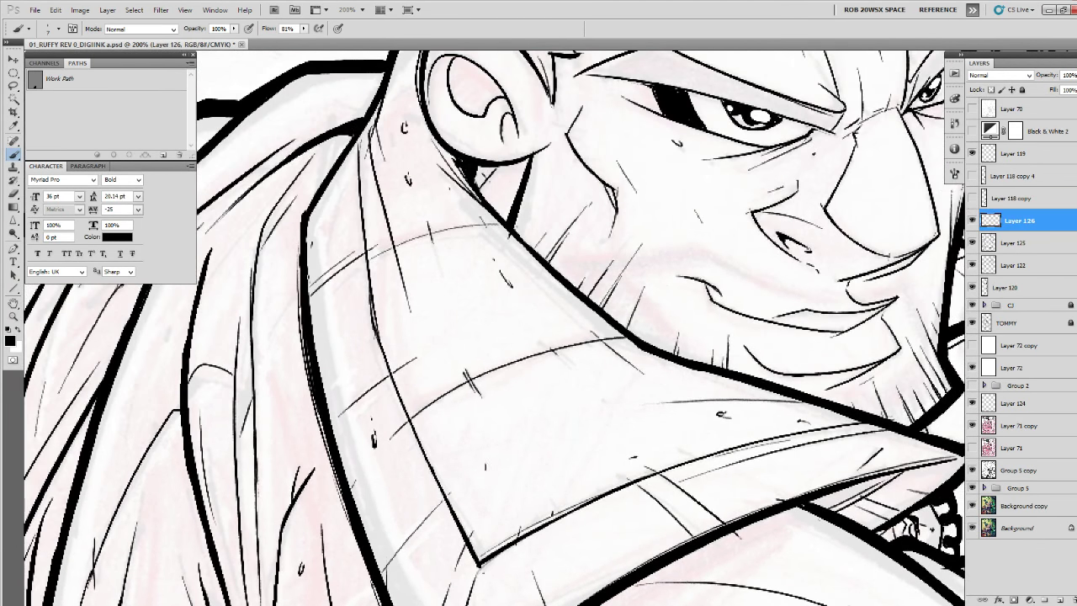
pyautogui.moveTo(454, 407); pyautogui.dragTo(656, 469)
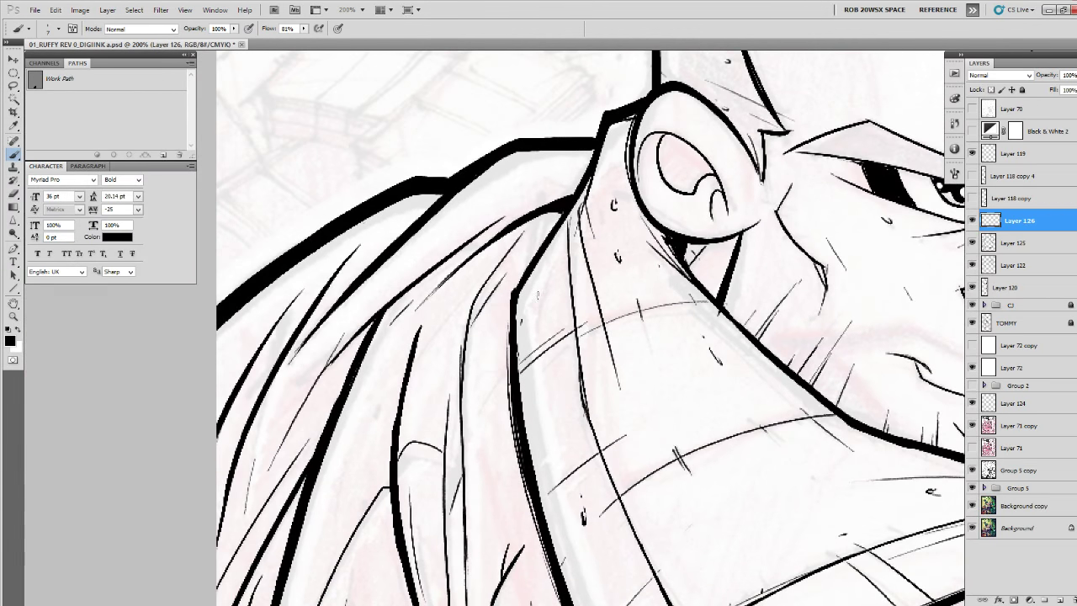
pyautogui.moveTo(562, 210); pyautogui.dragTo(510, 293)
pyautogui.hotkey('ctrl', 'z')
pyautogui.moveTo(527, 246); pyautogui.dragTo(508, 363)
pyautogui.moveTo(531, 295)
pyautogui.mouseDown()
pyautogui.moveTo(530, 448)
pyautogui.moveTo(564, 350)
pyautogui.moveTo(700, 409)
pyautogui.mouseUp()
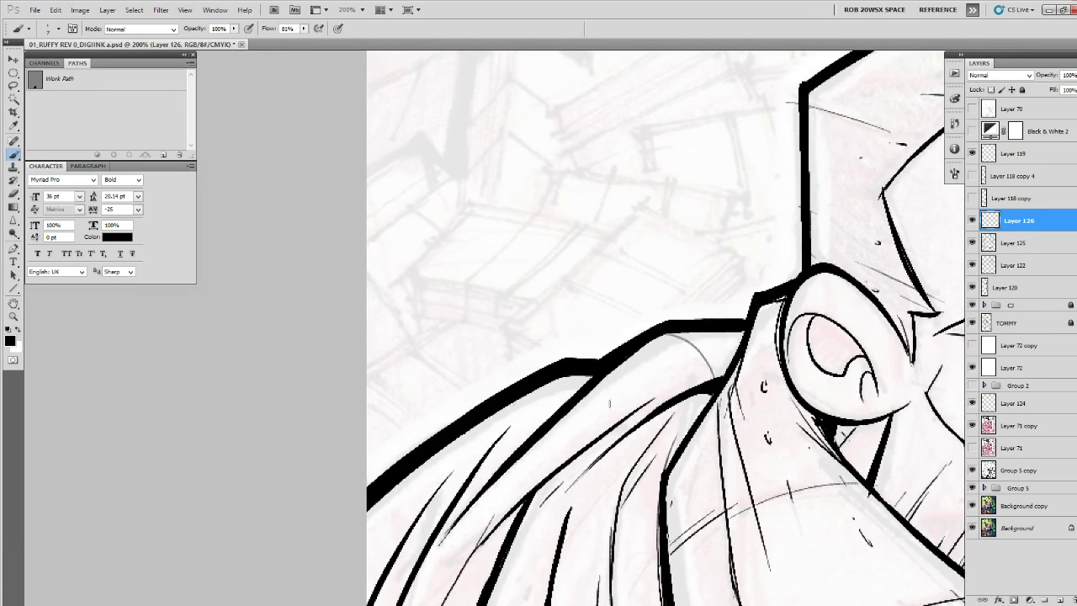
# Ink a short curved fold line at the tip of the shoulder fold and a thin line inside the back's outer contour.
pyautogui.moveTo(573, 394); pyautogui.dragTo(555, 380)
pyautogui.moveTo(417, 467); pyautogui.dragTo(329, 585)
pyautogui.hotkey('ctrl', 'z')
pyautogui.moveTo(476, 427); pyautogui.dragTo(357, 539)
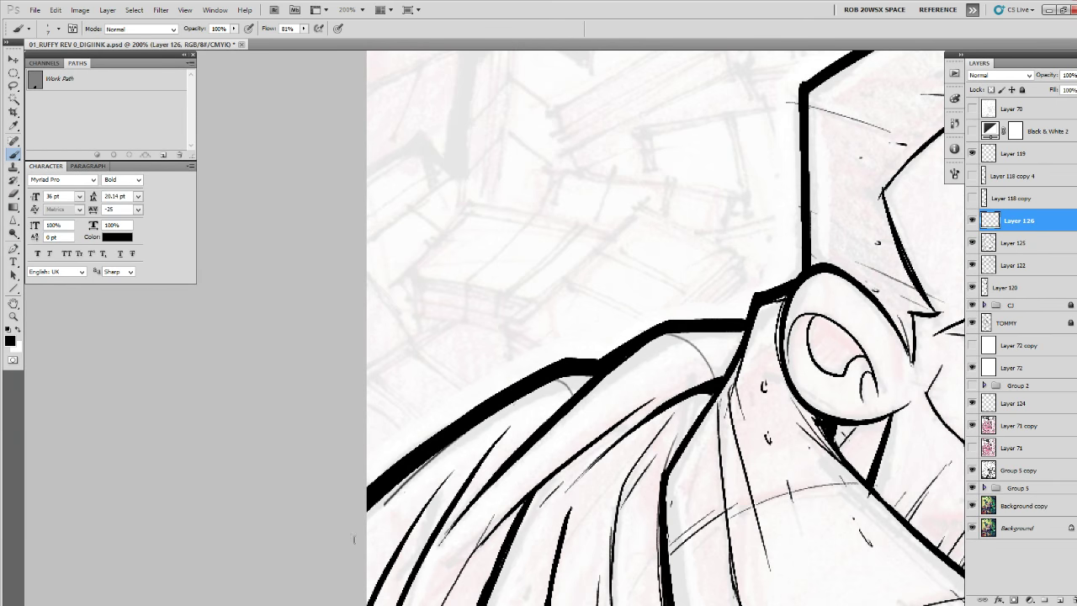
pyautogui.moveTo(530, 495); pyautogui.dragTo(324, 356)
# Examine the inked face, eyes and ear up close, and the gunman as a whole.
pyautogui.press('z')
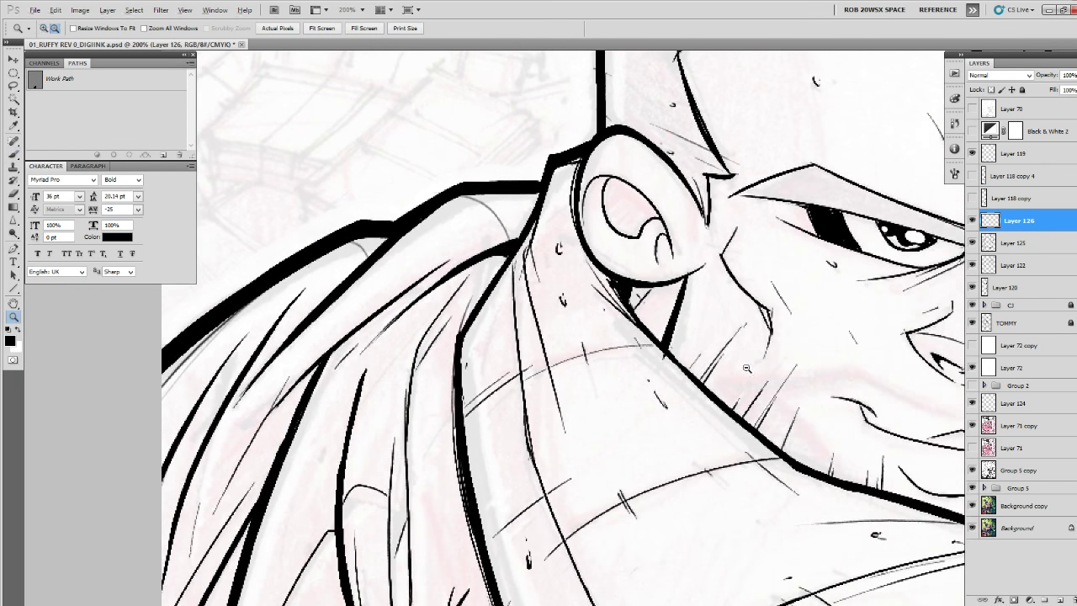
pyautogui.keyDown('alt'); pyautogui.click(747, 369); pyautogui.keyUp('alt')
pyautogui.keyDown('alt'); pyautogui.click(747, 370); pyautogui.keyUp('alt')
pyautogui.moveTo(813, 412); pyautogui.dragTo(652, 488)
pyautogui.click(711, 388)
pyautogui.click(712, 389)
pyautogui.click(712, 389)
pyautogui.click(712, 389)
pyautogui.press('b')
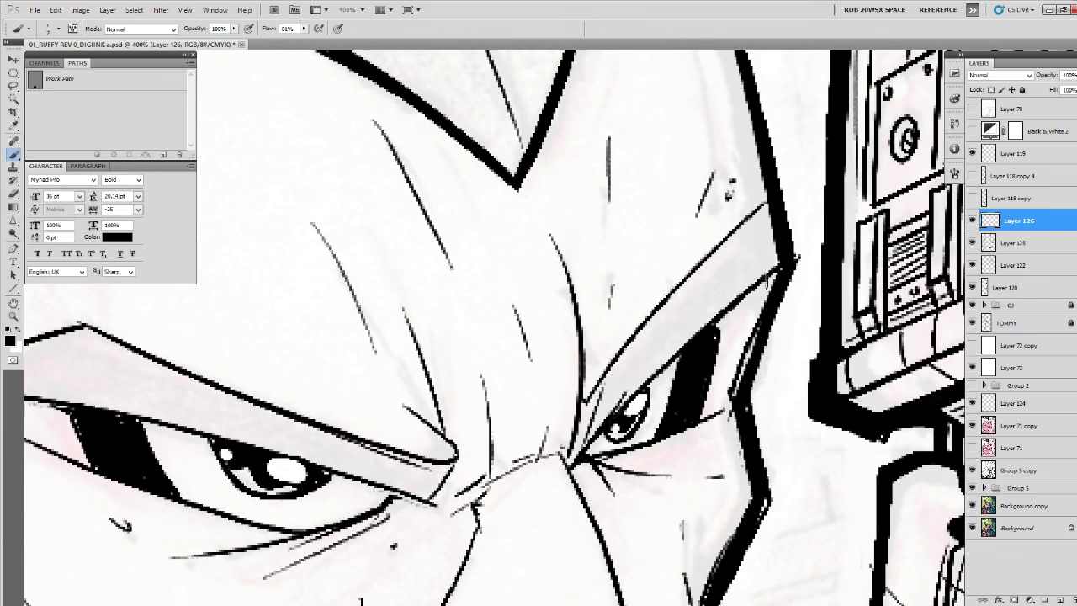
pyautogui.moveTo(780, 265); pyautogui.dragTo(677, 355)
pyautogui.moveTo(395, 486)
pyautogui.mouseDown()
pyautogui.moveTo(473, 459)
pyautogui.moveTo(852, 478)
pyautogui.moveTo(452, 378)
pyautogui.moveTo(372, 382)
pyautogui.mouseUp()
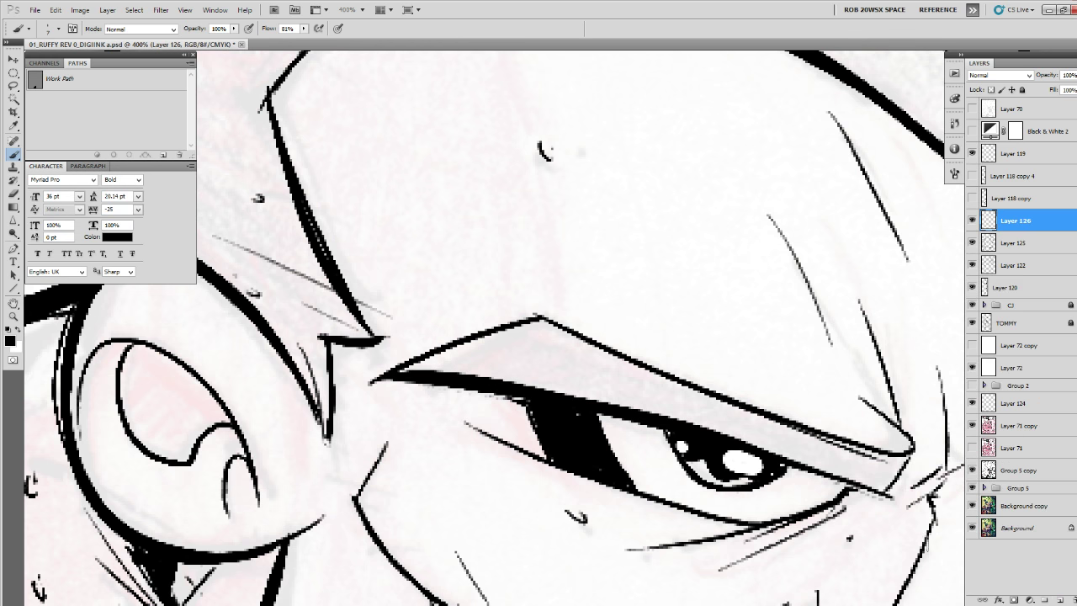
pyautogui.press('z')
pyautogui.keyDown('alt'); pyautogui.click(683, 452); pyautogui.keyUp('alt')
pyautogui.keyDown('alt'); pyautogui.click(683, 451); pyautogui.keyUp('alt')
pyautogui.keyDown('alt'); pyautogui.click(683, 451); pyautogui.keyUp('alt')
pyautogui.keyDown('alt'); pyautogui.click(683, 452); pyautogui.keyUp('alt')
pyautogui.keyDown('alt'); pyautogui.click(683, 452); pyautogui.keyUp('alt')
pyautogui.moveTo(822, 492); pyautogui.dragTo(637, 450)
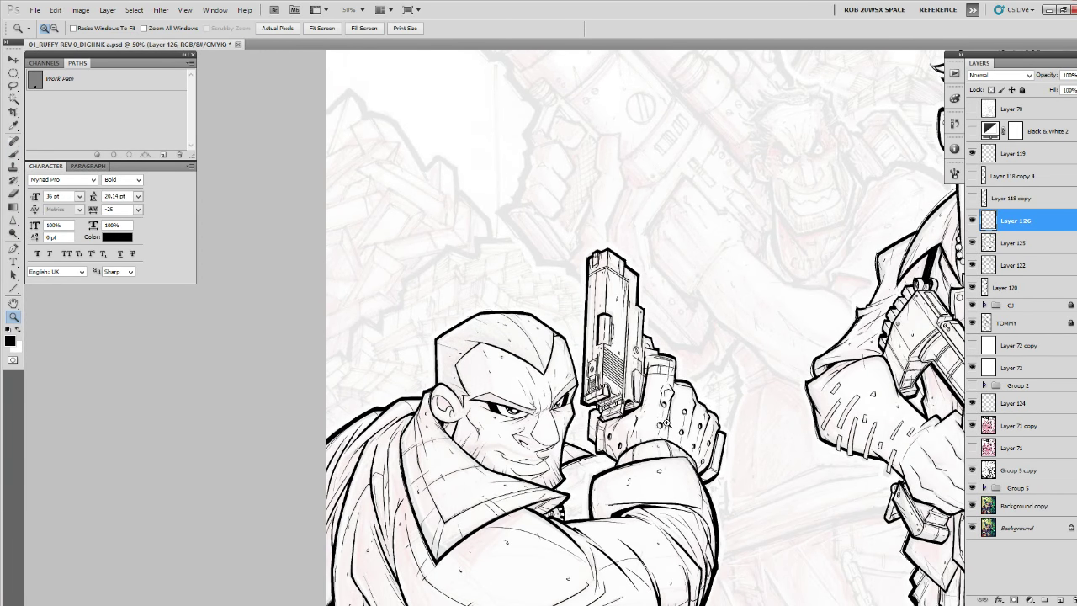
# Fill the recess behind the pistol's slide above the thumb with black and merge Layer 126 down into Layer 125.
pyautogui.click(649, 350)
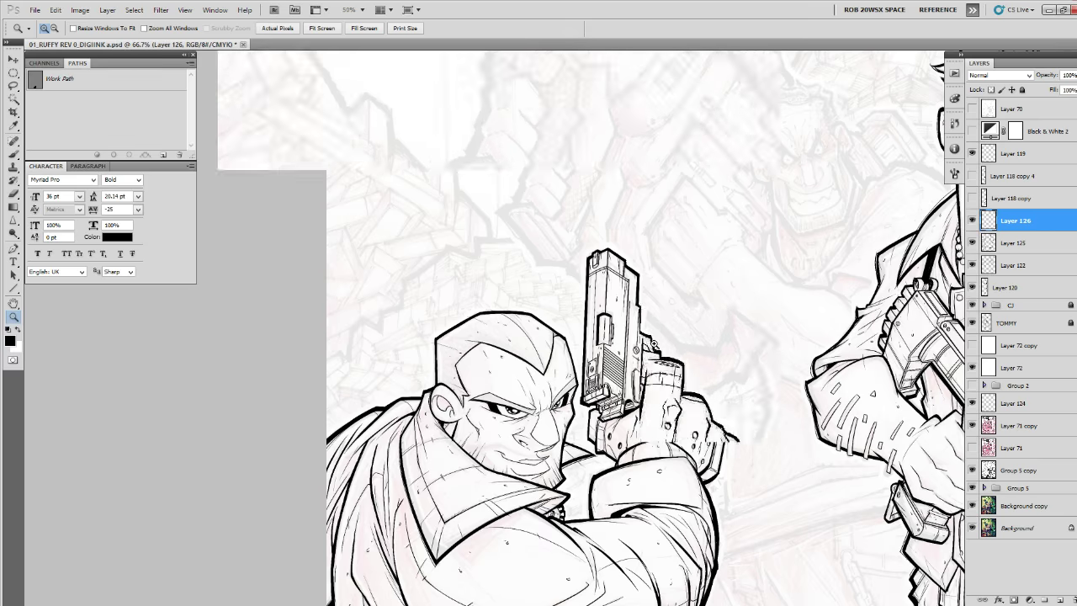
pyautogui.click(649, 350)
pyautogui.click(650, 350)
pyautogui.click(649, 350)
pyautogui.click(650, 350)
pyautogui.press('b')
pyautogui.moveTo(597, 339)
pyautogui.mouseDown()
pyautogui.moveTo(615, 352)
pyautogui.moveTo(599, 370)
pyautogui.moveTo(617, 370)
pyautogui.moveTo(616, 353)
pyautogui.mouseUp()
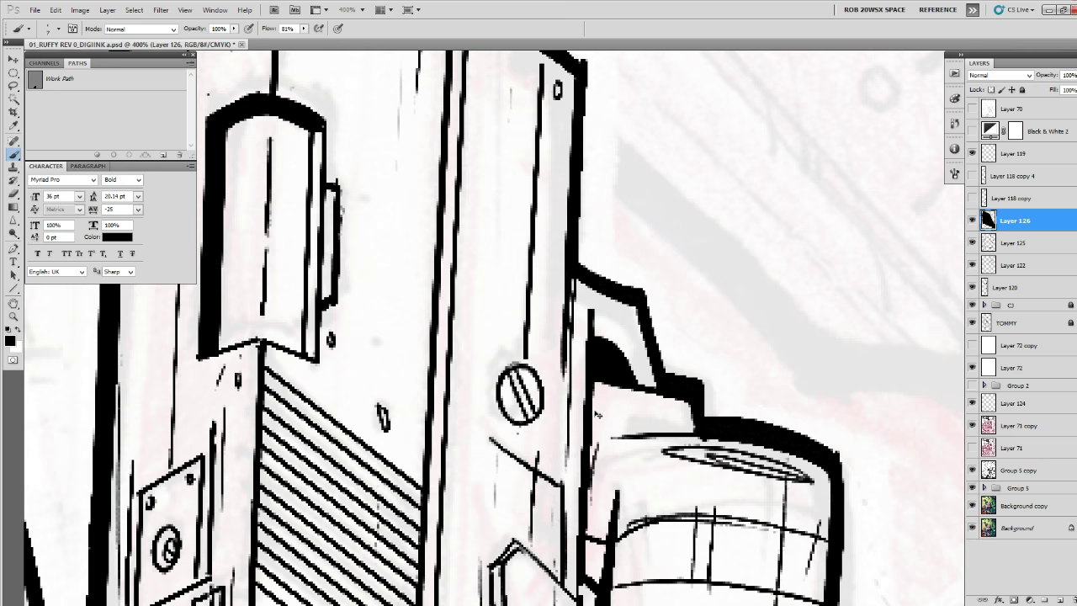
pyautogui.hotkey('ctrl', 'e')
# Review the inked gunman against the other figures in the whole composition.
pyautogui.press('z')
pyautogui.keyDown('alt'); pyautogui.click(594, 370); pyautogui.keyUp('alt')
pyautogui.keyDown('alt'); pyautogui.click(594, 371); pyautogui.keyUp('alt')
pyautogui.keyDown('alt'); pyautogui.click(593, 370); pyautogui.keyUp('alt')
pyautogui.keyDown('alt'); pyautogui.click(597, 383); pyautogui.keyUp('alt')
pyautogui.keyDown('alt'); pyautogui.click(606, 411); pyautogui.keyUp('alt')
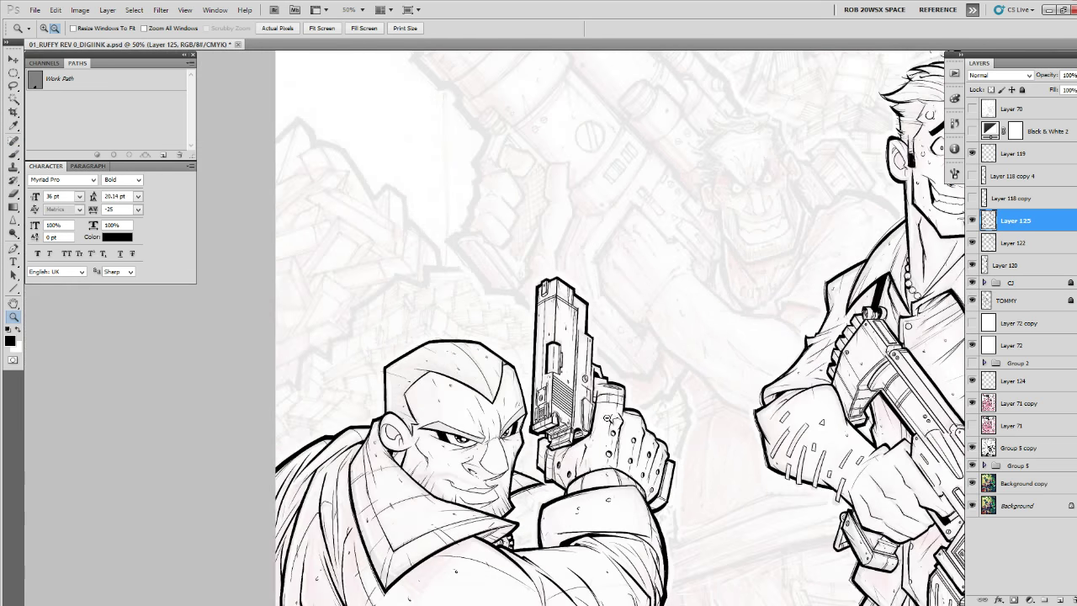
pyautogui.keyDown('alt'); pyautogui.click(609, 419); pyautogui.keyUp('alt')
pyautogui.keyDown('alt'); pyautogui.click(611, 422); pyautogui.keyUp('alt')
pyautogui.moveTo(645, 546); pyautogui.dragTo(629, 429)
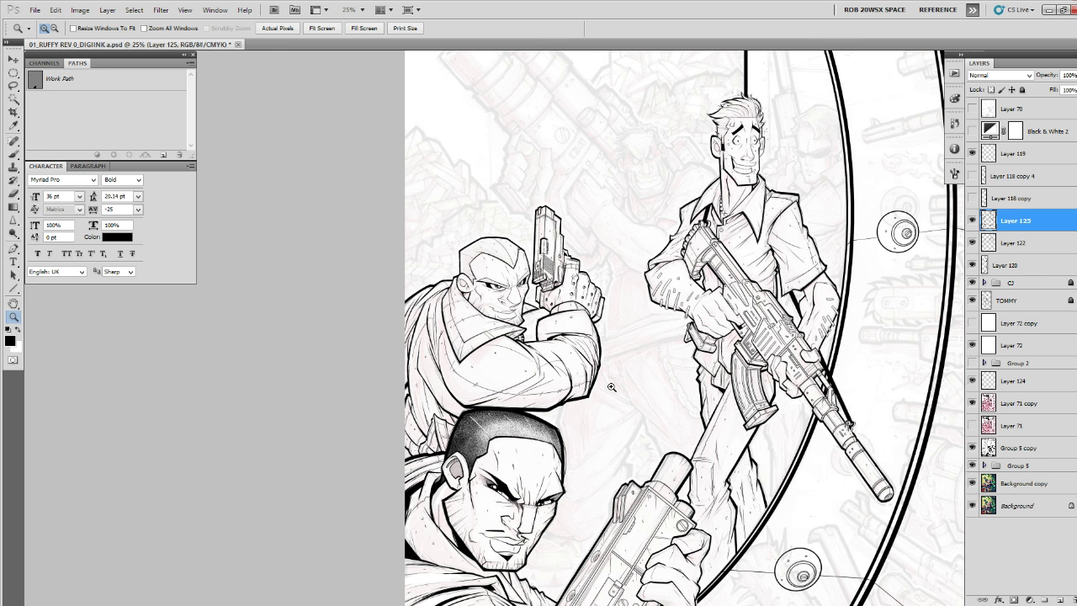
# Clean up the glove's thumb with white, redraw a short black wrinkle on it and lasso around that wrinkle.
pyautogui.click(581, 271)
pyautogui.click(581, 270)
pyautogui.click(581, 271)
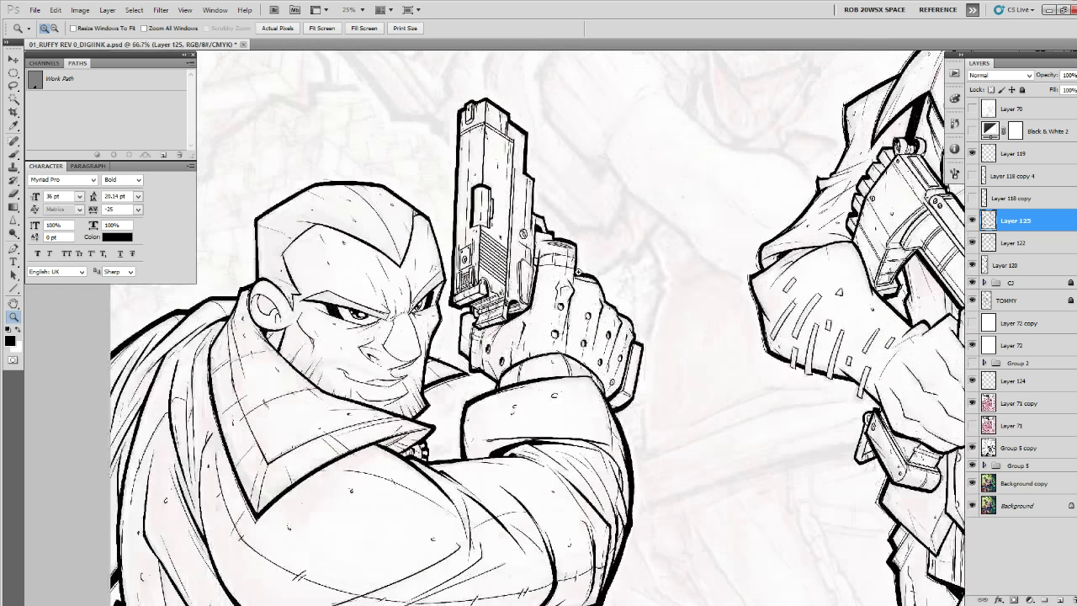
pyautogui.click(581, 271)
pyautogui.click(581, 271)
pyautogui.press('b')
pyautogui.press('x')
pyautogui.moveTo(525, 342)
pyautogui.mouseDown()
pyautogui.moveTo(525, 313)
pyautogui.moveTo(550, 322)
pyautogui.moveTo(511, 330)
pyautogui.moveTo(505, 370)
pyautogui.mouseUp()
pyautogui.press('x')
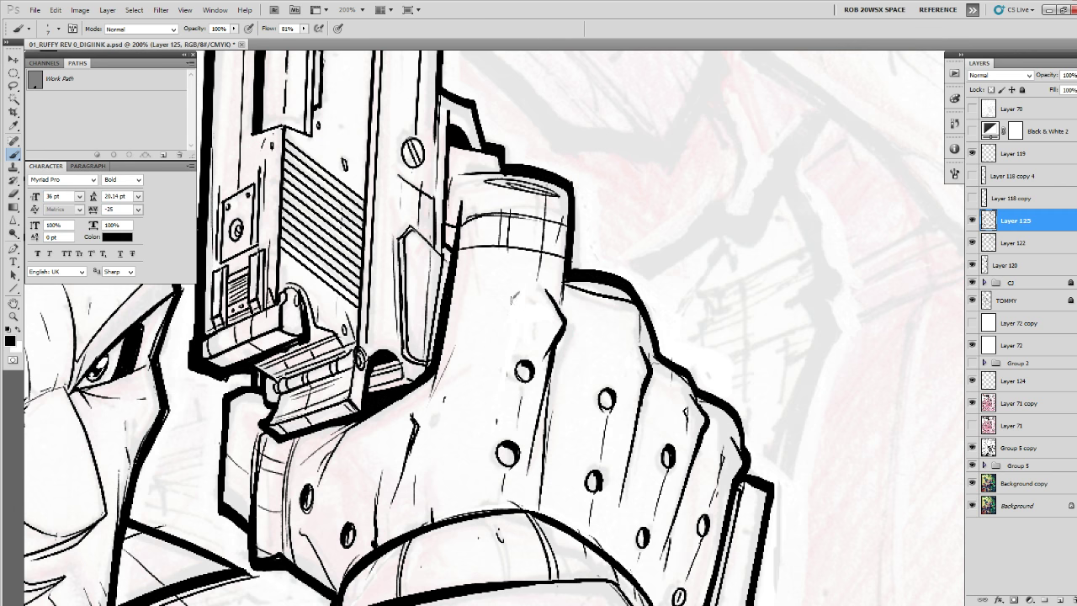
pyautogui.moveTo(516, 295); pyautogui.dragTo(514, 322)
pyautogui.press('l')
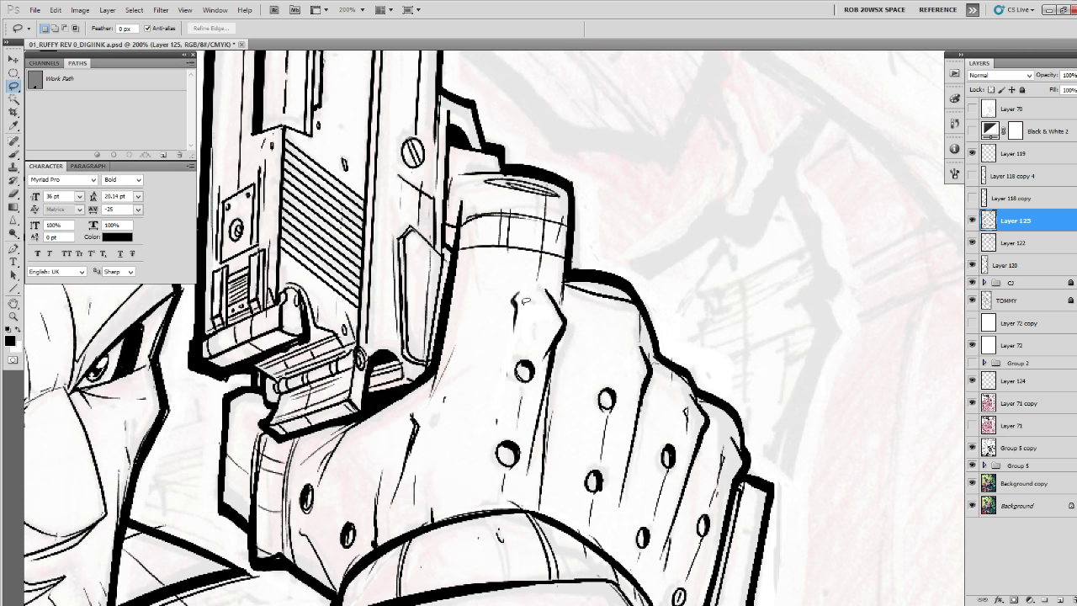
pyautogui.moveTo(530, 303)
pyautogui.mouseDown()
pyautogui.moveTo(505, 340)
pyautogui.moveTo(538, 290)
pyautogui.moveTo(527, 274)
pyautogui.mouseUp()
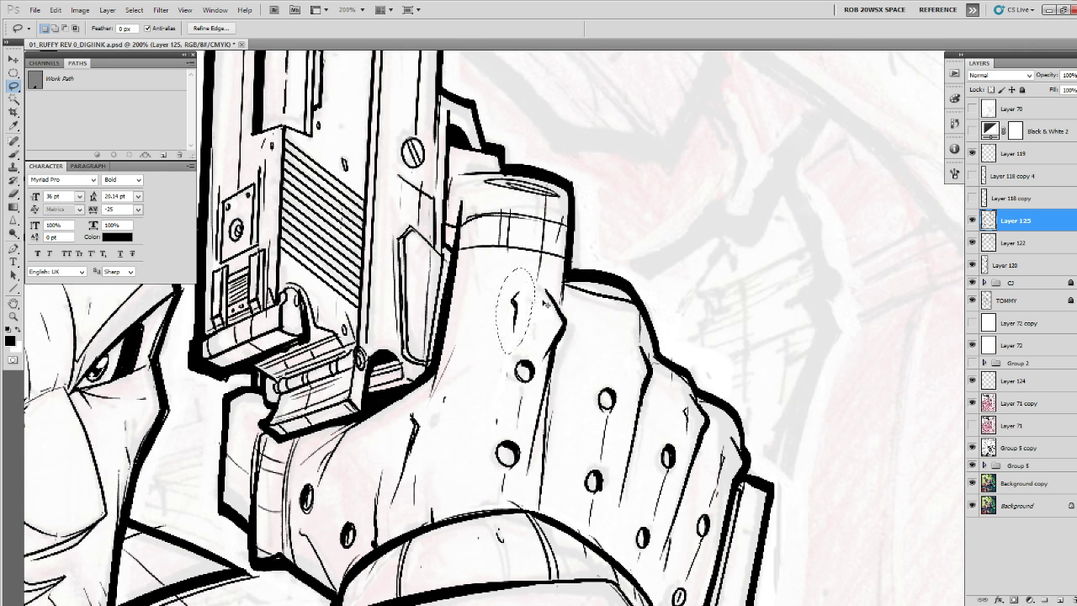
# Review the full composition and look through the other open documents.
pyautogui.press('z')
pyautogui.keyDown('alt'); pyautogui.click(547, 299); pyautogui.keyUp('alt')
pyautogui.keyDown('alt'); pyautogui.click(547, 301); pyautogui.keyUp('alt')
pyautogui.keyDown('alt'); pyautogui.click(546, 307); pyautogui.keyUp('alt')
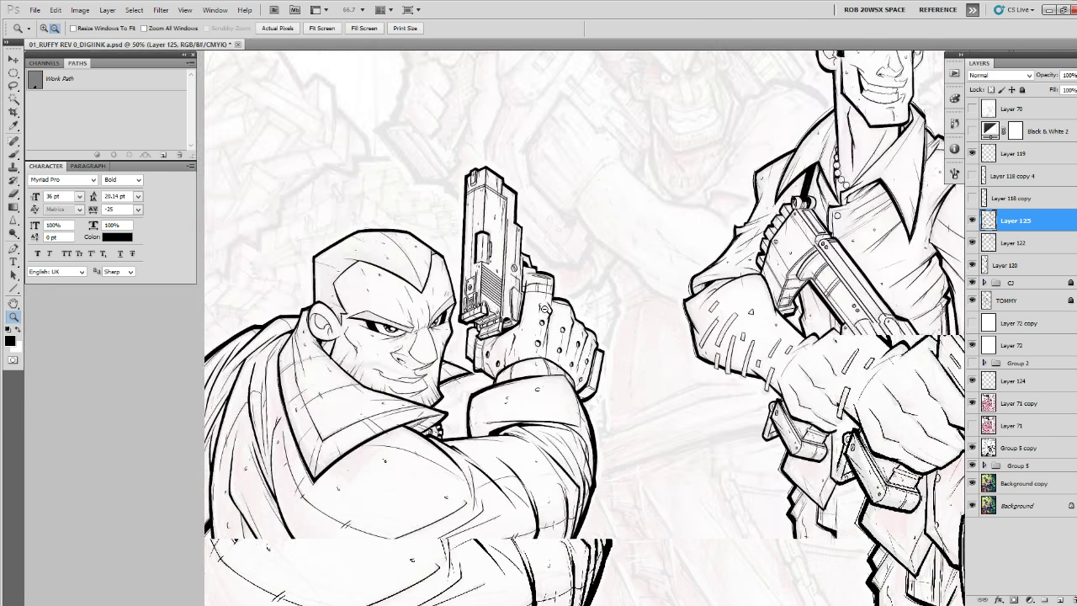
pyautogui.keyDown('alt'); pyautogui.click(544, 314); pyautogui.keyUp('alt')
pyautogui.keyDown('alt'); pyautogui.click(540, 320); pyautogui.keyUp('alt')
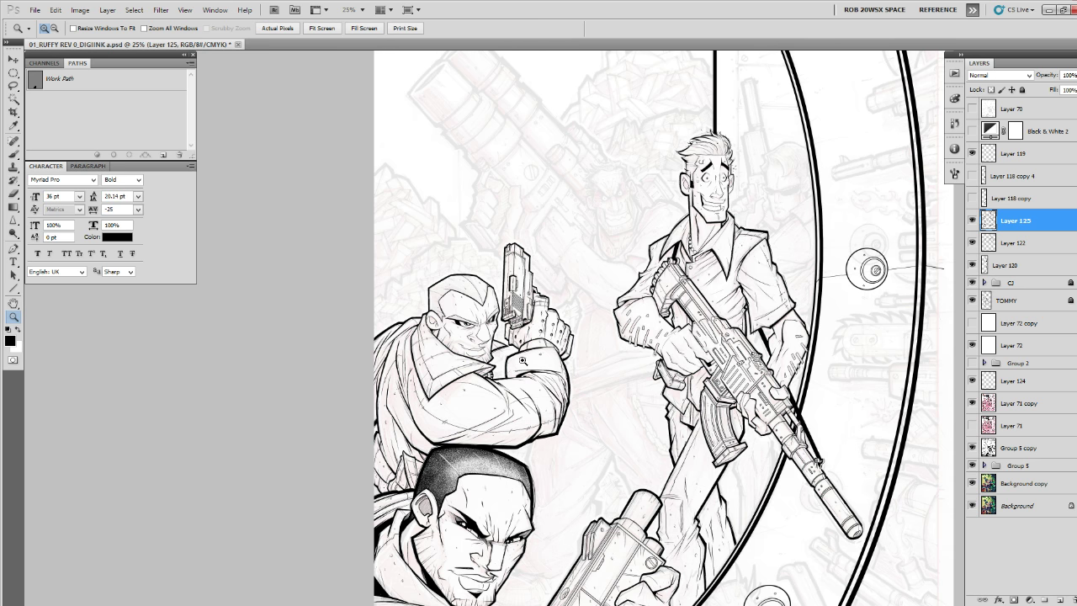
pyautogui.hotkey('ctrl', 'Tab')
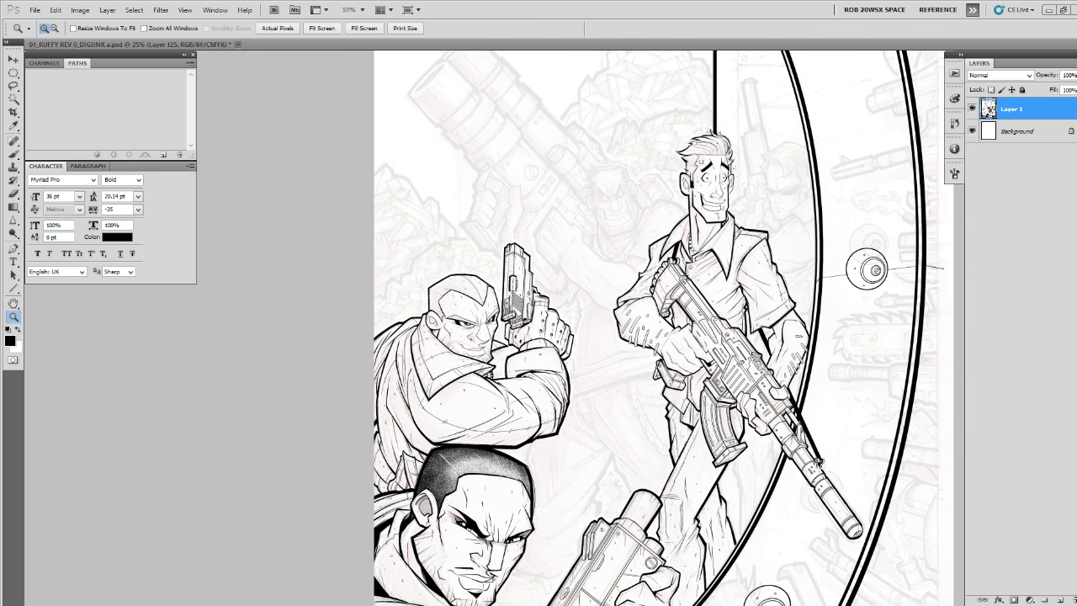
pyautogui.hotkey('ctrl', 'Tab')
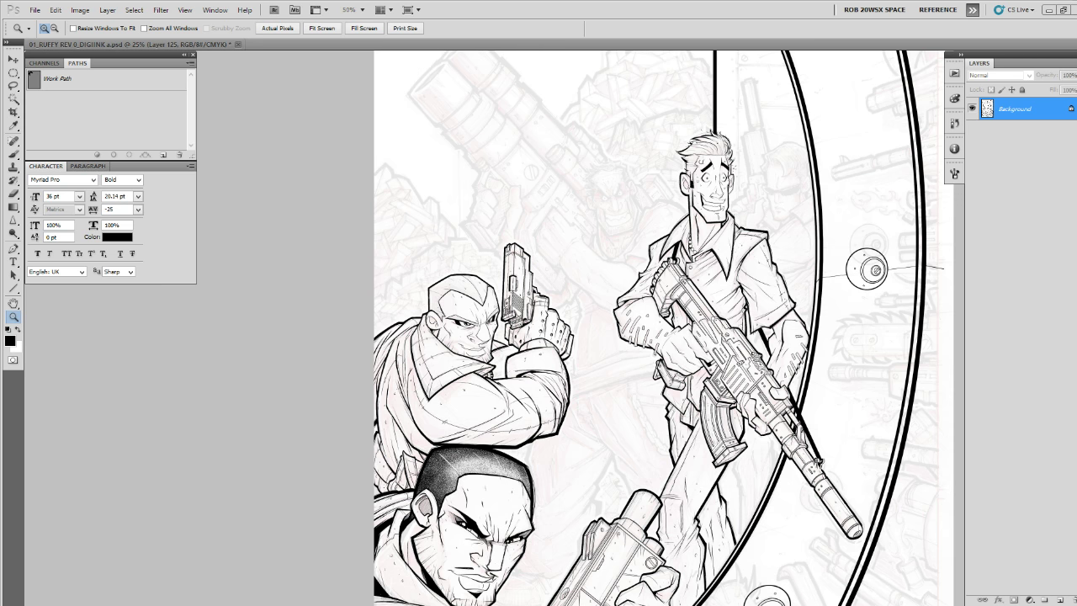
# Create a new layer above Layer 125 and ink a thin contour line outside the back of the head.
pyautogui.scroll(6, 462, 284)
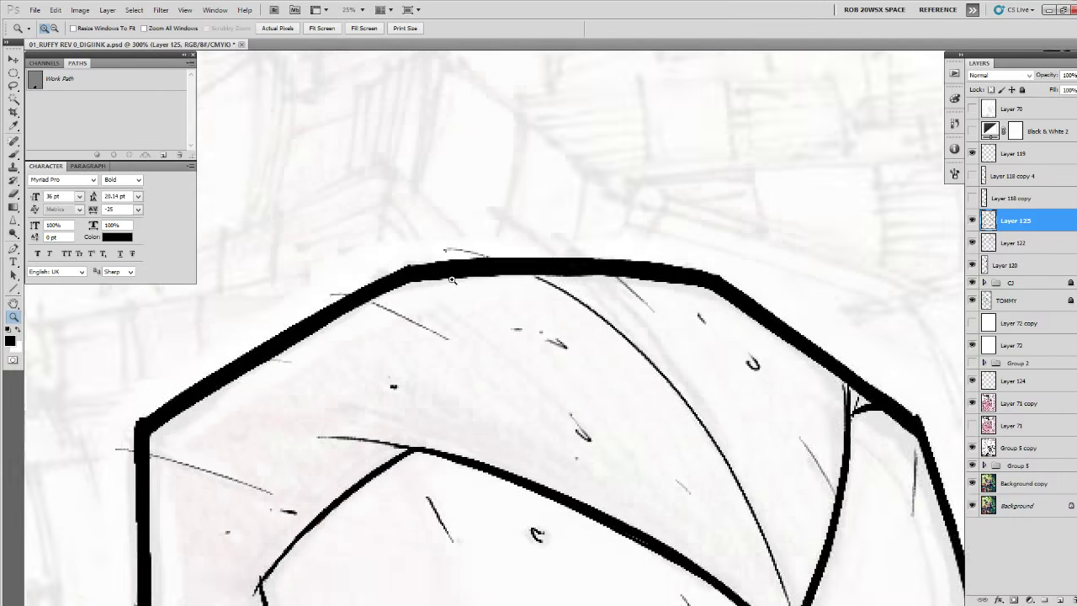
pyautogui.moveTo(467, 314); pyautogui.dragTo(659, 354)
pyautogui.press('b')
pyautogui.click(1062, 600)
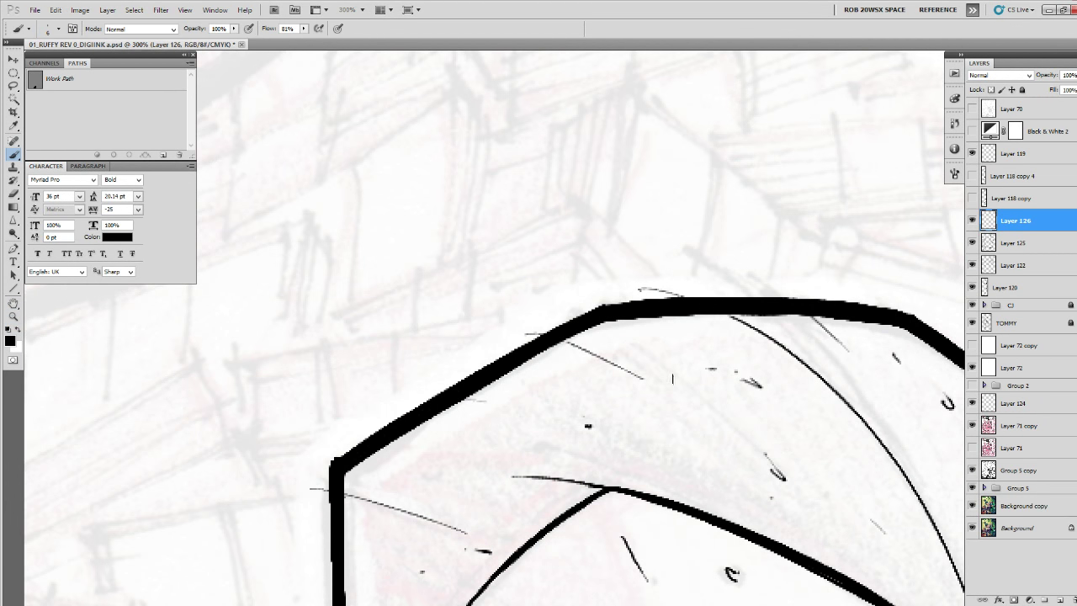
pyautogui.moveTo(607, 305)
pyautogui.mouseDown()
pyautogui.moveTo(504, 348)
pyautogui.moveTo(367, 436)
pyautogui.mouseUp()
pyautogui.moveTo(365, 470)
pyautogui.mouseDown()
pyautogui.moveTo(557, 271)
pyautogui.moveTo(516, 291)
pyautogui.moveTo(526, 536)
pyautogui.mouseUp()
pyautogui.moveTo(598, 539); pyautogui.dragTo(642, 339)
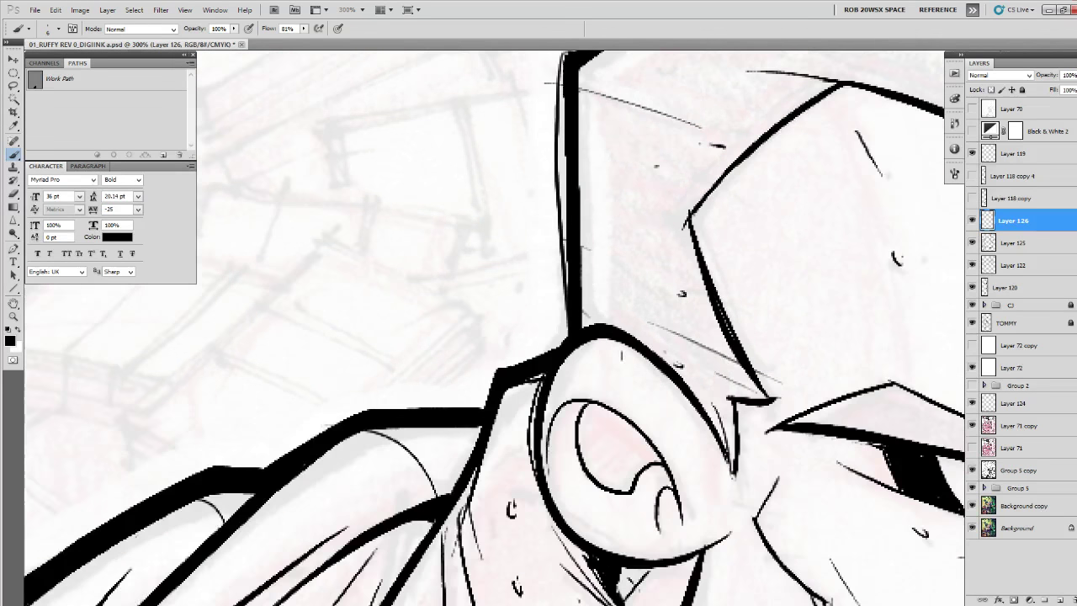
# Ink a thin contour line just outside the upper outline of the shoulder and jacket back.
pyautogui.moveTo(556, 428); pyautogui.dragTo(617, 452)
pyautogui.moveTo(623, 377)
pyautogui.mouseDown()
pyautogui.moveTo(576, 389)
pyautogui.moveTo(543, 439)
pyautogui.moveTo(639, 402)
pyautogui.mouseUp()
pyautogui.hotkey('ctrl', 'z')
pyautogui.moveTo(711, 339)
pyautogui.mouseDown()
pyautogui.moveTo(661, 356)
pyautogui.moveTo(634, 405)
pyautogui.moveTo(474, 422)
pyautogui.moveTo(451, 438)
pyautogui.mouseUp()
pyautogui.moveTo(392, 483)
pyautogui.mouseDown()
pyautogui.moveTo(578, 388)
pyautogui.moveTo(389, 445)
pyautogui.moveTo(253, 556)
pyautogui.mouseUp()
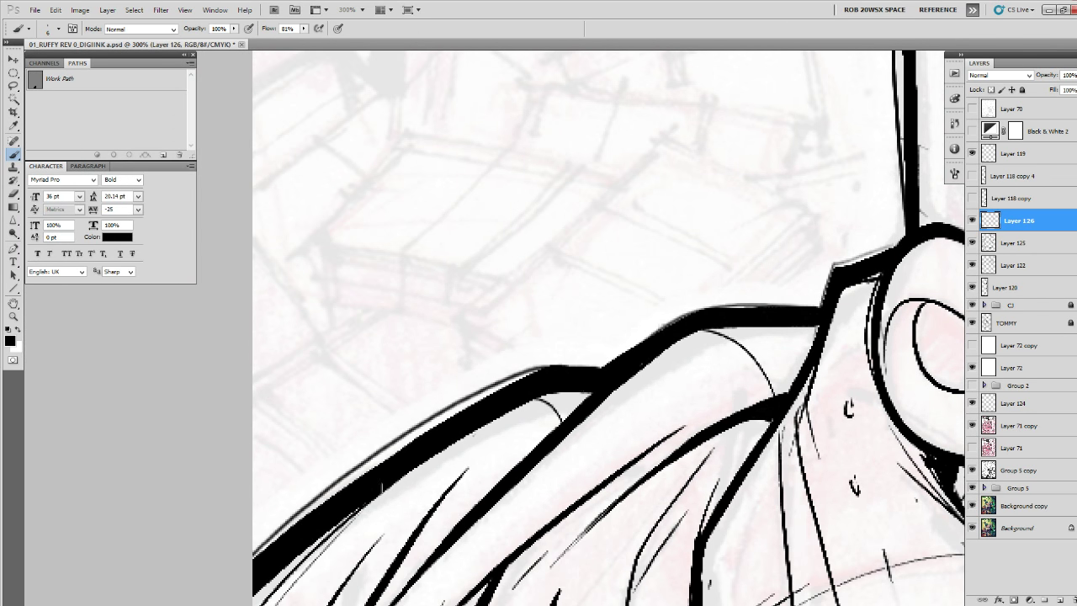
pyautogui.moveTo(829, 214)
pyautogui.mouseDown()
pyautogui.moveTo(494, 369)
pyautogui.moveTo(544, 364)
pyautogui.moveTo(283, 561)
pyautogui.mouseUp()
pyautogui.moveTo(574, 382); pyautogui.dragTo(493, 417)
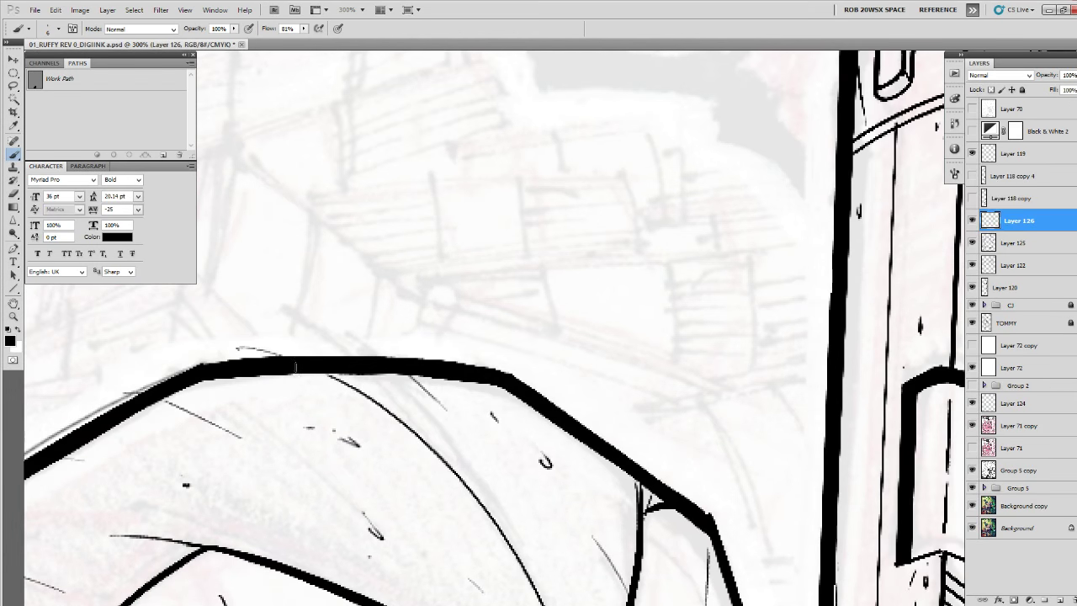
# Reinforce the head's outer outline across the crown and down the forehead toward the cheek.
pyautogui.moveTo(295, 367)
pyautogui.mouseDown()
pyautogui.moveTo(536, 383)
pyautogui.moveTo(547, 394)
pyautogui.mouseUp()
pyautogui.moveTo(568, 417); pyautogui.dragTo(452, 334)
pyautogui.moveTo(407, 299); pyautogui.dragTo(591, 430)
pyautogui.moveTo(617, 457); pyautogui.dragTo(542, 288)
pyautogui.moveTo(579, 465); pyautogui.dragTo(542, 257)
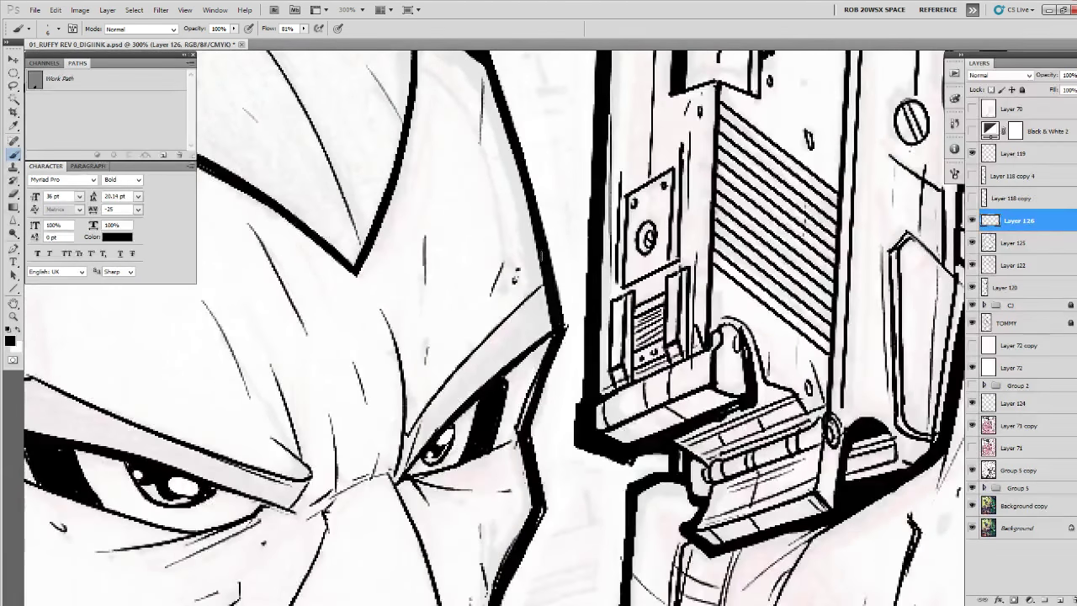
pyautogui.moveTo(536, 505); pyautogui.dragTo(557, 281)
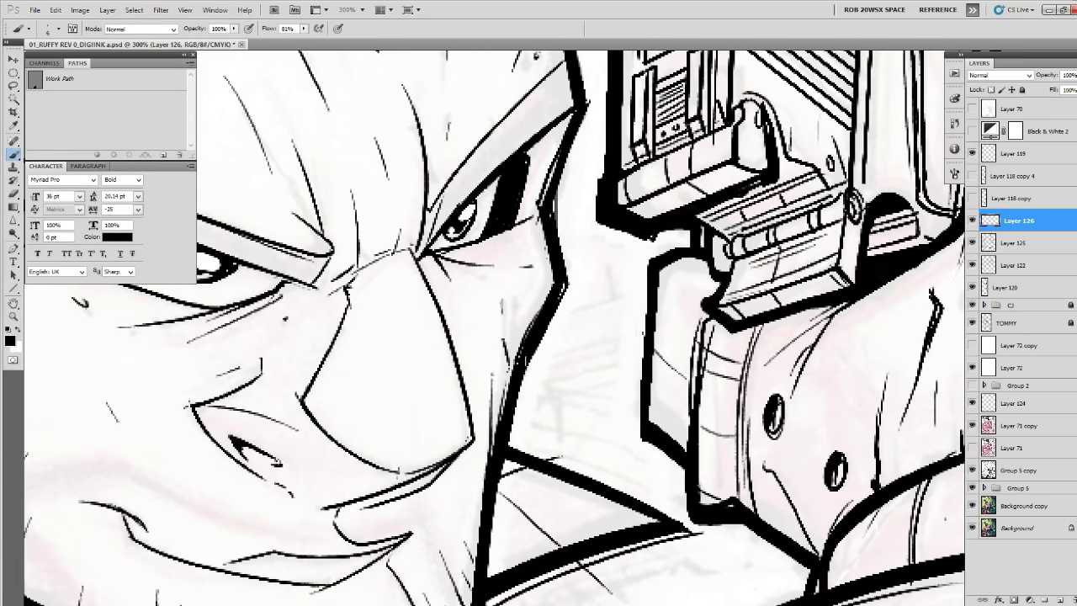
# Ink a thin contour line along the outer edge of the glove beneath the pistol.
pyautogui.moveTo(694, 294); pyautogui.dragTo(638, 398)
pyautogui.moveTo(591, 363)
pyautogui.mouseDown()
pyautogui.moveTo(582, 532)
pyautogui.moveTo(599, 551)
pyautogui.mouseUp()
pyautogui.moveTo(651, 584); pyautogui.dragTo(593, 381)
pyautogui.moveTo(728, 285); pyautogui.dragTo(544, 597)
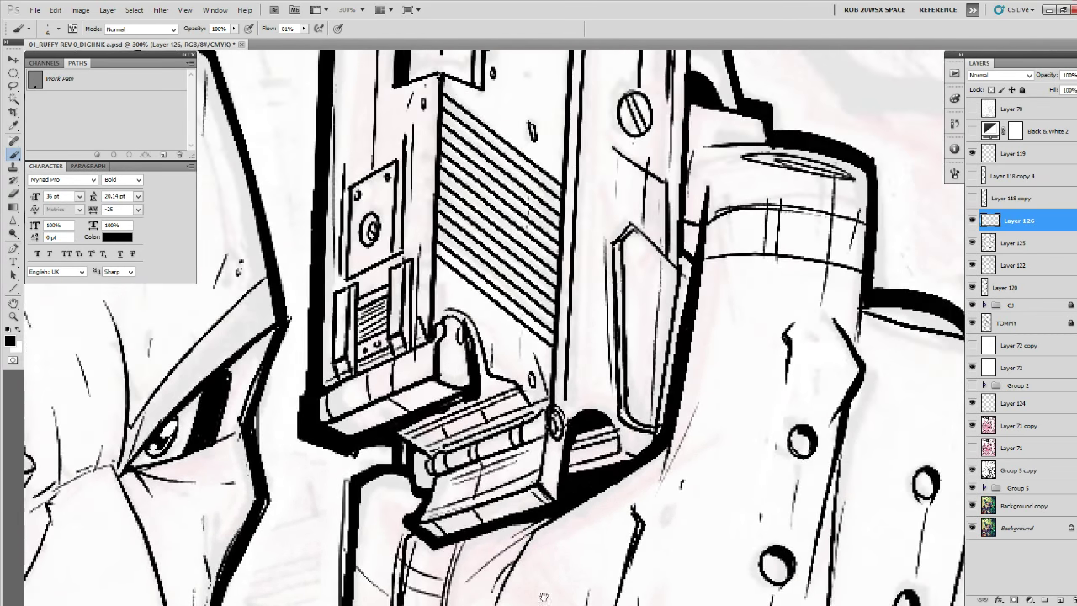
# Ink thin contour strokes outside the glove's thumb and along the knuckles.
pyautogui.moveTo(670, 377); pyautogui.dragTo(554, 547)
pyautogui.moveTo(594, 316); pyautogui.dragTo(651, 310)
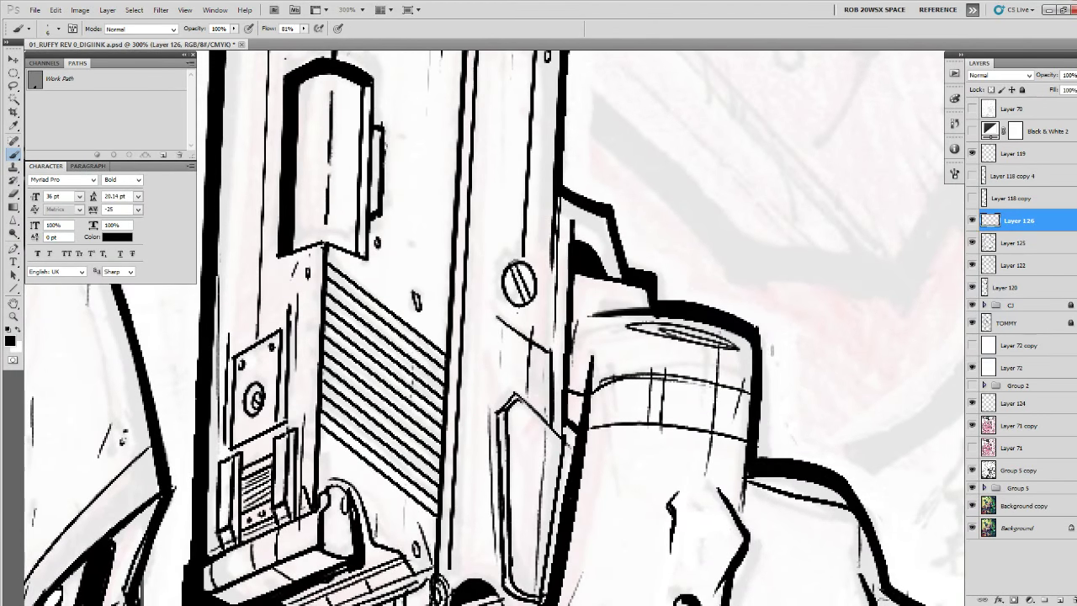
pyautogui.moveTo(774, 351)
pyautogui.mouseDown()
pyautogui.moveTo(646, 305)
pyautogui.moveTo(619, 474)
pyautogui.mouseUp()
pyautogui.moveTo(649, 482); pyautogui.dragTo(565, 404)
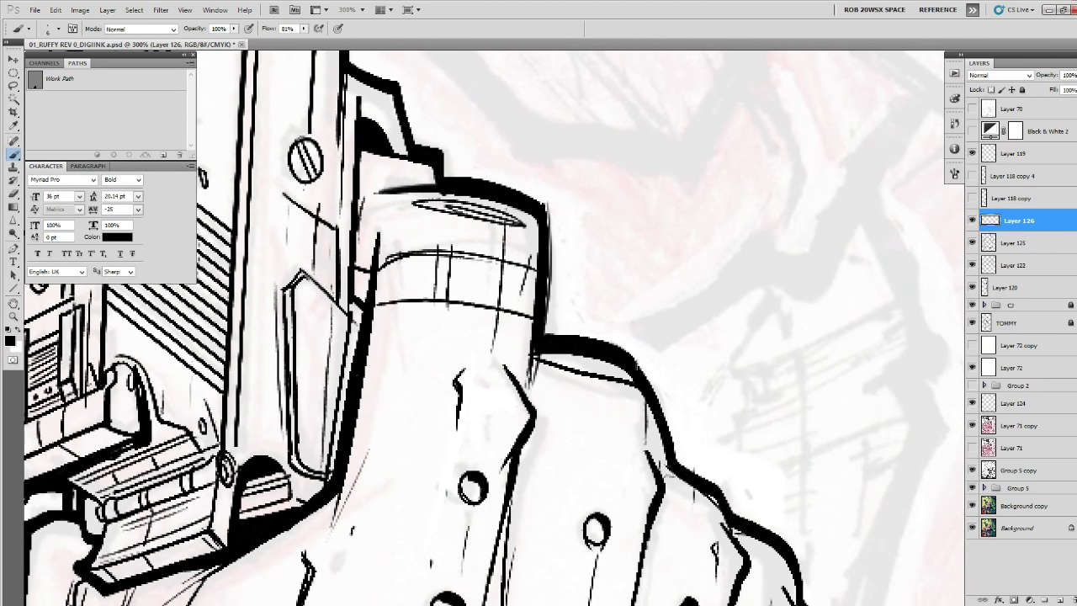
pyautogui.moveTo(697, 508); pyautogui.dragTo(541, 381)
pyautogui.moveTo(637, 598); pyautogui.dragTo(625, 212)
# Thicken the outer outline of the raised forearm sleeve from the glove down to the elbow.
pyautogui.moveTo(546, 450); pyautogui.dragTo(600, 574)
pyautogui.moveTo(602, 576); pyautogui.dragTo(535, 282)
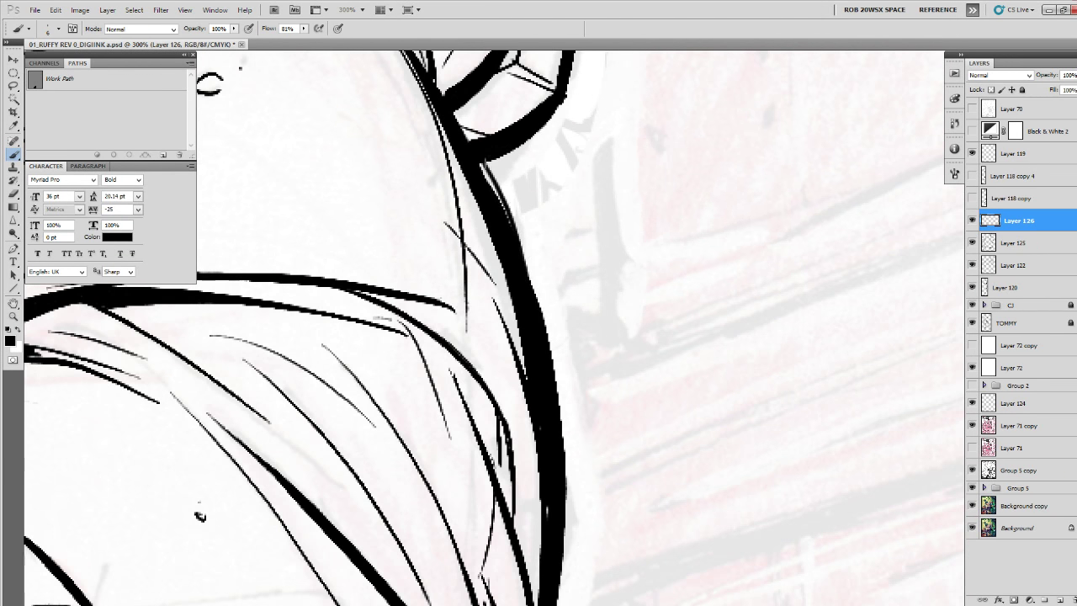
pyautogui.moveTo(493, 183)
pyautogui.mouseDown()
pyautogui.moveTo(550, 350)
pyautogui.moveTo(555, 581)
pyautogui.mouseUp()
pyautogui.moveTo(559, 557); pyautogui.dragTo(582, 169)
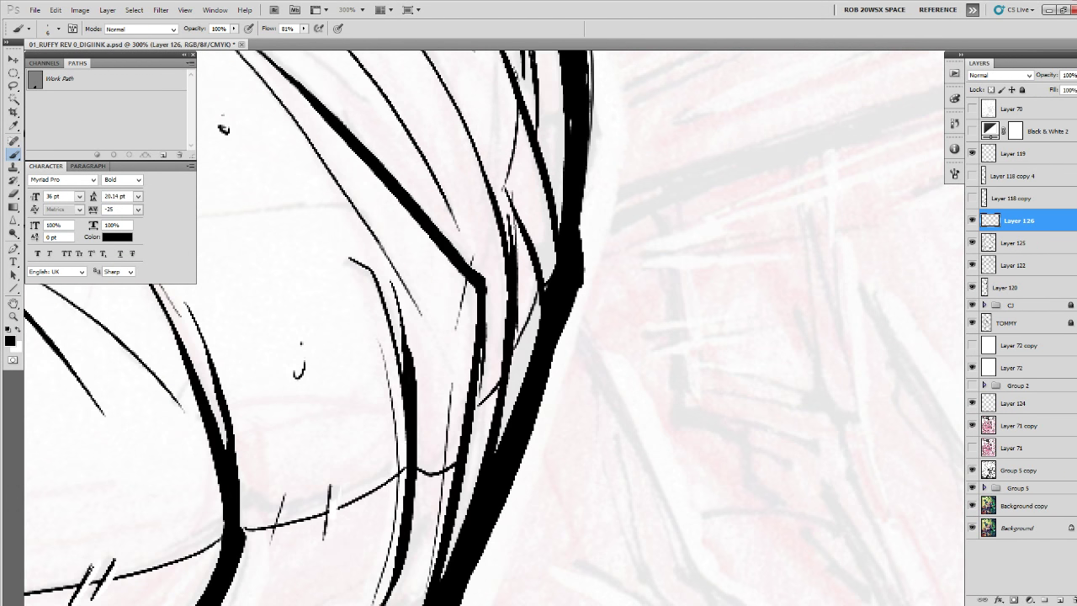
pyautogui.moveTo(585, 83)
pyautogui.mouseDown()
pyautogui.moveTo(583, 286)
pyautogui.moveTo(589, 208)
pyautogui.mouseUp()
pyautogui.moveTo(590, 165); pyautogui.dragTo(472, 477)
# Thicken the sleeve's lower outline above the other man's hair, filling the gap beneath it with black.
pyautogui.moveTo(436, 556); pyautogui.dragTo(868, 277)
pyautogui.moveTo(613, 338); pyautogui.dragTo(569, 372)
pyautogui.moveTo(559, 384)
pyautogui.mouseDown()
pyautogui.moveTo(747, 365)
pyautogui.moveTo(814, 373)
pyautogui.mouseUp()
pyautogui.moveTo(731, 390); pyautogui.dragTo(637, 443)
pyautogui.moveTo(615, 453)
pyautogui.mouseDown()
pyautogui.moveTo(771, 476)
pyautogui.moveTo(438, 473)
pyautogui.mouseUp()
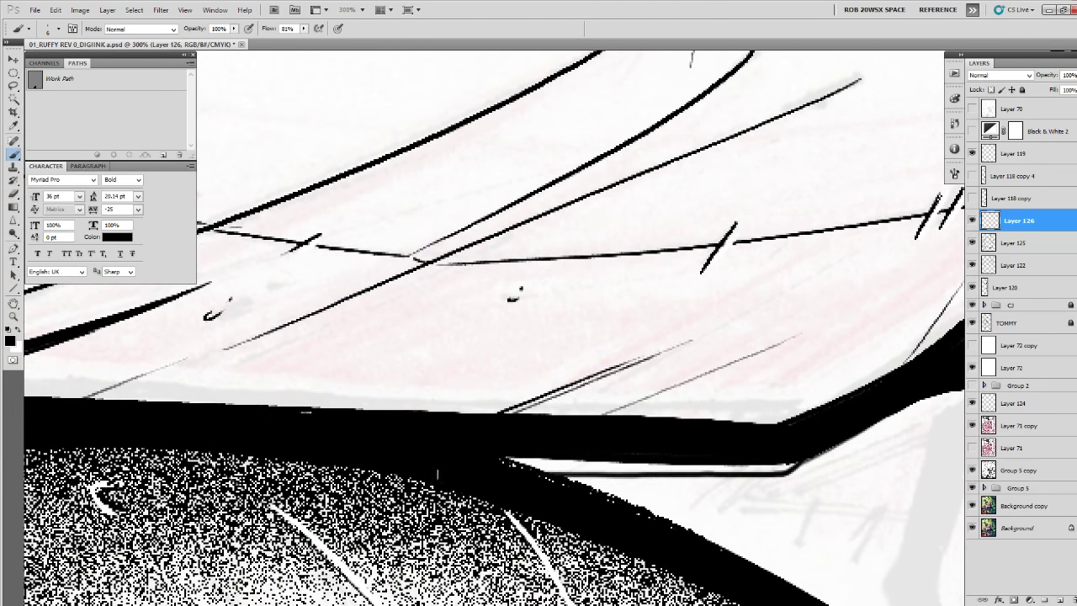
pyautogui.moveTo(242, 444)
pyautogui.mouseDown()
pyautogui.moveTo(440, 512)
pyautogui.moveTo(236, 506)
pyautogui.mouseUp()
pyautogui.hotkey('ctrl', 'z')
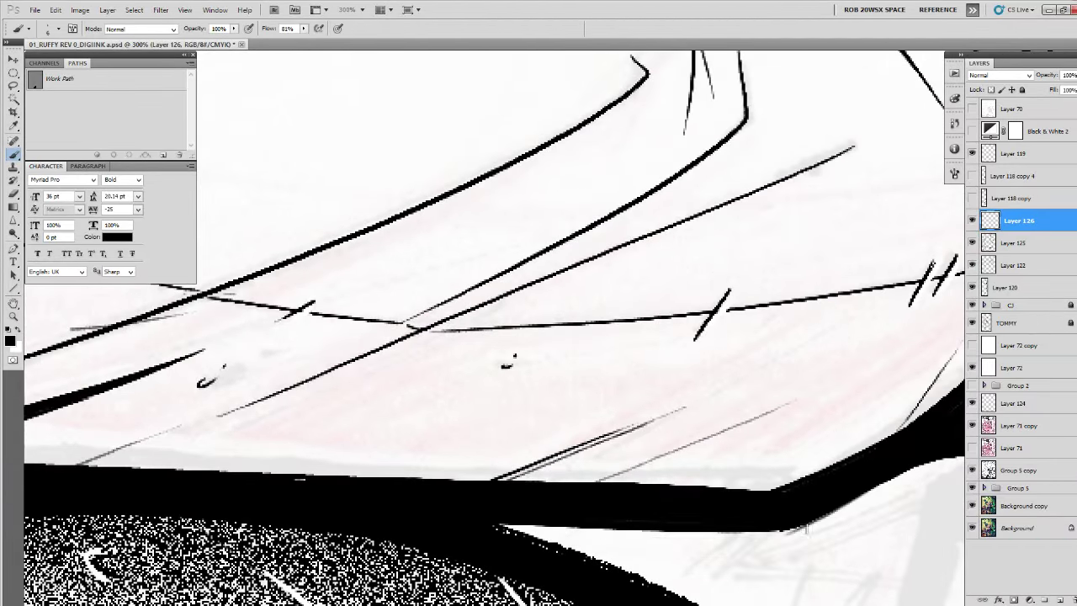
pyautogui.moveTo(805, 527); pyautogui.dragTo(513, 530)
pyautogui.moveTo(166, 487)
pyautogui.mouseDown()
pyautogui.moveTo(499, 455)
pyautogui.moveTo(1067, 495)
pyautogui.mouseUp()
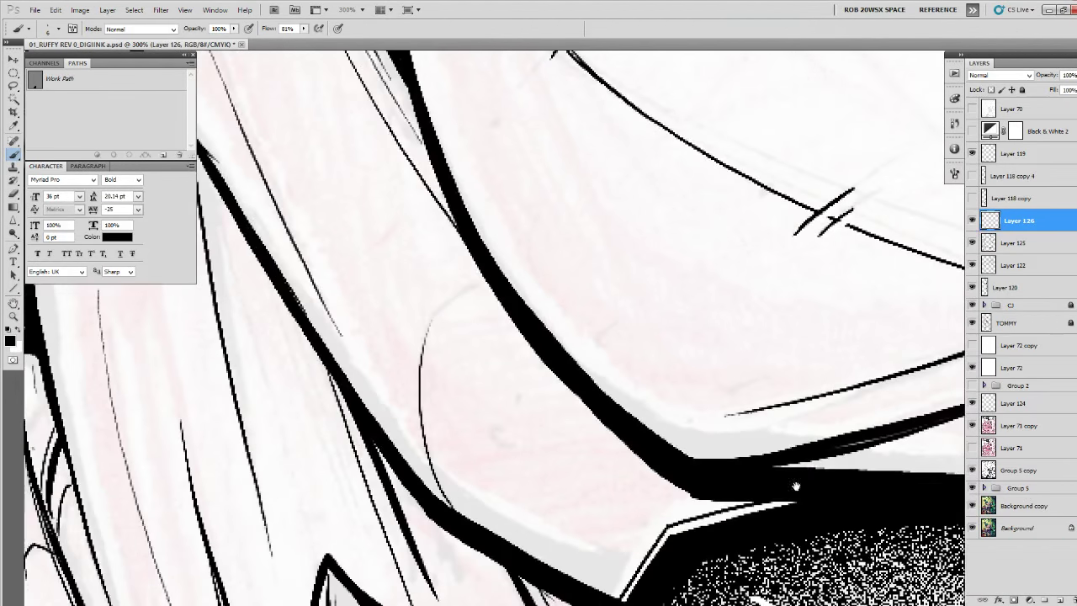
# Reinforce the lower outline of the jacket folds beside the other man's hair and thicken the black edge above his shoulder.
pyautogui.moveTo(579, 522); pyautogui.dragTo(510, 332)
pyautogui.moveTo(340, 320); pyautogui.dragTo(511, 420)
pyautogui.moveTo(563, 454); pyautogui.dragTo(629, 240)
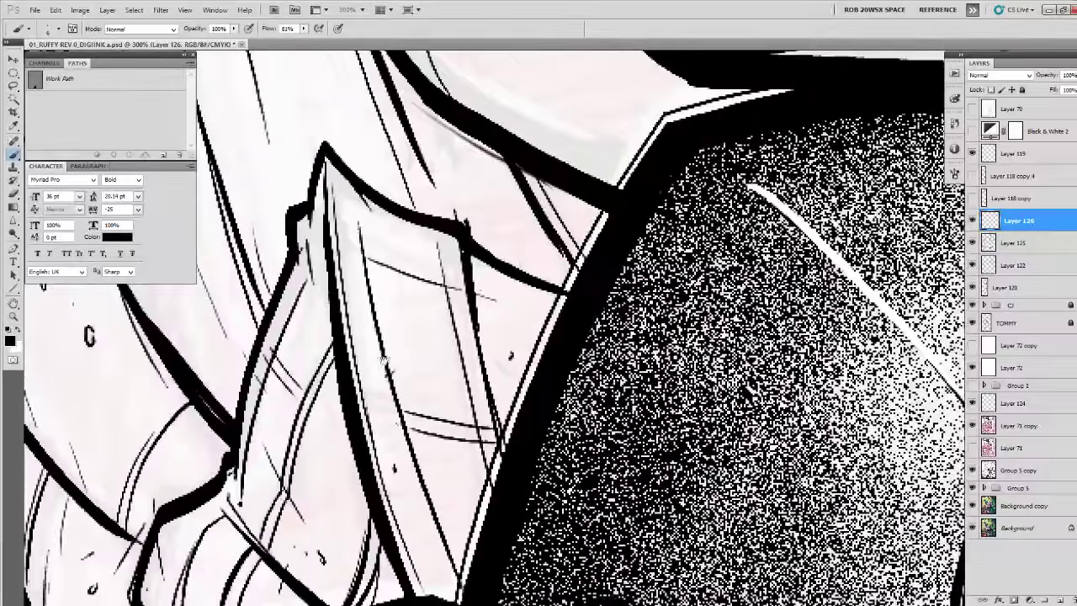
pyautogui.moveTo(384, 362); pyautogui.dragTo(598, 180)
pyautogui.moveTo(182, 373)
pyautogui.mouseDown()
pyautogui.moveTo(223, 418)
pyautogui.moveTo(253, 477)
pyautogui.mouseUp()
pyautogui.moveTo(220, 409)
pyautogui.mouseDown()
pyautogui.moveTo(257, 480)
pyautogui.moveTo(241, 471)
pyautogui.mouseUp()
pyautogui.moveTo(187, 394); pyautogui.dragTo(229, 459)
pyautogui.moveTo(211, 414)
pyautogui.mouseDown()
pyautogui.moveTo(251, 483)
pyautogui.moveTo(204, 430)
pyautogui.moveTo(244, 493)
pyautogui.mouseUp()
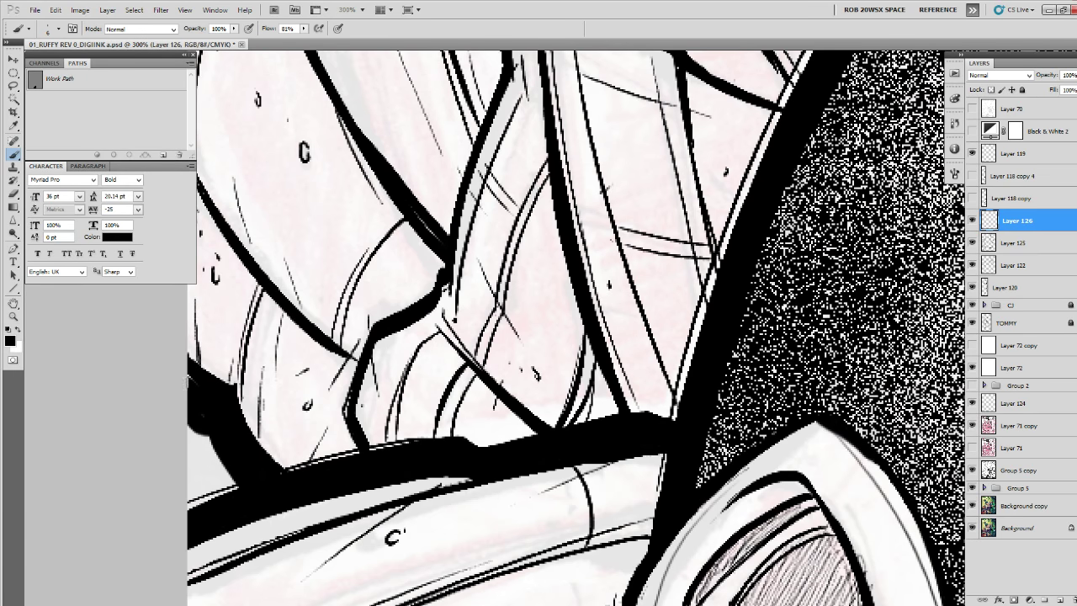
# Examine the jacket outline around the other man's hair up close and in the context of the whole artwork.
pyautogui.press('z')
pyautogui.keyDown('alt'); pyautogui.click(241, 334); pyautogui.keyUp('alt')
pyautogui.keyDown('alt'); pyautogui.click(242, 334); pyautogui.keyUp('alt')
pyautogui.keyDown('alt'); pyautogui.click(252, 335); pyautogui.keyUp('alt')
pyautogui.keyDown('alt'); pyautogui.click(252, 335); pyautogui.keyUp('alt')
pyautogui.keyDown('alt'); pyautogui.click(261, 336); pyautogui.keyUp('alt')
pyautogui.keyDown('alt'); pyautogui.click(292, 338); pyautogui.keyUp('alt')
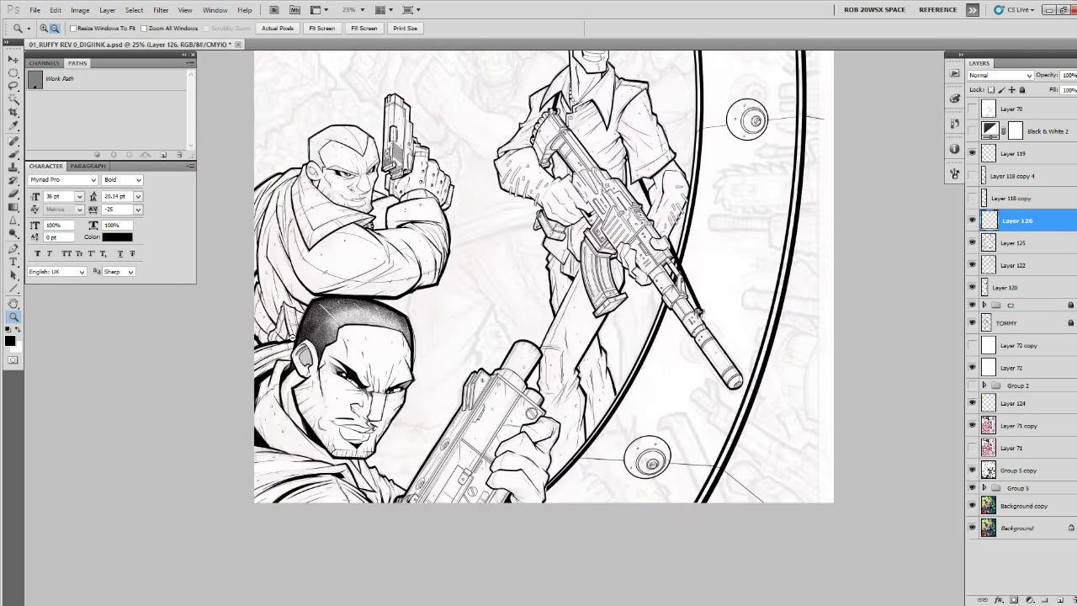
pyautogui.click(258, 334)
pyautogui.click(257, 334)
pyautogui.click(257, 334)
pyautogui.press('b')
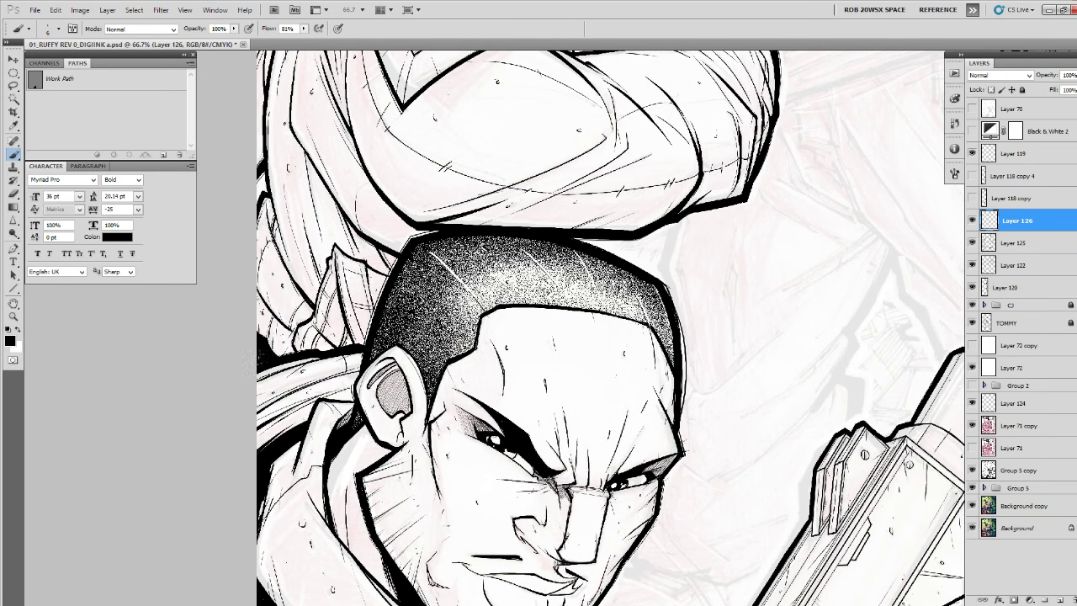
pyautogui.press('z')
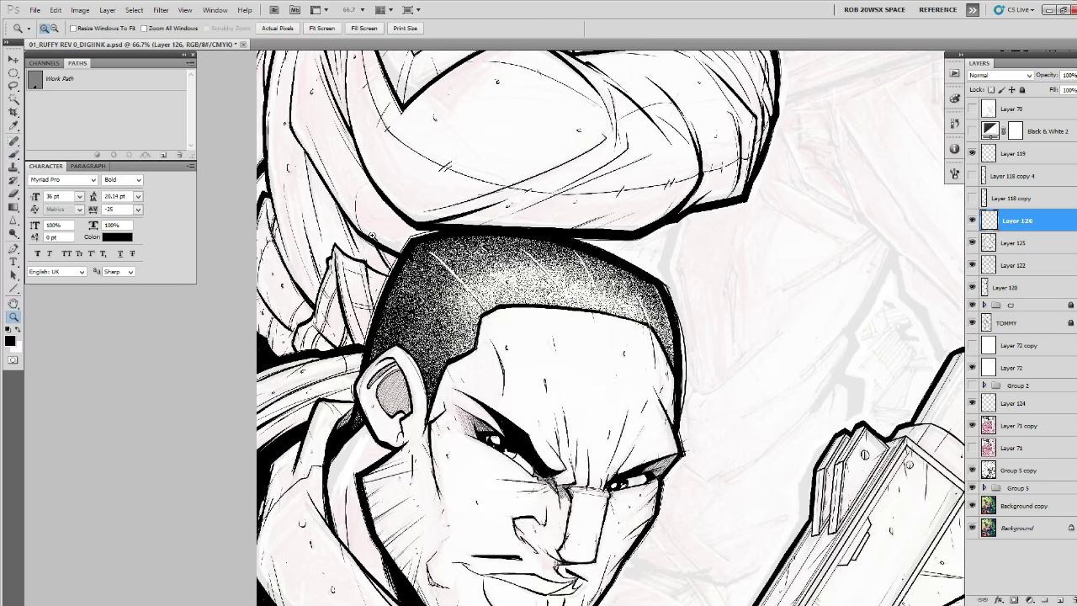
pyautogui.click(371, 258)
pyautogui.click(371, 258)
pyautogui.click(371, 257)
pyautogui.click(371, 257)
pyautogui.click(371, 258)
pyautogui.click(371, 257)
pyautogui.click(371, 257)
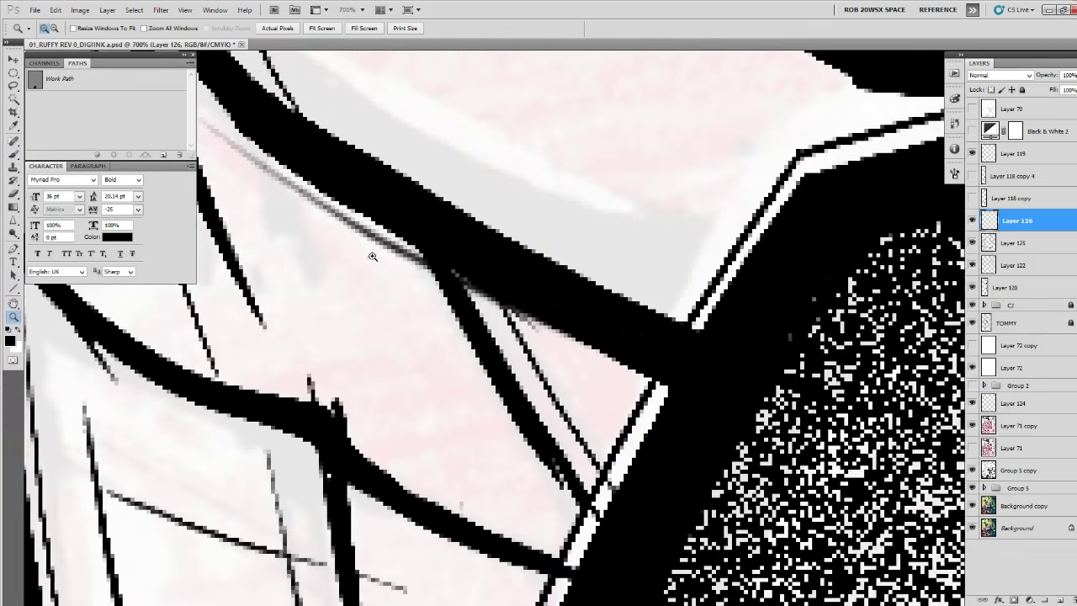
pyautogui.click(372, 256)
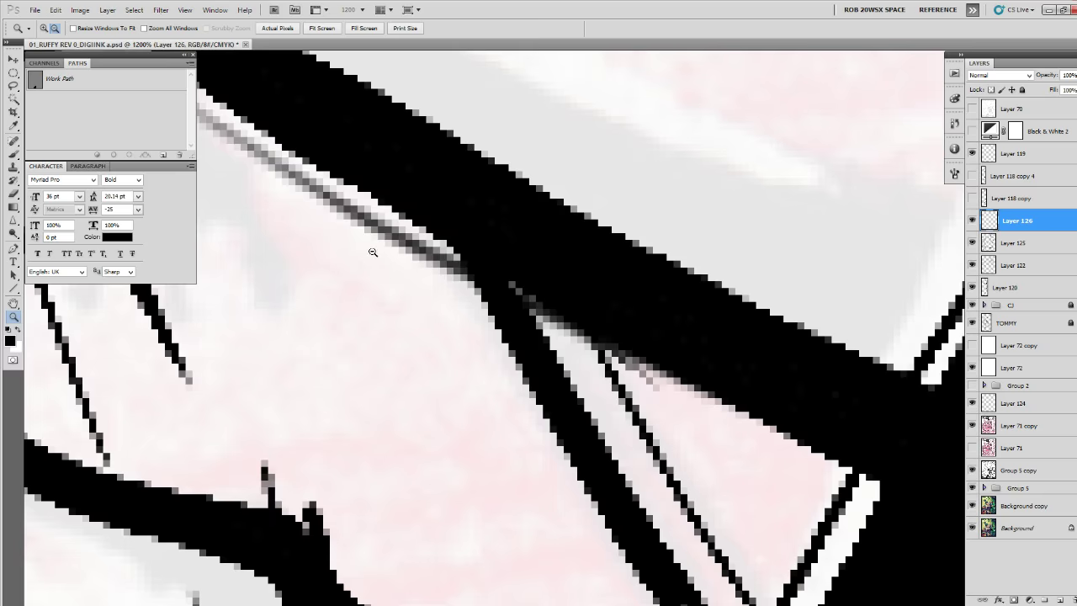
pyautogui.keyDown('alt'); pyautogui.click(373, 254); pyautogui.keyUp('alt')
pyautogui.keyDown('alt'); pyautogui.click(373, 254); pyautogui.keyUp('alt')
pyautogui.keyDown('alt'); pyautogui.click(373, 254); pyautogui.keyUp('alt')
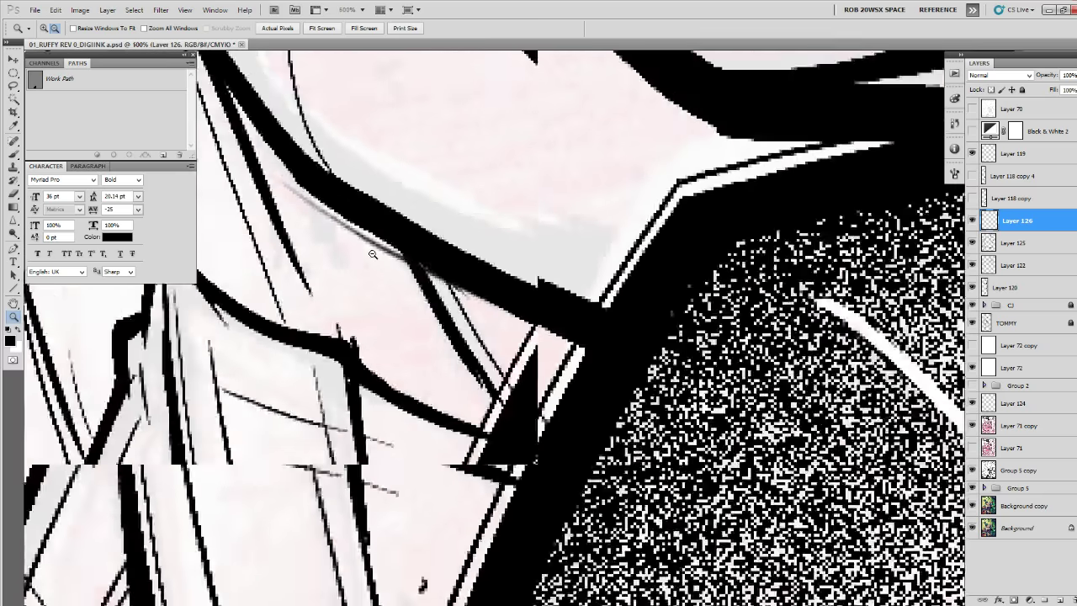
pyautogui.keyDown('alt'); pyautogui.click(372, 254); pyautogui.keyUp('alt')
pyautogui.keyDown('alt'); pyautogui.click(373, 254); pyautogui.keyUp('alt')
pyautogui.keyDown('alt'); pyautogui.click(373, 255); pyautogui.keyUp('alt')
pyautogui.keyDown('alt'); pyautogui.click(372, 254); pyautogui.keyUp('alt')
pyautogui.keyDown('alt'); pyautogui.click(372, 254); pyautogui.keyUp('alt')
pyautogui.keyDown('alt'); pyautogui.click(372, 254); pyautogui.keyUp('alt')
pyautogui.keyDown('alt'); pyautogui.click(372, 254); pyautogui.keyUp('alt')
pyautogui.keyDown('alt'); pyautogui.click(373, 254); pyautogui.keyUp('alt')
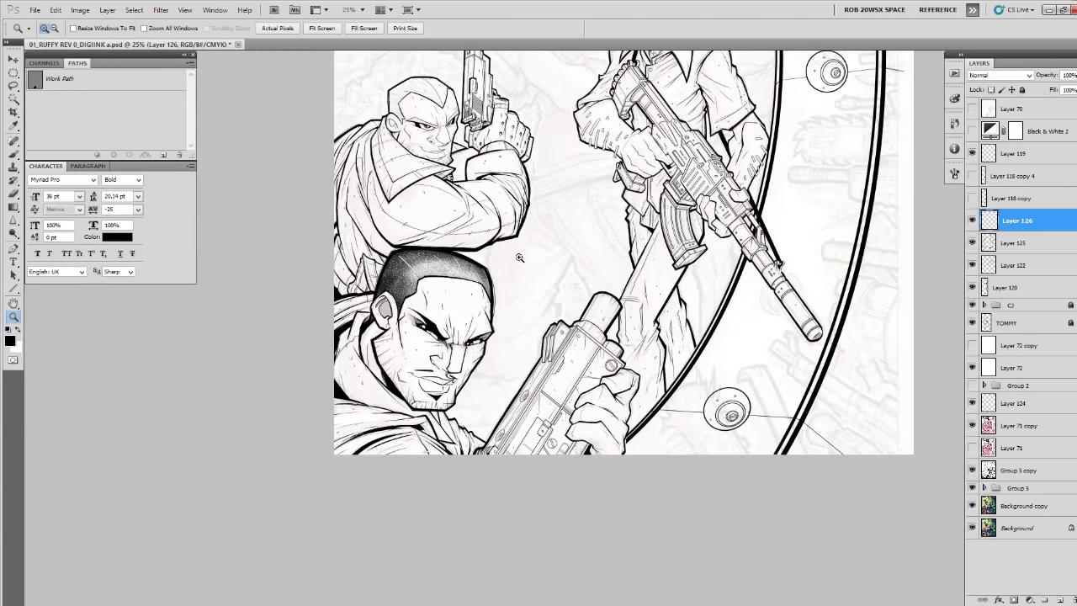
pyautogui.moveTo(503, 259); pyautogui.dragTo(465, 413)
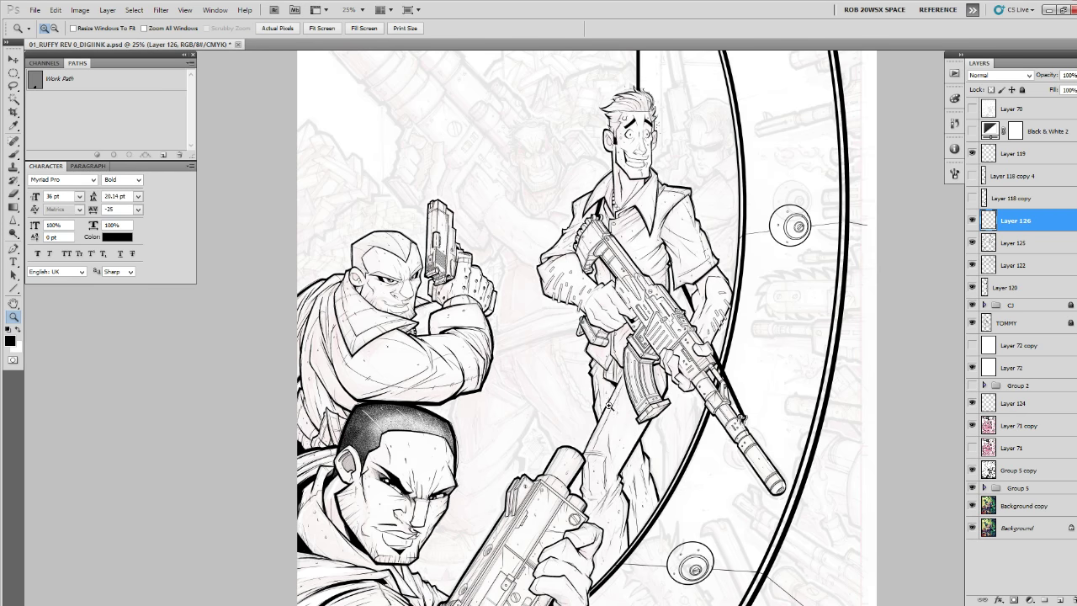
# Ink a thin crease beneath the gunman's far eye and reinforce the face contour beside that eye.
pyautogui.moveTo(412, 291); pyautogui.dragTo(470, 336)
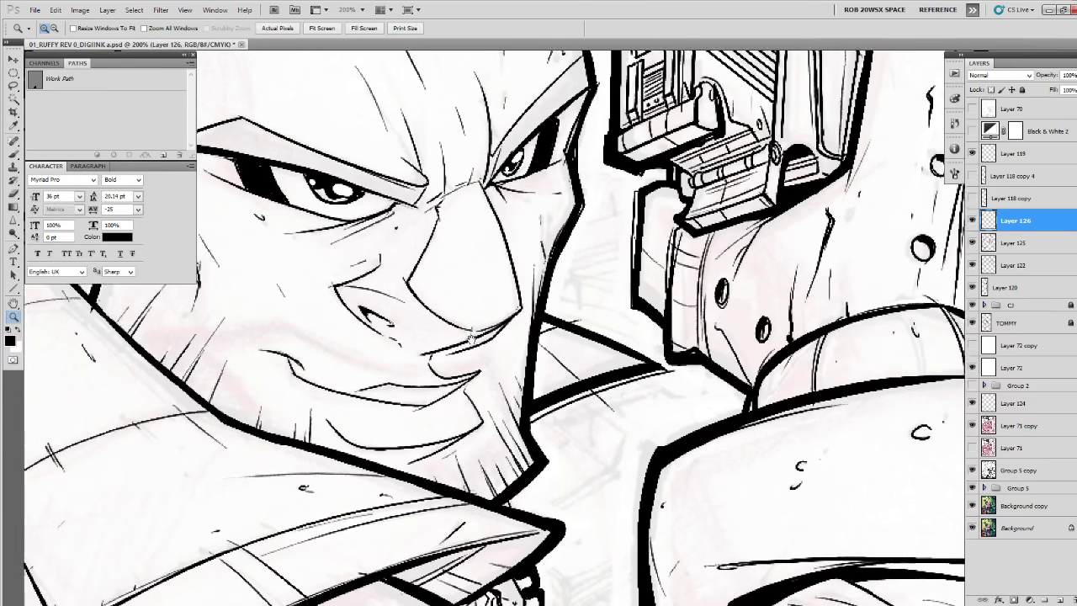
pyautogui.press('b')
pyautogui.rightClick(414, 335)
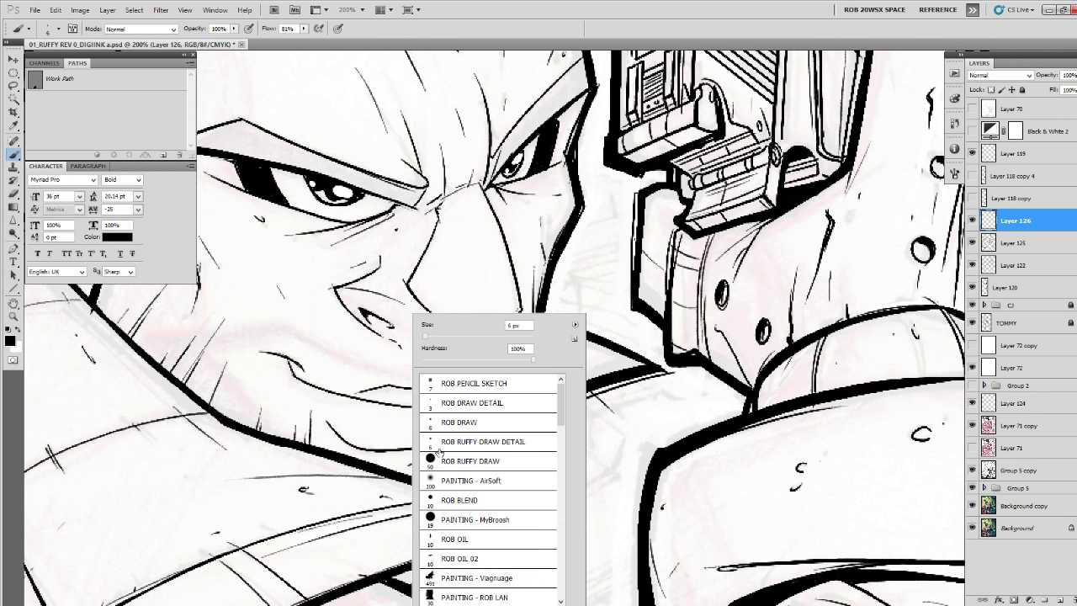
pyautogui.moveTo(560, 409)
pyautogui.mouseDown()
pyautogui.moveTo(560, 421)
pyautogui.moveTo(560, 408)
pyautogui.mouseUp()
pyautogui.click(377, 439)
pyautogui.press('z')
pyautogui.keyDown('alt'); pyautogui.click(504, 326); pyautogui.keyUp('alt')
pyautogui.moveTo(516, 288); pyautogui.dragTo(522, 422)
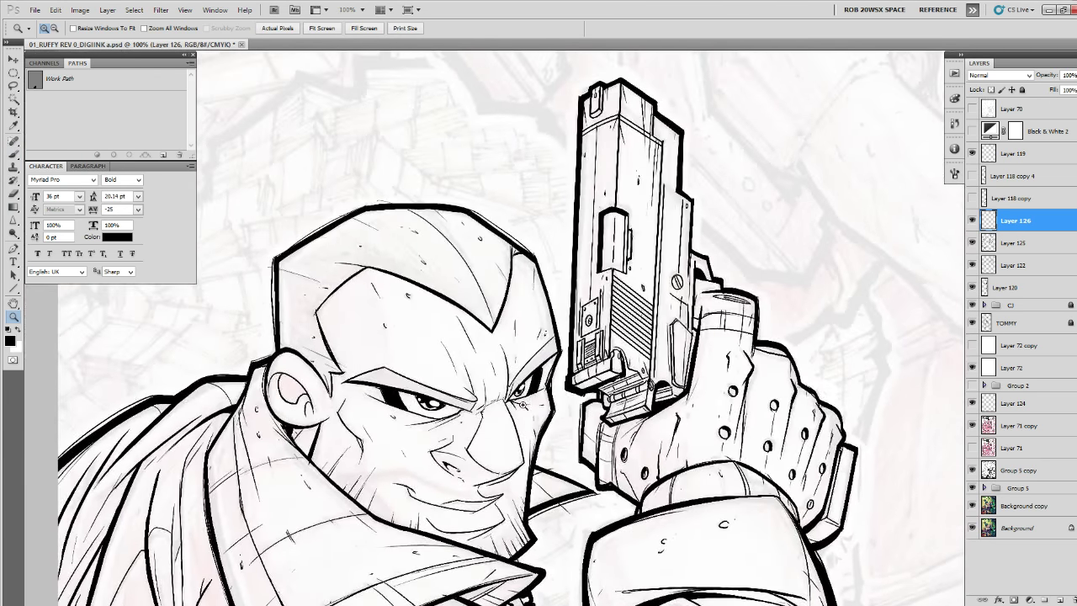
pyautogui.click(526, 375)
pyautogui.click(527, 375)
pyautogui.press('b')
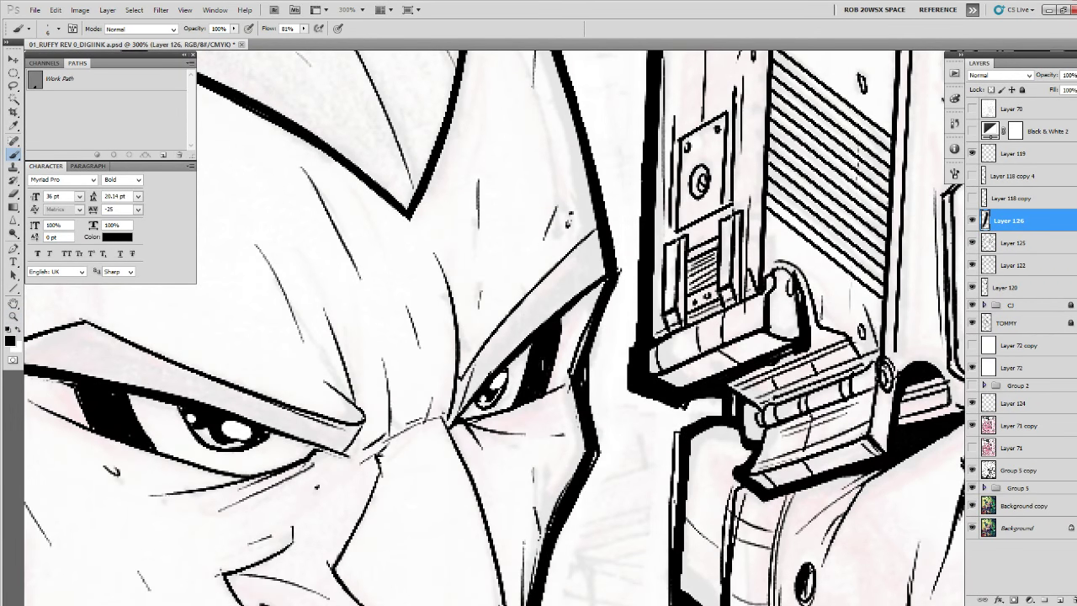
pyautogui.moveTo(539, 398)
pyautogui.mouseDown()
pyautogui.moveTo(567, 372)
pyautogui.moveTo(581, 446)
pyautogui.mouseUp()
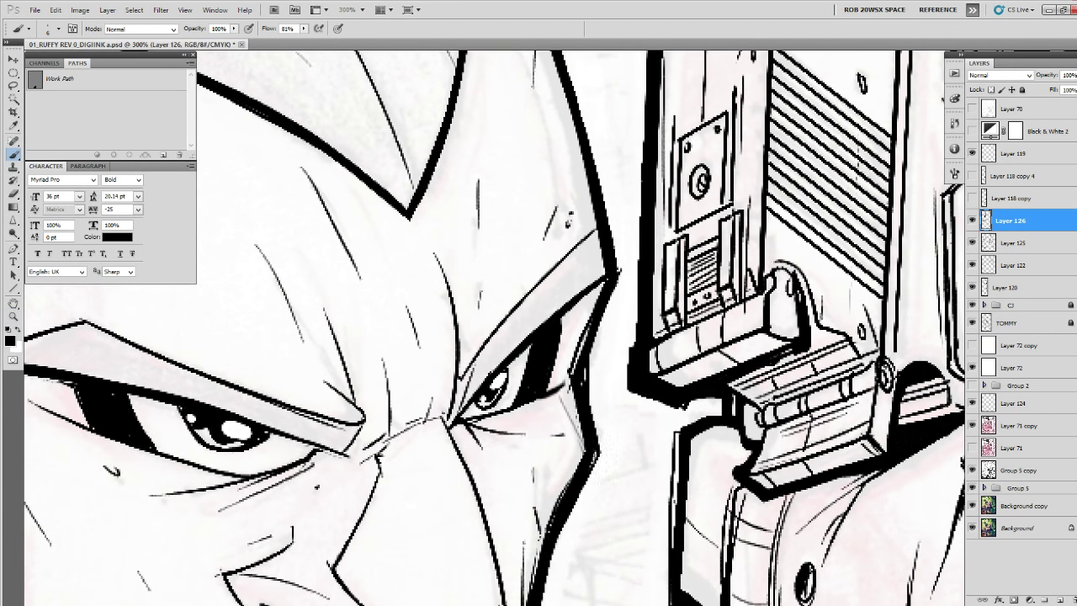
pyautogui.moveTo(603, 287); pyautogui.dragTo(590, 300)
# Touch up the black band of the gunman's nearer eye and thicken the cheekbone line below his temple.
pyautogui.moveTo(414, 389); pyautogui.dragTo(599, 382)
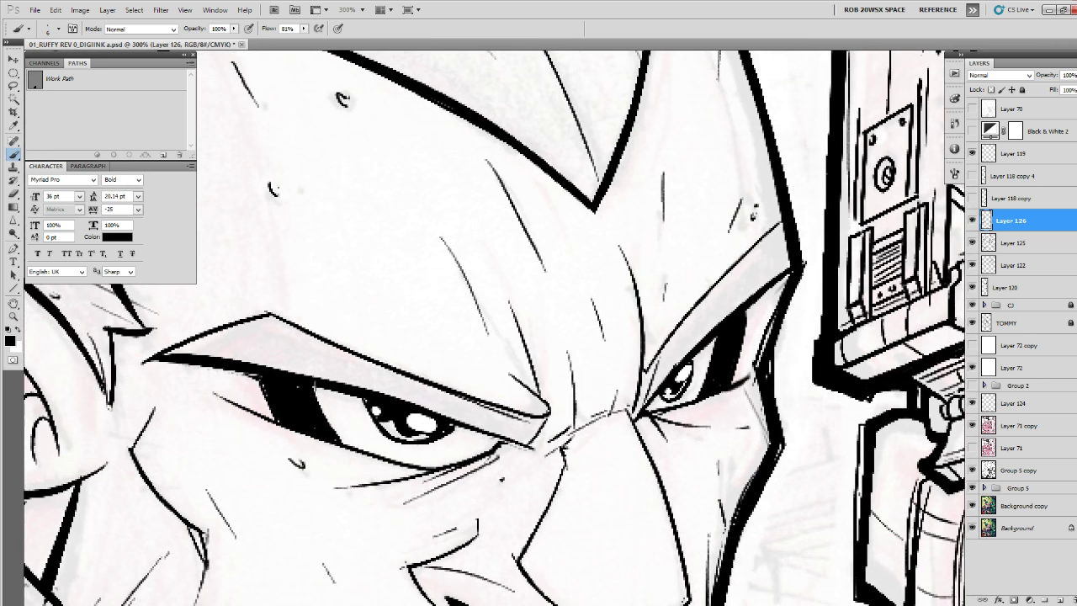
pyautogui.moveTo(314, 386); pyautogui.dragTo(339, 434)
pyautogui.moveTo(200, 387)
pyautogui.mouseDown()
pyautogui.moveTo(325, 440)
pyautogui.moveTo(393, 252)
pyautogui.mouseUp()
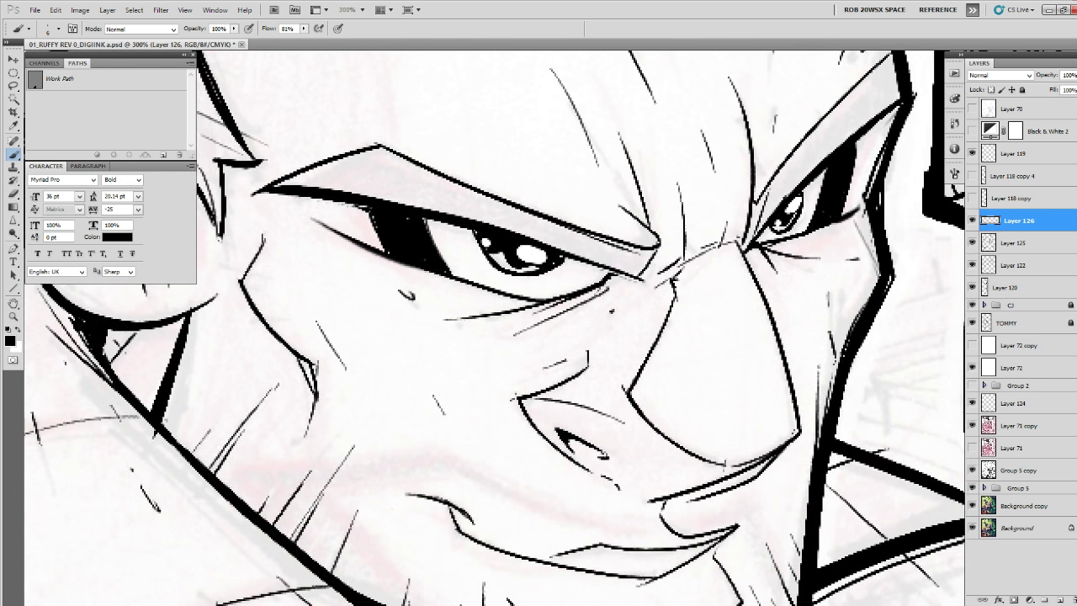
pyautogui.moveTo(264, 237)
pyautogui.mouseDown()
pyautogui.moveTo(273, 328)
pyautogui.moveTo(312, 372)
pyautogui.mouseUp()
pyautogui.moveTo(247, 319)
pyautogui.mouseDown()
pyautogui.moveTo(301, 320)
pyautogui.moveTo(459, 358)
pyautogui.mouseUp()
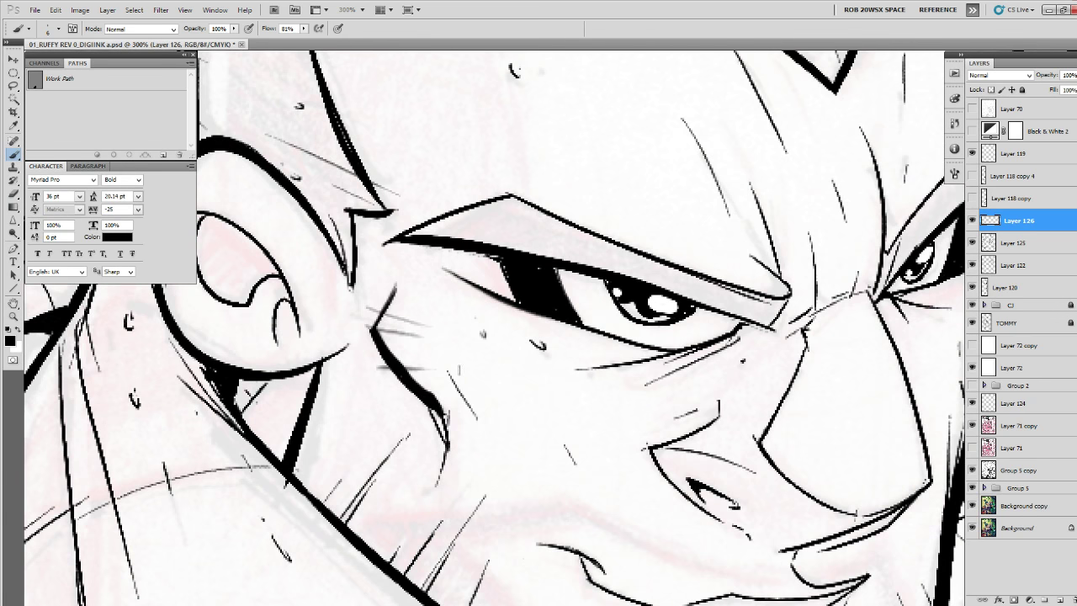
# Add small skin marks to the gunman's cheek and thicken the neck lines below his ear.
pyautogui.moveTo(529, 434); pyautogui.dragTo(528, 439)
pyautogui.moveTo(417, 489); pyautogui.dragTo(415, 501)
pyautogui.moveTo(320, 375)
pyautogui.mouseDown()
pyautogui.moveTo(303, 436)
pyautogui.moveTo(300, 412)
pyautogui.mouseUp()
pyautogui.moveTo(278, 461)
pyautogui.mouseDown()
pyautogui.moveTo(306, 390)
pyautogui.moveTo(299, 452)
pyautogui.mouseUp()
pyautogui.moveTo(735, 506); pyautogui.dragTo(677, 385)
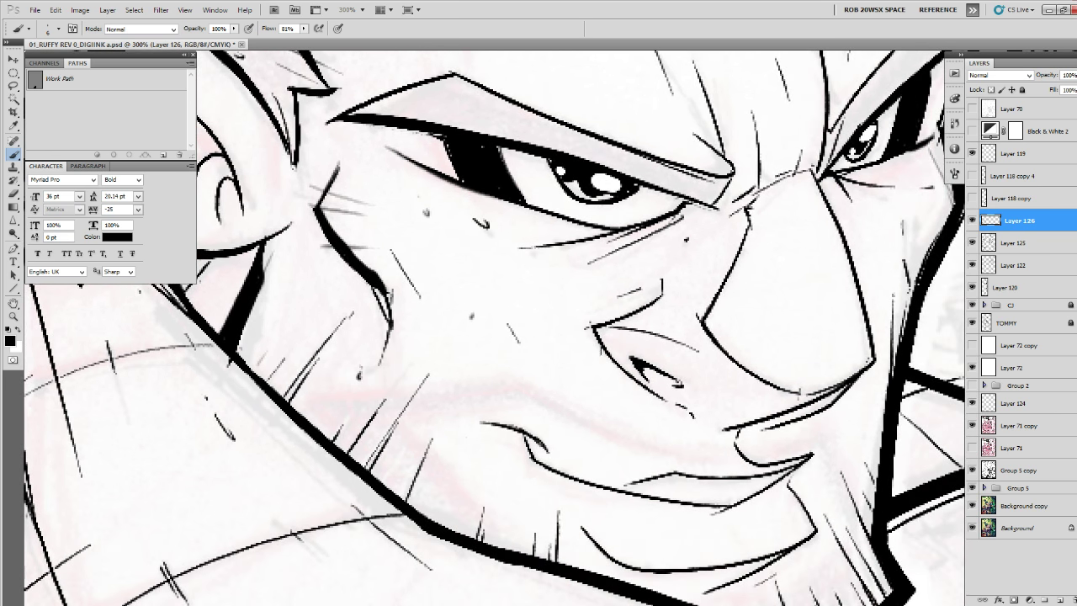
# Darken the edge of the nearer eye's black band and thicken the inner end of the brow above it.
pyautogui.moveTo(574, 306); pyautogui.dragTo(636, 295)
pyautogui.hotkey('ctrl', 'z')
pyautogui.moveTo(511, 275); pyautogui.dragTo(568, 444)
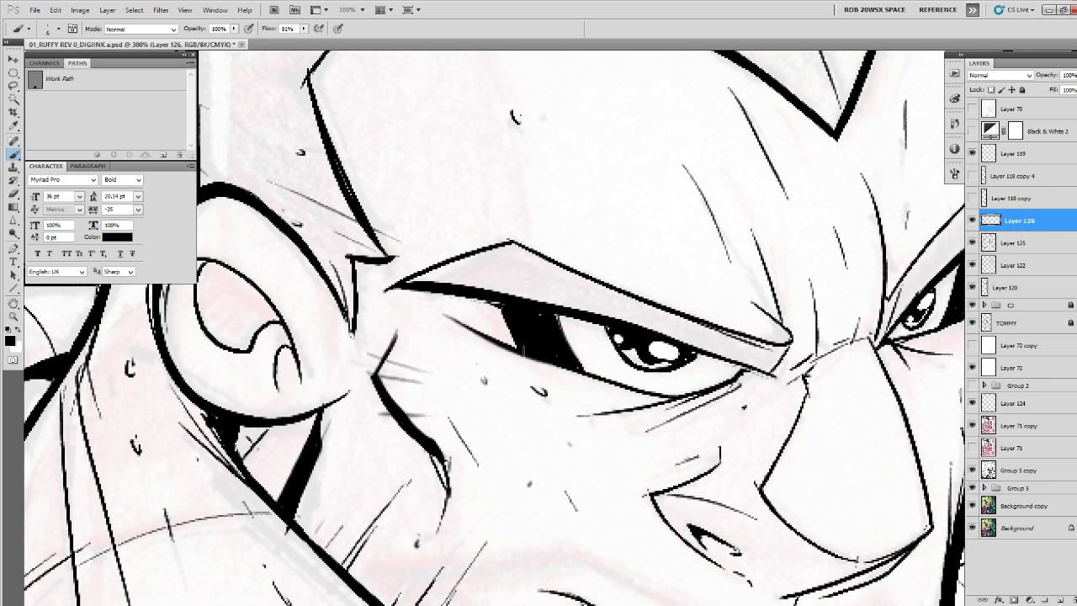
pyautogui.moveTo(556, 315); pyautogui.dragTo(568, 341)
pyautogui.moveTo(471, 325)
pyautogui.mouseDown()
pyautogui.moveTo(532, 359)
pyautogui.moveTo(575, 539)
pyautogui.mouseUp()
pyautogui.moveTo(692, 383); pyautogui.dragTo(581, 344)
pyautogui.moveTo(633, 418)
pyautogui.mouseDown()
pyautogui.moveTo(669, 464)
pyautogui.moveTo(668, 439)
pyautogui.moveTo(608, 457)
pyautogui.moveTo(529, 439)
pyautogui.mouseUp()
pyautogui.hotkey('ctrl', 'z')
pyautogui.moveTo(730, 419); pyautogui.dragTo(671, 439)
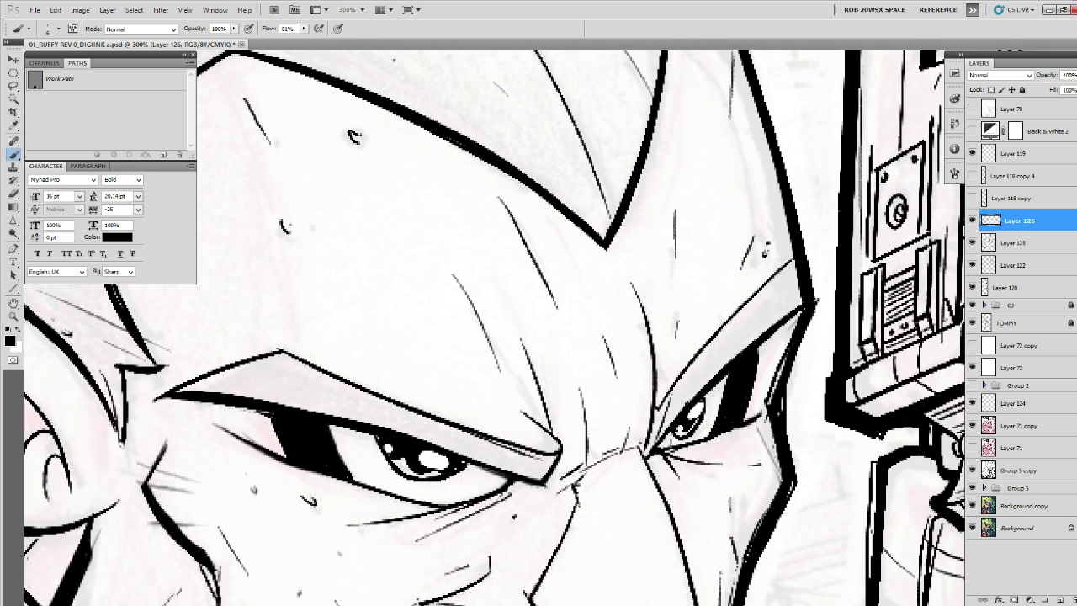
# Thicken the far outline of the gunman's nose and the curved edge of his upper lip beneath it.
pyautogui.moveTo(671, 399)
pyautogui.mouseDown()
pyautogui.moveTo(654, 450)
pyautogui.moveTo(578, 366)
pyautogui.moveTo(522, 244)
pyautogui.mouseUp()
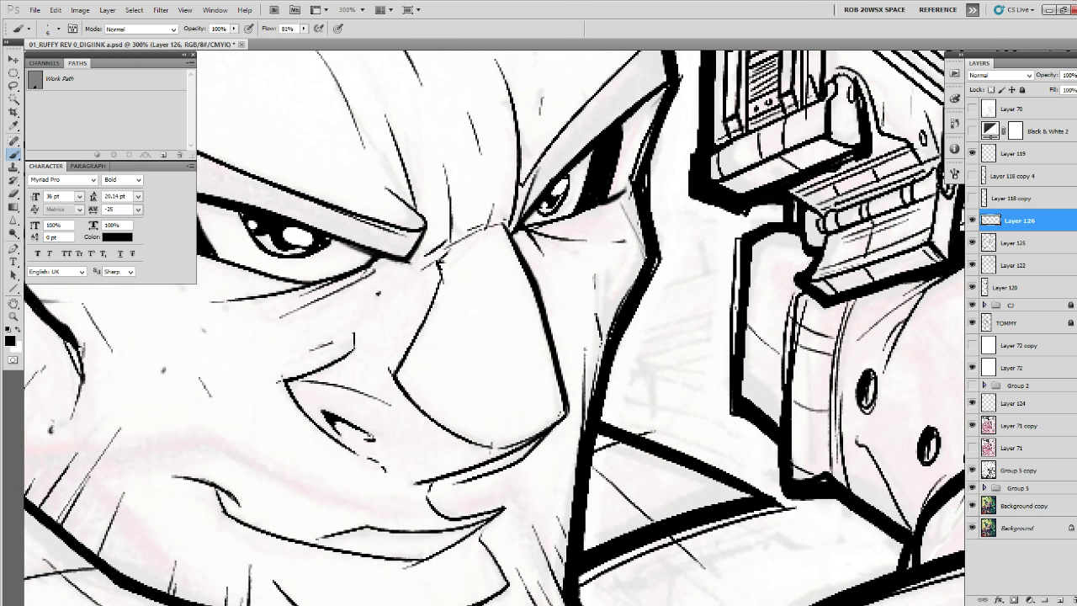
pyautogui.moveTo(580, 392)
pyautogui.mouseDown()
pyautogui.moveTo(626, 376)
pyautogui.moveTo(589, 424)
pyautogui.moveTo(553, 446)
pyautogui.mouseUp()
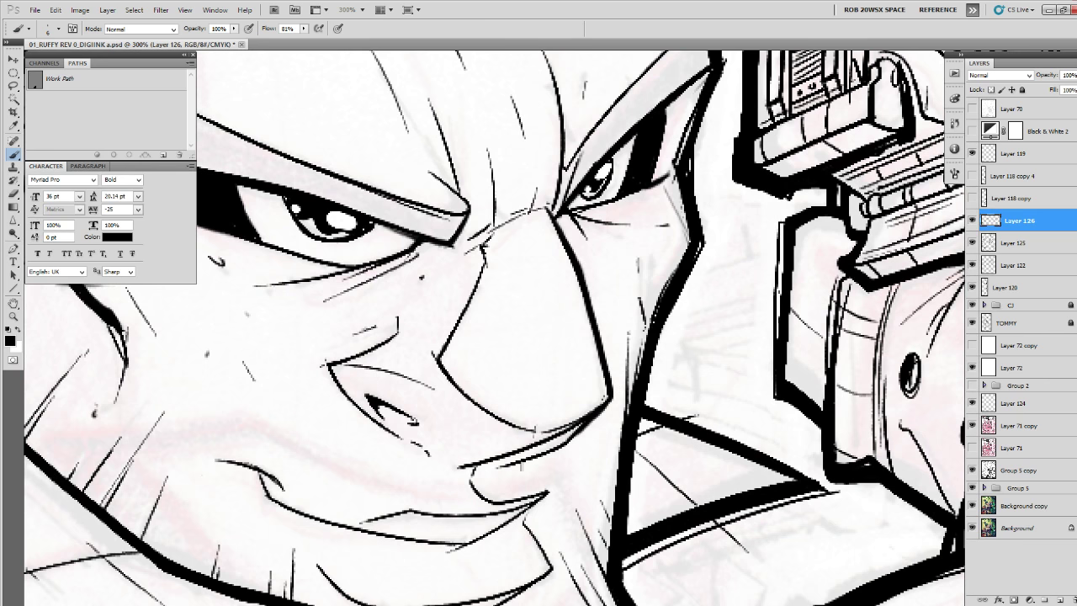
pyautogui.moveTo(474, 468); pyautogui.dragTo(491, 504)
pyautogui.moveTo(464, 452); pyautogui.dragTo(471, 470)
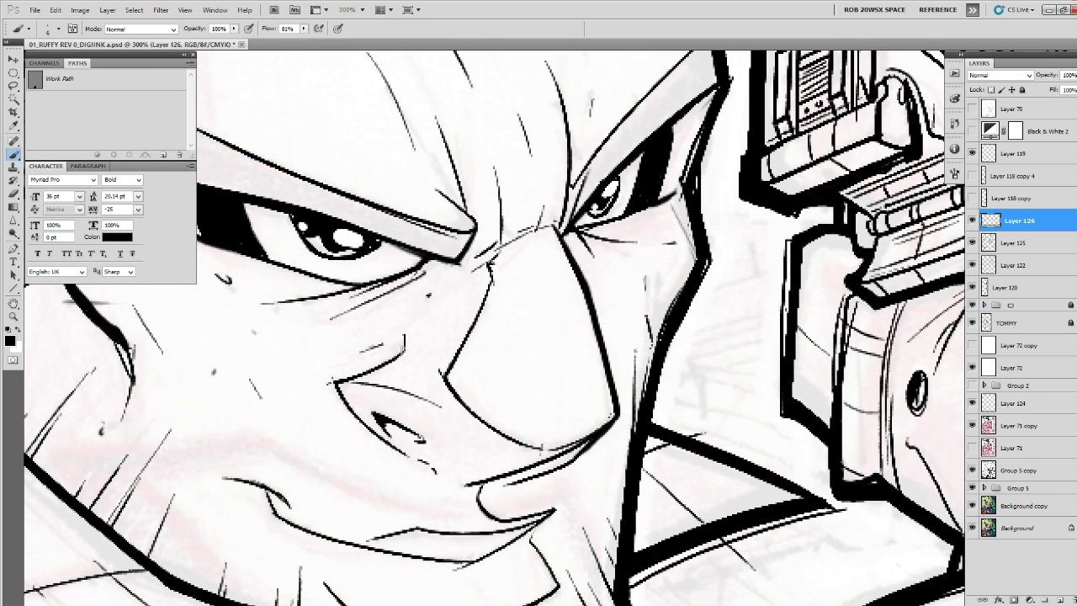
# Thicken the crease above the nostril, the near side of the nose and the line across the nose bridge.
pyautogui.moveTo(402, 345)
pyautogui.mouseDown()
pyautogui.moveTo(339, 397)
pyautogui.moveTo(382, 387)
pyautogui.mouseUp()
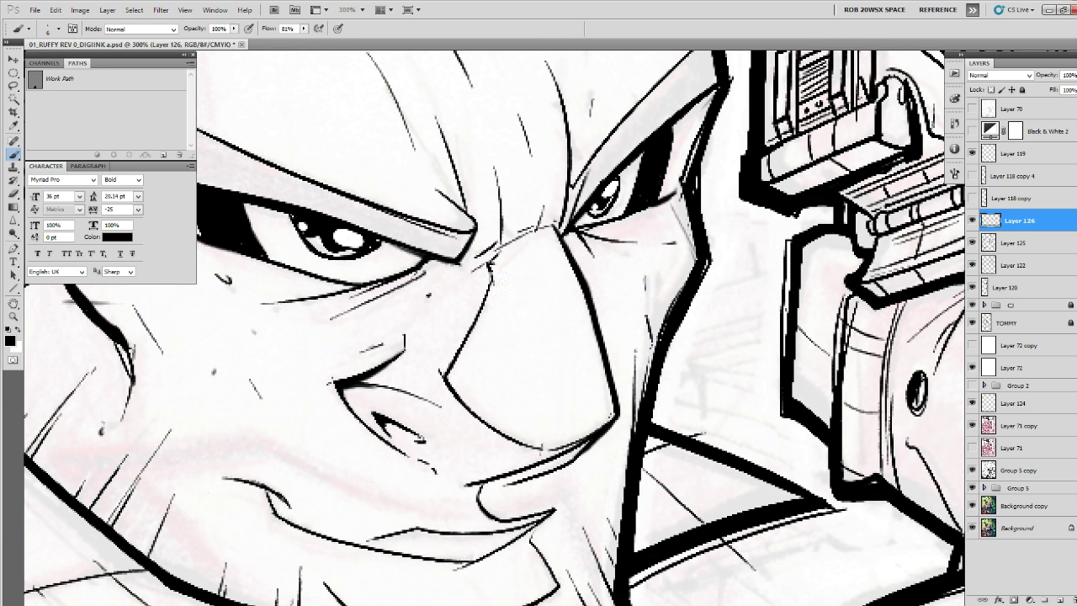
pyautogui.moveTo(490, 267)
pyautogui.mouseDown()
pyautogui.moveTo(440, 376)
pyautogui.moveTo(452, 394)
pyautogui.mouseUp()
pyautogui.moveTo(493, 328); pyautogui.dragTo(487, 523)
pyautogui.moveTo(485, 455)
pyautogui.mouseDown()
pyautogui.moveTo(529, 424)
pyautogui.moveTo(535, 398)
pyautogui.moveTo(545, 431)
pyautogui.mouseUp()
# Thicken the short frown line above the nose and the long crease in the middle of the forehead.
pyautogui.moveTo(544, 383); pyautogui.dragTo(539, 414)
pyautogui.moveTo(508, 341); pyautogui.dragTo(519, 380)
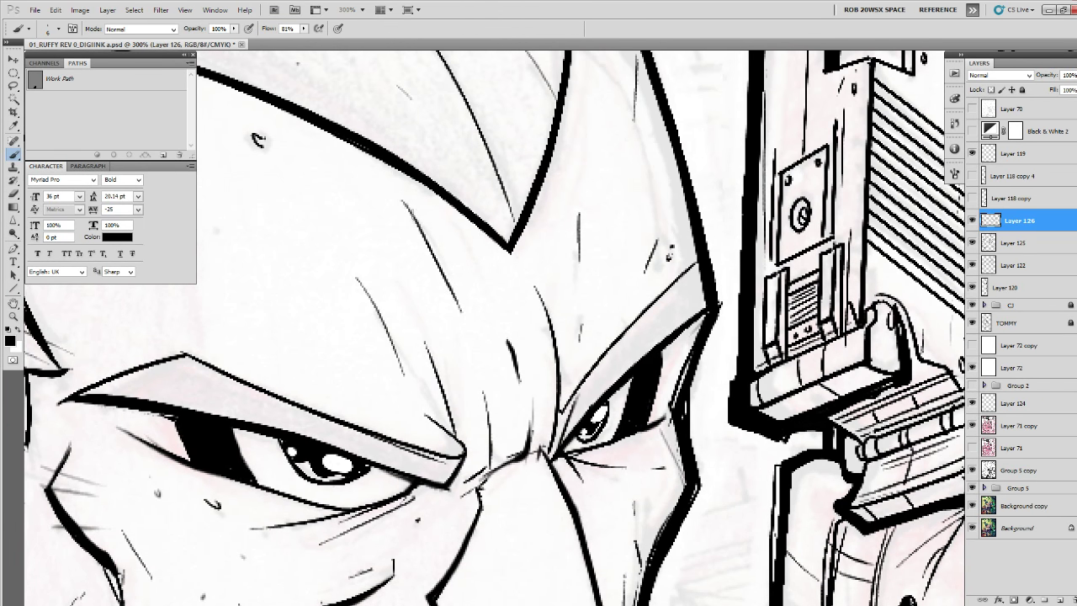
pyautogui.moveTo(407, 206); pyautogui.dragTo(434, 251)
pyautogui.moveTo(433, 244); pyautogui.dragTo(456, 305)
pyautogui.moveTo(358, 268); pyautogui.dragTo(404, 378)
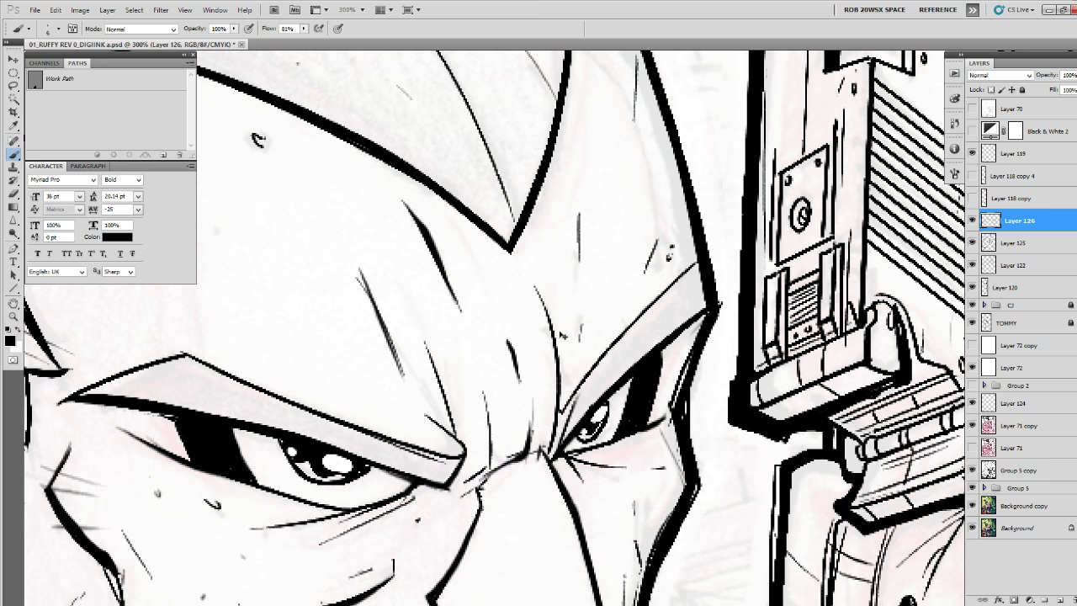
pyautogui.hotkey('ctrl', 'z')
# Strengthen the line where the far brow meets the nose bridge and the outer edge of the lower lip.
pyautogui.moveTo(547, 424); pyautogui.dragTo(533, 471)
pyautogui.moveTo(545, 458); pyautogui.dragTo(532, 331)
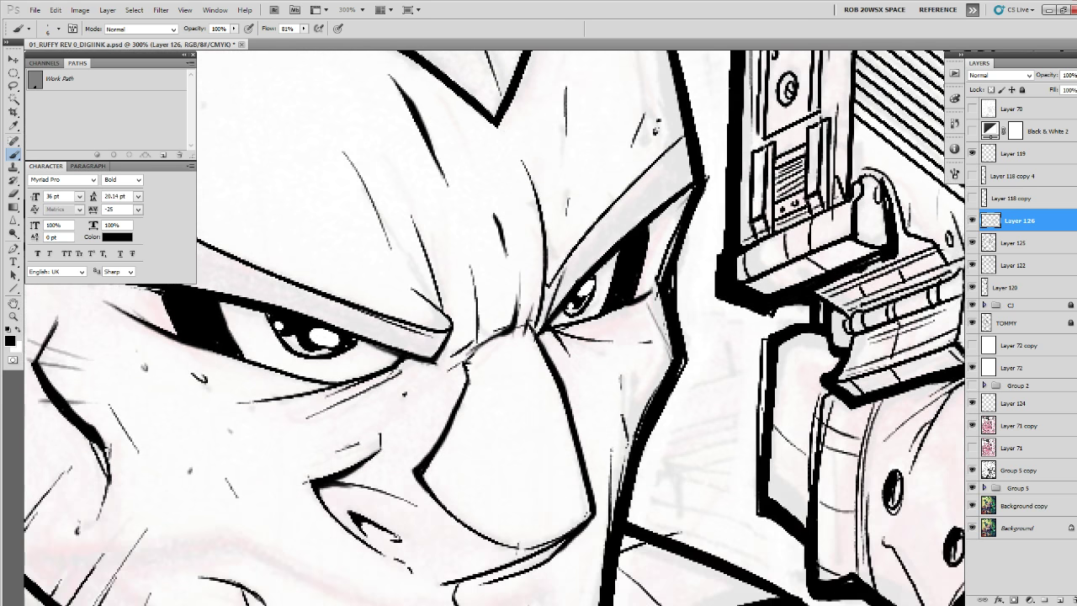
pyautogui.moveTo(566, 401); pyautogui.dragTo(540, 253)
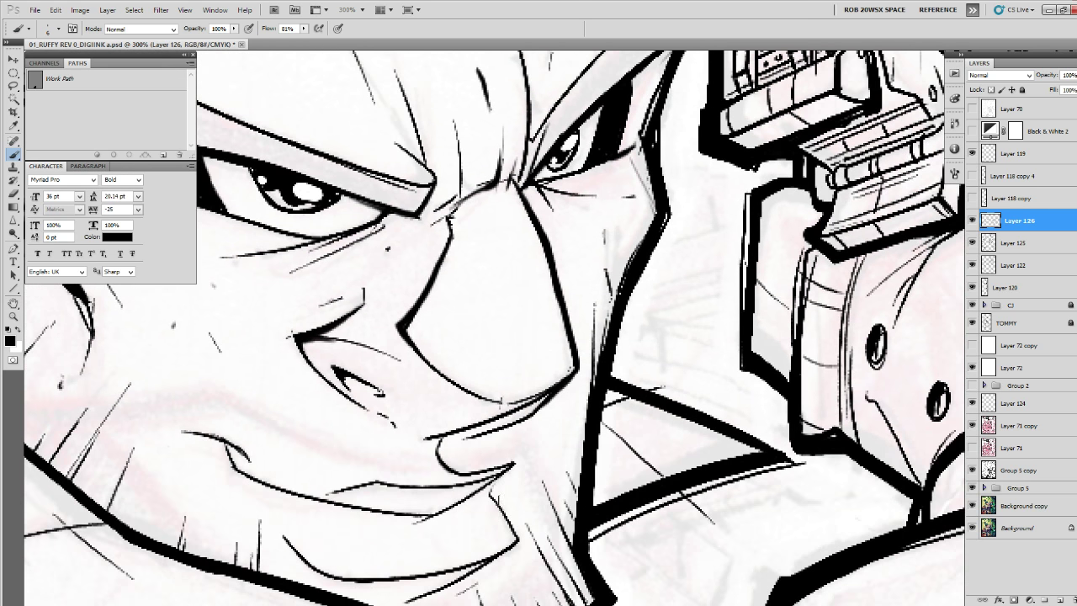
pyautogui.moveTo(505, 522)
pyautogui.mouseDown()
pyautogui.moveTo(585, 395)
pyautogui.moveTo(532, 452)
pyautogui.mouseUp()
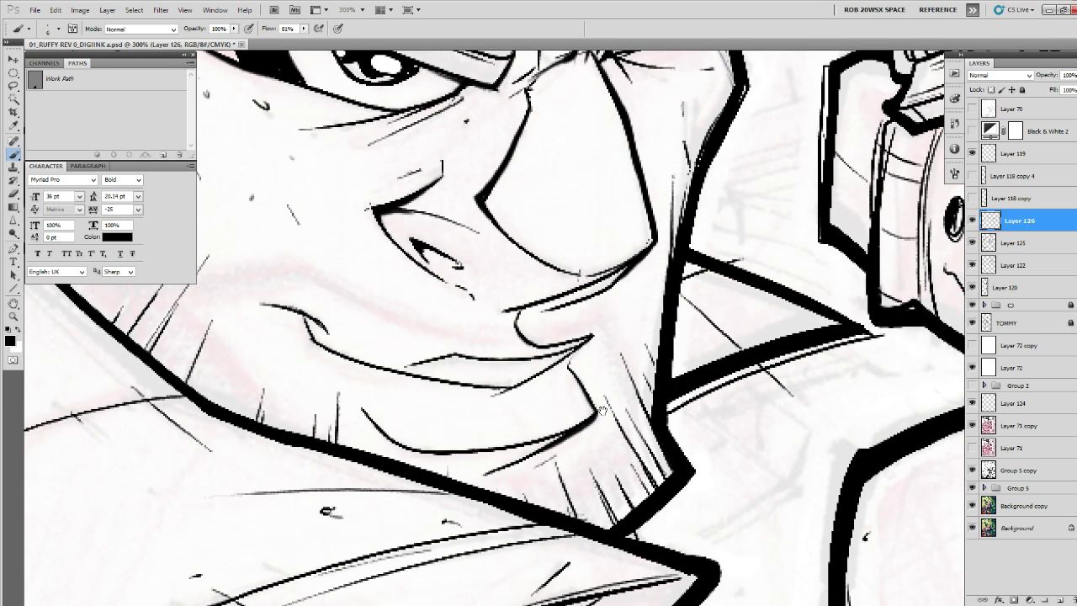
# Compare the face with the current ink layer hidden and shown, and check the whole gunman at reduced magnification.
pyautogui.moveTo(602, 410); pyautogui.dragTo(579, 540)
pyautogui.click(973, 221)
pyautogui.click(972, 220)
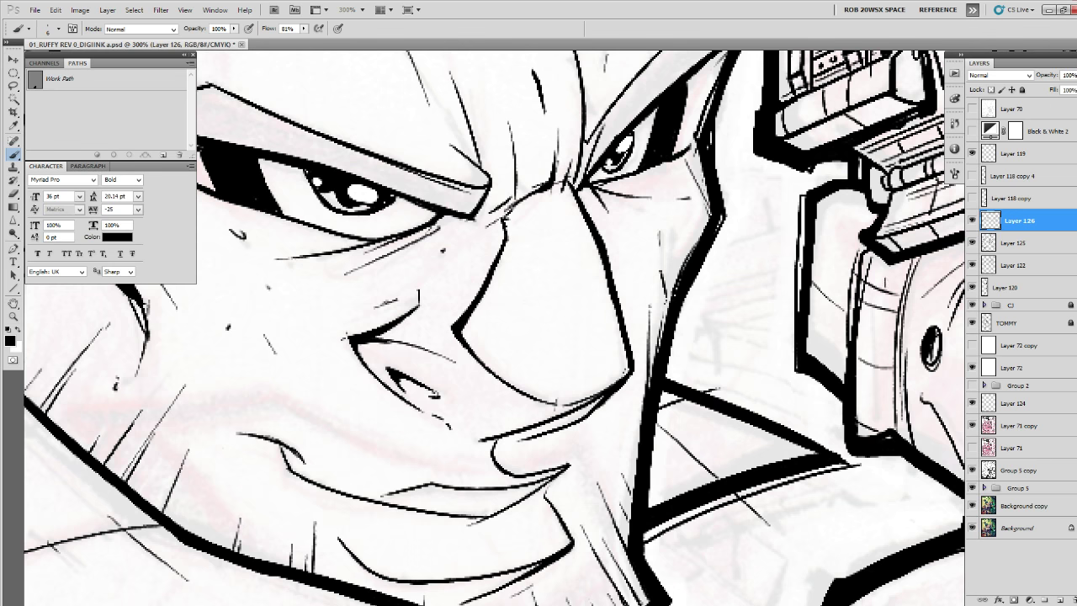
pyautogui.press('z')
pyautogui.keyDown('alt'); pyautogui.click(813, 357); pyautogui.keyUp('alt')
pyautogui.keyDown('alt'); pyautogui.click(813, 357); pyautogui.keyUp('alt')
pyautogui.keyDown('alt'); pyautogui.click(813, 358); pyautogui.keyUp('alt')
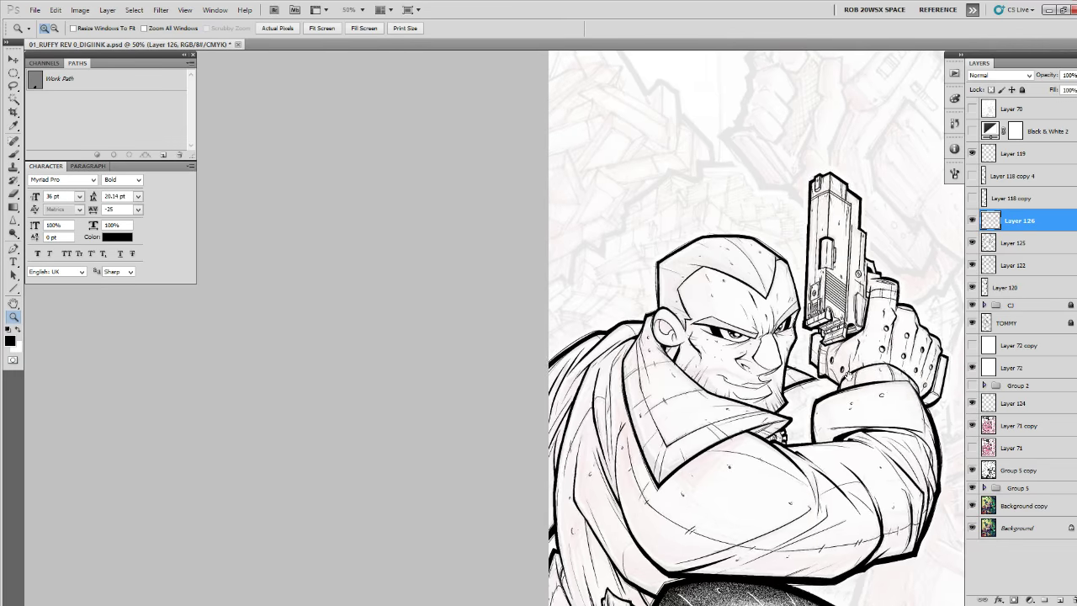
pyautogui.keyDown('alt'); pyautogui.click(838, 353); pyautogui.keyUp('alt')
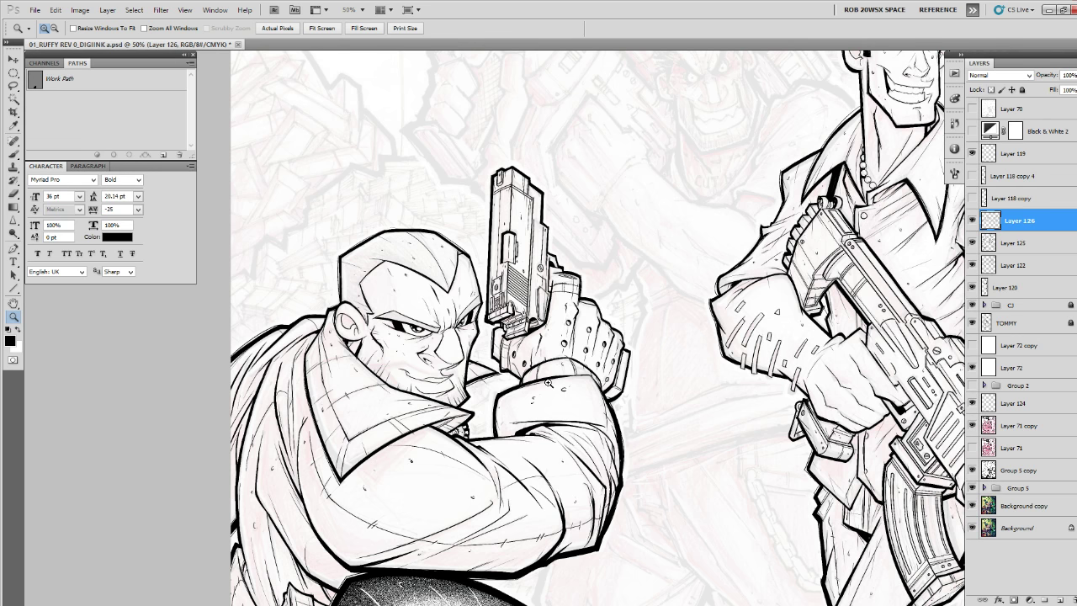
# Ink a bold tapering stroke along the curved sleeve fold that sweeps from the elbow crease across the gunman's arm.
pyautogui.click(516, 516)
pyautogui.click(515, 516)
pyautogui.click(515, 516)
pyautogui.click(516, 515)
pyautogui.click(515, 515)
pyautogui.moveTo(547, 523); pyautogui.dragTo(720, 356)
pyautogui.press('b')
pyautogui.moveTo(646, 202)
pyautogui.mouseDown()
pyautogui.moveTo(653, 313)
pyautogui.moveTo(694, 278)
pyautogui.moveTo(734, 195)
pyautogui.mouseUp()
pyautogui.hotkey('ctrl', 'z')
pyautogui.moveTo(722, 114)
pyautogui.mouseDown()
pyautogui.moveTo(729, 230)
pyautogui.moveTo(747, 195)
pyautogui.moveTo(485, 350)
pyautogui.mouseUp()
pyautogui.hotkey('ctrl', 'z')
pyautogui.moveTo(747, 118)
pyautogui.mouseDown()
pyautogui.moveTo(723, 206)
pyautogui.moveTo(336, 432)
pyautogui.moveTo(172, 505)
pyautogui.mouseUp()
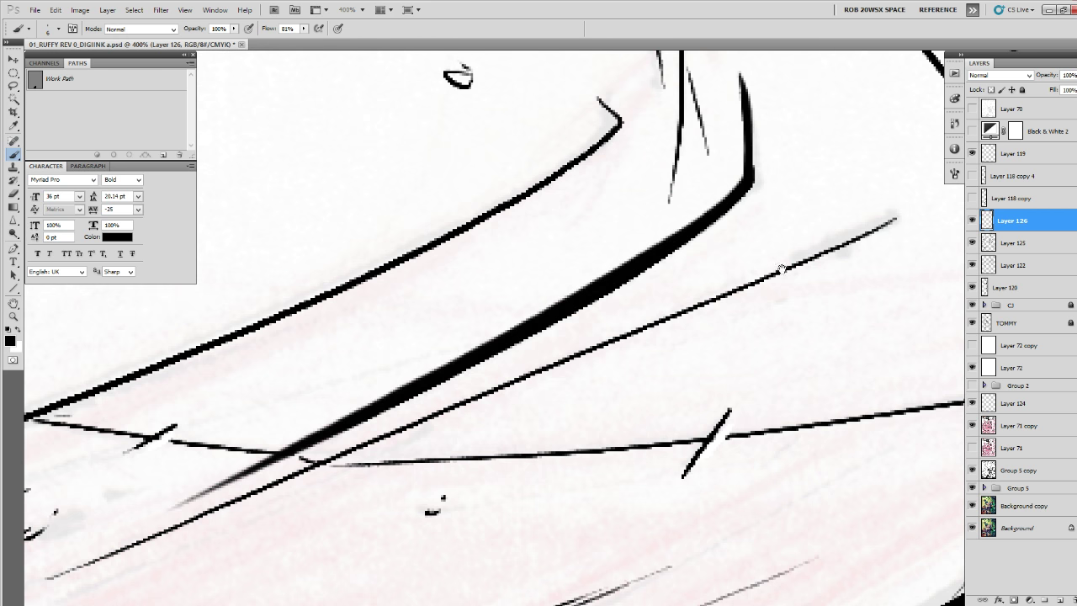
# Thicken the neighbouring fold lines above and below the bold sleeve stroke, tapering them across the dashed seam.
pyautogui.moveTo(896, 220); pyautogui.dragTo(323, 460)
pyautogui.moveTo(367, 454)
pyautogui.mouseDown()
pyautogui.moveTo(600, 364)
pyautogui.moveTo(518, 397)
pyautogui.mouseUp()
pyautogui.moveTo(434, 431); pyautogui.dragTo(463, 562)
pyautogui.moveTo(844, 207); pyautogui.dragTo(346, 440)
pyautogui.moveTo(370, 448); pyautogui.dragTo(713, 364)
pyautogui.moveTo(796, 309); pyautogui.dragTo(391, 466)
pyautogui.hotkey('alt', 'space')
pyautogui.keyDown('alt'); pyautogui.click(686, 395); pyautogui.keyUp('alt')
pyautogui.keyDown('alt'); pyautogui.click(686, 397); pyautogui.keyUp('alt')
pyautogui.keyDown('alt'); pyautogui.click(688, 400); pyautogui.keyUp('alt')
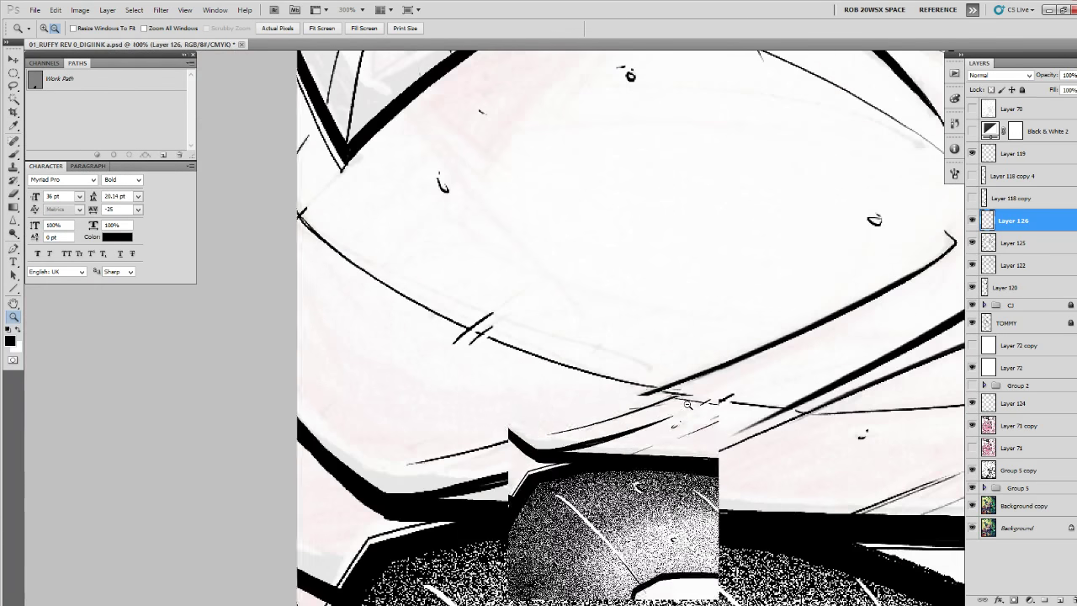
# Ink a thin tapering line beside the sleeve fold that runs into the lower edge of the gunman's elbow.
pyautogui.keyDown('alt'); pyautogui.click(692, 412); pyautogui.keyUp('alt')
pyautogui.keyDown('alt'); pyautogui.click(697, 429); pyautogui.keyUp('alt')
pyautogui.keyDown('alt'); pyautogui.click(700, 431); pyautogui.keyUp('alt')
pyautogui.keyDown('ctrl'); pyautogui.click(799, 417); pyautogui.keyUp('ctrl')
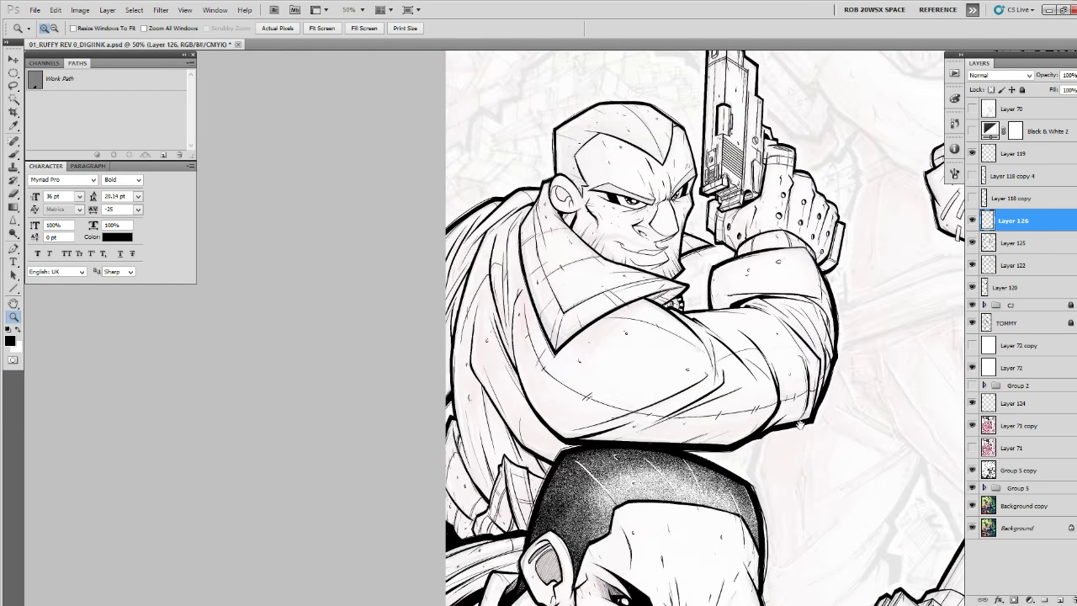
pyautogui.keyDown('ctrl'); pyautogui.click(808, 422); pyautogui.keyUp('ctrl')
pyautogui.keyDown('ctrl'); pyautogui.click(809, 422); pyautogui.keyUp('ctrl')
pyautogui.keyDown('ctrl'); pyautogui.click(808, 422); pyautogui.keyUp('ctrl')
pyautogui.keyDown('ctrl'); pyautogui.click(809, 422); pyautogui.keyUp('ctrl')
pyautogui.keyDown('ctrl'); pyautogui.click(809, 422); pyautogui.keyUp('ctrl')
pyautogui.moveTo(771, 353); pyautogui.dragTo(669, 462)
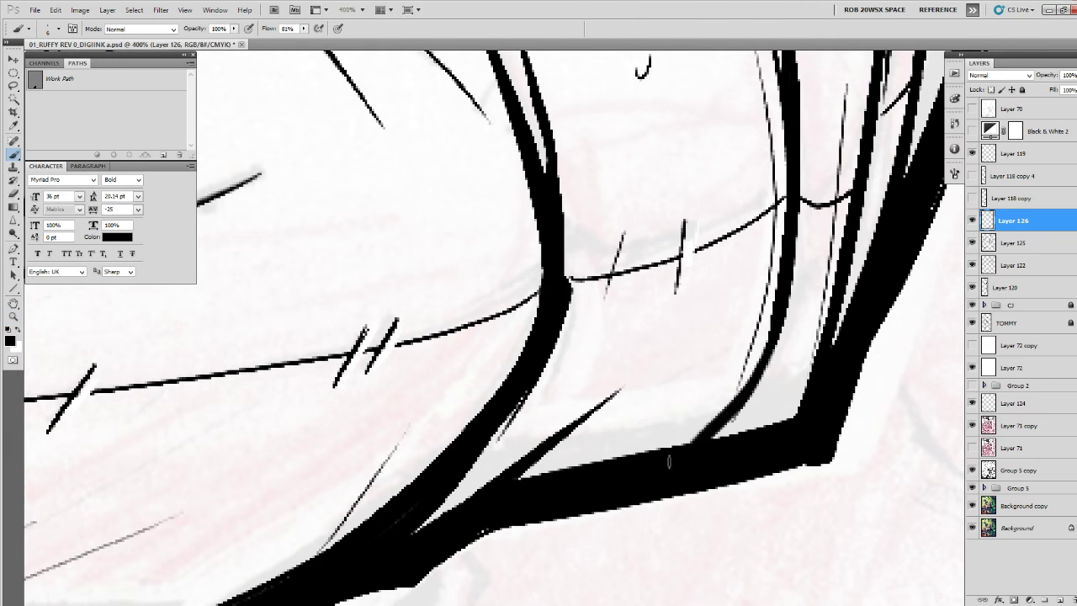
pyautogui.moveTo(749, 387)
pyautogui.mouseDown()
pyautogui.moveTo(713, 442)
pyautogui.moveTo(631, 468)
pyautogui.mouseUp()
# Fill the inner corner of the elbow outline with solid black where the folds meet it.
pyautogui.moveTo(794, 414); pyautogui.dragTo(512, 483)
pyautogui.hotkey('ctrl', 'z')
pyautogui.moveTo(806, 390); pyautogui.dragTo(684, 464)
pyautogui.moveTo(796, 411); pyautogui.dragTo(757, 425)
pyautogui.moveTo(789, 406)
pyautogui.mouseDown()
pyautogui.moveTo(714, 442)
pyautogui.moveTo(529, 477)
pyautogui.mouseUp()
pyautogui.moveTo(643, 454); pyautogui.dragTo(755, 418)
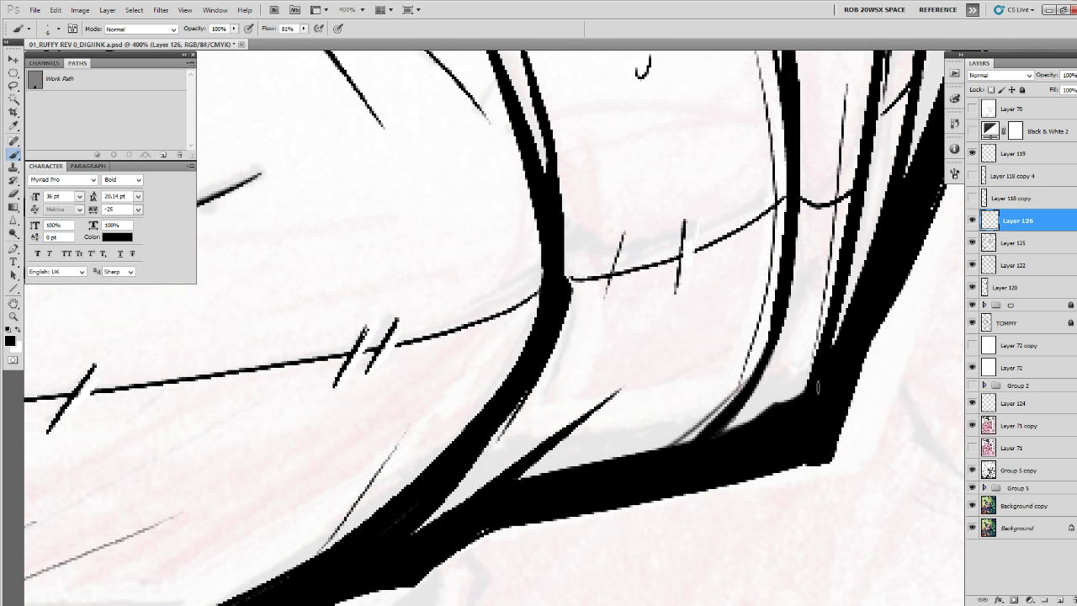
# Ink a fine line following the outer side of the thick curved fold across the forearm.
pyautogui.moveTo(797, 336)
pyautogui.mouseDown()
pyautogui.moveTo(764, 408)
pyautogui.moveTo(789, 332)
pyautogui.mouseUp()
pyautogui.moveTo(574, 252); pyautogui.dragTo(377, 542)
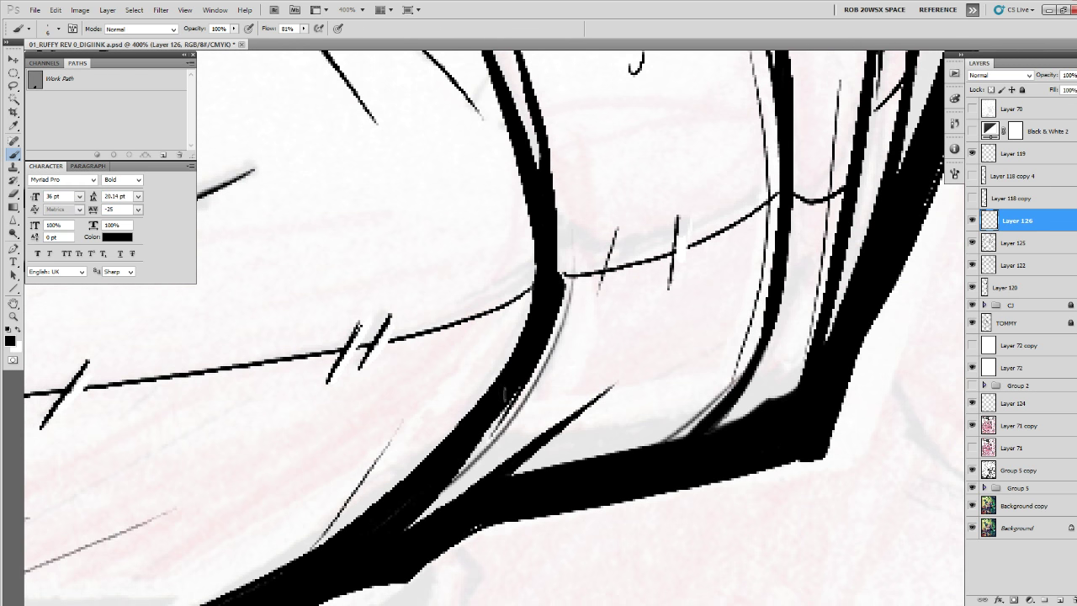
pyautogui.moveTo(505, 395); pyautogui.dragTo(361, 563)
# Draw small pit marks and dots on the outer side of the raised sleeve cuff below the glove.
pyautogui.moveTo(806, 307)
pyautogui.mouseDown()
pyautogui.moveTo(716, 378)
pyautogui.moveTo(556, 587)
pyautogui.mouseUp()
pyautogui.moveTo(650, 361)
pyautogui.mouseDown()
pyautogui.moveTo(581, 601)
pyautogui.moveTo(631, 427)
pyautogui.moveTo(611, 533)
pyautogui.mouseUp()
pyautogui.moveTo(649, 400); pyautogui.dragTo(646, 468)
pyautogui.moveTo(648, 359); pyautogui.dragTo(643, 562)
pyautogui.moveTo(668, 420); pyautogui.dragTo(669, 536)
pyautogui.moveTo(630, 411); pyautogui.dragTo(646, 474)
pyautogui.moveTo(671, 340); pyautogui.dragTo(732, 535)
pyautogui.moveTo(706, 281); pyautogui.dragTo(708, 443)
pyautogui.moveTo(594, 311); pyautogui.dragTo(707, 587)
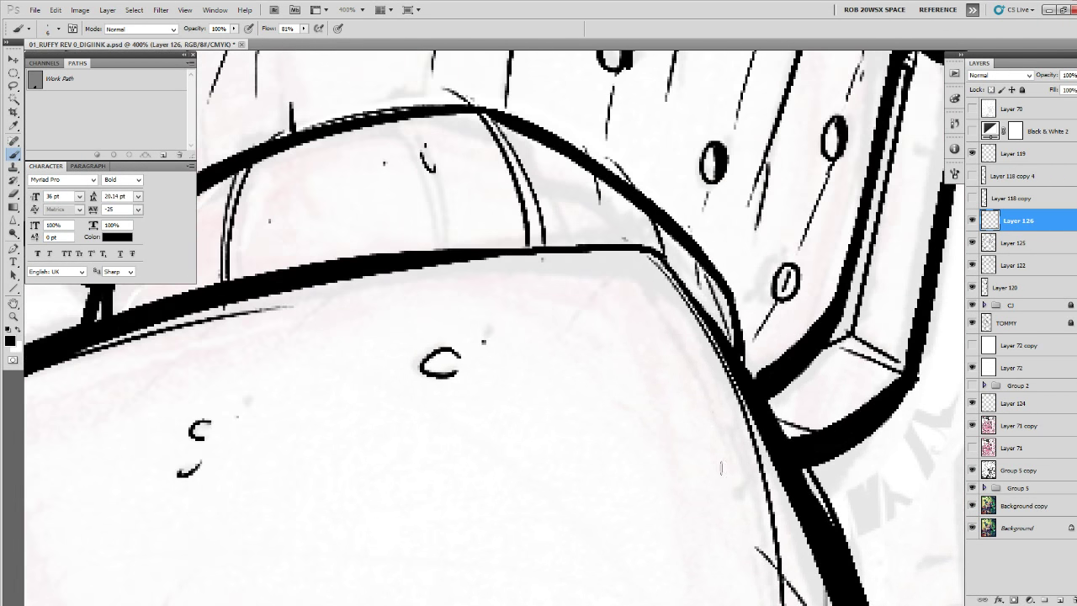
pyautogui.moveTo(596, 269); pyautogui.dragTo(790, 153)
pyautogui.moveTo(838, 432); pyautogui.dragTo(827, 431)
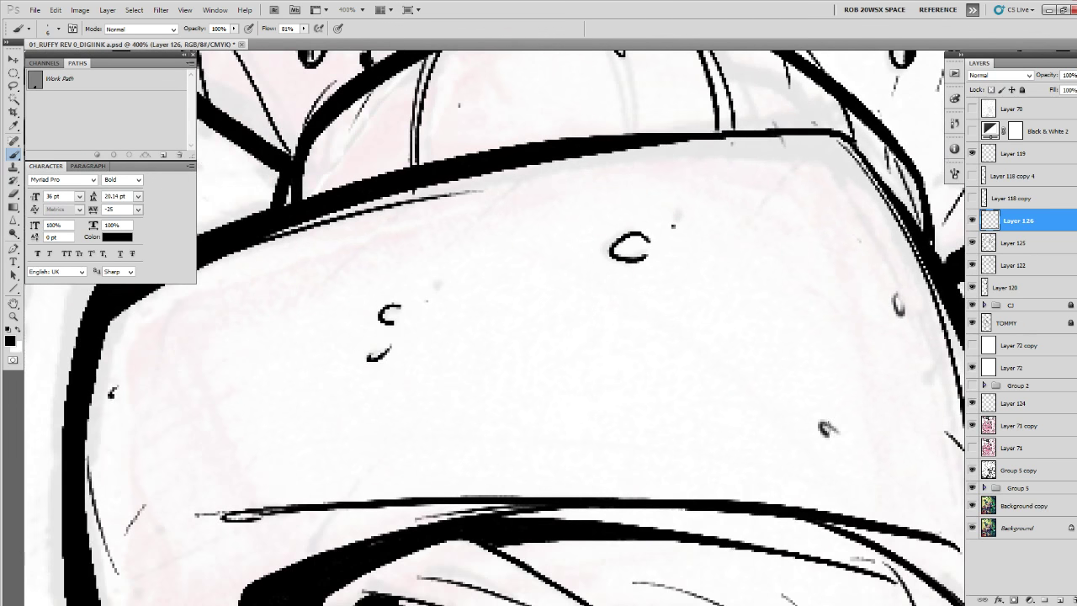
pyautogui.click(826, 410)
pyautogui.click(796, 407)
# Add small pits and short nicks near the upper inner corner of the raised sleeve cuff.
pyautogui.moveTo(634, 461); pyautogui.dragTo(735, 415)
pyautogui.moveTo(276, 262); pyautogui.dragTo(284, 257)
pyautogui.moveTo(196, 339); pyautogui.dragTo(247, 276)
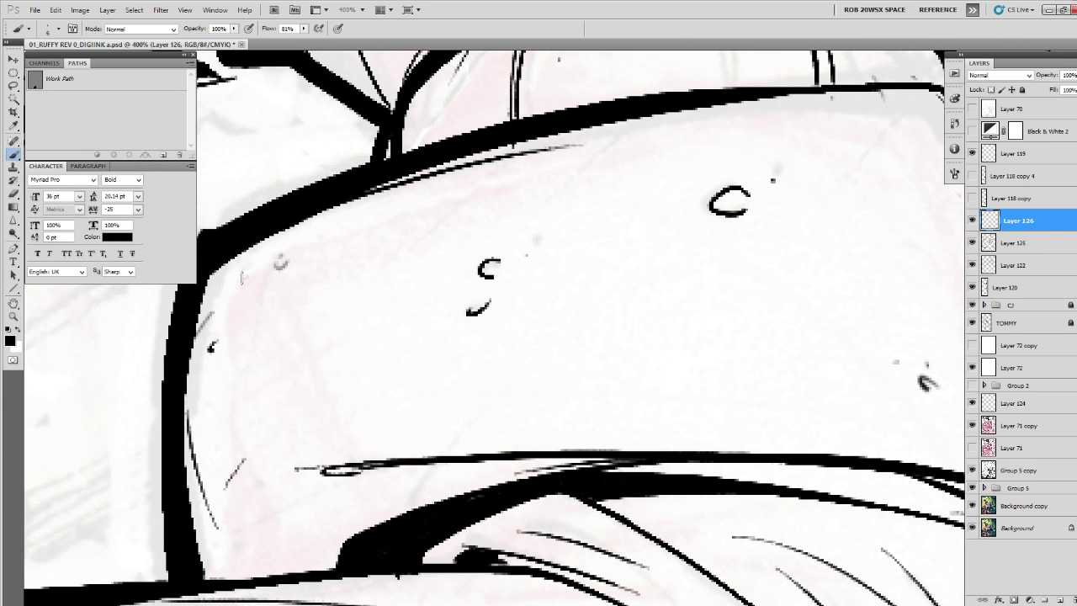
pyautogui.moveTo(307, 395); pyautogui.dragTo(419, 346)
pyautogui.moveTo(373, 479); pyautogui.dragTo(377, 483)
pyautogui.moveTo(300, 533); pyautogui.dragTo(331, 479)
# Add a small pit and faint scratch marks on the upper sleeve beneath the collar.
pyautogui.press('z')
pyautogui.keyDown('alt'); pyautogui.click(710, 333); pyautogui.keyUp('alt')
pyautogui.keyDown('alt'); pyautogui.click(712, 335); pyautogui.keyUp('alt')
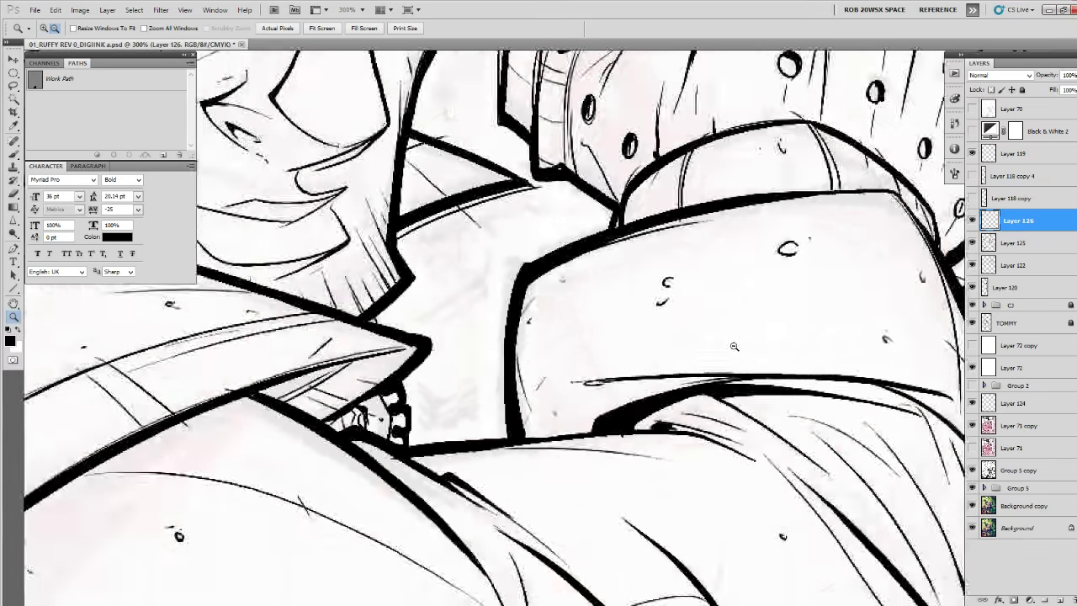
pyautogui.keyDown('alt'); pyautogui.click(733, 359); pyautogui.keyUp('alt')
pyautogui.keyDown('alt'); pyautogui.click(734, 361); pyautogui.keyUp('alt')
pyautogui.click(593, 398)
pyautogui.click(592, 398)
pyautogui.click(592, 399)
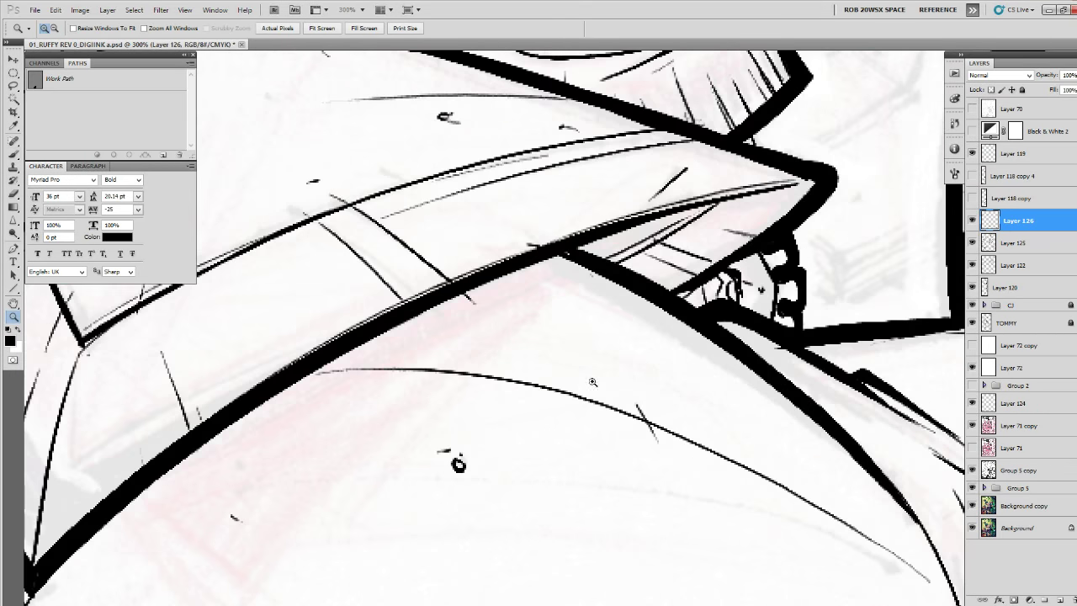
pyautogui.press('b')
pyautogui.moveTo(620, 379); pyautogui.dragTo(541, 323)
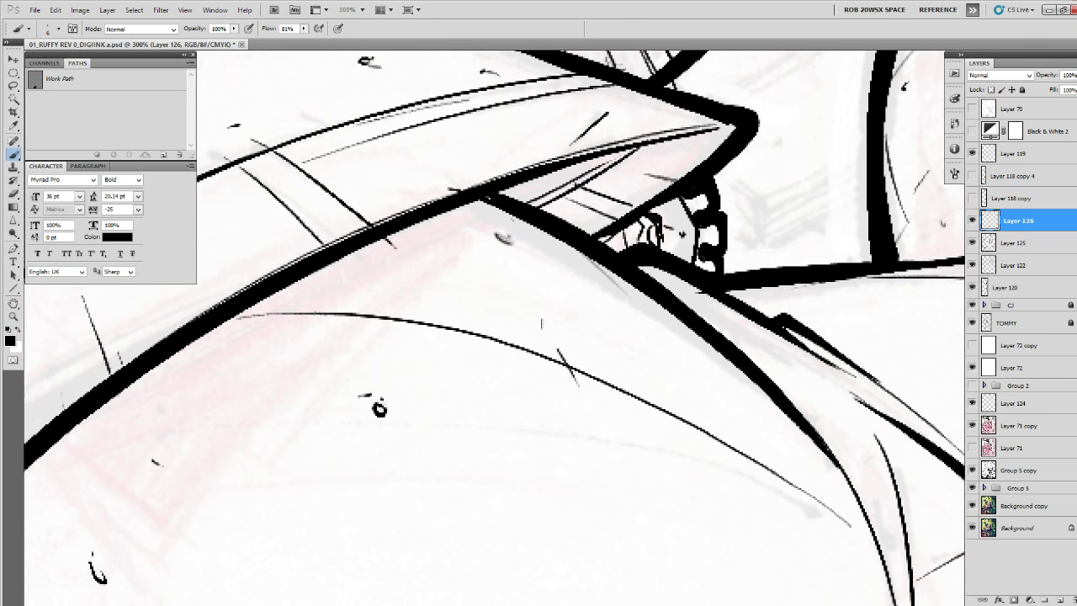
pyautogui.moveTo(635, 510); pyautogui.dragTo(540, 376)
pyautogui.moveTo(686, 551); pyautogui.dragTo(593, 338)
# Compare the whole gunman at reduced magnification with Layer 126 hidden and shown.
pyautogui.press('z')
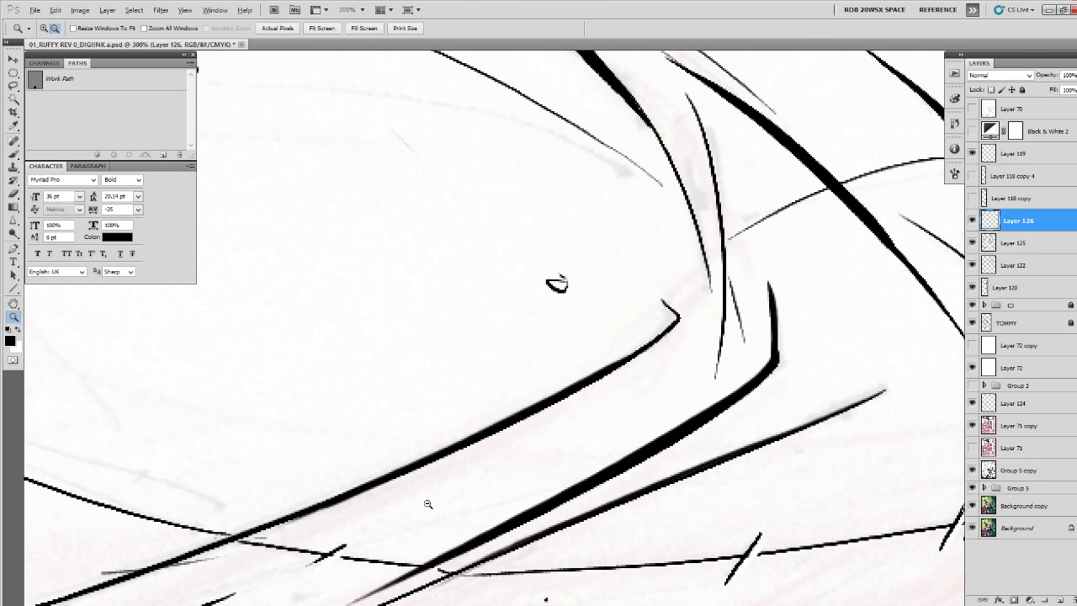
pyautogui.keyDown('alt'); pyautogui.click(428, 505); pyautogui.keyUp('alt')
pyautogui.keyDown('alt'); pyautogui.click(428, 505); pyautogui.keyUp('alt')
pyautogui.keyDown('alt'); pyautogui.click(428, 504); pyautogui.keyUp('alt')
pyautogui.keyDown('alt'); pyautogui.click(432, 503); pyautogui.keyUp('alt')
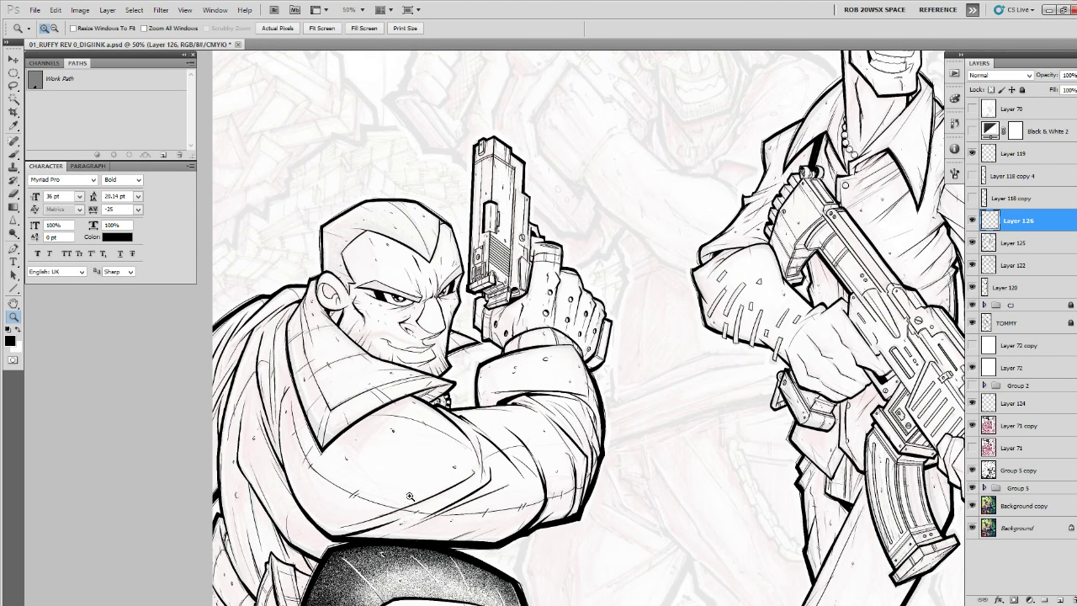
pyautogui.moveTo(438, 487); pyautogui.dragTo(462, 418)
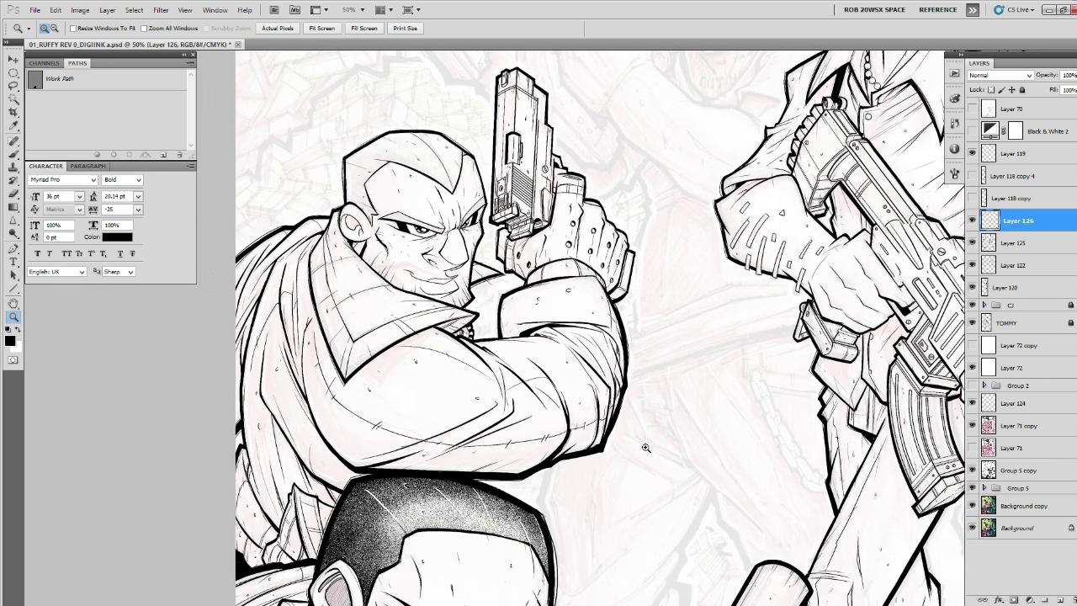
pyautogui.click(973, 221)
pyautogui.click(972, 221)
# Examine the gunman's face up close, and review him against the other inked characters in the full composition.
pyautogui.click(376, 223)
pyautogui.click(376, 224)
pyautogui.press('b')
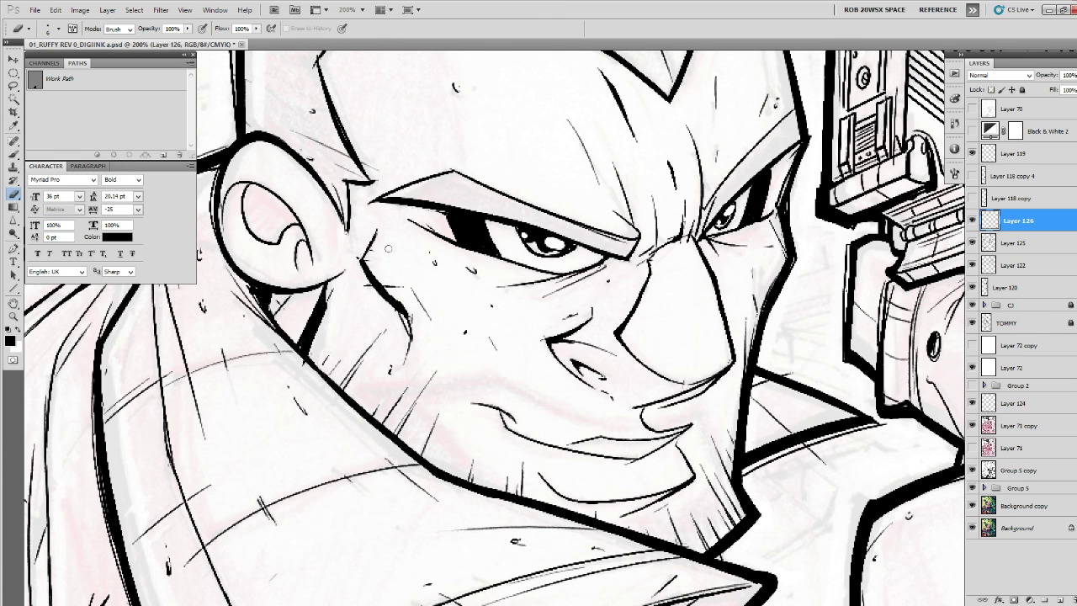
pyautogui.press('z')
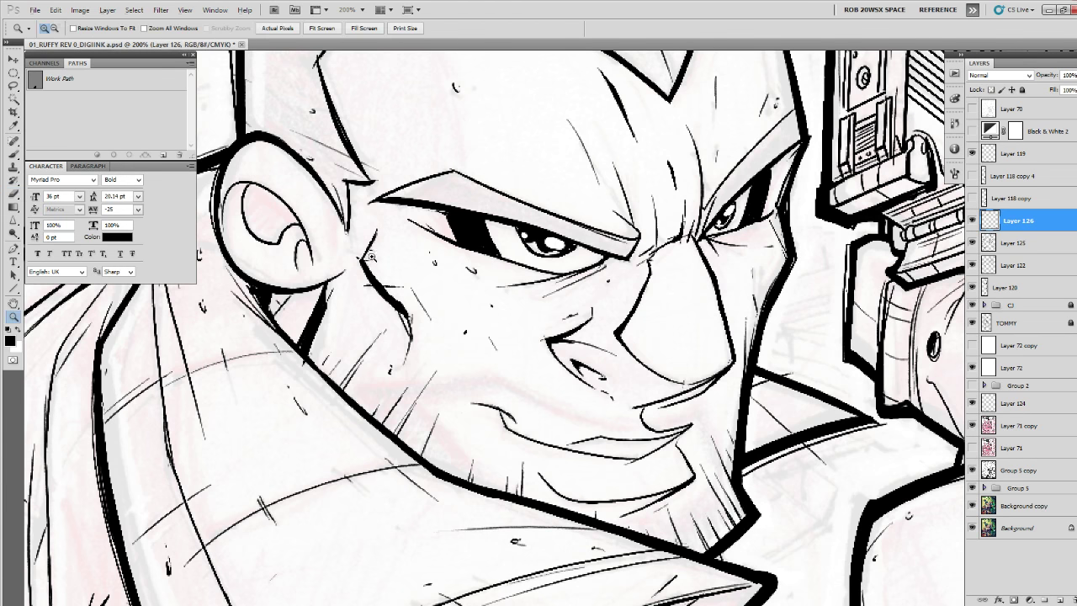
pyautogui.keyDown('alt'); pyautogui.click(384, 276); pyautogui.keyUp('alt')
pyautogui.keyDown('alt'); pyautogui.click(384, 275); pyautogui.keyUp('alt')
pyautogui.keyDown('alt'); pyautogui.click(384, 276); pyautogui.keyUp('alt')
pyautogui.keyDown('alt'); pyautogui.click(383, 276); pyautogui.keyUp('alt')
pyautogui.keyDown('alt'); pyautogui.click(384, 276); pyautogui.keyUp('alt')
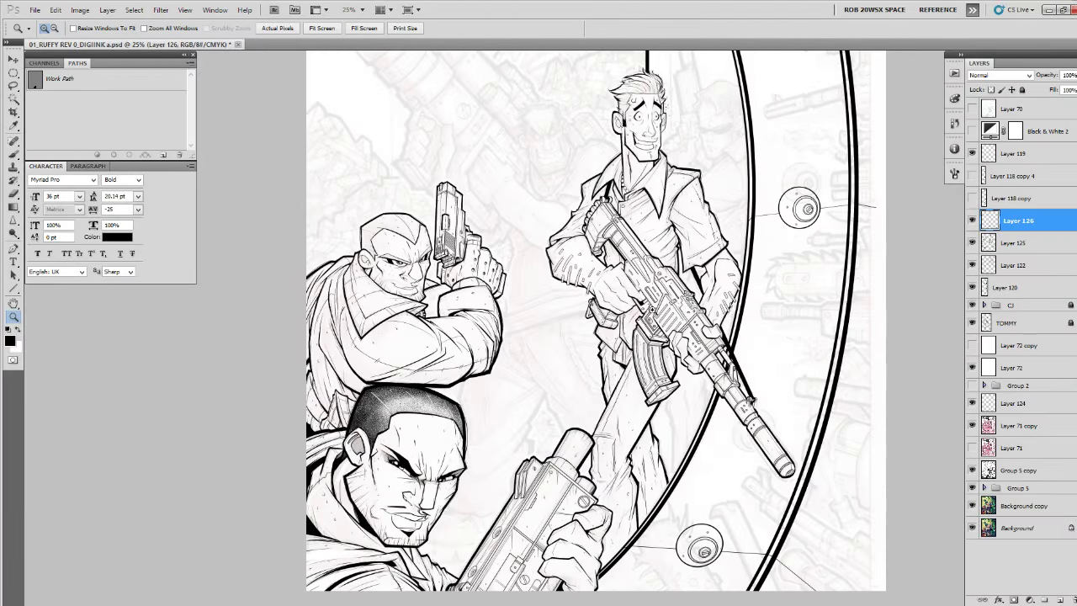
pyautogui.moveTo(653, 311); pyautogui.dragTo(683, 264)
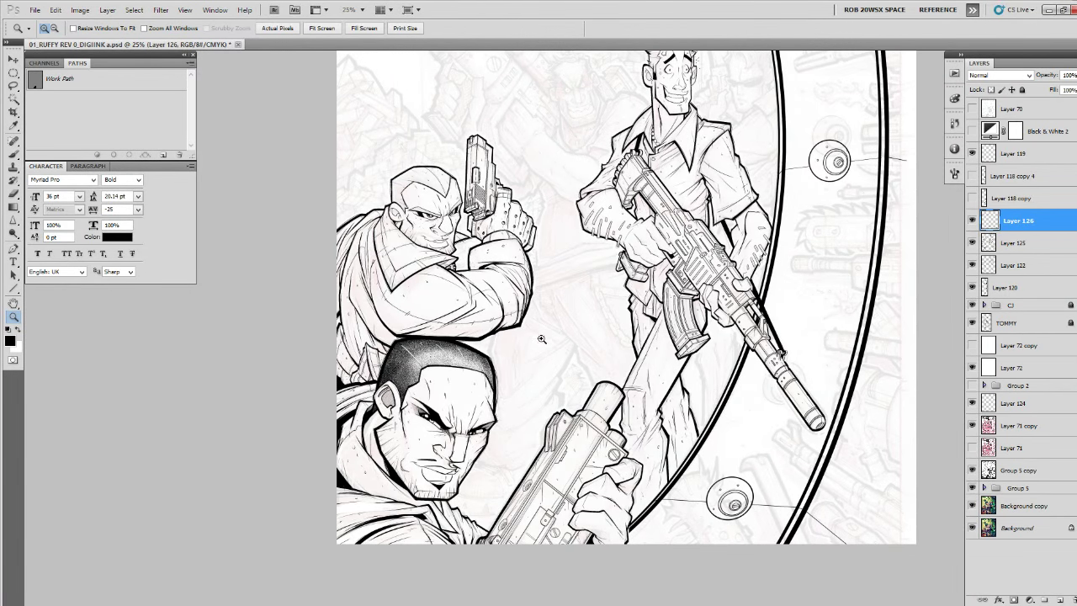
pyautogui.click(542, 338)
pyautogui.click(543, 333)
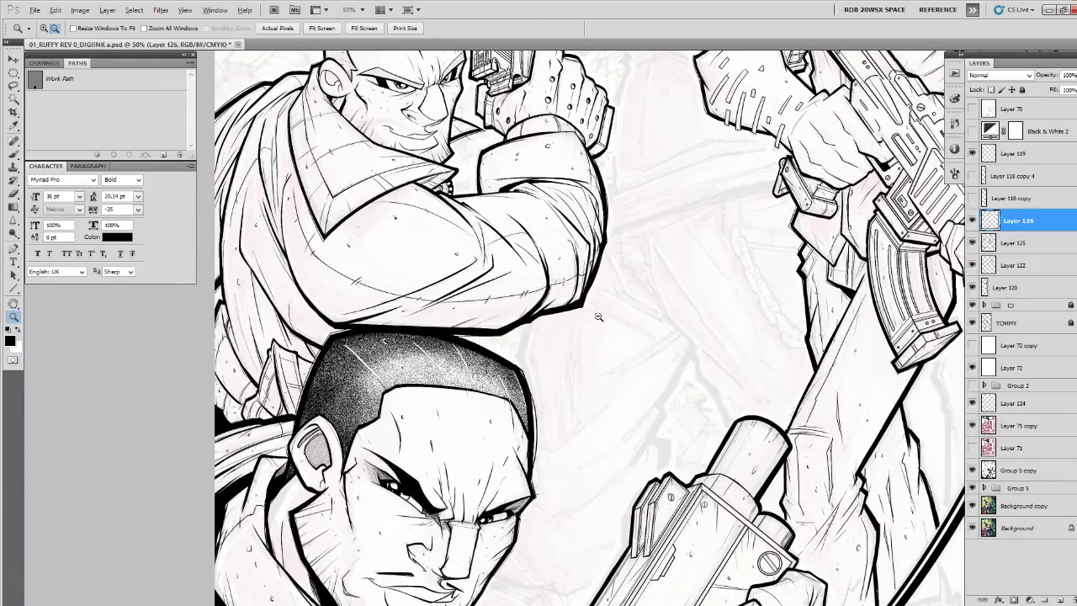
pyautogui.keyDown('alt'); pyautogui.click(599, 316); pyautogui.keyUp('alt')
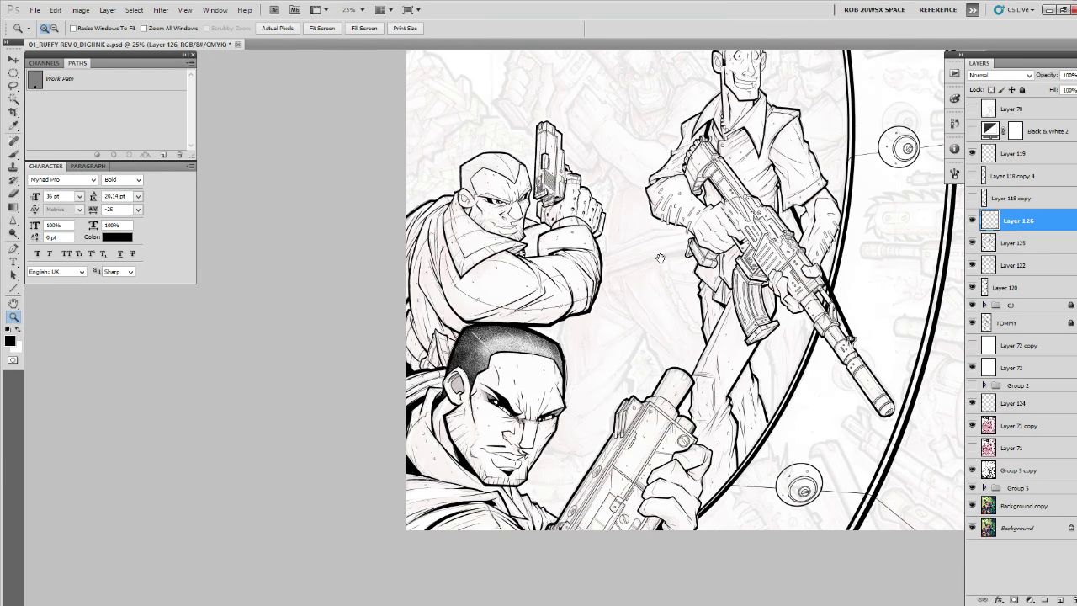
pyautogui.moveTo(660, 257); pyautogui.dragTo(630, 312)
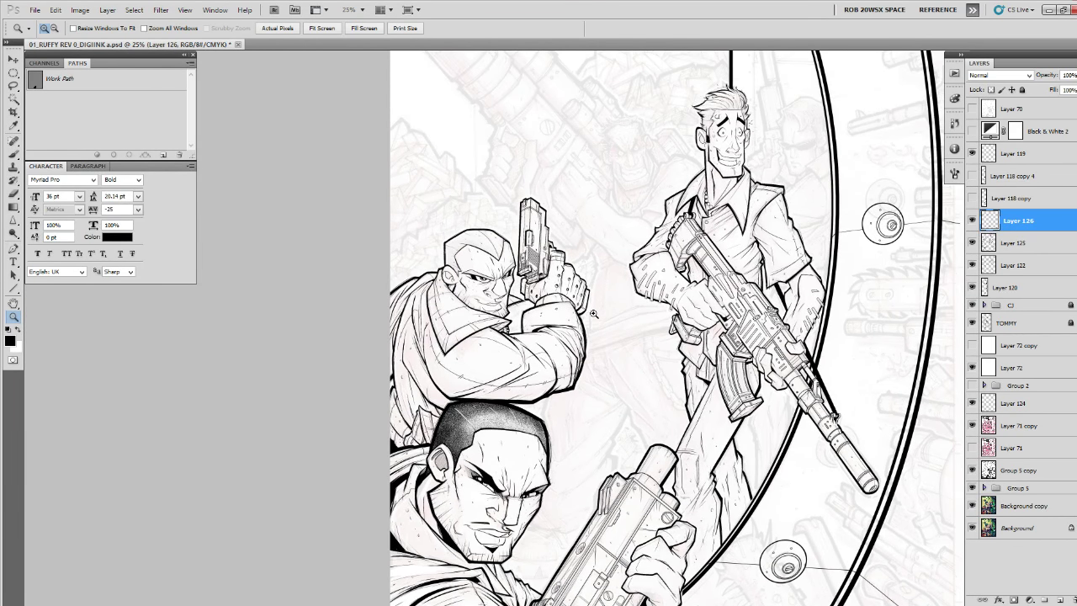
# Merge Layer 126 into Layer 125, and check the contents of Layers 125, 122 and 120 by toggling their visibility.
pyautogui.hotkey('ctrl', 'e')
pyautogui.click(974, 220)
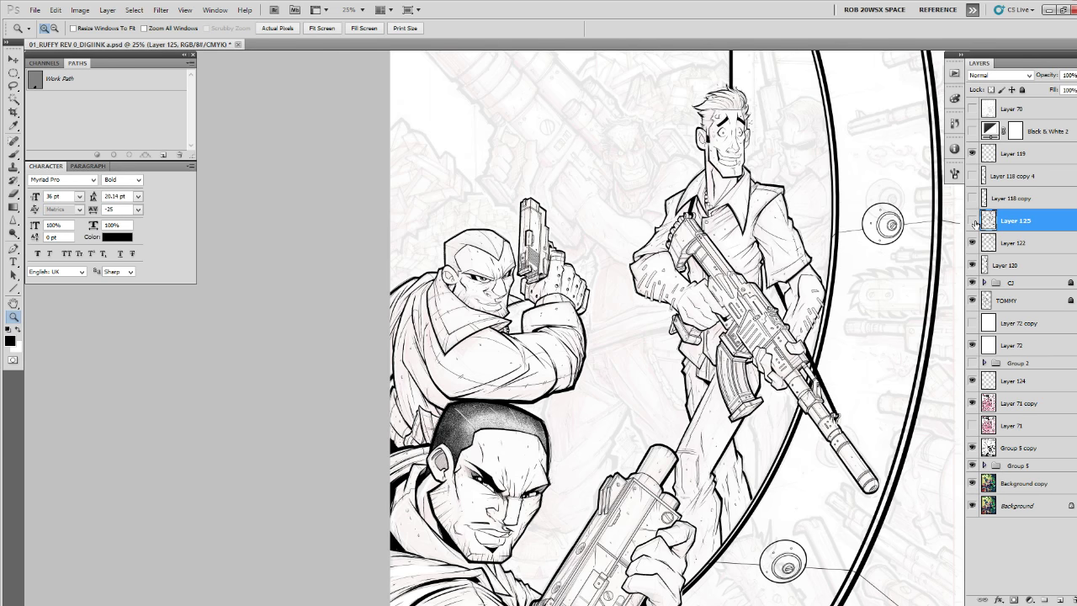
pyautogui.click(973, 221)
pyautogui.click(973, 244)
pyautogui.click(974, 243)
pyautogui.click(973, 265)
pyautogui.click(973, 265)
# Group Layers 125 and 122 under the name NIKO, select Layer 120 and save the document.
pyautogui.keyDown('shift'); pyautogui.click(995, 245); pyautogui.keyUp('shift')
pyautogui.hotkey('ctrl', 'g')
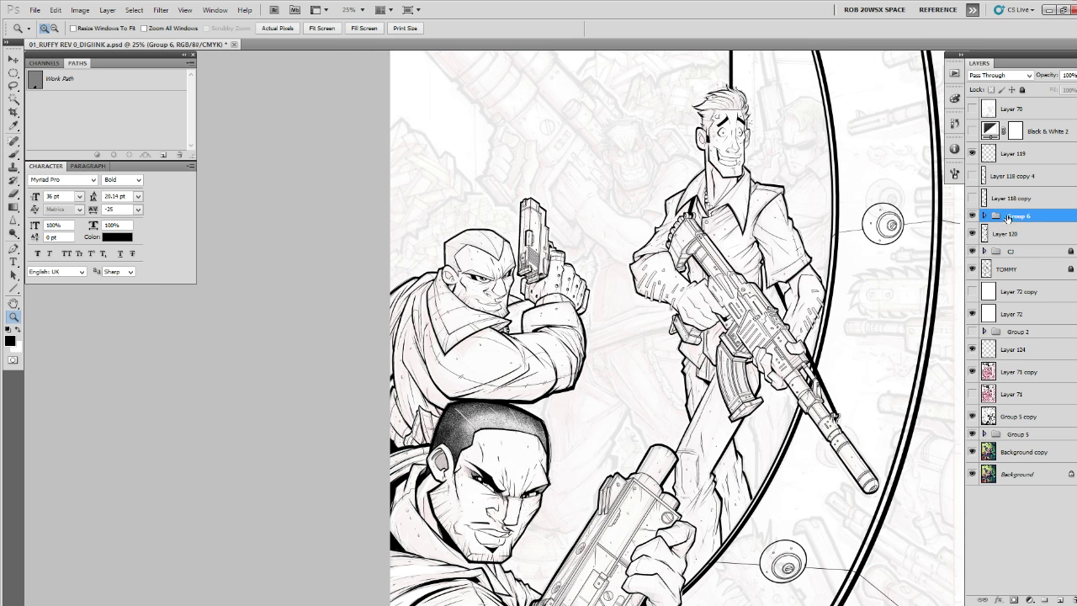
pyautogui.doubleClick(1009, 217)
pyautogui.write('NIKO')
pyautogui.click(1035, 233)
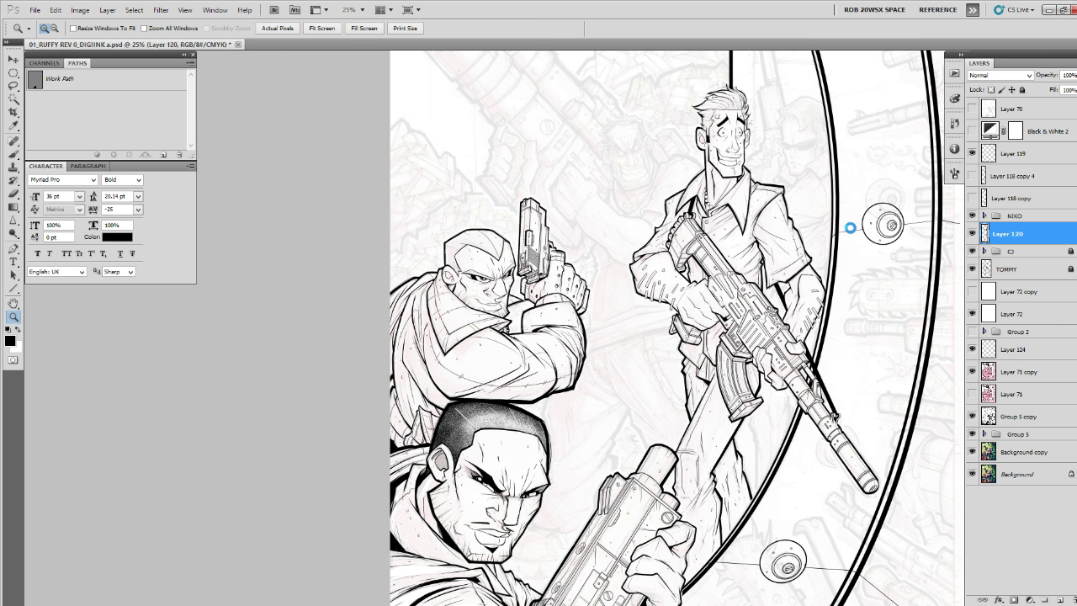
pyautogui.hotkey('ctrl', 's')
# Add a new empty layer directly above Layer 120 for further sleeve inking.
pyautogui.click(521, 333)
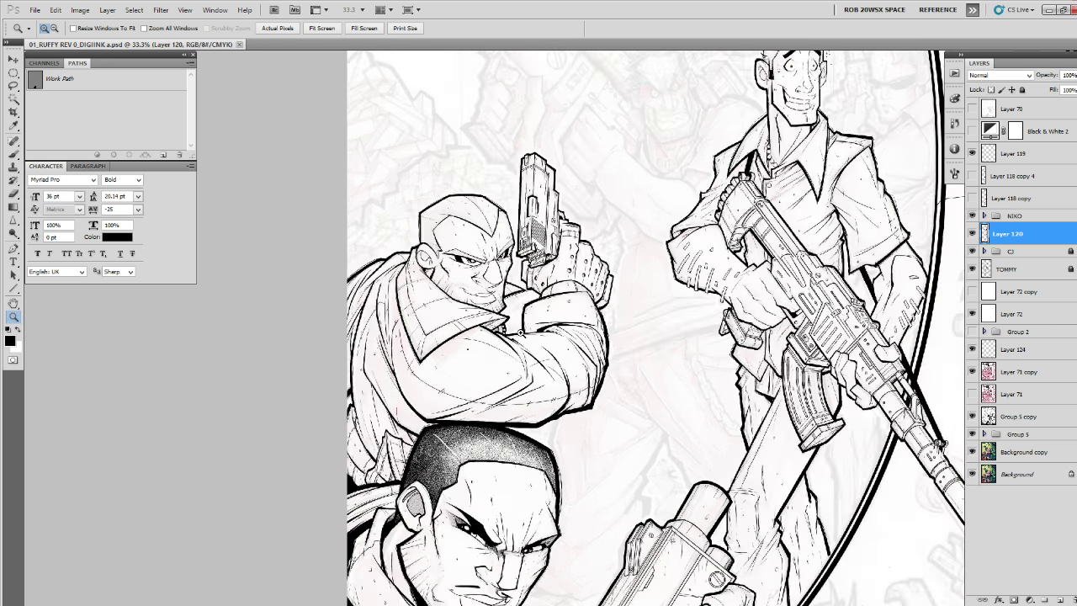
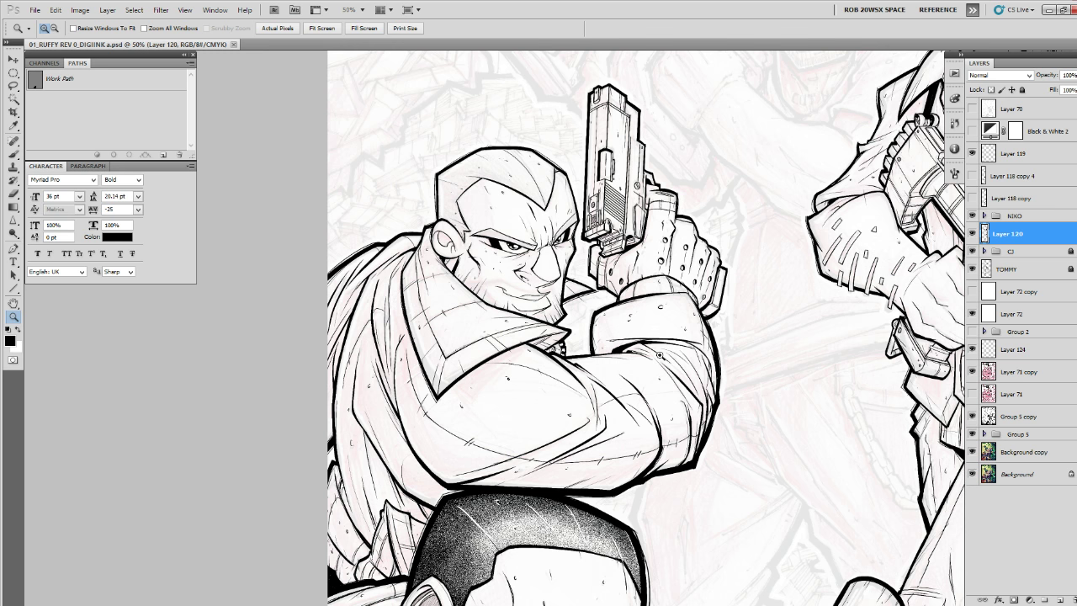
pyautogui.keyDown('alt'); pyautogui.click(583, 328); pyautogui.keyUp('alt')
pyautogui.keyDown('alt'); pyautogui.click(582, 326); pyautogui.keyUp('alt')
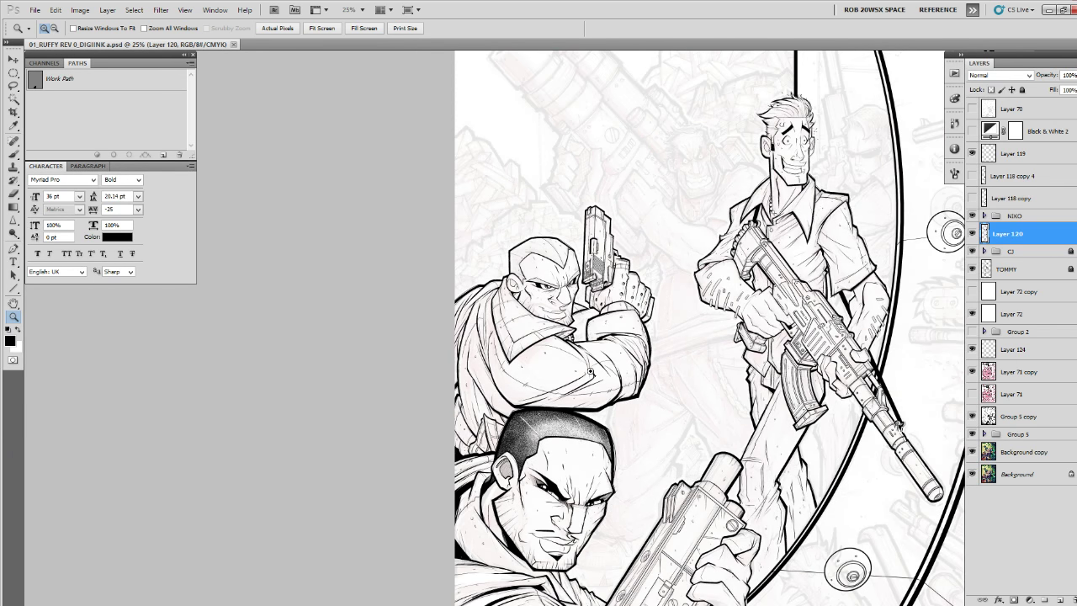
pyautogui.click(590, 368)
pyautogui.click(591, 368)
pyautogui.click(591, 369)
pyautogui.click(590, 368)
pyautogui.press('b')
pyautogui.click(1060, 600)
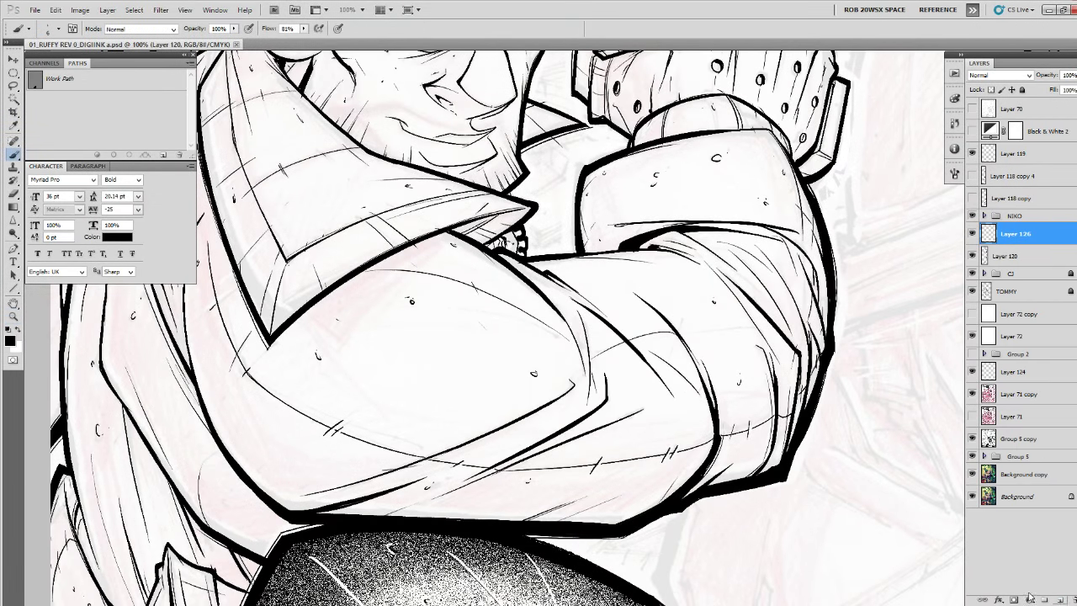
# Ink a fine curved line along the vertical fold at the inner elbow crease.
pyautogui.hotkey('ctrl', 'space')
pyautogui.keyDown('ctrl'); pyautogui.click(580, 400); pyautogui.keyUp('ctrl')
pyautogui.keyDown('ctrl'); pyautogui.click(580, 400); pyautogui.keyUp('ctrl')
pyautogui.moveTo(561, 179)
pyautogui.mouseDown()
pyautogui.moveTo(573, 216)
pyautogui.moveTo(585, 400)
pyautogui.mouseUp()
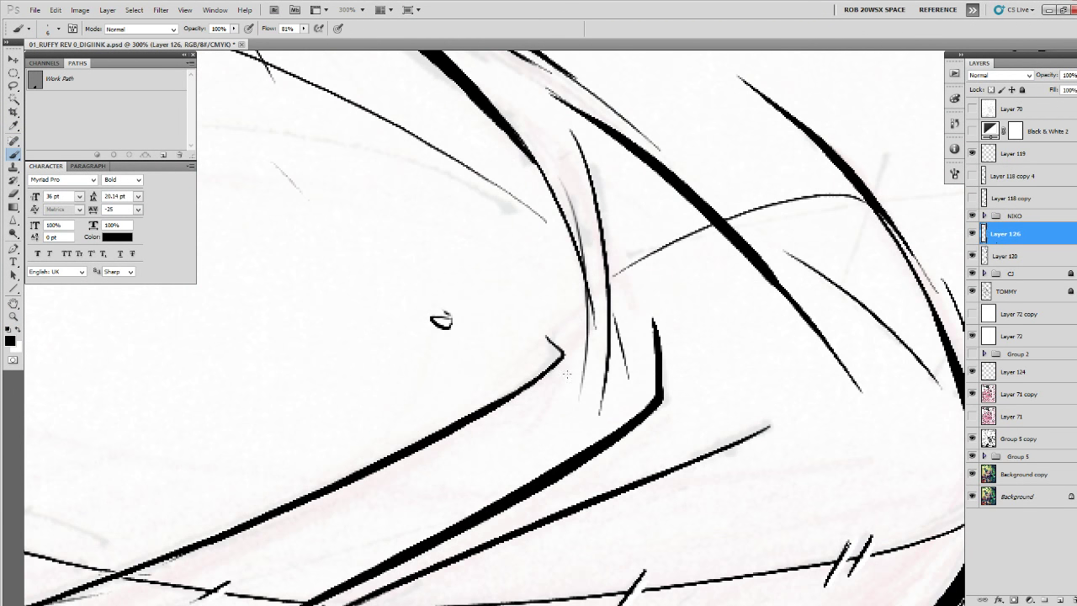
pyautogui.hotkey('ctrl', 'z')
pyautogui.moveTo(551, 157); pyautogui.dragTo(561, 438)
pyautogui.moveTo(569, 376)
pyautogui.mouseDown()
pyautogui.moveTo(766, 225)
pyautogui.moveTo(532, 365)
pyautogui.mouseUp()
pyautogui.hotkey('ctrl', 'z')
# Ink a fine tapering line between the two long sleeve folds, and check it at reduced magnification.
pyautogui.moveTo(775, 243); pyautogui.dragTo(491, 377)
pyautogui.moveTo(690, 286); pyautogui.dragTo(488, 378)
pyautogui.press('z')
pyautogui.hotkey('ctrl', 'z')
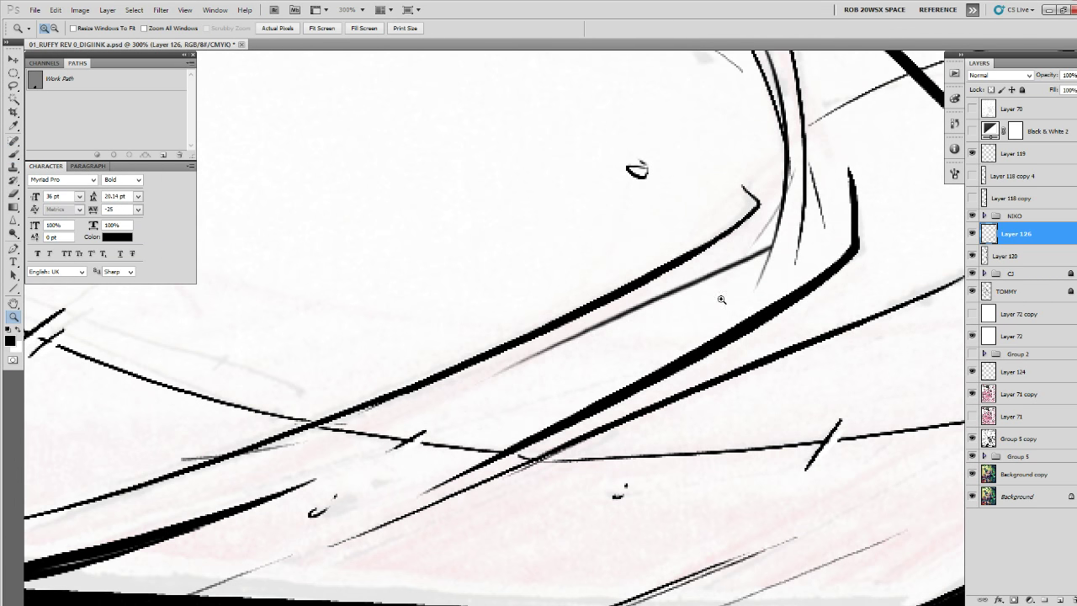
pyautogui.keyDown('alt'); pyautogui.click(722, 303); pyautogui.keyUp('alt')
pyautogui.keyDown('alt'); pyautogui.click(722, 303); pyautogui.keyUp('alt')
pyautogui.keyDown('alt'); pyautogui.click(722, 303); pyautogui.keyUp('alt')
pyautogui.keyDown('alt'); pyautogui.click(722, 303); pyautogui.keyUp('alt')
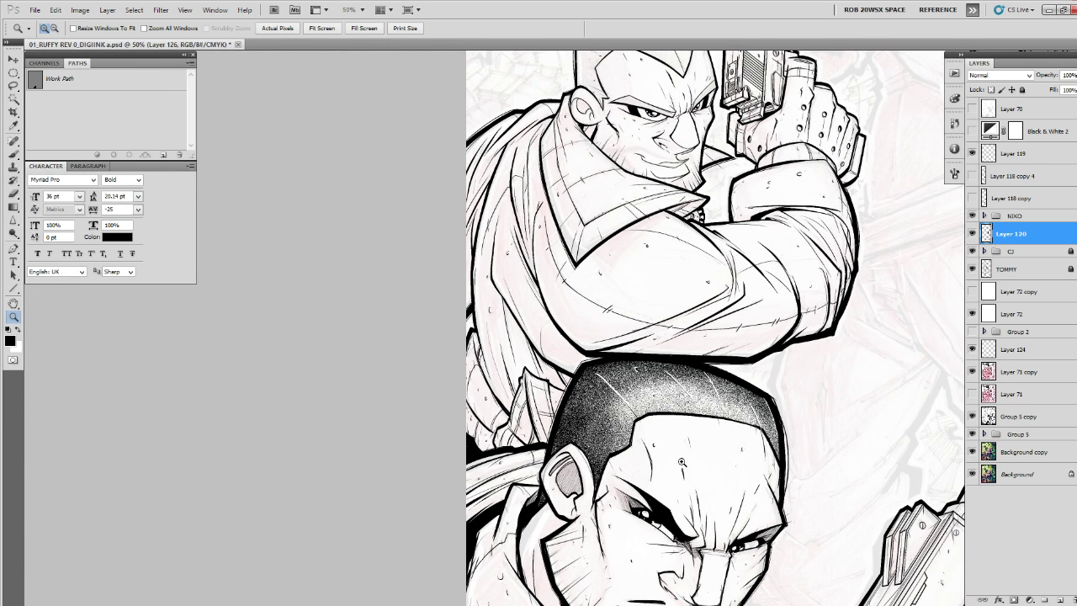
# Move Layer 126 into the NIKO group above Layer 125 and merge all three ink layers into Layer 122.
pyautogui.click(983, 217)
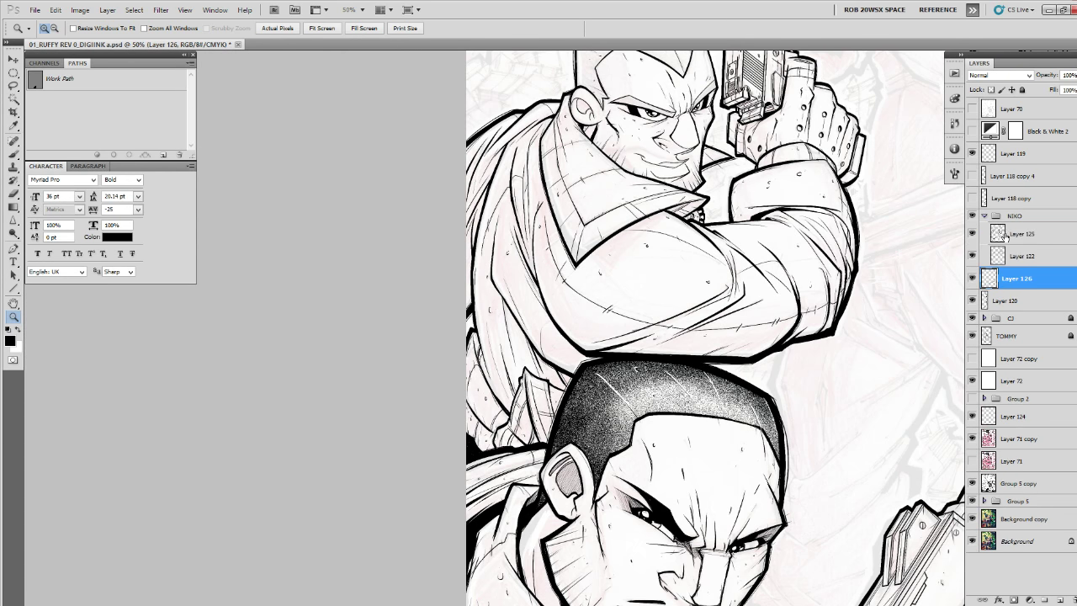
pyautogui.moveTo(1008, 272); pyautogui.dragTo(1013, 228)
pyautogui.hotkey('ctrl', 'e')
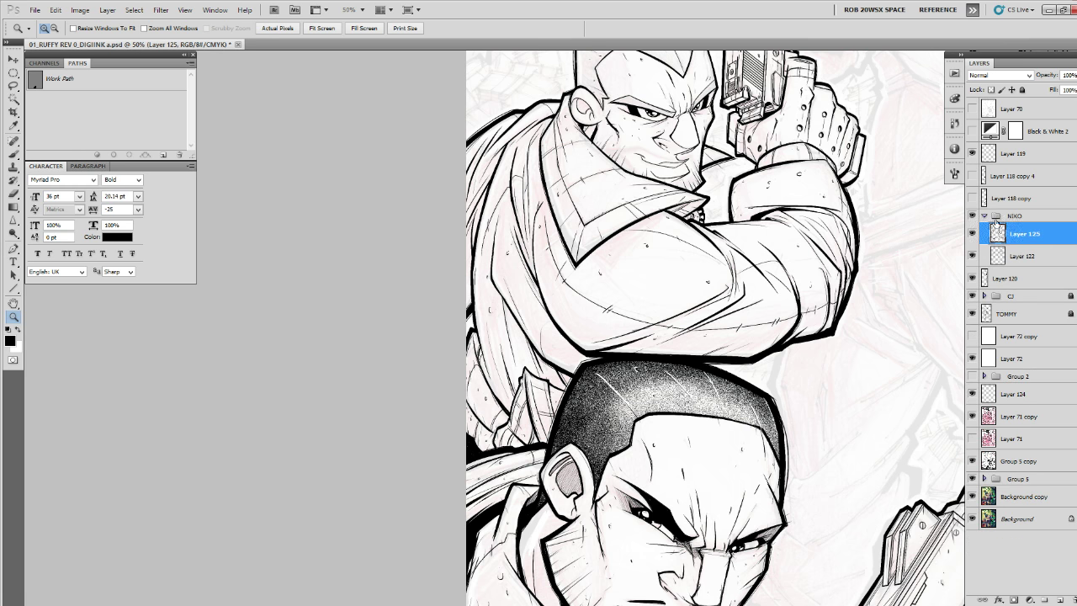
pyautogui.hotkey('ctrl', 'e')
# Check the NIKO group by hiding and showing it, collapse it, and review the full composition.
pyautogui.click(973, 216)
pyautogui.click(972, 216)
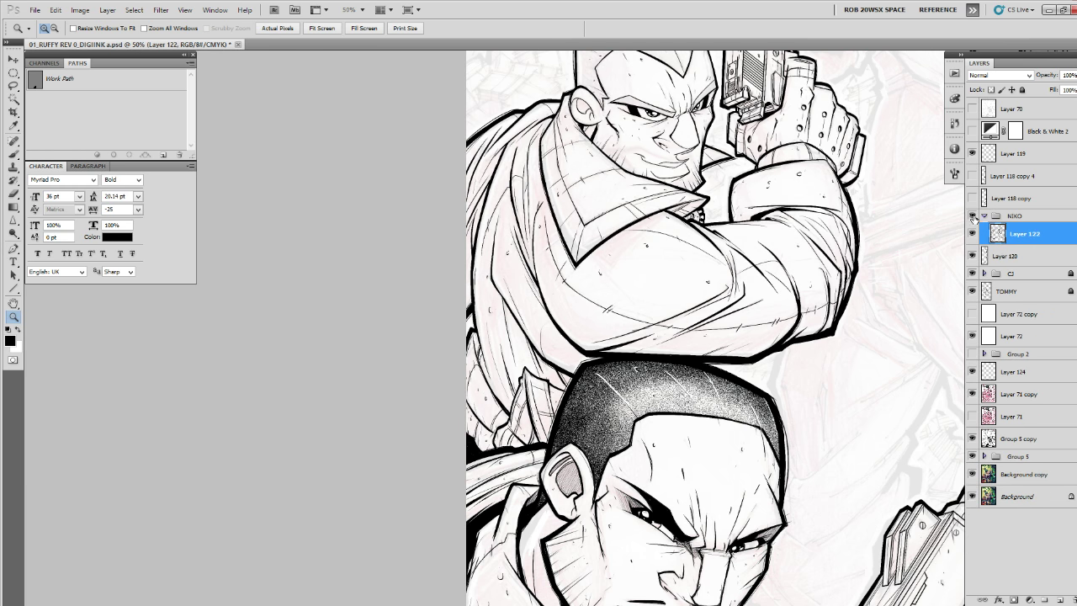
pyautogui.click(985, 216)
pyautogui.keyDown('alt'); pyautogui.click(858, 256); pyautogui.keyUp('alt')
pyautogui.keyDown('alt'); pyautogui.click(849, 264); pyautogui.keyUp('alt')
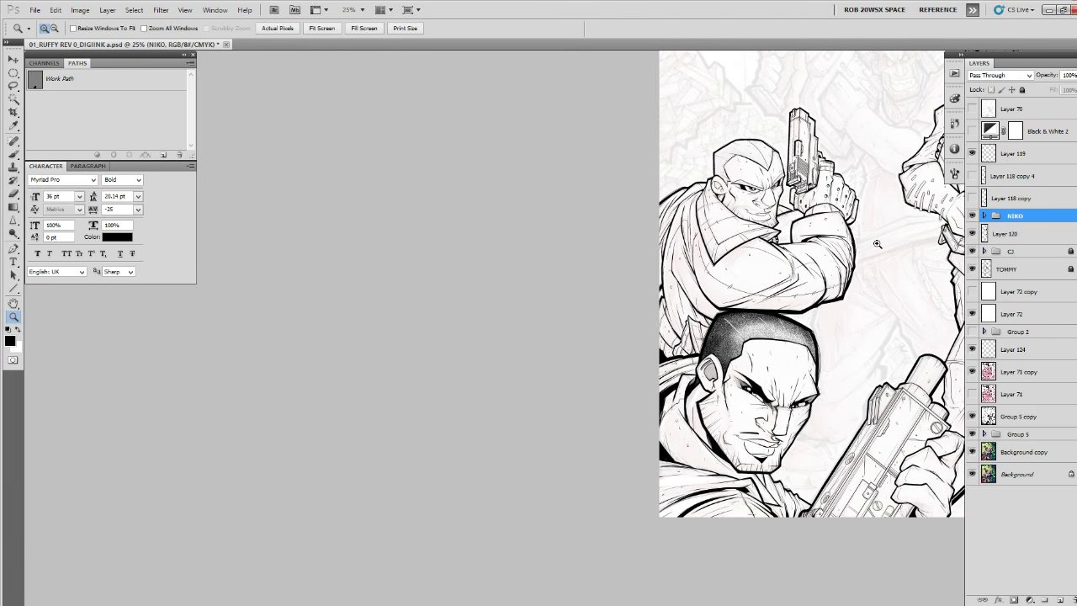
pyautogui.moveTo(872, 247); pyautogui.dragTo(552, 332)
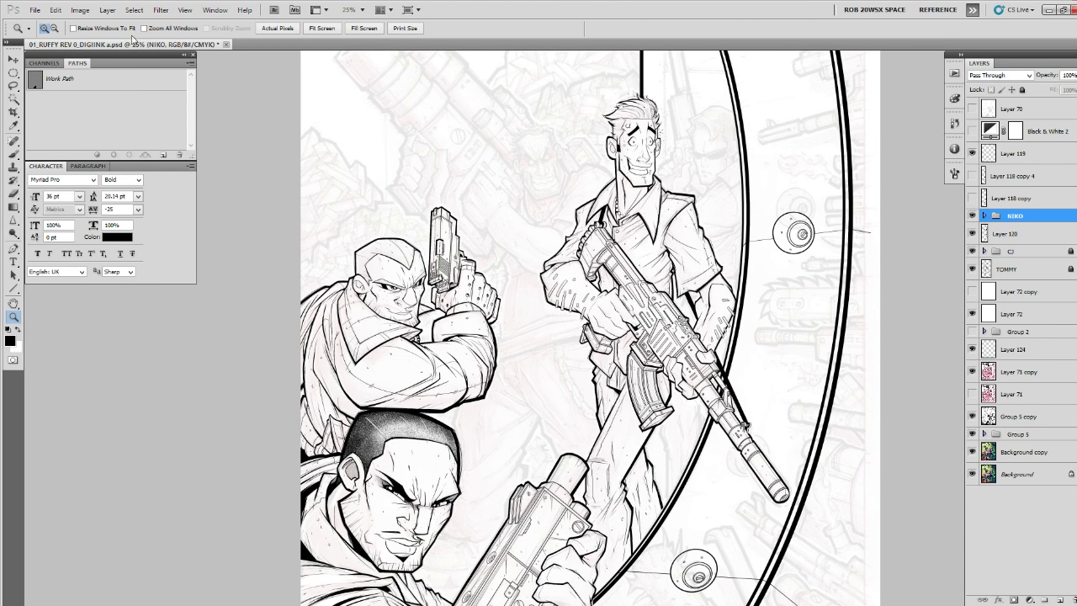
# Save the document, and set up a JPEG copy named 018 in the WIP folder.
pyautogui.click(36, 11)
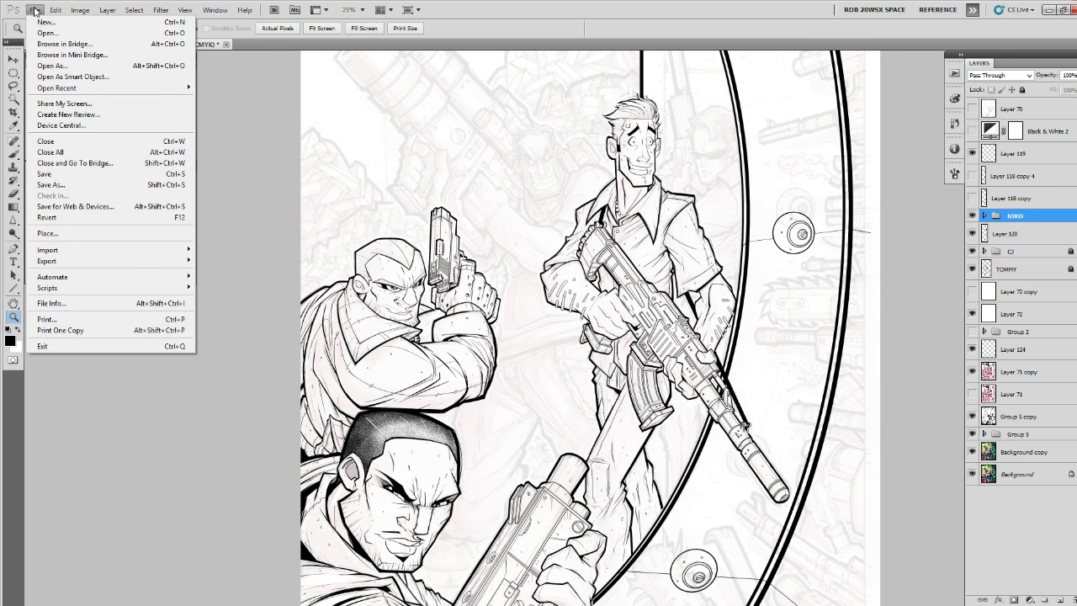
pyautogui.click(43, 174)
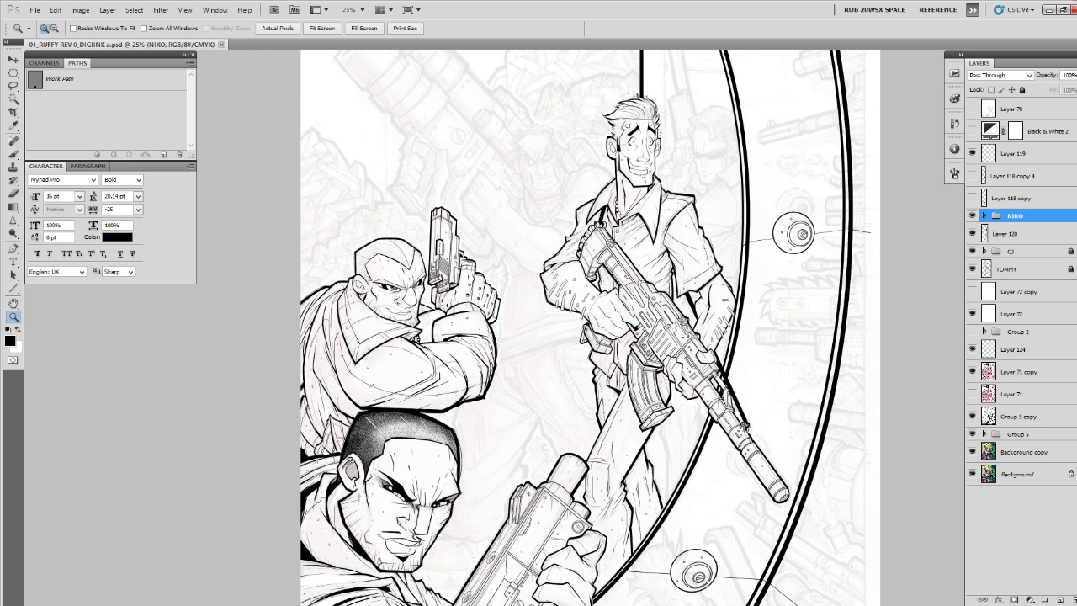
pyautogui.click(34, 10)
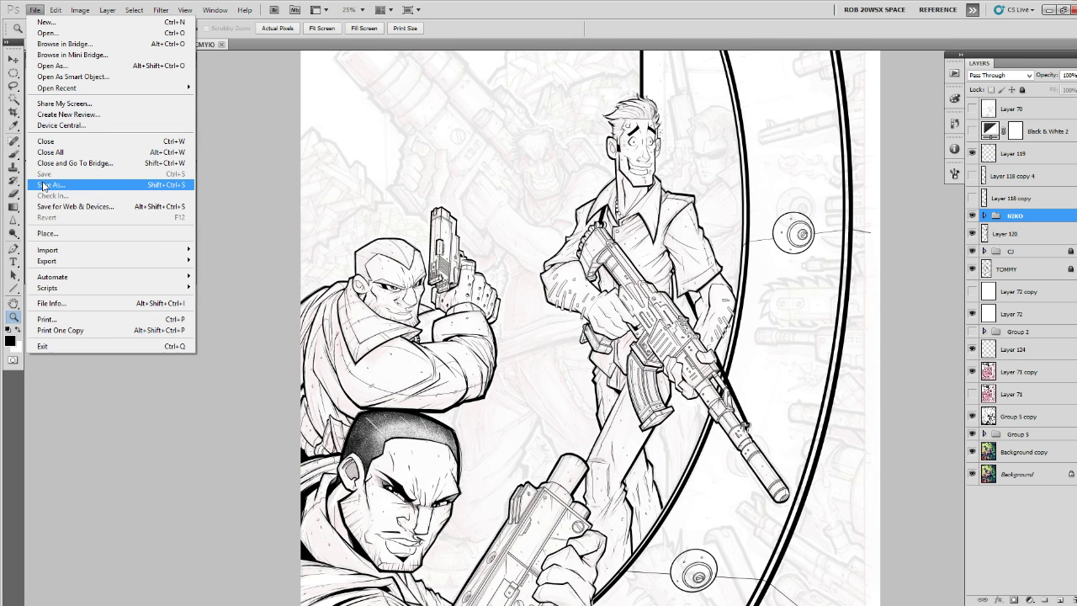
pyautogui.click(46, 184)
pyautogui.doubleClick(384, 146)
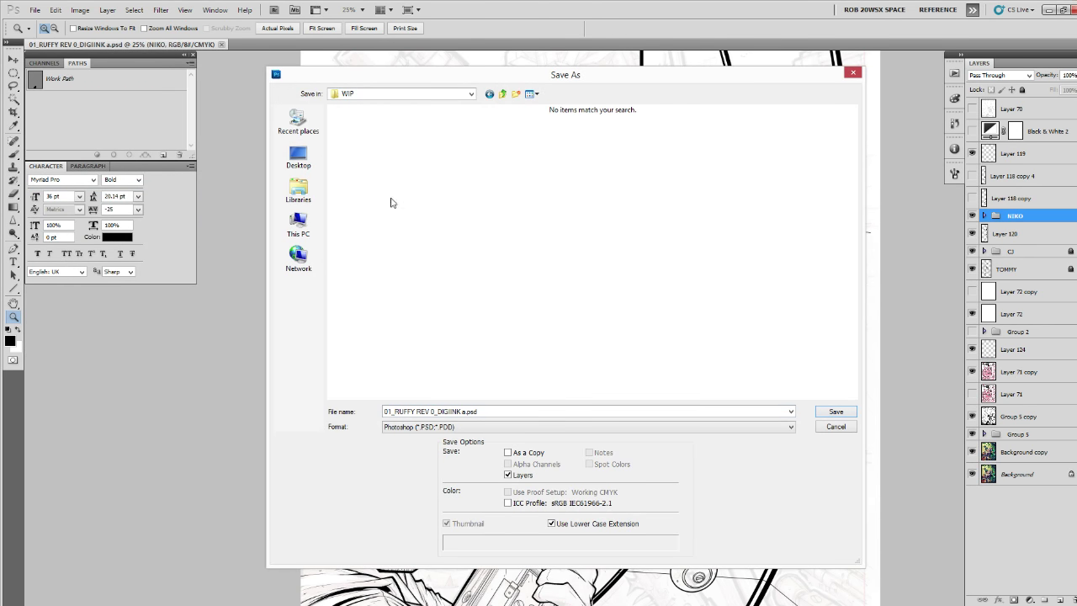
pyautogui.click(432, 427)
pyautogui.click(438, 494)
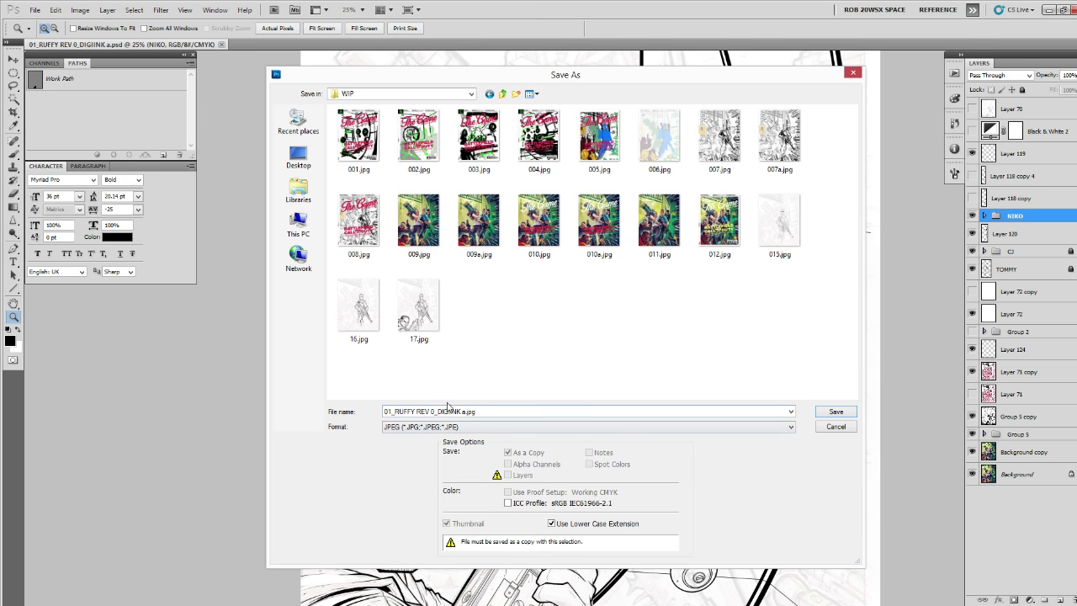
pyautogui.tripleClick(456, 410)
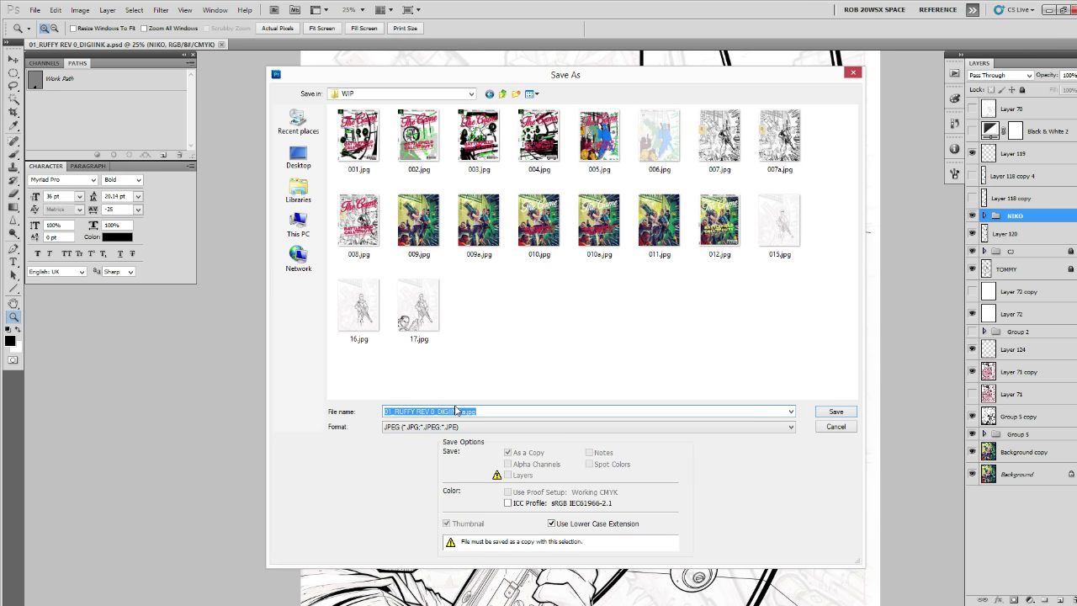
pyautogui.write('018')
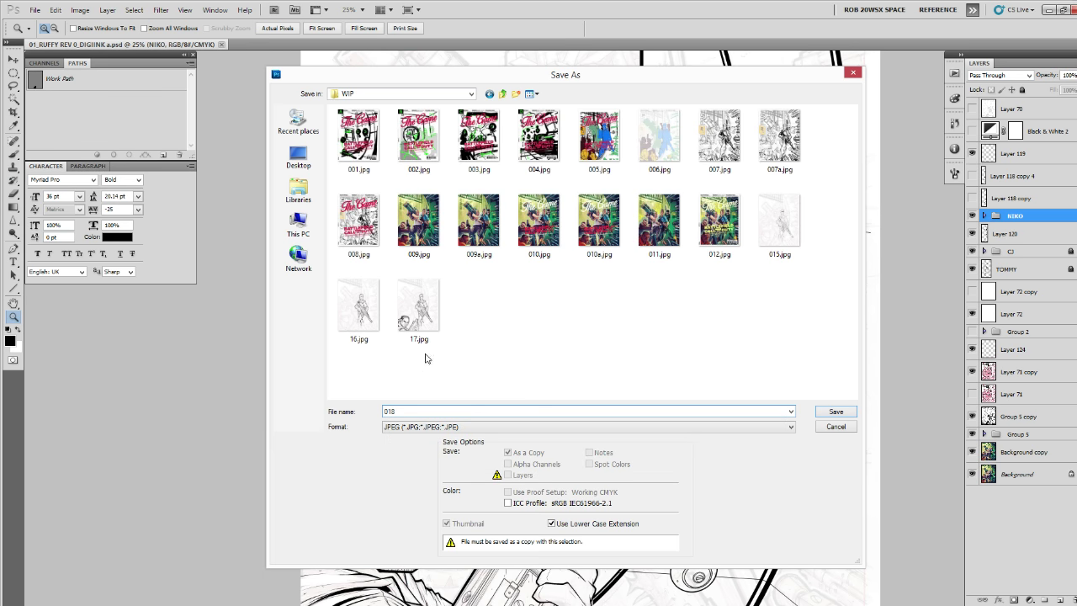
# Rename the existing WIP images 17.jpg and 16.jpg as 017.jpg and 016.jpg.
pyautogui.click(415, 337)
pyautogui.click(413, 342)
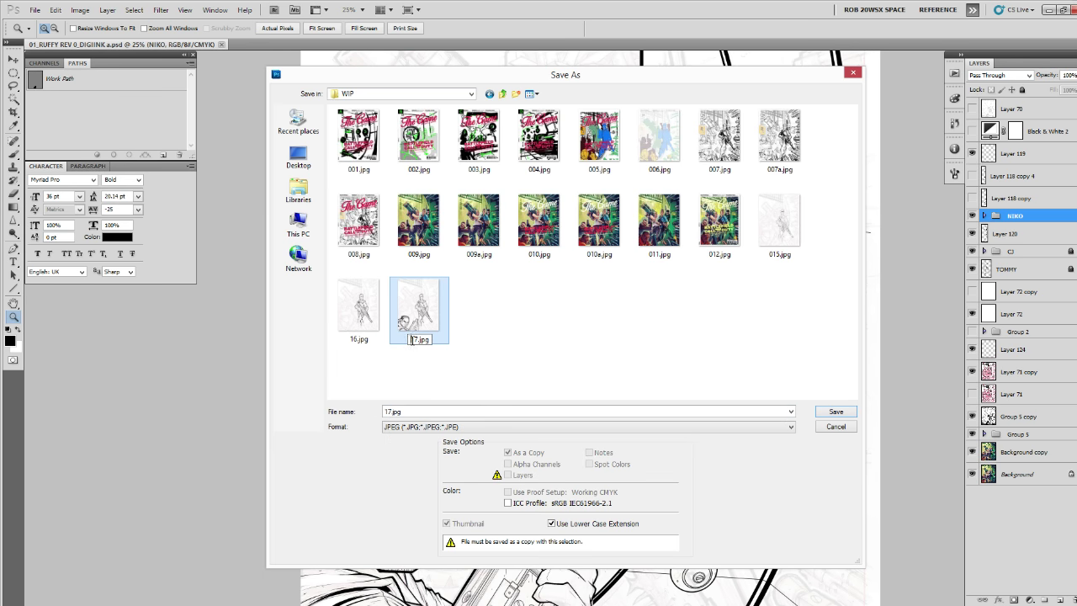
pyautogui.write('0')
pyautogui.click(357, 343)
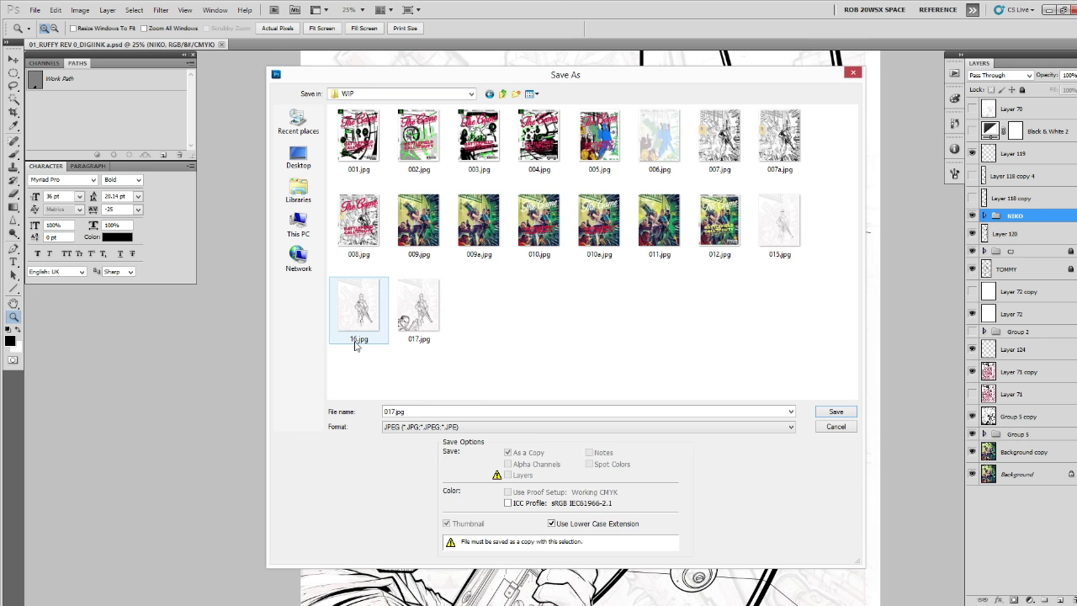
pyautogui.click(352, 343)
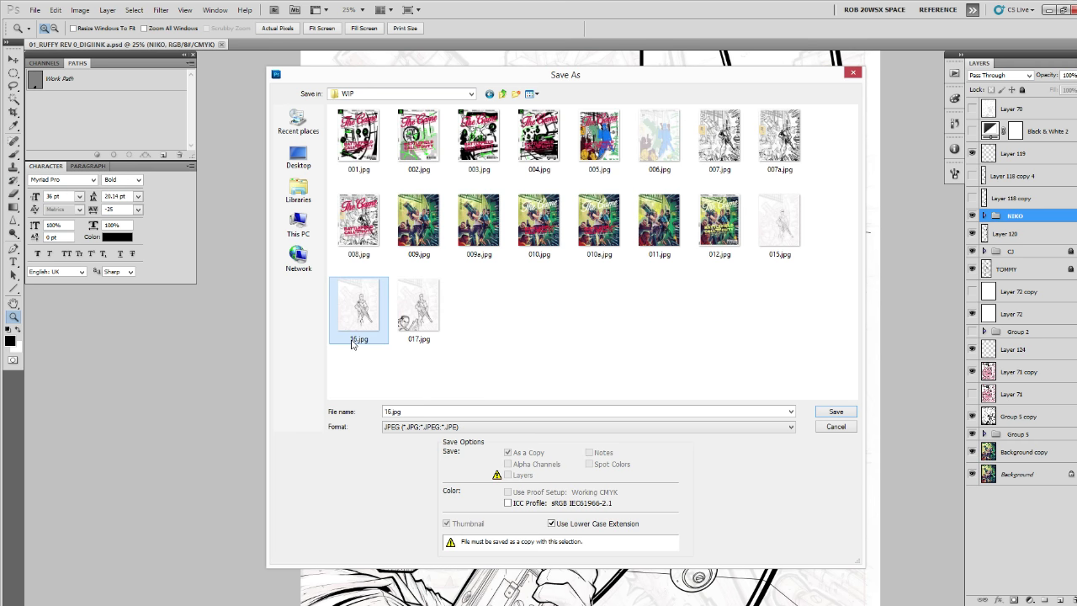
pyautogui.click(352, 343)
pyautogui.click(352, 340)
pyautogui.write('0')
pyautogui.press('Return')
# Save the JPEG copy as 018 with Maximum quality 12 and the Baseline ("Standard") format.
pyautogui.click(402, 411)
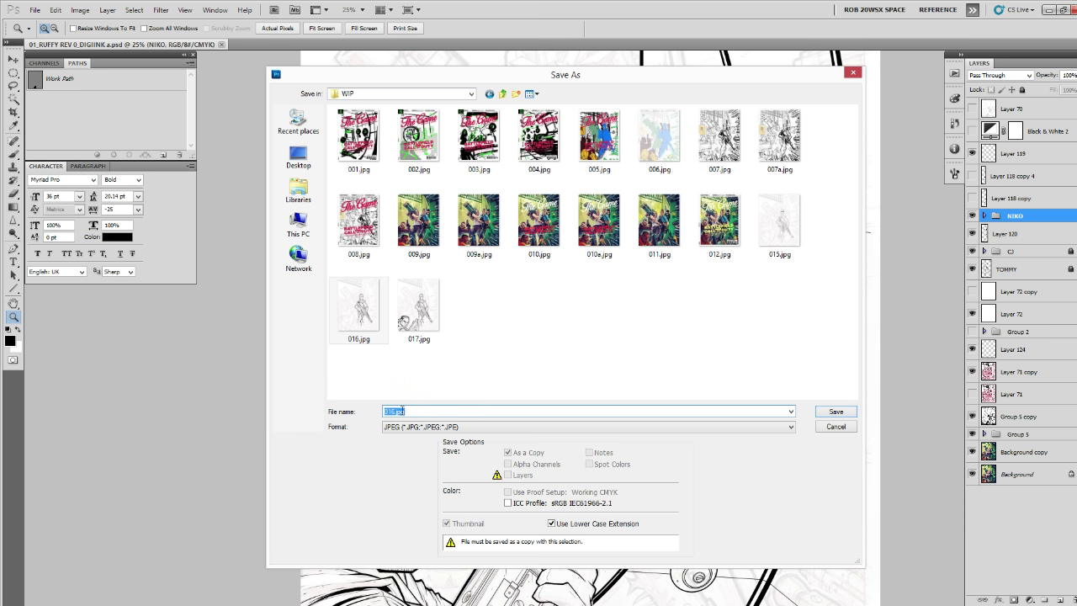
pyautogui.write('018')
pyautogui.click(831, 412)
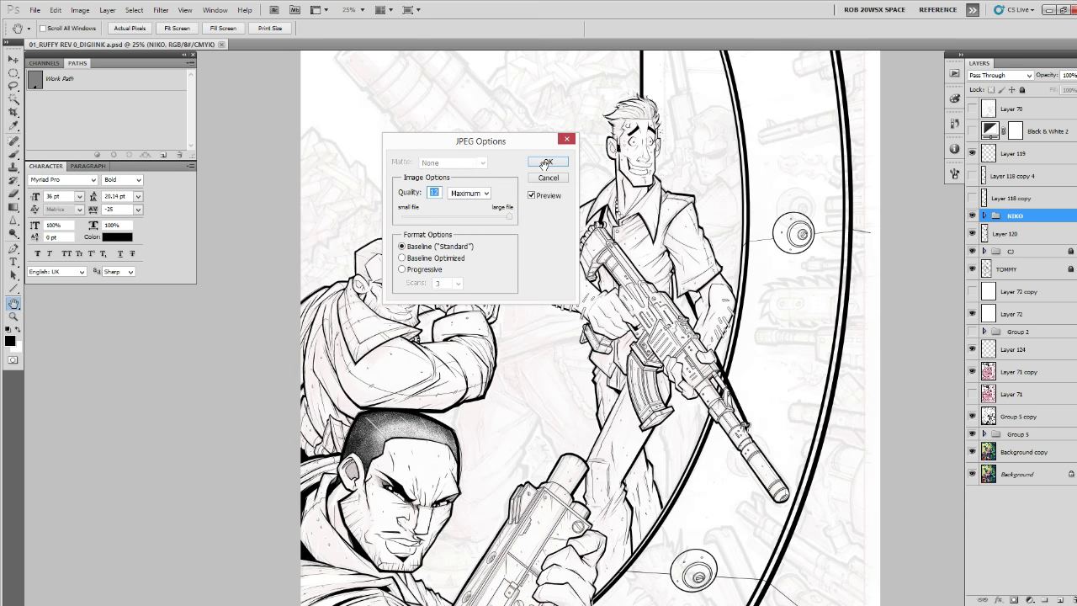
pyautogui.click(543, 168)
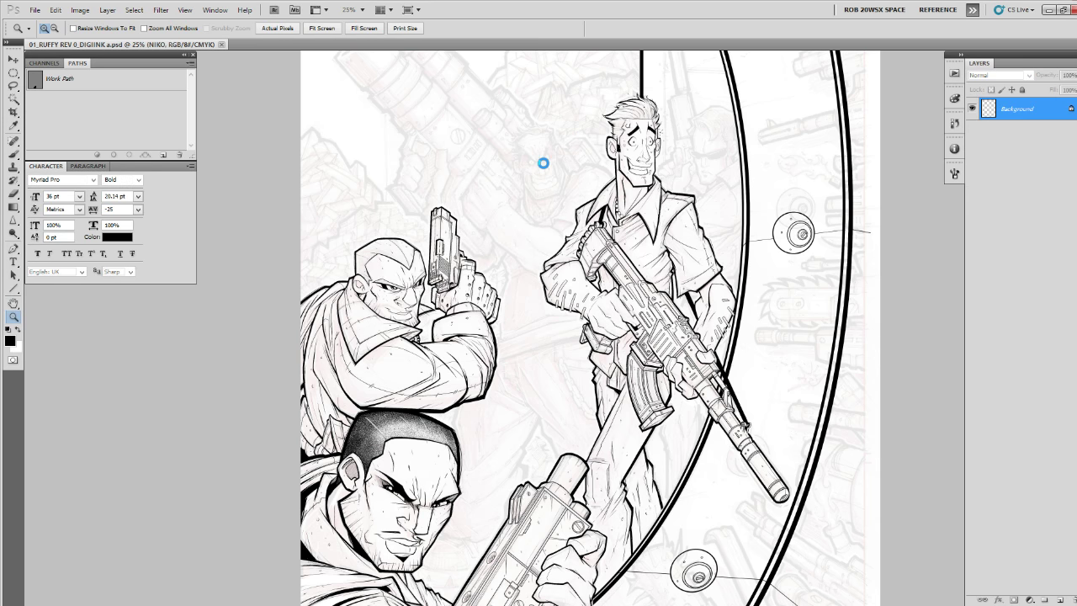
# Review the three inked figures across the cover, and check the whole page at 12.5% magnification.
pyautogui.scroll(-2, 544, 168)
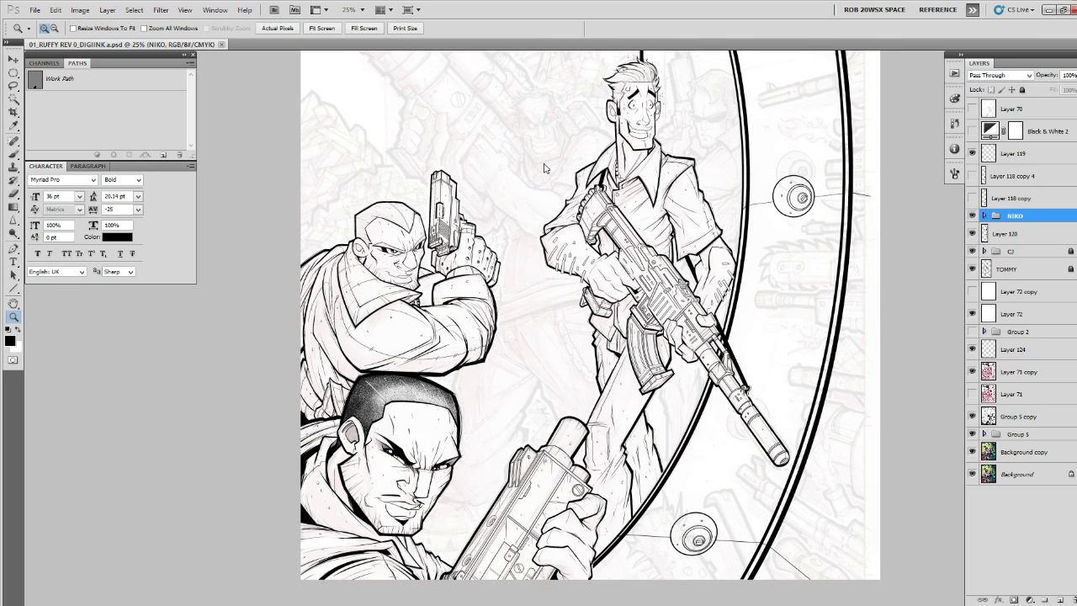
pyautogui.keyDown('alt'); pyautogui.click(544, 168); pyautogui.keyUp('alt')
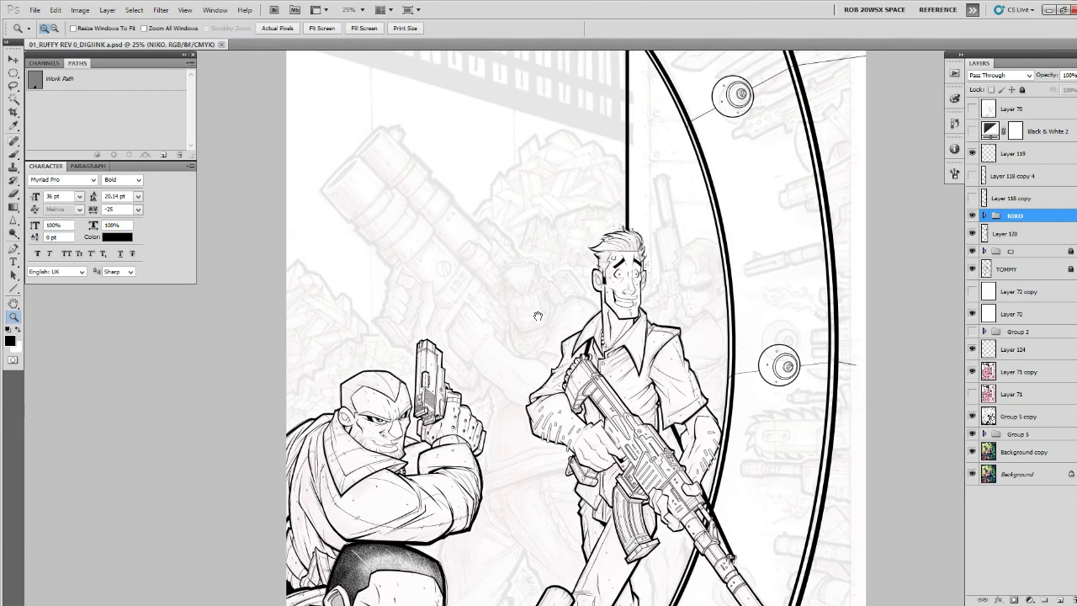
pyautogui.keyDown('alt'); pyautogui.click(540, 309); pyautogui.keyUp('alt')
pyautogui.click(505, 427)
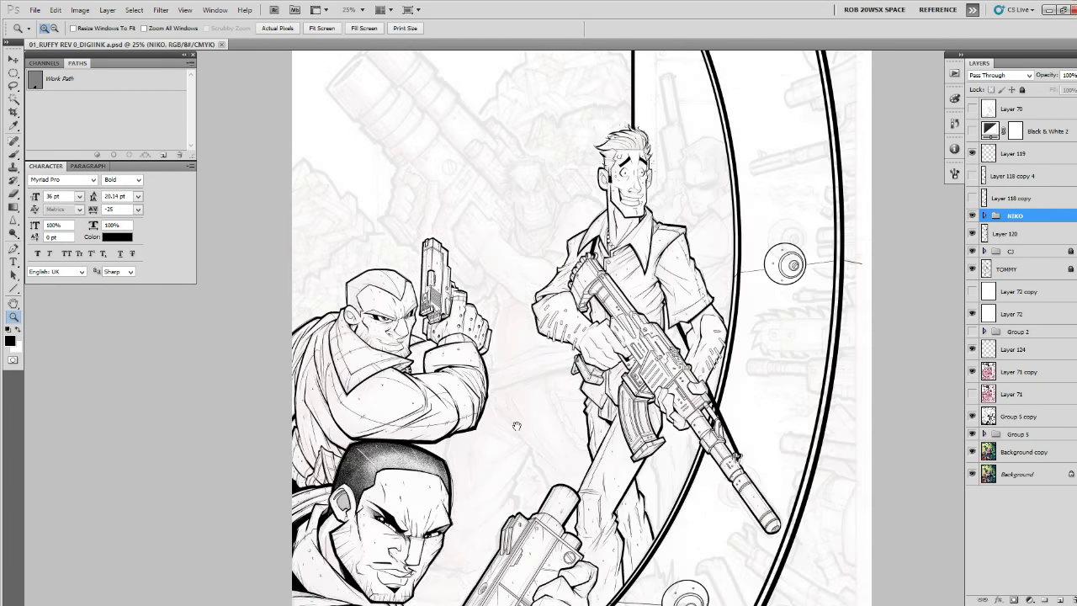
pyautogui.moveTo(510, 426); pyautogui.dragTo(561, 367)
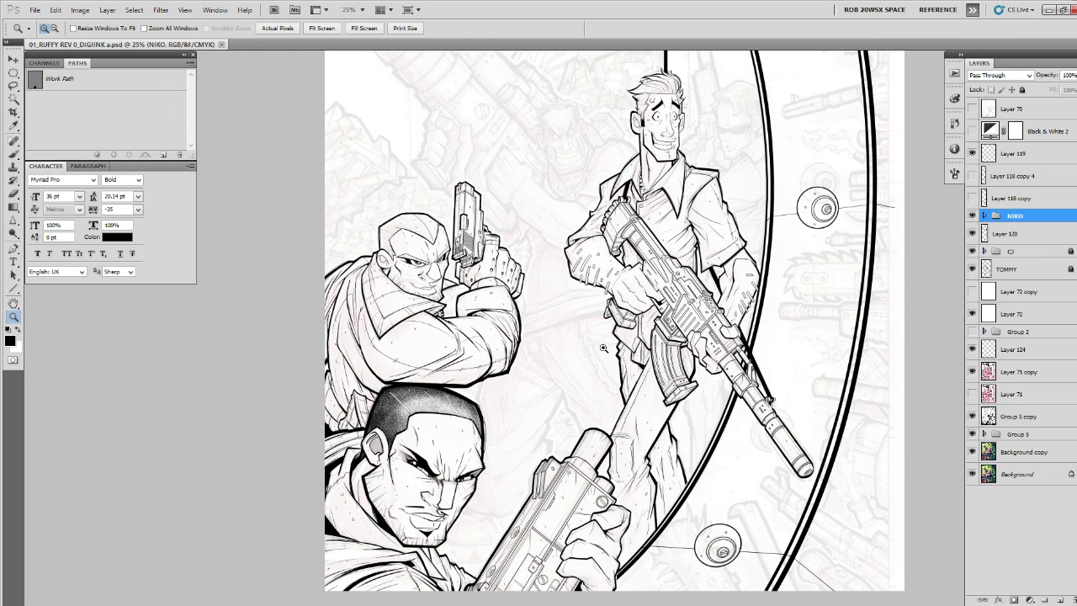
pyautogui.moveTo(642, 355); pyautogui.dragTo(630, 358)
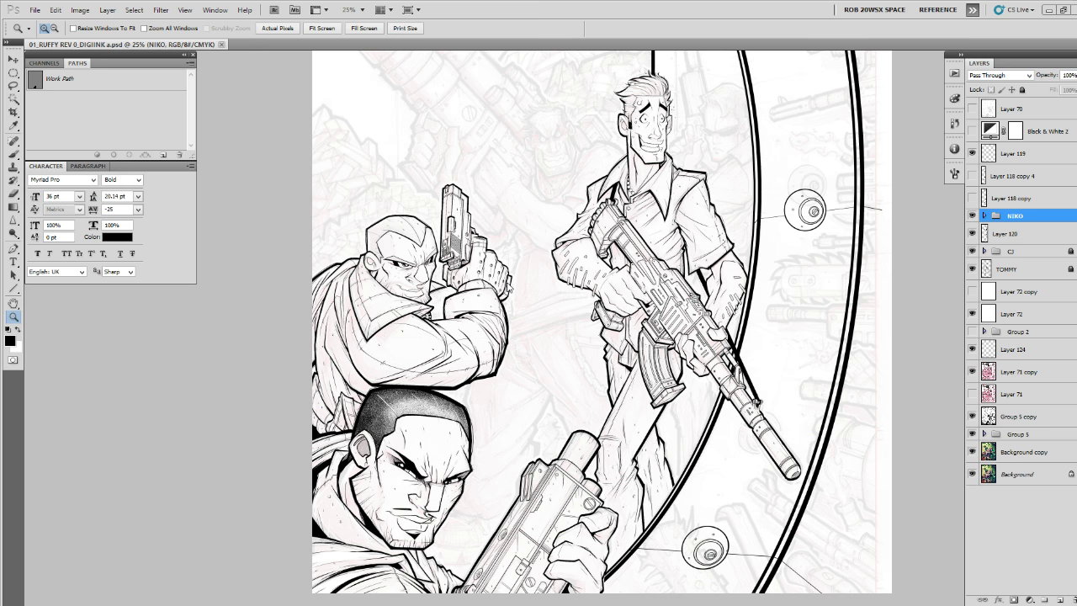
pyautogui.keyDown('alt'); pyautogui.click(488, 233); pyautogui.keyUp('alt')
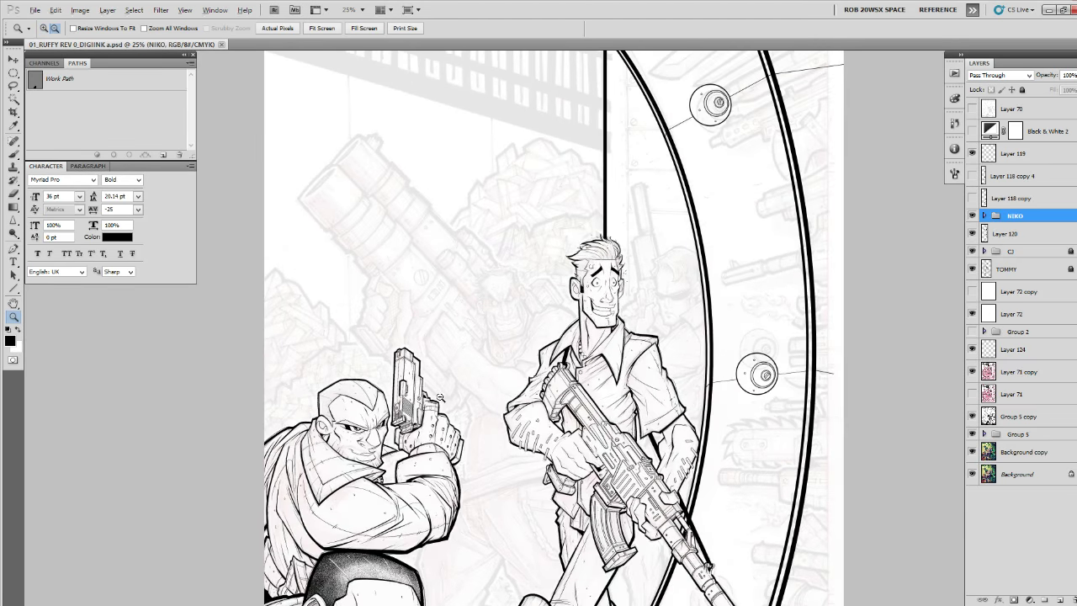
pyautogui.keyDown('alt'); pyautogui.click(477, 309); pyautogui.keyUp('alt')
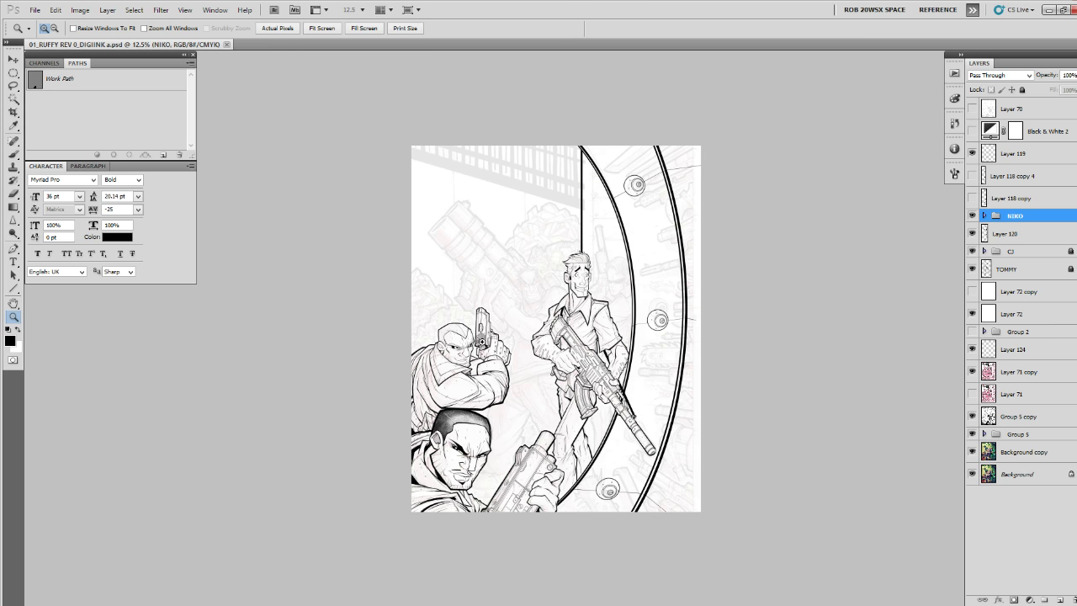
# Examine the head and raised pistol of the figure with crossed arms up close, and return to the wider composition.
pyautogui.click(530, 348)
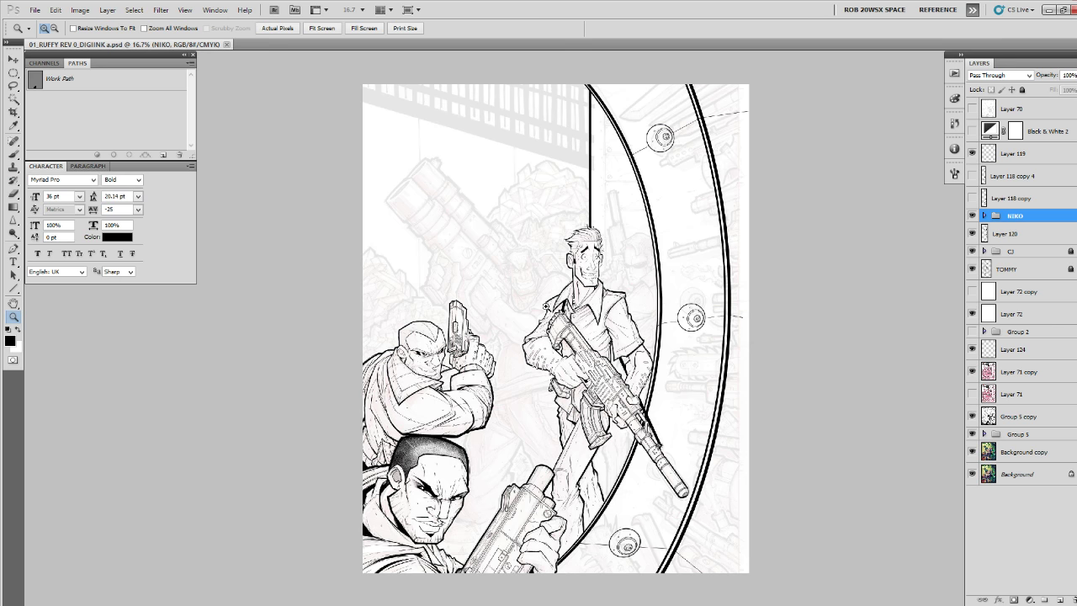
pyautogui.click(547, 308)
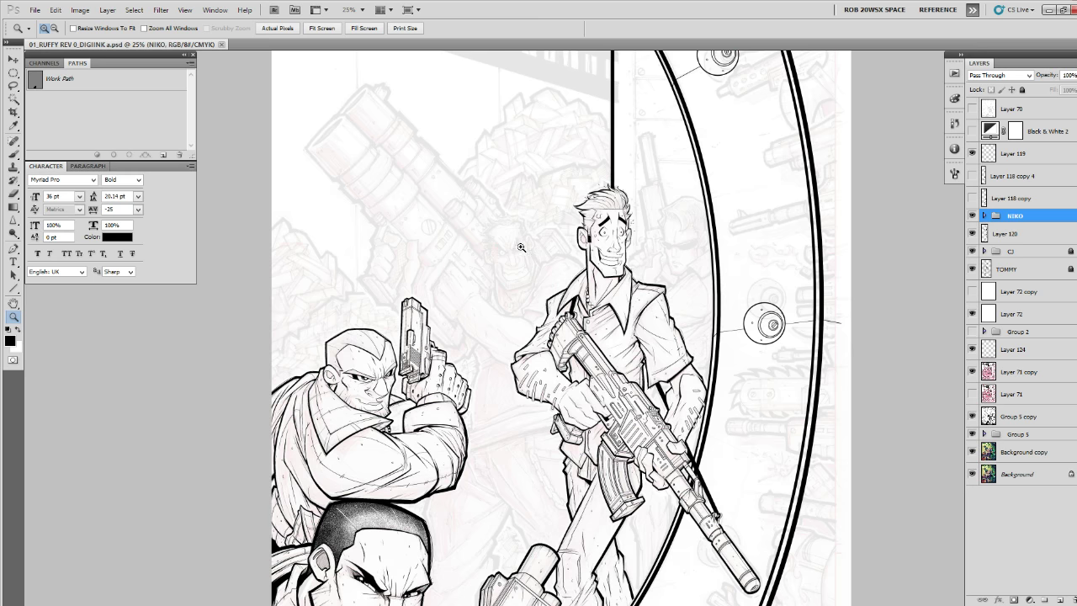
pyautogui.click(376, 330)
pyautogui.click(377, 330)
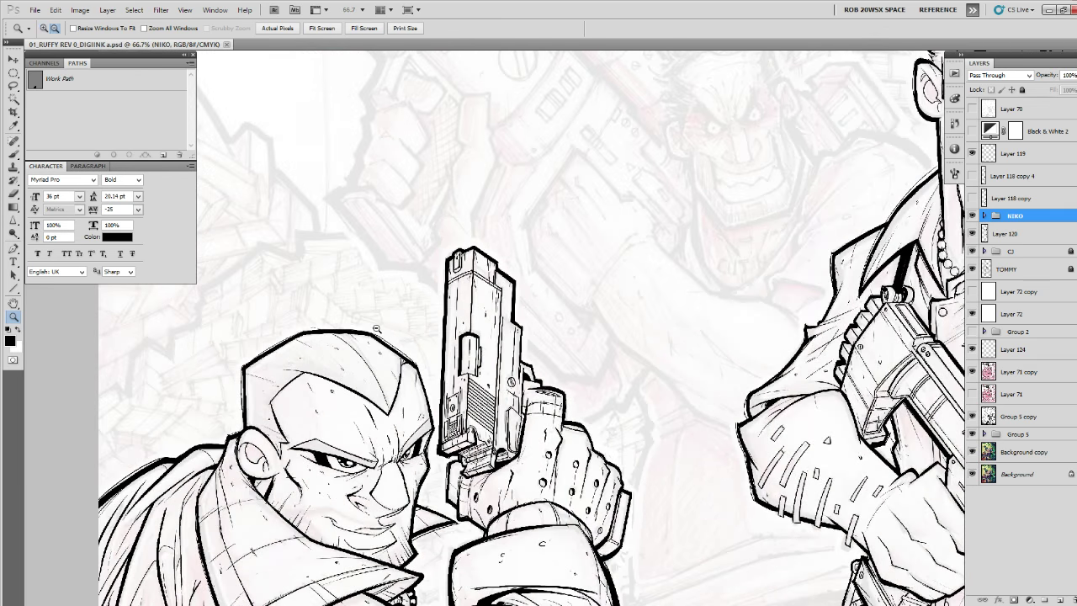
pyautogui.keyDown('alt'); pyautogui.click(377, 330); pyautogui.keyUp('alt')
pyautogui.keyDown('alt'); pyautogui.click(377, 329); pyautogui.keyUp('alt')
pyautogui.keyDown('alt'); pyautogui.click(376, 329); pyautogui.keyUp('alt')
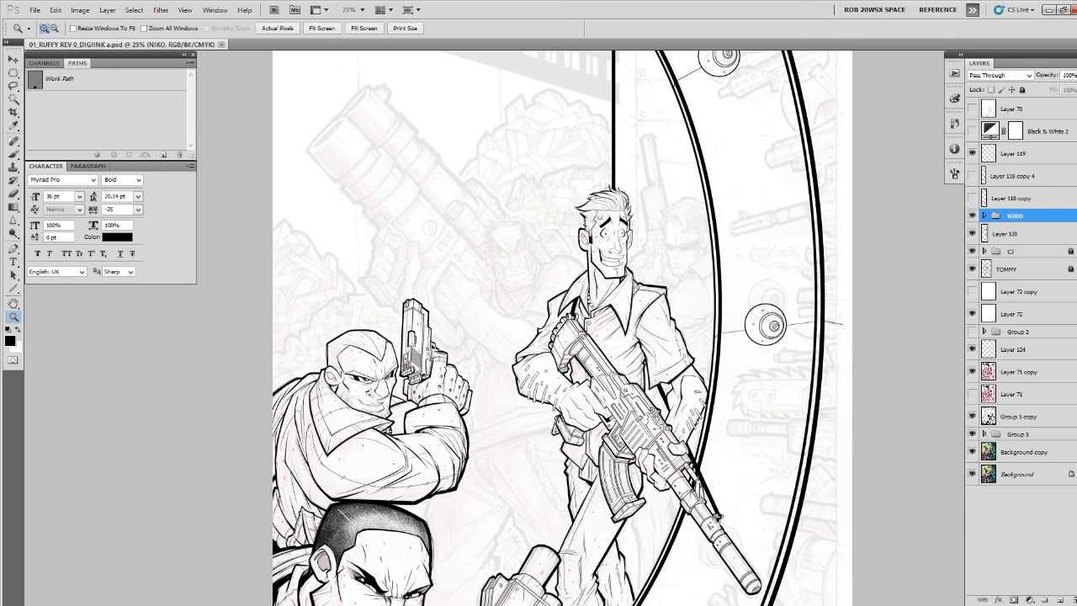